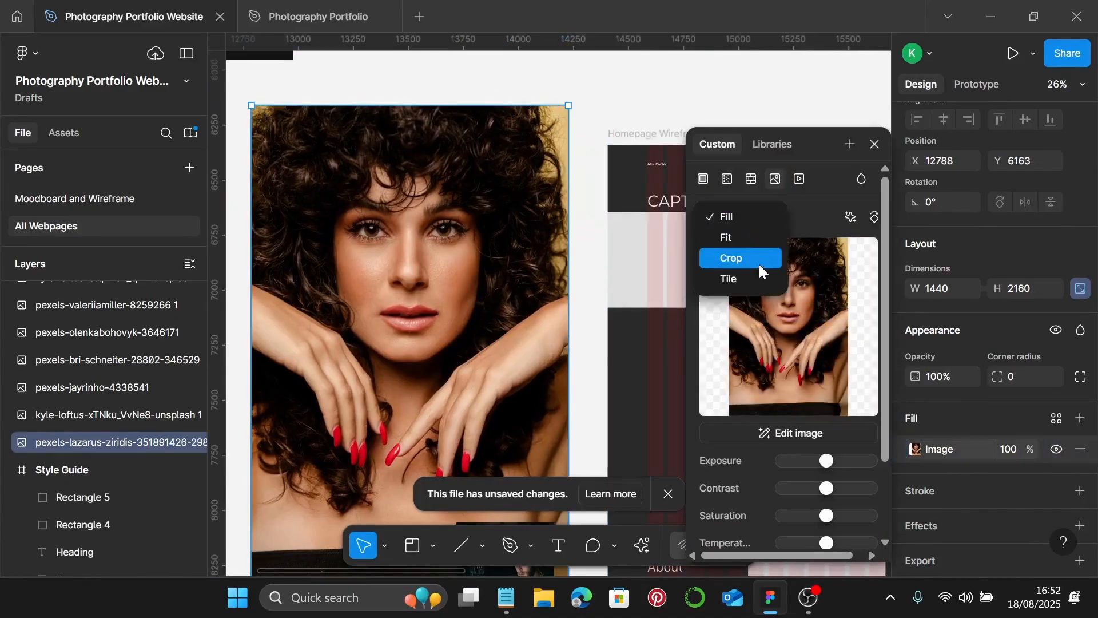
- Crop the portrait photo to 1440×745 and delete the Services image placeholders
{"action": "left_click", "coordinate": [744, 255]}
{"action": "left_click_drag", "start_coordinate": [410, 107], "coordinate": [426, 124]}
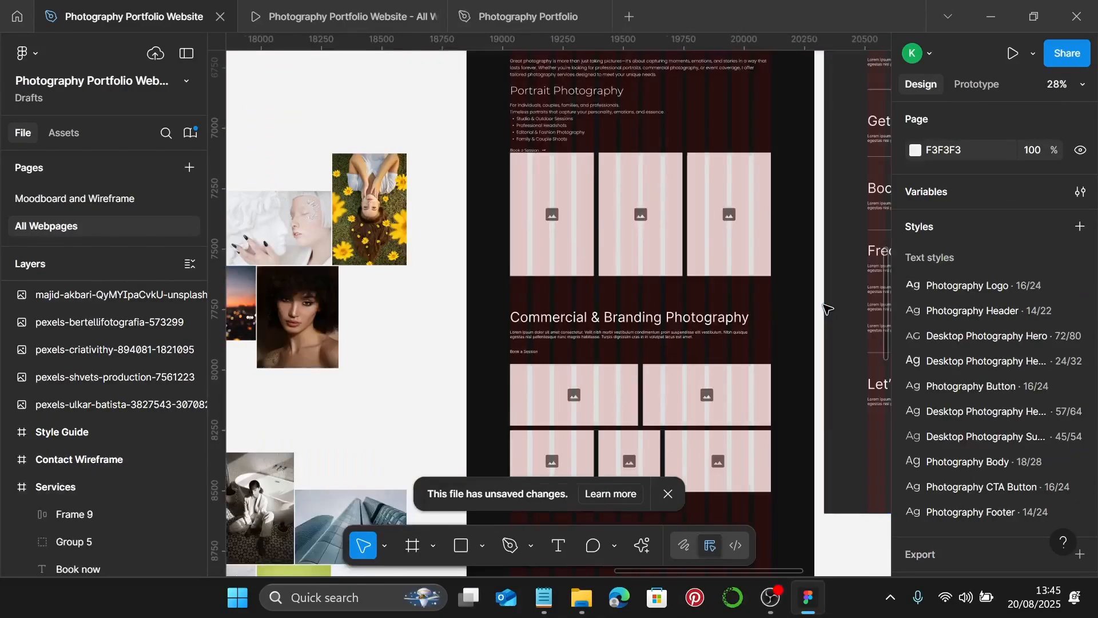
{"action": "scroll", "coordinate": [743, 257], "scroll_direction": "left", "scroll_amount": 3}
{"action": "left_click", "coordinate": [654, 241]}
{"action": "left_click", "coordinate": [829, 253], "text": "shift"}
{"action": "key", "text": "Delete"}
- Select all contents of the Services frame and move them down to free space on top
{"action": "scroll", "coordinate": [829, 252], "scroll_direction": "down", "scroll_amount": 5}
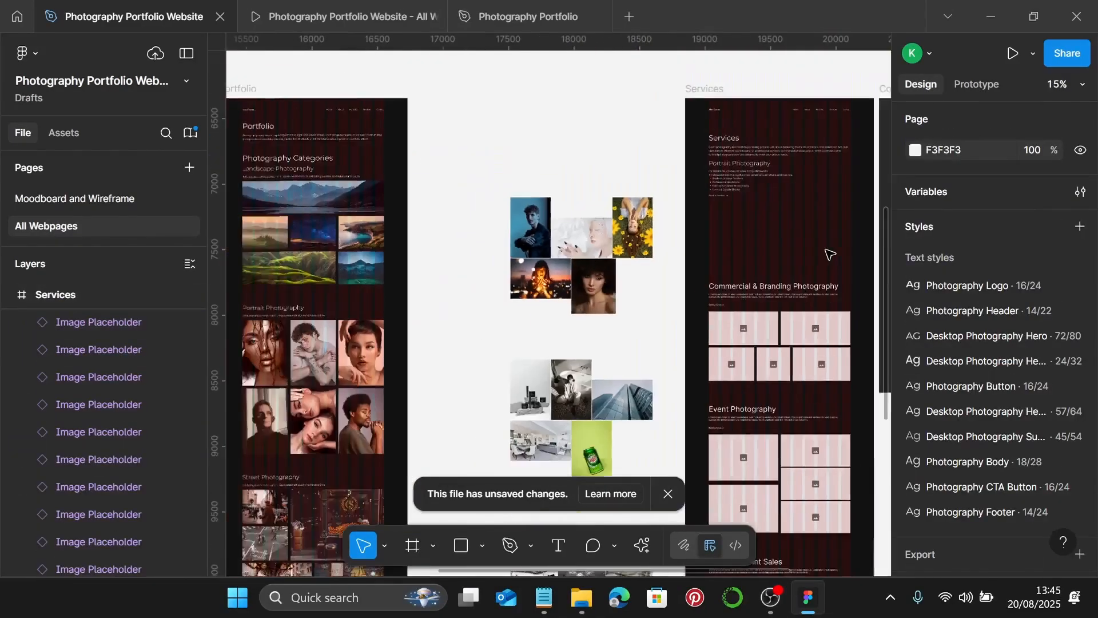
{"action": "scroll", "coordinate": [805, 201], "scroll_direction": "down", "scroll_amount": 3}
{"action": "scroll", "coordinate": [801, 188], "scroll_direction": "up", "scroll_amount": 2}
{"action": "left_click", "coordinate": [749, 72]}
{"action": "scroll", "coordinate": [821, 401], "scroll_direction": "down", "scroll_amount": 4}
{"action": "scroll", "coordinate": [821, 401], "scroll_direction": "up", "scroll_amount": 2}
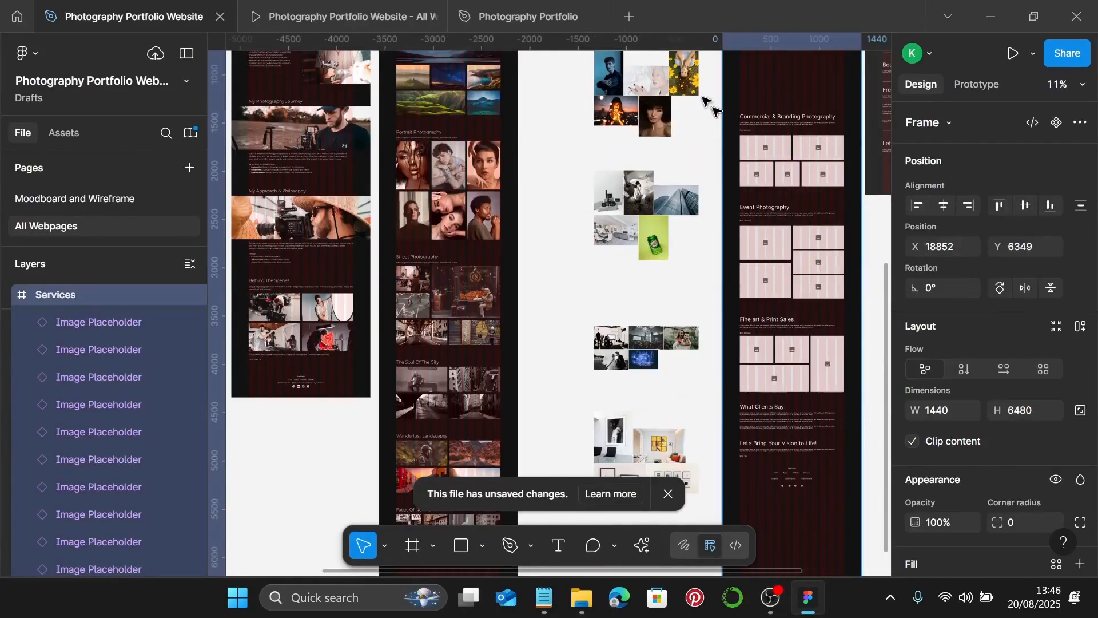
{"action": "key", "text": "Return"}
{"action": "left_click_drag", "start_coordinate": [811, 147], "coordinate": [811, 248]}
{"action": "scroll", "coordinate": [811, 249], "scroll_direction": "up", "scroll_amount": 3}
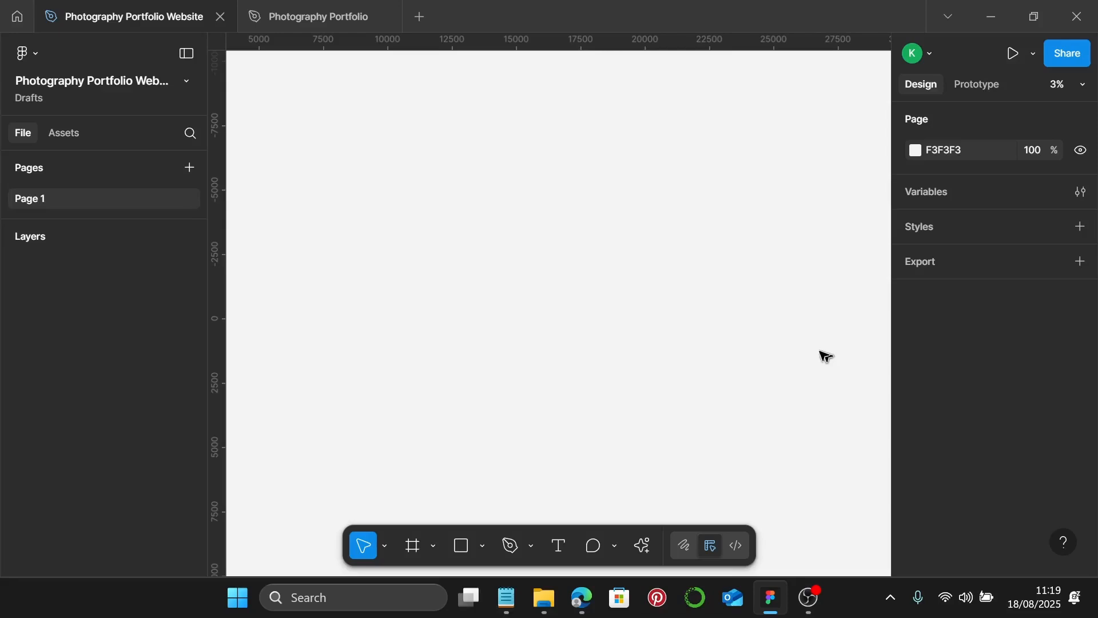
- Switch from Figma to the Pinterest home feed in Edge
{"action": "left_click", "coordinate": [581, 598]}
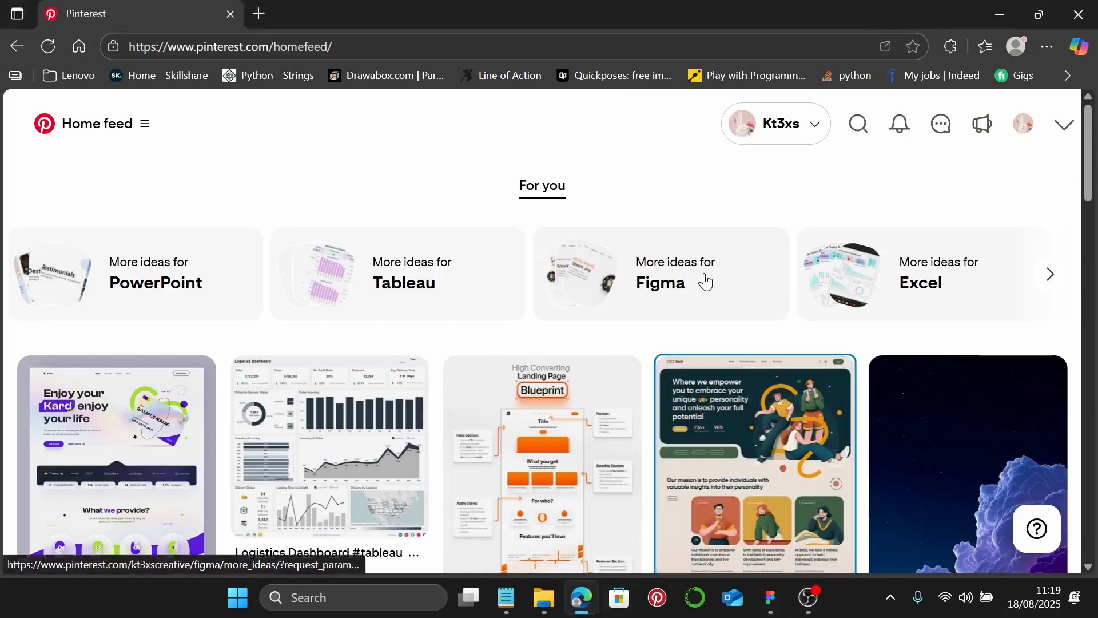
- Search Pinterest for 'photography portfolio' and pick the 'photography portfolio website' suggestion
{"action": "left_click", "coordinate": [859, 124]}
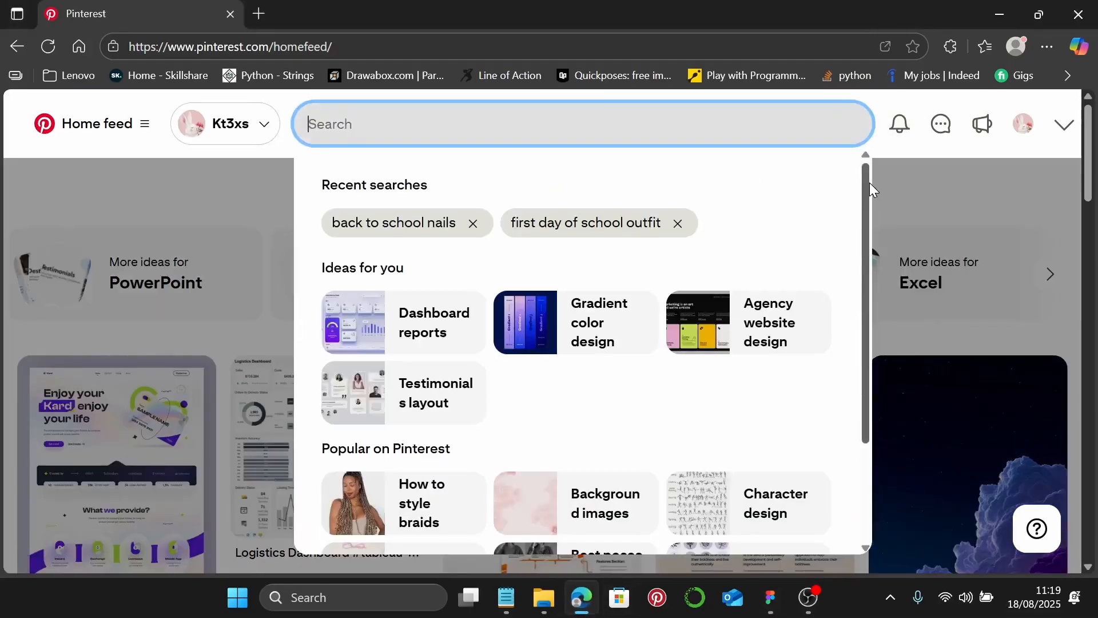
{"action": "type", "text": "photo"}
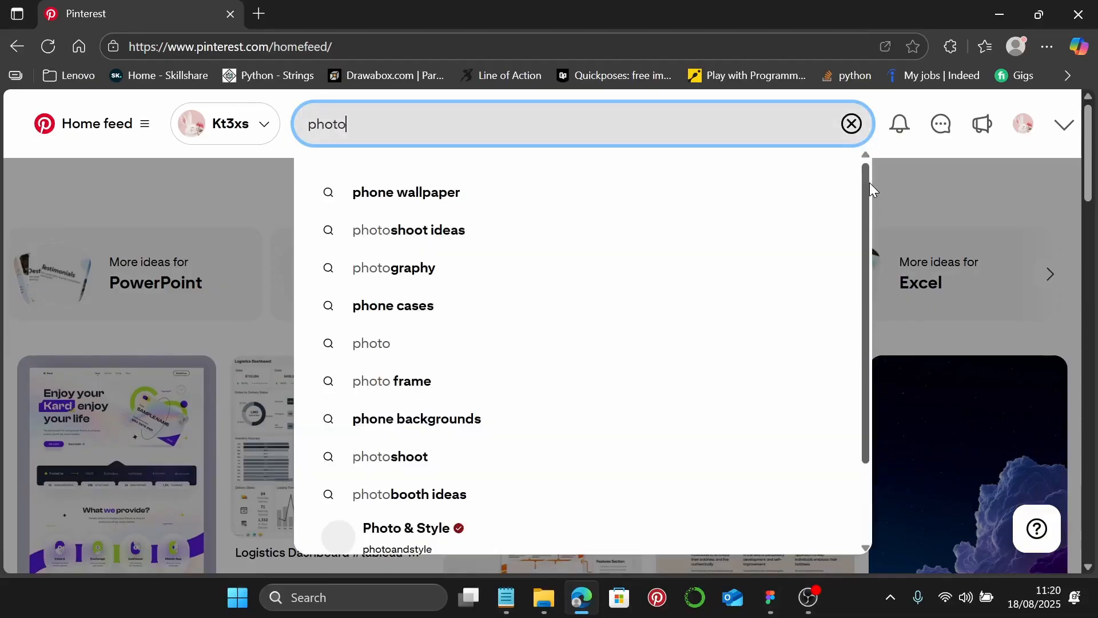
{"action": "type", "text": "gra"}
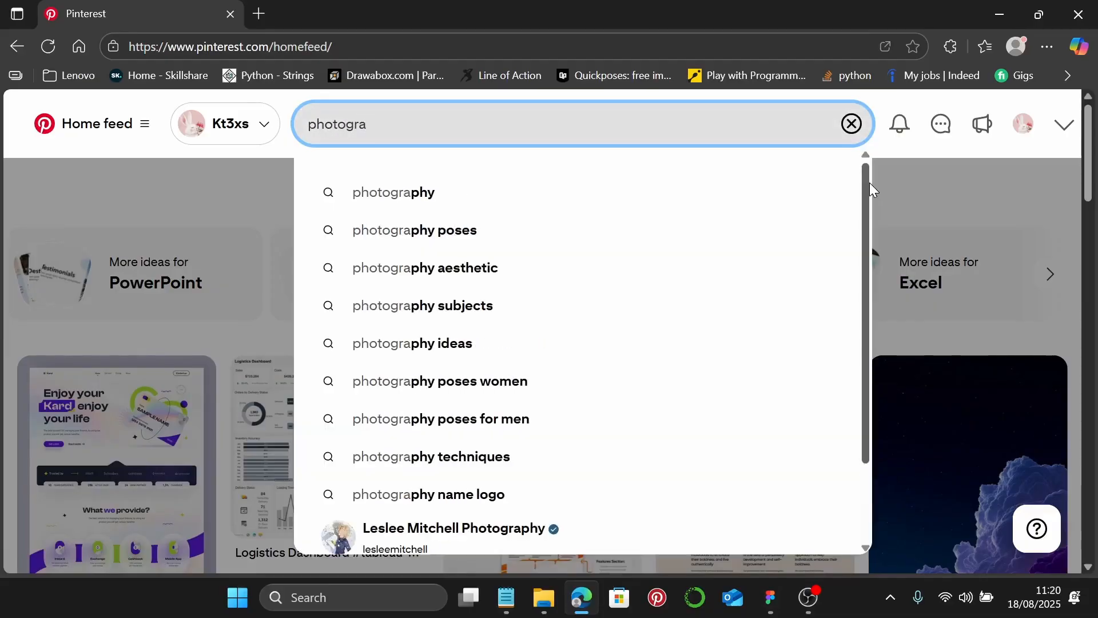
{"action": "type", "text": "phy "}
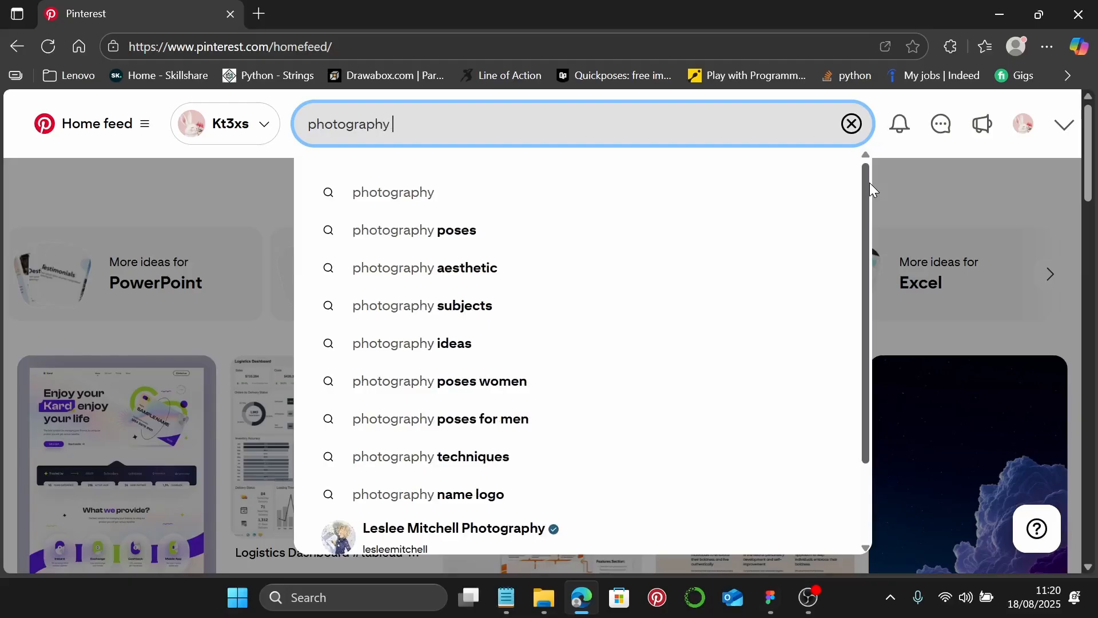
{"action": "type", "text": "portfolio"}
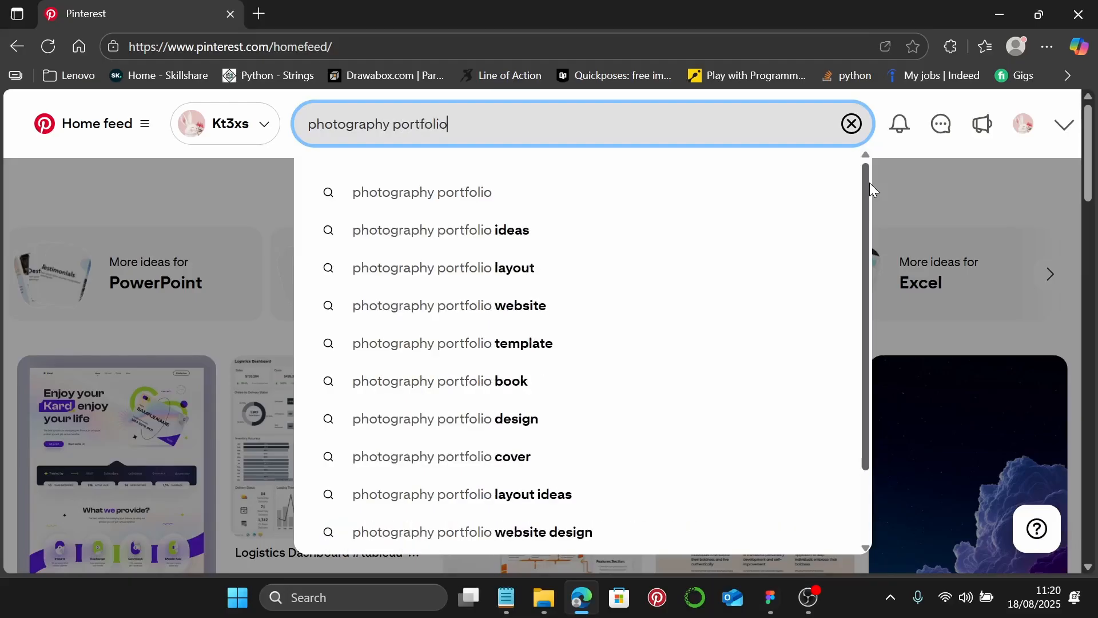
{"action": "left_click", "coordinate": [566, 306]}
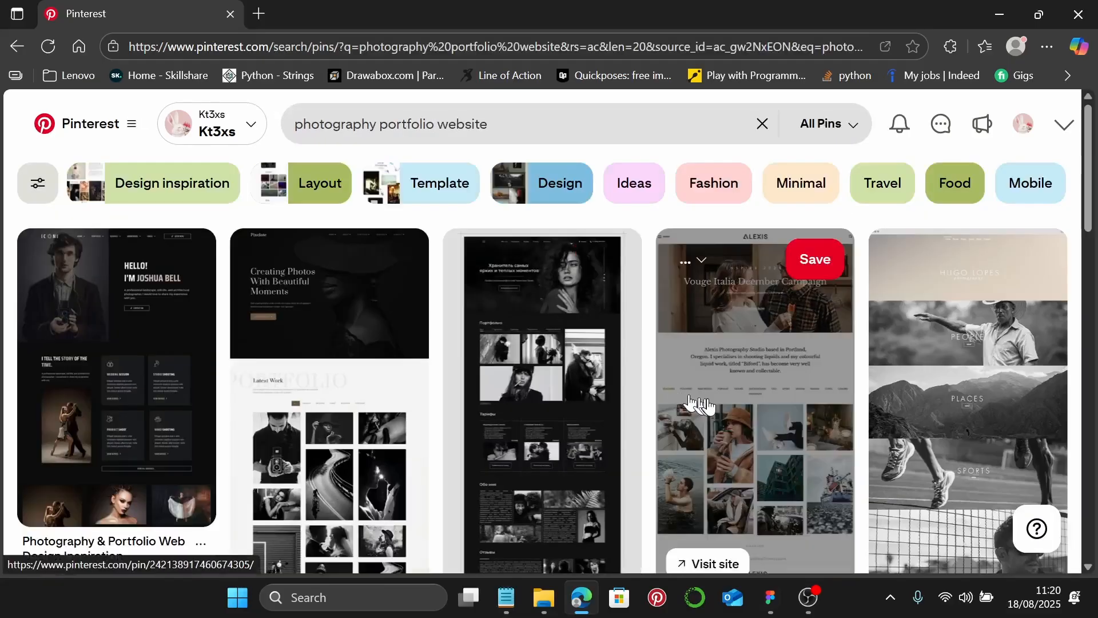
- Open the first three portfolio pins from the results in new tabs
{"action": "scroll", "coordinate": [711, 403], "scroll_direction": "down", "scroll_amount": 2}
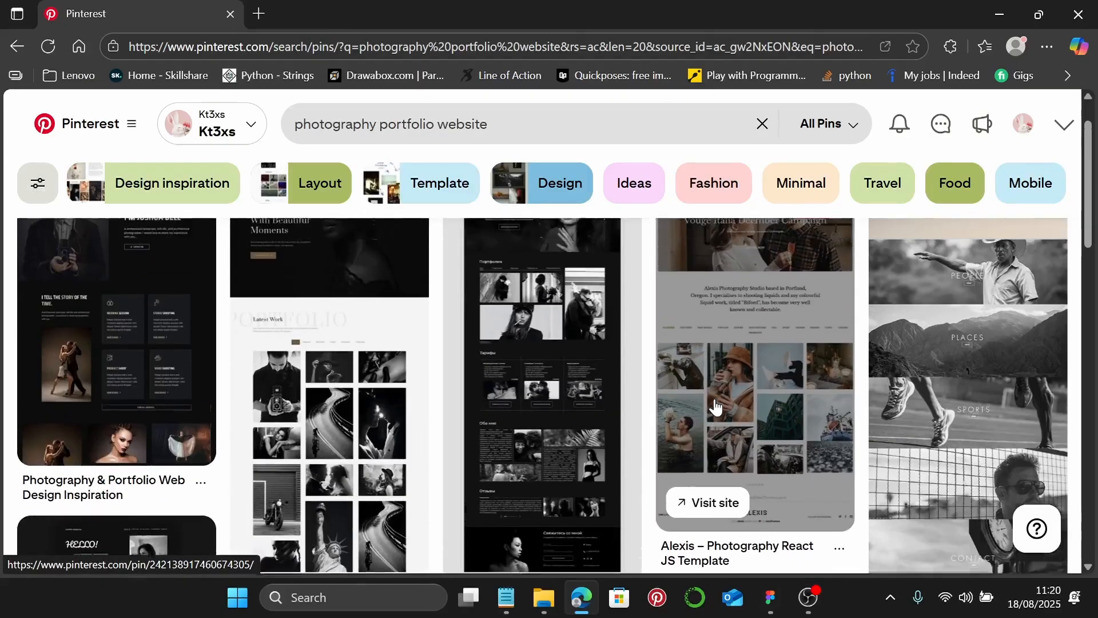
{"action": "scroll", "coordinate": [154, 416], "scroll_direction": "up", "scroll_amount": 2}
{"action": "right_click", "coordinate": [131, 419]}
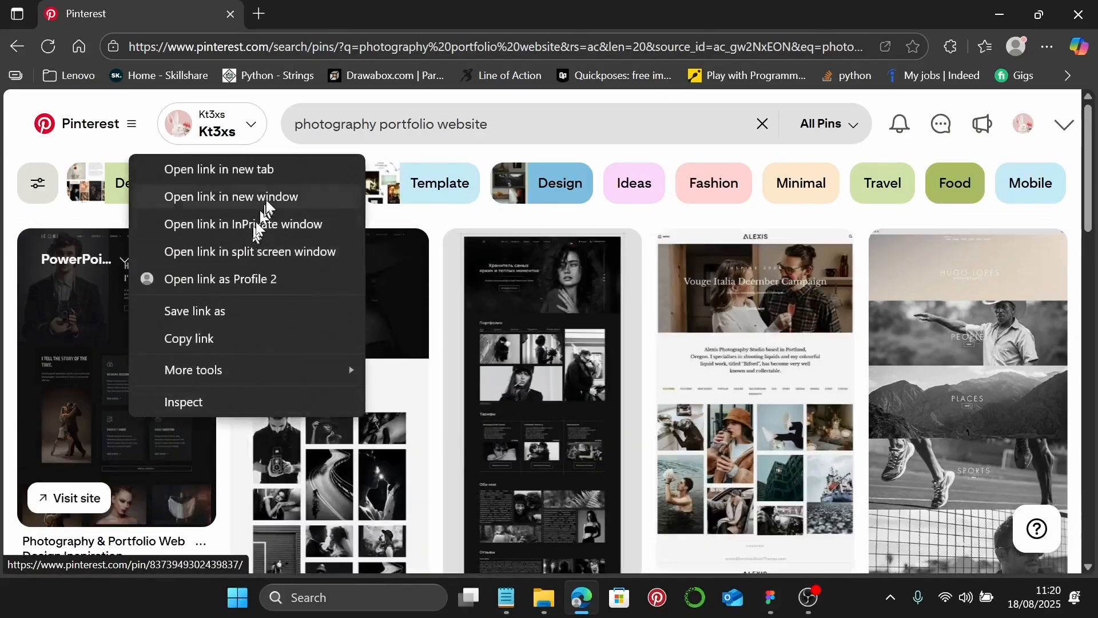
{"action": "left_click", "coordinate": [277, 171]}
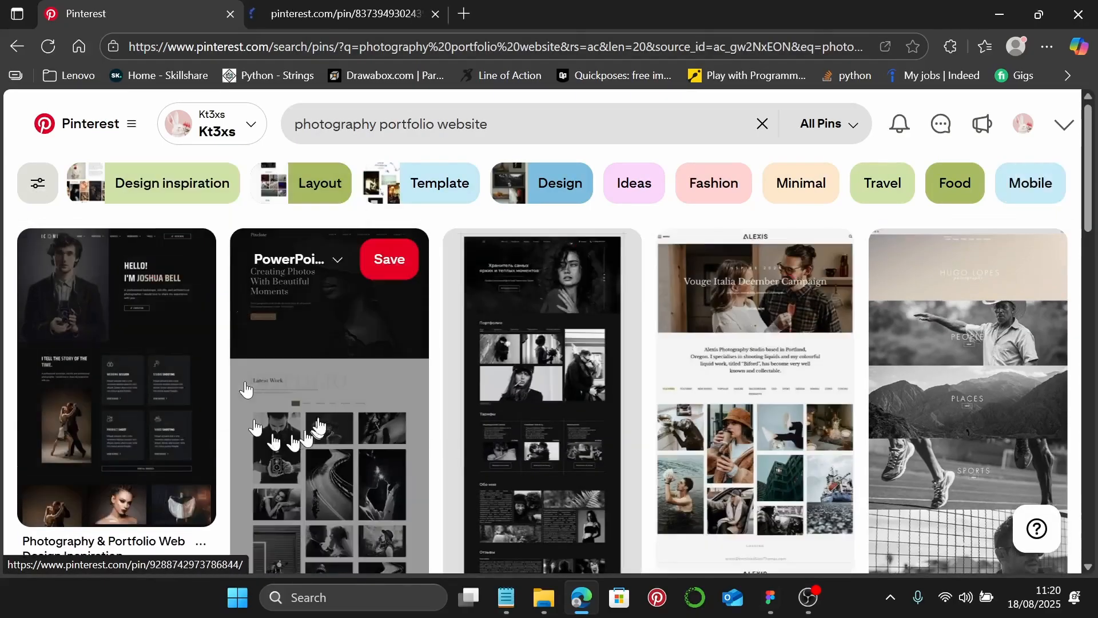
{"action": "right_click", "coordinate": [328, 394]}
{"action": "left_click", "coordinate": [473, 141]}
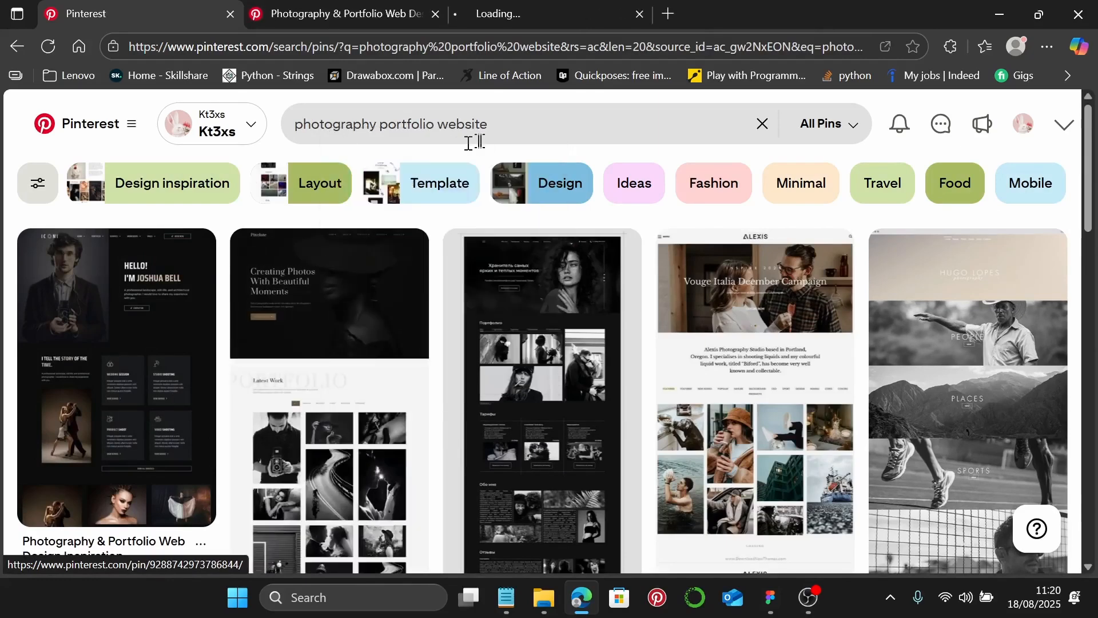
{"action": "right_click", "coordinate": [500, 365]}
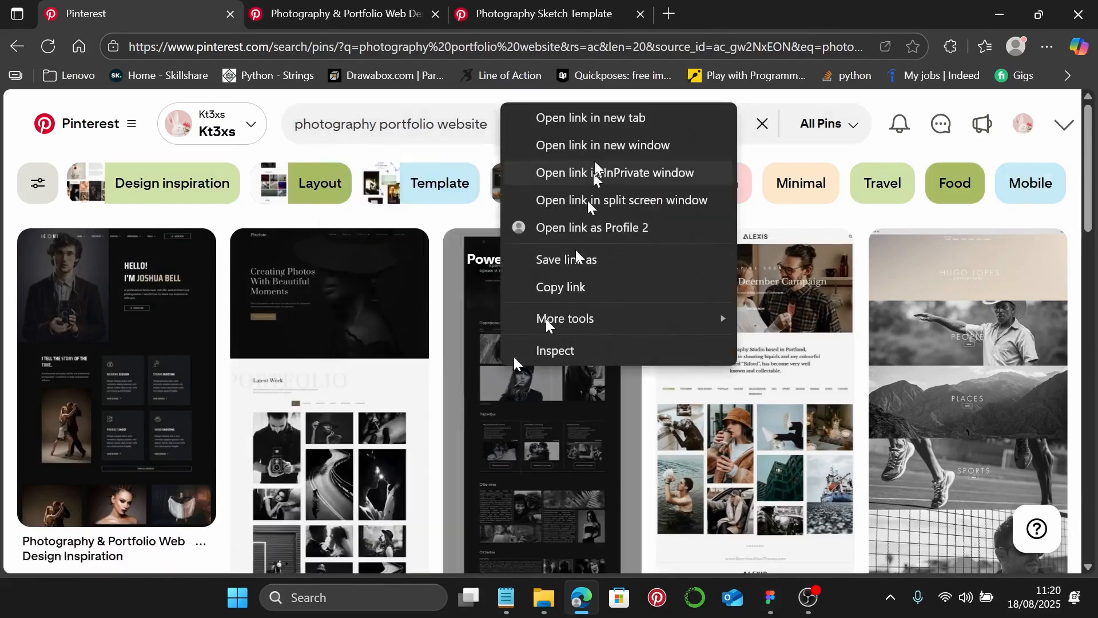
{"action": "left_click", "coordinate": [611, 116]}
- Open the Photographer website, Photographer X and Webflow templates pins in new tabs
{"action": "scroll", "coordinate": [514, 321], "scroll_direction": "down", "scroll_amount": 4}
{"action": "scroll", "coordinate": [538, 400], "scroll_direction": "up", "scroll_amount": 4}
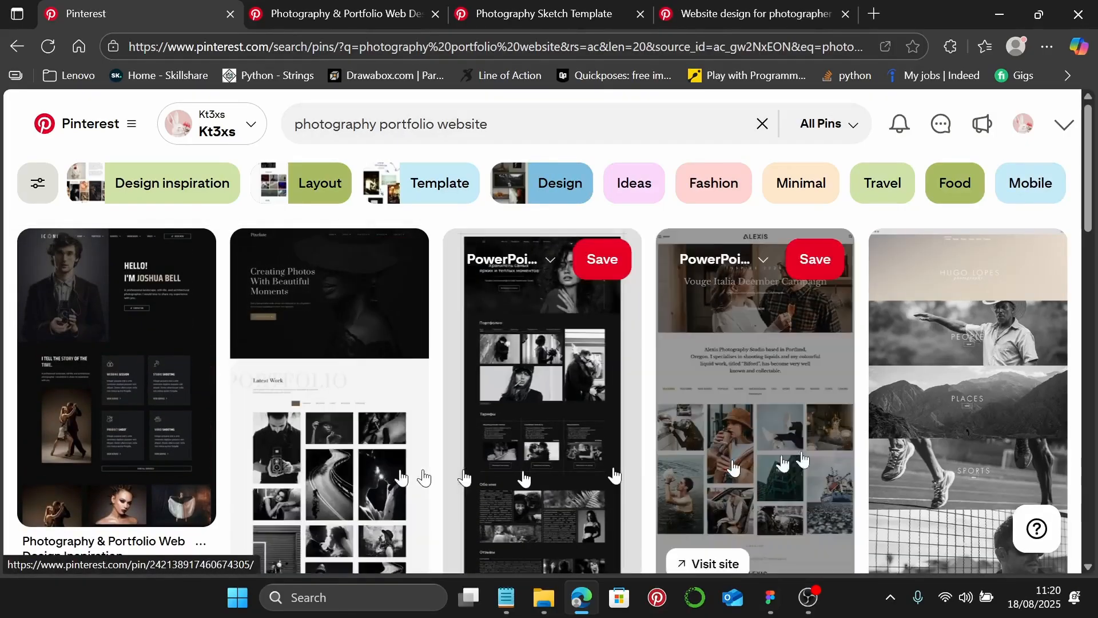
{"action": "scroll", "coordinate": [841, 452], "scroll_direction": "down", "scroll_amount": 6}
{"action": "scroll", "coordinate": [537, 452], "scroll_direction": "down", "scroll_amount": 3}
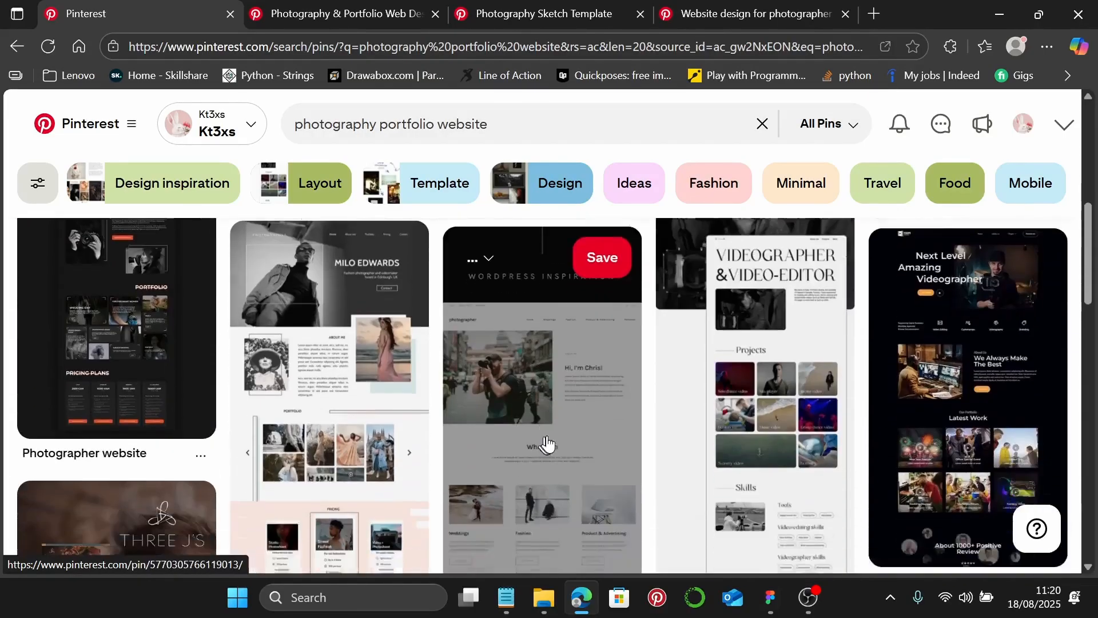
{"action": "scroll", "coordinate": [92, 409], "scroll_direction": "up", "scroll_amount": 2}
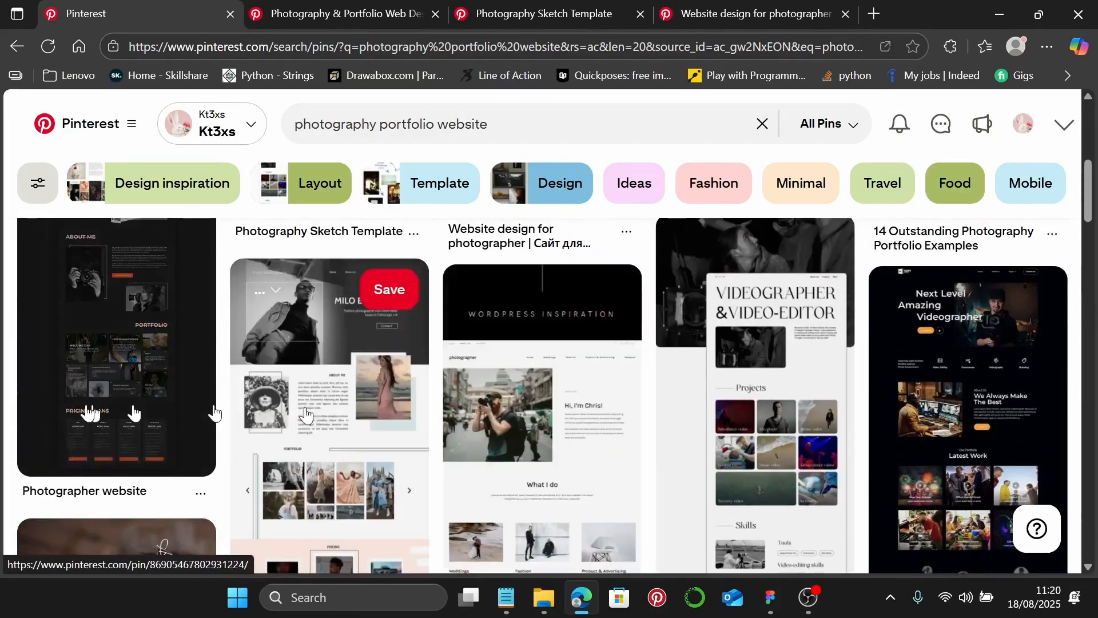
{"action": "right_click", "coordinate": [108, 375]}
{"action": "left_click", "coordinate": [228, 127]}
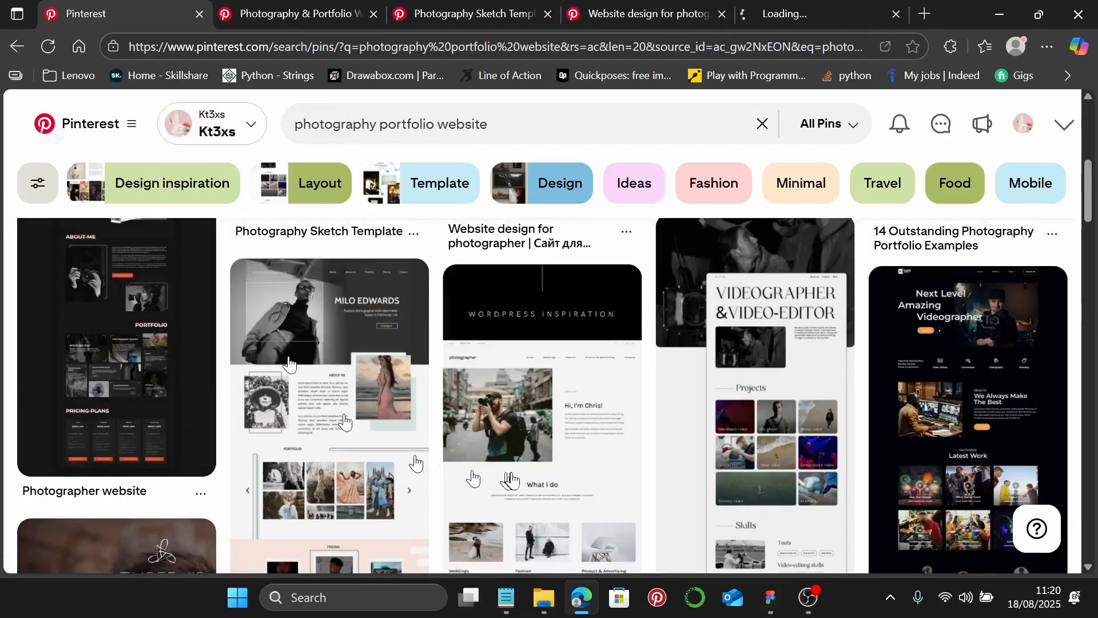
{"action": "scroll", "coordinate": [504, 457], "scroll_direction": "down", "scroll_amount": 5}
{"action": "scroll", "coordinate": [507, 459], "scroll_direction": "down", "scroll_amount": 5}
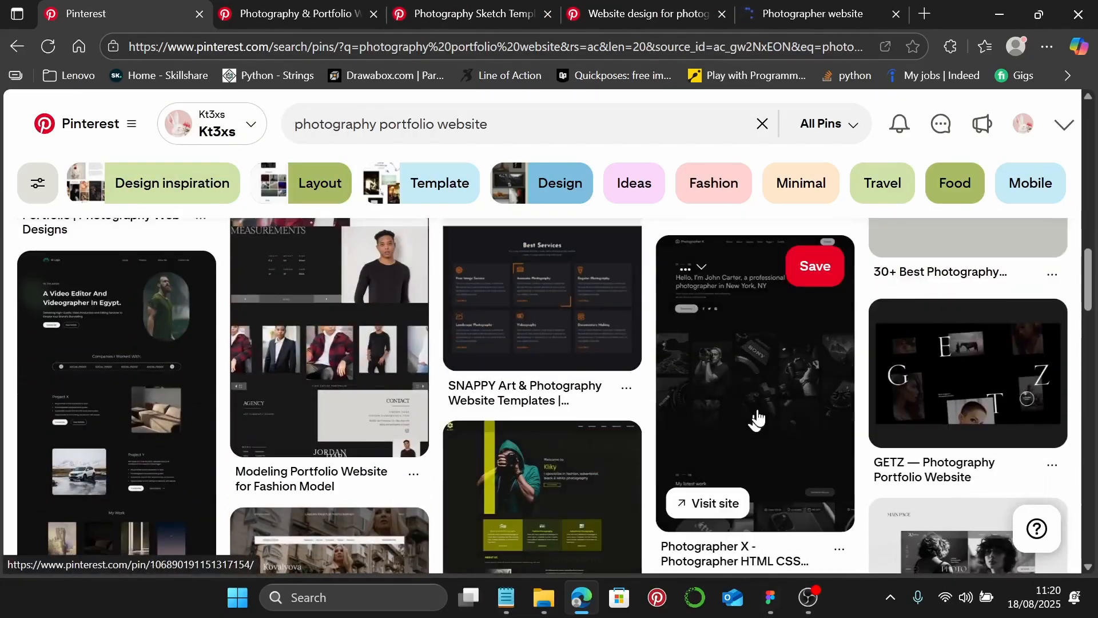
{"action": "right_click", "coordinate": [758, 415]}
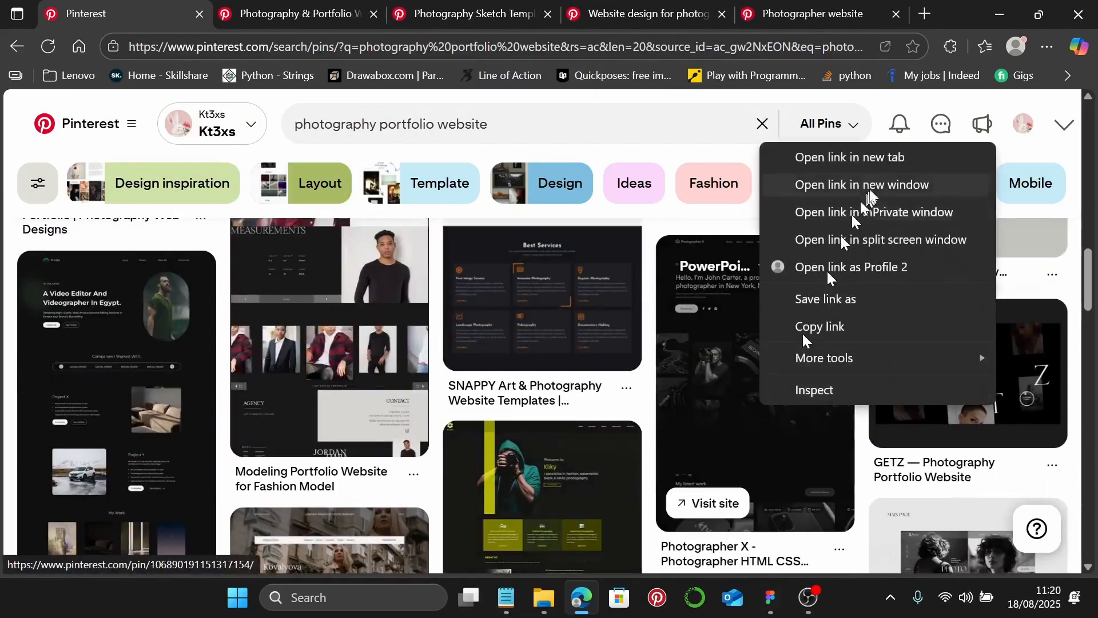
{"action": "left_click", "coordinate": [881, 159]}
{"action": "scroll", "coordinate": [692, 350], "scroll_direction": "down", "scroll_amount": 4}
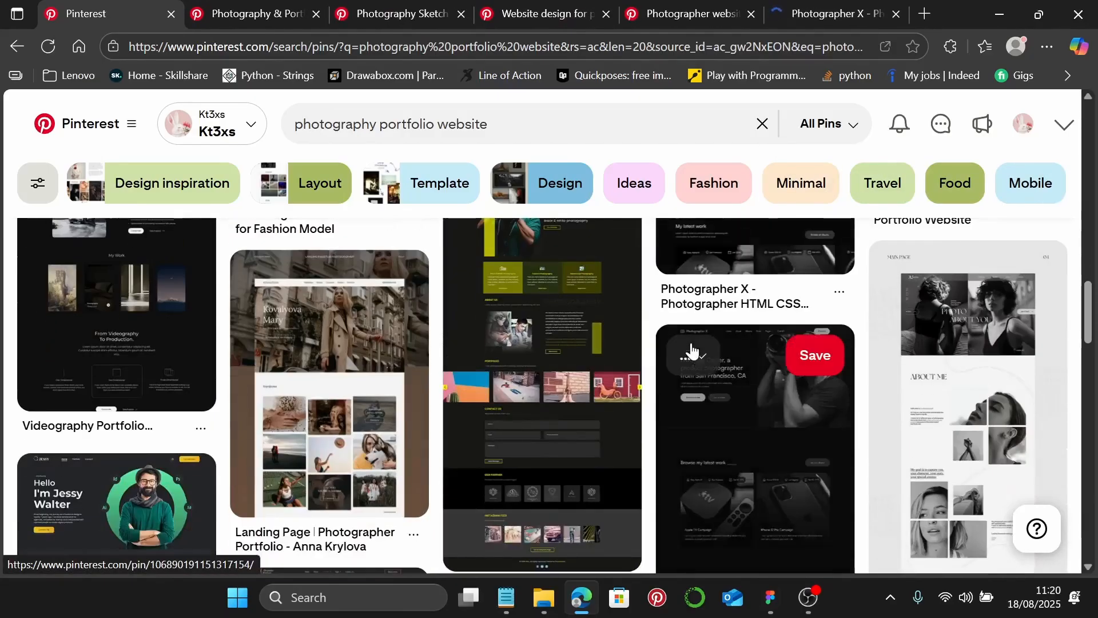
{"action": "scroll", "coordinate": [694, 353], "scroll_direction": "down", "scroll_amount": 2}
{"action": "right_click", "coordinate": [767, 417]}
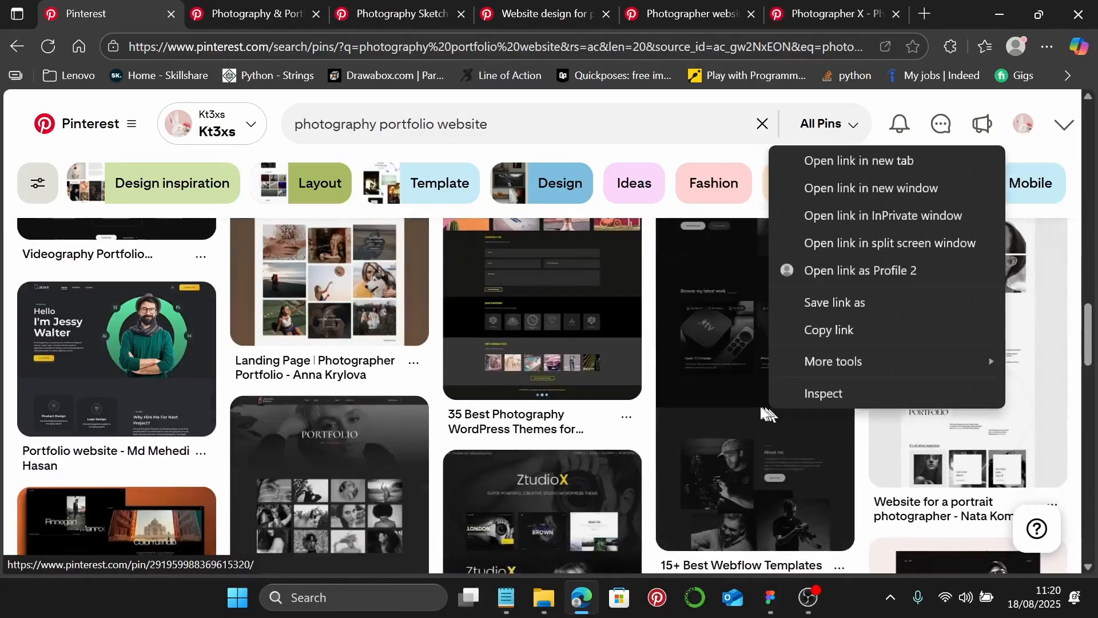
{"action": "left_click", "coordinate": [859, 166]}
- Open the portfolio HTML template and dark portfolio pins in new tabs, then go to the first pin
{"action": "scroll", "coordinate": [708, 338], "scroll_direction": "down", "scroll_amount": 4}
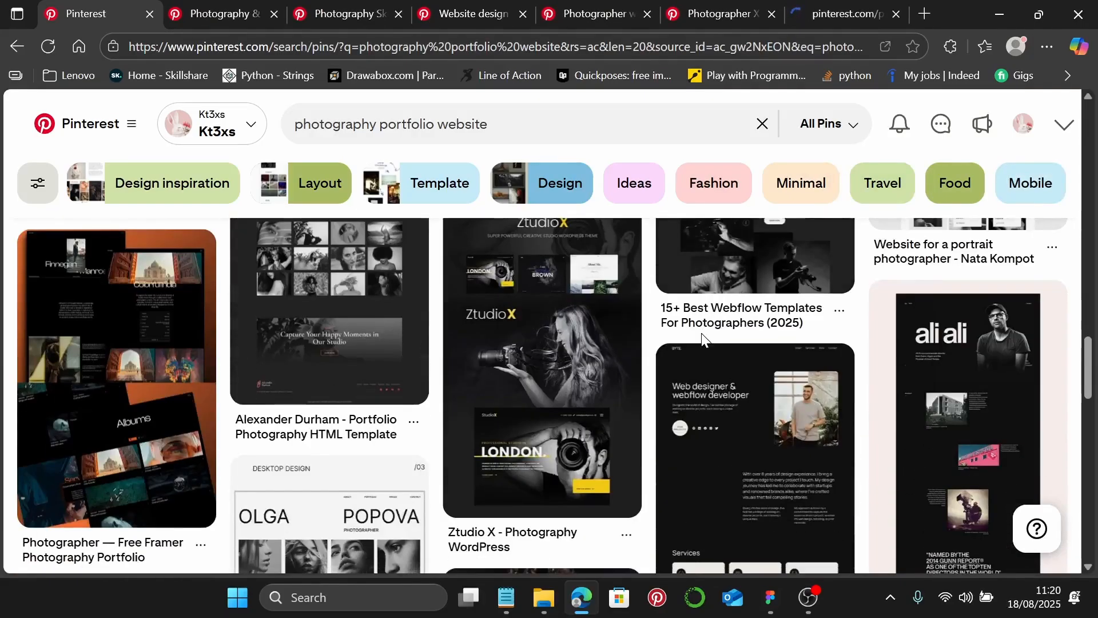
{"action": "scroll", "coordinate": [314, 373], "scroll_direction": "up", "scroll_amount": 1}
{"action": "scroll", "coordinate": [314, 373], "scroll_direction": "up", "scroll_amount": 1}
{"action": "right_click", "coordinate": [290, 348]}
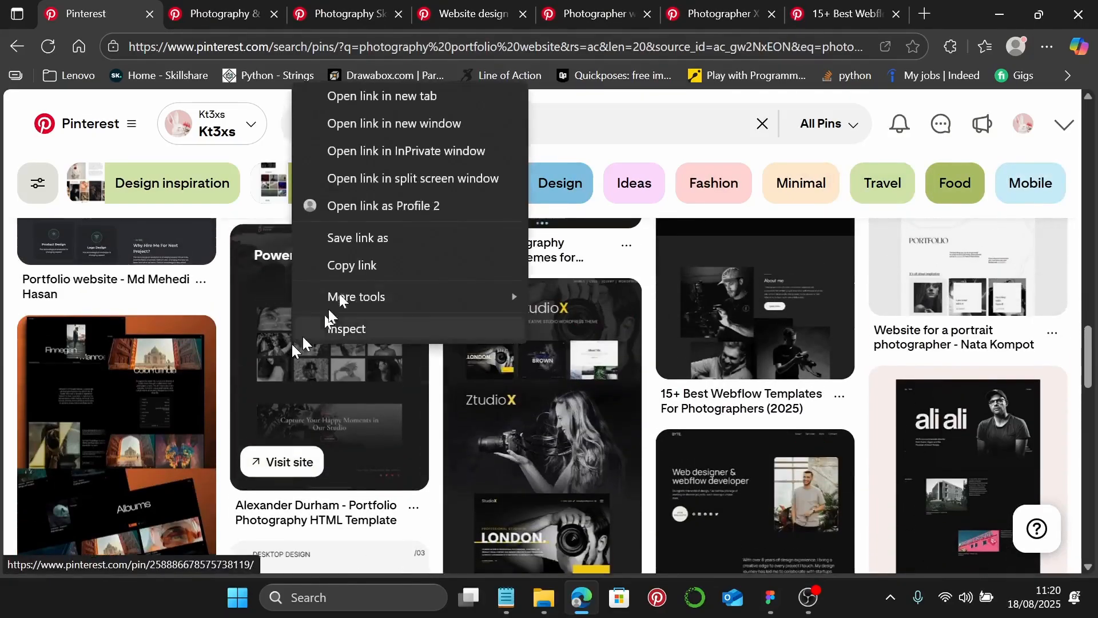
{"action": "left_click", "coordinate": [443, 108]}
{"action": "scroll", "coordinate": [662, 422], "scroll_direction": "down", "scroll_amount": 7}
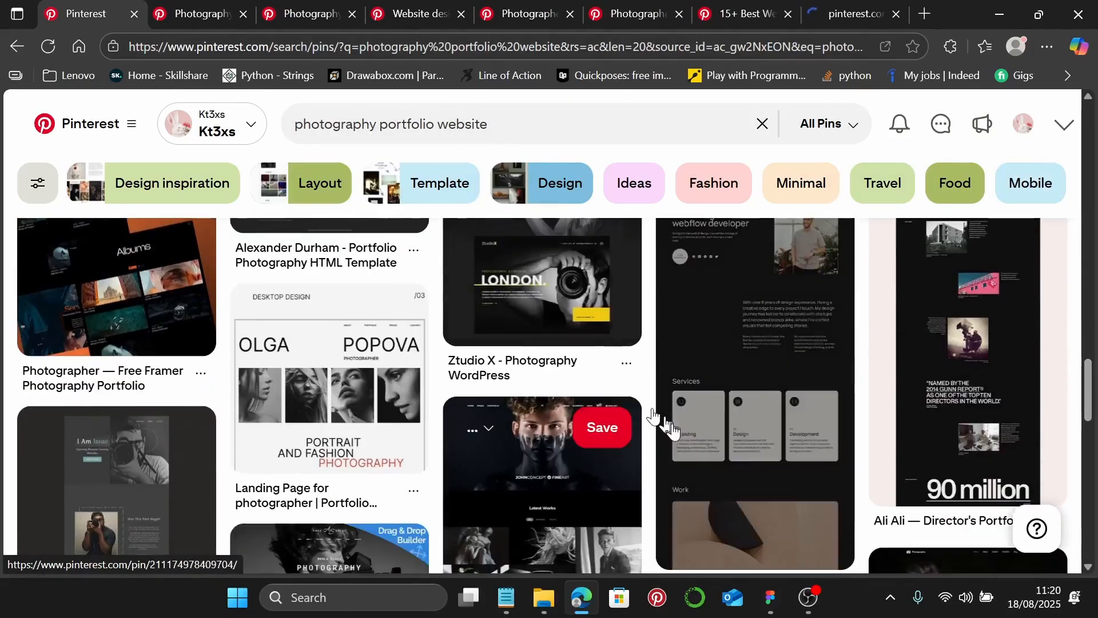
{"action": "scroll", "coordinate": [721, 428], "scroll_direction": "down", "scroll_amount": 2}
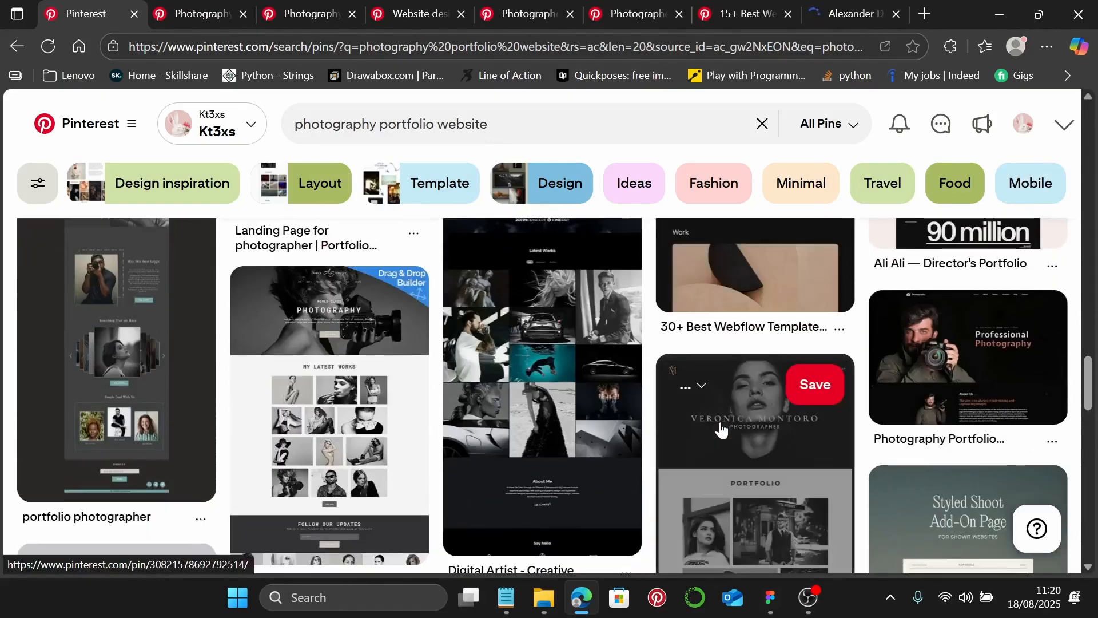
{"action": "scroll", "coordinate": [722, 428], "scroll_direction": "down", "scroll_amount": 2}
{"action": "scroll", "coordinate": [722, 428], "scroll_direction": "down", "scroll_amount": 4}
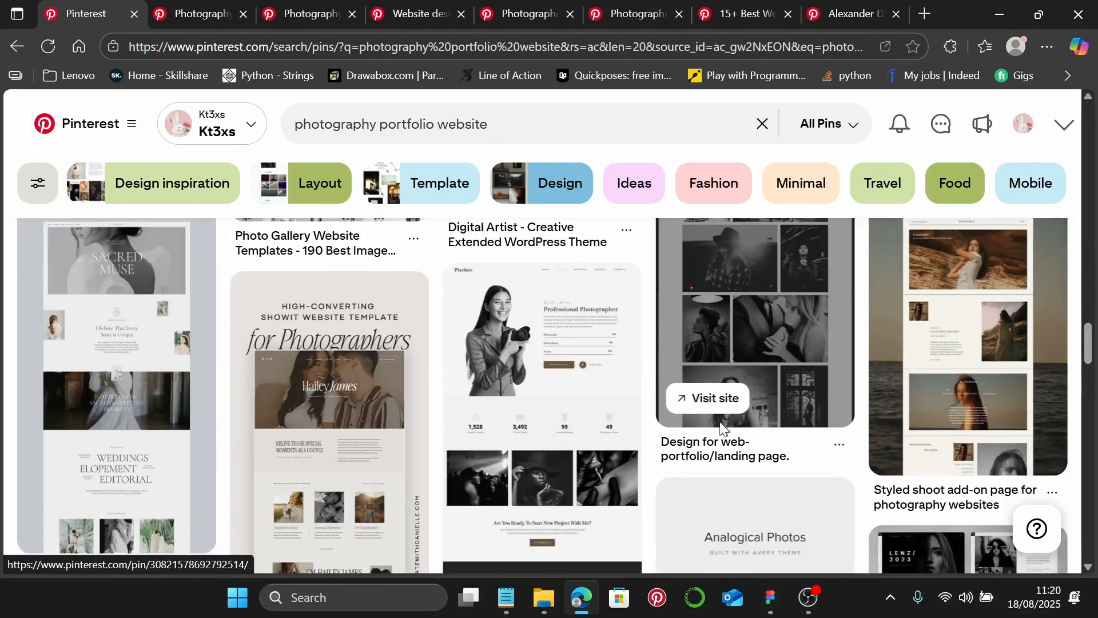
{"action": "scroll", "coordinate": [722, 426], "scroll_direction": "down", "scroll_amount": 6}
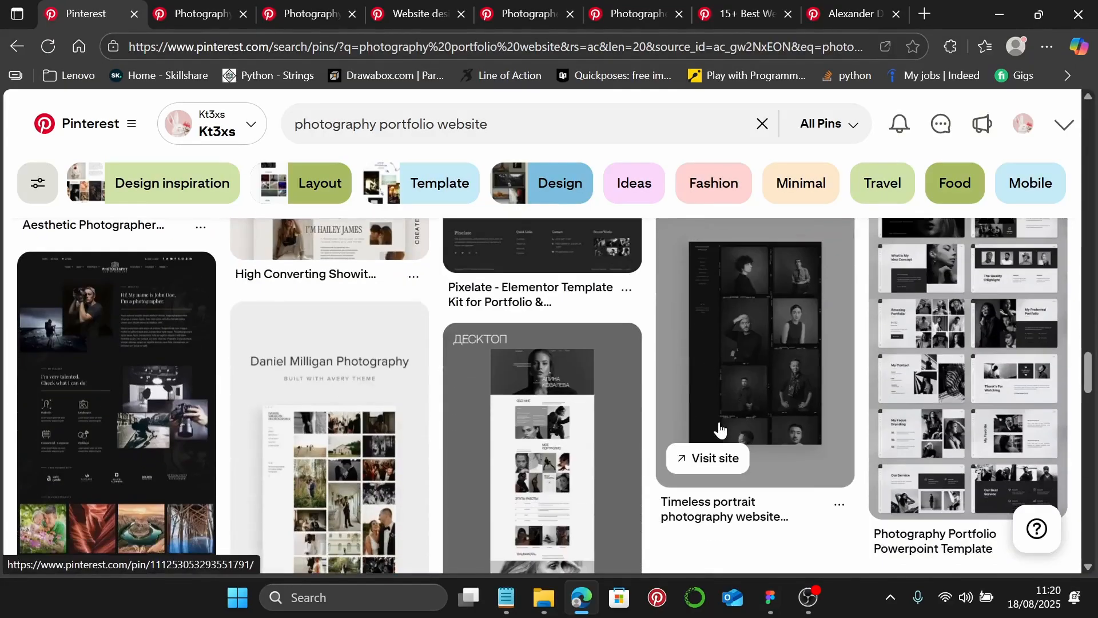
{"action": "right_click", "coordinate": [59, 373]}
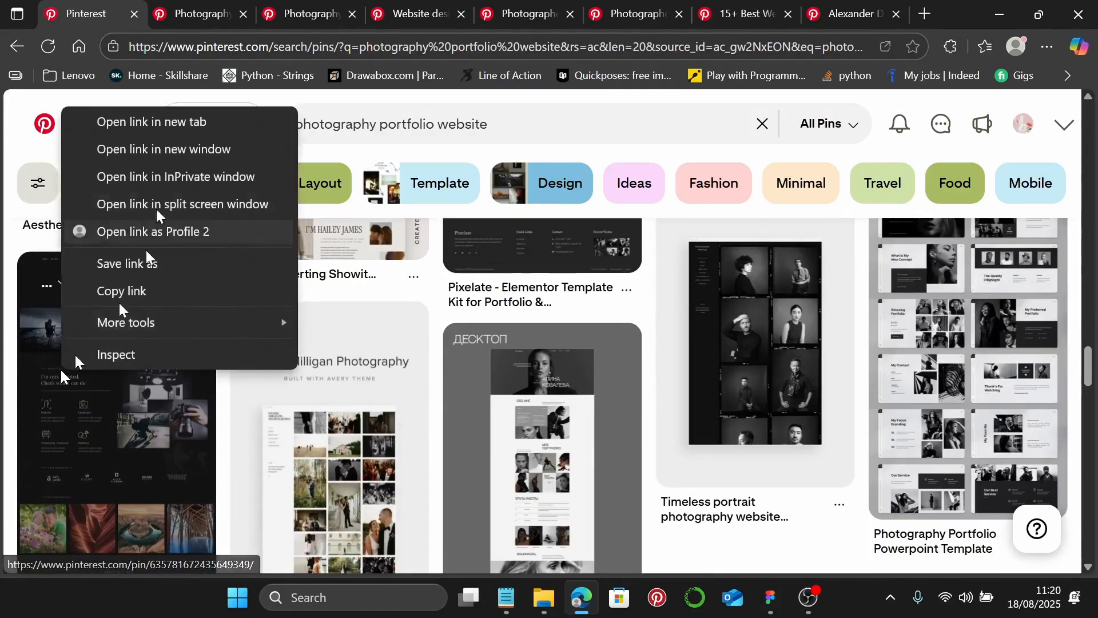
{"action": "left_click", "coordinate": [174, 124]}
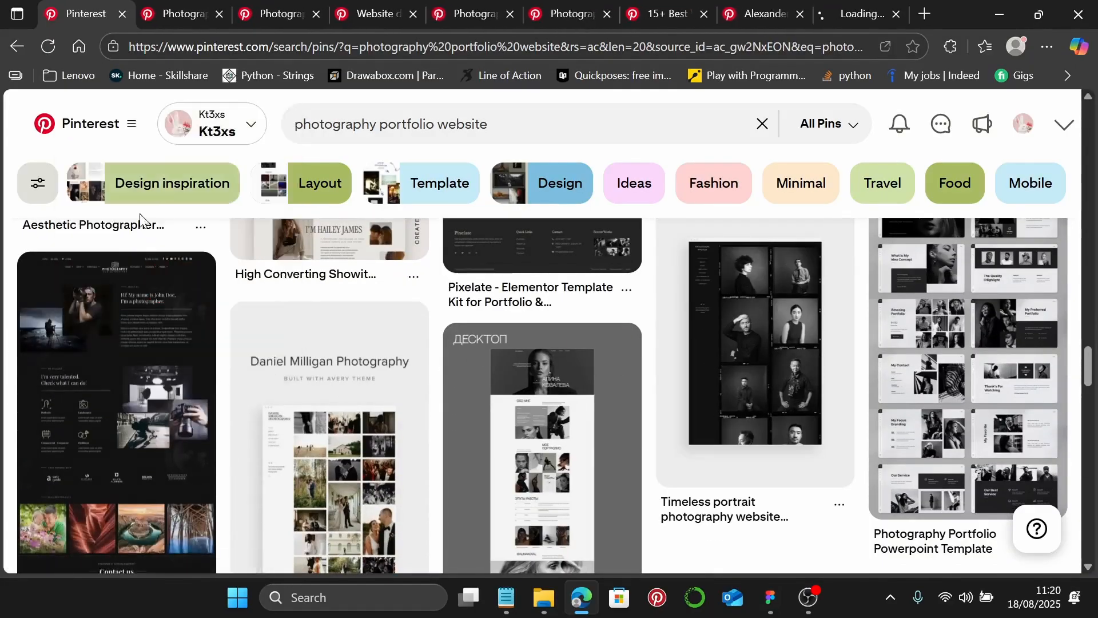
{"action": "left_click", "coordinate": [165, 15]}
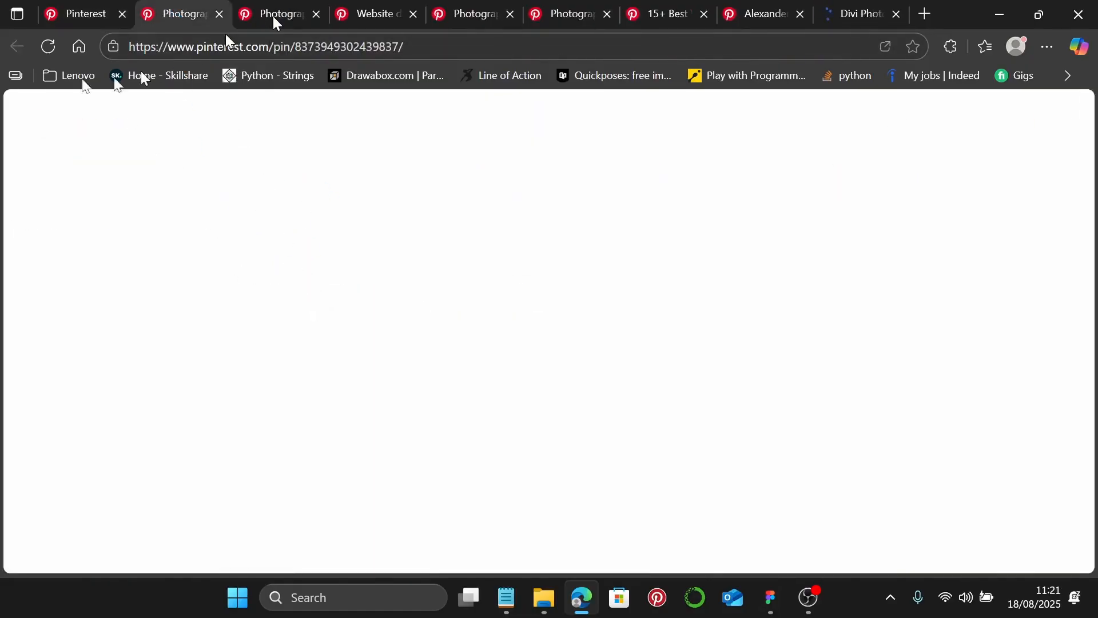
- Reload the first pin page and save its image as a JPG to Downloads
{"action": "left_click", "coordinate": [47, 48]}
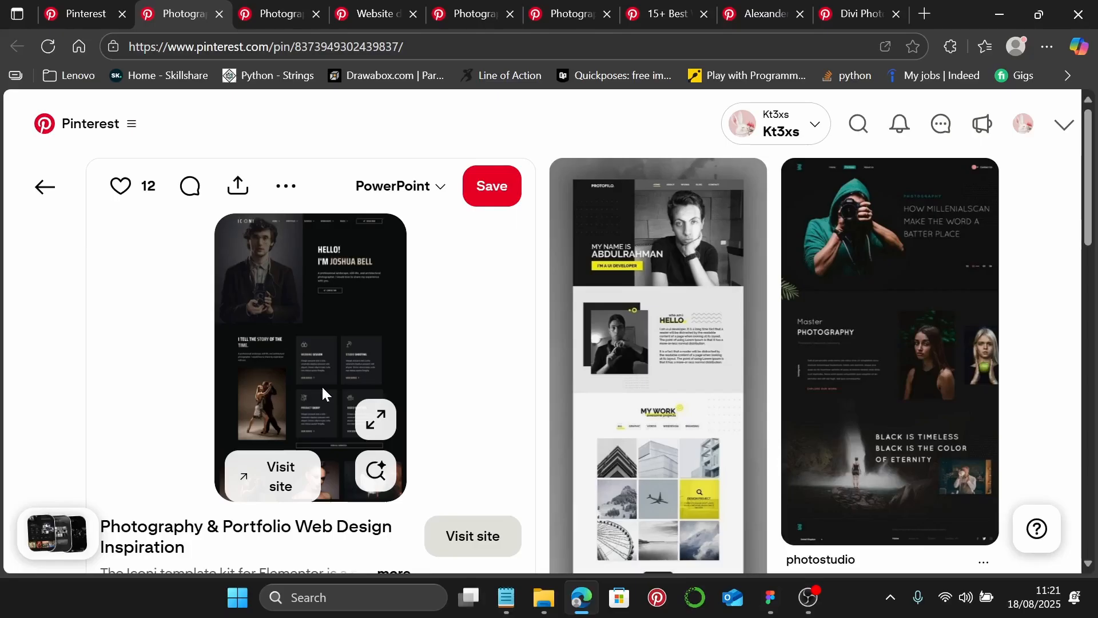
{"action": "right_click", "coordinate": [271, 348]}
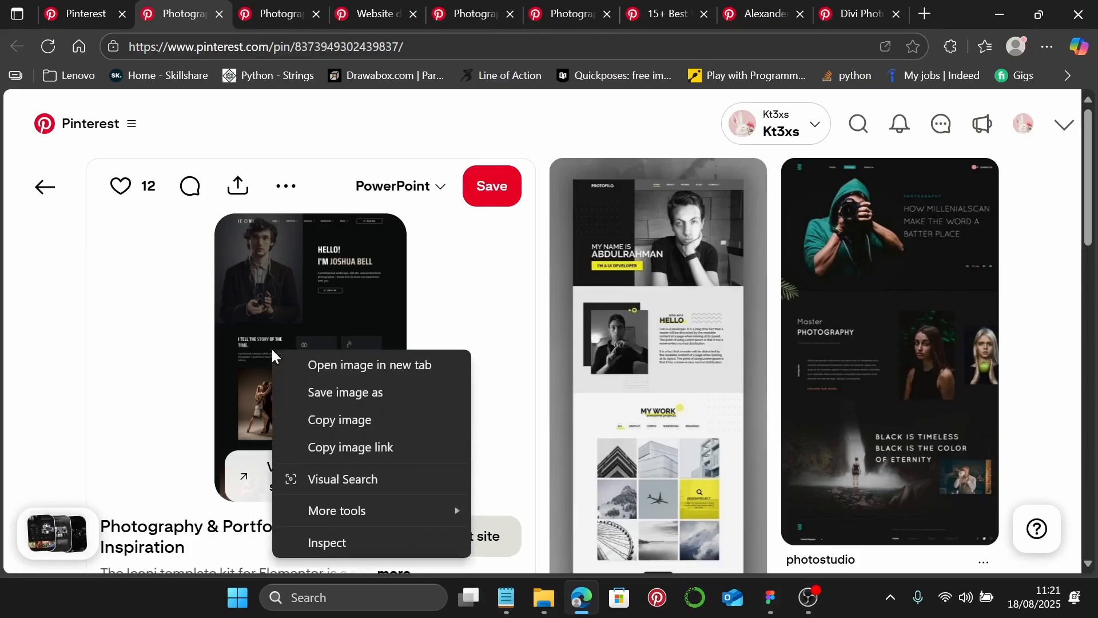
{"action": "left_click", "coordinate": [306, 393]}
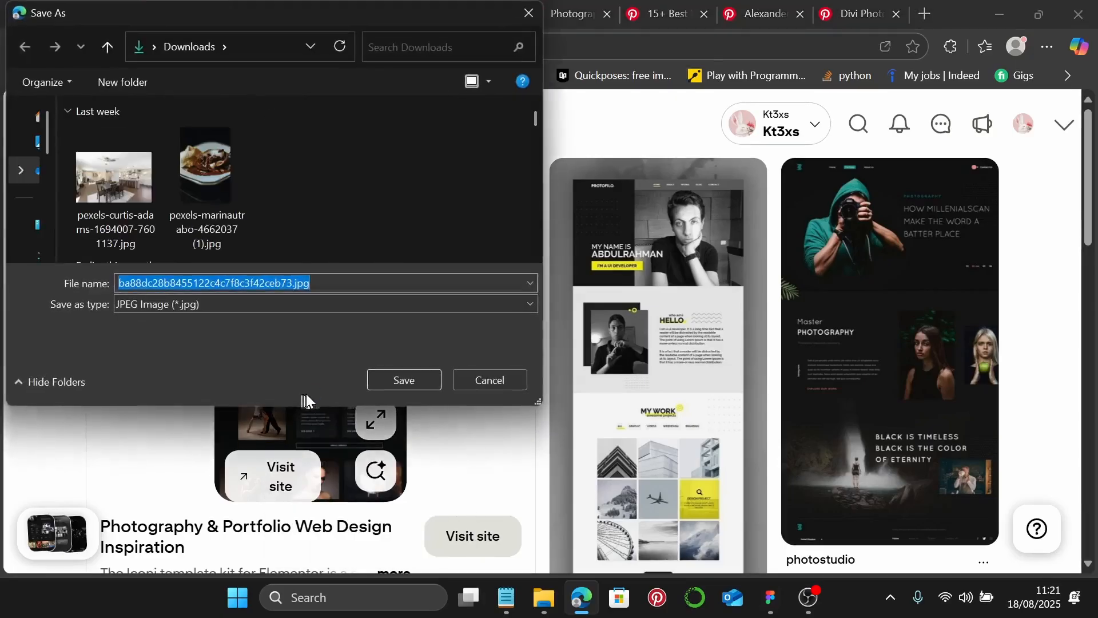
{"action": "left_click", "coordinate": [412, 380]}
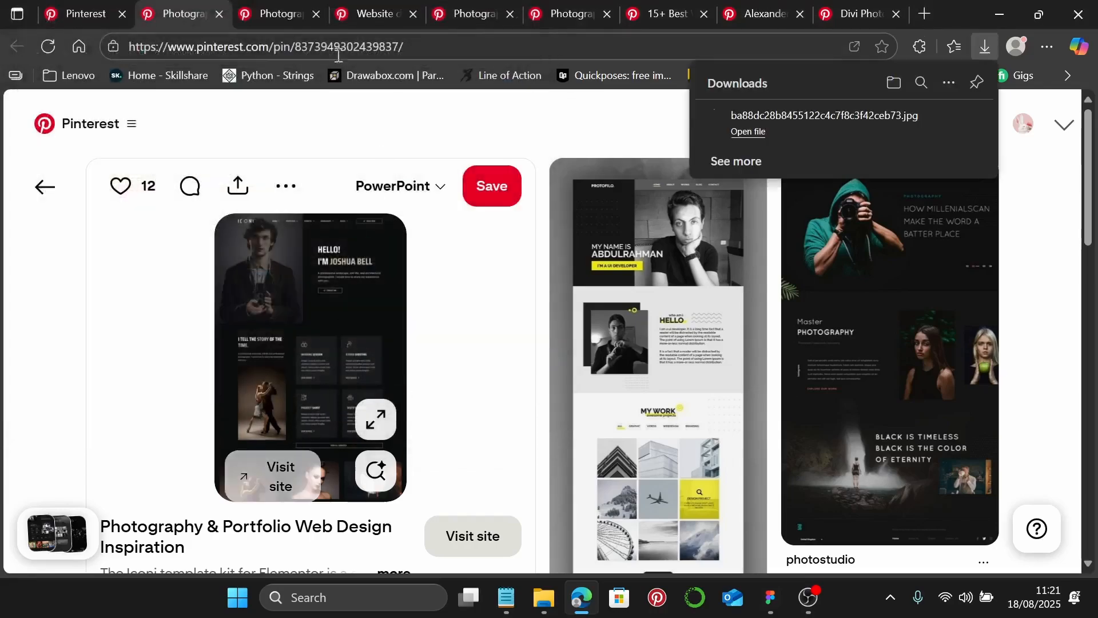
{"action": "scroll", "coordinate": [515, 315], "scroll_direction": "down", "scroll_amount": 5}
{"action": "scroll", "coordinate": [540, 301], "scroll_direction": "down", "scroll_amount": 3}
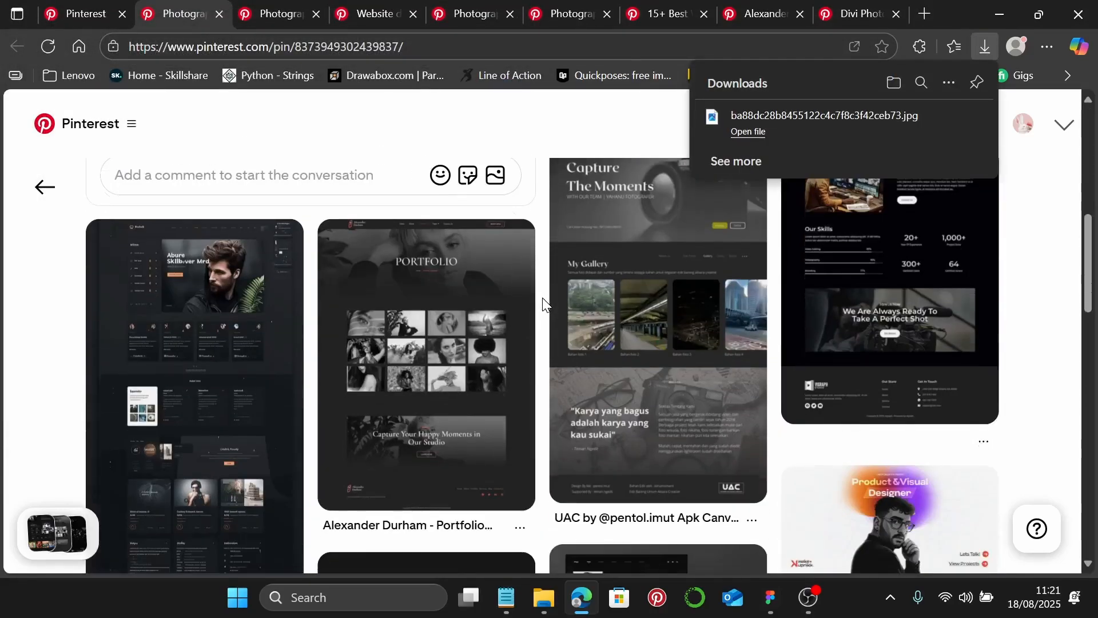
{"action": "scroll", "coordinate": [543, 297], "scroll_direction": "up", "scroll_amount": 8}
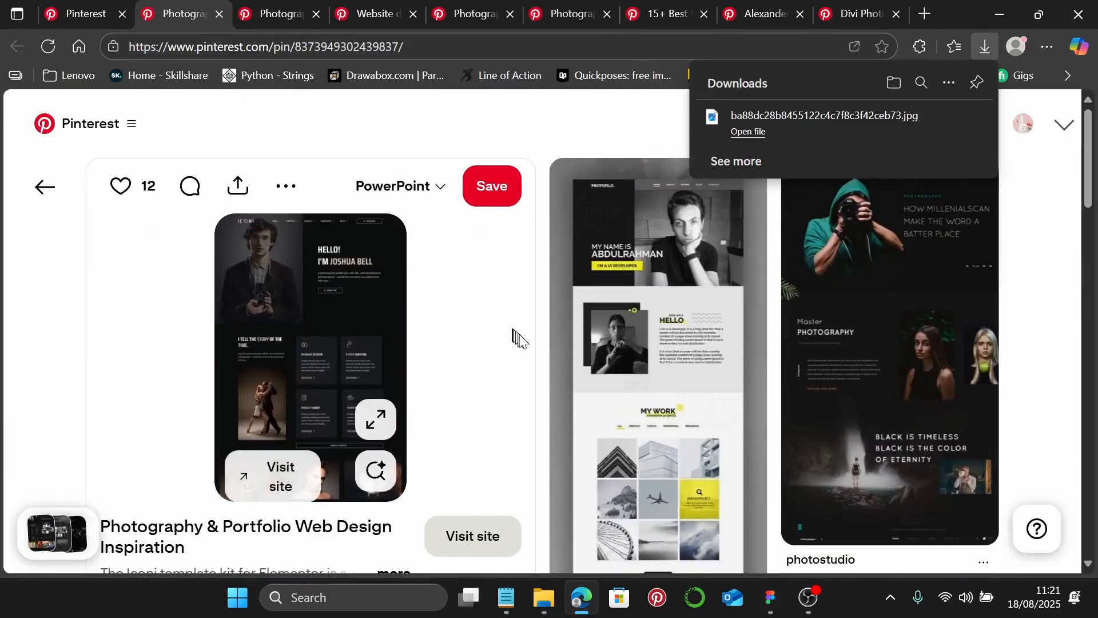
{"action": "scroll", "coordinate": [515, 337], "scroll_direction": "down", "scroll_amount": 5}
{"action": "scroll", "coordinate": [743, 407], "scroll_direction": "down", "scroll_amount": 3}
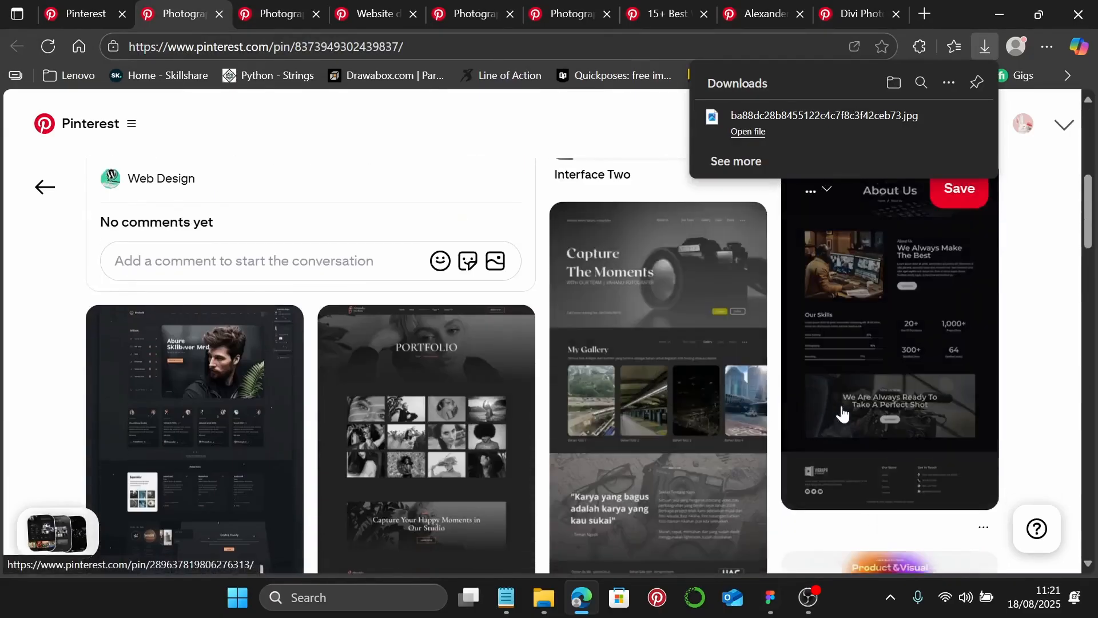
{"action": "scroll", "coordinate": [744, 383], "scroll_direction": "up", "scroll_amount": 2}
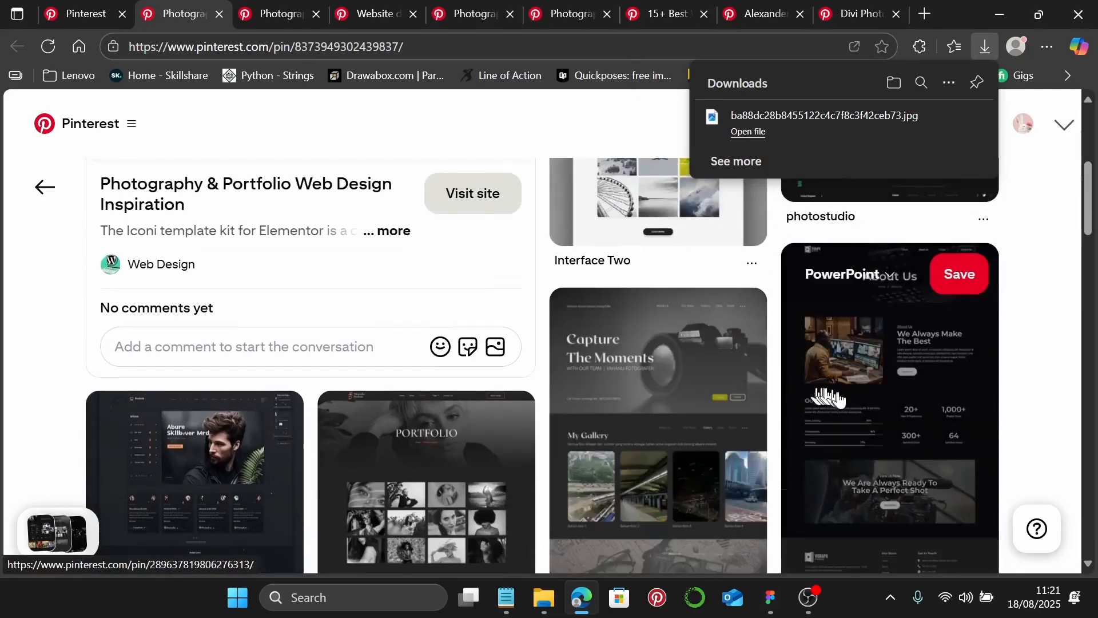
{"action": "scroll", "coordinate": [812, 395], "scroll_direction": "down", "scroll_amount": 2}
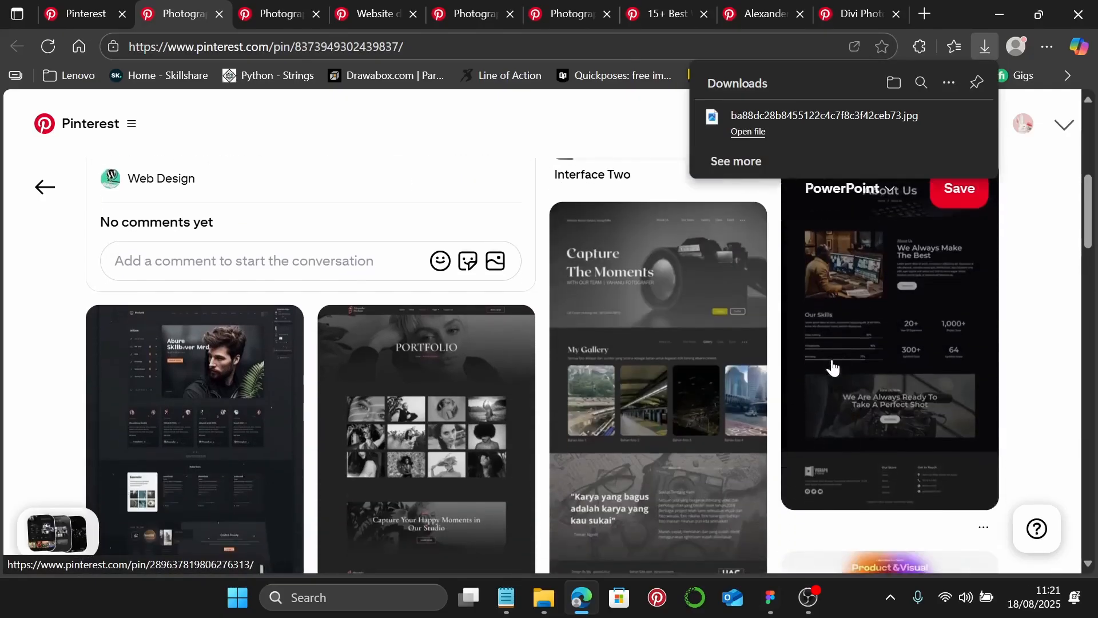
{"action": "scroll", "coordinate": [743, 378], "scroll_direction": "down", "scroll_amount": 4}
{"action": "scroll", "coordinate": [601, 387], "scroll_direction": "up", "scroll_amount": 2}
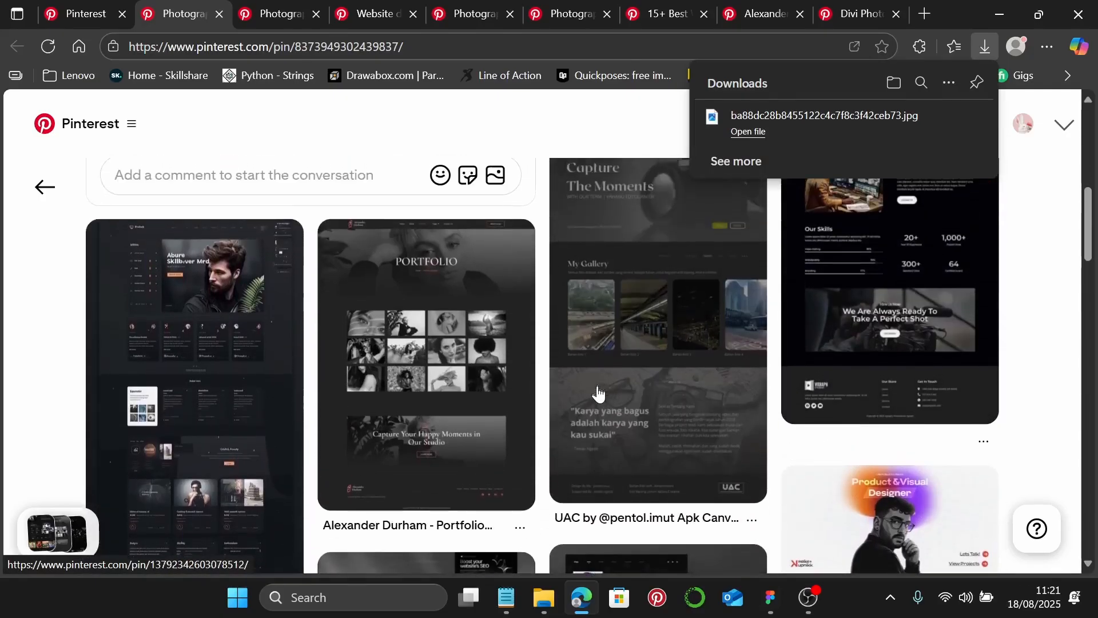
{"action": "scroll", "coordinate": [598, 394], "scroll_direction": "down", "scroll_amount": 2}
{"action": "scroll", "coordinate": [599, 394], "scroll_direction": "down", "scroll_amount": 6}
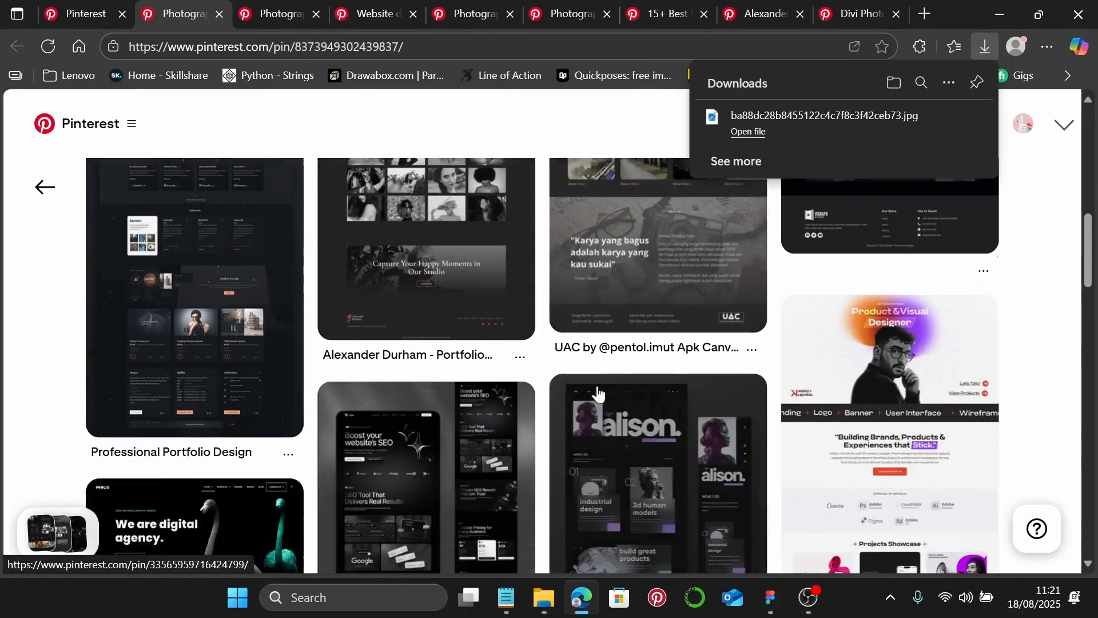
{"action": "scroll", "coordinate": [598, 394], "scroll_direction": "down", "scroll_amount": 1}
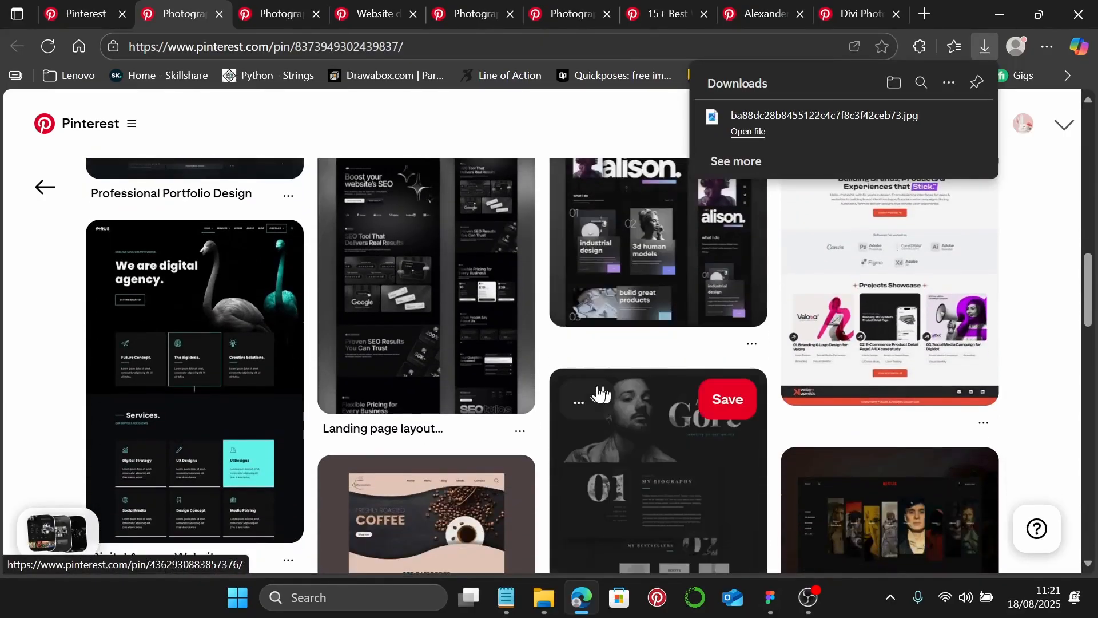
{"action": "scroll", "coordinate": [491, 422], "scroll_direction": "up", "scroll_amount": 2}
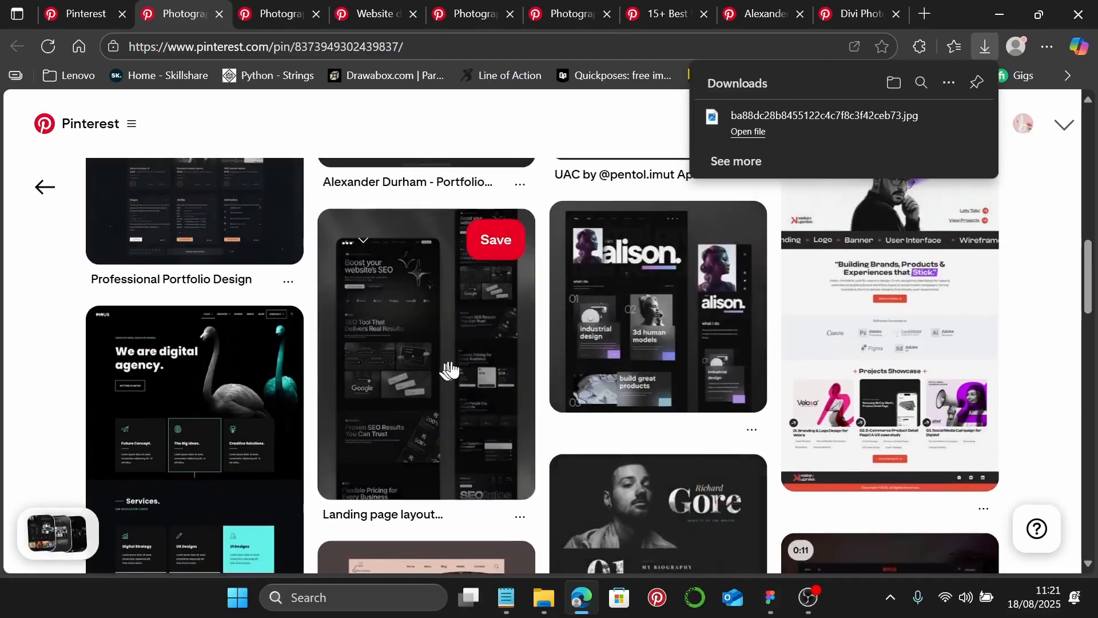
{"action": "scroll", "coordinate": [578, 415], "scroll_direction": "up", "scroll_amount": 10}
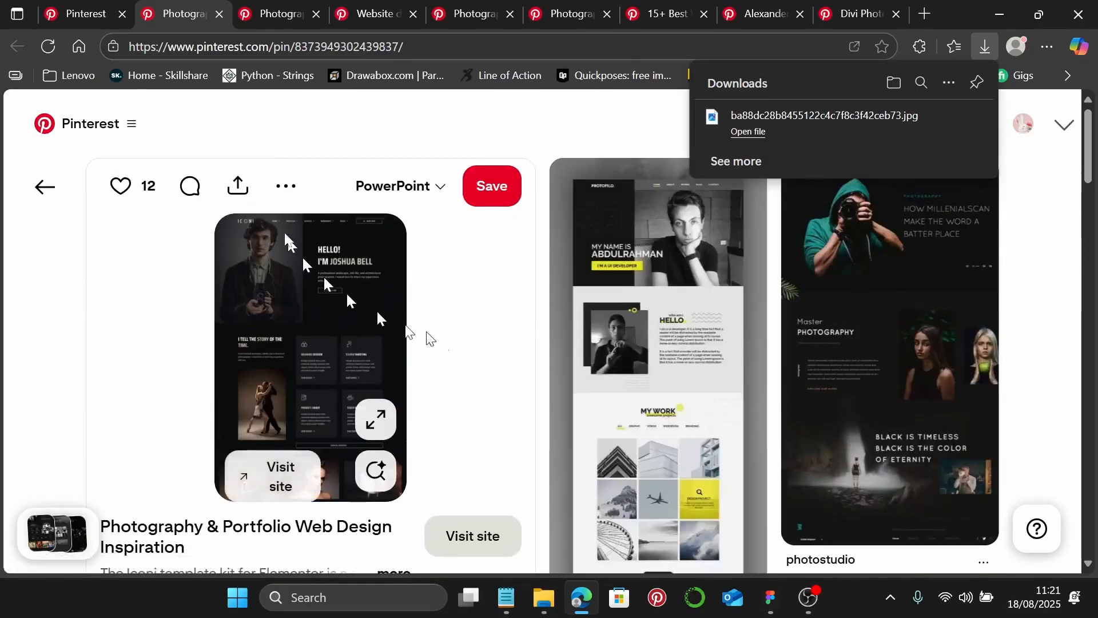
- Close that pin and save the Photography Sketch Template image to Downloads, then move to the Webflow templates pin
{"action": "left_click", "coordinate": [219, 14]}
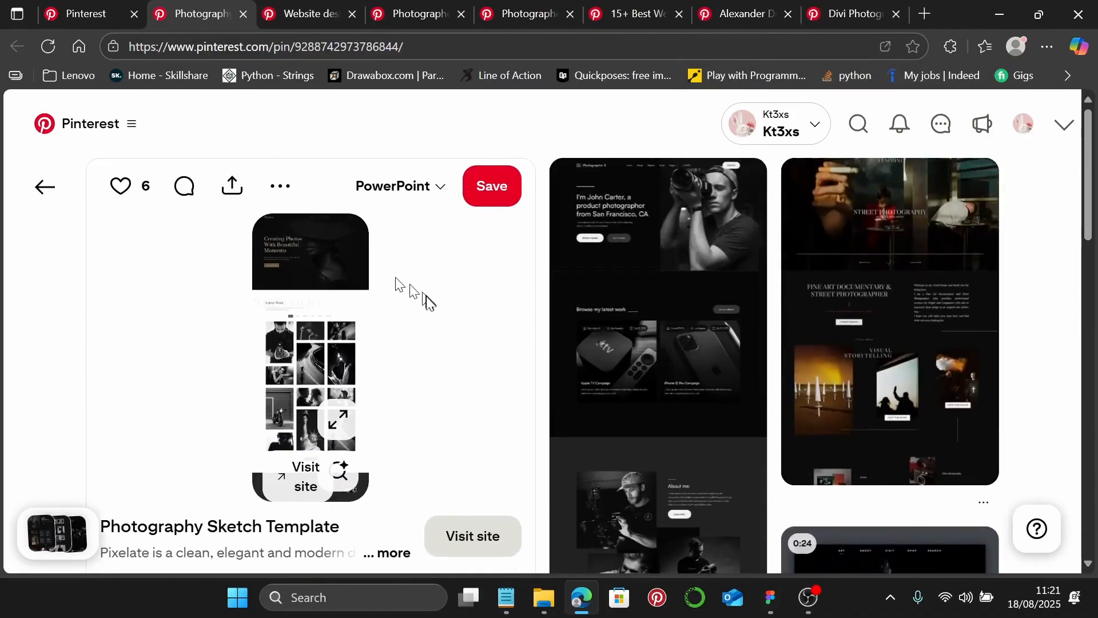
{"action": "right_click", "coordinate": [277, 323]}
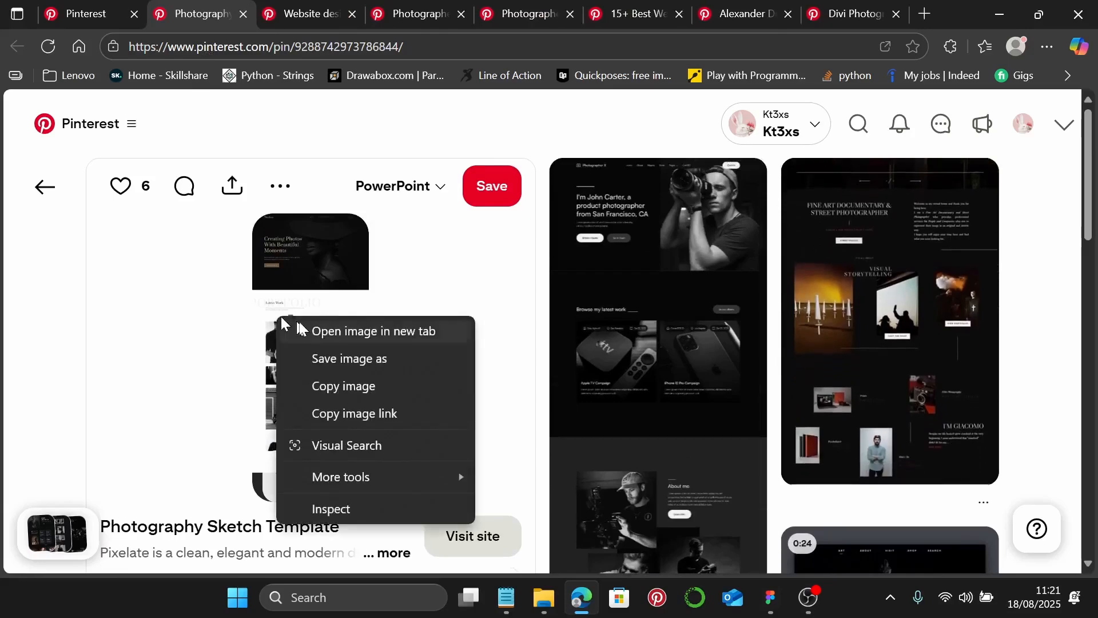
{"action": "left_click", "coordinate": [348, 358]}
{"action": "left_click", "coordinate": [393, 381]}
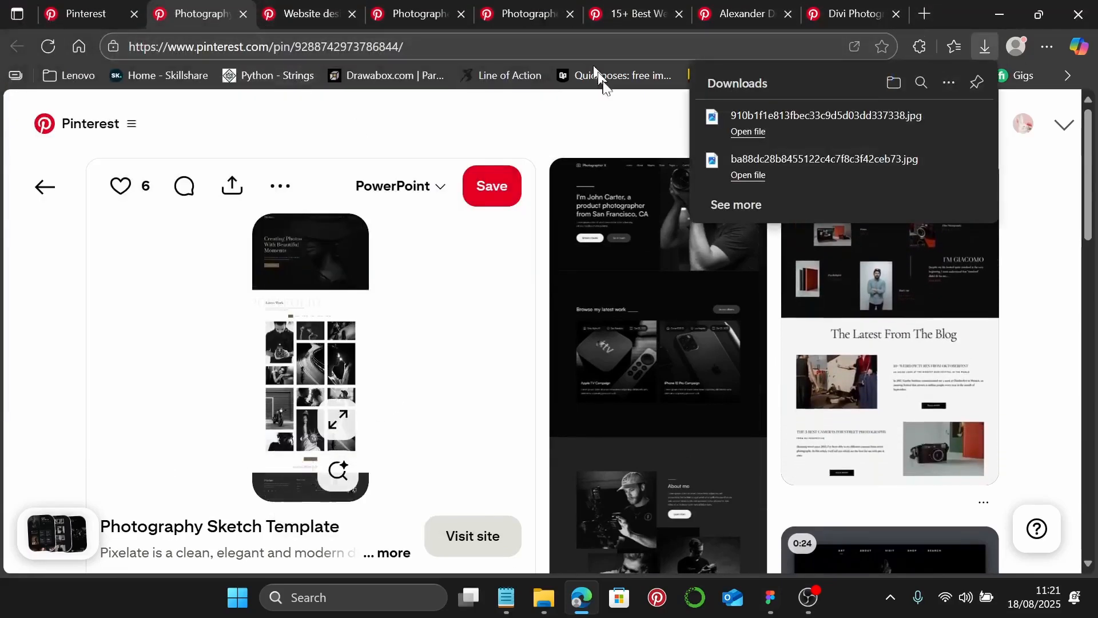
{"action": "left_click", "coordinate": [633, 19]}
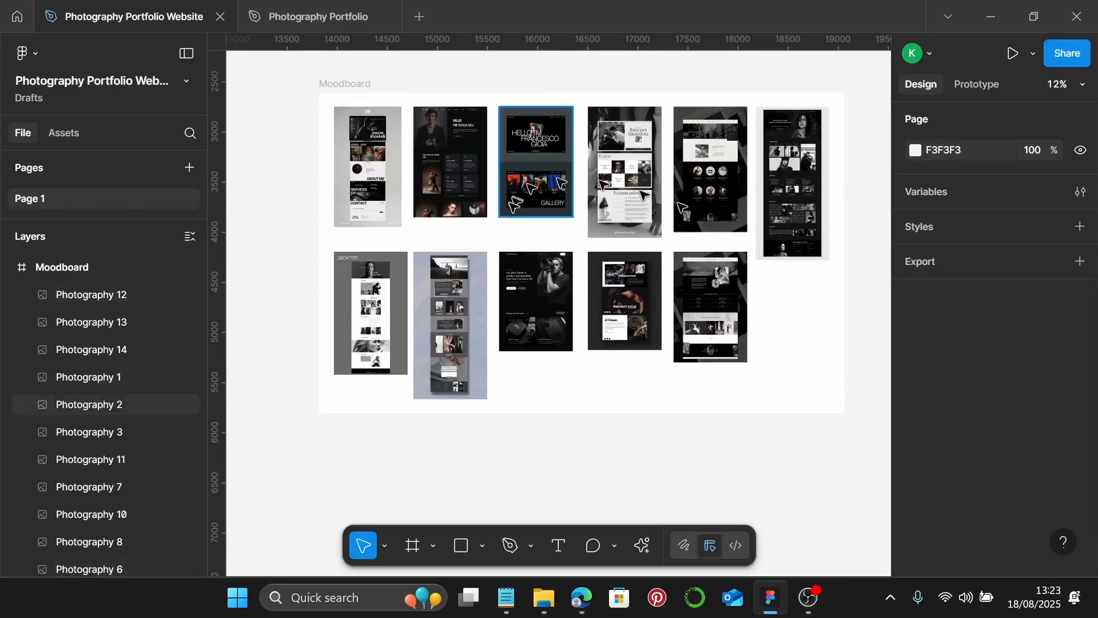
{"action": "scroll", "coordinate": [523, 285], "scroll_direction": "up", "scroll_amount": 5}
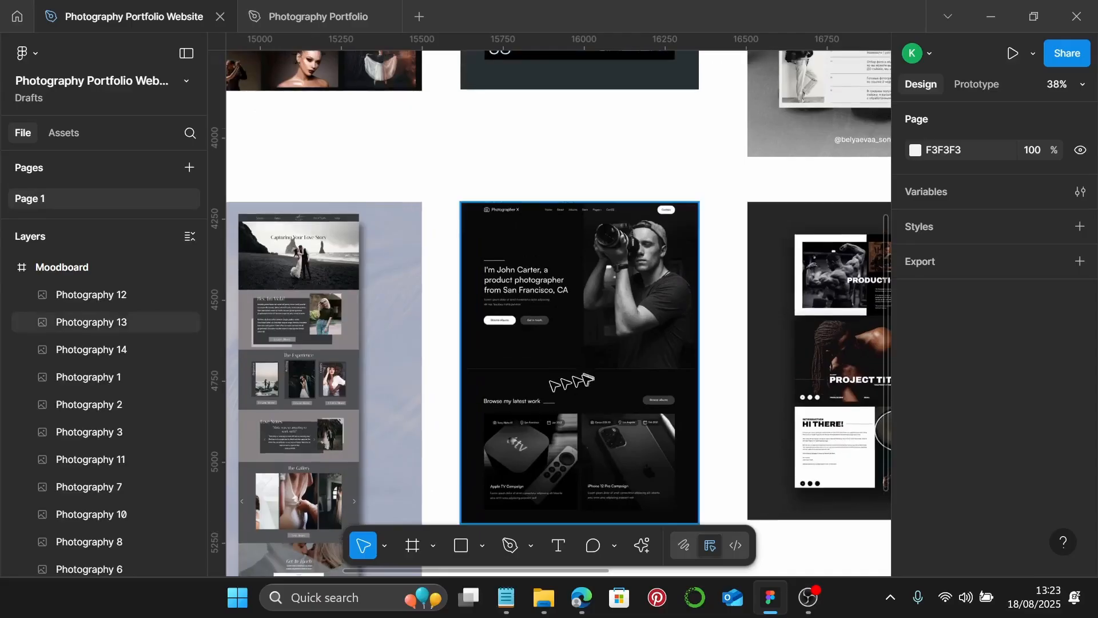
{"action": "scroll", "coordinate": [564, 379], "scroll_direction": "up", "scroll_amount": 6}
{"action": "scroll", "coordinate": [564, 379], "scroll_direction": "left", "scroll_amount": 2}
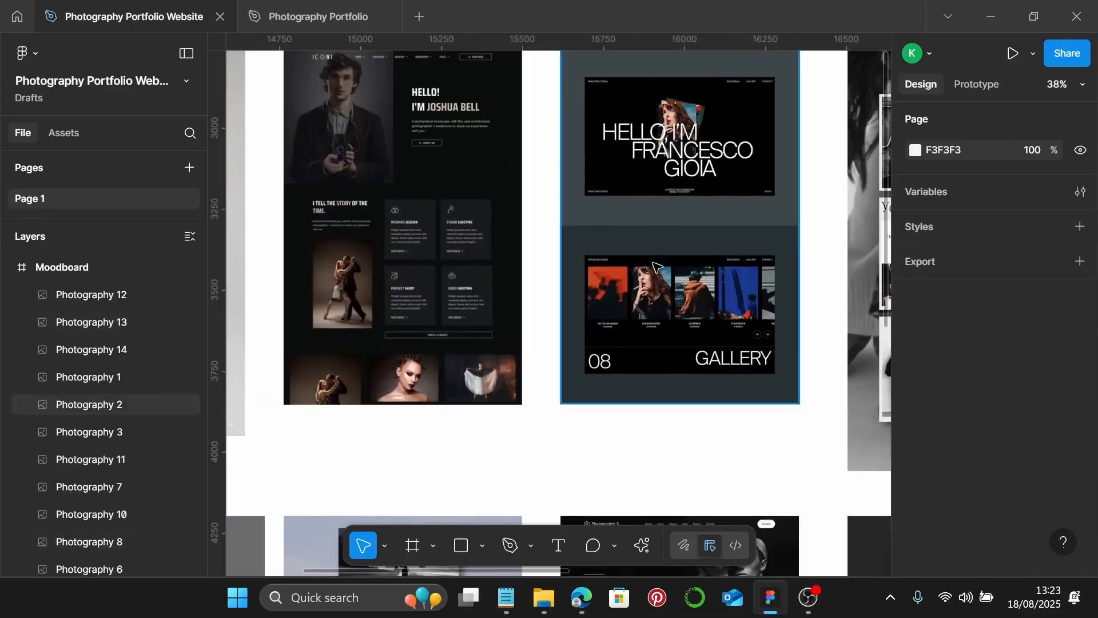
{"action": "scroll", "coordinate": [655, 271], "scroll_direction": "down", "scroll_amount": 4}
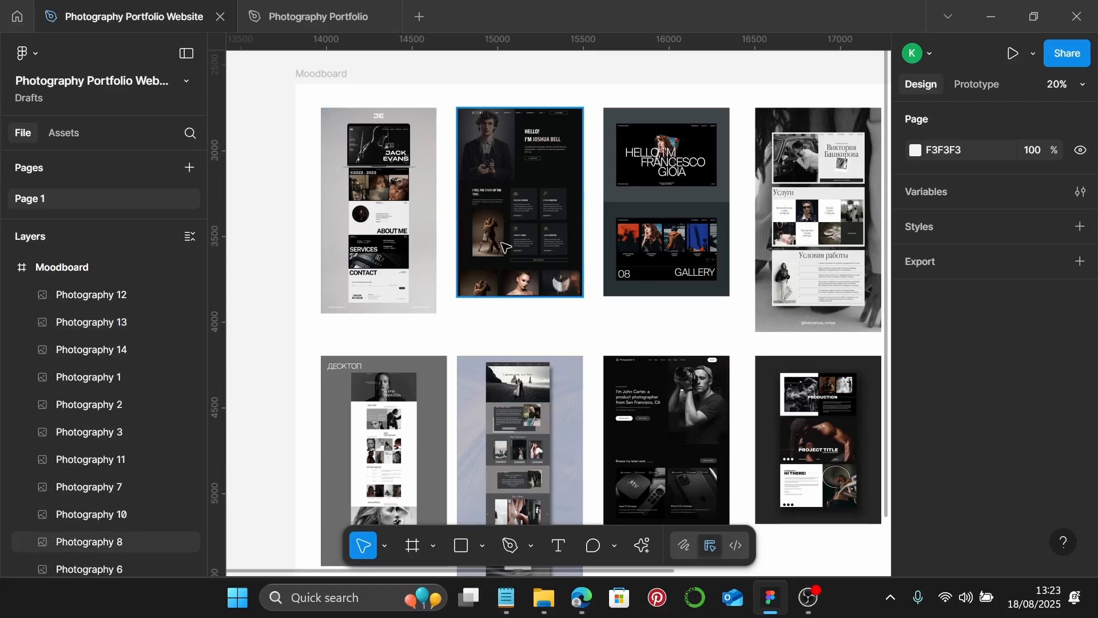
{"action": "scroll", "coordinate": [544, 258], "scroll_direction": "down", "scroll_amount": 1}
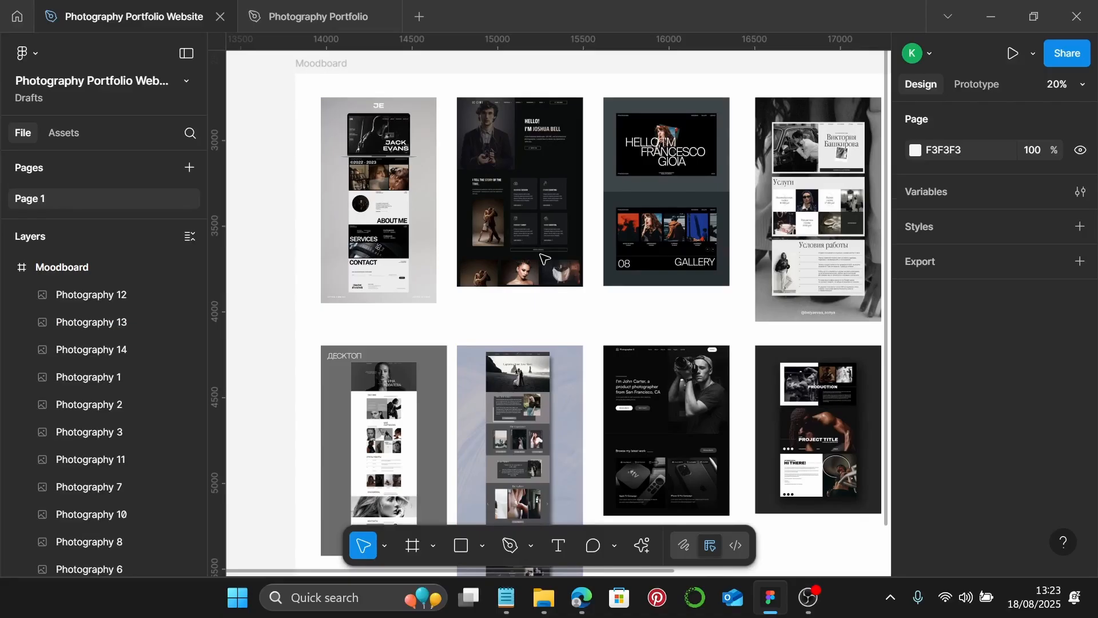
{"action": "scroll", "coordinate": [542, 256], "scroll_direction": "down", "scroll_amount": 5}
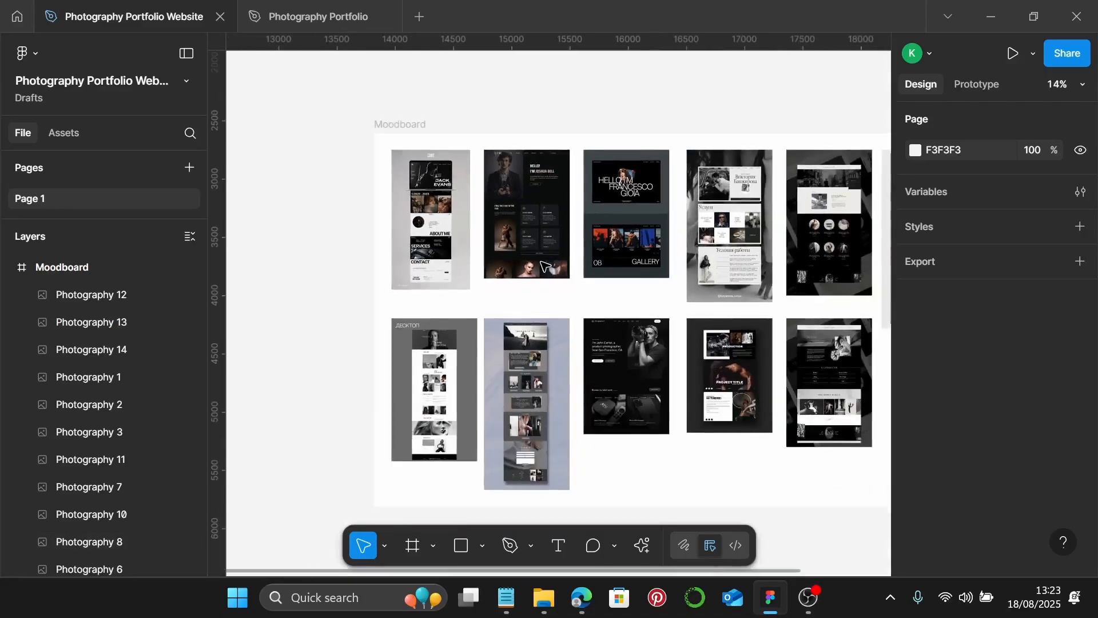
{"action": "scroll", "coordinate": [525, 253], "scroll_direction": "down", "scroll_amount": 1}
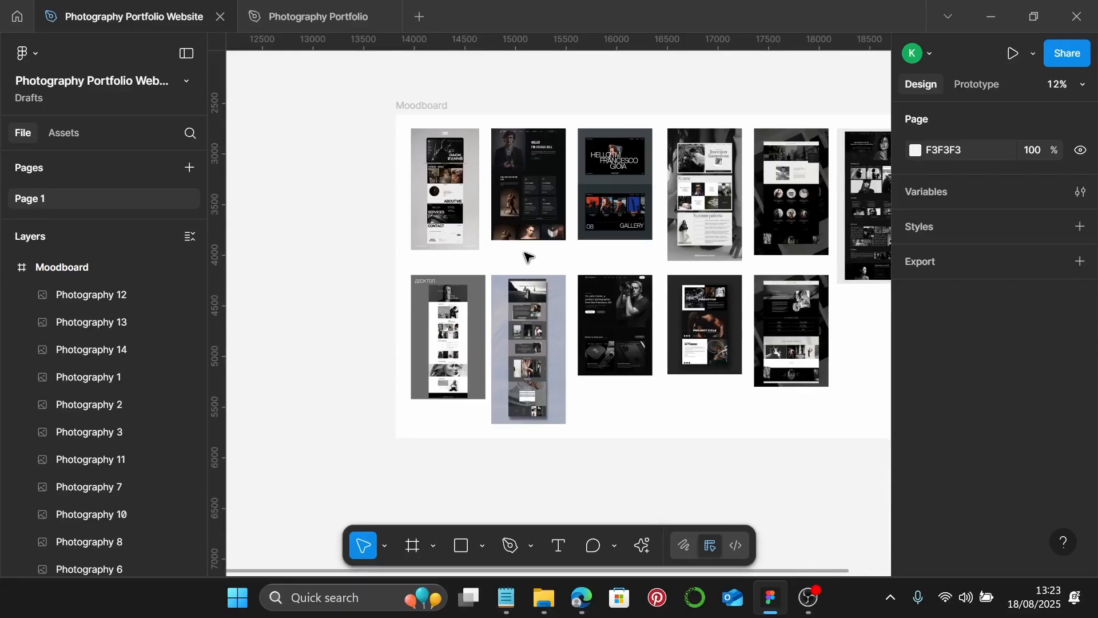
{"action": "scroll", "coordinate": [527, 257], "scroll_direction": "down", "scroll_amount": 5}
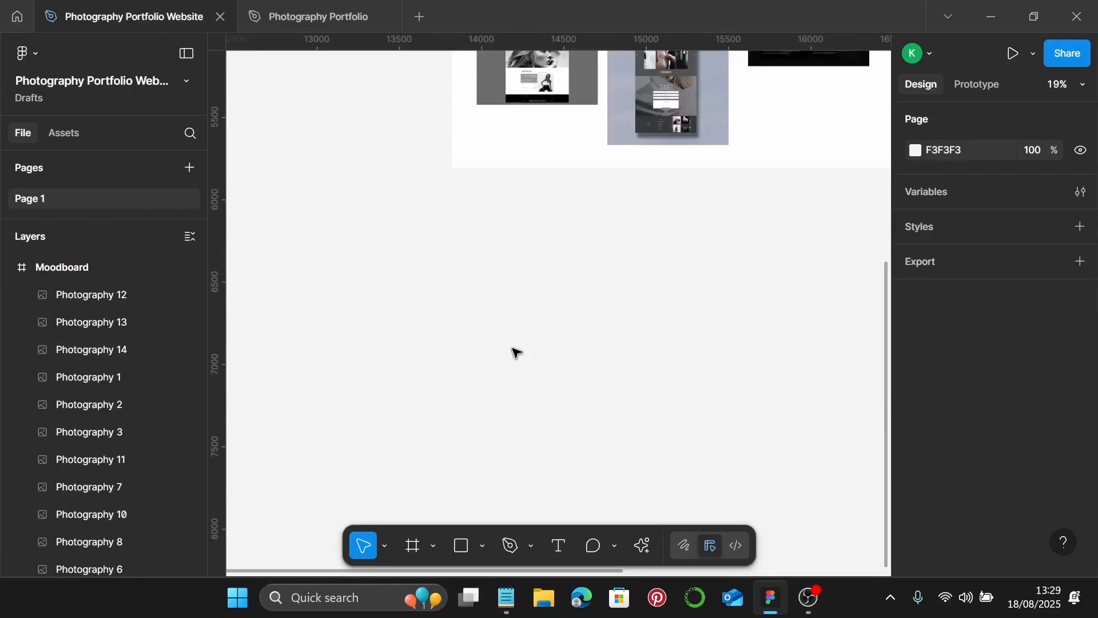
- Draw a 1386×646 frame below the Moodboard and fill it grey DEDEDE
{"action": "left_click", "coordinate": [414, 545]}
{"action": "left_click_drag", "start_coordinate": [382, 256], "coordinate": [611, 362]}
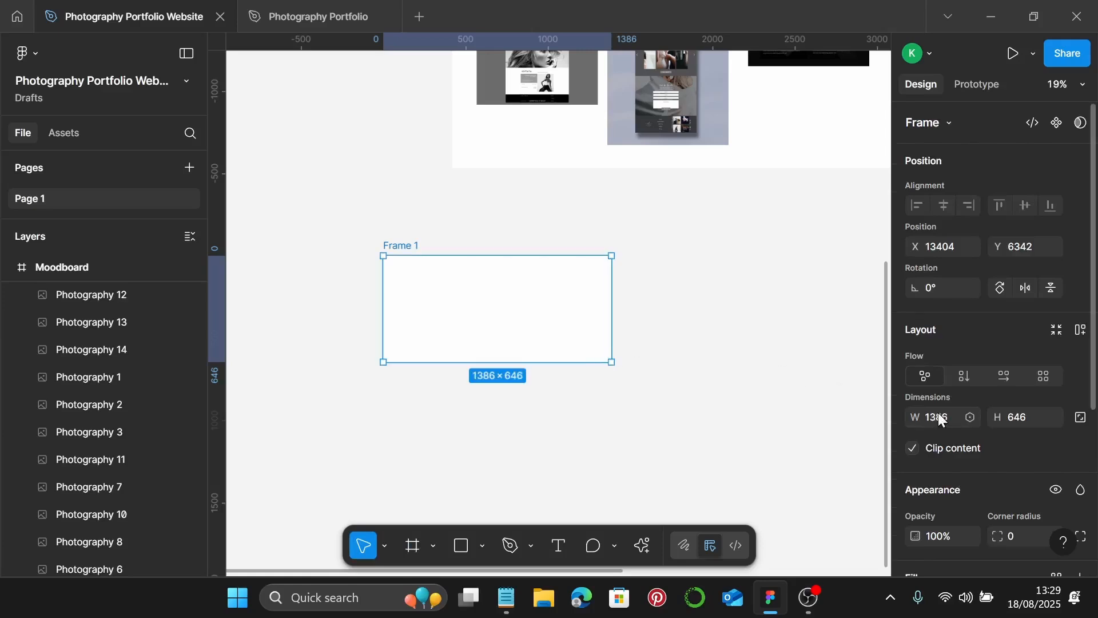
{"action": "scroll", "coordinate": [941, 412], "scroll_direction": "down", "scroll_amount": 5}
{"action": "left_click", "coordinate": [916, 369]}
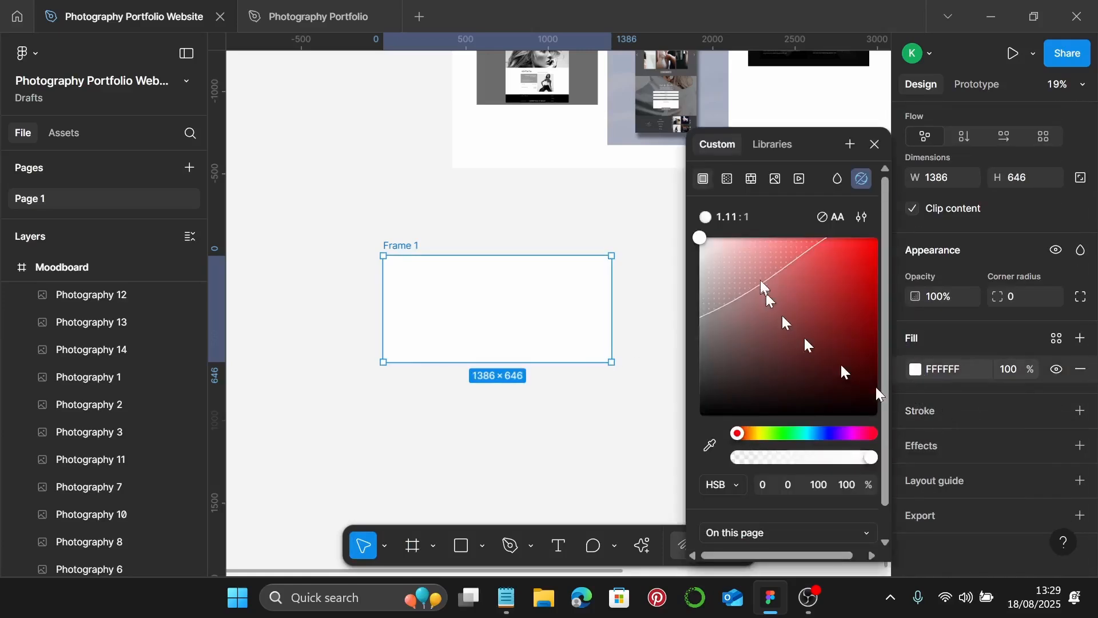
{"action": "mouse_move", "coordinate": [701, 281]}
{"action": "left_mouse_down"}
{"action": "mouse_move", "coordinate": [693, 290]}
{"action": "mouse_move", "coordinate": [692, 266]}
{"action": "left_mouse_up"}
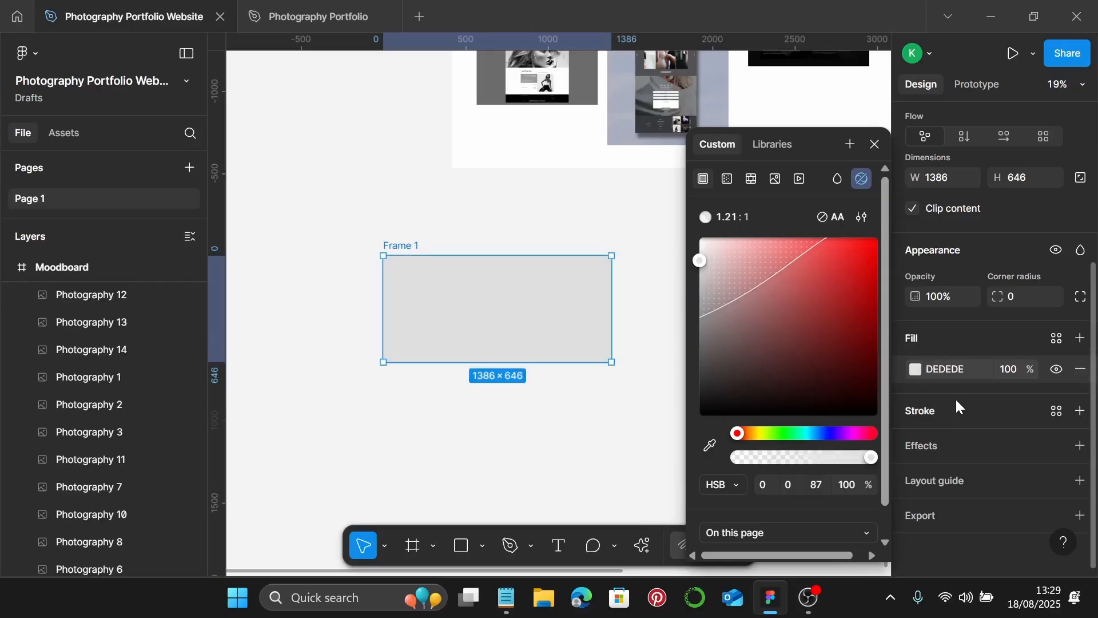
{"action": "left_click", "coordinate": [650, 413]}
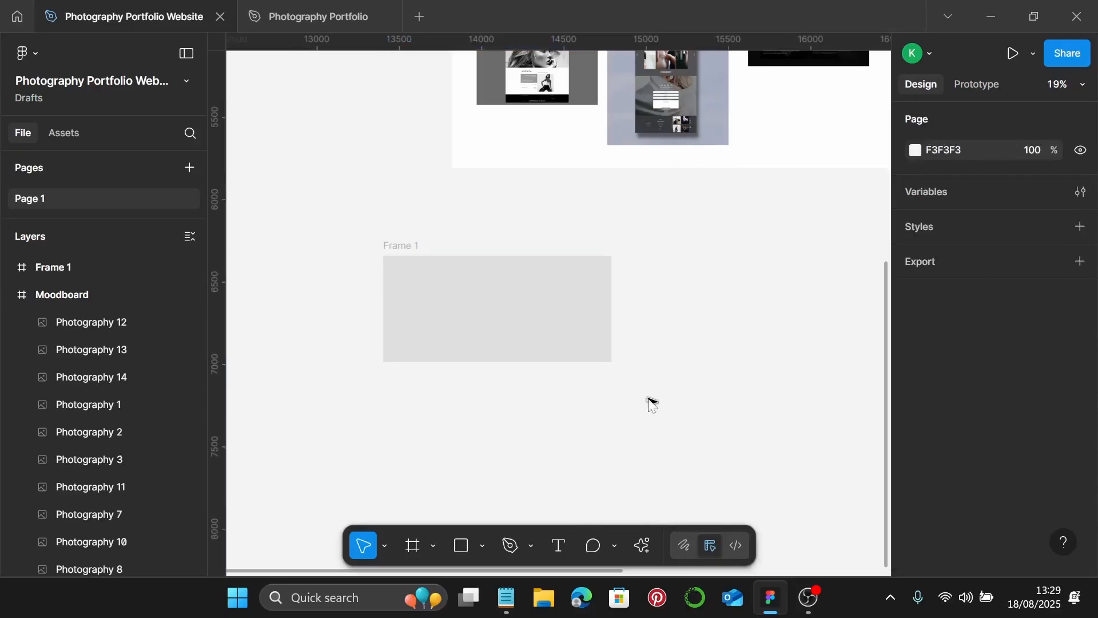
- Select Frame 1 and show the Plugins recents submenu from its context menu
{"action": "right_click", "coordinate": [652, 402]}
{"action": "left_click", "coordinate": [587, 318]}
{"action": "left_click", "coordinate": [548, 322]}
{"action": "right_click", "coordinate": [548, 322]}
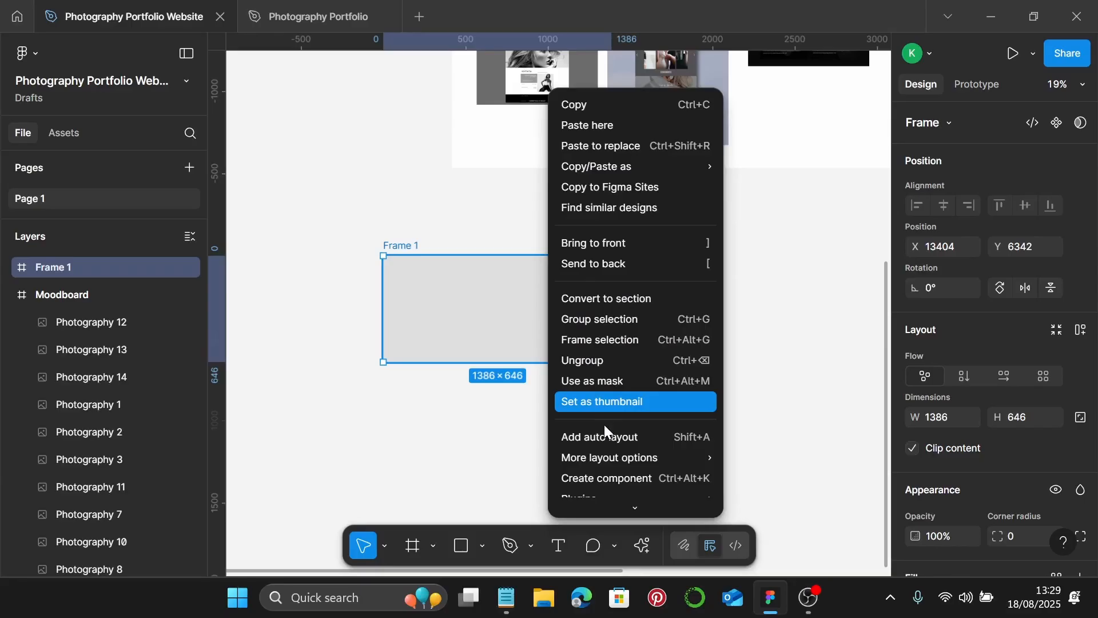
{"action": "scroll", "coordinate": [605, 424], "scroll_direction": "down", "scroll_amount": 3}
{"action": "mouse_move", "coordinate": [636, 373]}
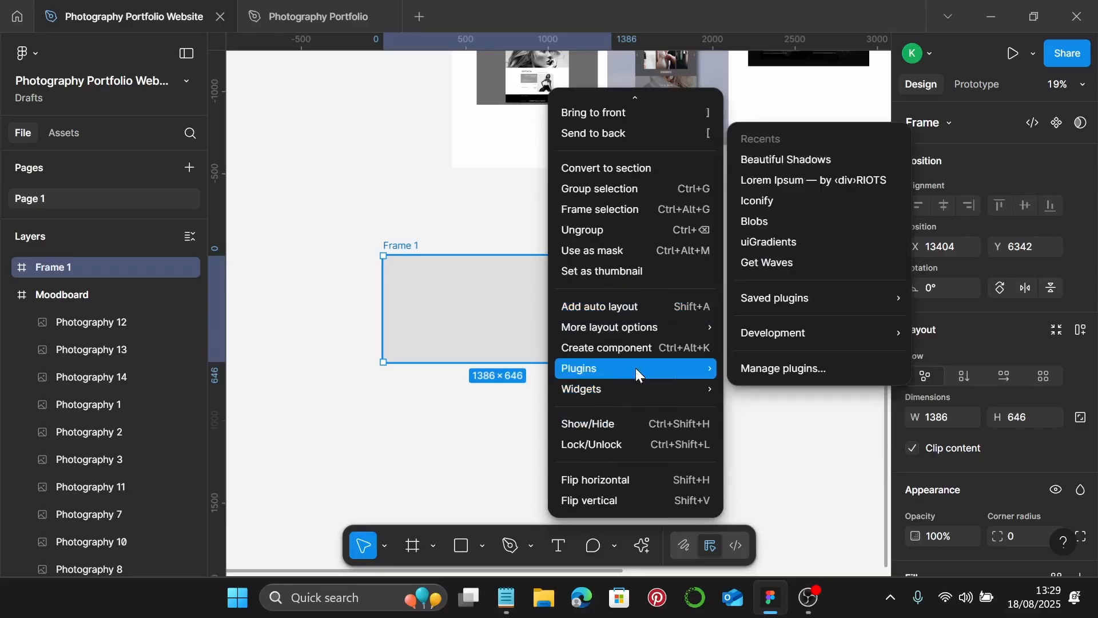
- Insert a 16×16 material-symbols:image icon from Iconify into Frame 1
{"action": "left_click", "coordinate": [789, 203]}
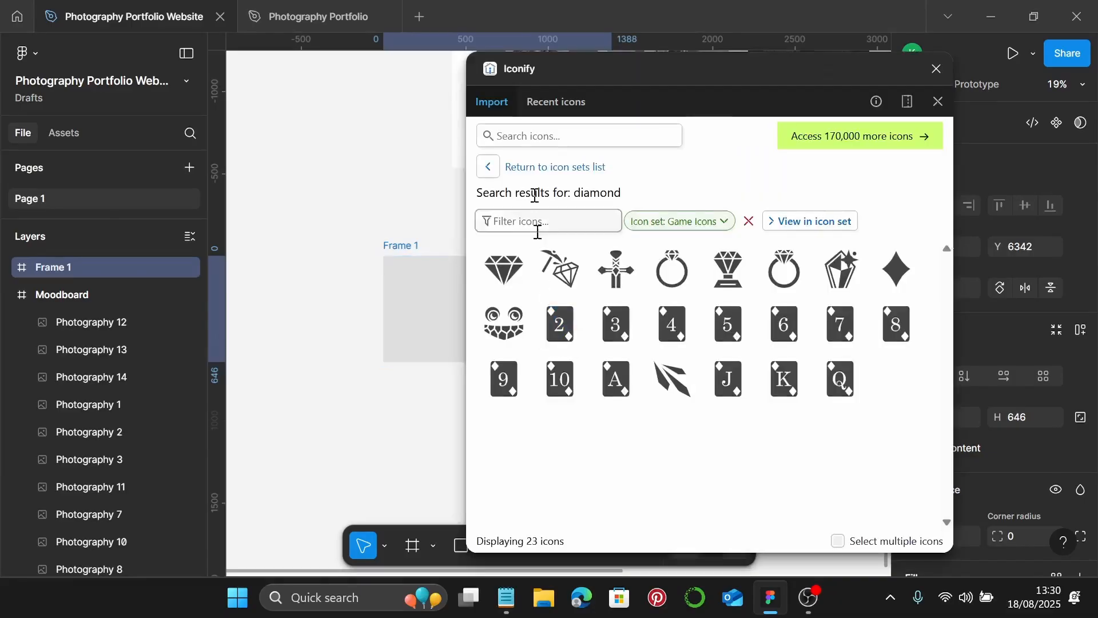
{"action": "left_click", "coordinate": [566, 137]}
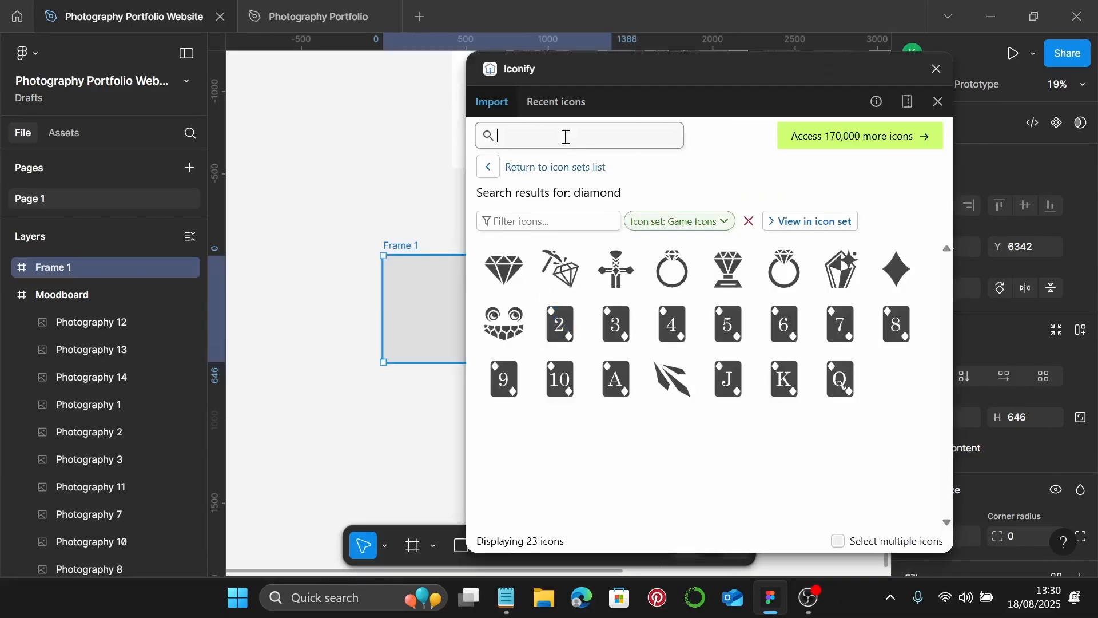
{"action": "type", "text": "image"}
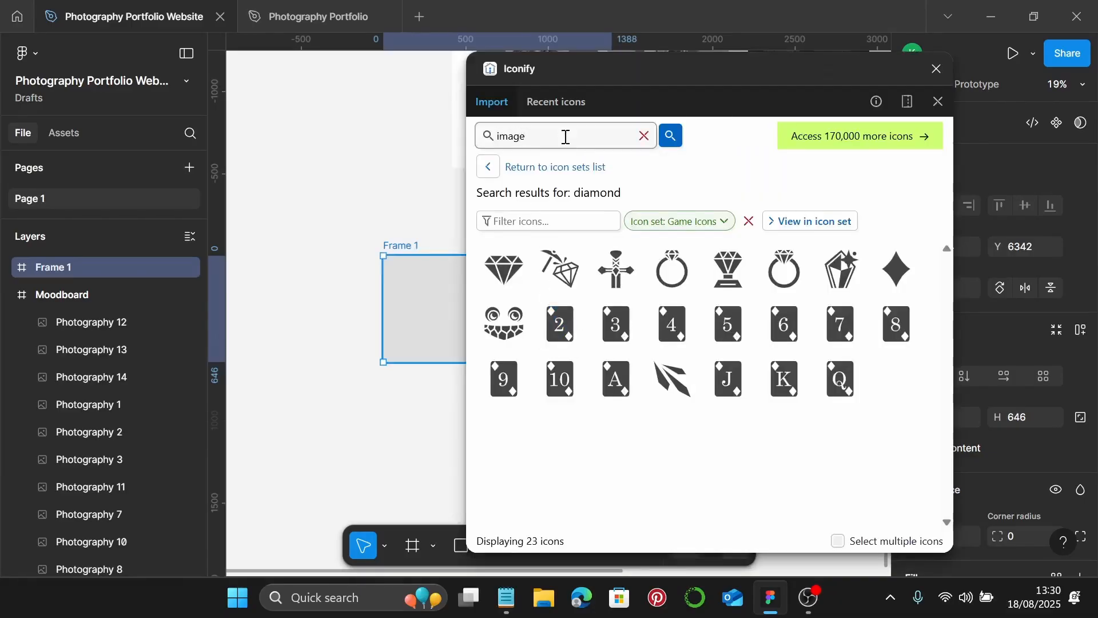
{"action": "key", "text": "Return"}
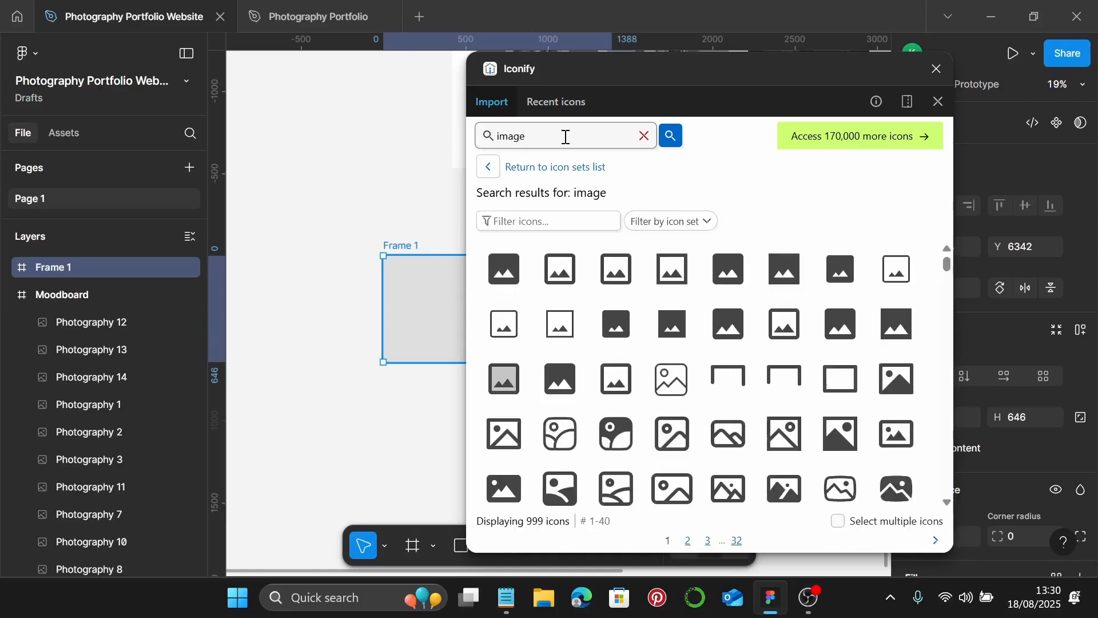
{"action": "left_click", "coordinate": [502, 276]}
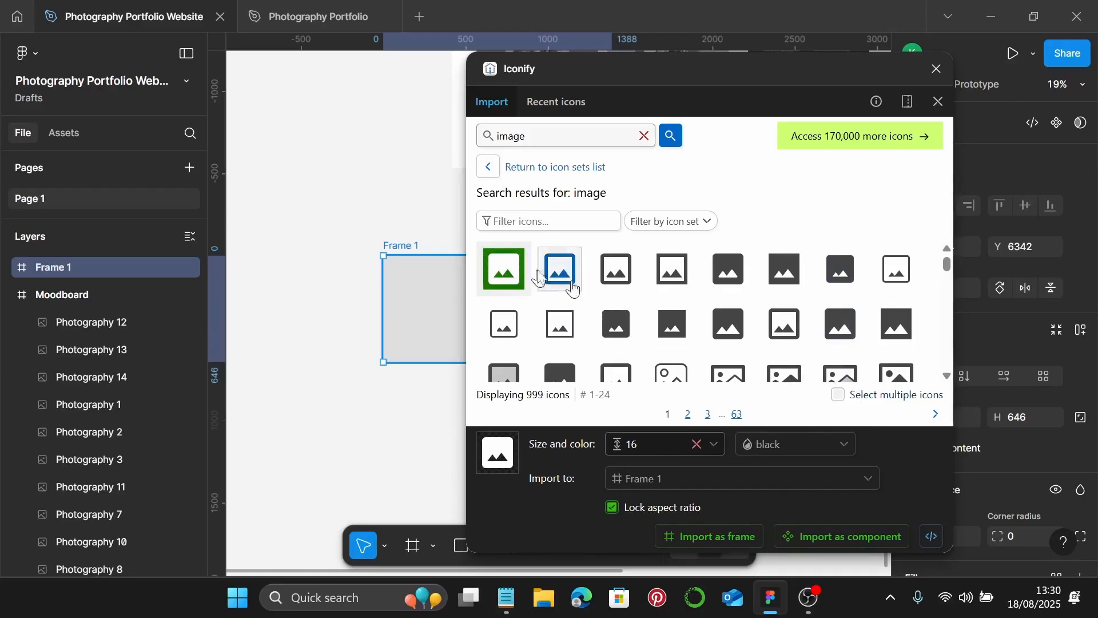
{"action": "left_click_drag", "start_coordinate": [503, 272], "coordinate": [410, 305]}
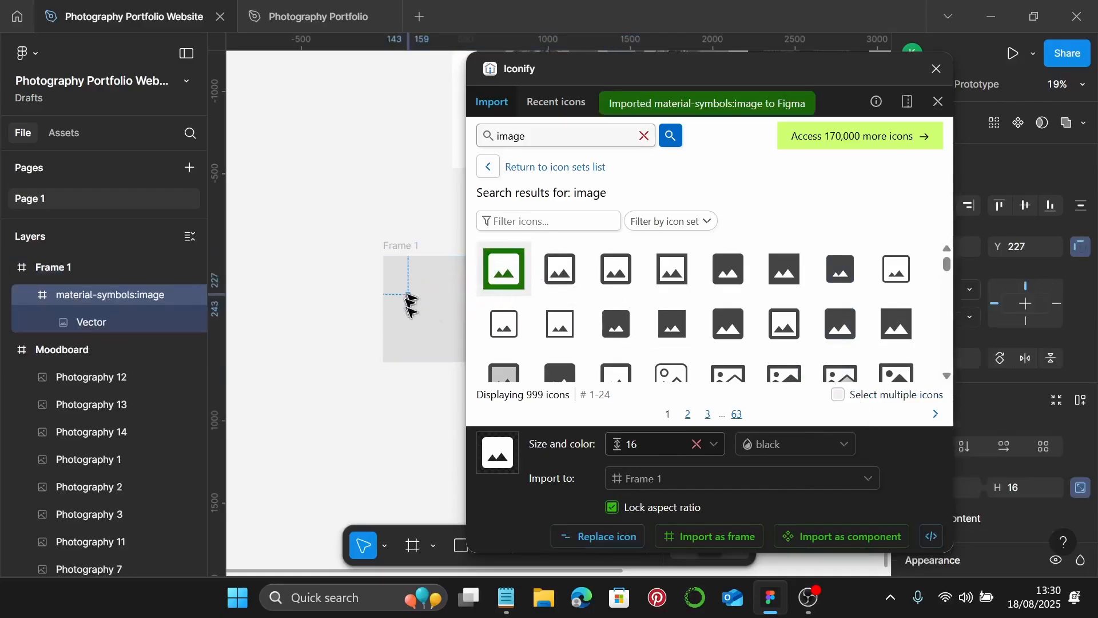
{"action": "left_click", "coordinate": [936, 68]}
{"action": "scroll", "coordinate": [343, 352], "scroll_direction": "up", "scroll_amount": 1, "text": "ctrl"}
{"action": "scroll", "coordinate": [343, 352], "scroll_direction": "up", "scroll_amount": 5, "text": "ctrl"}
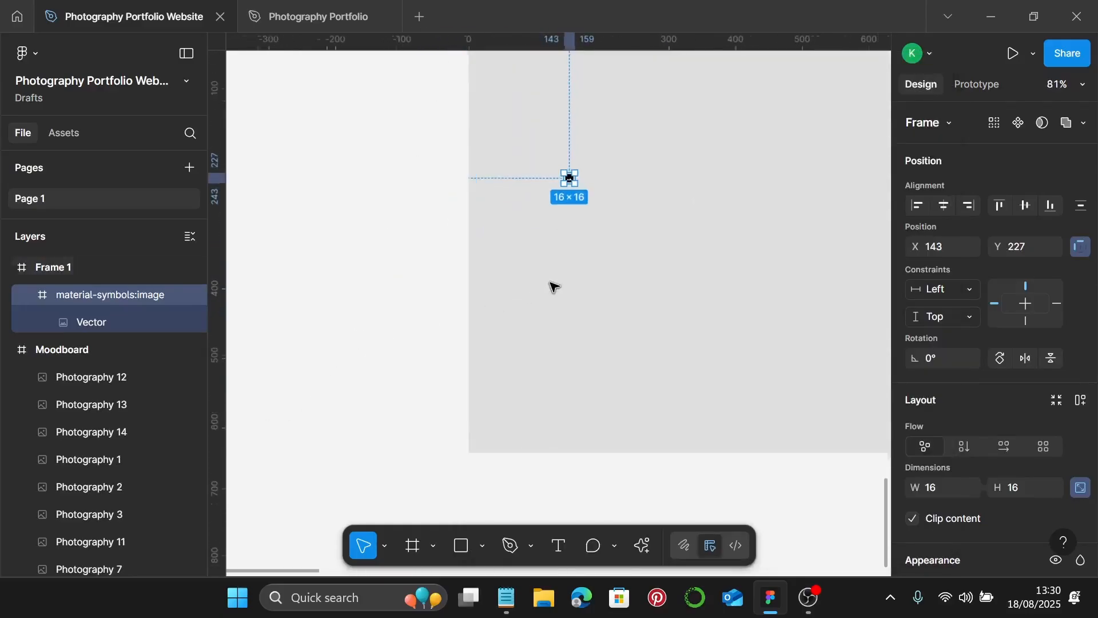
- Resize the icon to 70×70 and colour it grey 606060
{"action": "scroll", "coordinate": [556, 260], "scroll_direction": "down", "scroll_amount": 2, "text": "ctrl"}
{"action": "left_click", "coordinate": [944, 489]}
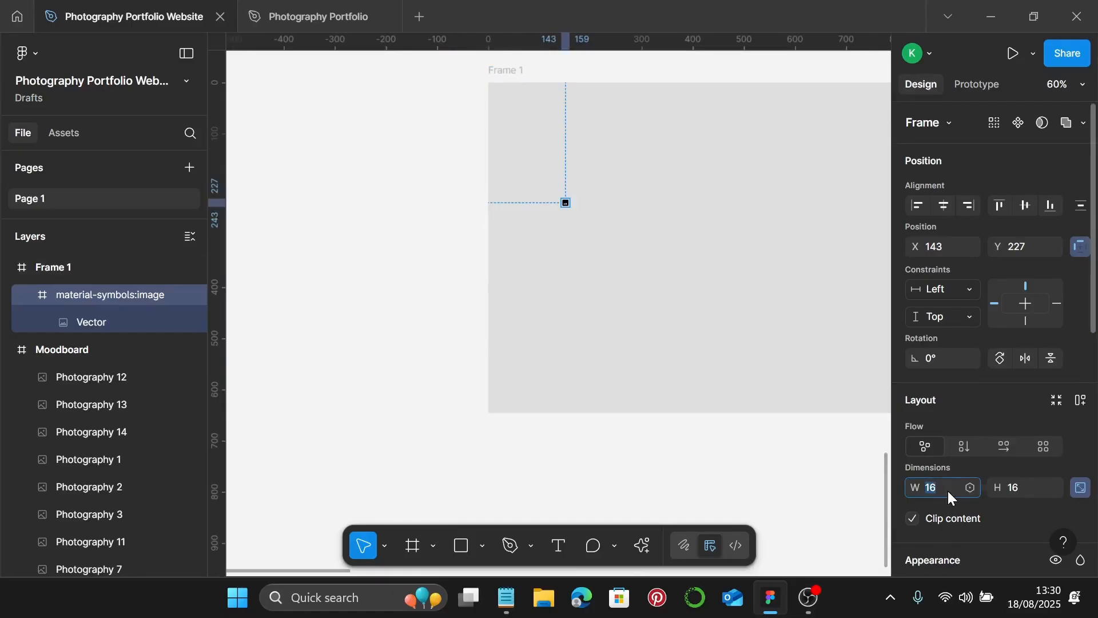
{"action": "key", "text": "Return"}
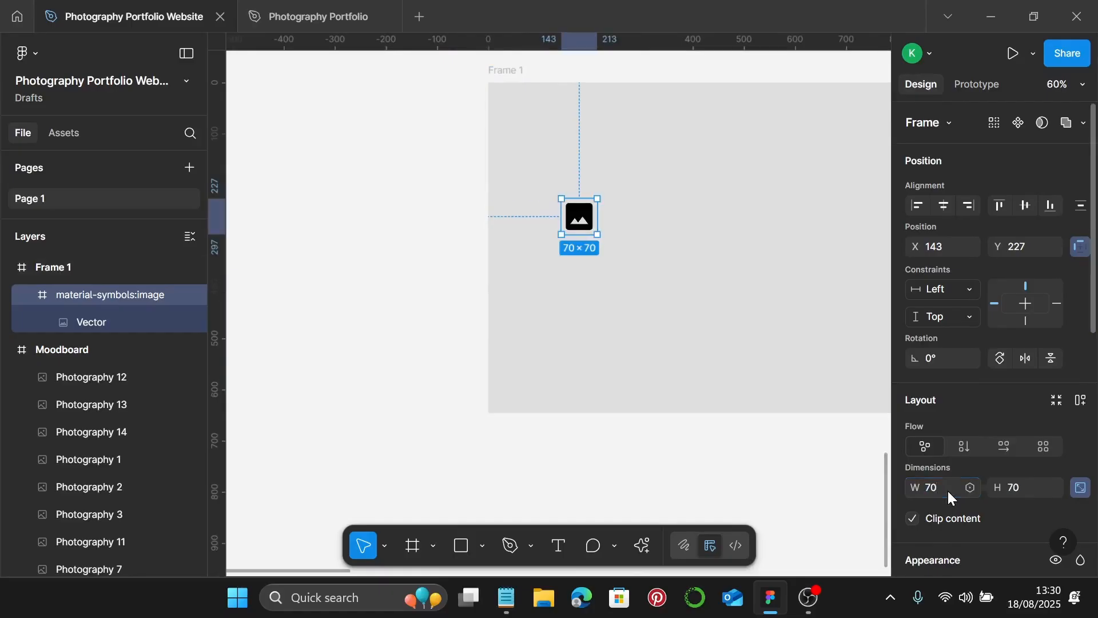
{"action": "scroll", "coordinate": [1028, 470], "scroll_direction": "down", "scroll_amount": 4}
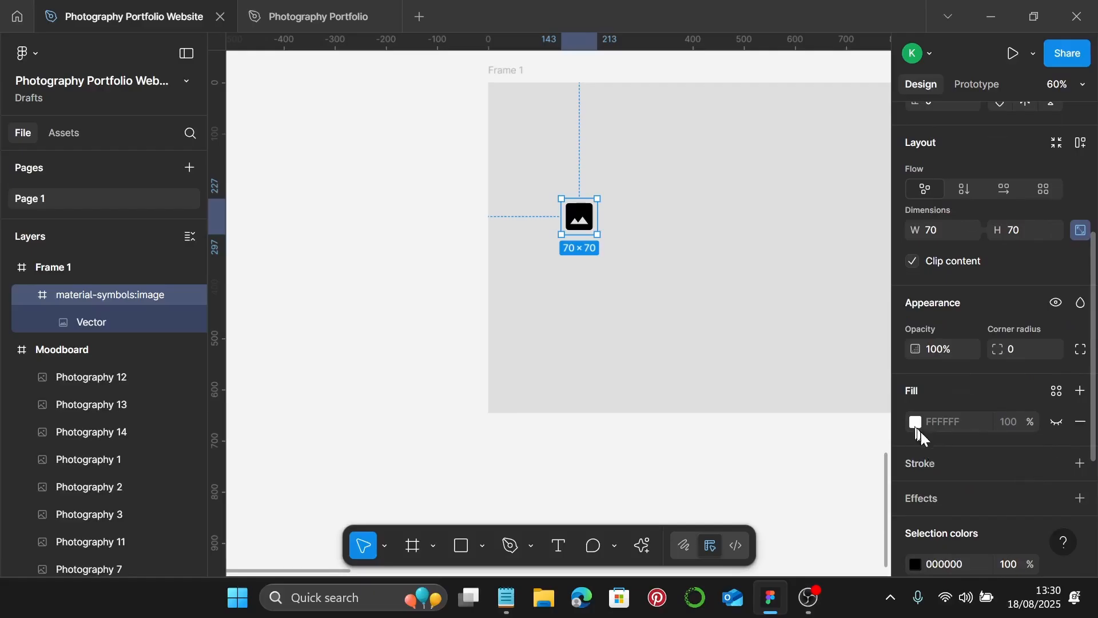
{"action": "scroll", "coordinate": [922, 434], "scroll_direction": "down", "scroll_amount": 3}
{"action": "left_click", "coordinate": [916, 393]}
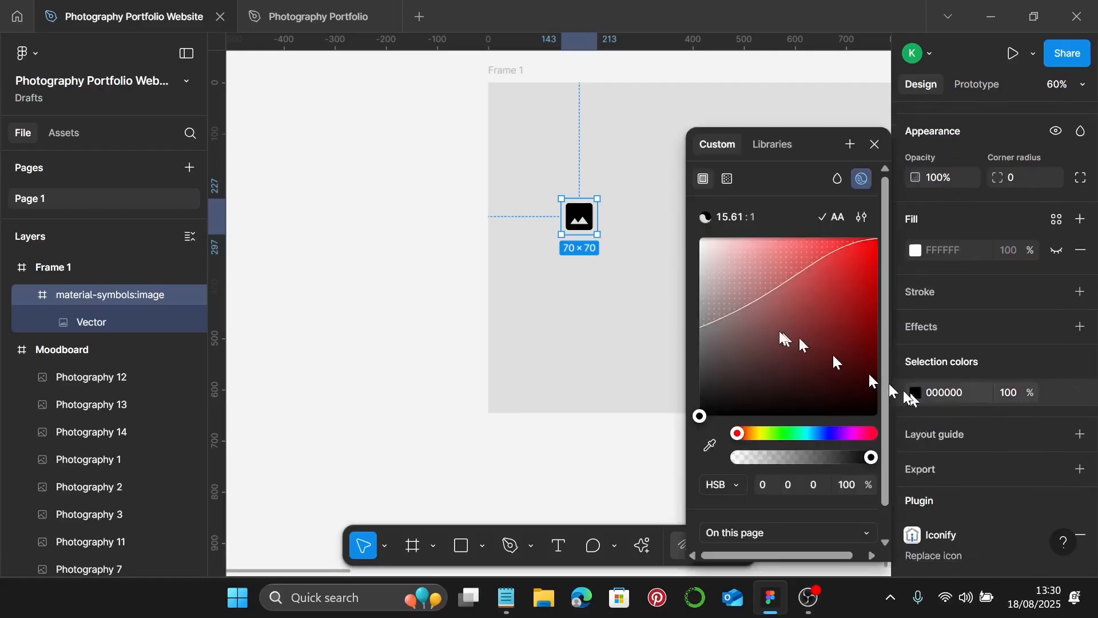
{"action": "left_click", "coordinate": [705, 359]}
{"action": "left_click_drag", "start_coordinate": [698, 367], "coordinate": [691, 354]}
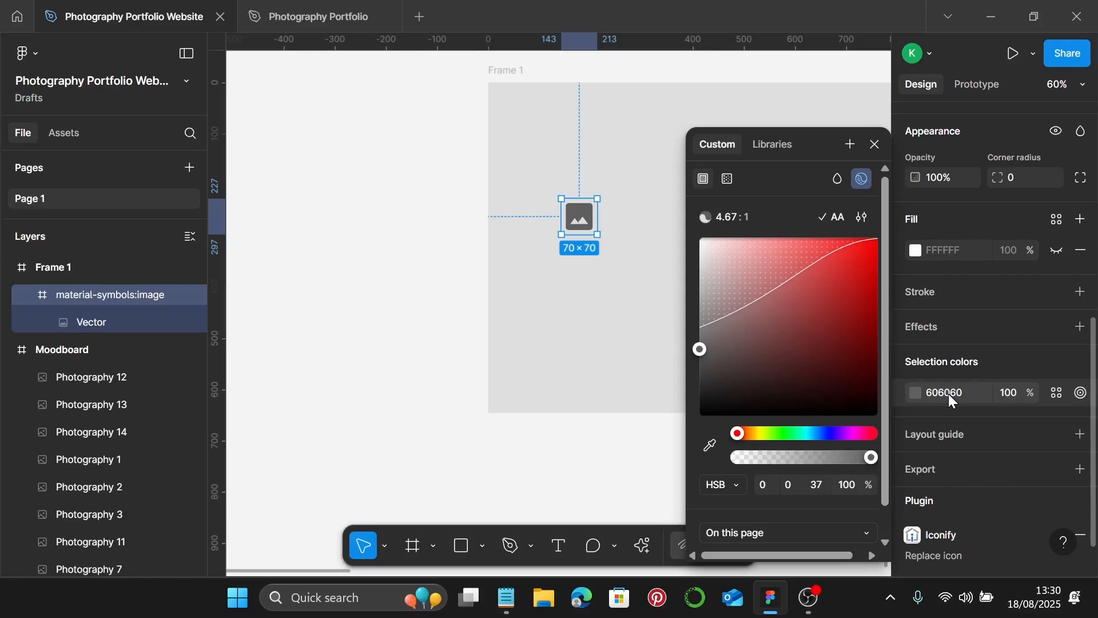
{"action": "left_click", "coordinate": [875, 143]}
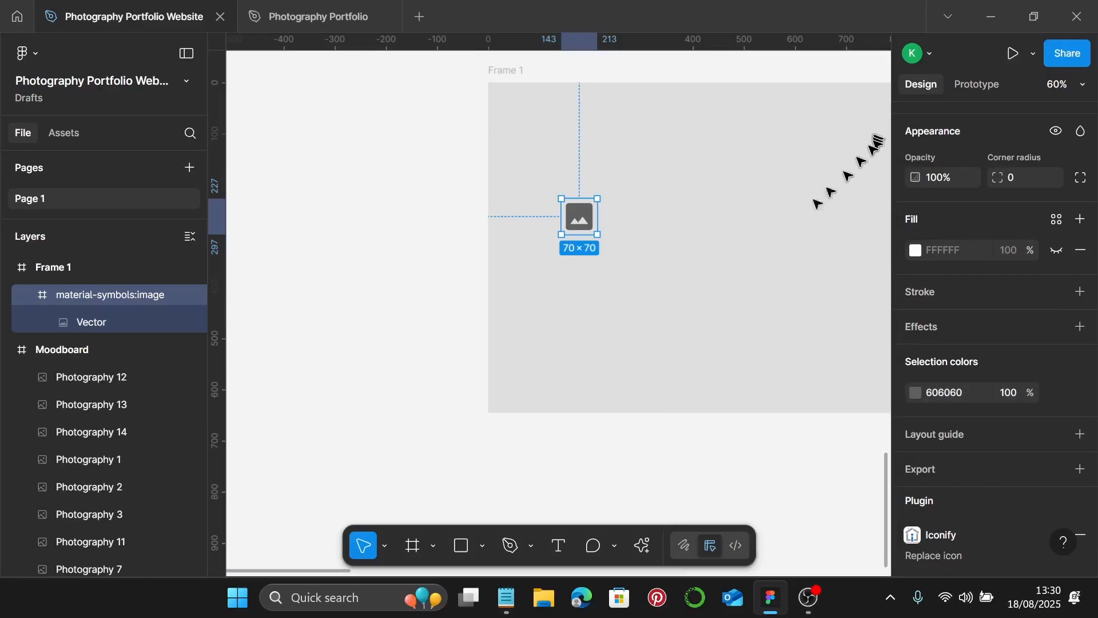
{"action": "scroll", "coordinate": [766, 229], "scroll_direction": "down", "scroll_amount": 3}
{"action": "scroll", "coordinate": [1050, 217], "scroll_direction": "up", "scroll_amount": 6}
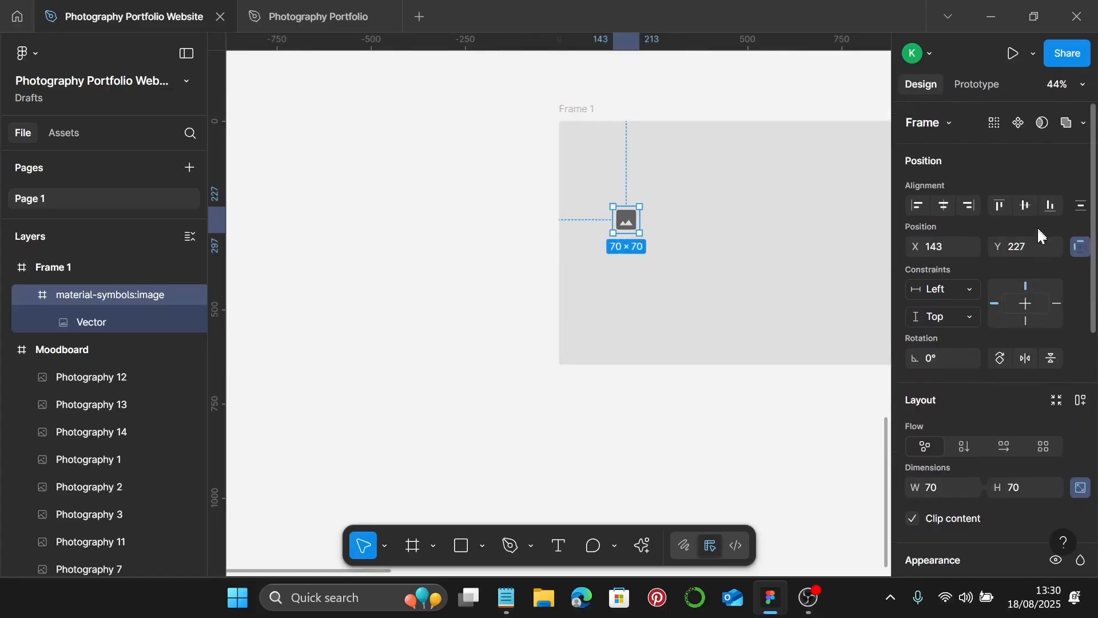
- Set the icon's constraints to Center/Center and align it to Frame 1's centre
{"action": "left_click", "coordinate": [962, 287]}
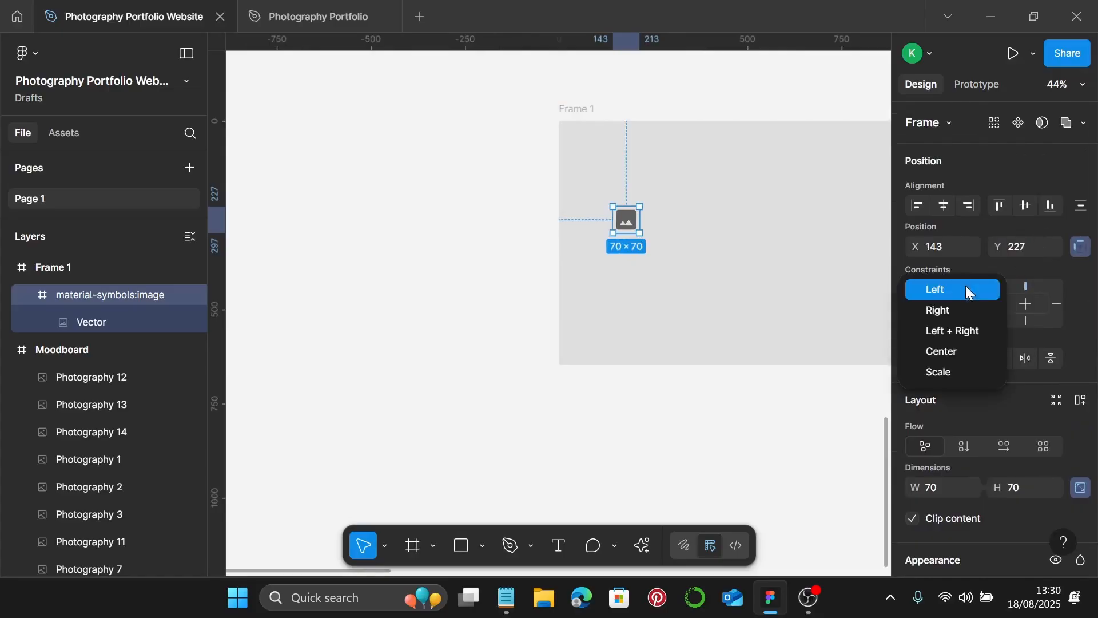
{"action": "left_click", "coordinate": [944, 353]}
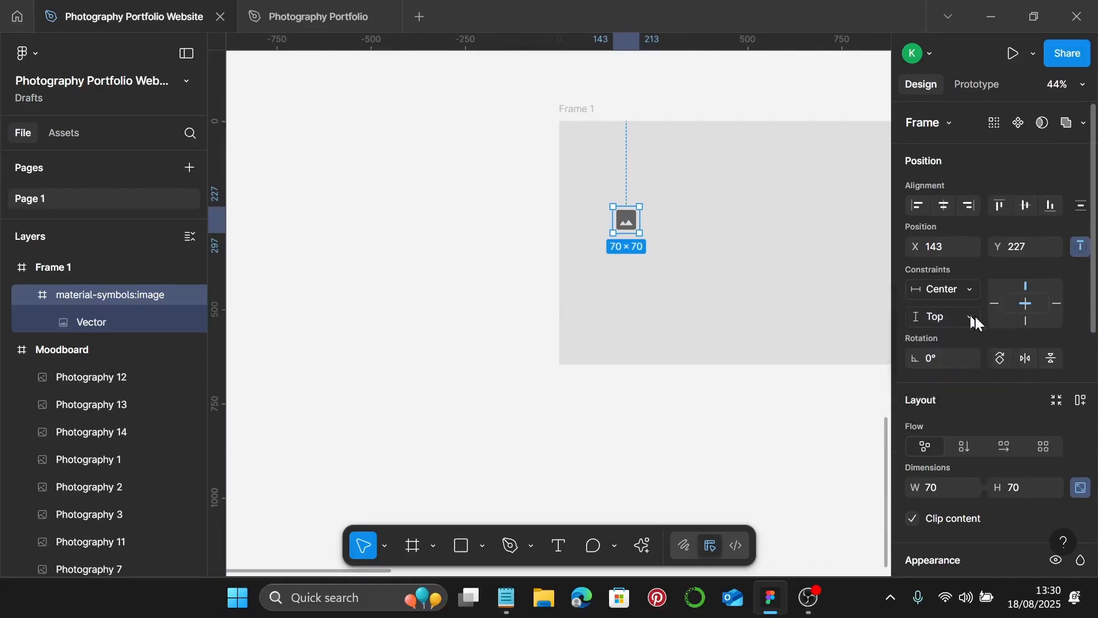
{"action": "left_click", "coordinate": [976, 317]}
{"action": "left_click", "coordinate": [948, 379]}
{"action": "scroll", "coordinate": [650, 212], "scroll_direction": "right", "scroll_amount": 1}
{"action": "left_click", "coordinate": [674, 214]}
{"action": "scroll", "coordinate": [674, 214], "scroll_direction": "down", "scroll_amount": 3}
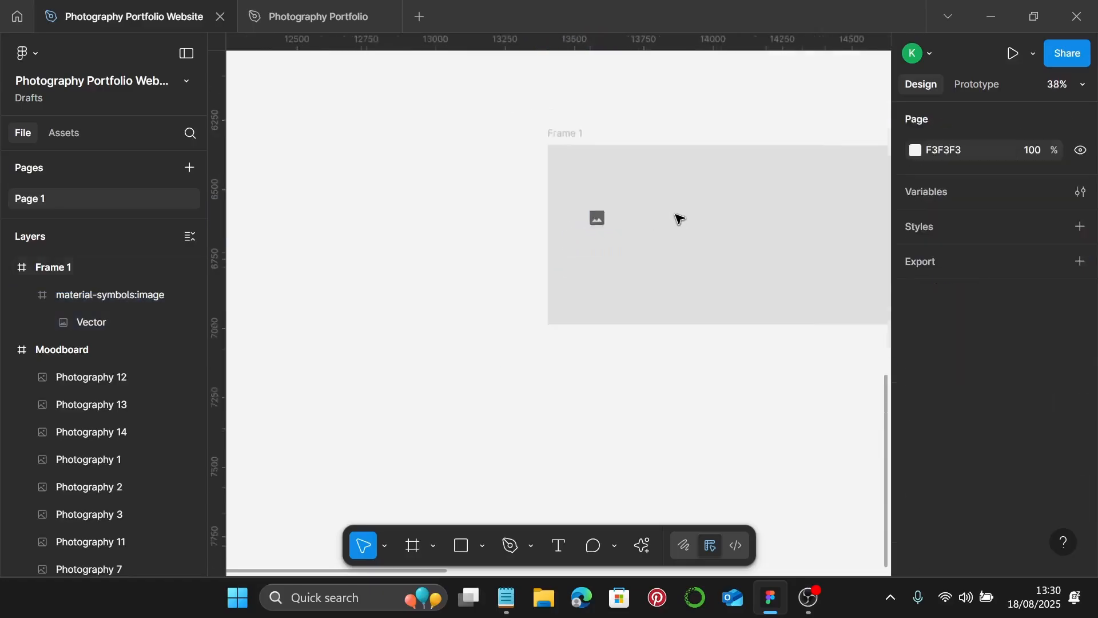
{"action": "scroll", "coordinate": [679, 219], "scroll_direction": "down", "scroll_amount": 2}
{"action": "left_click", "coordinate": [623, 220]}
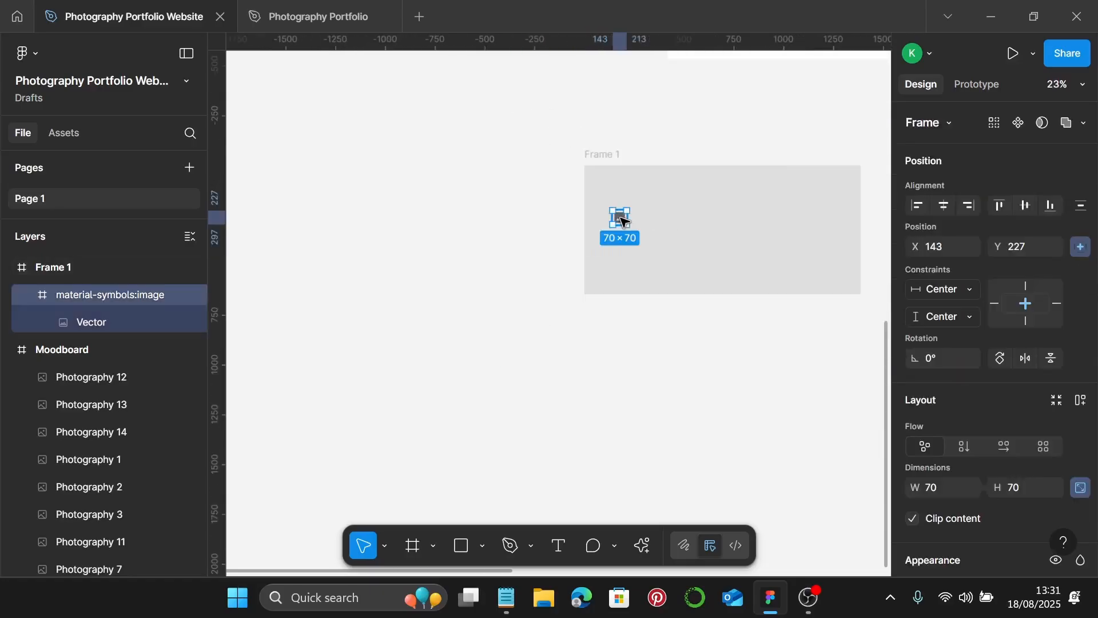
{"action": "left_click", "coordinate": [941, 207]}
{"action": "left_click", "coordinate": [1030, 209]}
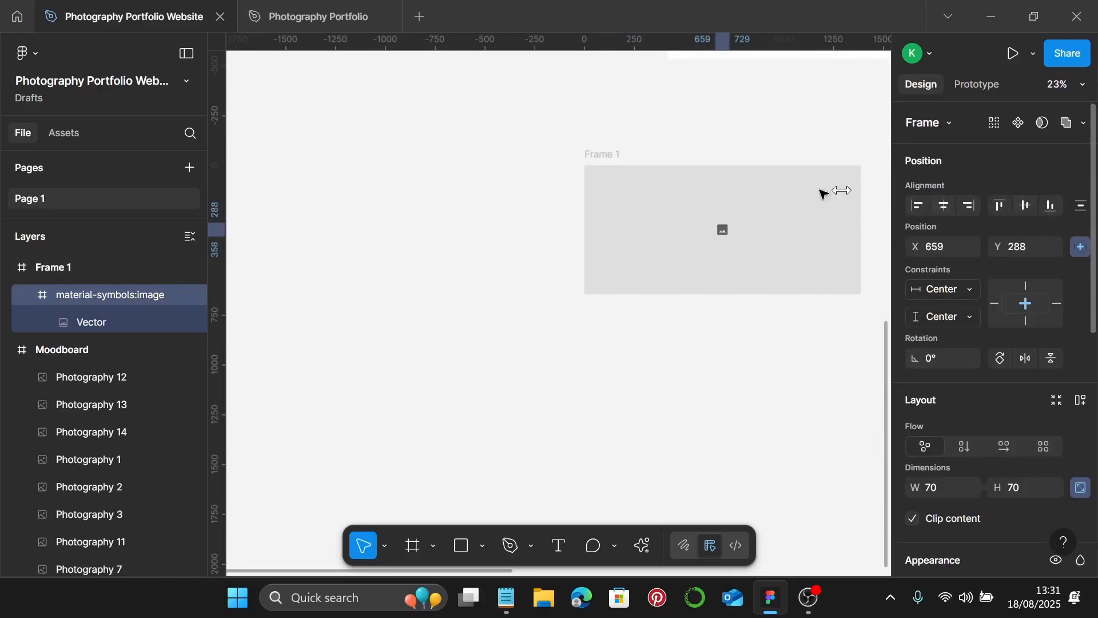
- Resize Frame 1 to 731×674
{"action": "left_click", "coordinate": [609, 156]}
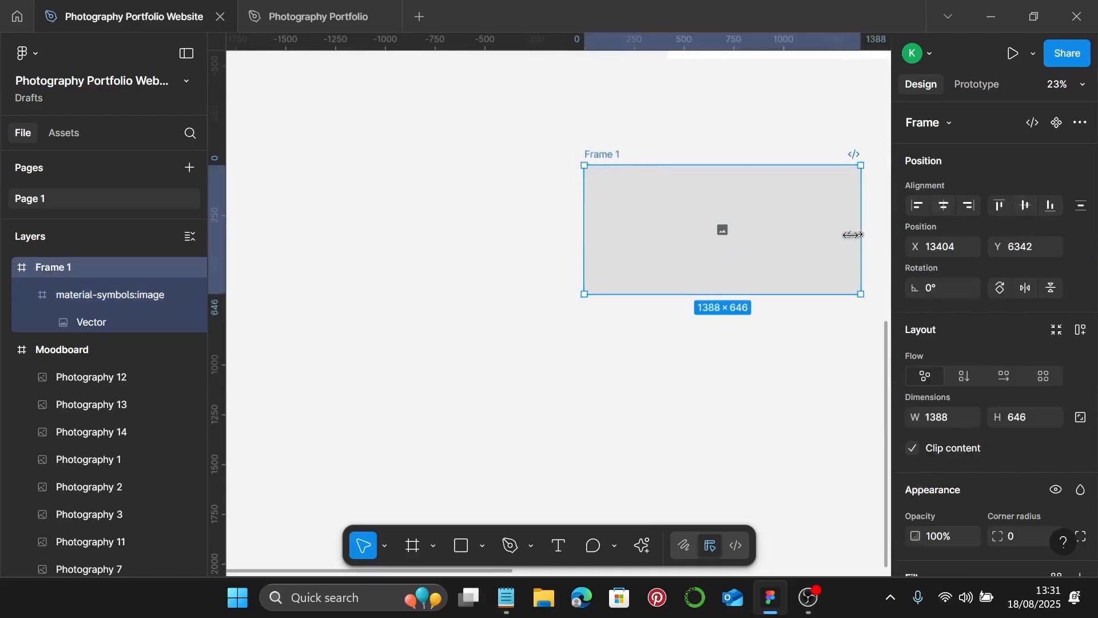
{"action": "left_click_drag", "start_coordinate": [861, 236], "coordinate": [799, 227]}
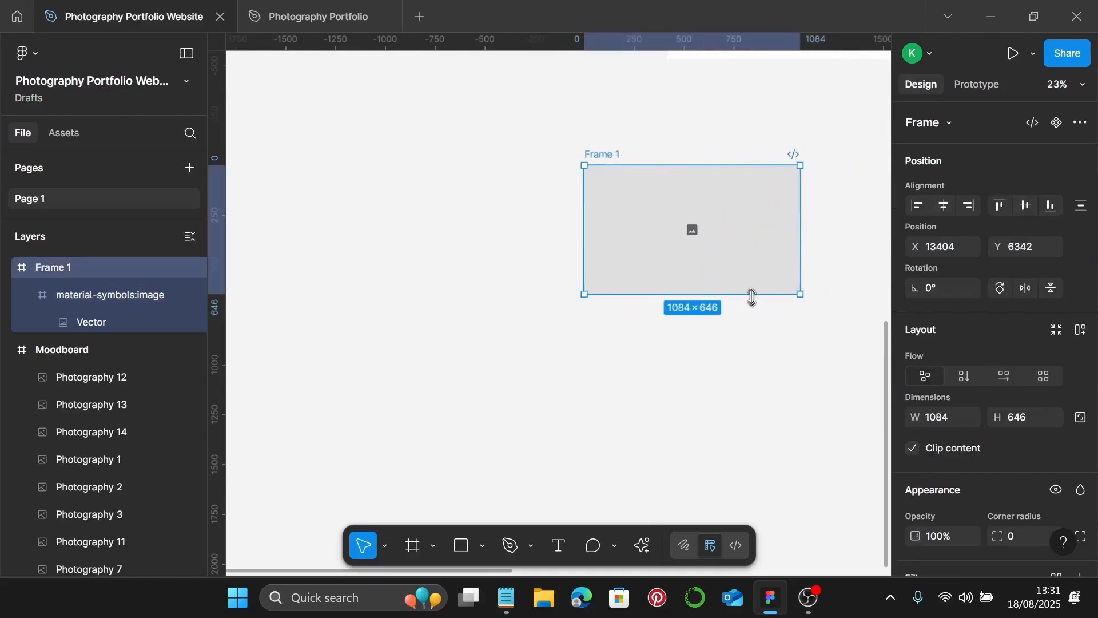
{"action": "mouse_move", "coordinate": [749, 294]}
{"action": "left_mouse_down"}
{"action": "mouse_move", "coordinate": [753, 243]}
{"action": "mouse_move", "coordinate": [754, 300]}
{"action": "left_mouse_up"}
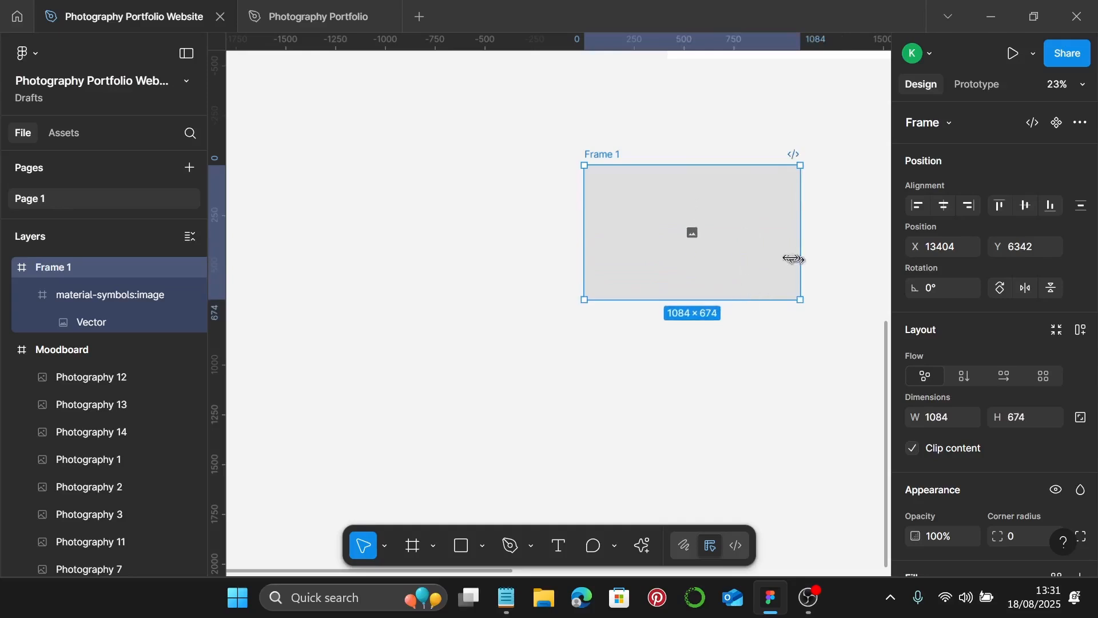
{"action": "left_click_drag", "start_coordinate": [800, 256], "coordinate": [730, 270]}
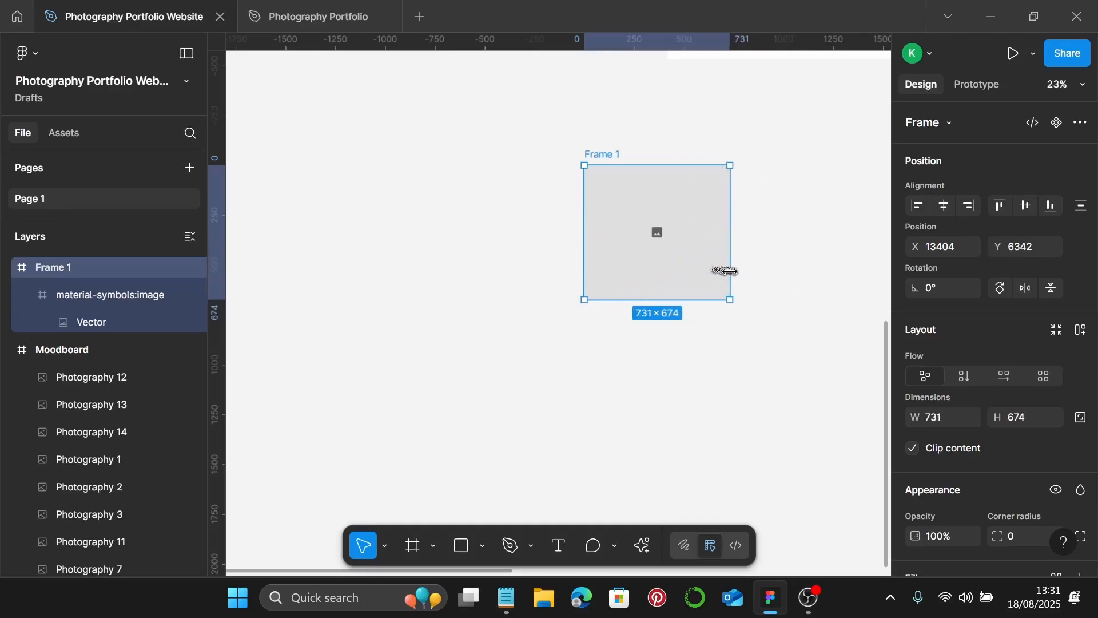
- Rename Frame 1 to 'Image Placeholder' and convert it into a reusable component
{"action": "double_click", "coordinate": [599, 154]}
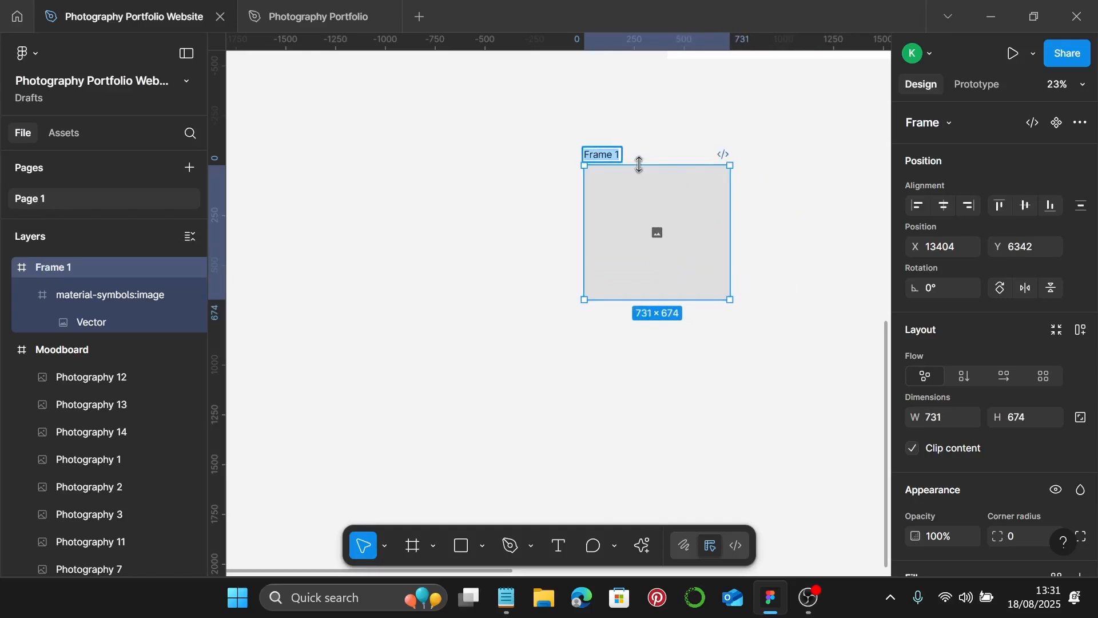
{"action": "key", "text": "BackSpace"}
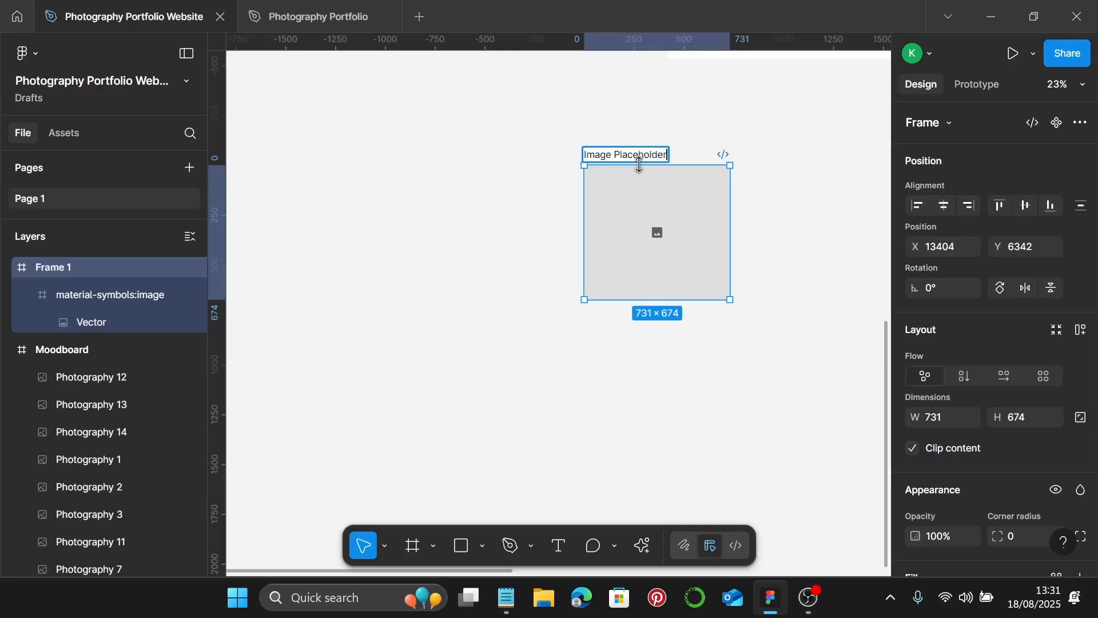
{"action": "key", "text": "Return"}
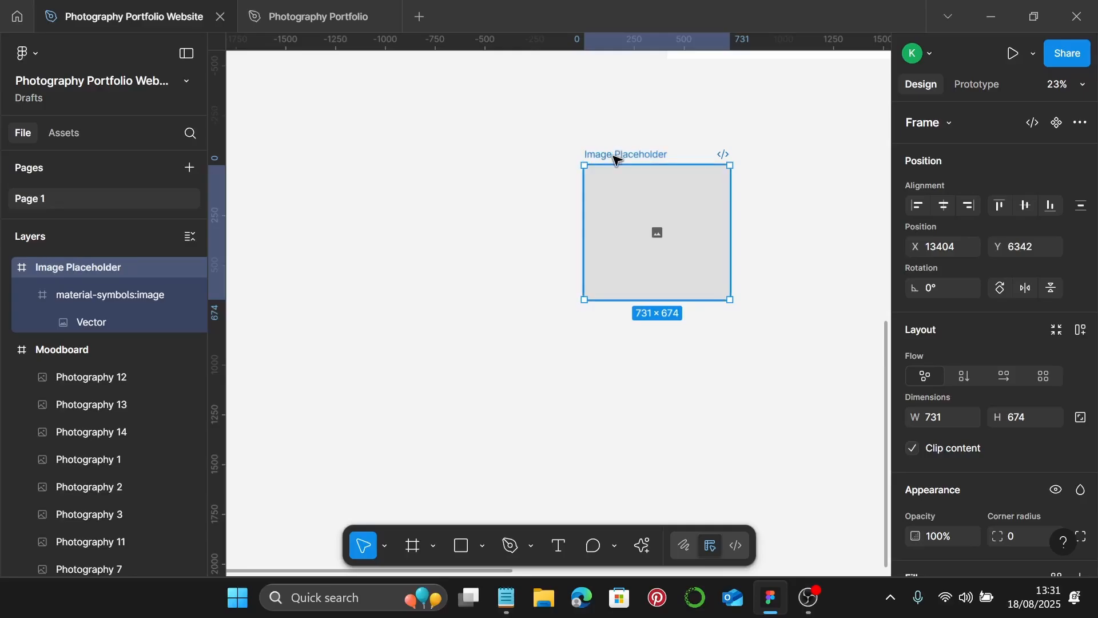
{"action": "left_click", "coordinate": [1057, 122]}
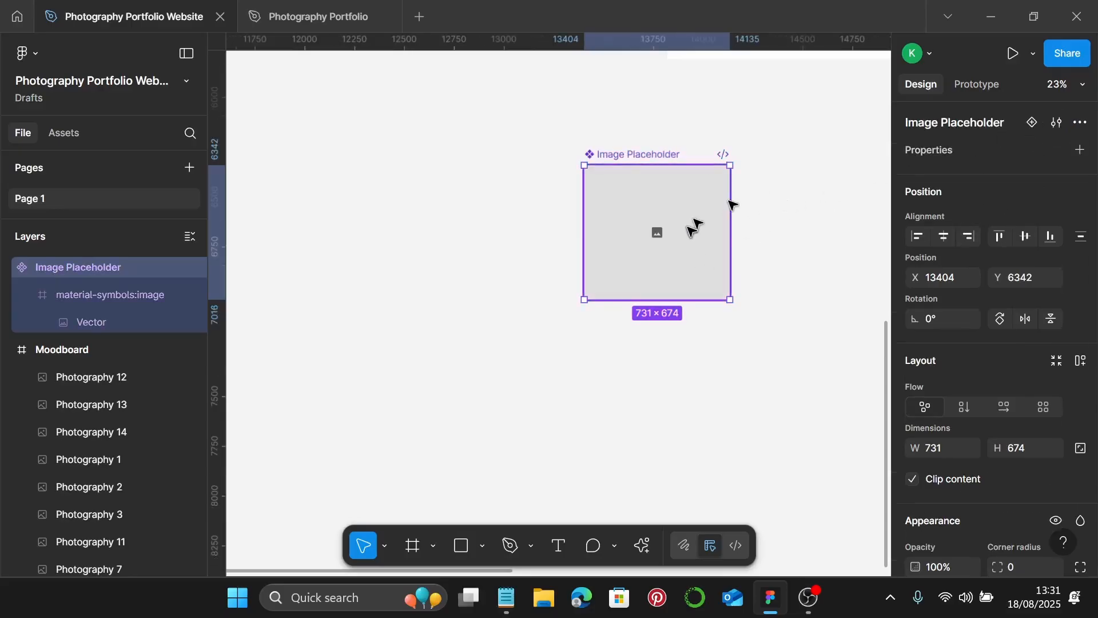
{"action": "scroll", "coordinate": [644, 314], "scroll_direction": "down", "scroll_amount": 3}
{"action": "scroll", "coordinate": [647, 314], "scroll_direction": "down", "scroll_amount": 4}
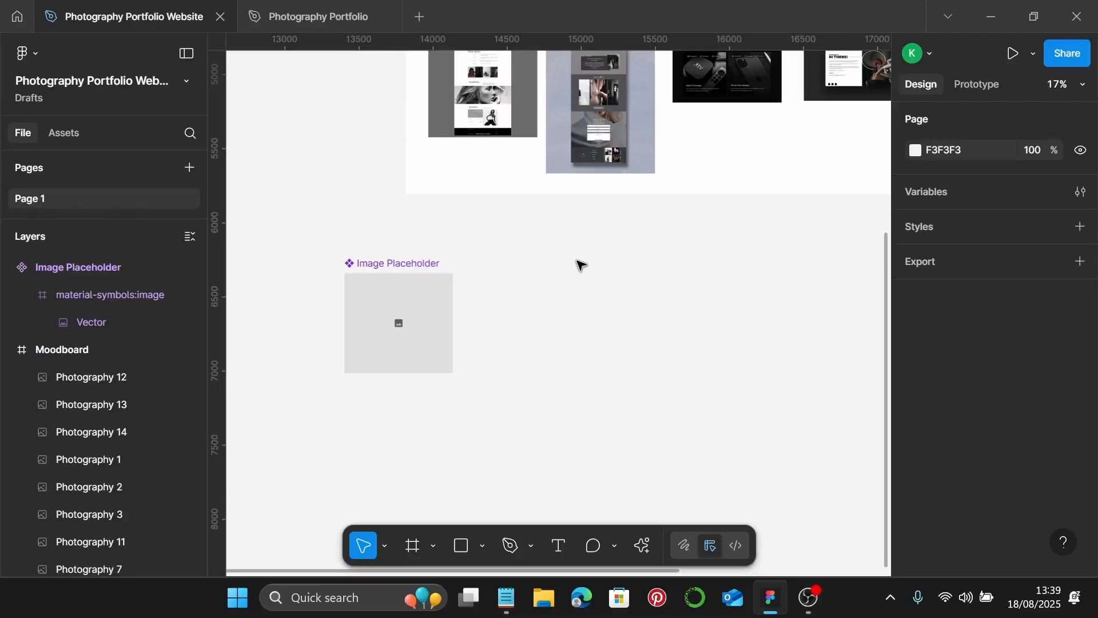
- Insert a 1440×1024 Desktop frame and give it a dark 2A2A2A fill
{"action": "left_click", "coordinate": [417, 545]}
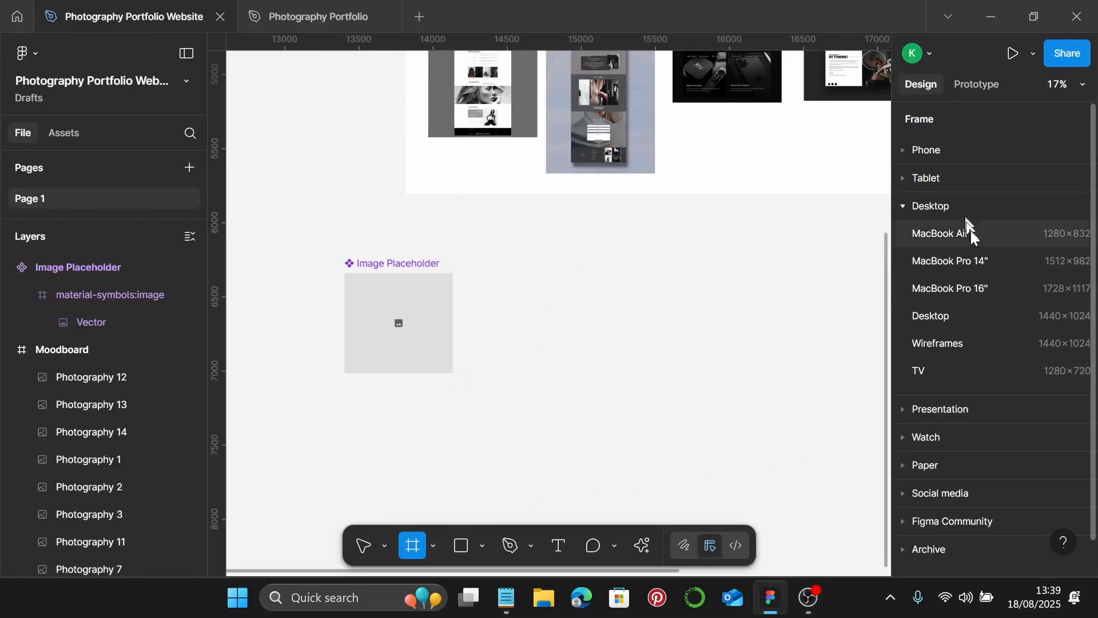
{"action": "left_click", "coordinate": [965, 315]}
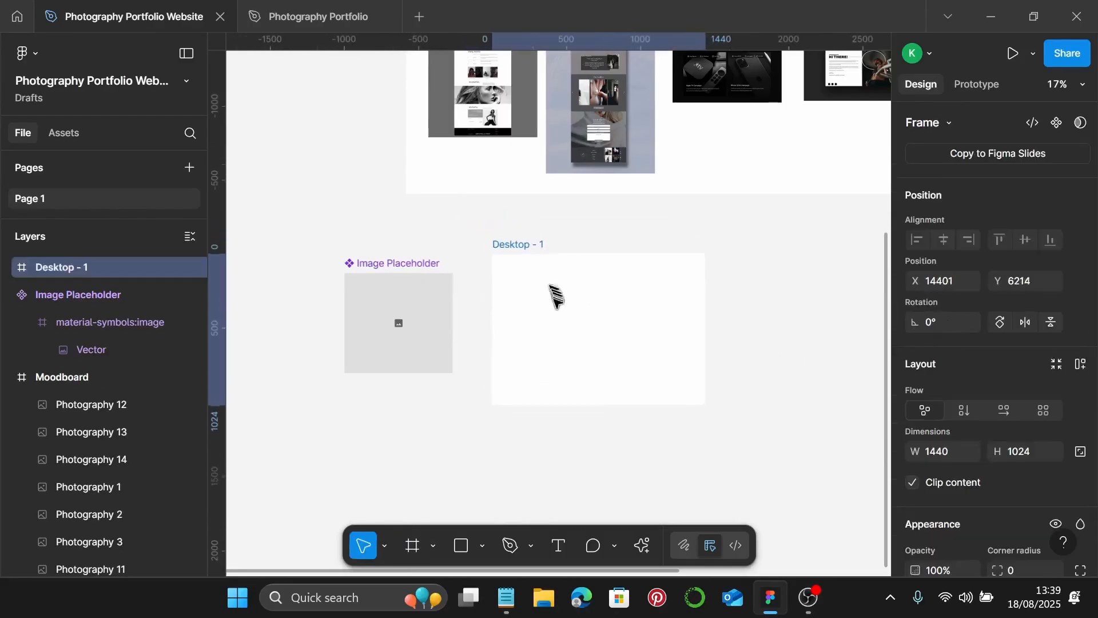
{"action": "left_click_drag", "start_coordinate": [554, 295], "coordinate": [559, 314]}
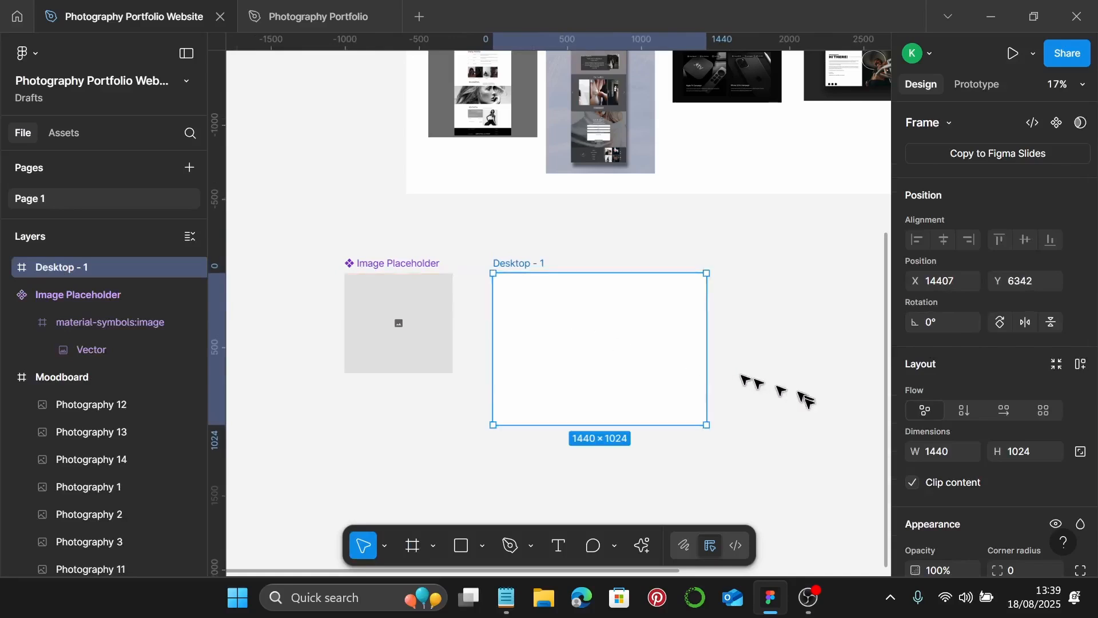
{"action": "scroll", "coordinate": [944, 419], "scroll_direction": "down", "scroll_amount": 5}
{"action": "left_click", "coordinate": [915, 386]}
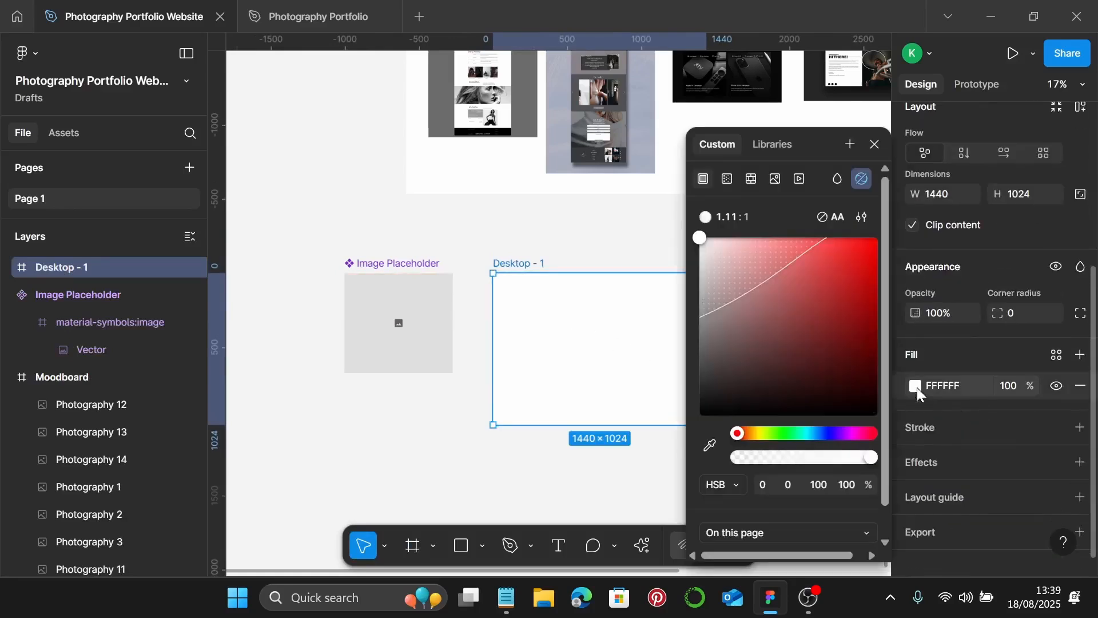
{"action": "left_click_drag", "start_coordinate": [741, 385], "coordinate": [693, 393]}
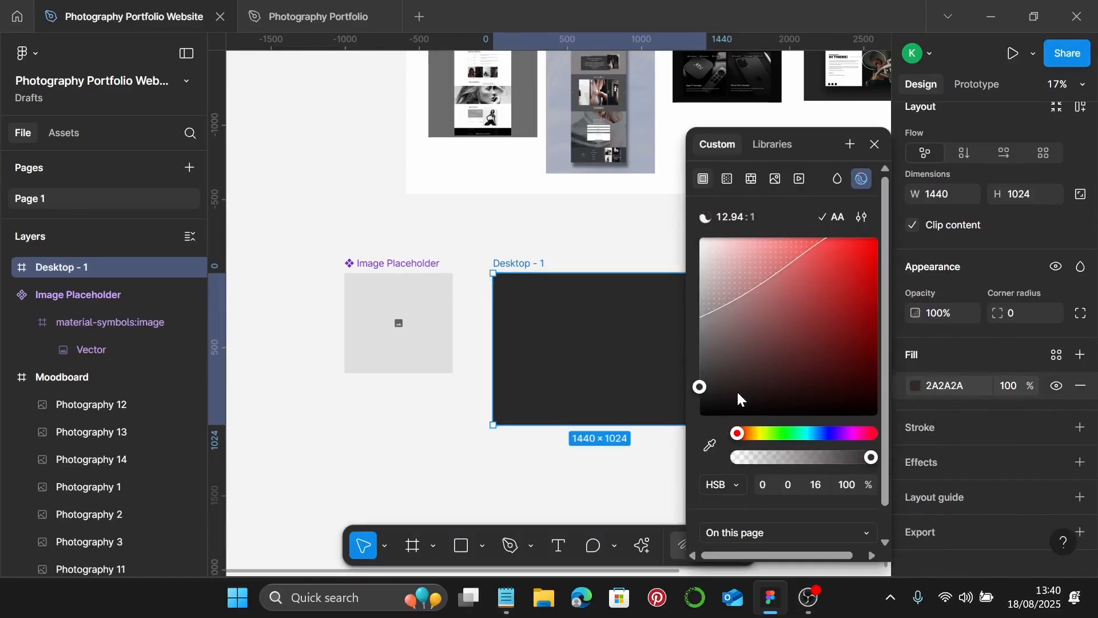
{"action": "left_click", "coordinate": [874, 145]}
- Drag the frame's bottom edge to make Desktop - 1 3340 px tall
{"action": "scroll", "coordinate": [625, 344], "scroll_direction": "down", "scroll_amount": 5}
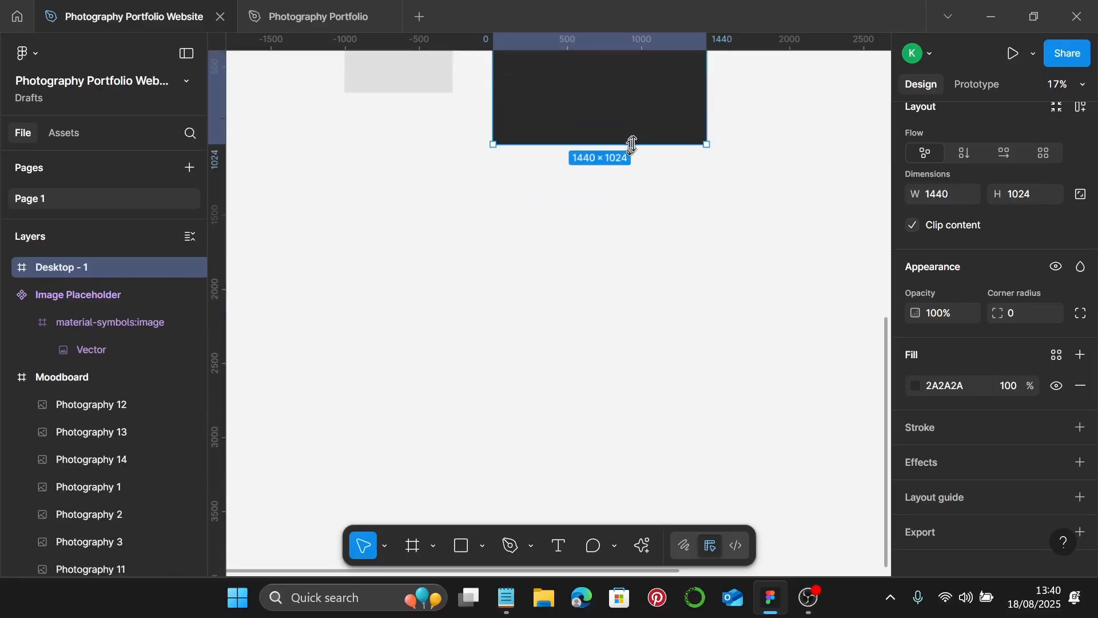
{"action": "left_click_drag", "start_coordinate": [632, 144], "coordinate": [579, 505]}
{"action": "scroll", "coordinate": [603, 295], "scroll_direction": "up", "scroll_amount": 2}
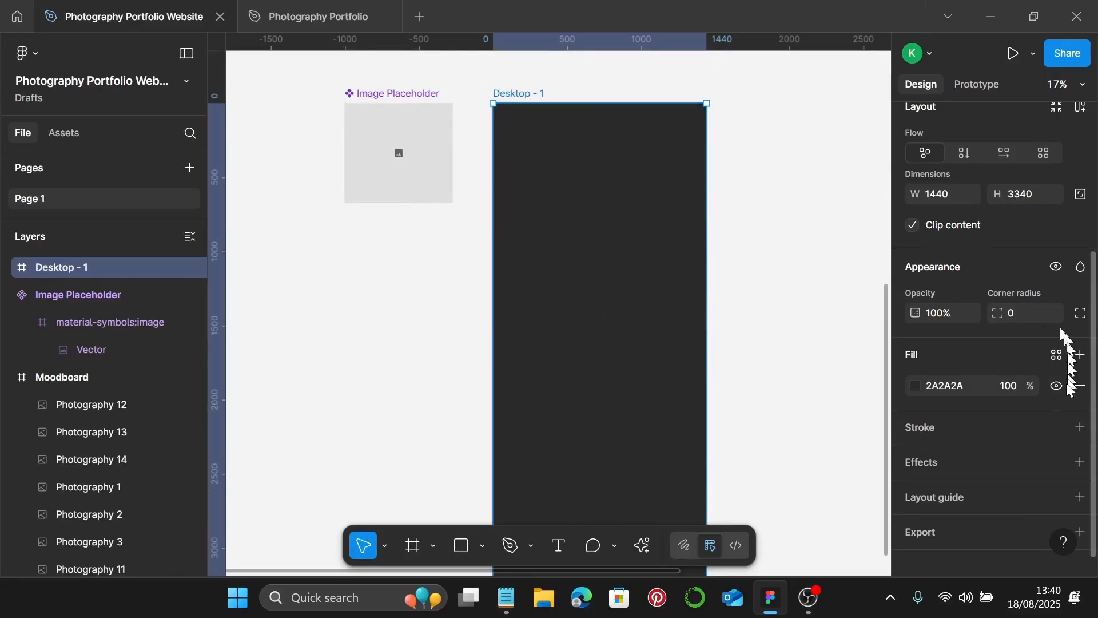
{"action": "scroll", "coordinate": [1064, 367], "scroll_direction": "down", "scroll_amount": 1}
- Add a Columns layout grid to Desktop - 1 with Count 12 and Margin 180
{"action": "left_click", "coordinate": [1080, 480]}
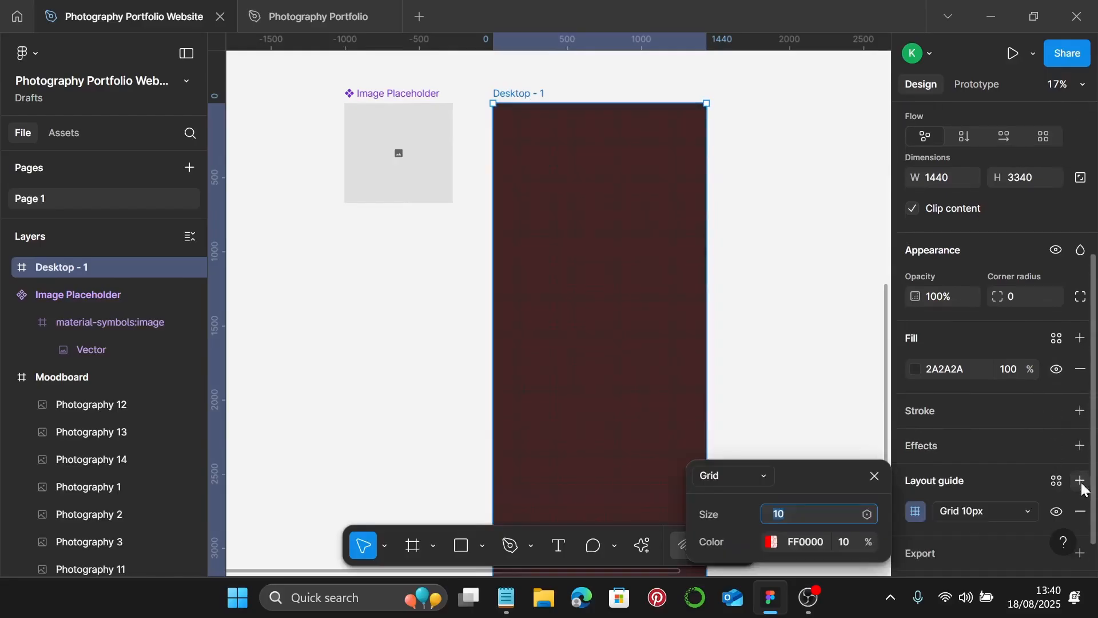
{"action": "left_click", "coordinate": [989, 515]}
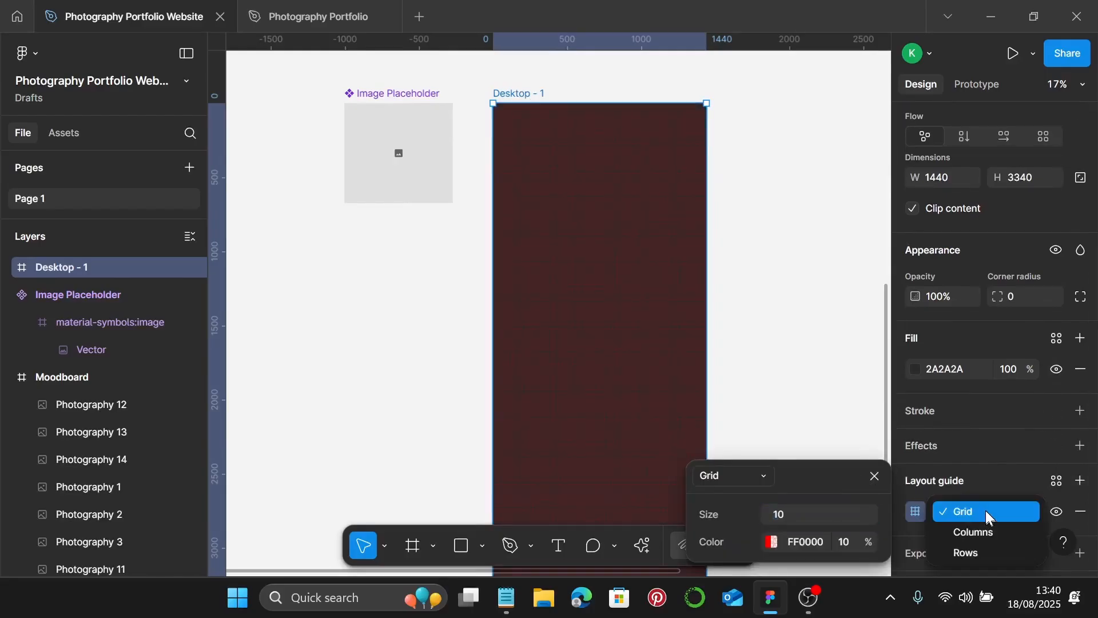
{"action": "left_click", "coordinate": [976, 531]}
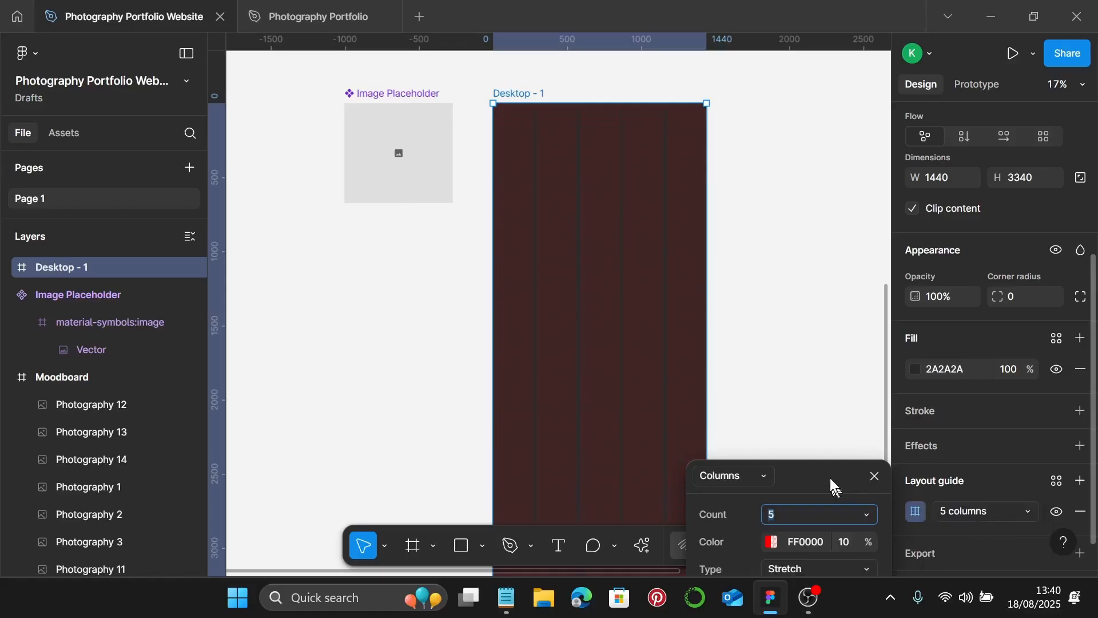
{"action": "left_click_drag", "start_coordinate": [829, 483], "coordinate": [827, 316]}
{"action": "left_click", "coordinate": [811, 348]}
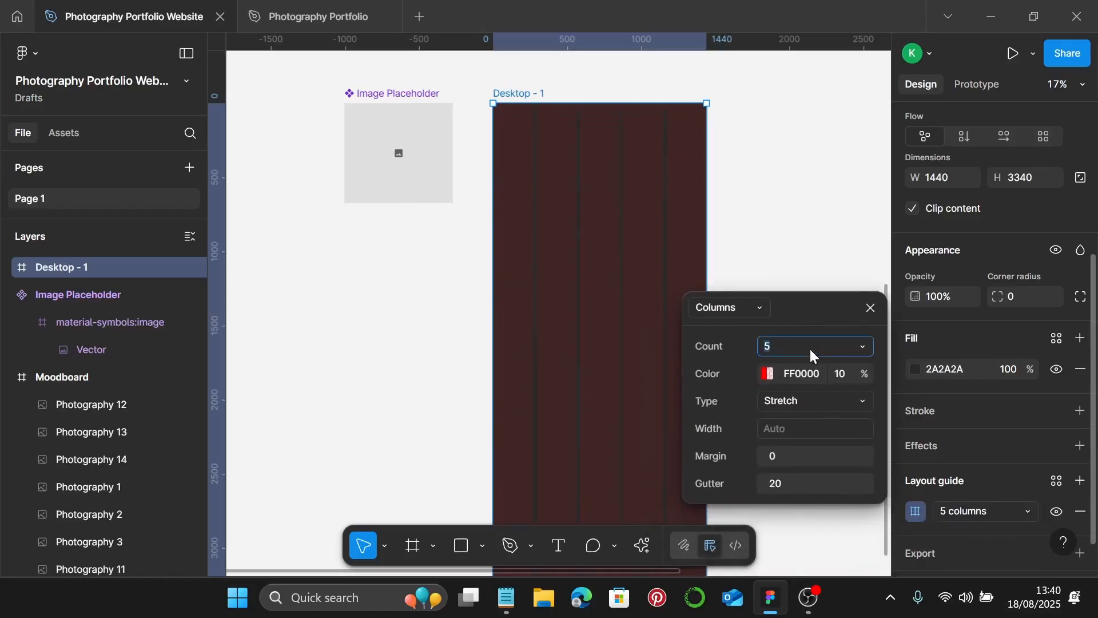
{"action": "type", "text": "12"}
{"action": "key", "text": "Return"}
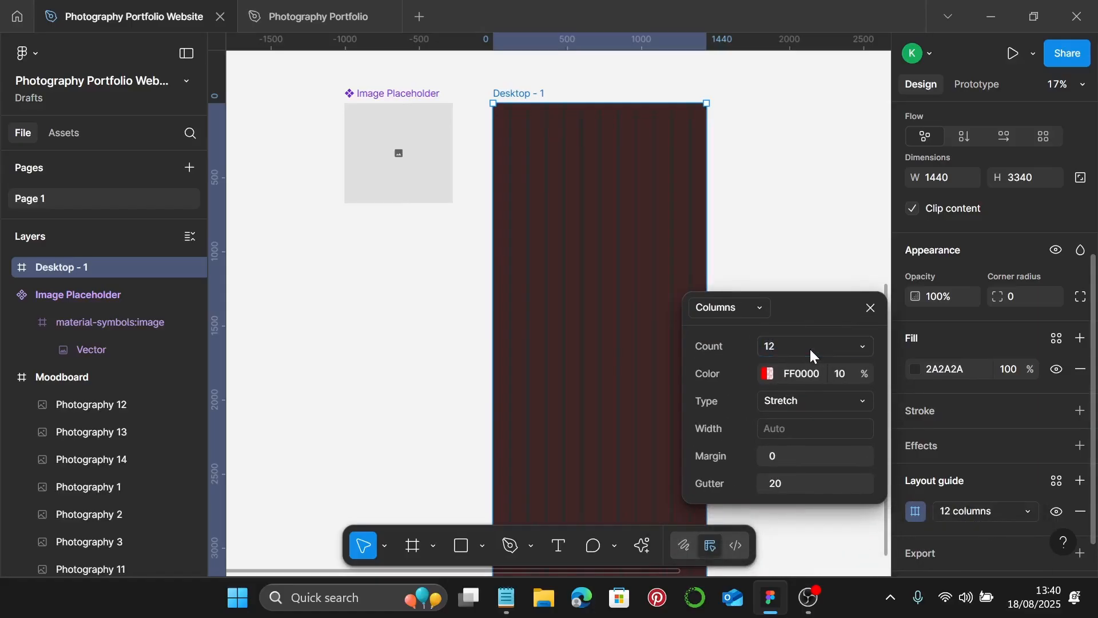
{"action": "left_click", "coordinate": [779, 460]}
{"action": "type", "text": "180"}
{"action": "key", "text": "Return"}
{"action": "left_click", "coordinate": [870, 308]}
{"action": "scroll", "coordinate": [569, 172], "scroll_direction": "up", "scroll_amount": 5}
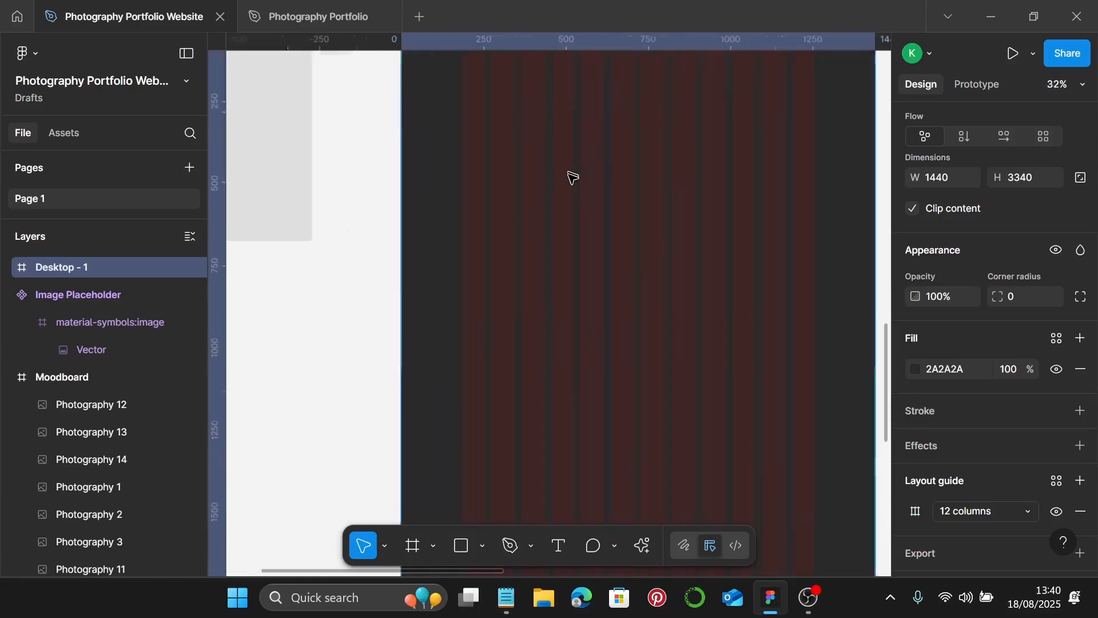
{"action": "scroll", "coordinate": [572, 177], "scroll_direction": "up", "scroll_amount": 5}
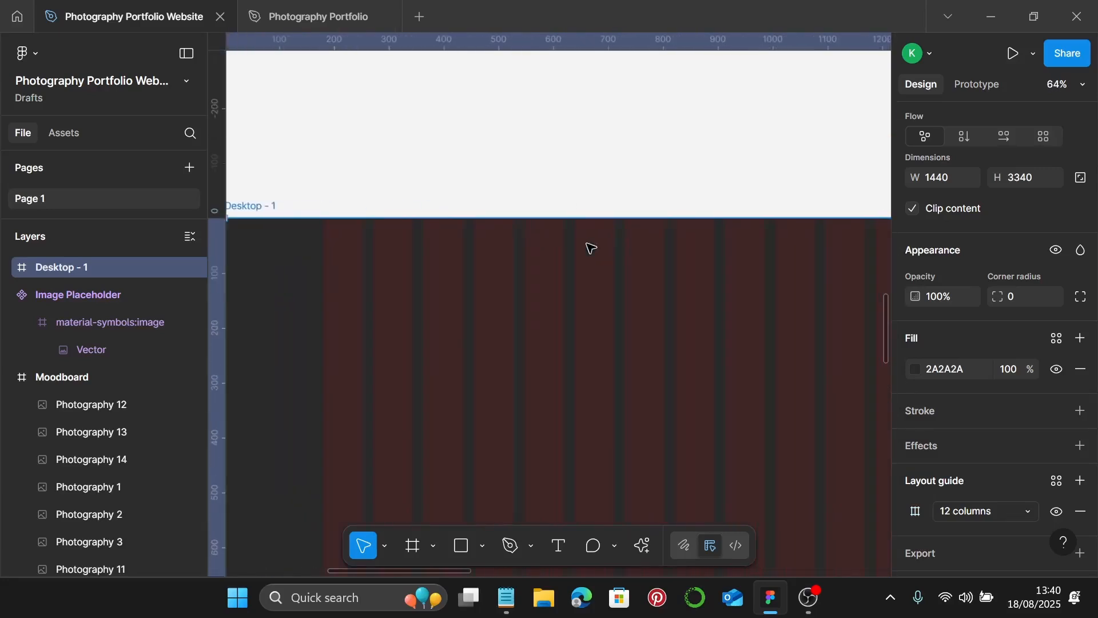
{"action": "scroll", "coordinate": [589, 246], "scroll_direction": "down", "scroll_amount": 1}
{"action": "scroll", "coordinate": [589, 246], "scroll_direction": "right", "scroll_amount": 2}
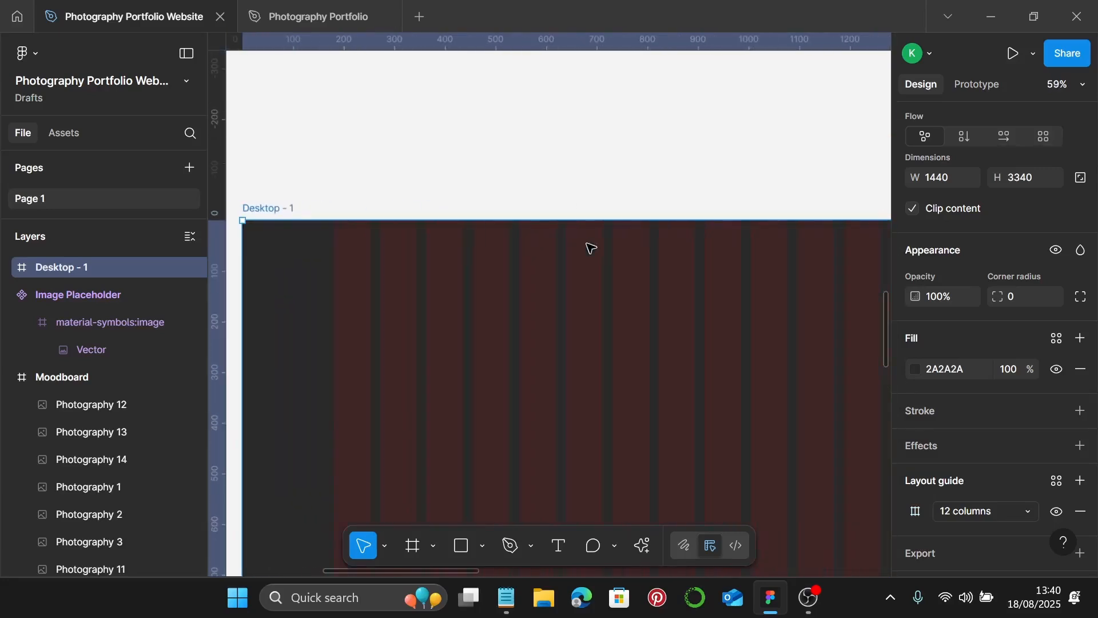
- Add a text layer with the designer's name at the frame's top-left margin
{"action": "left_click", "coordinate": [559, 548]}
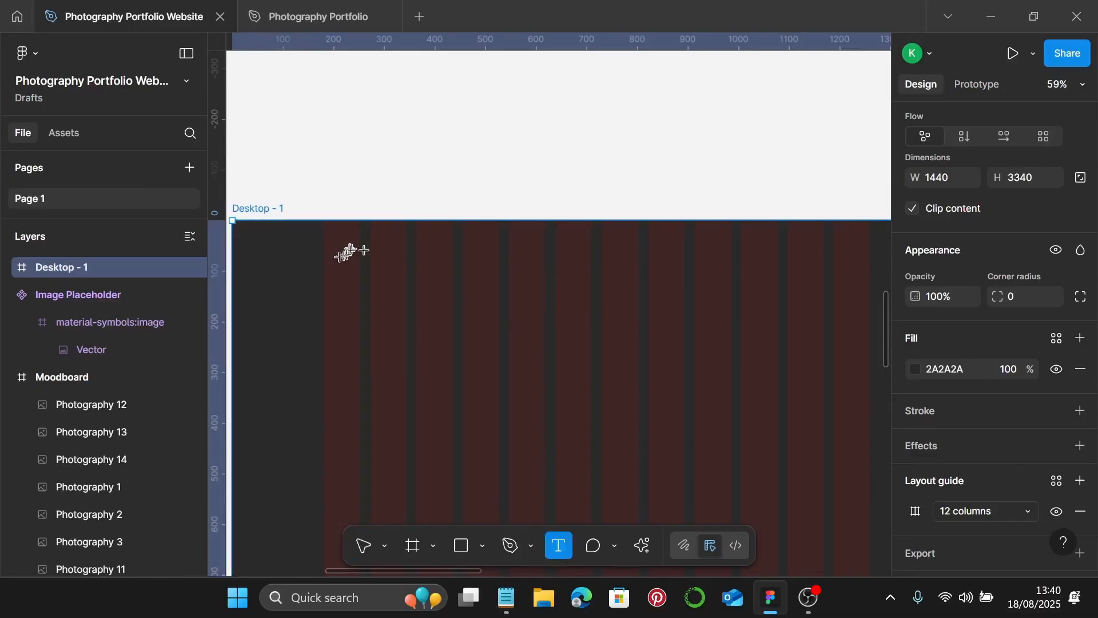
{"action": "left_click", "coordinate": [336, 283]}
{"action": "key", "text": "BackSpace"}
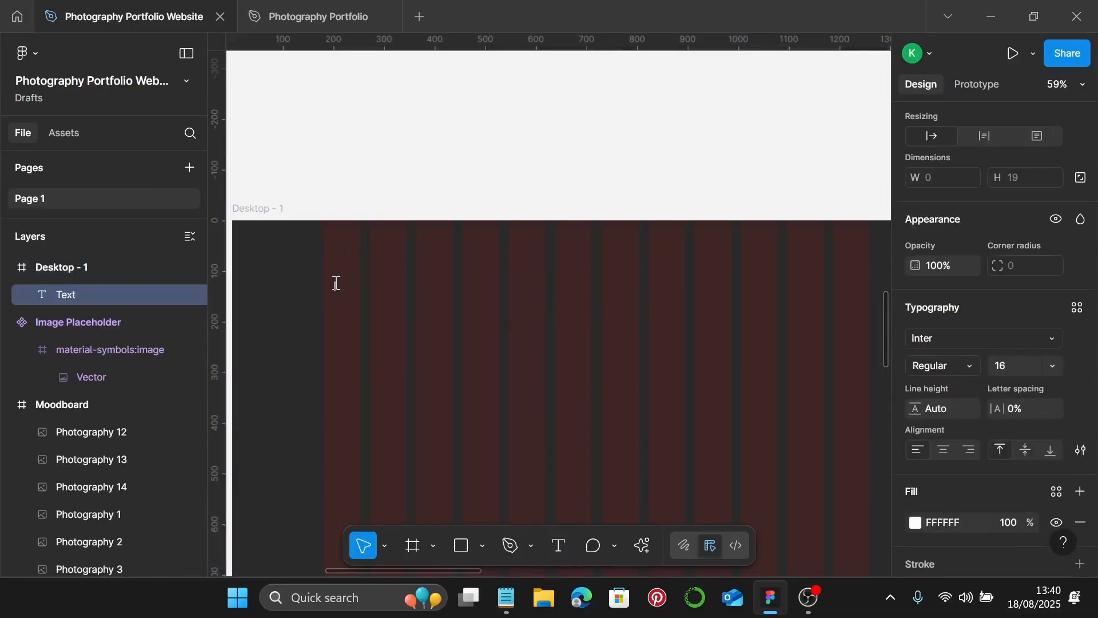
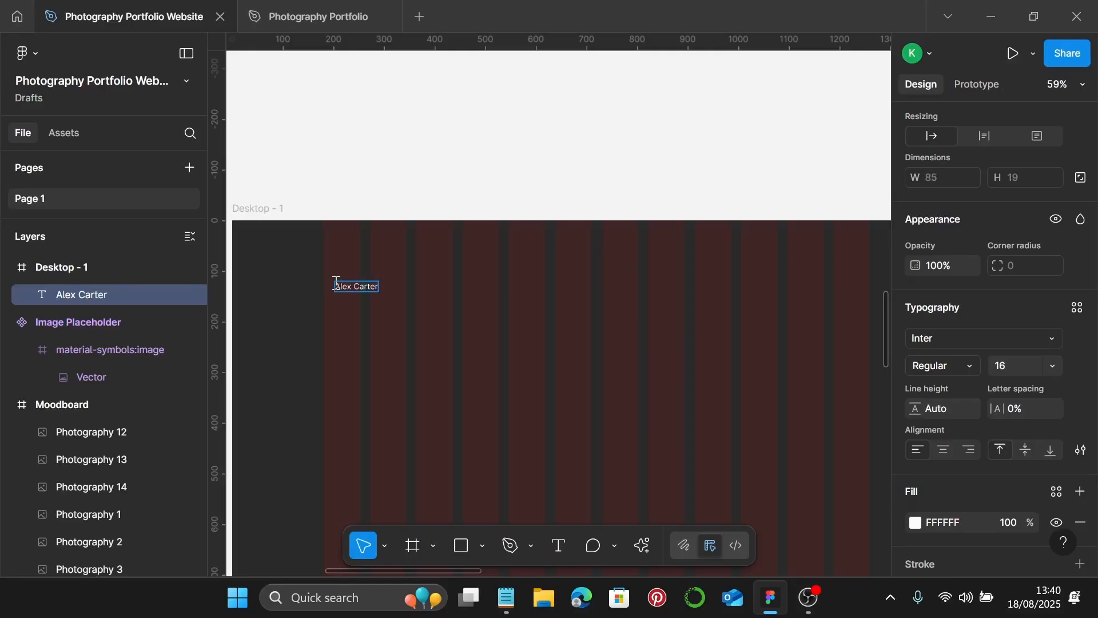
{"action": "key", "text": "Escape"}
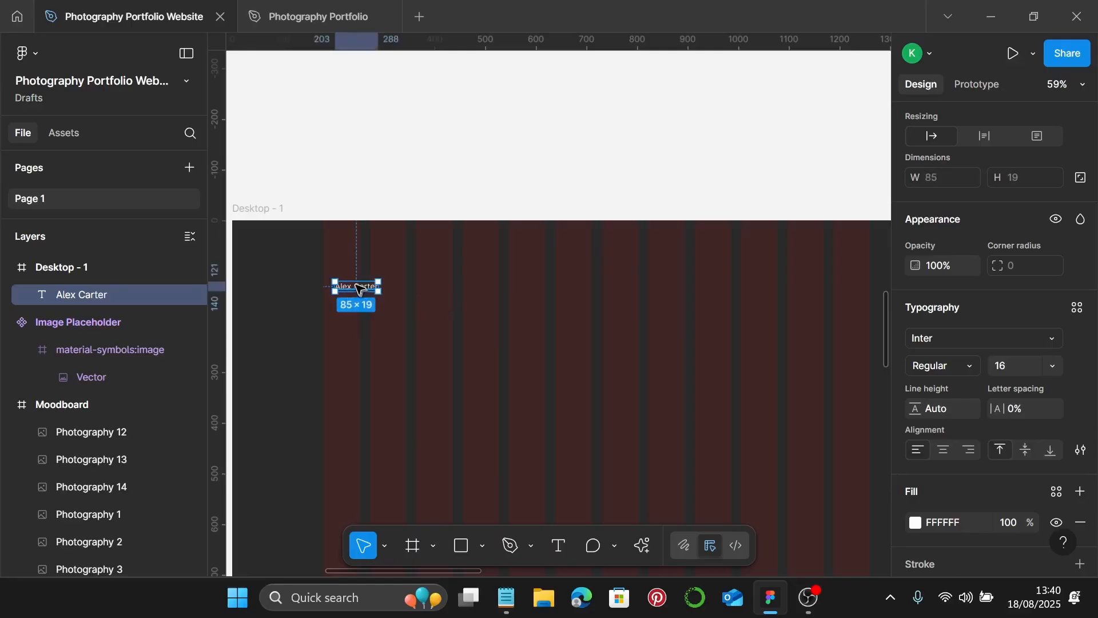
{"action": "left_click_drag", "start_coordinate": [358, 288], "coordinate": [347, 288]}
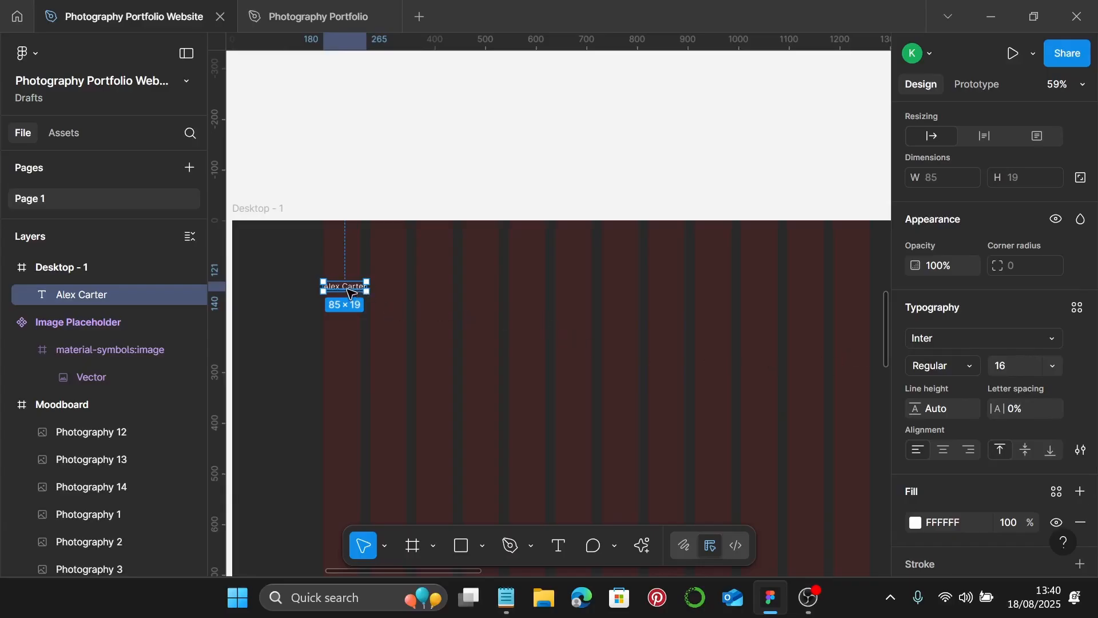
- Alt-drag copies of the name text to form a nav row toward the top right
{"action": "left_click_drag", "start_coordinate": [363, 287], "coordinate": [767, 290]}
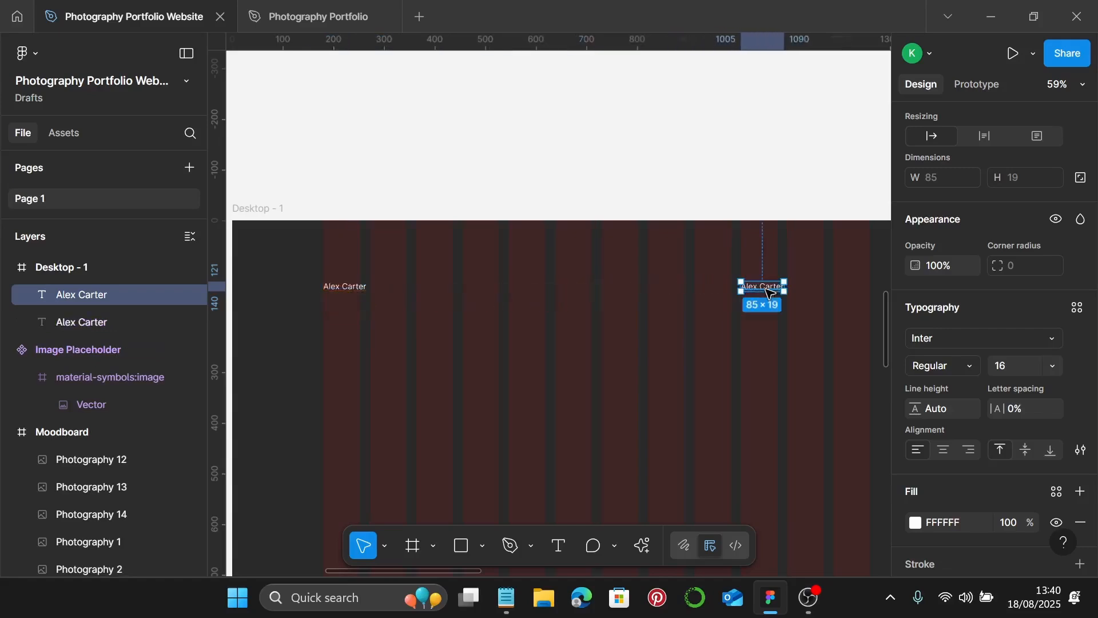
{"action": "scroll", "coordinate": [765, 289], "scroll_direction": "right", "scroll_amount": 3}
{"action": "left_click_drag", "start_coordinate": [666, 291], "coordinate": [527, 293]}
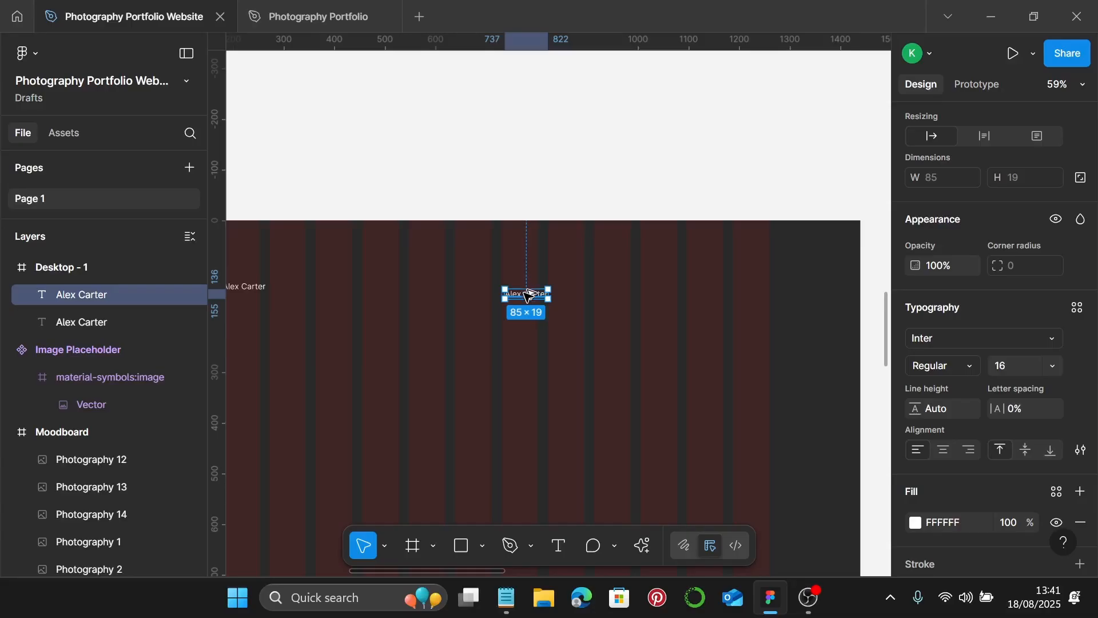
{"action": "left_click_drag", "start_coordinate": [527, 293], "coordinate": [767, 300]}
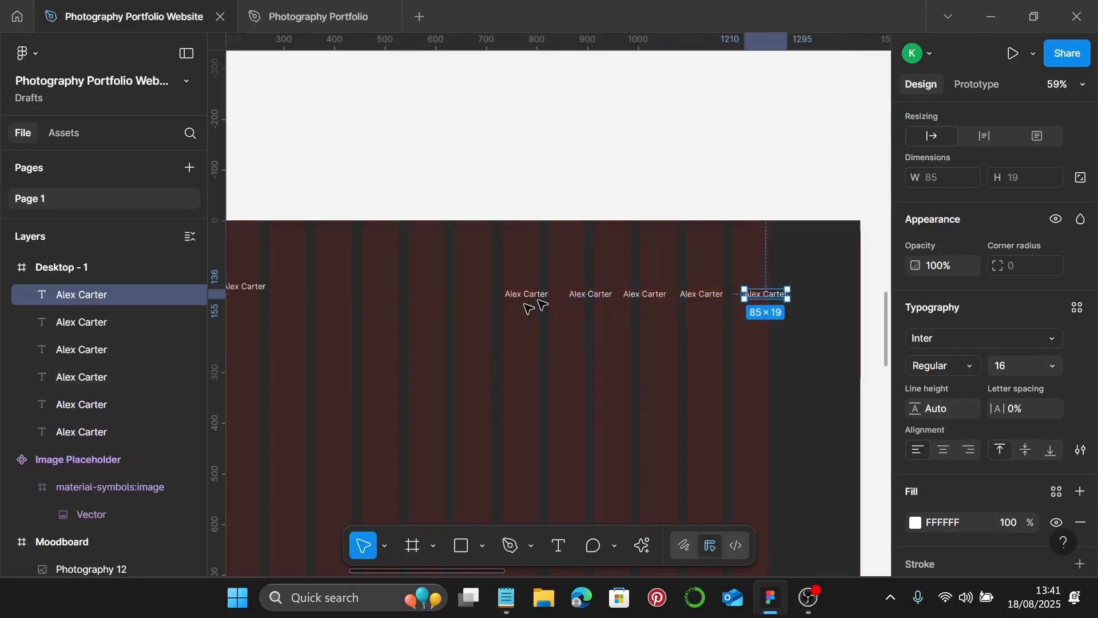
- Retype the five copies as Home, About, Portfolio, Services and Contact
{"action": "double_click", "coordinate": [533, 293]}
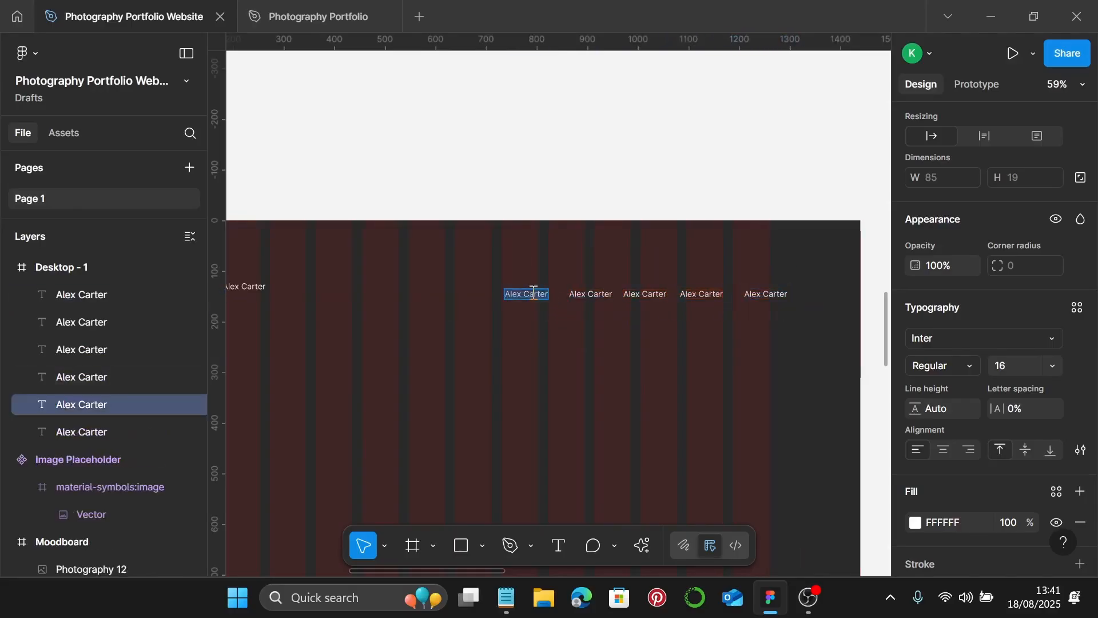
{"action": "type", "text": "Home"}
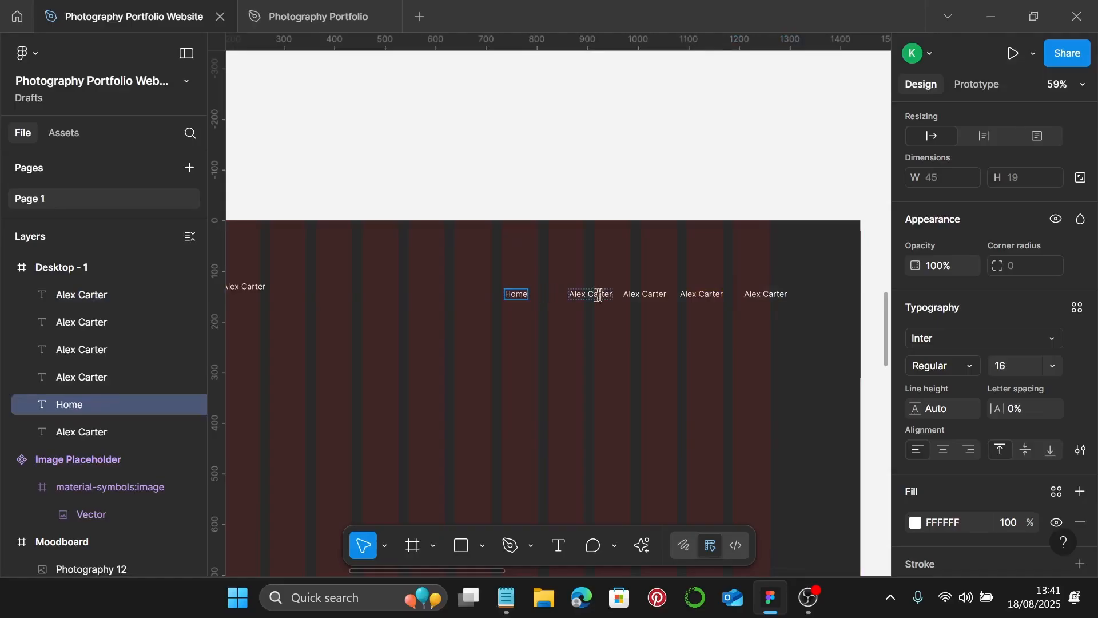
{"action": "left_click", "coordinate": [600, 296]}
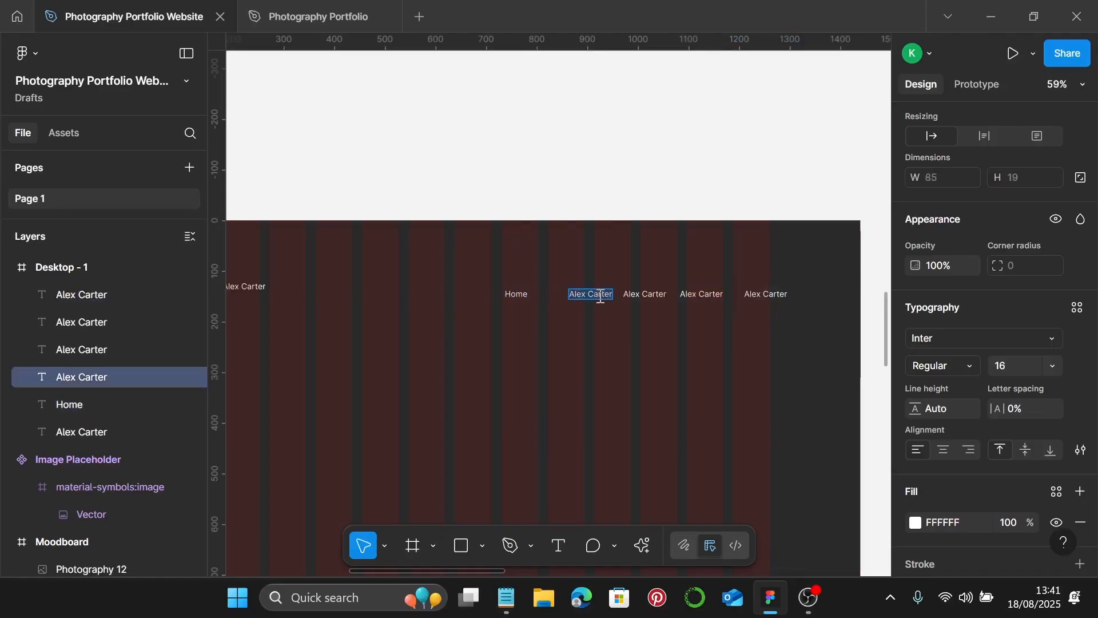
{"action": "type", "text": "About"}
{"action": "left_click", "coordinate": [663, 303]}
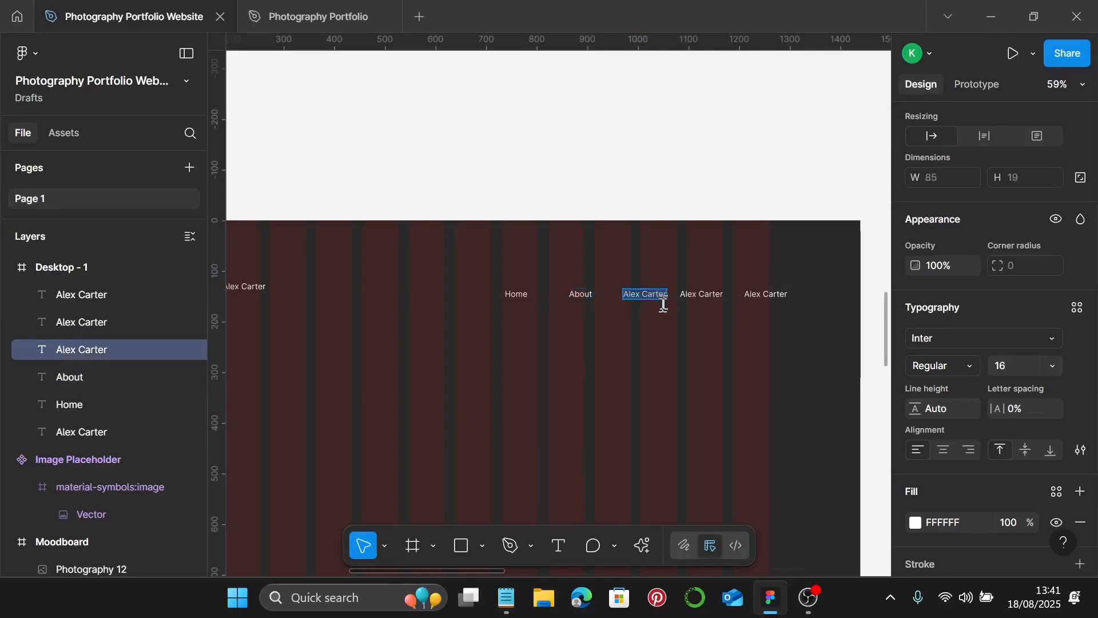
{"action": "type", "text": "Portfolio"}
{"action": "left_click", "coordinate": [693, 292]}
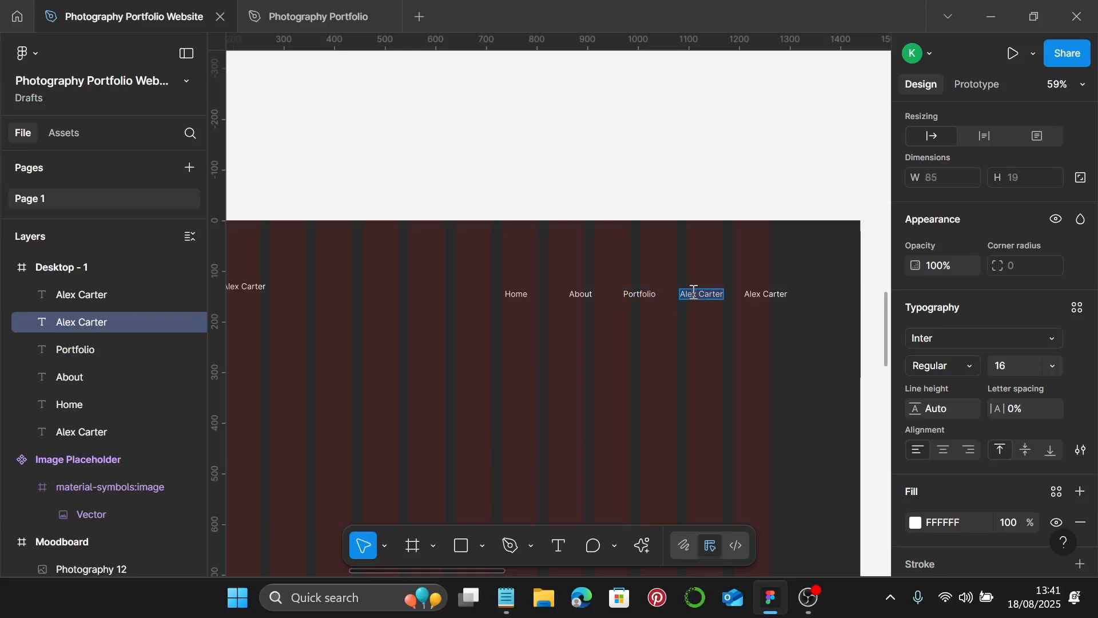
{"action": "type", "text": "Services"}
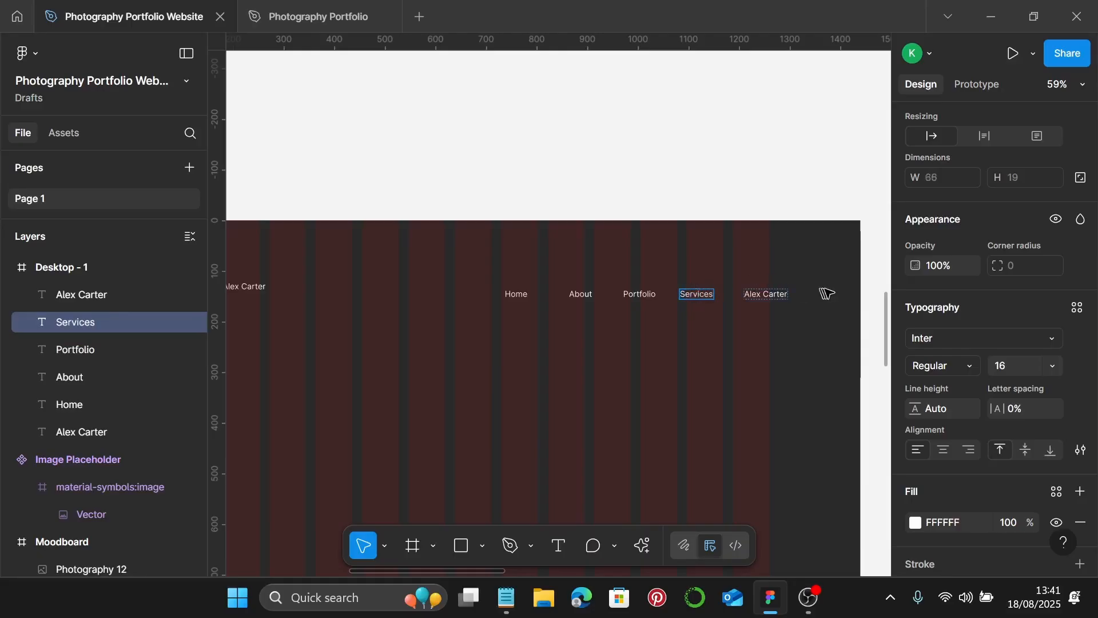
{"action": "left_click", "coordinate": [772, 297]}
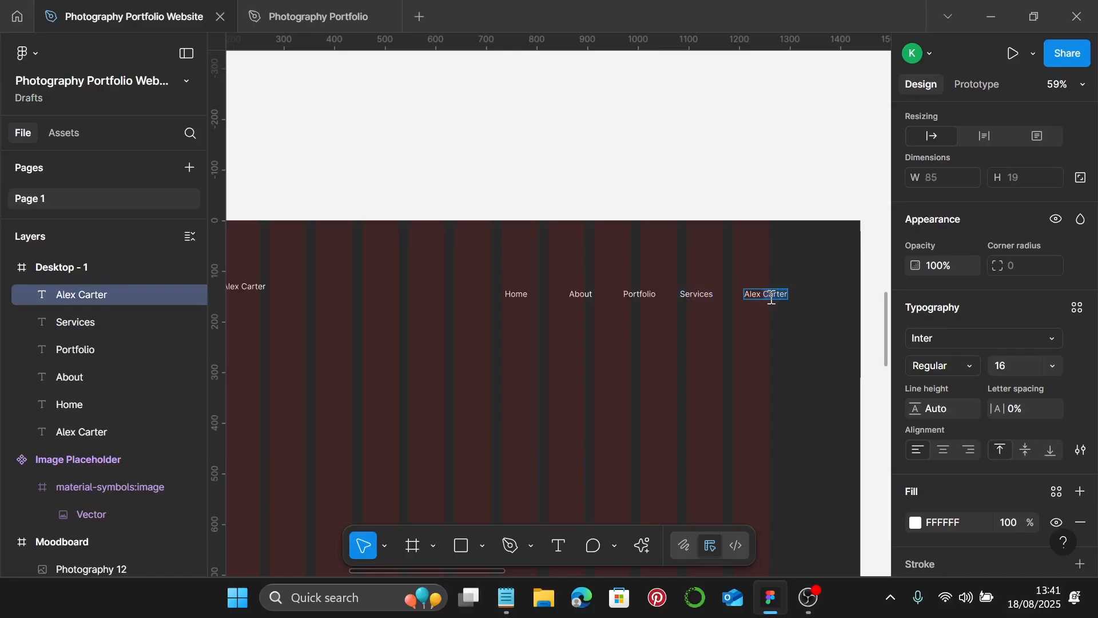
{"action": "type", "text": "Contact"}
{"action": "key", "text": "Escape"}
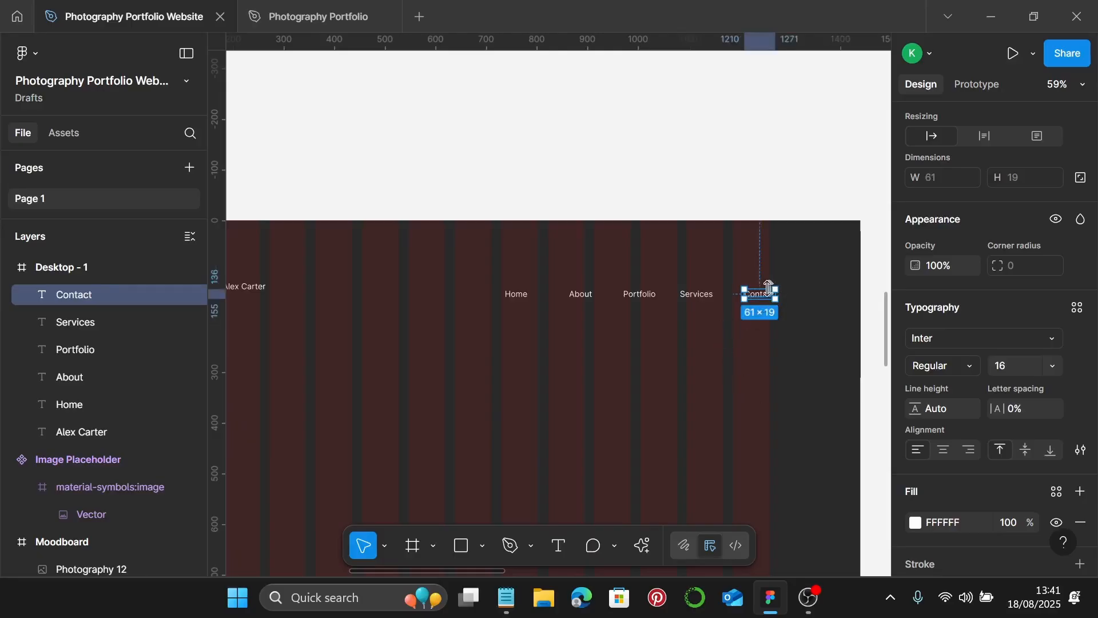
- Move Contact closer to Services and select all five nav links plus the name text
{"action": "left_click_drag", "start_coordinate": [772, 295], "coordinate": [753, 290]}
{"action": "scroll", "coordinate": [762, 298], "scroll_direction": "up", "scroll_amount": 5}
{"action": "scroll", "coordinate": [697, 337], "scroll_direction": "down", "scroll_amount": 2}
{"action": "left_click", "coordinate": [654, 293], "text": "shift"}
{"action": "left_click", "coordinate": [565, 293], "text": "shift"}
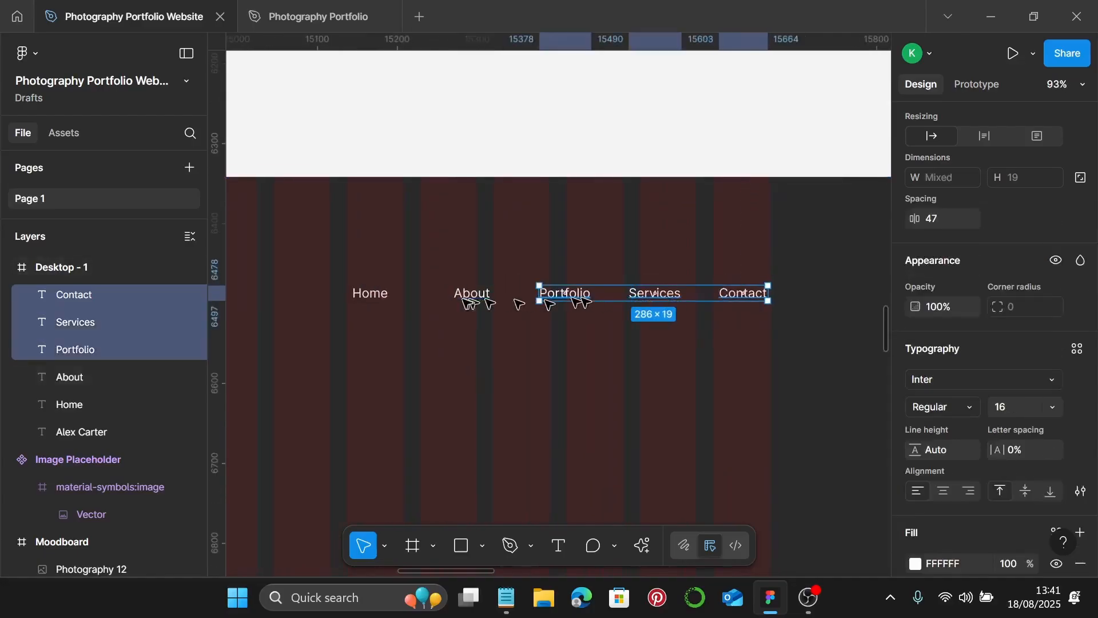
{"action": "left_click", "coordinate": [472, 293], "text": "shift"}
{"action": "left_click", "coordinate": [371, 292], "text": "shift"}
{"action": "scroll", "coordinate": [603, 304], "scroll_direction": "down", "scroll_amount": 4}
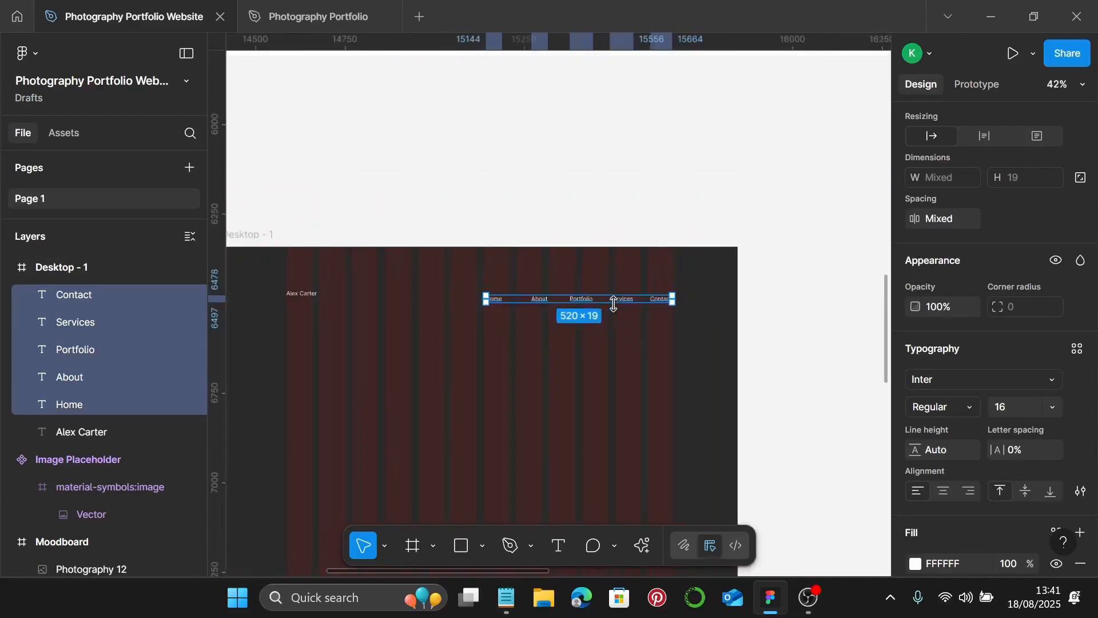
{"action": "scroll", "coordinate": [617, 306], "scroll_direction": "left", "scroll_amount": 5}
{"action": "left_click", "coordinate": [613, 296], "text": "shift"}
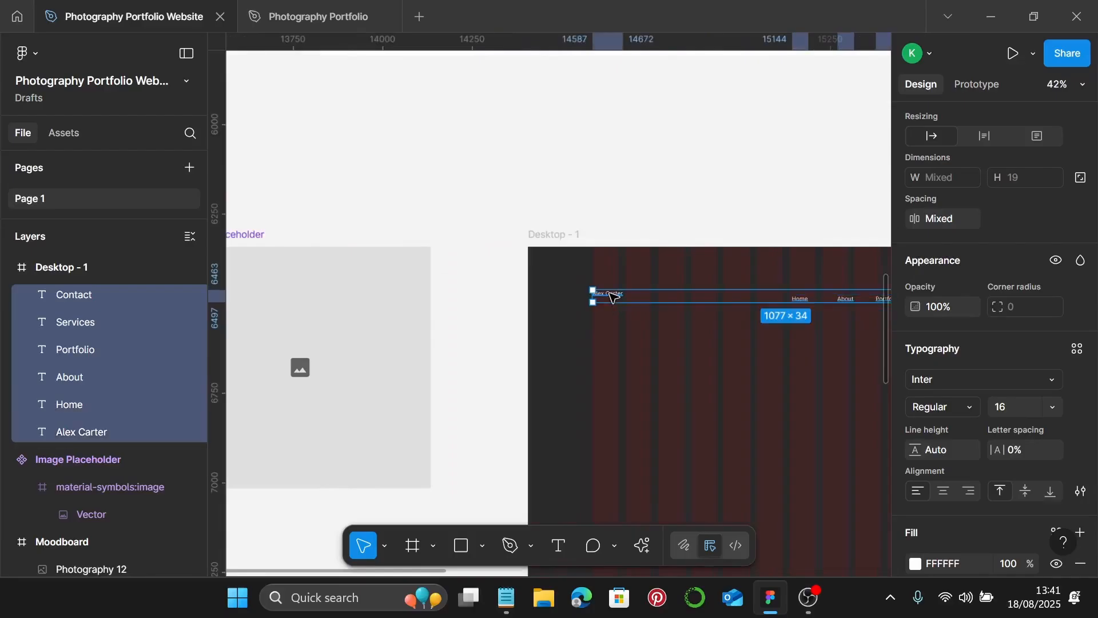
- Top-align the six texts and group them as Group 1
{"action": "scroll", "coordinate": [973, 248], "scroll_direction": "up", "scroll_amount": 5}
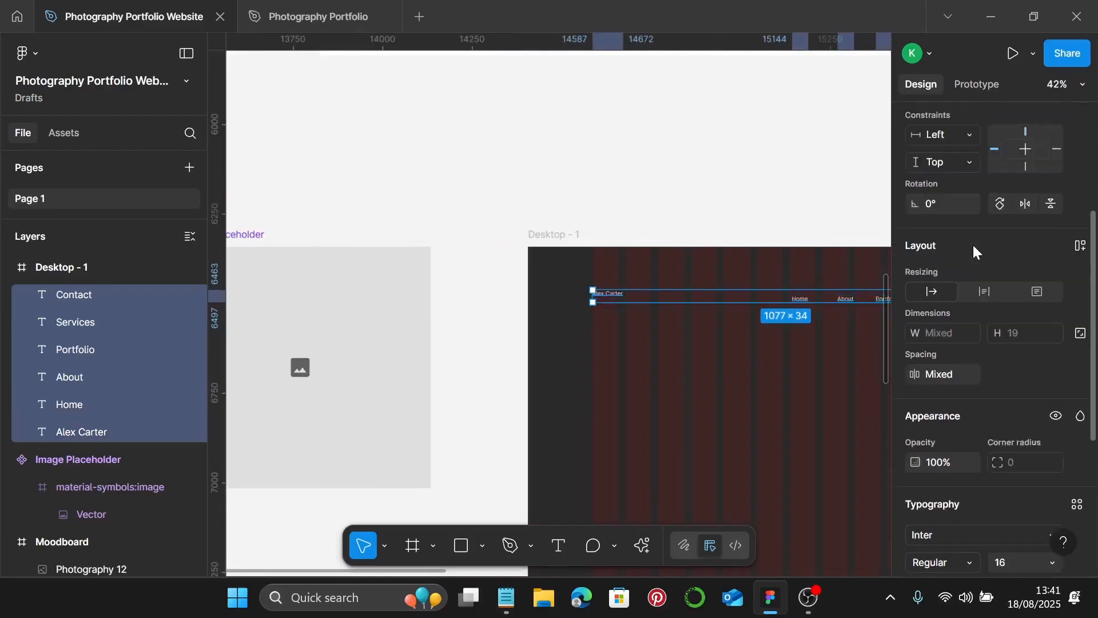
{"action": "left_click", "coordinate": [1000, 204]}
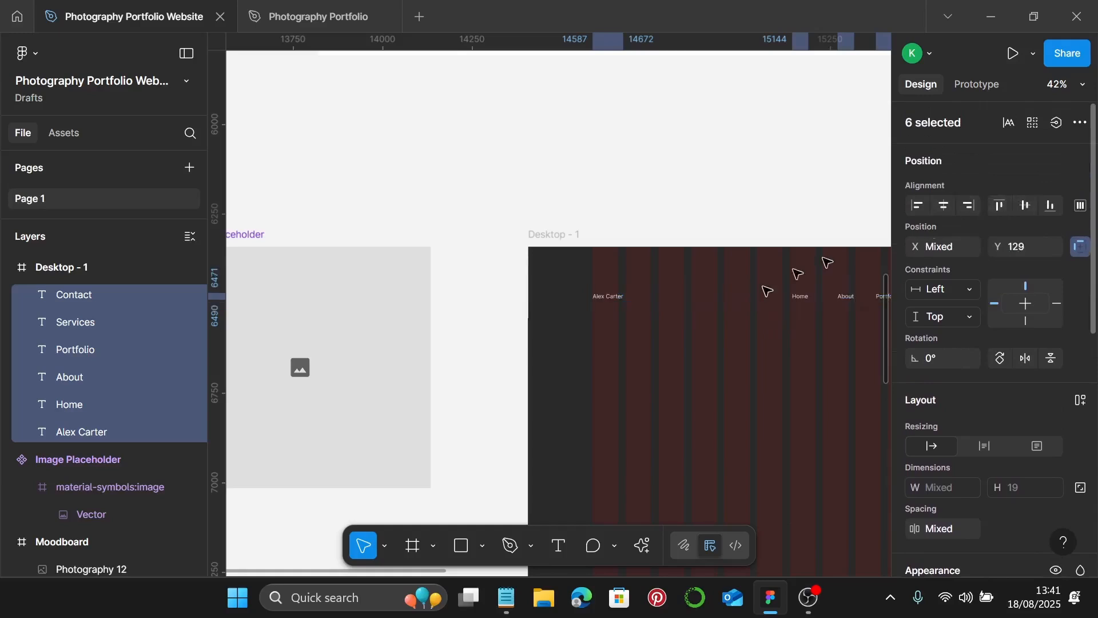
{"action": "key", "text": "ctrl+g"}
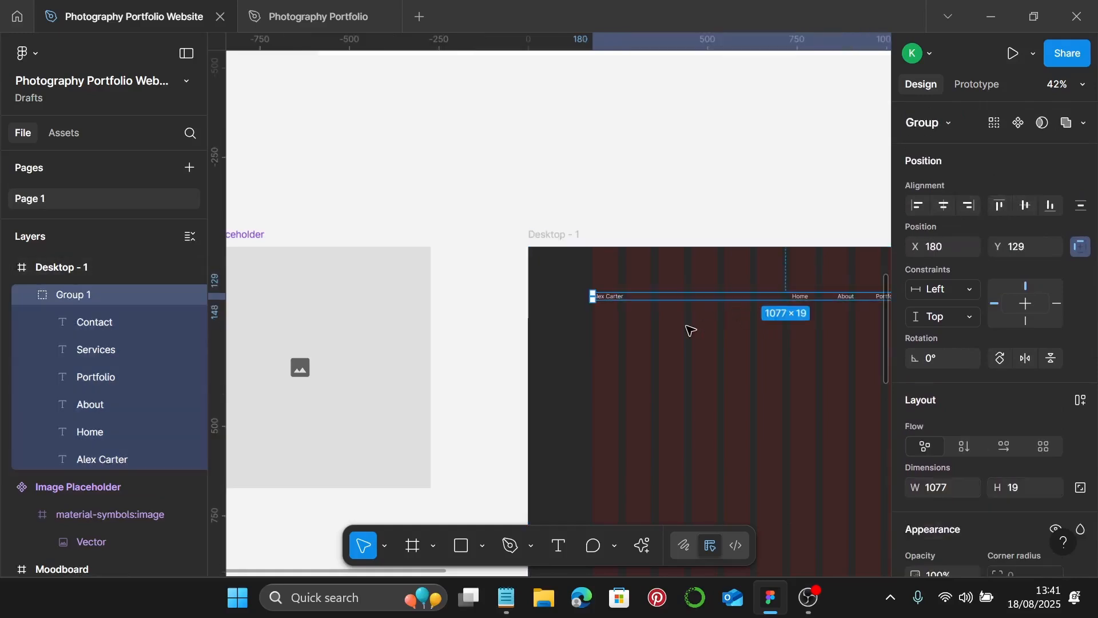
{"action": "scroll", "coordinate": [689, 326], "scroll_direction": "right", "scroll_amount": 3}
{"action": "scroll", "coordinate": [690, 323], "scroll_direction": "down", "scroll_amount": 1}
{"action": "scroll", "coordinate": [692, 323], "scroll_direction": "right", "scroll_amount": 2}
{"action": "scroll", "coordinate": [692, 309], "scroll_direction": "down", "scroll_amount": 1}
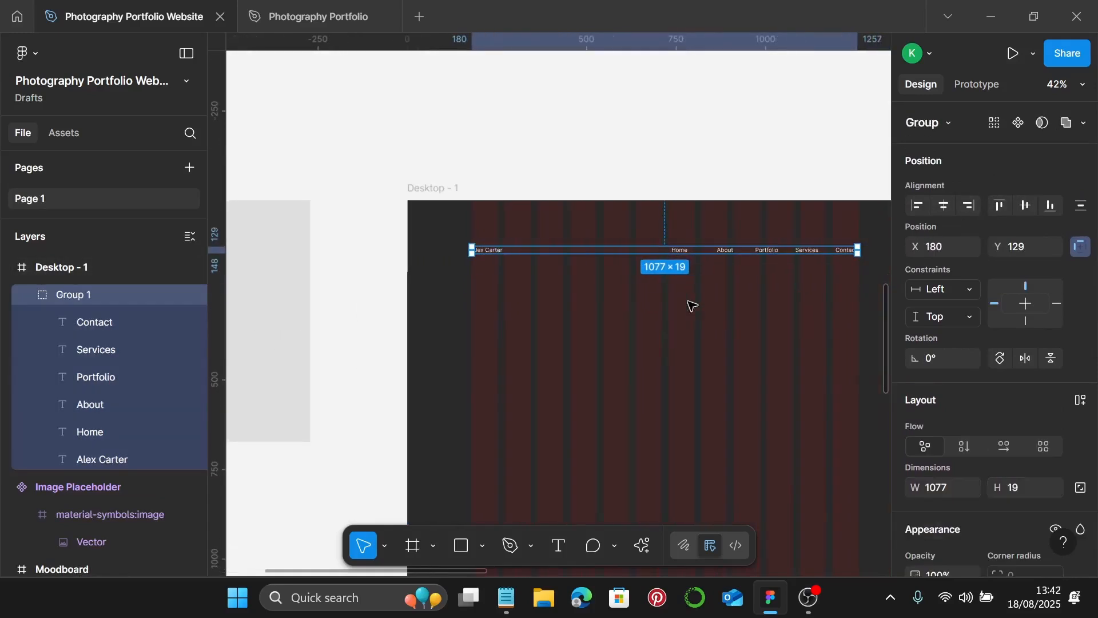
{"action": "scroll", "coordinate": [692, 306], "scroll_direction": "down", "scroll_amount": 1}
{"action": "left_click", "coordinate": [743, 298]}
{"action": "scroll", "coordinate": [534, 309], "scroll_direction": "down", "scroll_amount": 1}
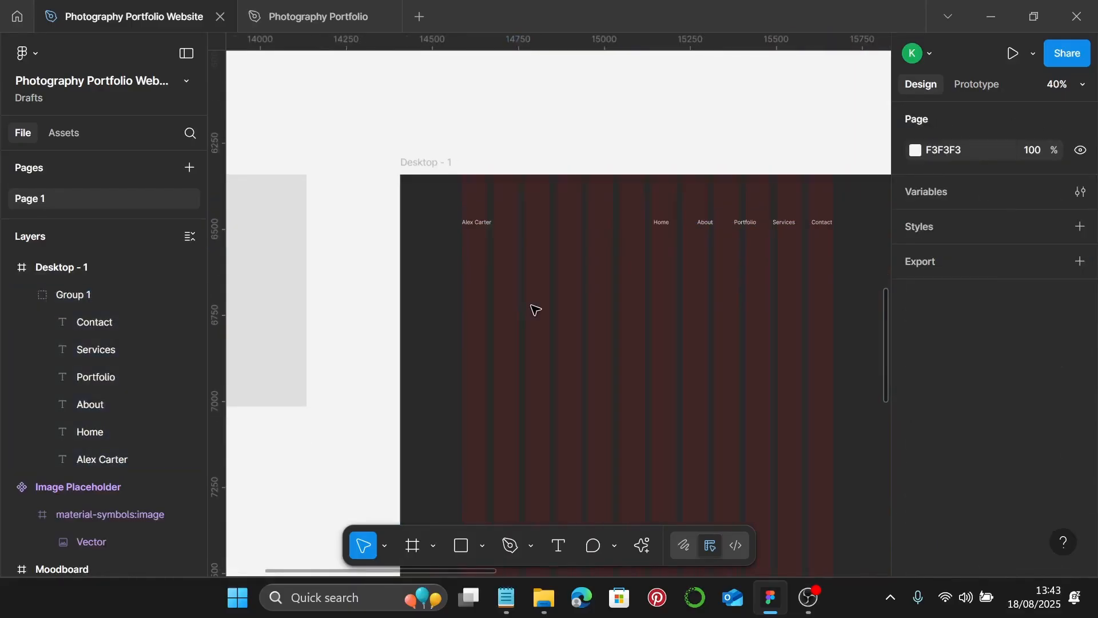
- Draw a text box in Desktop - 1 and fill it with 5 Lorem Ipsum words via the plugin
{"action": "right_click", "coordinate": [496, 294]}
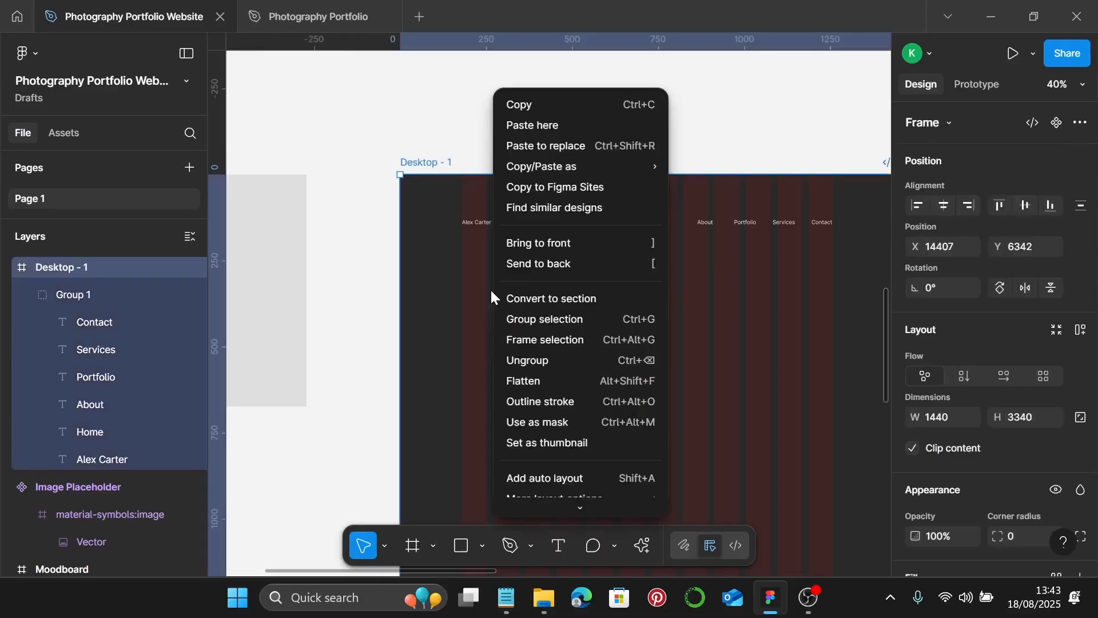
{"action": "scroll", "coordinate": [607, 468], "scroll_direction": "down", "scroll_amount": 2}
{"action": "mouse_move", "coordinate": [616, 459]}
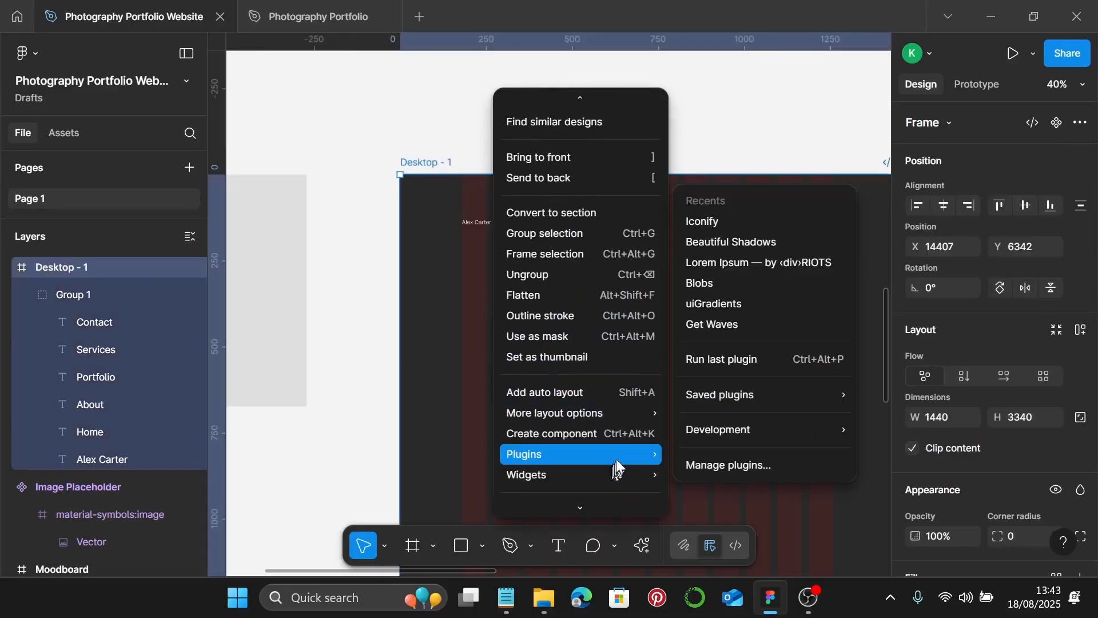
{"action": "left_click", "coordinate": [753, 249]}
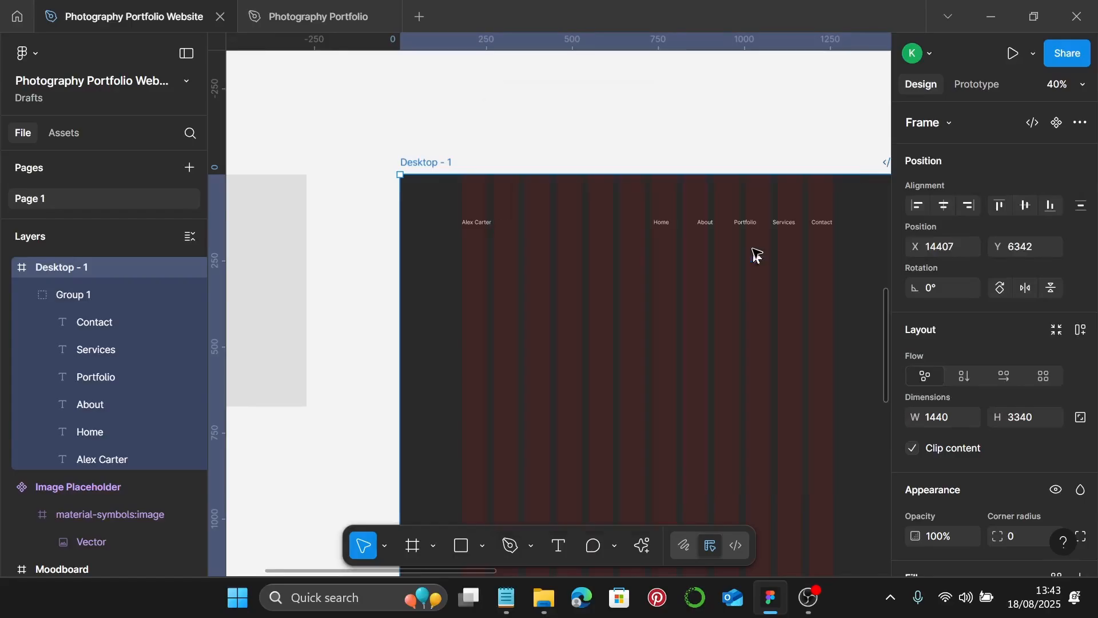
{"action": "left_click", "coordinate": [557, 548]}
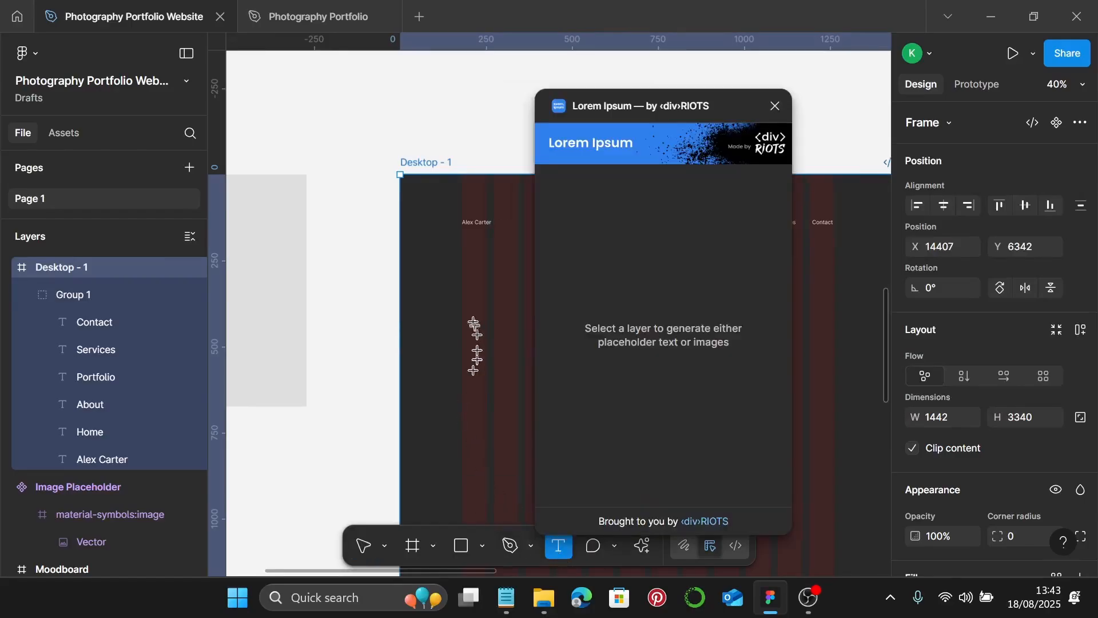
{"action": "left_click_drag", "start_coordinate": [472, 268], "coordinate": [514, 290]}
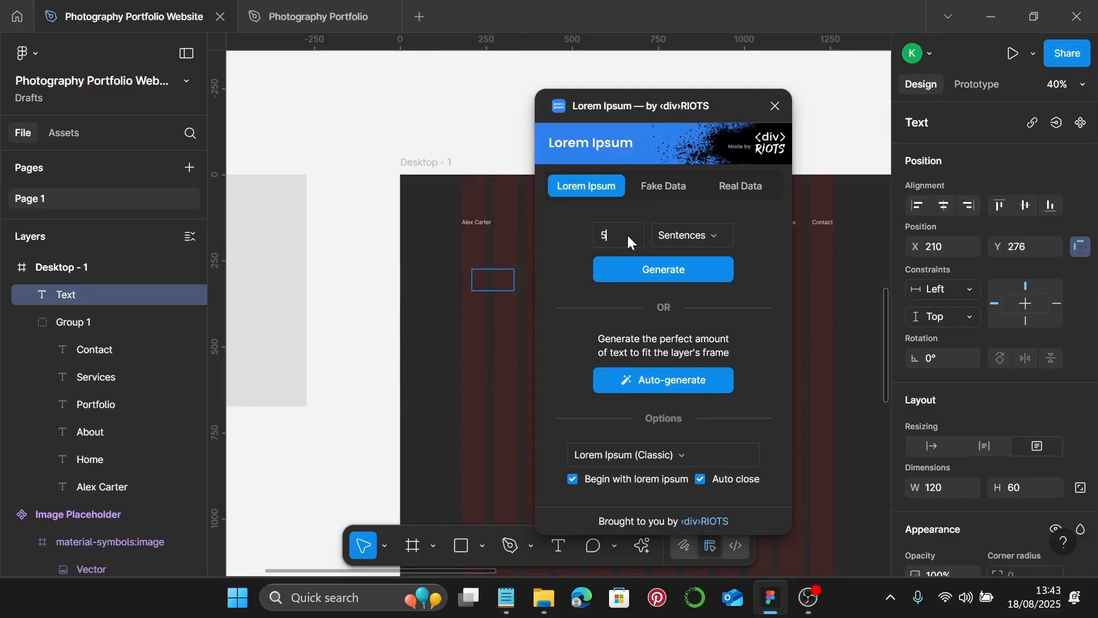
{"action": "left_click", "coordinate": [711, 234]}
{"action": "left_click", "coordinate": [711, 215]}
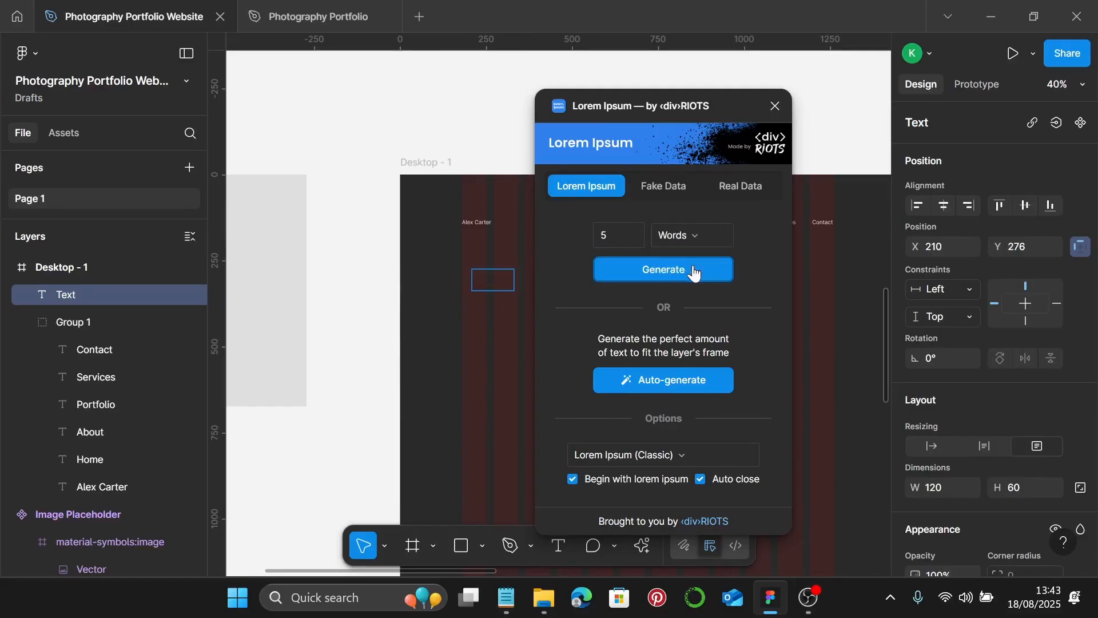
{"action": "left_click", "coordinate": [694, 272]}
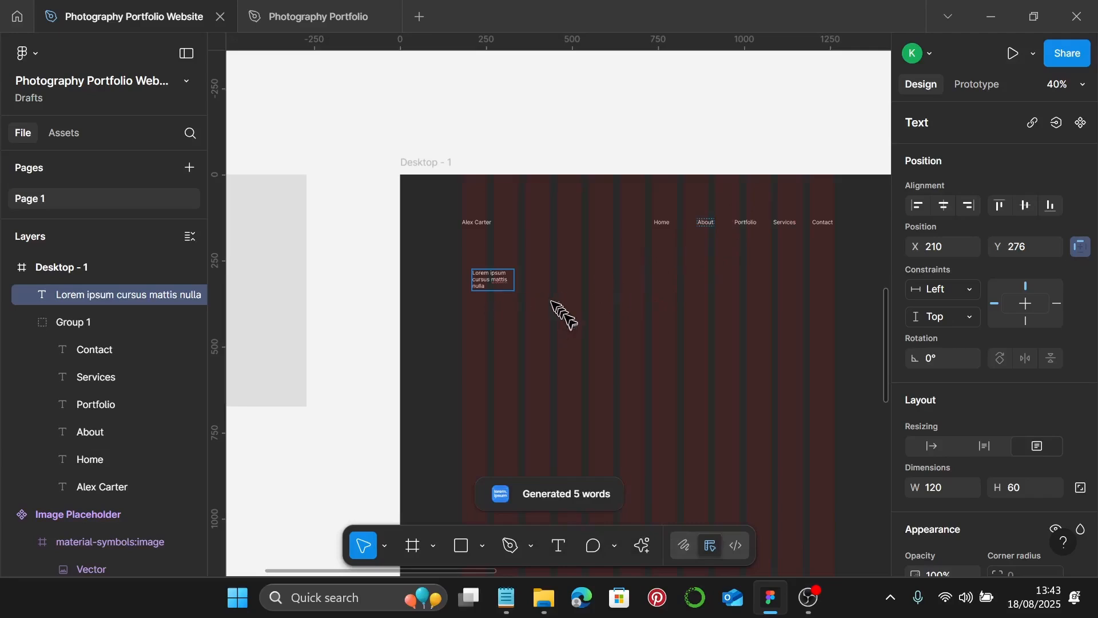
{"action": "scroll", "coordinate": [536, 282], "scroll_direction": "up", "scroll_amount": 2}
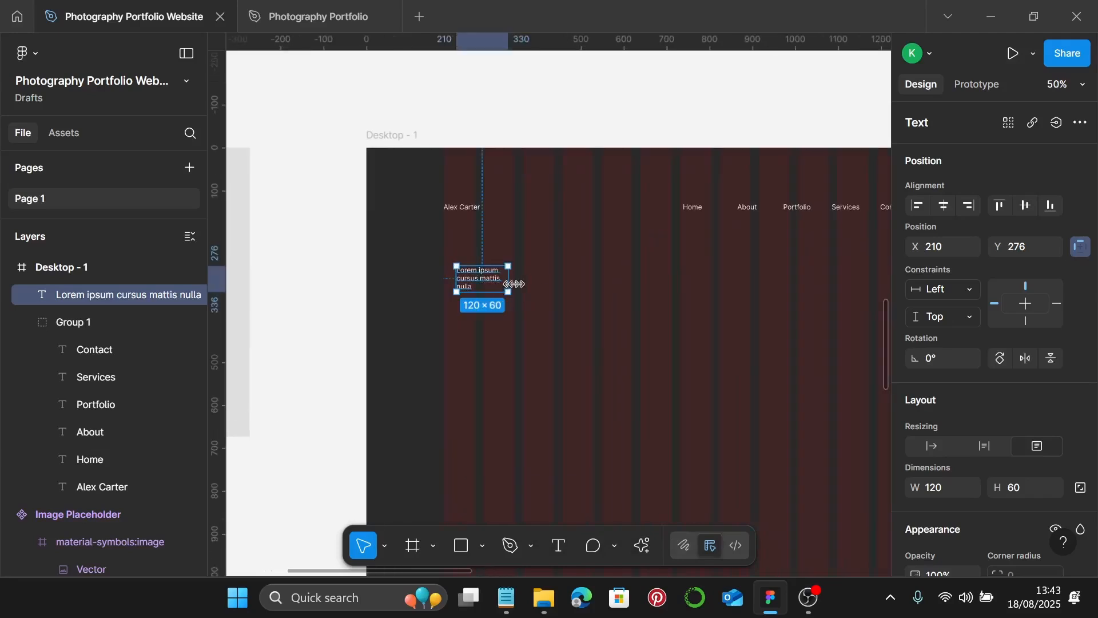
- Widen the lorem text, set it to size 57 with Auto width, and nudge it up
{"action": "left_click_drag", "start_coordinate": [509, 281], "coordinate": [632, 280]}
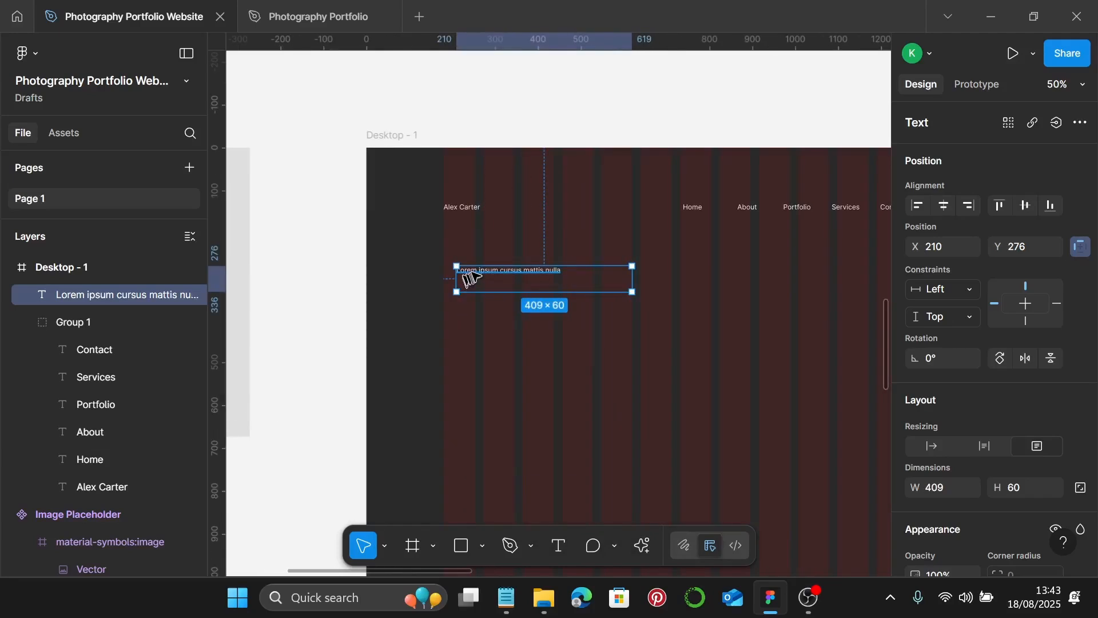
{"action": "left_click_drag", "start_coordinate": [470, 277], "coordinate": [458, 279]}
{"action": "scroll", "coordinate": [1029, 380], "scroll_direction": "down", "scroll_amount": 5}
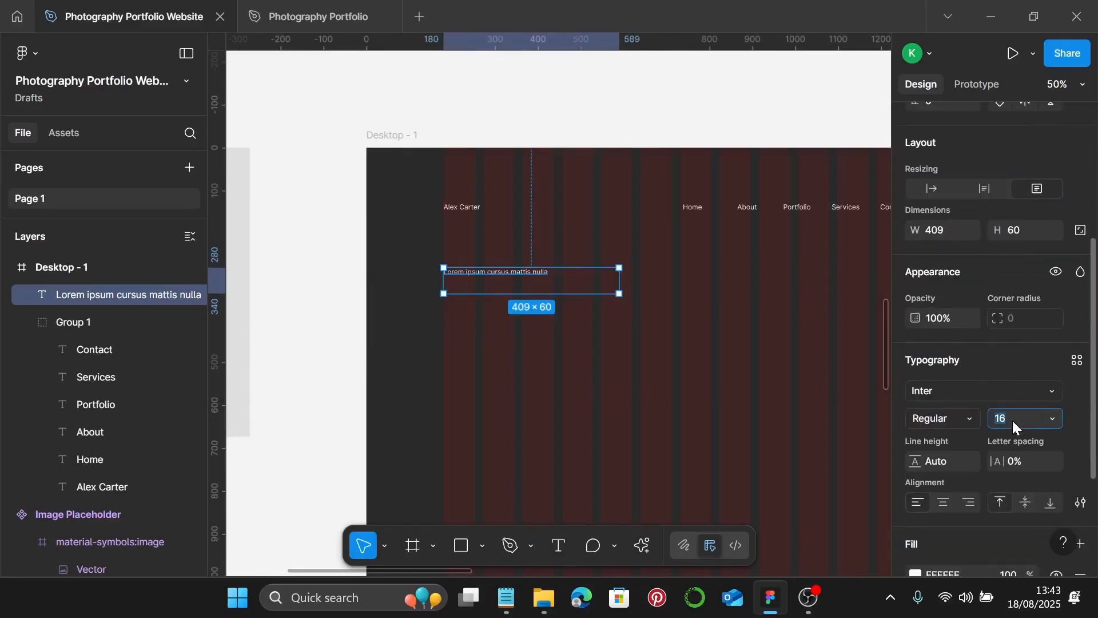
{"action": "type", "text": "57"}
{"action": "key", "text": "Return"}
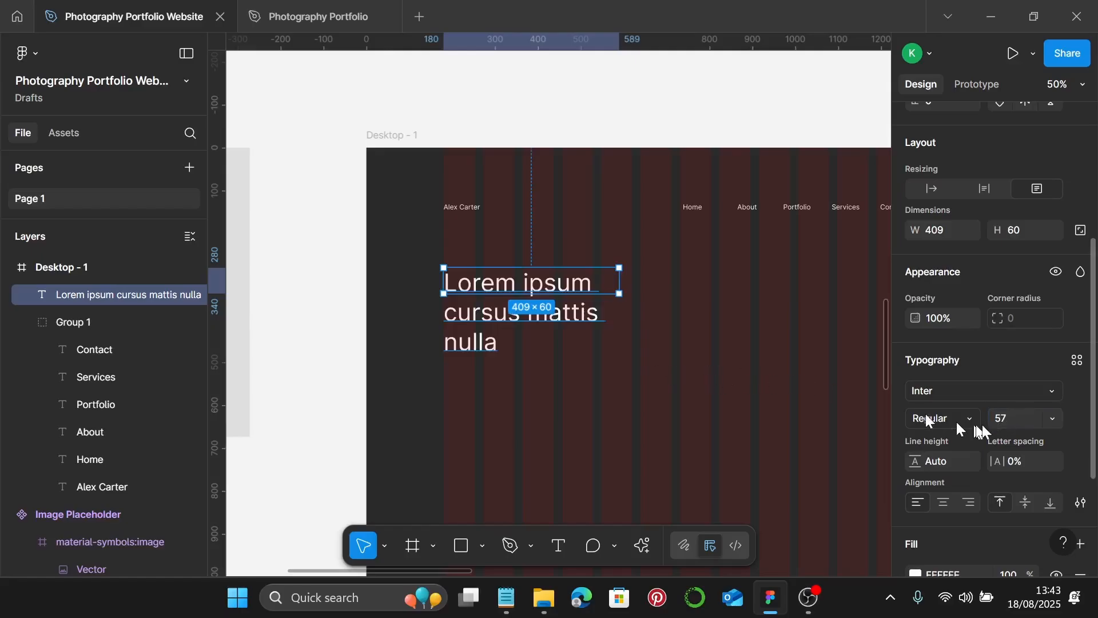
{"action": "scroll", "coordinate": [999, 452], "scroll_direction": "up", "scroll_amount": 3}
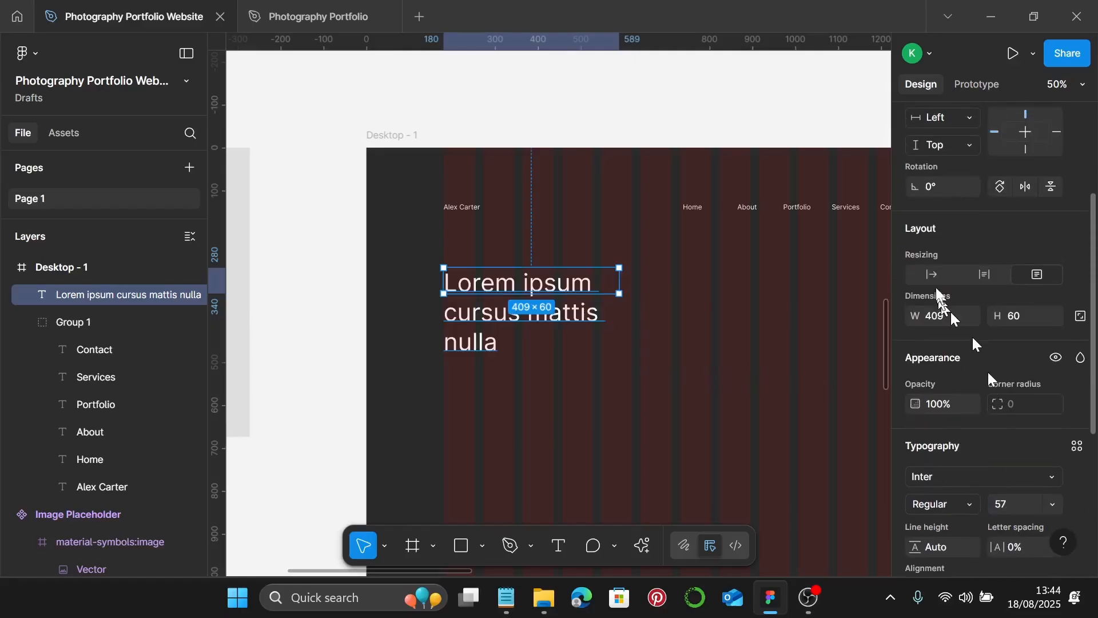
{"action": "left_click", "coordinate": [931, 274]}
{"action": "scroll", "coordinate": [795, 323], "scroll_direction": "down", "scroll_amount": 1}
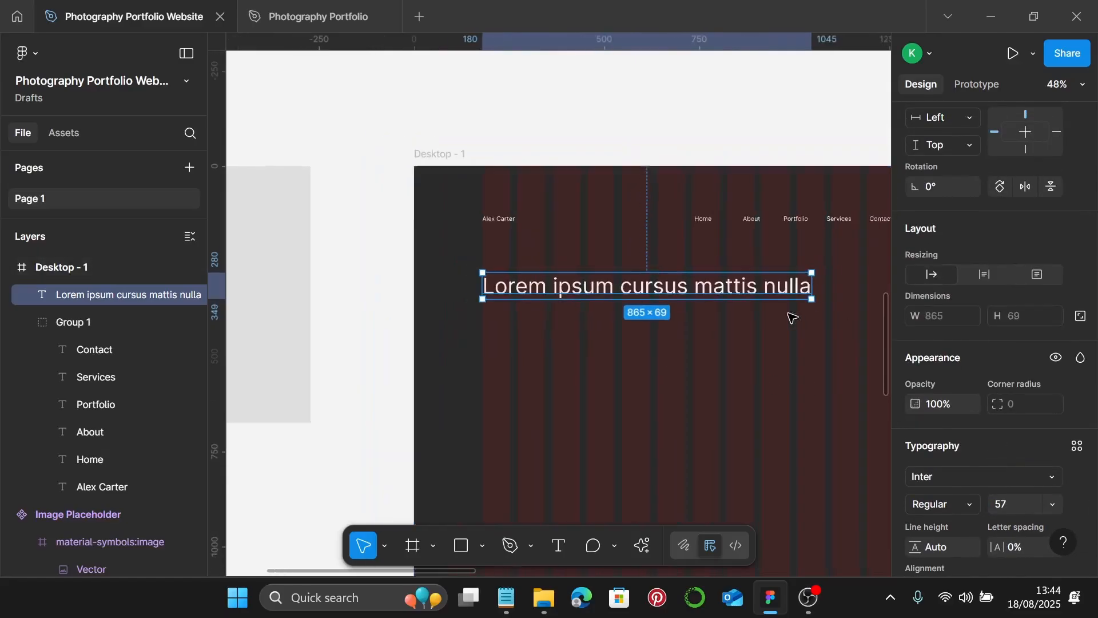
{"action": "left_click_drag", "start_coordinate": [671, 282], "coordinate": [676, 279]}
- Alt-drag a copy of the heading lower and further right in the frame
{"action": "scroll", "coordinate": [676, 279], "scroll_direction": "down", "scroll_amount": 5}
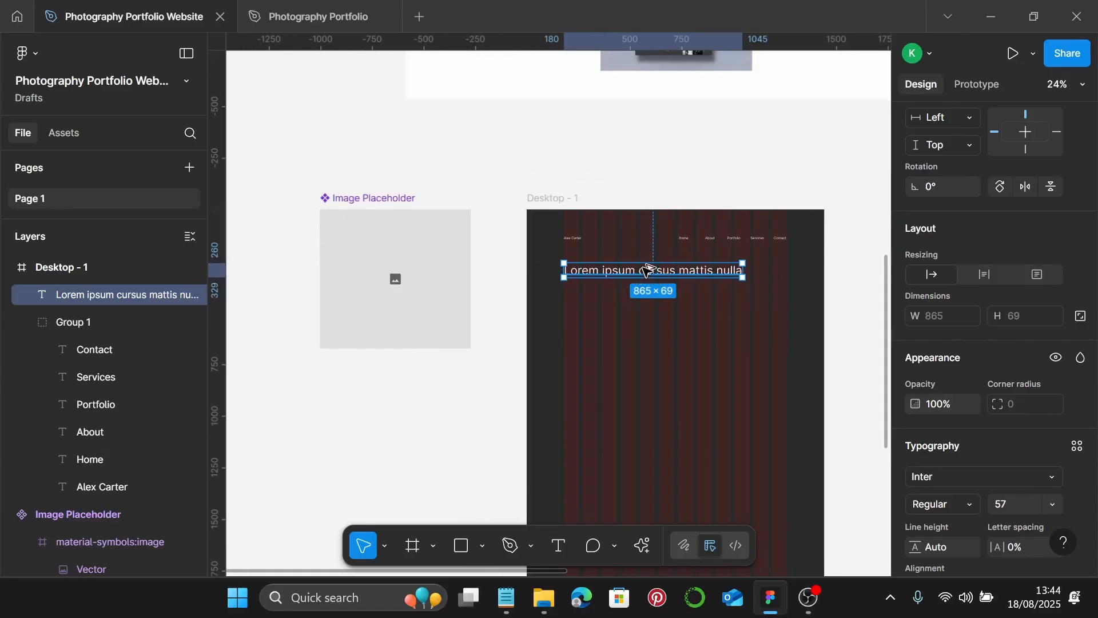
{"action": "left_click_drag", "start_coordinate": [648, 270], "coordinate": [693, 344]}
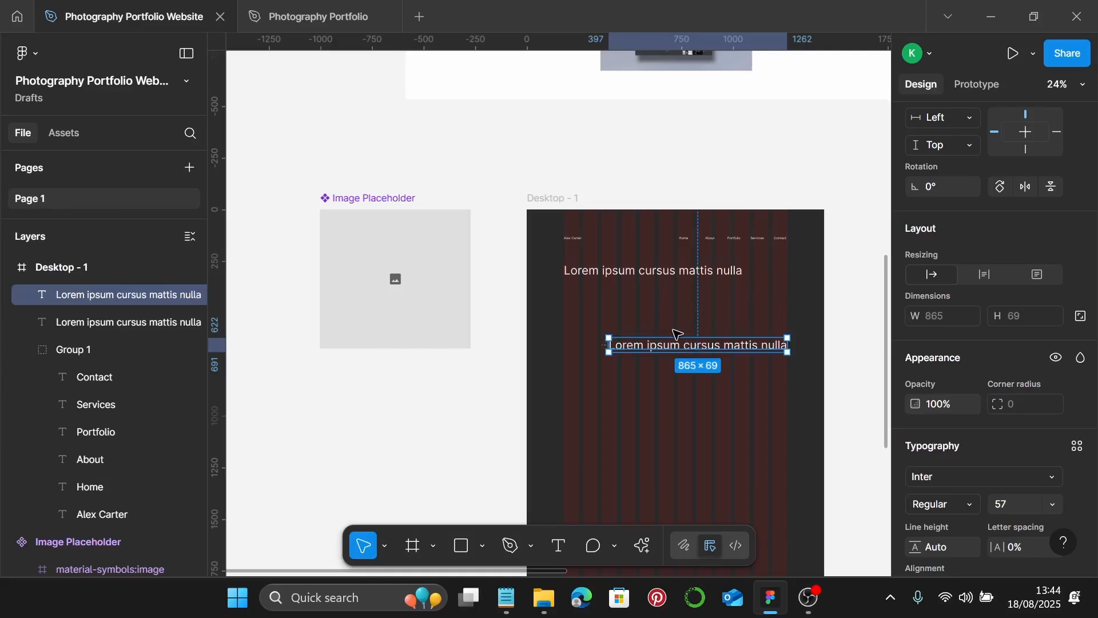
{"action": "left_click", "coordinate": [351, 259]}
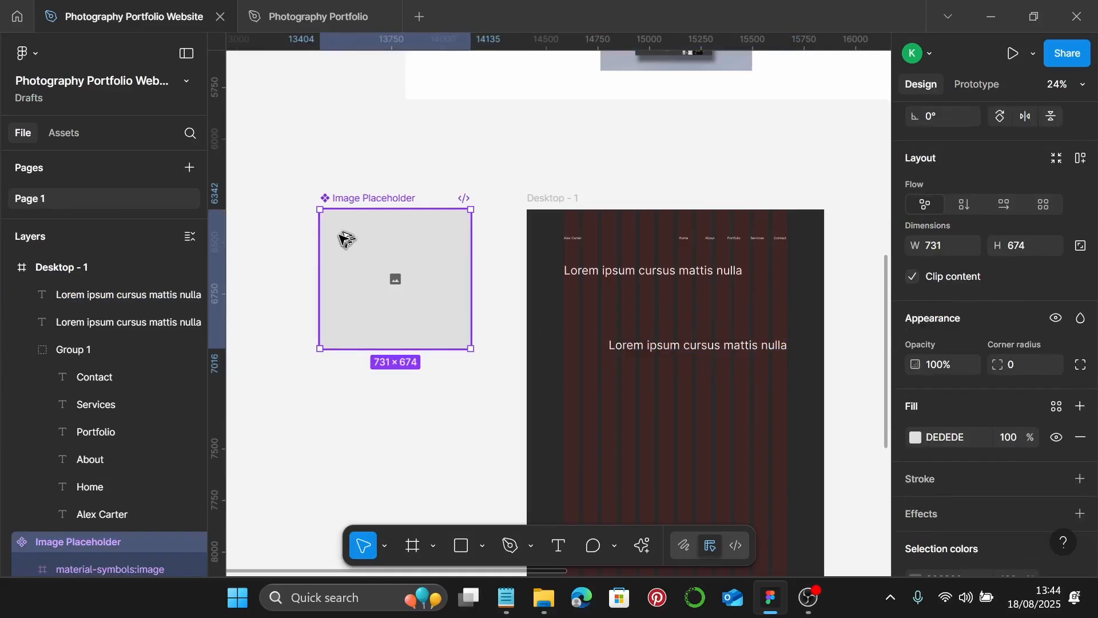
- Place an Image Placeholder instance in Desktop - 1 and stretch it across the full frame width
{"action": "left_click_drag", "start_coordinate": [355, 258], "coordinate": [558, 312]}
{"action": "scroll", "coordinate": [584, 320], "scroll_direction": "down", "scroll_amount": 2}
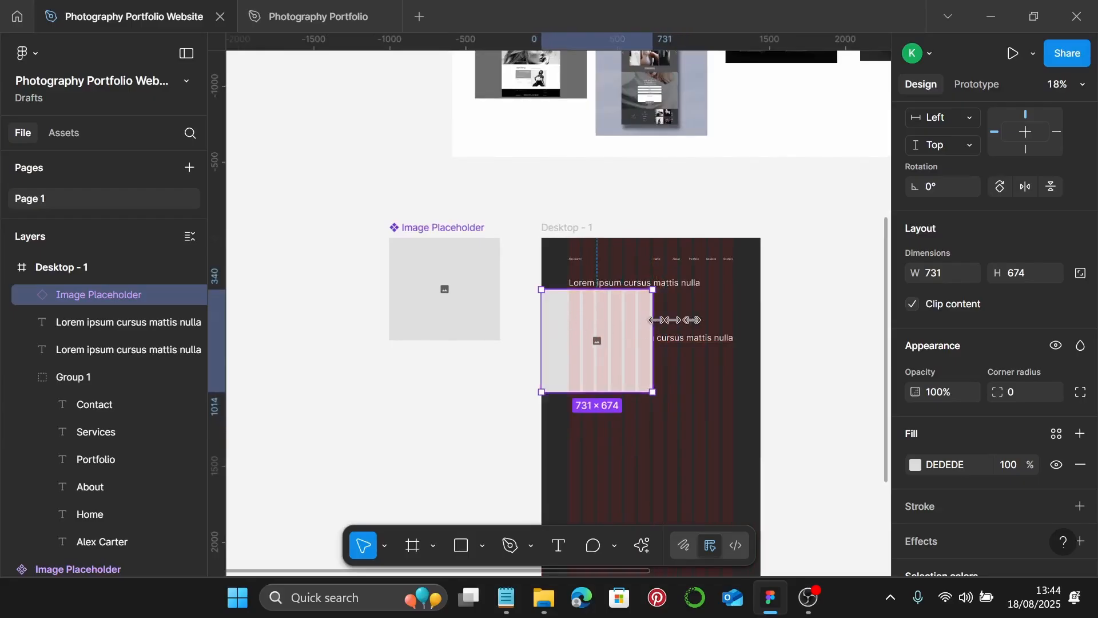
{"action": "left_click_drag", "start_coordinate": [656, 320], "coordinate": [758, 330]}
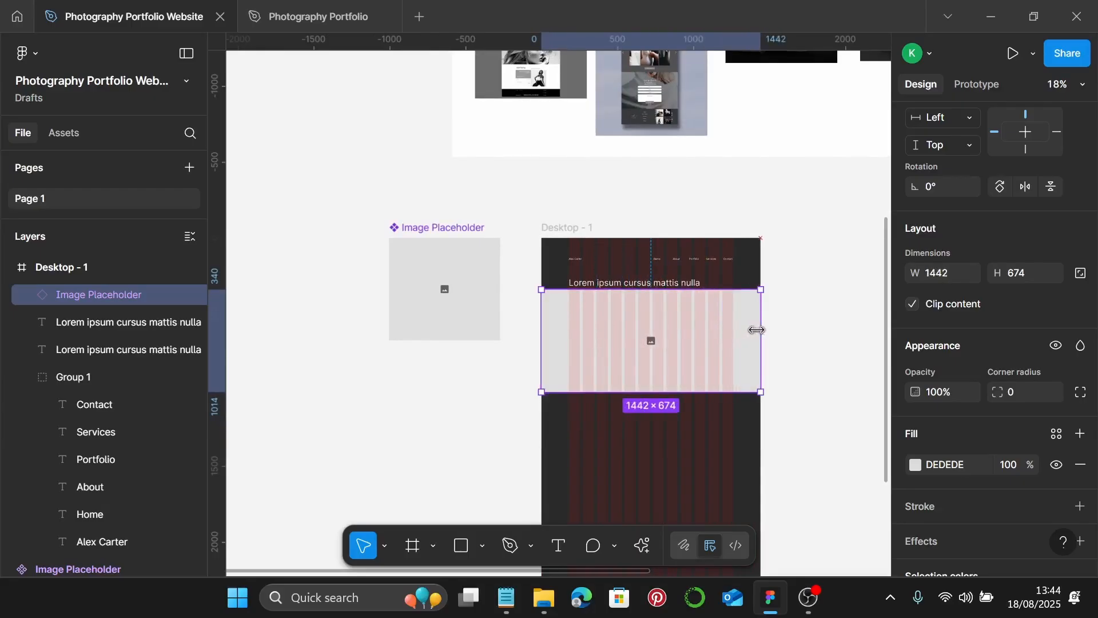
{"action": "left_click_drag", "start_coordinate": [712, 391], "coordinate": [714, 342]}
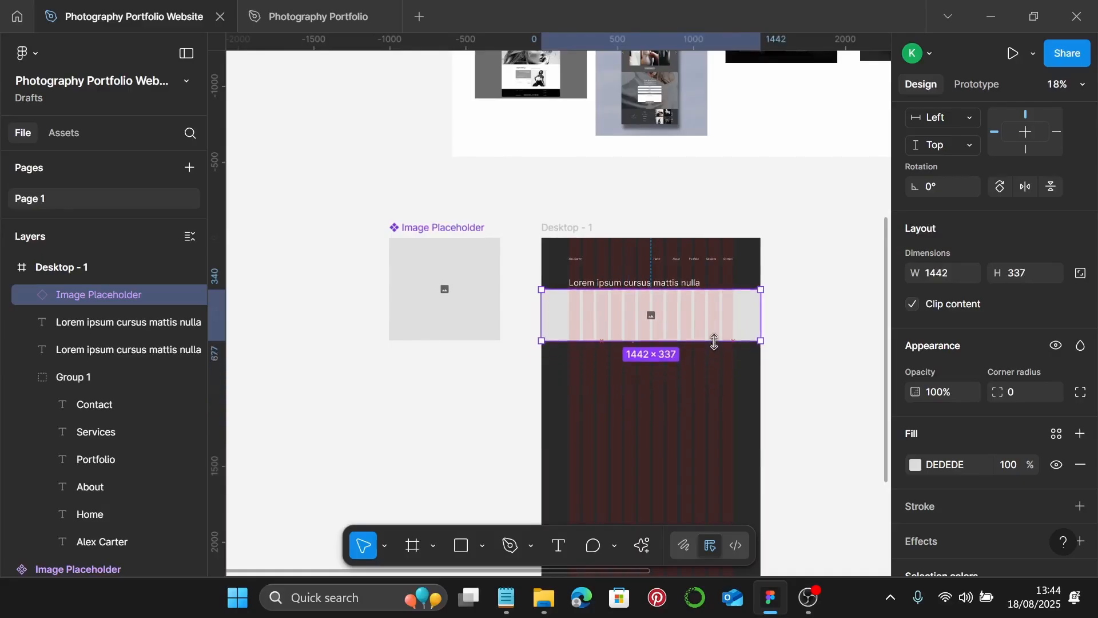
{"action": "scroll", "coordinate": [658, 360], "scroll_direction": "up", "scroll_amount": 6}
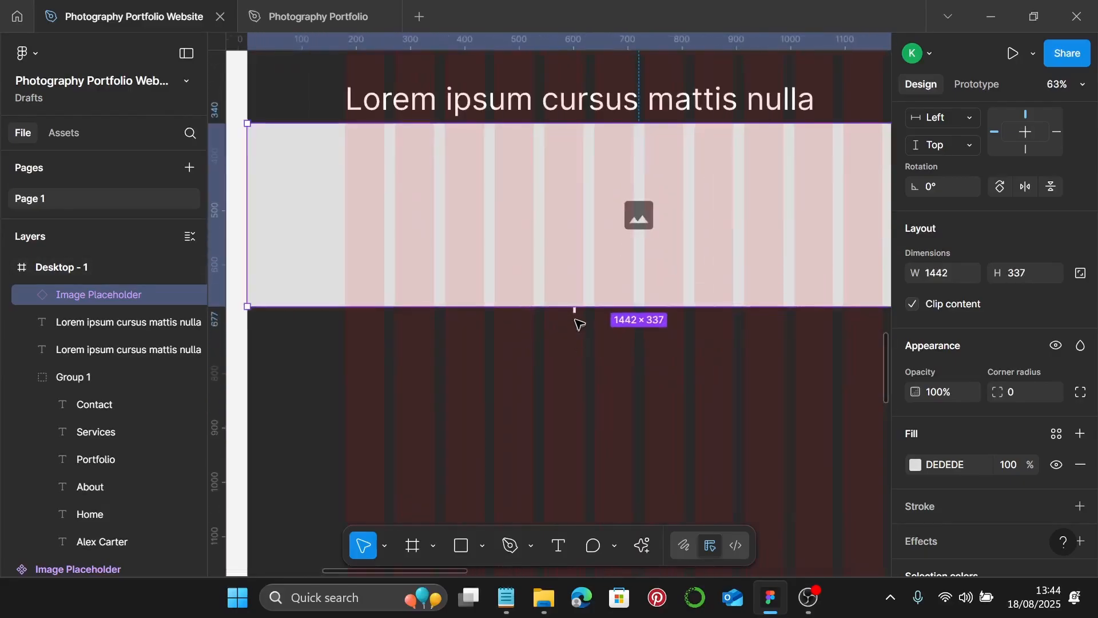
- Move the lower lorem heading below the placeholder and make the placeholder 399 px tall
{"action": "left_click", "coordinate": [577, 312]}
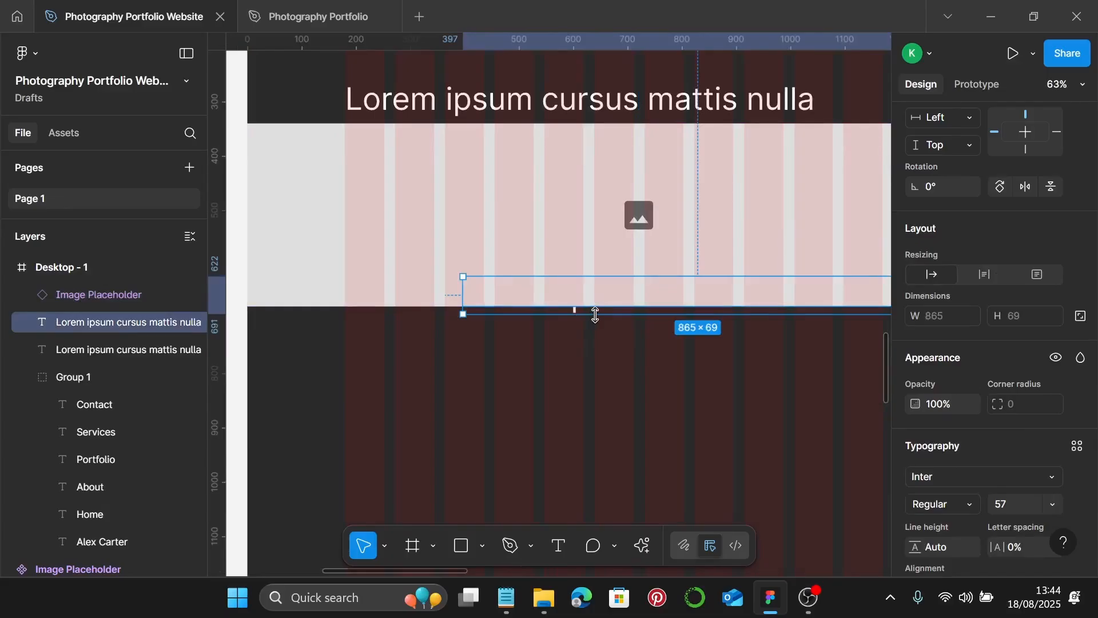
{"action": "left_click_drag", "start_coordinate": [589, 307], "coordinate": [624, 359]}
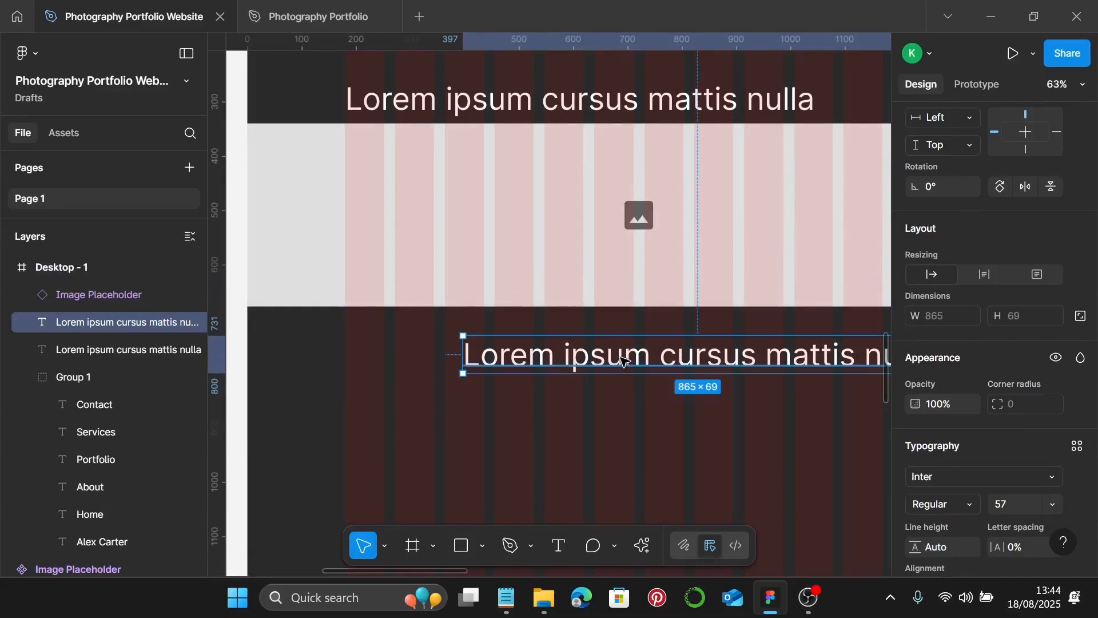
{"action": "scroll", "coordinate": [624, 359], "scroll_direction": "down", "scroll_amount": 2}
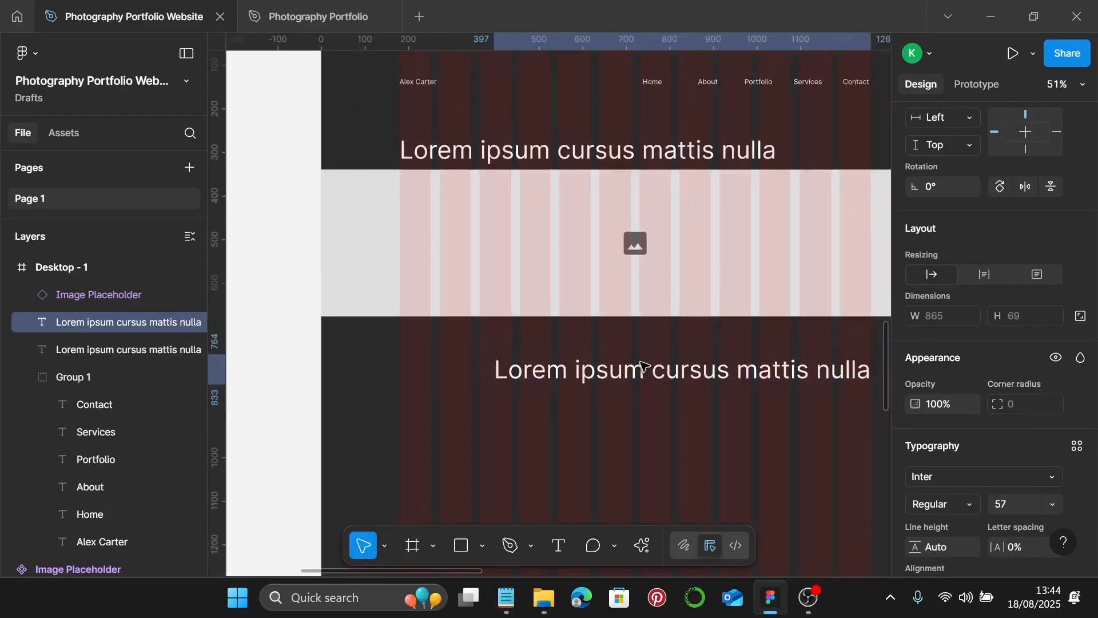
{"action": "left_click", "coordinate": [719, 290]}
{"action": "left_click_drag", "start_coordinate": [725, 316], "coordinate": [728, 343]}
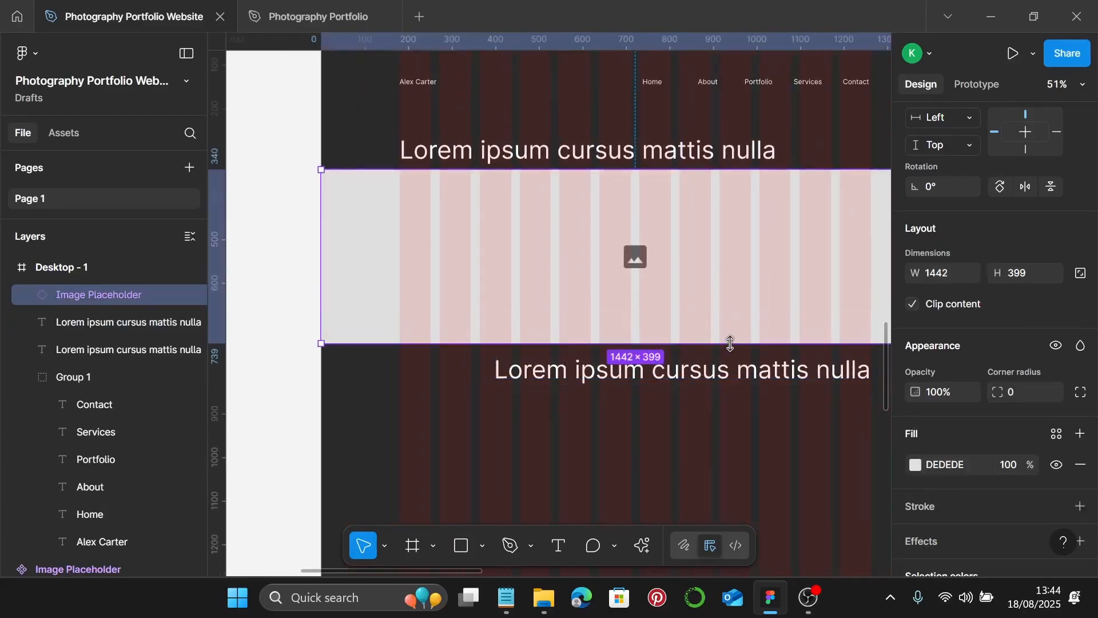
- Zoom out to check the reference mockups, then deselect and zoom to the area below the placeholder
{"action": "scroll", "coordinate": [688, 288], "scroll_direction": "down", "scroll_amount": 1}
{"action": "scroll", "coordinate": [688, 294], "scroll_direction": "down", "scroll_amount": 5}
{"action": "scroll", "coordinate": [687, 294], "scroll_direction": "up", "scroll_amount": 1}
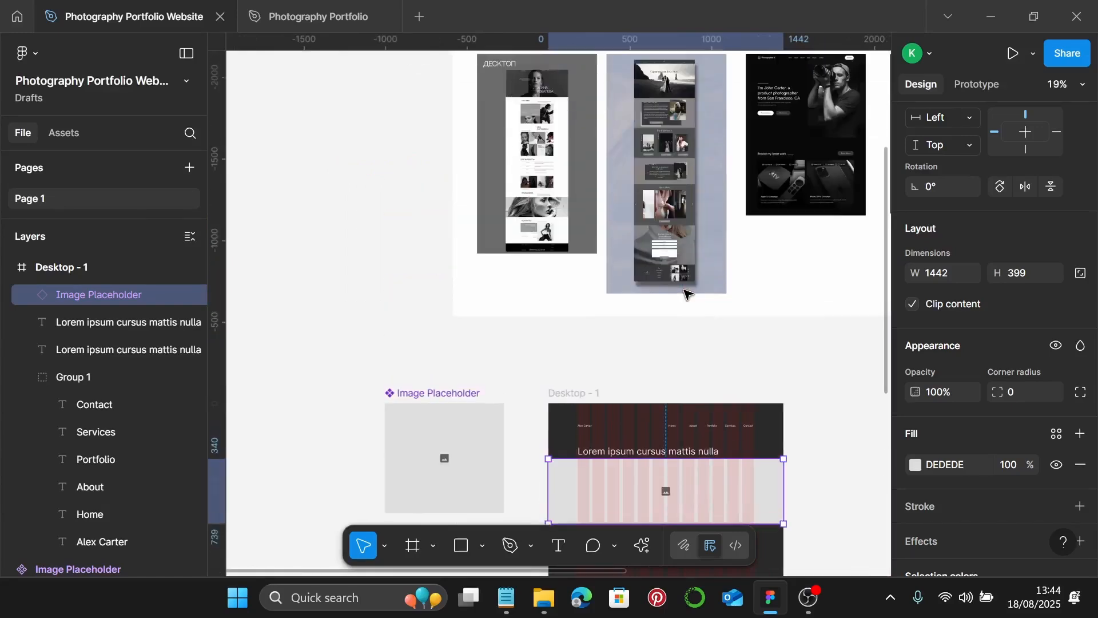
{"action": "scroll", "coordinate": [534, 211], "scroll_direction": "up", "scroll_amount": 4}
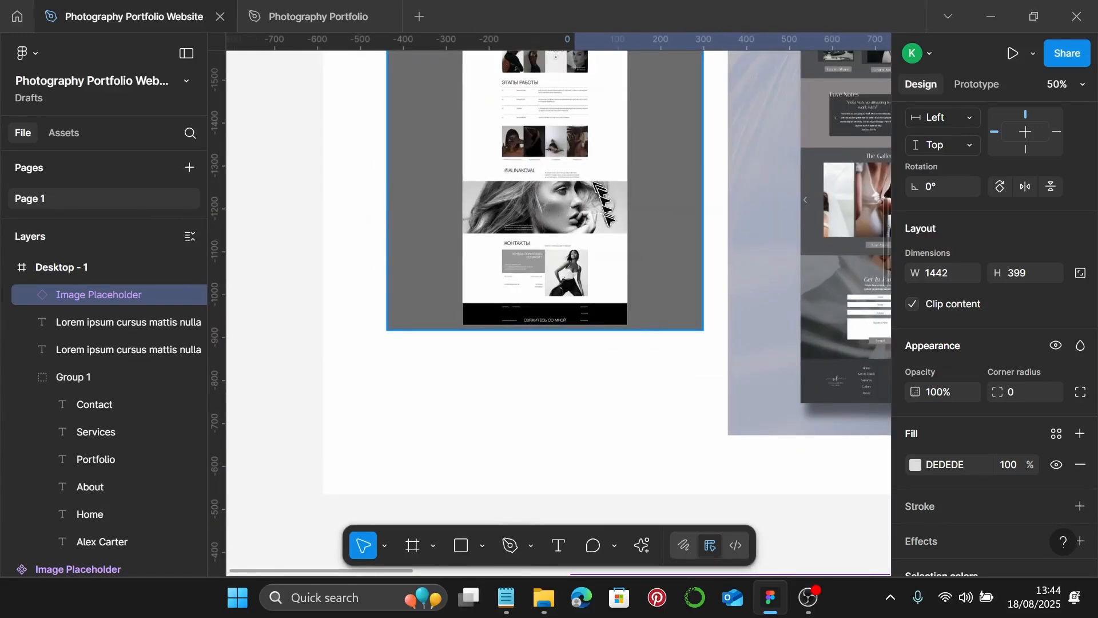
{"action": "scroll", "coordinate": [610, 227], "scroll_direction": "down", "scroll_amount": 3}
{"action": "scroll", "coordinate": [662, 275], "scroll_direction": "down", "scroll_amount": 5}
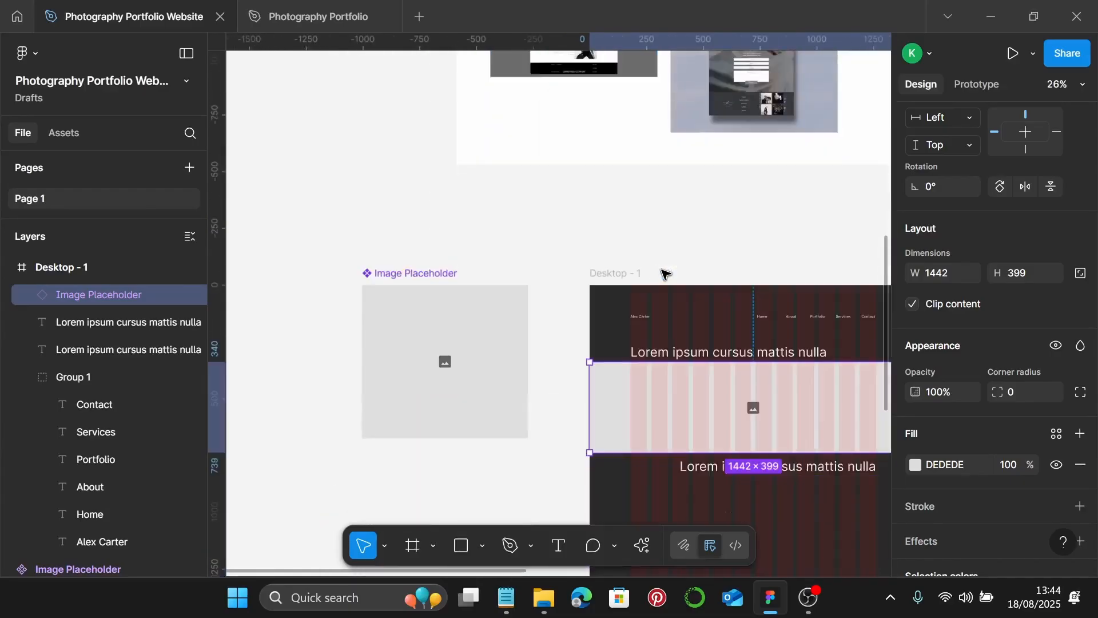
{"action": "scroll", "coordinate": [715, 317], "scroll_direction": "down", "scroll_amount": 2}
{"action": "scroll", "coordinate": [744, 309], "scroll_direction": "up", "scroll_amount": 2}
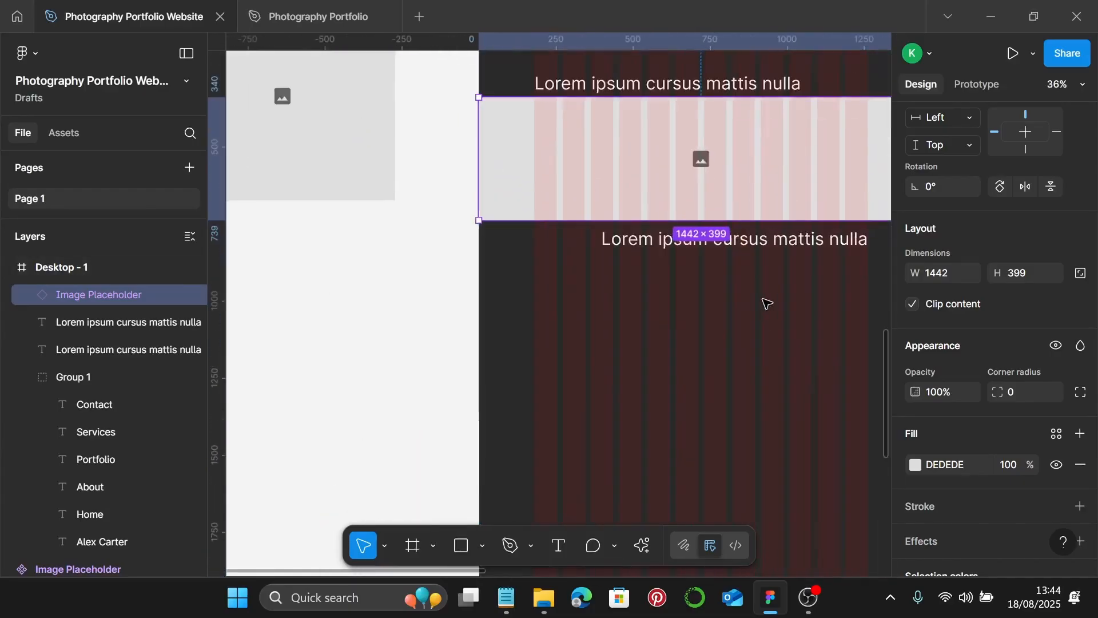
{"action": "left_click", "coordinate": [765, 301]}
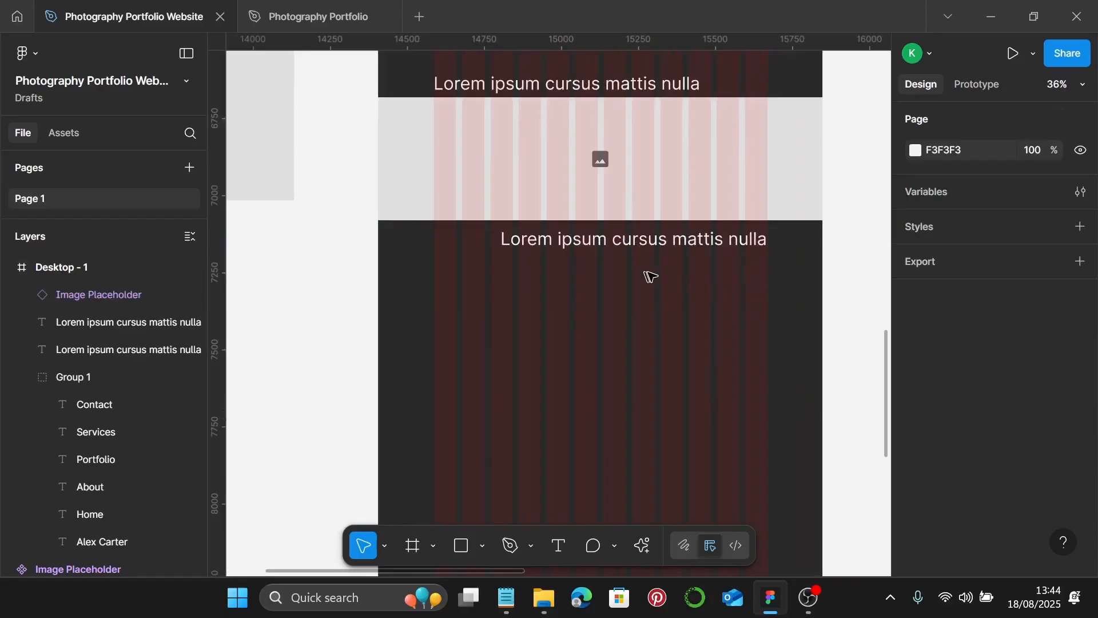
{"action": "scroll", "coordinate": [659, 278], "scroll_direction": "up", "scroll_amount": 2}
{"action": "scroll", "coordinate": [700, 286], "scroll_direction": "up", "scroll_amount": 2}
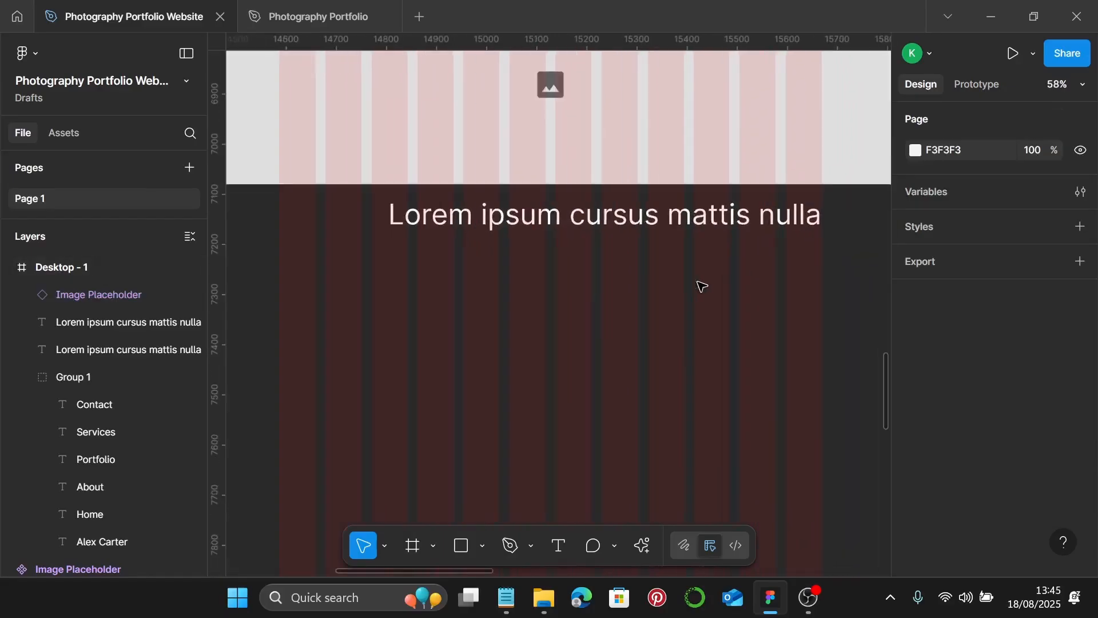
- Add a size-16 'View Portfolio' text below the second headline
{"action": "key", "text": "t"}
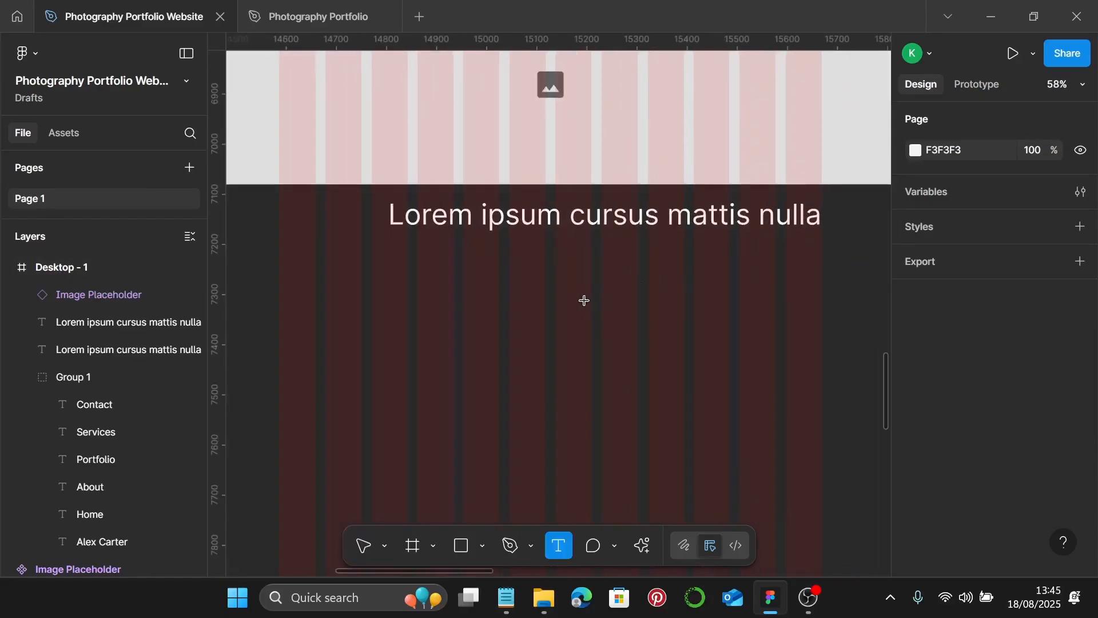
{"action": "left_click", "coordinate": [584, 300]}
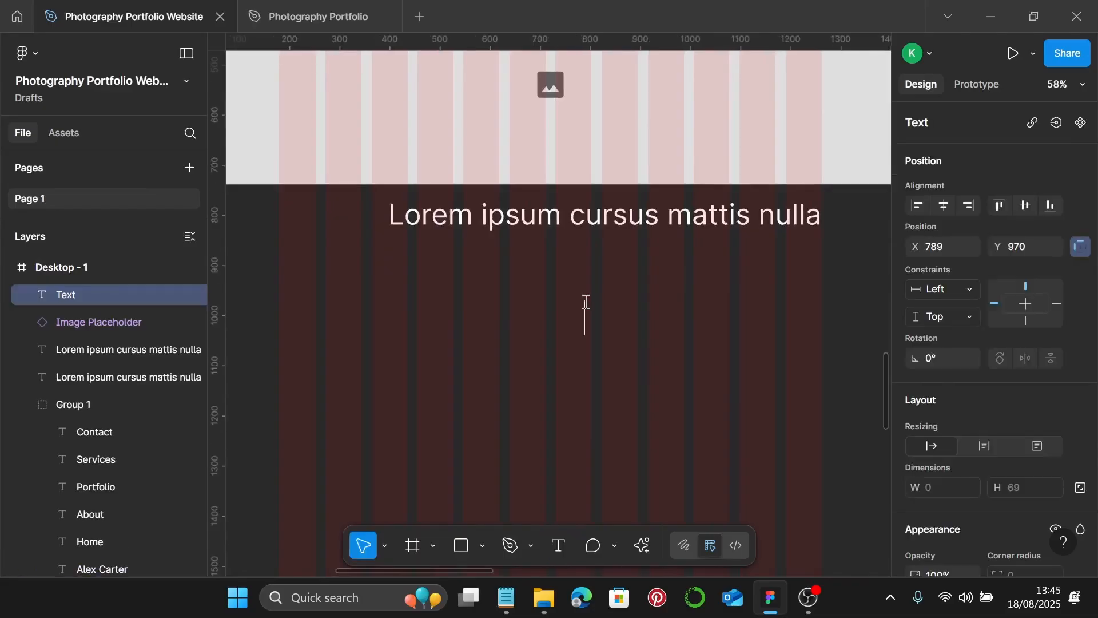
{"action": "type", "text": "View"}
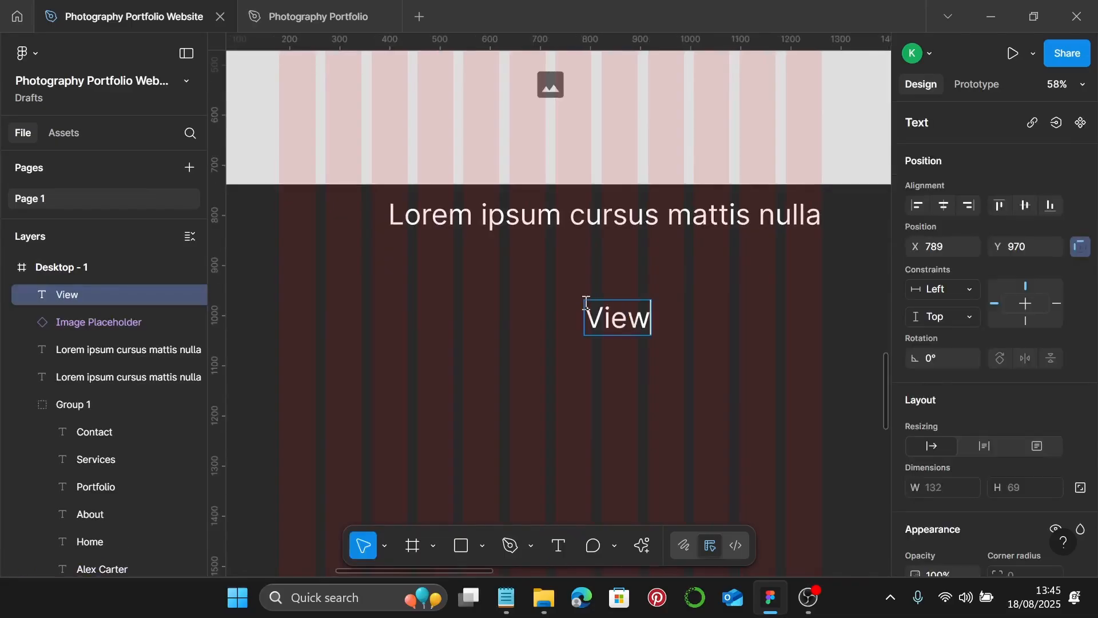
{"action": "type", "text": " Port"}
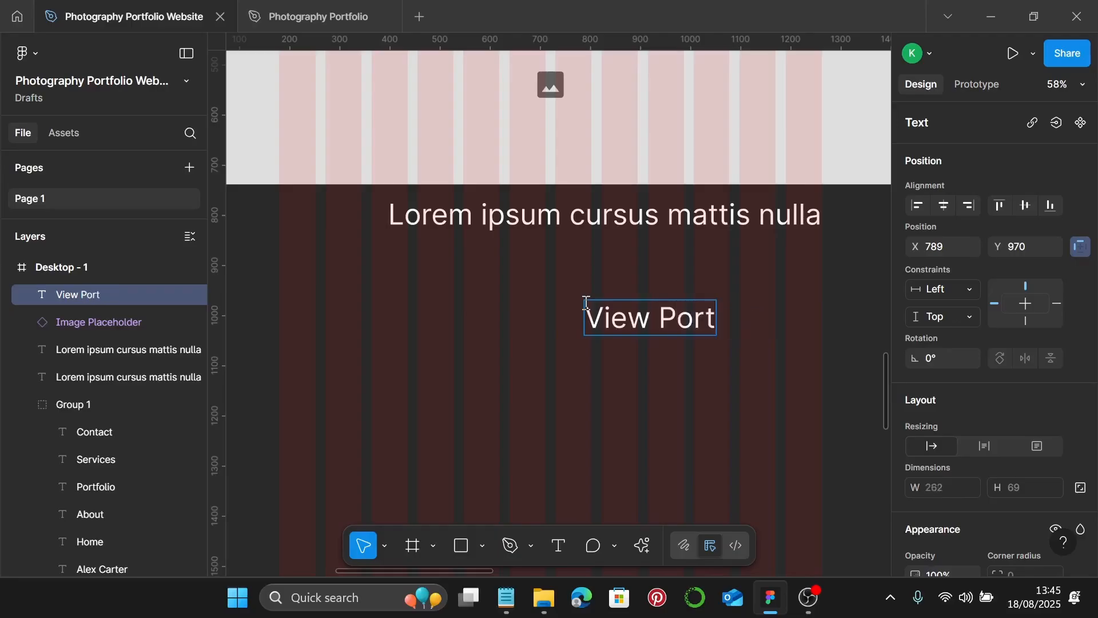
{"action": "type", "text": "folio"}
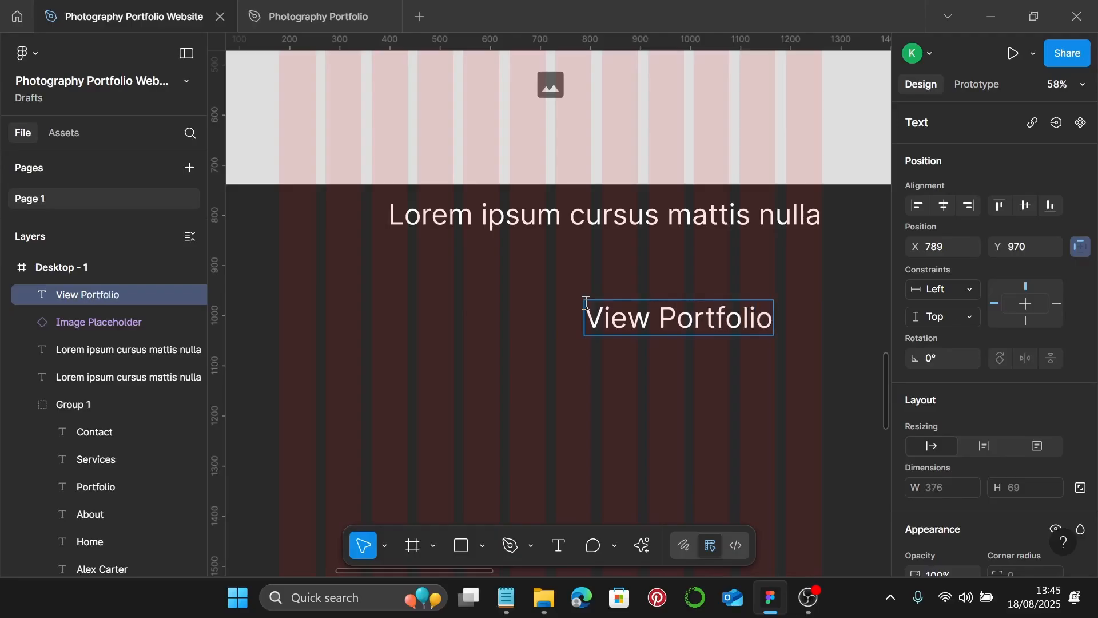
{"action": "key", "text": "Escape"}
{"action": "scroll", "coordinate": [992, 388], "scroll_direction": "down", "scroll_amount": 5}
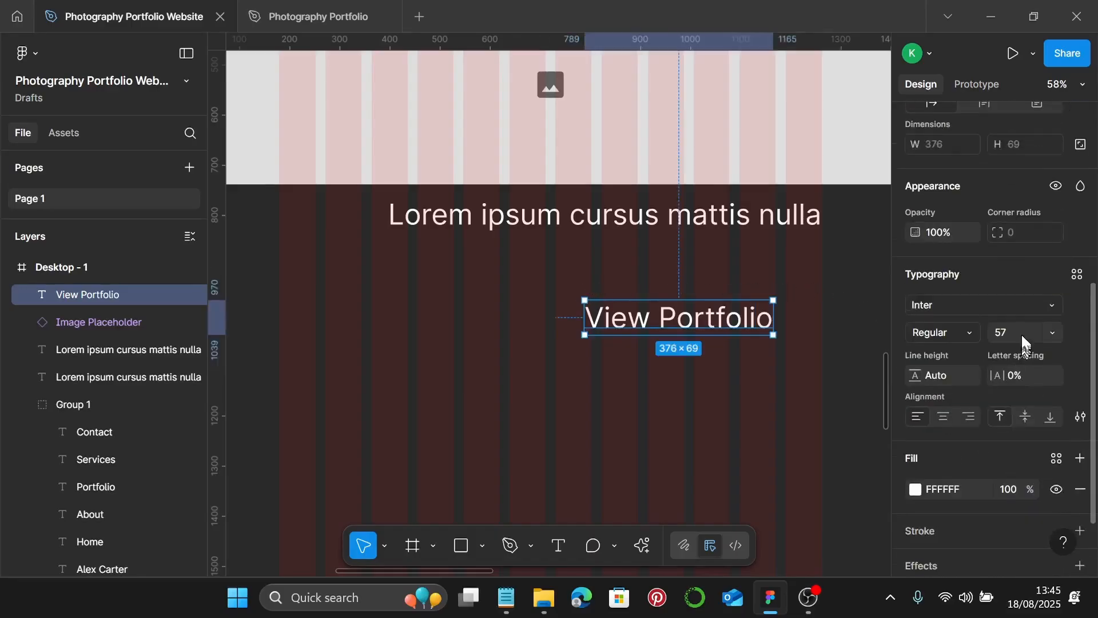
{"action": "type", "text": "6"}
{"action": "key", "text": "Return"}
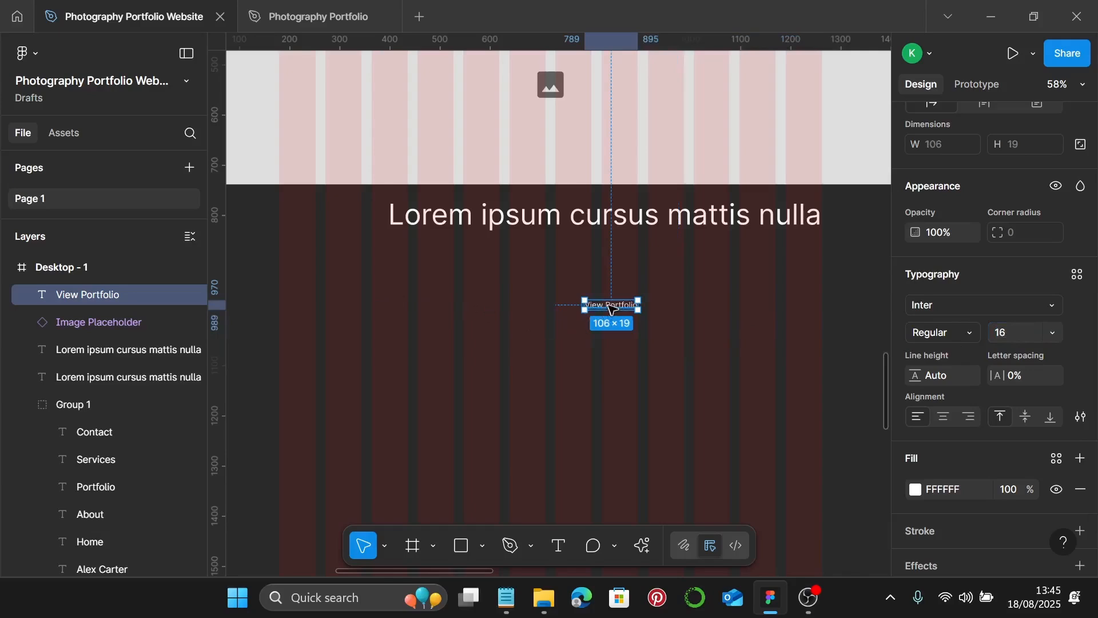
{"action": "scroll", "coordinate": [612, 309], "scroll_direction": "up", "scroll_amount": 3}
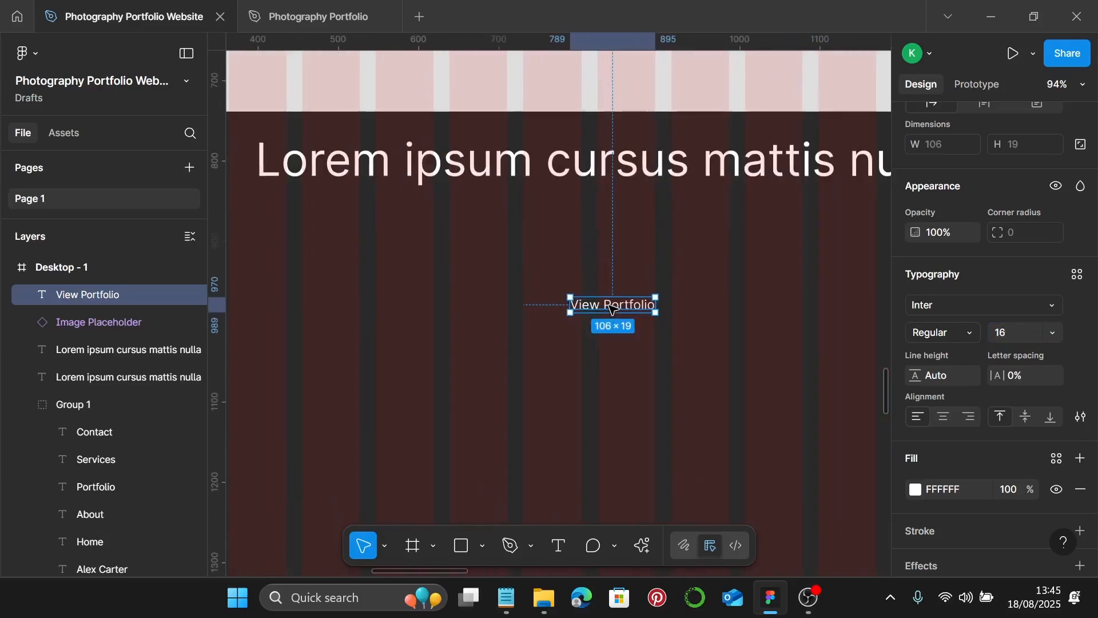
- Wrap the label in an auto-layout frame, position it, and Alt-drag a duplicate to its right
{"action": "key", "text": "shift+a"}
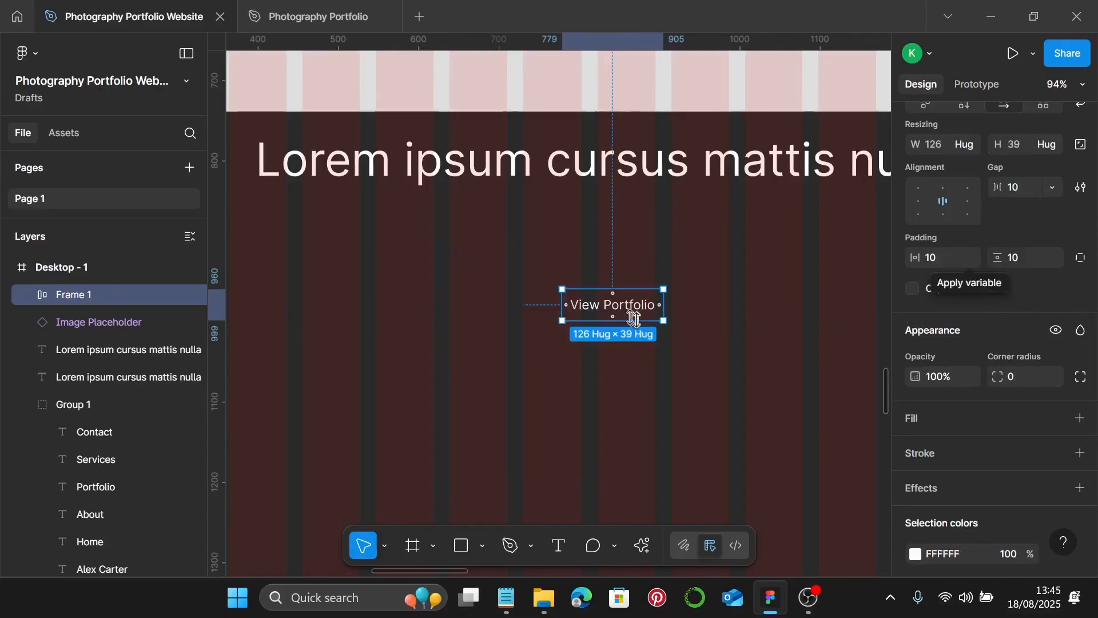
{"action": "left_click_drag", "start_coordinate": [637, 305], "coordinate": [608, 297]}
{"action": "left_click", "coordinate": [675, 306]}
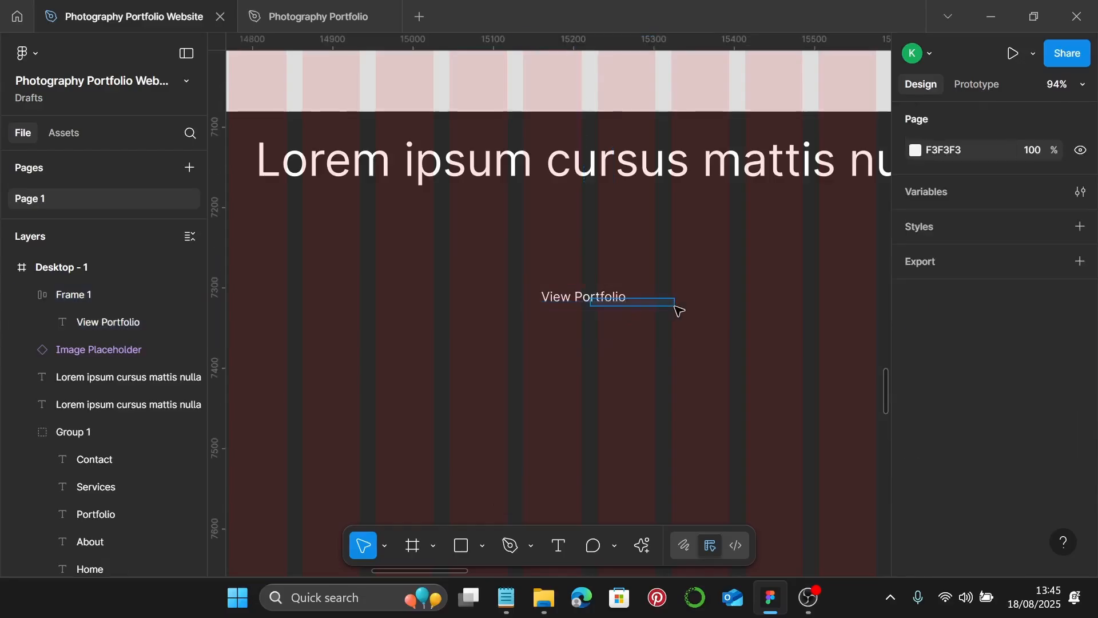
{"action": "left_click", "coordinate": [600, 299]}
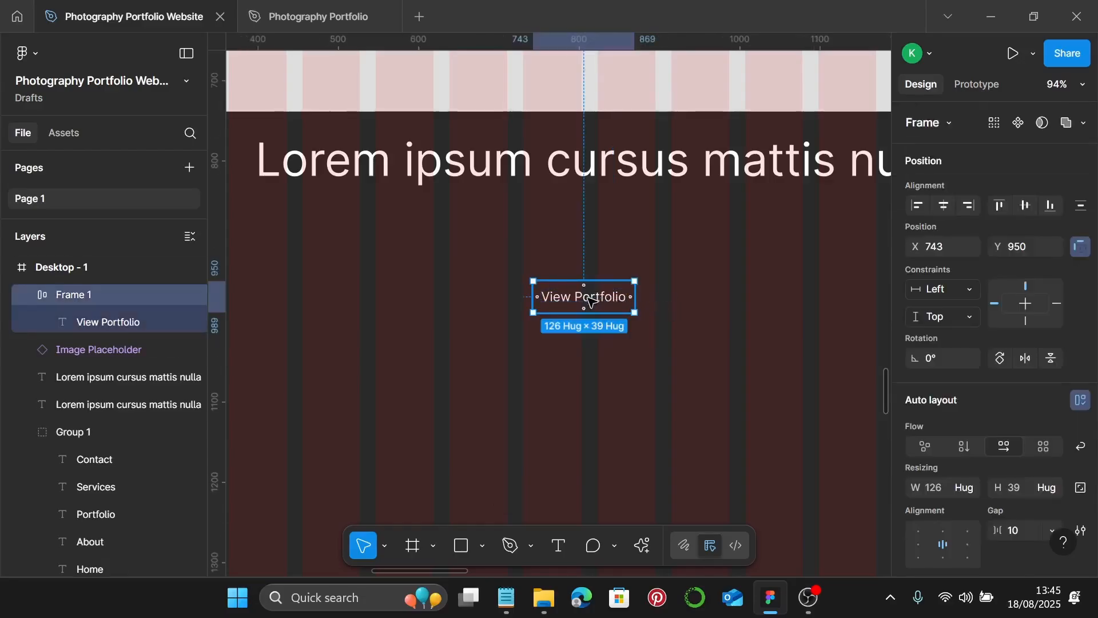
{"action": "left_click_drag", "start_coordinate": [592, 300], "coordinate": [722, 300]}
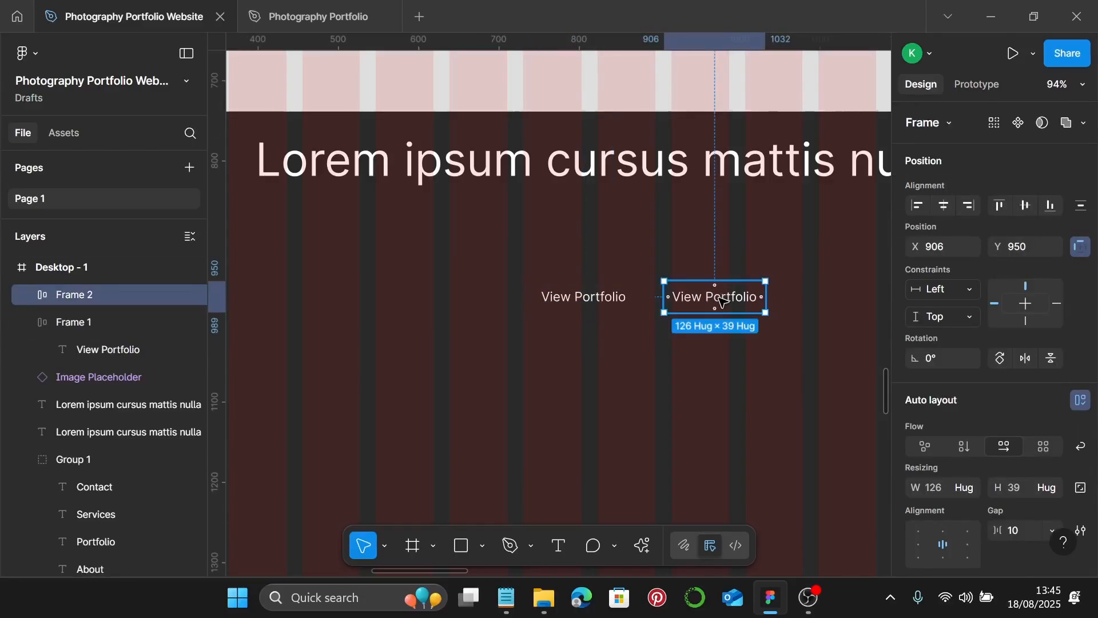
- Give the original View Portfolio button, Frame 1, a white FFFFFF fill
{"action": "left_click", "coordinate": [617, 299]}
{"action": "scroll", "coordinate": [972, 443], "scroll_direction": "down", "scroll_amount": 5}
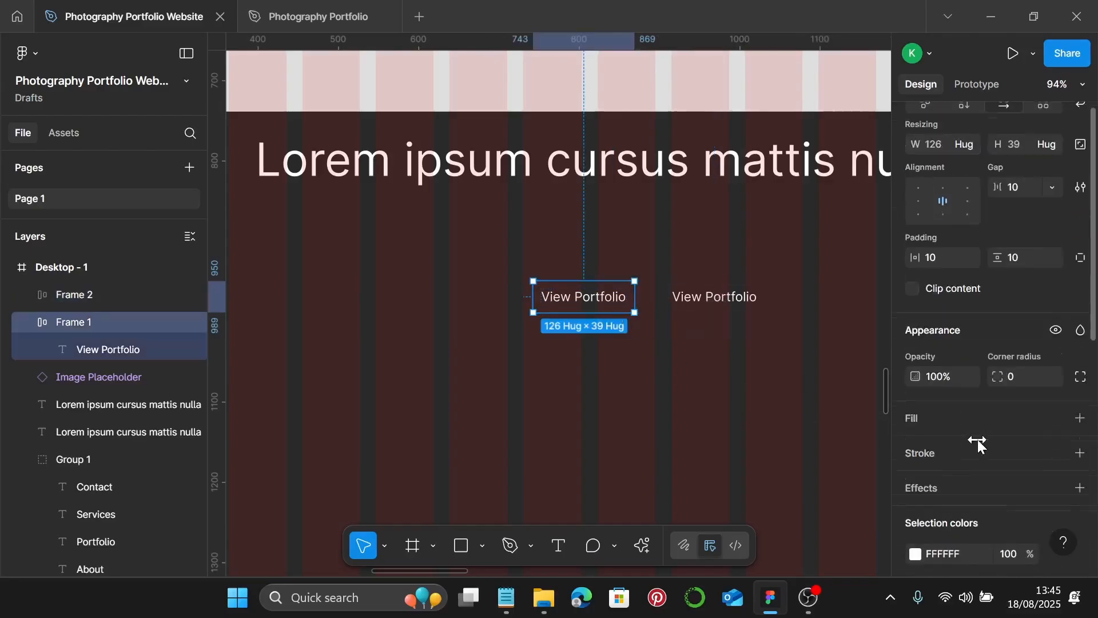
{"action": "scroll", "coordinate": [978, 442], "scroll_direction": "down", "scroll_amount": 2}
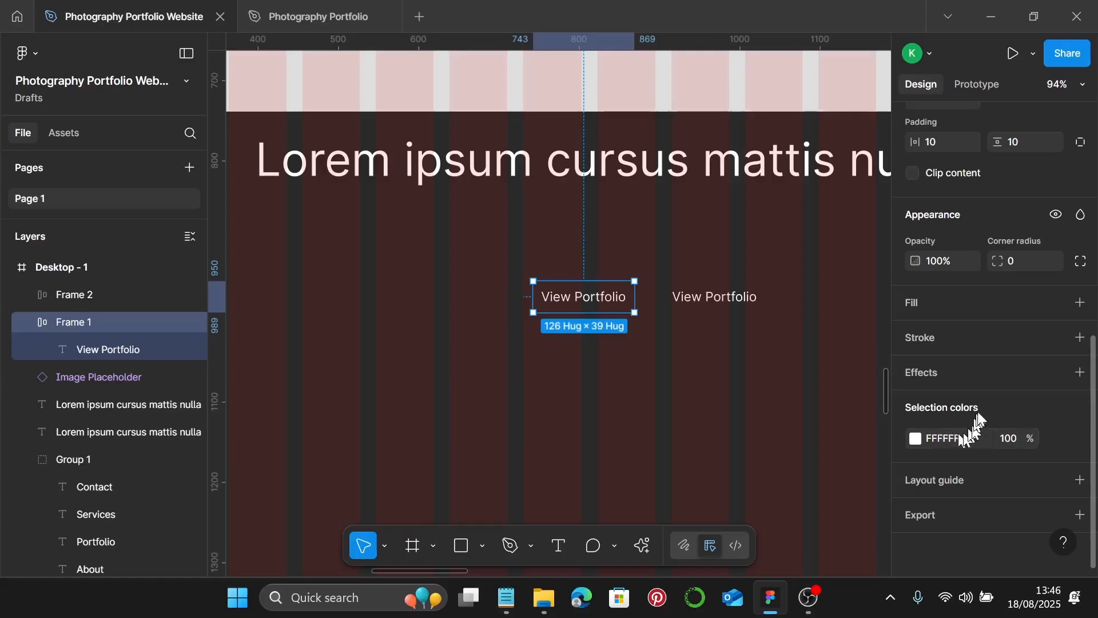
{"action": "left_click", "coordinate": [1080, 302]}
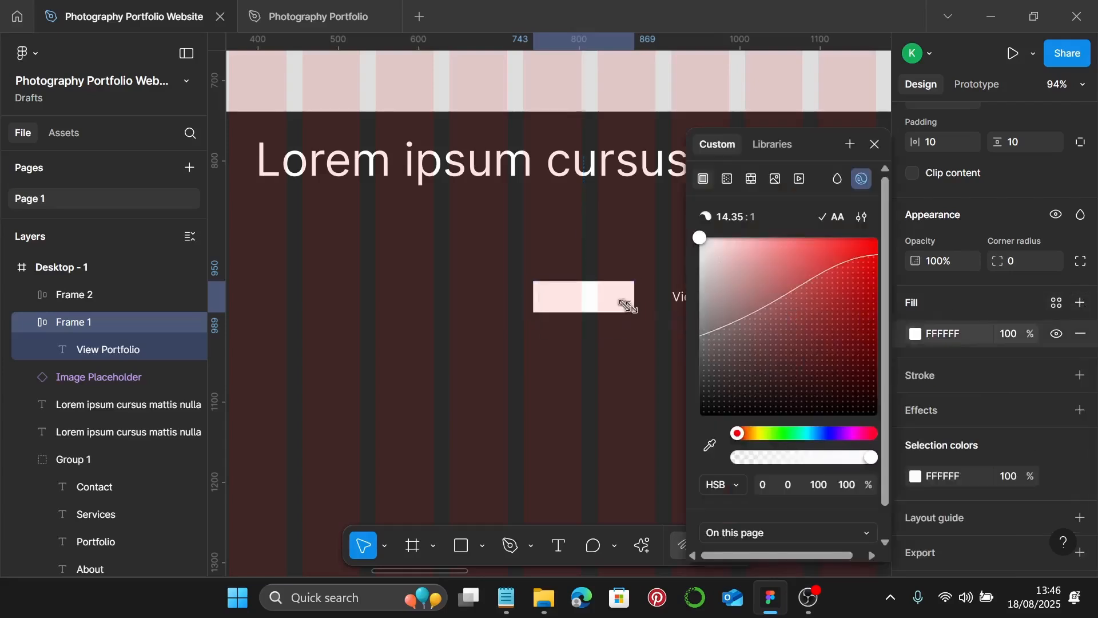
- Make the View Portfolio label text black (000000)
{"action": "left_click", "coordinate": [614, 305]}
{"action": "left_click", "coordinate": [915, 404]}
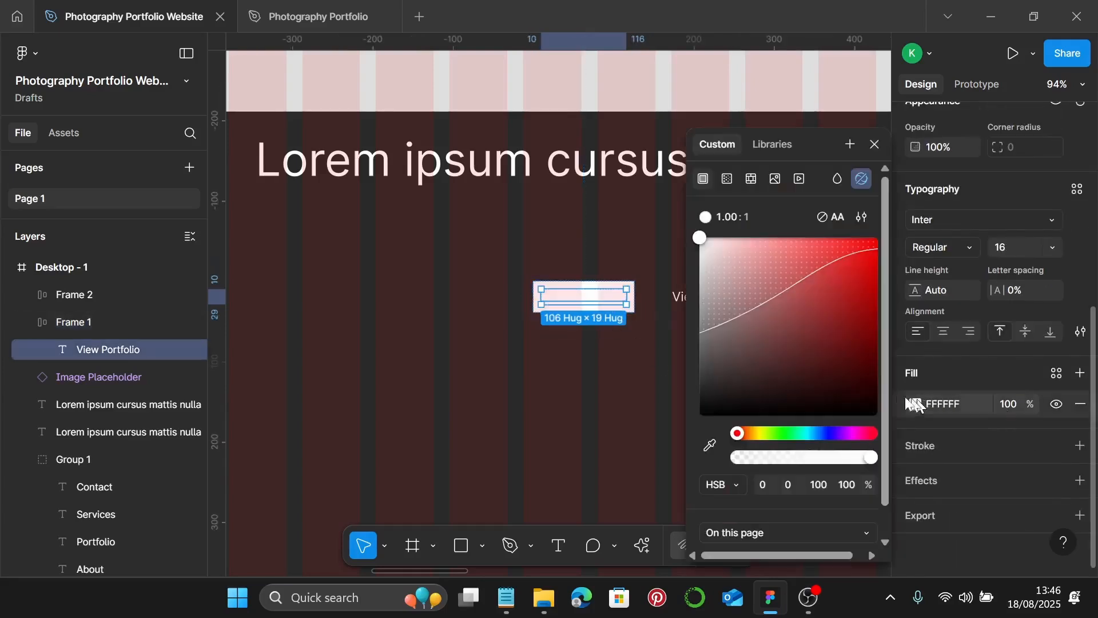
{"action": "left_click_drag", "start_coordinate": [823, 349], "coordinate": [623, 411]}
{"action": "left_click", "coordinate": [621, 410]}
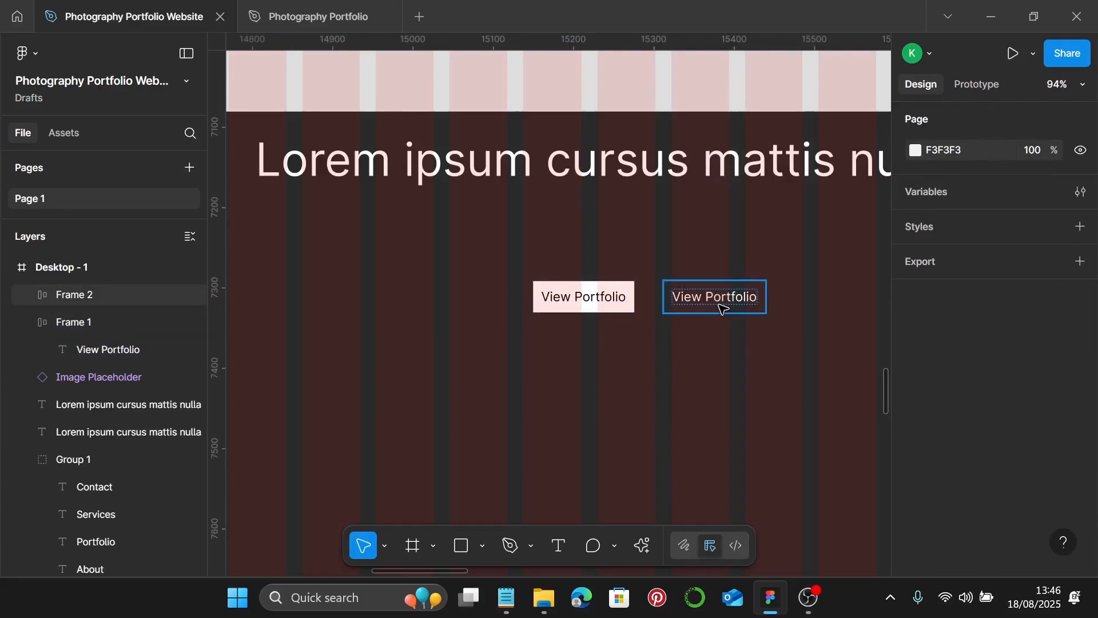
- Change the copied button's label to 'Get in Touch'
{"action": "left_click", "coordinate": [720, 303]}
{"action": "double_click", "coordinate": [734, 304]}
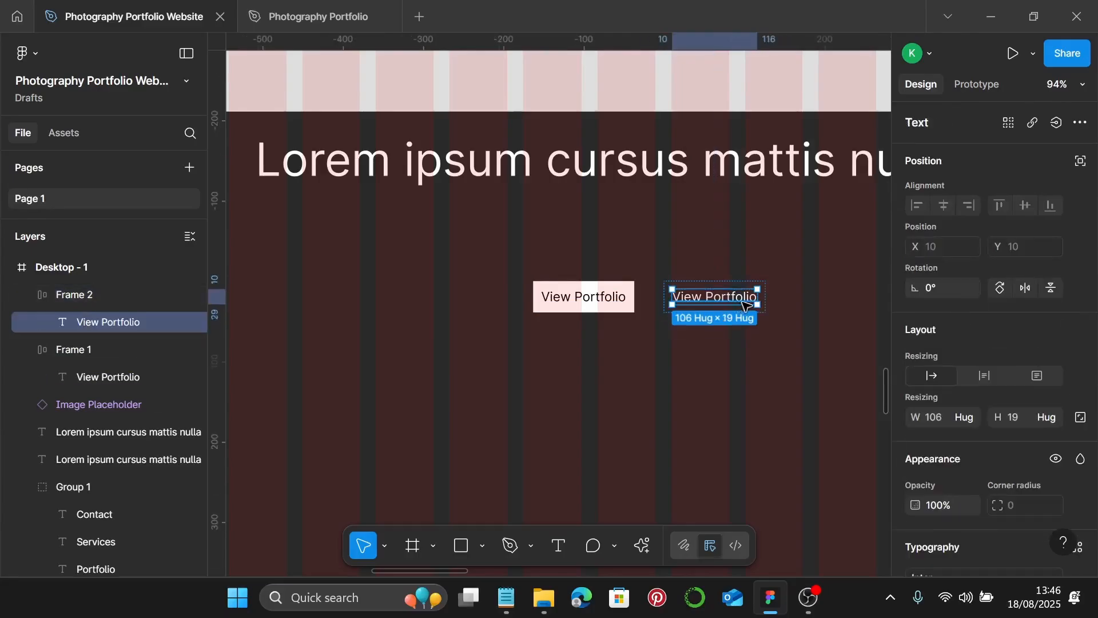
{"action": "double_click", "coordinate": [743, 303]}
{"action": "type", "text": "Get"}
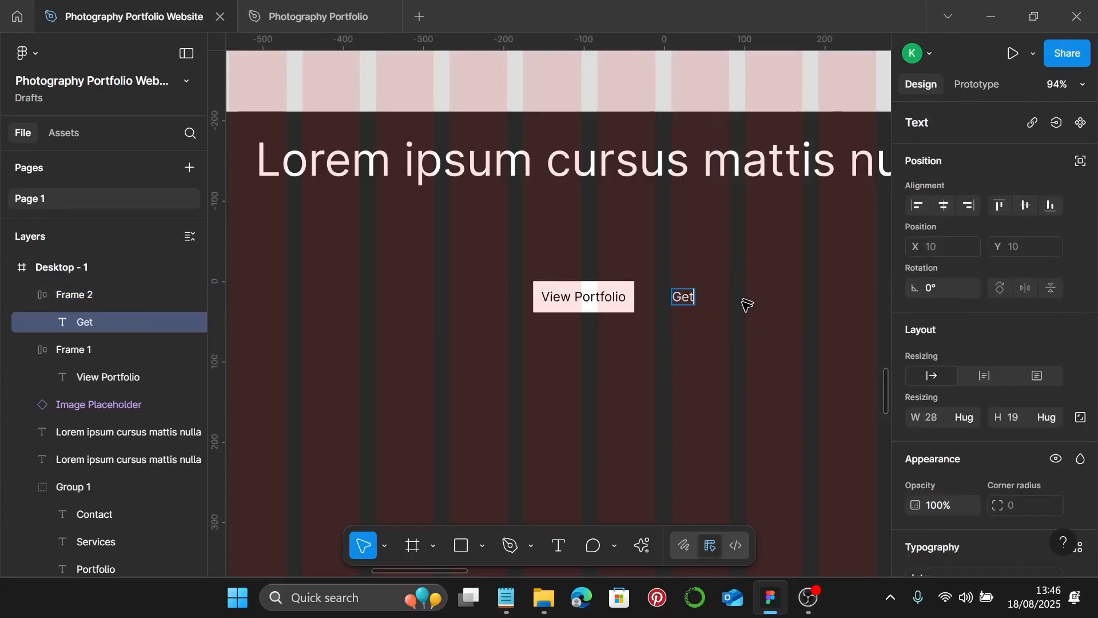
{"action": "type", "text": " in Touch"}
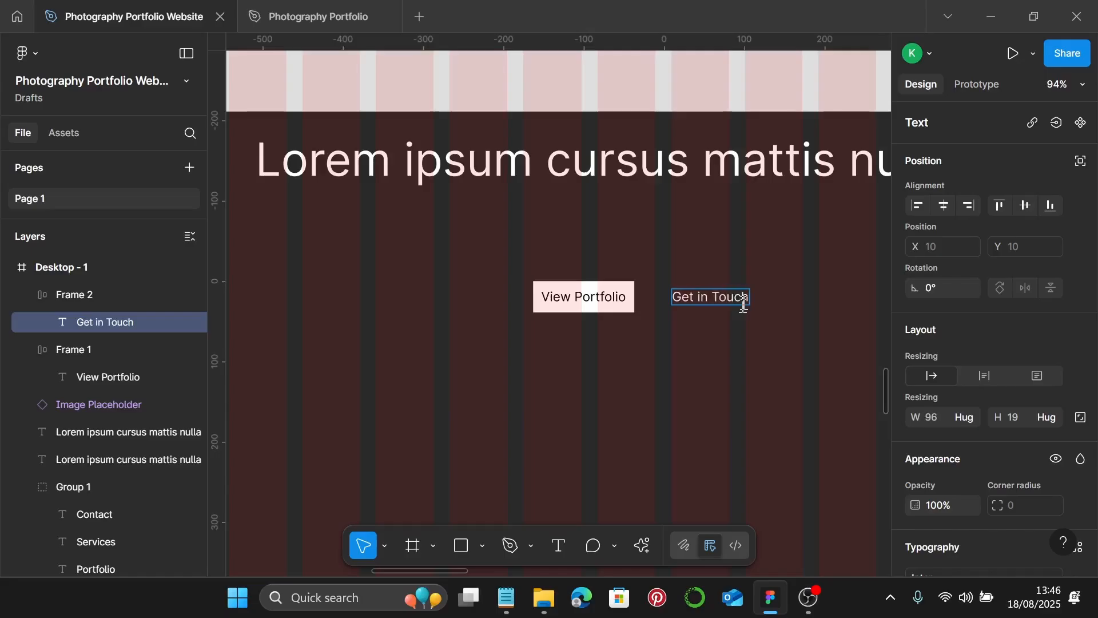
{"action": "key", "text": "Escape"}
{"action": "left_click", "coordinate": [774, 316]}
- Give the Get in Touch button frame a white FFFFFF 1px stroke outline
{"action": "left_click", "coordinate": [749, 309]}
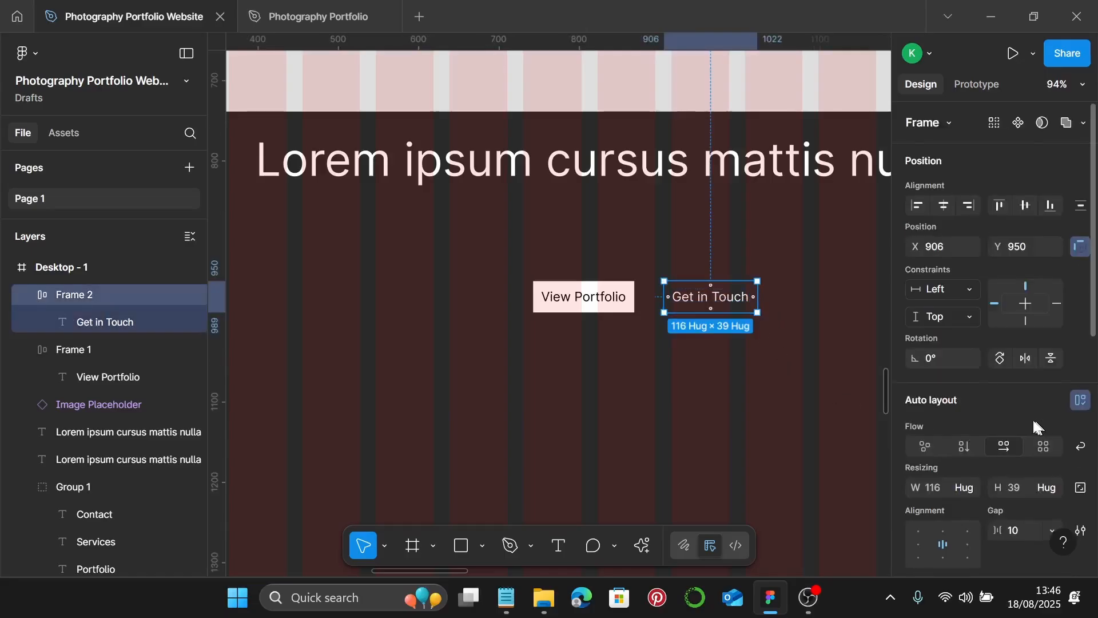
{"action": "scroll", "coordinate": [1029, 420], "scroll_direction": "down", "scroll_amount": 7}
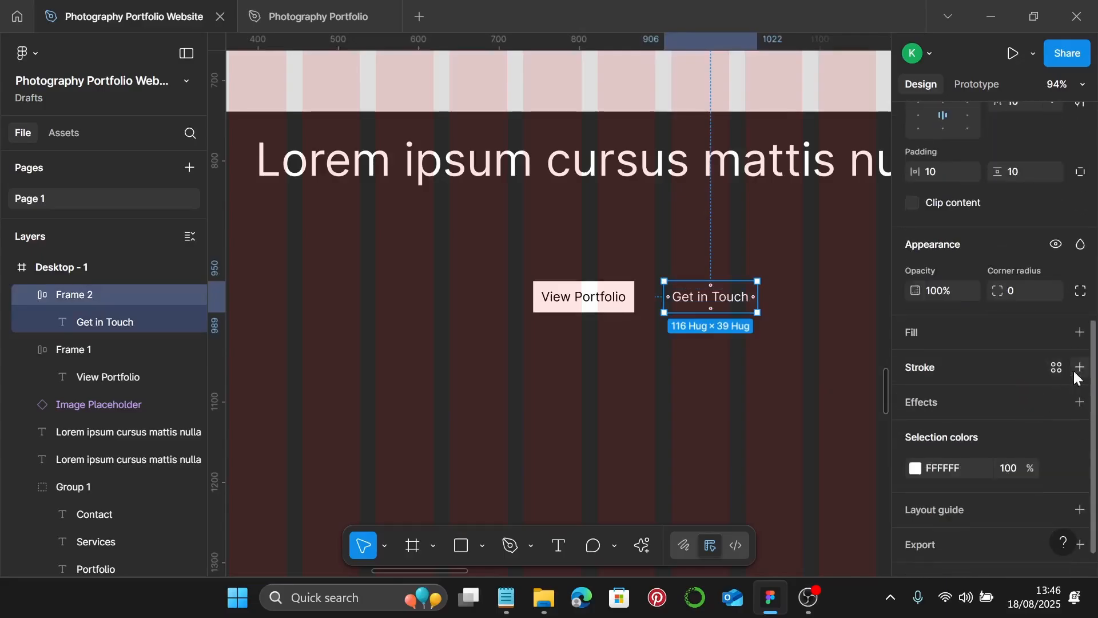
{"action": "left_click", "coordinate": [1080, 368]}
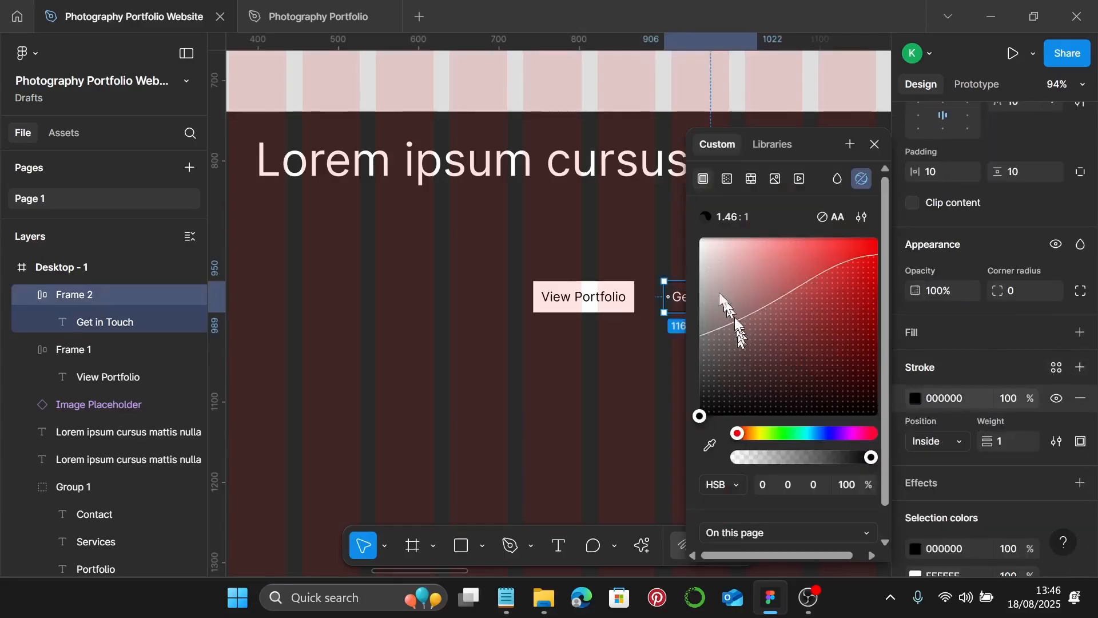
{"action": "left_click", "coordinate": [702, 241]}
{"action": "left_click", "coordinate": [637, 338]}
{"action": "scroll", "coordinate": [835, 392], "scroll_direction": "down", "scroll_amount": 3}
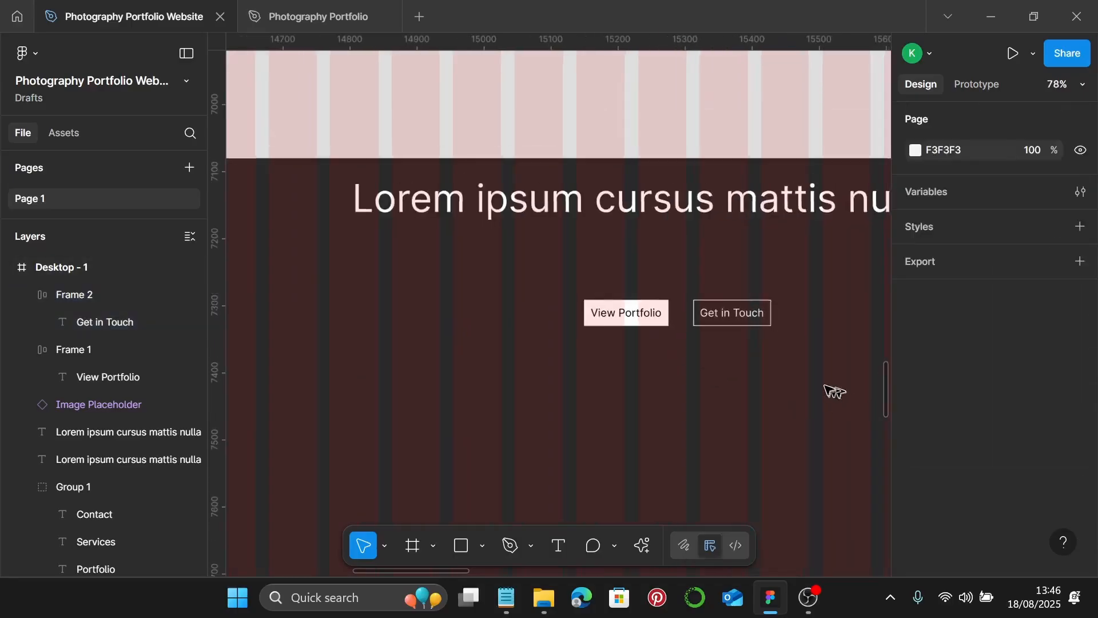
- Move the Get in Touch button up and to the right under the second headline
{"action": "scroll", "coordinate": [784, 360], "scroll_direction": "right", "scroll_amount": 4}
{"action": "scroll", "coordinate": [784, 361], "scroll_direction": "down", "scroll_amount": 3}
{"action": "left_click", "coordinate": [589, 322]}
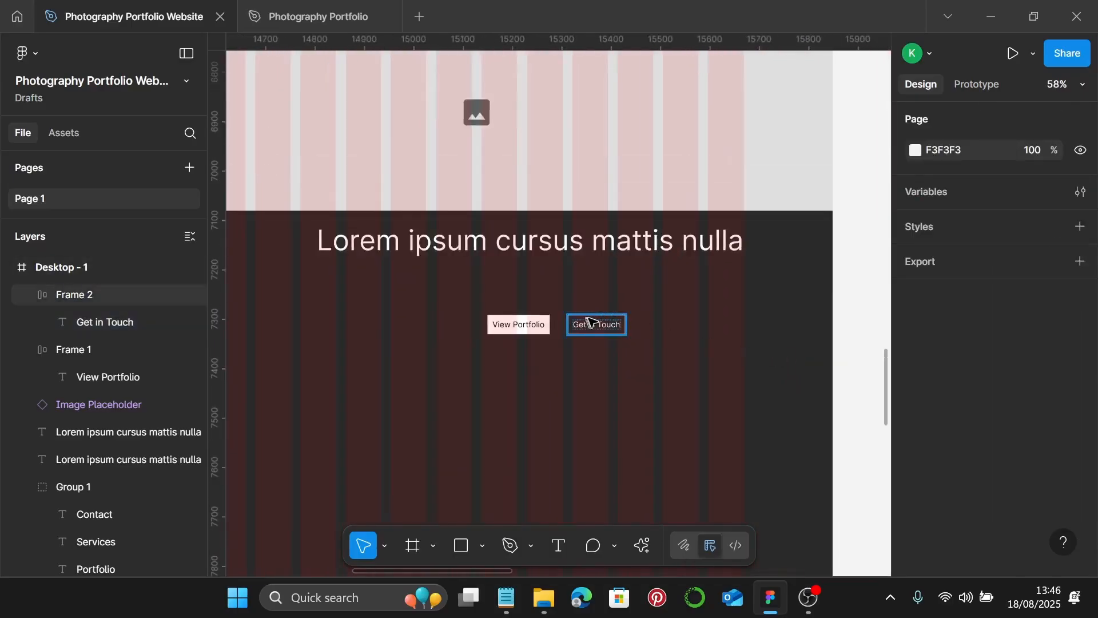
{"action": "left_click_drag", "start_coordinate": [589, 322], "coordinate": [711, 306]}
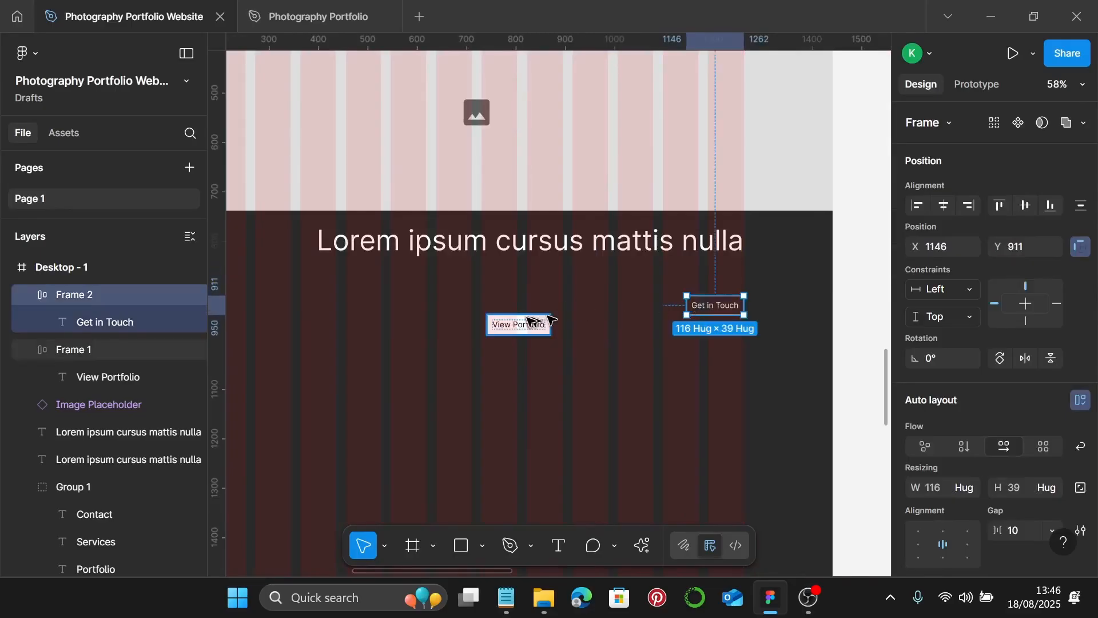
- Place the View Portfolio button beside Get in Touch at X 987, Y 911
{"action": "left_click", "coordinate": [515, 325]}
{"action": "left_click_drag", "start_coordinate": [514, 325], "coordinate": [636, 306]}
{"action": "scroll", "coordinate": [642, 310], "scroll_direction": "down", "scroll_amount": 1}
{"action": "left_click", "coordinate": [733, 340]}
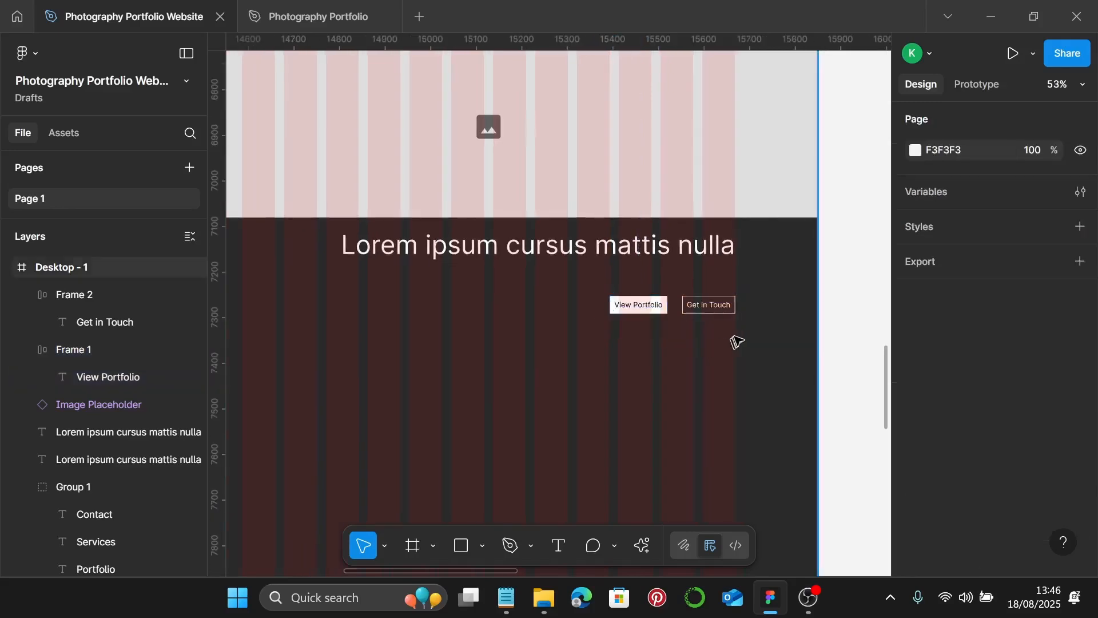
{"action": "scroll", "coordinate": [734, 339], "scroll_direction": "down", "scroll_amount": 4}
{"action": "scroll", "coordinate": [791, 330], "scroll_direction": "up", "scroll_amount": 1}
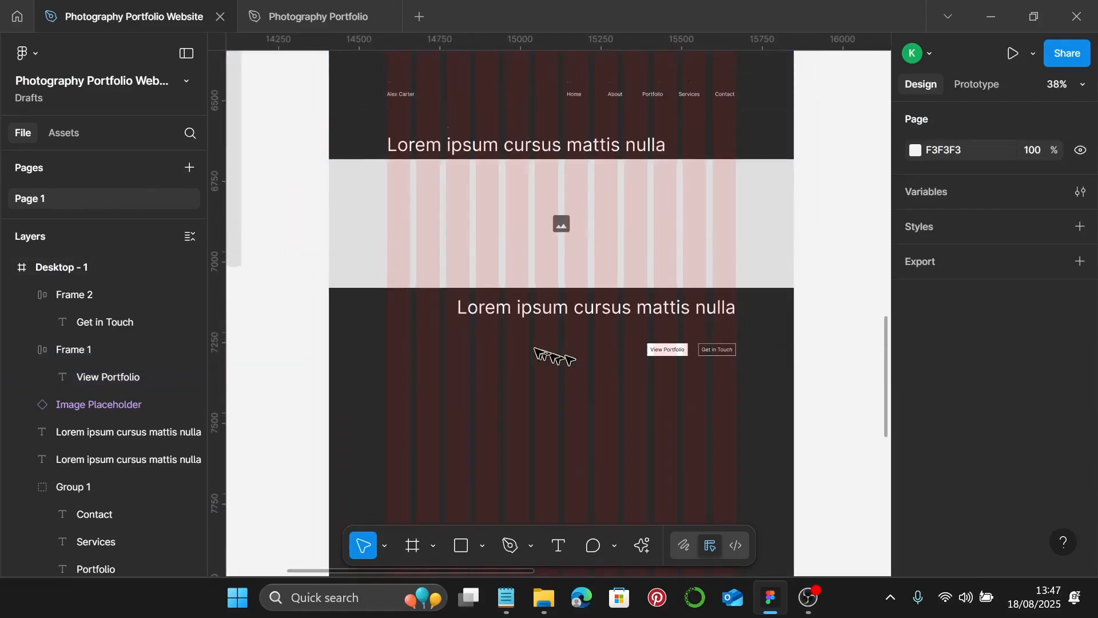
{"action": "scroll", "coordinate": [497, 341], "scroll_direction": "down", "scroll_amount": 2}
{"action": "scroll", "coordinate": [451, 346], "scroll_direction": "down", "scroll_amount": 1}
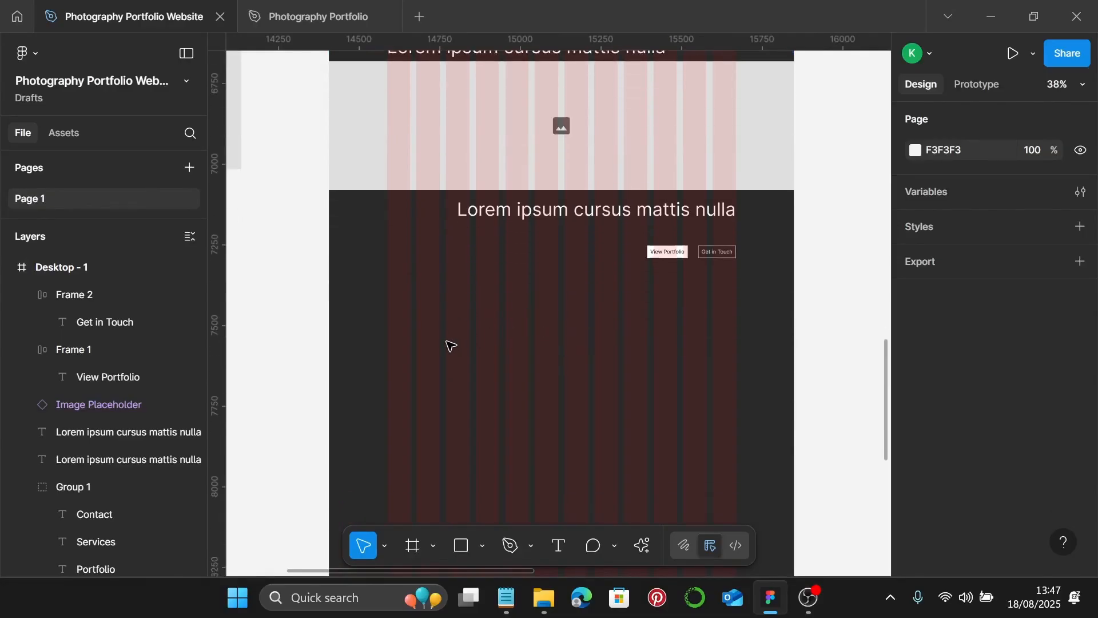
{"action": "left_click", "coordinate": [483, 216]}
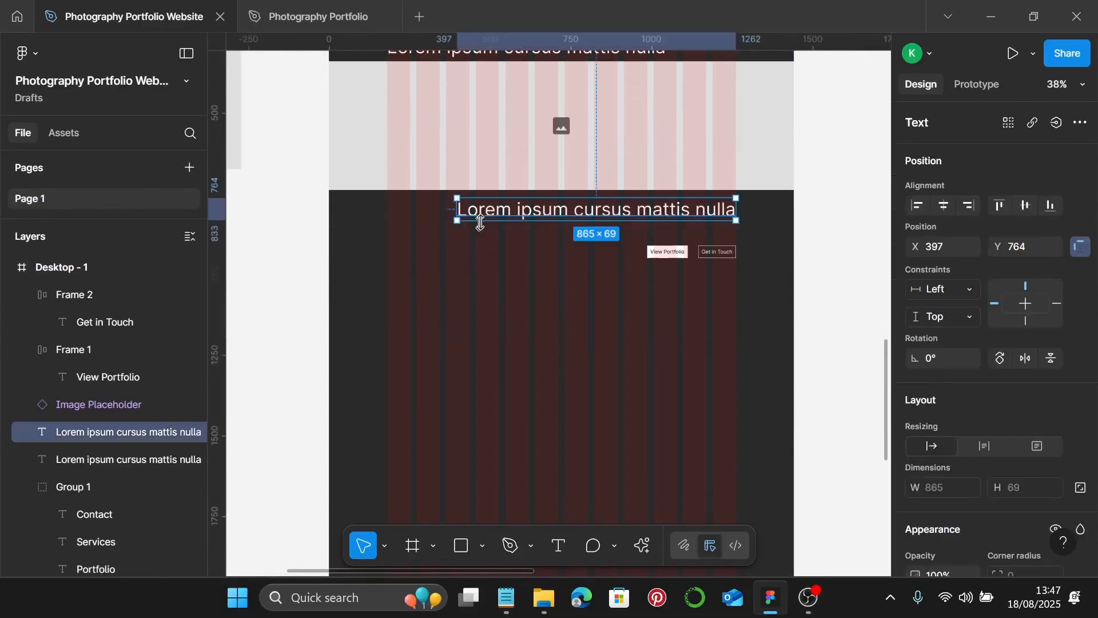
- Duplicate the headline below the buttons on the left and retype it as 'About'
{"action": "left_click_drag", "start_coordinate": [489, 215], "coordinate": [423, 326]}
{"action": "left_click_drag", "start_coordinate": [522, 210], "coordinate": [451, 329]}
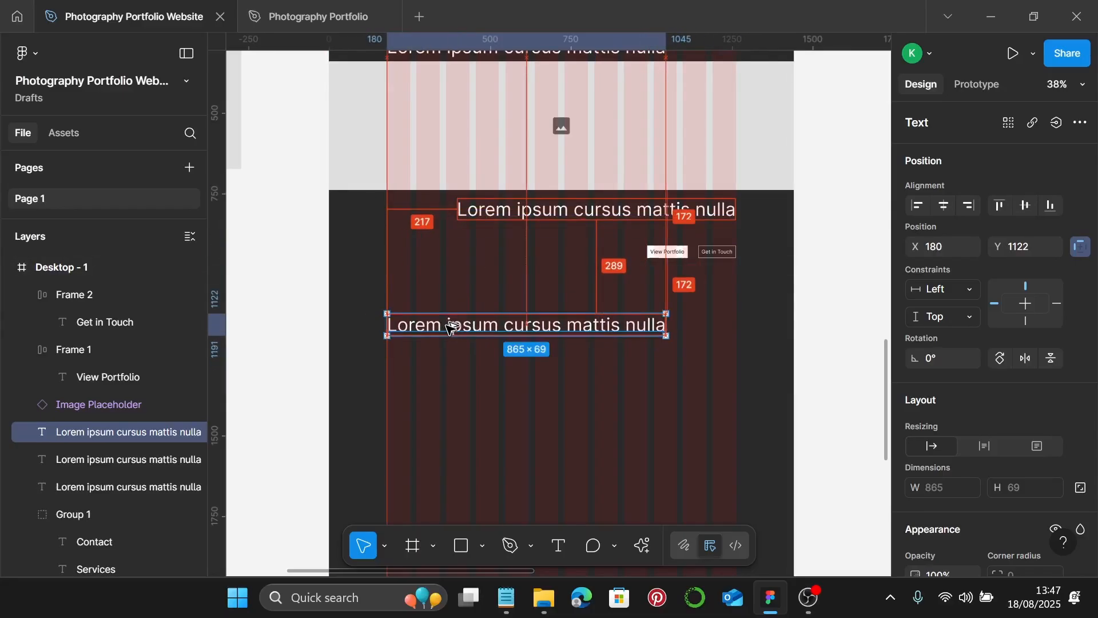
{"action": "double_click", "coordinate": [450, 326]}
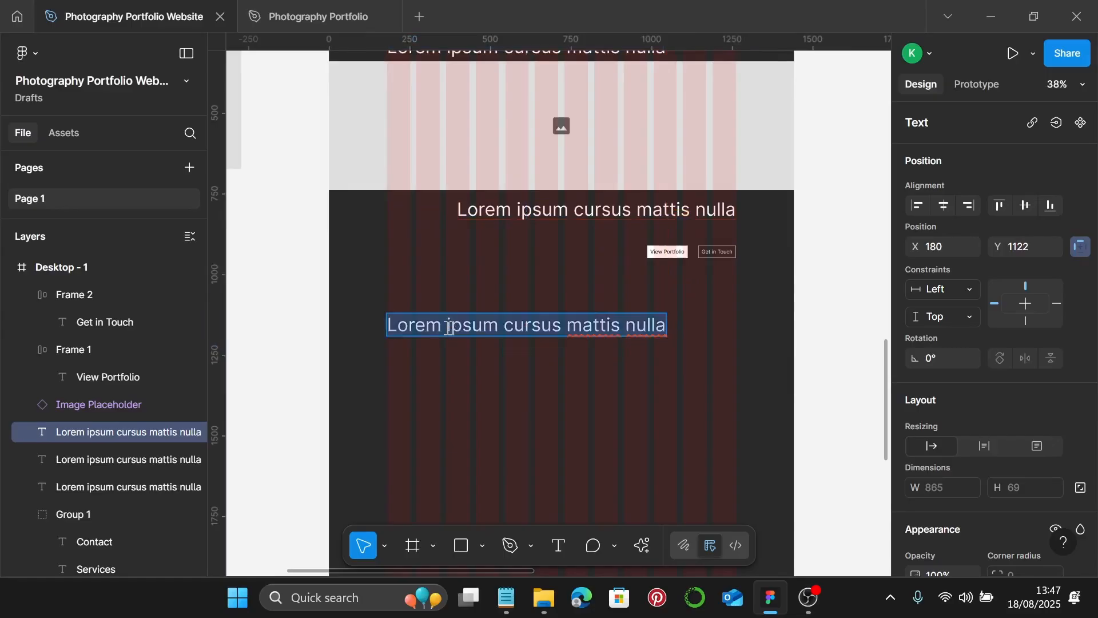
{"action": "type", "text": "About"}
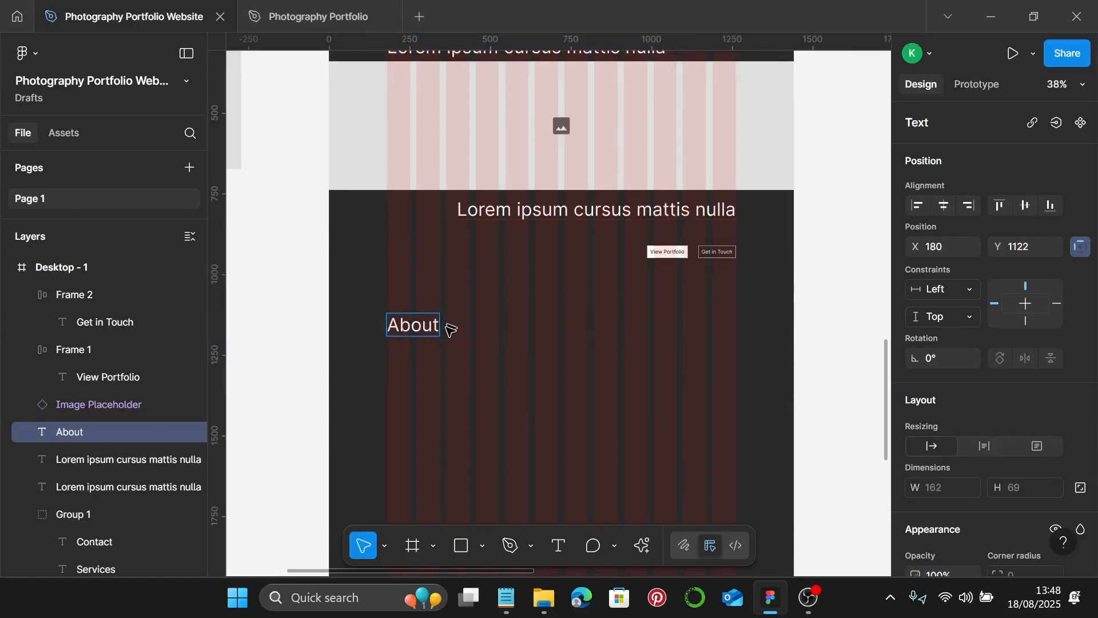
{"action": "key", "text": "Escape"}
- Duplicate the About heading just beneath it and set the copy's font size to 16
{"action": "scroll", "coordinate": [451, 330], "scroll_direction": "up", "scroll_amount": 3, "text": "ctrl"}
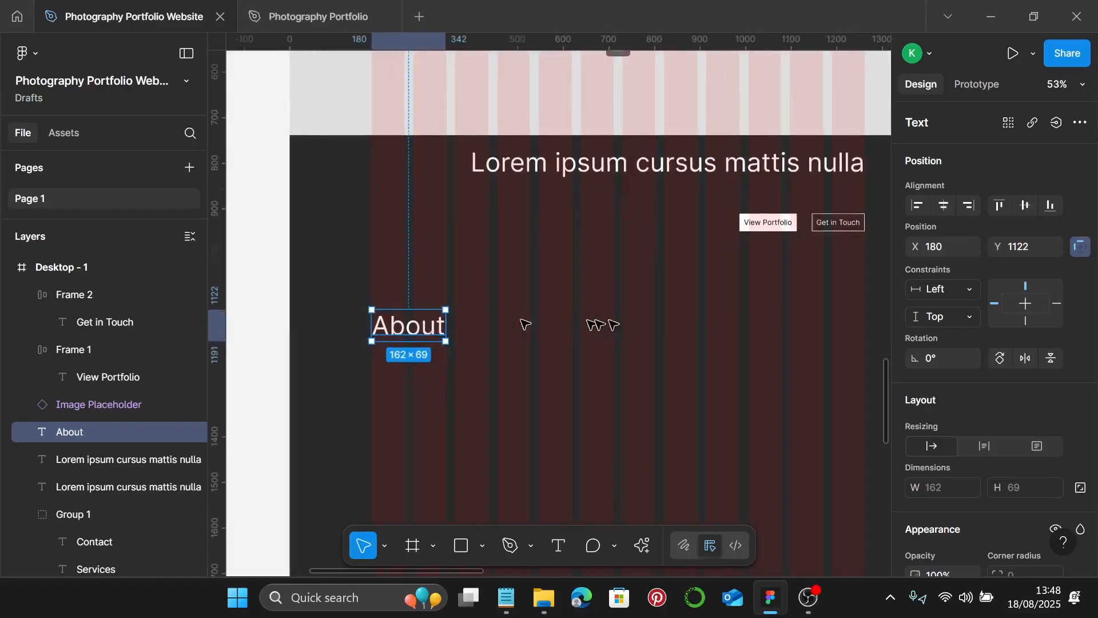
{"action": "scroll", "coordinate": [652, 321], "scroll_direction": "down", "scroll_amount": 3, "text": "ctrl"}
{"action": "scroll", "coordinate": [647, 321], "scroll_direction": "down", "scroll_amount": 2}
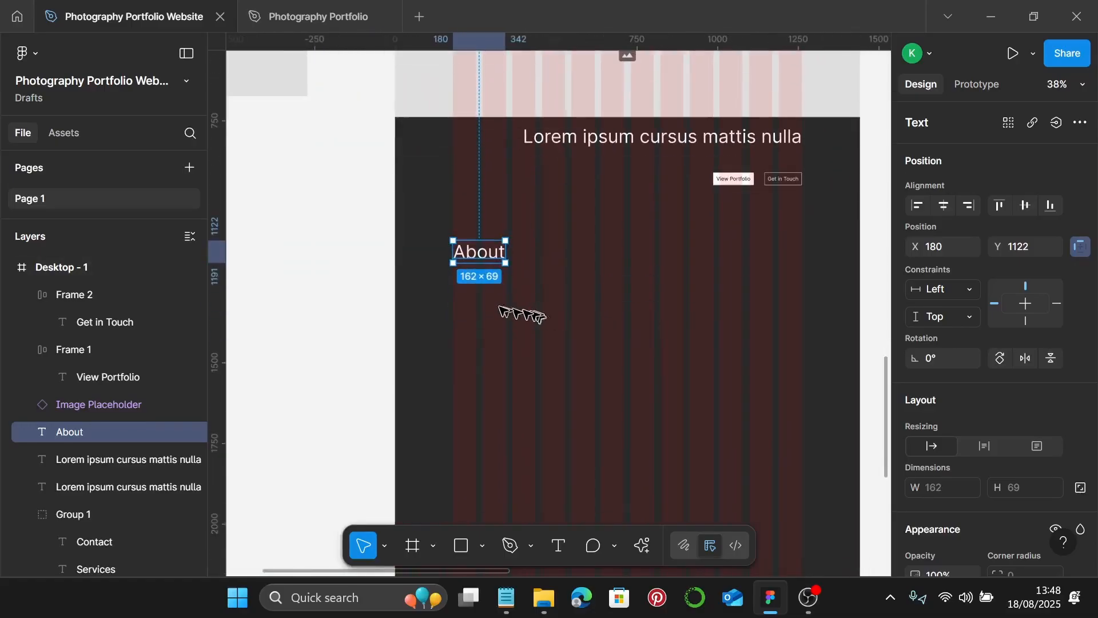
{"action": "scroll", "coordinate": [469, 302], "scroll_direction": "up", "scroll_amount": 2, "text": "ctrl"}
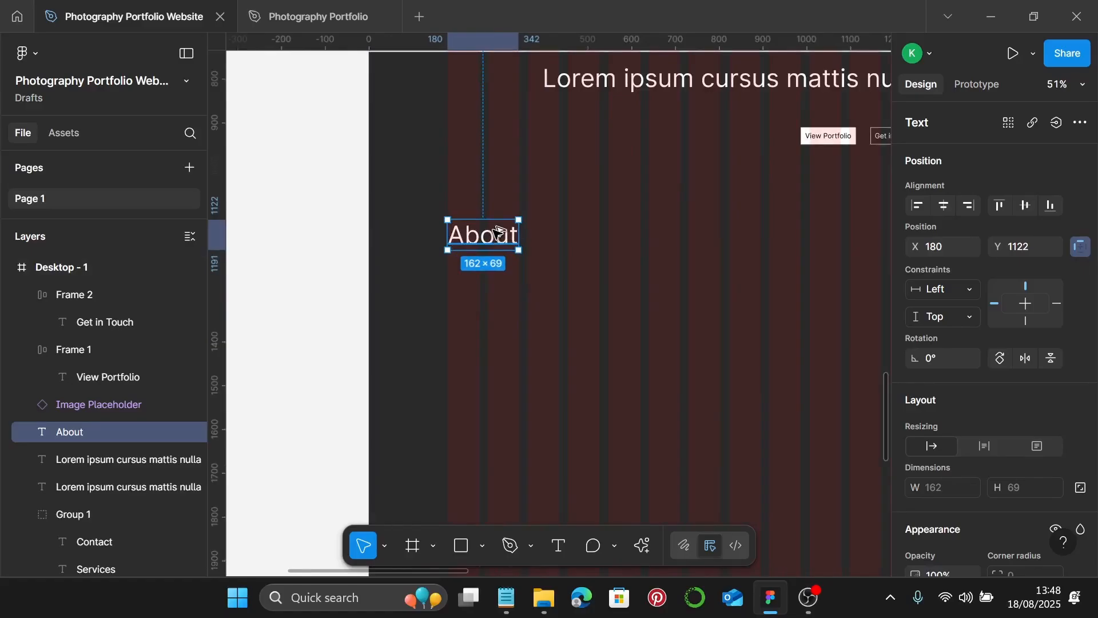
{"action": "left_click_drag", "start_coordinate": [497, 231], "coordinate": [497, 296], "text": "alt"}
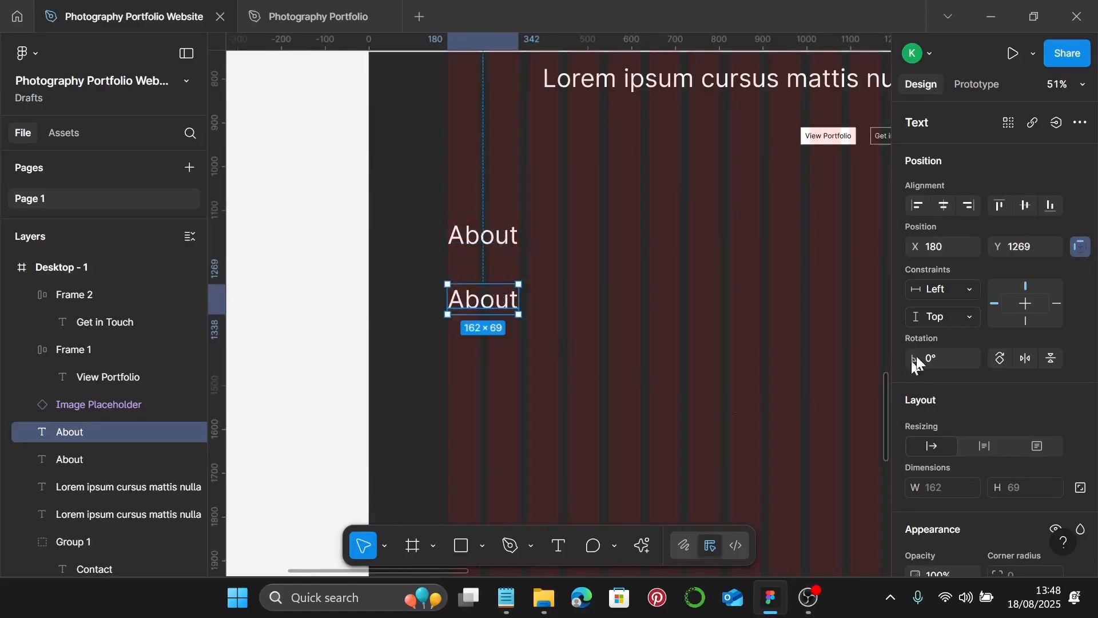
{"action": "scroll", "coordinate": [1066, 376], "scroll_direction": "down", "scroll_amount": 5}
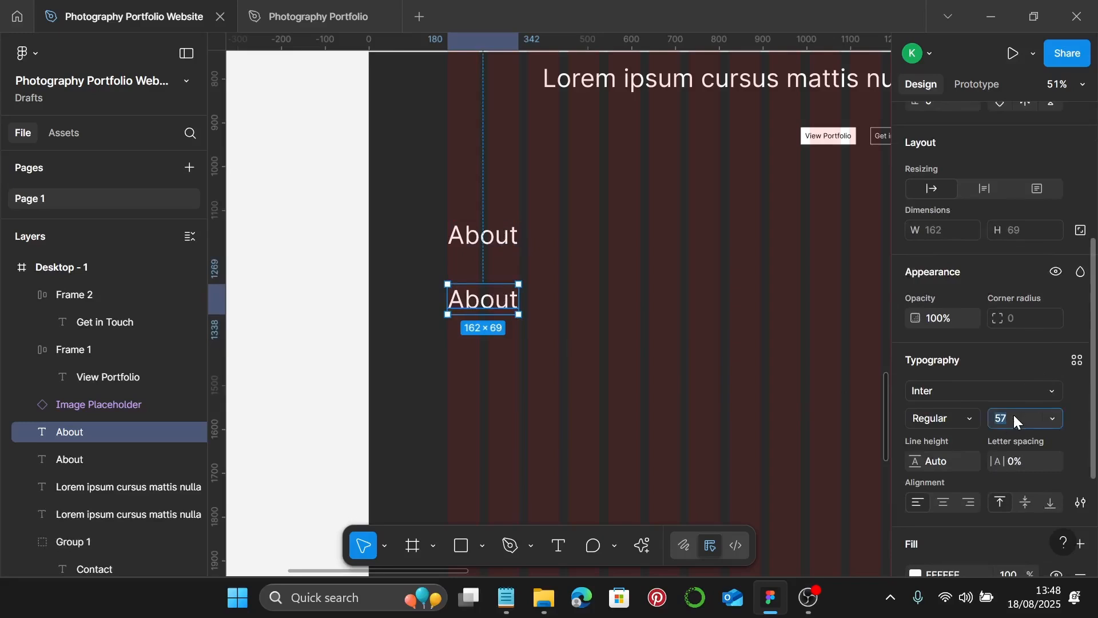
{"action": "left_click", "coordinate": [1014, 417]}
{"action": "type", "text": "16"}
{"action": "key", "text": "Return"}
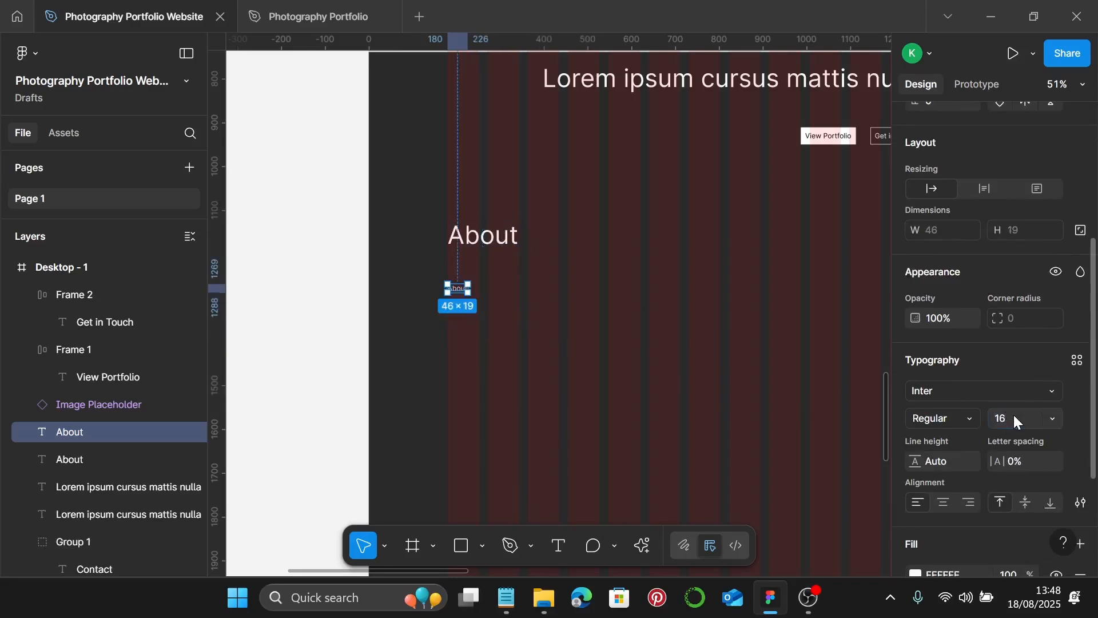
{"action": "scroll", "coordinate": [448, 304], "scroll_direction": "up", "scroll_amount": 3, "text": "ctrl"}
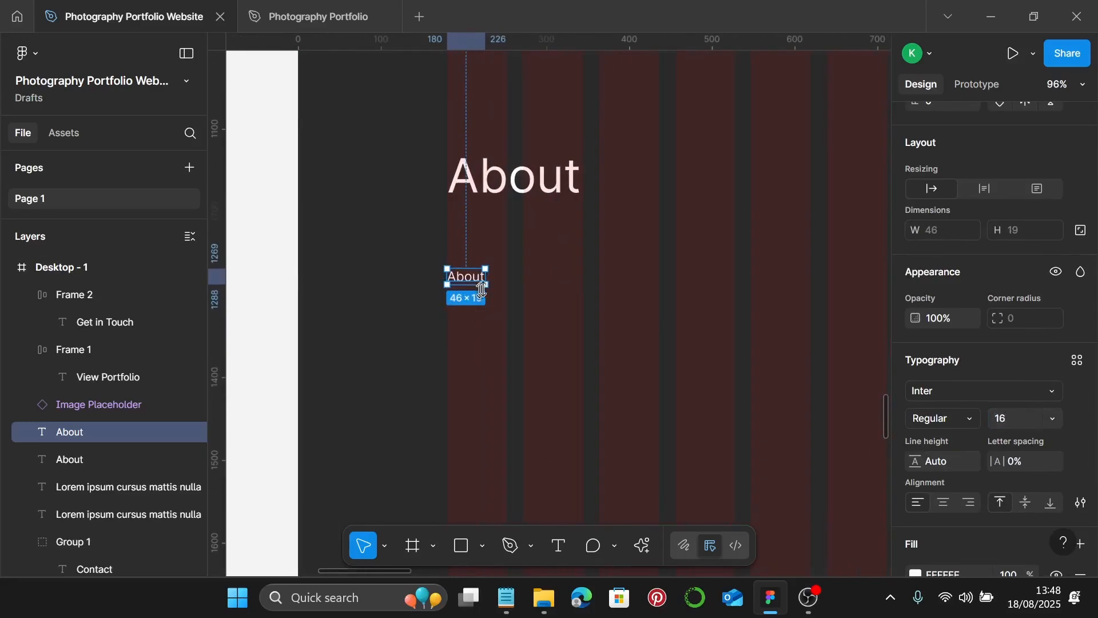
- Fill the size-16 About copy with 4 sentences from the Lorem Ipsum plugin
{"action": "right_click", "coordinate": [522, 293]}
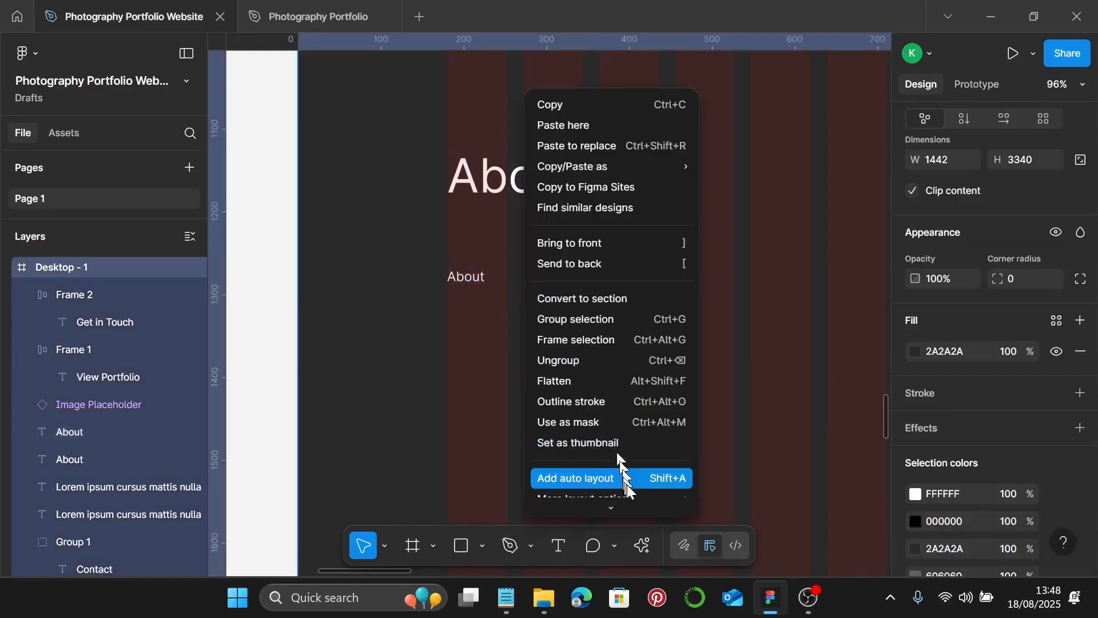
{"action": "mouse_move", "coordinate": [649, 434]}
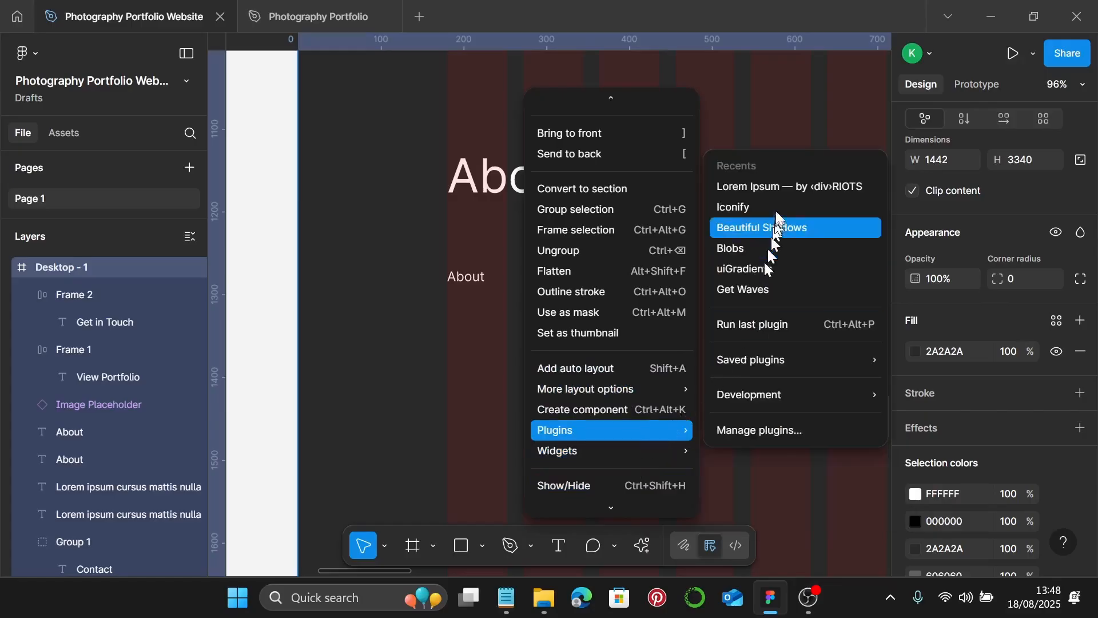
{"action": "left_click", "coordinate": [780, 190]}
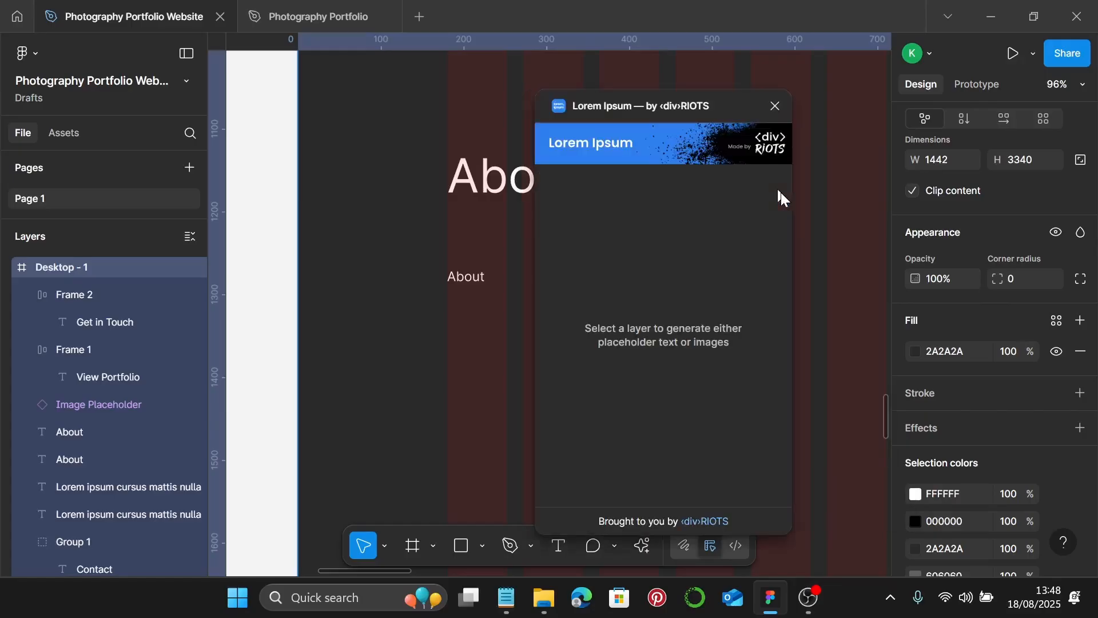
{"action": "left_click", "coordinate": [479, 276]}
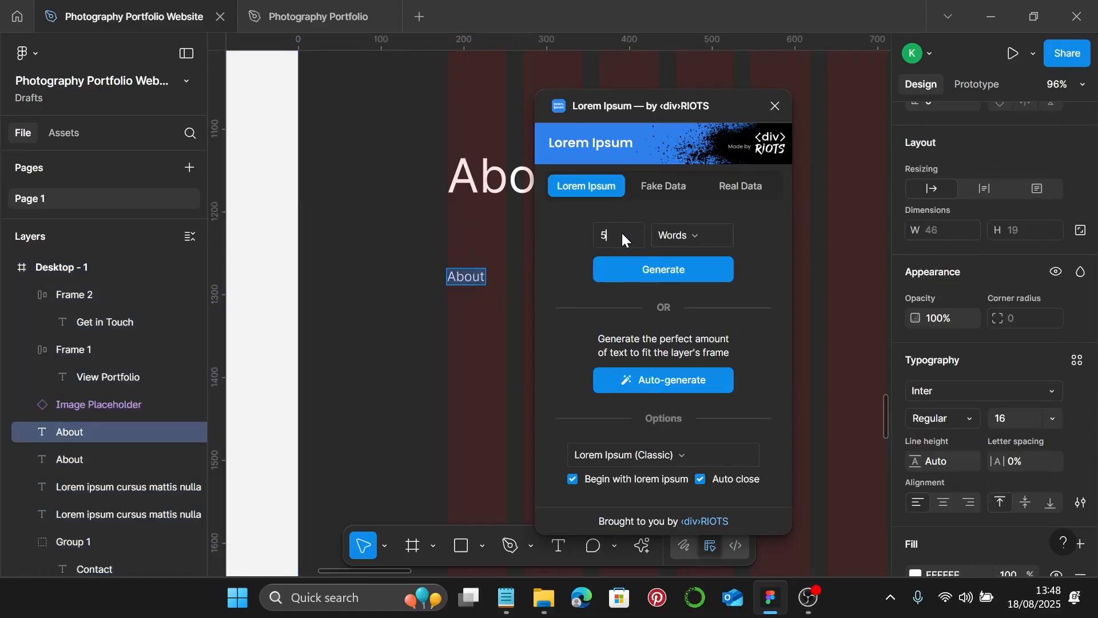
{"action": "left_click", "coordinate": [624, 239]}
{"action": "type", "text": "4"}
{"action": "left_click", "coordinate": [701, 234]}
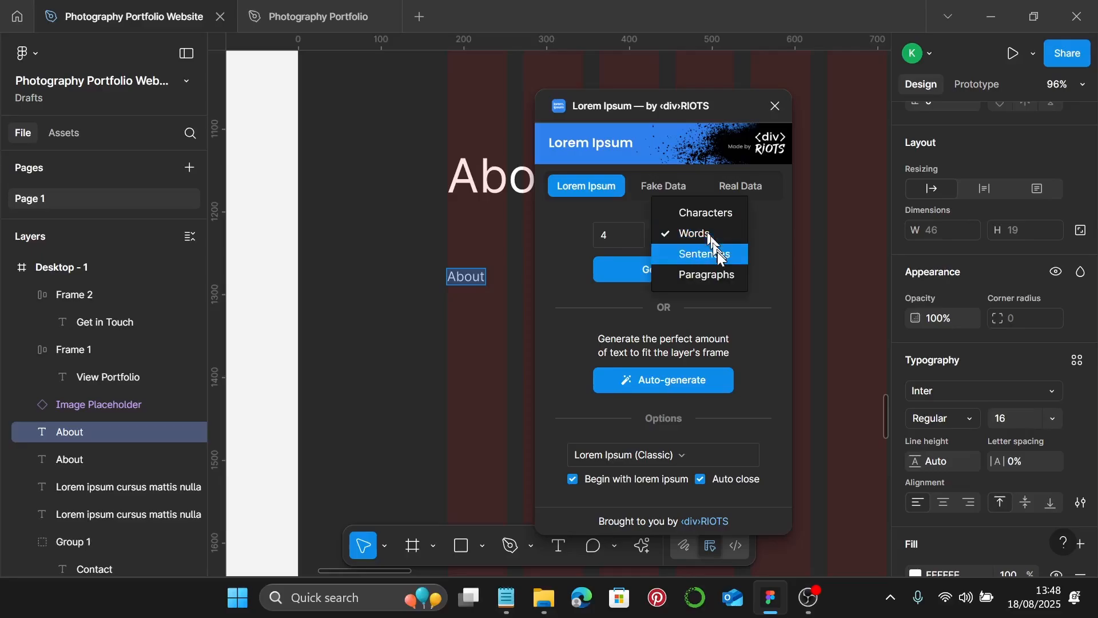
{"action": "left_click", "coordinate": [716, 252]}
{"action": "left_click", "coordinate": [706, 276]}
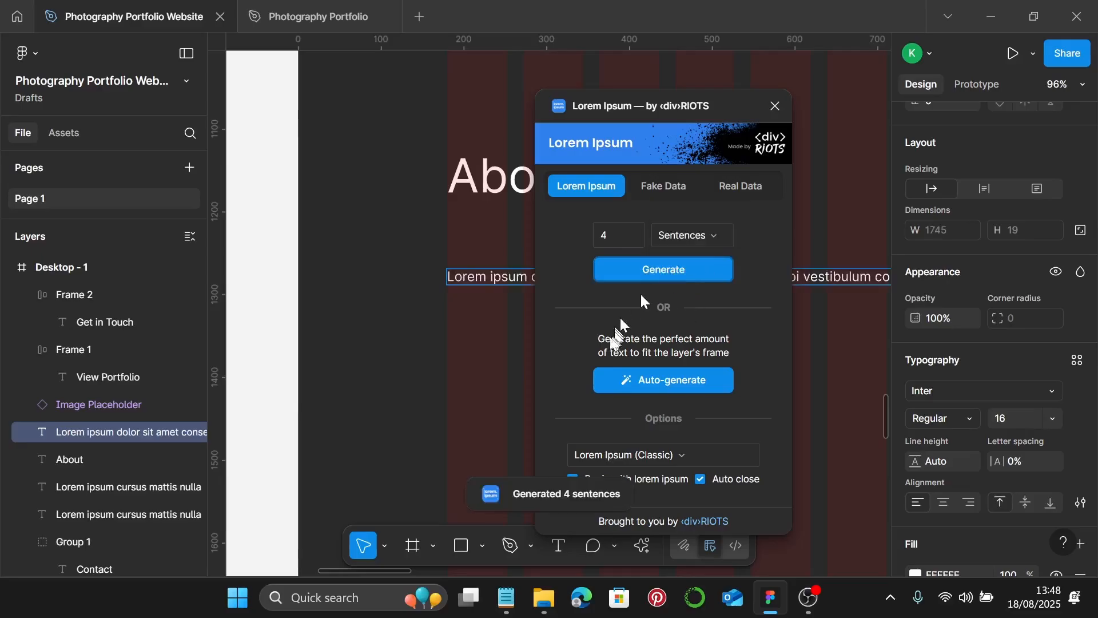
{"action": "scroll", "coordinate": [711, 330], "scroll_direction": "down", "scroll_amount": 6}
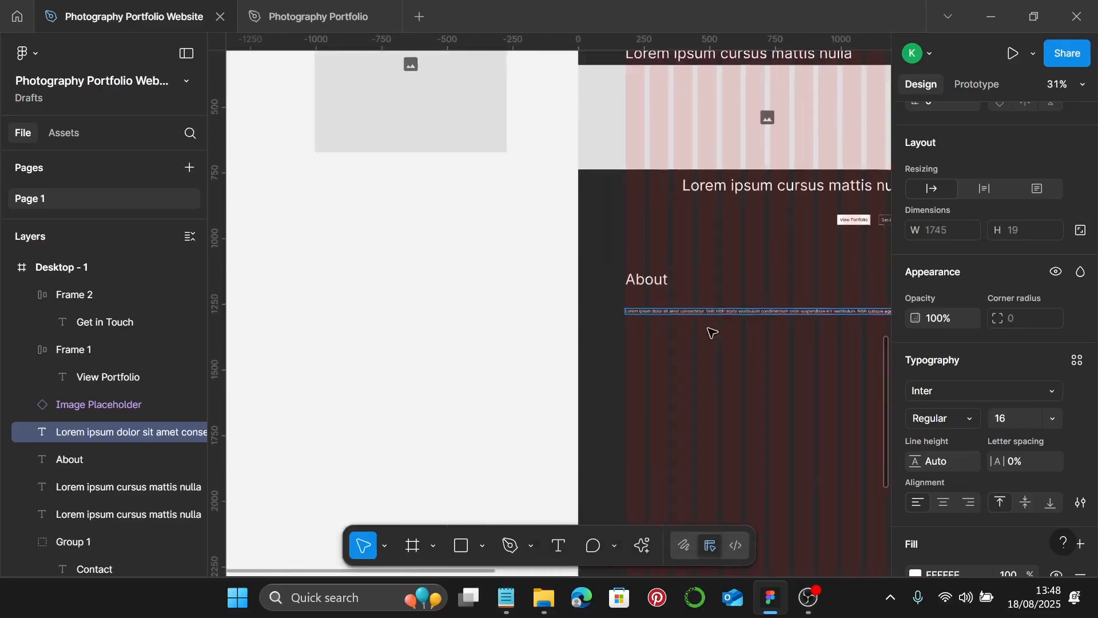
- Narrow the lorem paragraph to 439 px wide and move it up under the About heading
{"action": "scroll", "coordinate": [711, 331], "scroll_direction": "down", "scroll_amount": 3}
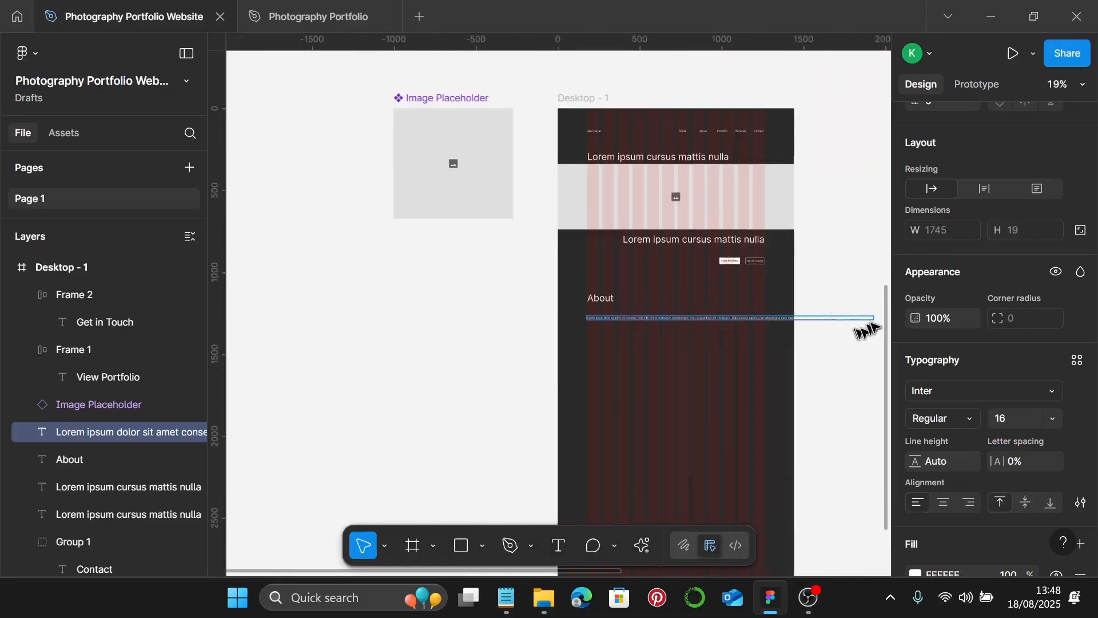
{"action": "scroll", "coordinate": [875, 323], "scroll_direction": "up", "scroll_amount": 5}
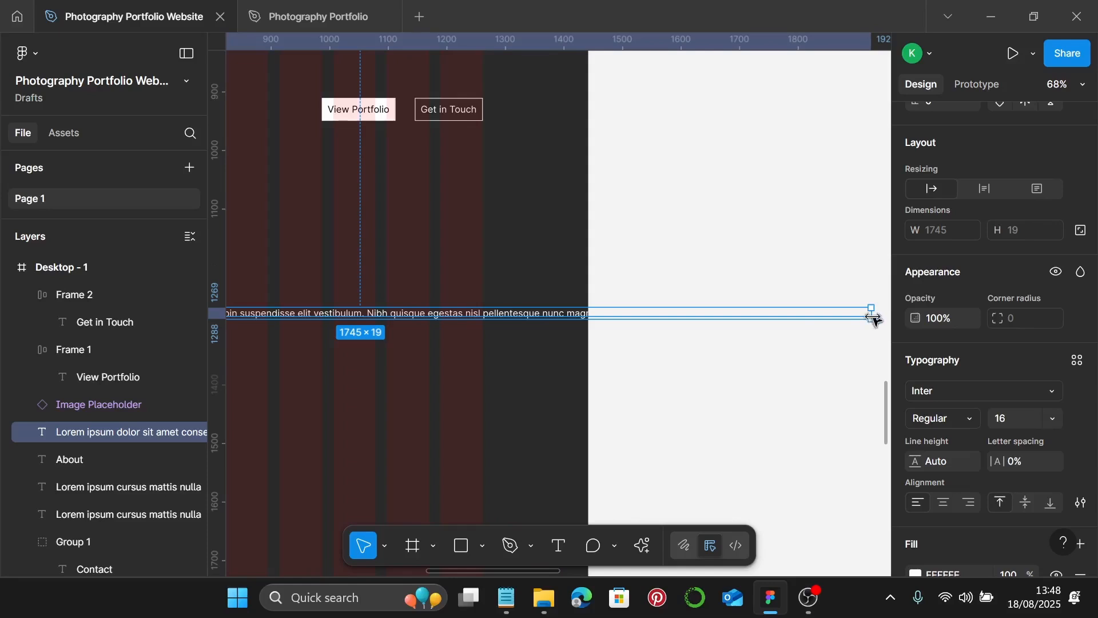
{"action": "left_click_drag", "start_coordinate": [875, 315], "coordinate": [380, 314]}
{"action": "scroll", "coordinate": [461, 335], "scroll_direction": "down", "scroll_amount": 1}
{"action": "scroll", "coordinate": [461, 336], "scroll_direction": "left", "scroll_amount": 5}
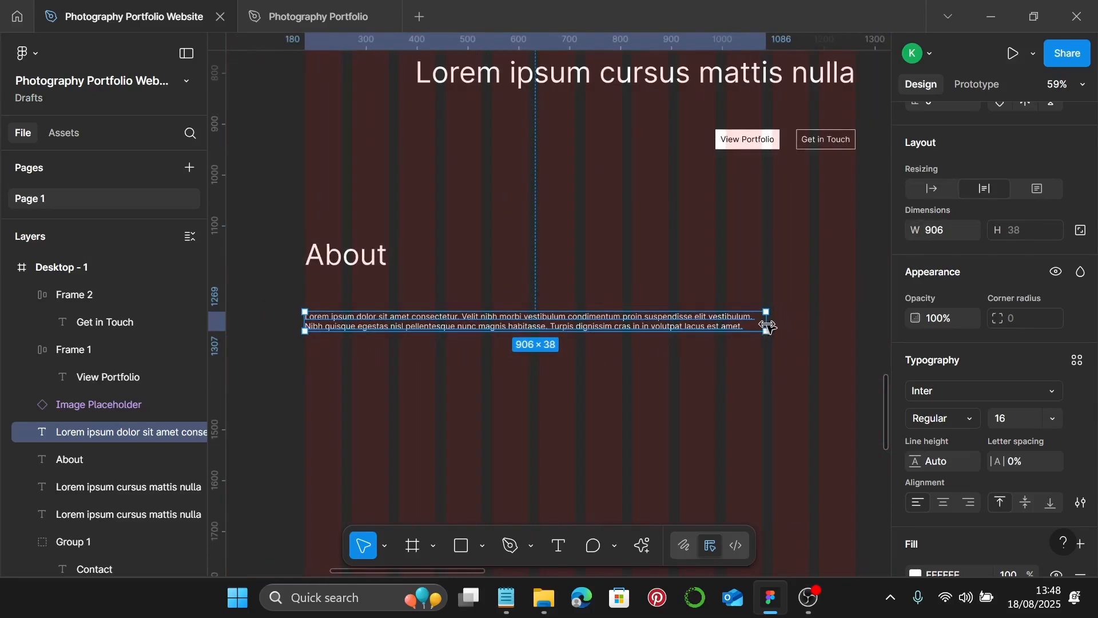
{"action": "left_click_drag", "start_coordinate": [765, 322], "coordinate": [536, 336]}
{"action": "scroll", "coordinate": [535, 339], "scroll_direction": "down", "scroll_amount": 2}
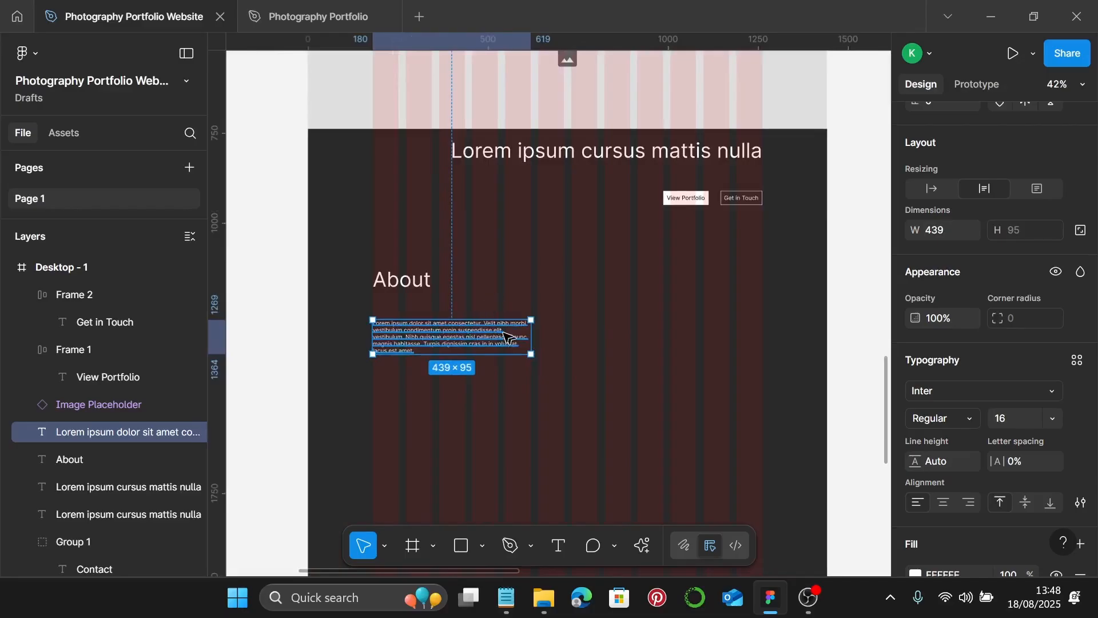
{"action": "left_click_drag", "start_coordinate": [465, 347], "coordinate": [464, 333]}
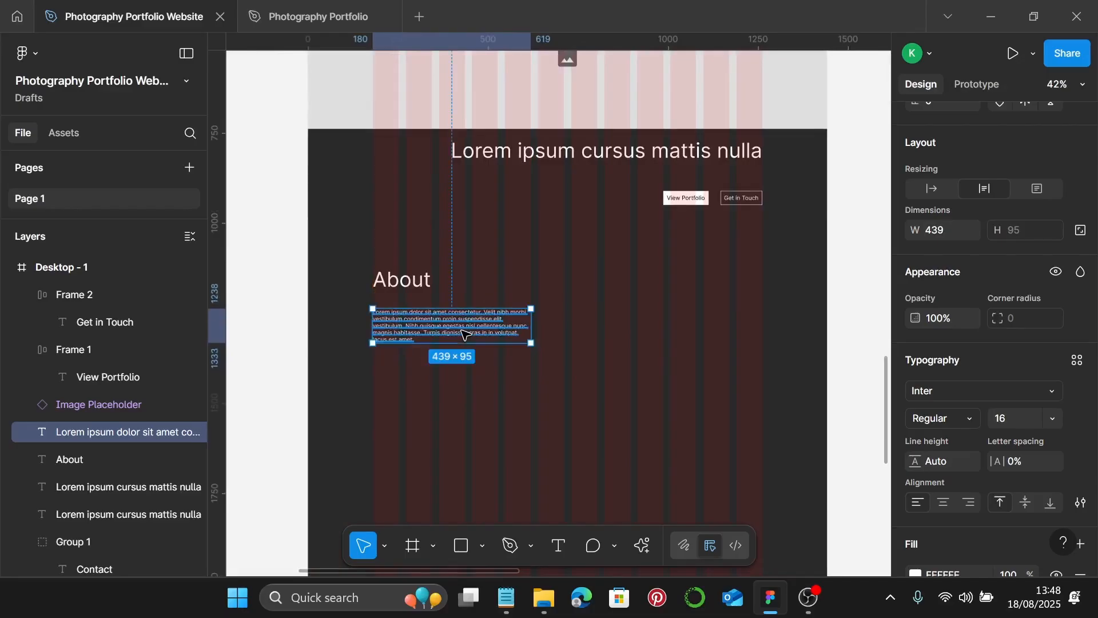
{"action": "scroll", "coordinate": [477, 334], "scroll_direction": "down", "scroll_amount": 1}
{"action": "scroll", "coordinate": [368, 325], "scroll_direction": "up", "scroll_amount": 4}
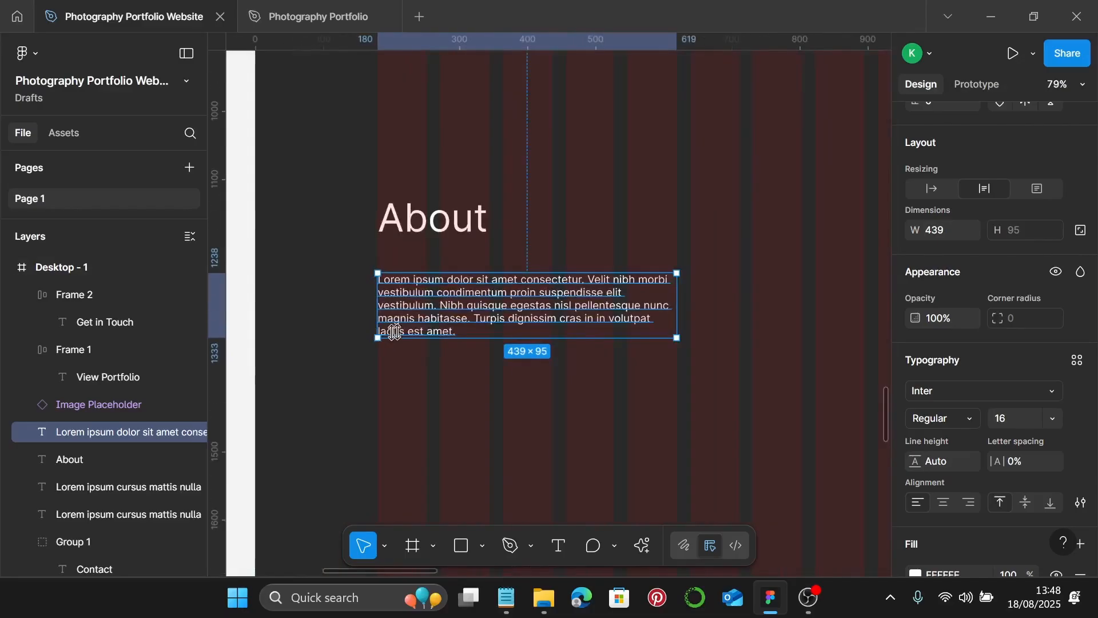
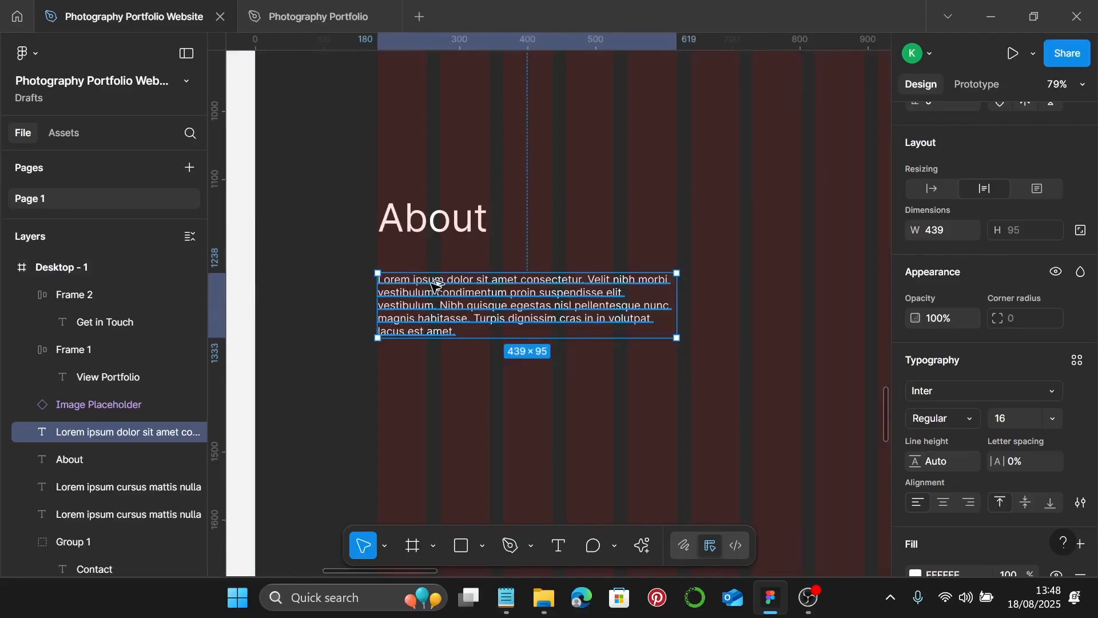
- Duplicate the paragraph below itself as an auto-width 'Read More' line, 82×19
{"action": "left_click_drag", "start_coordinate": [438, 288], "coordinate": [436, 379]}
{"action": "double_click", "coordinate": [436, 378]}
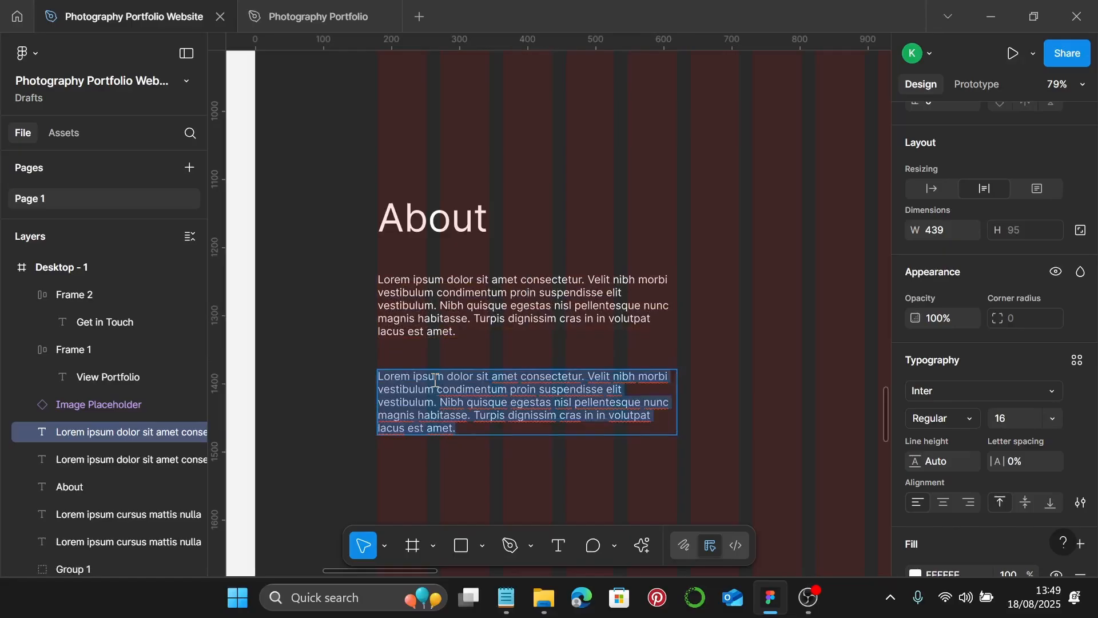
{"action": "type", "text": "ReD"}
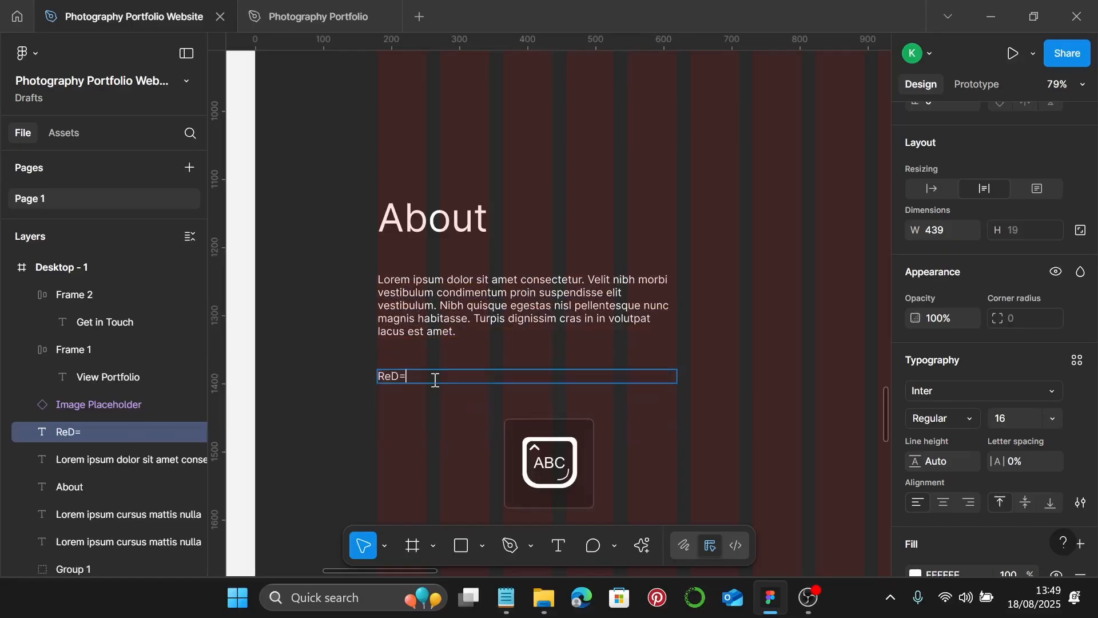
{"action": "key", "text": "BackSpace"}
{"action": "key", "text": "Caps_Lock"}
{"action": "type", "text": "ad M"}
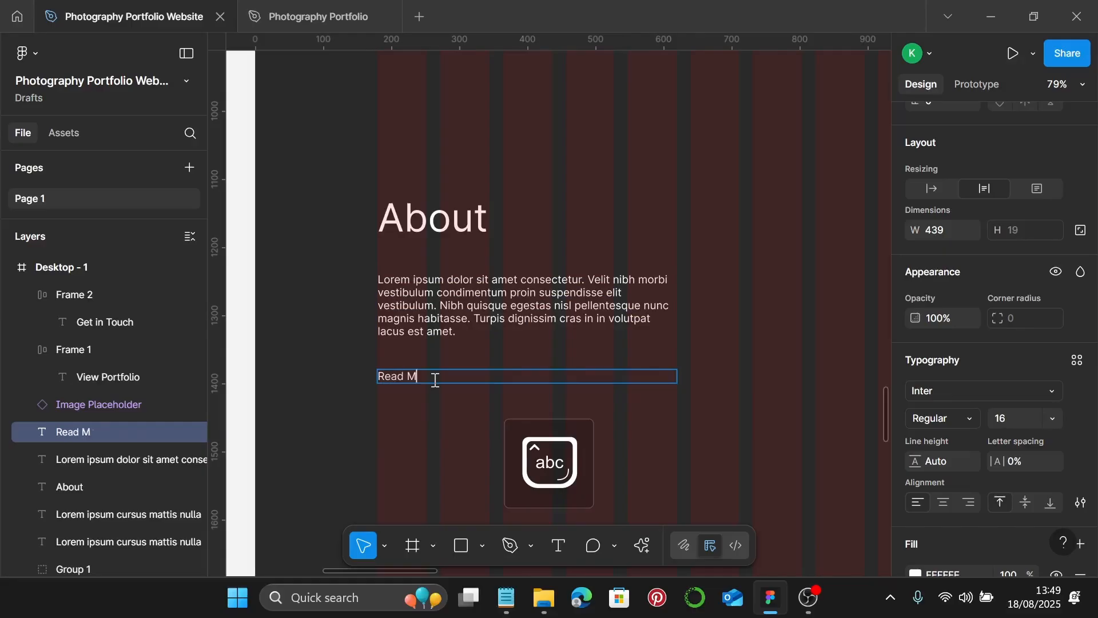
{"action": "type", "text": "ore"}
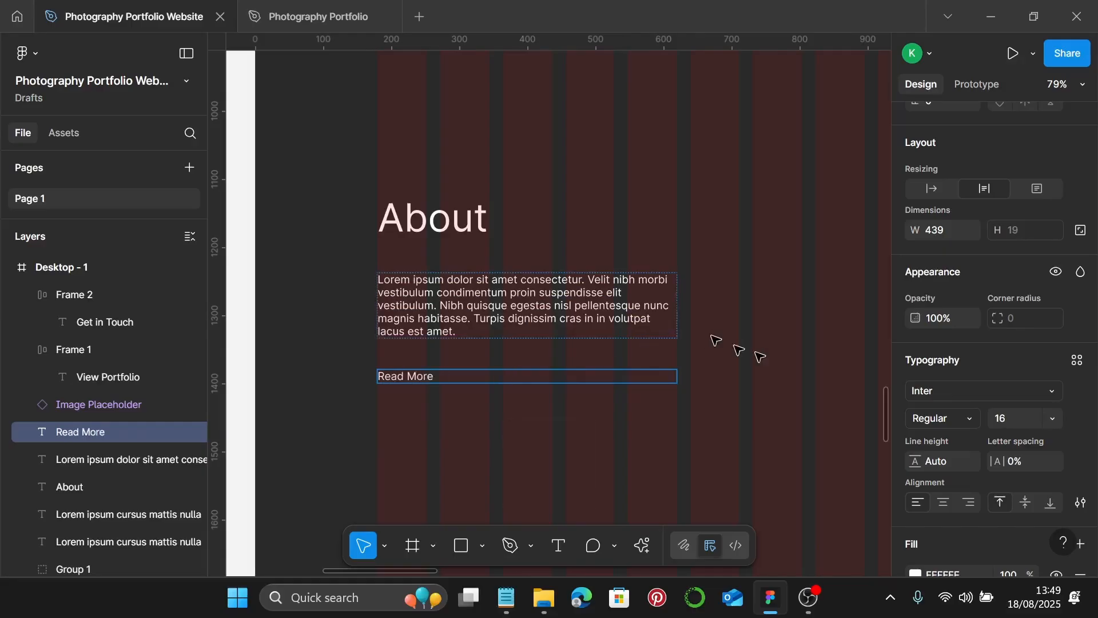
{"action": "left_click", "coordinate": [935, 194]}
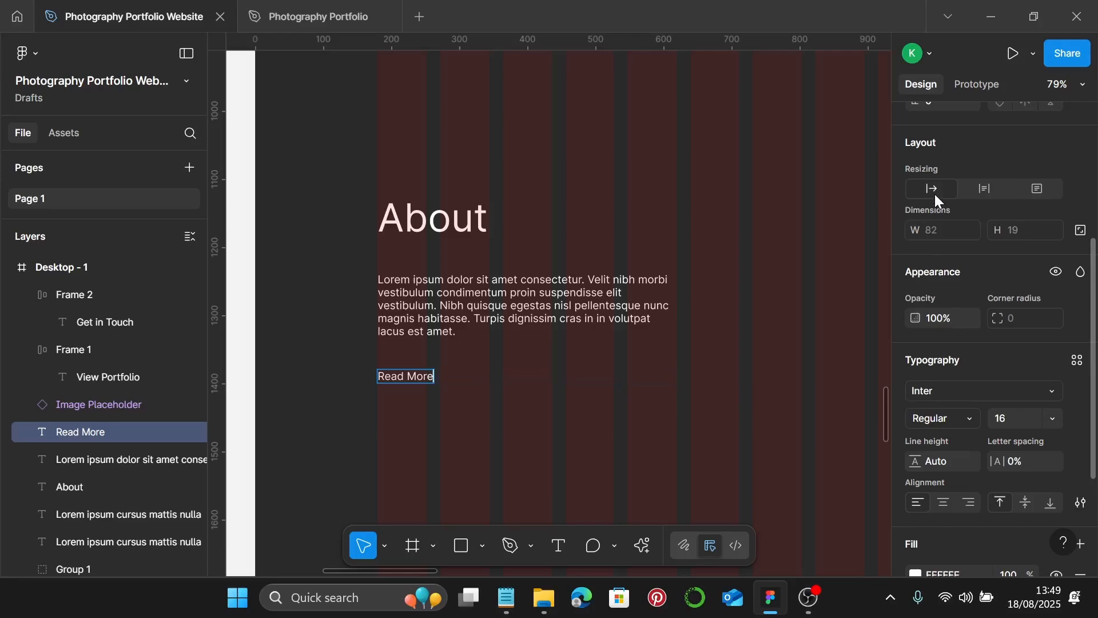
{"action": "key", "text": "Escape"}
- Copy the wide image placeholder beside the About text and resize it to 623×508
{"action": "scroll", "coordinate": [522, 372], "scroll_direction": "down", "scroll_amount": 3}
{"action": "scroll", "coordinate": [523, 372], "scroll_direction": "down", "scroll_amount": 4}
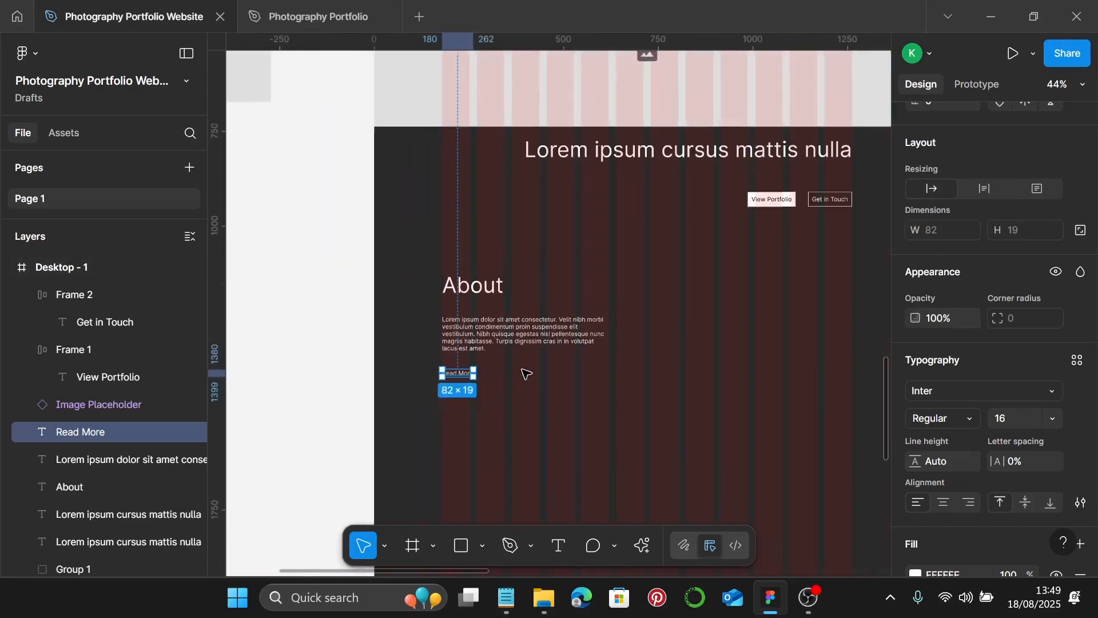
{"action": "left_click", "coordinate": [546, 179]}
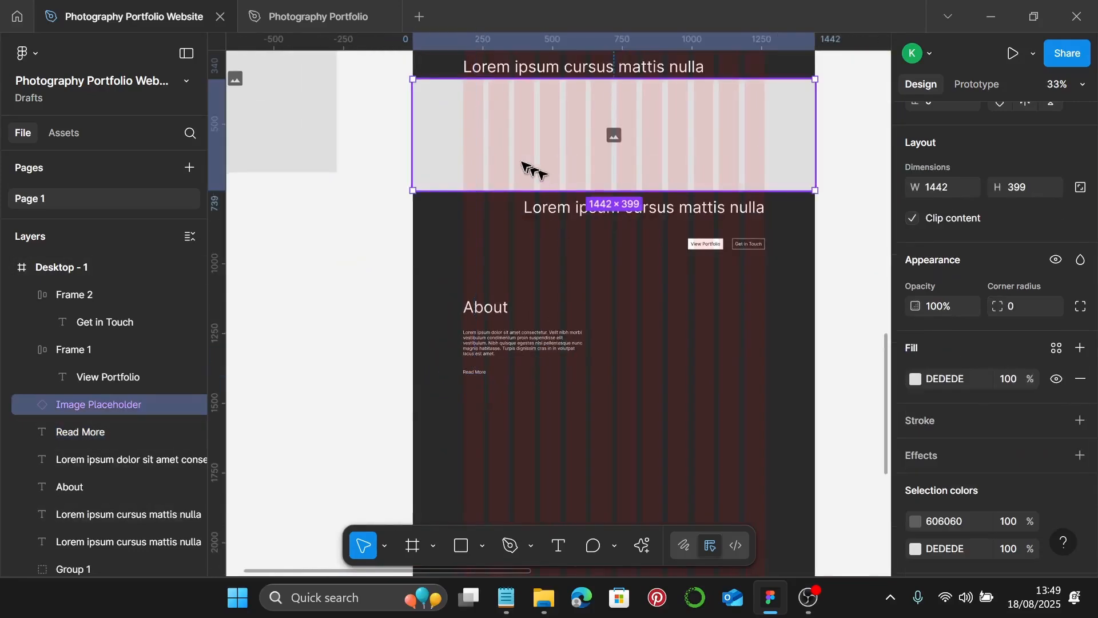
{"action": "left_click_drag", "start_coordinate": [509, 127], "coordinate": [690, 330]}
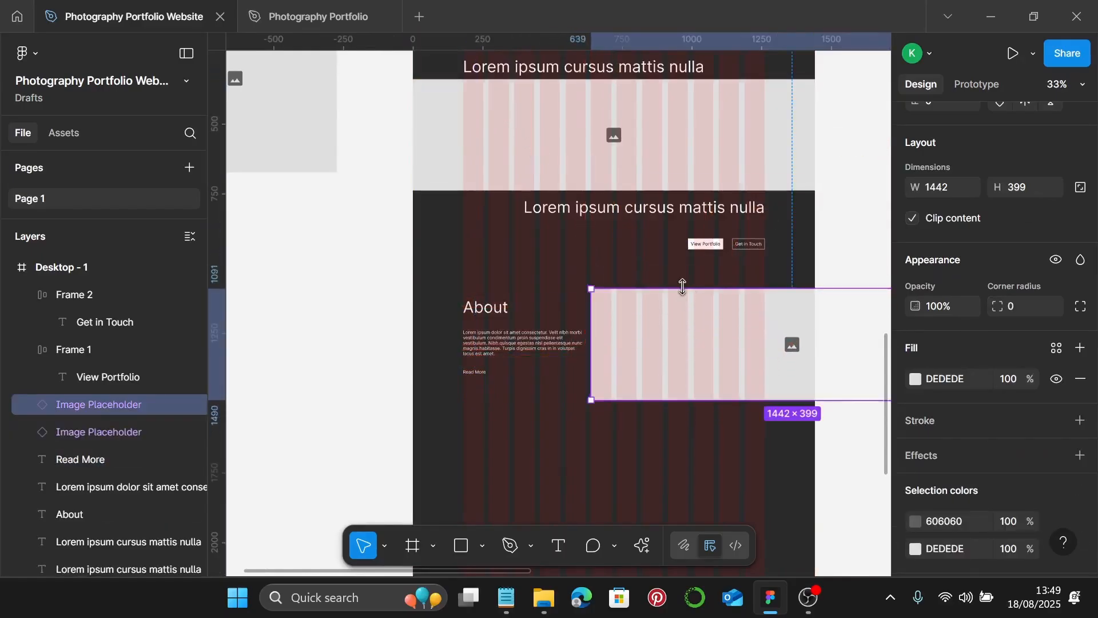
{"action": "left_click_drag", "start_coordinate": [680, 289], "coordinate": [682, 272]}
{"action": "scroll", "coordinate": [679, 275], "scroll_direction": "right", "scroll_amount": 3}
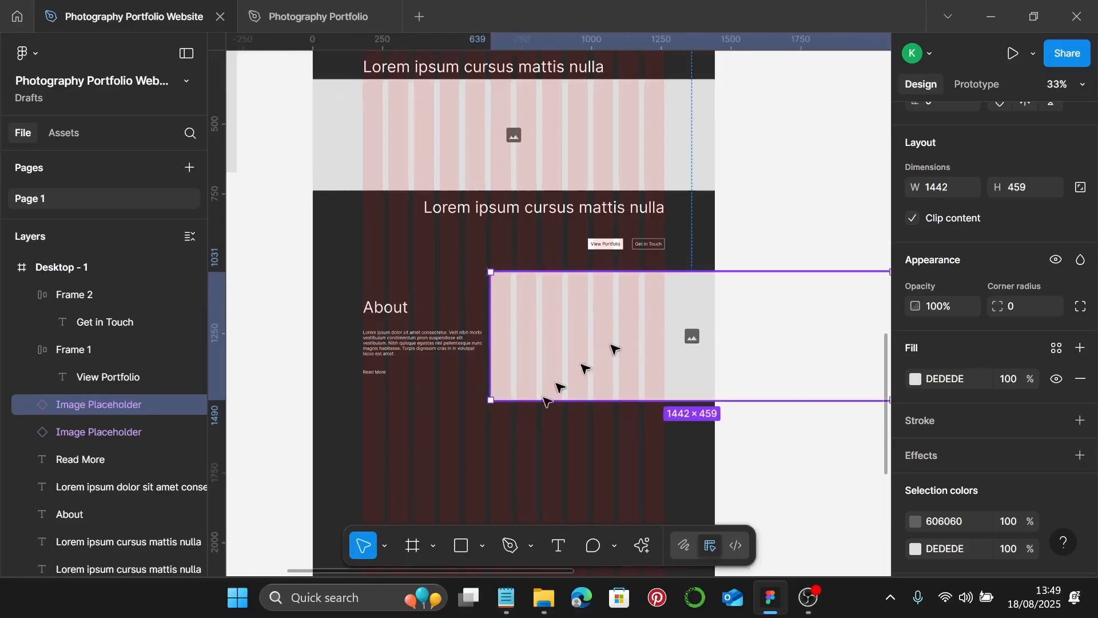
{"action": "left_click_drag", "start_coordinate": [558, 399], "coordinate": [559, 413]}
{"action": "scroll", "coordinate": [559, 412], "scroll_direction": "down", "scroll_amount": 2}
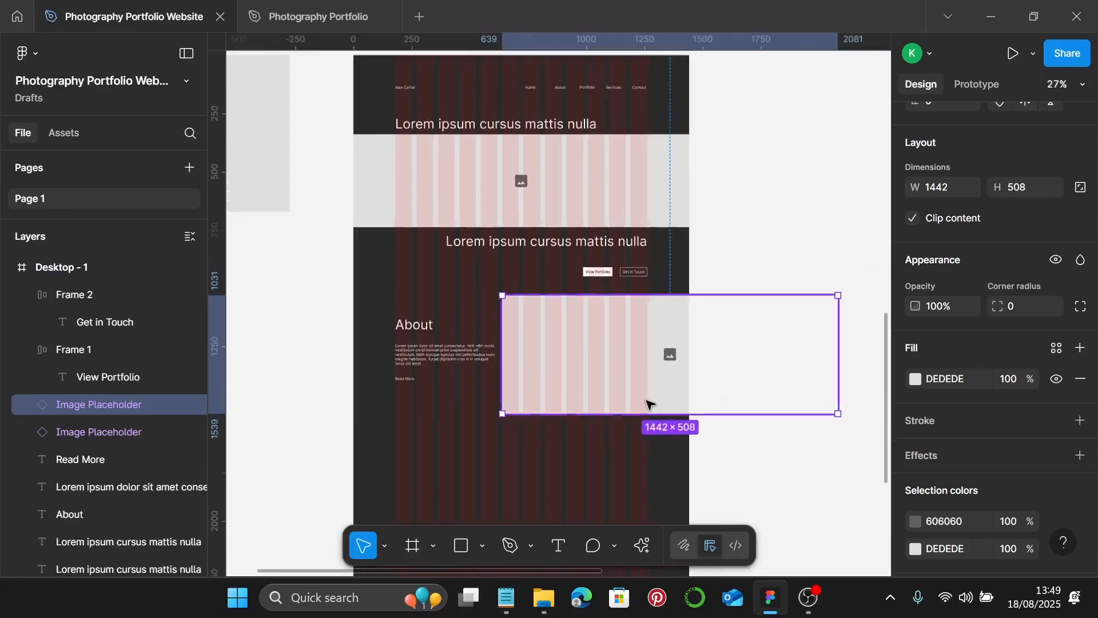
{"action": "left_click_drag", "start_coordinate": [835, 380], "coordinate": [651, 376]}
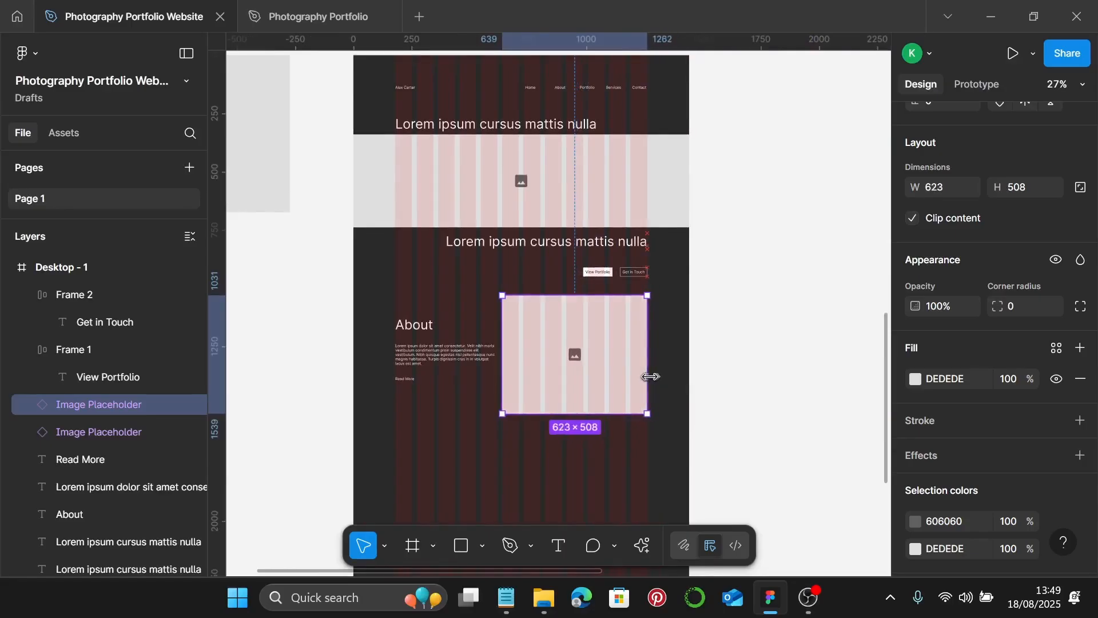
{"action": "scroll", "coordinate": [651, 377], "scroll_direction": "down", "scroll_amount": 1}
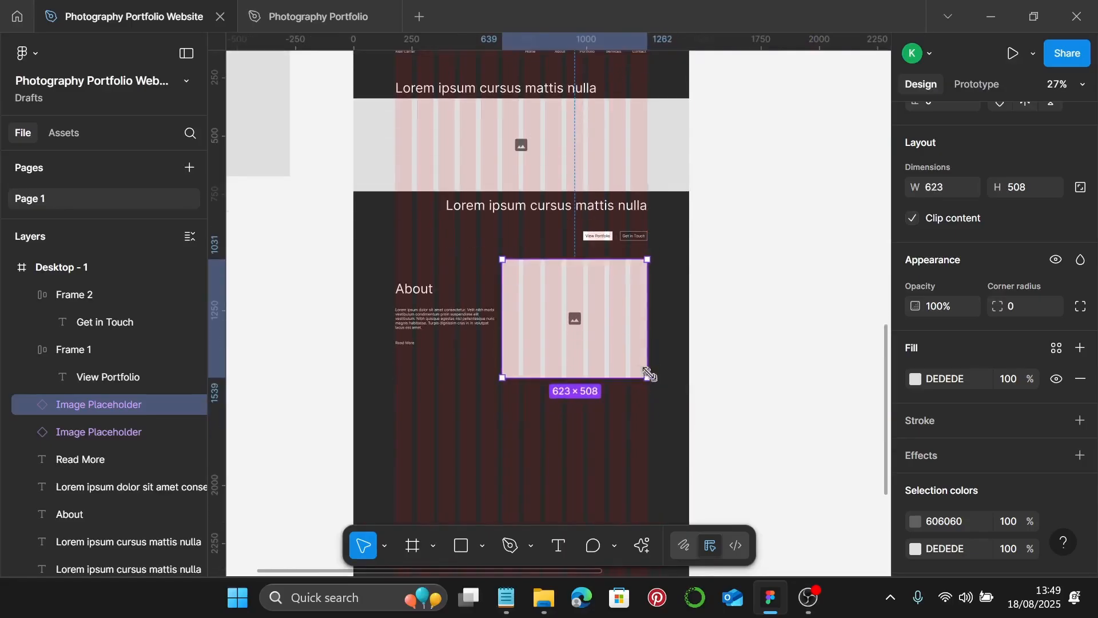
{"action": "left_click", "coordinate": [570, 420]}
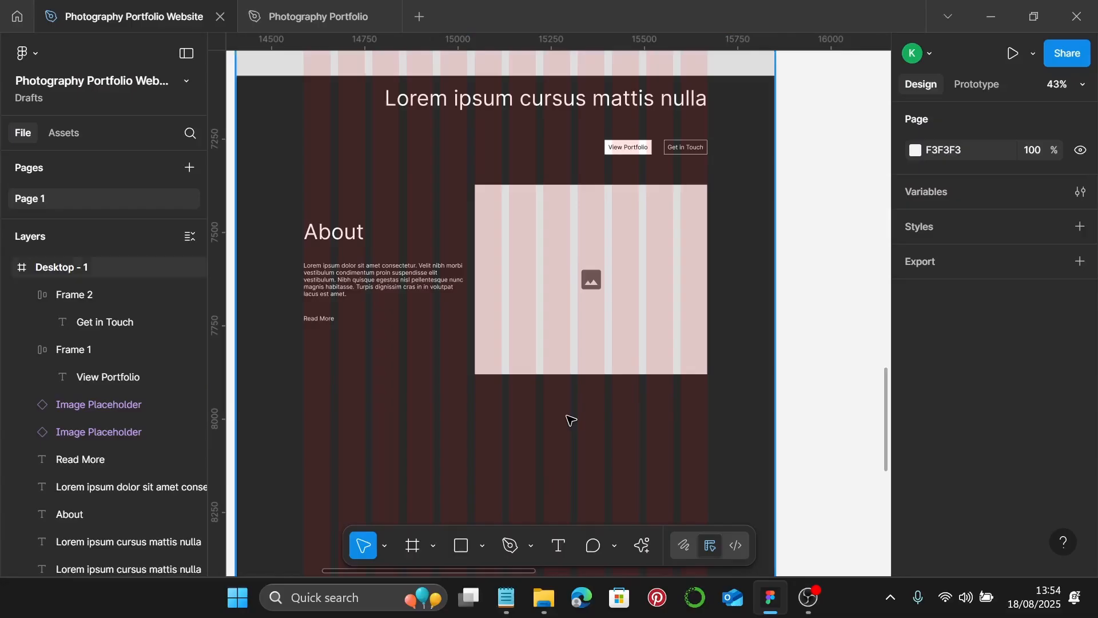
- Duplicate the About heading well below the section and retype it as 'Export My Work'
{"action": "scroll", "coordinate": [570, 420], "scroll_direction": "down", "scroll_amount": 2}
{"action": "left_click", "coordinate": [377, 266]}
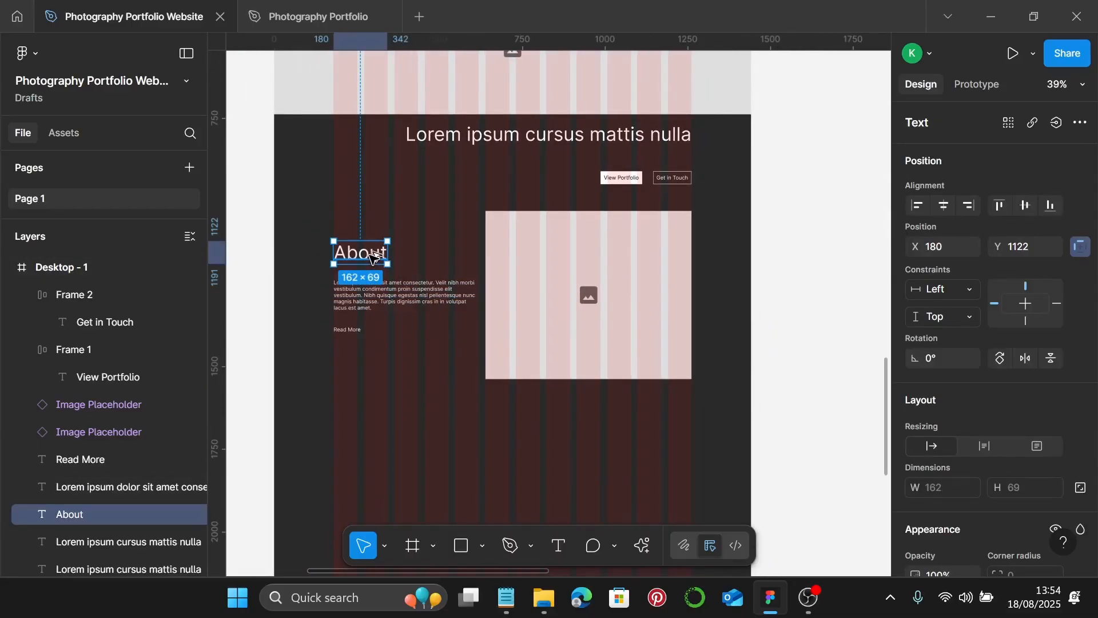
{"action": "left_click_drag", "start_coordinate": [375, 256], "coordinate": [385, 455]}
{"action": "scroll", "coordinate": [379, 446], "scroll_direction": "down", "scroll_amount": 3}
{"action": "scroll", "coordinate": [369, 346], "scroll_direction": "up", "scroll_amount": 5, "text": "ctrl"}
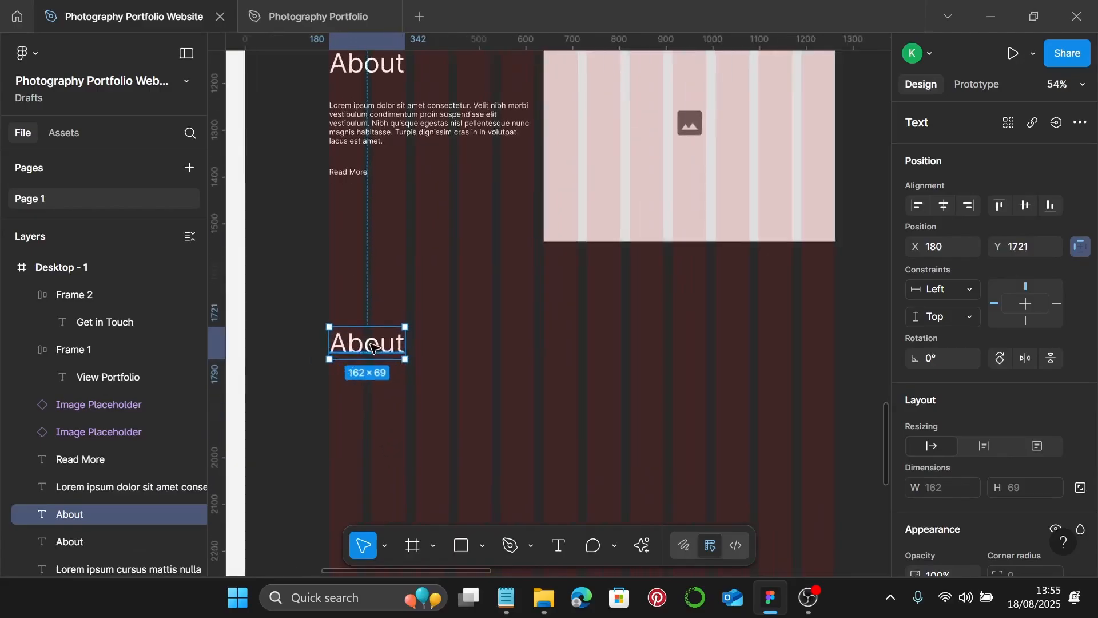
{"action": "double_click", "coordinate": [372, 345]}
{"action": "type", "text": "Ex"}
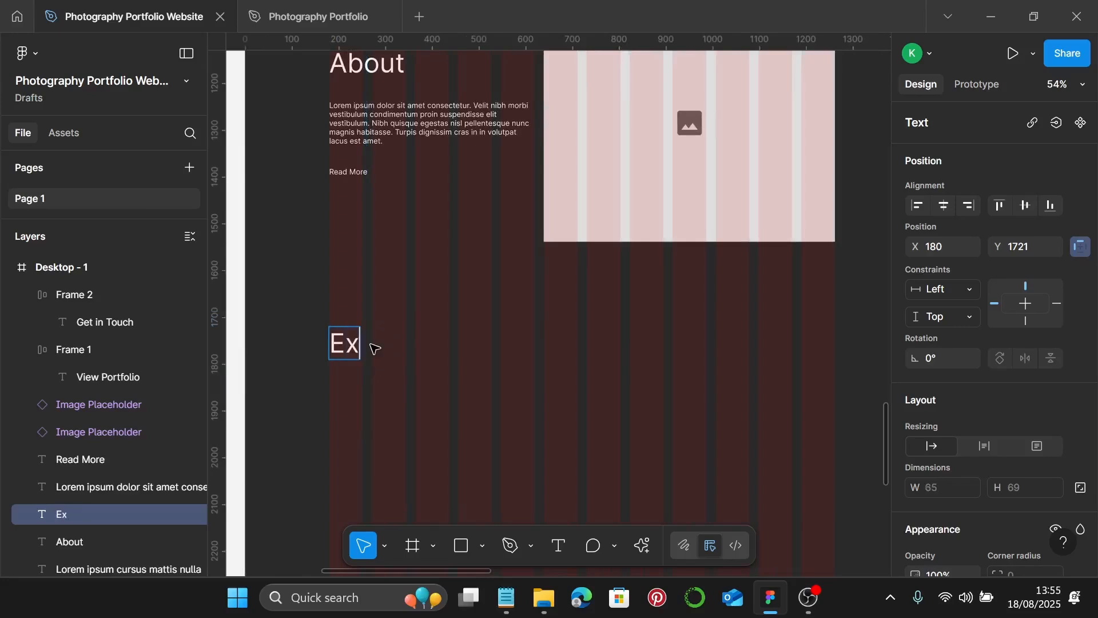
{"action": "type", "text": "port"}
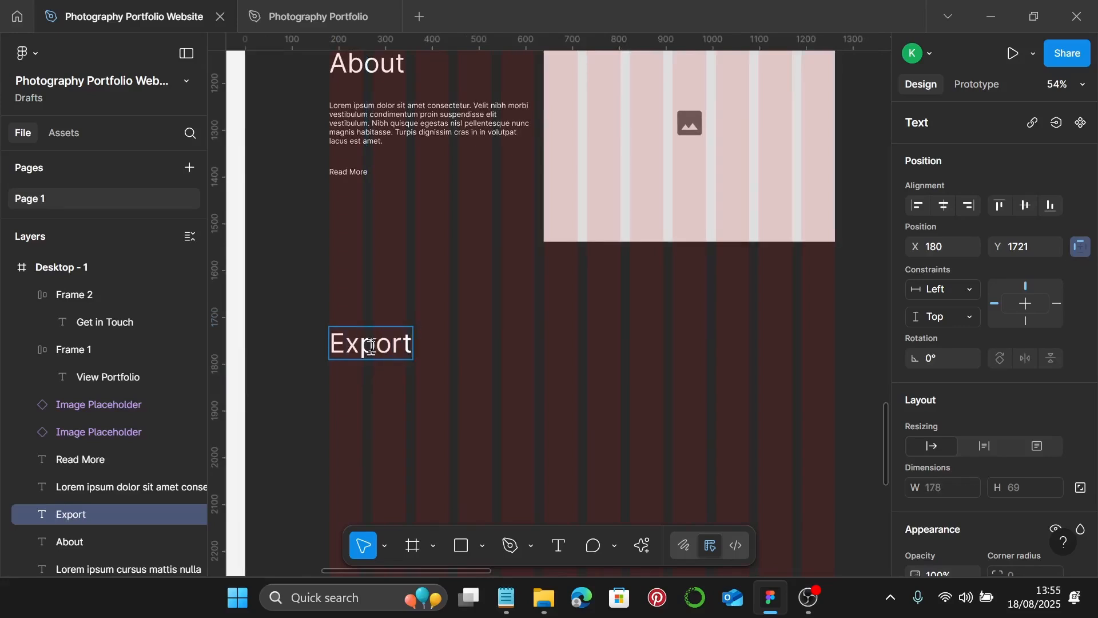
{"action": "type", "text": " My "}
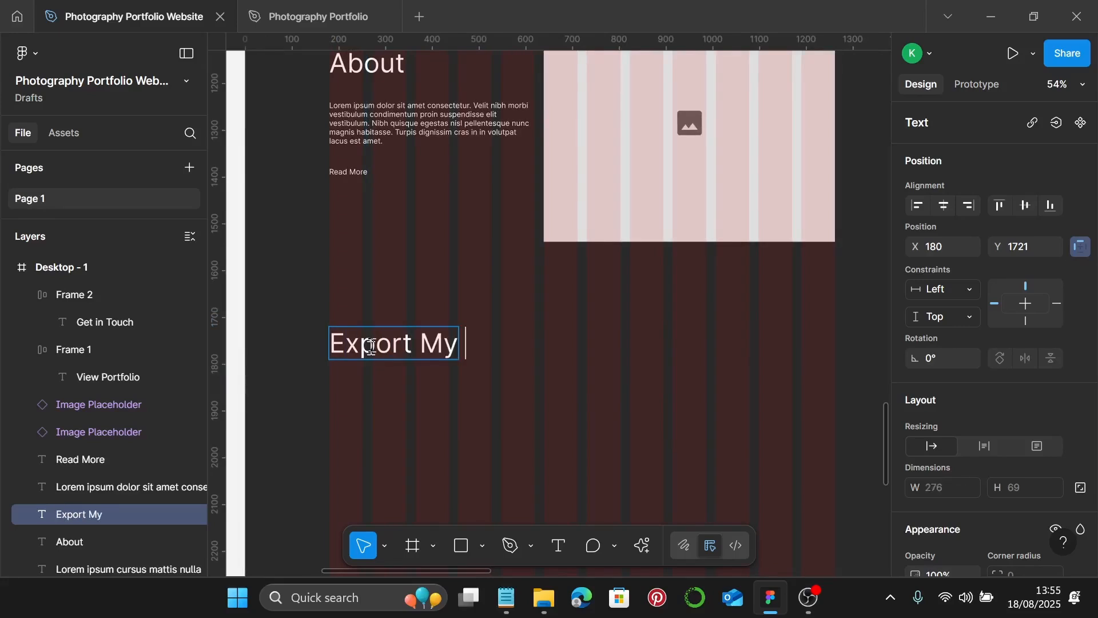
{"action": "type", "text": "W"}
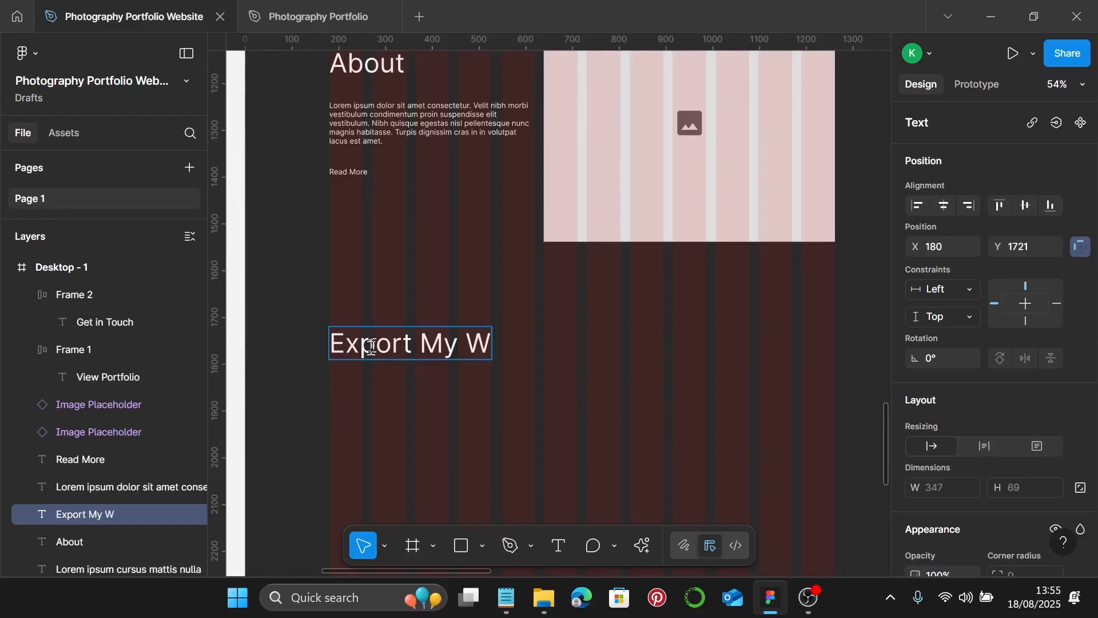
{"action": "type", "text": "ork"}
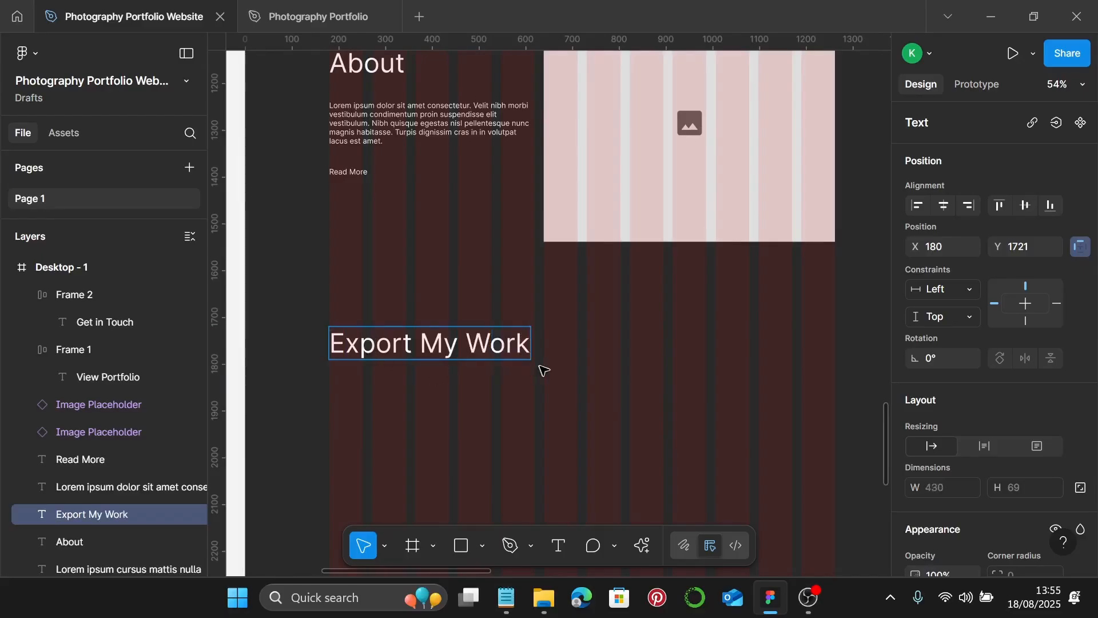
{"action": "key", "text": "Escape"}
{"action": "scroll", "coordinate": [561, 376], "scroll_direction": "down", "scroll_amount": 1}
{"action": "left_click", "coordinate": [611, 228]}
{"action": "scroll", "coordinate": [611, 229], "scroll_direction": "down", "scroll_amount": 3}
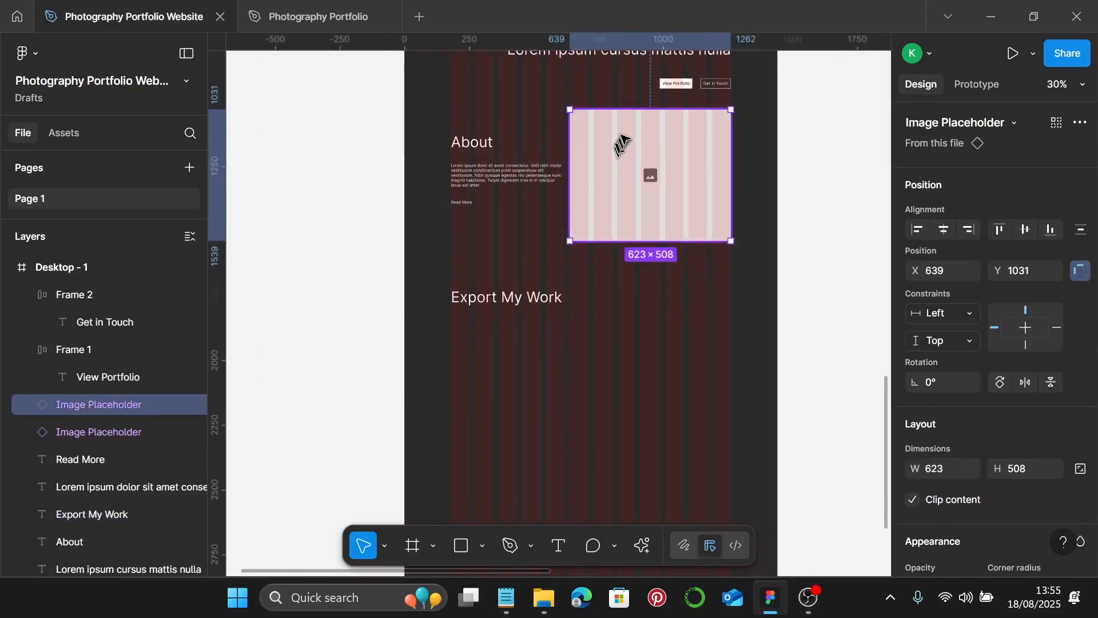
- Copy the side placeholder under the Export My Work heading and resize it to 357×205
{"action": "left_click_drag", "start_coordinate": [628, 136], "coordinate": [509, 347]}
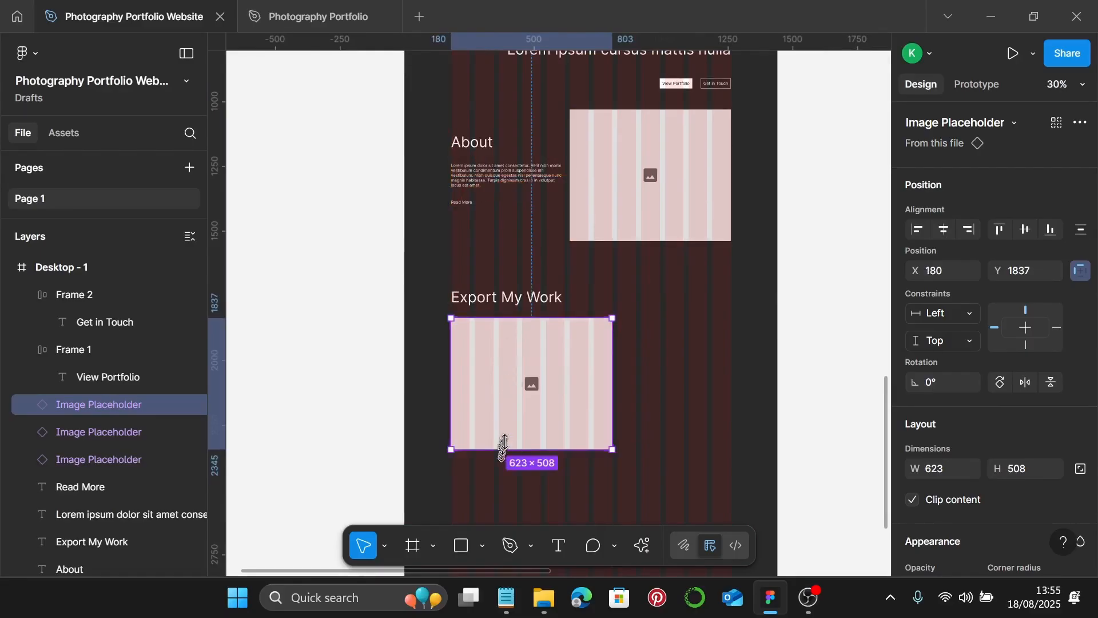
{"action": "left_click_drag", "start_coordinate": [504, 443], "coordinate": [525, 377]}
{"action": "left_click_drag", "start_coordinate": [613, 345], "coordinate": [527, 348]}
{"action": "scroll", "coordinate": [546, 343], "scroll_direction": "up", "scroll_amount": 5}
{"action": "scroll", "coordinate": [527, 348], "scroll_direction": "down", "scroll_amount": 4}
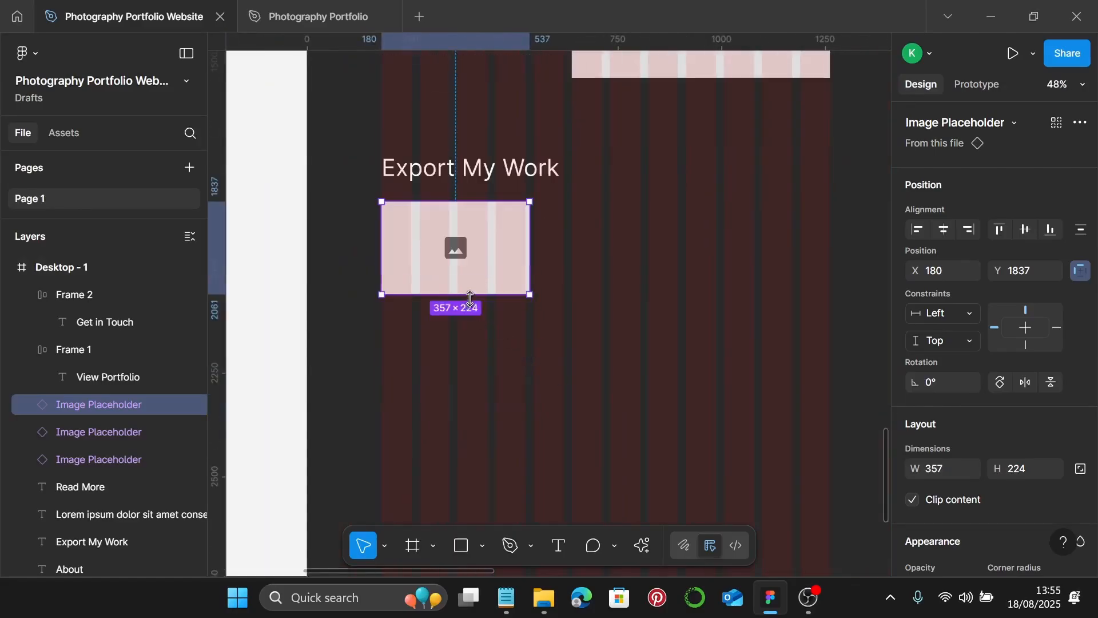
{"action": "left_click_drag", "start_coordinate": [471, 298], "coordinate": [475, 287]}
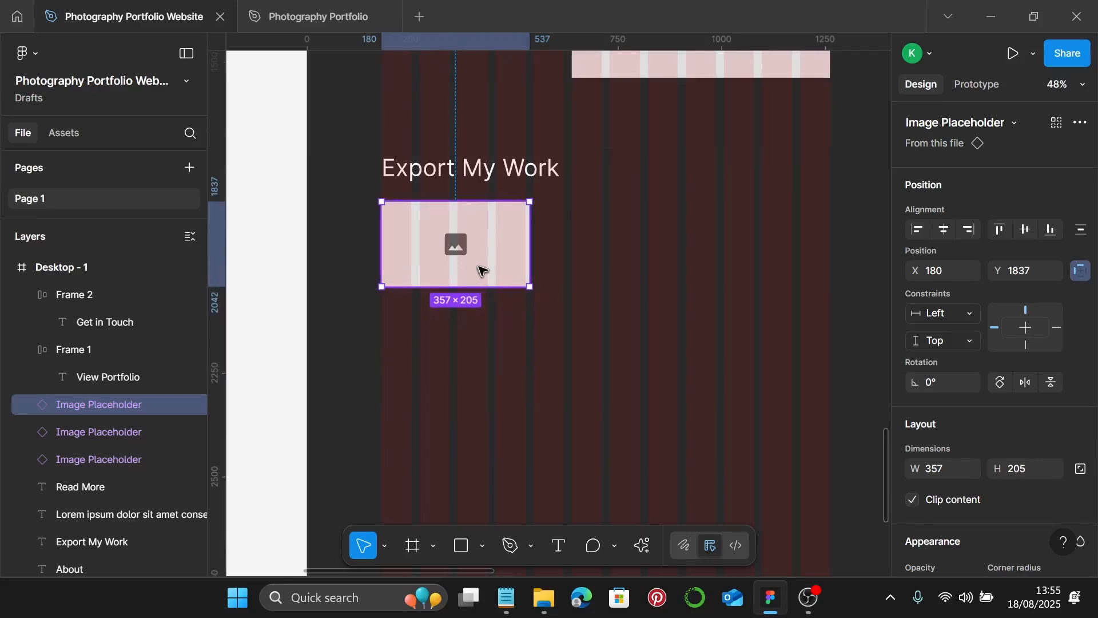
- Duplicate the 357×205 placeholder diagonally down-right, then again up-right, for a staggered row
{"action": "left_click_drag", "start_coordinate": [486, 263], "coordinate": [639, 346]}
{"action": "scroll", "coordinate": [618, 342], "scroll_direction": "right", "scroll_amount": 1}
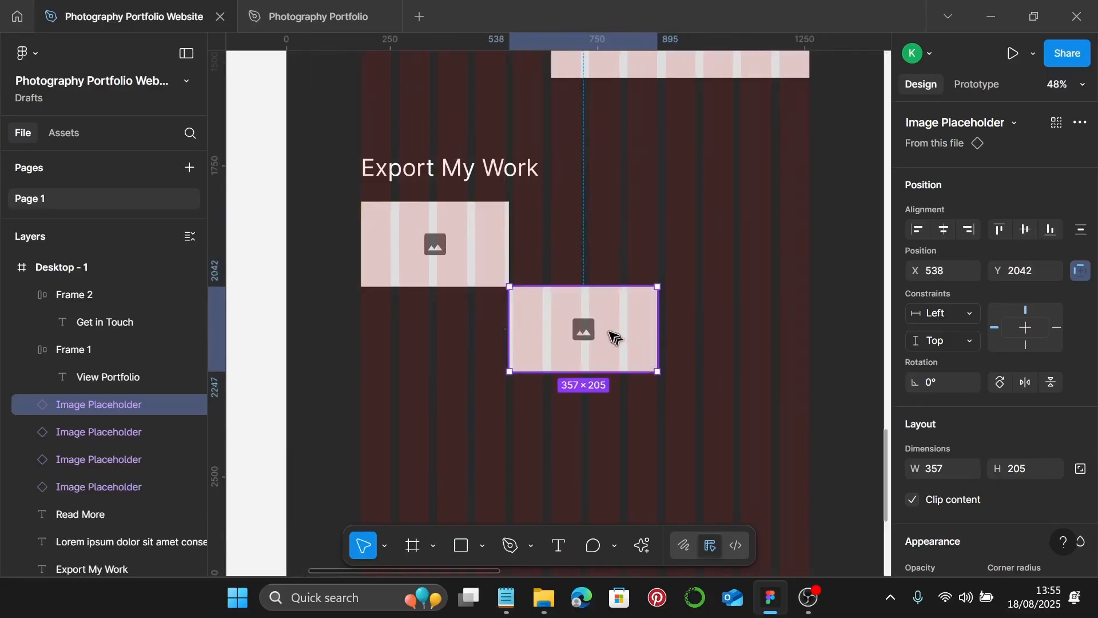
{"action": "left_click_drag", "start_coordinate": [597, 332], "coordinate": [742, 246]}
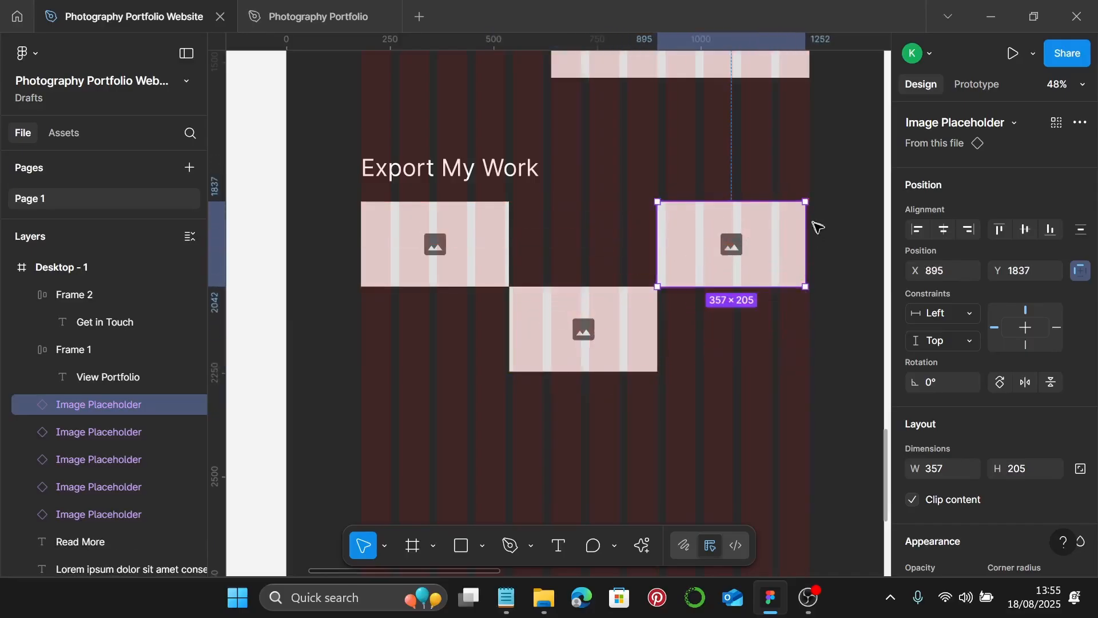
{"action": "scroll", "coordinate": [715, 299], "scroll_direction": "down", "scroll_amount": 1}
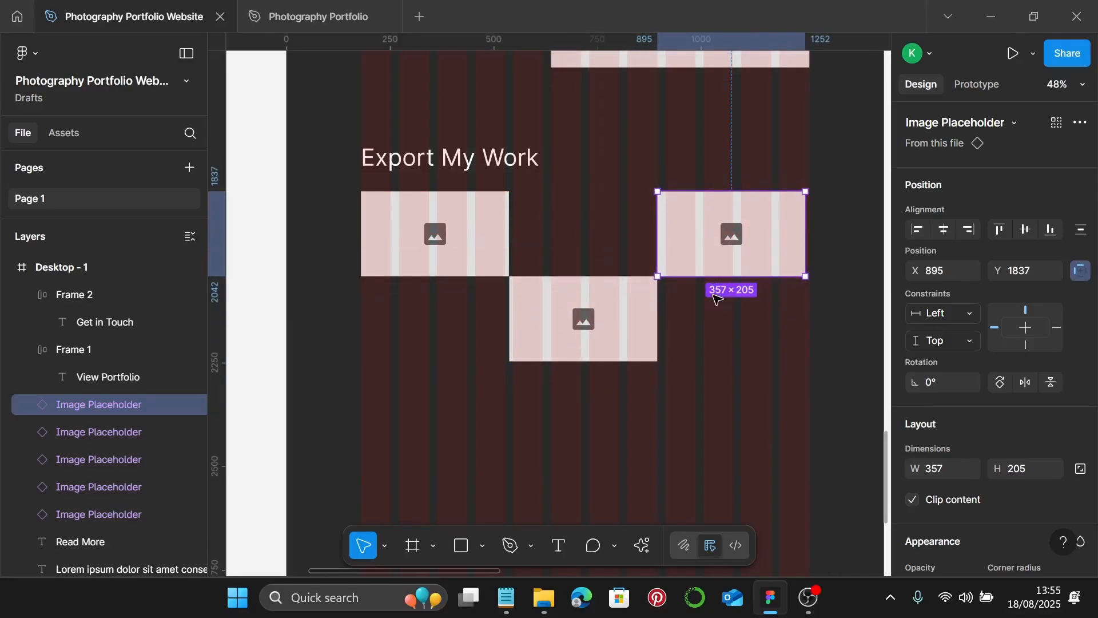
{"action": "scroll", "coordinate": [712, 296], "scroll_direction": "down", "scroll_amount": 3}
{"action": "scroll", "coordinate": [629, 269], "scroll_direction": "up", "scroll_amount": 3}
{"action": "left_click", "coordinate": [503, 132]}
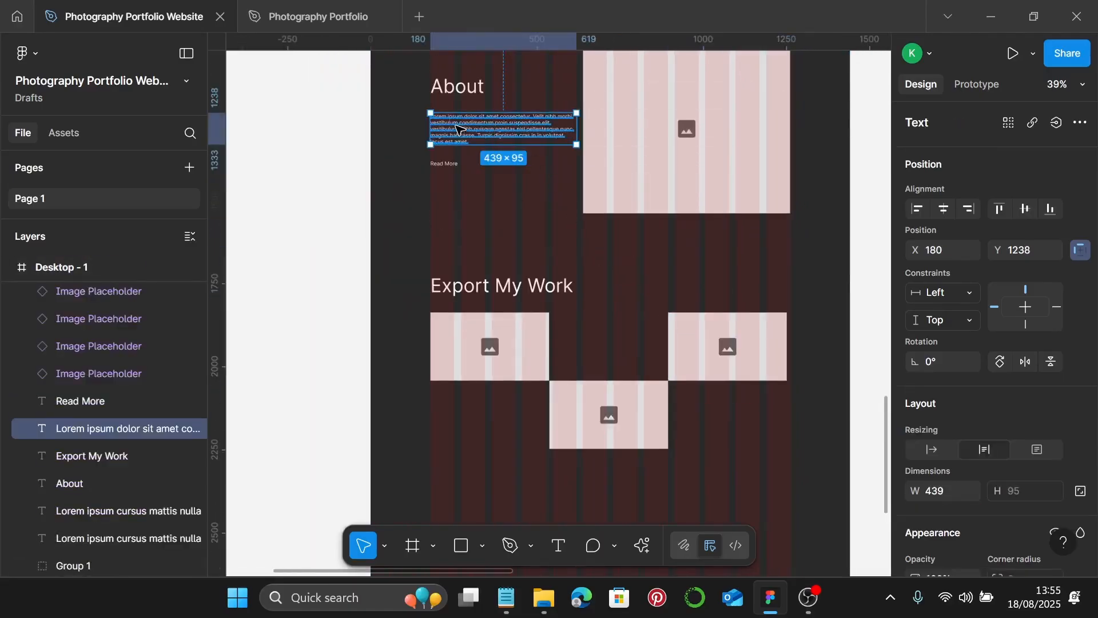
- Copy the About lorem paragraph into the Export My Work section, narrowed and centre-aligned
{"action": "left_click_drag", "start_coordinate": [460, 127], "coordinate": [585, 338]}
{"action": "scroll", "coordinate": [589, 343], "scroll_direction": "up", "scroll_amount": 3}
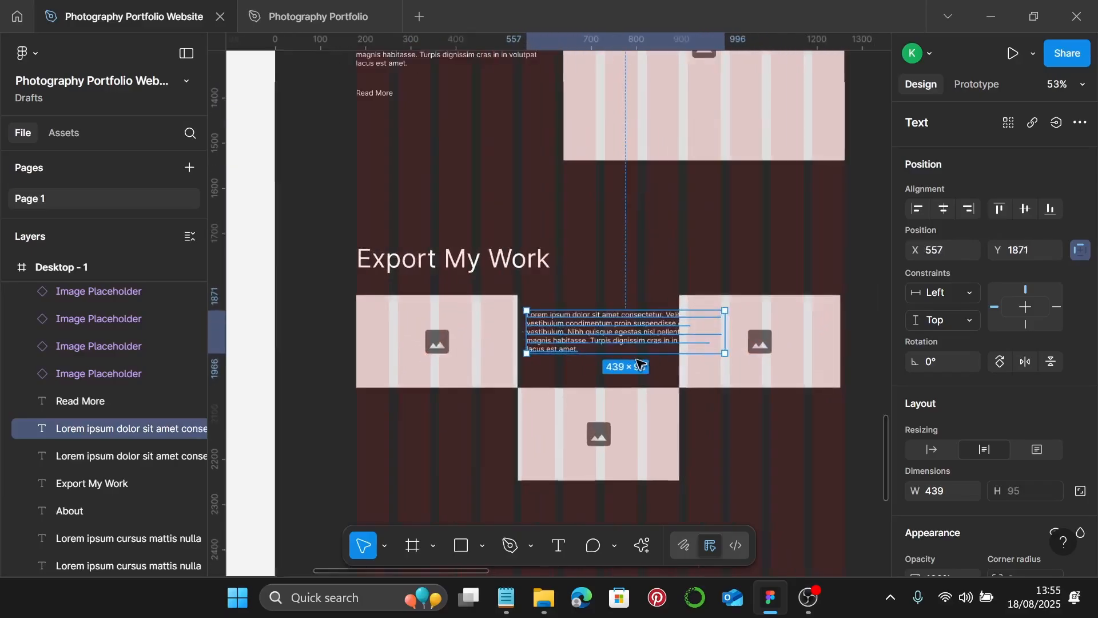
{"action": "scroll", "coordinate": [629, 343], "scroll_direction": "down", "scroll_amount": 1}
{"action": "left_click_drag", "start_coordinate": [725, 286], "coordinate": [666, 292]}
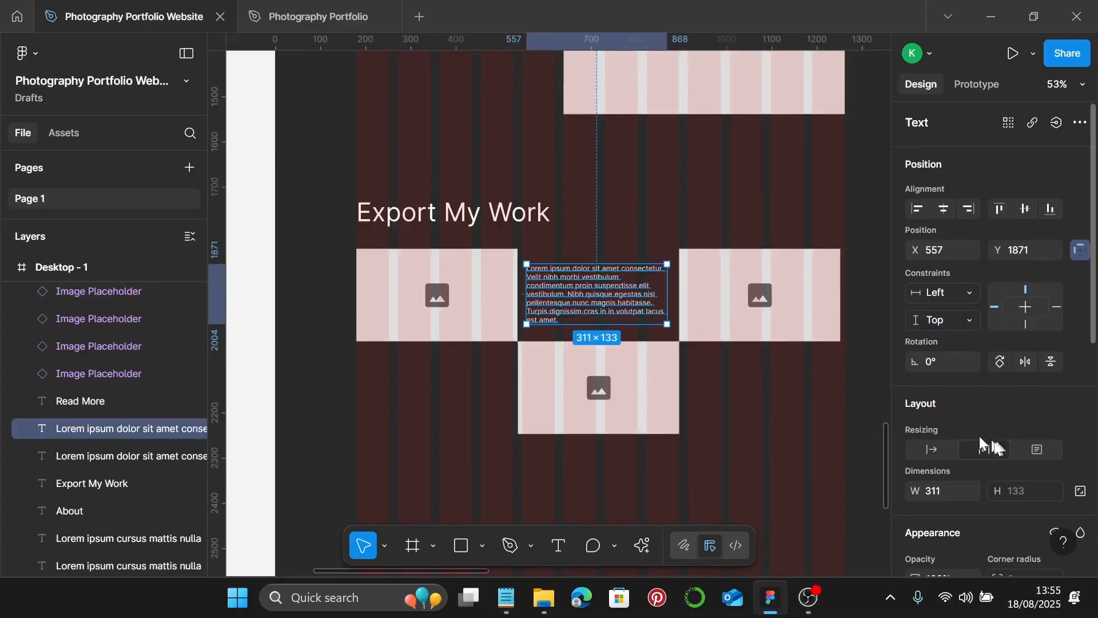
{"action": "scroll", "coordinate": [972, 446], "scroll_direction": "down", "scroll_amount": 5}
{"action": "scroll", "coordinate": [966, 449], "scroll_direction": "down", "scroll_amount": 1}
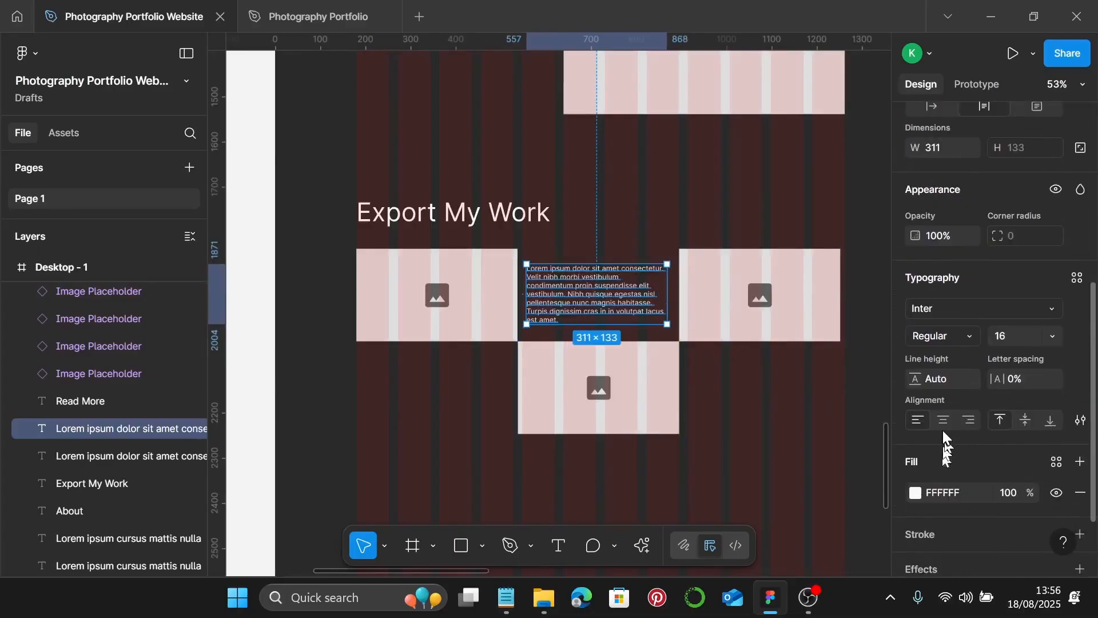
{"action": "left_click", "coordinate": [944, 421]}
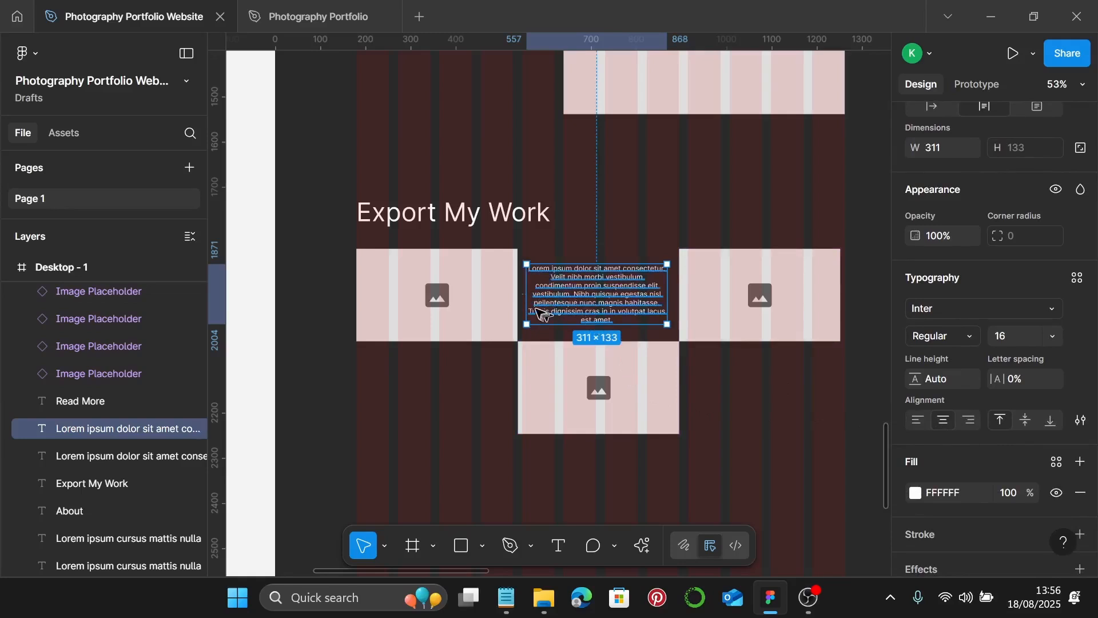
- Fit 321×114 lorem paragraphs into the grid gaps between the image placeholders
{"action": "mouse_move", "coordinate": [526, 307]}
{"action": "left_mouse_down"}
{"action": "mouse_move", "coordinate": [543, 308]}
{"action": "mouse_move", "coordinate": [522, 308]}
{"action": "left_mouse_up"}
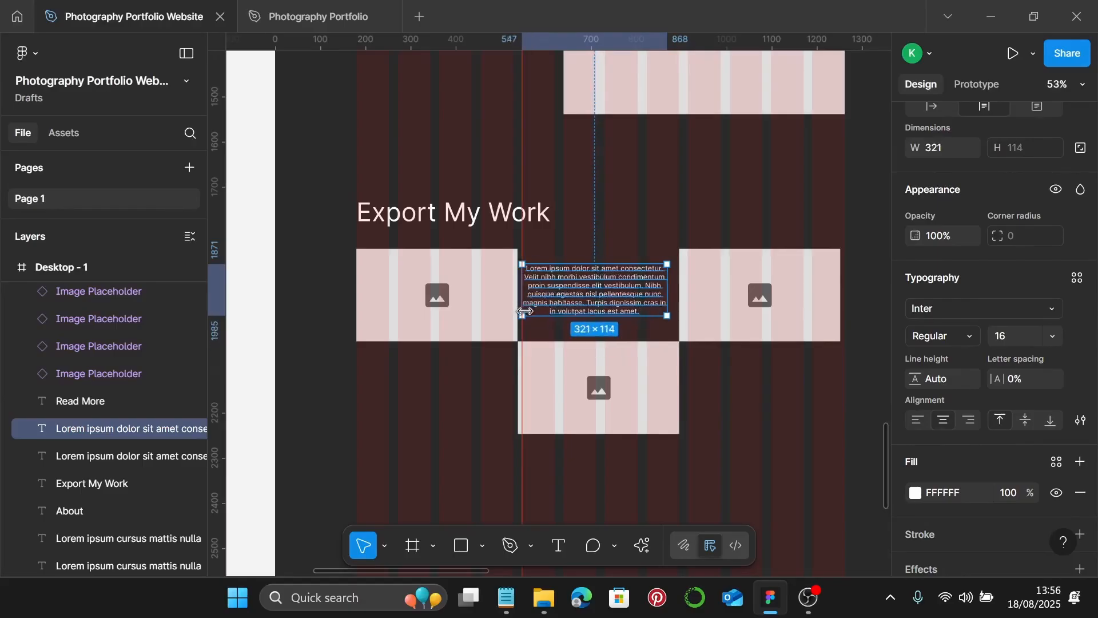
{"action": "left_click_drag", "start_coordinate": [605, 303], "coordinate": [772, 398]}
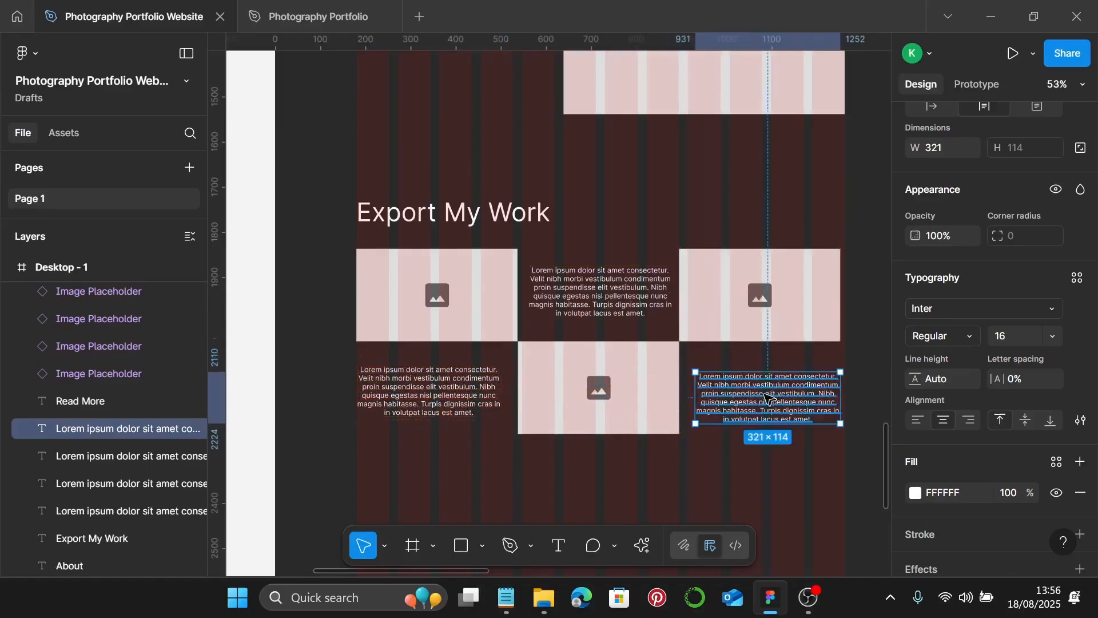
{"action": "scroll", "coordinate": [795, 458], "scroll_direction": "down", "scroll_amount": 1}
{"action": "left_click", "coordinate": [816, 416]}
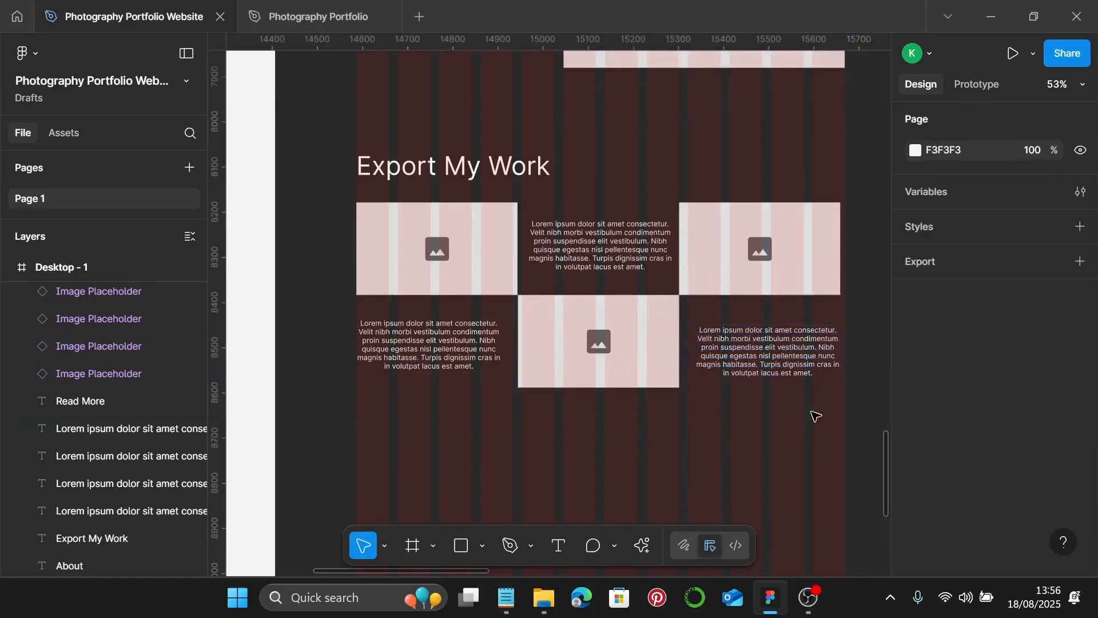
{"action": "scroll", "coordinate": [816, 416], "scroll_direction": "right", "scroll_amount": 2}
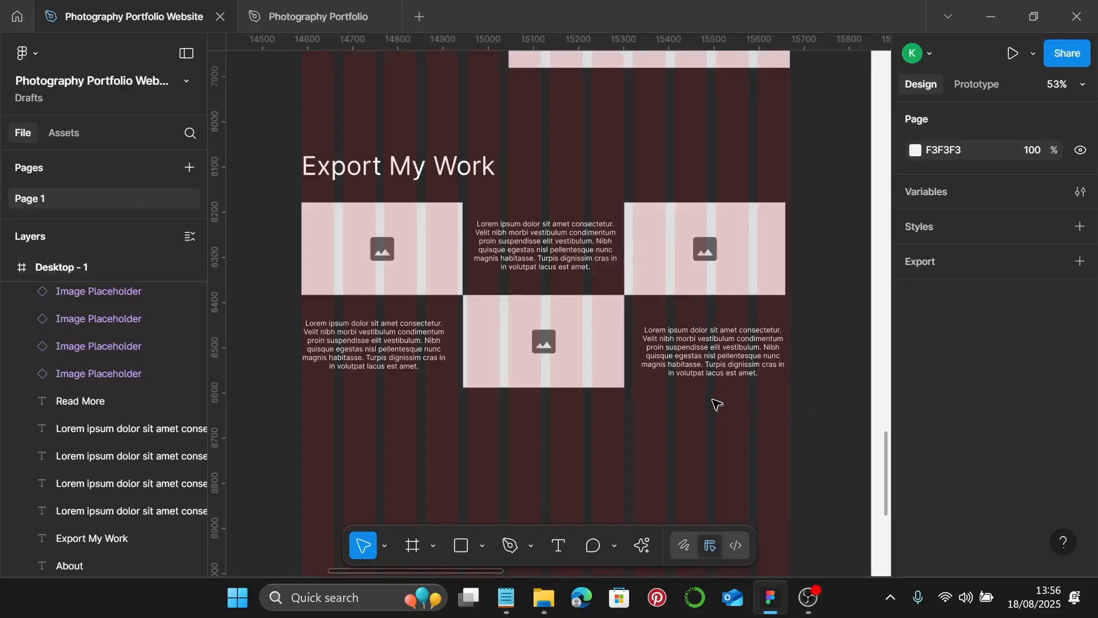
{"action": "scroll", "coordinate": [708, 395], "scroll_direction": "down", "scroll_amount": 3}
{"action": "scroll", "coordinate": [696, 393], "scroll_direction": "down", "scroll_amount": 3}
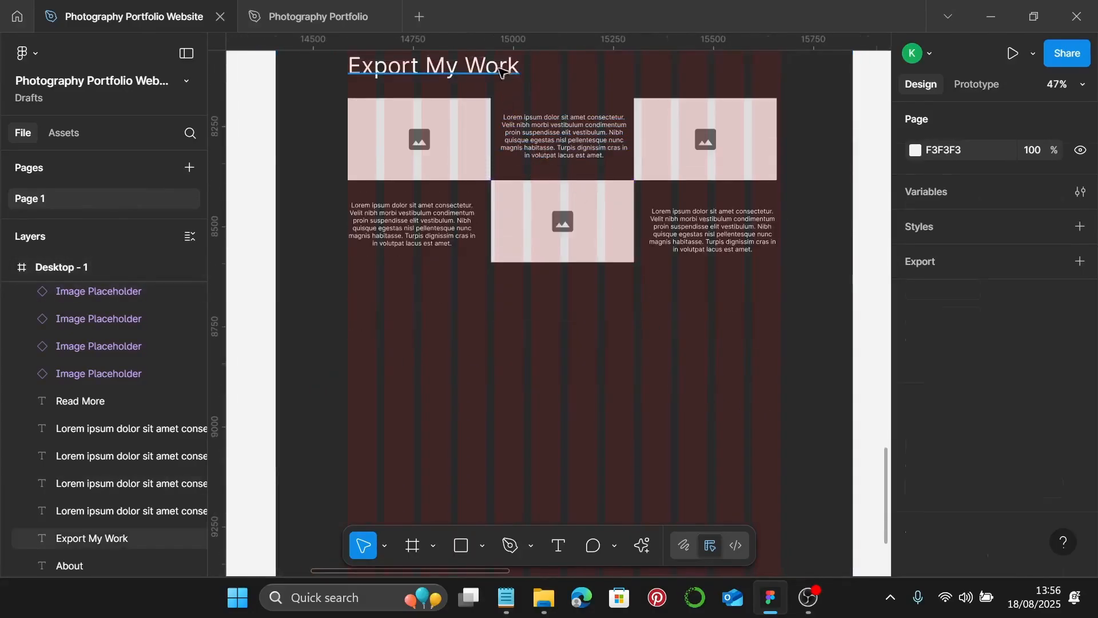
- Duplicate the Export My Work heading below the grid and retype it as 'What Clients Say'
{"action": "left_click", "coordinate": [468, 74]}
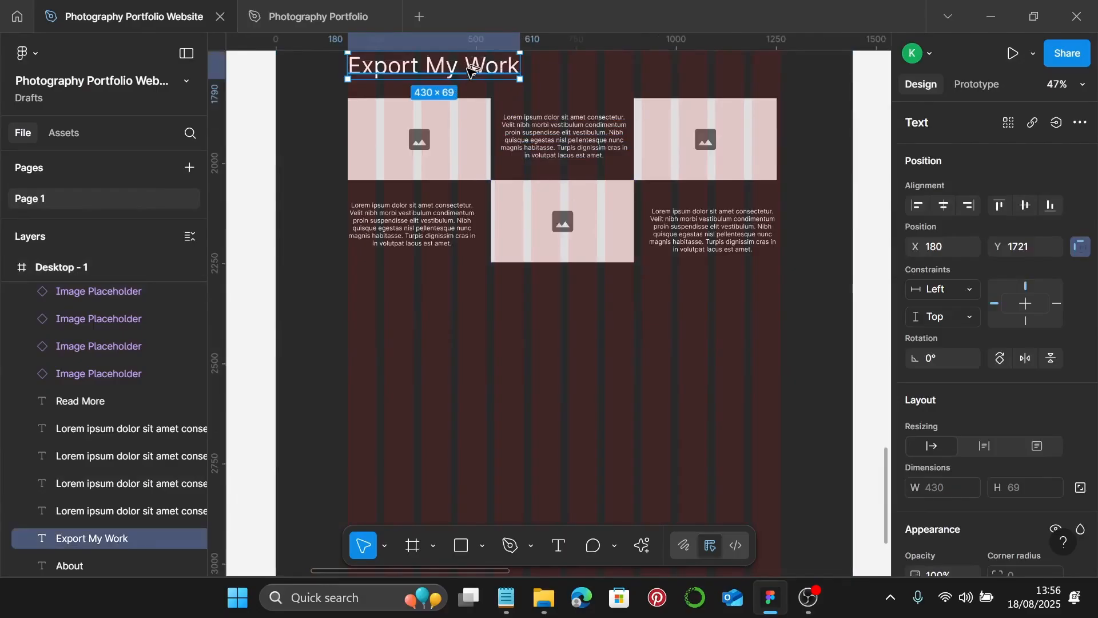
{"action": "left_click_drag", "start_coordinate": [470, 68], "coordinate": [472, 360]}
{"action": "scroll", "coordinate": [471, 343], "scroll_direction": "down", "scroll_amount": 1}
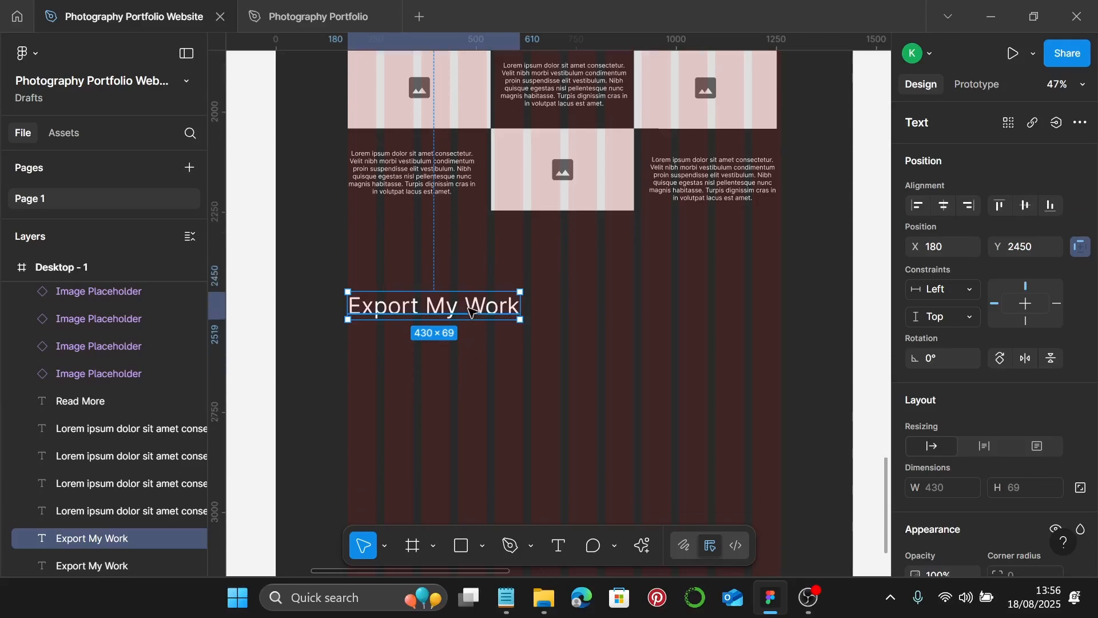
{"action": "double_click", "coordinate": [469, 308]}
{"action": "type", "text": "What"}
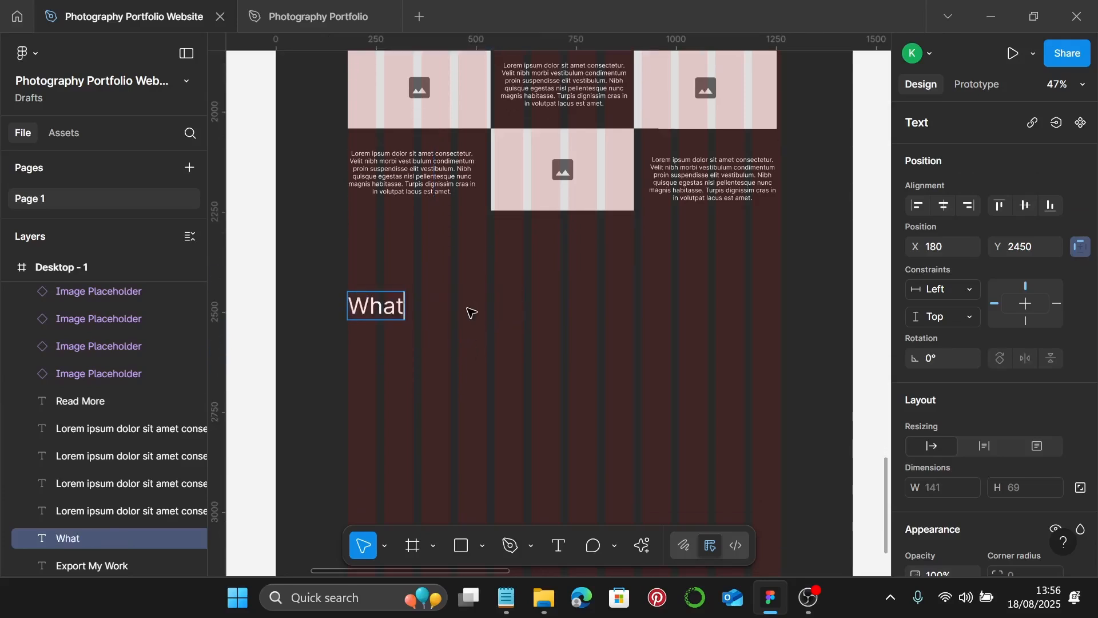
{"action": "type", "text": " Clients "}
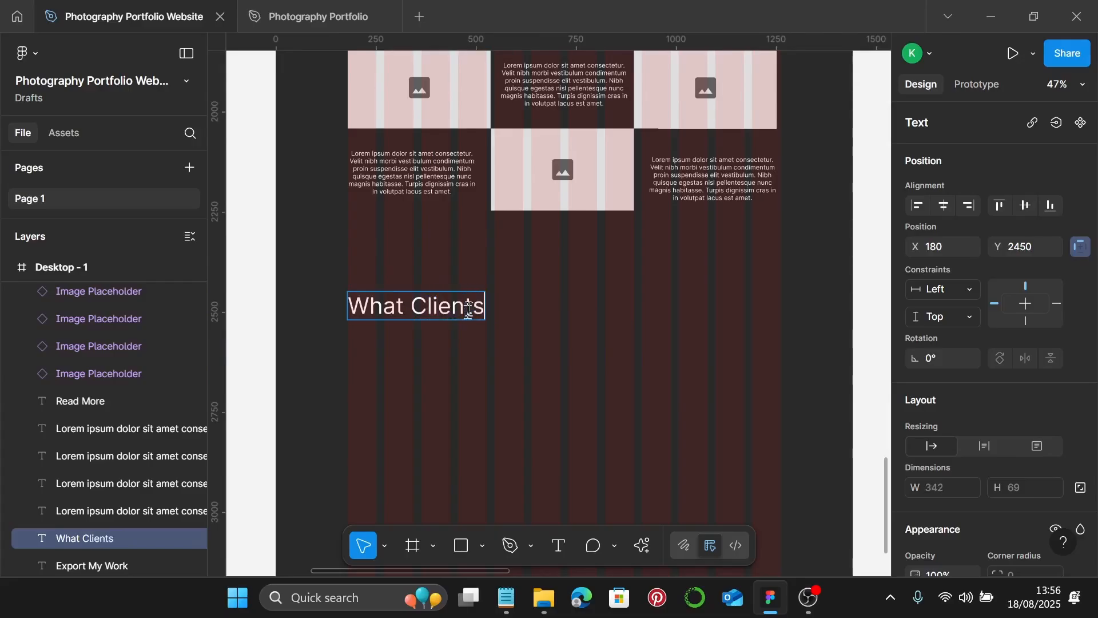
{"action": "type", "text": "s Say"}
{"action": "scroll", "coordinate": [437, 363], "scroll_direction": "down", "scroll_amount": 3}
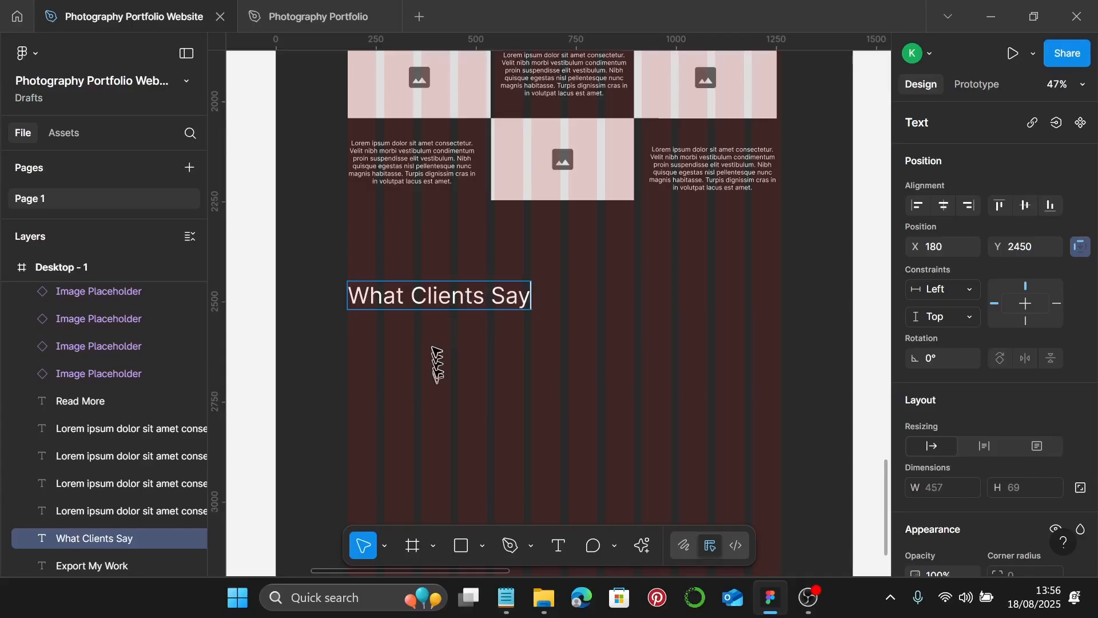
{"action": "key", "text": "Escape"}
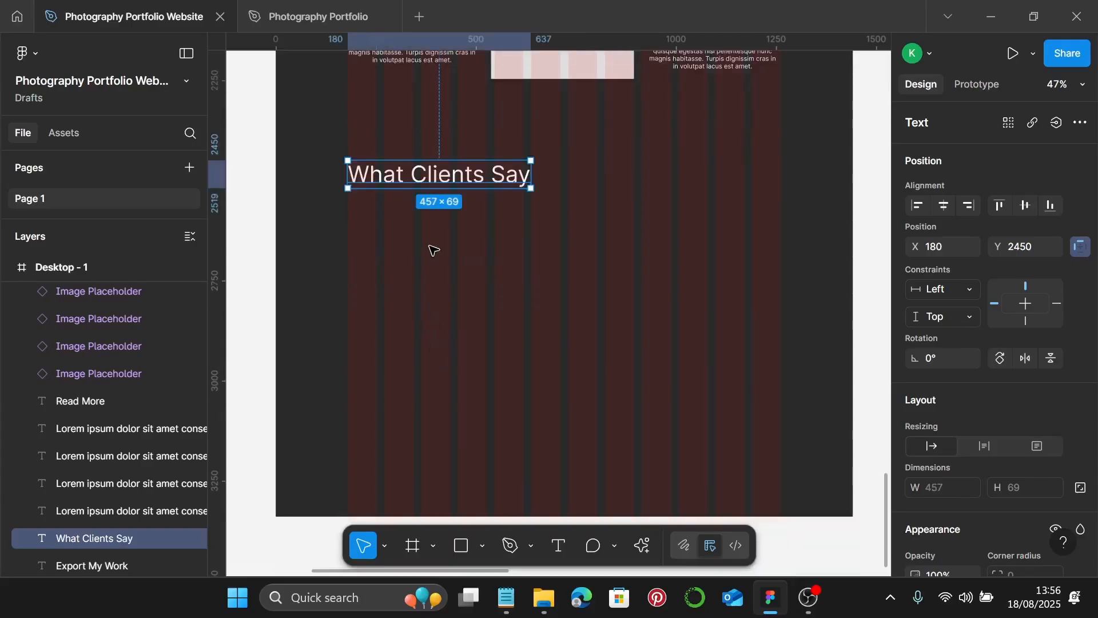
{"action": "scroll", "coordinate": [527, 213], "scroll_direction": "down", "scroll_amount": 2}
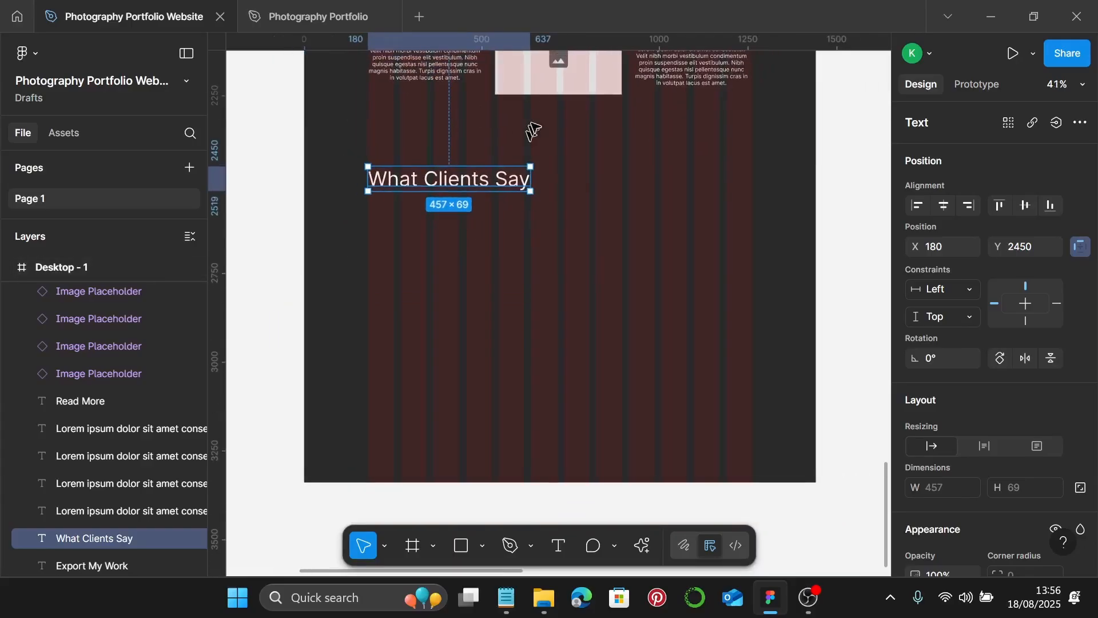
{"action": "left_click", "coordinate": [549, 83]}
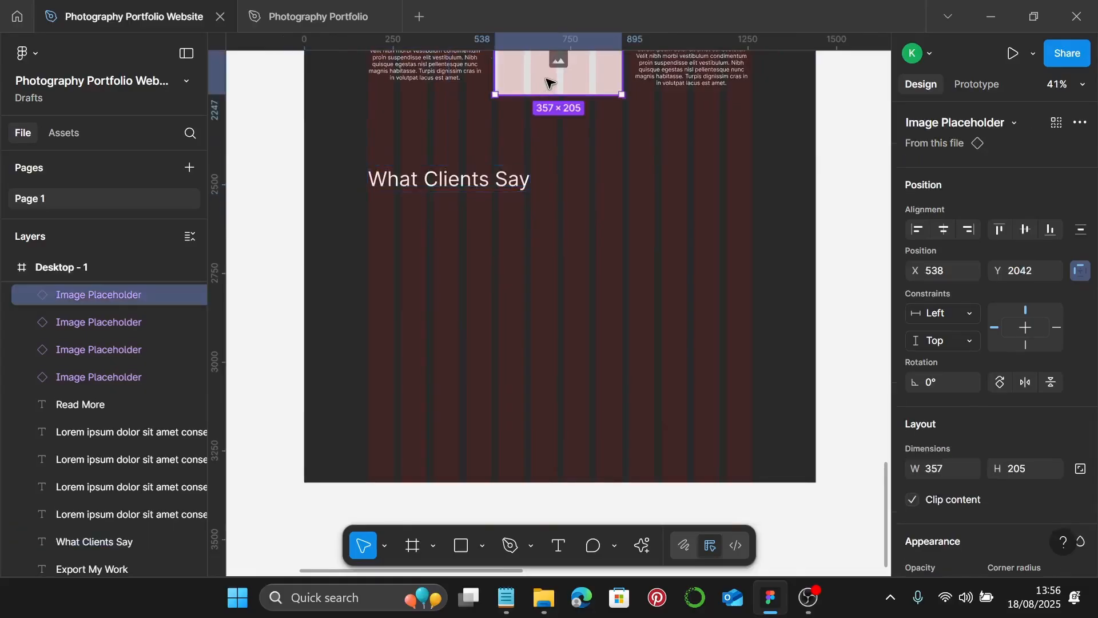
- Copy an image placeholder under What Clients Say and stretch it to a full-width 1442×543 band
{"action": "left_click_drag", "start_coordinate": [552, 71], "coordinate": [305, 234]}
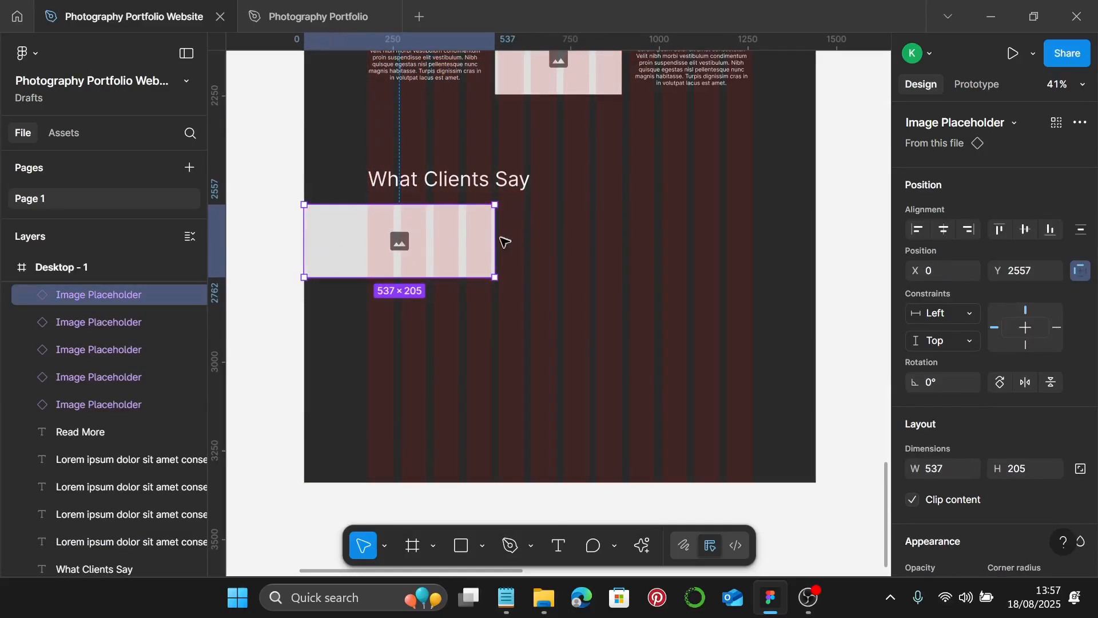
{"action": "left_click_drag", "start_coordinate": [496, 240], "coordinate": [817, 242]}
{"action": "left_click_drag", "start_coordinate": [579, 278], "coordinate": [581, 398]}
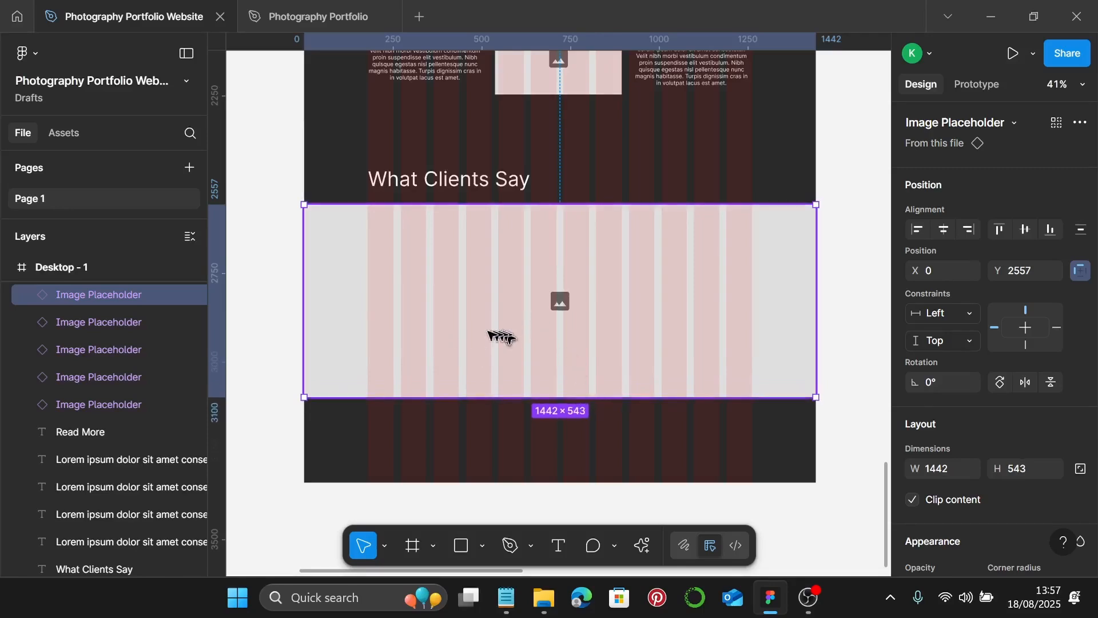
{"action": "left_click", "coordinate": [461, 544]}
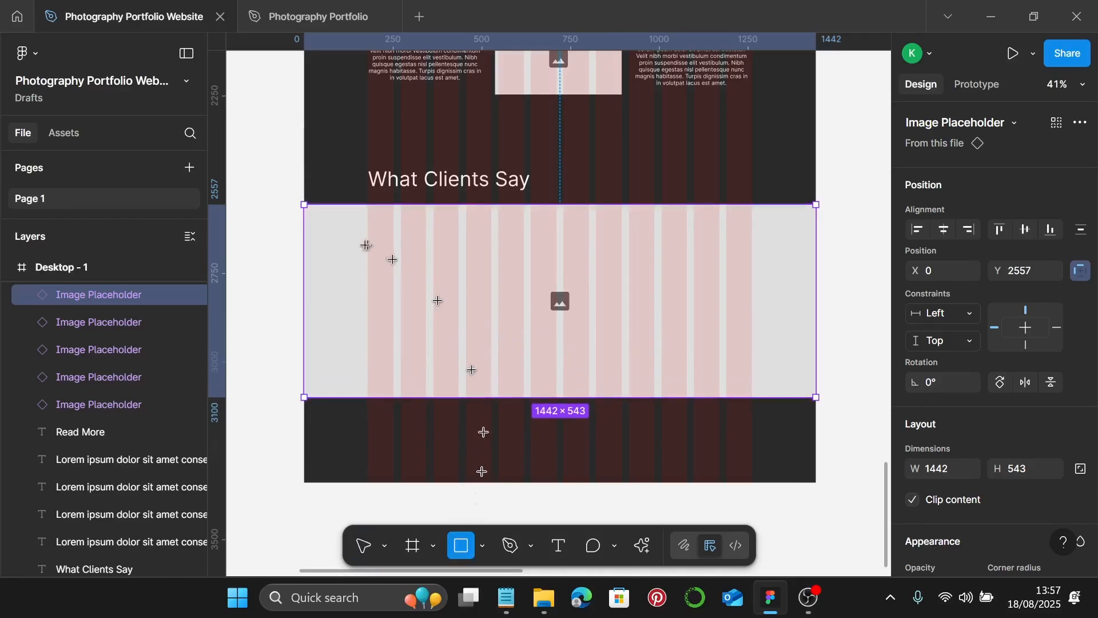
- Draw a 358×182 card rectangle at the band's top left with a near-black 262626 fill
{"action": "left_click_drag", "start_coordinate": [369, 209], "coordinate": [495, 272]}
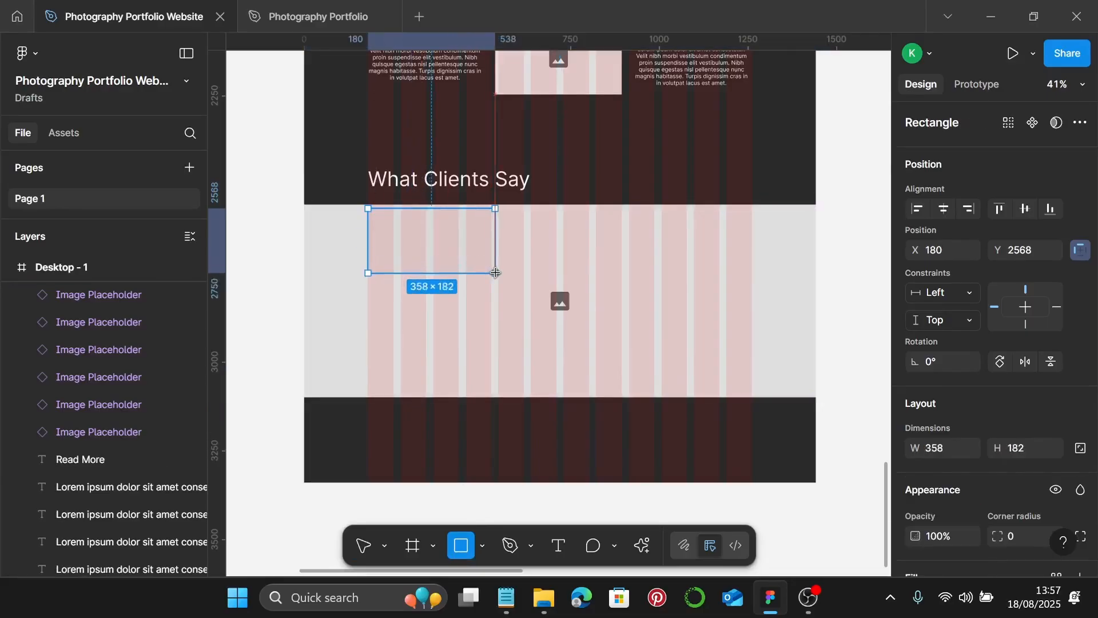
{"action": "scroll", "coordinate": [961, 412], "scroll_direction": "down", "scroll_amount": 4}
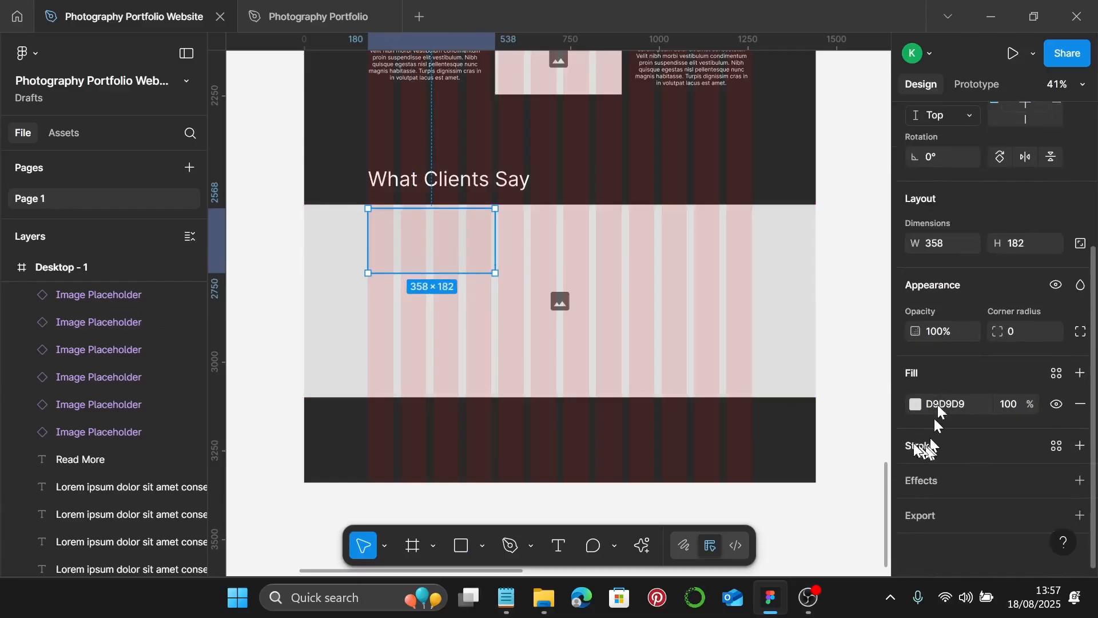
{"action": "left_click", "coordinate": [917, 403]}
{"action": "left_click_drag", "start_coordinate": [846, 348], "coordinate": [700, 399]}
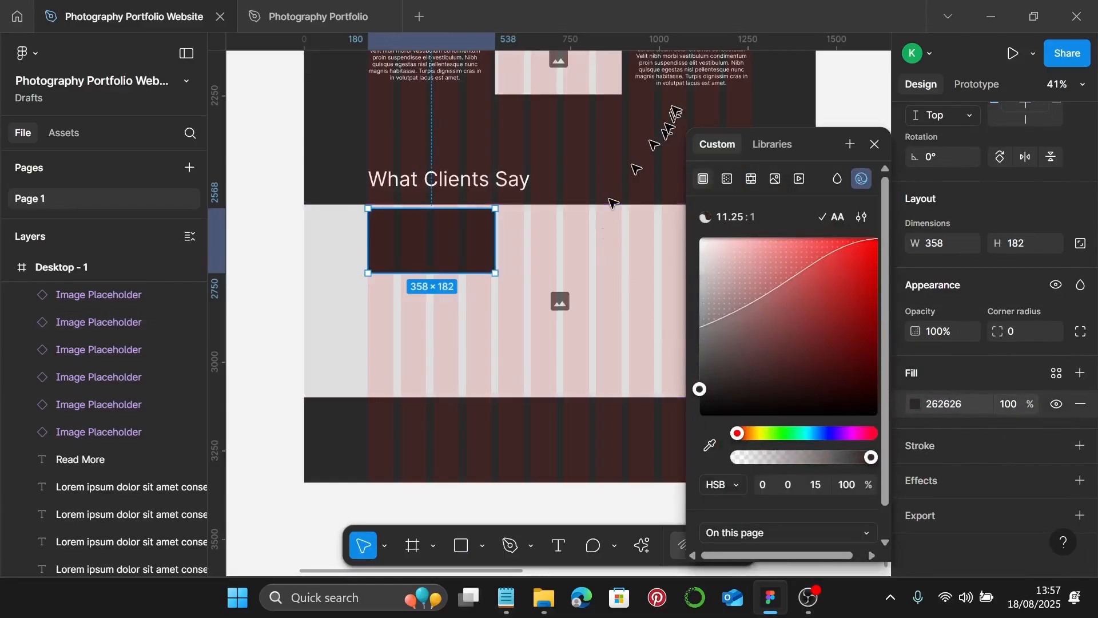
- Place a lorem ipsum text copy on the dark card and duplicate the card diagonally down-right
{"action": "left_click", "coordinate": [675, 84]}
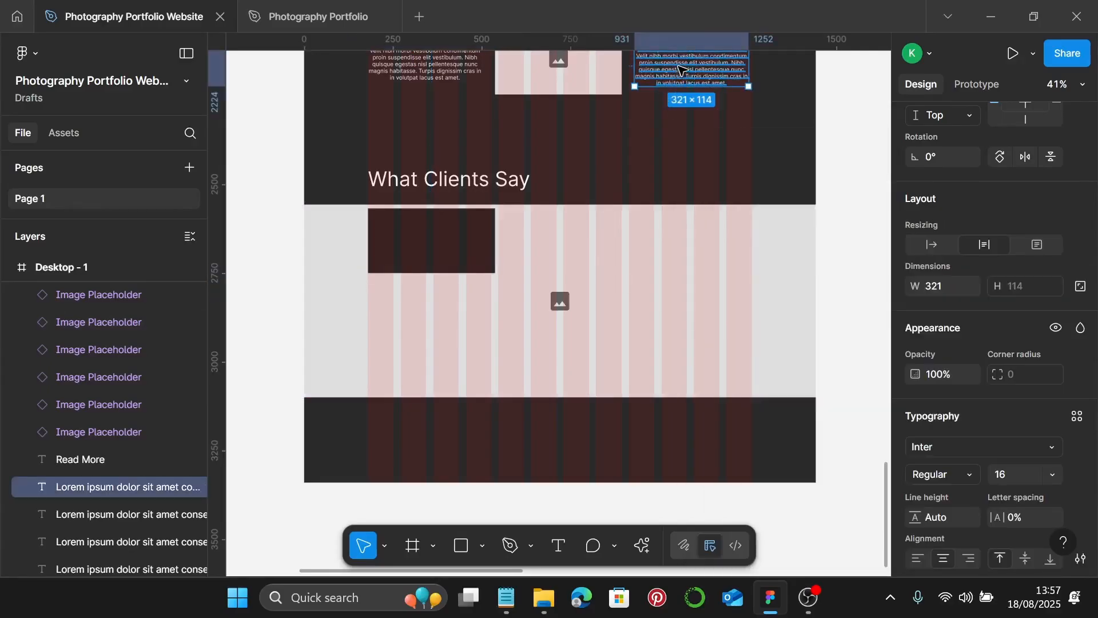
{"action": "left_click_drag", "start_coordinate": [680, 69], "coordinate": [424, 246]}
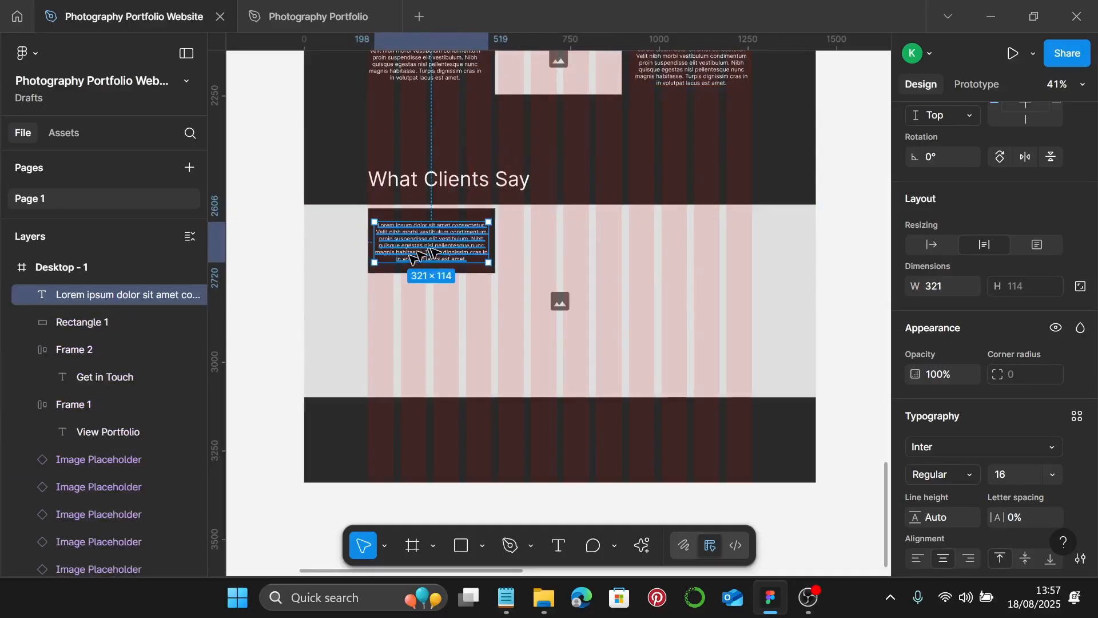
{"action": "scroll", "coordinate": [433, 252], "scroll_direction": "up", "scroll_amount": 2}
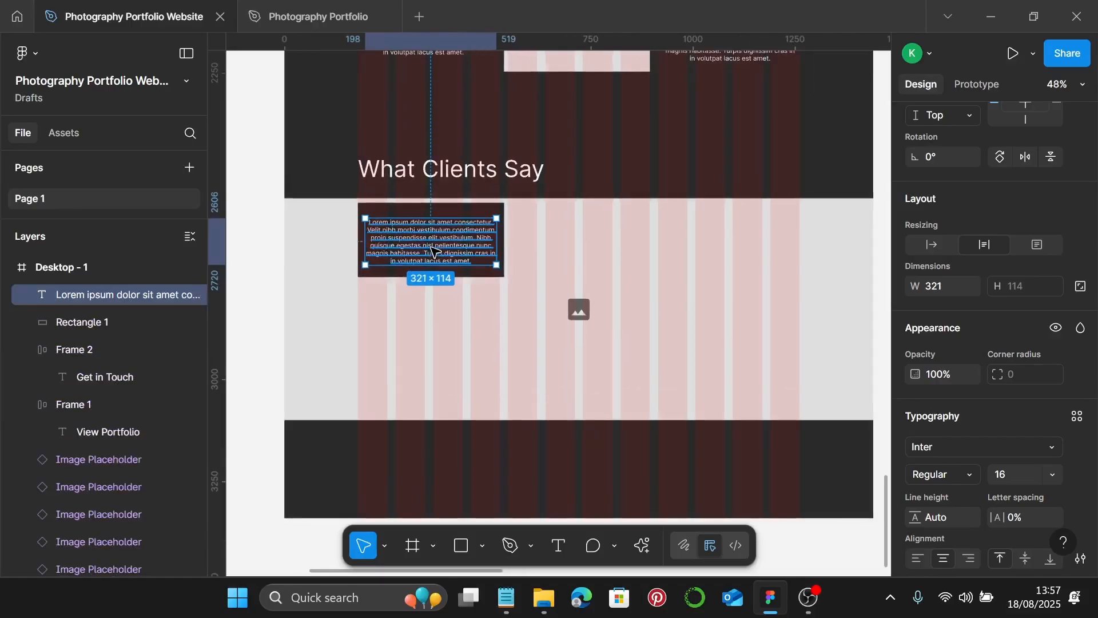
{"action": "left_click_drag", "start_coordinate": [433, 246], "coordinate": [433, 244]}
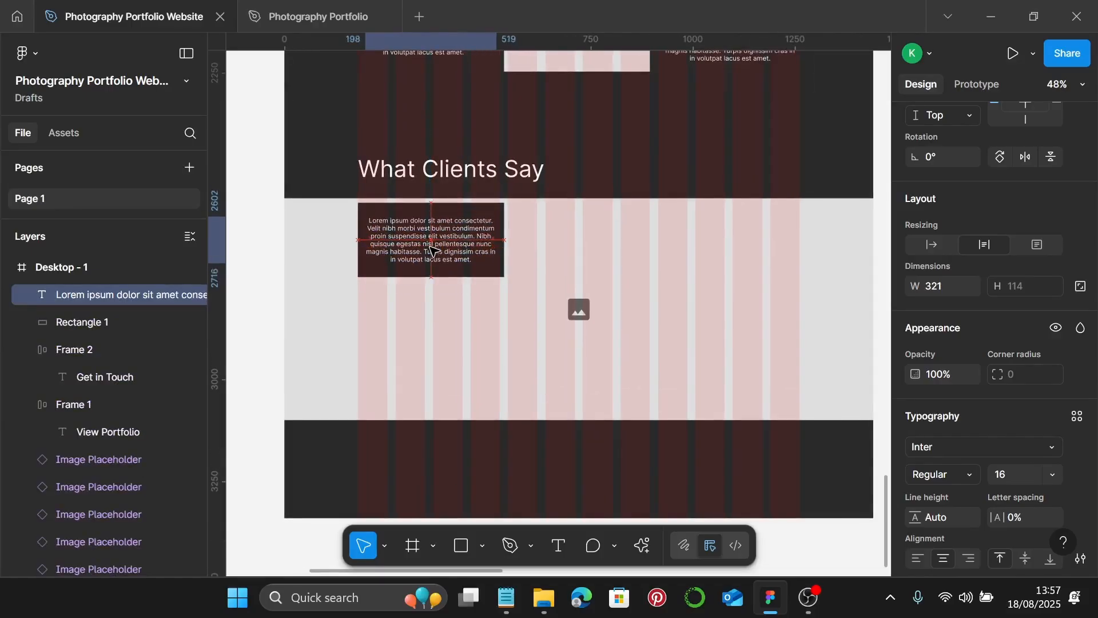
{"action": "left_click", "coordinate": [479, 210], "text": "shift"}
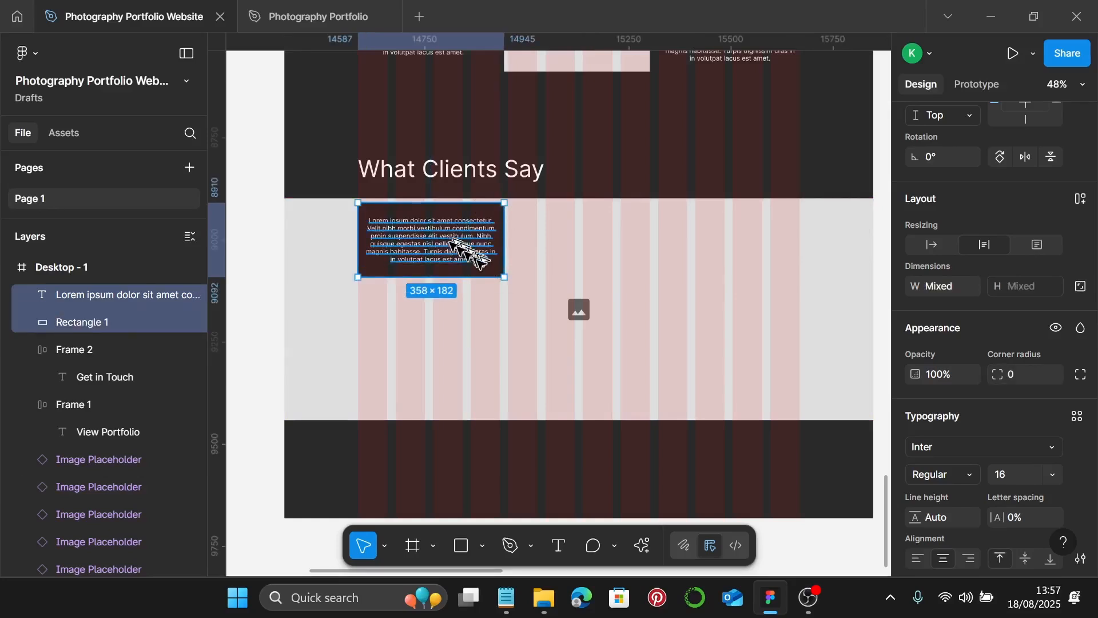
{"action": "left_click_drag", "start_coordinate": [471, 251], "coordinate": [746, 389]}
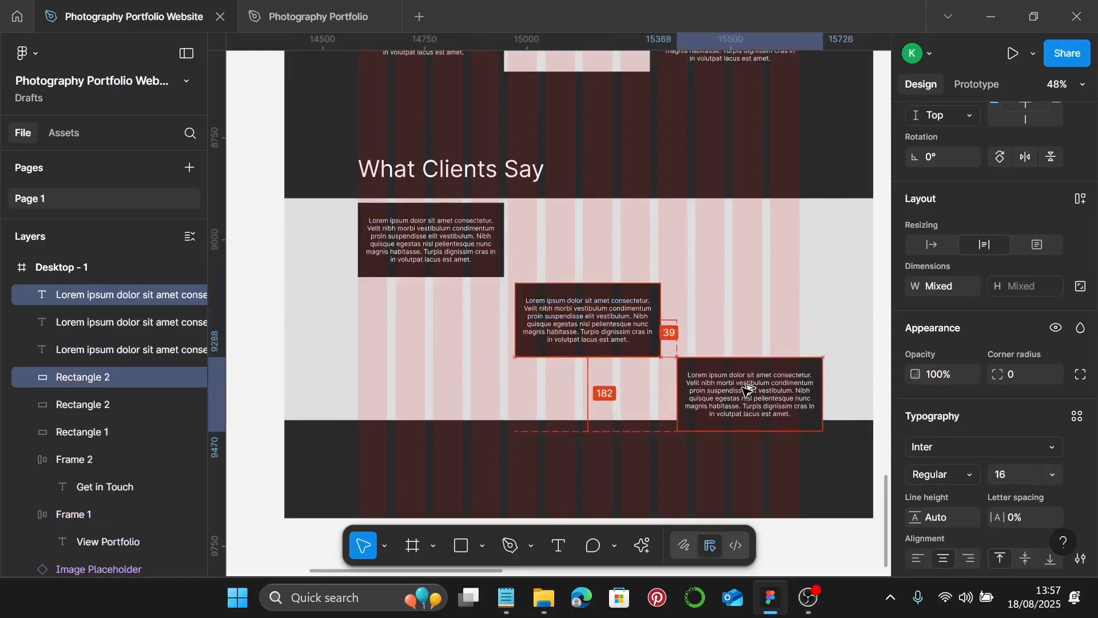
- Align the three testimonial cards to the band's top and make the grey band slightly taller
{"action": "left_click", "coordinate": [449, 273]}
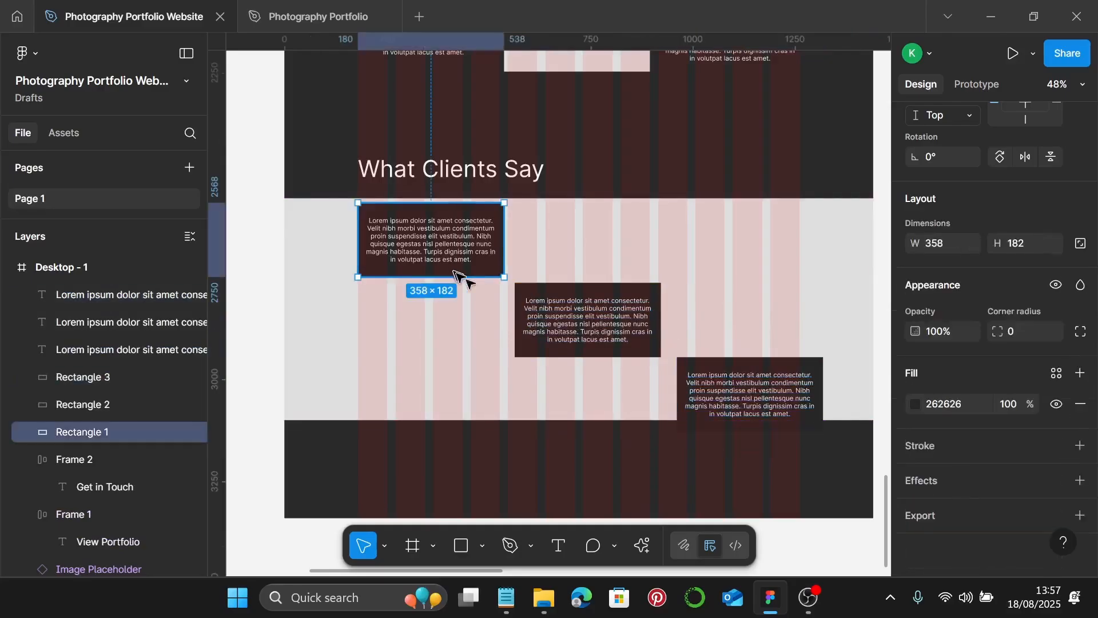
{"action": "left_click", "coordinate": [554, 306], "text": "shift"}
{"action": "left_click", "coordinate": [588, 296], "text": "shift"}
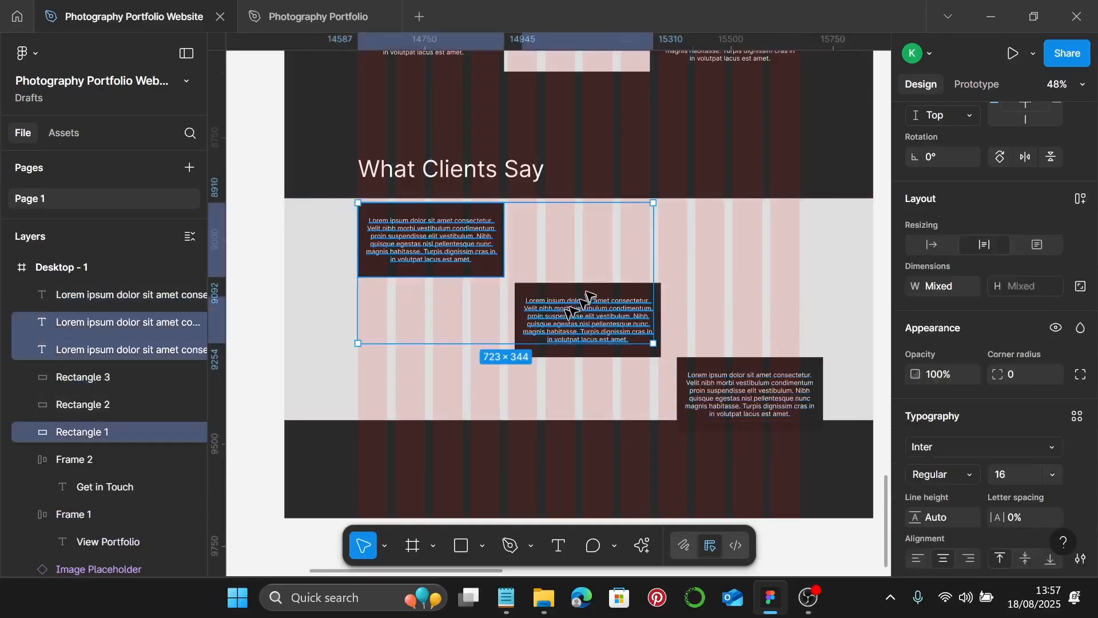
{"action": "left_click", "coordinate": [592, 290], "text": "shift"}
{"action": "left_click", "coordinate": [731, 380], "text": "shift"}
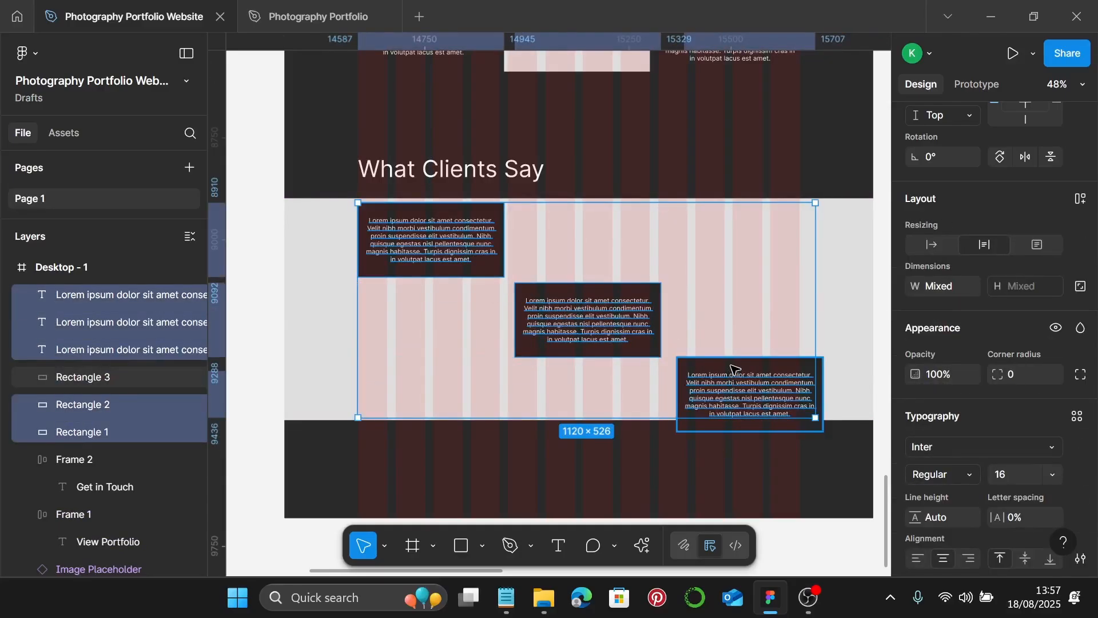
{"action": "left_click", "coordinate": [734, 369], "text": "shift"}
{"action": "left_click_drag", "start_coordinate": [734, 368], "coordinate": [733, 368]}
{"action": "left_click", "coordinate": [840, 369]}
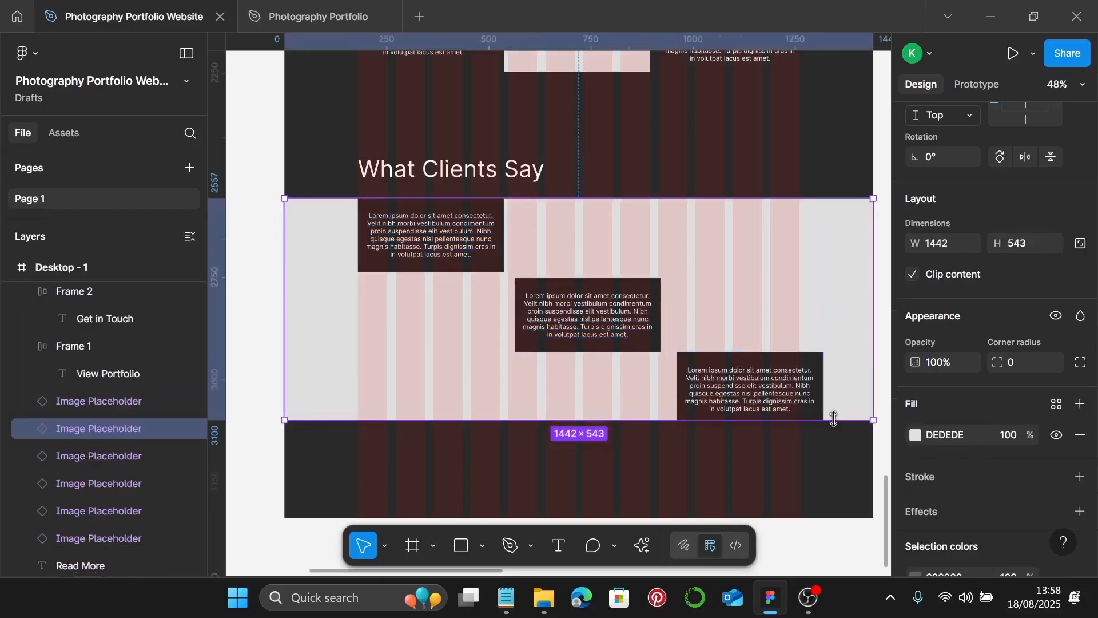
{"action": "left_click_drag", "start_coordinate": [833, 420], "coordinate": [823, 429]}
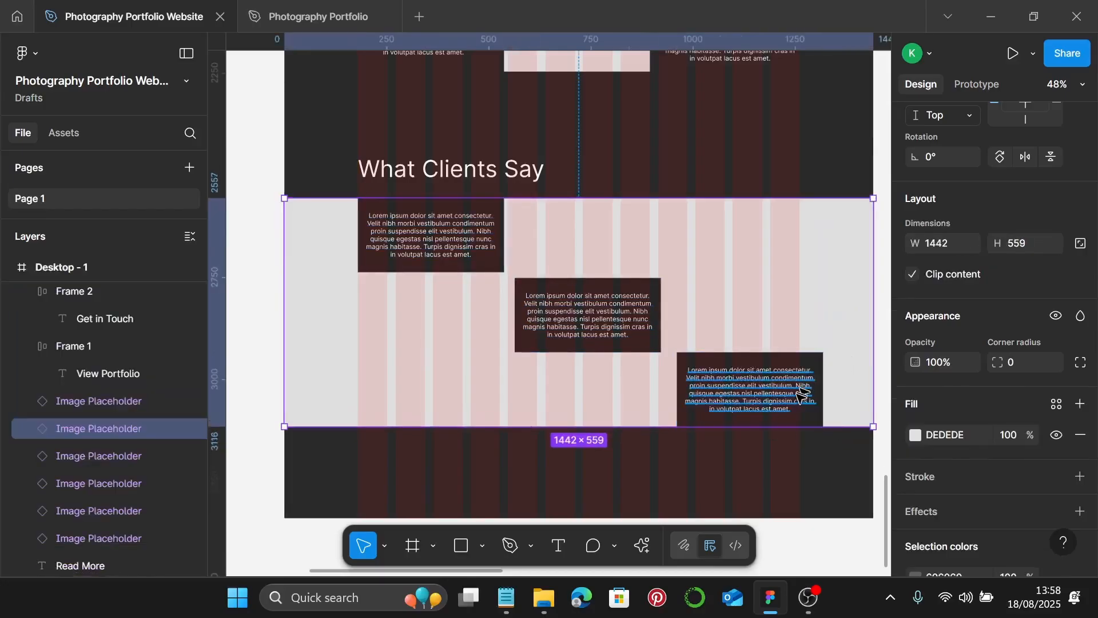
- Drag the Desktop - 1 frame's bottom edge down until its height is 5132
{"action": "scroll", "coordinate": [778, 355], "scroll_direction": "down", "scroll_amount": 2, "text": "ctrl"}
{"action": "scroll", "coordinate": [776, 351], "scroll_direction": "down", "scroll_amount": 3}
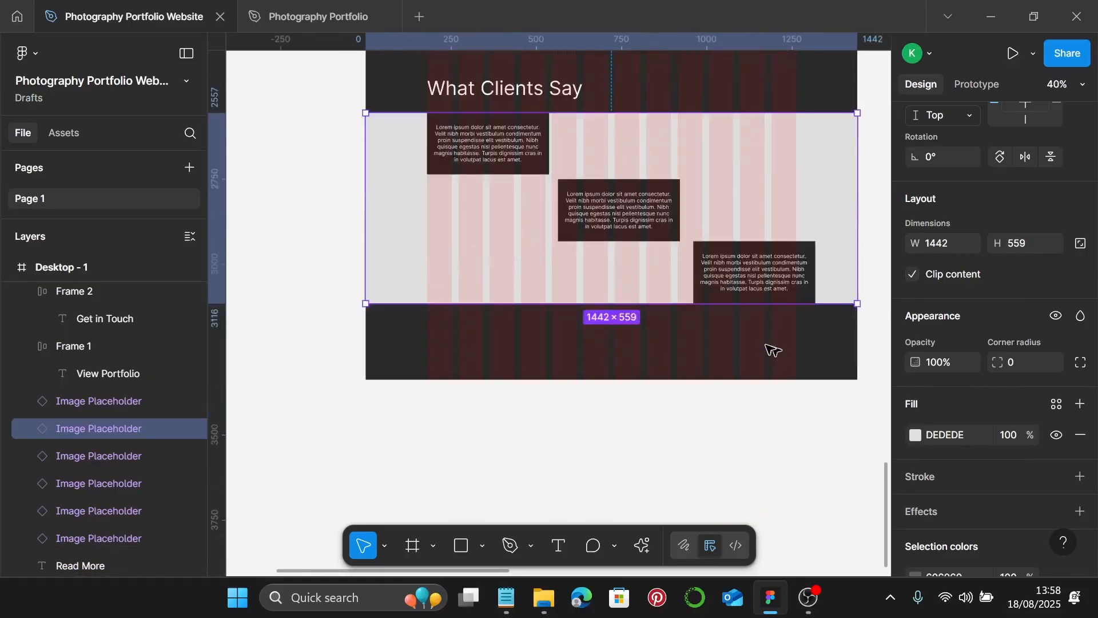
{"action": "right_click", "coordinate": [768, 348]}
{"action": "left_click", "coordinate": [678, 363]}
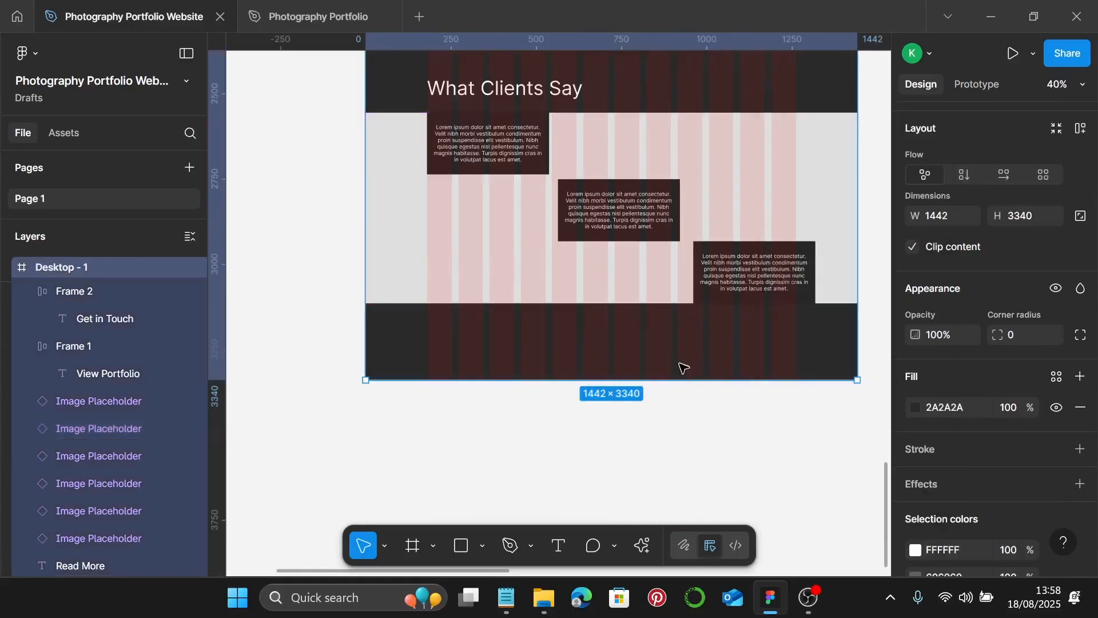
{"action": "left_click_drag", "start_coordinate": [669, 376], "coordinate": [697, 538]}
{"action": "scroll", "coordinate": [637, 294], "scroll_direction": "up", "scroll_amount": 11}
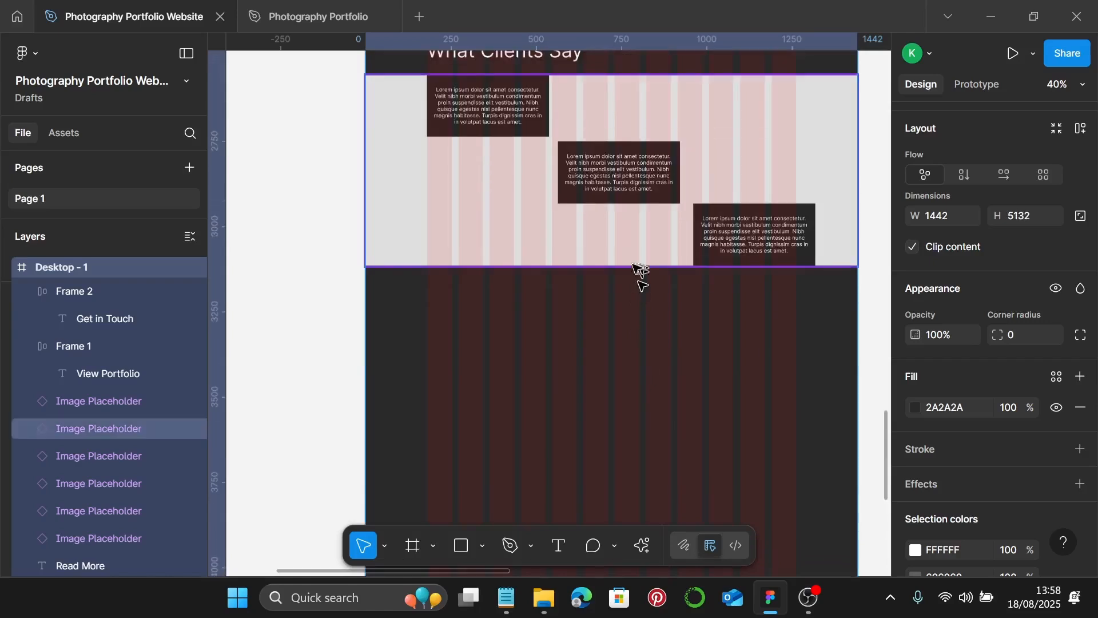
{"action": "scroll", "coordinate": [610, 270], "scroll_direction": "down", "scroll_amount": 3}
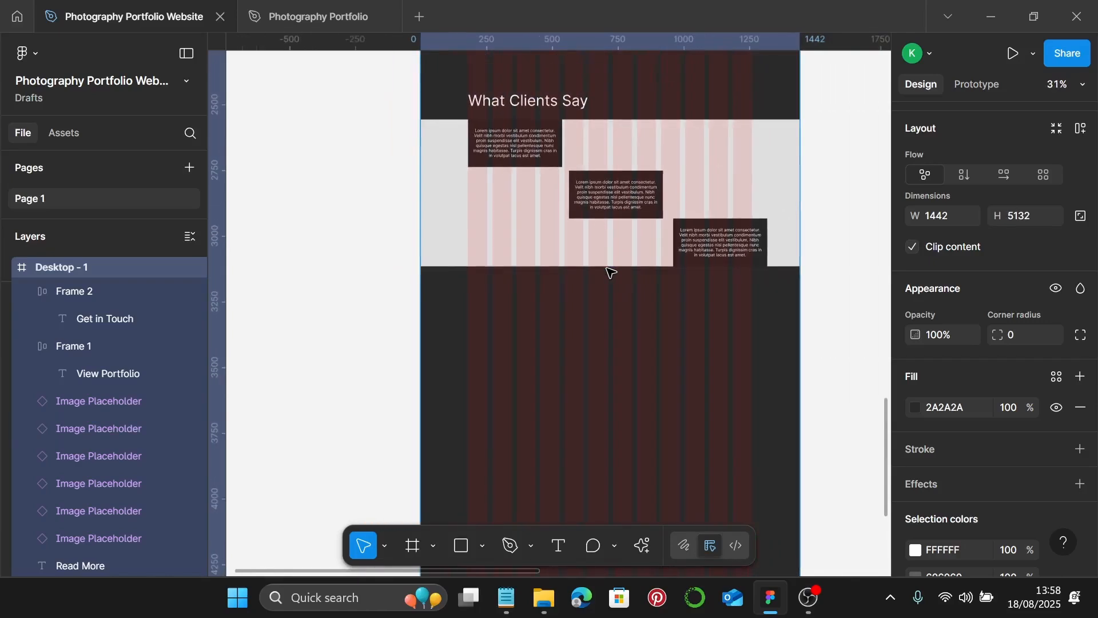
{"action": "scroll", "coordinate": [610, 270], "scroll_direction": "up", "scroll_amount": 2}
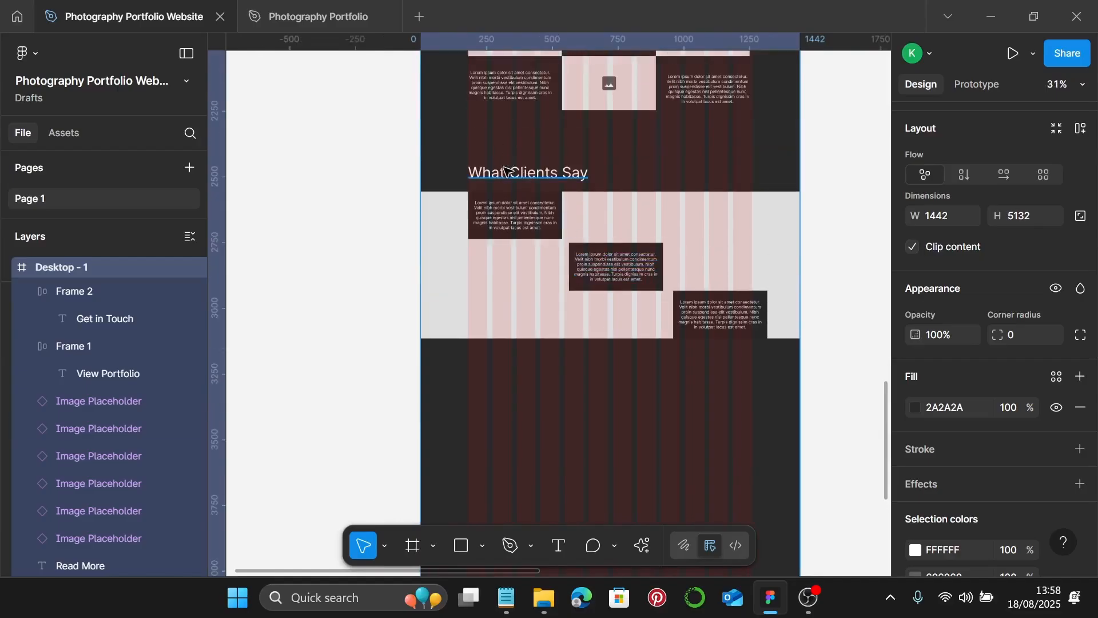
{"action": "left_click", "coordinate": [495, 174]}
- Duplicate What Clients Say as 'Let's Create Something Beautiful Together', narrowed to 551×207 on three lines
{"action": "left_click_drag", "start_coordinate": [524, 285], "coordinate": [496, 390]}
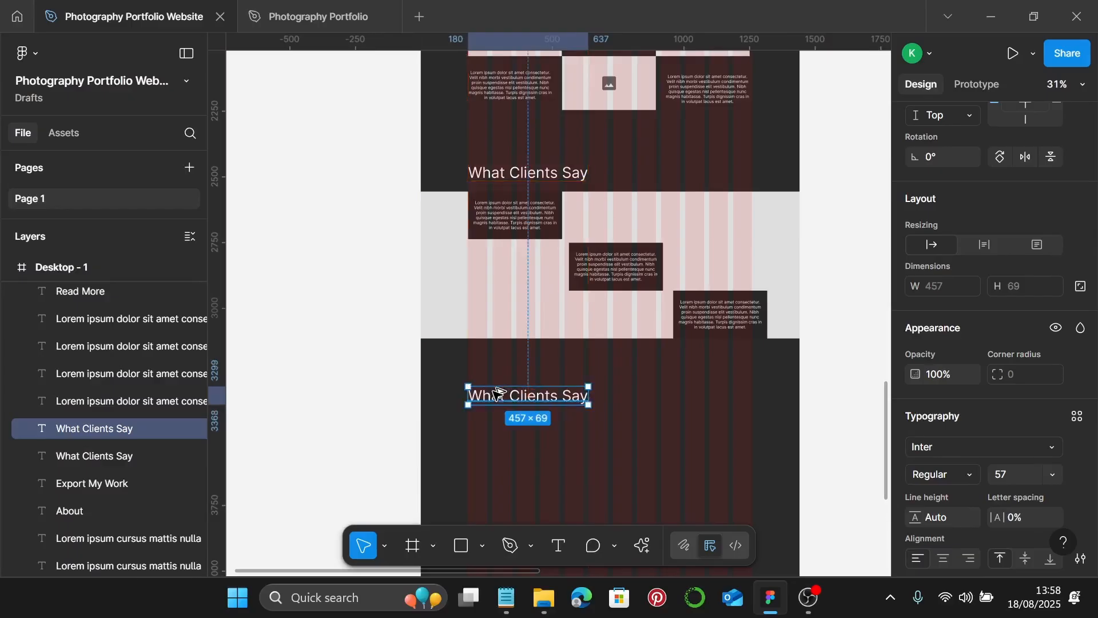
{"action": "scroll", "coordinate": [496, 377], "scroll_direction": "down", "scroll_amount": 4}
{"action": "scroll", "coordinate": [493, 338], "scroll_direction": "up", "scroll_amount": 1}
{"action": "scroll", "coordinate": [493, 338], "scroll_direction": "up", "scroll_amount": 3}
{"action": "double_click", "coordinate": [540, 280]}
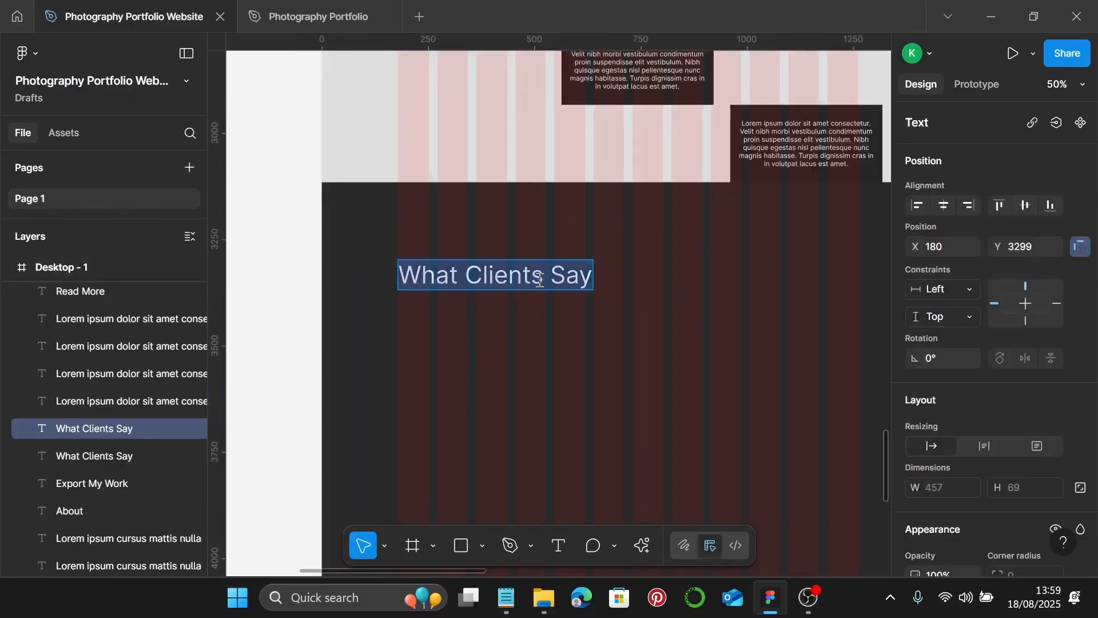
{"action": "type", "text": "Let’s Create Something Beautiful Together"}
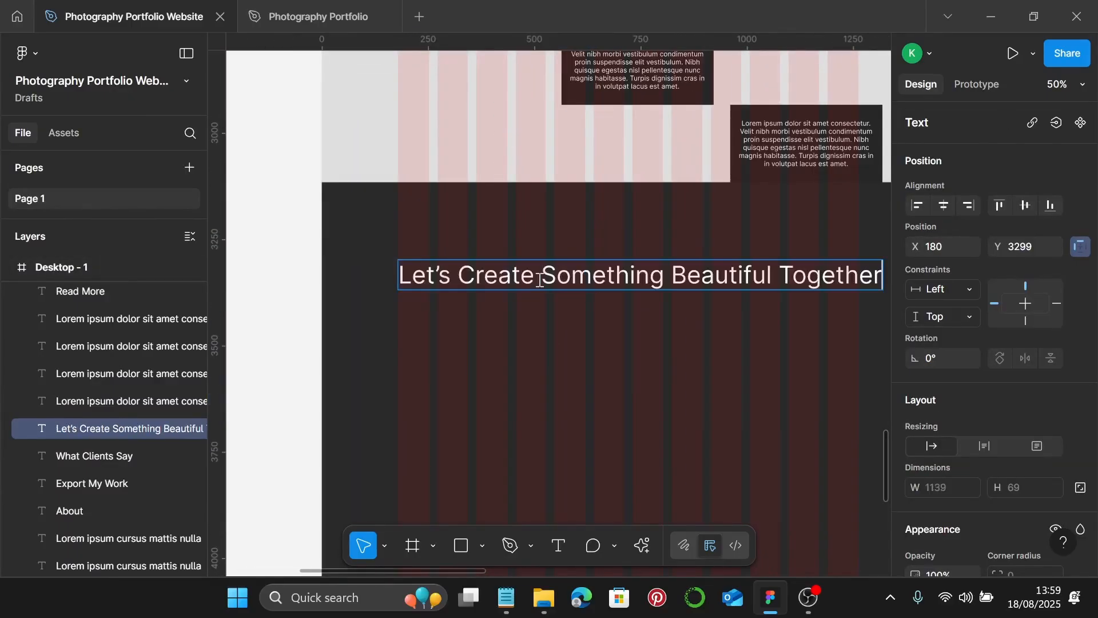
{"action": "scroll", "coordinate": [540, 279], "scroll_direction": "down", "scroll_amount": 2}
{"action": "key", "text": "Escape"}
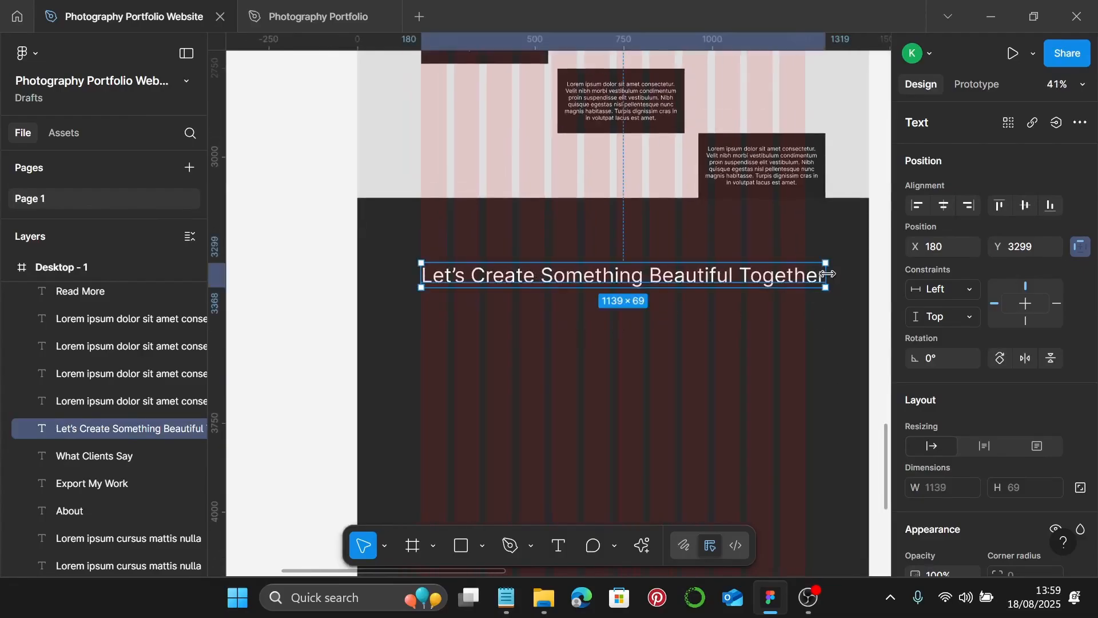
{"action": "left_click_drag", "start_coordinate": [821, 275], "coordinate": [616, 291]}
{"action": "scroll", "coordinate": [629, 309], "scroll_direction": "up", "scroll_amount": 3}
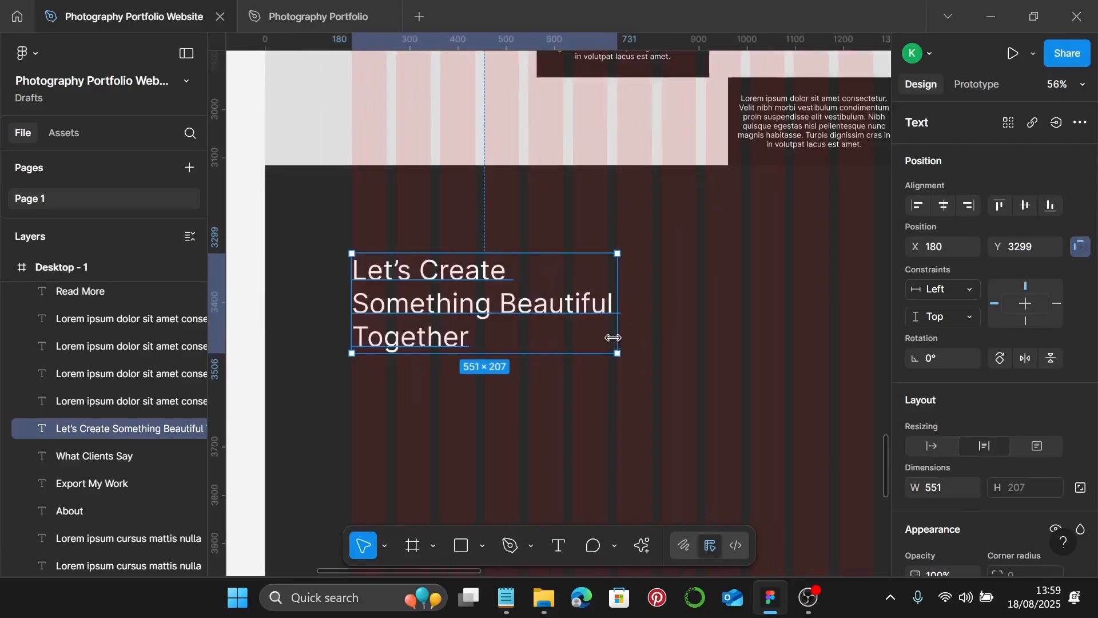
{"action": "scroll", "coordinate": [615, 339], "scroll_direction": "down", "scroll_amount": 1}
{"action": "scroll", "coordinate": [617, 325], "scroll_direction": "down", "scroll_amount": 1}
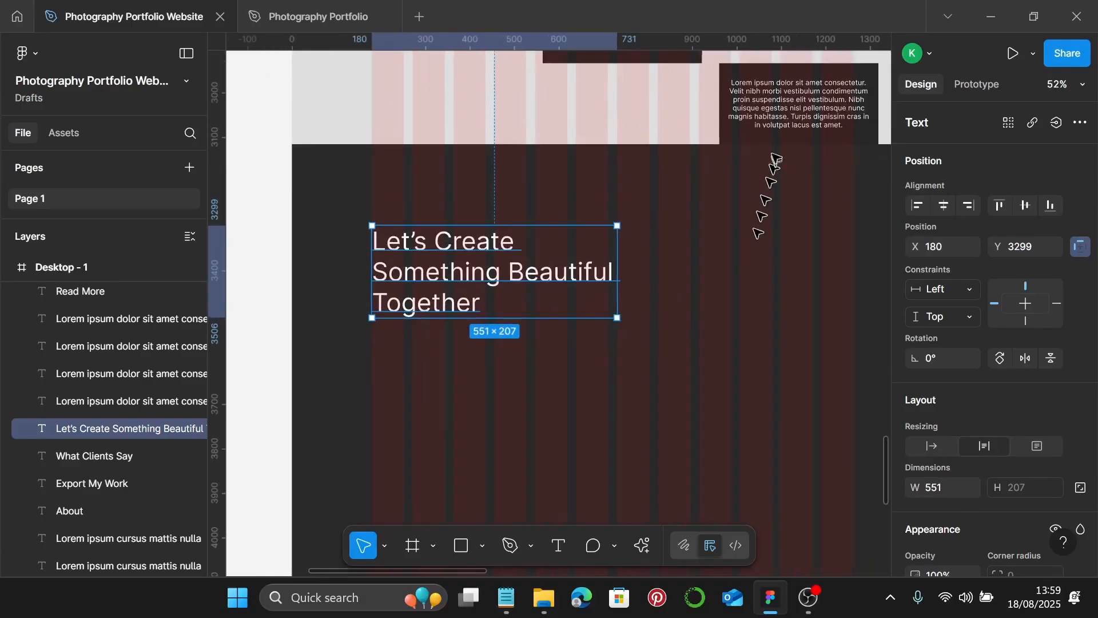
- Copy the Lorem ipsum testimonial paragraph under the new heading and left-align it
{"action": "left_click", "coordinate": [761, 122]}
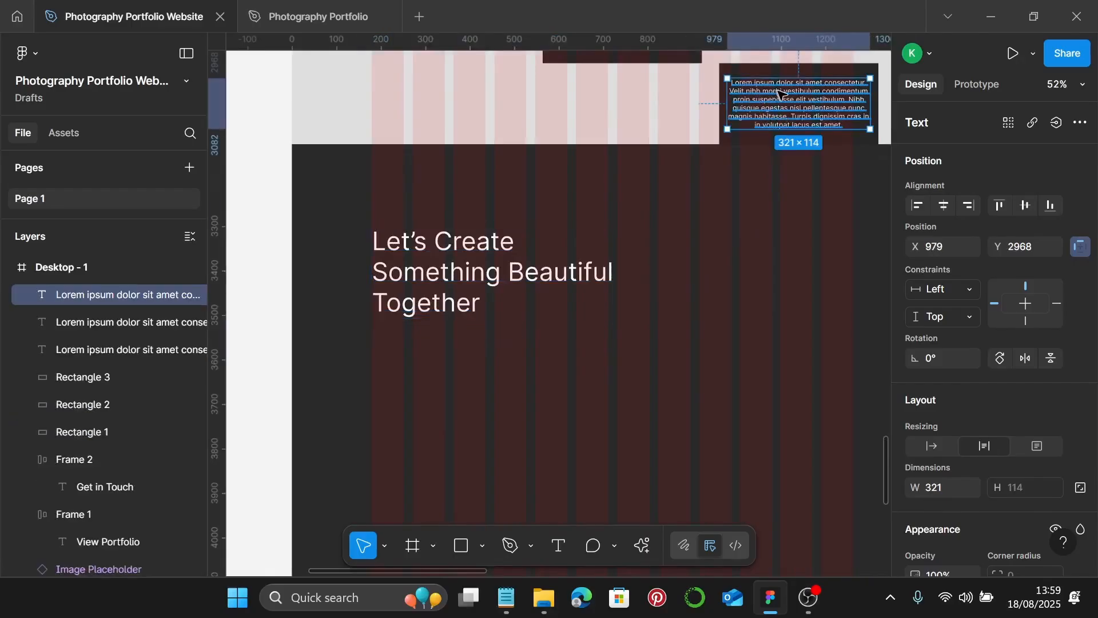
{"action": "left_click_drag", "start_coordinate": [783, 93], "coordinate": [426, 350]}
{"action": "scroll", "coordinate": [978, 400], "scroll_direction": "down", "scroll_amount": 5}
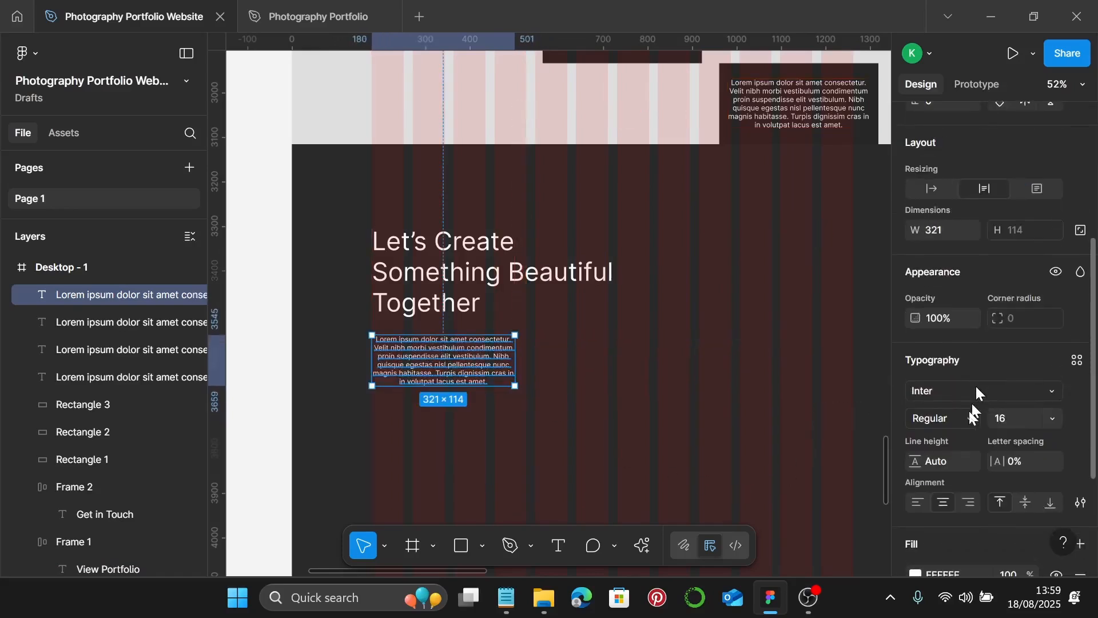
{"action": "left_click", "coordinate": [918, 502]}
{"action": "scroll", "coordinate": [512, 370], "scroll_direction": "down", "scroll_amount": 3}
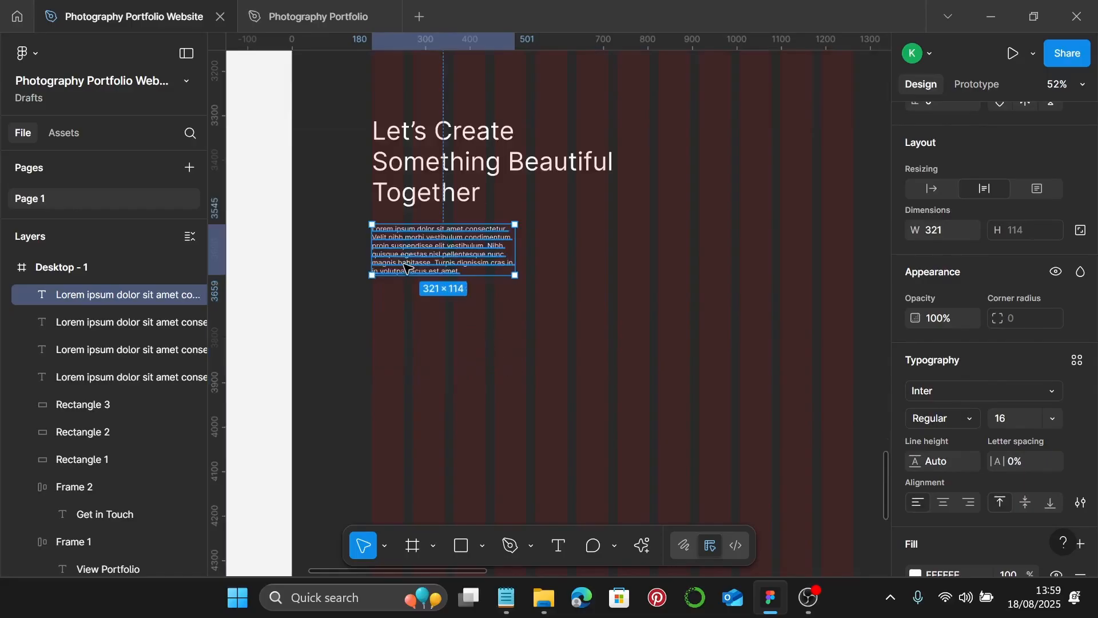
{"action": "scroll", "coordinate": [403, 254], "scroll_direction": "up", "scroll_amount": 3}
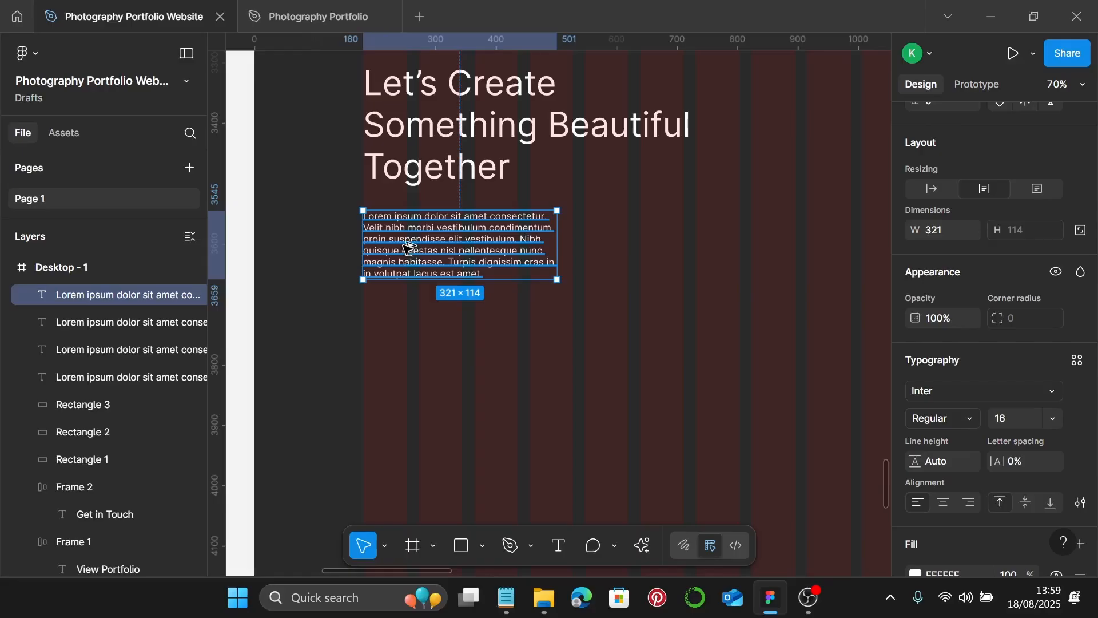
- Add an auto-width 'Book a Session' line below the paragraph
{"action": "left_click_drag", "start_coordinate": [408, 247], "coordinate": [401, 337]}
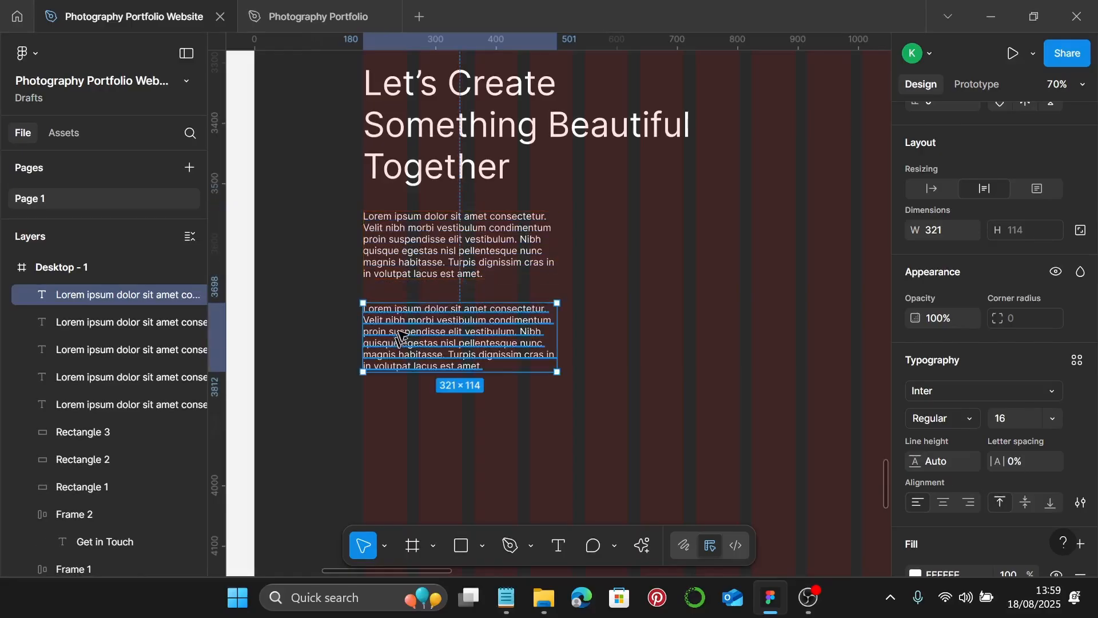
{"action": "double_click", "coordinate": [402, 336]}
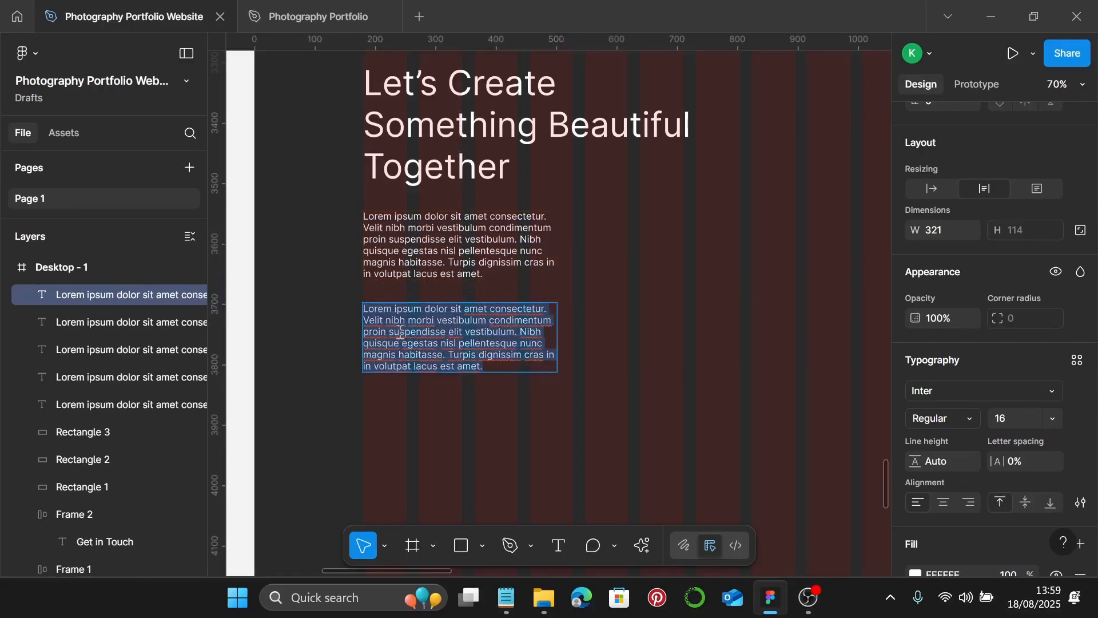
{"action": "type", "text": "Book"}
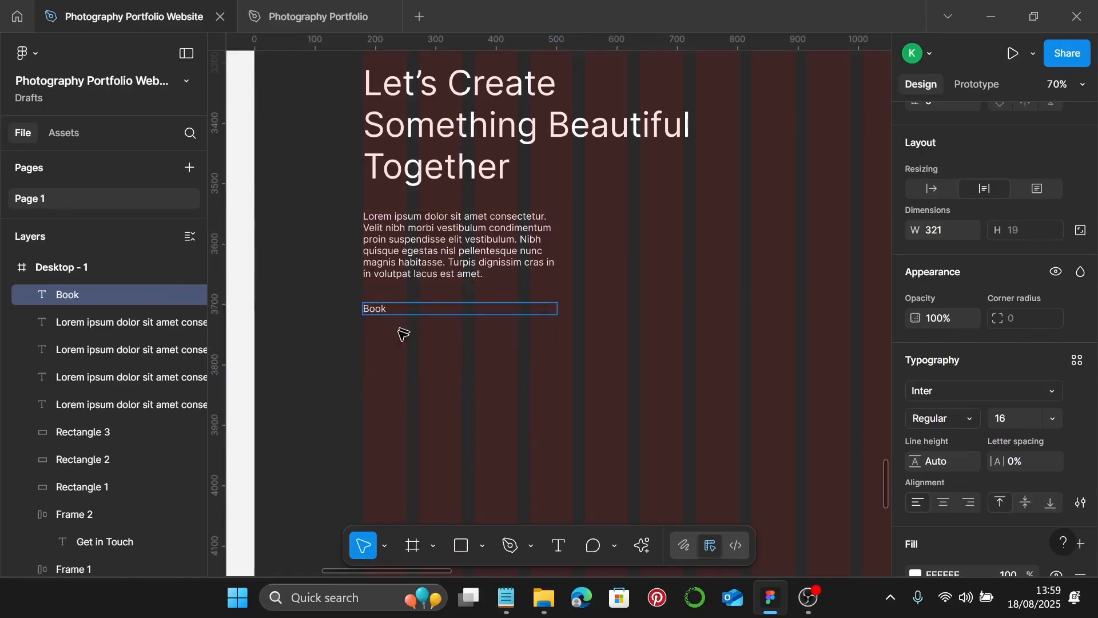
{"action": "type", "text": " a Sessio"}
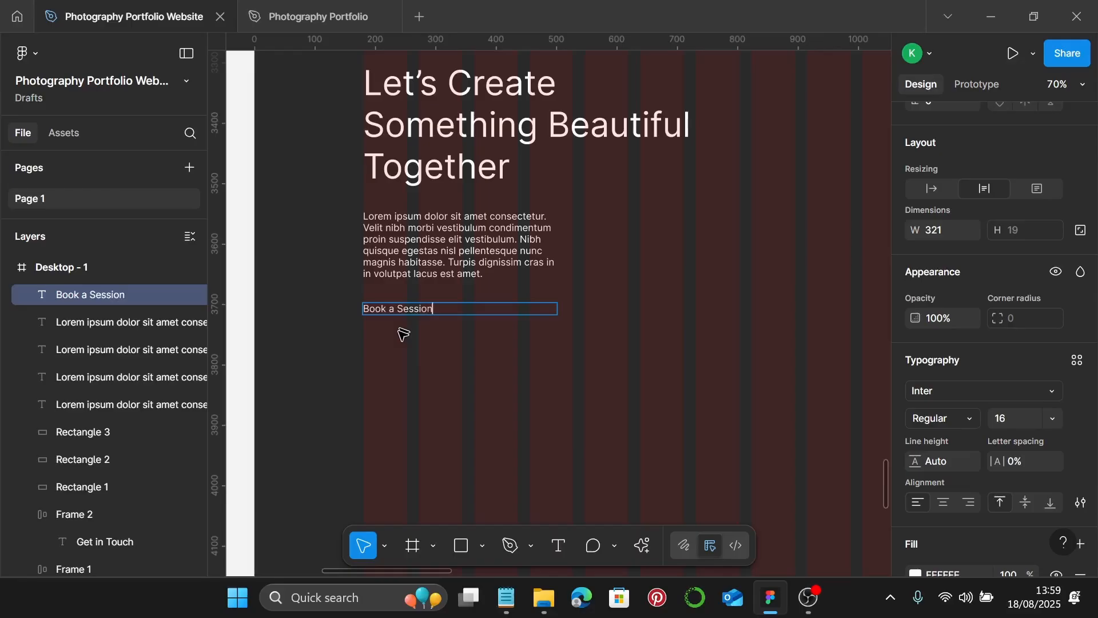
{"action": "type", "text": "n"}
{"action": "left_click", "coordinate": [932, 188]}
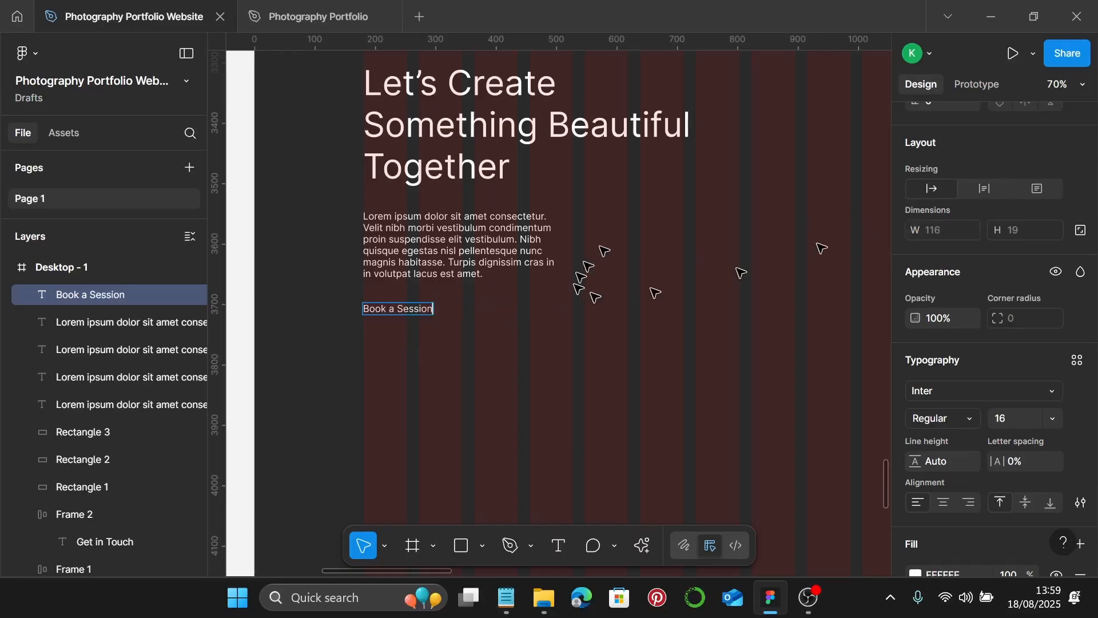
{"action": "scroll", "coordinate": [704, 249], "scroll_direction": "down", "scroll_amount": 3}
{"action": "key", "text": "Escape"}
{"action": "scroll", "coordinate": [685, 255], "scroll_direction": "down", "scroll_amount": 3}
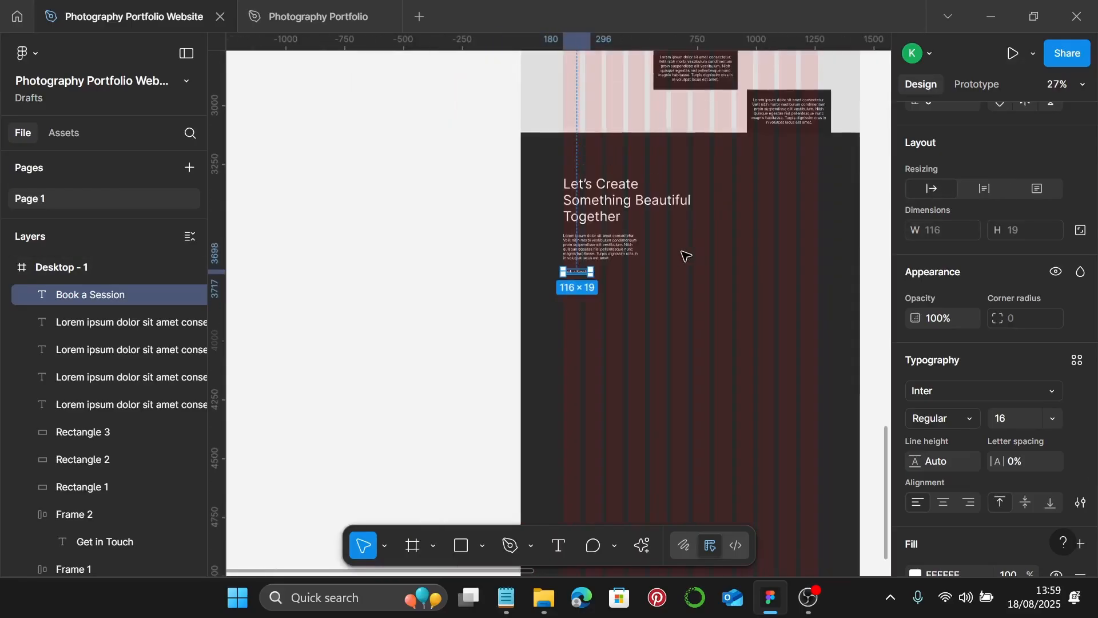
{"action": "scroll", "coordinate": [685, 255], "scroll_direction": "right", "scroll_amount": 1}
- Duplicate the 1442×559 grey image placeholder to the right of the Let's Create heading and narrow it
{"action": "left_click", "coordinate": [589, 92]}
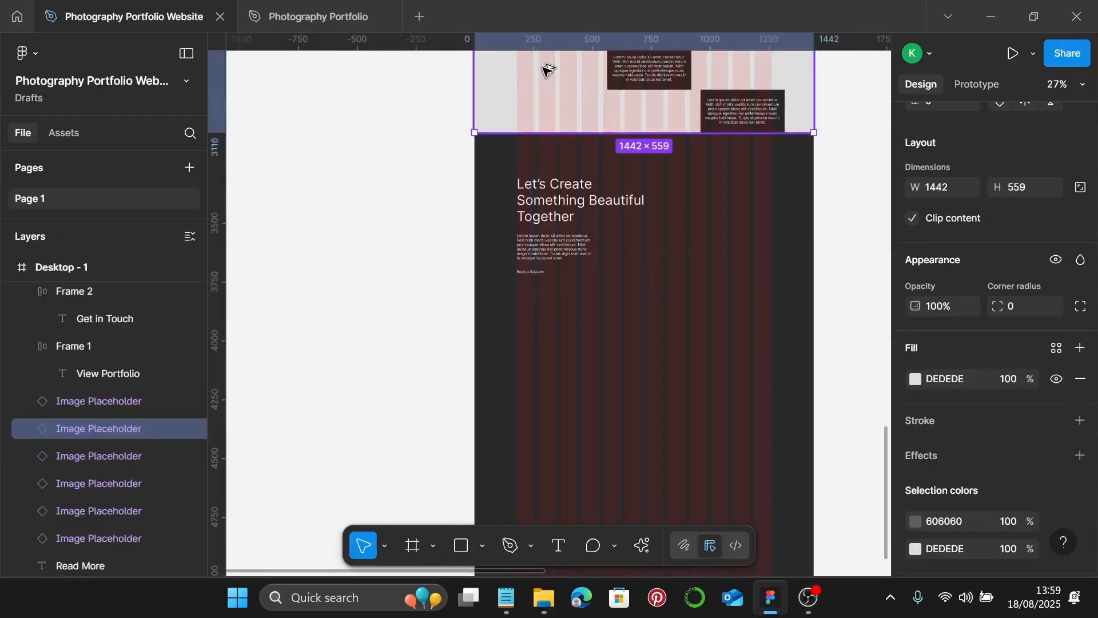
{"action": "left_click_drag", "start_coordinate": [547, 70], "coordinate": [724, 229]}
{"action": "scroll", "coordinate": [725, 279], "scroll_direction": "right", "scroll_amount": 5}
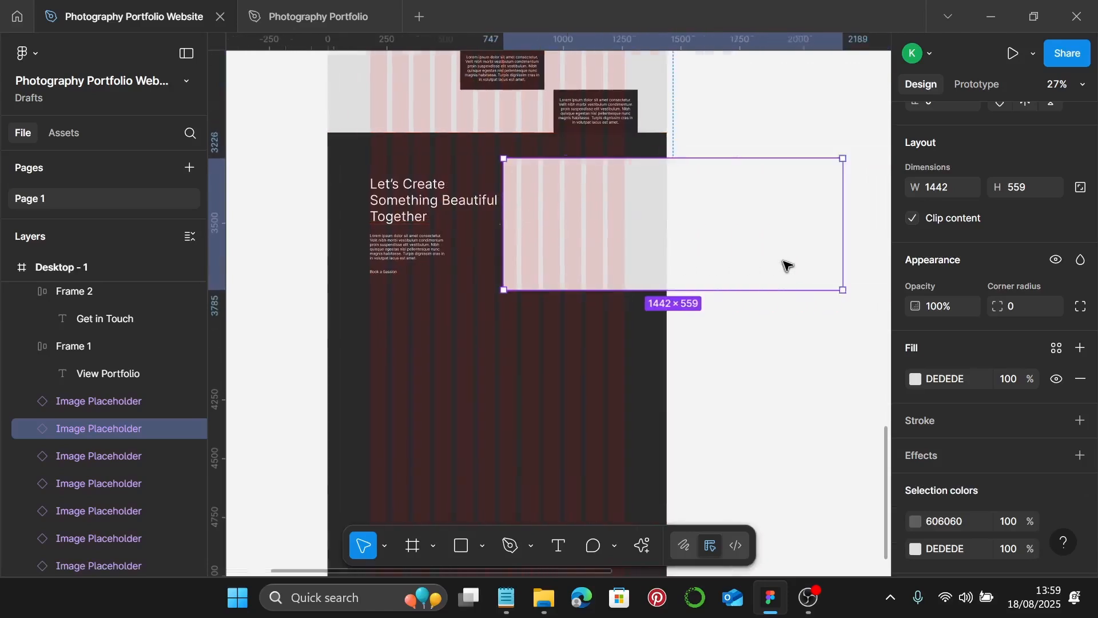
{"action": "scroll", "coordinate": [787, 265], "scroll_direction": "right", "scroll_amount": 1}
{"action": "left_click_drag", "start_coordinate": [833, 229], "coordinate": [618, 224]}
- Resize the copied placeholder's edges to 515×414, then deselect it
{"action": "left_click_drag", "start_coordinate": [579, 159], "coordinate": [580, 172]}
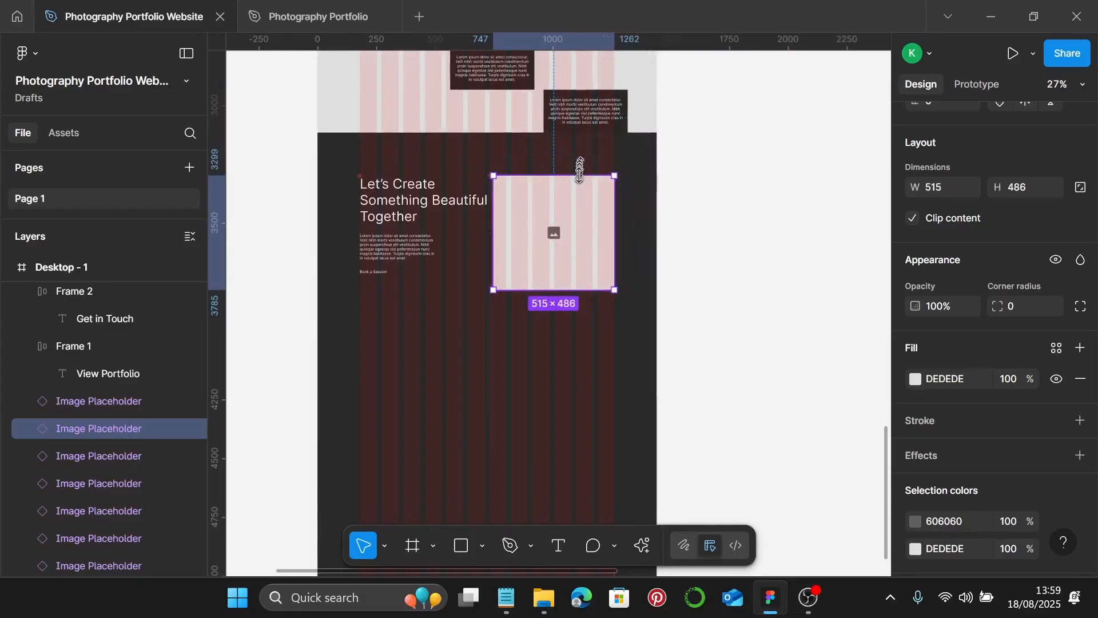
{"action": "left_click_drag", "start_coordinate": [558, 282], "coordinate": [557, 270]}
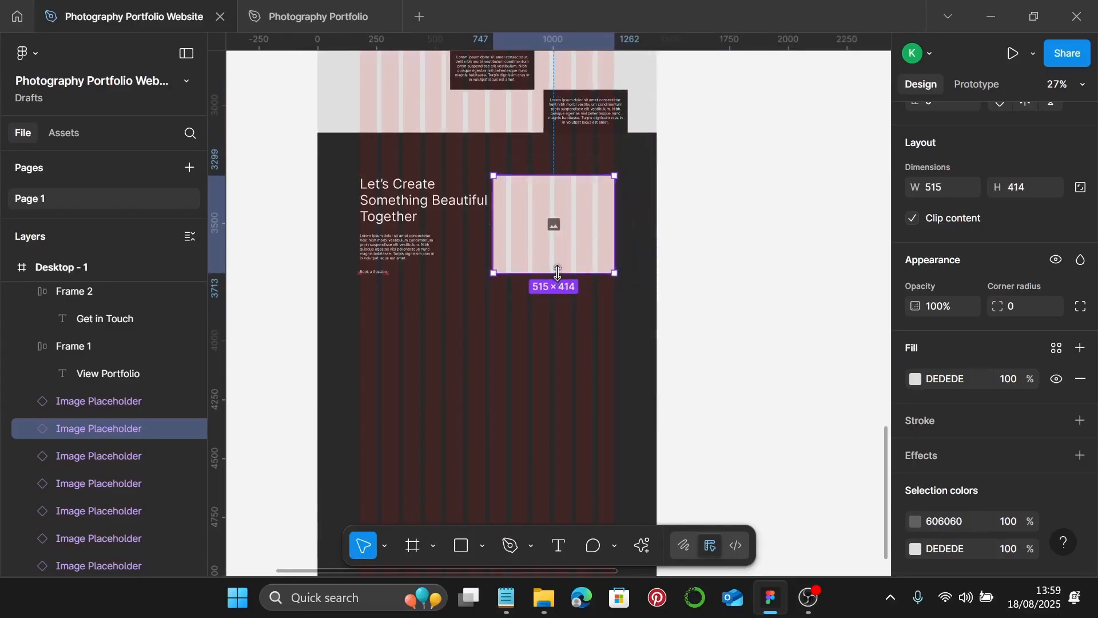
{"action": "scroll", "coordinate": [583, 235], "scroll_direction": "up", "scroll_amount": 3}
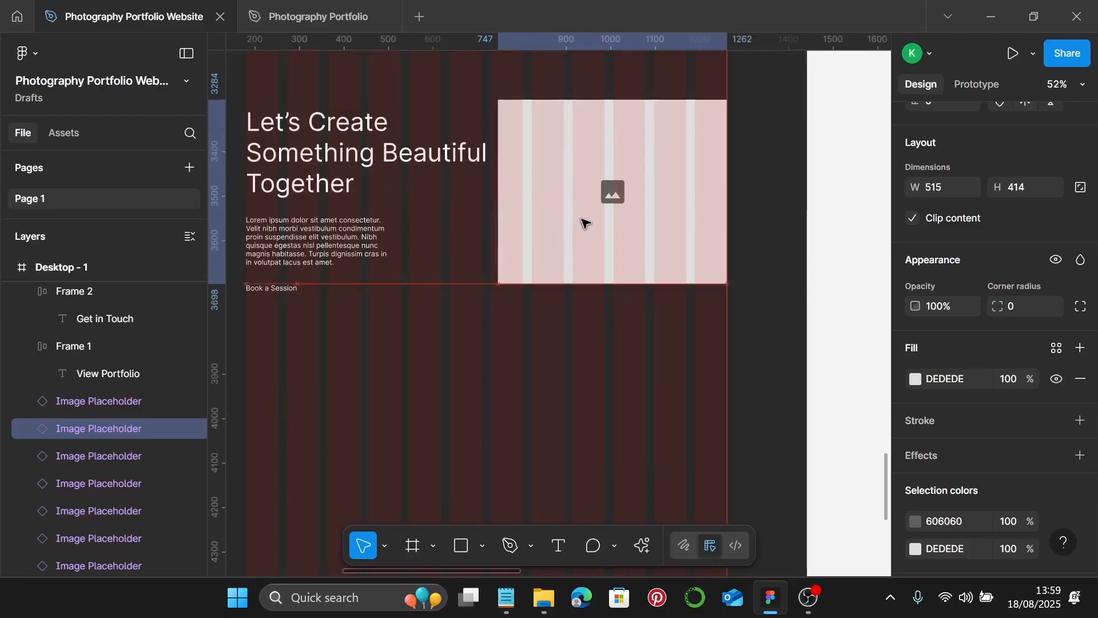
{"action": "scroll", "coordinate": [582, 220], "scroll_direction": "down", "scroll_amount": 1}
{"action": "left_click", "coordinate": [560, 304]}
{"action": "scroll", "coordinate": [557, 300], "scroll_direction": "down", "scroll_amount": 3}
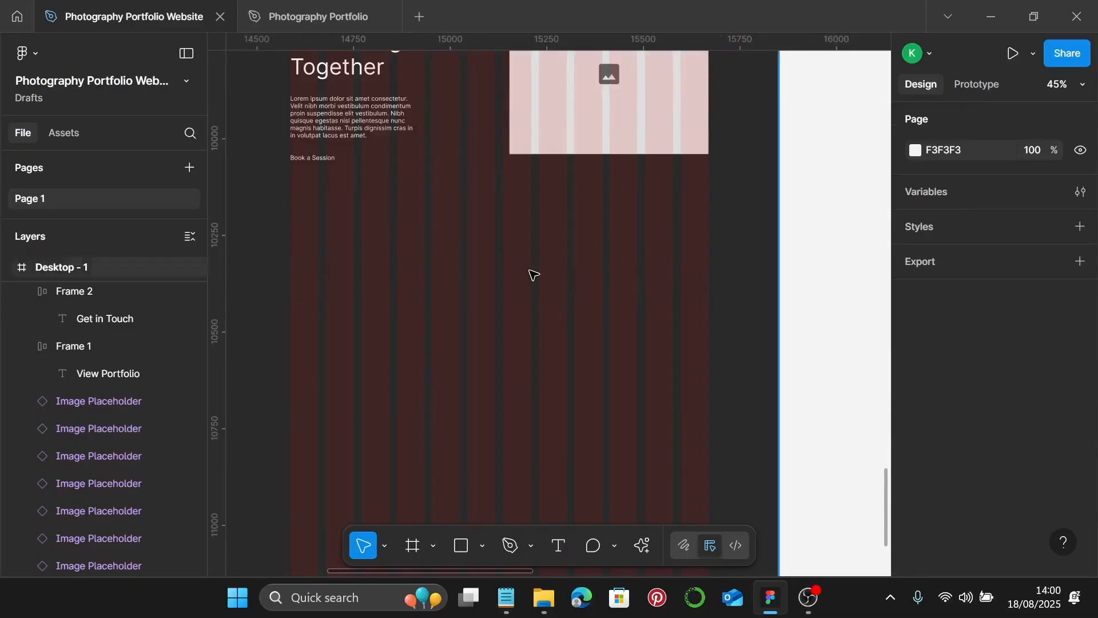
{"action": "scroll", "coordinate": [535, 276], "scroll_direction": "down", "scroll_amount": 1}
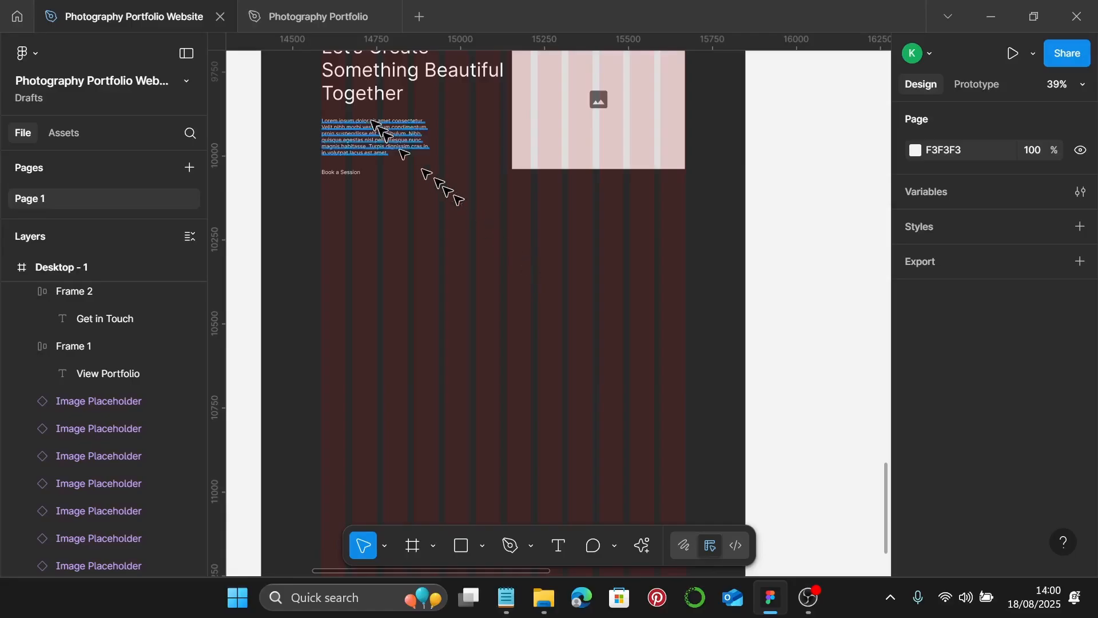
- Copy the Let's Create heading lower, retitle it 'Follow My Journey' and narrow it to 347 wide
{"action": "left_click", "coordinate": [381, 88]}
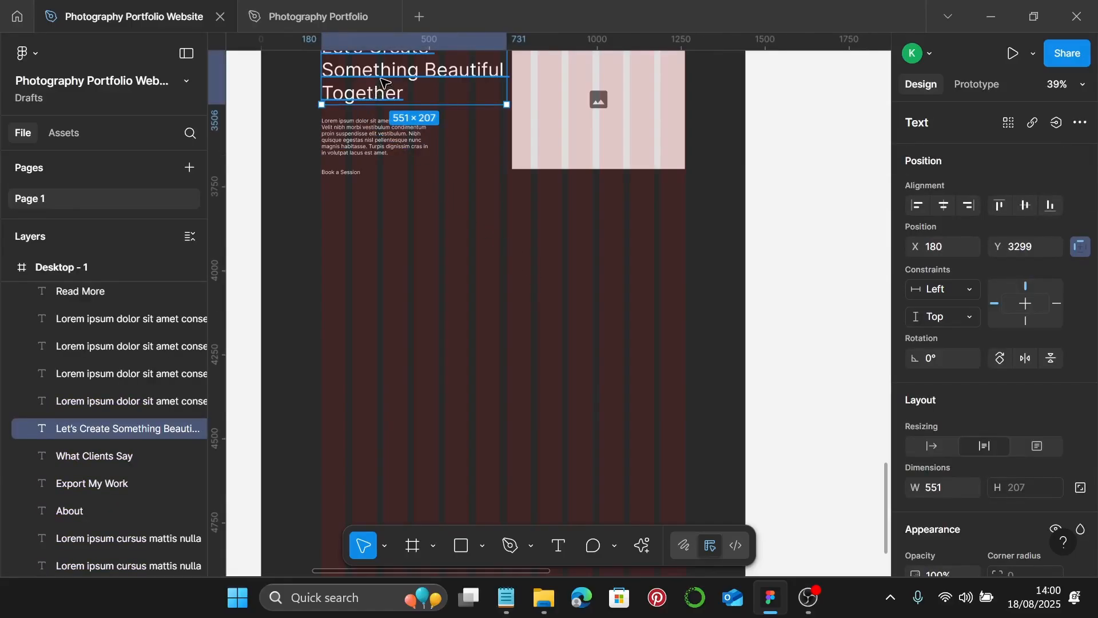
{"action": "left_click_drag", "start_coordinate": [386, 80], "coordinate": [376, 305]}
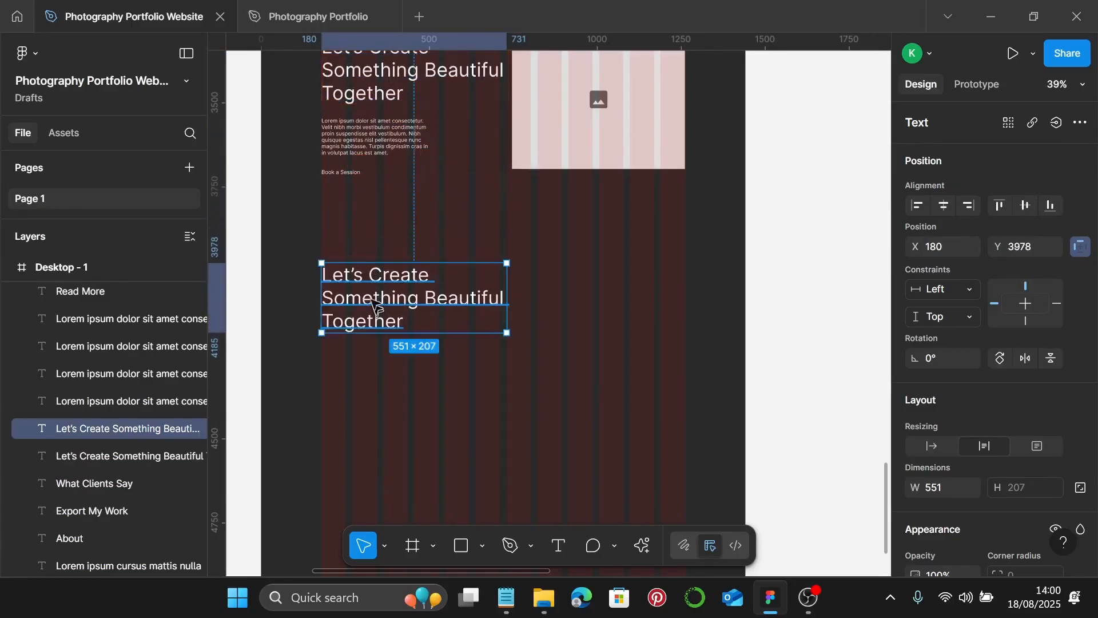
{"action": "double_click", "coordinate": [367, 284]}
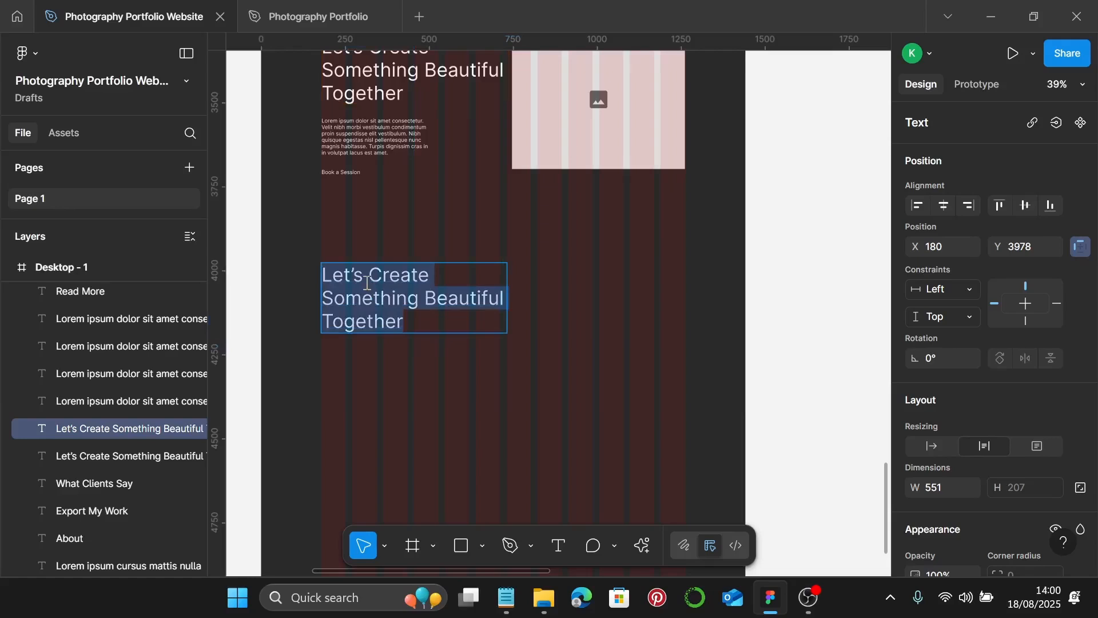
{"action": "type", "text": "Foll"}
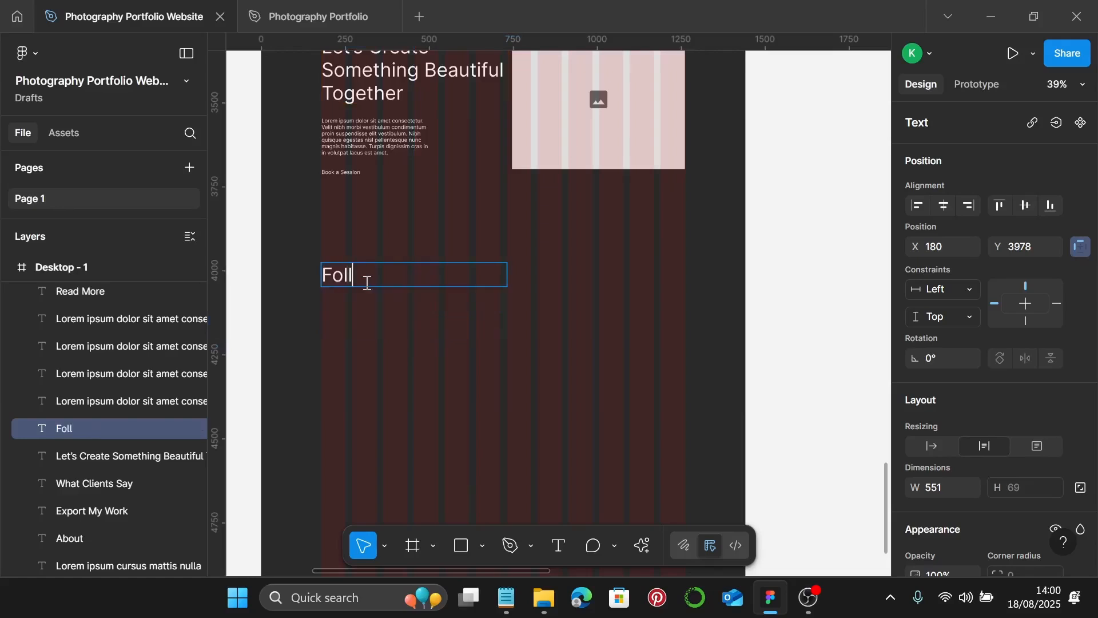
{"action": "type", "text": "ow Me"}
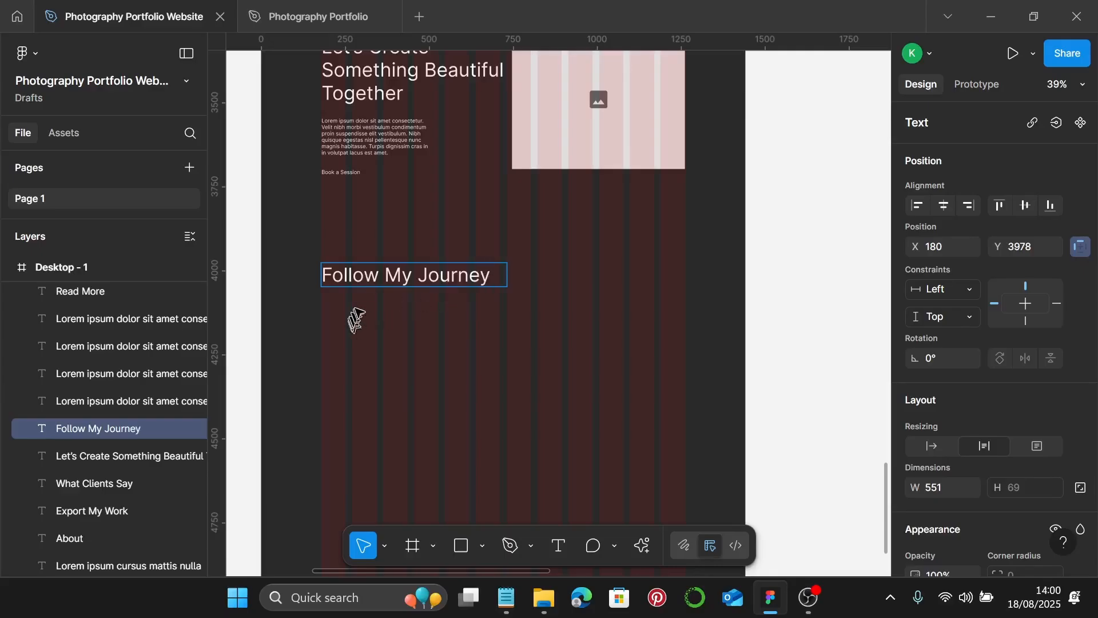
{"action": "key", "text": "Escape"}
{"action": "left_click_drag", "start_coordinate": [500, 279], "coordinate": [440, 277]}
{"action": "scroll", "coordinate": [442, 275], "scroll_direction": "down", "scroll_amount": 1}
{"action": "scroll", "coordinate": [452, 272], "scroll_direction": "down", "scroll_amount": 1}
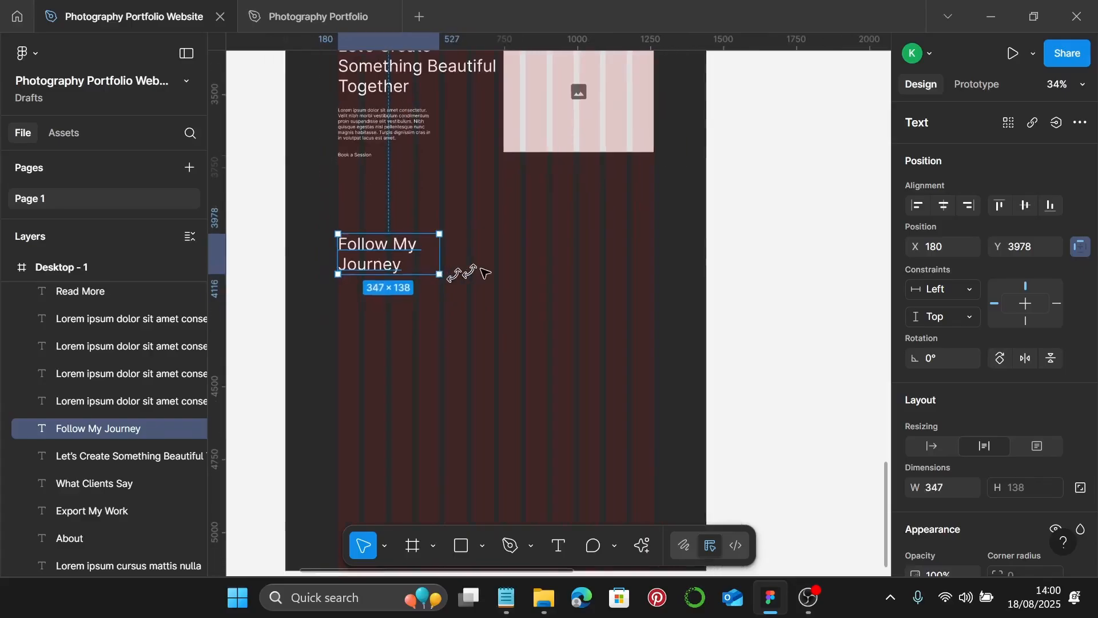
- Copy the large image placeholder beside the heading and resize it to 255×231
{"action": "left_click", "coordinate": [578, 93]}
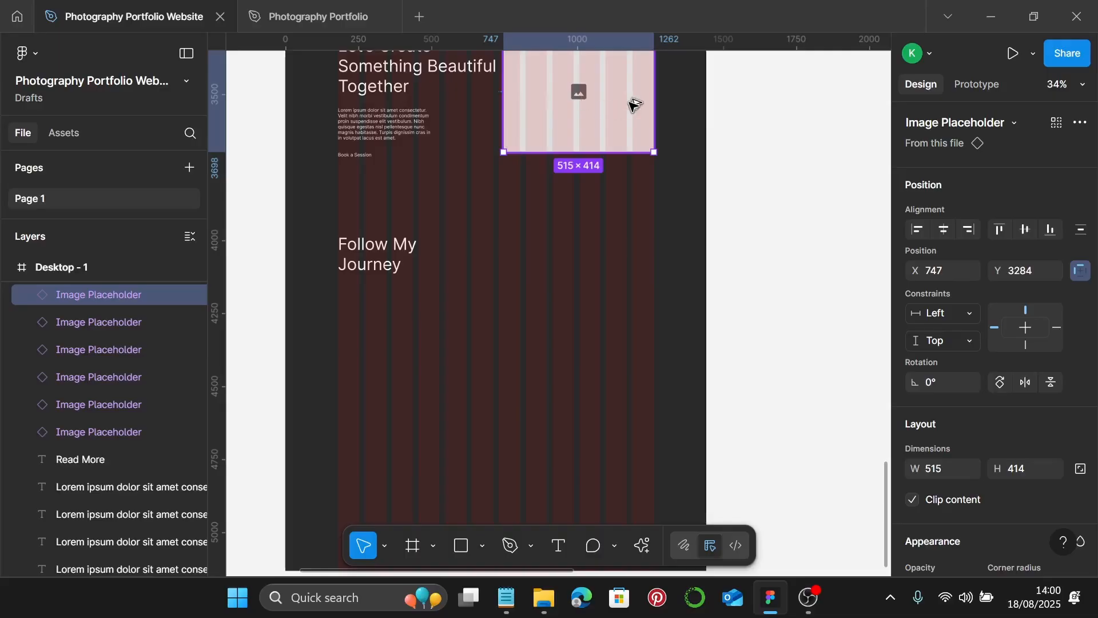
{"action": "left_click_drag", "start_coordinate": [629, 142], "coordinate": [634, 306]}
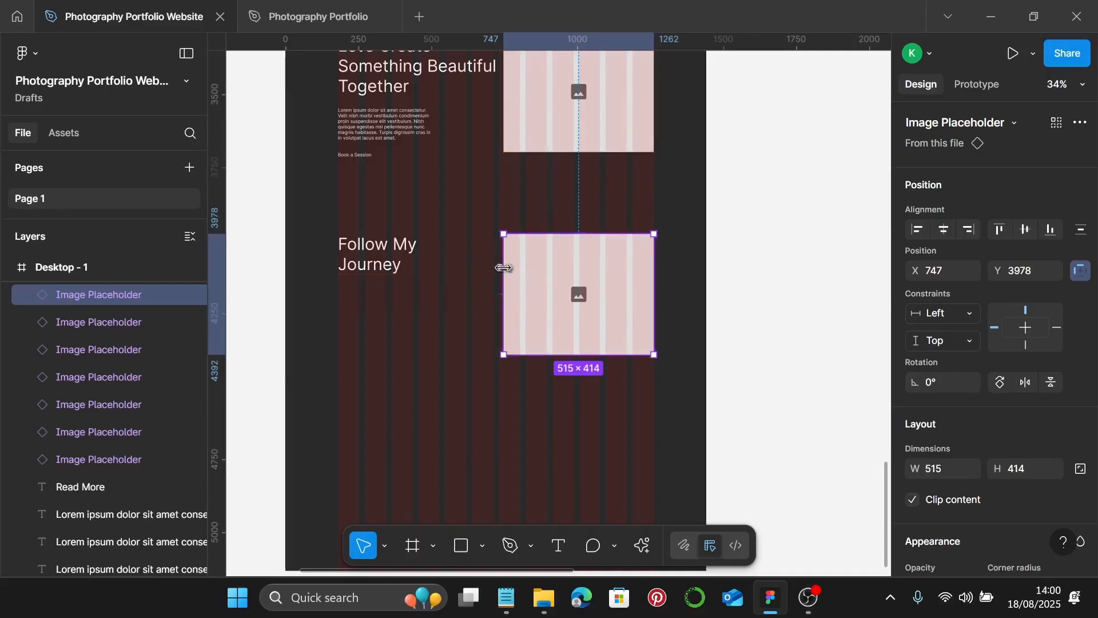
{"action": "left_click_drag", "start_coordinate": [503, 265], "coordinate": [579, 279]}
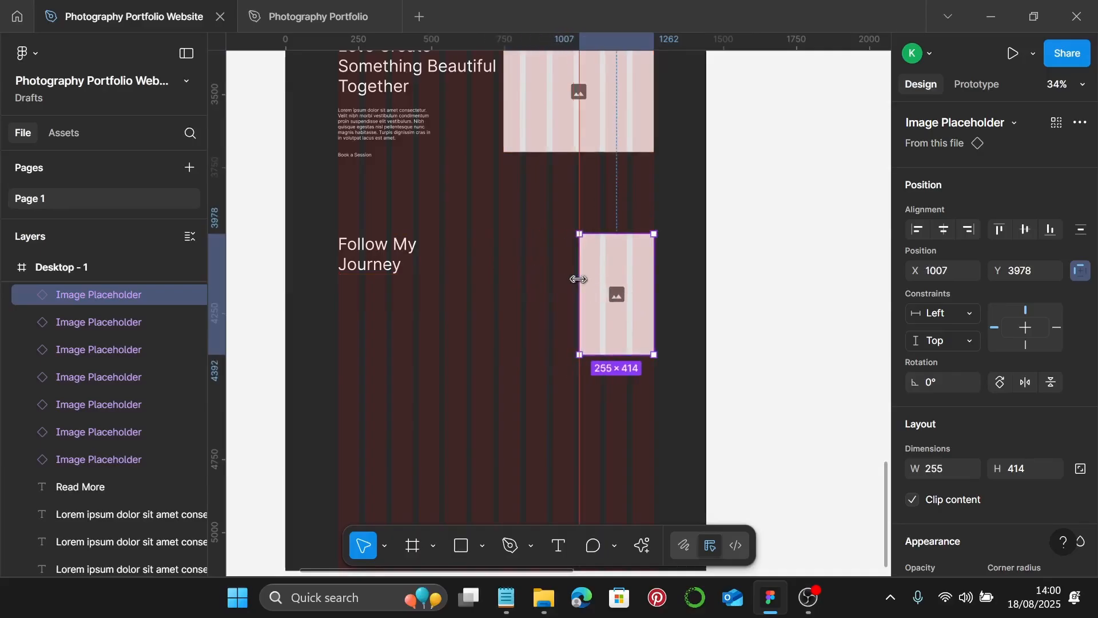
{"action": "left_click_drag", "start_coordinate": [616, 354], "coordinate": [627, 301]}
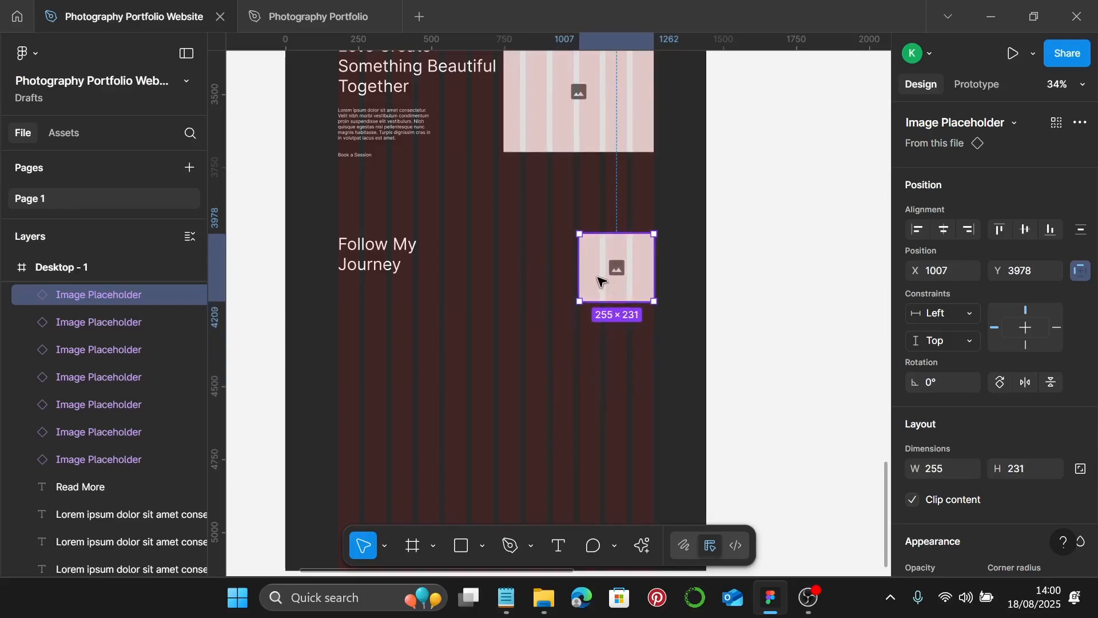
{"action": "scroll", "coordinate": [598, 277], "scroll_direction": "up", "scroll_amount": 4}
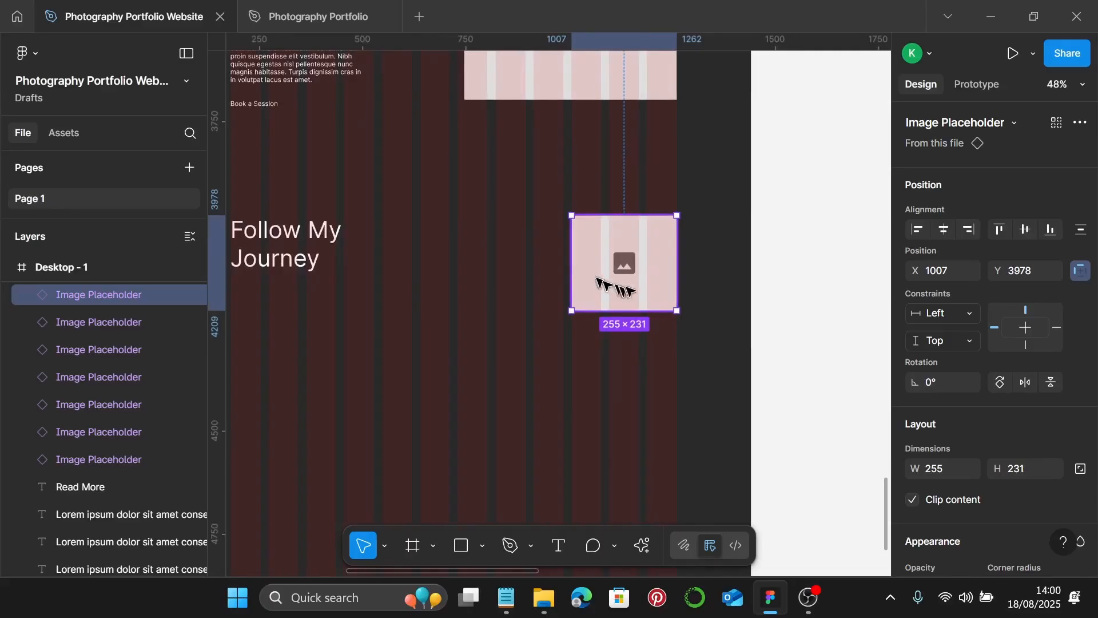
- Duplicate it into three rows of two, shifting the bottom-left placeholder further left
{"action": "left_click_drag", "start_coordinate": [631, 288], "coordinate": [515, 282], "text": "alt"}
{"action": "scroll", "coordinate": [514, 282], "scroll_direction": "down", "scroll_amount": 3}
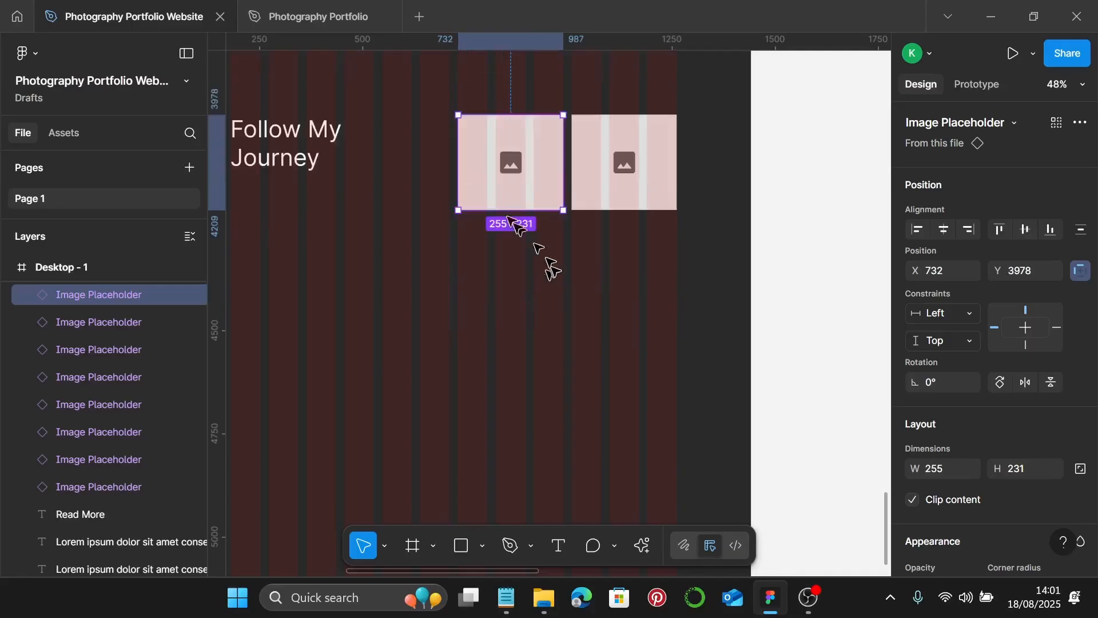
{"action": "left_click", "coordinate": [612, 196], "text": "shift"}
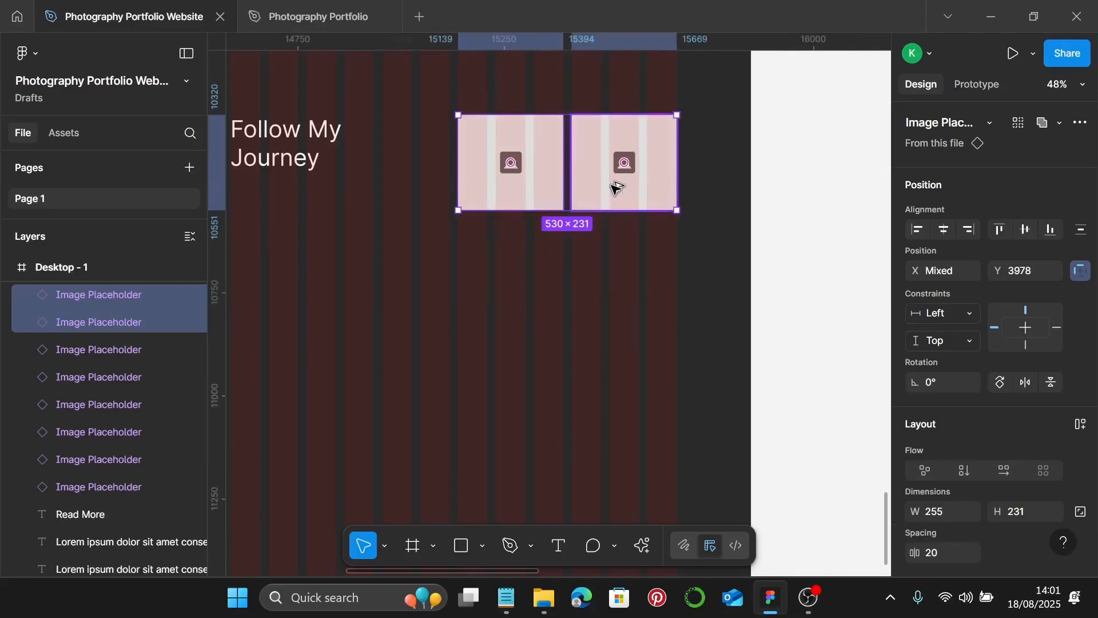
{"action": "left_click_drag", "start_coordinate": [613, 186], "coordinate": [618, 294], "text": "alt"}
{"action": "scroll", "coordinate": [621, 295], "scroll_direction": "down", "scroll_amount": 1}
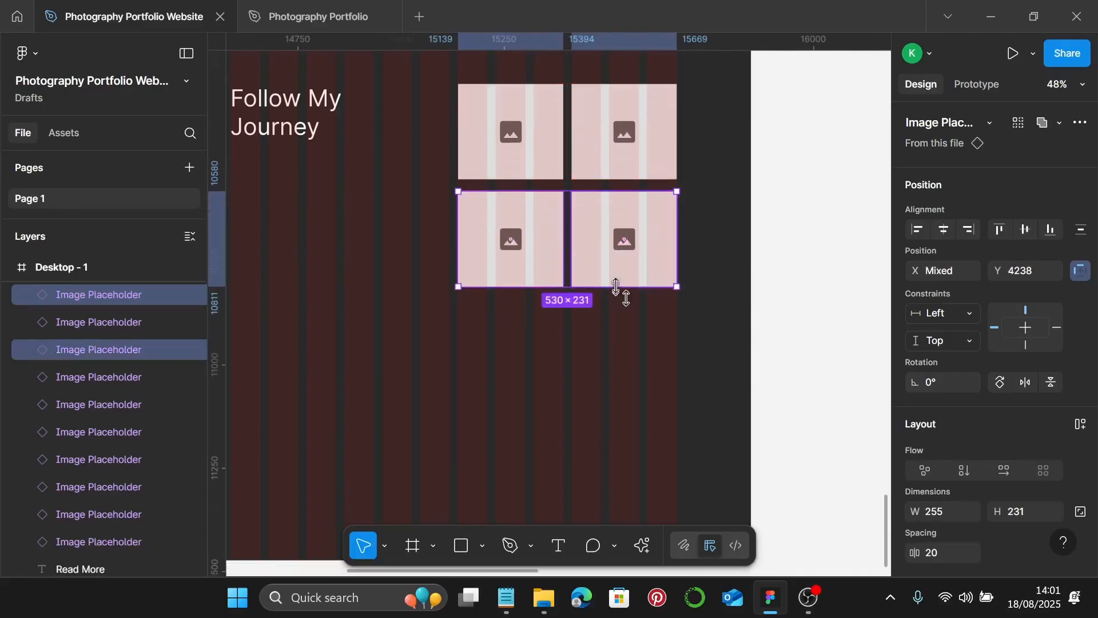
{"action": "left_click_drag", "start_coordinate": [589, 245], "coordinate": [595, 332], "text": "alt"}
{"action": "scroll", "coordinate": [602, 318], "scroll_direction": "down", "scroll_amount": 2}
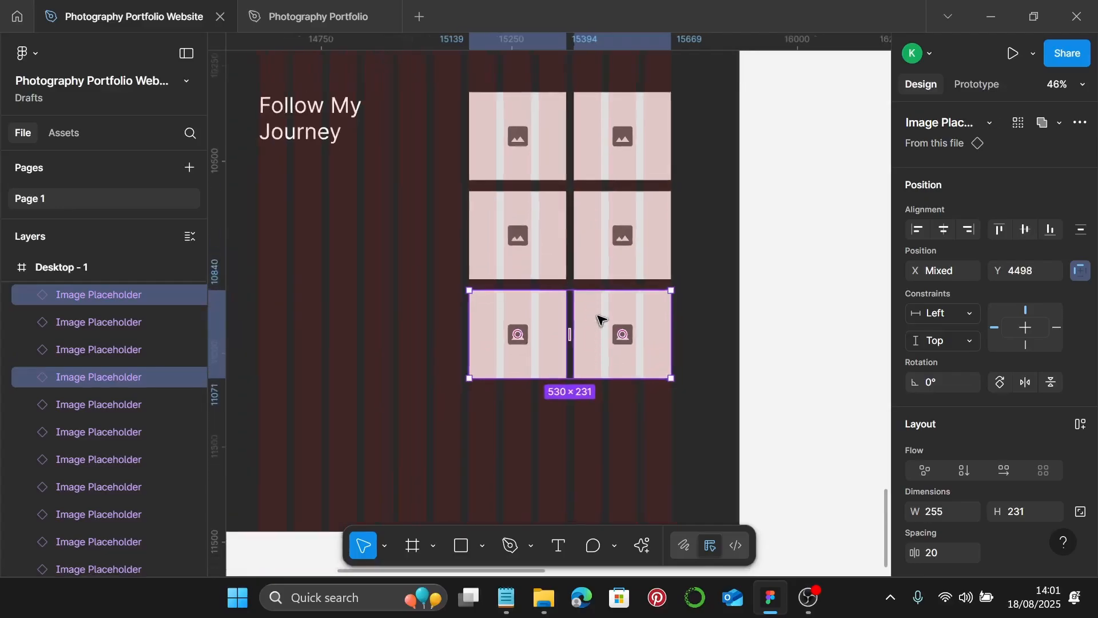
{"action": "left_click", "coordinate": [515, 312]}
{"action": "left_click_drag", "start_coordinate": [515, 311], "coordinate": [425, 301]}
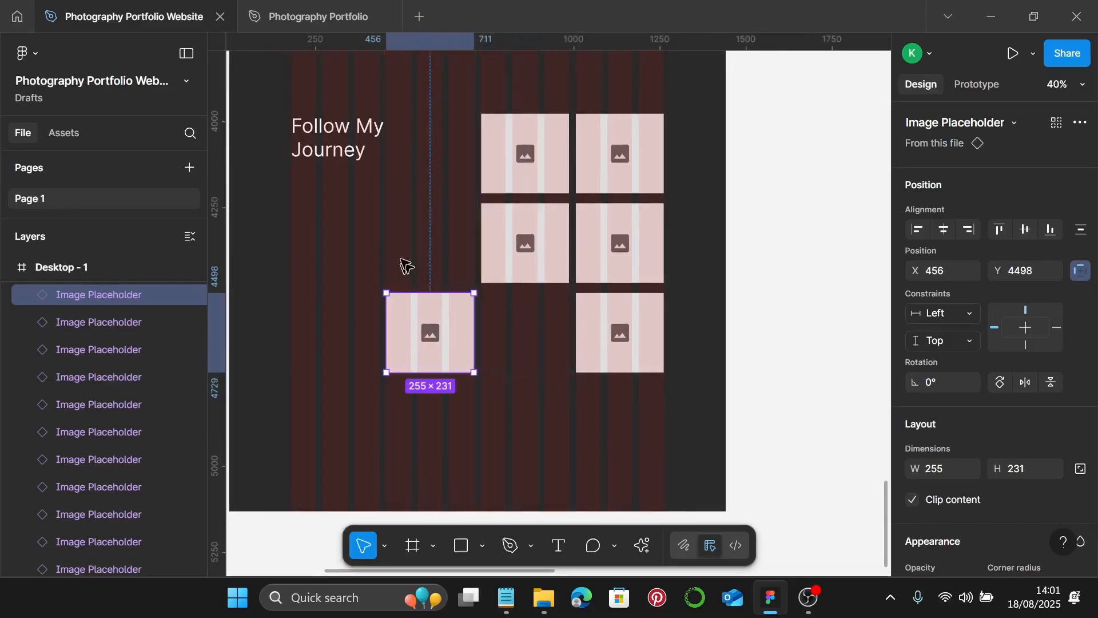
{"action": "scroll", "coordinate": [362, 211], "scroll_direction": "up", "scroll_amount": 1}
- Move the Follow My Journey heading down level with the placeholders
{"action": "scroll", "coordinate": [357, 174], "scroll_direction": "left", "scroll_amount": 2}
{"action": "scroll", "coordinate": [357, 174], "scroll_direction": "left", "scroll_amount": 1}
{"action": "left_click", "coordinate": [375, 154]}
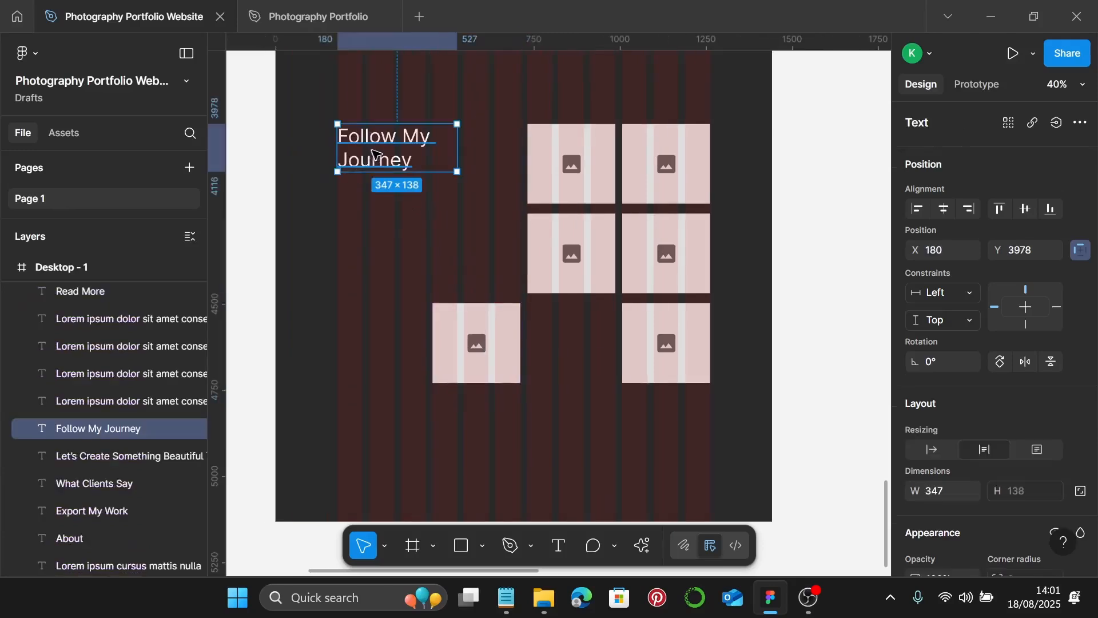
{"action": "left_click_drag", "start_coordinate": [383, 140], "coordinate": [369, 226]}
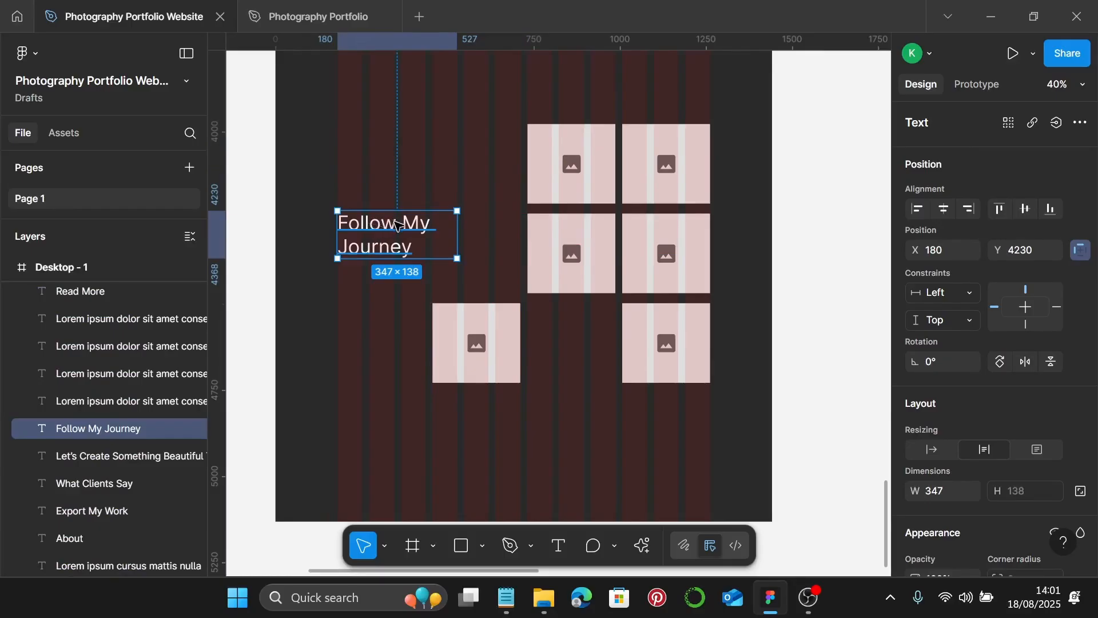
- Add a size-16, auto-width 'Follow Me' copy below the heading
{"action": "left_click_drag", "start_coordinate": [399, 223], "coordinate": [398, 281]}
{"action": "scroll", "coordinate": [972, 360], "scroll_direction": "down", "scroll_amount": 6}
{"action": "left_click", "coordinate": [1021, 339]}
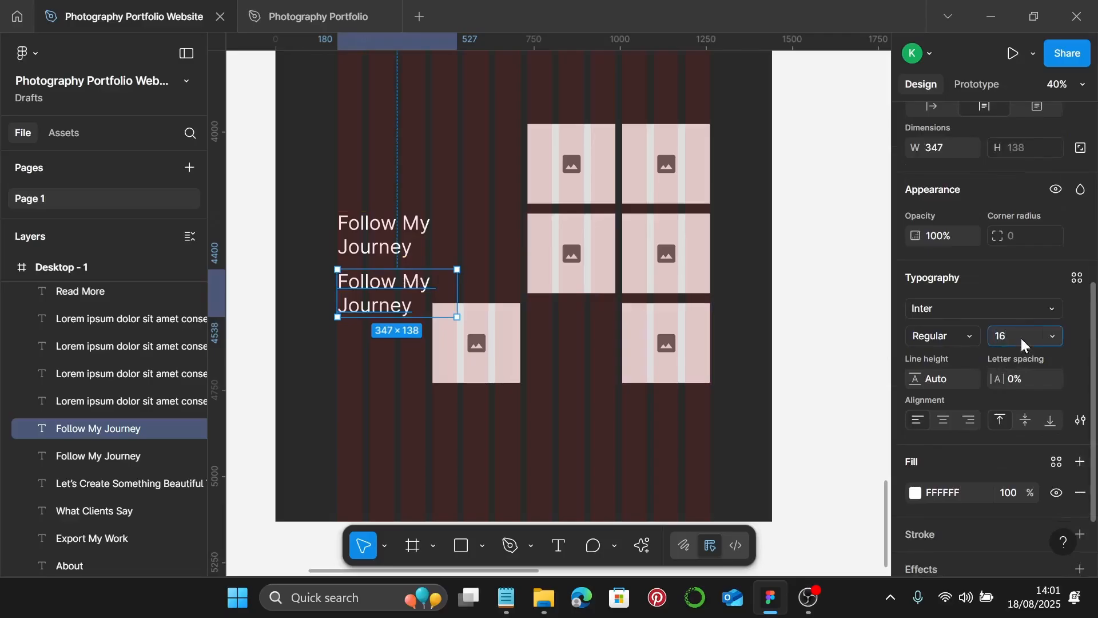
{"action": "key", "text": "Return"}
{"action": "scroll", "coordinate": [367, 300], "scroll_direction": "up", "scroll_amount": 2}
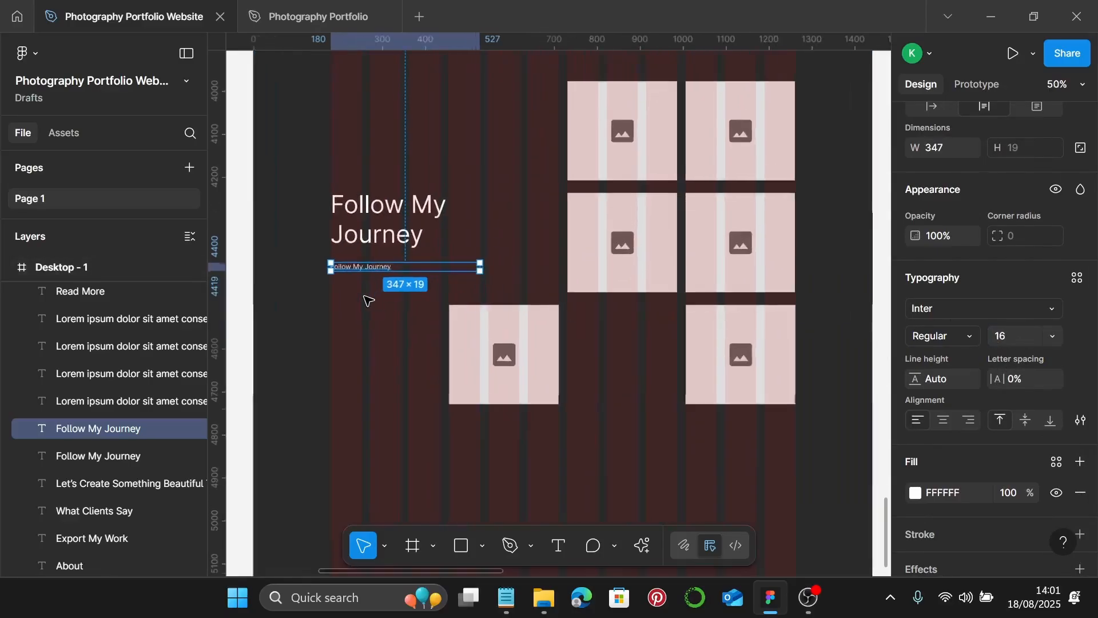
{"action": "scroll", "coordinate": [368, 300], "scroll_direction": "up", "scroll_amount": 6}
{"action": "double_click", "coordinate": [401, 227]}
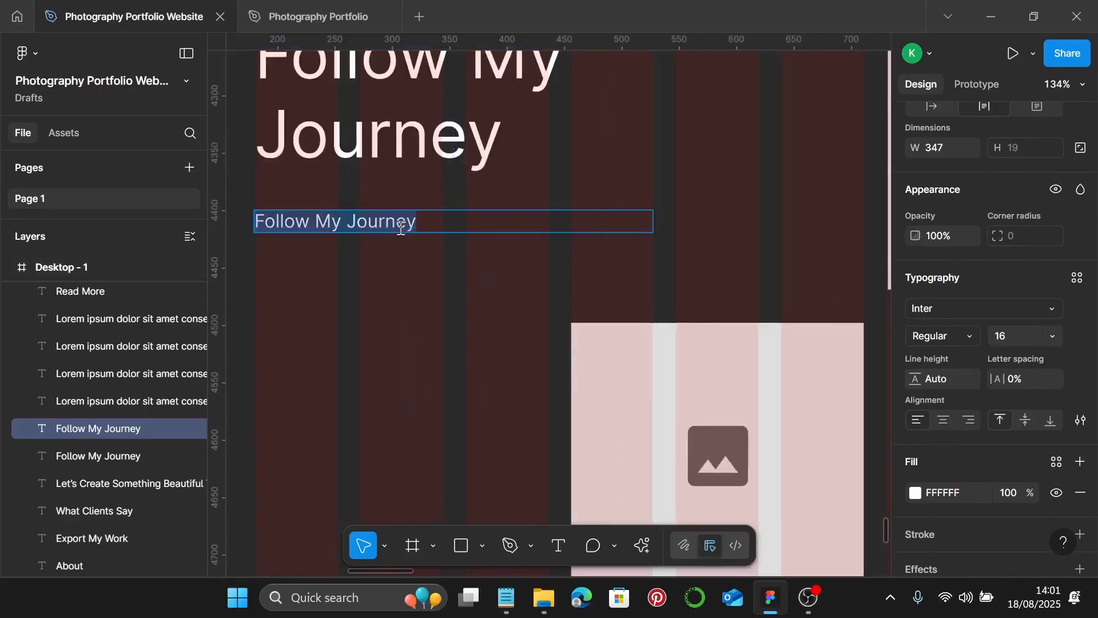
{"action": "type", "text": "Fo"}
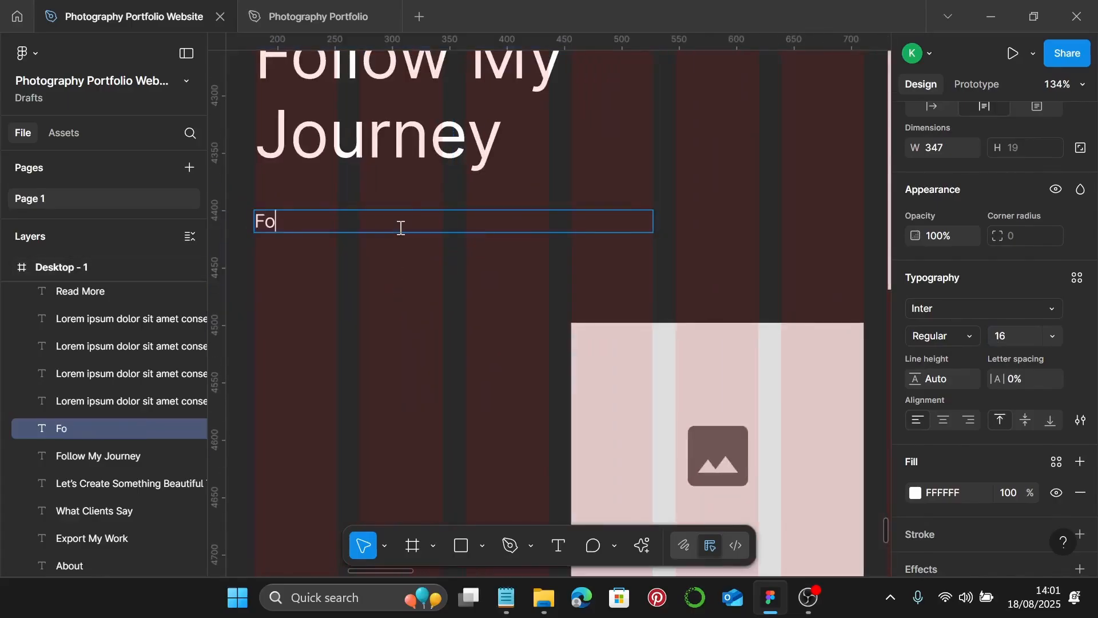
{"action": "type", "text": "llow Me"}
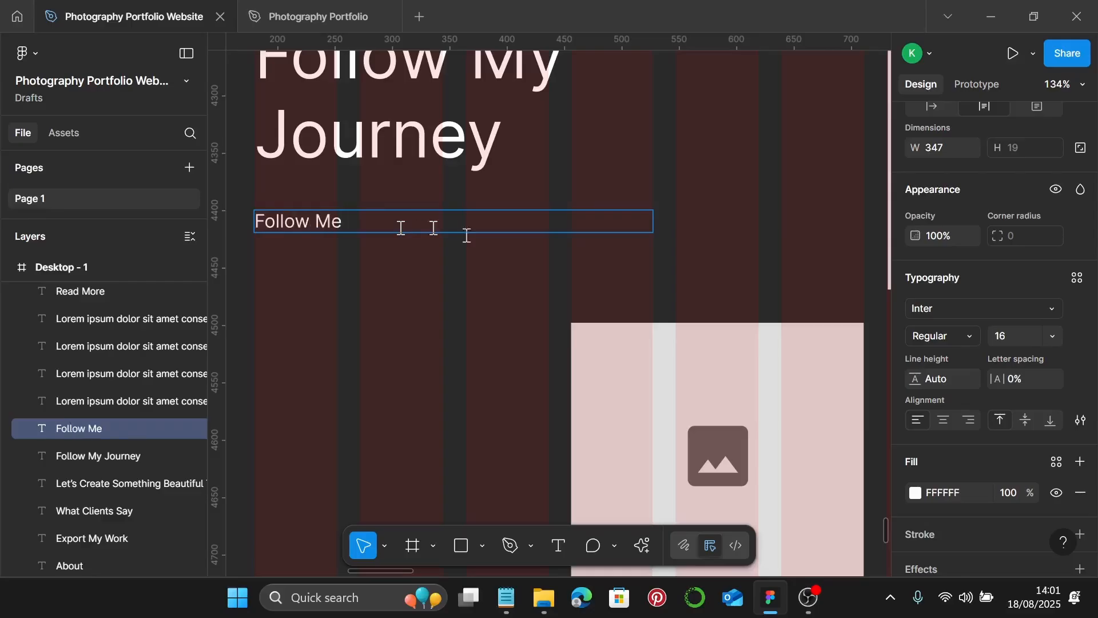
{"action": "left_click", "coordinate": [932, 107]}
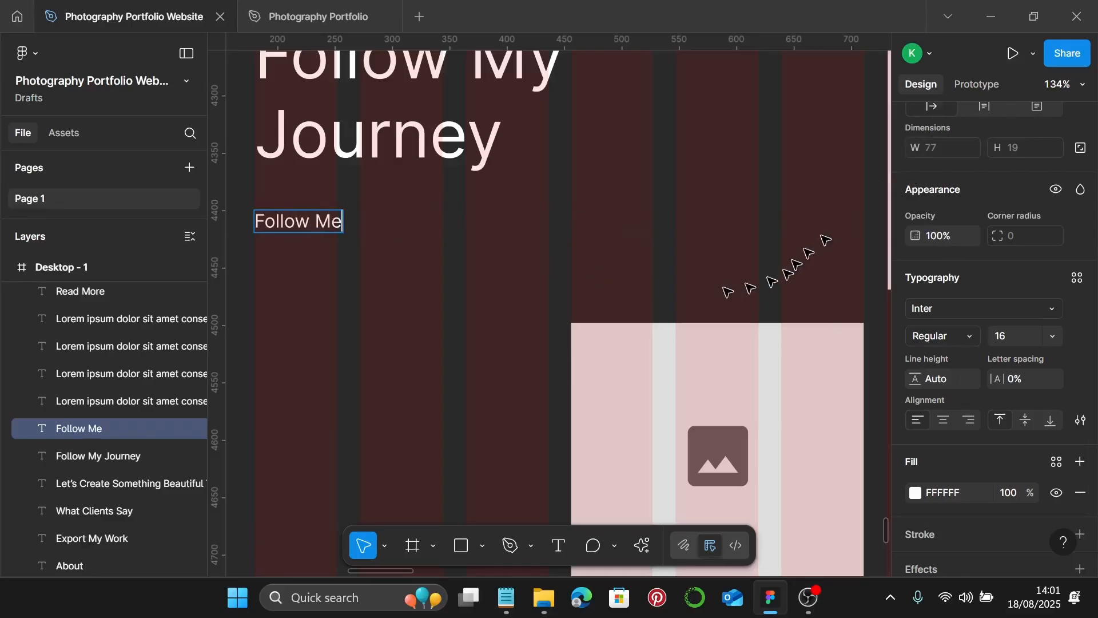
{"action": "scroll", "coordinate": [704, 291], "scroll_direction": "down", "scroll_amount": 10}
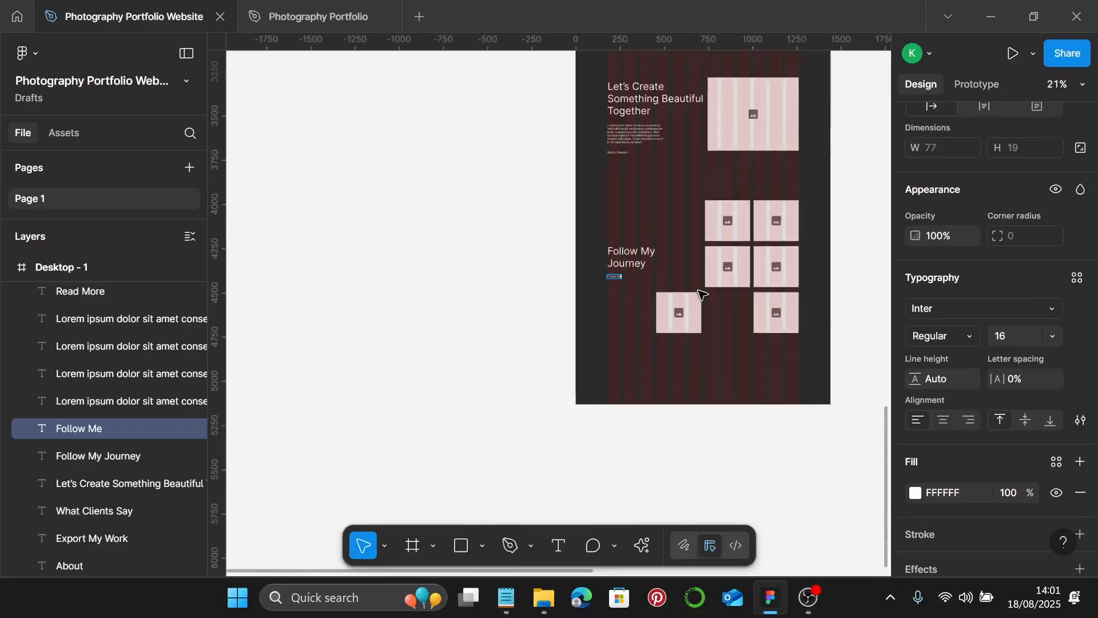
{"action": "scroll", "coordinate": [703, 295], "scroll_direction": "up", "scroll_amount": 6}
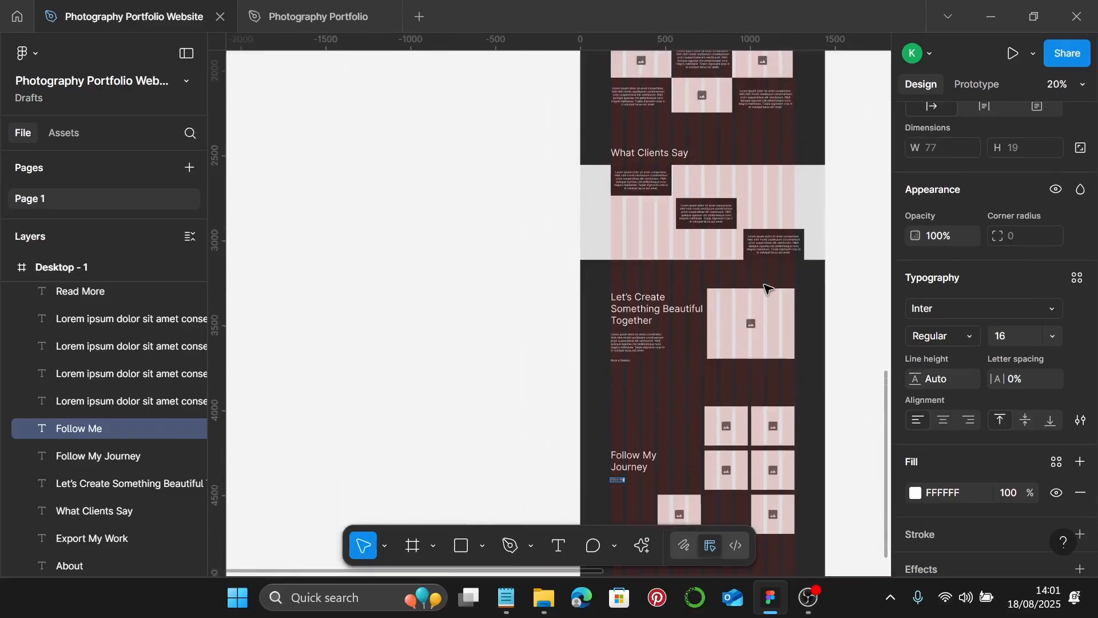
{"action": "scroll", "coordinate": [769, 288], "scroll_direction": "down", "scroll_amount": 1}
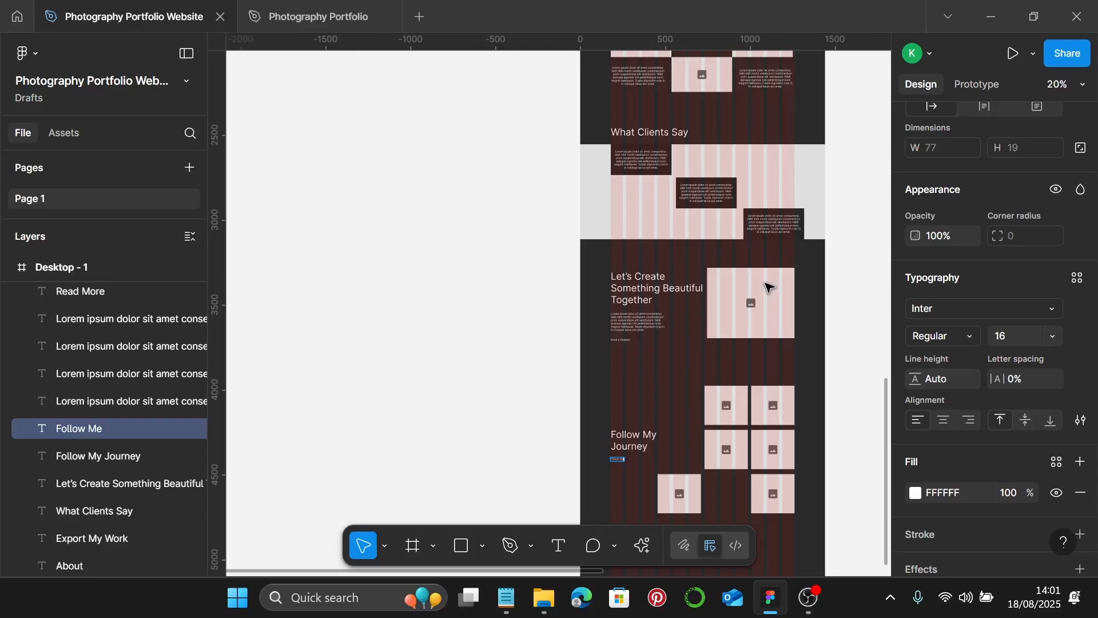
{"action": "scroll", "coordinate": [769, 288], "scroll_direction": "down", "scroll_amount": 1}
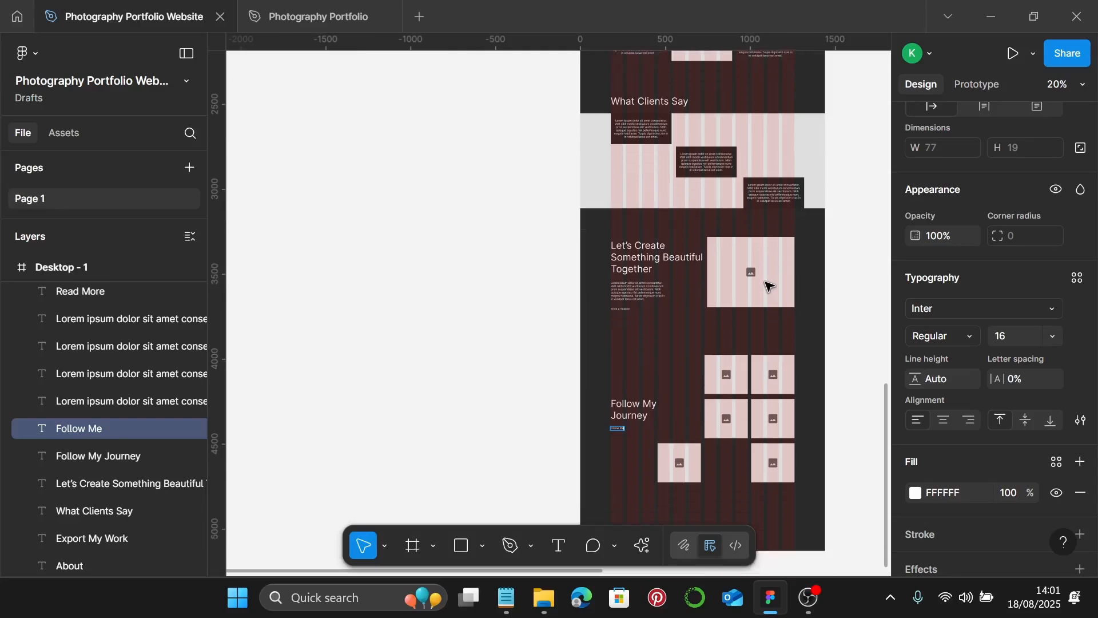
{"action": "scroll", "coordinate": [769, 286], "scroll_direction": "down", "scroll_amount": 1}
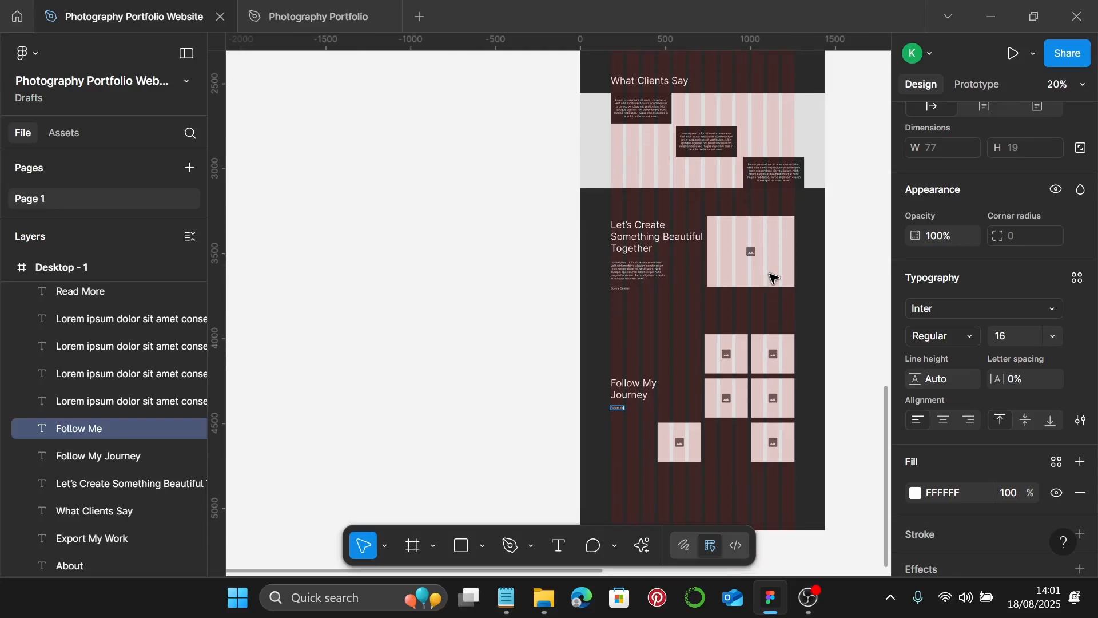
{"action": "scroll", "coordinate": [763, 282], "scroll_direction": "down", "scroll_amount": 1}
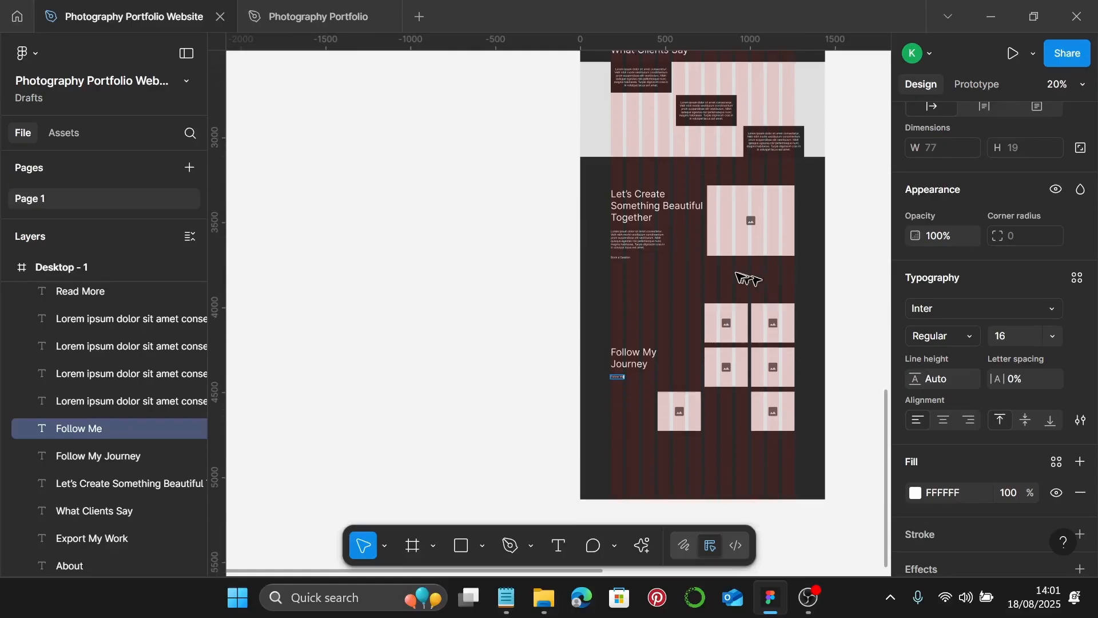
{"action": "scroll", "coordinate": [738, 277], "scroll_direction": "down", "scroll_amount": 1}
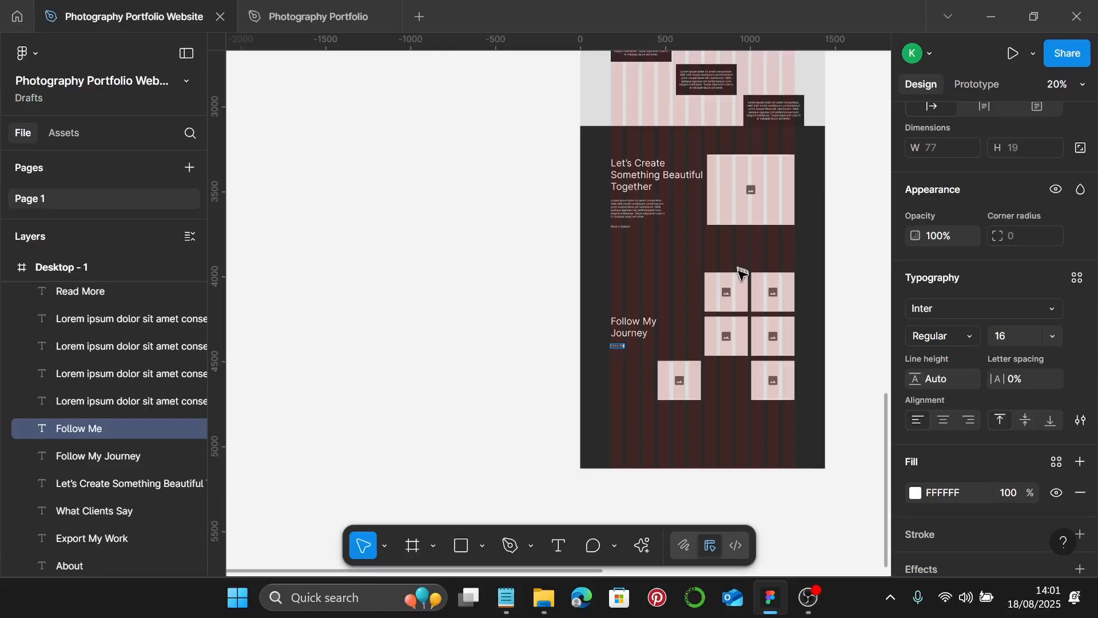
{"action": "scroll", "coordinate": [649, 367], "scroll_direction": "up", "scroll_amount": 4}
{"action": "scroll", "coordinate": [615, 350], "scroll_direction": "down", "scroll_amount": 4}
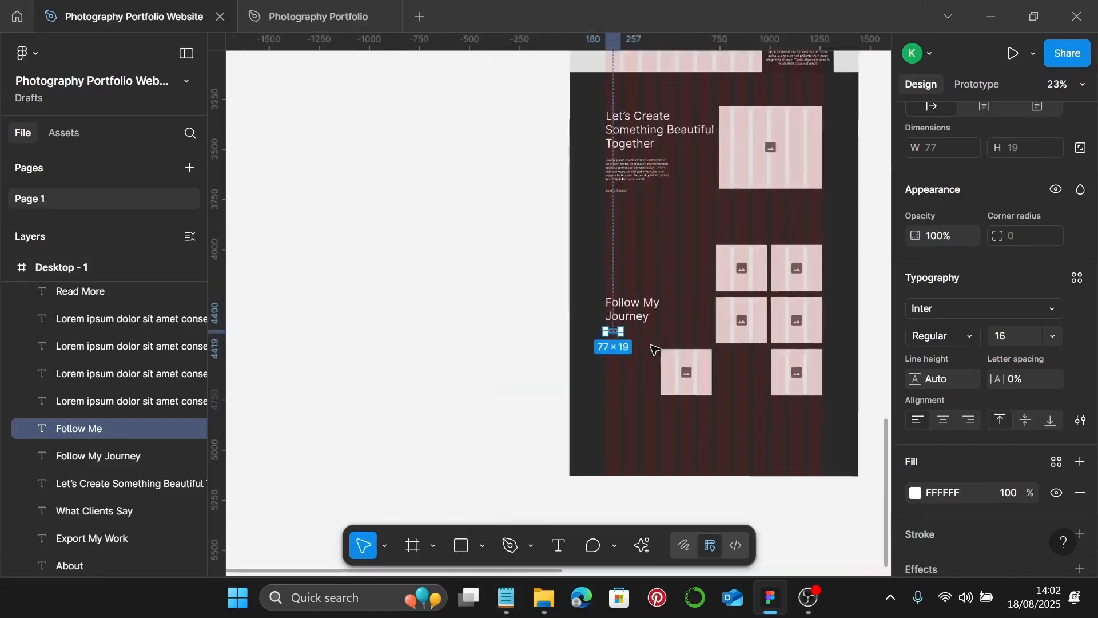
- Extend the Desktop frame's height to 7125
{"action": "left_click", "coordinate": [723, 312]}
{"action": "right_click", "coordinate": [699, 316]}
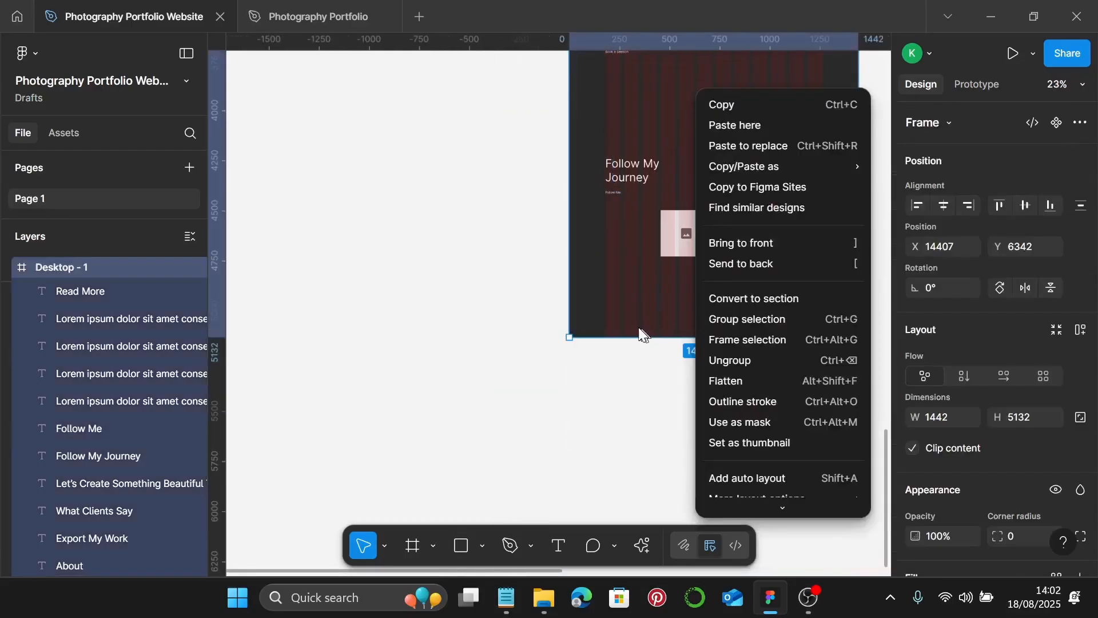
{"action": "scroll", "coordinate": [643, 320], "scroll_direction": "down", "scroll_amount": 3}
{"action": "left_click_drag", "start_coordinate": [701, 321], "coordinate": [701, 504]}
{"action": "scroll", "coordinate": [742, 313], "scroll_direction": "up", "scroll_amount": 3}
{"action": "scroll", "coordinate": [742, 313], "scroll_direction": "up", "scroll_amount": 2}
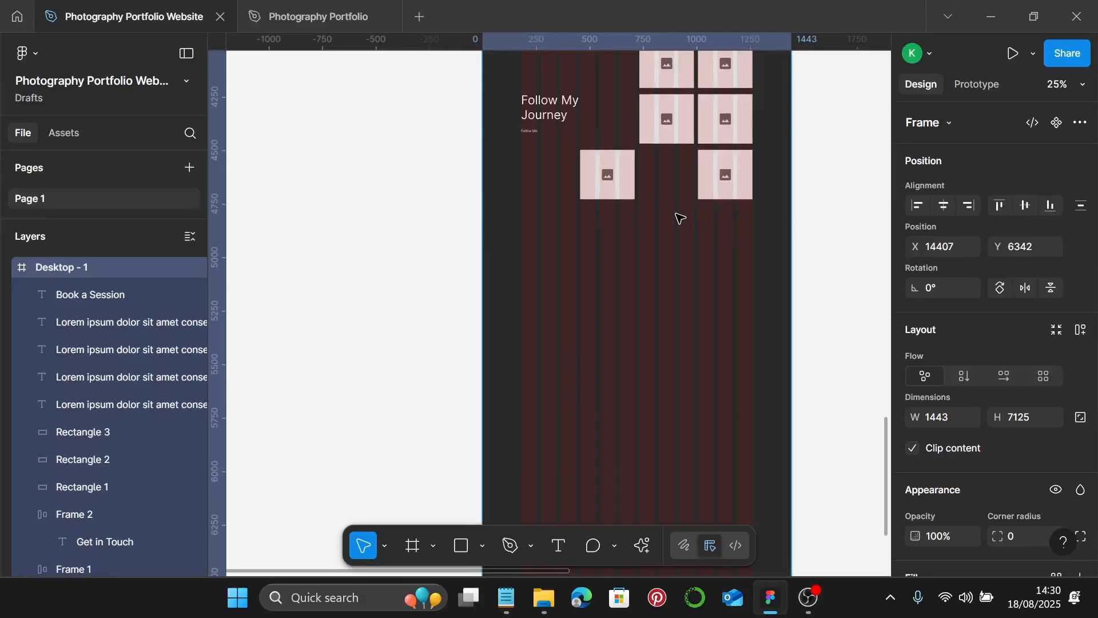
{"action": "scroll", "coordinate": [679, 219], "scroll_direction": "up", "scroll_amount": 3}
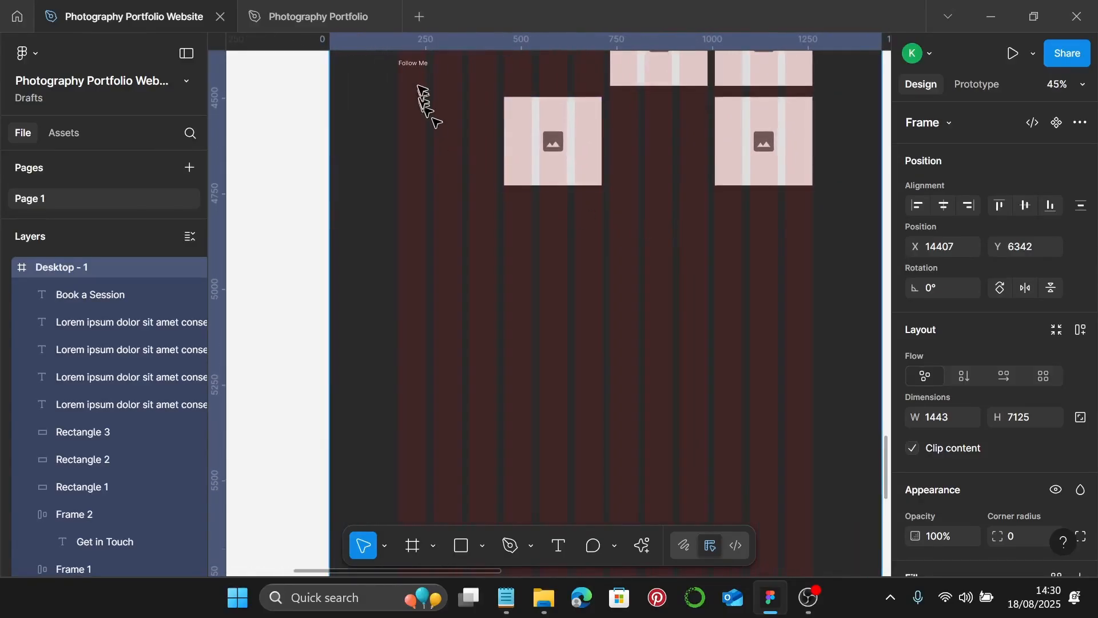
- Copy the Follow Me text lower, retype it as the portfolio owner's name, and move it to X 770
{"action": "left_click", "coordinate": [415, 68]}
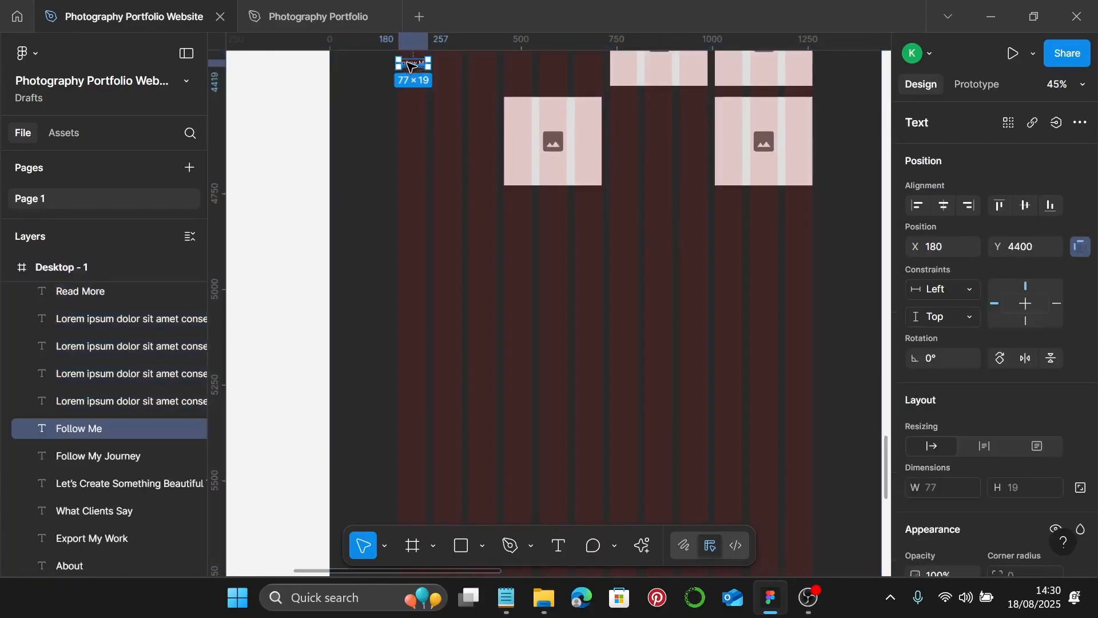
{"action": "left_click_drag", "start_coordinate": [411, 68], "coordinate": [411, 73]}
{"action": "left_click_drag", "start_coordinate": [601, 286], "coordinate": [600, 276]}
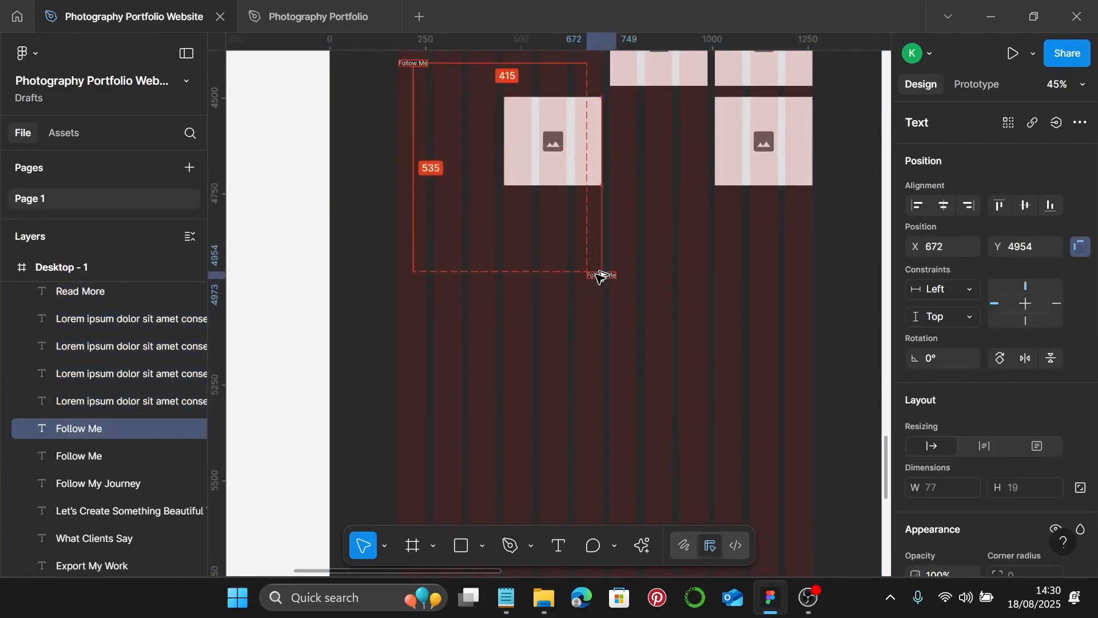
{"action": "scroll", "coordinate": [601, 280], "scroll_direction": "up", "scroll_amount": 5}
{"action": "double_click", "coordinate": [608, 281]}
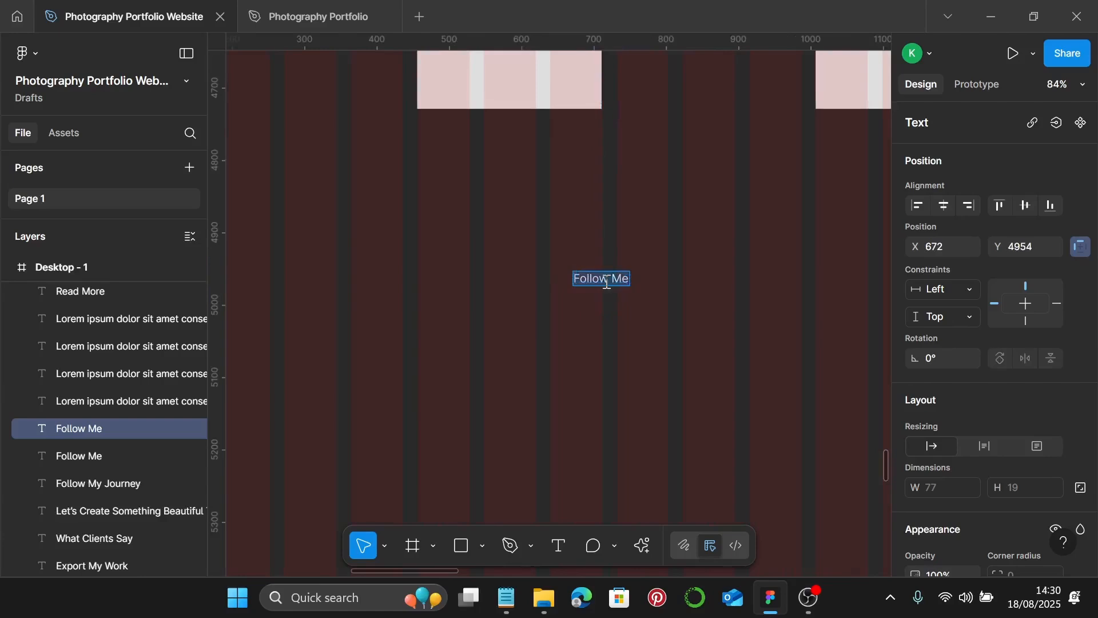
{"action": "type", "text": "Ala"}
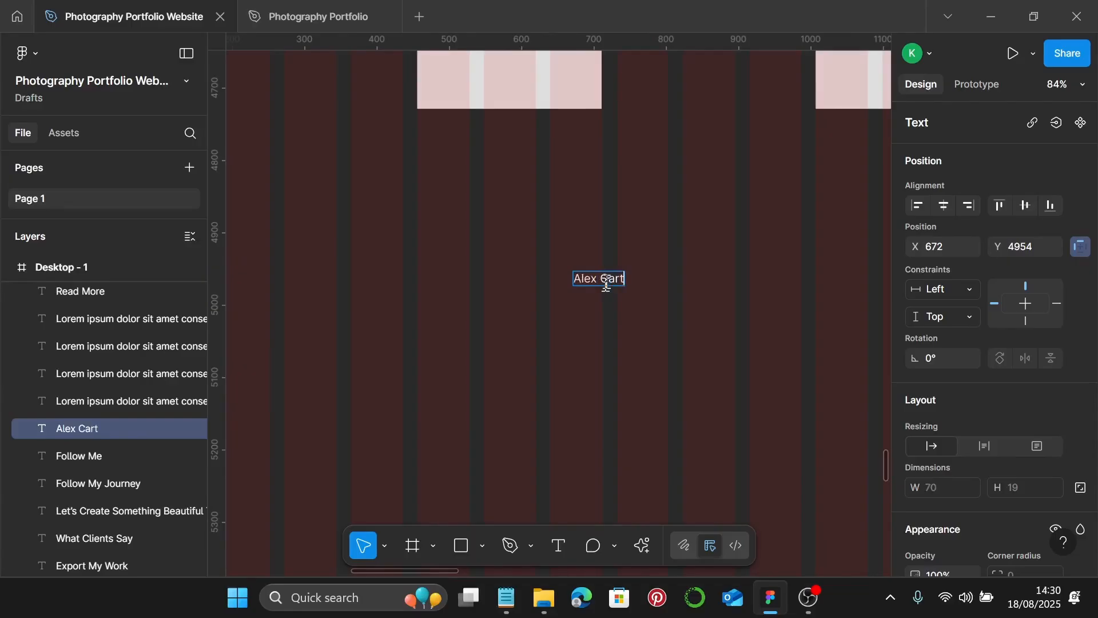
{"action": "key", "text": "Escape"}
{"action": "scroll", "coordinate": [644, 312], "scroll_direction": "down", "scroll_amount": 3}
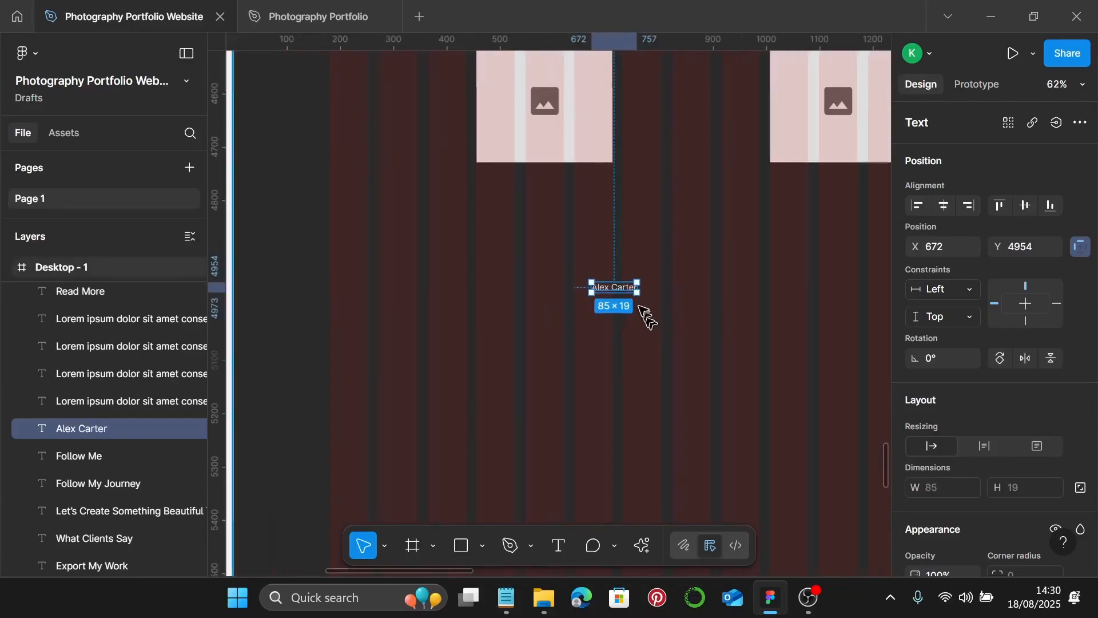
{"action": "left_click_drag", "start_coordinate": [635, 289], "coordinate": [667, 297]}
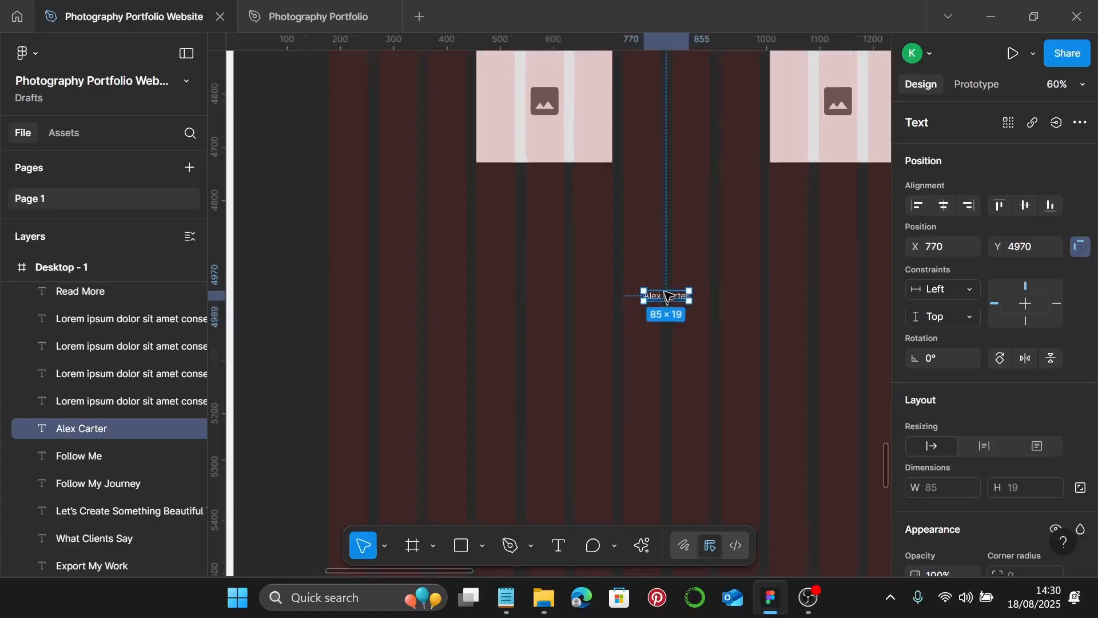
{"action": "scroll", "coordinate": [667, 296], "scroll_direction": "up", "scroll_amount": 3}
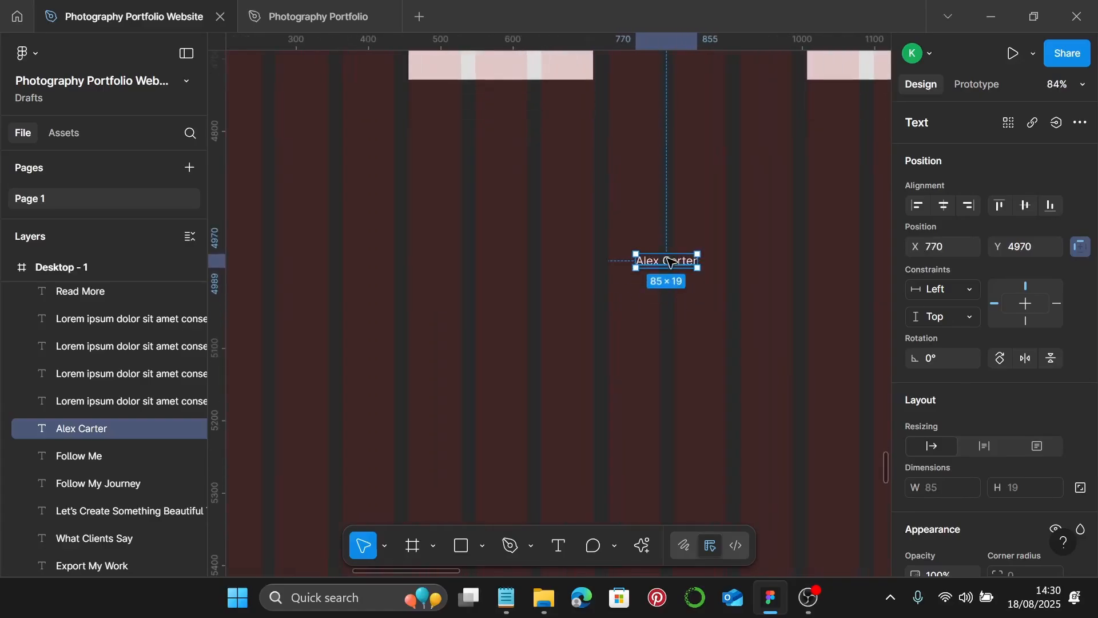
- Duplicate the name text into four copies reading Home, About, Portfolio and Services
{"action": "left_click_drag", "start_coordinate": [663, 261], "coordinate": [834, 337], "text": "alt"}
{"action": "double_click", "coordinate": [576, 342]}
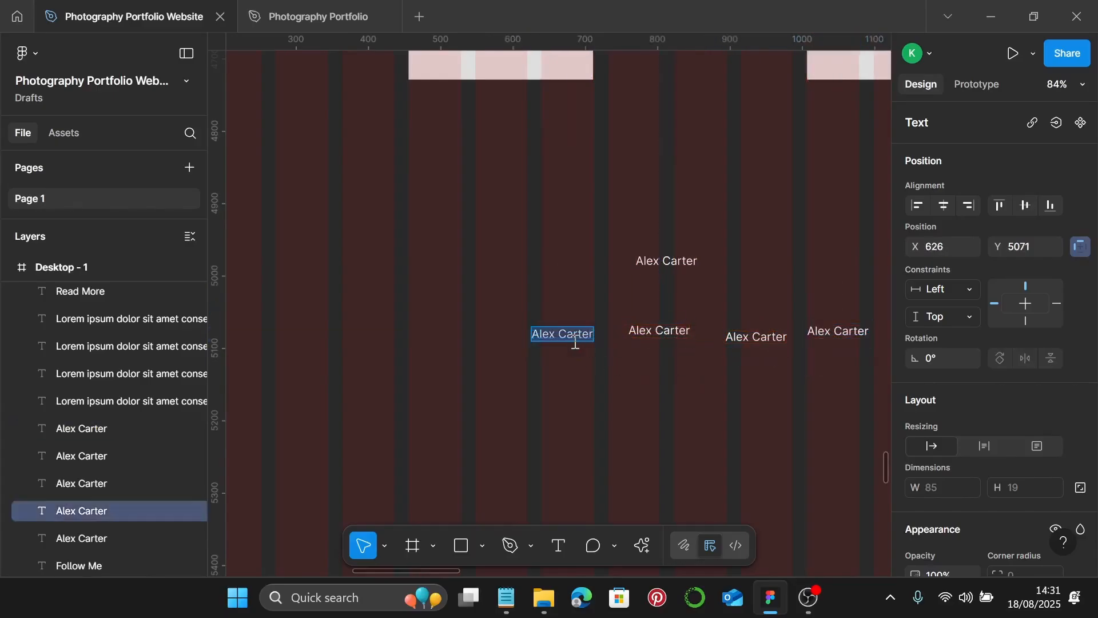
{"action": "type", "text": "Home"}
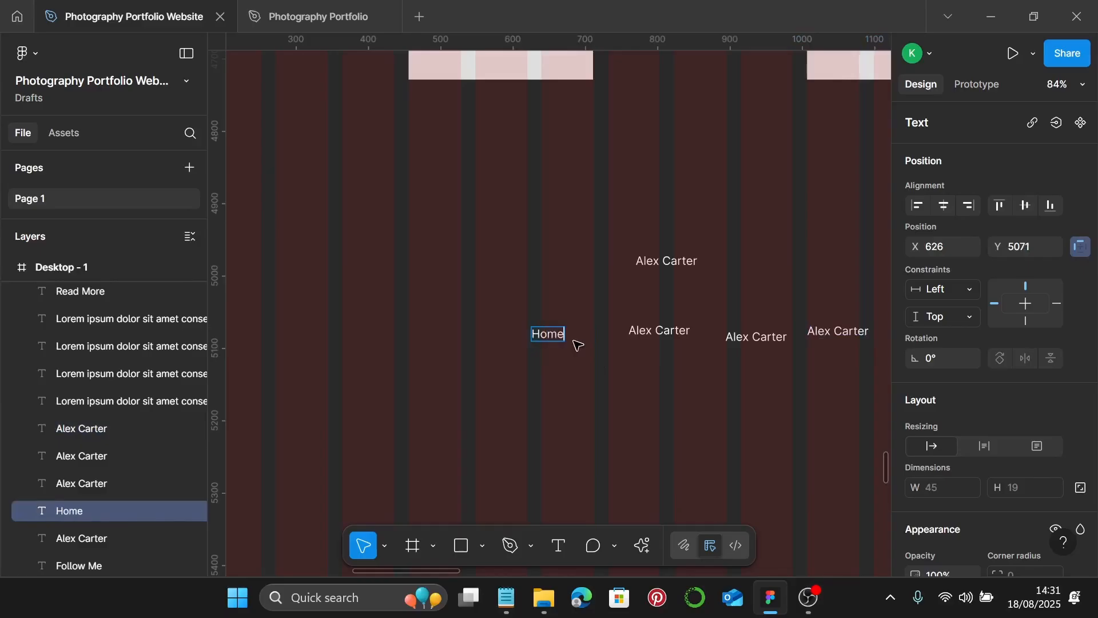
{"action": "left_click", "coordinate": [653, 332]}
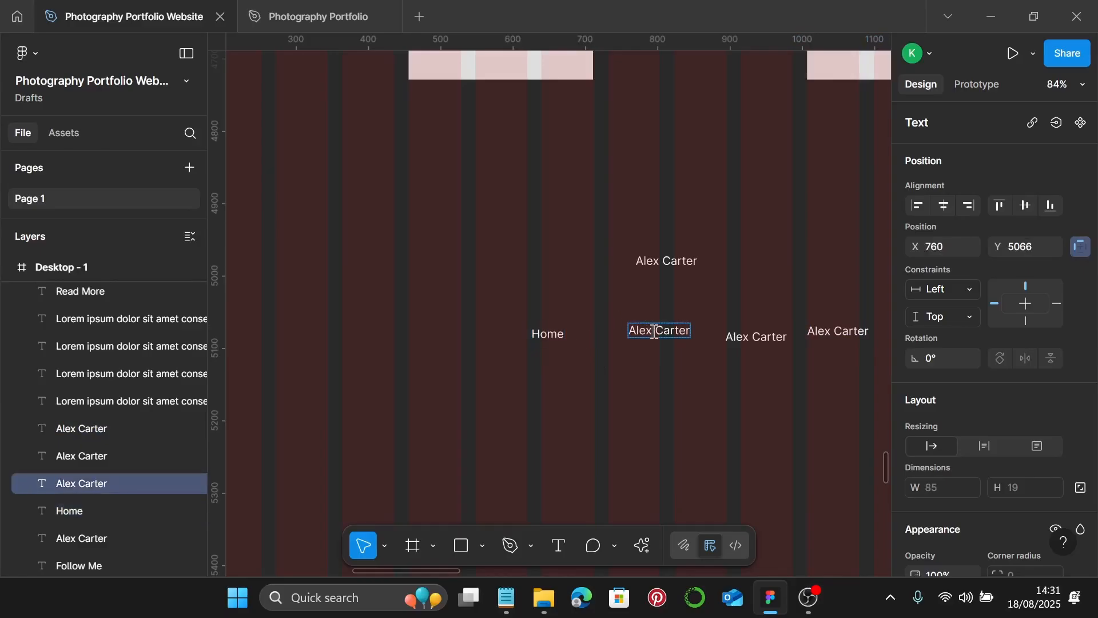
{"action": "double_click", "coordinate": [655, 332]}
{"action": "type", "text": "About"}
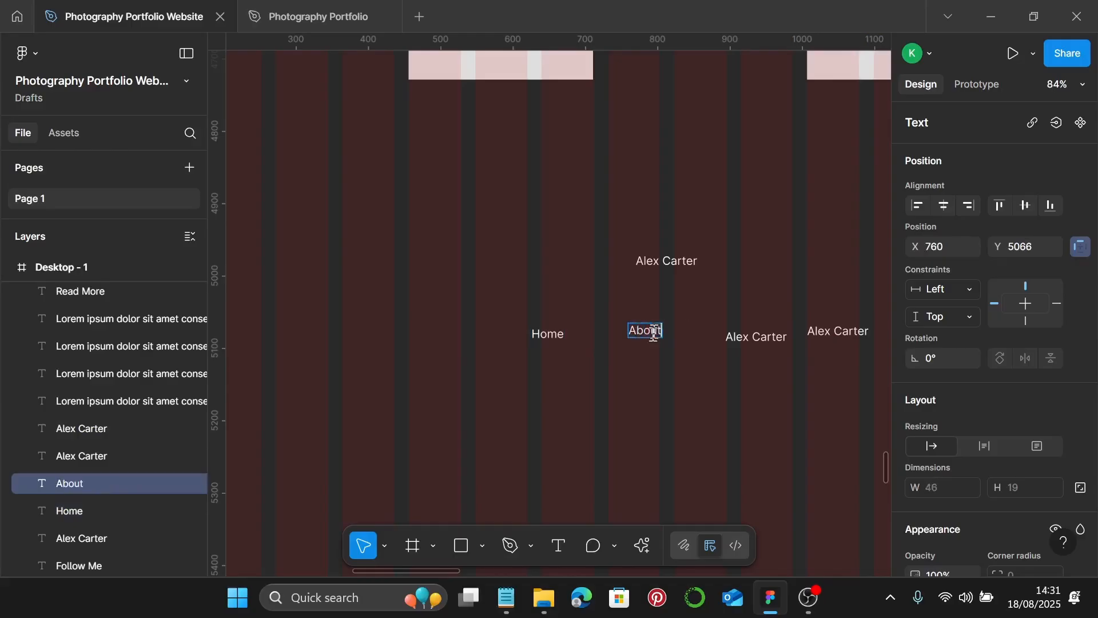
{"action": "double_click", "coordinate": [752, 349]}
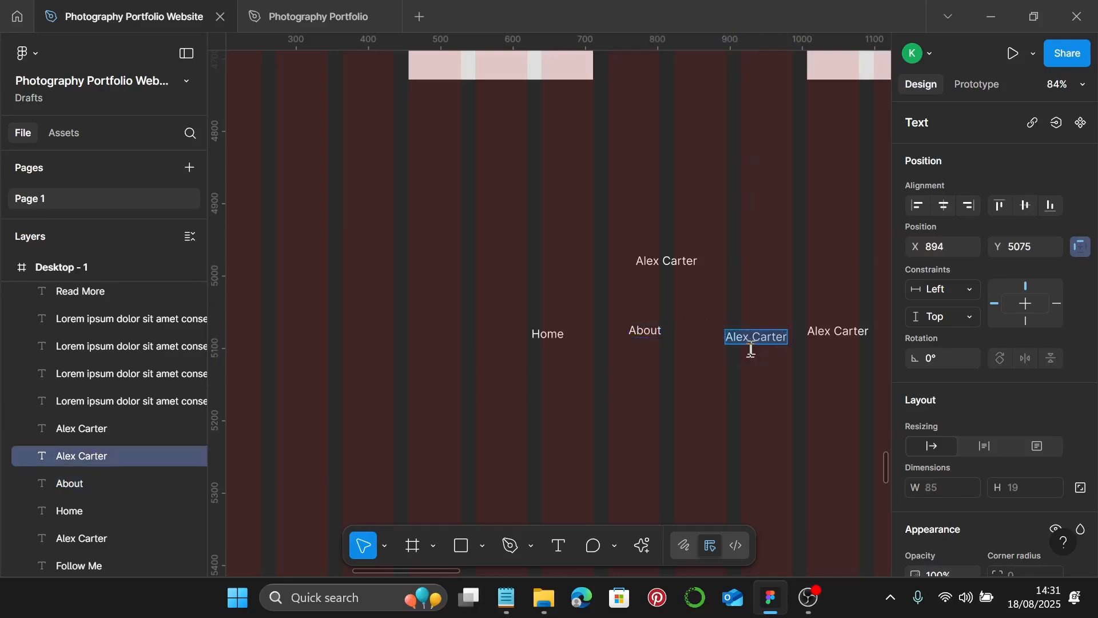
{"action": "type", "text": "Por"}
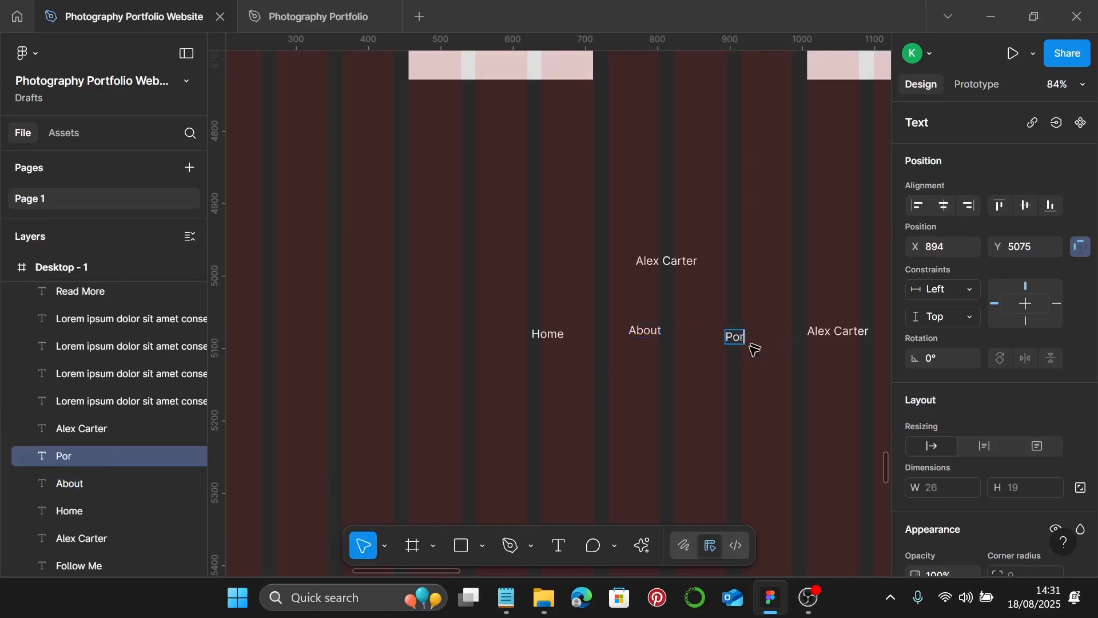
{"action": "type", "text": "tfolio"}
{"action": "double_click", "coordinate": [840, 337]}
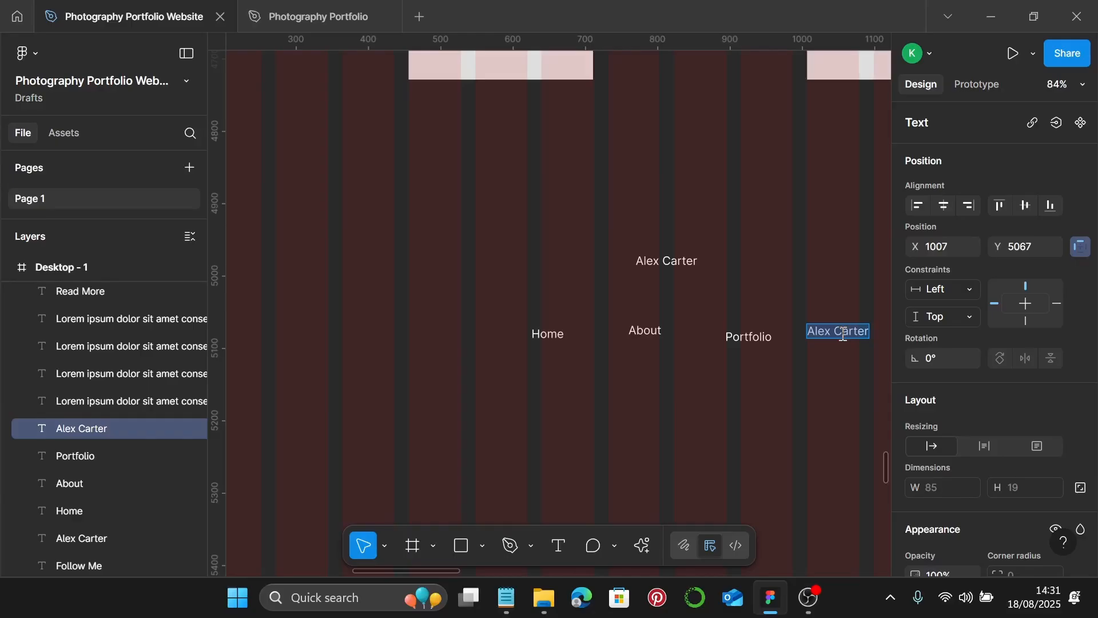
{"action": "type", "text": "Services"}
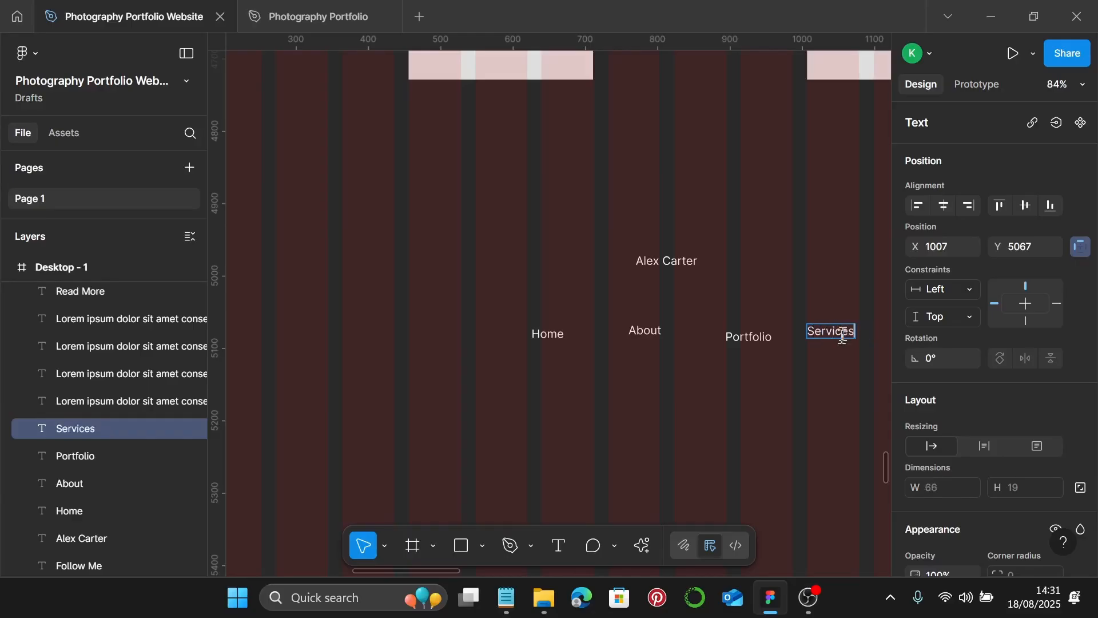
- Move Home, About, Portfolio and Services into one row, leaving a spare Home copy below
{"action": "scroll", "coordinate": [773, 370], "scroll_direction": "down", "scroll_amount": 2}
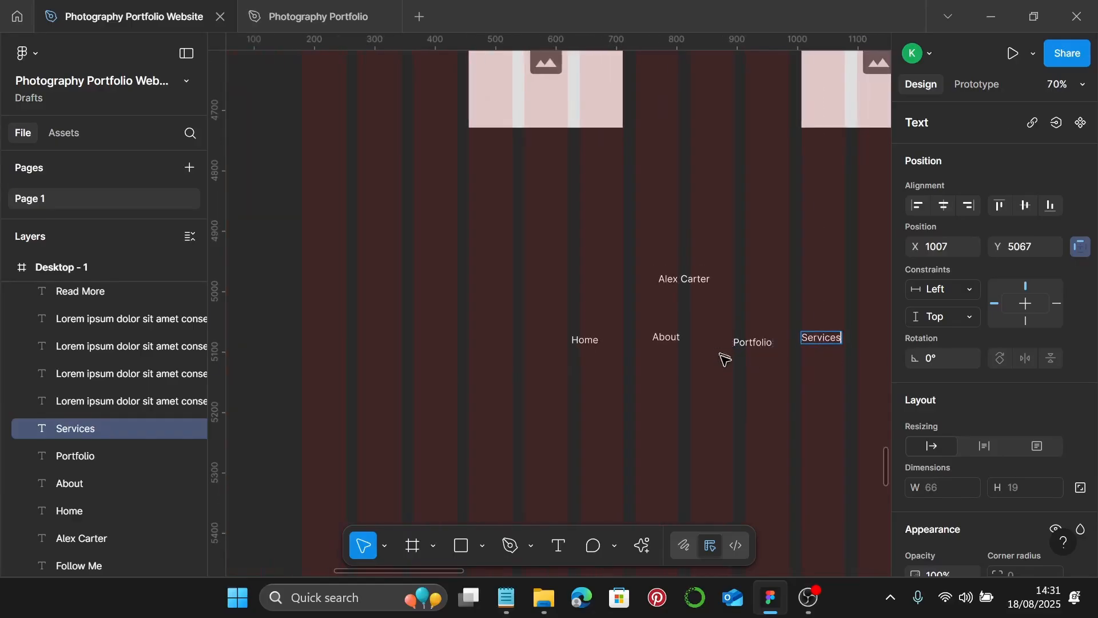
{"action": "key", "text": "Escape"}
{"action": "scroll", "coordinate": [732, 401], "scroll_direction": "up", "scroll_amount": 3}
{"action": "left_click", "coordinate": [646, 298]}
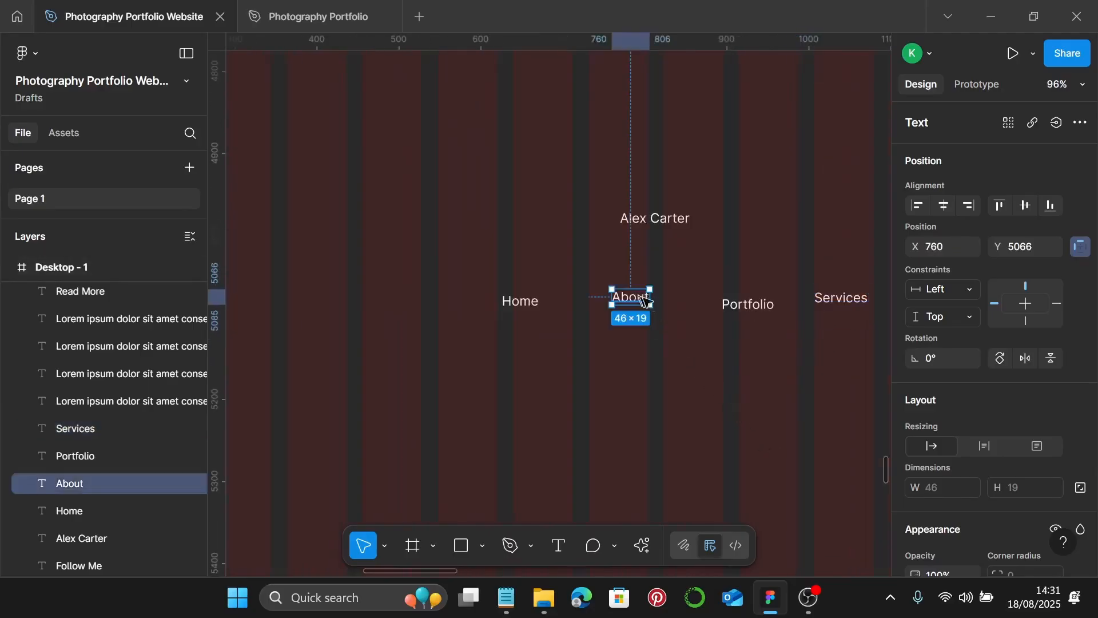
{"action": "mouse_move", "coordinate": [645, 299]}
{"action": "left_mouse_down"}
{"action": "mouse_move", "coordinate": [667, 300]}
{"action": "mouse_move", "coordinate": [655, 286]}
{"action": "left_mouse_up"}
{"action": "left_click", "coordinate": [520, 303]}
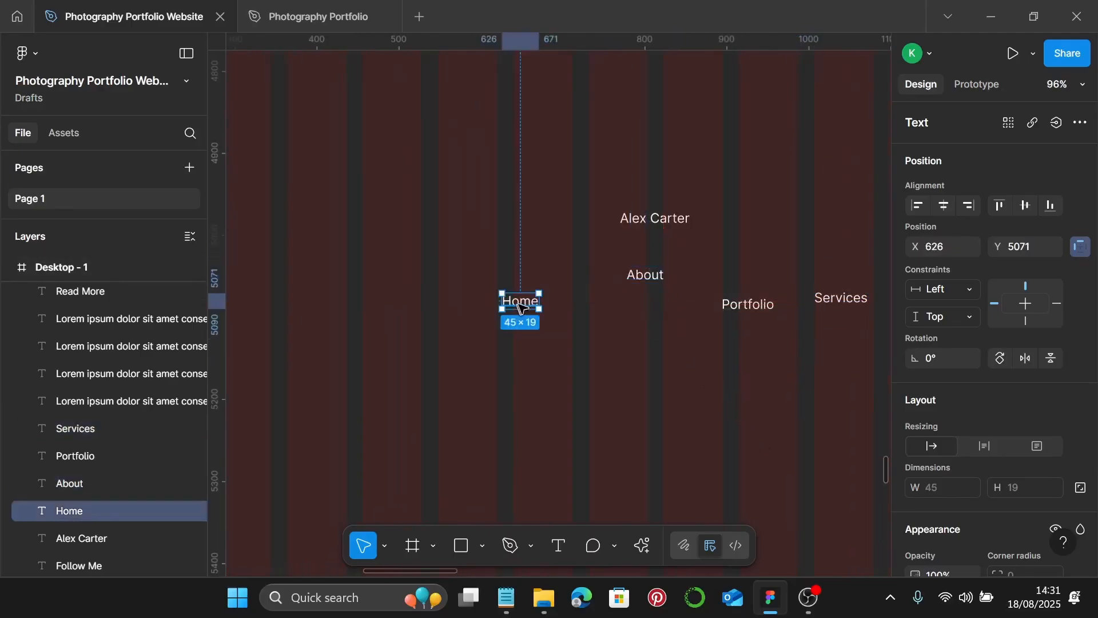
{"action": "left_click_drag", "start_coordinate": [520, 307], "coordinate": [578, 283]}
{"action": "left_click_drag", "start_coordinate": [748, 305], "coordinate": [738, 270]}
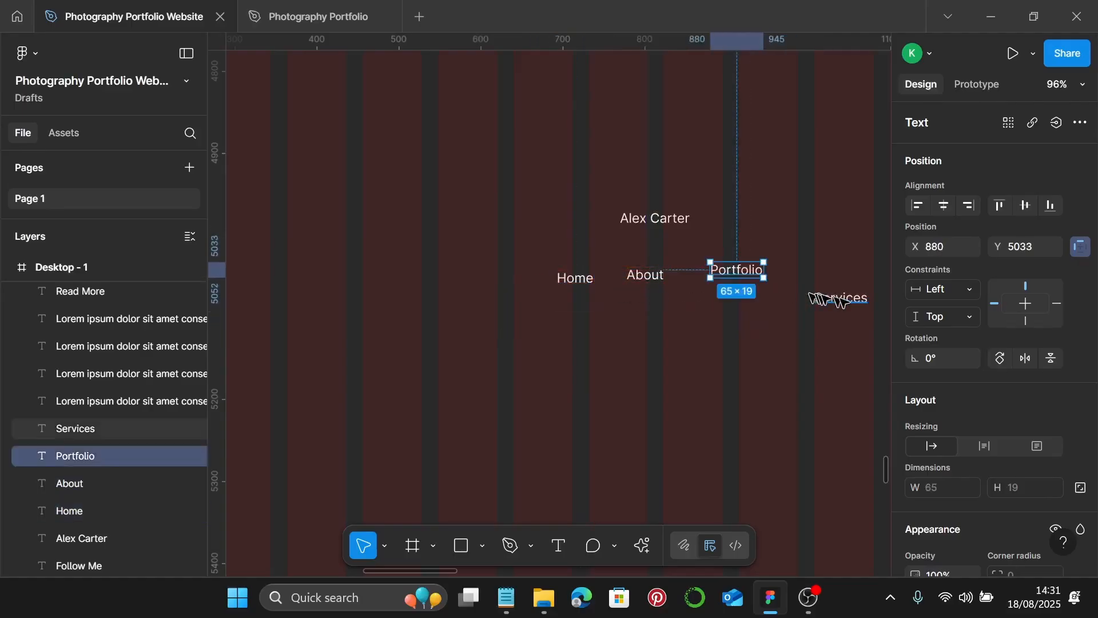
{"action": "left_click_drag", "start_coordinate": [841, 302], "coordinate": [841, 269]}
{"action": "left_click", "coordinate": [578, 280]}
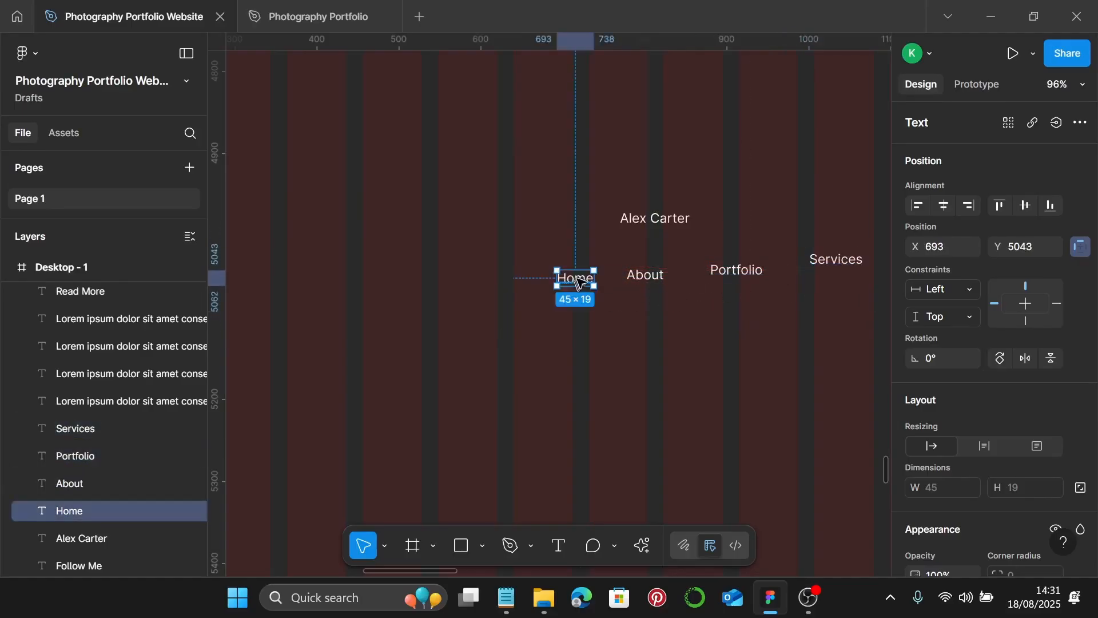
{"action": "left_click_drag", "start_coordinate": [577, 280], "coordinate": [497, 348]}
- Align the four nav texts on vertical centres, space them 50 apart, and group them
{"action": "left_click", "coordinate": [586, 280]}
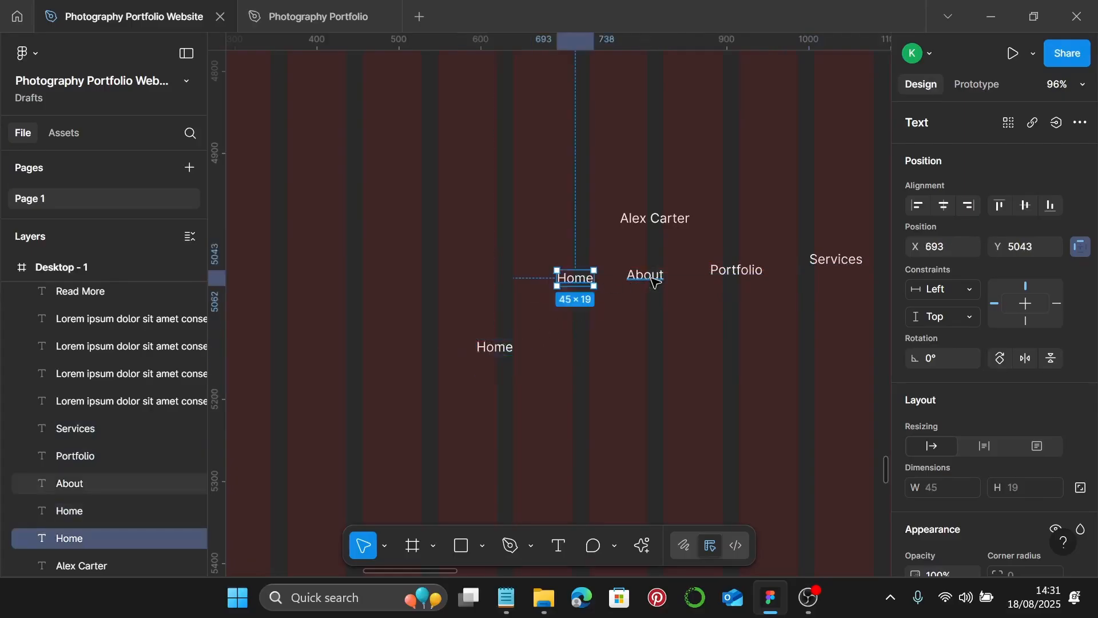
{"action": "left_click", "coordinate": [655, 279], "text": "shift"}
{"action": "left_click", "coordinate": [746, 271], "text": "shift"}
{"action": "left_click", "coordinate": [830, 262], "text": "shift"}
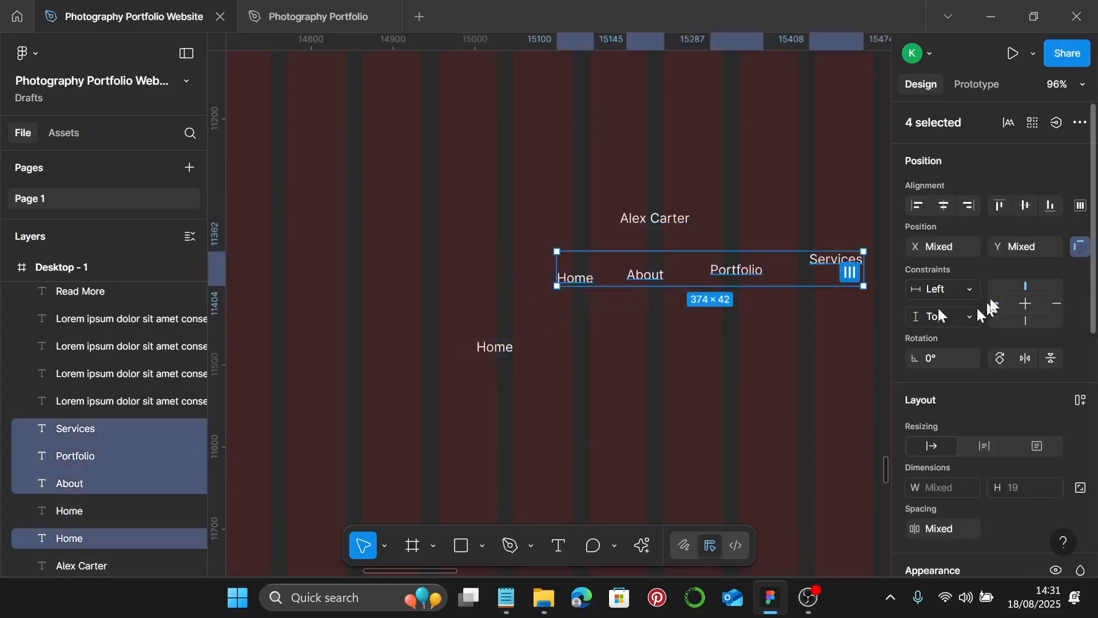
{"action": "left_click", "coordinate": [1025, 206]}
{"action": "scroll", "coordinate": [956, 491], "scroll_direction": "down", "scroll_amount": 2}
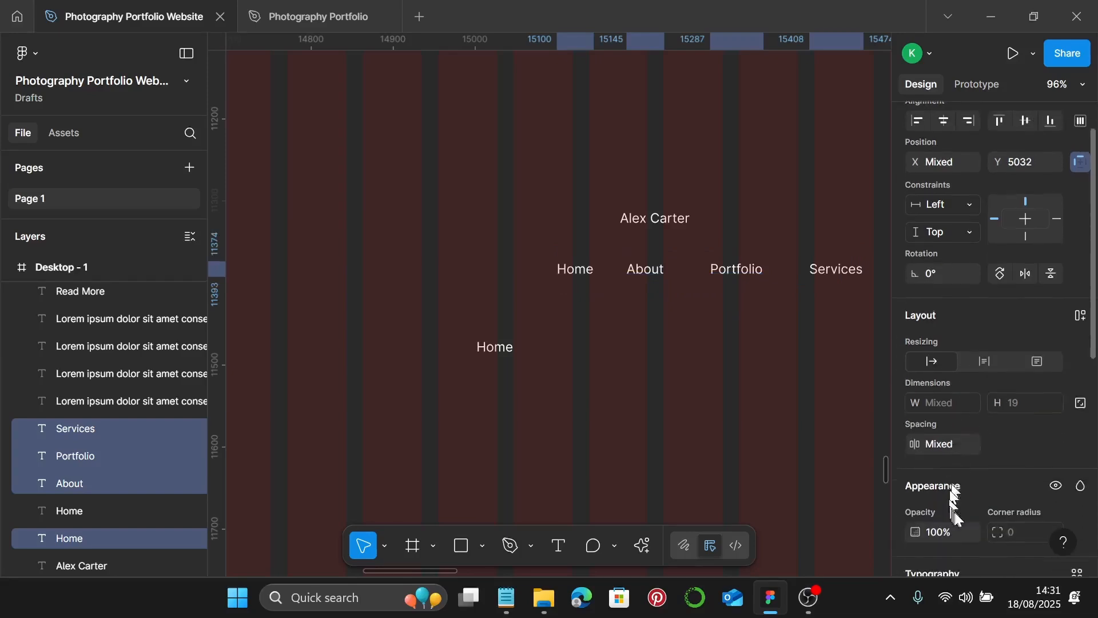
{"action": "left_click", "coordinate": [958, 445]}
{"action": "type", "text": "30"}
{"action": "key", "text": "Return"}
{"action": "left_click", "coordinate": [958, 444]}
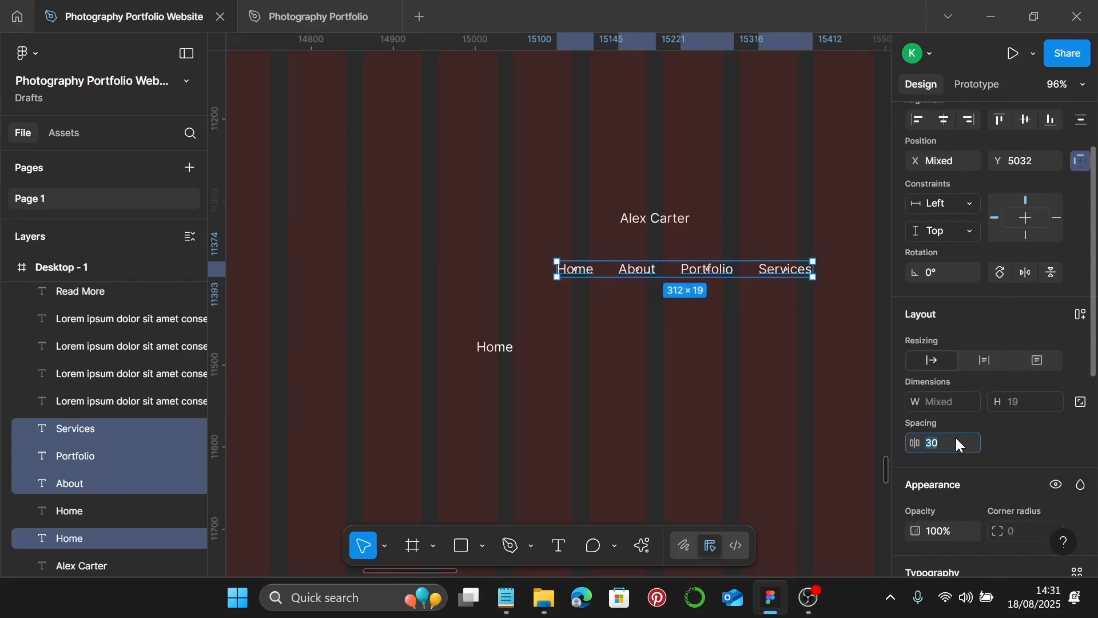
{"action": "type", "text": "50"}
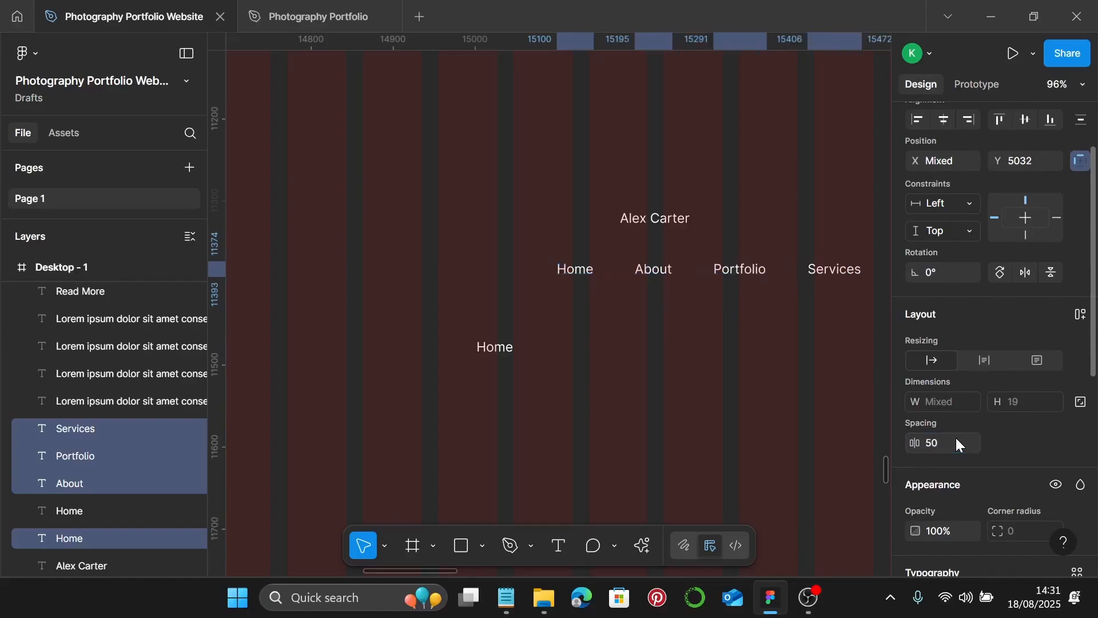
{"action": "key", "text": "Return"}
{"action": "key", "text": "ctrl+g"}
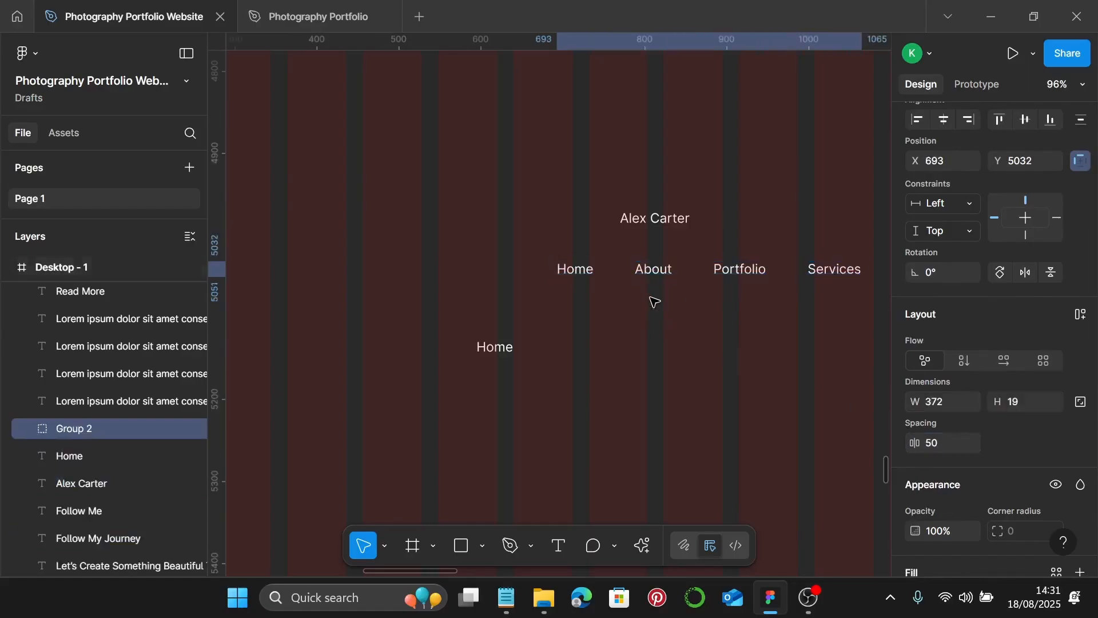
- Reposition the nav group and turn the spare Home copy at X 560, Y 5100 into 'Location'
{"action": "left_click_drag", "start_coordinate": [740, 269], "coordinate": [687, 258]}
{"action": "left_click_drag", "start_coordinate": [495, 348], "coordinate": [474, 332]}
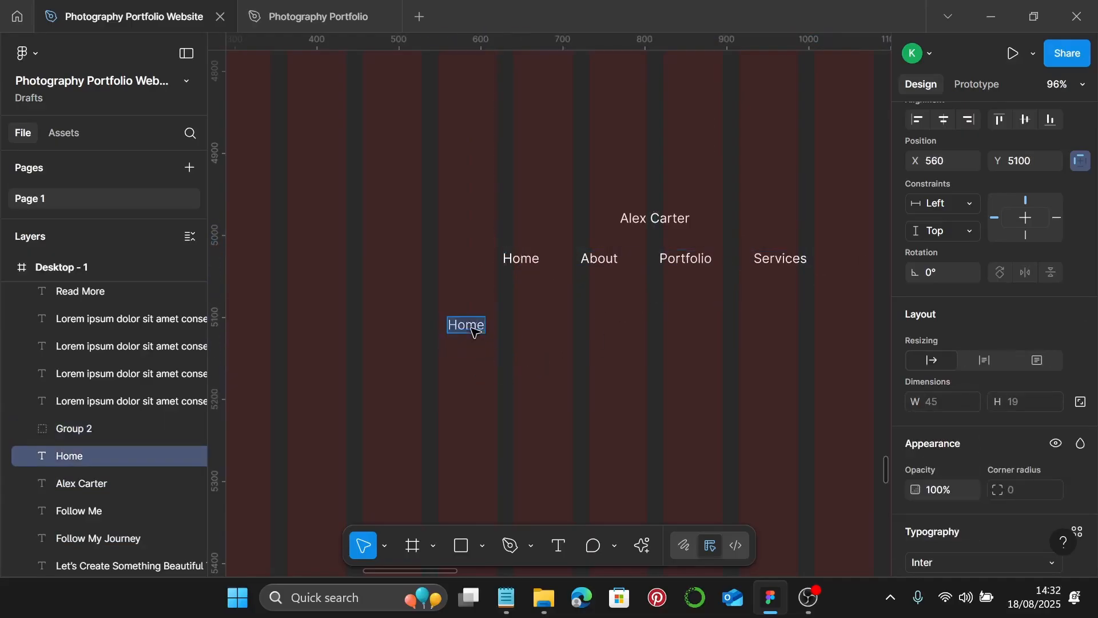
{"action": "type", "text": "Lo"}
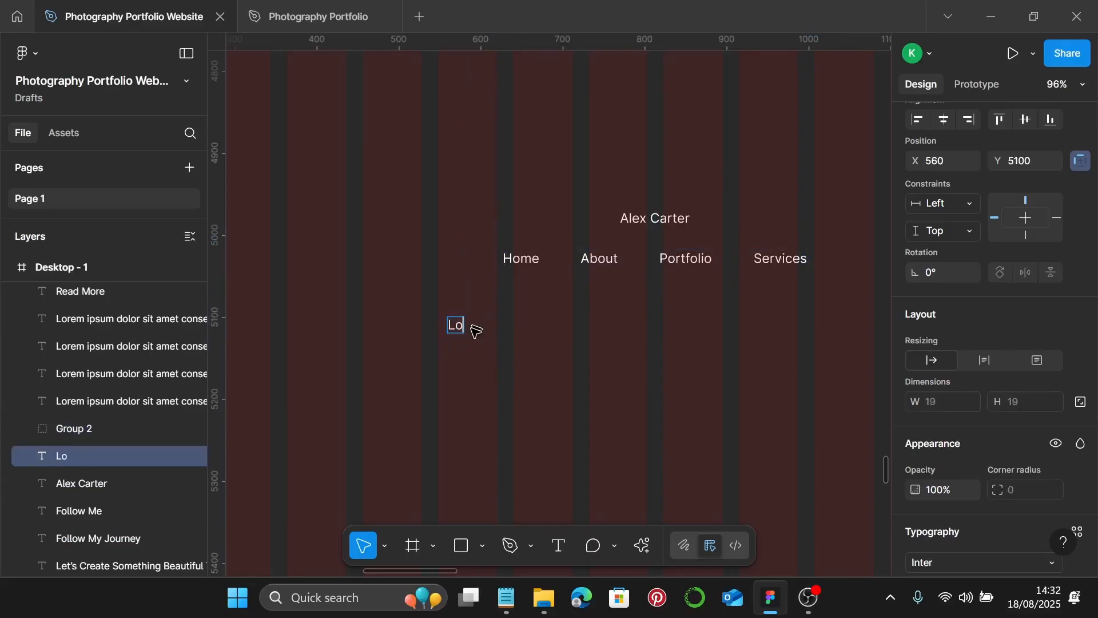
{"action": "type", "text": "cation"}
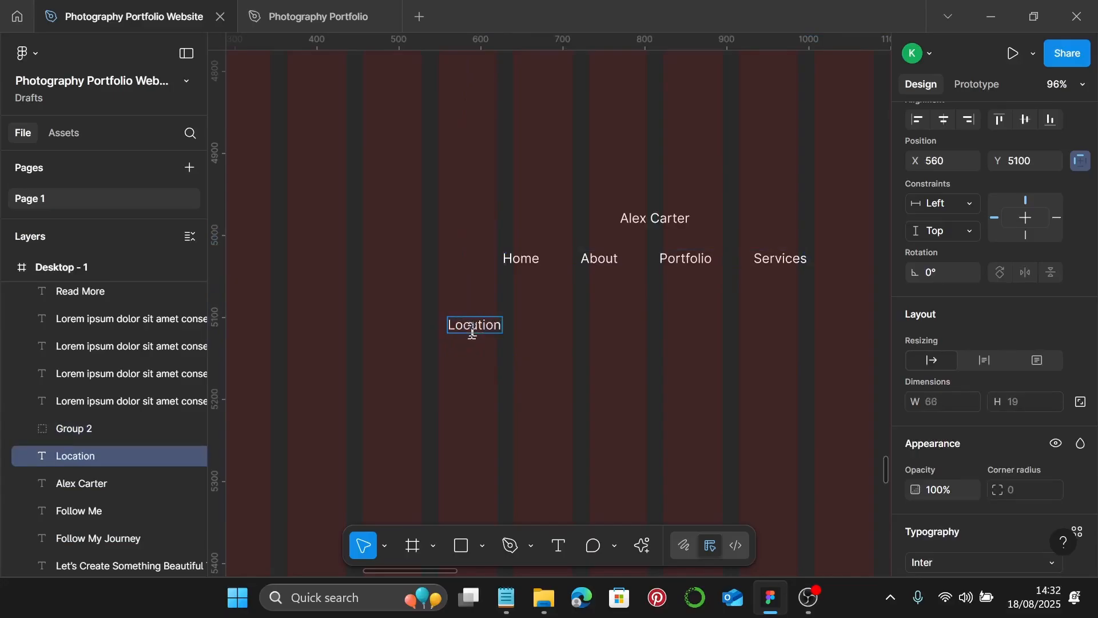
{"action": "key", "text": "Escape"}
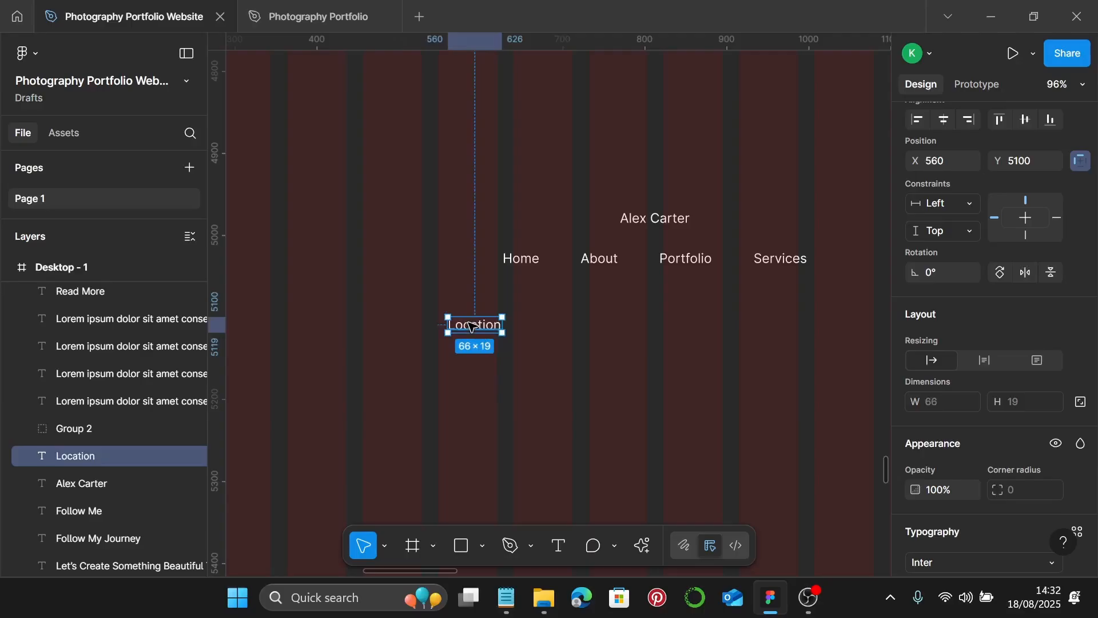
- Add 'Email Address' and 'Phone Number' copies to the right of Location
{"action": "left_click_drag", "start_coordinate": [471, 327], "coordinate": [576, 330]}
{"action": "double_click", "coordinate": [572, 330]}
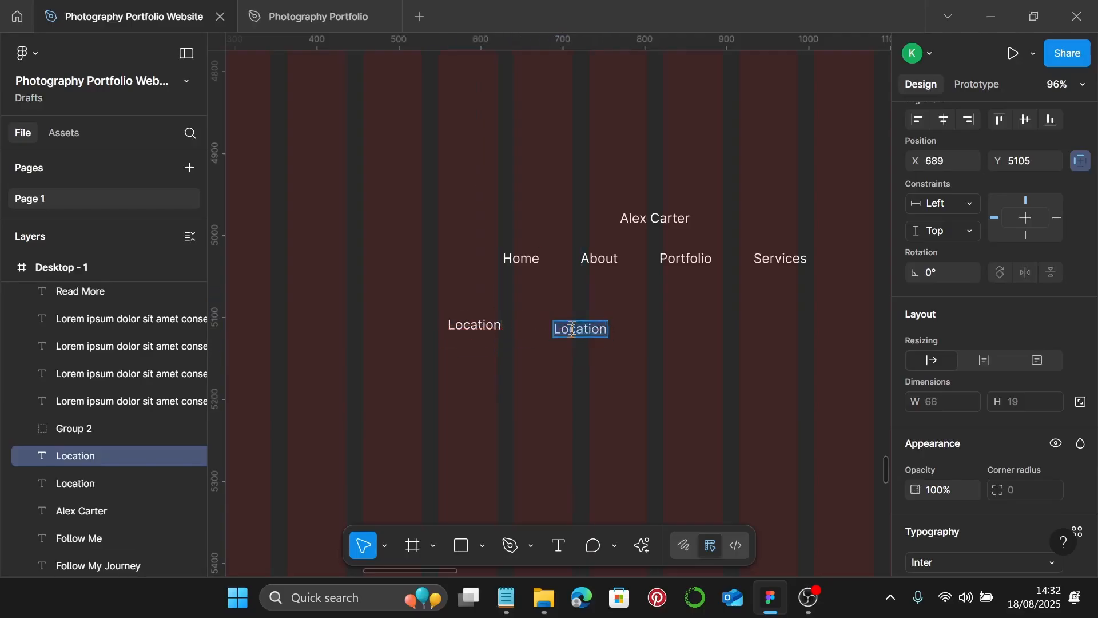
{"action": "type", "text": "Emai"}
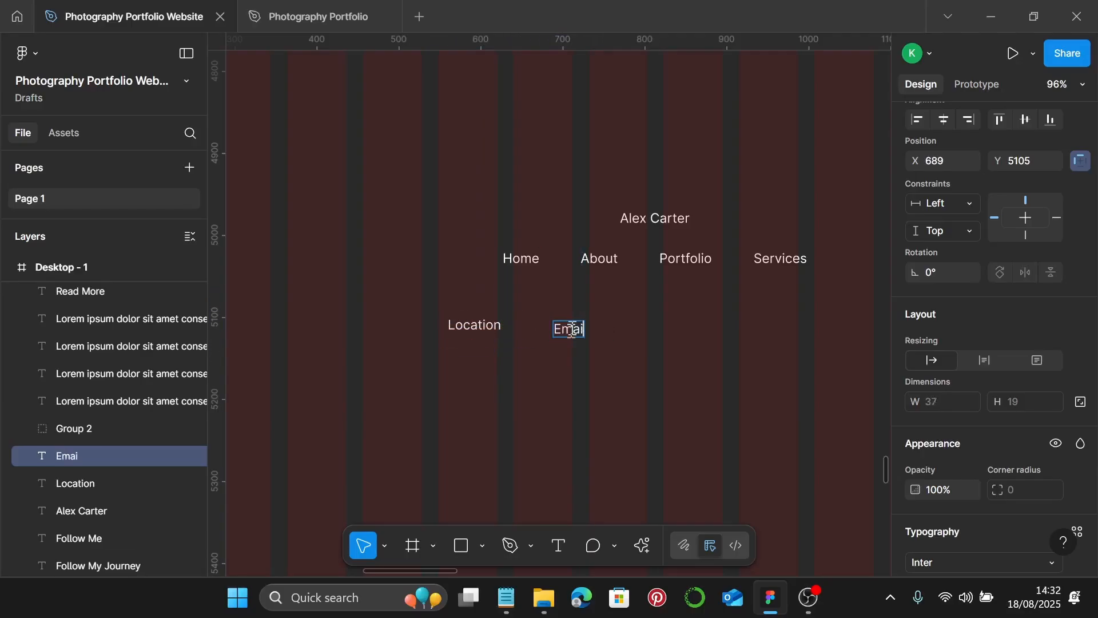
{"action": "type", "text": "l Address"}
{"action": "key", "text": "Escape"}
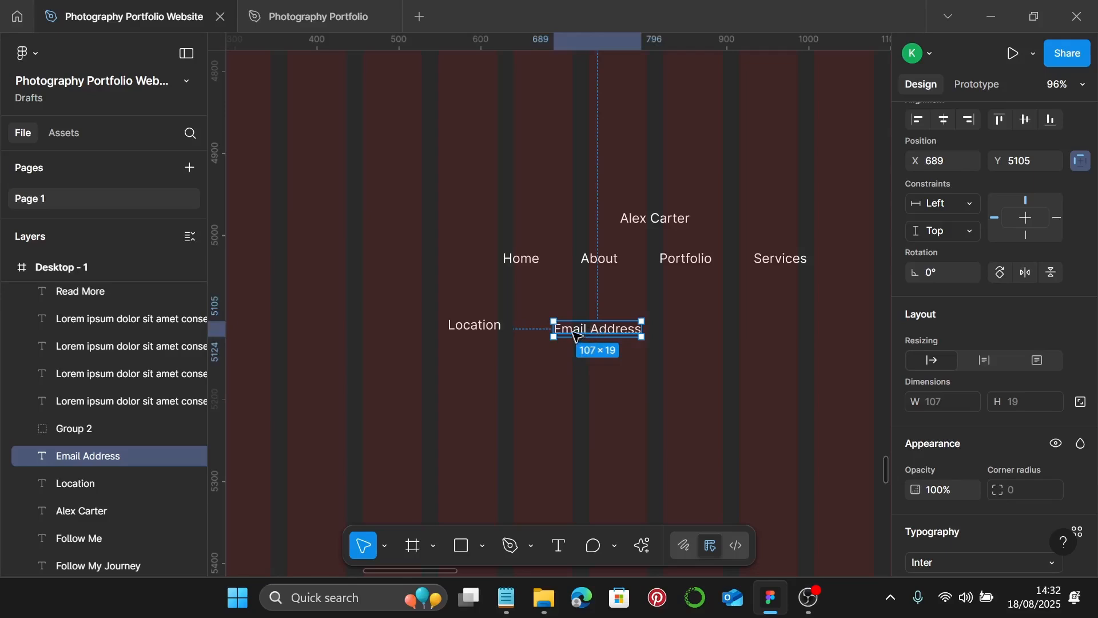
{"action": "left_click_drag", "start_coordinate": [576, 337], "coordinate": [729, 334]}
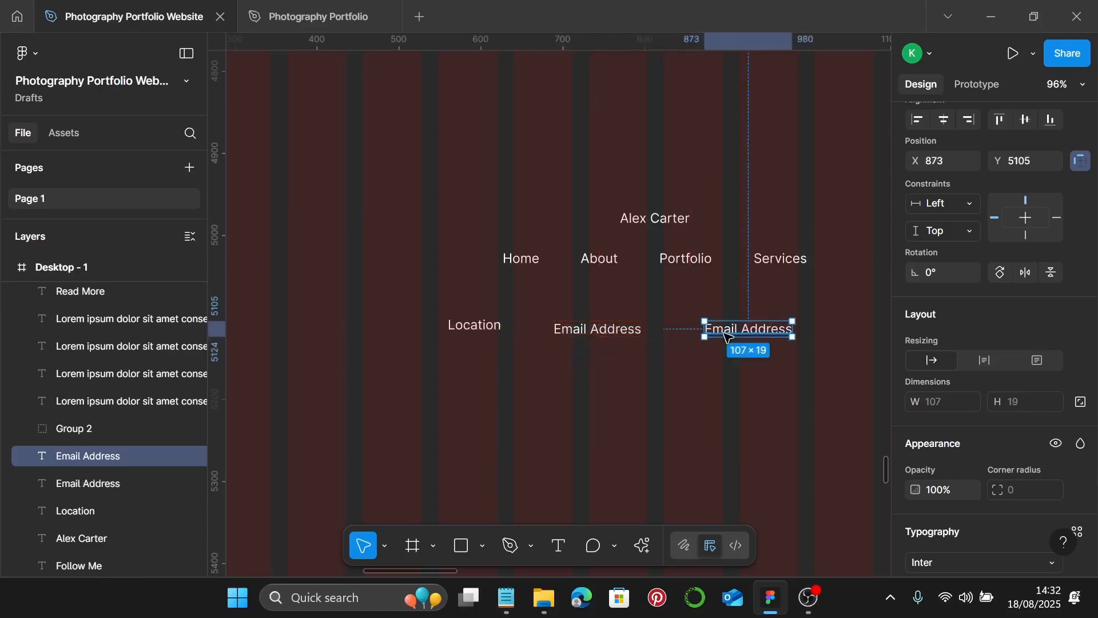
{"action": "double_click", "coordinate": [726, 337]}
{"action": "type", "text": "Ph"}
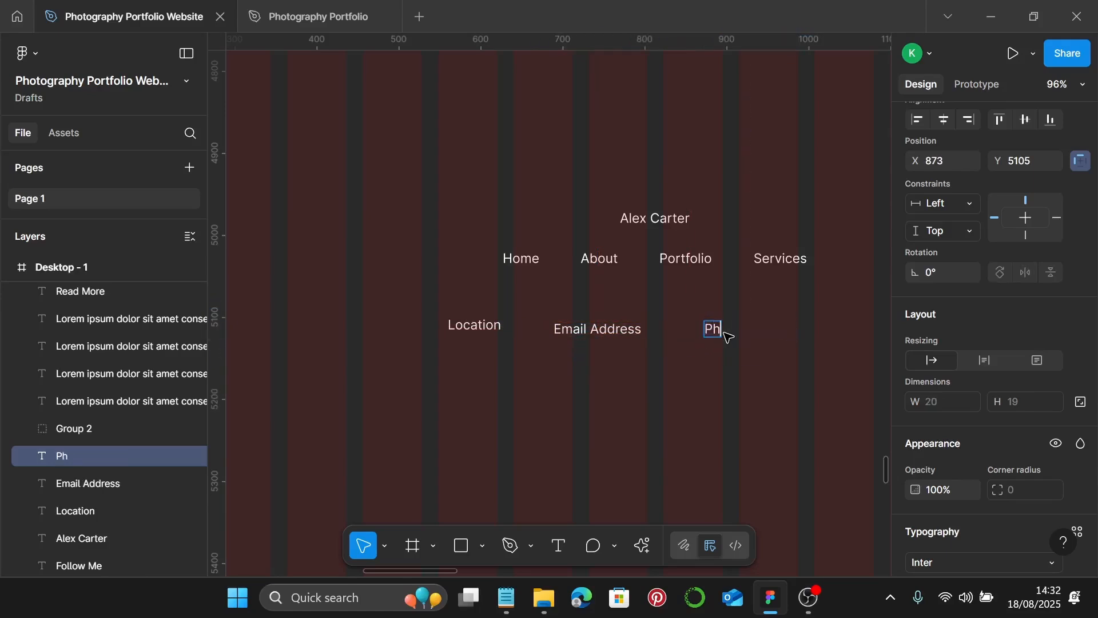
{"action": "type", "text": "one Number"}
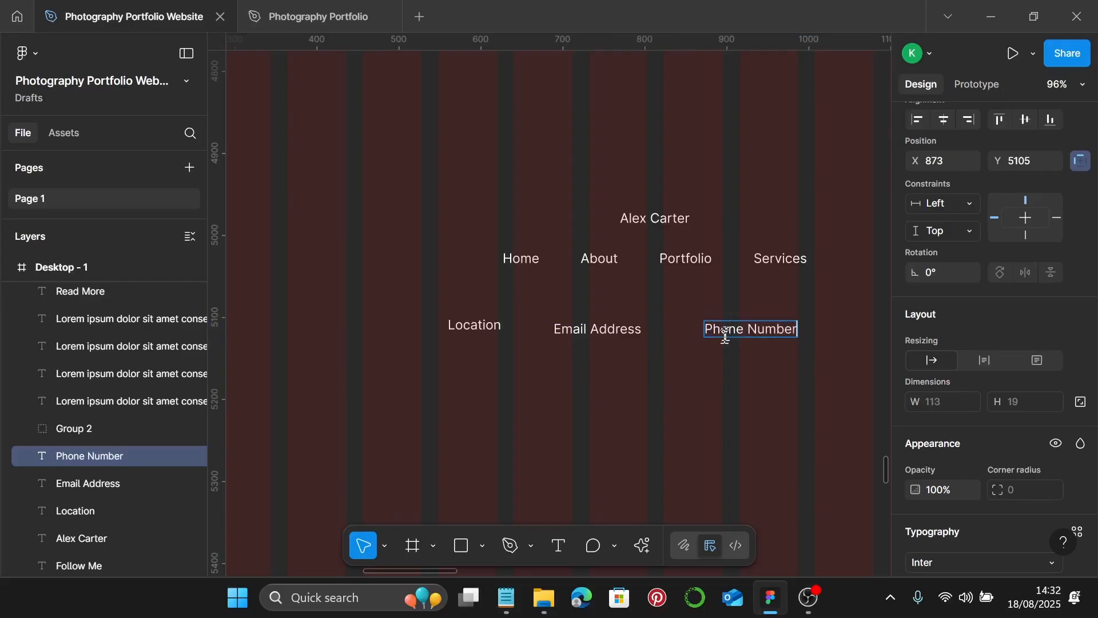
{"action": "key", "text": "Escape"}
- Line up the three contact labels, group them, and centre the group under the nav links
{"action": "scroll", "coordinate": [728, 362], "scroll_direction": "down", "scroll_amount": 3}
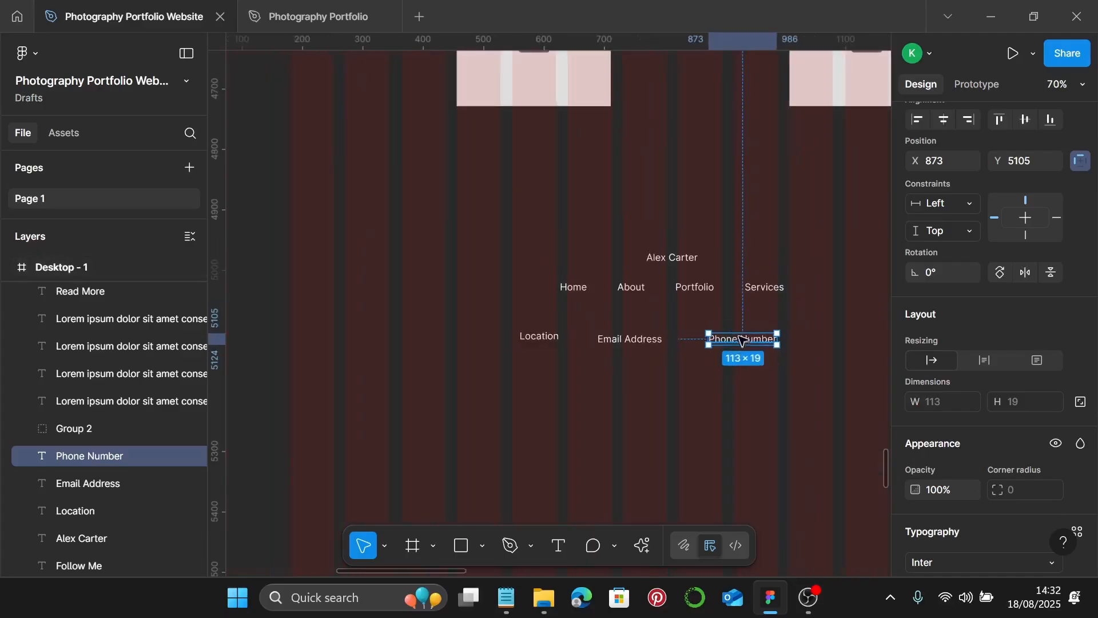
{"action": "mouse_move", "coordinate": [754, 339]}
{"action": "left_mouse_down"}
{"action": "mouse_move", "coordinate": [783, 334]}
{"action": "mouse_move", "coordinate": [768, 334]}
{"action": "left_mouse_up"}
{"action": "left_click", "coordinate": [634, 341]}
{"action": "left_click_drag", "start_coordinate": [633, 341], "coordinate": [668, 338]}
{"action": "left_click_drag", "start_coordinate": [542, 346], "coordinate": [571, 340]}
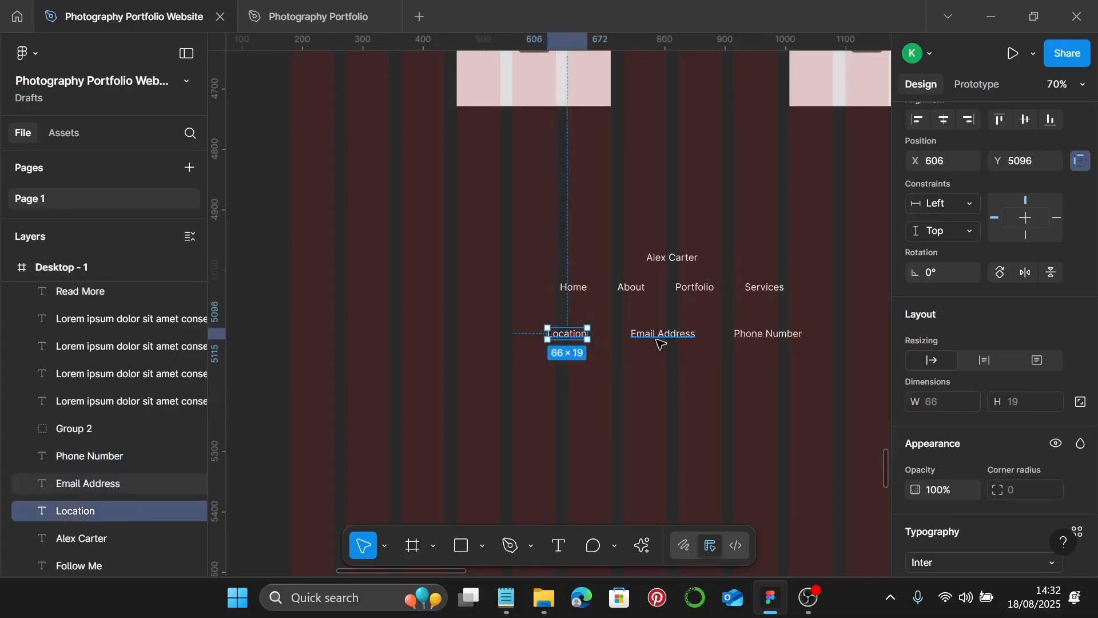
{"action": "left_click", "coordinate": [658, 337], "text": "shift"}
{"action": "left_click", "coordinate": [773, 335], "text": "shift"}
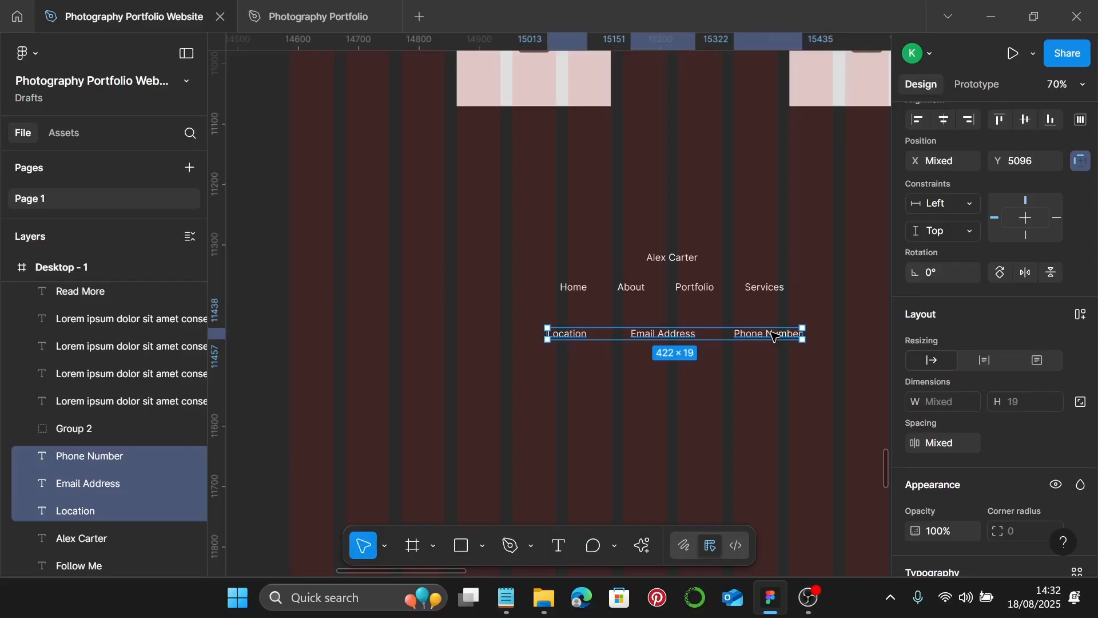
{"action": "key", "text": "ctrl+g"}
{"action": "left_click_drag", "start_coordinate": [773, 335], "coordinate": [776, 324]}
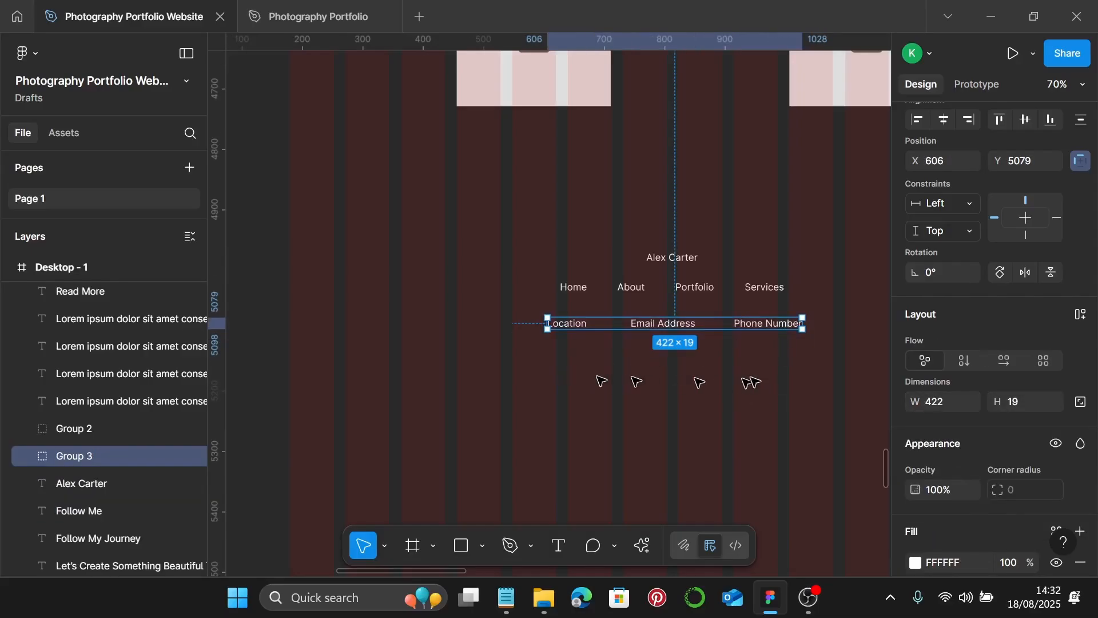
{"action": "left_click", "coordinate": [720, 382]}
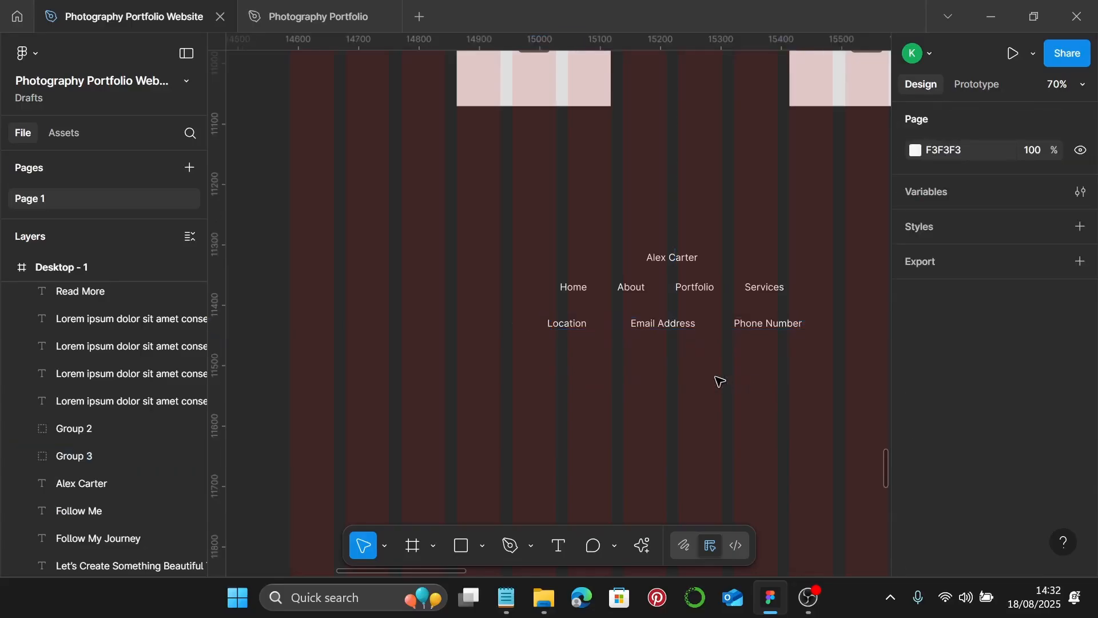
- Import the first mdi:pinterest icon from the Iconify plugin into the Desktop - 1 frame
{"action": "right_click", "coordinate": [717, 380]}
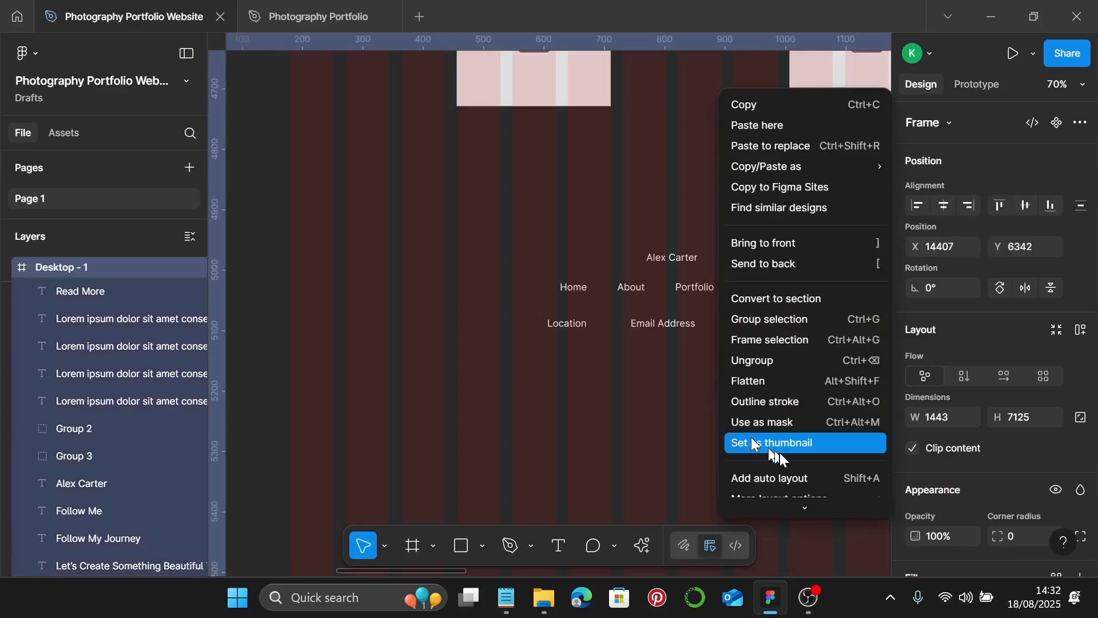
{"action": "scroll", "coordinate": [784, 478], "scroll_direction": "down", "scroll_amount": 2}
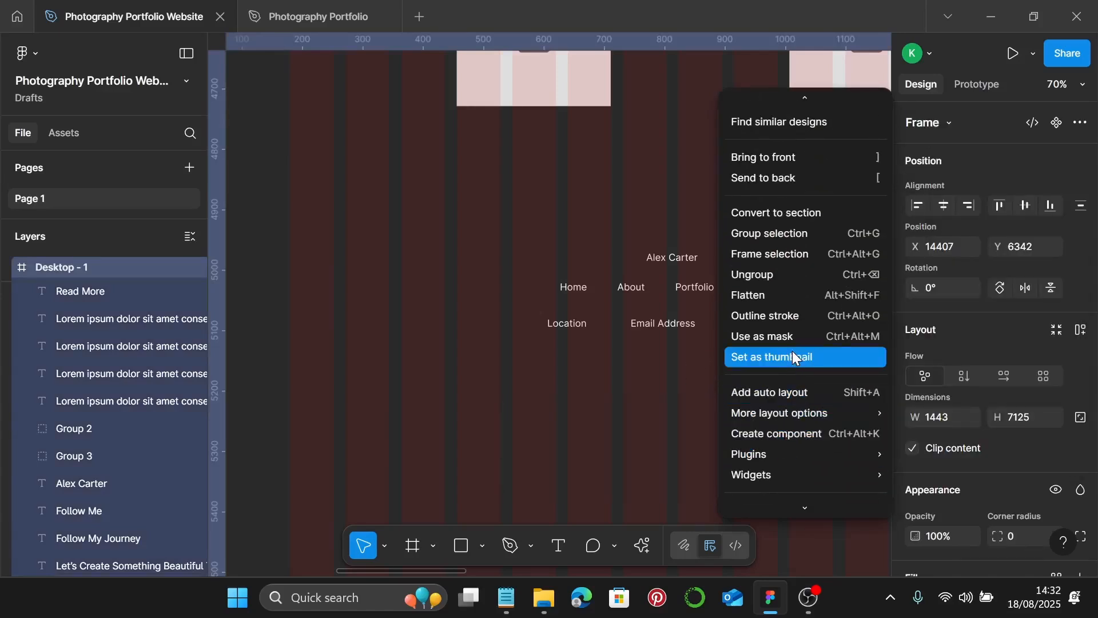
{"action": "scroll", "coordinate": [794, 358], "scroll_direction": "down", "scroll_amount": 1}
{"action": "mouse_move", "coordinate": [791, 370]}
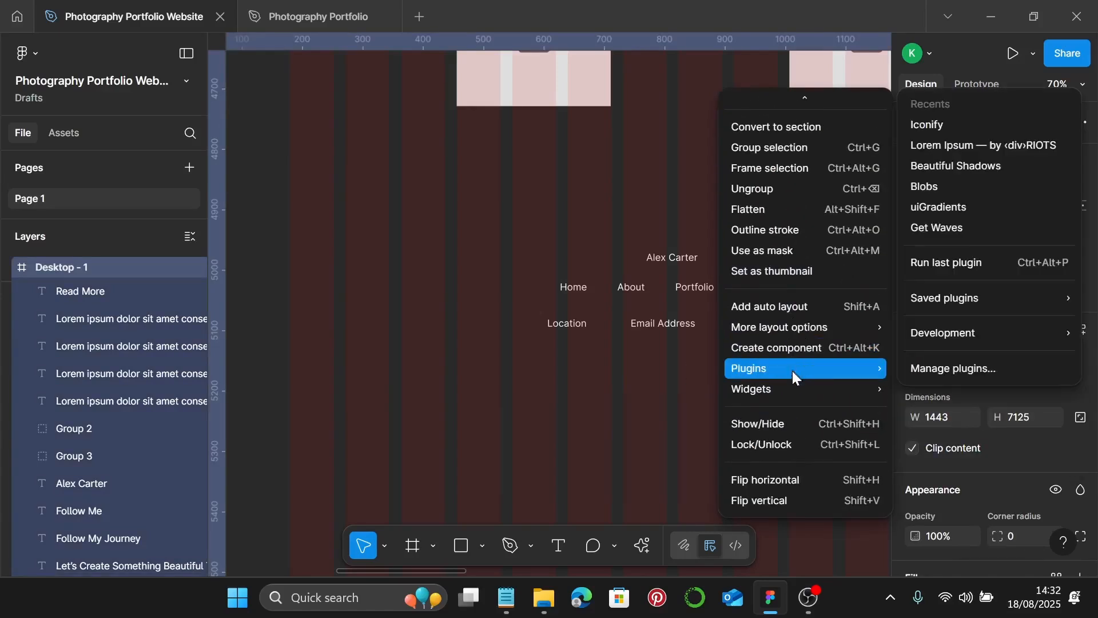
{"action": "left_click", "coordinate": [970, 126]}
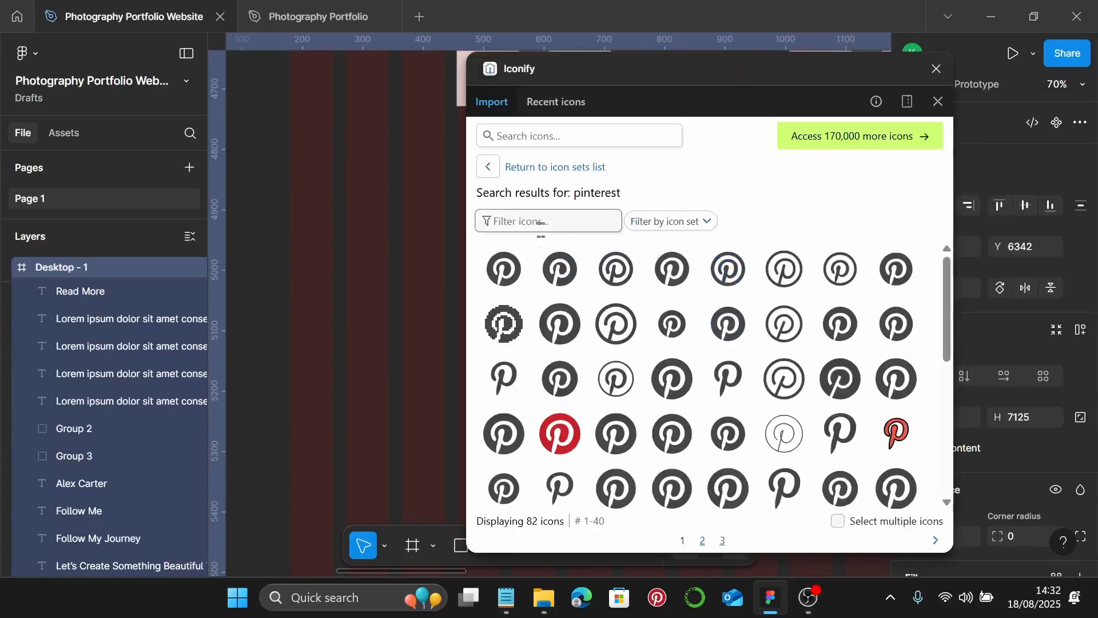
{"action": "left_click", "coordinate": [506, 269]}
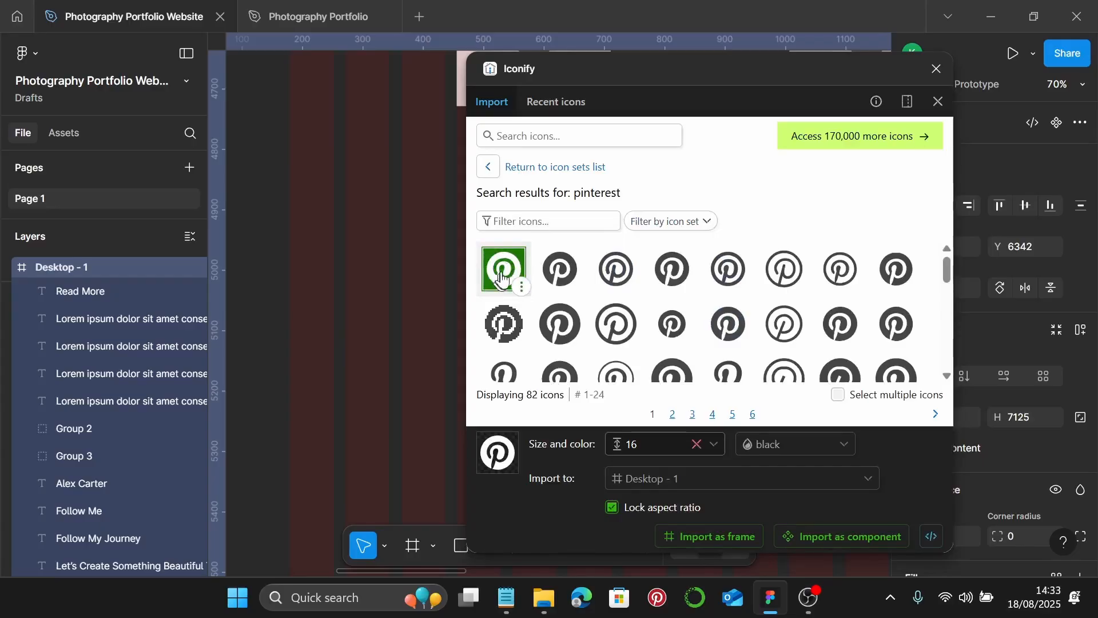
{"action": "left_click_drag", "start_coordinate": [505, 269], "coordinate": [416, 349]}
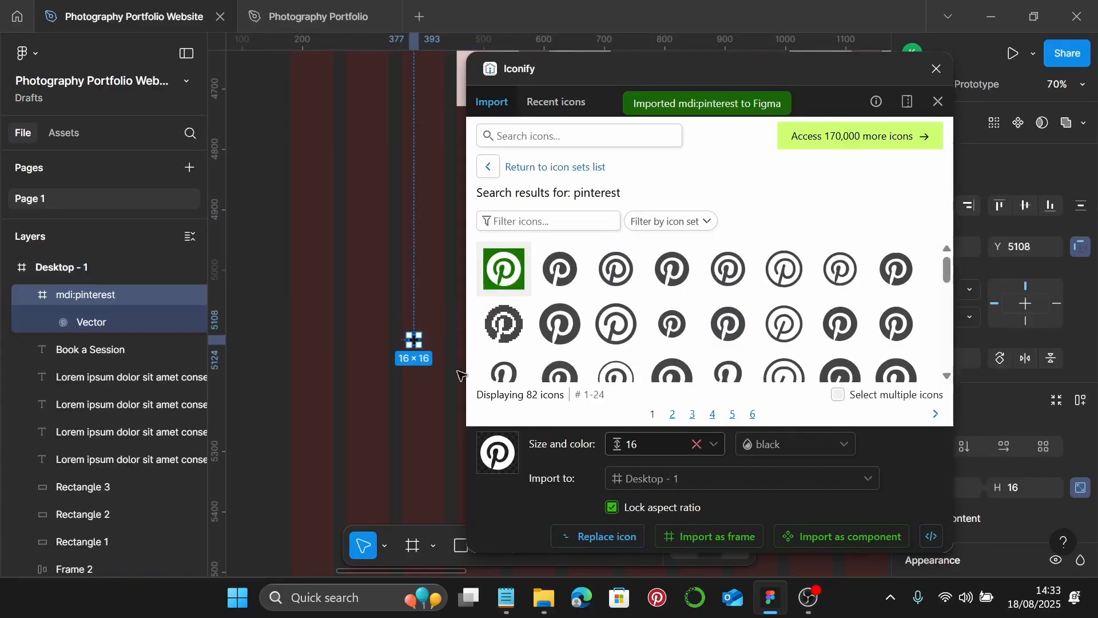
- Close the Iconify plugin and set the Pinterest icon's width to 24
{"action": "left_click", "coordinate": [936, 69]}
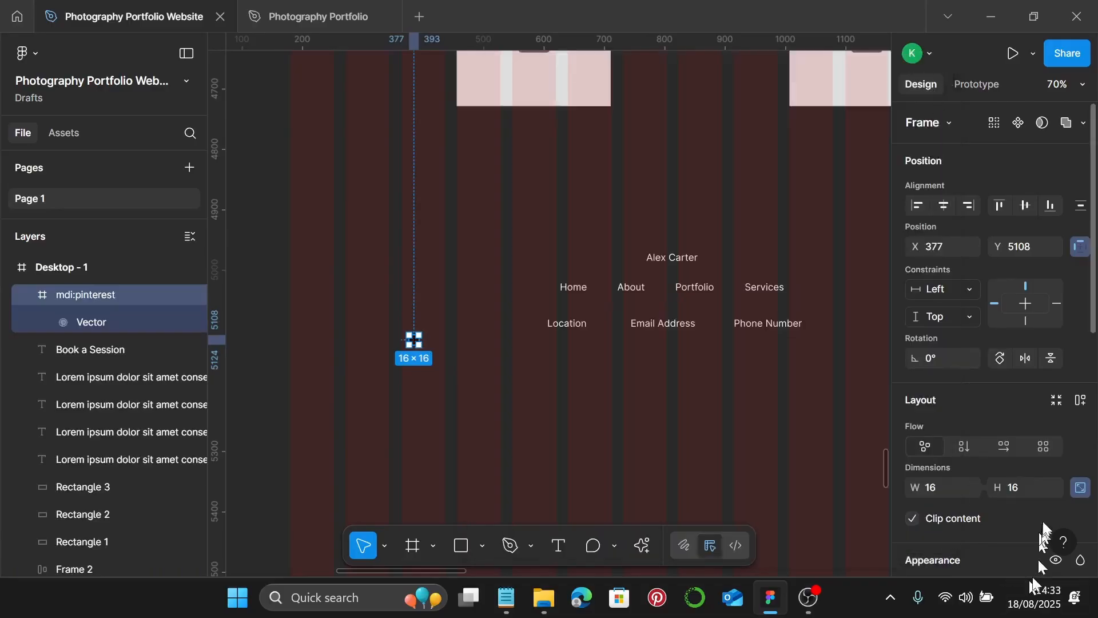
{"action": "scroll", "coordinate": [972, 435], "scroll_direction": "down", "scroll_amount": 5}
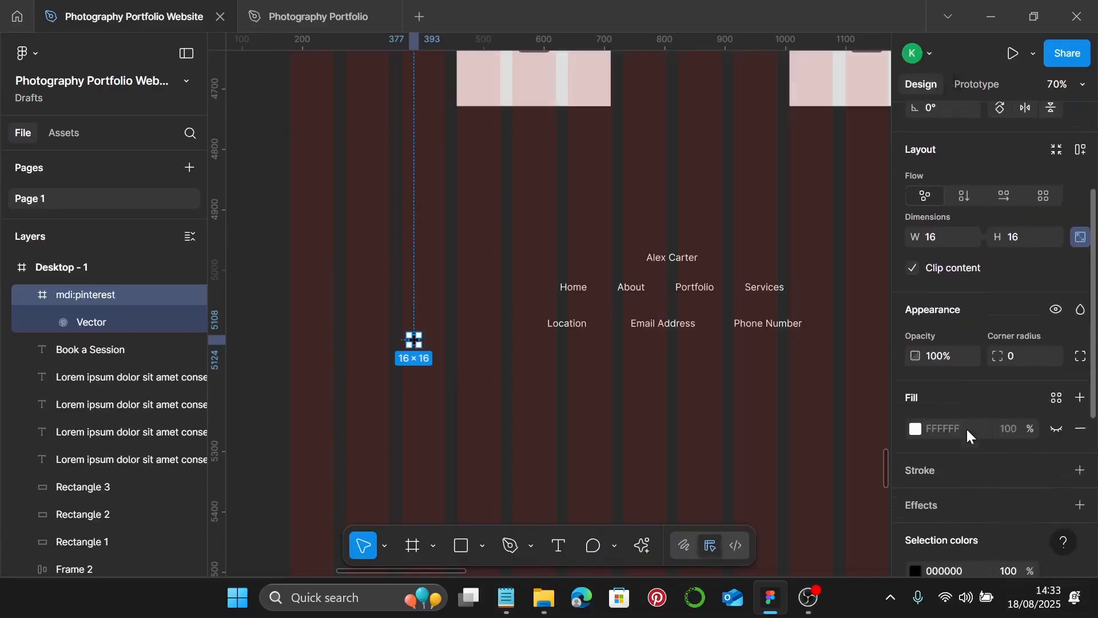
{"action": "left_click", "coordinate": [945, 228]}
{"action": "type", "text": "24"}
{"action": "key", "text": "Return"}
- Recolour the icon white (FFFFFF) and move it below the Location row
{"action": "scroll", "coordinate": [938, 446], "scroll_direction": "down", "scroll_amount": 3}
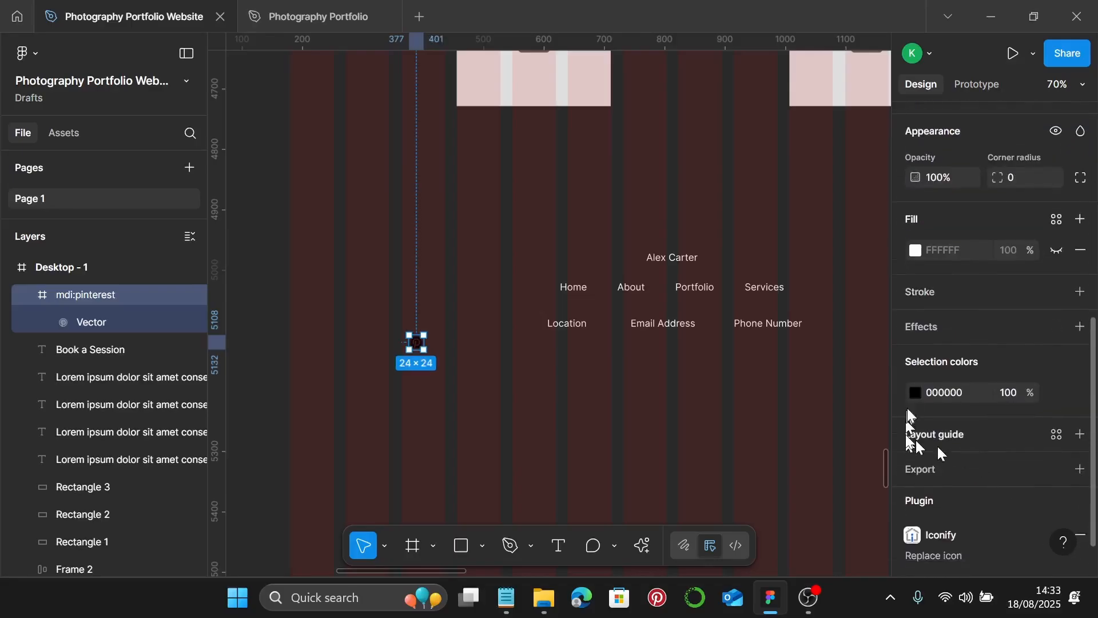
{"action": "left_click", "coordinate": [915, 392]}
{"action": "left_click_drag", "start_coordinate": [778, 369], "coordinate": [657, 191]}
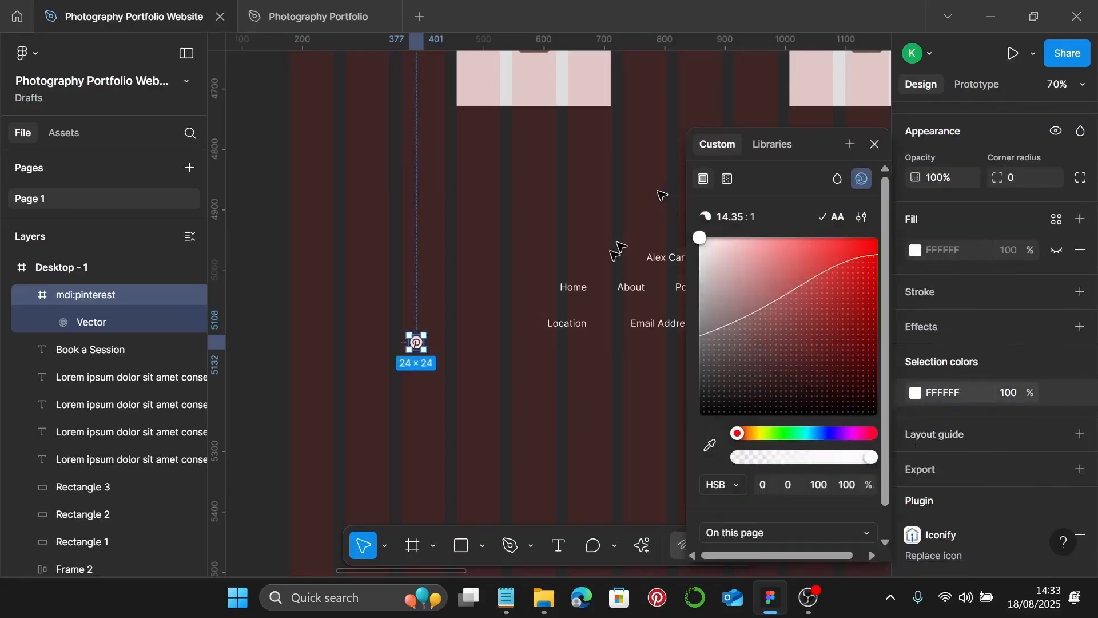
{"action": "scroll", "coordinate": [444, 385], "scroll_direction": "up", "scroll_amount": 2}
{"action": "left_click", "coordinate": [444, 384]}
{"action": "left_click_drag", "start_coordinate": [411, 332], "coordinate": [651, 367]}
{"action": "scroll", "coordinate": [646, 367], "scroll_direction": "down", "scroll_amount": 3}
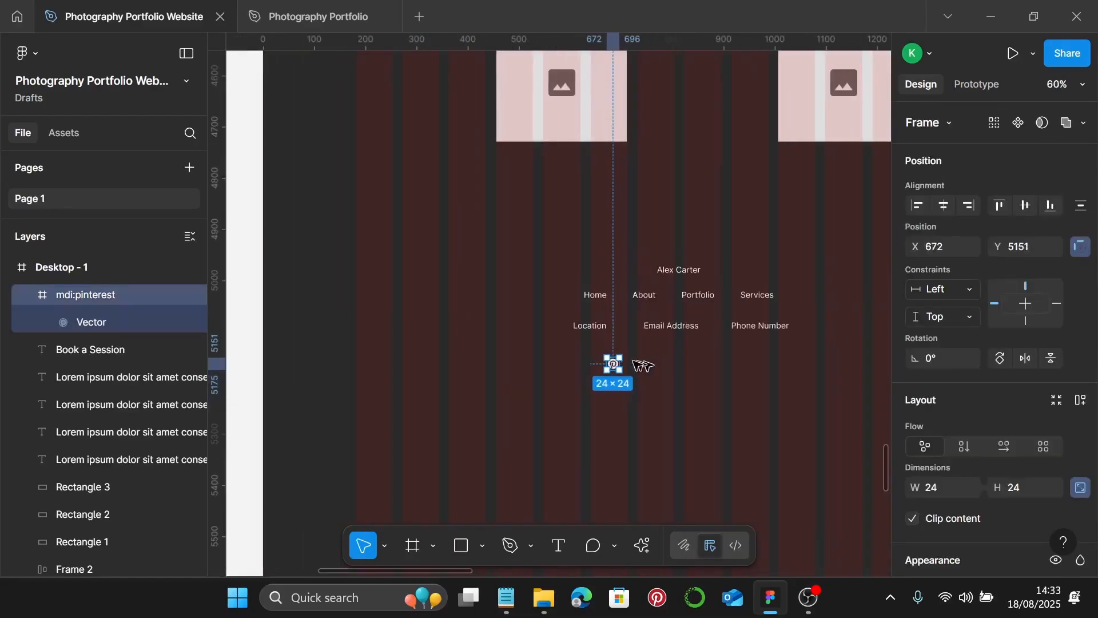
- Duplicate the Pinterest icon into a row of four and group them
{"action": "left_click_drag", "start_coordinate": [620, 368], "coordinate": [715, 369]}
{"action": "left_click", "coordinate": [682, 365], "text": "shift"}
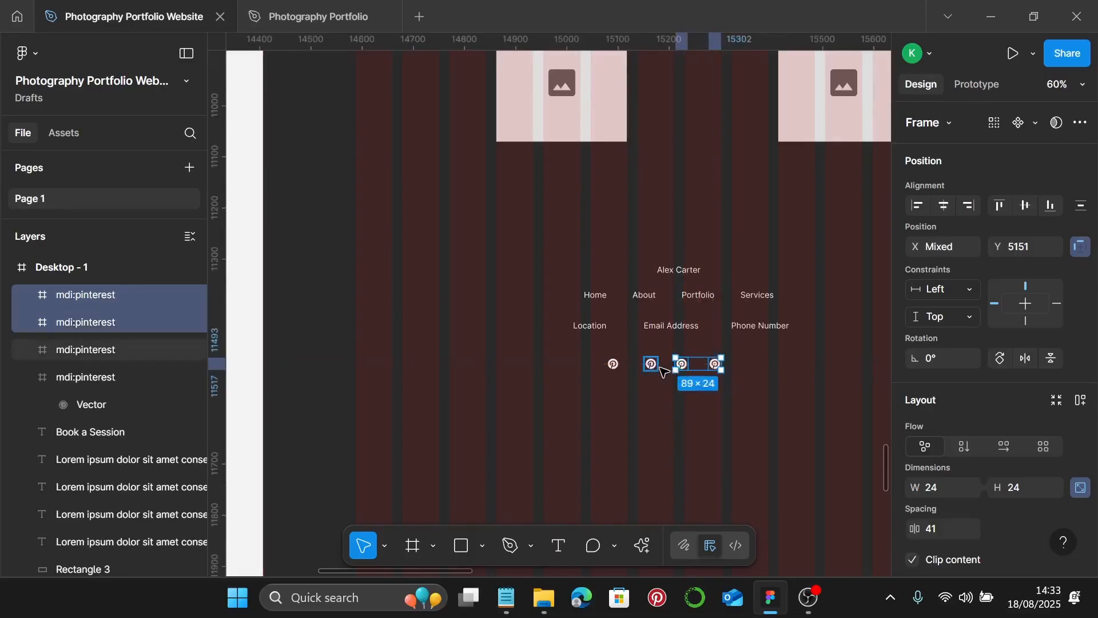
{"action": "left_click", "coordinate": [651, 364], "text": "shift"}
{"action": "left_click", "coordinate": [613, 365], "text": "shift"}
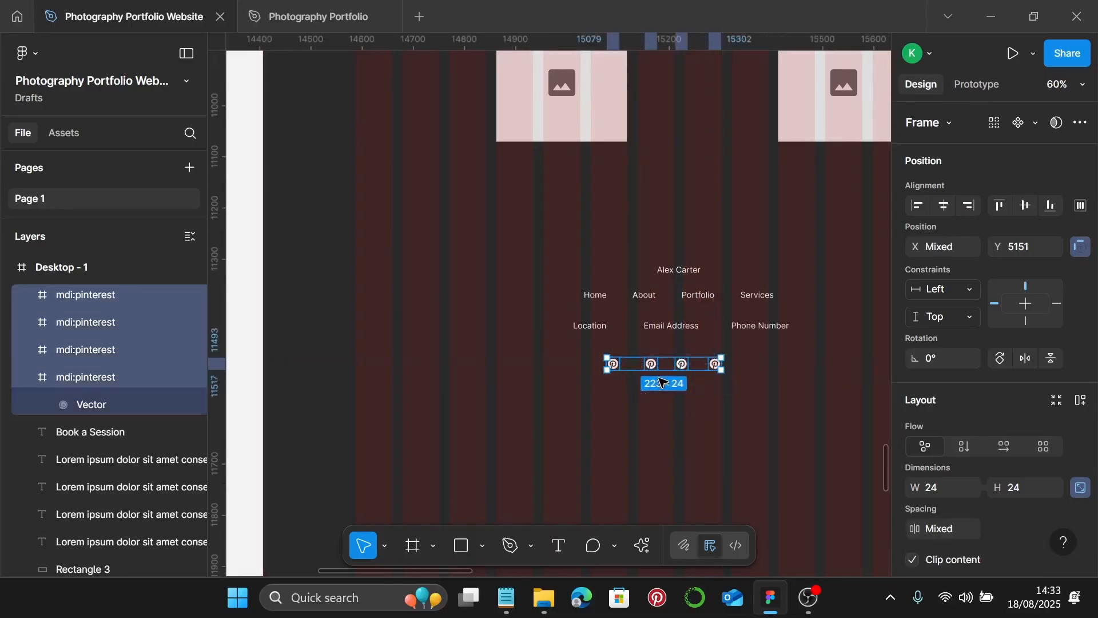
{"action": "key", "text": "ctrl+g"}
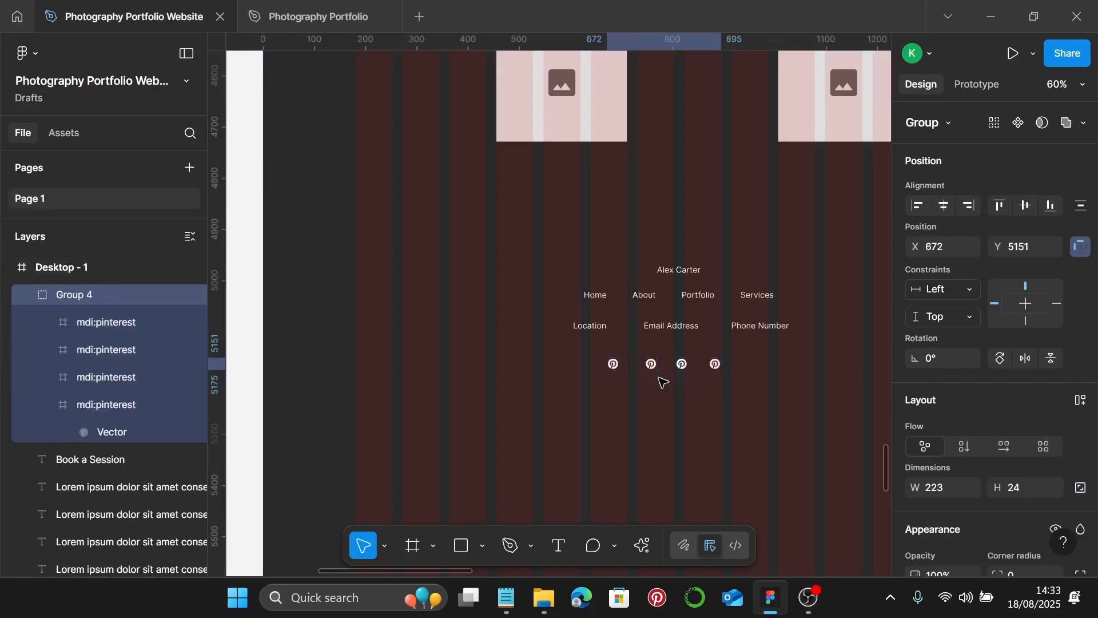
- Group the icons with the name, nav links and contact row, centred horizontally in the frame
{"action": "left_click", "coordinate": [671, 325], "text": "shift"}
{"action": "left_click", "coordinate": [683, 295], "text": "shift"}
{"action": "left_click", "coordinate": [684, 273], "text": "shift"}
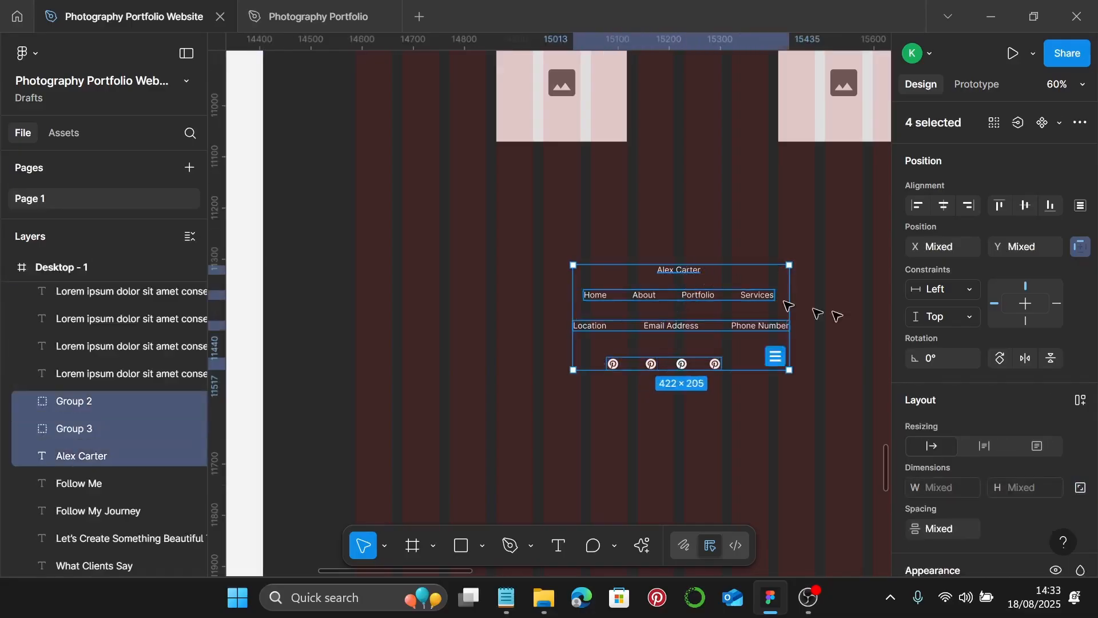
{"action": "left_click", "coordinate": [943, 205]}
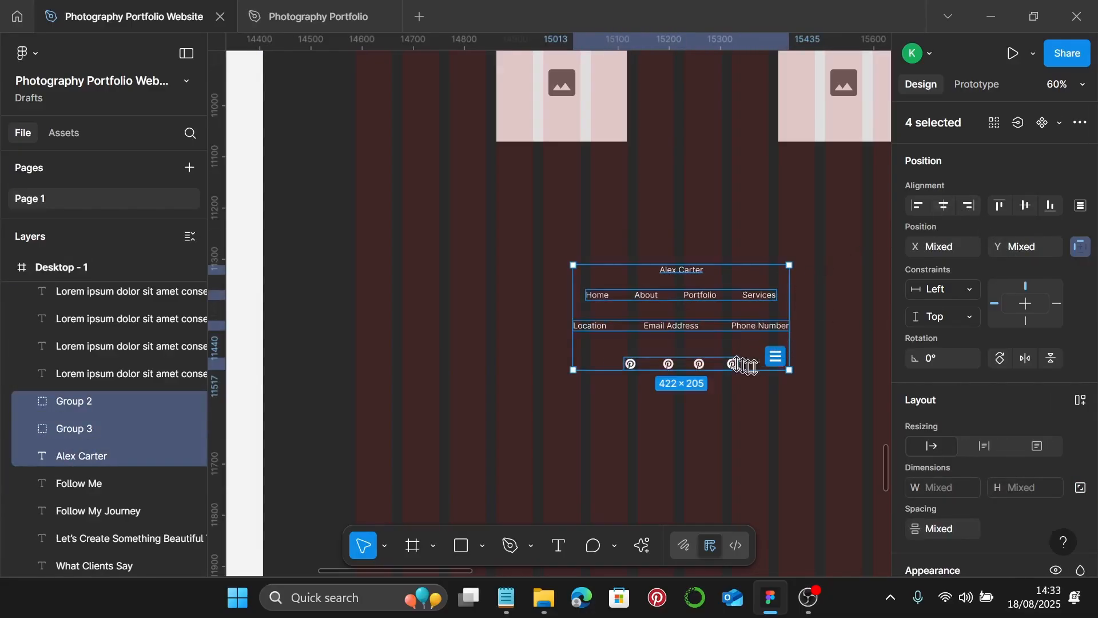
{"action": "key", "text": "ctrl+g"}
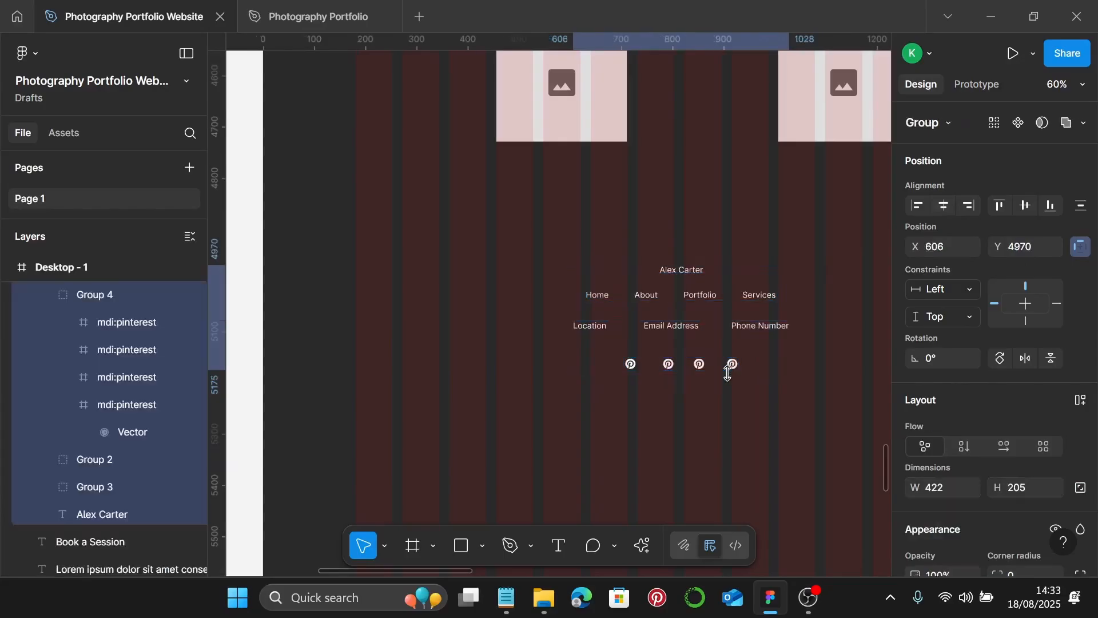
{"action": "scroll", "coordinate": [728, 372], "scroll_direction": "down", "scroll_amount": 5}
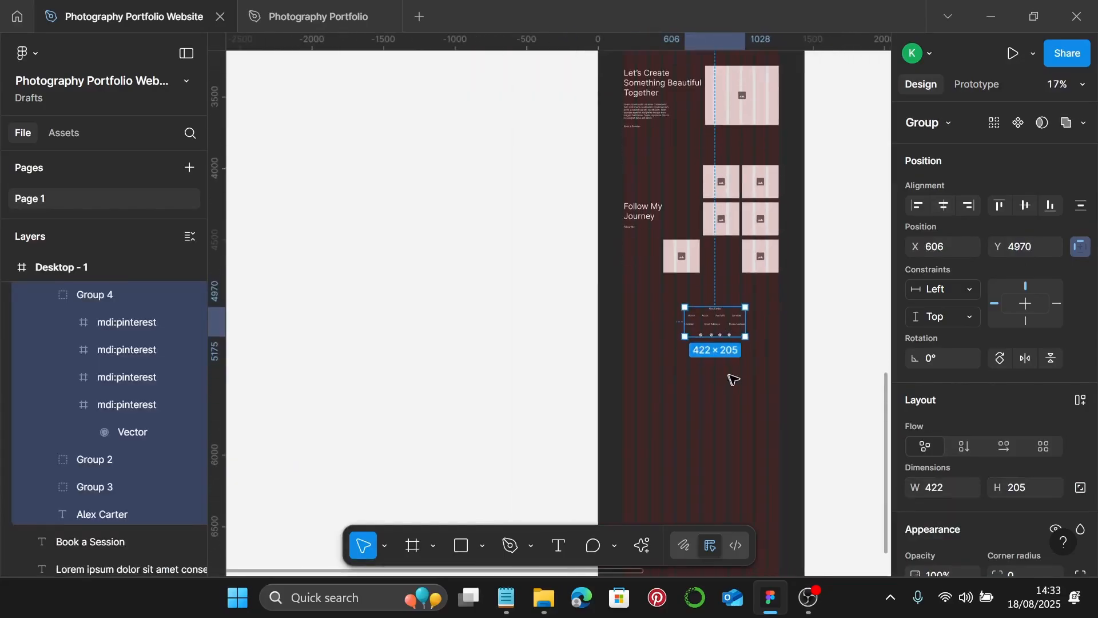
{"action": "left_click", "coordinate": [944, 206]}
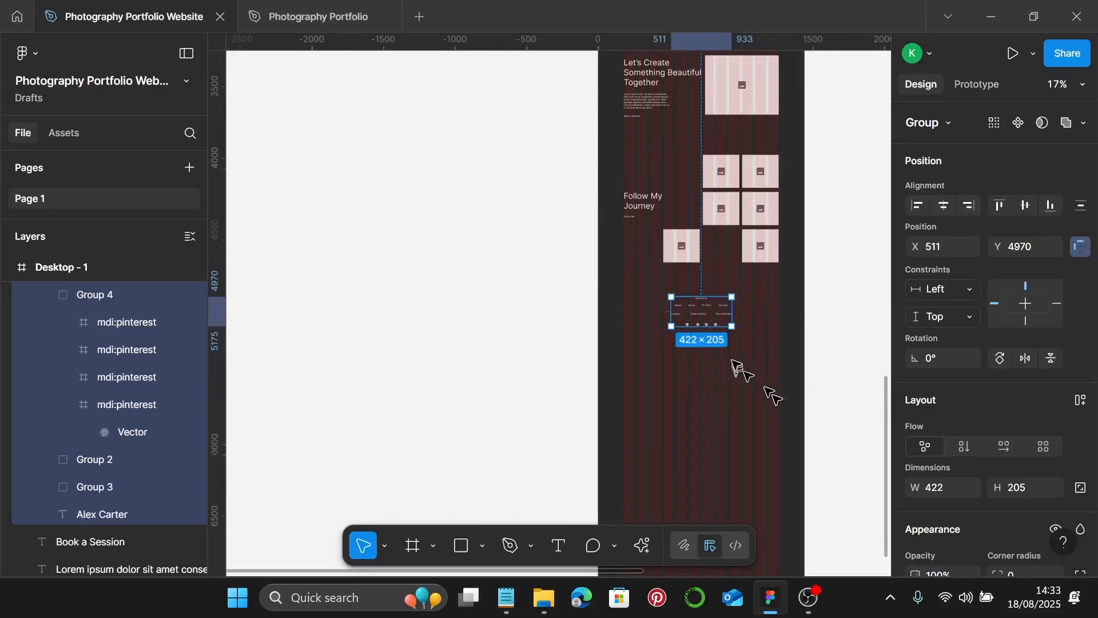
{"action": "scroll", "coordinate": [736, 362], "scroll_direction": "down", "scroll_amount": 3}
{"action": "key", "text": "Escape"}
{"action": "scroll", "coordinate": [695, 429], "scroll_direction": "down", "scroll_amount": 1}
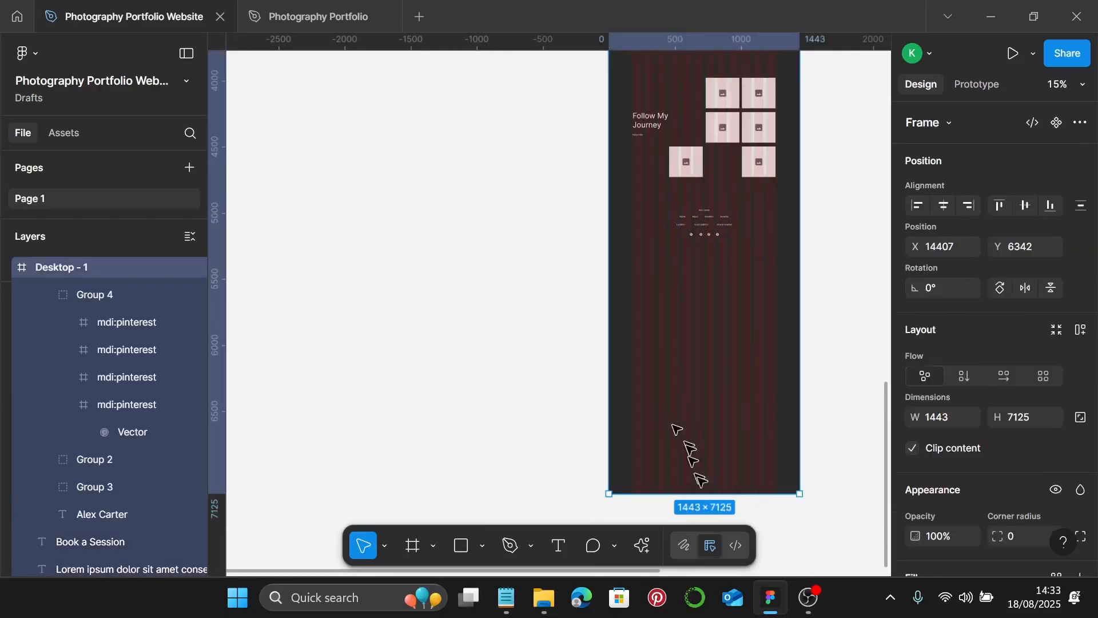
{"action": "left_click_drag", "start_coordinate": [722, 499], "coordinate": [767, 254]}
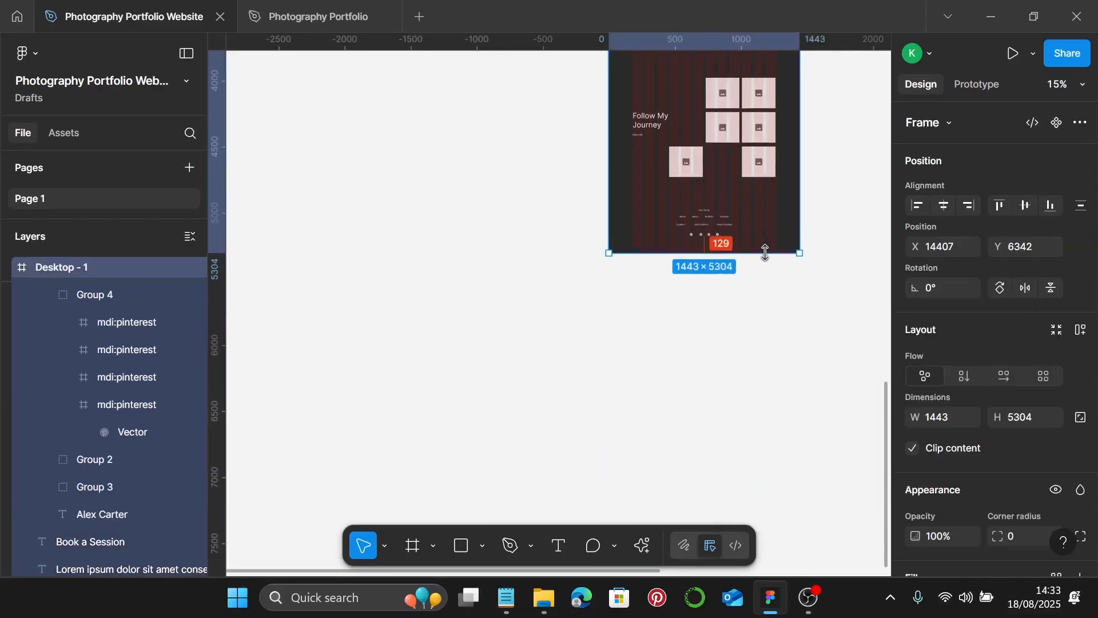
{"action": "scroll", "coordinate": [769, 256], "scroll_direction": "up", "scroll_amount": 3}
{"action": "scroll", "coordinate": [769, 256], "scroll_direction": "down", "scroll_amount": 2}
{"action": "scroll", "coordinate": [768, 253], "scroll_direction": "up", "scroll_amount": 5}
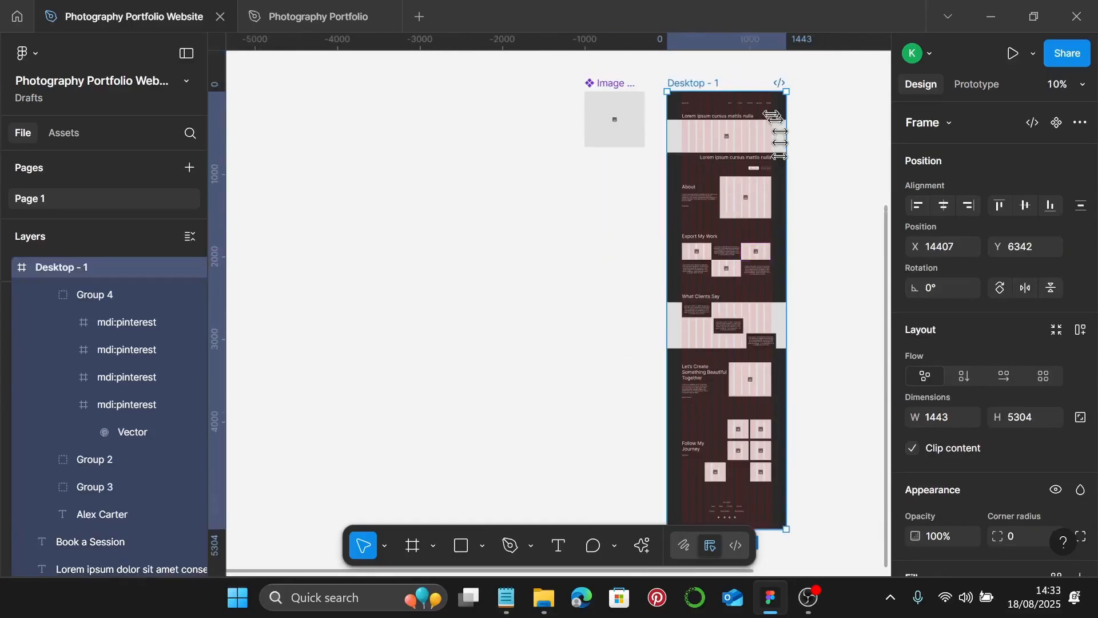
{"action": "scroll", "coordinate": [761, 102], "scroll_direction": "up", "scroll_amount": 3}
{"action": "scroll", "coordinate": [764, 108], "scroll_direction": "up", "scroll_amount": 3}
{"action": "scroll", "coordinate": [772, 166], "scroll_direction": "up", "scroll_amount": 3}
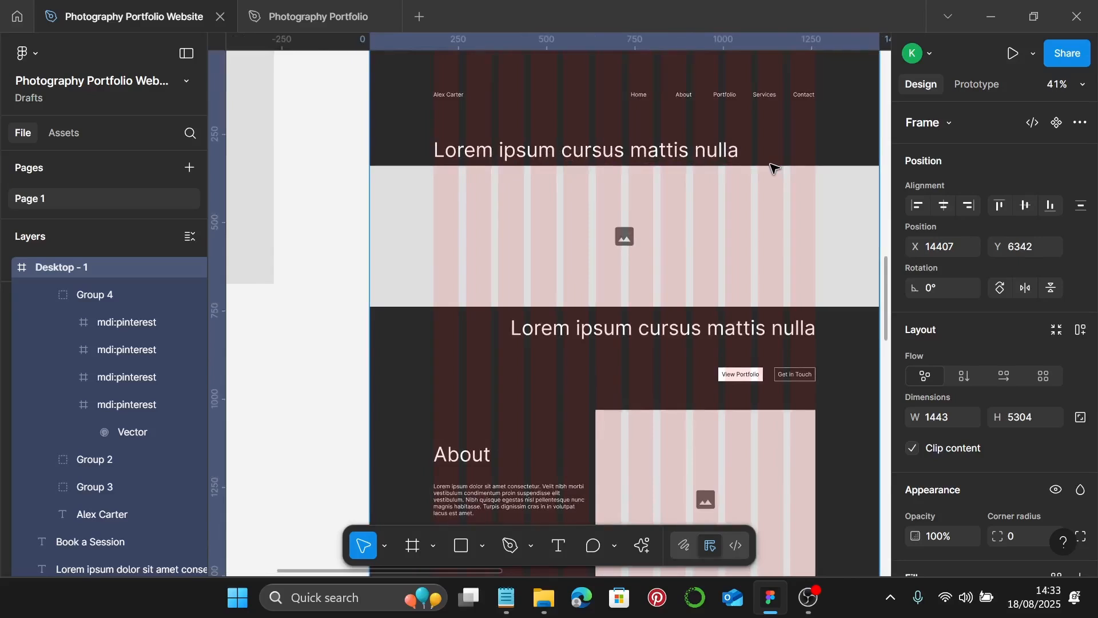
{"action": "scroll", "coordinate": [774, 167], "scroll_direction": "down", "scroll_amount": 1}
{"action": "scroll", "coordinate": [773, 169], "scroll_direction": "down", "scroll_amount": 5}
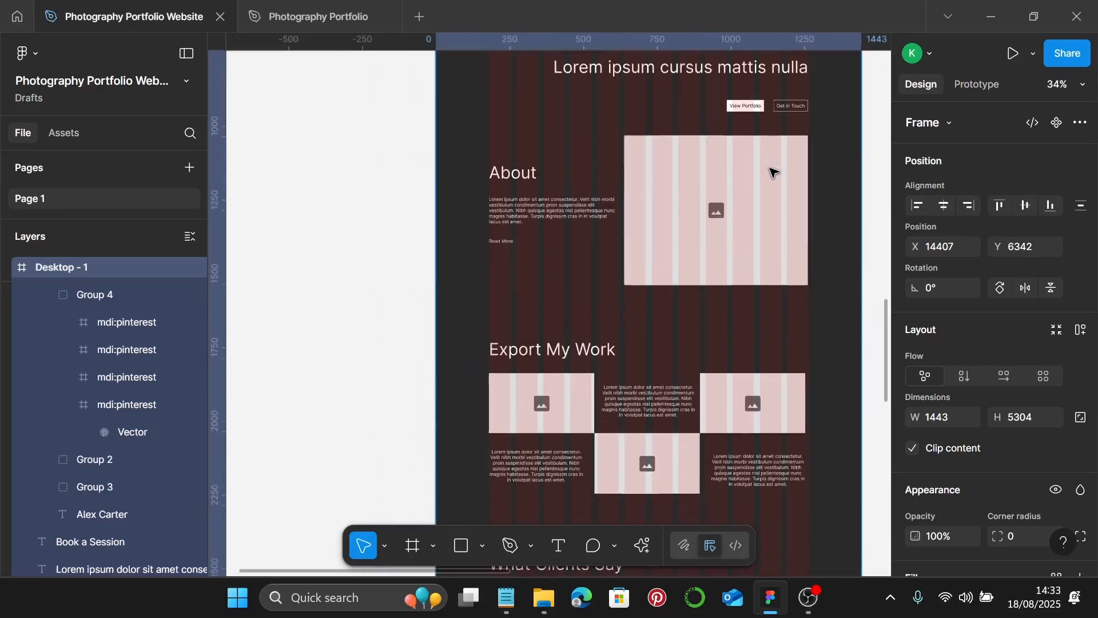
{"action": "scroll", "coordinate": [773, 172], "scroll_direction": "down", "scroll_amount": 5}
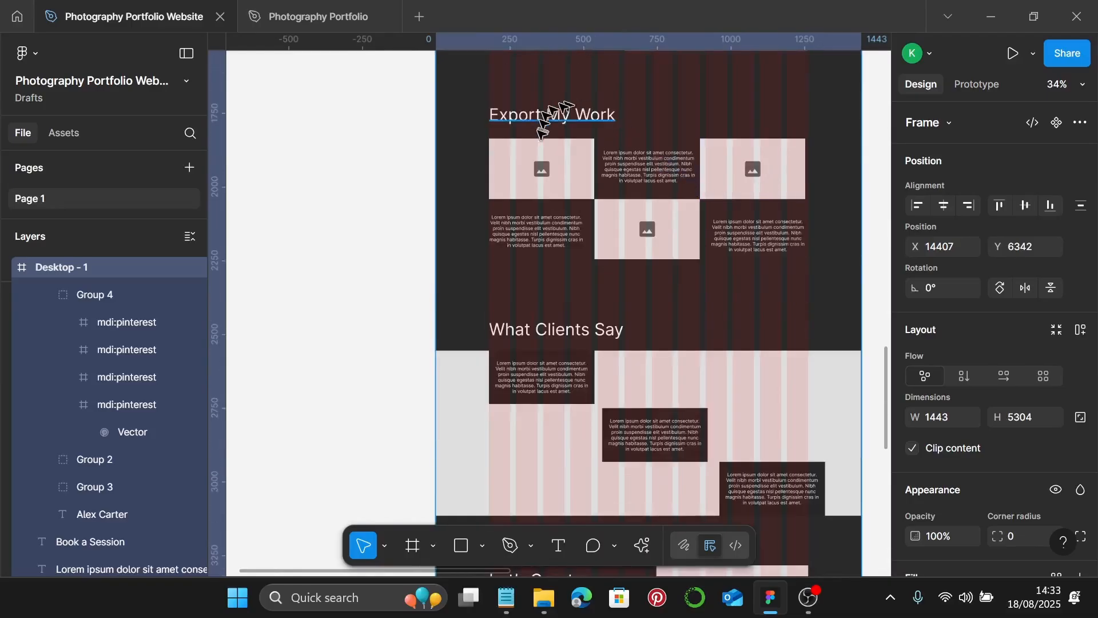
{"action": "scroll", "coordinate": [723, 201], "scroll_direction": "down", "scroll_amount": 4}
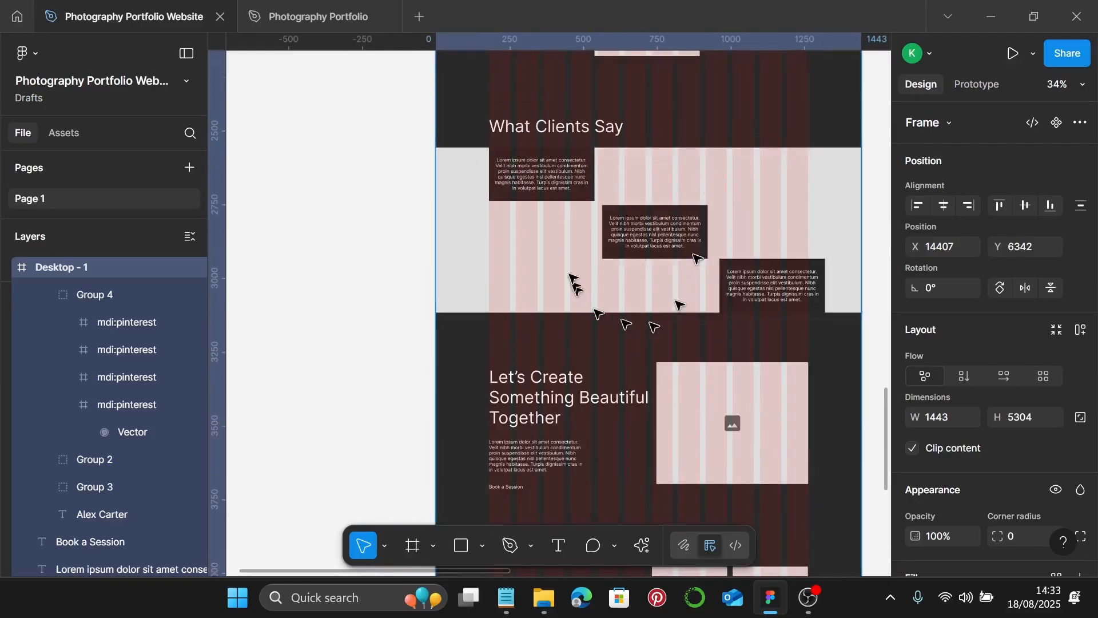
{"action": "scroll", "coordinate": [621, 234], "scroll_direction": "down", "scroll_amount": 5}
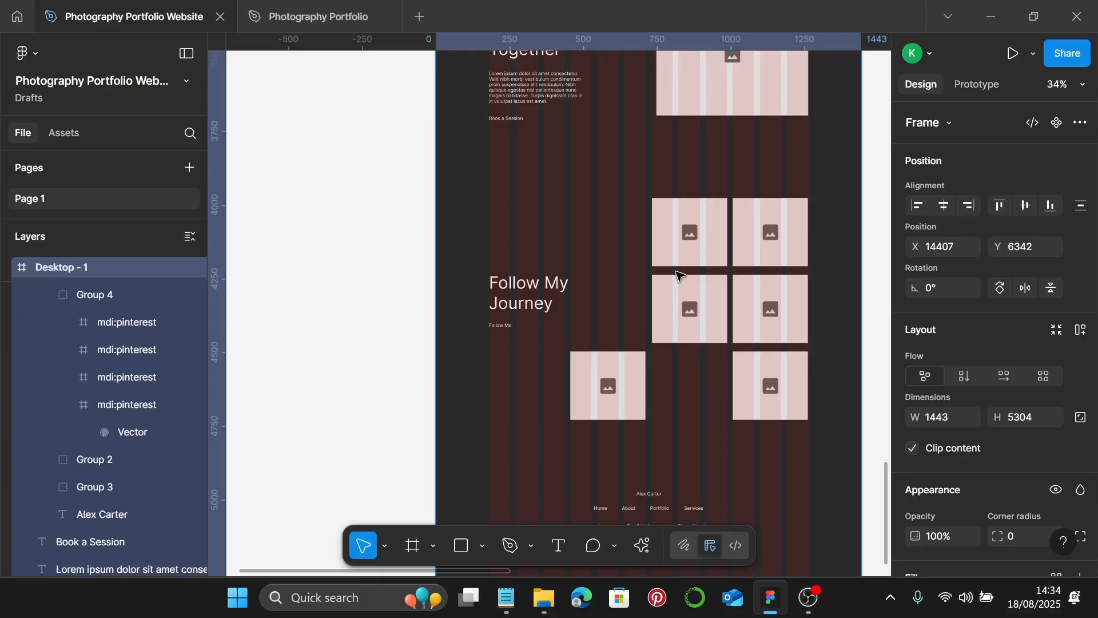
{"action": "scroll", "coordinate": [678, 275], "scroll_direction": "down", "scroll_amount": 3}
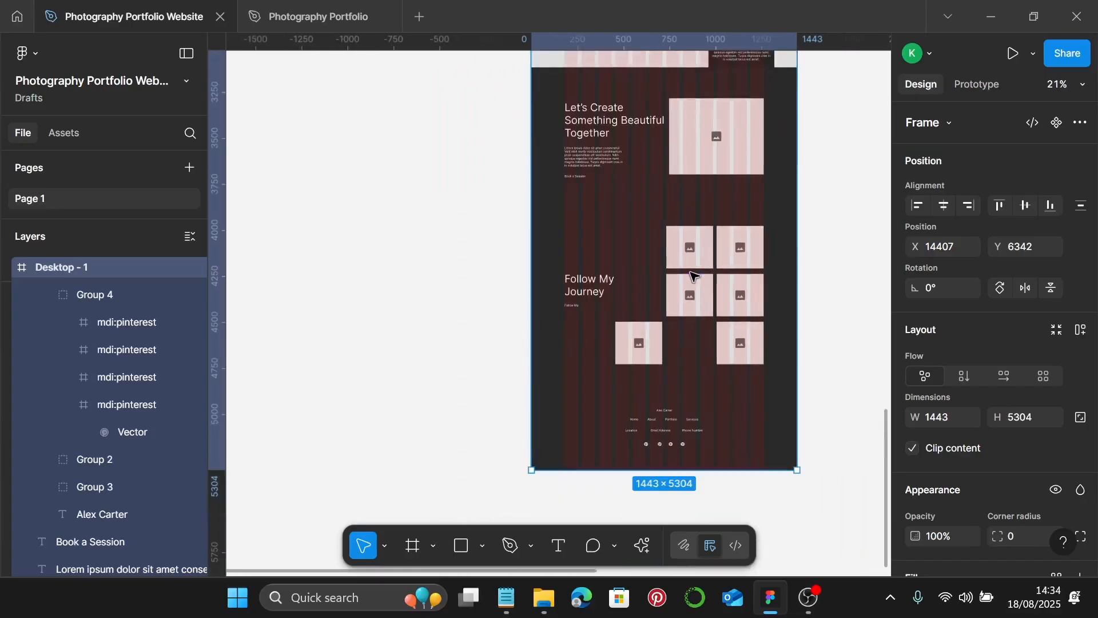
{"action": "scroll", "coordinate": [693, 277], "scroll_direction": "down", "scroll_amount": 2}
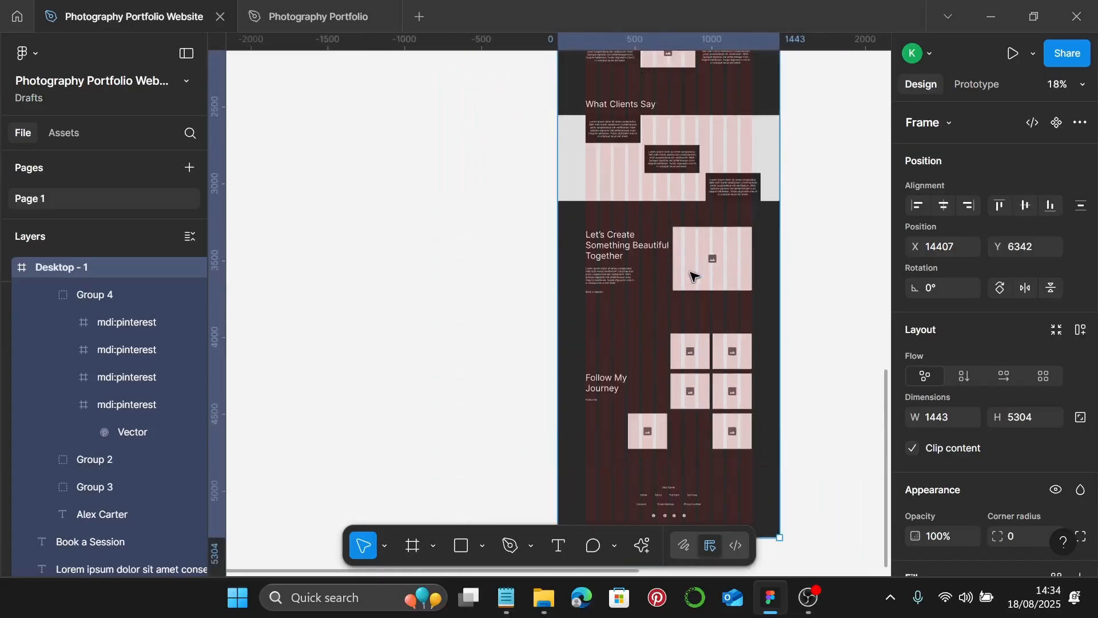
{"action": "scroll", "coordinate": [694, 276], "scroll_direction": "up", "scroll_amount": 10}
{"action": "scroll", "coordinate": [688, 275], "scroll_direction": "right", "scroll_amount": 5}
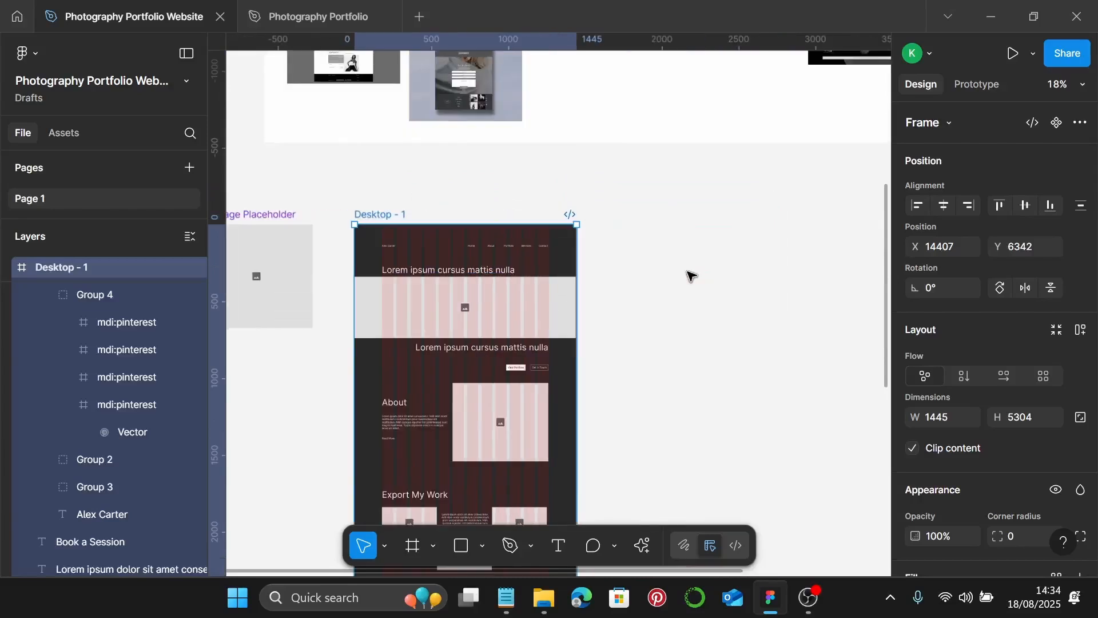
- Rename the Desktop - 1 frame to 'Homepage Wireframe'
{"action": "double_click", "coordinate": [393, 214]}
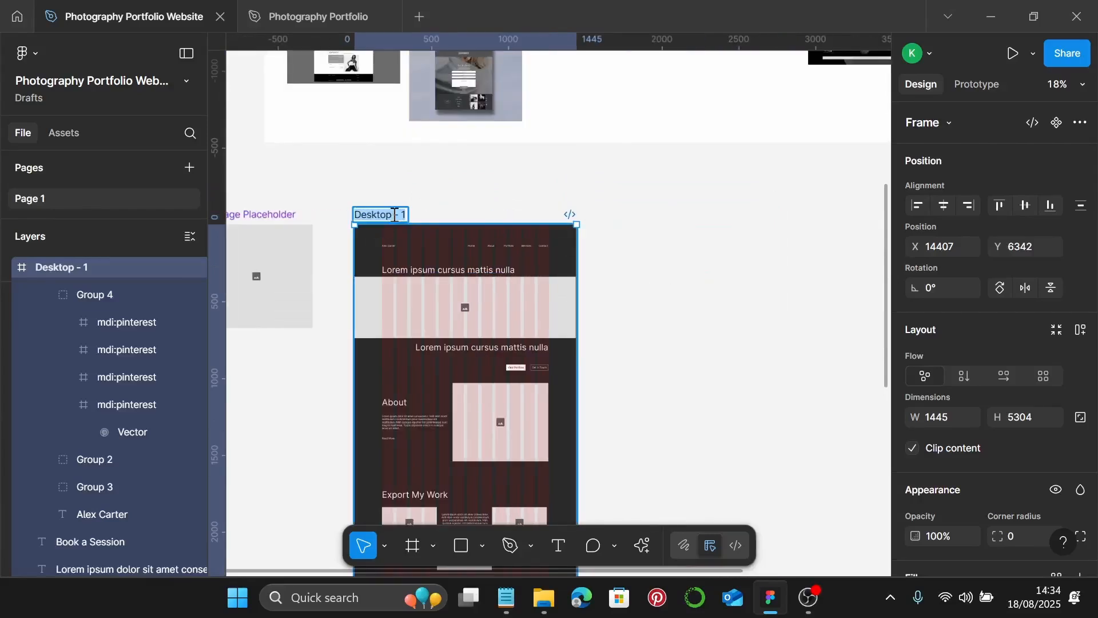
{"action": "key", "text": "End"}
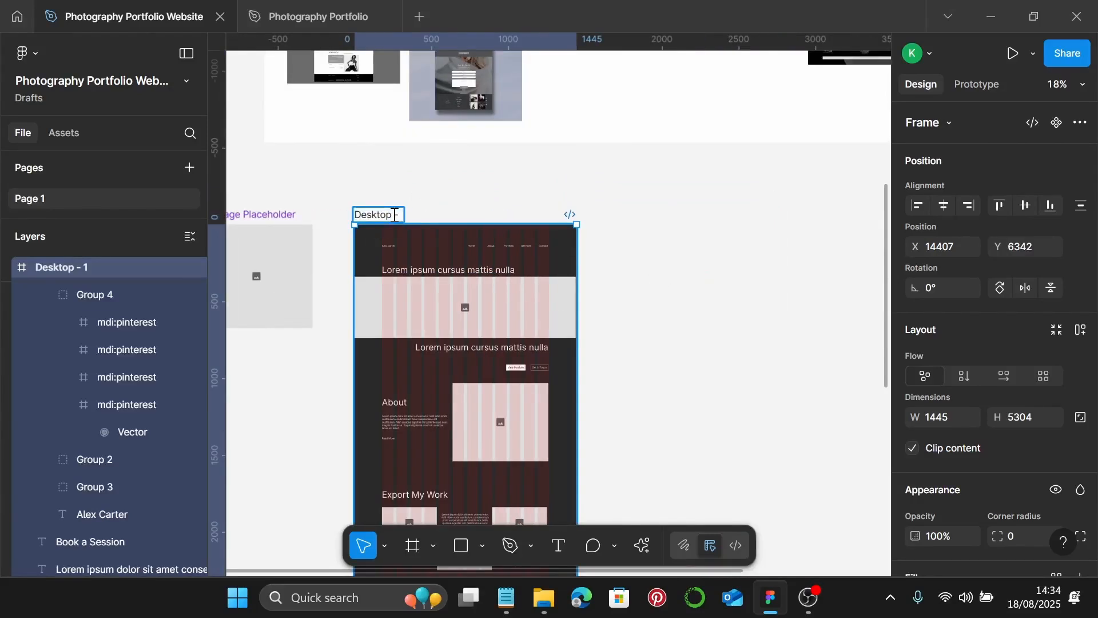
{"action": "key", "text": "BackSpace"}
{"action": "key", "text": "BackSpace"}
{"action": "key", "text": "BackSpace"}
{"action": "key", "text": "BackSpace"}
{"action": "key", "text": "BackSpace"}
{"action": "key", "text": "BackSpace"}
{"action": "key", "text": "BackSpace"}
{"action": "key", "text": "BackSpace"}
{"action": "key", "text": "BackSpace"}
{"action": "type", "text": "Homepag"}
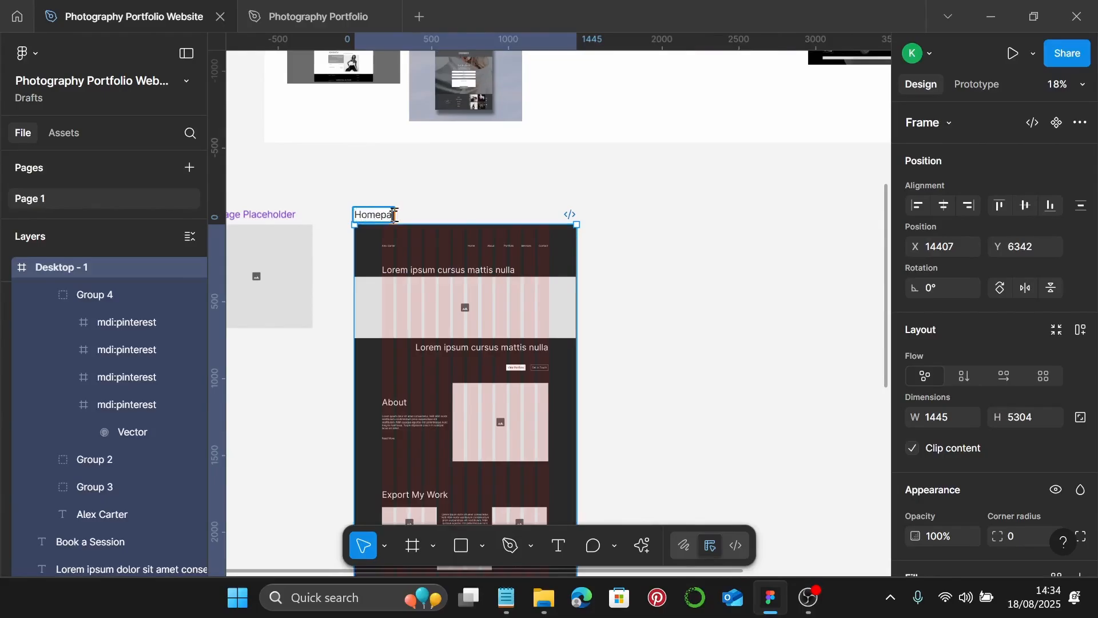
{"action": "type", "text": "e Wirefg"}
{"action": "type", "text": "rame"}
{"action": "key", "text": "Return"}
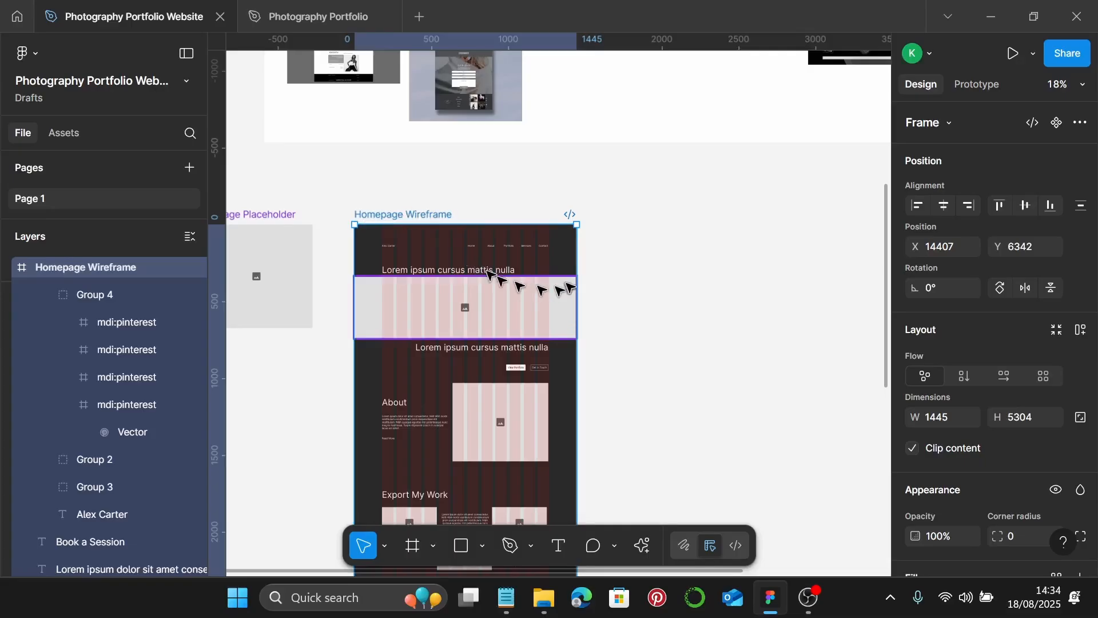
- Add a 1440×1024 Desktop frame and paste the homepage's dark fill and grid onto it
{"action": "left_click", "coordinate": [419, 548]}
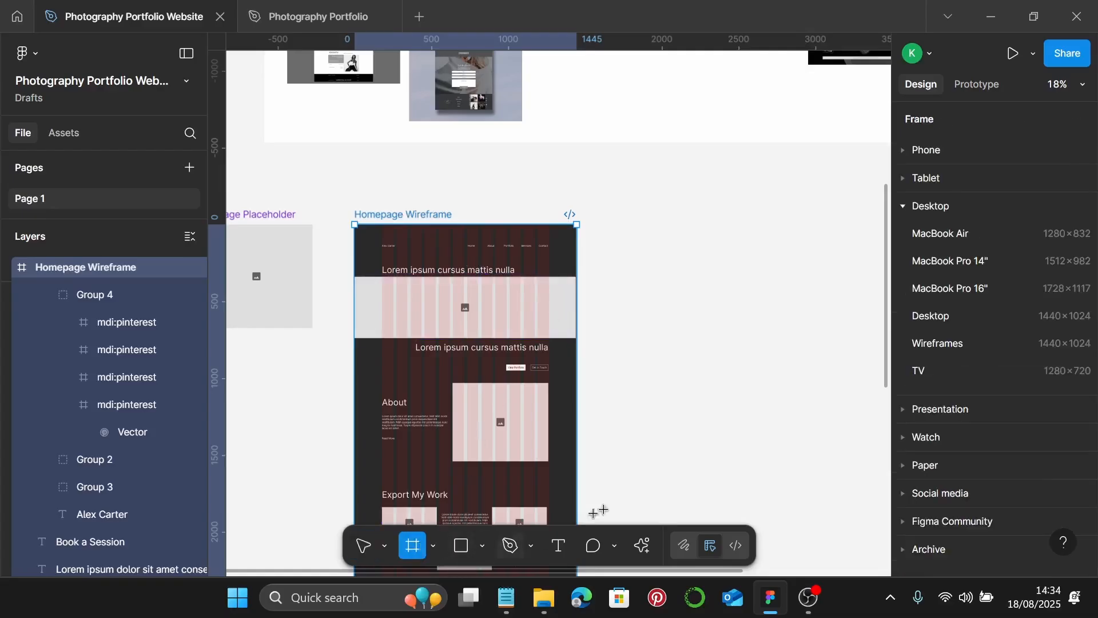
{"action": "left_click", "coordinate": [978, 328]}
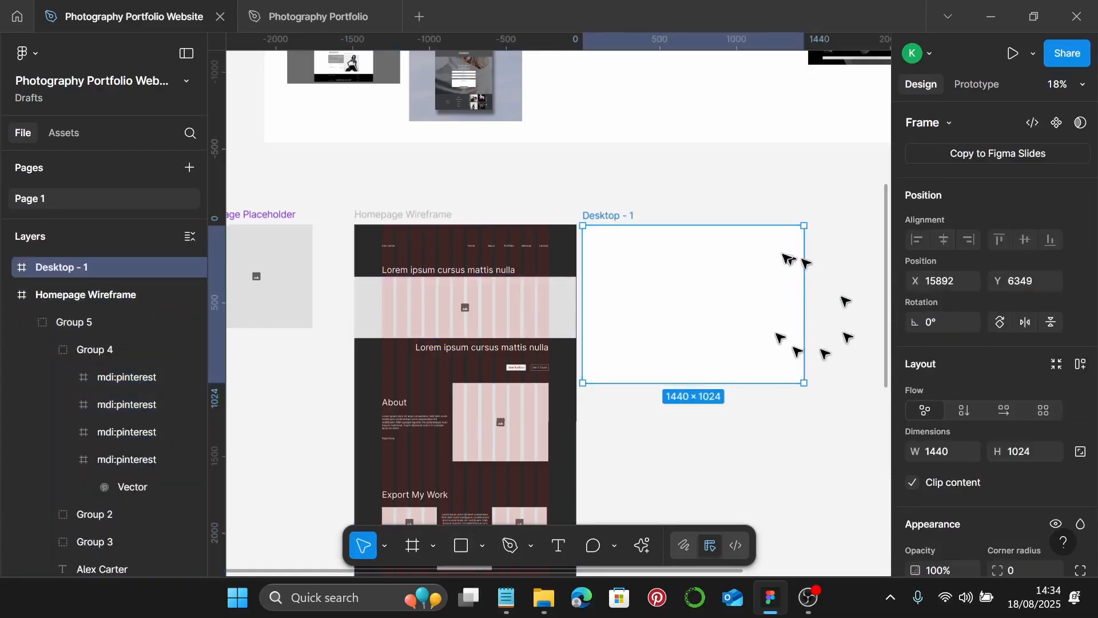
{"action": "left_click", "coordinate": [434, 220]}
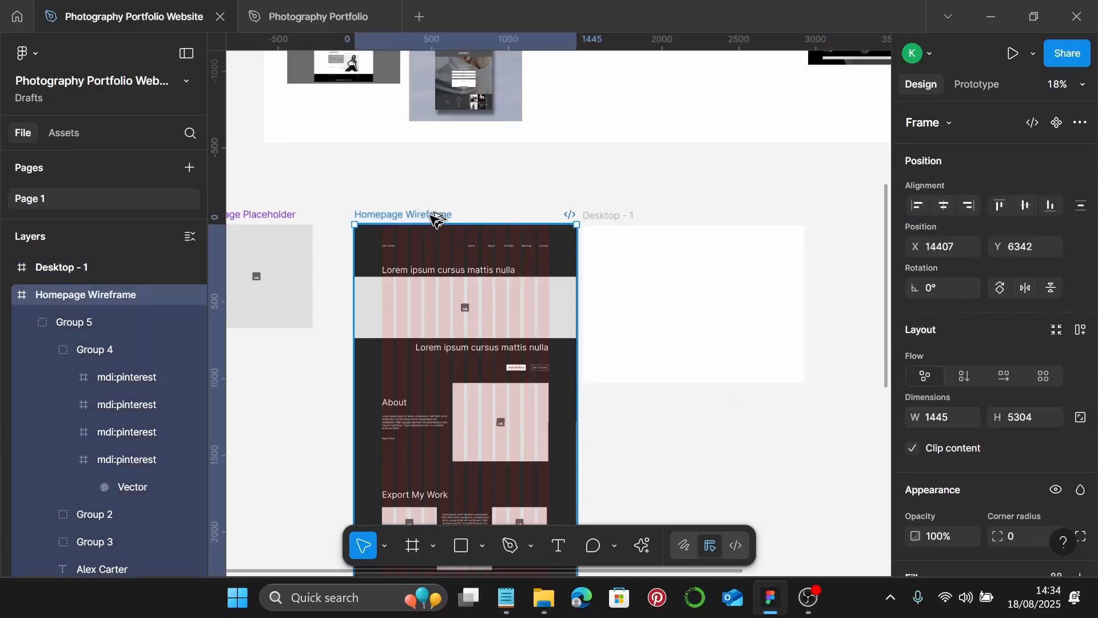
{"action": "key", "text": "ctrl+alt+c"}
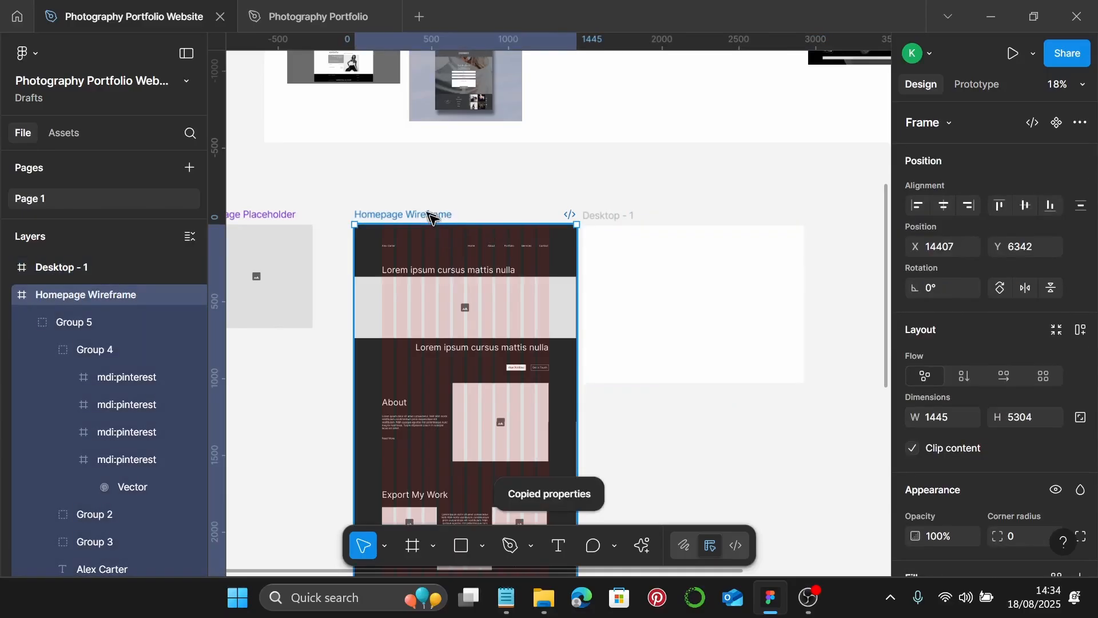
{"action": "left_click", "coordinate": [610, 216]}
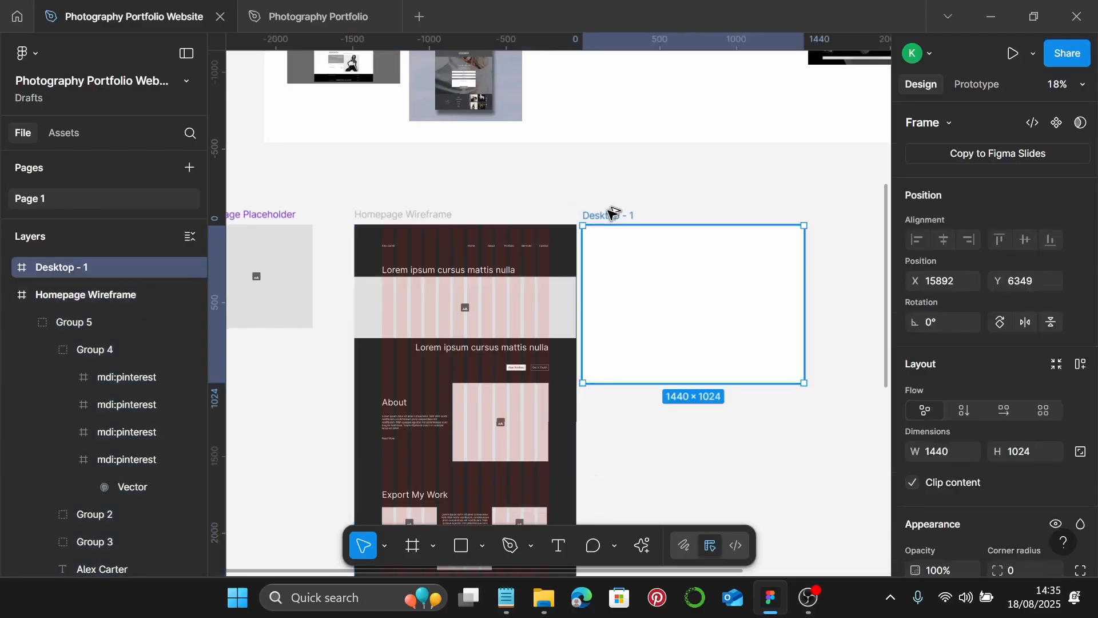
{"action": "key", "text": "ctrl+alt+v"}
{"action": "scroll", "coordinate": [610, 212], "scroll_direction": "down", "scroll_amount": 1}
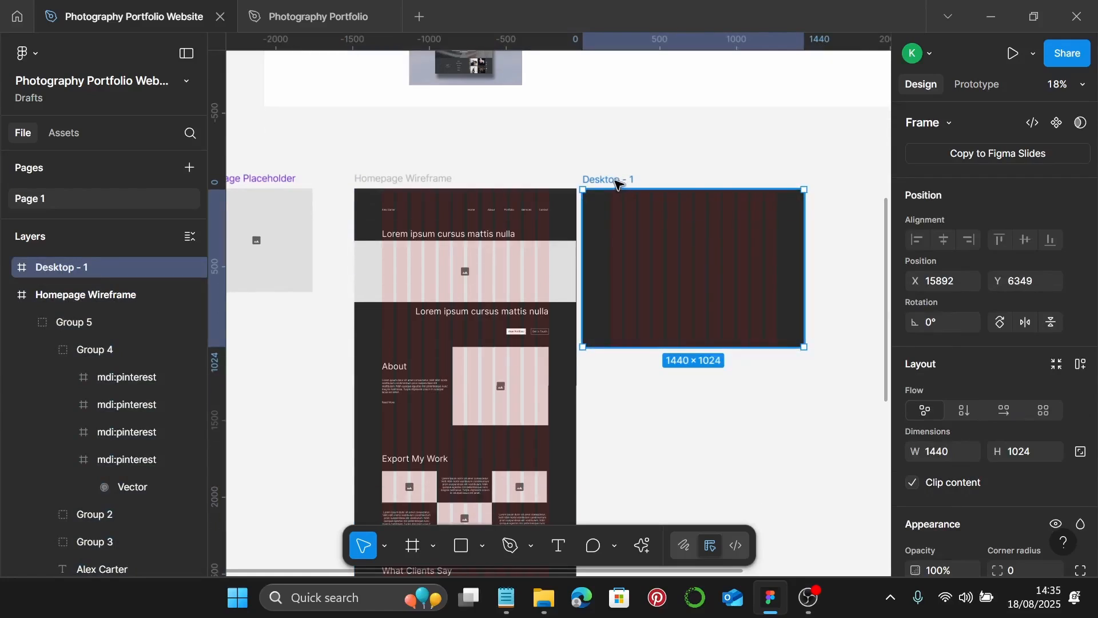
- Name the new frame 'About Me Wireframe'
{"action": "double_click", "coordinate": [616, 181]}
{"action": "type", "text": "About Me W"}
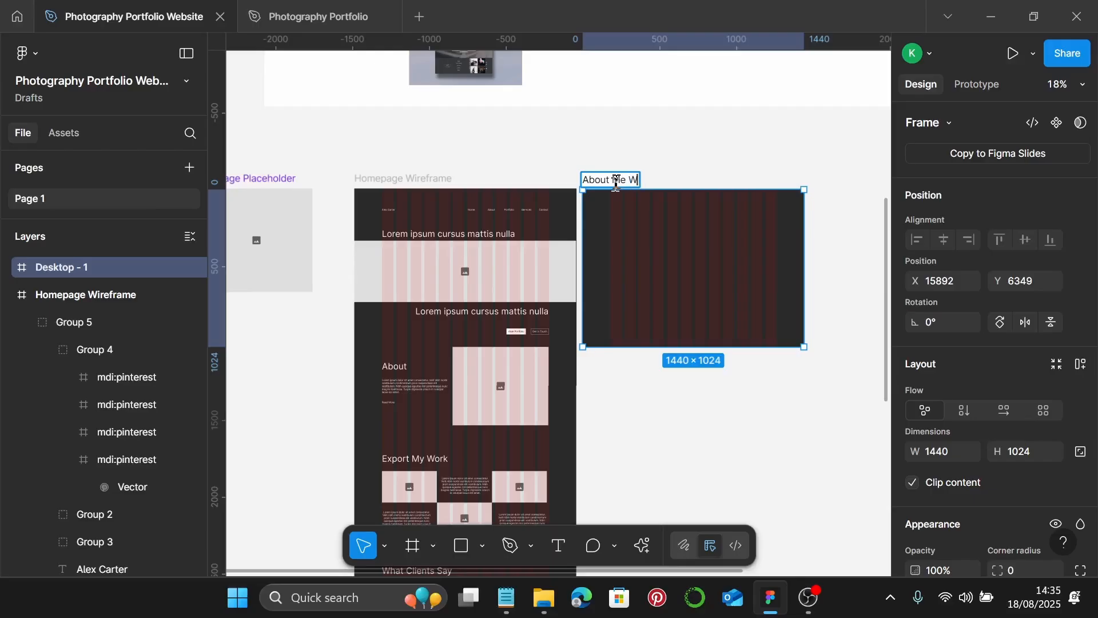
{"action": "type", "text": "ireframe"}
{"action": "left_click", "coordinate": [701, 393]}
{"action": "scroll", "coordinate": [703, 343], "scroll_direction": "down", "scroll_amount": 5}
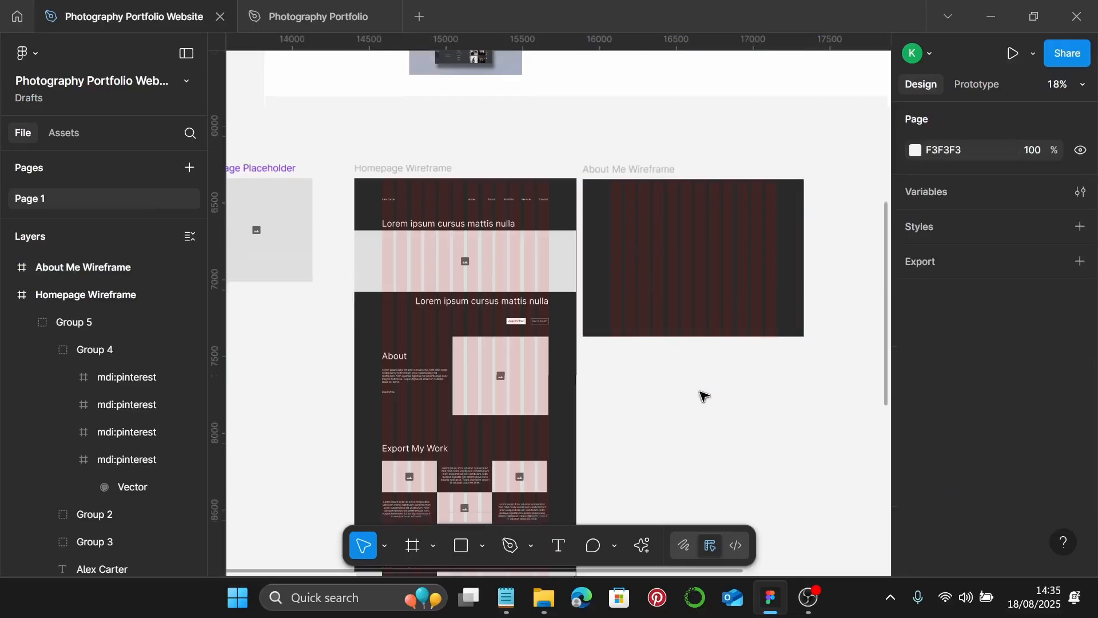
- Extend the About Me Wireframe frame to 2989 tall
{"action": "left_click", "coordinate": [711, 139]}
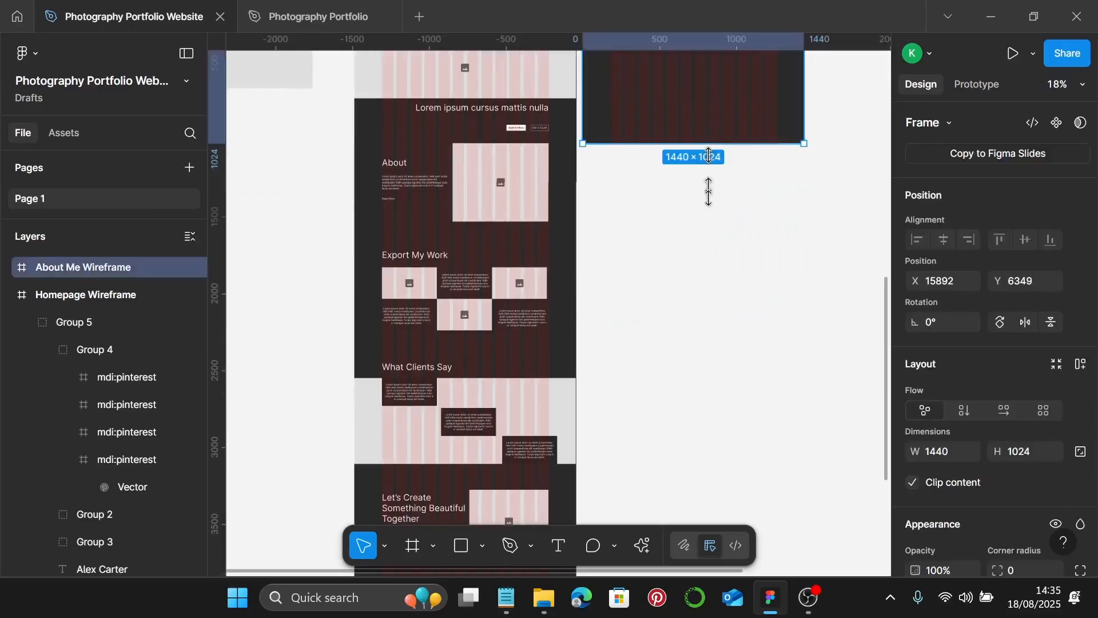
{"action": "left_click_drag", "start_coordinate": [709, 144], "coordinate": [683, 432]}
{"action": "scroll", "coordinate": [701, 245], "scroll_direction": "up", "scroll_amount": 5}
{"action": "scroll", "coordinate": [701, 245], "scroll_direction": "up", "scroll_amount": 3}
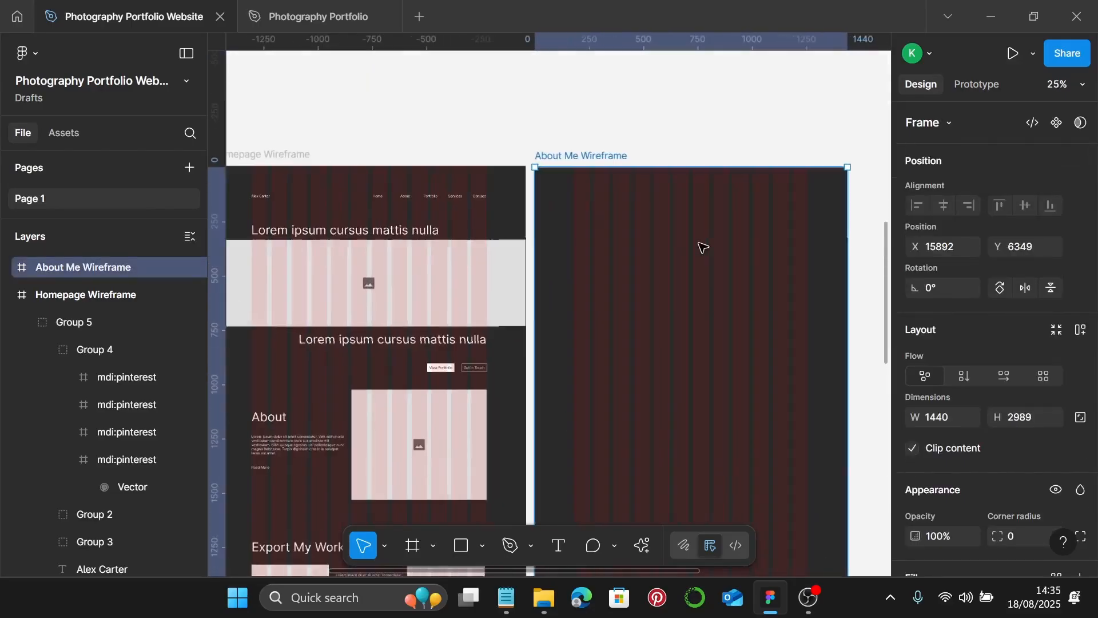
- Paste the homepage's navigation bar group into the About Me frame
{"action": "left_click", "coordinate": [437, 196]}
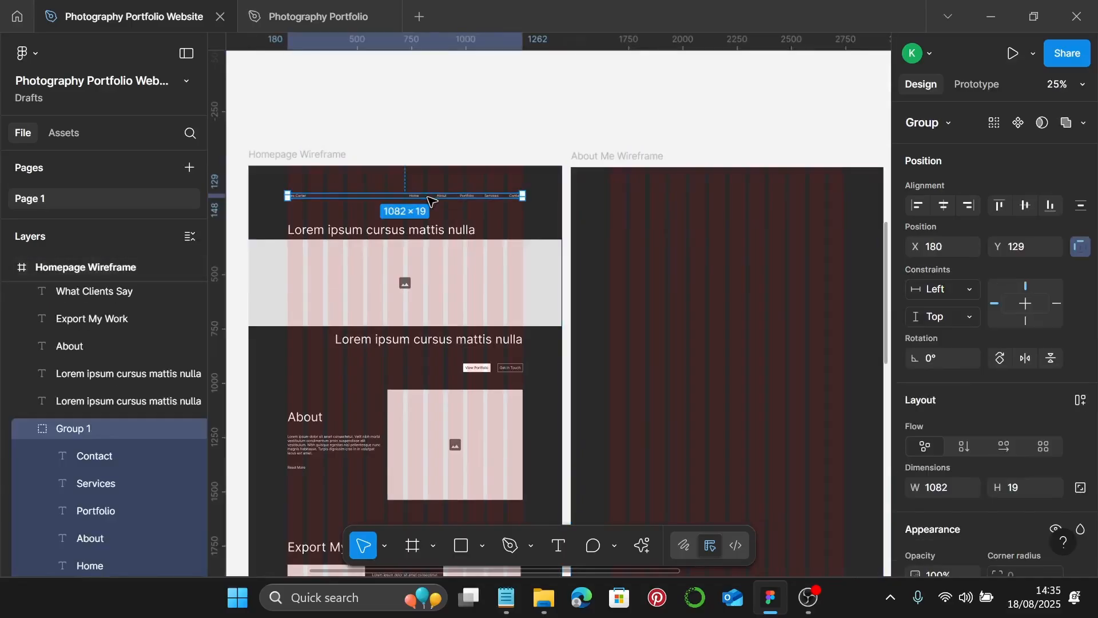
{"action": "left_click", "coordinate": [610, 154]}
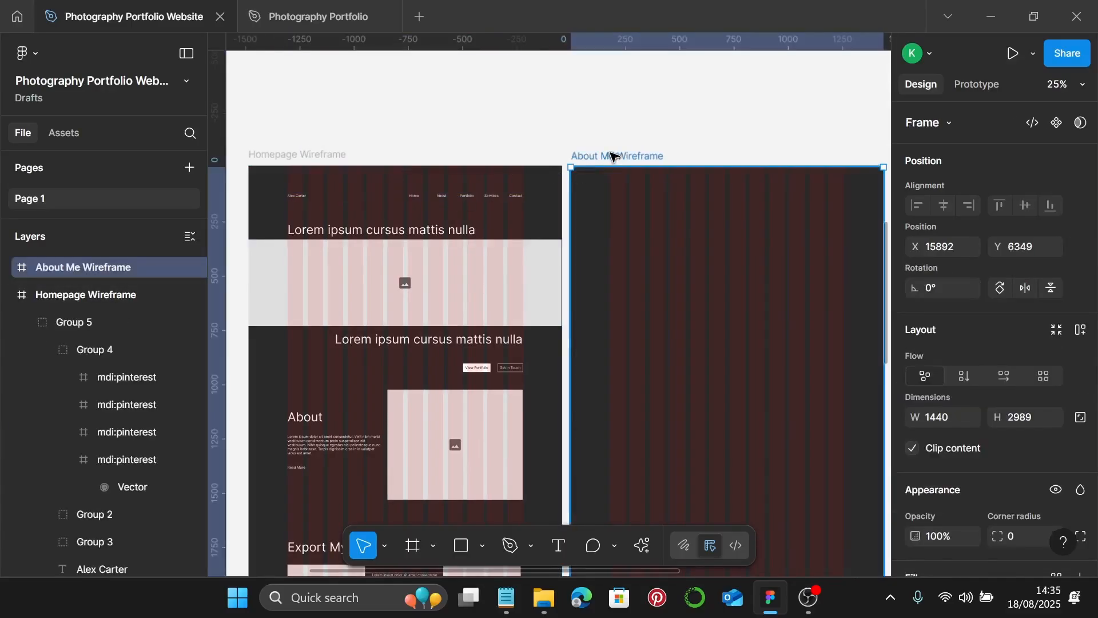
{"action": "key", "text": "ctrl+v"}
{"action": "left_click", "coordinate": [684, 235]}
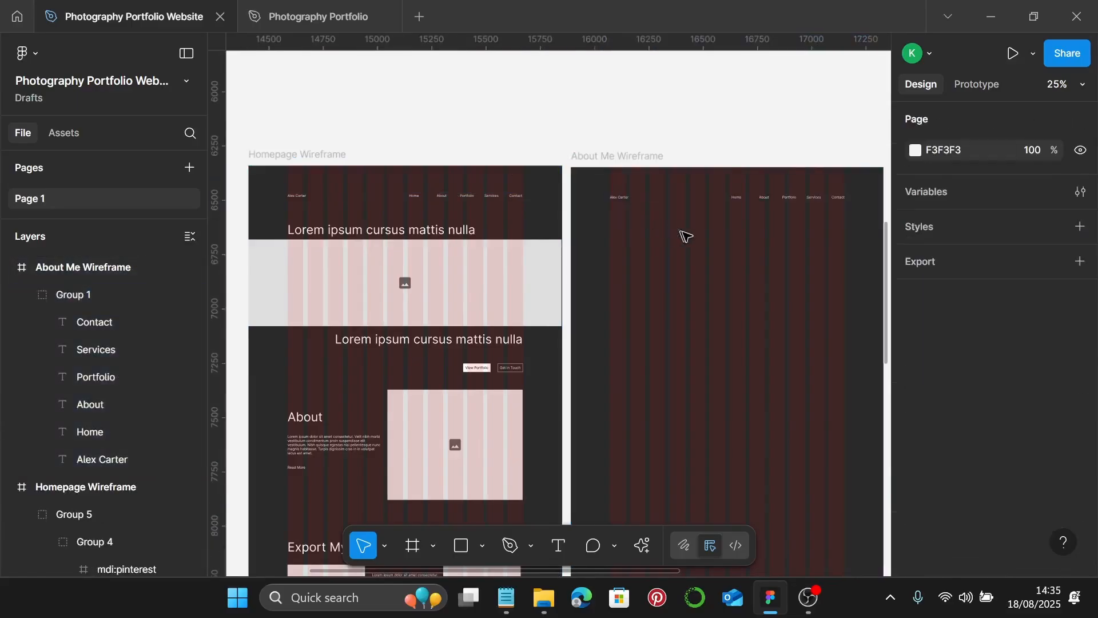
{"action": "scroll", "coordinate": [643, 245], "scroll_direction": "right", "scroll_amount": 3}
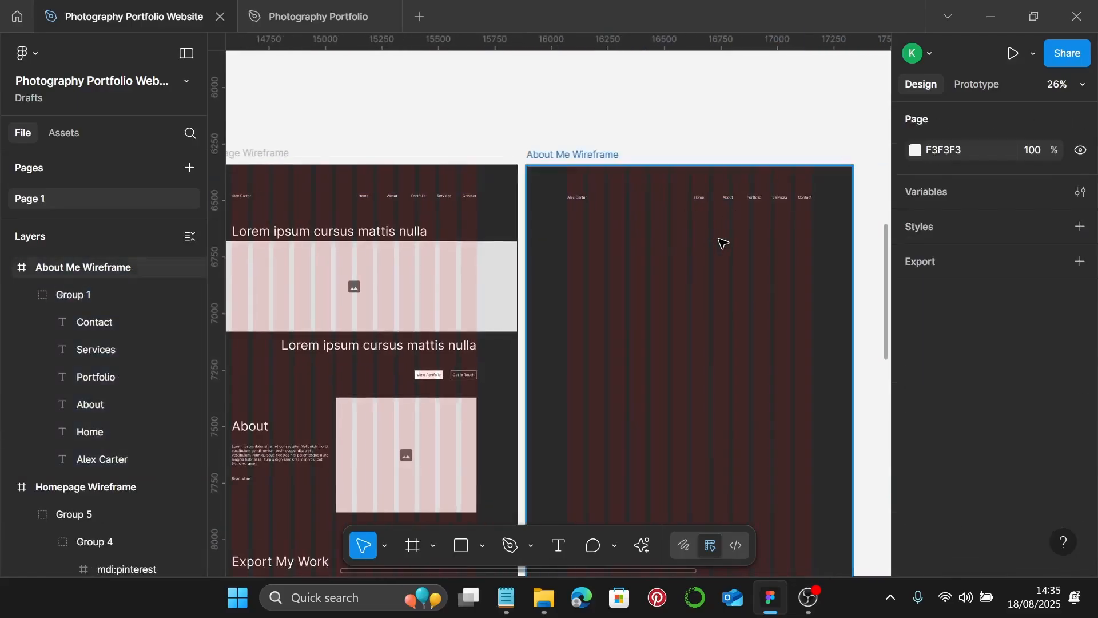
{"action": "scroll", "coordinate": [721, 242], "scroll_direction": "up", "scroll_amount": 1}
- Copy the homepage heading to X 180, Y 271 in About Me and retype it 'About Me'
{"action": "left_click", "coordinate": [362, 230]}
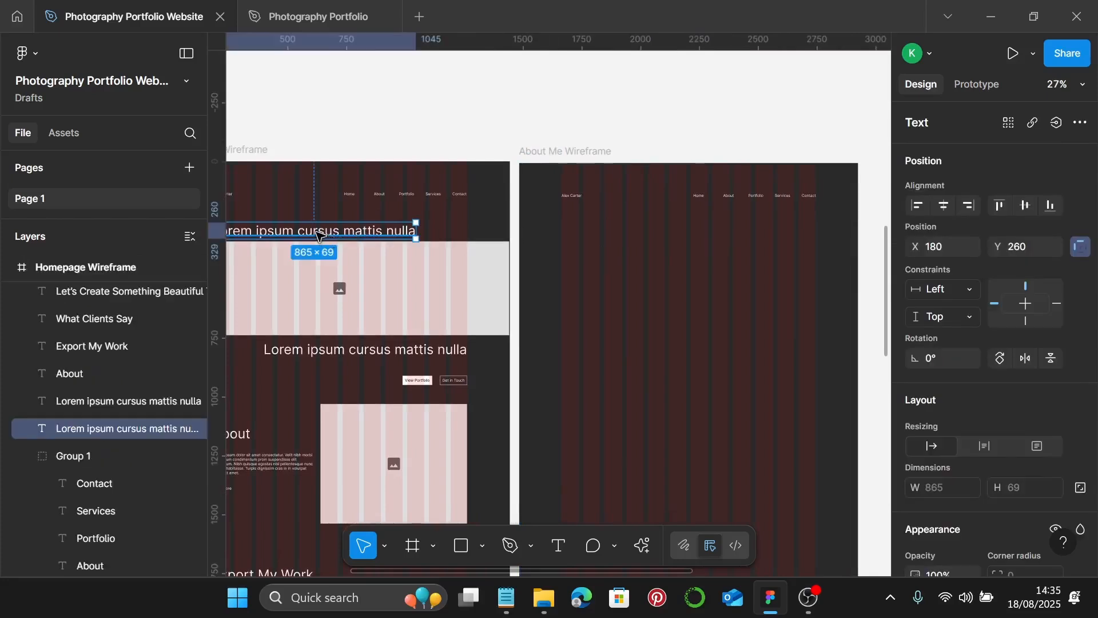
{"action": "left_click_drag", "start_coordinate": [318, 236], "coordinate": [659, 260]}
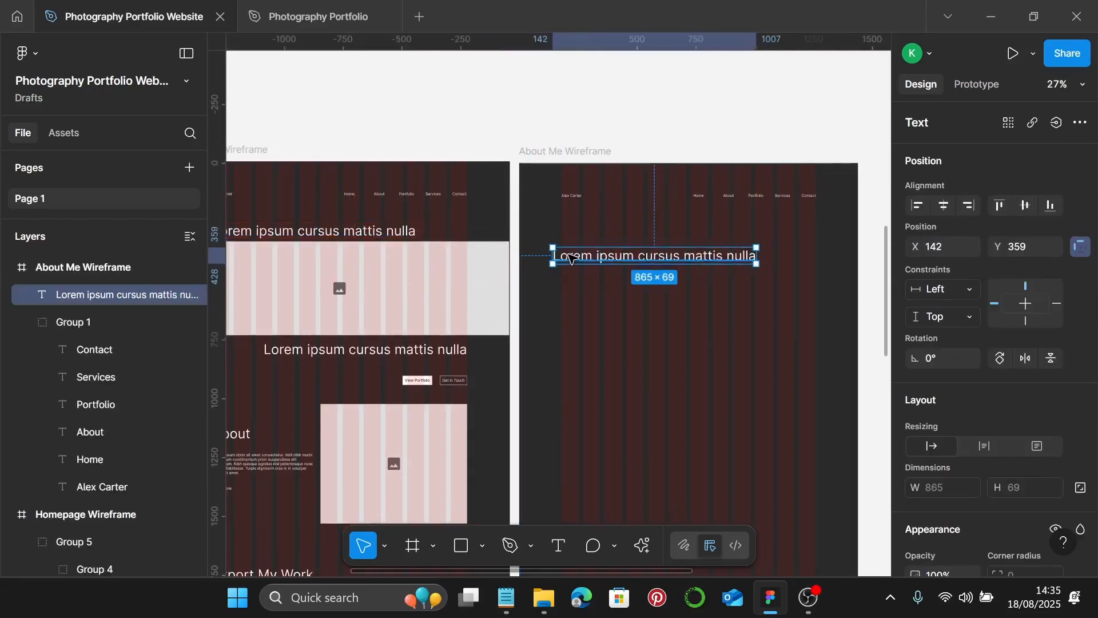
{"action": "left_click_drag", "start_coordinate": [574, 259], "coordinate": [588, 239]}
{"action": "double_click", "coordinate": [586, 237]}
{"action": "type", "text": "About "}
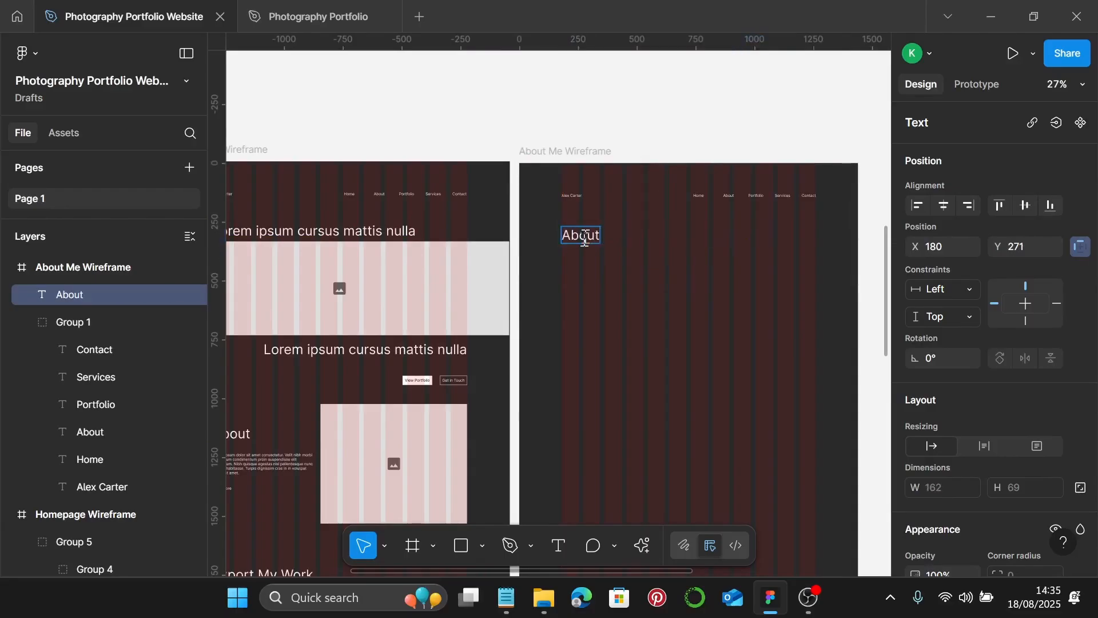
{"action": "type", "text": "Me"}
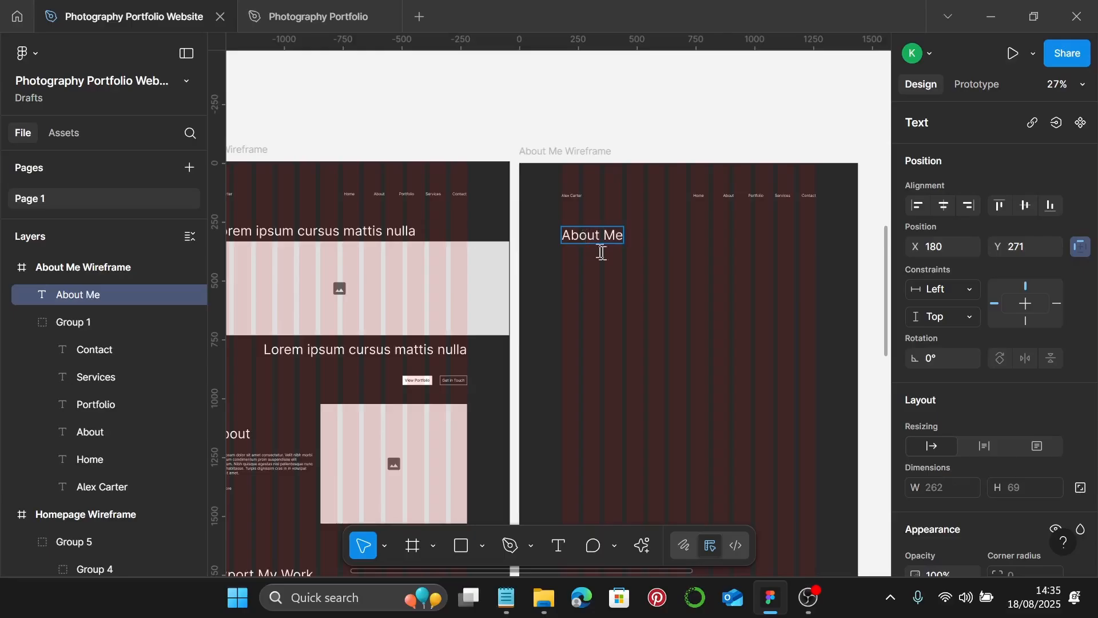
{"action": "key", "text": "Escape"}
{"action": "scroll", "coordinate": [643, 292], "scroll_direction": "down", "scroll_amount": 1}
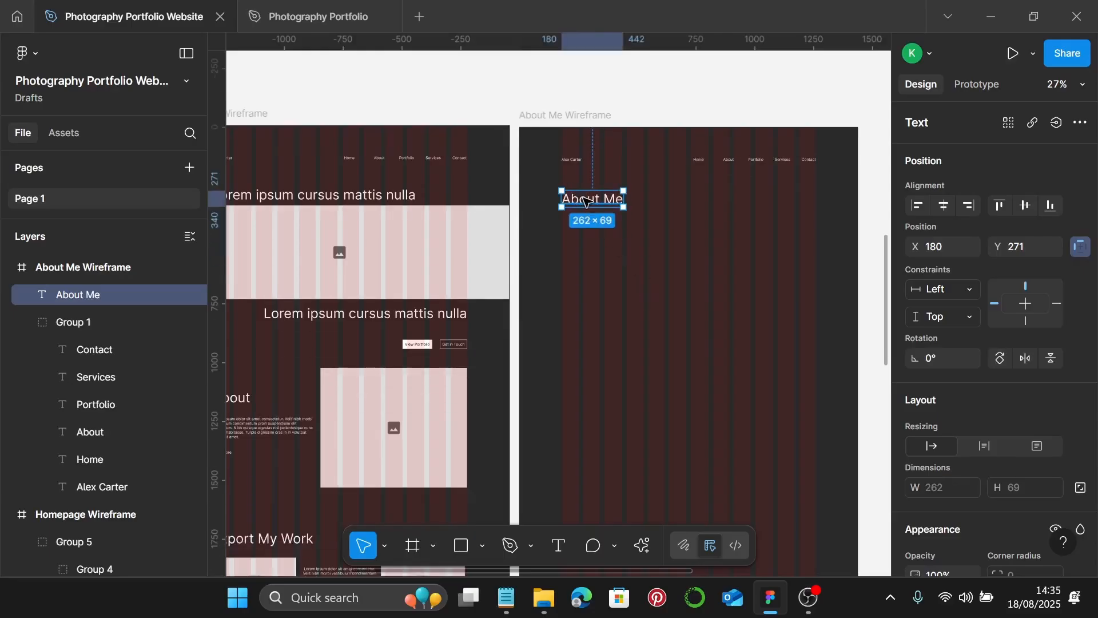
- Duplicate the heading lower down and retype it as a 'Hello, I'm' greeting with the owner's name
{"action": "left_click_drag", "start_coordinate": [588, 200], "coordinate": [587, 288]}
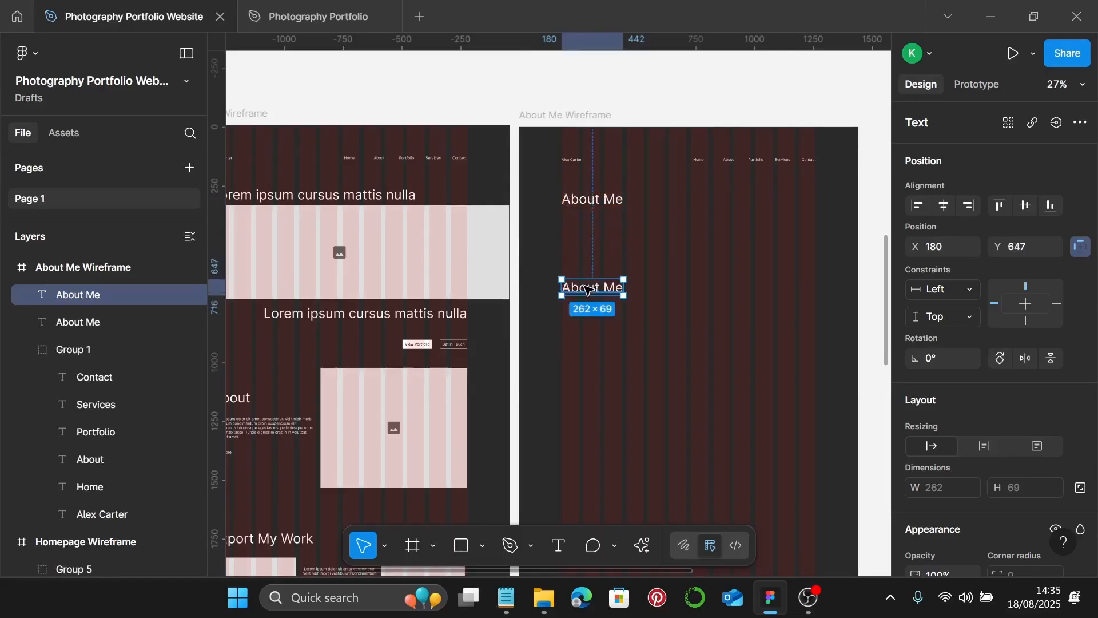
{"action": "double_click", "coordinate": [587, 290]}
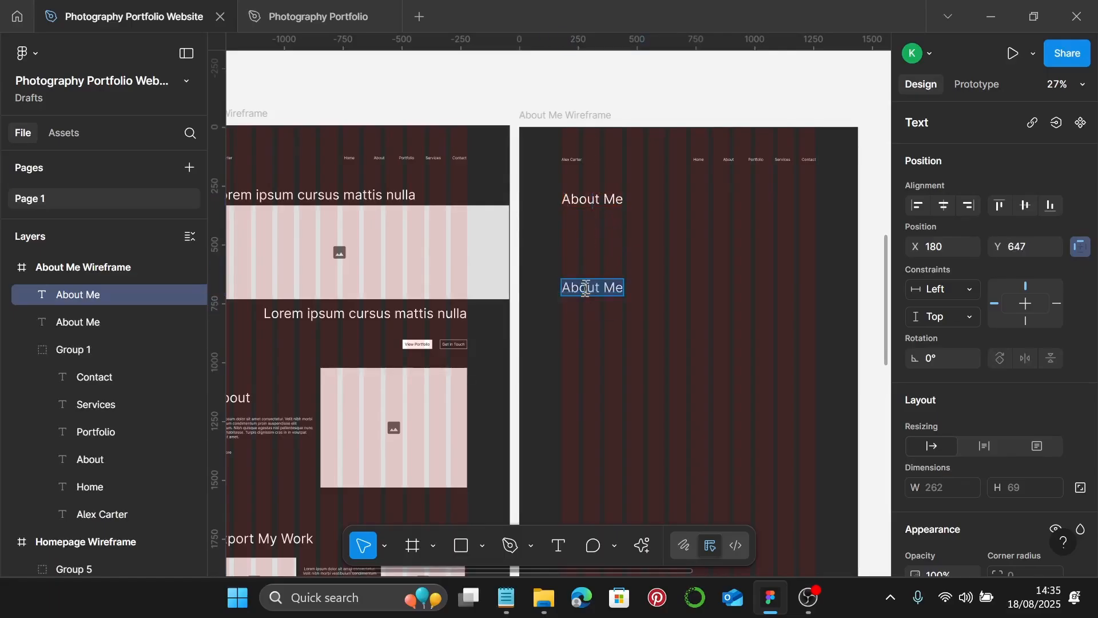
{"action": "type", "text": "Hello"}
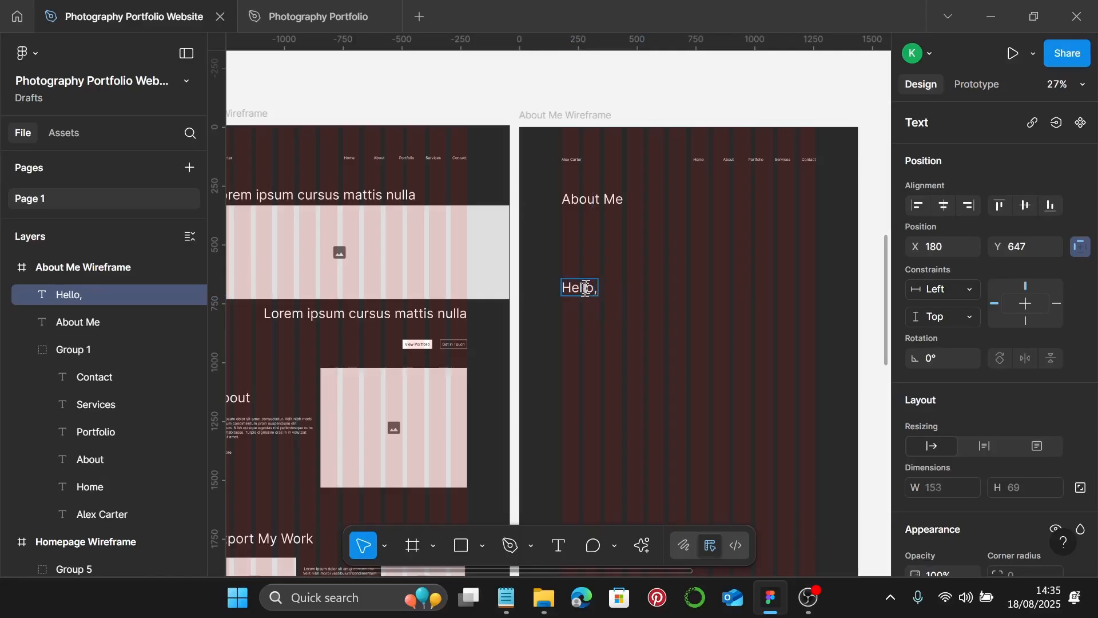
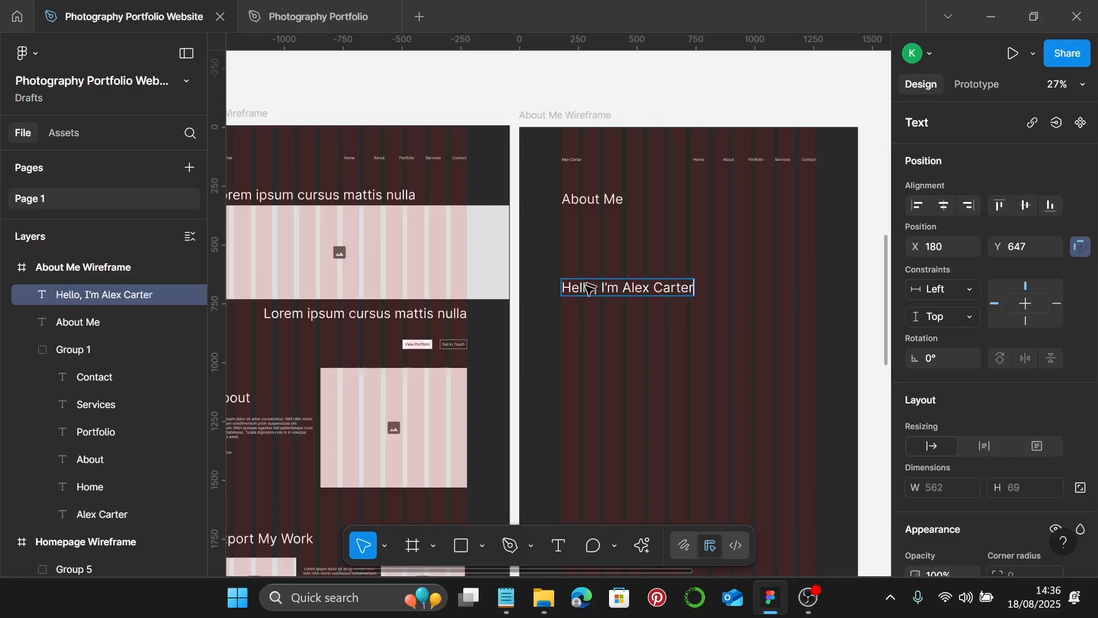
{"action": "key", "text": "Escape"}
- Break the greeting onto two lines right after 'Hello,'
{"action": "double_click", "coordinate": [608, 288]}
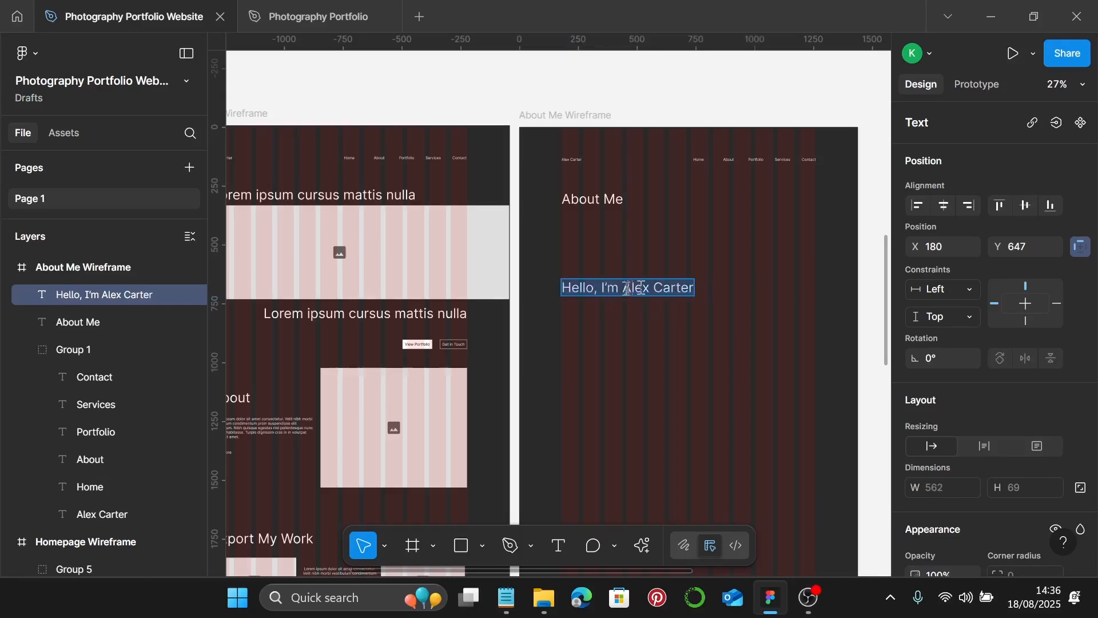
{"action": "left_click", "coordinate": [612, 287]}
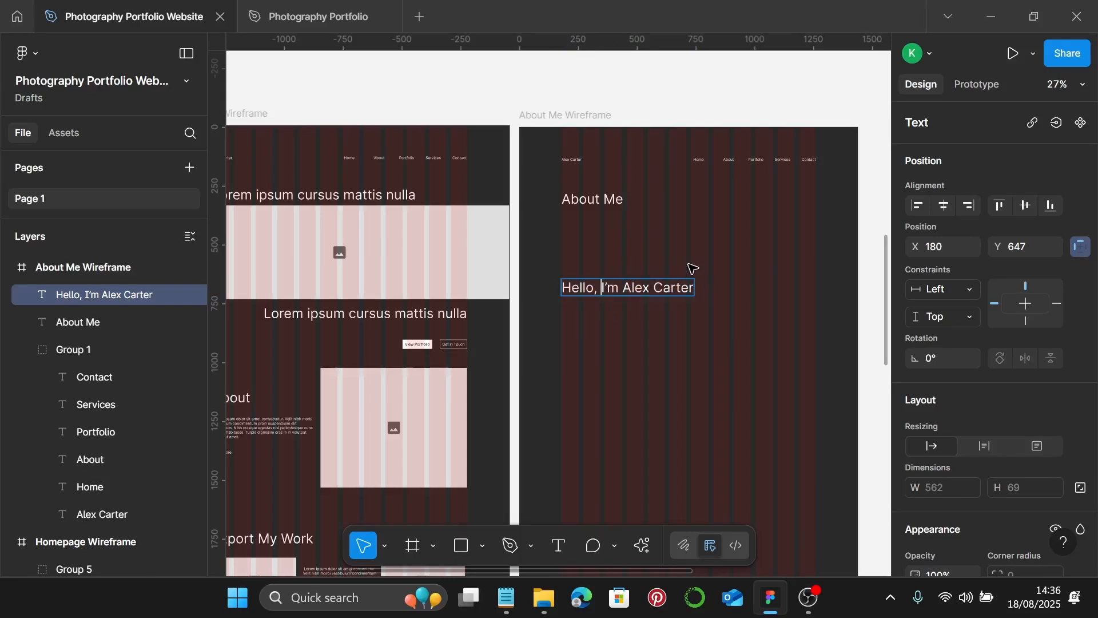
{"action": "key", "text": "Return"}
{"action": "scroll", "coordinate": [693, 269], "scroll_direction": "down", "scroll_amount": 3}
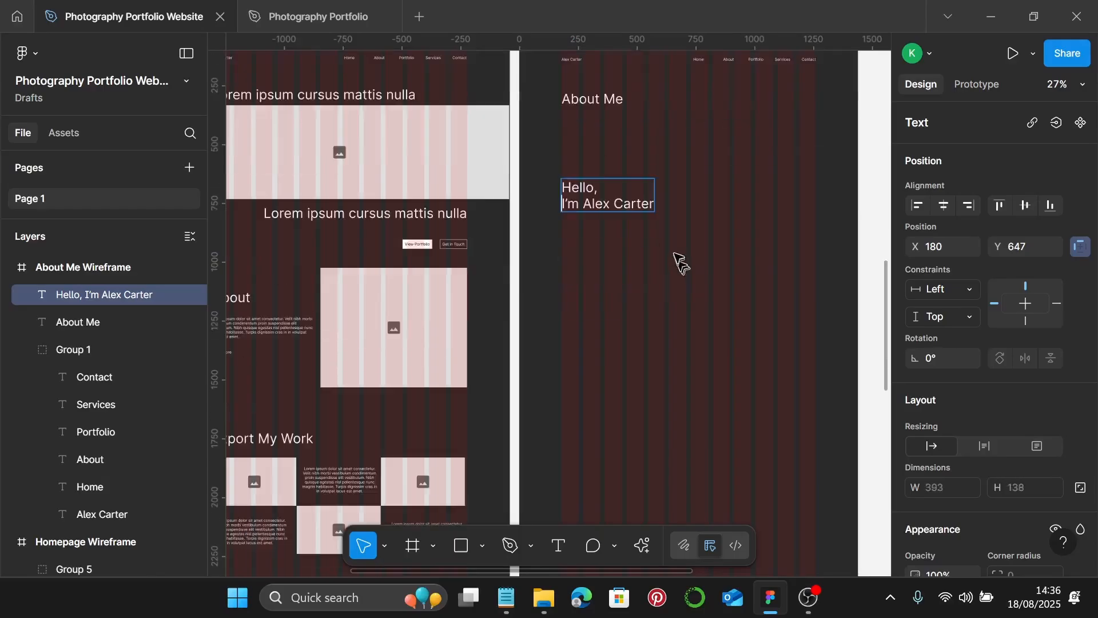
{"action": "key", "text": "Escape"}
- Copy the homepage Lorem ipsum paragraph below the intro at X 180
{"action": "left_click", "coordinate": [269, 328]}
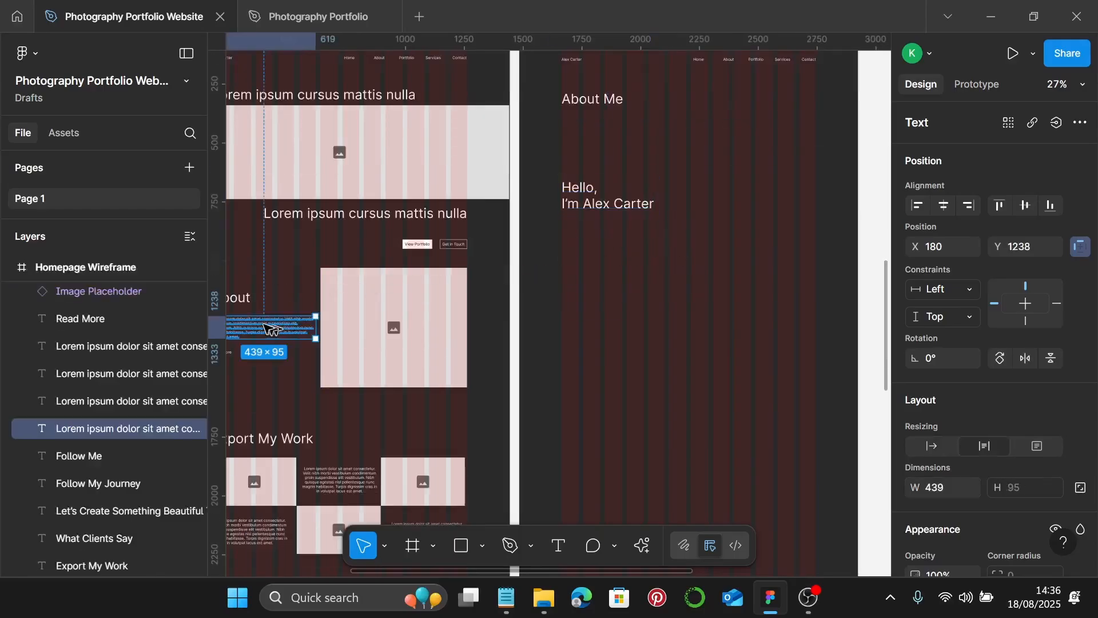
{"action": "left_click_drag", "start_coordinate": [264, 328], "coordinate": [554, 235]}
{"action": "scroll", "coordinate": [617, 236], "scroll_direction": "up", "scroll_amount": 3}
{"action": "scroll", "coordinate": [569, 238], "scroll_direction": "up", "scroll_amount": 6}
{"action": "scroll", "coordinate": [558, 235], "scroll_direction": "down", "scroll_amount": 3}
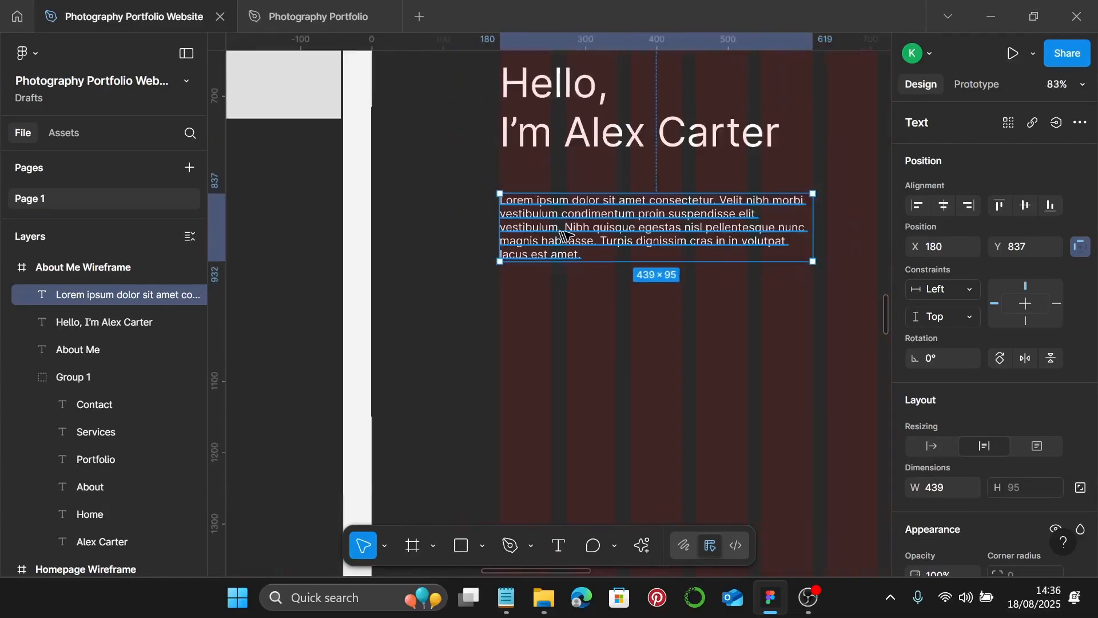
- Append a second copy of the paragraph text to double its length
{"action": "double_click", "coordinate": [566, 233]}
{"action": "key", "text": "ctrl+c"}
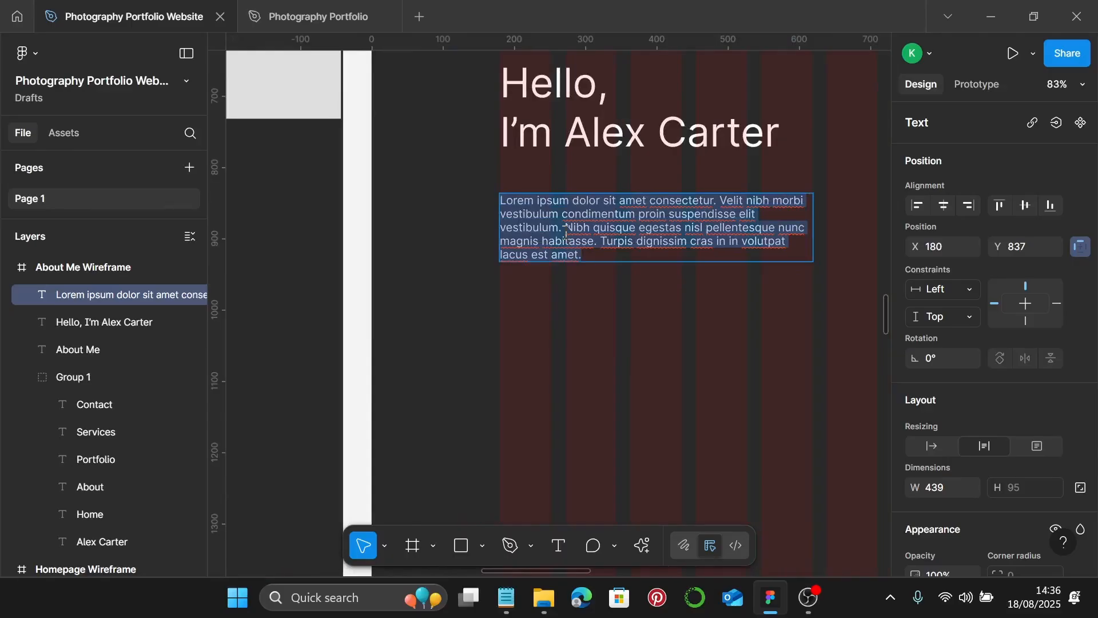
{"action": "key", "text": "Right"}
{"action": "key", "text": "ctrl+v"}
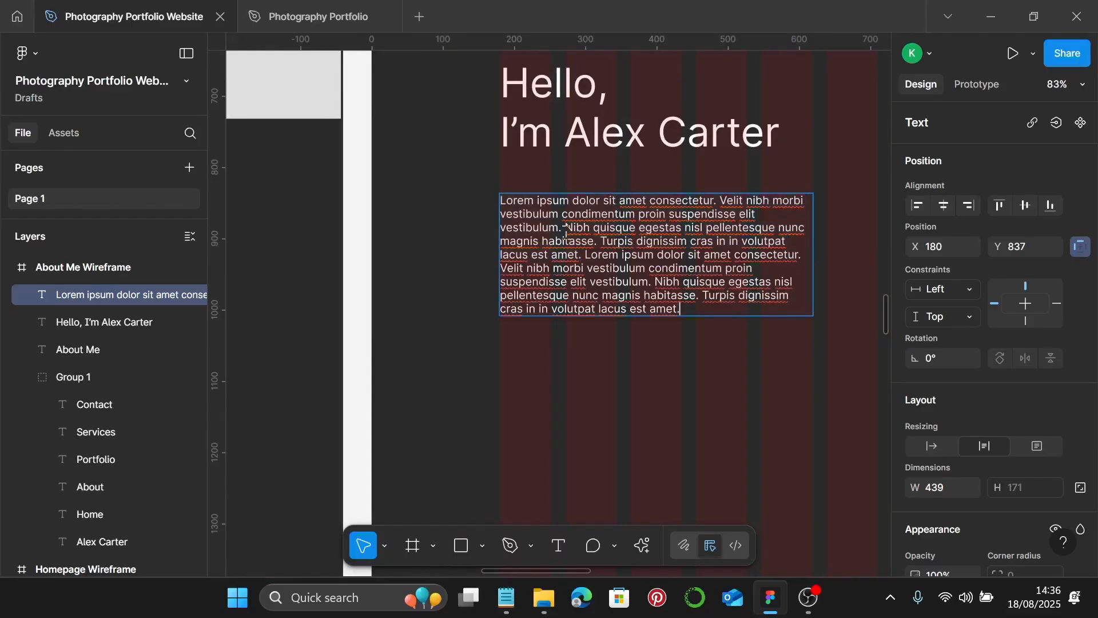
{"action": "key", "text": "Escape"}
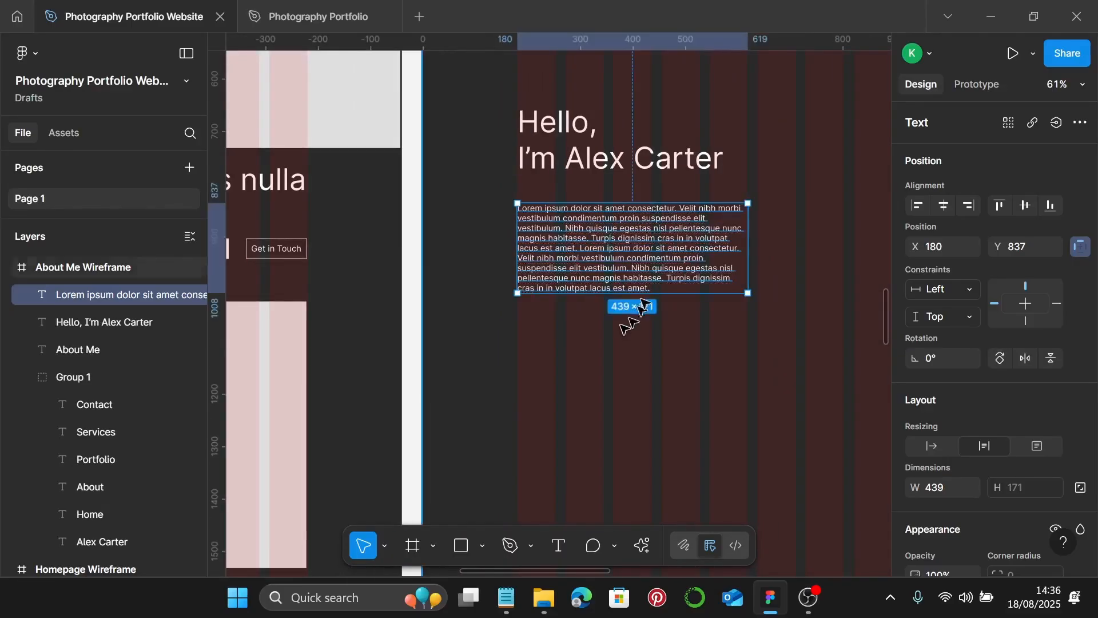
{"action": "scroll", "coordinate": [629, 322], "scroll_direction": "down", "scroll_amount": 3}
{"action": "scroll", "coordinate": [645, 296], "scroll_direction": "right", "scroll_amount": 2}
{"action": "scroll", "coordinate": [647, 297], "scroll_direction": "down", "scroll_amount": 3}
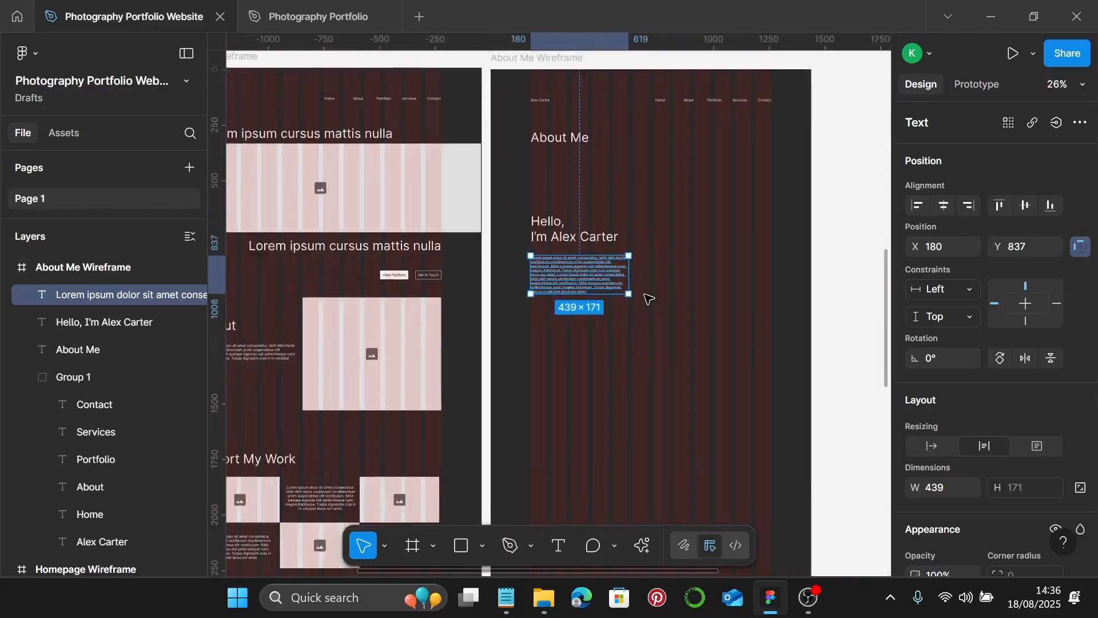
- Copy the homepage image placeholder beside the intro and enlarge it
{"action": "left_click", "coordinate": [359, 350]}
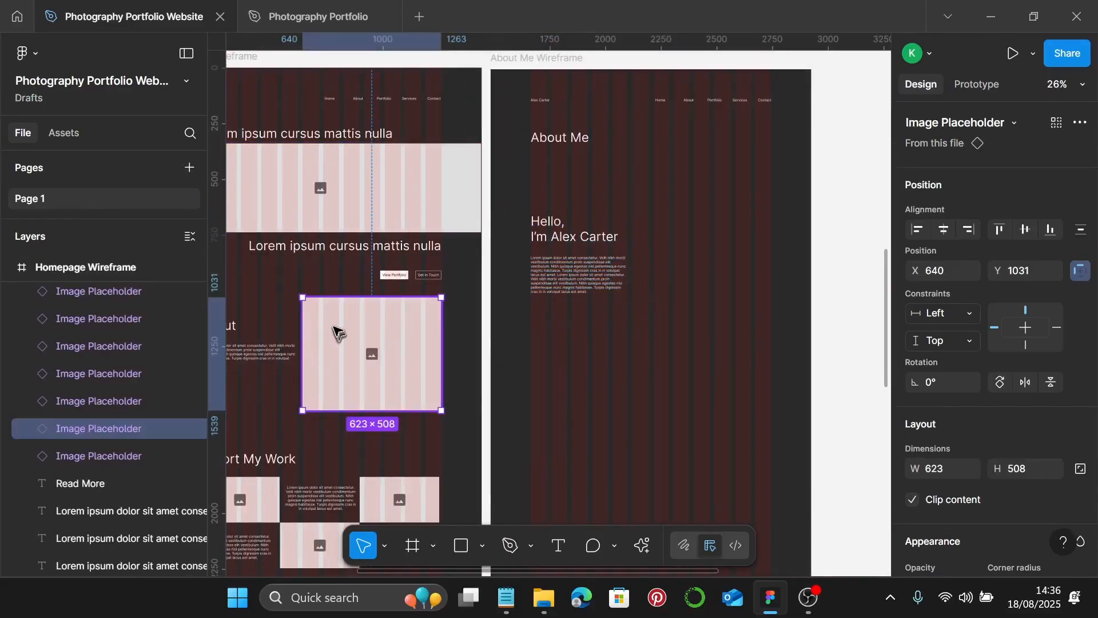
{"action": "left_click_drag", "start_coordinate": [335, 329], "coordinate": [645, 273]}
{"action": "scroll", "coordinate": [668, 246], "scroll_direction": "up", "scroll_amount": 2}
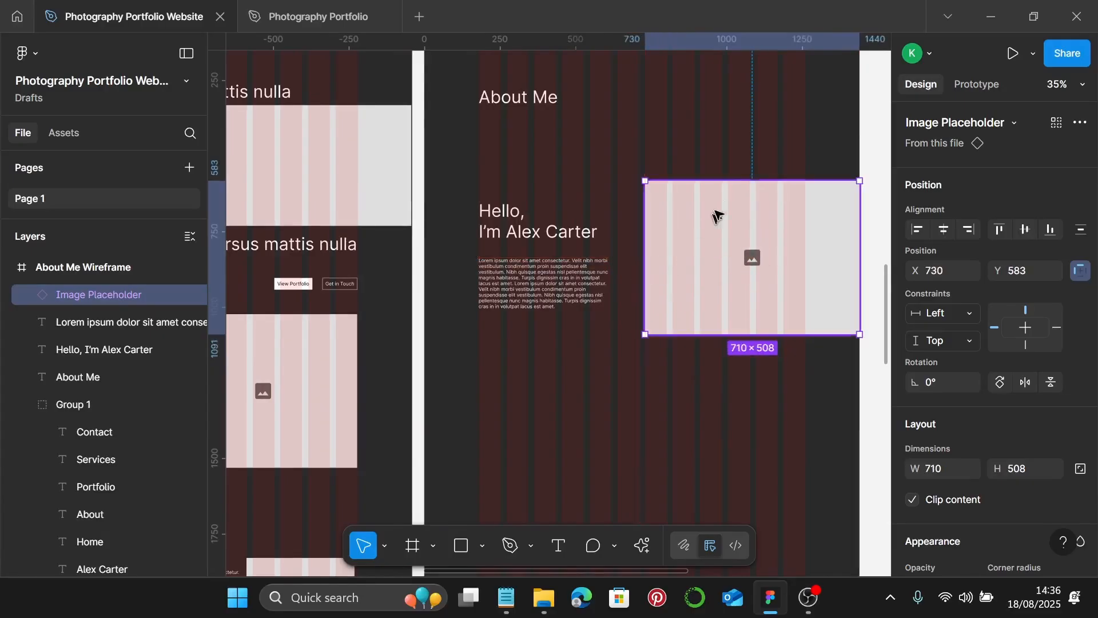
{"action": "left_click_drag", "start_coordinate": [734, 181], "coordinate": [735, 142]}
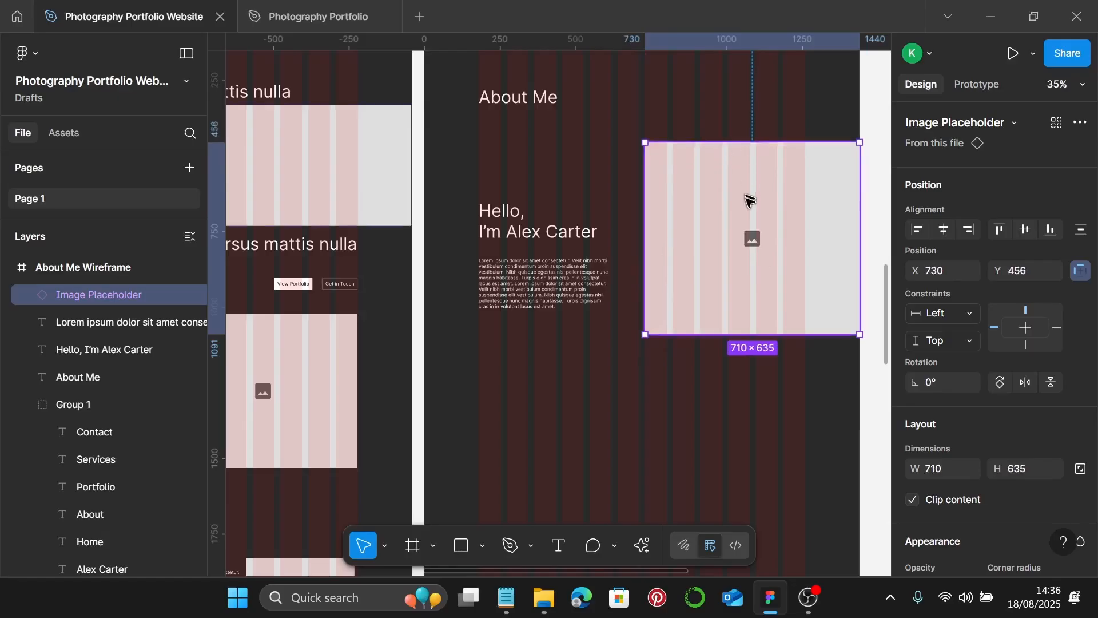
{"action": "left_click_drag", "start_coordinate": [748, 201], "coordinate": [750, 212]}
{"action": "scroll", "coordinate": [718, 245], "scroll_direction": "down", "scroll_amount": 2}
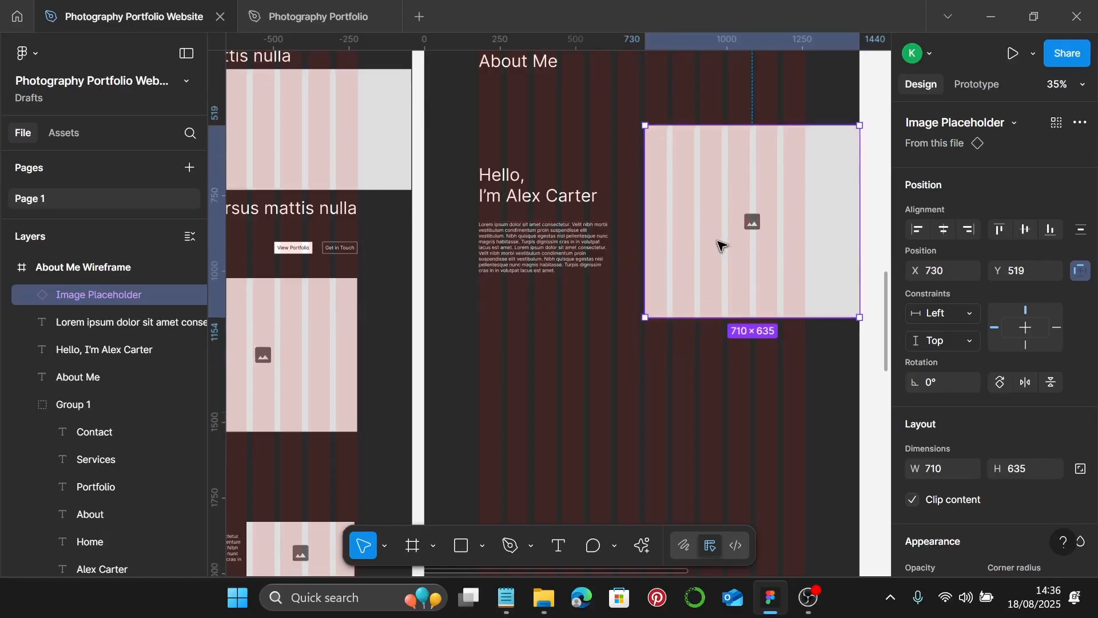
{"action": "left_click", "coordinate": [774, 341]}
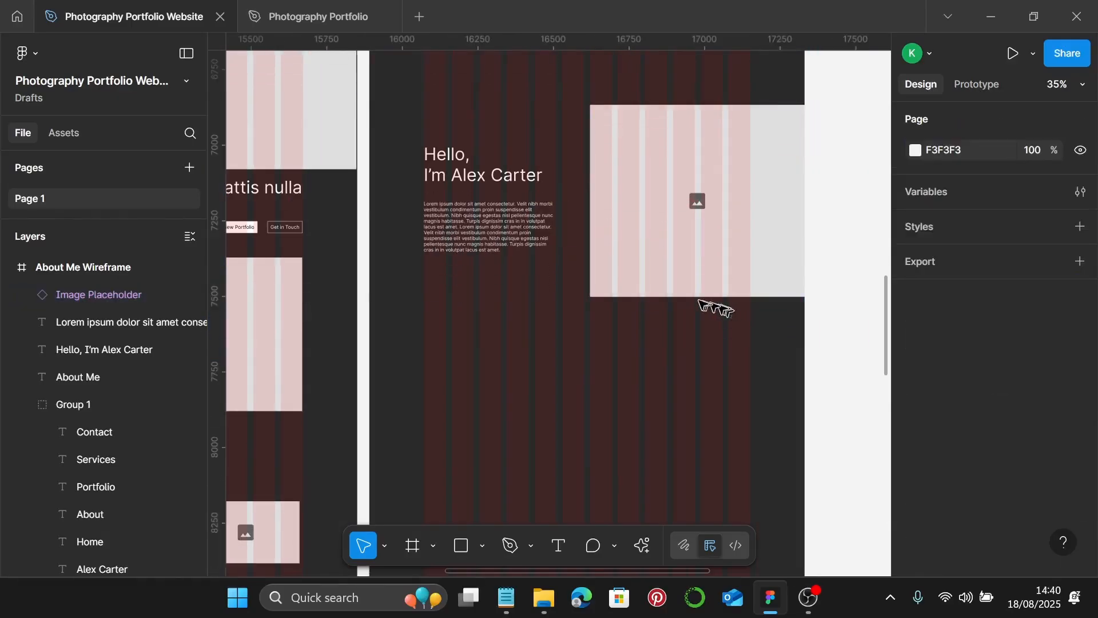
{"action": "scroll", "coordinate": [689, 262], "scroll_direction": "down", "scroll_amount": 3}
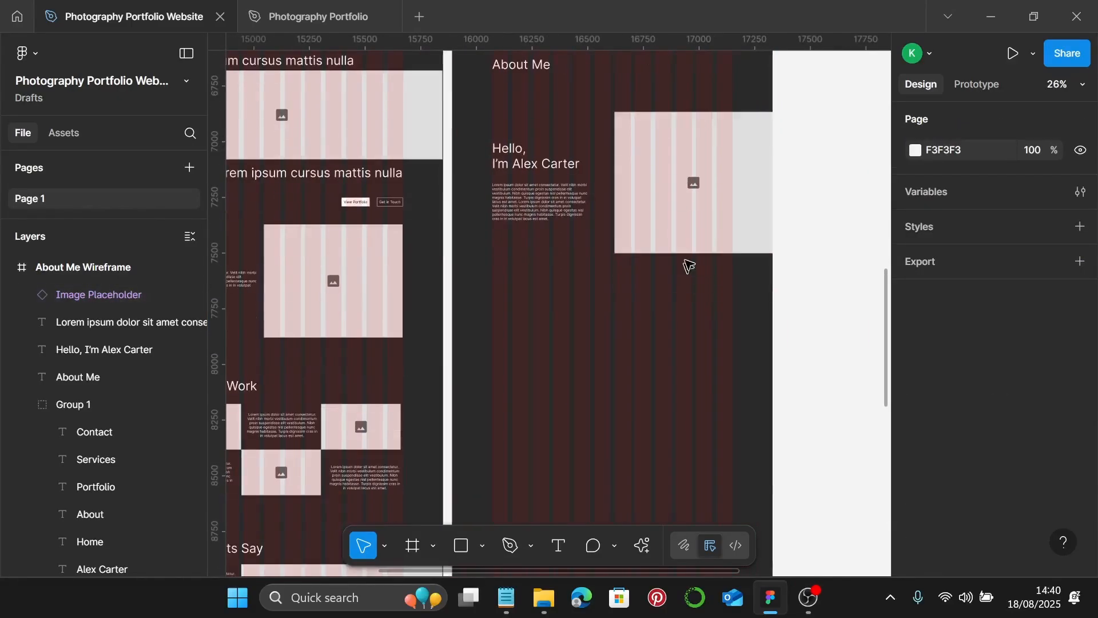
- Add a smaller 621×359 placeholder copy below the paragraph, with a paragraph copy beside it
{"action": "left_click", "coordinate": [677, 184]}
{"action": "left_click_drag", "start_coordinate": [647, 180], "coordinate": [532, 313]}
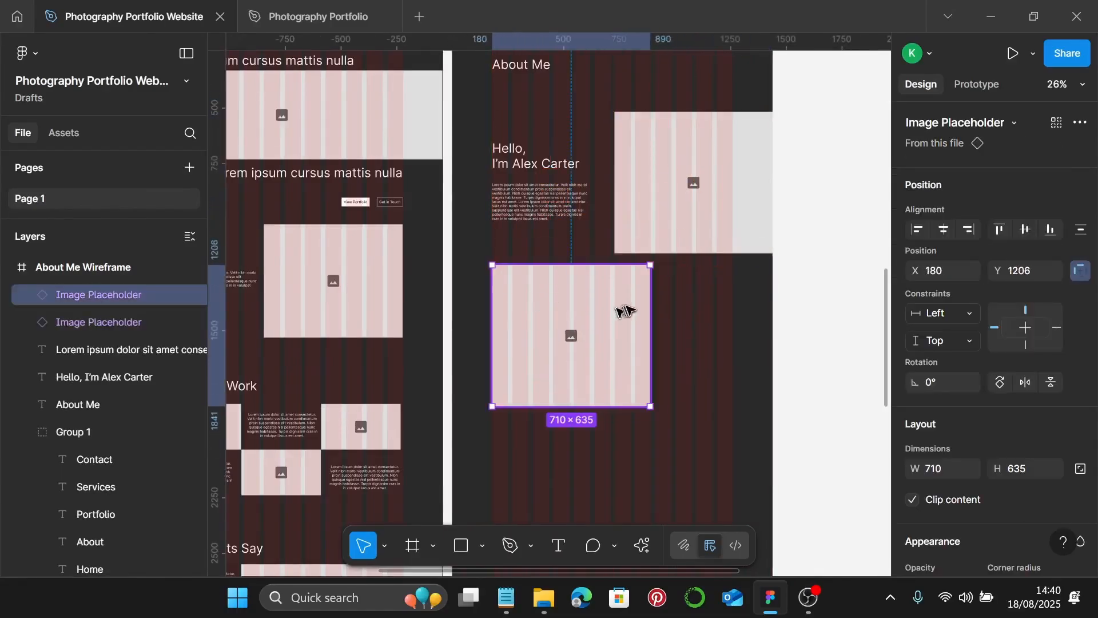
{"action": "left_click_drag", "start_coordinate": [538, 265], "coordinate": [538, 296]}
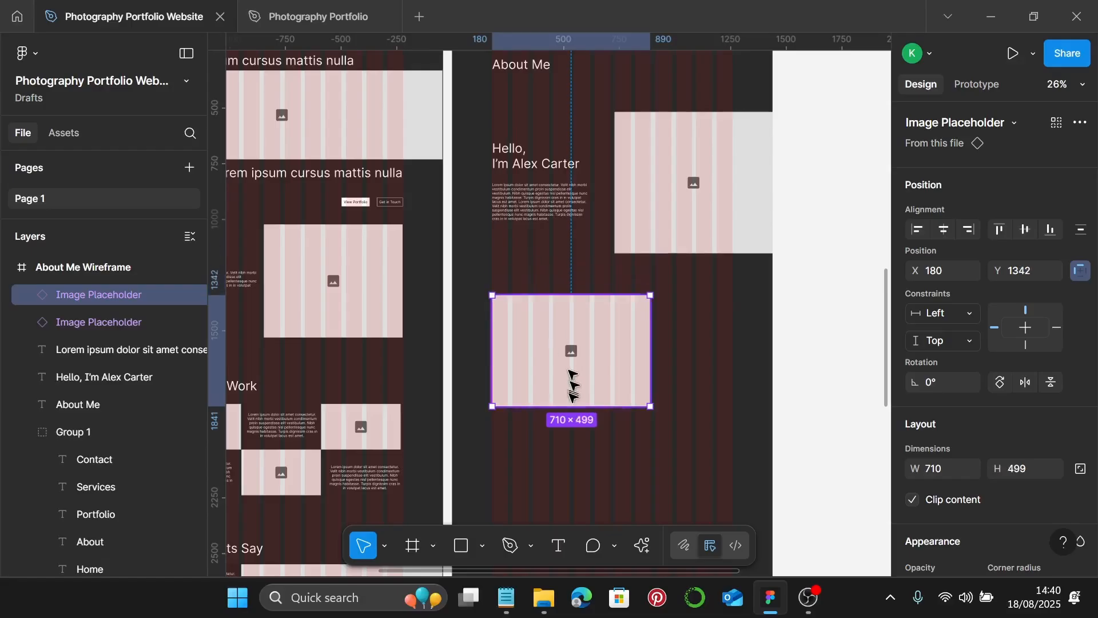
{"action": "left_click_drag", "start_coordinate": [572, 406], "coordinate": [572, 375]}
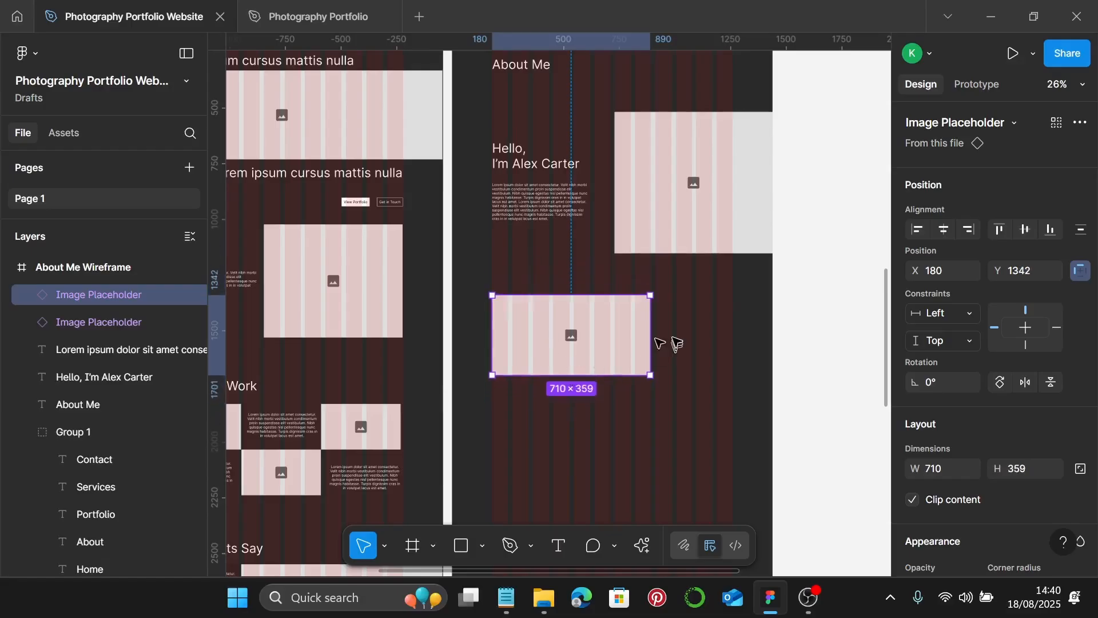
{"action": "left_click_drag", "start_coordinate": [650, 338], "coordinate": [631, 340]}
{"action": "left_click_drag", "start_coordinate": [514, 211], "coordinate": [664, 332]}
{"action": "scroll", "coordinate": [663, 333], "scroll_direction": "down", "scroll_amount": 1}
{"action": "scroll", "coordinate": [662, 332], "scroll_direction": "down", "scroll_amount": 3}
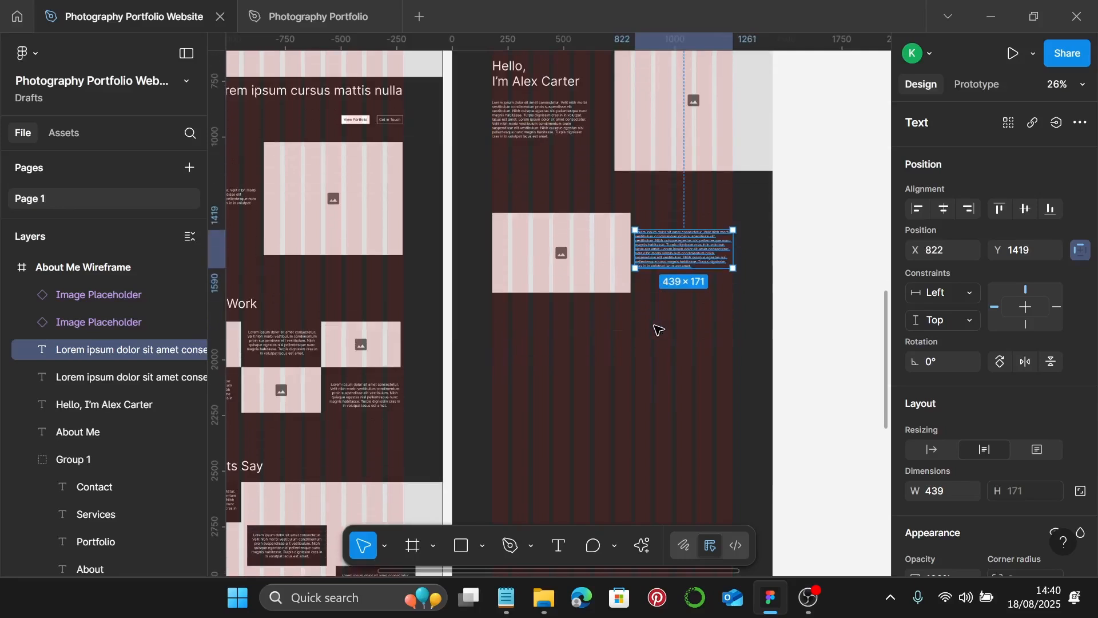
{"action": "scroll", "coordinate": [611, 309], "scroll_direction": "down", "scroll_amount": 3}
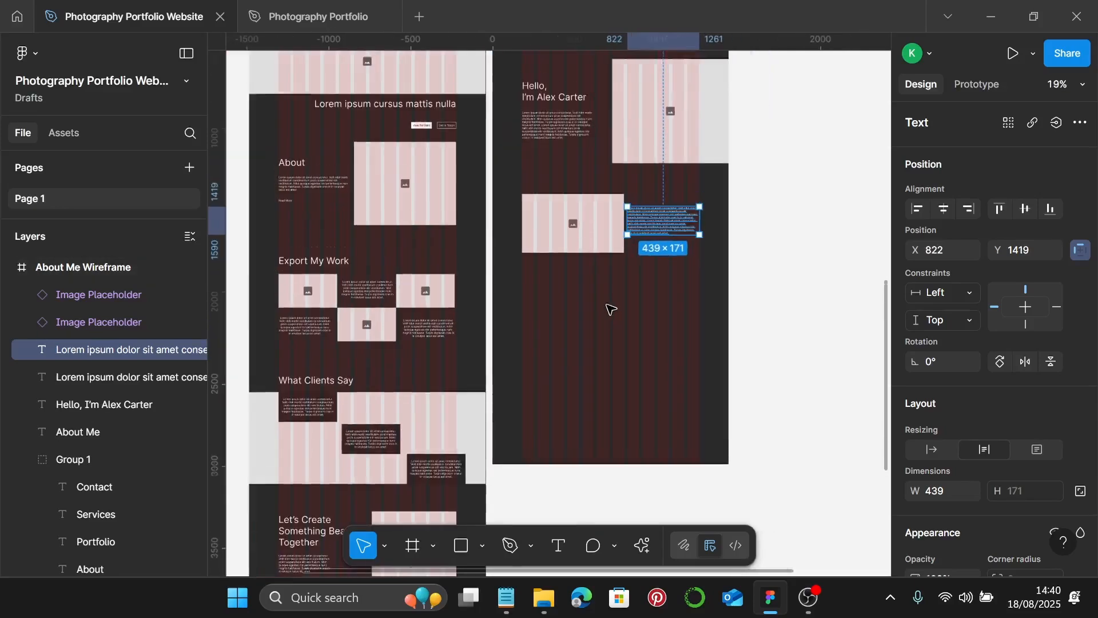
{"action": "scroll", "coordinate": [557, 111], "scroll_direction": "up", "scroll_amount": 1}
{"action": "left_click", "coordinate": [540, 117]}
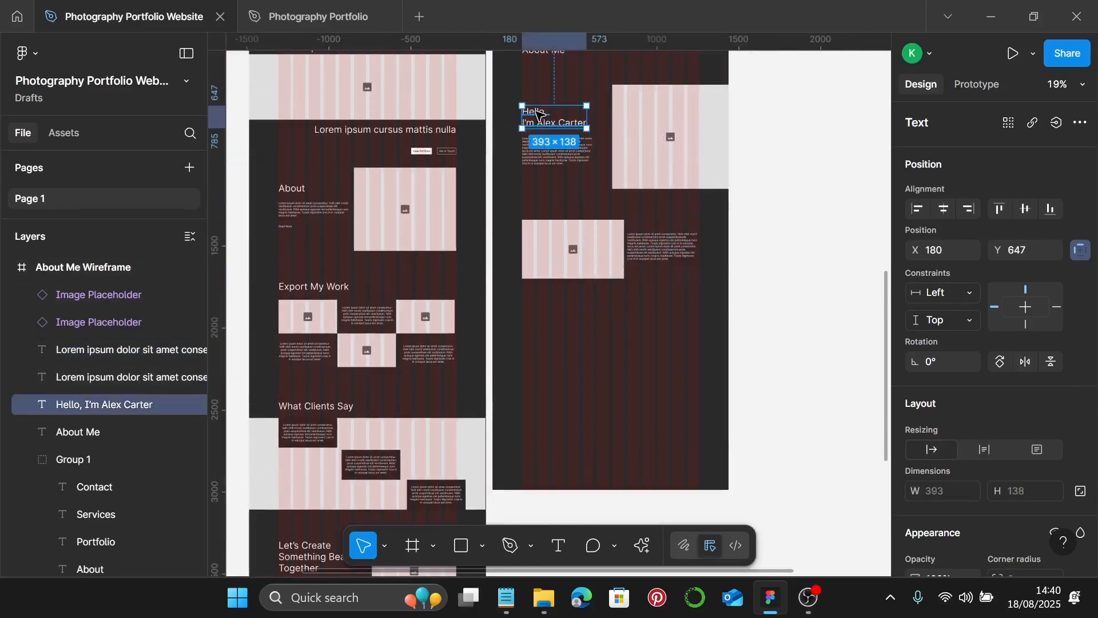
{"action": "left_click_drag", "start_coordinate": [540, 113], "coordinate": [539, 316]}
- Replace the copied heading's text with 'Let's Connect', fixing typos, leaving a 368×69 single line
{"action": "scroll", "coordinate": [538, 316], "scroll_direction": "up", "scroll_amount": 5}
{"action": "scroll", "coordinate": [536, 315], "scroll_direction": "up", "scroll_amount": 4}
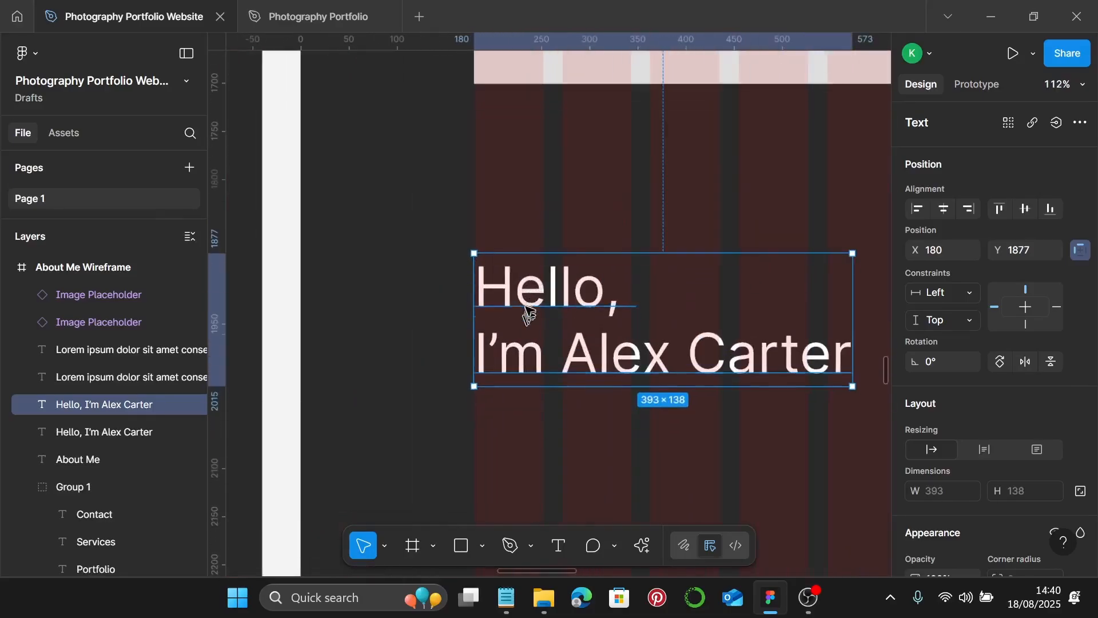
{"action": "double_click", "coordinate": [541, 298]}
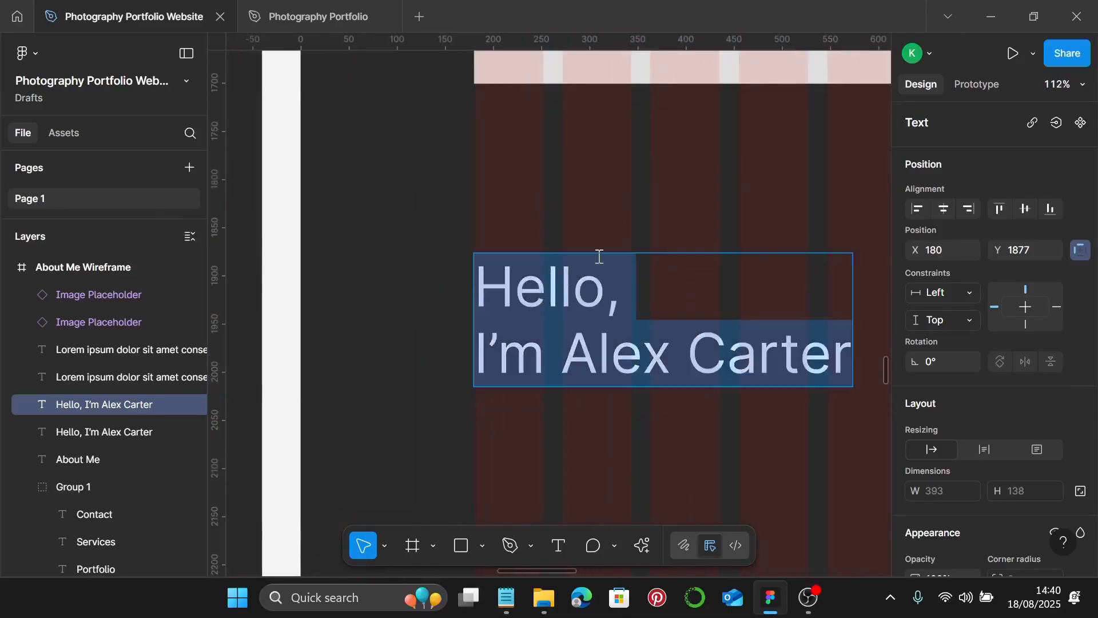
{"action": "type", "text": "Let's"}
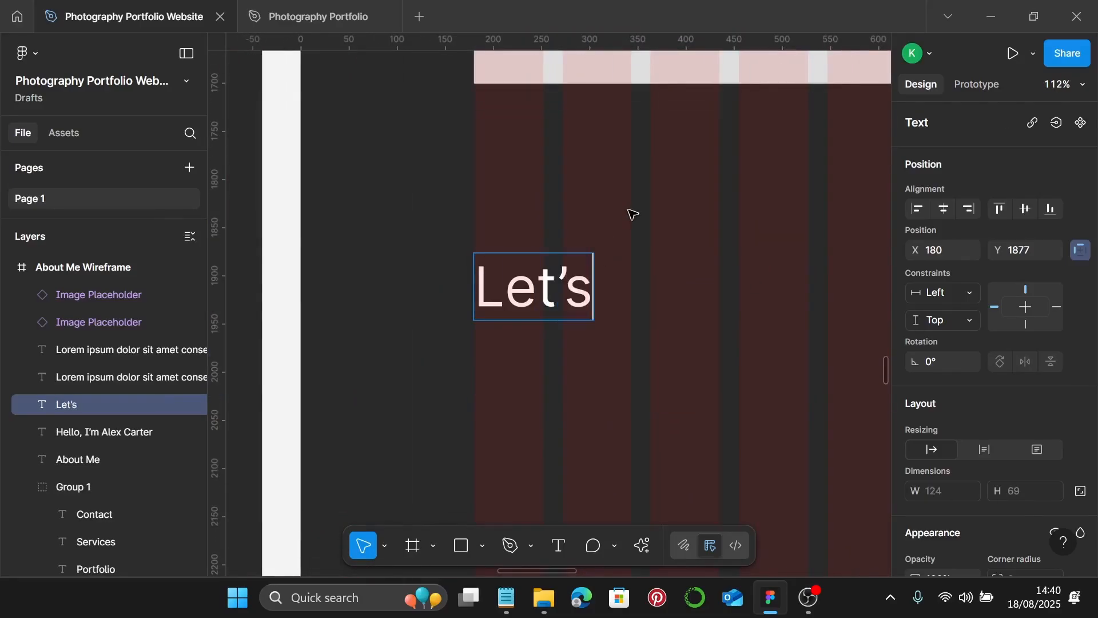
{"action": "type", "text": " Cio"}
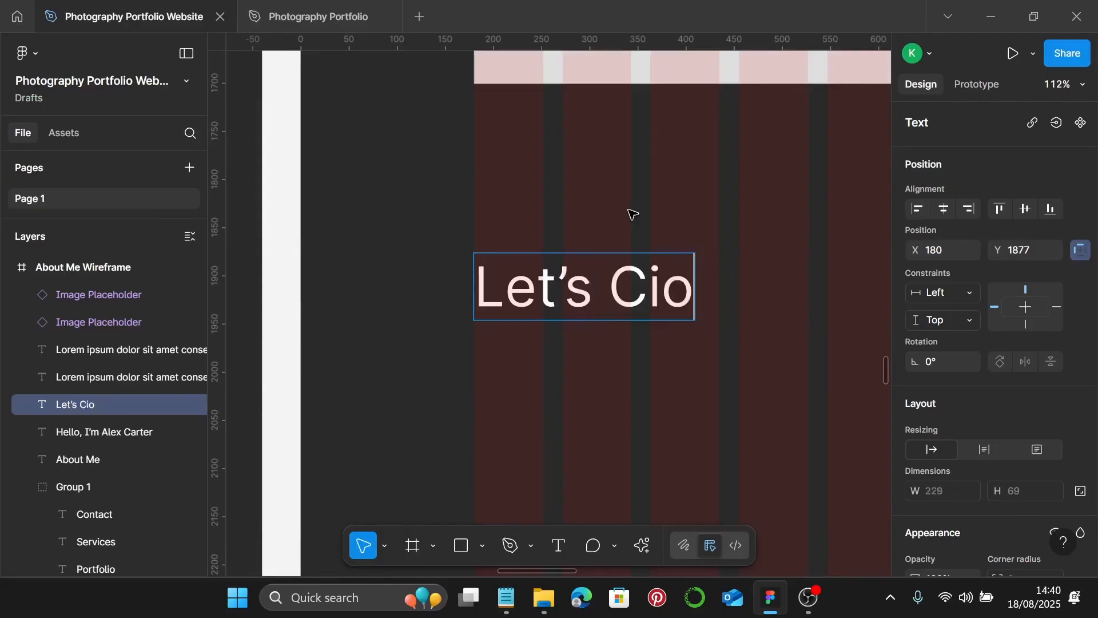
{"action": "key", "text": "BackSpace"}
{"action": "key", "text": "BackSpace"}
{"action": "type", "text": "onee"}
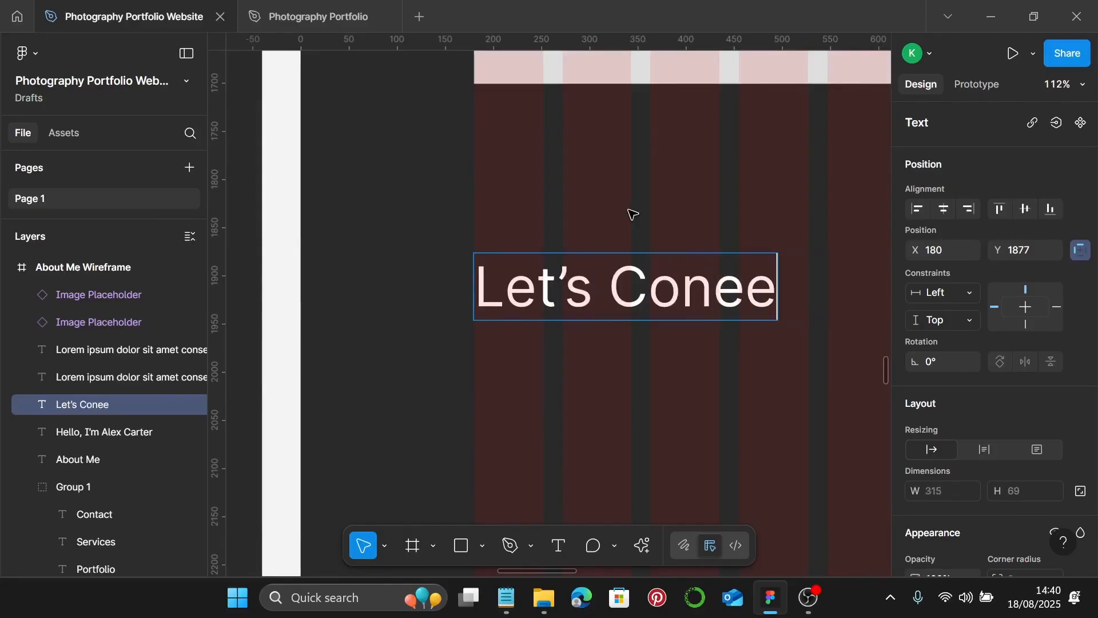
{"action": "key", "text": "BackSpace"}
{"action": "type", "text": "ct"}
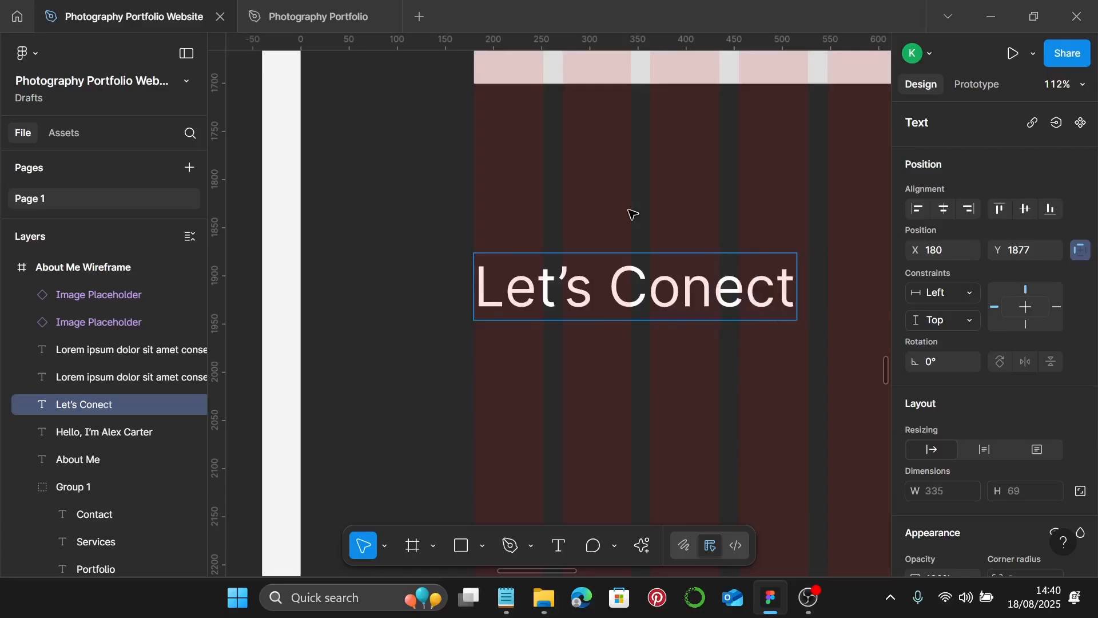
{"action": "key", "text": "Left"}
{"action": "key", "text": "Left"}
{"action": "key", "text": "Left"}
{"action": "key", "text": "Left"}
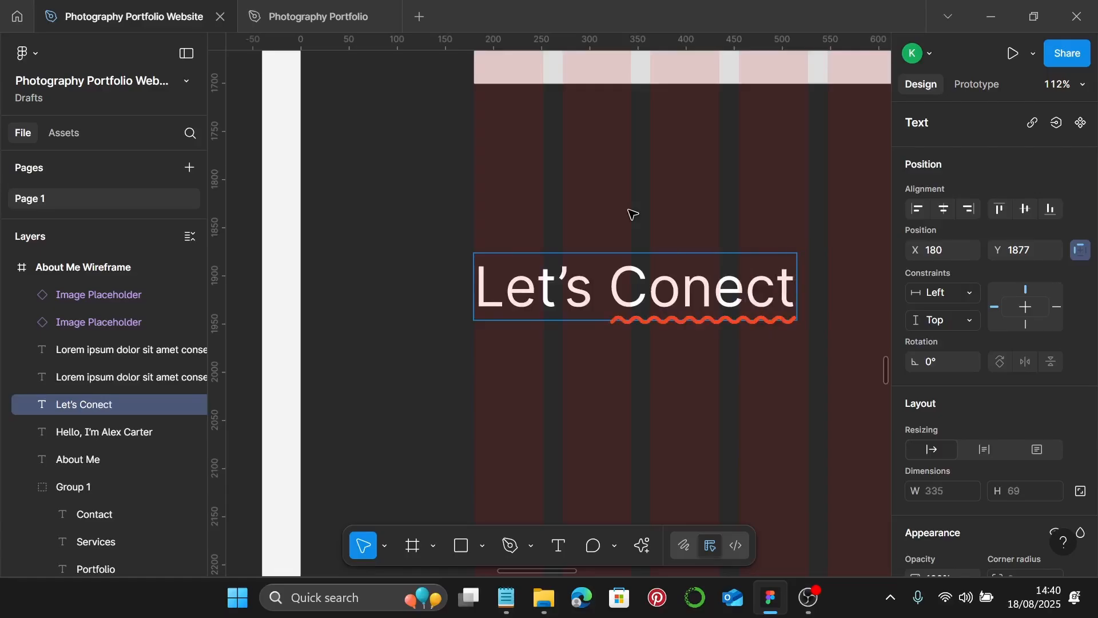
{"action": "type", "text": "n"}
{"action": "scroll", "coordinate": [669, 197], "scroll_direction": "down", "scroll_amount": 5}
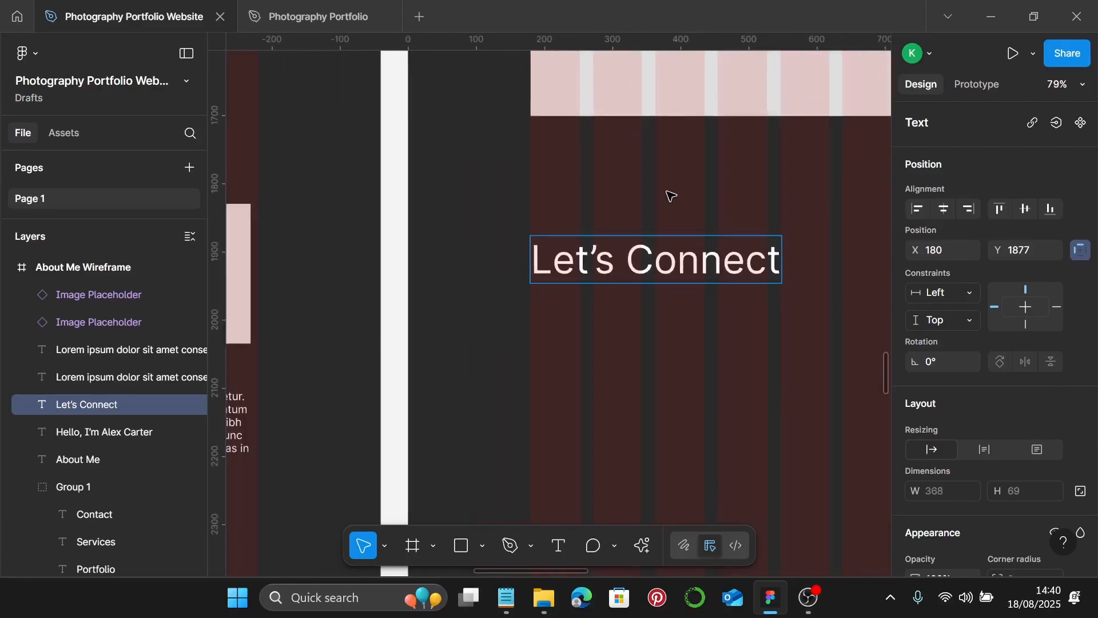
{"action": "scroll", "coordinate": [669, 197], "scroll_direction": "down", "scroll_amount": 5}
{"action": "key", "text": "Escape"}
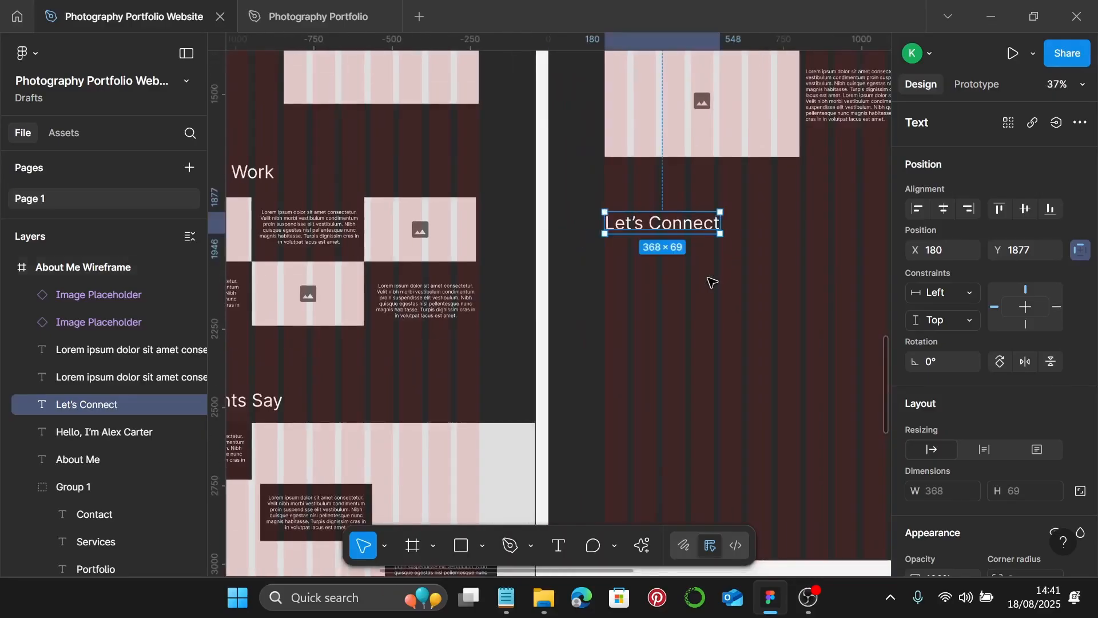
{"action": "scroll", "coordinate": [712, 282], "scroll_direction": "down", "scroll_amount": 3}
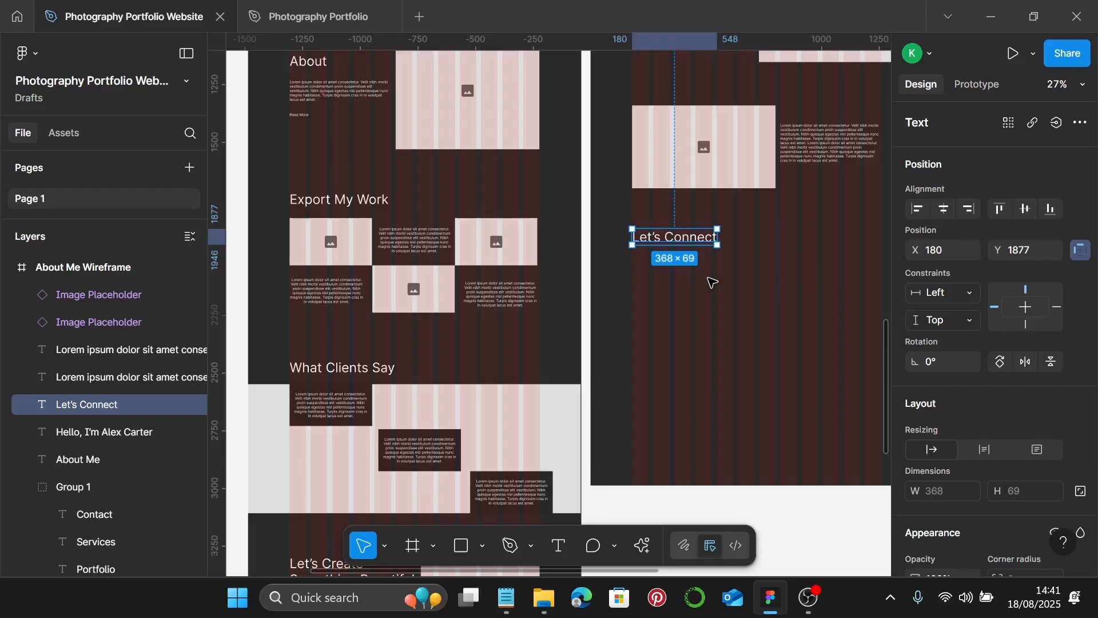
- Copy the Lorem paragraph below 'Let's Connect' at 180, 2003 and widen it to 988×76
{"action": "scroll", "coordinate": [679, 208], "scroll_direction": "down", "scroll_amount": 1}
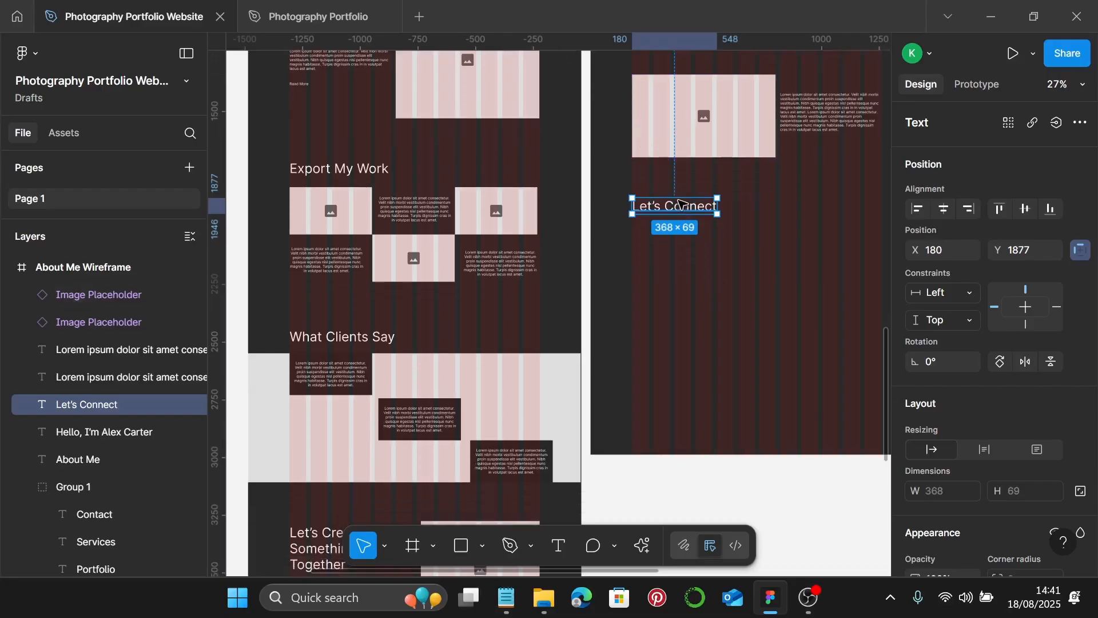
{"action": "left_click", "coordinate": [795, 113]}
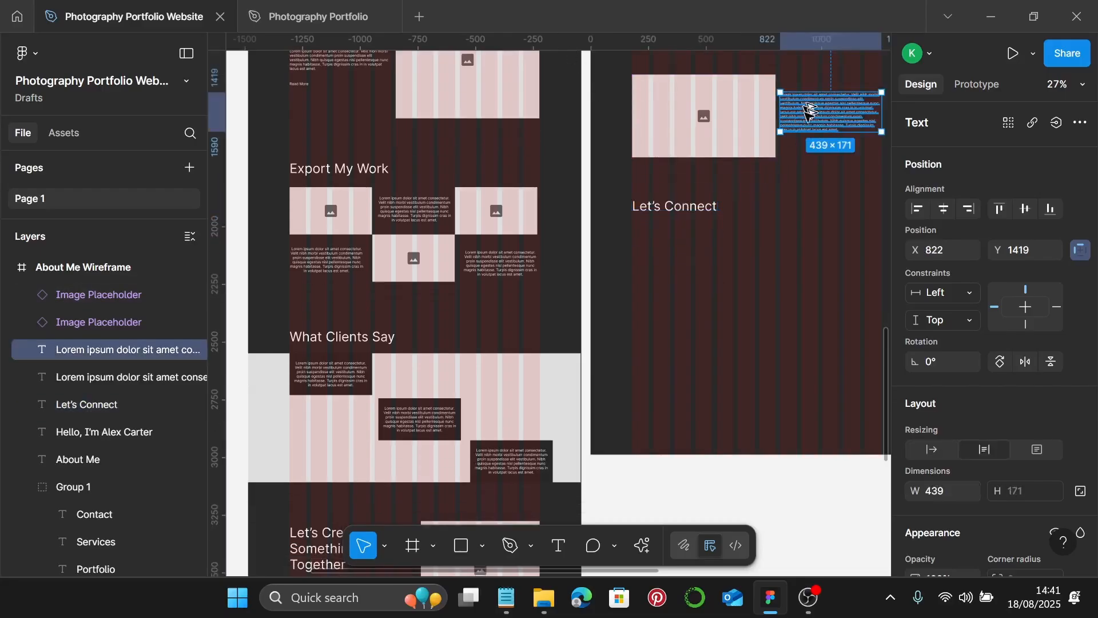
{"action": "left_click_drag", "start_coordinate": [795, 113], "coordinate": [661, 240]}
{"action": "scroll", "coordinate": [661, 240], "scroll_direction": "left", "scroll_amount": 4}
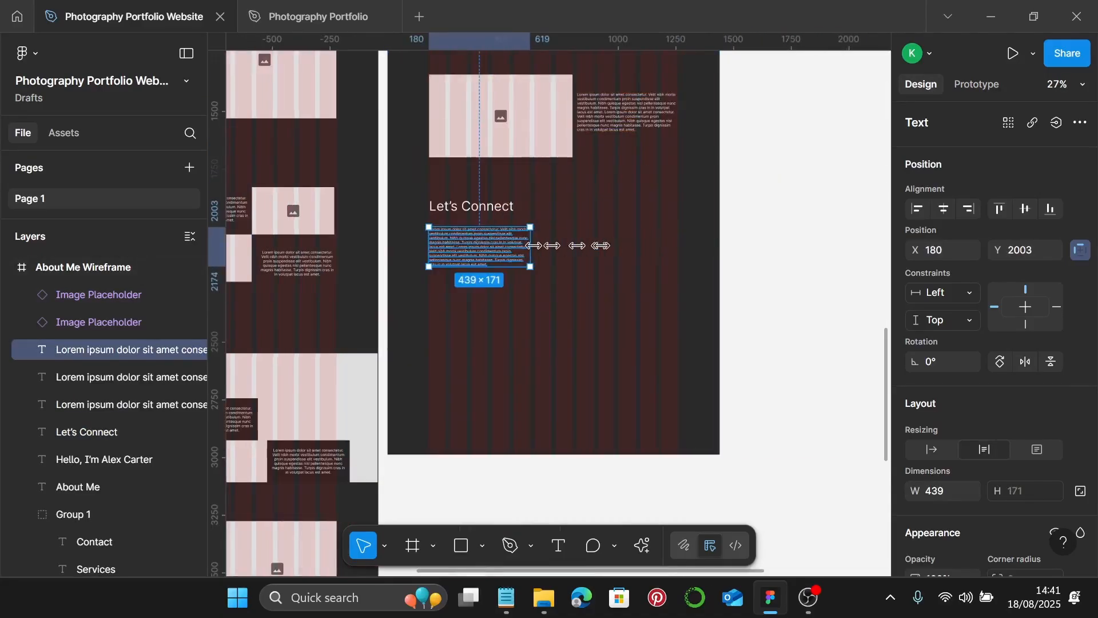
{"action": "left_click_drag", "start_coordinate": [527, 246], "coordinate": [654, 239]}
{"action": "scroll", "coordinate": [619, 236], "scroll_direction": "down", "scroll_amount": 3}
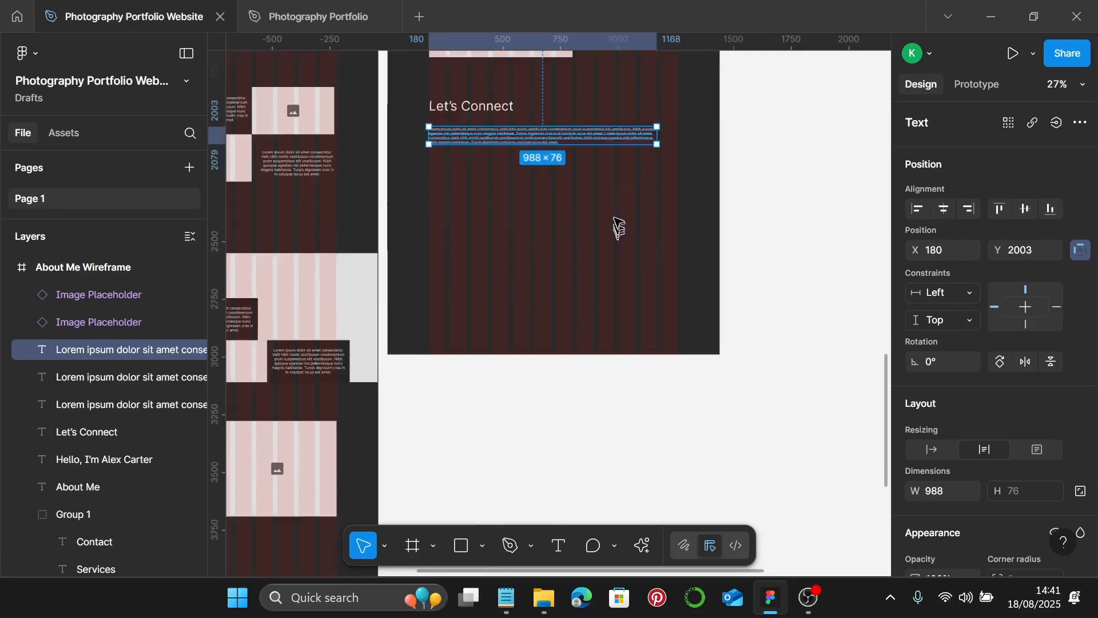
{"action": "scroll", "coordinate": [596, 228], "scroll_direction": "down", "scroll_amount": 3}
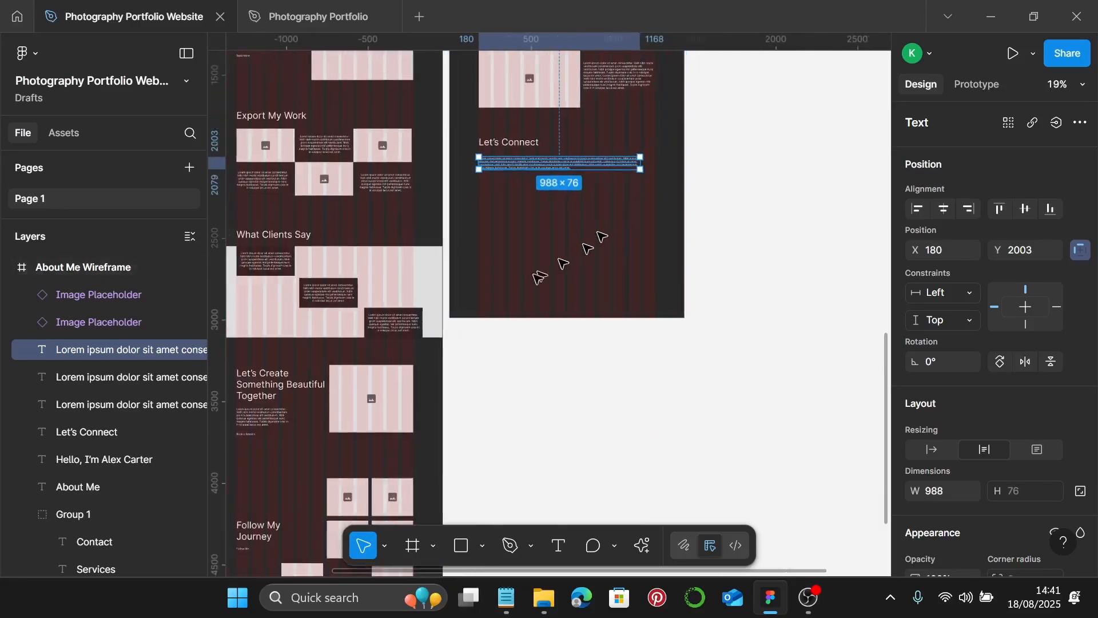
{"action": "scroll", "coordinate": [463, 324], "scroll_direction": "down", "scroll_amount": 1}
{"action": "scroll", "coordinate": [465, 323], "scroll_direction": "down", "scroll_amount": 5}
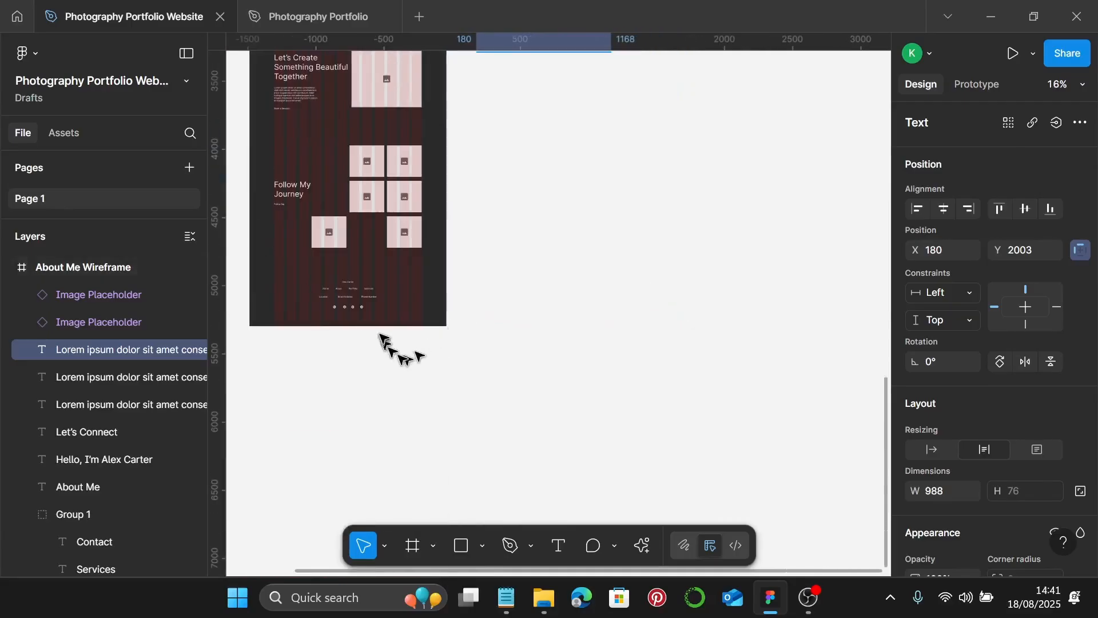
- Paste a copy of the homepage footer group under the Let's Connect paragraph
{"action": "left_click", "coordinate": [356, 303]}
{"action": "left_click", "coordinate": [355, 304]}
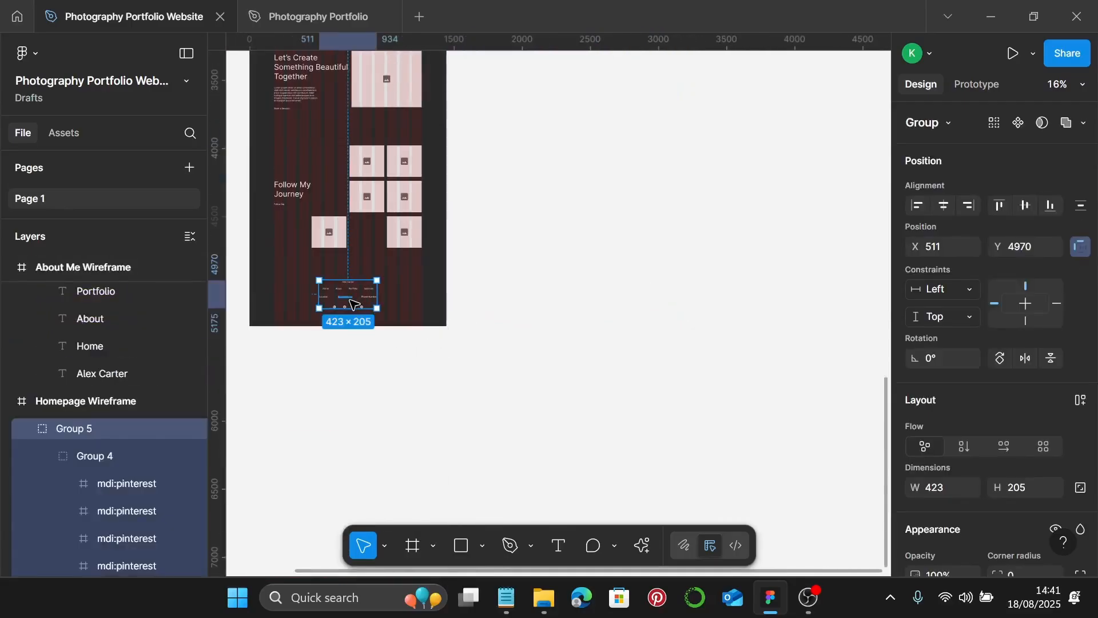
{"action": "scroll", "coordinate": [429, 233], "scroll_direction": "up", "scroll_amount": 5}
{"action": "scroll", "coordinate": [529, 266], "scroll_direction": "up", "scroll_amount": 3}
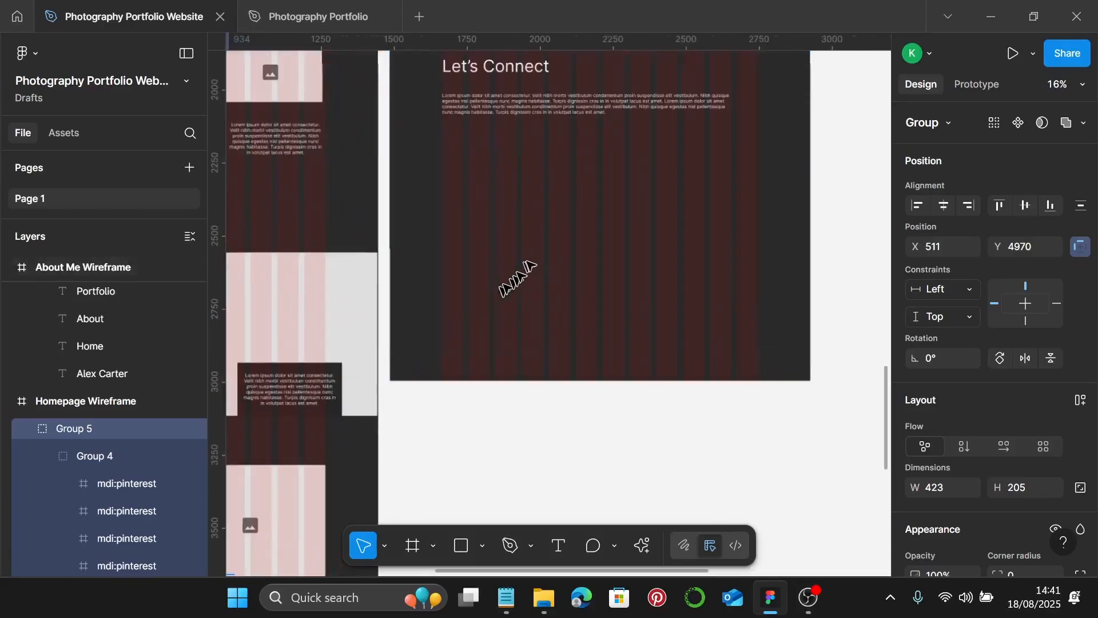
{"action": "left_click", "coordinate": [559, 212]}
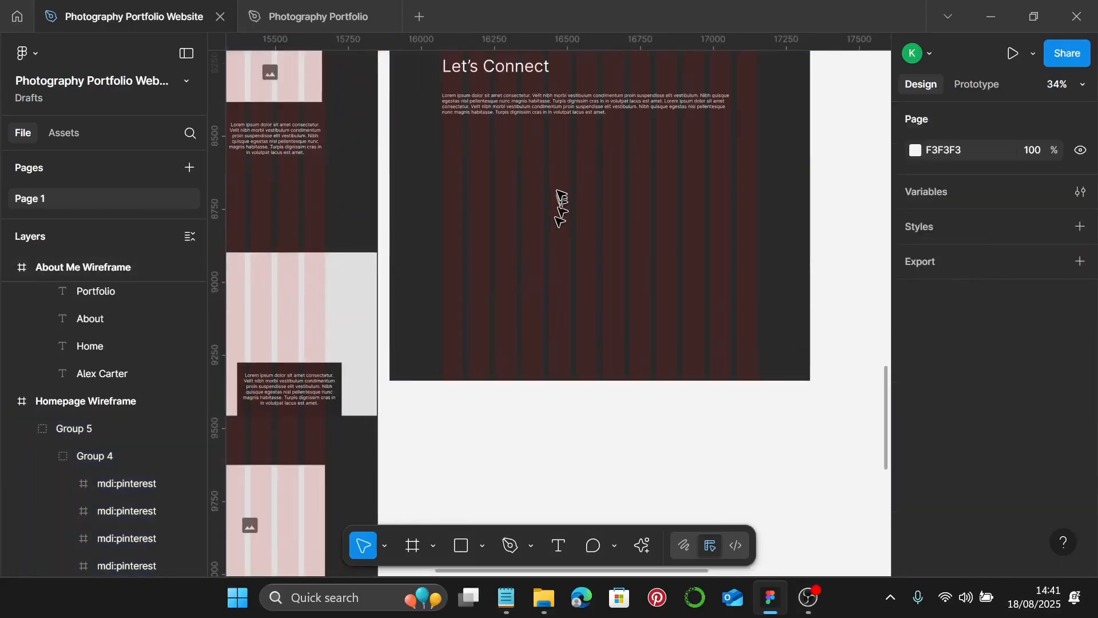
{"action": "key", "text": "ctrl+v"}
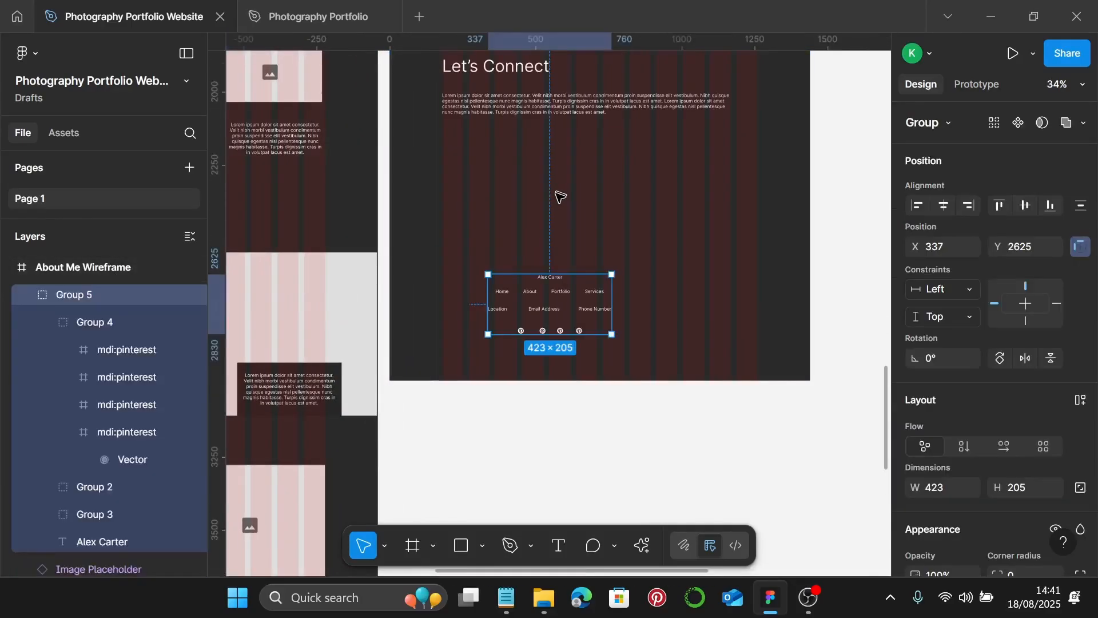
{"action": "left_click_drag", "start_coordinate": [559, 291], "coordinate": [609, 169]}
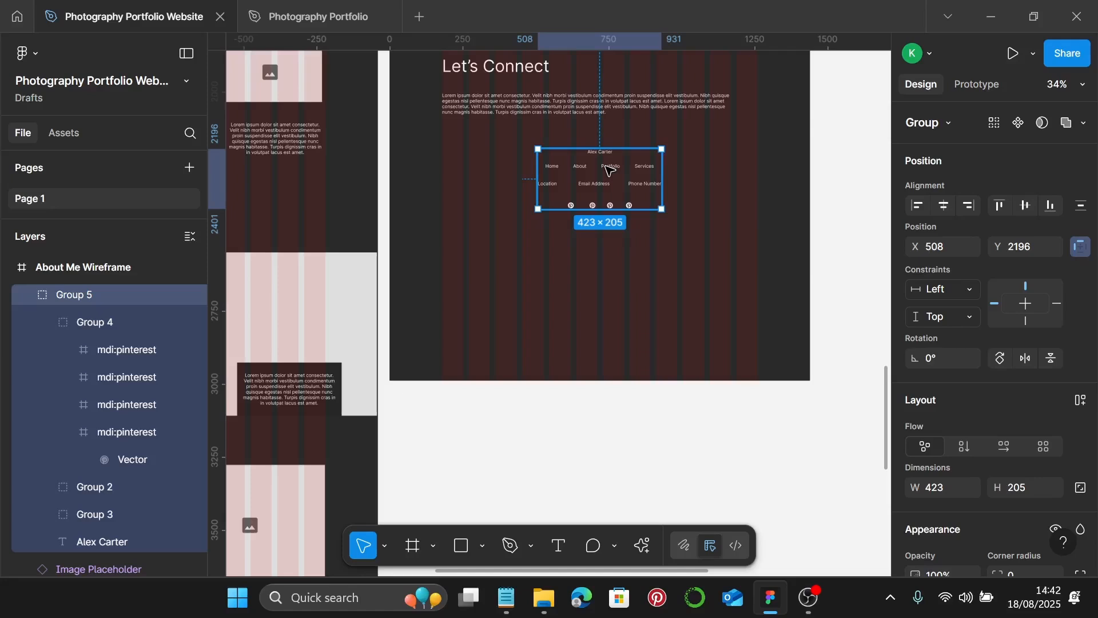
{"action": "left_click", "coordinate": [621, 295]}
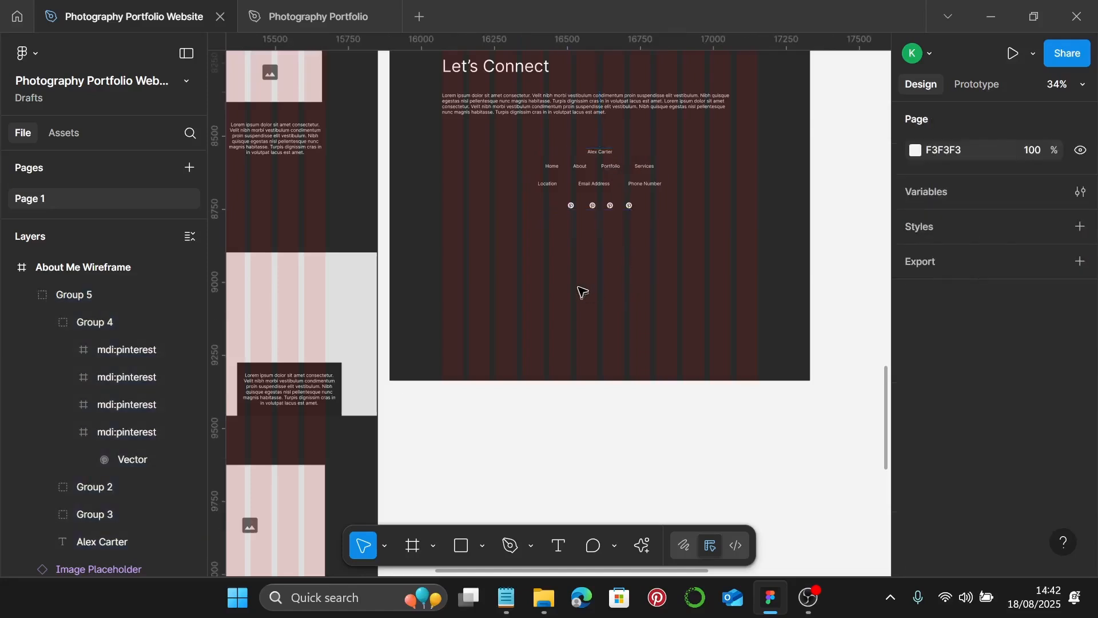
- Shorten the About Me Wireframe frame to 1440×2530, ending just below the footer
{"action": "right_click", "coordinate": [555, 297]}
{"action": "left_click", "coordinate": [559, 301]}
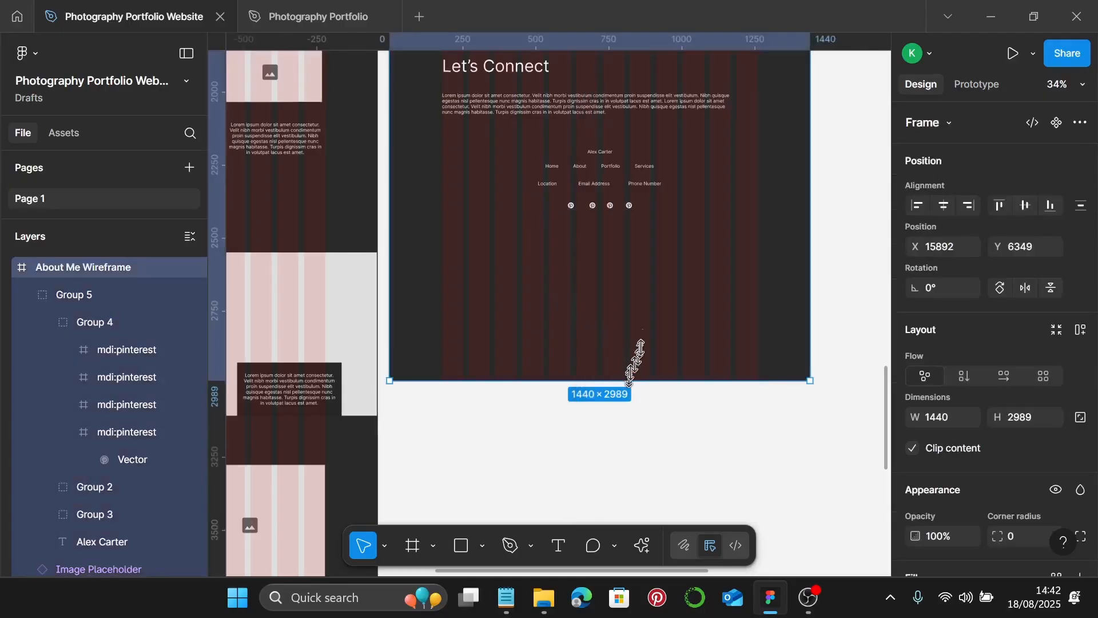
{"action": "left_click_drag", "start_coordinate": [632, 379], "coordinate": [656, 246]}
{"action": "scroll", "coordinate": [656, 246], "scroll_direction": "down", "scroll_amount": 5}
{"action": "scroll", "coordinate": [657, 245], "scroll_direction": "up", "scroll_amount": 3}
{"action": "scroll", "coordinate": [747, 216], "scroll_direction": "up", "scroll_amount": 1}
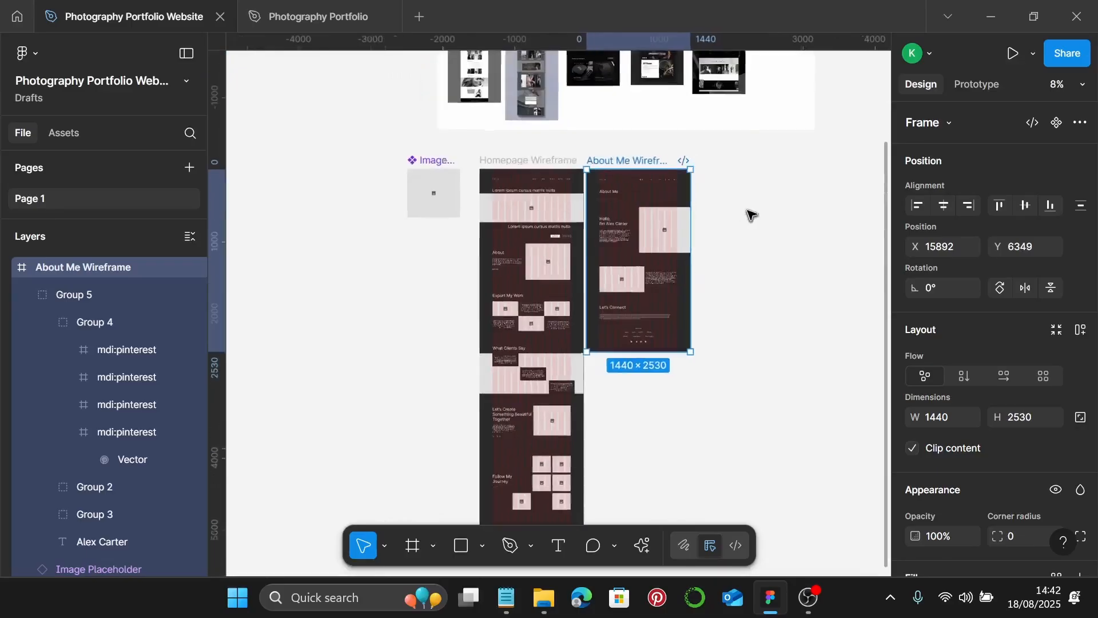
- Create a Desktop 1440×1024 frame beside About Me Wireframe named 'Portfolio Wireframe'
{"action": "left_click", "coordinate": [705, 171]}
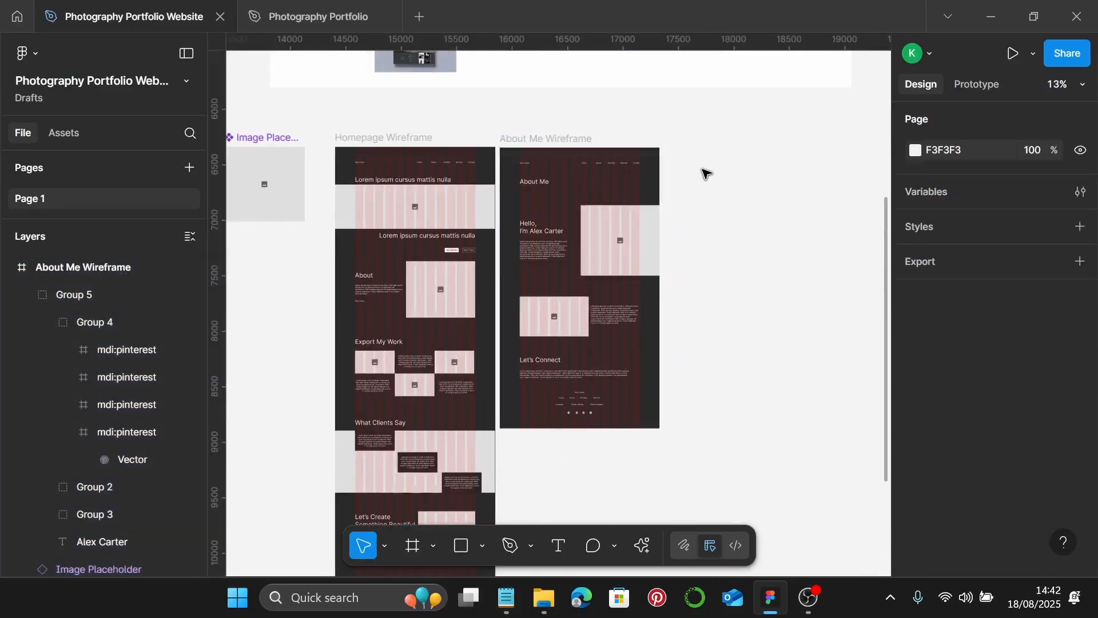
{"action": "scroll", "coordinate": [705, 171], "scroll_direction": "up", "scroll_amount": 2}
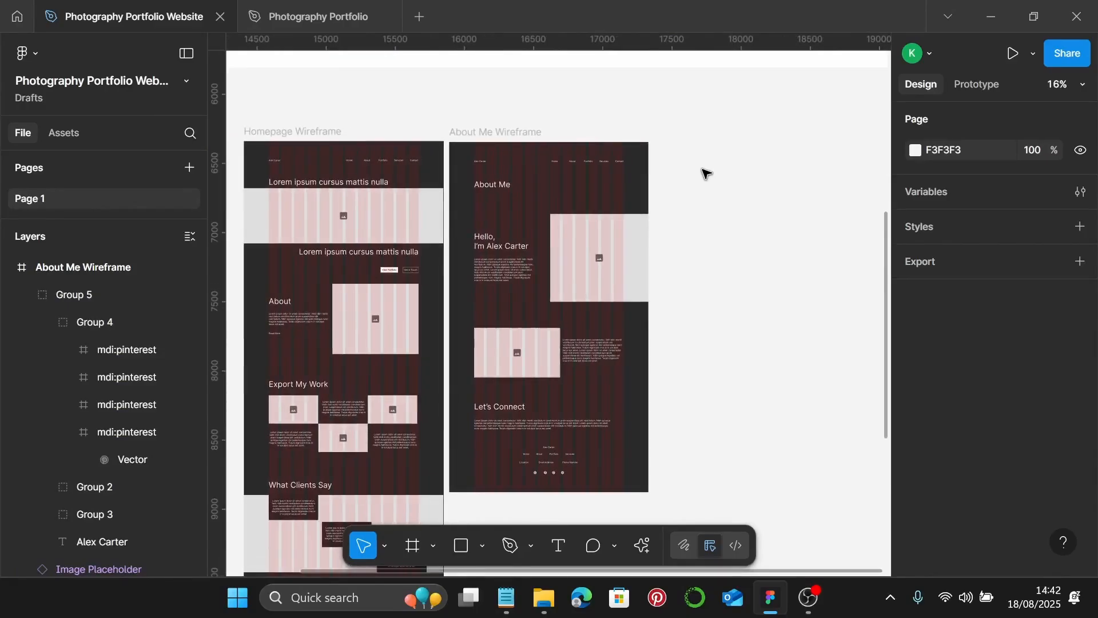
{"action": "scroll", "coordinate": [705, 171], "scroll_direction": "right", "scroll_amount": 3}
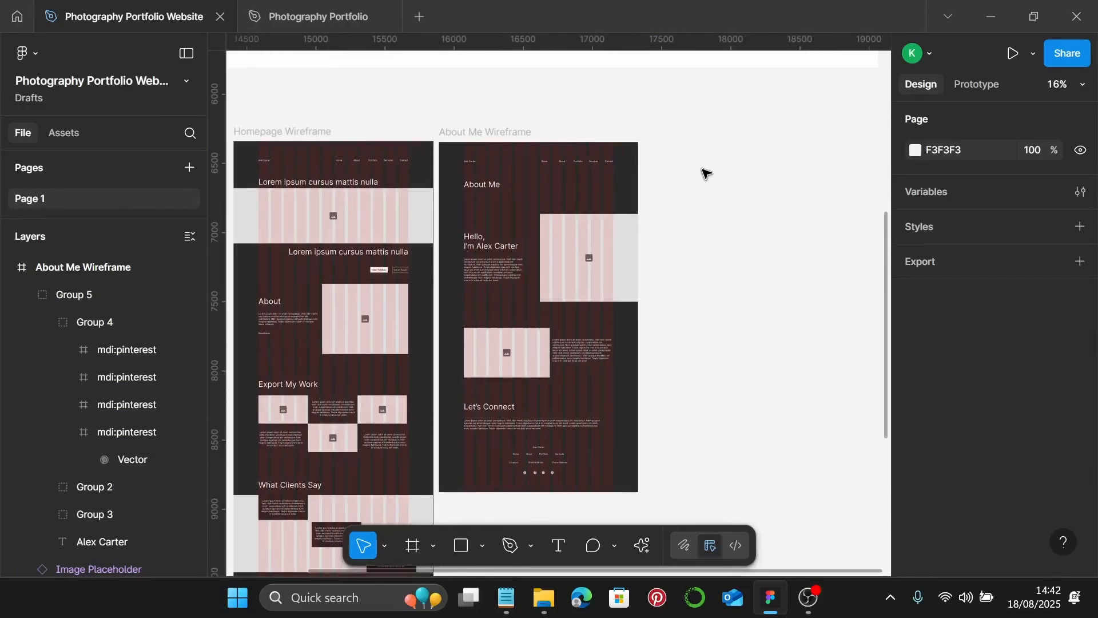
{"action": "left_click", "coordinate": [412, 545]}
{"action": "left_click", "coordinate": [961, 315]}
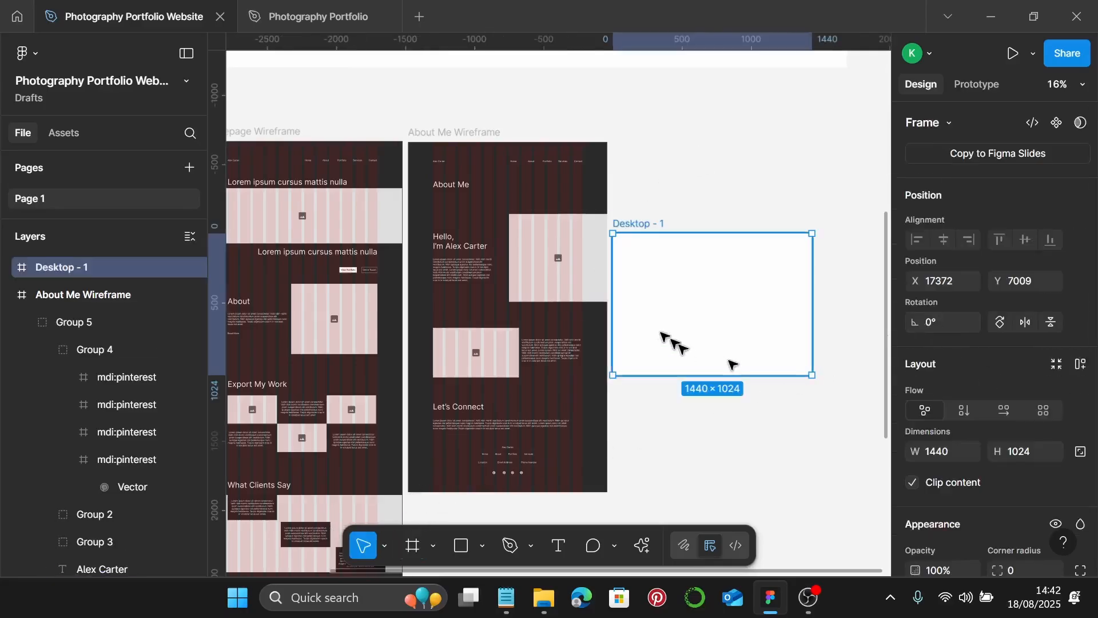
{"action": "left_click_drag", "start_coordinate": [704, 282], "coordinate": [698, 189]}
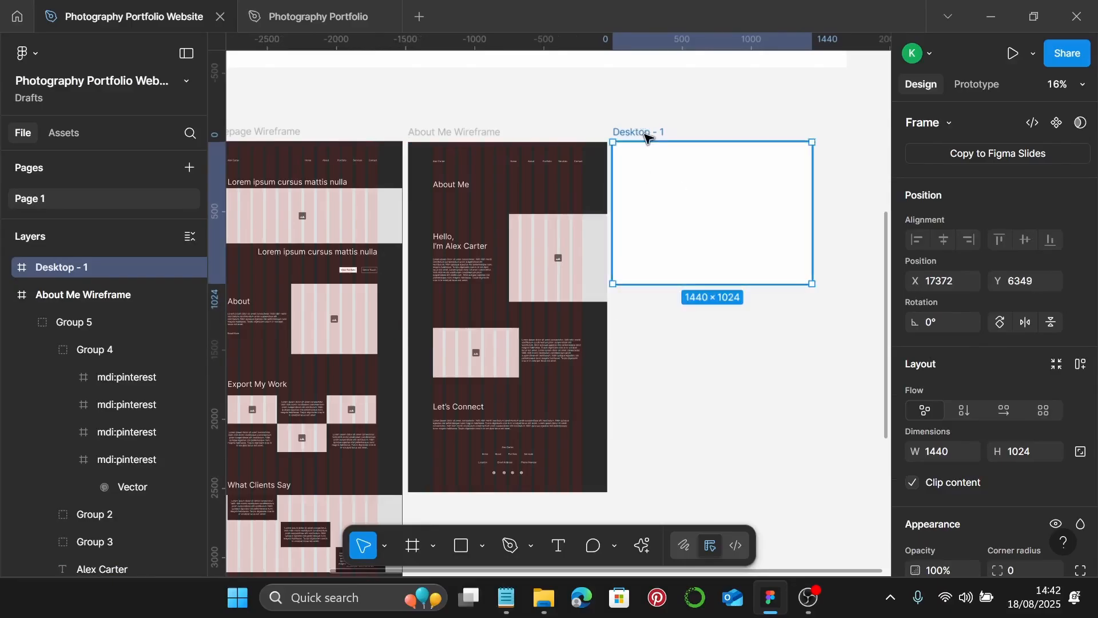
{"action": "double_click", "coordinate": [646, 134]}
{"action": "type", "text": "Portfolio"}
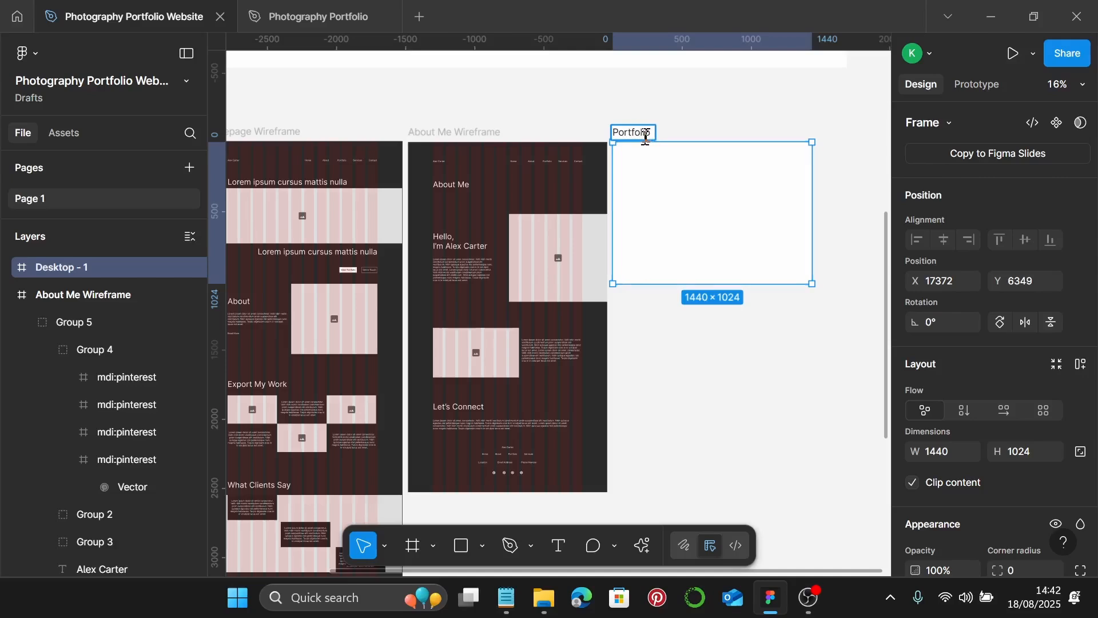
{"action": "type", "text": " Wireframe"}
{"action": "key", "text": "Return"}
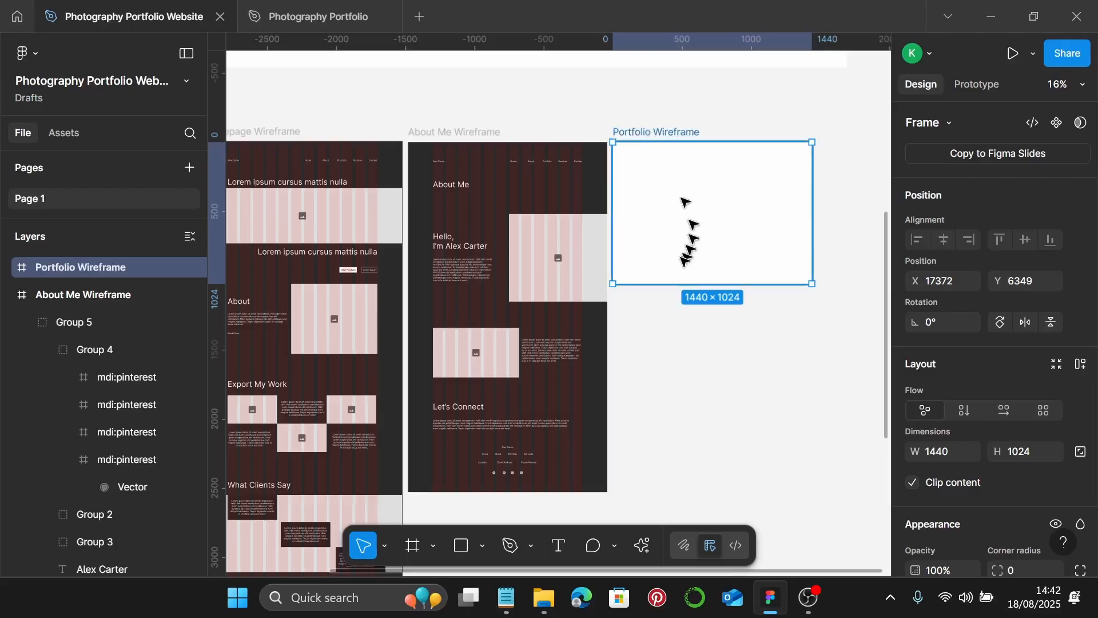
- Make Portfolio Wireframe 2589 tall and paste About Me Wireframe's fill and grid properties
{"action": "left_click_drag", "start_coordinate": [703, 285], "coordinate": [702, 490]}
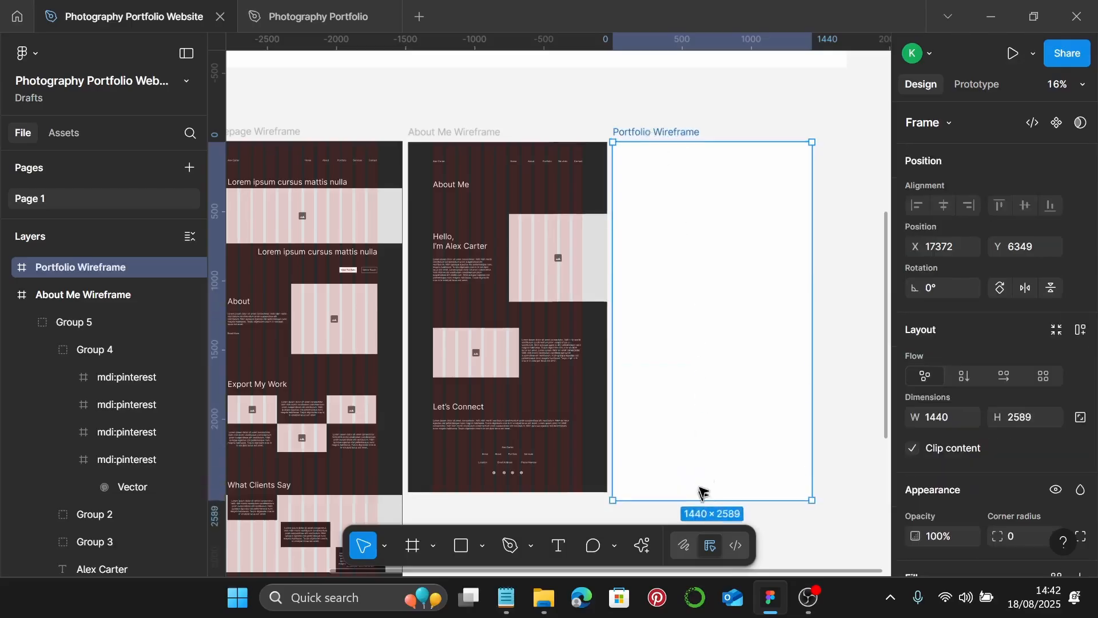
{"action": "left_click", "coordinate": [478, 134]}
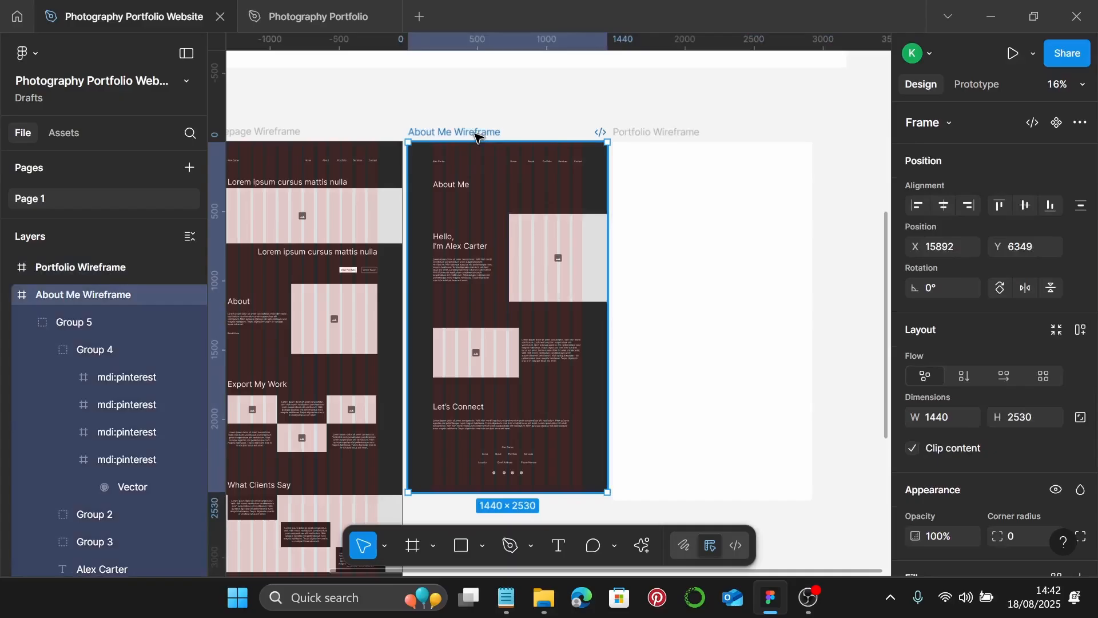
{"action": "key", "text": "ctrl+alt+c"}
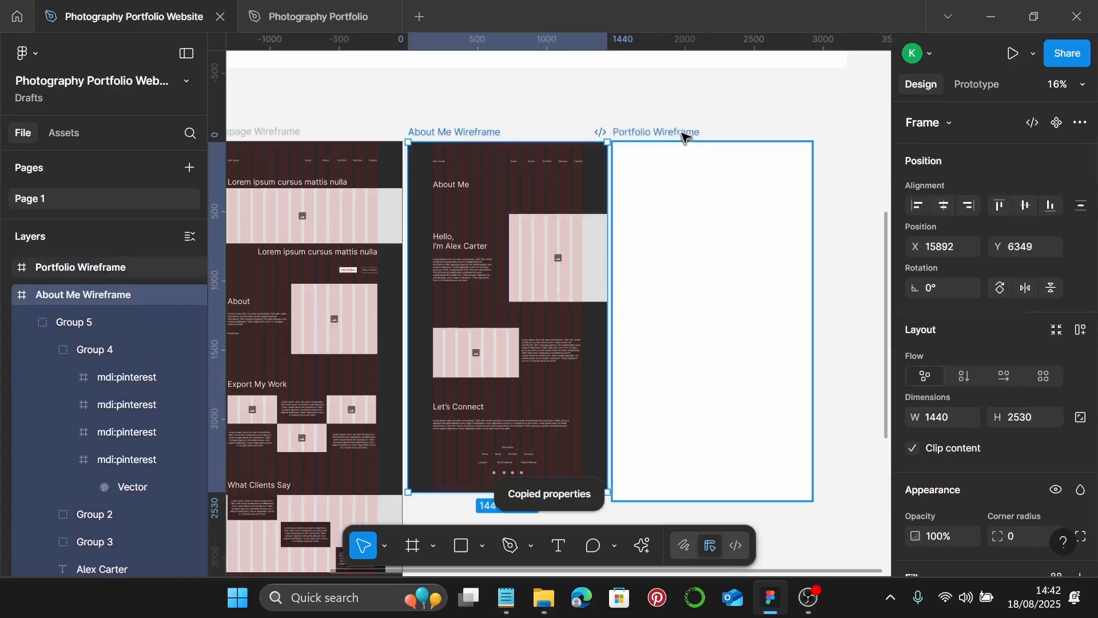
{"action": "left_click", "coordinate": [675, 130]}
{"action": "key", "text": "ctrl+alt+v"}
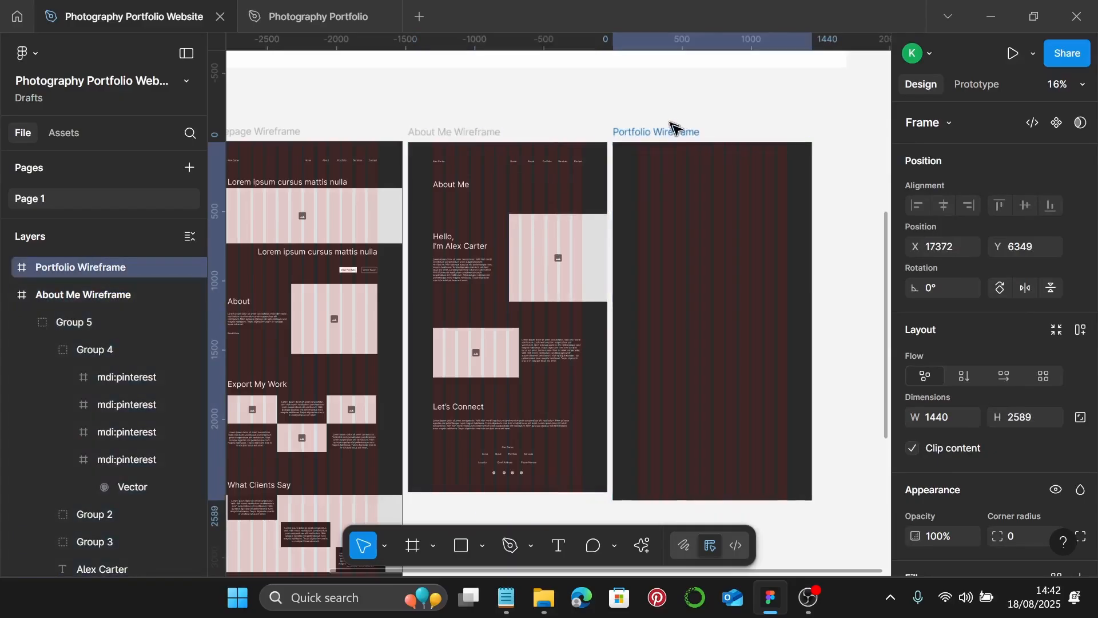
{"action": "left_click", "coordinate": [564, 164]}
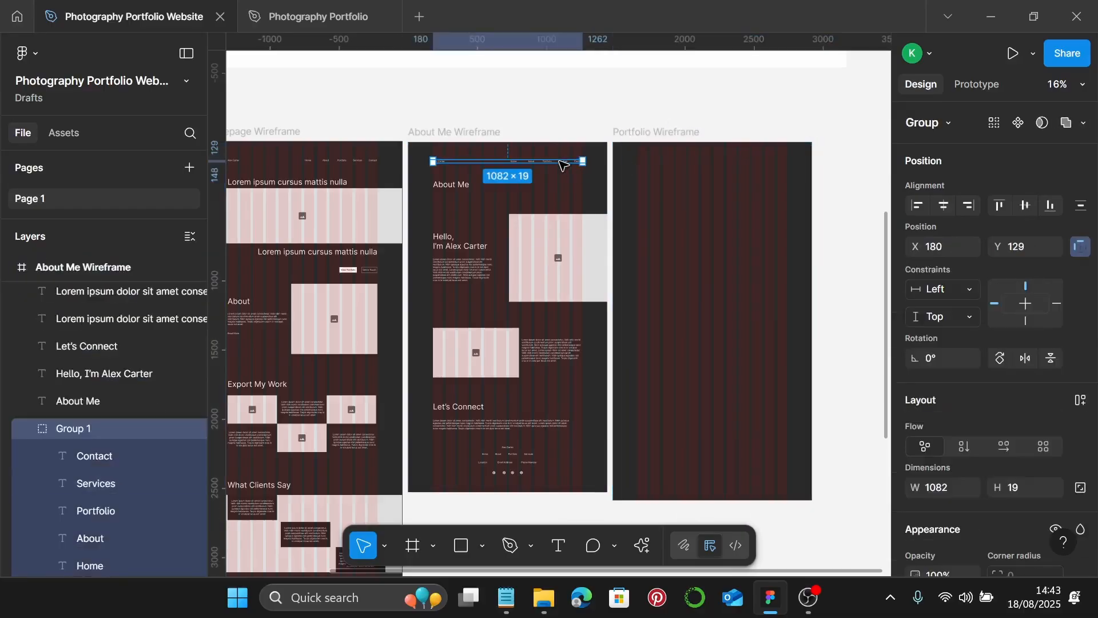
- Paste the nav bar atop Portfolio Wireframe and copy the About Me heading into it
{"action": "left_click", "coordinate": [640, 147]}
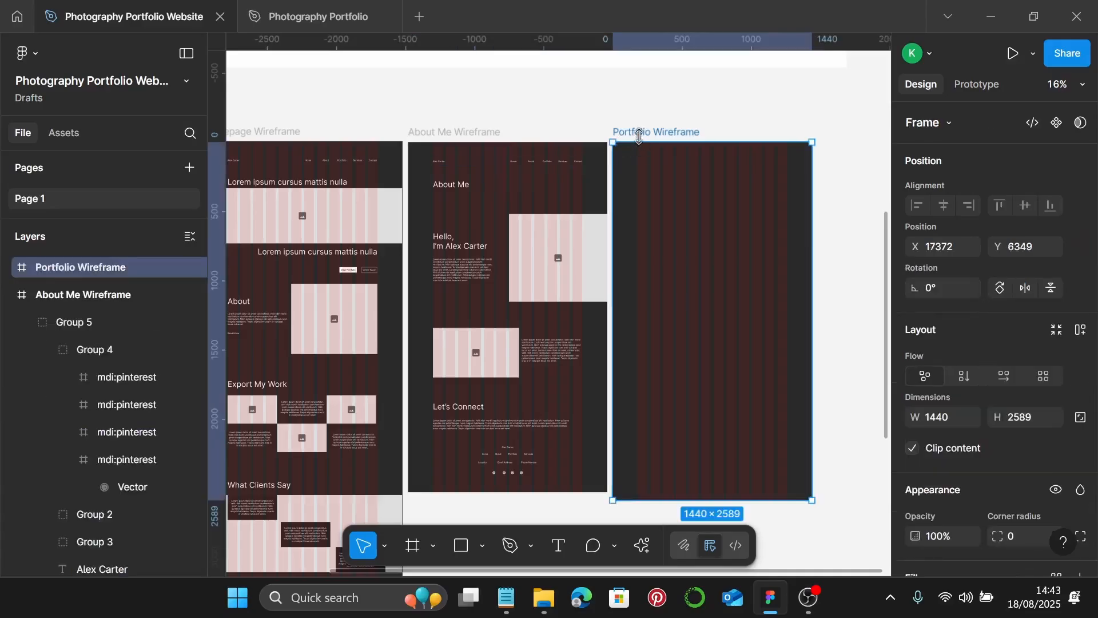
{"action": "key", "text": "ctrl+v"}
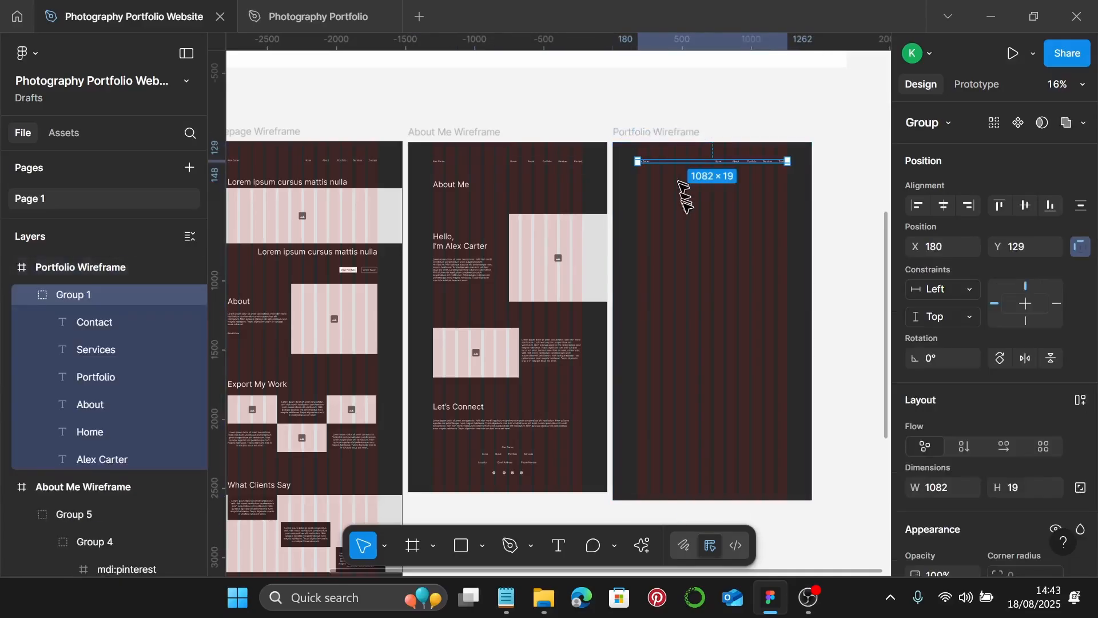
{"action": "left_click", "coordinate": [452, 191]}
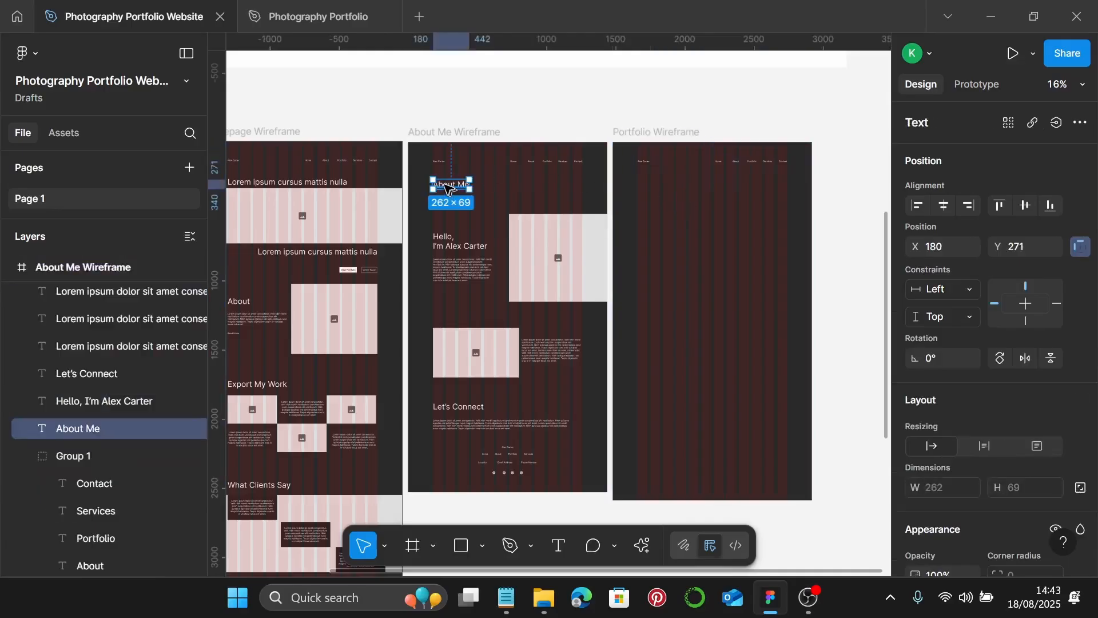
{"action": "left_click_drag", "start_coordinate": [448, 187], "coordinate": [652, 195]}
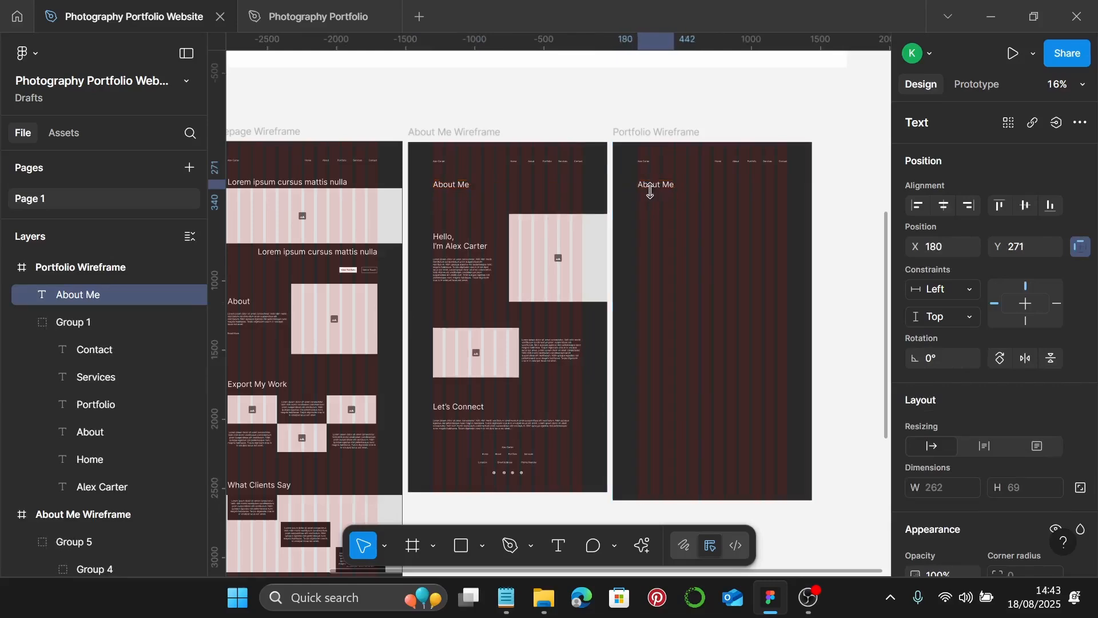
{"action": "scroll", "coordinate": [660, 209], "scroll_direction": "up", "scroll_amount": 3}
{"action": "scroll", "coordinate": [681, 274], "scroll_direction": "down", "scroll_amount": 5}
{"action": "scroll", "coordinate": [709, 258], "scroll_direction": "up", "scroll_amount": 3}
{"action": "scroll", "coordinate": [713, 224], "scroll_direction": "up", "scroll_amount": 3}
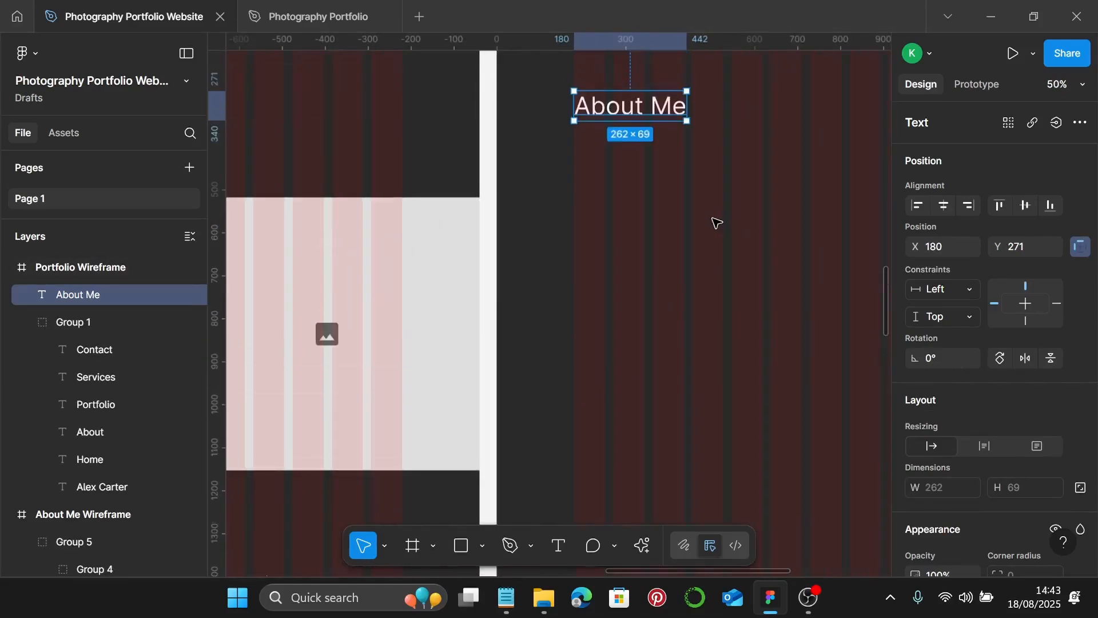
{"action": "scroll", "coordinate": [686, 228], "scroll_direction": "up", "scroll_amount": 2}
{"action": "scroll", "coordinate": [678, 227], "scroll_direction": "up", "scroll_amount": 2}
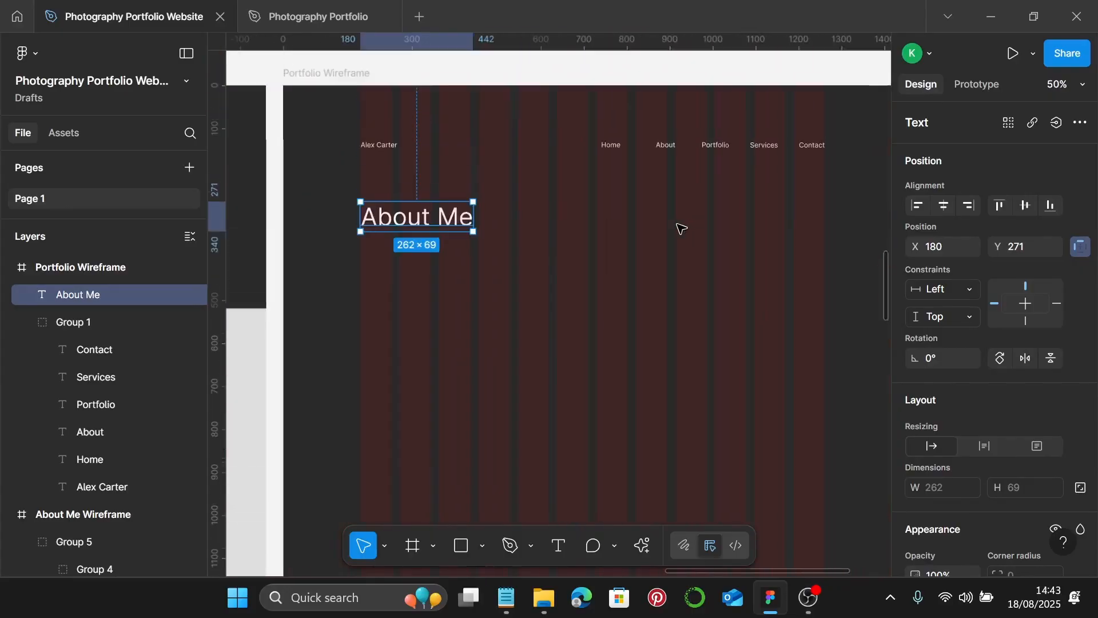
- Change the copied heading's text to 'Portfolio'
{"action": "double_click", "coordinate": [451, 222]}
{"action": "type", "text": "Por"}
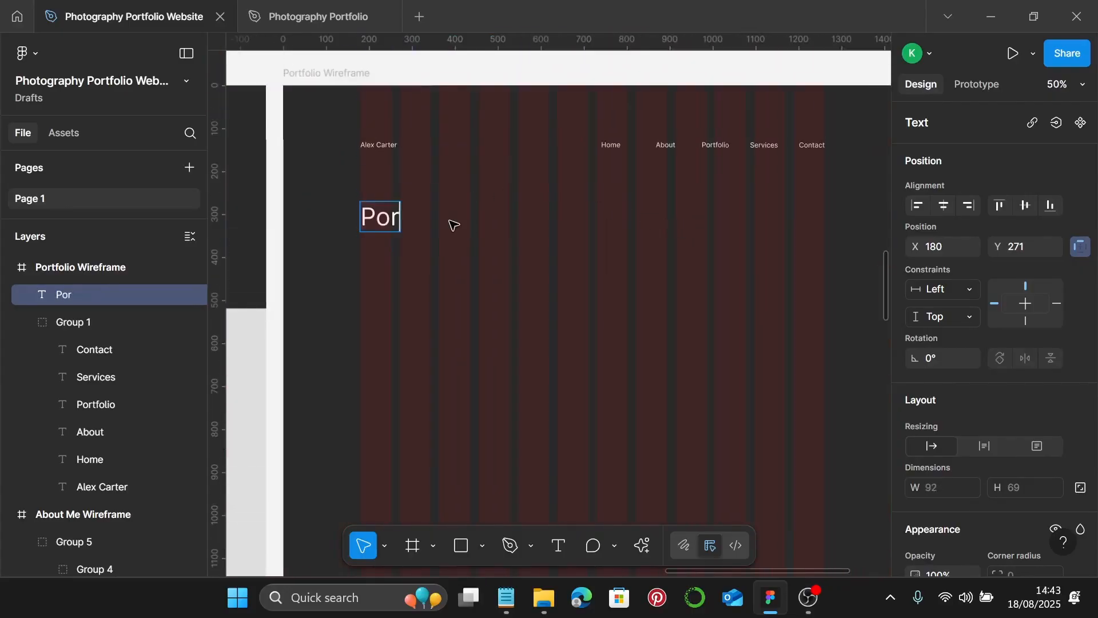
{"action": "type", "text": "tfolio"}
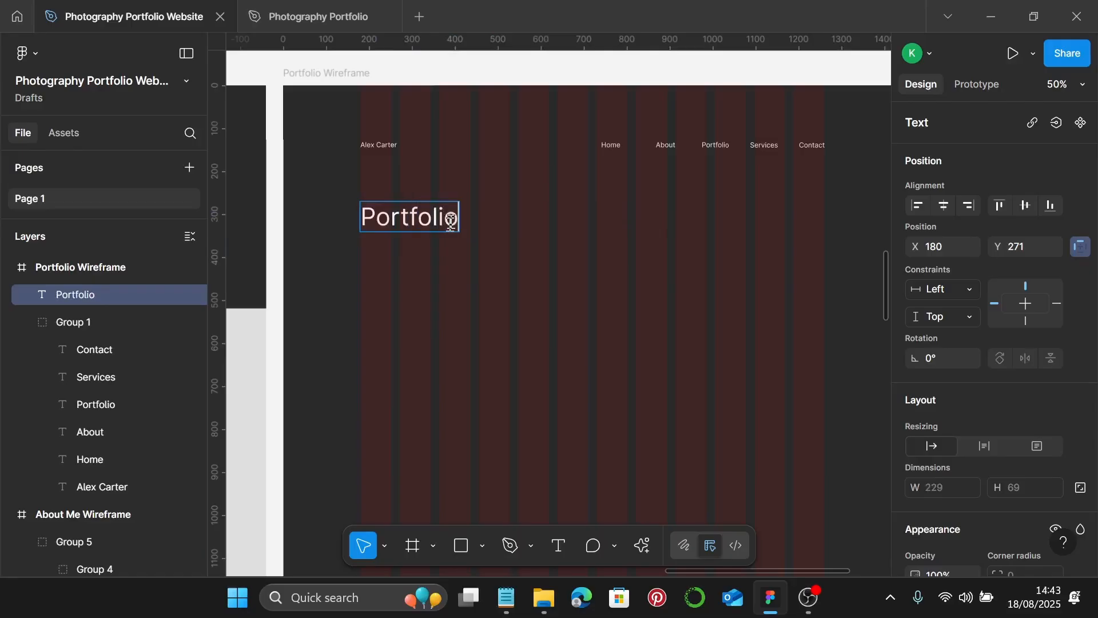
{"action": "scroll", "coordinate": [451, 222], "scroll_direction": "down", "scroll_amount": 5}
{"action": "key", "text": "Escape"}
{"action": "scroll", "coordinate": [465, 252], "scroll_direction": "left", "scroll_amount": 3}
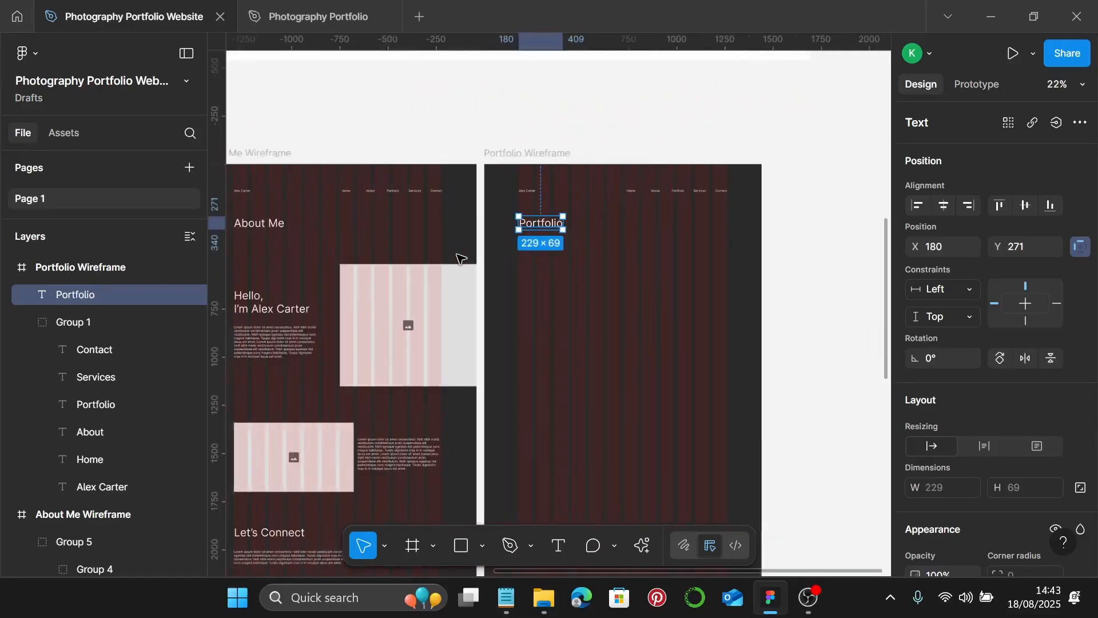
- Copy the Lorem paragraph under 'Portfolio', widen it, and trim it to two lines
{"action": "left_click", "coordinate": [266, 347]}
{"action": "left_click_drag", "start_coordinate": [263, 346], "coordinate": [543, 250]}
{"action": "scroll", "coordinate": [550, 255], "scroll_direction": "up", "scroll_amount": 4}
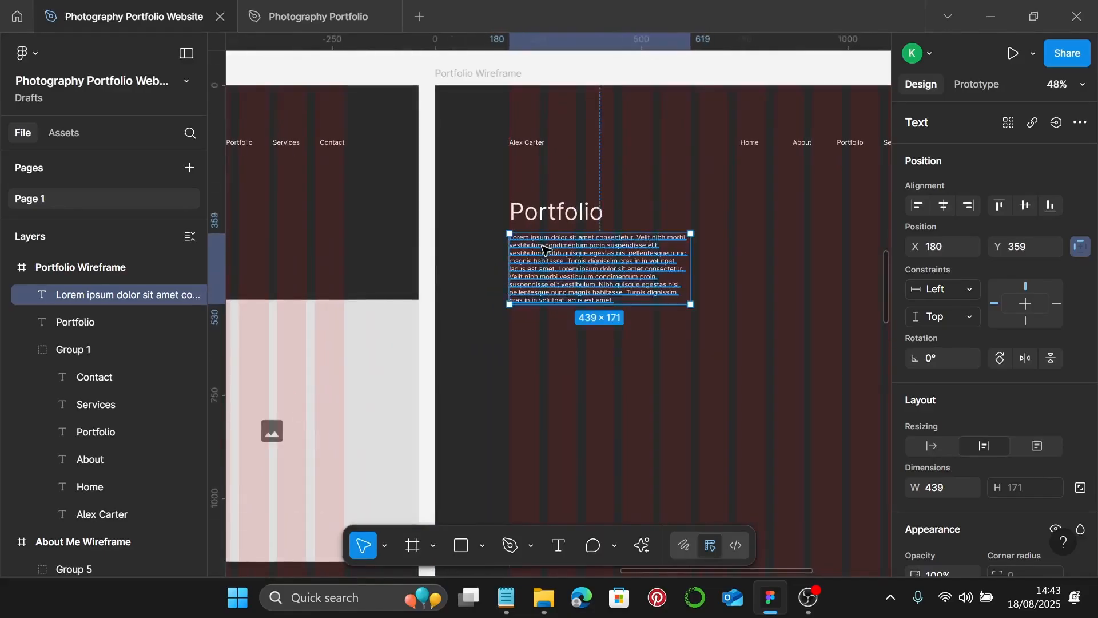
{"action": "scroll", "coordinate": [543, 250], "scroll_direction": "down", "scroll_amount": 3}
{"action": "left_click_drag", "start_coordinate": [648, 270], "coordinate": [779, 269]}
{"action": "scroll", "coordinate": [704, 278], "scroll_direction": "up", "scroll_amount": 3}
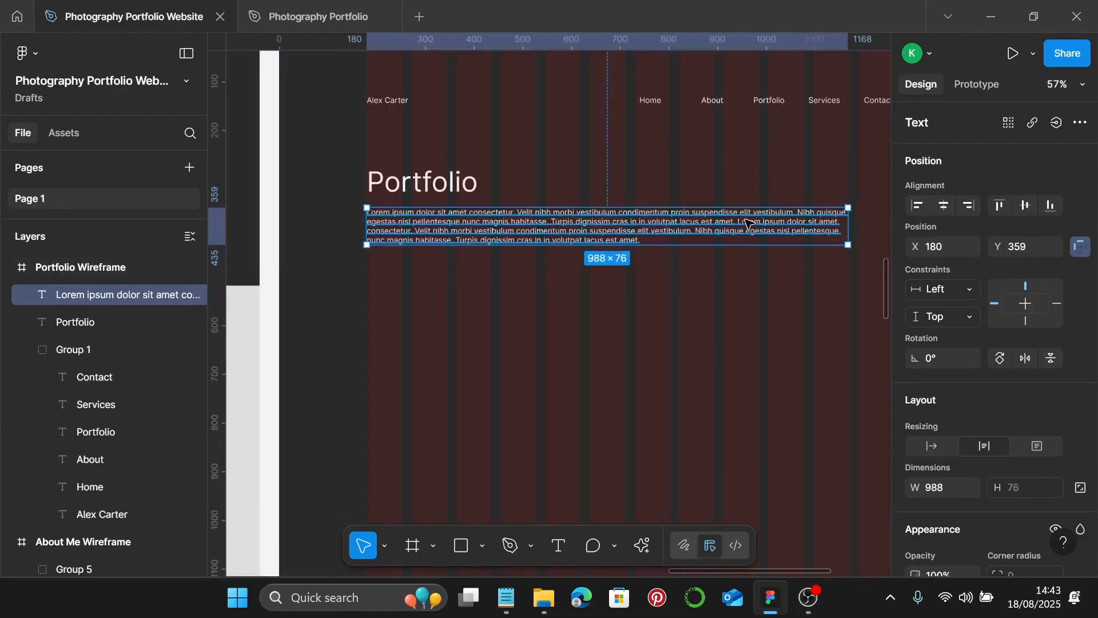
{"action": "key", "text": "Return"}
{"action": "left_click_drag", "start_coordinate": [740, 223], "coordinate": [745, 252]}
{"action": "key", "text": "BackSpace"}
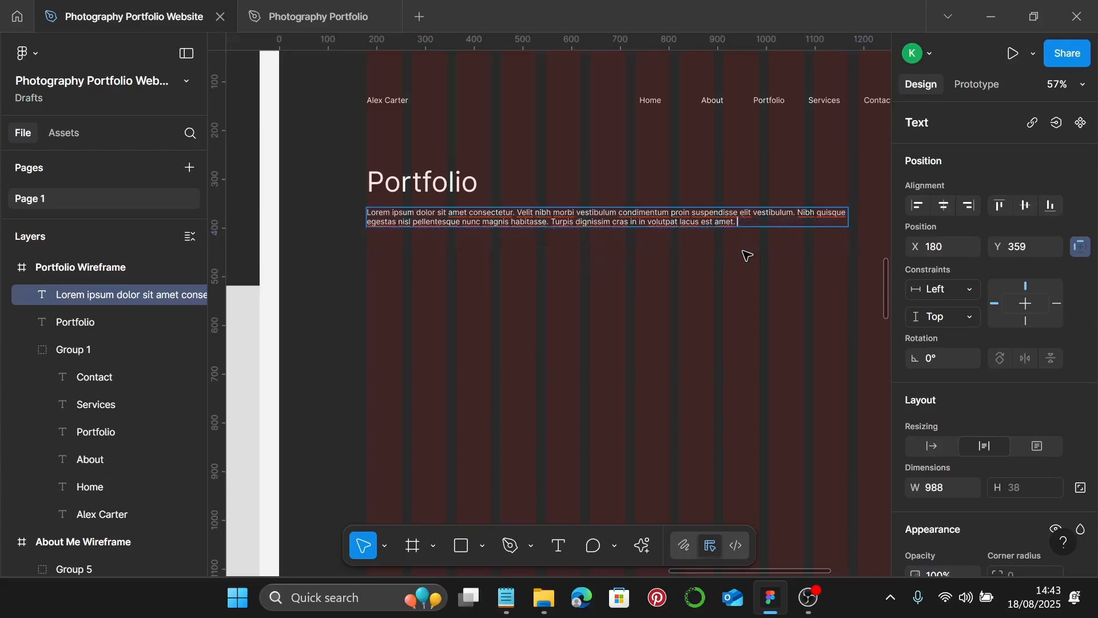
{"action": "key", "text": "Escape"}
{"action": "scroll", "coordinate": [618, 248], "scroll_direction": "down", "scroll_amount": 2}
- Duplicate the Portfolio title lower down and retitle it 'Categories'
{"action": "left_click", "coordinate": [446, 196]}
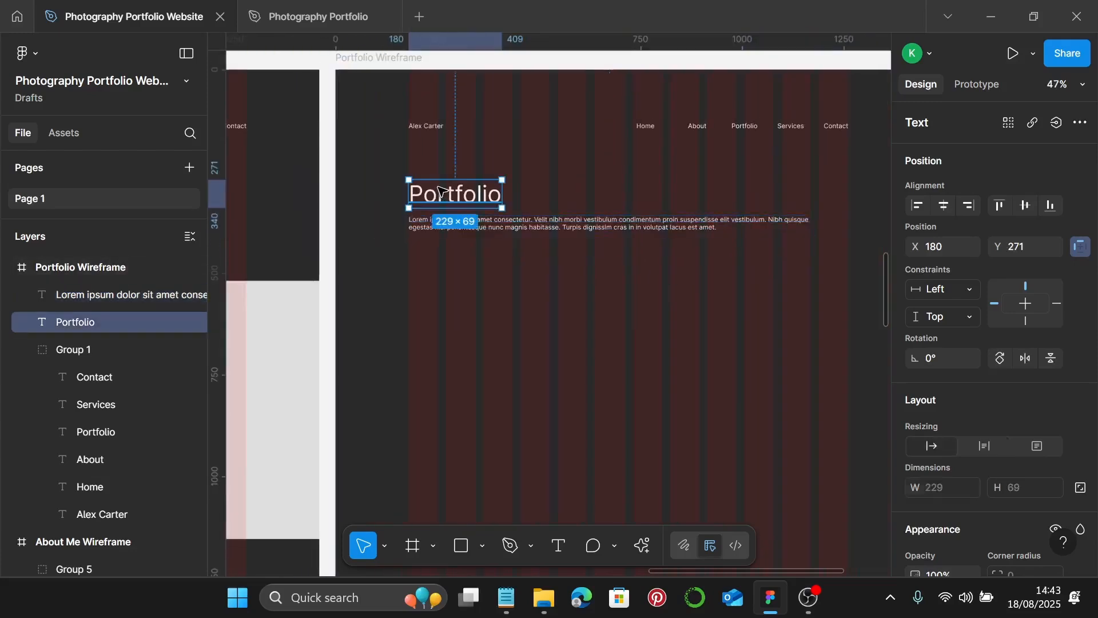
{"action": "left_click_drag", "start_coordinate": [454, 197], "coordinate": [464, 297]}
{"action": "double_click", "coordinate": [463, 299]}
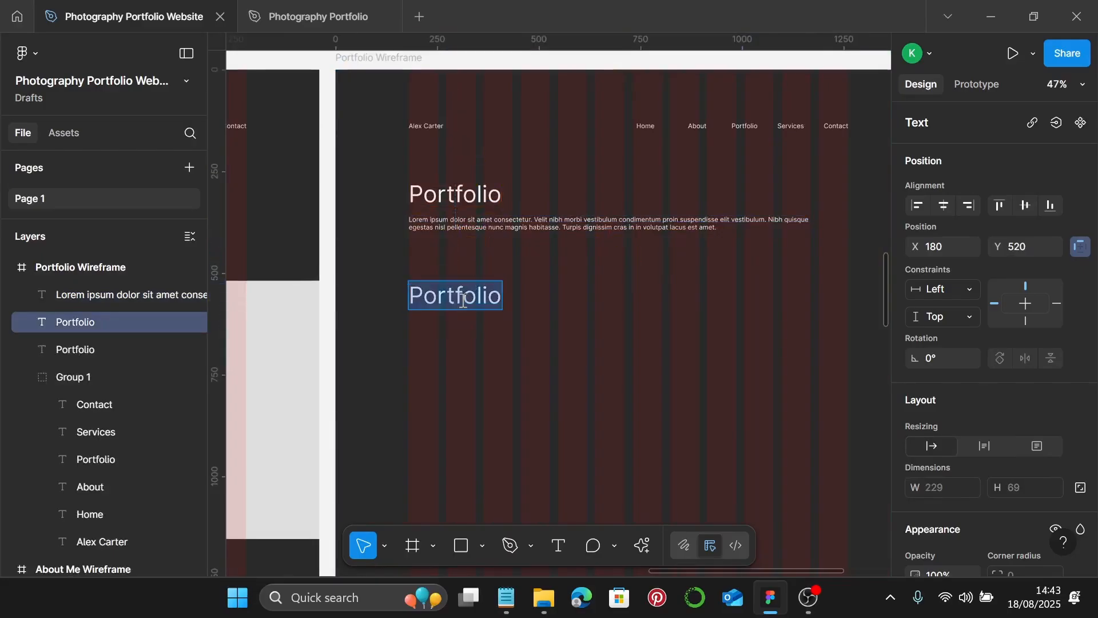
{"action": "type", "text": "Ca"}
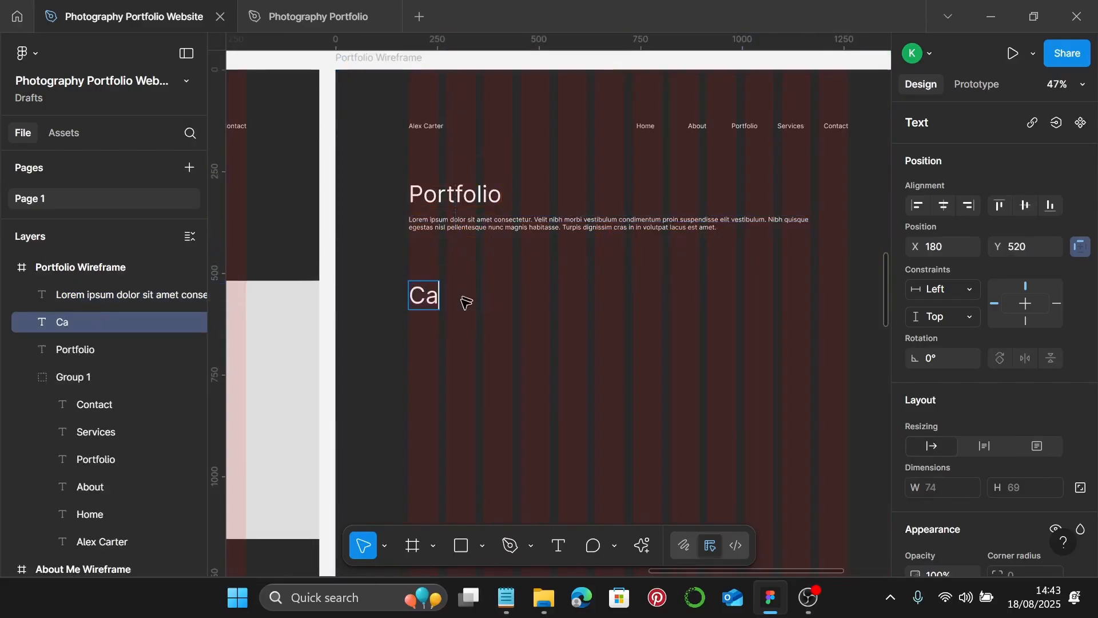
{"action": "type", "text": "tegories"}
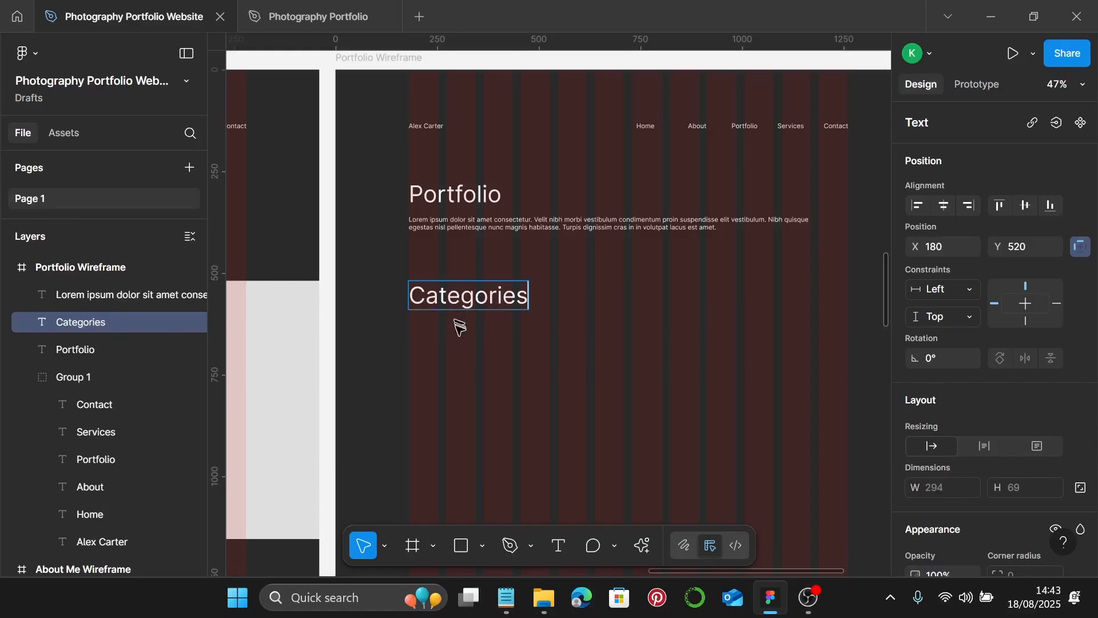
{"action": "key", "text": "Escape"}
{"action": "scroll", "coordinate": [459, 323], "scroll_direction": "down", "scroll_amount": 5}
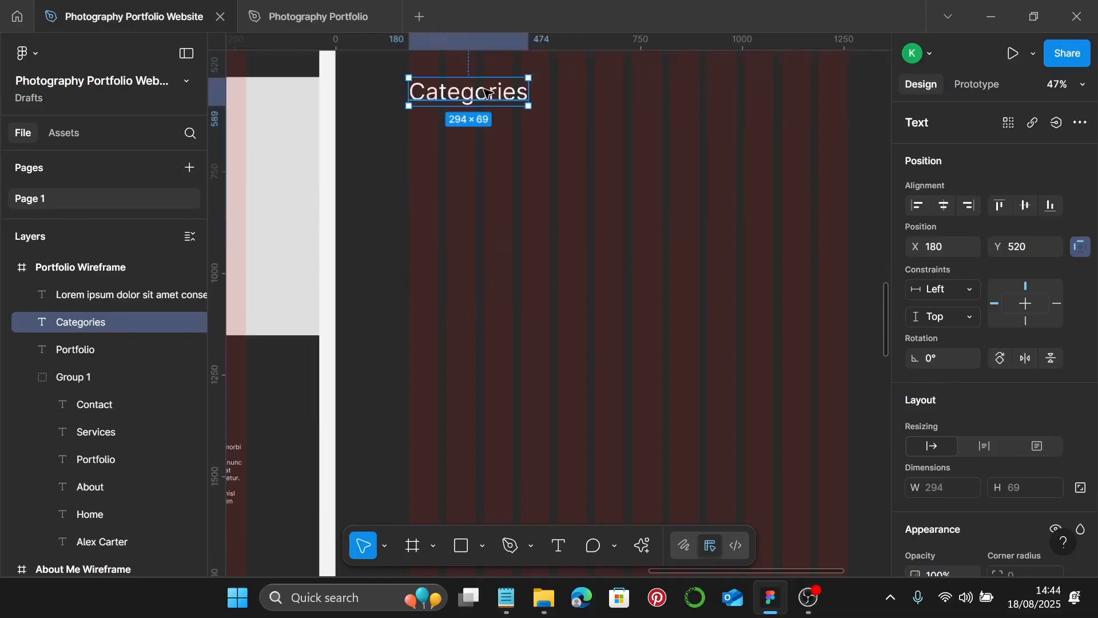
- Add a 48 px 'Landscape Photography' subheading copied from Categories just below it
{"action": "left_click_drag", "start_coordinate": [491, 94], "coordinate": [498, 145]}
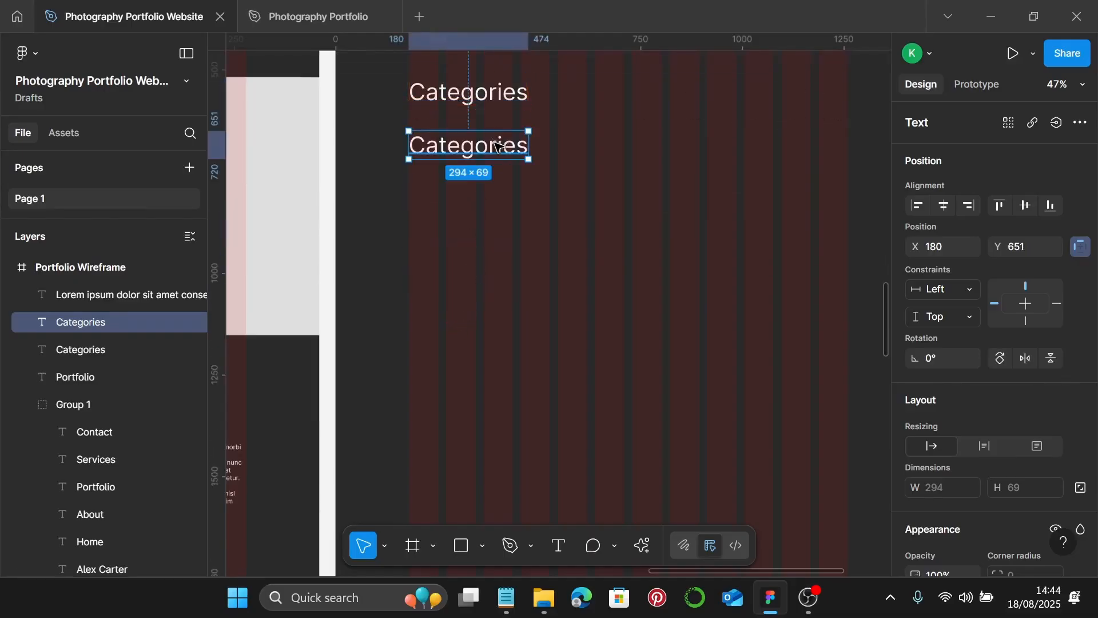
{"action": "scroll", "coordinate": [958, 355], "scroll_direction": "down", "scroll_amount": 5}
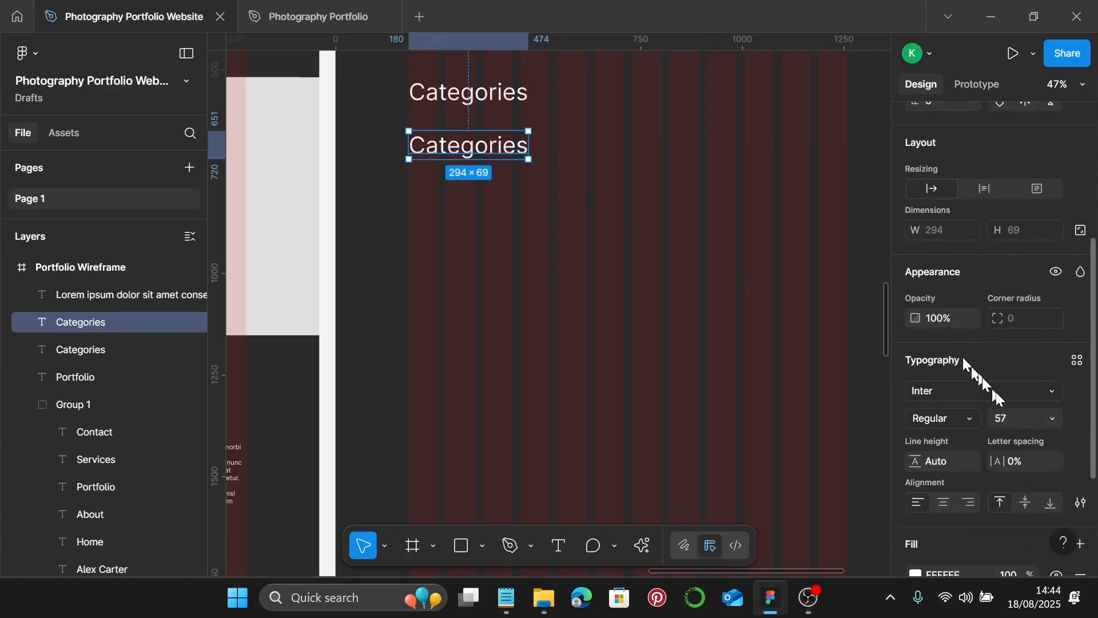
{"action": "left_click", "coordinate": [1050, 420]}
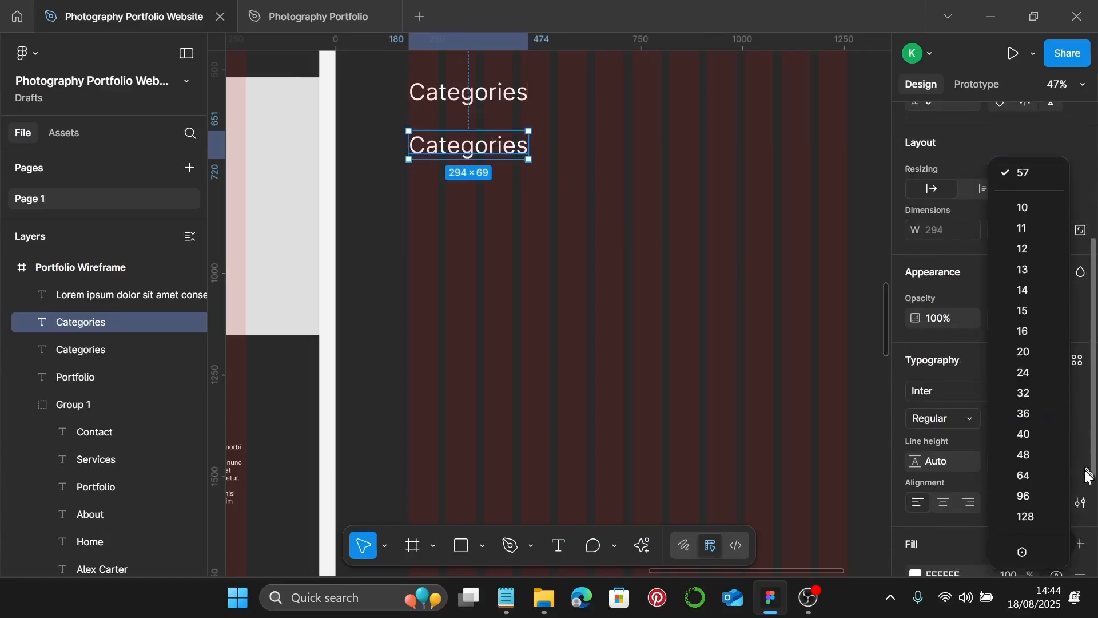
{"action": "left_click", "coordinate": [1042, 458]}
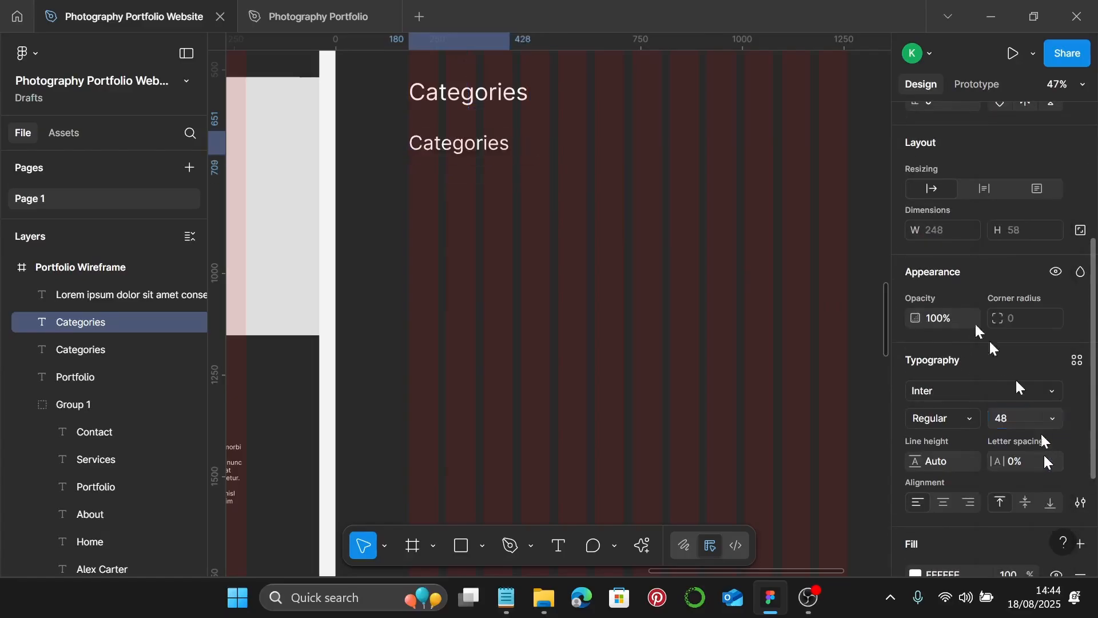
{"action": "double_click", "coordinate": [478, 153]}
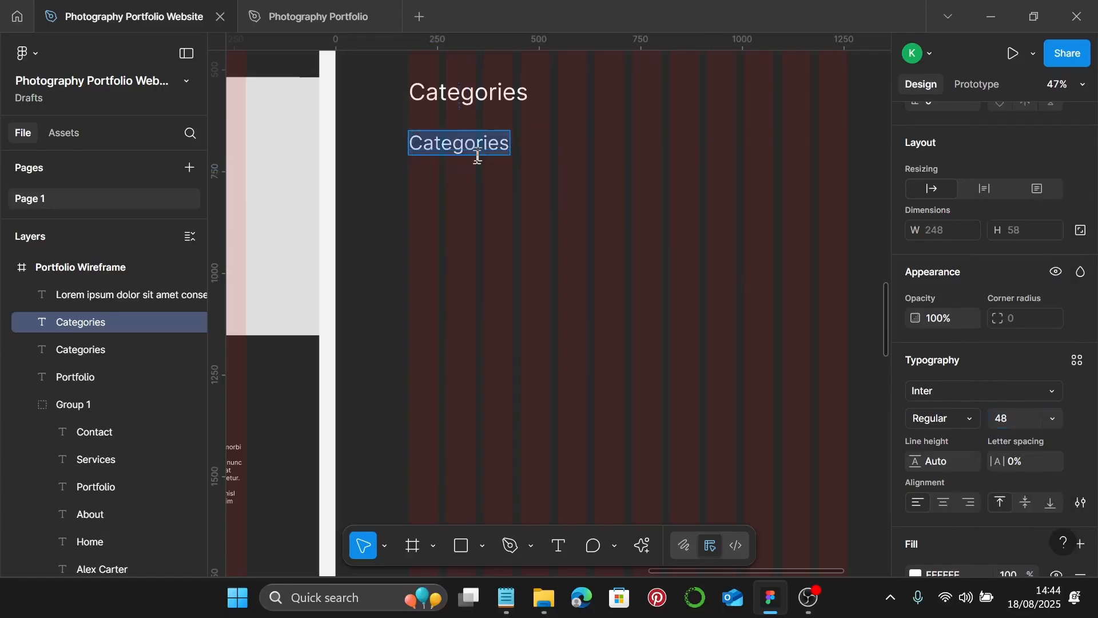
{"action": "type", "text": "L"}
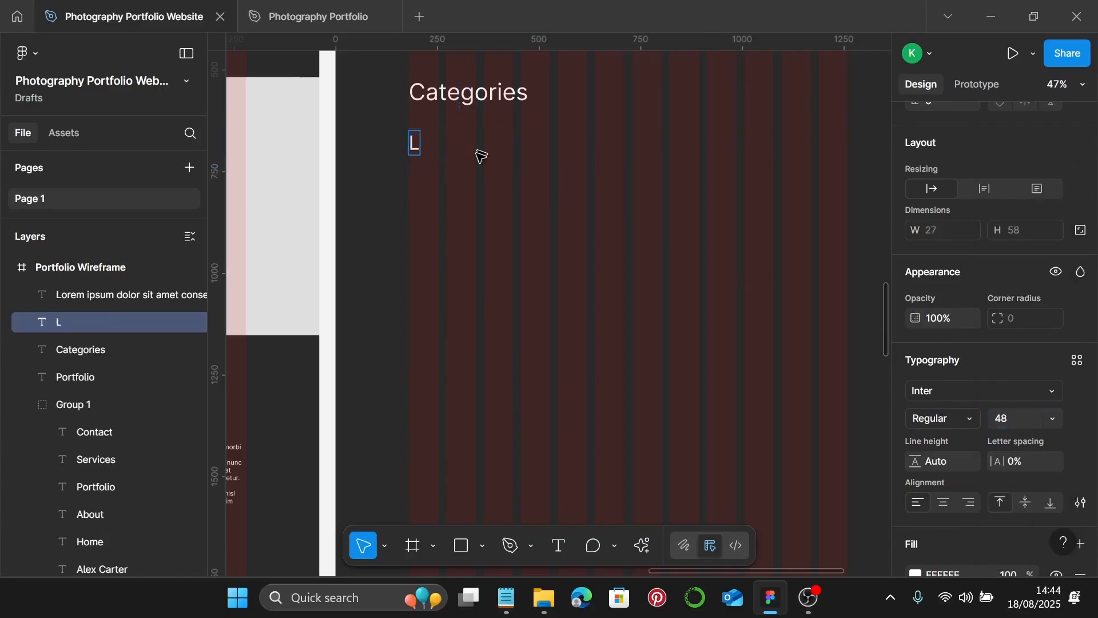
{"action": "type", "text": "andscape "}
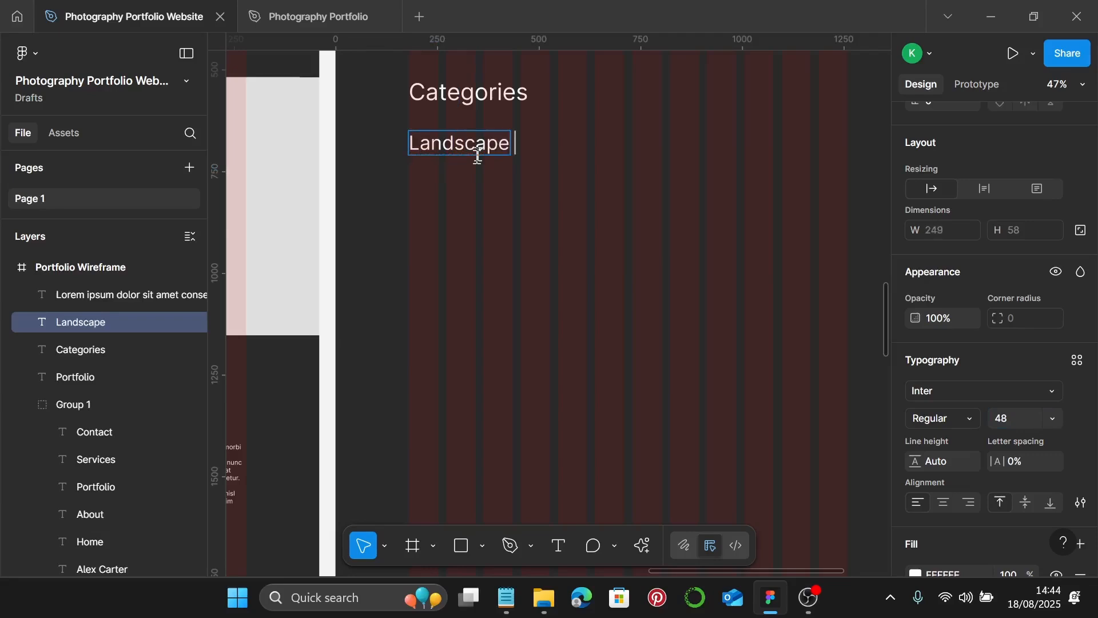
{"action": "type", "text": "Photo"}
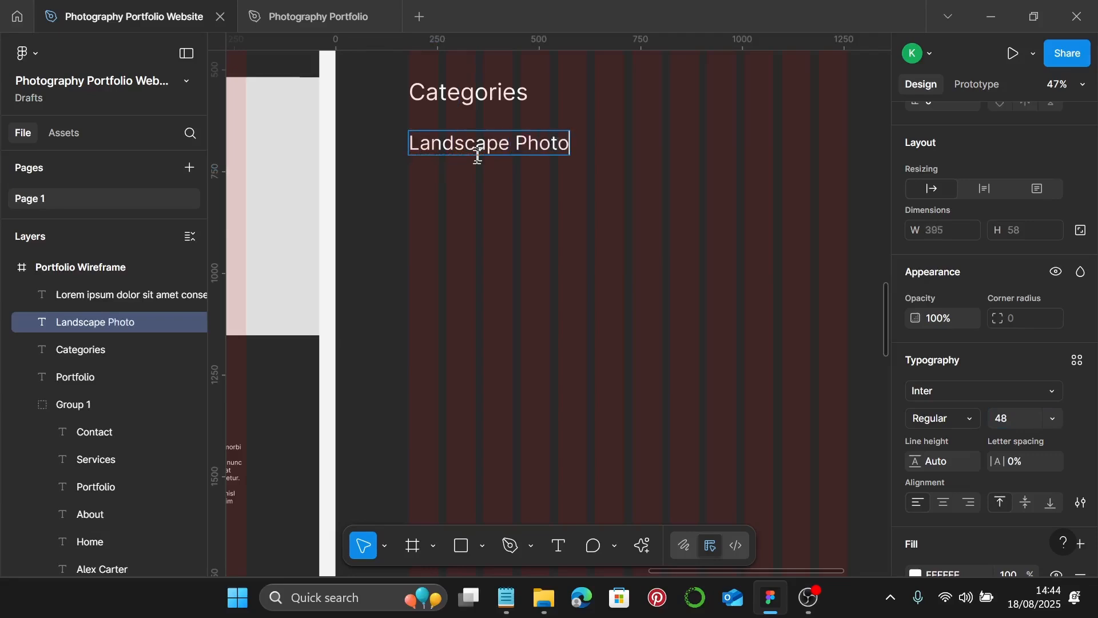
{"action": "type", "text": "graphy"}
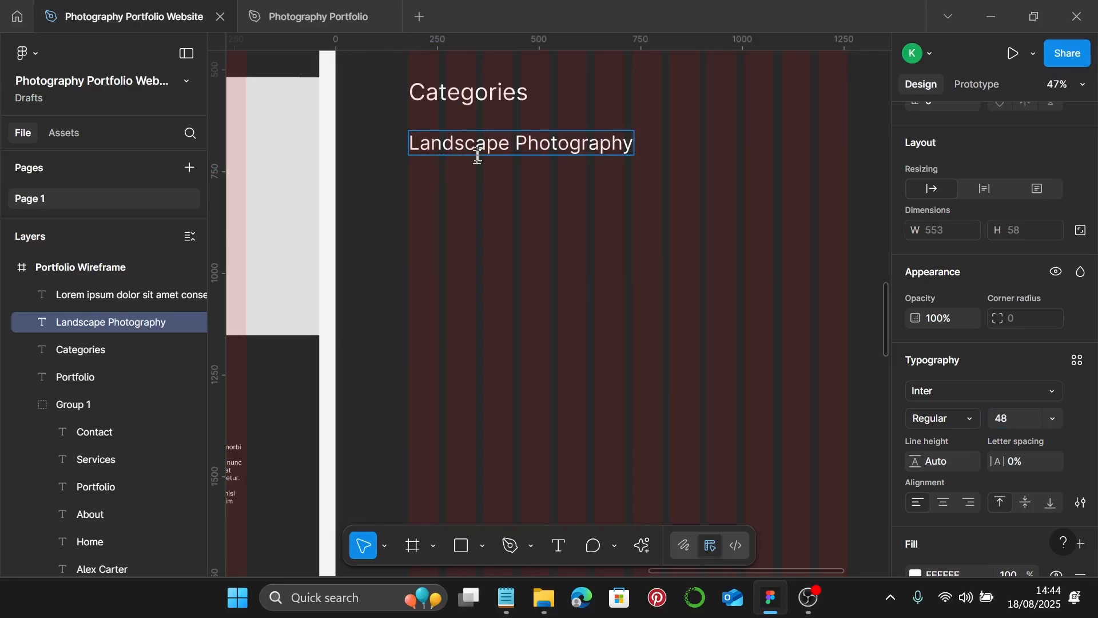
{"action": "key", "text": "Escape"}
{"action": "scroll", "coordinate": [471, 205], "scroll_direction": "down", "scroll_amount": 3}
{"action": "left_click", "coordinate": [270, 189]}
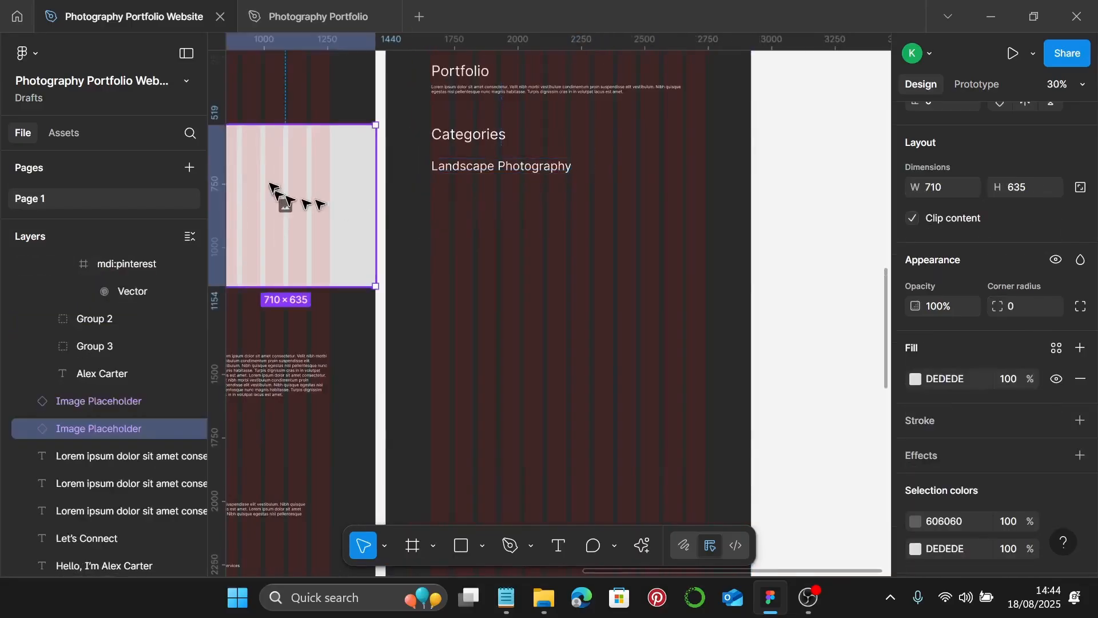
- Copy an Image Placeholder under Landscape Photography and resize it to a 1080×272 banner
{"action": "left_click_drag", "start_coordinate": [266, 153], "coordinate": [489, 231]}
{"action": "scroll", "coordinate": [497, 244], "scroll_direction": "up", "scroll_amount": 1}
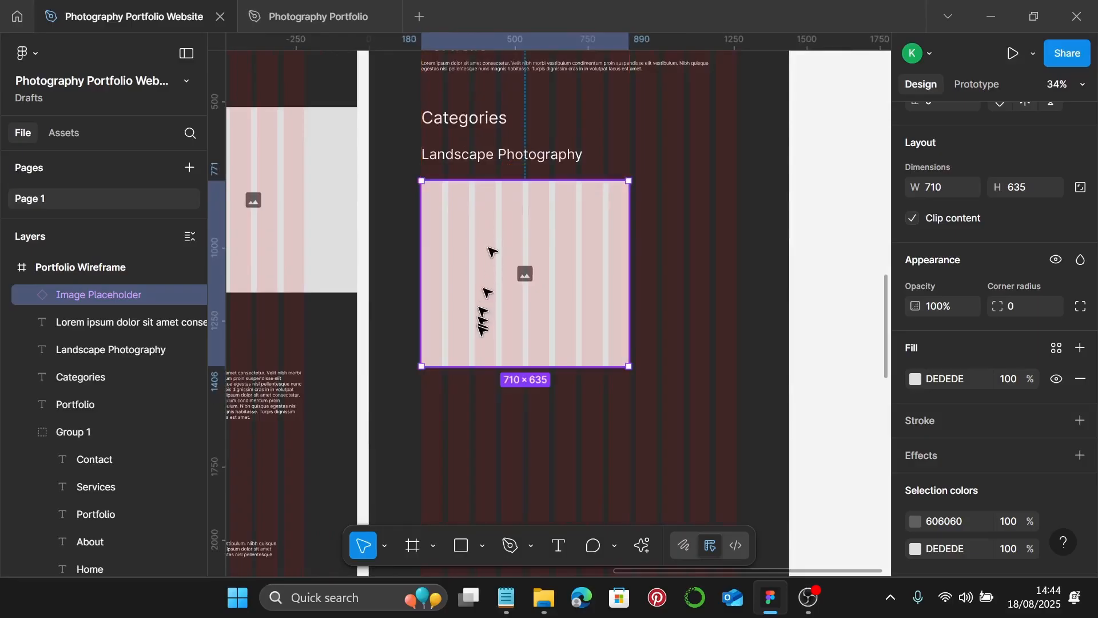
{"action": "left_click_drag", "start_coordinate": [466, 365], "coordinate": [480, 260]}
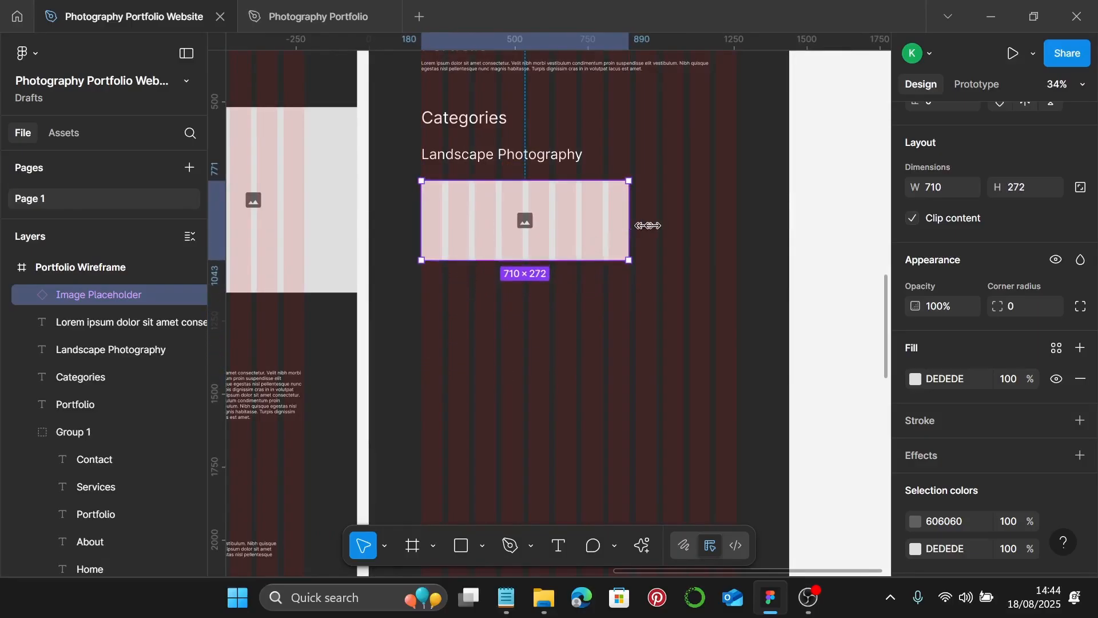
{"action": "left_click_drag", "start_coordinate": [630, 229], "coordinate": [736, 232]}
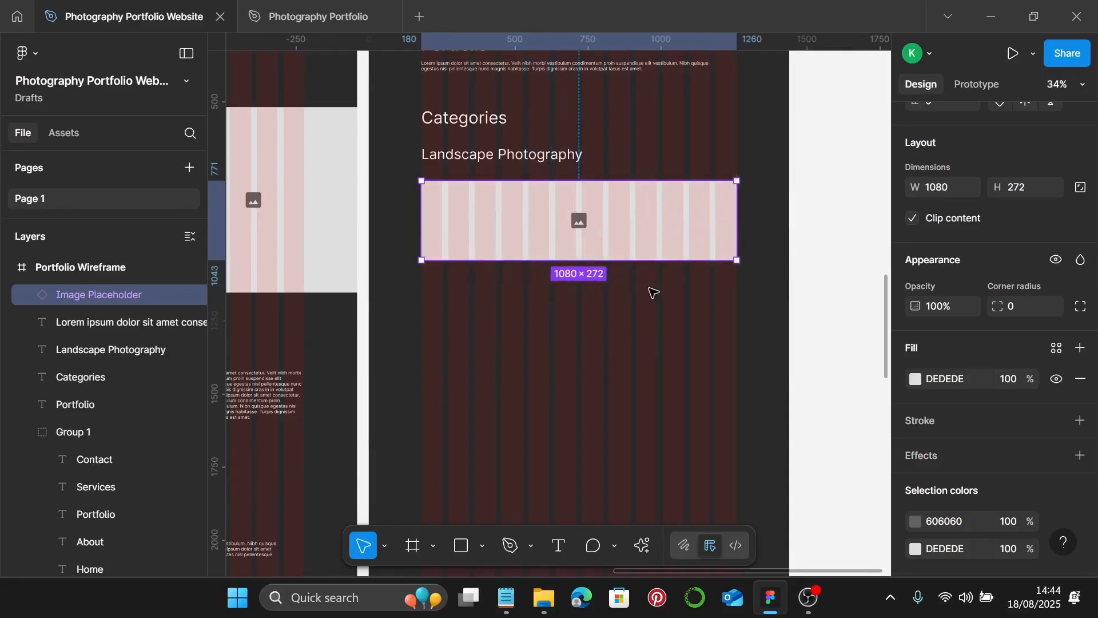
{"action": "left_click_drag", "start_coordinate": [607, 236], "coordinate": [607, 233]}
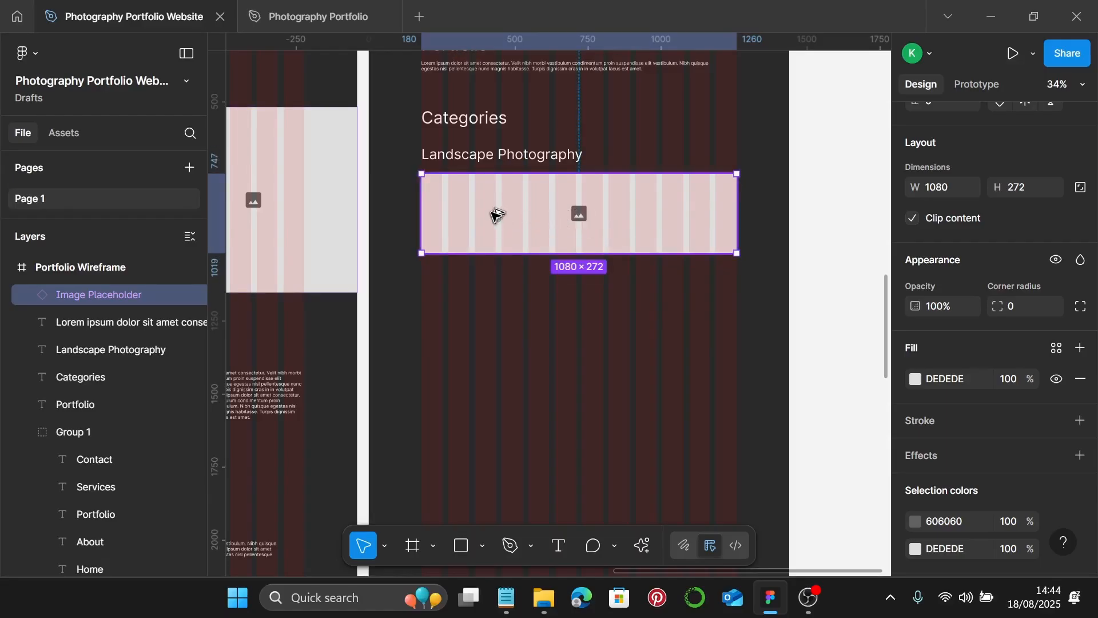
- Duplicate the banner below as a 347×246 tile plus a taller tile on the right
{"action": "left_click_drag", "start_coordinate": [495, 214], "coordinate": [502, 299]}
{"action": "left_click_drag", "start_coordinate": [733, 304], "coordinate": [522, 303]}
{"action": "left_click_drag", "start_coordinate": [461, 335], "coordinate": [664, 294]}
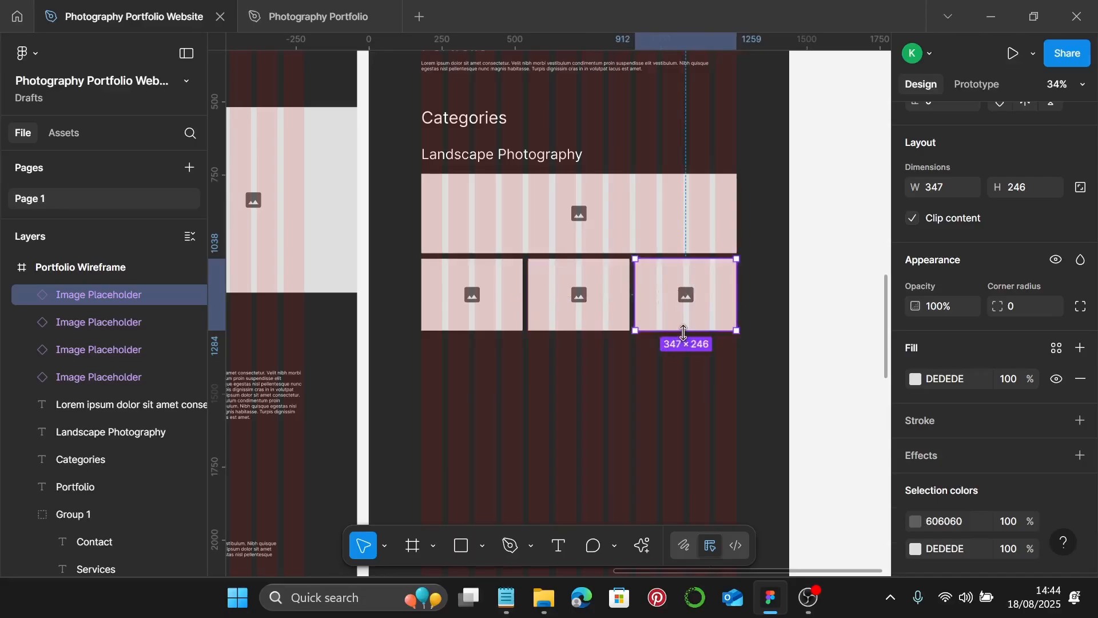
{"action": "left_click_drag", "start_coordinate": [684, 332], "coordinate": [689, 424]}
- Copy the left tile below it and shorten the tall right tile to 511
{"action": "left_click", "coordinate": [454, 305]}
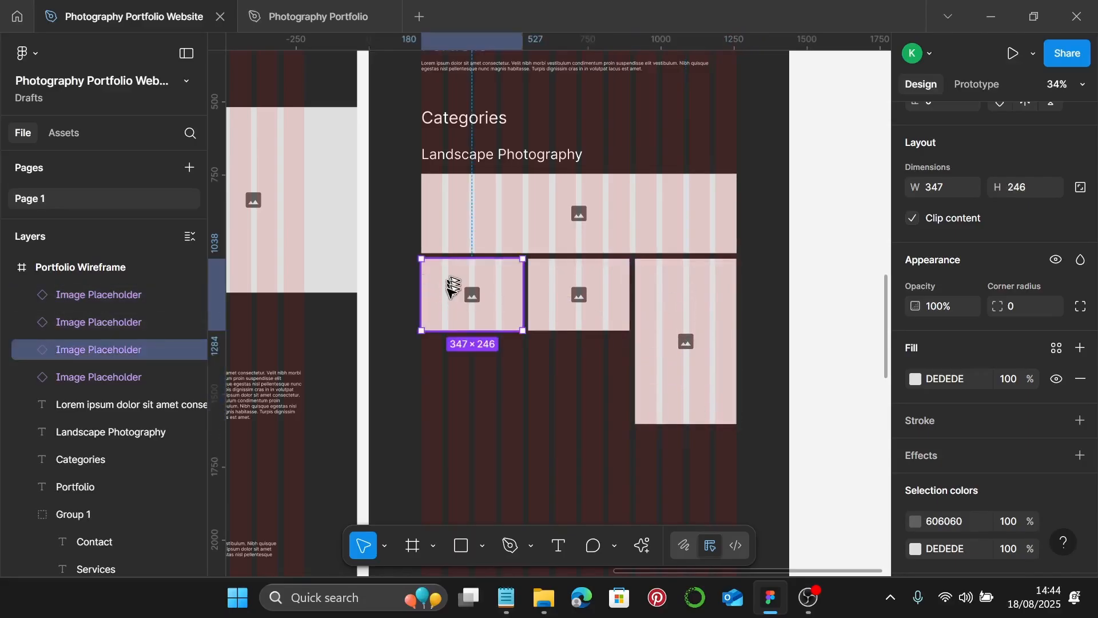
{"action": "left_click_drag", "start_coordinate": [449, 281], "coordinate": [631, 366]}
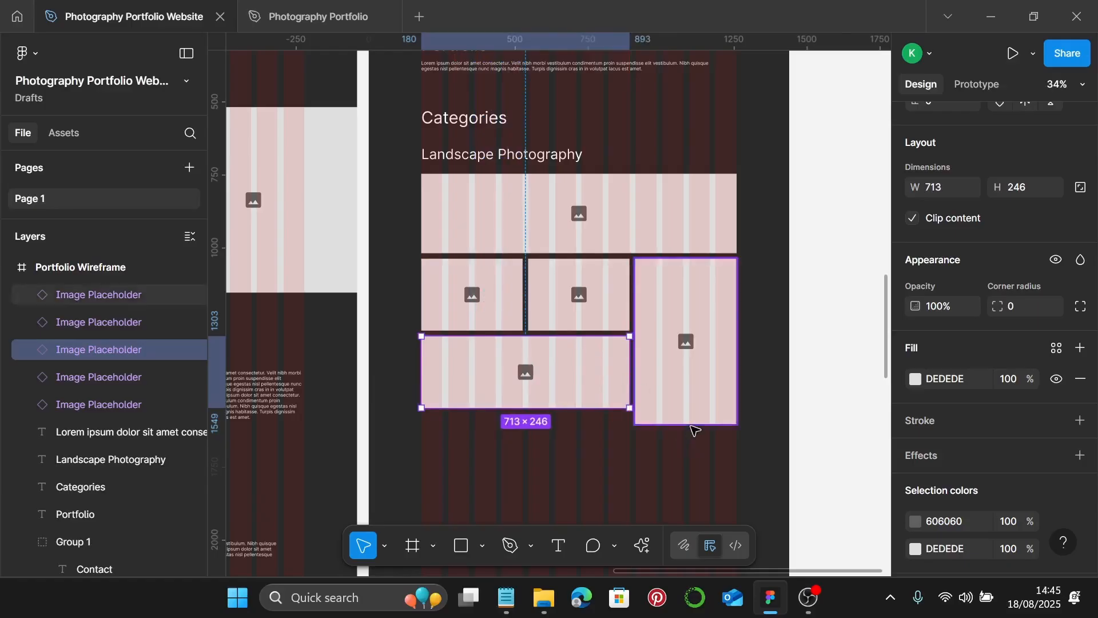
{"action": "left_click", "coordinate": [691, 422]}
{"action": "left_click", "coordinate": [688, 436]}
{"action": "left_click", "coordinate": [691, 424]}
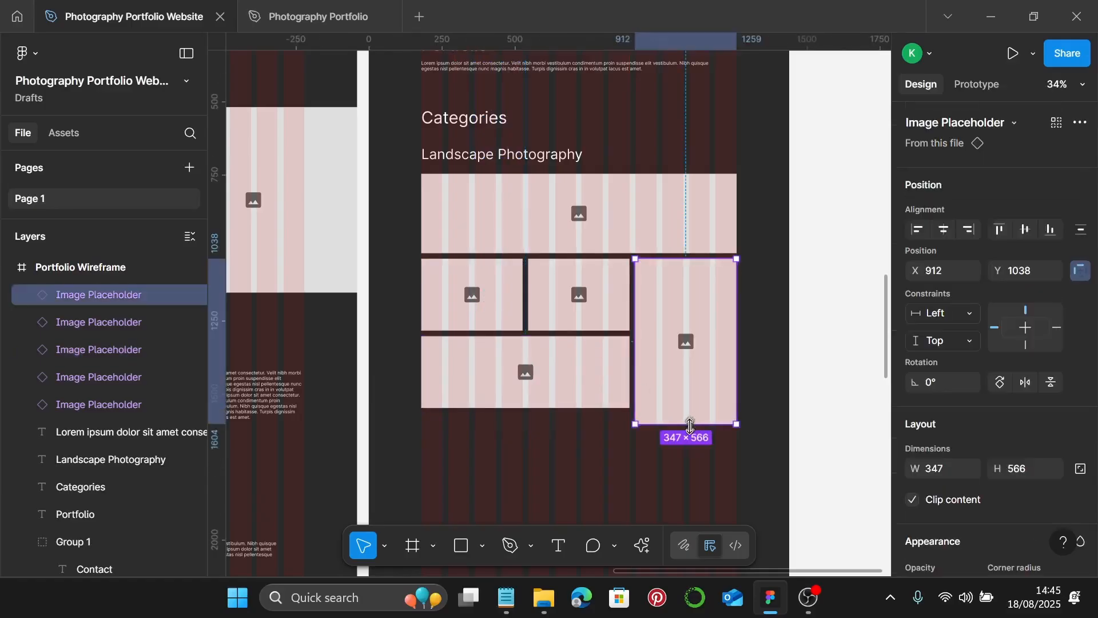
{"action": "left_click_drag", "start_coordinate": [692, 423], "coordinate": [692, 408]}
{"action": "scroll", "coordinate": [676, 382], "scroll_direction": "down", "scroll_amount": 1}
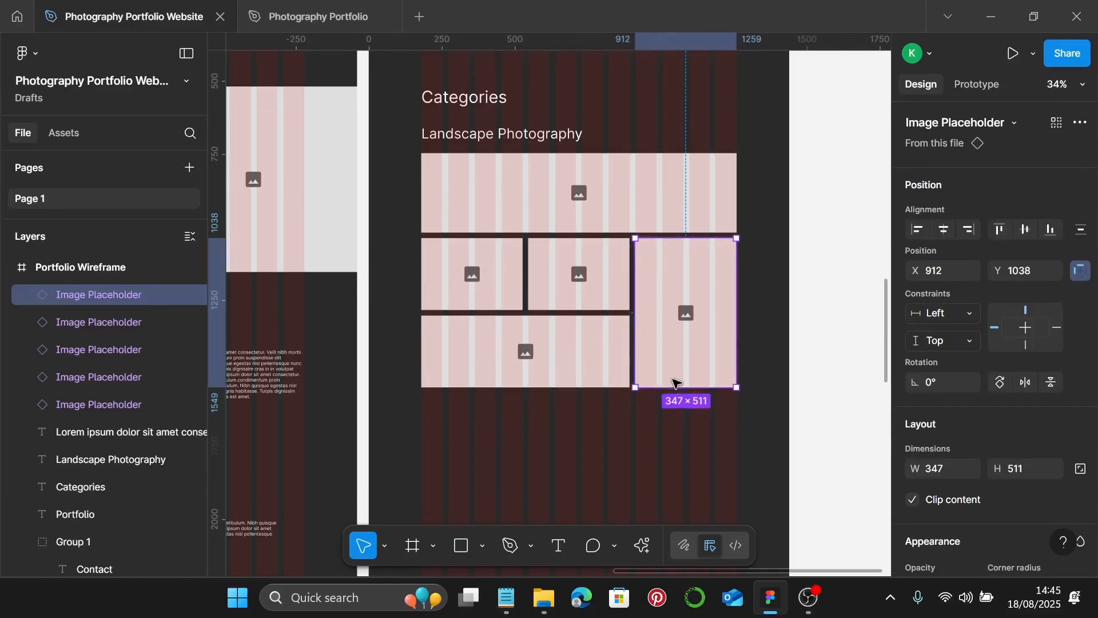
{"action": "left_click", "coordinate": [709, 423]}
{"action": "scroll", "coordinate": [705, 417], "scroll_direction": "down", "scroll_amount": 3}
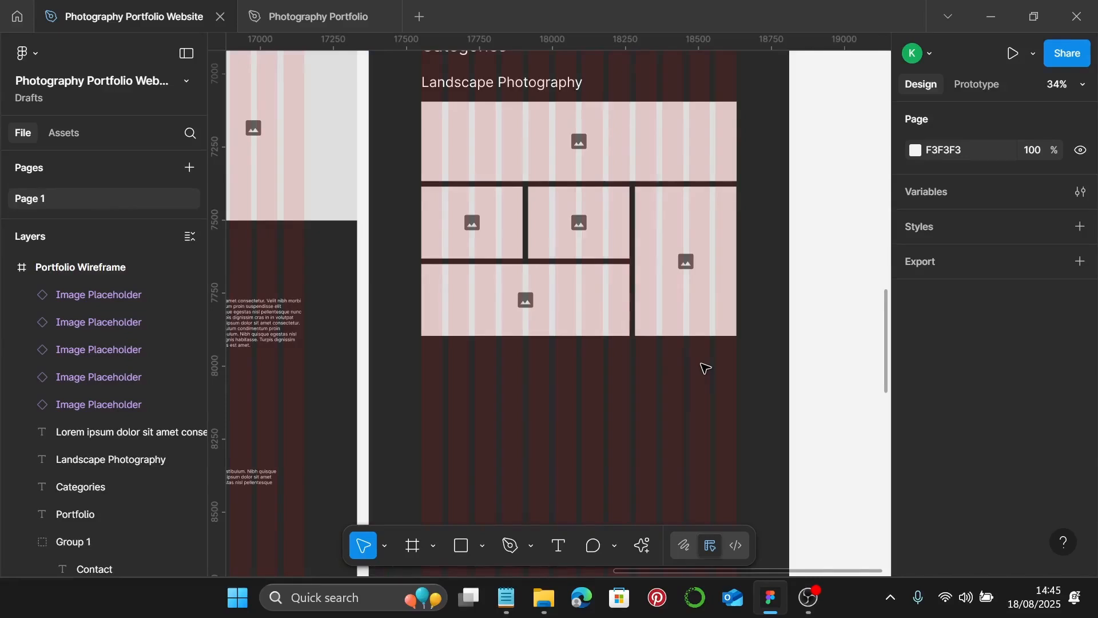
{"action": "scroll", "coordinate": [691, 246], "scroll_direction": "down", "scroll_amount": 3}
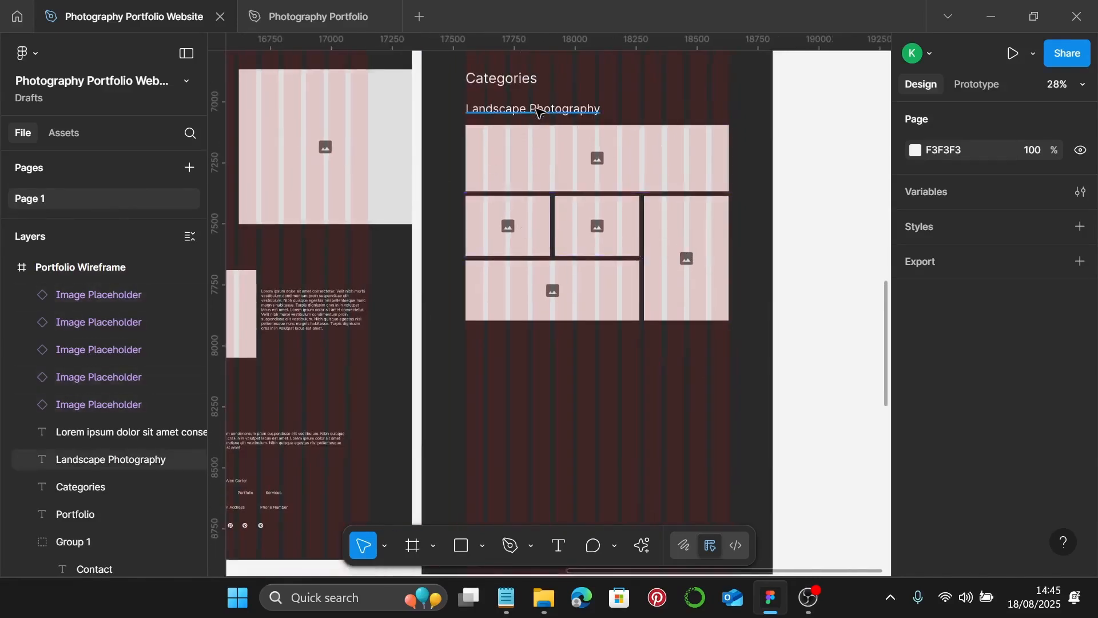
- Duplicate the Landscape Photography subheading and its five placeholders below the original
{"action": "left_click", "coordinate": [538, 111]}
{"action": "left_click", "coordinate": [526, 171], "text": "shift"}
{"action": "left_click", "coordinate": [506, 225], "text": "shift"}
{"action": "left_click", "coordinate": [602, 226], "text": "shift"}
{"action": "left_click", "coordinate": [675, 247], "text": "shift"}
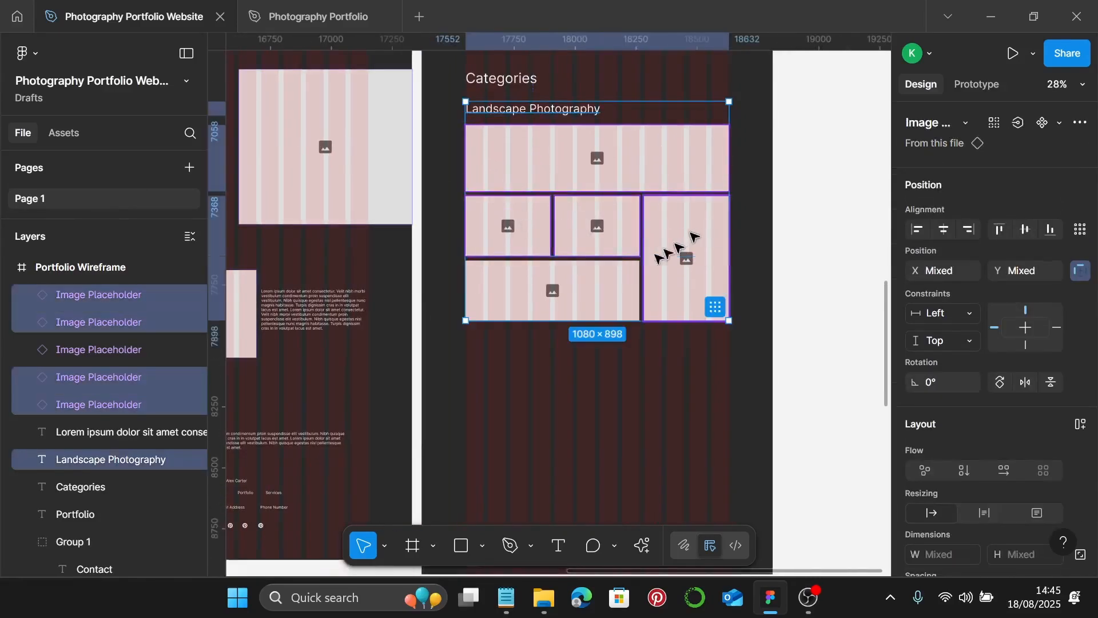
{"action": "left_click", "coordinate": [634, 264], "text": "shift"}
{"action": "scroll", "coordinate": [641, 250], "scroll_direction": "down", "scroll_amount": 1}
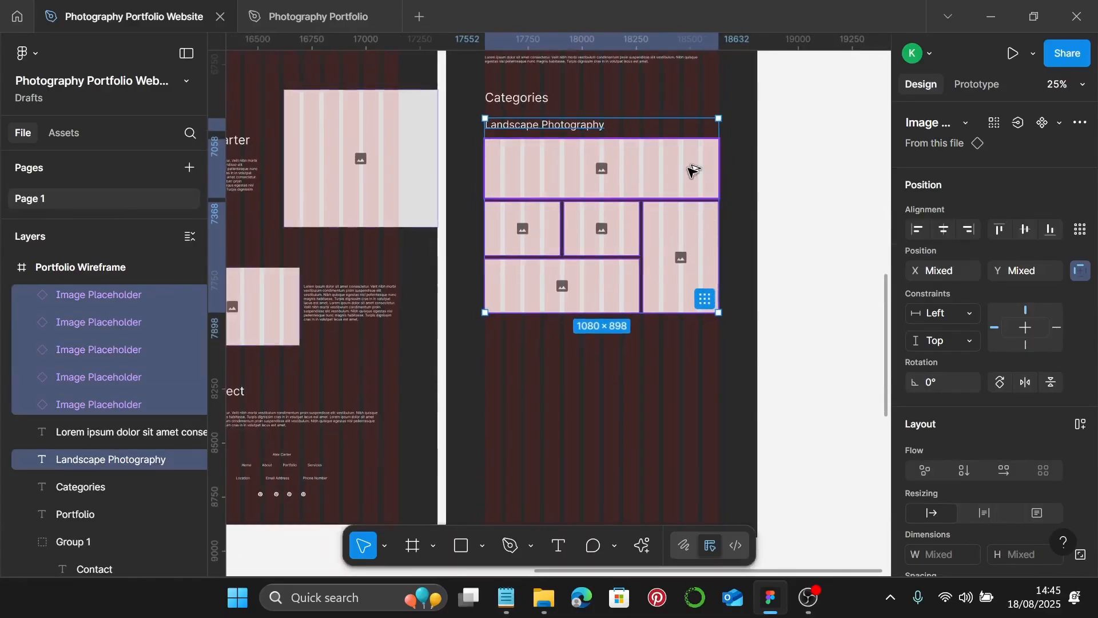
{"action": "left_click_drag", "start_coordinate": [694, 172], "coordinate": [699, 380]}
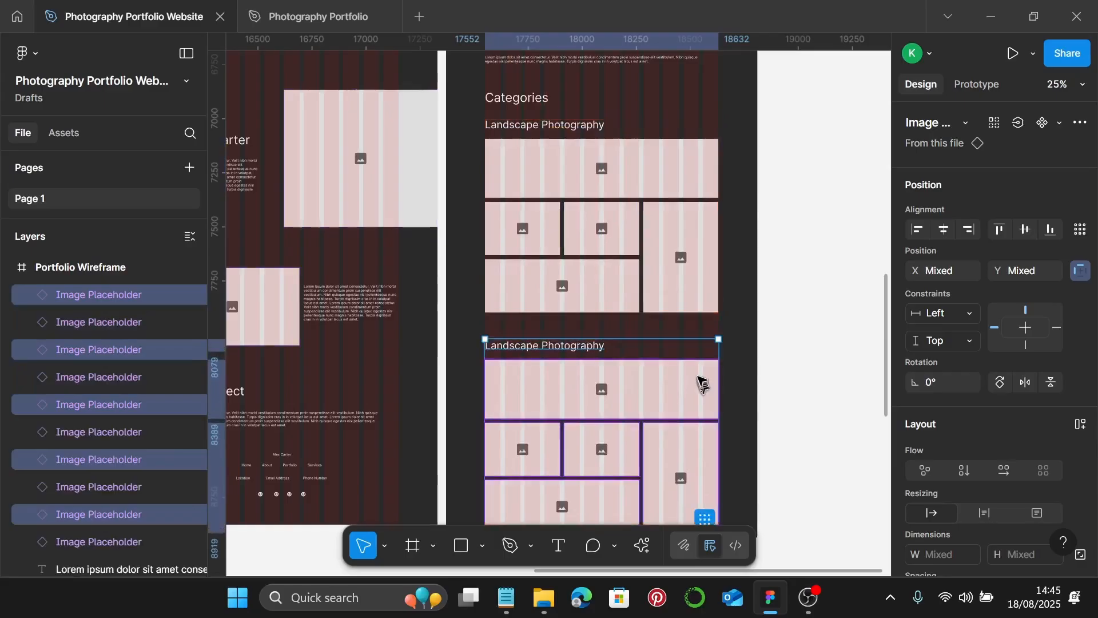
{"action": "scroll", "coordinate": [686, 343], "scroll_direction": "down", "scroll_amount": 2}
- Lengthen the Portfolio Wireframe frame to 1440×4391
{"action": "left_click", "coordinate": [738, 317]}
{"action": "right_click", "coordinate": [738, 317]}
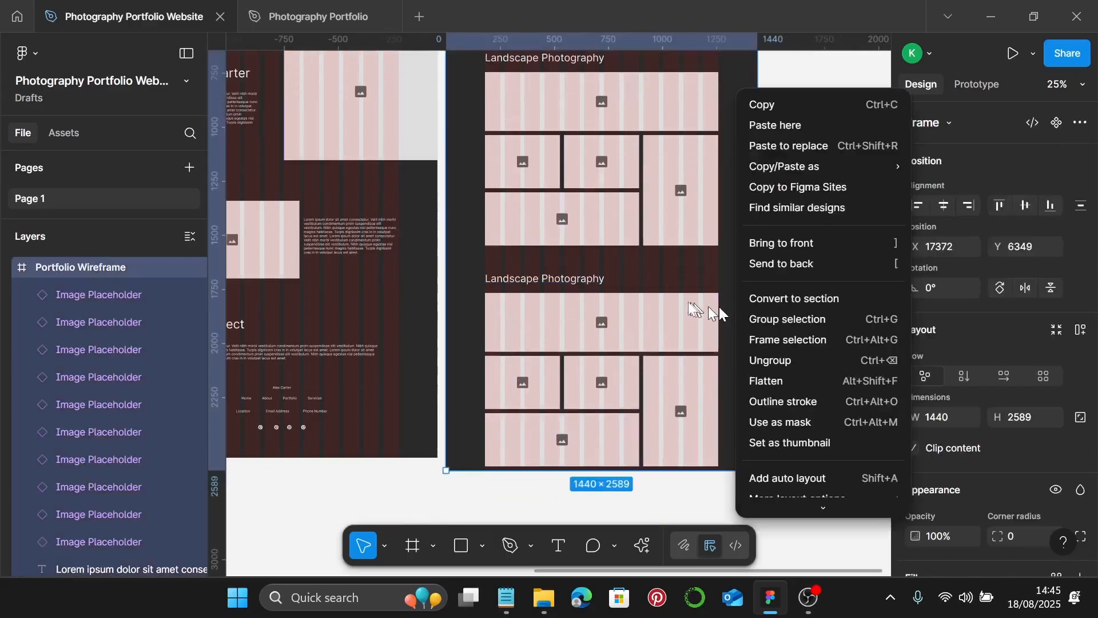
{"action": "scroll", "coordinate": [679, 270], "scroll_direction": "down", "scroll_amount": 3}
{"action": "scroll", "coordinate": [692, 275], "scroll_direction": "down", "scroll_amount": 4}
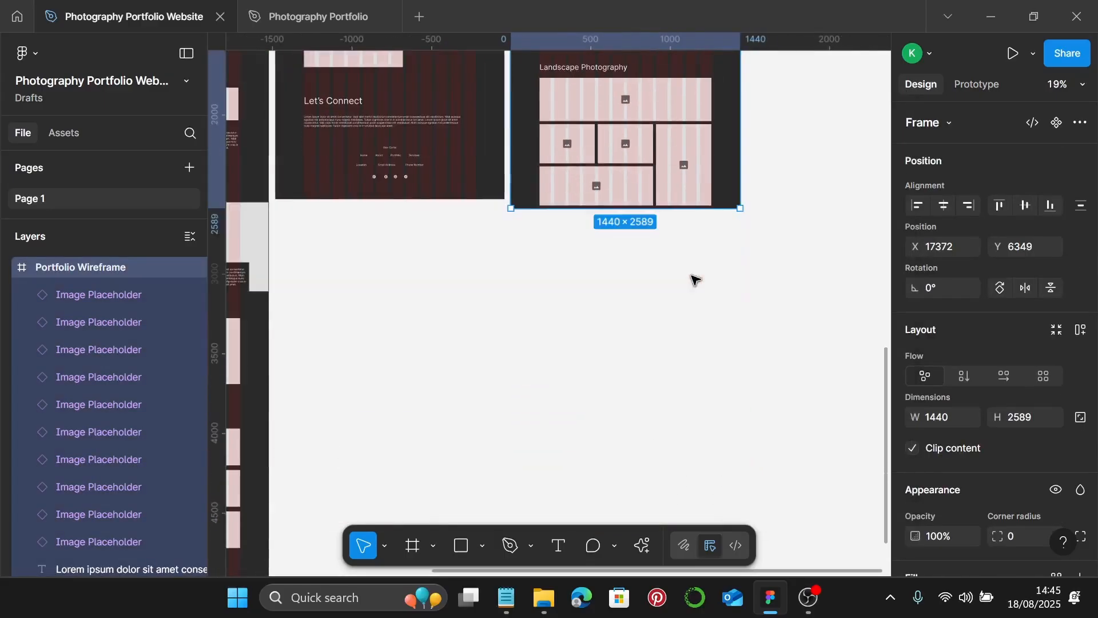
{"action": "left_click_drag", "start_coordinate": [680, 209], "coordinate": [700, 484]}
{"action": "scroll", "coordinate": [656, 160], "scroll_direction": "up", "scroll_amount": 5}
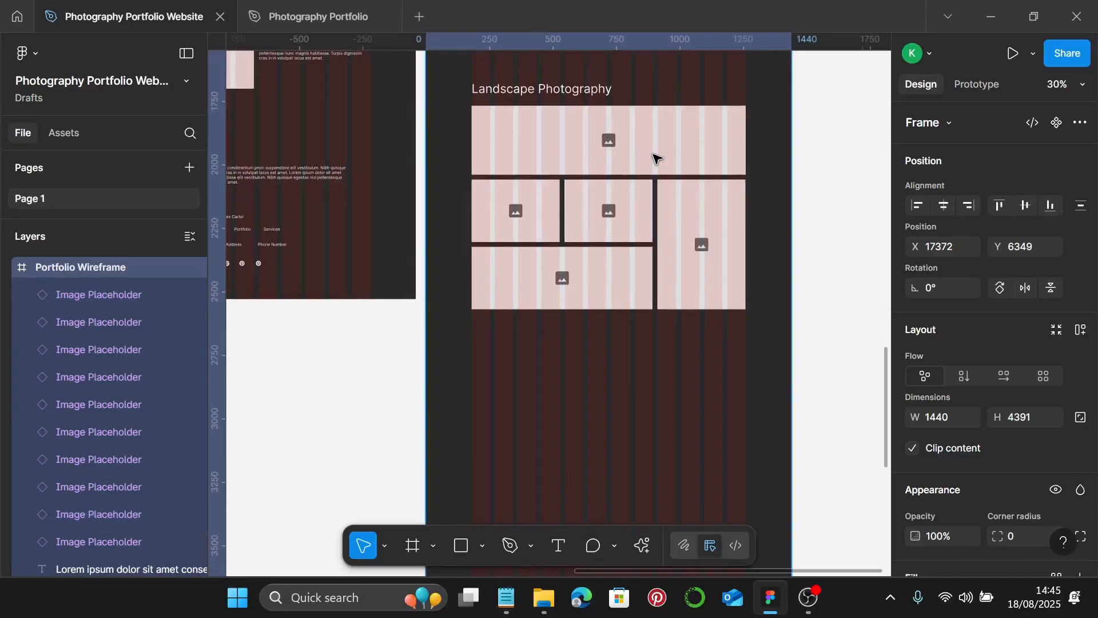
- Build the top row of three 347×246 placeholders by narrowing and moving tiles up
{"action": "left_click", "coordinate": [670, 141]}
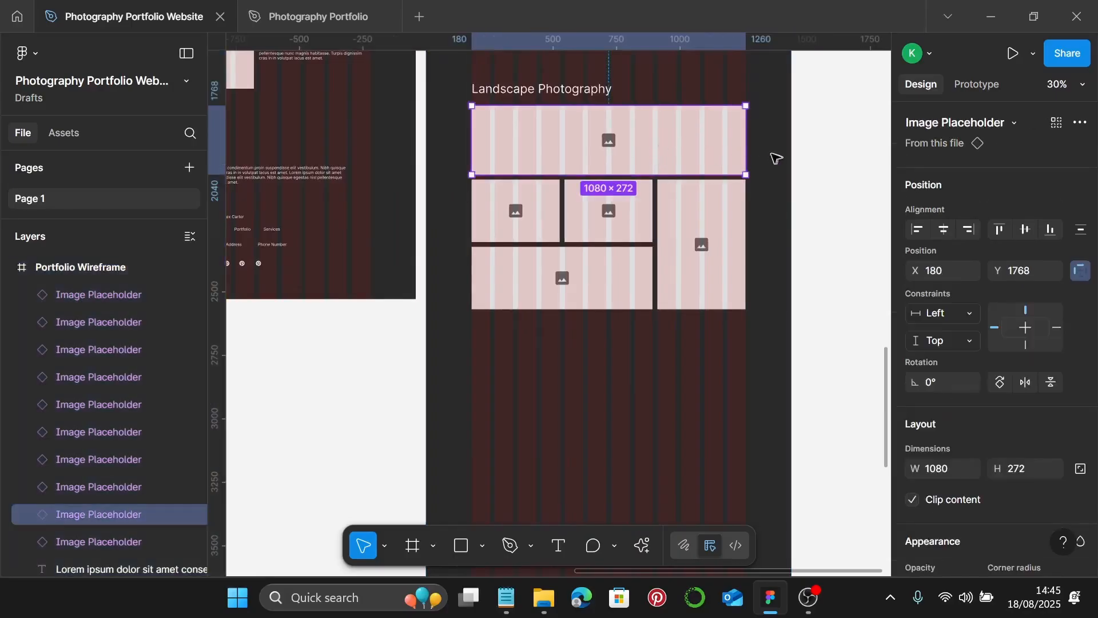
{"action": "left_click_drag", "start_coordinate": [744, 143], "coordinate": [559, 146]}
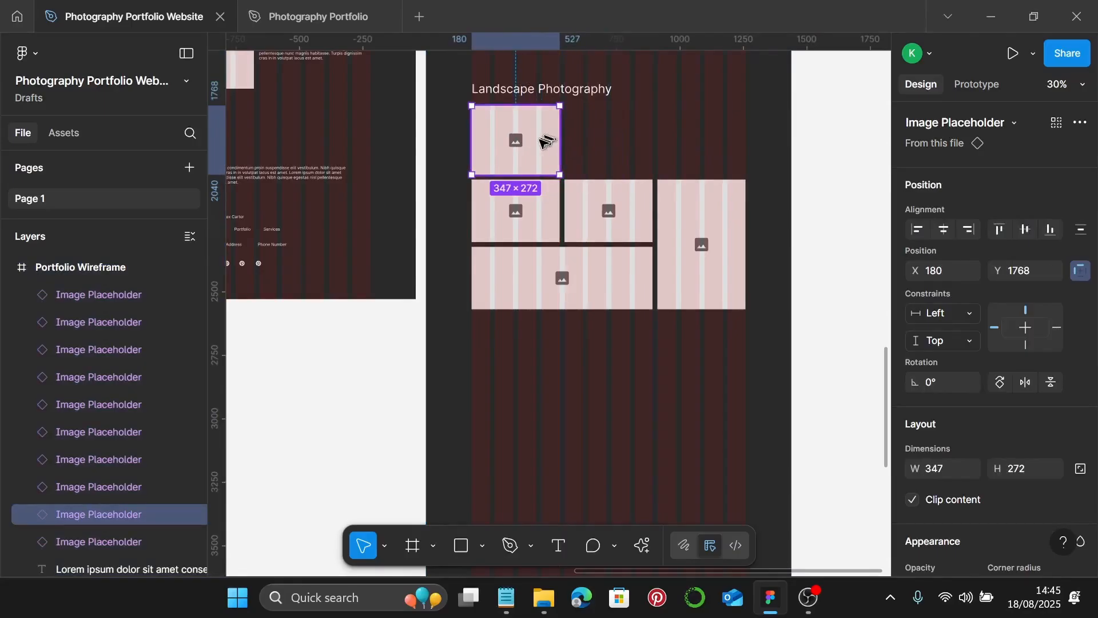
{"action": "left_click", "coordinate": [532, 208]}
{"action": "left_click", "coordinate": [600, 210], "text": "shift"}
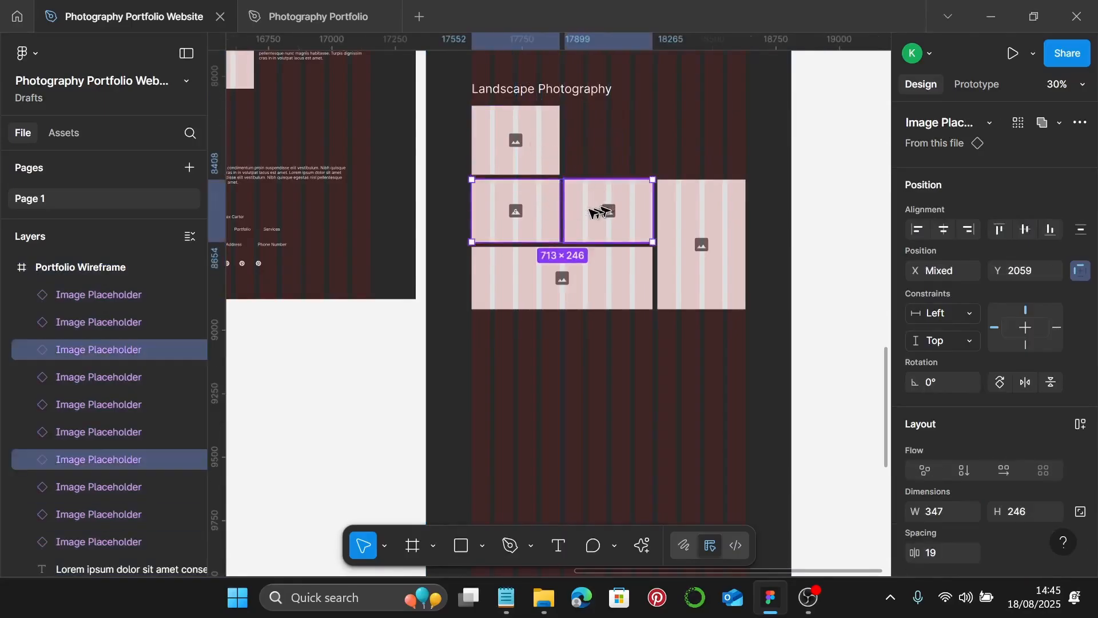
{"action": "left_click_drag", "start_coordinate": [526, 211], "coordinate": [616, 138]}
{"action": "left_click", "coordinate": [533, 168]}
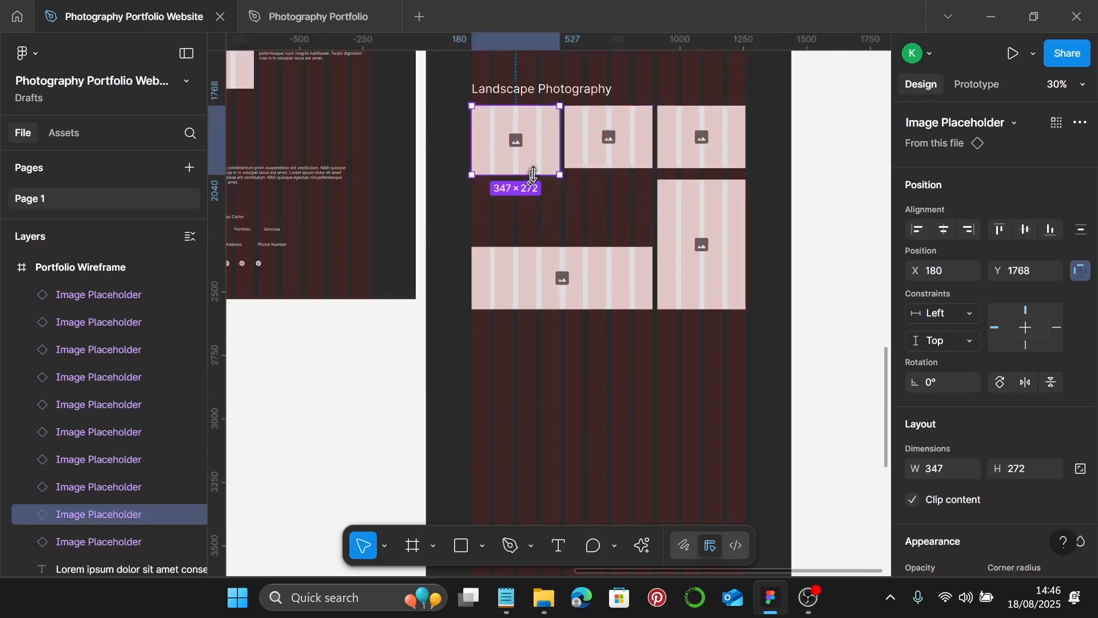
{"action": "left_click_drag", "start_coordinate": [533, 174], "coordinate": [536, 169]}
- Form the second row from two 530-wide placeholders side by side
{"action": "left_click", "coordinate": [590, 273]}
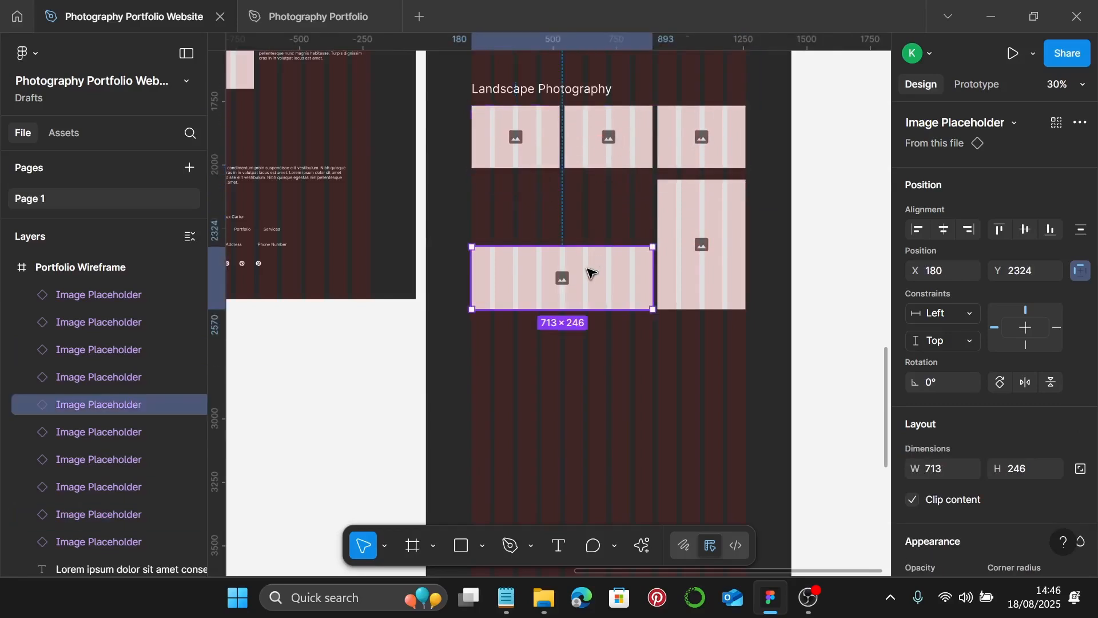
{"action": "left_click_drag", "start_coordinate": [571, 285], "coordinate": [577, 211]}
{"action": "left_click", "coordinate": [699, 250]}
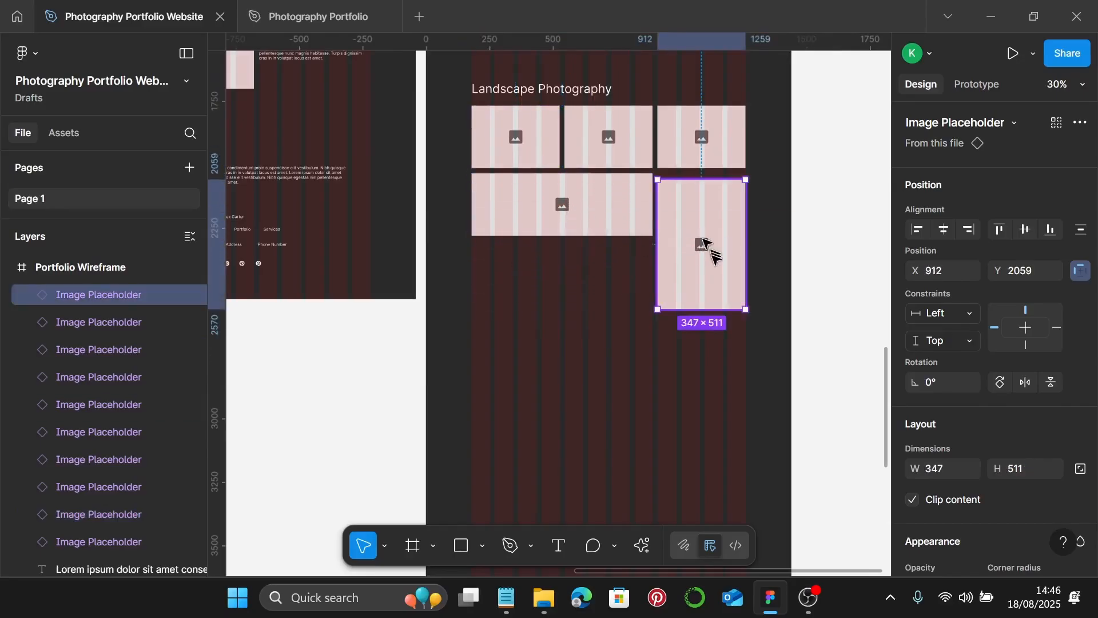
{"action": "left_click_drag", "start_coordinate": [704, 241], "coordinate": [589, 337]}
{"action": "left_click", "coordinate": [638, 211]}
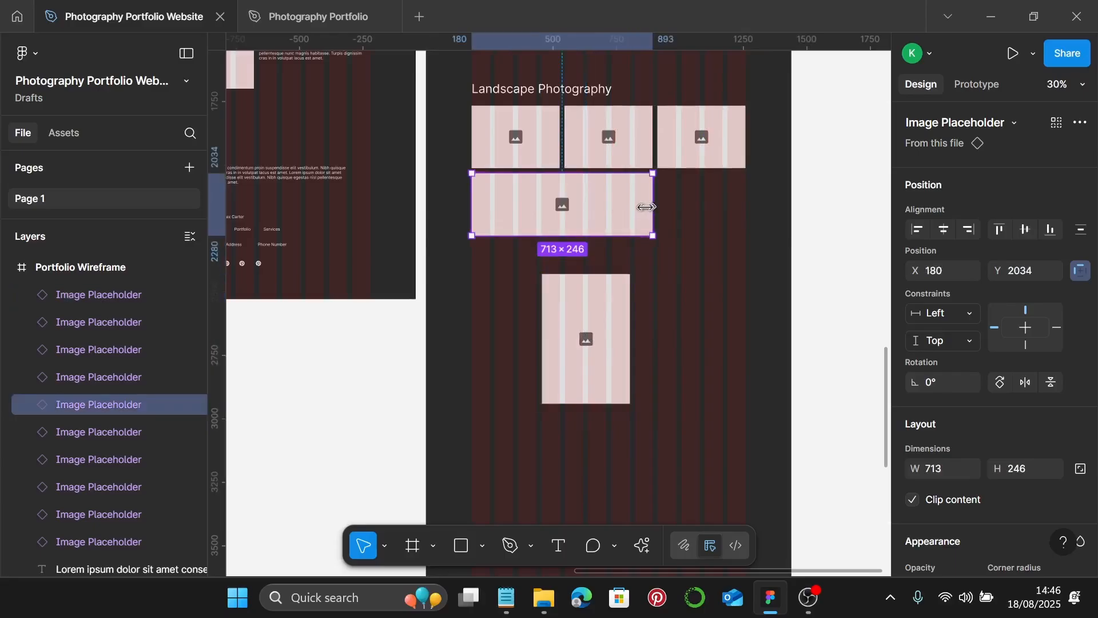
{"action": "left_click_drag", "start_coordinate": [646, 207], "coordinate": [607, 209]}
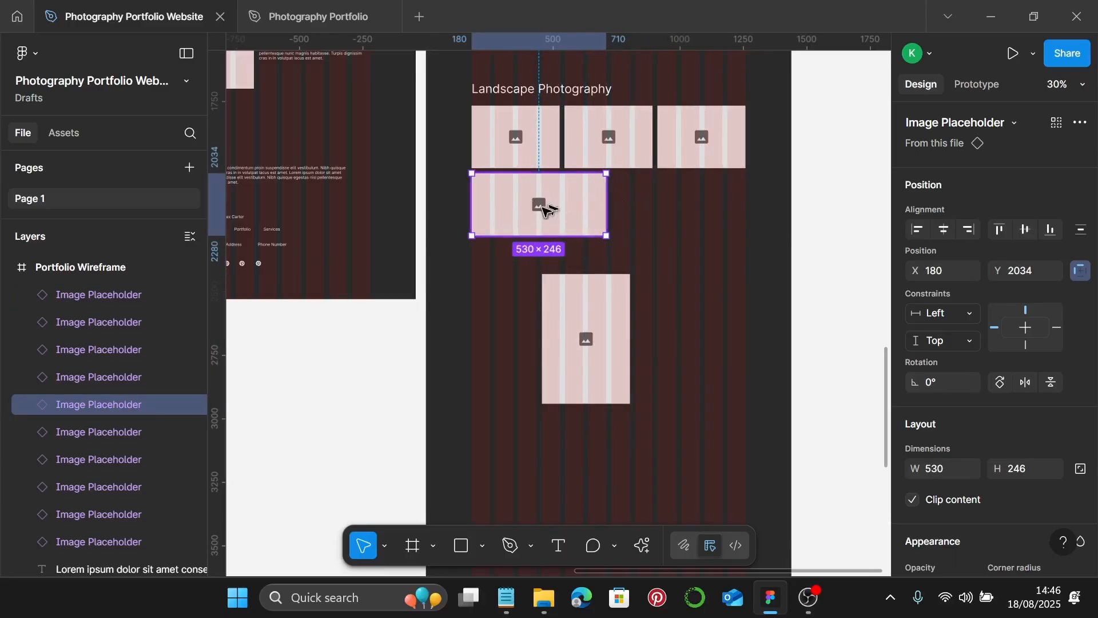
{"action": "left_click_drag", "start_coordinate": [552, 210], "coordinate": [680, 205]}
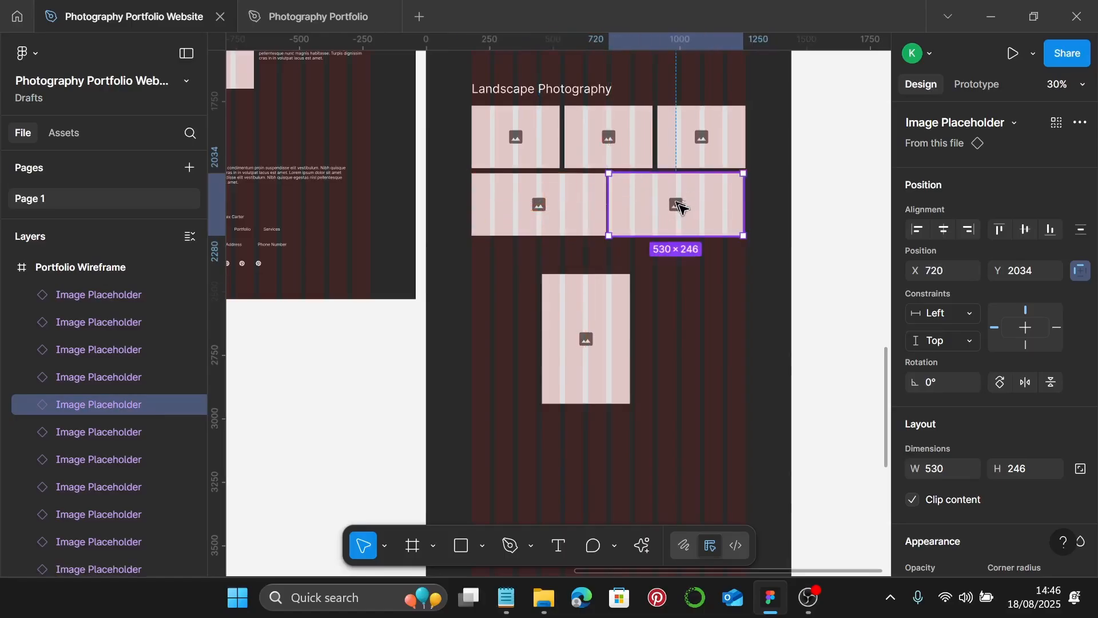
- Start the third row with the tall tile shortened to 249 and a copy beside it
{"action": "left_click", "coordinate": [577, 317]}
{"action": "left_click_drag", "start_coordinate": [576, 317], "coordinate": [511, 289]}
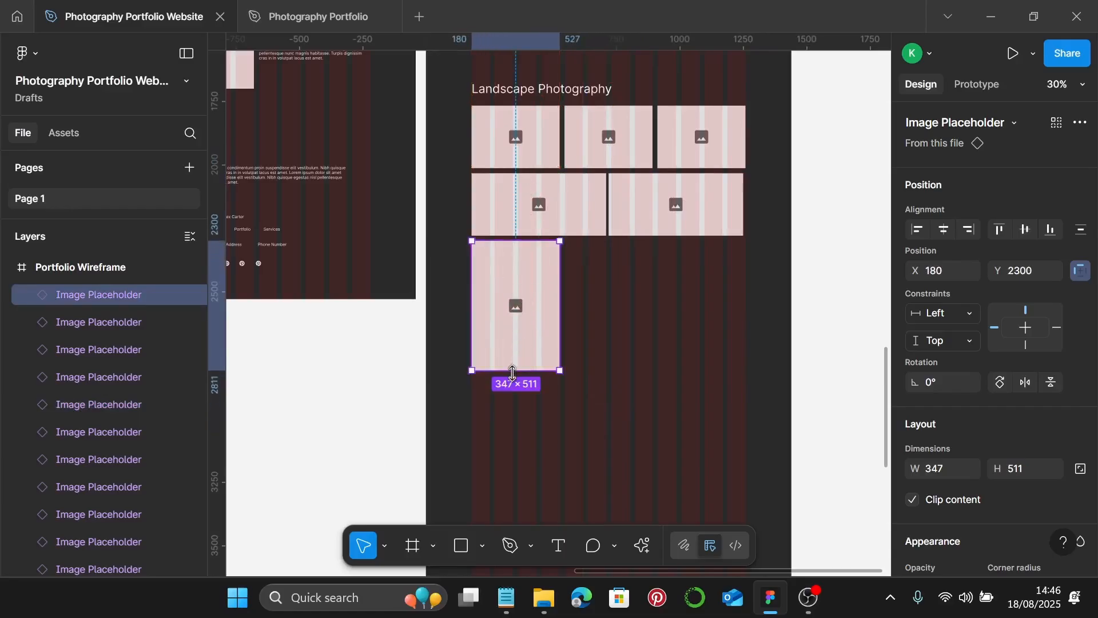
{"action": "left_click_drag", "start_coordinate": [513, 370], "coordinate": [635, 284]}
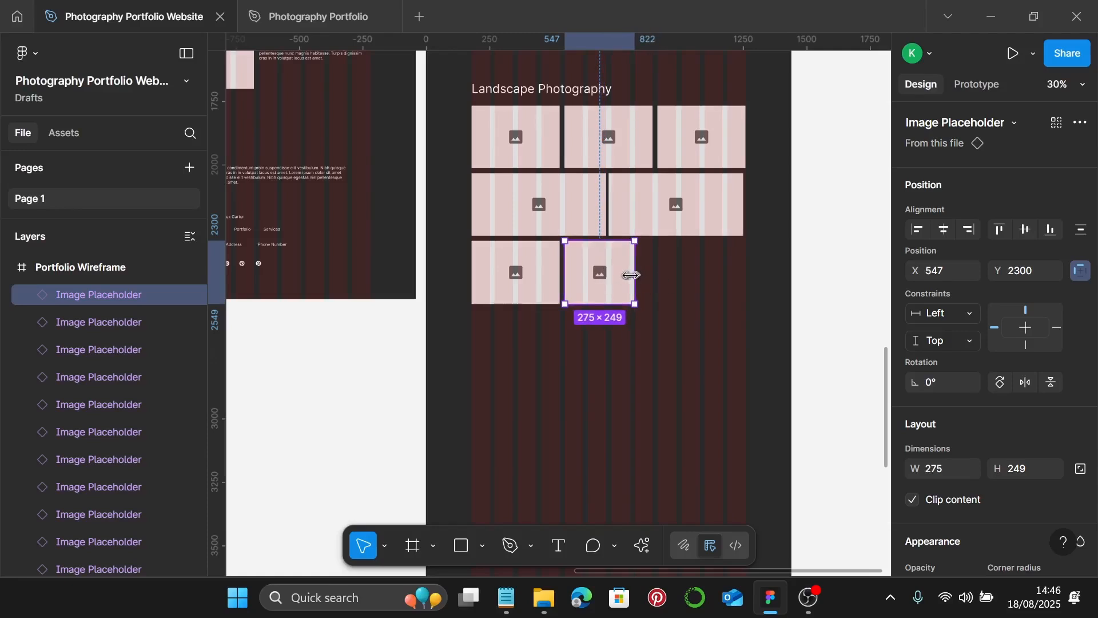
{"action": "left_click_drag", "start_coordinate": [630, 275], "coordinate": [740, 257]}
{"action": "scroll", "coordinate": [709, 268], "scroll_direction": "down", "scroll_amount": 1}
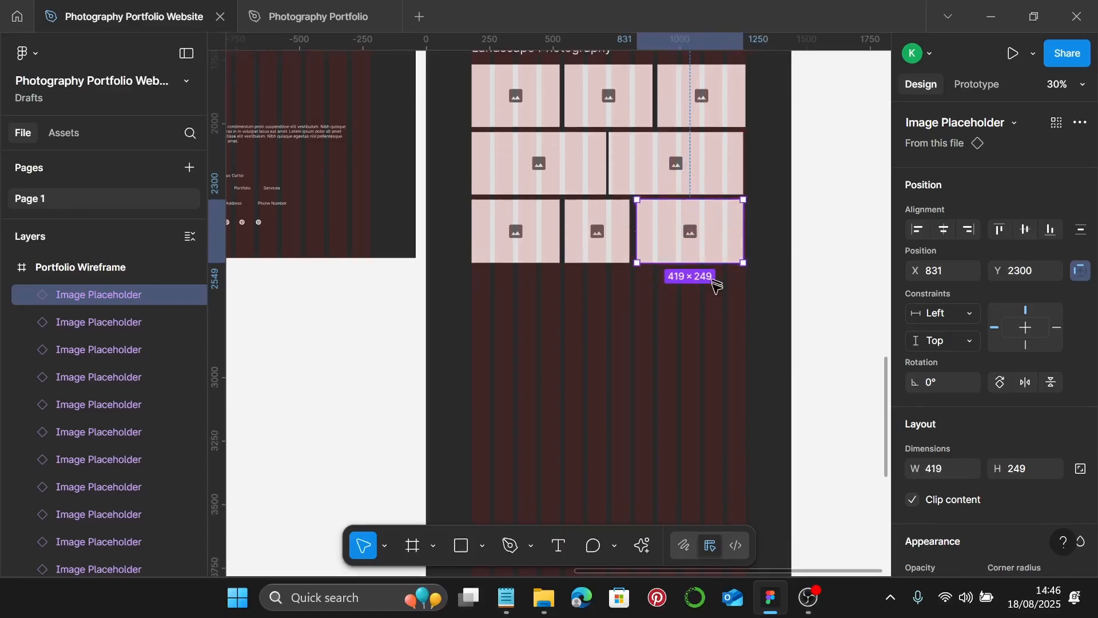
{"action": "left_click", "coordinate": [713, 302]}
{"action": "scroll", "coordinate": [709, 289], "scroll_direction": "down", "scroll_amount": 2}
{"action": "scroll", "coordinate": [650, 197], "scroll_direction": "down", "scroll_amount": 1}
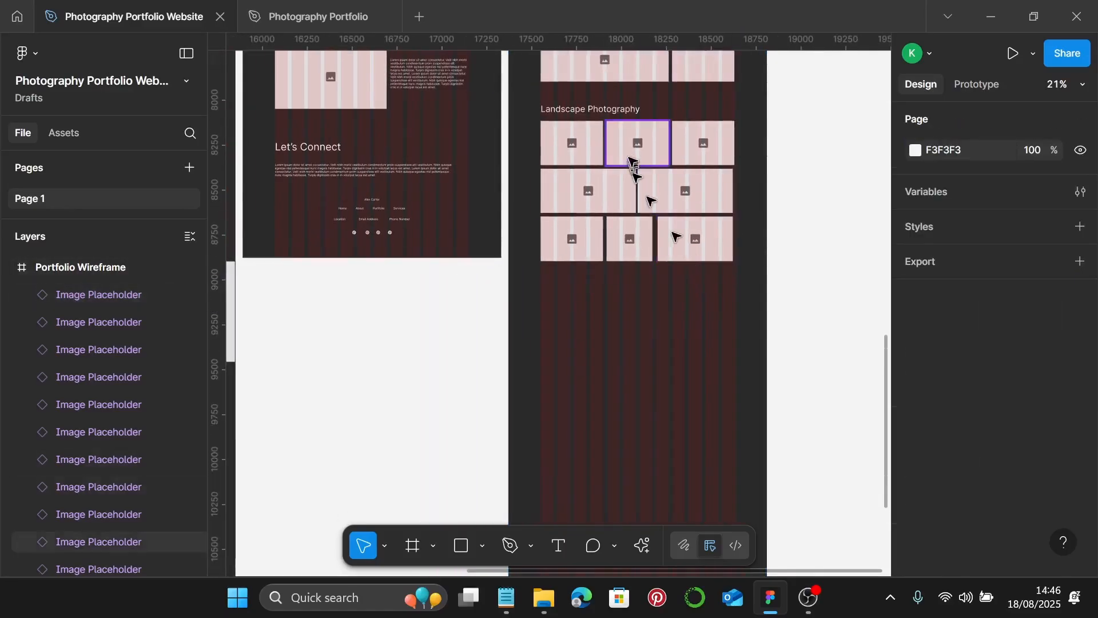
- Duplicate the Landscape Photography heading and the first image placeholders below the second grid
{"action": "left_click", "coordinate": [612, 114]}
{"action": "left_click_drag", "start_coordinate": [612, 114], "coordinate": [597, 287]}
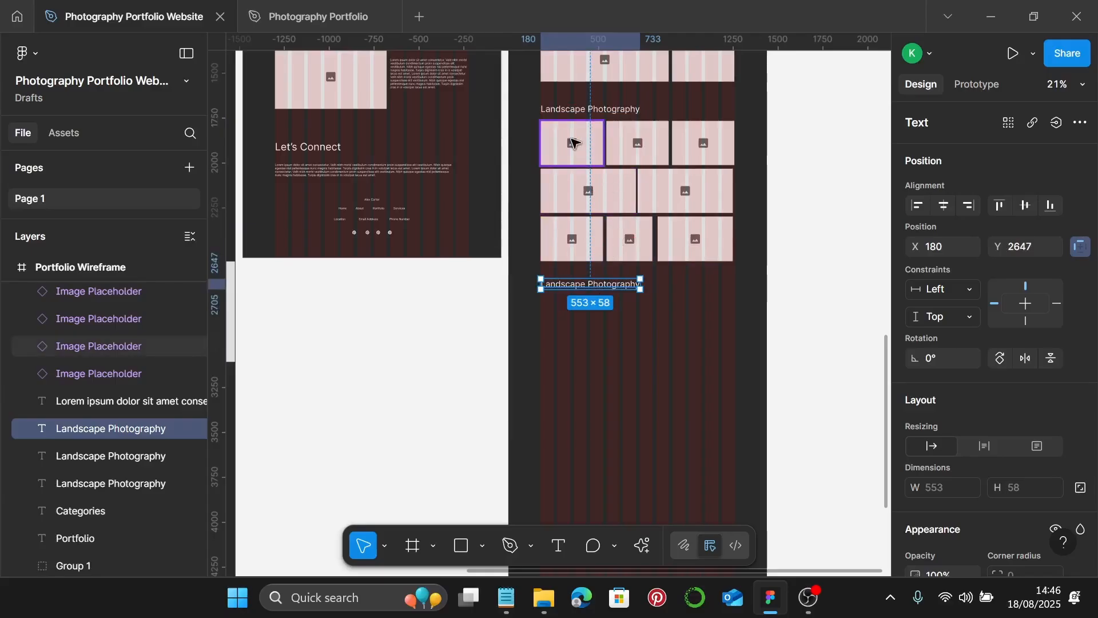
{"action": "left_click", "coordinate": [572, 143]}
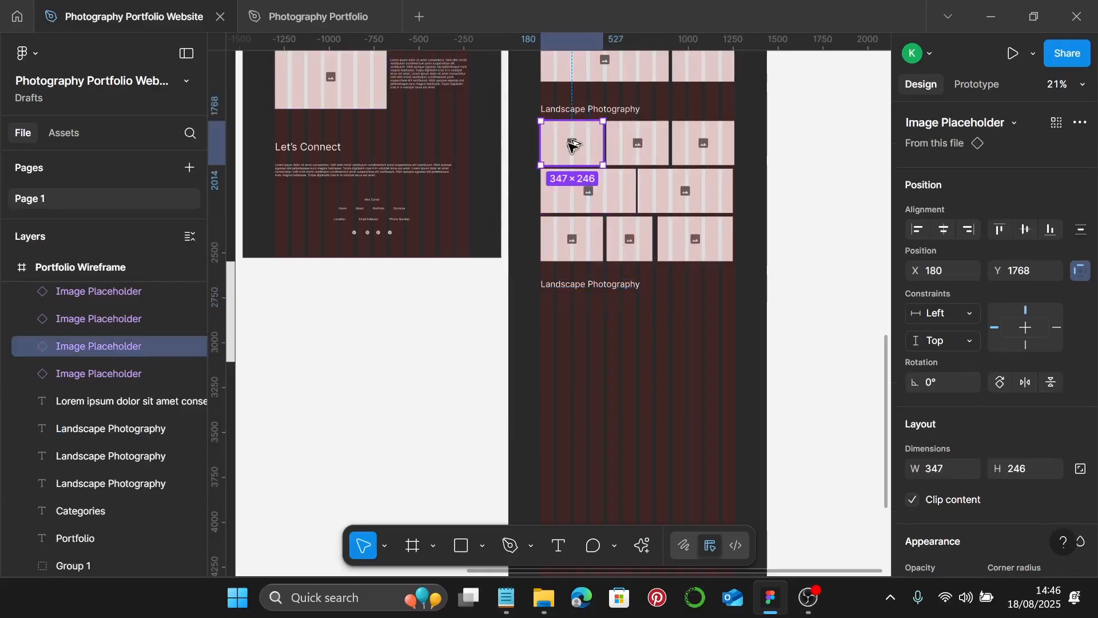
{"action": "left_click_drag", "start_coordinate": [572, 143], "coordinate": [568, 322]}
{"action": "scroll", "coordinate": [570, 115], "scroll_direction": "down", "scroll_amount": 5}
{"action": "scroll", "coordinate": [571, 114], "scroll_direction": "up", "scroll_amount": 4}
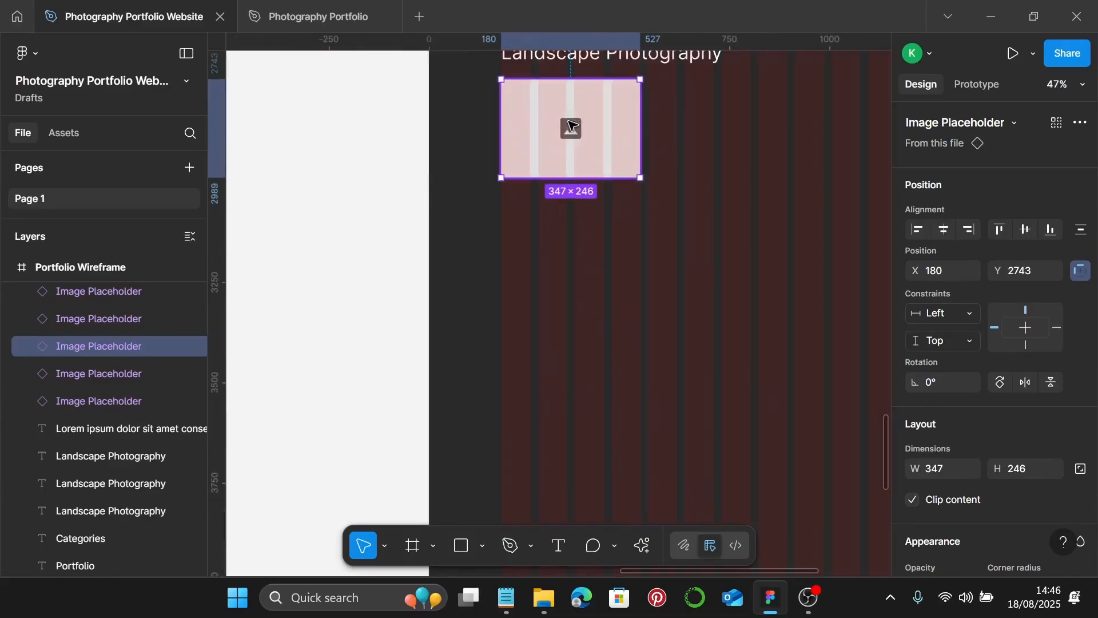
{"action": "left_click_drag", "start_coordinate": [571, 135], "coordinate": [650, 281]}
- Copy the wide placeholder to its right and size a new top-right image to 713×516
{"action": "scroll", "coordinate": [582, 234], "scroll_direction": "down", "scroll_amount": 1}
{"action": "scroll", "coordinate": [582, 231], "scroll_direction": "down", "scroll_amount": 3}
{"action": "scroll", "coordinate": [643, 279], "scroll_direction": "up", "scroll_amount": 5}
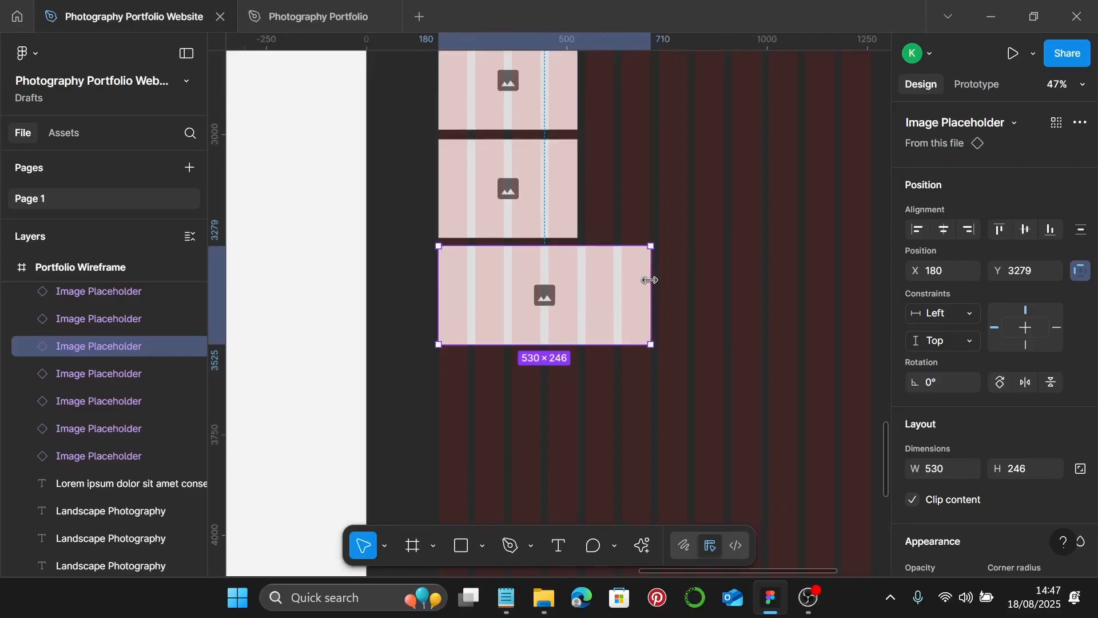
{"action": "scroll", "coordinate": [646, 278], "scroll_direction": "down", "scroll_amount": 3}
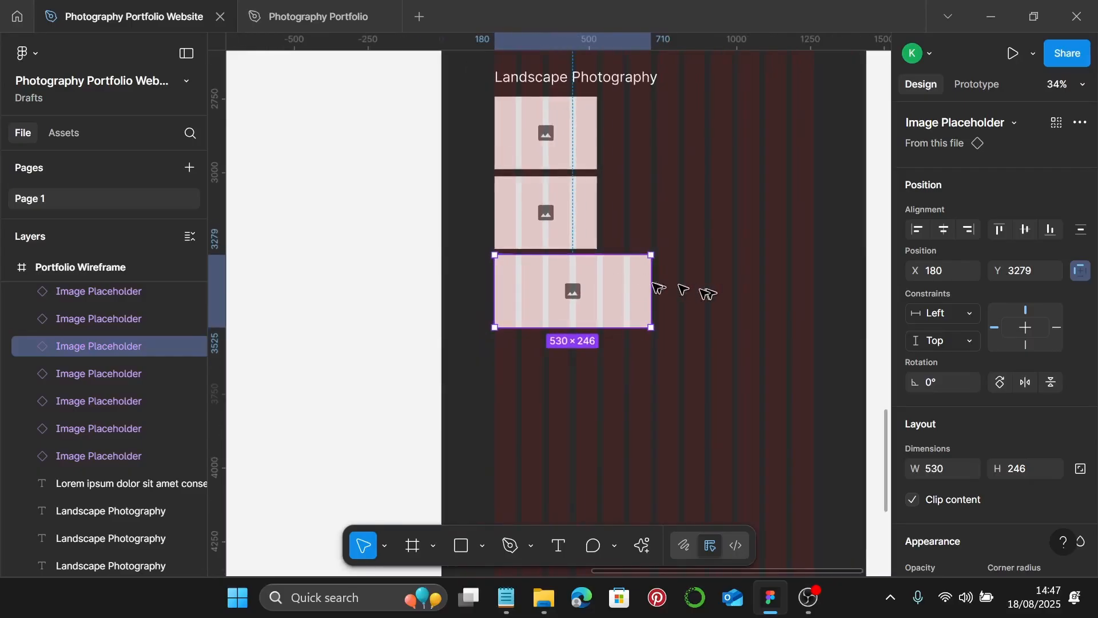
{"action": "left_click_drag", "start_coordinate": [571, 288], "coordinate": [736, 277]}
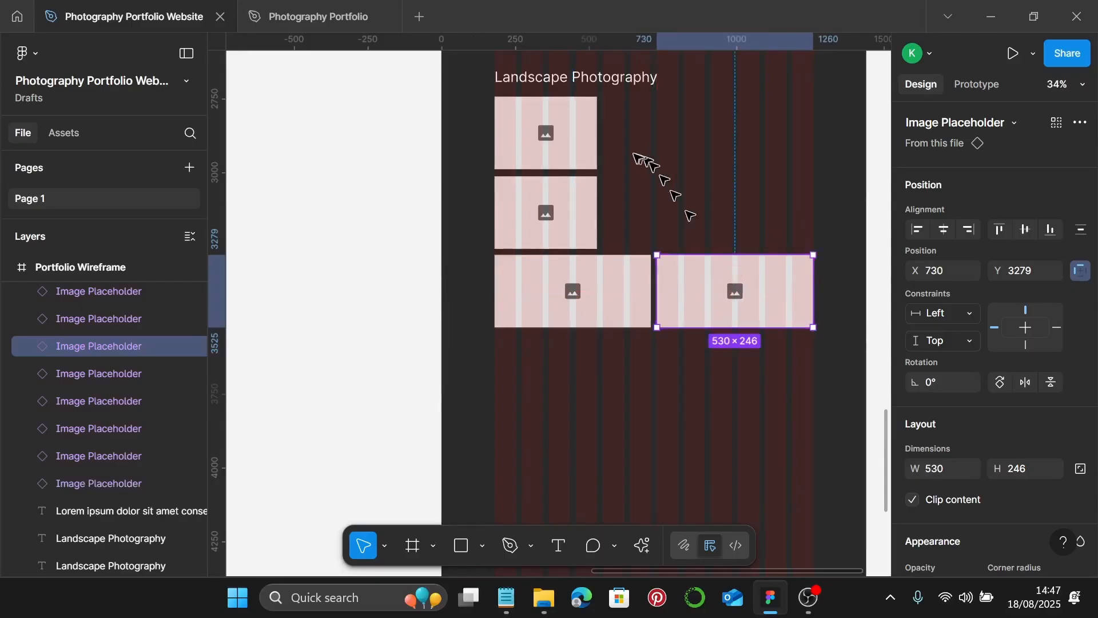
{"action": "left_click", "coordinate": [546, 138]}
{"action": "left_click_drag", "start_coordinate": [517, 133], "coordinate": [629, 132]}
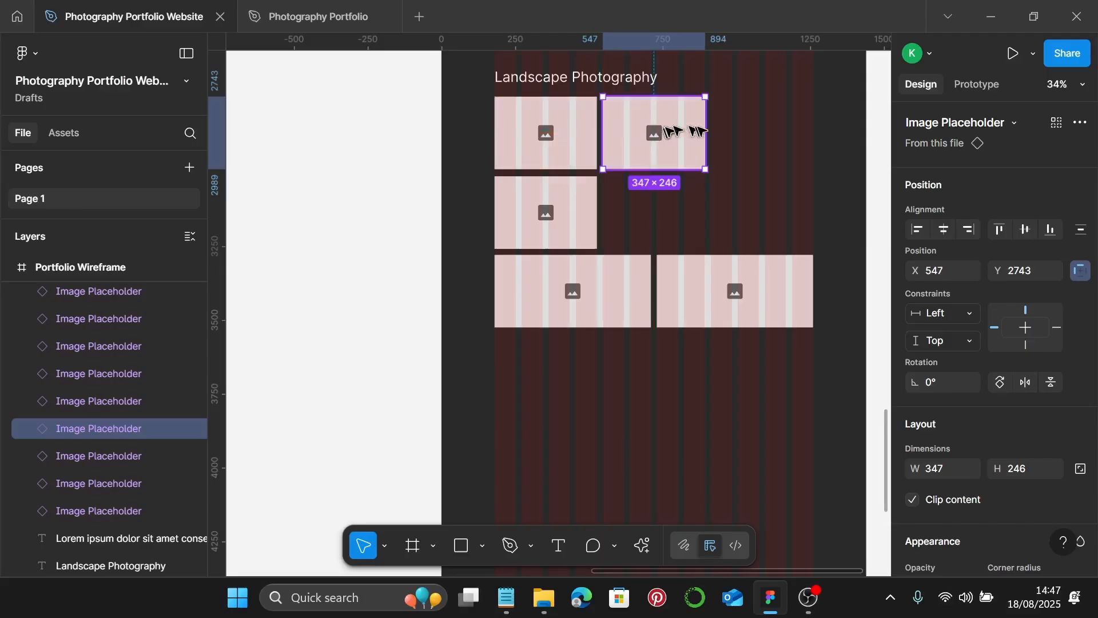
{"action": "left_click_drag", "start_coordinate": [707, 131], "coordinate": [813, 131]}
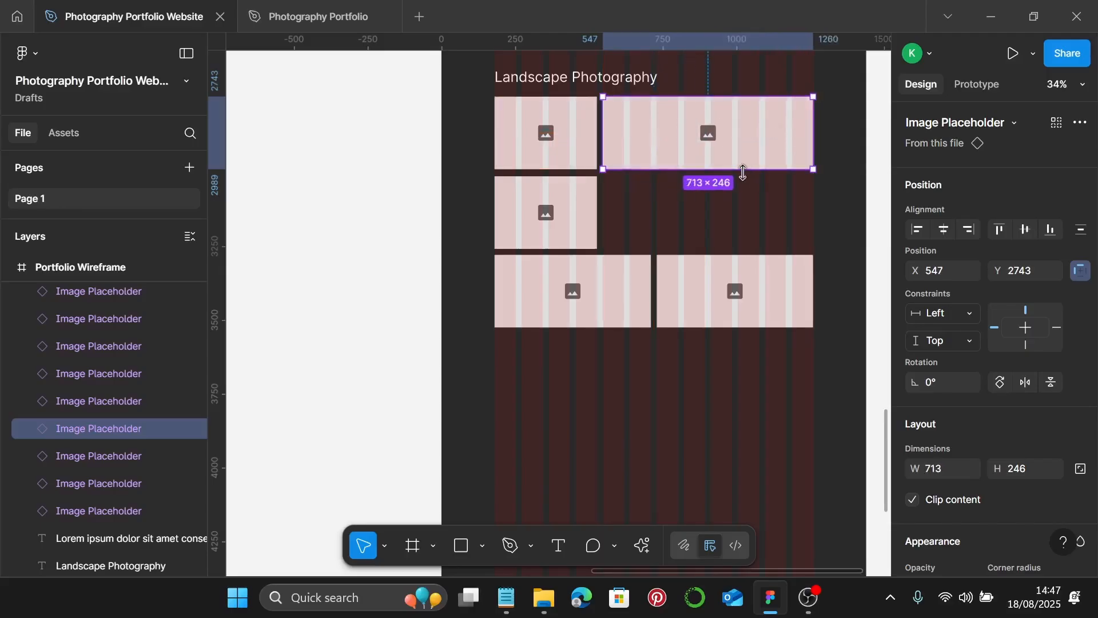
{"action": "left_click_drag", "start_coordinate": [734, 169], "coordinate": [725, 250]}
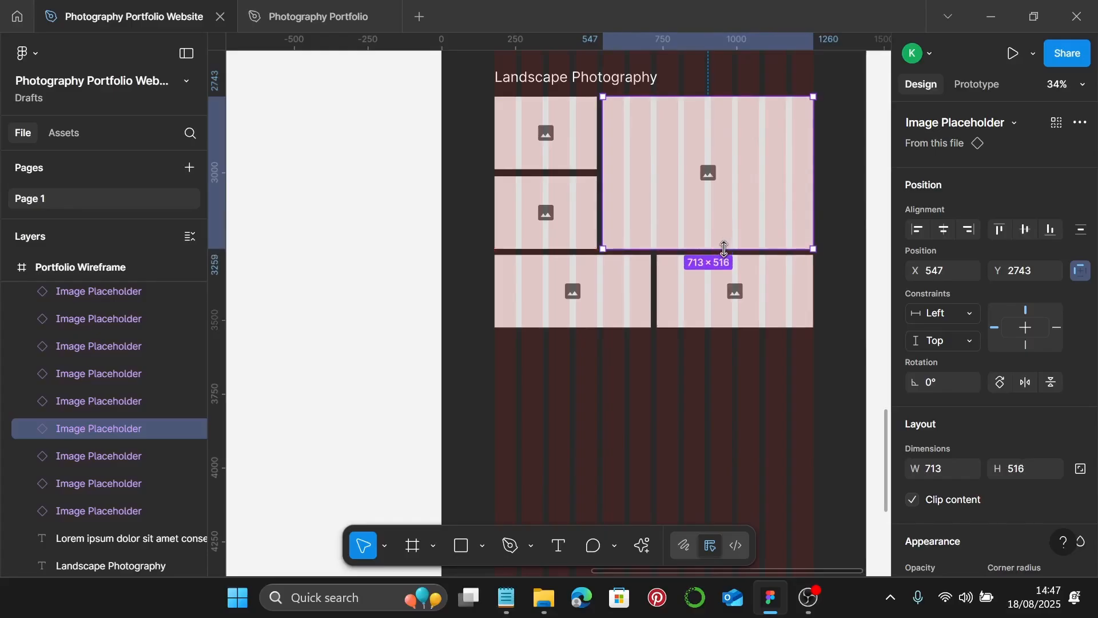
- Deselect the finished grid and scroll back up to the Landscape Photography heading
{"action": "scroll", "coordinate": [724, 249], "scroll_direction": "down", "scroll_amount": 4}
{"action": "scroll", "coordinate": [743, 240], "scroll_direction": "up", "scroll_amount": 5}
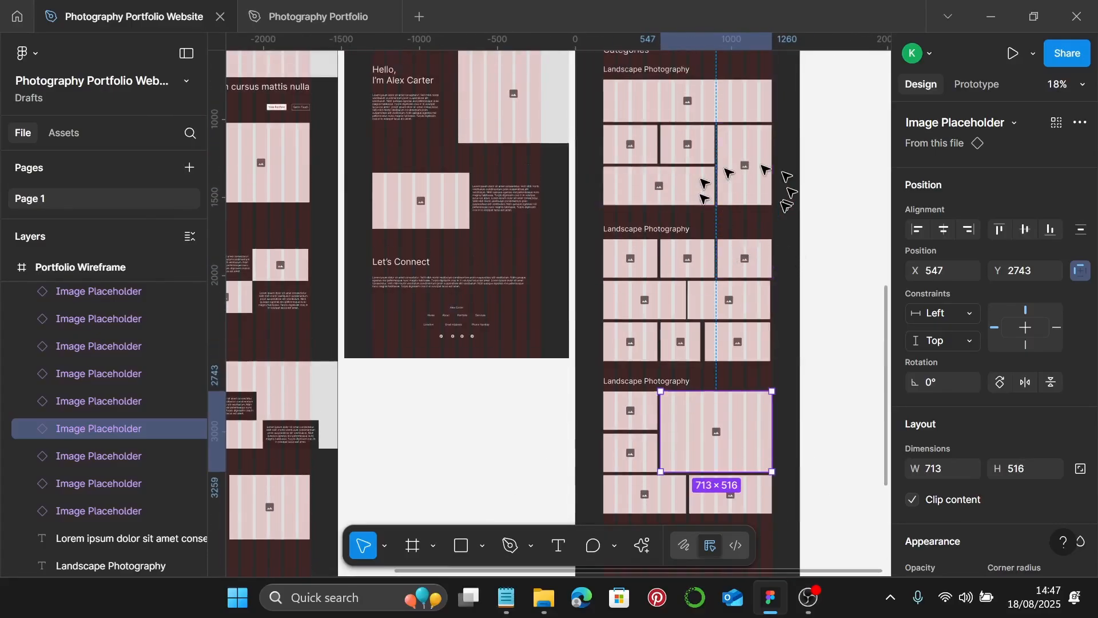
{"action": "scroll", "coordinate": [749, 198], "scroll_direction": "down", "scroll_amount": 5}
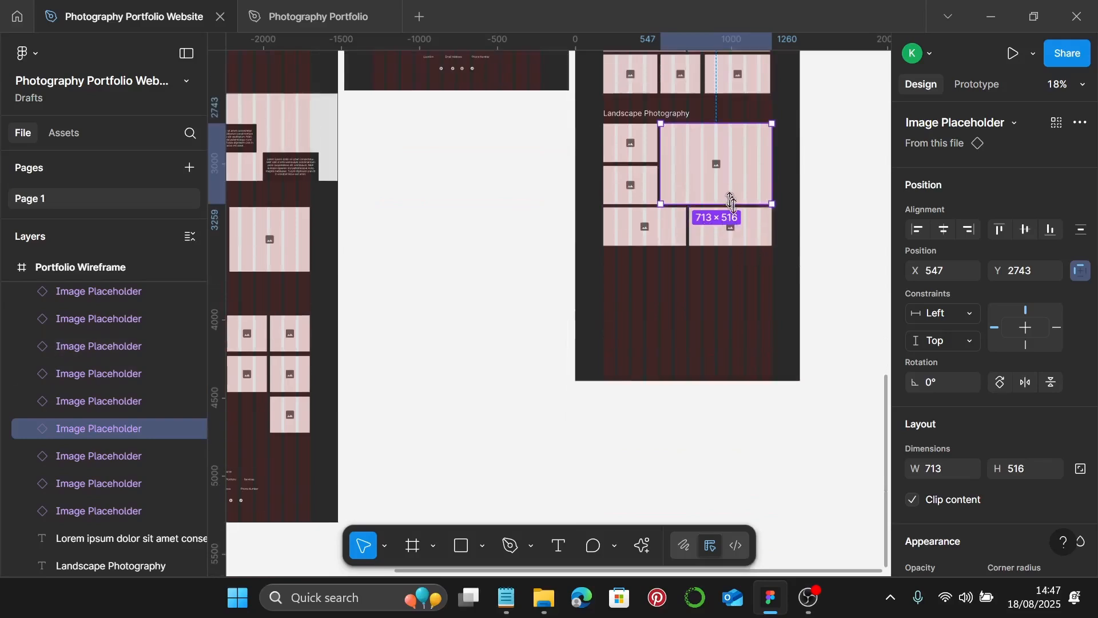
{"action": "left_click", "coordinate": [746, 279]}
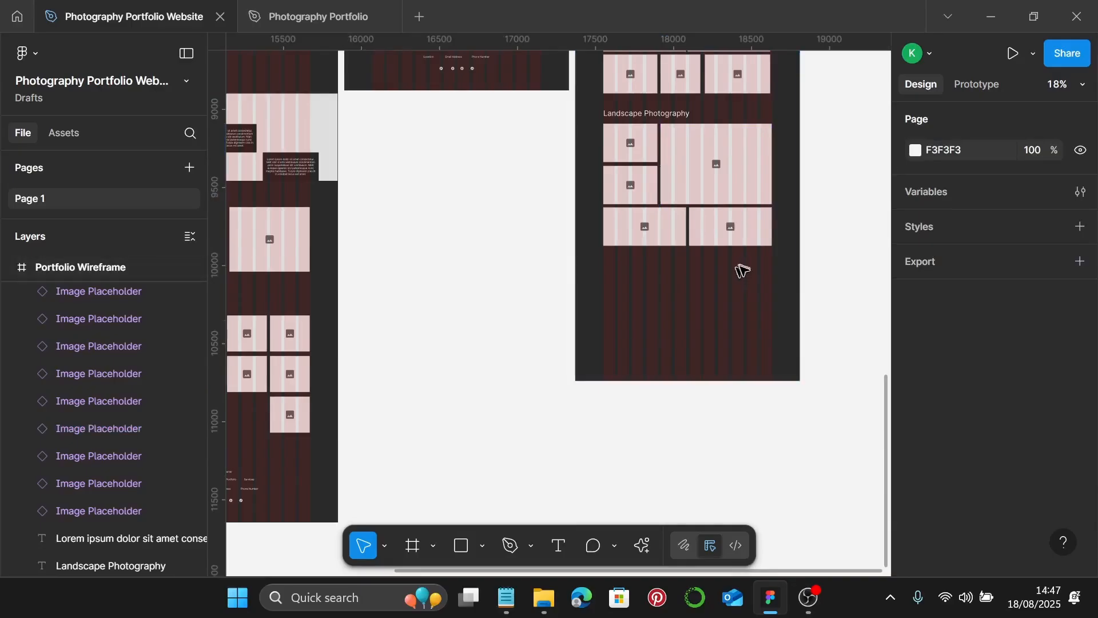
{"action": "scroll", "coordinate": [744, 277], "scroll_direction": "up", "scroll_amount": 2}
{"action": "scroll", "coordinate": [737, 269], "scroll_direction": "down", "scroll_amount": 2}
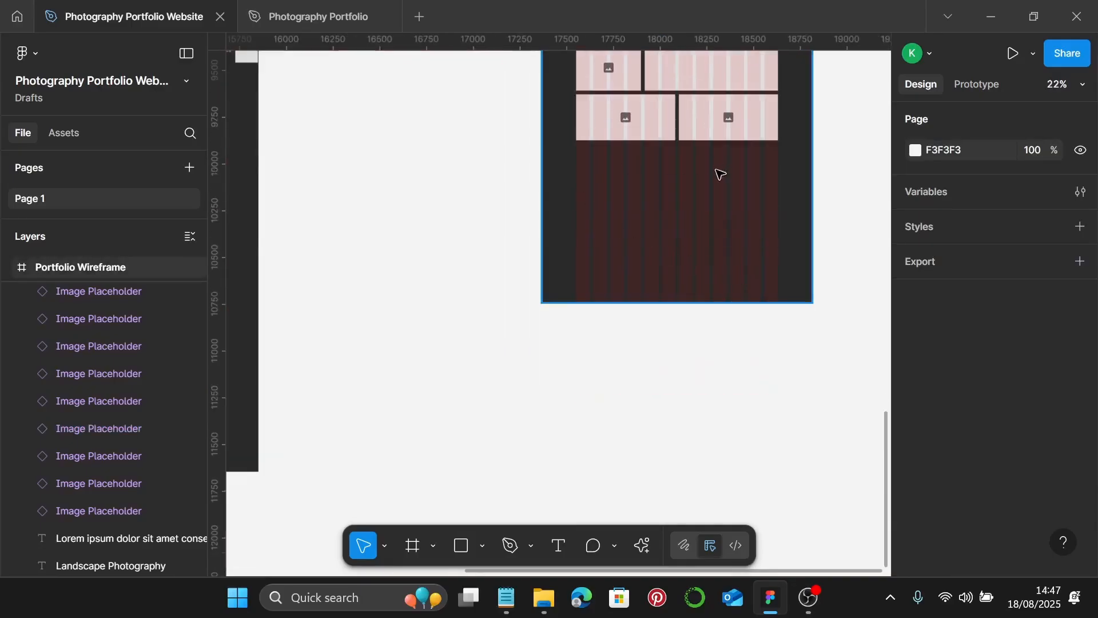
{"action": "scroll", "coordinate": [715, 174], "scroll_direction": "up", "scroll_amount": 1}
{"action": "scroll", "coordinate": [710, 180], "scroll_direction": "up", "scroll_amount": 1}
{"action": "scroll", "coordinate": [704, 184], "scroll_direction": "up", "scroll_amount": 2}
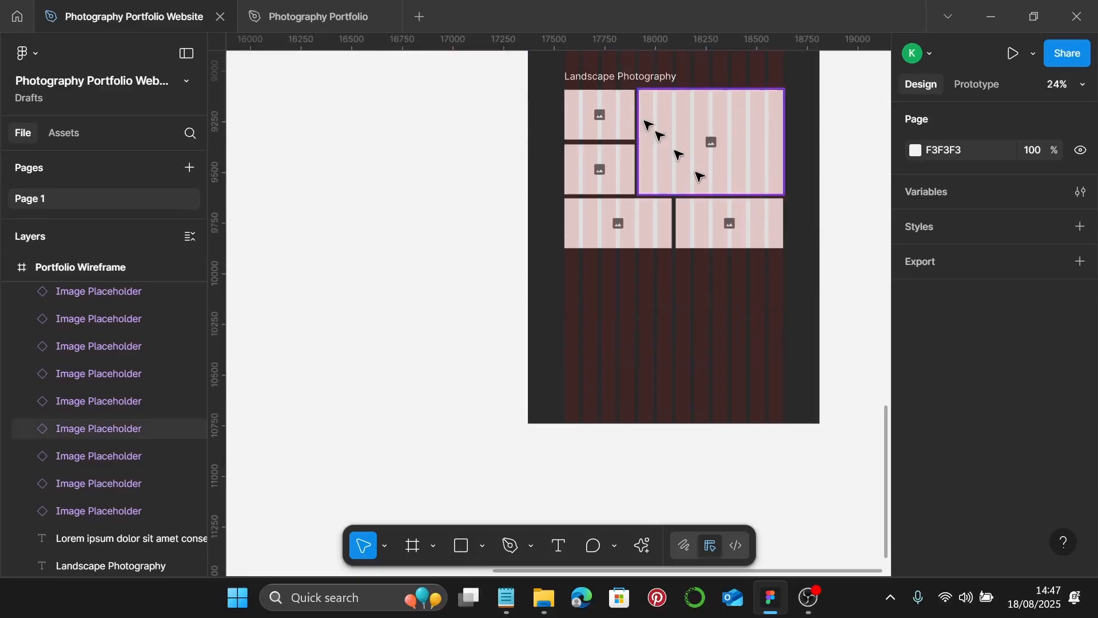
- Duplicate the Landscape Photography heading under the last grid, retyped as 'Let's create something Beautiful Together'
{"action": "left_click", "coordinate": [632, 80]}
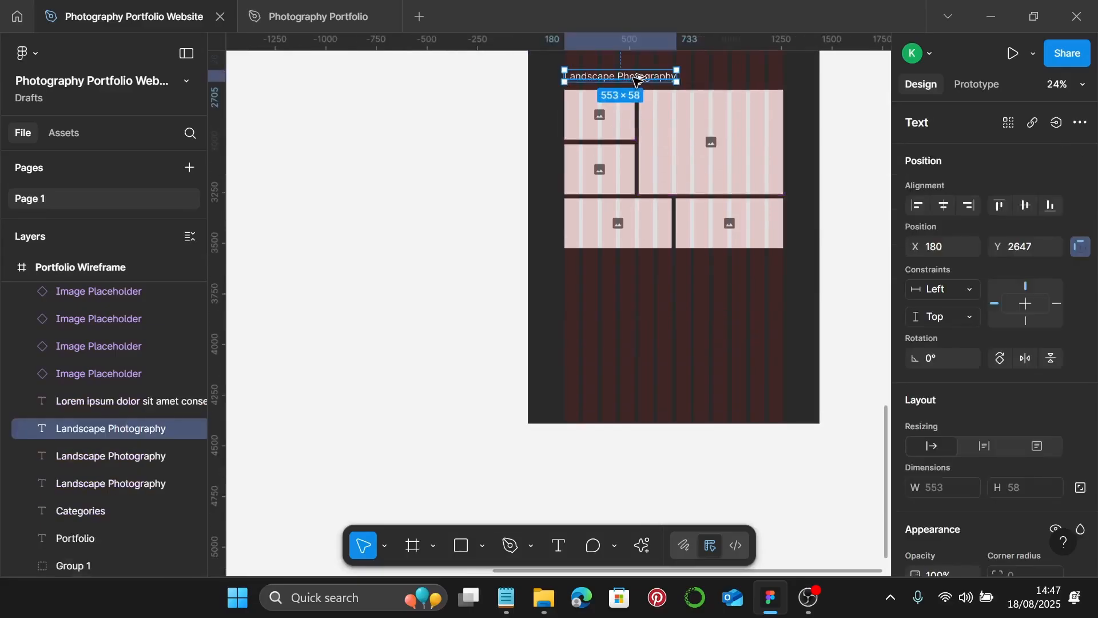
{"action": "left_click_drag", "start_coordinate": [639, 78], "coordinate": [627, 294]}
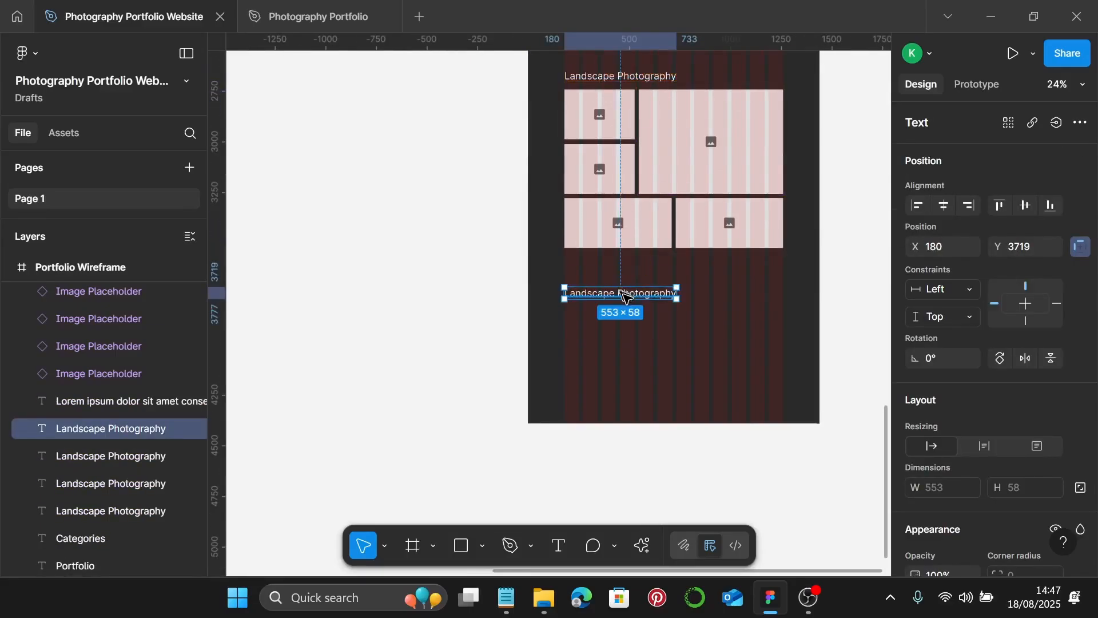
{"action": "double_click", "coordinate": [624, 295]}
{"action": "type", "text": "Let's create something Beaut"}
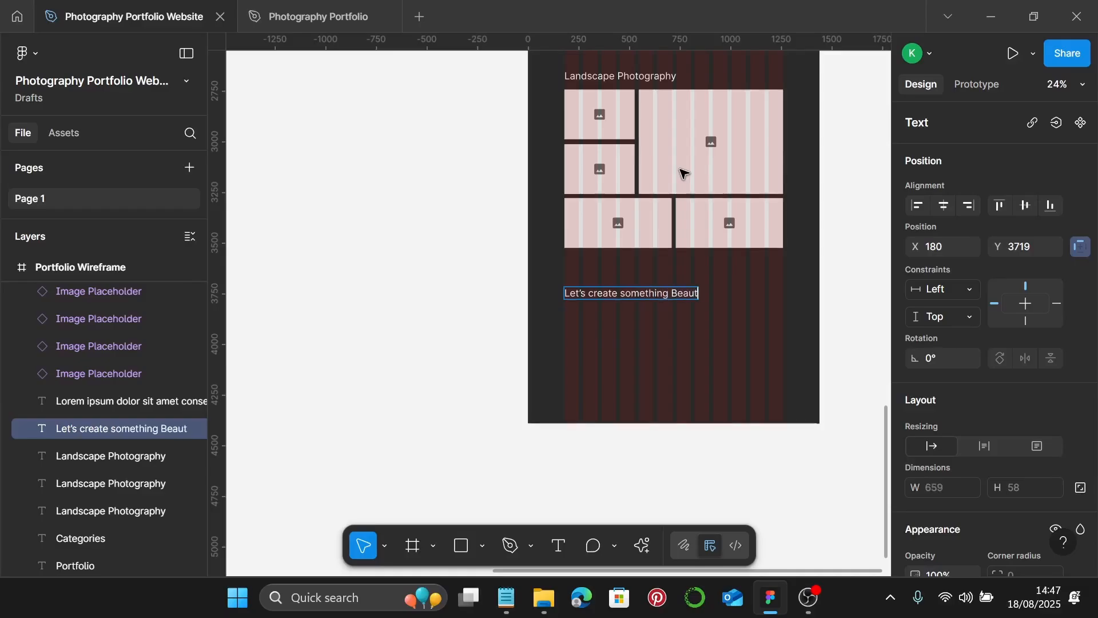
{"action": "type", "text": "iful Together"}
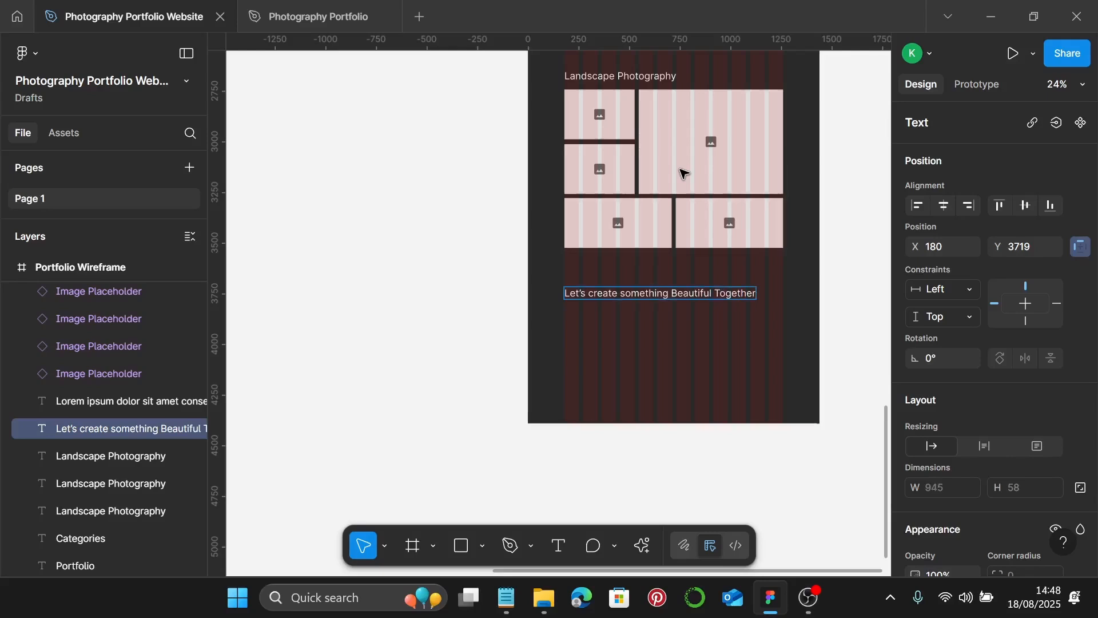
{"action": "key", "text": "Escape"}
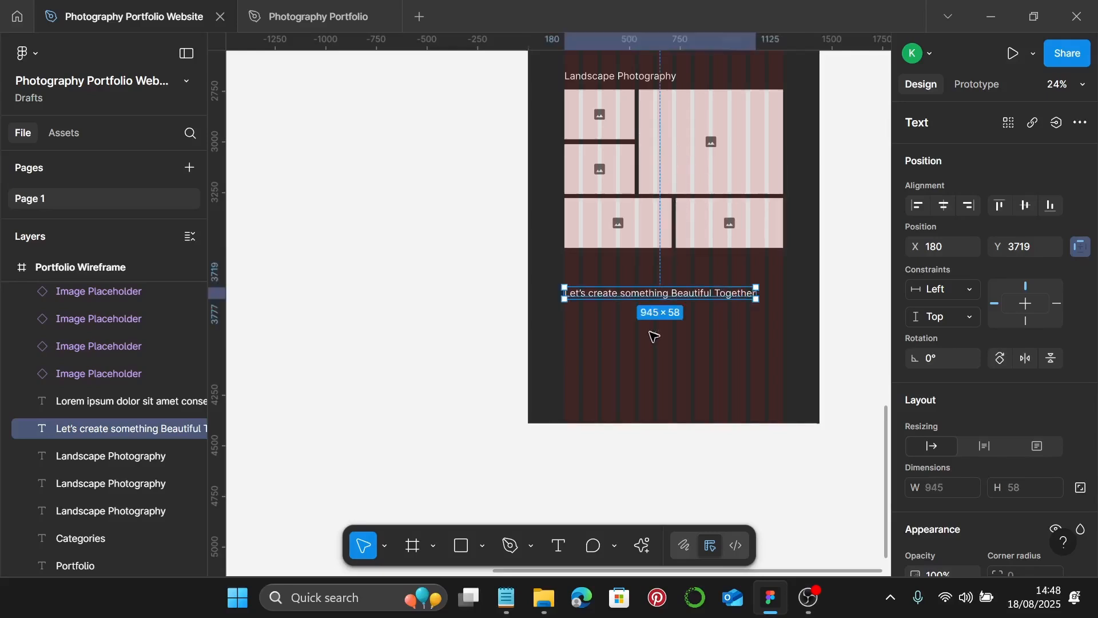
{"action": "scroll", "coordinate": [652, 332], "scroll_direction": "down", "scroll_amount": 4}
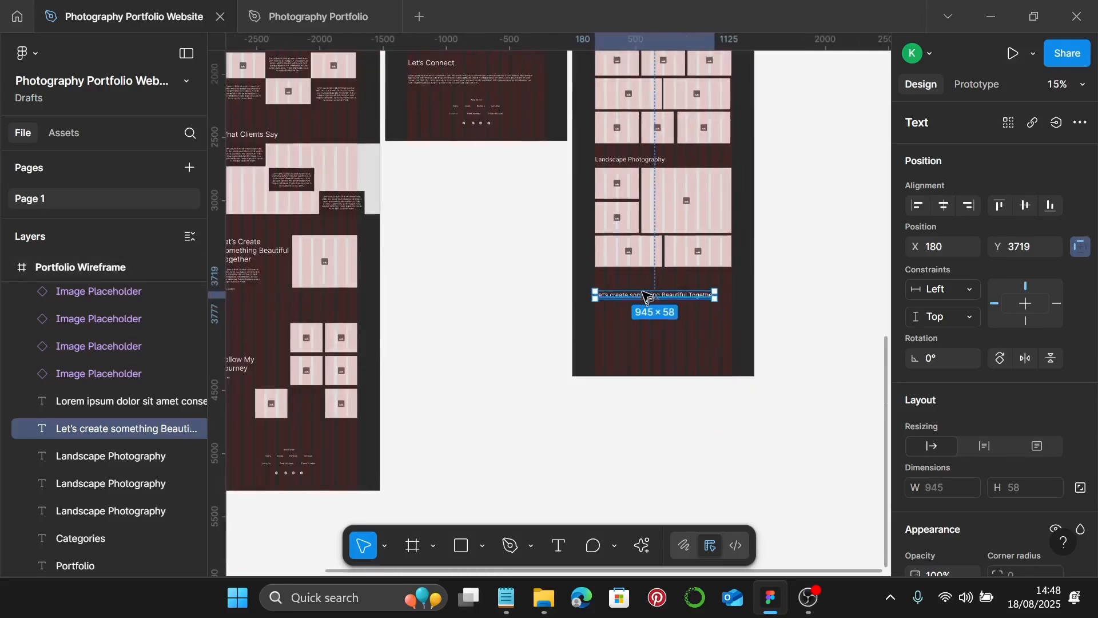
- Move the Lorem ipsum paragraph from Let's Connect under the new closing heading
{"action": "left_click", "coordinate": [421, 80]}
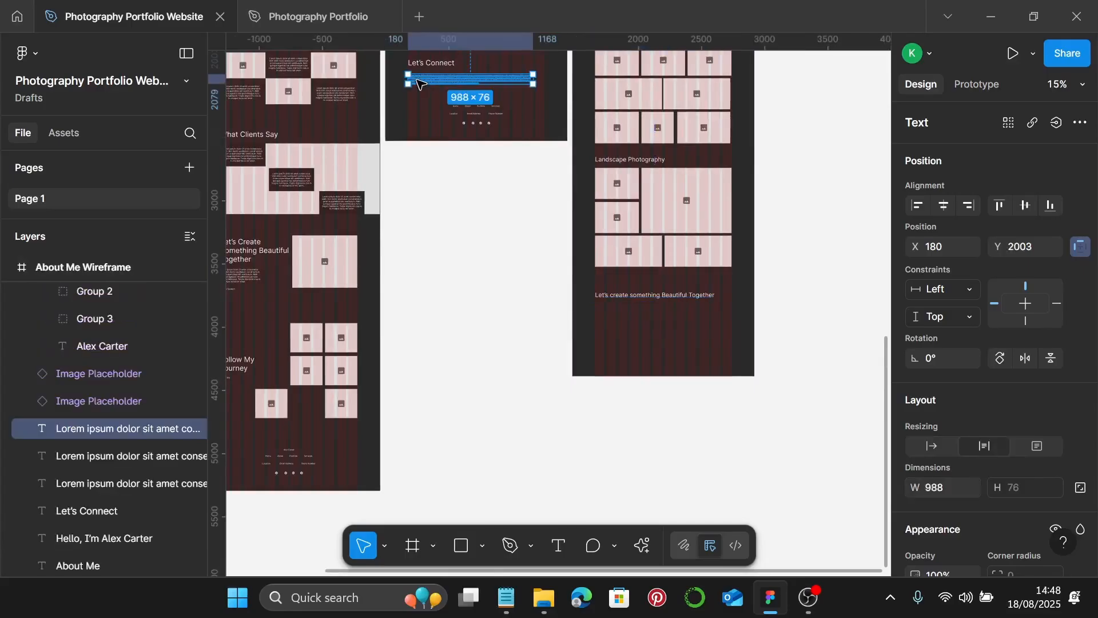
{"action": "left_click_drag", "start_coordinate": [421, 81], "coordinate": [559, 212]}
{"action": "scroll", "coordinate": [553, 310], "scroll_direction": "up", "scroll_amount": 5}
{"action": "scroll", "coordinate": [559, 212], "scroll_direction": "down", "scroll_amount": 3}
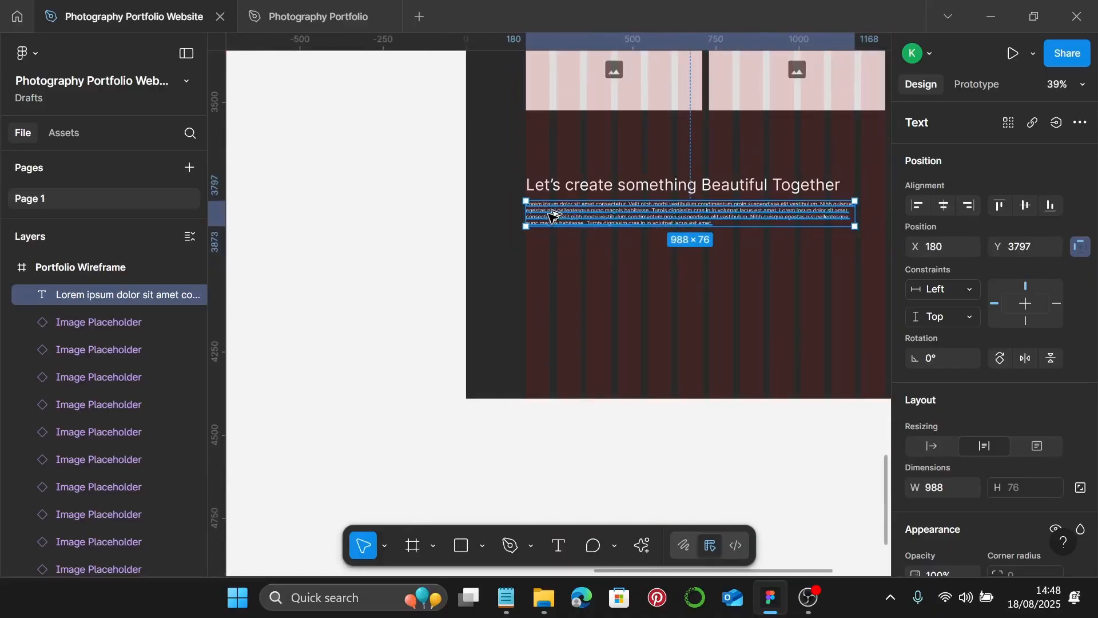
- Add a copy below it retyped as 'Follow Me' with auto width (77×19)
{"action": "left_click_drag", "start_coordinate": [552, 216], "coordinate": [569, 258]}
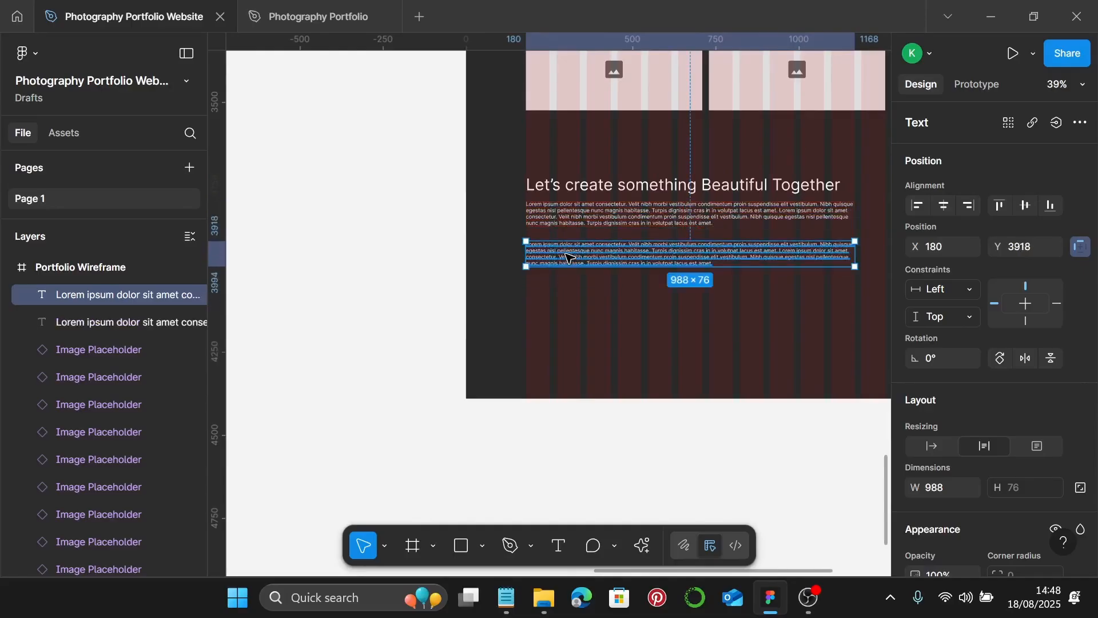
{"action": "double_click", "coordinate": [568, 257]}
{"action": "type", "text": "Follow Me"}
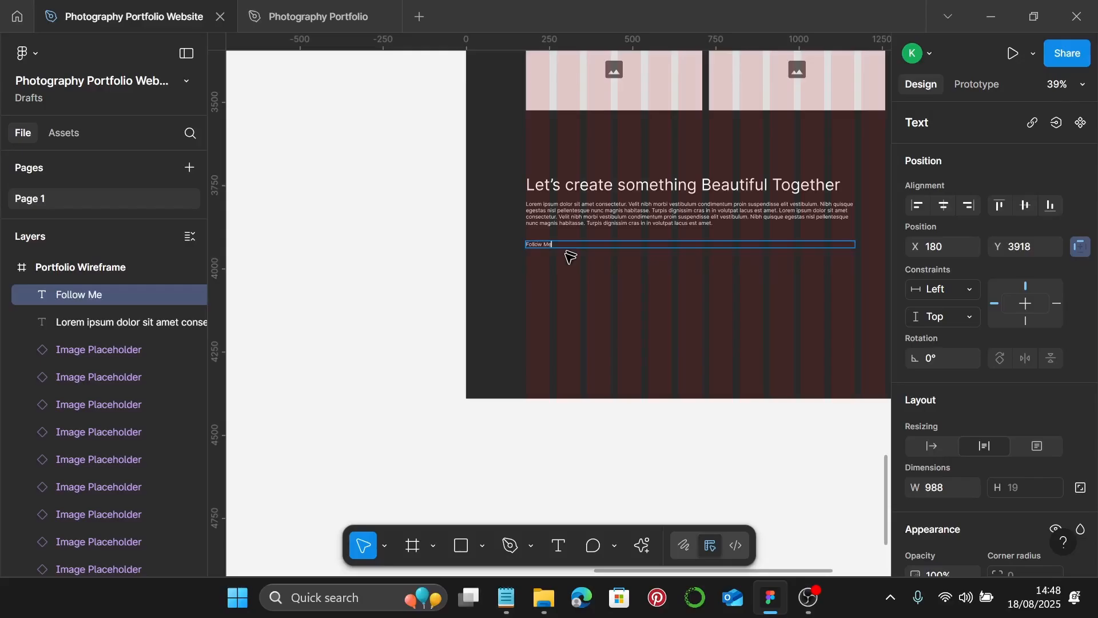
{"action": "scroll", "coordinate": [753, 273], "scroll_direction": "up", "scroll_amount": 3}
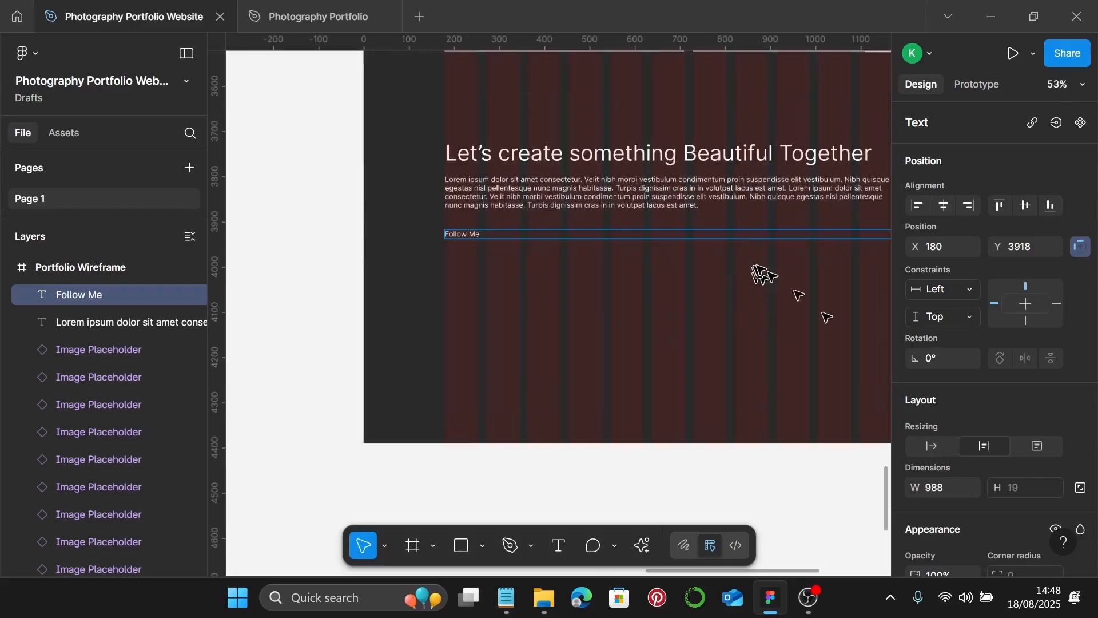
{"action": "left_click", "coordinate": [931, 446]}
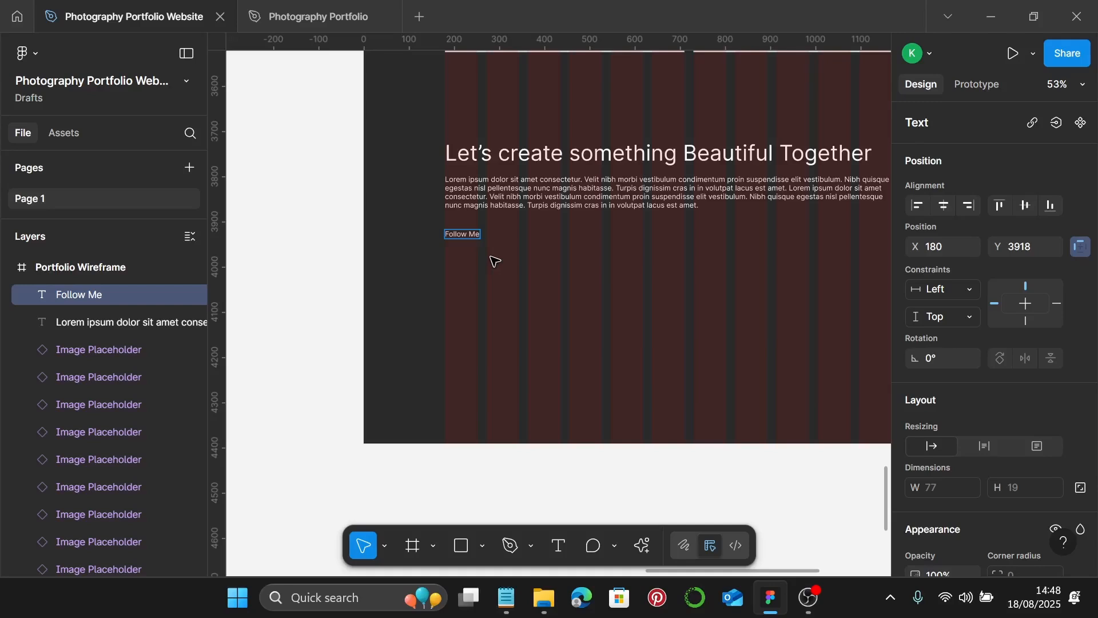
{"action": "scroll", "coordinate": [506, 252], "scroll_direction": "down", "scroll_amount": 5}
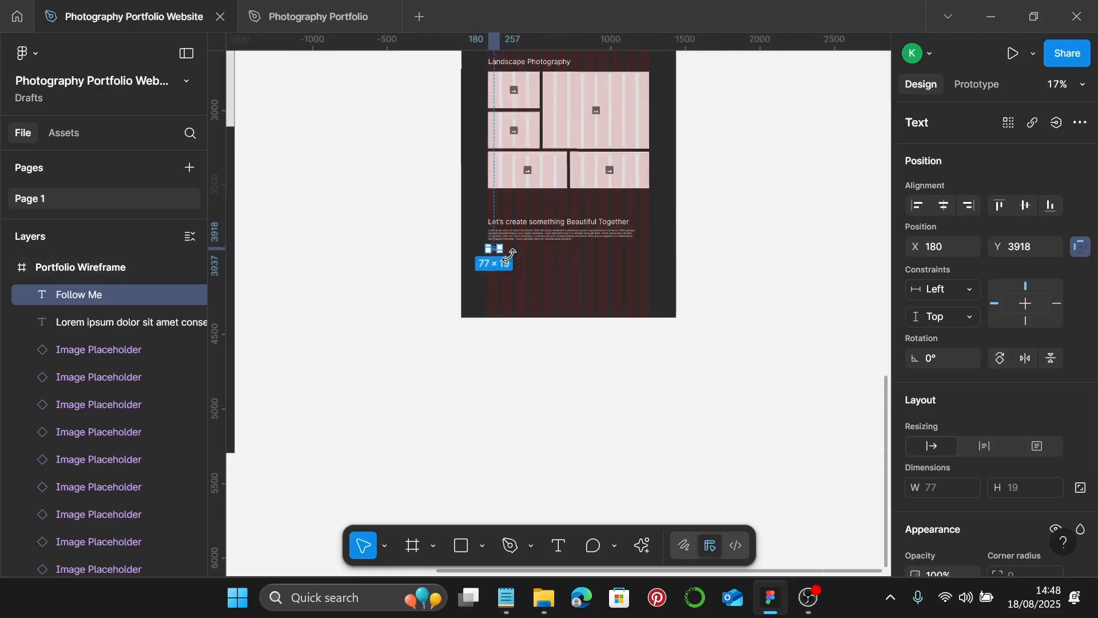
{"action": "scroll", "coordinate": [444, 246], "scroll_direction": "left", "scroll_amount": 1}
{"action": "scroll", "coordinate": [314, 393], "scroll_direction": "left", "scroll_amount": 4}
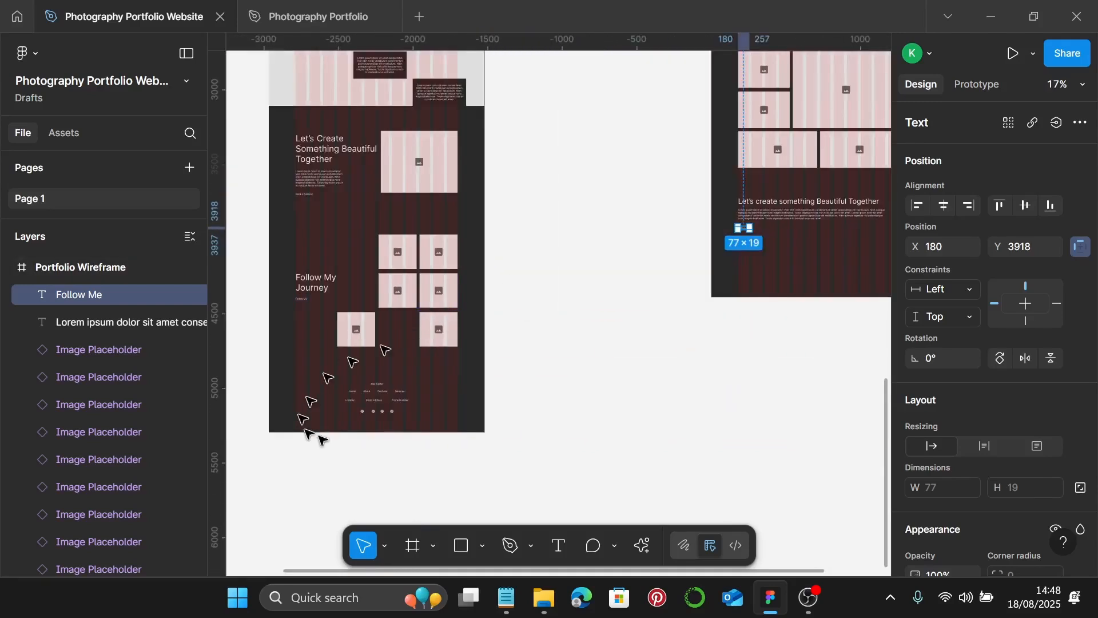
- Paste the homepage footer Group 5 into Portfolio Wireframe, centred under the Follow Me line
{"action": "left_click", "coordinate": [375, 408]}
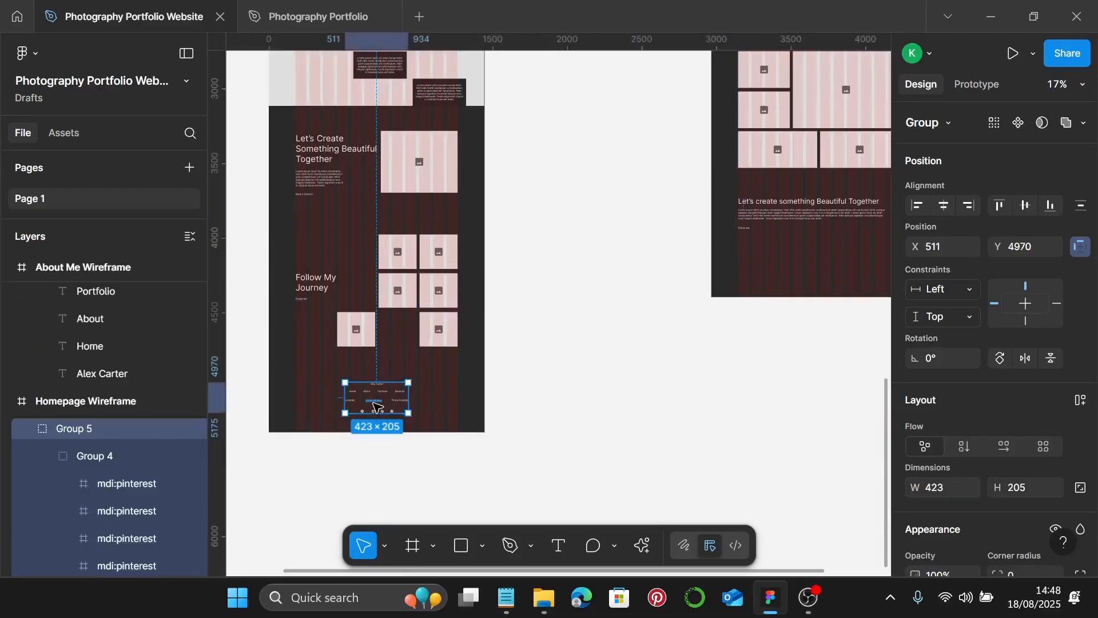
{"action": "scroll", "coordinate": [412, 382], "scroll_direction": "right", "scroll_amount": 5}
{"action": "scroll", "coordinate": [496, 269], "scroll_direction": "up", "scroll_amount": 4}
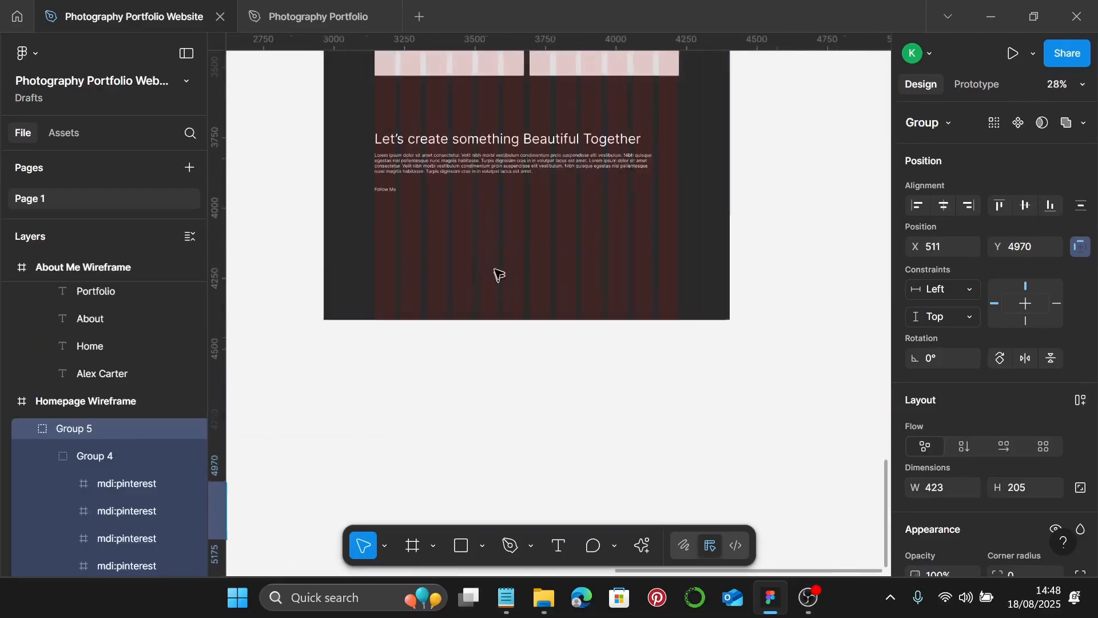
{"action": "key", "text": "Escape"}
{"action": "key", "text": "ctrl+v"}
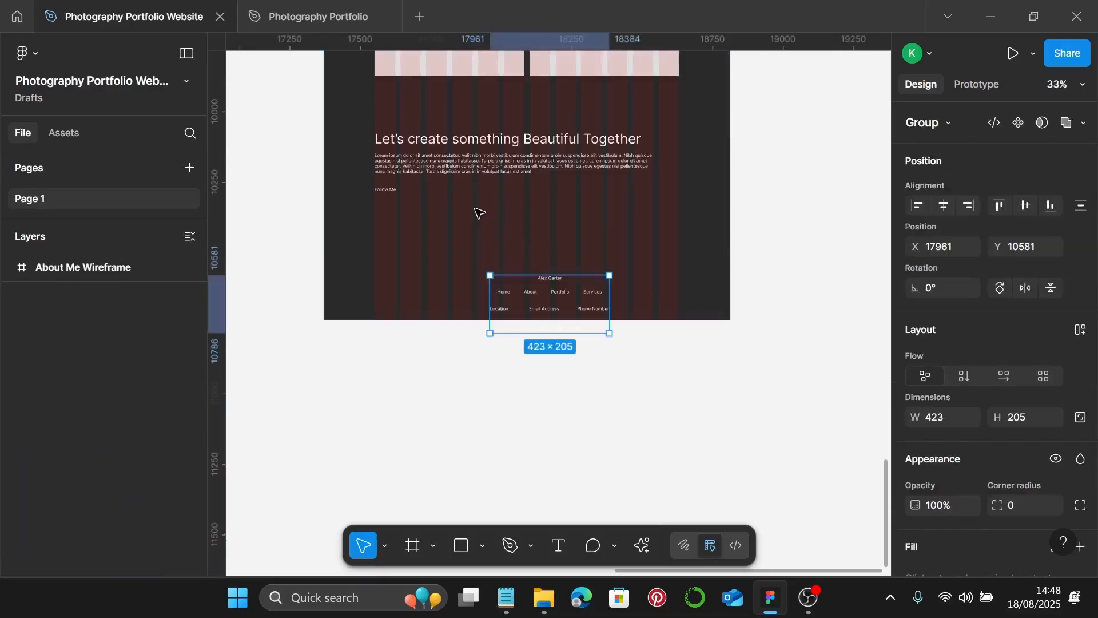
{"action": "left_click_drag", "start_coordinate": [568, 295], "coordinate": [544, 241]}
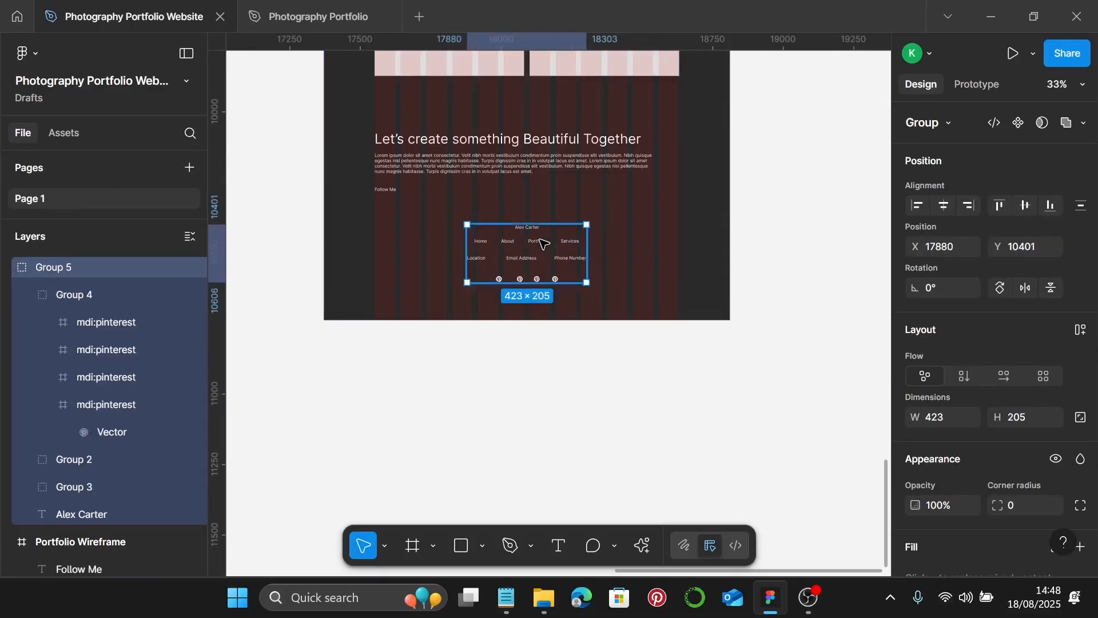
{"action": "scroll", "coordinate": [544, 239], "scroll_direction": "down", "scroll_amount": 3}
{"action": "scroll", "coordinate": [550, 232], "scroll_direction": "up", "scroll_amount": 5}
{"action": "scroll", "coordinate": [550, 232], "scroll_direction": "down", "scroll_amount": 3}
{"action": "scroll", "coordinate": [552, 228], "scroll_direction": "up", "scroll_amount": 4}
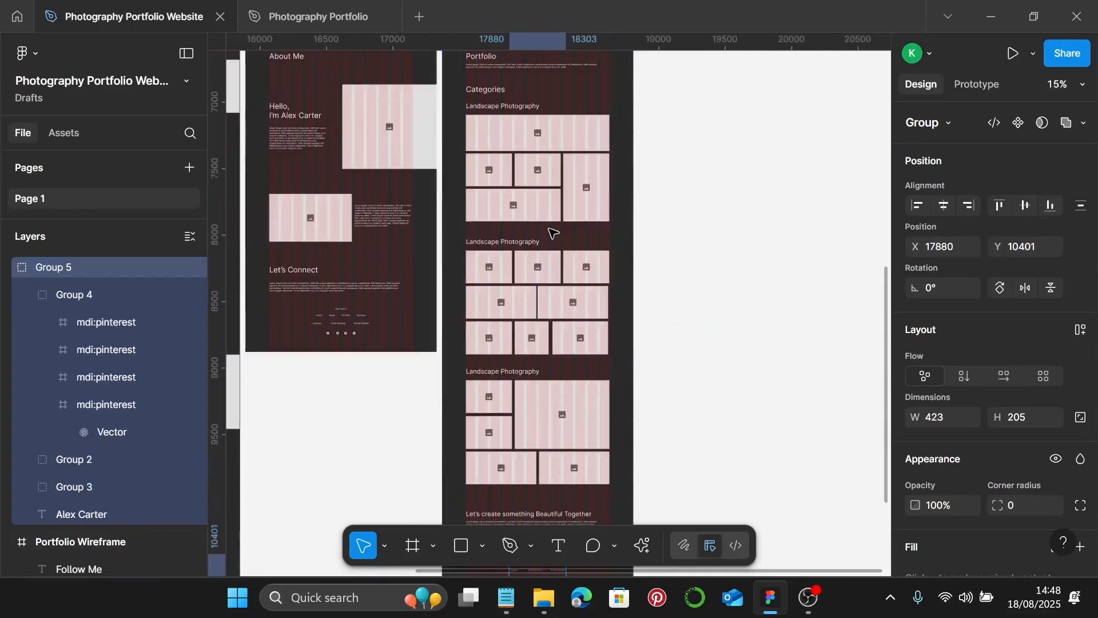
{"action": "scroll", "coordinate": [542, 137], "scroll_direction": "up", "scroll_amount": 2}
{"action": "scroll", "coordinate": [546, 143], "scroll_direction": "down", "scroll_amount": 1}
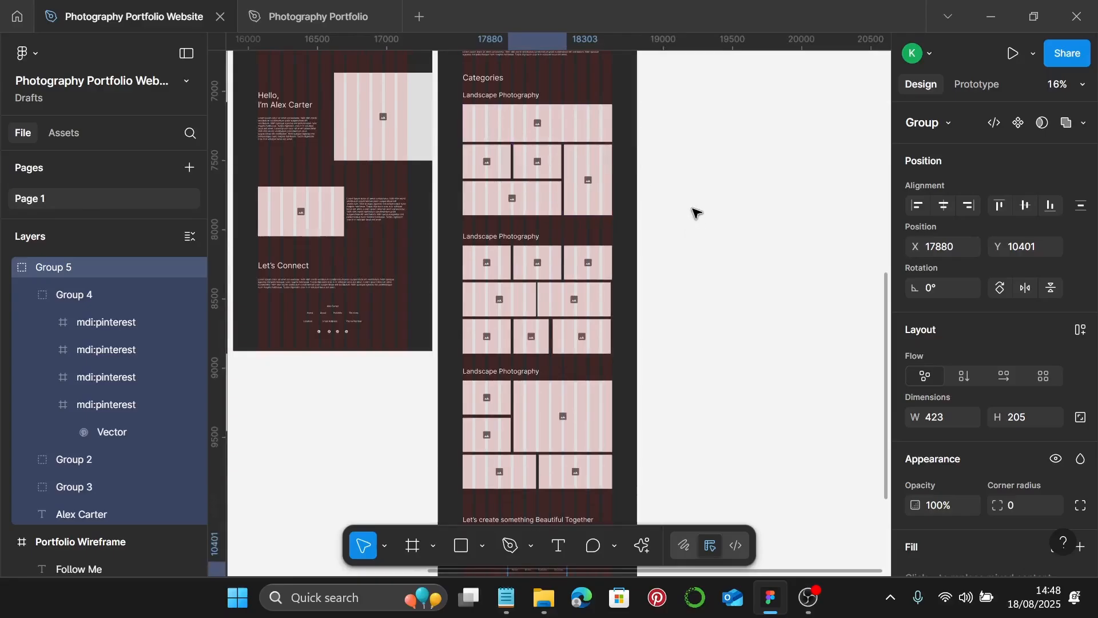
{"action": "scroll", "coordinate": [695, 213], "scroll_direction": "up", "scroll_amount": 3}
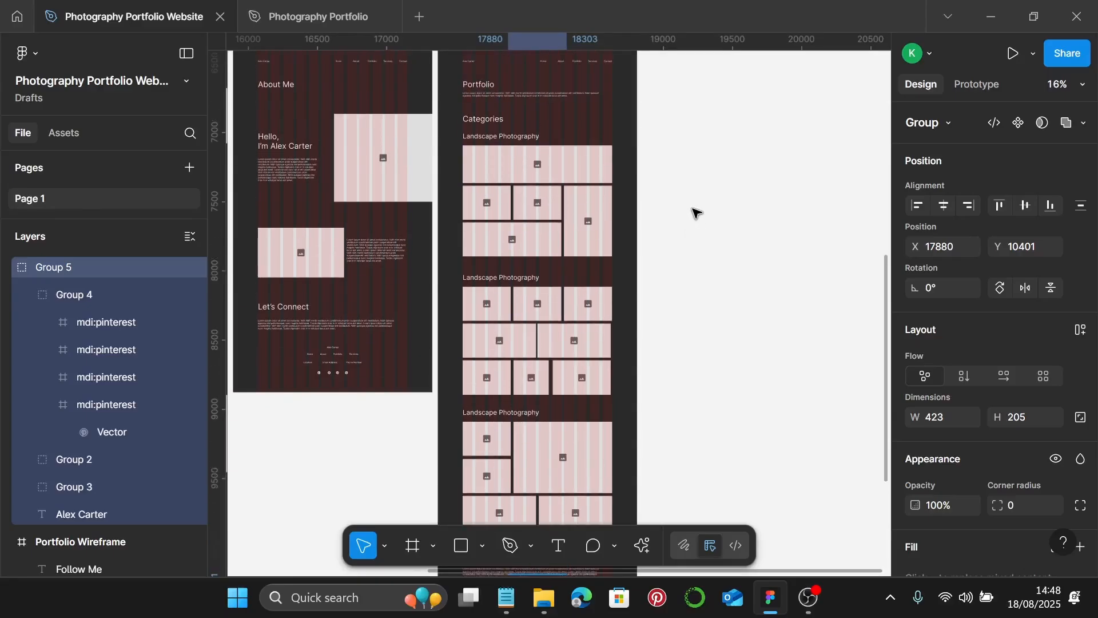
{"action": "scroll", "coordinate": [696, 213], "scroll_direction": "up", "scroll_amount": 1}
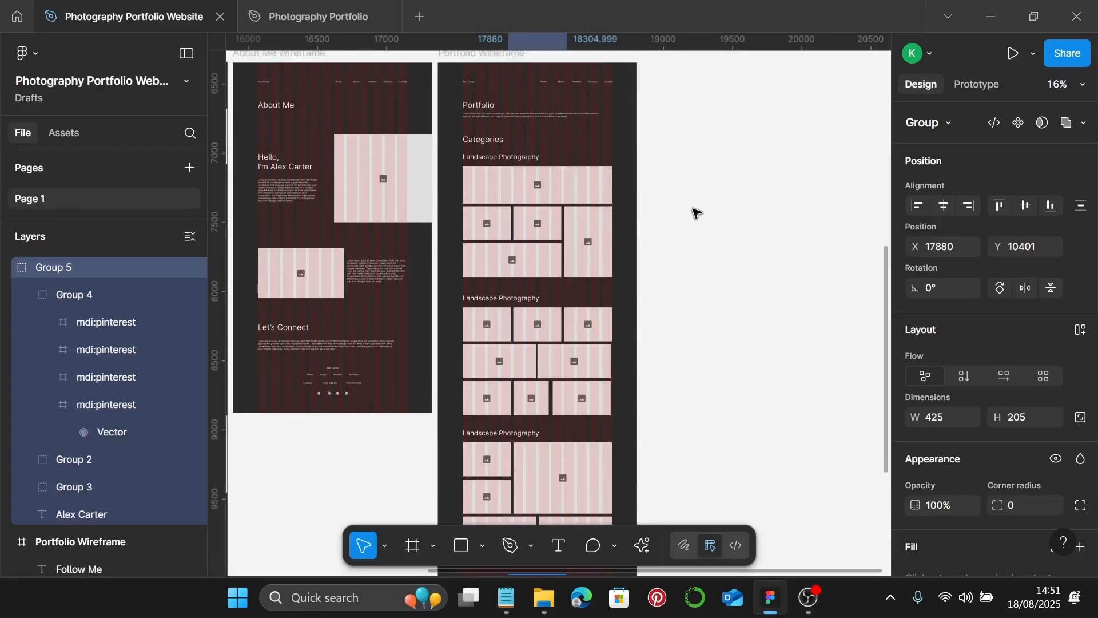
{"action": "scroll", "coordinate": [695, 213], "scroll_direction": "up", "scroll_amount": 1}
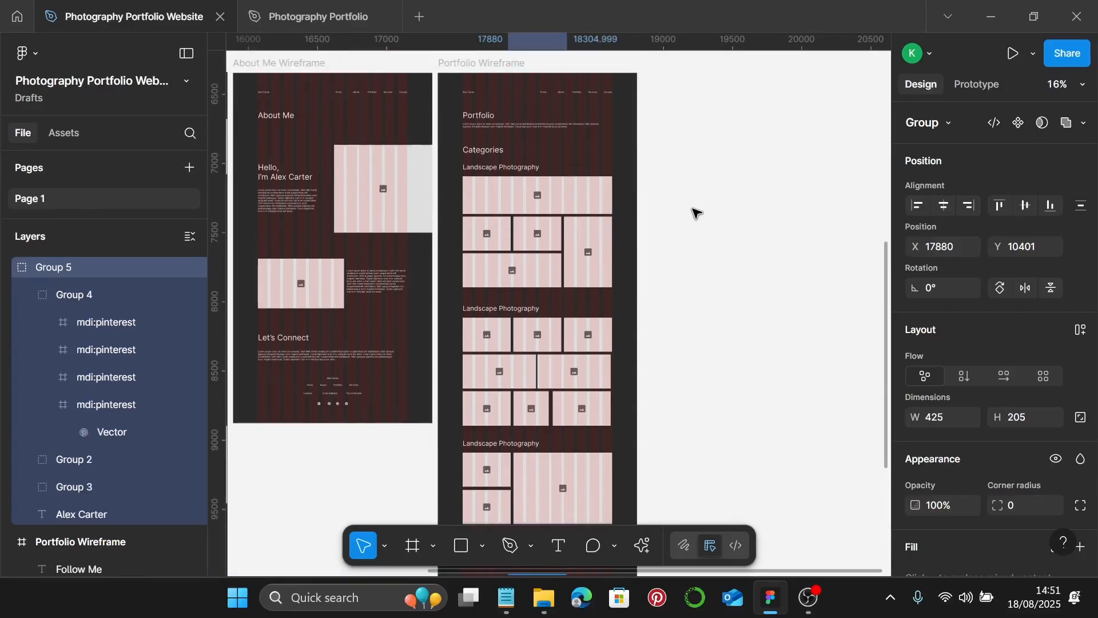
{"action": "scroll", "coordinate": [693, 210], "scroll_direction": "left", "scroll_amount": 3}
{"action": "scroll", "coordinate": [692, 209], "scroll_direction": "up", "scroll_amount": 5}
{"action": "scroll", "coordinate": [669, 228], "scroll_direction": "right", "scroll_amount": 4}
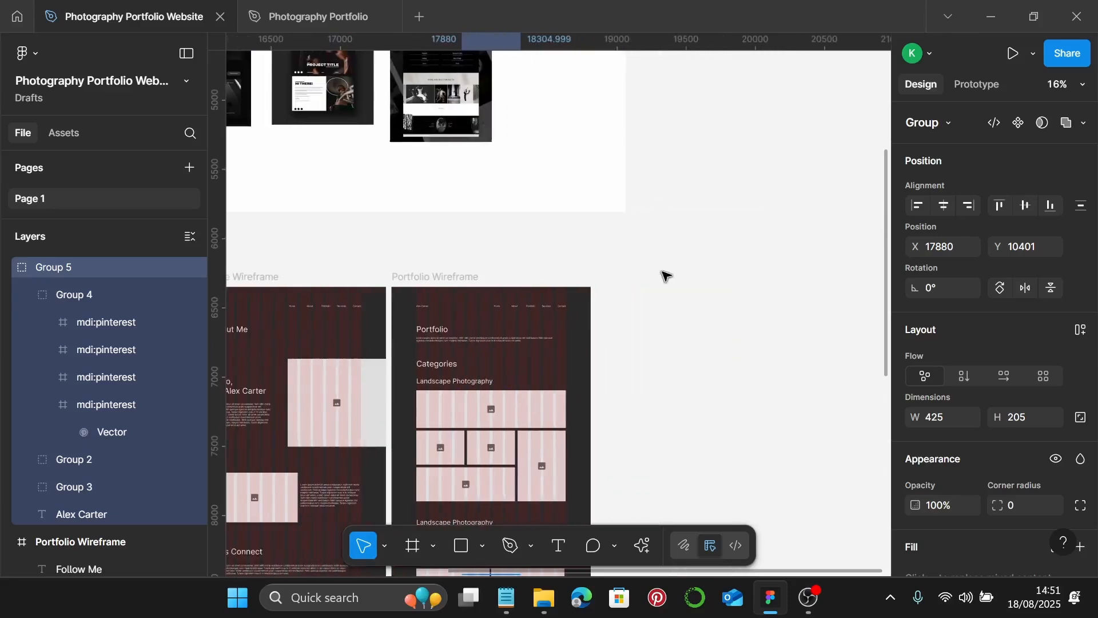
- Add a 1440×1024 desktop frame beside Portfolio Wireframe and name it 'Services Wireframe'
{"action": "left_click", "coordinate": [427, 548]}
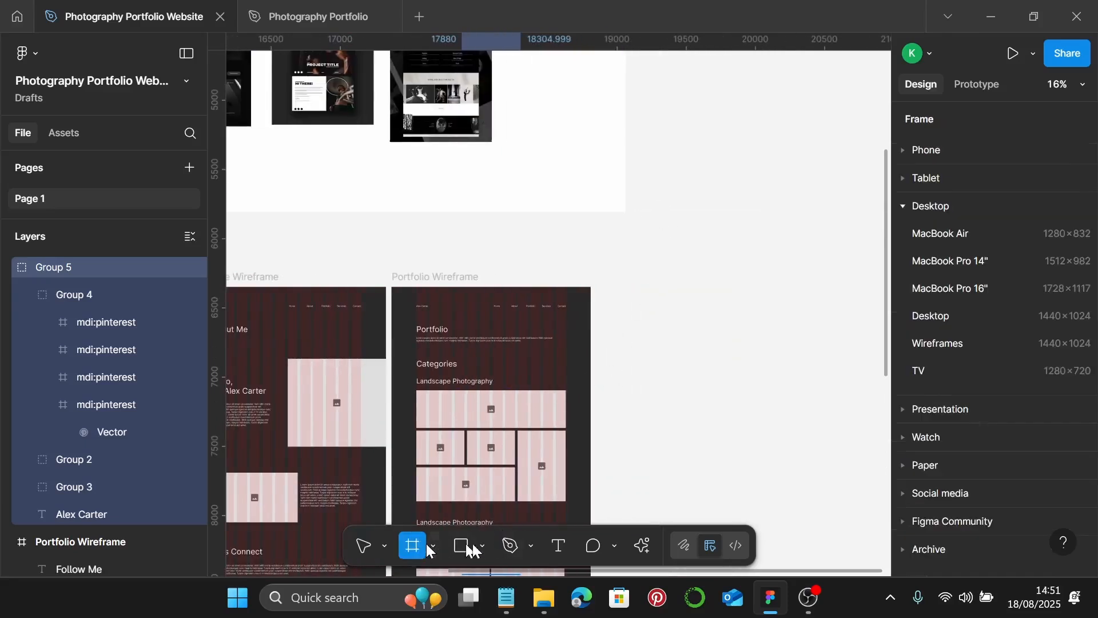
{"action": "left_click", "coordinate": [664, 362]}
{"action": "left_click_drag", "start_coordinate": [668, 378], "coordinate": [706, 372]}
{"action": "scroll", "coordinate": [692, 375], "scroll_direction": "right", "scroll_amount": 2}
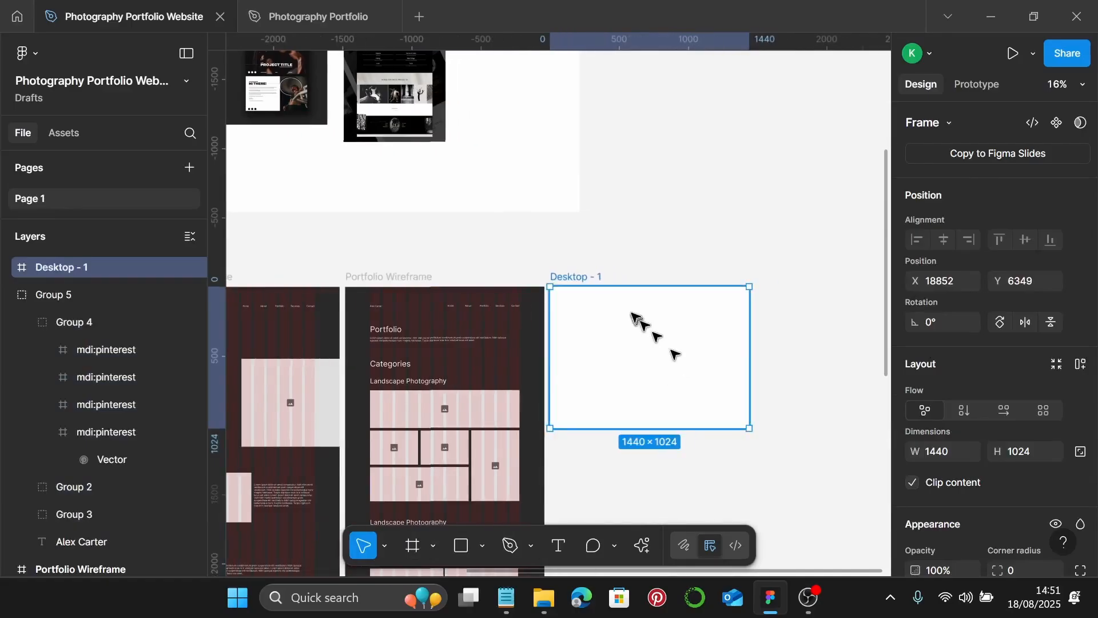
{"action": "double_click", "coordinate": [587, 277]}
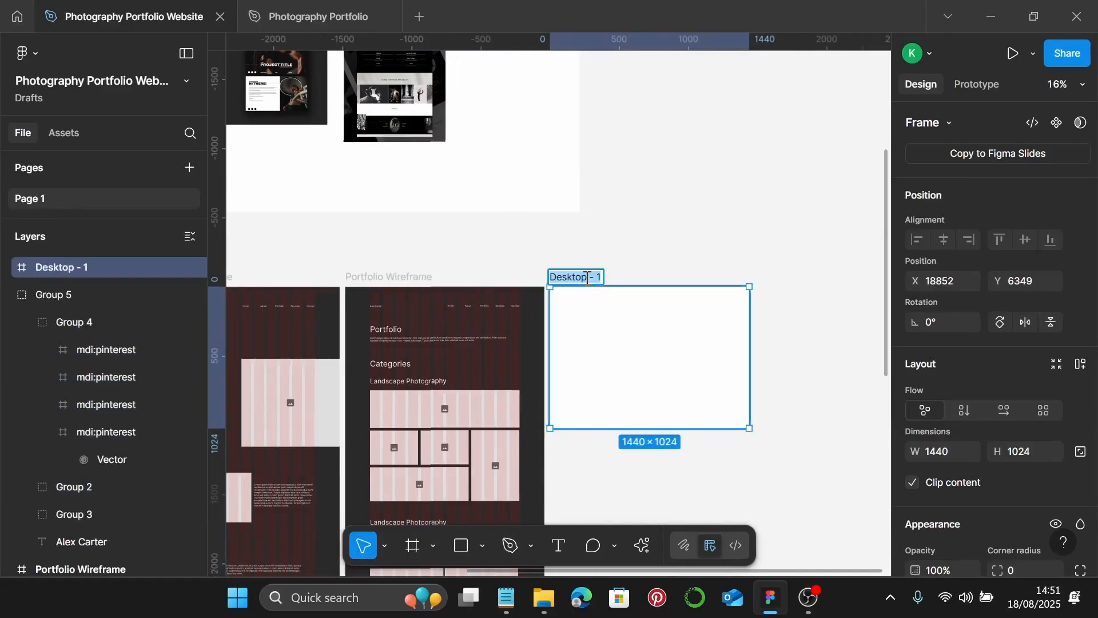
{"action": "type", "text": "S"}
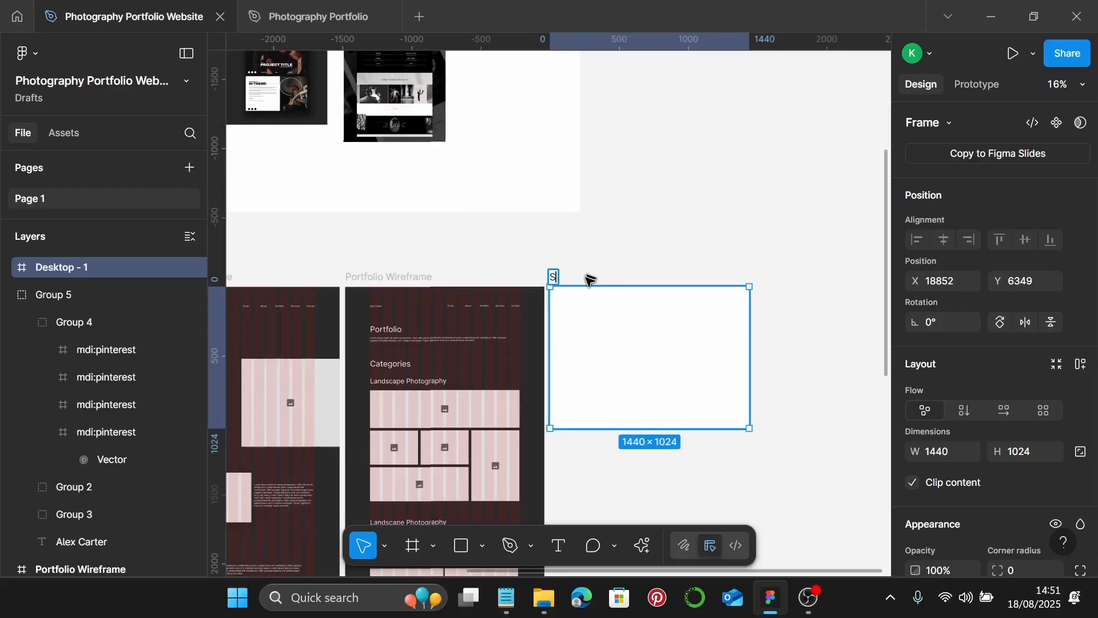
{"action": "type", "text": "ervices"}
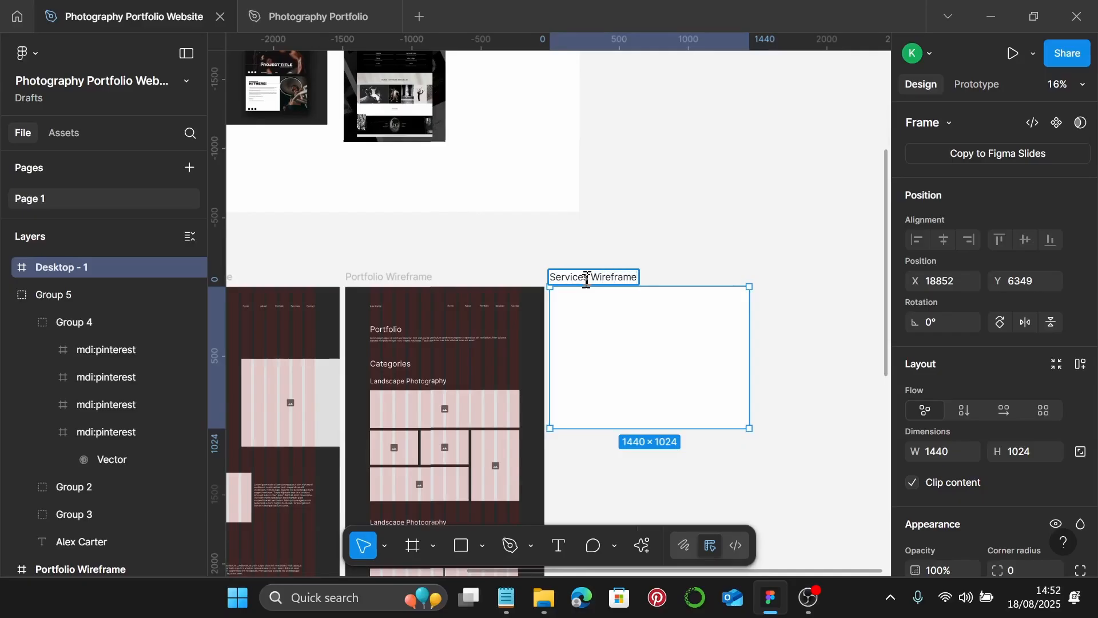
{"action": "type", "text": " Wireframe"}
{"action": "key", "text": "Return"}
{"action": "left_click", "coordinate": [714, 210]}
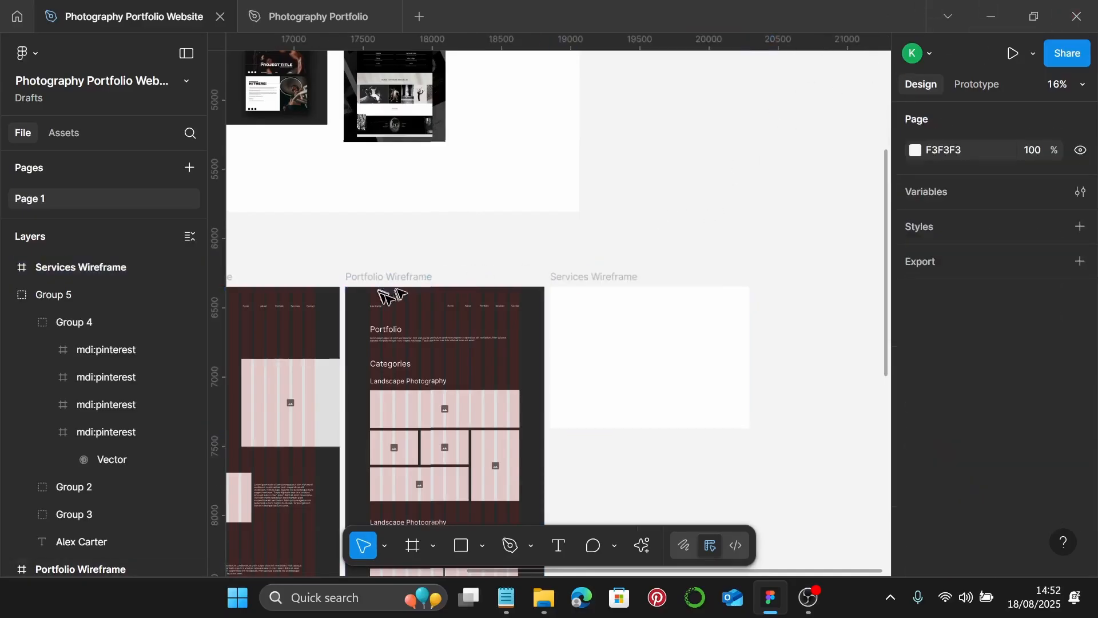
- Copy Portfolio Wireframe's fill and grid onto Services Wireframe and stretch it to 2530 tall
{"action": "left_click", "coordinate": [395, 281]}
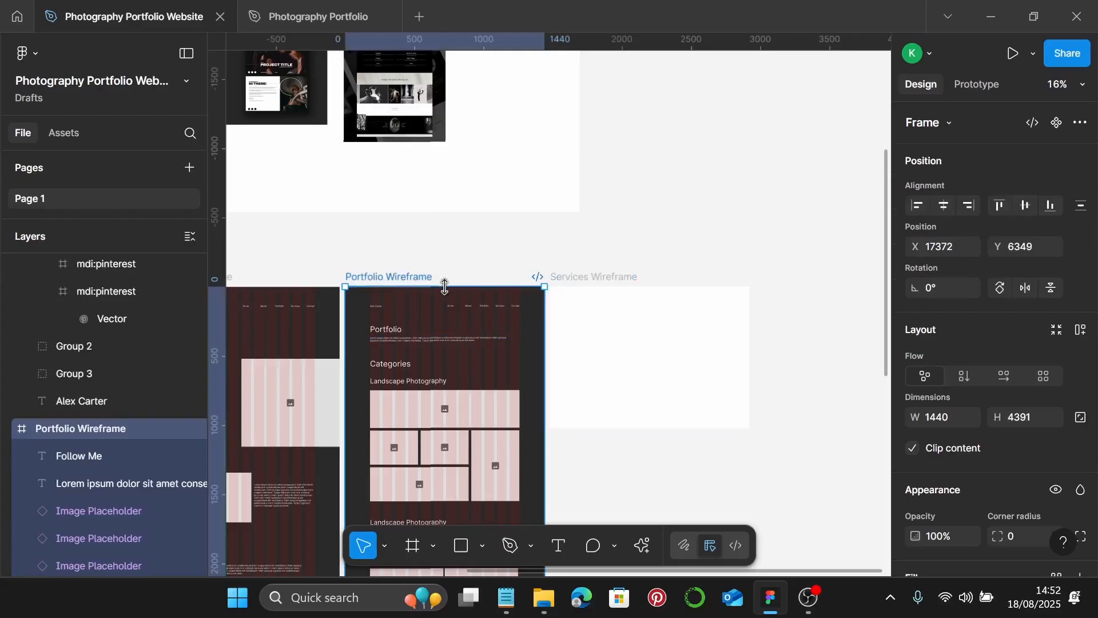
{"action": "key", "text": "ctrl+alt+c"}
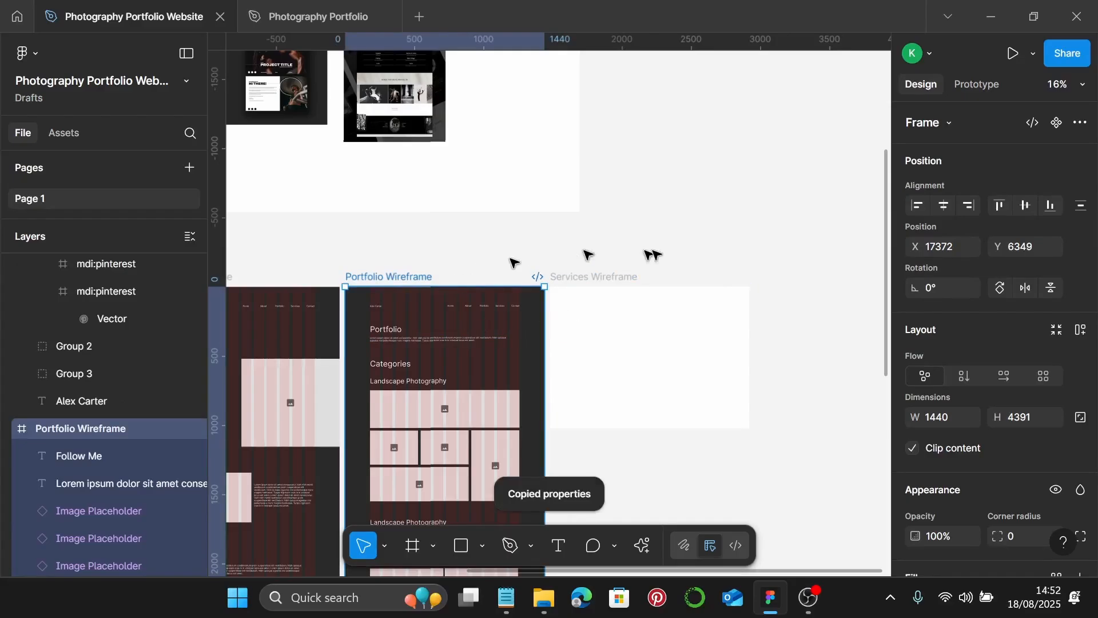
{"action": "left_click", "coordinate": [691, 260]}
{"action": "left_click", "coordinate": [606, 278]}
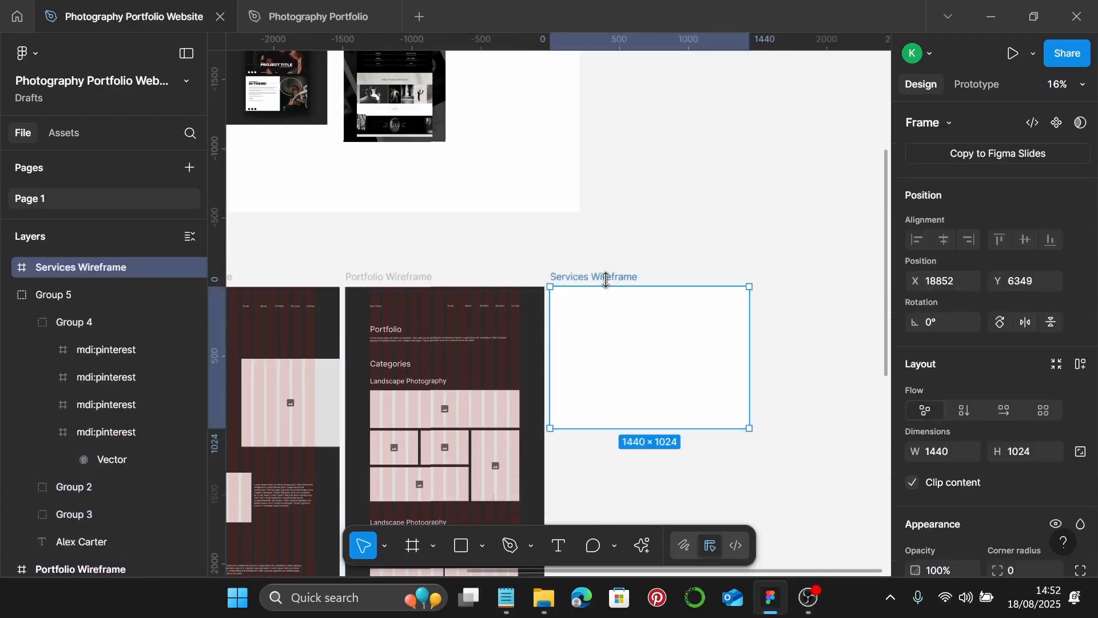
{"action": "key", "text": "ctrl+alt+v"}
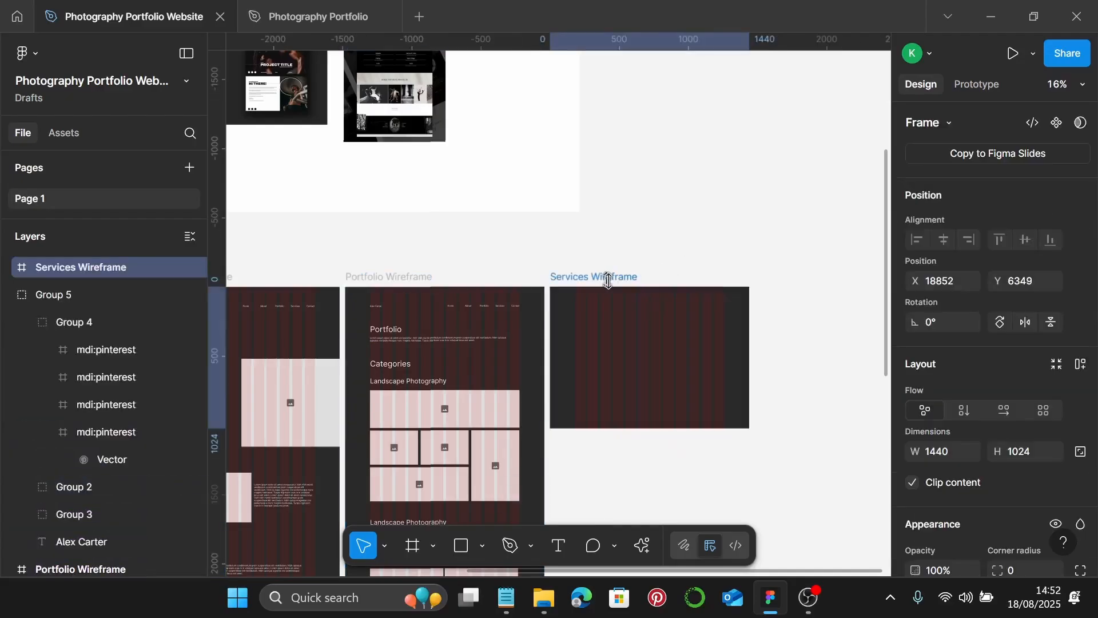
{"action": "scroll", "coordinate": [623, 258], "scroll_direction": "down", "scroll_amount": 3}
{"action": "left_click_drag", "start_coordinate": [632, 306], "coordinate": [612, 504]}
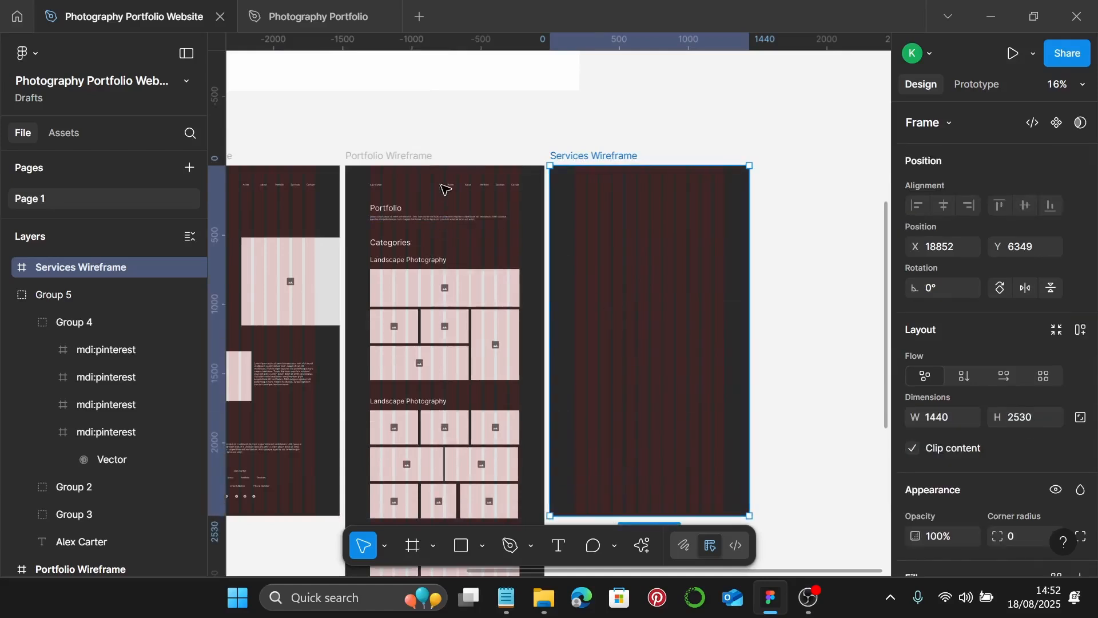
- Paste the Portfolio nav bar into Services Wireframe
{"action": "scroll", "coordinate": [445, 189], "scroll_direction": "up", "scroll_amount": 3}
{"action": "left_click", "coordinate": [458, 184]}
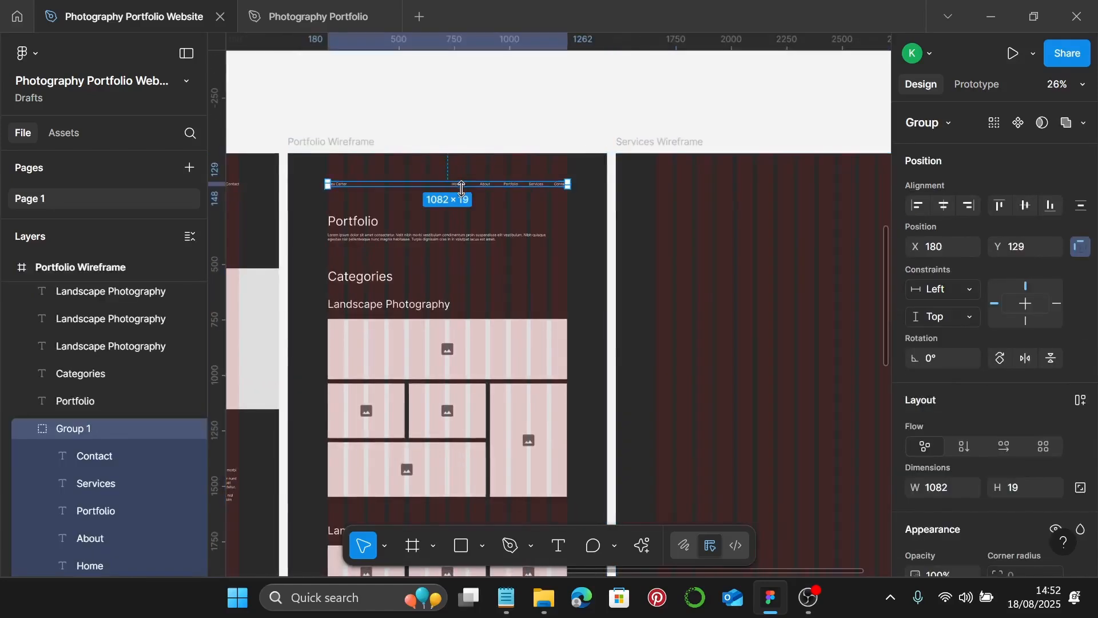
{"action": "left_click", "coordinate": [635, 143]}
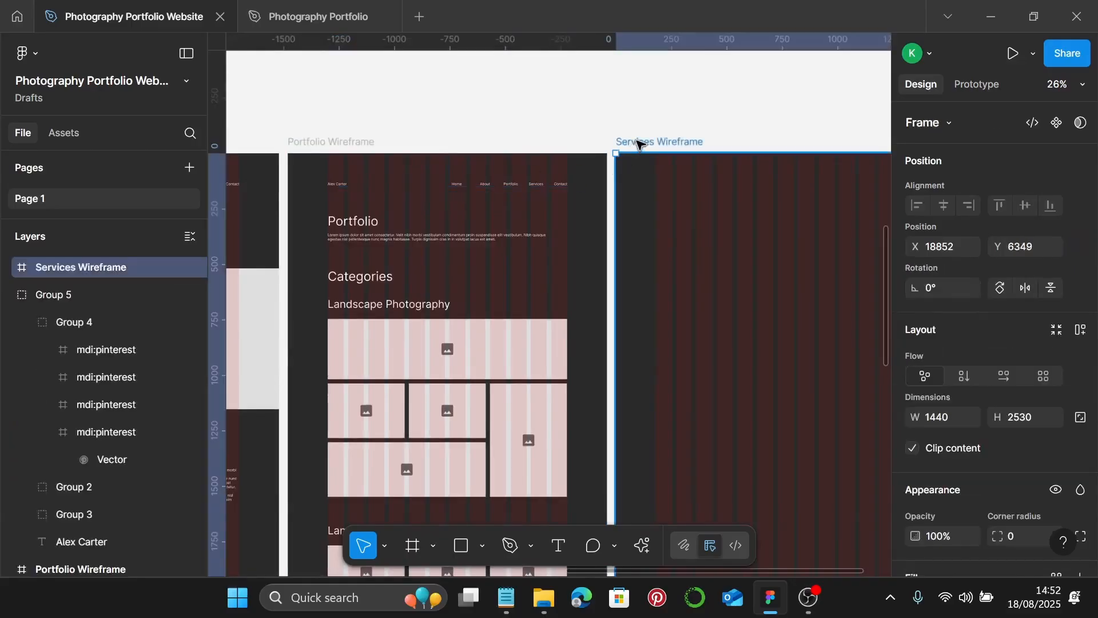
{"action": "key", "text": "ctrl+v"}
{"action": "scroll", "coordinate": [640, 143], "scroll_direction": "right", "scroll_amount": 3}
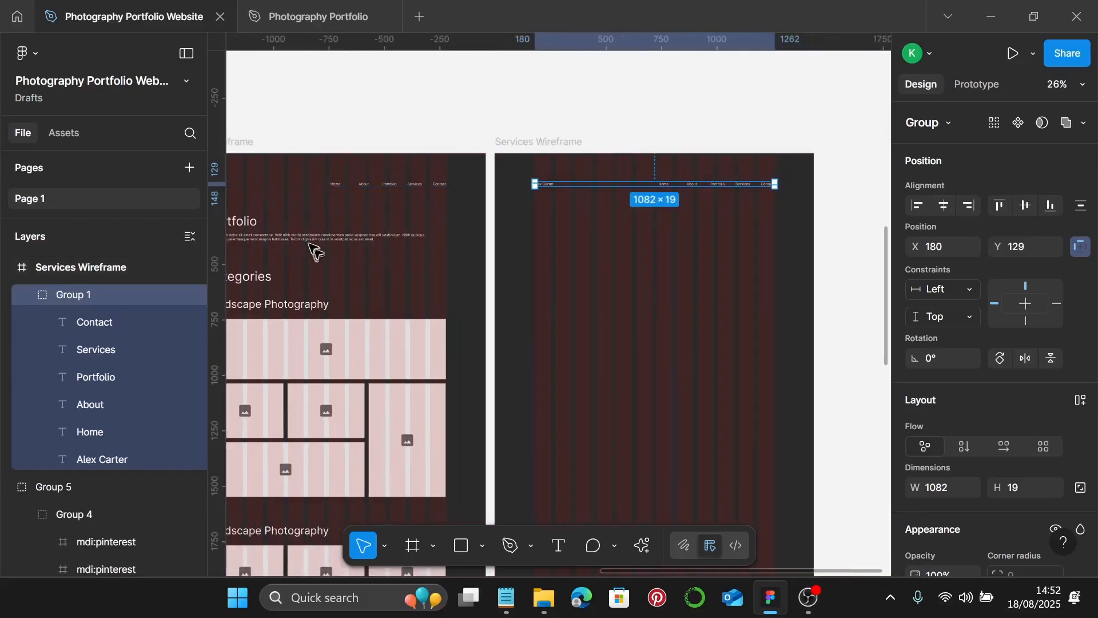
{"action": "scroll", "coordinate": [294, 237], "scroll_direction": "left", "scroll_amount": 2}
- Copy the Portfolio heading and intro paragraph across, retitling the heading 'Services'
{"action": "left_click", "coordinate": [283, 221]}
{"action": "left_click", "coordinate": [292, 236], "text": "shift"}
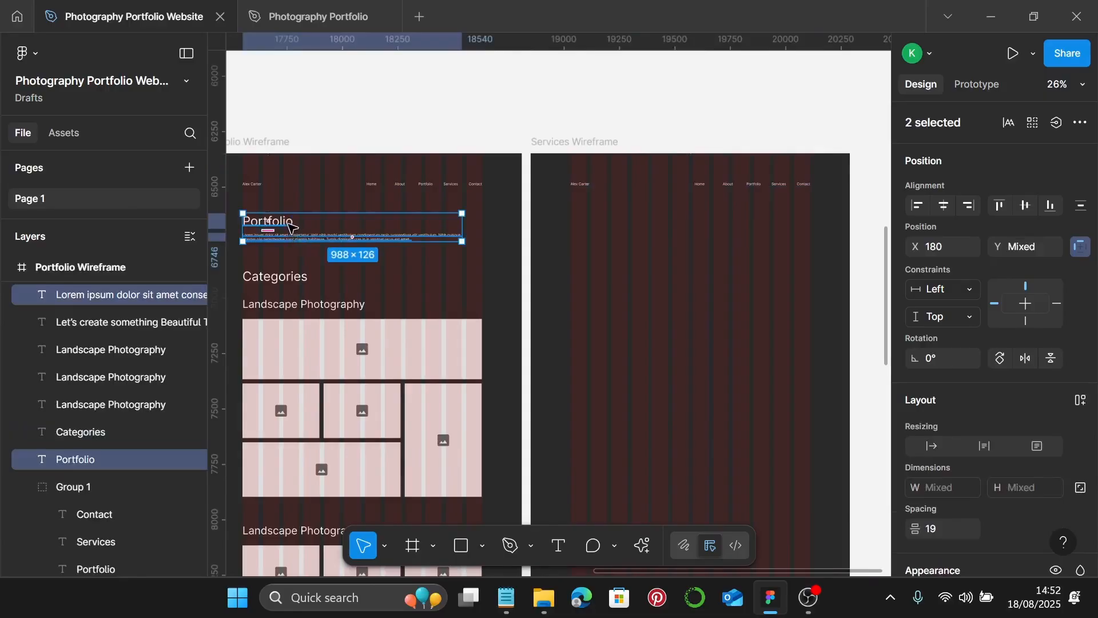
{"action": "left_click_drag", "start_coordinate": [298, 226], "coordinate": [622, 231]}
{"action": "scroll", "coordinate": [640, 248], "scroll_direction": "down", "scroll_amount": 1}
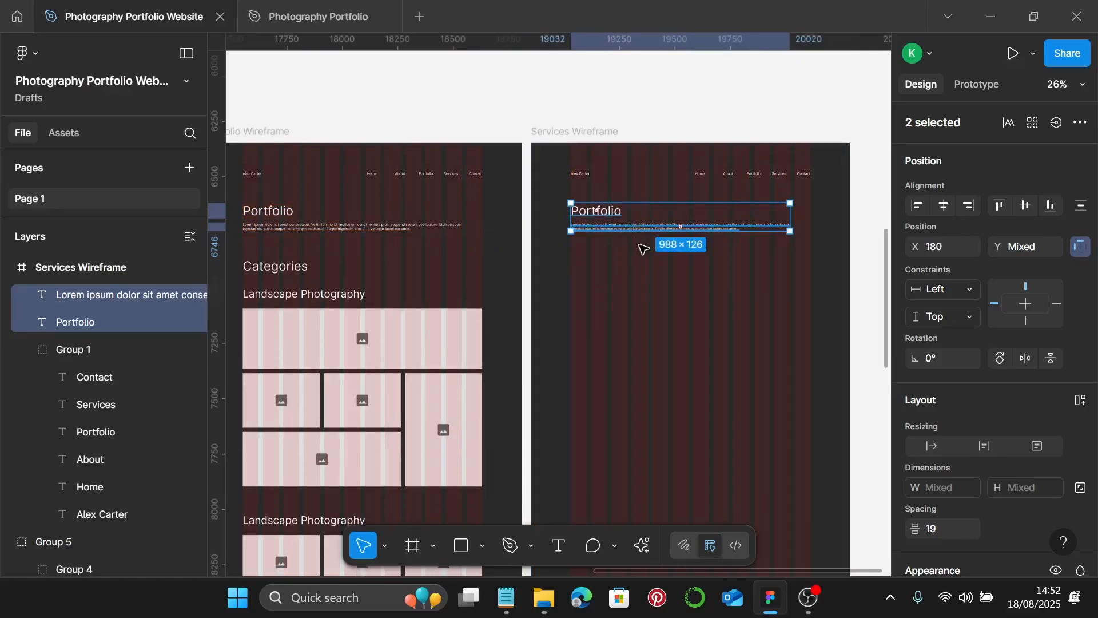
{"action": "scroll", "coordinate": [655, 189], "scroll_direction": "up", "scroll_amount": 2}
{"action": "double_click", "coordinate": [592, 174]}
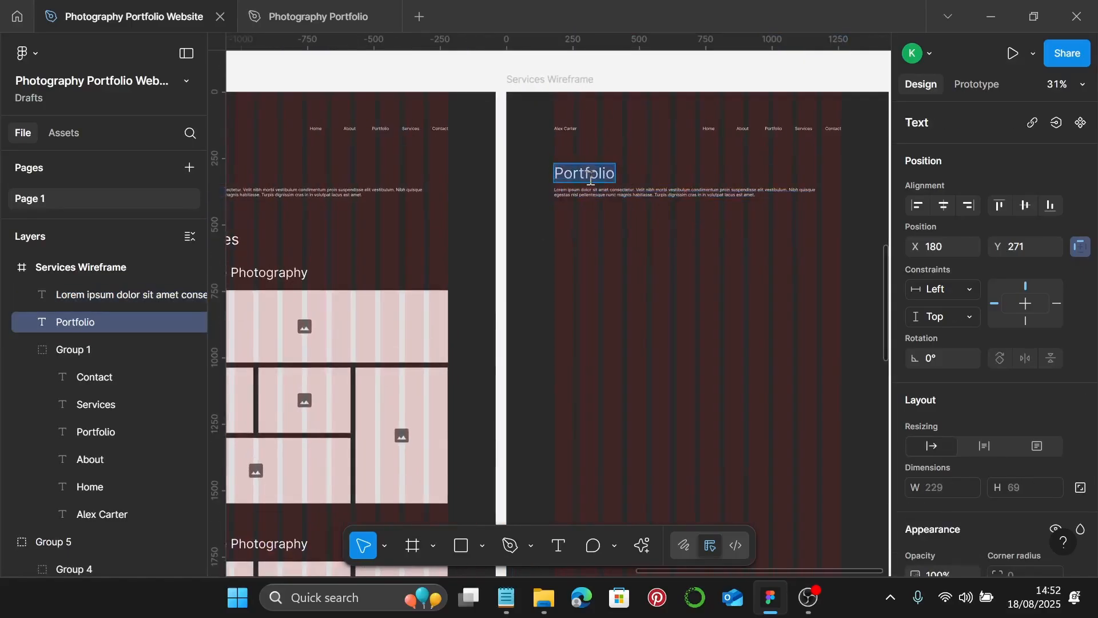
{"action": "type", "text": "Serv"}
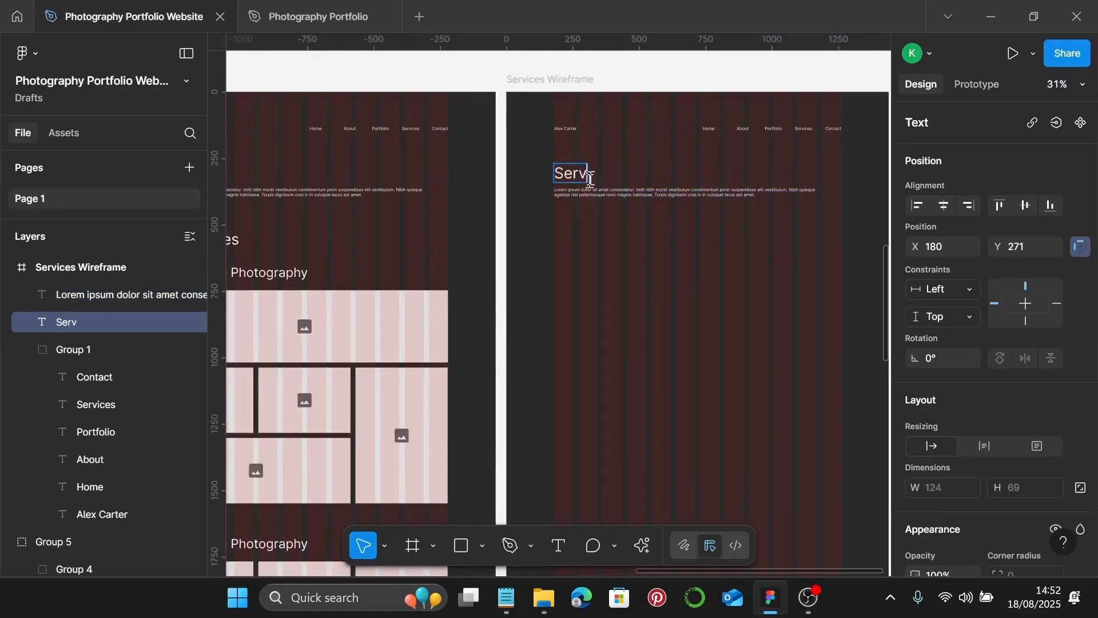
{"action": "type", "text": "ices"}
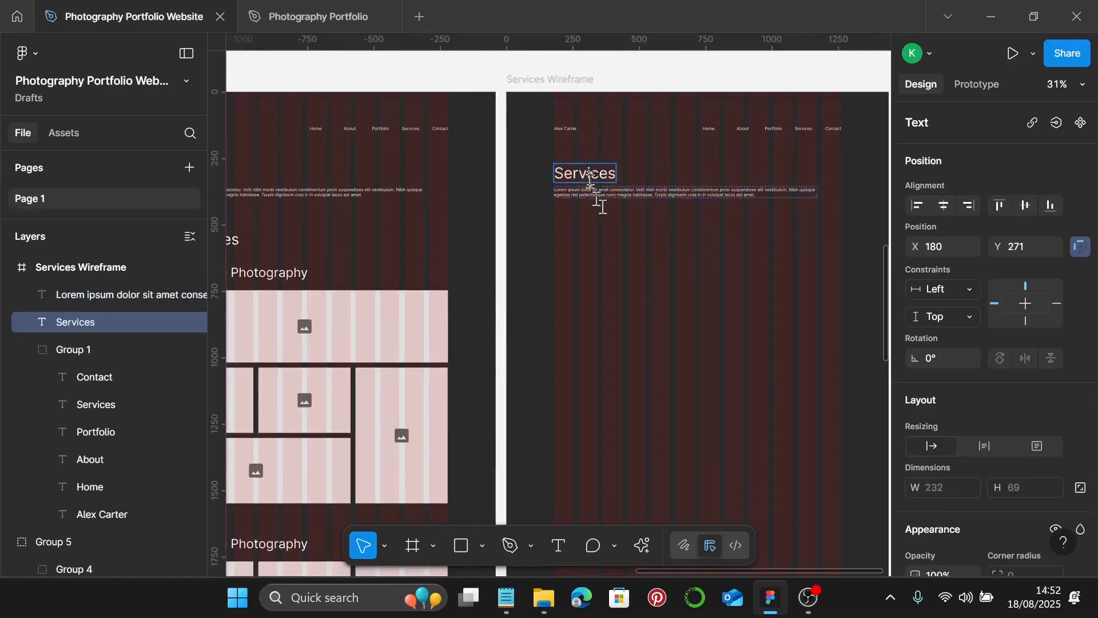
{"action": "key", "text": "Escape"}
- Duplicate the Services heading and paragraph further down the frame
{"action": "left_click", "coordinate": [638, 198]}
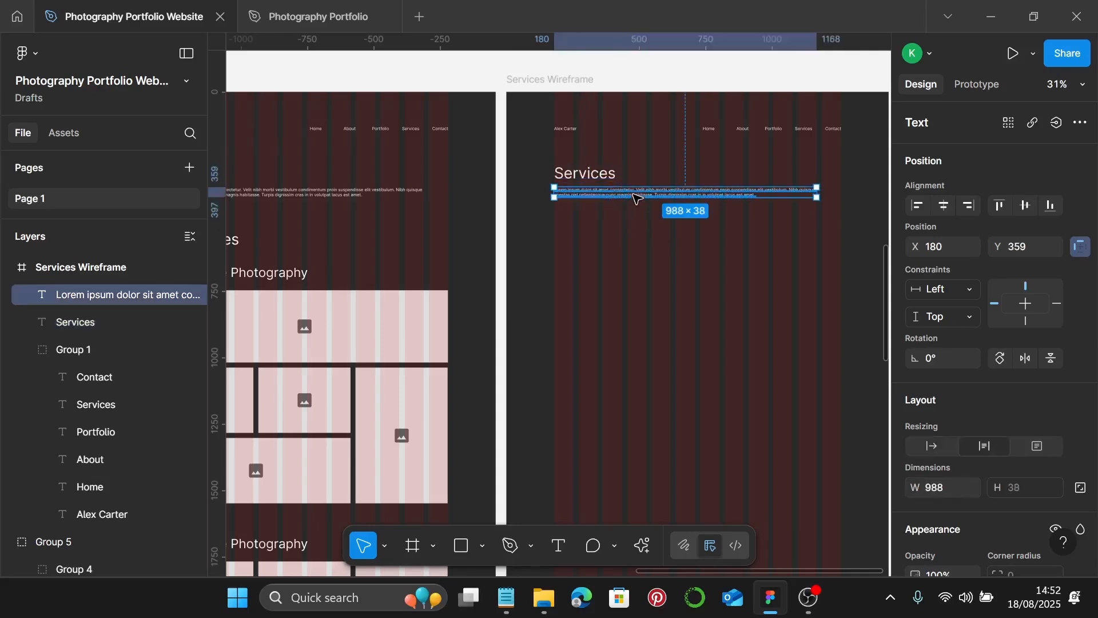
{"action": "left_click", "coordinate": [600, 183], "text": "shift"}
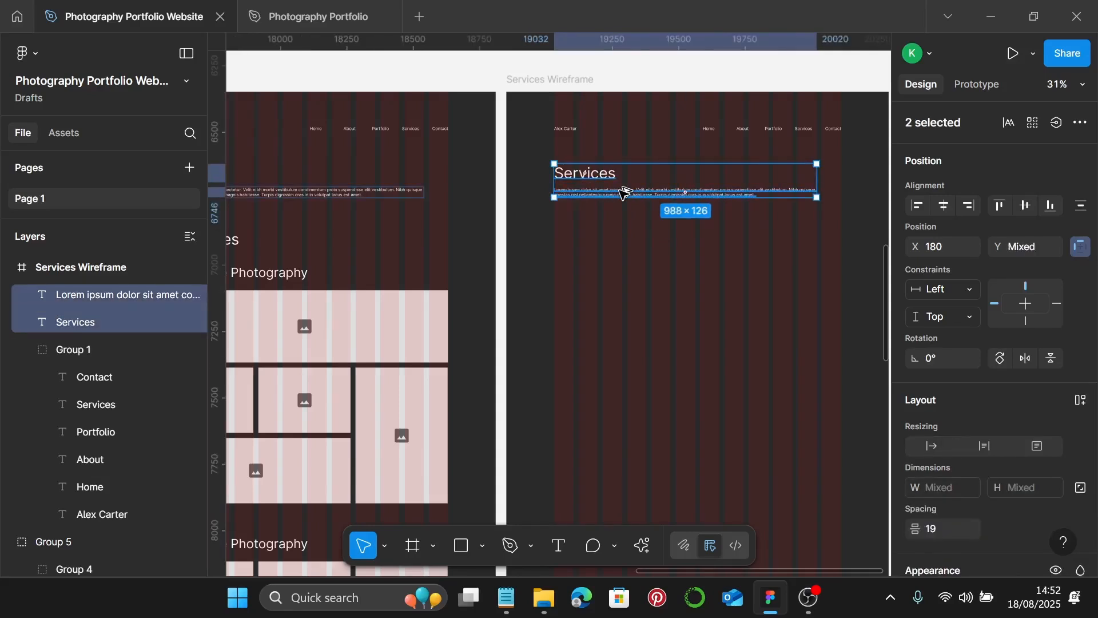
{"action": "left_click_drag", "start_coordinate": [624, 193], "coordinate": [632, 256], "text": "alt"}
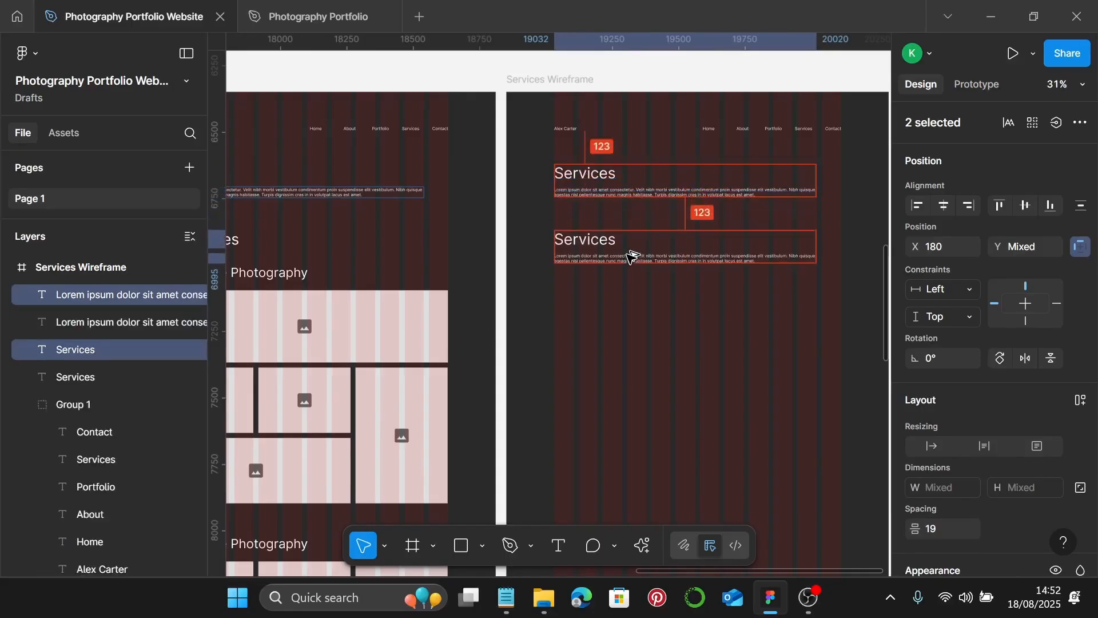
- Retitle the duplicated heading 'Portrait photography'
{"action": "scroll", "coordinate": [626, 250], "scroll_direction": "up", "scroll_amount": 3}
{"action": "double_click", "coordinate": [595, 235]}
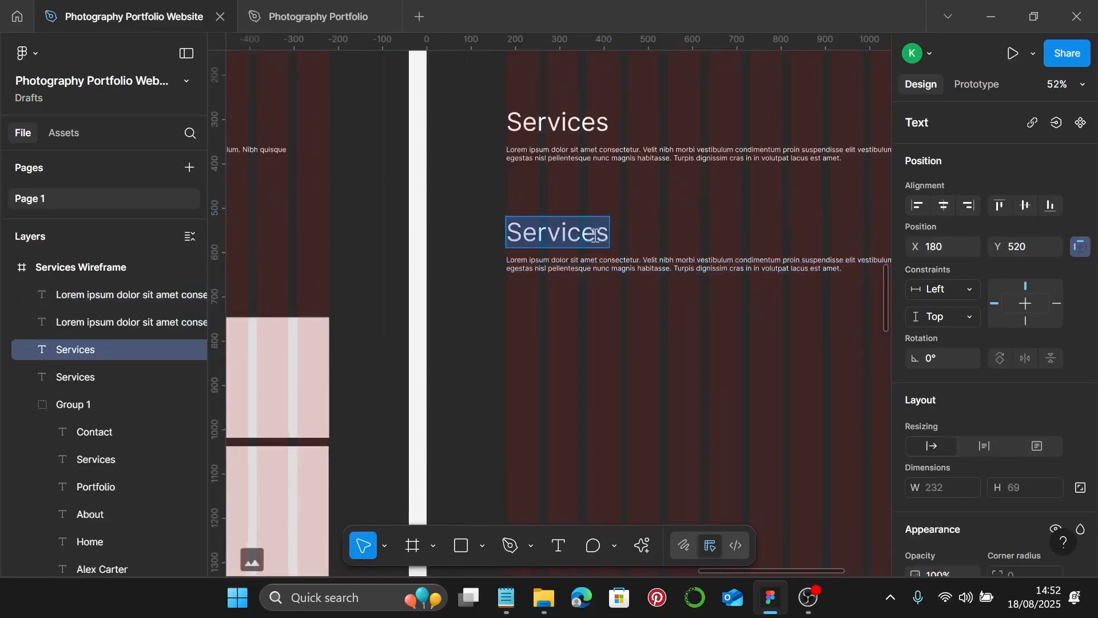
{"action": "type", "text": "Portra"}
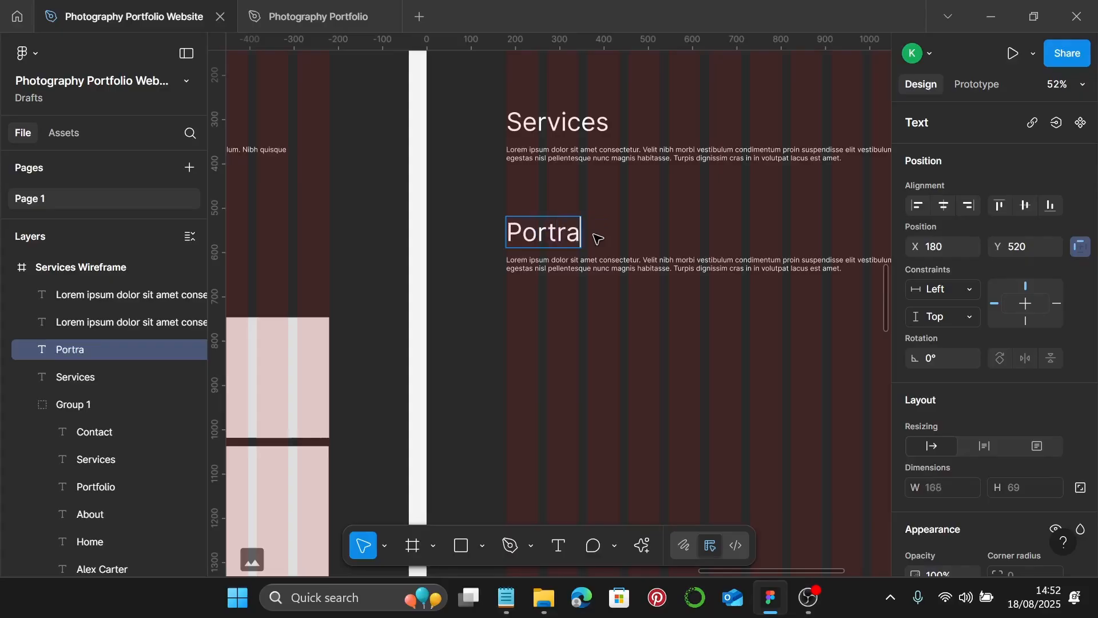
{"action": "type", "text": "it phot"}
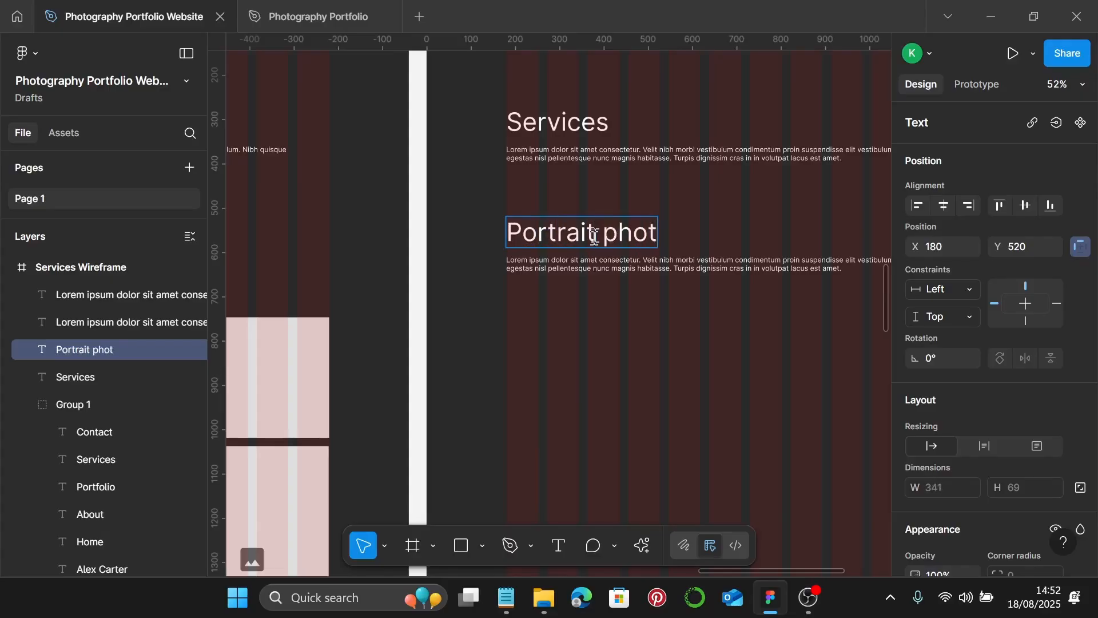
{"action": "type", "text": "ogra"}
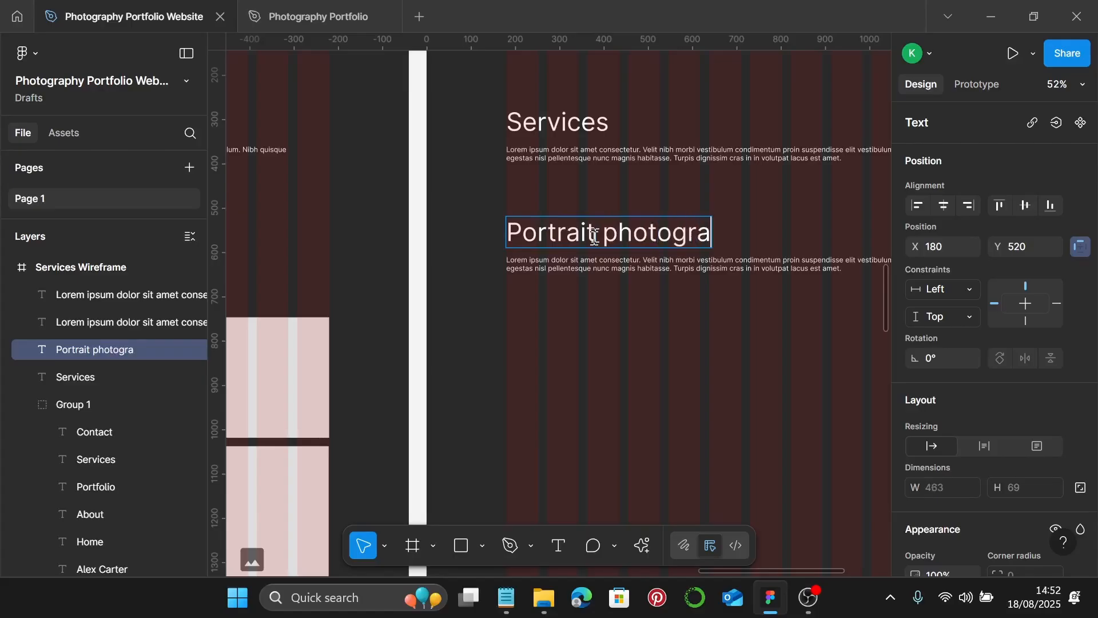
{"action": "type", "text": "phy"}
{"action": "scroll", "coordinate": [595, 236], "scroll_direction": "down", "scroll_amount": 3}
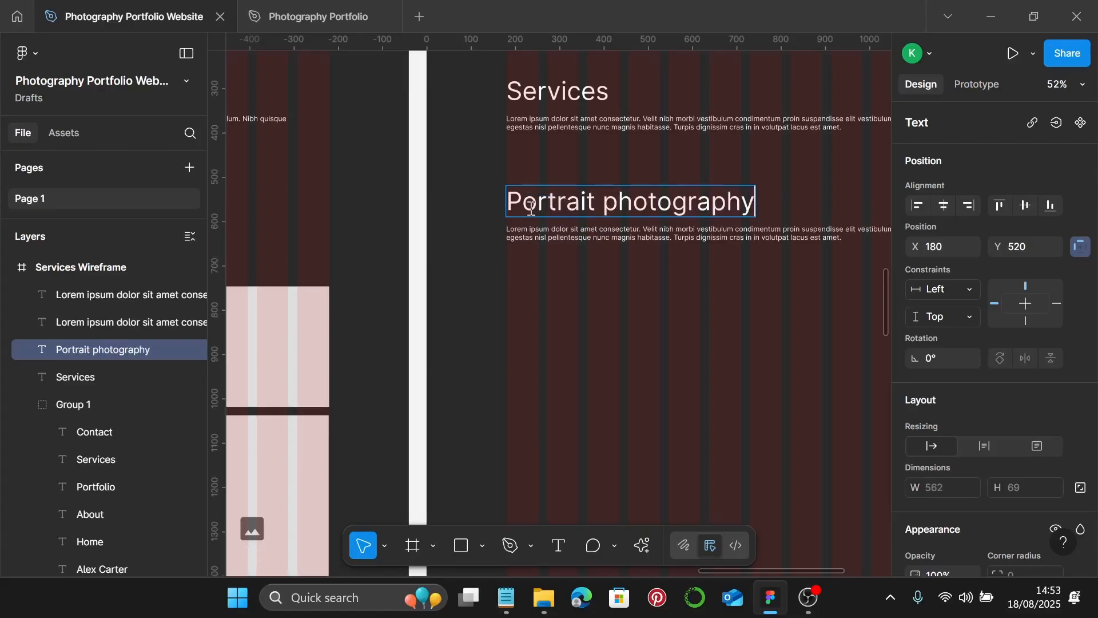
{"action": "scroll", "coordinate": [509, 214], "scroll_direction": "up", "scroll_amount": 1}
{"action": "key", "text": "Escape"}
- Add an auto-width 'Book a Session' line (116×19) just under the paragraph
{"action": "left_click", "coordinate": [549, 195]}
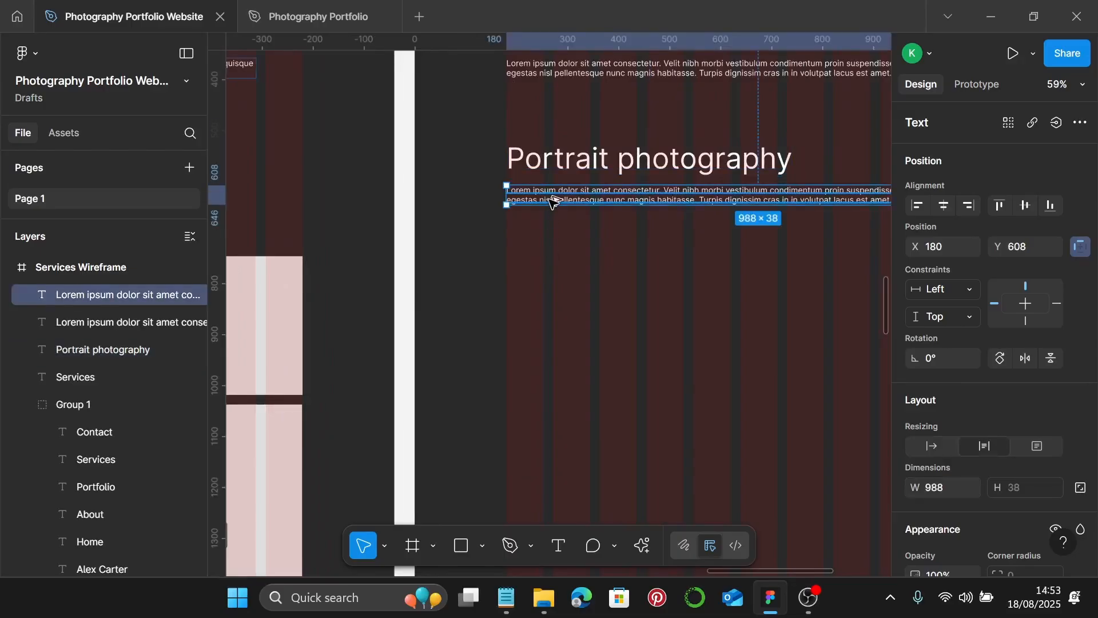
{"action": "left_click_drag", "start_coordinate": [553, 200], "coordinate": [544, 253]}
{"action": "double_click", "coordinate": [542, 249]}
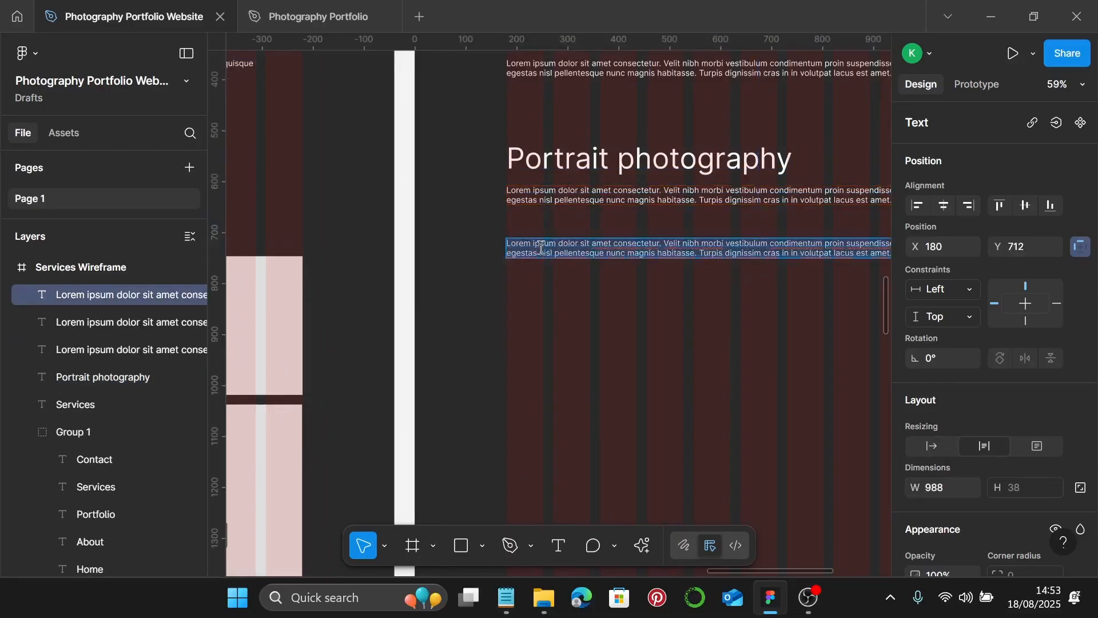
{"action": "type", "text": "B"}
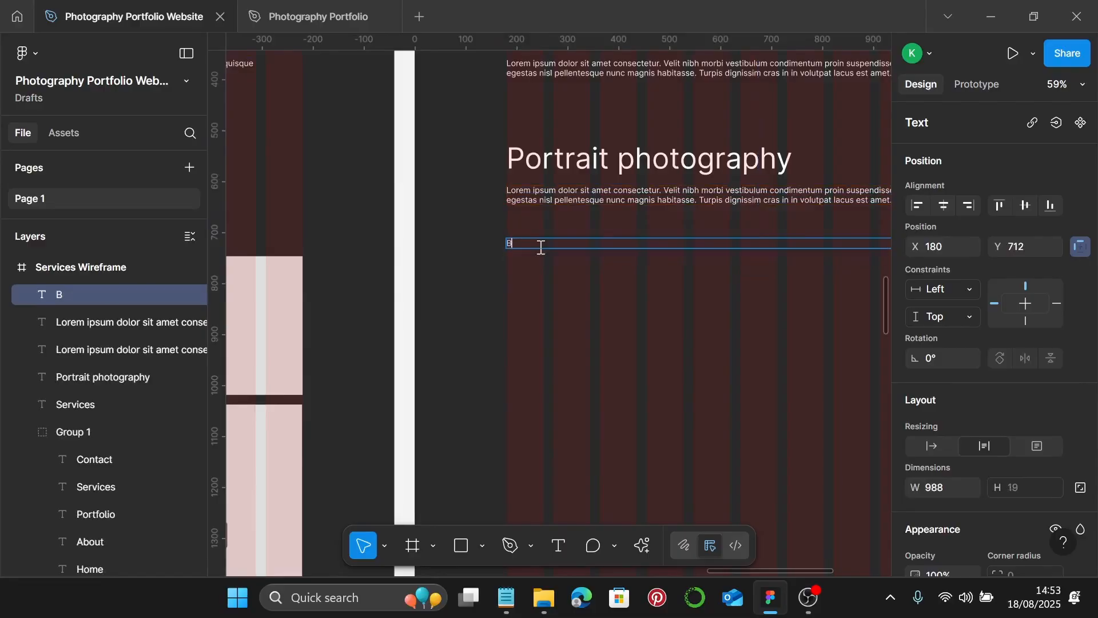
{"action": "type", "text": "ook a Session"}
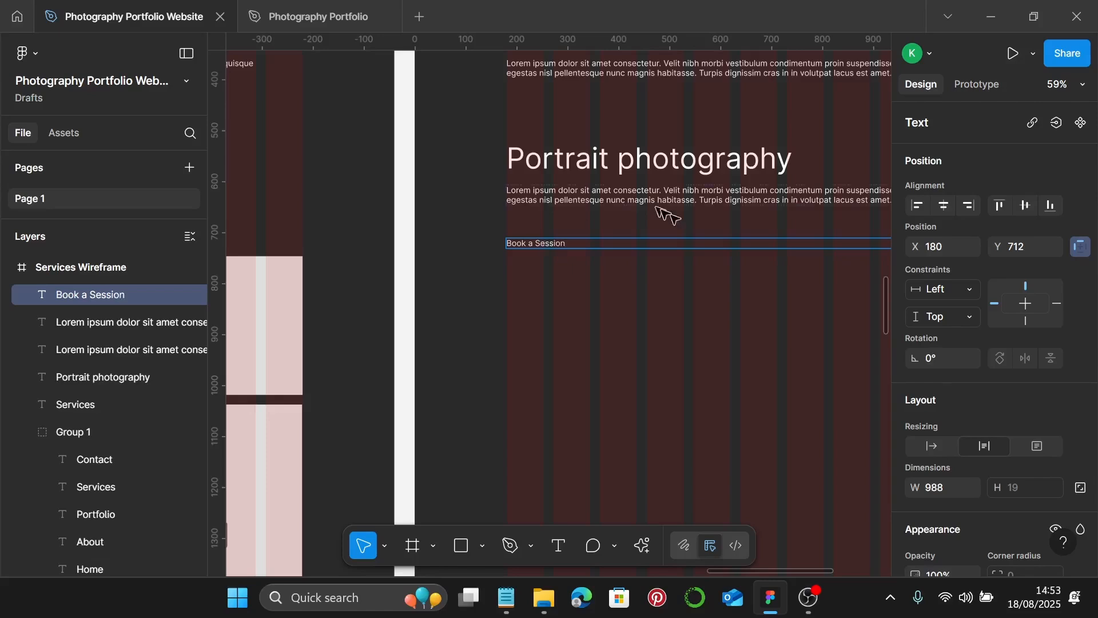
{"action": "left_click", "coordinate": [938, 445]}
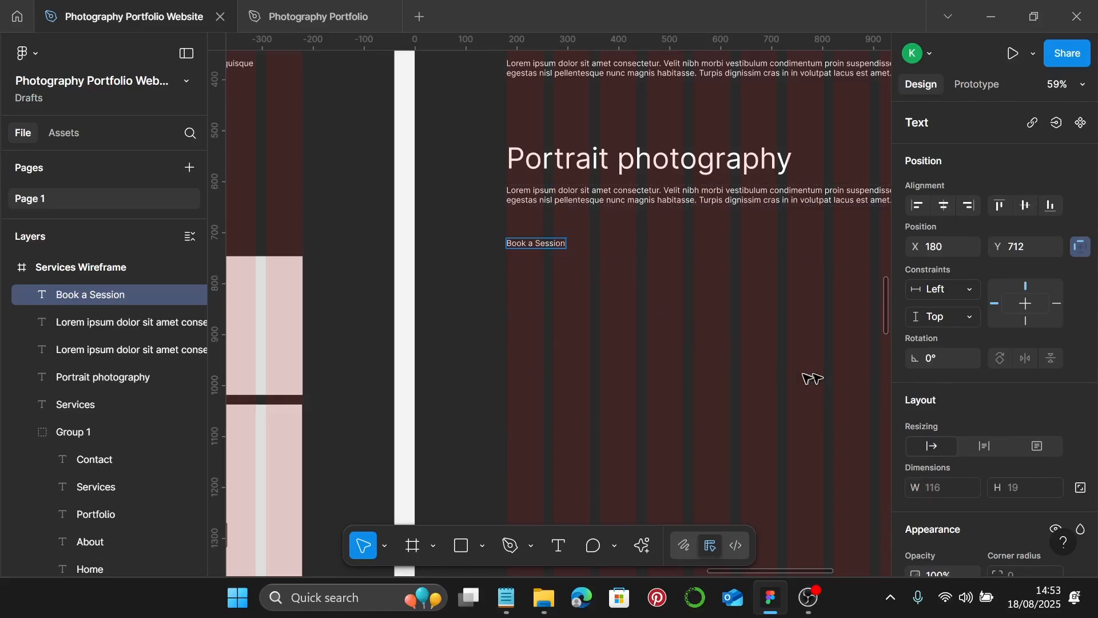
{"action": "key", "text": "Escape"}
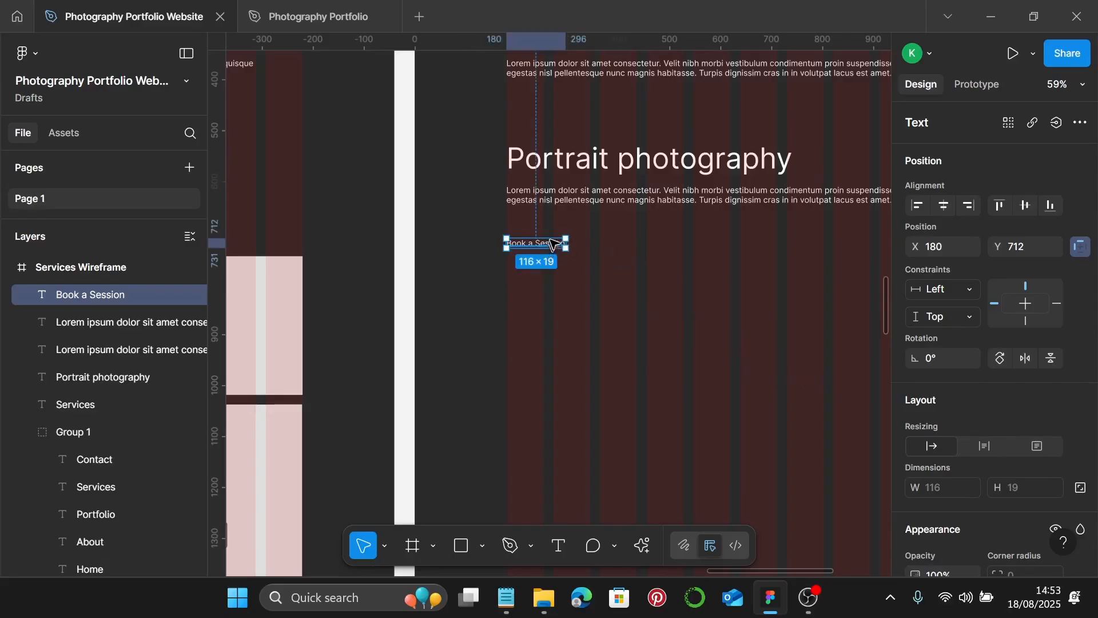
{"action": "left_click_drag", "start_coordinate": [552, 245], "coordinate": [553, 236]}
{"action": "scroll", "coordinate": [555, 237], "scroll_direction": "down", "scroll_amount": 2}
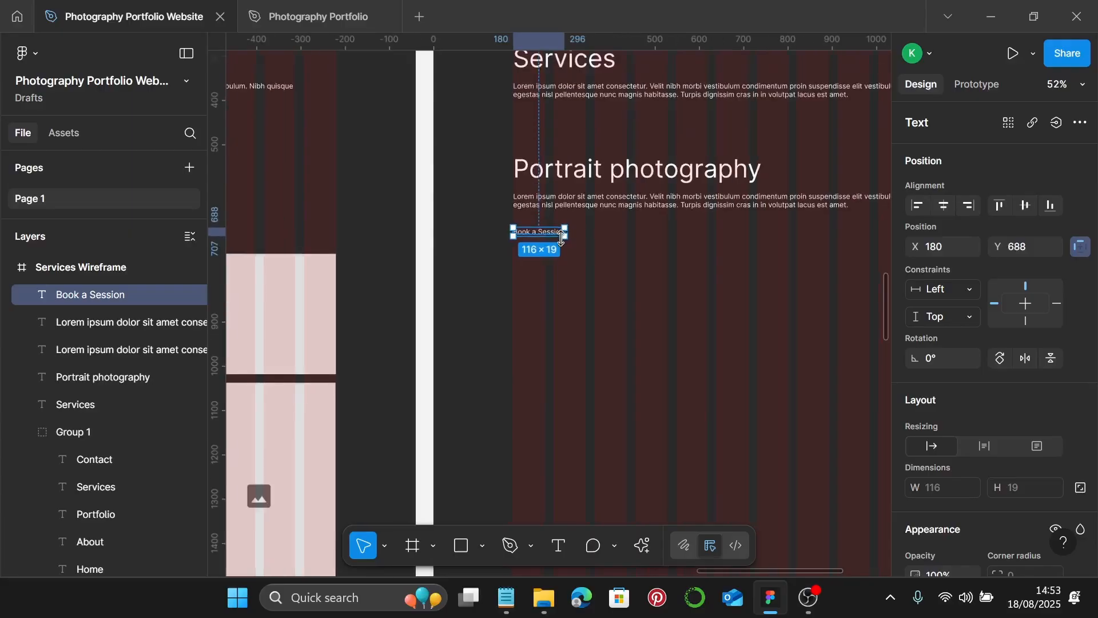
{"action": "scroll", "coordinate": [578, 252], "scroll_direction": "down", "scroll_amount": 3}
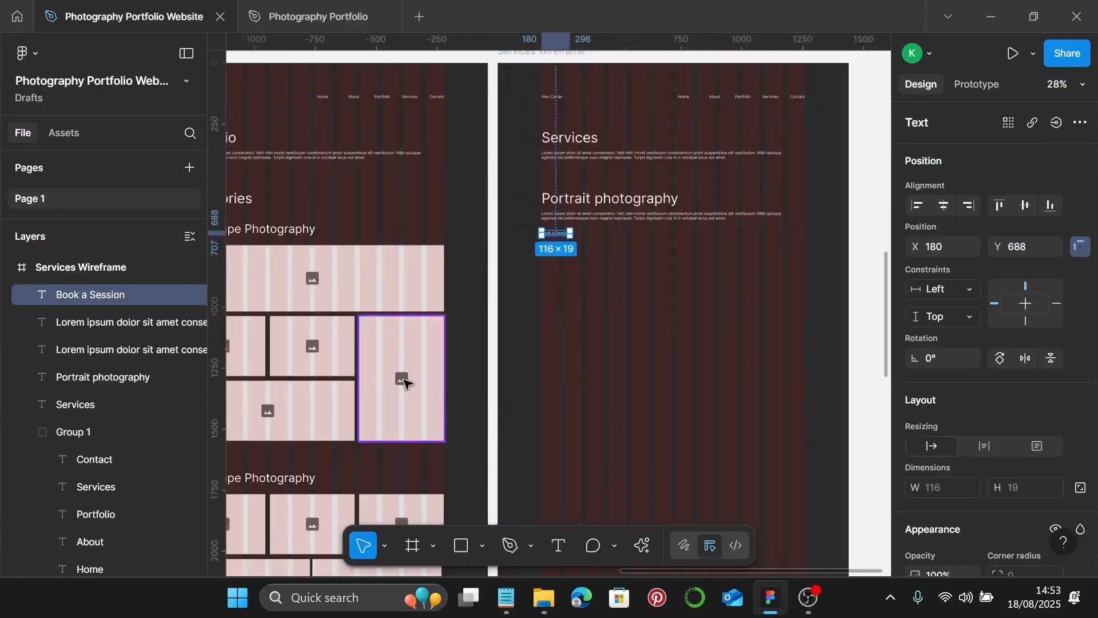
- Place three 347×511 image placeholders in a row under Book a Session
{"action": "left_click", "coordinate": [390, 365]}
{"action": "left_click_drag", "start_coordinate": [393, 360], "coordinate": [761, 304]}
{"action": "scroll", "coordinate": [575, 314], "scroll_direction": "up", "scroll_amount": 3}
{"action": "scroll", "coordinate": [669, 299], "scroll_direction": "right", "scroll_amount": 3}
{"action": "scroll", "coordinate": [669, 300], "scroll_direction": "right", "scroll_amount": 2}
{"action": "left_click", "coordinate": [628, 311], "text": "shift"}
{"action": "left_click", "coordinate": [507, 301], "text": "shift"}
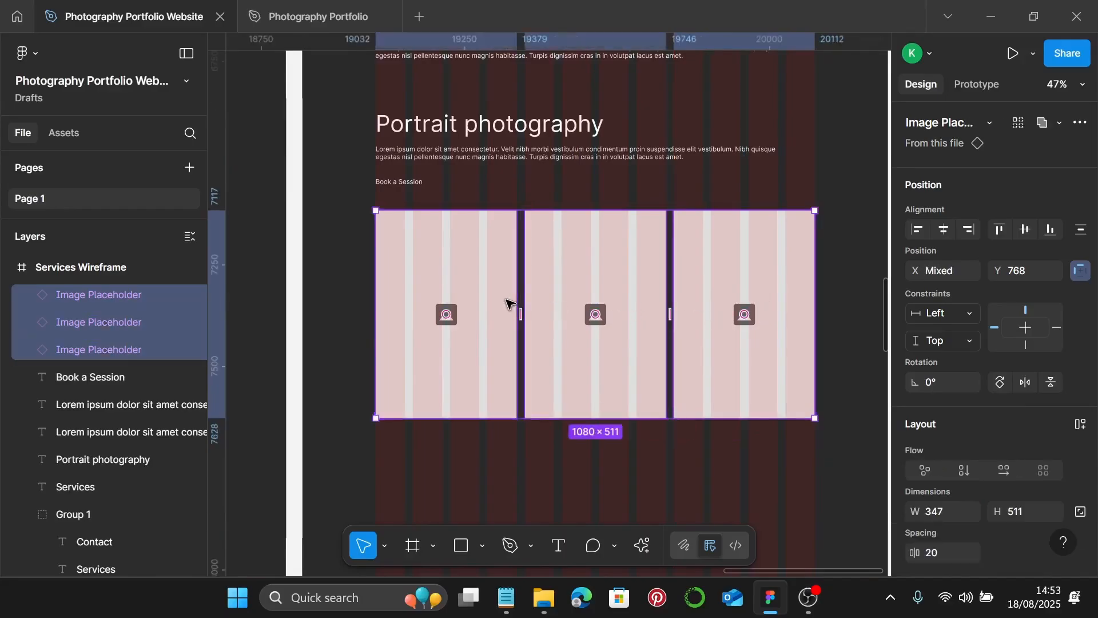
{"action": "key", "text": "Up"}
{"action": "key", "text": "Up"}
{"action": "key", "text": "Up"}
{"action": "key", "text": "Up"}
{"action": "key", "text": "Up"}
{"action": "key", "text": "Up"}
{"action": "key", "text": "Up"}
{"action": "key", "text": "Up"}
{"action": "key", "text": "Up"}
{"action": "key", "text": "Up"}
{"action": "key", "text": "Up"}
{"action": "key", "text": "Up"}
{"action": "key", "text": "Up"}
{"action": "key", "text": "Up"}
{"action": "key", "text": "Up"}
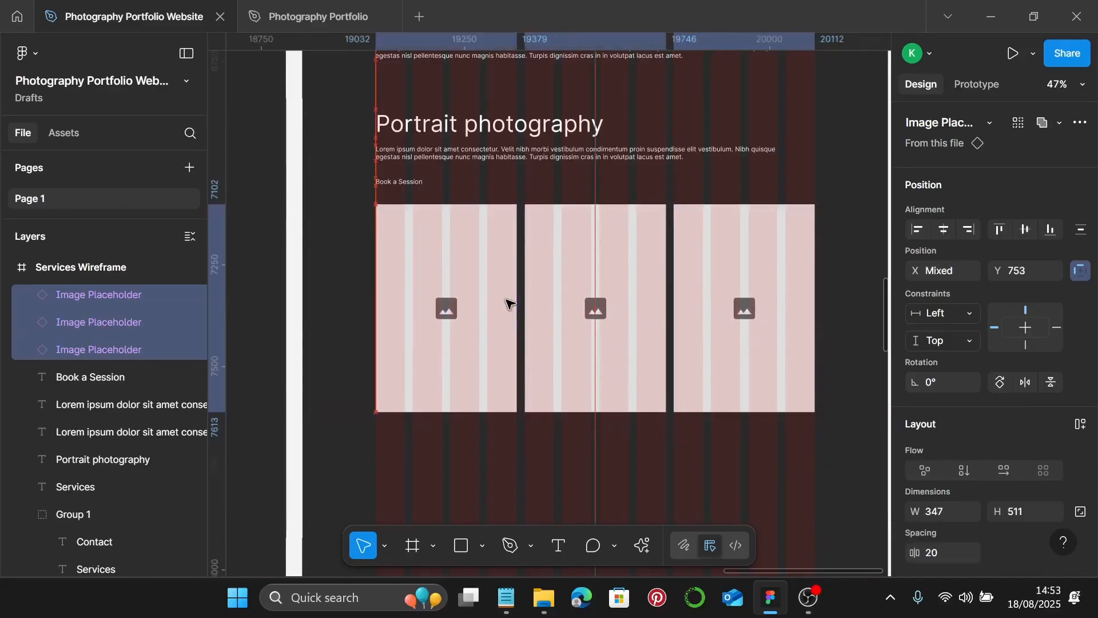
{"action": "scroll", "coordinate": [508, 309], "scroll_direction": "down", "scroll_amount": 2}
{"action": "left_click", "coordinate": [513, 422]}
- Duplicate the heading, paragraph and Book a Session text below the image row at 180, 1399
{"action": "scroll", "coordinate": [523, 379], "scroll_direction": "down", "scroll_amount": 2}
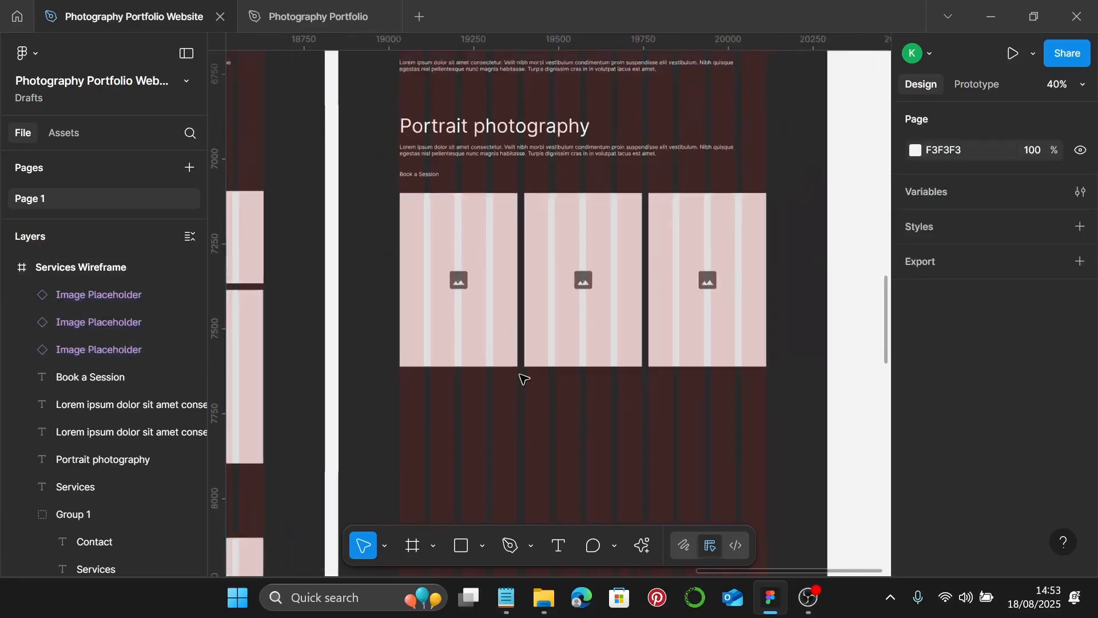
{"action": "scroll", "coordinate": [524, 377], "scroll_direction": "down", "scroll_amount": 2}
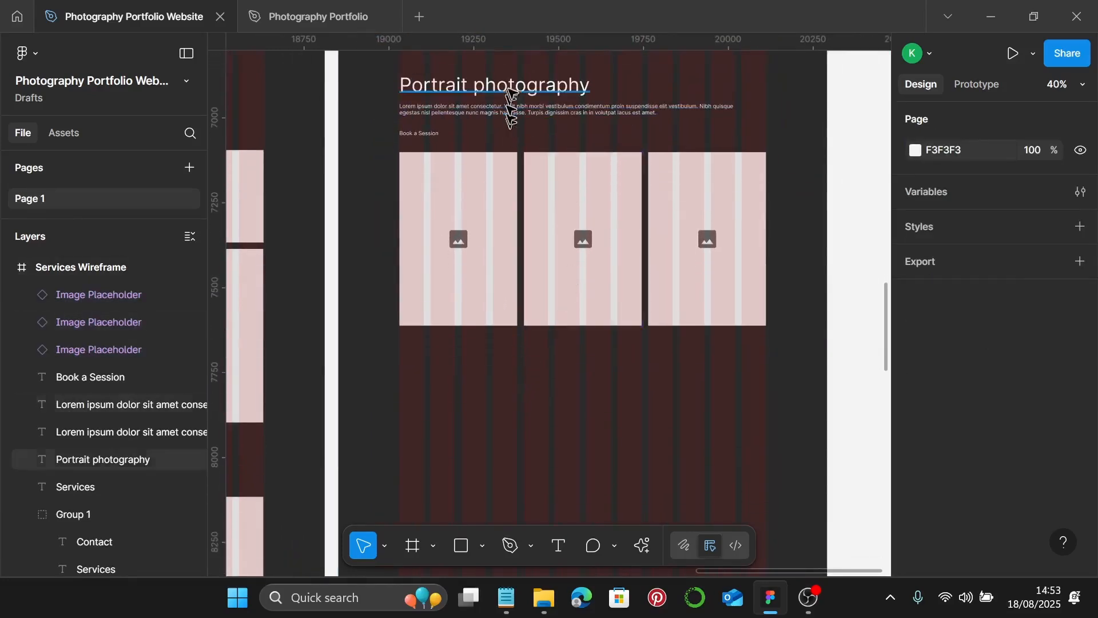
{"action": "left_click", "coordinate": [520, 84]}
{"action": "left_click", "coordinate": [529, 111], "text": "shift"}
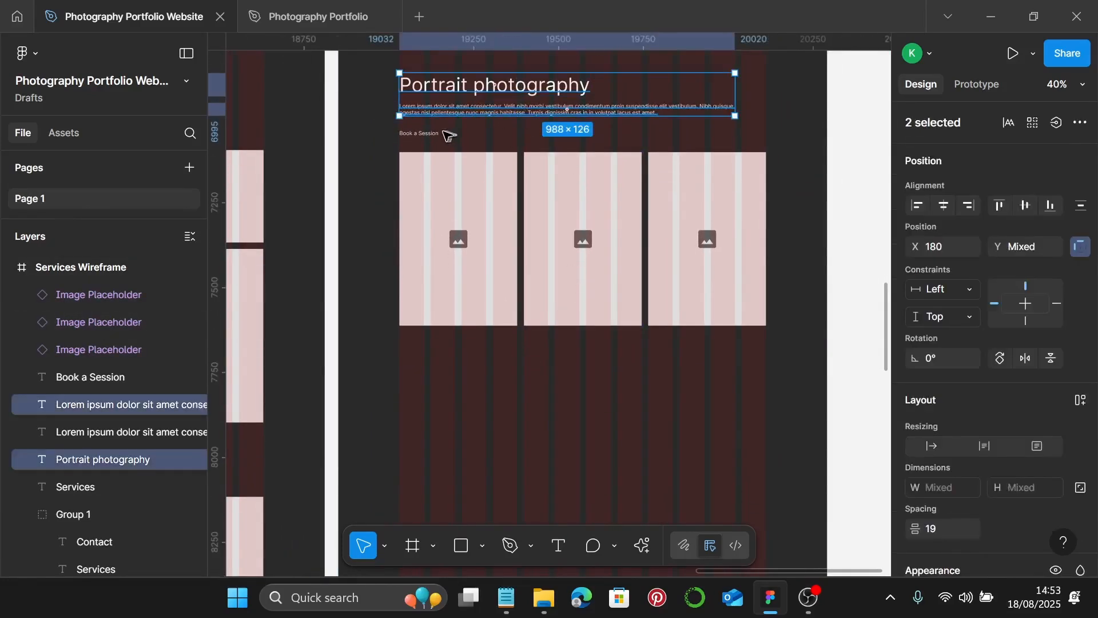
{"action": "left_click", "coordinate": [449, 135], "text": "shift"}
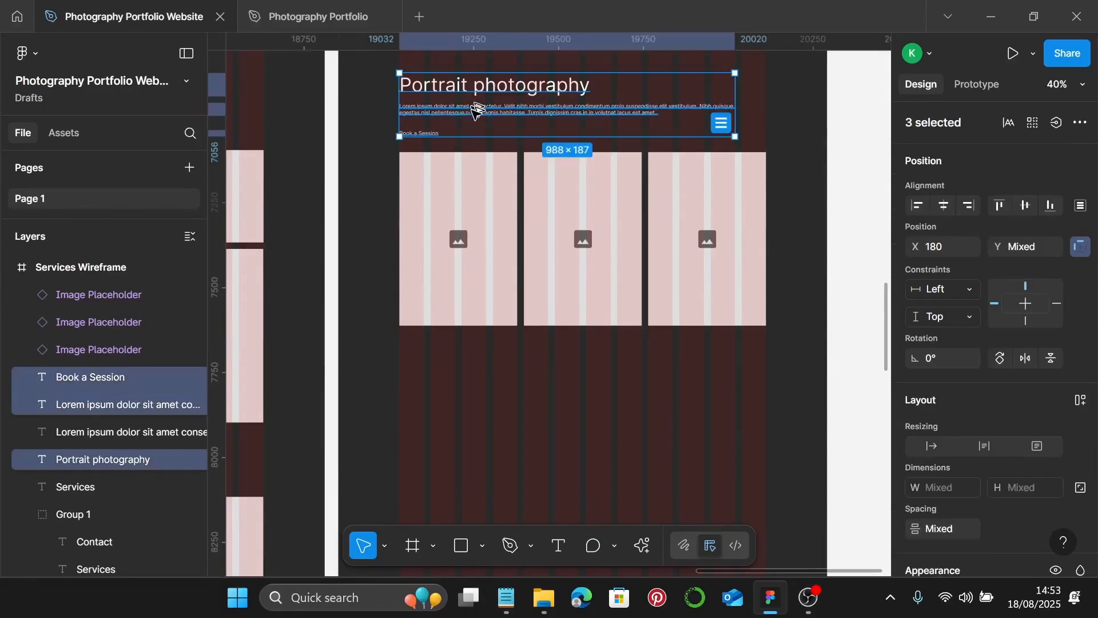
{"action": "left_click_drag", "start_coordinate": [475, 111], "coordinate": [467, 398]}
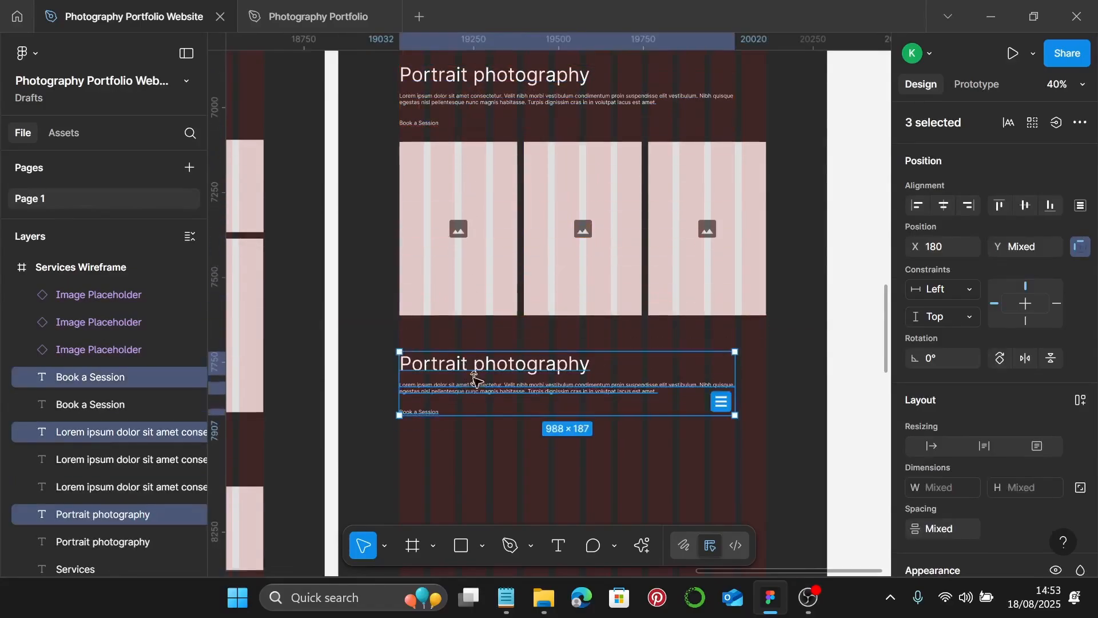
{"action": "scroll", "coordinate": [492, 229], "scroll_direction": "down", "scroll_amount": 5}
{"action": "left_click_drag", "start_coordinate": [494, 207], "coordinate": [495, 208]}
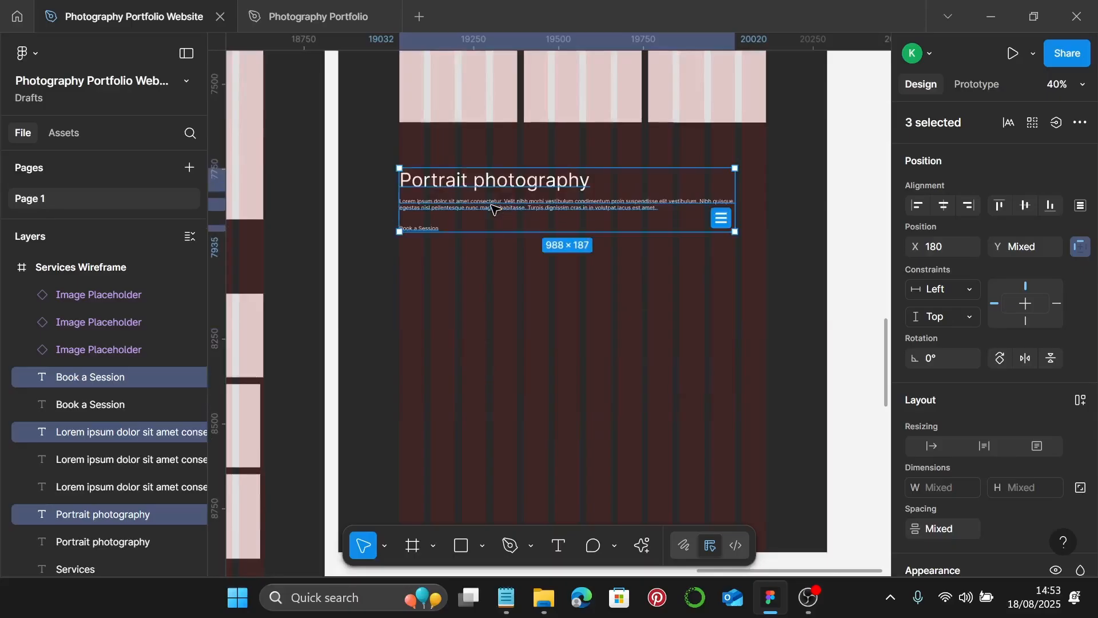
{"action": "scroll", "coordinate": [497, 203], "scroll_direction": "up", "scroll_amount": 3}
- Retitle the copied heading to 'Commercial & Branding Photography'
{"action": "left_click", "coordinate": [509, 182]}
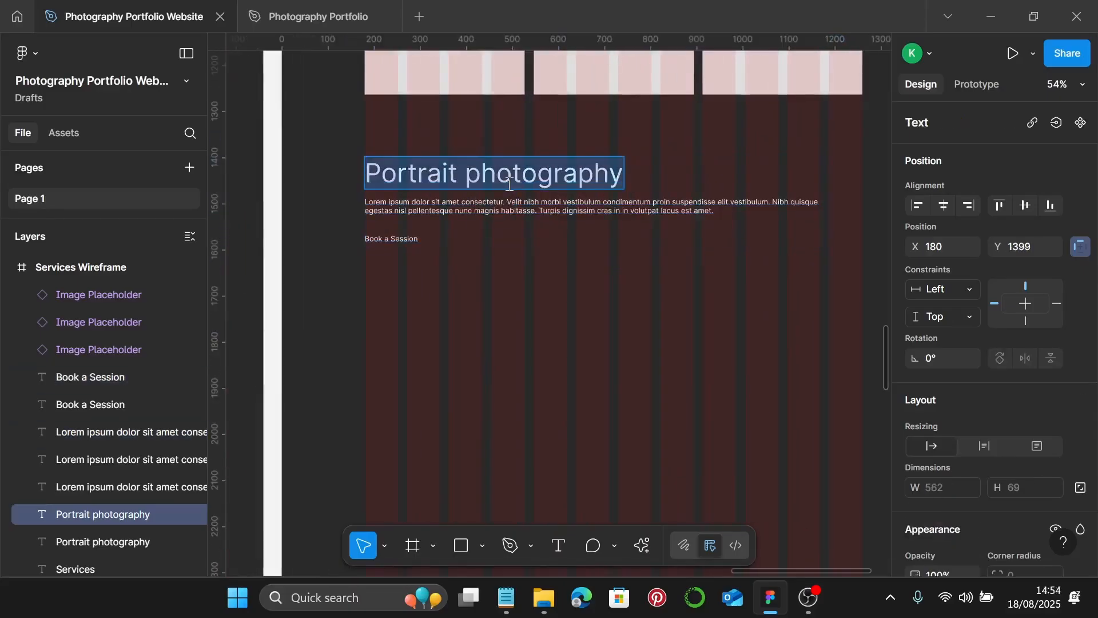
{"action": "type", "text": "Comm"}
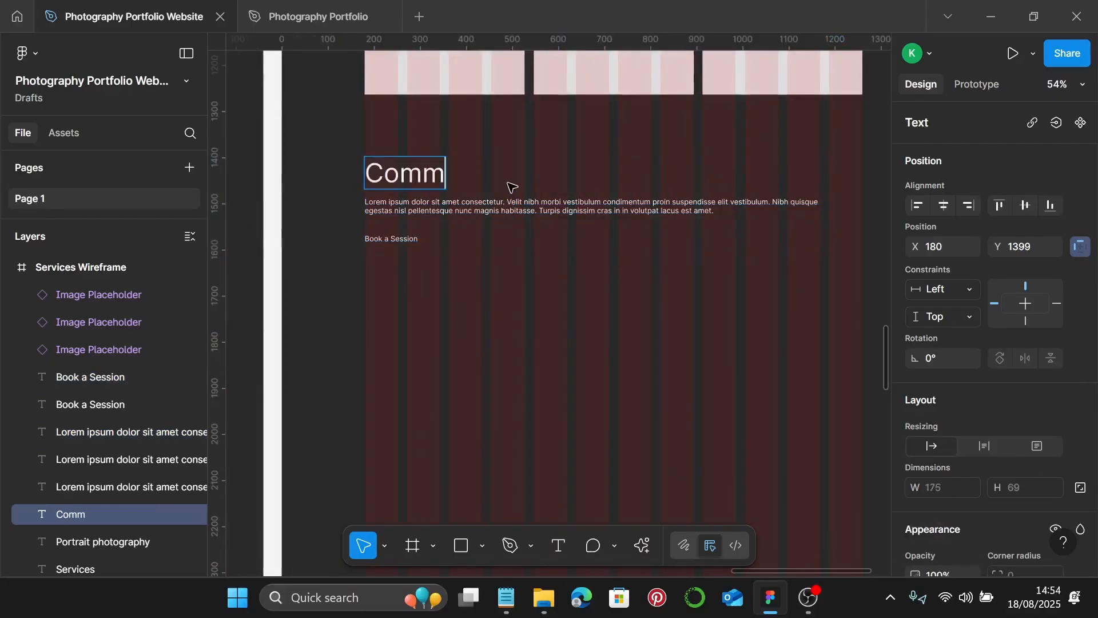
{"action": "type", "text": "ercial"}
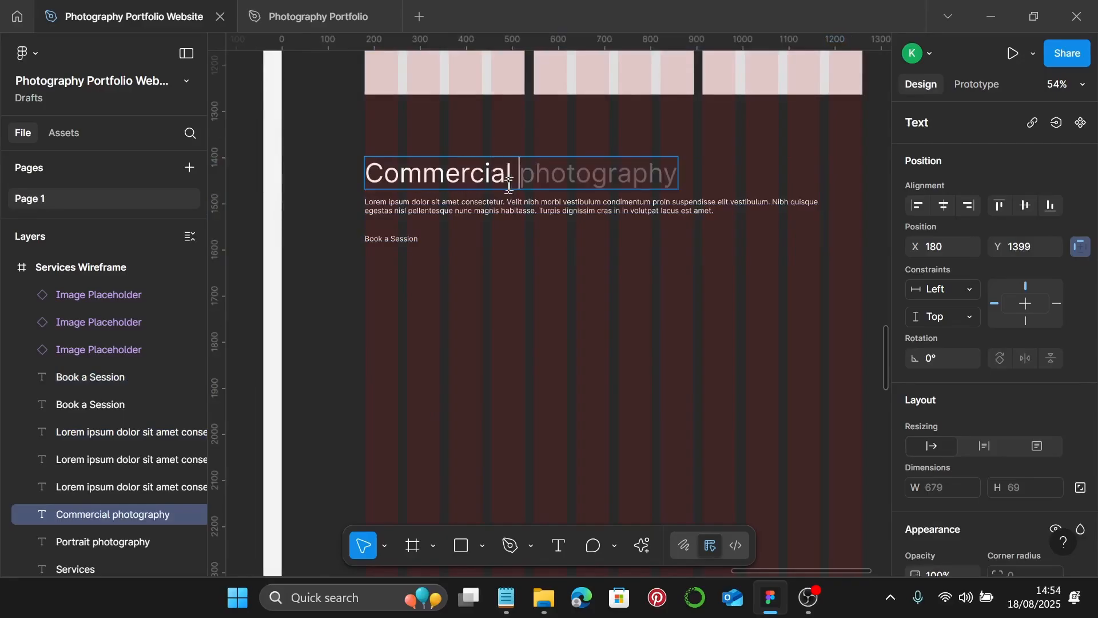
{"action": "type", "text": " & "}
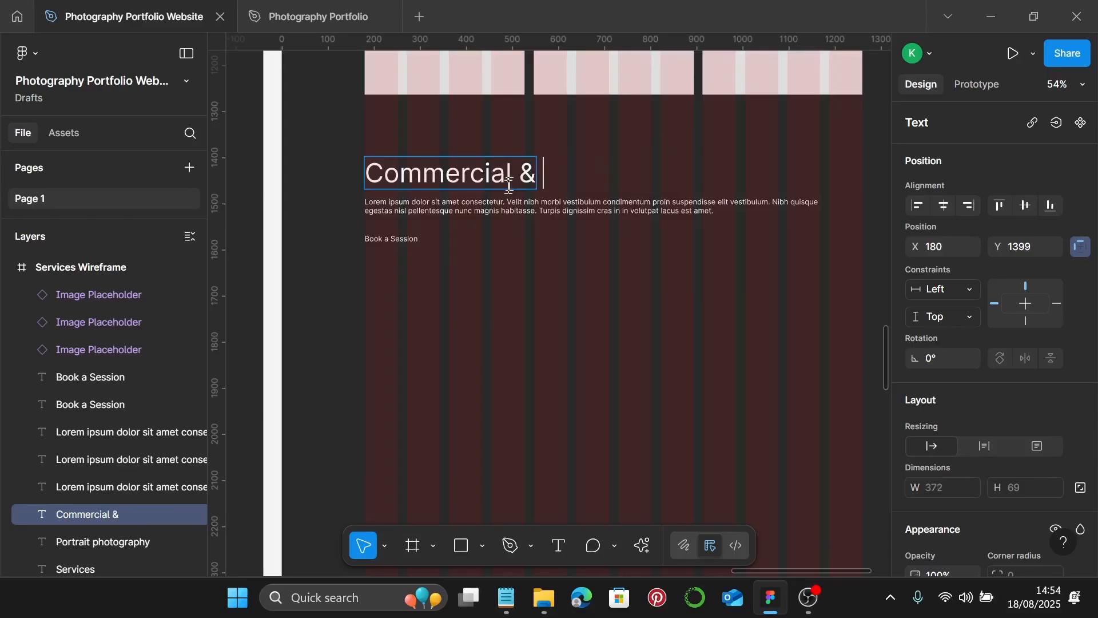
{"action": "type", "text": "Branding"}
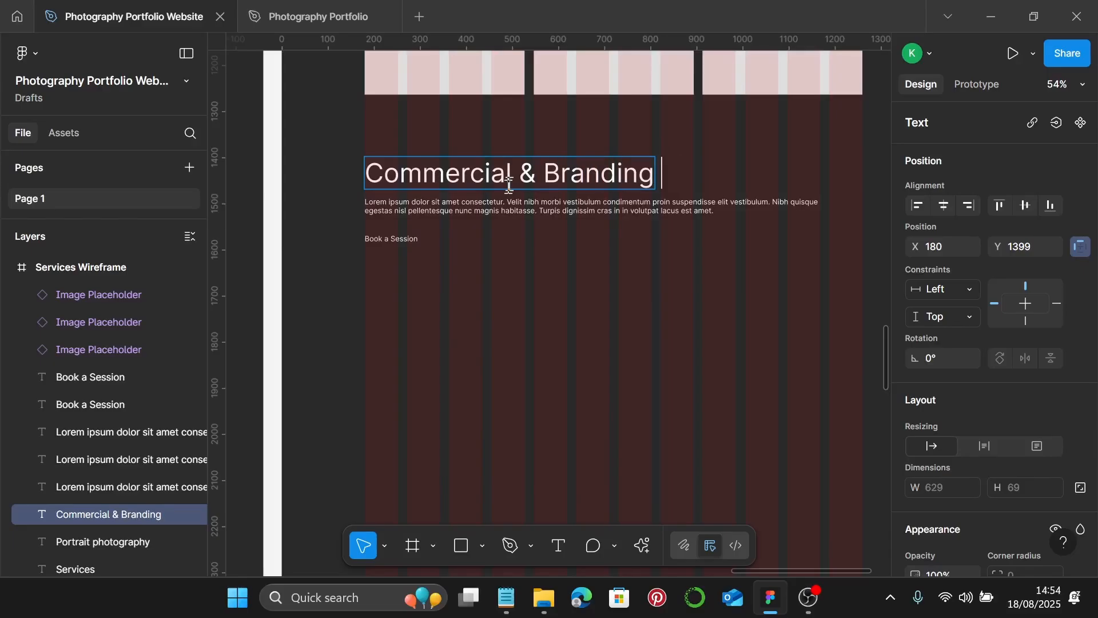
{"action": "type", "text": " Phoy"}
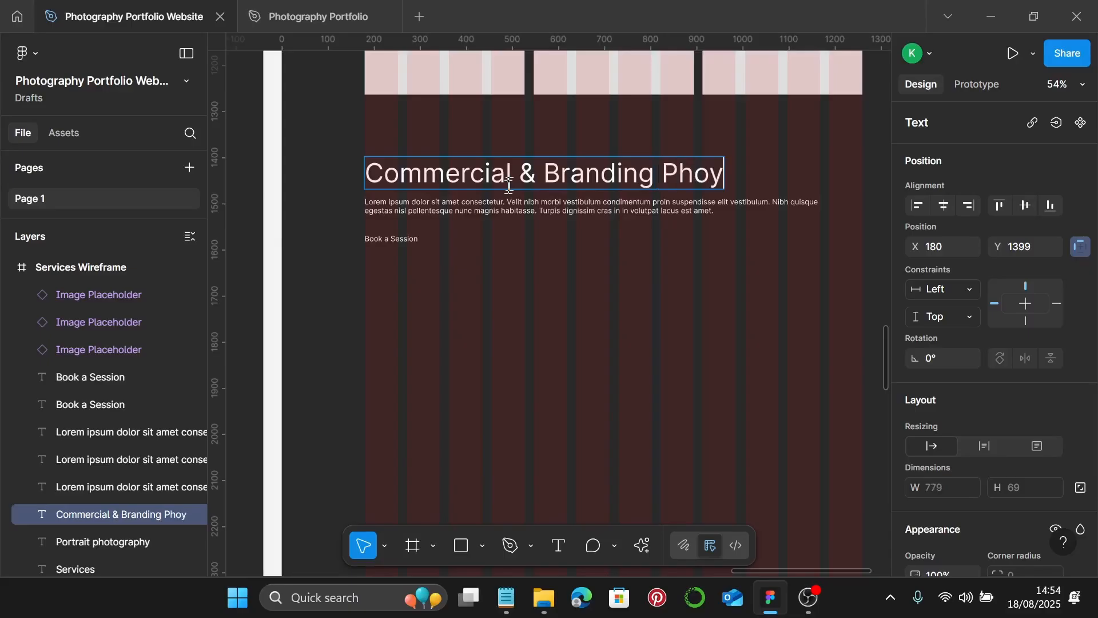
{"action": "key", "text": "BackSpace"}
{"action": "type", "text": "tog"}
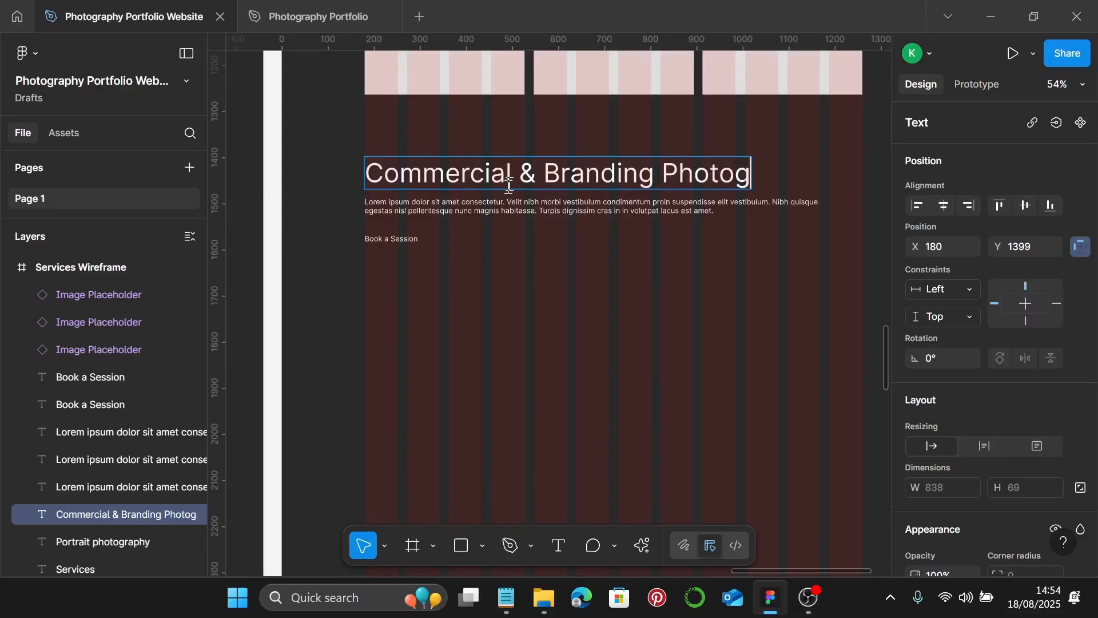
{"action": "type", "text": "raphy"}
{"action": "scroll", "coordinate": [429, 206], "scroll_direction": "down", "scroll_amount": 3}
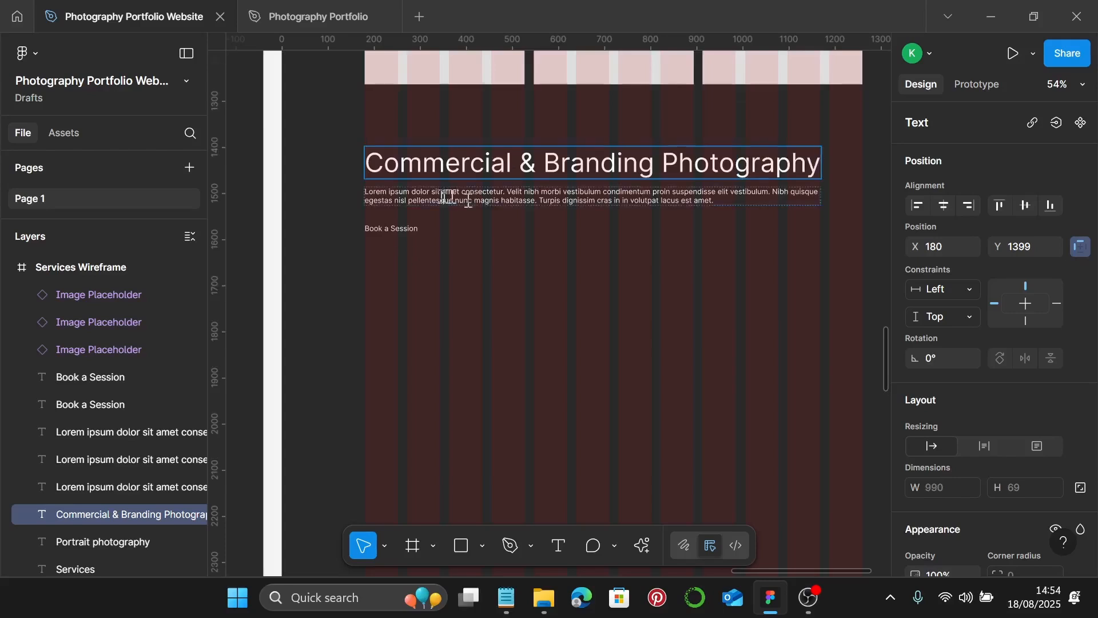
{"action": "key", "text": "Escape"}
- Move an image placeholder under the new heading and resize it to 530×255
{"action": "scroll", "coordinate": [402, 202], "scroll_direction": "down", "scroll_amount": 3}
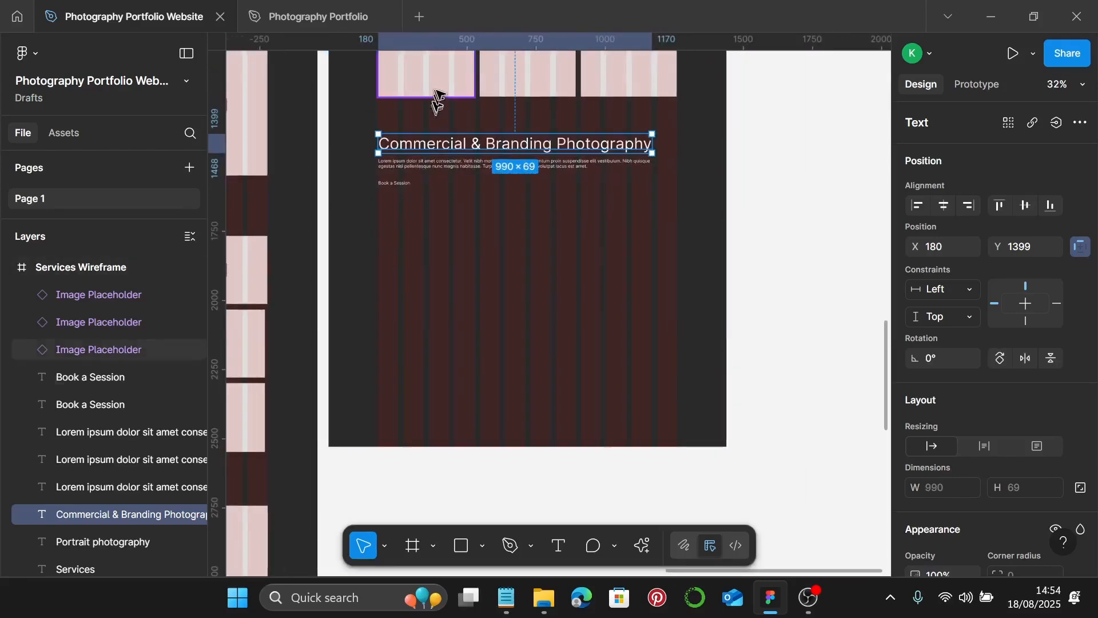
{"action": "left_click", "coordinate": [412, 78]}
{"action": "left_click_drag", "start_coordinate": [412, 78], "coordinate": [414, 314]}
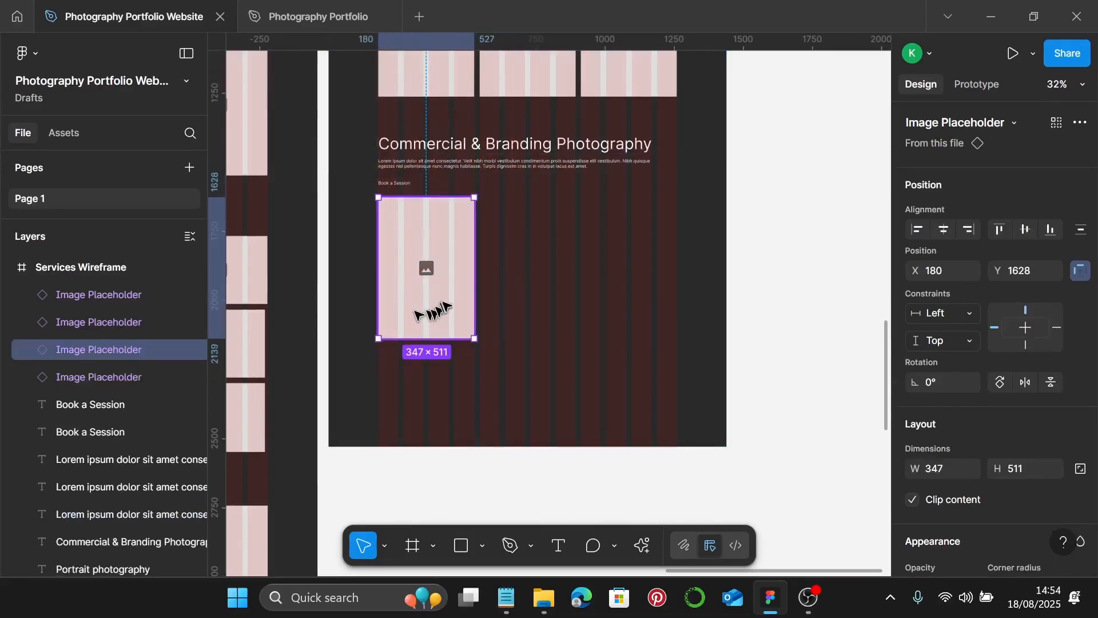
{"action": "scroll", "coordinate": [440, 306], "scroll_direction": "up", "scroll_amount": 1}
{"action": "scroll", "coordinate": [446, 303], "scroll_direction": "up", "scroll_amount": 3}
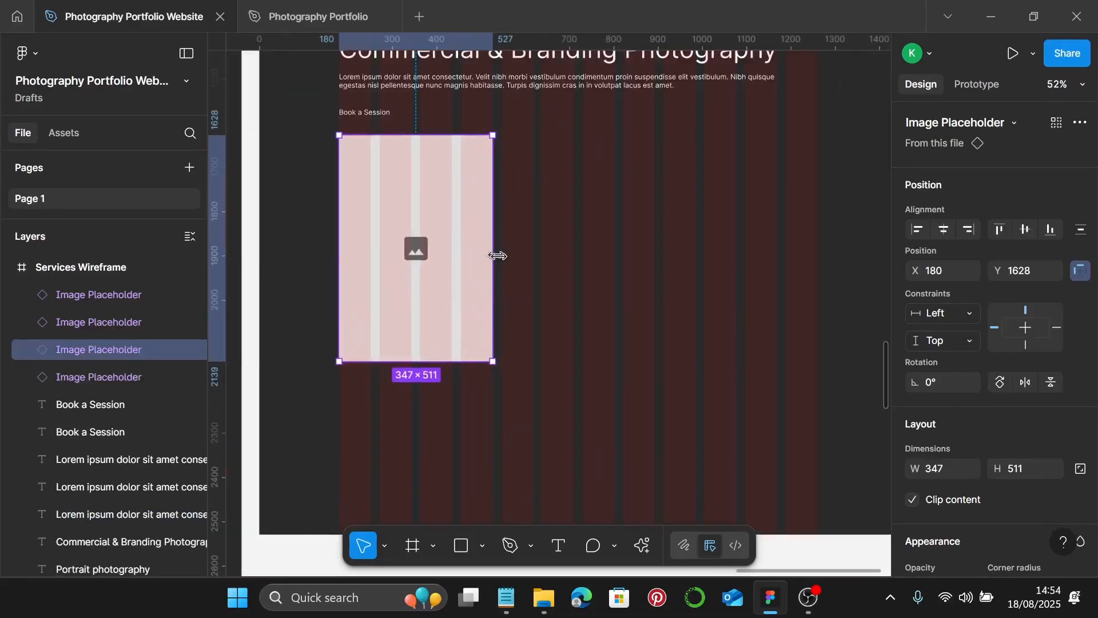
{"action": "left_click_drag", "start_coordinate": [498, 256], "coordinate": [574, 262]}
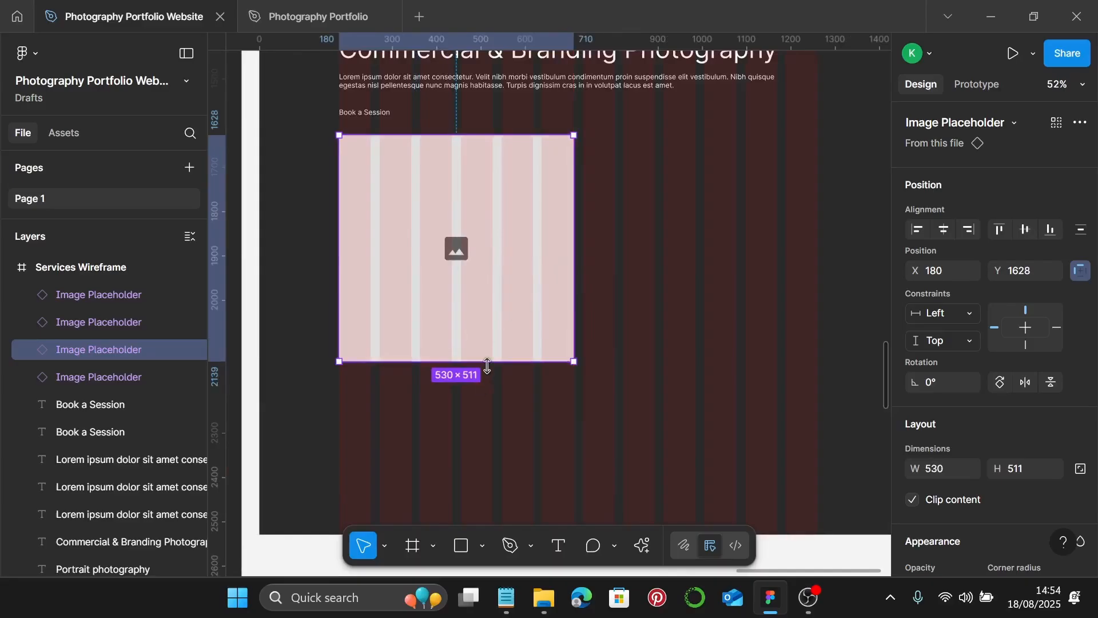
{"action": "left_click_drag", "start_coordinate": [487, 366], "coordinate": [501, 249]}
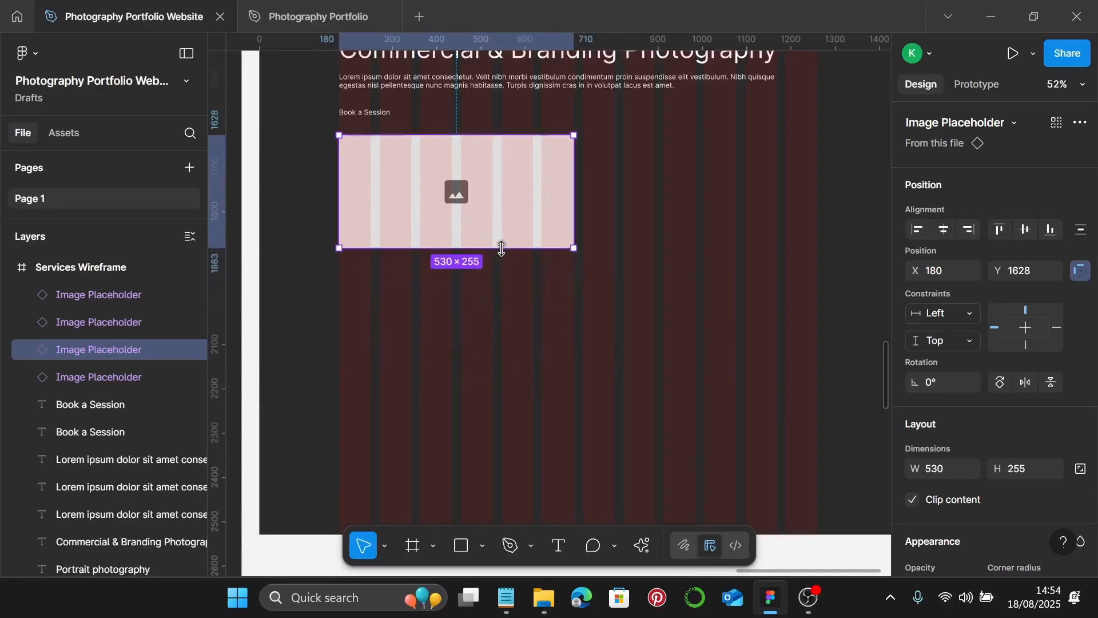
- Duplicate the placeholder into a grid of two wide images over three tiles filling the row
{"action": "left_click_drag", "start_coordinate": [394, 180], "coordinate": [643, 181]}
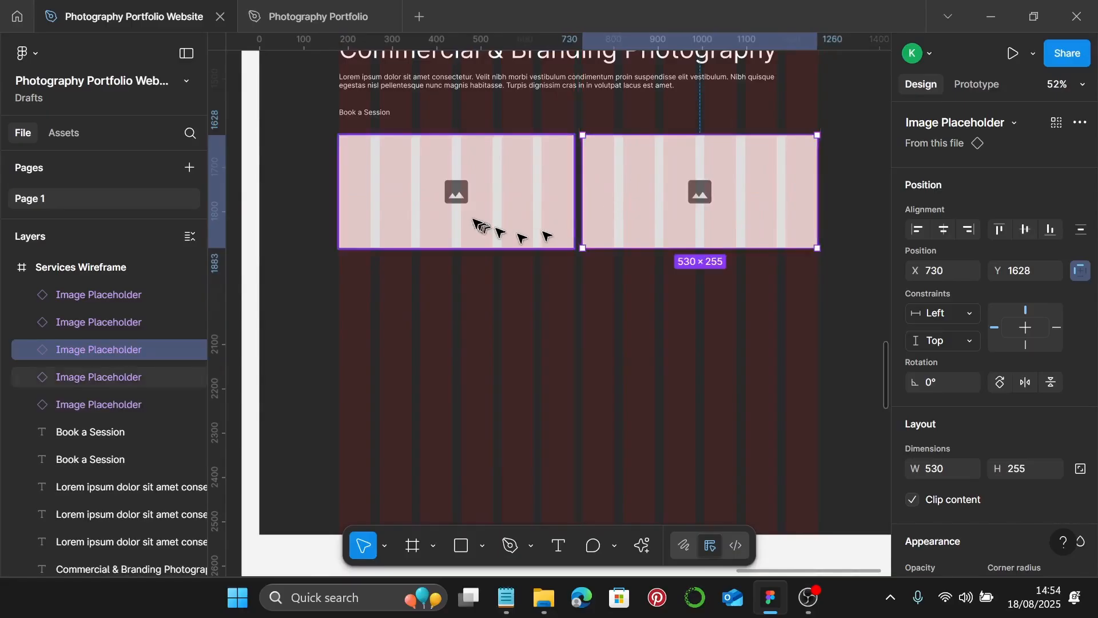
{"action": "left_click_drag", "start_coordinate": [417, 212], "coordinate": [437, 338]}
{"action": "left_click_drag", "start_coordinate": [574, 331], "coordinate": [493, 332]}
{"action": "left_click_drag", "start_coordinate": [423, 327], "coordinate": [658, 314]}
{"action": "left_click_drag", "start_coordinate": [740, 322], "coordinate": [815, 328]}
- Lengthen the Services Wireframe frame to 4233 tall
{"action": "scroll", "coordinate": [801, 351], "scroll_direction": "down", "scroll_amount": 3}
{"action": "right_click", "coordinate": [771, 411]}
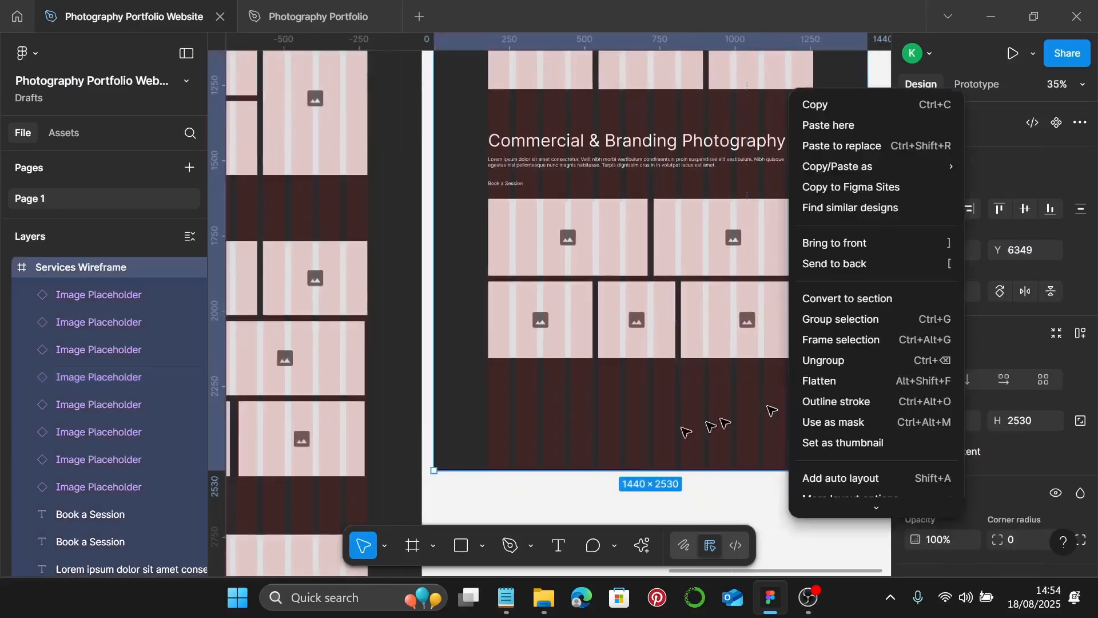
{"action": "left_click", "coordinate": [662, 424]}
{"action": "scroll", "coordinate": [663, 423], "scroll_direction": "down", "scroll_amount": 3}
{"action": "scroll", "coordinate": [689, 426], "scroll_direction": "down", "scroll_amount": 4}
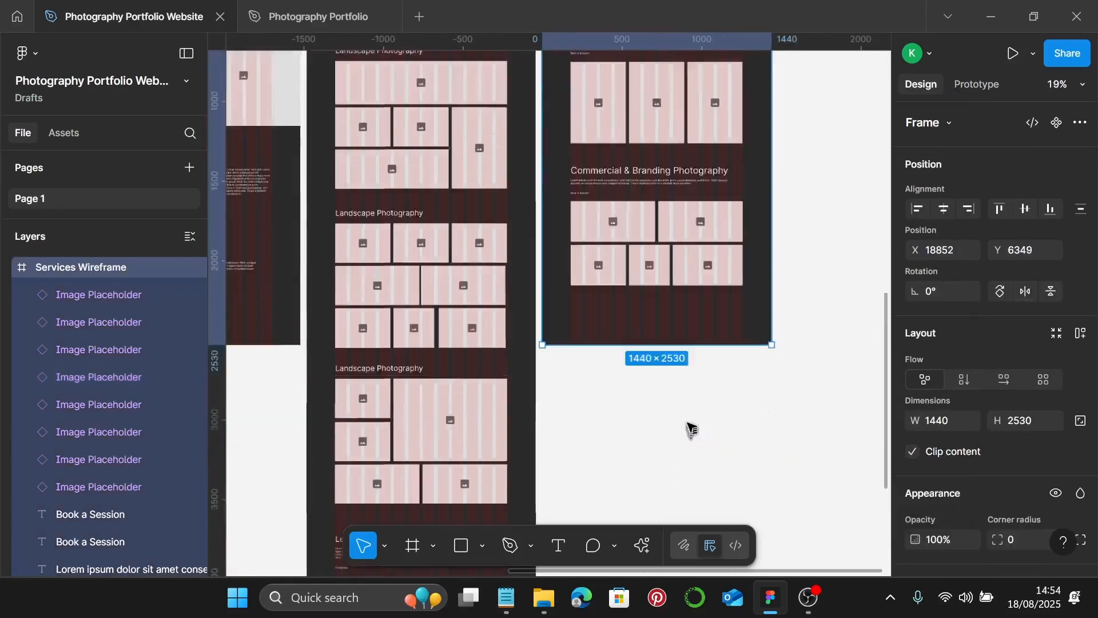
{"action": "left_click_drag", "start_coordinate": [713, 232], "coordinate": [714, 515]}
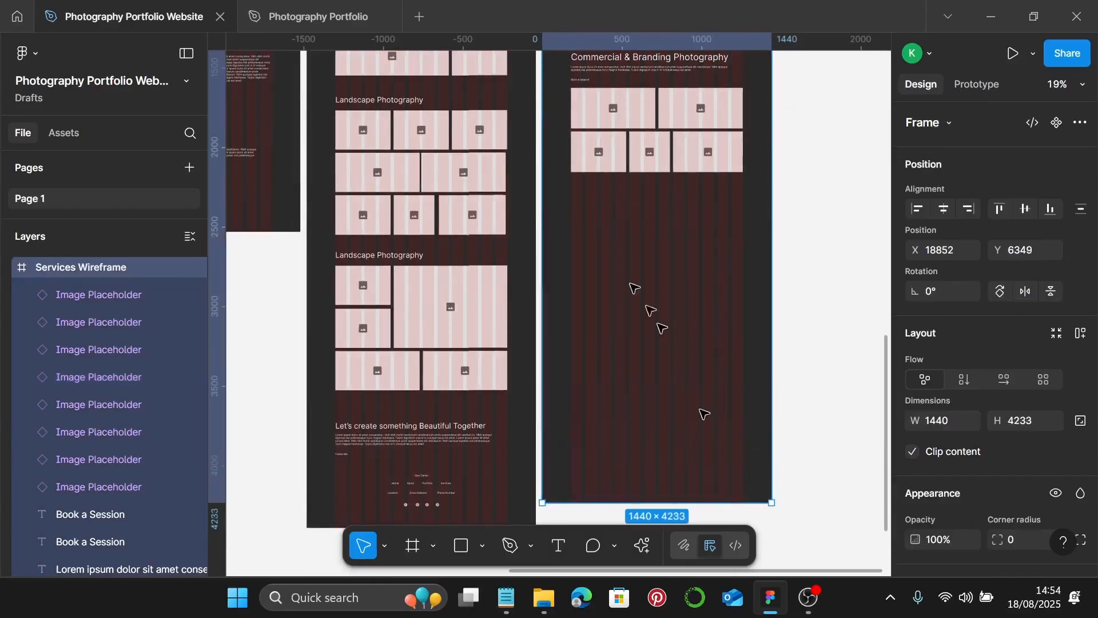
- Copy the heading, intro paragraph and Book a Session text below the commercial grid
{"action": "scroll", "coordinate": [613, 216], "scroll_direction": "up", "scroll_amount": 2}
{"action": "scroll", "coordinate": [632, 177], "scroll_direction": "up", "scroll_amount": 3}
{"action": "scroll", "coordinate": [632, 176], "scroll_direction": "up", "scroll_amount": 2}
{"action": "scroll", "coordinate": [646, 186], "scroll_direction": "up", "scroll_amount": 2}
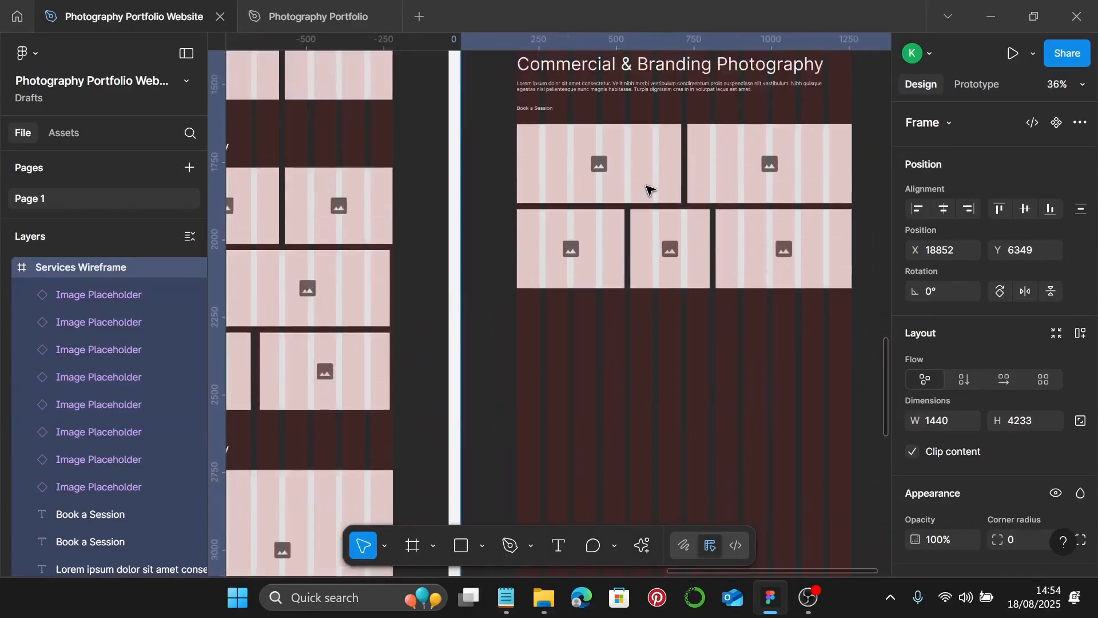
{"action": "left_click", "coordinate": [643, 94]}
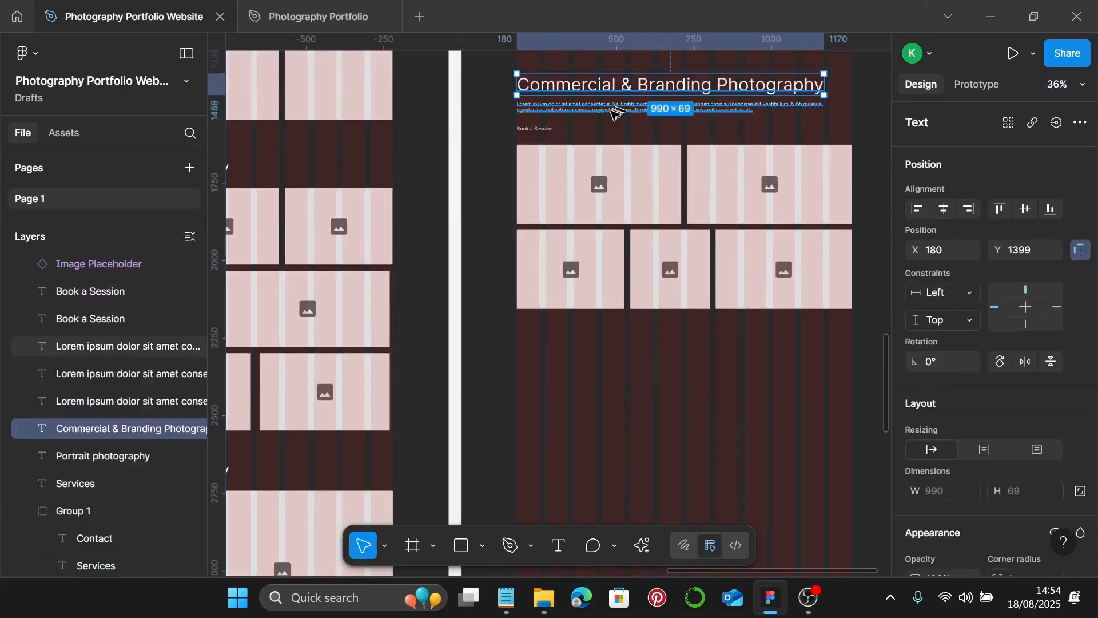
{"action": "left_click", "coordinate": [589, 109], "text": "shift"}
{"action": "left_click", "coordinate": [557, 128], "text": "shift"}
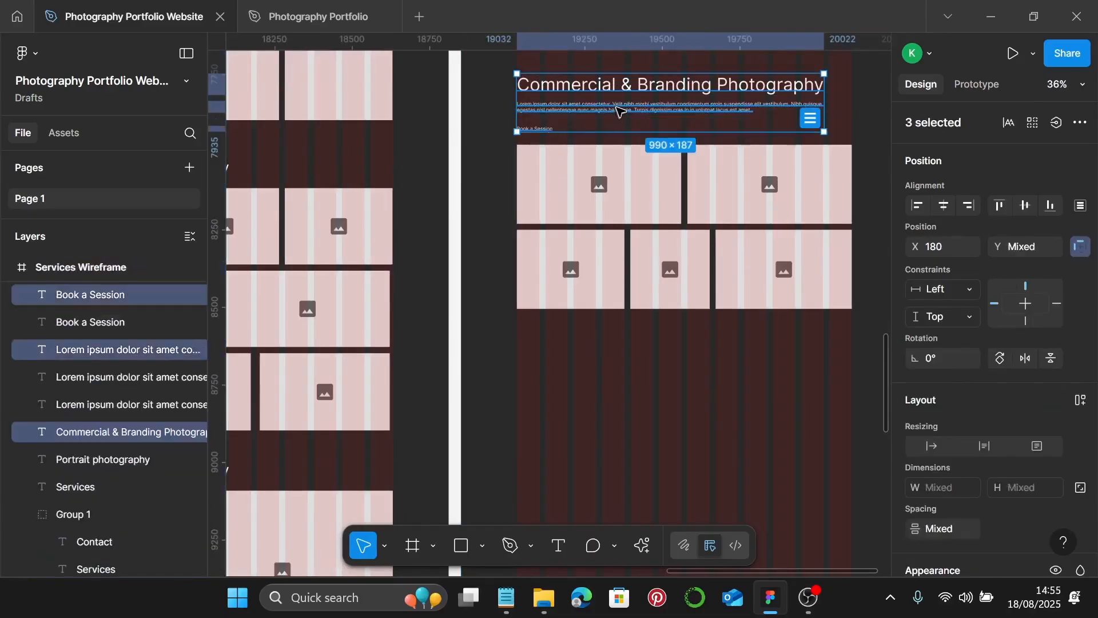
{"action": "left_click_drag", "start_coordinate": [621, 107], "coordinate": [642, 399]}
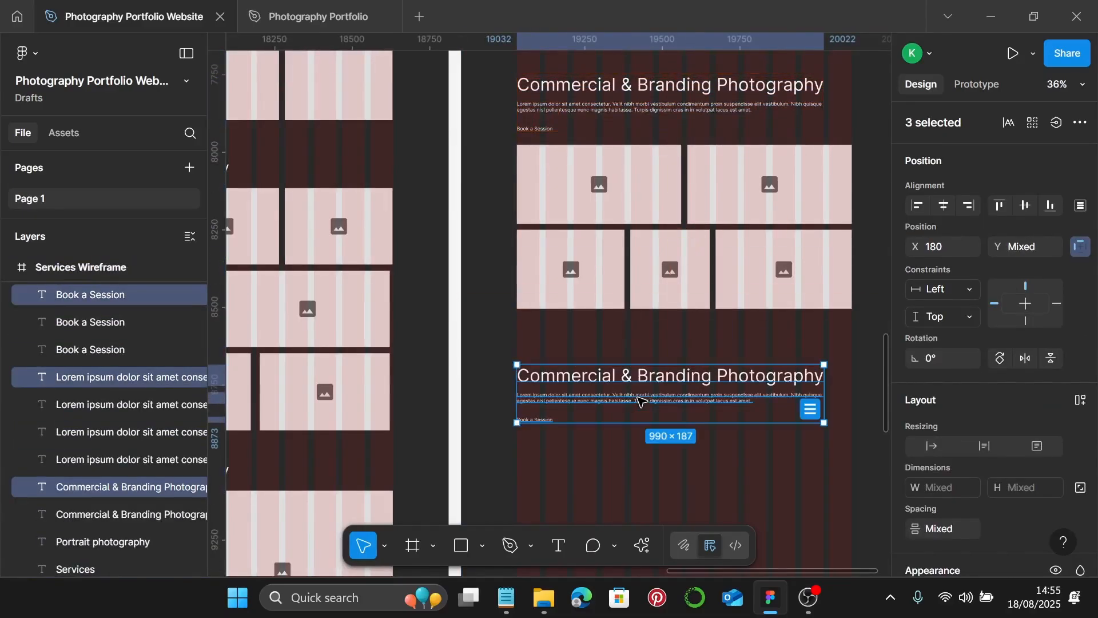
{"action": "scroll", "coordinate": [645, 383], "scroll_direction": "down", "scroll_amount": 4}
{"action": "scroll", "coordinate": [645, 252], "scroll_direction": "up", "scroll_amount": 1}
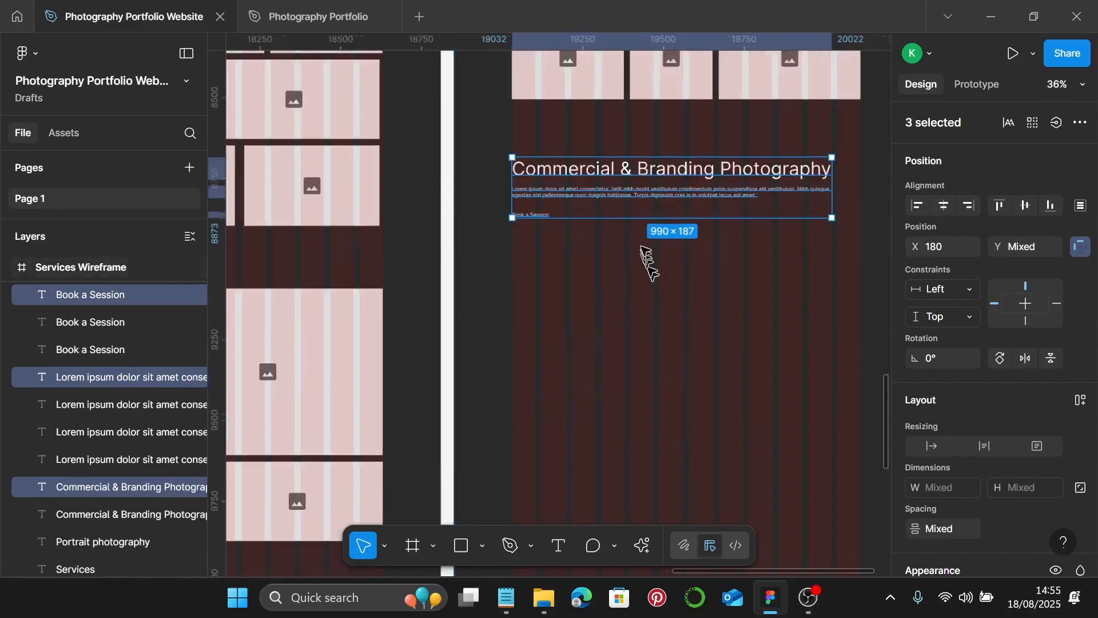
- Retitle the copied heading 'Event Photography'
{"action": "left_click", "coordinate": [710, 172]}
{"action": "double_click", "coordinate": [714, 169]}
{"action": "left_click_drag", "start_coordinate": [715, 168], "coordinate": [529, 169]}
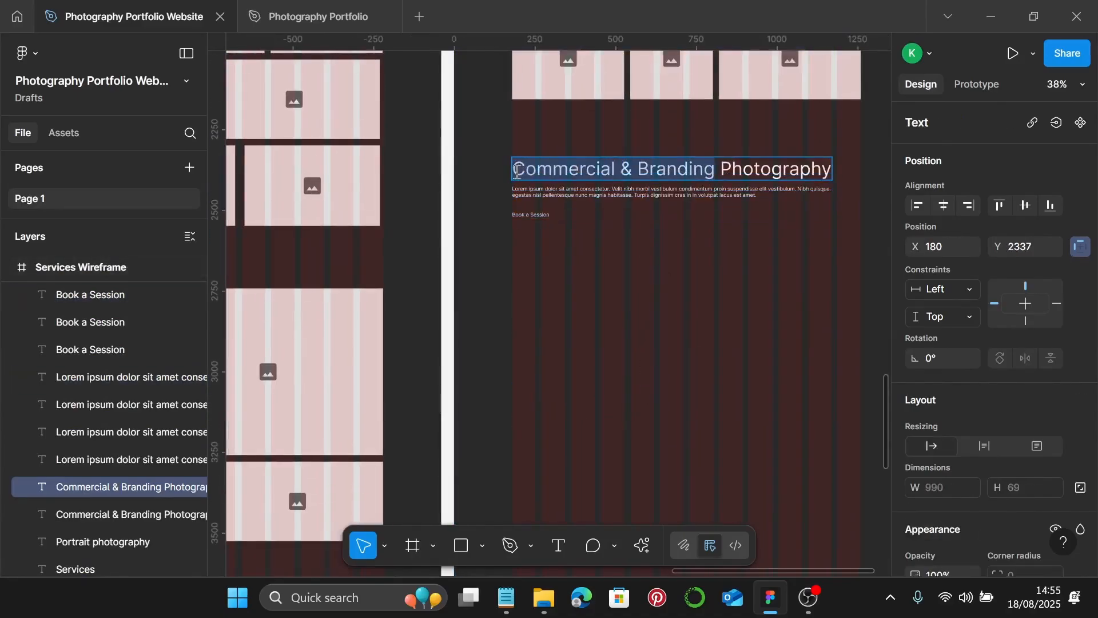
{"action": "type", "text": "Event"}
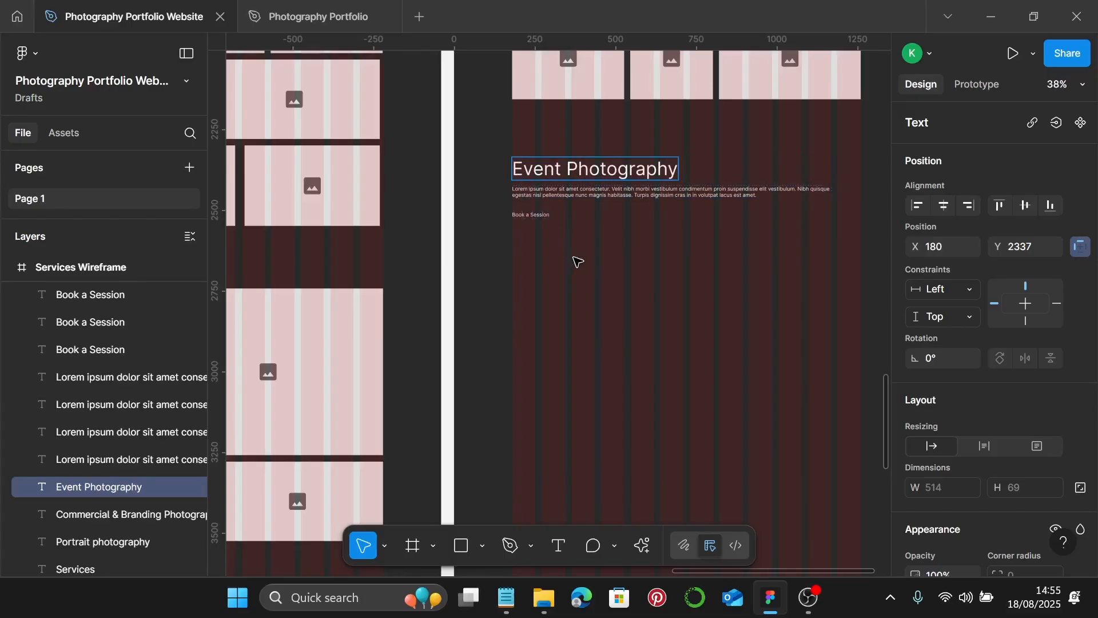
{"action": "key", "text": "Escape"}
{"action": "scroll", "coordinate": [576, 259], "scroll_direction": "down", "scroll_amount": 3}
- Place an enlarged image placeholder below the Event Photography heading and duplicate it beneath
{"action": "left_click", "coordinate": [568, 111]}
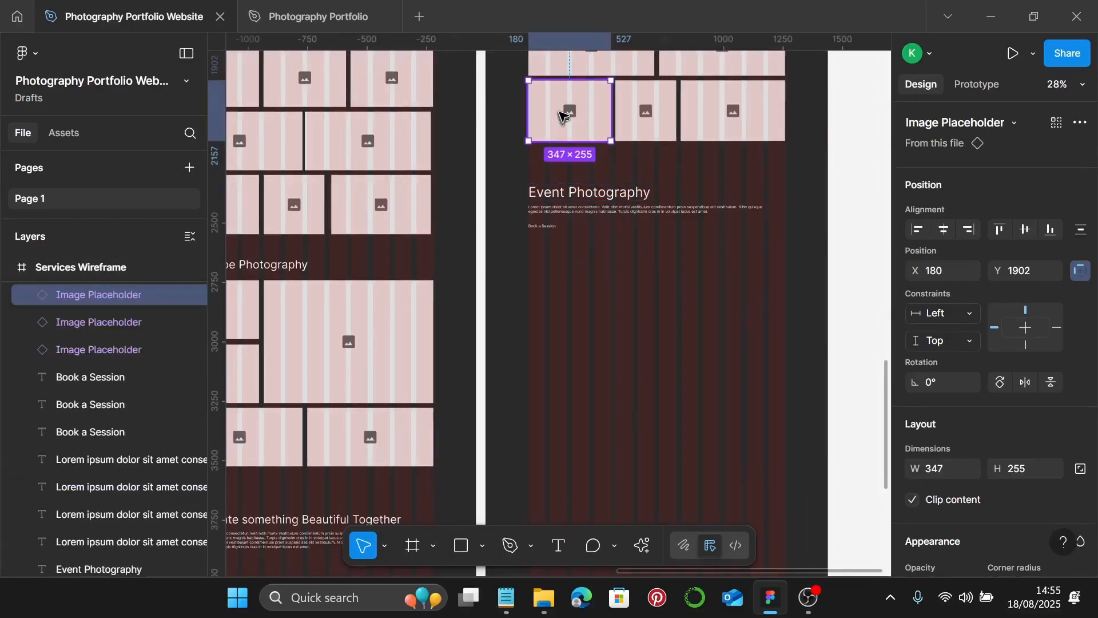
{"action": "left_click_drag", "start_coordinate": [565, 140], "coordinate": [568, 339]}
{"action": "scroll", "coordinate": [565, 306], "scroll_direction": "up", "scroll_amount": 1}
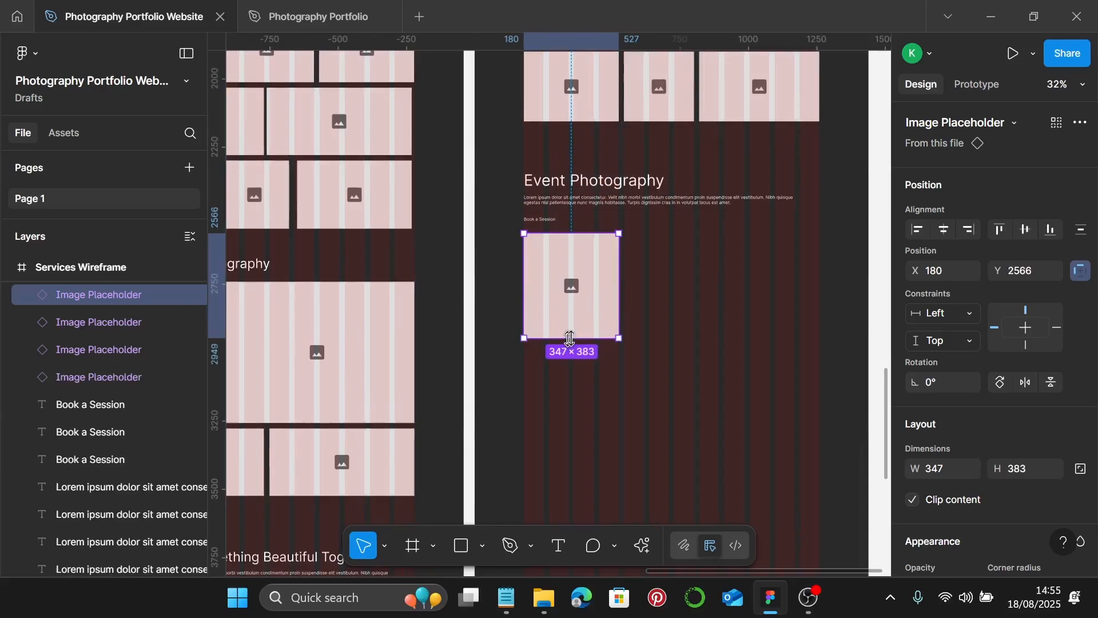
{"action": "scroll", "coordinate": [620, 303], "scroll_direction": "up", "scroll_amount": 3}
{"action": "left_click_drag", "start_coordinate": [619, 278], "coordinate": [724, 278]}
{"action": "scroll", "coordinate": [709, 274], "scroll_direction": "down", "scroll_amount": 1}
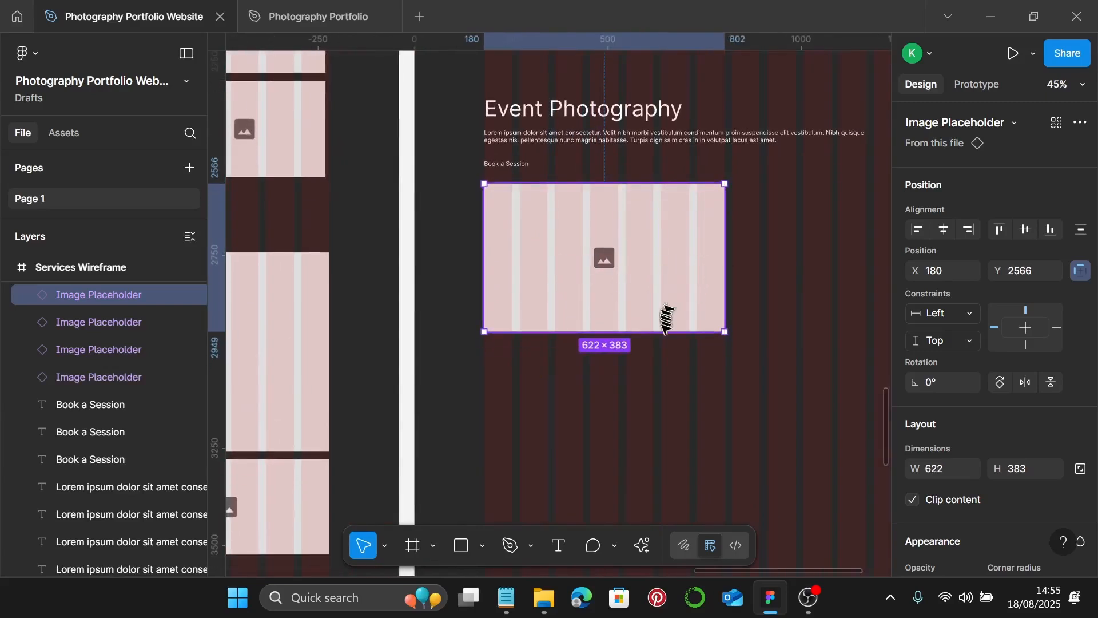
{"action": "left_click_drag", "start_coordinate": [659, 332], "coordinate": [663, 361]}
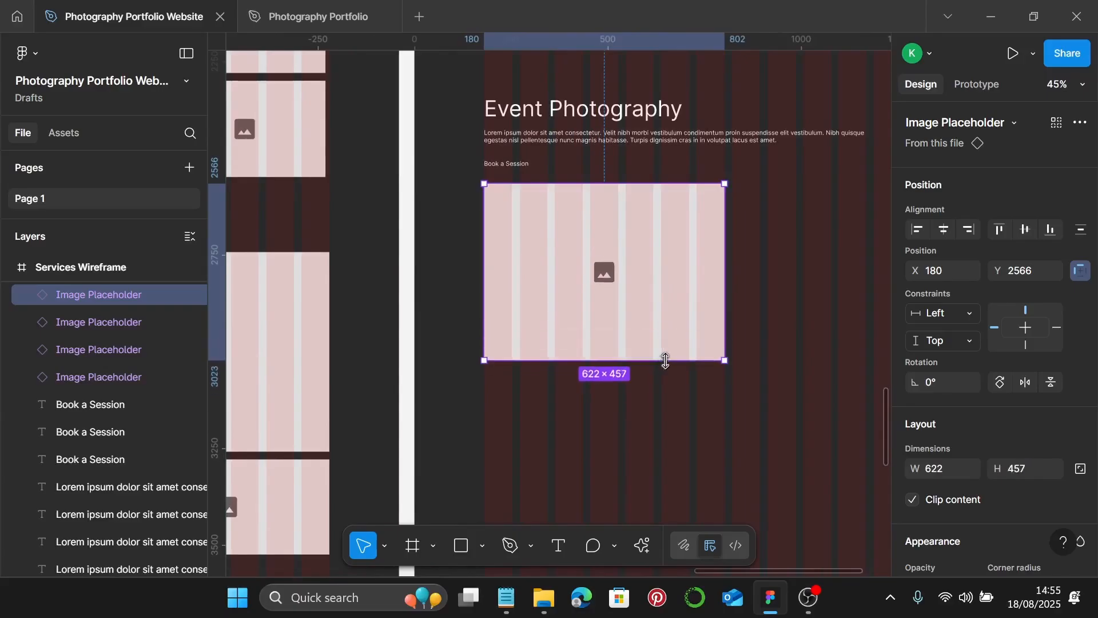
{"action": "scroll", "coordinate": [668, 335], "scroll_direction": "down", "scroll_amount": 5}
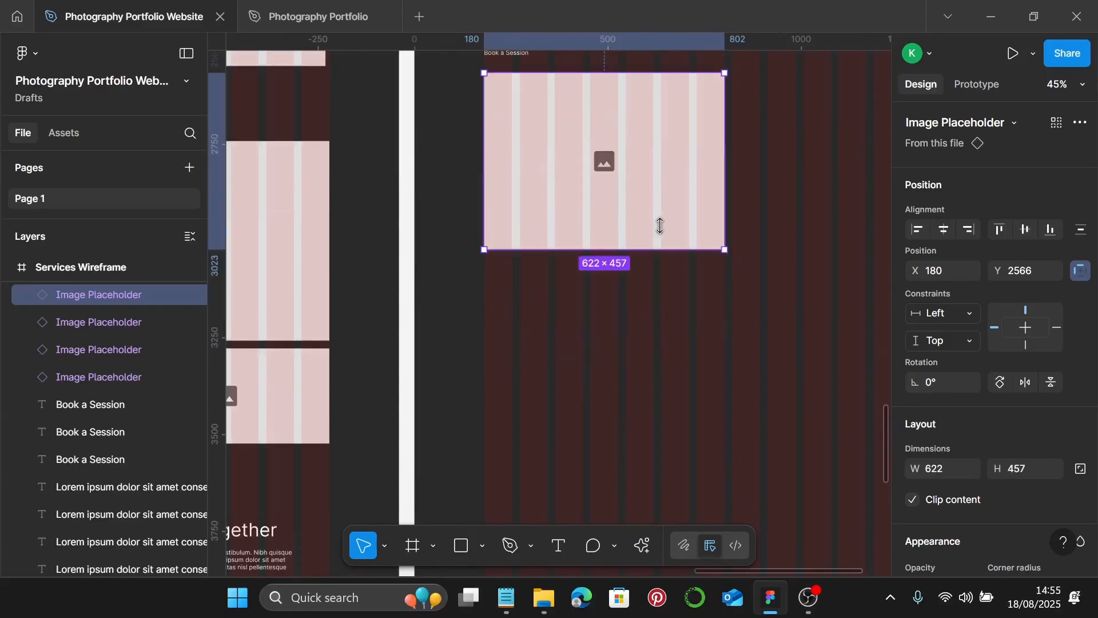
{"action": "left_click_drag", "start_coordinate": [652, 167], "coordinate": [659, 349]}
{"action": "scroll", "coordinate": [659, 349], "scroll_direction": "down", "scroll_amount": 3}
- Start a right-hand column copy and stack the two left placeholders at 530 wide
{"action": "left_click", "coordinate": [620, 201]}
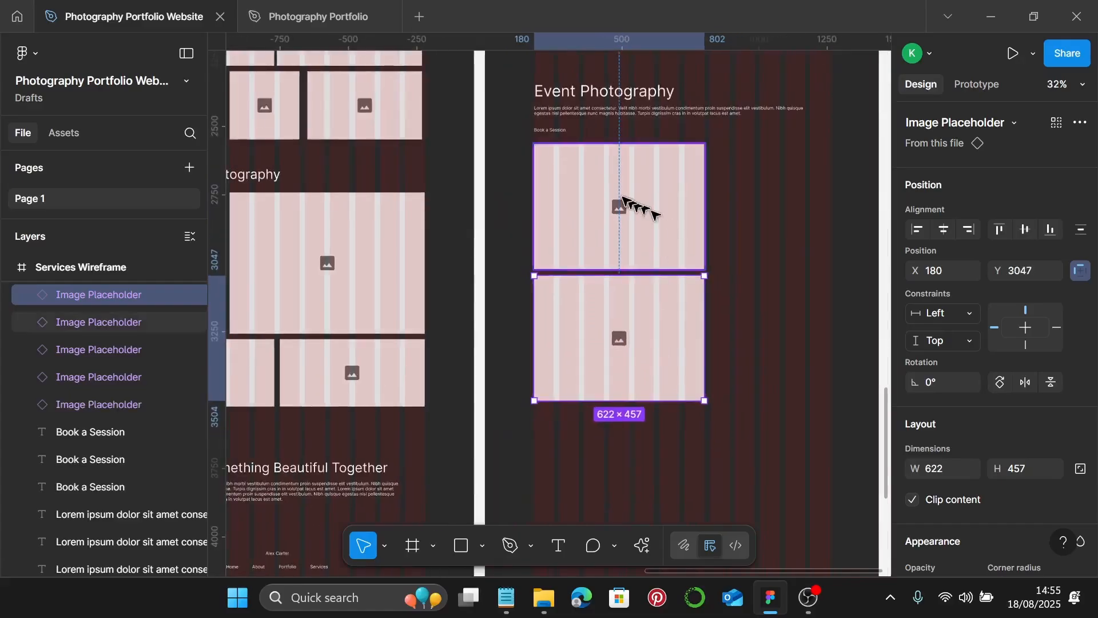
{"action": "left_click_drag", "start_coordinate": [618, 184], "coordinate": [679, 185]}
{"action": "left_click", "coordinate": [664, 206]}
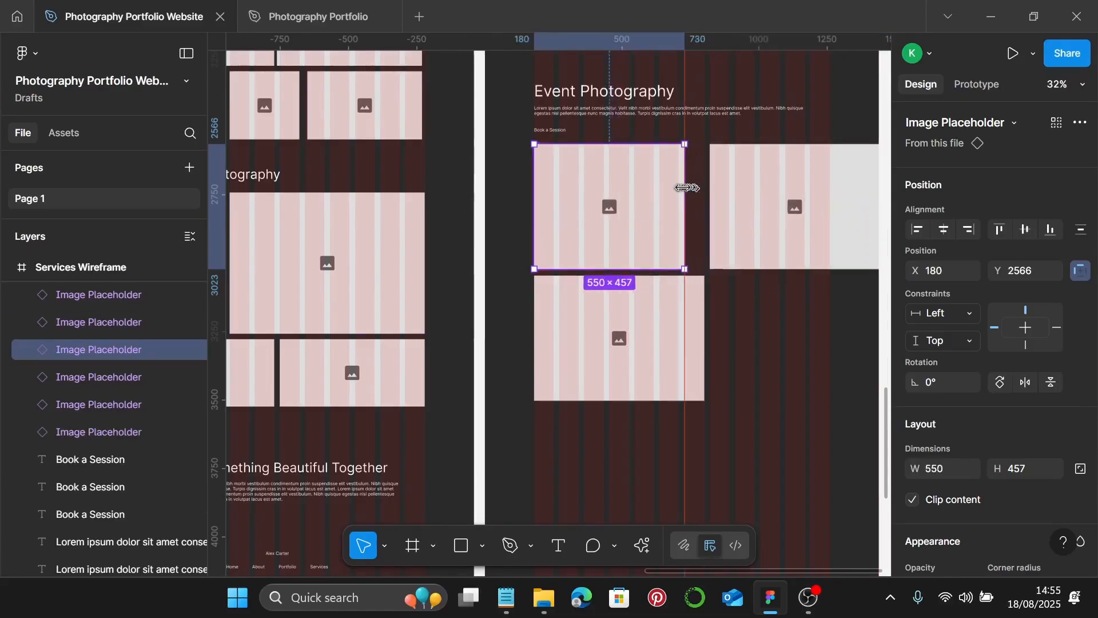
{"action": "left_click", "coordinate": [681, 314]}
{"action": "left_click_drag", "start_coordinate": [704, 317], "coordinate": [679, 313]}
{"action": "left_click", "coordinate": [635, 252]}
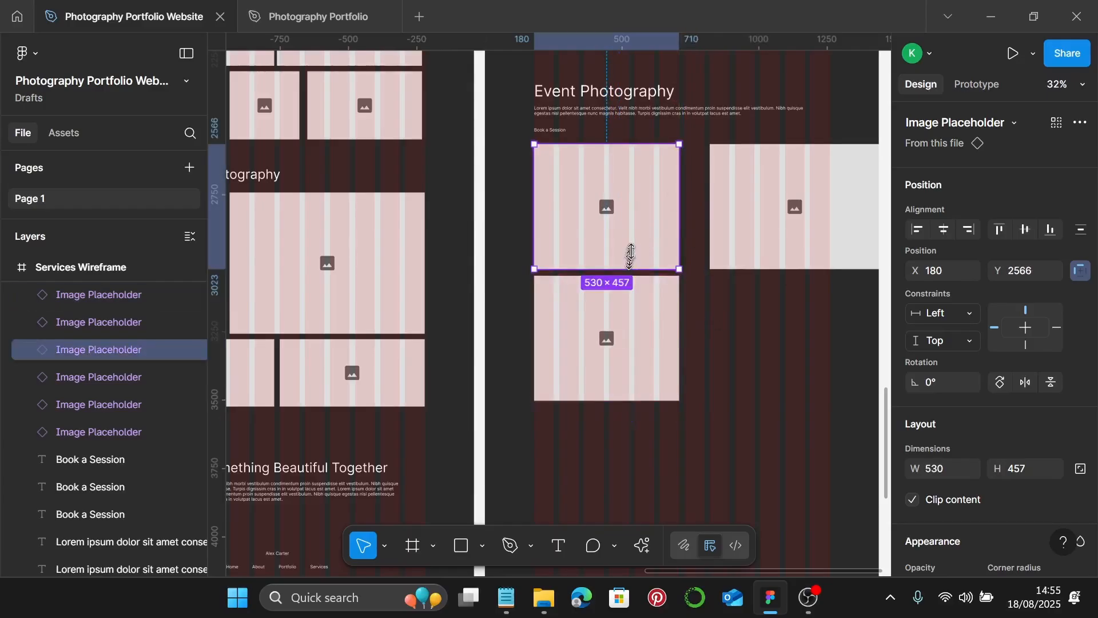
{"action": "left_click_drag", "start_coordinate": [631, 255], "coordinate": [631, 224]}
{"action": "left_click", "coordinate": [619, 289]}
{"action": "mouse_move", "coordinate": [609, 336]}
{"action": "left_mouse_down"}
{"action": "mouse_move", "coordinate": [613, 310]}
{"action": "mouse_move", "coordinate": [611, 326]}
{"action": "left_mouse_up"}
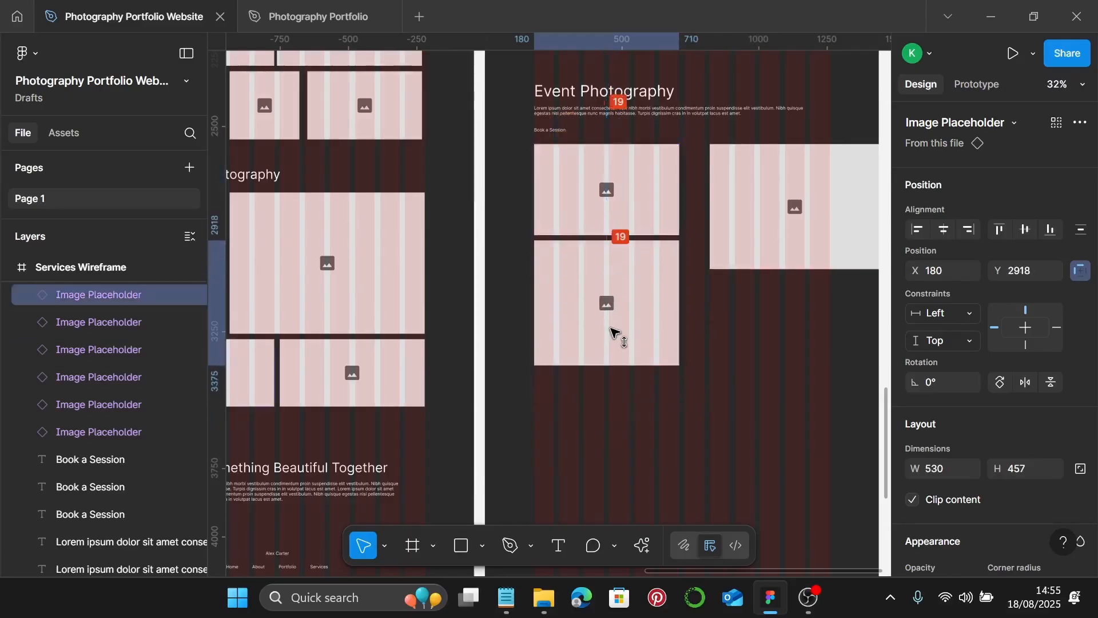
{"action": "left_click_drag", "start_coordinate": [624, 365], "coordinate": [626, 335]}
- Size the right placeholders to 530×245, space the three evenly, and adjust the upper left height
{"action": "left_click", "coordinate": [775, 201]}
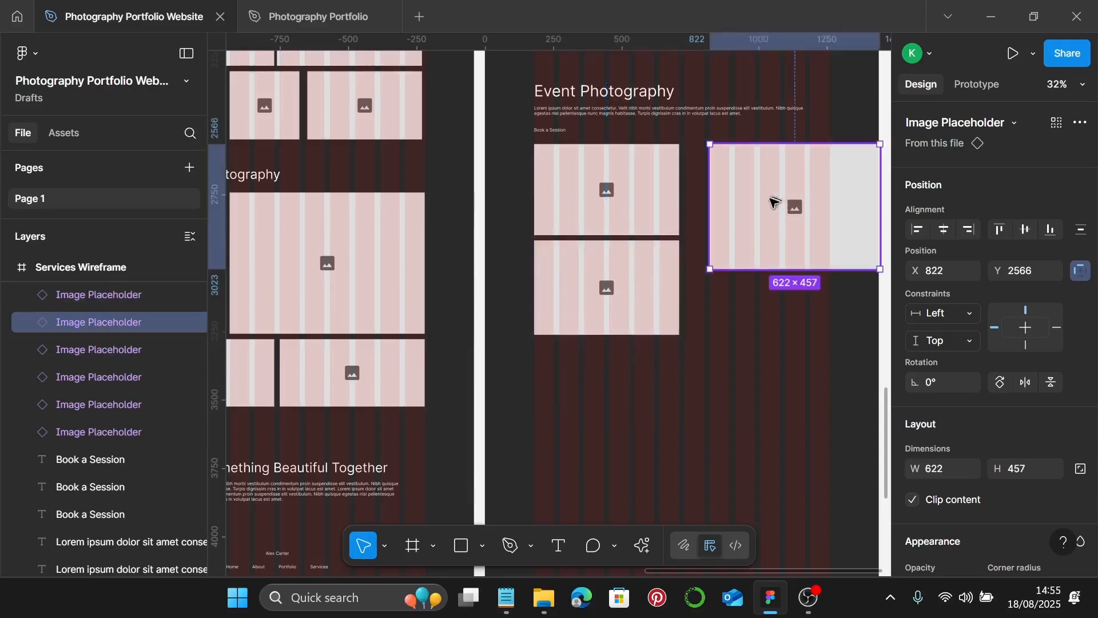
{"action": "left_click_drag", "start_coordinate": [775, 201], "coordinate": [750, 205]}
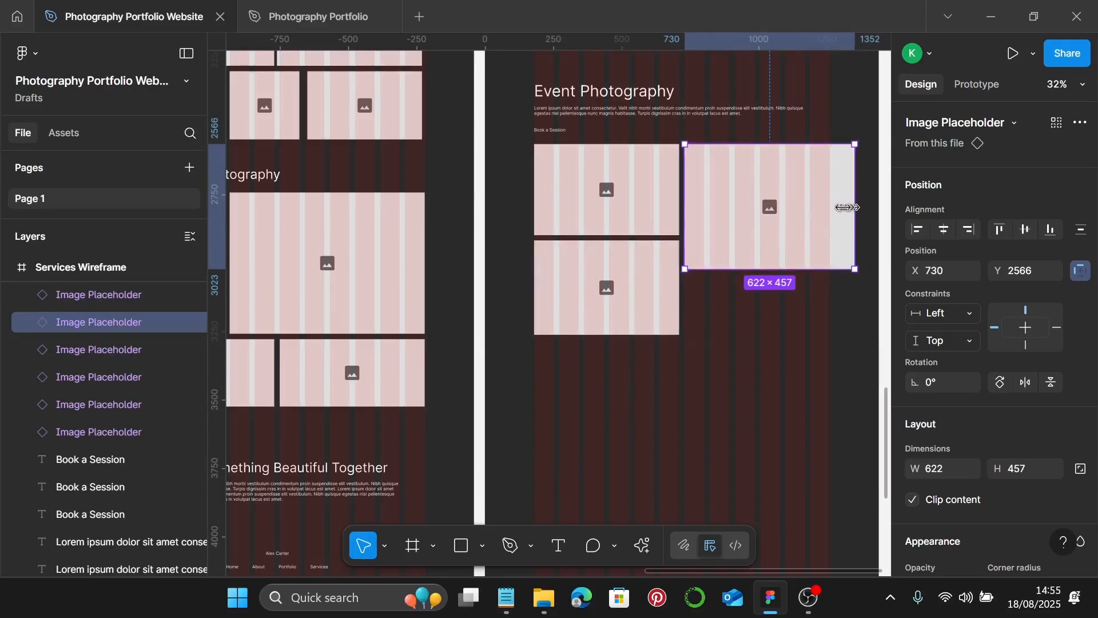
{"action": "left_click_drag", "start_coordinate": [847, 207], "coordinate": [830, 206]}
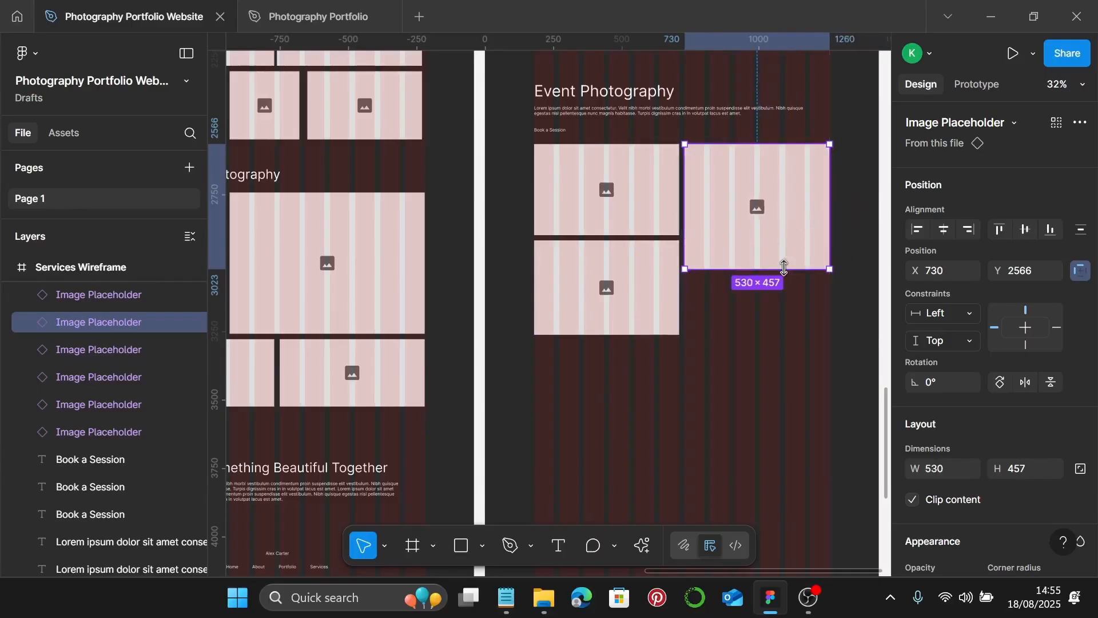
{"action": "left_click_drag", "start_coordinate": [784, 258], "coordinate": [767, 336]}
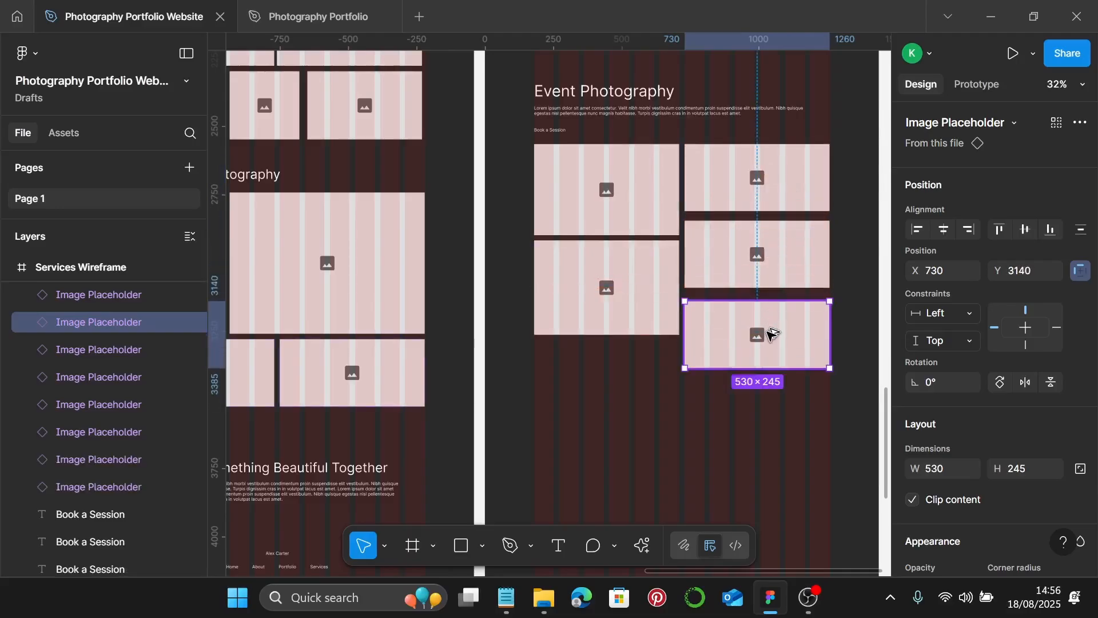
{"action": "left_click_drag", "start_coordinate": [759, 267], "coordinate": [762, 262]}
{"action": "left_click", "coordinate": [751, 326]}
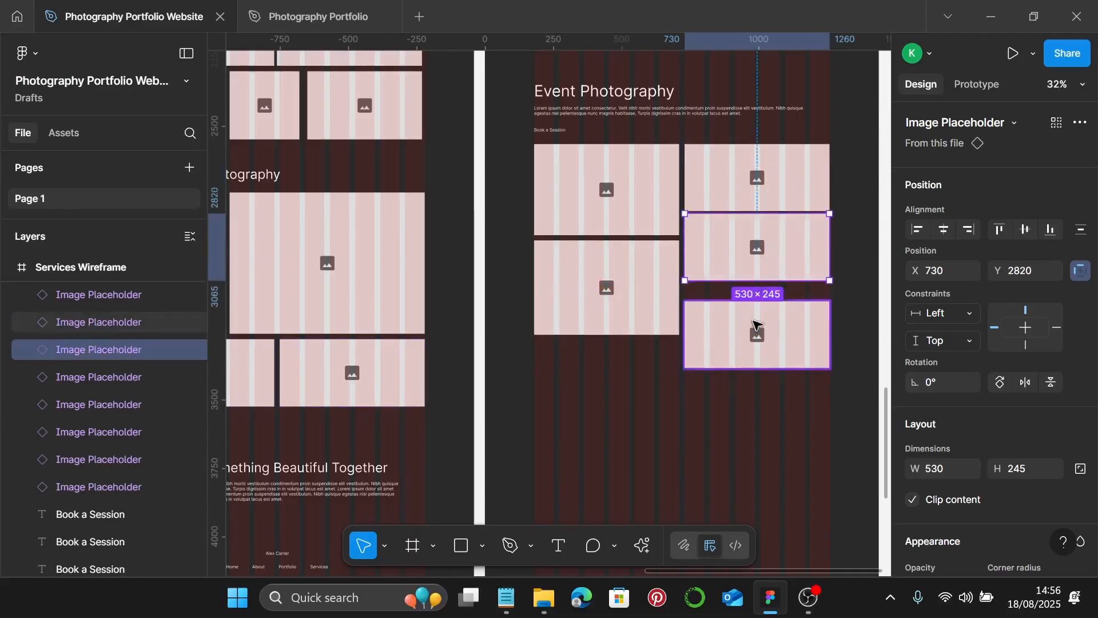
{"action": "left_click_drag", "start_coordinate": [747, 328], "coordinate": [757, 317]}
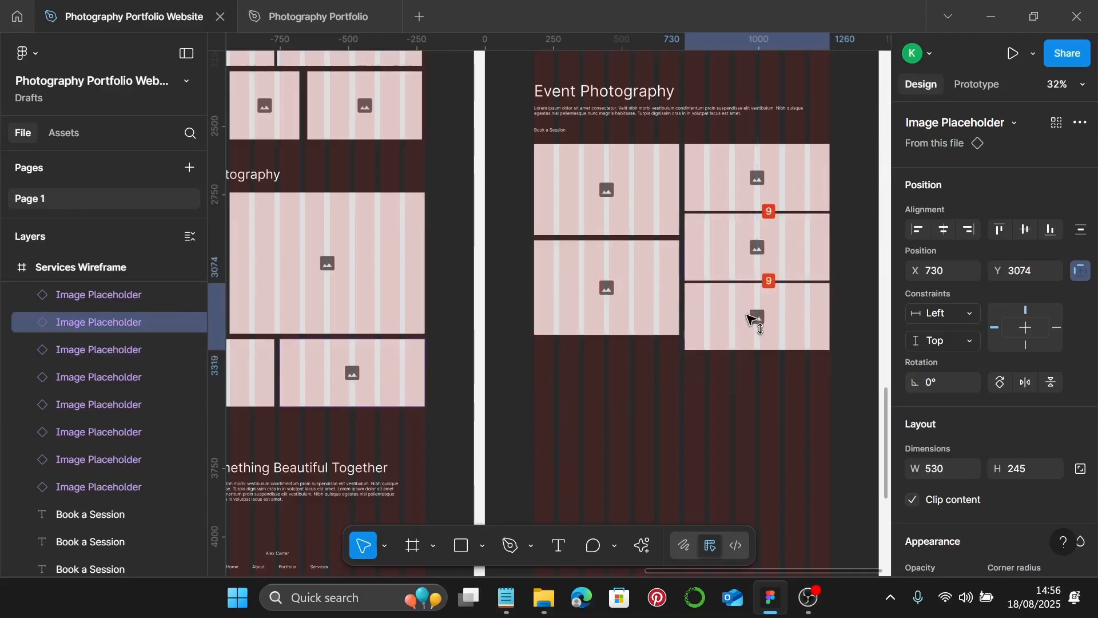
{"action": "left_click_drag", "start_coordinate": [580, 283], "coordinate": [616, 304]}
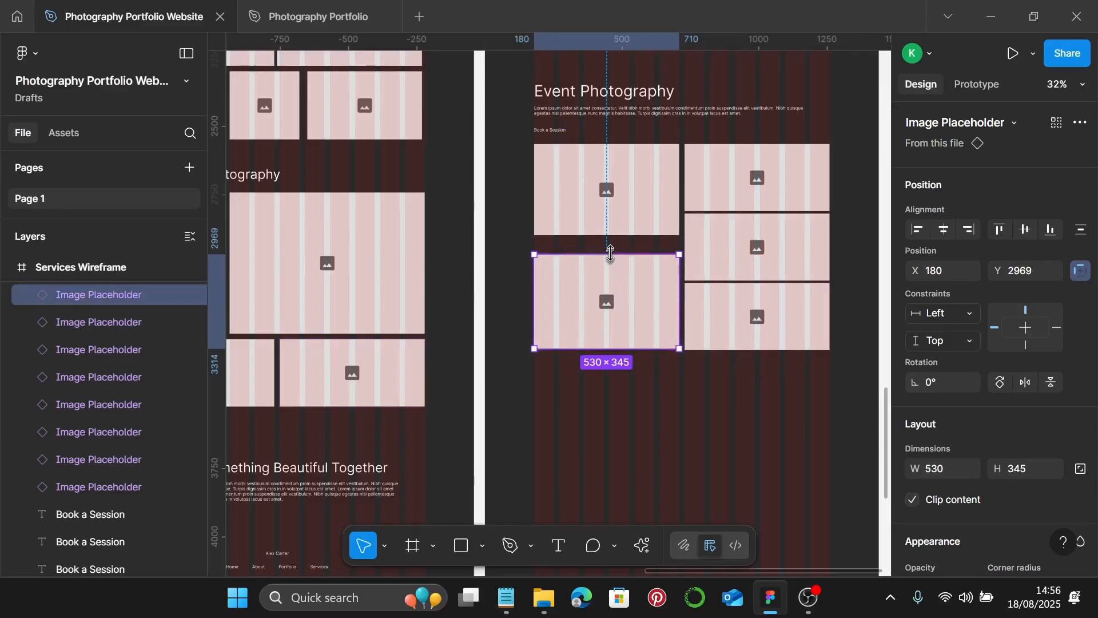
{"action": "left_click", "coordinate": [617, 232]}
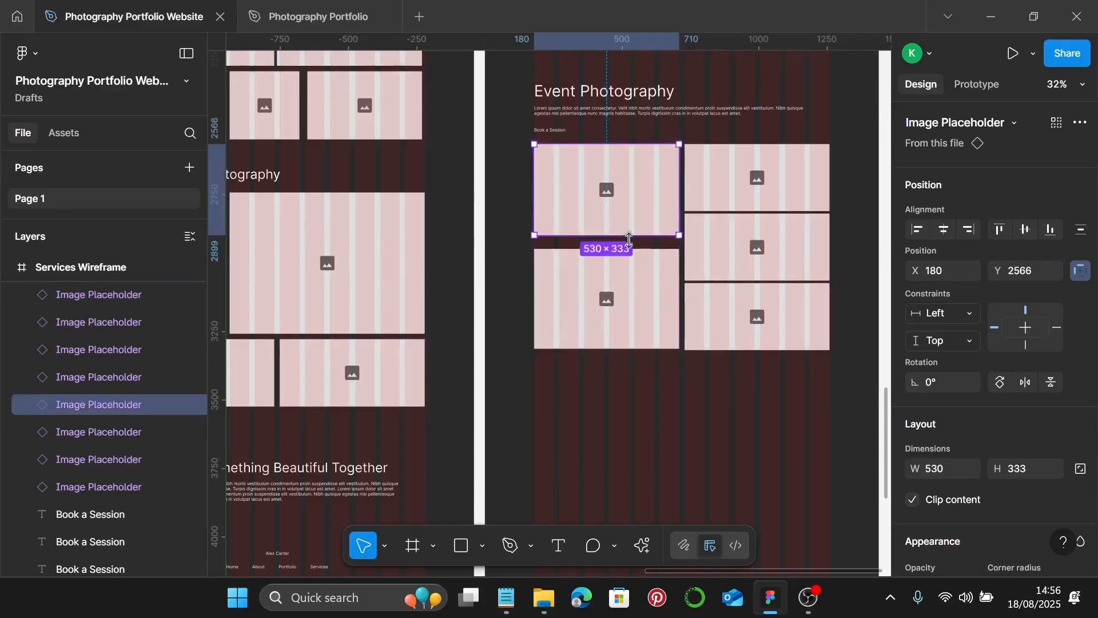
{"action": "left_click_drag", "start_coordinate": [629, 235], "coordinate": [632, 240]}
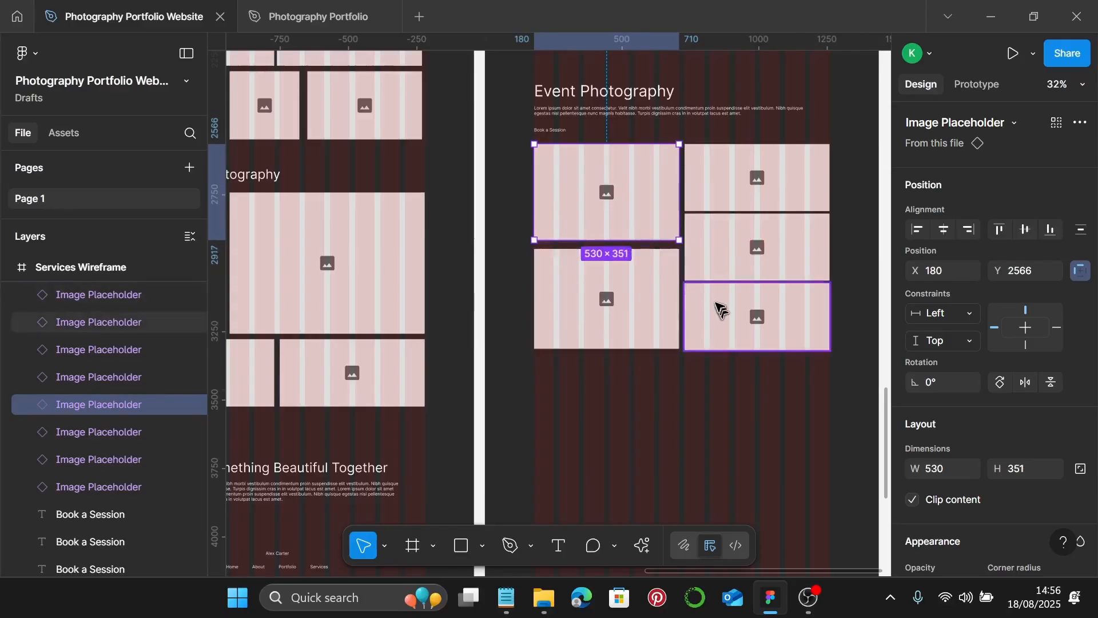
{"action": "scroll", "coordinate": [717, 305], "scroll_direction": "down", "scroll_amount": 3}
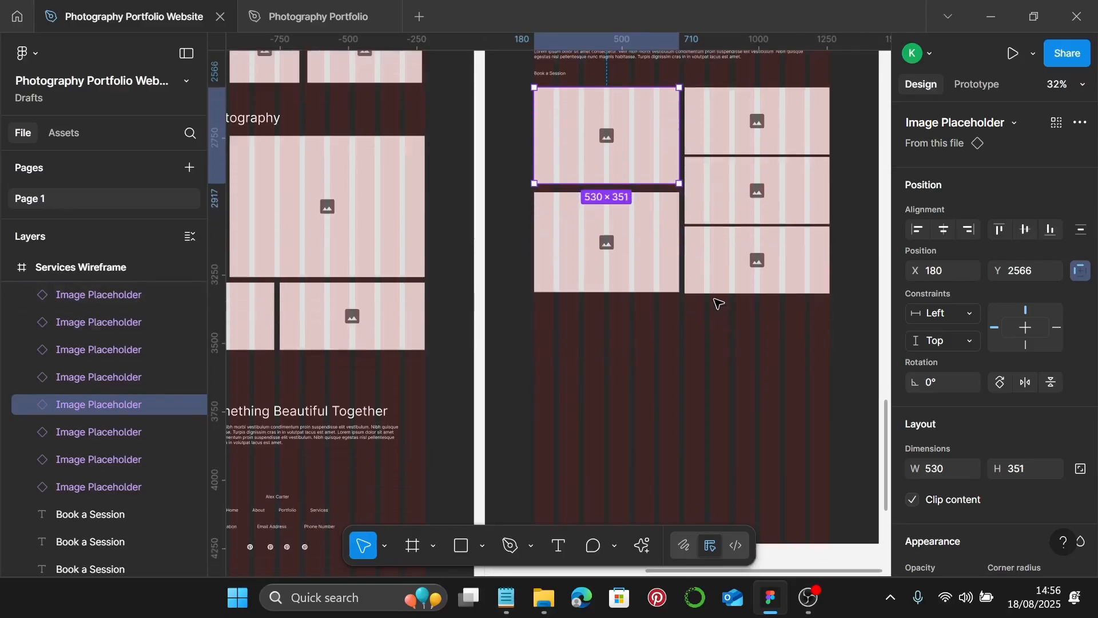
{"action": "left_click", "coordinate": [710, 330]}
{"action": "scroll", "coordinate": [709, 328], "scroll_direction": "down", "scroll_amount": 3}
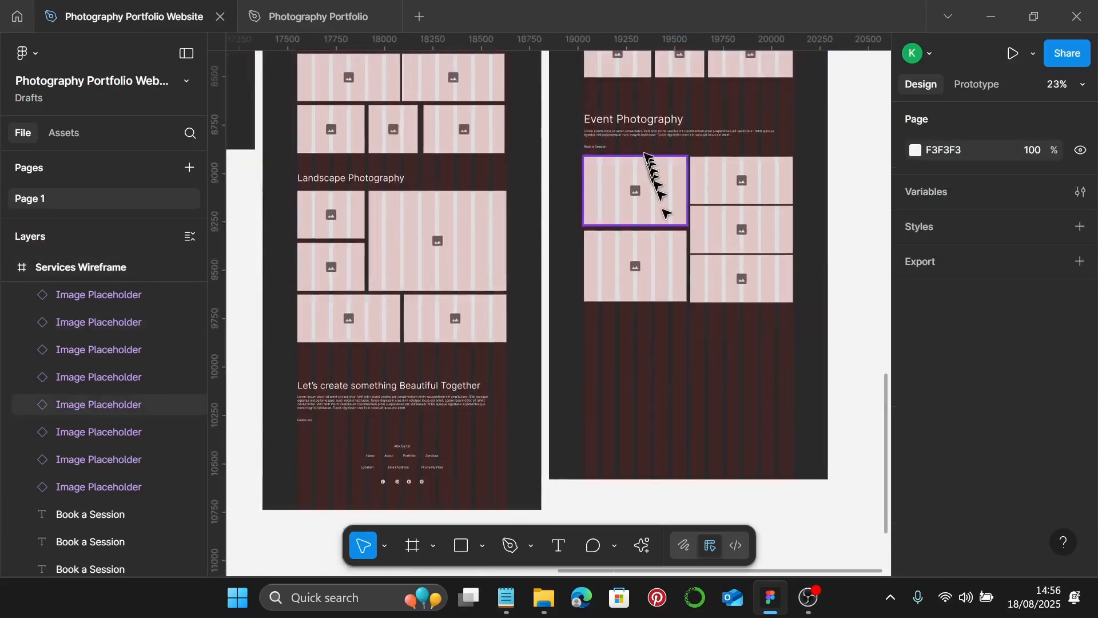
- Copy the Event Photography heading, description and Book a Session link below the image grid
{"action": "left_click", "coordinate": [641, 135]}
{"action": "left_click", "coordinate": [633, 123], "text": "shift"}
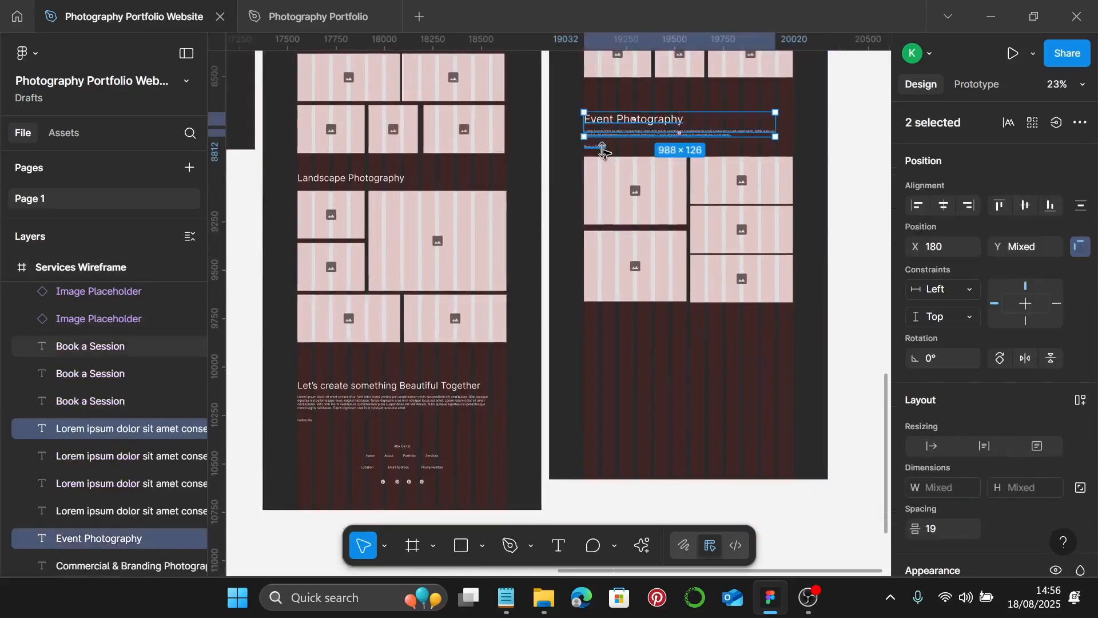
{"action": "left_click", "coordinate": [602, 148], "text": "shift"}
{"action": "left_click_drag", "start_coordinate": [626, 157], "coordinate": [630, 358]}
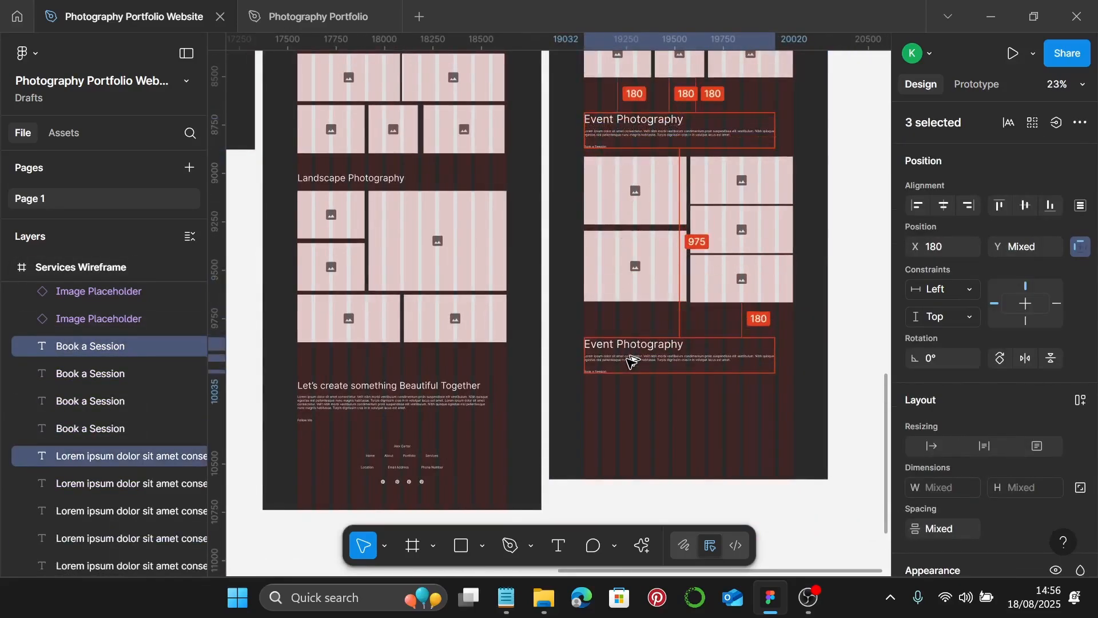
{"action": "scroll", "coordinate": [629, 355], "scroll_direction": "down", "scroll_amount": 1}
{"action": "scroll", "coordinate": [646, 343], "scroll_direction": "down", "scroll_amount": 3}
{"action": "scroll", "coordinate": [664, 314], "scroll_direction": "up", "scroll_amount": 4}
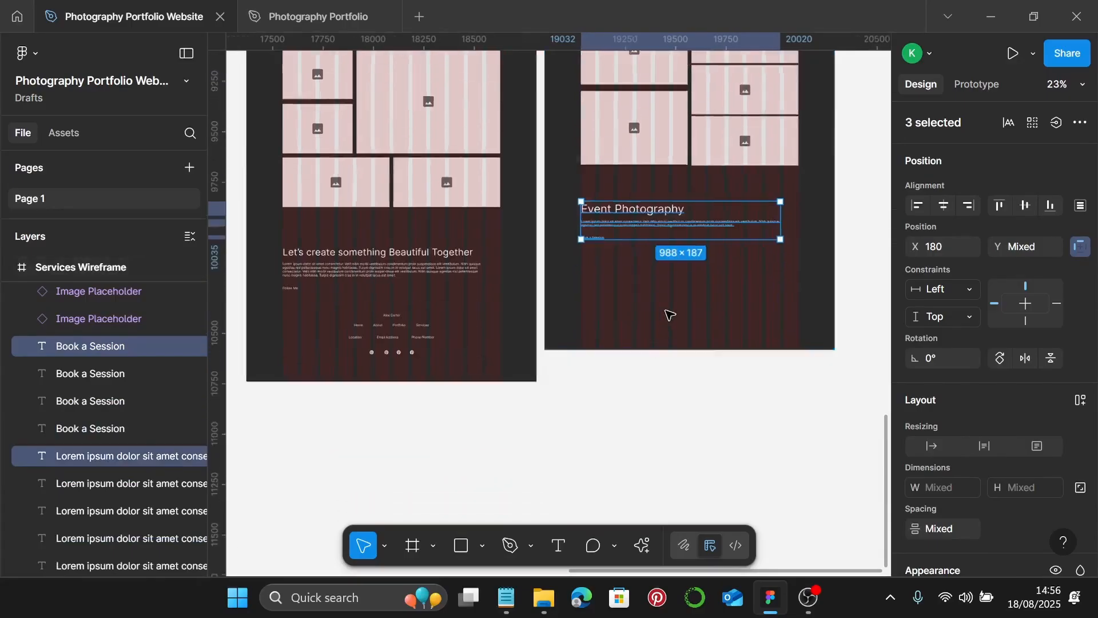
- Extend the Services Wireframe frame down to 5215 tall
{"action": "left_click", "coordinate": [653, 313]}
{"action": "right_click", "coordinate": [653, 314]}
{"action": "left_click", "coordinate": [629, 313]}
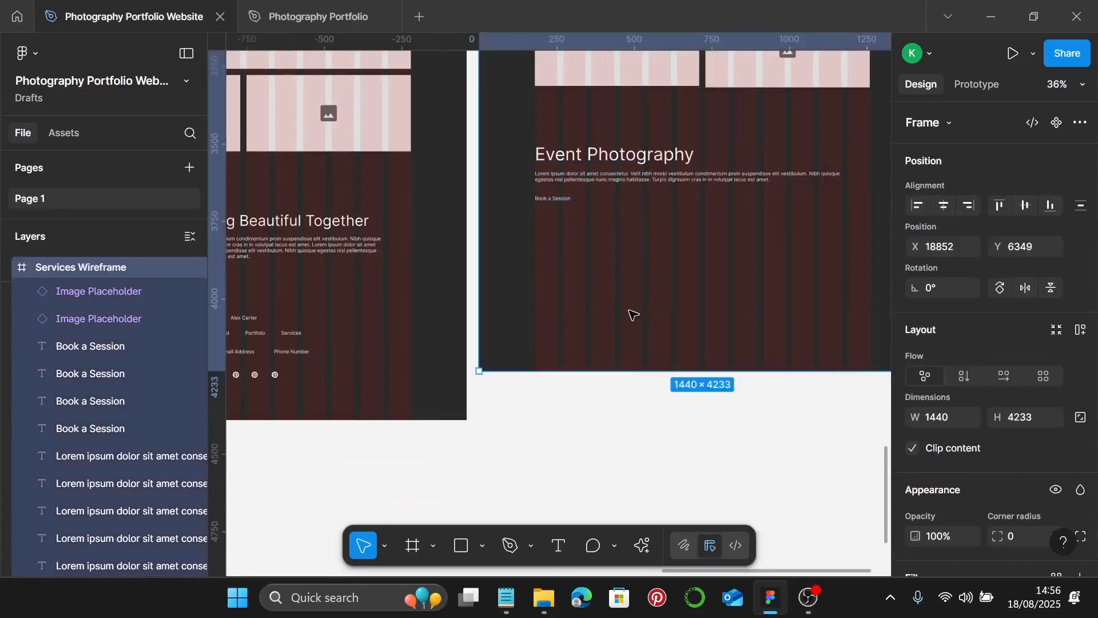
{"action": "scroll", "coordinate": [630, 314], "scroll_direction": "down", "scroll_amount": 3}
{"action": "left_click_drag", "start_coordinate": [670, 343], "coordinate": [679, 530]}
- Begin retitling the copied heading for fine art, typing 'F'
{"action": "scroll", "coordinate": [663, 189], "scroll_direction": "up", "scroll_amount": 5}
{"action": "scroll", "coordinate": [686, 120], "scroll_direction": "up", "scroll_amount": 4}
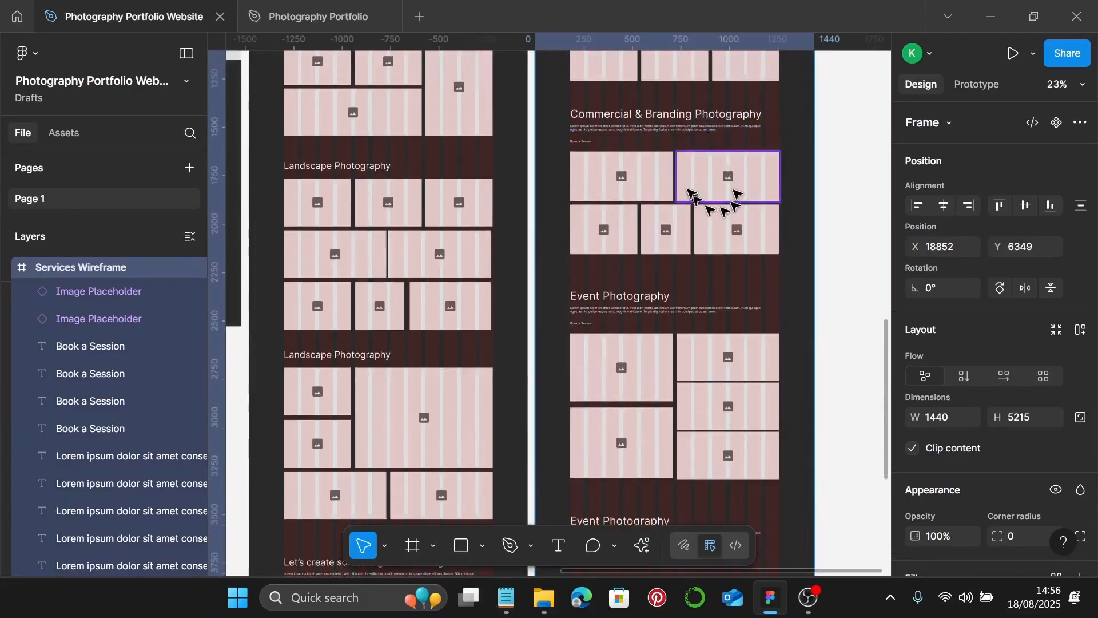
{"action": "scroll", "coordinate": [722, 229], "scroll_direction": "down", "scroll_amount": 5}
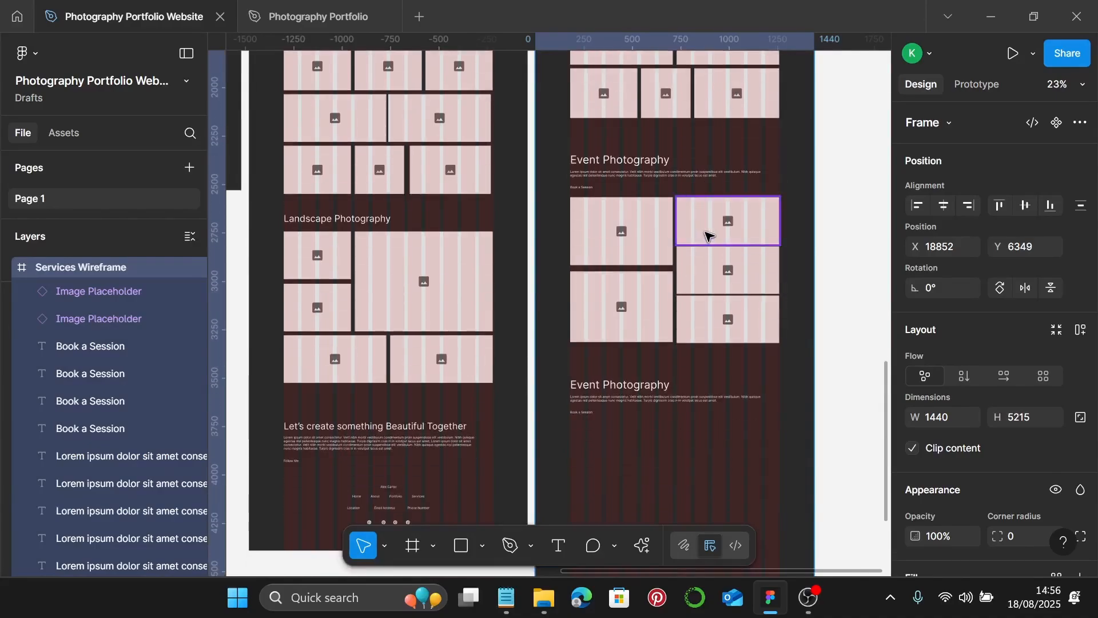
{"action": "scroll", "coordinate": [708, 235], "scroll_direction": "down", "scroll_amount": 5}
{"action": "scroll", "coordinate": [645, 209], "scroll_direction": "up", "scroll_amount": 5}
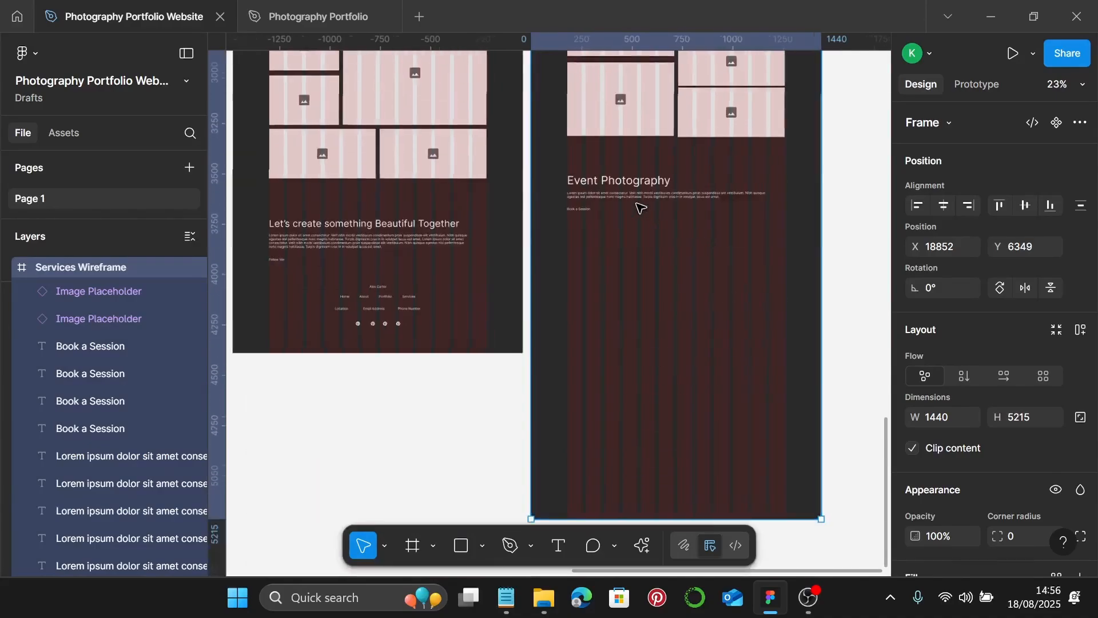
{"action": "scroll", "coordinate": [642, 203], "scroll_direction": "up", "scroll_amount": 5}
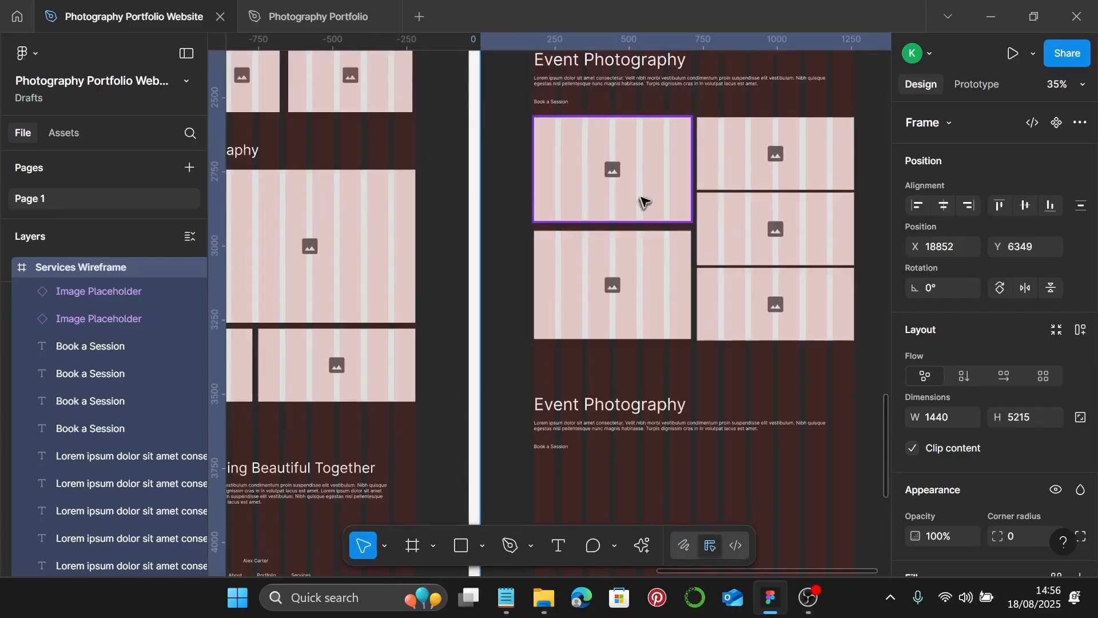
{"action": "scroll", "coordinate": [642, 204], "scroll_direction": "down", "scroll_amount": 1}
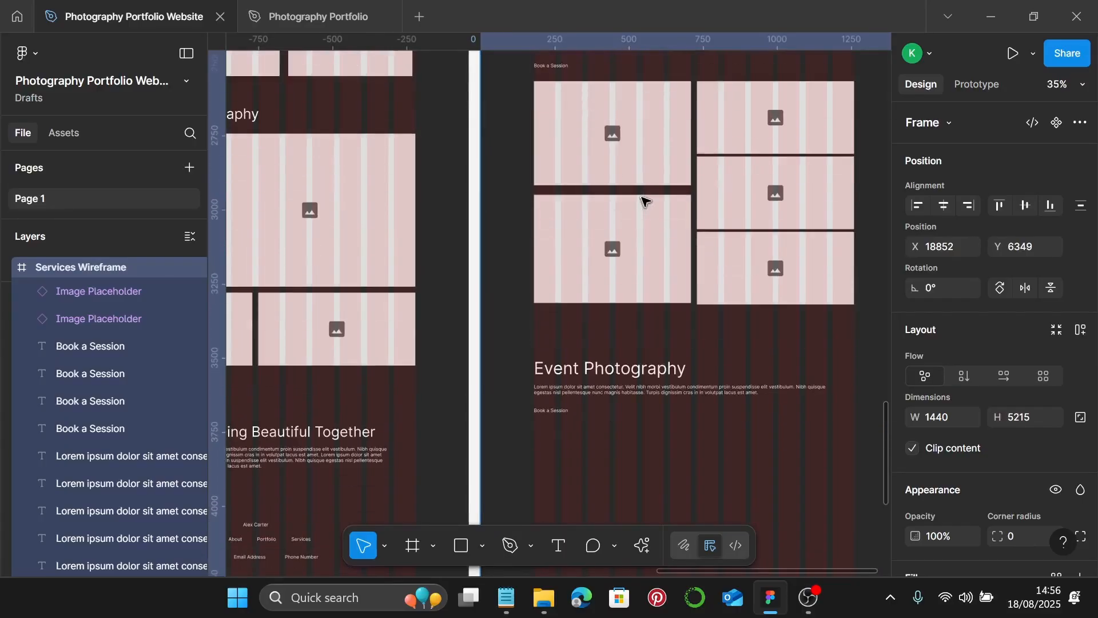
{"action": "left_click", "coordinate": [623, 372]}
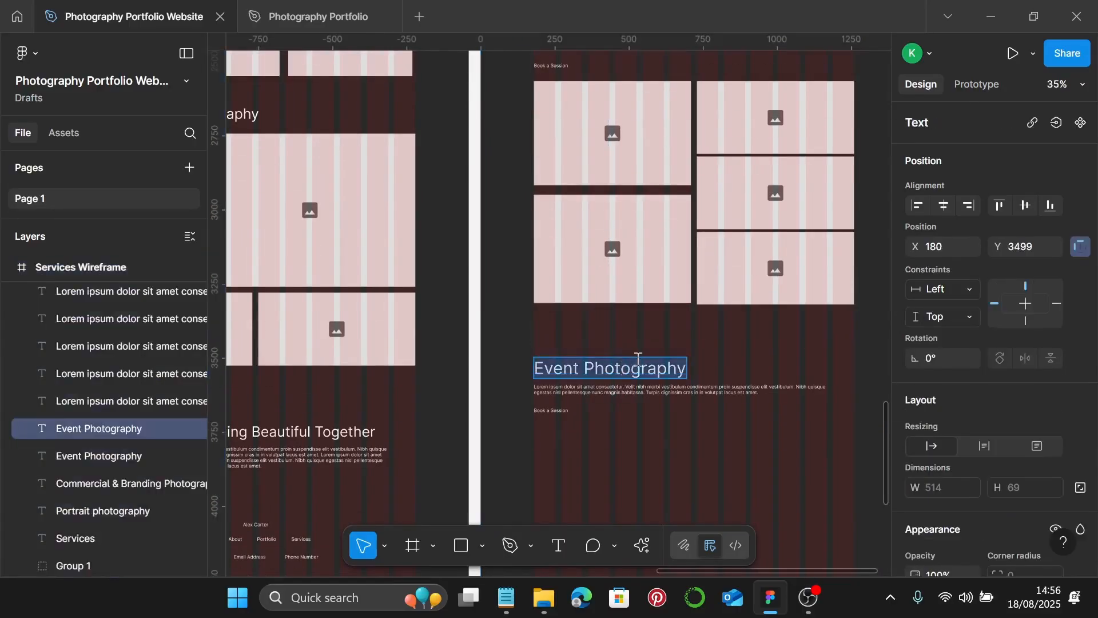
{"action": "type", "text": "Fine art & Print Sales"}
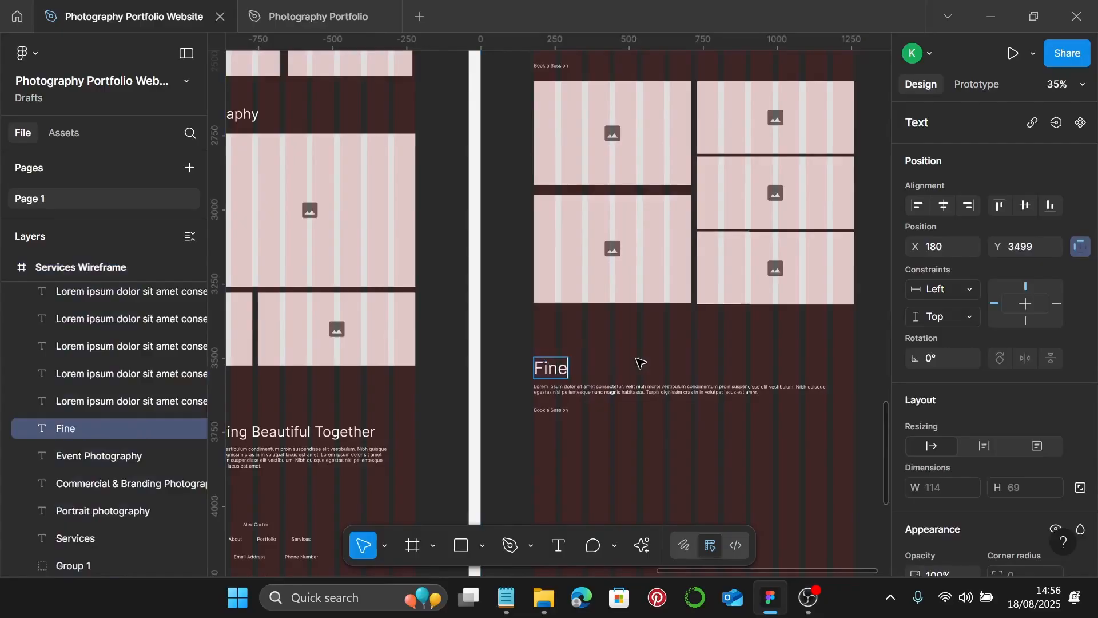
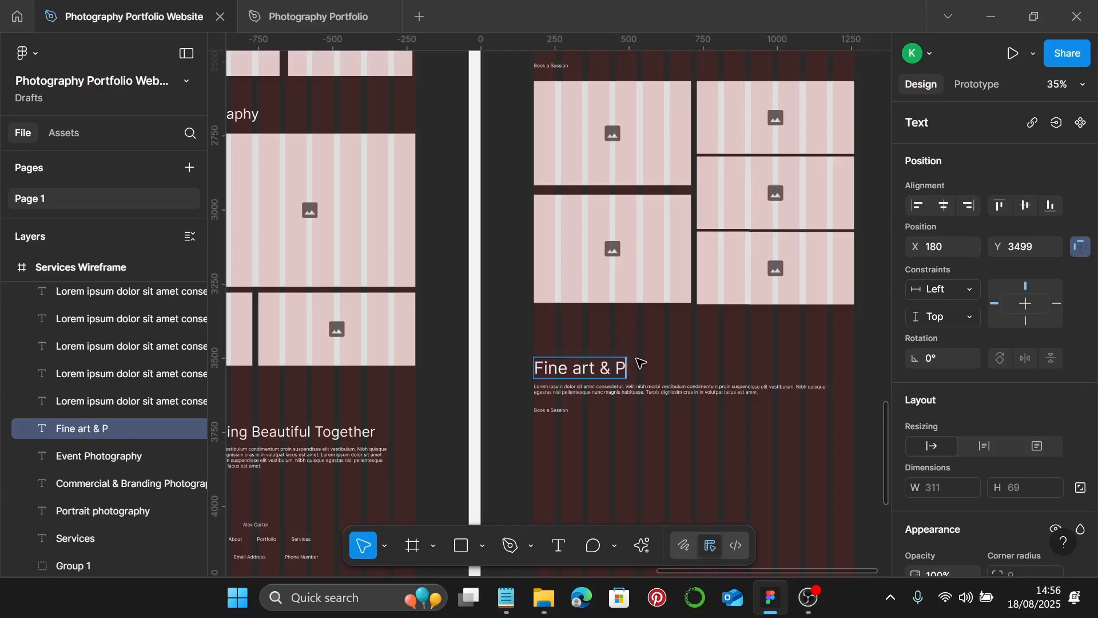
- Complete the copied heading so it reads 'Fine art & Print Sales' and exit text editing
{"action": "type", "text": "ales"}
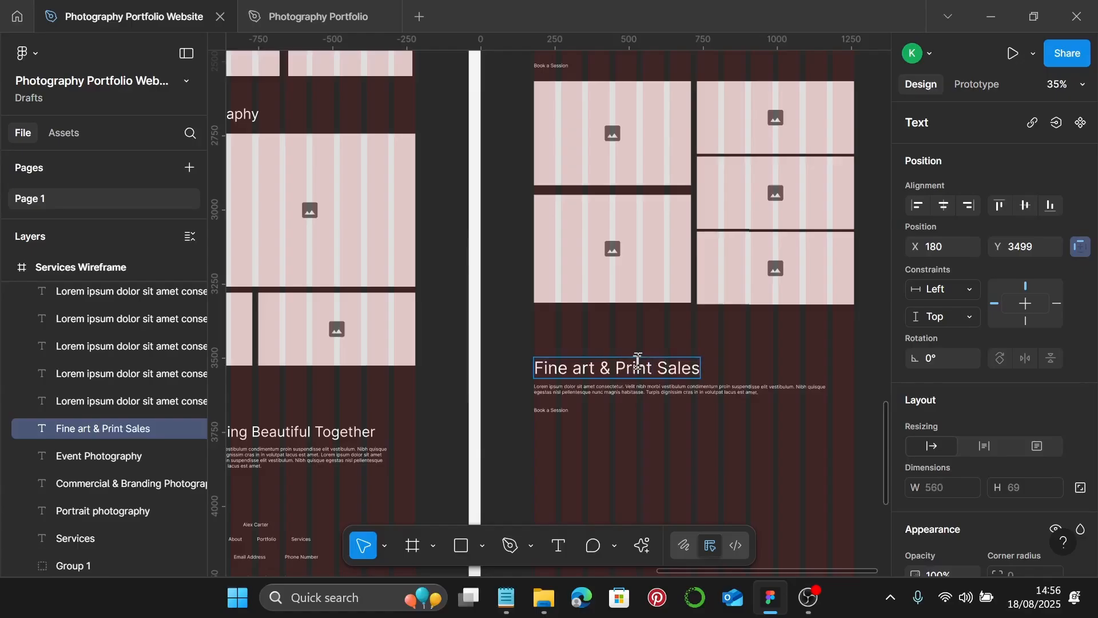
{"action": "scroll", "coordinate": [638, 361], "scroll_direction": "down", "scroll_amount": 5}
{"action": "key", "text": "Escape"}
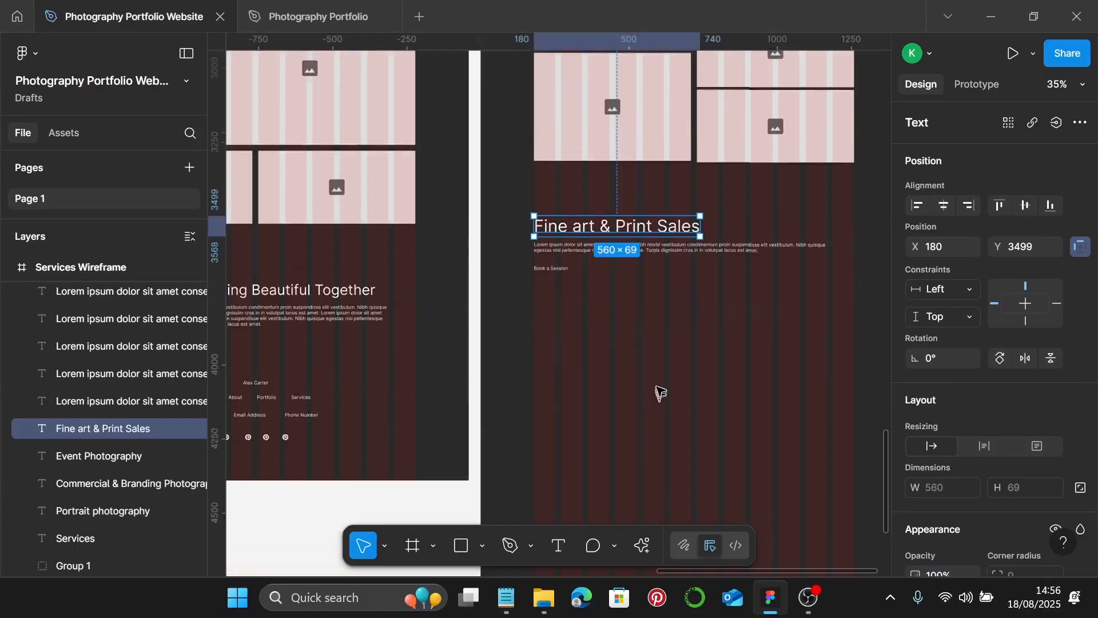
- Duplicate the top-left image placeholder below Book a Session, then shorten and narrow the copy
{"action": "left_click", "coordinate": [578, 111]}
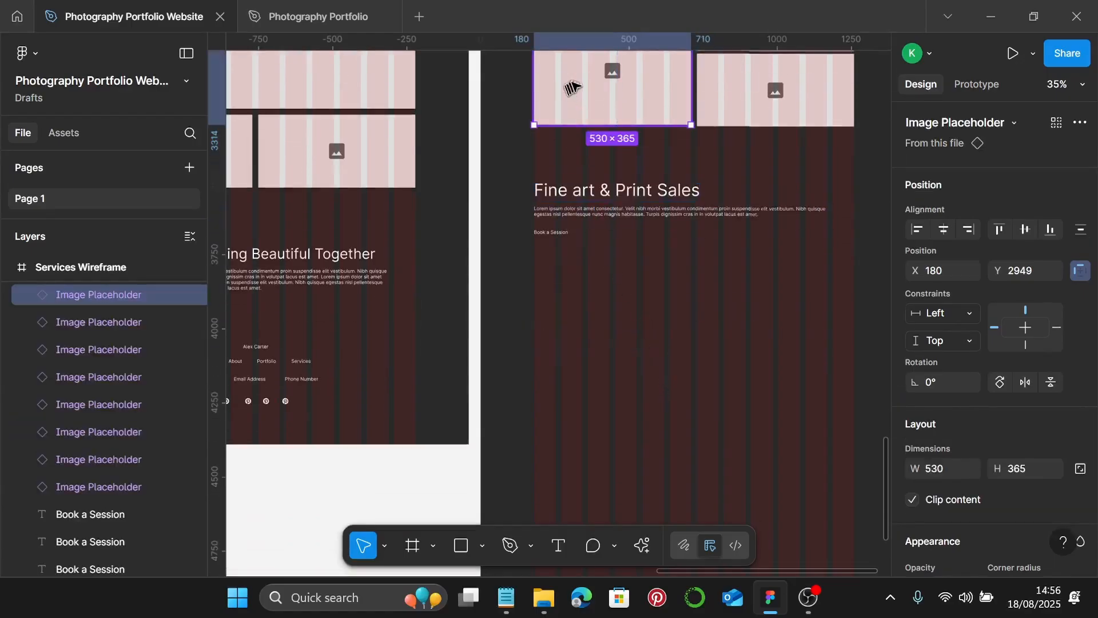
{"action": "left_click_drag", "start_coordinate": [582, 74], "coordinate": [576, 294]}
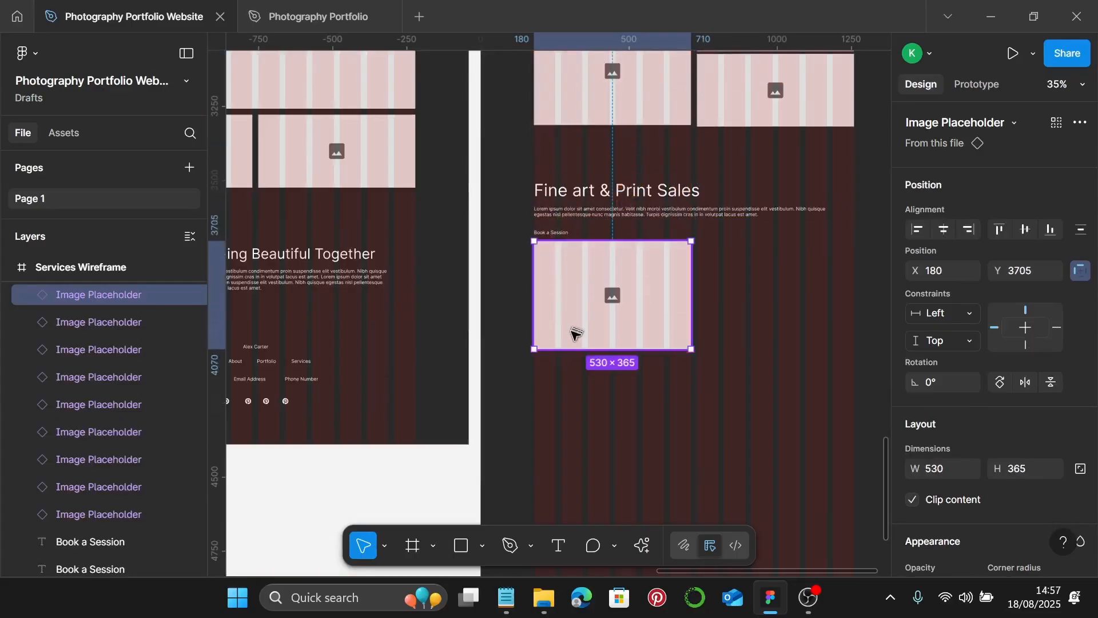
{"action": "left_click_drag", "start_coordinate": [572, 342], "coordinate": [573, 324]}
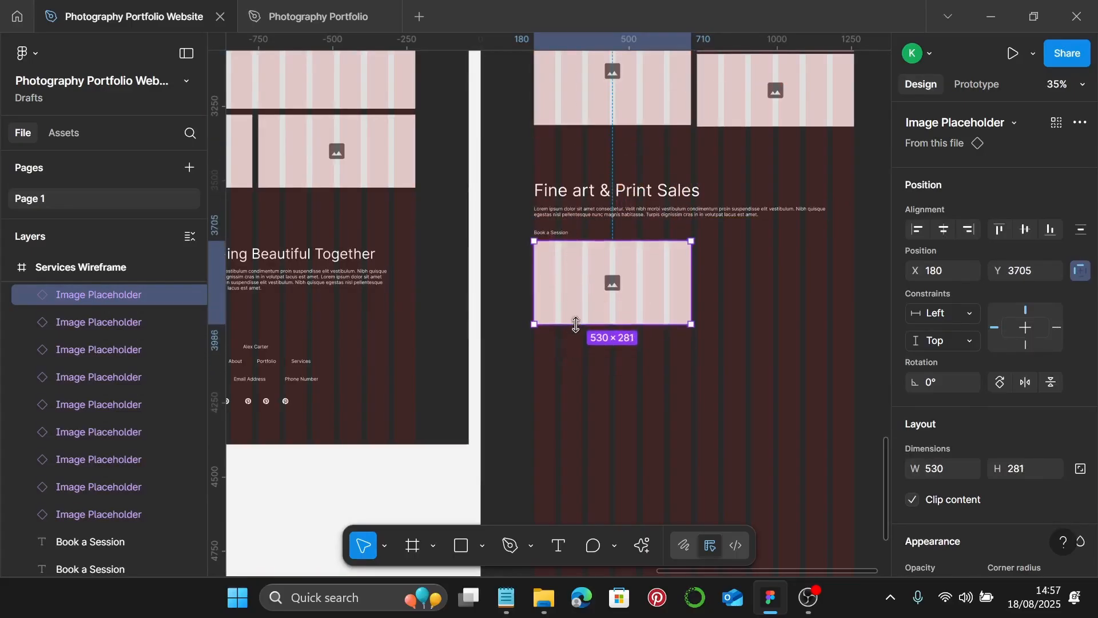
{"action": "left_click_drag", "start_coordinate": [691, 281], "coordinate": [782, 289]}
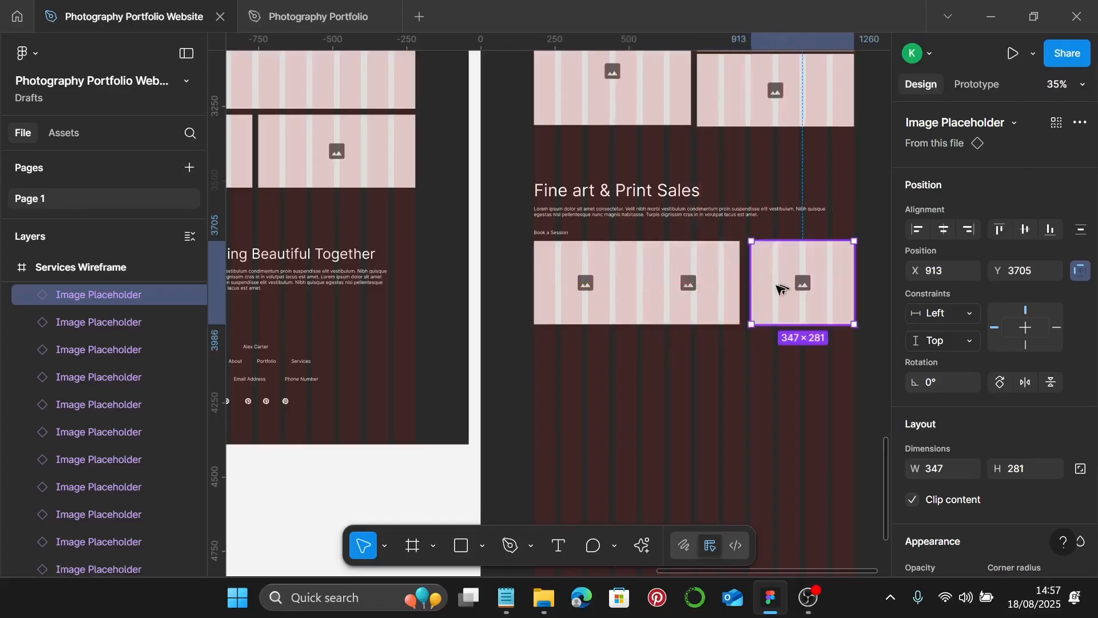
- Adjust the middle placeholder and stretch the right-hand placeholder taller
{"action": "left_click", "coordinate": [681, 288]}
{"action": "left_click_drag", "start_coordinate": [677, 286], "coordinate": [683, 285]}
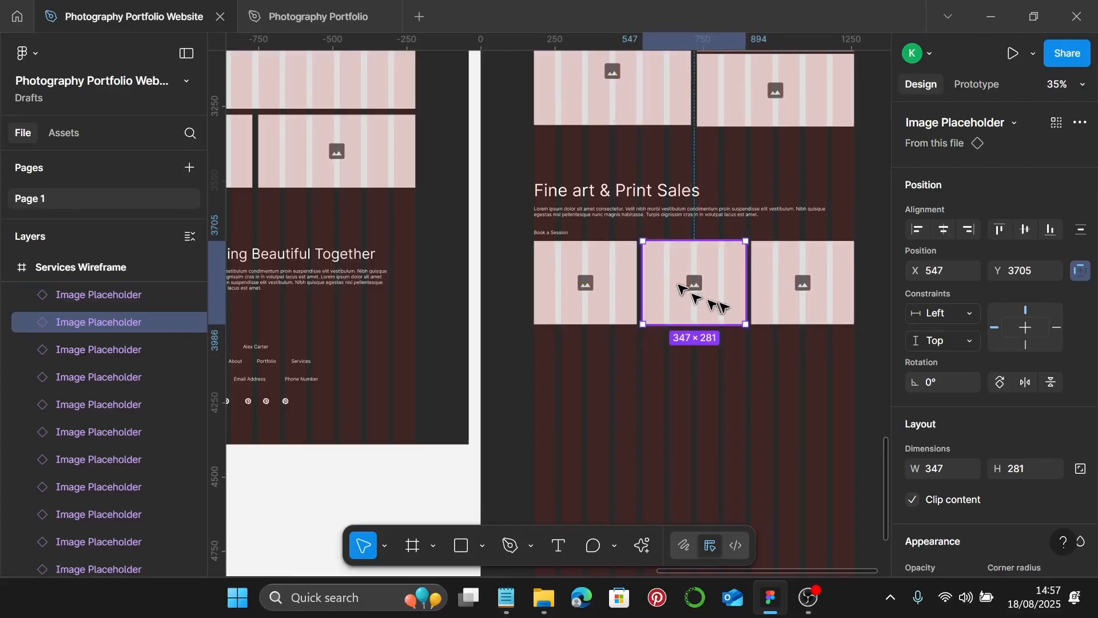
{"action": "scroll", "coordinate": [712, 304], "scroll_direction": "down", "scroll_amount": 1}
{"action": "left_click", "coordinate": [812, 283]}
{"action": "left_click_drag", "start_coordinate": [812, 285], "coordinate": [813, 383]}
- Duplicate the left placeholder into a row below and finalize the tall right-hand placeholder
{"action": "left_click", "coordinate": [589, 265]}
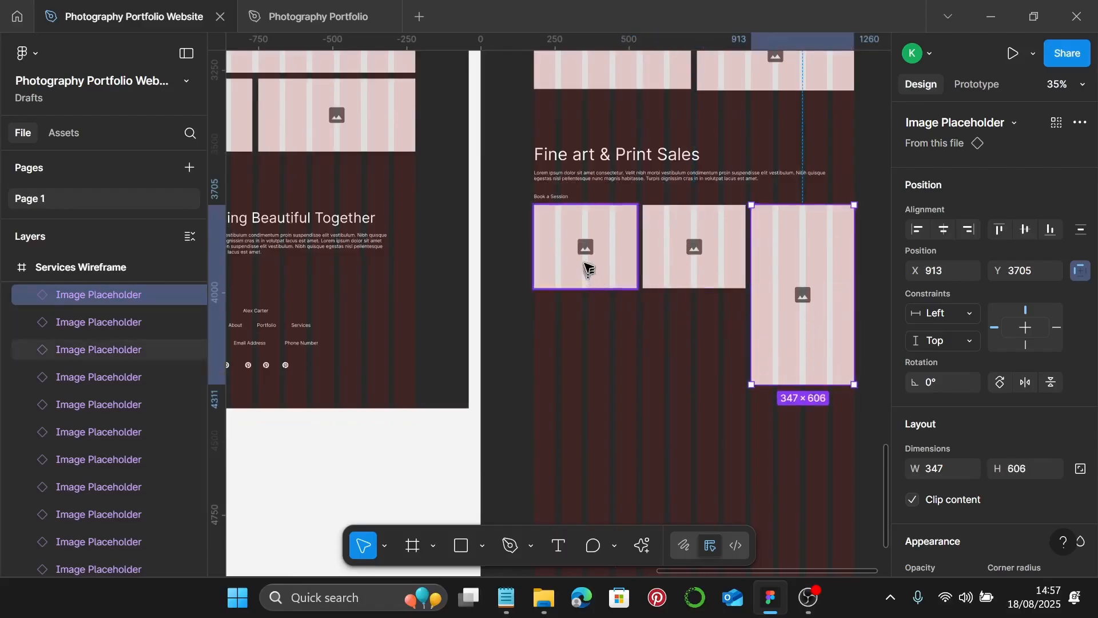
{"action": "left_click_drag", "start_coordinate": [599, 235], "coordinate": [742, 322]}
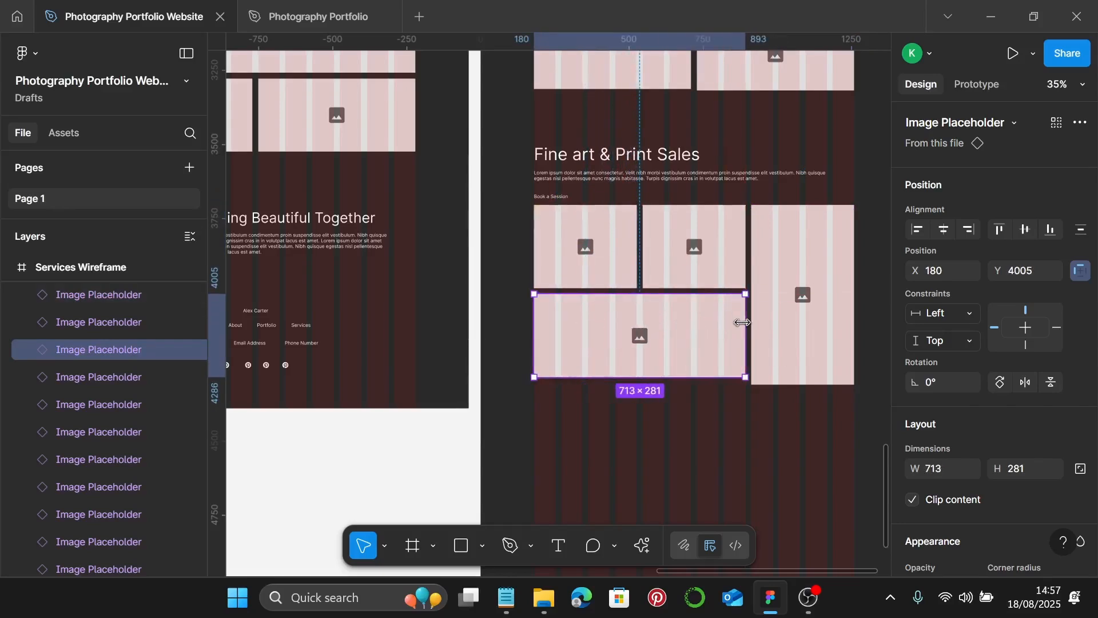
{"action": "left_click", "coordinate": [792, 380]}
{"action": "left_click_drag", "start_coordinate": [793, 384], "coordinate": [792, 380]}
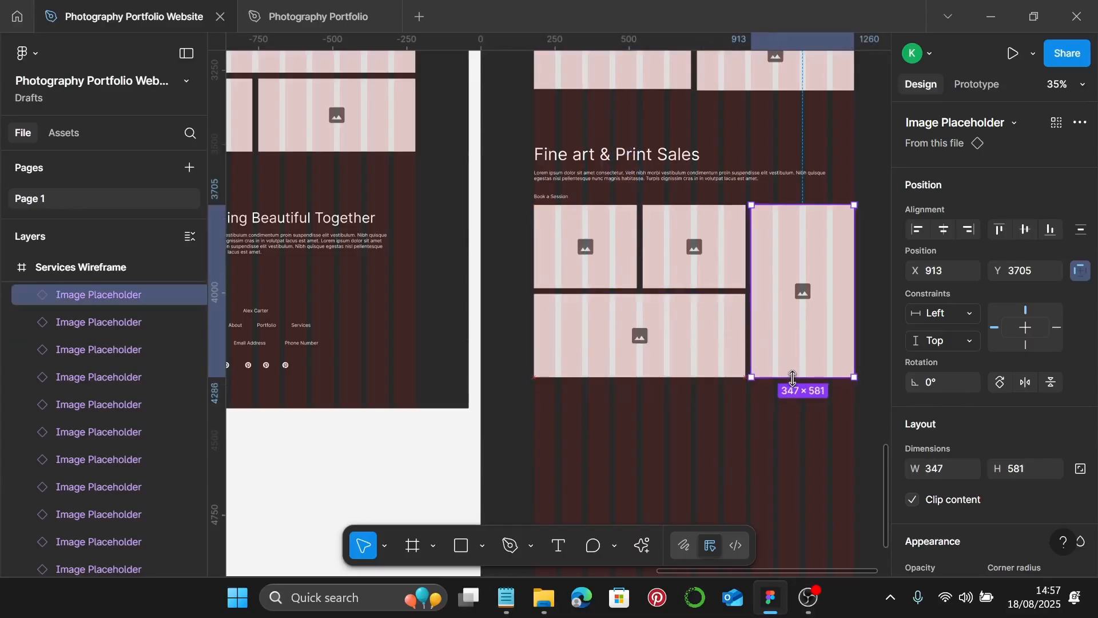
{"action": "scroll", "coordinate": [744, 343], "scroll_direction": "down", "scroll_amount": 3}
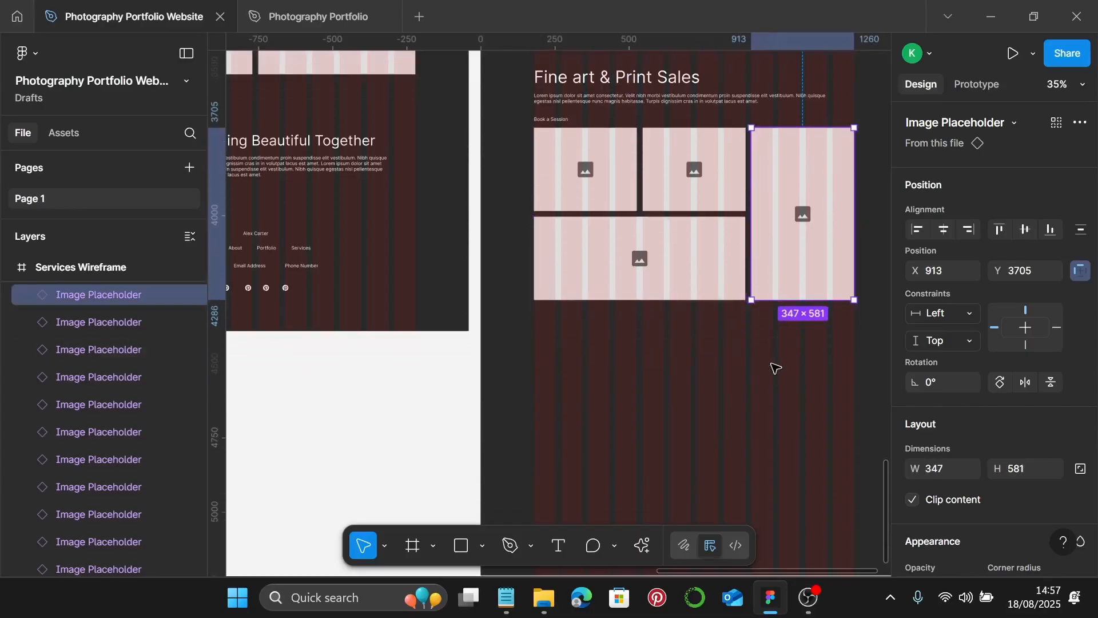
{"action": "key", "text": "Escape"}
- Duplicate the Fine art heading and paragraph below and retitle the copy 'What Clients Say'
{"action": "left_click", "coordinate": [655, 93]}
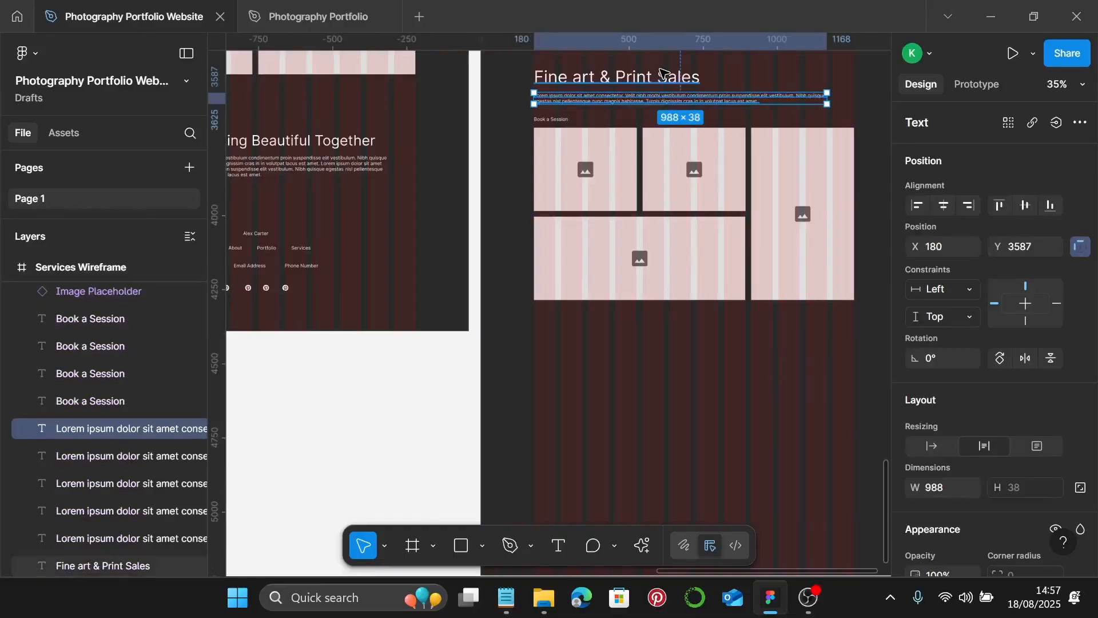
{"action": "left_click", "coordinate": [652, 79], "text": "shift"}
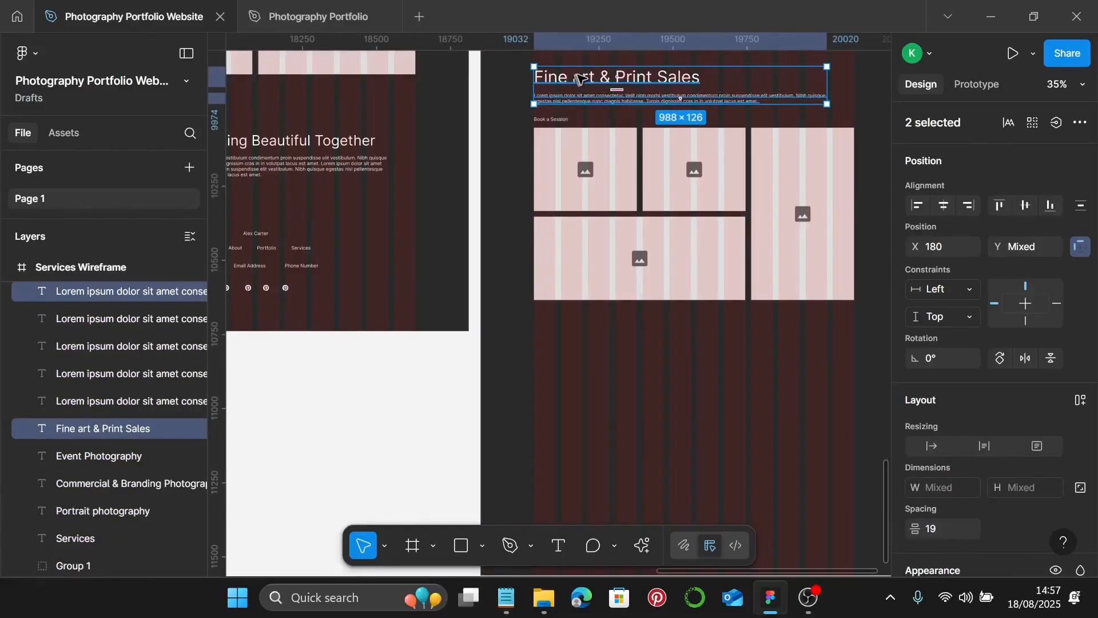
{"action": "left_click_drag", "start_coordinate": [582, 77], "coordinate": [589, 348]}
{"action": "scroll", "coordinate": [606, 320], "scroll_direction": "down", "scroll_amount": 2}
{"action": "scroll", "coordinate": [624, 303], "scroll_direction": "up", "scroll_amount": 3}
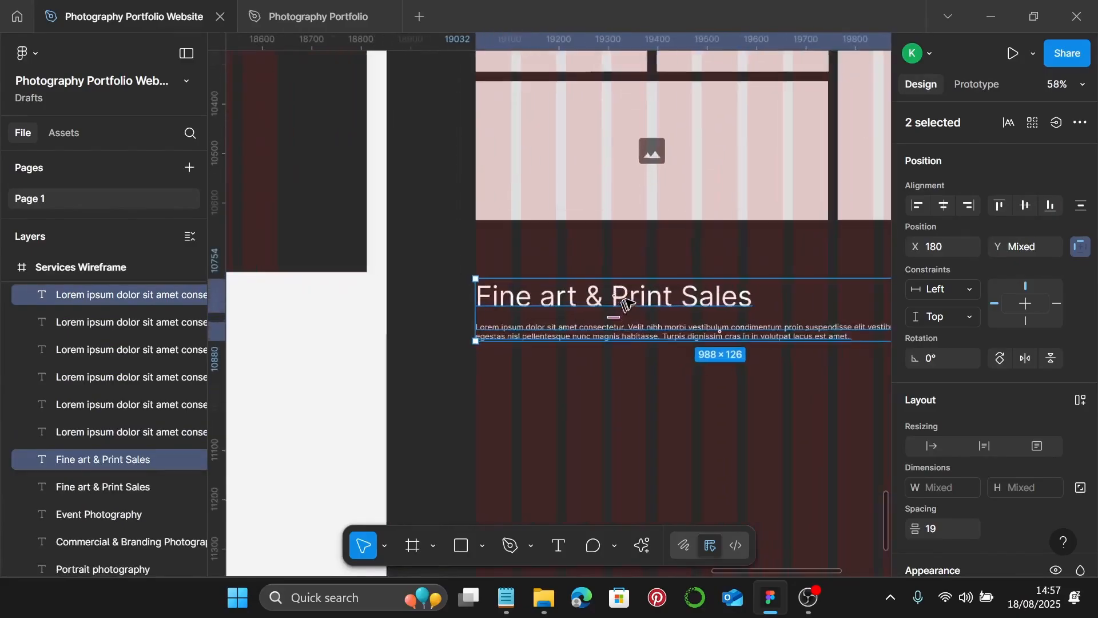
{"action": "left_click", "coordinate": [628, 297]}
{"action": "type", "text": "What"}
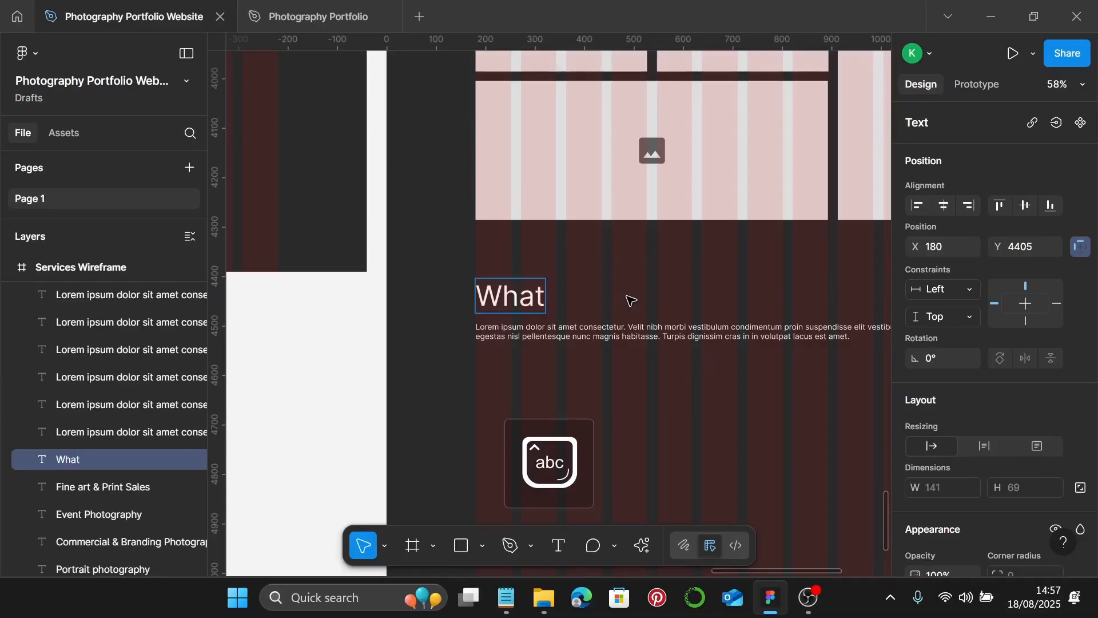
{"action": "type", "text": " Client"}
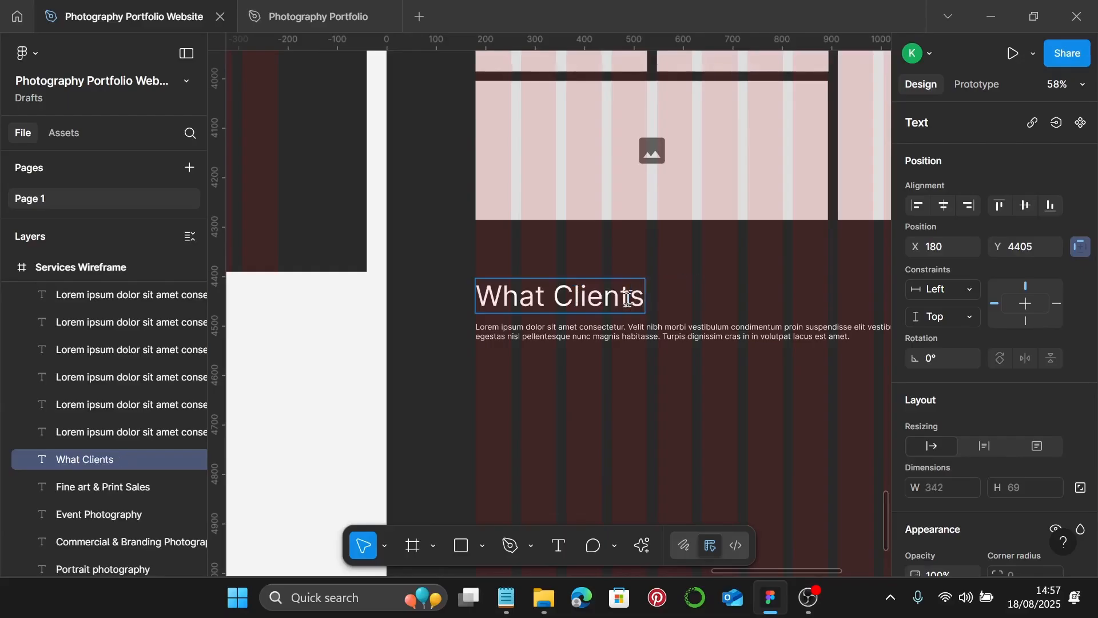
{"action": "type", "text": "Say"}
- Duplicate the Lorem paragraph beneath itself, then copy the title and paragraph further down
{"action": "scroll", "coordinate": [628, 300], "scroll_direction": "down", "scroll_amount": 4}
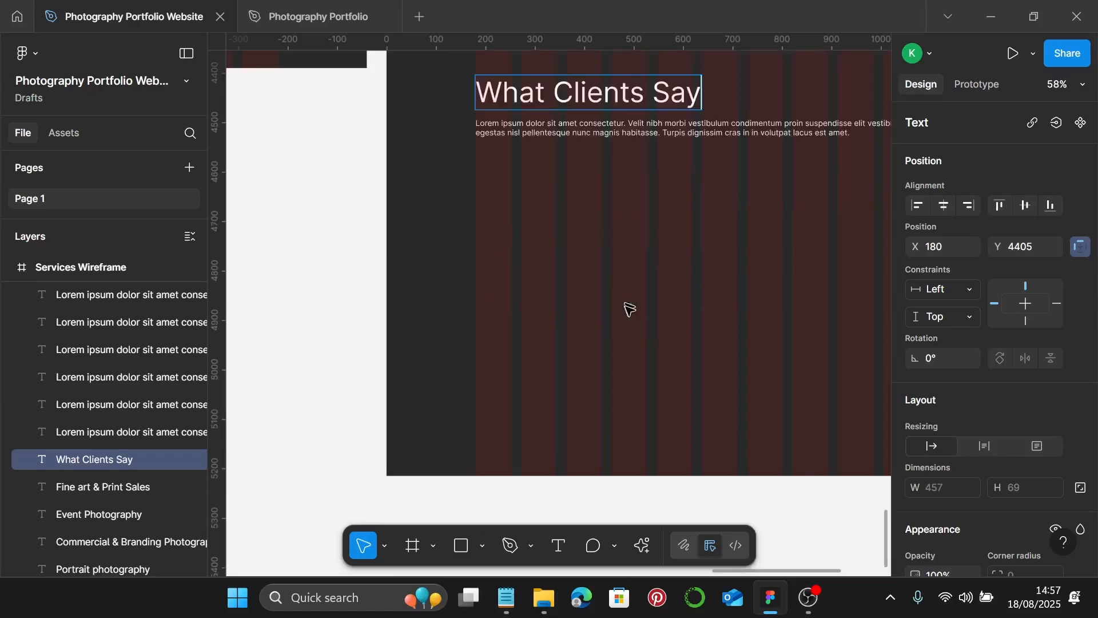
{"action": "left_click", "coordinate": [640, 131]}
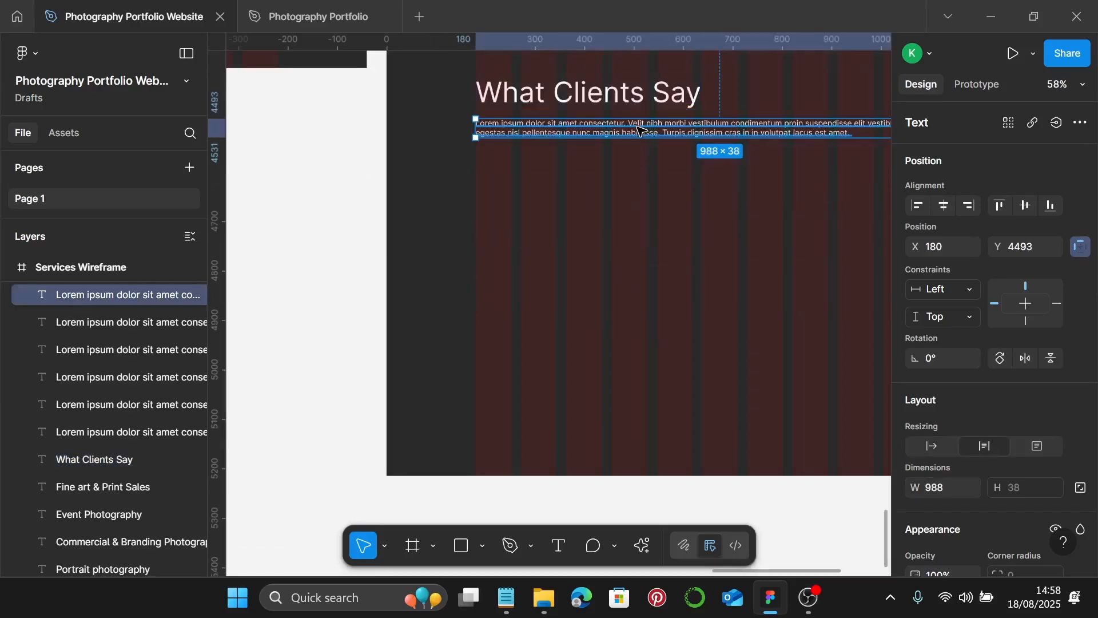
{"action": "left_click_drag", "start_coordinate": [641, 129], "coordinate": [643, 194]}
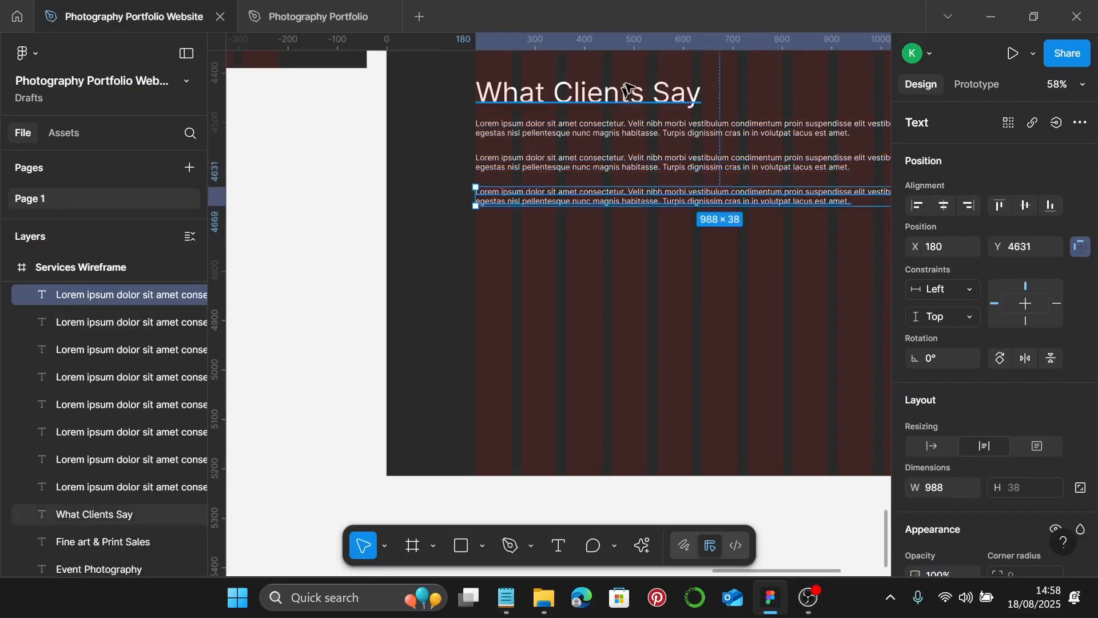
{"action": "left_click", "coordinate": [646, 98]}
{"action": "left_click", "coordinate": [630, 132], "text": "shift"}
{"action": "left_click_drag", "start_coordinate": [661, 98], "coordinate": [646, 284]}
- Retitle the lower What Clients Say copy to 'Let's Bring Your Vision to Life!'
{"action": "double_click", "coordinate": [645, 285]}
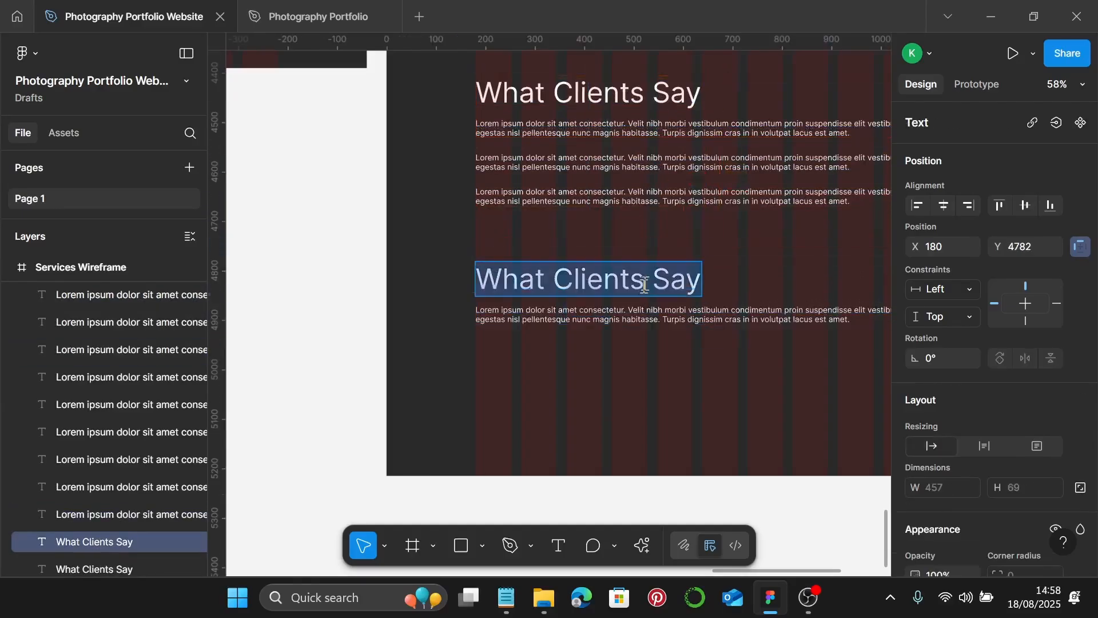
{"action": "type", "text": "Lw"}
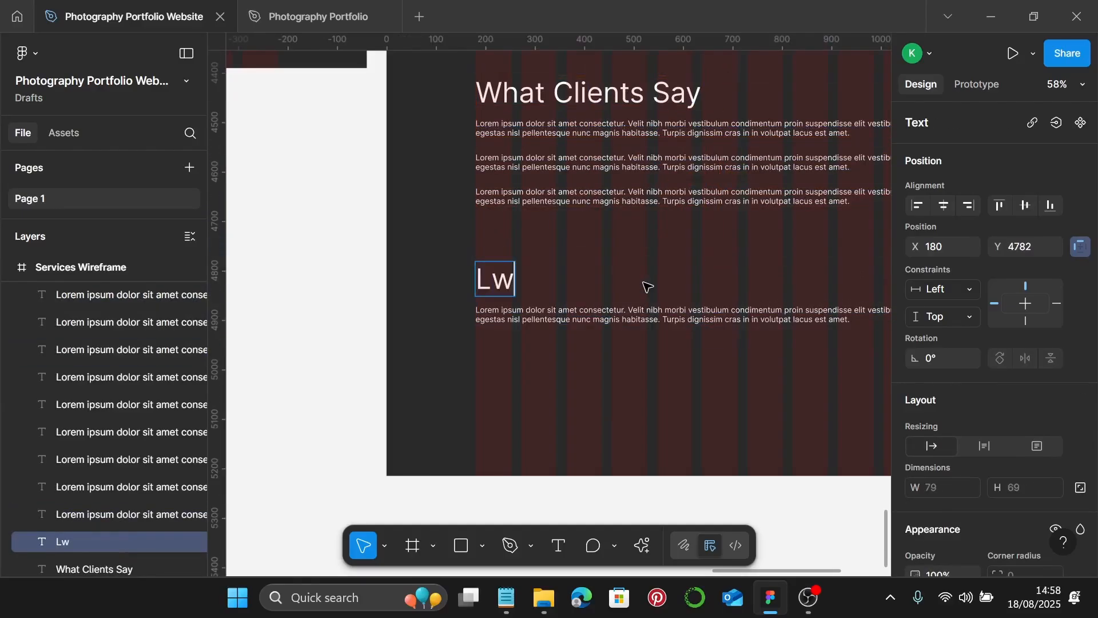
{"action": "key", "text": "BackSpace"}
{"action": "type", "text": "ey"}
{"action": "key", "text": "BackSpace"}
{"action": "type", "text": "t"}
{"action": "type", "text": "'s"}
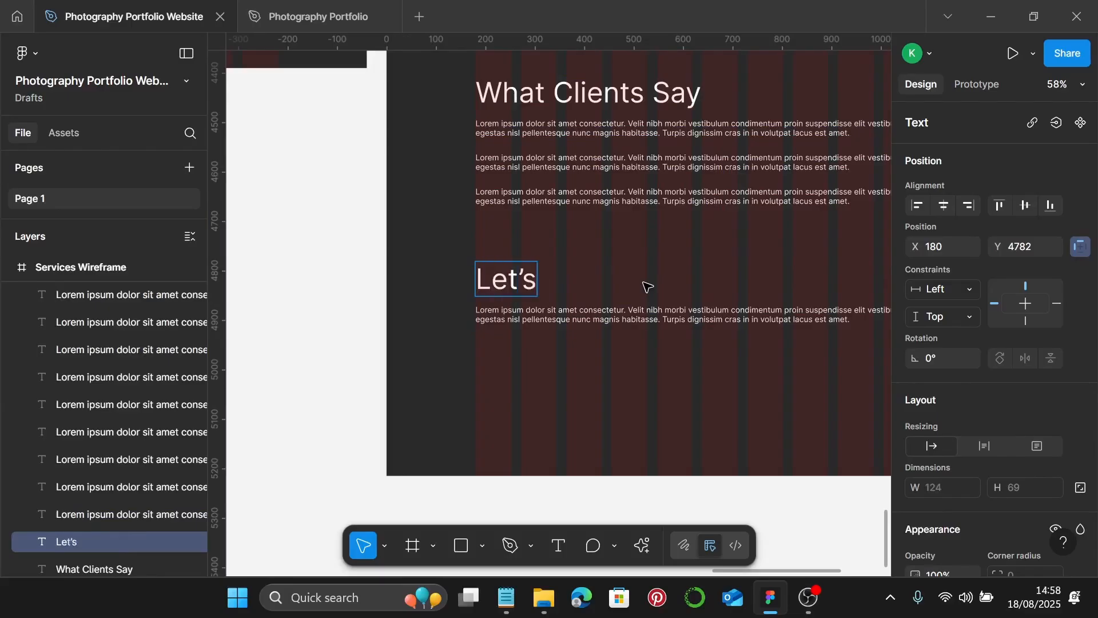
{"action": "type", "text": " Bring"}
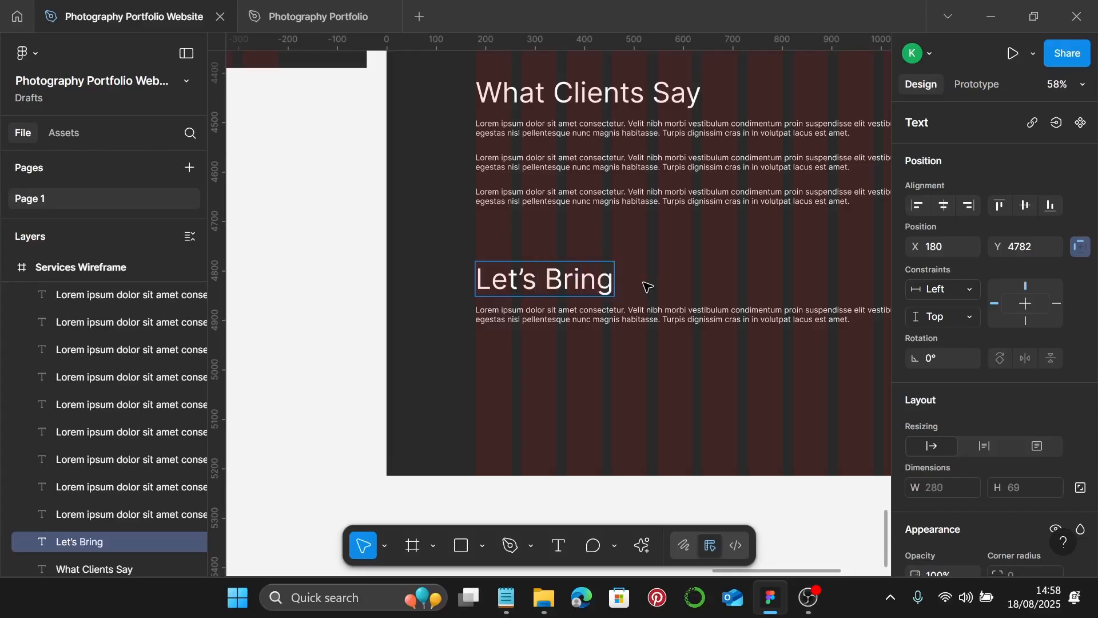
{"action": "type", "text": " You"}
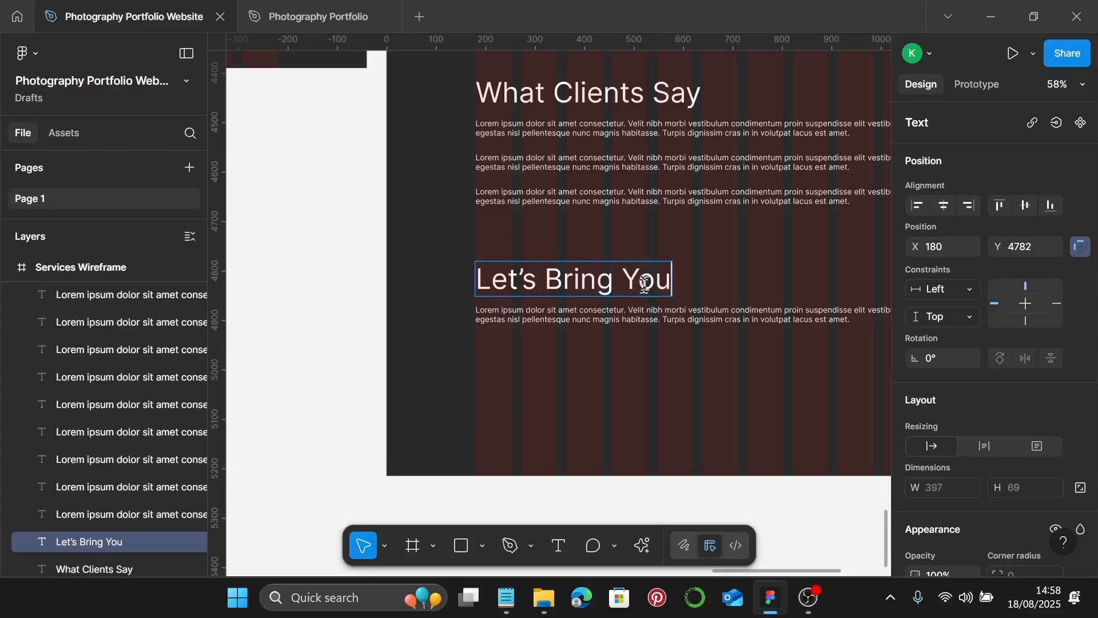
{"action": "type", "text": "r Vid"}
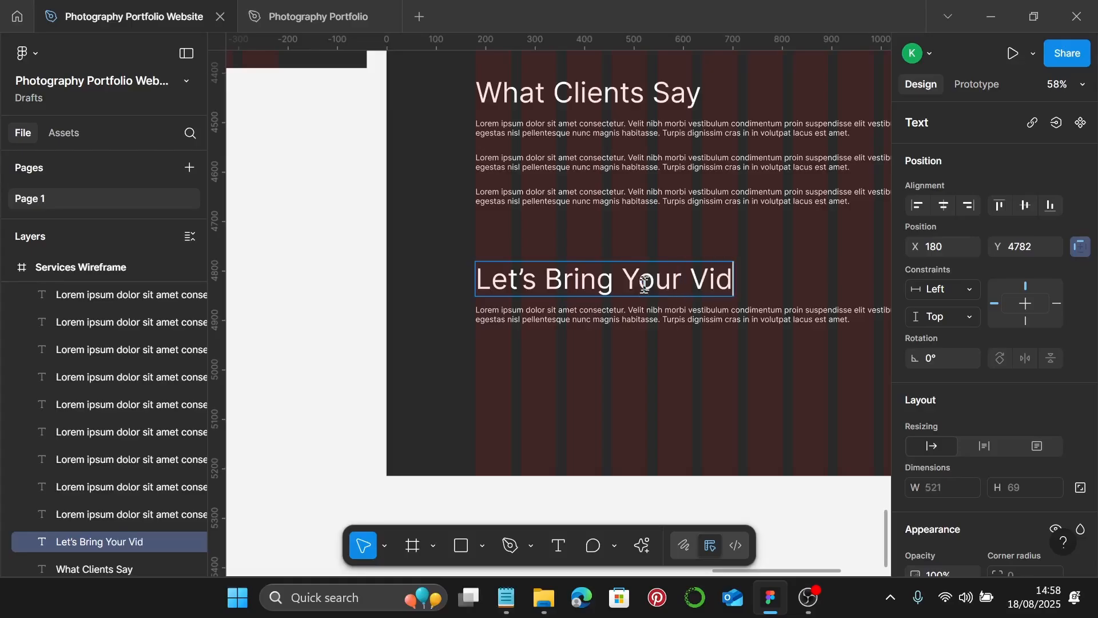
{"action": "key", "text": "BackSpace"}
{"action": "type", "text": "sion "}
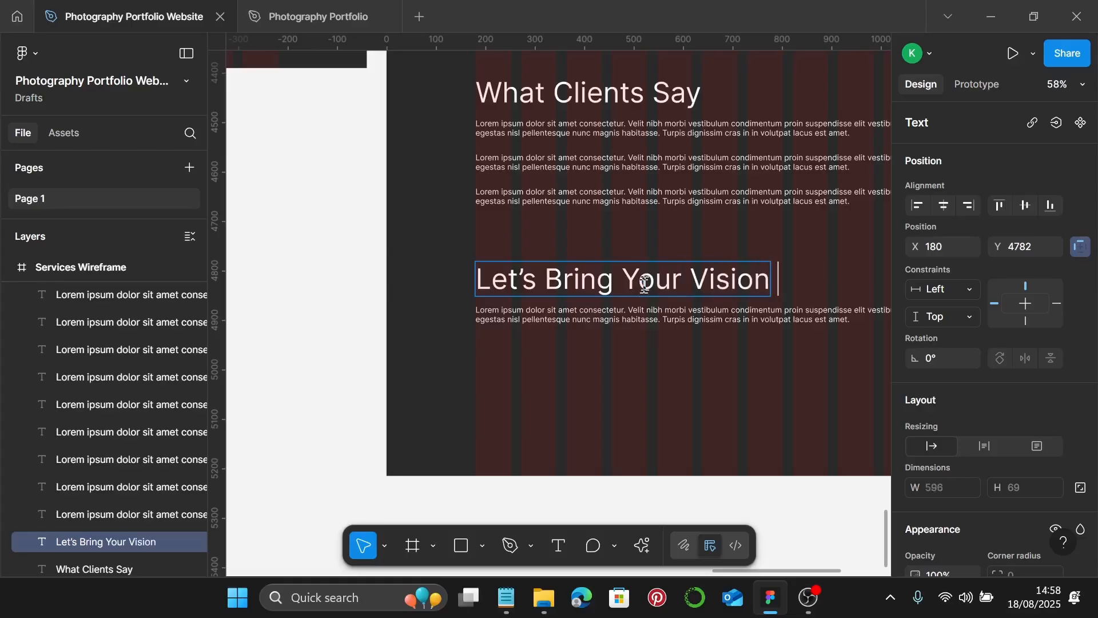
{"action": "type", "text": "to L"}
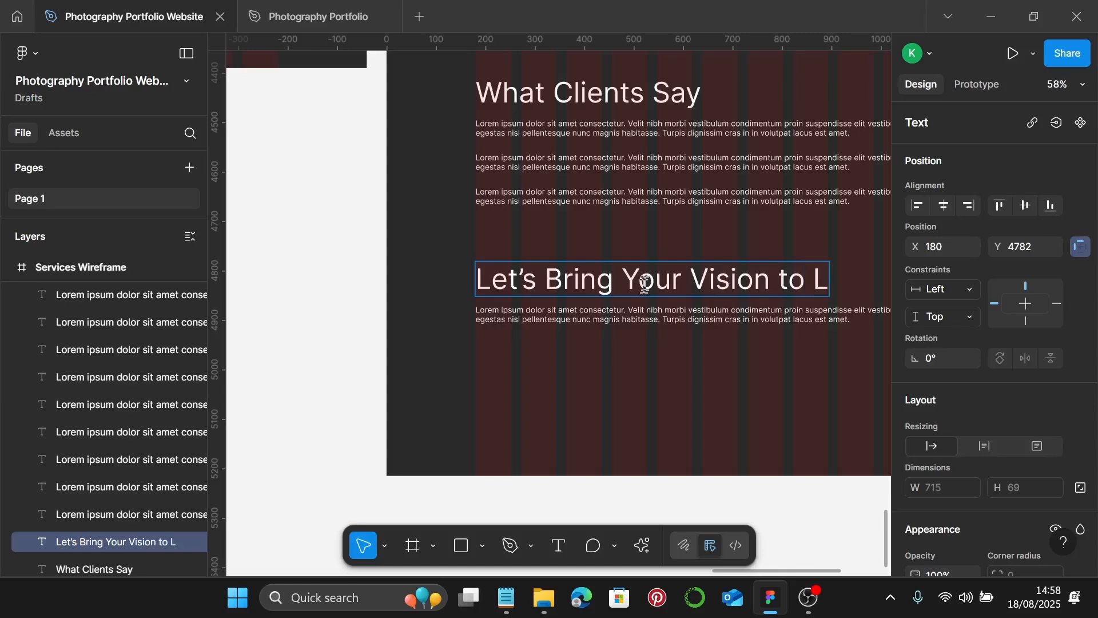
{"action": "type", "text": "ife!"}
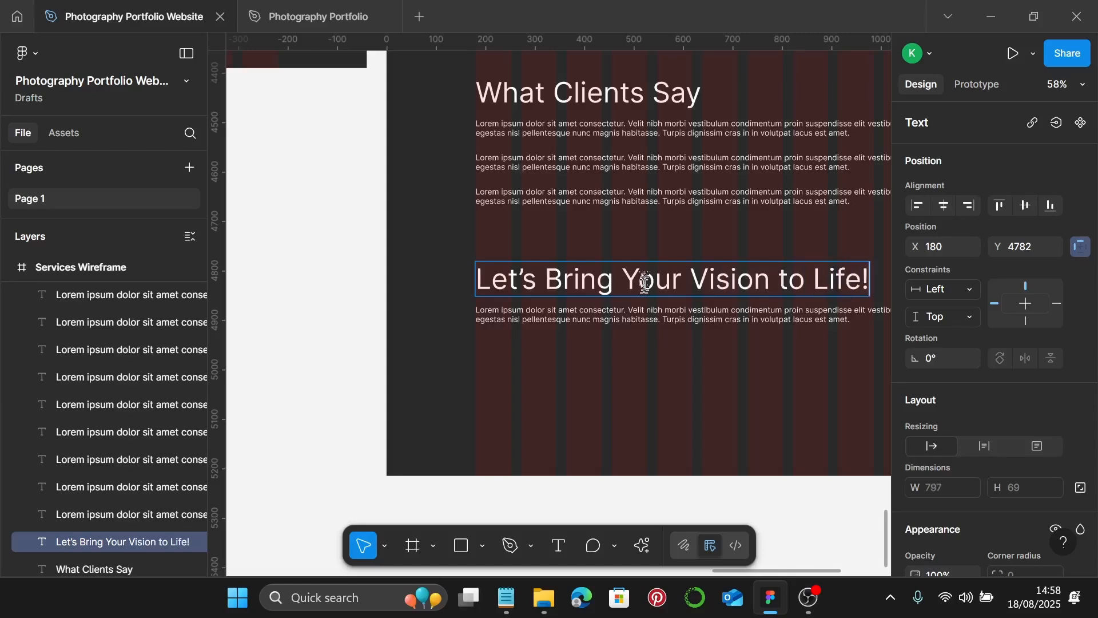
{"action": "key", "text": "Escape"}
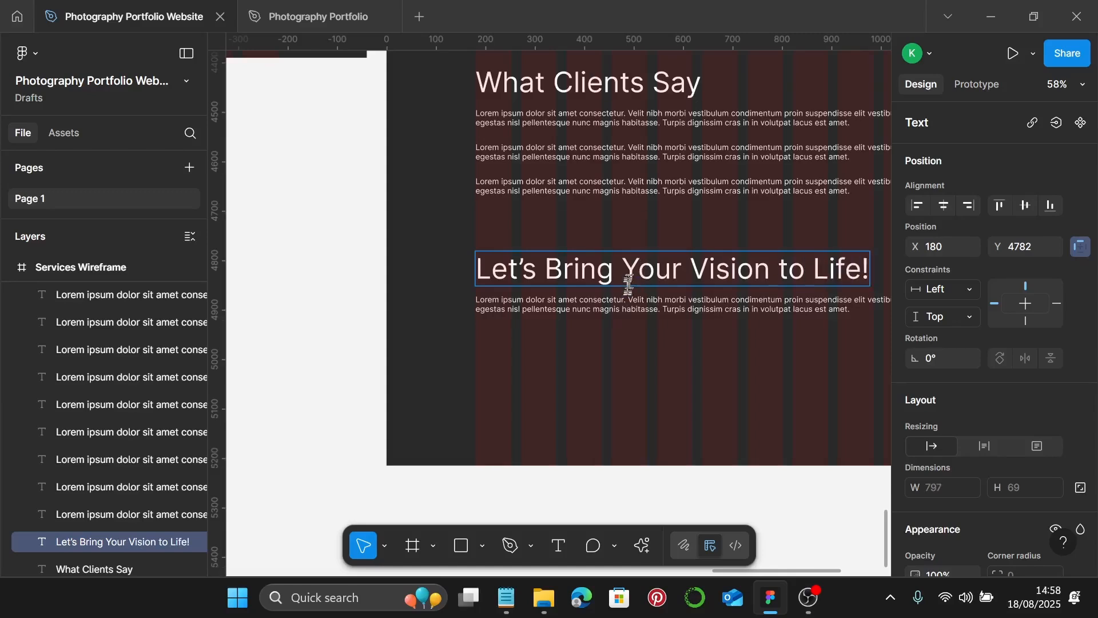
{"action": "scroll", "coordinate": [539, 314], "scroll_direction": "down", "scroll_amount": 3}
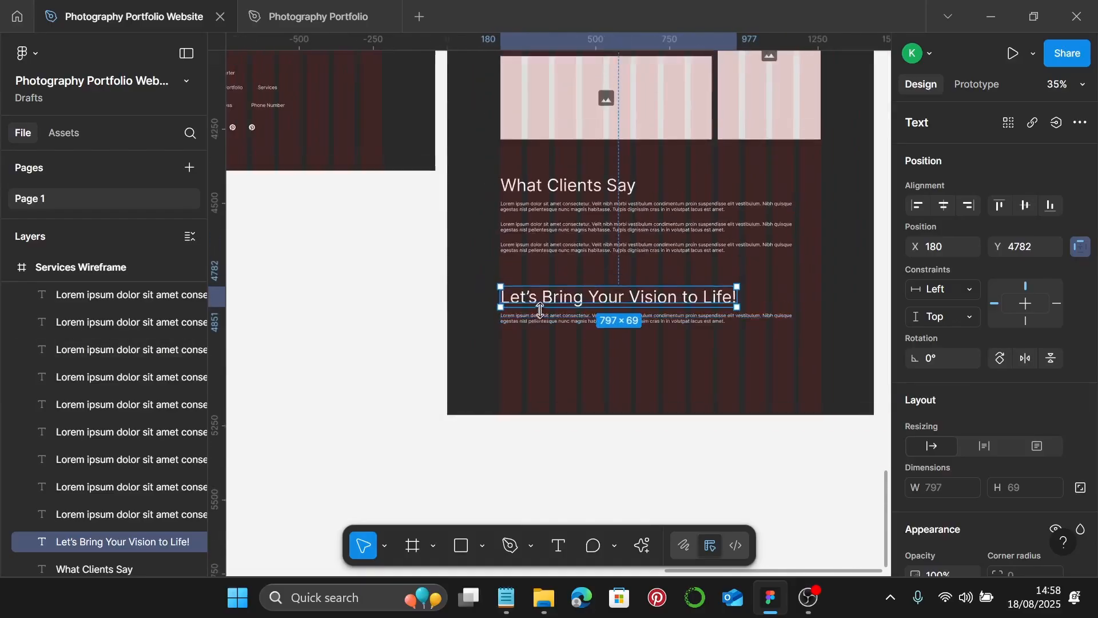
{"action": "scroll", "coordinate": [540, 314], "scroll_direction": "down", "scroll_amount": 3}
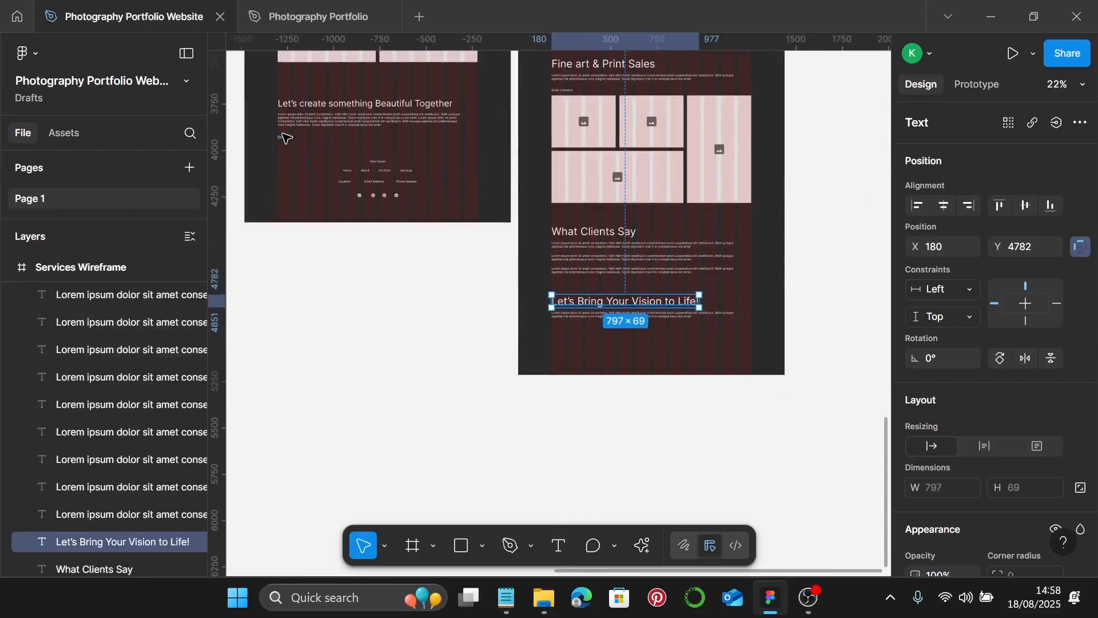
- Copy the Portfolio footer's Follow Me text under the closing paragraph and change it to 'Book now'
{"action": "left_click", "coordinate": [283, 137]}
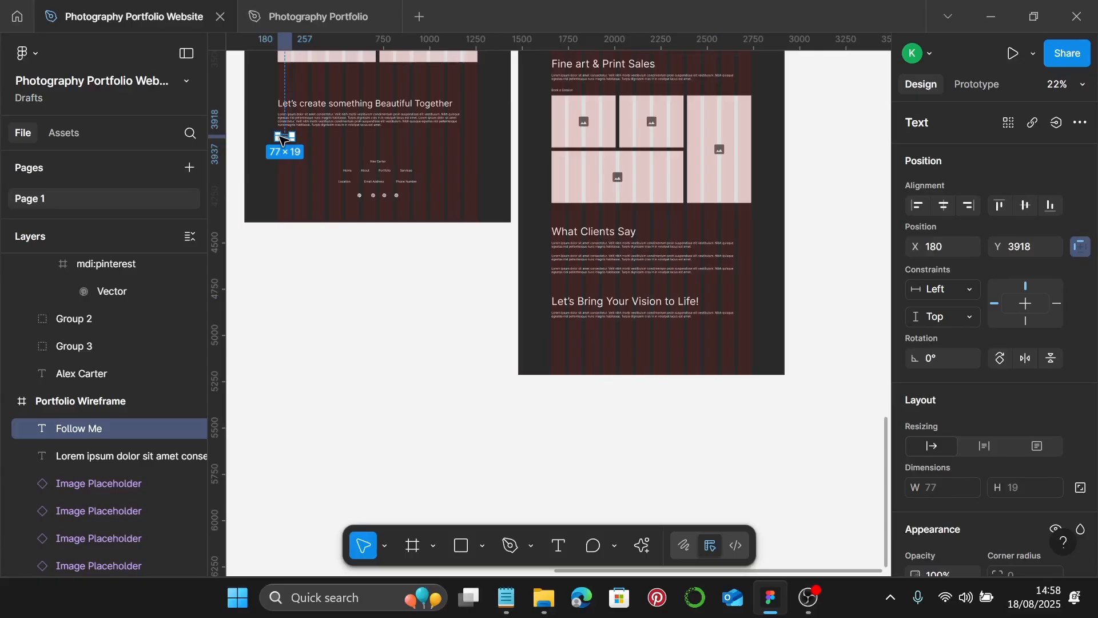
{"action": "left_click_drag", "start_coordinate": [282, 139], "coordinate": [525, 286]}
{"action": "scroll", "coordinate": [558, 343], "scroll_direction": "up", "scroll_amount": 6}
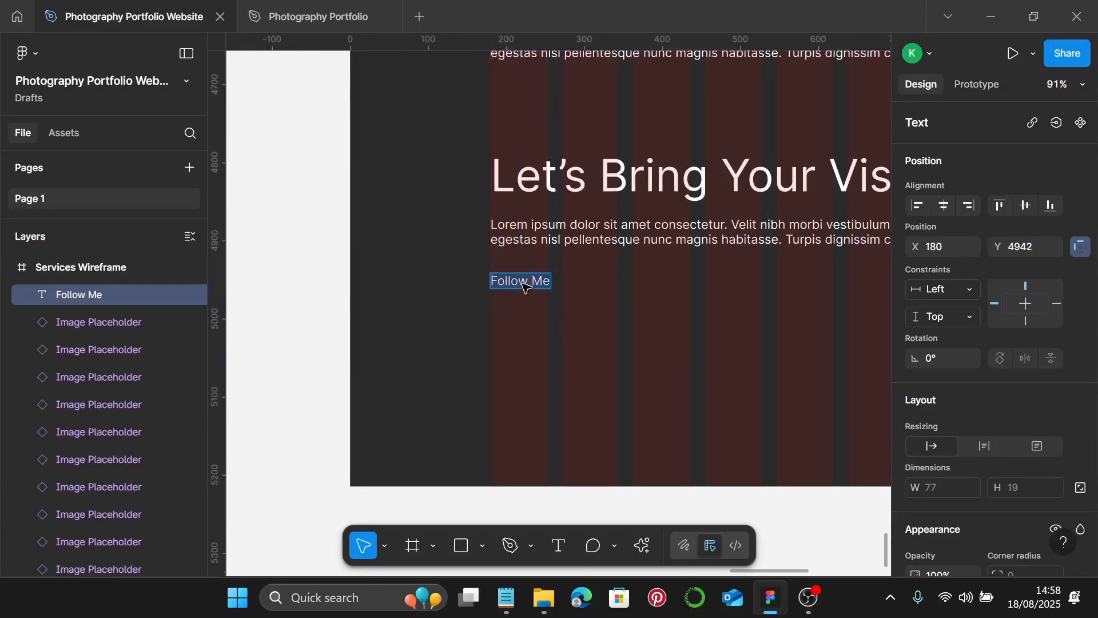
{"action": "type", "text": "Book now"}
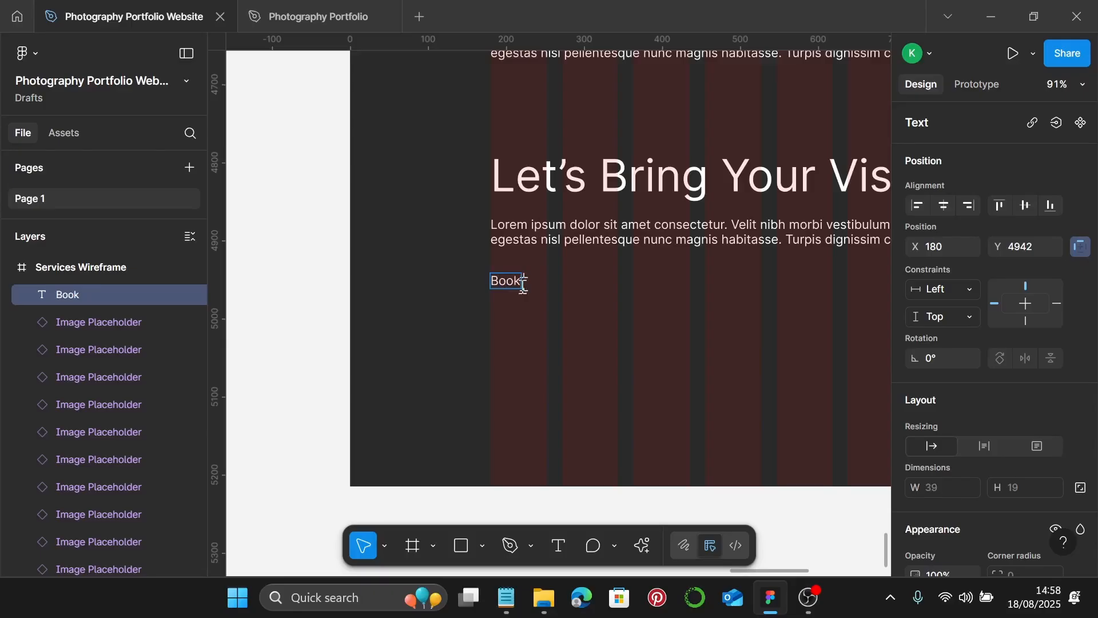
{"action": "key", "text": "Escape"}
{"action": "scroll", "coordinate": [662, 341], "scroll_direction": "down", "scroll_amount": 3}
- Extend the Services Wireframe frame down to 5393 tall
{"action": "right_click", "coordinate": [656, 340]}
{"action": "left_click", "coordinate": [657, 337]}
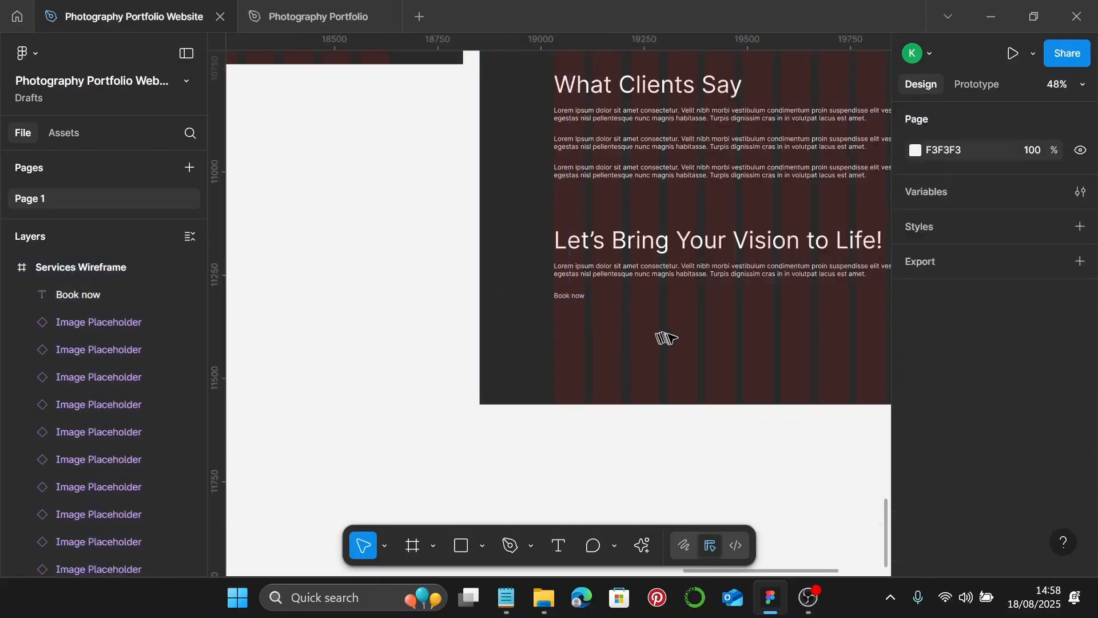
{"action": "scroll", "coordinate": [704, 372], "scroll_direction": "down", "scroll_amount": 3}
{"action": "right_click", "coordinate": [722, 352]}
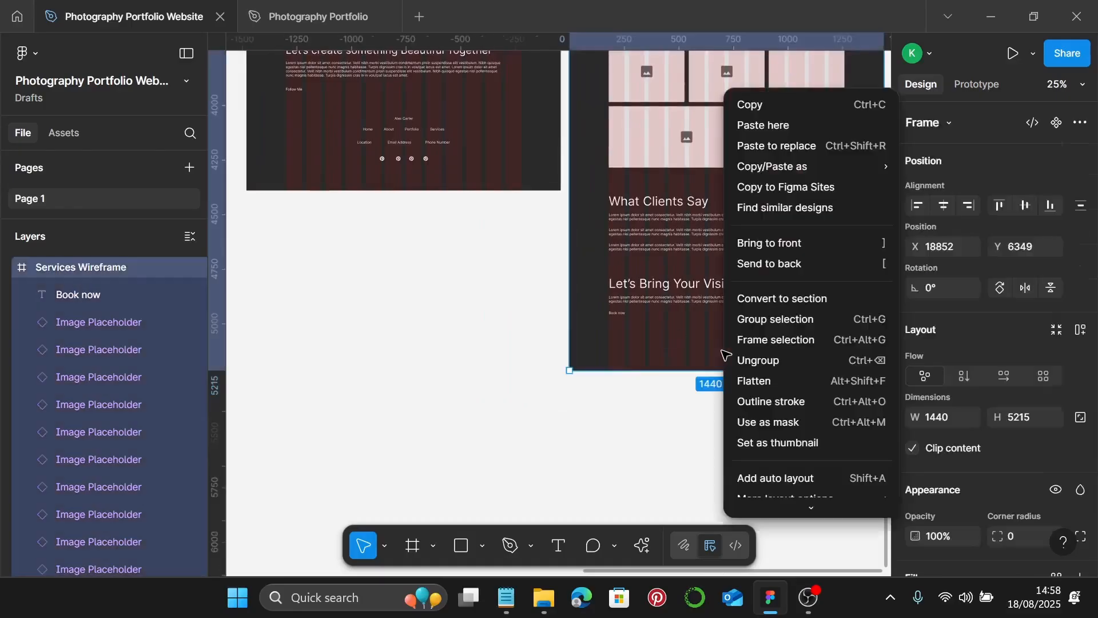
{"action": "left_click", "coordinate": [694, 342]}
{"action": "left_click_drag", "start_coordinate": [720, 370], "coordinate": [720, 409]}
- Copy the Portfolio footer group into the bottom of the Services Wireframe
{"action": "left_click", "coordinate": [415, 147]}
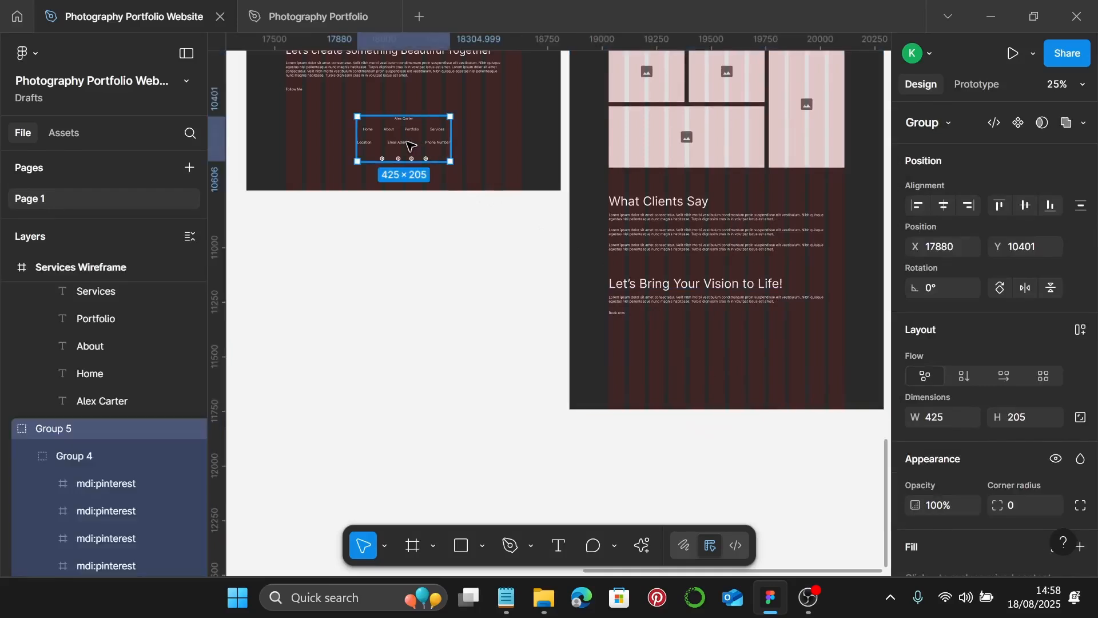
{"action": "left_click_drag", "start_coordinate": [410, 142], "coordinate": [731, 365]}
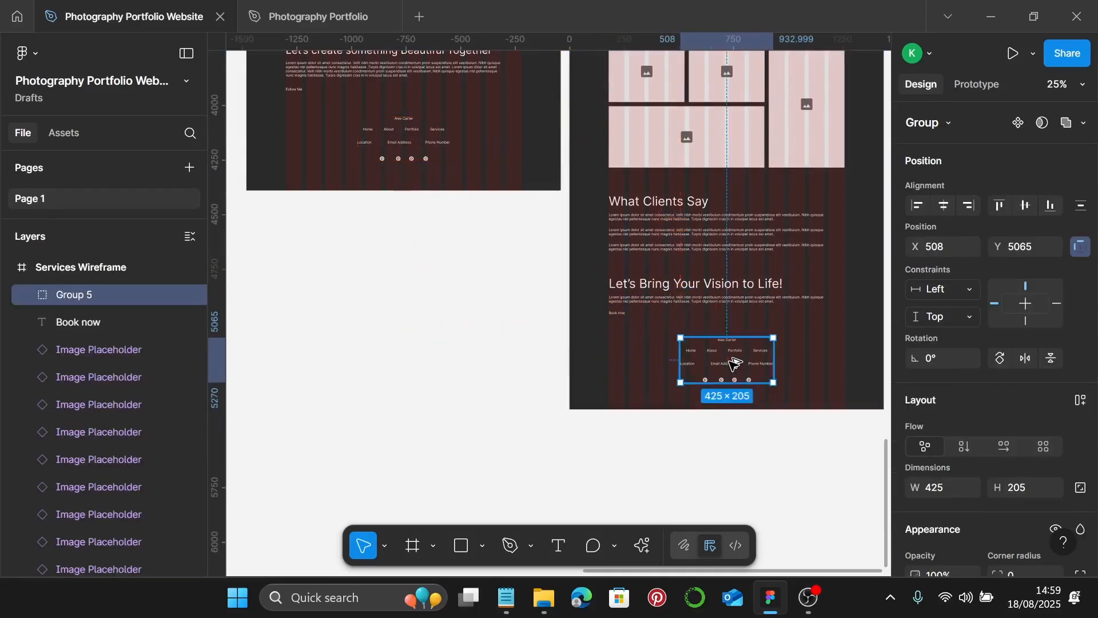
{"action": "scroll", "coordinate": [761, 297], "scroll_direction": "up", "scroll_amount": 20}
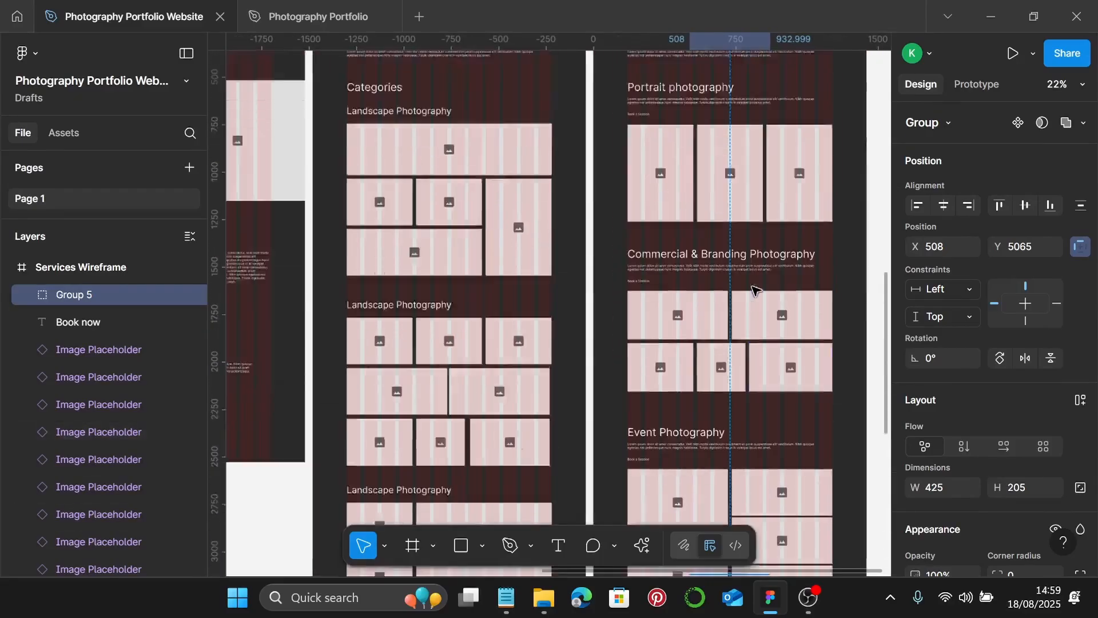
{"action": "scroll", "coordinate": [744, 258], "scroll_direction": "down", "scroll_amount": 3}
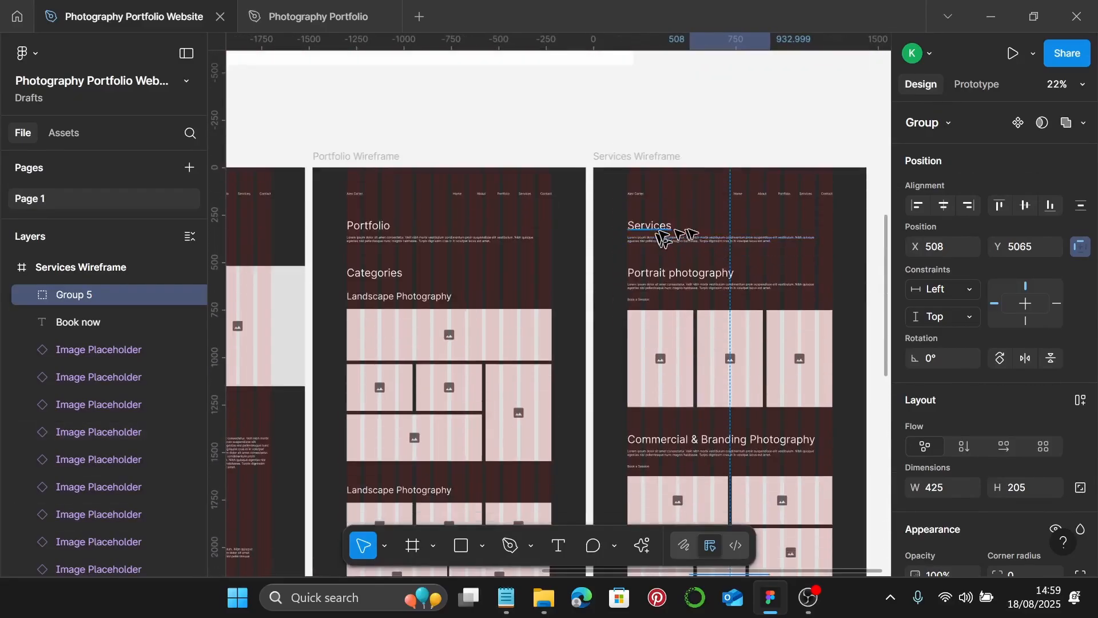
{"action": "scroll", "coordinate": [652, 237], "scroll_direction": "down", "scroll_amount": 4}
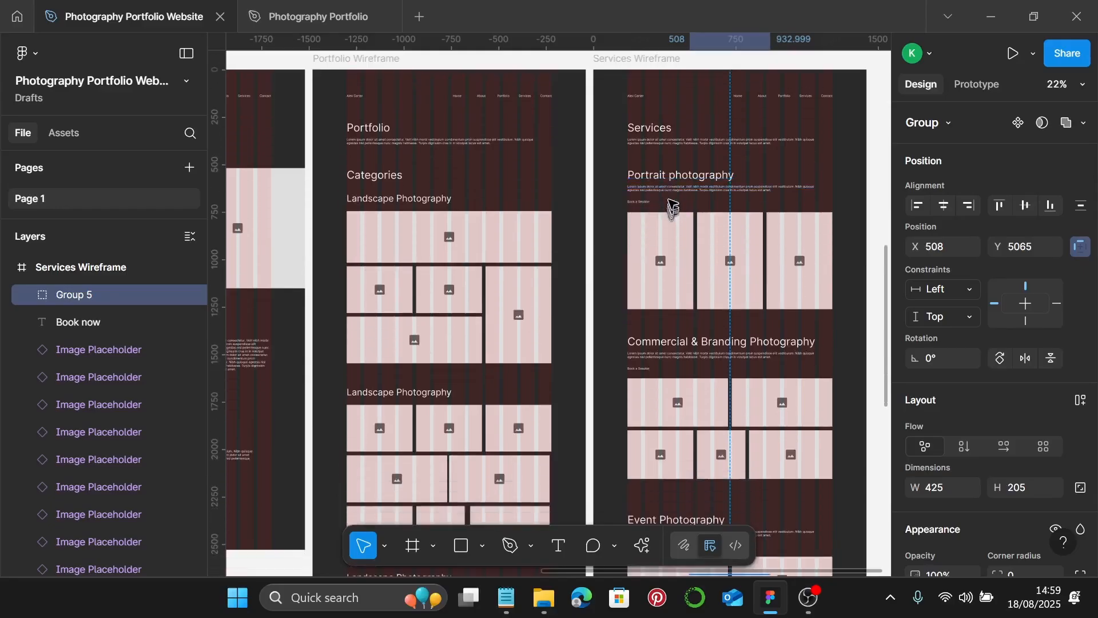
{"action": "scroll", "coordinate": [743, 258], "scroll_direction": "down", "scroll_amount": 1}
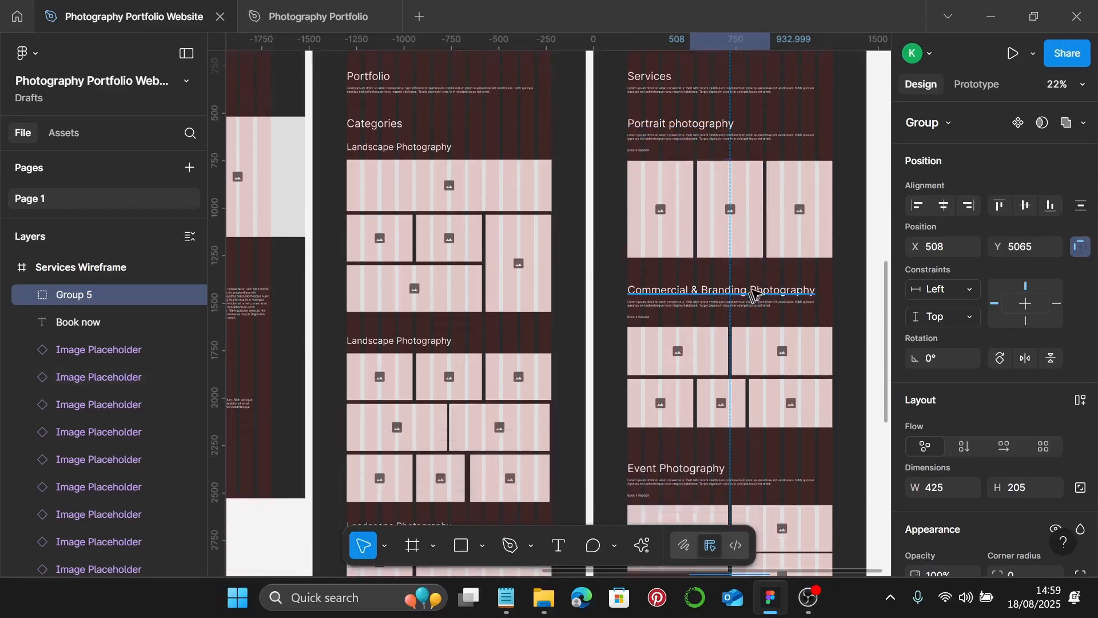
{"action": "scroll", "coordinate": [781, 322], "scroll_direction": "down", "scroll_amount": 14}
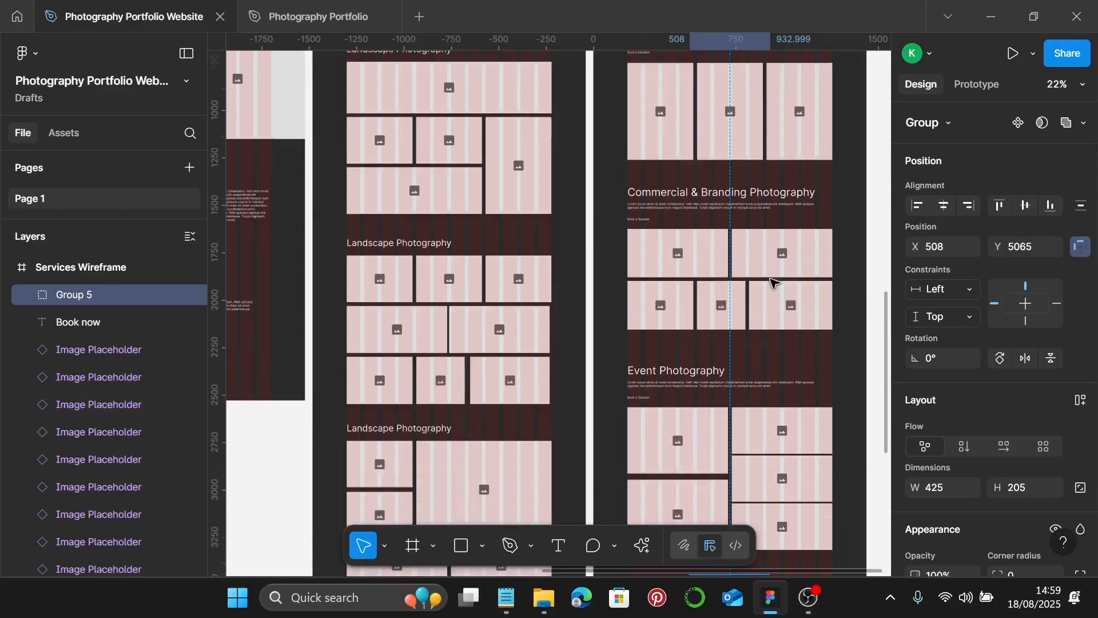
{"action": "scroll", "coordinate": [761, 320], "scroll_direction": "down", "scroll_amount": 7}
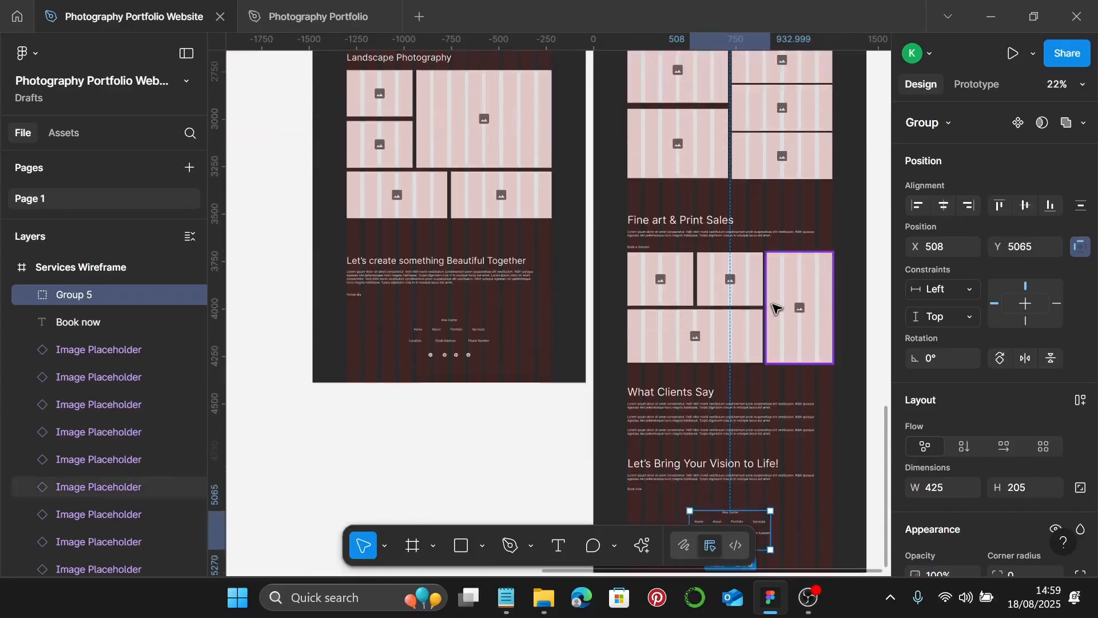
{"action": "scroll", "coordinate": [779, 303], "scroll_direction": "down", "scroll_amount": 4}
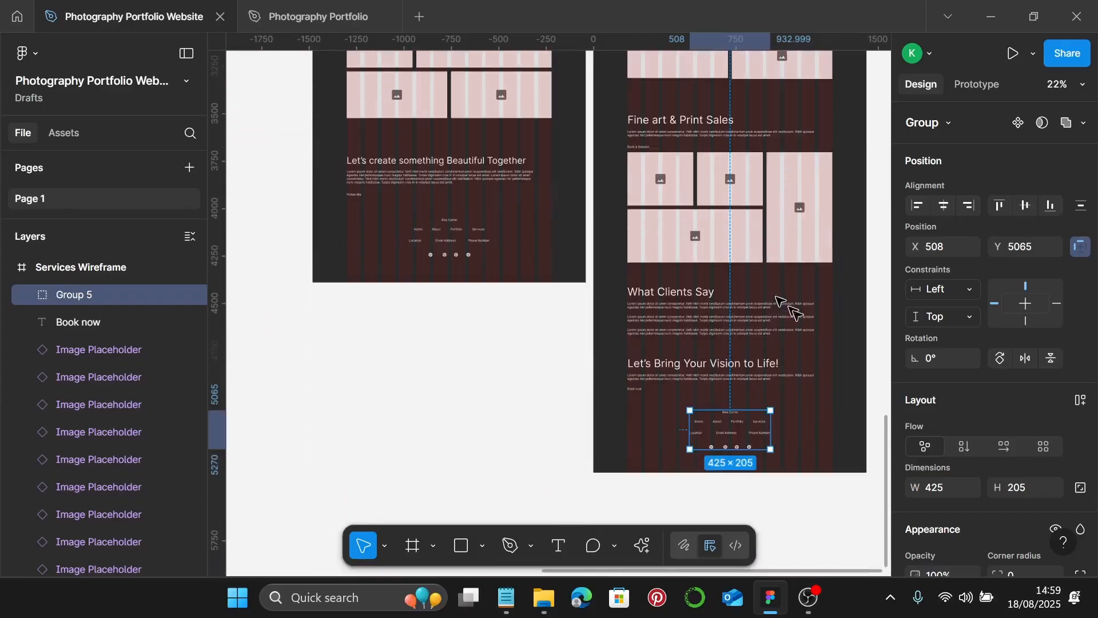
{"action": "left_click", "coordinate": [858, 388]}
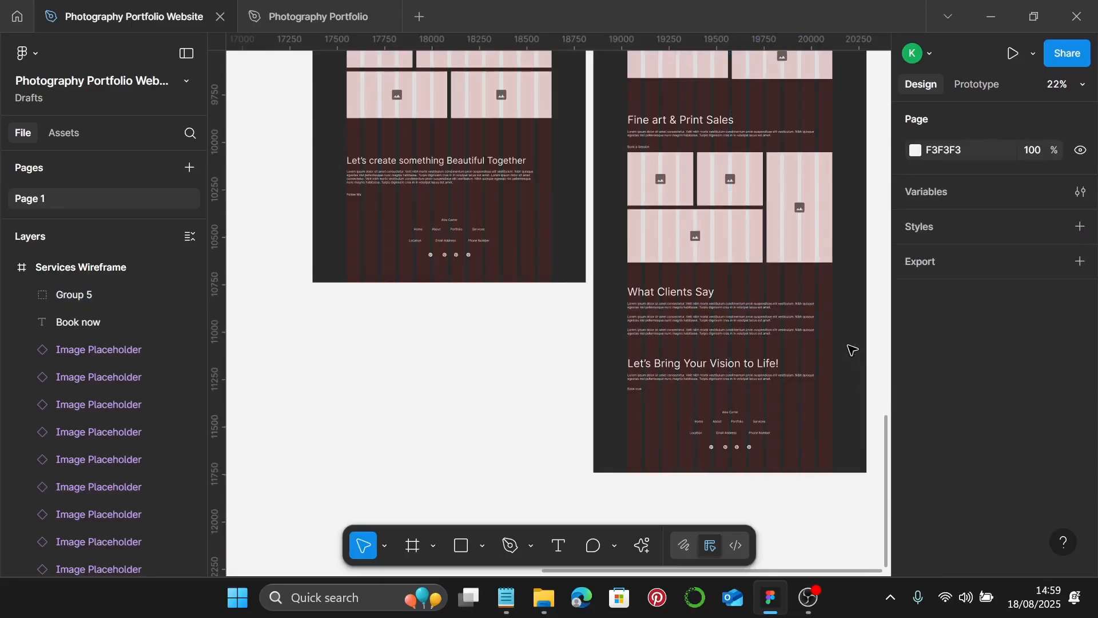
{"action": "scroll", "coordinate": [852, 346], "scroll_direction": "up", "scroll_amount": 18}
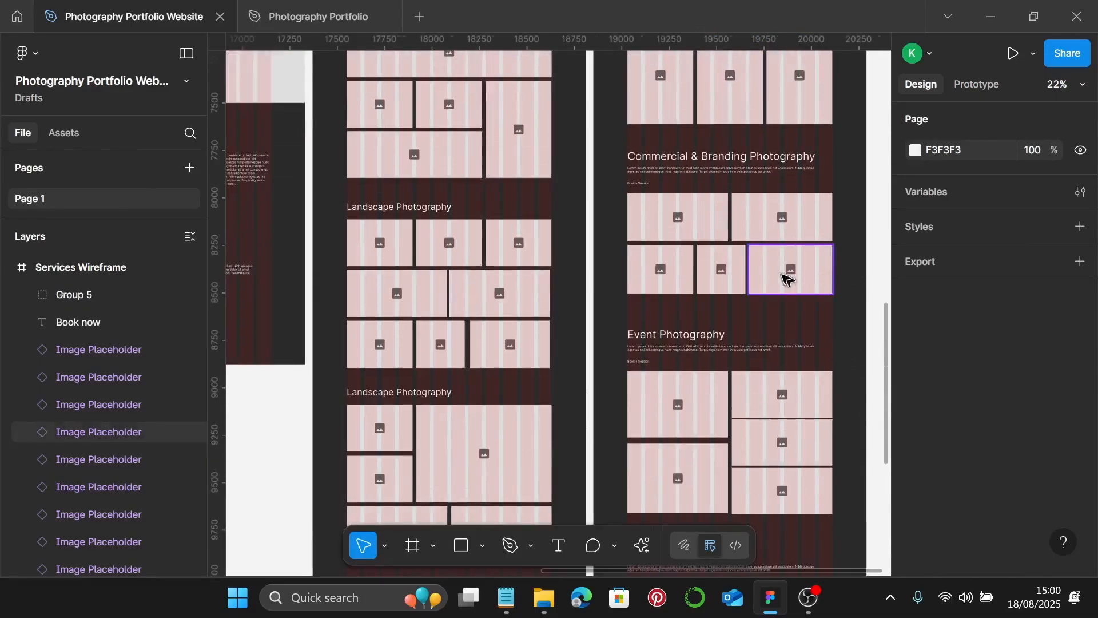
{"action": "scroll", "coordinate": [785, 276], "scroll_direction": "right", "scroll_amount": 3}
{"action": "scroll", "coordinate": [785, 279], "scroll_direction": "up", "scroll_amount": 8}
{"action": "scroll", "coordinate": [786, 279], "scroll_direction": "right", "scroll_amount": 4}
{"action": "scroll", "coordinate": [786, 279], "scroll_direction": "down", "scroll_amount": 3}
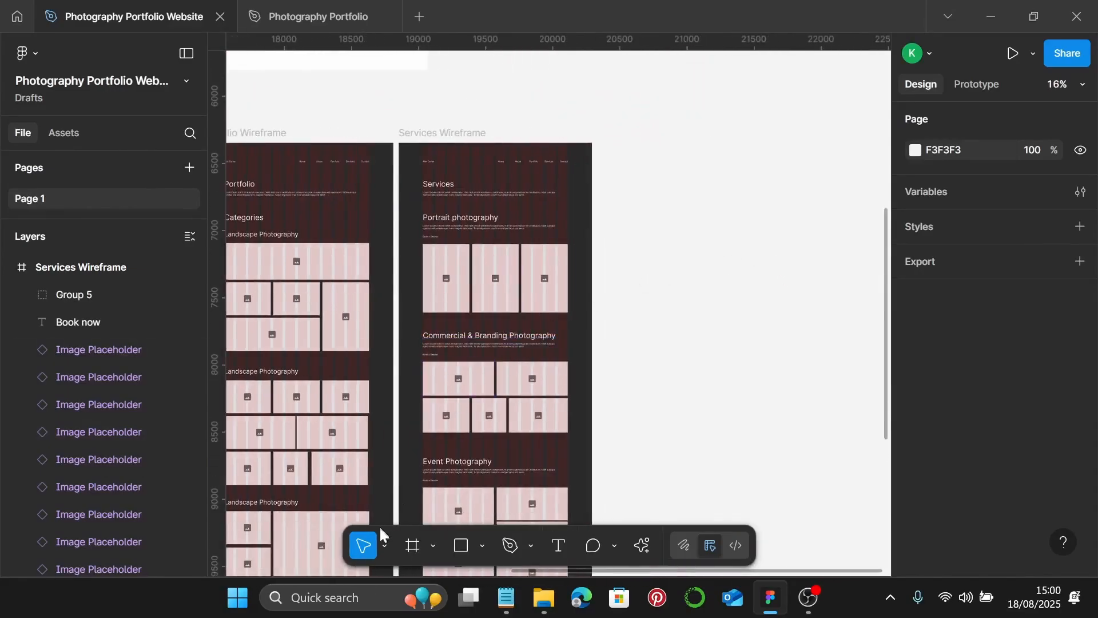
- Add a 1440×1024 desktop frame beside the Services Wireframe and name it 'Contact Wireframe'
{"action": "left_click", "coordinate": [413, 545]}
{"action": "left_click", "coordinate": [735, 269]}
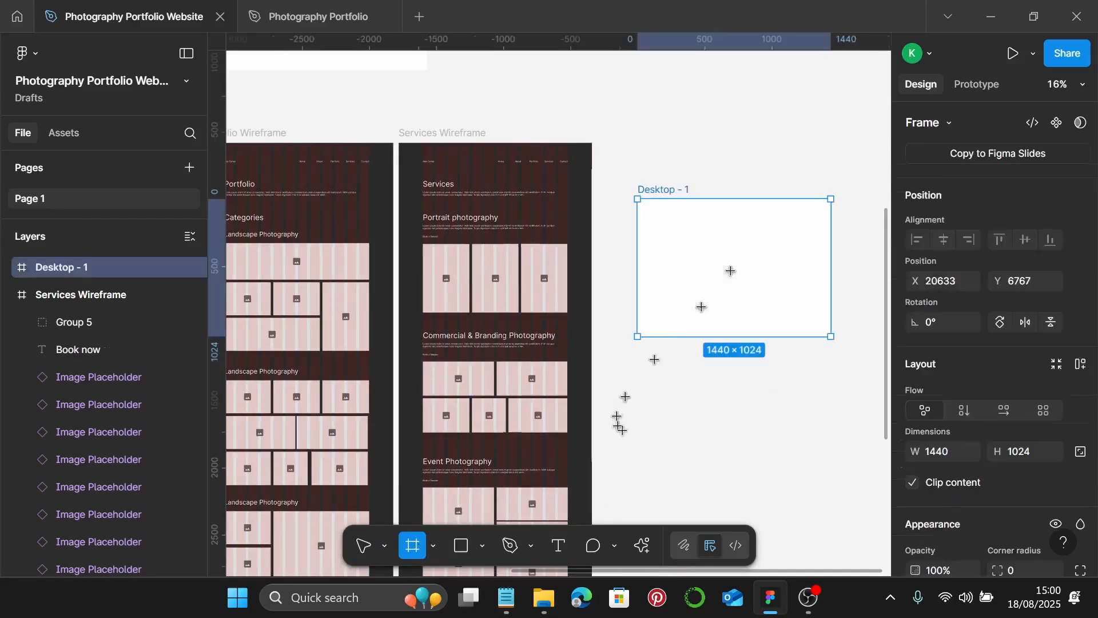
{"action": "left_click_drag", "start_coordinate": [714, 278], "coordinate": [674, 218]}
{"action": "scroll", "coordinate": [636, 121], "scroll_direction": "up", "scroll_amount": 1}
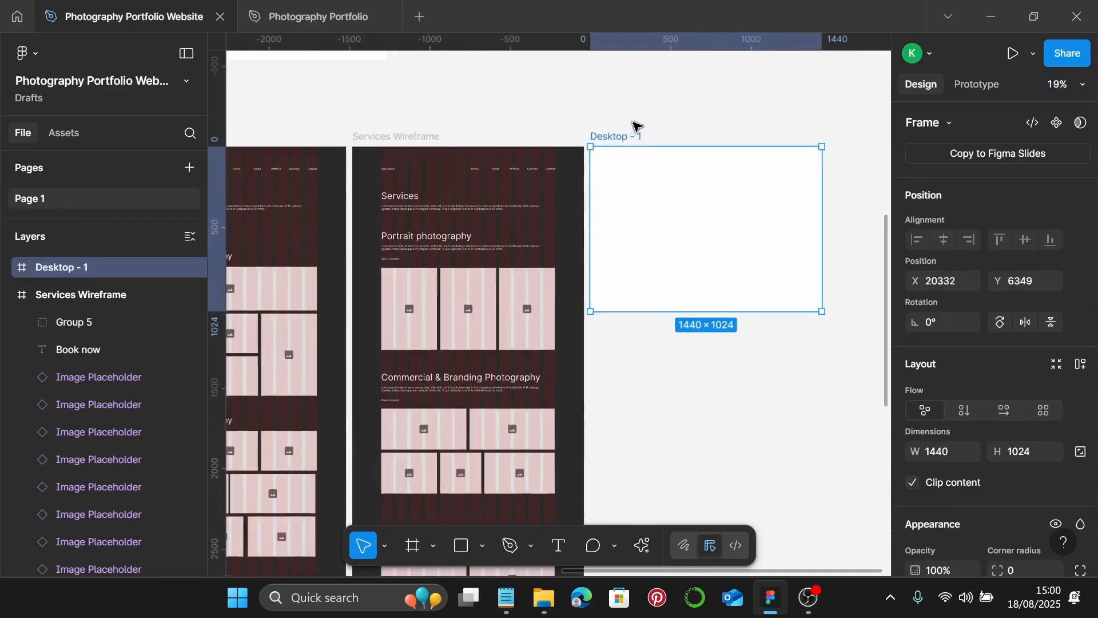
{"action": "double_click", "coordinate": [620, 137]}
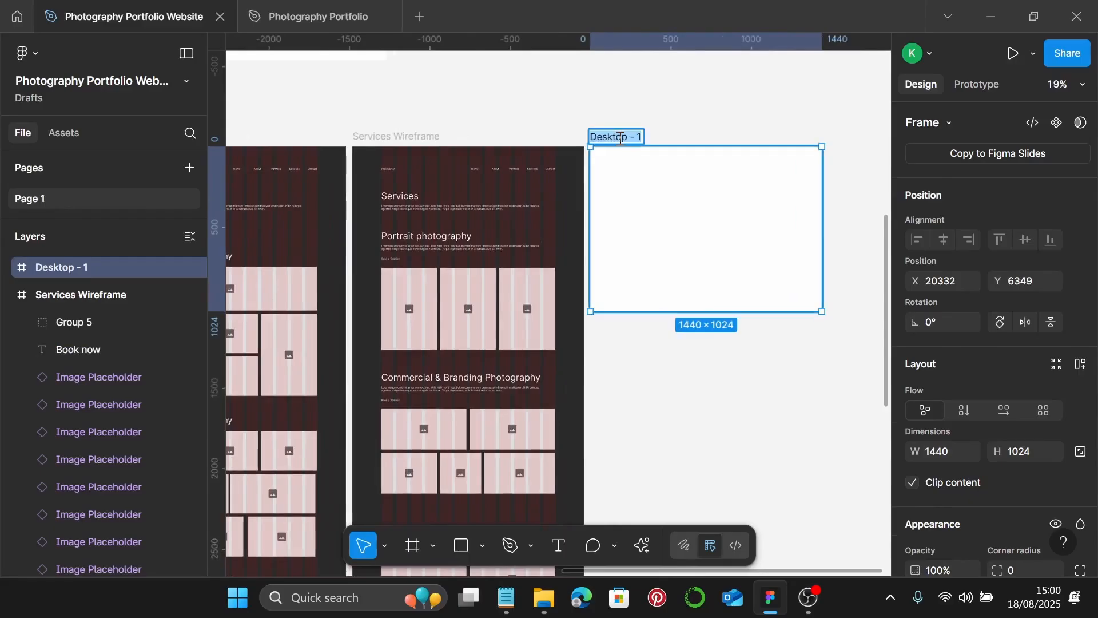
{"action": "type", "text": "q"}
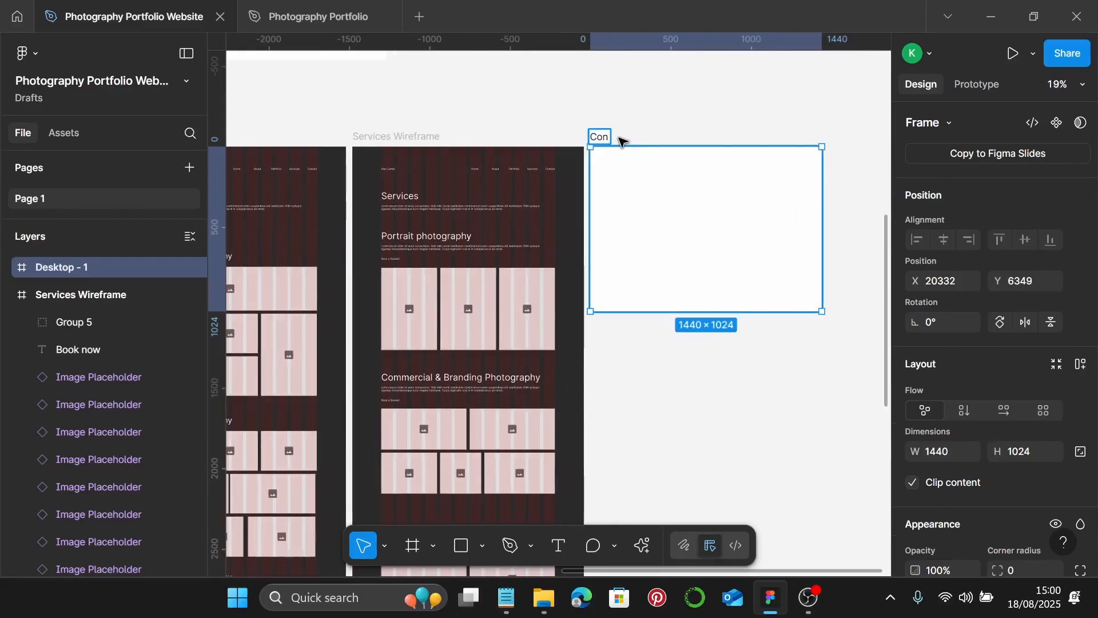
{"action": "type", "text": "ontact Wi"}
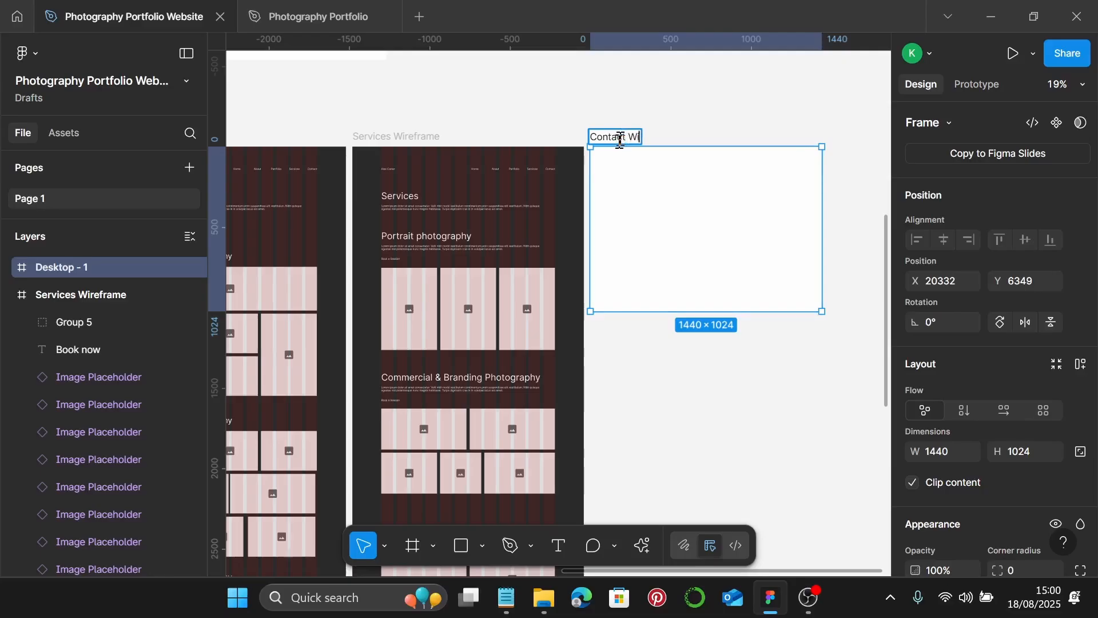
{"action": "type", "text": "reframe"}
{"action": "key", "text": "Return"}
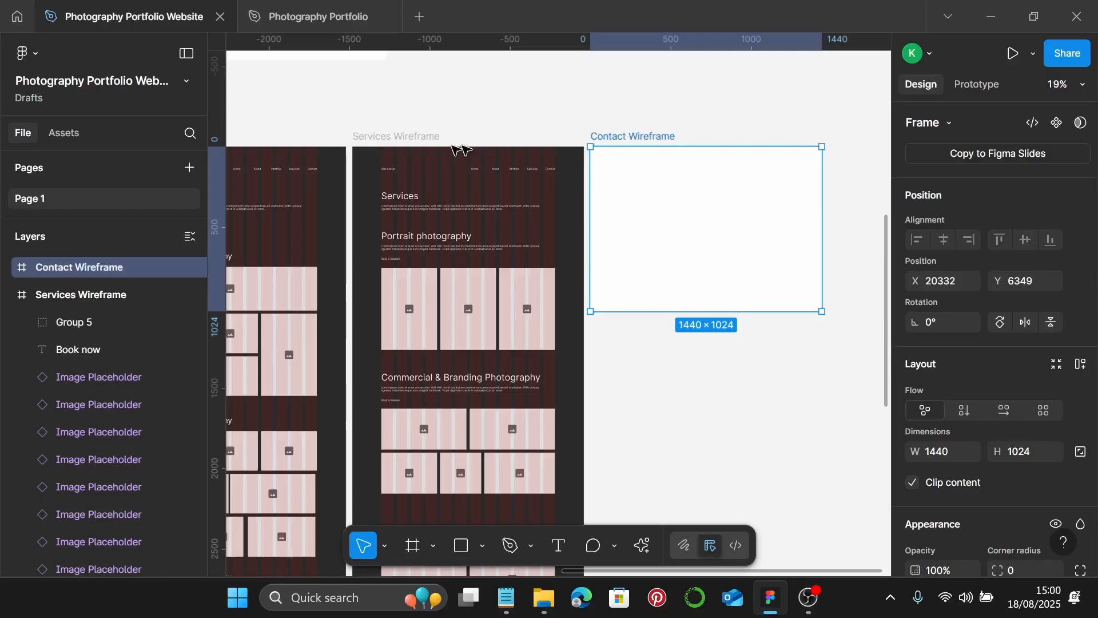
- Copy the Services Wireframe's dark fill and column grid onto Contact Wireframe
{"action": "left_click", "coordinate": [401, 137]}
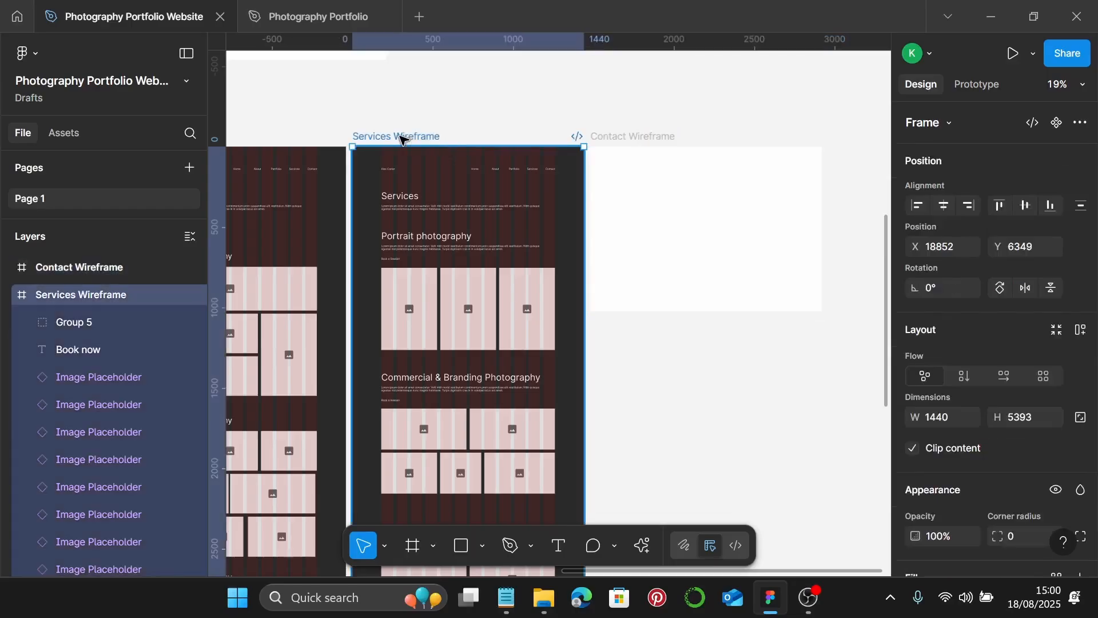
{"action": "key", "text": "ctrl+alt+c"}
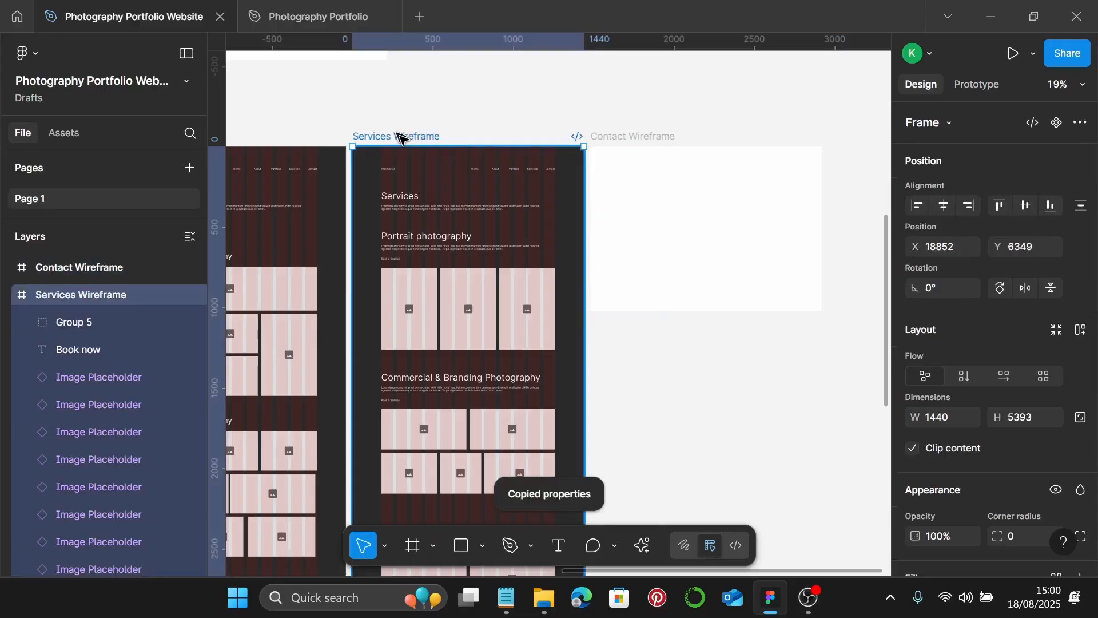
{"action": "left_click", "coordinate": [612, 136]}
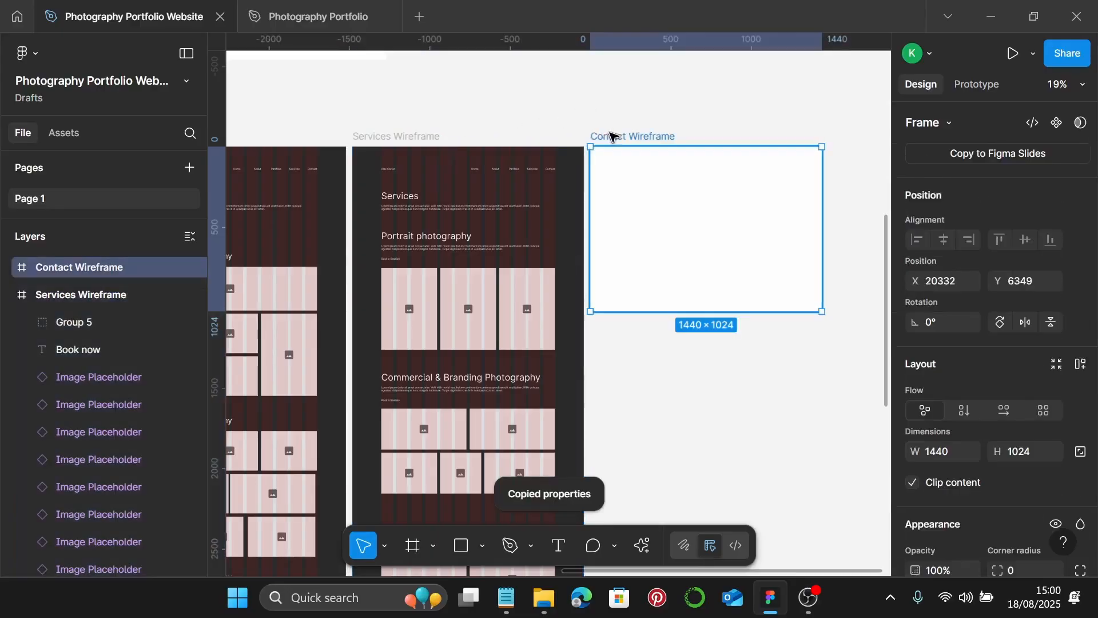
{"action": "key", "text": "ctrl+alt+v"}
{"action": "scroll", "coordinate": [630, 143], "scroll_direction": "down", "scroll_amount": 2}
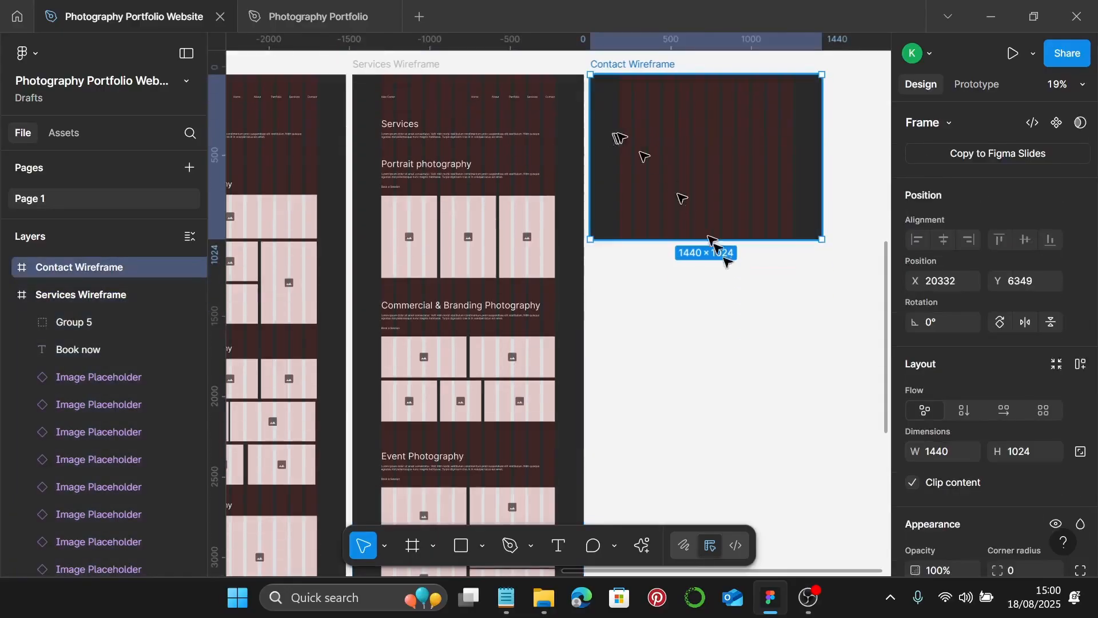
- Paste the Services nav bar group into the top of Contact Wireframe
{"action": "left_click_drag", "start_coordinate": [730, 239], "coordinate": [744, 430]}
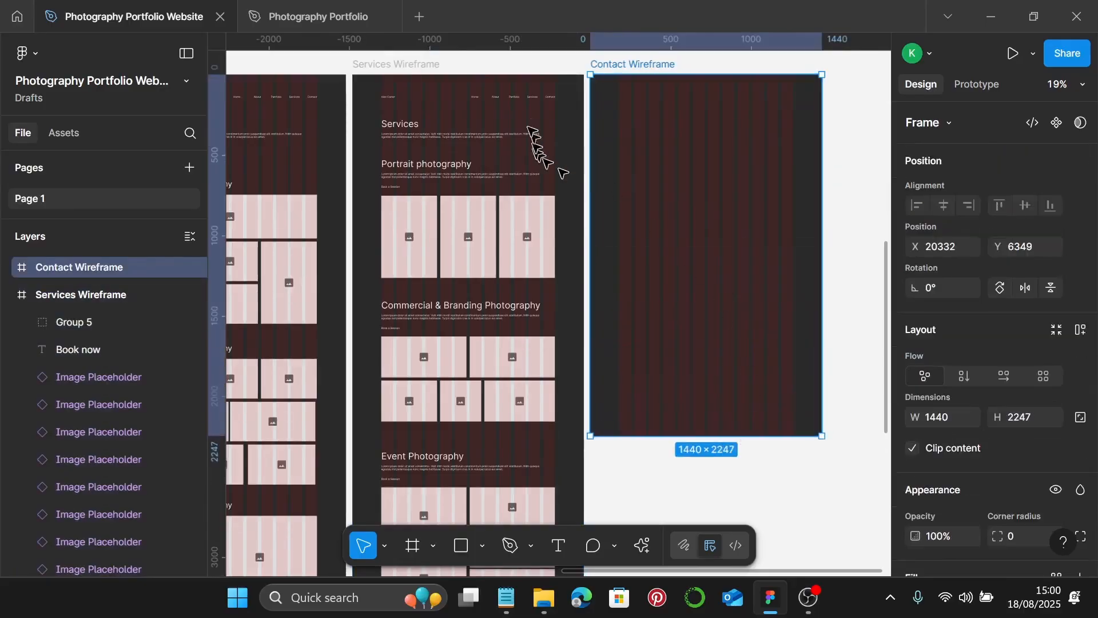
{"action": "left_click", "coordinate": [519, 97]}
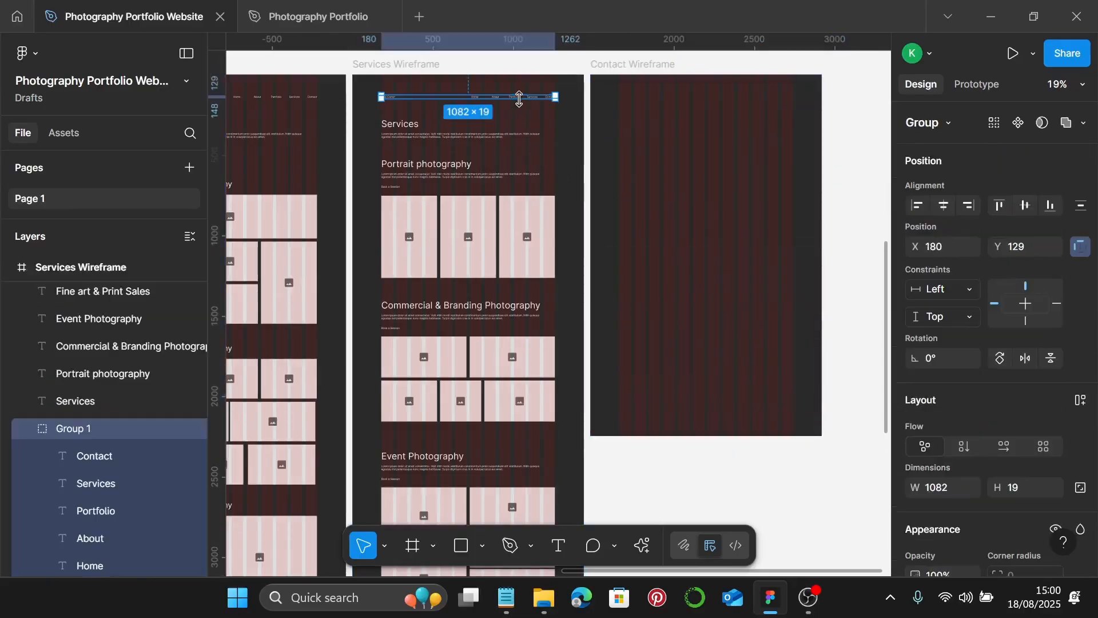
{"action": "left_click", "coordinate": [599, 63]}
{"action": "double_click", "coordinate": [601, 62]}
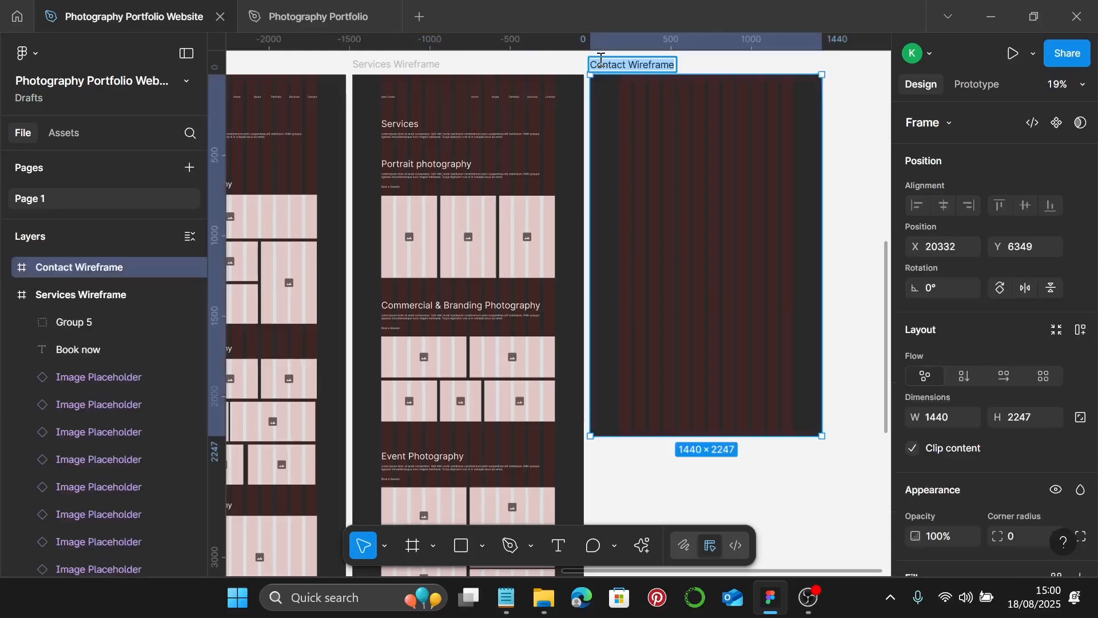
{"action": "key", "text": "Return"}
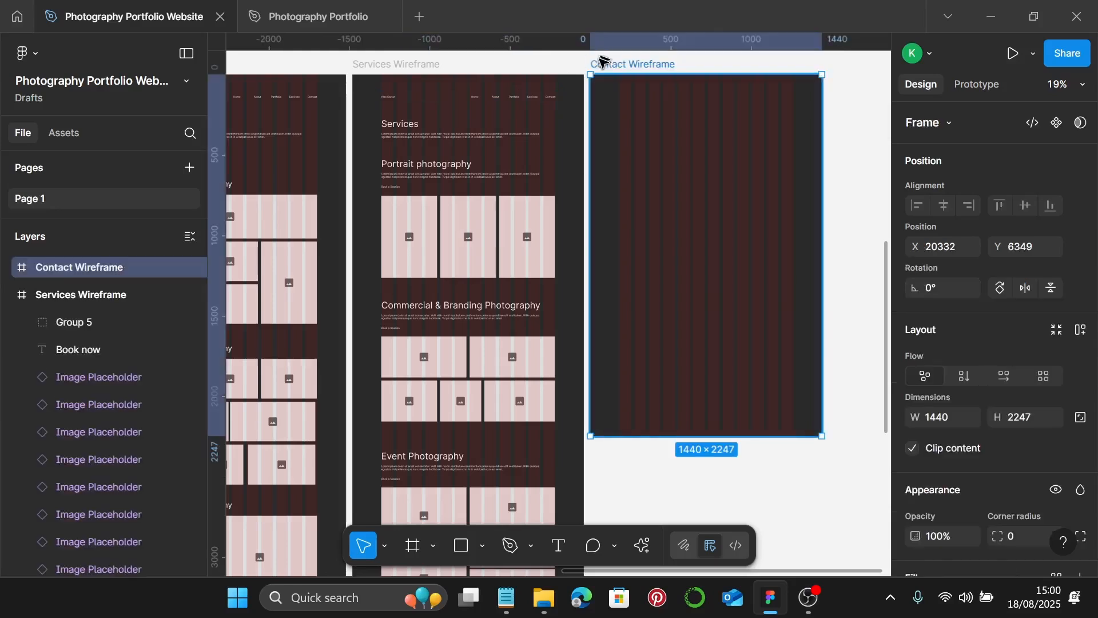
{"action": "key", "text": "ctrl+v"}
{"action": "scroll", "coordinate": [747, 149], "scroll_direction": "up", "scroll_amount": 1}
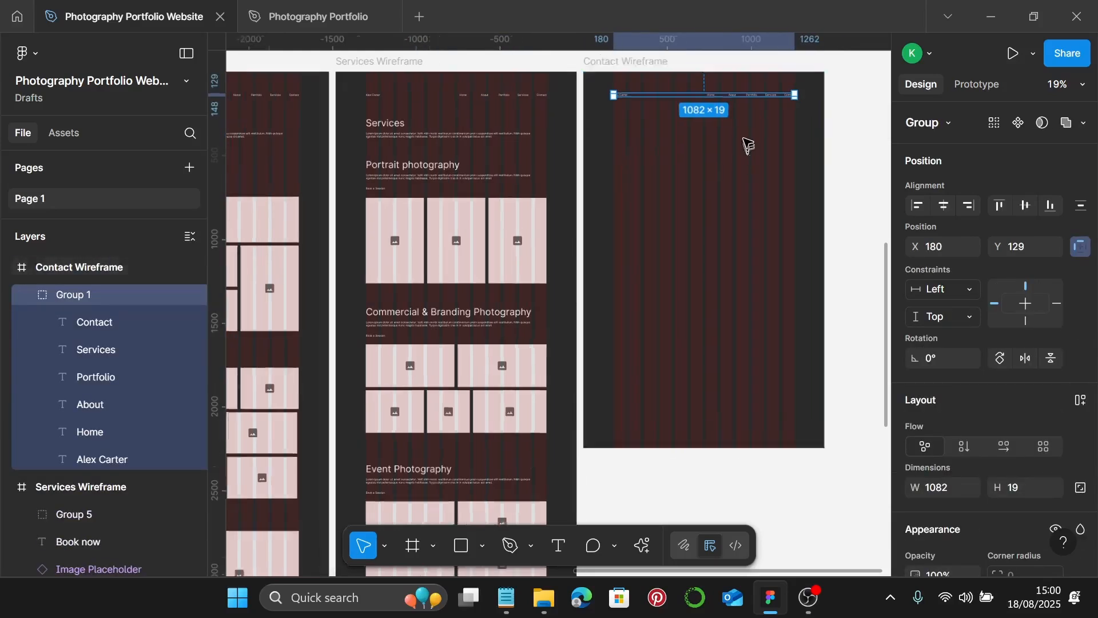
- Copy the Services heading and its paragraph into Contact Wireframe
{"action": "left_click", "coordinate": [375, 124]}
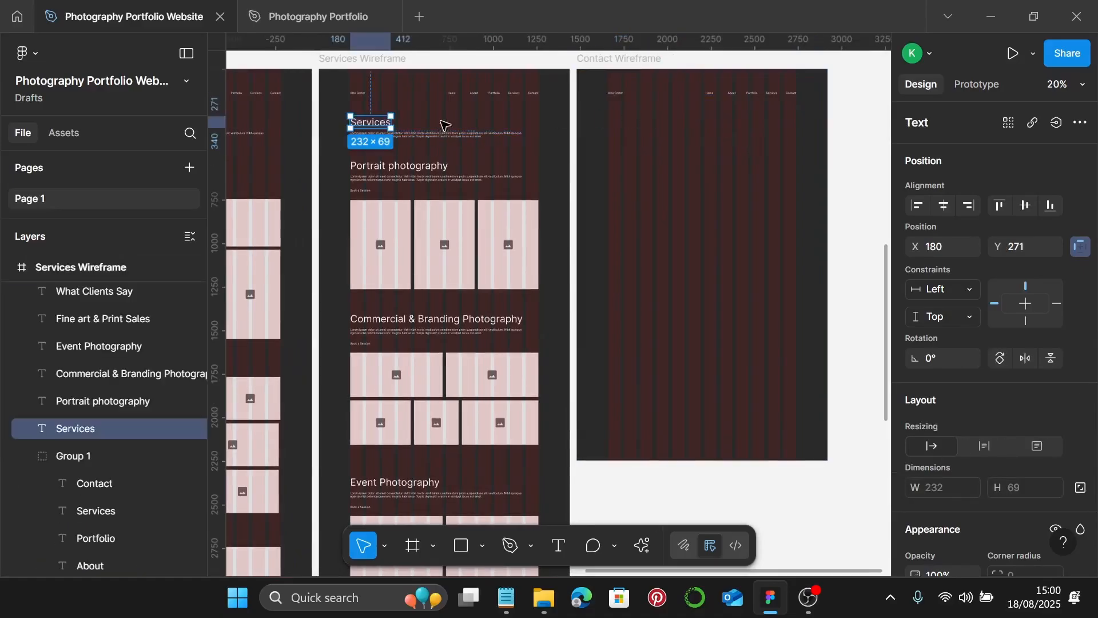
{"action": "left_click", "coordinate": [379, 137], "text": "shift"}
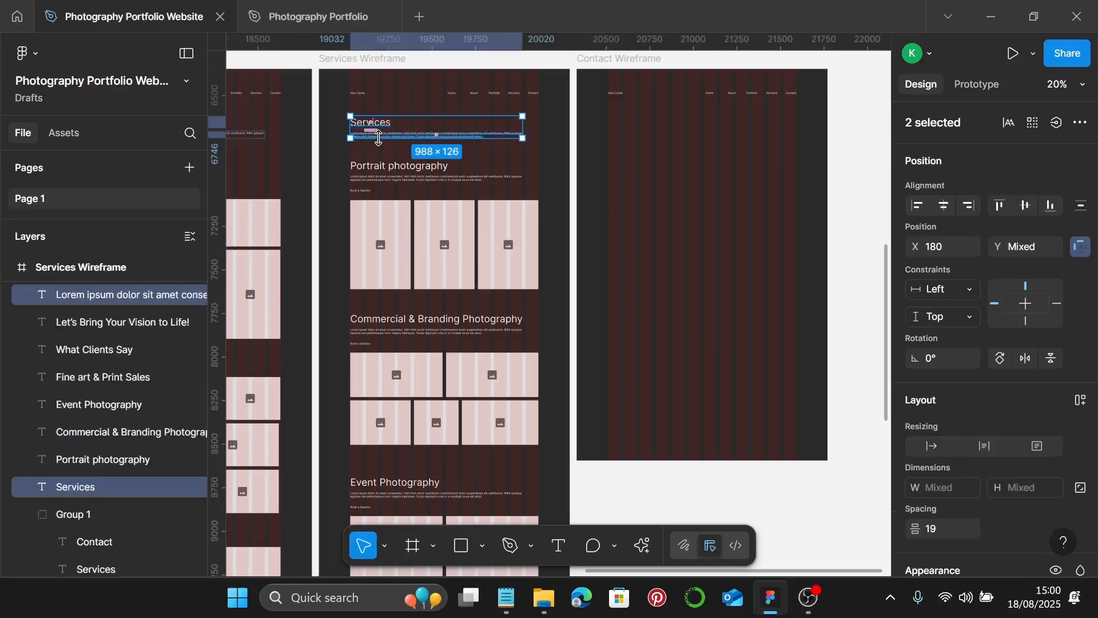
{"action": "left_click_drag", "start_coordinate": [379, 137], "coordinate": [635, 138]}
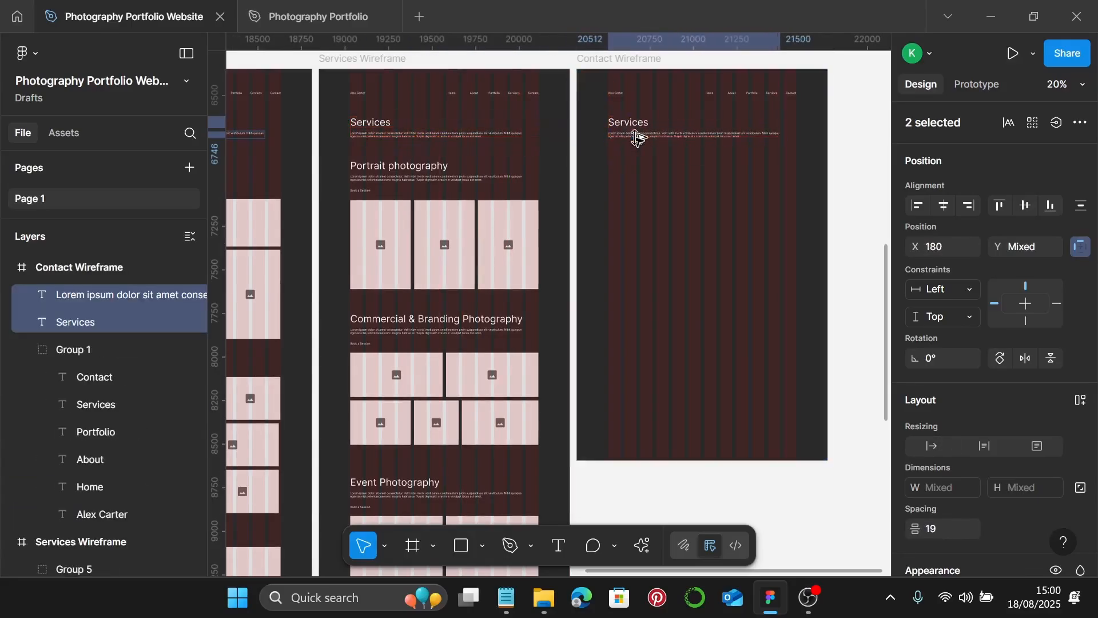
{"action": "scroll", "coordinate": [635, 137], "scroll_direction": "up", "scroll_amount": 5}
- Retitle the copied heading 'Contact'
{"action": "left_click", "coordinate": [623, 111]}
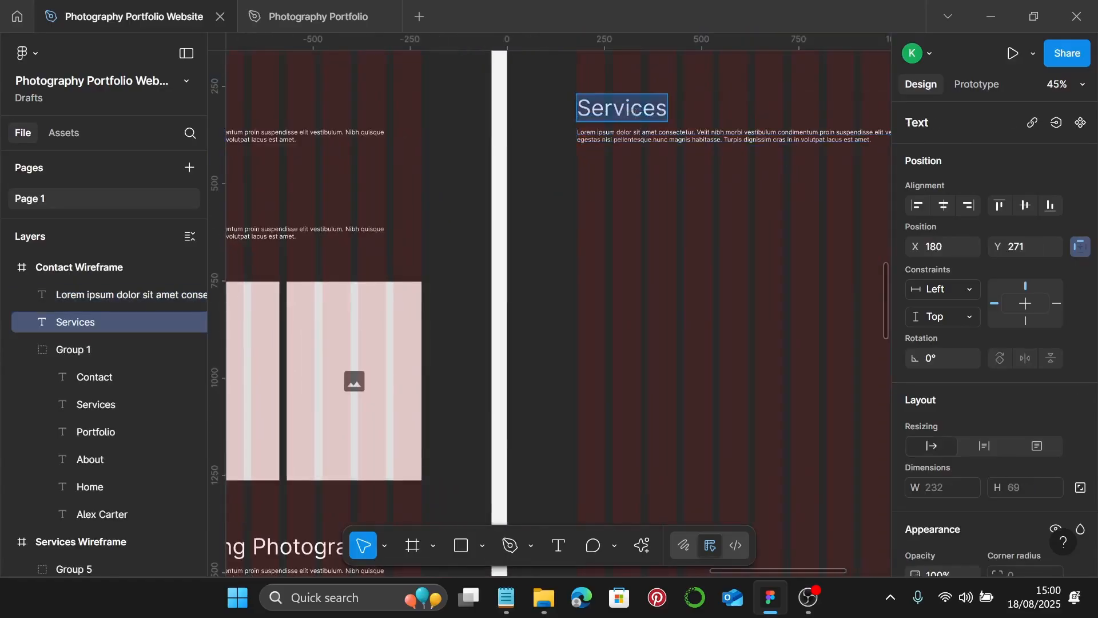
{"action": "type", "text": "Con"}
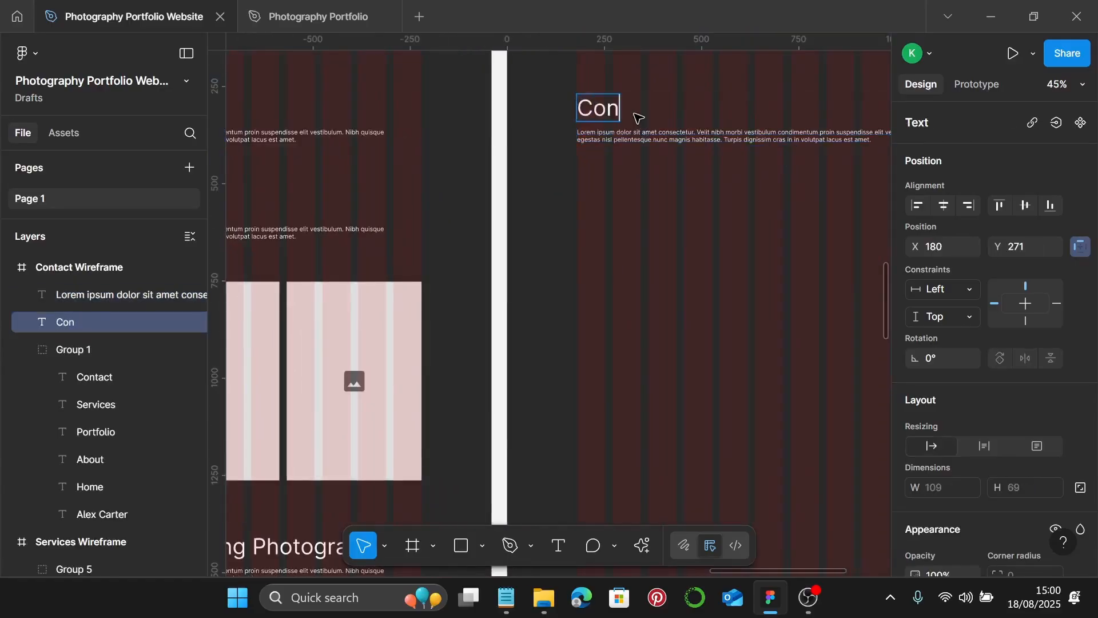
{"action": "type", "text": "ts"}
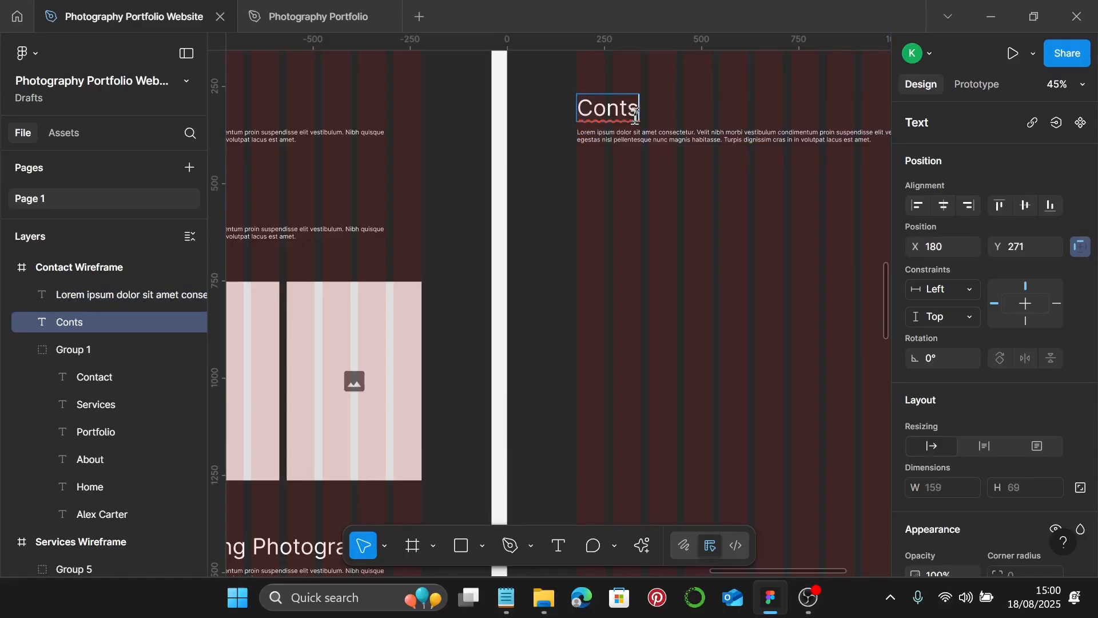
{"action": "type", "text": "ct"}
{"action": "key", "text": "BackSpace"}
{"action": "type", "text": "a"}
{"action": "key", "text": "Escape"}
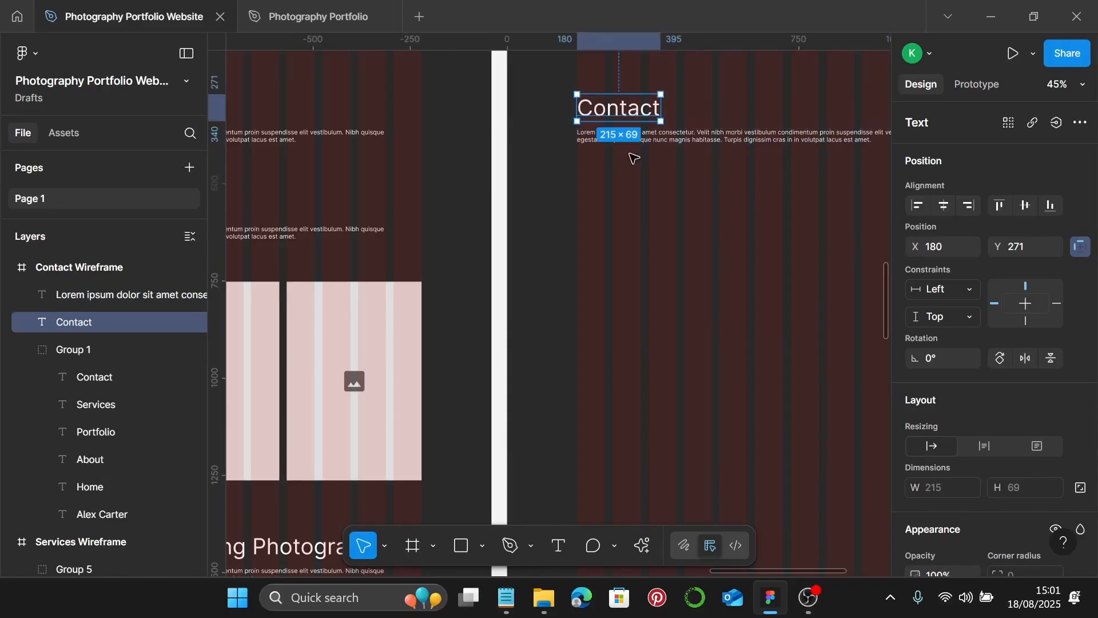
{"action": "scroll", "coordinate": [633, 157], "scroll_direction": "down", "scroll_amount": 3}
{"action": "left_click", "coordinate": [634, 156]}
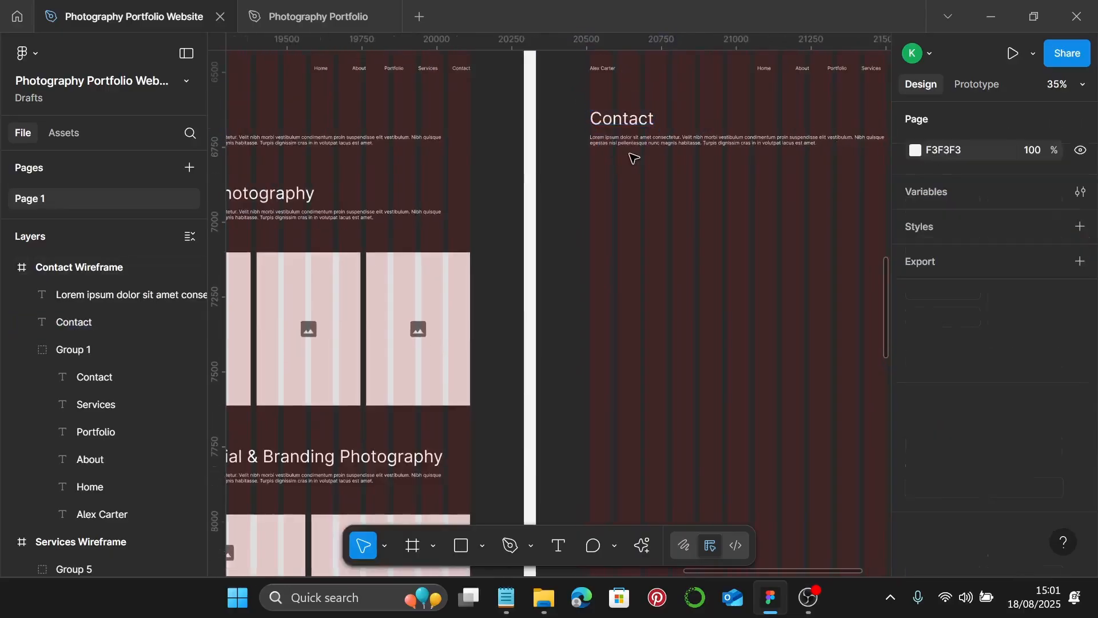
- Draw a straight 1080-wide horizontal line under the Contact paragraph at X 180, Y 492
{"action": "left_click", "coordinate": [484, 545]}
{"action": "left_click", "coordinate": [558, 410]}
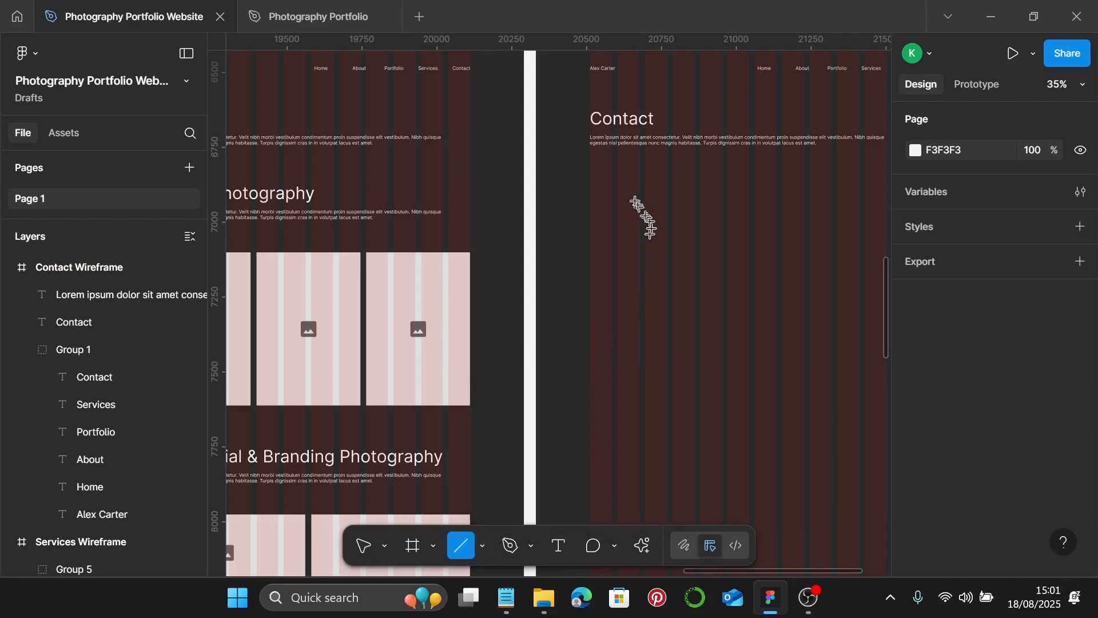
{"action": "scroll", "coordinate": [543, 189], "scroll_direction": "right", "scroll_amount": 3}
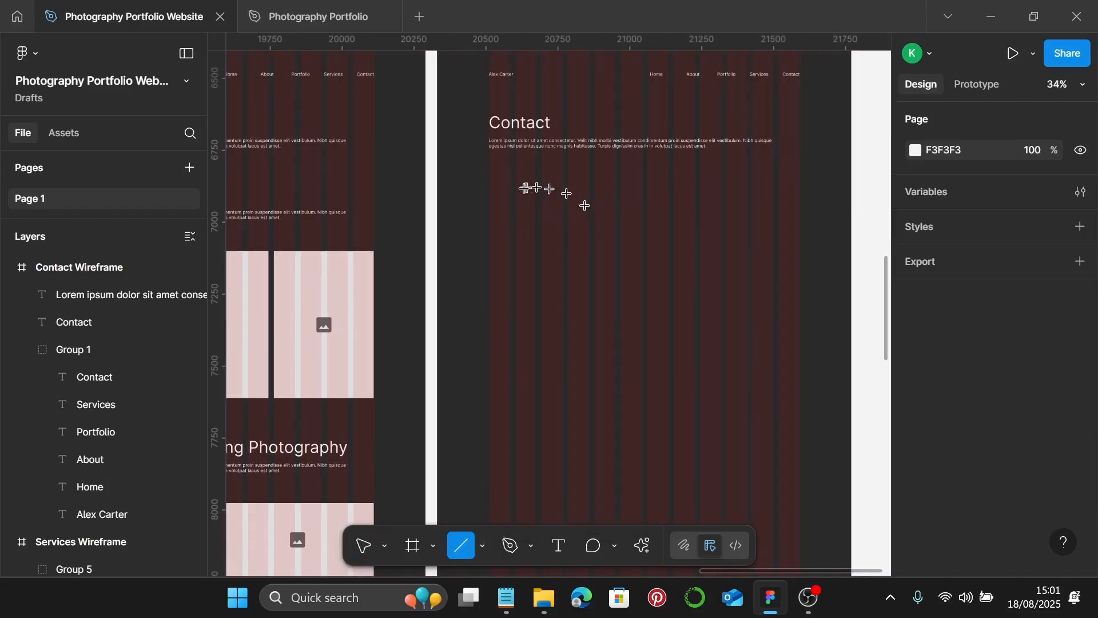
{"action": "mouse_move", "coordinate": [491, 176]}
{"action": "left_mouse_down"}
{"action": "mouse_move", "coordinate": [792, 176]}
{"action": "mouse_move", "coordinate": [801, 196]}
{"action": "left_mouse_up"}
{"action": "scroll", "coordinate": [1029, 343], "scroll_direction": "down", "scroll_amount": 5}
{"action": "left_click", "coordinate": [725, 336]}
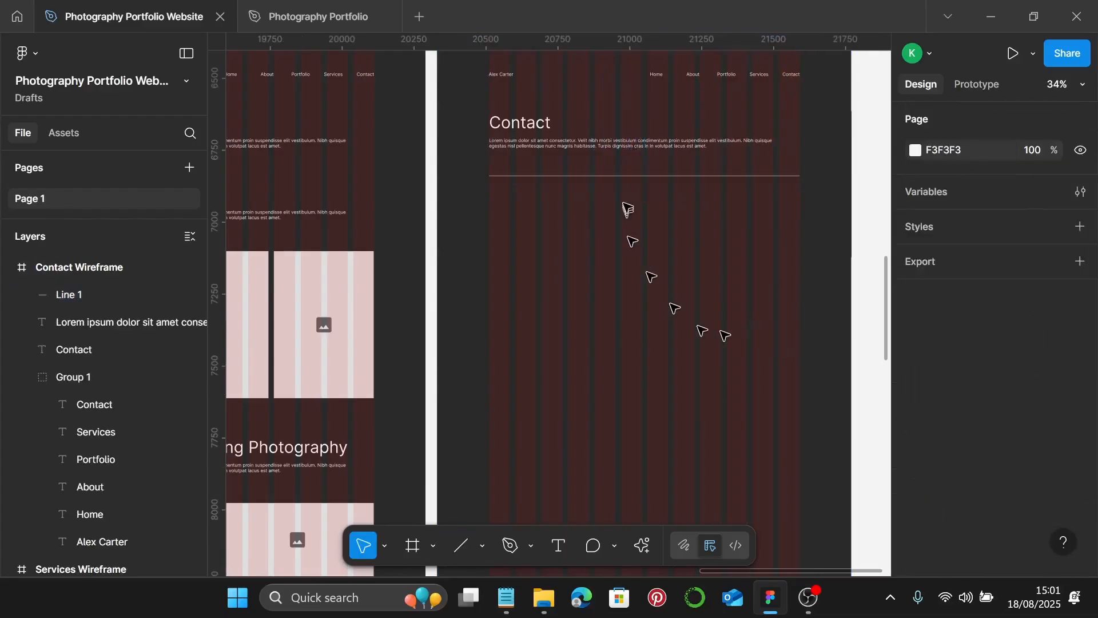
{"action": "scroll", "coordinate": [639, 184], "scroll_direction": "up", "scroll_amount": 2}
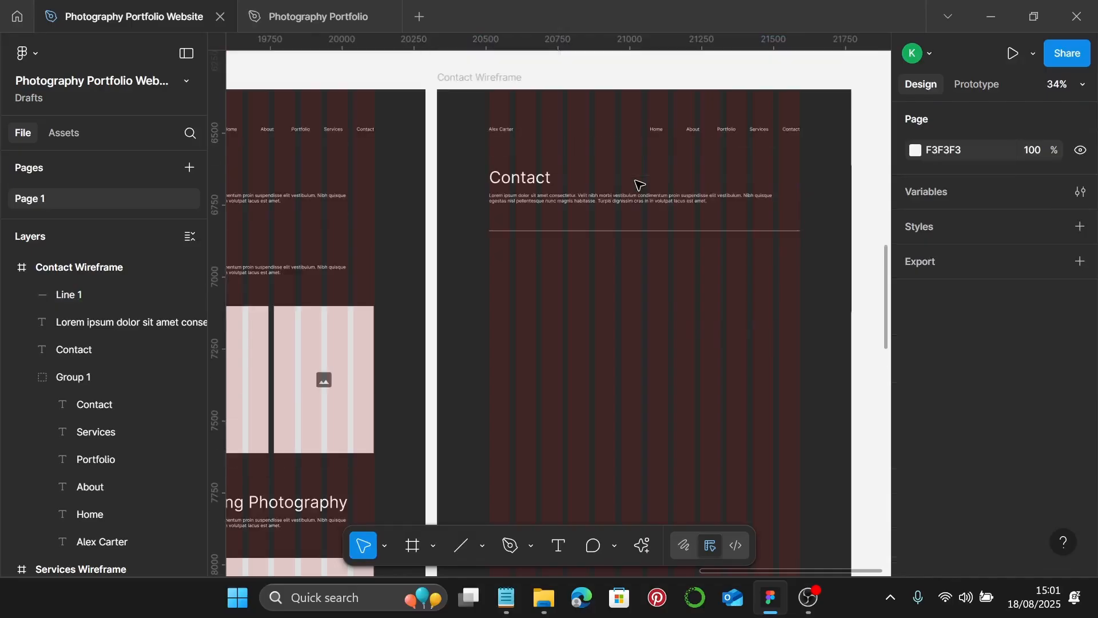
{"action": "double_click", "coordinate": [628, 230]}
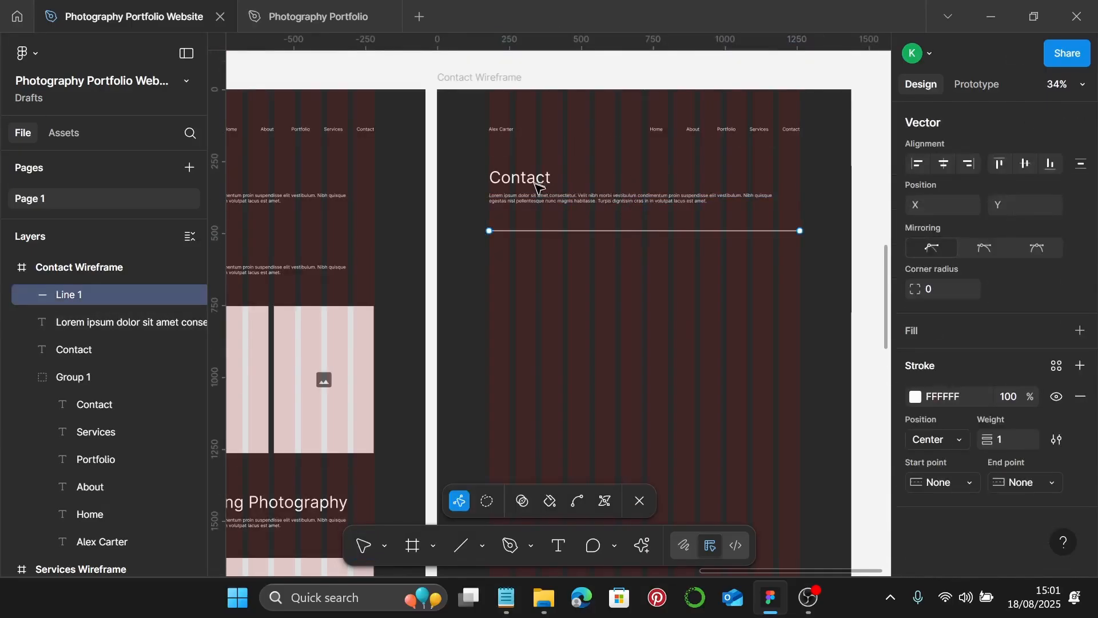
{"action": "key", "text": "Escape"}
{"action": "left_click", "coordinate": [542, 198]}
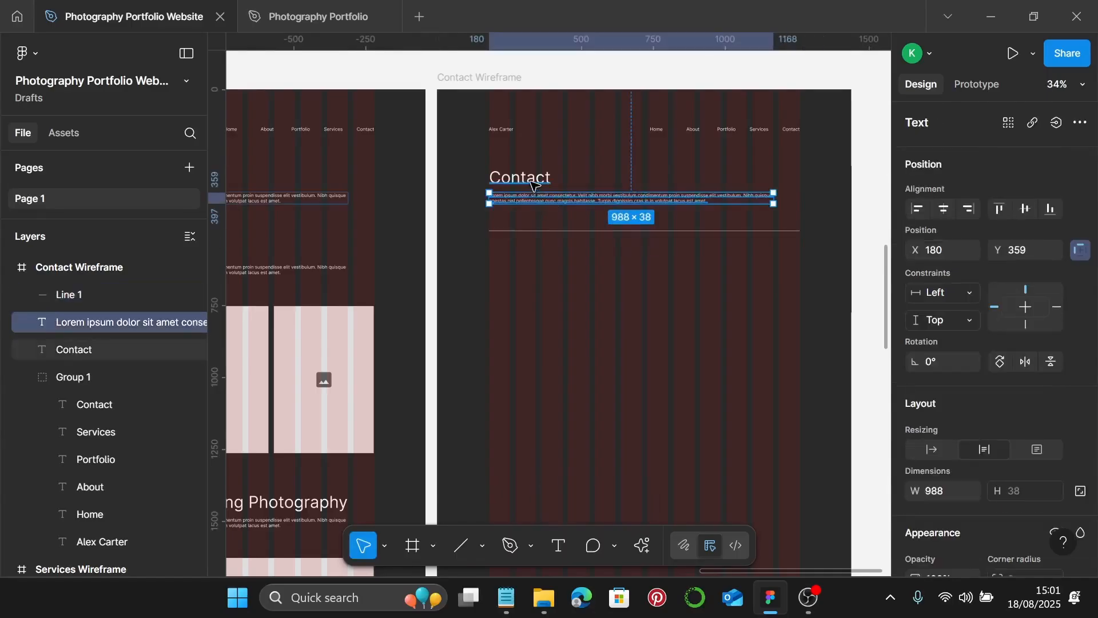
- Duplicate the Contact heading and paragraph below the divider and retitle the copy 'Get in Touch'
{"action": "left_click", "coordinate": [535, 182], "text": "shift"}
{"action": "left_click_drag", "start_coordinate": [551, 197], "coordinate": [553, 284]}
{"action": "left_click", "coordinate": [544, 278]}
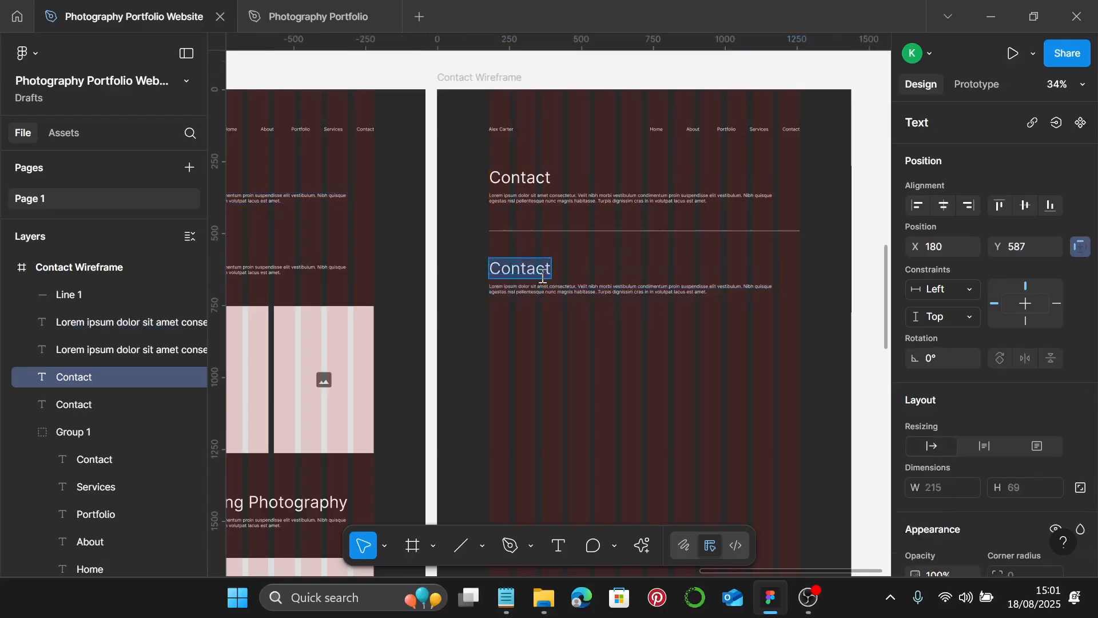
{"action": "type", "text": "Get "}
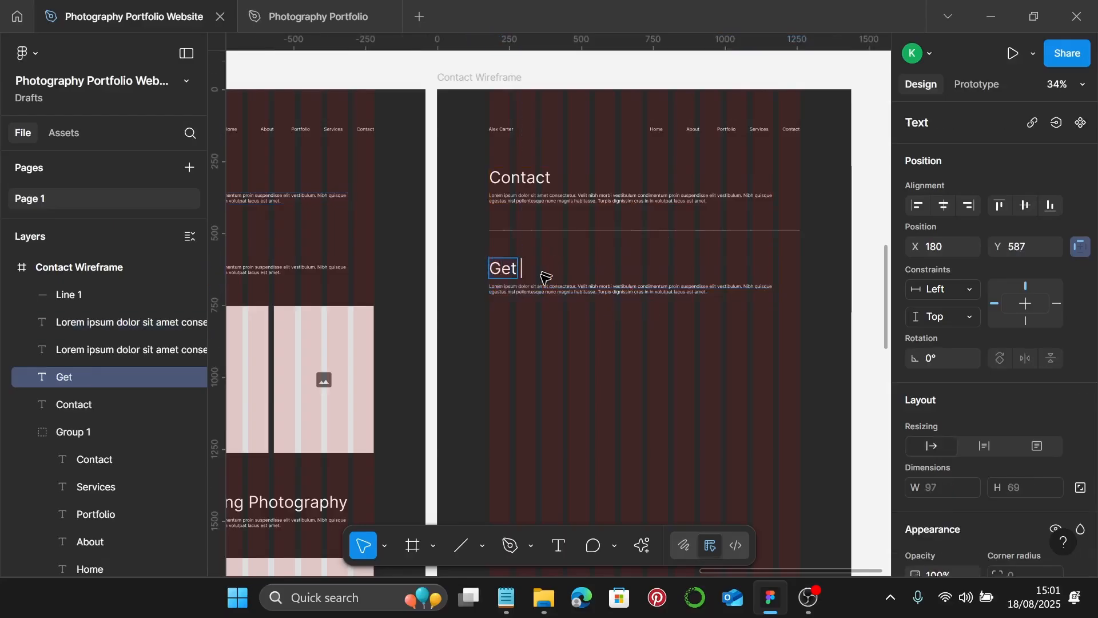
{"action": "type", "text": "in touch"}
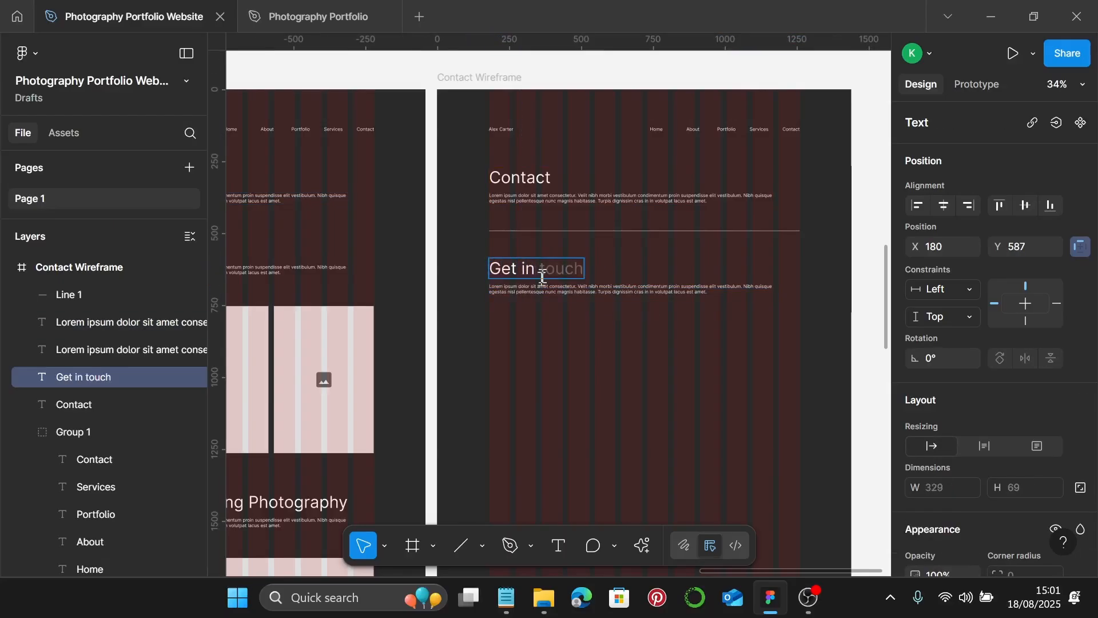
{"action": "type", "text": " T"}
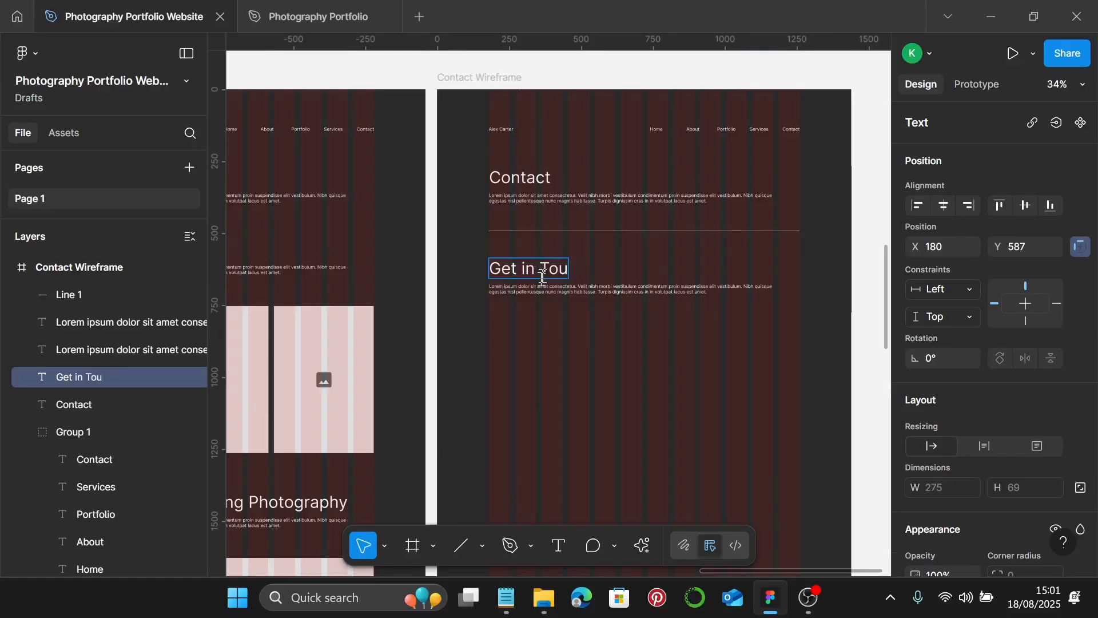
{"action": "type", "text": "ouch"}
{"action": "scroll", "coordinate": [542, 277], "scroll_direction": "down", "scroll_amount": 3}
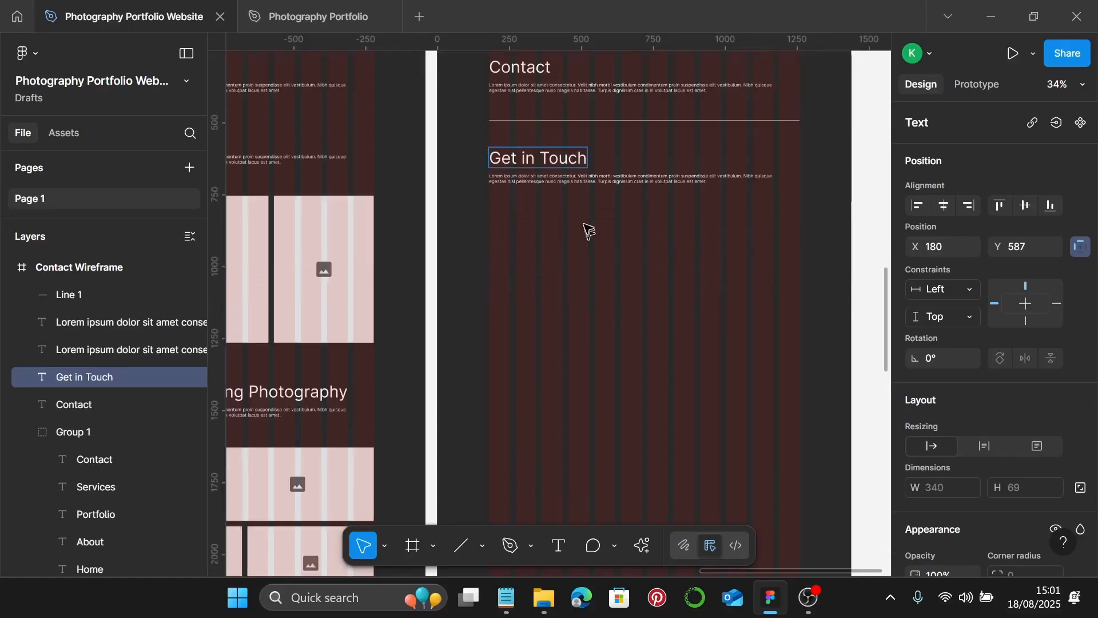
{"action": "key", "text": "Escape"}
- Copy the divider below the Get in Touch section, then duplicate that section further down
{"action": "left_click", "coordinate": [635, 121]}
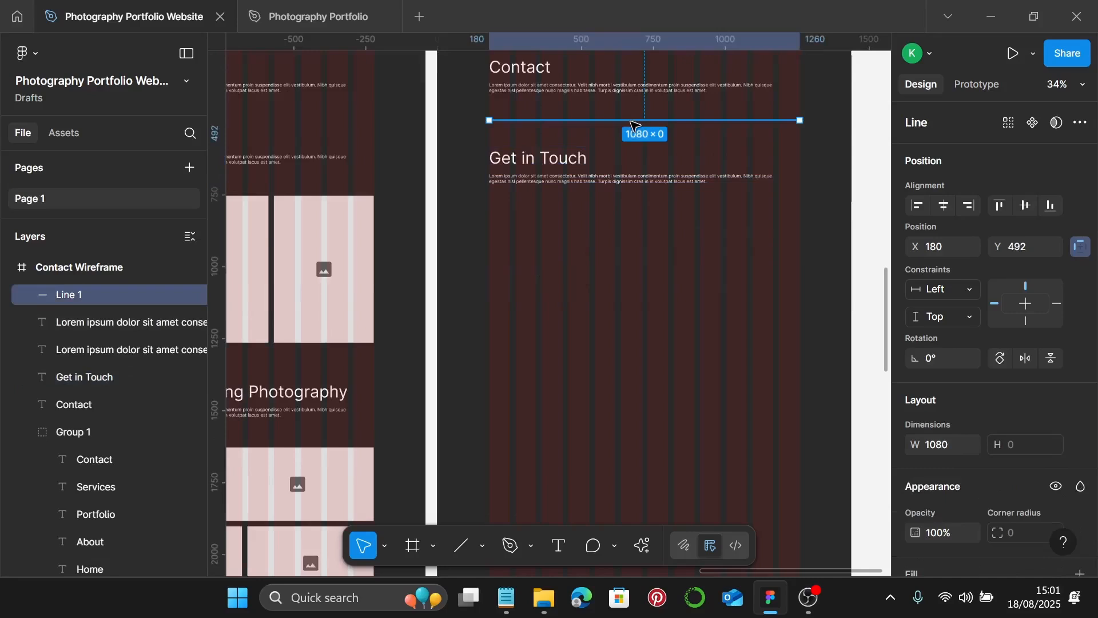
{"action": "left_click_drag", "start_coordinate": [639, 124], "coordinate": [635, 226]}
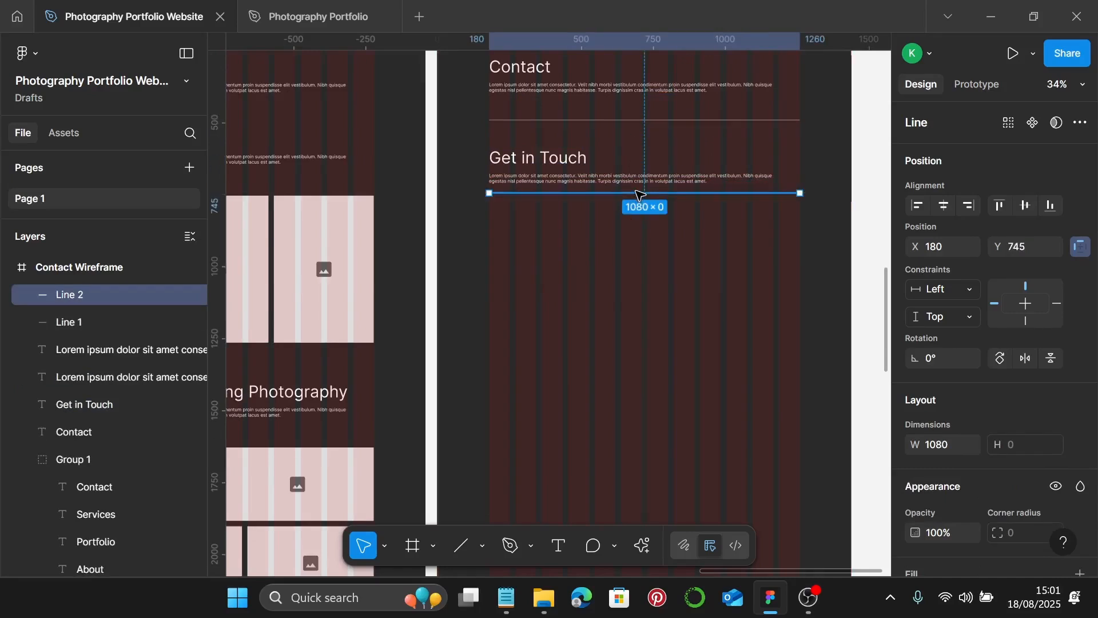
{"action": "key", "text": "Down"}
{"action": "key", "text": "Down"}
{"action": "key", "text": "Down"}
{"action": "key", "text": "Down"}
{"action": "key", "text": "Down"}
{"action": "key", "text": "Down"}
{"action": "key", "text": "Down"}
{"action": "key", "text": "Down"}
{"action": "key", "text": "Down"}
{"action": "key", "text": "Down"}
{"action": "key", "text": "Down"}
{"action": "key", "text": "Down"}
{"action": "key", "text": "Down"}
{"action": "key", "text": "Down"}
{"action": "key", "text": "Down"}
{"action": "key", "text": "Down"}
{"action": "key", "text": "Down"}
{"action": "key", "text": "Down"}
{"action": "key", "text": "Down"}
{"action": "key", "text": "Down"}
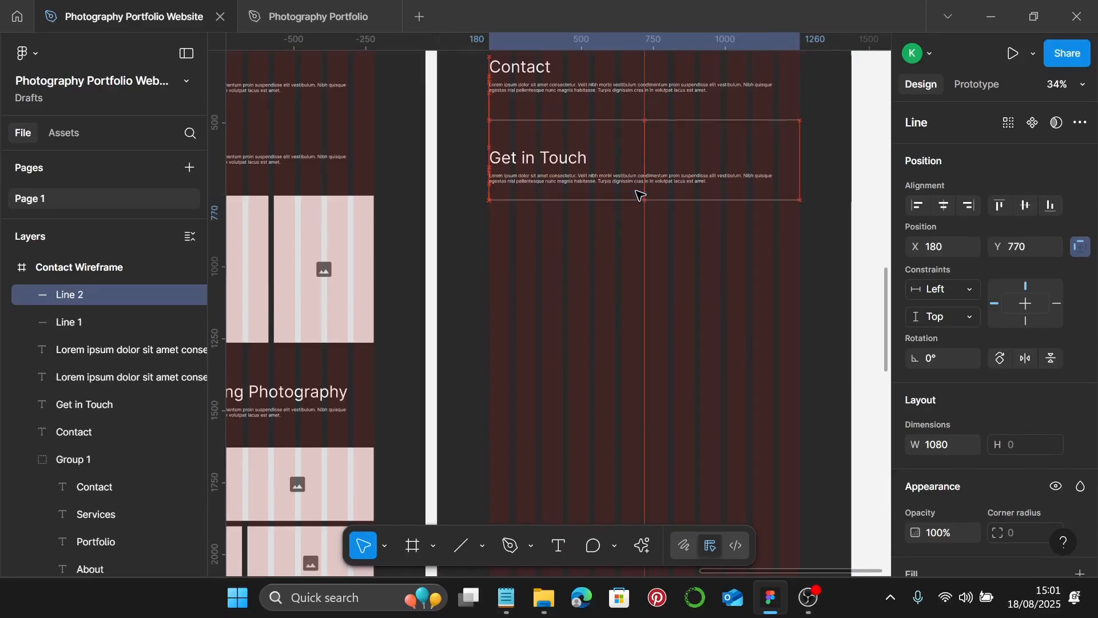
{"action": "left_click", "coordinate": [587, 179]}
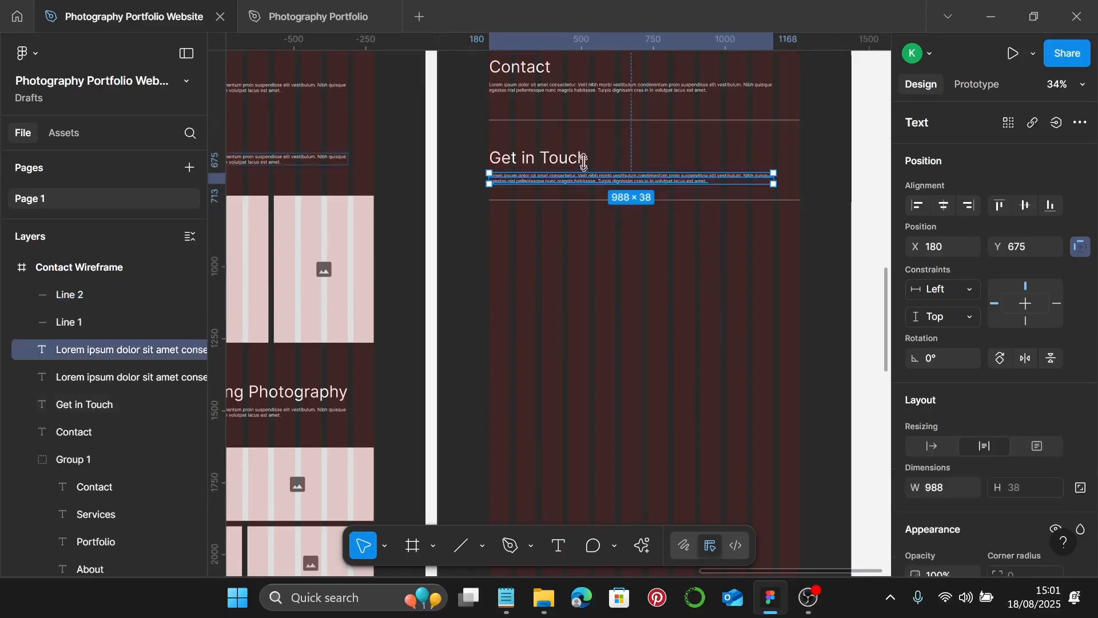
{"action": "left_click", "coordinate": [579, 156], "text": "shift"}
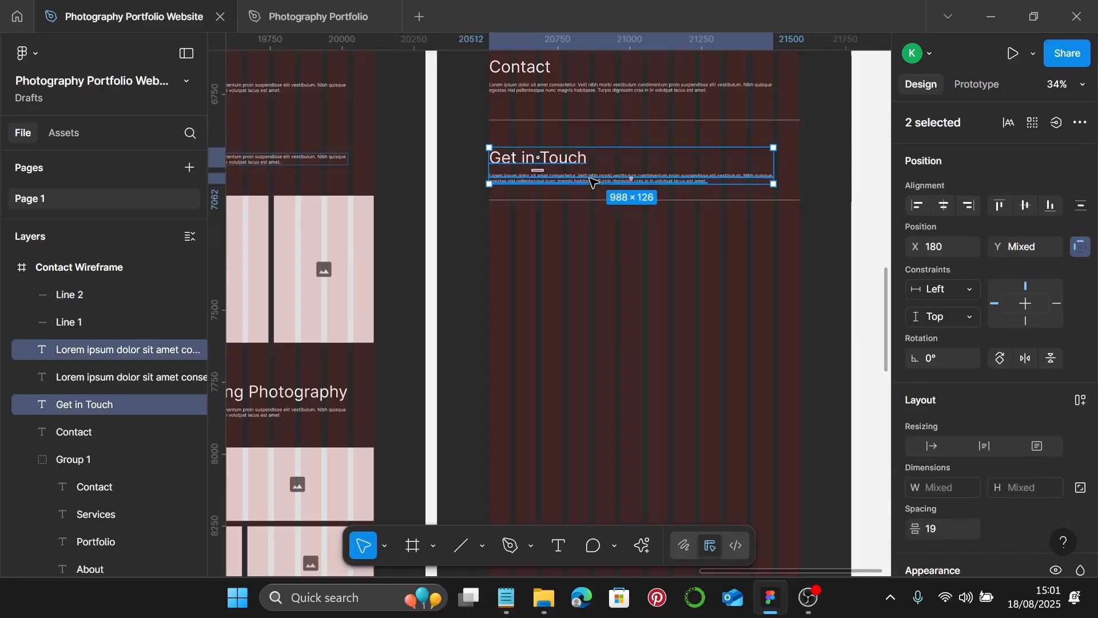
{"action": "left_click_drag", "start_coordinate": [576, 176], "coordinate": [568, 258]}
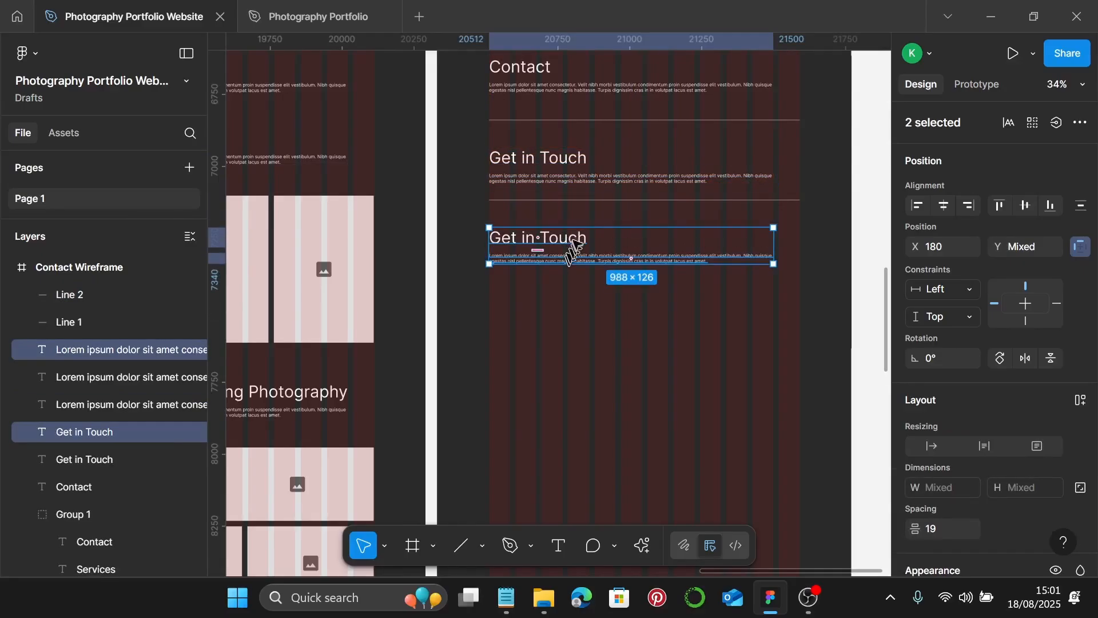
- Retitle the copied heading 'Book a Session'
{"action": "double_click", "coordinate": [571, 237]}
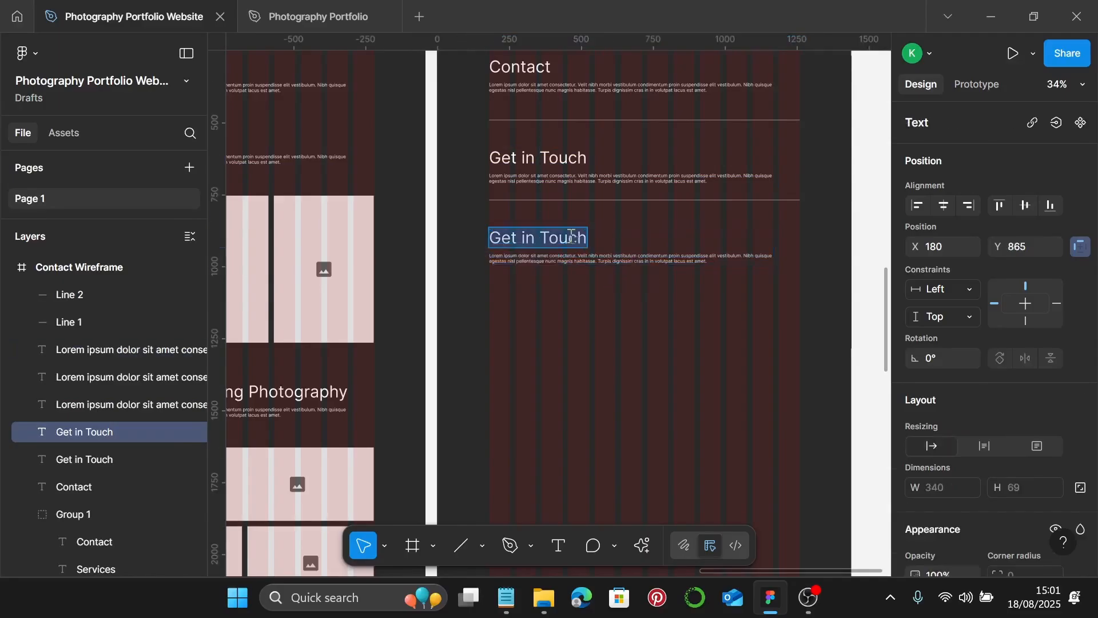
{"action": "type", "text": "Book"}
{"action": "type", "text": "a"}
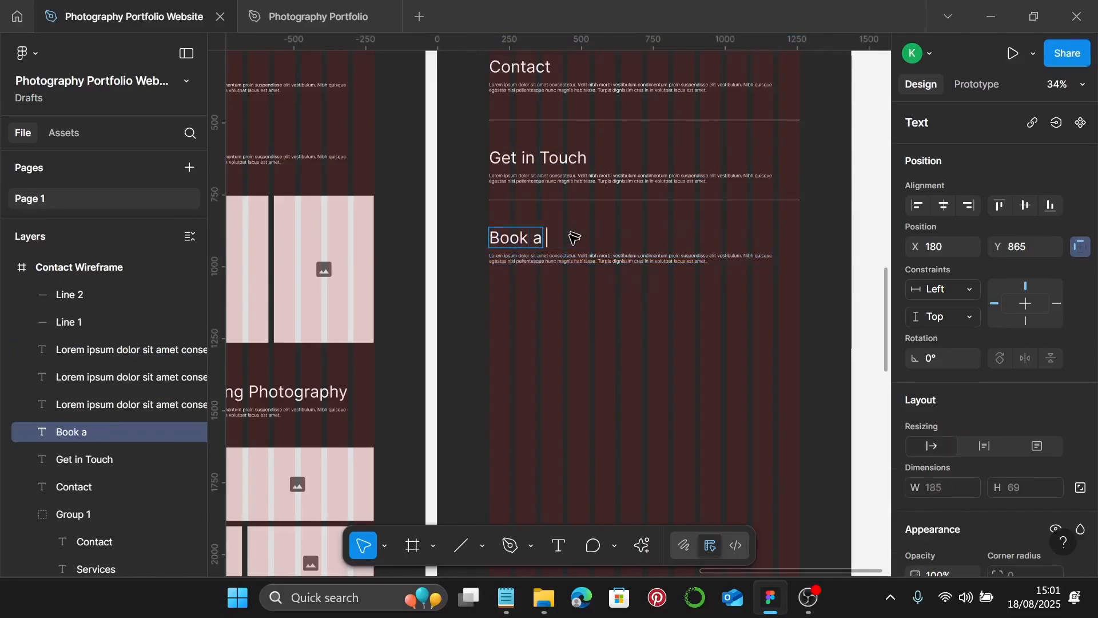
{"action": "type", "text": " Ses"}
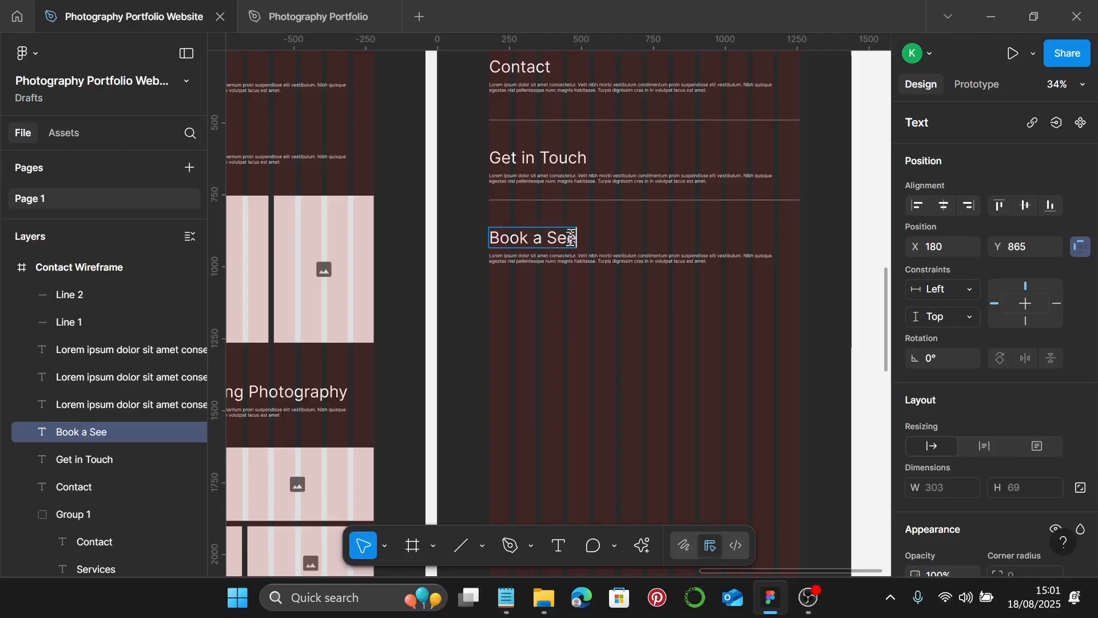
{"action": "type", "text": "sion"}
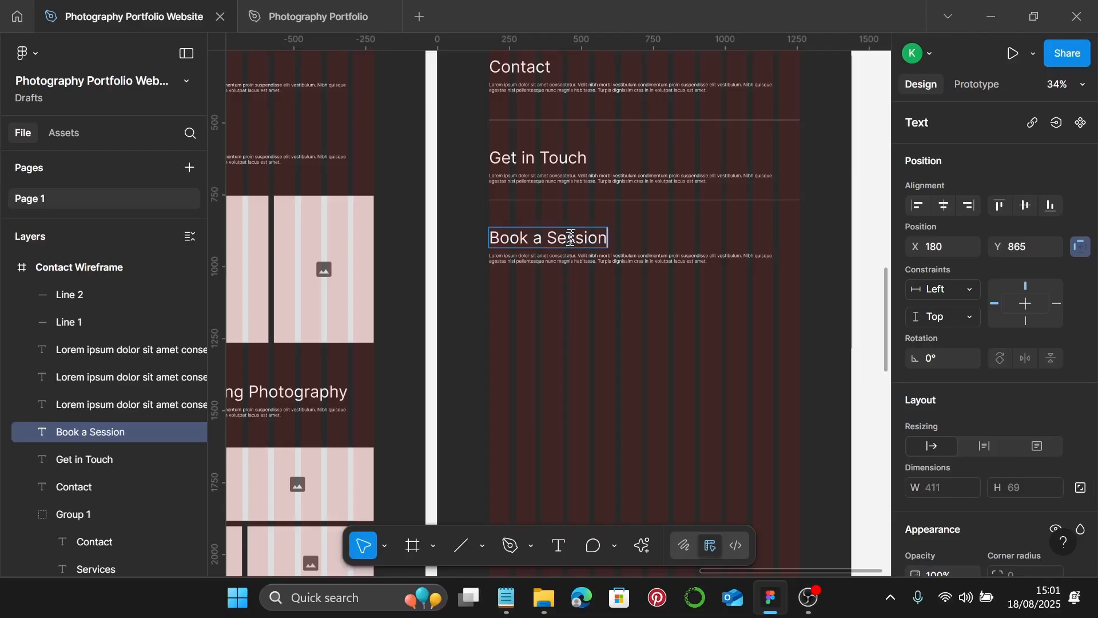
{"action": "scroll", "coordinate": [571, 237], "scroll_direction": "down", "scroll_amount": 2}
{"action": "key", "text": "Escape"}
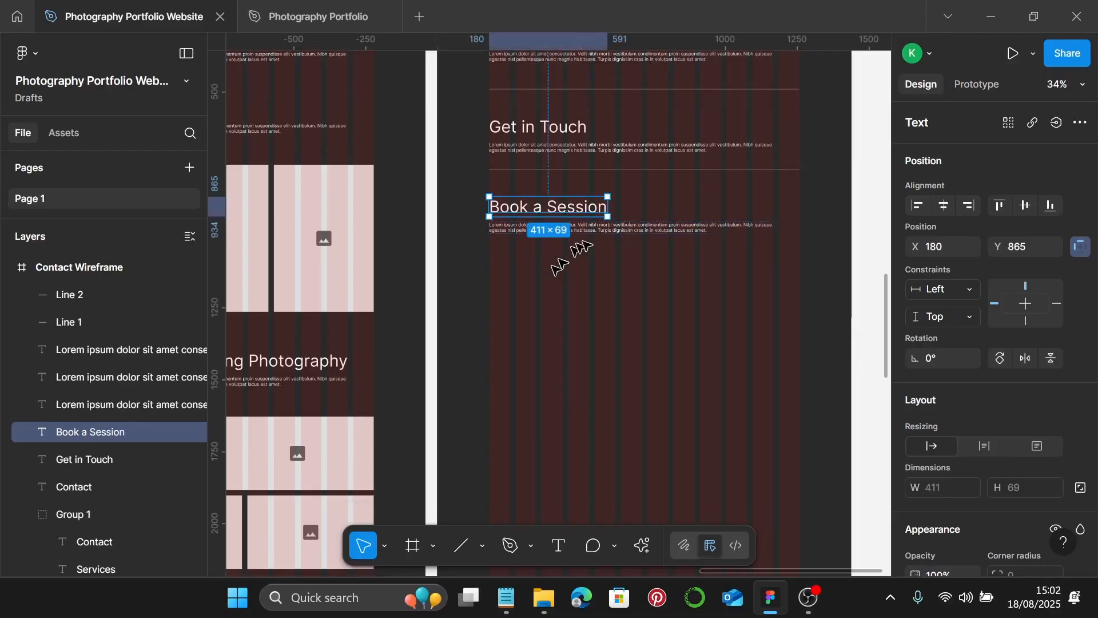
- Copy the divider below Book a Session and duplicate its heading and paragraph beneath
{"action": "left_click", "coordinate": [600, 229]}
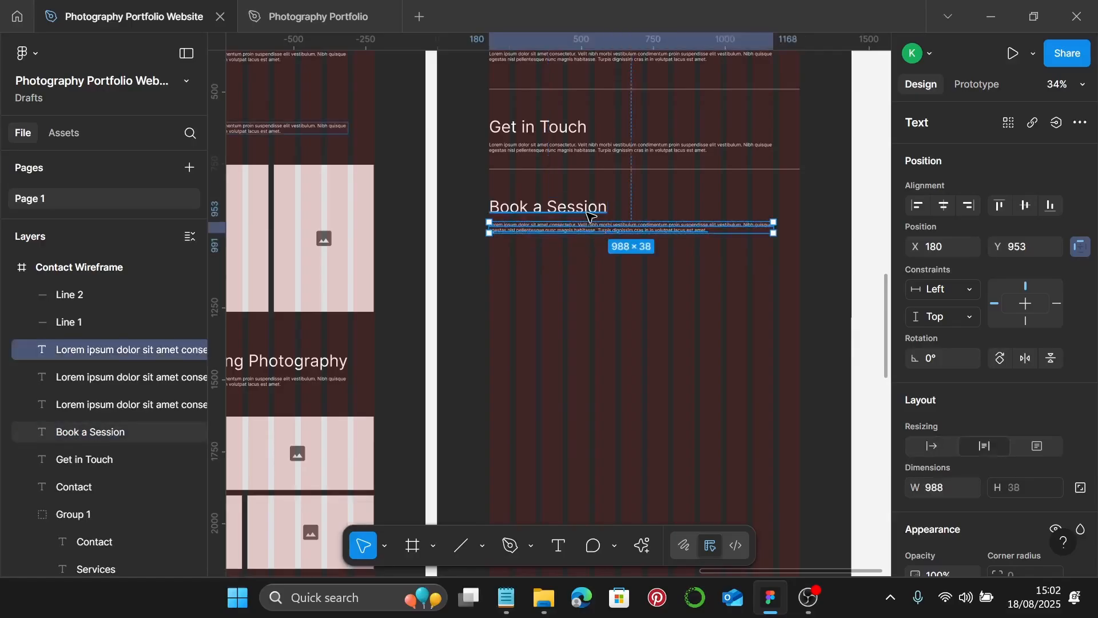
{"action": "left_click", "coordinate": [644, 170]}
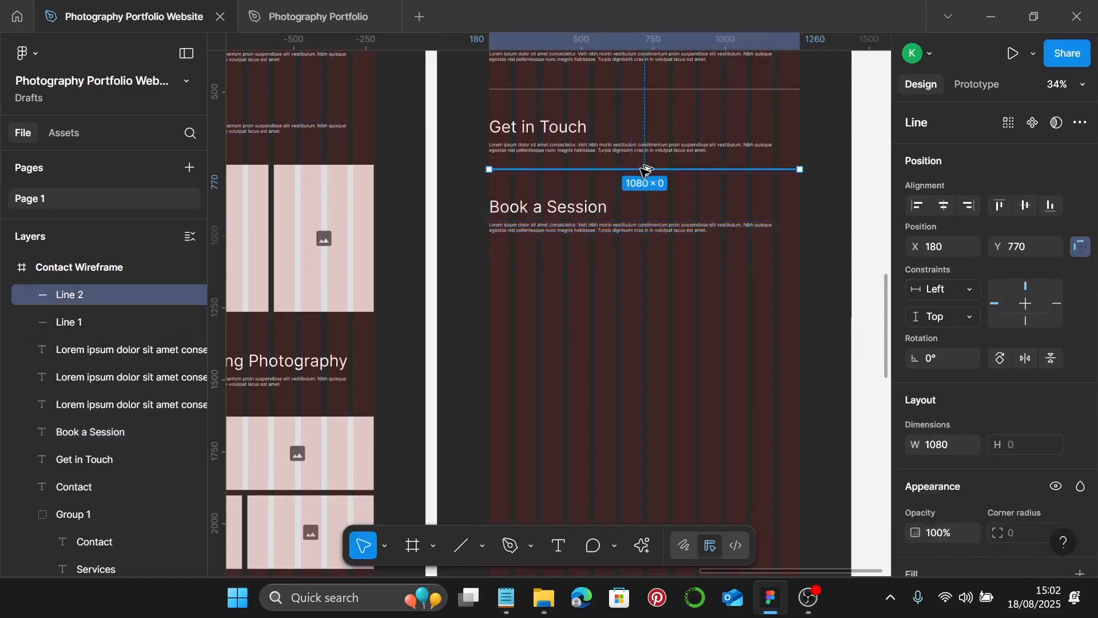
{"action": "left_click_drag", "start_coordinate": [644, 168], "coordinate": [643, 255]}
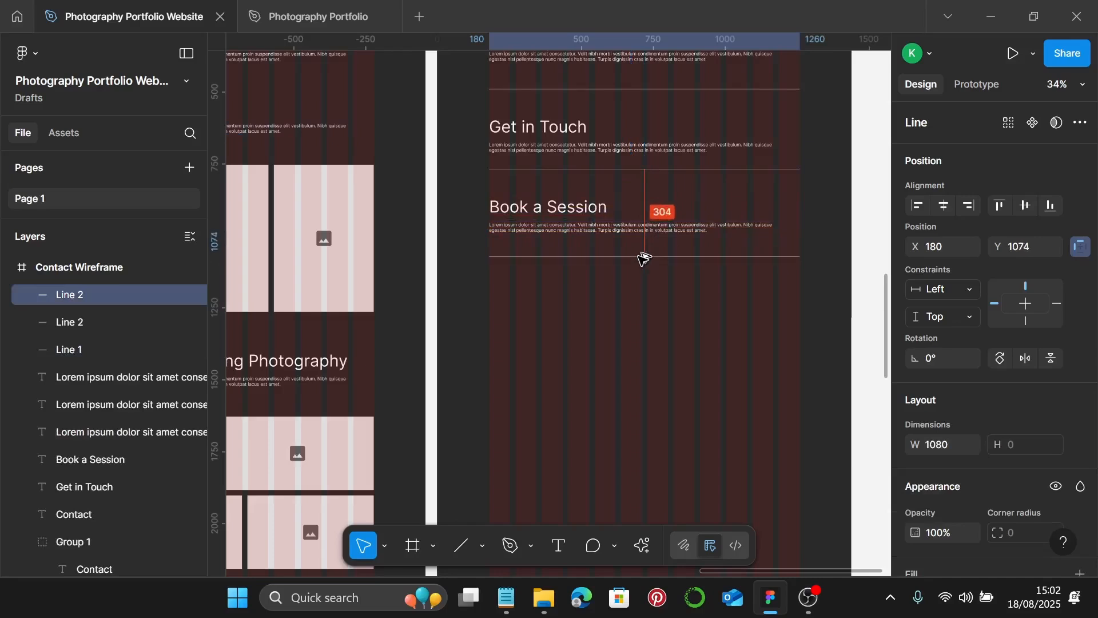
{"action": "left_click", "coordinate": [603, 229]}
{"action": "left_click", "coordinate": [597, 210], "text": "shift"}
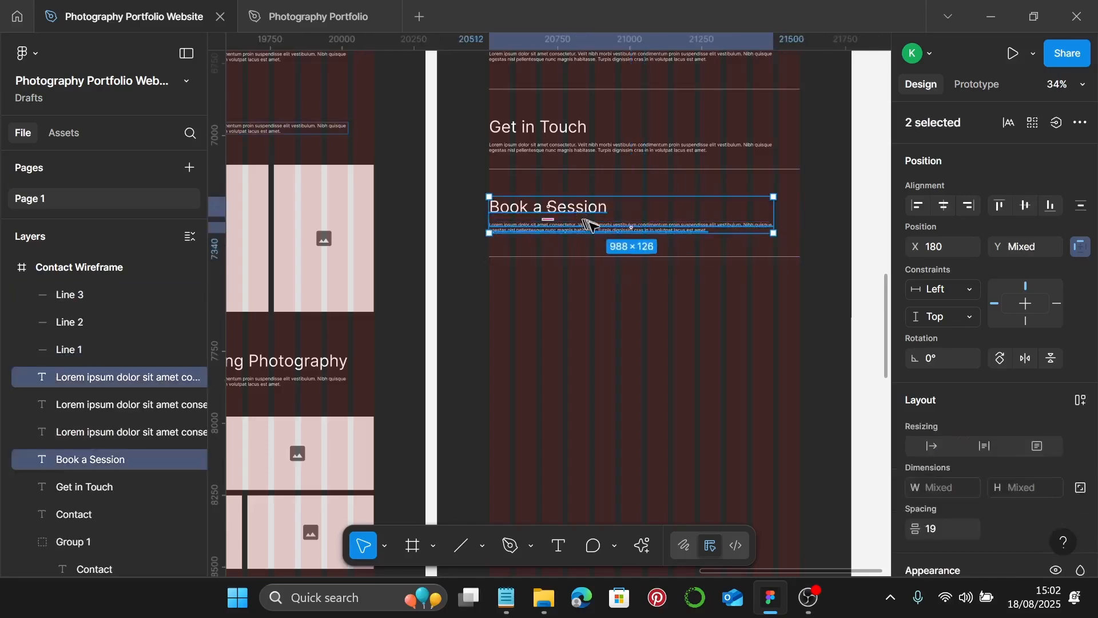
{"action": "left_click_drag", "start_coordinate": [595, 228], "coordinate": [594, 289]}
- Retitle the copied heading 'Frequently Asked Questions'
{"action": "left_click", "coordinate": [592, 285]}
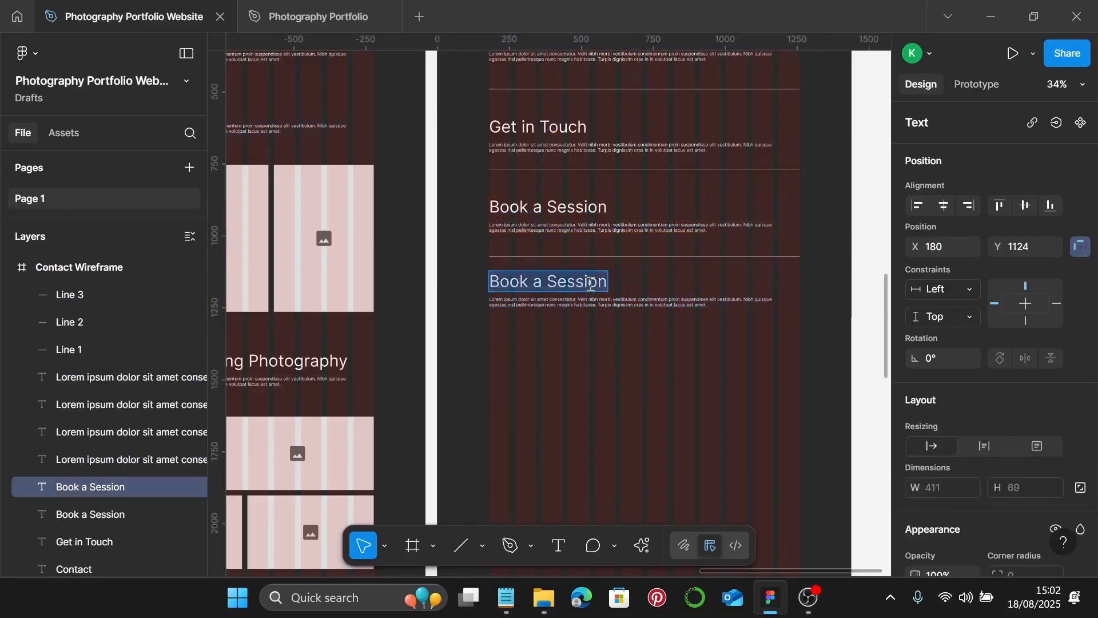
{"action": "key", "text": "Return"}
{"action": "type", "text": "Fre"}
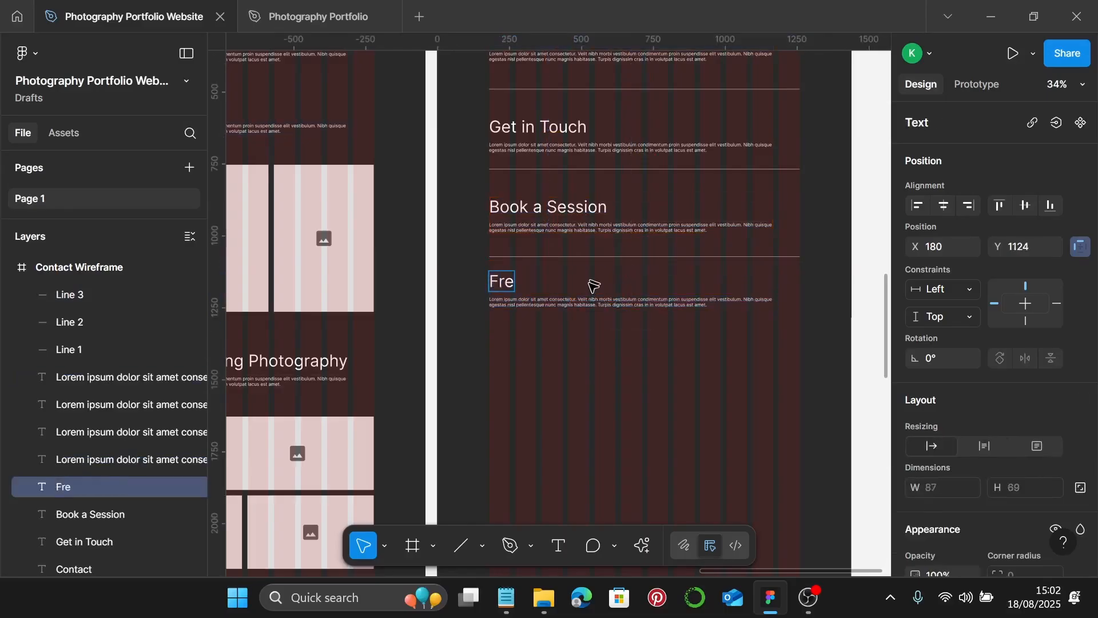
{"action": "type", "text": "quent"}
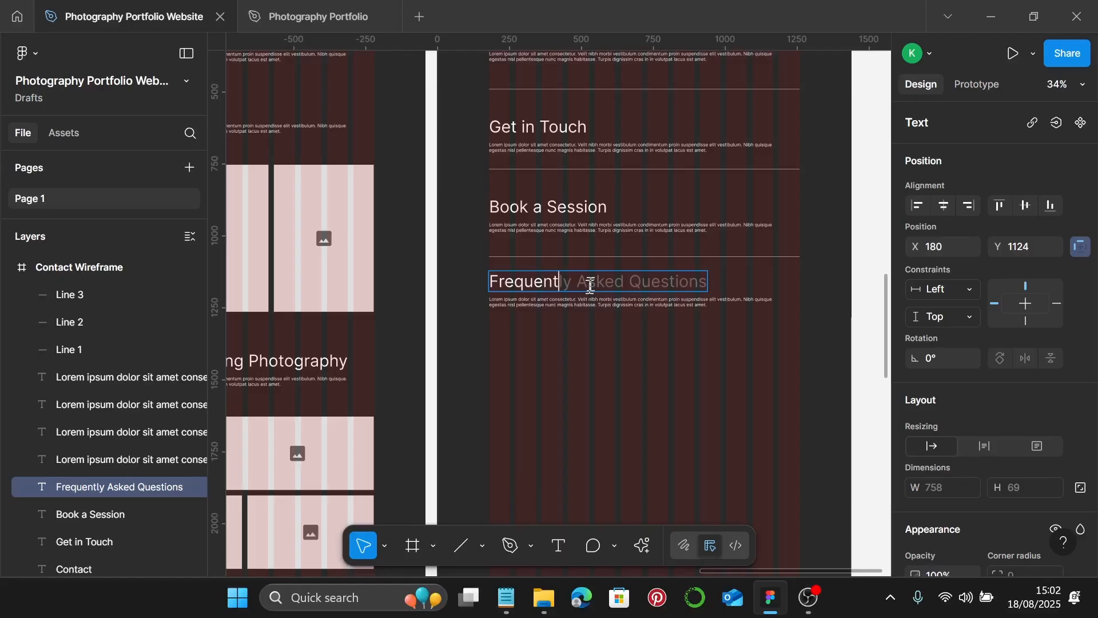
{"action": "key", "text": "Tab"}
{"action": "scroll", "coordinate": [591, 289], "scroll_direction": "down", "scroll_amount": 1}
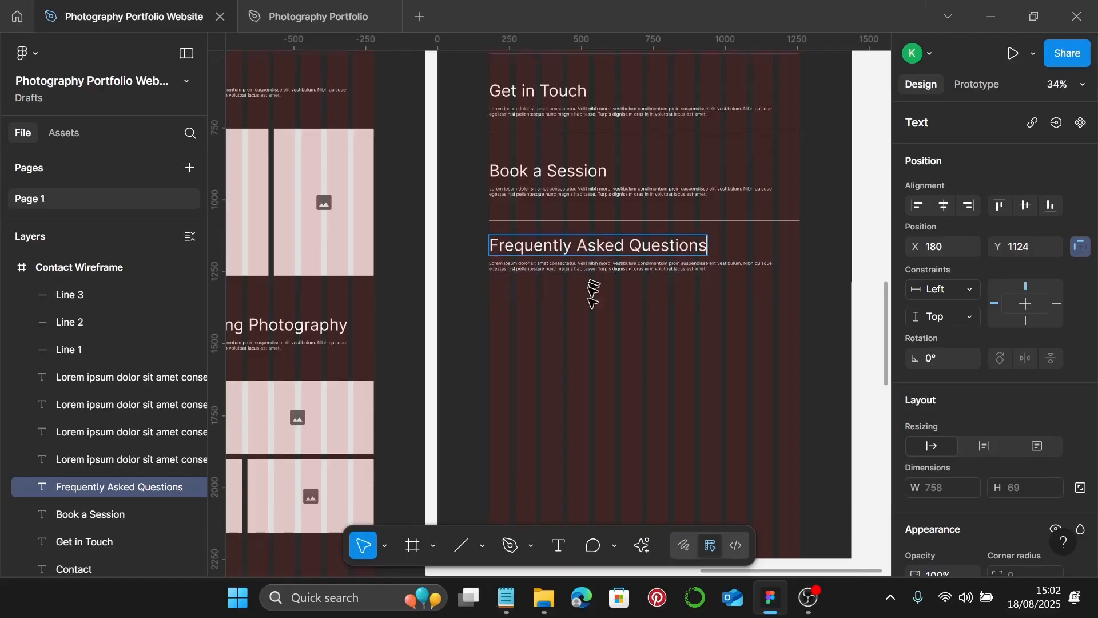
{"action": "key", "text": "Escape"}
- Duplicate the FAQ paragraph and copy a divider line below the FAQ paragraphs
{"action": "left_click", "coordinate": [540, 268]}
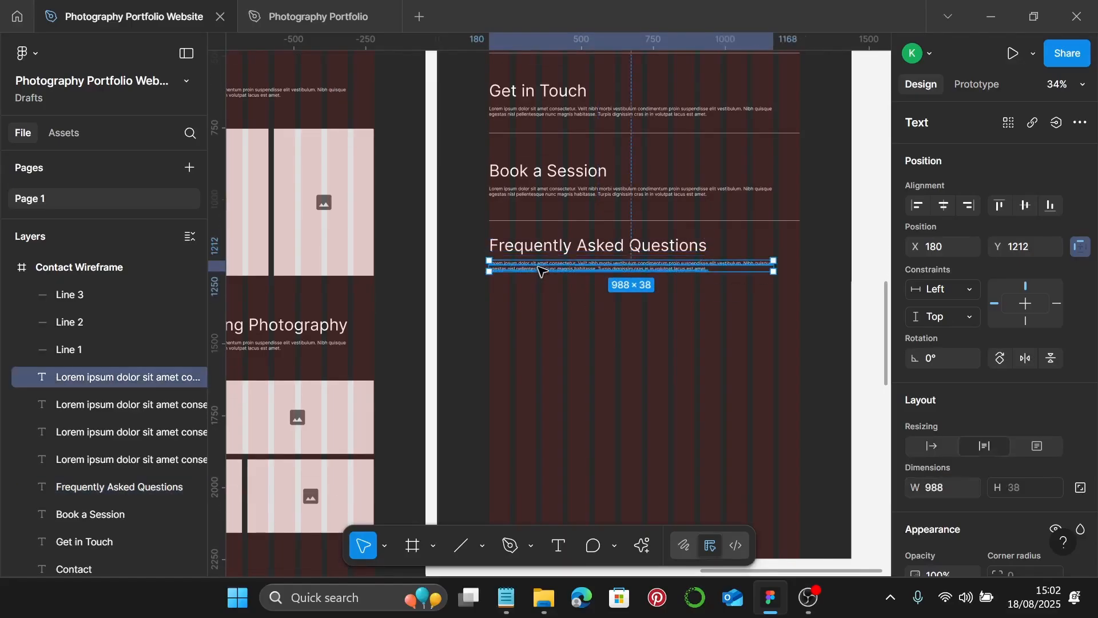
{"action": "left_click_drag", "start_coordinate": [543, 269], "coordinate": [549, 335]}
{"action": "scroll", "coordinate": [595, 280], "scroll_direction": "down", "scroll_amount": 2}
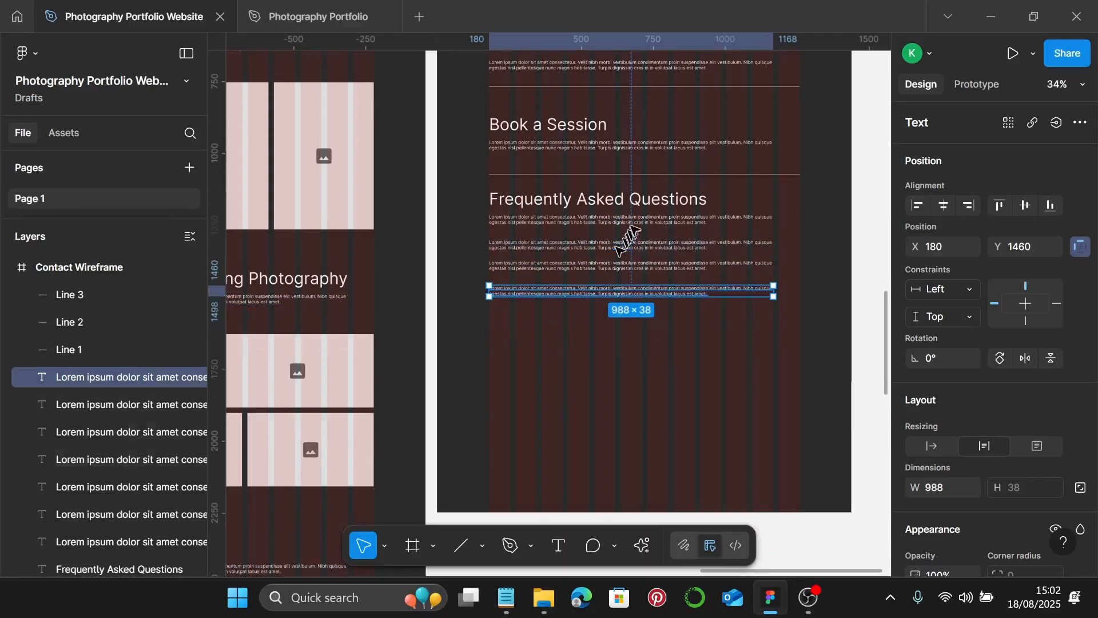
{"action": "left_click", "coordinate": [663, 175]}
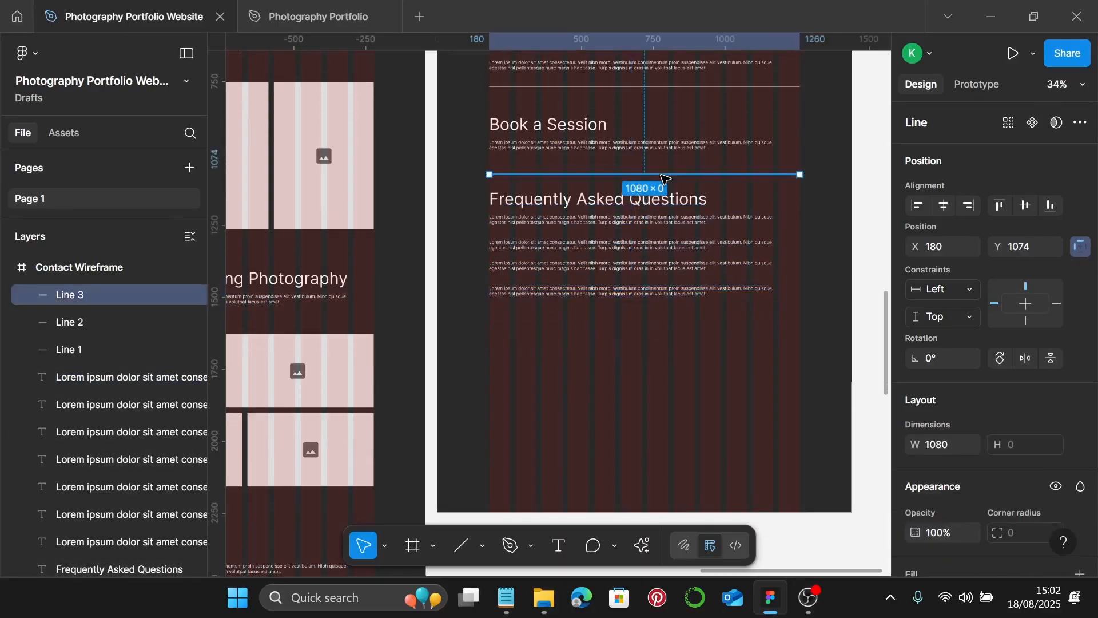
{"action": "left_click_drag", "start_coordinate": [662, 177], "coordinate": [661, 322]}
{"action": "left_click", "coordinate": [612, 206]}
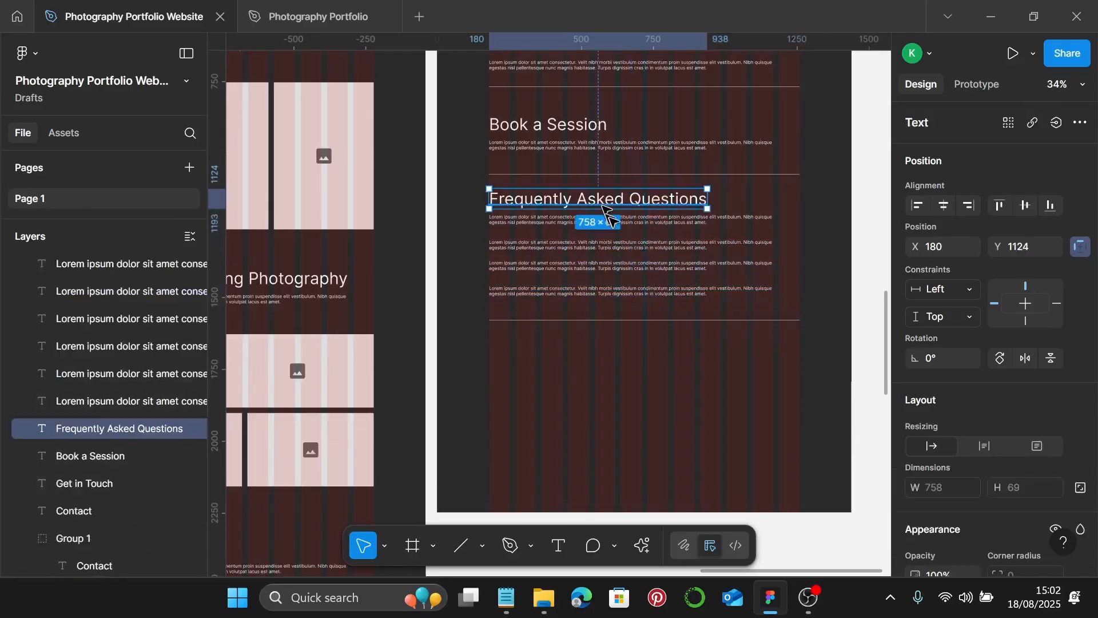
{"action": "left_click", "coordinate": [632, 216], "text": "shift"}
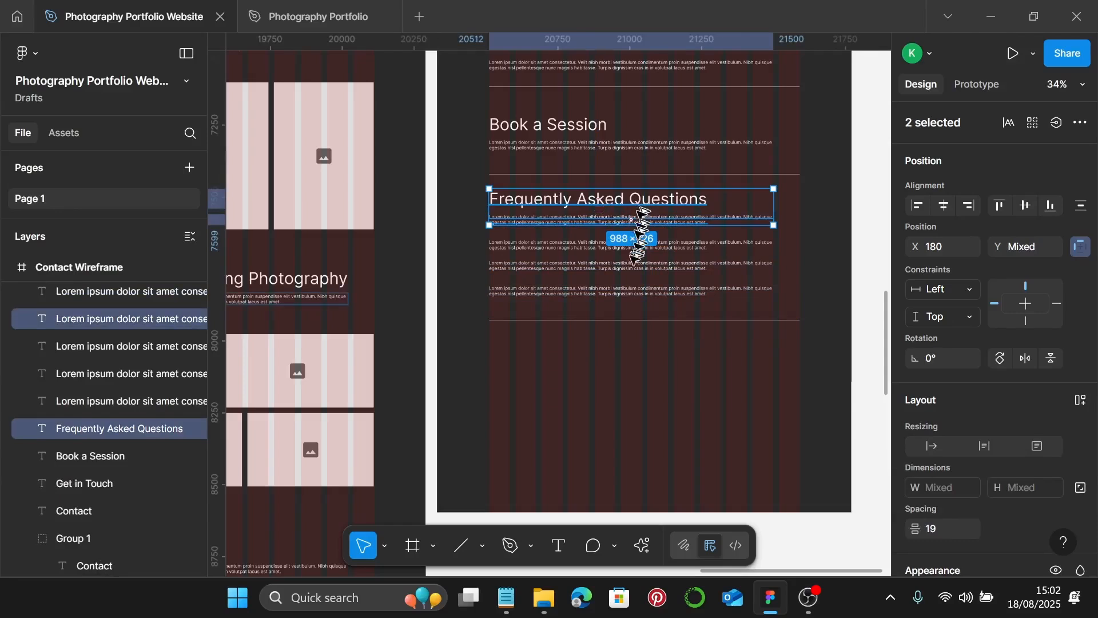
- Duplicate the FAQ heading and paragraph below the last divider, retitled 'Let's Work Together!'
{"action": "left_click_drag", "start_coordinate": [636, 218], "coordinate": [630, 361]}
{"action": "double_click", "coordinate": [634, 357]}
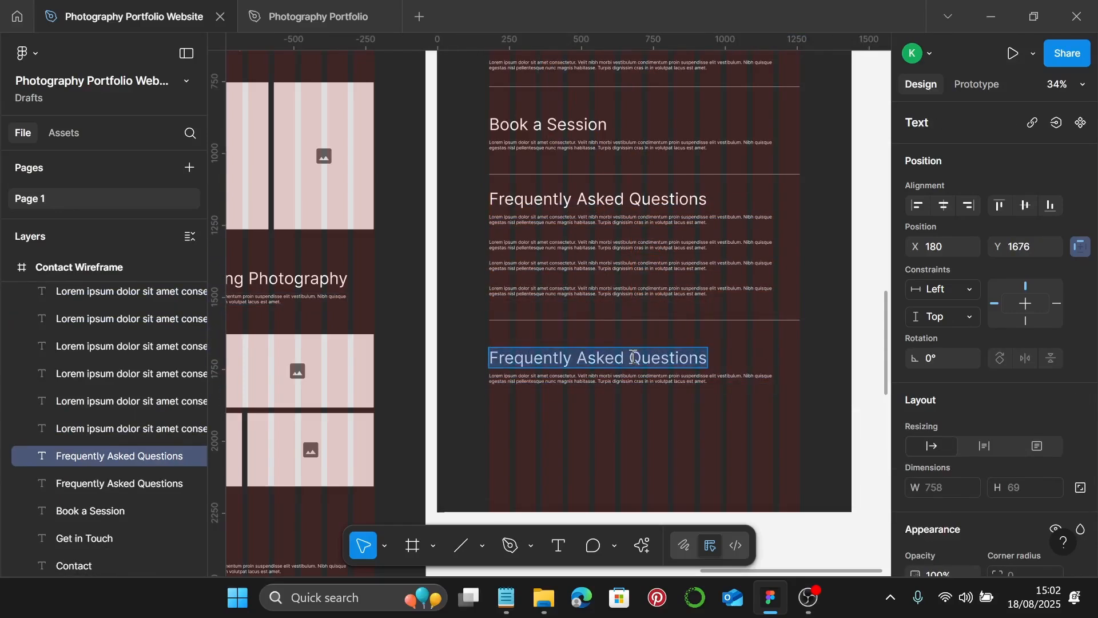
{"action": "type", "text": "Let's "}
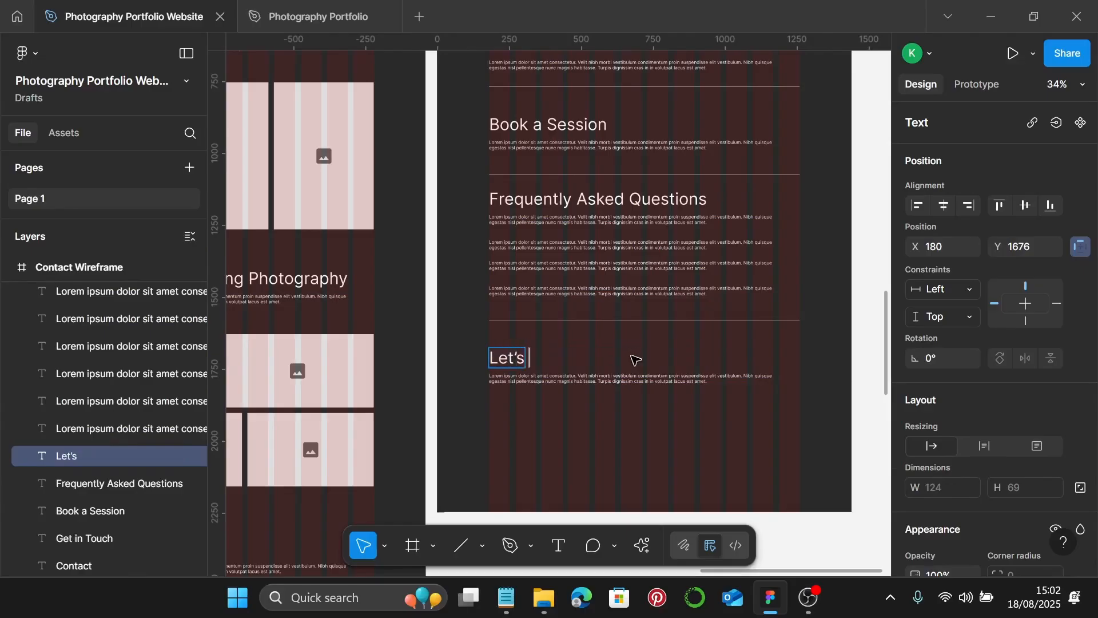
{"action": "type", "text": "Work "}
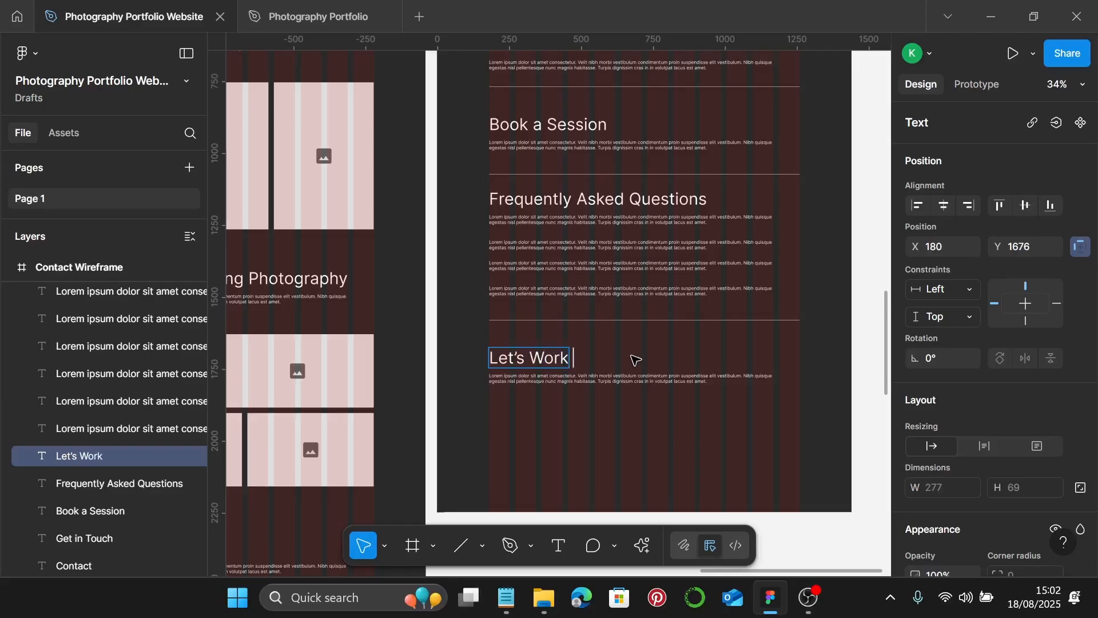
{"action": "type", "text": "Togethje"}
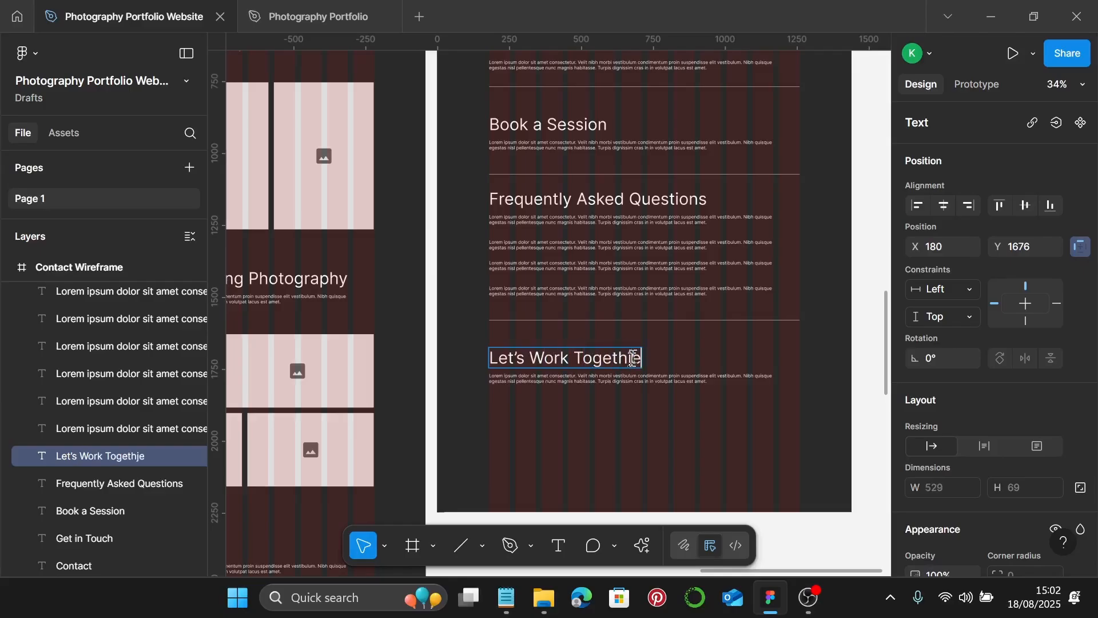
{"action": "key", "text": "BackSpace"}
{"action": "key", "text": "BackSpace"}
{"action": "type", "text": "er!"}
{"action": "scroll", "coordinate": [629, 343], "scroll_direction": "down", "scroll_amount": 4}
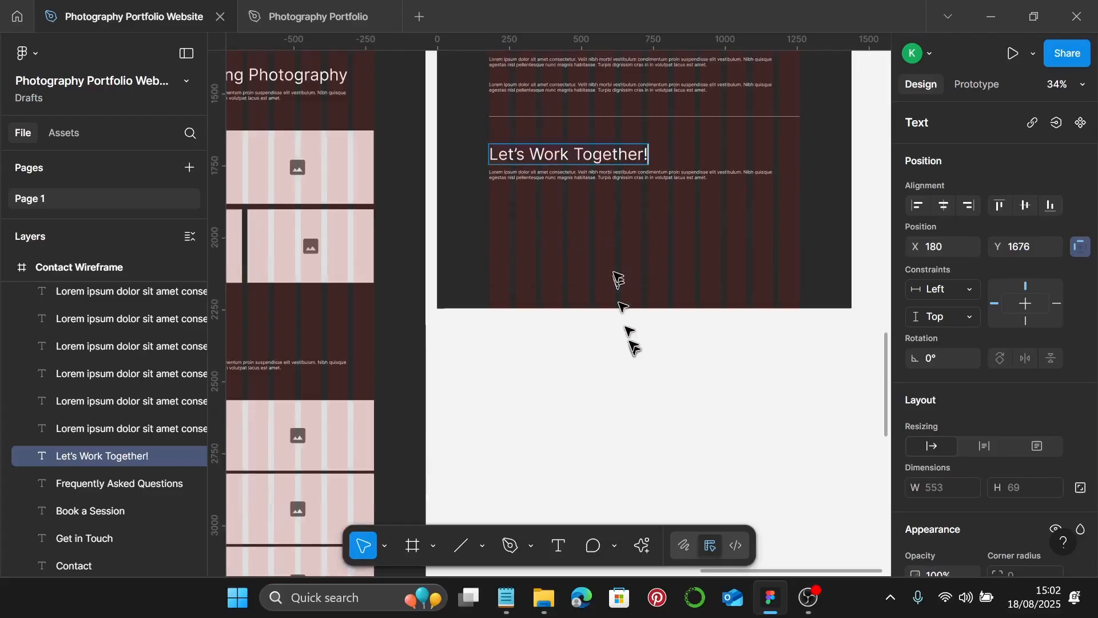
{"action": "key", "text": "Escape"}
{"action": "scroll", "coordinate": [621, 223], "scroll_direction": "down", "scroll_amount": 4}
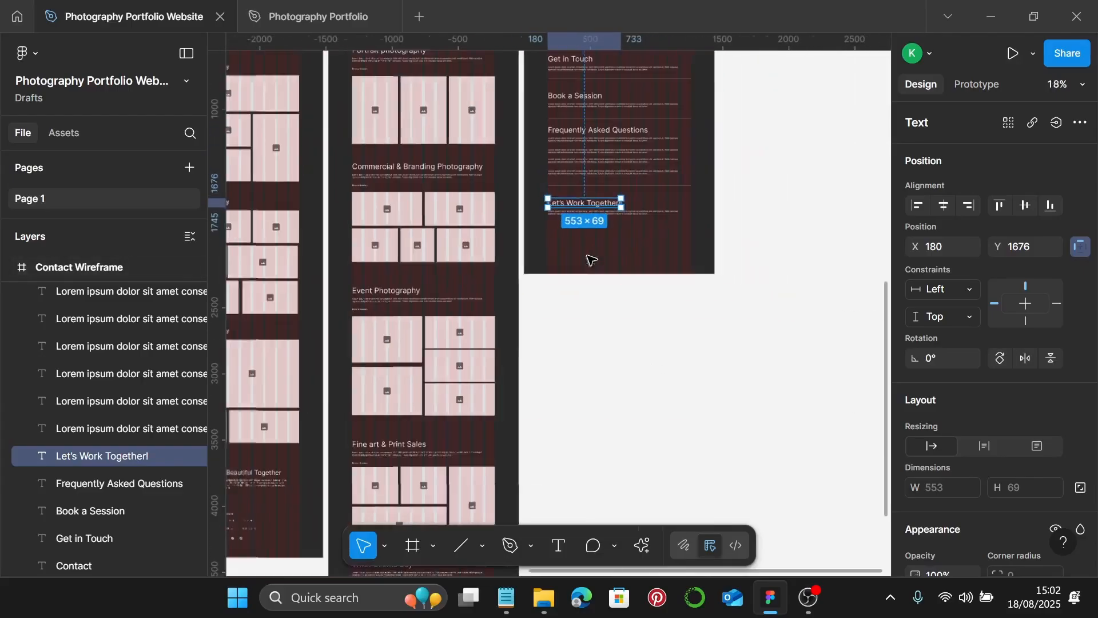
- Paste the Services Wireframe's 425×205 footer group at the bottom of the Contact Wireframe
{"action": "scroll", "coordinate": [572, 298], "scroll_direction": "down", "scroll_amount": 5}
{"action": "left_click", "coordinate": [421, 428]}
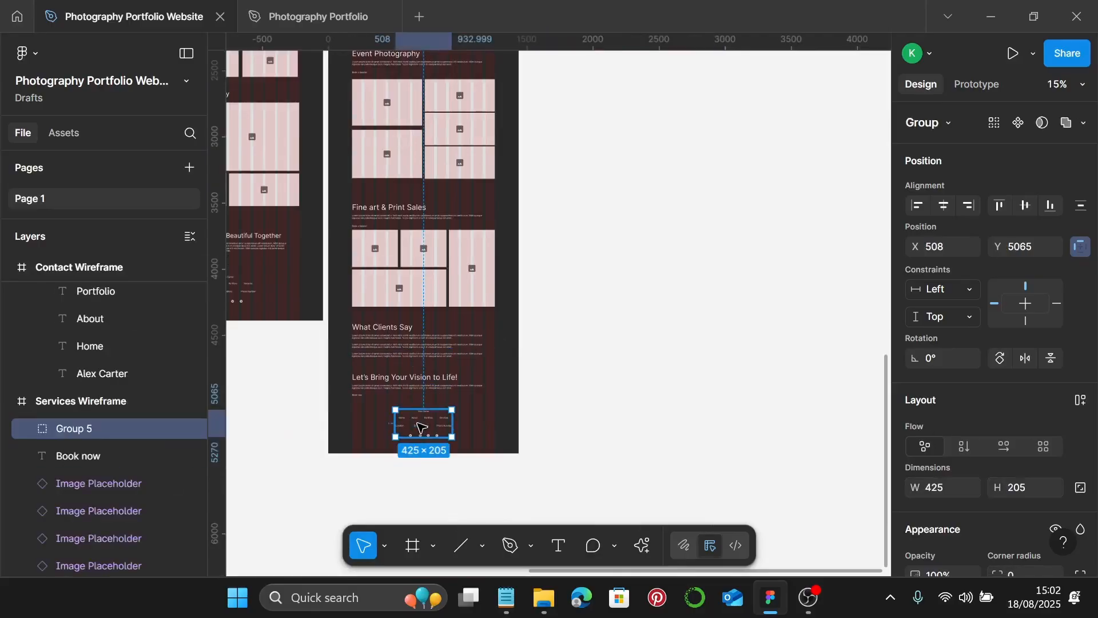
{"action": "scroll", "coordinate": [635, 240], "scroll_direction": "up", "scroll_amount": 3}
{"action": "scroll", "coordinate": [600, 107], "scroll_direction": "up", "scroll_amount": 5}
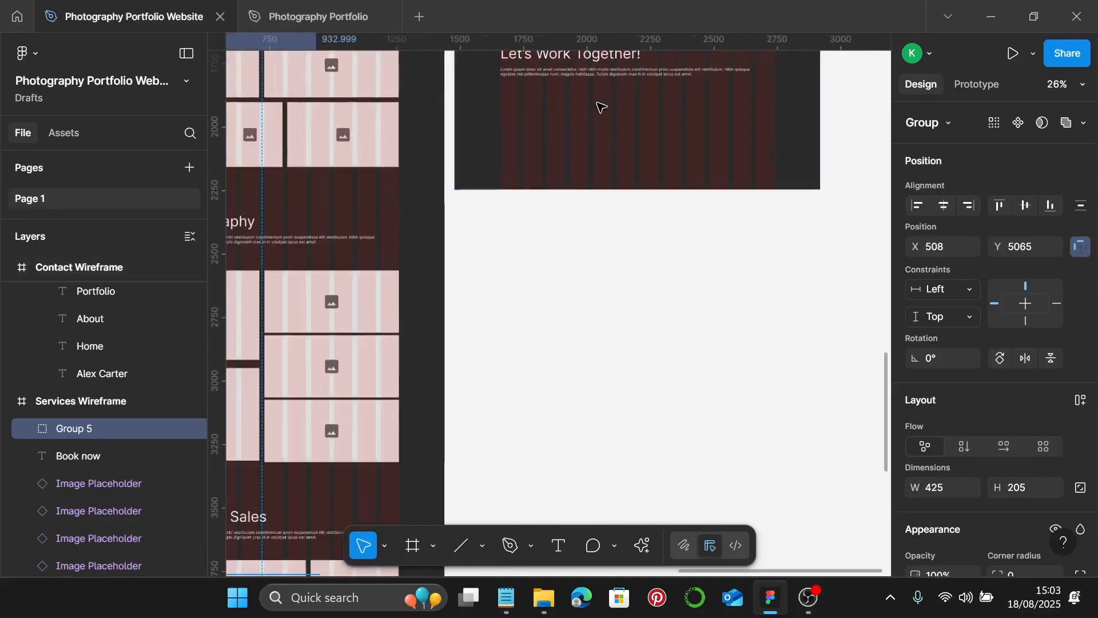
{"action": "left_click", "coordinate": [590, 112]}
{"action": "right_click", "coordinate": [589, 110]}
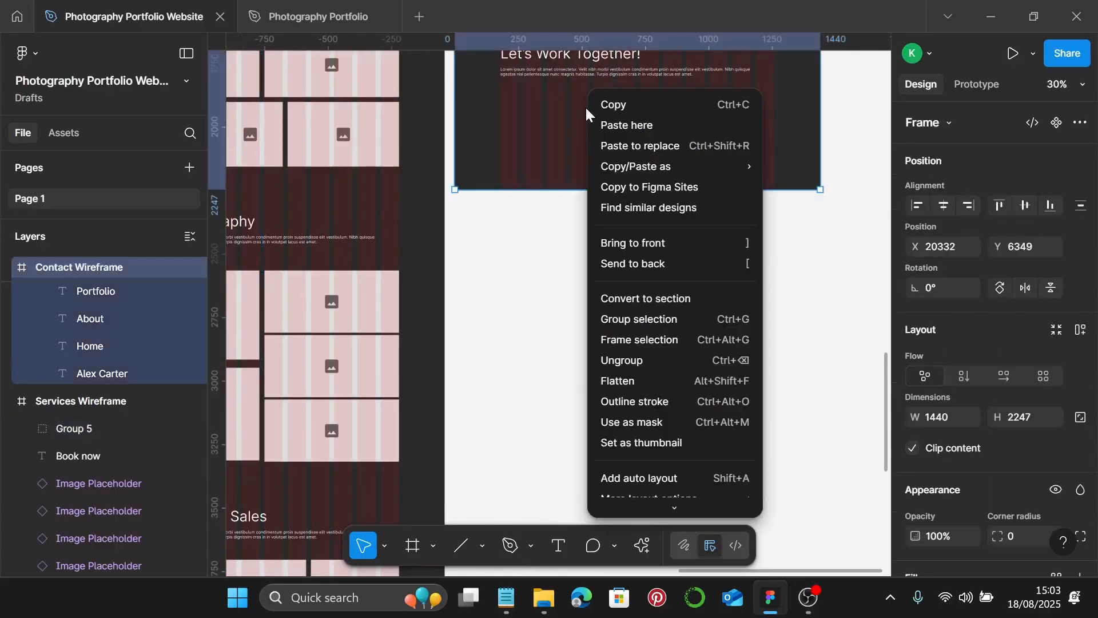
{"action": "left_click", "coordinate": [633, 122]}
{"action": "left_click", "coordinate": [650, 127]}
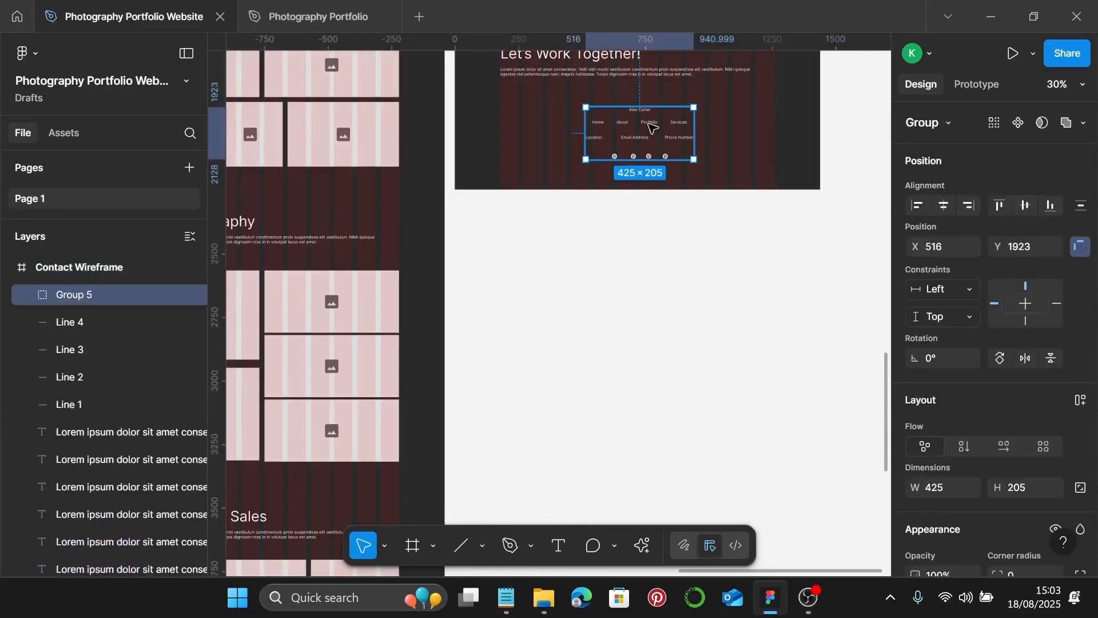
{"action": "mouse_move", "coordinate": [652, 127]}
{"action": "left_mouse_down"}
{"action": "mouse_move", "coordinate": [643, 129]}
{"action": "mouse_move", "coordinate": [656, 131]}
{"action": "left_mouse_up"}
{"action": "scroll", "coordinate": [655, 131], "scroll_direction": "down", "scroll_amount": 5}
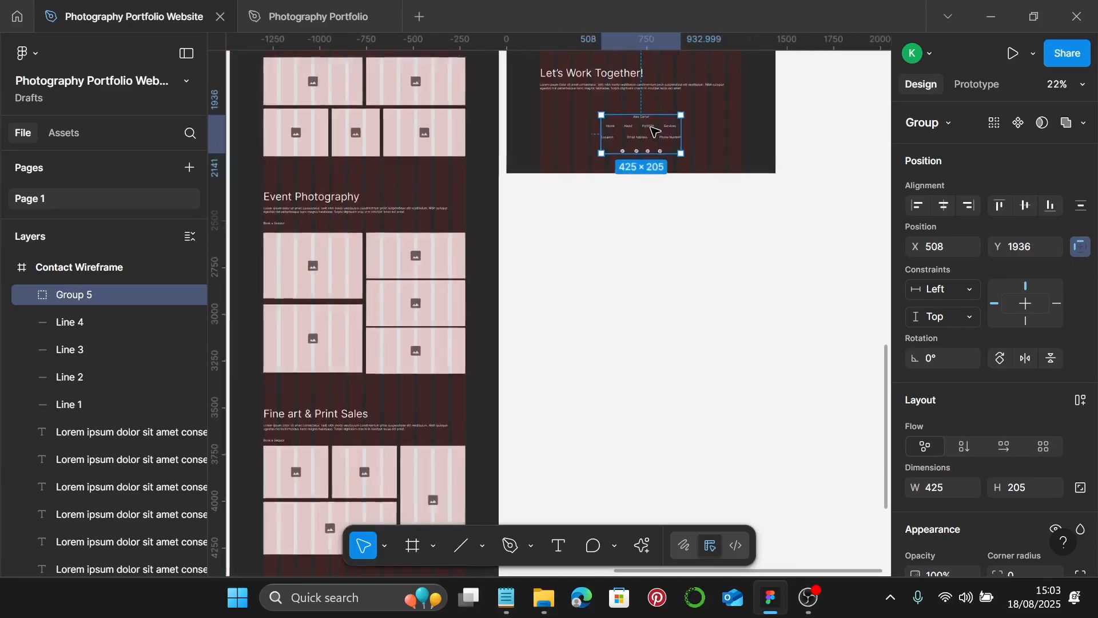
{"action": "scroll", "coordinate": [686, 160], "scroll_direction": "up", "scroll_amount": 2}
{"action": "left_click", "coordinate": [751, 156]}
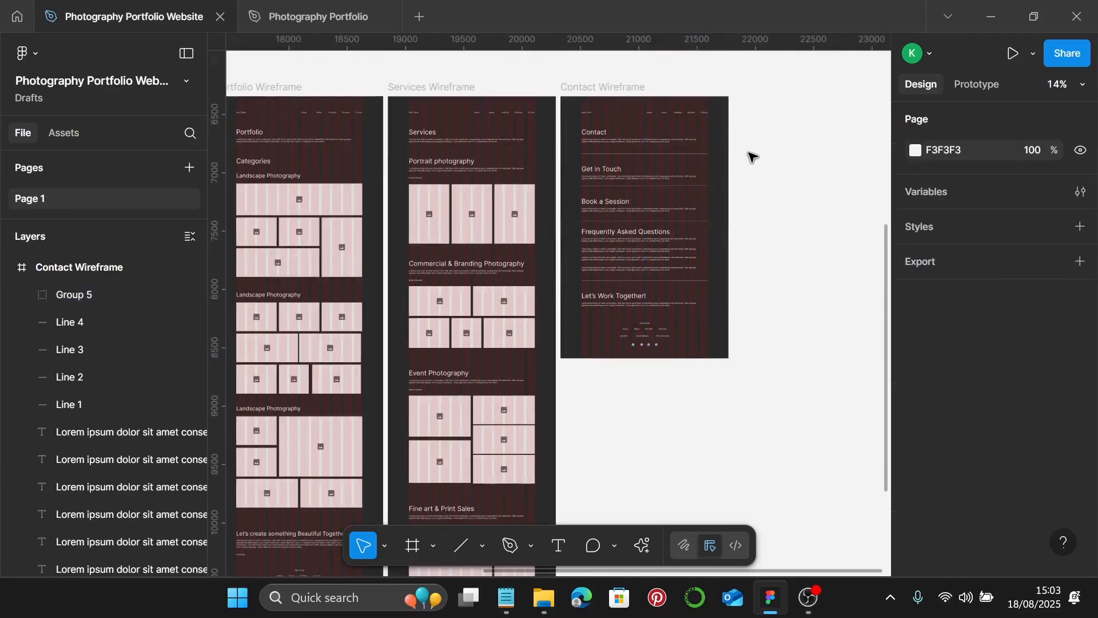
{"action": "scroll", "coordinate": [753, 157], "scroll_direction": "left", "scroll_amount": 3}
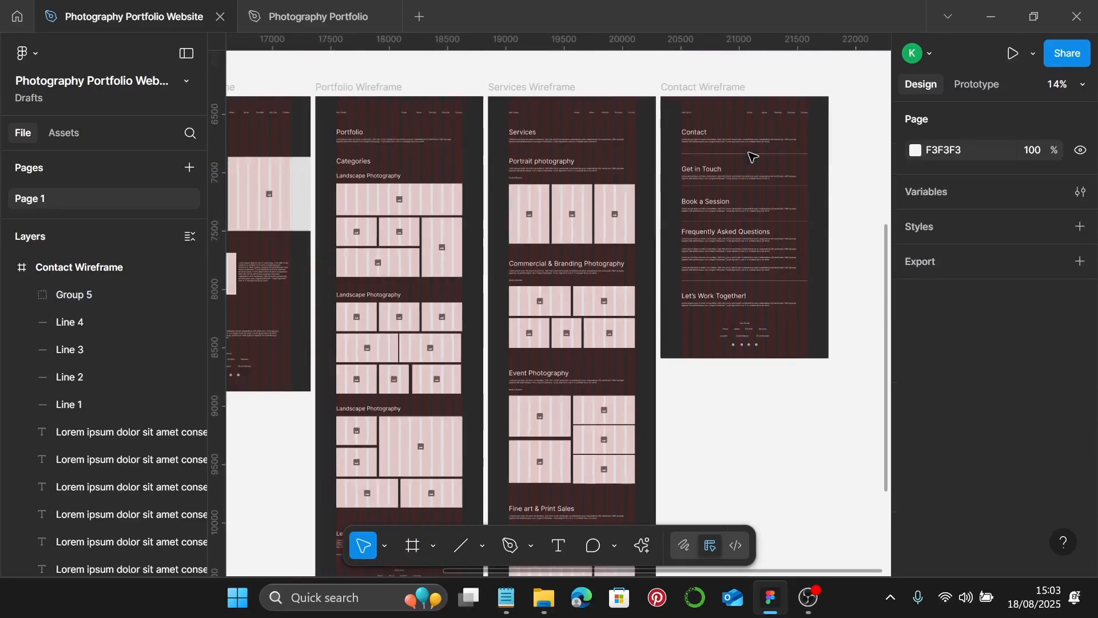
{"action": "scroll", "coordinate": [829, 132], "scroll_direction": "up", "scroll_amount": 4}
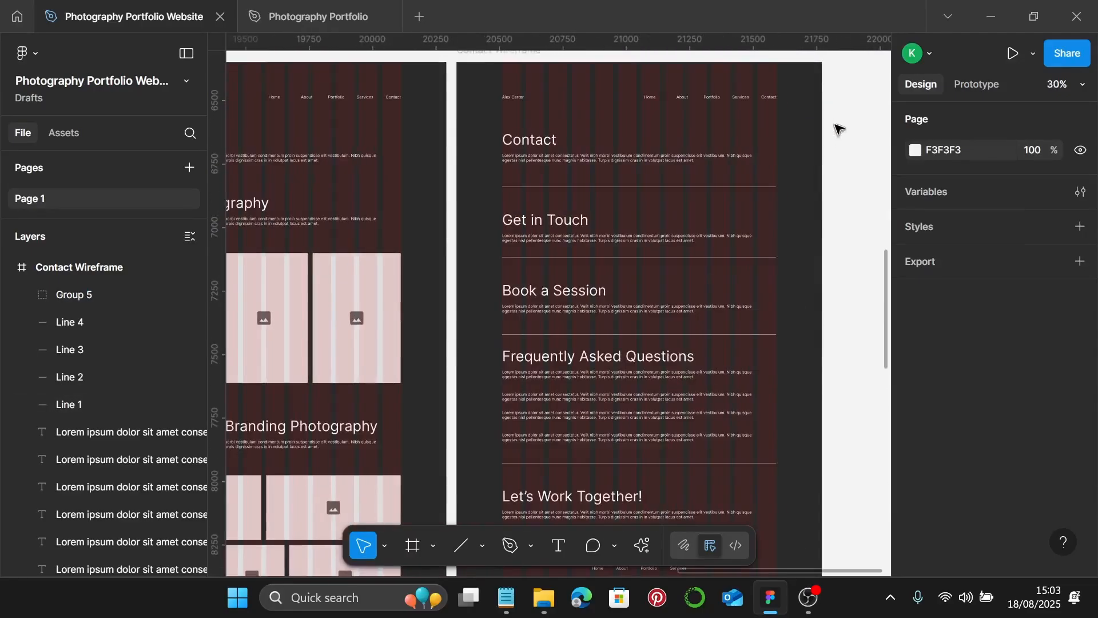
{"action": "scroll", "coordinate": [838, 130], "scroll_direction": "down", "scroll_amount": 1}
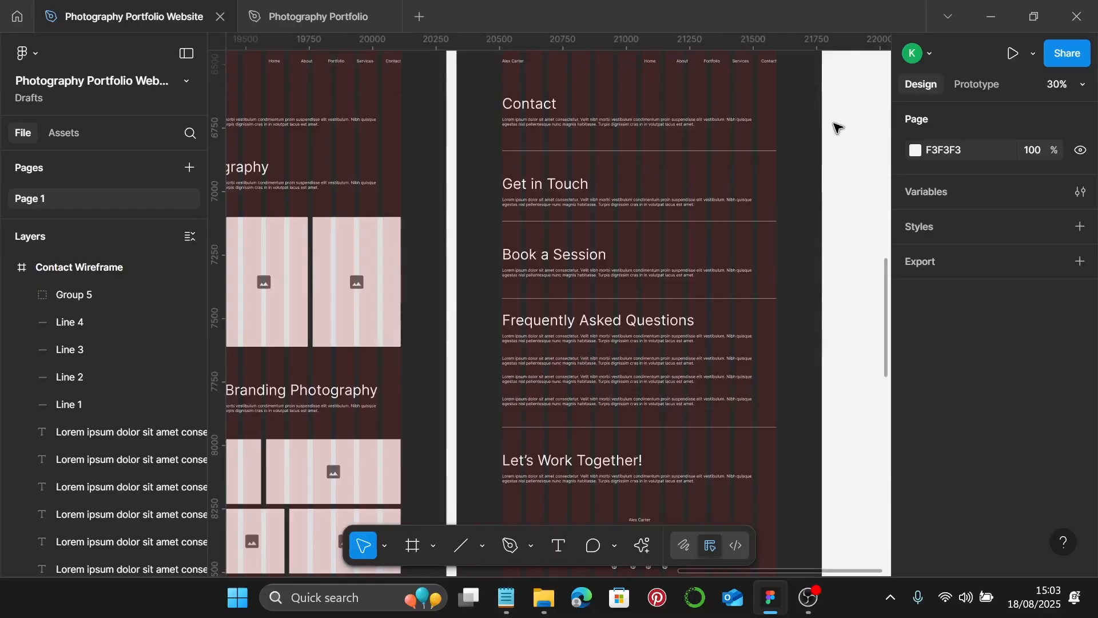
{"action": "scroll", "coordinate": [838, 130], "scroll_direction": "down", "scroll_amount": 4}
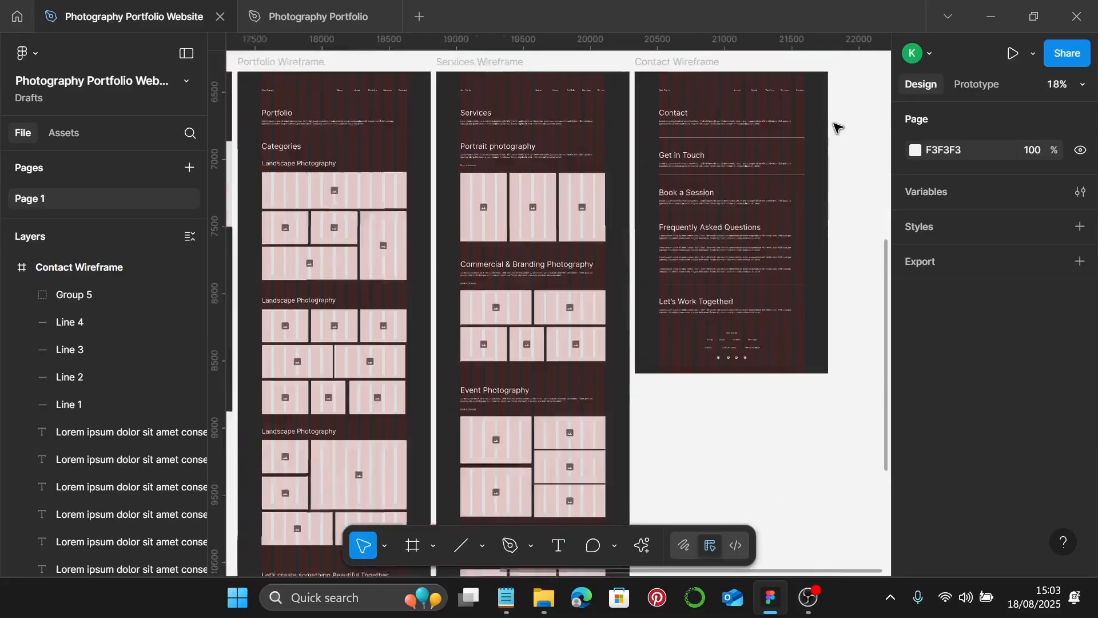
{"action": "scroll", "coordinate": [835, 126], "scroll_direction": "down", "scroll_amount": 2}
{"action": "scroll", "coordinate": [832, 122], "scroll_direction": "left", "scroll_amount": 2}
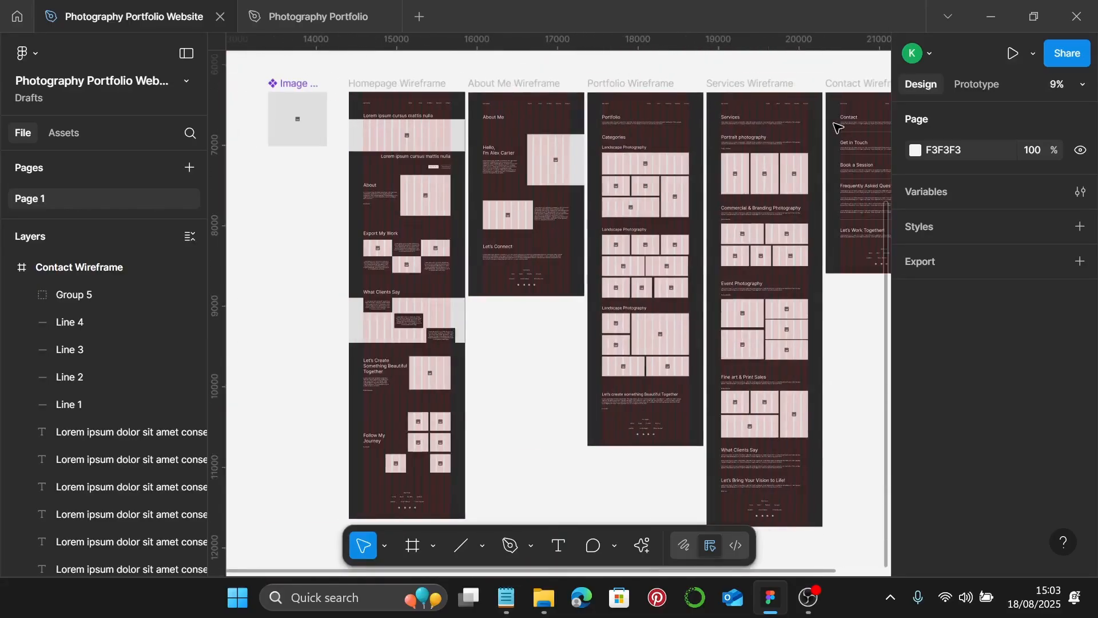
{"action": "scroll", "coordinate": [743, 143], "scroll_direction": "up", "scroll_amount": 1}
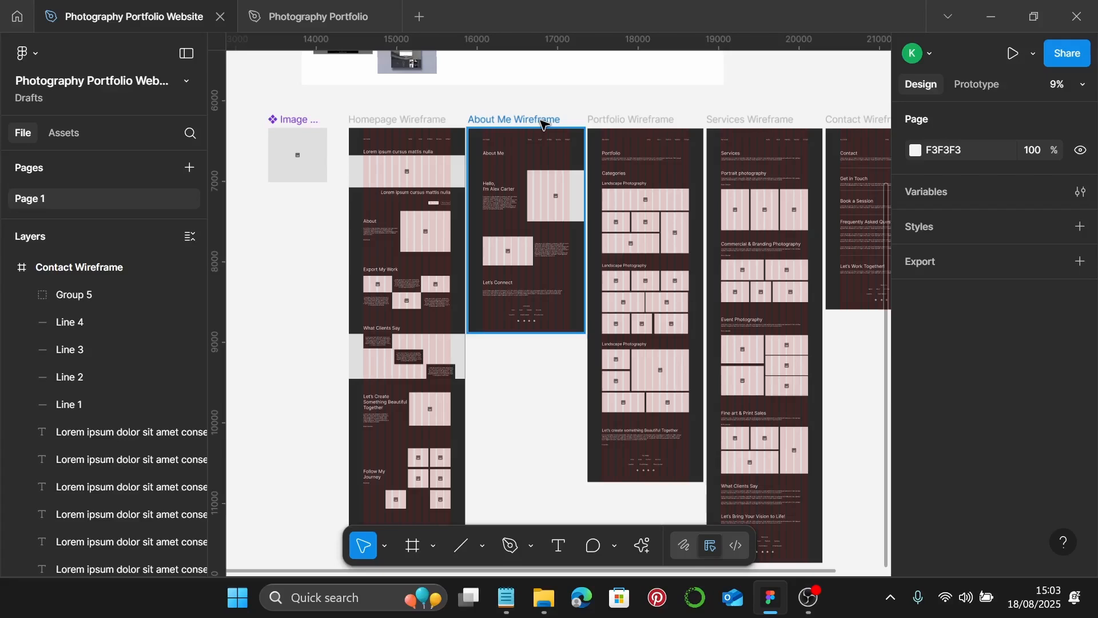
{"action": "scroll", "coordinate": [543, 124], "scroll_direction": "down", "scroll_amount": 3}
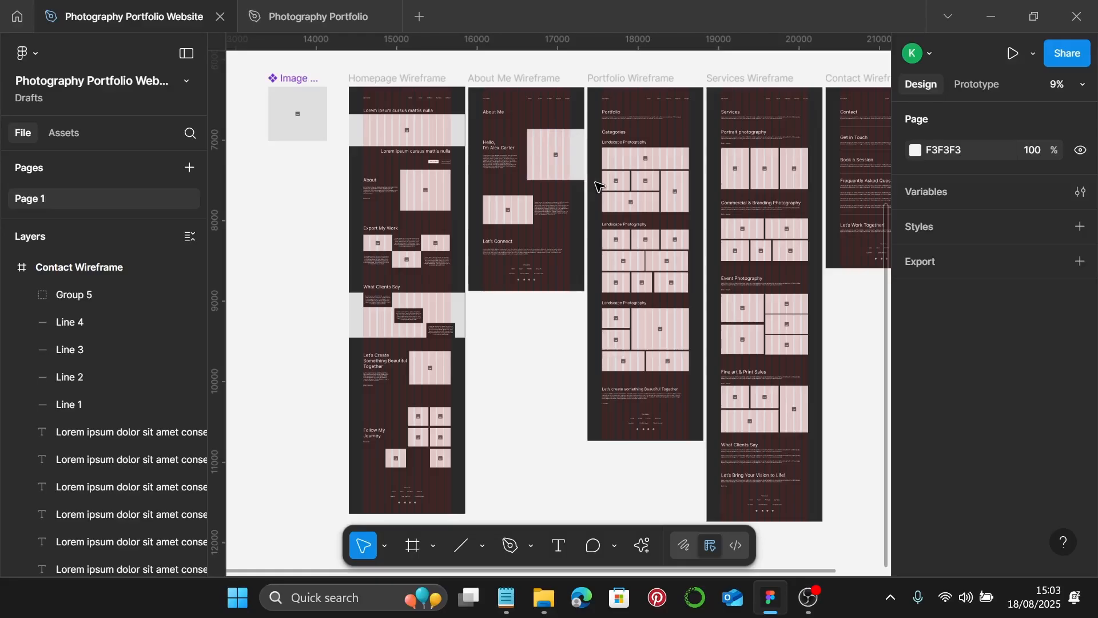
{"action": "scroll", "coordinate": [597, 187], "scroll_direction": "down", "scroll_amount": 1}
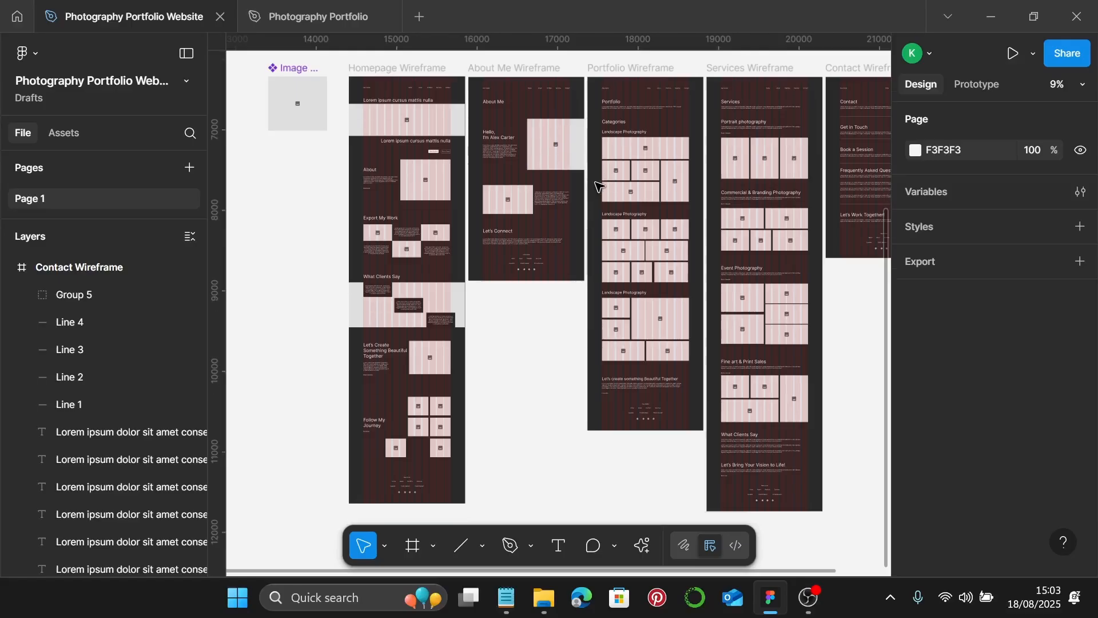
{"action": "scroll", "coordinate": [559, 232], "scroll_direction": "down", "scroll_amount": 3}
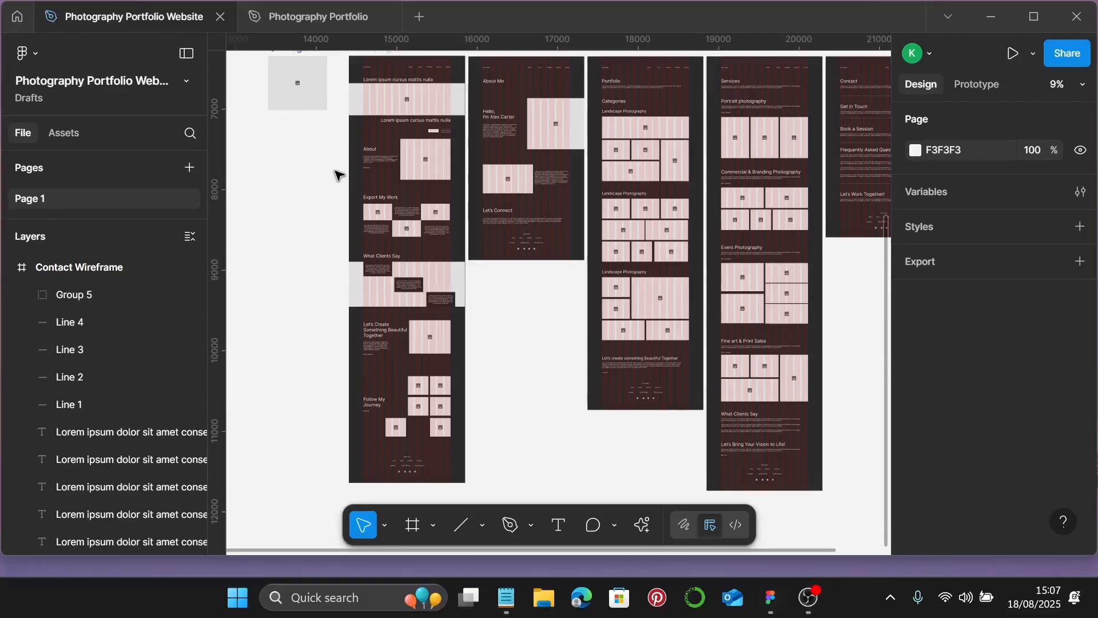
{"action": "scroll", "coordinate": [338, 175], "scroll_direction": "down", "scroll_amount": 1}
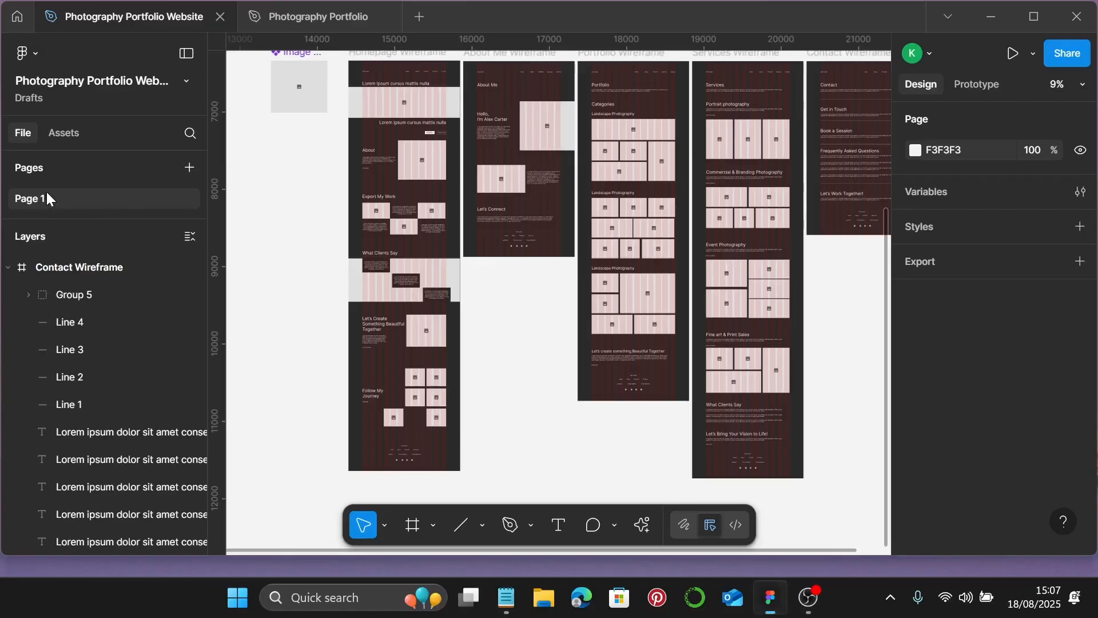
- Duplicate Page 1 and rename the original page 'Moodboard and Wireframe'
{"action": "right_click", "coordinate": [27, 195]}
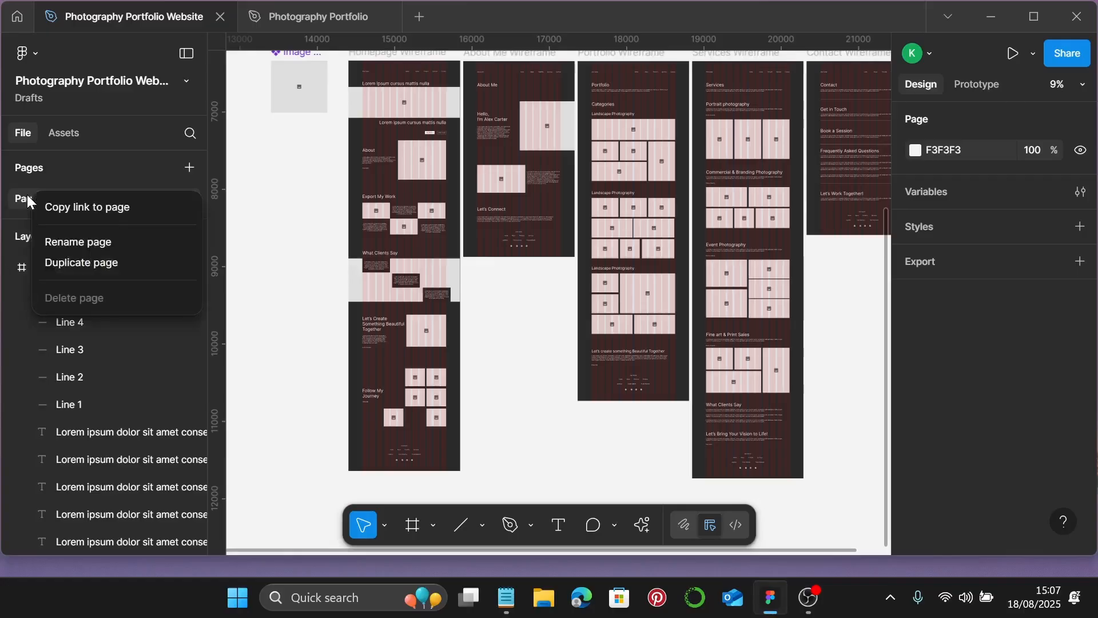
{"action": "left_click", "coordinate": [67, 259]}
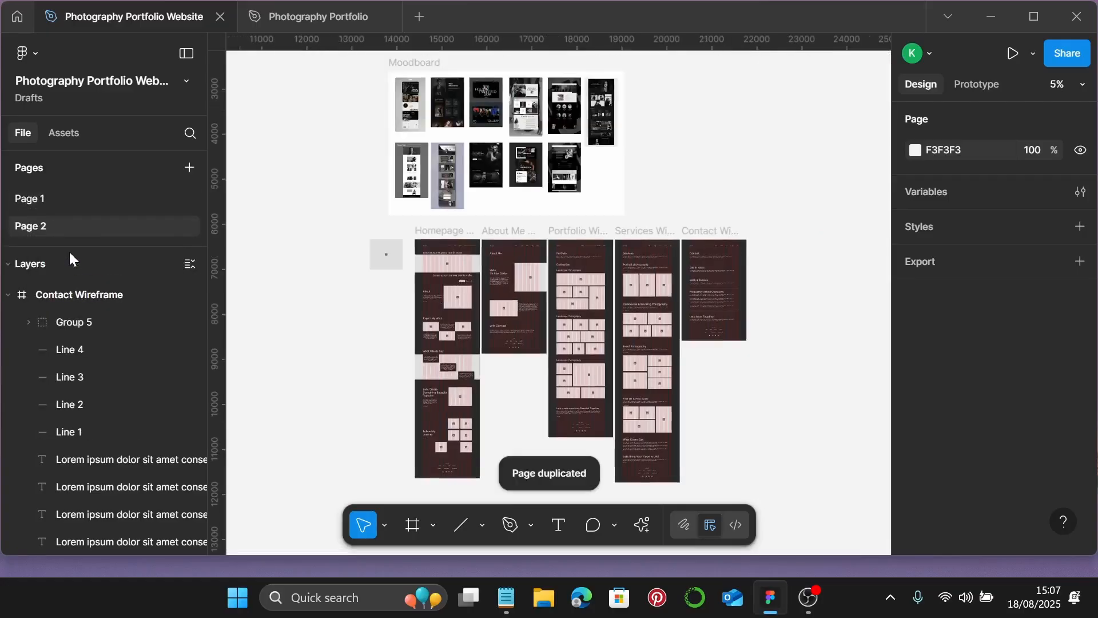
{"action": "left_click", "coordinate": [44, 201]}
{"action": "double_click", "coordinate": [45, 201]}
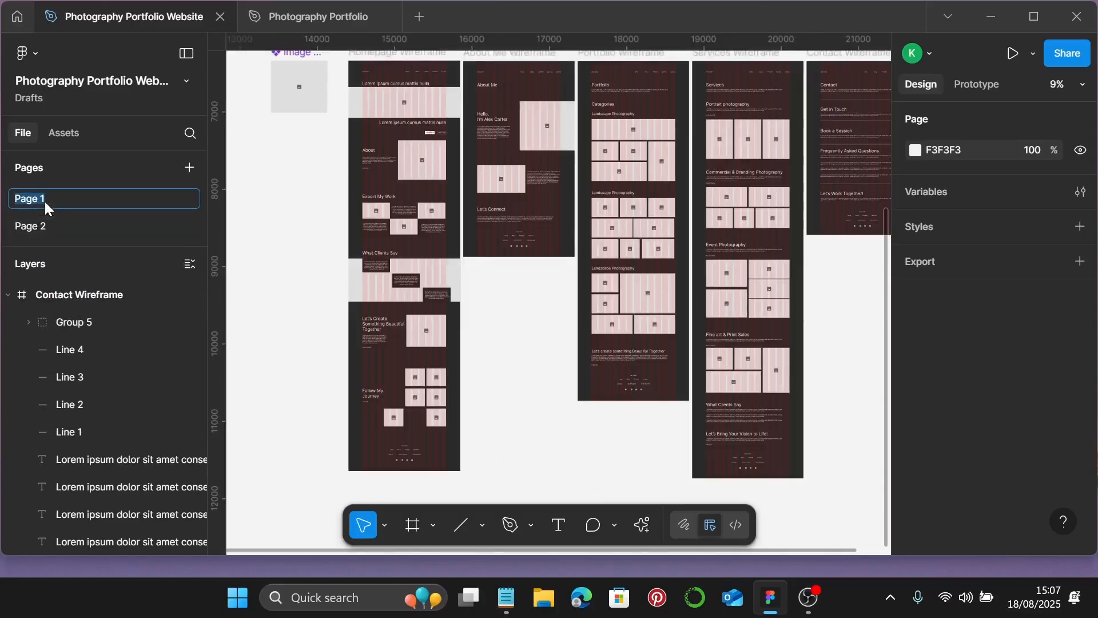
{"action": "type", "text": "Moodboard and Wireframe"}
{"action": "key", "text": "Return"}
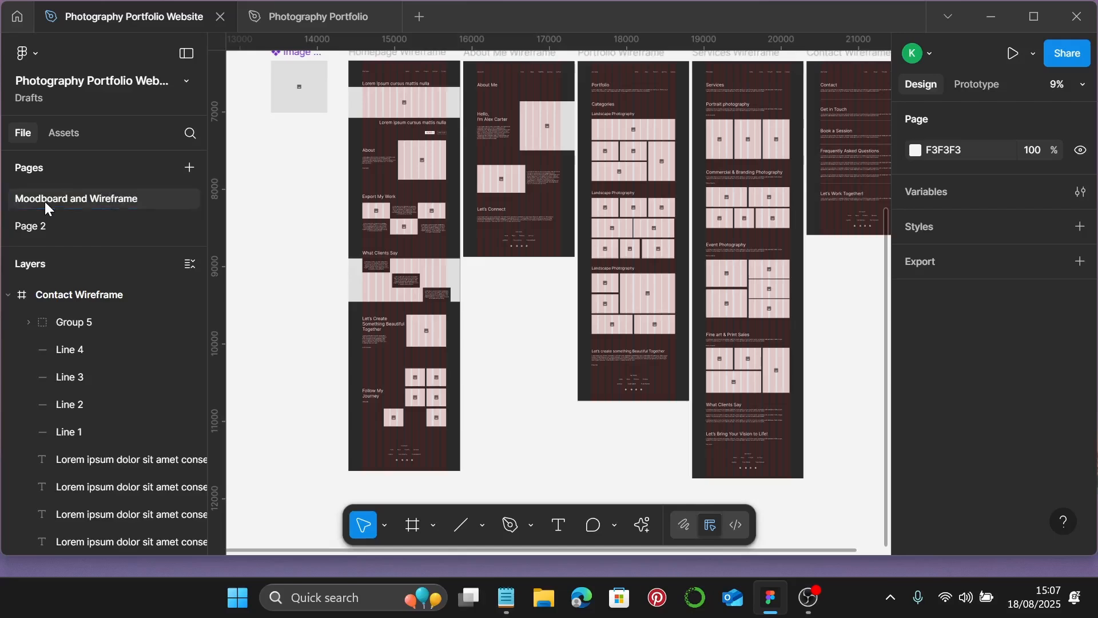
- Rename Page 2 to 'All Webpages'
{"action": "double_click", "coordinate": [38, 226]}
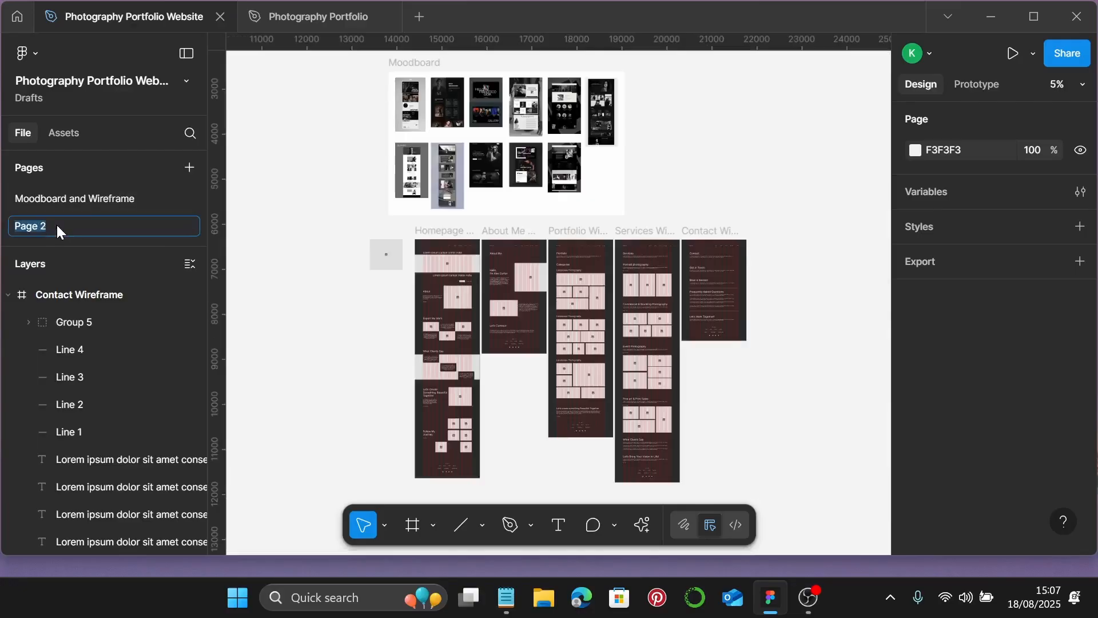
{"action": "type", "text": "All Webp"}
{"action": "key", "text": "Return"}
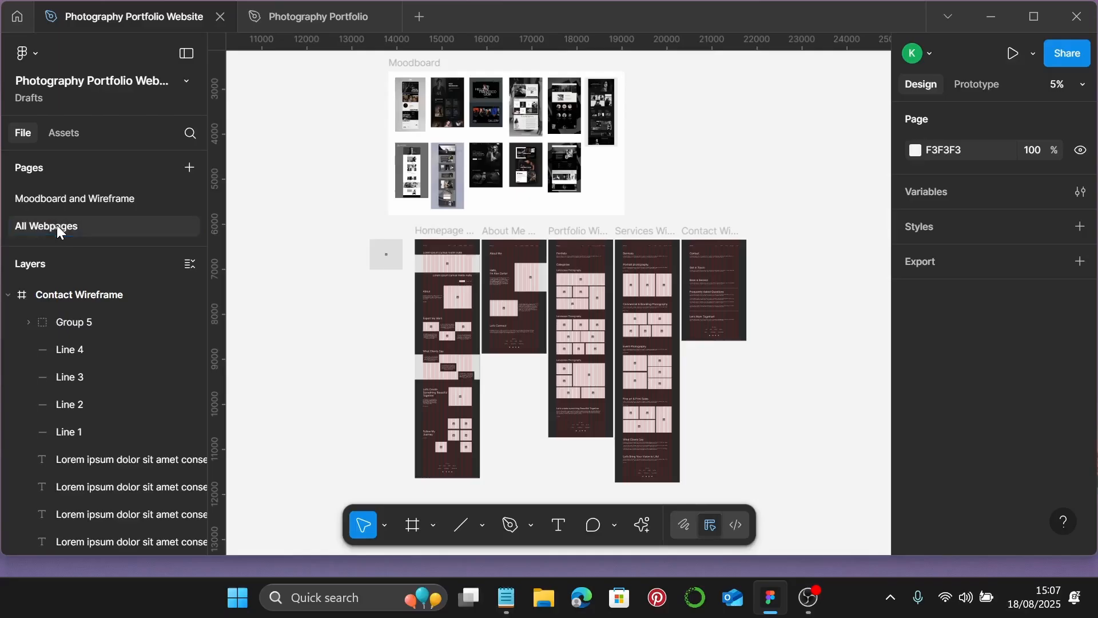
{"action": "left_click", "coordinate": [287, 24]}
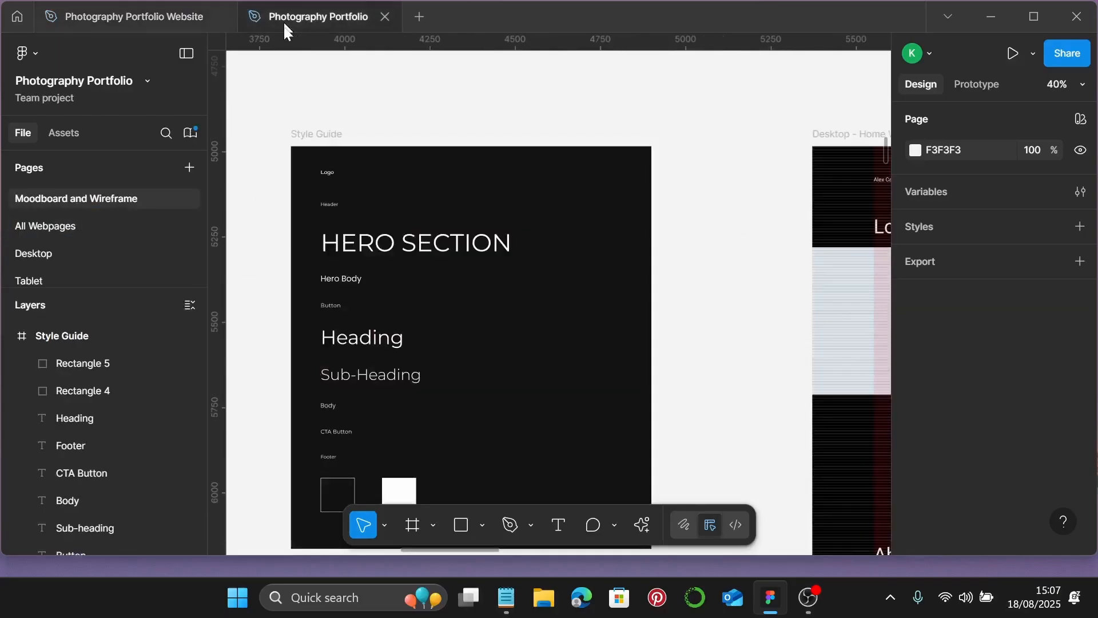
{"action": "left_click", "coordinate": [324, 139]}
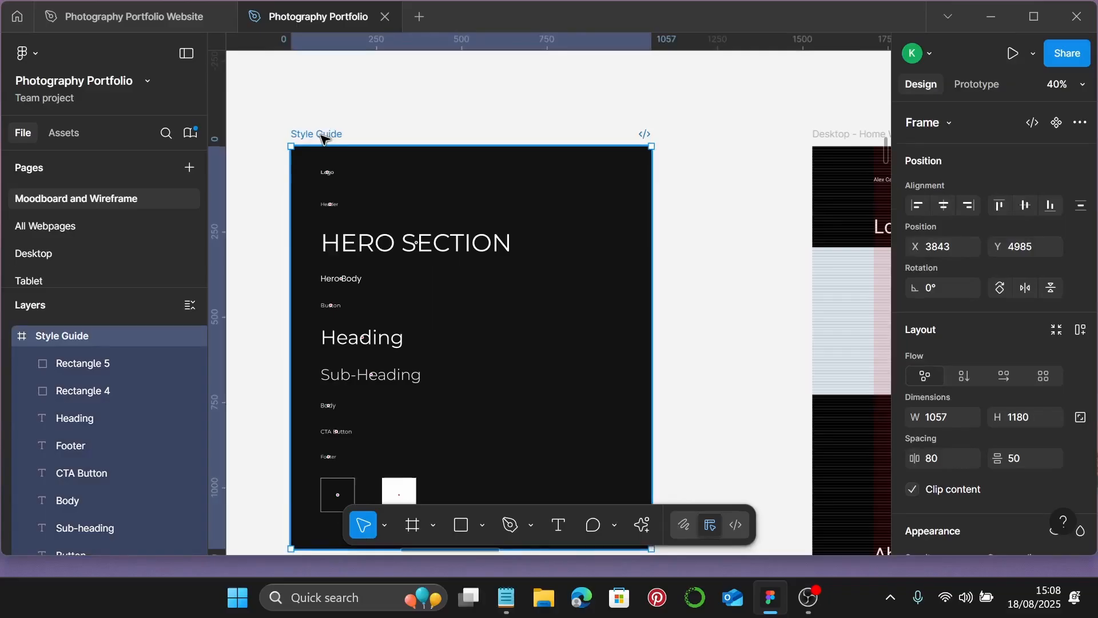
{"action": "scroll", "coordinate": [324, 139], "scroll_direction": "down", "scroll_amount": 10}
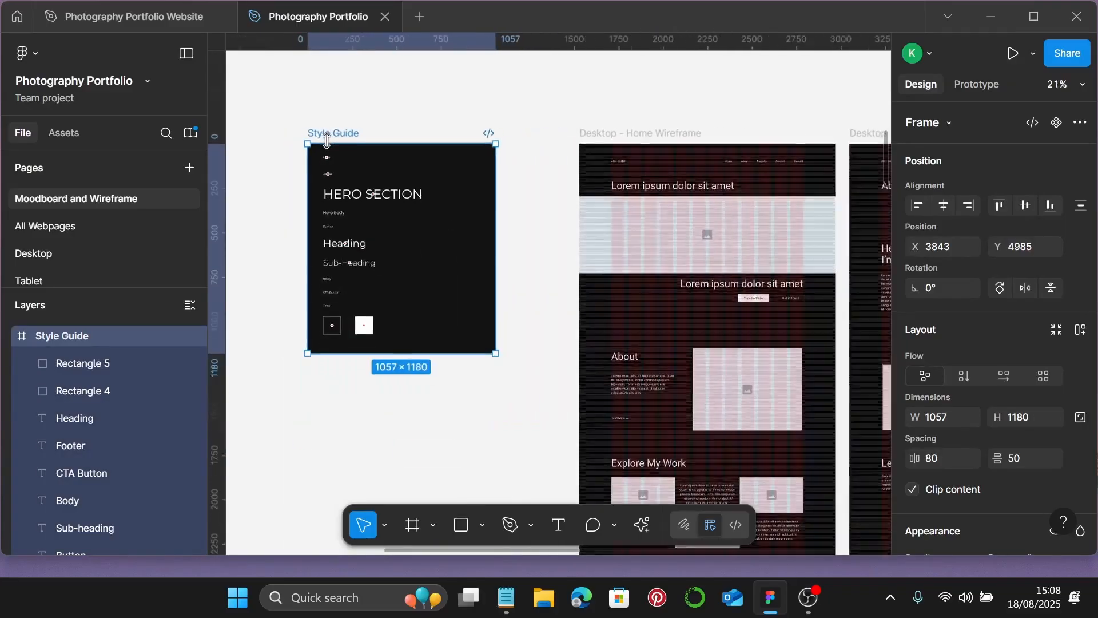
{"action": "scroll", "coordinate": [552, 156], "scroll_direction": "up", "scroll_amount": 3}
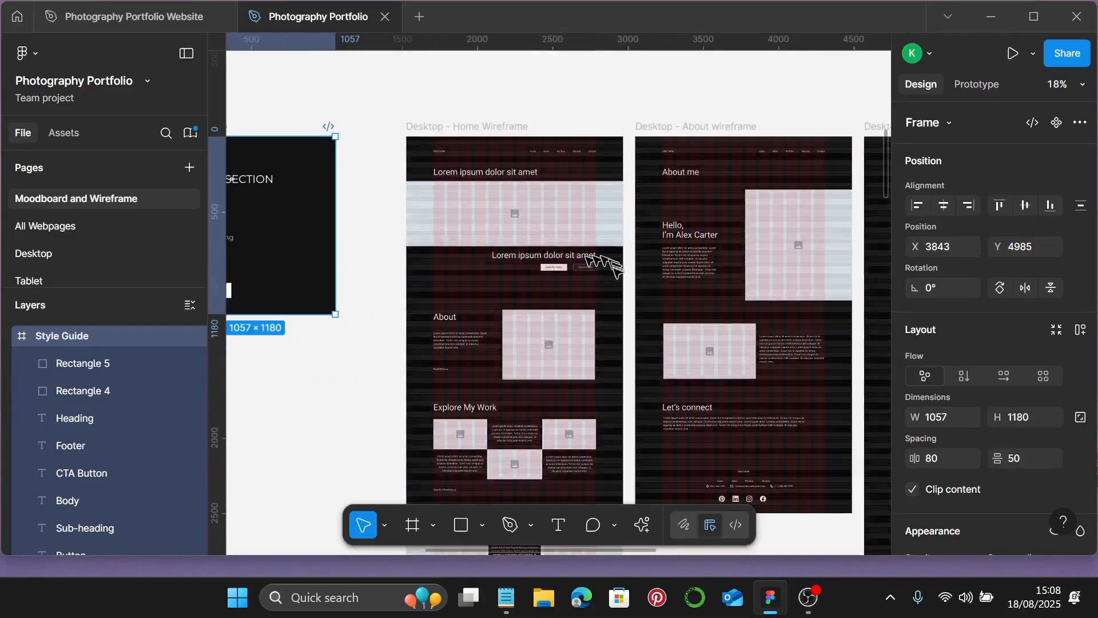
{"action": "scroll", "coordinate": [603, 260], "scroll_direction": "down", "scroll_amount": 1}
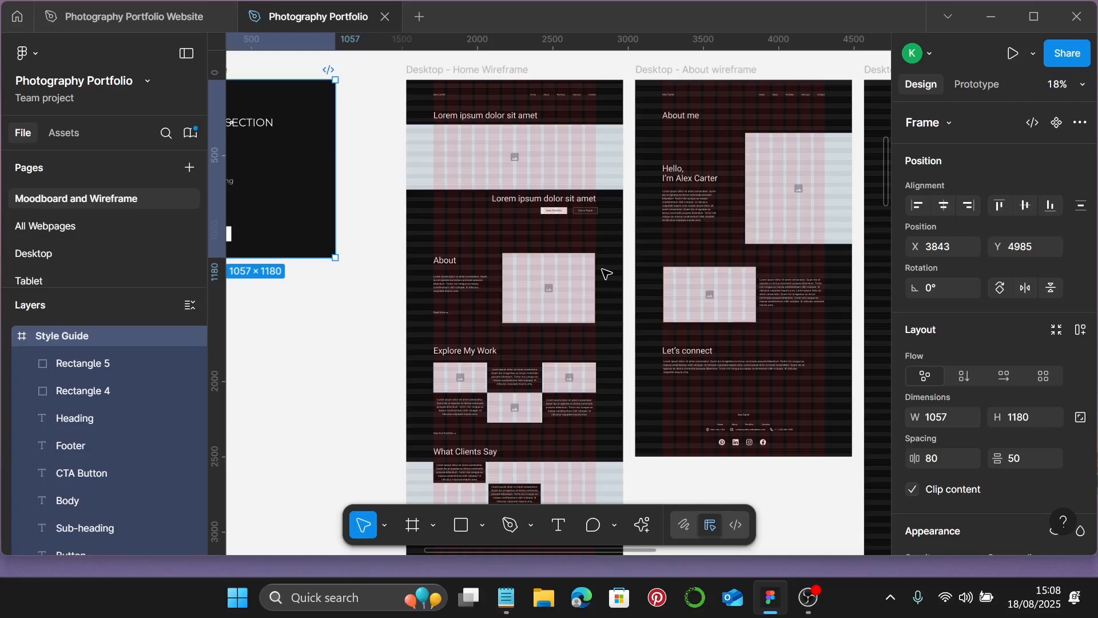
{"action": "scroll", "coordinate": [606, 275], "scroll_direction": "down", "scroll_amount": 4}
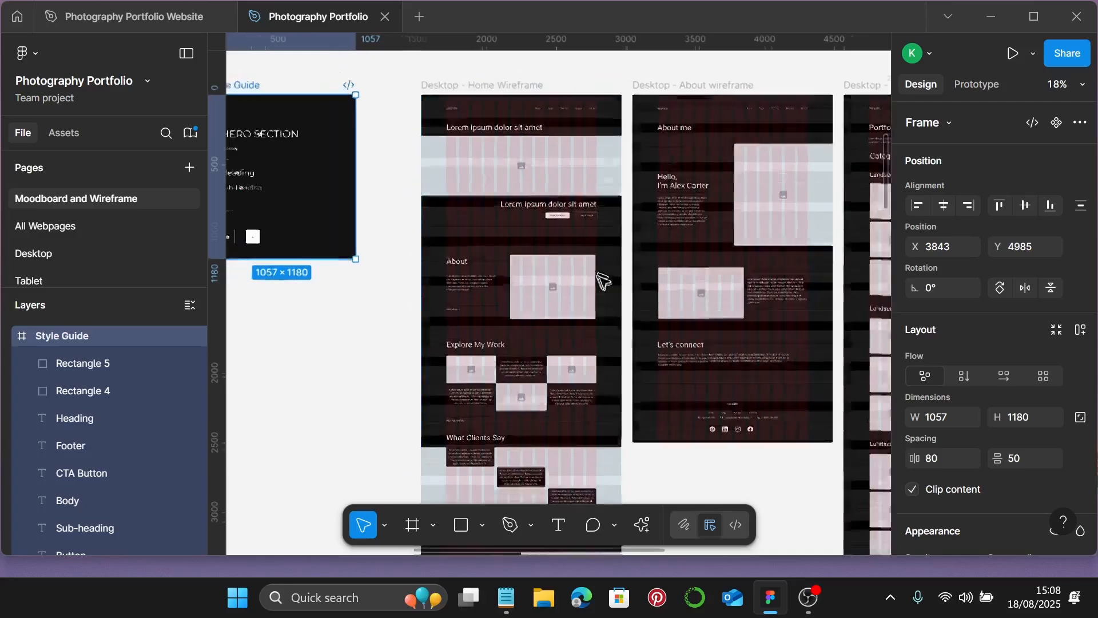
{"action": "scroll", "coordinate": [601, 277], "scroll_direction": "right", "scroll_amount": 5}
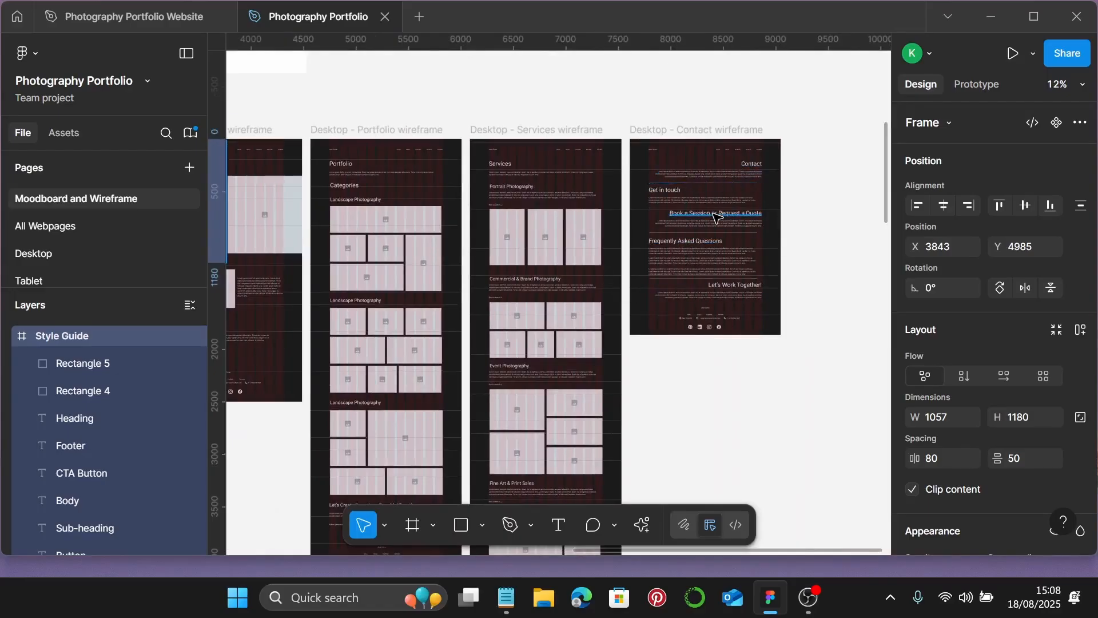
{"action": "scroll", "coordinate": [716, 216], "scroll_direction": "down", "scroll_amount": 10}
{"action": "scroll", "coordinate": [704, 223], "scroll_direction": "down", "scroll_amount": 3}
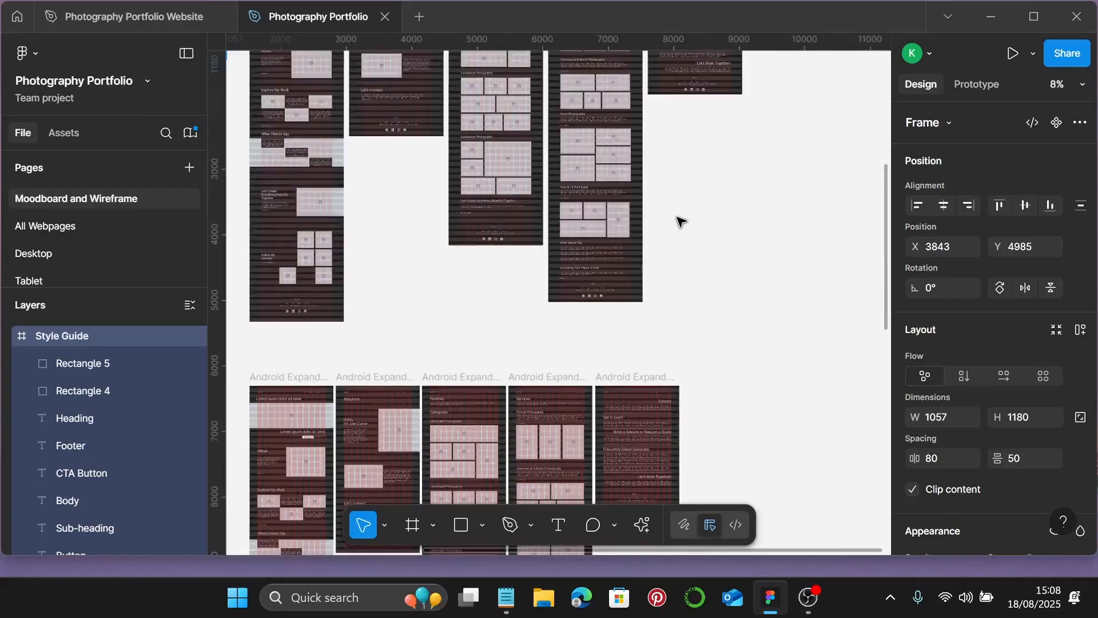
{"action": "scroll", "coordinate": [677, 221], "scroll_direction": "up", "scroll_amount": 2}
{"action": "scroll", "coordinate": [649, 220], "scroll_direction": "down", "scroll_amount": 5}
{"action": "scroll", "coordinate": [581, 238], "scroll_direction": "up", "scroll_amount": 3}
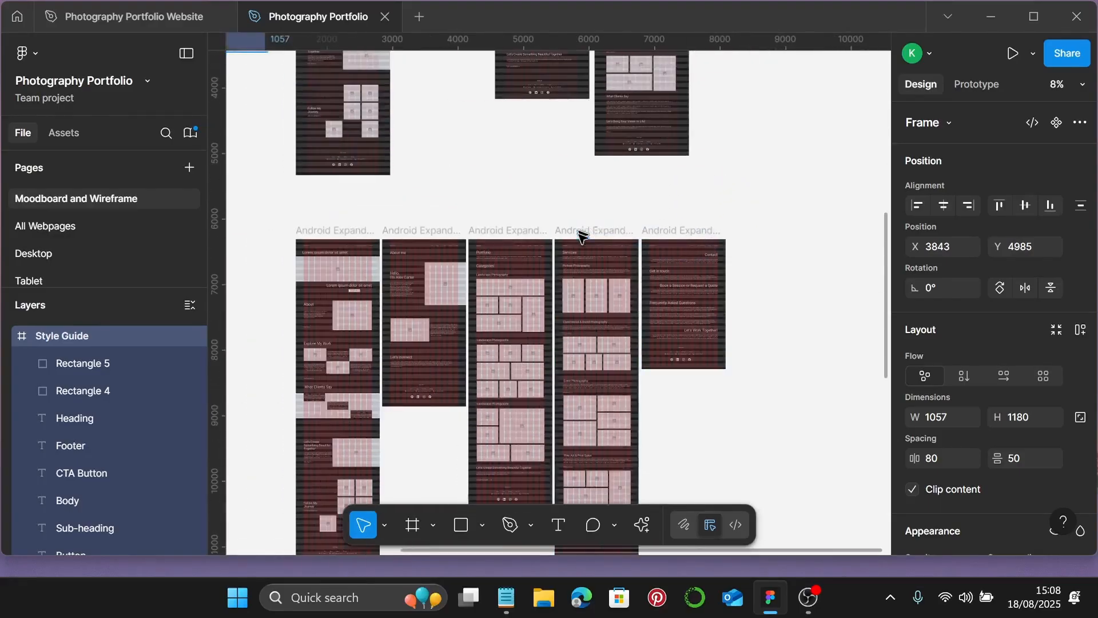
{"action": "scroll", "coordinate": [503, 283], "scroll_direction": "left", "scroll_amount": 3}
{"action": "scroll", "coordinate": [440, 286], "scroll_direction": "down", "scroll_amount": 2}
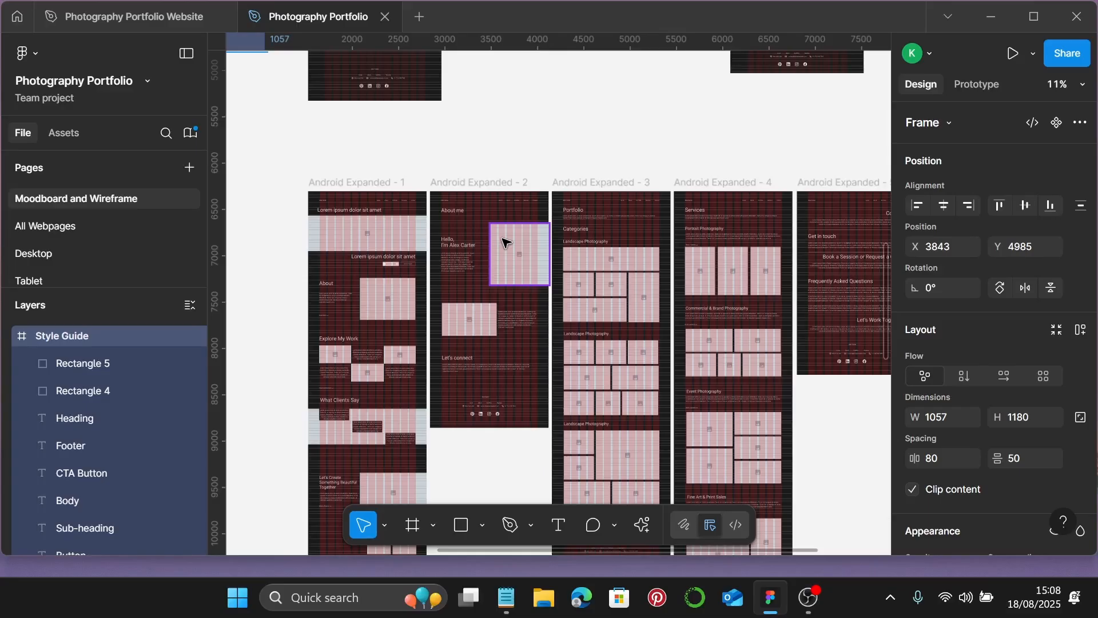
{"action": "scroll", "coordinate": [503, 243], "scroll_direction": "down", "scroll_amount": 1}
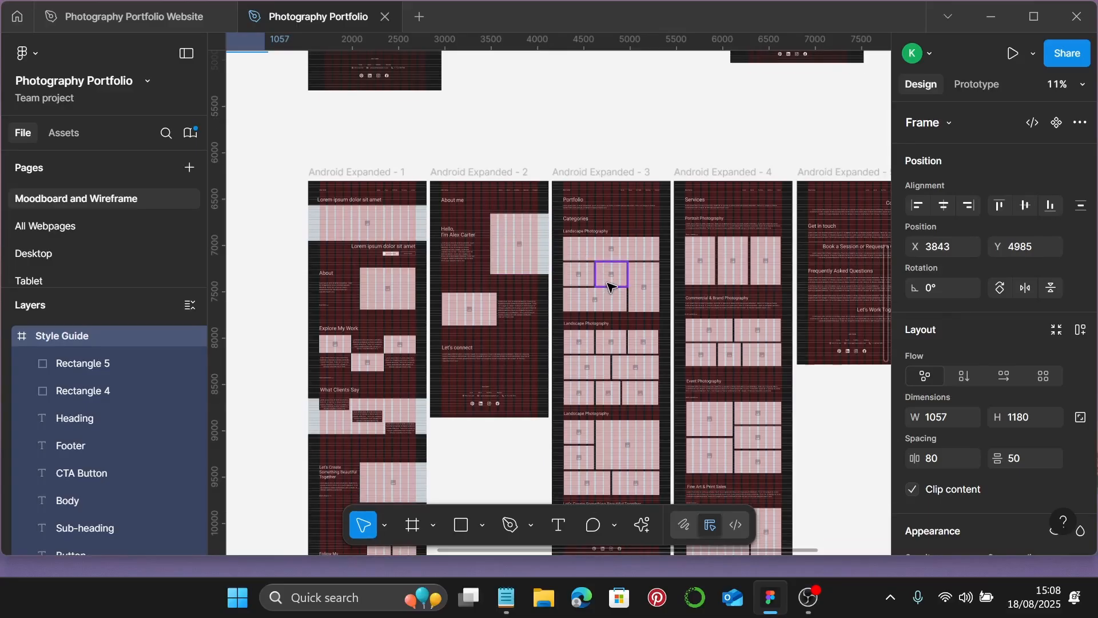
{"action": "scroll", "coordinate": [611, 285], "scroll_direction": "down", "scroll_amount": 10}
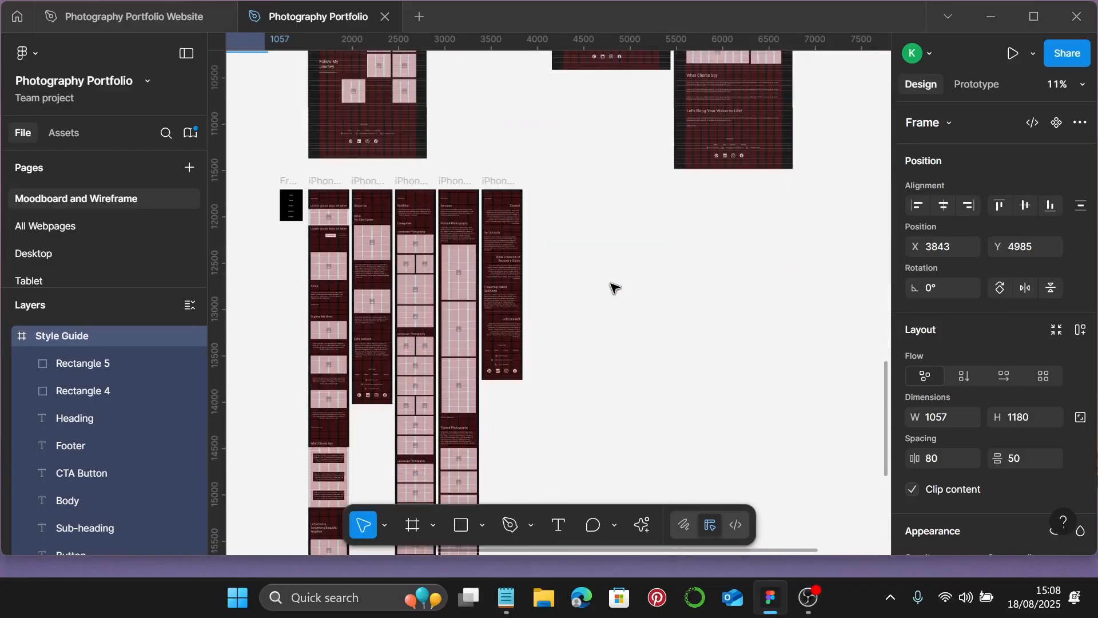
{"action": "scroll", "coordinate": [541, 301], "scroll_direction": "left", "scroll_amount": 2}
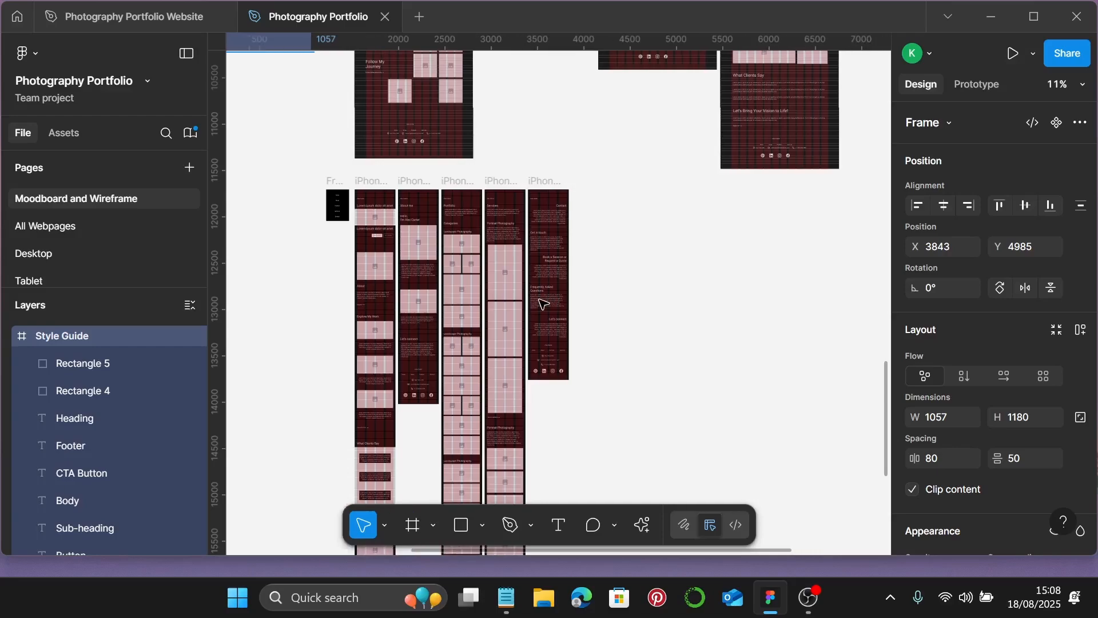
{"action": "scroll", "coordinate": [472, 260], "scroll_direction": "up", "scroll_amount": 5, "text": "ctrl"}
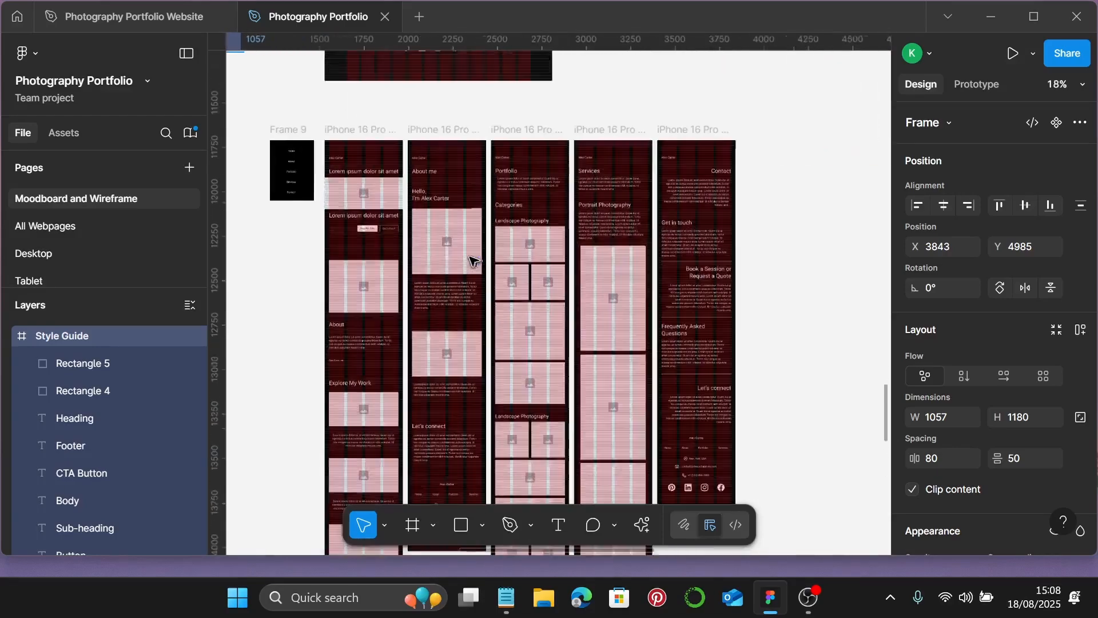
{"action": "scroll", "coordinate": [472, 252], "scroll_direction": "down", "scroll_amount": 10}
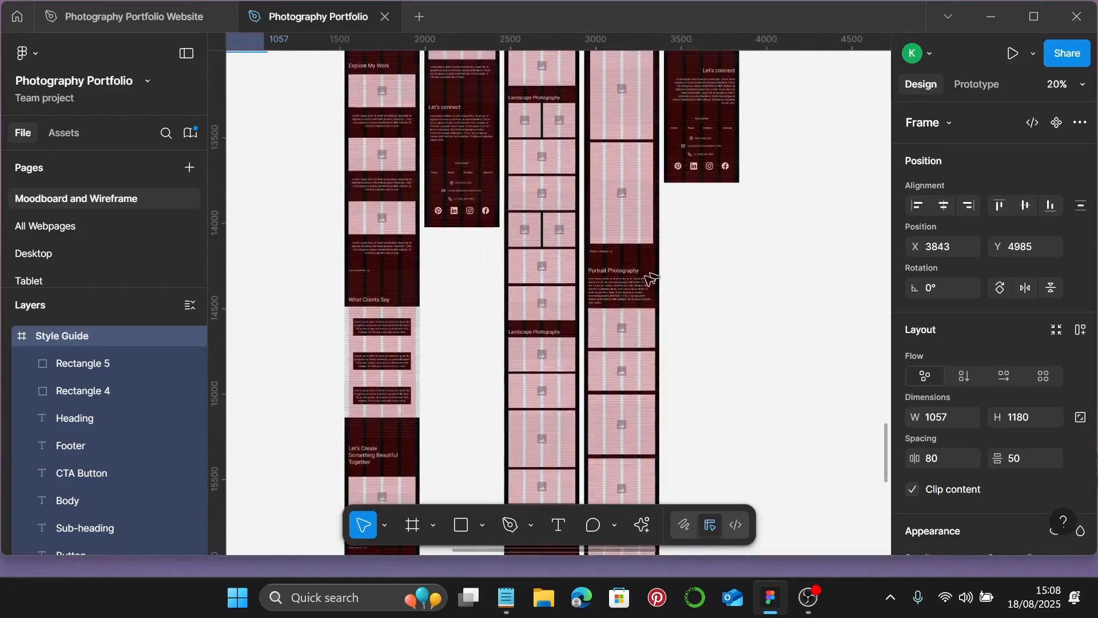
{"action": "scroll", "coordinate": [649, 278], "scroll_direction": "down", "scroll_amount": 3, "text": "ctrl"}
{"action": "scroll", "coordinate": [633, 289], "scroll_direction": "down", "scroll_amount": 6}
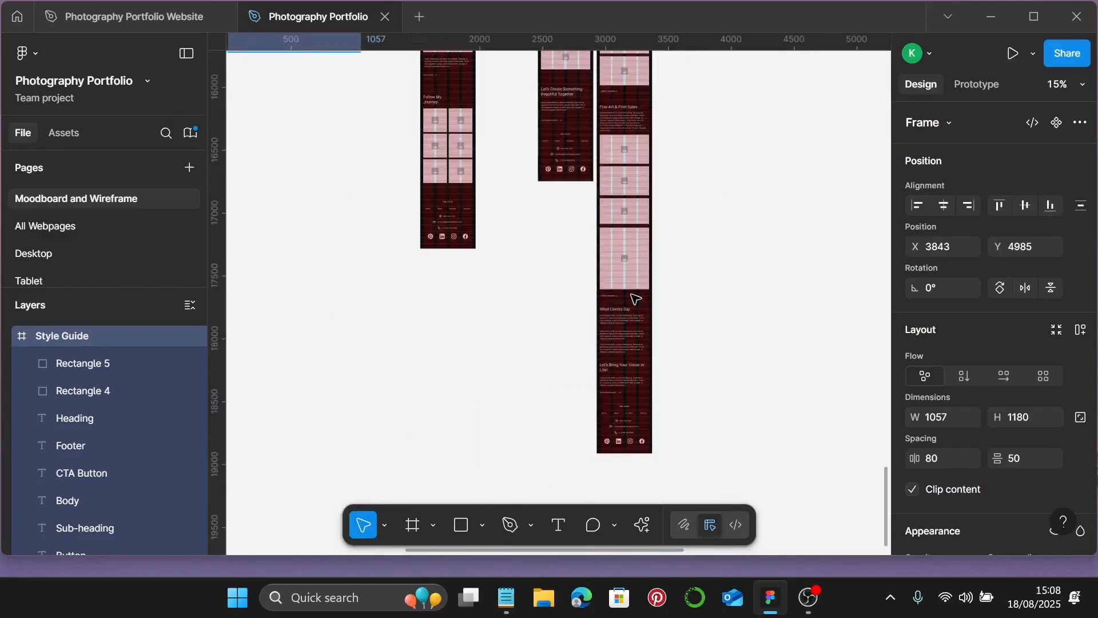
{"action": "scroll", "coordinate": [634, 299], "scroll_direction": "down", "scroll_amount": 1, "text": "ctrl"}
{"action": "scroll", "coordinate": [634, 298], "scroll_direction": "up", "scroll_amount": 8}
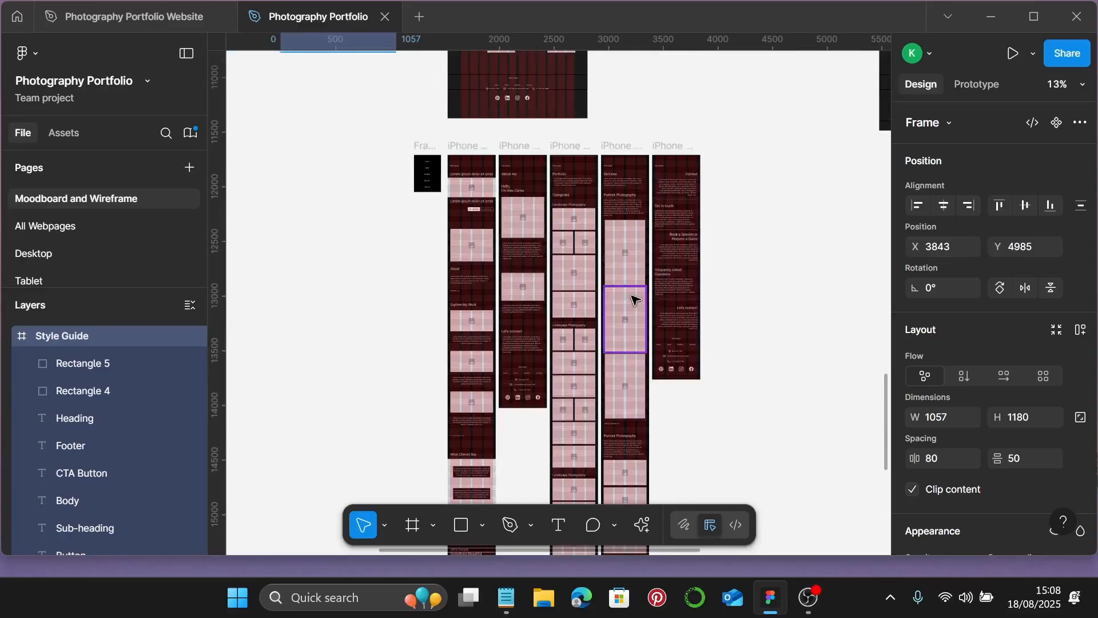
- Paste the Style Guide frame onto the Photography Portfolio Website file's All Webpages page
{"action": "left_click", "coordinate": [120, 11]}
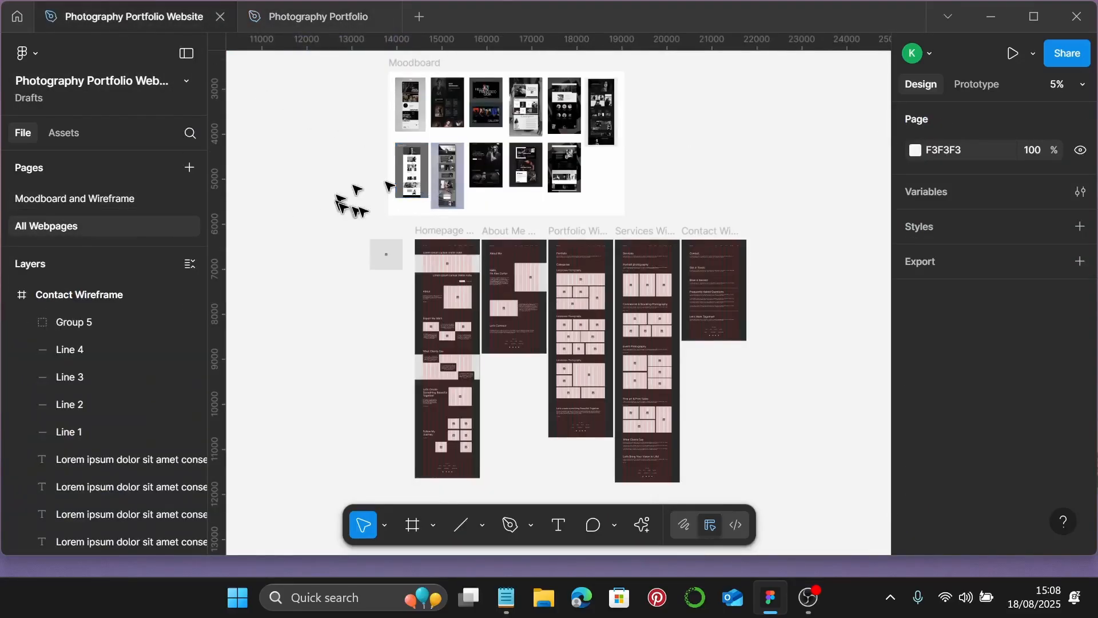
{"action": "scroll", "coordinate": [458, 226], "scroll_direction": "down", "scroll_amount": 3}
{"action": "scroll", "coordinate": [478, 191], "scroll_direction": "up", "scroll_amount": 5, "text": "ctrl"}
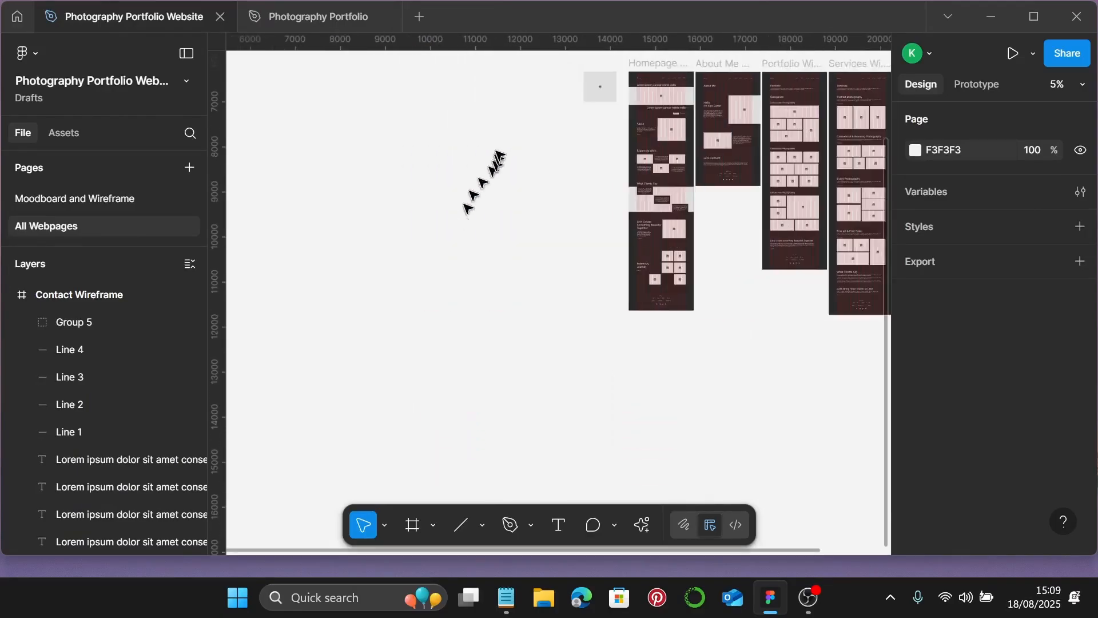
{"action": "key", "text": "ctrl+v"}
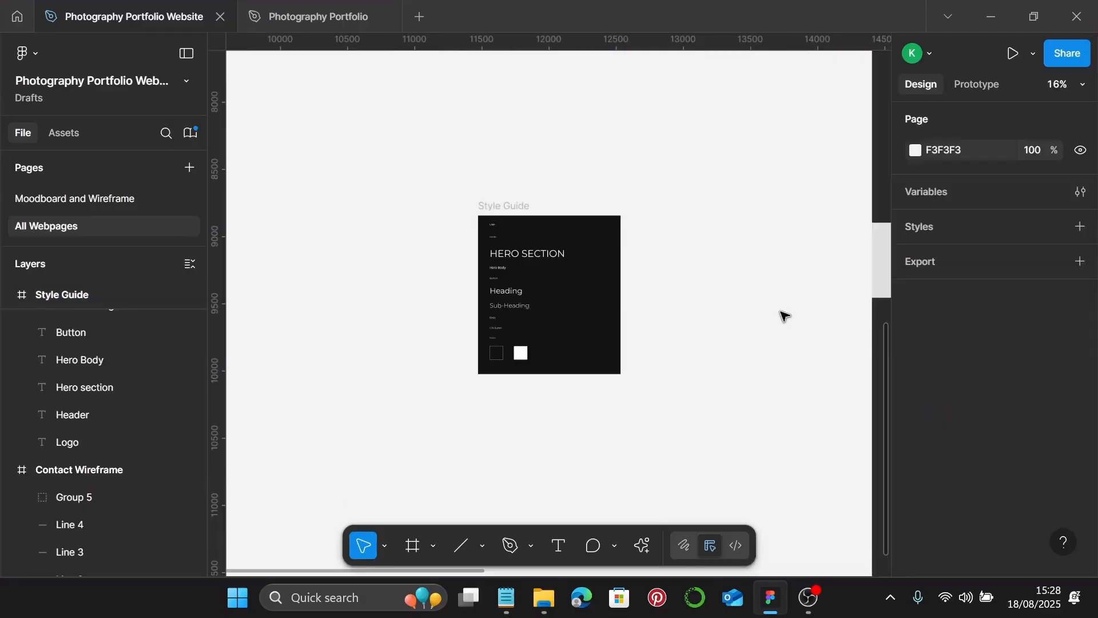
{"action": "scroll", "coordinate": [506, 235], "scroll_direction": "up", "scroll_amount": 5, "text": "ctrl"}
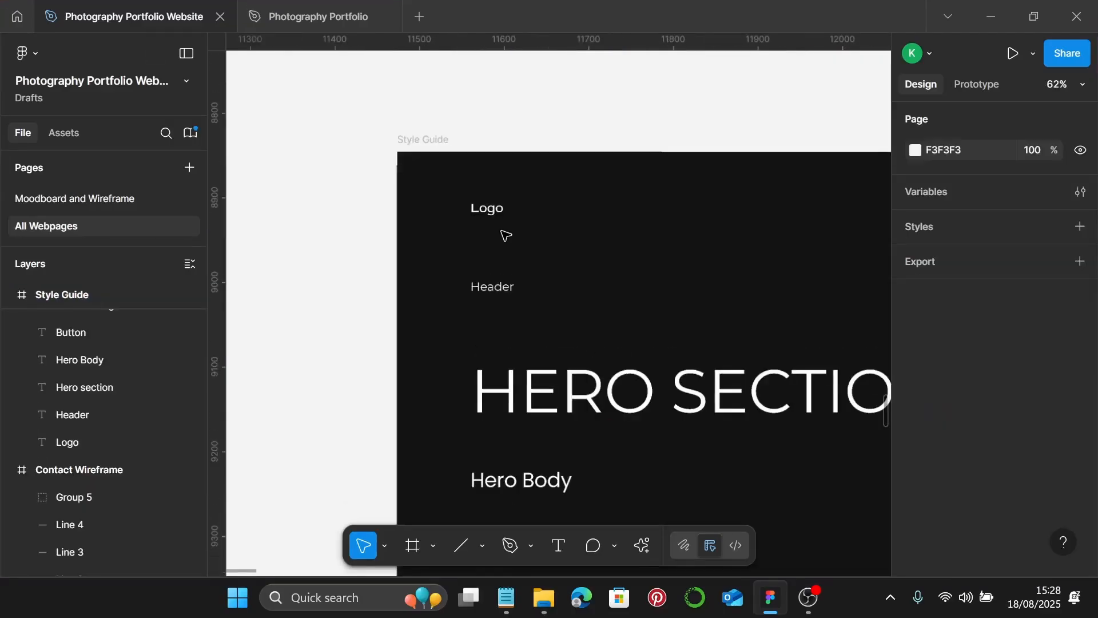
{"action": "scroll", "coordinate": [506, 235], "scroll_direction": "up", "scroll_amount": 1, "text": "ctrl"}
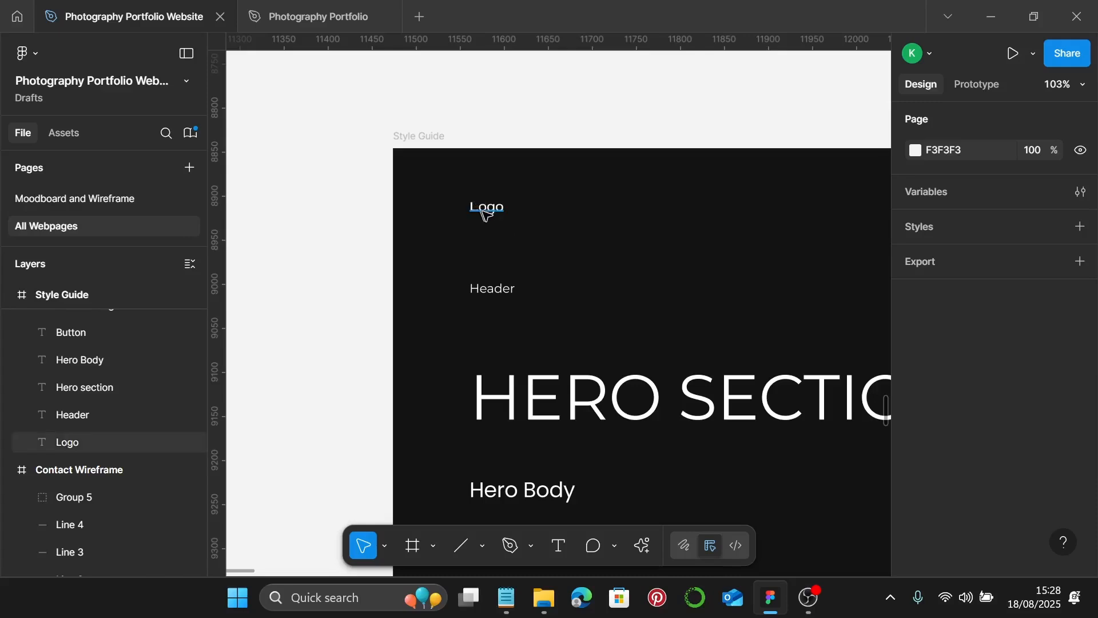
{"action": "left_click", "coordinate": [483, 208]}
{"action": "scroll", "coordinate": [983, 334], "scroll_direction": "down", "scroll_amount": 5}
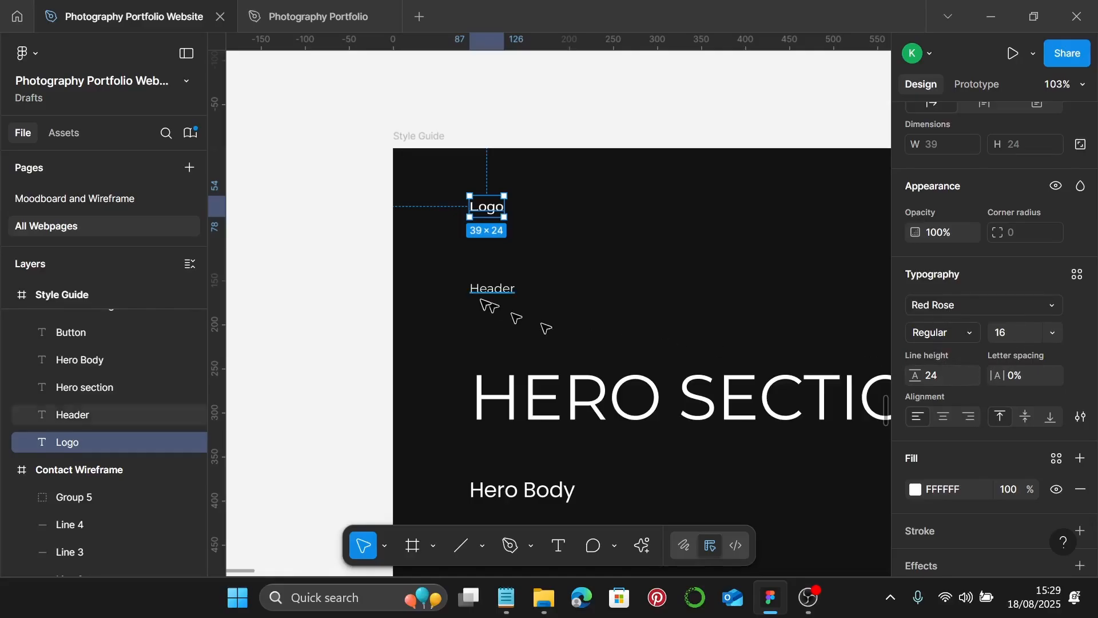
{"action": "left_click", "coordinate": [496, 290]}
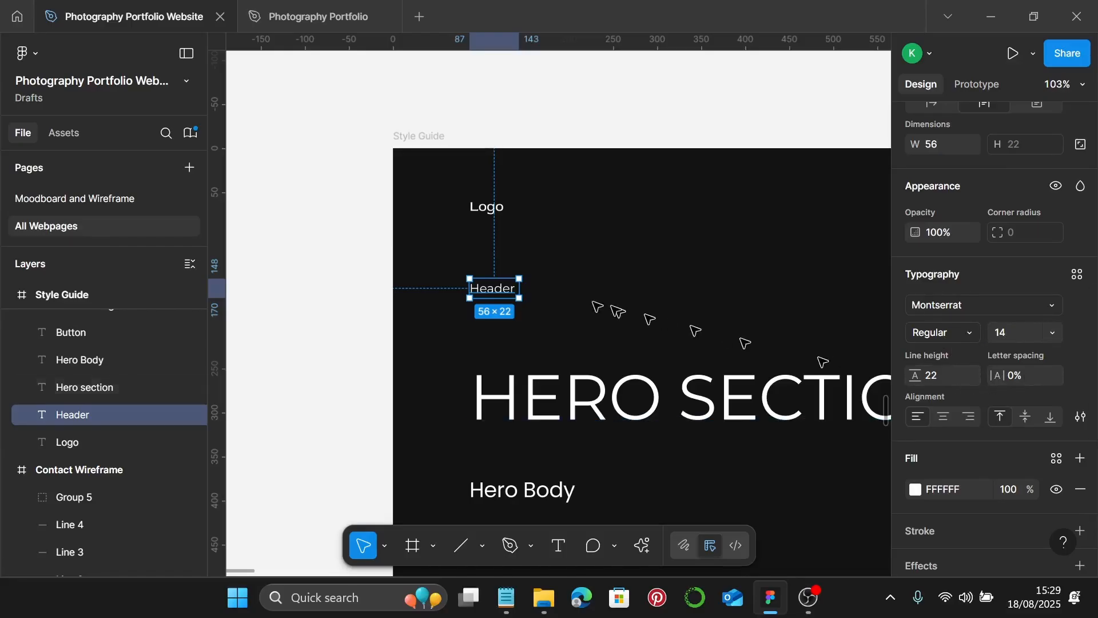
{"action": "scroll", "coordinate": [572, 286], "scroll_direction": "down", "scroll_amount": 5}
{"action": "left_click", "coordinate": [629, 191]}
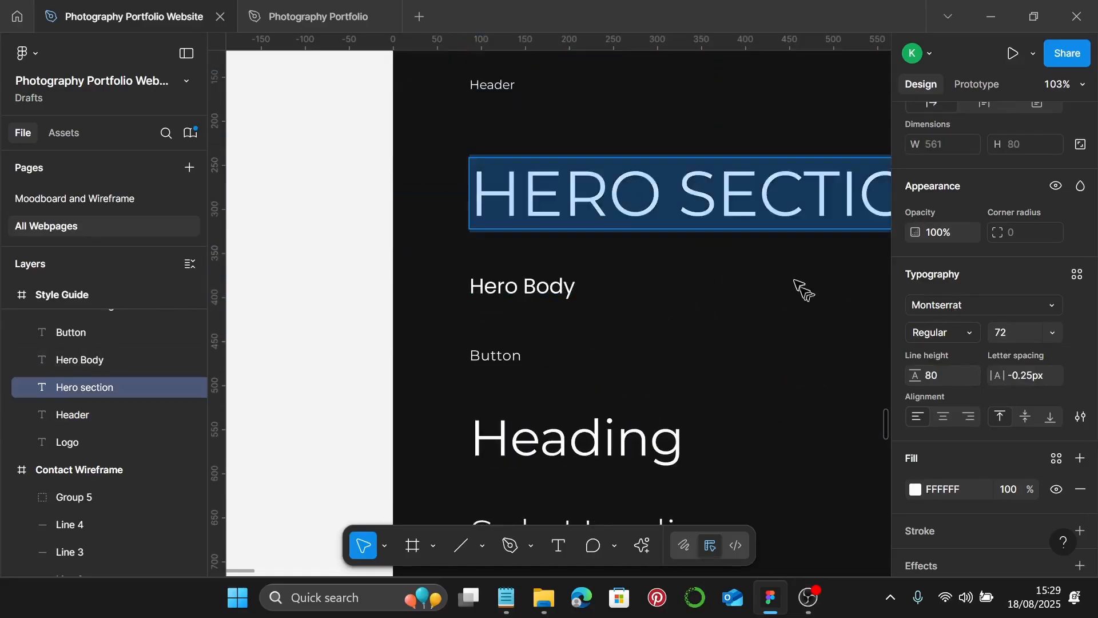
{"action": "key", "text": "Escape"}
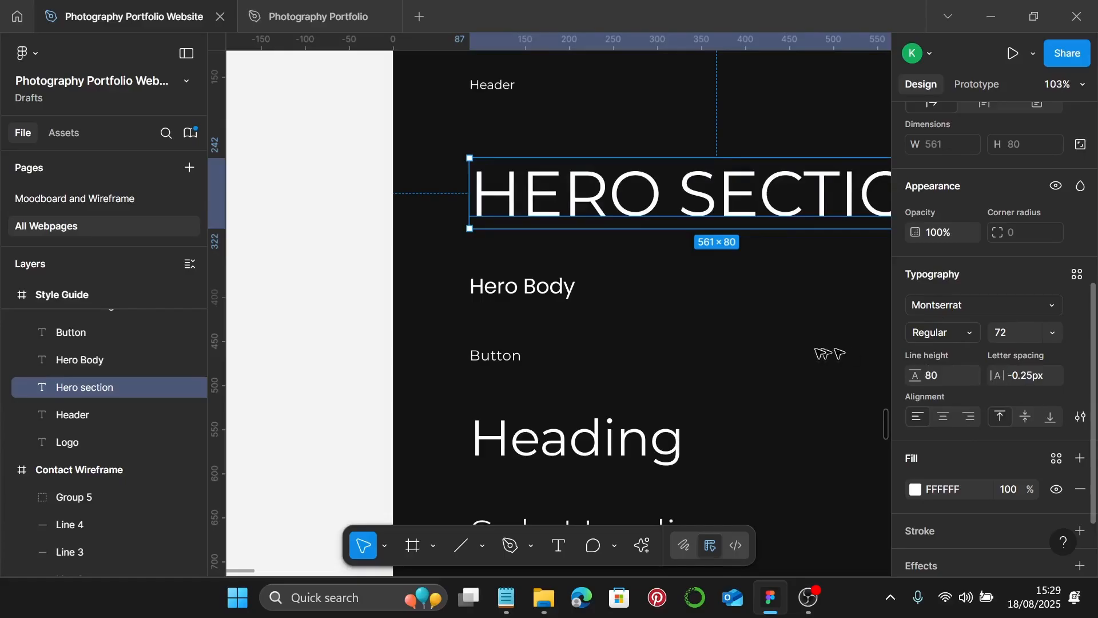
{"action": "scroll", "coordinate": [718, 318], "scroll_direction": "down", "scroll_amount": 2}
{"action": "left_click", "coordinate": [512, 226]}
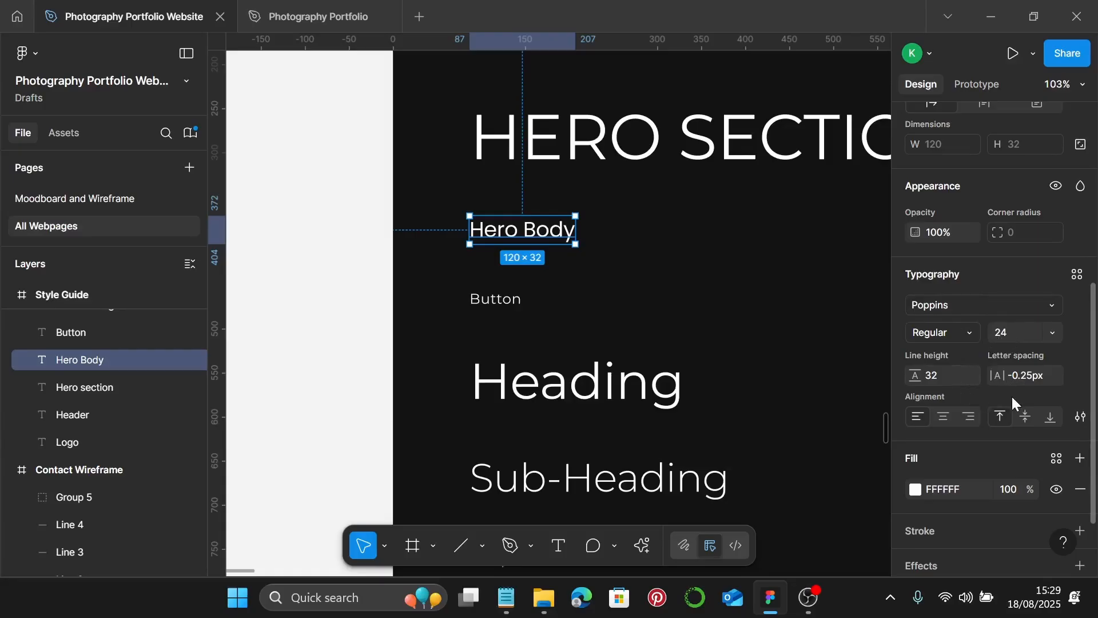
{"action": "left_click", "coordinate": [478, 302]}
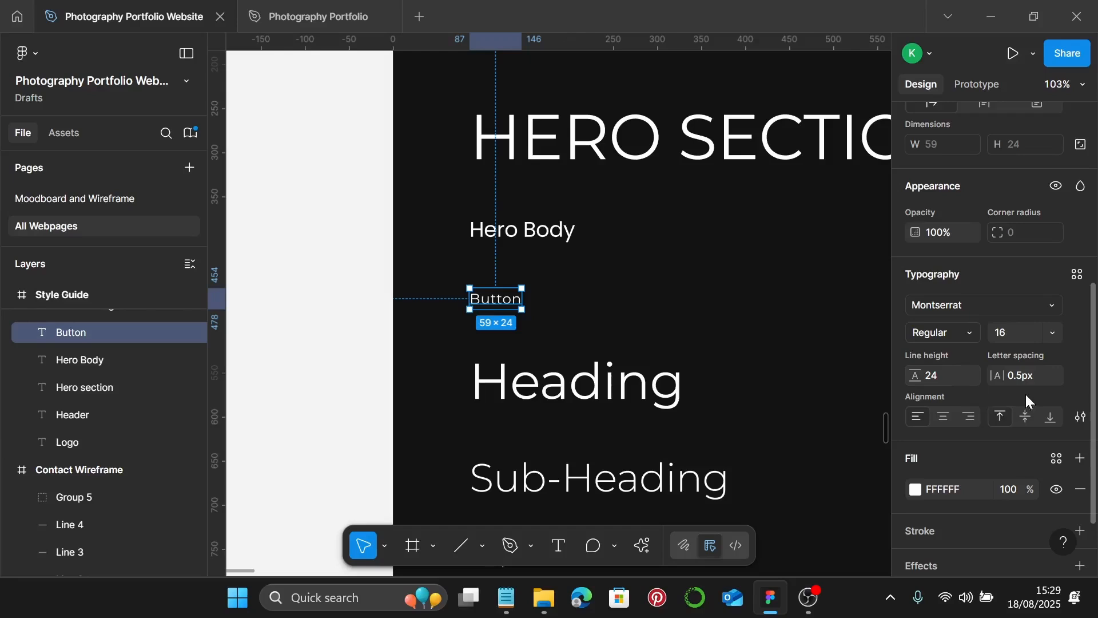
{"action": "scroll", "coordinate": [725, 331], "scroll_direction": "down", "scroll_amount": 2}
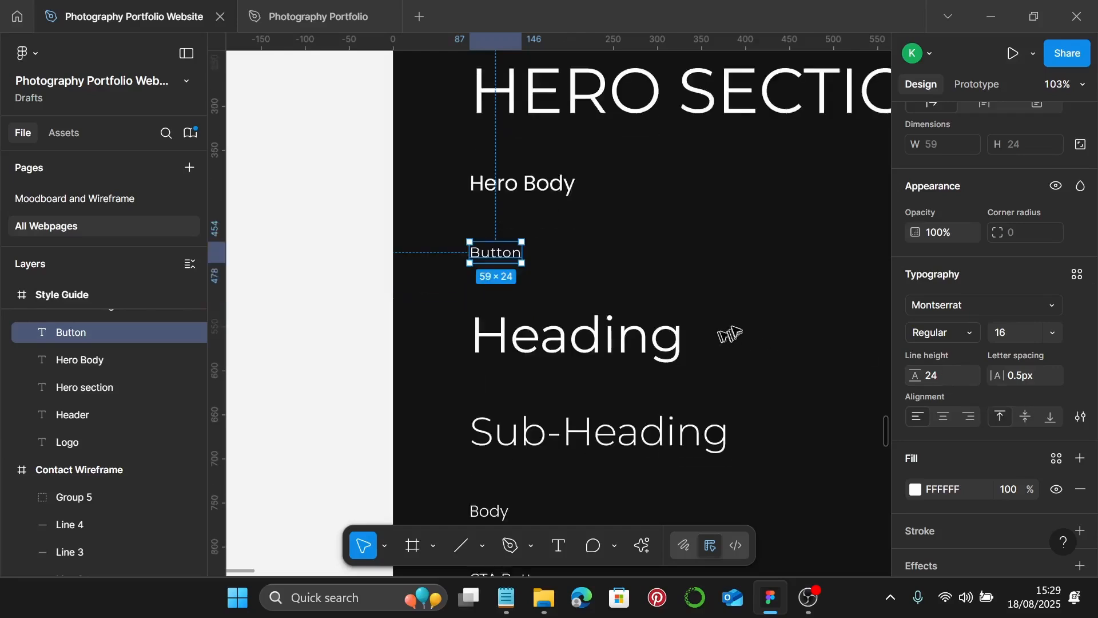
{"action": "left_click", "coordinate": [559, 324]}
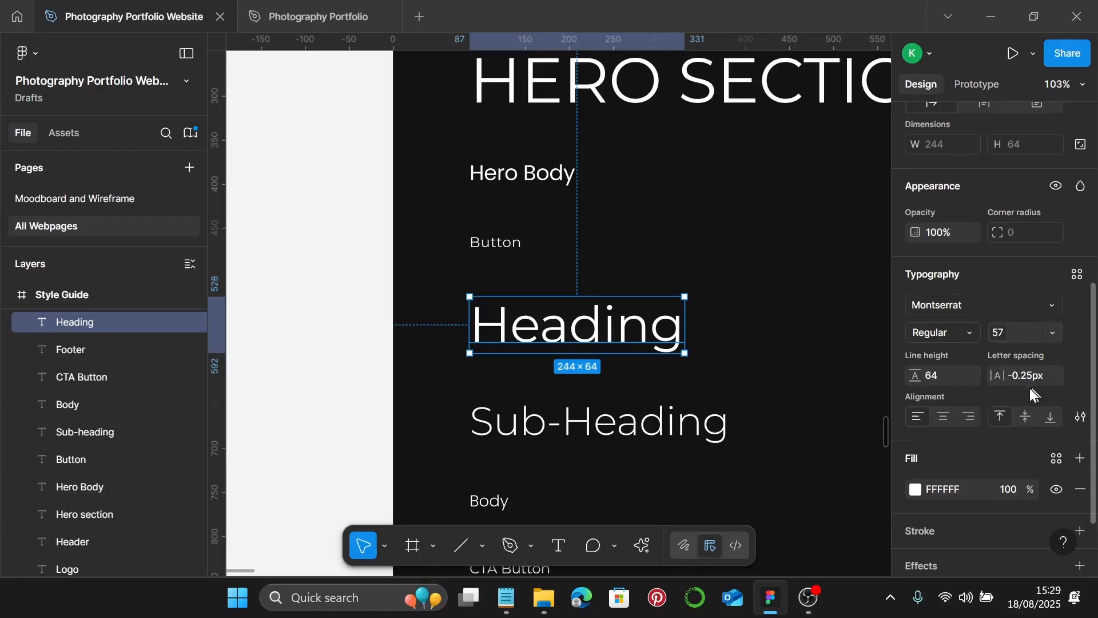
{"action": "scroll", "coordinate": [735, 349], "scroll_direction": "down", "scroll_amount": 5}
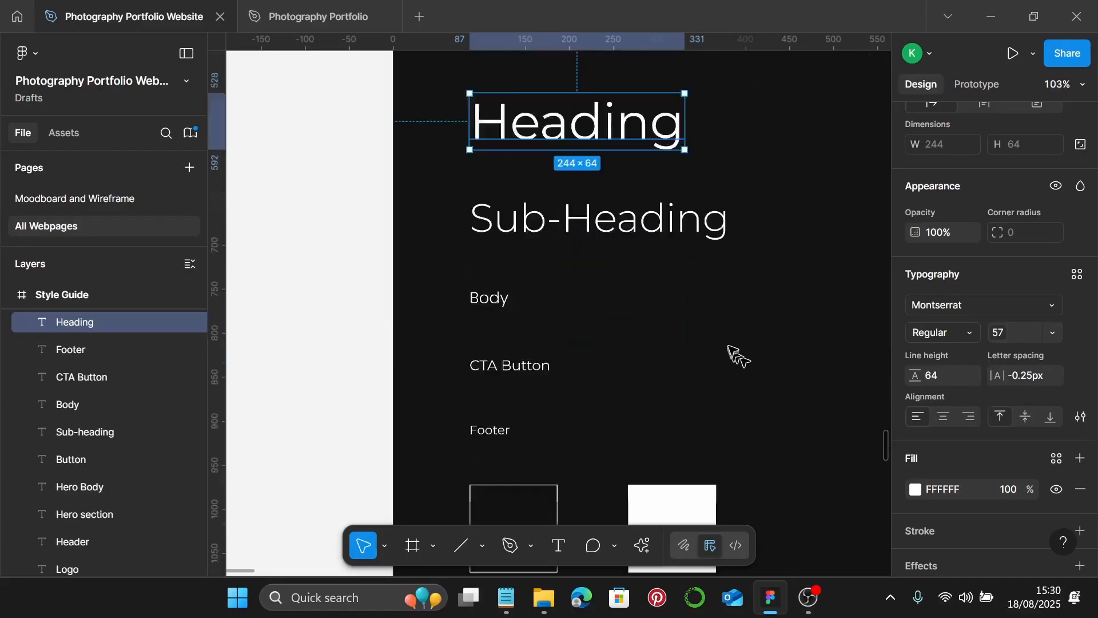
{"action": "scroll", "coordinate": [715, 234], "scroll_direction": "up", "scroll_amount": 1}
{"action": "left_click", "coordinate": [658, 134]}
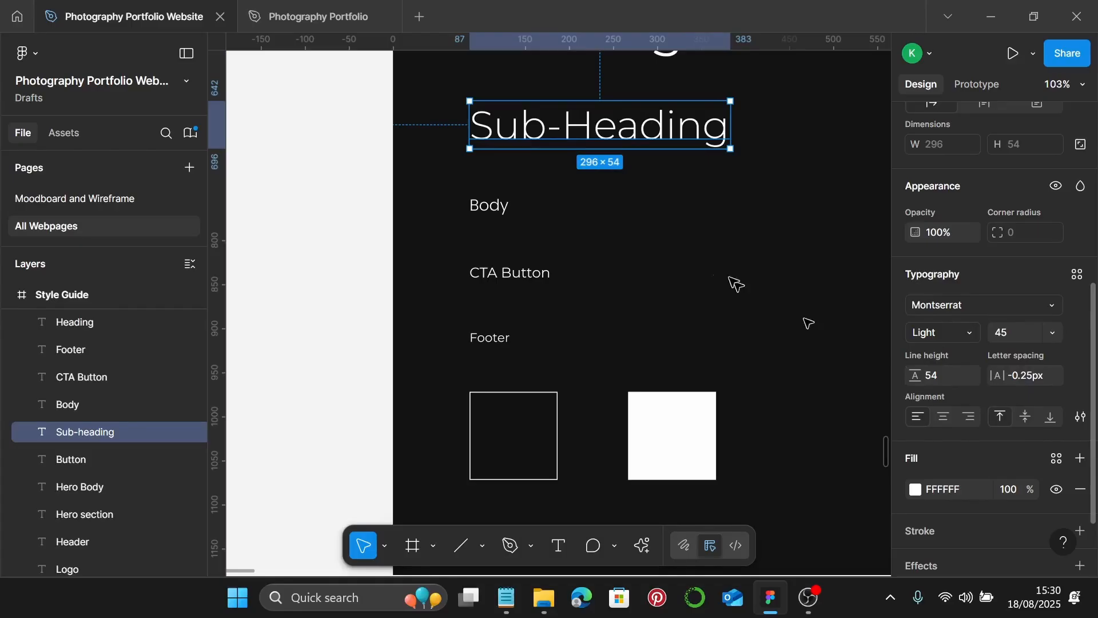
{"action": "left_click", "coordinate": [495, 207]}
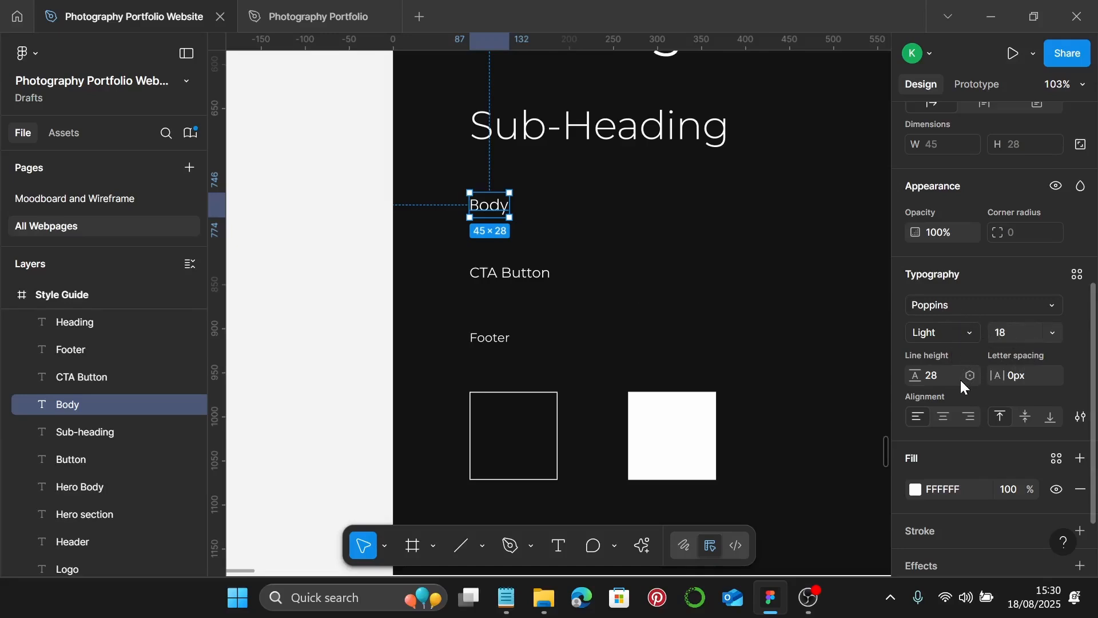
{"action": "left_click", "coordinate": [517, 277]}
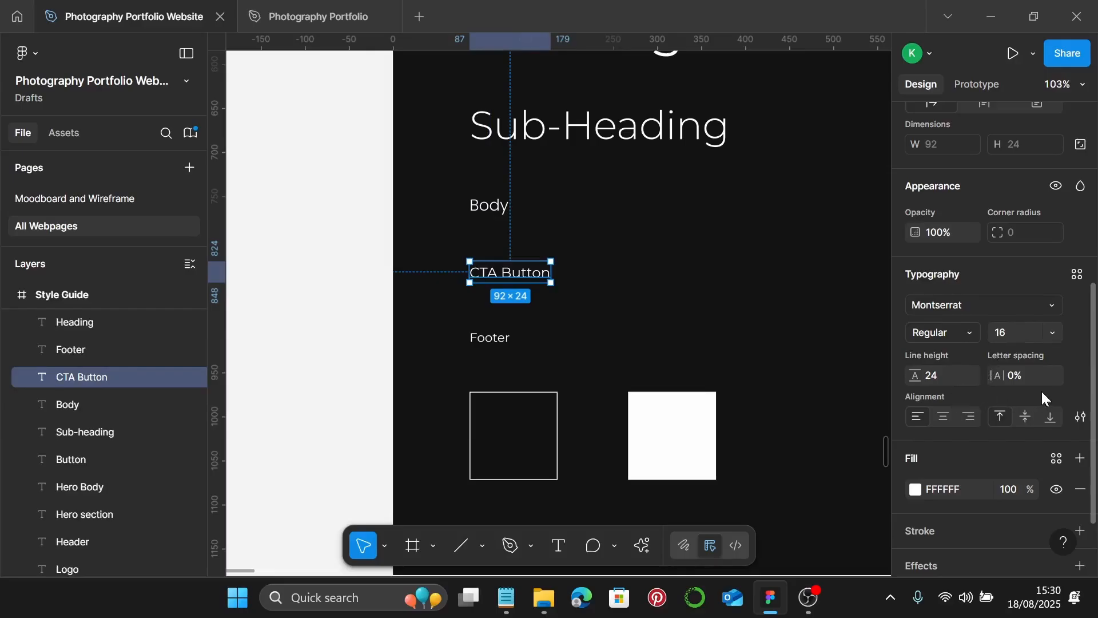
{"action": "scroll", "coordinate": [490, 294], "scroll_direction": "down", "scroll_amount": 3}
{"action": "left_click", "coordinate": [487, 293]}
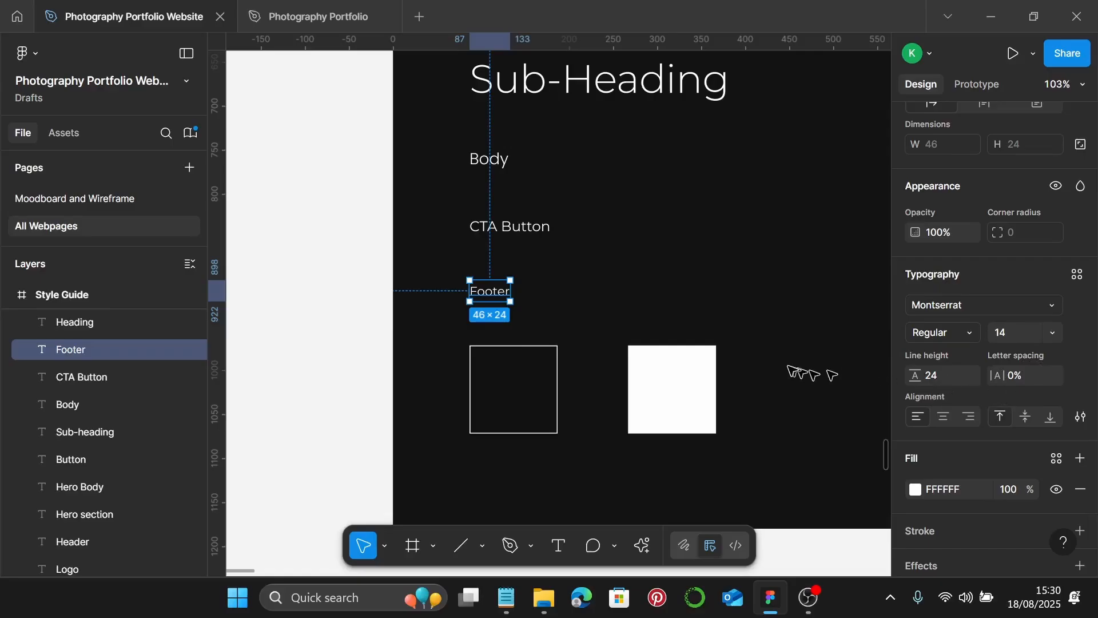
{"action": "scroll", "coordinate": [736, 355], "scroll_direction": "down", "scroll_amount": 2}
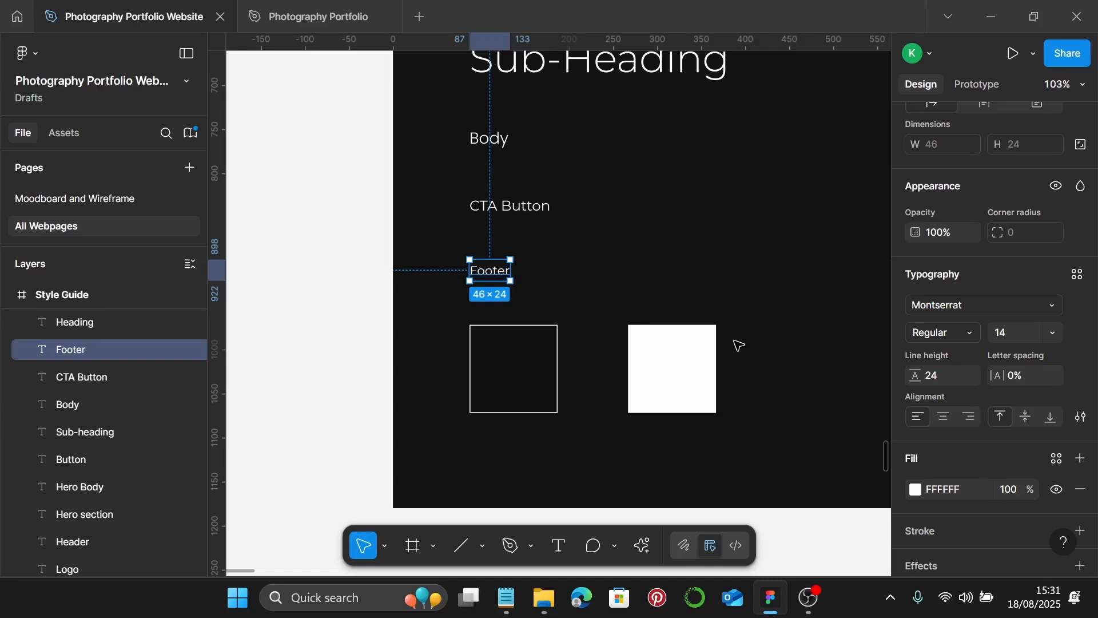
{"action": "scroll", "coordinate": [736, 236], "scroll_direction": "up", "scroll_amount": 5}
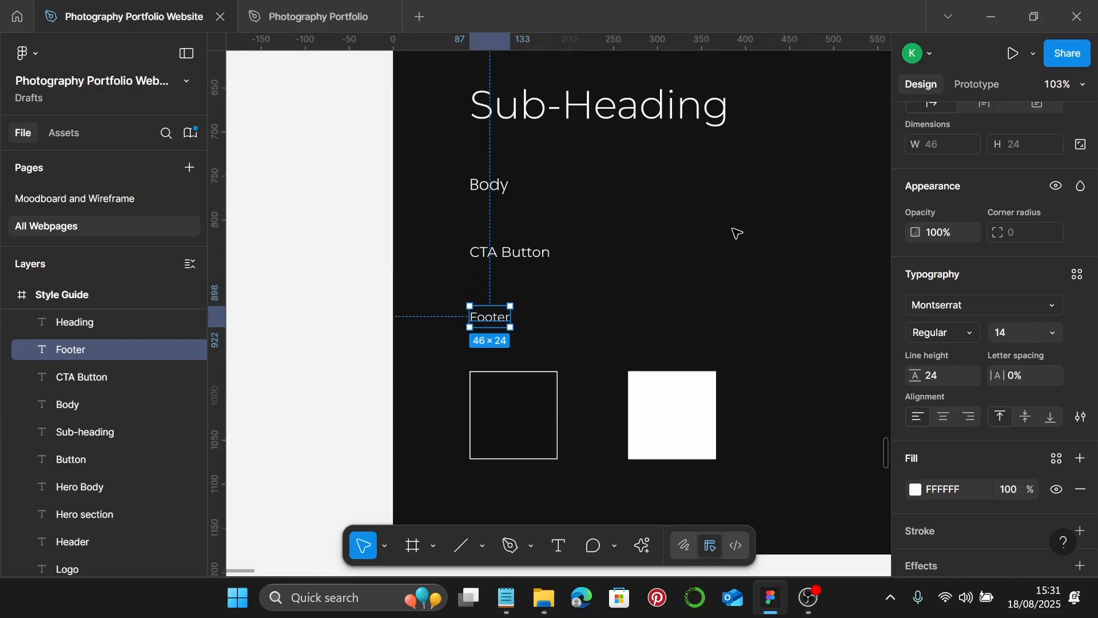
{"action": "left_click", "coordinate": [640, 150]}
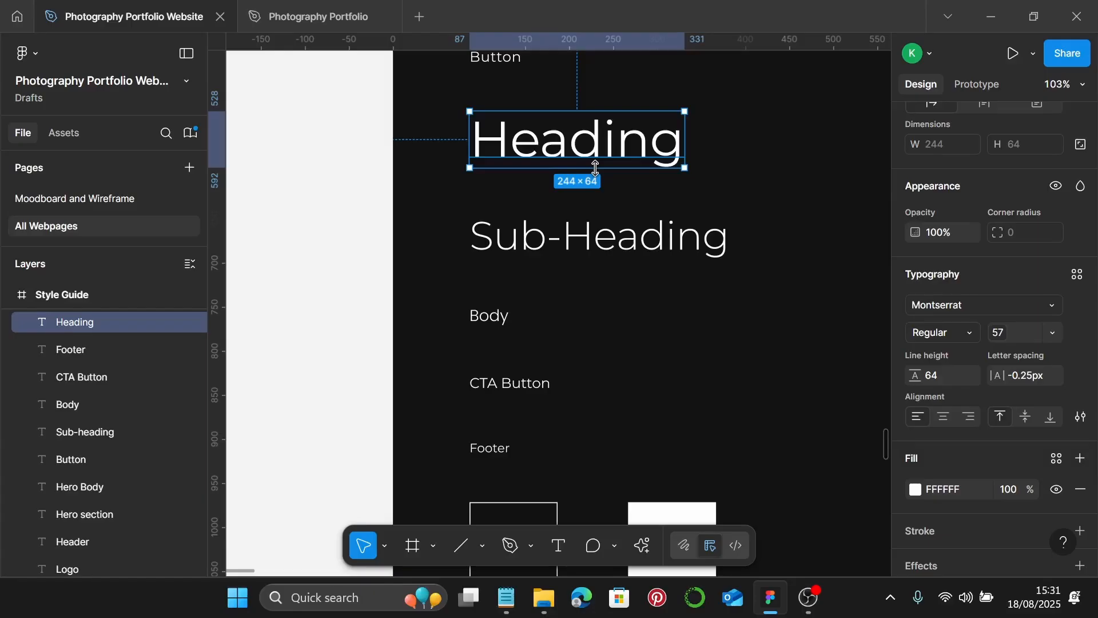
{"action": "scroll", "coordinate": [595, 168], "scroll_direction": "down", "scroll_amount": 3}
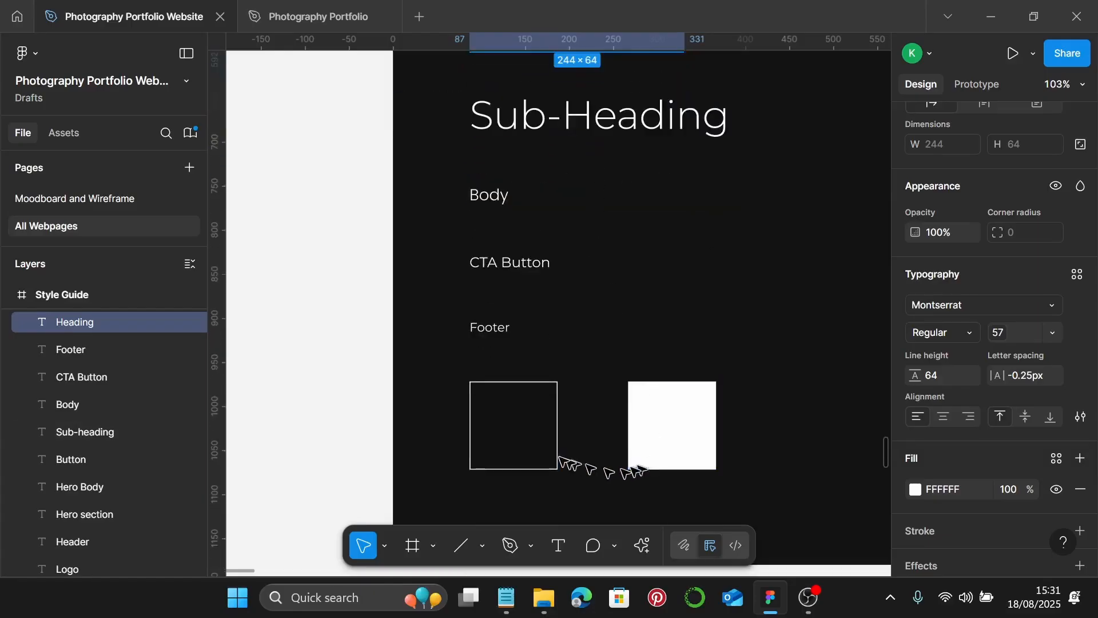
{"action": "left_click", "coordinate": [536, 451]}
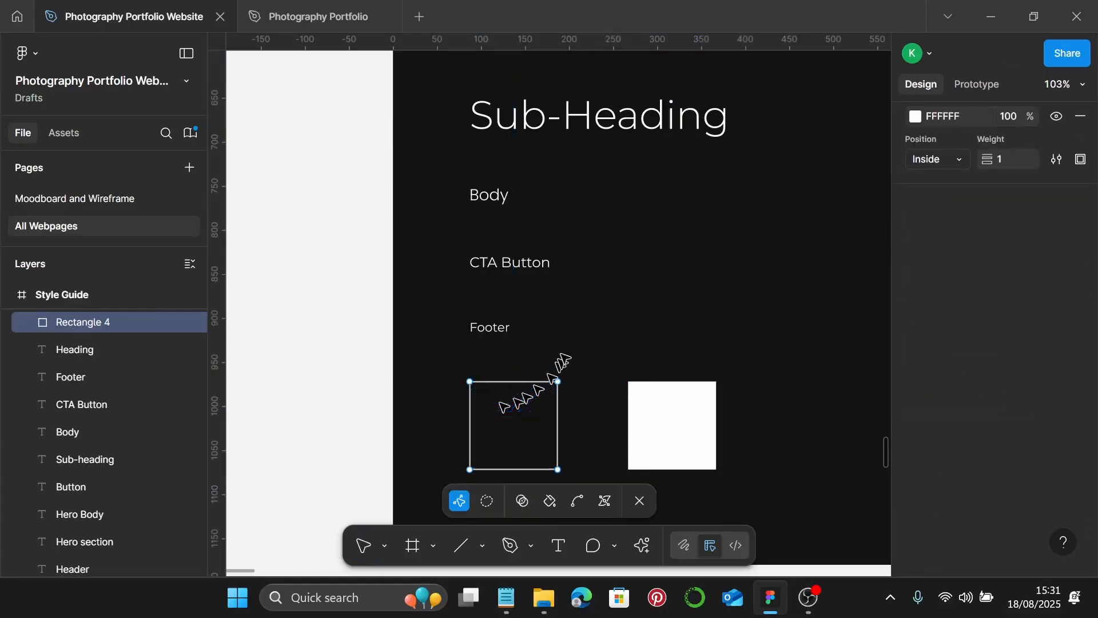
{"action": "left_click", "coordinate": [565, 347]}
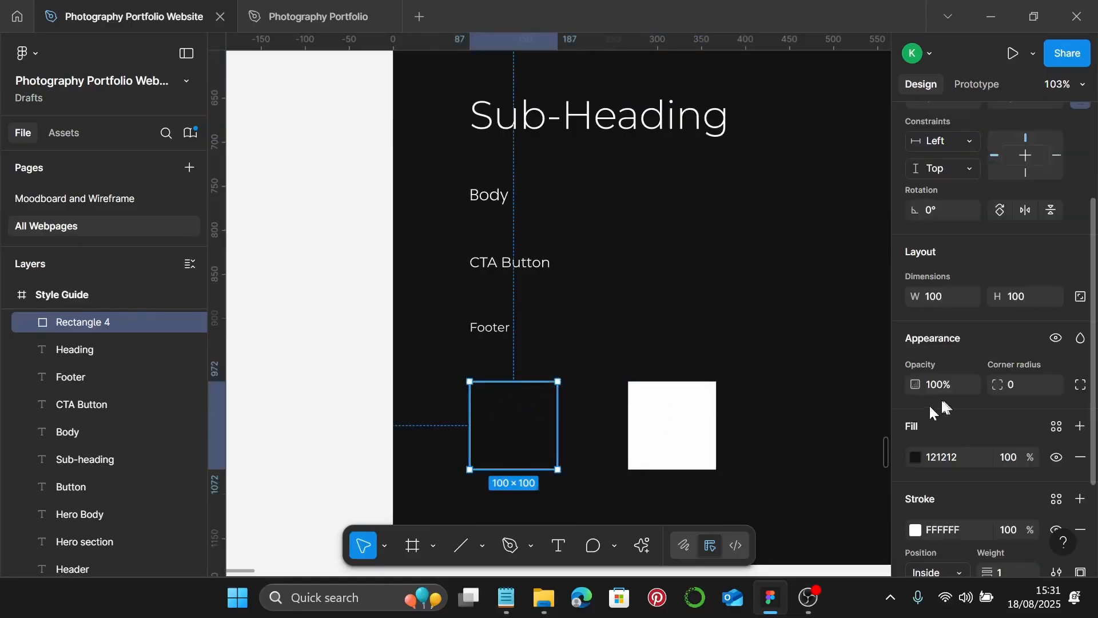
{"action": "scroll", "coordinate": [932, 404], "scroll_direction": "down", "scroll_amount": 3}
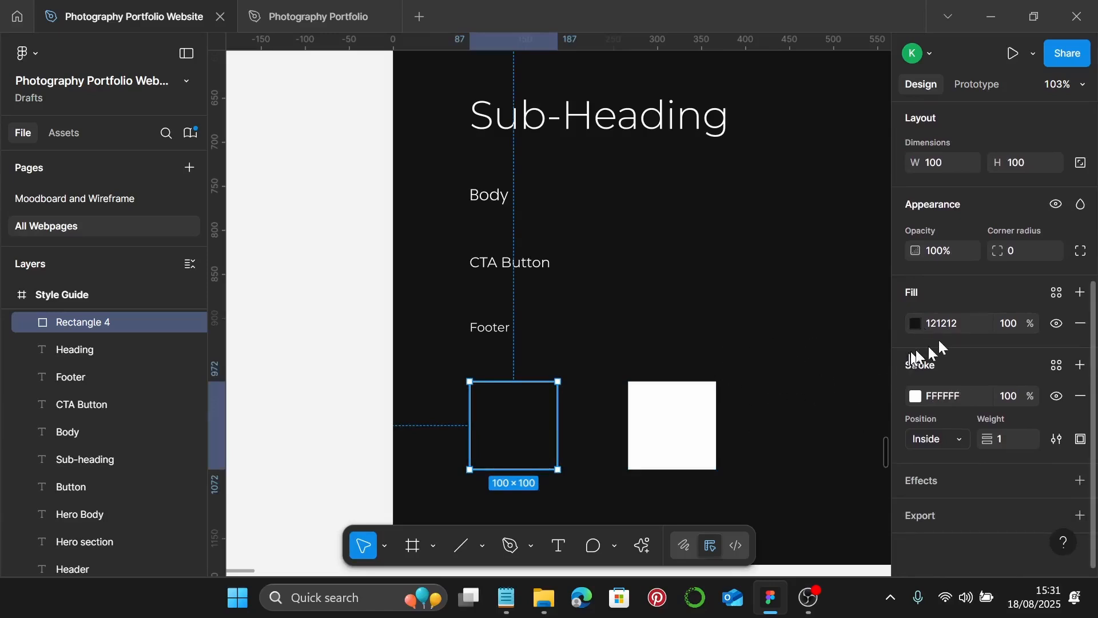
{"action": "left_click", "coordinate": [675, 408]}
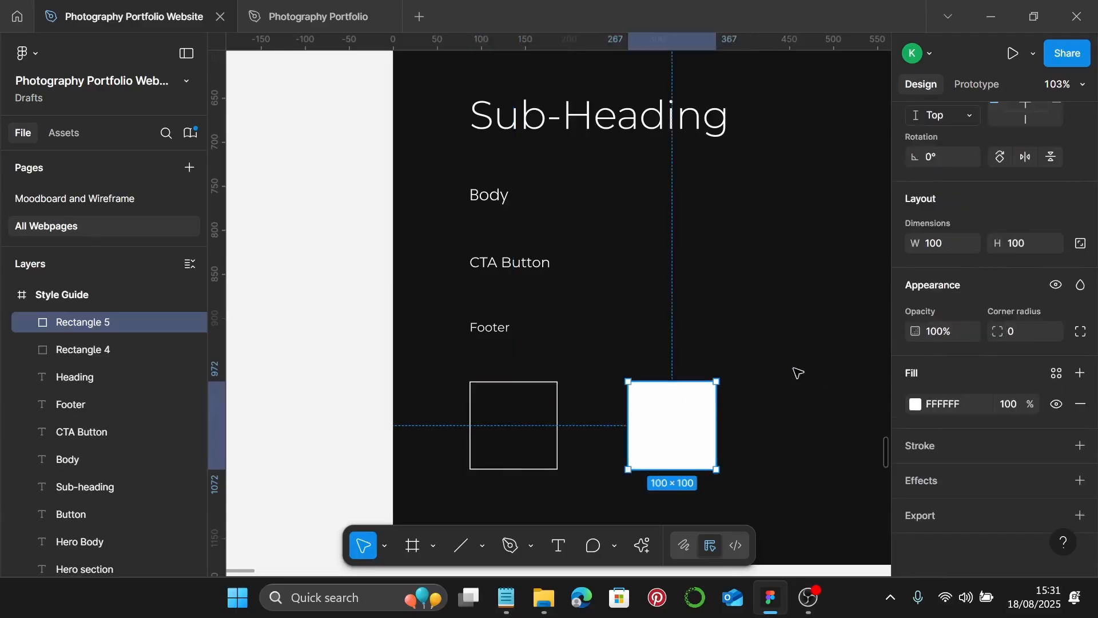
{"action": "scroll", "coordinate": [797, 362], "scroll_direction": "down", "scroll_amount": 3}
{"action": "scroll", "coordinate": [796, 360], "scroll_direction": "down", "scroll_amount": 2}
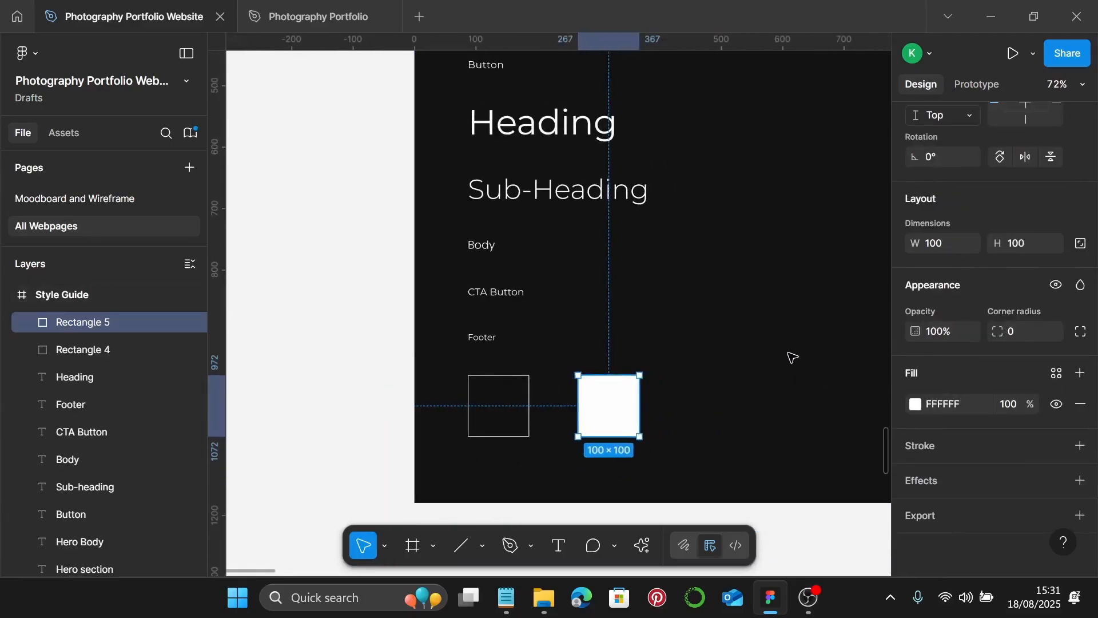
{"action": "scroll", "coordinate": [794, 358], "scroll_direction": "up", "scroll_amount": 5}
{"action": "scroll", "coordinate": [791, 349], "scroll_direction": "down", "scroll_amount": 1}
{"action": "scroll", "coordinate": [789, 341], "scroll_direction": "down", "scroll_amount": 1}
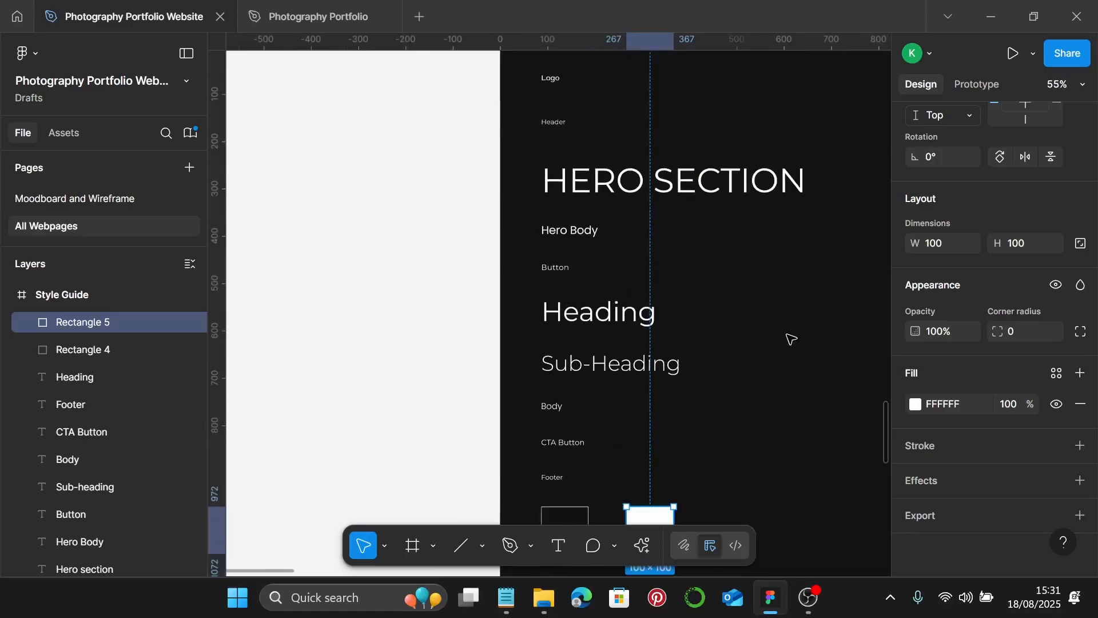
{"action": "scroll", "coordinate": [789, 340], "scroll_direction": "up", "scroll_amount": 2}
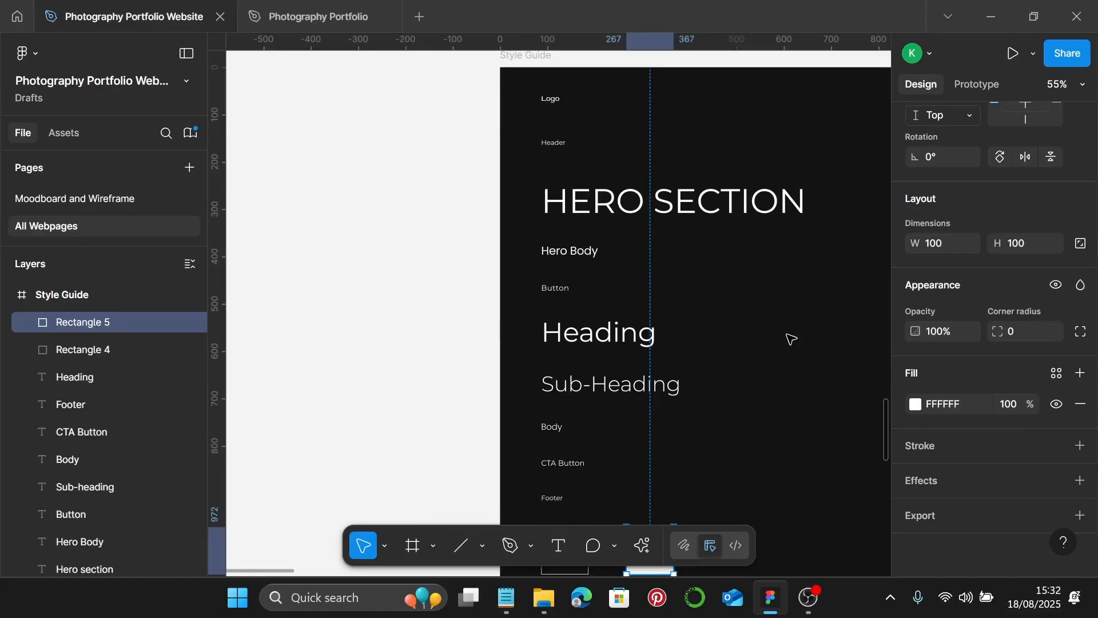
{"action": "left_click", "coordinate": [474, 311]}
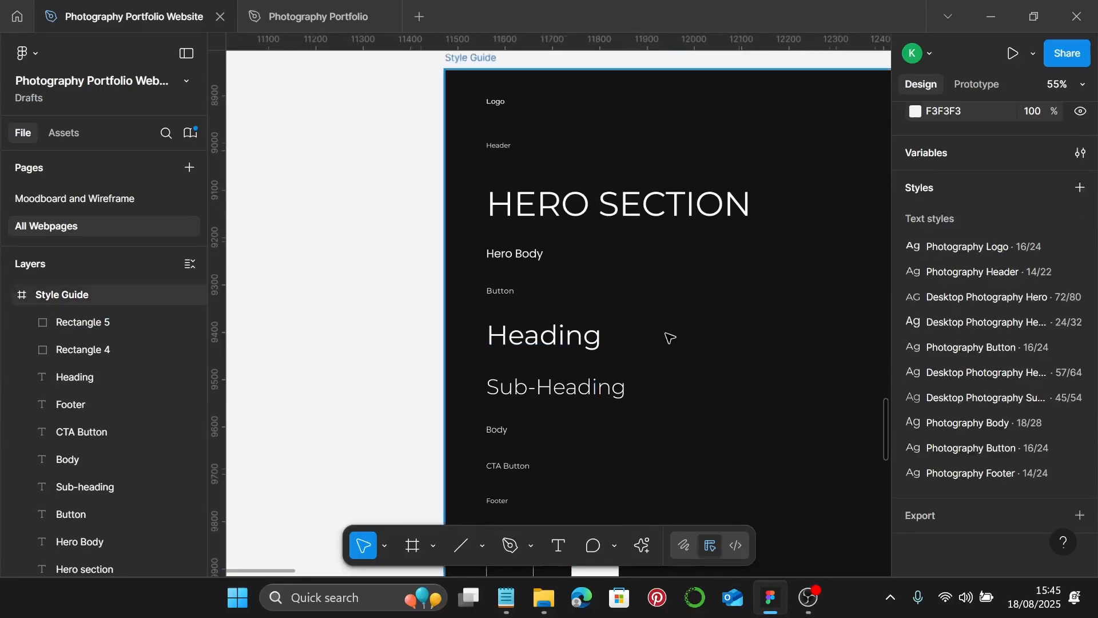
{"action": "scroll", "coordinate": [555, 206], "scroll_direction": "down", "scroll_amount": 2}
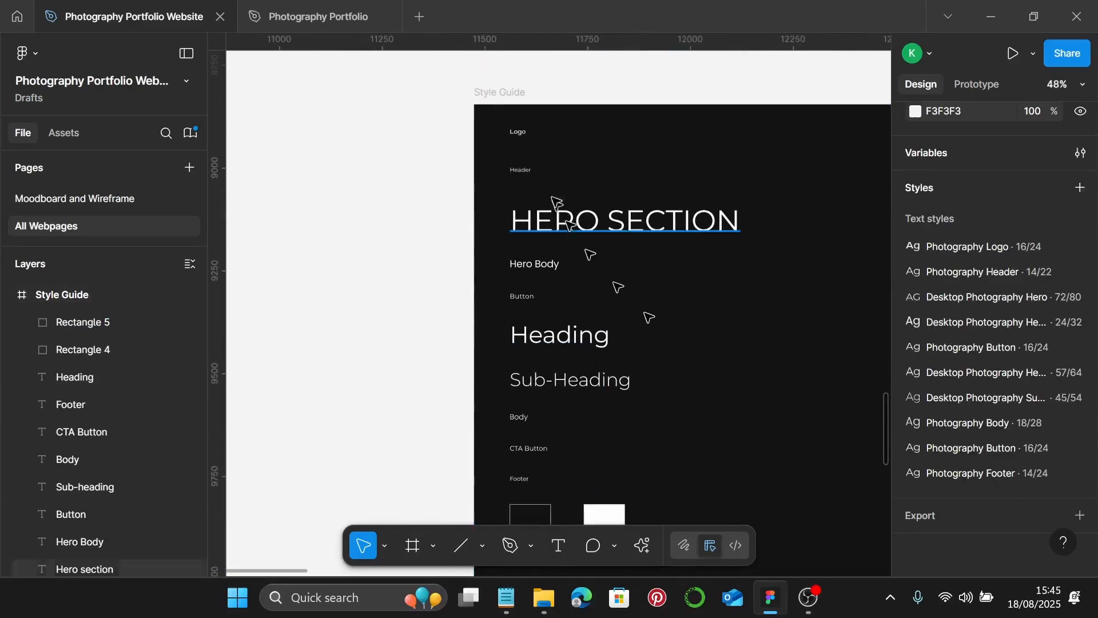
{"action": "left_click", "coordinate": [516, 135]}
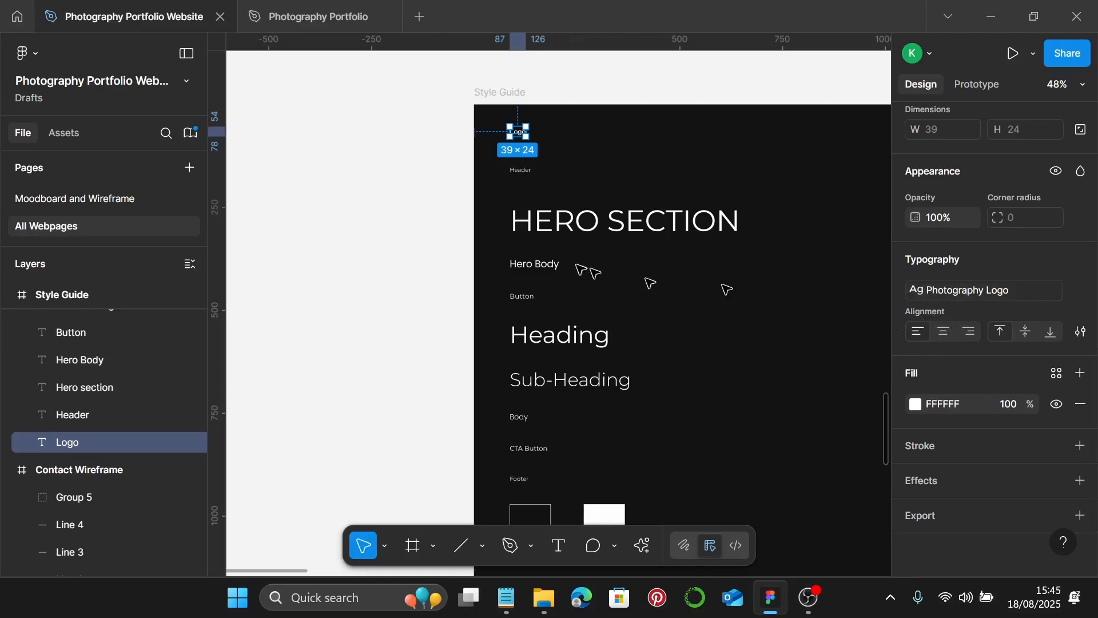
{"action": "left_click", "coordinate": [521, 170]}
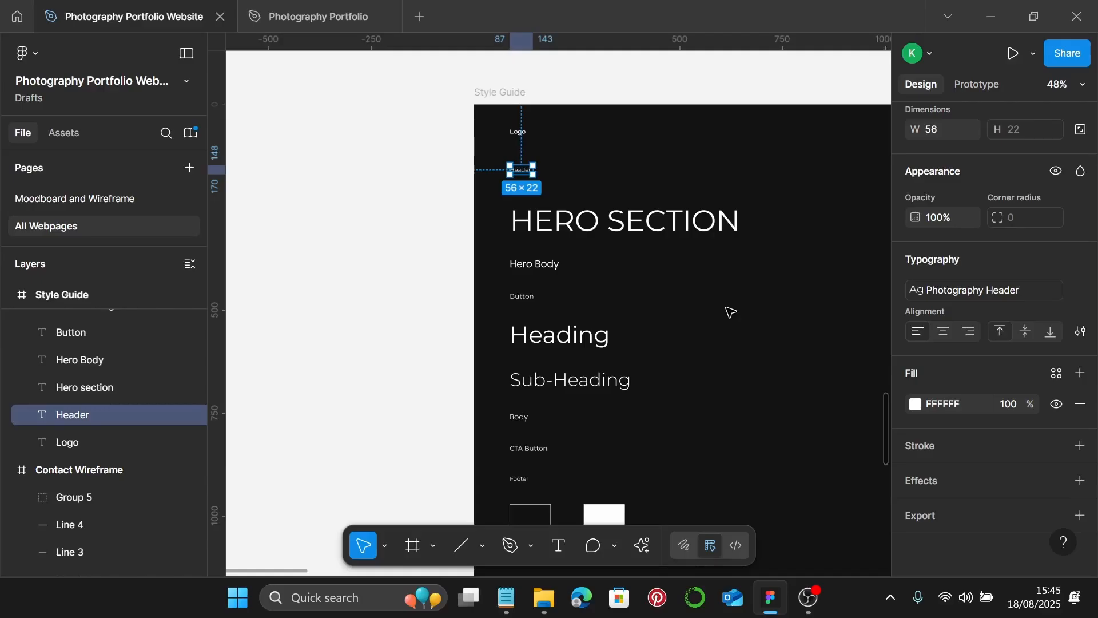
{"action": "left_click", "coordinate": [689, 239]}
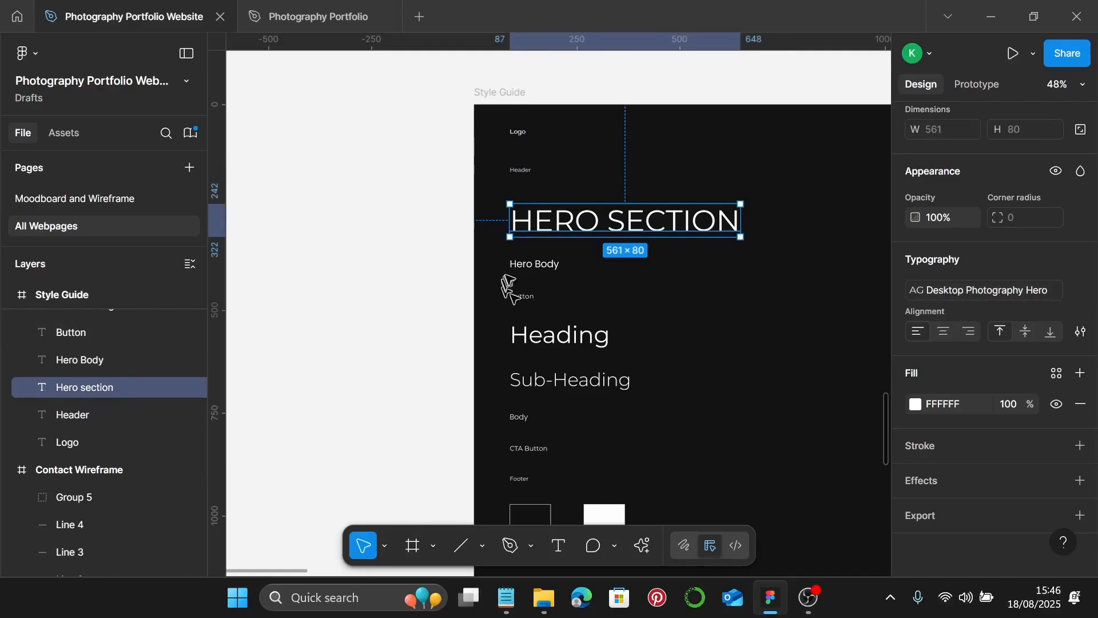
{"action": "left_click", "coordinate": [532, 266]}
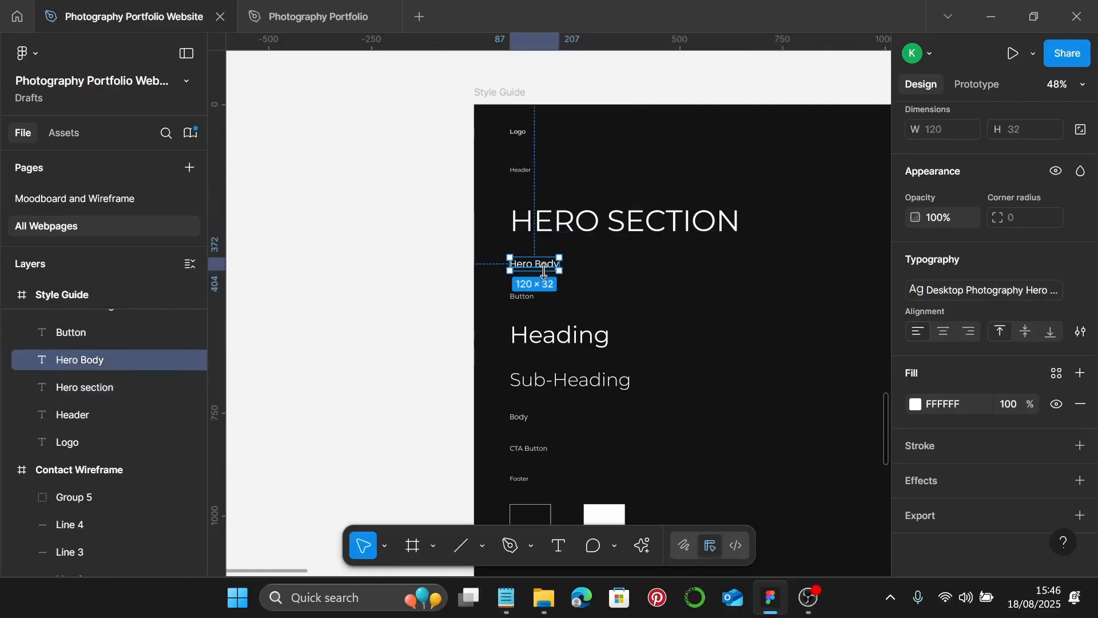
{"action": "left_click", "coordinate": [519, 298]}
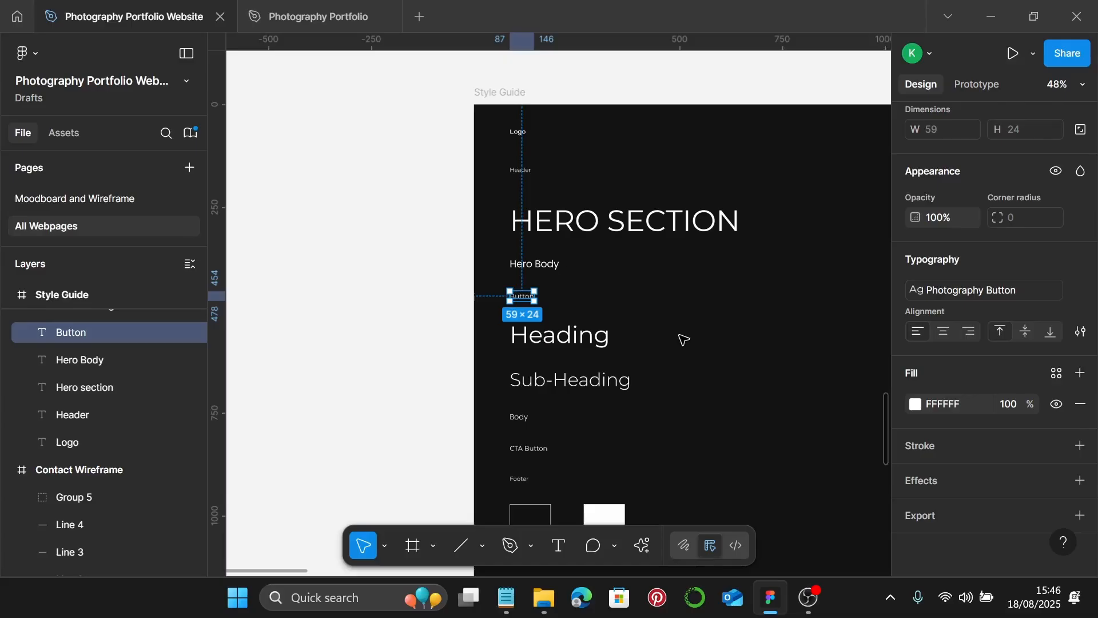
{"action": "left_click", "coordinate": [572, 384]}
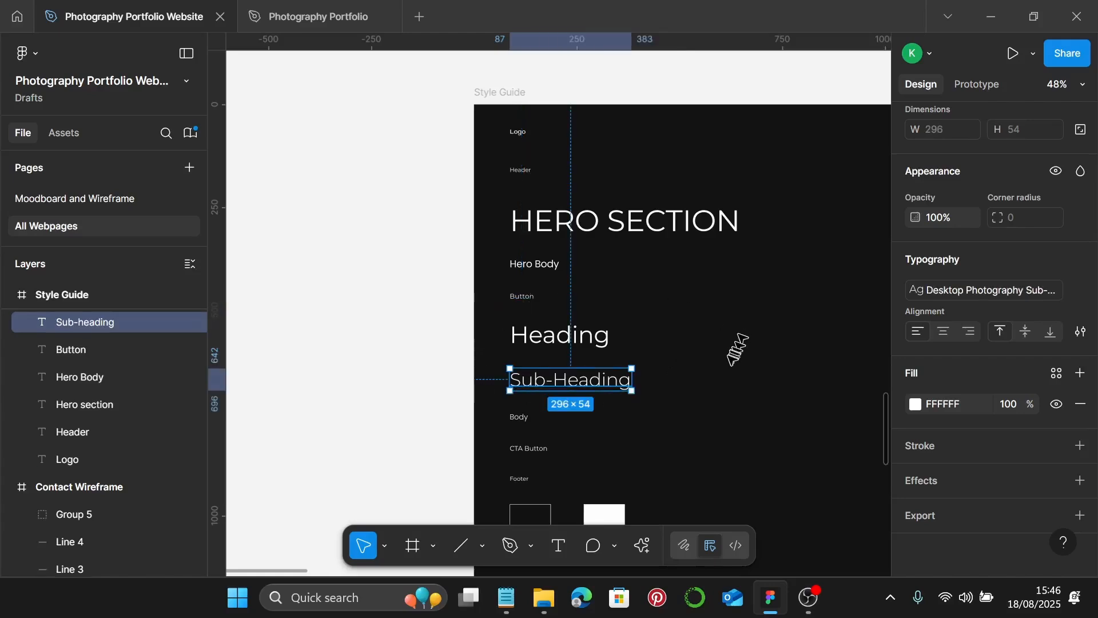
{"action": "scroll", "coordinate": [703, 389], "scroll_direction": "down", "scroll_amount": 4}
{"action": "left_click", "coordinate": [547, 341]}
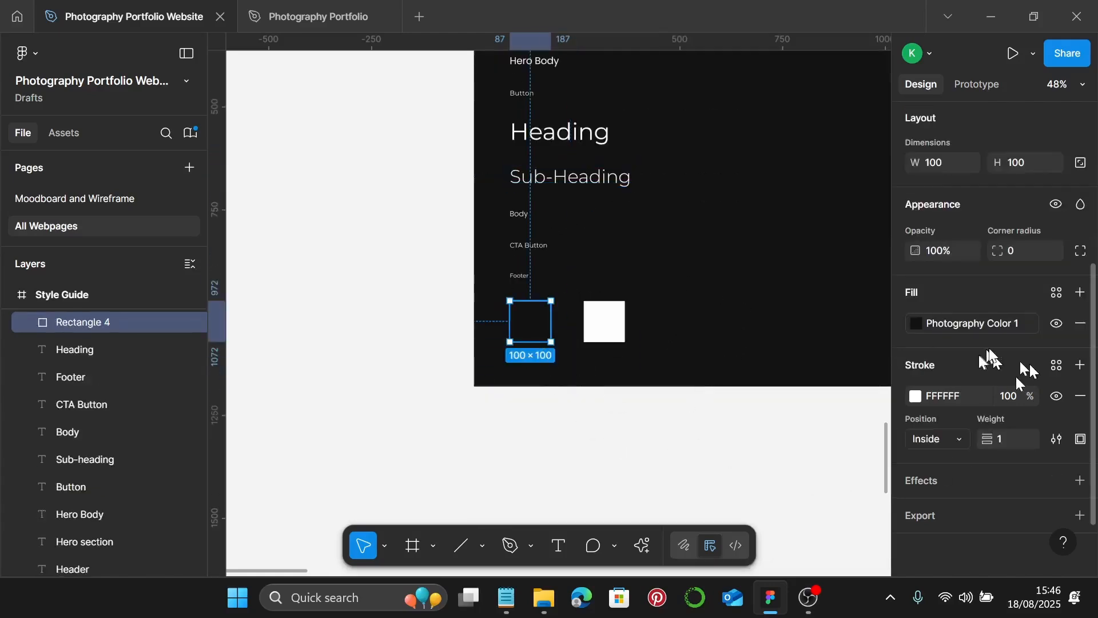
{"action": "left_click", "coordinate": [615, 334]}
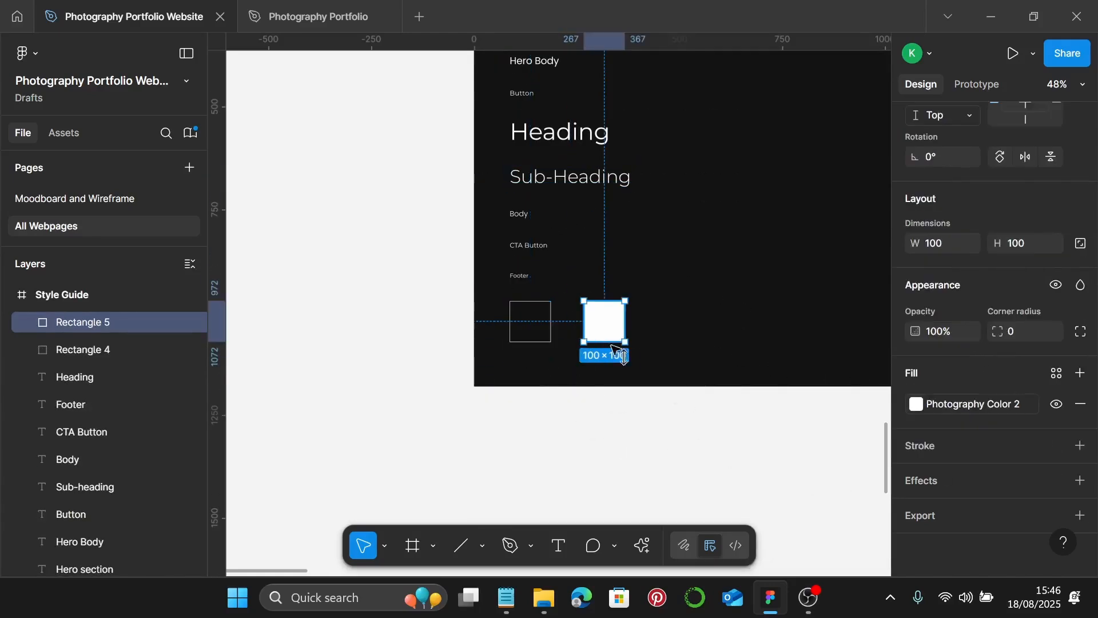
- Delete the grey placeholder rectangle above the Homepage Wireframe
{"action": "scroll", "coordinate": [736, 346], "scroll_direction": "down", "scroll_amount": 2}
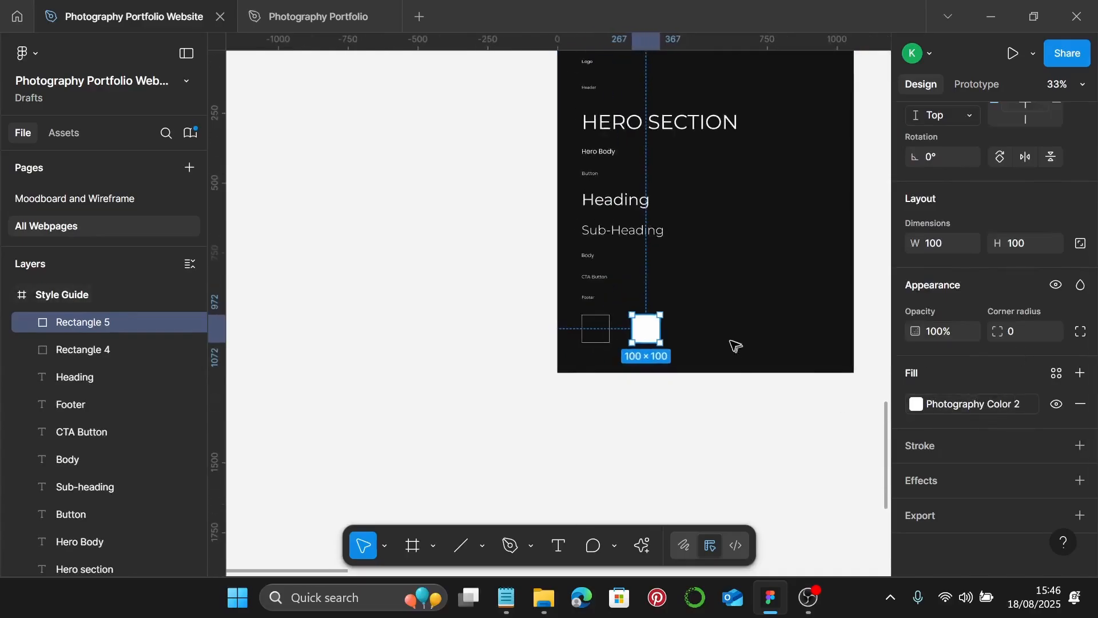
{"action": "scroll", "coordinate": [735, 345], "scroll_direction": "right", "scroll_amount": 5}
{"action": "scroll", "coordinate": [735, 345], "scroll_direction": "down", "scroll_amount": 3}
{"action": "scroll", "coordinate": [734, 345], "scroll_direction": "right", "scroll_amount": 4}
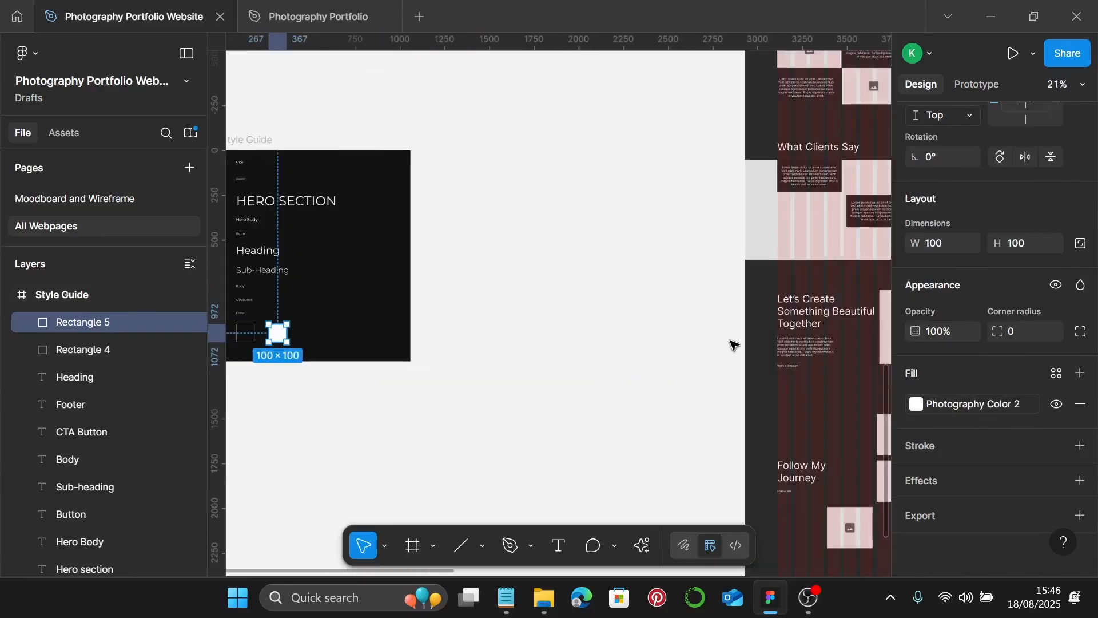
{"action": "scroll", "coordinate": [735, 345], "scroll_direction": "down", "scroll_amount": 2}
{"action": "scroll", "coordinate": [734, 345], "scroll_direction": "down", "scroll_amount": 1}
{"action": "scroll", "coordinate": [749, 354], "scroll_direction": "up", "scroll_amount": 1}
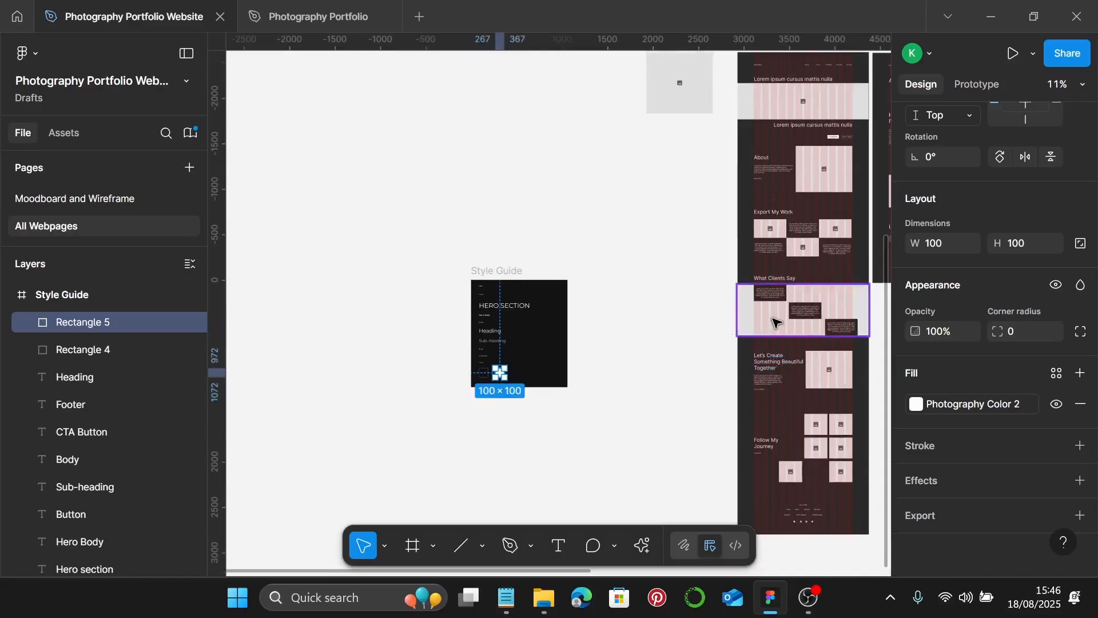
{"action": "scroll", "coordinate": [775, 320], "scroll_direction": "up", "scroll_amount": 1}
{"action": "left_click", "coordinate": [691, 119]}
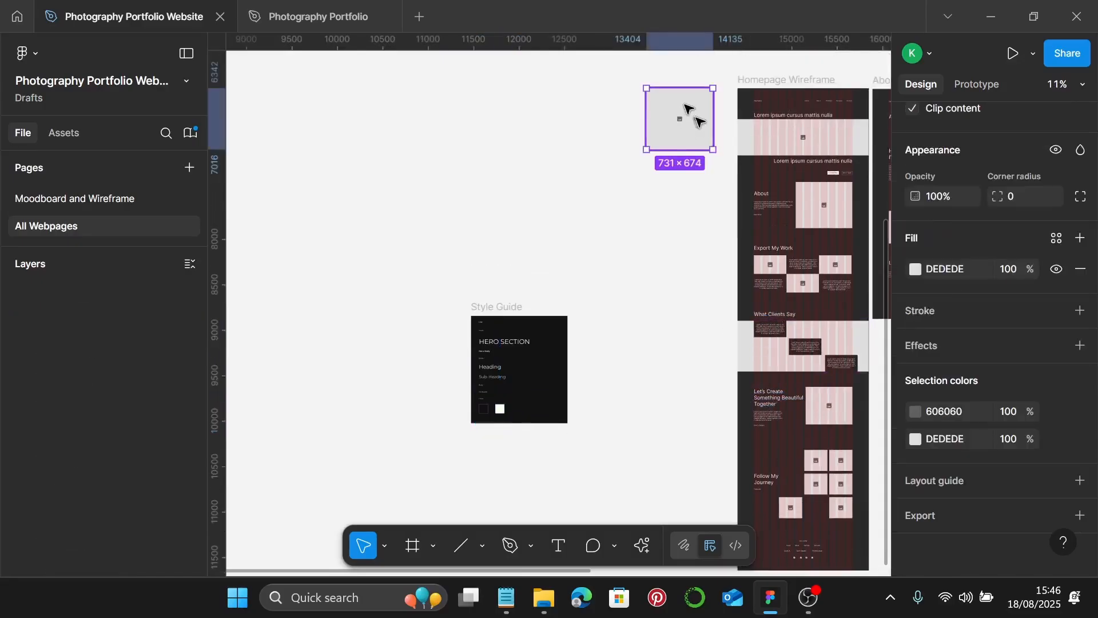
{"action": "scroll", "coordinate": [707, 183], "scroll_direction": "up", "scroll_amount": 2}
{"action": "key", "text": "Delete"}
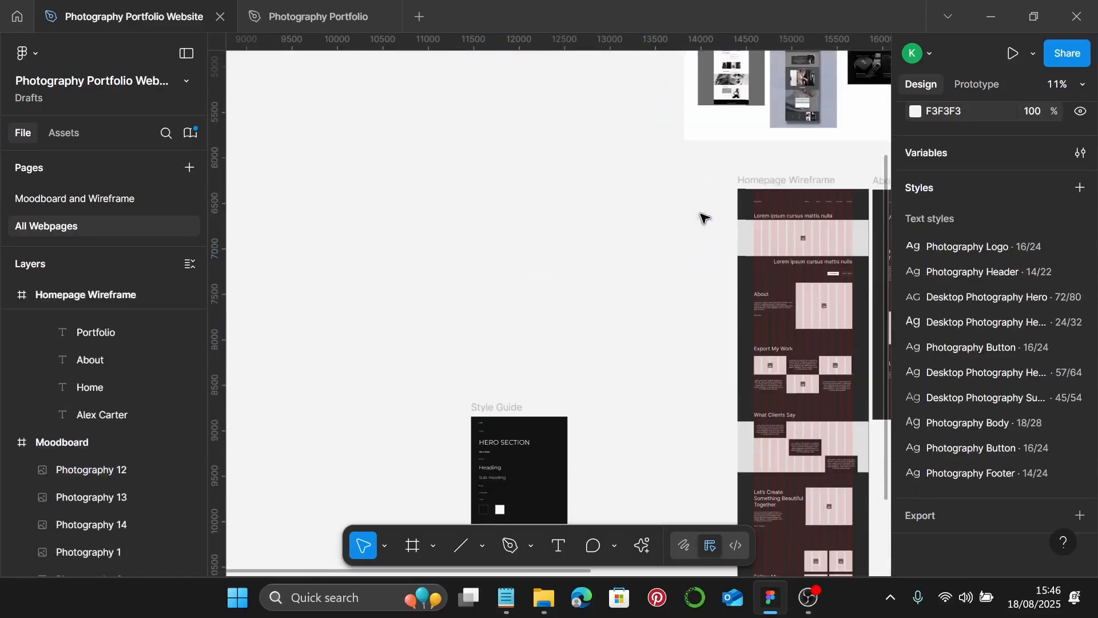
- Move the Style Guide frame beside the Homepage Wireframe
{"action": "left_click_drag", "start_coordinate": [513, 406], "coordinate": [665, 179]}
{"action": "scroll", "coordinate": [686, 183], "scroll_direction": "right", "scroll_amount": 4}
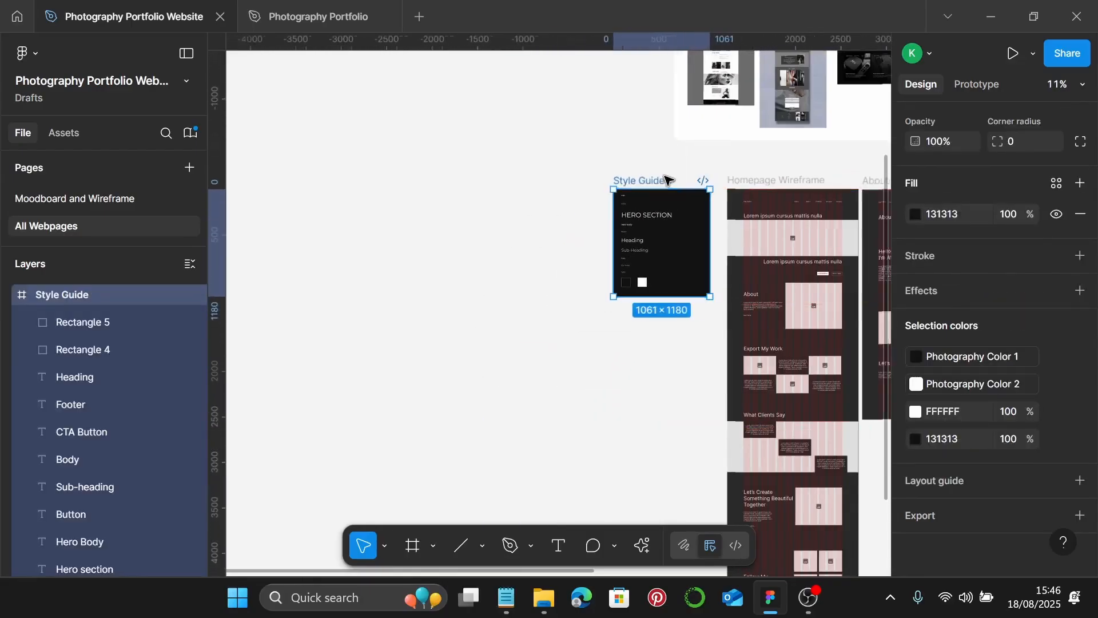
{"action": "scroll", "coordinate": [709, 257], "scroll_direction": "up", "scroll_amount": 2}
{"action": "scroll", "coordinate": [712, 258], "scroll_direction": "up", "scroll_amount": 2}
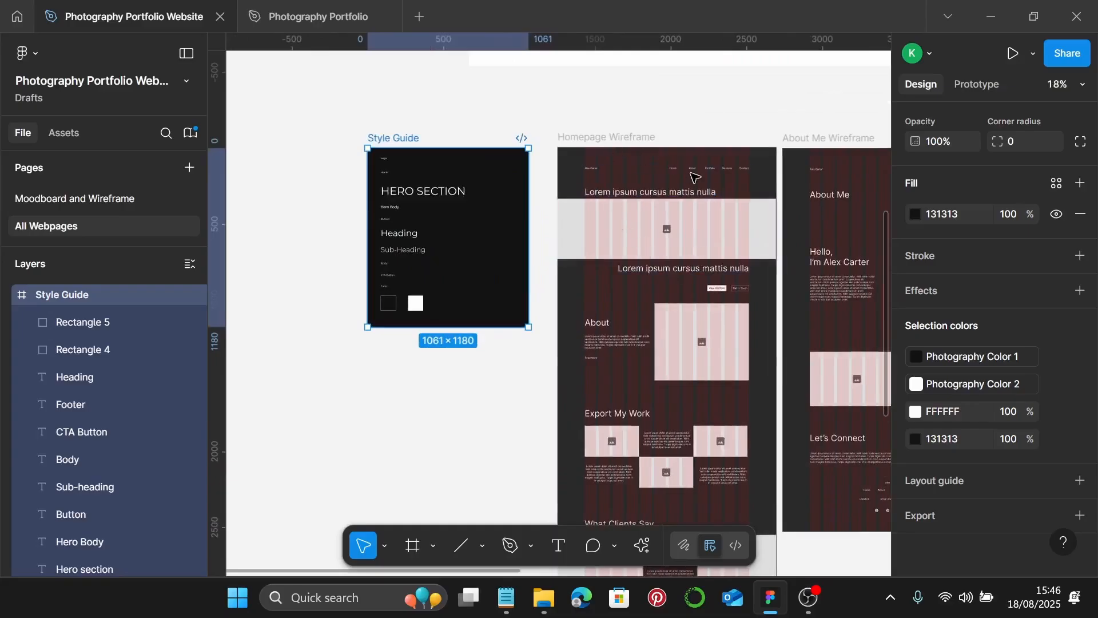
{"action": "scroll", "coordinate": [760, 186], "scroll_direction": "up", "scroll_amount": 2}
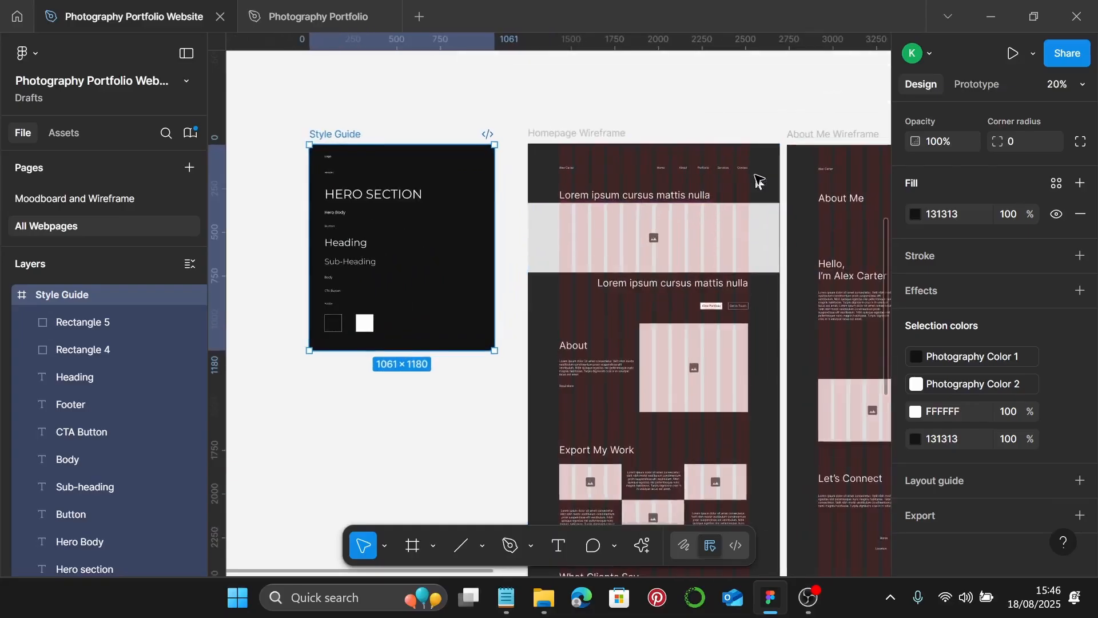
{"action": "scroll", "coordinate": [709, 188], "scroll_direction": "up", "scroll_amount": 3}
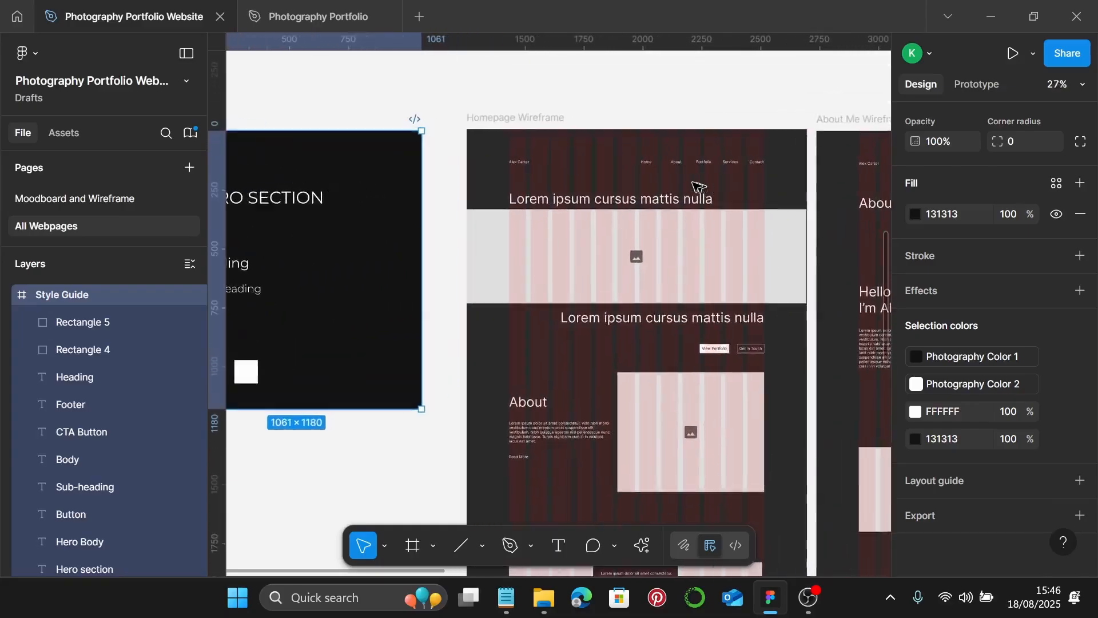
{"action": "key", "text": "Escape"}
- Ungroup the nav row so its texts can be styled individually
{"action": "left_click", "coordinate": [651, 163]}
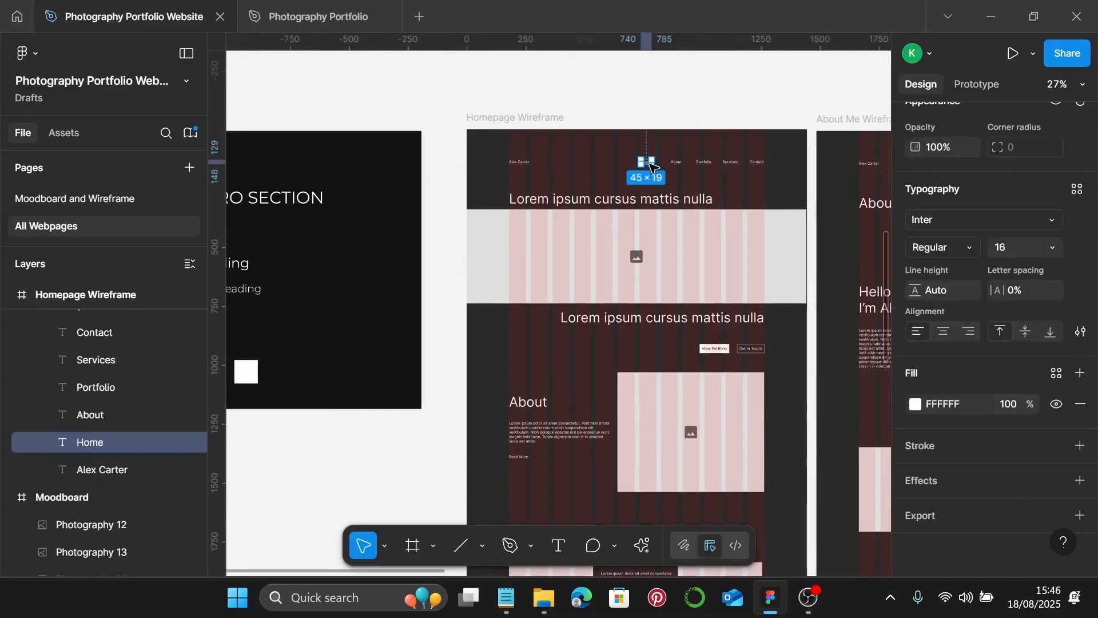
{"action": "scroll", "coordinate": [666, 177], "scroll_direction": "up", "scroll_amount": 3}
{"action": "left_click", "coordinate": [664, 182]}
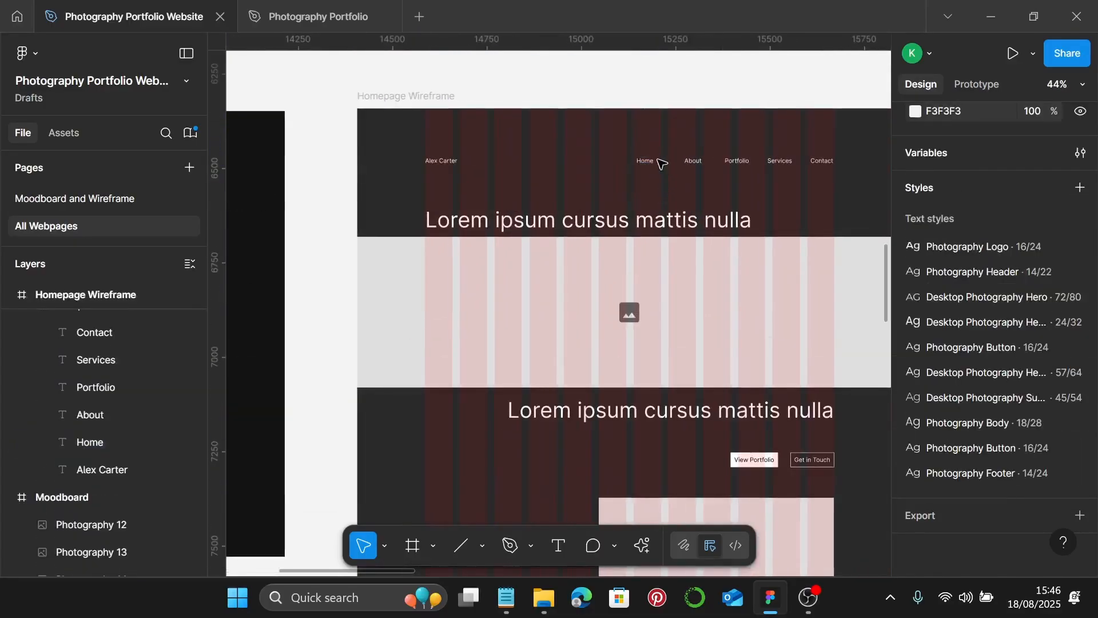
{"action": "left_click", "coordinate": [648, 165]}
{"action": "key", "text": "ctrl+shift+g"}
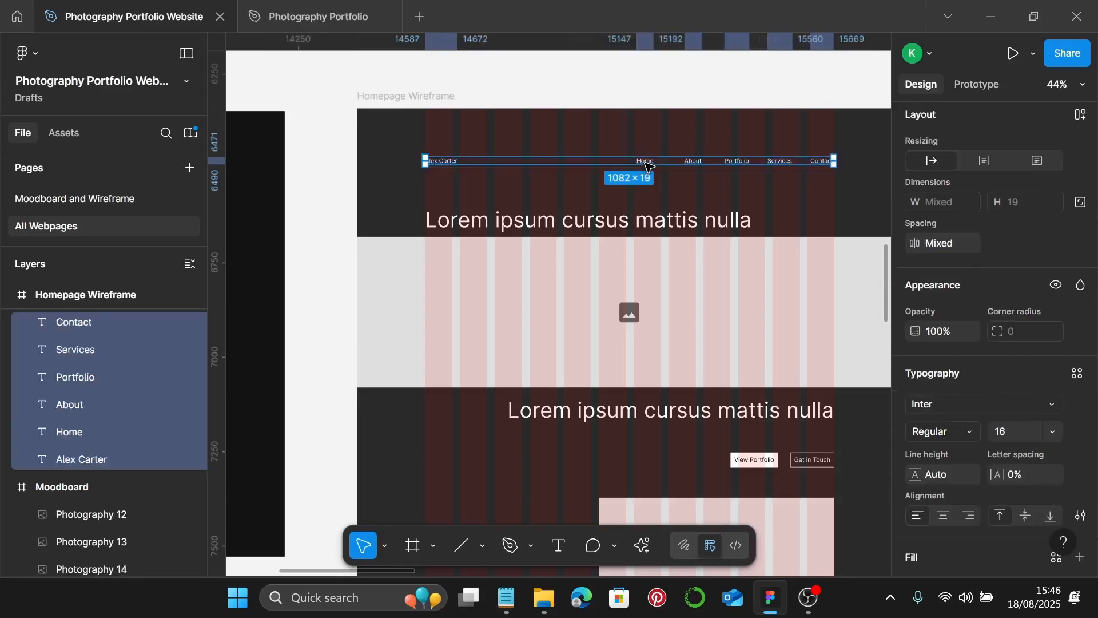
{"action": "scroll", "coordinate": [434, 174], "scroll_direction": "up", "scroll_amount": 3}
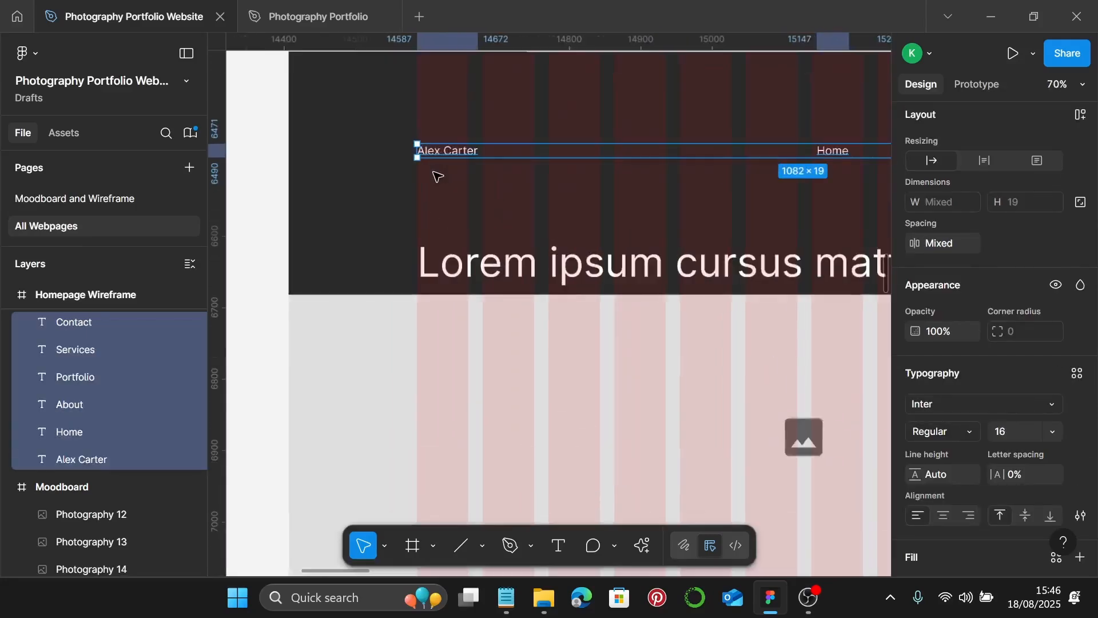
- Apply the Photography Logo text style to the site-name text
{"action": "left_click", "coordinate": [459, 153]}
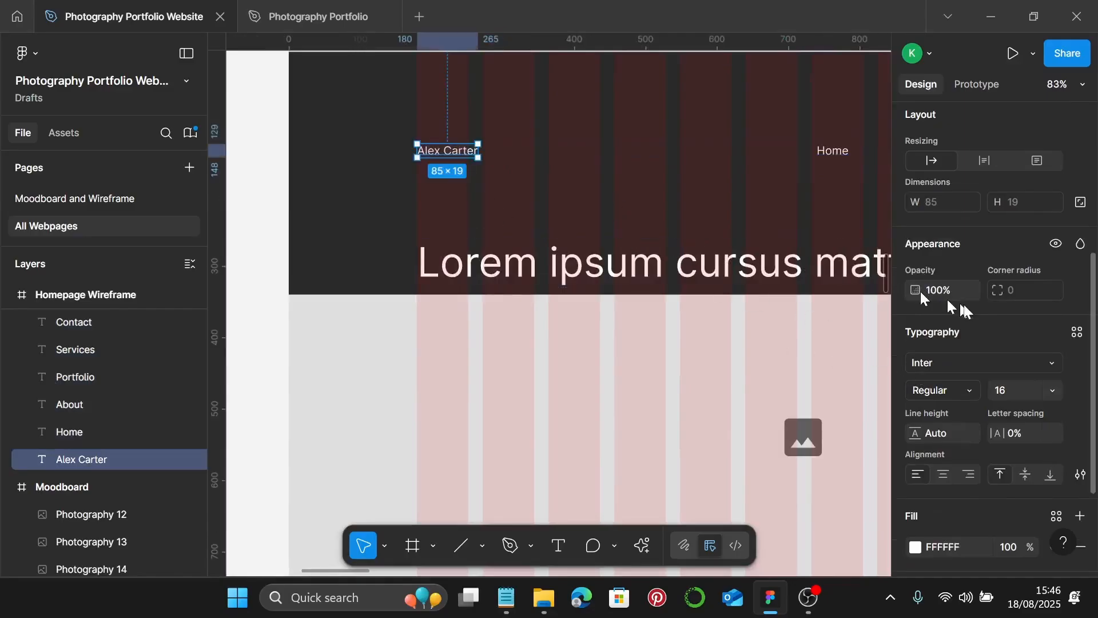
{"action": "scroll", "coordinate": [968, 305], "scroll_direction": "down", "scroll_amount": 3}
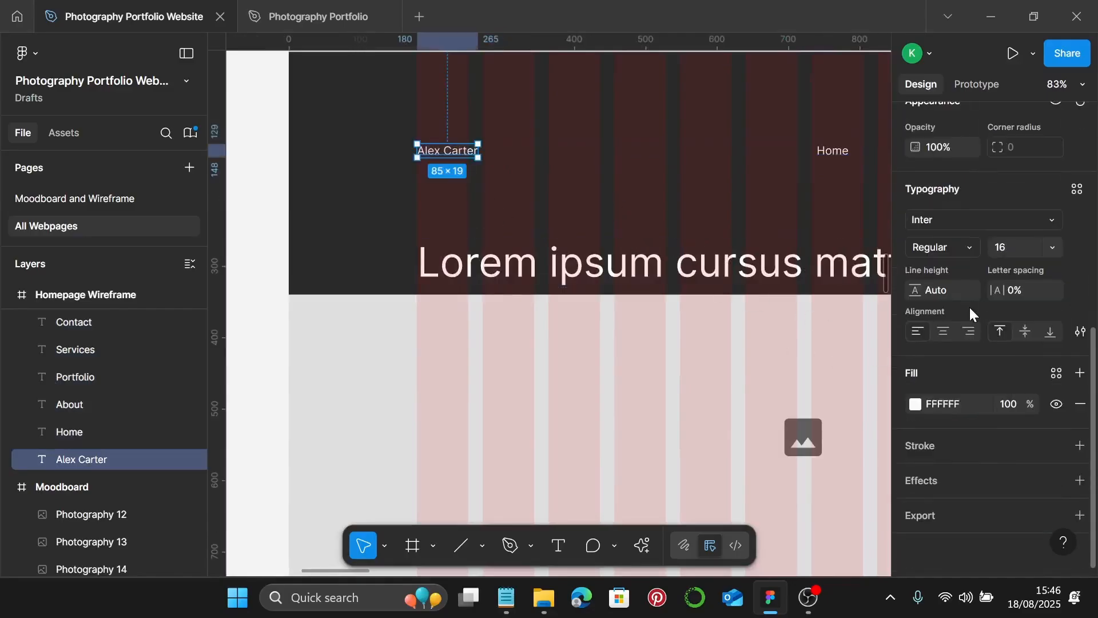
{"action": "left_click", "coordinate": [1077, 191]}
{"action": "scroll", "coordinate": [841, 375], "scroll_direction": "down", "scroll_amount": 5}
{"action": "scroll", "coordinate": [828, 379], "scroll_direction": "up", "scroll_amount": 2}
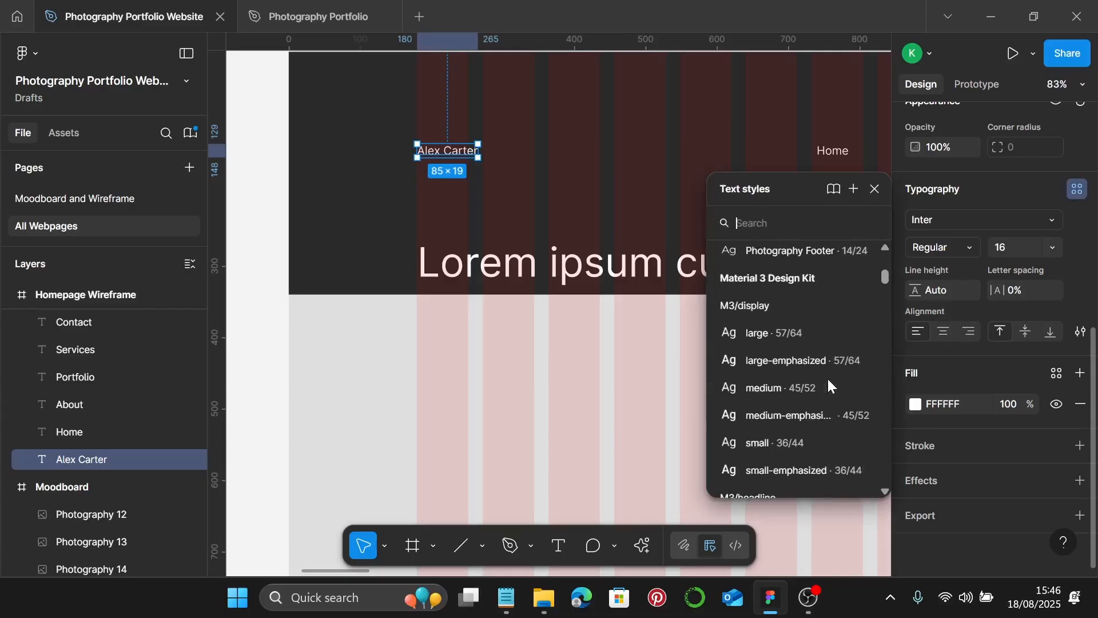
{"action": "scroll", "coordinate": [827, 376], "scroll_direction": "up", "scroll_amount": 3}
{"action": "scroll", "coordinate": [825, 341], "scroll_direction": "up", "scroll_amount": 3}
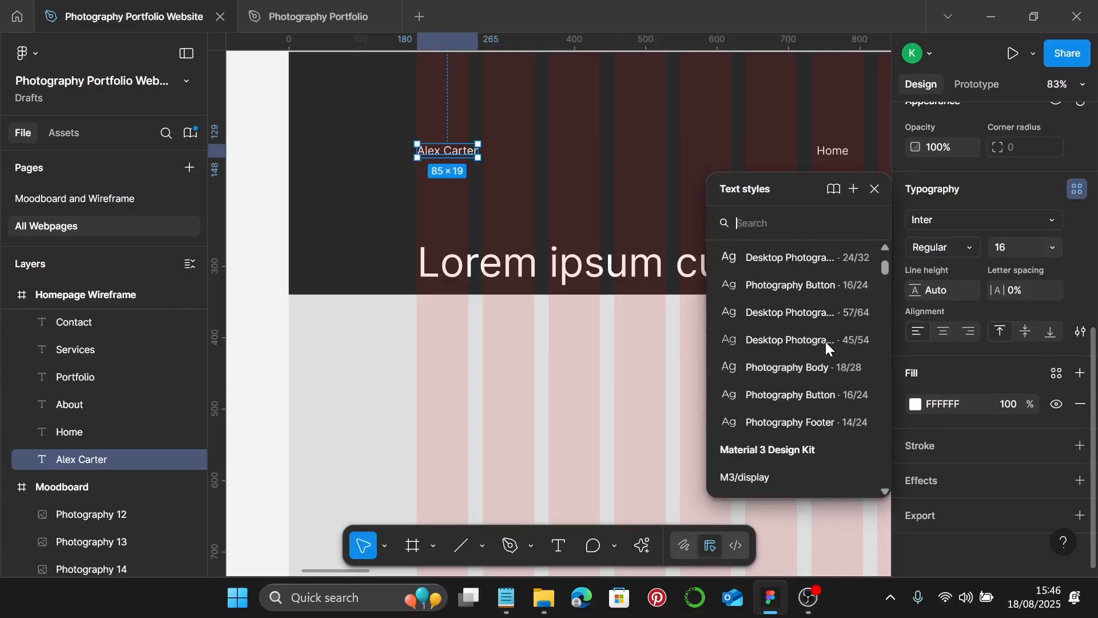
{"action": "scroll", "coordinate": [825, 341], "scroll_direction": "up", "scroll_amount": 3}
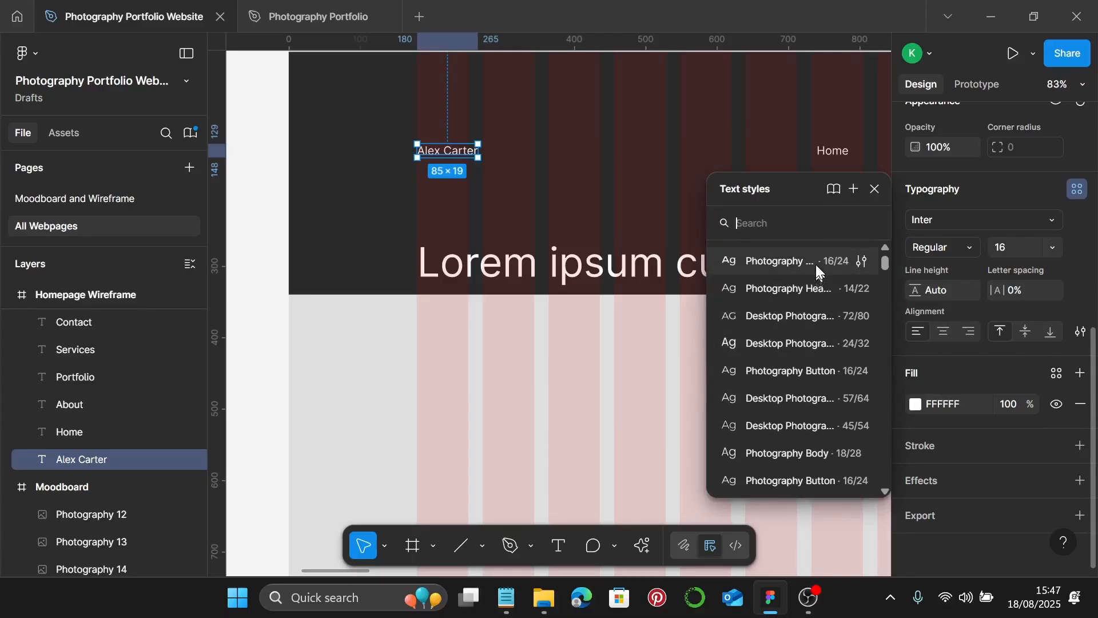
{"action": "left_click", "coordinate": [815, 264]}
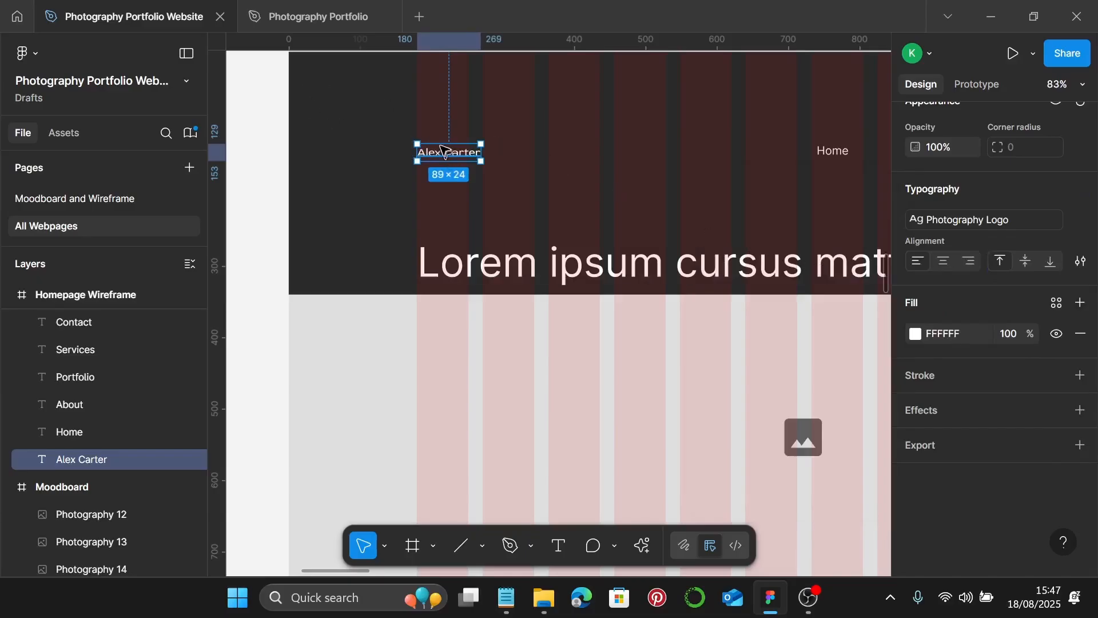
- Apply the Photography Header style to Home, About, Portfolio, Services and Contact
{"action": "scroll", "coordinate": [465, 167], "scroll_direction": "right", "scroll_amount": 5}
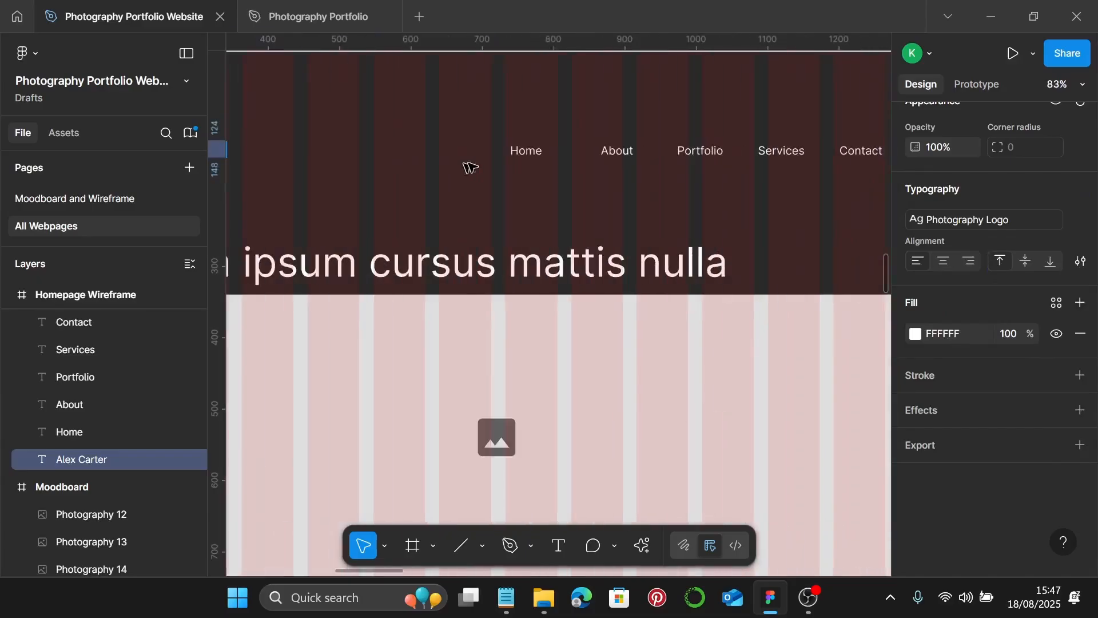
{"action": "scroll", "coordinate": [529, 155], "scroll_direction": "down", "scroll_amount": 1}
{"action": "left_click", "coordinate": [526, 152]}
{"action": "left_click", "coordinate": [618, 152], "text": "shift"}
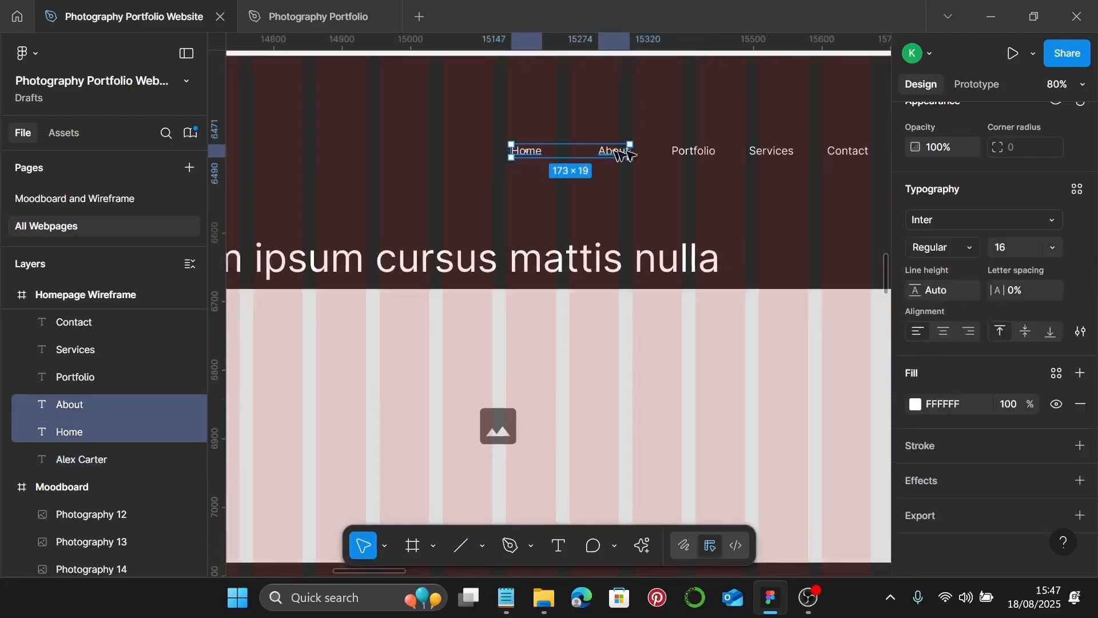
{"action": "left_click", "coordinate": [690, 151], "text": "shift"}
{"action": "left_click", "coordinate": [772, 152], "text": "shift"}
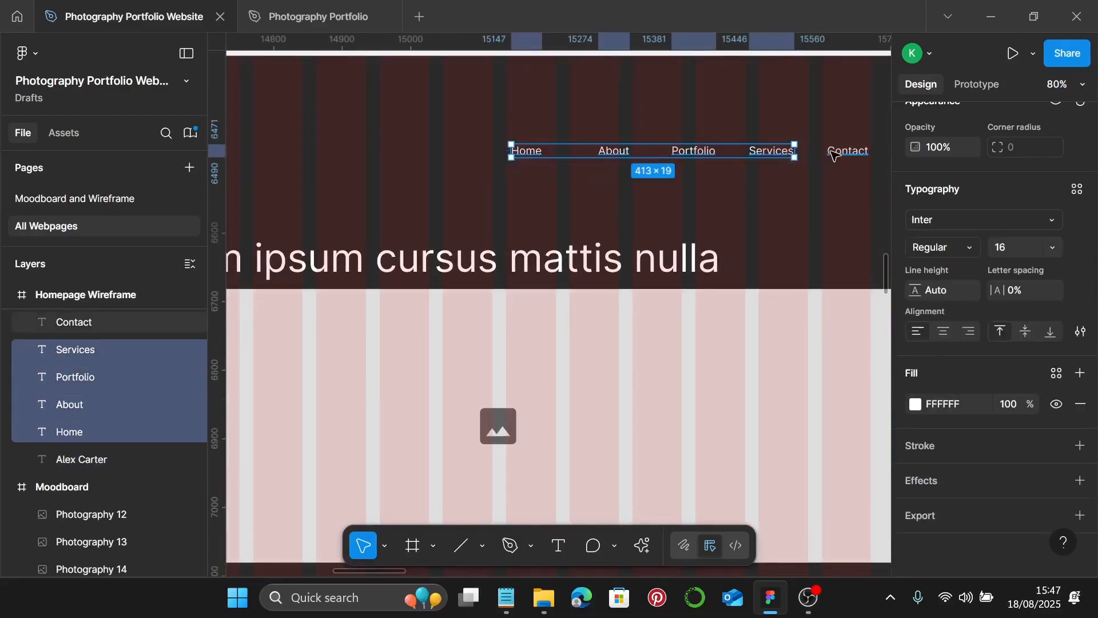
{"action": "left_click", "coordinate": [835, 152], "text": "shift"}
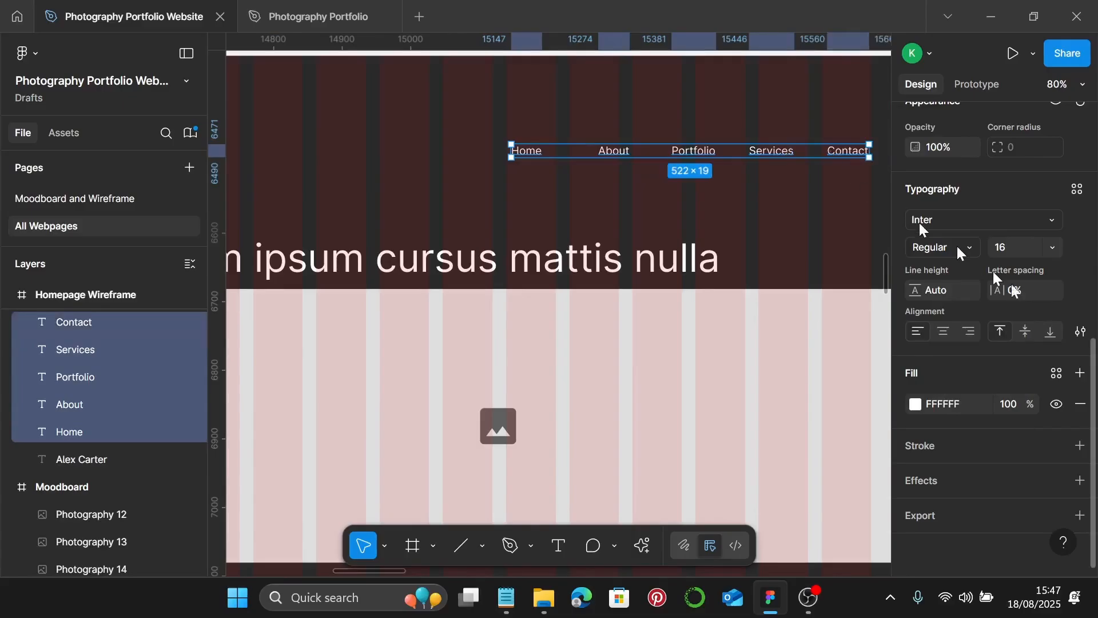
{"action": "left_click", "coordinate": [1075, 192]}
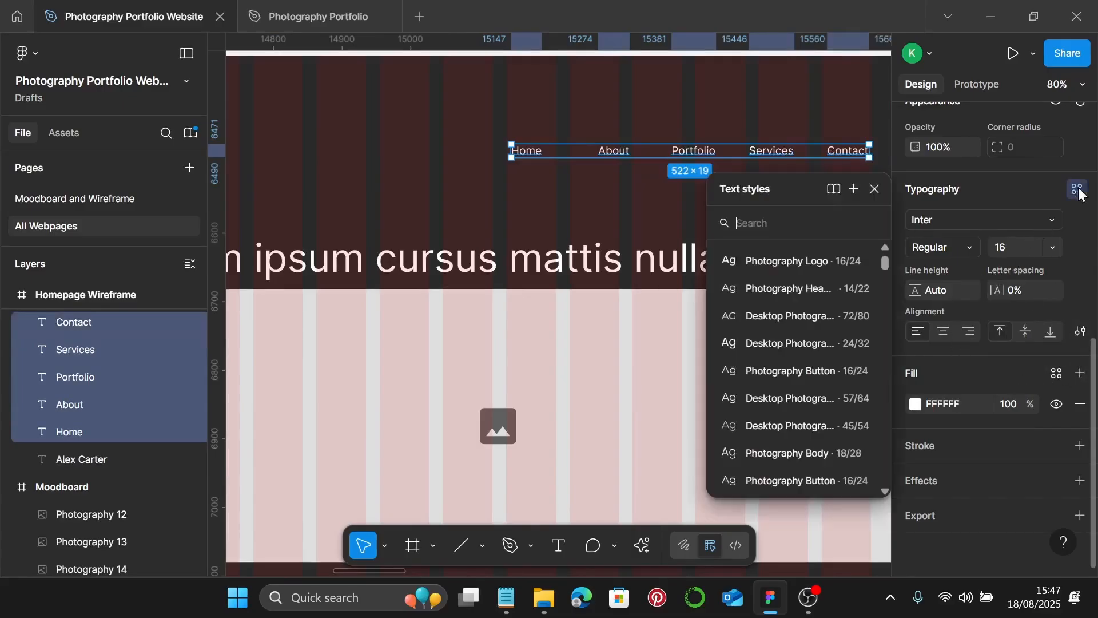
{"action": "left_click", "coordinate": [802, 289]}
{"action": "left_click", "coordinate": [533, 182]}
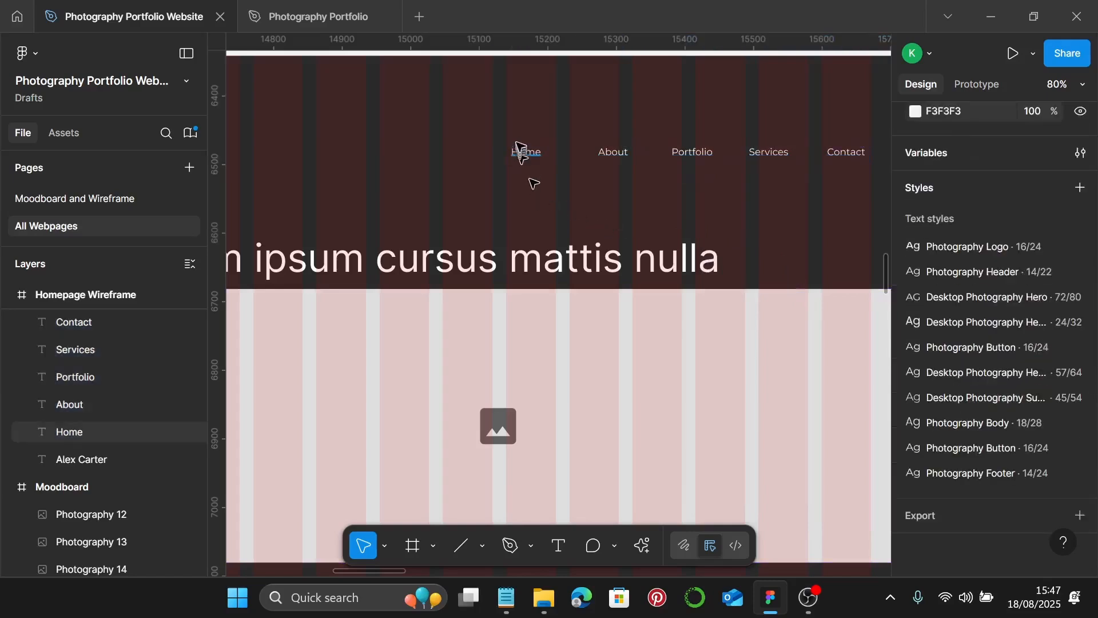
{"action": "left_click", "coordinate": [523, 153]}
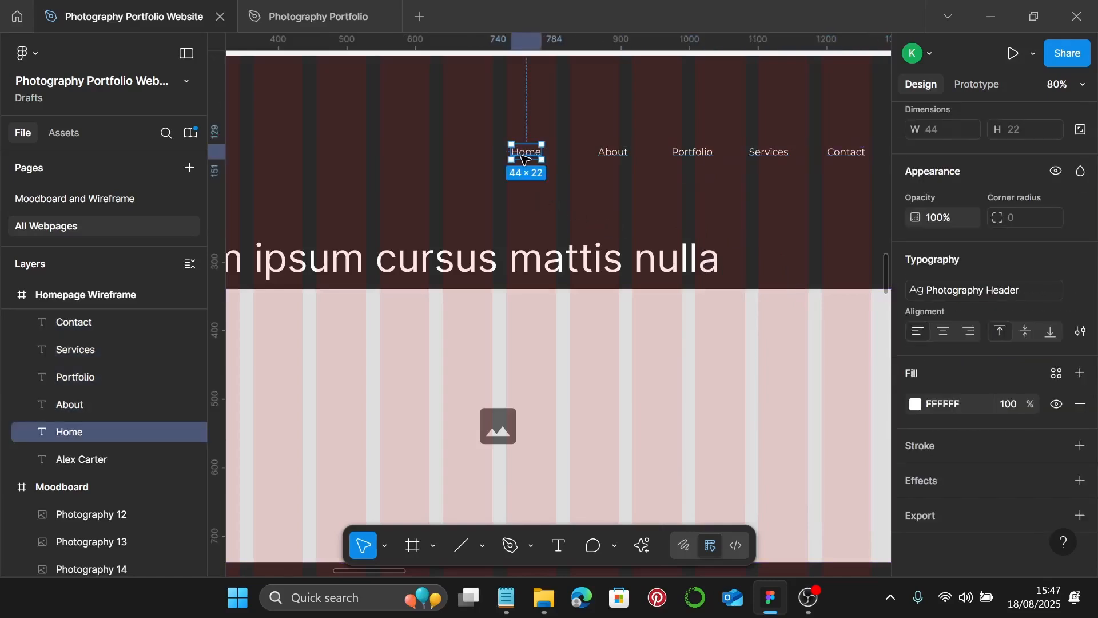
- Wrap the Home link in an auto layout frame with 0 horizontal and vertical padding
{"action": "key", "text": "shift+a"}
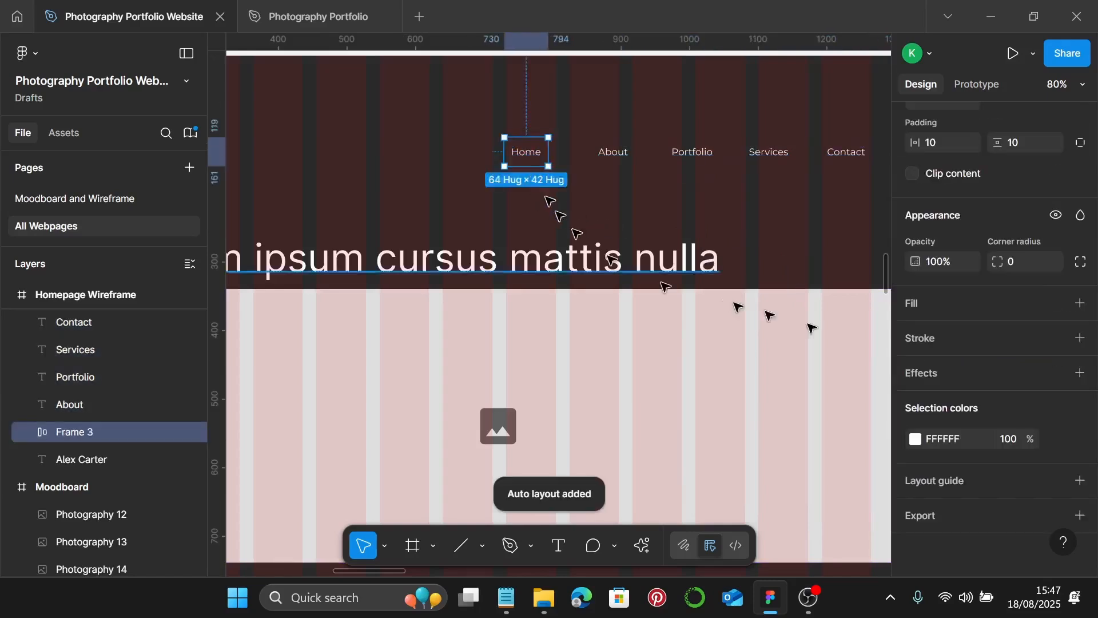
{"action": "scroll", "coordinate": [966, 347], "scroll_direction": "up", "scroll_amount": 2}
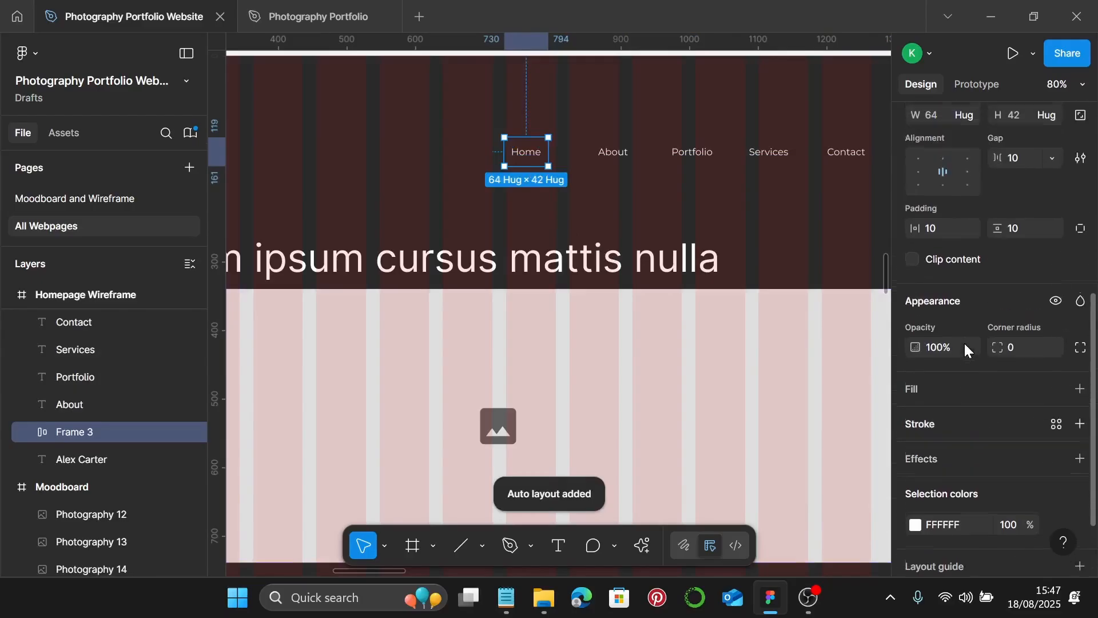
{"action": "left_click", "coordinate": [945, 230]}
{"action": "type", "text": "0"}
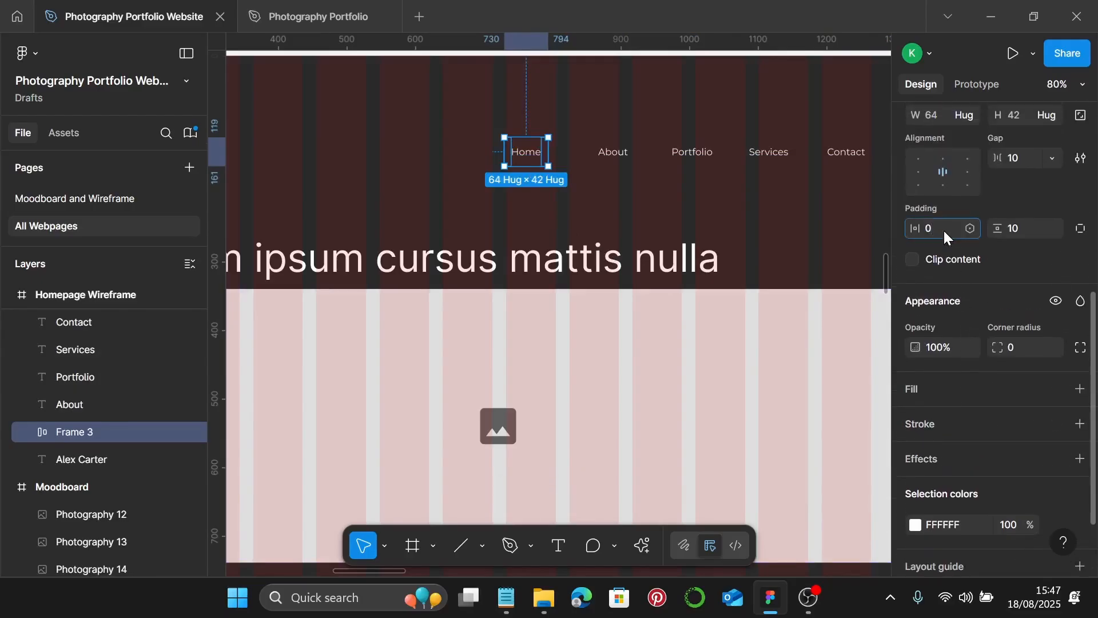
{"action": "key", "text": "Return"}
{"action": "left_click", "coordinate": [1030, 229]}
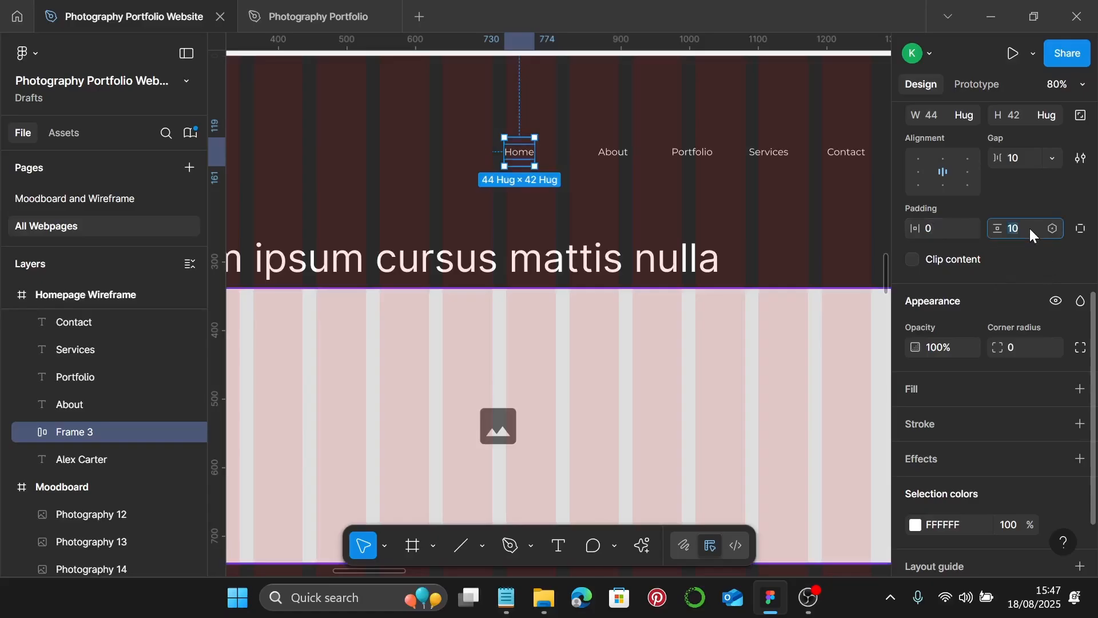
{"action": "key", "text": "Return"}
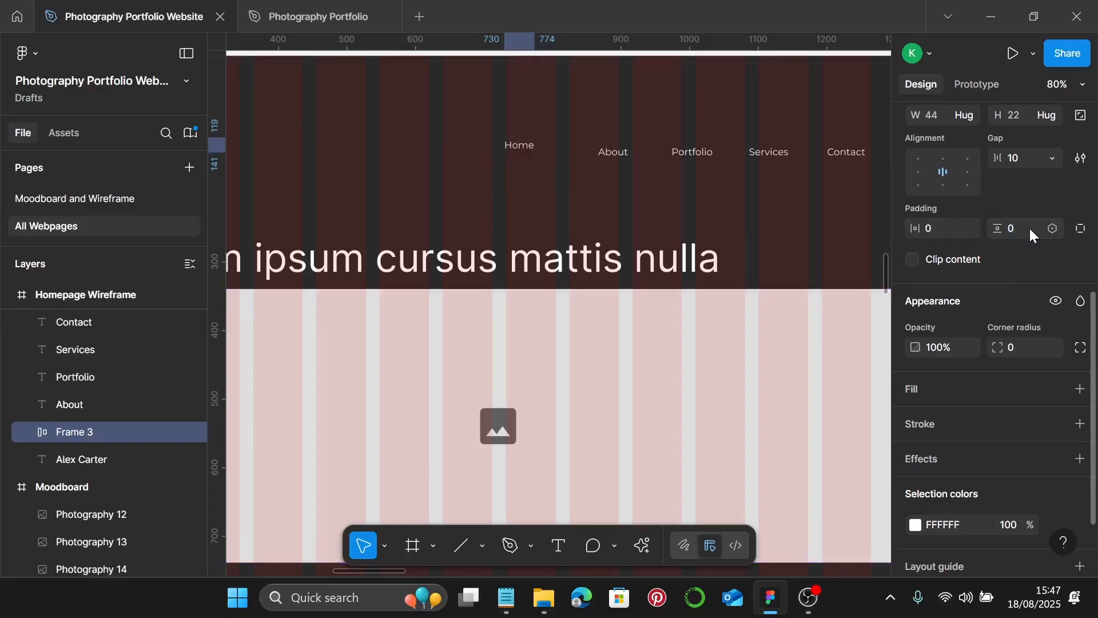
- Wrap the About link in its own auto layout frame with 0 padding
{"action": "left_click", "coordinate": [622, 153]}
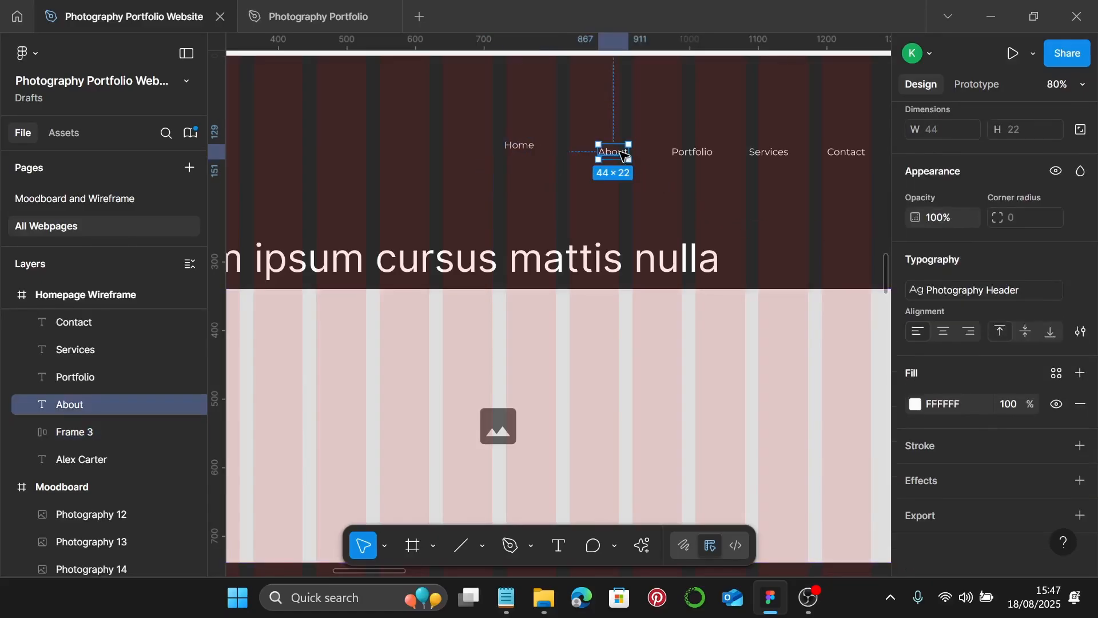
{"action": "key", "text": "shift+a"}
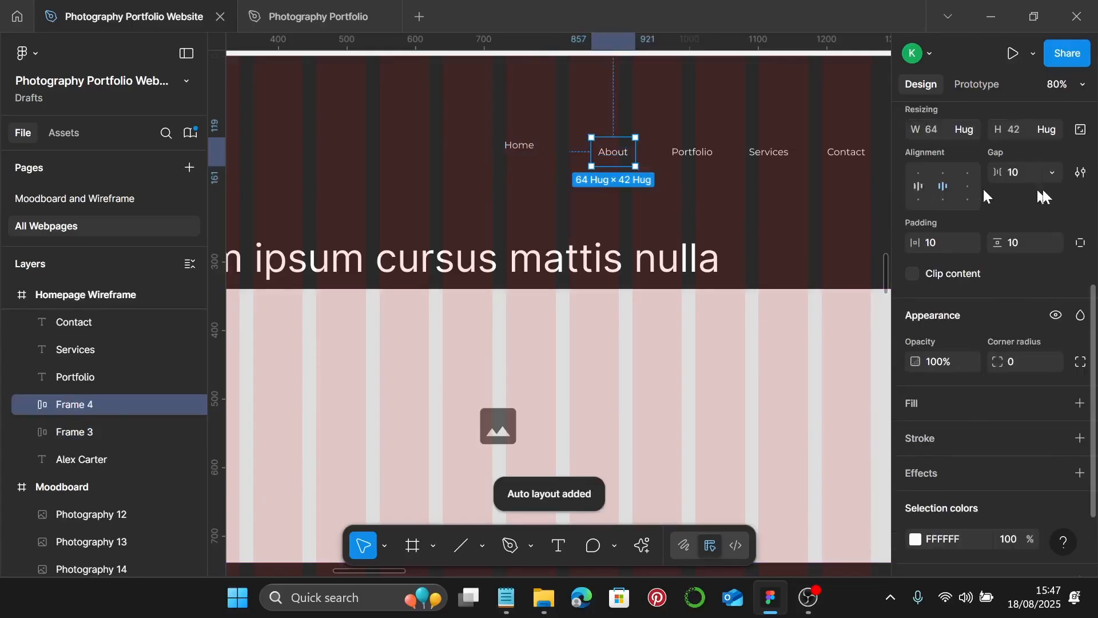
{"action": "left_click", "coordinate": [941, 245]}
{"action": "type", "text": "0"}
{"action": "key", "text": "Return"}
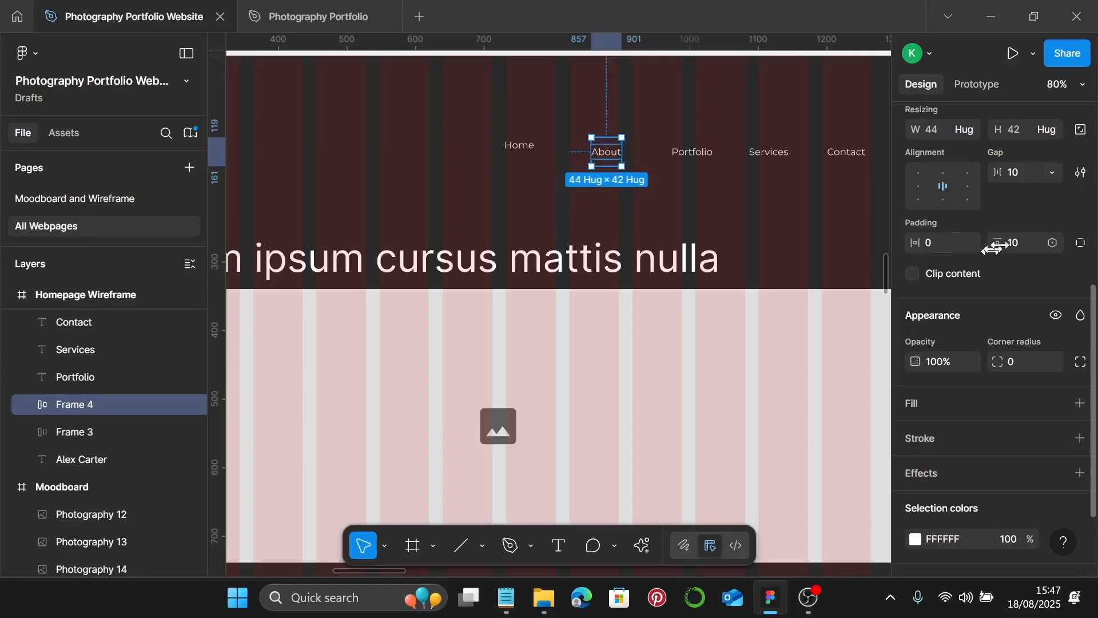
{"action": "left_click", "coordinate": [1021, 244]}
{"action": "type", "text": "0"}
{"action": "key", "text": "Return"}
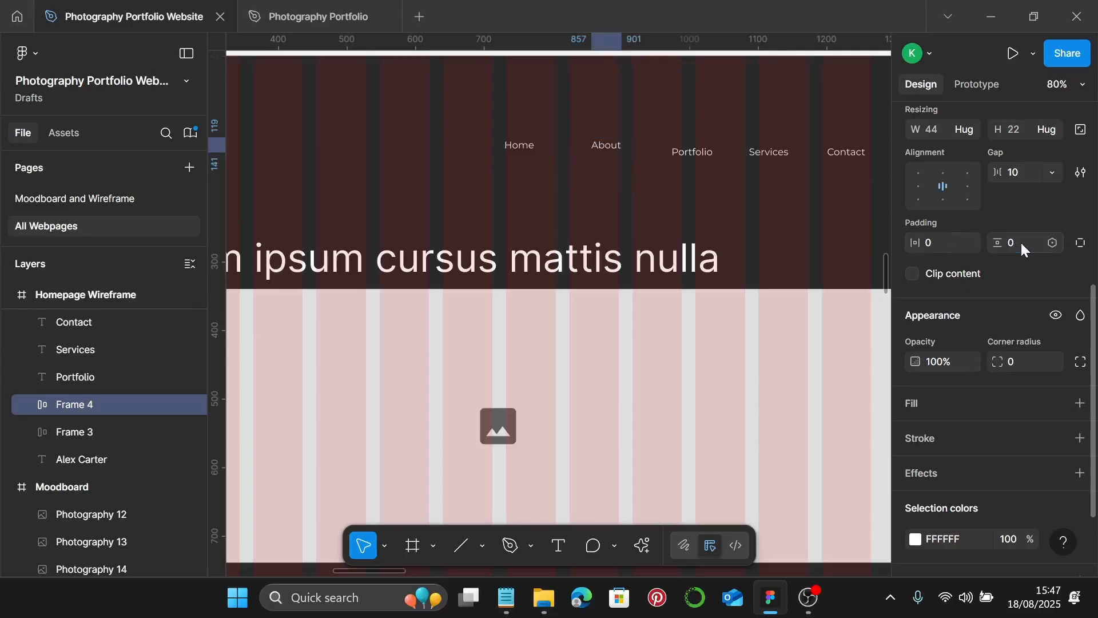
- Wrap the Portfolio link in an auto layout frame with 0 padding
{"action": "left_click", "coordinate": [699, 154]}
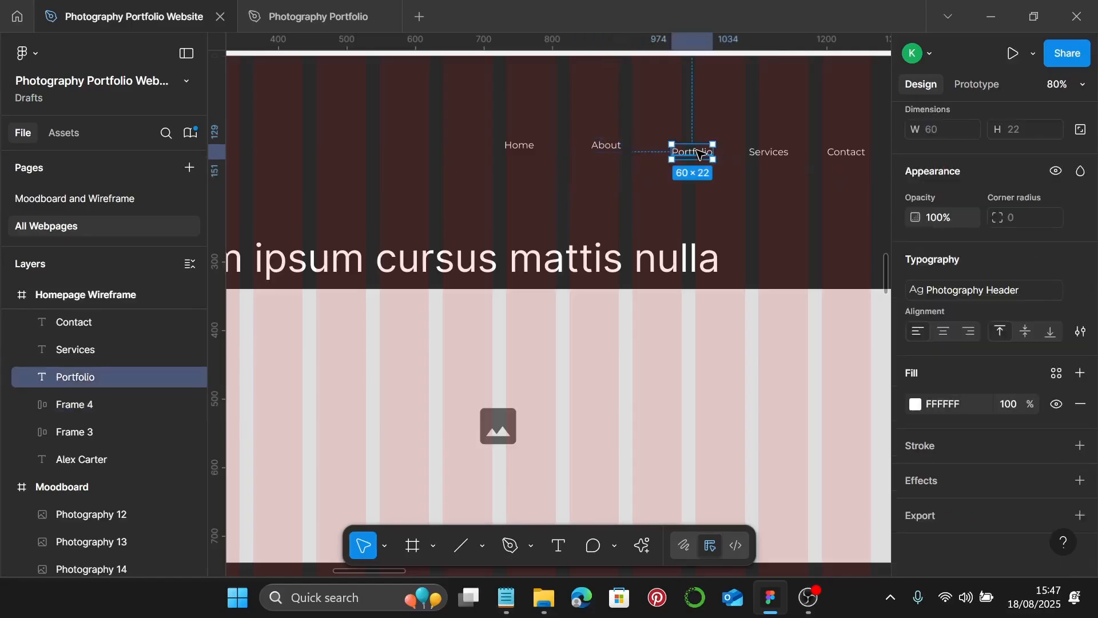
{"action": "key", "text": "shift+a"}
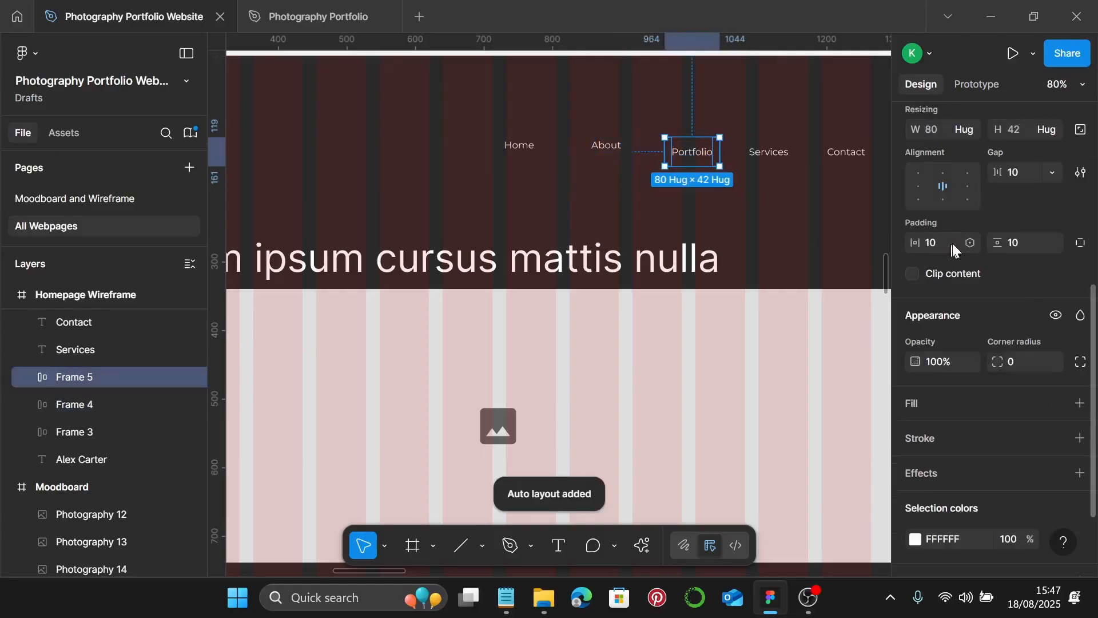
{"action": "type", "text": "0"}
{"action": "key", "text": "Return"}
{"action": "left_click", "coordinate": [1028, 250]}
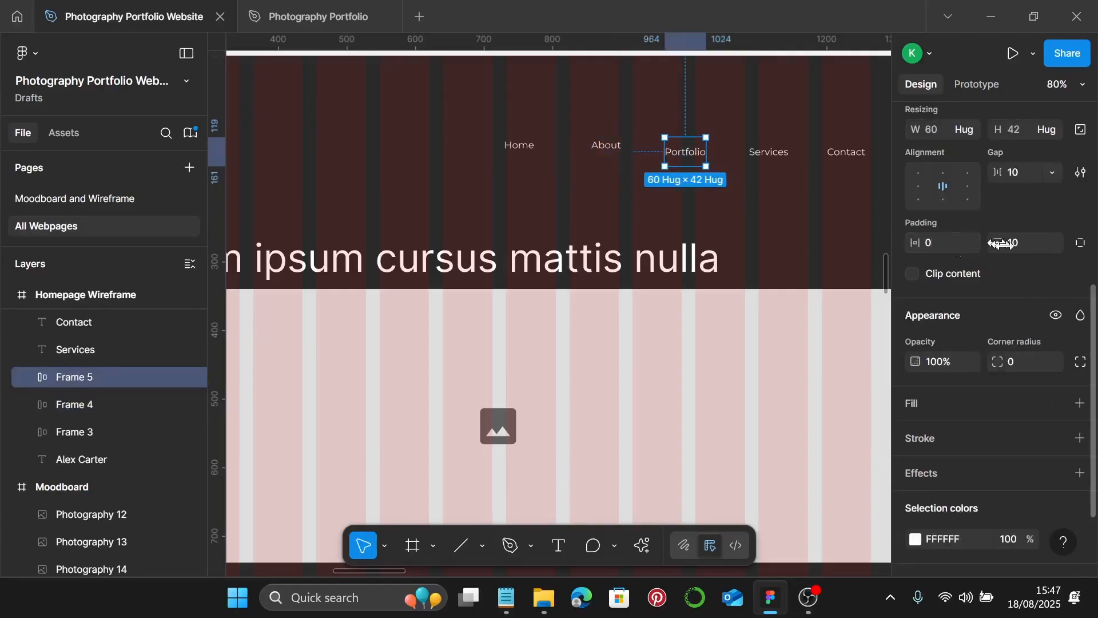
{"action": "type", "text": "0"}
{"action": "key", "text": "Return"}
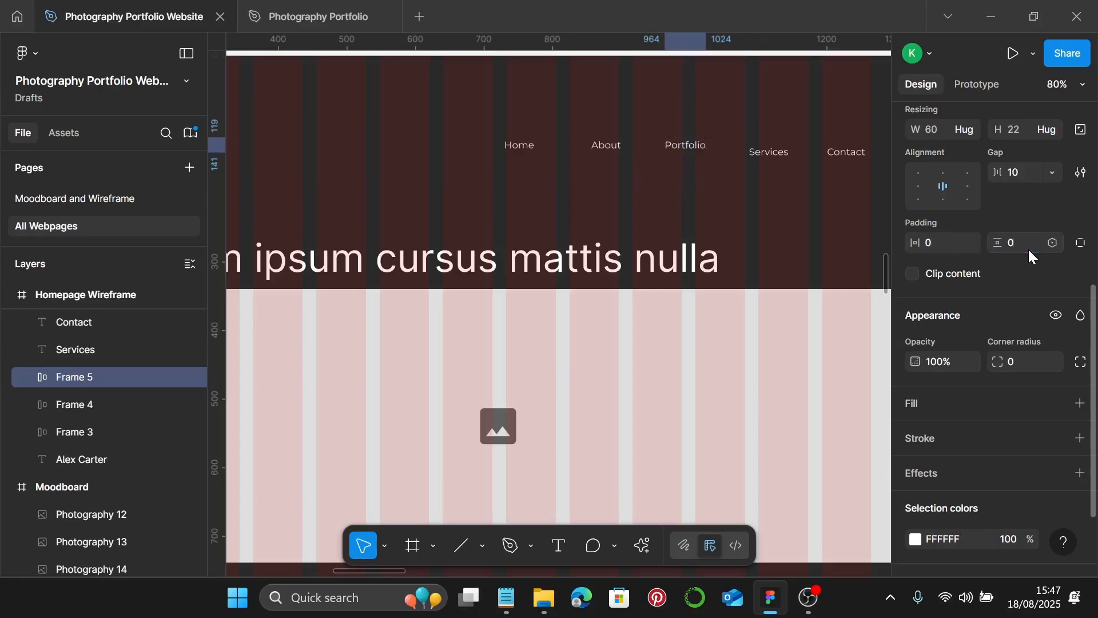
- Wrap the Services link in an auto layout frame with 0 padding
{"action": "left_click", "coordinate": [752, 148]}
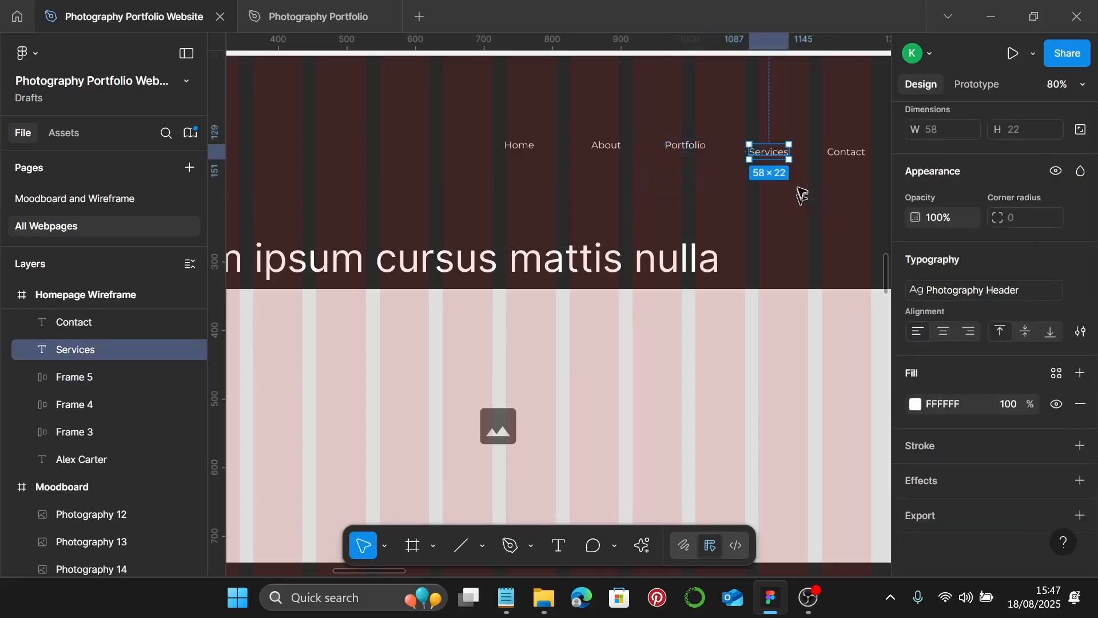
{"action": "key", "text": "shift+a"}
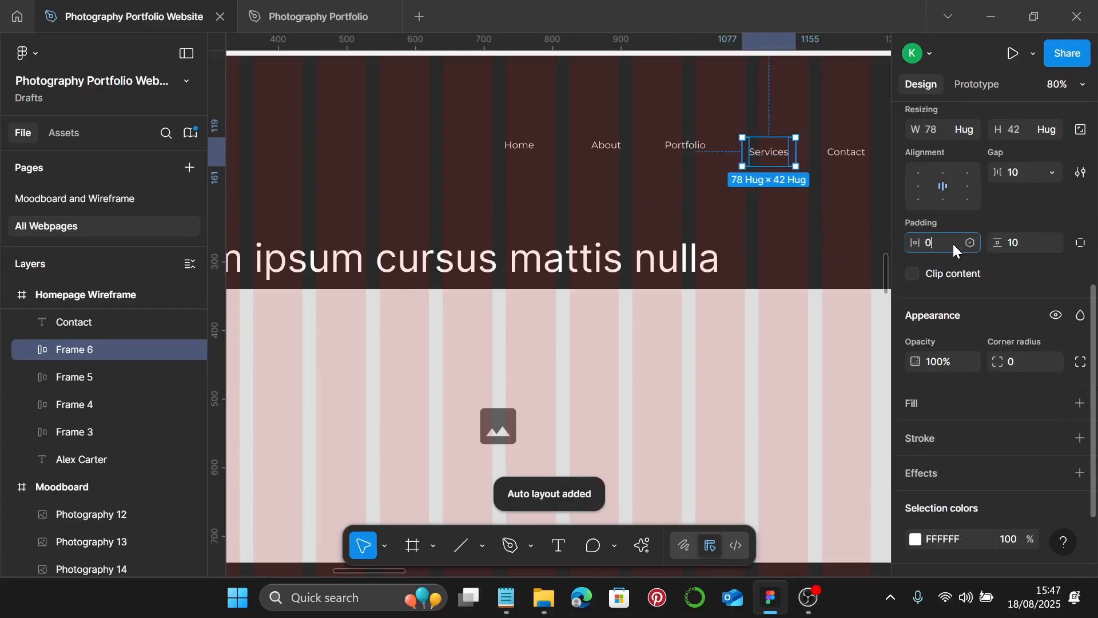
{"action": "type", "text": "0"}
{"action": "key", "text": "Return"}
{"action": "left_click", "coordinate": [1038, 246]}
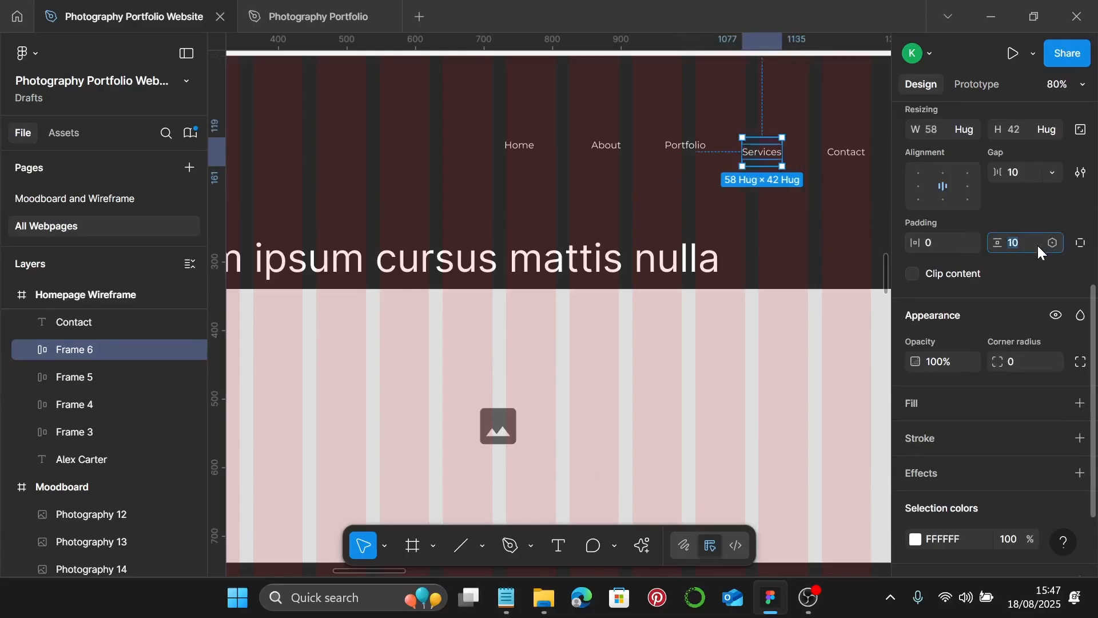
{"action": "type", "text": "0"}
{"action": "key", "text": "Return"}
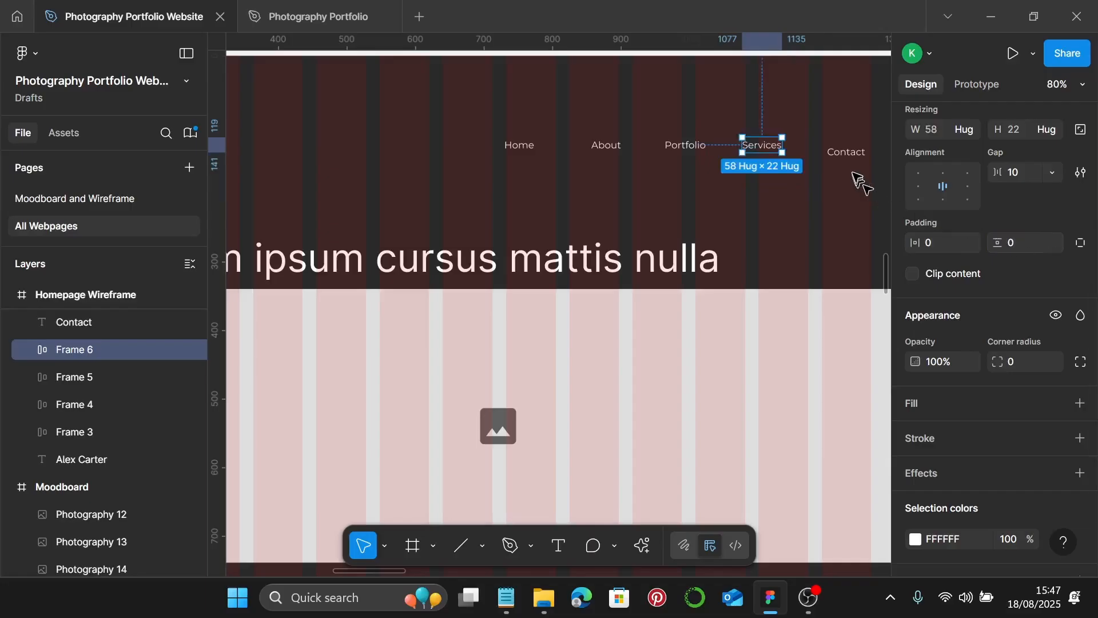
- Wrap the Contact link in a zero-padding auto layout frame hugging 56×22
{"action": "left_click", "coordinate": [854, 158]}
{"action": "key", "text": "shift+s"}
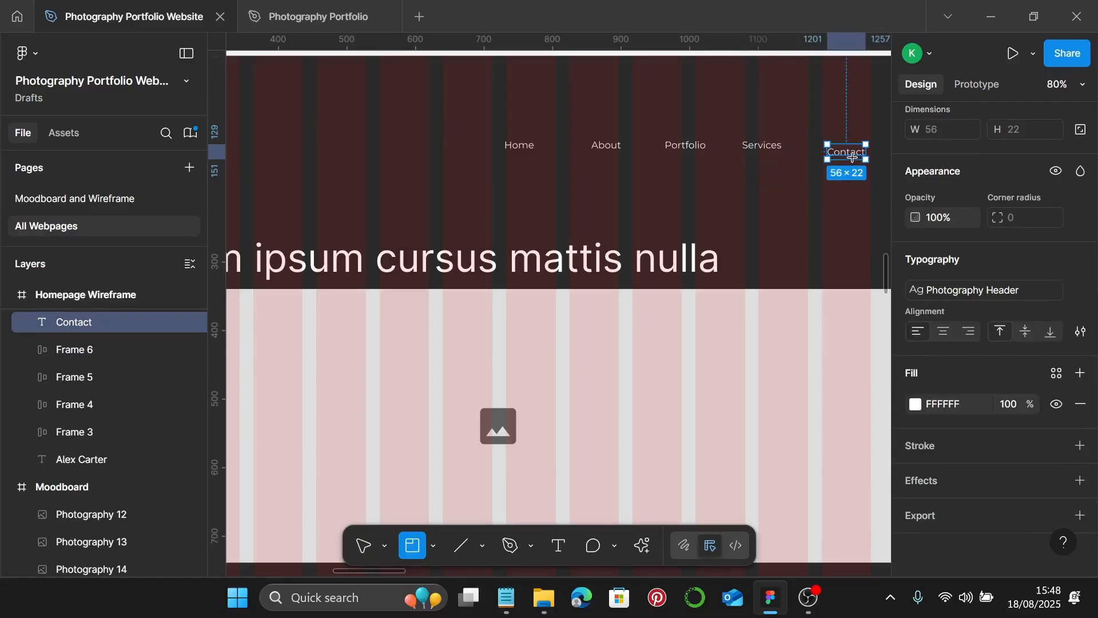
{"action": "key", "text": "shift+a"}
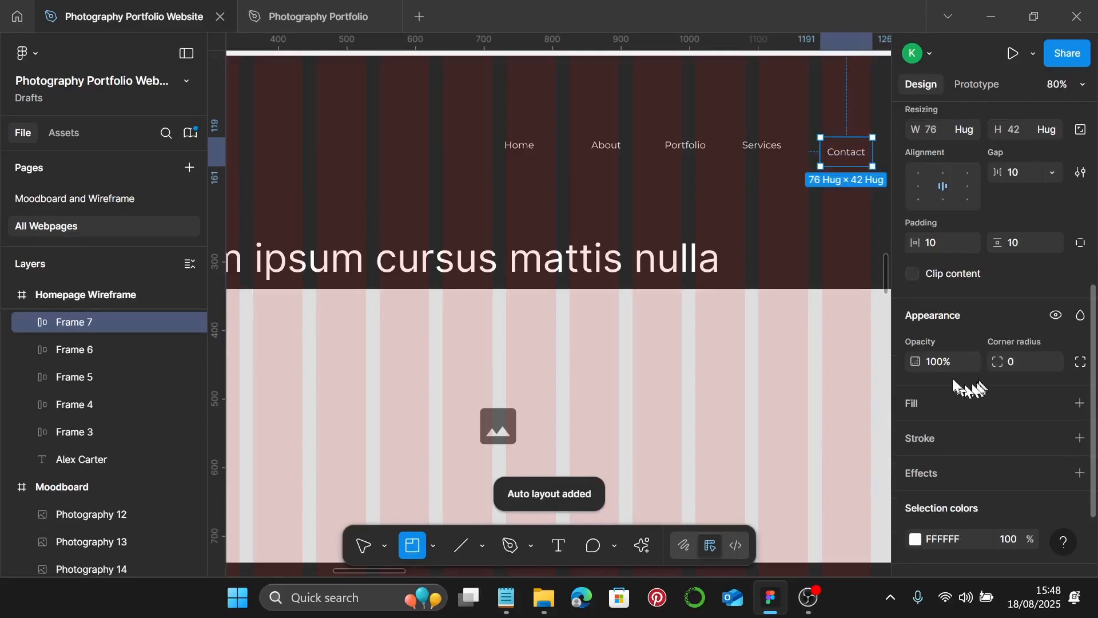
{"action": "left_click", "coordinate": [951, 237]}
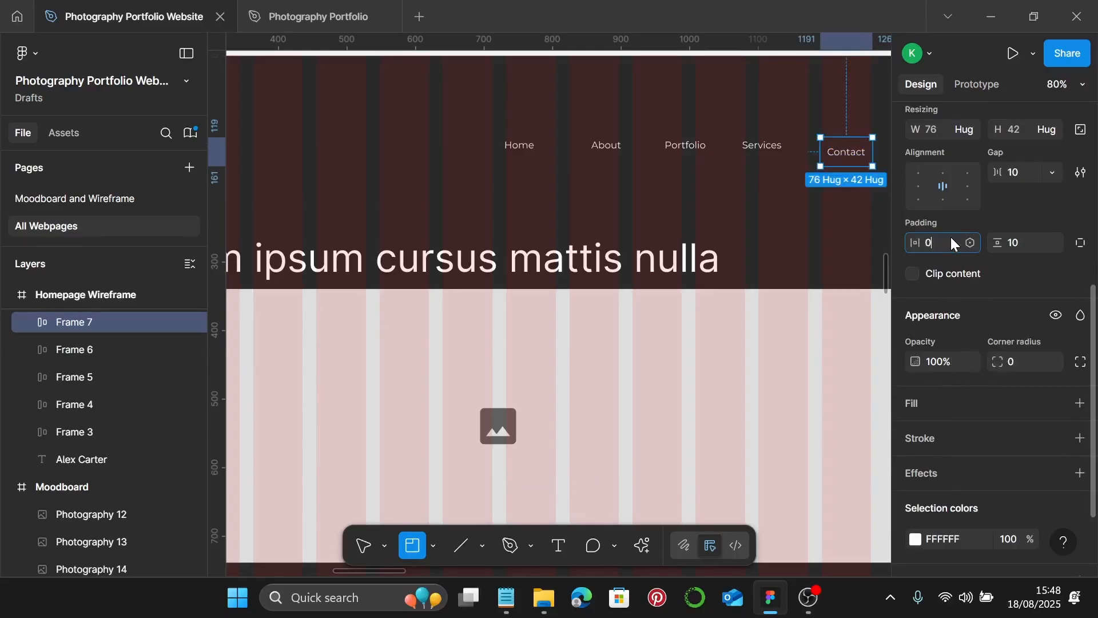
{"action": "key", "text": "Return"}
{"action": "left_click", "coordinate": [1018, 243]}
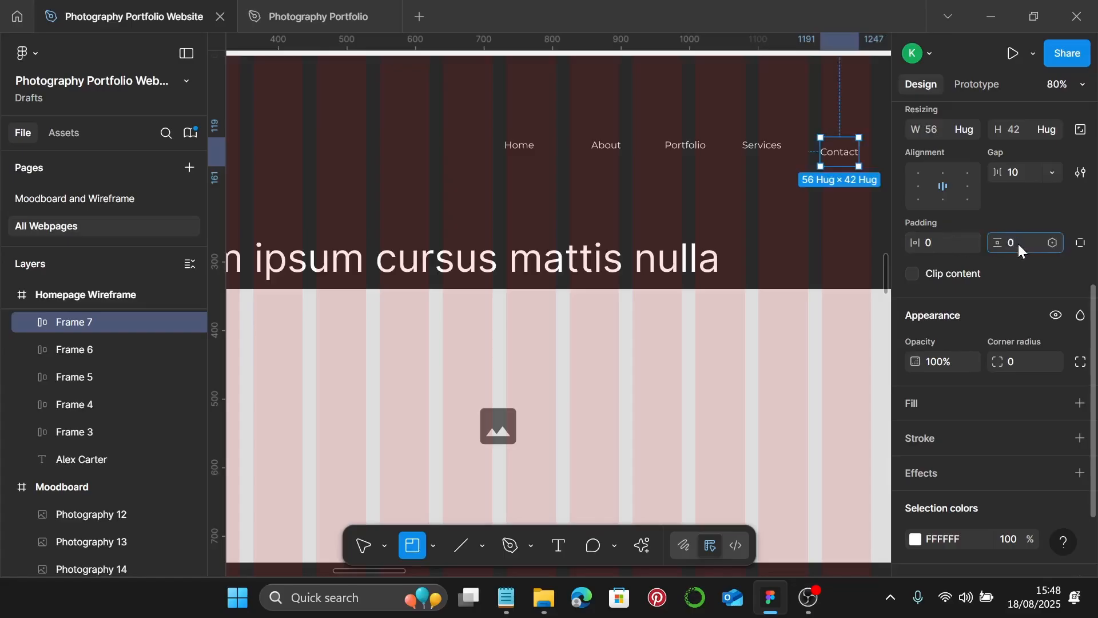
{"action": "type", "text": "0"}
{"action": "key", "text": "Return"}
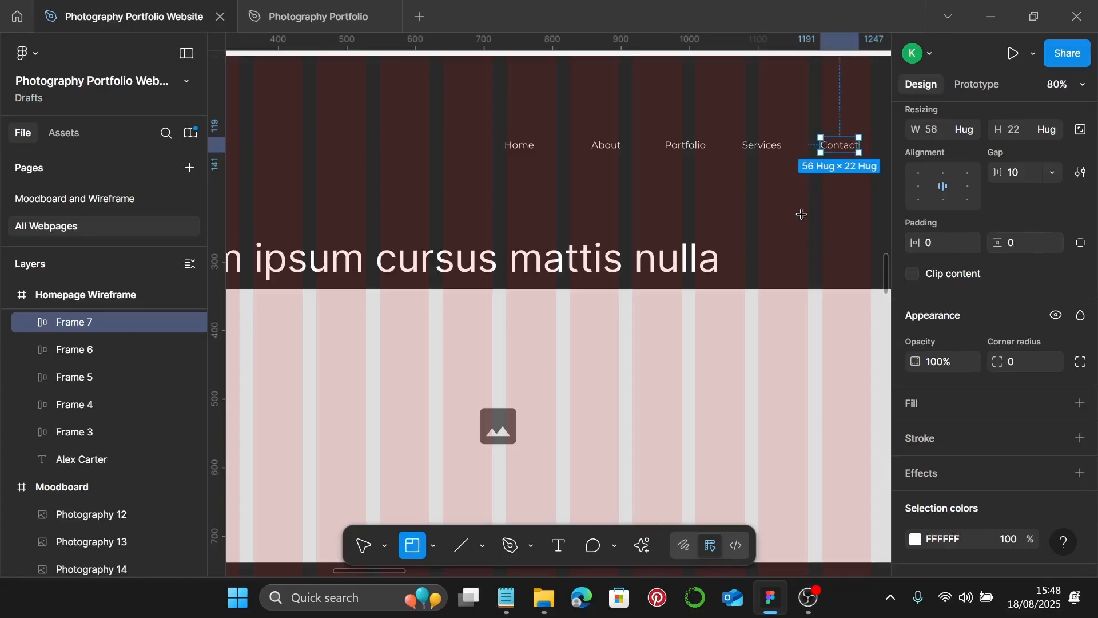
{"action": "key", "text": "v"}
{"action": "left_click", "coordinate": [762, 145], "text": "shift"}
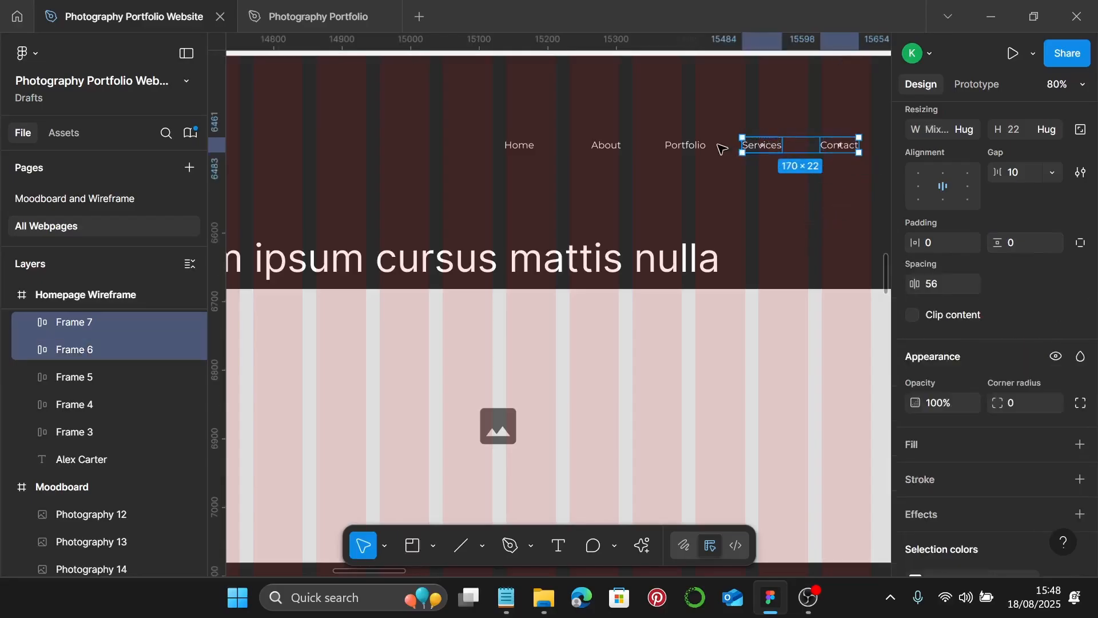
- Put the five nav link frames into one auto layout row with gap 44
{"action": "left_click", "coordinate": [684, 147], "text": "shift"}
{"action": "left_click", "coordinate": [603, 147], "text": "shift"}
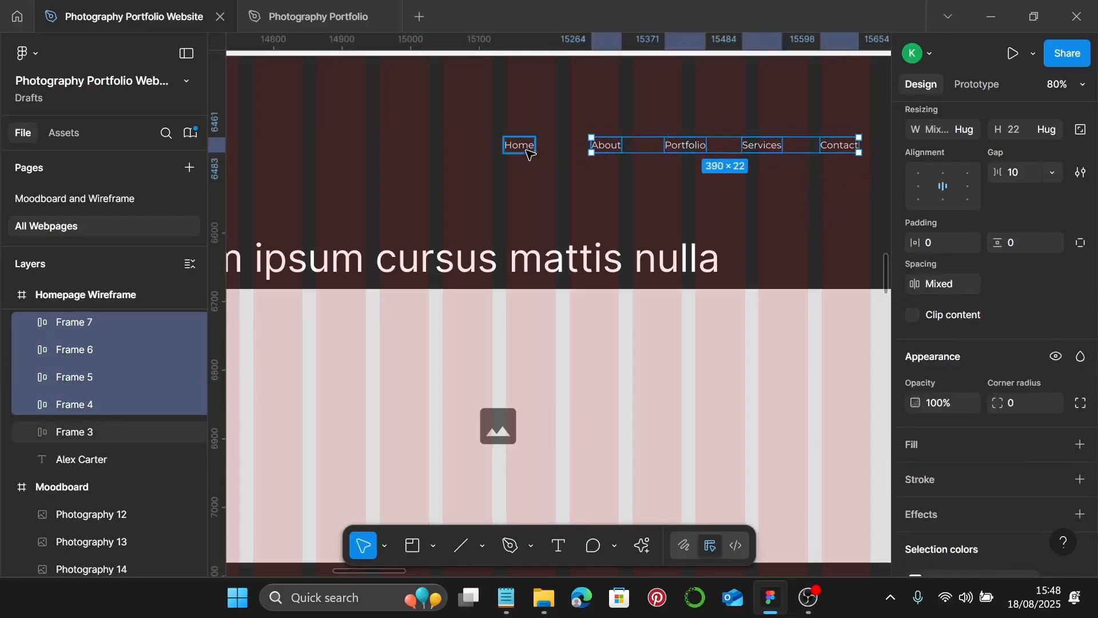
{"action": "left_click", "coordinate": [528, 150], "text": "shift"}
{"action": "scroll", "coordinate": [768, 180], "scroll_direction": "right", "scroll_amount": 2}
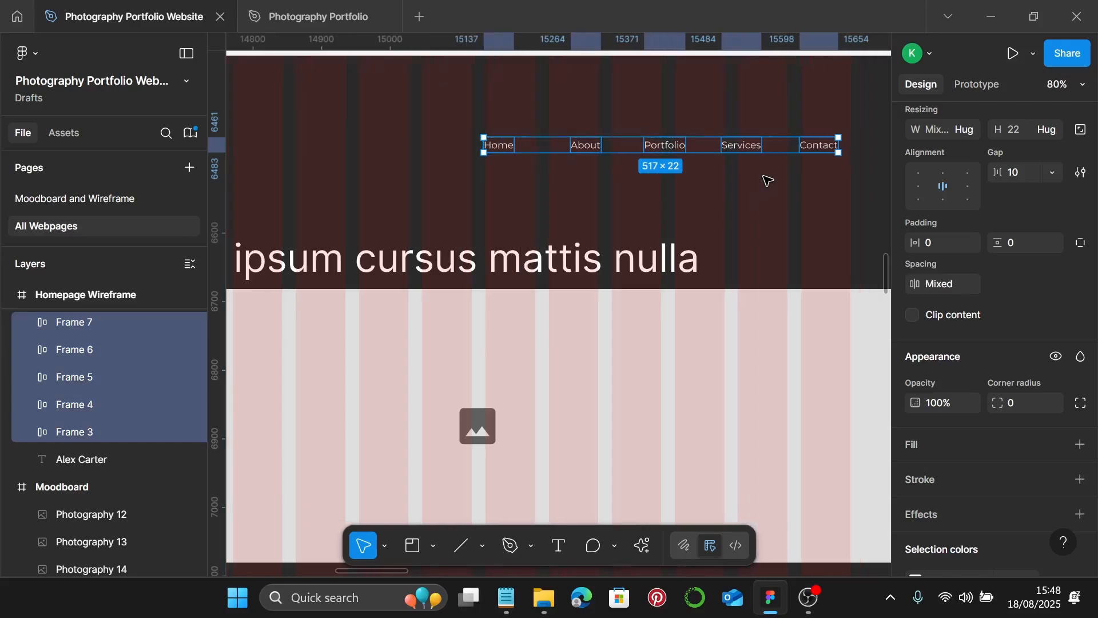
{"action": "key", "text": "shift+a"}
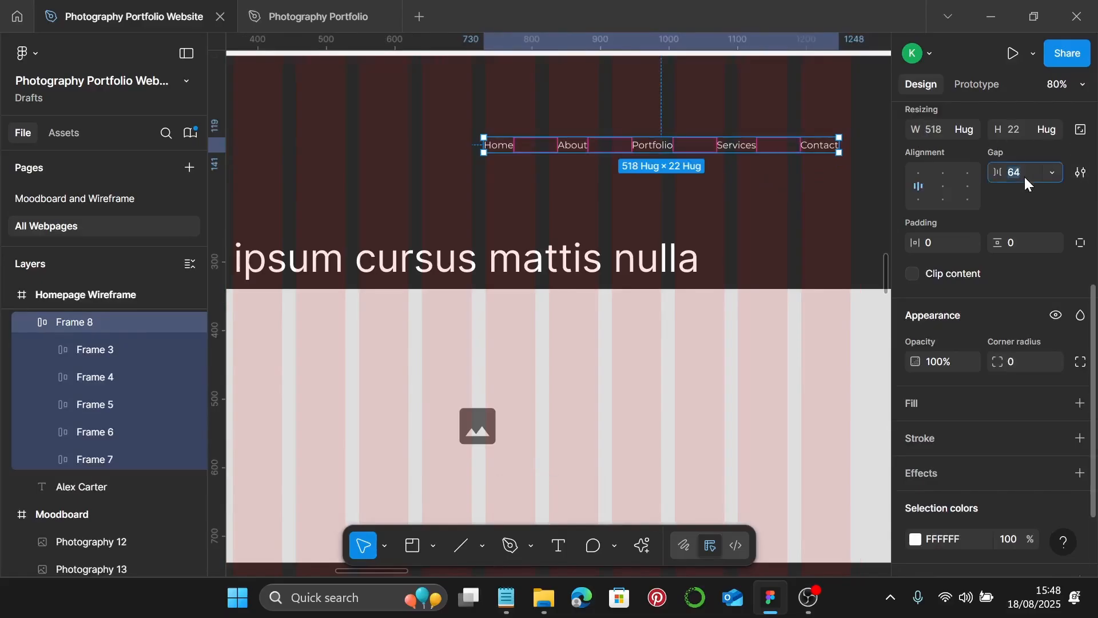
{"action": "type", "text": "44"}
{"action": "key", "text": "Return"}
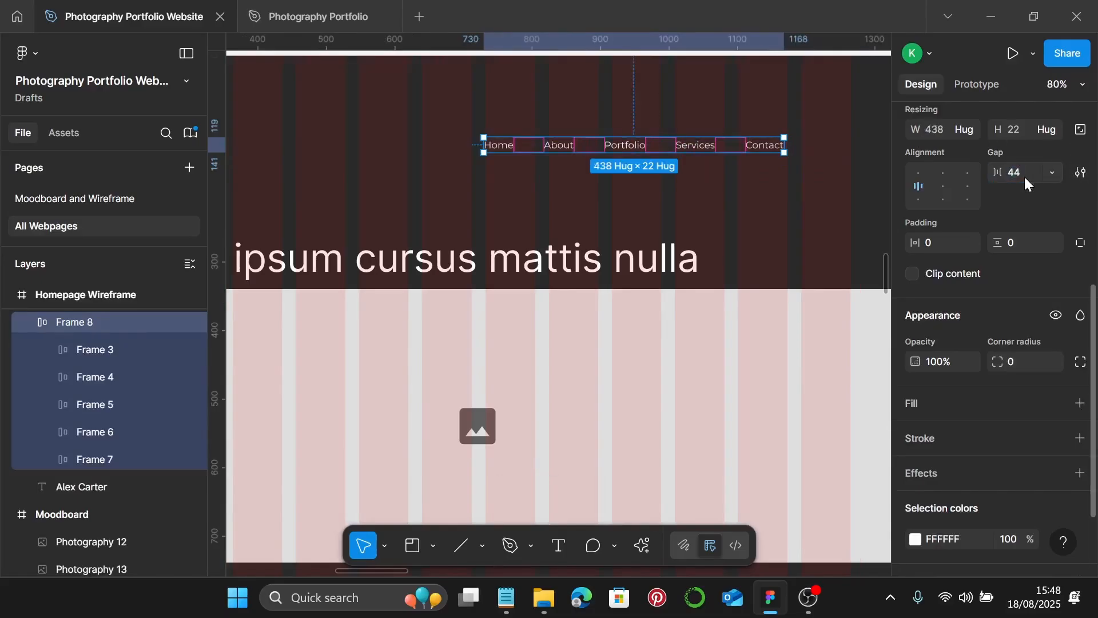
- Move the nav links frame so its right edge aligns with the grid
{"action": "scroll", "coordinate": [858, 228], "scroll_direction": "down", "scroll_amount": 1}
{"action": "scroll", "coordinate": [858, 228], "scroll_direction": "up", "scroll_amount": 2}
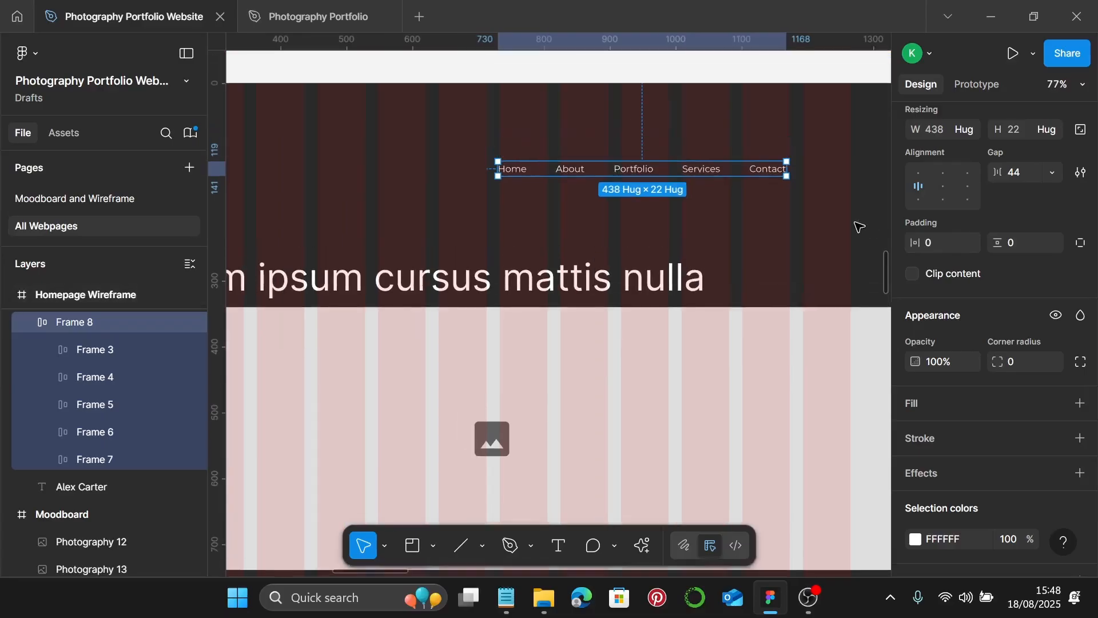
{"action": "left_click", "coordinate": [772, 212]}
{"action": "left_click", "coordinate": [752, 185]}
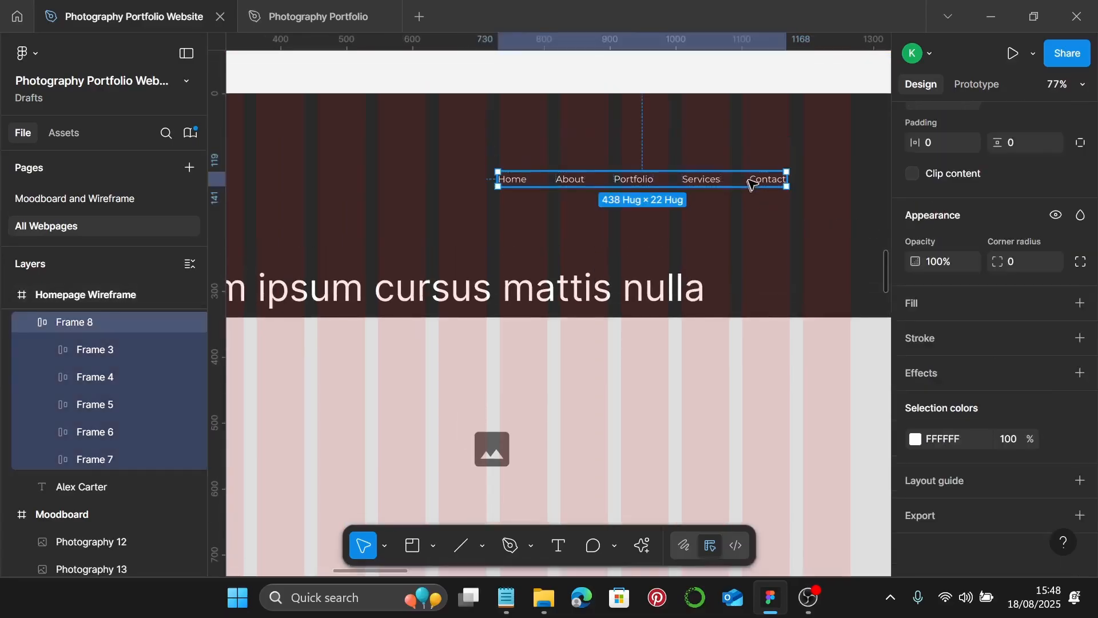
{"action": "left_click_drag", "start_coordinate": [759, 184], "coordinate": [822, 183]}
{"action": "scroll", "coordinate": [801, 191], "scroll_direction": "down", "scroll_amount": 3}
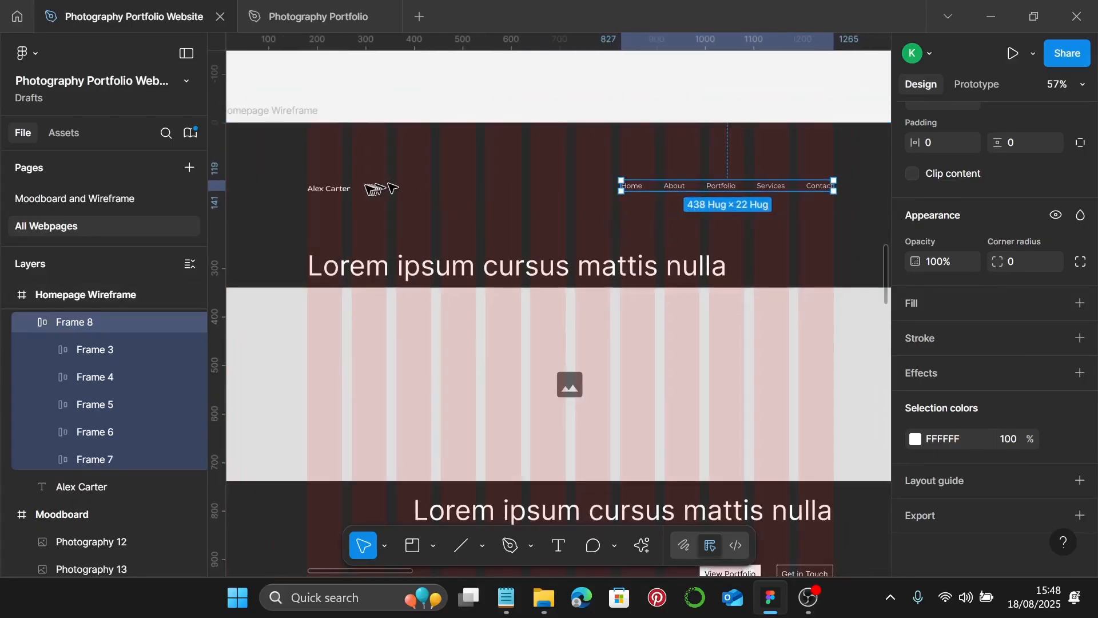
- Combine the name logo and nav links into one auto layout header with Auto gap
{"action": "left_click", "coordinate": [351, 190], "text": "shift"}
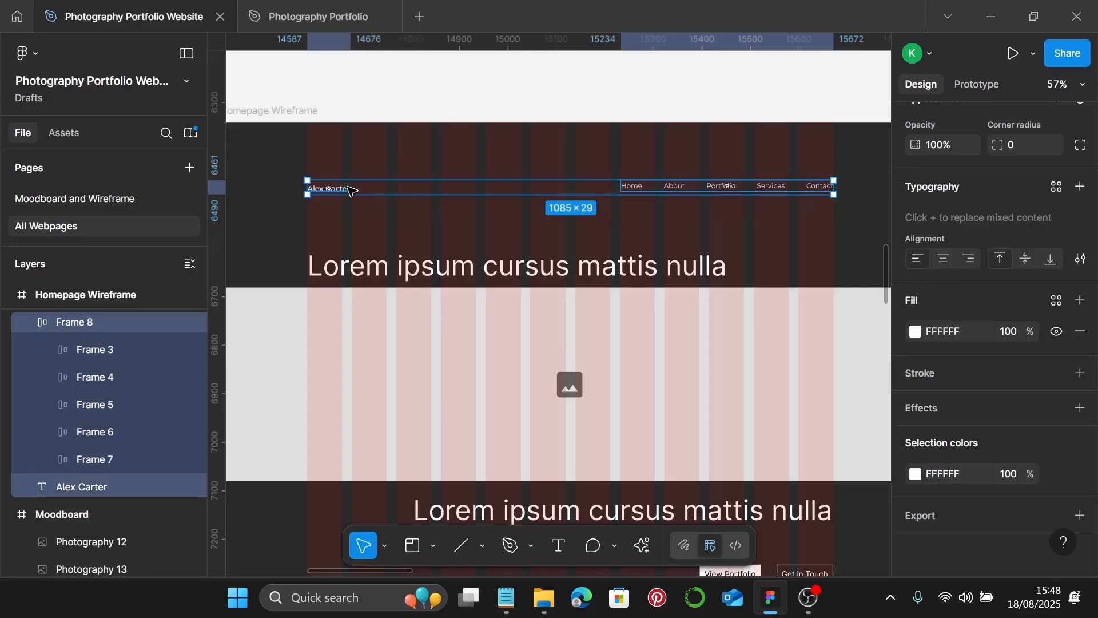
{"action": "key", "text": "shift+a"}
{"action": "scroll", "coordinate": [931, 231], "scroll_direction": "up", "scroll_amount": 5}
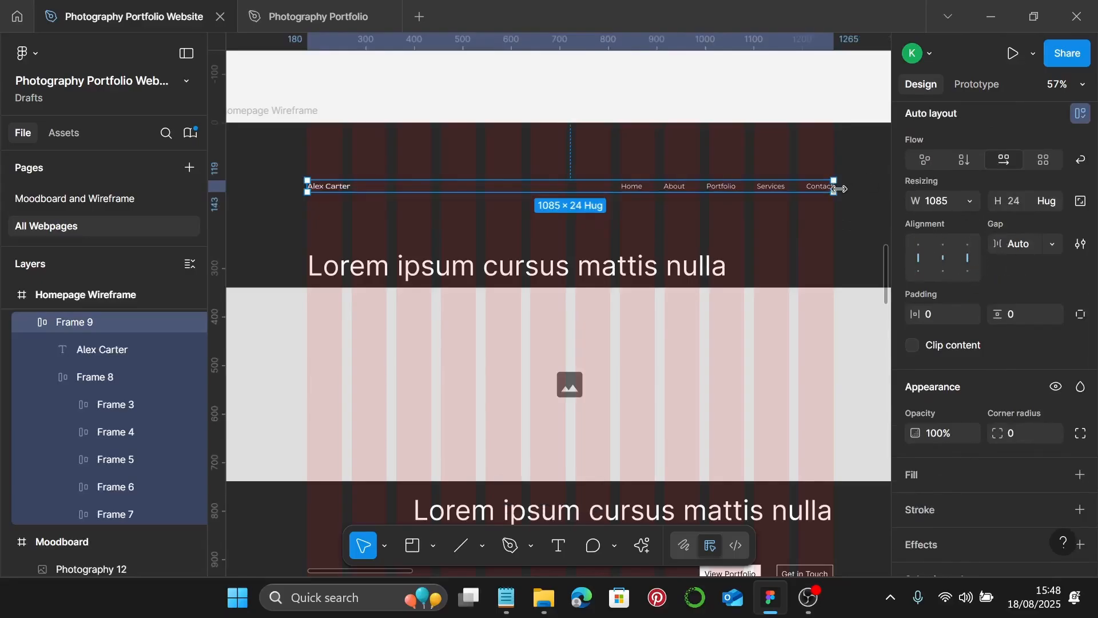
{"action": "left_click_drag", "start_coordinate": [839, 188], "coordinate": [741, 194]}
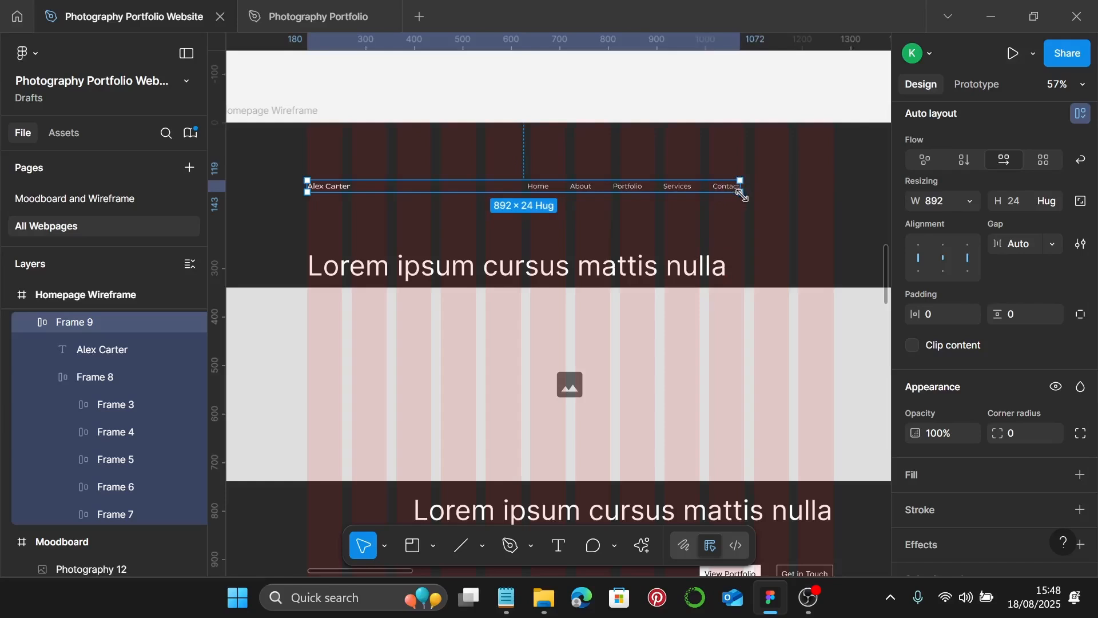
{"action": "key", "text": "ctrl+z"}
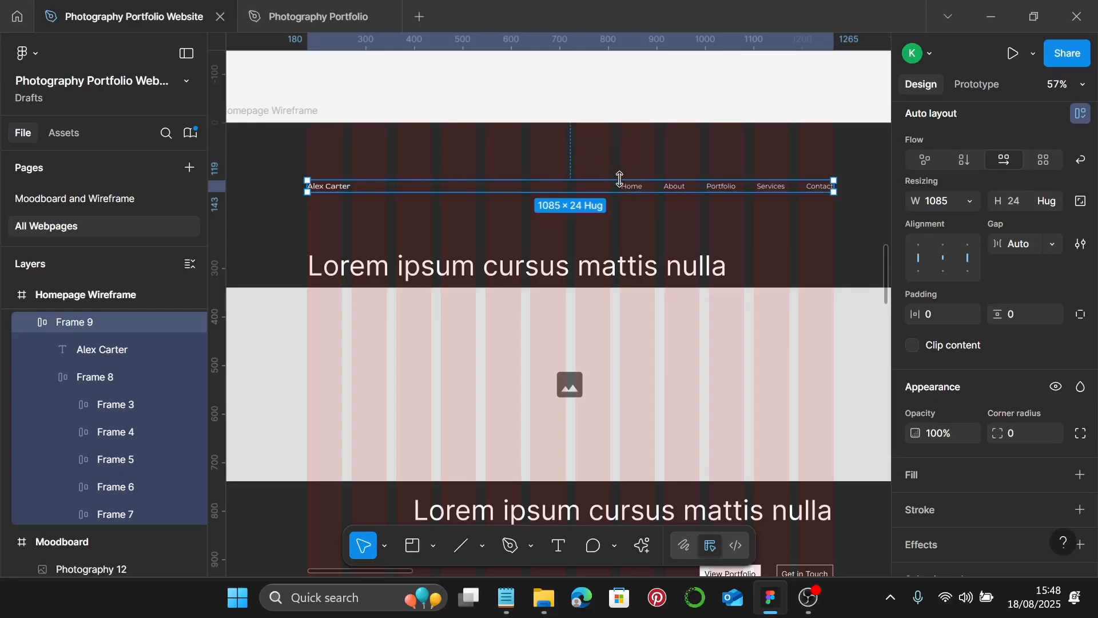
- Move the header bar up near the top of the page, to Y 75
{"action": "key", "text": "alt"}
{"action": "left_click_drag", "start_coordinate": [619, 174], "coordinate": [609, 163]}
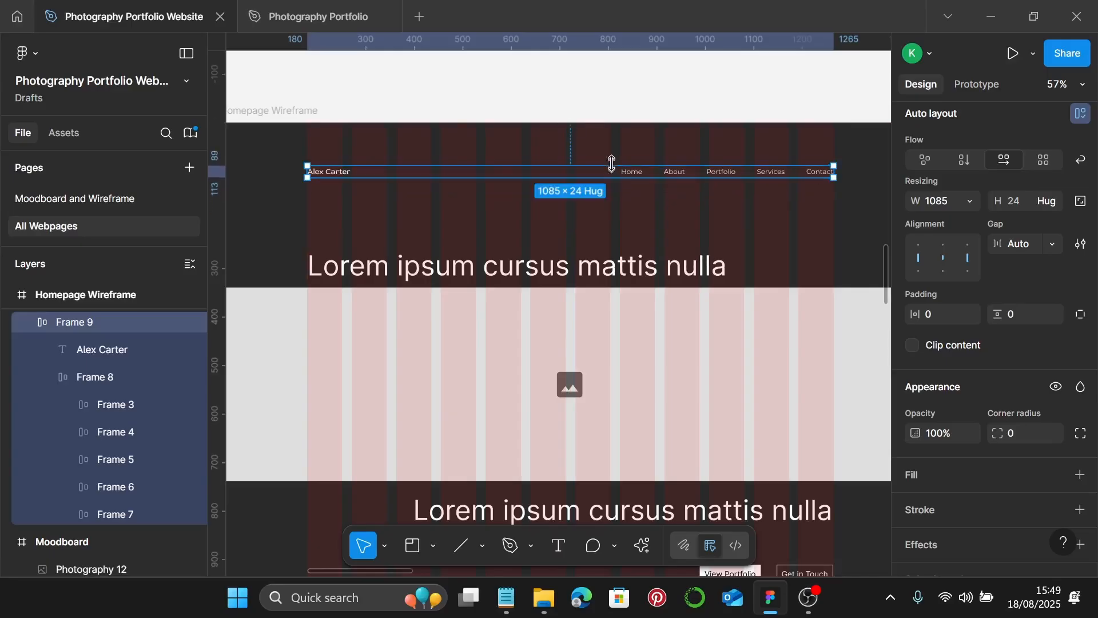
{"action": "key", "text": "alt"}
{"action": "key", "text": "Up"}
{"action": "key", "text": "Up"}
{"action": "key", "text": "Up"}
{"action": "key", "text": "Up"}
{"action": "key", "text": "Up"}
{"action": "key", "text": "Up"}
{"action": "key", "text": "Up"}
{"action": "key", "text": "Up"}
{"action": "key", "text": "Up"}
{"action": "key", "text": "Up"}
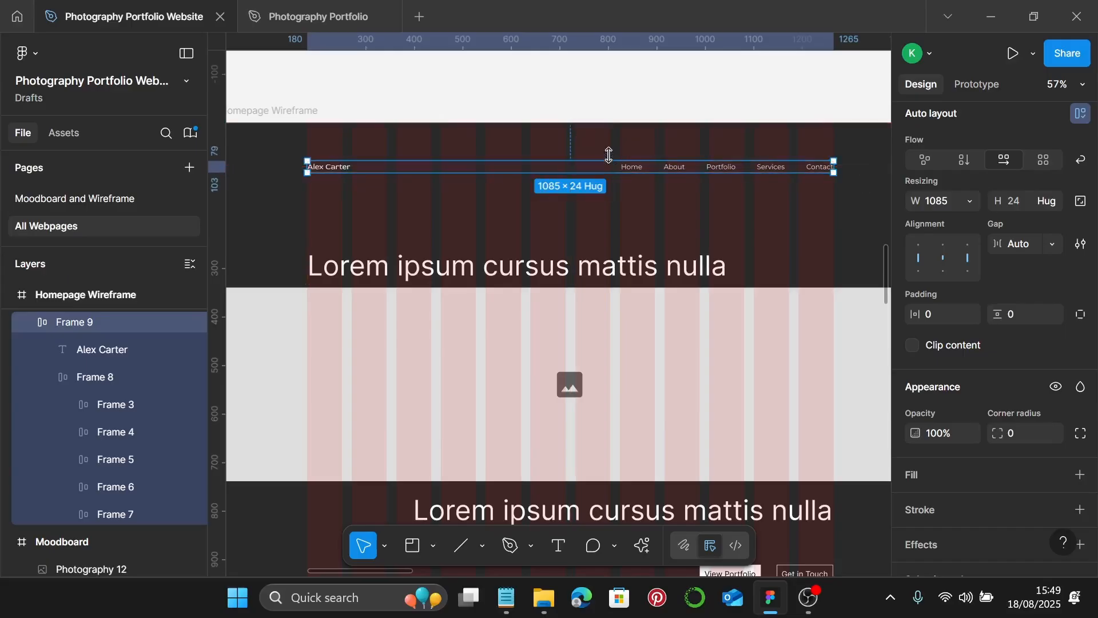
{"action": "key", "text": "Up"}
{"action": "key", "text": "Up"}
{"action": "key", "text": "Up"}
{"action": "key", "text": "Up"}
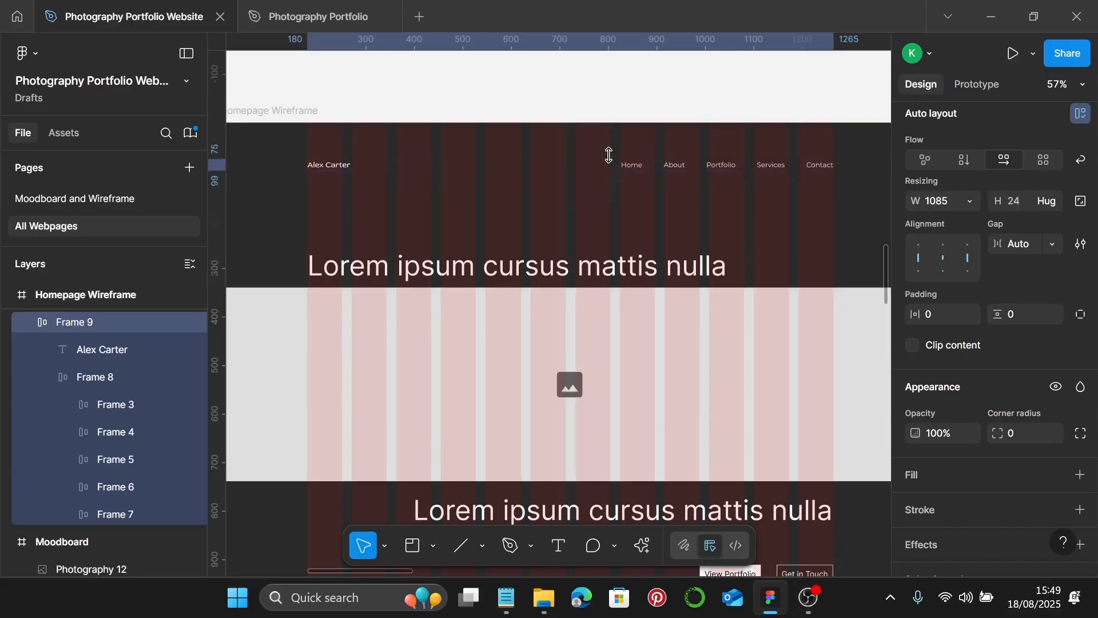
{"action": "key", "text": "alt"}
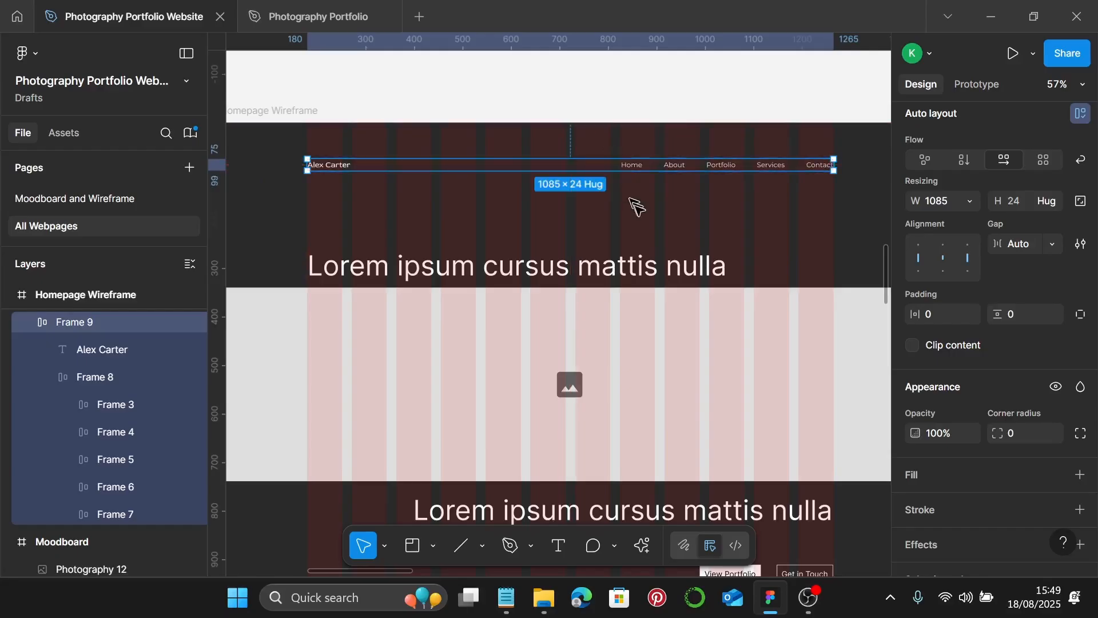
{"action": "key", "text": "Escape"}
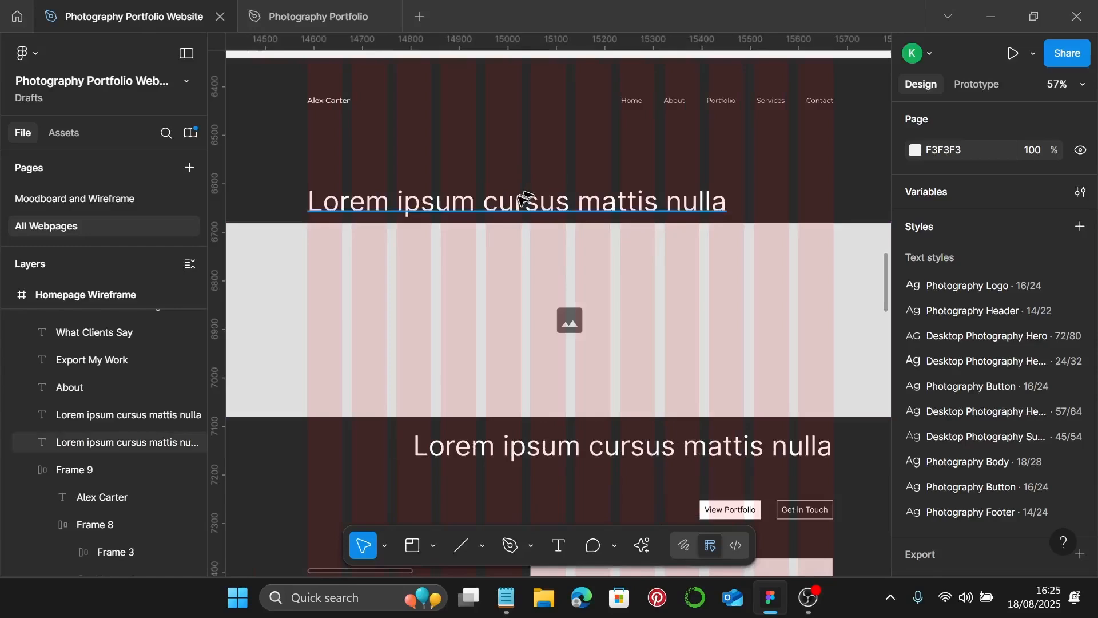
{"action": "left_click", "coordinate": [522, 200]}
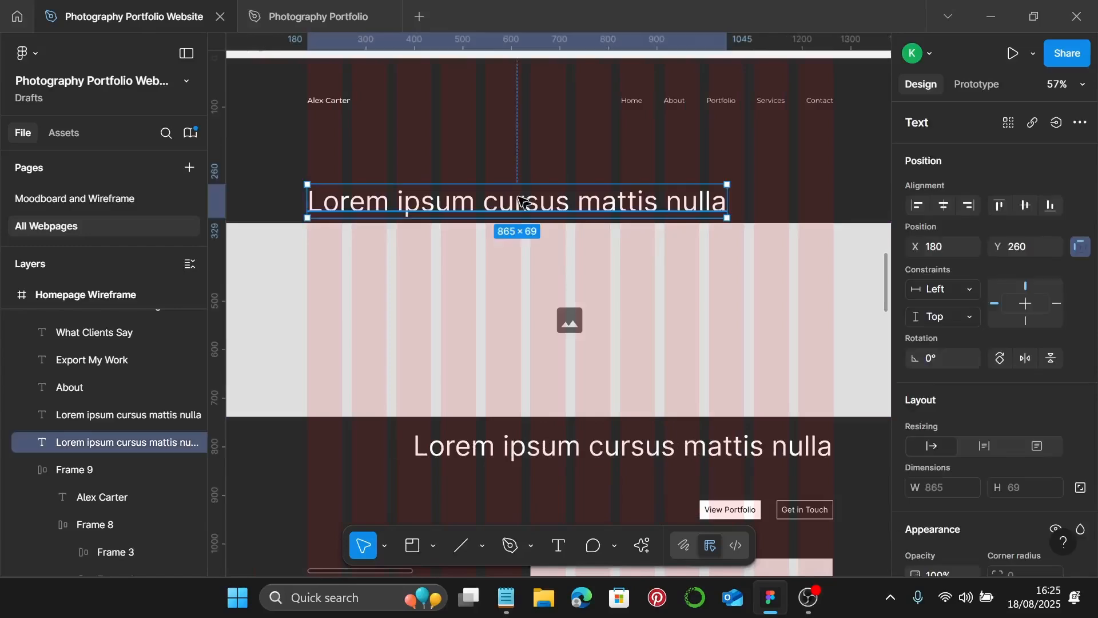
- Apply the Desktop Photography Hero text style (72/80, uppercase) to the hero heading
{"action": "scroll", "coordinate": [1070, 343], "scroll_direction": "down", "scroll_amount": 6}
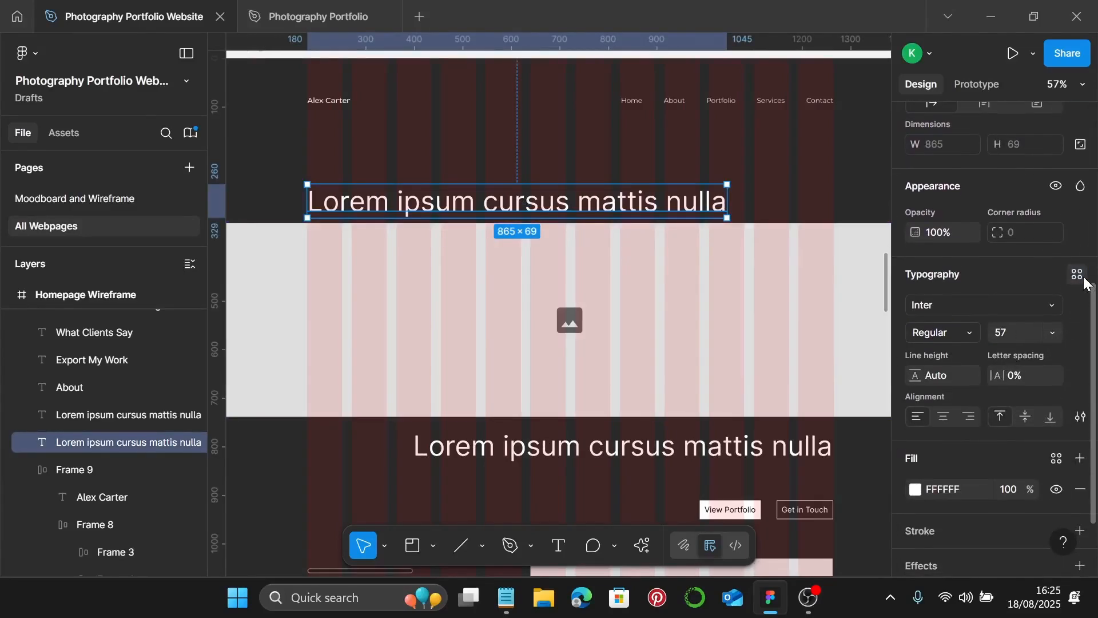
{"action": "left_click", "coordinate": [1077, 274]}
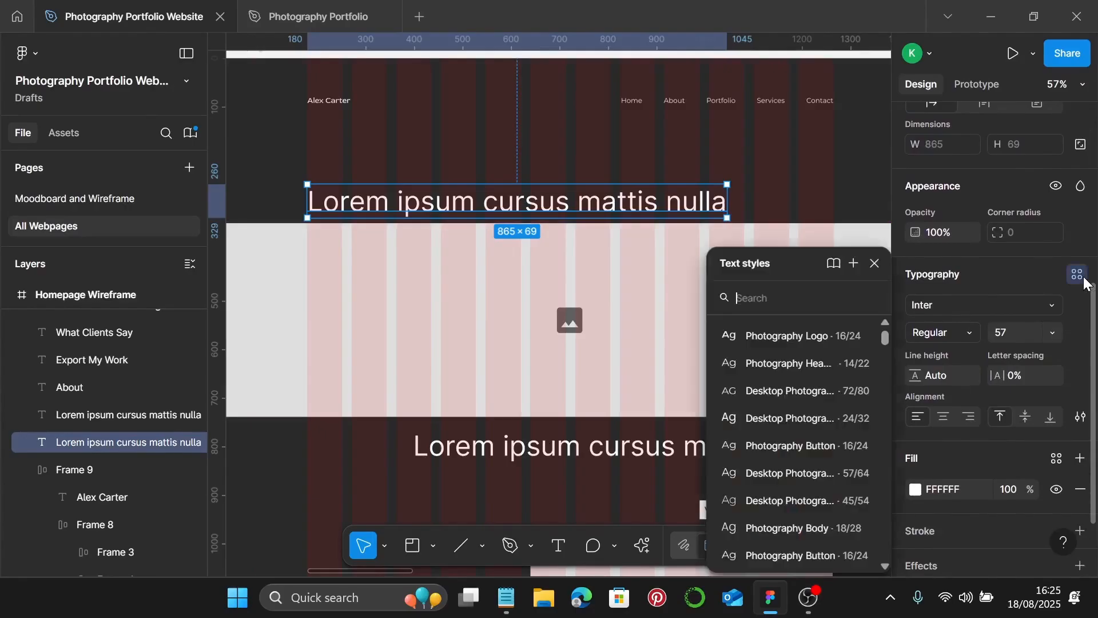
{"action": "double_click", "coordinate": [784, 391]}
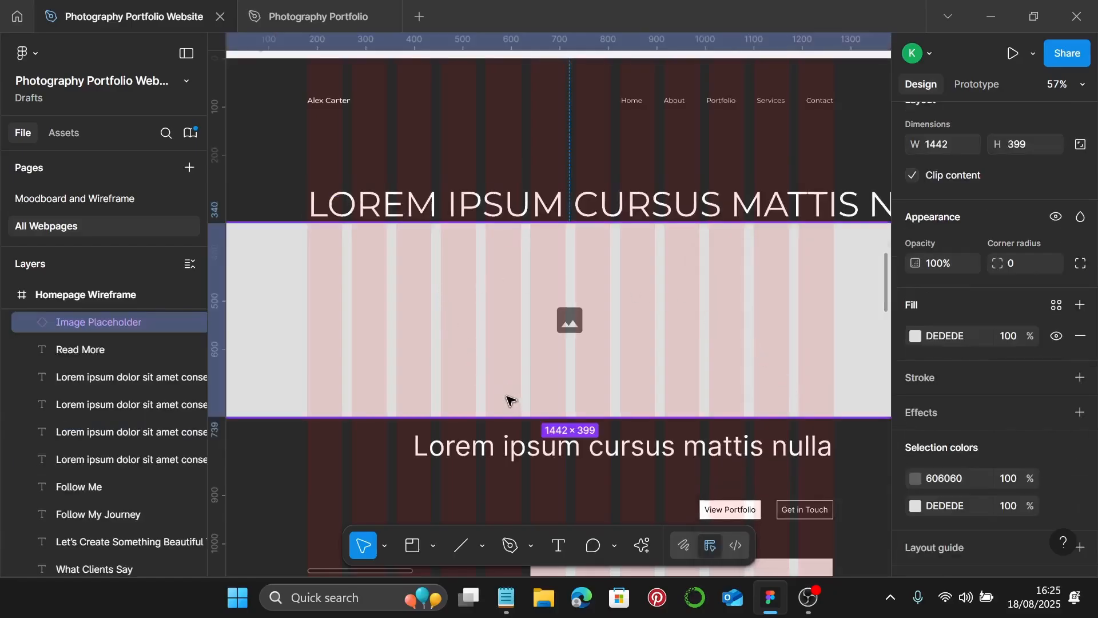
{"action": "left_click", "coordinate": [506, 598]}
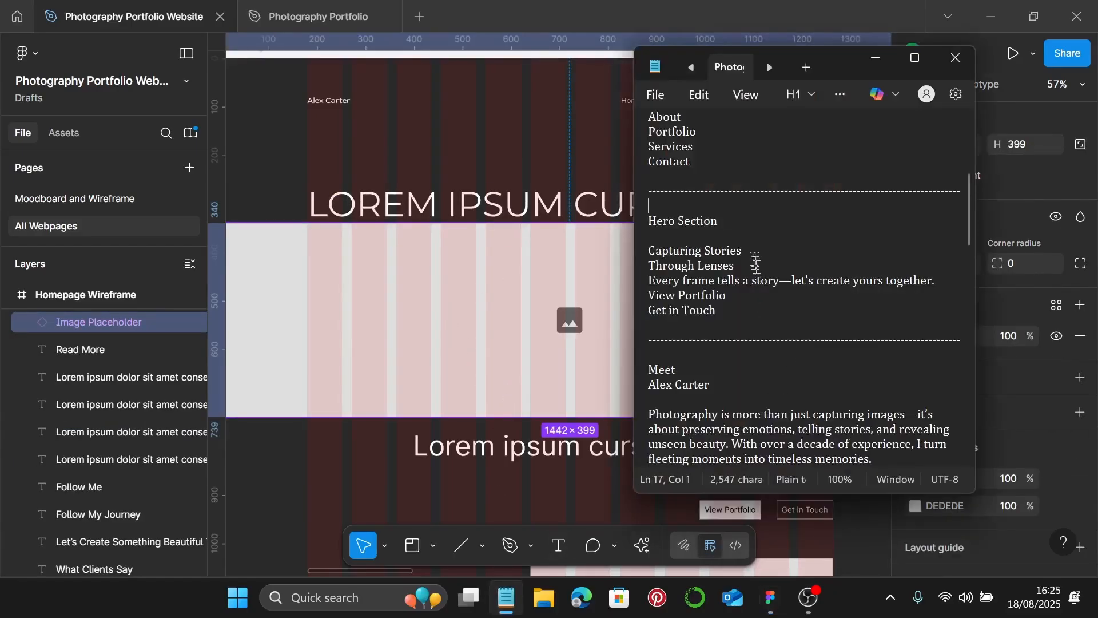
- Scroll the Notepad copy to the Hero Section with 'Capturing Stories Through Lenses'
{"action": "scroll", "coordinate": [780, 291], "scroll_direction": "down", "scroll_amount": 1}
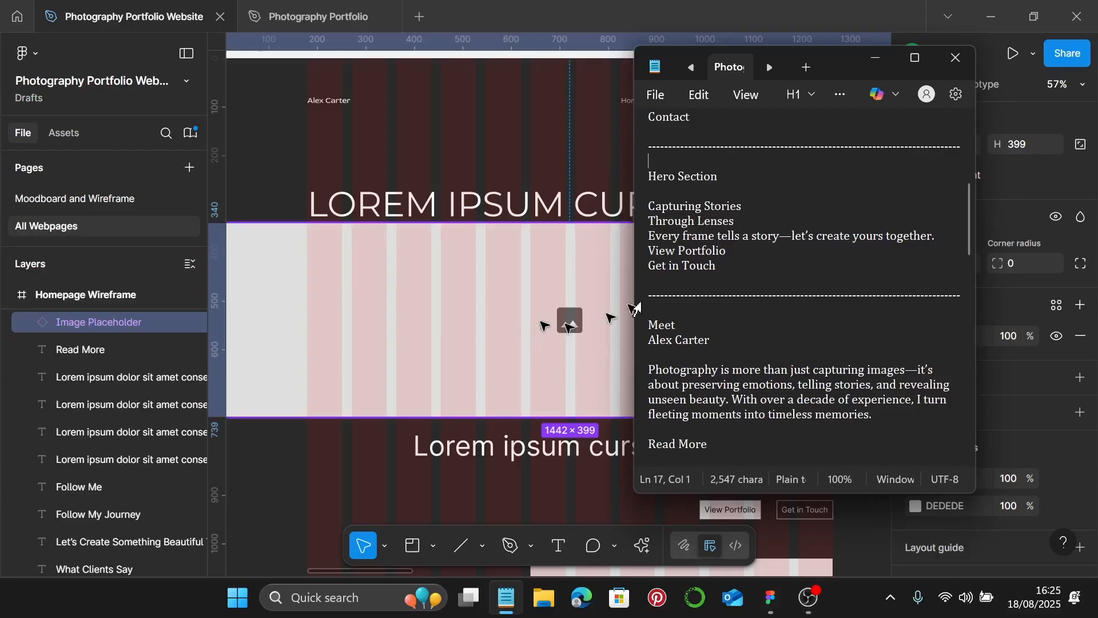
{"action": "scroll", "coordinate": [699, 280], "scroll_direction": "down", "scroll_amount": 1}
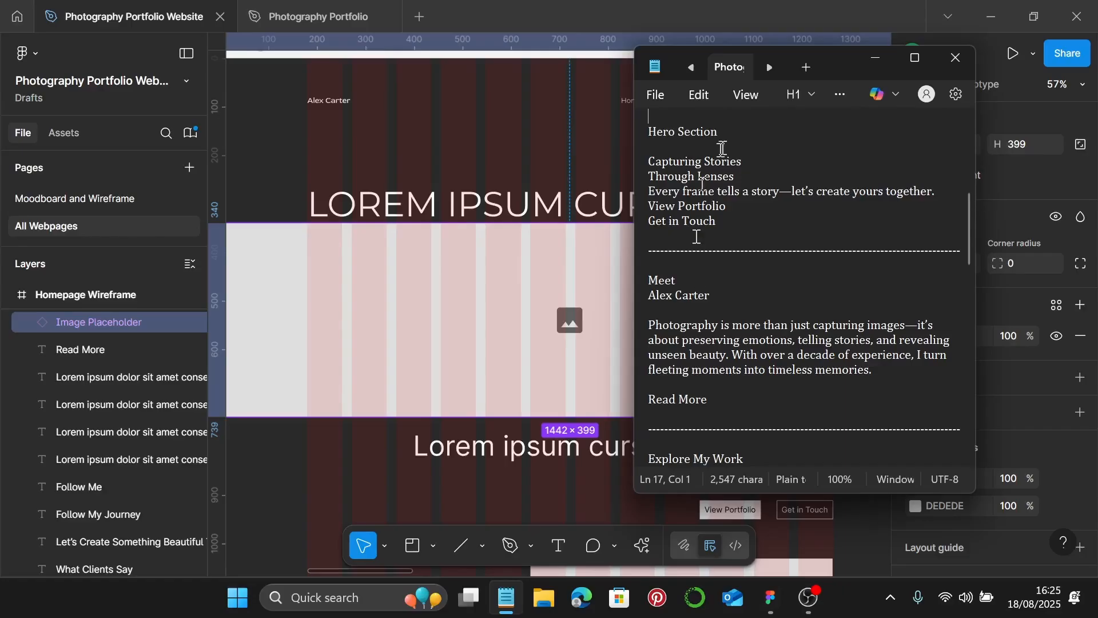
- Replace the first hero heading with 'Capturing Stories' copied from the site copy notes
{"action": "left_click_drag", "start_coordinate": [751, 160], "coordinate": [640, 171]}
{"action": "key", "text": "ctrl+c"}
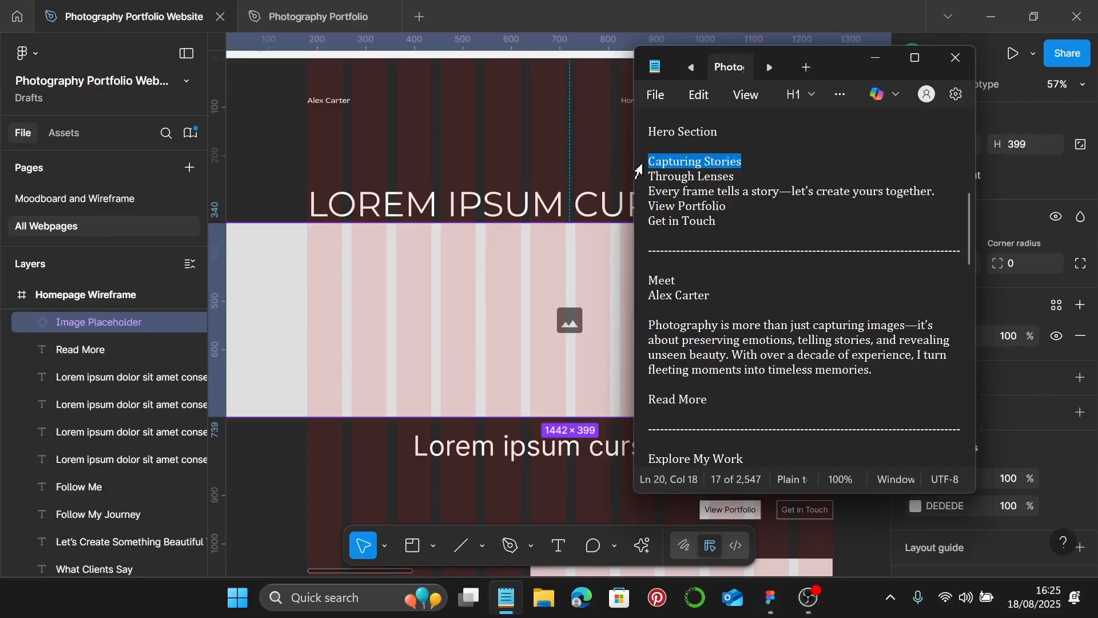
{"action": "left_click", "coordinate": [875, 57]}
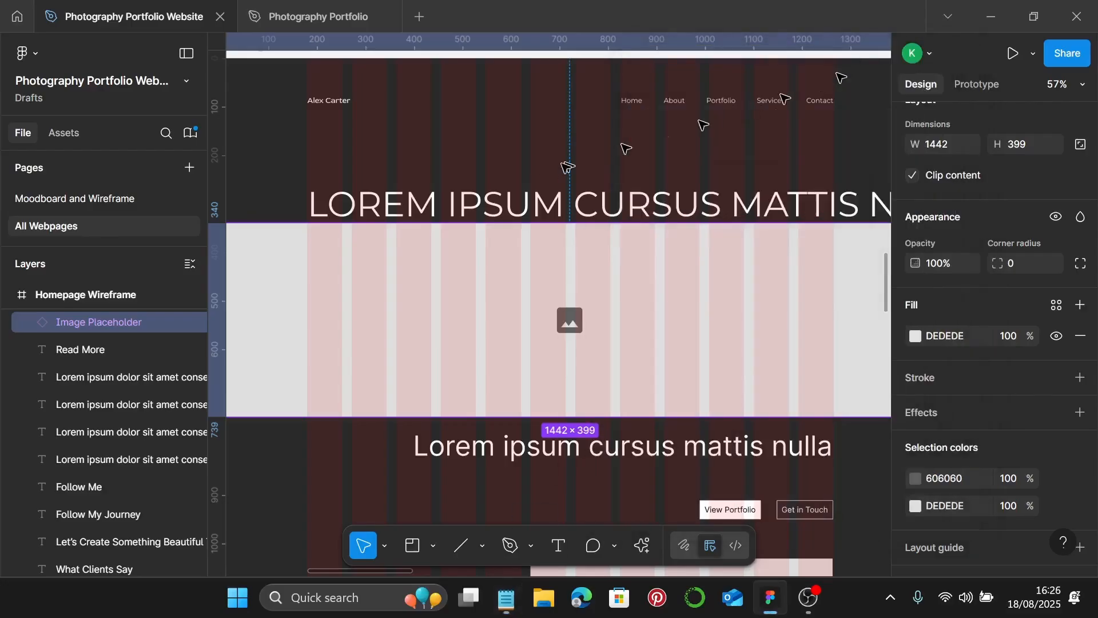
{"action": "double_click", "coordinate": [521, 201]}
{"action": "key", "text": "ctrl+v"}
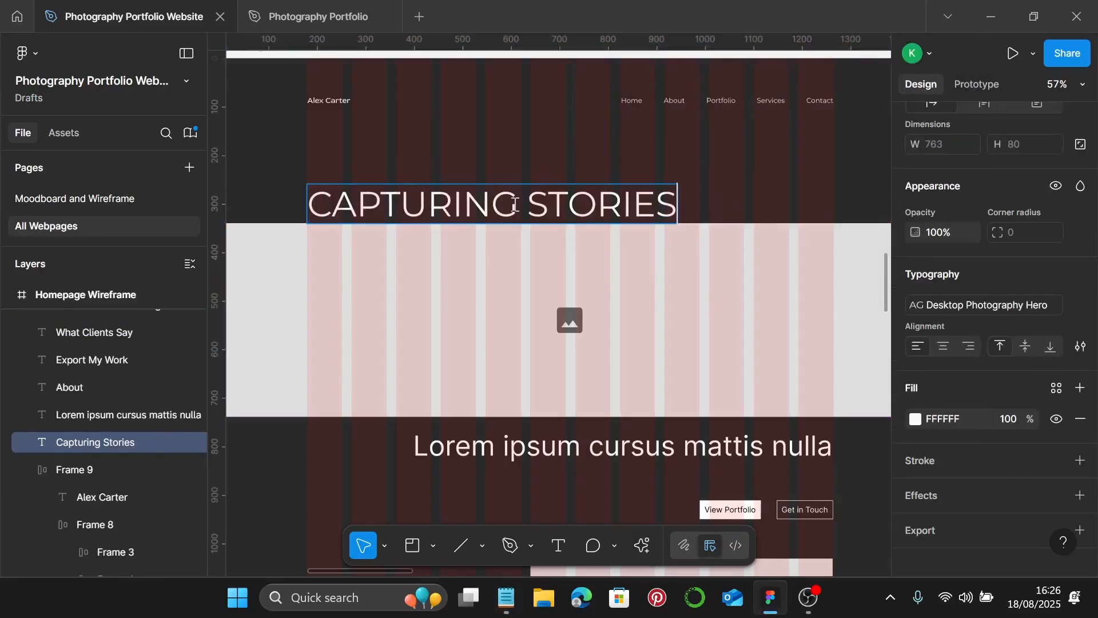
{"action": "key", "text": "Escape"}
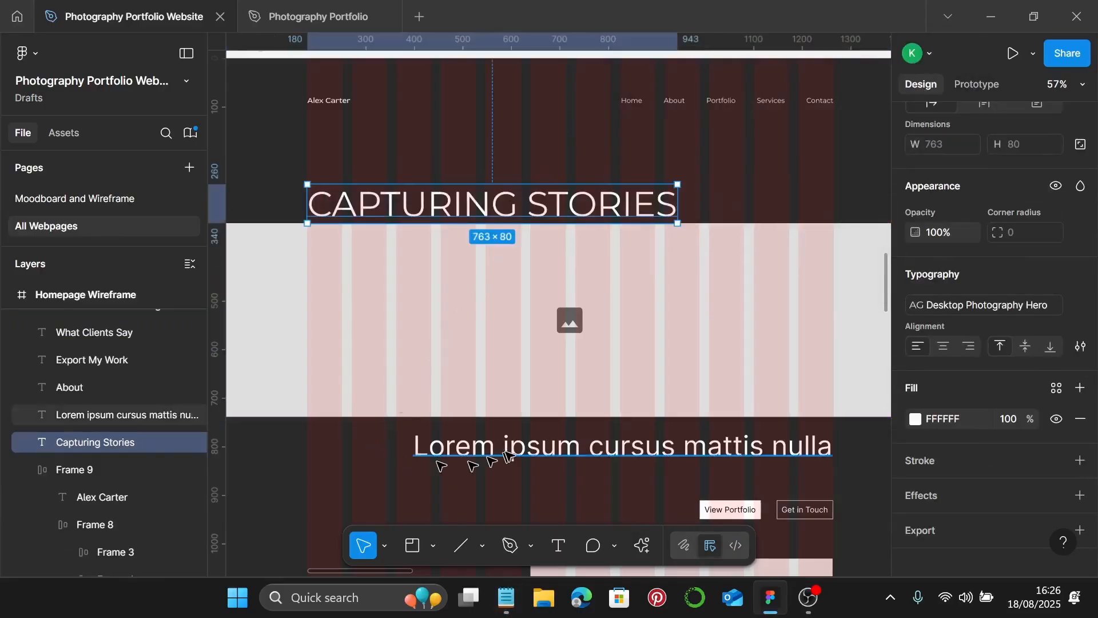
- Apply the Desktop Photography Hero text style to the second hero line
{"action": "left_click", "coordinate": [511, 453]}
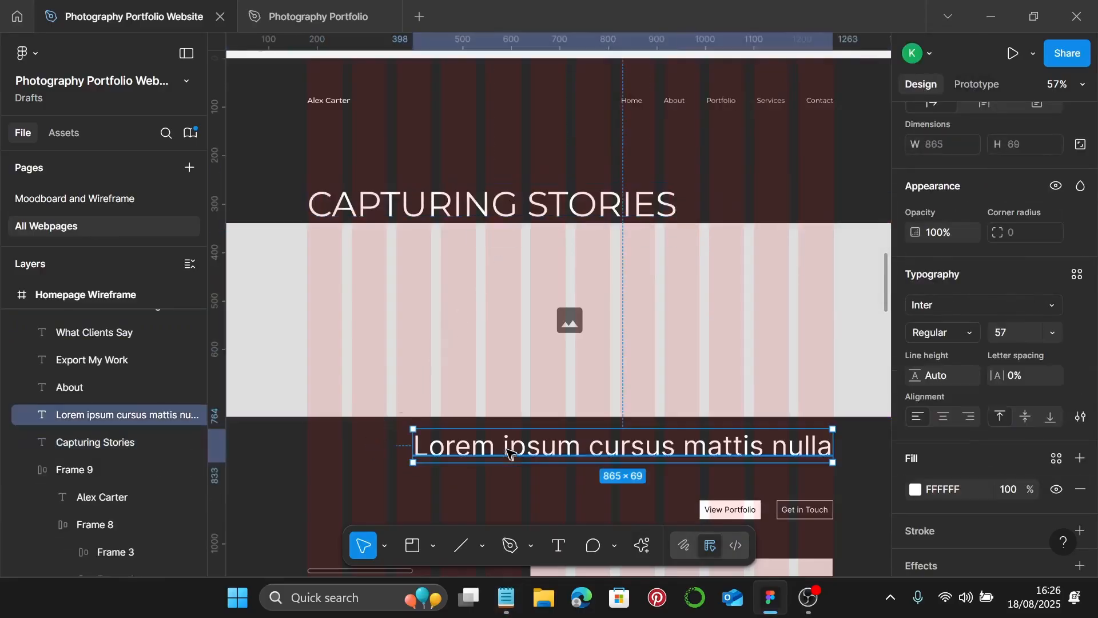
{"action": "left_click", "coordinate": [1079, 276]}
{"action": "left_click", "coordinate": [840, 391]}
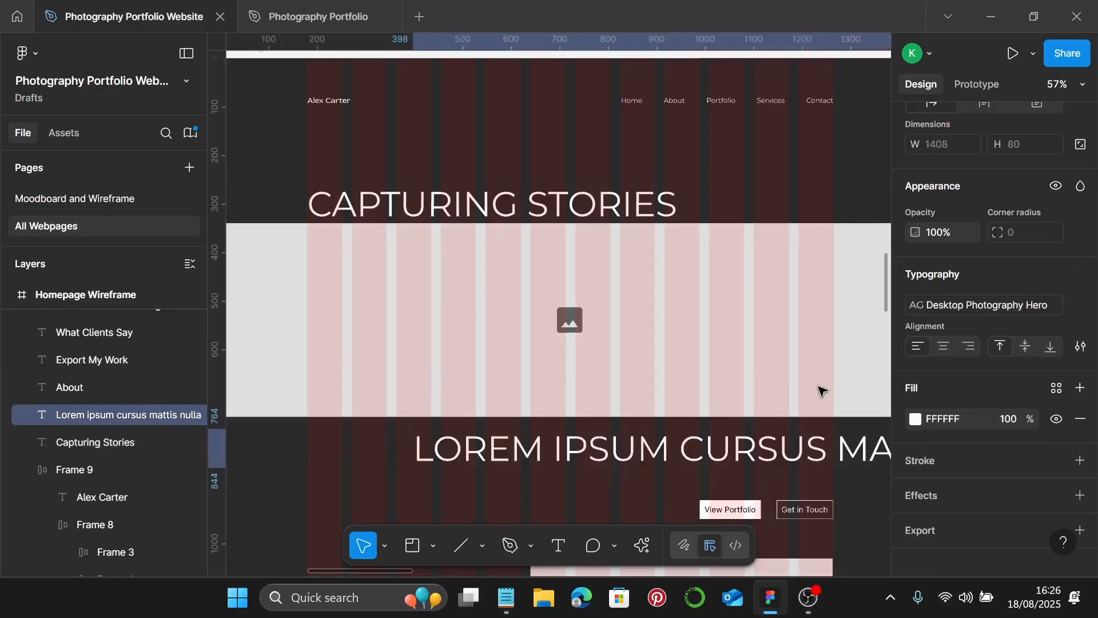
{"action": "left_click", "coordinate": [821, 387]}
- Replace the second hero line's placeholder text with 'THROUGH LENSES' from the notes
{"action": "left_click", "coordinate": [506, 598]}
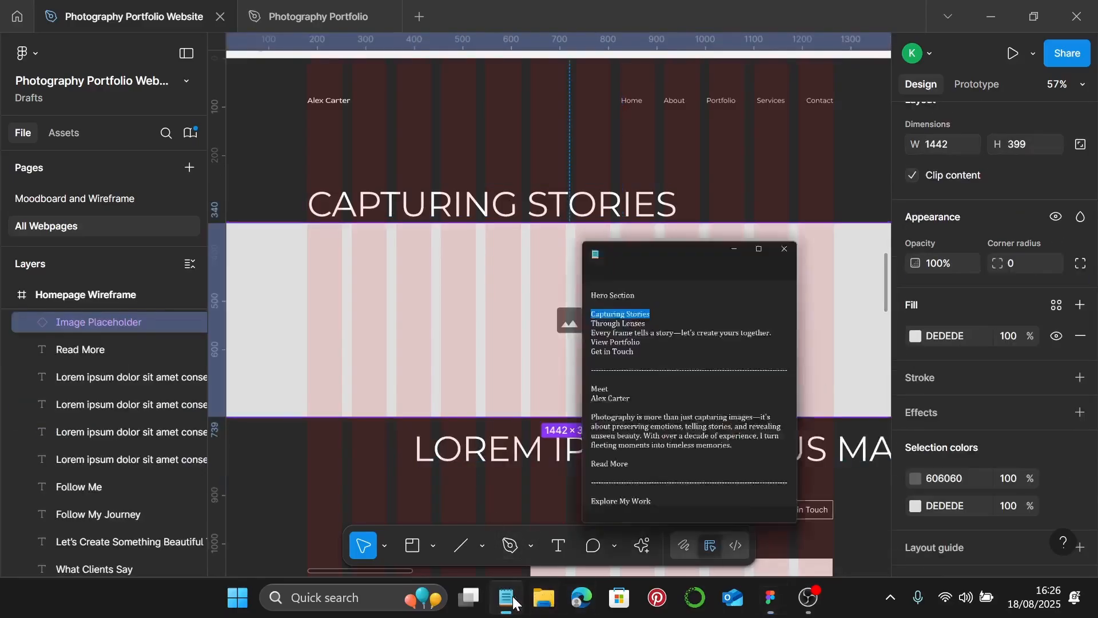
{"action": "left_click_drag", "start_coordinate": [735, 176], "coordinate": [651, 181]}
{"action": "key", "text": "ctrl+c"}
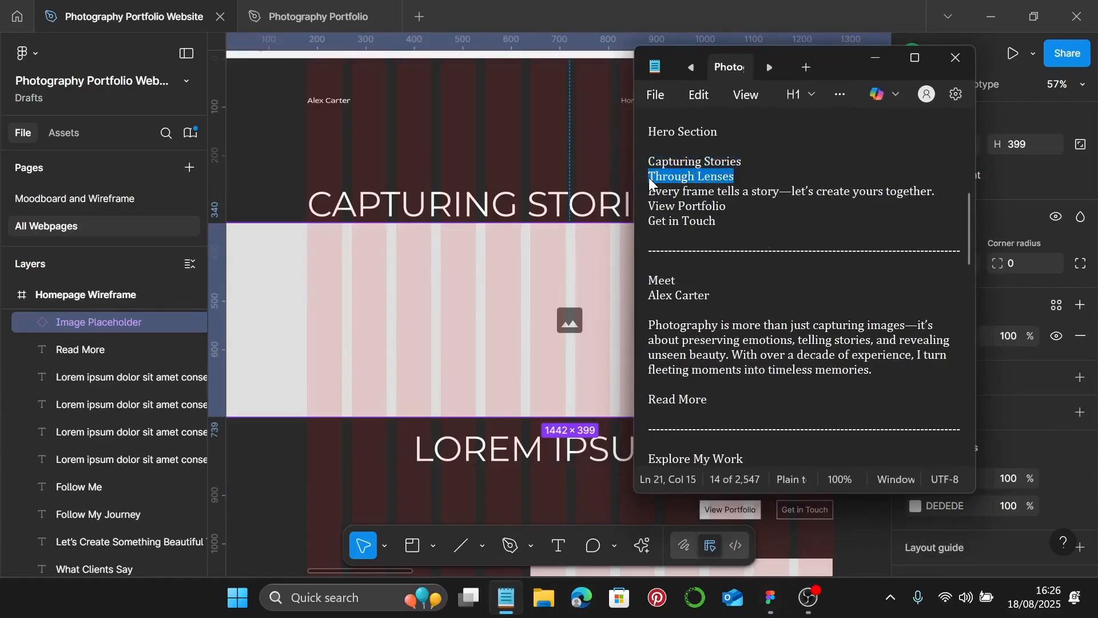
{"action": "left_click", "coordinate": [875, 58]}
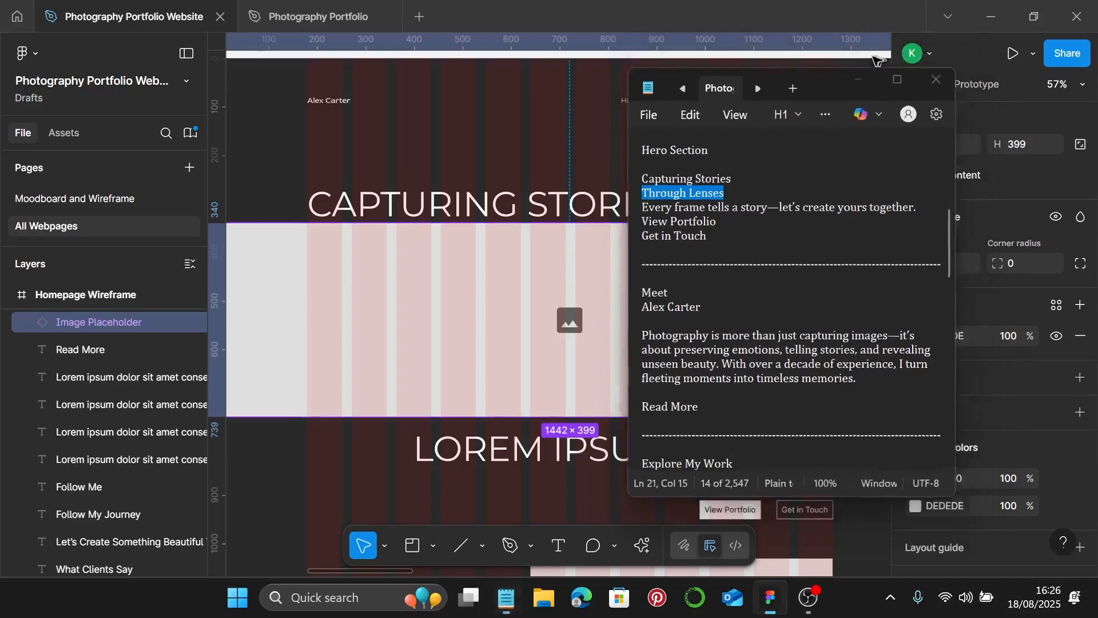
{"action": "double_click", "coordinate": [546, 450]}
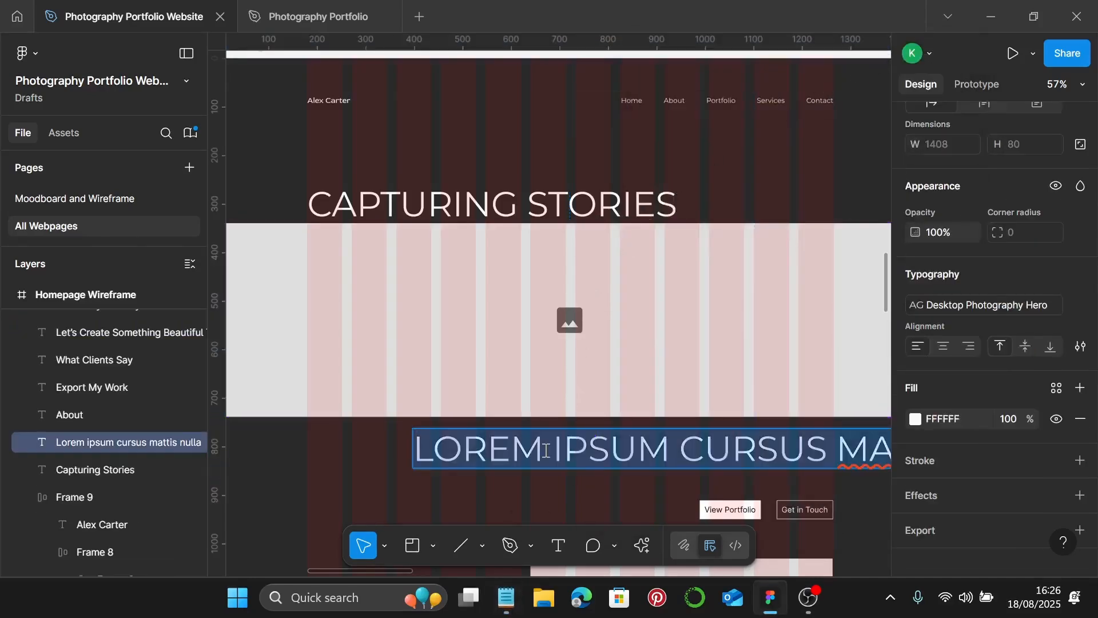
{"action": "key", "text": "ctrl+v"}
{"action": "scroll", "coordinate": [546, 450], "scroll_direction": "down", "scroll_amount": 5}
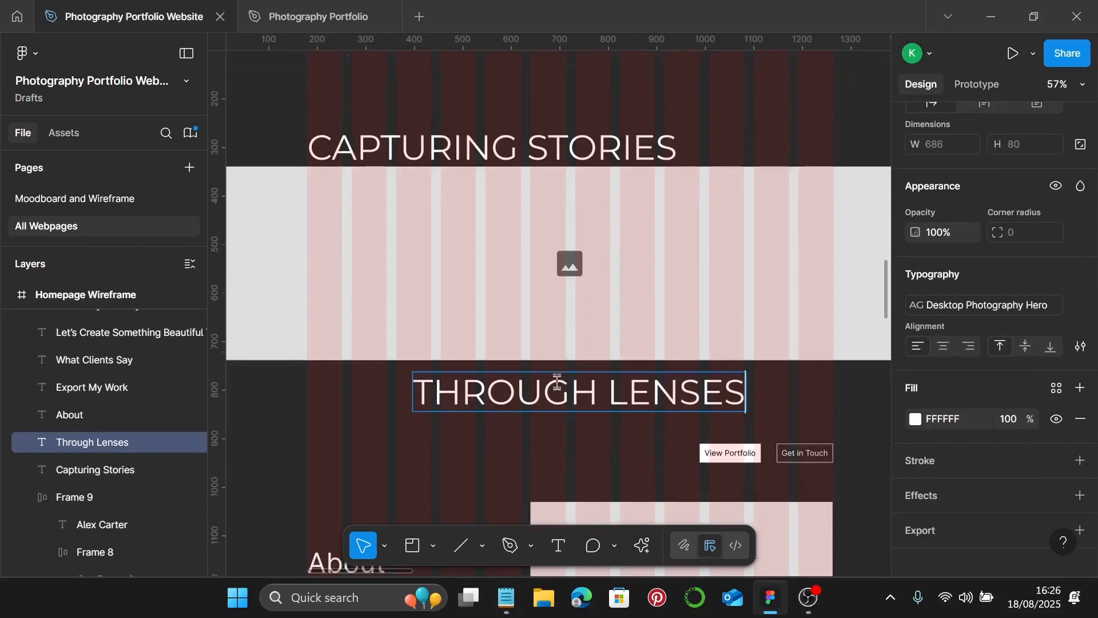
{"action": "key", "text": "Escape"}
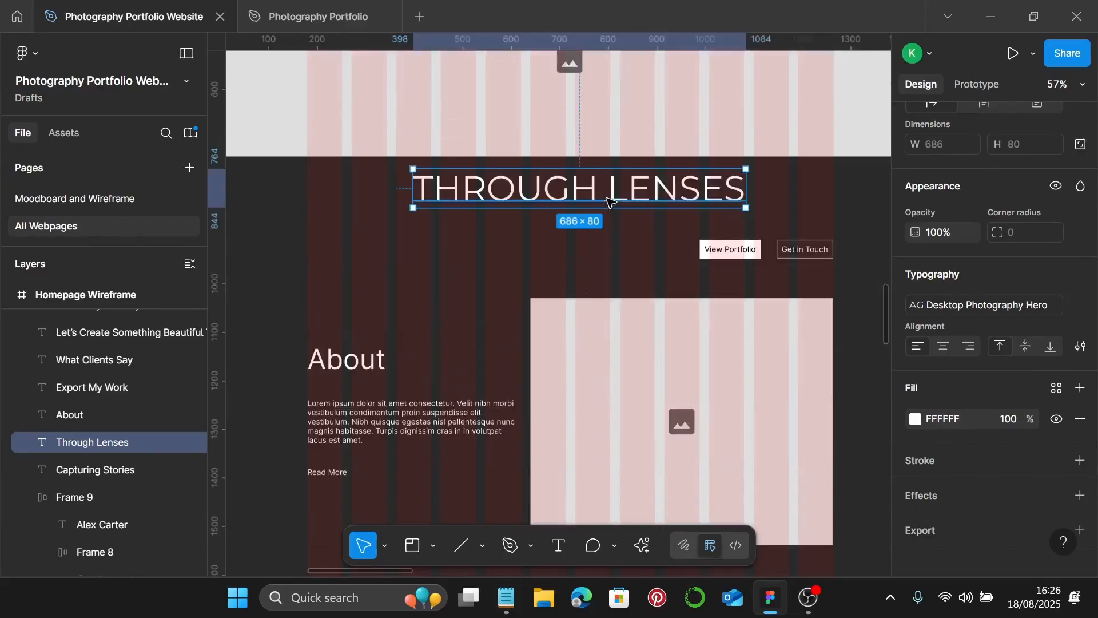
- Move the THROUGH LENSES heading over to the right edge of the hero
{"action": "left_click_drag", "start_coordinate": [609, 201], "coordinate": [693, 197]}
{"action": "left_click", "coordinate": [694, 245]}
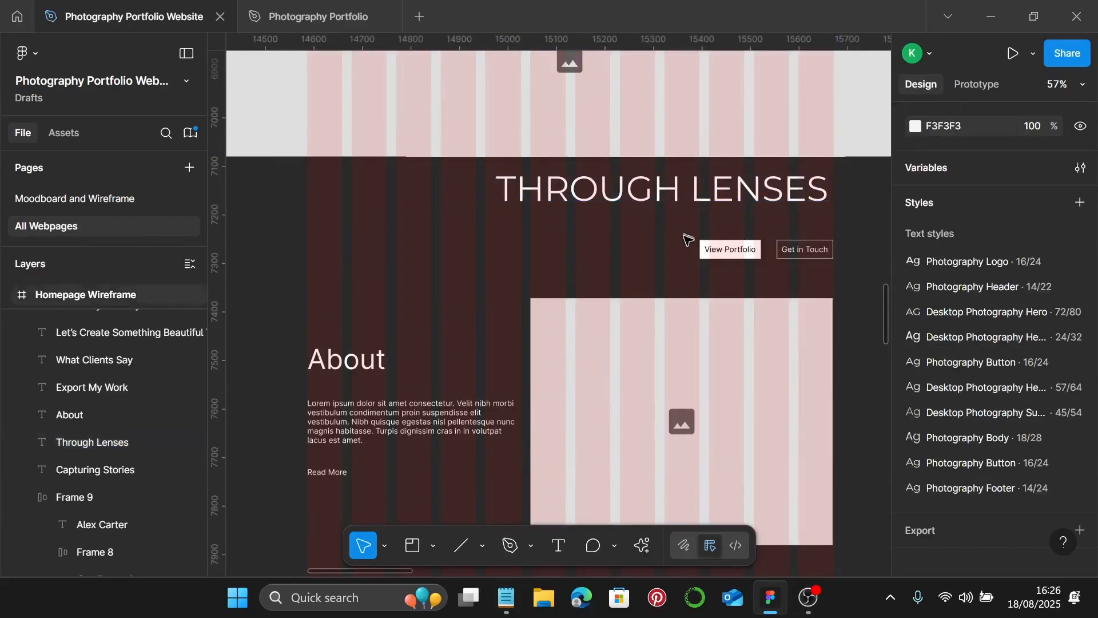
{"action": "scroll", "coordinate": [692, 243], "scroll_direction": "down", "scroll_amount": 10}
{"action": "scroll", "coordinate": [688, 240], "scroll_direction": "down", "scroll_amount": 2}
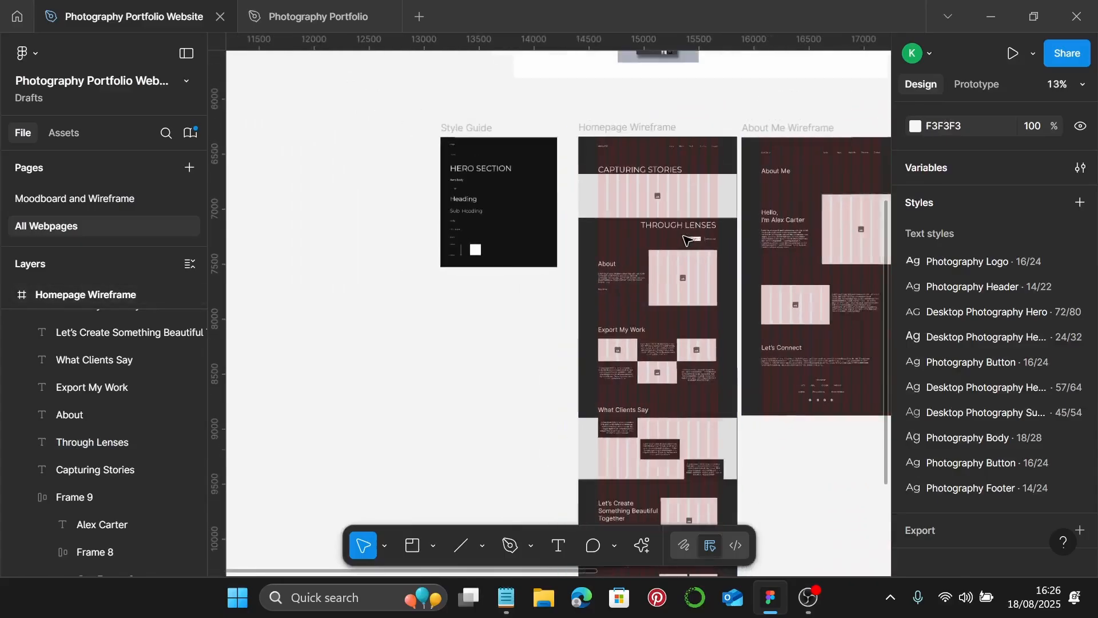
{"action": "scroll", "coordinate": [686, 200], "scroll_direction": "down", "scroll_amount": 2}
- Drag the Homepage Wireframe frame's bottom edge down to make it taller
{"action": "left_click", "coordinate": [665, 153]}
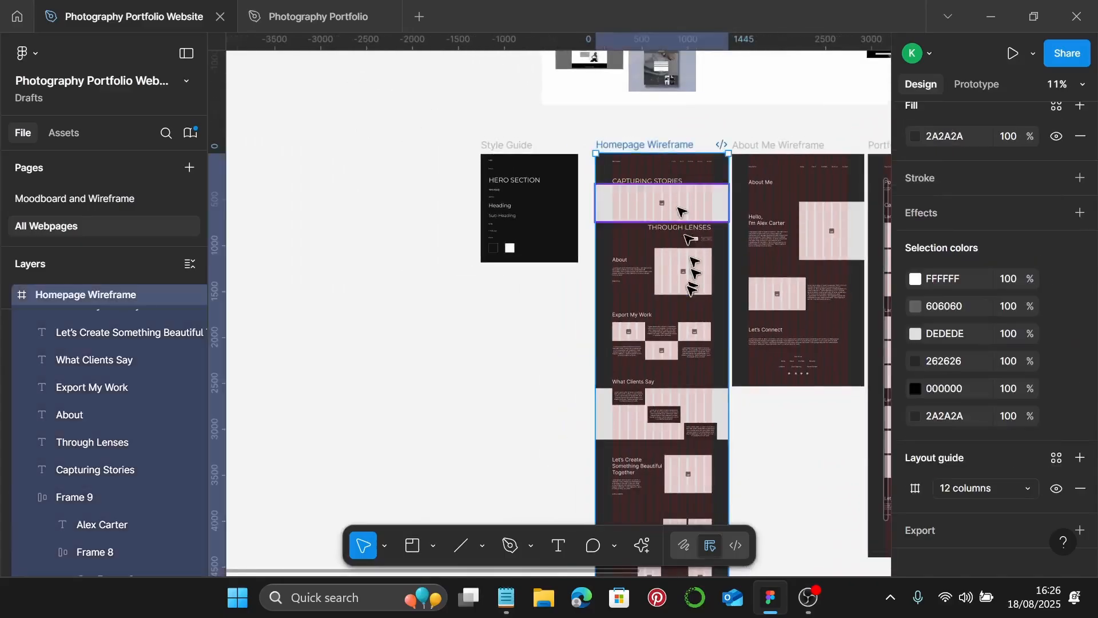
{"action": "scroll", "coordinate": [687, 258], "scroll_direction": "down", "scroll_amount": 5}
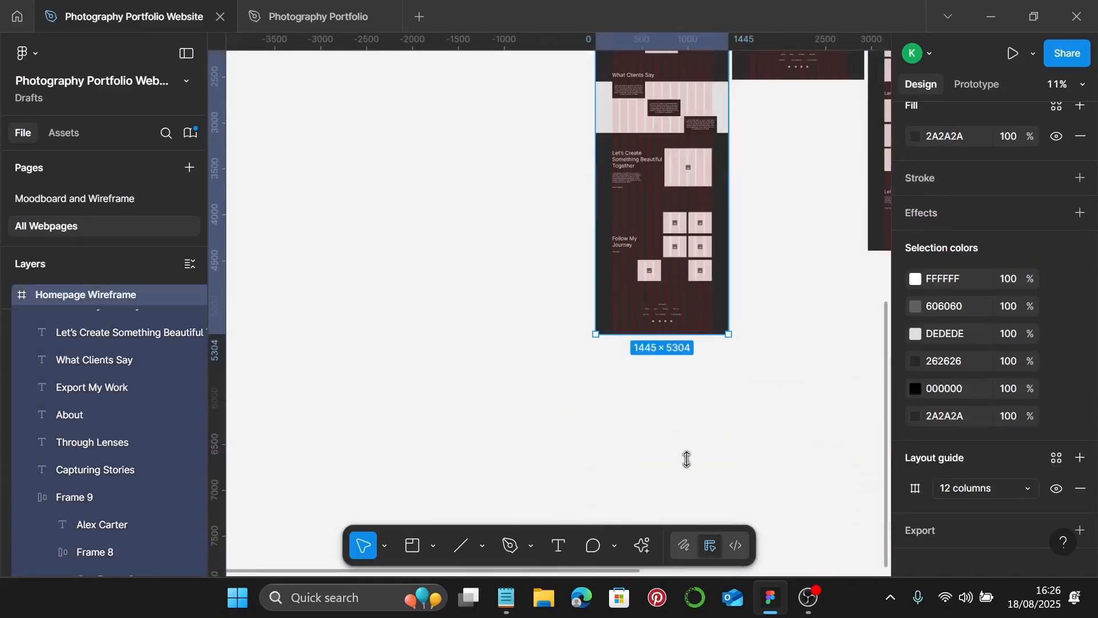
{"action": "left_click_drag", "start_coordinate": [701, 337], "coordinate": [706, 470]}
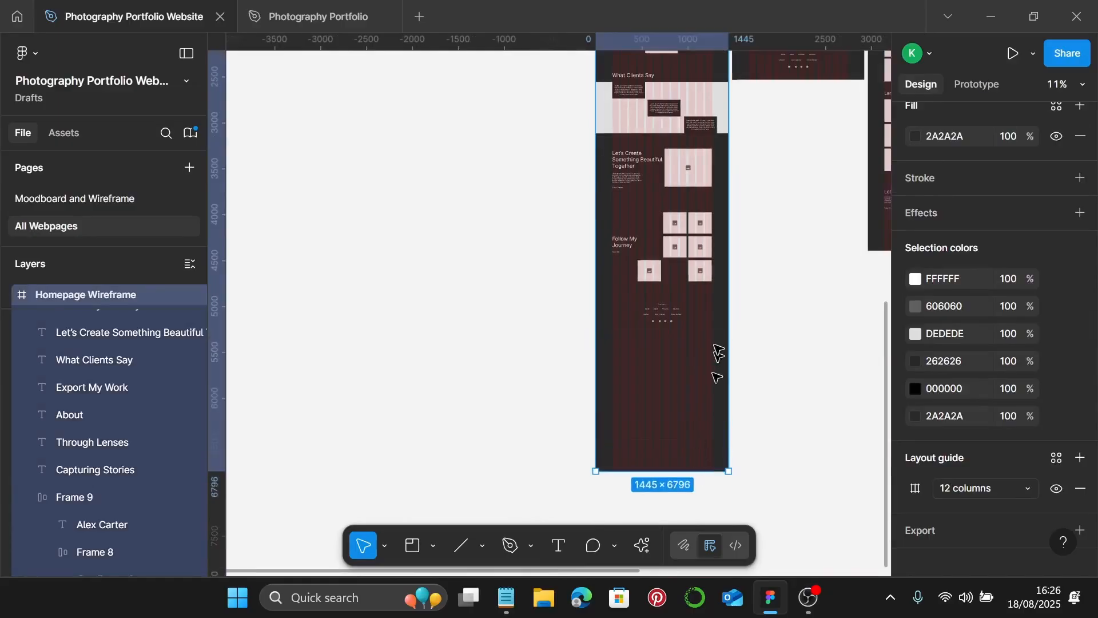
{"action": "scroll", "coordinate": [718, 355], "scroll_direction": "up", "scroll_amount": 5}
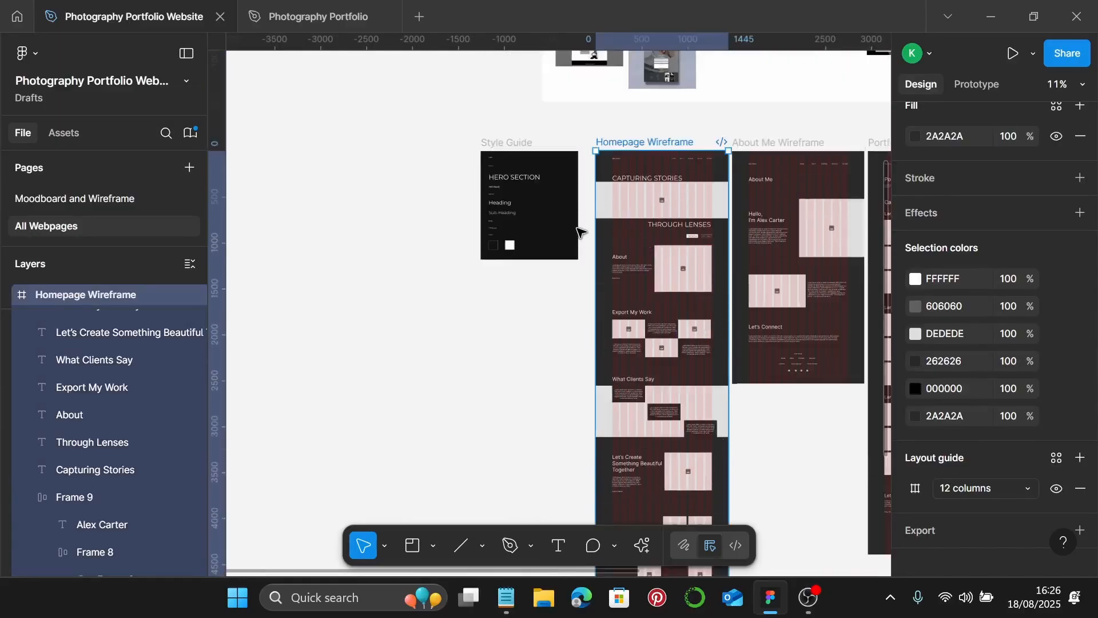
- Select the sections below the hero and shift them further down the page
{"action": "key", "text": "Escape"}
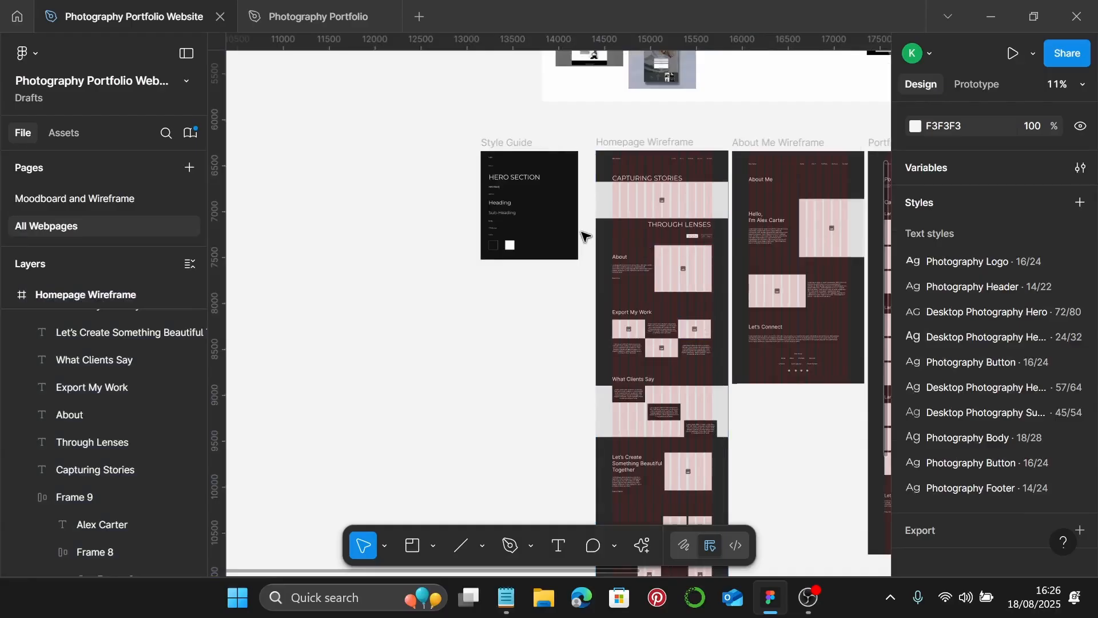
{"action": "left_click_drag", "start_coordinate": [582, 231], "coordinate": [720, 350]}
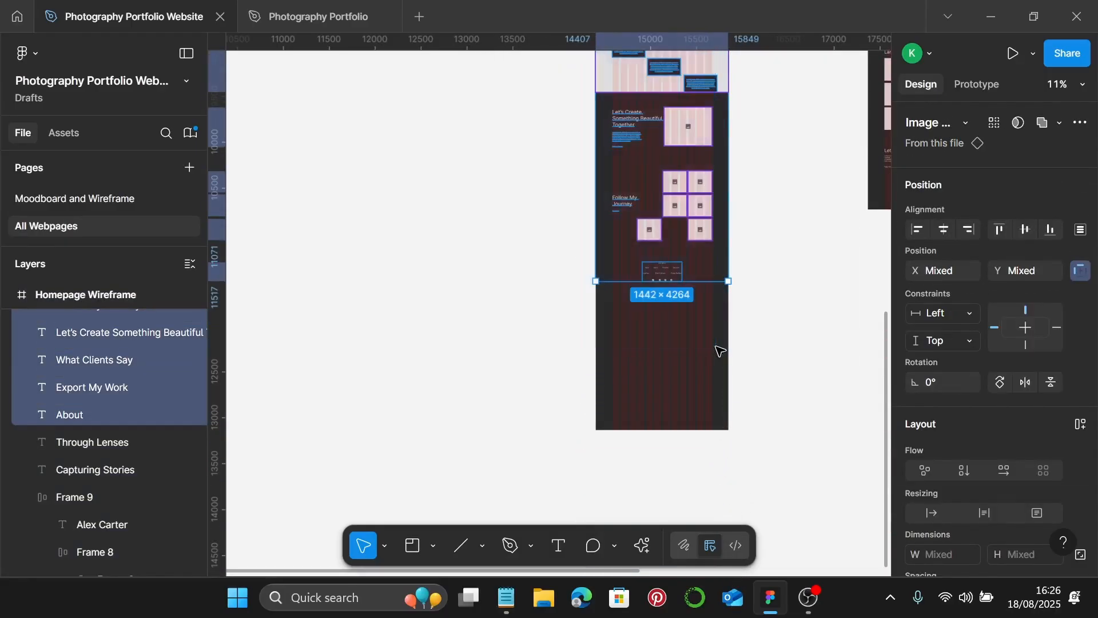
{"action": "scroll", "coordinate": [719, 351], "scroll_direction": "up", "scroll_amount": 4}
{"action": "scroll", "coordinate": [691, 140], "scroll_direction": "up", "scroll_amount": 5}
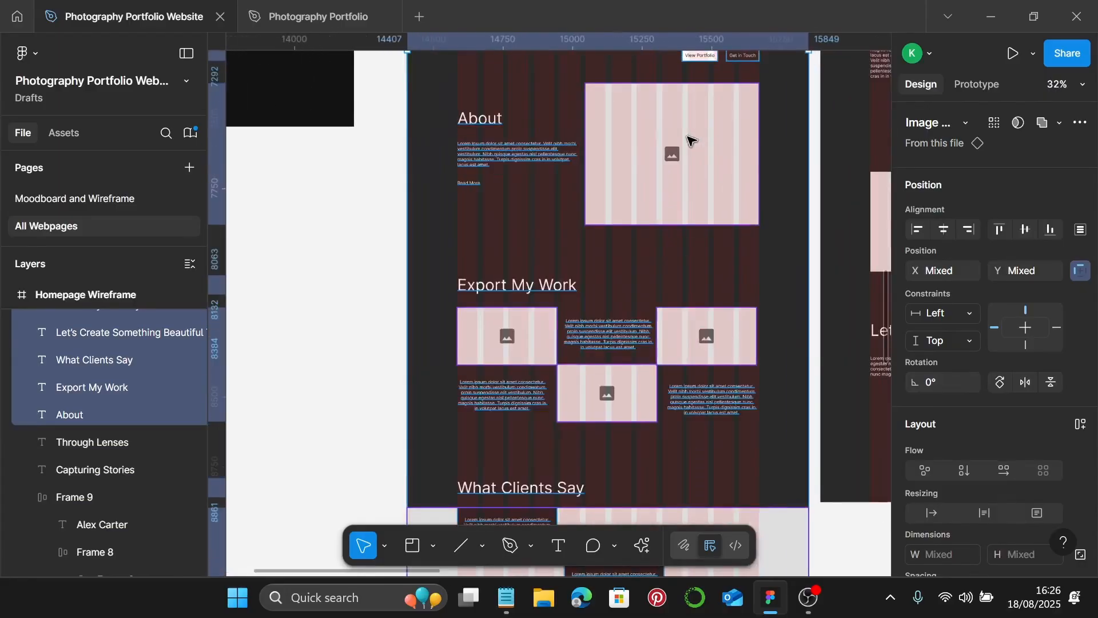
{"action": "left_click_drag", "start_coordinate": [706, 132], "coordinate": [711, 237]}
{"action": "scroll", "coordinate": [711, 235], "scroll_direction": "down", "scroll_amount": 8}
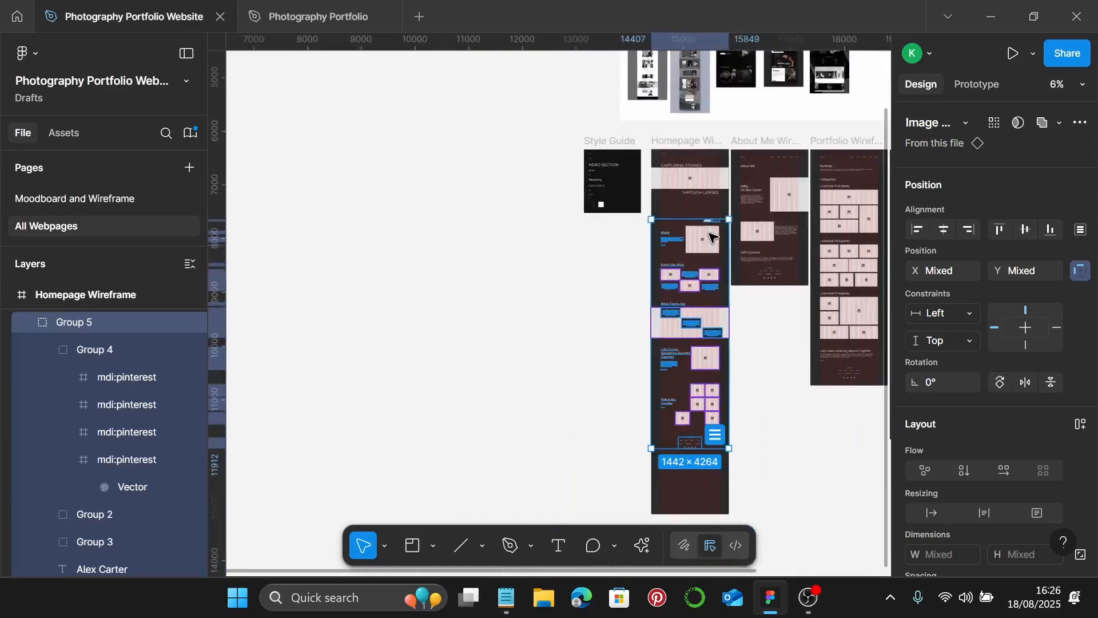
{"action": "left_click_drag", "start_coordinate": [708, 237], "coordinate": [710, 245]}
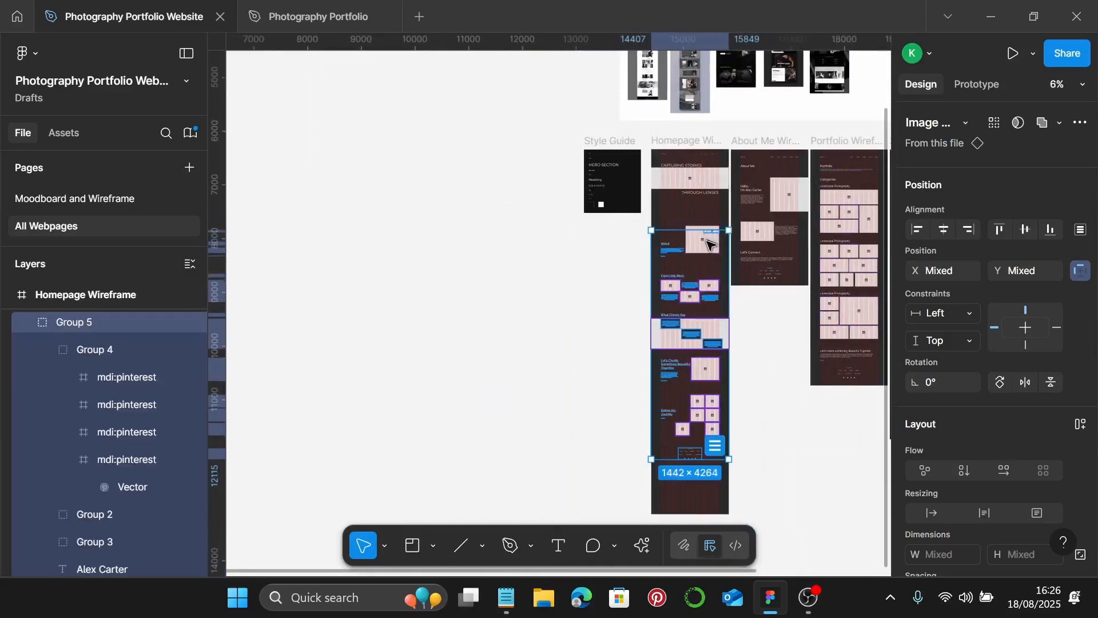
{"action": "key", "text": "ctrl+z"}
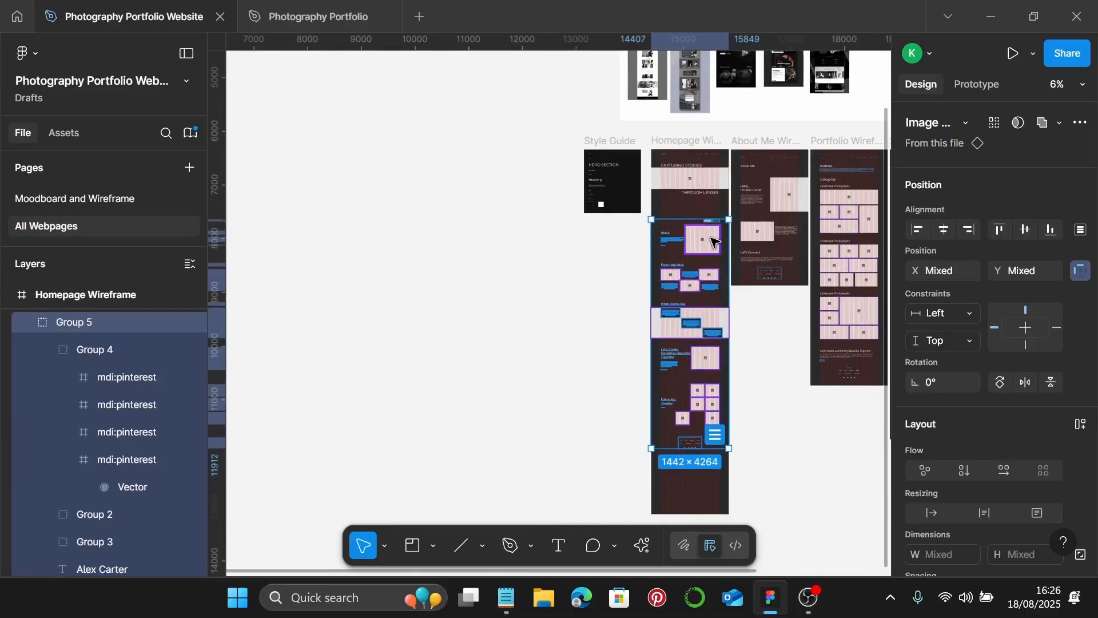
{"action": "scroll", "coordinate": [713, 240], "scroll_direction": "up", "scroll_amount": 3}
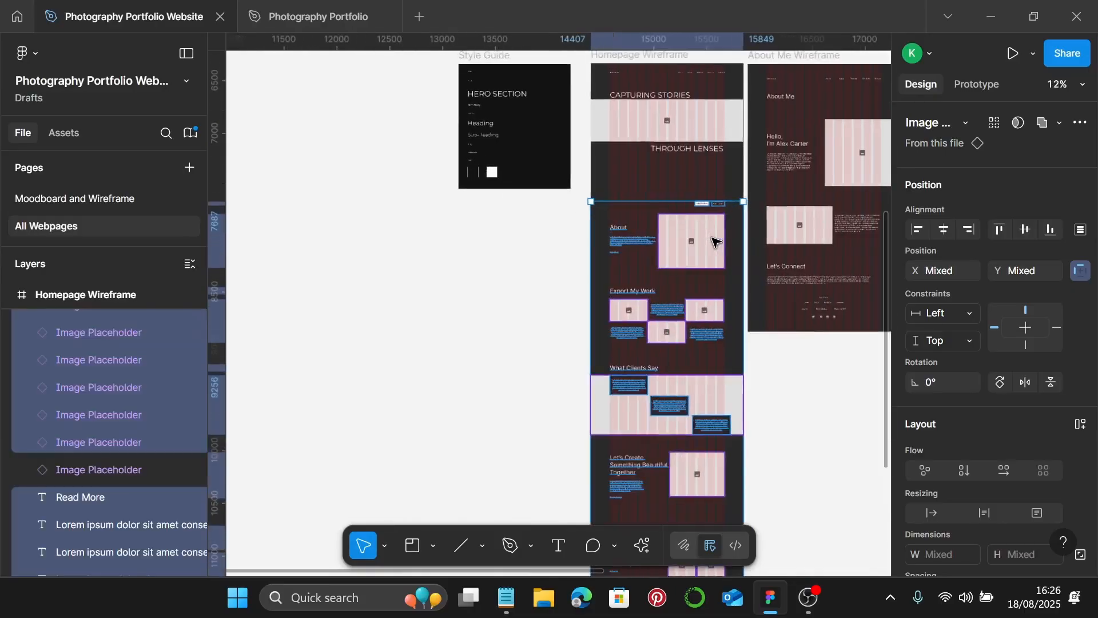
{"action": "left_click_drag", "start_coordinate": [713, 239], "coordinate": [713, 267]}
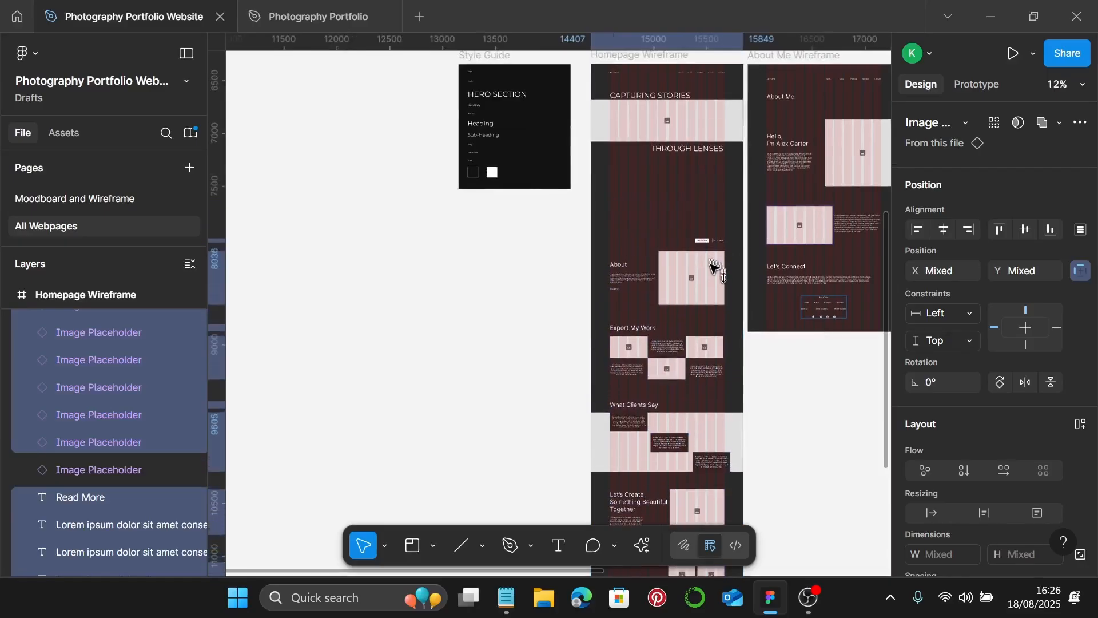
{"action": "scroll", "coordinate": [712, 135], "scroll_direction": "up", "scroll_amount": 4}
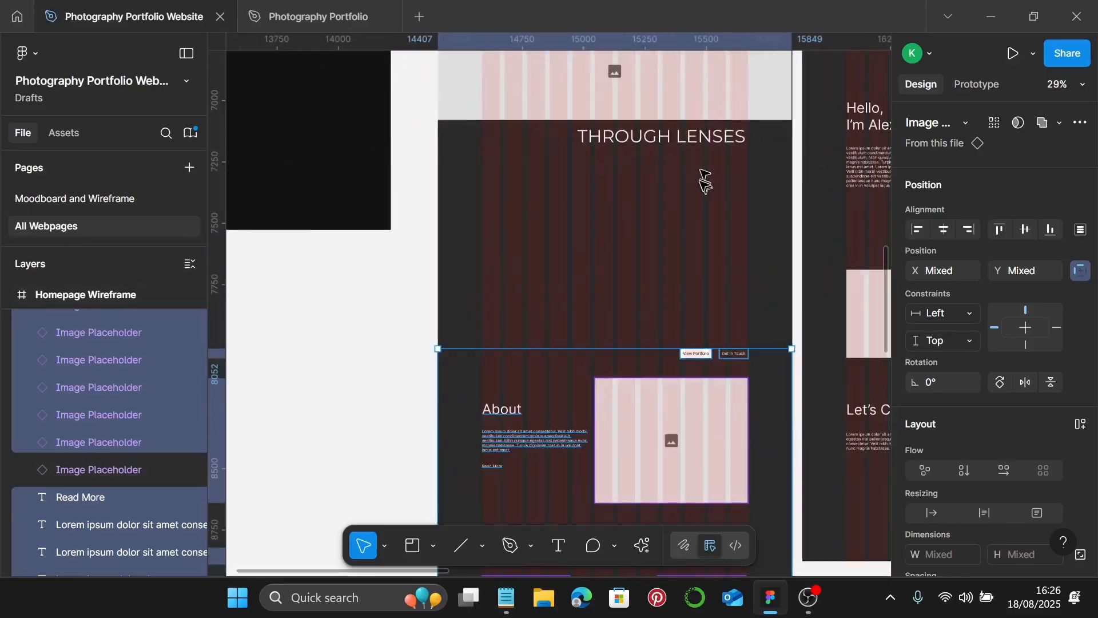
- Move the About lorem-ipsum paragraph beneath the THROUGH LENSES heading
{"action": "left_click", "coordinate": [513, 441]}
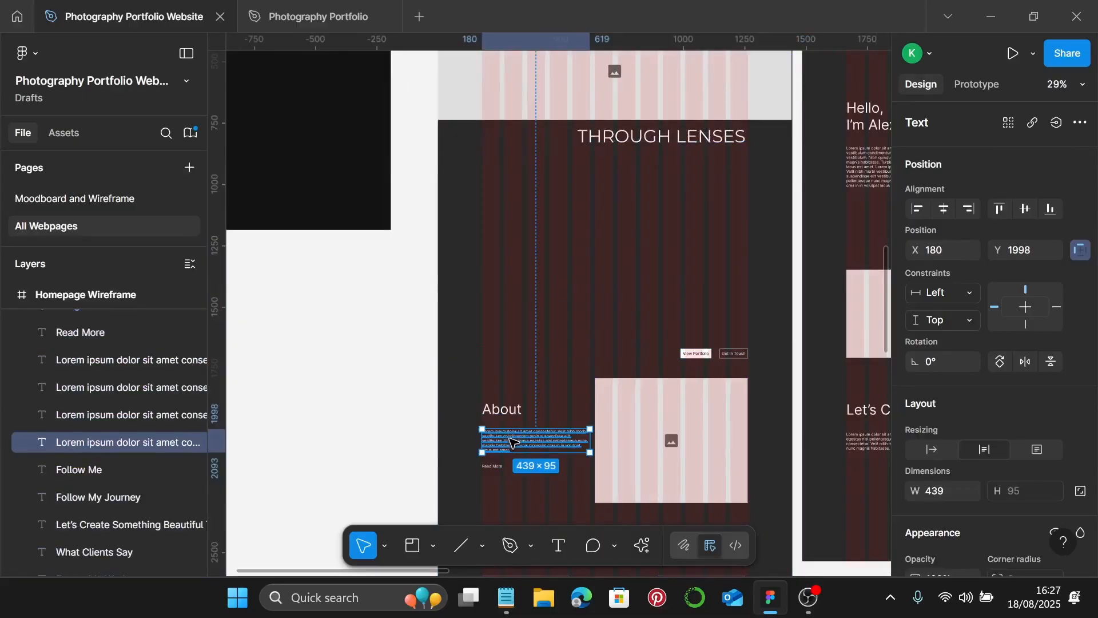
{"action": "left_click_drag", "start_coordinate": [513, 442], "coordinate": [662, 161]}
{"action": "scroll", "coordinate": [670, 171], "scroll_direction": "up", "scroll_amount": 4}
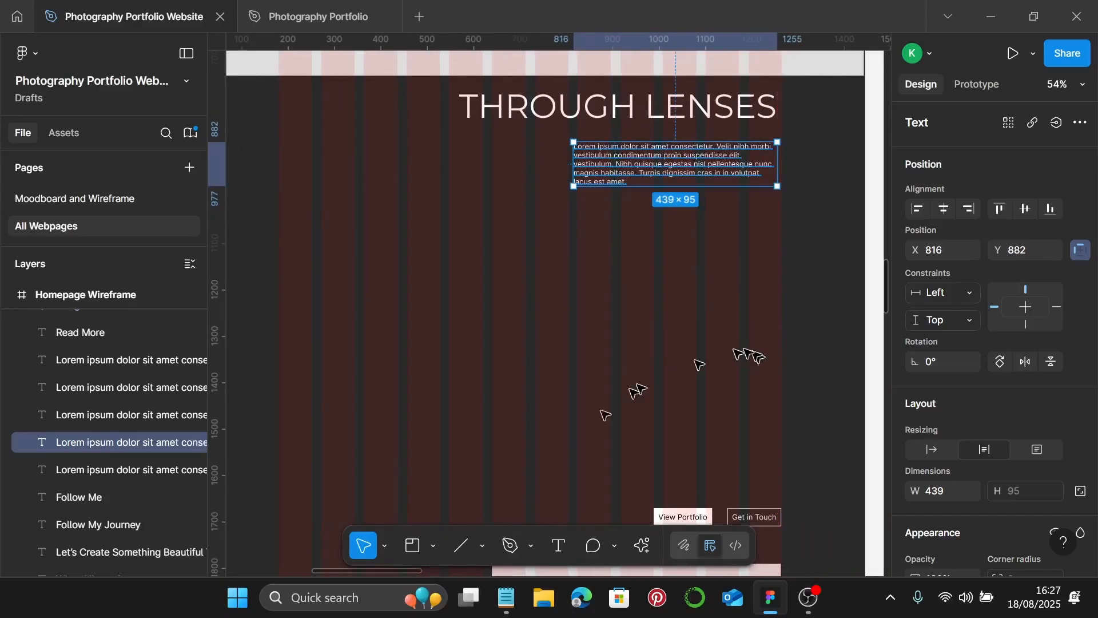
- Paste the tagline 'Every frame tells a story—let's create yours together.' over the lorem paragraph
{"action": "left_click", "coordinate": [514, 611]}
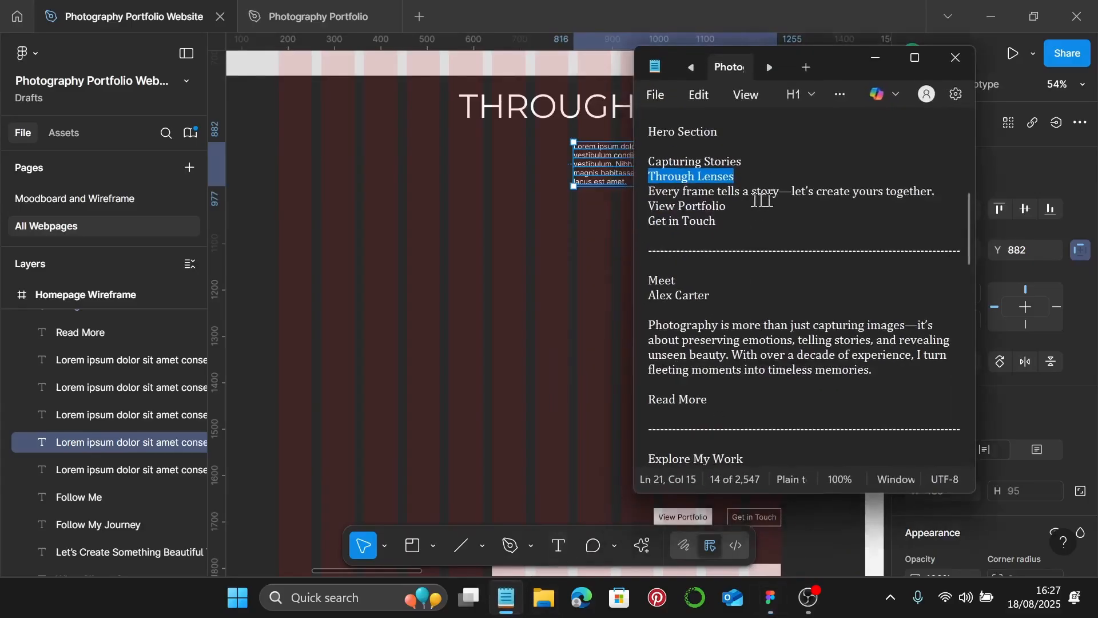
{"action": "left_click_drag", "start_coordinate": [739, 203], "coordinate": [649, 192]}
{"action": "triple_click", "coordinate": [641, 198]}
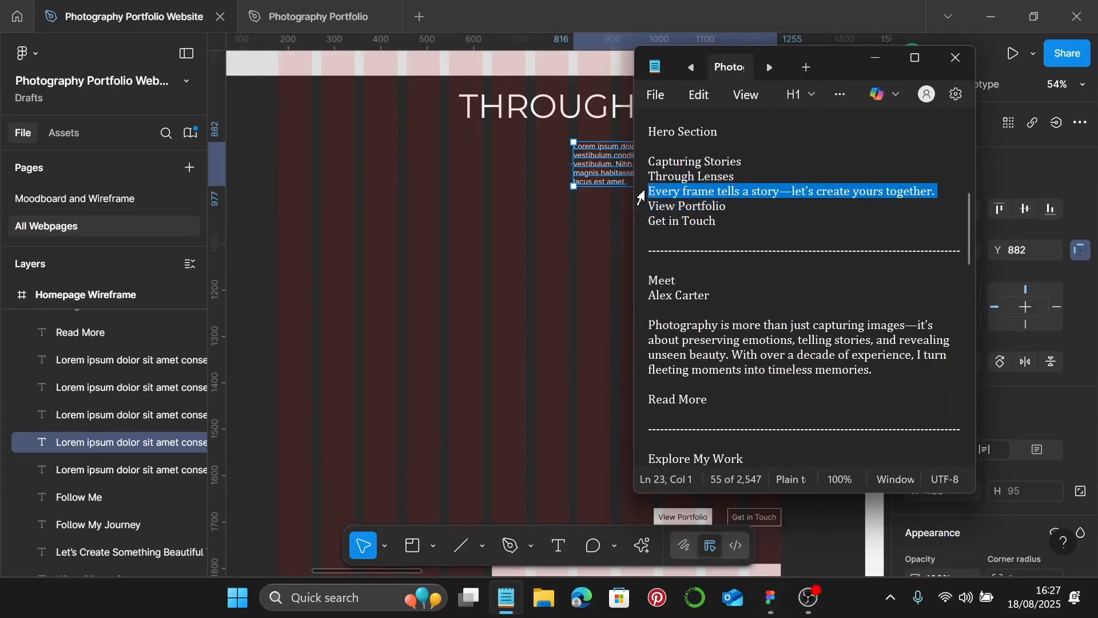
{"action": "left_click_drag", "start_coordinate": [743, 206], "coordinate": [651, 206]}
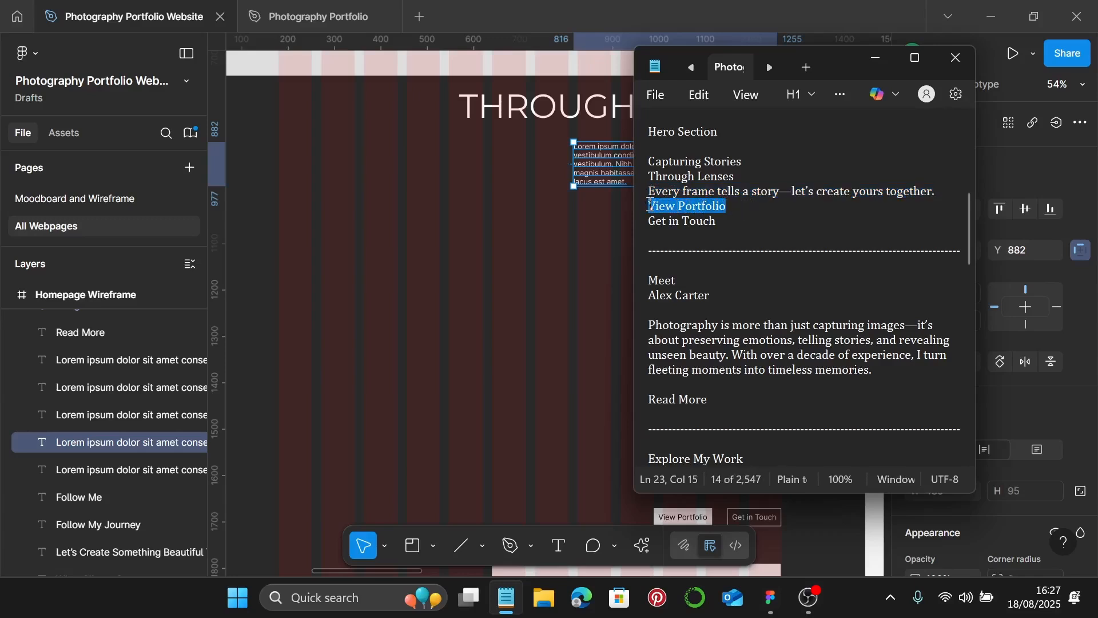
{"action": "left_click", "coordinate": [651, 206]}
{"action": "left_click_drag", "start_coordinate": [944, 191], "coordinate": [640, 196]}
{"action": "key", "text": "ctrl+c"}
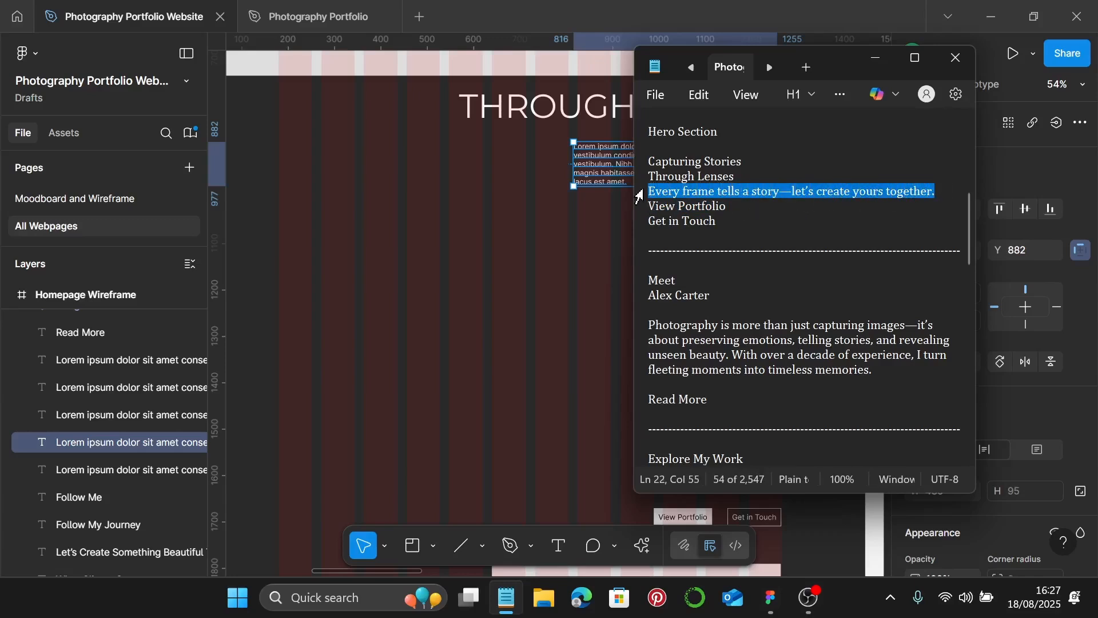
{"action": "left_click", "coordinate": [875, 58]}
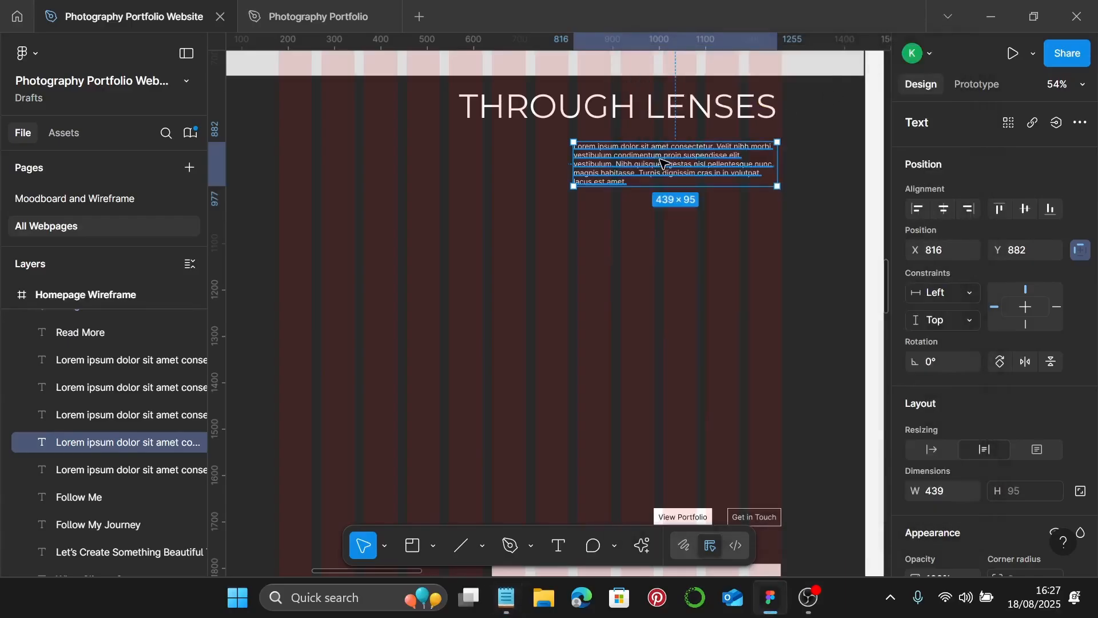
{"action": "double_click", "coordinate": [661, 161]}
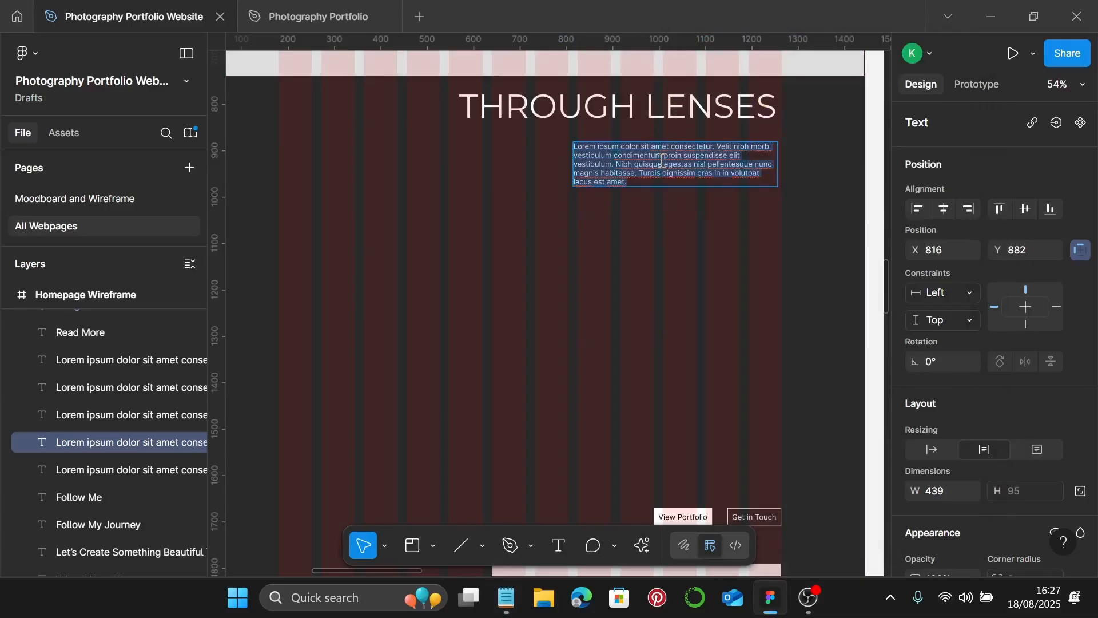
{"action": "left_click", "coordinate": [507, 598]}
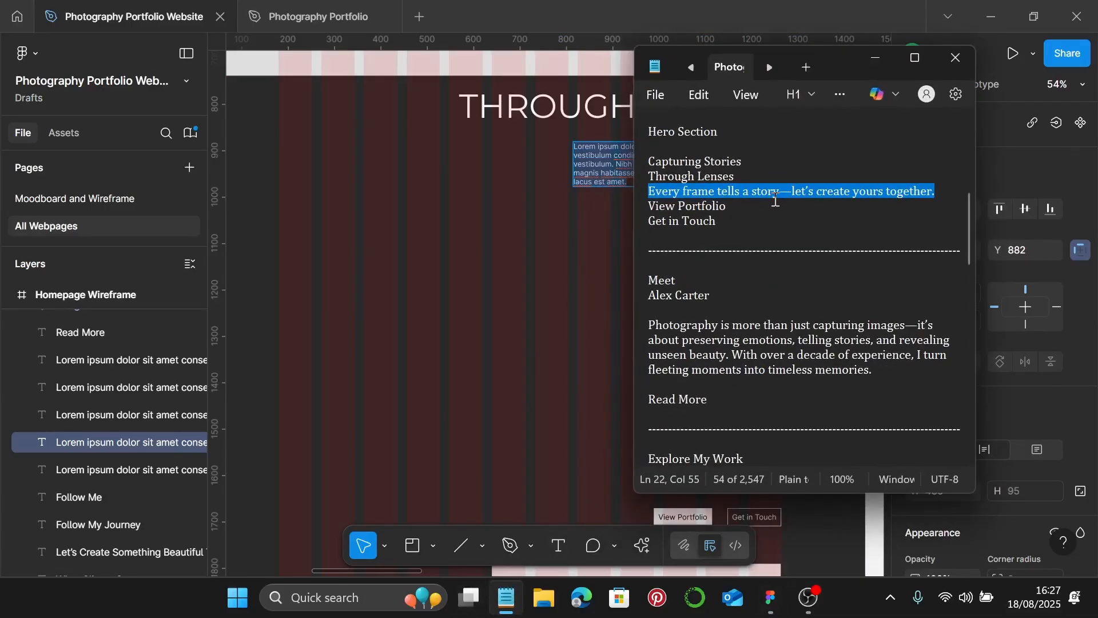
{"action": "left_click", "coordinate": [877, 60]}
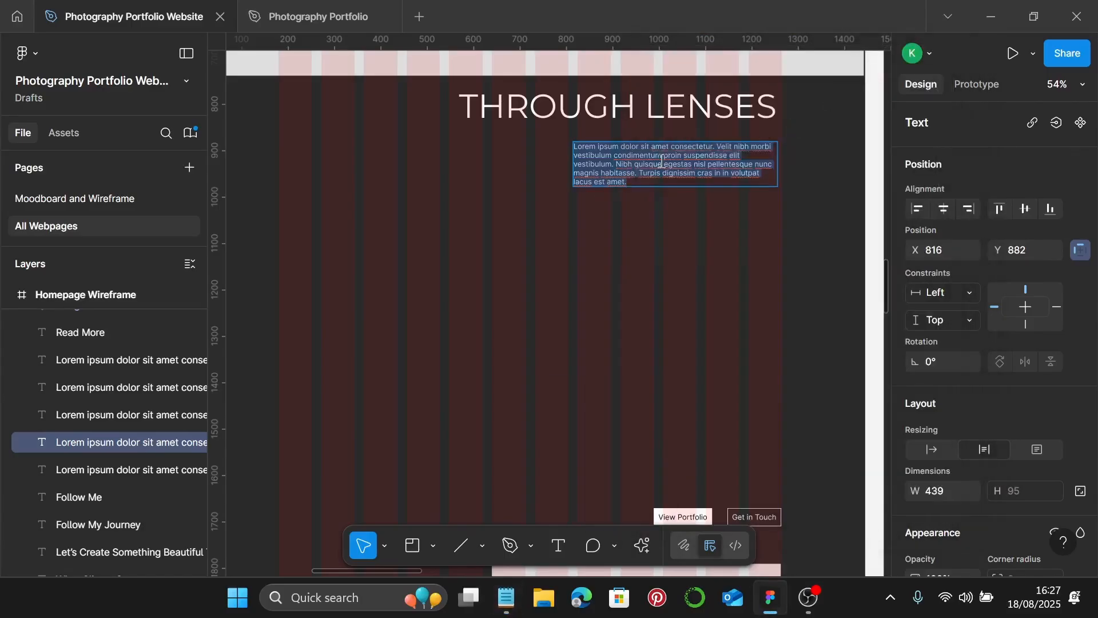
{"action": "key", "text": "ctrl+v"}
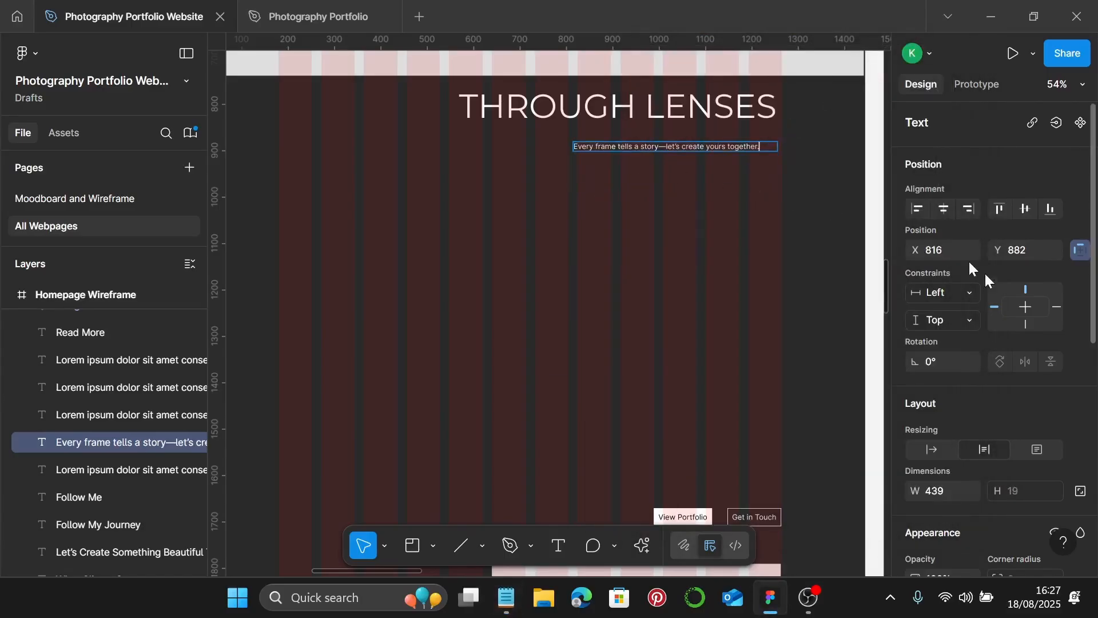
- Set the tagline to Auto width, apply Desktop Photography Hero Body, and right-align it under the heading
{"action": "left_click", "coordinate": [933, 449]}
{"action": "scroll", "coordinate": [797, 166], "scroll_direction": "up", "scroll_amount": 1}
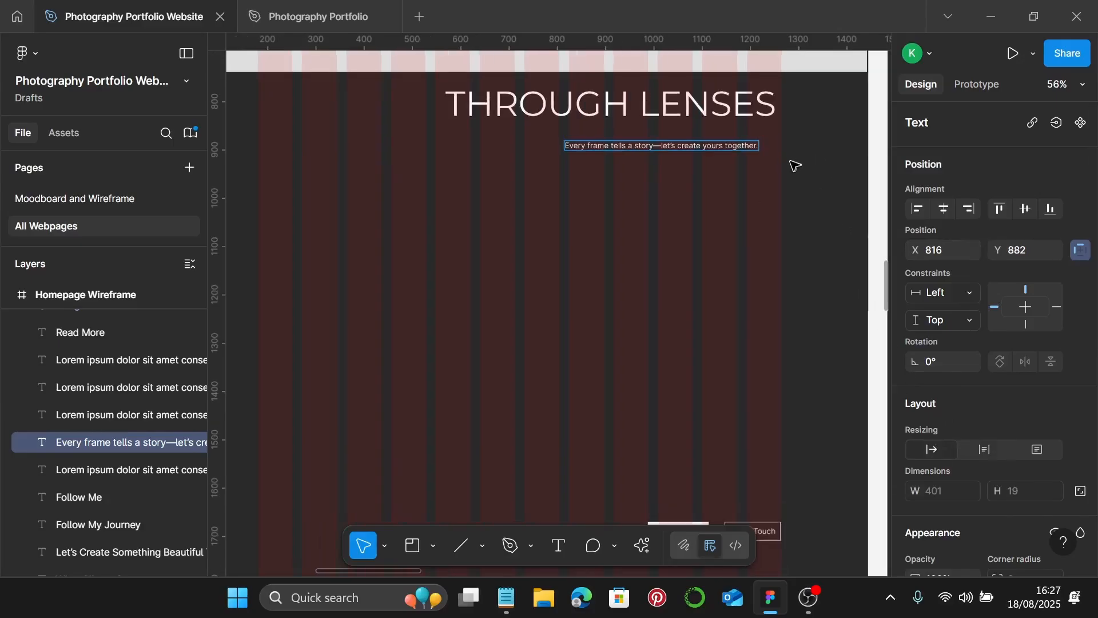
{"action": "key", "text": "Escape"}
{"action": "key", "text": "Escape"}
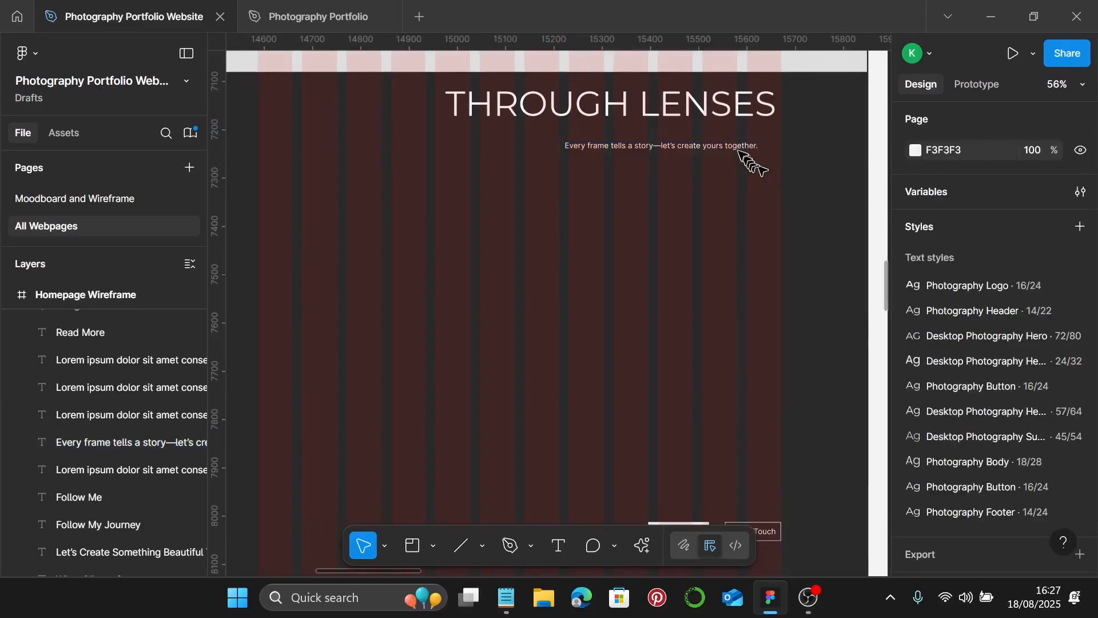
{"action": "left_click", "coordinate": [744, 149]}
{"action": "scroll", "coordinate": [927, 309], "scroll_direction": "down", "scroll_amount": 5}
{"action": "scroll", "coordinate": [989, 318], "scroll_direction": "down", "scroll_amount": 3}
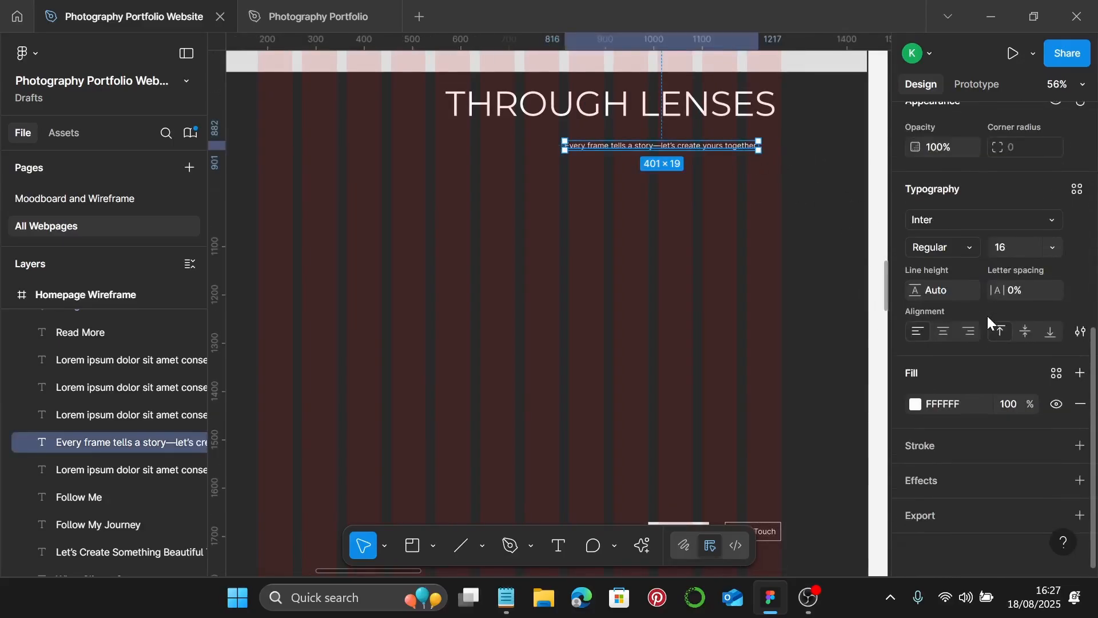
{"action": "scroll", "coordinate": [990, 286], "scroll_direction": "up", "scroll_amount": 2}
{"action": "scroll", "coordinate": [990, 266], "scroll_direction": "down", "scroll_amount": 3}
{"action": "left_click", "coordinate": [1077, 197]}
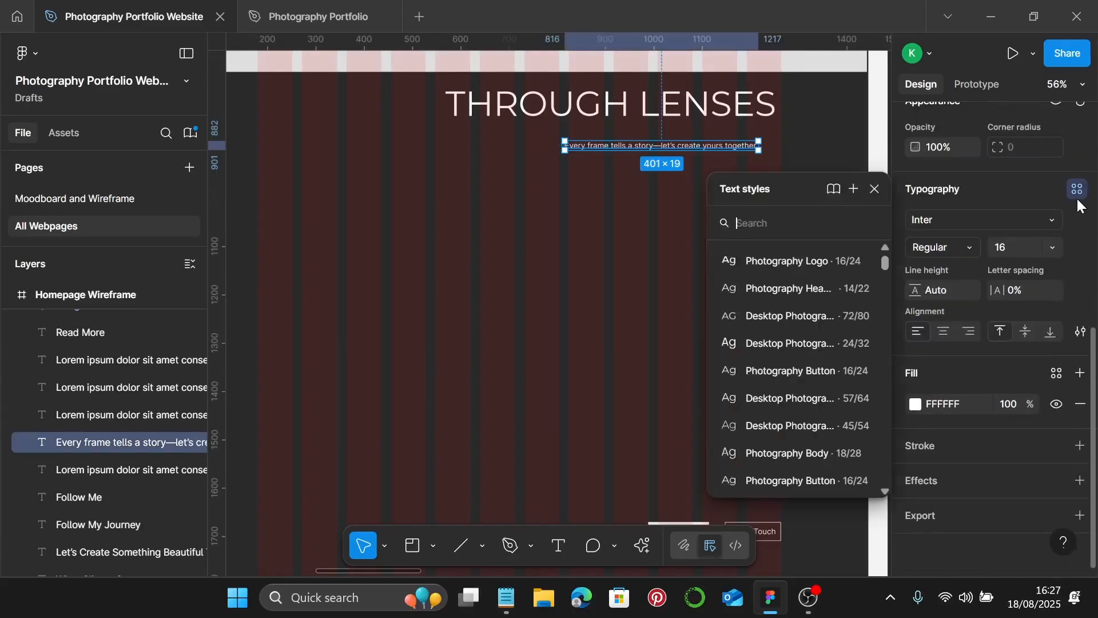
{"action": "left_click", "coordinate": [796, 343]}
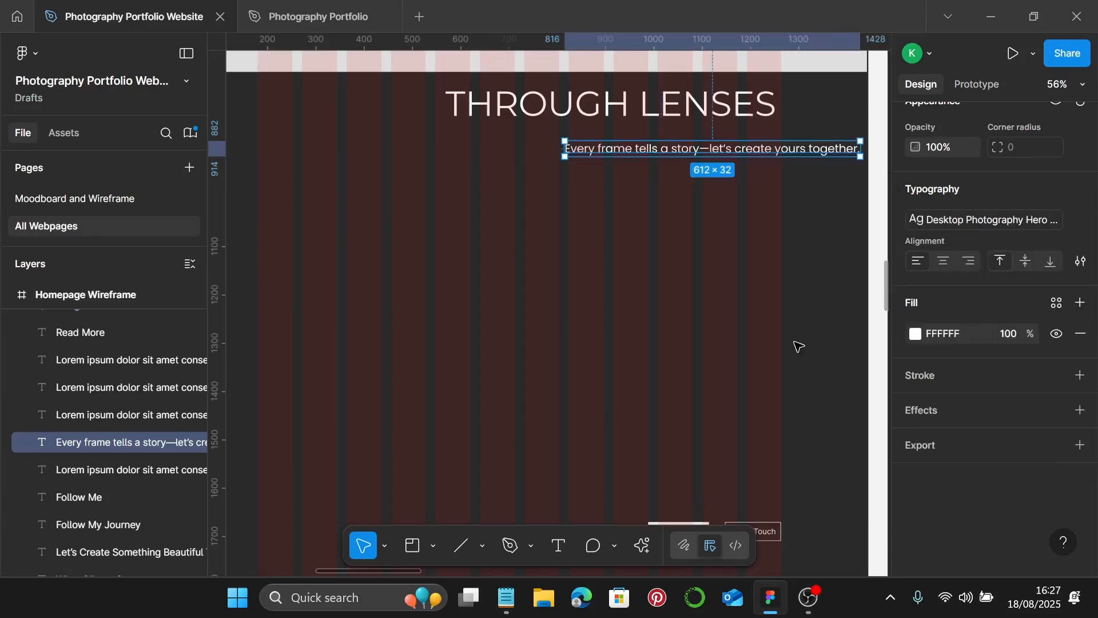
{"action": "left_click_drag", "start_coordinate": [803, 153], "coordinate": [728, 149]}
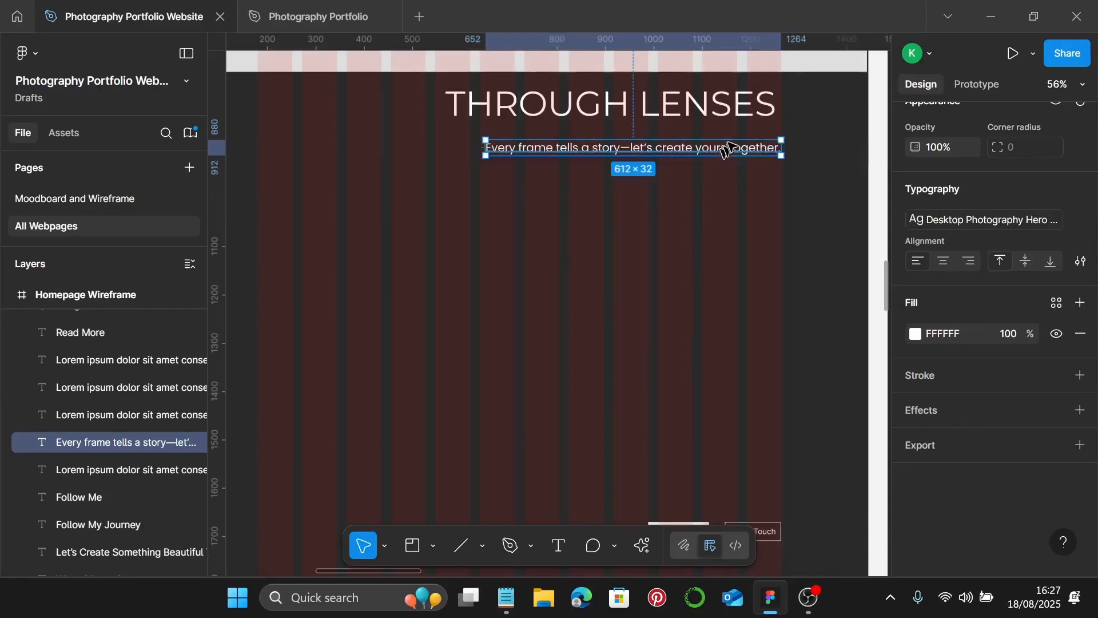
- Move the View Portfolio and Get in Touch buttons up beneath the tagline
{"action": "scroll", "coordinate": [767, 417], "scroll_direction": "down", "scroll_amount": 2}
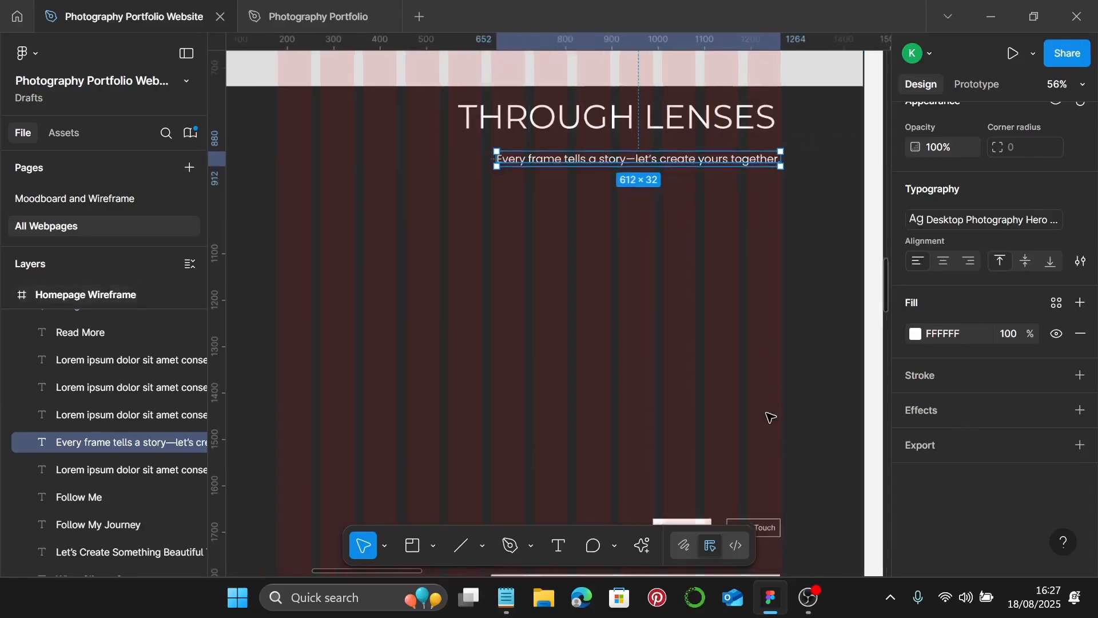
{"action": "scroll", "coordinate": [745, 466], "scroll_direction": "down", "scroll_amount": 1}
{"action": "left_click", "coordinate": [748, 486]}
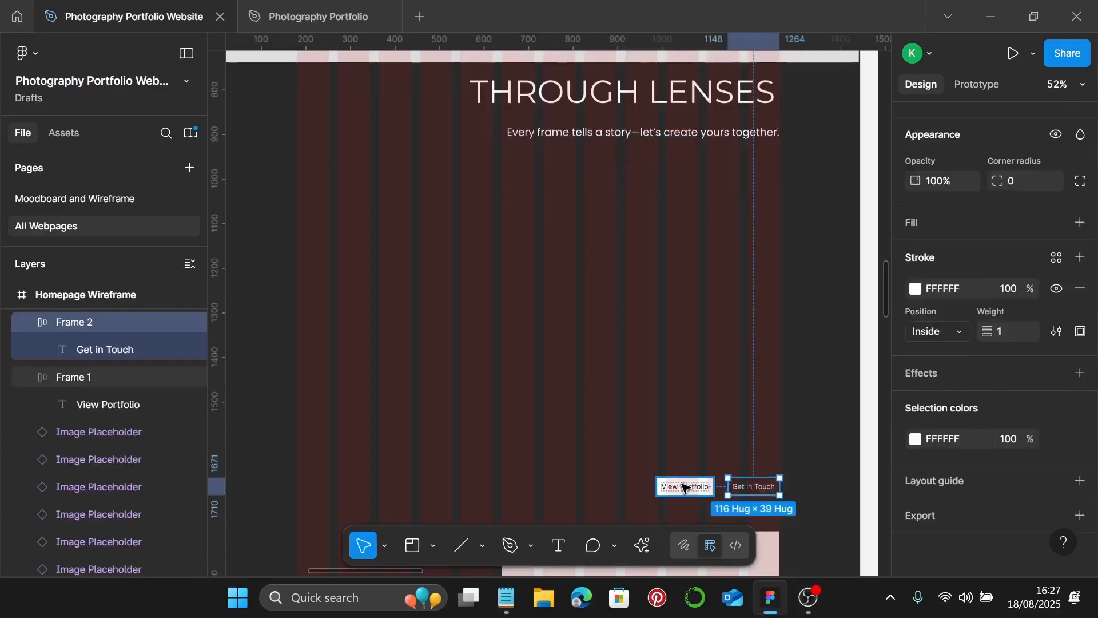
{"action": "left_click", "coordinate": [690, 493], "text": "shift"}
{"action": "left_click_drag", "start_coordinate": [692, 491], "coordinate": [694, 193]}
- Delete the old View Portfolio button
{"action": "left_click", "coordinate": [692, 186], "text": "shift"}
{"action": "scroll", "coordinate": [694, 182], "scroll_direction": "up", "scroll_amount": 5}
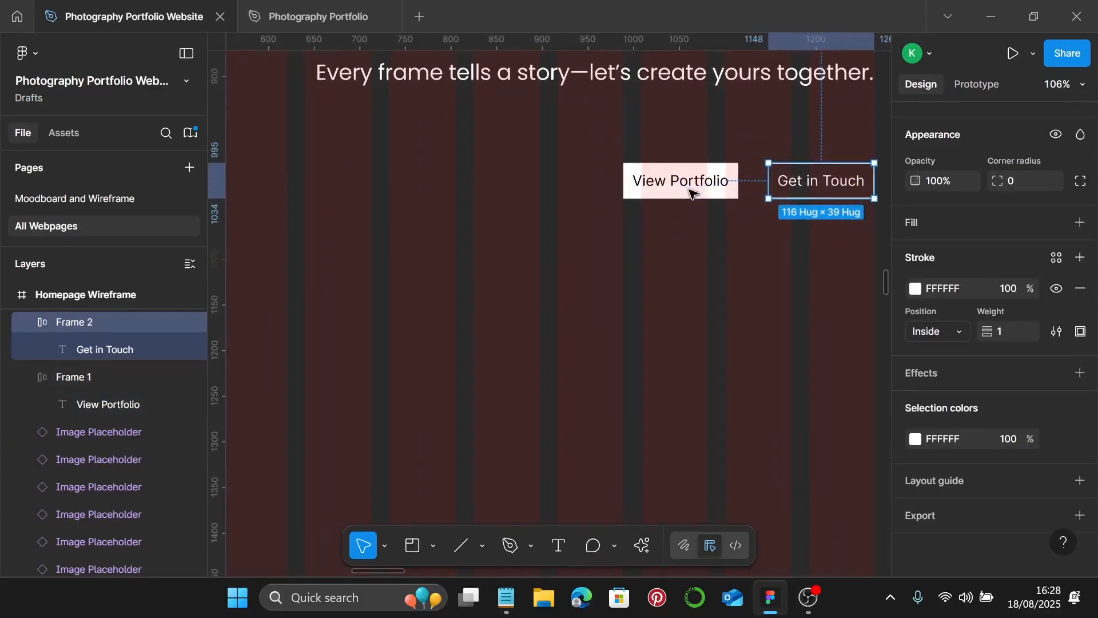
{"action": "left_click", "coordinate": [690, 184]}
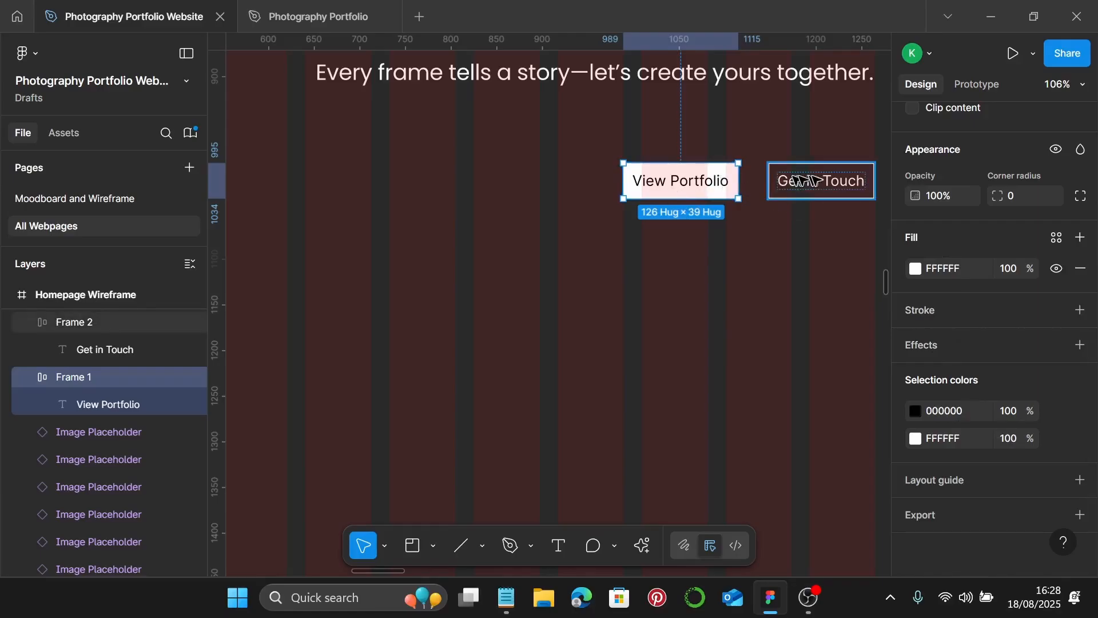
{"action": "key", "text": "Delete"}
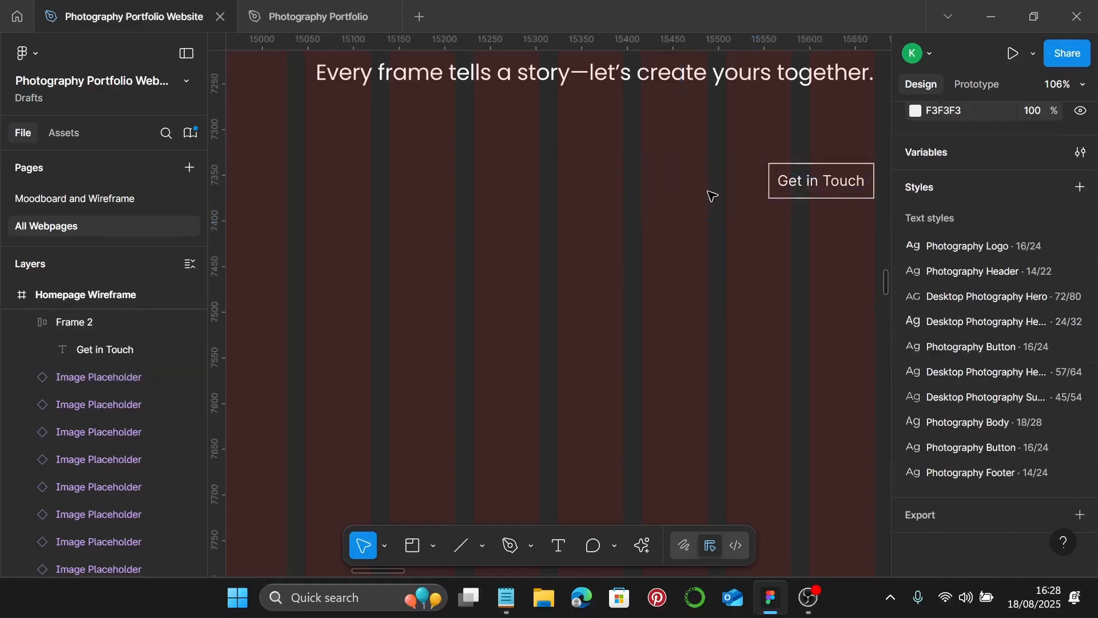
- Duplicate Get in Touch to its left, relabel the copy 'View Portfolio', and nudge it left
{"action": "left_click", "coordinate": [824, 181]}
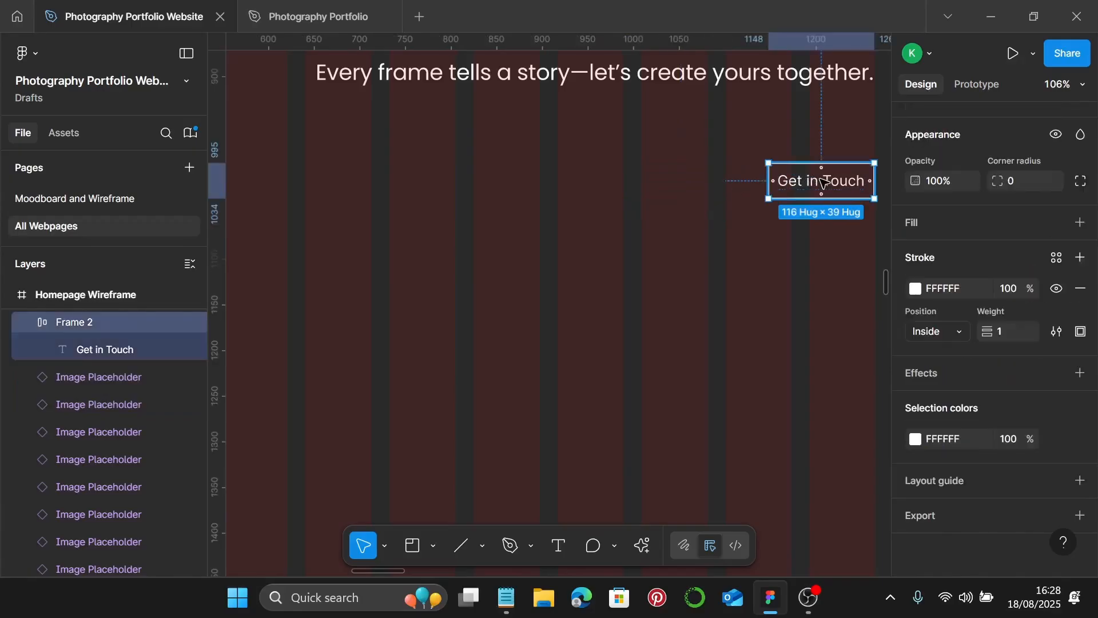
{"action": "left_click_drag", "start_coordinate": [824, 183], "coordinate": [704, 195]}
{"action": "double_click", "coordinate": [709, 189]}
{"action": "double_click", "coordinate": [711, 189]}
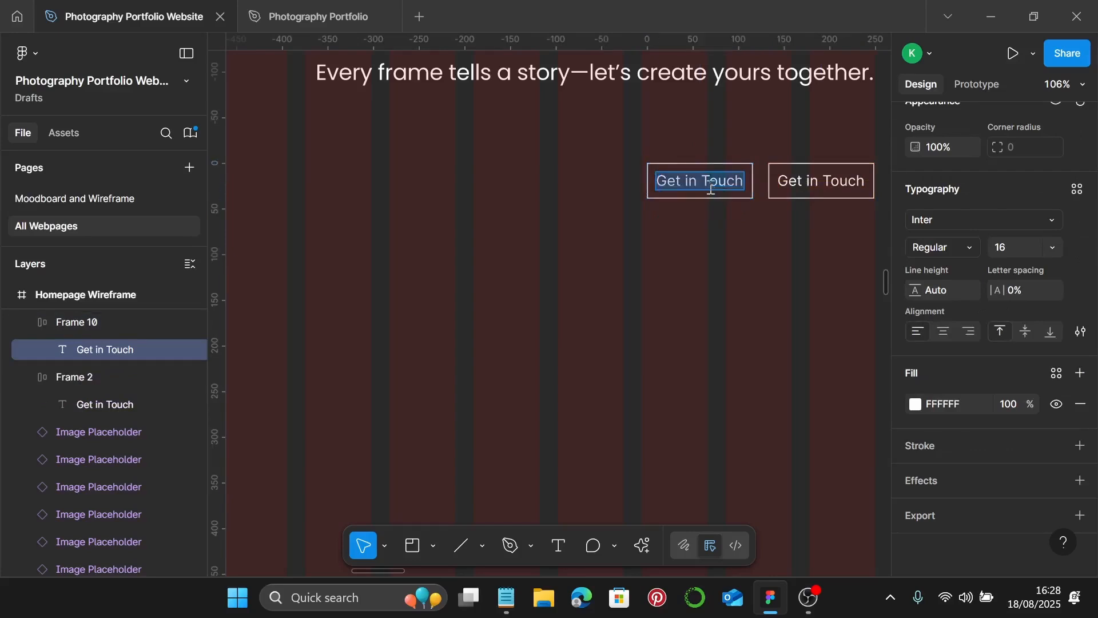
{"action": "type", "text": "V"}
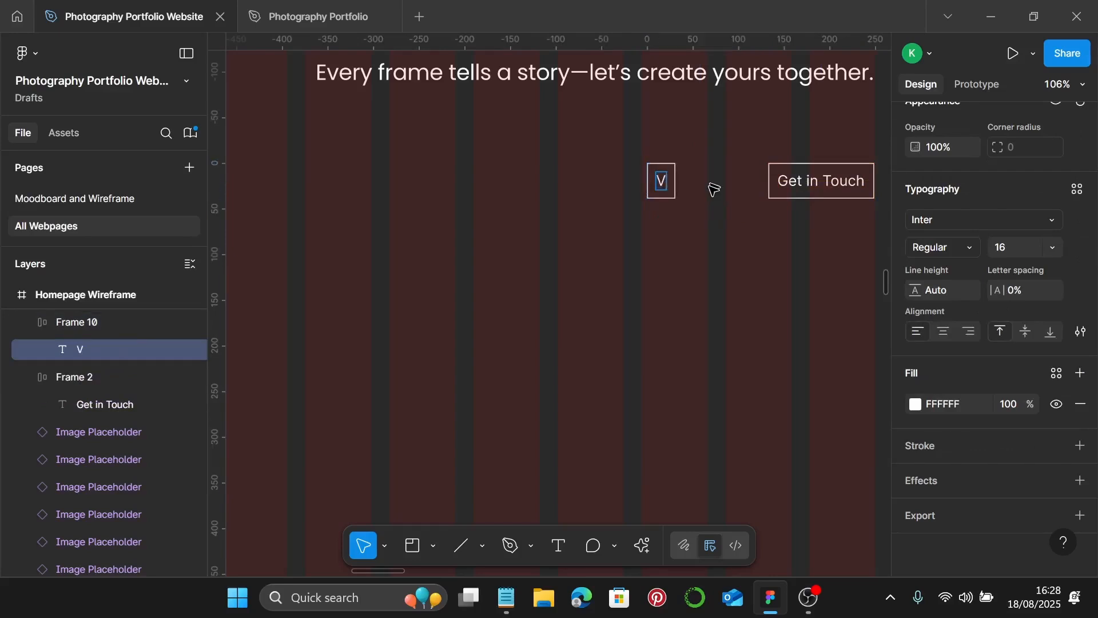
{"action": "type", "text": "iew Portfolio"}
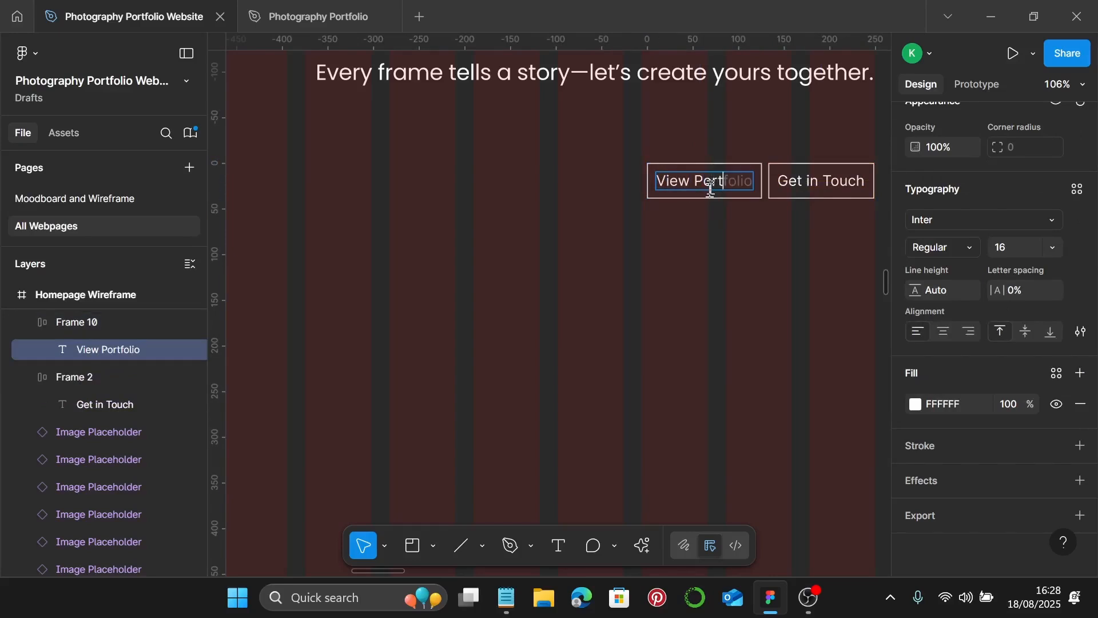
{"action": "key", "text": "Escape"}
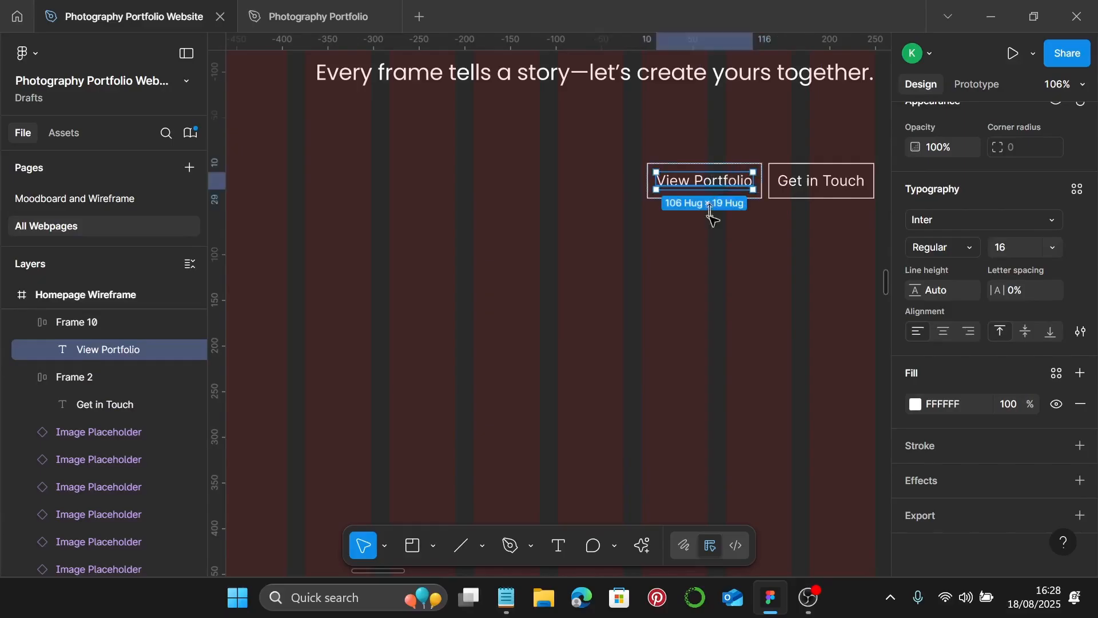
{"action": "key", "text": "Escape"}
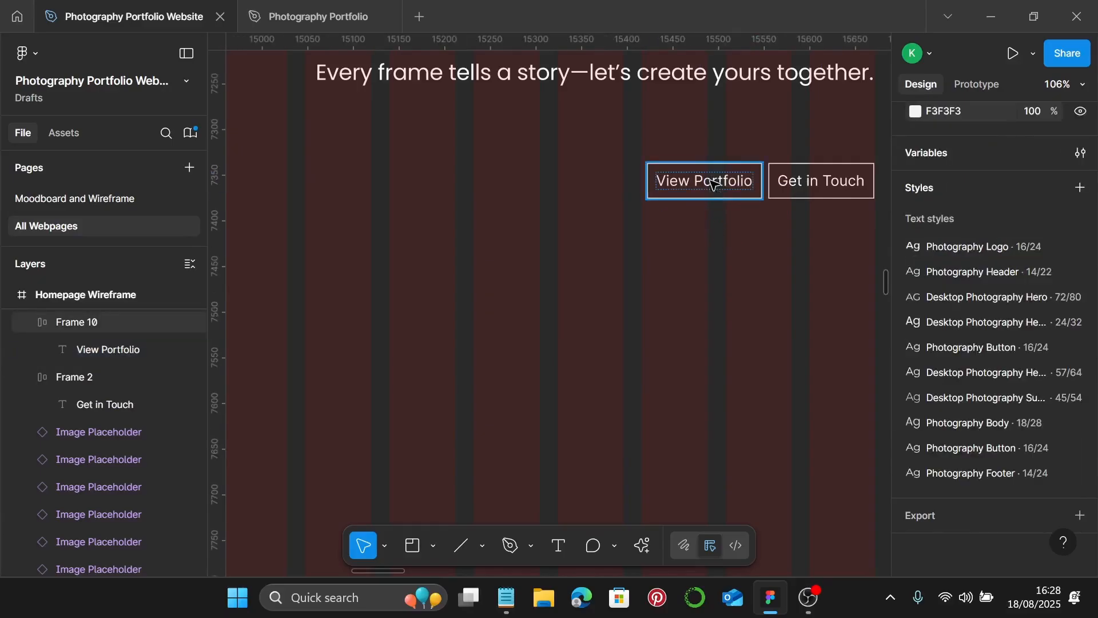
{"action": "left_click", "coordinate": [730, 183]}
{"action": "left_click_drag", "start_coordinate": [734, 184], "coordinate": [709, 182]}
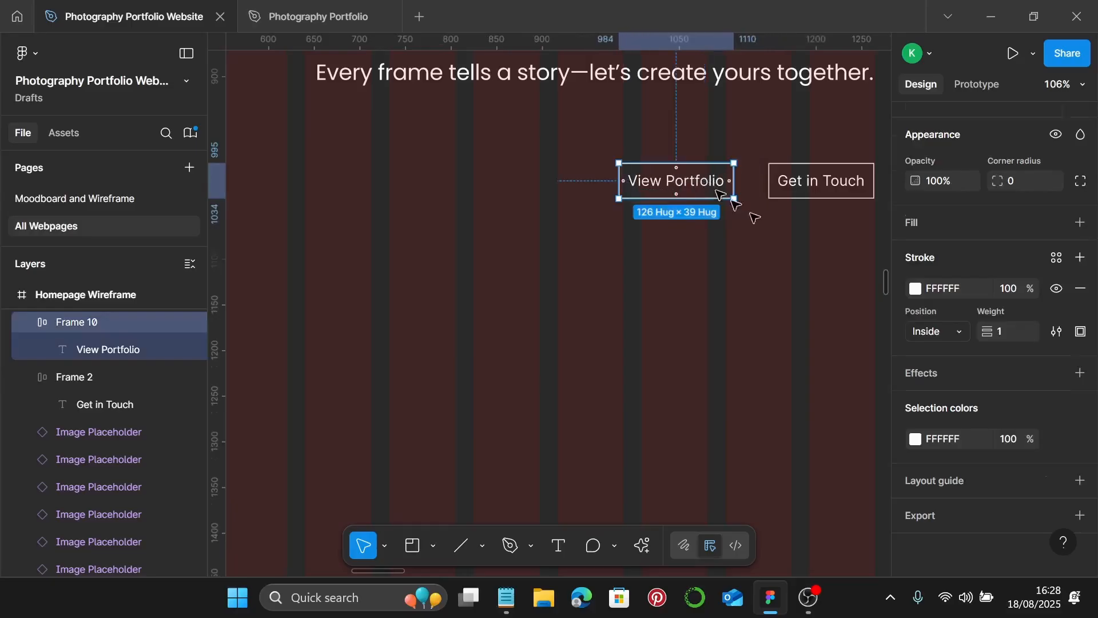
- Apply the Photography Button text style to the View Portfolio and Get in Touch labels
{"action": "left_click", "coordinate": [755, 216]}
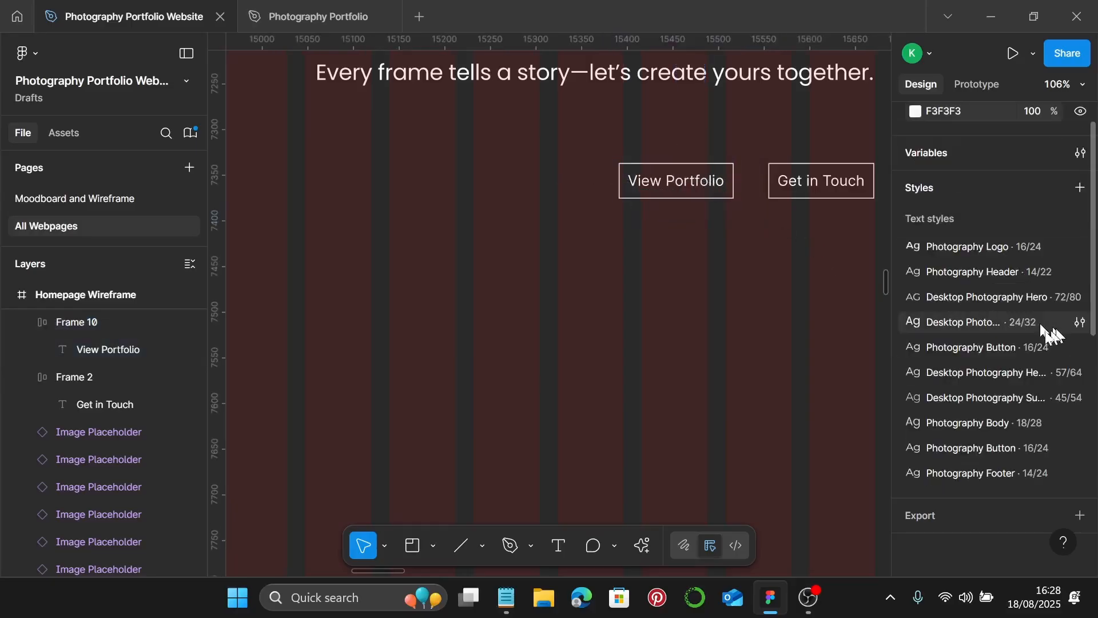
{"action": "double_click", "coordinate": [680, 181]}
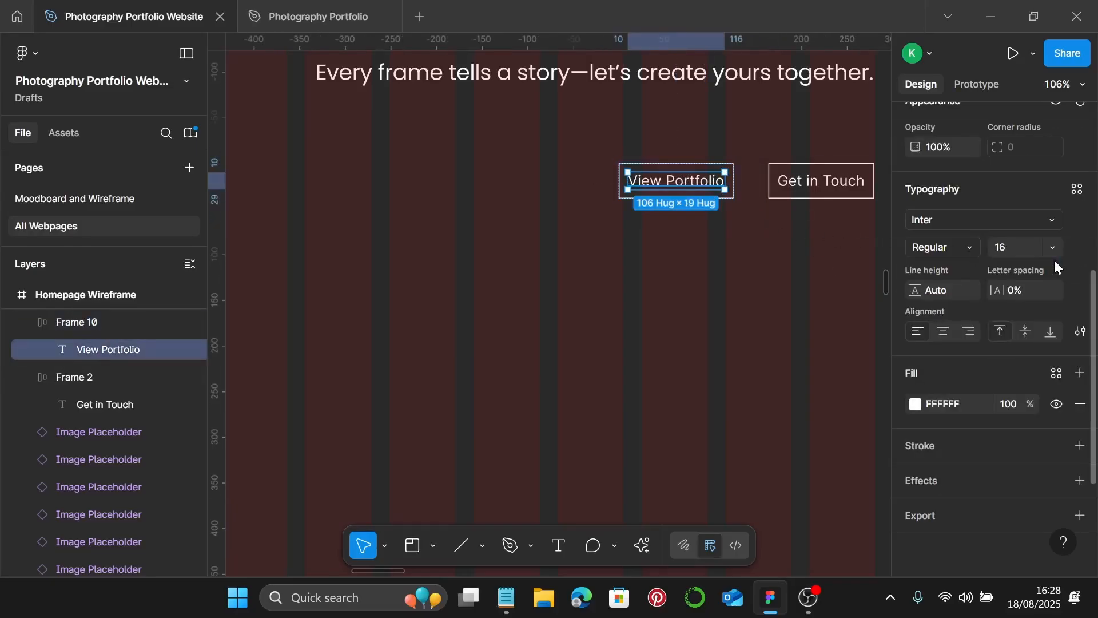
{"action": "left_click", "coordinate": [1076, 188]}
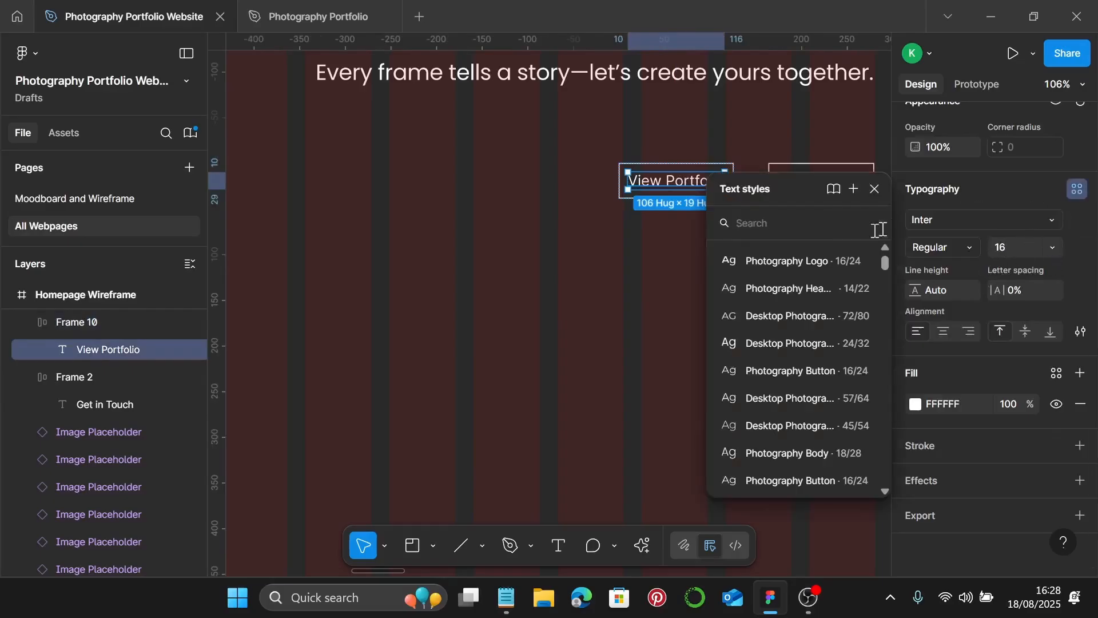
{"action": "left_click", "coordinate": [828, 371]}
{"action": "left_click", "coordinate": [793, 183]}
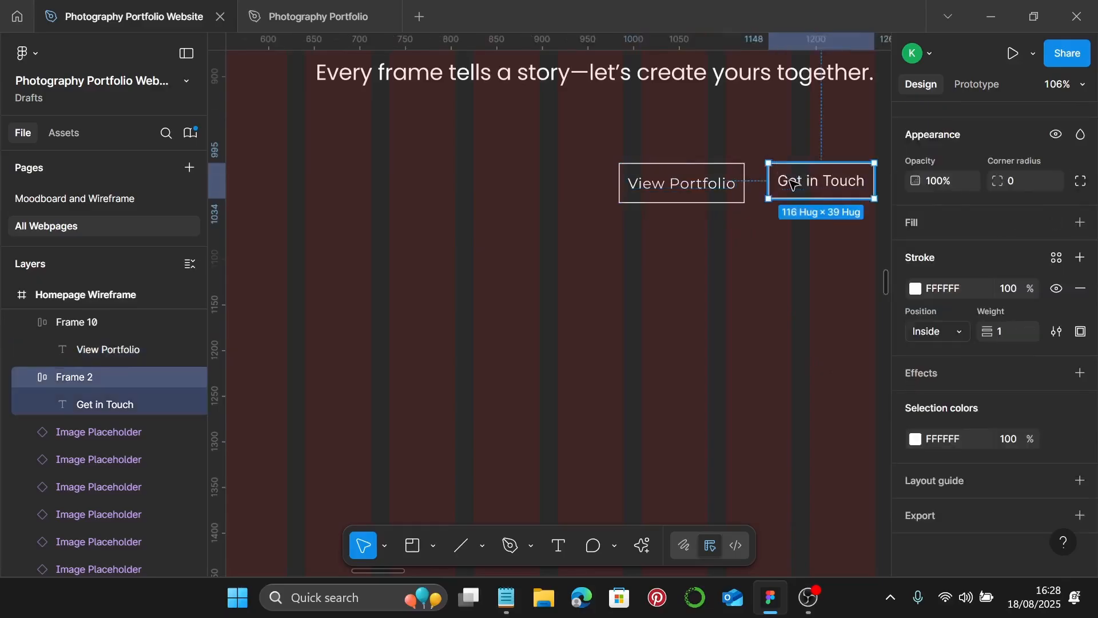
{"action": "left_click", "coordinate": [793, 183]}
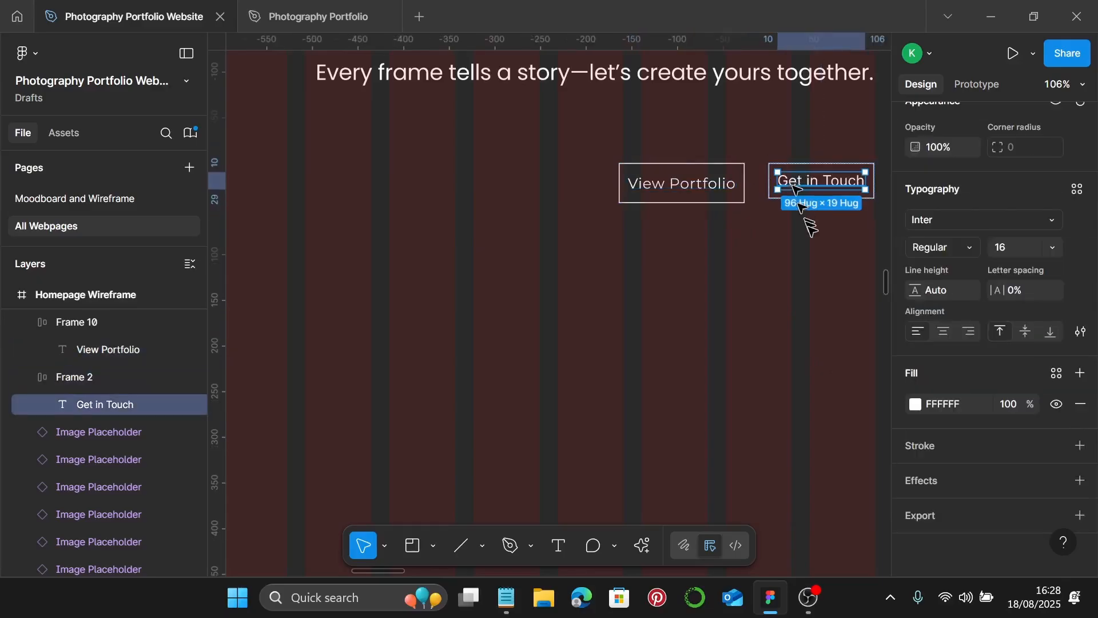
{"action": "left_click", "coordinate": [1077, 190]}
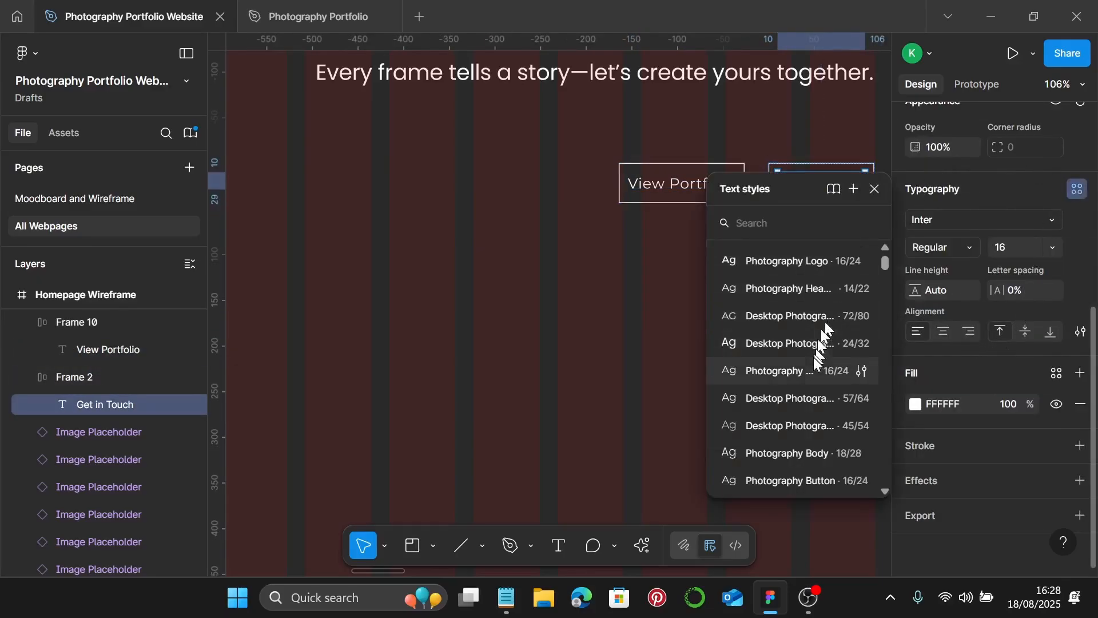
{"action": "left_click", "coordinate": [806, 373]}
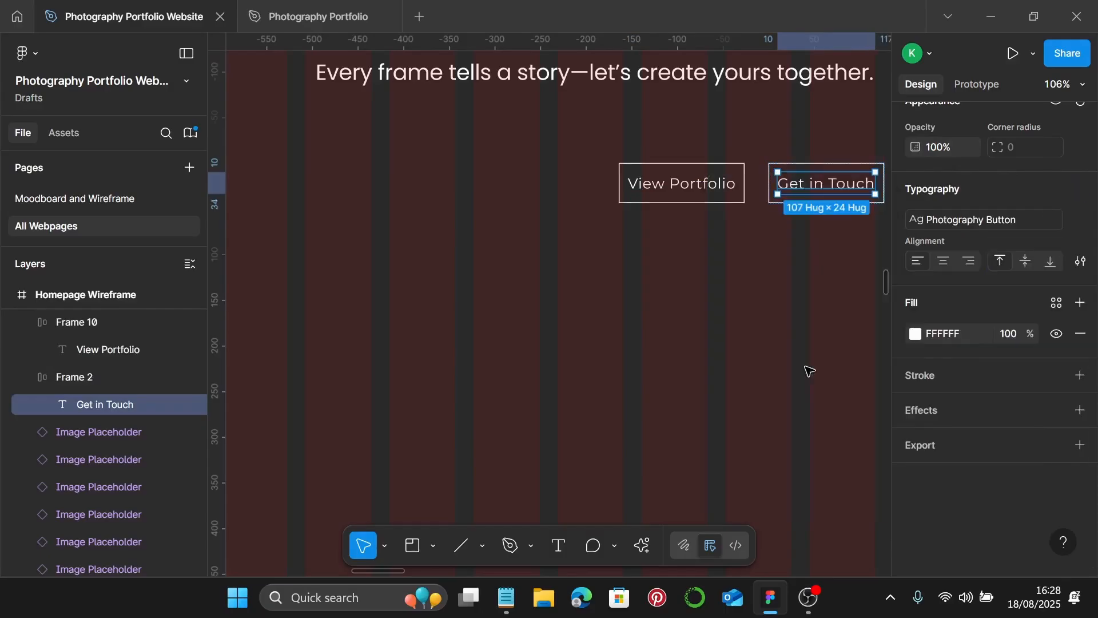
- Set a 2 px corner radius on both button frames
{"action": "left_click", "coordinate": [690, 245]}
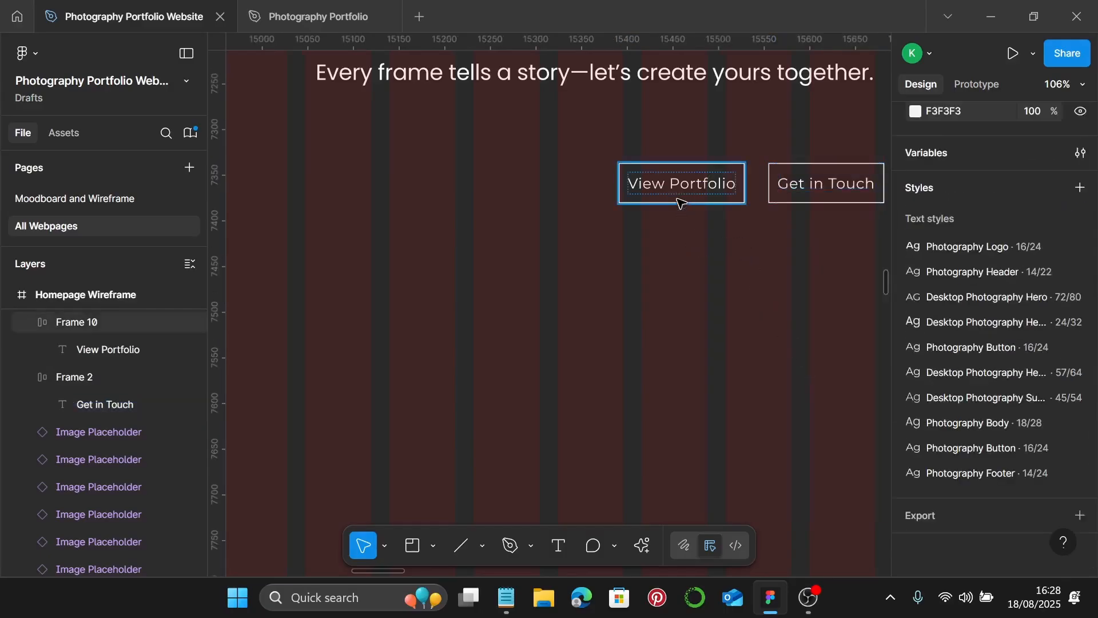
{"action": "left_click", "coordinate": [680, 197]}
{"action": "left_click", "coordinate": [790, 182], "text": "shift"}
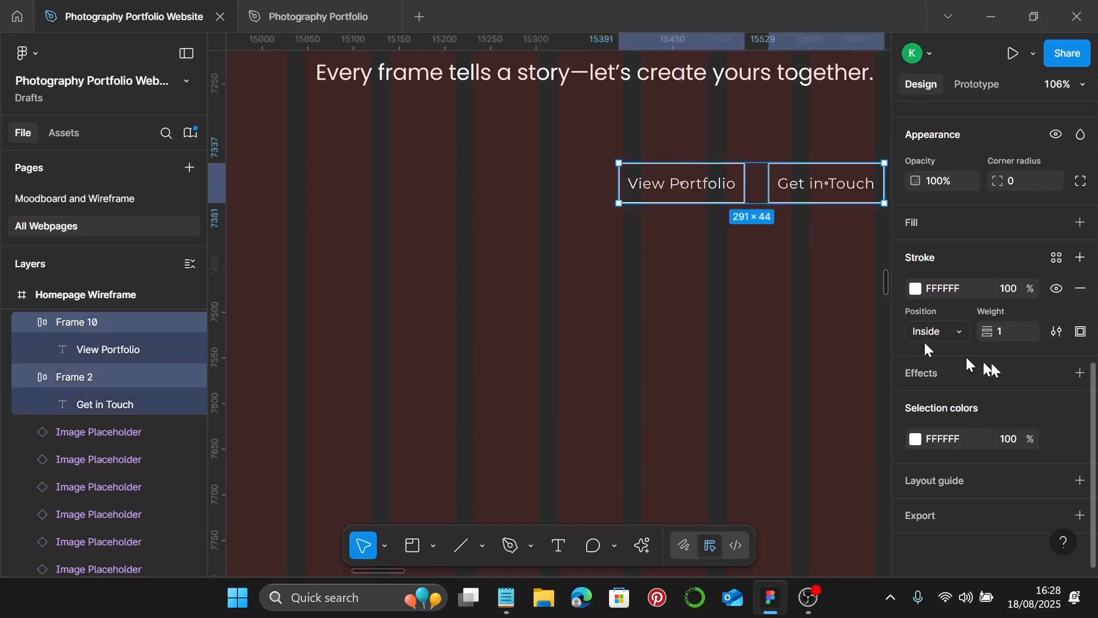
{"action": "scroll", "coordinate": [994, 350], "scroll_direction": "up", "scroll_amount": 3}
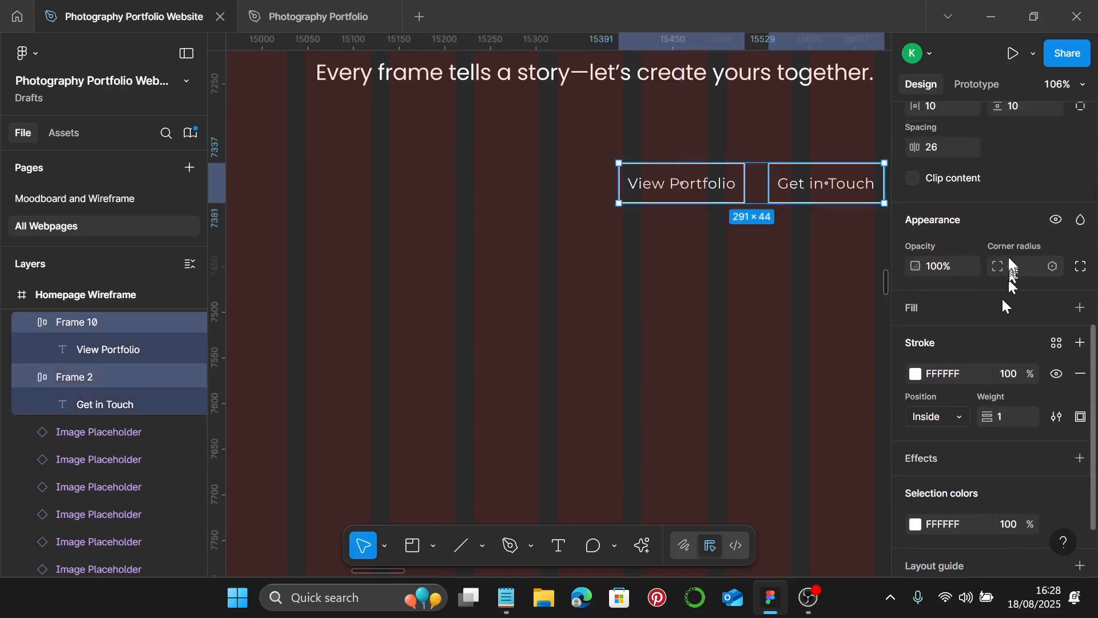
{"action": "type", "text": "2"}
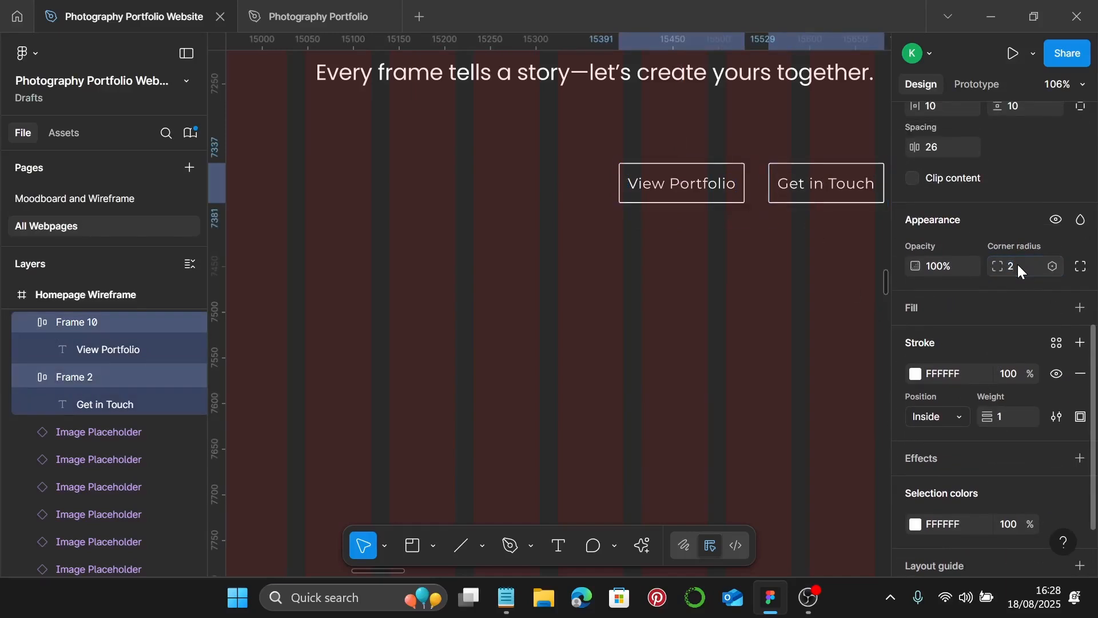
{"action": "key", "text": "Return"}
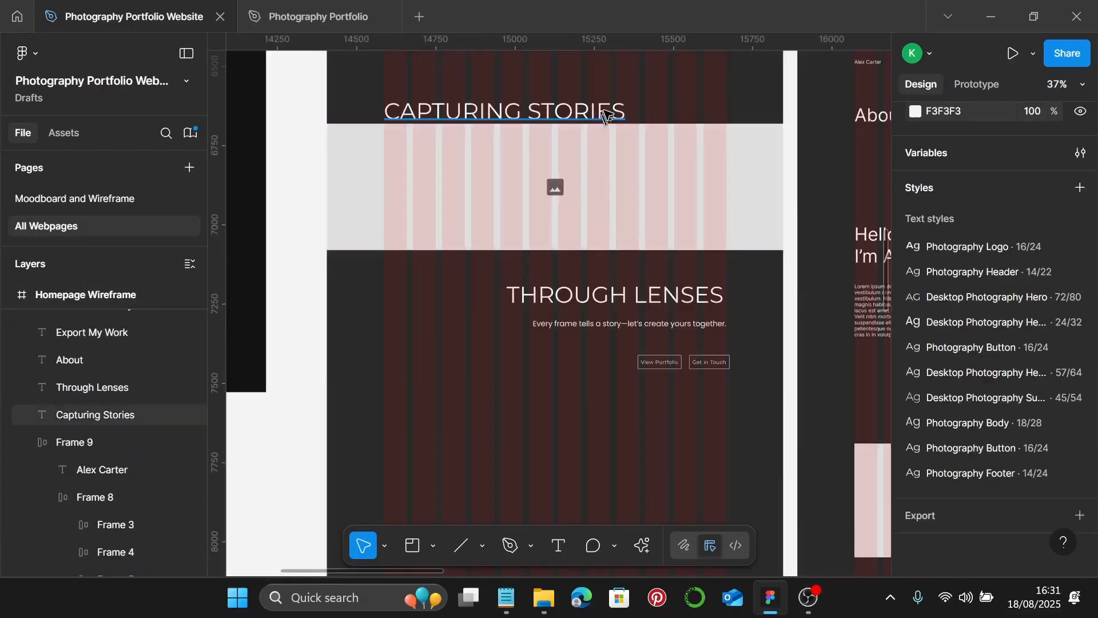
{"action": "left_click", "coordinate": [607, 116]}
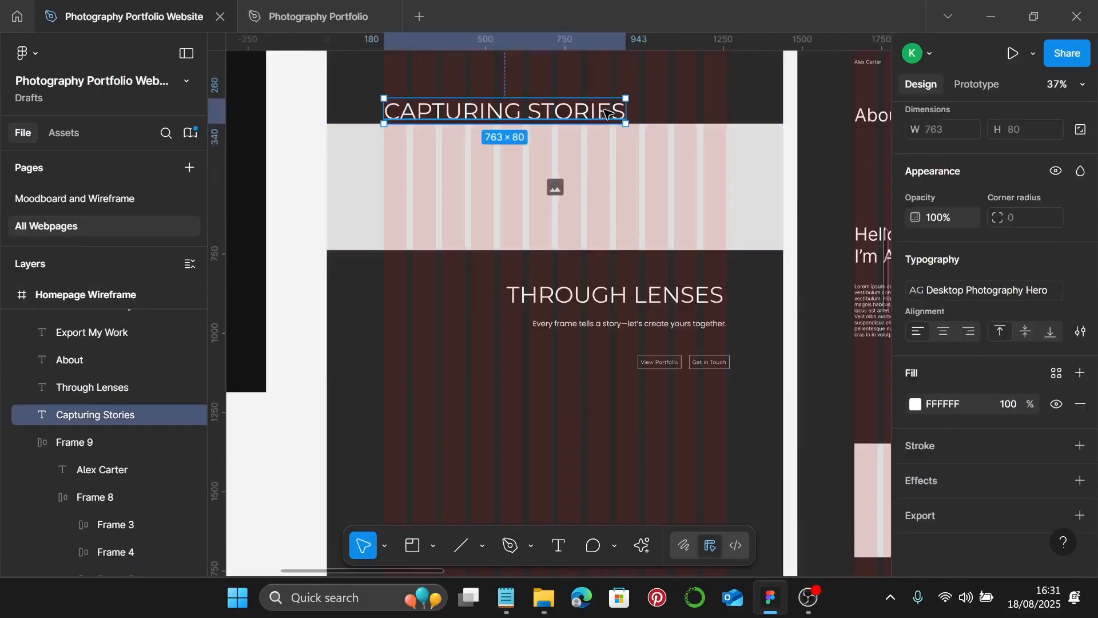
- Link the white of both headings, the subtitle and both buttons to the Photography Color 2 style
{"action": "left_click", "coordinate": [614, 296], "text": "shift"}
{"action": "left_click", "coordinate": [620, 324], "text": "shift"}
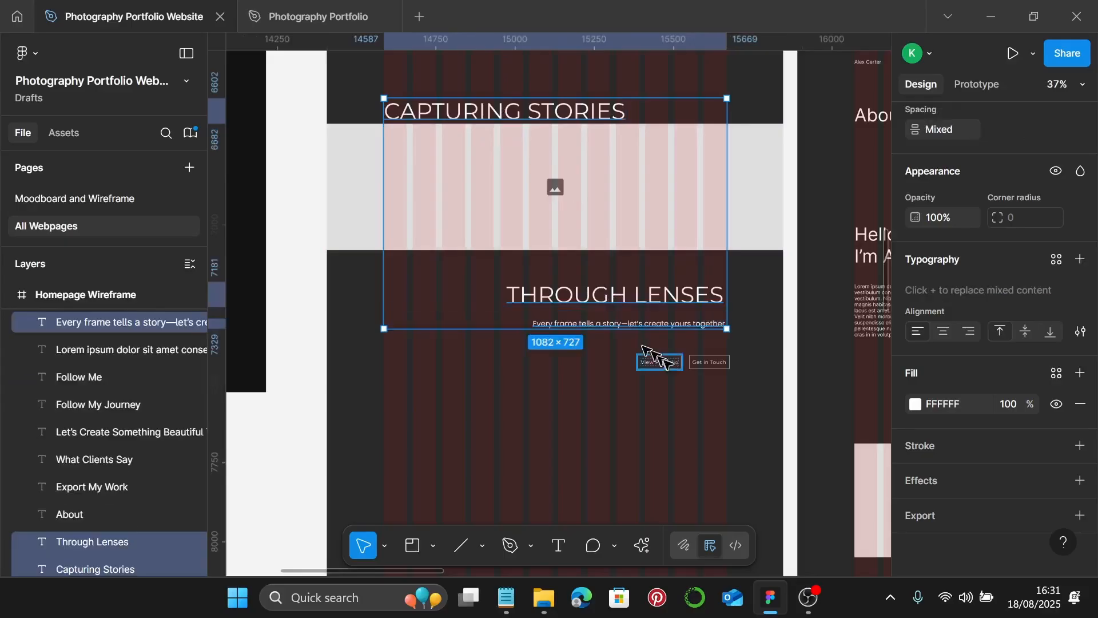
{"action": "left_click", "coordinate": [659, 361], "text": "shift"}
{"action": "left_click", "coordinate": [709, 362], "text": "shift"}
{"action": "left_click", "coordinate": [698, 362], "text": "shift"}
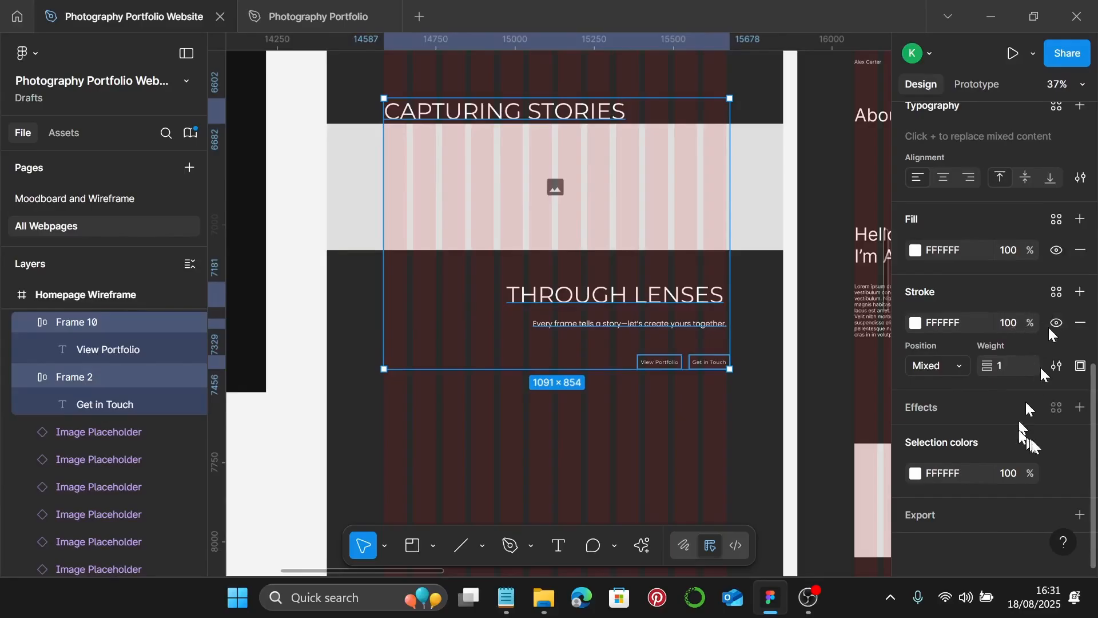
{"action": "left_click", "coordinate": [1057, 475]}
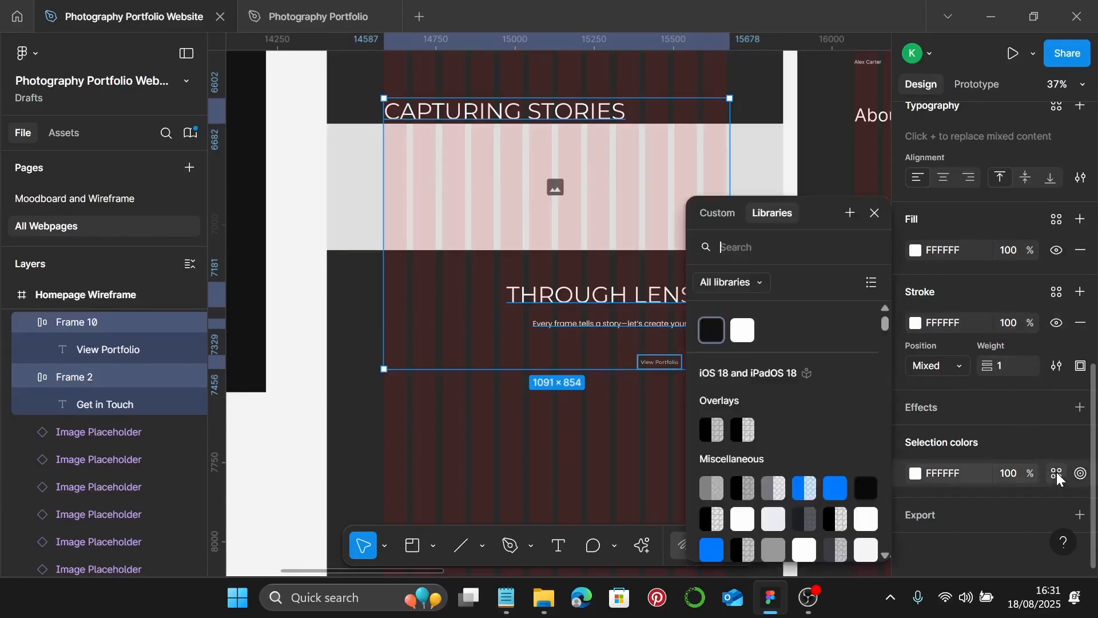
{"action": "left_click", "coordinate": [747, 330]}
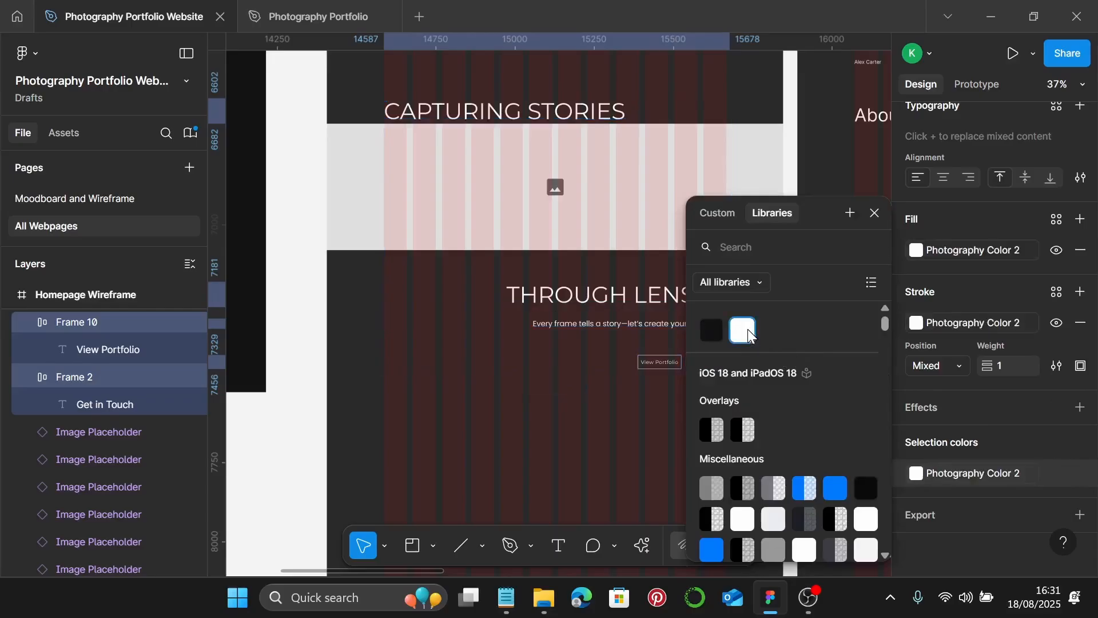
{"action": "left_click", "coordinate": [875, 213]}
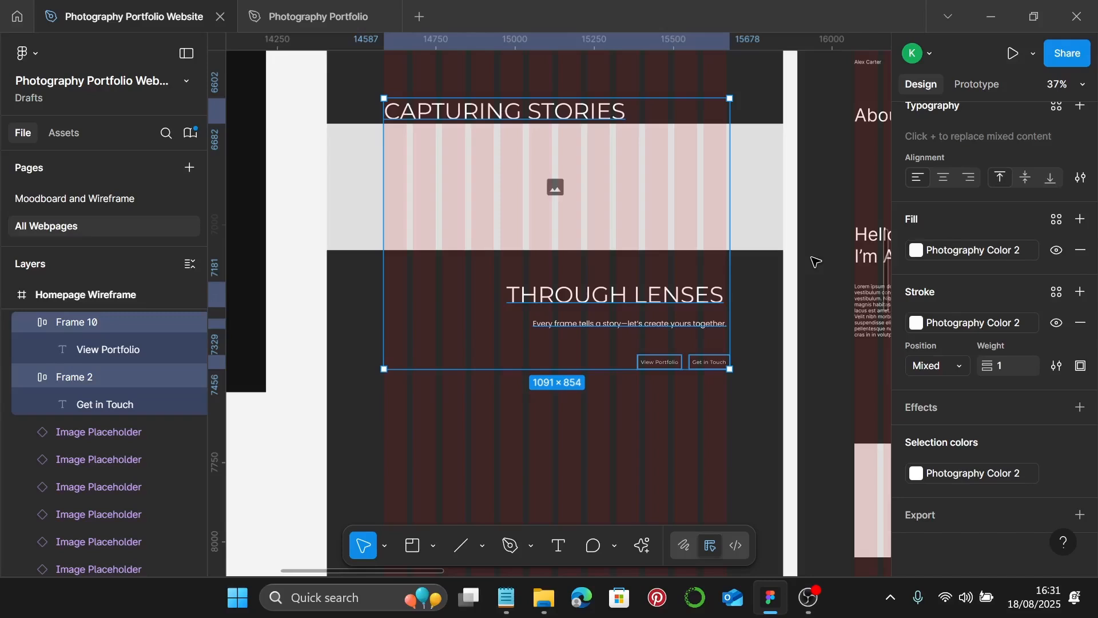
{"action": "scroll", "coordinate": [639, 246], "scroll_direction": "up", "scroll_amount": 1}
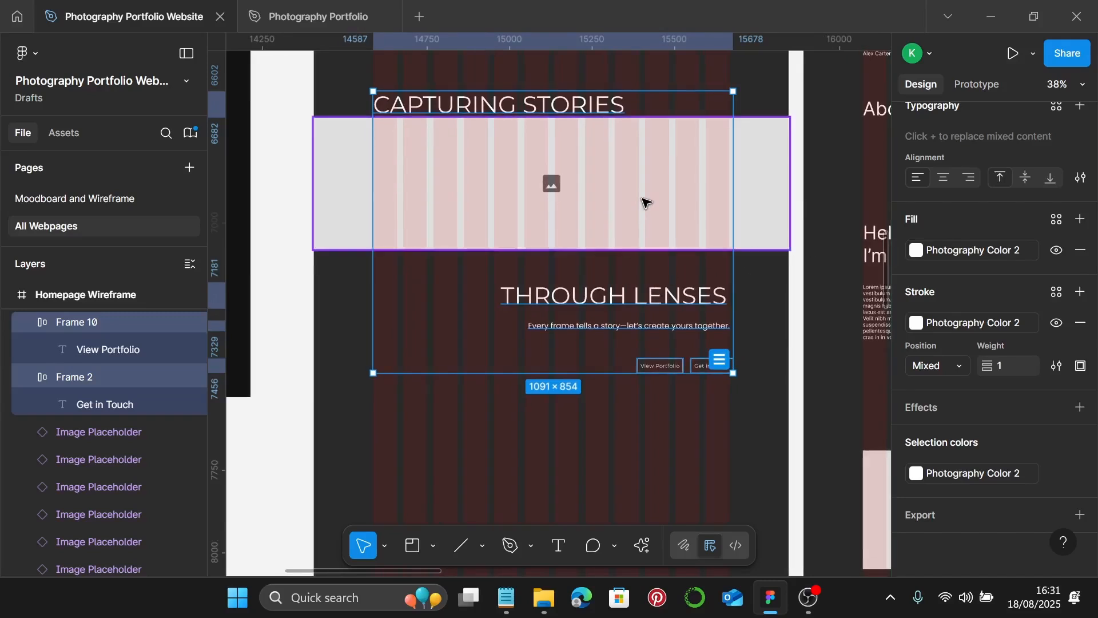
- Set the hero image placeholder's dimensions to W 1440 and H 435
{"action": "left_click", "coordinate": [644, 201]}
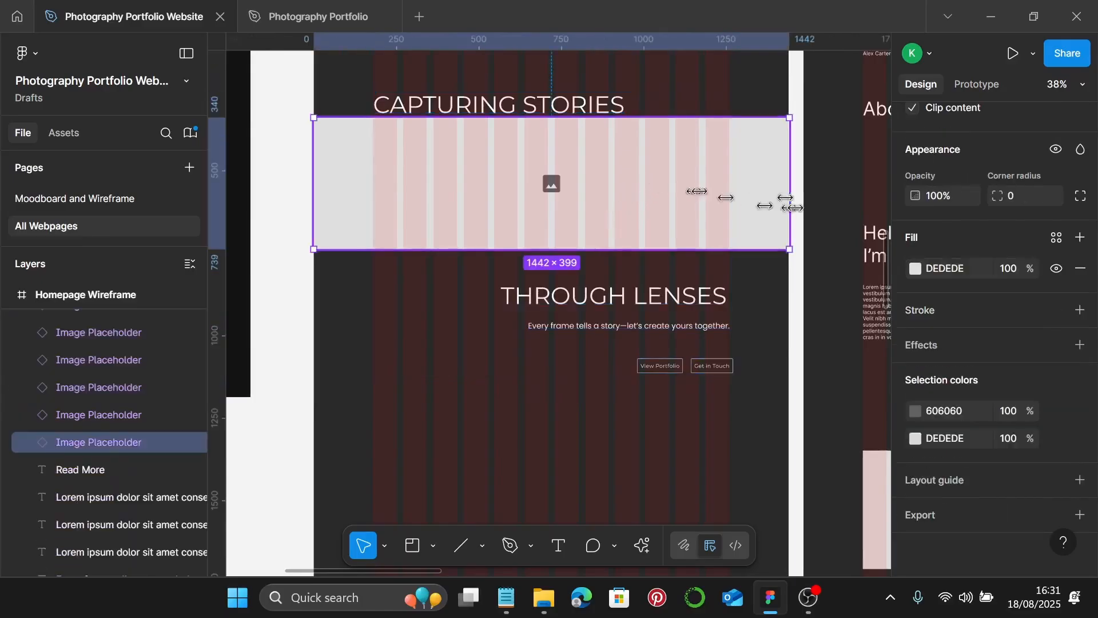
{"action": "scroll", "coordinate": [938, 320], "scroll_direction": "up", "scroll_amount": 4}
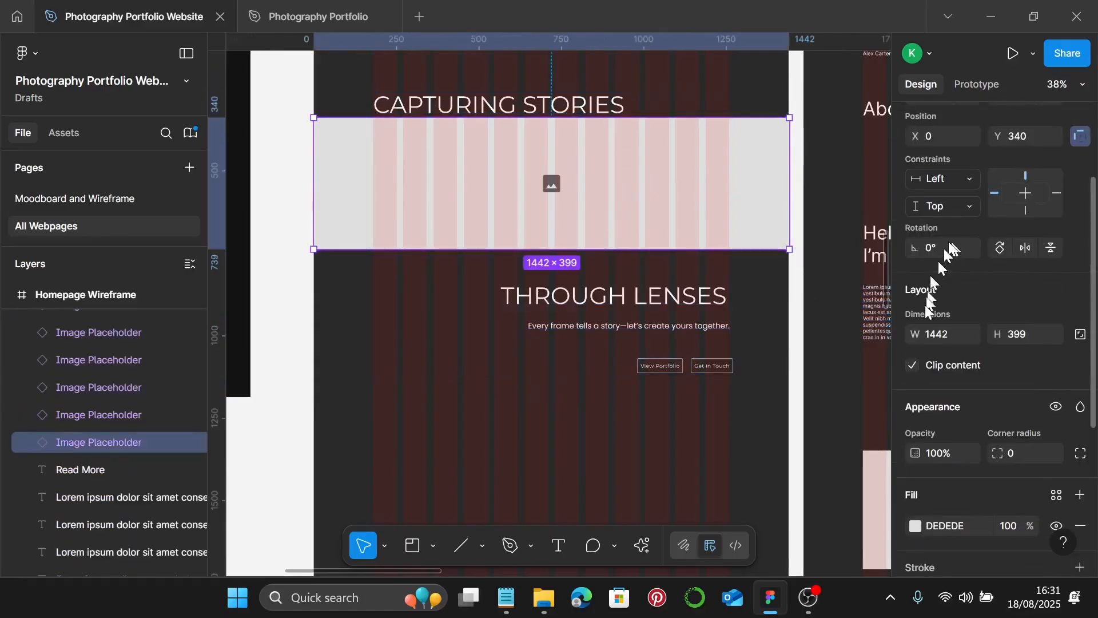
{"action": "left_click", "coordinate": [951, 337]}
{"action": "type", "text": "1"}
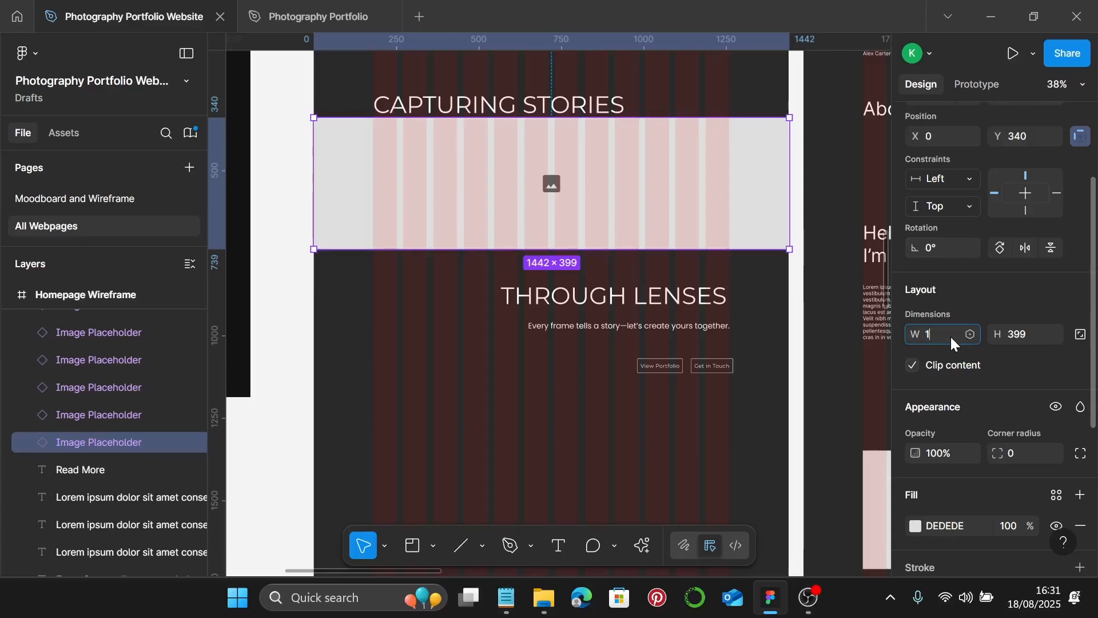
{"action": "type", "text": "440"}
{"action": "key", "text": "Return"}
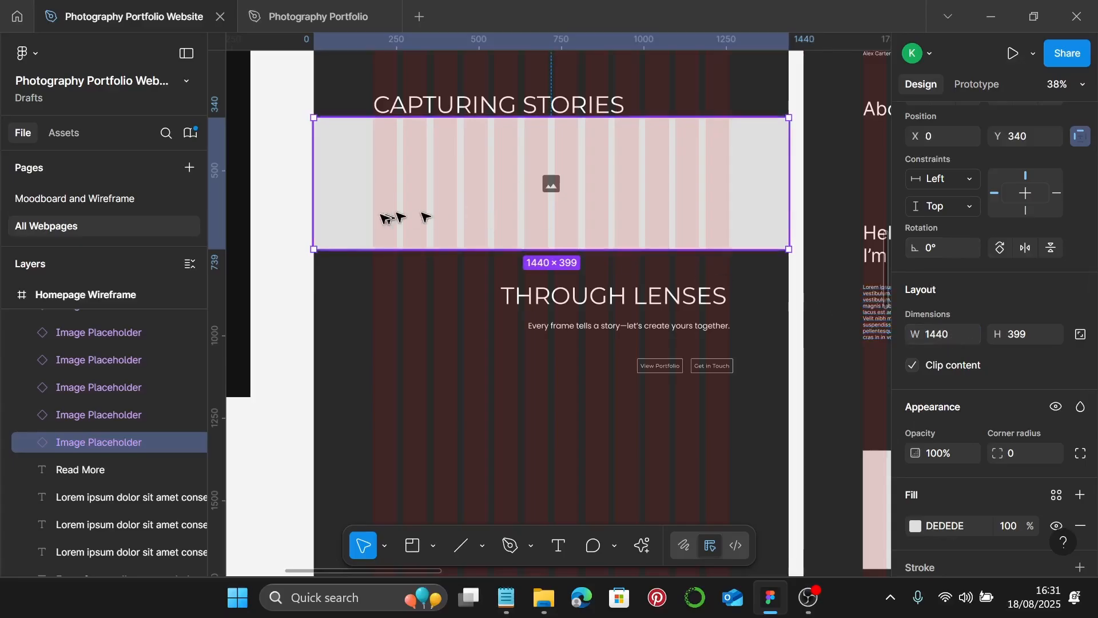
{"action": "scroll", "coordinate": [313, 117], "scroll_direction": "up", "scroll_amount": 10}
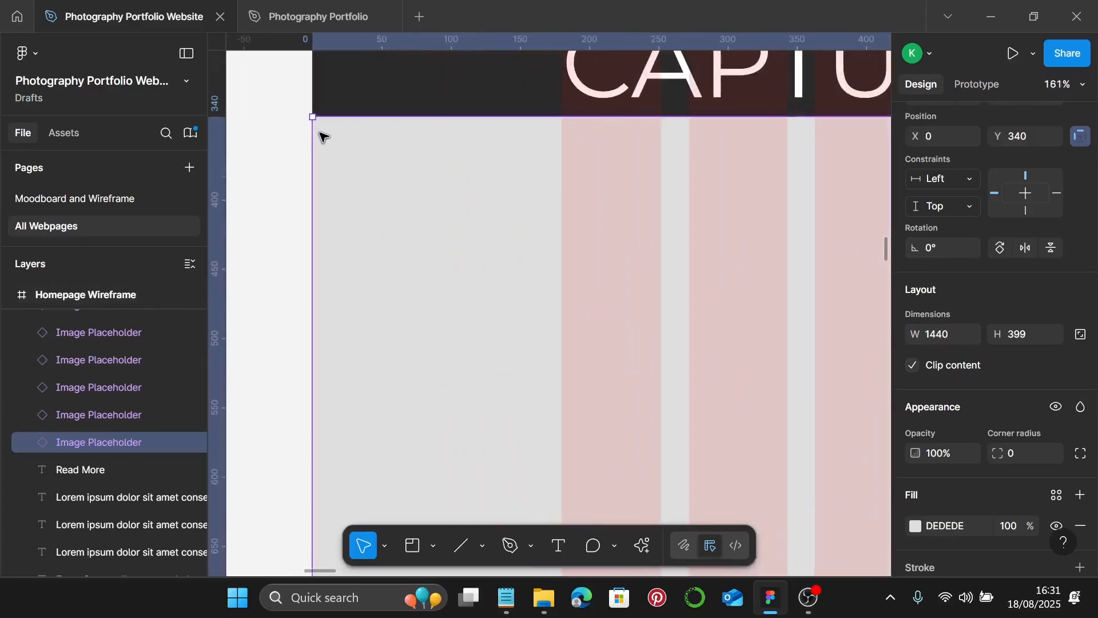
{"action": "scroll", "coordinate": [323, 136], "scroll_direction": "down", "scroll_amount": 9}
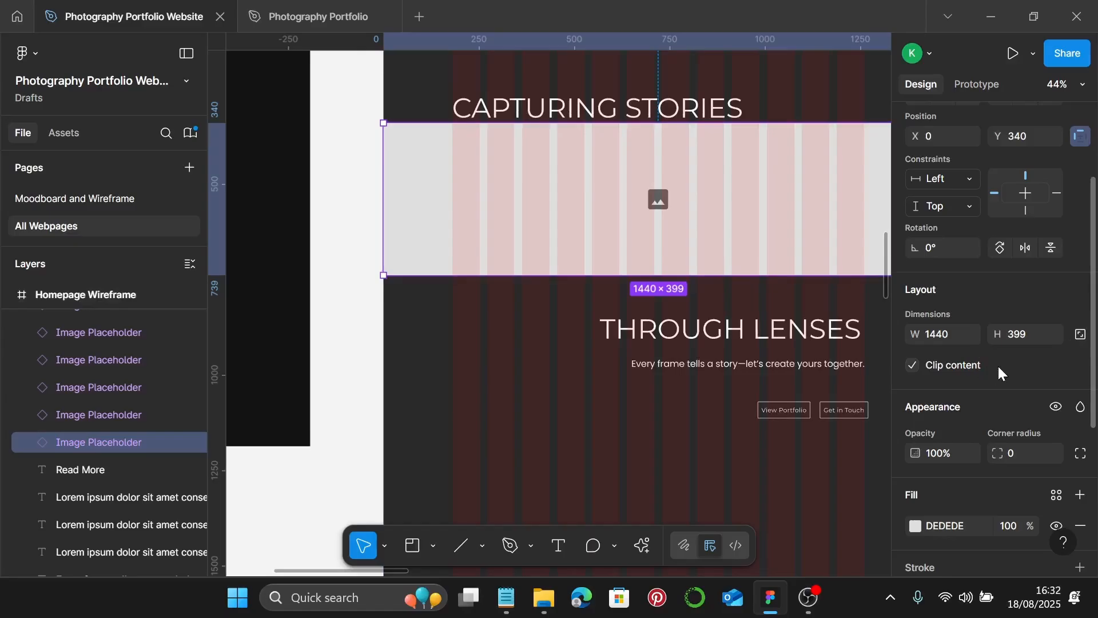
{"action": "scroll", "coordinate": [1001, 383], "scroll_direction": "up", "scroll_amount": 3}
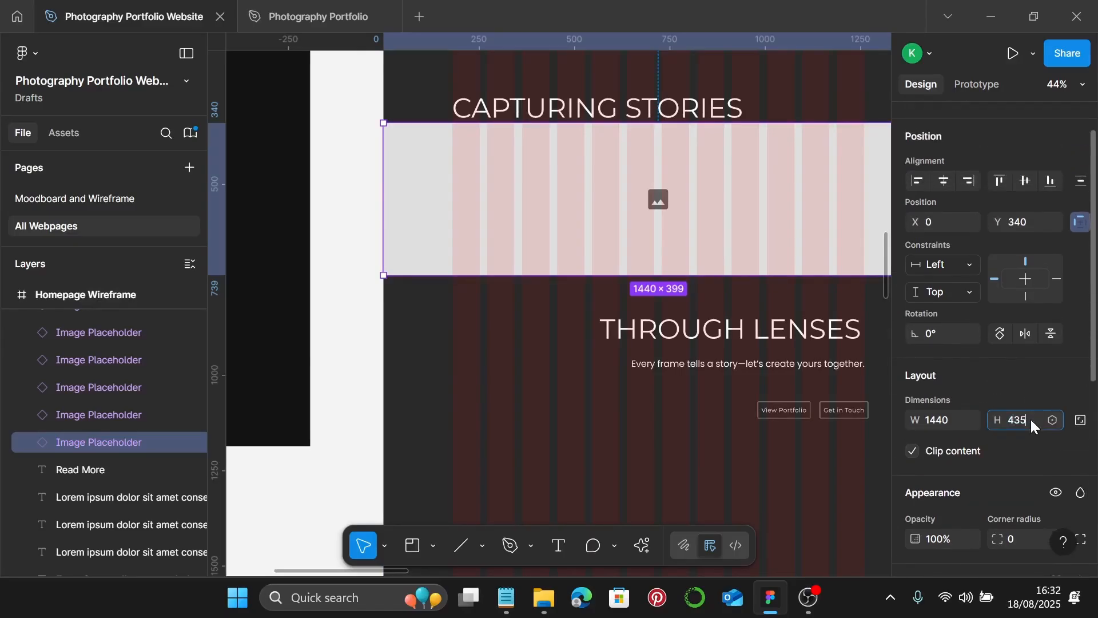
{"action": "key", "text": "Return"}
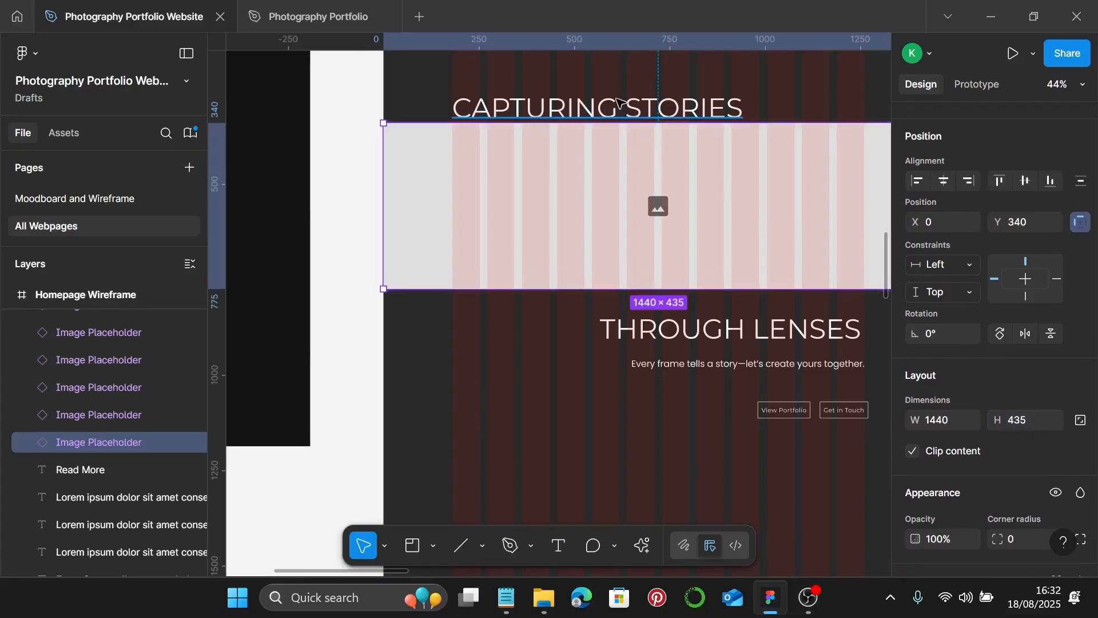
{"action": "left_click", "coordinate": [575, 104]}
{"action": "scroll", "coordinate": [461, 137], "scroll_direction": "up", "scroll_amount": 2}
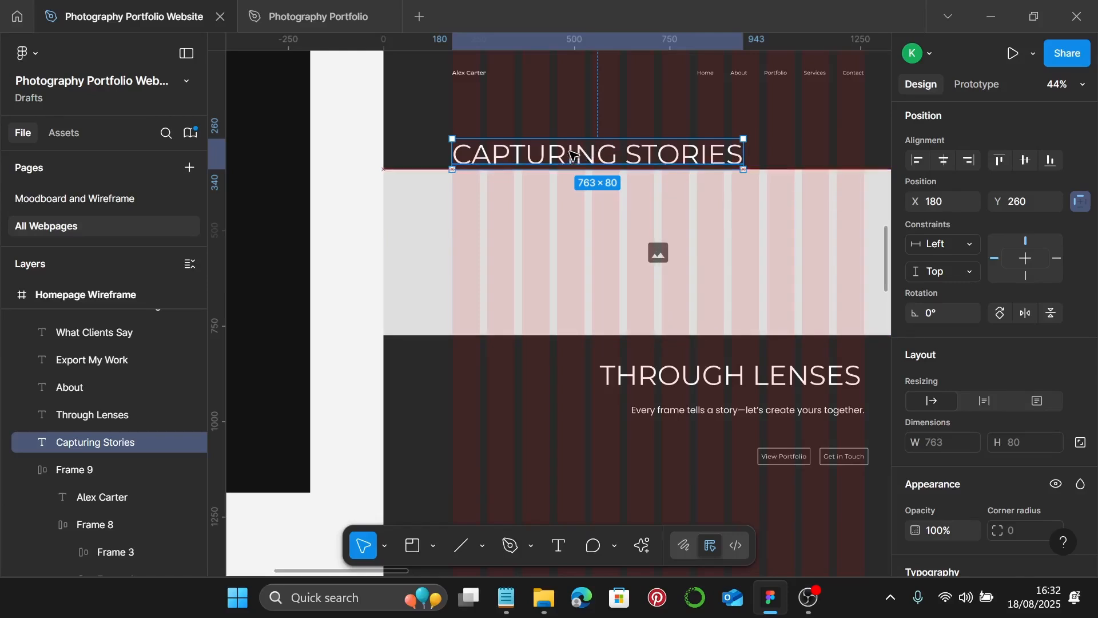
- Move the CAPTURING STORIES heading up slightly
{"action": "left_click_drag", "start_coordinate": [572, 157], "coordinate": [574, 144]}
{"action": "key", "text": "Escape"}
{"action": "scroll", "coordinate": [629, 172], "scroll_direction": "up", "scroll_amount": 2}
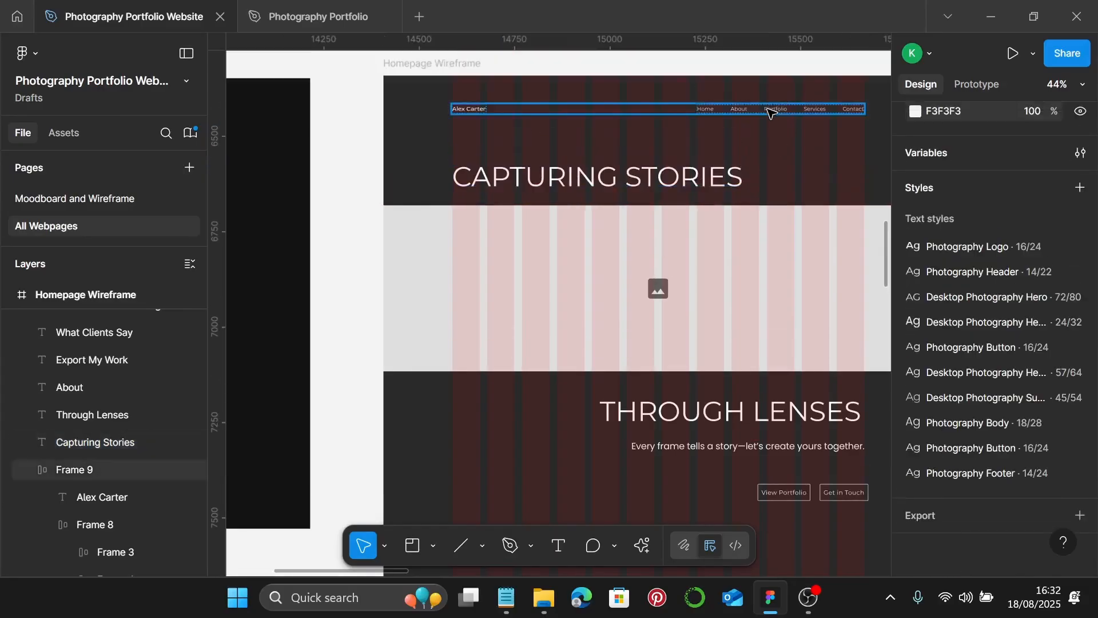
- Link the navigation bar's white to the Photography Color 2 library colour style
{"action": "left_click", "coordinate": [768, 108]}
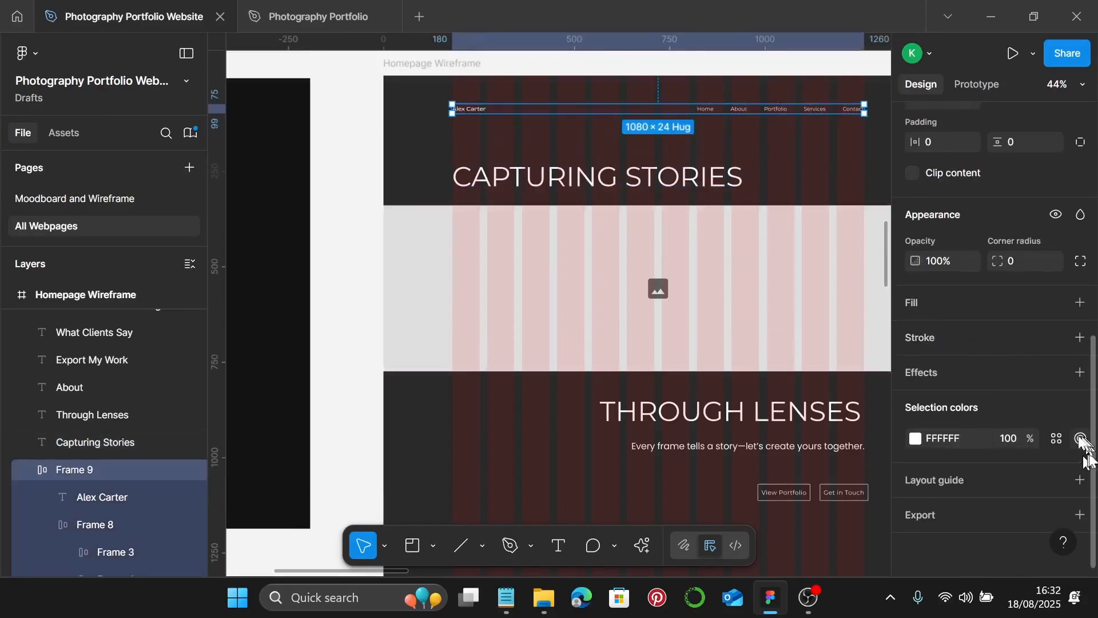
{"action": "left_click", "coordinate": [1059, 438]}
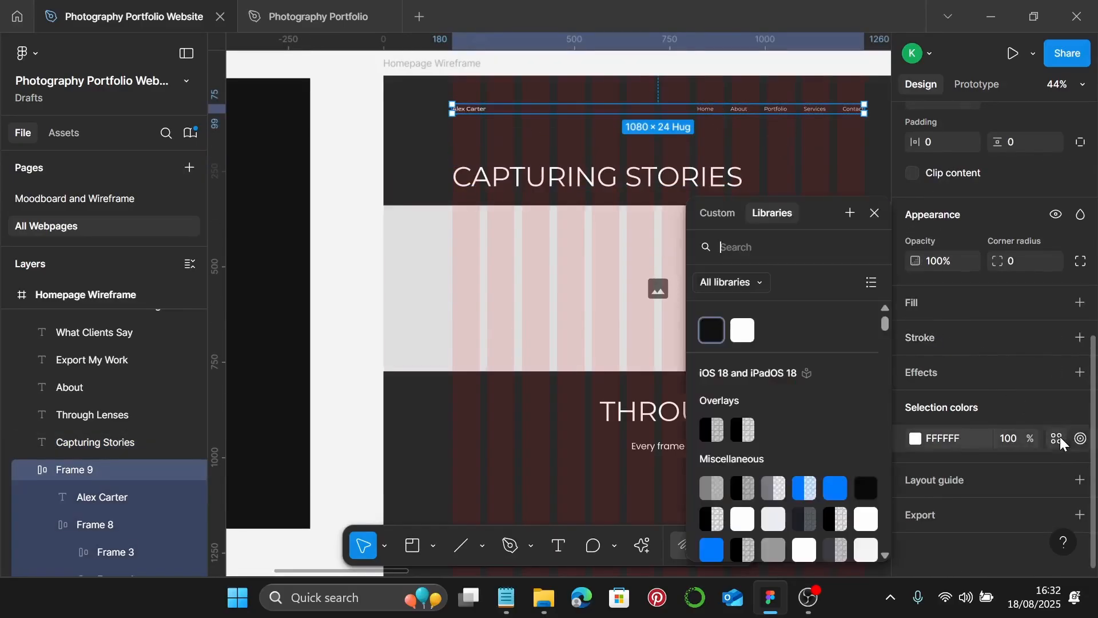
{"action": "left_click", "coordinate": [743, 330]}
{"action": "left_click", "coordinate": [875, 213]}
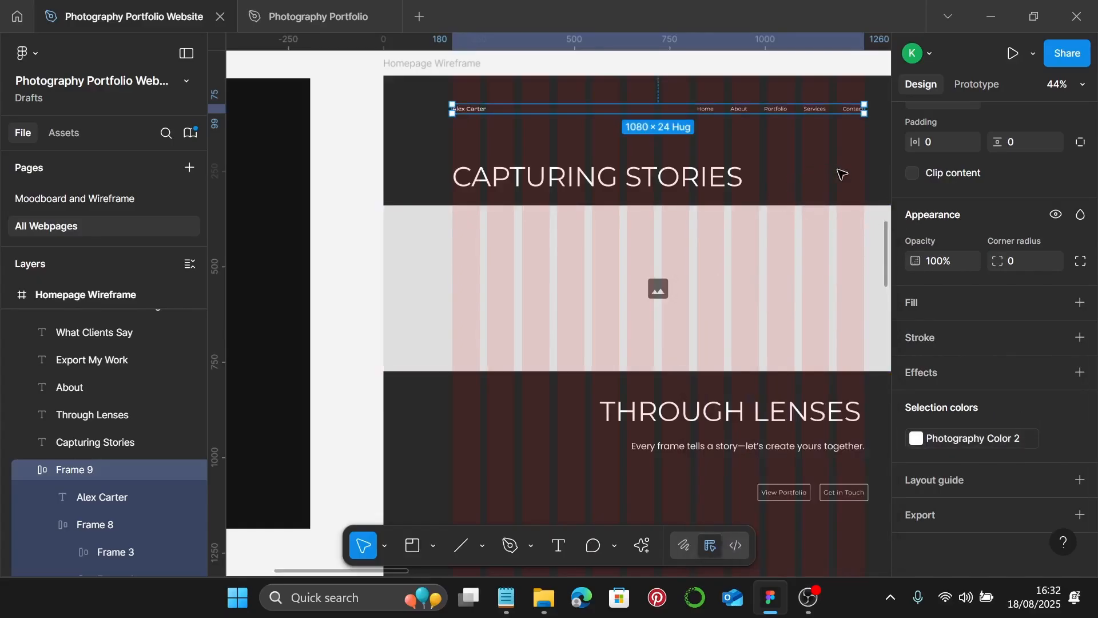
{"action": "left_click", "coordinate": [719, 188]}
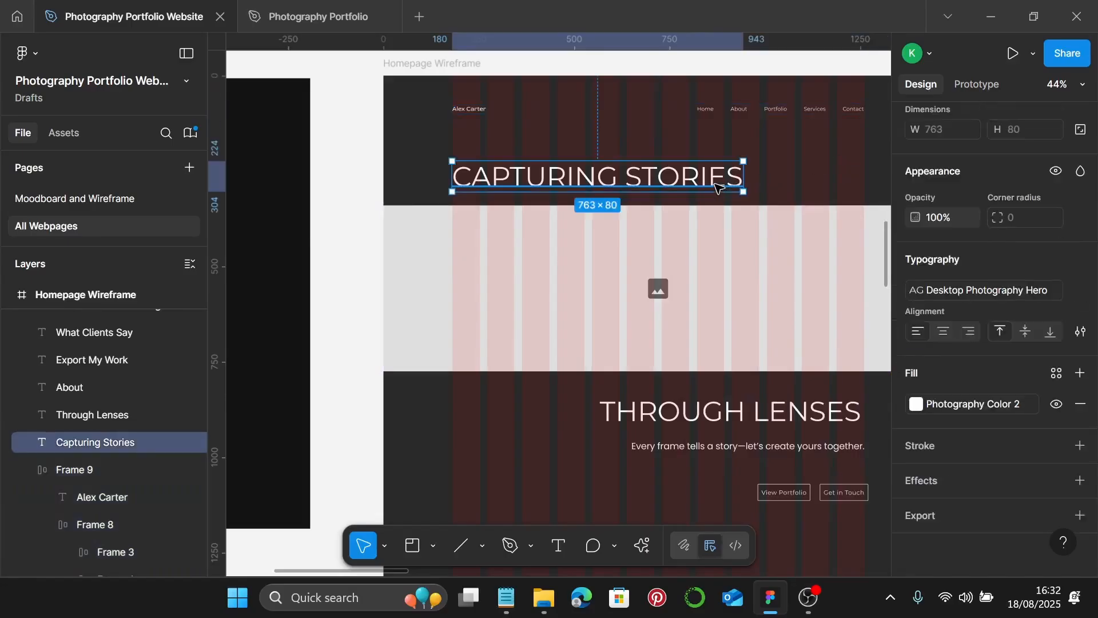
- Wrap the CAPTURING STORIES heading in an auto-layout frame with 0 horizontal and vertical padding
{"action": "key", "text": "shift+a"}
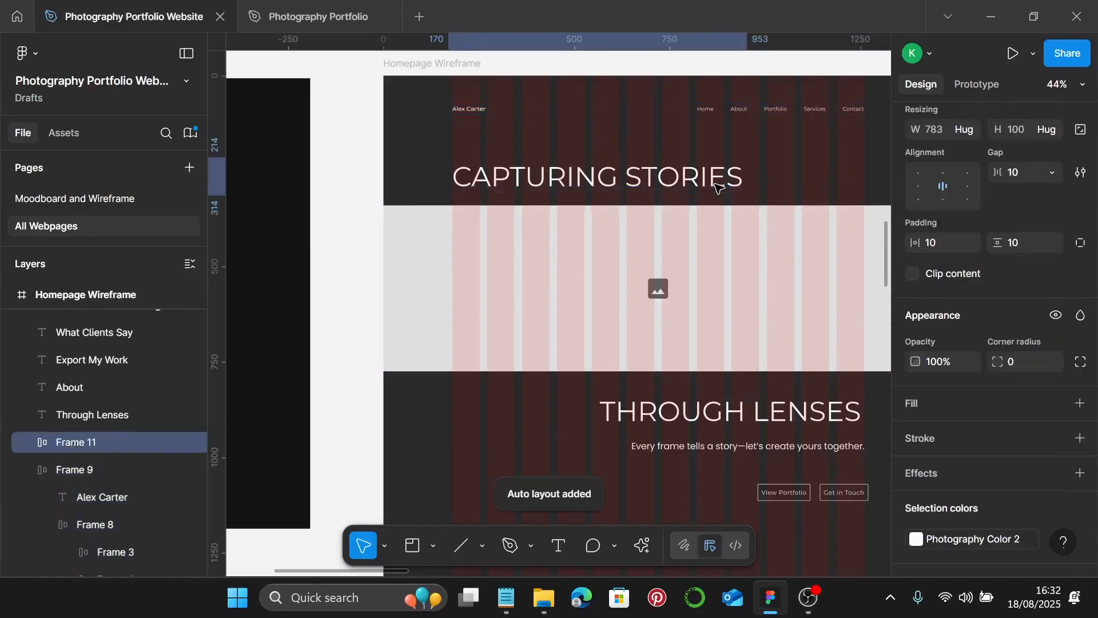
{"action": "left_click", "coordinate": [941, 242]}
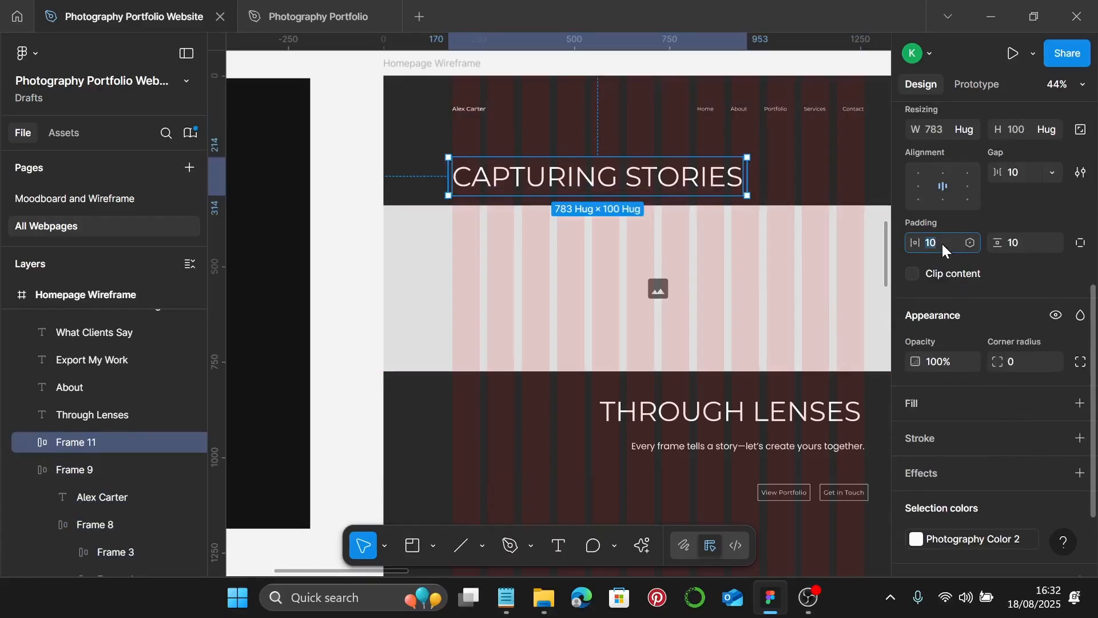
{"action": "type", "text": "0"}
{"action": "key", "text": "Return"}
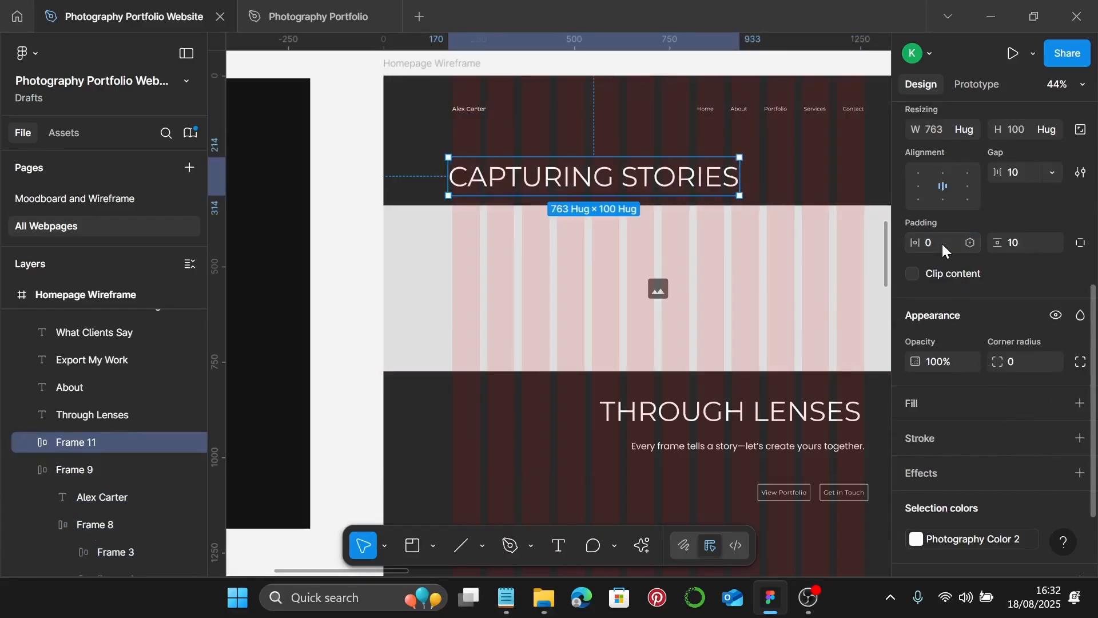
{"action": "left_click", "coordinate": [1030, 249]}
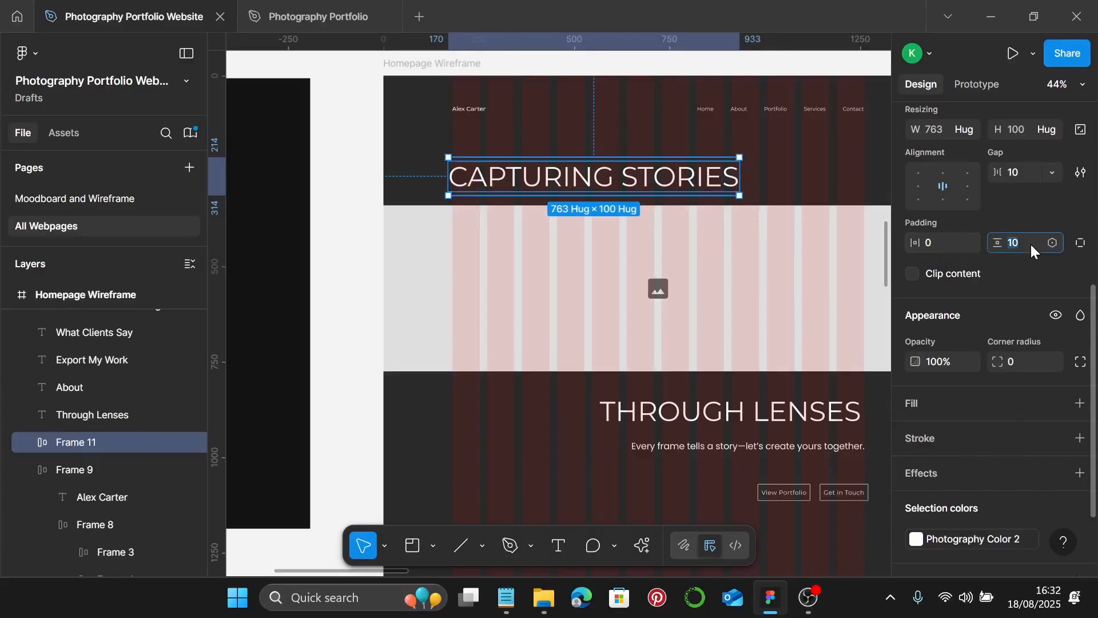
{"action": "type", "text": "0"}
{"action": "key", "text": "Return"}
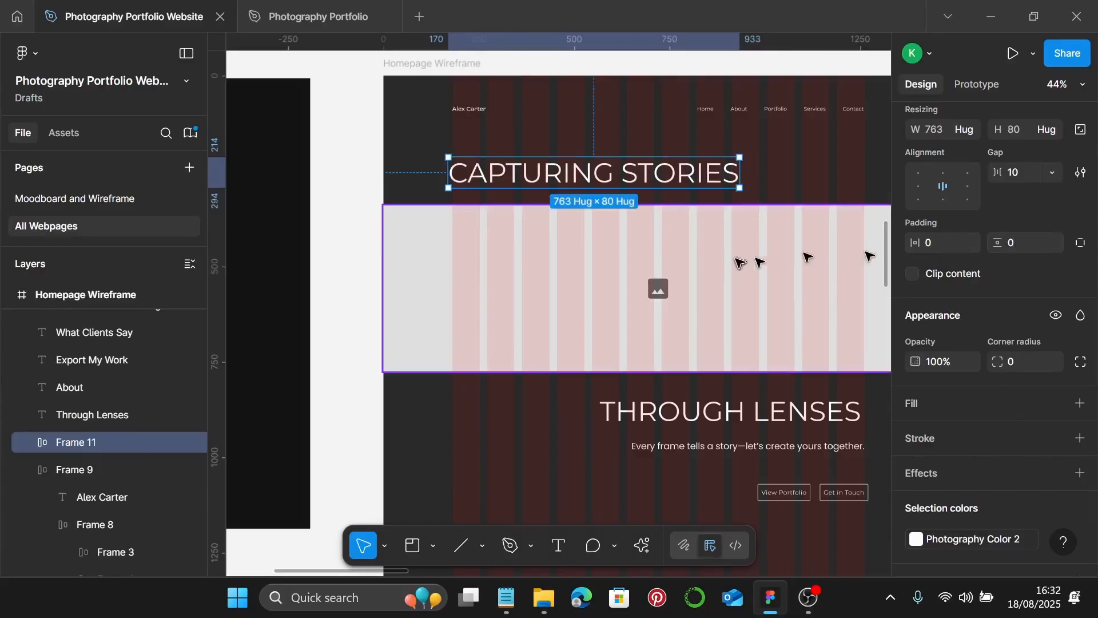
- Wrap the THROUGH LENSES heading in its own auto-layout frame with zero padding
{"action": "left_click", "coordinate": [658, 410]}
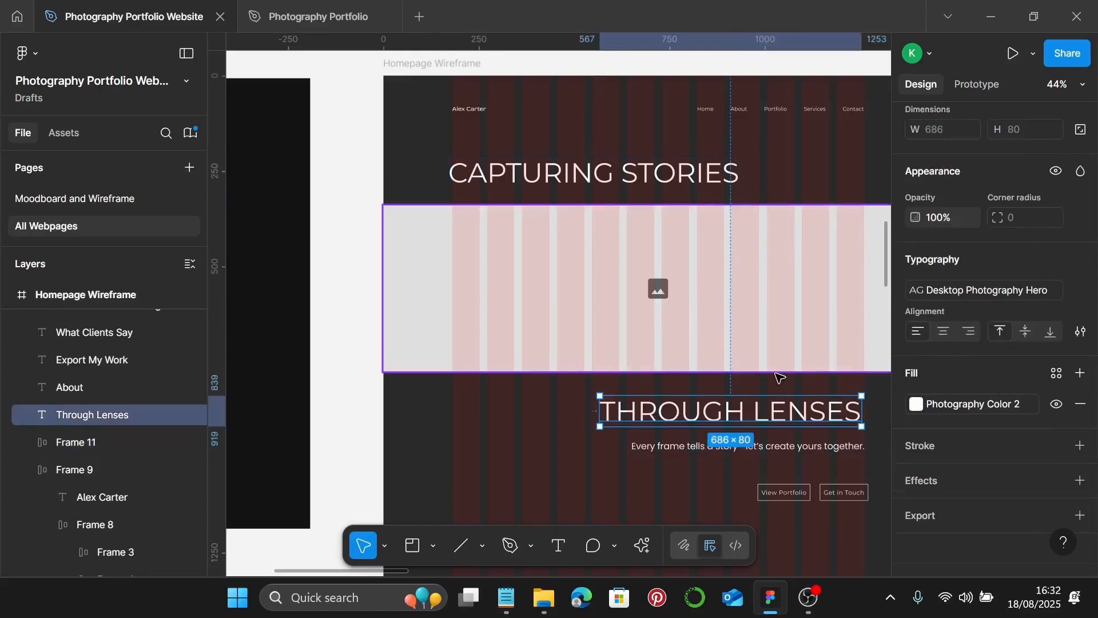
{"action": "key", "text": "shift+a"}
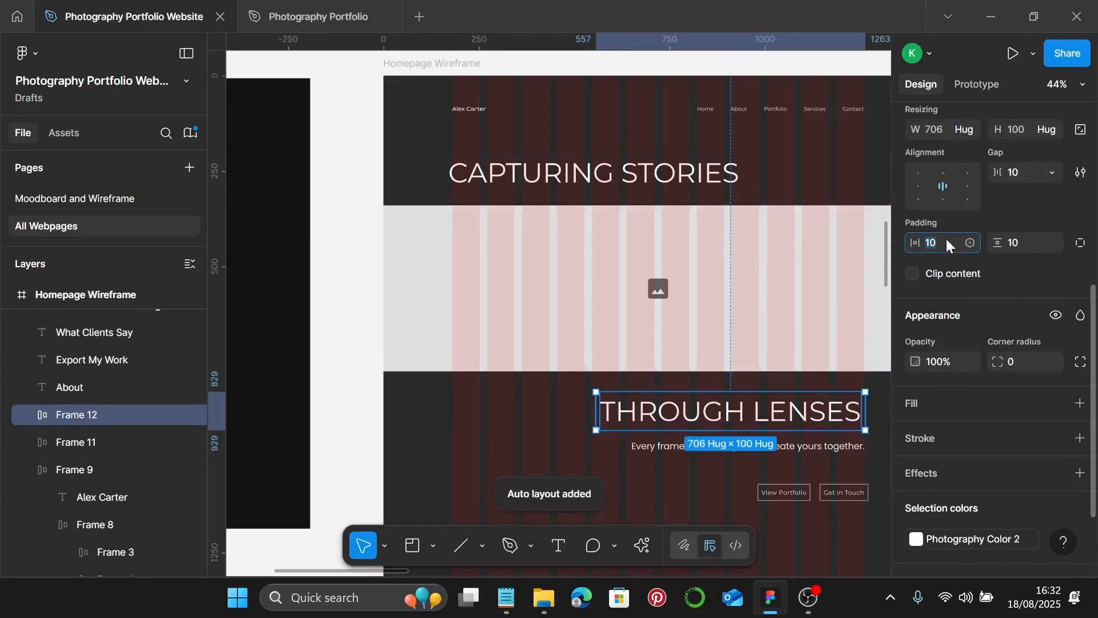
{"action": "left_click", "coordinate": [946, 238]}
{"action": "type", "text": "0"}
{"action": "key", "text": "Tab"}
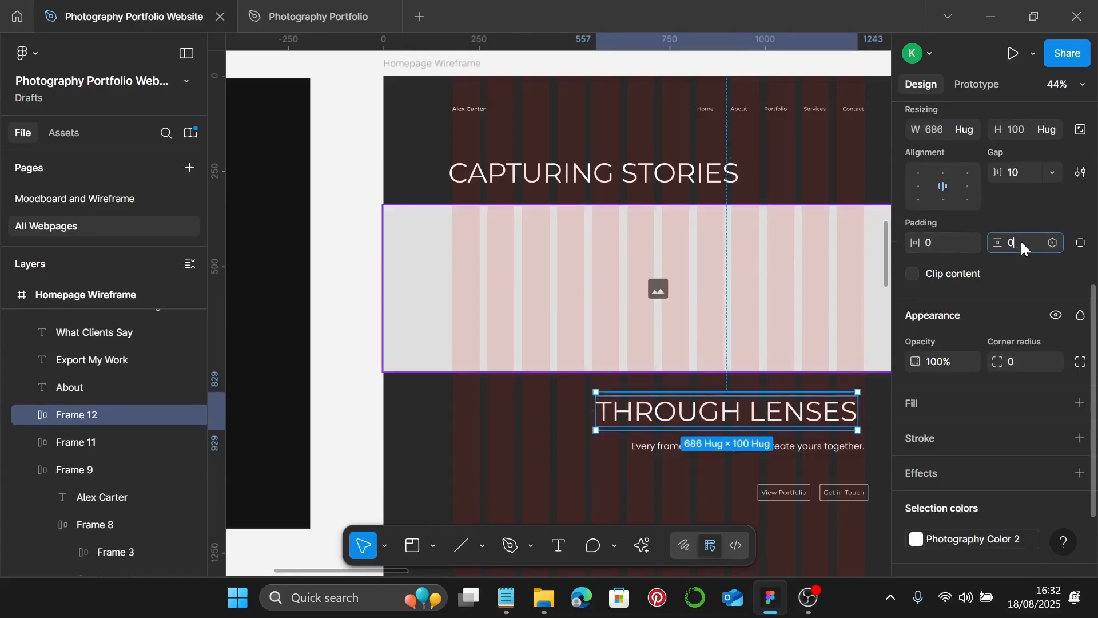
{"action": "key", "text": "Return"}
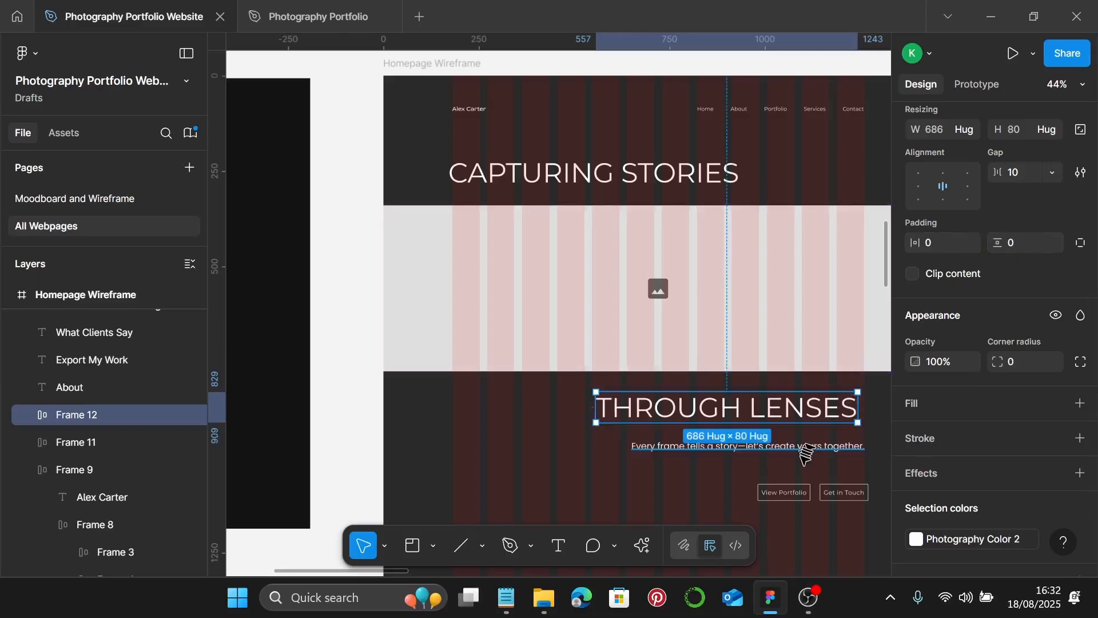
- Wrap the subtitle in an auto-layout frame with 0 horizontal and vertical padding
{"action": "left_click", "coordinate": [802, 449]}
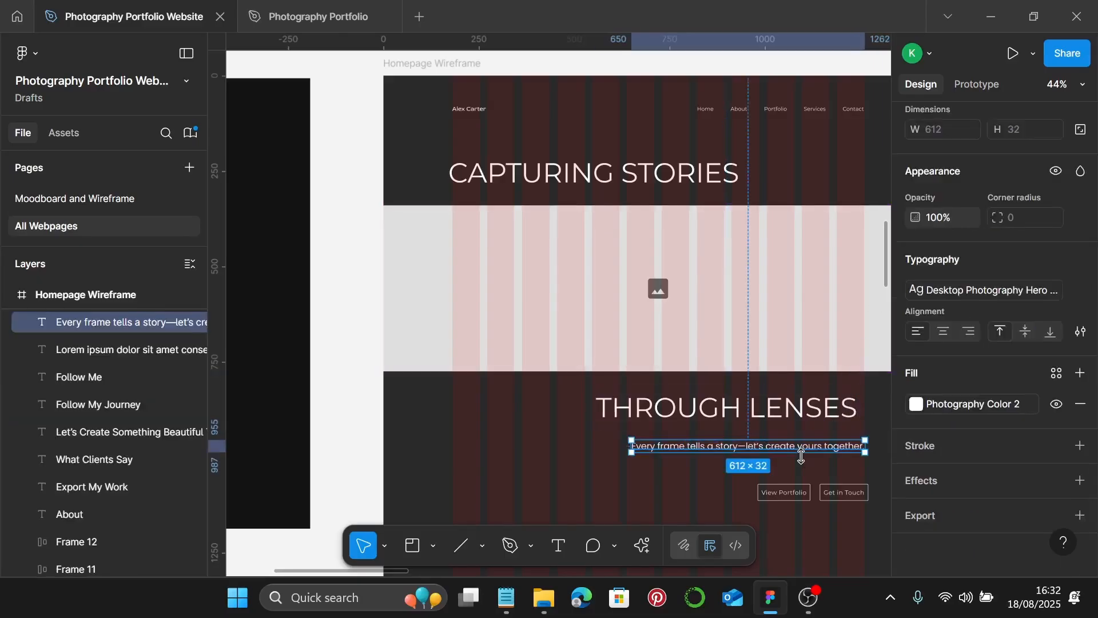
{"action": "key", "text": "shift+a"}
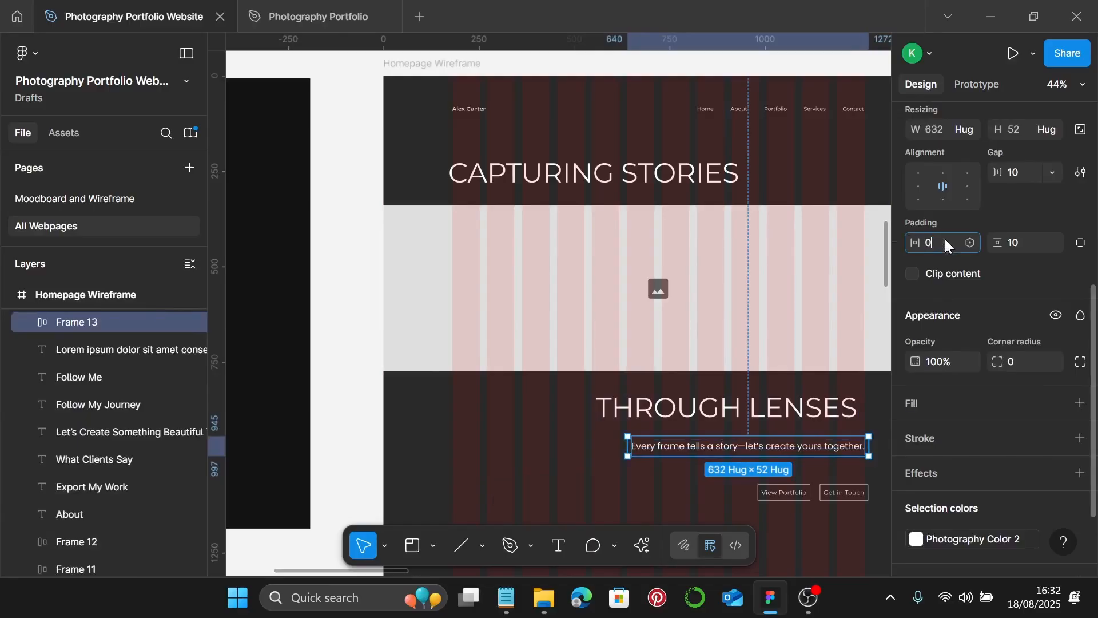
{"action": "type", "text": "0"}
{"action": "key", "text": "Return"}
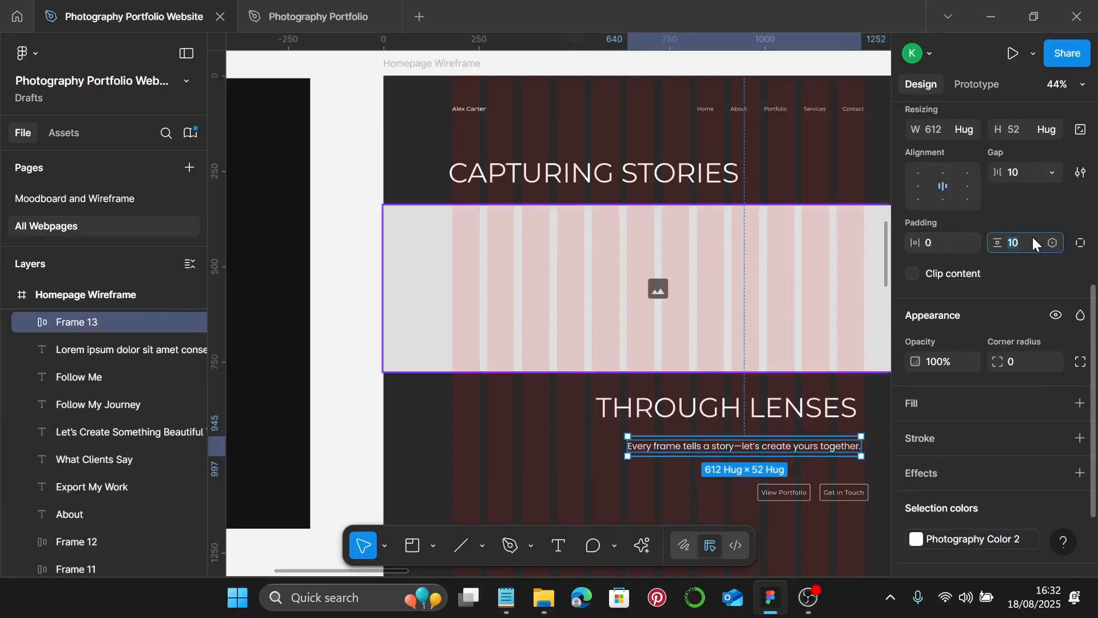
{"action": "left_click", "coordinate": [1031, 237]}
{"action": "type", "text": "0"}
{"action": "key", "text": "Return"}
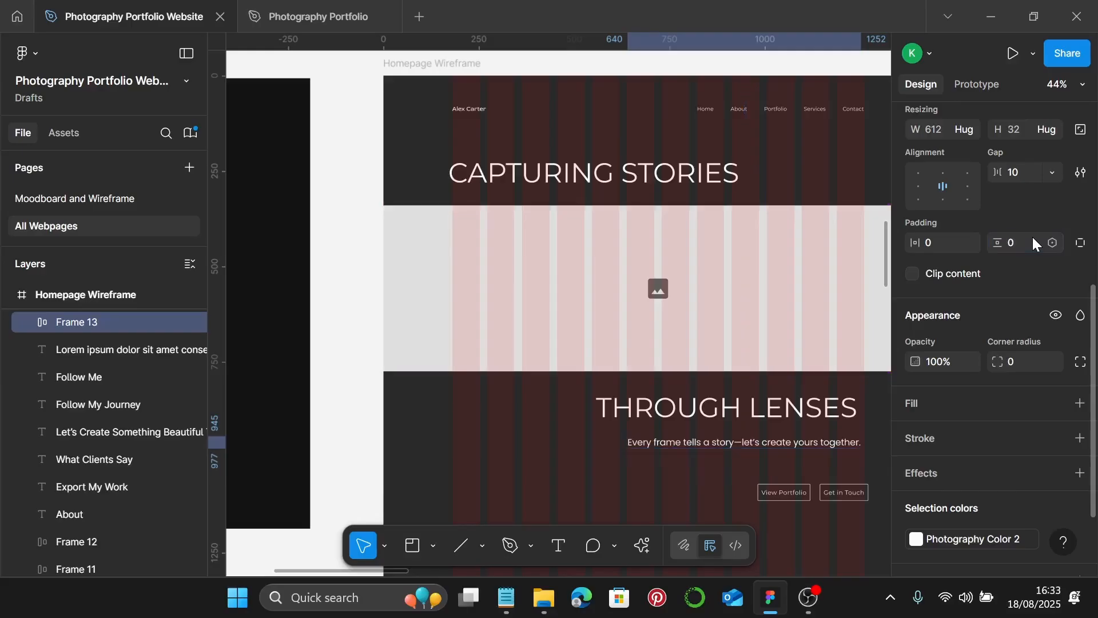
- Put the View Portfolio and Get in Touch buttons in an auto-layout row with a 16 gap
{"action": "left_click", "coordinate": [795, 490]}
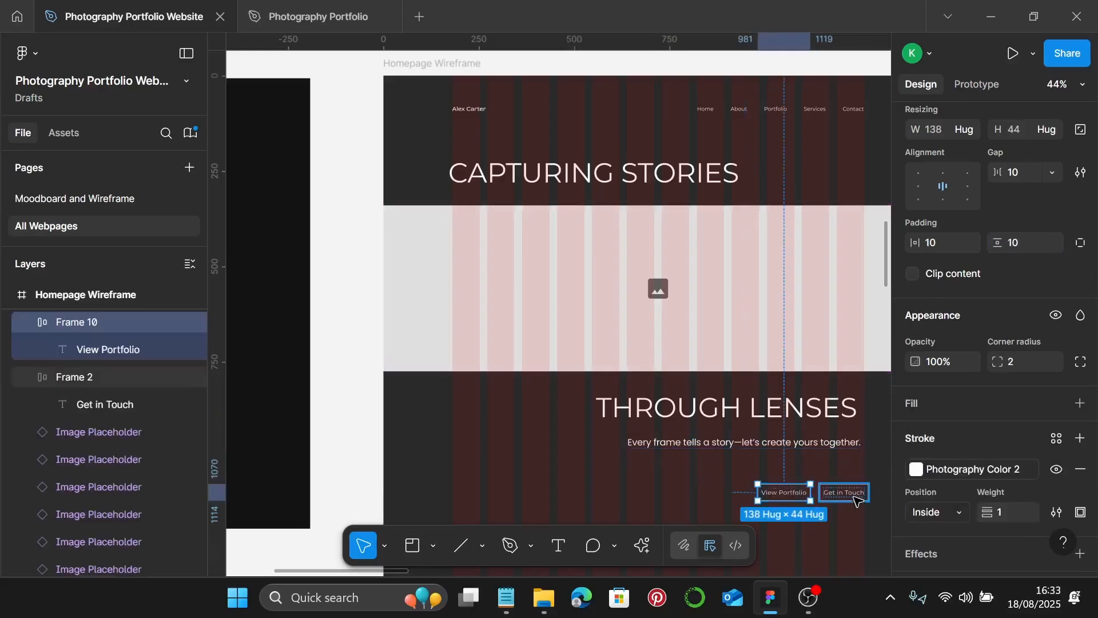
{"action": "left_click", "coordinate": [856, 499], "text": "shift"}
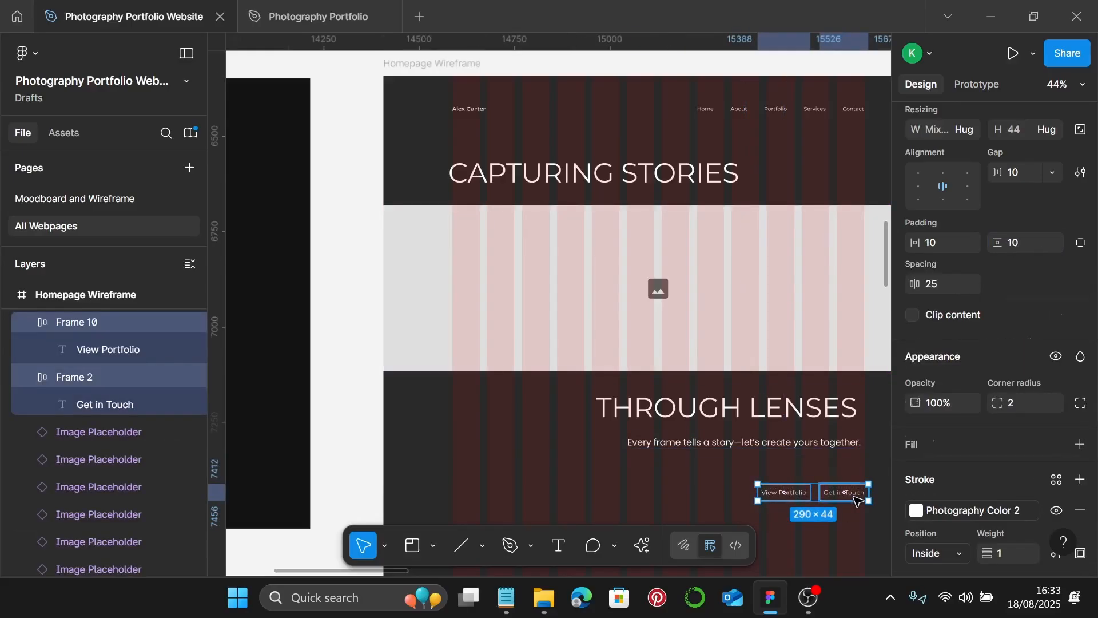
{"action": "key", "text": "shift+a"}
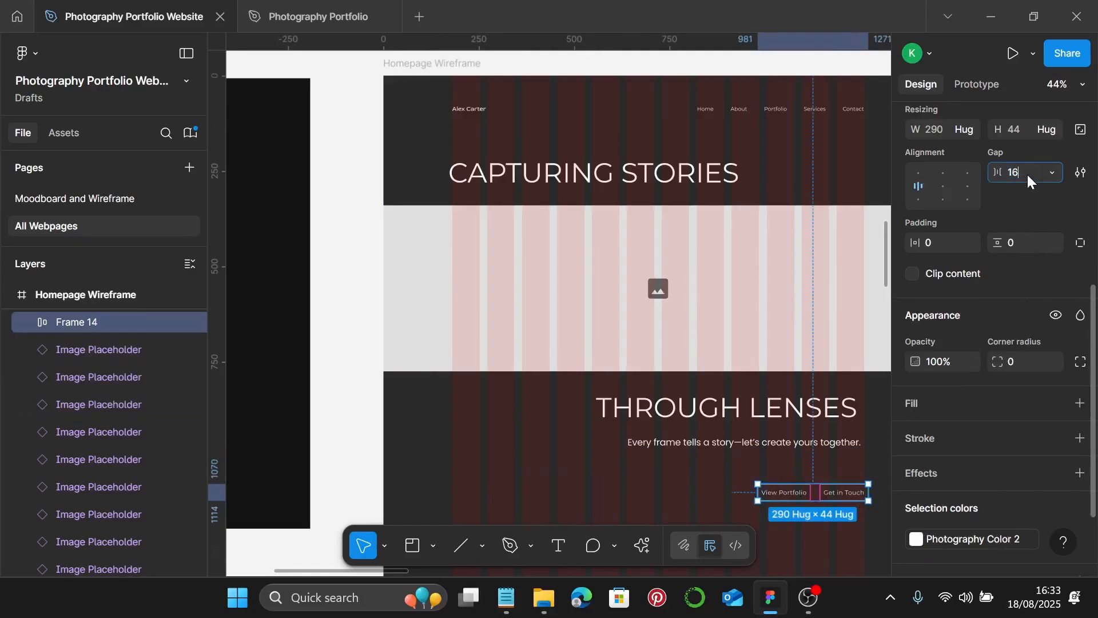
{"action": "key", "text": "Return"}
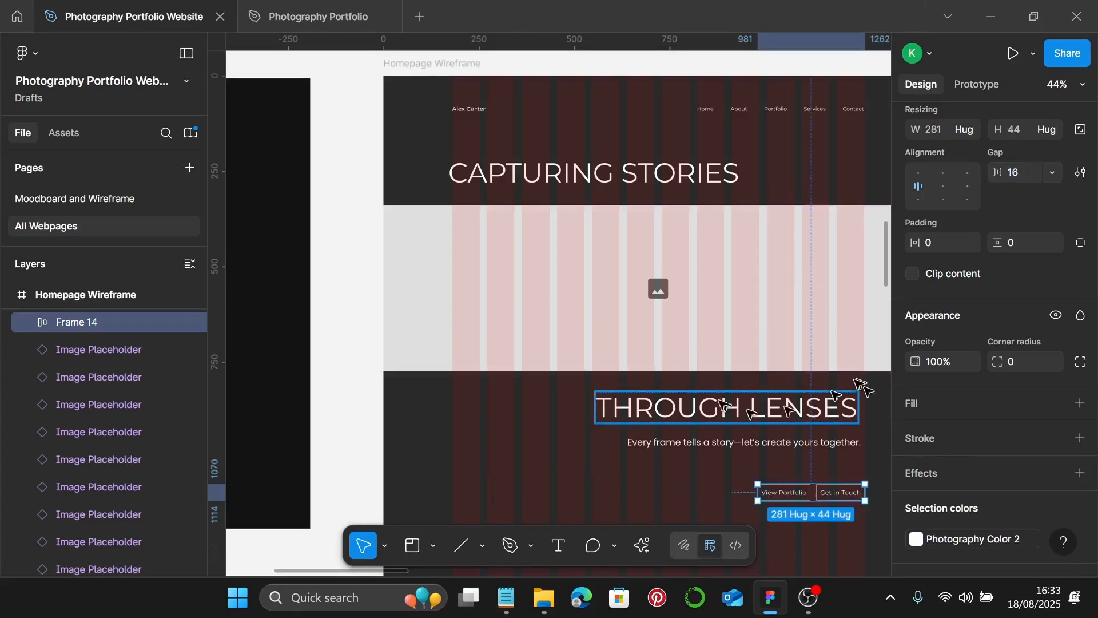
- Stack CAPTURING STORIES, the image placeholder and THROUGH LENSES vertically with a 10 gap
{"action": "left_click", "coordinate": [692, 182]}
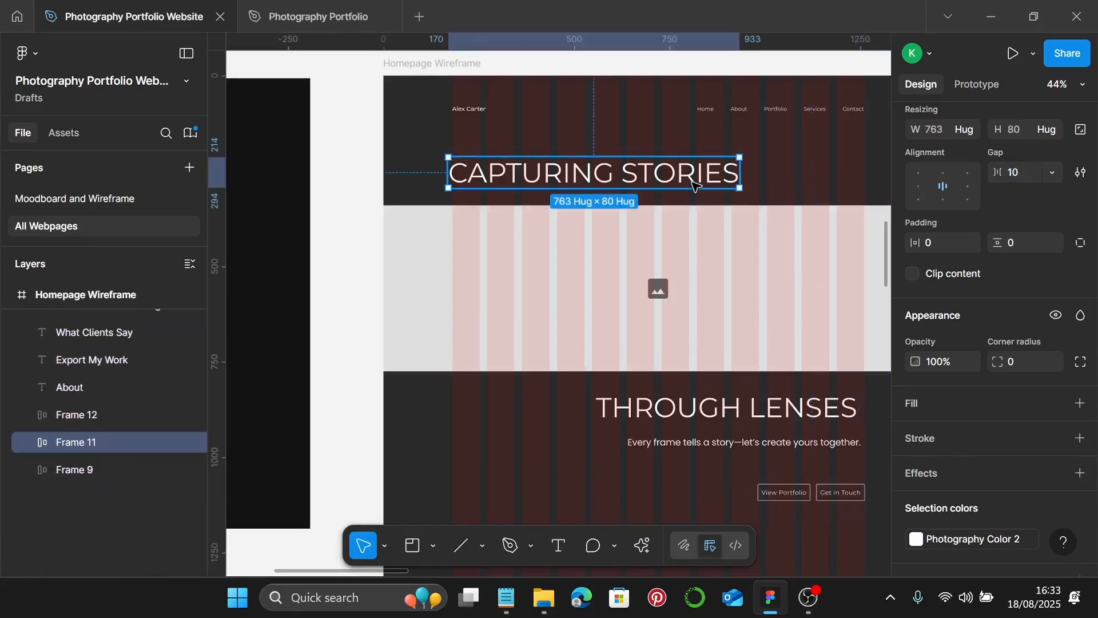
{"action": "left_click", "coordinate": [675, 261]}
{"action": "left_click", "coordinate": [720, 413], "text": "shift"}
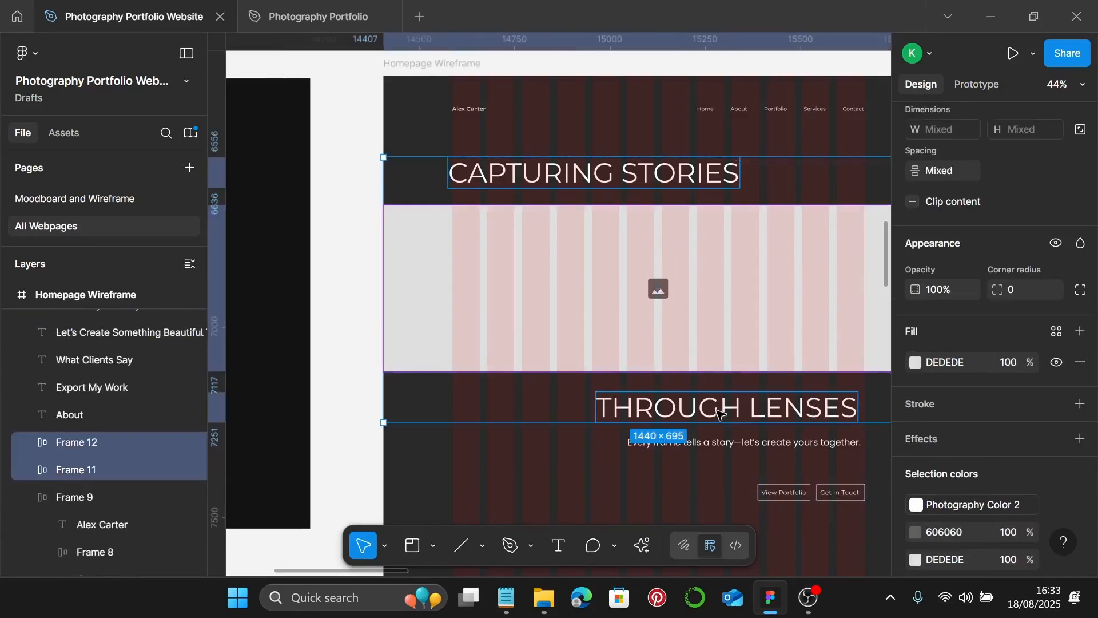
{"action": "key", "text": "shift+a"}
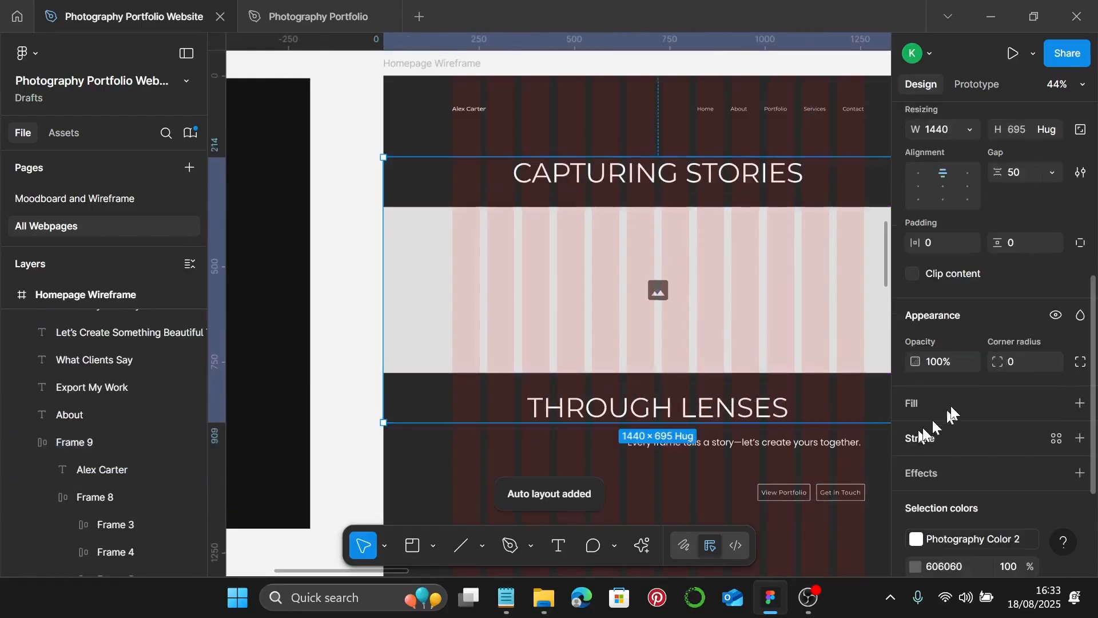
{"action": "scroll", "coordinate": [982, 369], "scroll_direction": "up", "scroll_amount": 1}
{"action": "scroll", "coordinate": [980, 361], "scroll_direction": "up", "scroll_amount": 1}
{"action": "left_click", "coordinate": [1026, 259]}
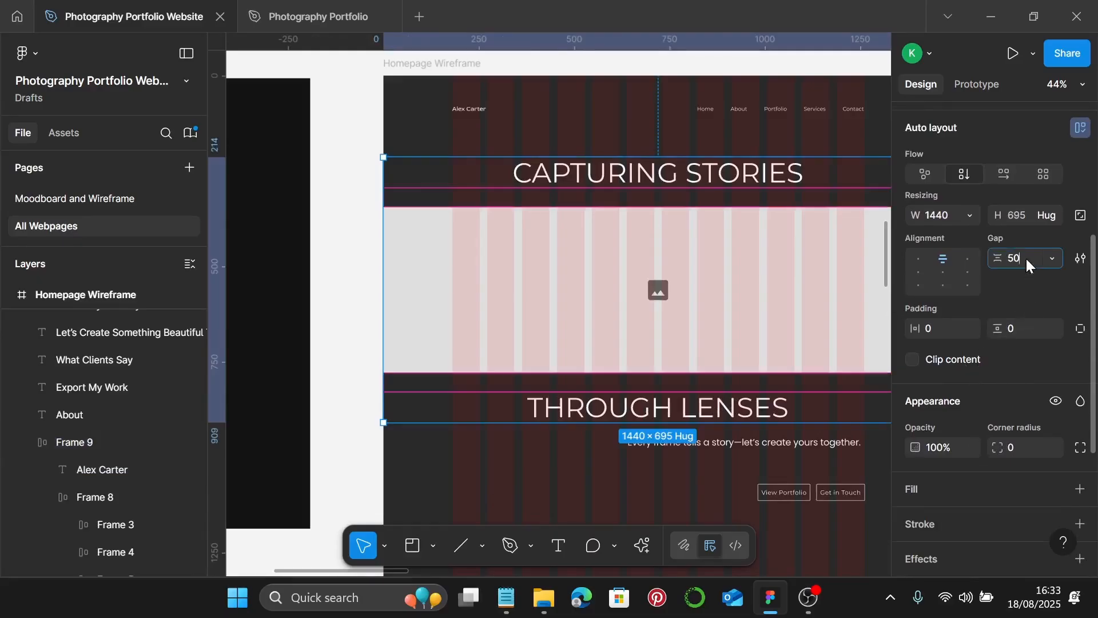
{"action": "type", "text": "10"}
{"action": "key", "text": "Return"}
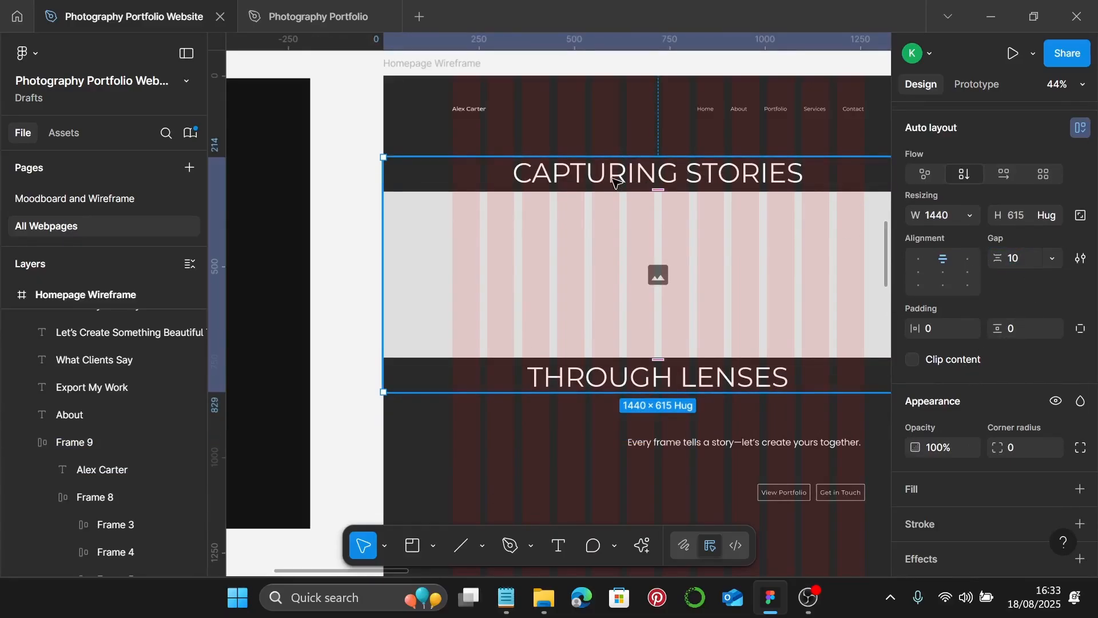
{"action": "left_click", "coordinate": [615, 182]}
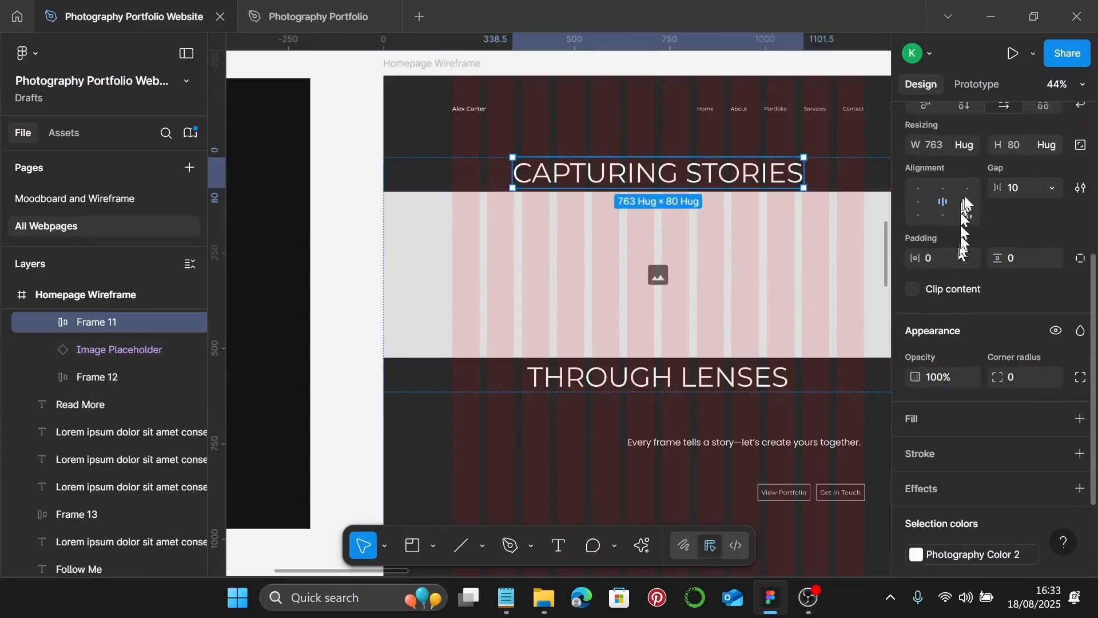
- Make the CAPTURING STORIES row fill the width with 180 left padding and left-aligned content
{"action": "left_click", "coordinate": [976, 148]}
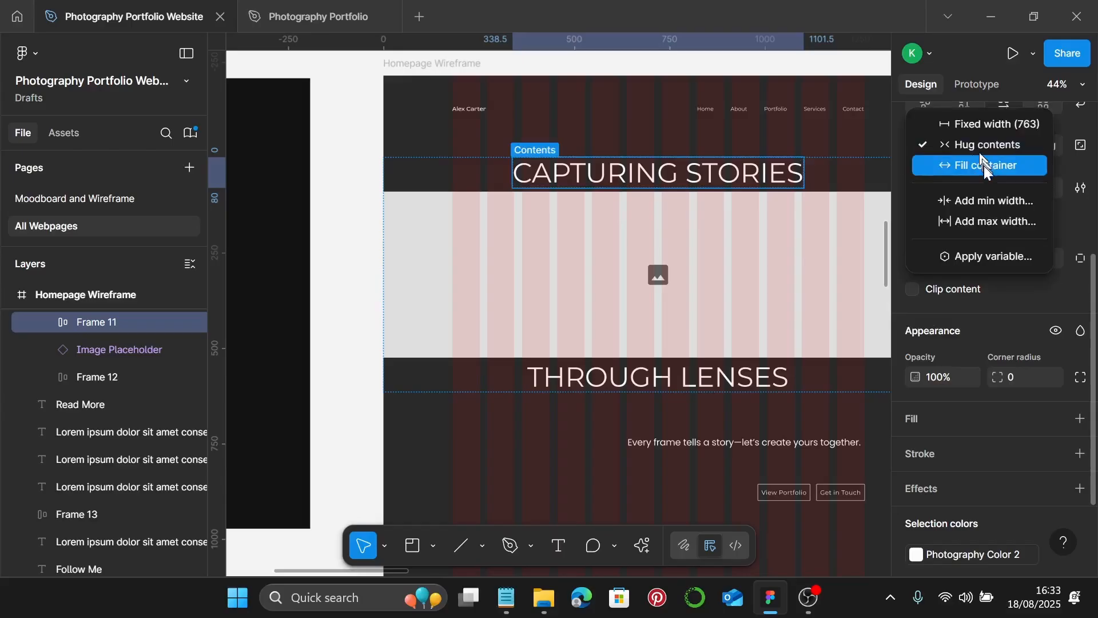
{"action": "left_click", "coordinate": [983, 167]}
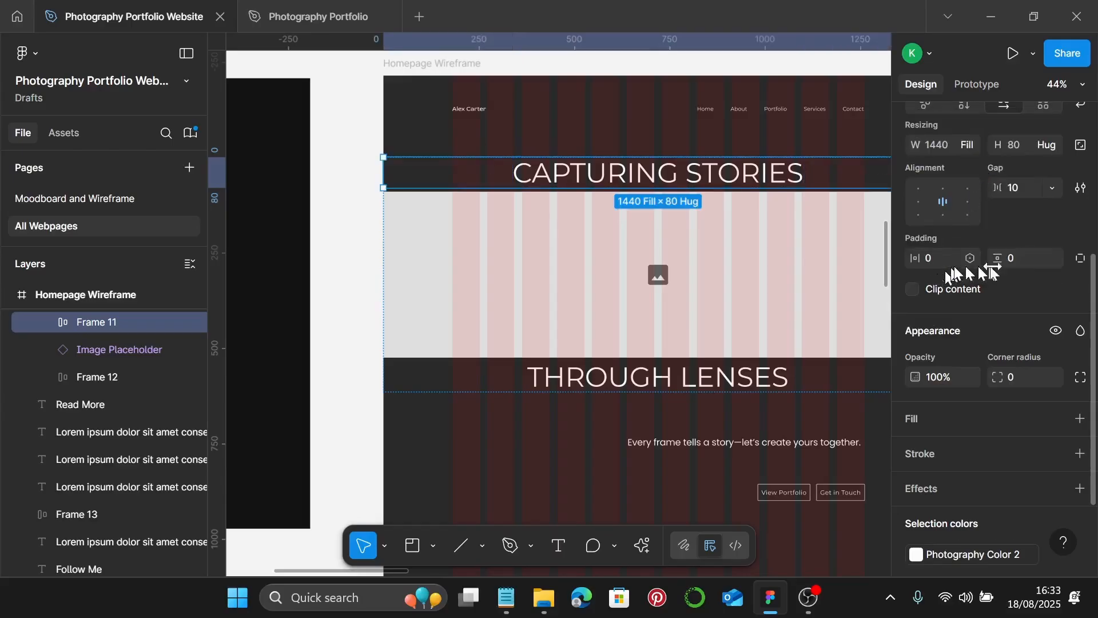
{"action": "left_click", "coordinate": [1078, 262]}
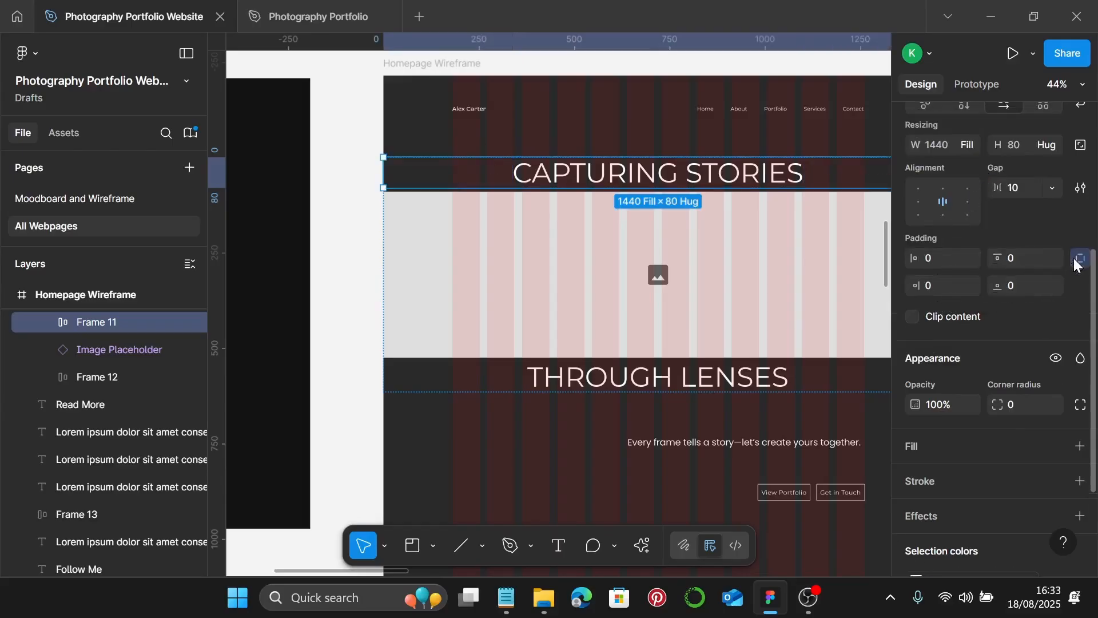
{"action": "left_click", "coordinate": [940, 261]}
{"action": "key", "text": "Return"}
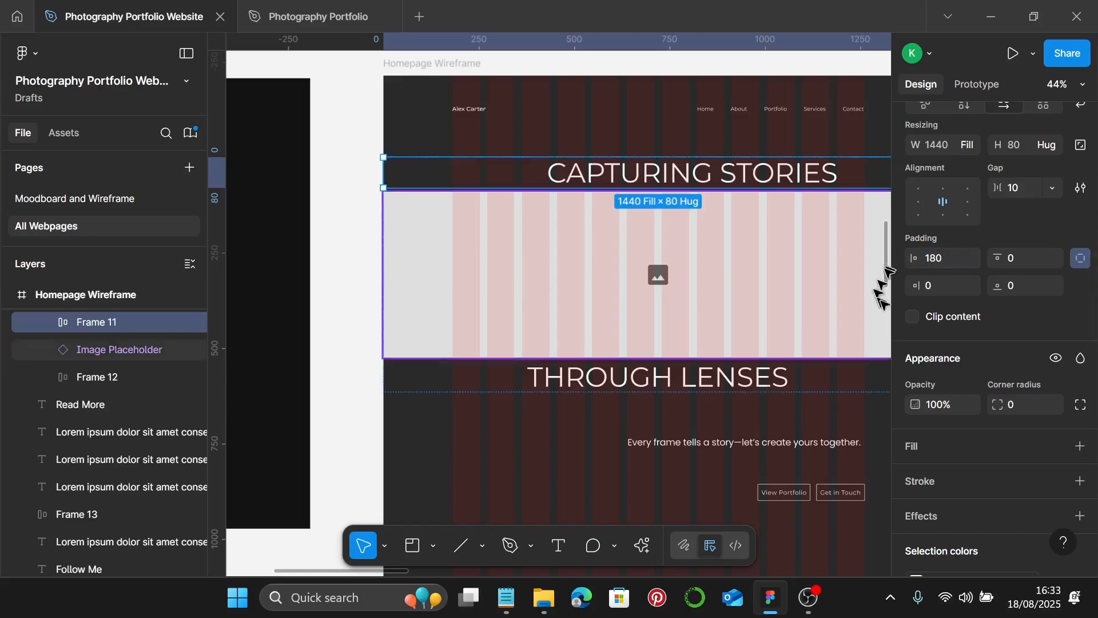
{"action": "scroll", "coordinate": [941, 365], "scroll_direction": "up", "scroll_amount": 2}
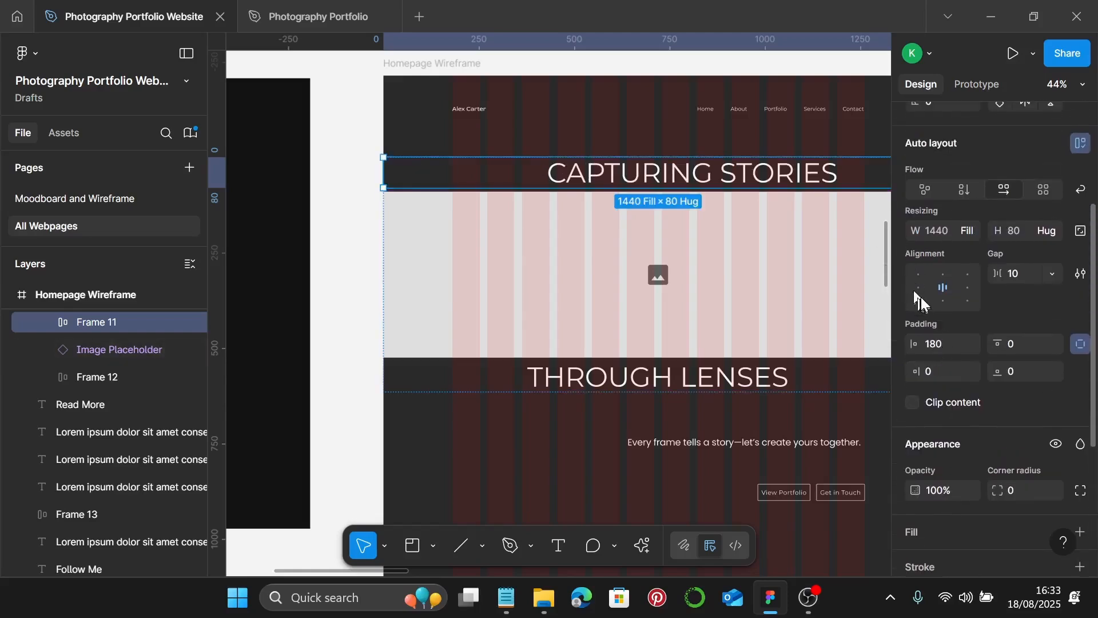
{"action": "left_click", "coordinate": [918, 289]}
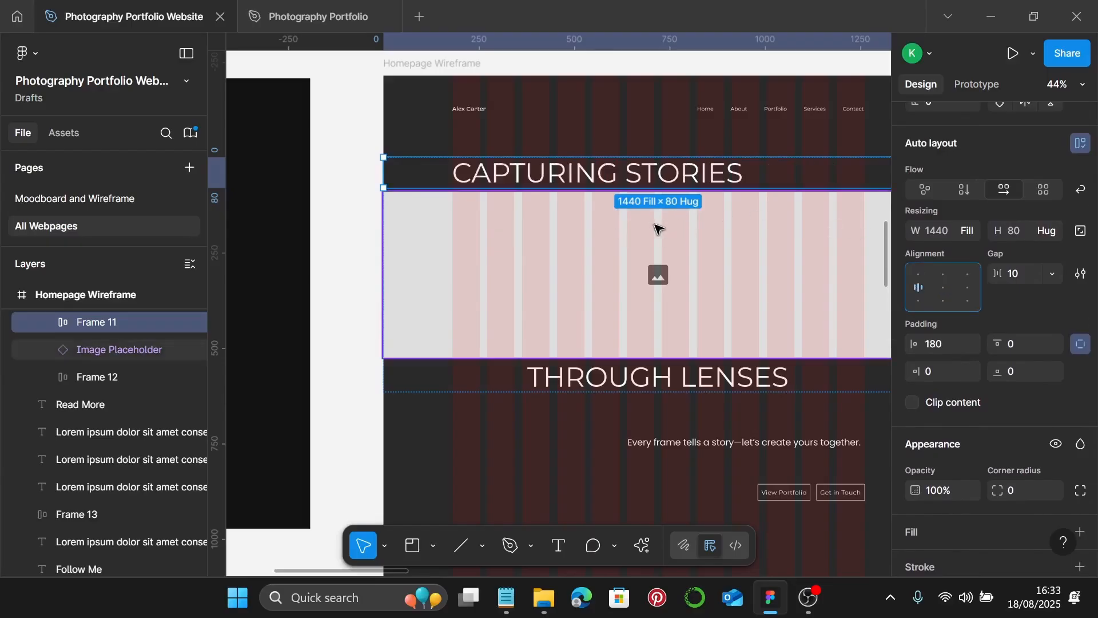
- Stretch the THROUGH LENSES row to full width with 180 right padding and right-aligned content
{"action": "scroll", "coordinate": [656, 228], "scroll_direction": "down", "scroll_amount": 2}
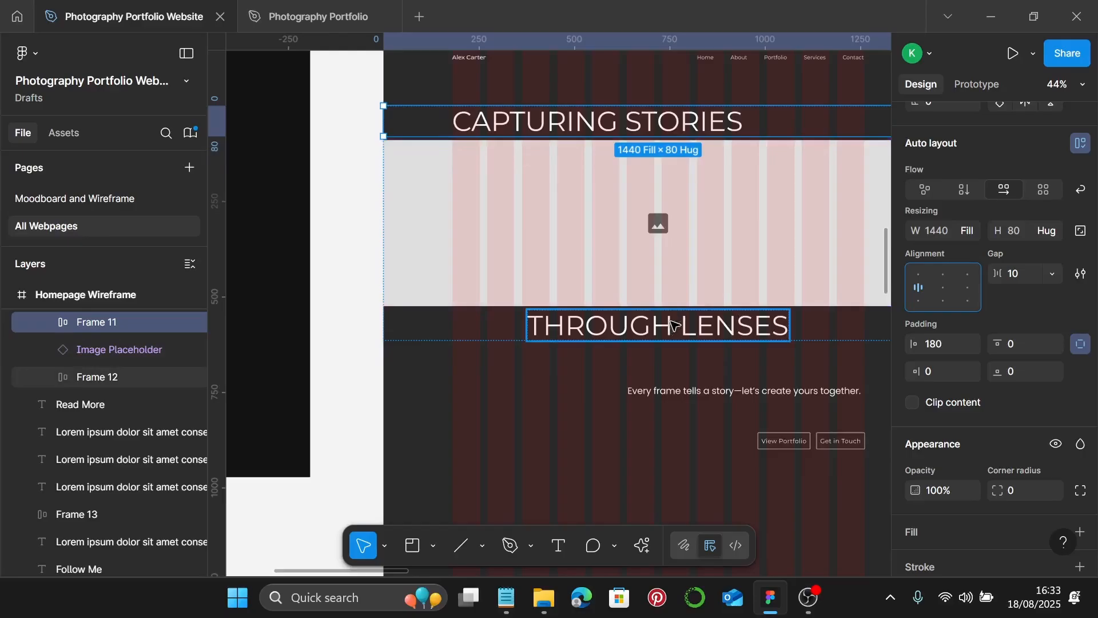
{"action": "left_click", "coordinate": [673, 324]}
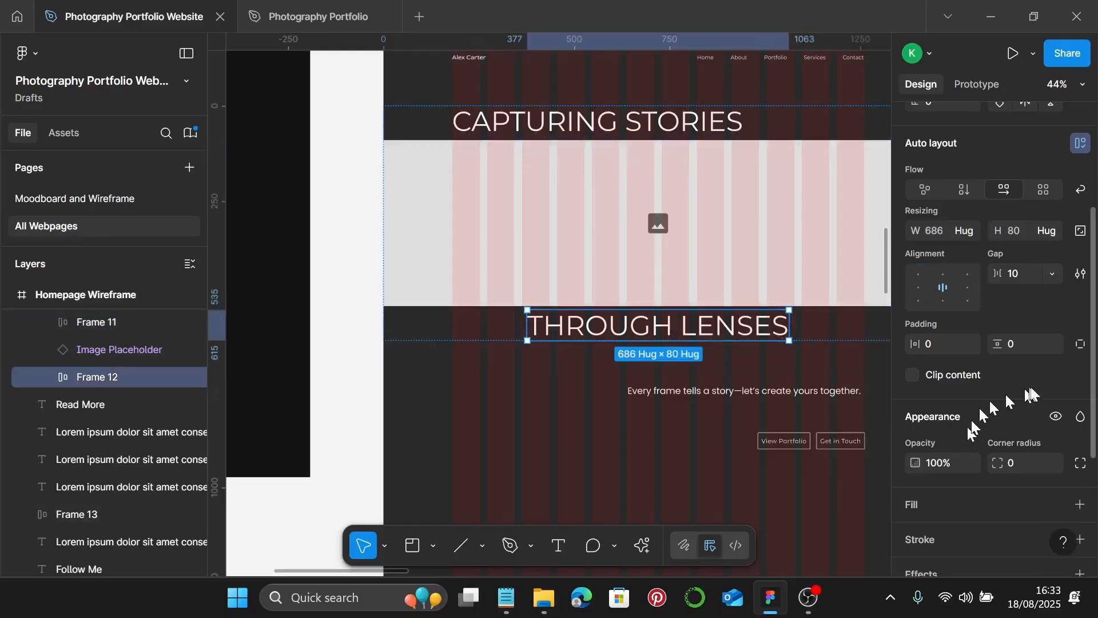
{"action": "left_click", "coordinate": [1080, 345]}
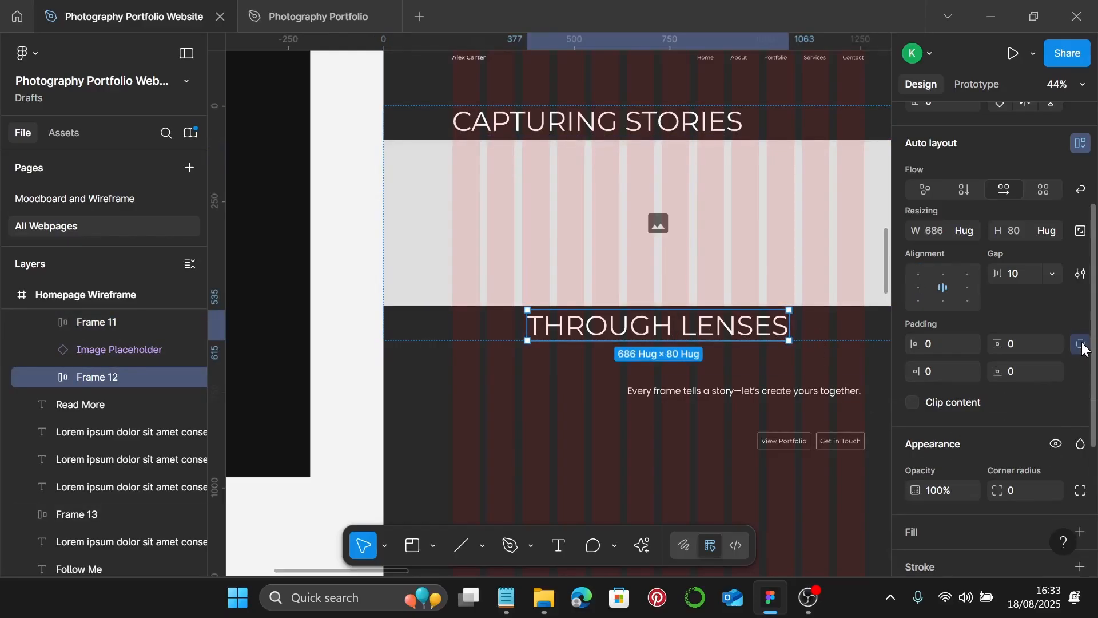
{"action": "left_click", "coordinate": [939, 373]}
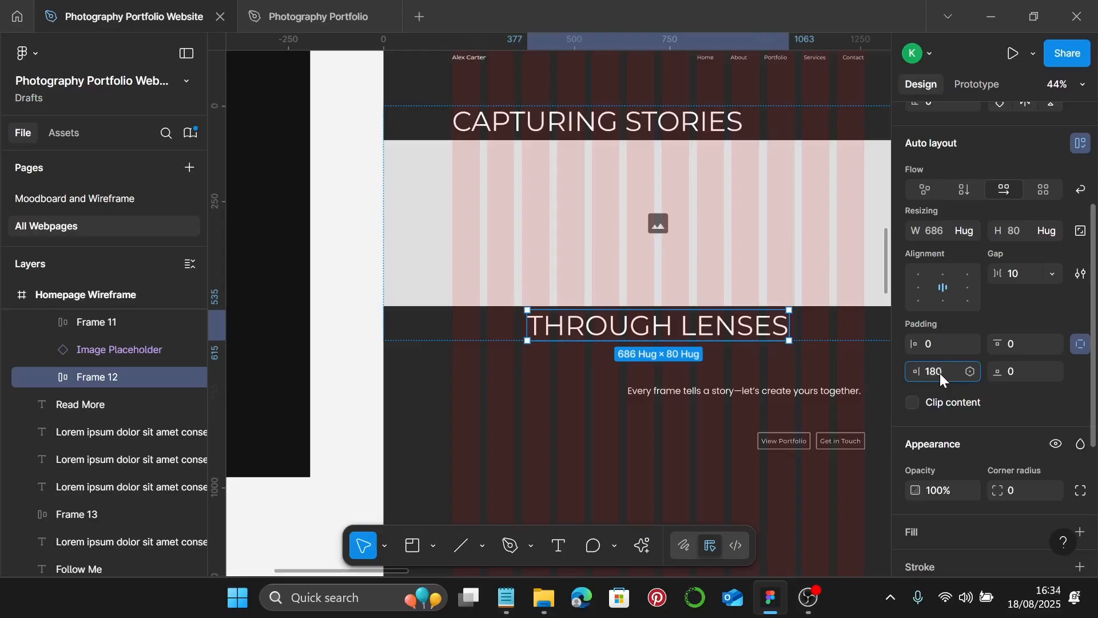
{"action": "key", "text": "Return"}
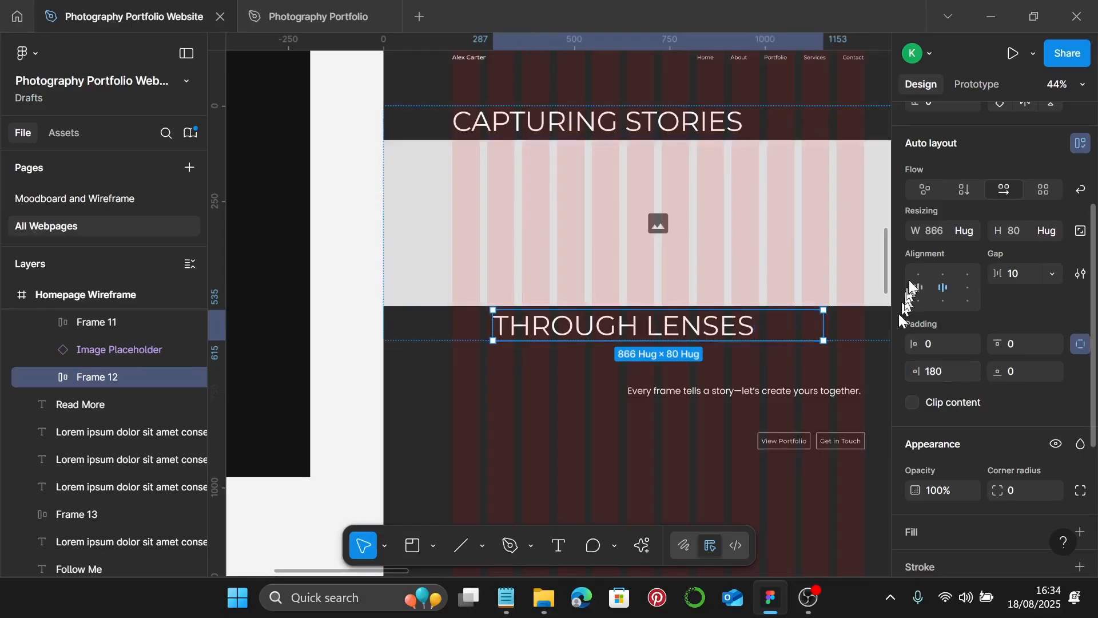
{"action": "left_click", "coordinate": [972, 229]}
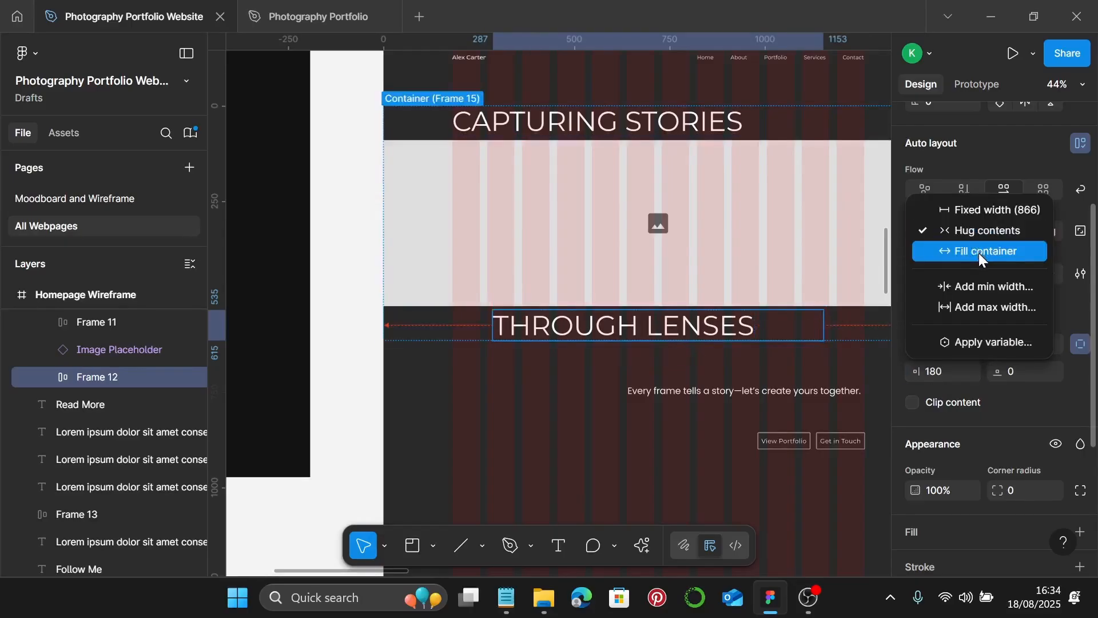
{"action": "left_click", "coordinate": [978, 252]}
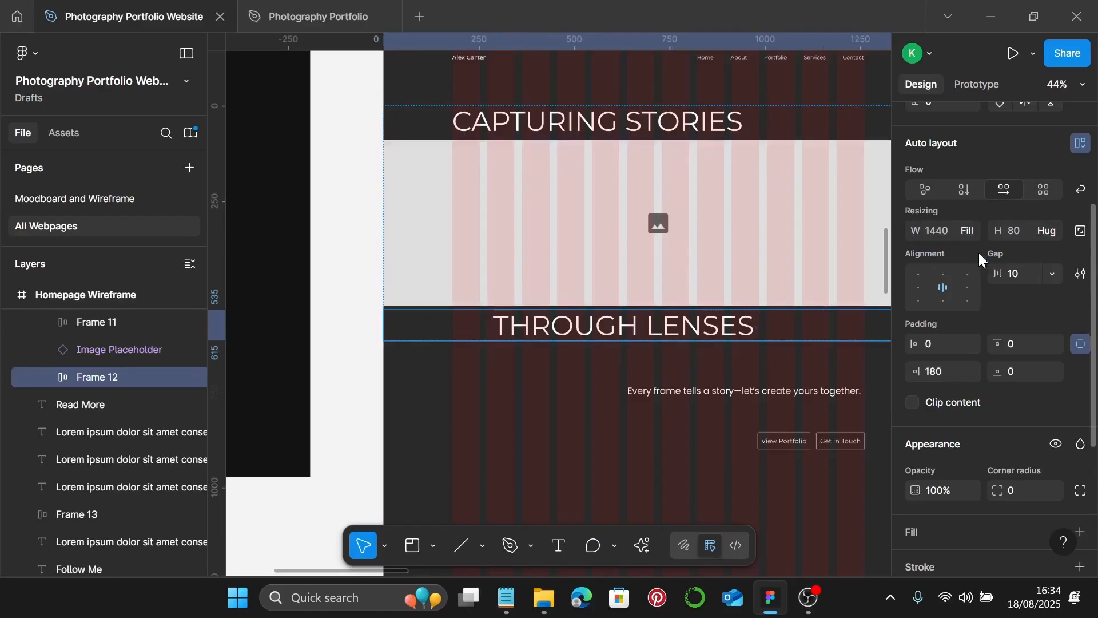
{"action": "left_click", "coordinate": [966, 287]}
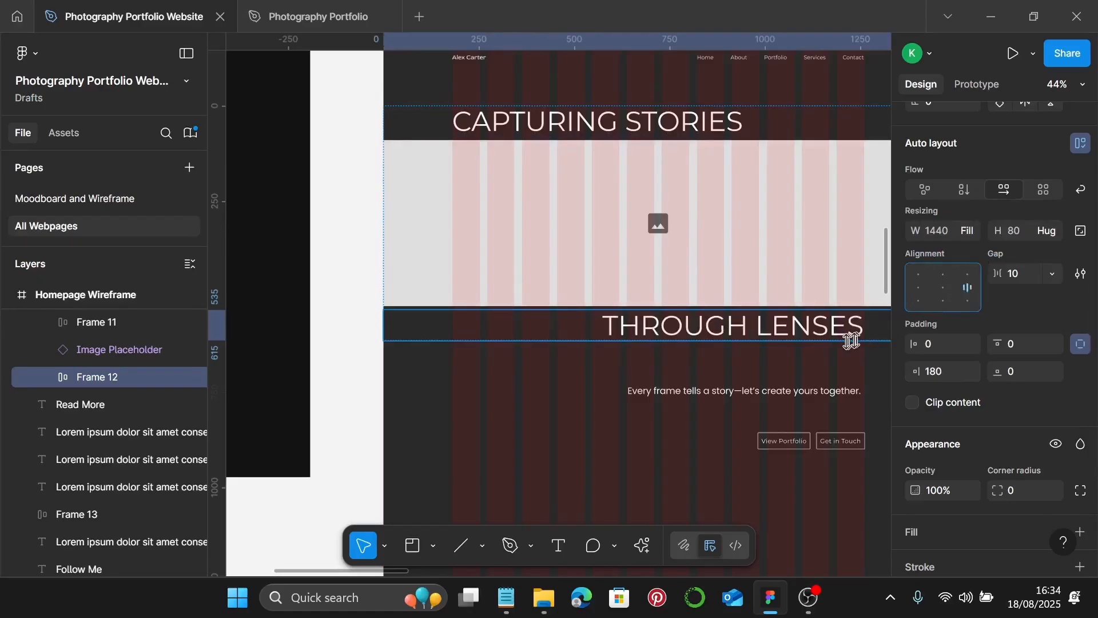
- Set the CAPTURING STORIES text layer's width to Fill container
{"action": "scroll", "coordinate": [845, 343], "scroll_direction": "down", "scroll_amount": 1}
{"action": "left_click", "coordinate": [690, 345]}
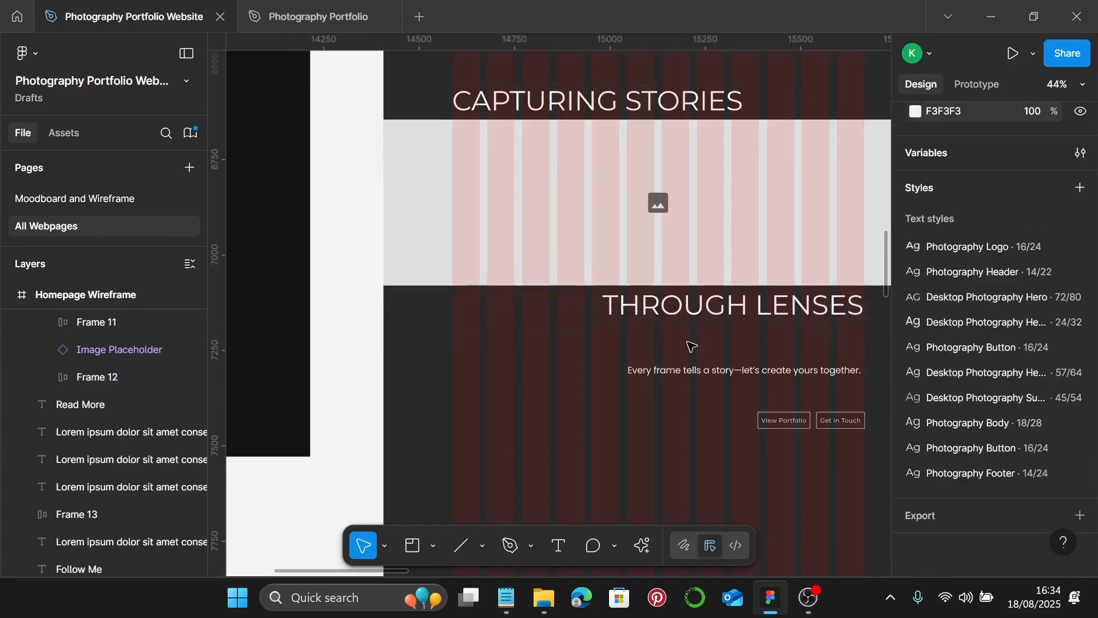
{"action": "double_click", "coordinate": [706, 312]}
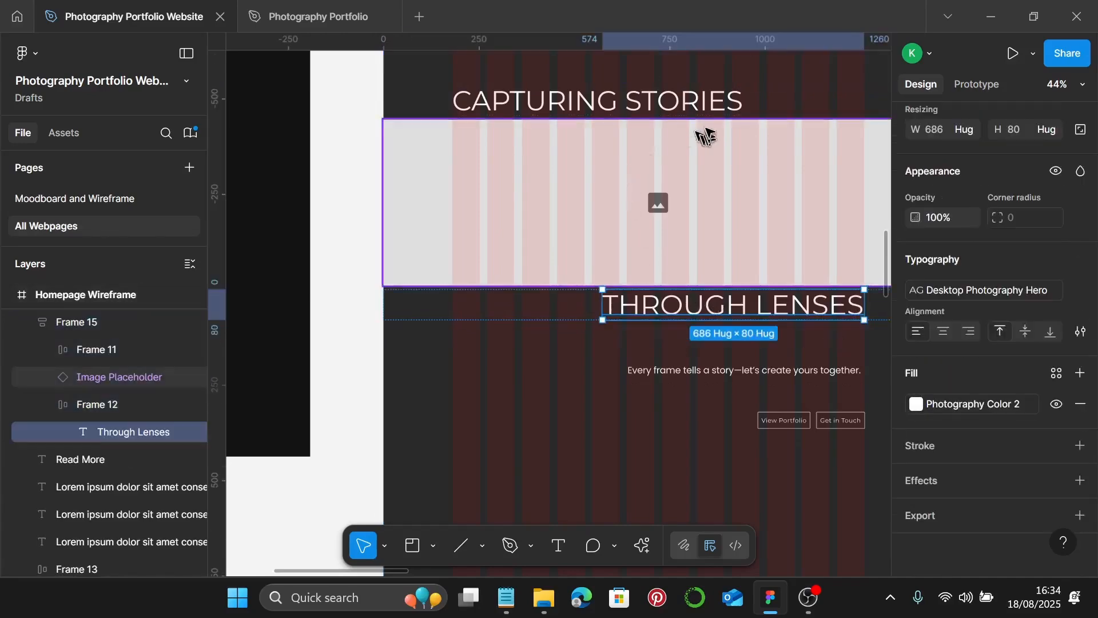
{"action": "left_click", "coordinate": [707, 109]}
{"action": "left_click", "coordinate": [706, 108]}
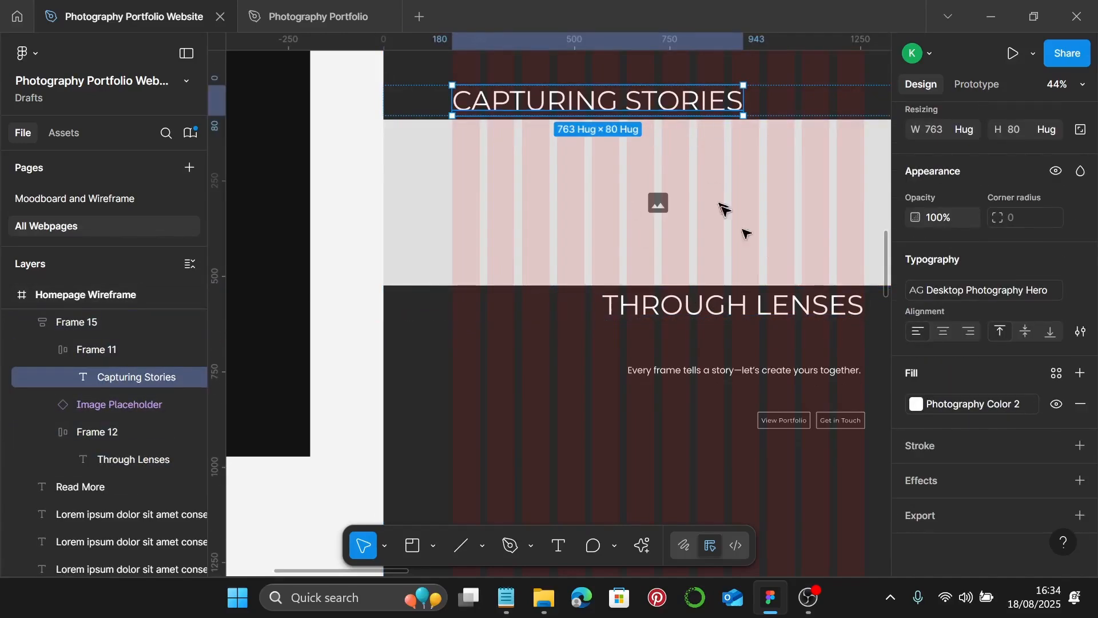
{"action": "scroll", "coordinate": [953, 312], "scroll_direction": "up", "scroll_amount": 3}
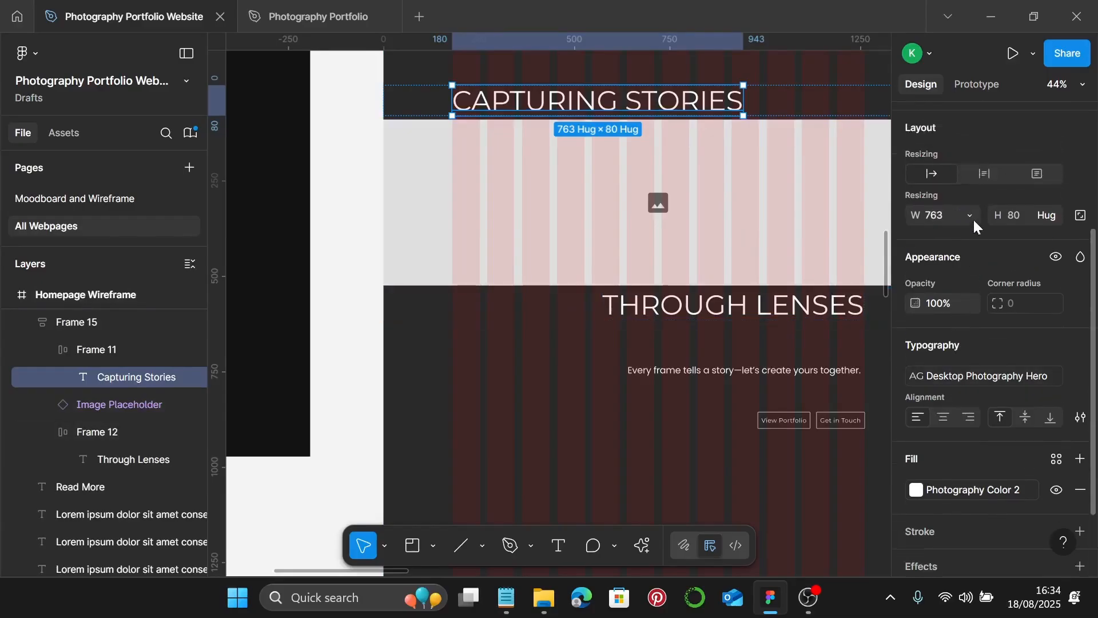
{"action": "left_click", "coordinate": [973, 216]}
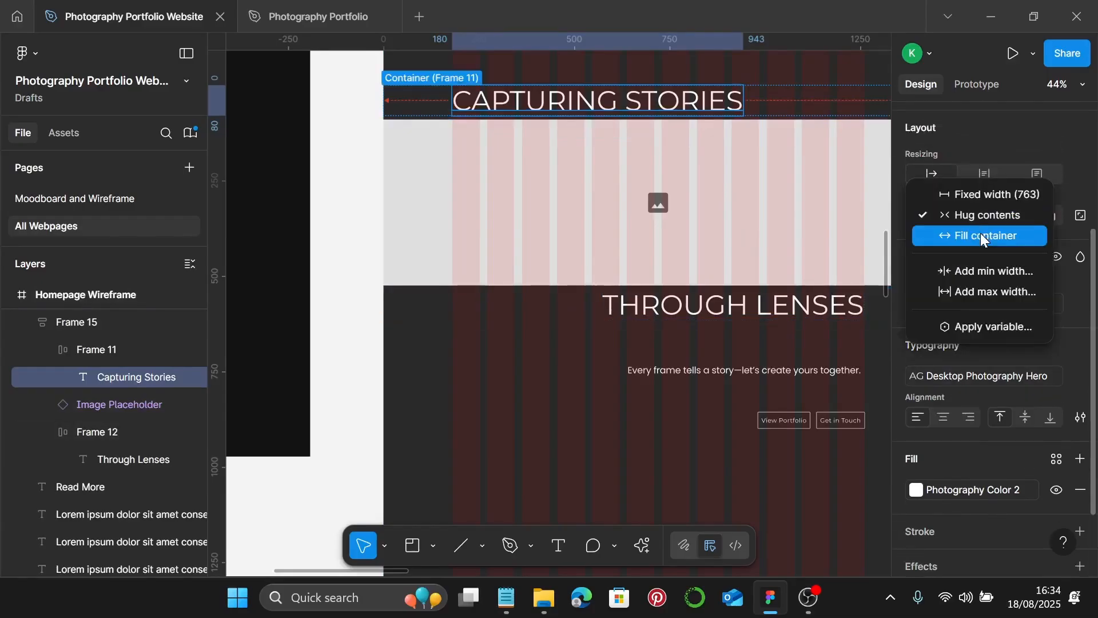
{"action": "left_click", "coordinate": [980, 232]}
- Make the THROUGH LENSES text fill its row width and right-align it
{"action": "left_click", "coordinate": [799, 316]}
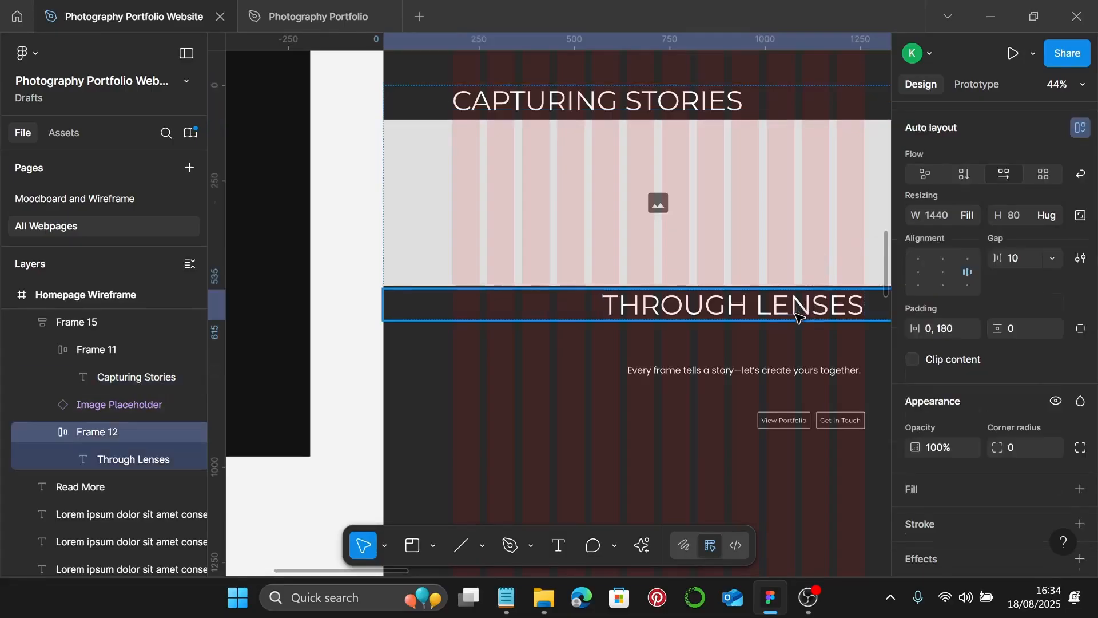
{"action": "left_click", "coordinate": [799, 316]}
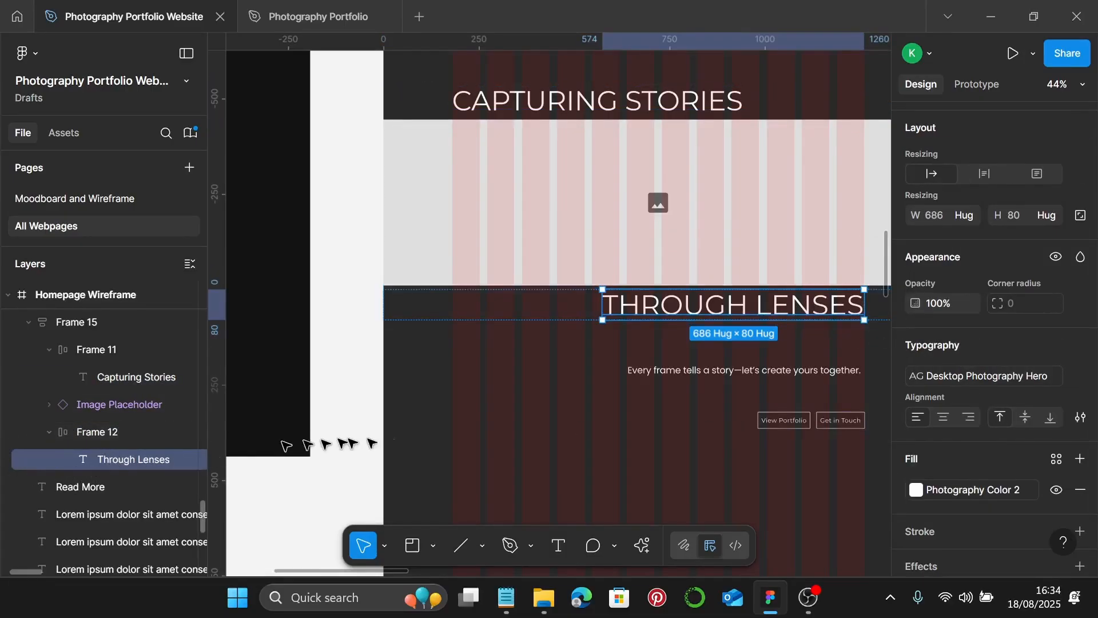
{"action": "scroll", "coordinate": [995, 318], "scroll_direction": "down", "scroll_amount": 2}
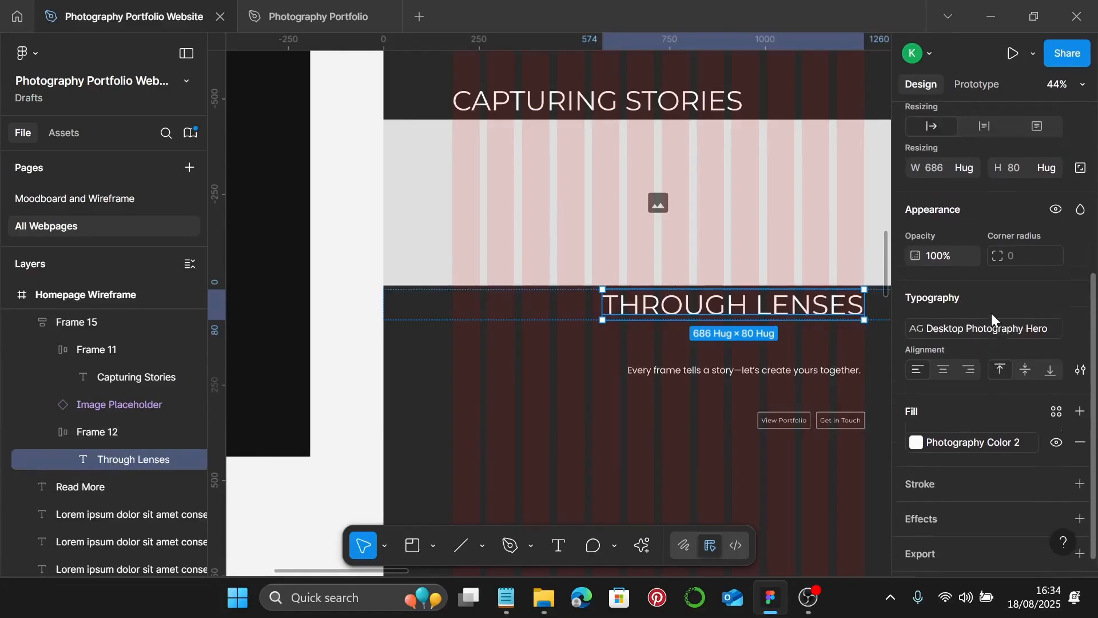
{"action": "scroll", "coordinate": [992, 318], "scroll_direction": "up", "scroll_amount": 2}
{"action": "left_click", "coordinate": [974, 216]}
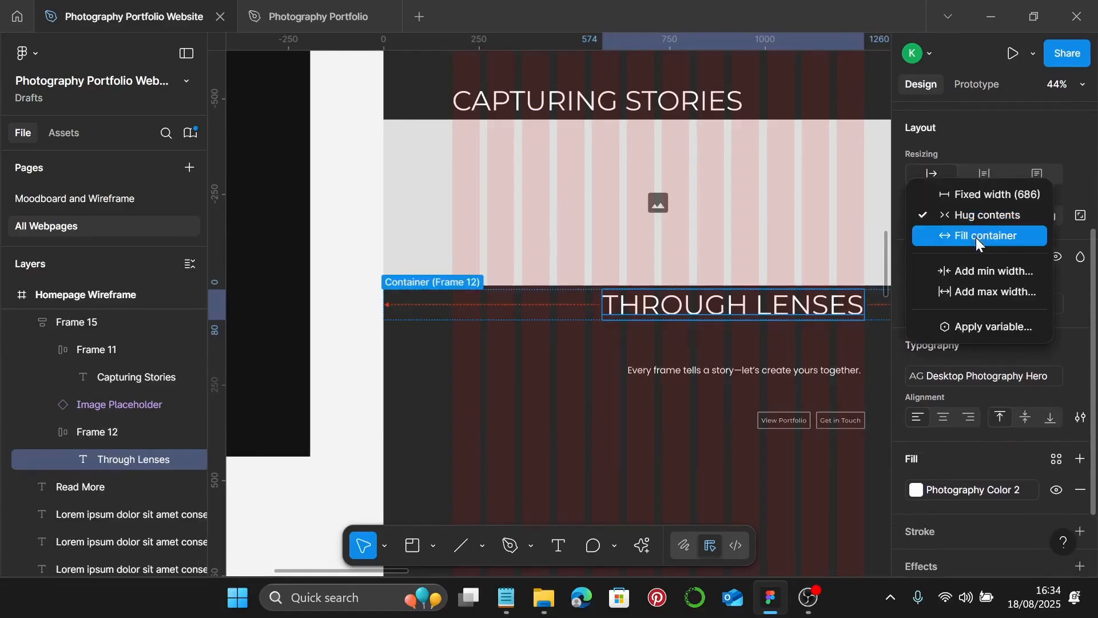
{"action": "left_click", "coordinate": [979, 240]}
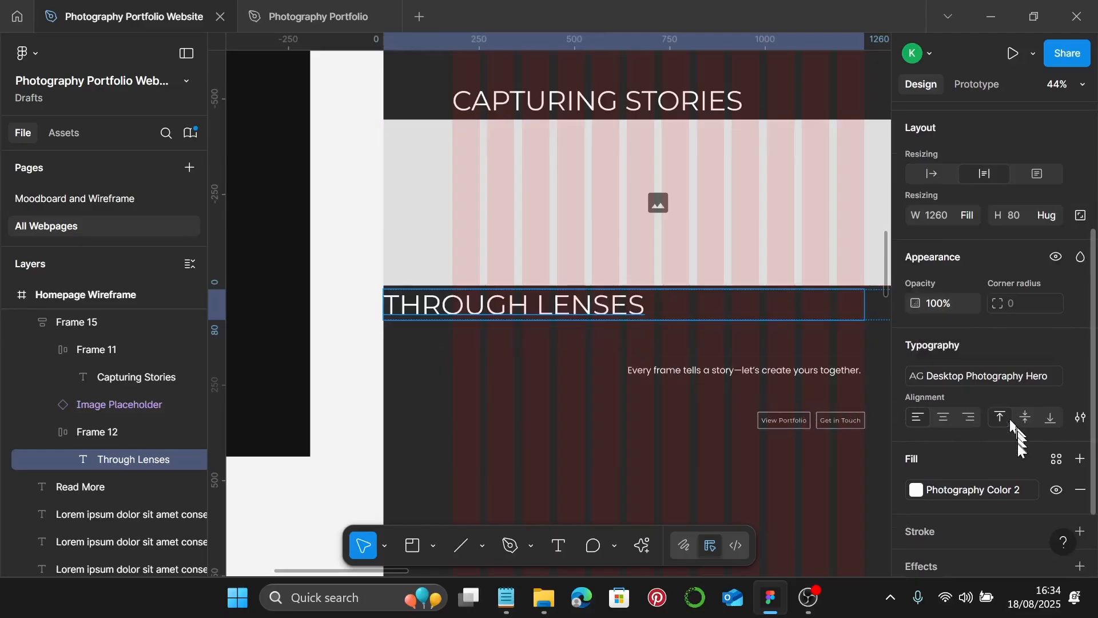
{"action": "scroll", "coordinate": [1017, 442], "scroll_direction": "down", "scroll_amount": 3}
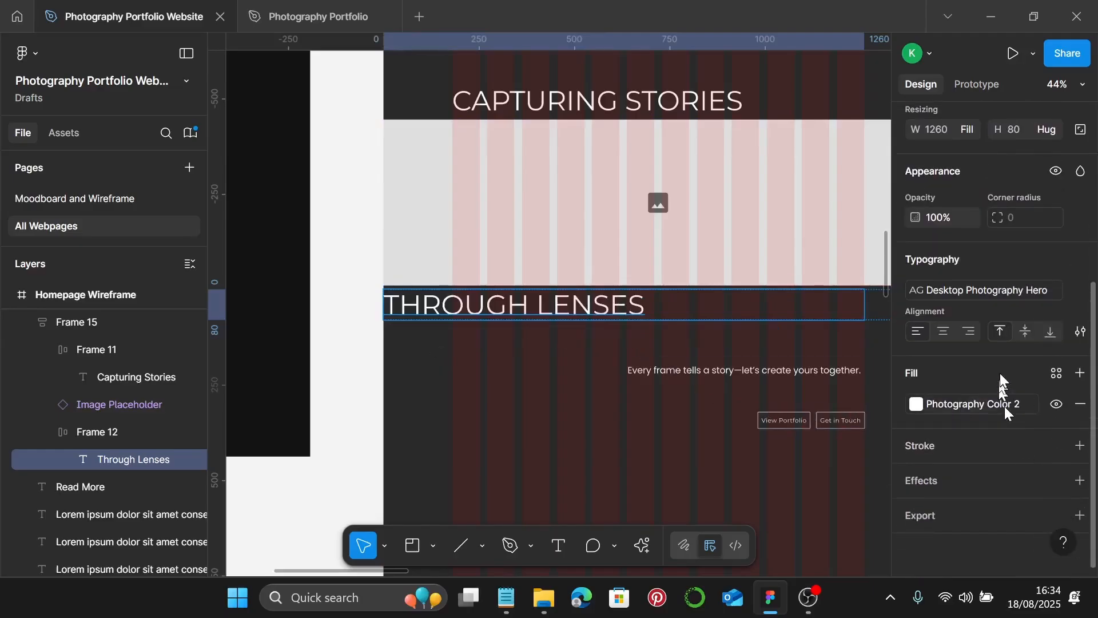
{"action": "left_click", "coordinate": [970, 331]}
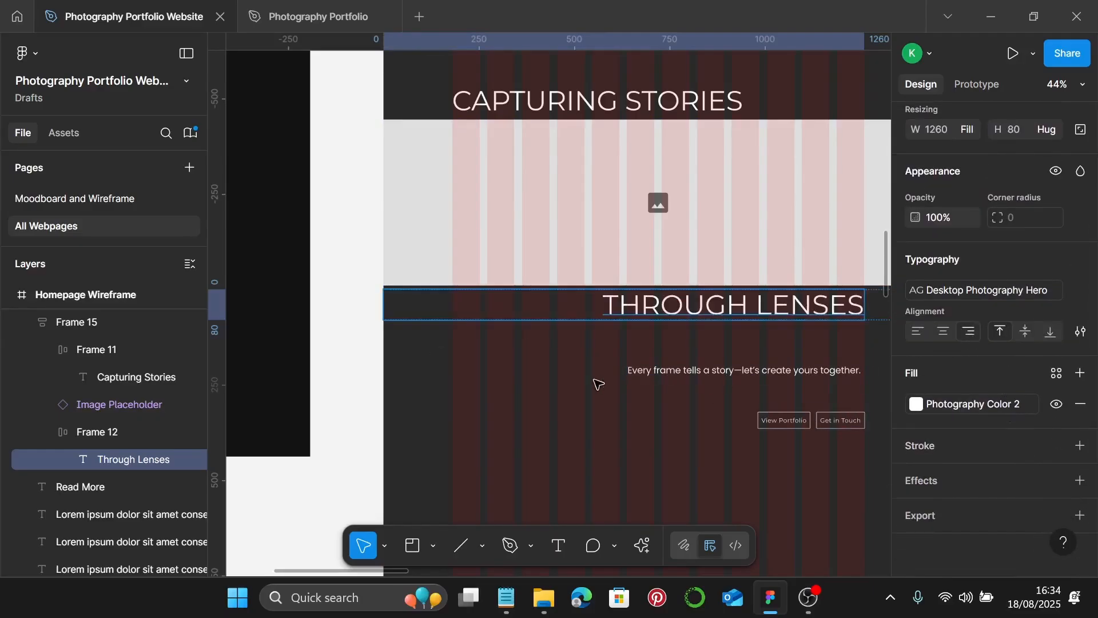
- Test-resize the hero stack narrower, then undo back to 1440×615
{"action": "scroll", "coordinate": [599, 383], "scroll_direction": "down", "scroll_amount": 3}
{"action": "left_click", "coordinate": [646, 293]}
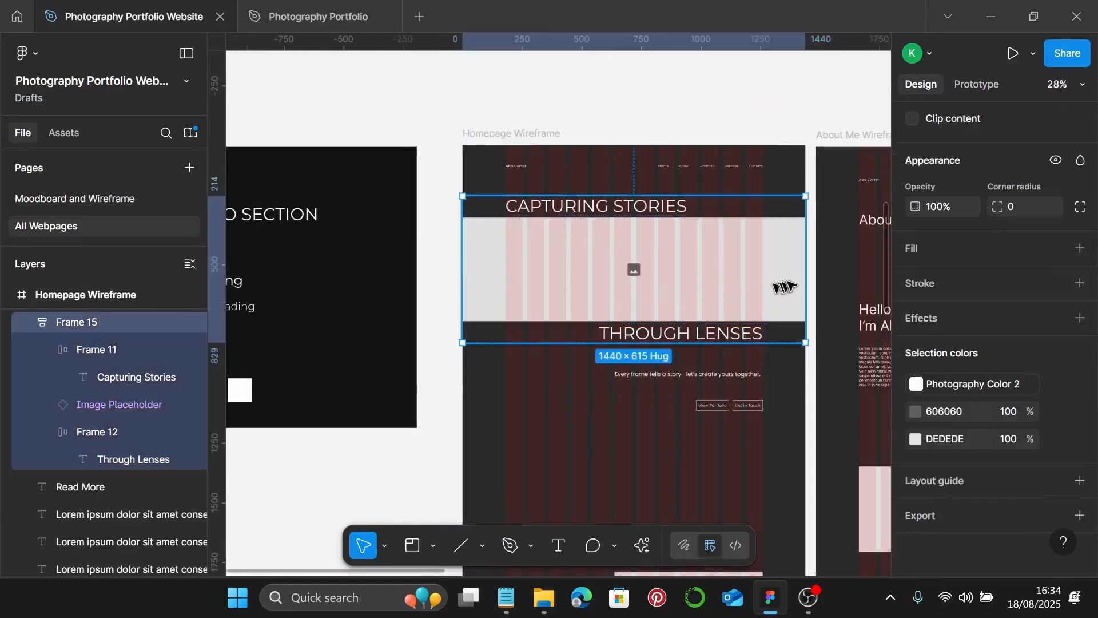
{"action": "left_click_drag", "start_coordinate": [804, 274], "coordinate": [589, 293]}
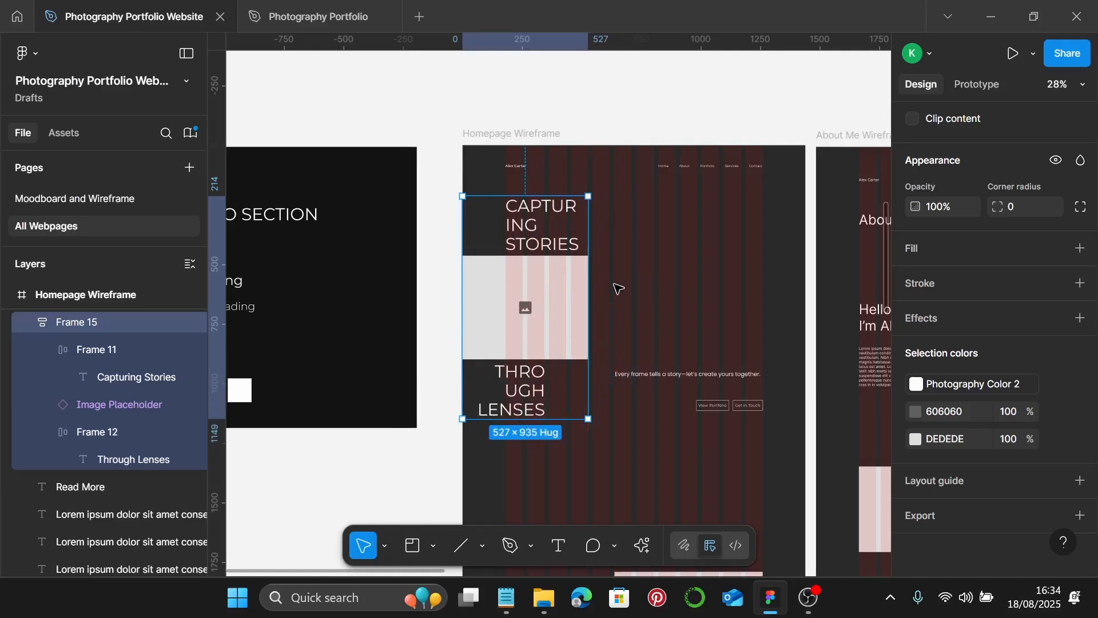
{"action": "key", "text": "ctrl+z"}
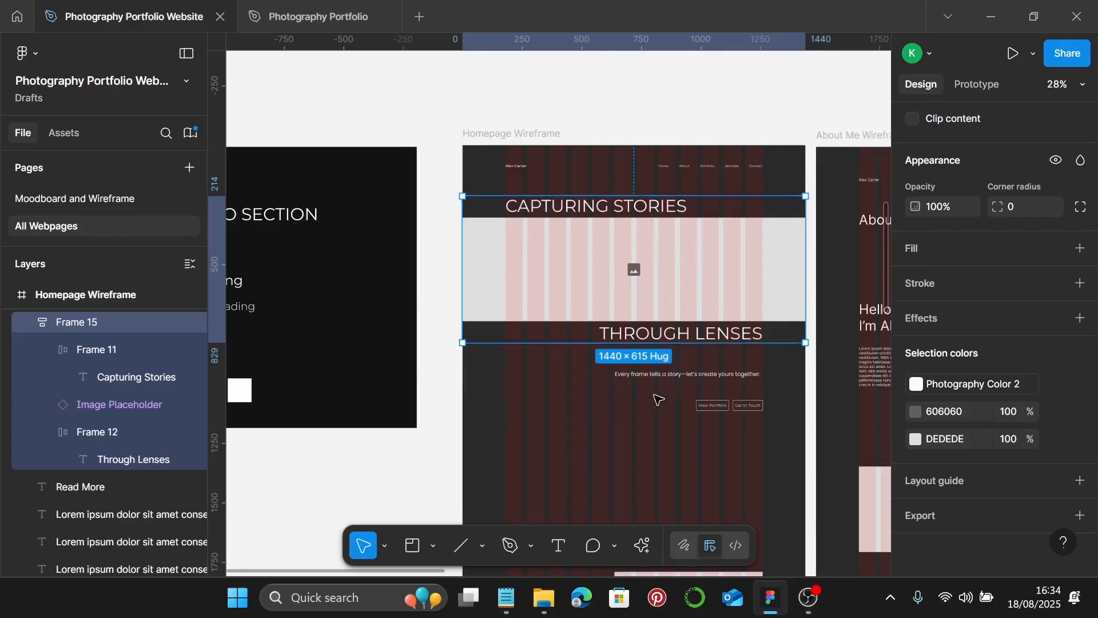
{"action": "scroll", "coordinate": [621, 215], "scroll_direction": "up", "scroll_amount": 5}
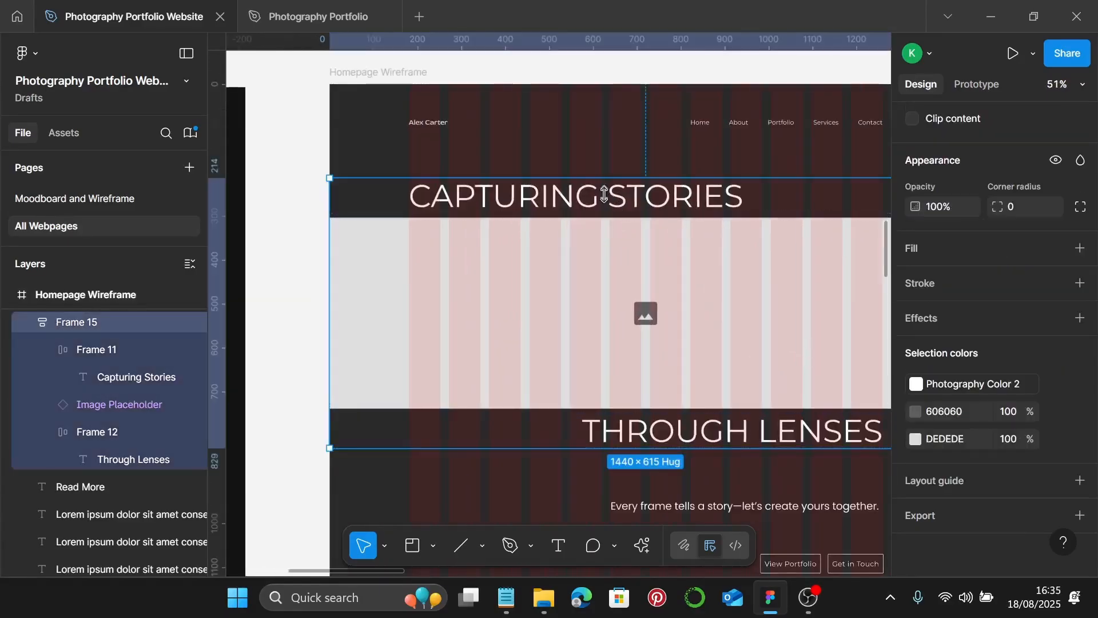
{"action": "left_click", "coordinate": [604, 195]}
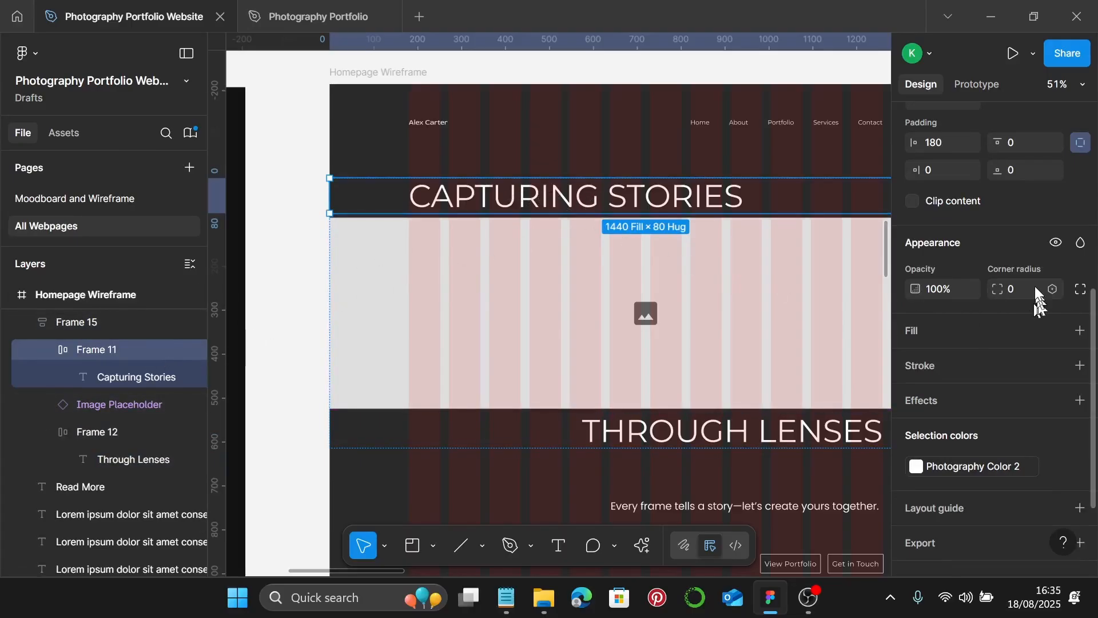
{"action": "scroll", "coordinate": [1026, 289], "scroll_direction": "up", "scroll_amount": 3}
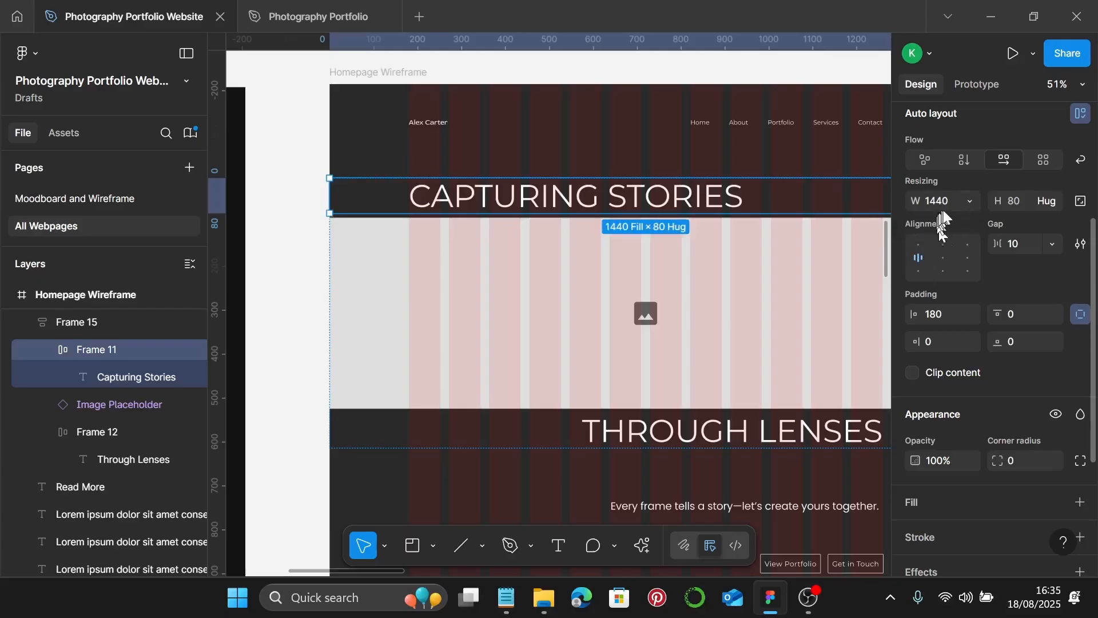
{"action": "left_click", "coordinate": [692, 201]}
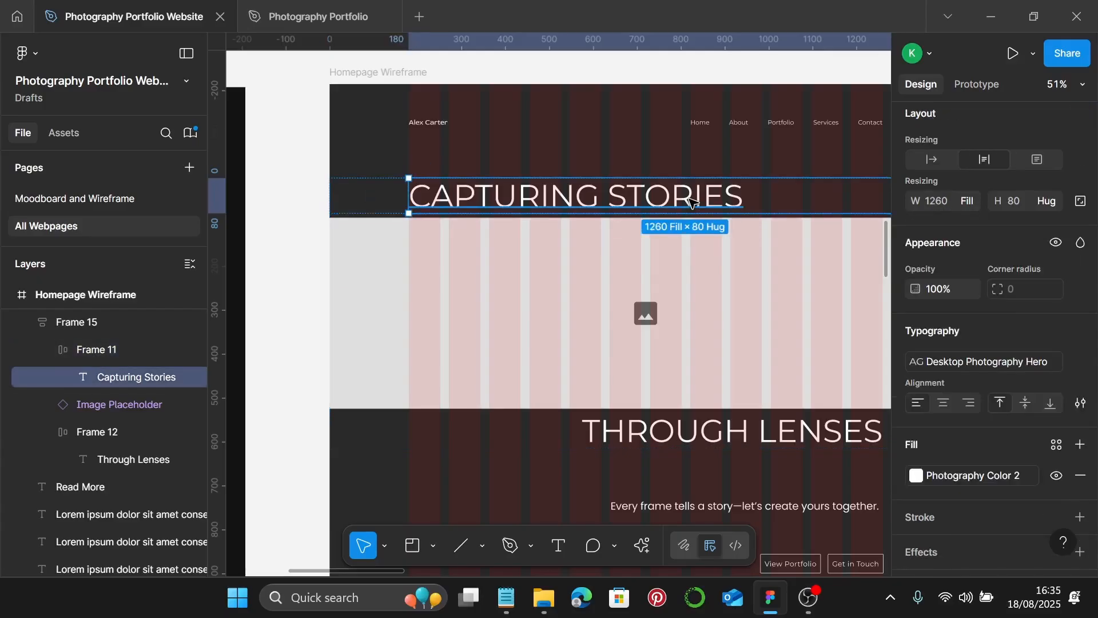
{"action": "scroll", "coordinate": [669, 362], "scroll_direction": "down", "scroll_amount": 1}
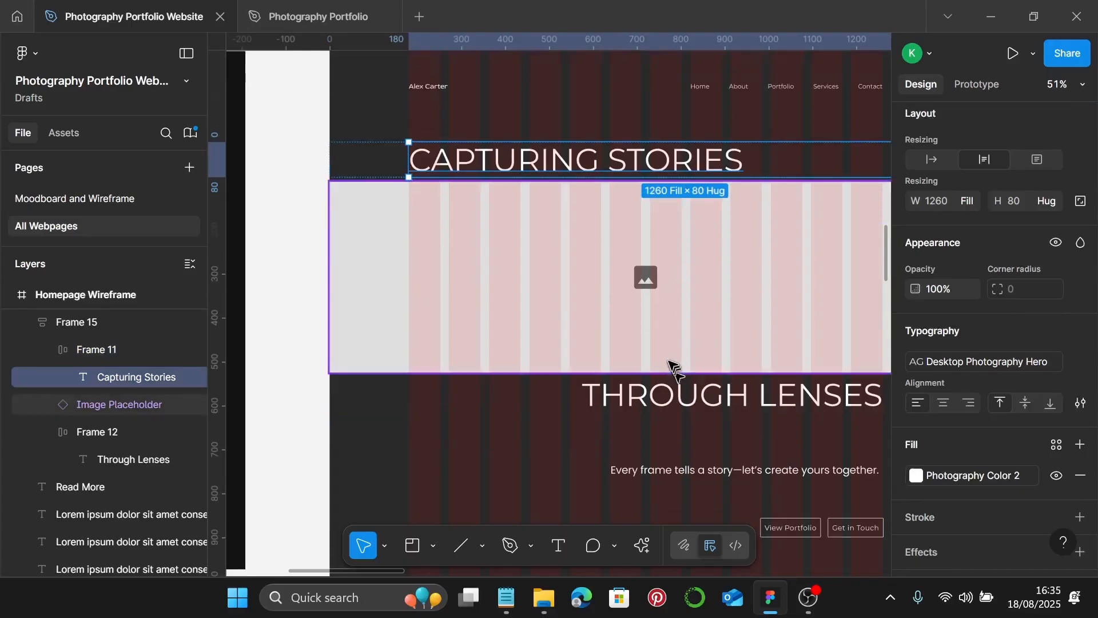
{"action": "left_click", "coordinate": [664, 395]}
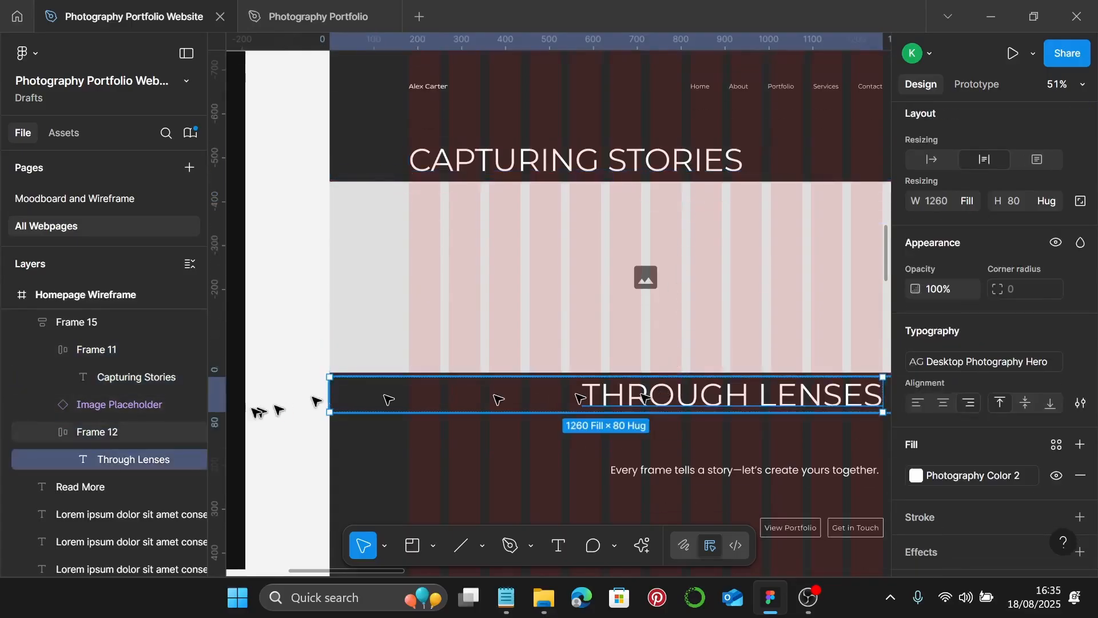
{"action": "left_click", "coordinate": [97, 433]}
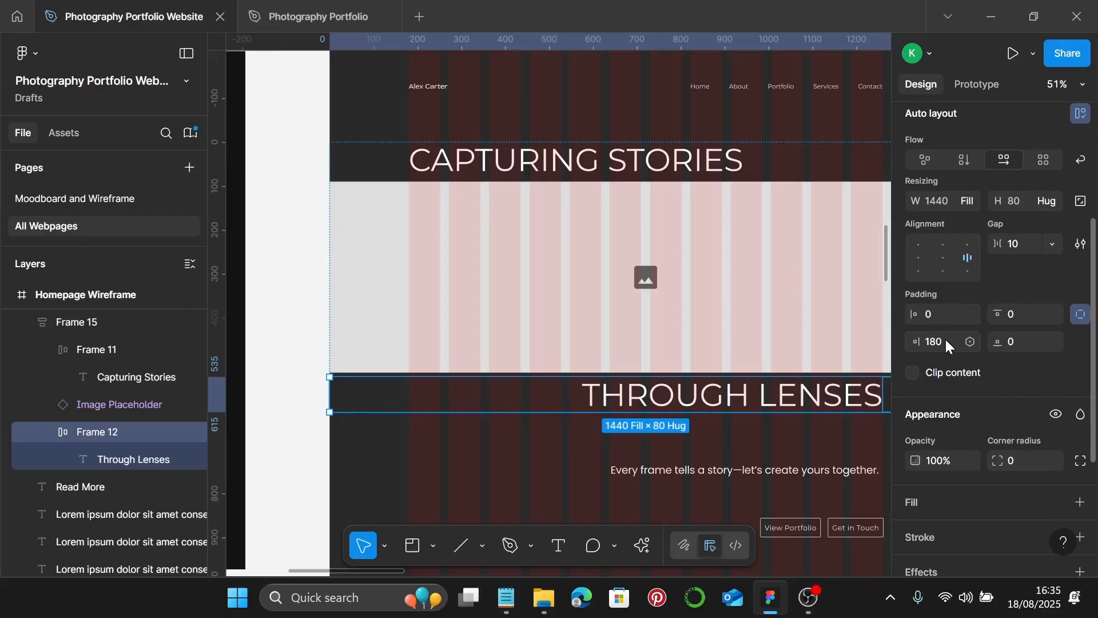
{"action": "left_click", "coordinate": [799, 394]}
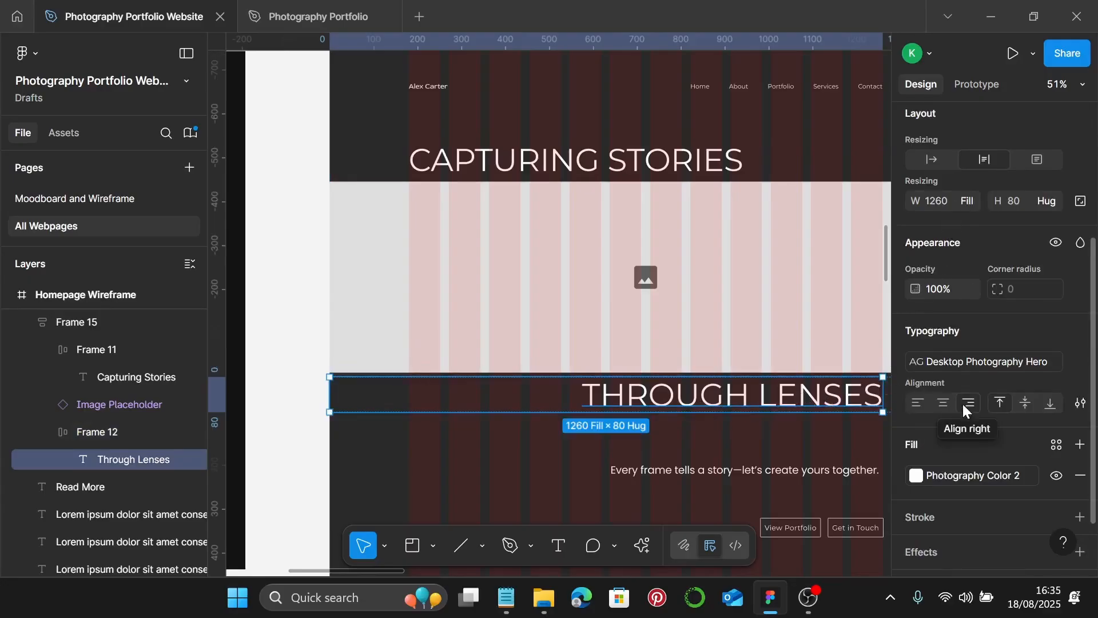
{"action": "left_click", "coordinate": [856, 430]}
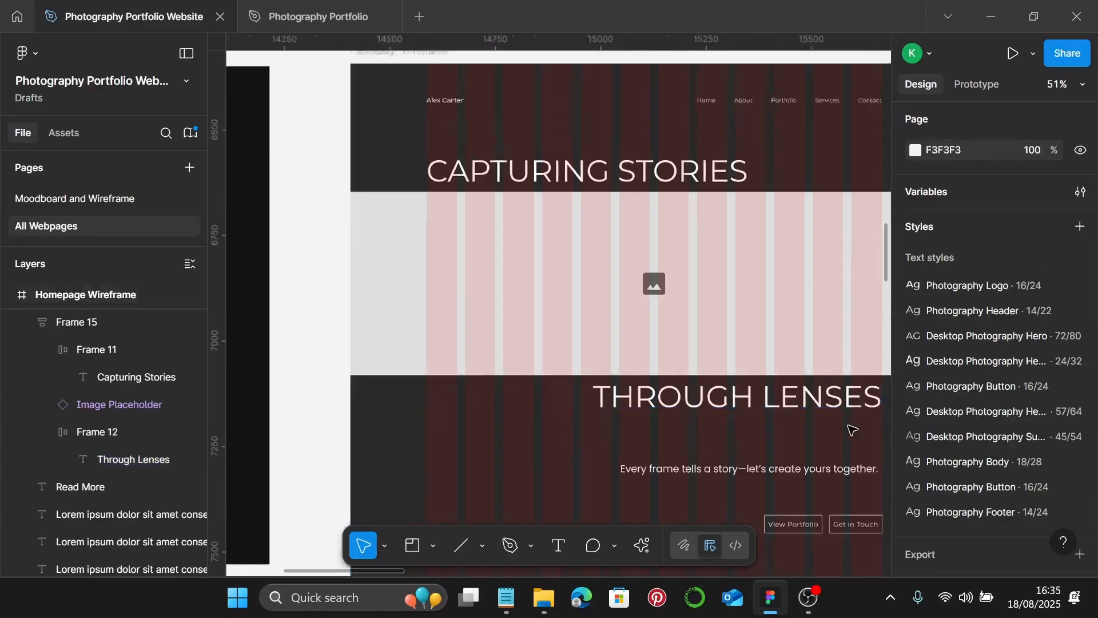
{"action": "scroll", "coordinate": [853, 429], "scroll_direction": "down", "scroll_amount": 3}
{"action": "scroll", "coordinate": [844, 428], "scroll_direction": "right", "scroll_amount": 2}
{"action": "scroll", "coordinate": [818, 420], "scroll_direction": "right", "scroll_amount": 1}
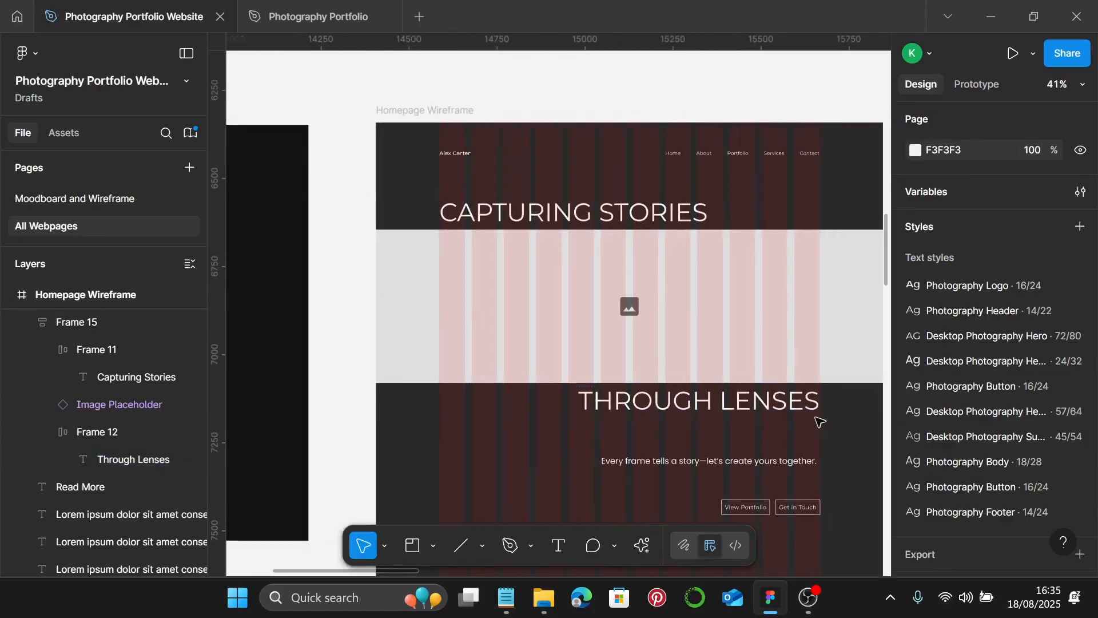
{"action": "scroll", "coordinate": [815, 420], "scroll_direction": "down", "scroll_amount": 1}
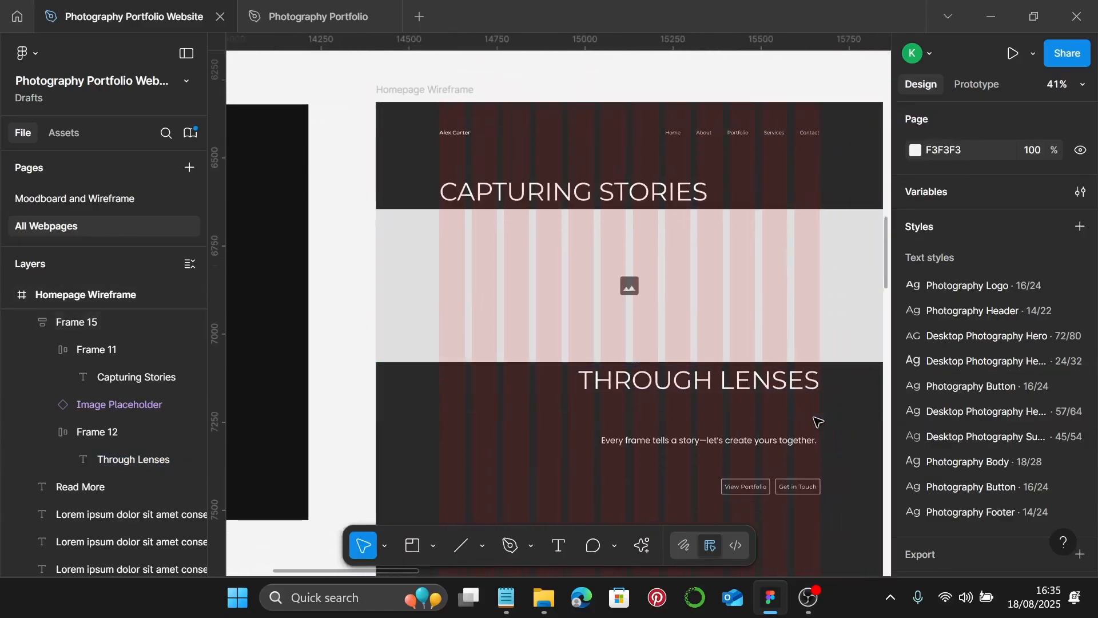
{"action": "left_click", "coordinate": [789, 338]}
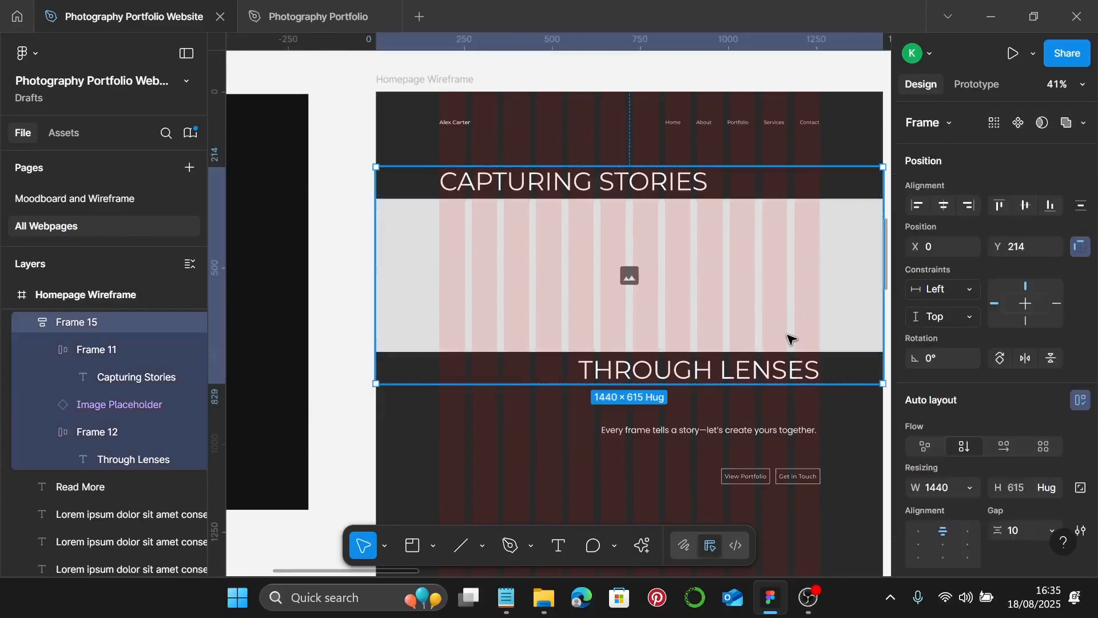
- Nudge the tagline up and stack it under the headings-and-image frame with a 25 gap
{"action": "left_click", "coordinate": [785, 429]}
{"action": "key", "text": "Up"}
{"action": "key", "text": "Up"}
{"action": "key", "text": "Up"}
{"action": "key", "text": "Up"}
{"action": "key", "text": "Up"}
{"action": "key", "text": "Up"}
{"action": "key", "text": "Up"}
{"action": "key", "text": "Up"}
{"action": "key", "text": "Up"}
{"action": "key", "text": "Up"}
{"action": "key", "text": "Up"}
{"action": "key", "text": "Up"}
{"action": "key", "text": "Up"}
{"action": "key", "text": "Up"}
{"action": "key", "text": "Up"}
{"action": "key", "text": "Up"}
{"action": "key", "text": "Up"}
{"action": "key", "text": "Up"}
{"action": "key", "text": "Up"}
{"action": "key", "text": "Up"}
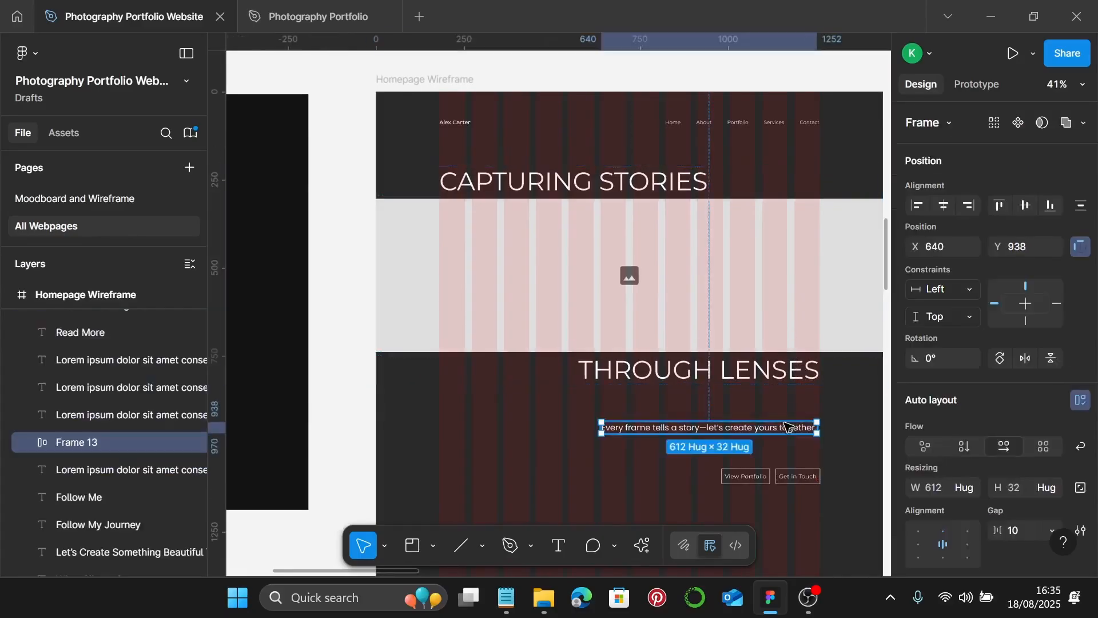
{"action": "key", "text": "Up"}
{"action": "key", "text": "Up"}
{"action": "key", "text": "Up"}
{"action": "key", "text": "Up"}
{"action": "key", "text": "Up"}
{"action": "key", "text": "Up"}
{"action": "key", "text": "Up"}
{"action": "key", "text": "Up"}
{"action": "key", "text": "Up"}
{"action": "key", "text": "Up"}
{"action": "key", "text": "Up"}
{"action": "key", "text": "Up"}
{"action": "key", "text": "Up"}
{"action": "key", "text": "Up"}
{"action": "key", "text": "Up"}
{"action": "key", "text": "Up"}
{"action": "key", "text": "Up"}
{"action": "key", "text": "Up"}
{"action": "key", "text": "Up"}
{"action": "key", "text": "Up"}
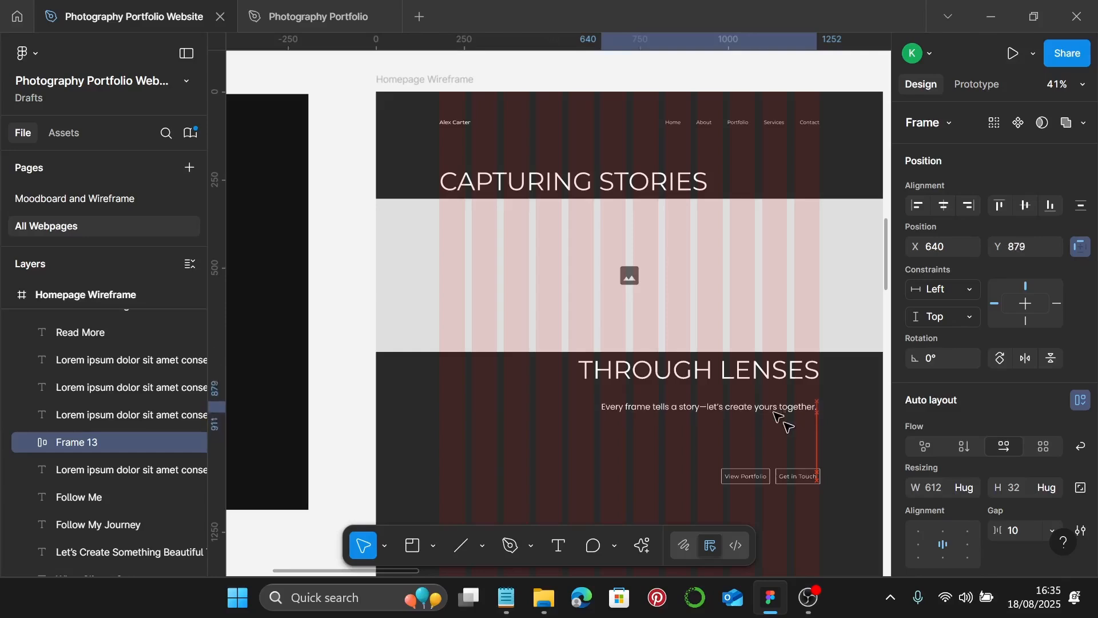
{"action": "left_click", "coordinate": [787, 286]}
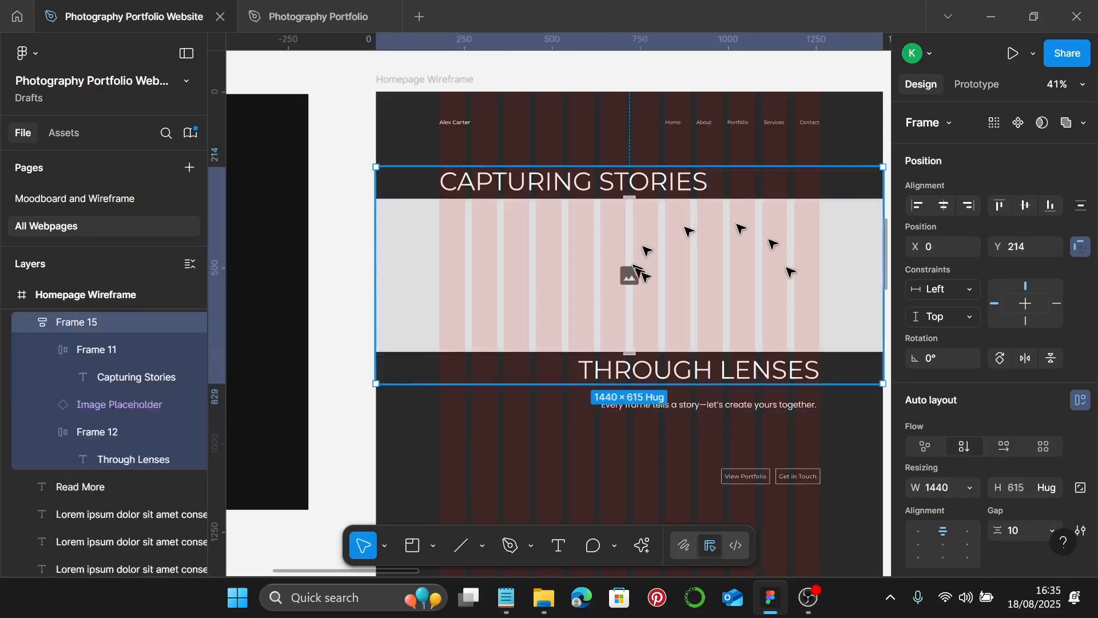
{"action": "left_click", "coordinate": [788, 406], "text": "shift"}
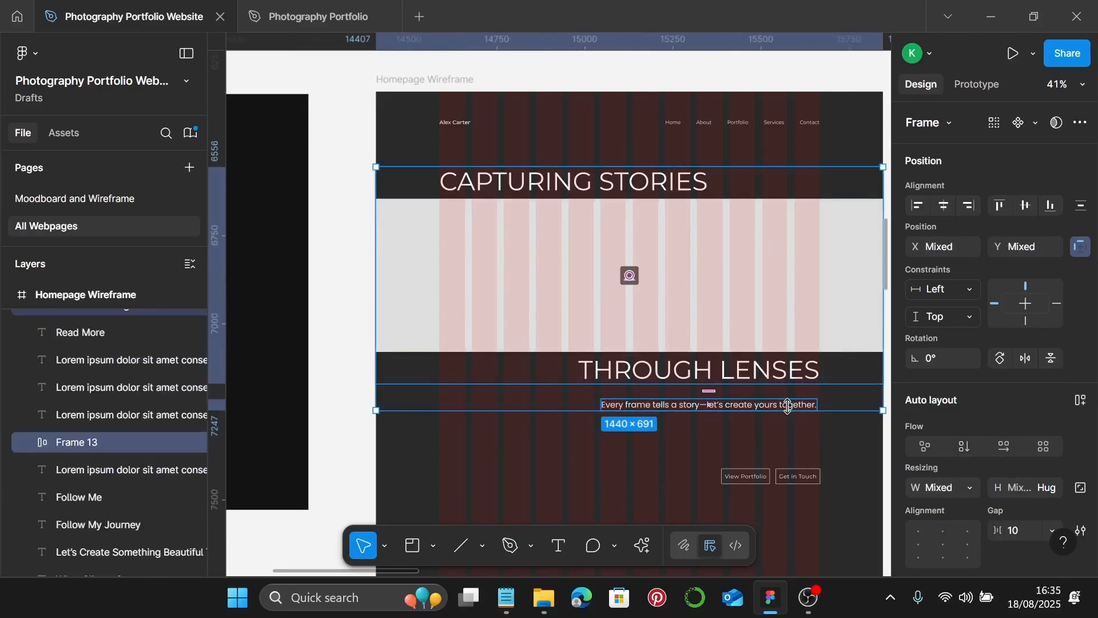
{"action": "key", "text": "shift+a"}
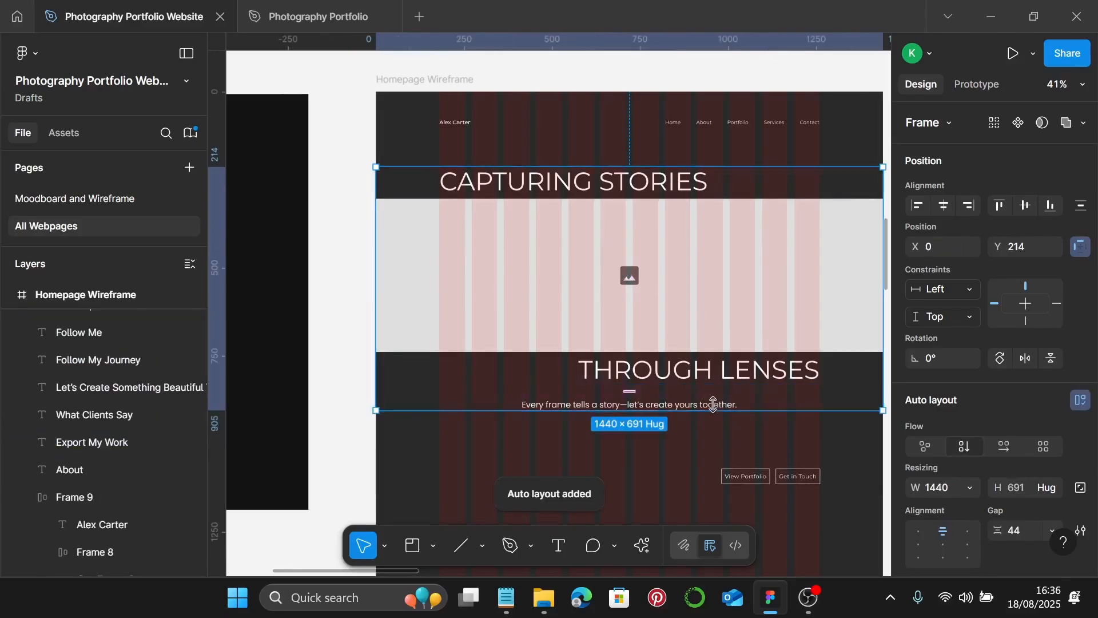
{"action": "scroll", "coordinate": [1036, 311], "scroll_direction": "down", "scroll_amount": 3}
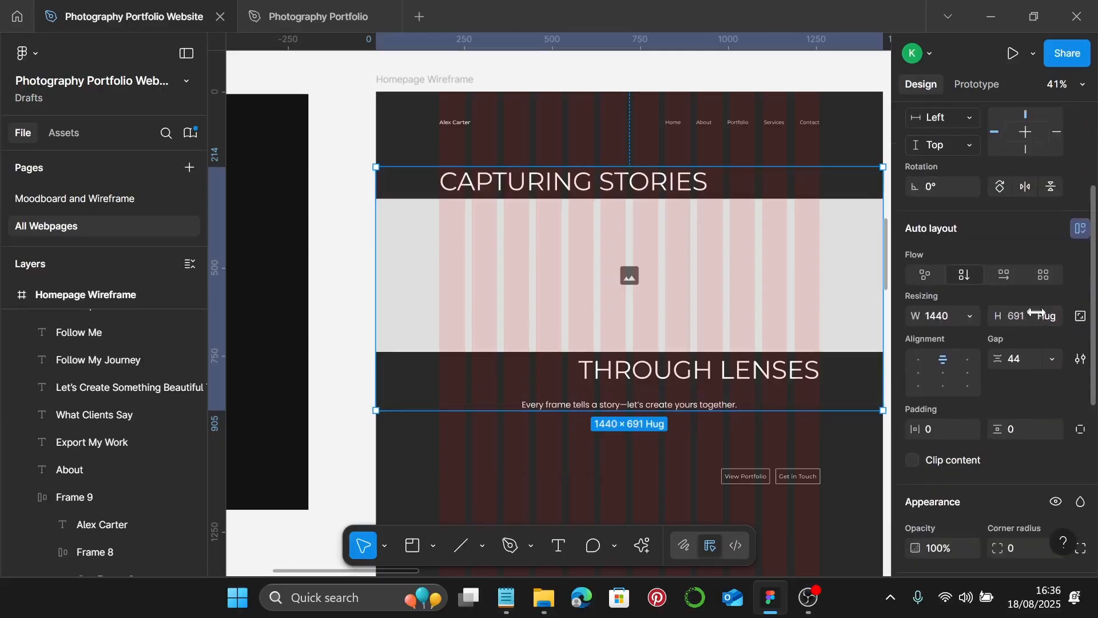
{"action": "left_click", "coordinate": [1038, 361]}
{"action": "type", "text": "2"}
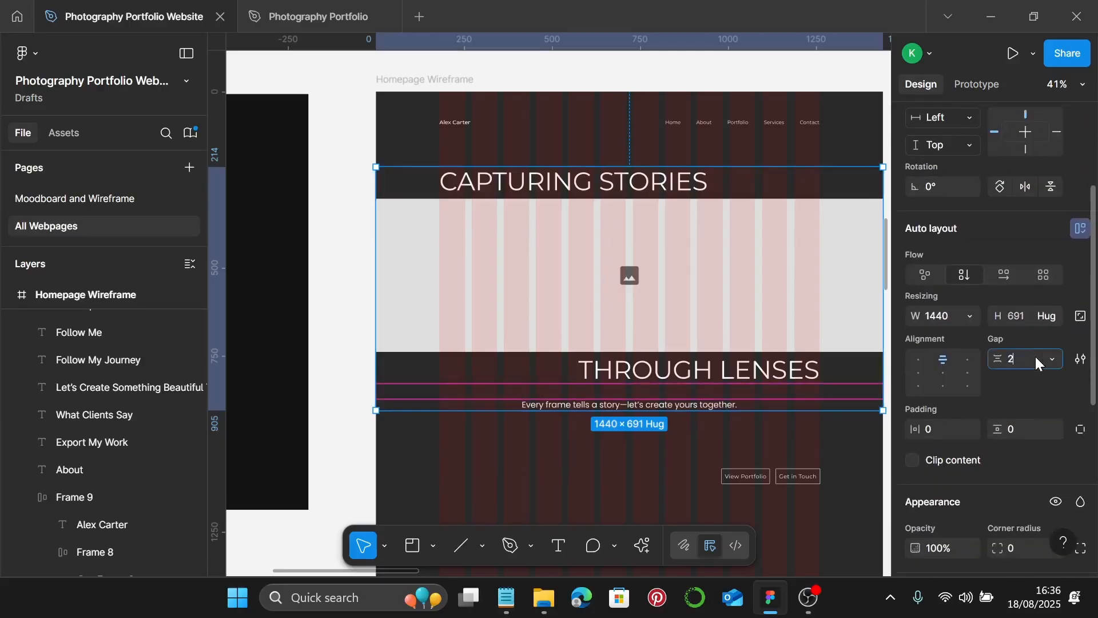
{"action": "type", "text": "5"}
{"action": "key", "text": "Return"}
- Make the tagline frame fill the width, aligned centre-right, with 180 right padding
{"action": "scroll", "coordinate": [667, 426], "scroll_direction": "up", "scroll_amount": 2}
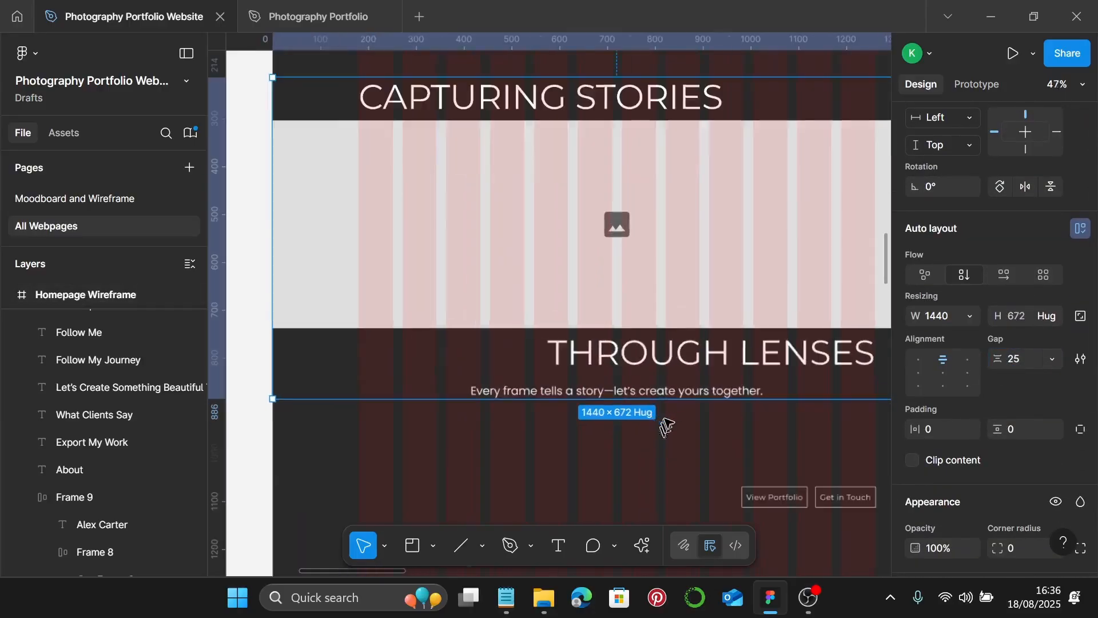
{"action": "scroll", "coordinate": [667, 426], "scroll_direction": "up", "scroll_amount": 2}
{"action": "left_click", "coordinate": [706, 393]}
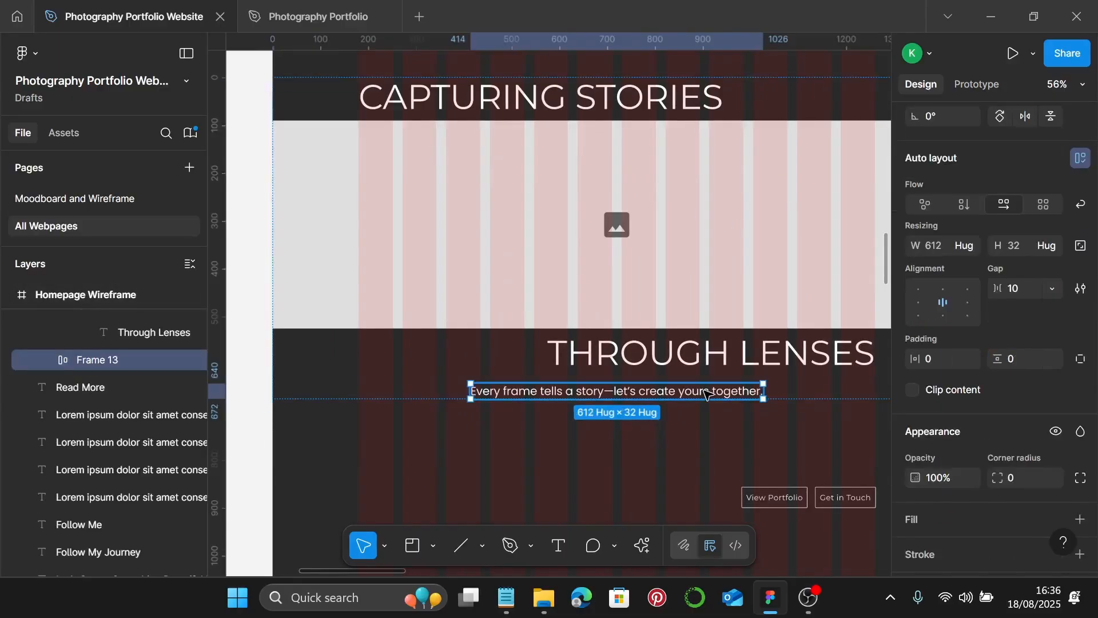
{"action": "left_click", "coordinate": [972, 246]}
{"action": "left_click", "coordinate": [973, 262]}
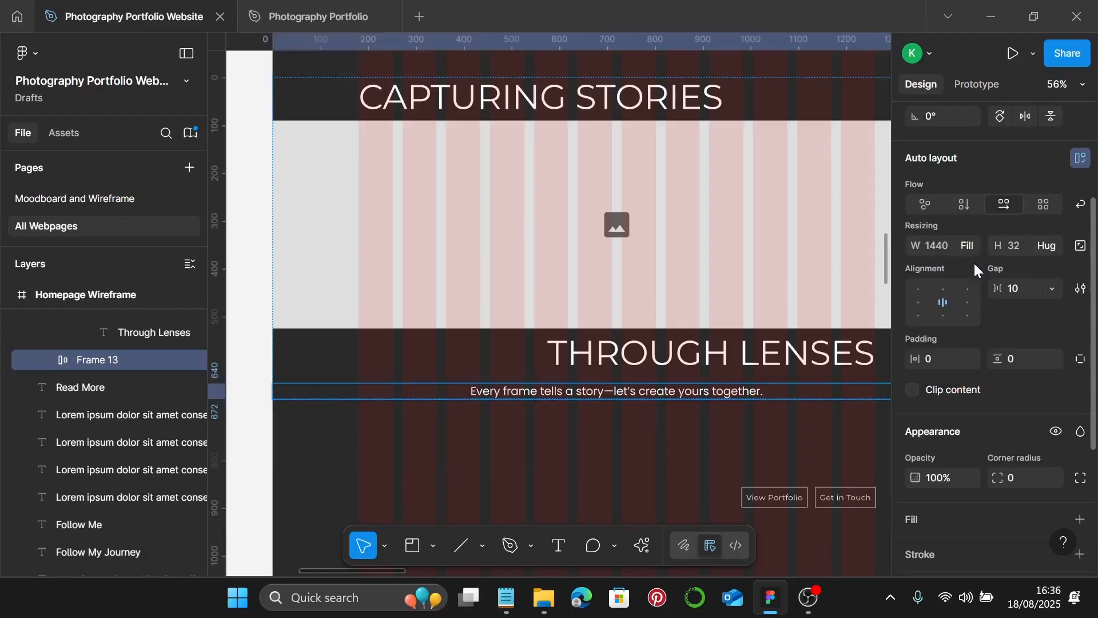
{"action": "left_click", "coordinate": [966, 303]}
{"action": "left_click", "coordinate": [966, 304]}
{"action": "left_click", "coordinate": [951, 316]}
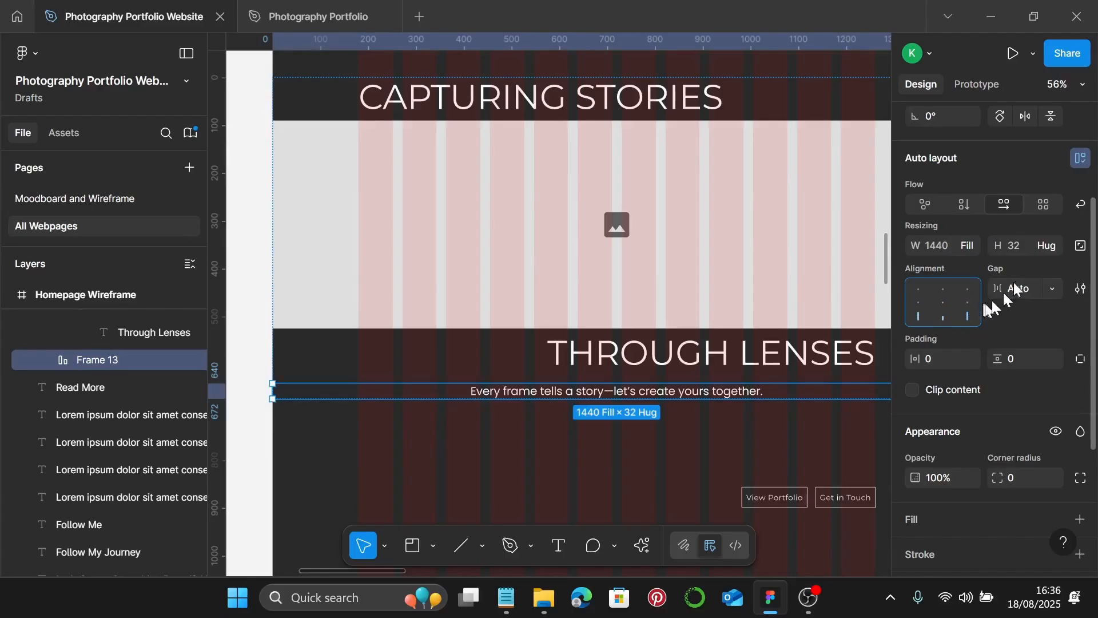
{"action": "left_click", "coordinate": [967, 302]}
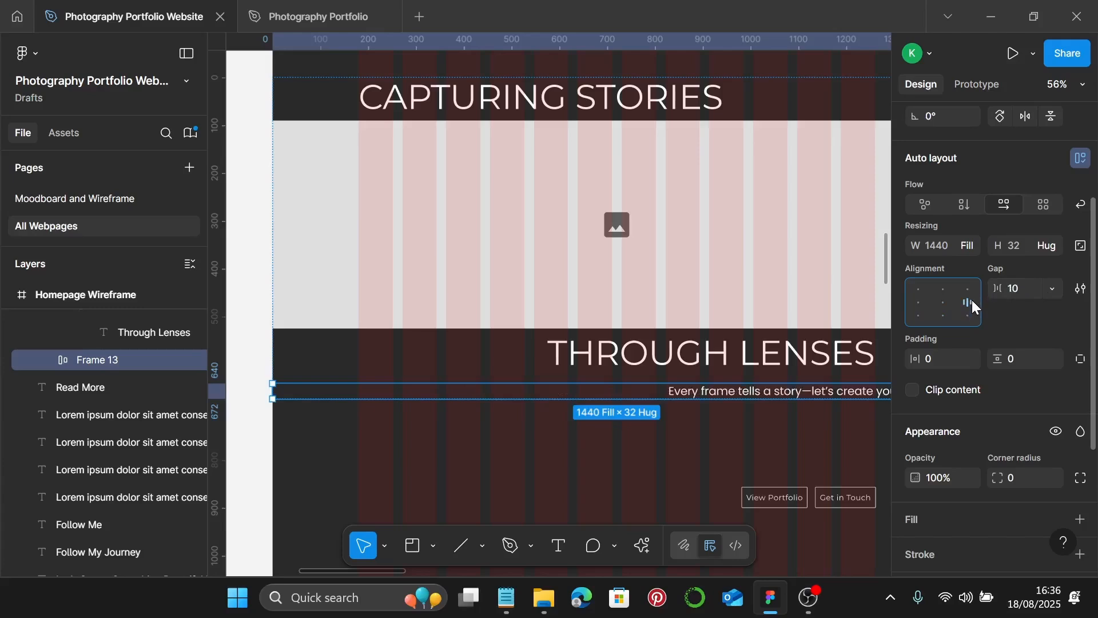
{"action": "scroll", "coordinate": [781, 377], "scroll_direction": "right", "scroll_amount": 2}
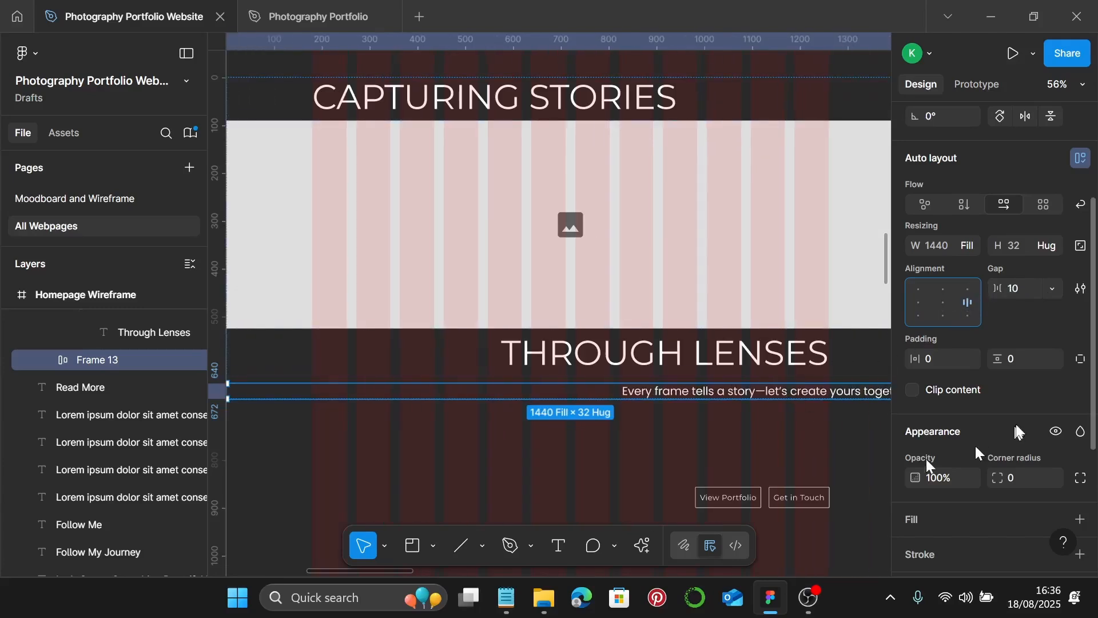
{"action": "left_click", "coordinate": [1079, 360]}
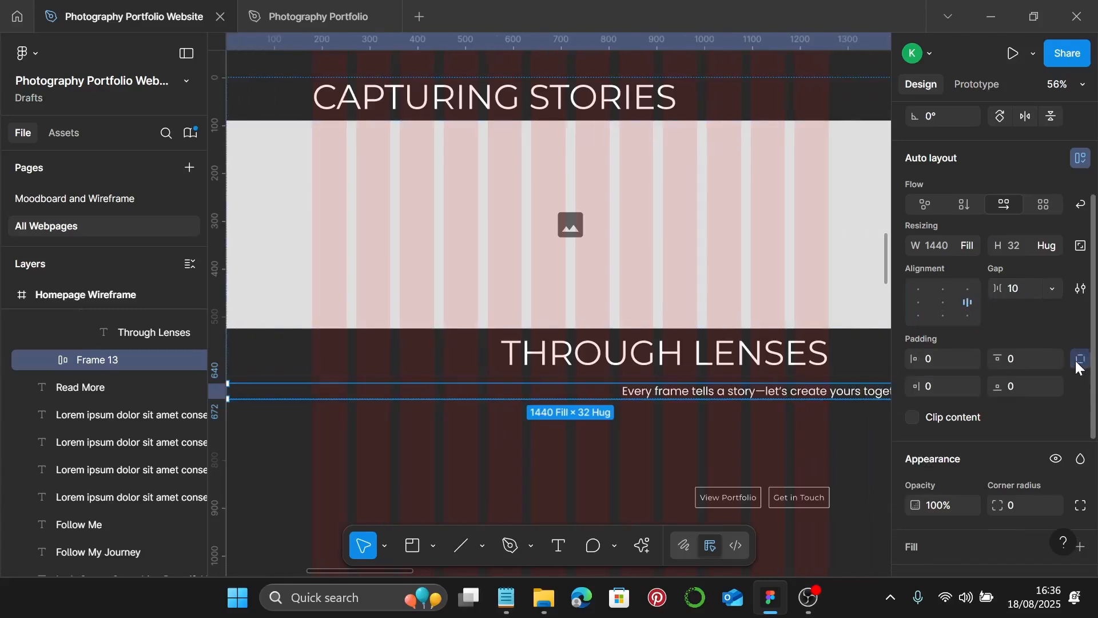
{"action": "left_click", "coordinate": [939, 385]}
{"action": "key", "text": "Return"}
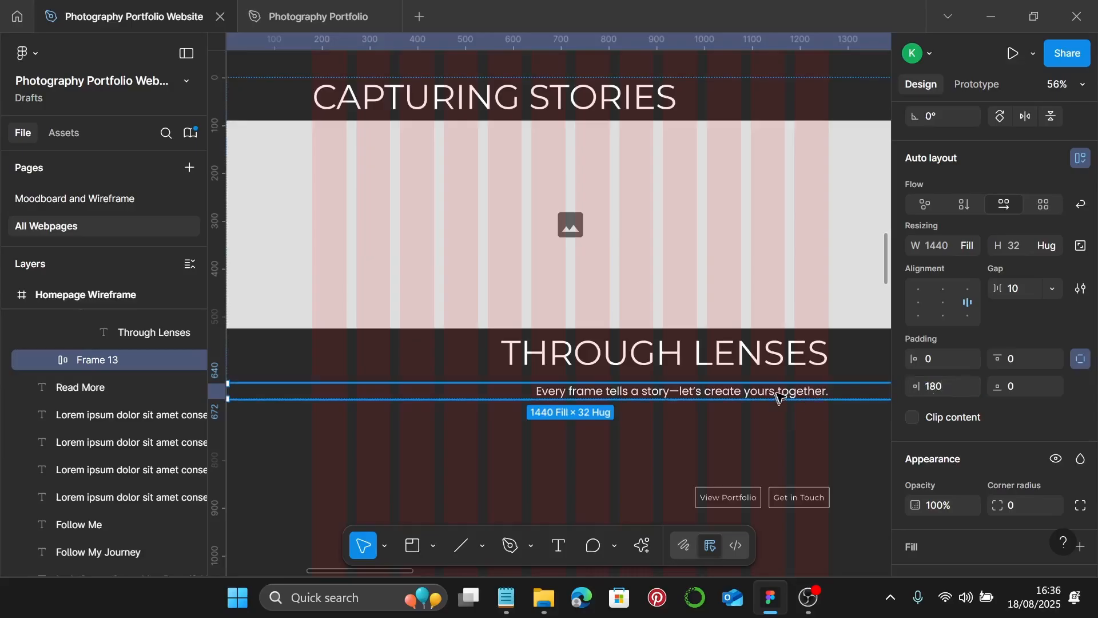
- Set the tagline text to Fill container width and right-align it
{"action": "left_click", "coordinate": [779, 395]}
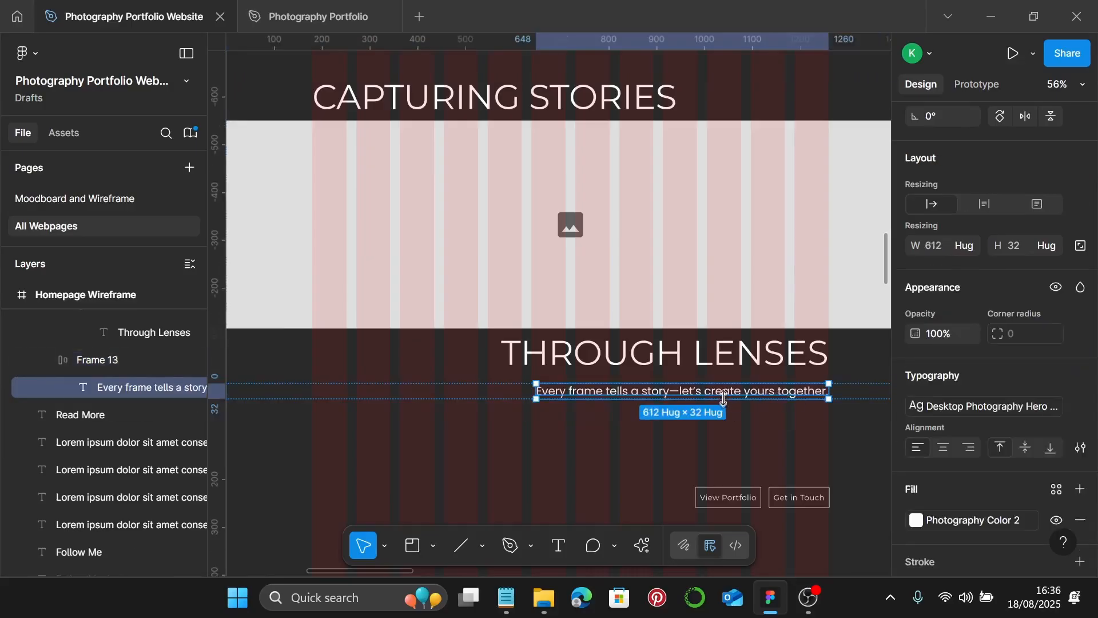
{"action": "left_click", "coordinate": [975, 245]}
{"action": "left_click", "coordinate": [976, 266]}
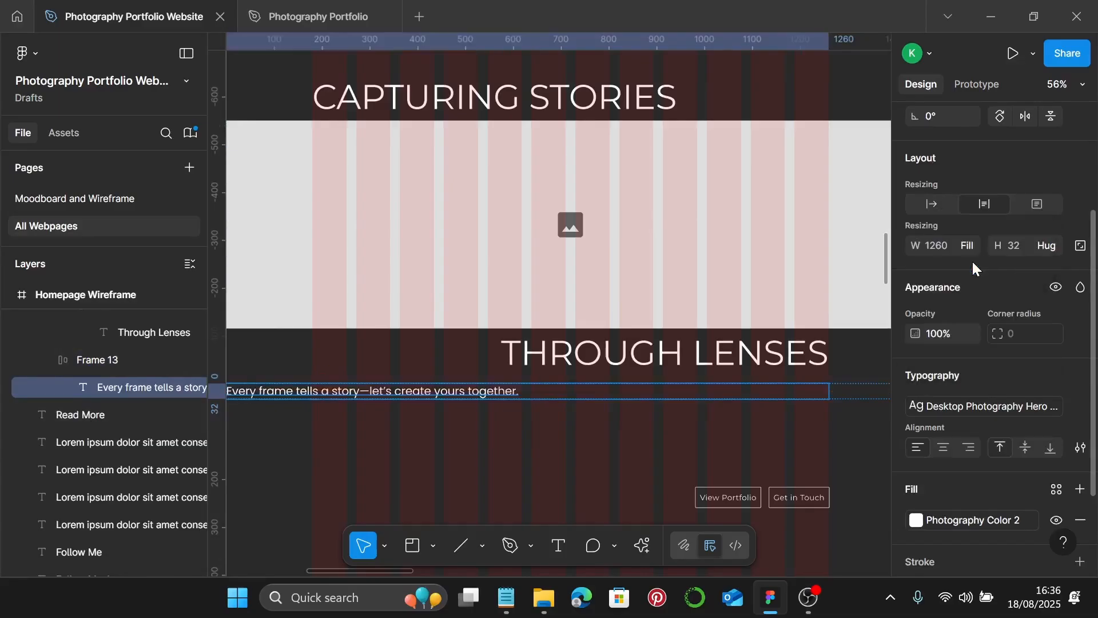
{"action": "left_click", "coordinate": [970, 447]}
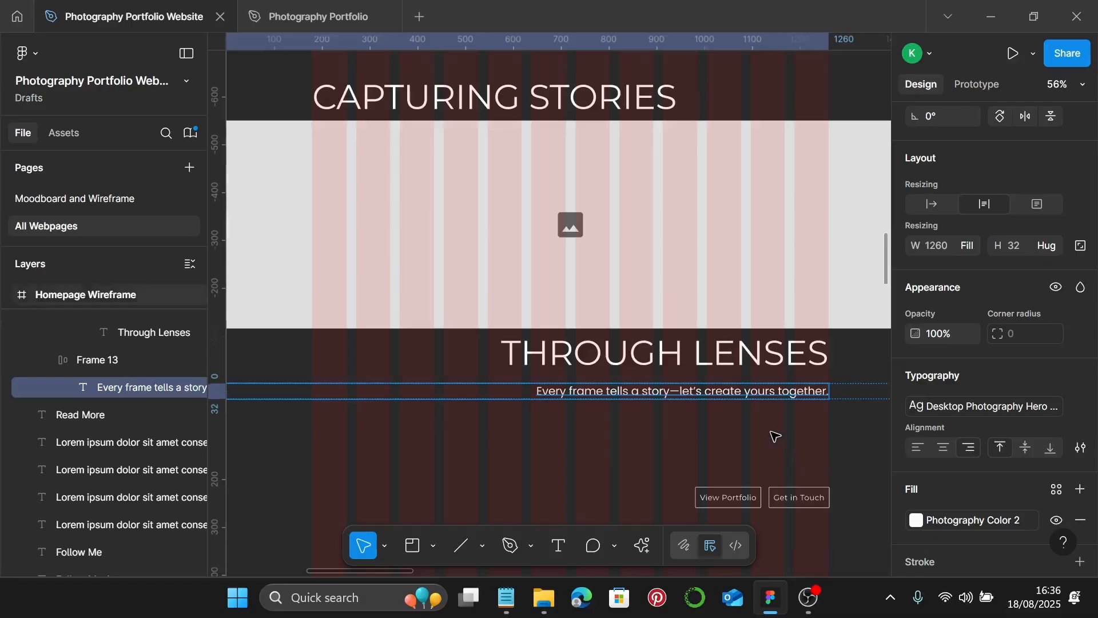
{"action": "scroll", "coordinate": [775, 436], "scroll_direction": "down", "scroll_amount": 5}
{"action": "key", "text": "Escape"}
{"action": "left_click", "coordinate": [754, 365]}
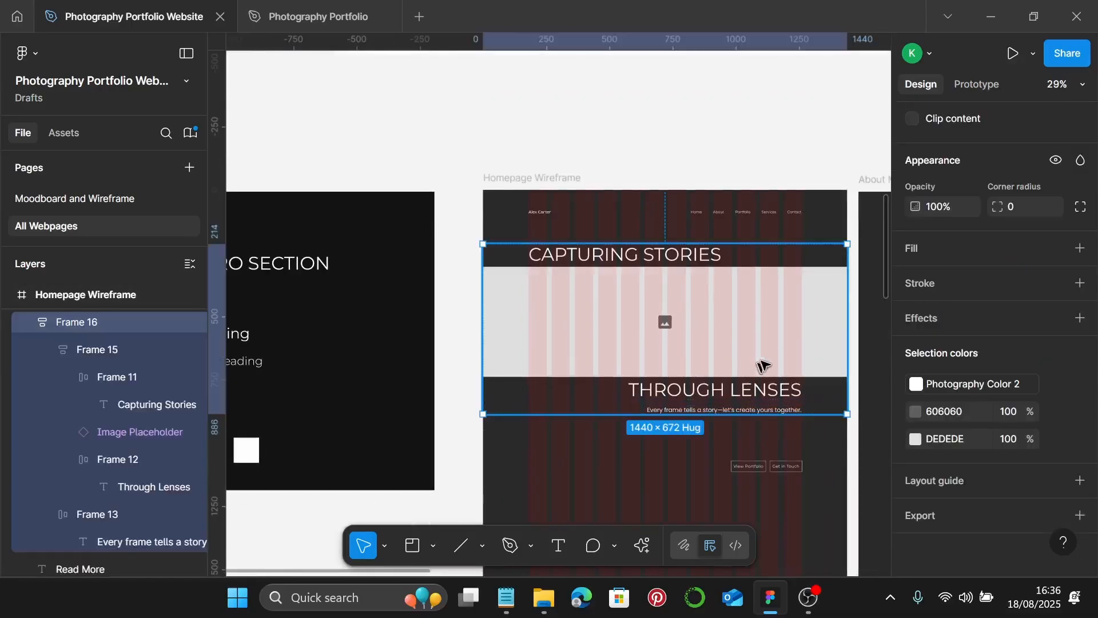
- Test-resize the hero frame narrower, then undo back to full width
{"action": "left_click_drag", "start_coordinate": [823, 338], "coordinate": [632, 350]}
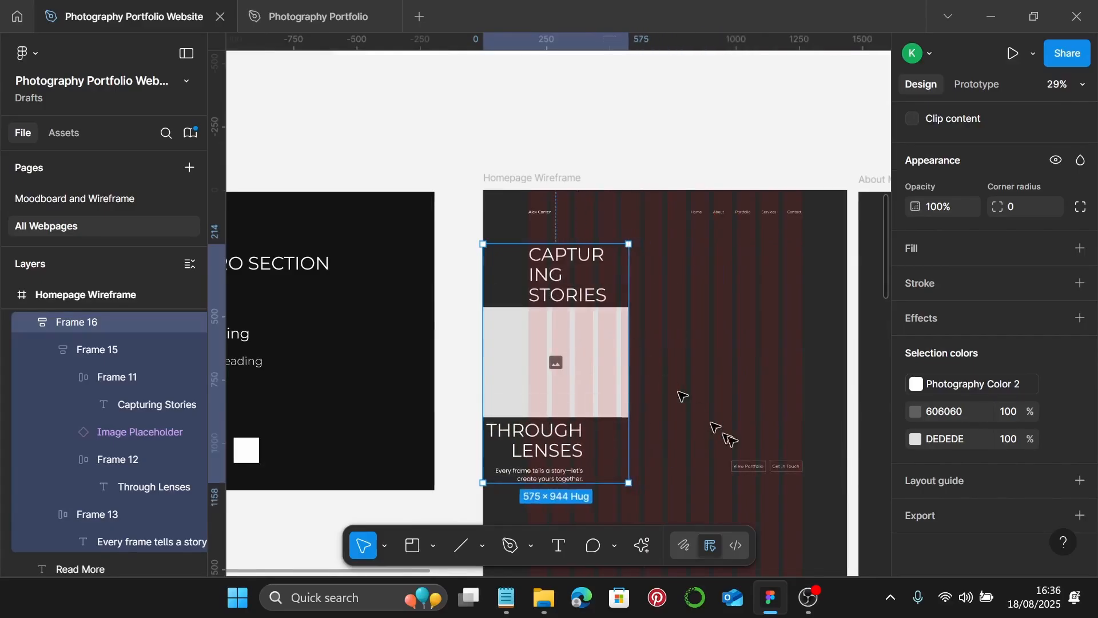
{"action": "key", "text": "ctrl+z"}
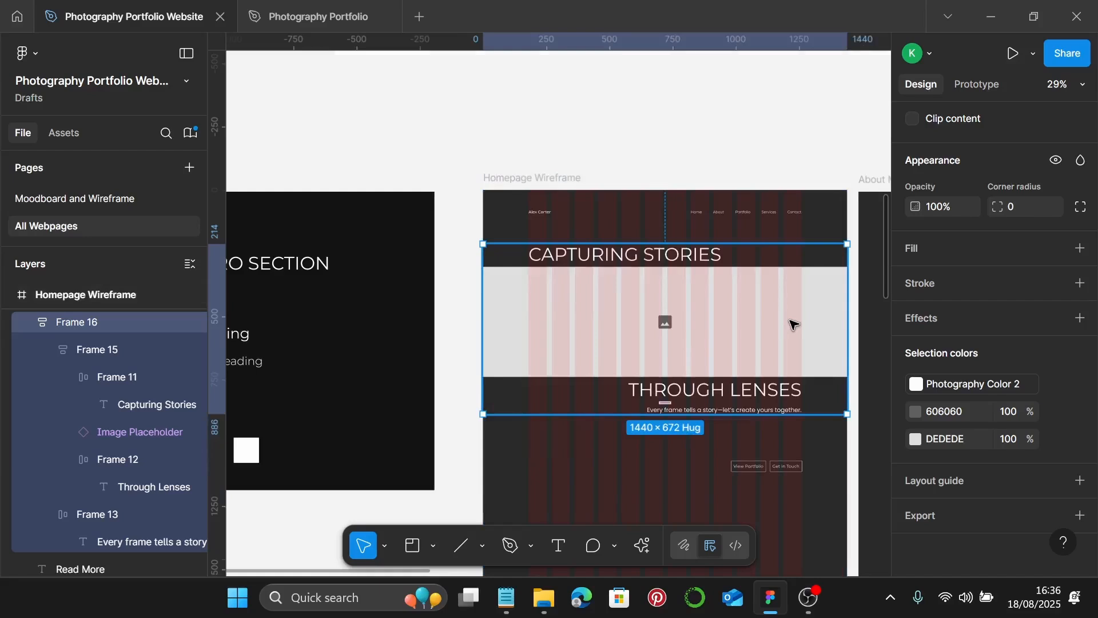
{"action": "scroll", "coordinate": [792, 324], "scroll_direction": "down", "scroll_amount": 1}
{"action": "scroll", "coordinate": [795, 346], "scroll_direction": "up", "scroll_amount": 2}
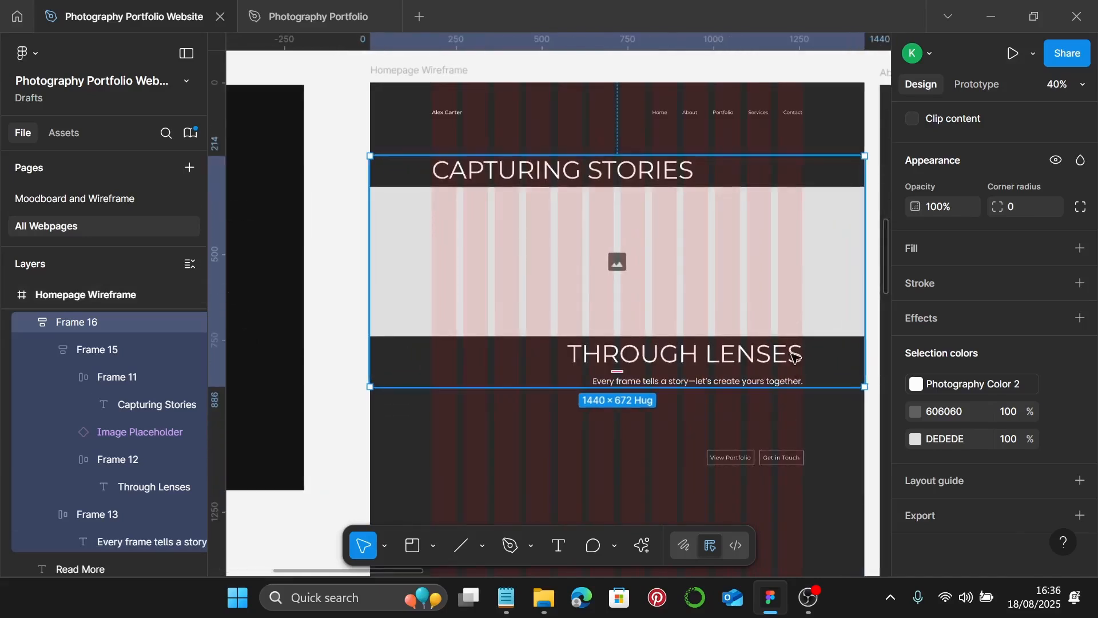
- Move the View Portfolio and Get in Touch button row up beneath the tagline
{"action": "left_click", "coordinate": [771, 463]}
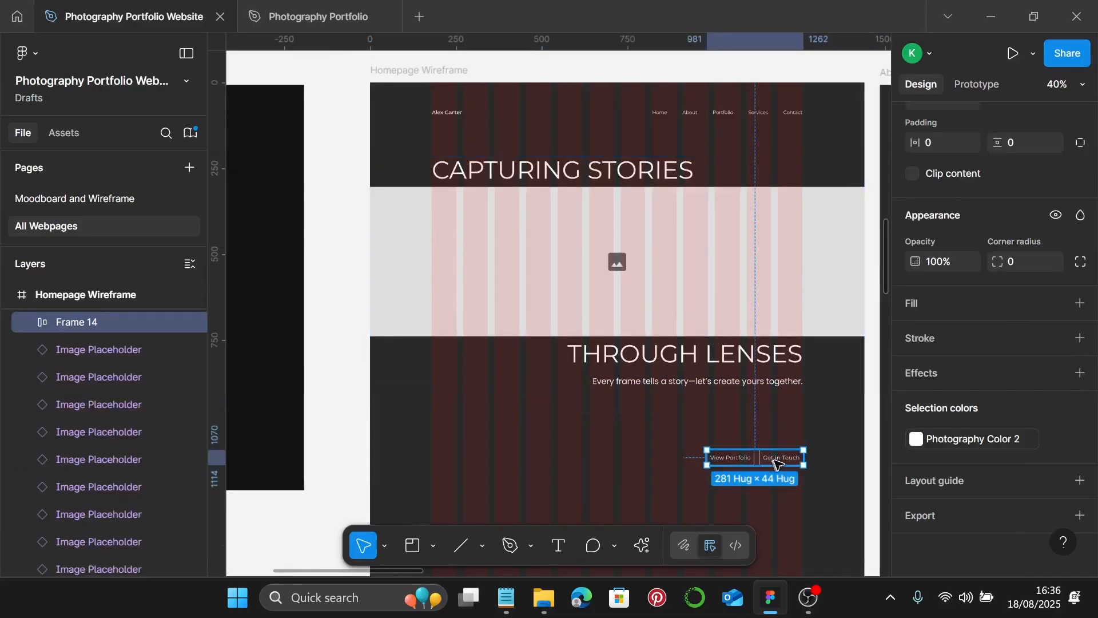
{"action": "left_click_drag", "start_coordinate": [782, 461], "coordinate": [786, 415]}
{"action": "left_click", "coordinate": [802, 301]}
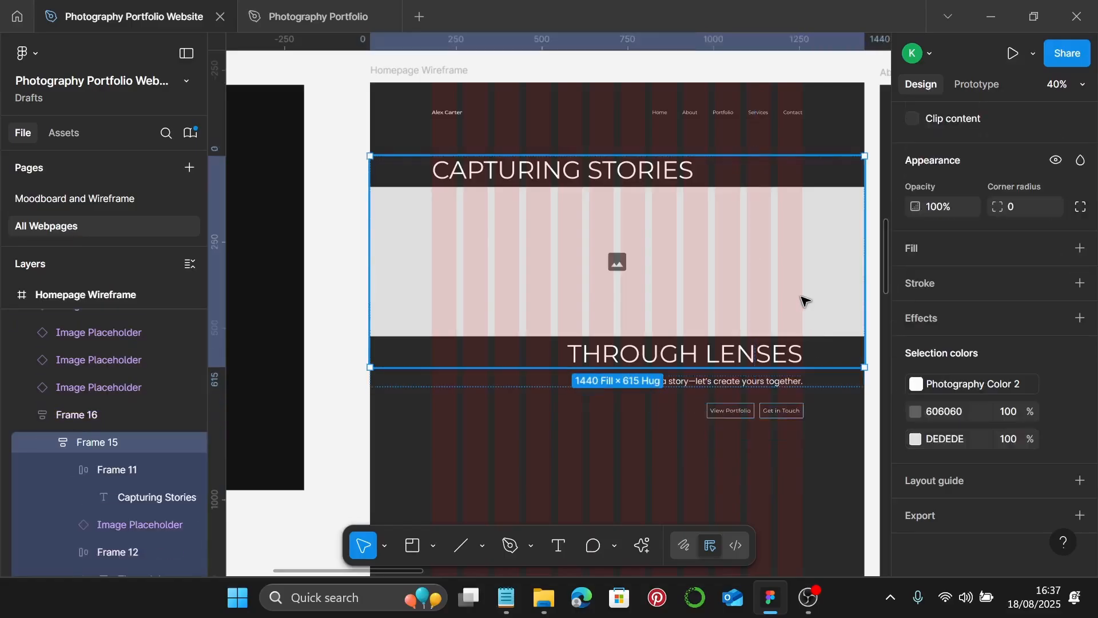
{"action": "key", "text": "Escape"}
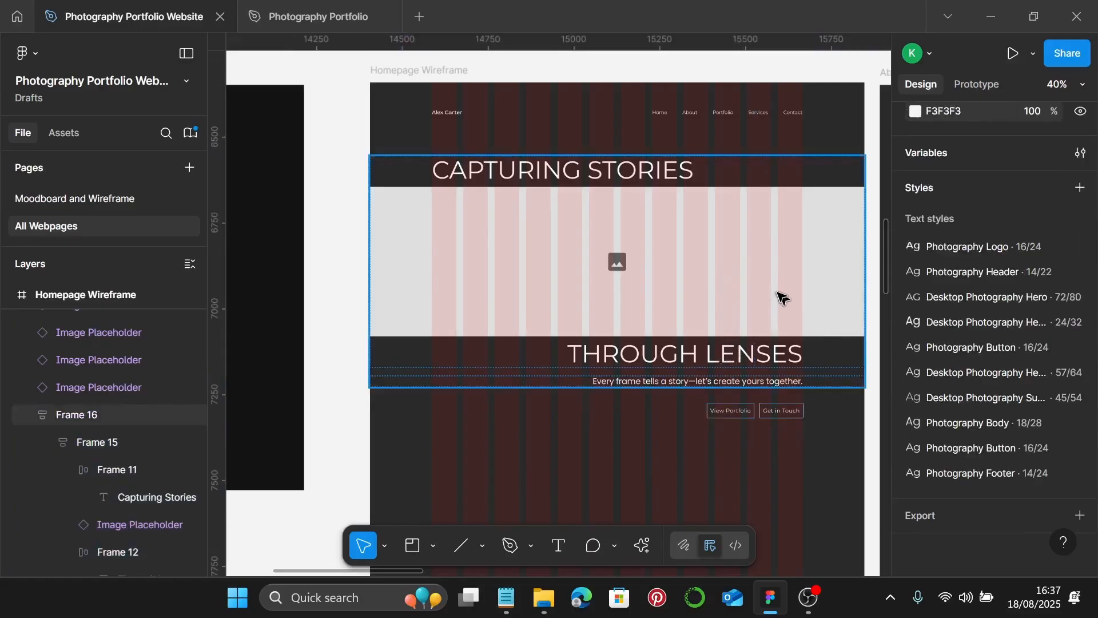
{"action": "left_click", "coordinate": [748, 314]}
{"action": "left_click_drag", "start_coordinate": [776, 414], "coordinate": [768, 418]}
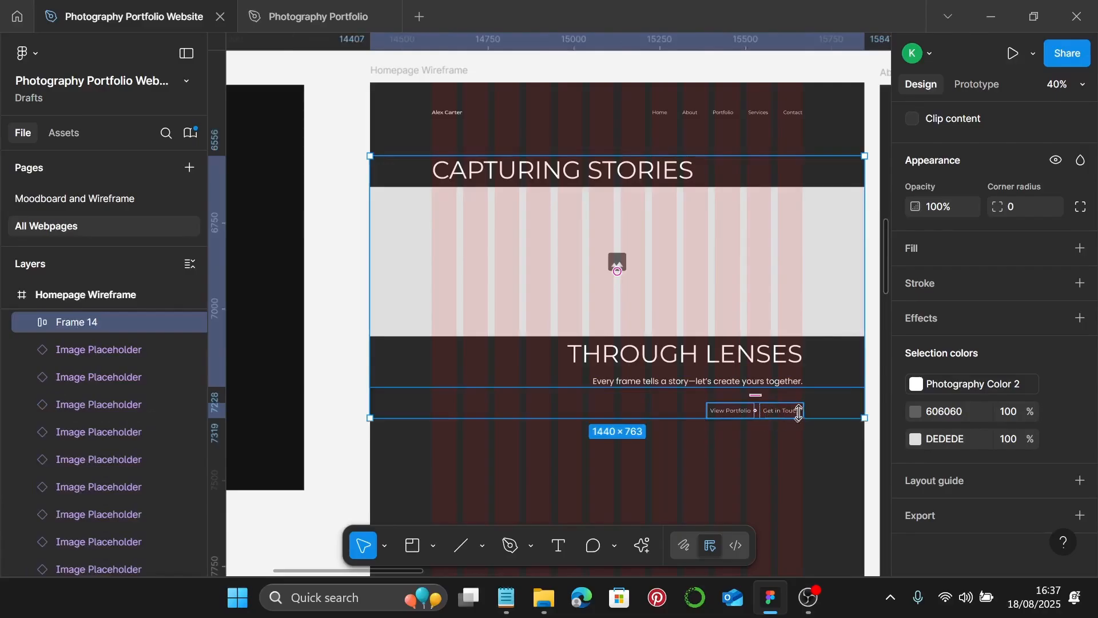
{"action": "scroll", "coordinate": [799, 411], "scroll_direction": "up", "scroll_amount": 10}
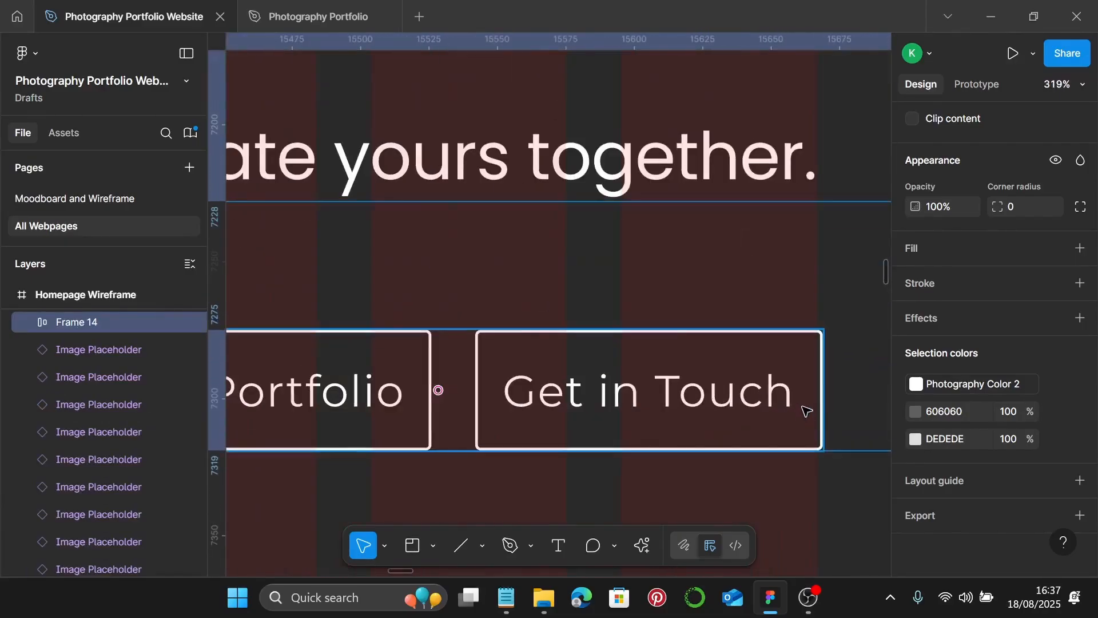
{"action": "left_click", "coordinate": [807, 411]}
{"action": "scroll", "coordinate": [806, 411], "scroll_direction": "up", "scroll_amount": 3}
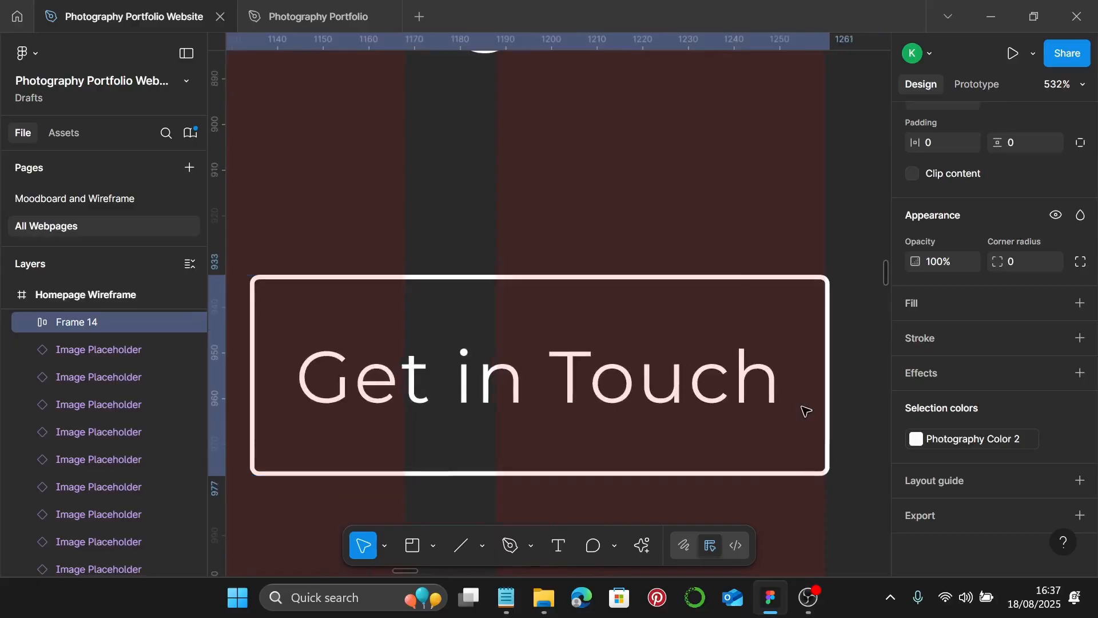
{"action": "scroll", "coordinate": [806, 411], "scroll_direction": "down", "scroll_amount": 5}
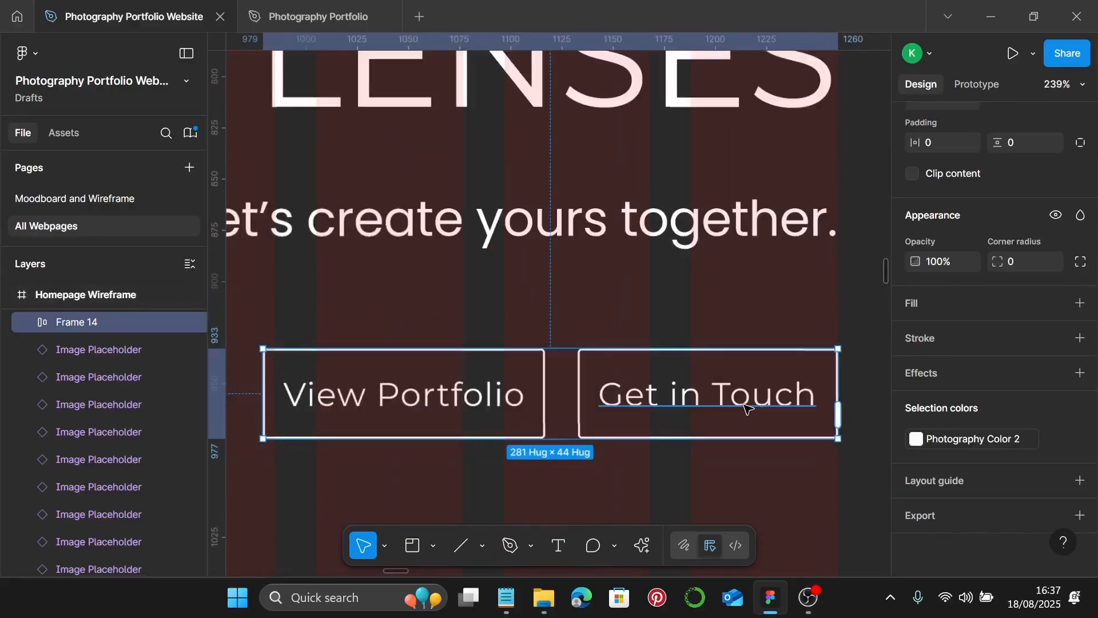
{"action": "scroll", "coordinate": [746, 408], "scroll_direction": "down", "scroll_amount": 12}
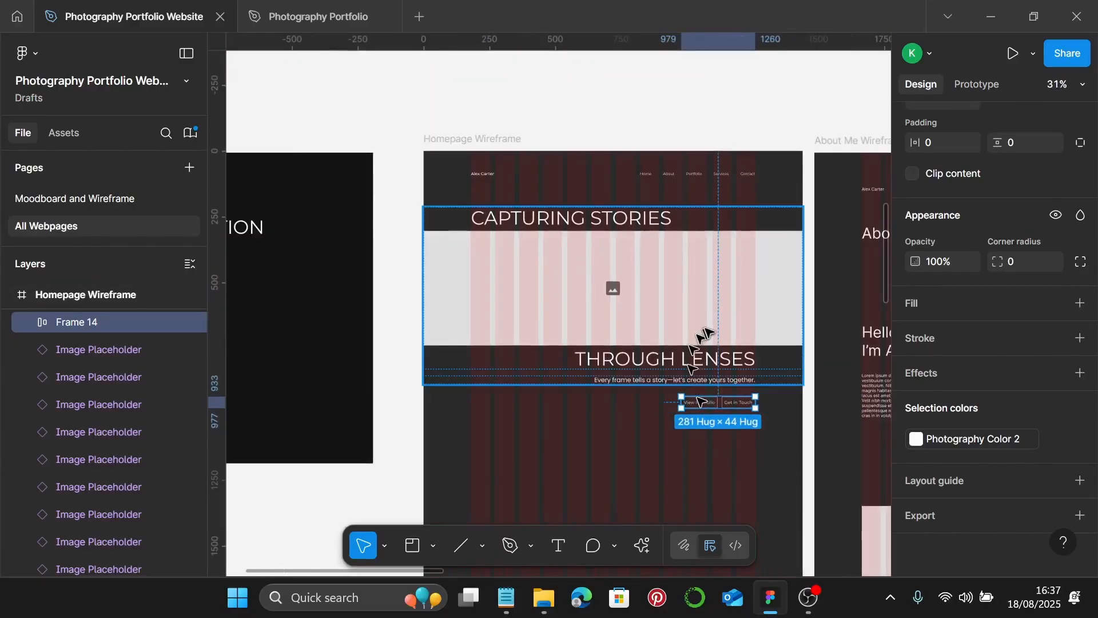
- Wrap the hero frame and button row together in an auto-layout frame with centred content
{"action": "left_click", "coordinate": [701, 333]}
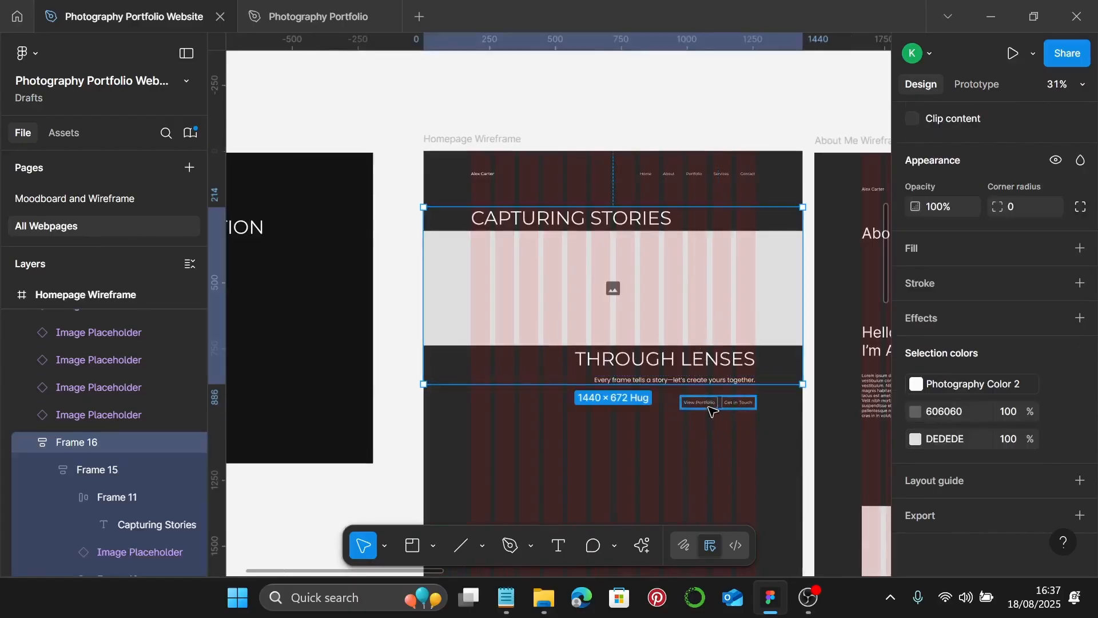
{"action": "key", "text": "shift+Return"}
{"action": "key", "text": "shift+a"}
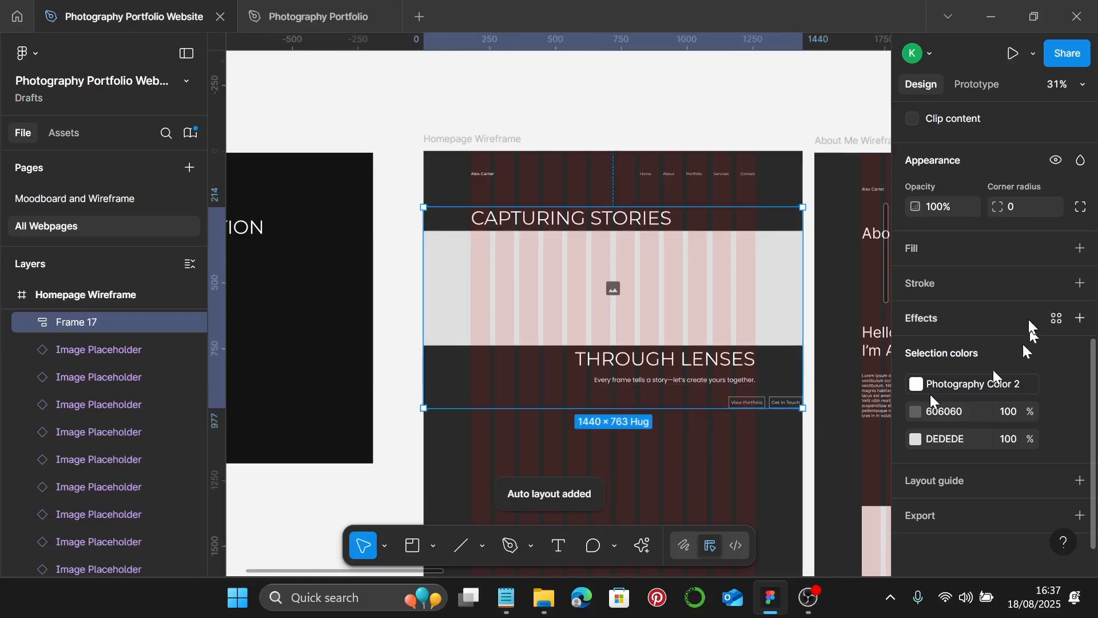
{"action": "scroll", "coordinate": [1028, 317], "scroll_direction": "up", "scroll_amount": 3}
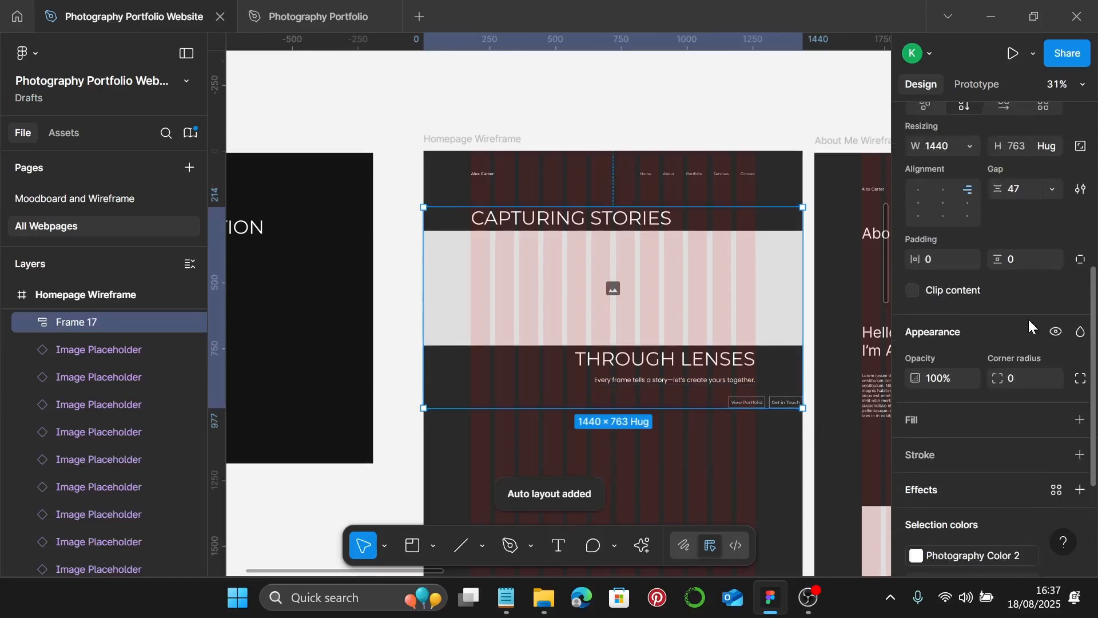
{"action": "left_click", "coordinate": [945, 205]}
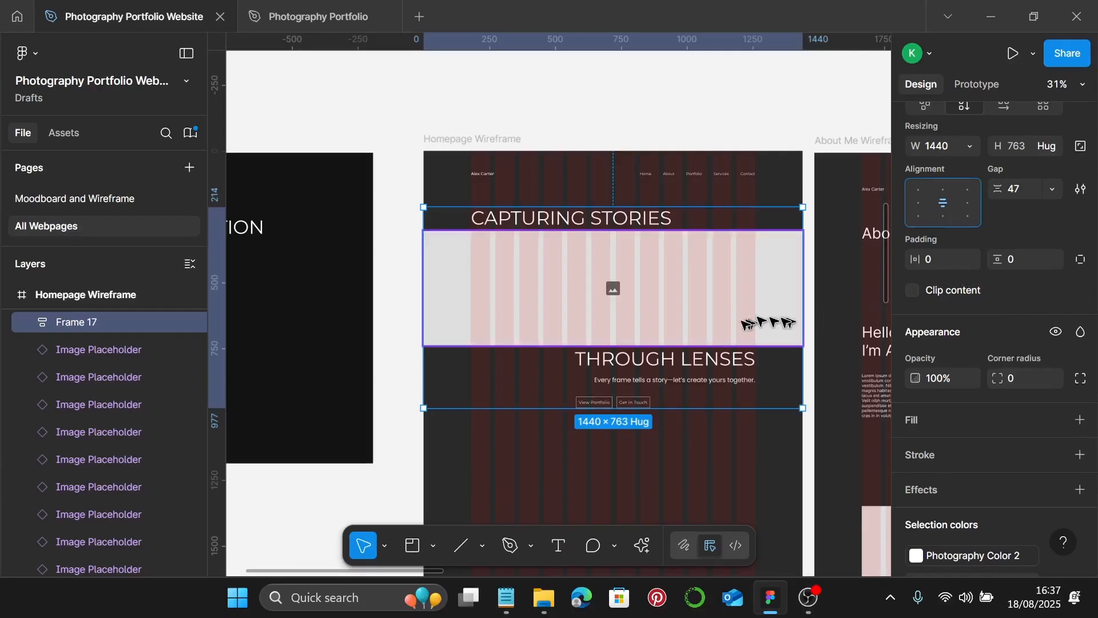
{"action": "scroll", "coordinate": [731, 326], "scroll_direction": "up", "scroll_amount": 2}
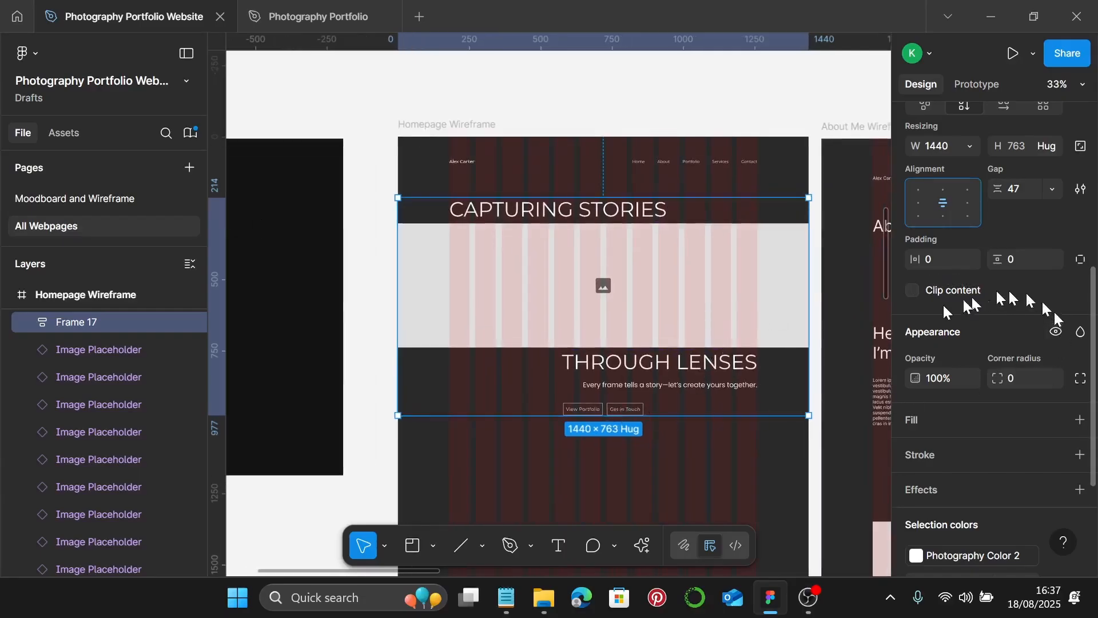
{"action": "scroll", "coordinate": [633, 408], "scroll_direction": "up", "scroll_amount": 3}
- Right-align the two buttons and stretch the button row to the full hero width
{"action": "double_click", "coordinate": [632, 408]}
{"action": "double_click", "coordinate": [632, 407]}
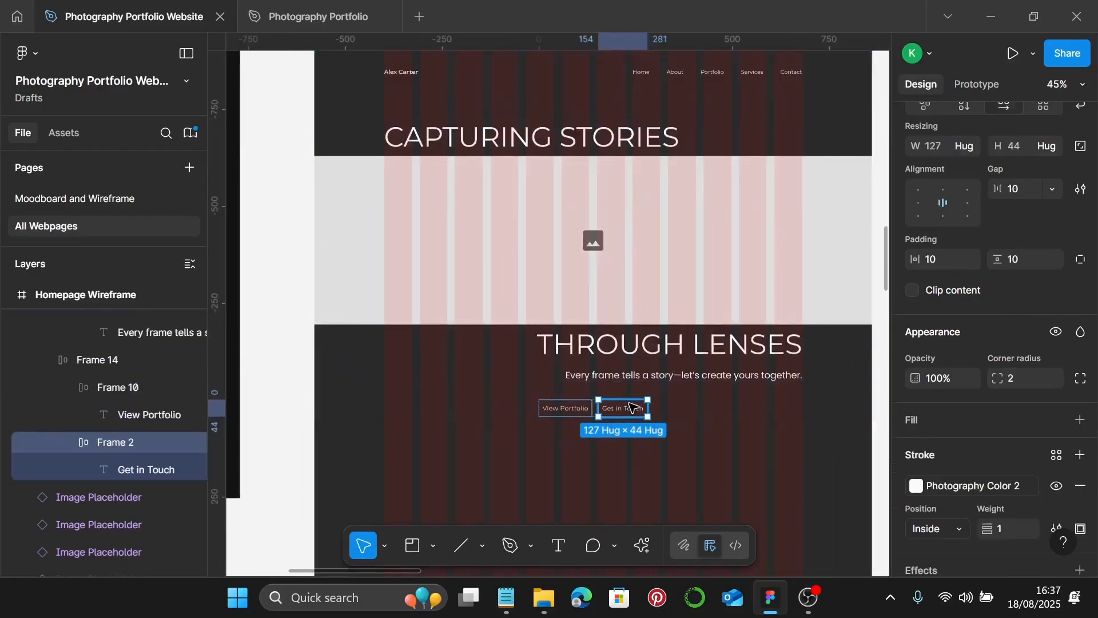
{"action": "left_click", "coordinate": [110, 361]}
{"action": "scroll", "coordinate": [979, 273], "scroll_direction": "up", "scroll_amount": 3}
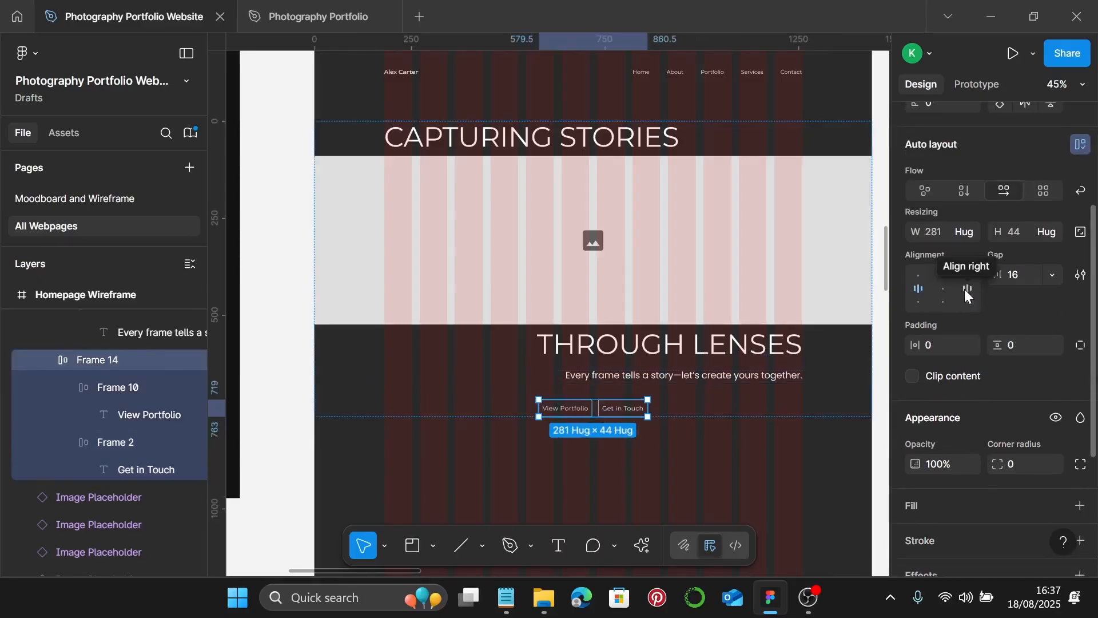
{"action": "left_click", "coordinate": [966, 290]}
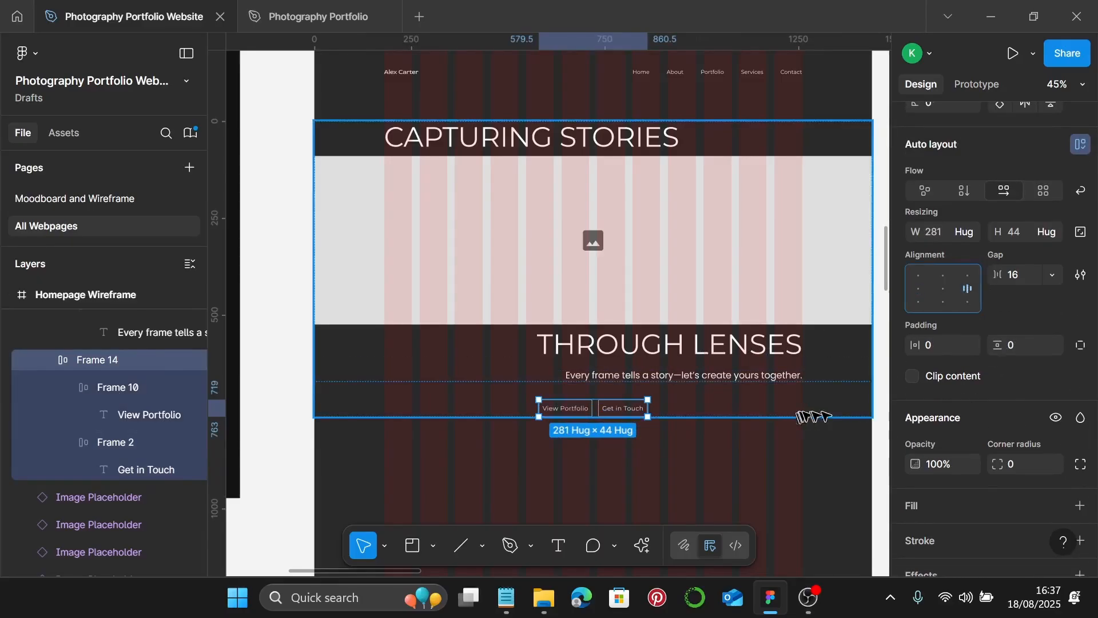
{"action": "left_click", "coordinate": [966, 232]}
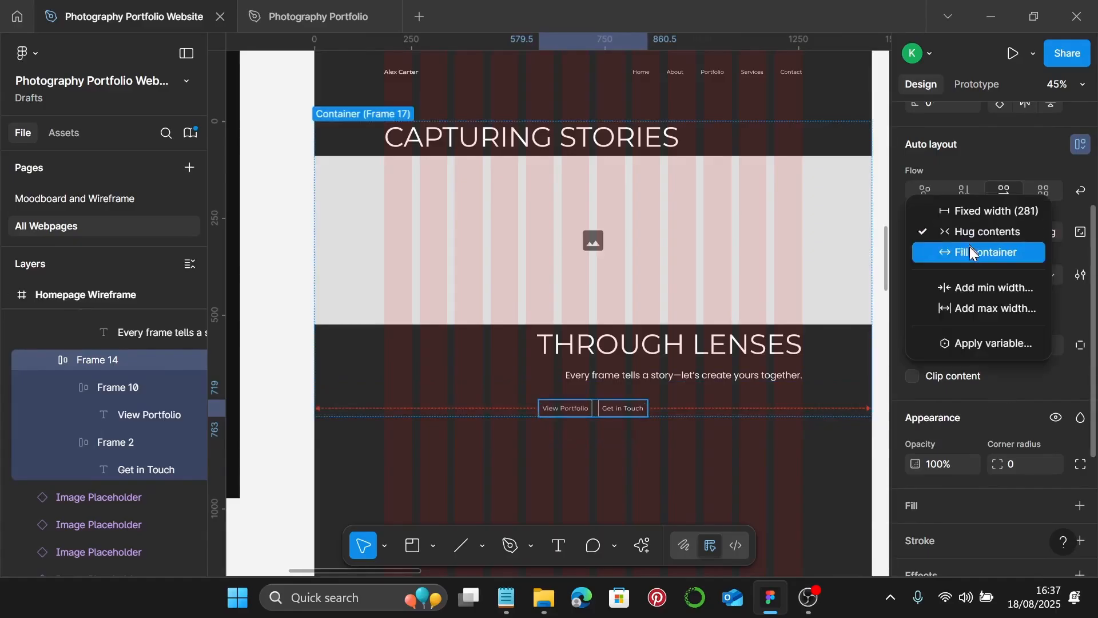
{"action": "left_click", "coordinate": [969, 252]}
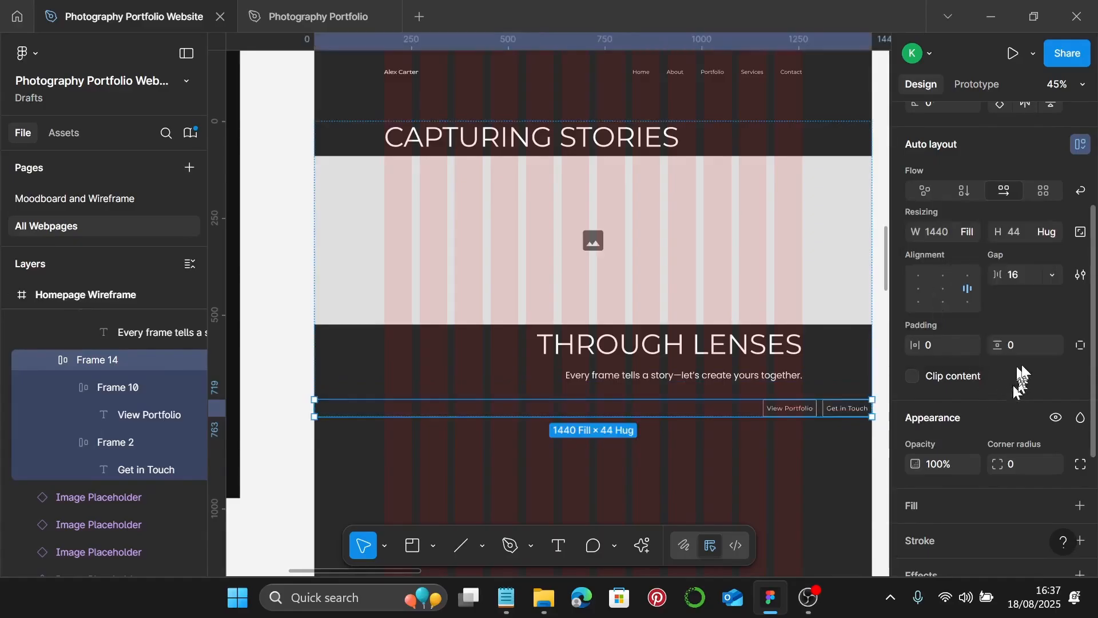
- Give the button row 180 right padding
{"action": "left_click", "coordinate": [1083, 345]}
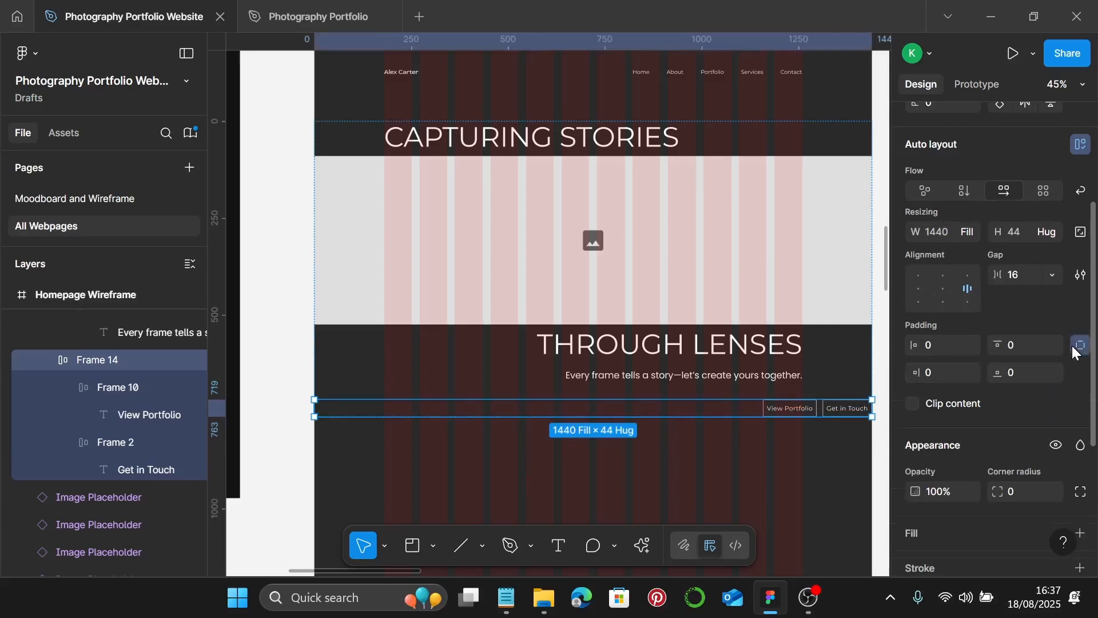
{"action": "left_click", "coordinate": [944, 372]}
{"action": "type", "text": "180"}
{"action": "key", "text": "Return"}
{"action": "scroll", "coordinate": [784, 435], "scroll_direction": "down", "scroll_amount": 3}
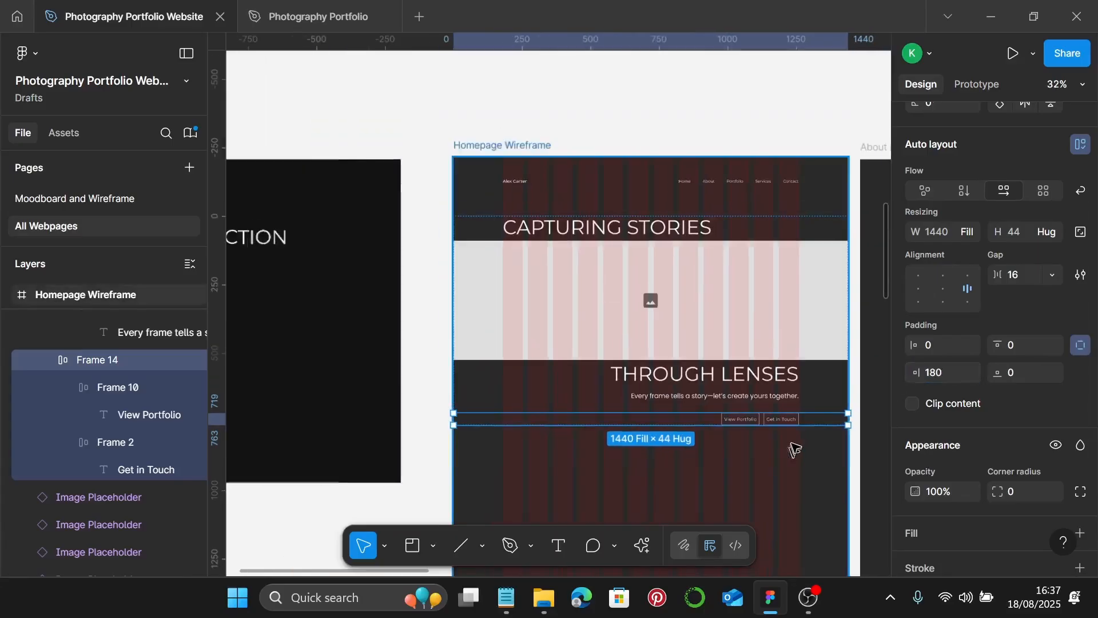
{"action": "key", "text": "Escape"}
{"action": "left_click", "coordinate": [778, 336]}
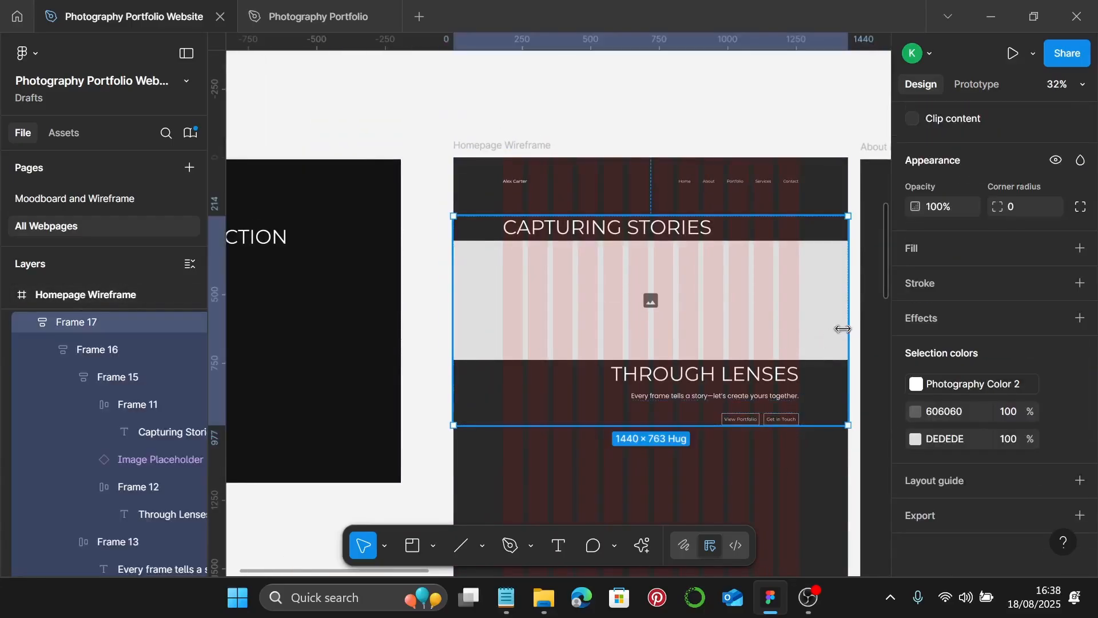
{"action": "left_click_drag", "start_coordinate": [848, 323], "coordinate": [601, 326]}
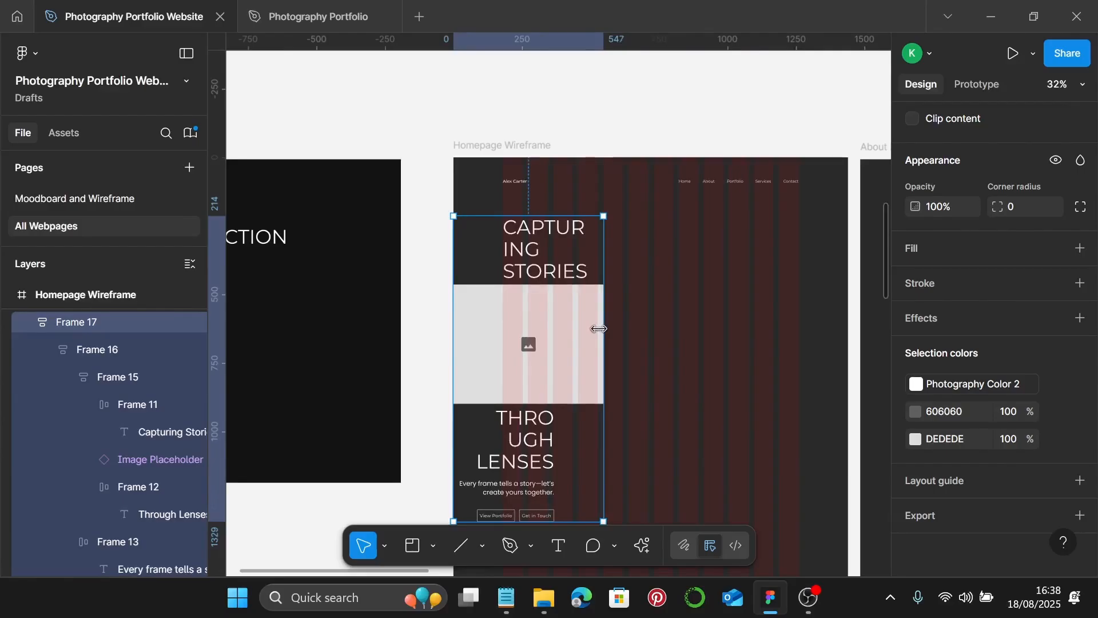
{"action": "double_click", "coordinate": [599, 329]}
{"action": "scroll", "coordinate": [788, 406], "scroll_direction": "down", "scroll_amount": 1}
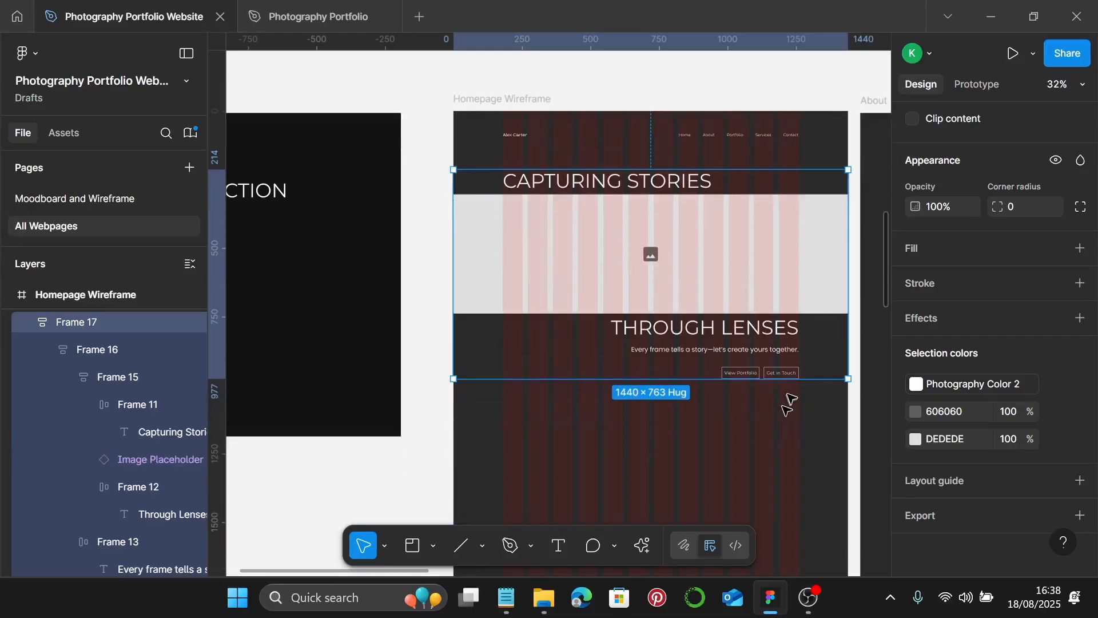
{"action": "scroll", "coordinate": [788, 406], "scroll_direction": "up", "scroll_amount": 2}
{"action": "left_click", "coordinate": [789, 399]}
{"action": "scroll", "coordinate": [789, 399], "scroll_direction": "up", "scroll_amount": 1}
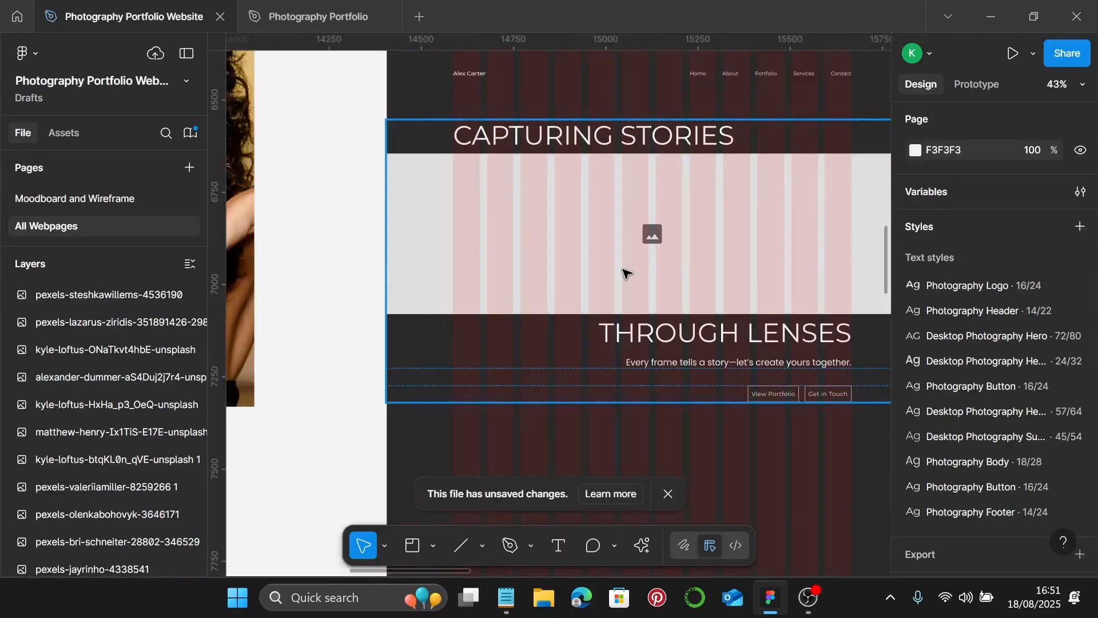
{"action": "scroll", "coordinate": [634, 273], "scroll_direction": "down", "scroll_amount": 2}
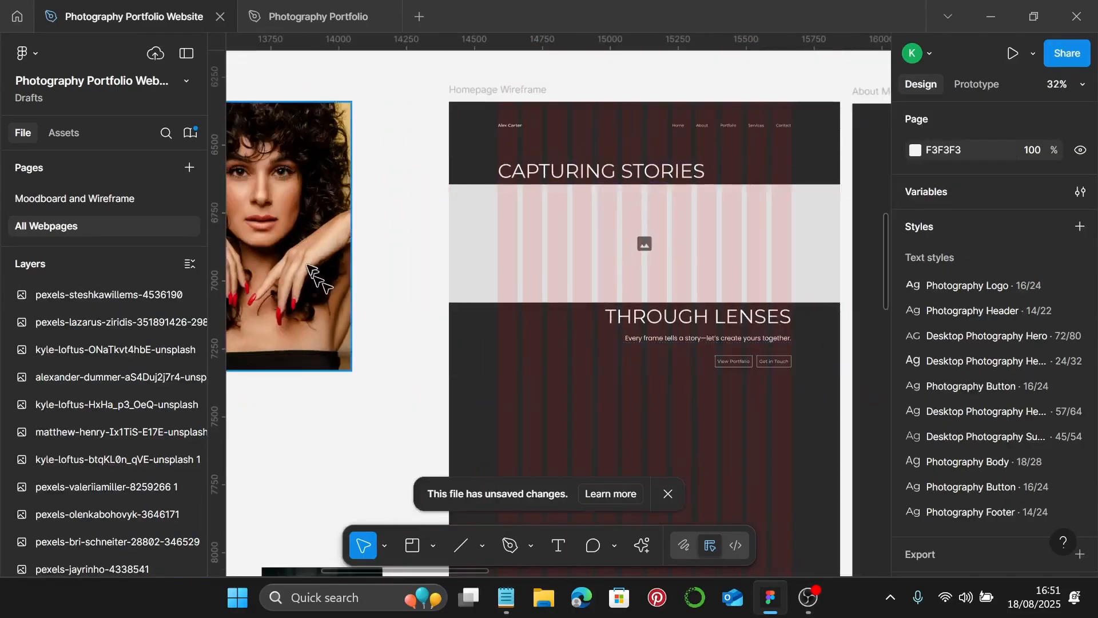
- Scale the portrait photo to 1440 wide (1440×2160) and move it left of the Homepage Wireframe
{"action": "scroll", "coordinate": [412, 309], "scroll_direction": "left", "scroll_amount": 2}
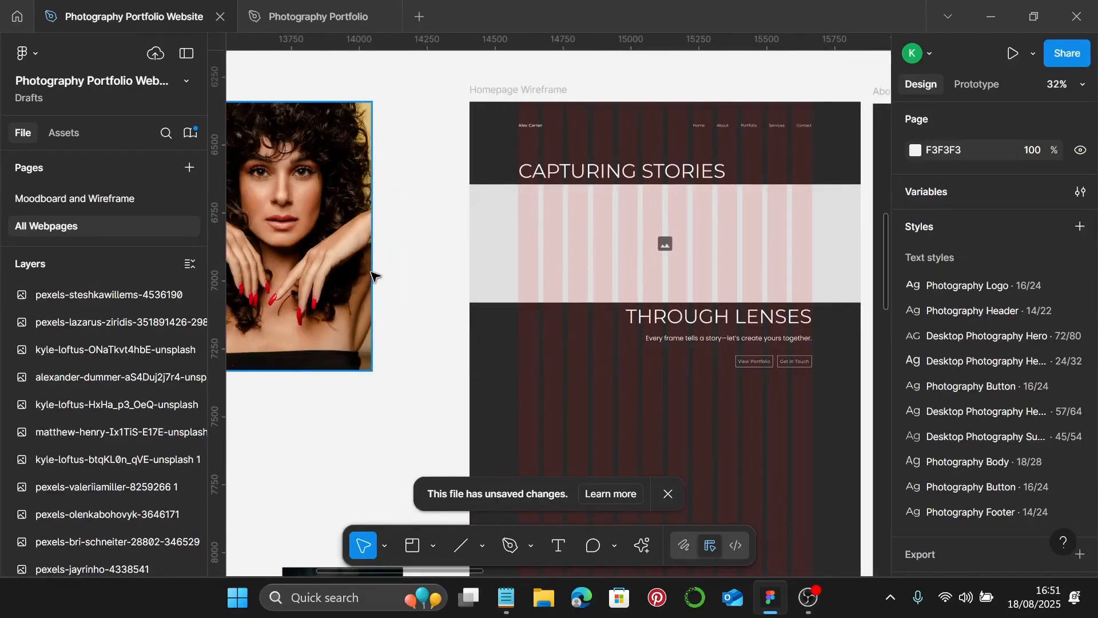
{"action": "scroll", "coordinate": [374, 276], "scroll_direction": "down", "scroll_amount": 4}
{"action": "scroll", "coordinate": [372, 320], "scroll_direction": "down", "scroll_amount": 6}
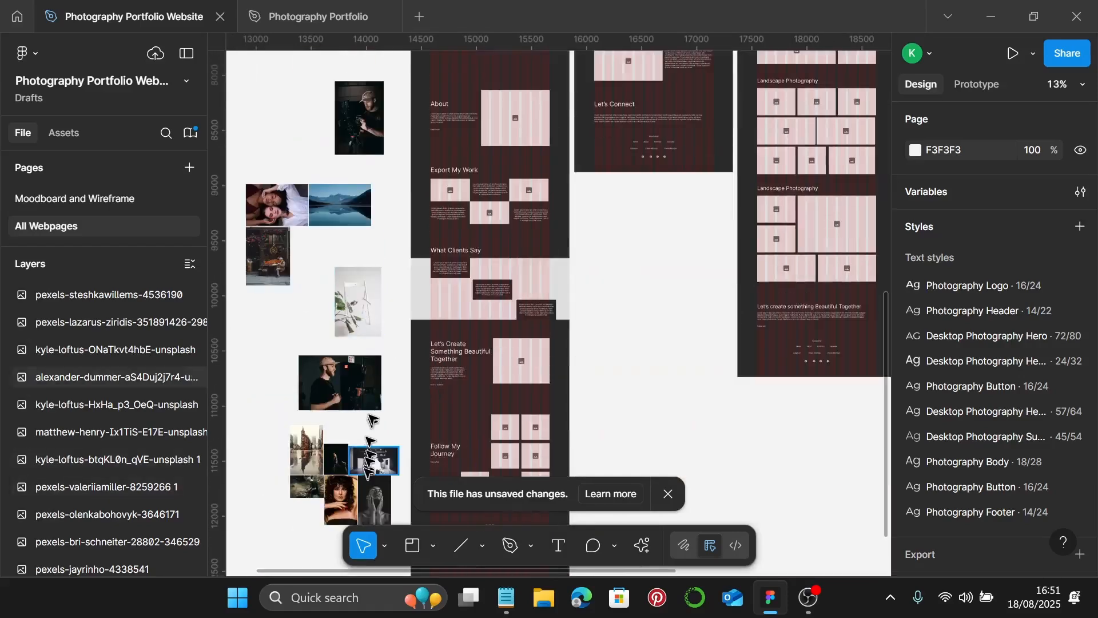
{"action": "scroll", "coordinate": [371, 420], "scroll_direction": "up", "scroll_amount": 5}
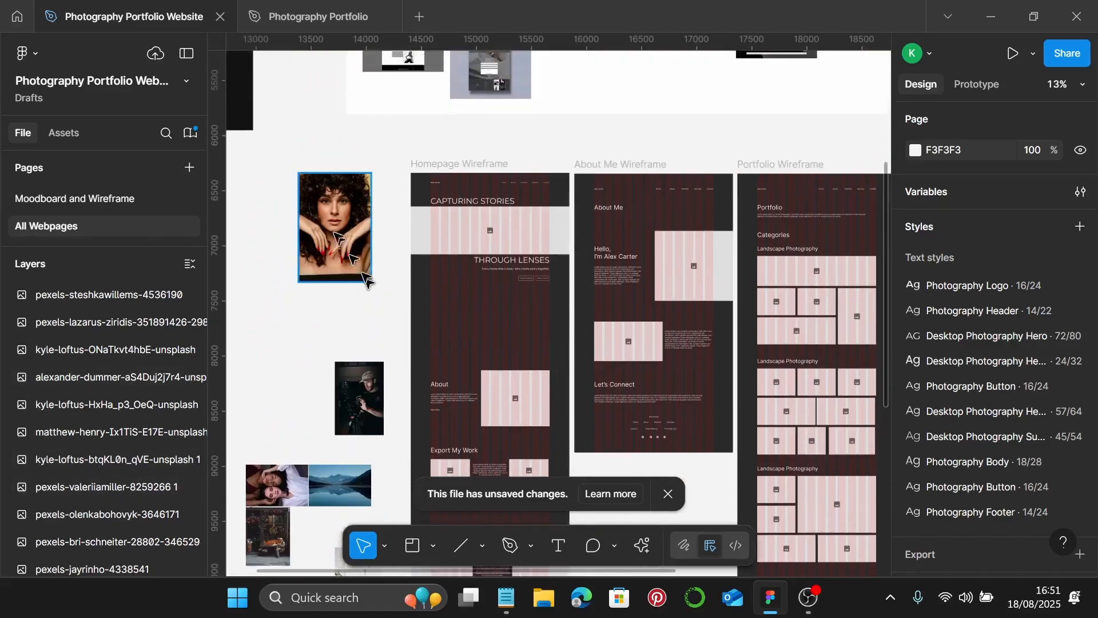
{"action": "scroll", "coordinate": [352, 257], "scroll_direction": "up", "scroll_amount": 4}
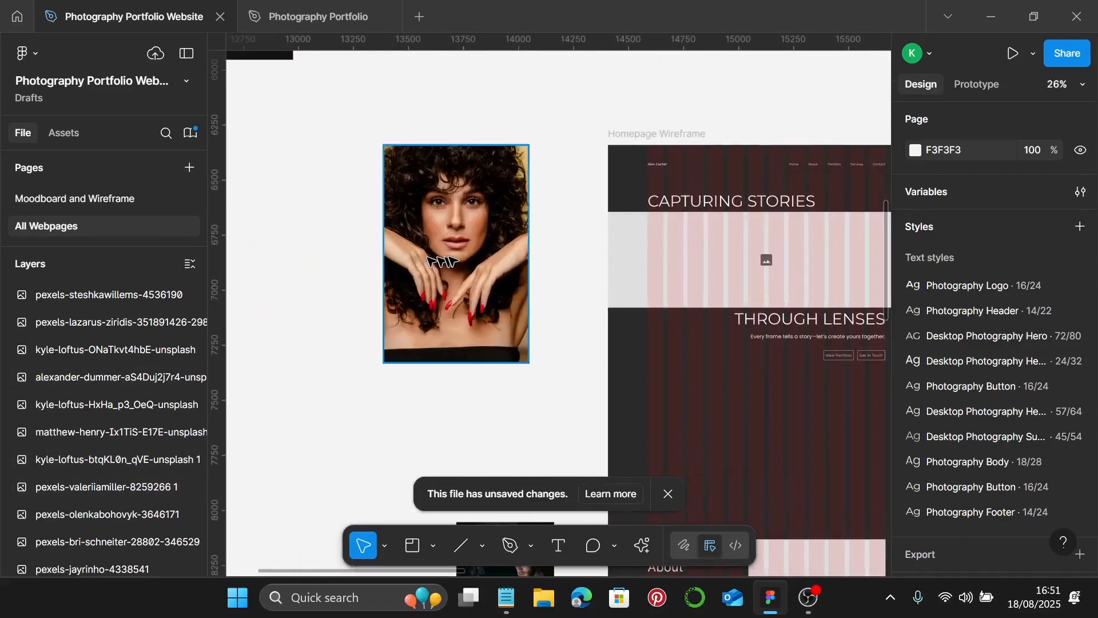
{"action": "left_click", "coordinate": [451, 260]}
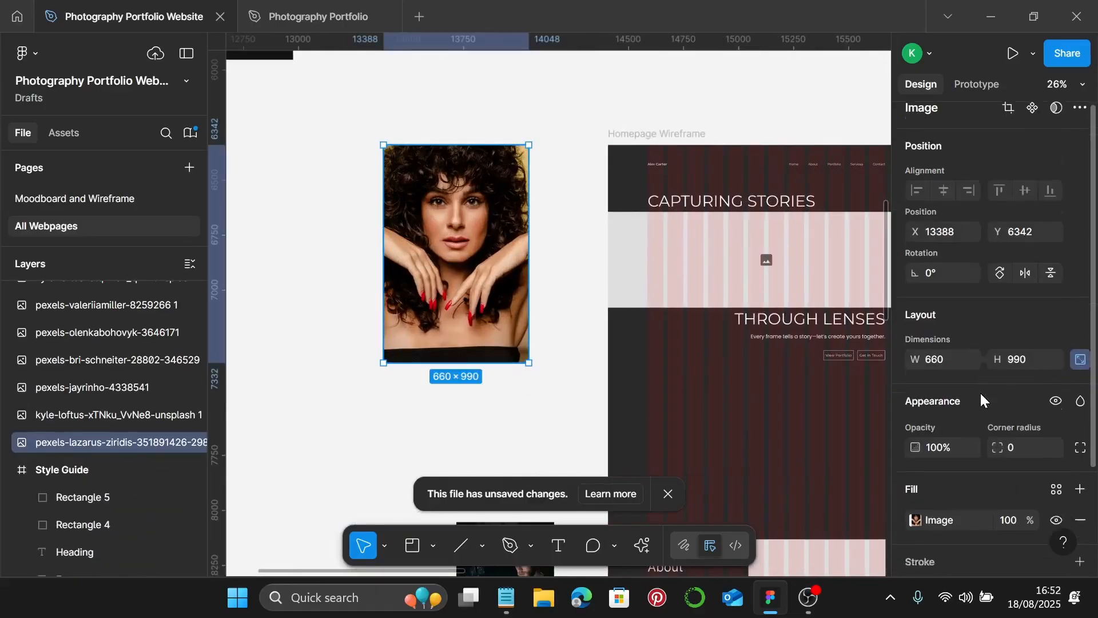
{"action": "scroll", "coordinate": [972, 372], "scroll_direction": "down", "scroll_amount": 2}
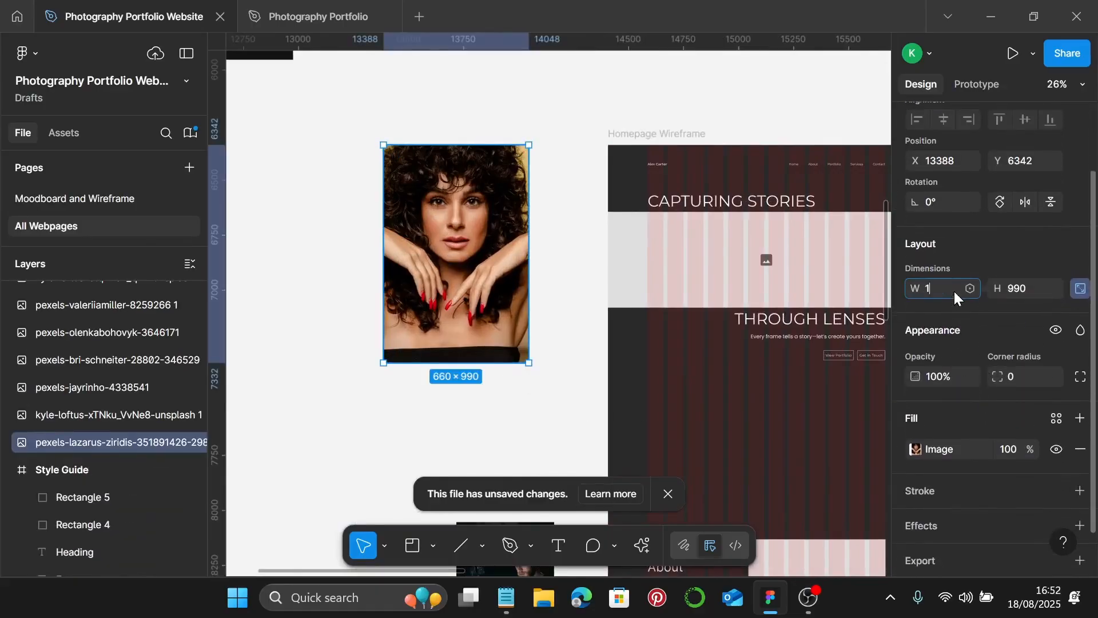
{"action": "left_click", "coordinate": [953, 290]}
{"action": "type", "text": "1440"}
{"action": "key", "text": "Return"}
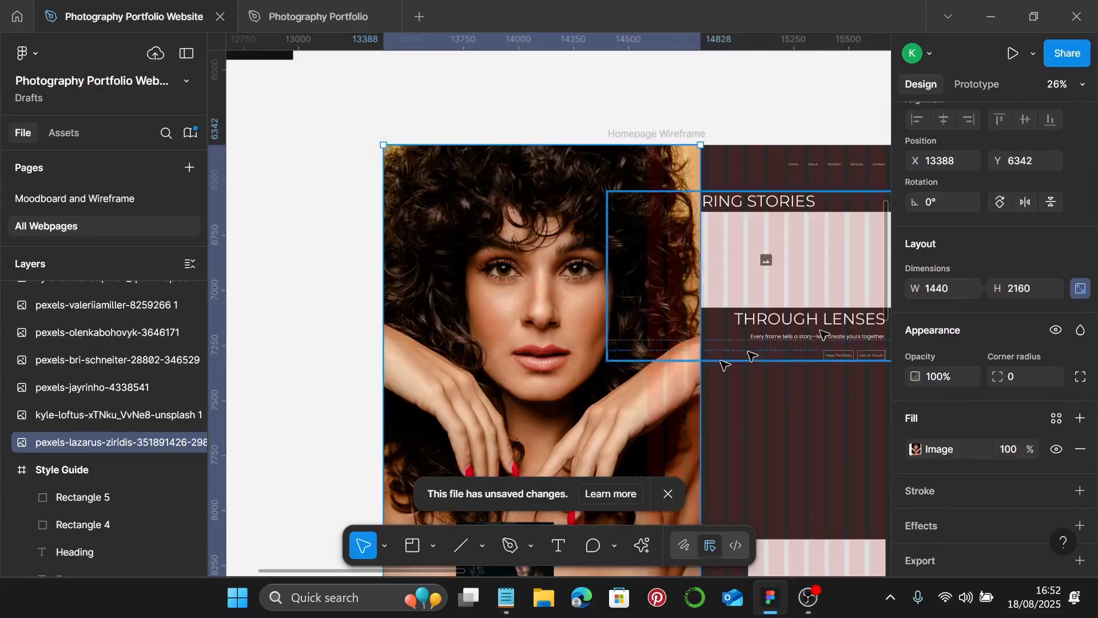
{"action": "left_click_drag", "start_coordinate": [585, 354], "coordinate": [438, 316]}
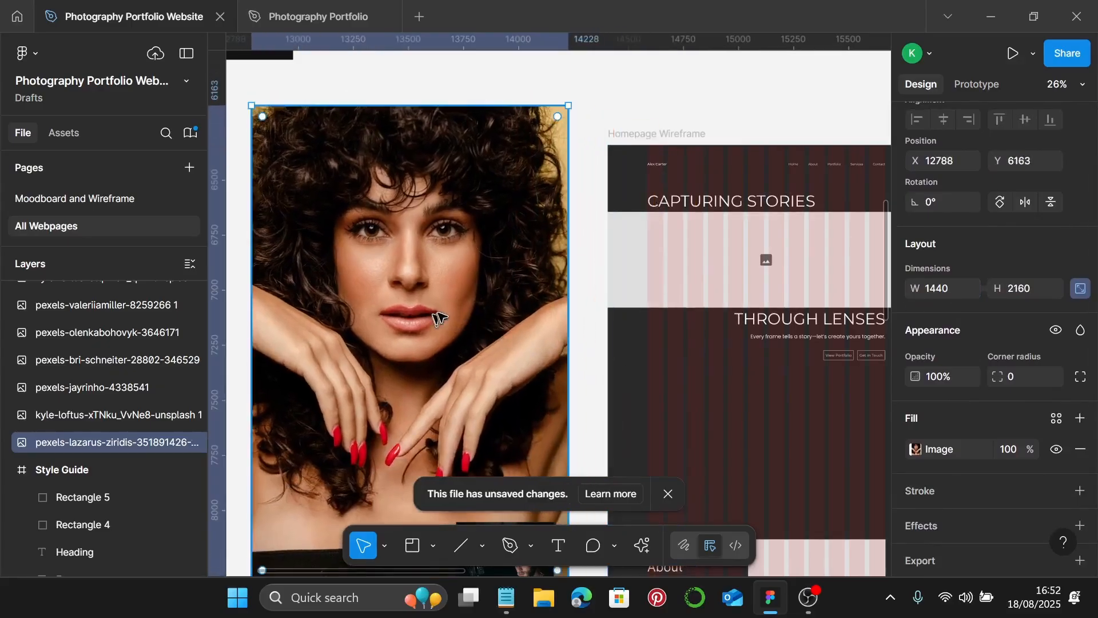
{"action": "left_click", "coordinate": [915, 448]}
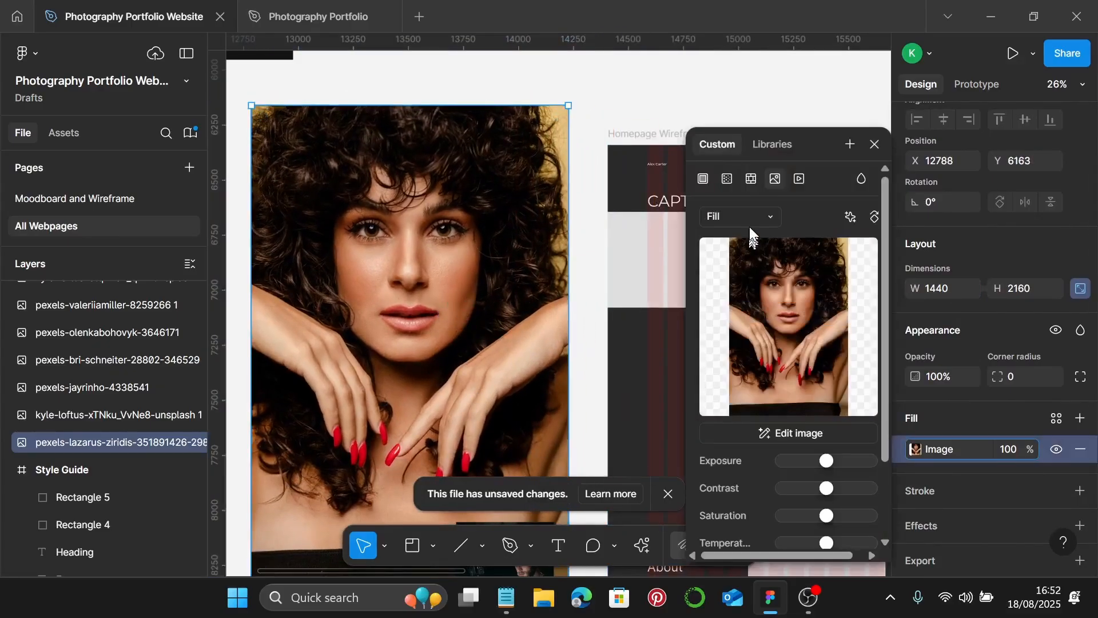
- Switch the photo's image fill to Crop and trim it to a 1440×435 strip
{"action": "left_click", "coordinate": [749, 223]}
{"action": "left_click", "coordinate": [756, 260]}
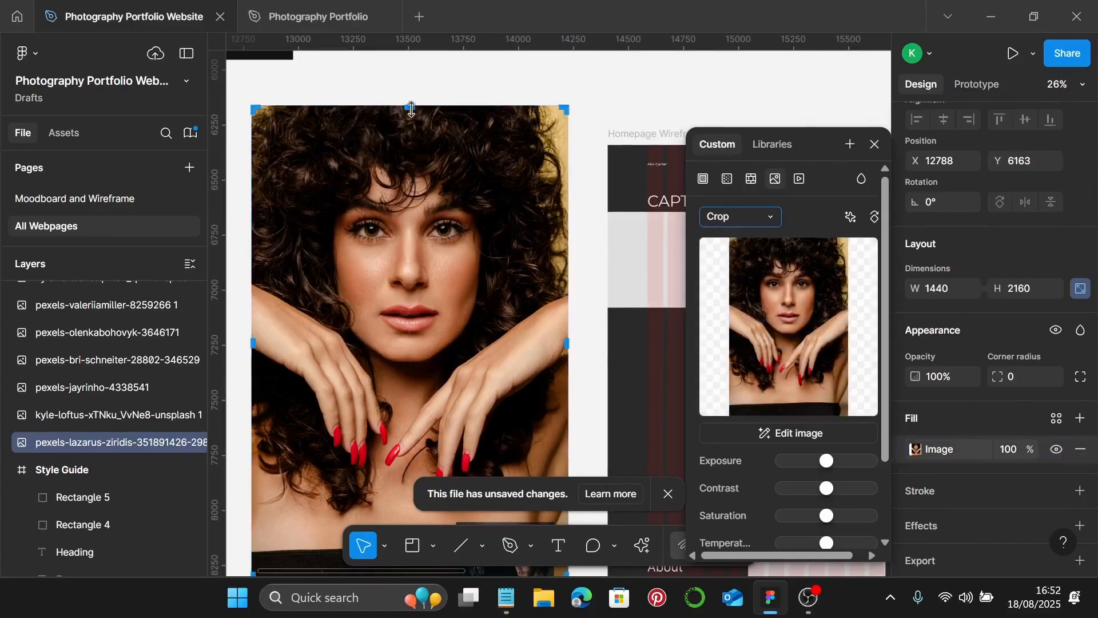
{"action": "left_click_drag", "start_coordinate": [410, 108], "coordinate": [411, 165]}
{"action": "scroll", "coordinate": [449, 279], "scroll_direction": "down", "scroll_amount": 3}
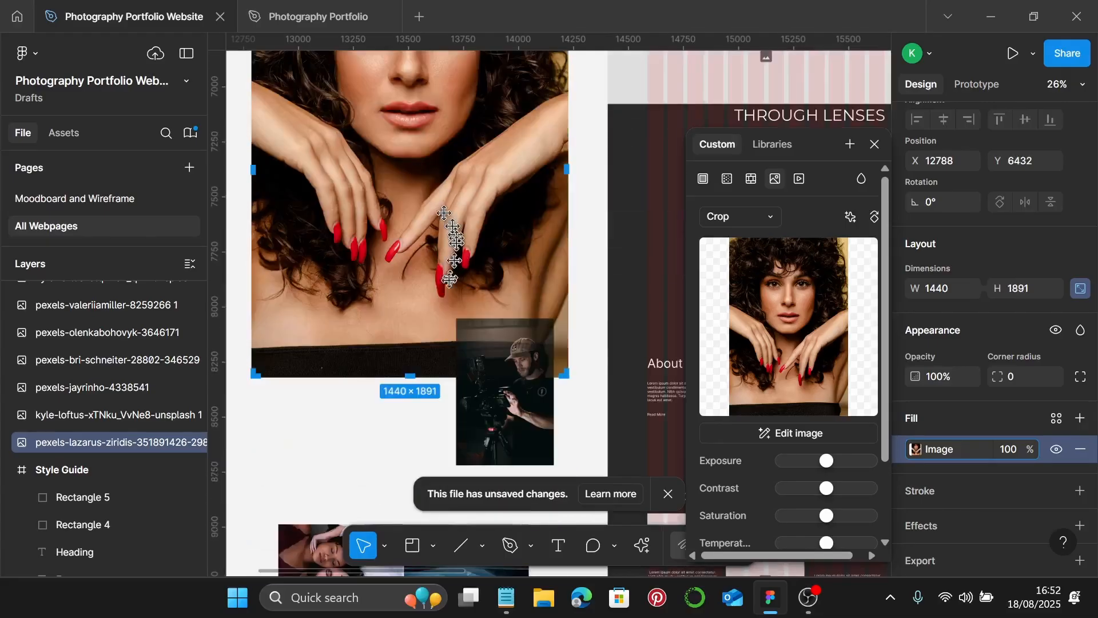
{"action": "left_click_drag", "start_coordinate": [412, 375], "coordinate": [412, 124]}
{"action": "scroll", "coordinate": [429, 151], "scroll_direction": "up", "scroll_amount": 3}
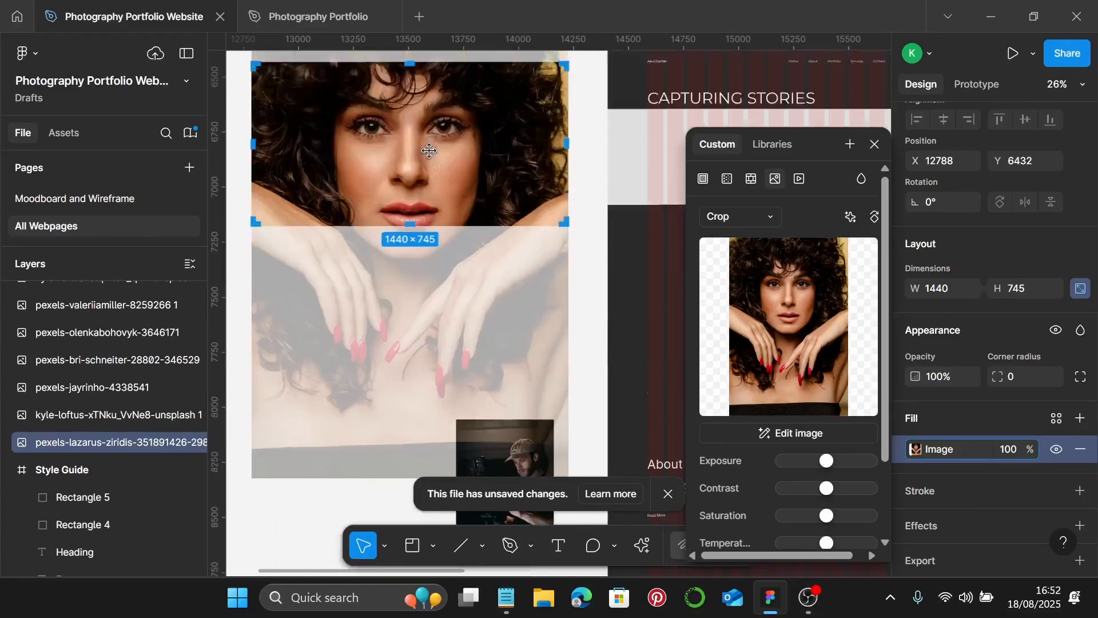
{"action": "scroll", "coordinate": [429, 150], "scroll_direction": "up", "scroll_amount": 3}
{"action": "scroll", "coordinate": [400, 286], "scroll_direction": "up", "scroll_amount": 2}
{"action": "left_click_drag", "start_coordinate": [410, 338], "coordinate": [419, 166]}
{"action": "scroll", "coordinate": [412, 282], "scroll_direction": "up", "scroll_amount": 5}
{"action": "scroll", "coordinate": [416, 171], "scroll_direction": "up", "scroll_amount": 5}
{"action": "scroll", "coordinate": [417, 167], "scroll_direction": "down", "scroll_amount": 15}
{"action": "scroll", "coordinate": [435, 166], "scroll_direction": "up", "scroll_amount": 1}
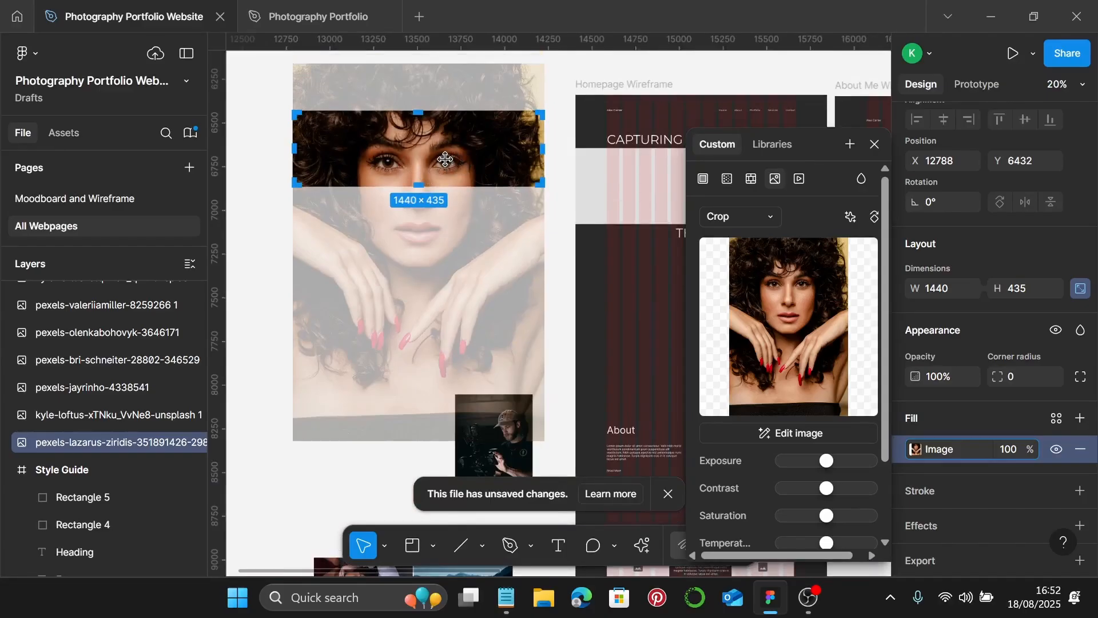
- Frame the eyes within the crop strip, apply the crop, and cut the strip off the canvas
{"action": "left_click_drag", "start_coordinate": [447, 156], "coordinate": [448, 149]}
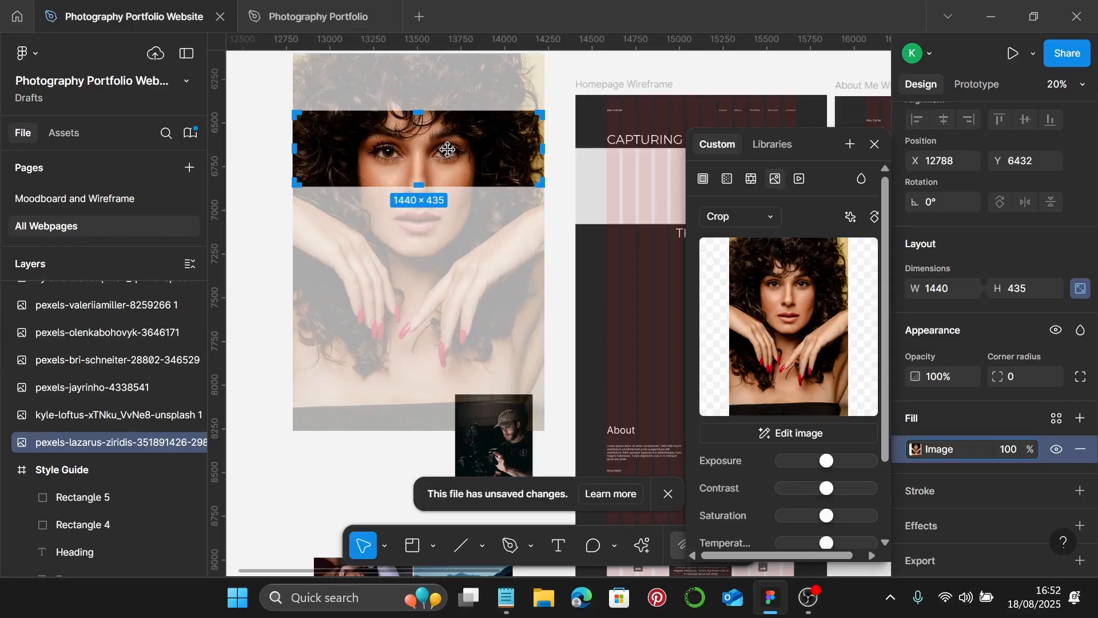
{"action": "left_click_drag", "start_coordinate": [448, 149], "coordinate": [448, 149]}
{"action": "key", "text": "Return"}
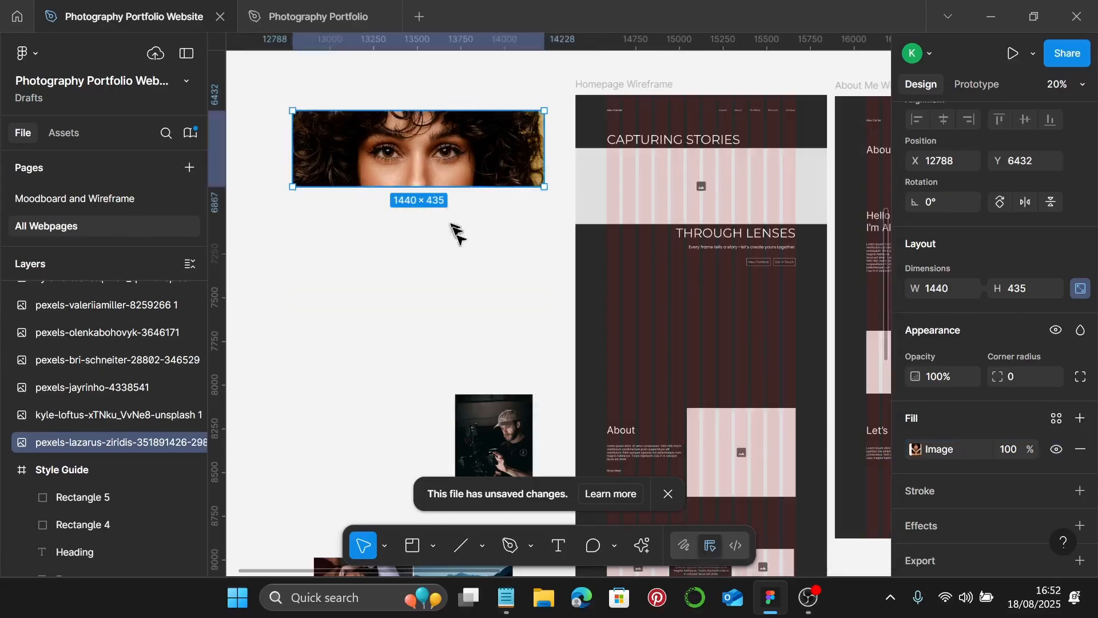
{"action": "left_click", "coordinate": [501, 232]}
{"action": "left_click", "coordinate": [480, 162]}
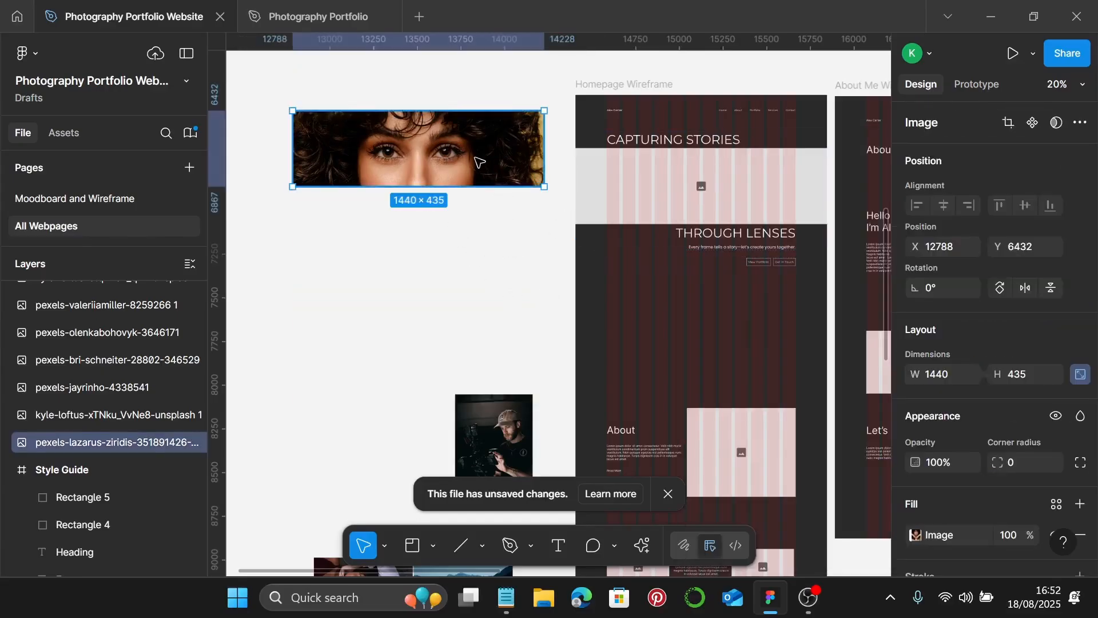
{"action": "key", "text": "Delete"}
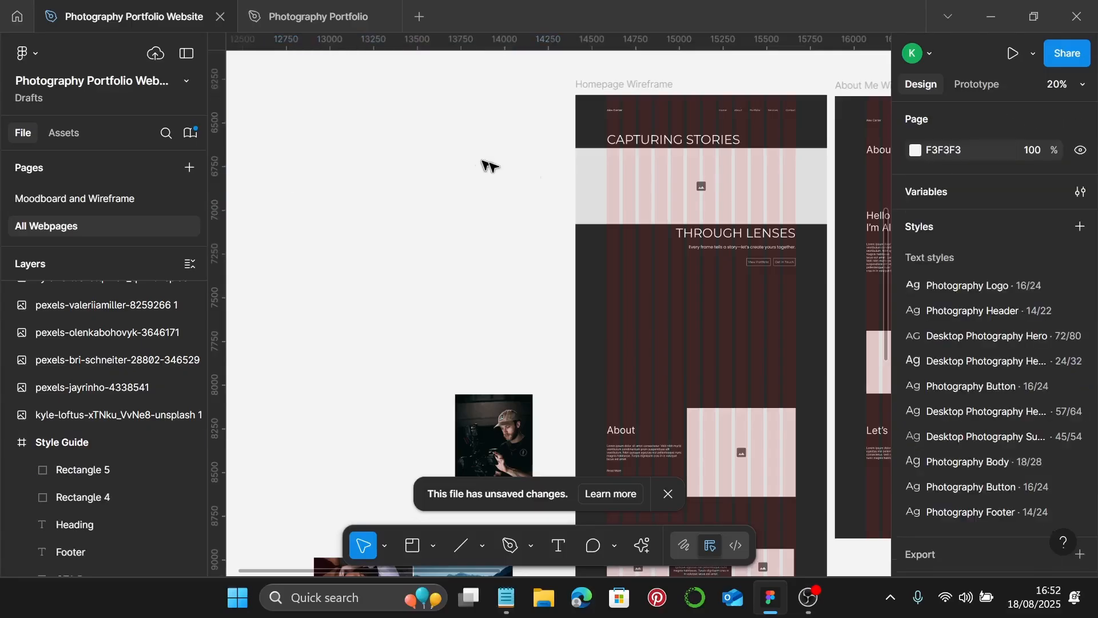
- Replace the hero's Image Placeholder with the cropped portrait strip using Ctrl+Shift+R
{"action": "left_click", "coordinate": [648, 207]}
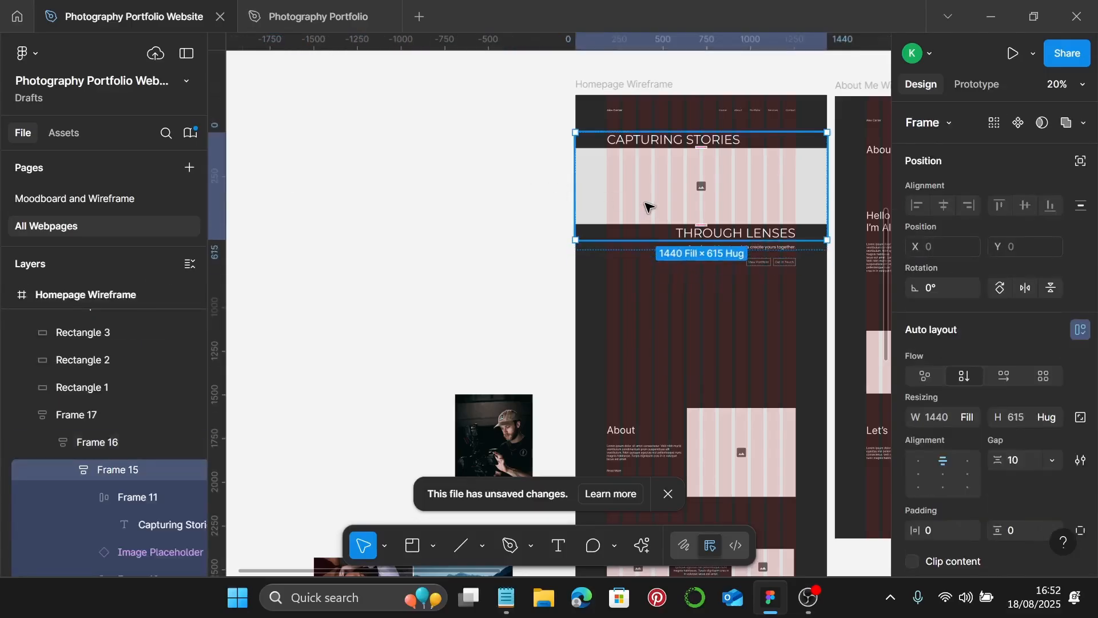
{"action": "double_click", "coordinate": [648, 207]}
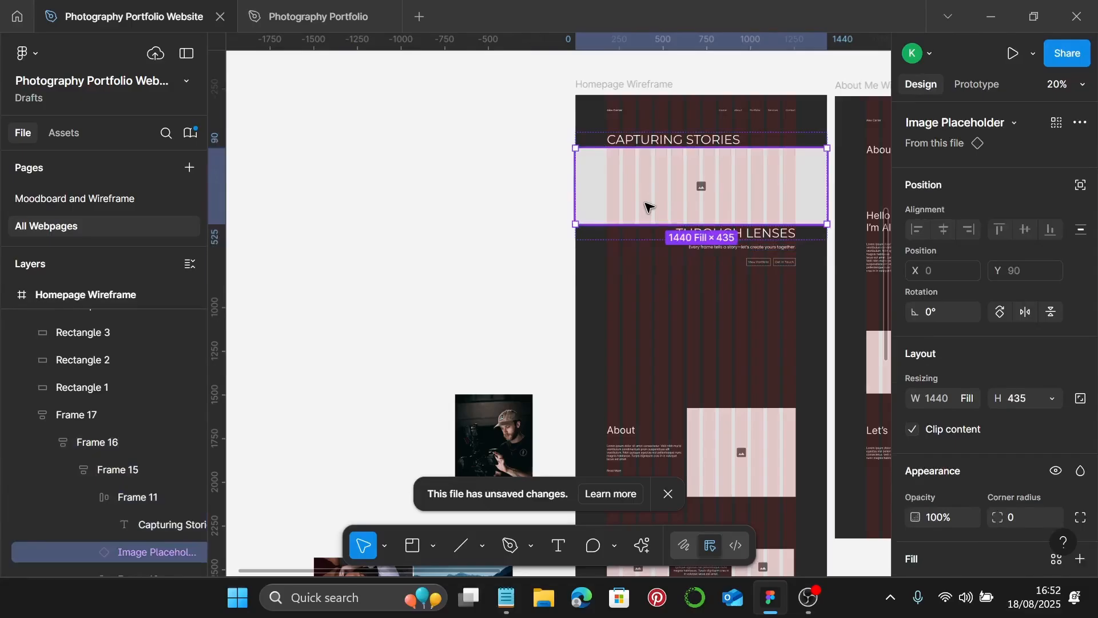
{"action": "key", "text": "ctrl+shift+r"}
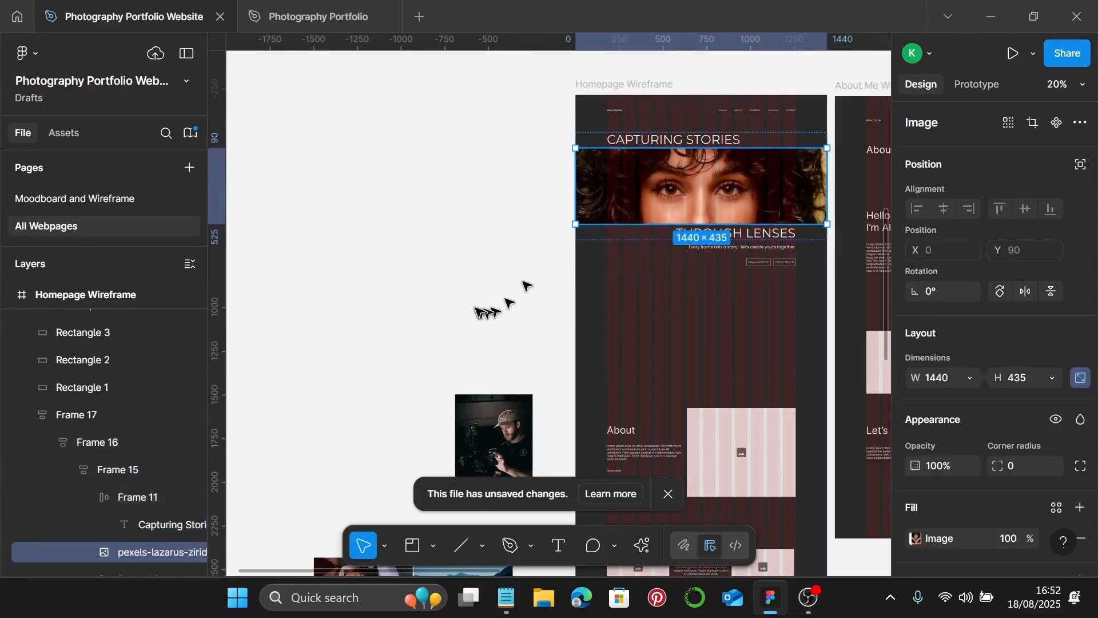
- Test the hero frame's responsiveness by narrowing it, then undo the resize
{"action": "left_click", "coordinate": [547, 314]}
{"action": "left_click", "coordinate": [778, 216]}
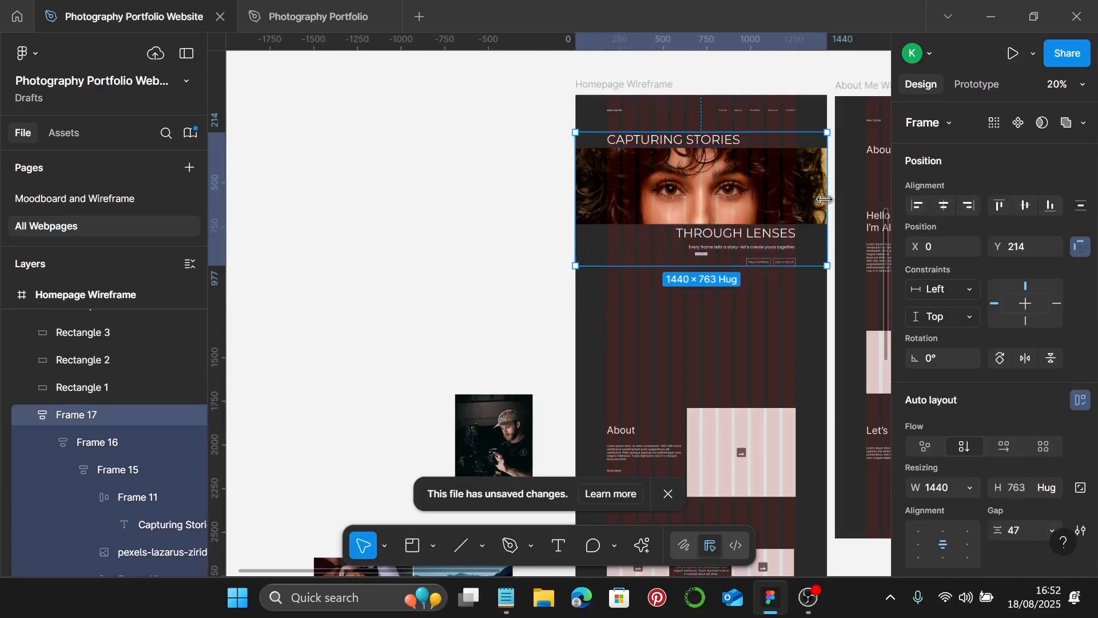
{"action": "left_click_drag", "start_coordinate": [827, 200], "coordinate": [711, 206]}
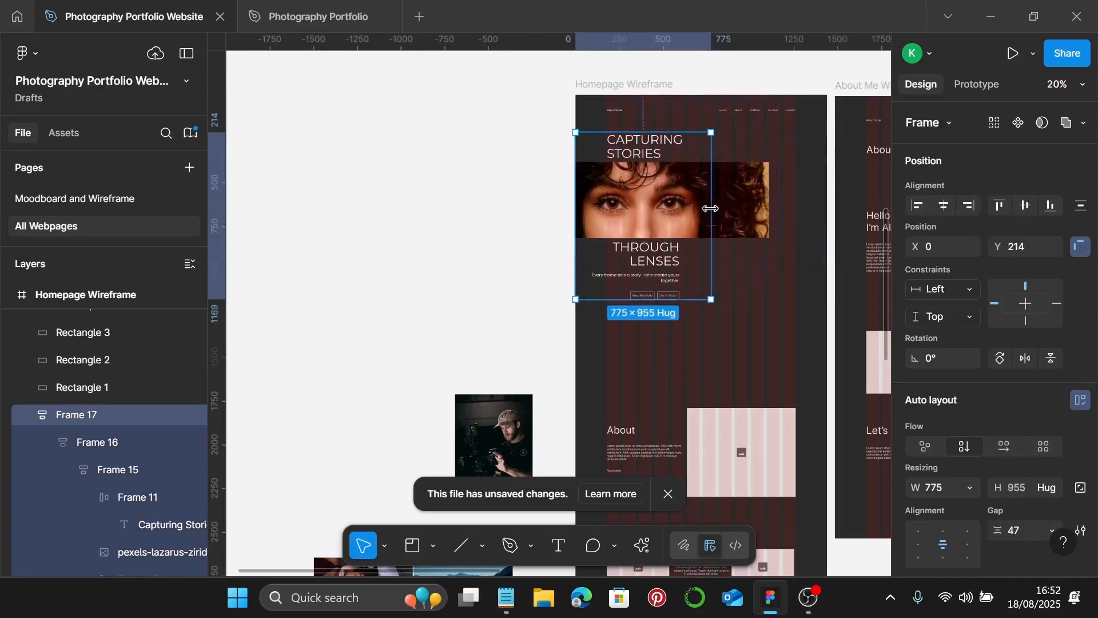
{"action": "key", "text": "ctrl+z"}
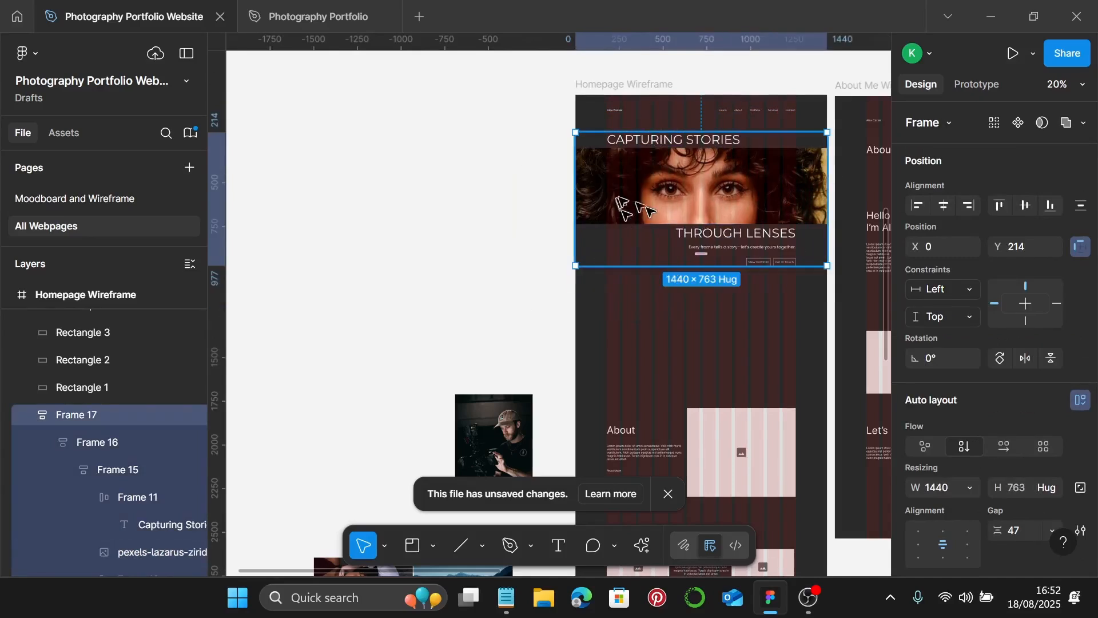
- Set the portrait's width to Fill container inside Frame 16
{"action": "double_click", "coordinate": [648, 207]}
{"action": "double_click", "coordinate": [648, 212]}
{"action": "double_click", "coordinate": [648, 212]}
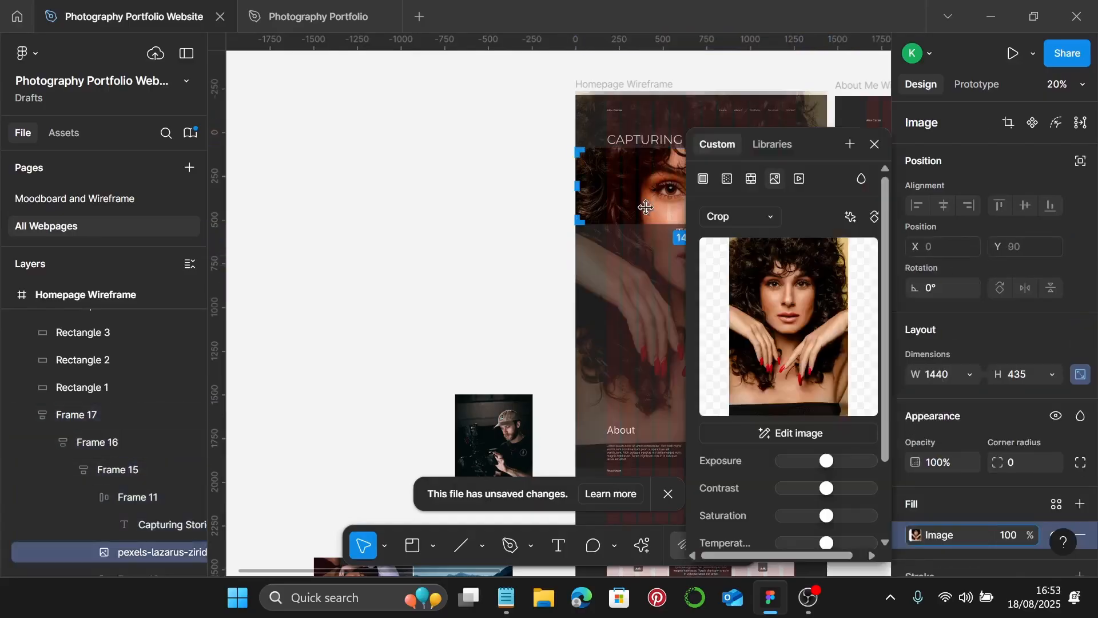
{"action": "left_click", "coordinate": [875, 149]}
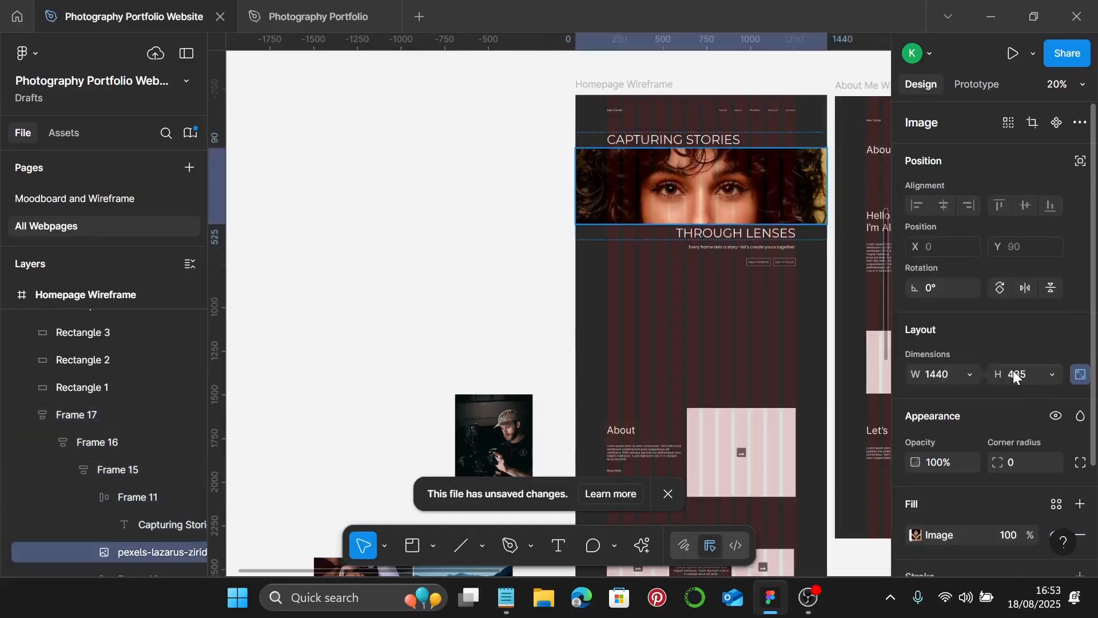
{"action": "left_click", "coordinate": [972, 374]}
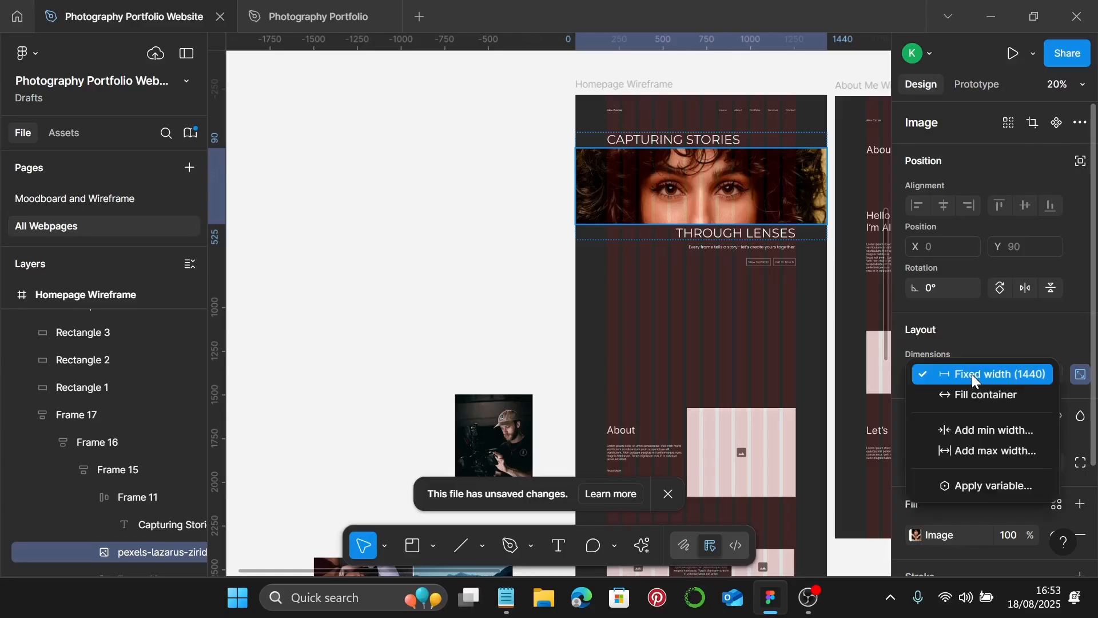
{"action": "left_click", "coordinate": [965, 392]}
{"action": "left_click", "coordinate": [752, 324]}
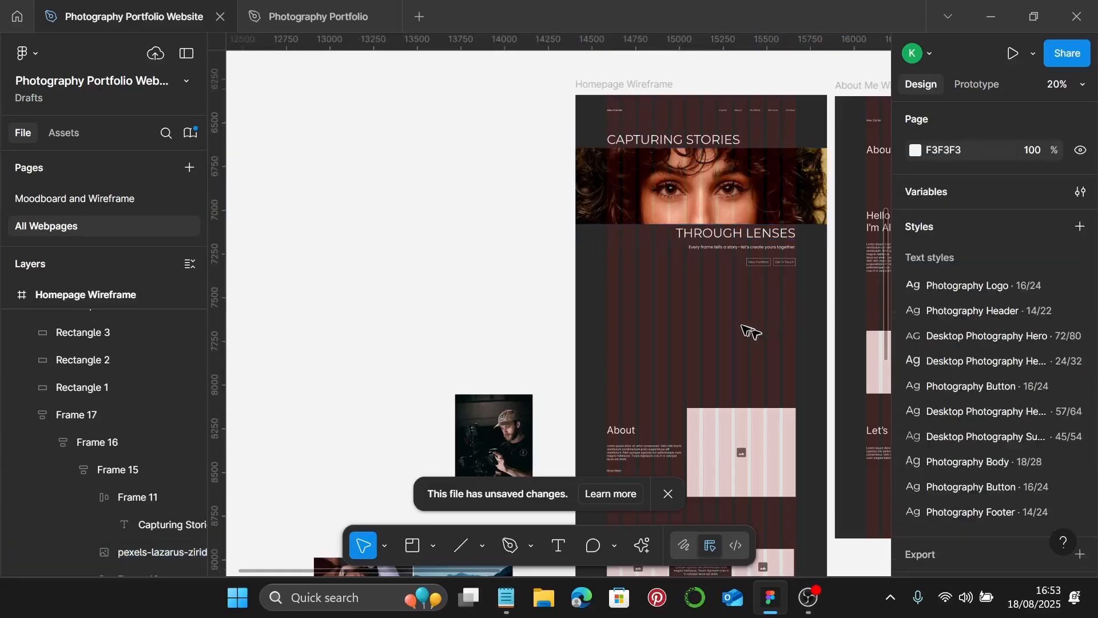
{"action": "left_click", "coordinate": [769, 183]}
{"action": "left_click_drag", "start_coordinate": [827, 176], "coordinate": [728, 189]}
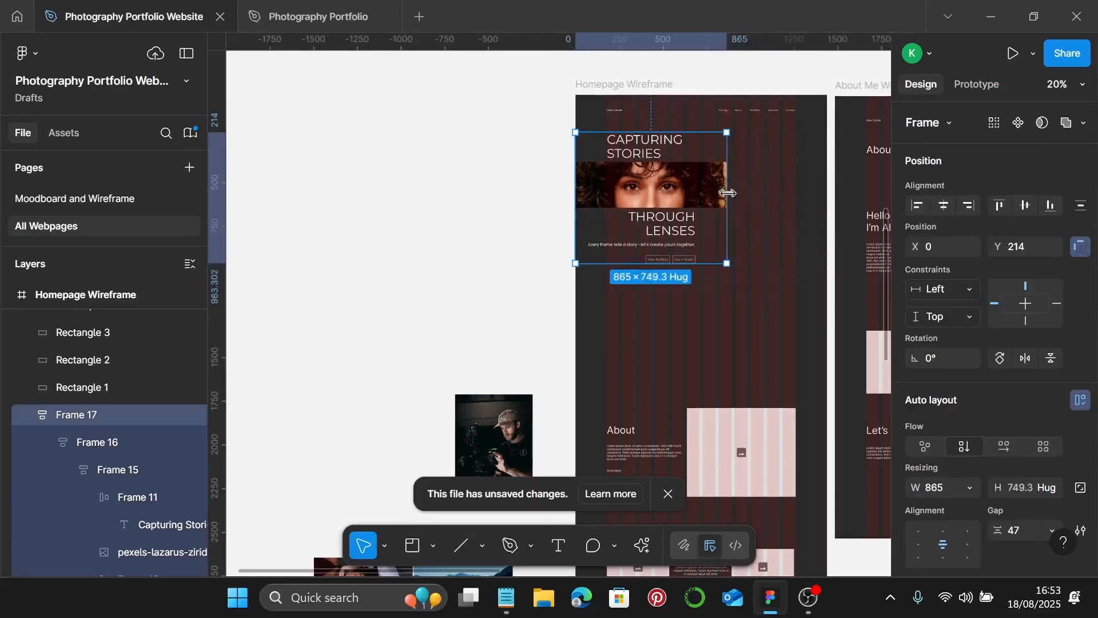
{"action": "key", "text": "ctrl+z"}
{"action": "scroll", "coordinate": [784, 321], "scroll_direction": "up", "scroll_amount": 2}
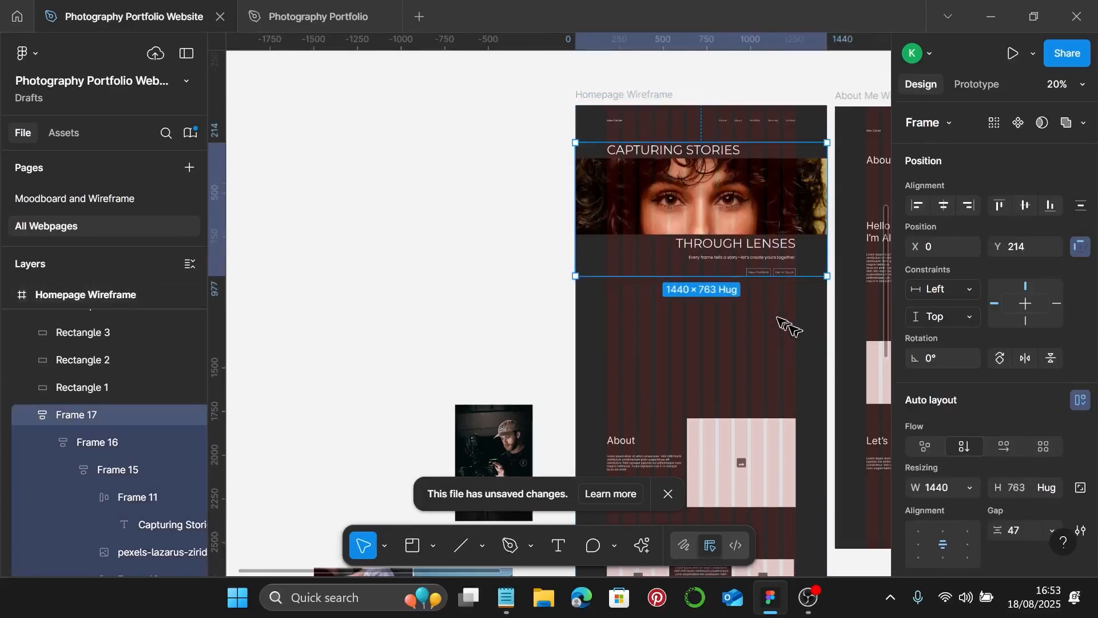
{"action": "scroll", "coordinate": [772, 309], "scroll_direction": "right", "scroll_amount": 1}
{"action": "left_click", "coordinate": [636, 131]}
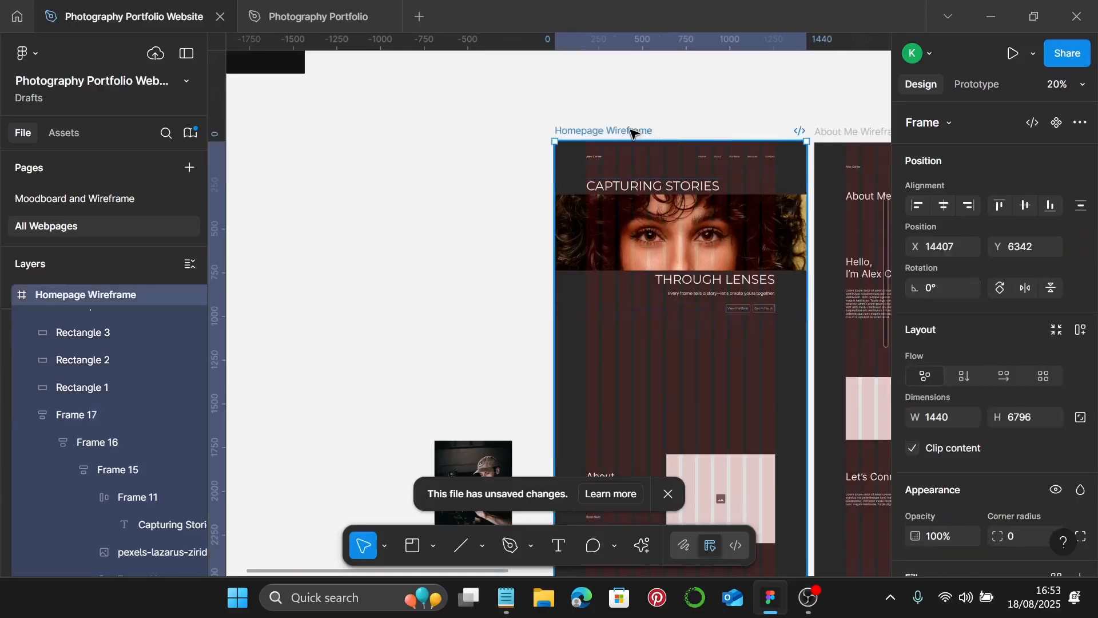
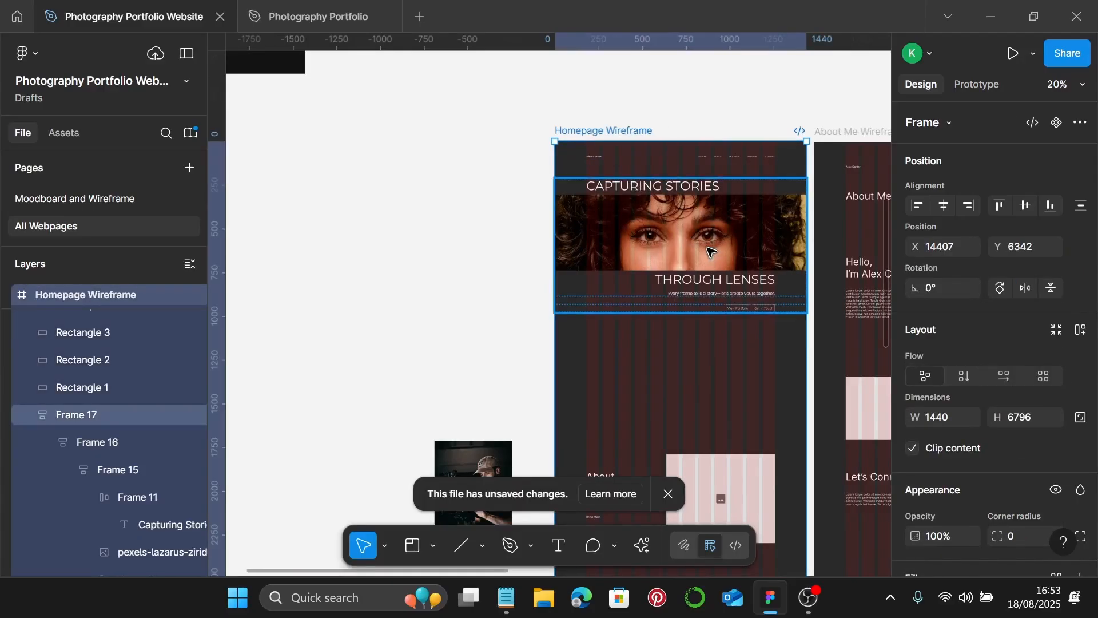
- Rename the Homepage Wireframe frame to 'Homepage'
{"action": "double_click", "coordinate": [616, 132]}
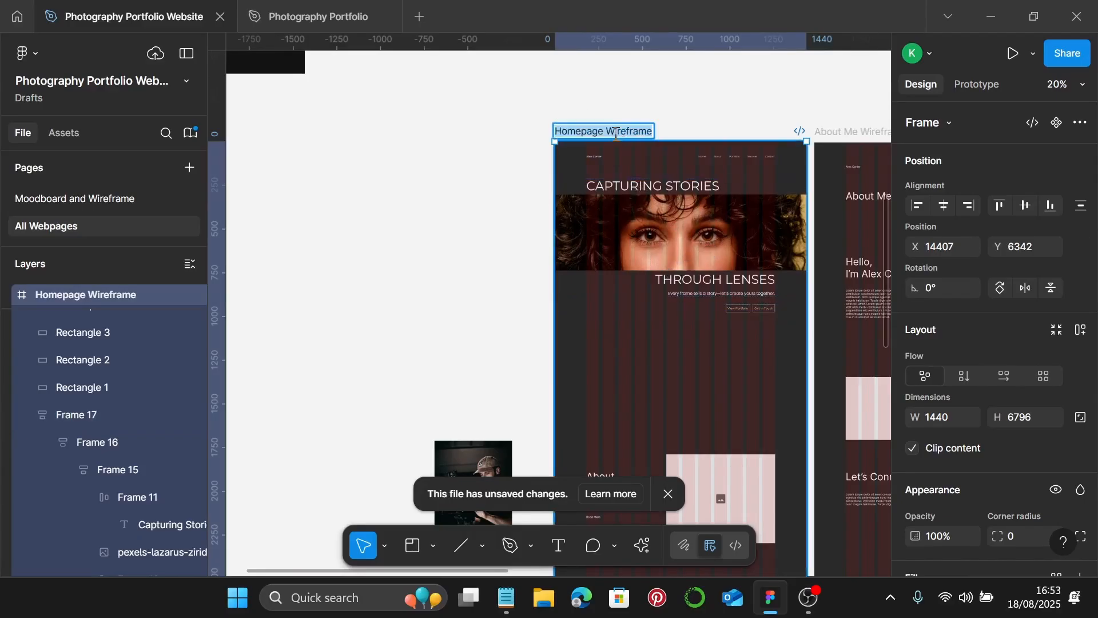
{"action": "key", "text": "Right"}
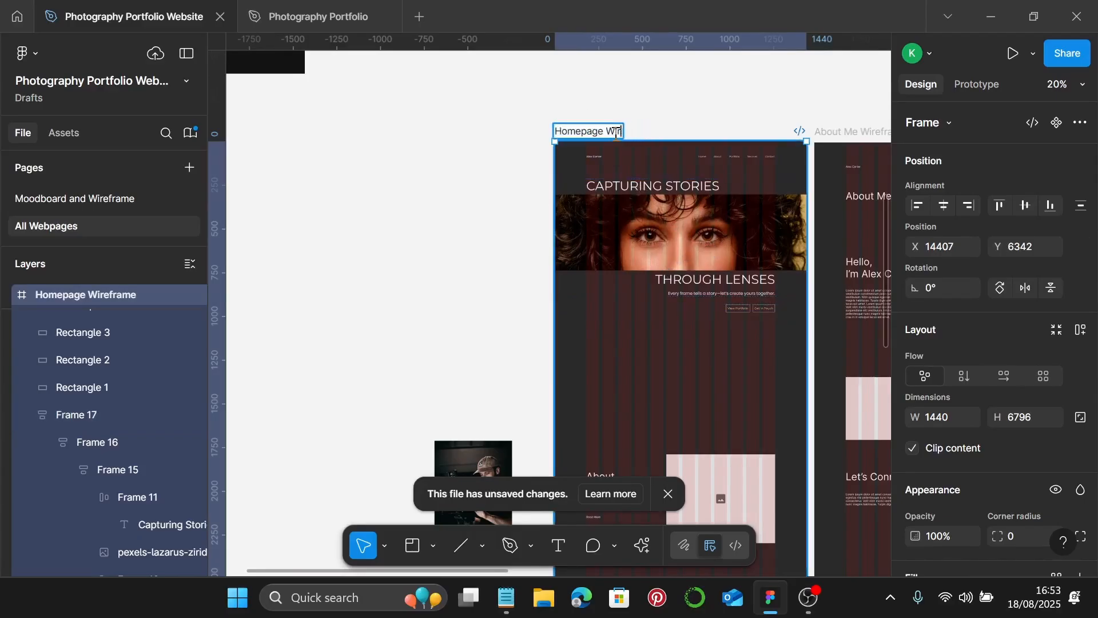
{"action": "key", "text": "Return"}
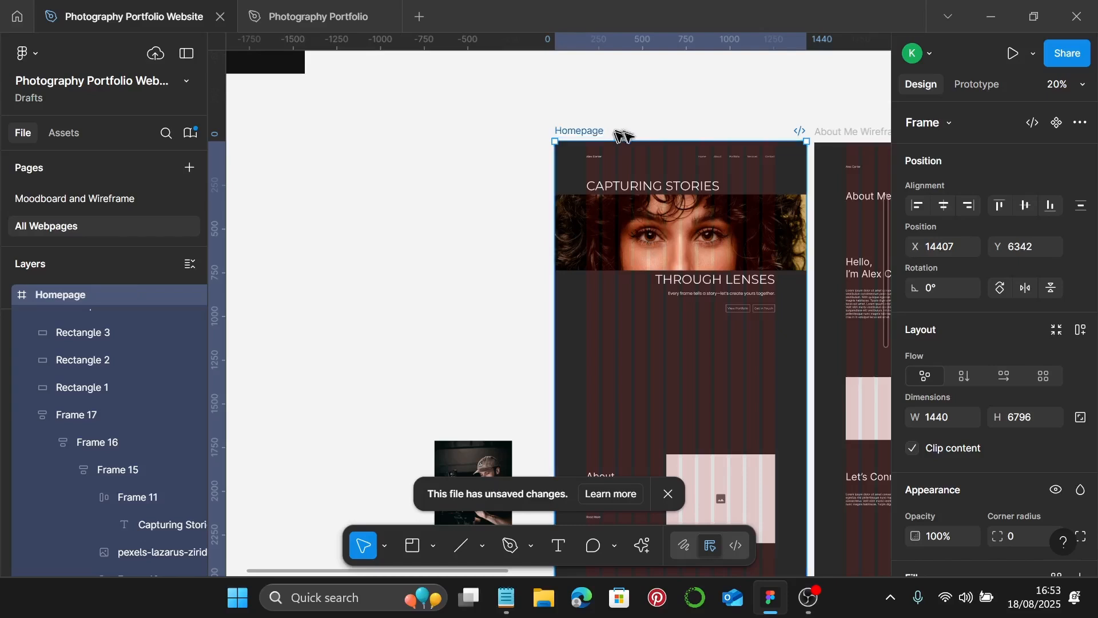
- Preview the Homepage as a prototype, check its scaling options, then return to the design file
{"action": "left_click", "coordinate": [1014, 53]}
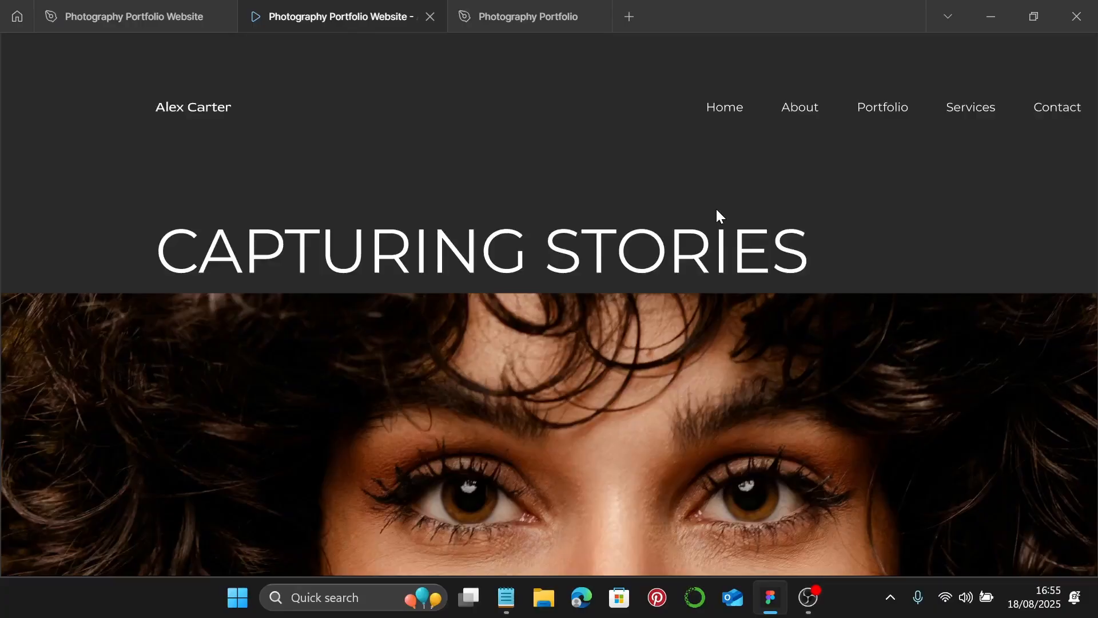
{"action": "left_click", "coordinate": [1038, 53]}
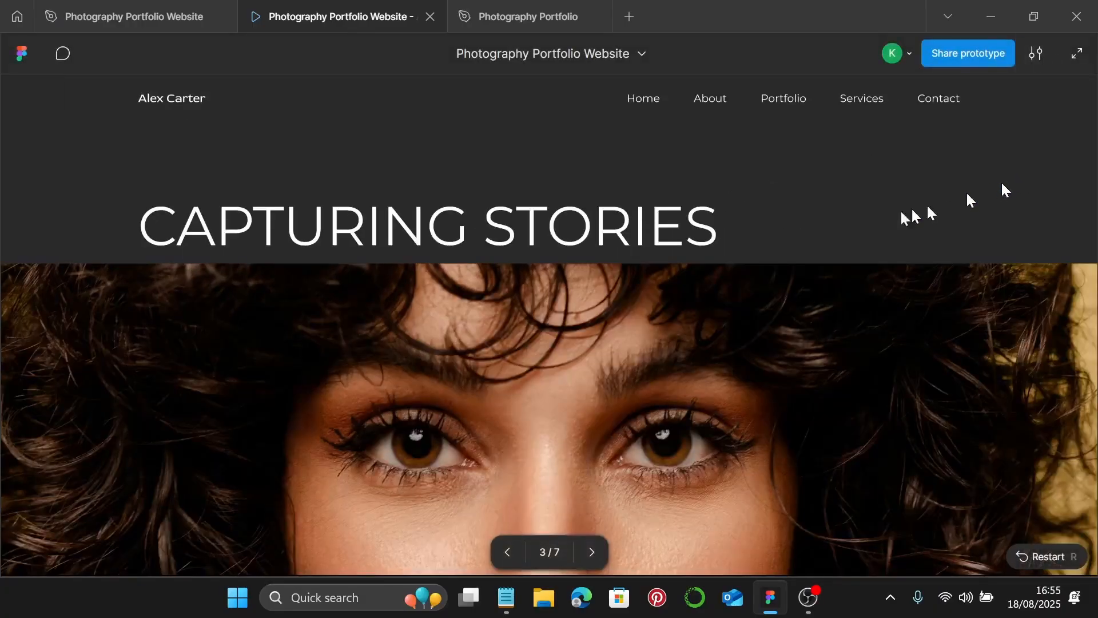
{"action": "scroll", "coordinate": [734, 301], "scroll_direction": "down", "scroll_amount": 3}
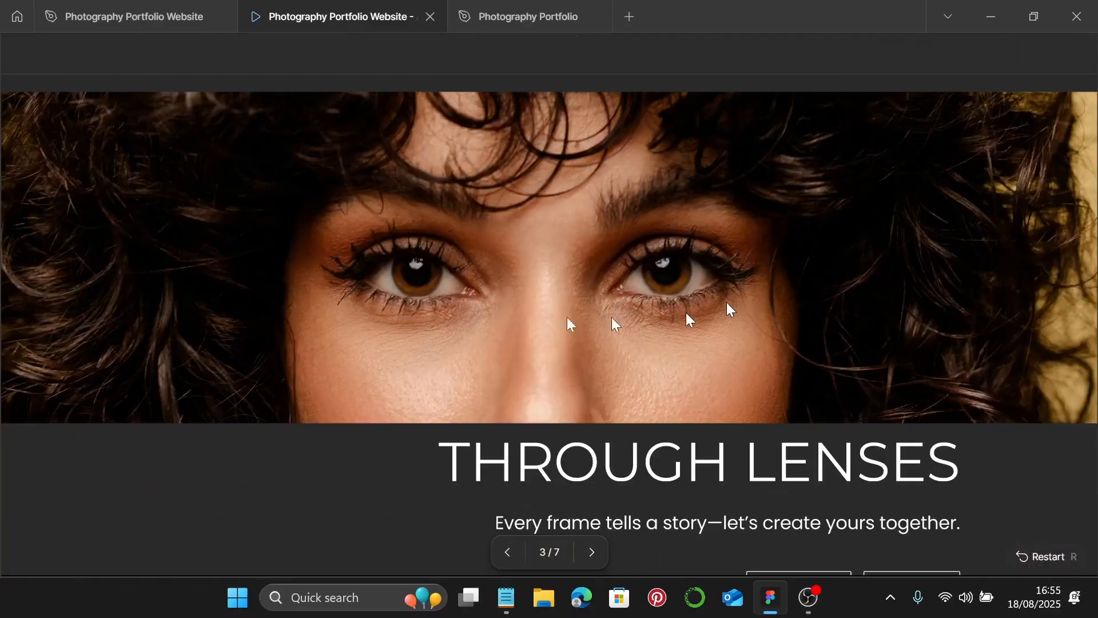
{"action": "left_click", "coordinate": [110, 19]}
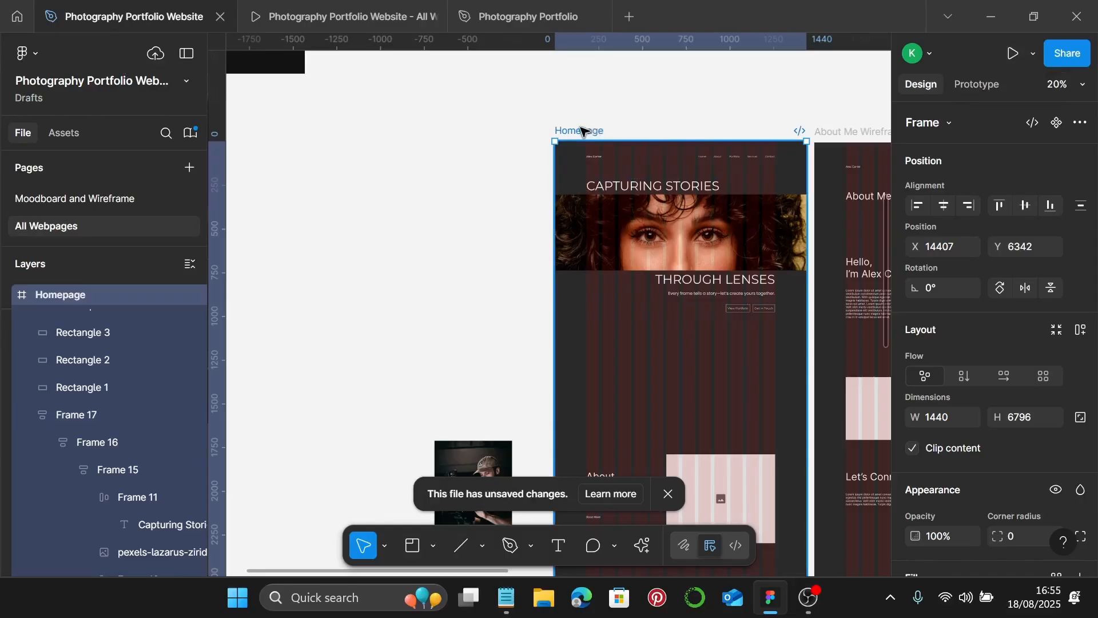
- Apply the Photography Color 1 fill style to the Homepage frame
{"action": "scroll", "coordinate": [1006, 313], "scroll_direction": "down", "scroll_amount": 7}
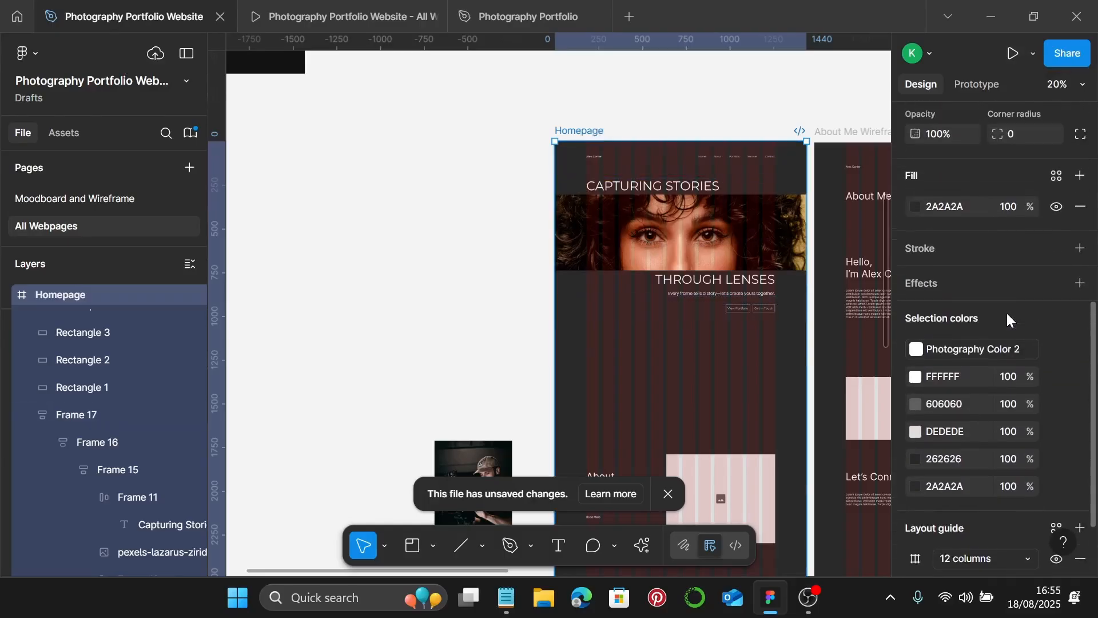
{"action": "left_click", "coordinate": [1057, 176]}
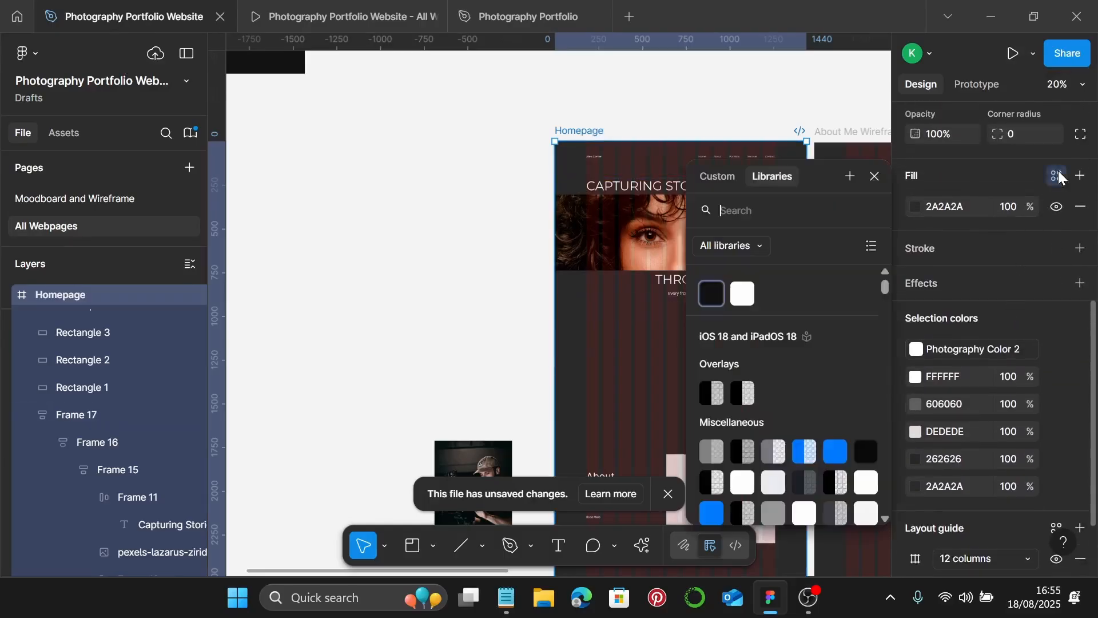
{"action": "left_click", "coordinate": [710, 294]}
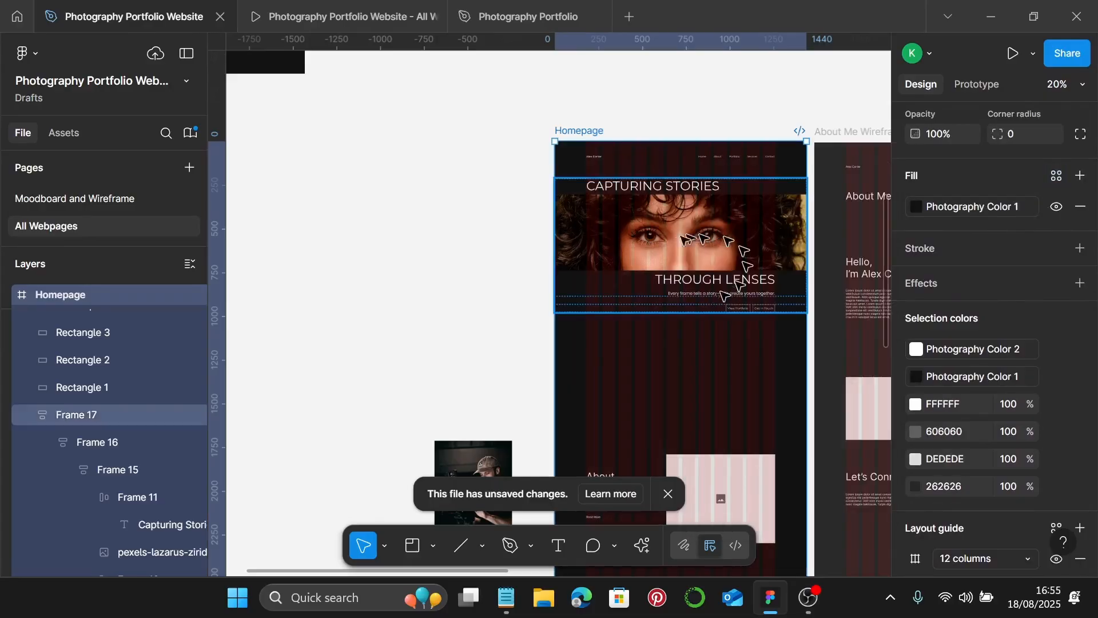
- Scroll through the prototype preview to review the recoloured hero, then return to the design file
{"action": "left_click", "coordinate": [325, 7]}
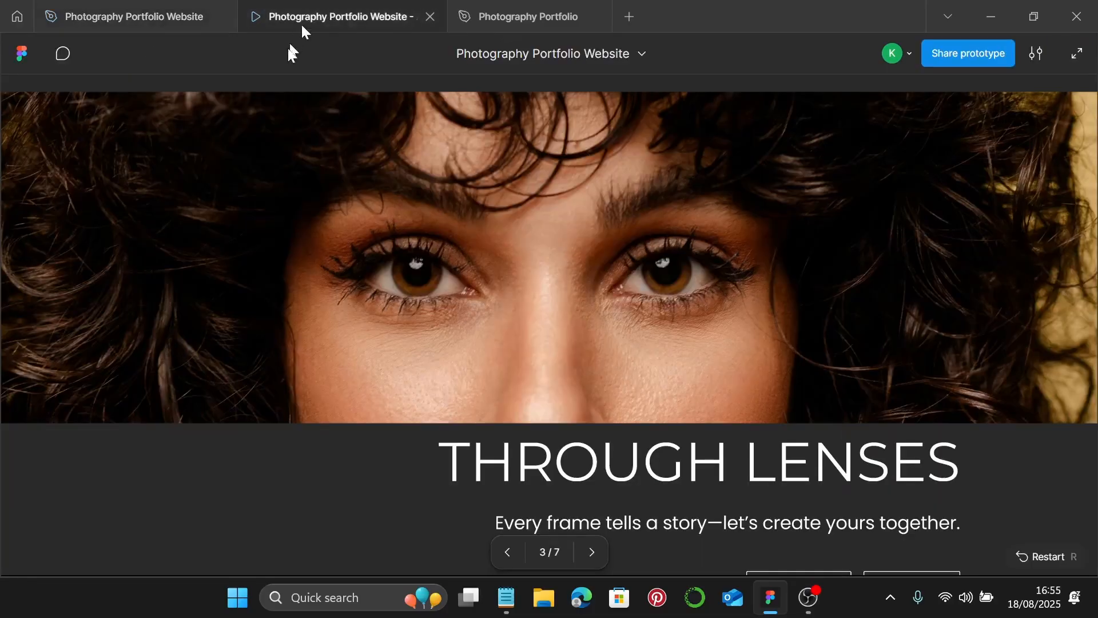
{"action": "scroll", "coordinate": [562, 244], "scroll_direction": "up", "scroll_amount": 3}
{"action": "scroll", "coordinate": [698, 266], "scroll_direction": "down", "scroll_amount": 2}
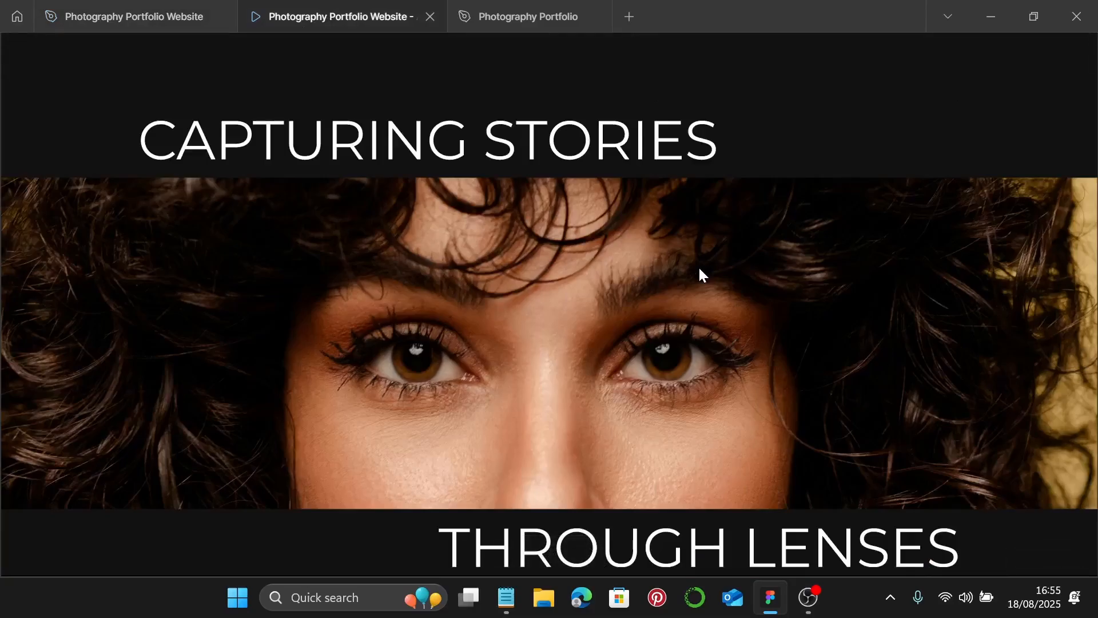
{"action": "scroll", "coordinate": [699, 269], "scroll_direction": "down", "scroll_amount": 2}
{"action": "scroll", "coordinate": [699, 268], "scroll_direction": "up", "scroll_amount": 3}
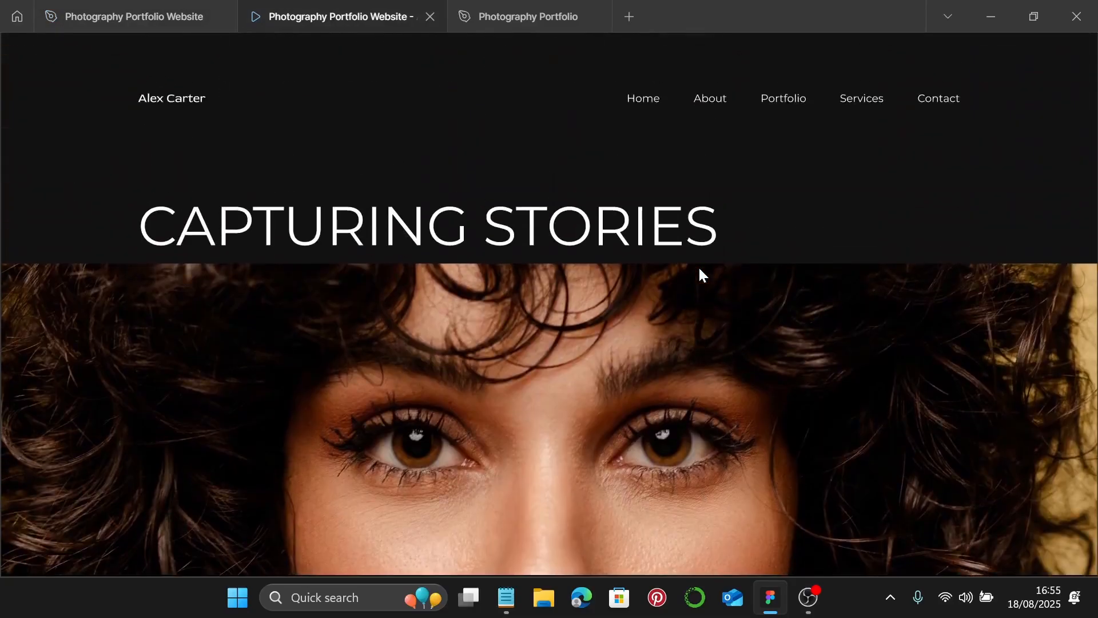
{"action": "scroll", "coordinate": [699, 267], "scroll_direction": "down", "scroll_amount": 3}
{"action": "scroll", "coordinate": [699, 268], "scroll_direction": "down", "scroll_amount": 5}
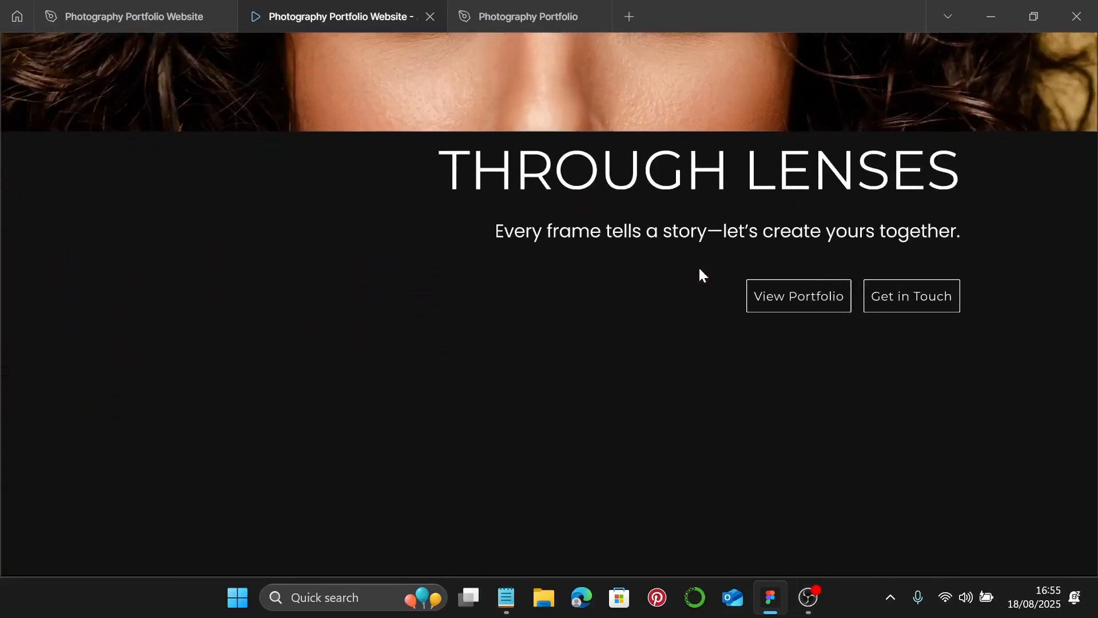
{"action": "left_click", "coordinate": [113, 15]}
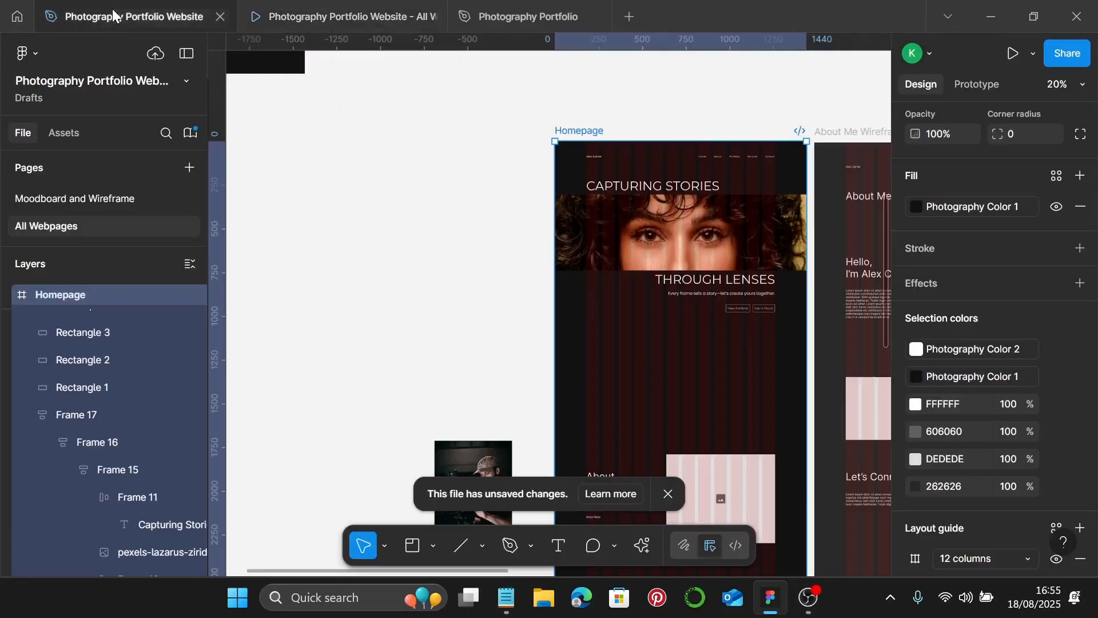
- Copy the two-line Meet heading from the notes file
{"action": "left_click", "coordinate": [510, 225]}
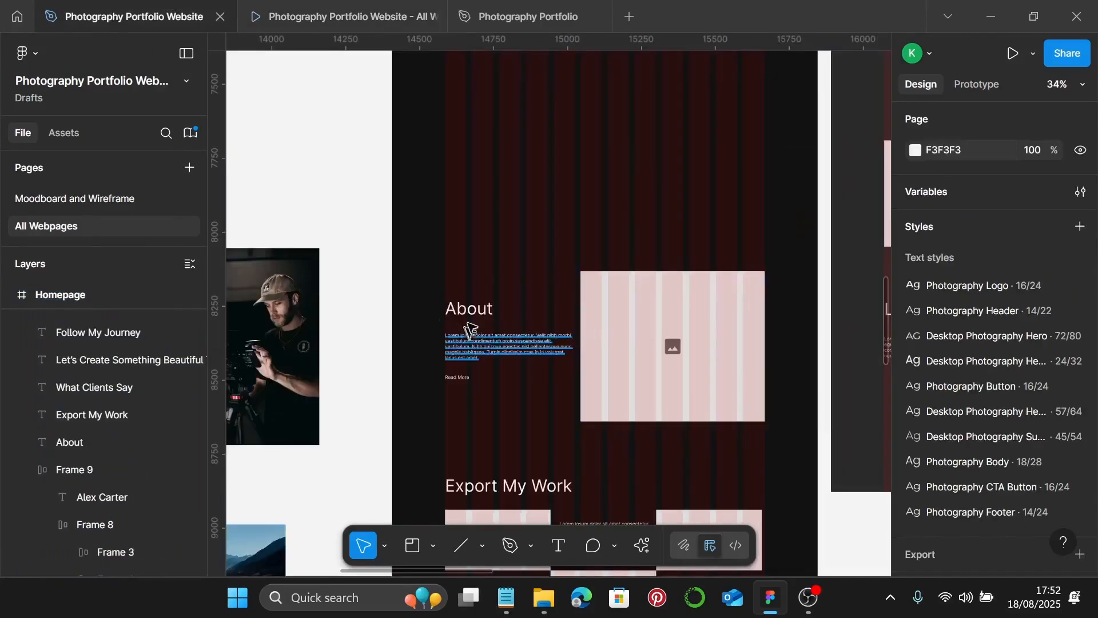
{"action": "scroll", "coordinate": [470, 320], "scroll_direction": "up", "scroll_amount": 3}
{"action": "left_click", "coordinate": [474, 315]}
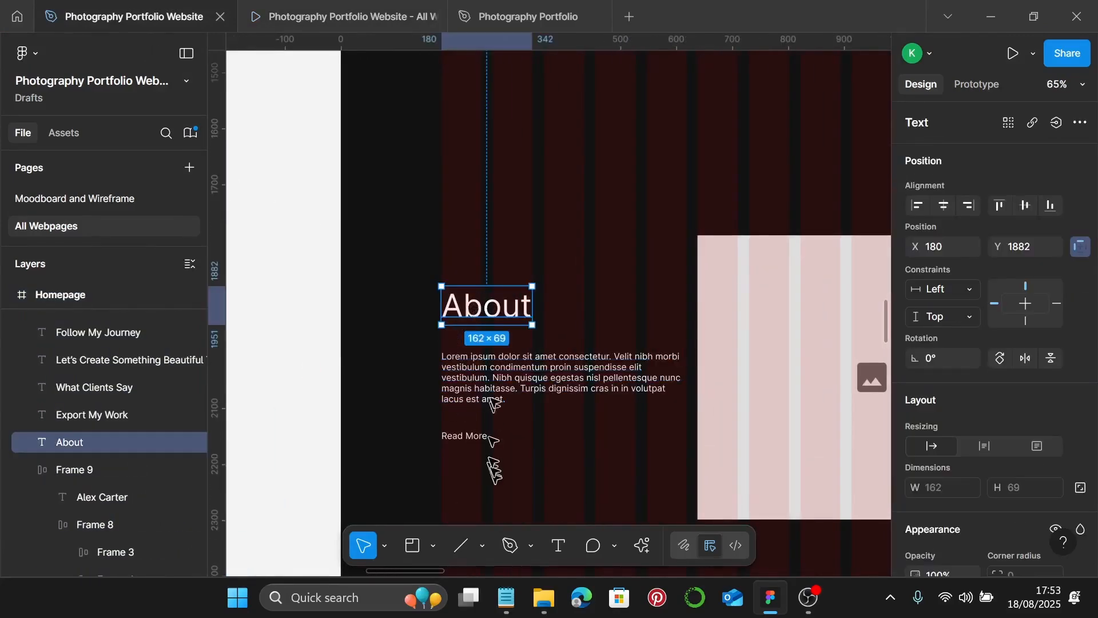
{"action": "left_click", "coordinate": [516, 607]}
{"action": "left_click", "coordinate": [755, 209]}
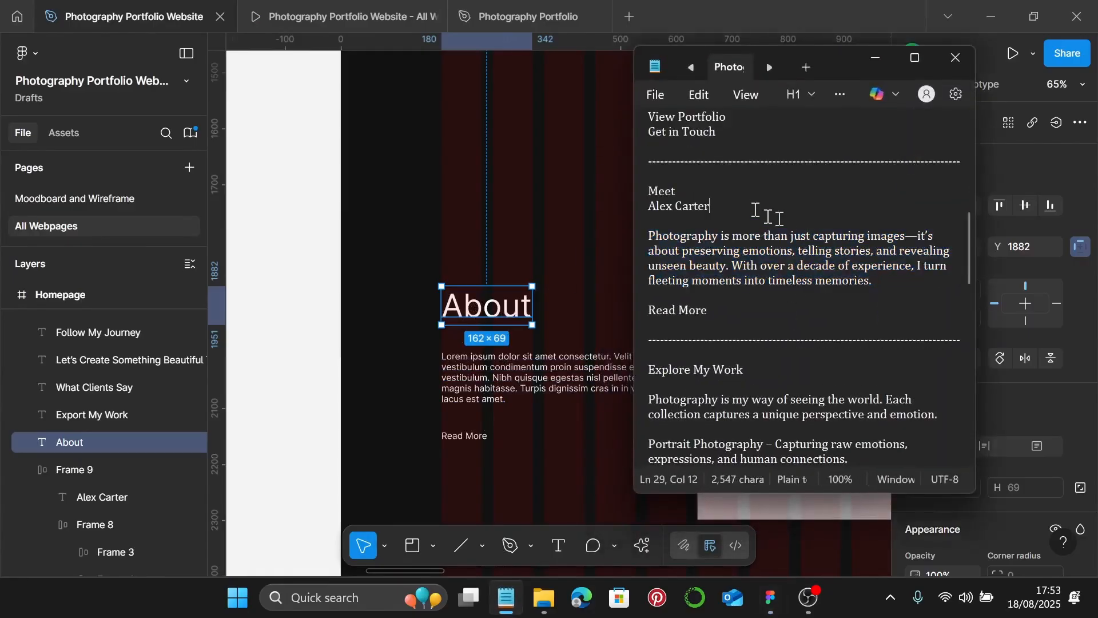
{"action": "left_click_drag", "start_coordinate": [723, 204], "coordinate": [656, 193]}
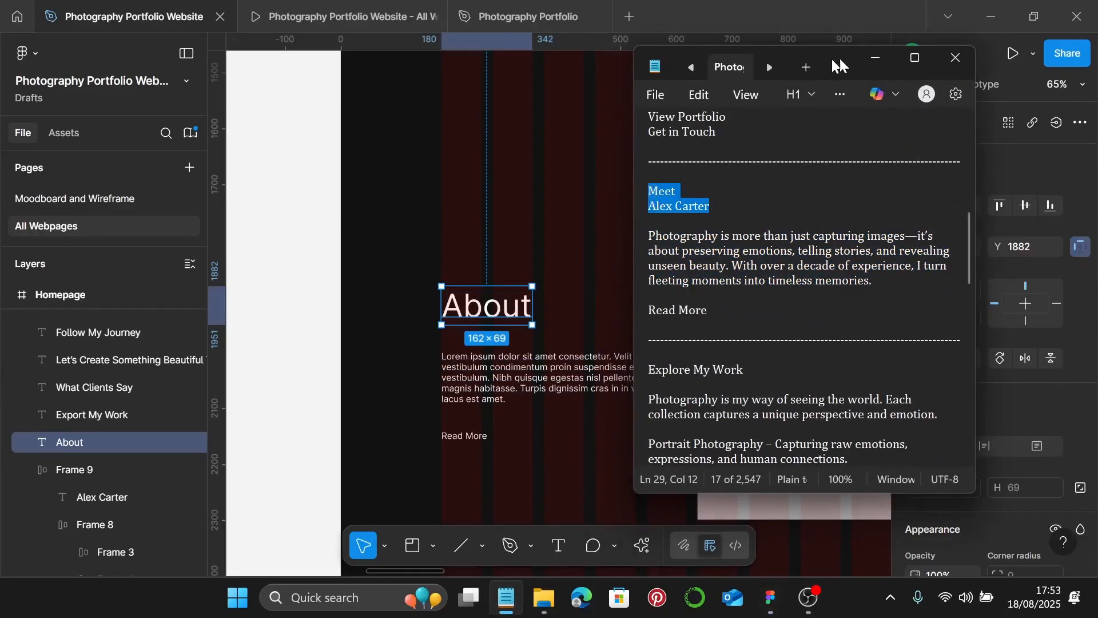
{"action": "left_click", "coordinate": [875, 58]}
- Replace the About heading text with the Meet heading and move it up above the paragraph
{"action": "double_click", "coordinate": [508, 301]}
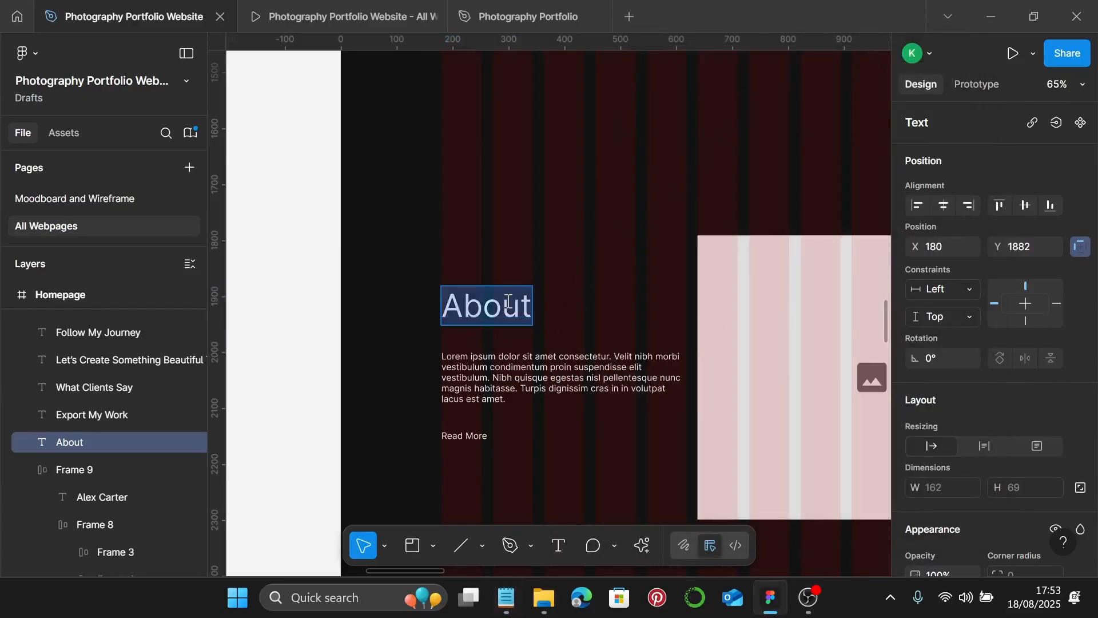
{"action": "key", "text": "Escape"}
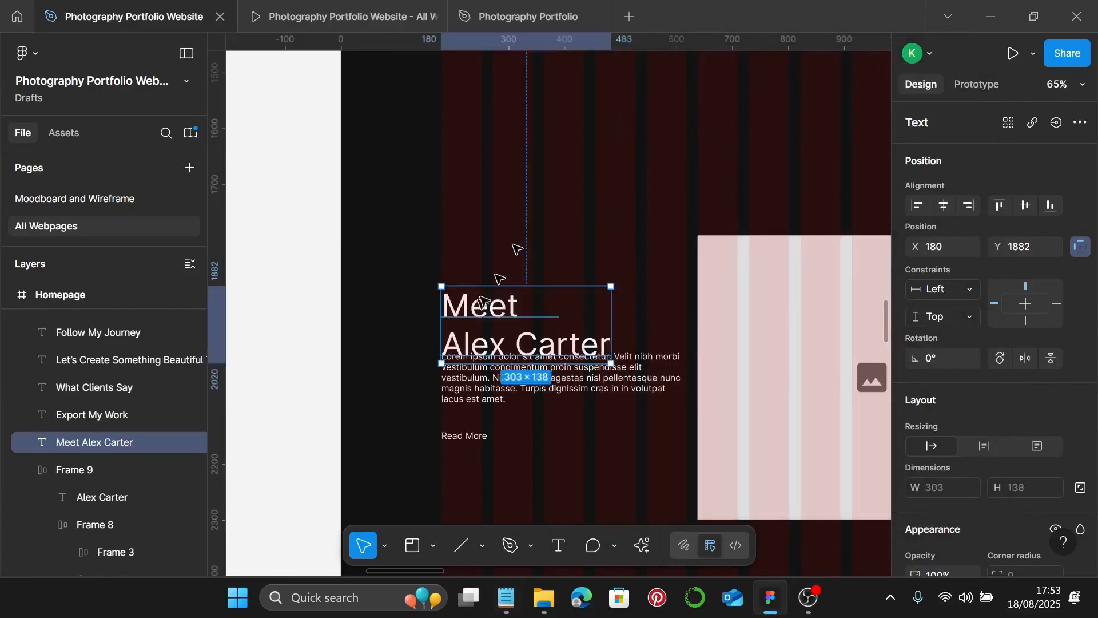
{"action": "left_click_drag", "start_coordinate": [472, 321], "coordinate": [473, 258]}
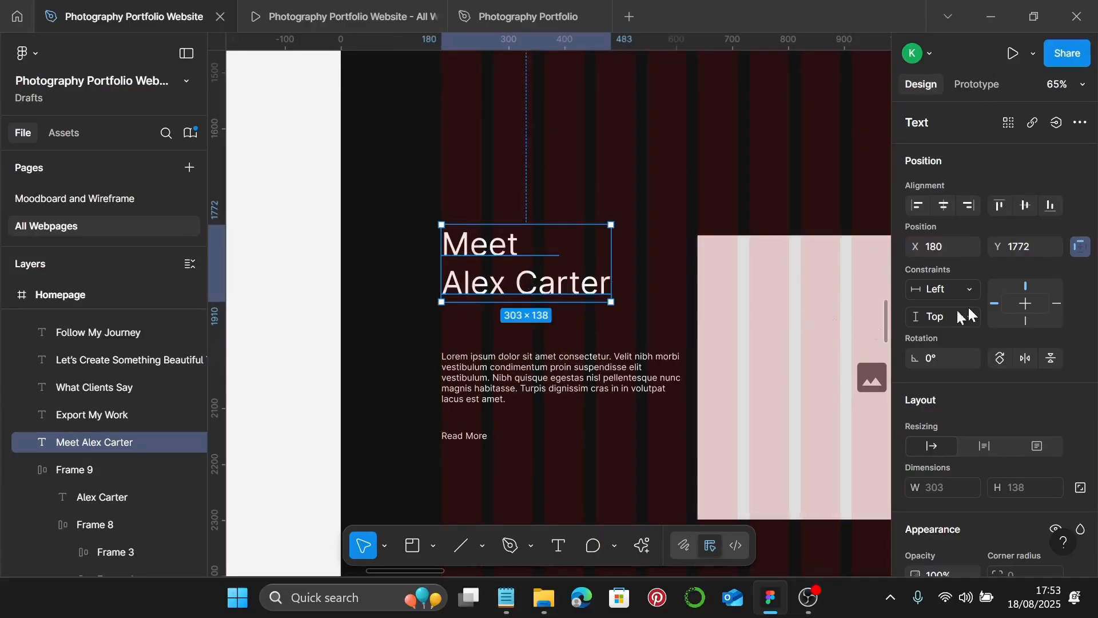
- Apply the Desktop Photography Sub-Heading text style to the Meet heading
{"action": "scroll", "coordinate": [963, 317], "scroll_direction": "down", "scroll_amount": 6}
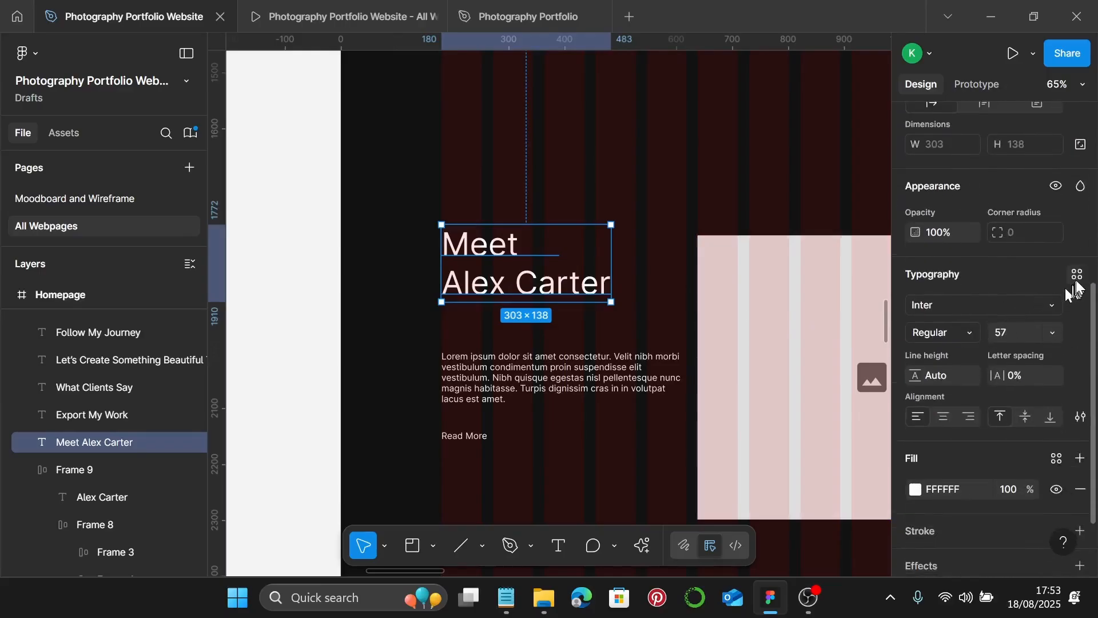
{"action": "left_click", "coordinate": [1077, 276]}
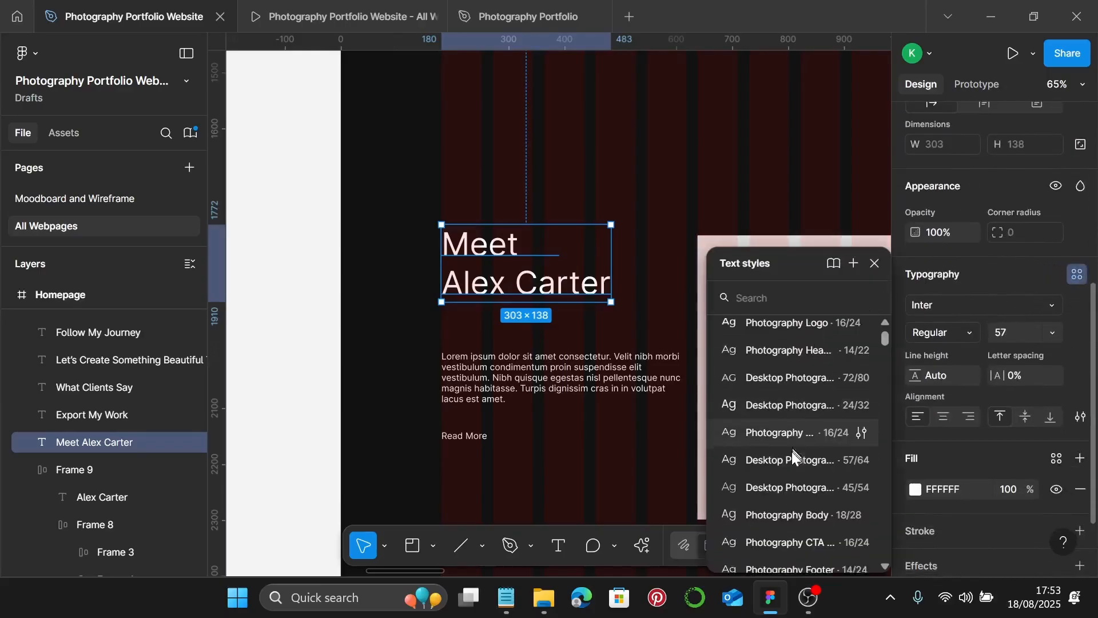
{"action": "scroll", "coordinate": [795, 451], "scroll_direction": "down", "scroll_amount": 3}
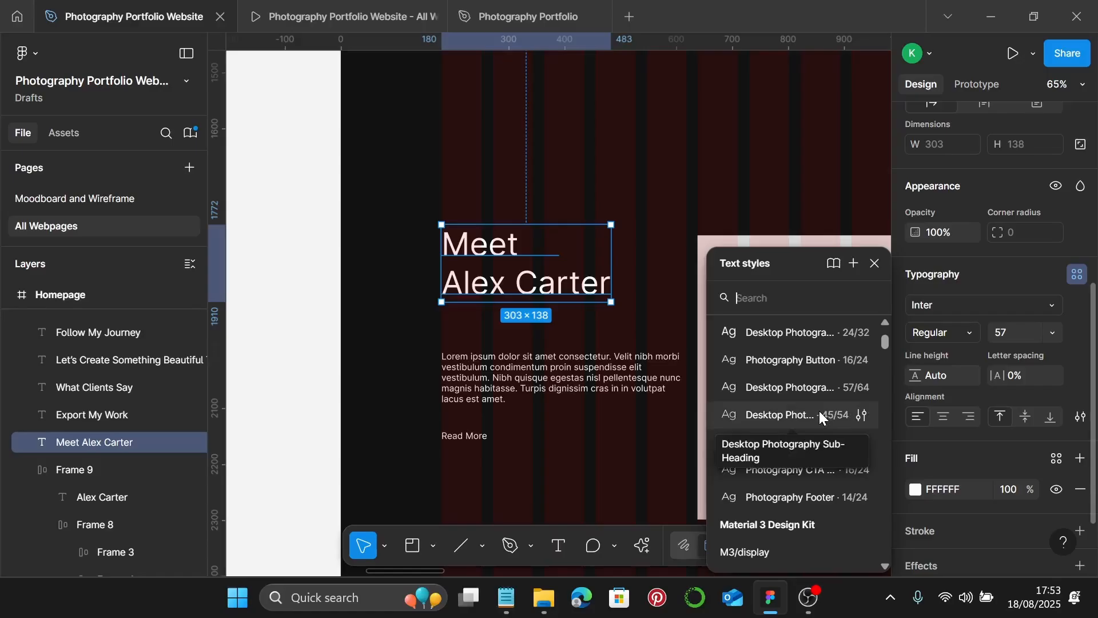
{"action": "left_click", "coordinate": [819, 411]}
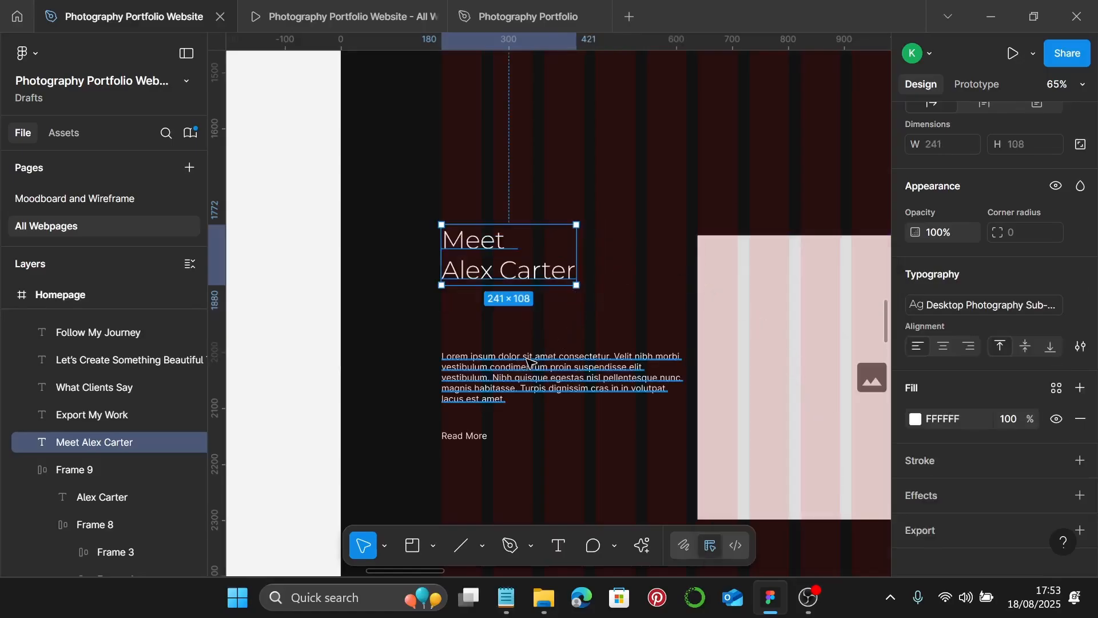
- Copy the photography intro paragraph from the notes file
{"action": "left_click", "coordinate": [506, 378]}
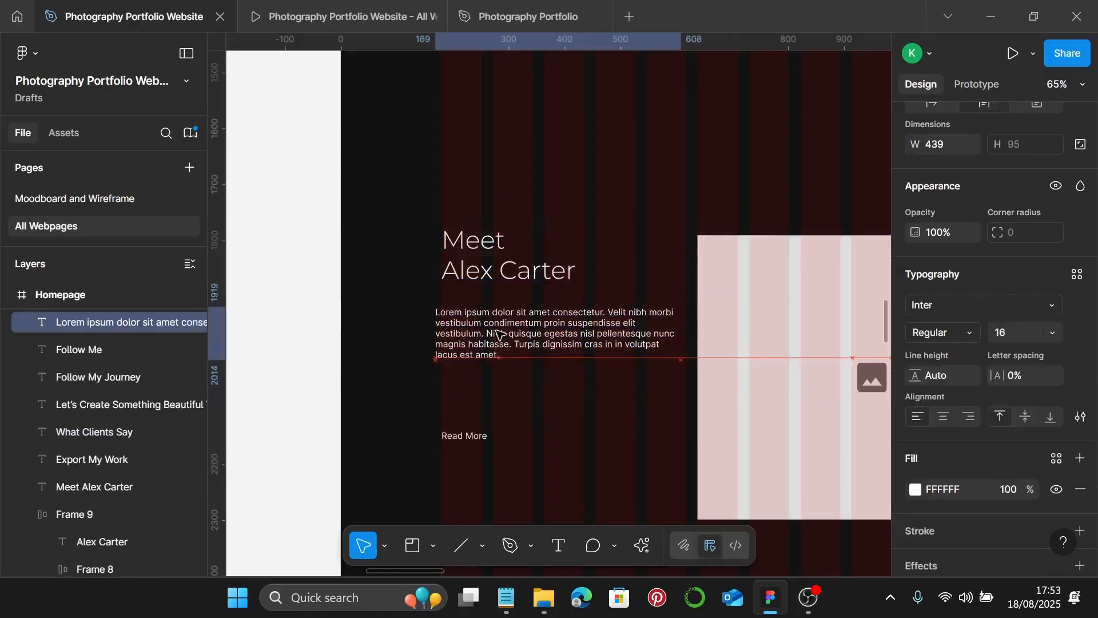
{"action": "scroll", "coordinate": [389, 310], "scroll_direction": "up", "scroll_amount": 5}
{"action": "scroll", "coordinate": [532, 341], "scroll_direction": "up", "scroll_amount": 5}
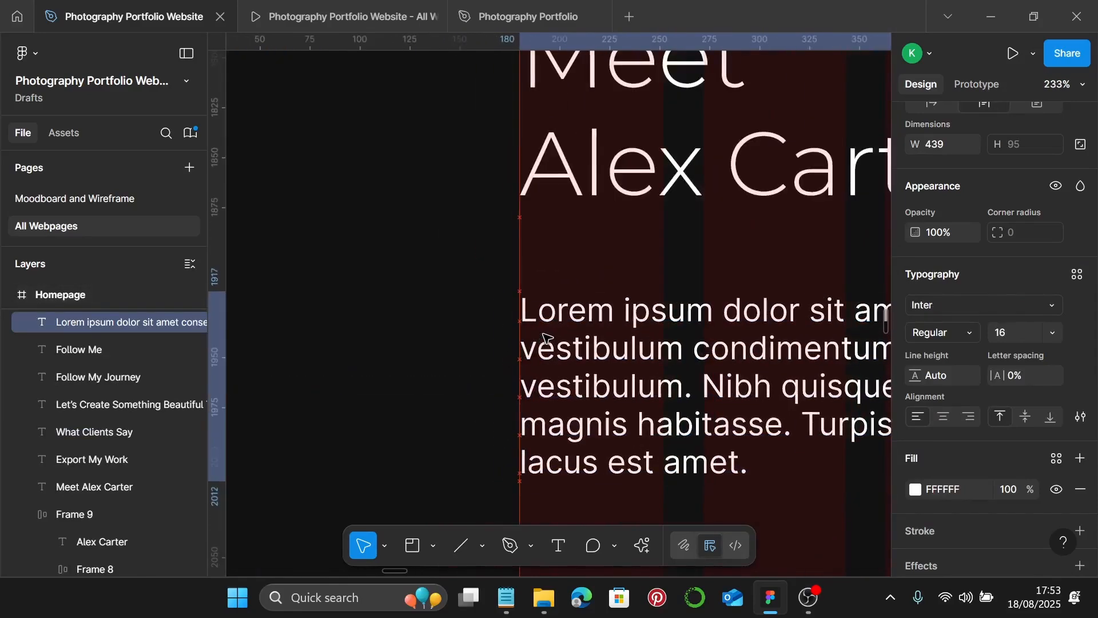
{"action": "scroll", "coordinate": [546, 338], "scroll_direction": "down", "scroll_amount": 8}
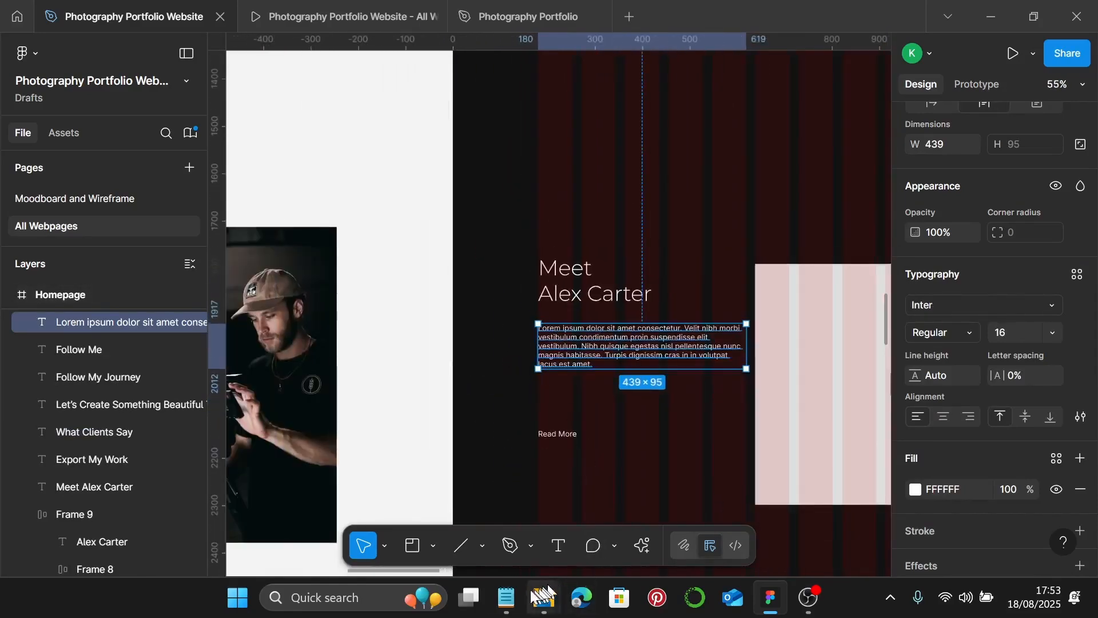
{"action": "left_click", "coordinate": [506, 598]}
{"action": "left_click_drag", "start_coordinate": [870, 280], "coordinate": [661, 243]}
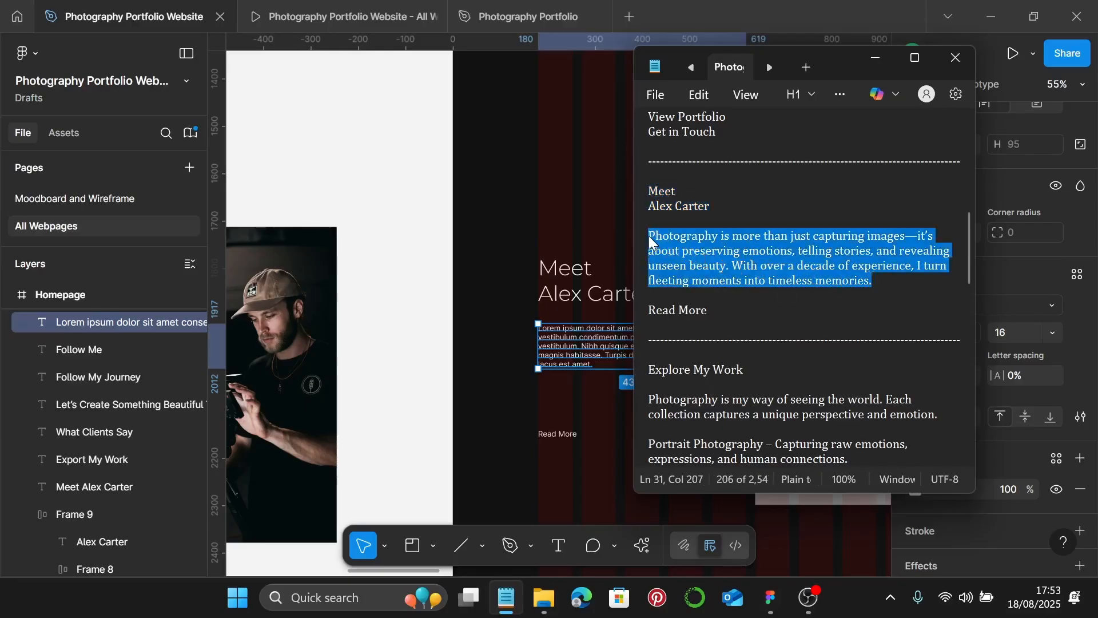
- Replace the Lorem ipsum paragraph with the bio, styled Photography Body, nudged up slightly
{"action": "left_click", "coordinate": [875, 57]}
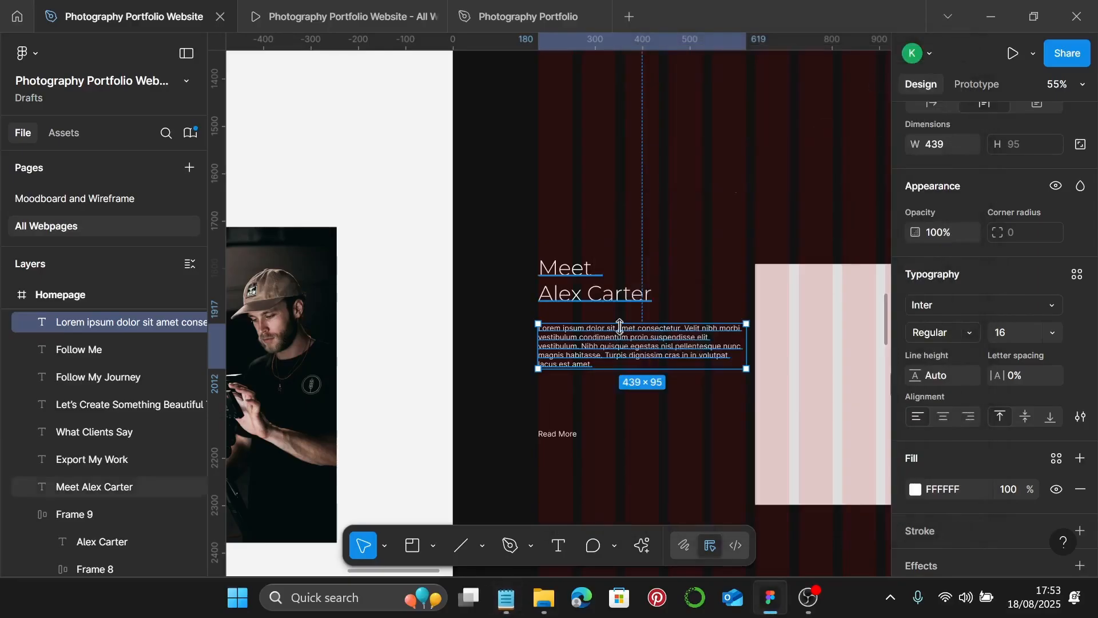
{"action": "double_click", "coordinate": [553, 359]}
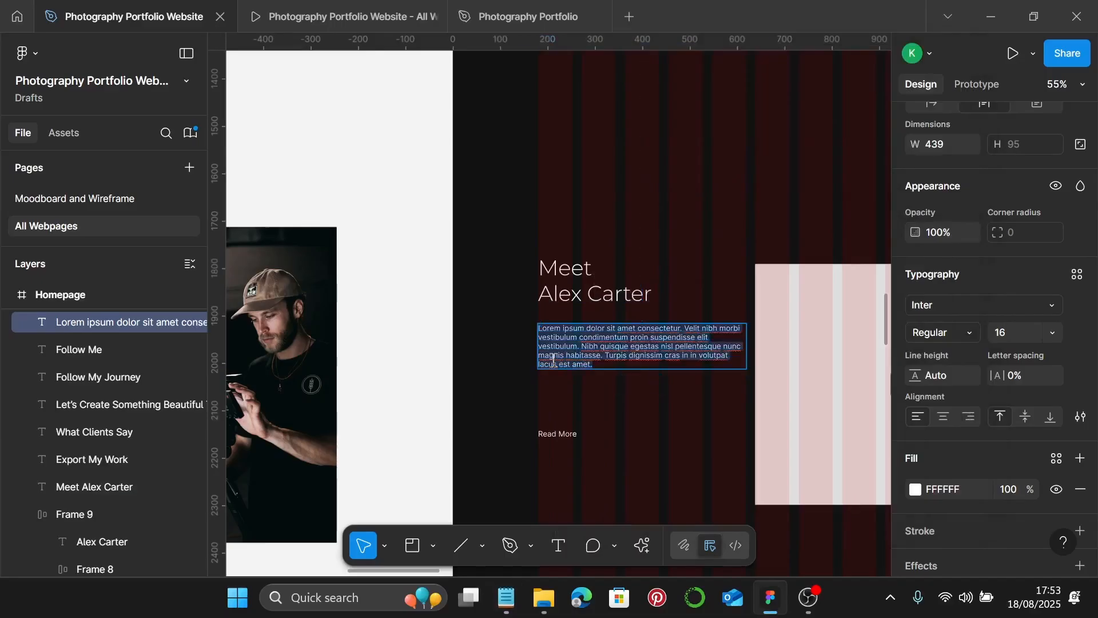
{"action": "type", "text": "Photography is more than just capturing images—it's about preserving emotions, telling stories, and revealing unseen beauty. With over a decade of experience, I turn fleeting moments into timeless memories."}
{"action": "scroll", "coordinate": [589, 380], "scroll_direction": "up", "scroll_amount": 1}
{"action": "key", "text": "Escape"}
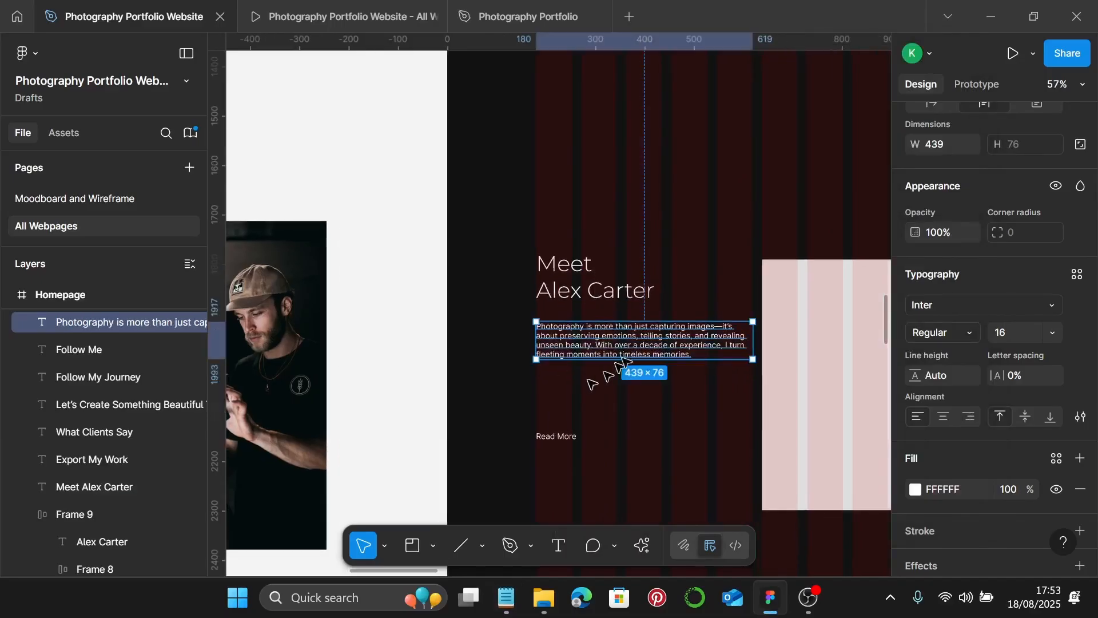
{"action": "left_click", "coordinate": [1077, 276]}
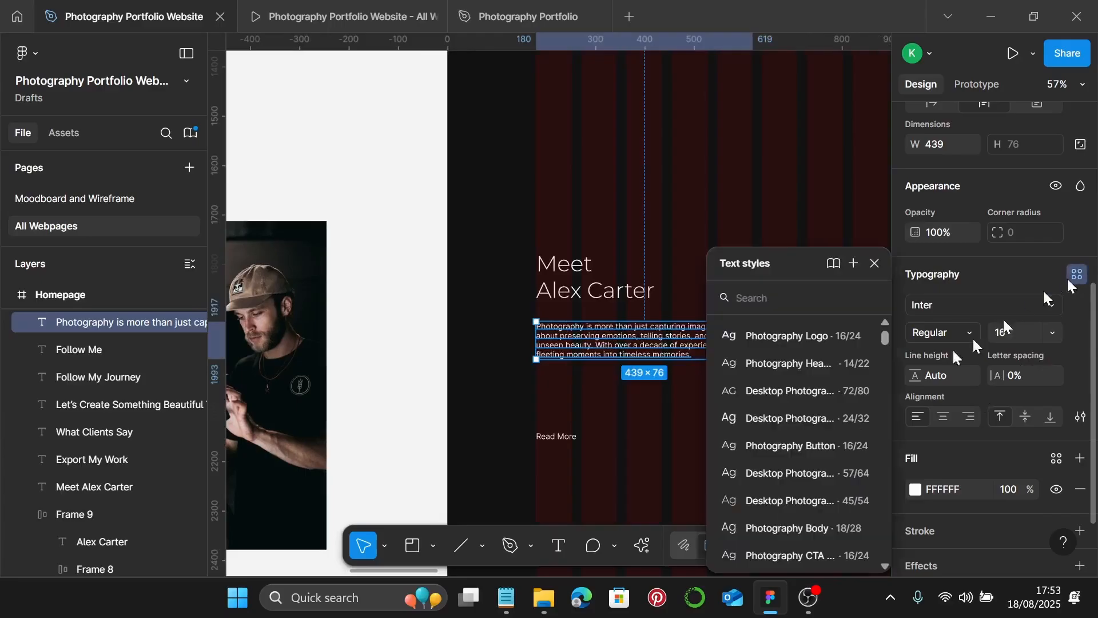
{"action": "scroll", "coordinate": [821, 441], "scroll_direction": "down", "scroll_amount": 3}
{"action": "left_click", "coordinate": [813, 444]}
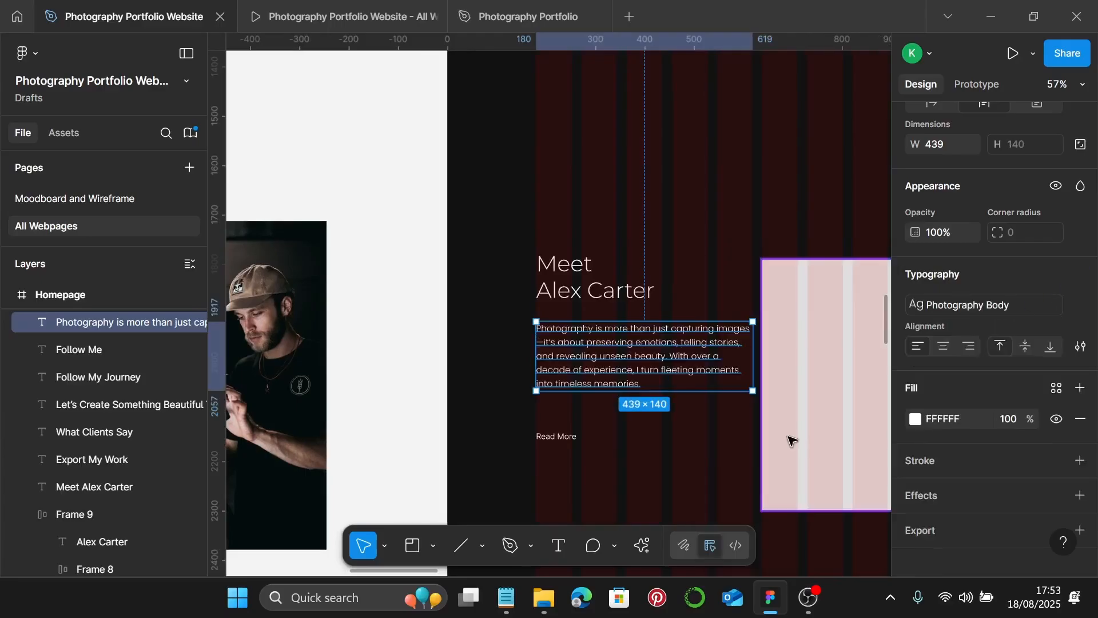
{"action": "left_click_drag", "start_coordinate": [629, 358], "coordinate": [623, 352]}
- Give Read More the Photography CTA Button style and move it closer to the paragraph
{"action": "scroll", "coordinate": [532, 343], "scroll_direction": "up", "scroll_amount": 5}
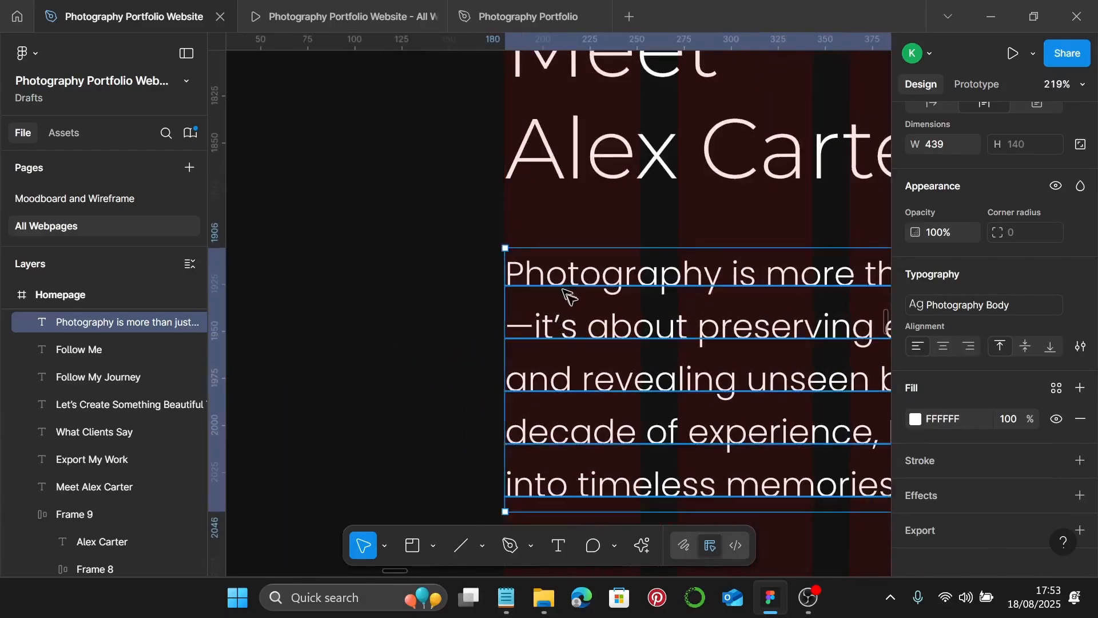
{"action": "scroll", "coordinate": [566, 295], "scroll_direction": "down", "scroll_amount": 5}
{"action": "left_click", "coordinate": [595, 451]}
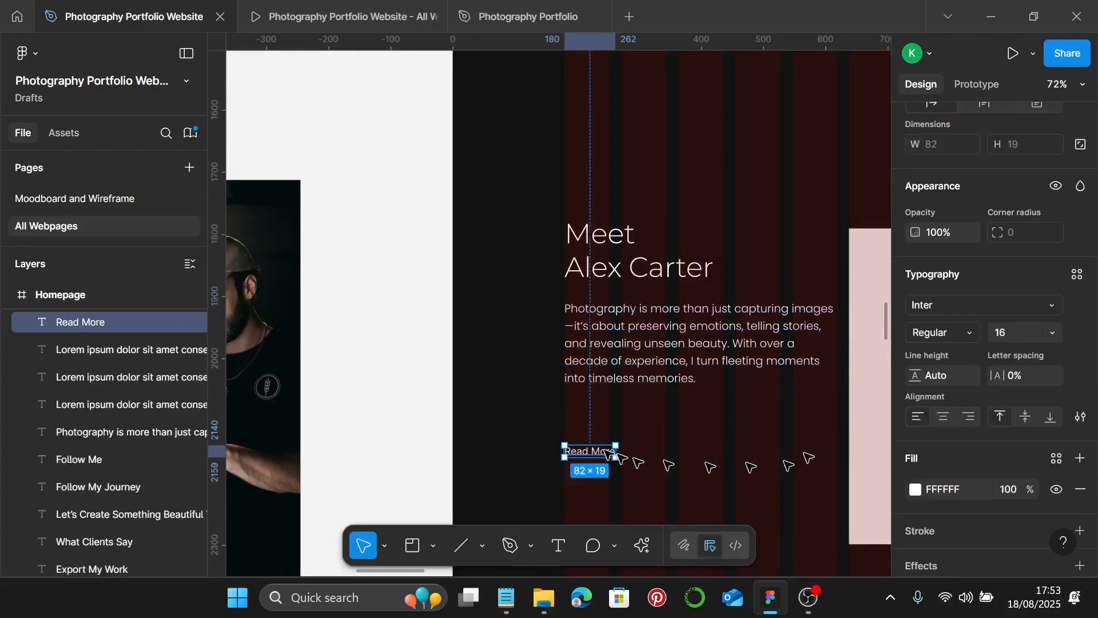
{"action": "left_click", "coordinate": [1075, 275]}
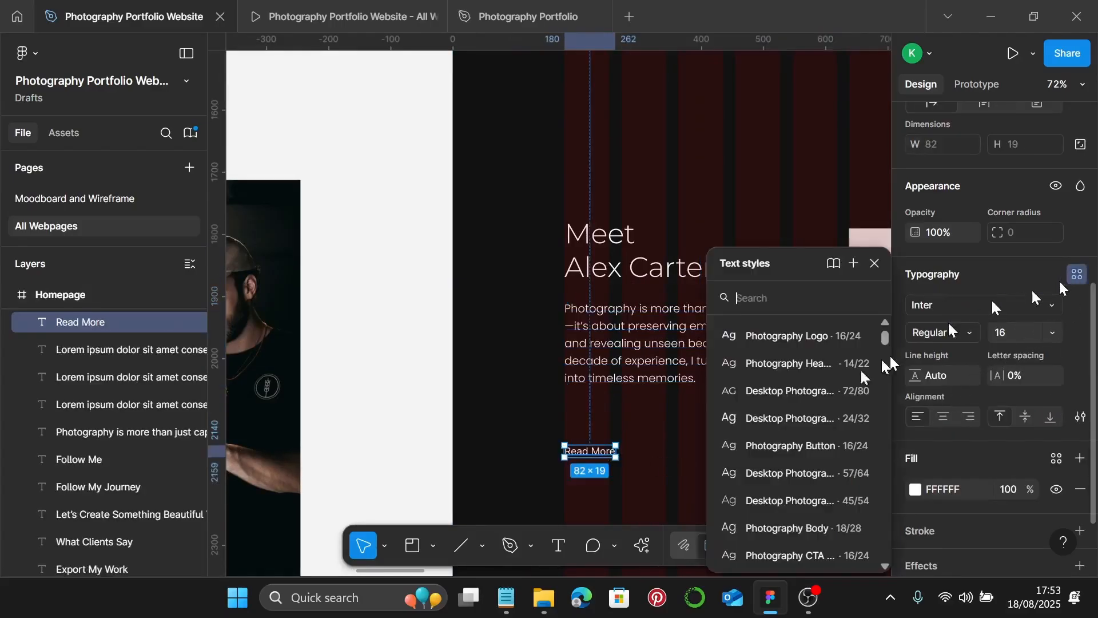
{"action": "scroll", "coordinate": [791, 445], "scroll_direction": "down", "scroll_amount": 3}
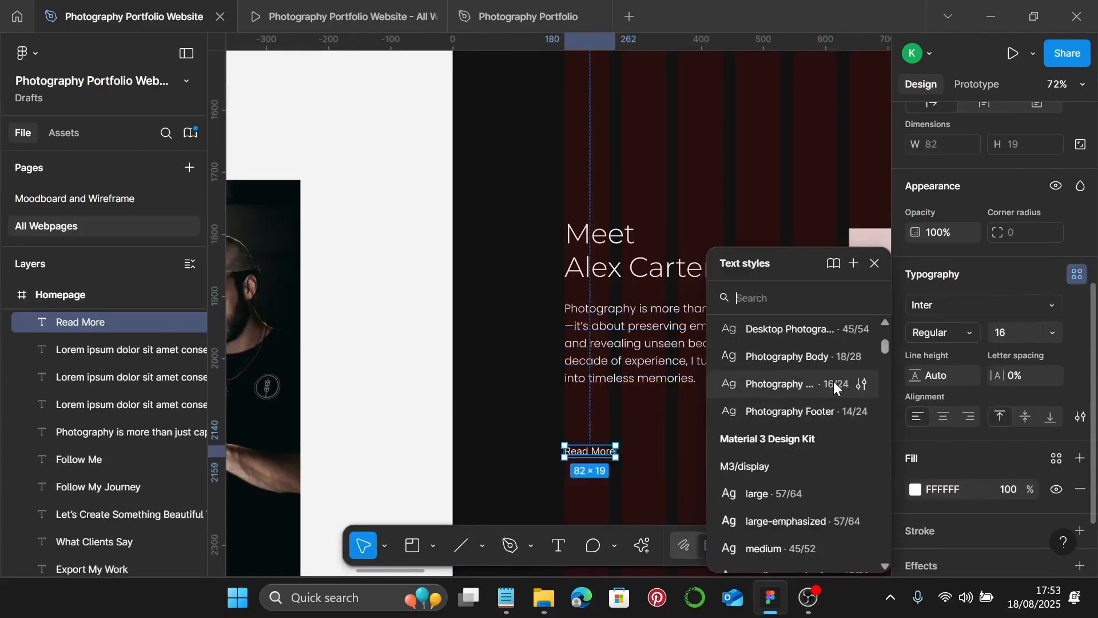
{"action": "left_click", "coordinate": [801, 384]}
{"action": "left_click_drag", "start_coordinate": [591, 456], "coordinate": [593, 438]}
{"action": "scroll", "coordinate": [684, 448], "scroll_direction": "up", "scroll_amount": 2}
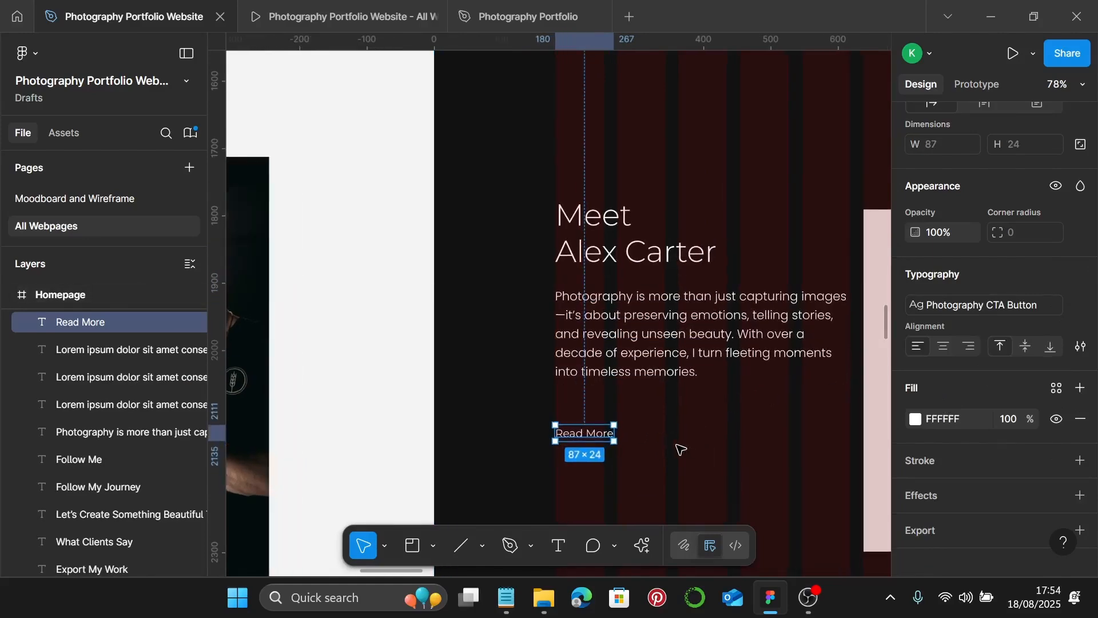
{"action": "left_click", "coordinate": [678, 448]}
{"action": "right_click", "coordinate": [679, 448]}
- Launch the Iconify plugin and search for 'arrow right'
{"action": "scroll", "coordinate": [698, 451], "scroll_direction": "down", "scroll_amount": 3}
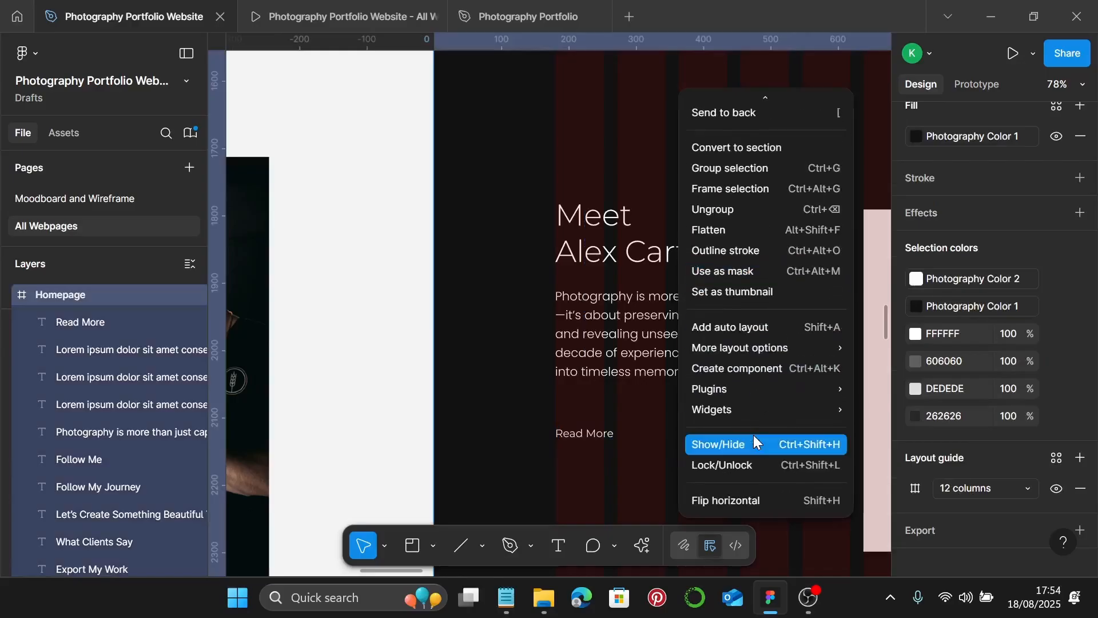
{"action": "mouse_move", "coordinate": [768, 392]}
{"action": "left_click", "coordinate": [932, 147]}
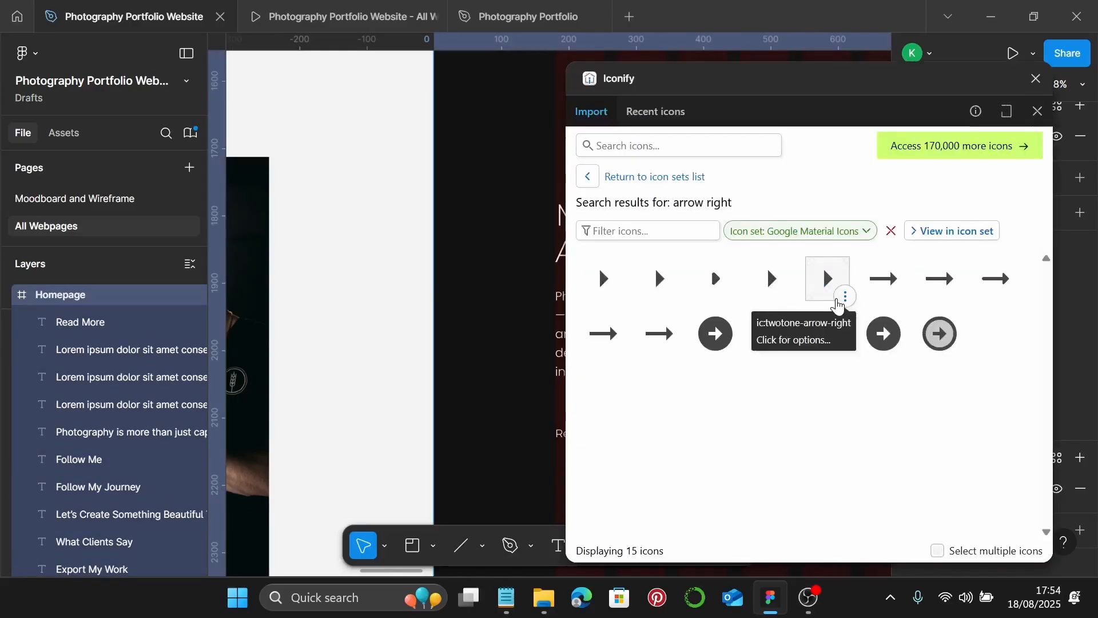
{"action": "left_click", "coordinate": [708, 145]}
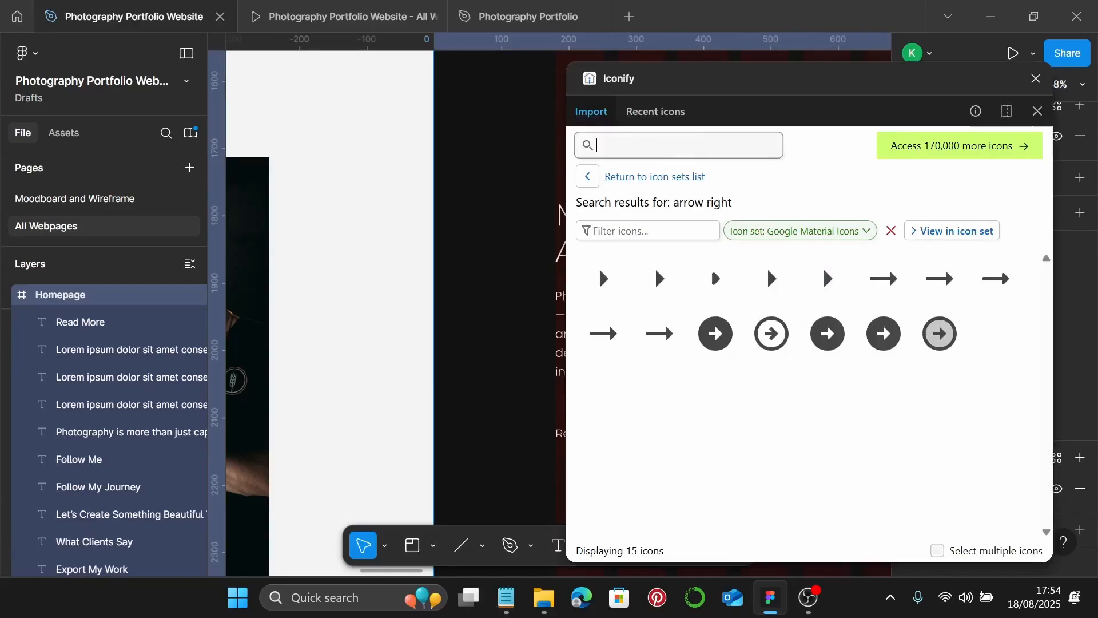
{"action": "type", "text": "arr"}
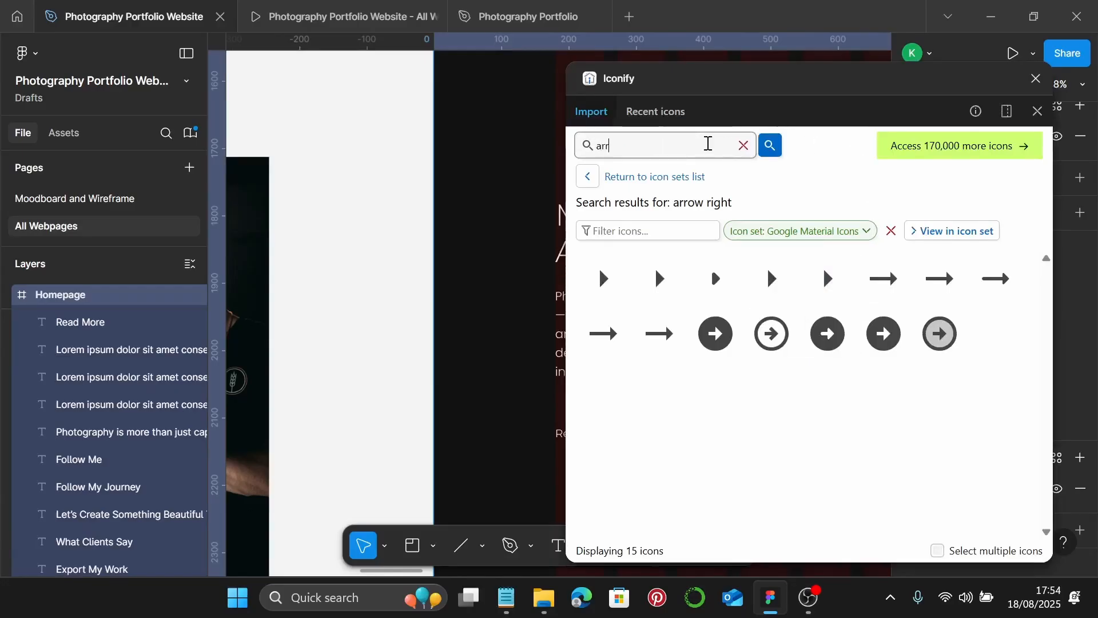
{"action": "type", "text": "ow right"}
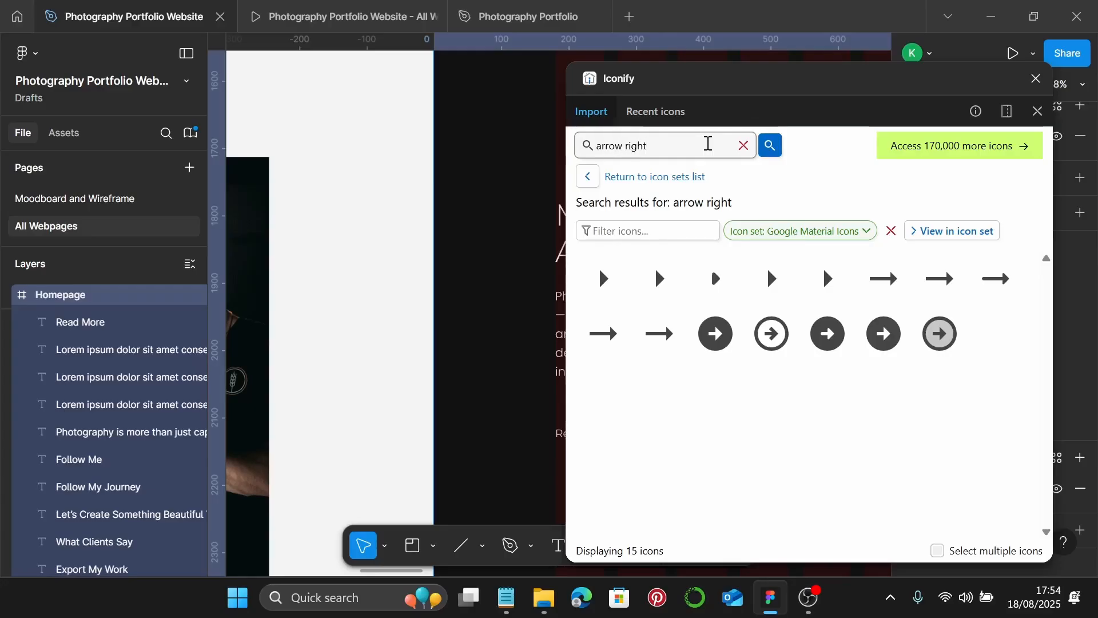
{"action": "key", "text": "Return"}
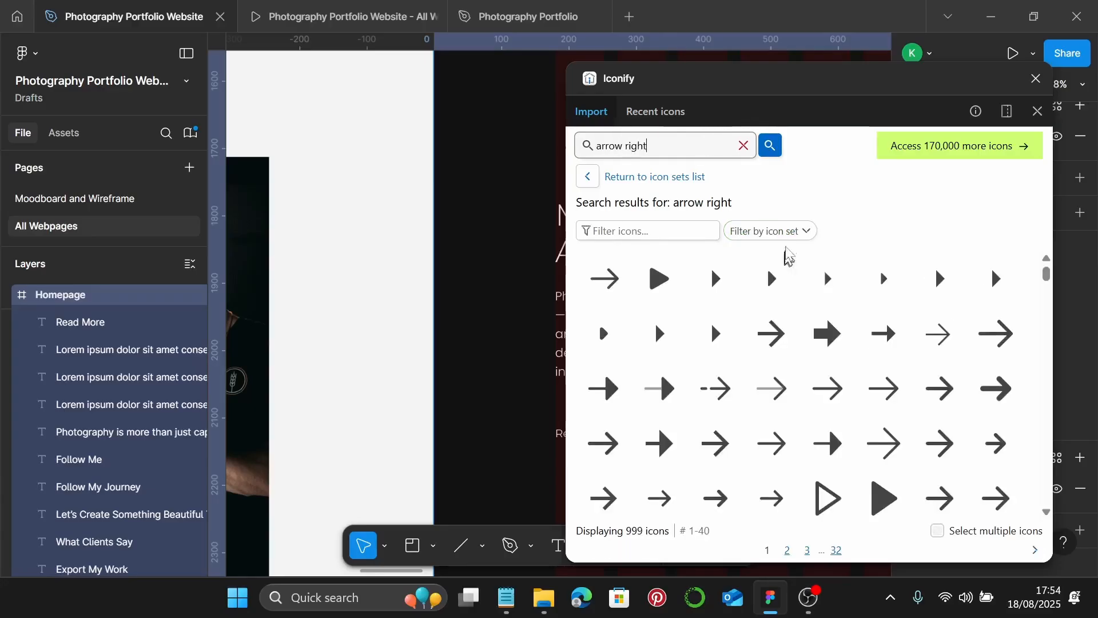
- Filter the results to Google Material Icons and pick the rounded right-arrow icon
{"action": "left_click", "coordinate": [788, 234]}
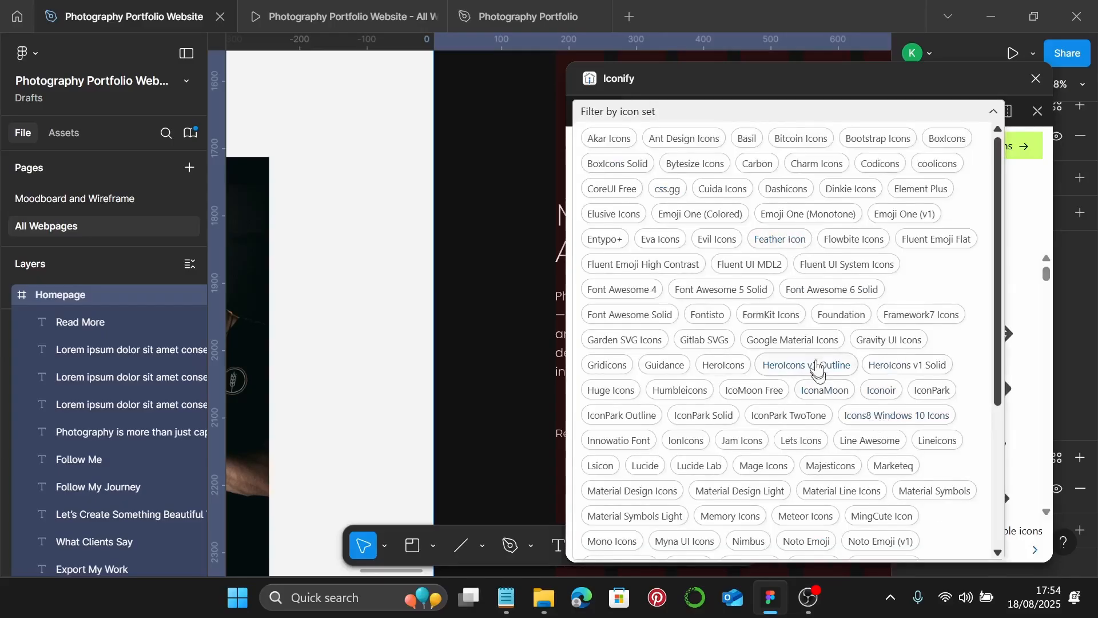
{"action": "left_click", "coordinate": [818, 350]}
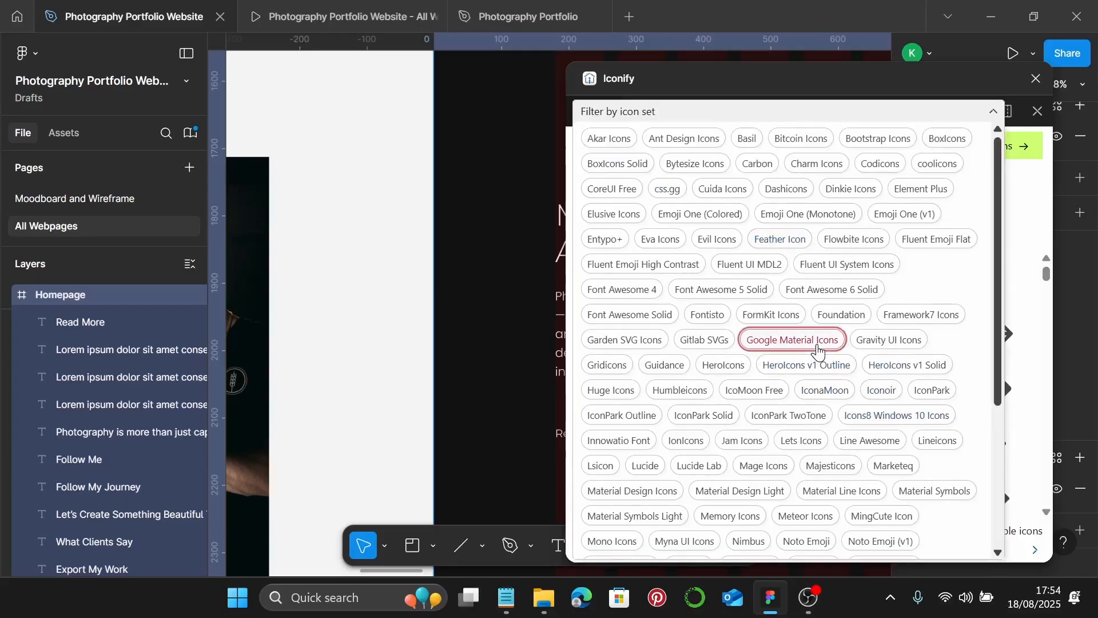
{"action": "left_click", "coordinate": [993, 111]}
{"action": "mouse_move", "coordinate": [996, 292]}
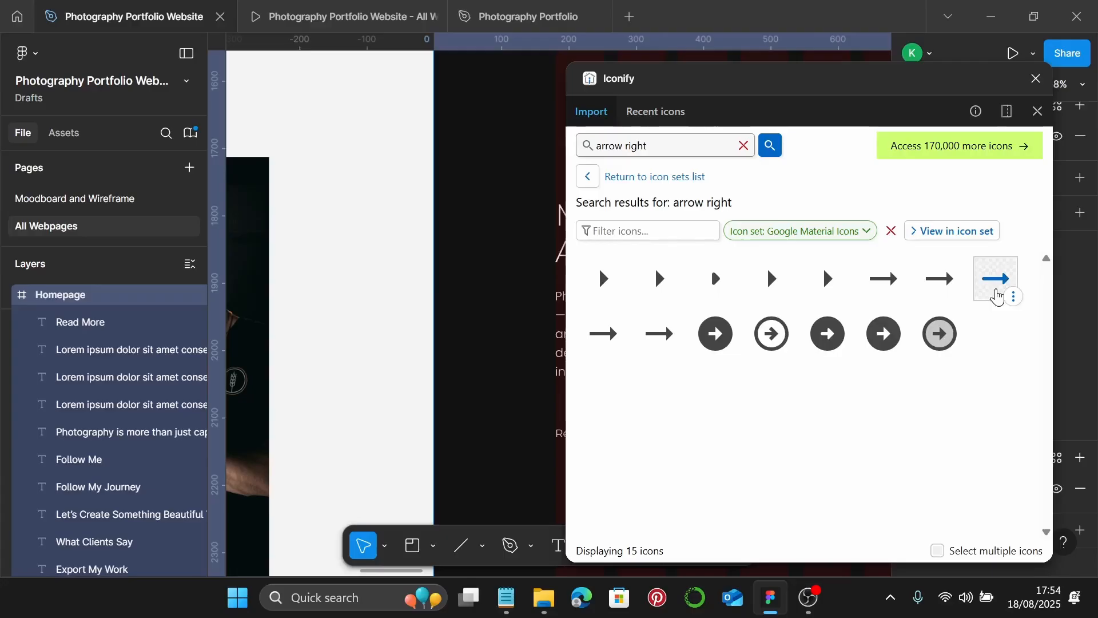
{"action": "left_click", "coordinate": [996, 291]}
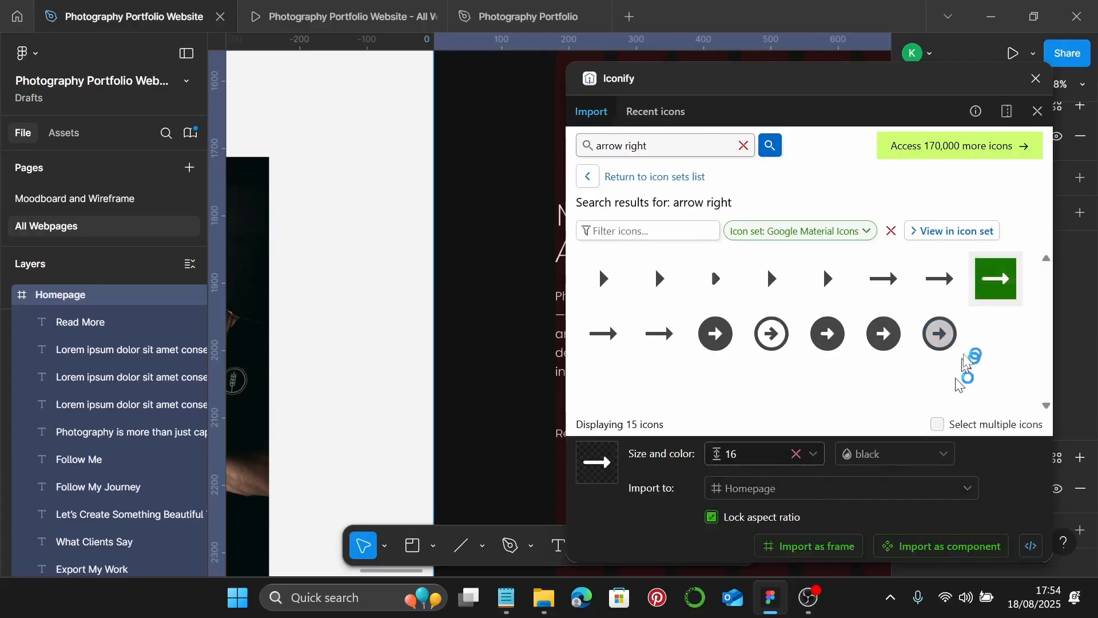
- Drag the rounded right-arrow in just after Read More and close Iconify
{"action": "scroll", "coordinate": [400, 395], "scroll_direction": "right", "scroll_amount": 5}
{"action": "scroll", "coordinate": [401, 395], "scroll_direction": "down", "scroll_amount": 3}
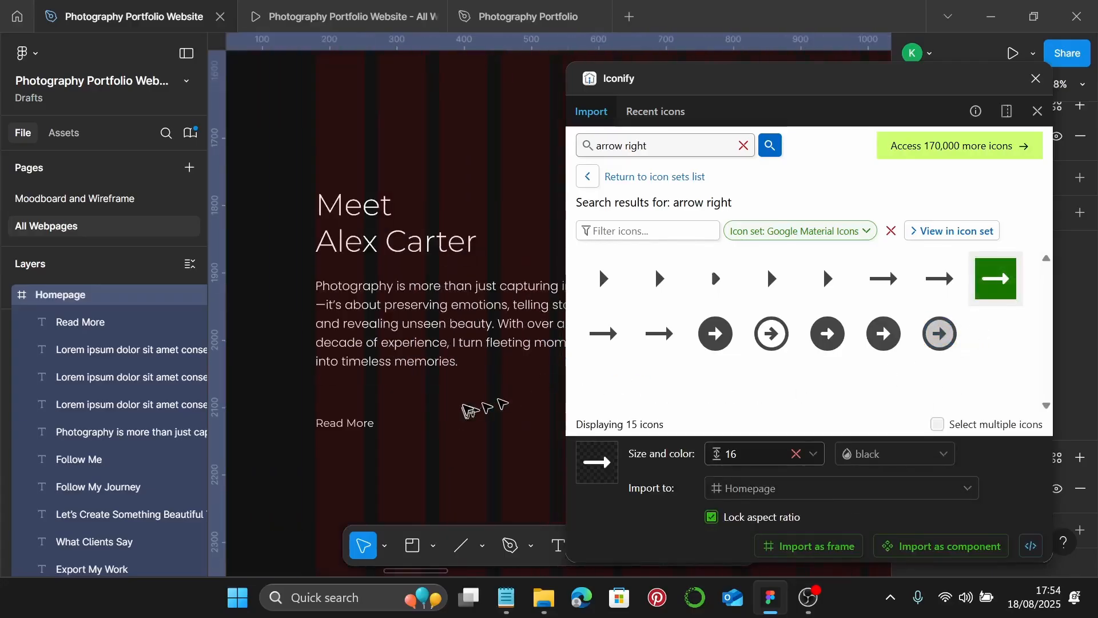
{"action": "scroll", "coordinate": [358, 358], "scroll_direction": "down", "scroll_amount": 2}
{"action": "scroll", "coordinate": [358, 358], "scroll_direction": "up", "scroll_amount": 3}
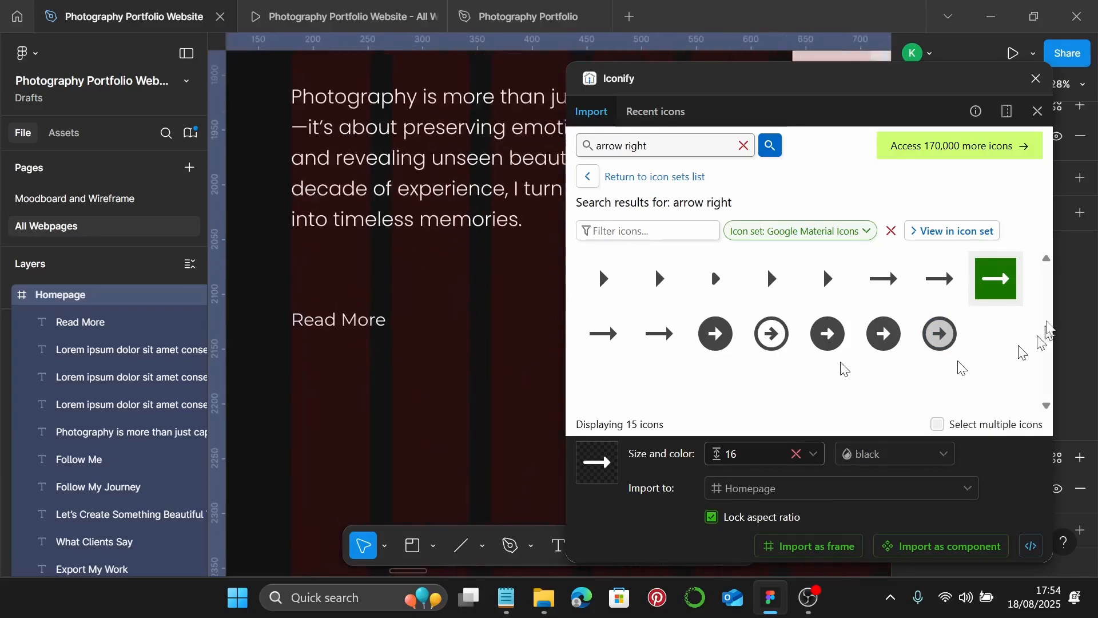
{"action": "left_click_drag", "start_coordinate": [988, 281], "coordinate": [414, 319]}
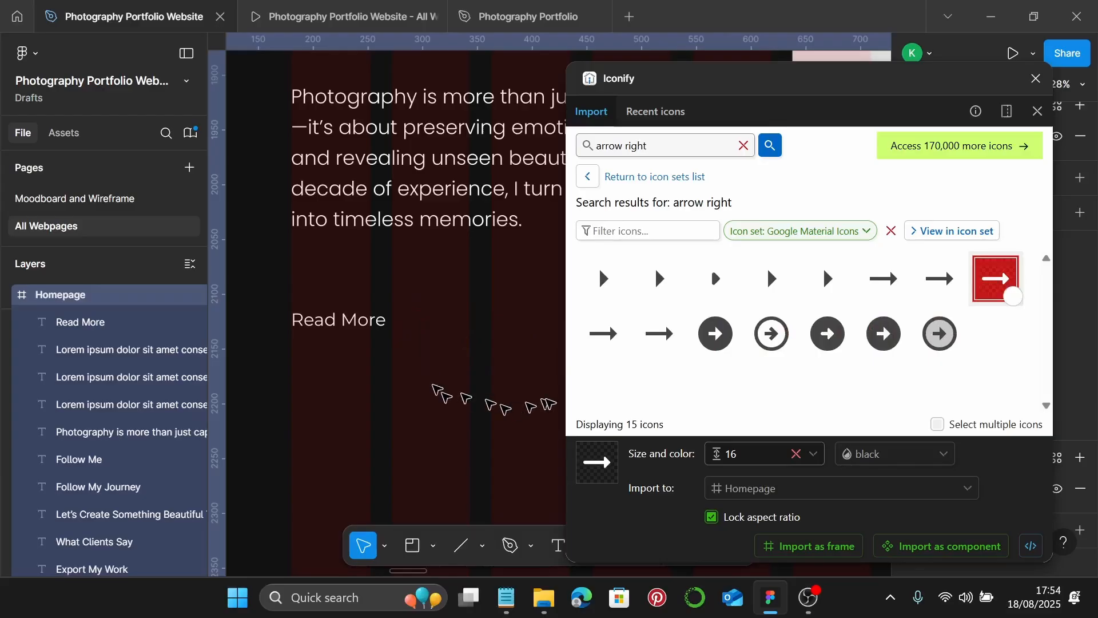
{"action": "left_click", "coordinate": [1037, 79]}
- Recolour the arrow icon with Photography Color 2 and set its size to 20
{"action": "scroll", "coordinate": [938, 452], "scroll_direction": "down", "scroll_amount": 2}
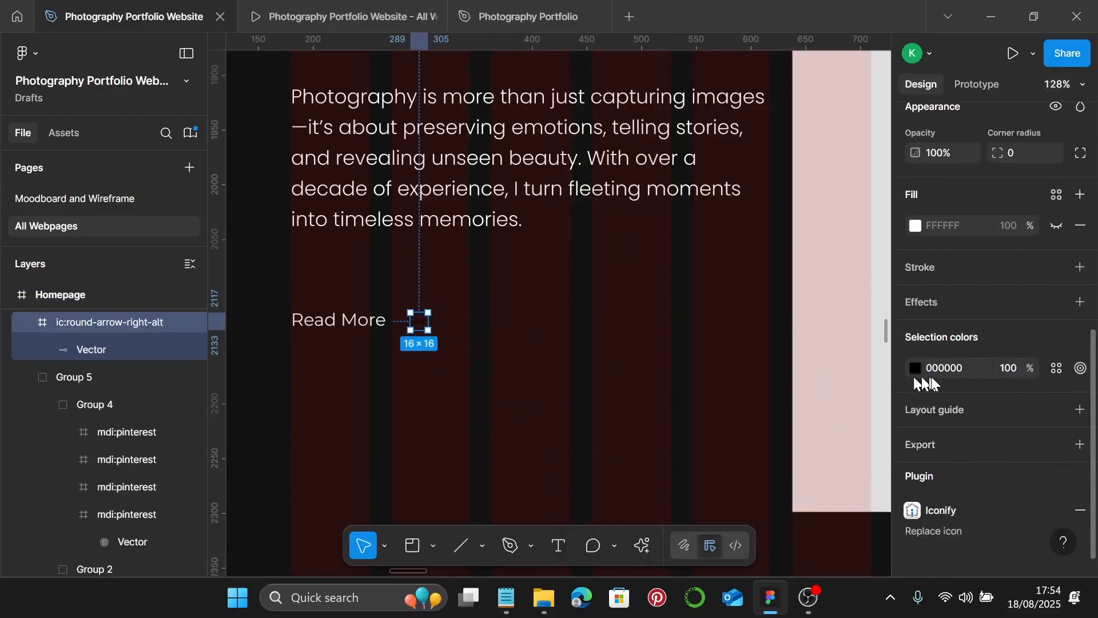
{"action": "left_click", "coordinate": [1057, 367]}
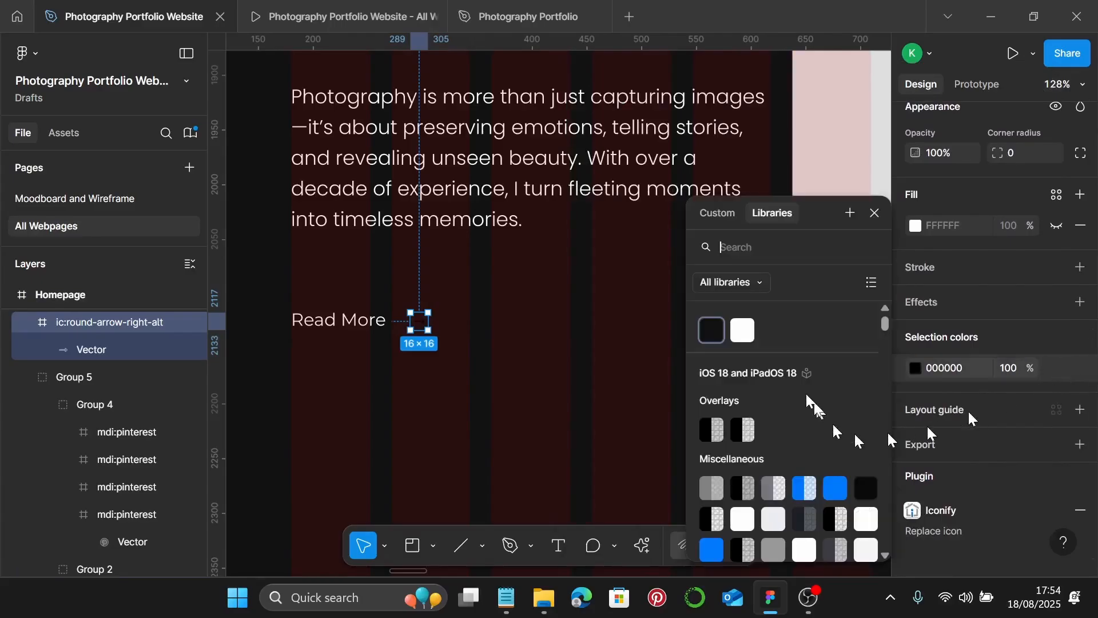
{"action": "left_click", "coordinate": [742, 330]}
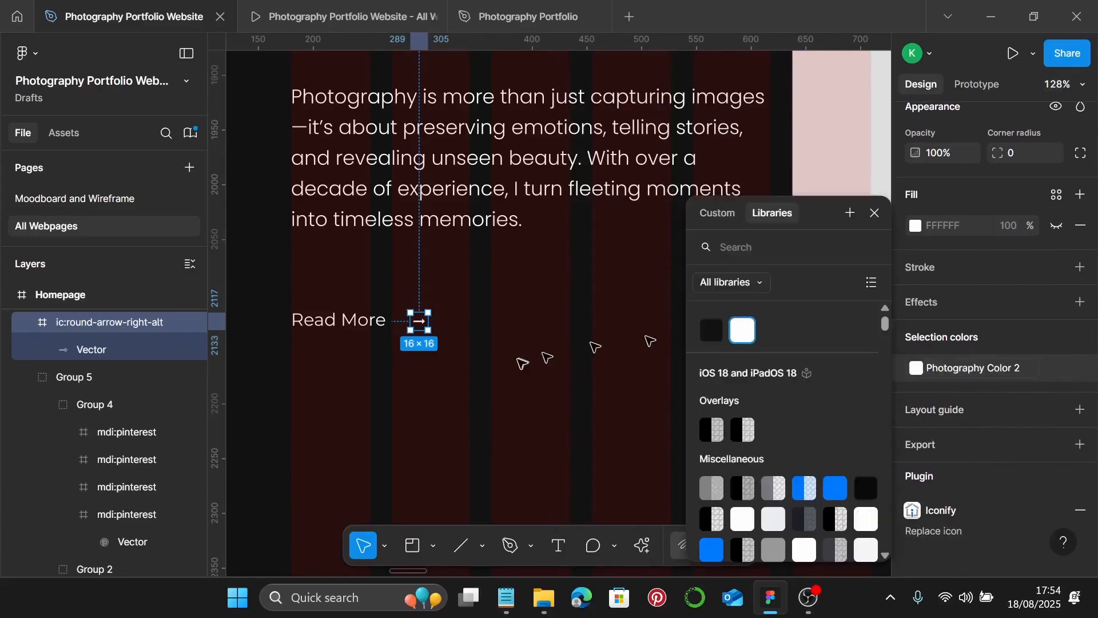
{"action": "left_click", "coordinate": [875, 212]}
{"action": "scroll", "coordinate": [973, 399], "scroll_direction": "down", "scroll_amount": 1}
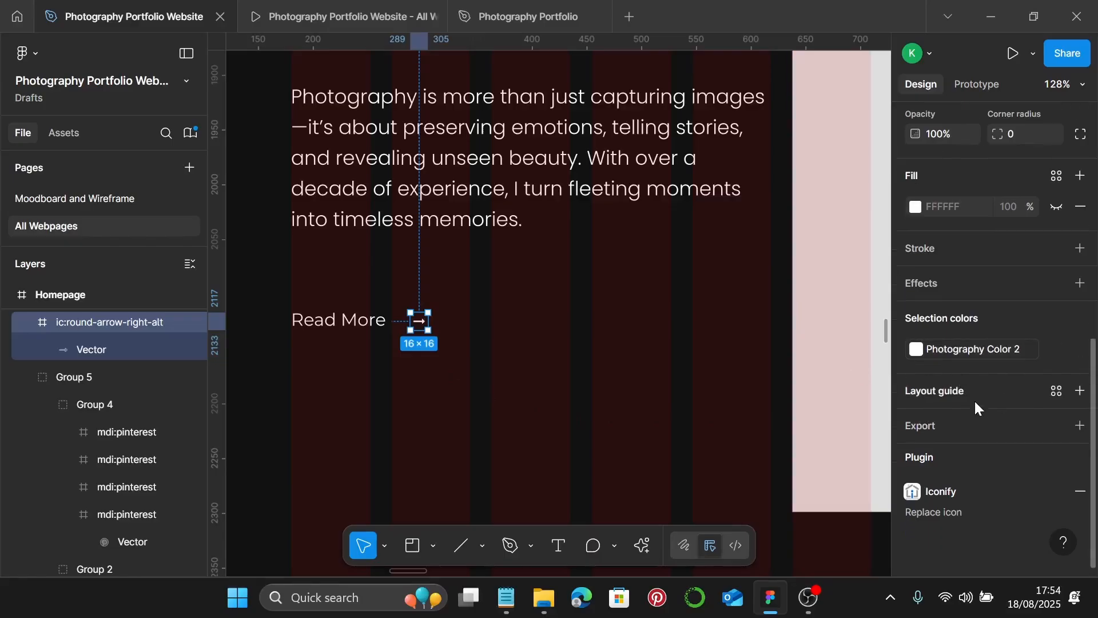
{"action": "scroll", "coordinate": [975, 401], "scroll_direction": "up", "scroll_amount": 3}
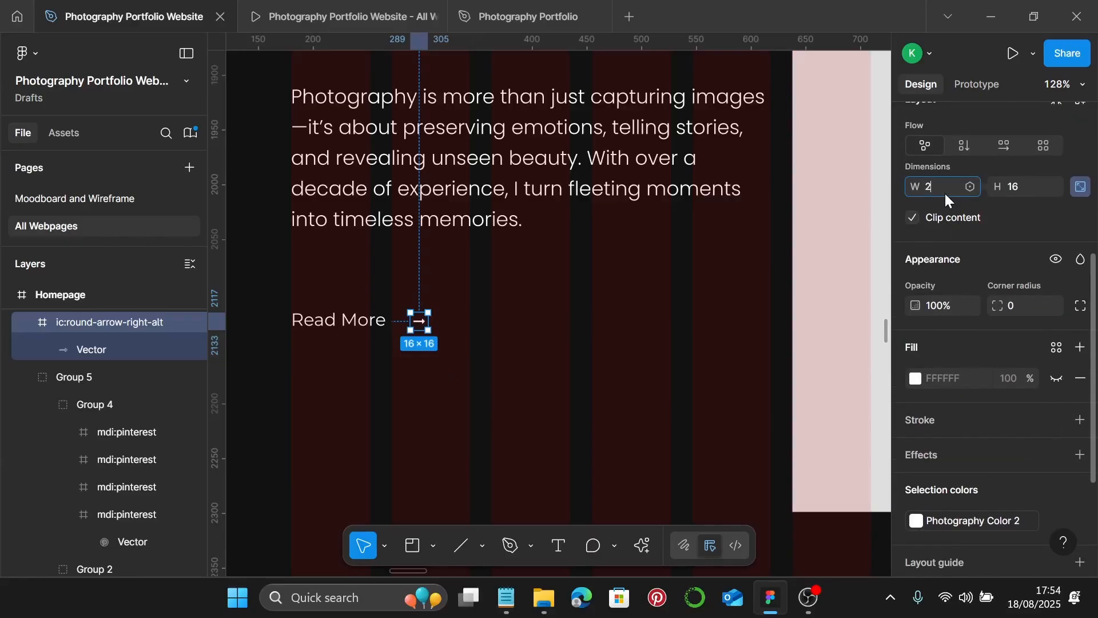
{"action": "key", "text": "Return"}
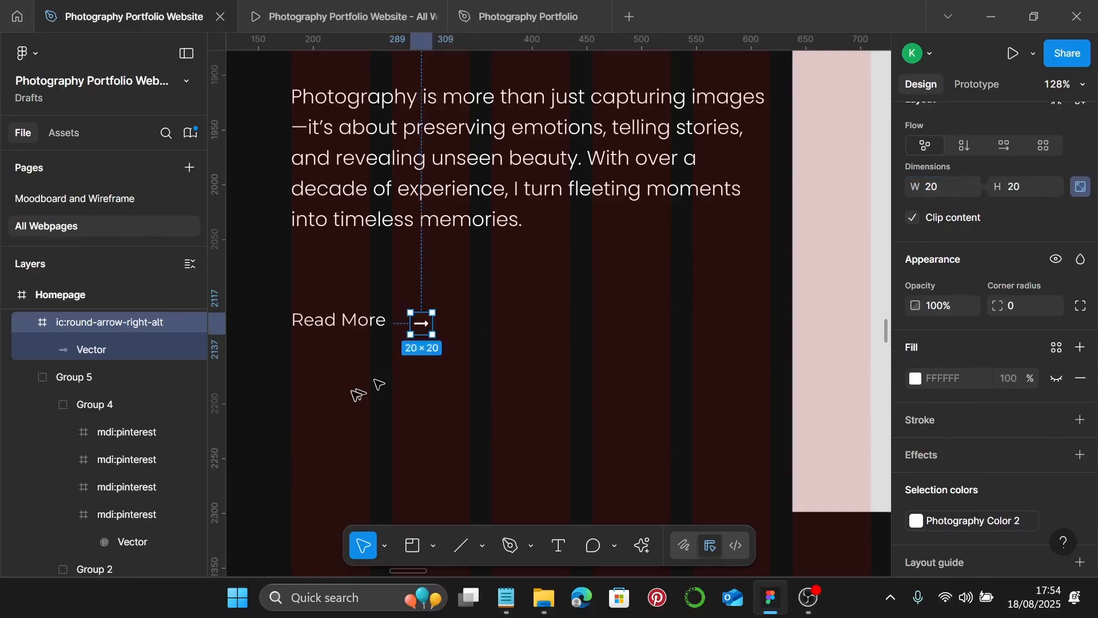
- Wrap Read More and the arrow in auto layout with a 10 gap
{"action": "scroll", "coordinate": [378, 366], "scroll_direction": "left", "scroll_amount": 4}
{"action": "scroll", "coordinate": [596, 326], "scroll_direction": "up", "scroll_amount": 5}
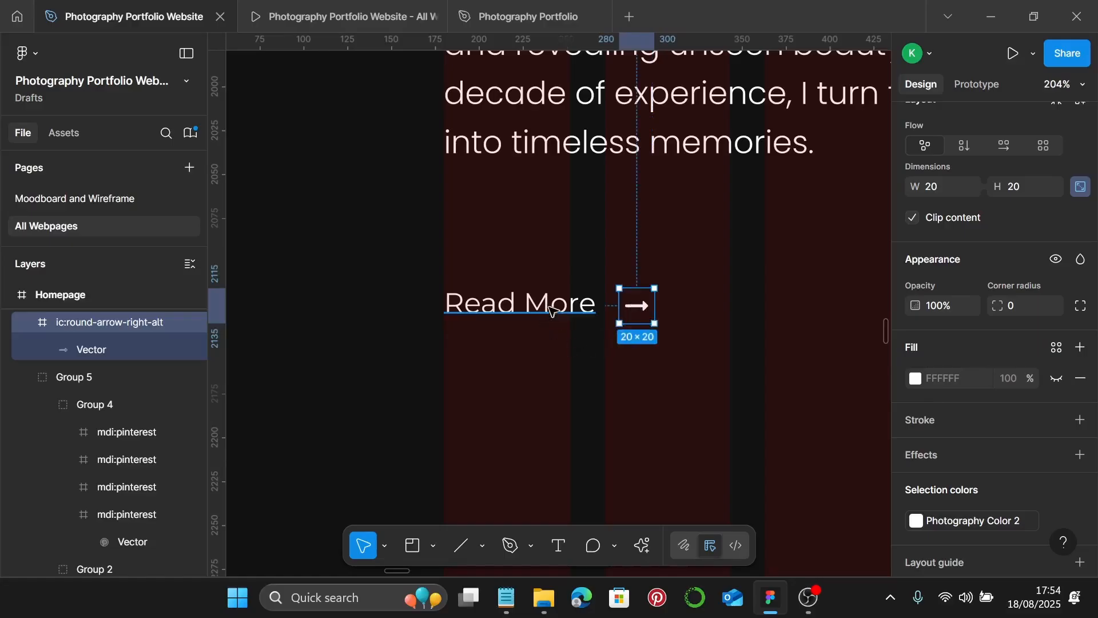
{"action": "key", "text": "Escape"}
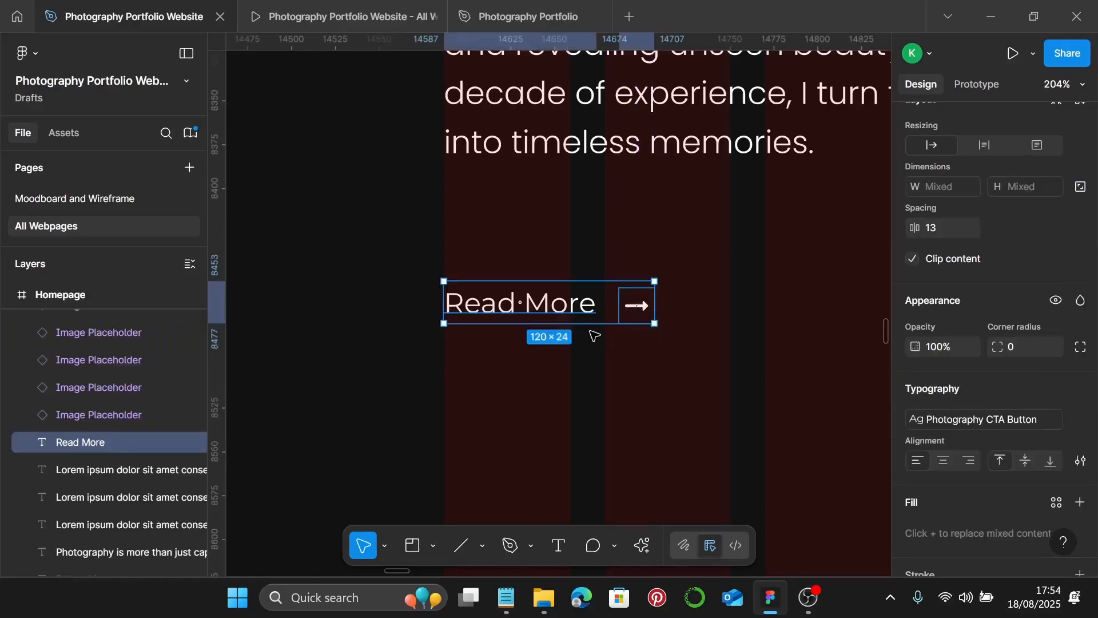
{"action": "key", "text": "shift+a"}
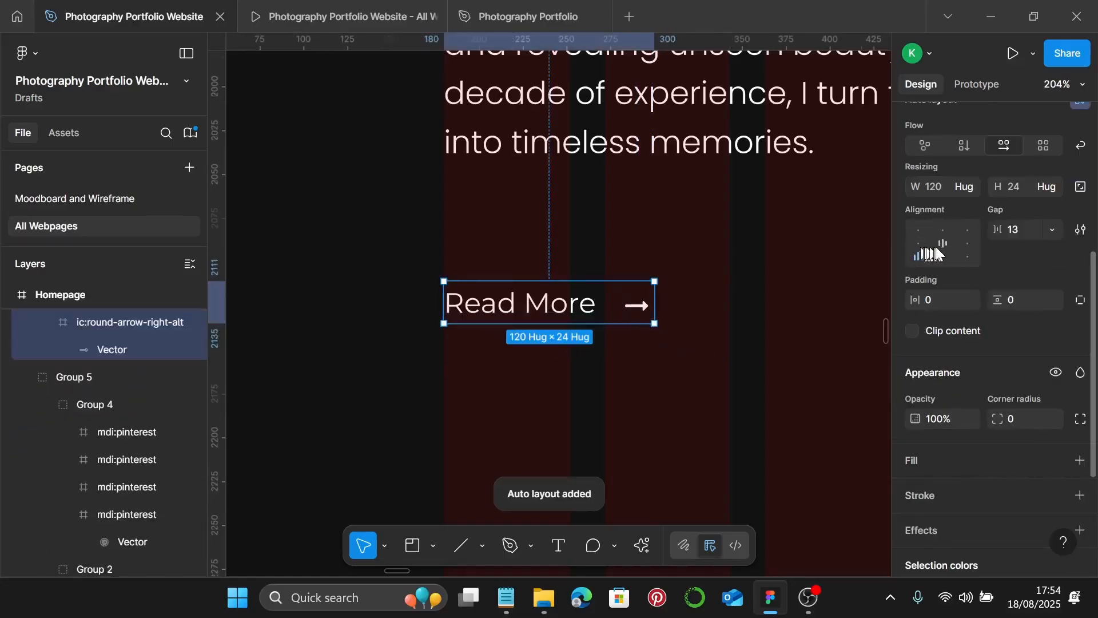
{"action": "left_click", "coordinate": [1020, 231]}
{"action": "type", "text": "10"}
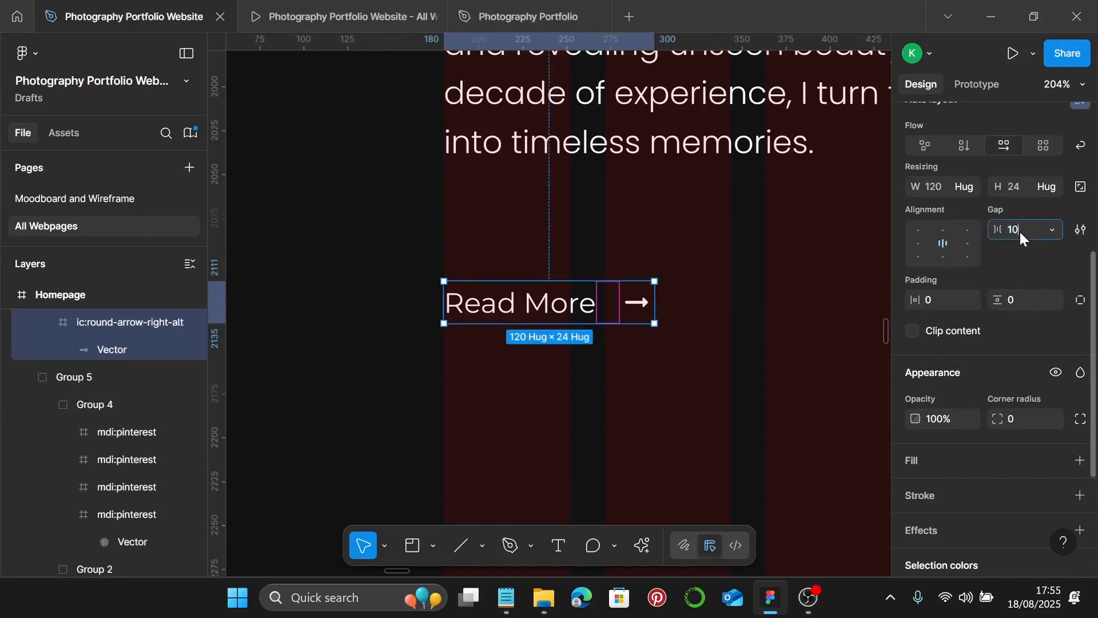
{"action": "key", "text": "Return"}
{"action": "scroll", "coordinate": [697, 308], "scroll_direction": "down", "scroll_amount": 3}
{"action": "scroll", "coordinate": [697, 308], "scroll_direction": "down", "scroll_amount": 6}
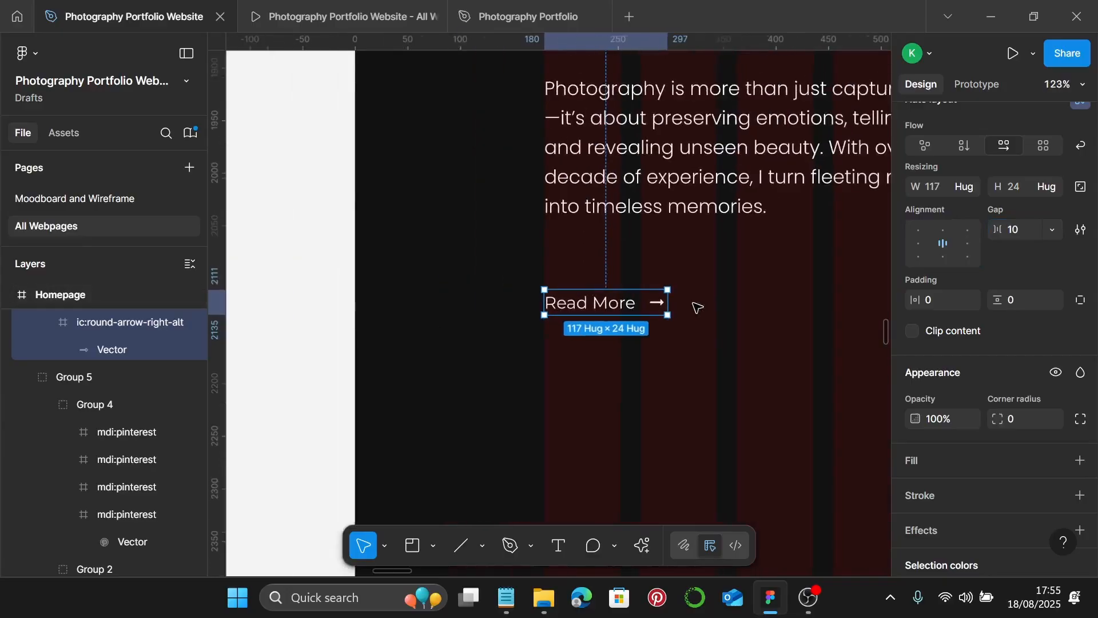
{"action": "scroll", "coordinate": [693, 307], "scroll_direction": "right", "scroll_amount": 2}
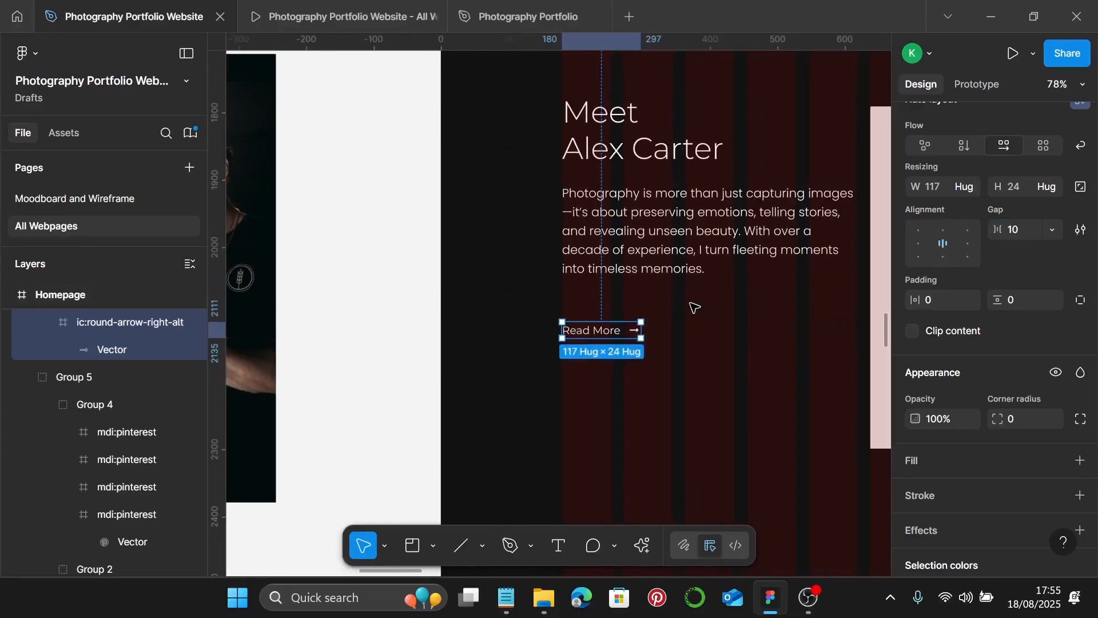
{"action": "scroll", "coordinate": [694, 307], "scroll_direction": "up", "scroll_amount": 1}
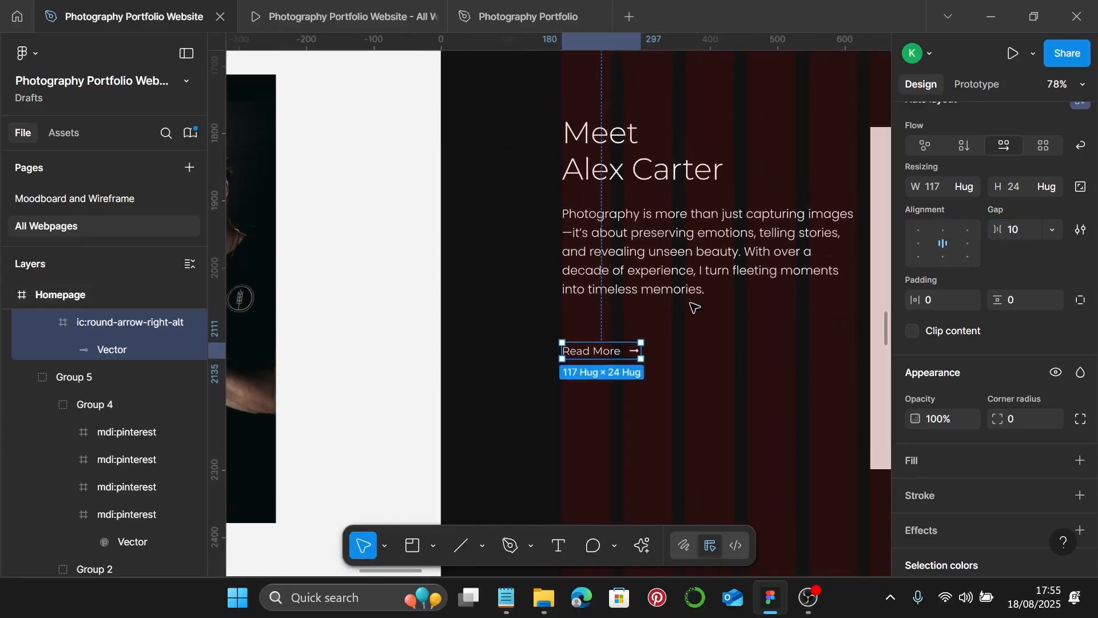
- Stack the Meet heading, bio paragraph and Read More row in auto layout with 25 spacing
{"action": "left_click", "coordinate": [649, 269]}
{"action": "left_click", "coordinate": [625, 194], "text": "shift"}
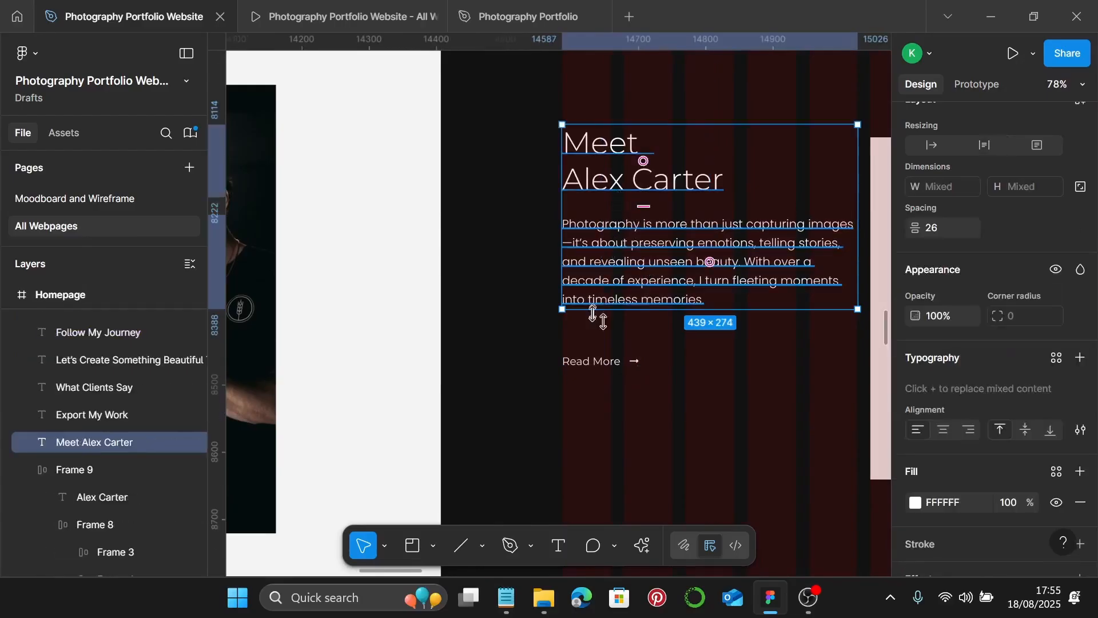
{"action": "left_click", "coordinate": [596, 363], "text": "shift"}
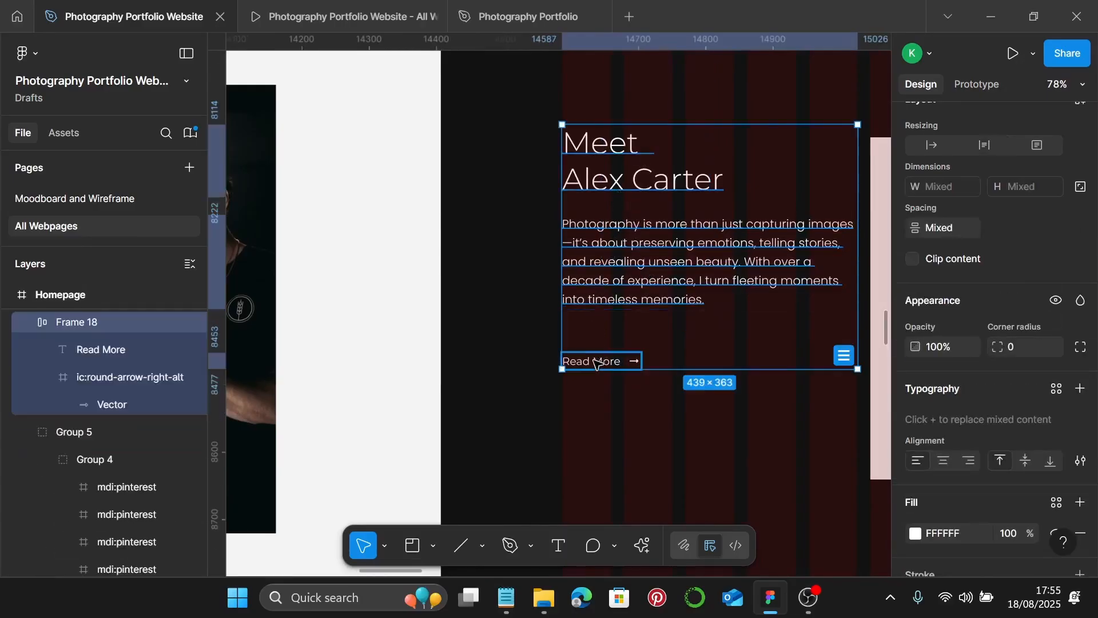
{"action": "key", "text": "shift+a"}
{"action": "scroll", "coordinate": [596, 363], "scroll_direction": "right", "scroll_amount": 2}
{"action": "scroll", "coordinate": [972, 344], "scroll_direction": "down", "scroll_amount": 3}
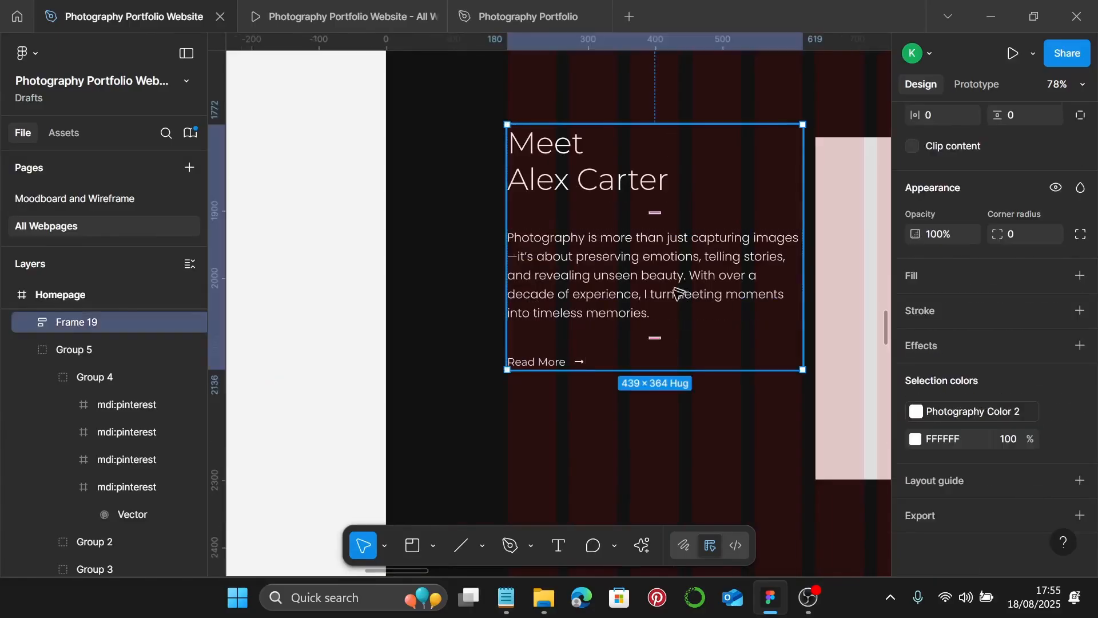
{"action": "scroll", "coordinate": [1024, 320], "scroll_direction": "up", "scroll_amount": 3}
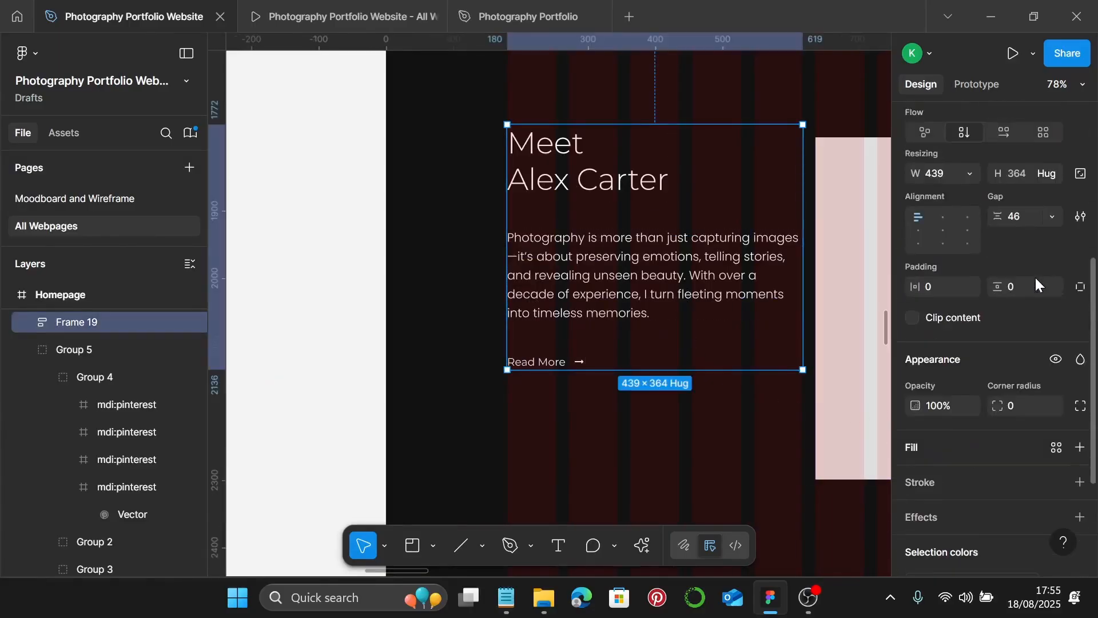
{"action": "left_click", "coordinate": [1028, 219]}
{"action": "type", "text": "25"}
{"action": "key", "text": "Return"}
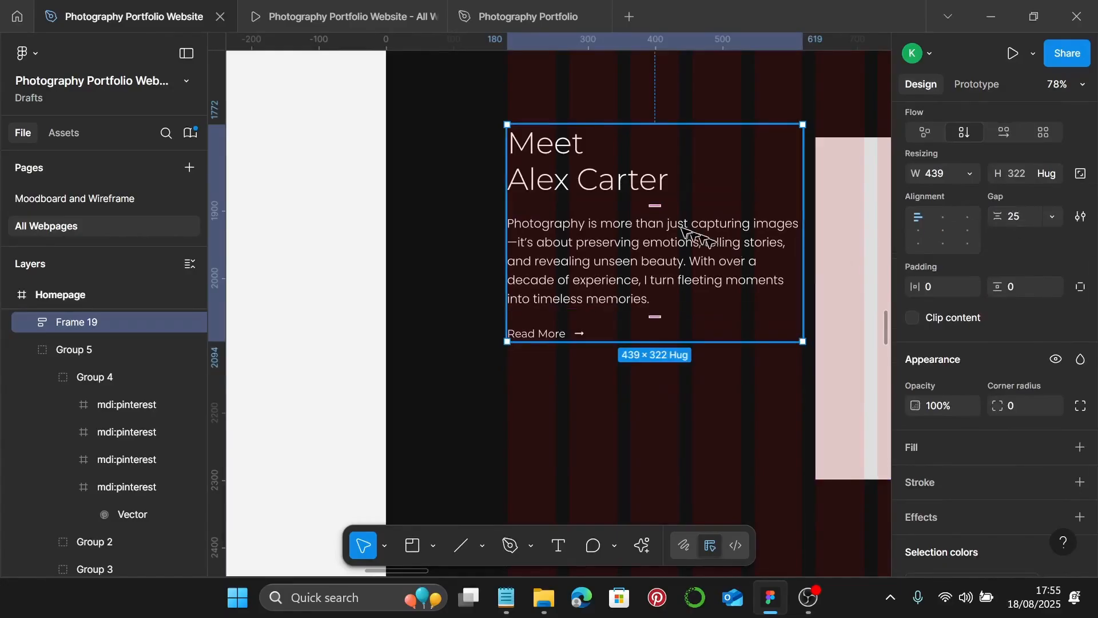
{"action": "scroll", "coordinate": [680, 229], "scroll_direction": "up", "scroll_amount": 1}
{"action": "scroll", "coordinate": [683, 230], "scroll_direction": "down", "scroll_amount": 2}
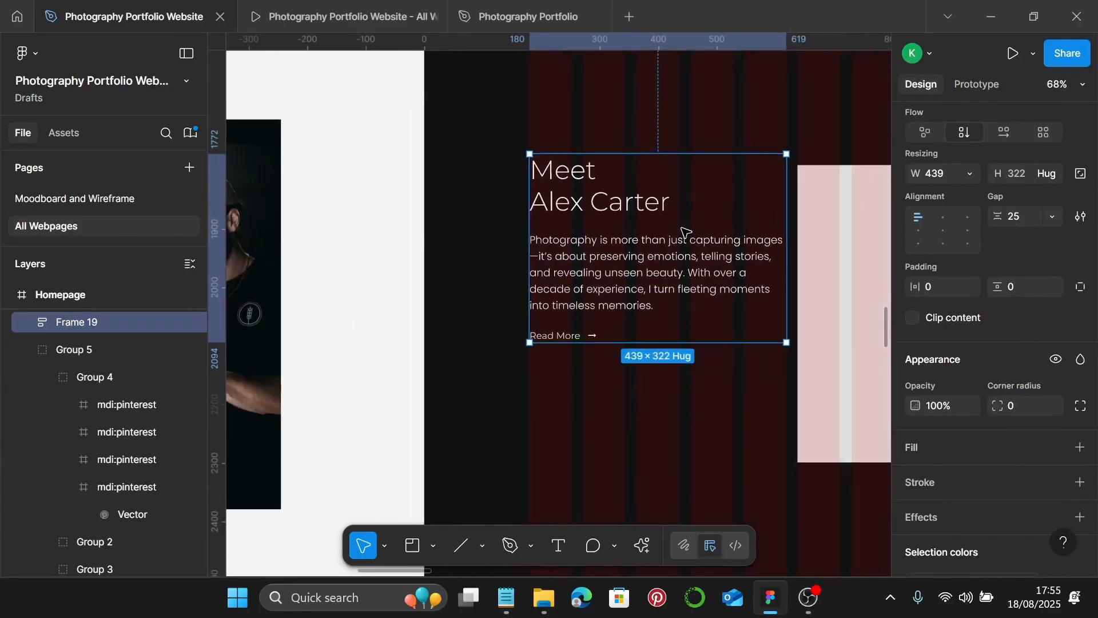
- Nudge the bio block and drag its right edge in to 347 wide so the text rewraps
{"action": "scroll", "coordinate": [761, 257], "scroll_direction": "up", "scroll_amount": 1}
{"action": "scroll", "coordinate": [762, 256], "scroll_direction": "down", "scroll_amount": 5}
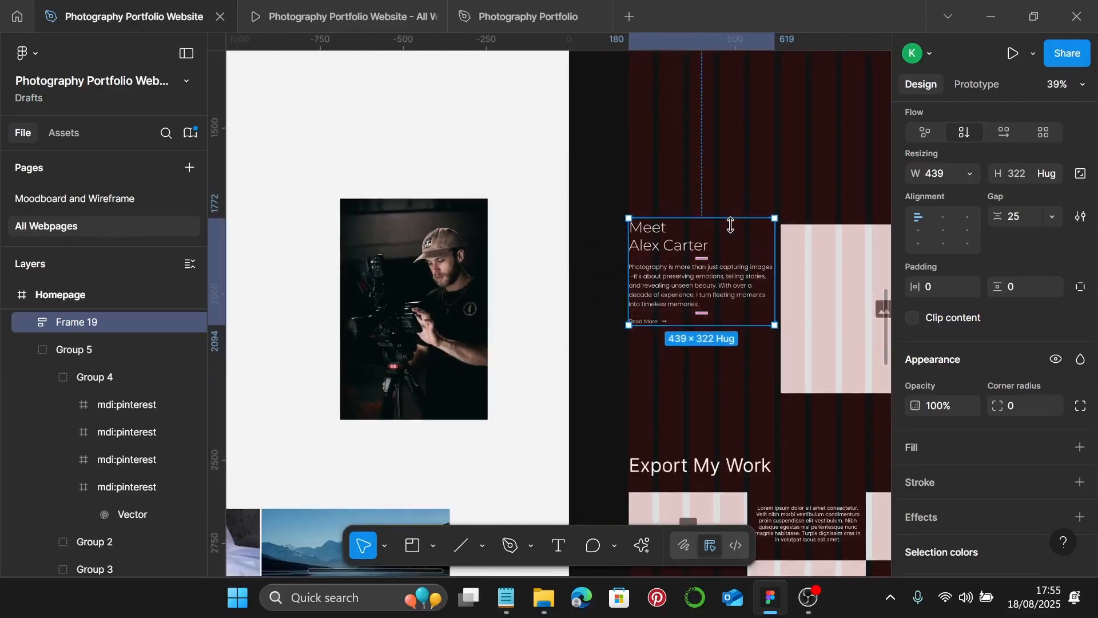
{"action": "left_click_drag", "start_coordinate": [760, 224], "coordinate": [748, 301]}
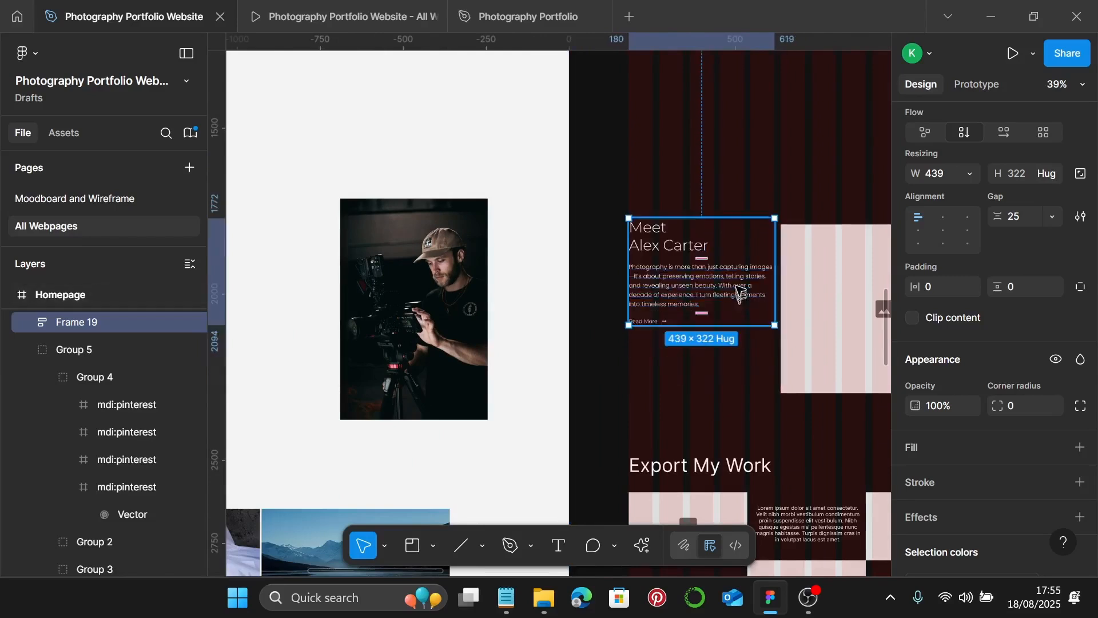
{"action": "scroll", "coordinate": [743, 289], "scroll_direction": "up", "scroll_amount": 2}
{"action": "left_click_drag", "start_coordinate": [778, 262], "coordinate": [745, 273]}
{"action": "scroll", "coordinate": [746, 273], "scroll_direction": "up", "scroll_amount": 10}
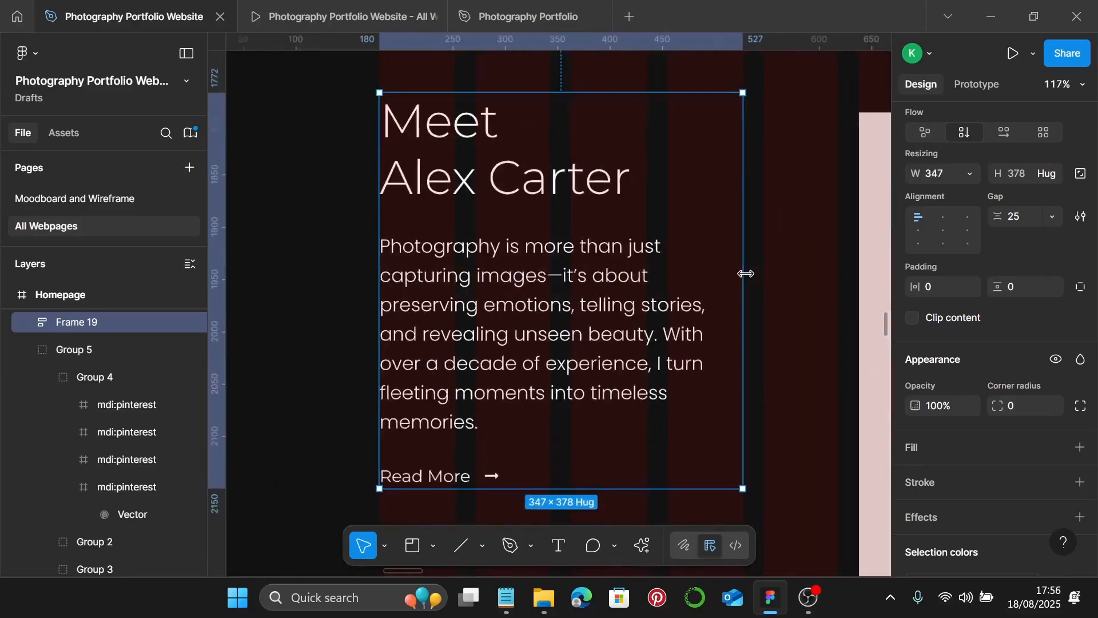
{"action": "scroll", "coordinate": [745, 273], "scroll_direction": "down", "scroll_amount": 4}
{"action": "scroll", "coordinate": [745, 274], "scroll_direction": "down", "scroll_amount": 4}
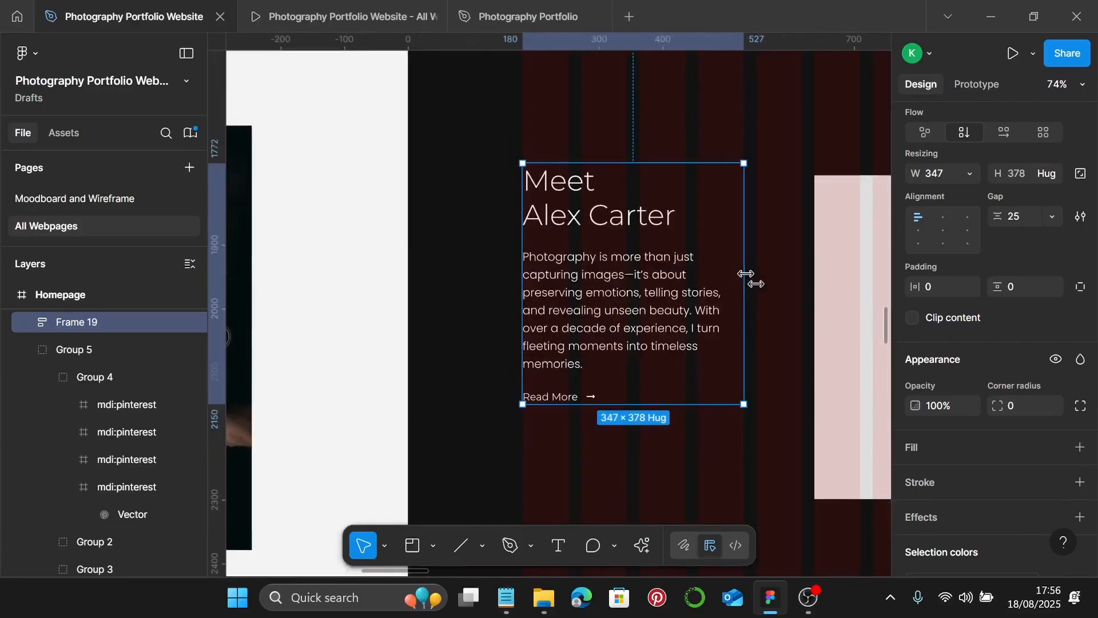
- Select the rewrapped paragraph inside the bio block to check it, then deselect
{"action": "double_click", "coordinate": [672, 320]}
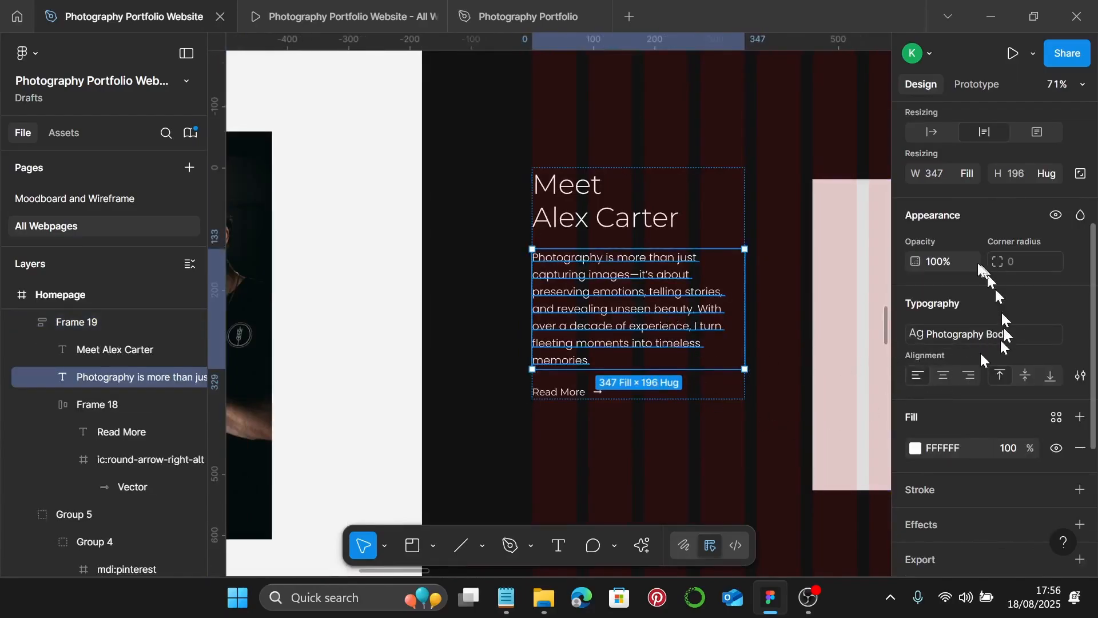
{"action": "scroll", "coordinate": [938, 240], "scroll_direction": "up", "scroll_amount": 2}
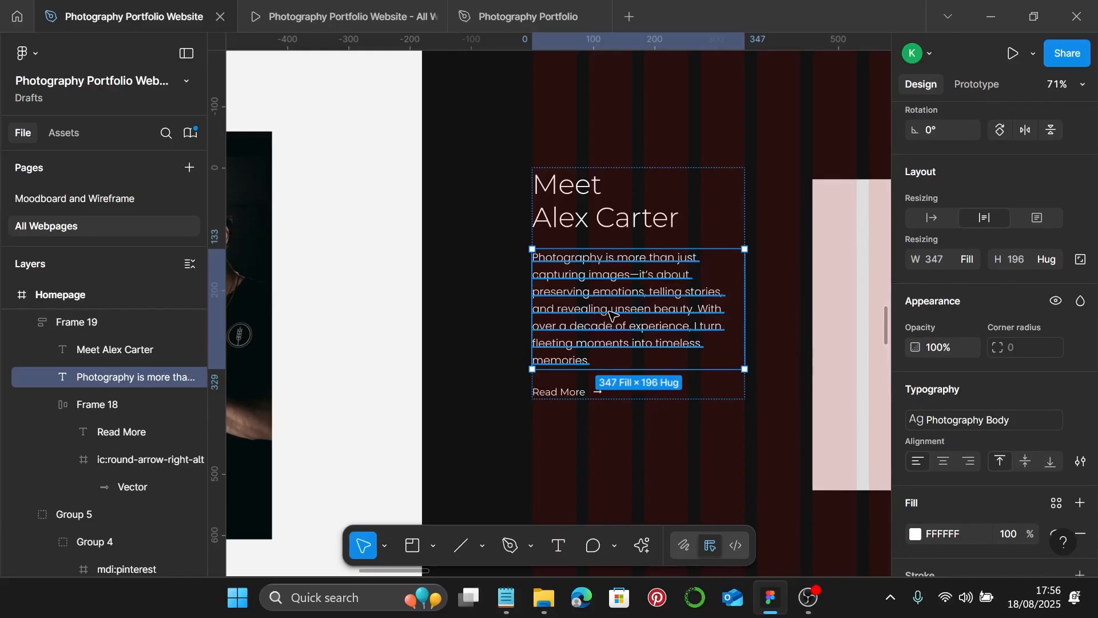
{"action": "left_click", "coordinate": [799, 302]}
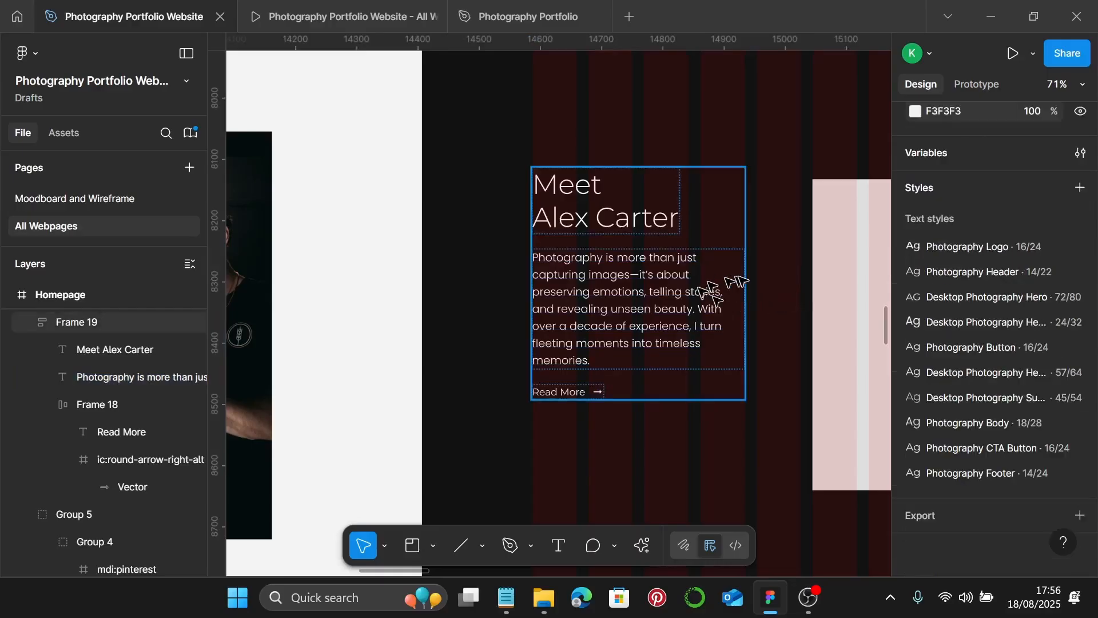
{"action": "scroll", "coordinate": [713, 292], "scroll_direction": "down", "scroll_amount": 5}
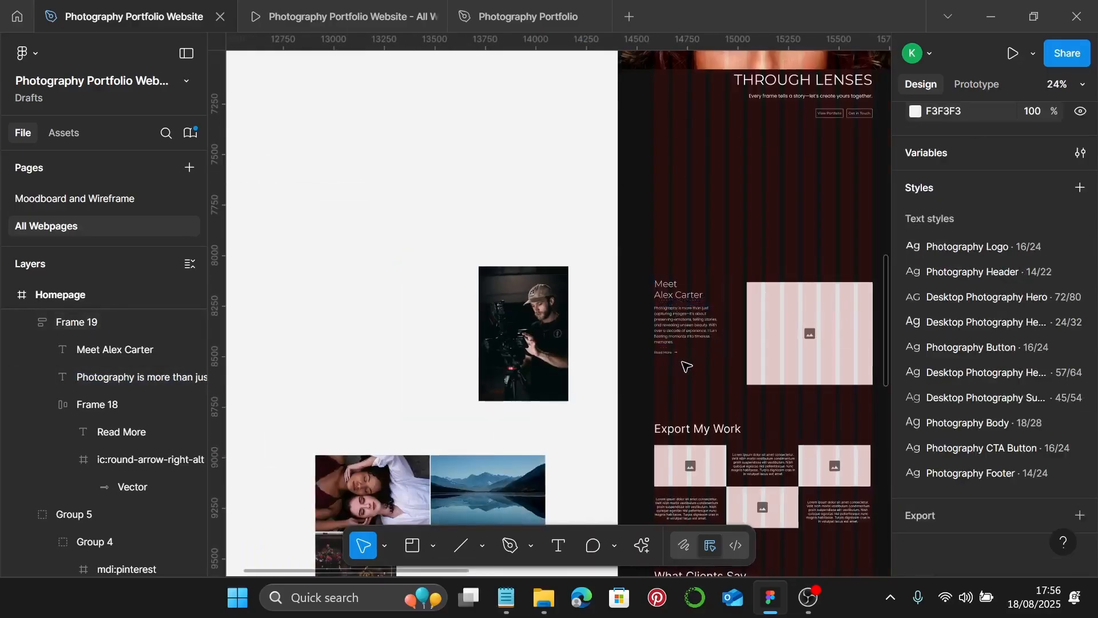
{"action": "scroll", "coordinate": [684, 365], "scroll_direction": "right", "scroll_amount": 2}
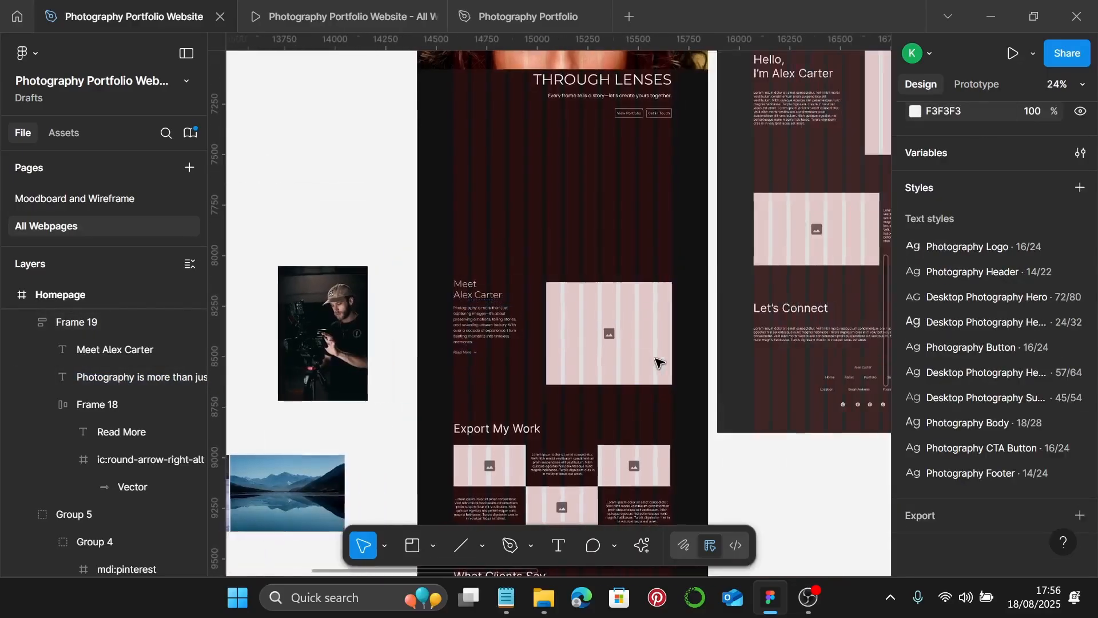
{"action": "scroll", "coordinate": [621, 357], "scroll_direction": "up", "scroll_amount": 3}
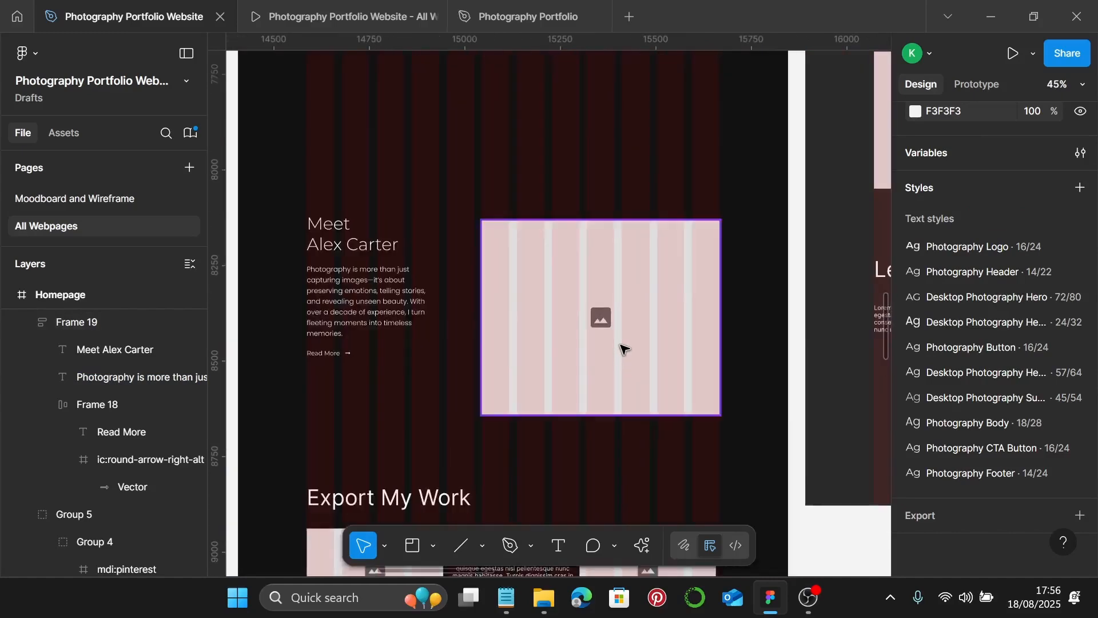
- Move the image placeholder beside the bio, set its height to 465 and widen it leftward
{"action": "left_click_drag", "start_coordinate": [623, 345], "coordinate": [638, 324]}
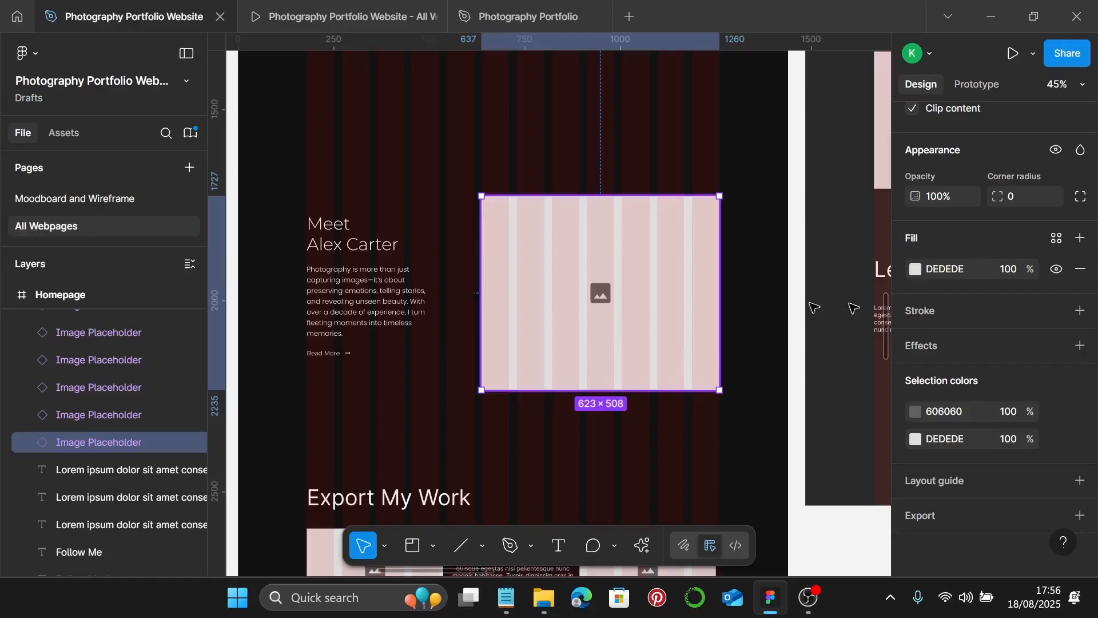
{"action": "scroll", "coordinate": [1018, 257], "scroll_direction": "up", "scroll_amount": 6}
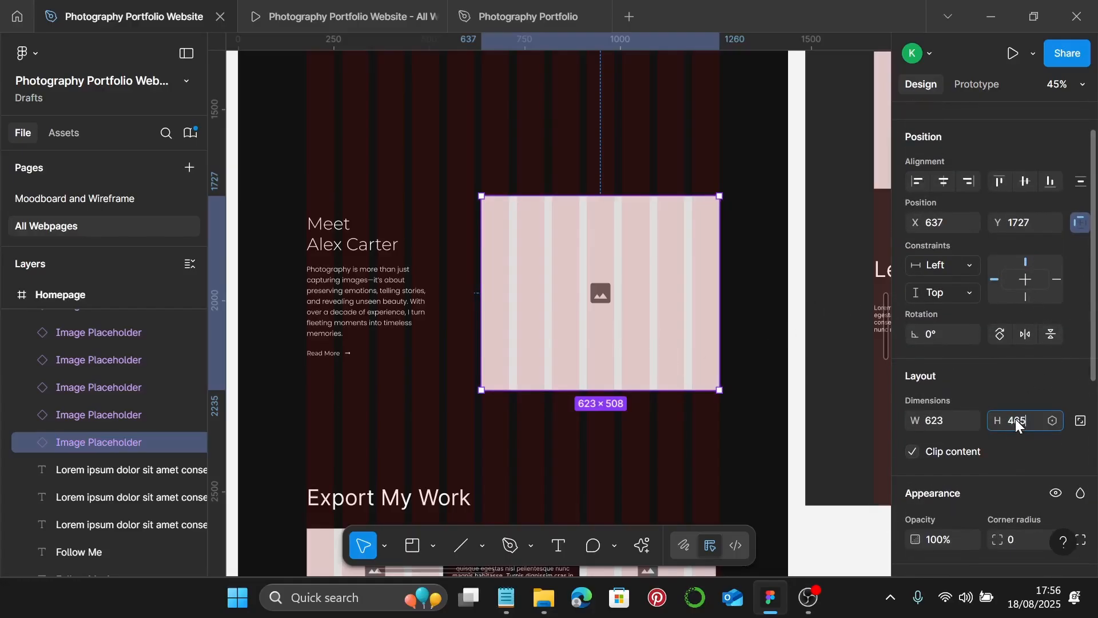
{"action": "key", "text": "Return"}
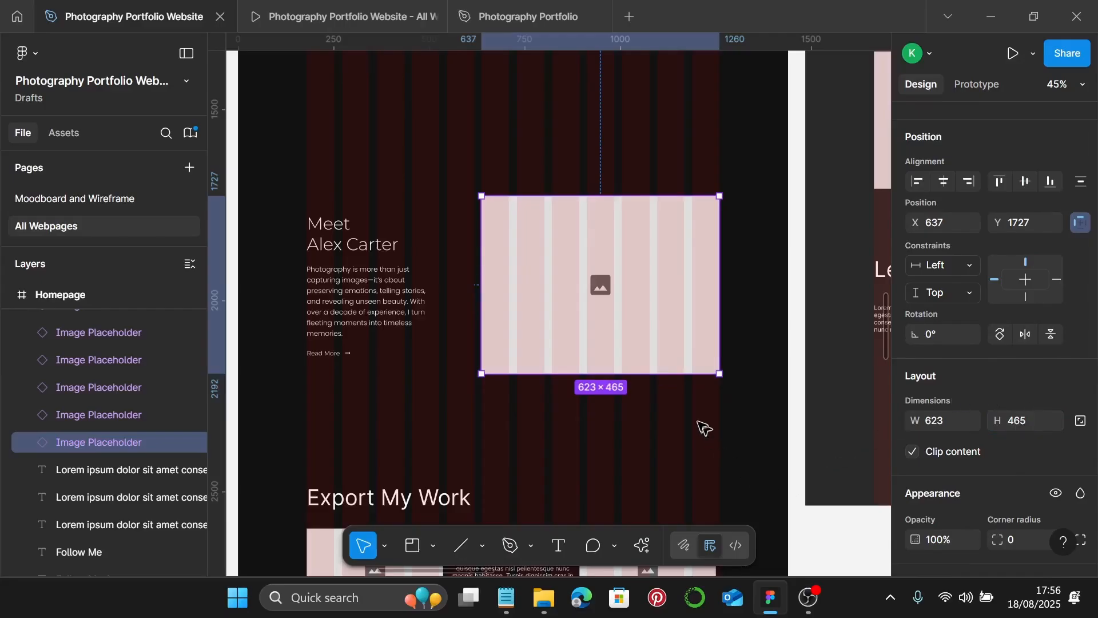
{"action": "left_click_drag", "start_coordinate": [483, 301], "coordinate": [462, 243]}
{"action": "scroll", "coordinate": [447, 189], "scroll_direction": "up", "scroll_amount": 10}
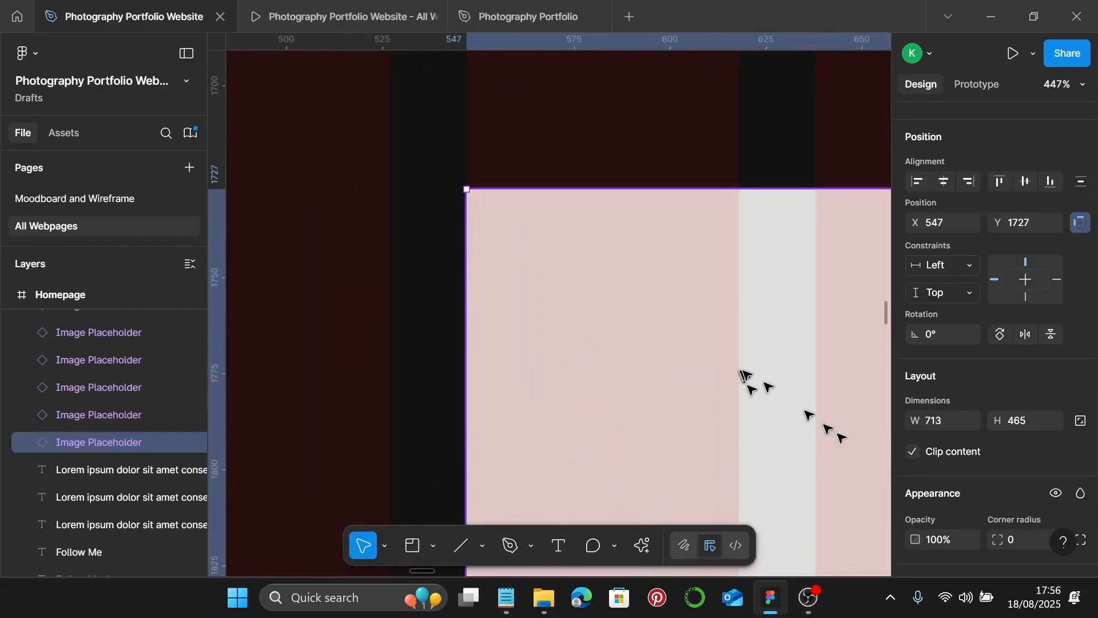
{"action": "scroll", "coordinate": [820, 420], "scroll_direction": "down", "scroll_amount": 5}
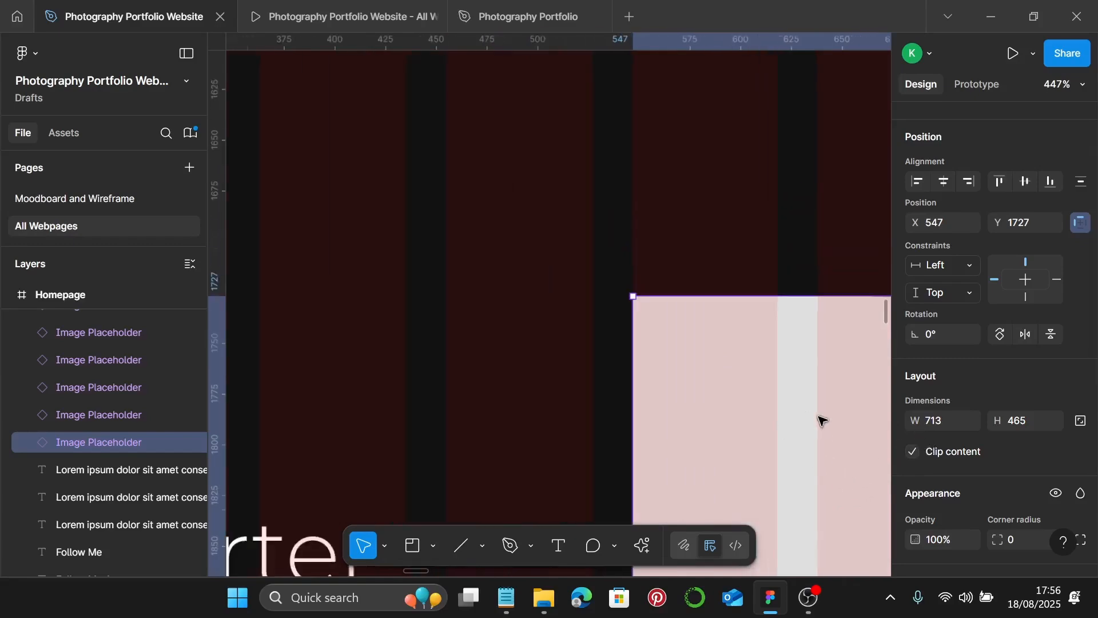
{"action": "scroll", "coordinate": [806, 422], "scroll_direction": "up", "scroll_amount": 8}
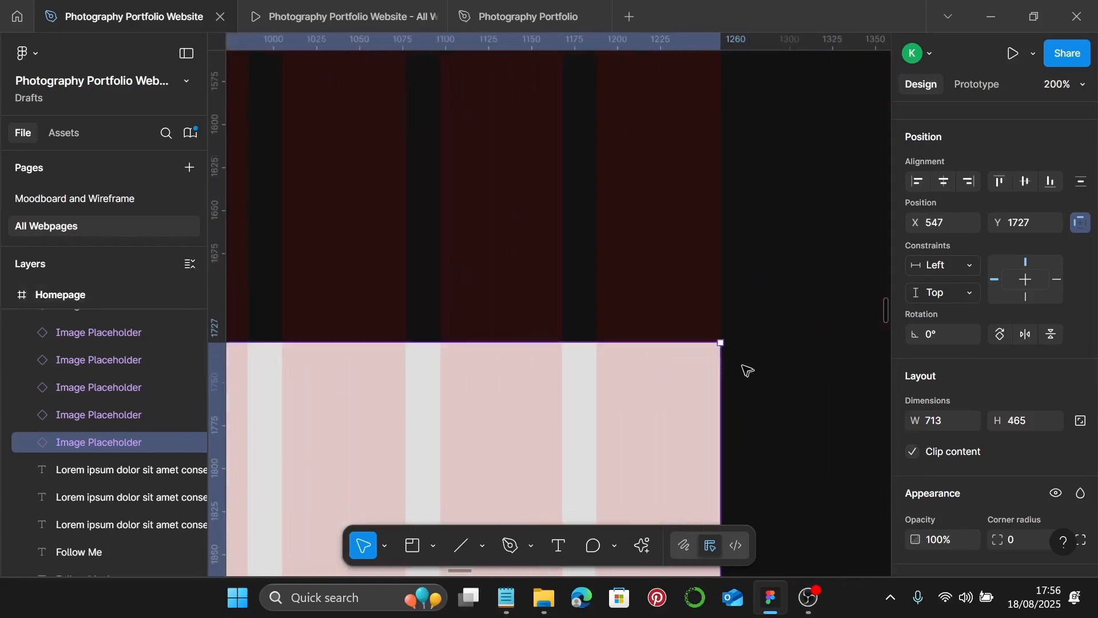
{"action": "scroll", "coordinate": [706, 349], "scroll_direction": "down", "scroll_amount": 10}
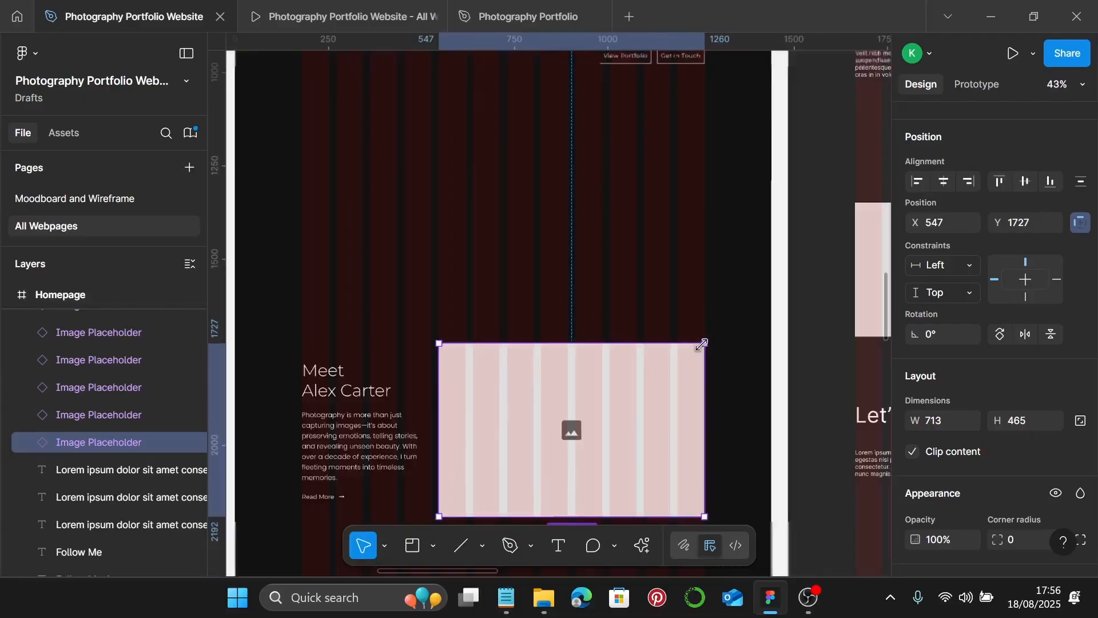
{"action": "scroll", "coordinate": [697, 366], "scroll_direction": "down", "scroll_amount": 3}
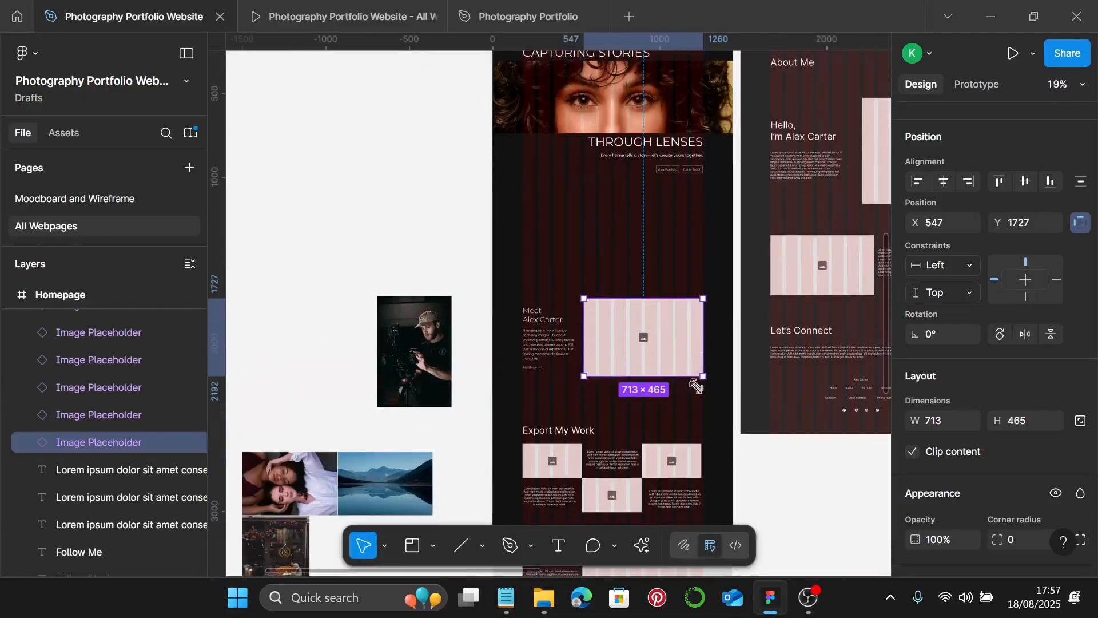
{"action": "scroll", "coordinate": [682, 422], "scroll_direction": "up", "scroll_amount": 2}
{"action": "right_click", "coordinate": [680, 424]}
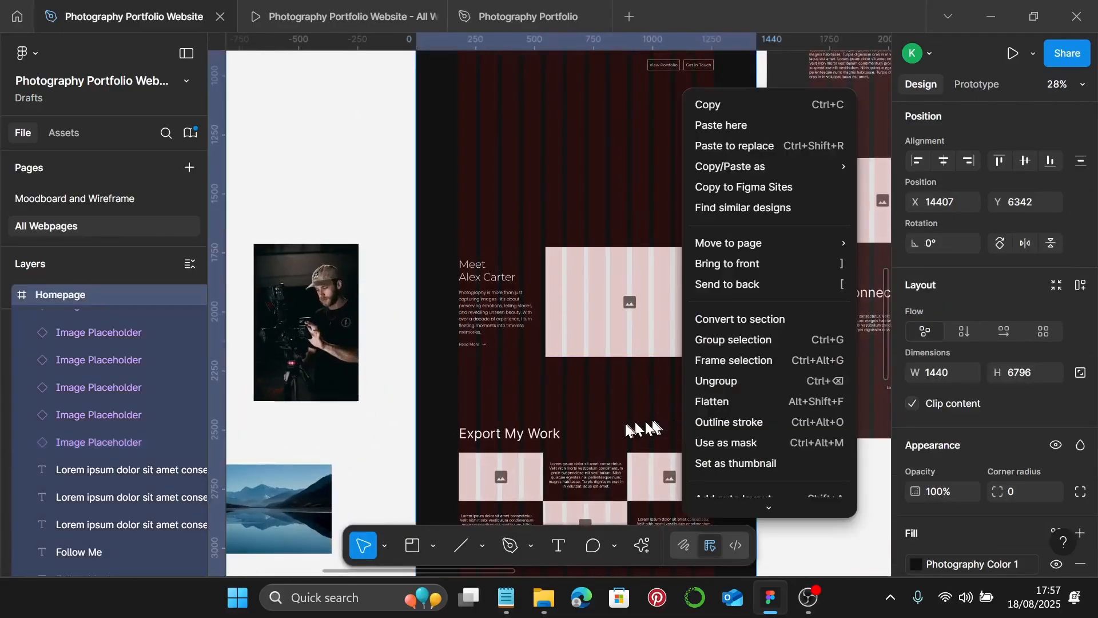
{"action": "key", "text": "Escape"}
{"action": "scroll", "coordinate": [530, 338], "scroll_direction": "up", "scroll_amount": 4}
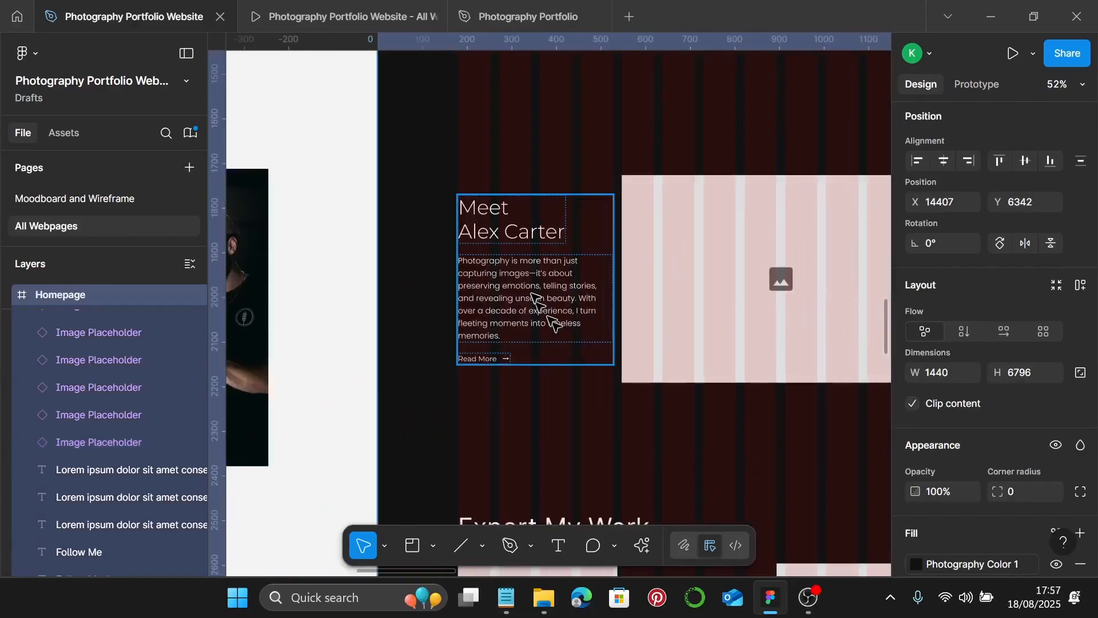
{"action": "left_click", "coordinate": [533, 295]}
{"action": "left_click", "coordinate": [710, 314], "text": "shift"}
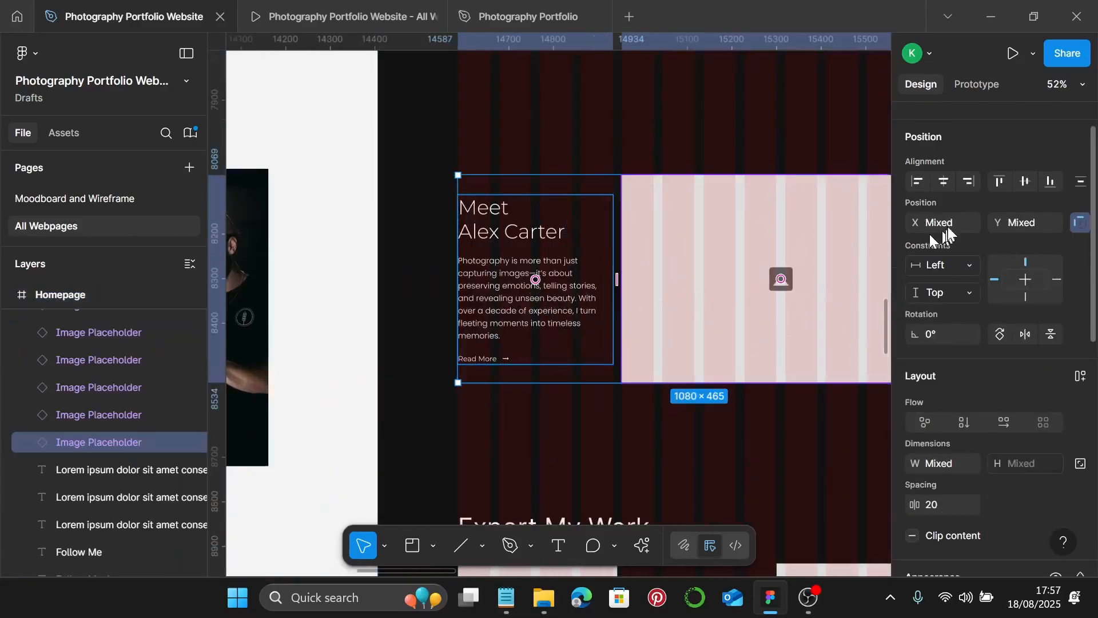
{"action": "left_click", "coordinate": [1025, 181]}
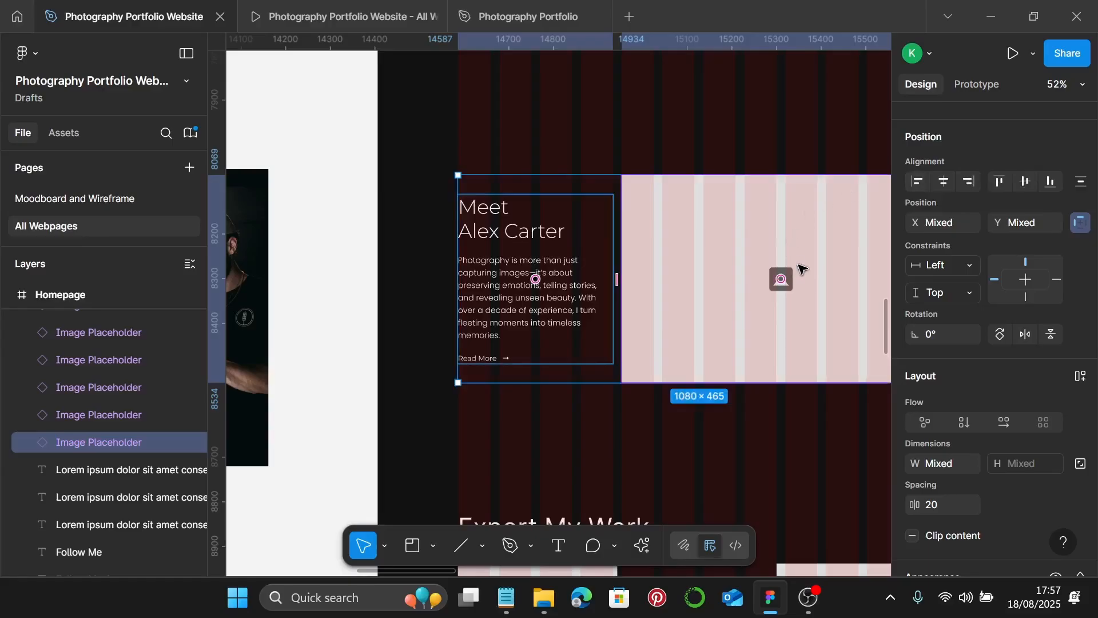
{"action": "key", "text": "shift+a"}
{"action": "scroll", "coordinate": [800, 273], "scroll_direction": "down", "scroll_amount": 4}
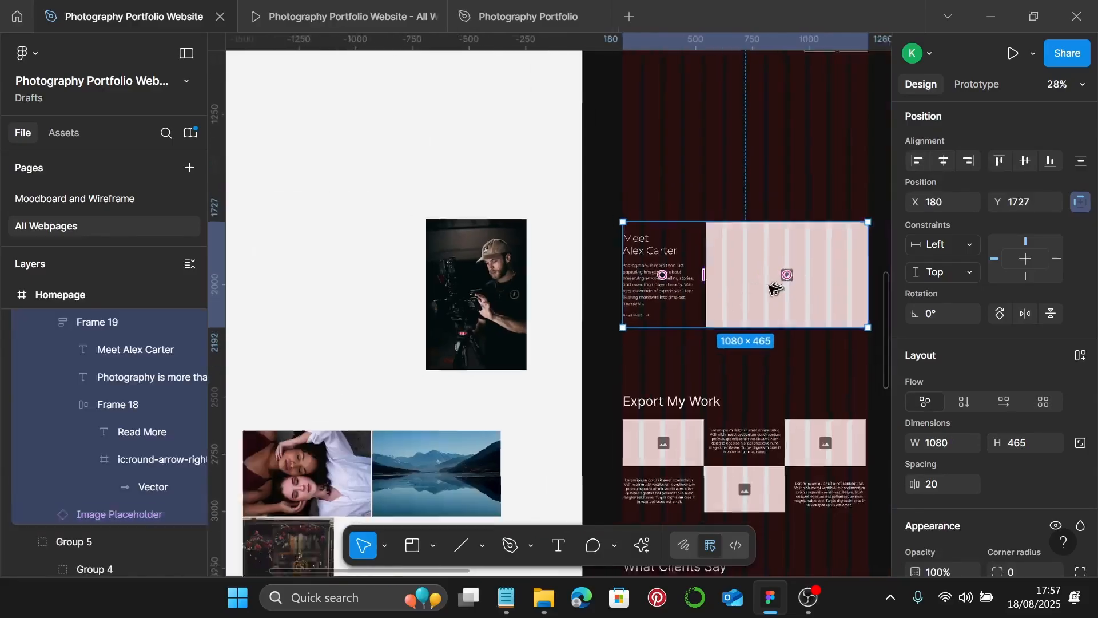
{"action": "left_click", "coordinate": [491, 302]}
{"action": "scroll", "coordinate": [497, 304], "scroll_direction": "left", "scroll_amount": 5}
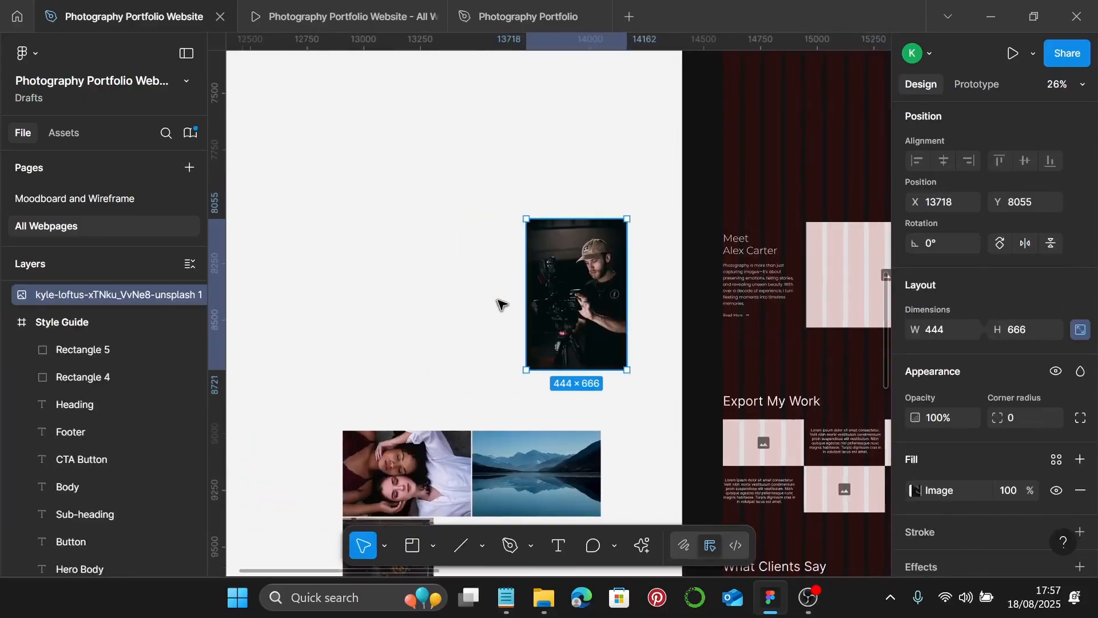
{"action": "scroll", "coordinate": [575, 303], "scroll_direction": "right", "scroll_amount": 5}
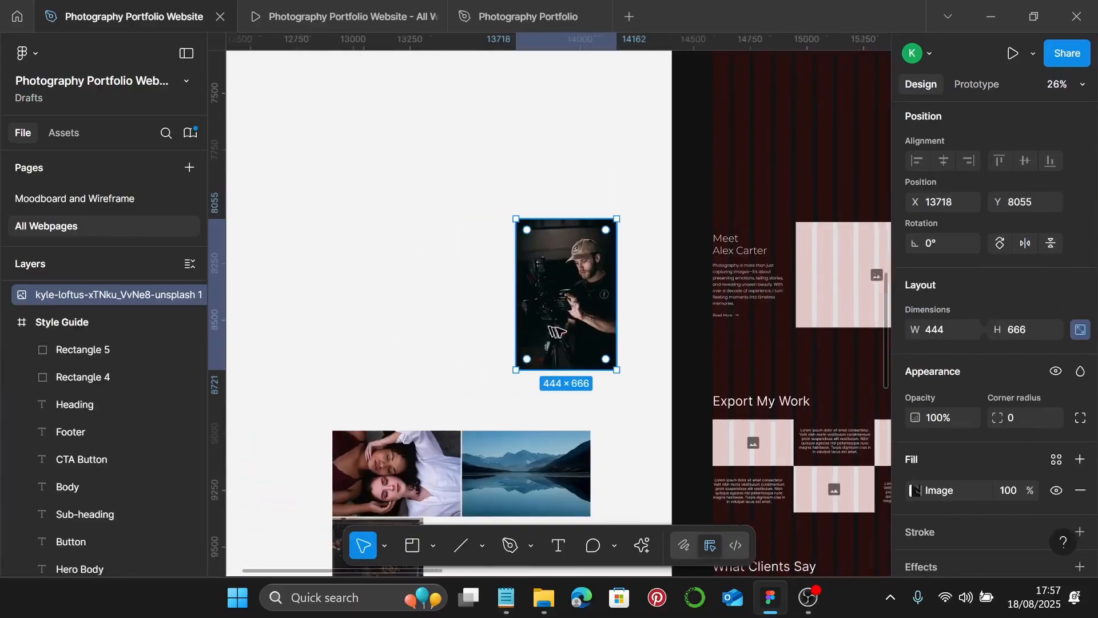
{"action": "left_click", "coordinate": [785, 309]}
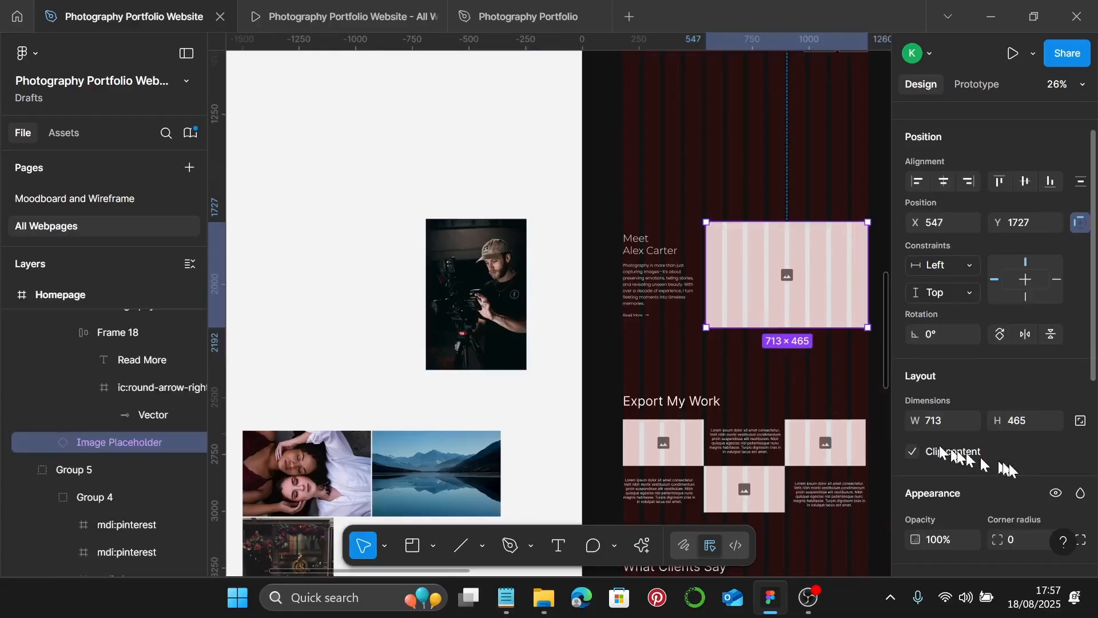
- Scale the camera-operator photo to 713 px wide and move it aside
{"action": "left_click", "coordinate": [517, 337]}
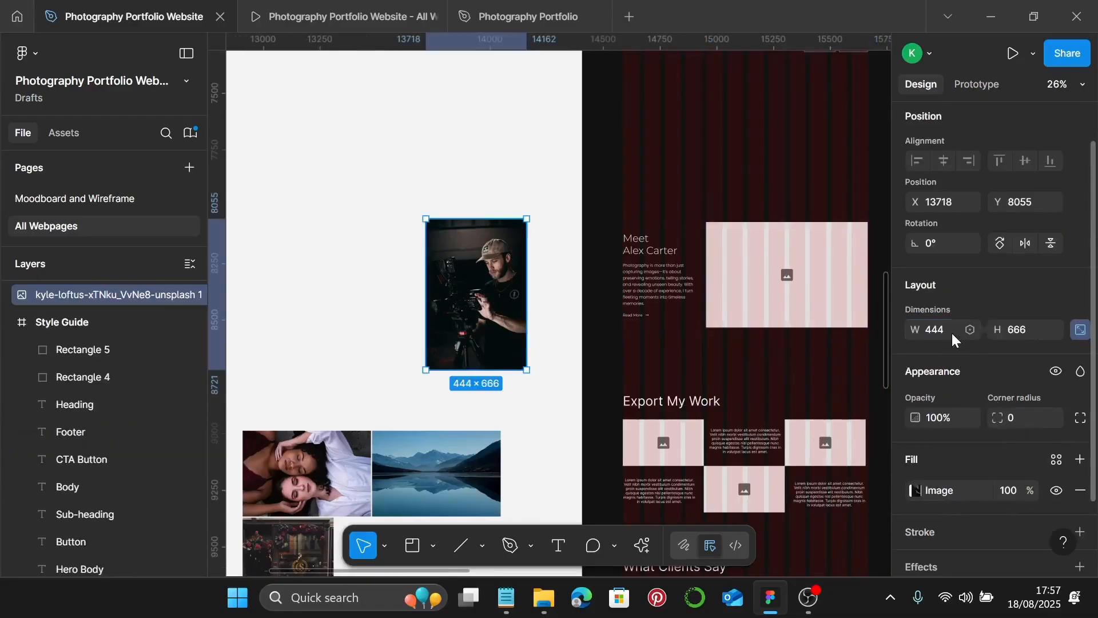
{"action": "left_click", "coordinate": [952, 332]}
{"action": "type", "text": "713"}
{"action": "key", "text": "Return"}
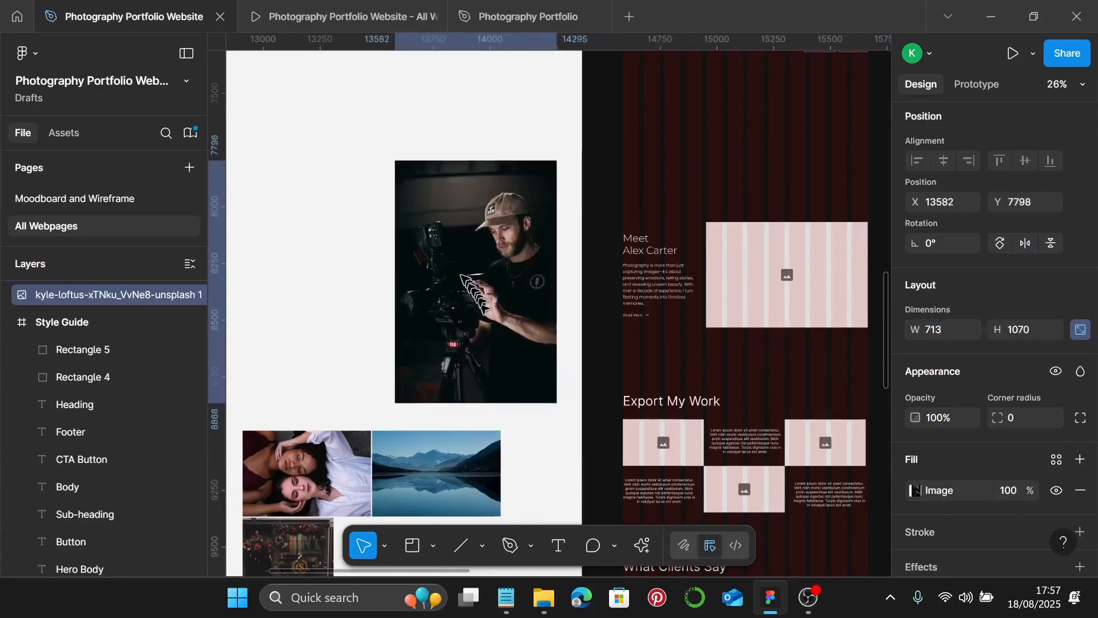
{"action": "left_click_drag", "start_coordinate": [461, 278], "coordinate": [444, 254]}
{"action": "scroll", "coordinate": [631, 254], "scroll_direction": "left", "scroll_amount": 5}
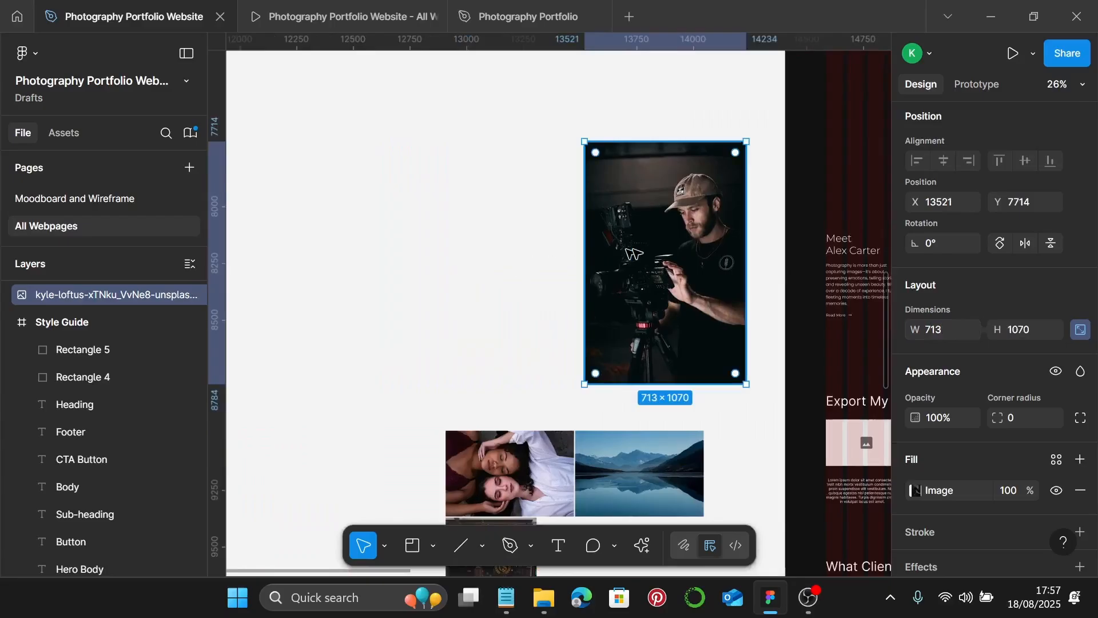
{"action": "double_click", "coordinate": [700, 260]}
{"action": "scroll", "coordinate": [694, 262], "scroll_direction": "right", "scroll_amount": 3}
- Crop the camera-operator photo's top and bottom until it measures 713×465
{"action": "left_click", "coordinate": [743, 220]}
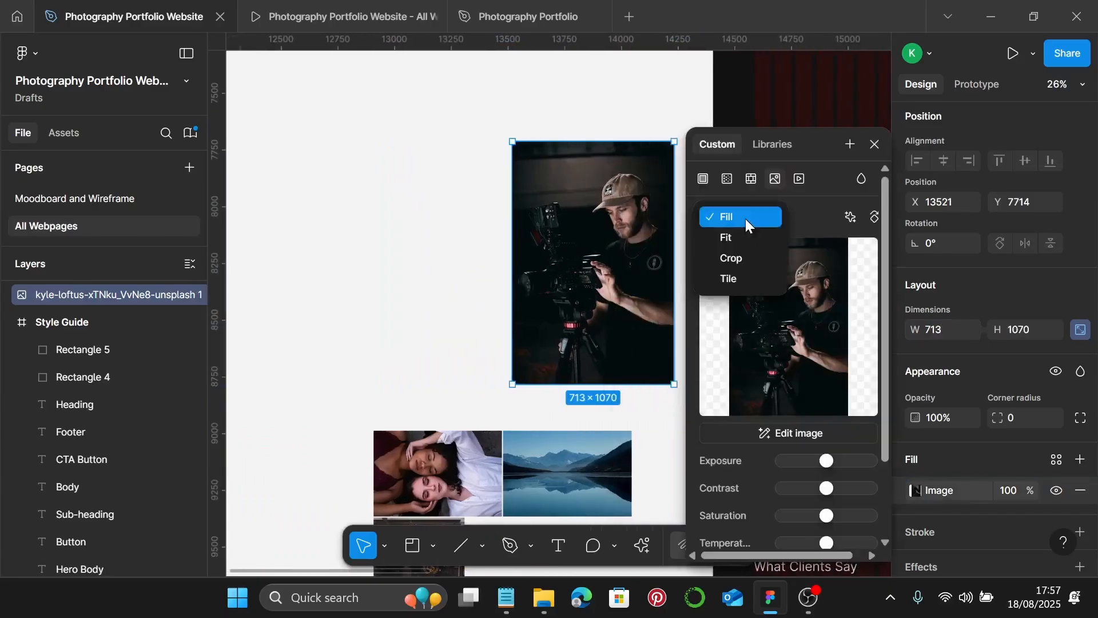
{"action": "left_click", "coordinate": [743, 257]}
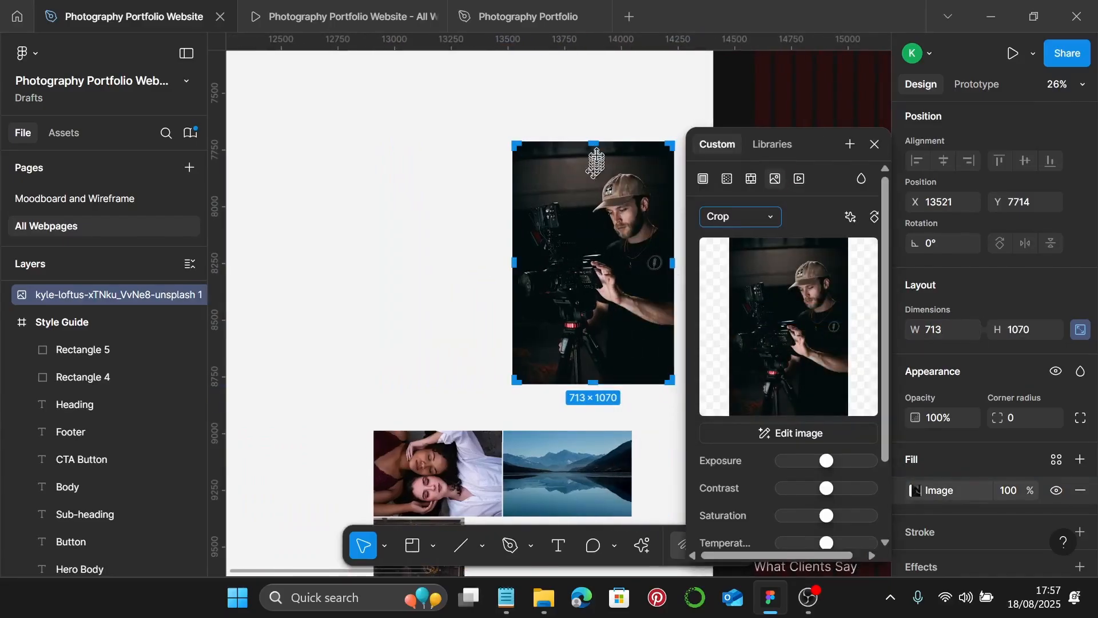
{"action": "left_click_drag", "start_coordinate": [595, 146], "coordinate": [593, 177]}
{"action": "scroll", "coordinate": [595, 176], "scroll_direction": "up", "scroll_amount": 5}
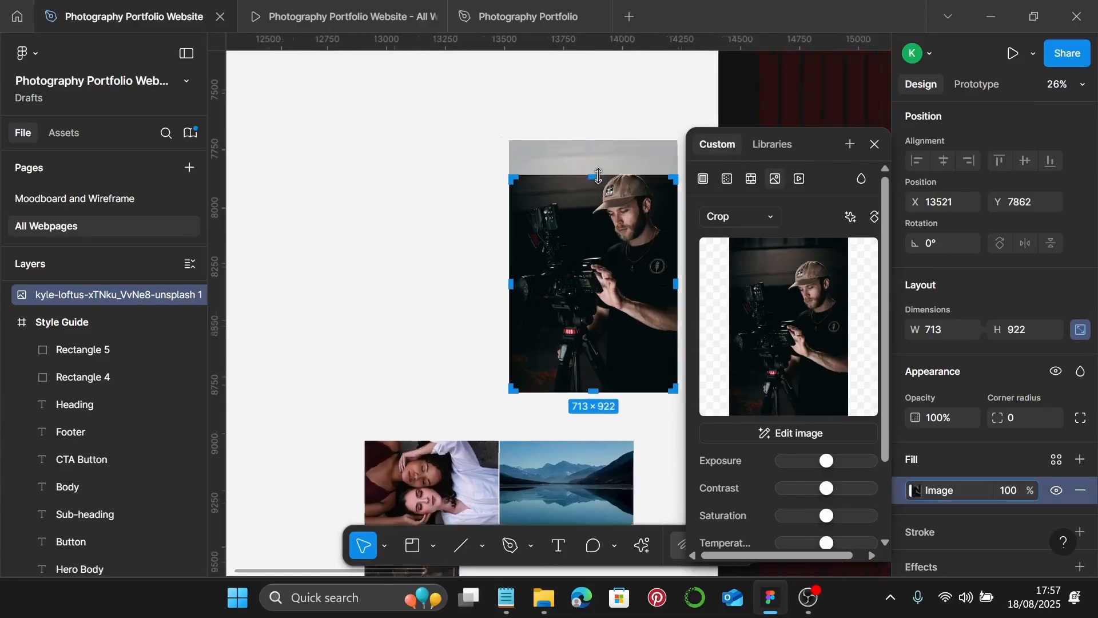
{"action": "scroll", "coordinate": [599, 176], "scroll_direction": "right", "scroll_amount": 5}
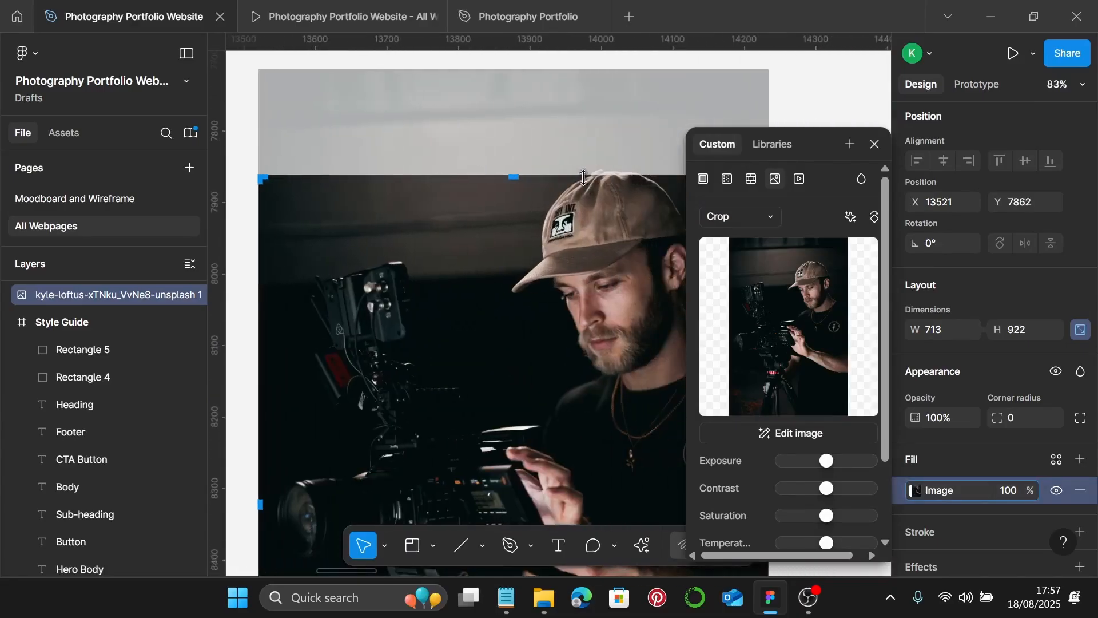
{"action": "scroll", "coordinate": [583, 177], "scroll_direction": "up", "scroll_amount": 1}
{"action": "scroll", "coordinate": [578, 179], "scroll_direction": "down", "scroll_amount": 5}
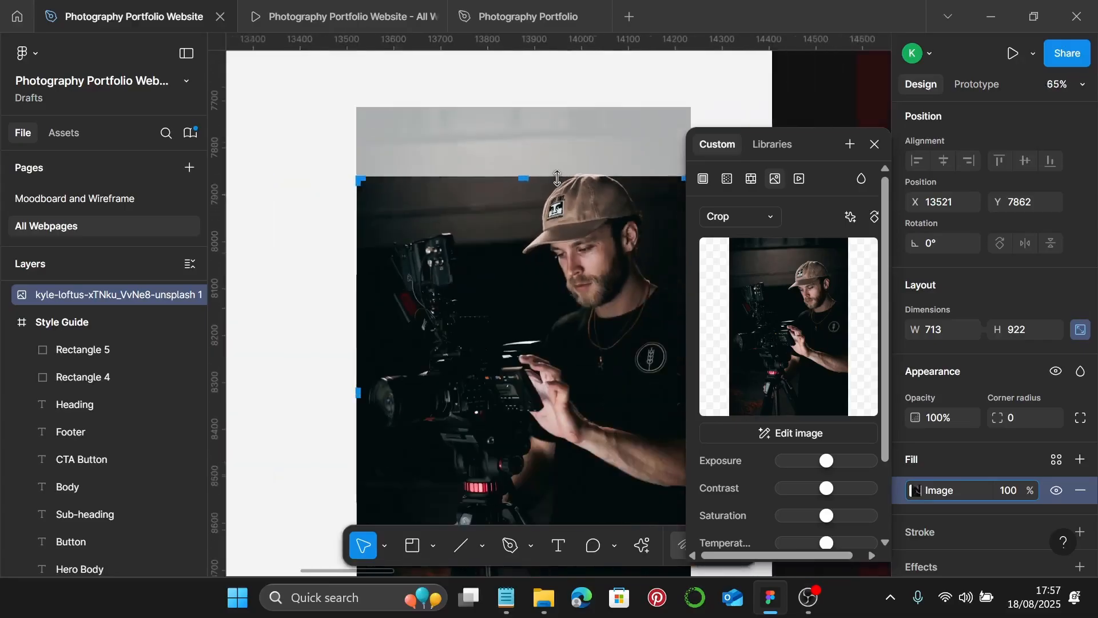
{"action": "scroll", "coordinate": [537, 354], "scroll_direction": "down", "scroll_amount": 2}
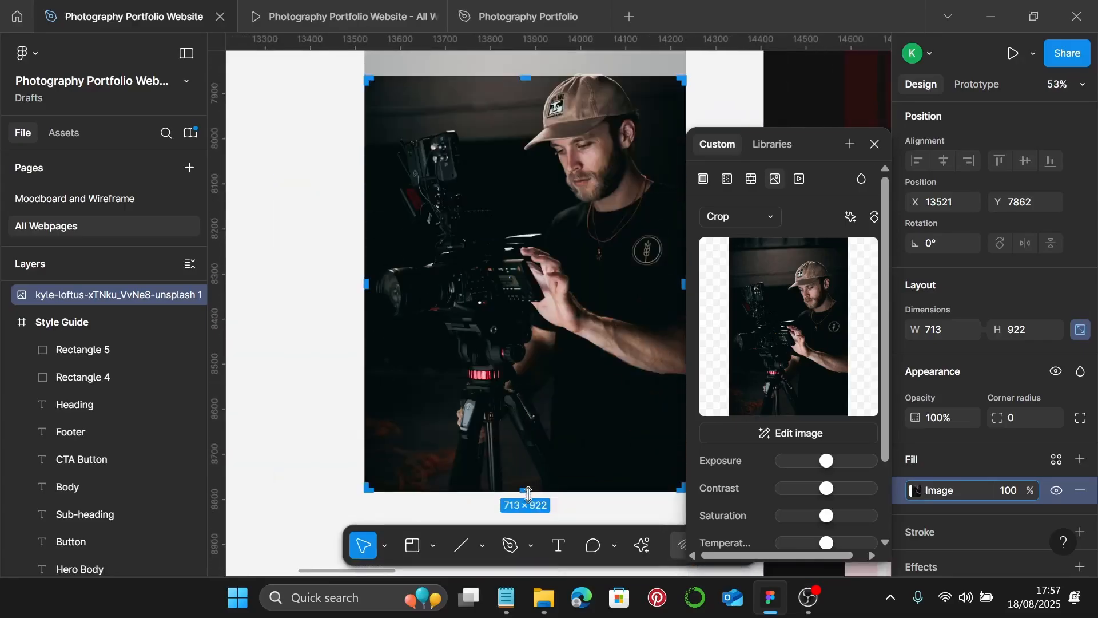
{"action": "left_click_drag", "start_coordinate": [526, 487], "coordinate": [551, 286]}
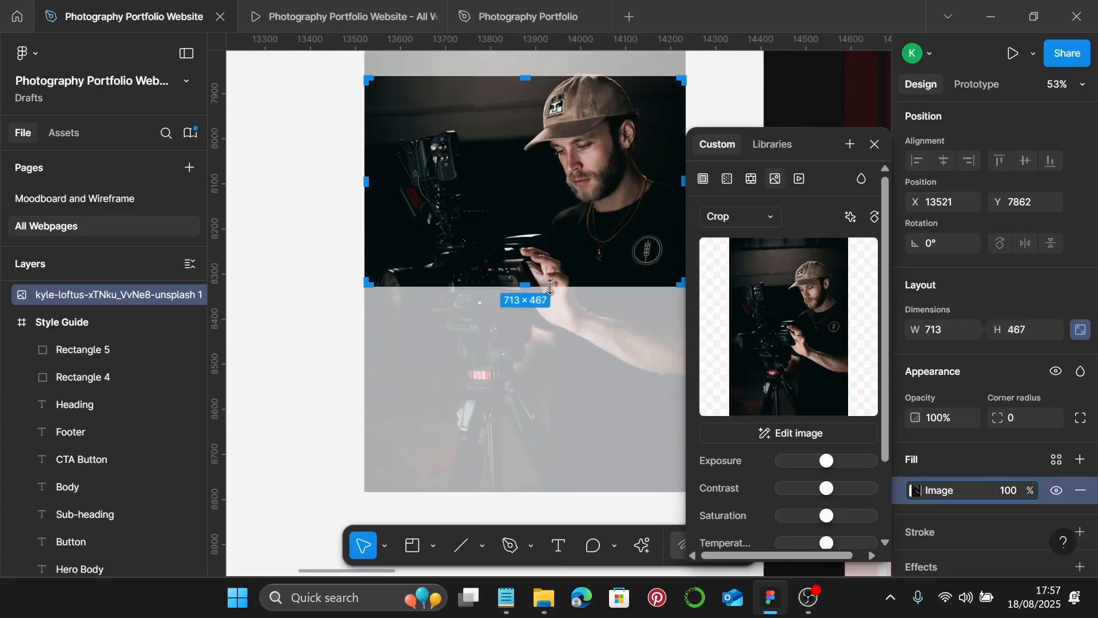
{"action": "scroll", "coordinate": [550, 287], "scroll_direction": "up", "scroll_amount": 10}
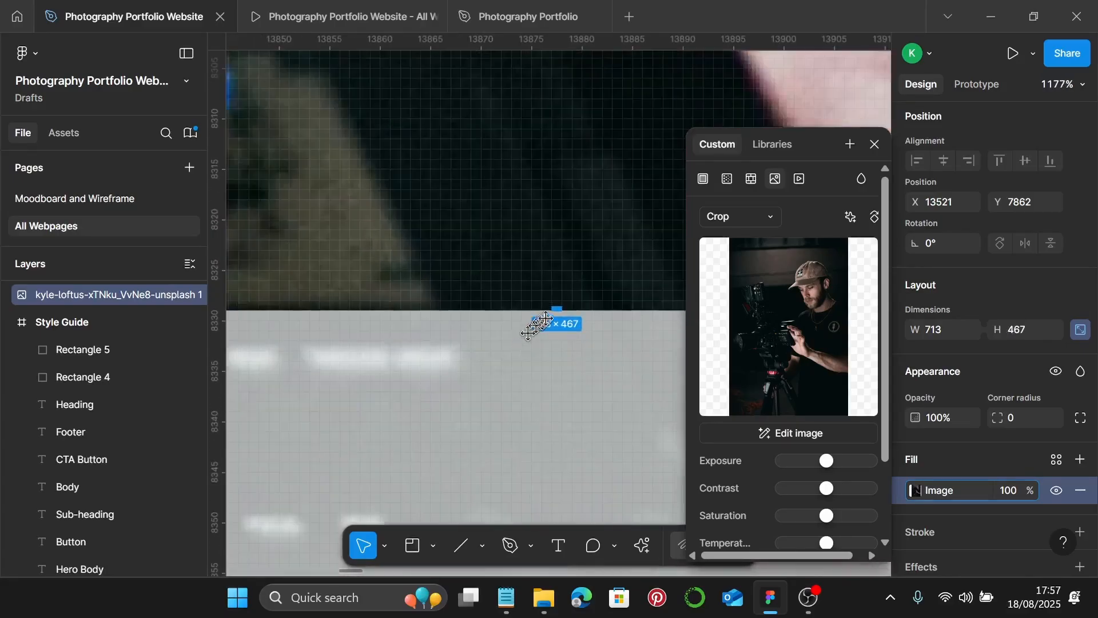
{"action": "left_click_drag", "start_coordinate": [555, 310], "coordinate": [558, 294]}
{"action": "scroll", "coordinate": [557, 293], "scroll_direction": "down", "scroll_amount": 10}
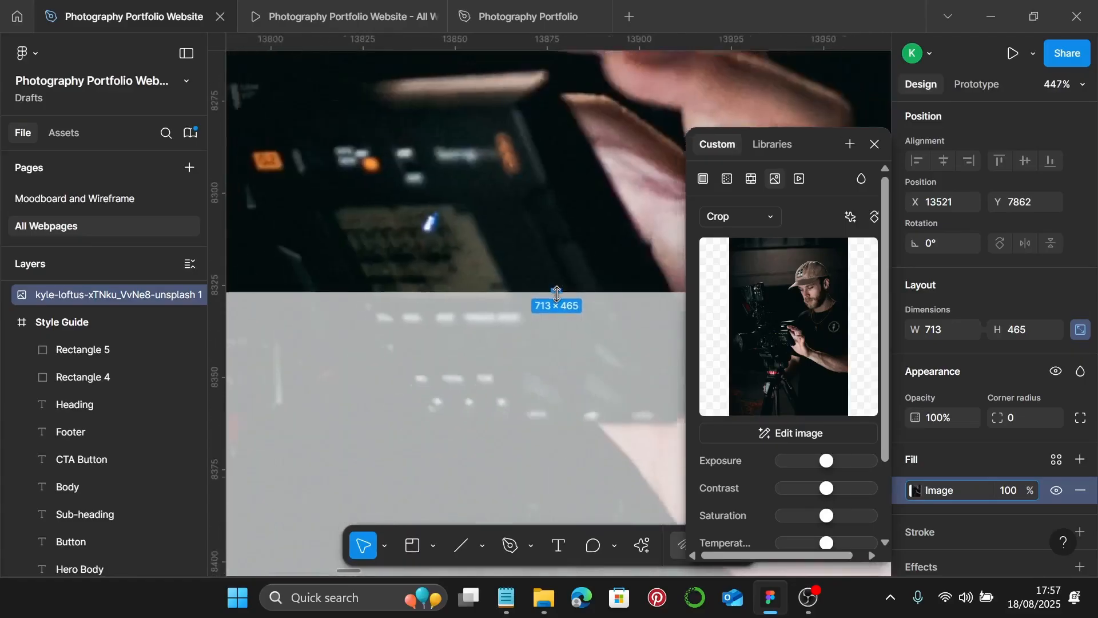
{"action": "scroll", "coordinate": [558, 293], "scroll_direction": "down", "scroll_amount": 5}
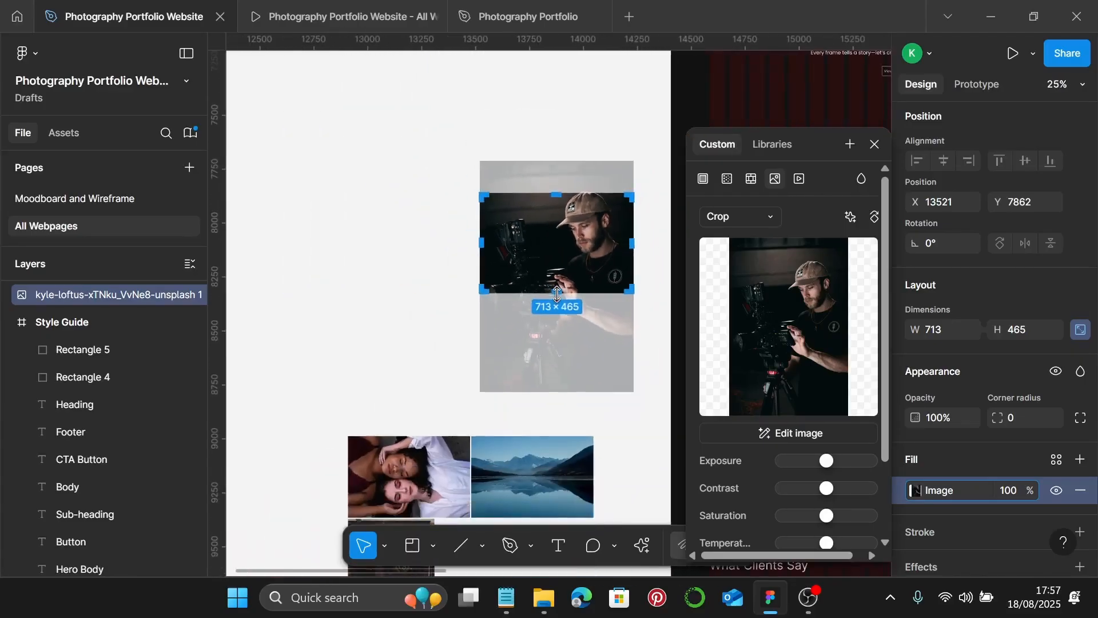
{"action": "scroll", "coordinate": [558, 293], "scroll_direction": "up", "scroll_amount": 2}
{"action": "key", "text": "Escape"}
{"action": "key", "text": "Escape"}
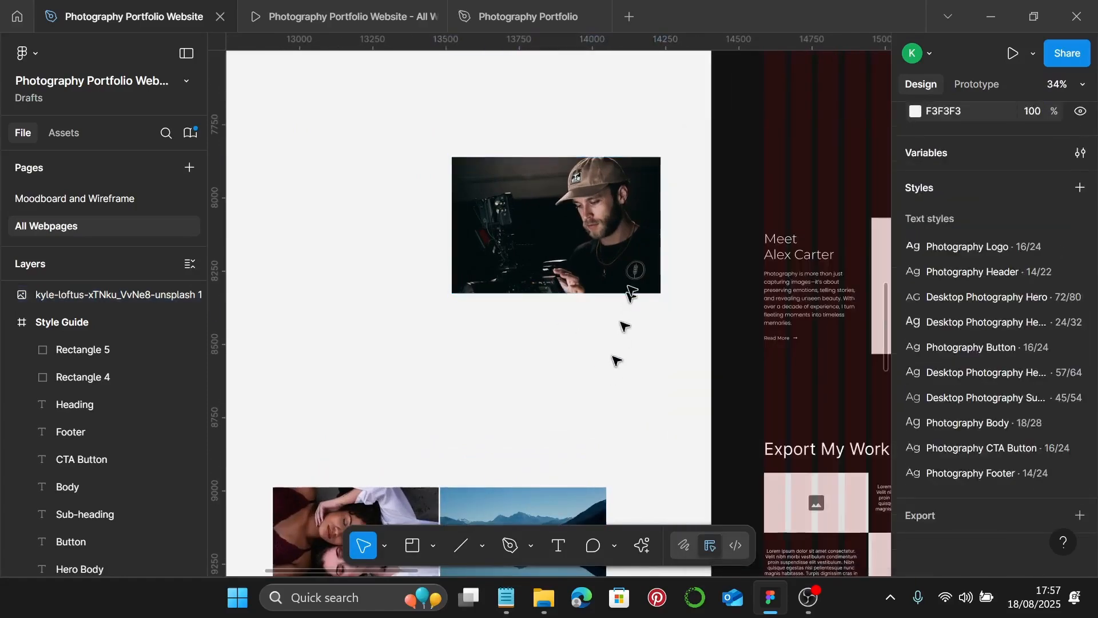
{"action": "left_click", "coordinate": [616, 258]}
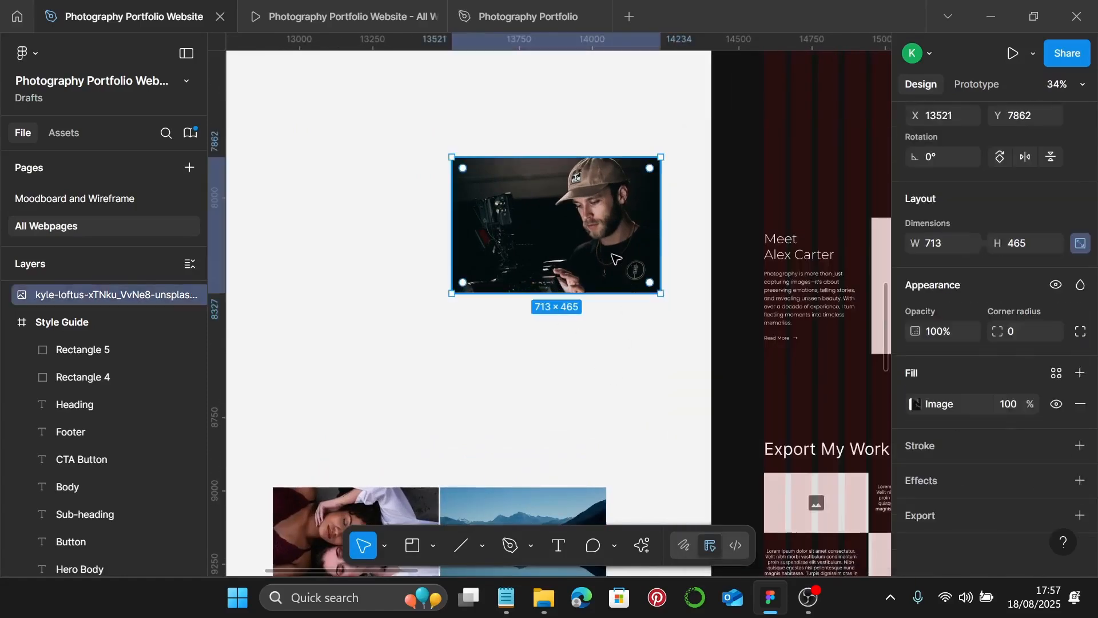
{"action": "key", "text": "Delete"}
{"action": "scroll", "coordinate": [606, 275], "scroll_direction": "right", "scroll_amount": 5}
{"action": "left_click", "coordinate": [644, 300]}
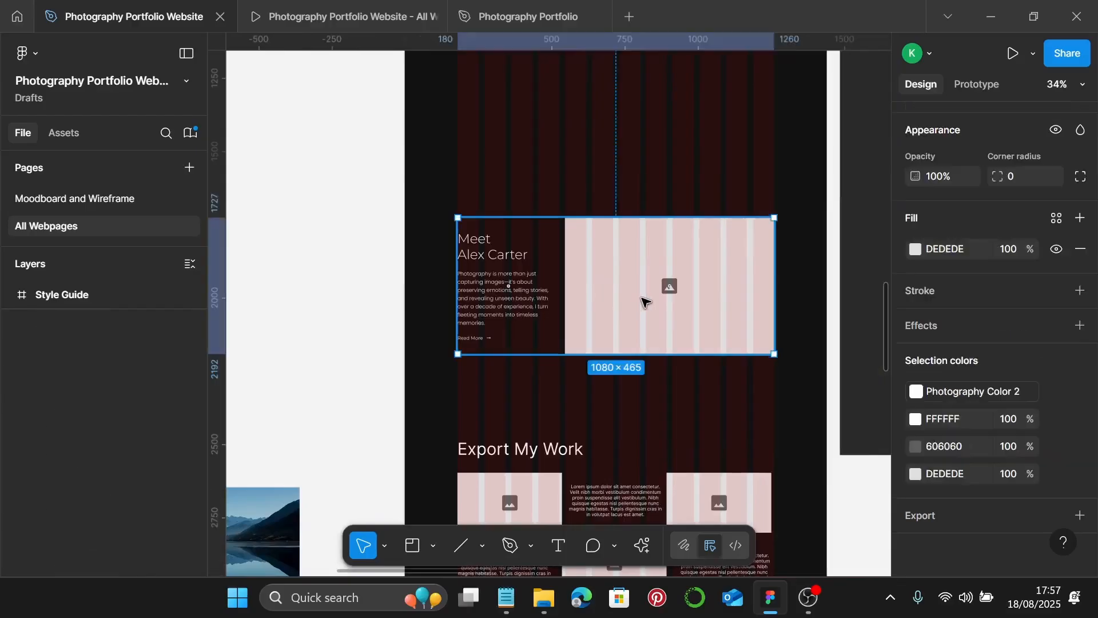
{"action": "left_click", "coordinate": [644, 300]}
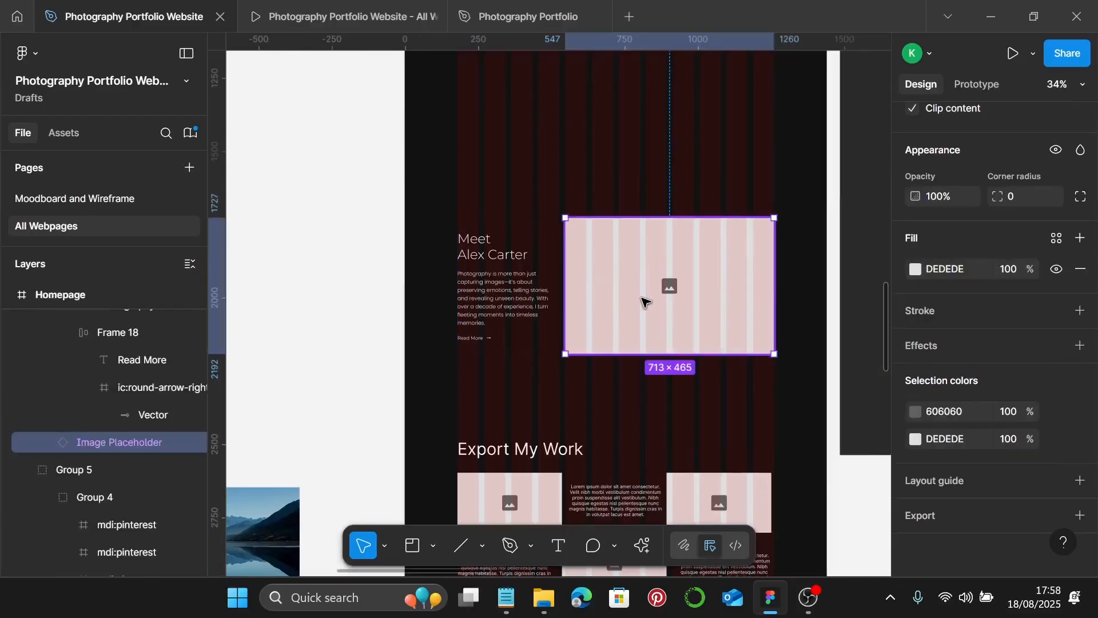
{"action": "key", "text": "ctrl+shift+r"}
{"action": "key", "text": "Escape"}
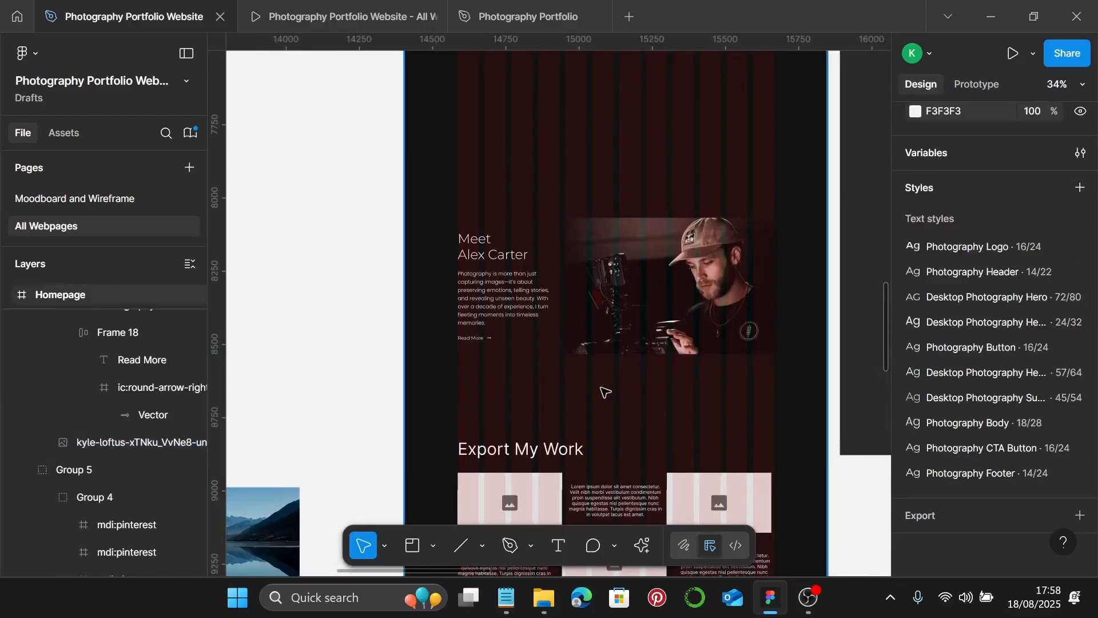
{"action": "scroll", "coordinate": [605, 392], "scroll_direction": "up", "scroll_amount": 1}
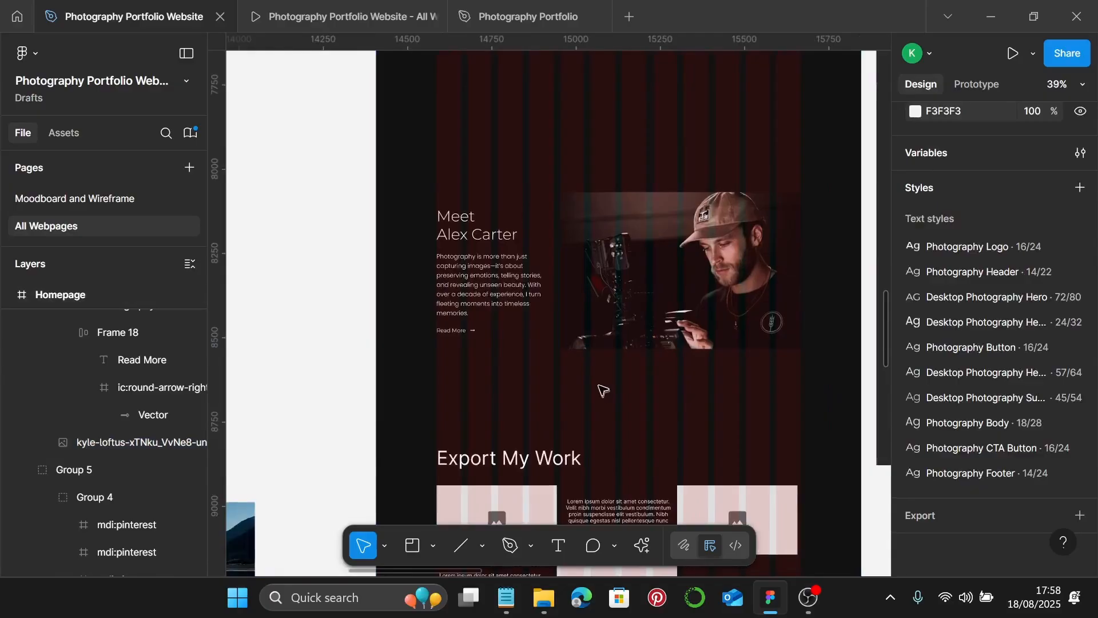
{"action": "left_click", "coordinate": [346, 20]}
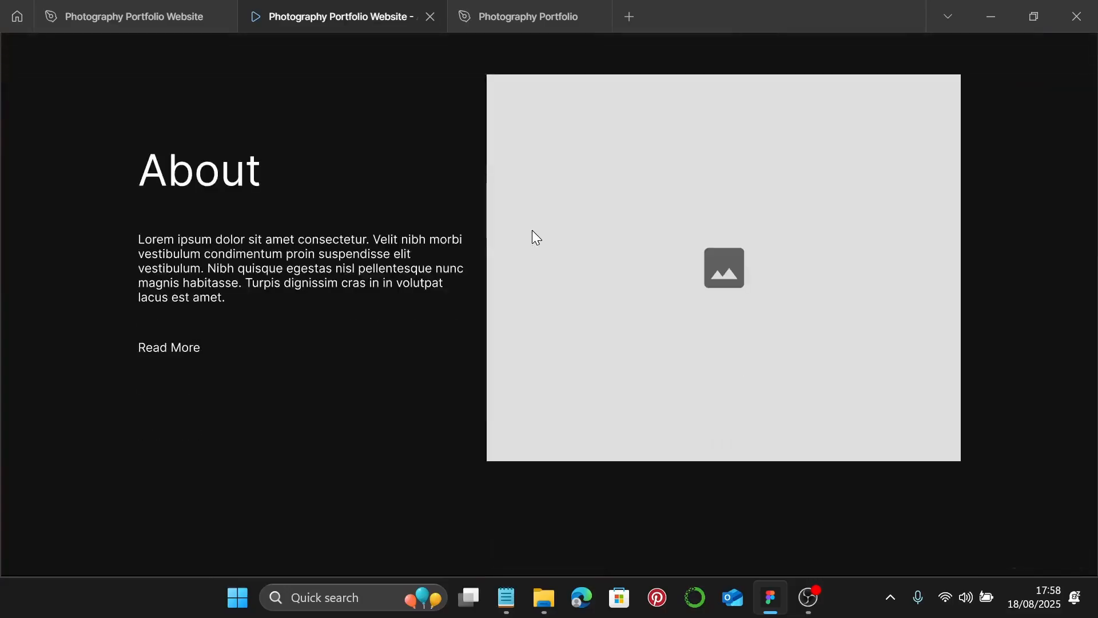
{"action": "key", "text": "Right"}
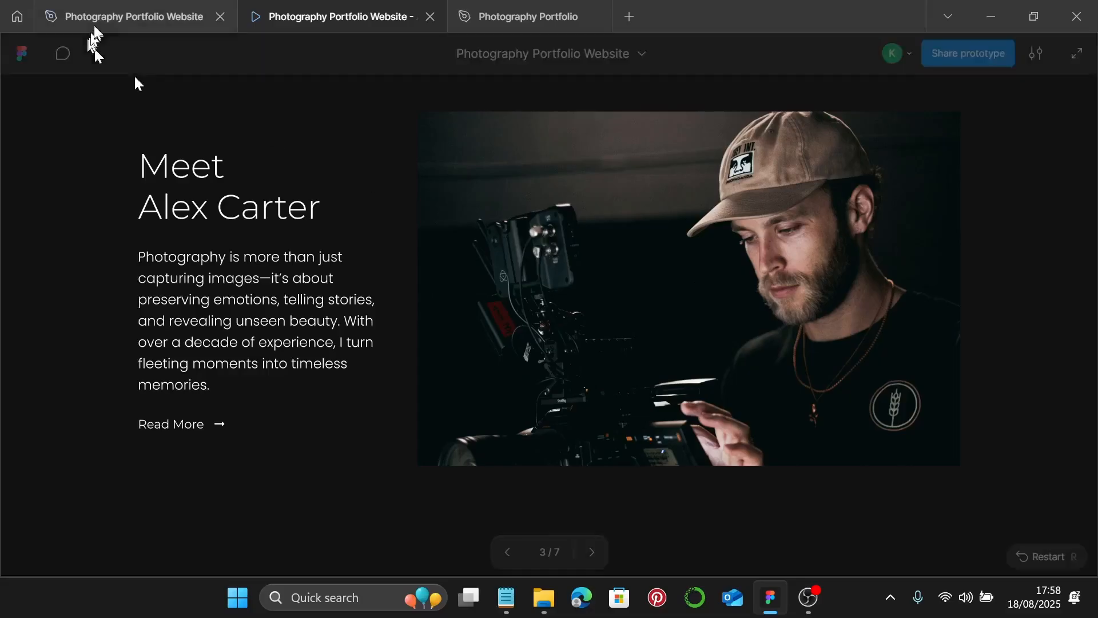
{"action": "left_click", "coordinate": [133, 16]}
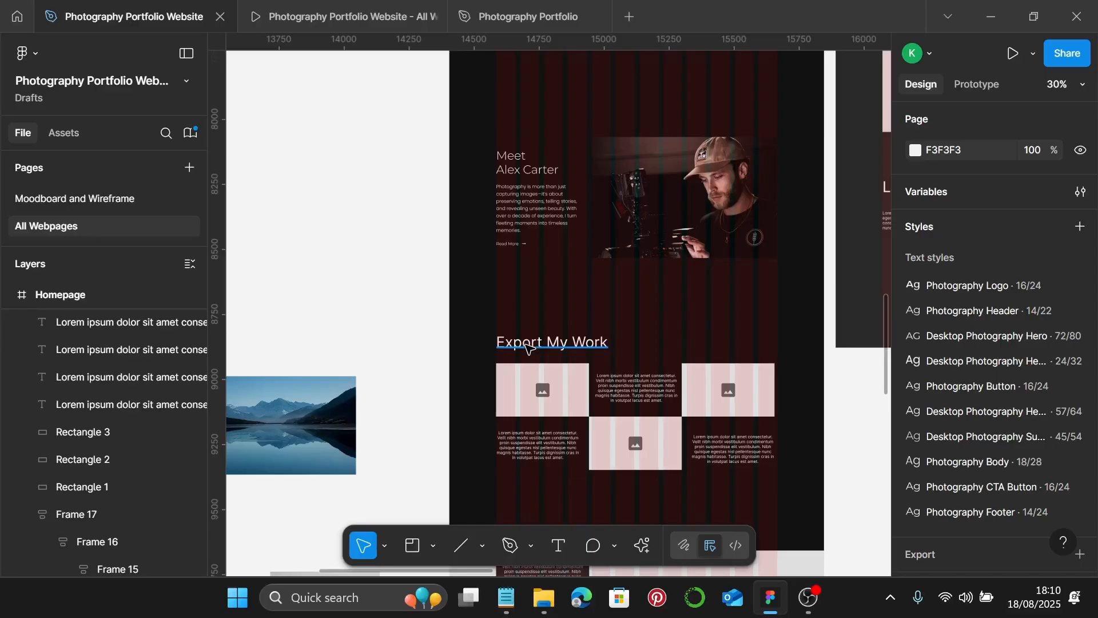
- Change the Homepage heading 'Export My Work' to 'Explore My Work'
{"action": "scroll", "coordinate": [529, 349], "scroll_direction": "up", "scroll_amount": 5}
{"action": "double_click", "coordinate": [541, 342]}
{"action": "left_click", "coordinate": [547, 342]}
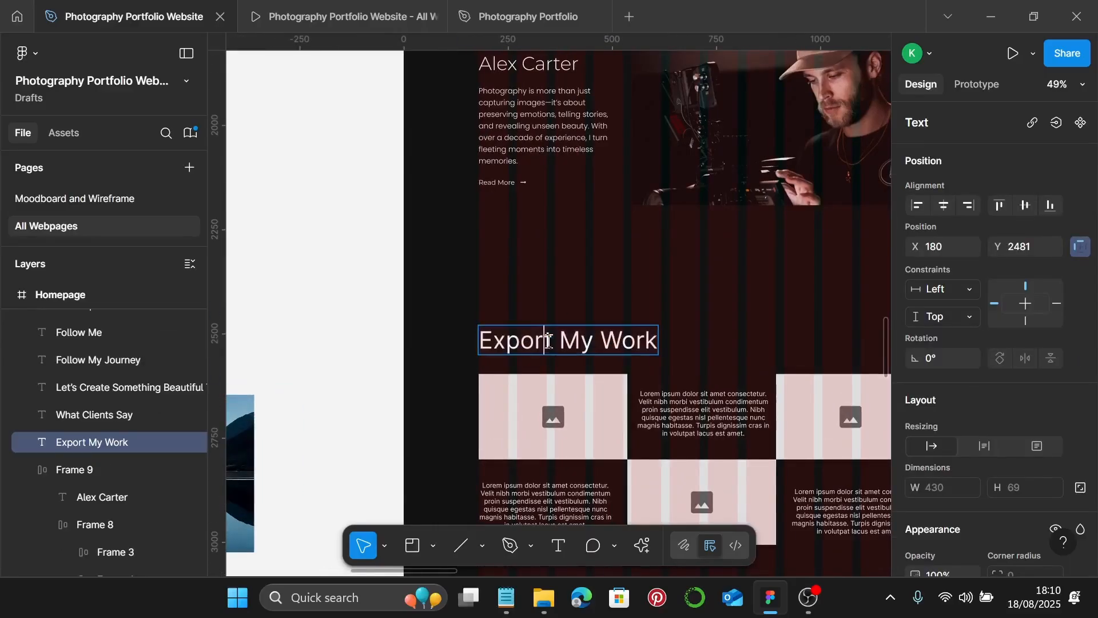
{"action": "double_click", "coordinate": [547, 341]}
{"action": "key", "text": "Right"}
{"action": "key", "text": "BackSpace"}
{"action": "key", "text": "BackSpace"}
{"action": "key", "text": "BackSpace"}
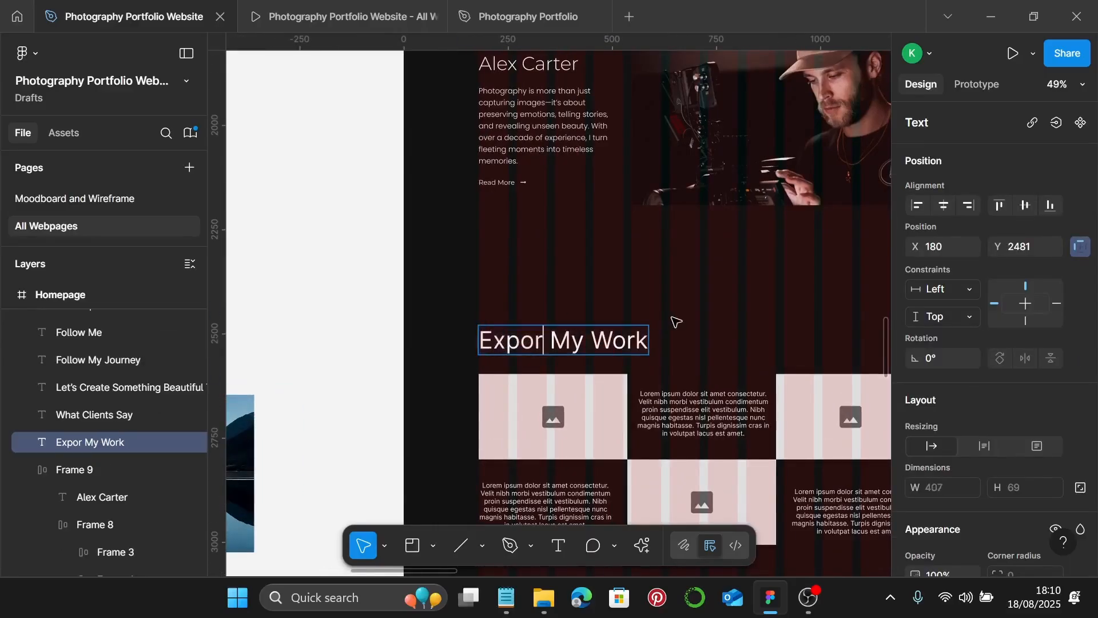
{"action": "type", "text": "lore"}
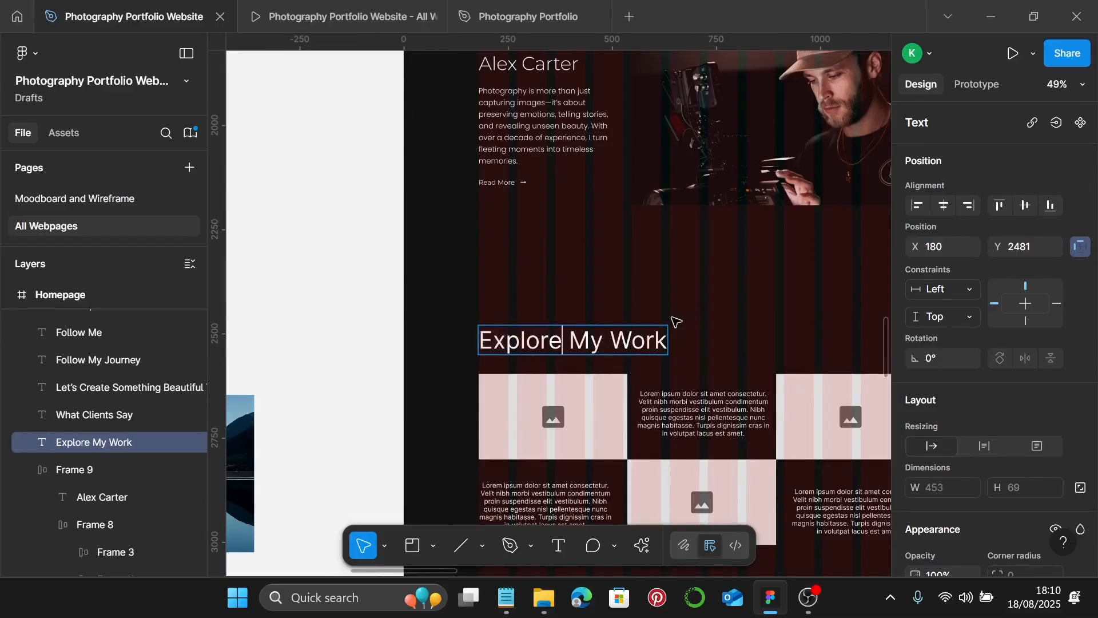
- Fix the same heading to 'Explore My Work' on the Moodboard and Wireframe page, then return to All Webpages
{"action": "left_click", "coordinate": [102, 200]}
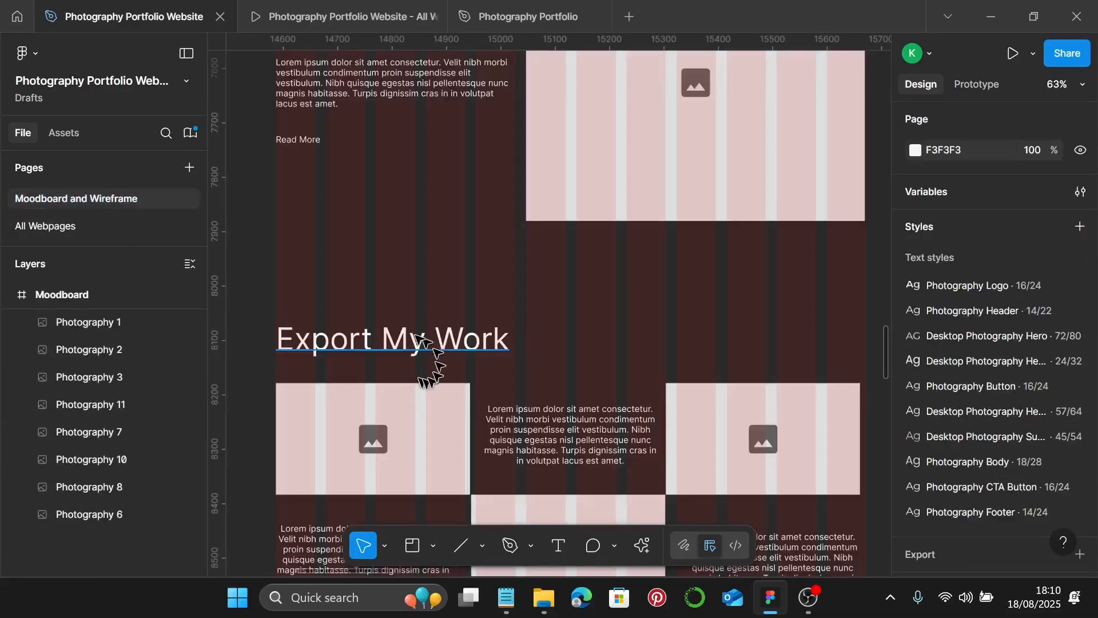
{"action": "double_click", "coordinate": [370, 340]}
{"action": "double_click", "coordinate": [370, 340]}
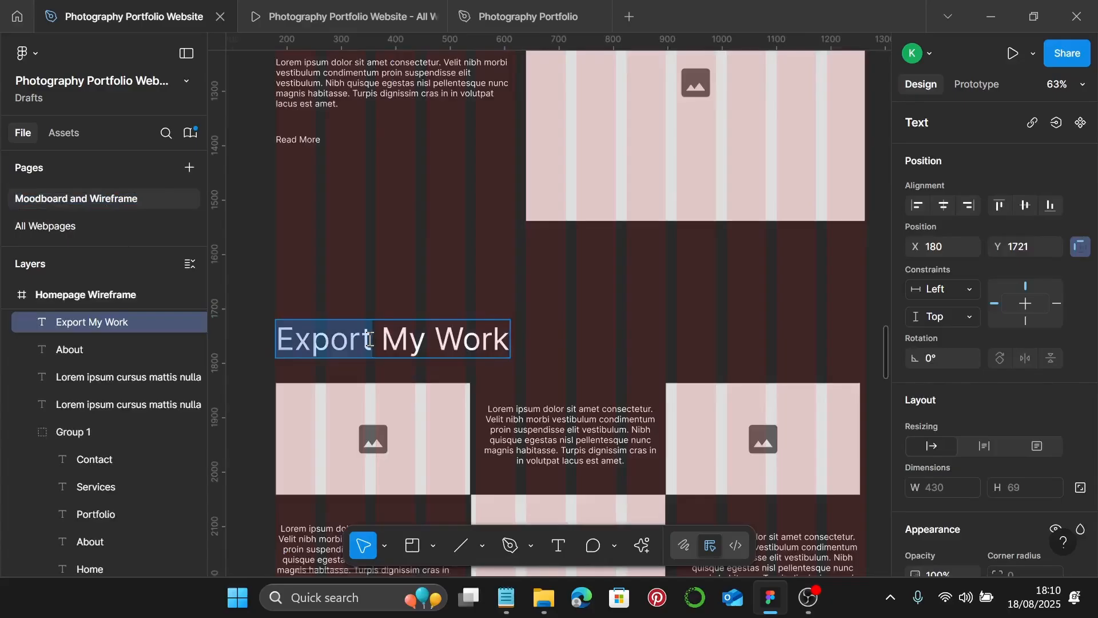
{"action": "left_click", "coordinate": [371, 339]}
{"action": "key", "text": "BackSpace"}
{"action": "key", "text": "BackSpace"}
{"action": "key", "text": "BackSpace"}
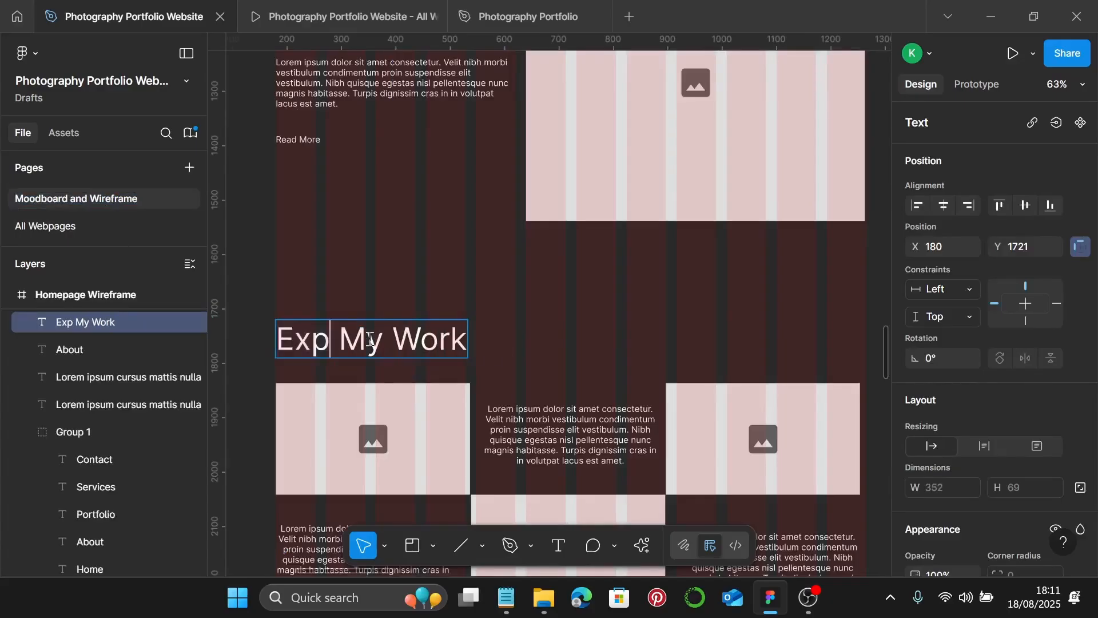
{"action": "type", "text": "lore"}
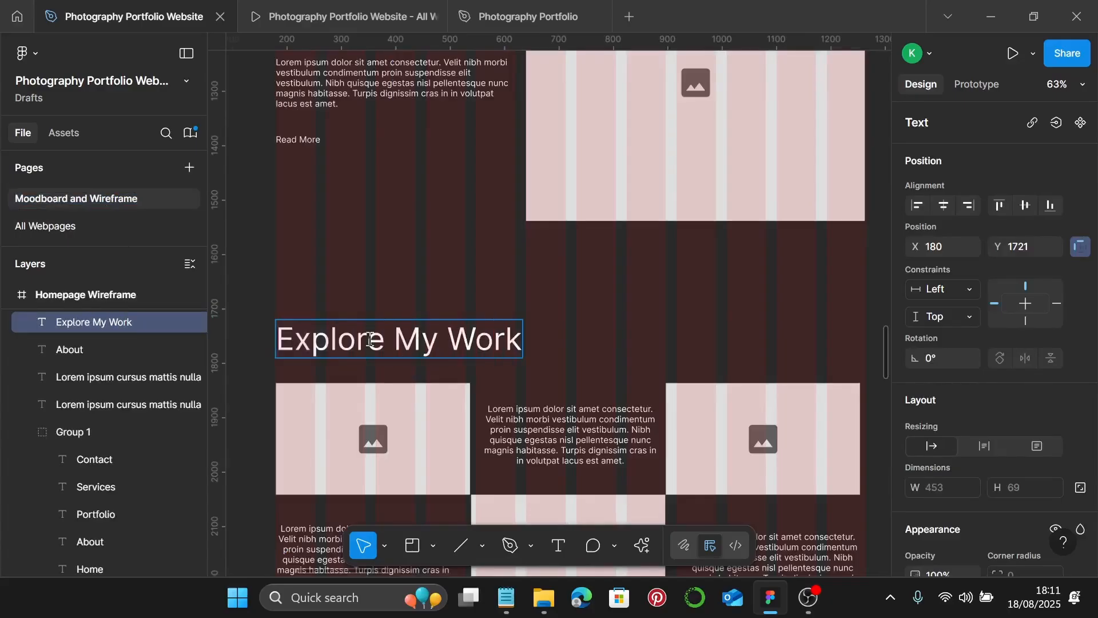
{"action": "key", "text": "Escape"}
{"action": "left_click", "coordinate": [78, 228]}
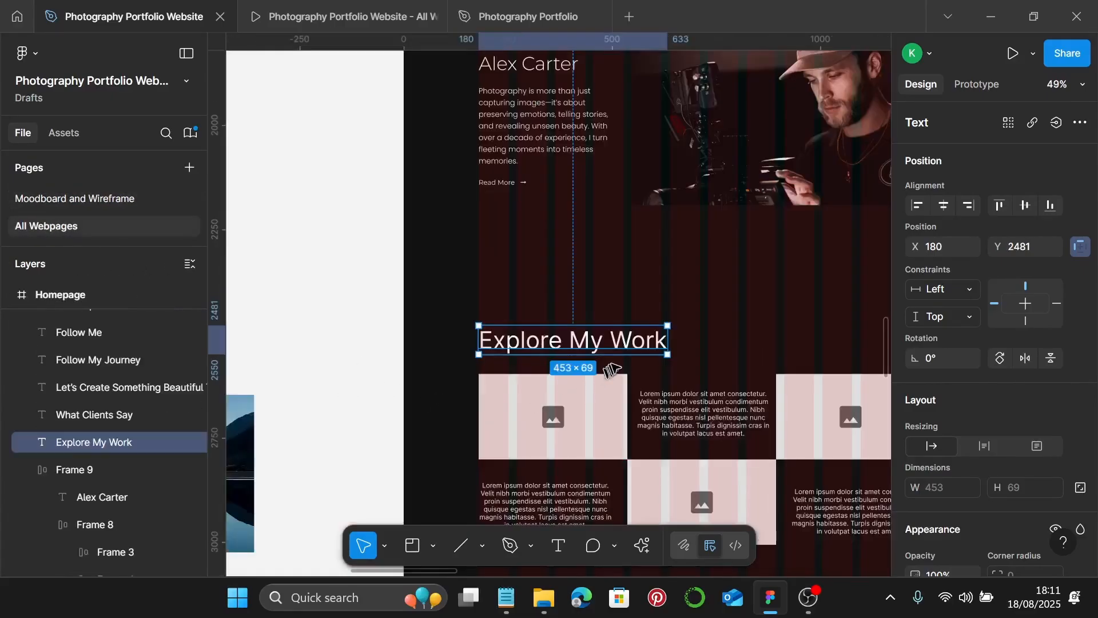
- Apply the Desktop Photography Sub 45/54 text style to the Explore My Work heading
{"action": "scroll", "coordinate": [611, 370], "scroll_direction": "down", "scroll_amount": 3}
{"action": "scroll", "coordinate": [658, 309], "scroll_direction": "up", "scroll_amount": 3, "text": "ctrl"}
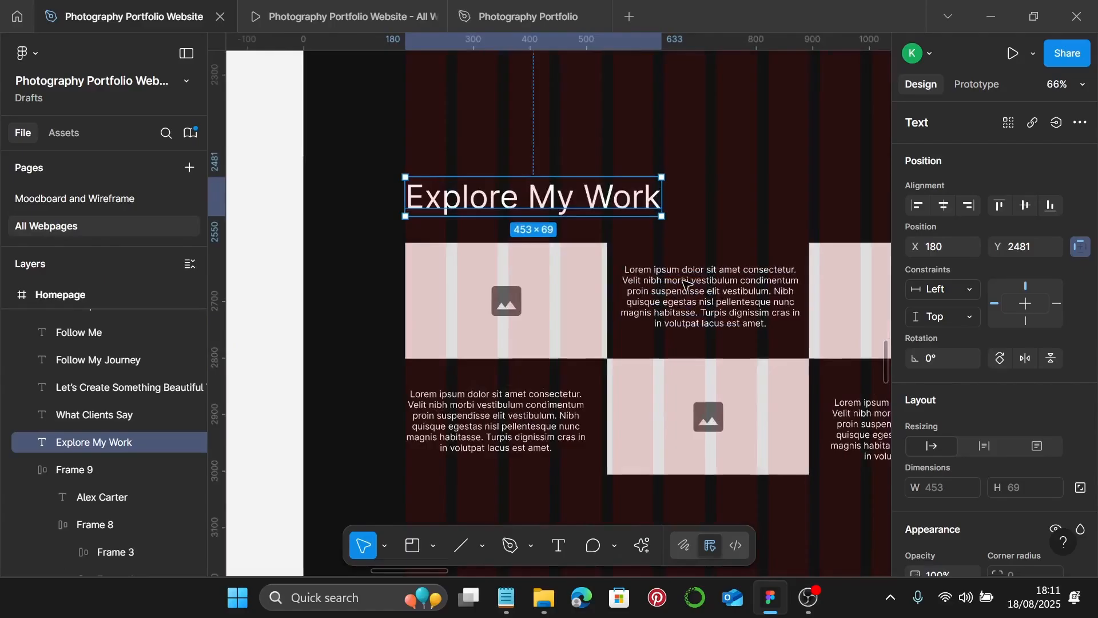
{"action": "scroll", "coordinate": [966, 354], "scroll_direction": "down", "scroll_amount": 8}
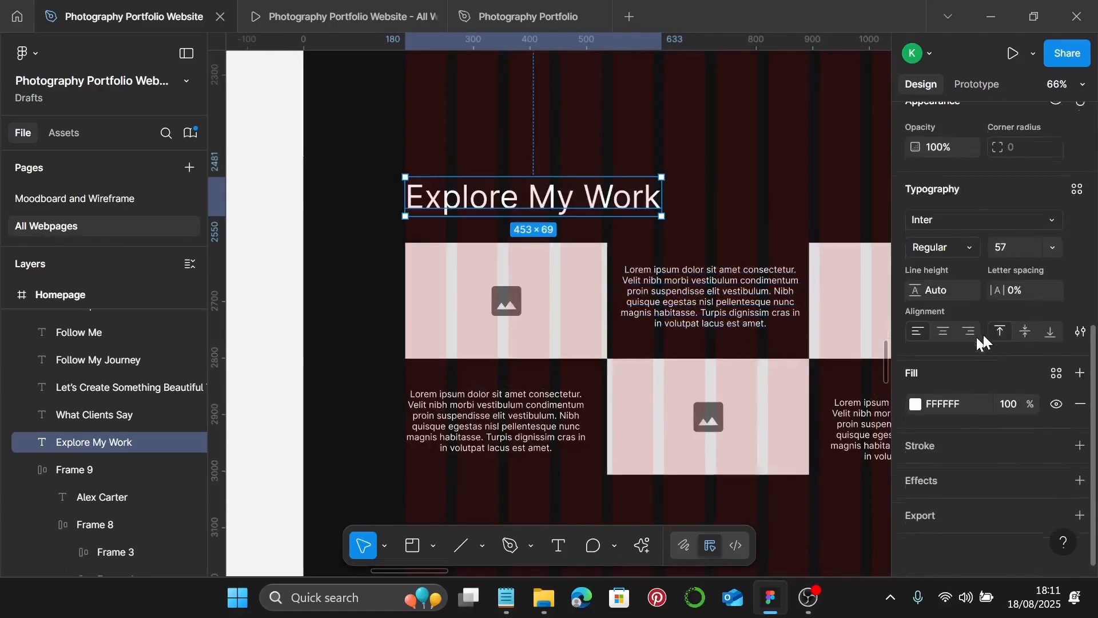
{"action": "left_click", "coordinate": [1077, 190]}
{"action": "left_click", "coordinate": [1078, 192]}
{"action": "left_click", "coordinate": [1074, 190]}
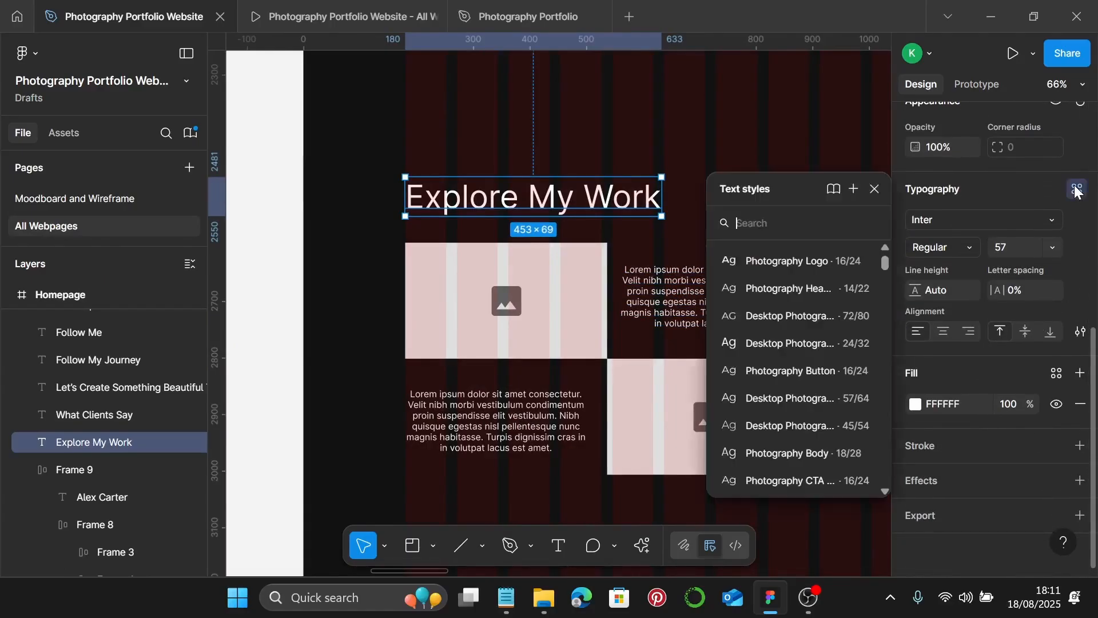
{"action": "key", "text": "Escape"}
{"action": "left_click", "coordinate": [789, 411]}
{"action": "left_click", "coordinate": [601, 213]}
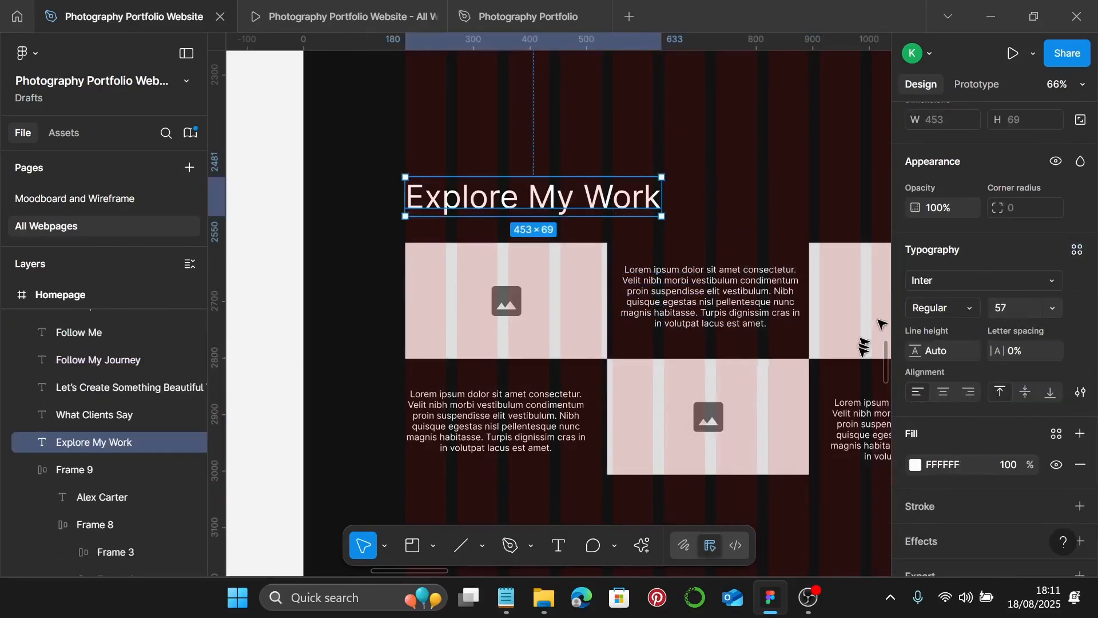
{"action": "left_click", "coordinate": [1075, 249]}
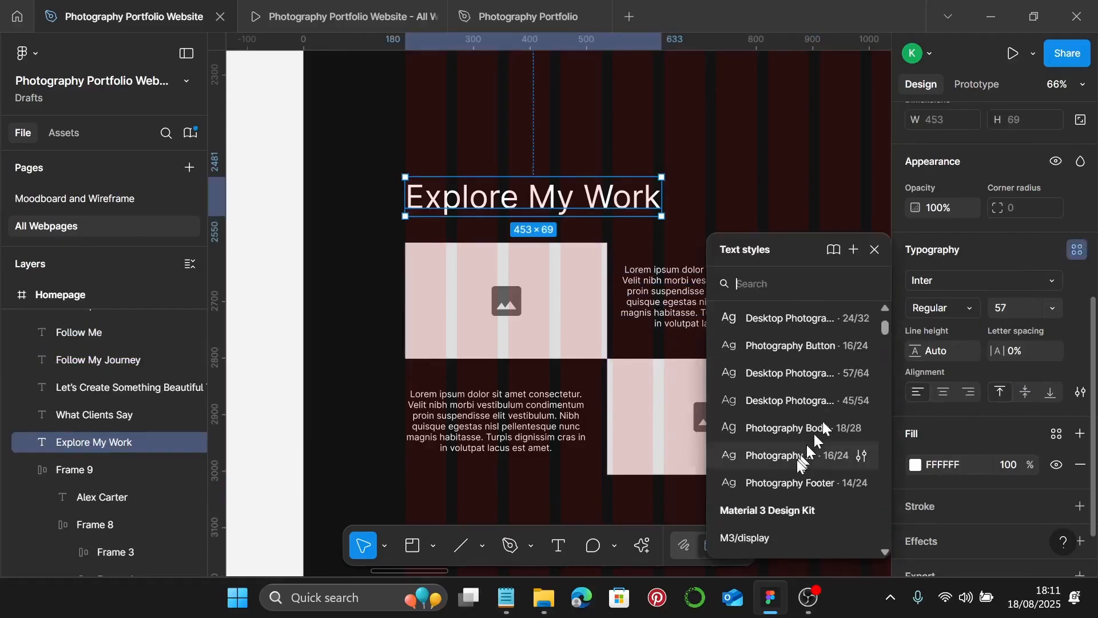
{"action": "left_click", "coordinate": [799, 401]}
{"action": "left_click", "coordinate": [801, 394]}
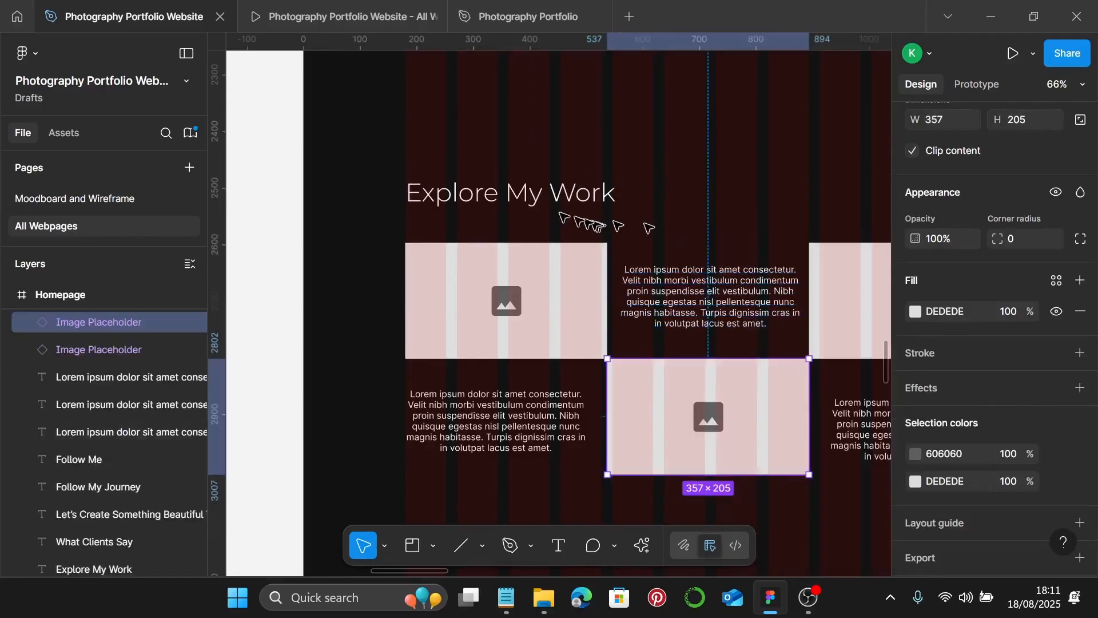
- Move the Explore My Work heading higher above the image grid
{"action": "left_click", "coordinate": [515, 194]}
{"action": "left_click_drag", "start_coordinate": [515, 193], "coordinate": [513, 143]}
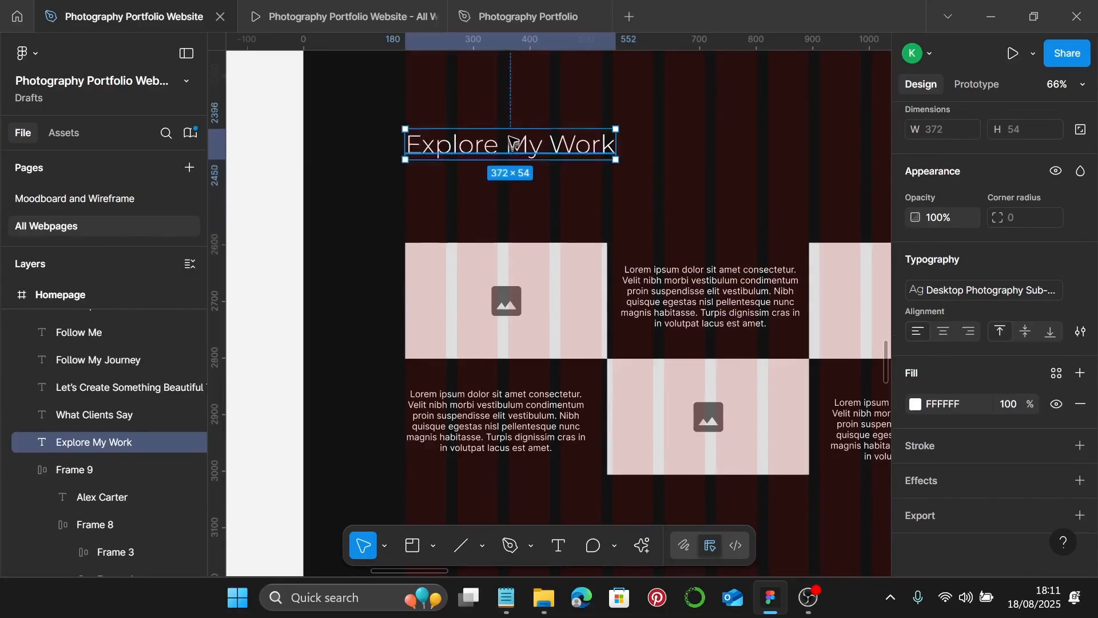
{"action": "left_click", "coordinate": [389, 137]}
{"action": "scroll", "coordinate": [401, 141], "scroll_direction": "up", "scroll_amount": 8}
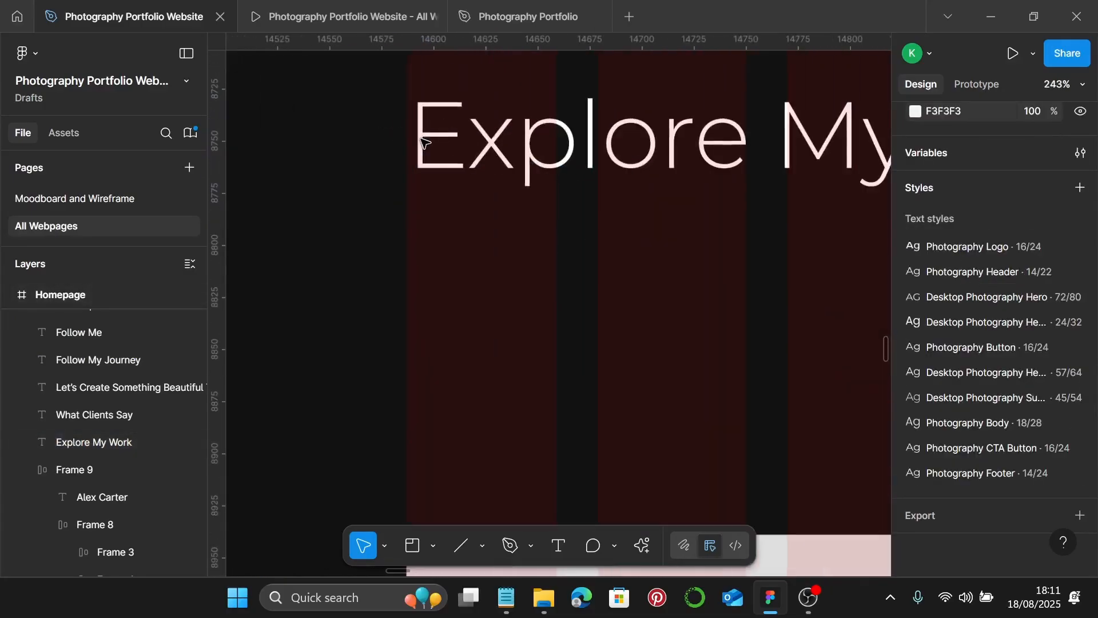
{"action": "left_click", "coordinate": [428, 150]}
{"action": "scroll", "coordinate": [407, 154], "scroll_direction": "up", "scroll_amount": 3}
{"action": "scroll", "coordinate": [406, 155], "scroll_direction": "down", "scroll_amount": 3}
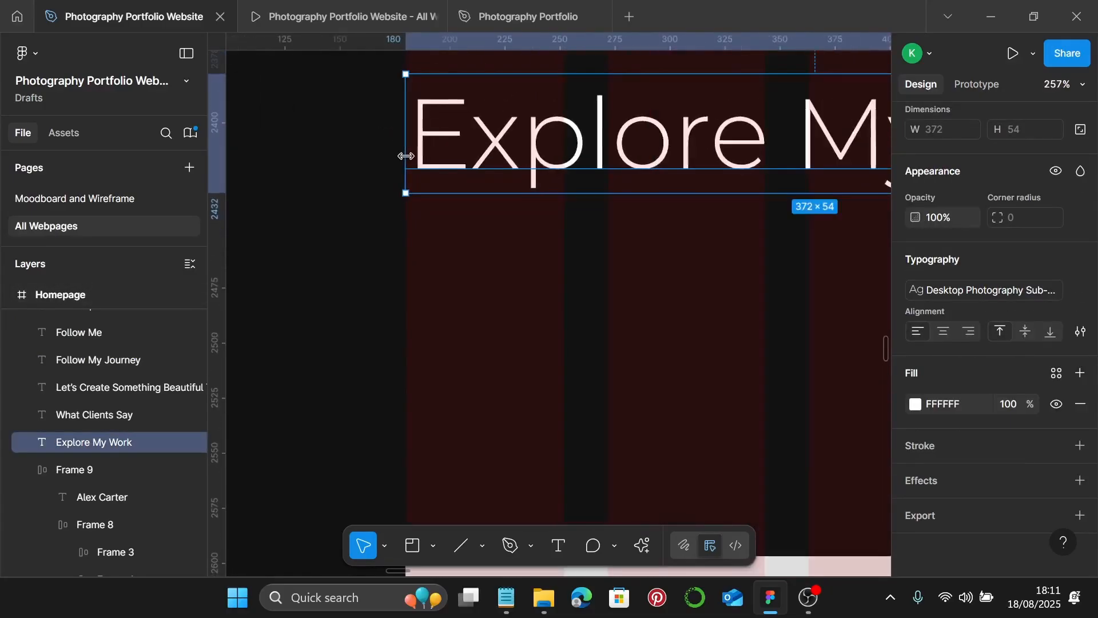
{"action": "scroll", "coordinate": [406, 156], "scroll_direction": "down", "scroll_amount": 5}
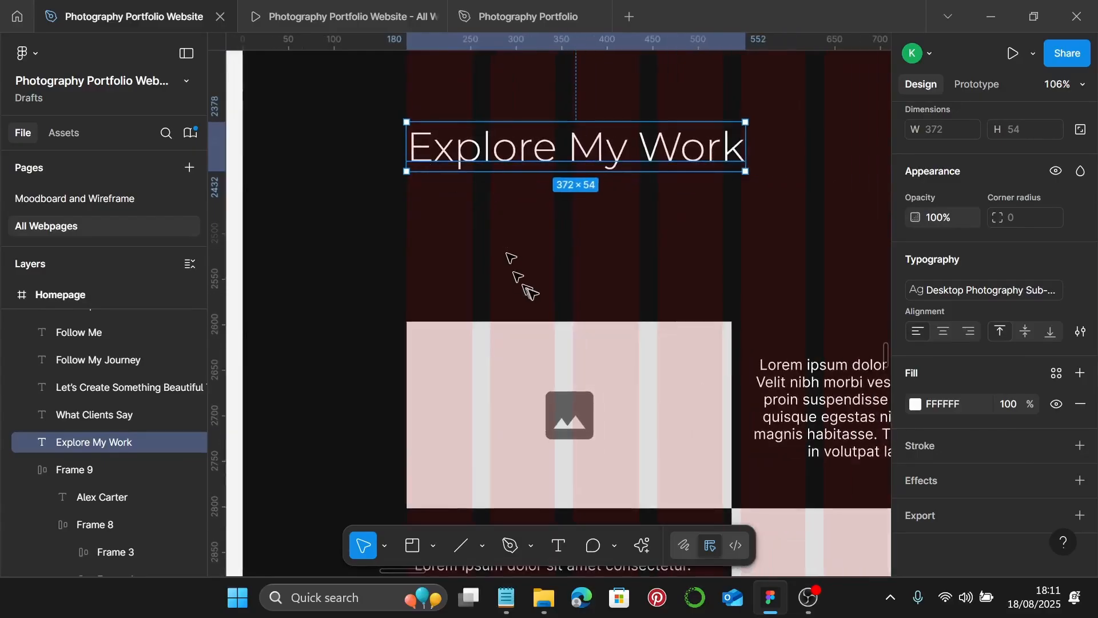
- Duplicate a lorem ipsum paragraph from the grid and place the copy below the heading
{"action": "left_click", "coordinate": [821, 391]}
{"action": "scroll", "coordinate": [822, 391], "scroll_direction": "down", "scroll_amount": 3}
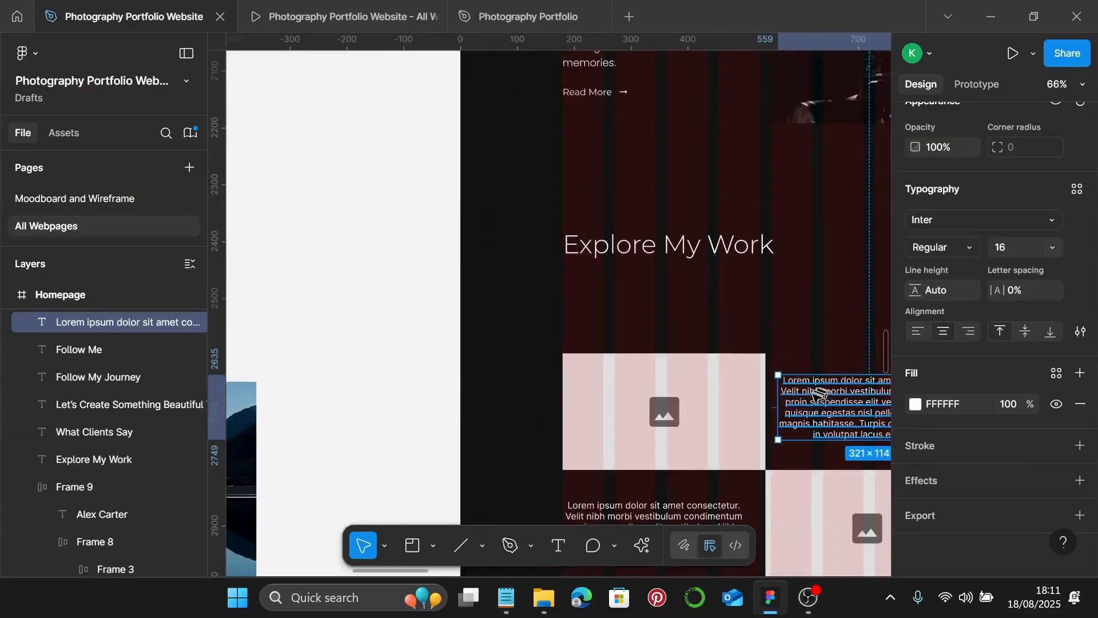
{"action": "left_click_drag", "start_coordinate": [822, 395], "coordinate": [607, 290]}
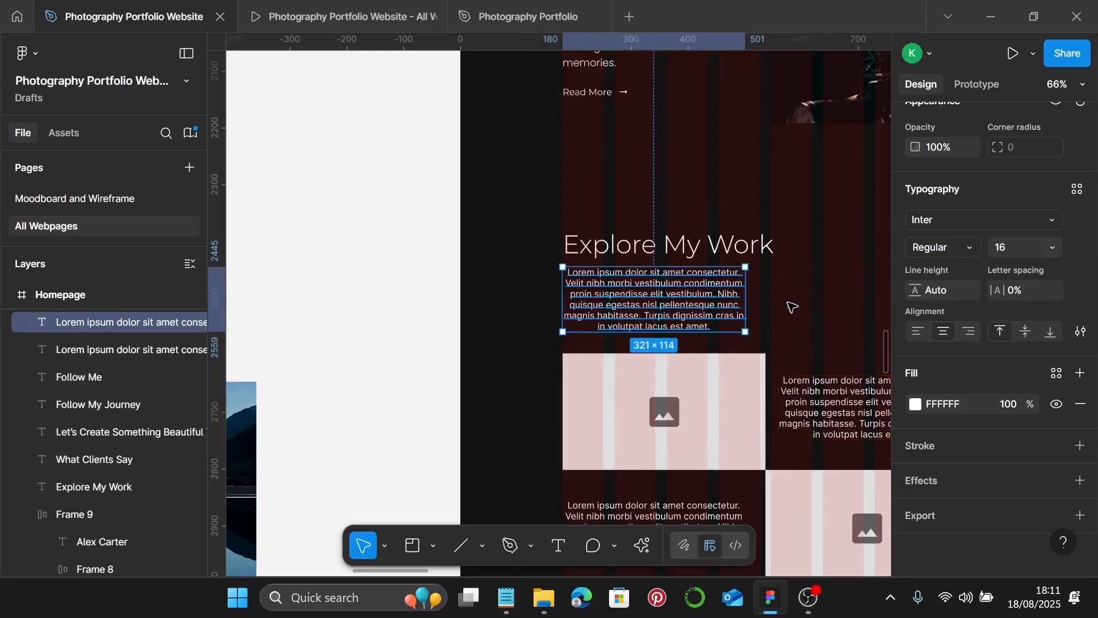
{"action": "scroll", "coordinate": [763, 310], "scroll_direction": "right", "scroll_amount": 2}
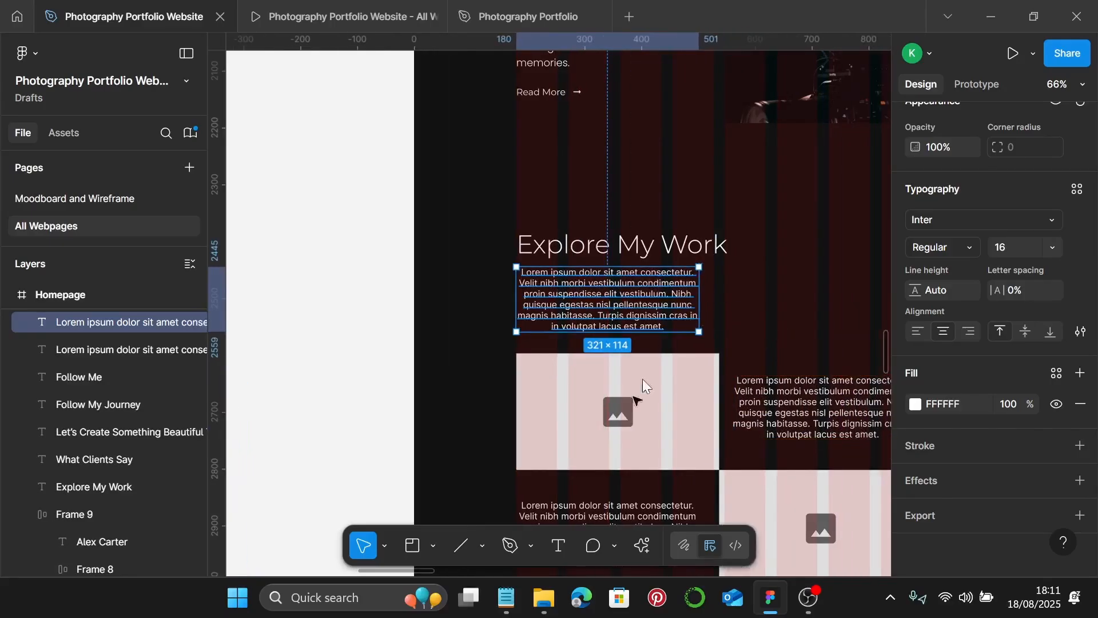
- Replace the copied lorem text with the 'Photography is my way…' intro sentence from the notes
{"action": "left_click", "coordinate": [506, 598]}
{"action": "left_click", "coordinate": [786, 296]}
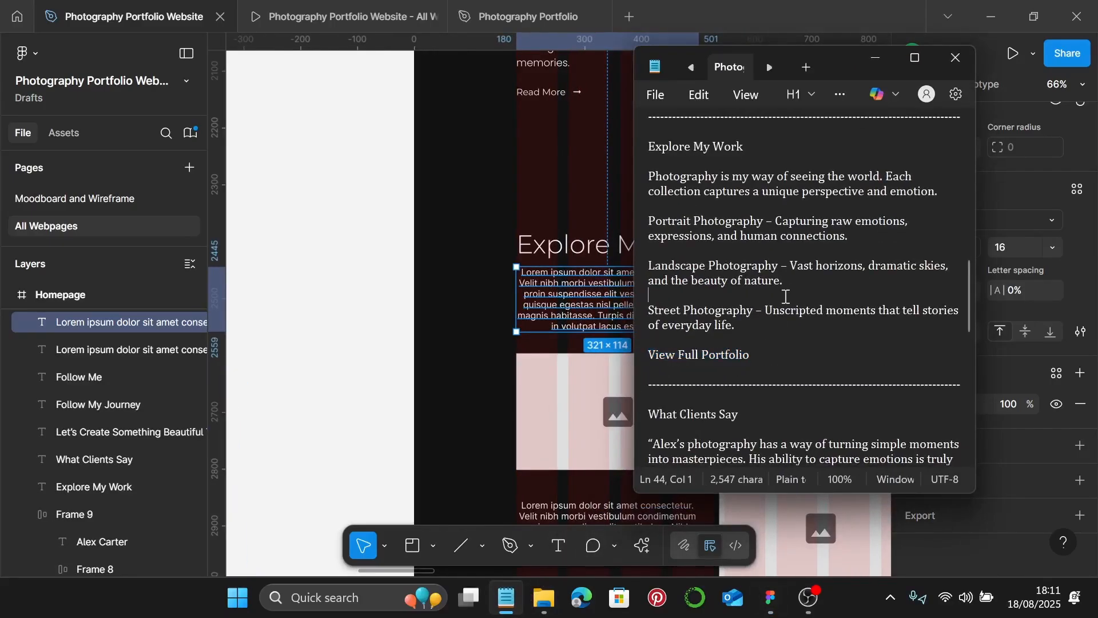
{"action": "scroll", "coordinate": [786, 296], "scroll_direction": "up", "scroll_amount": 1}
{"action": "left_click_drag", "start_coordinate": [941, 235], "coordinate": [651, 221]}
{"action": "key", "text": "ctrl+c"}
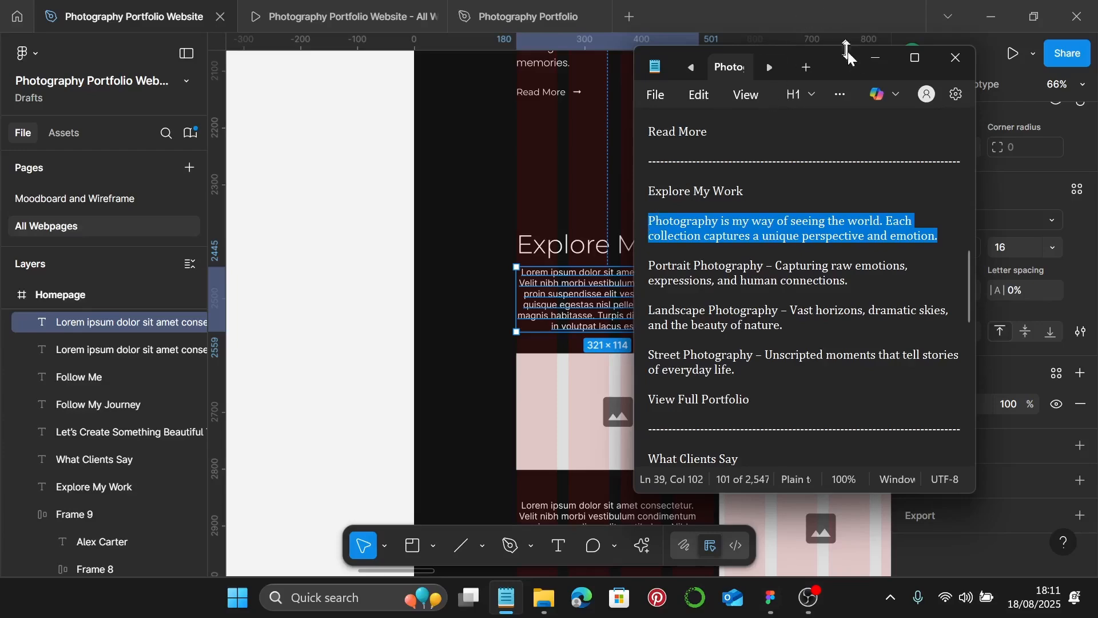
{"action": "left_click", "coordinate": [875, 58]}
{"action": "double_click", "coordinate": [582, 287]}
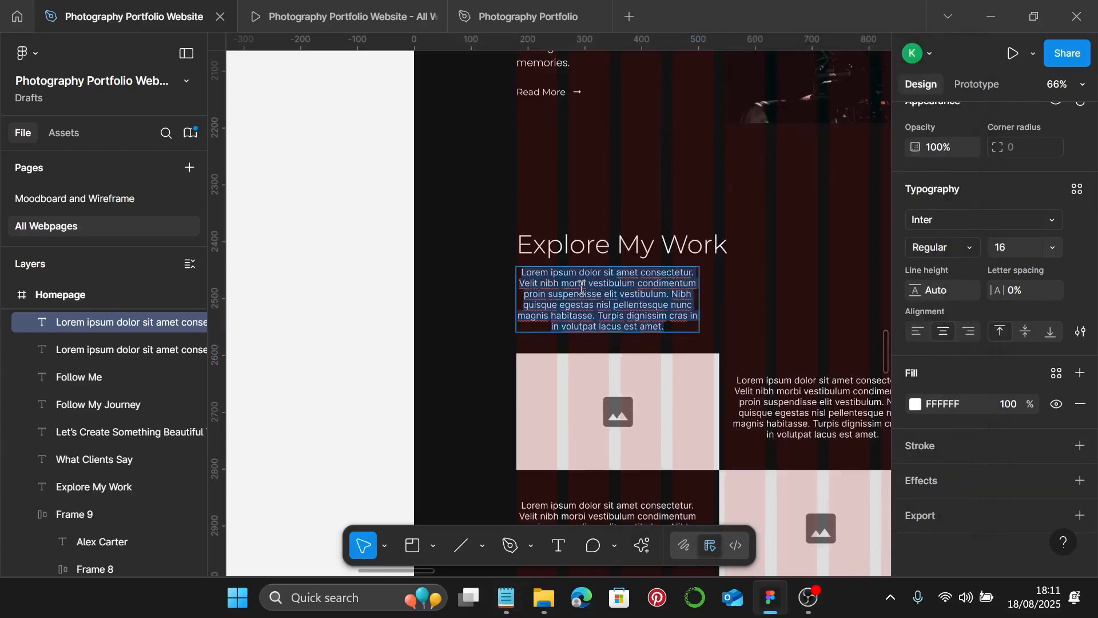
{"action": "key", "text": "ctrl+v"}
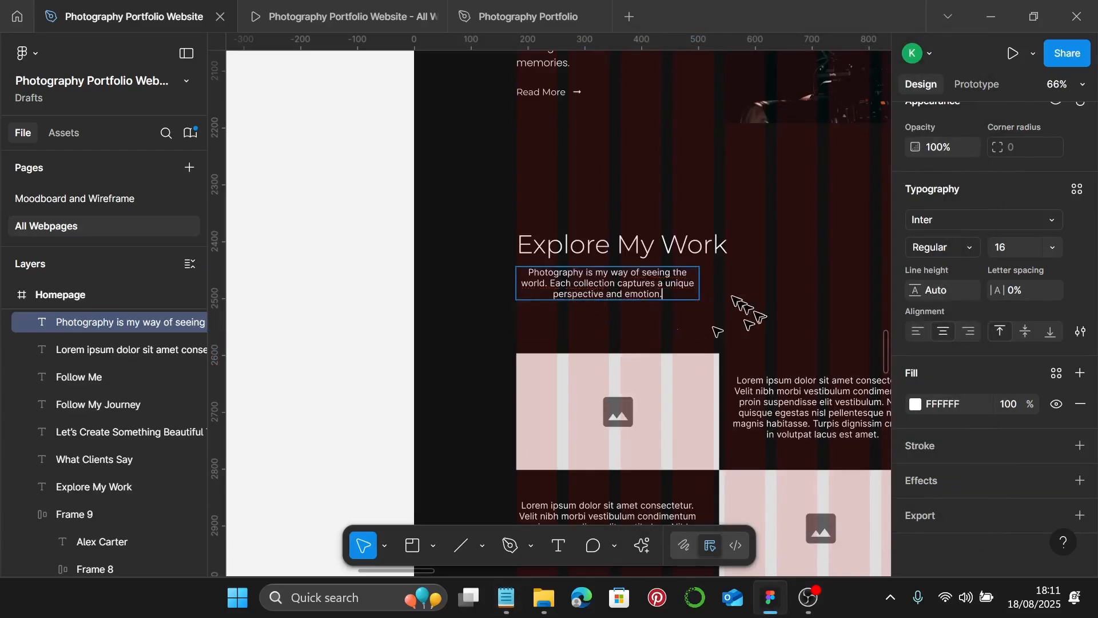
{"action": "key", "text": "Escape"}
- Make the intro paragraph auto width, line it up with the heading, and left-align it
{"action": "scroll", "coordinate": [946, 229], "scroll_direction": "up", "scroll_amount": 4}
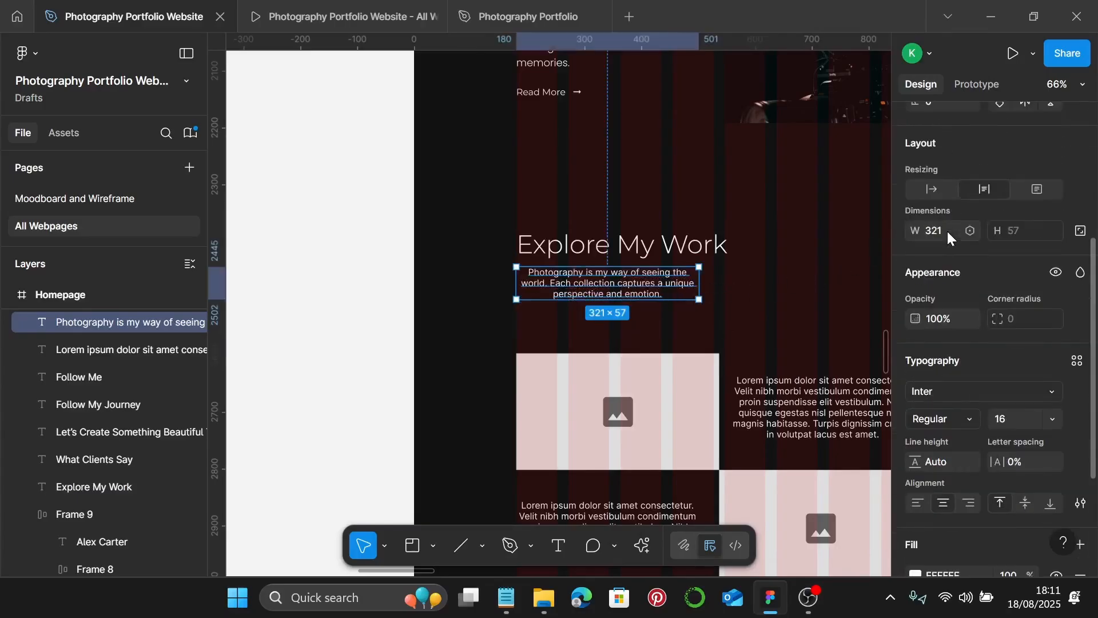
{"action": "left_click", "coordinate": [931, 189]}
{"action": "left_click_drag", "start_coordinate": [484, 275], "coordinate": [611, 281]}
{"action": "scroll", "coordinate": [975, 400], "scroll_direction": "down", "scroll_amount": 3}
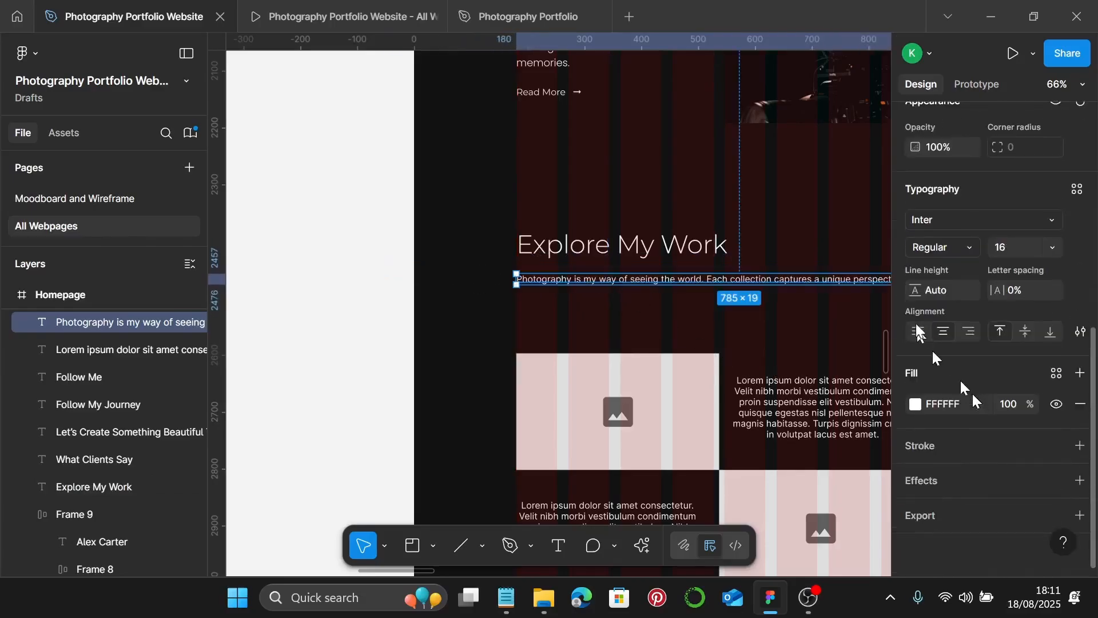
{"action": "left_click", "coordinate": [919, 332]}
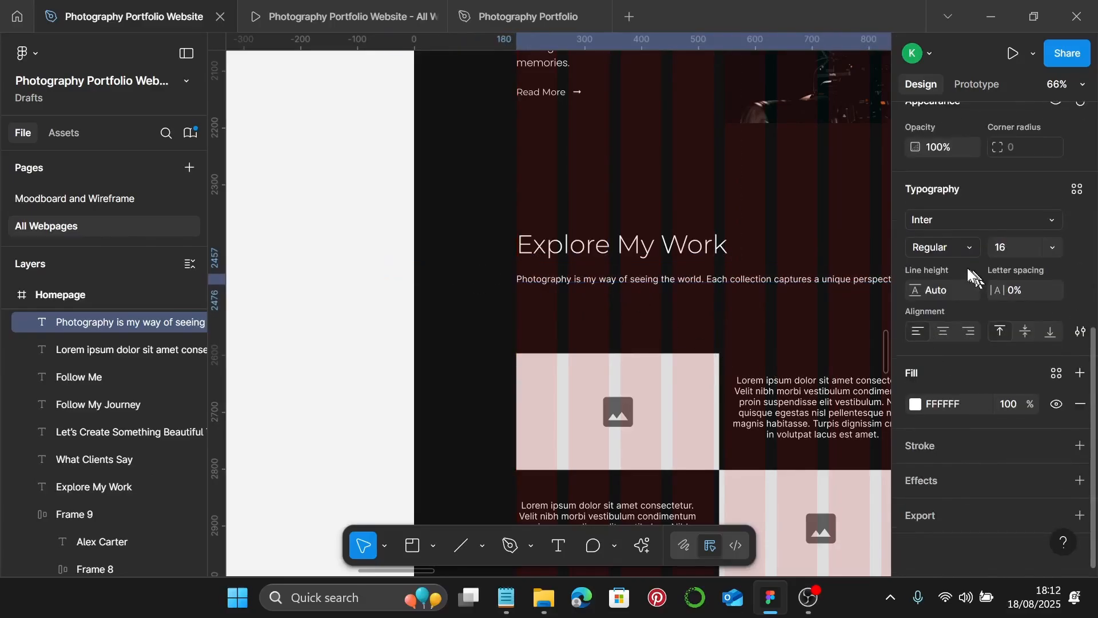
- Apply the Photography Body text style to the intro paragraph
{"action": "scroll", "coordinate": [1006, 286], "scroll_direction": "up", "scroll_amount": 3}
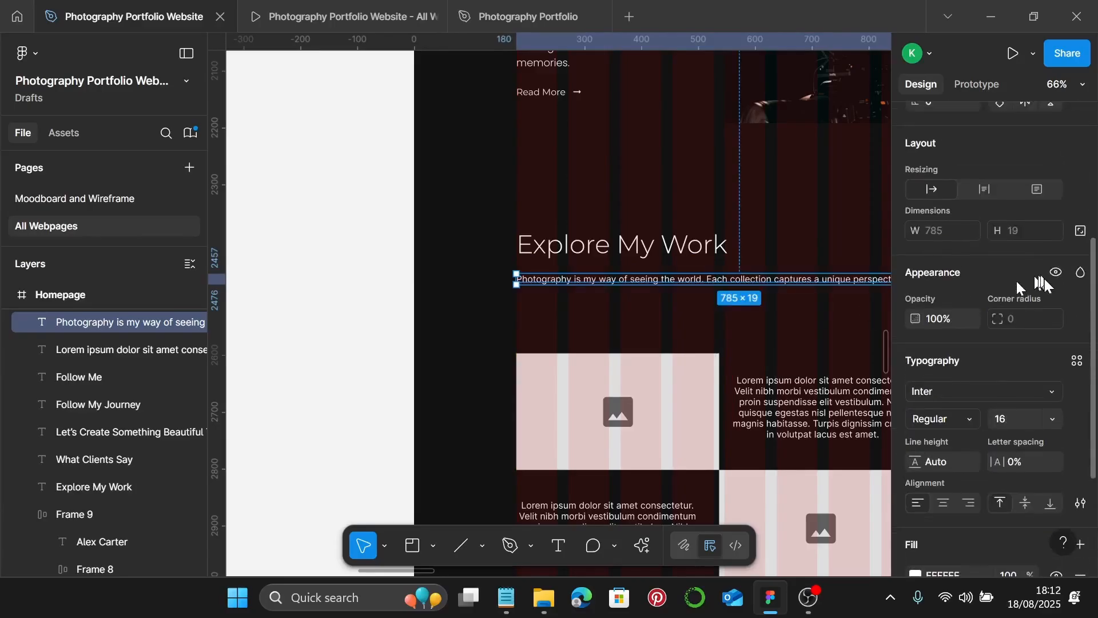
{"action": "left_click", "coordinate": [1077, 360]}
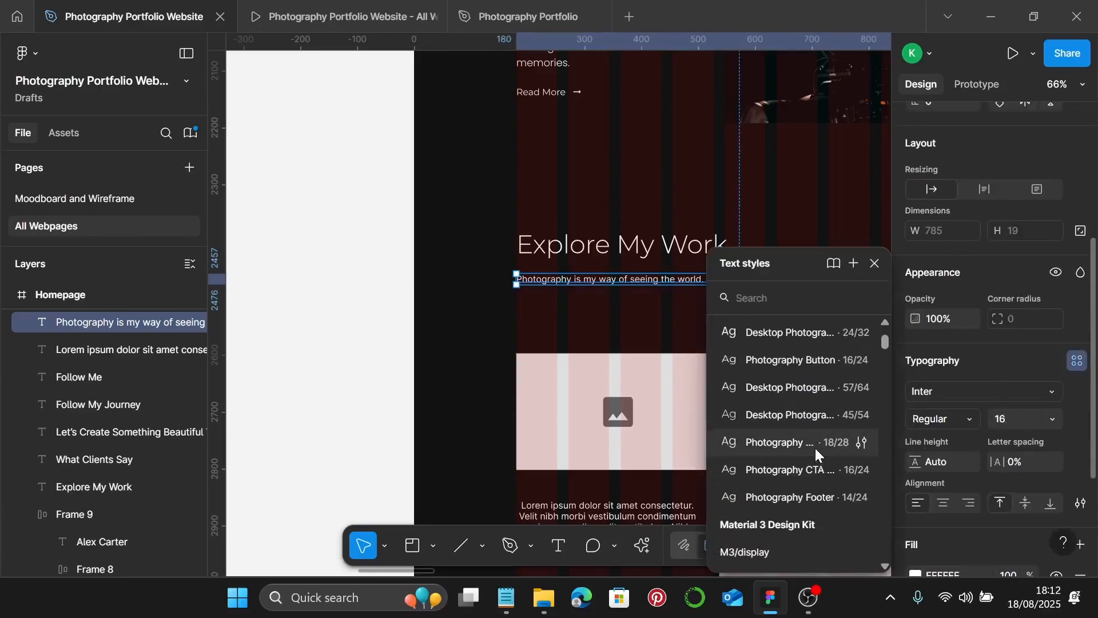
{"action": "left_click", "coordinate": [815, 448]}
{"action": "key", "text": "Escape"}
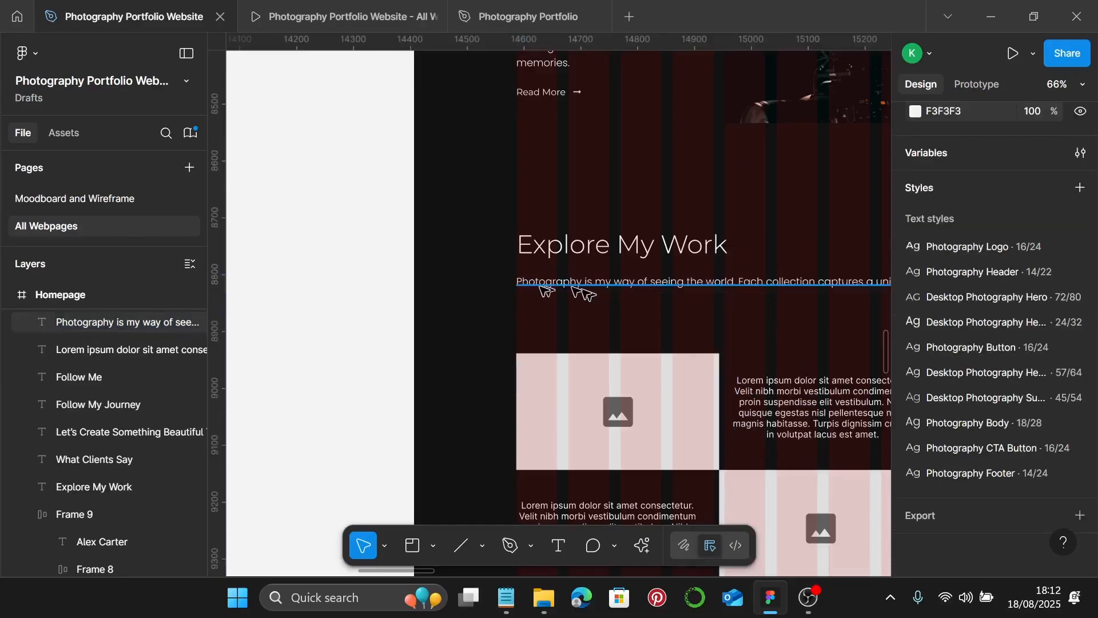
{"action": "left_click", "coordinate": [558, 286]}
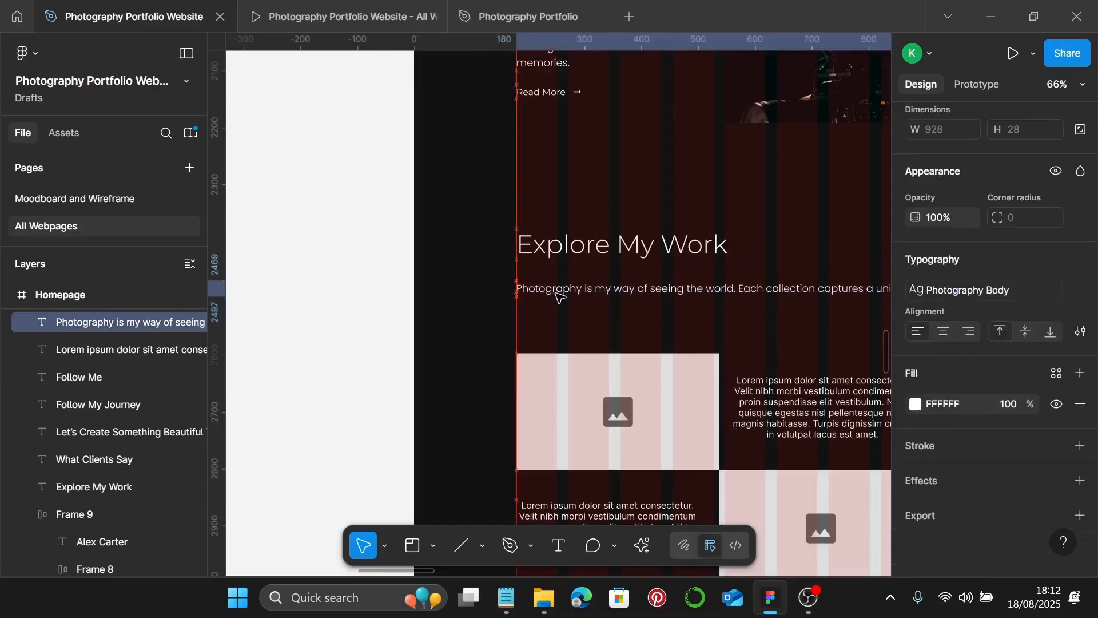
{"action": "scroll", "coordinate": [558, 293], "scroll_direction": "down", "scroll_amount": 4}
{"action": "scroll", "coordinate": [560, 295], "scroll_direction": "right", "scroll_amount": 2}
{"action": "scroll", "coordinate": [561, 297], "scroll_direction": "down", "scroll_amount": 1}
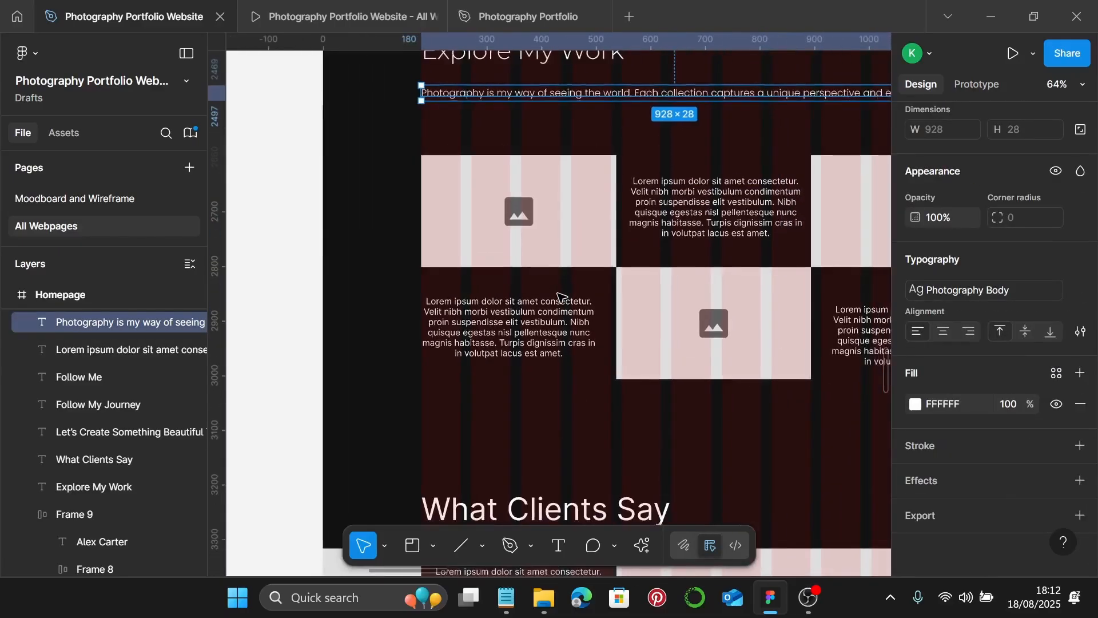
{"action": "scroll", "coordinate": [555, 297], "scroll_direction": "right", "scroll_amount": 1}
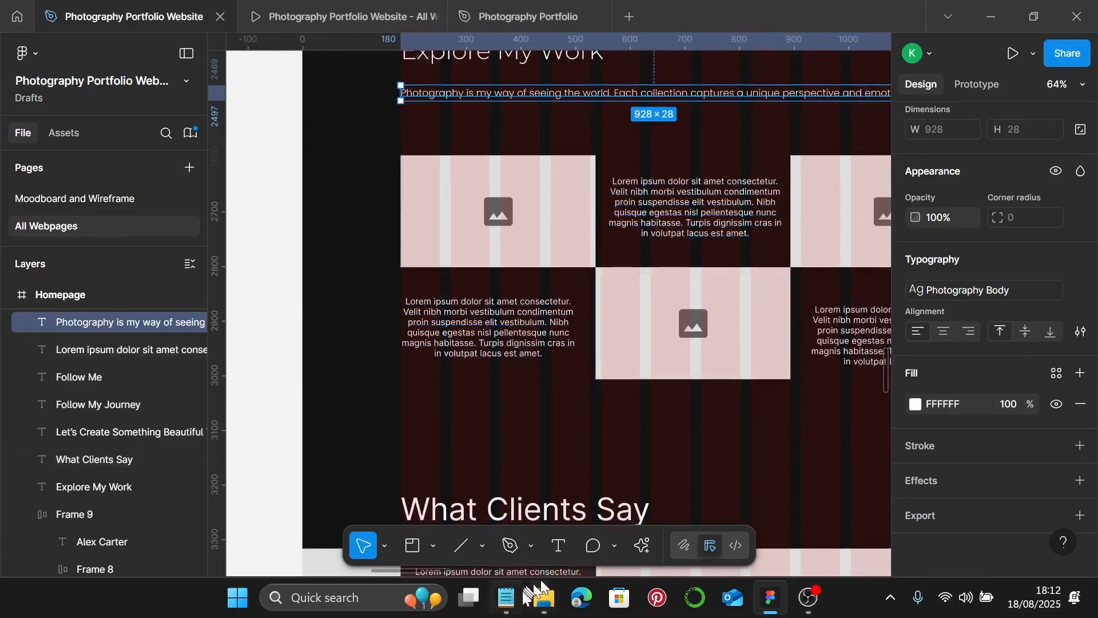
{"action": "left_click", "coordinate": [506, 597]}
- Replace the first lorem ipsum caption with the Portrait Photography description from the notes
{"action": "scroll", "coordinate": [869, 247], "scroll_direction": "down", "scroll_amount": 1}
{"action": "left_click_drag", "start_coordinate": [850, 237], "coordinate": [637, 232]}
{"action": "key", "text": "ctrl+c"}
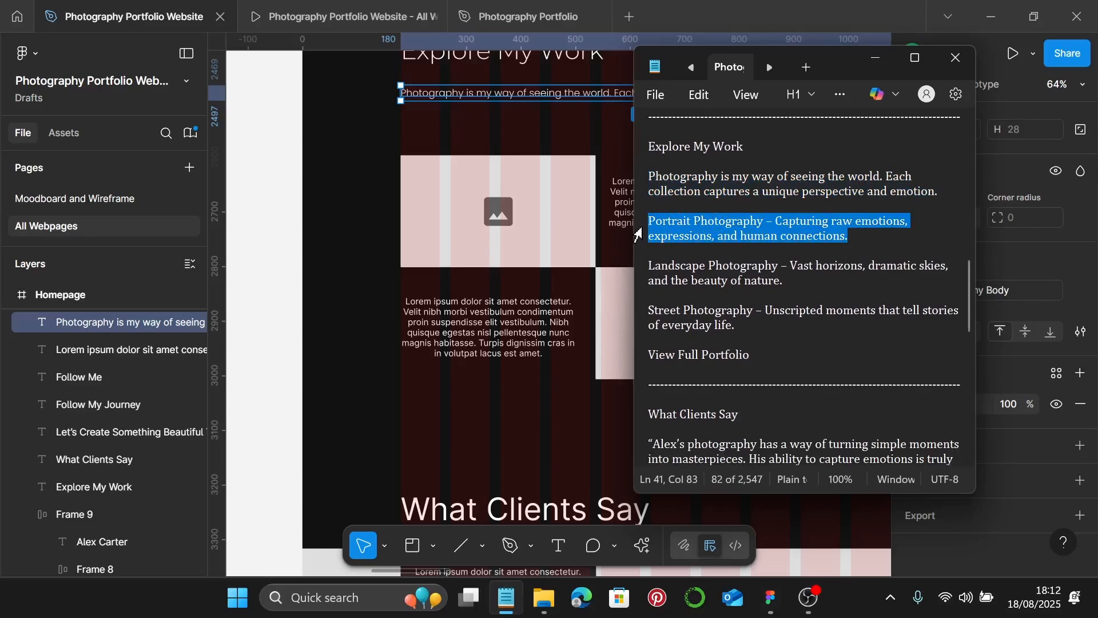
{"action": "left_click", "coordinate": [875, 57]}
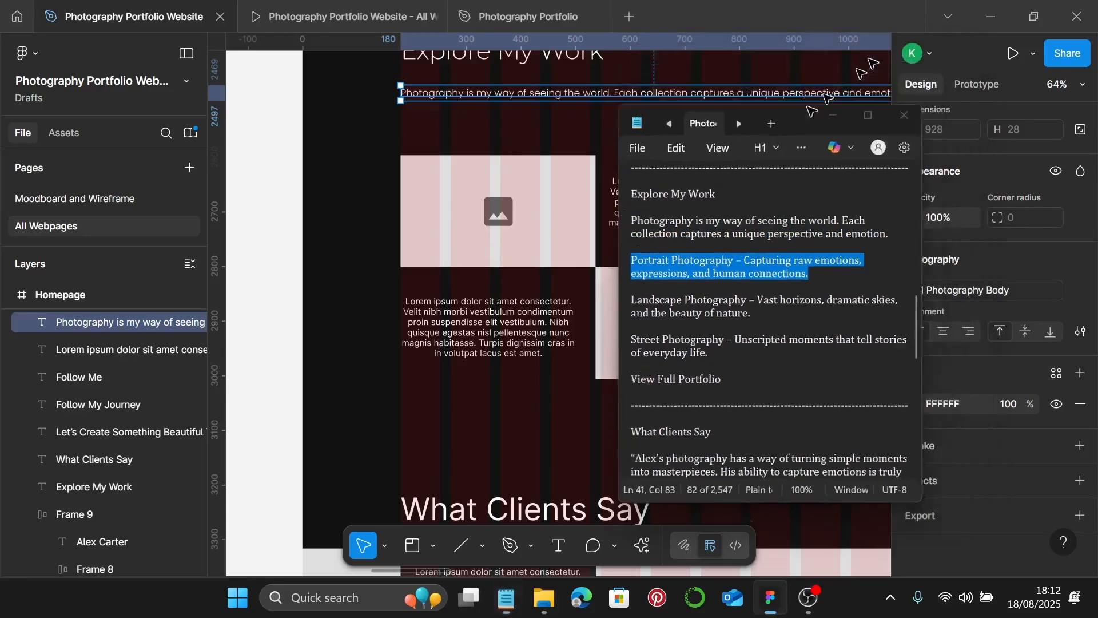
{"action": "left_click", "coordinate": [662, 215]}
{"action": "double_click", "coordinate": [661, 216]}
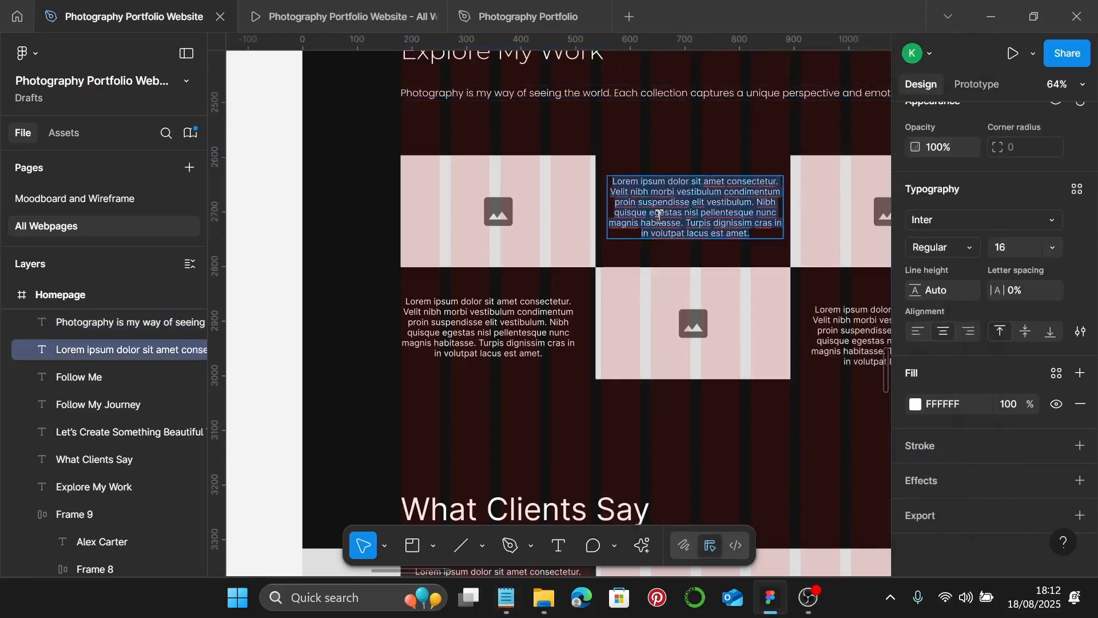
{"action": "key", "text": "ctrl+v"}
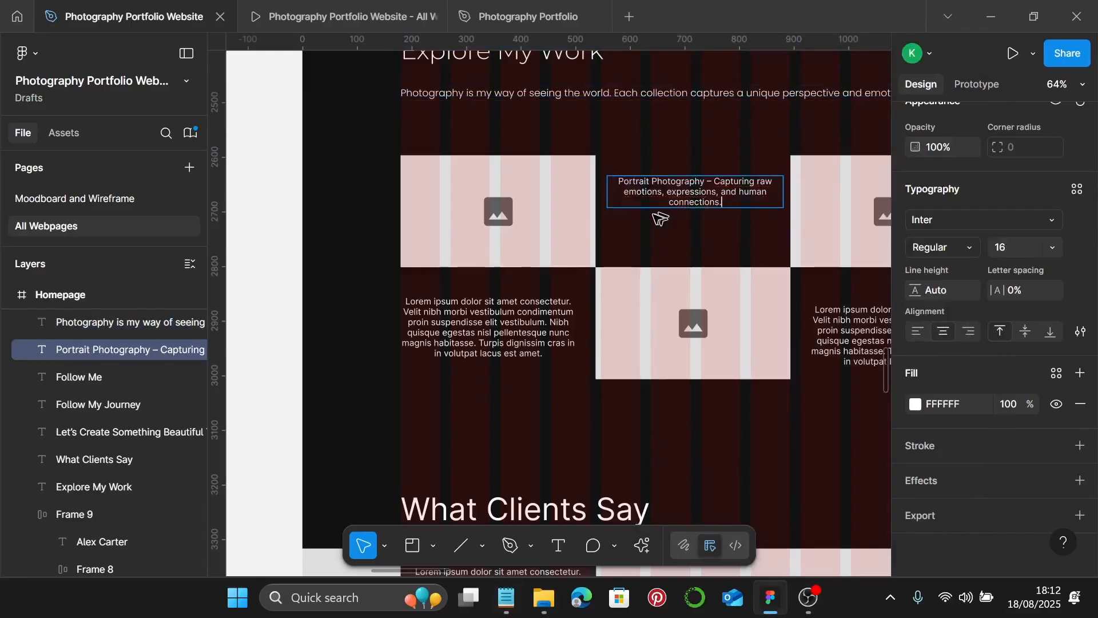
- Paste the Landscape Photography description into the caption under the first image
{"action": "left_click", "coordinate": [506, 598]}
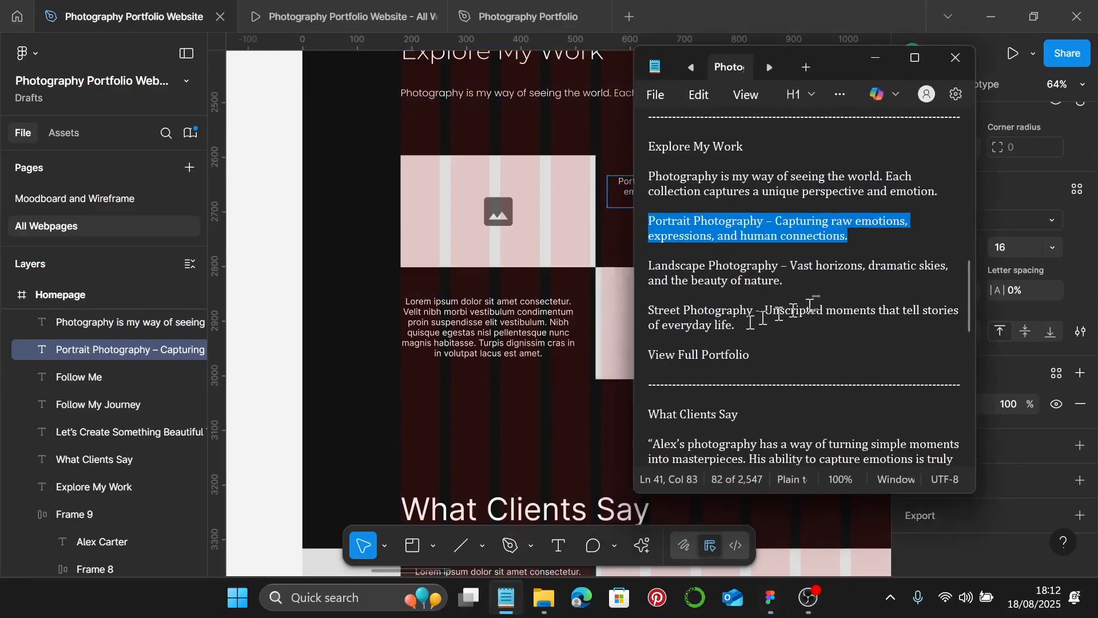
{"action": "left_click_drag", "start_coordinate": [800, 280], "coordinate": [648, 262]}
{"action": "key", "text": "ctrl+c"}
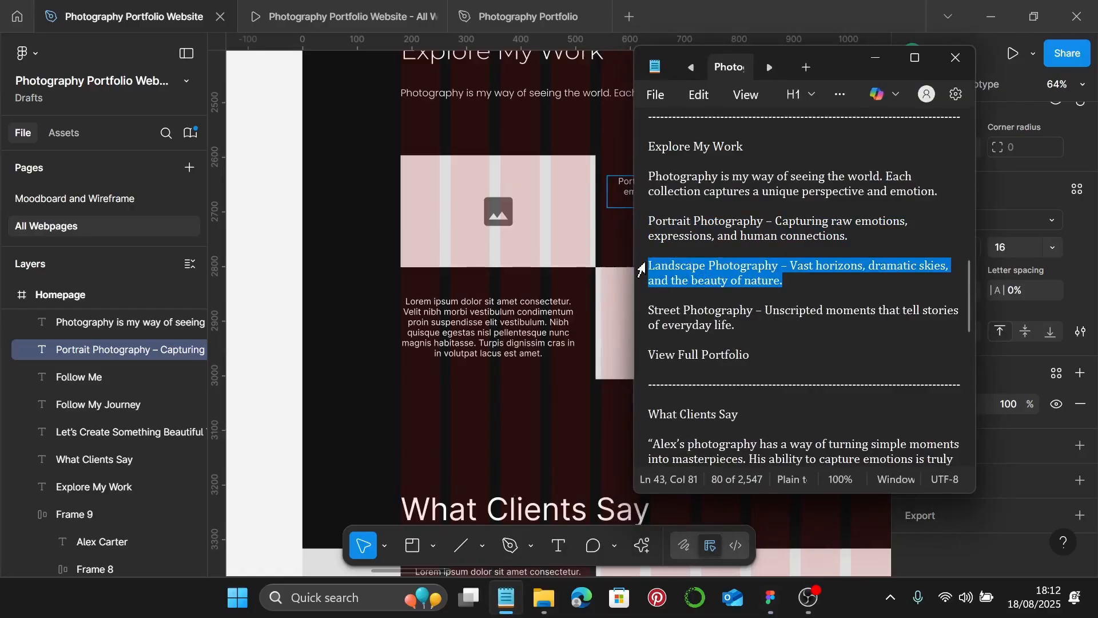
{"action": "left_click", "coordinate": [481, 337]}
{"action": "double_click", "coordinate": [481, 338]}
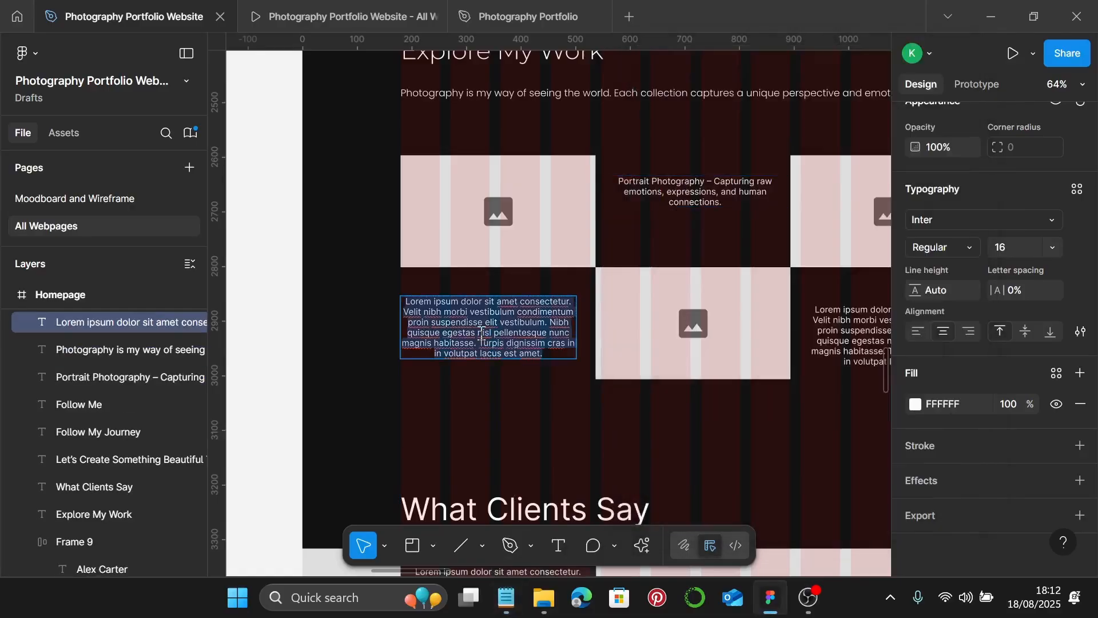
{"action": "key", "text": "ctrl+v"}
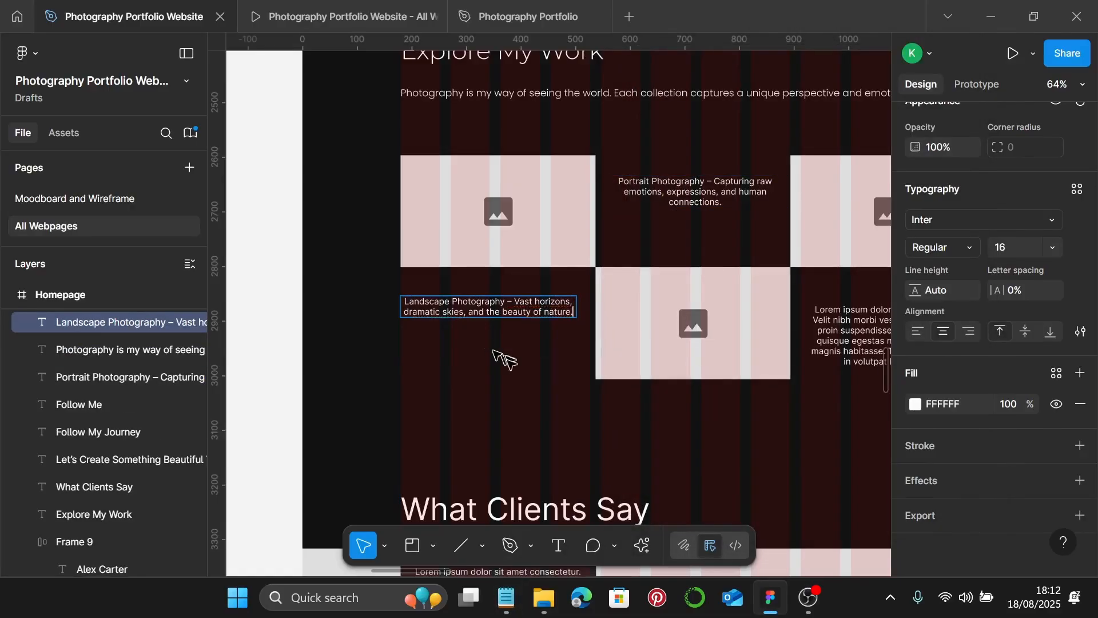
- Replace the right-hand lorem ipsum caption with the Street Photography description
{"action": "left_click", "coordinate": [506, 598]}
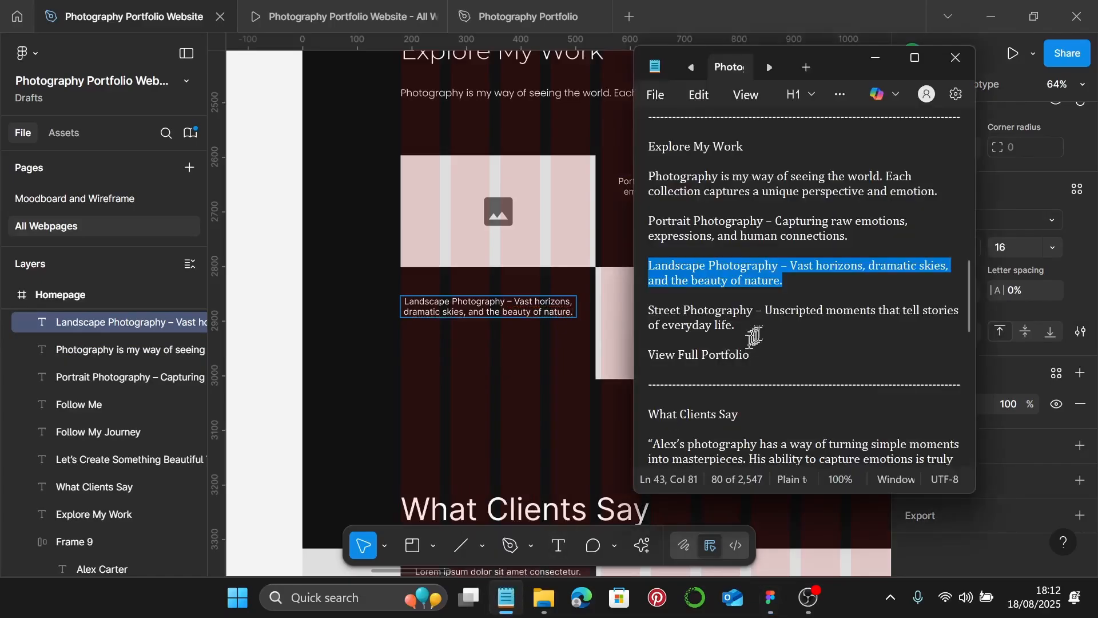
{"action": "left_click_drag", "start_coordinate": [743, 326], "coordinate": [652, 314]}
{"action": "key", "text": "ctrl+c"}
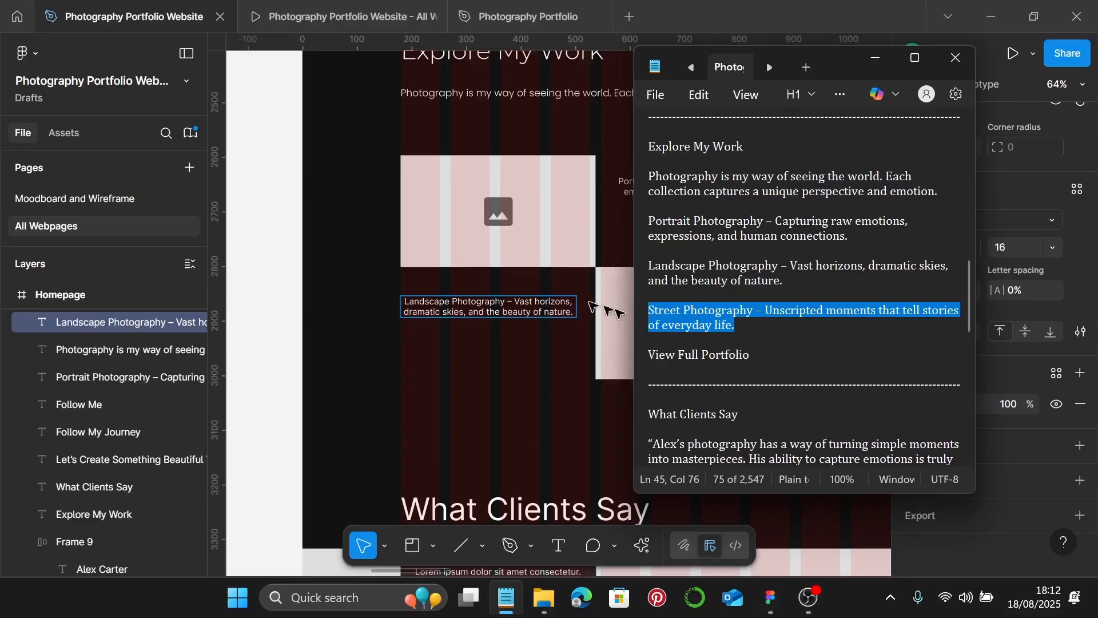
{"action": "scroll", "coordinate": [534, 284], "scroll_direction": "right", "scroll_amount": 5}
{"action": "left_click", "coordinate": [631, 341]}
{"action": "left_click", "coordinate": [631, 345]}
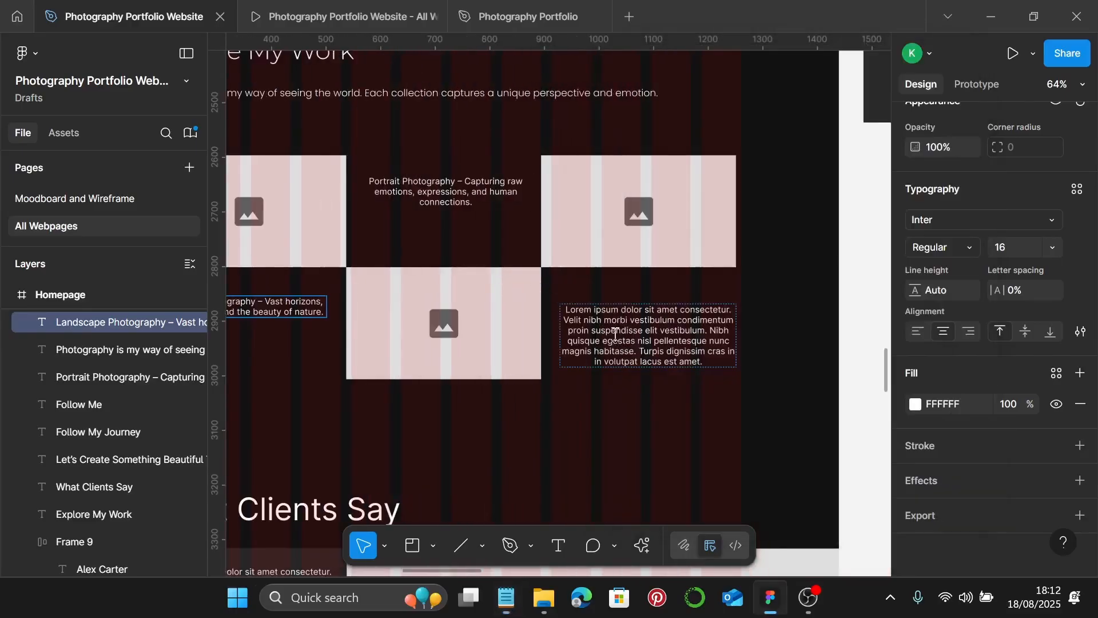
{"action": "double_click", "coordinate": [615, 332]}
{"action": "key", "text": "ctrl+a"}
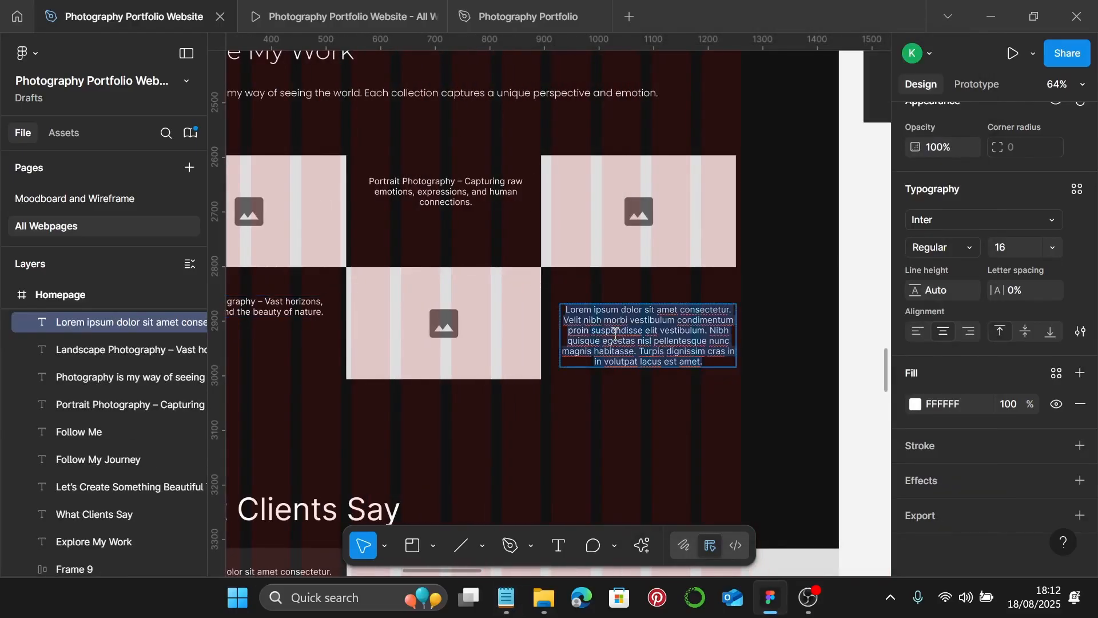
{"action": "key", "text": "ctrl+v"}
- Select the Landscape, Portrait and Street Photography captions together
{"action": "scroll", "coordinate": [616, 337], "scroll_direction": "left", "scroll_amount": 3}
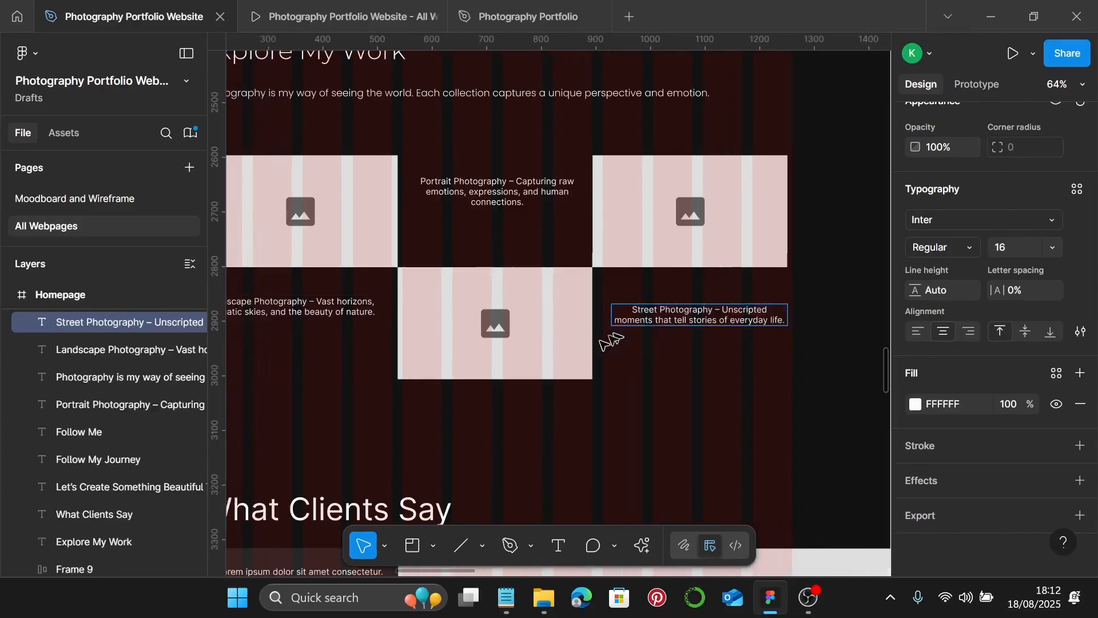
{"action": "scroll", "coordinate": [360, 351], "scroll_direction": "left", "scroll_amount": 2}
{"action": "left_click", "coordinate": [403, 311]}
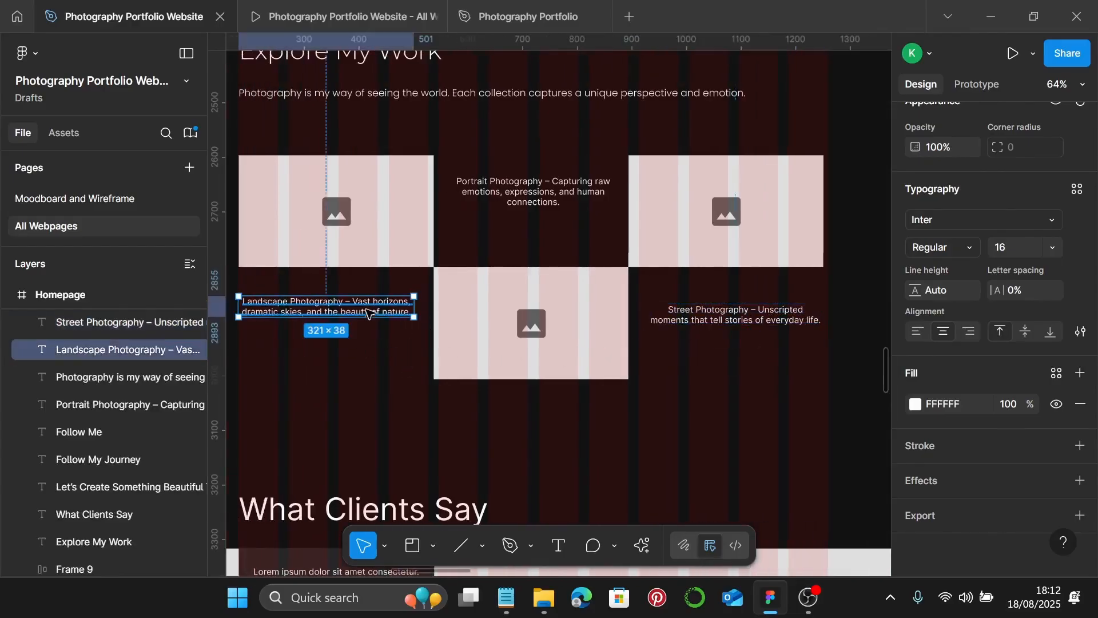
{"action": "left_click", "coordinate": [532, 203], "text": "shift"}
{"action": "left_click", "coordinate": [715, 319], "text": "shift"}
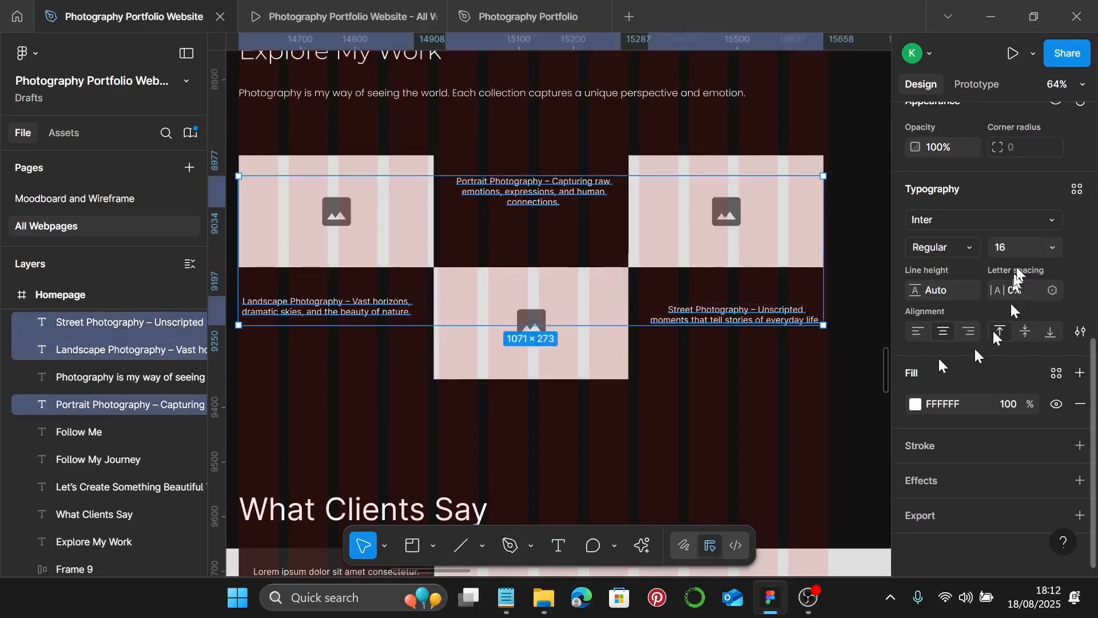
- Apply Photography Body to the three captions and bold the words 'Portrait Photography'
{"action": "left_click", "coordinate": [1075, 190]}
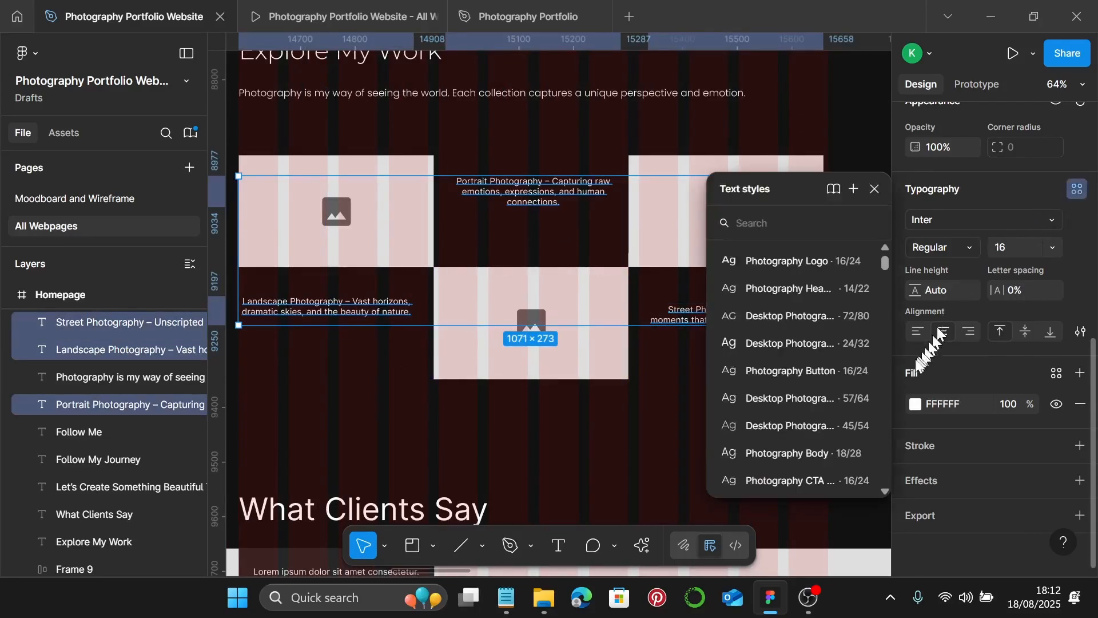
{"action": "left_click", "coordinate": [799, 452]}
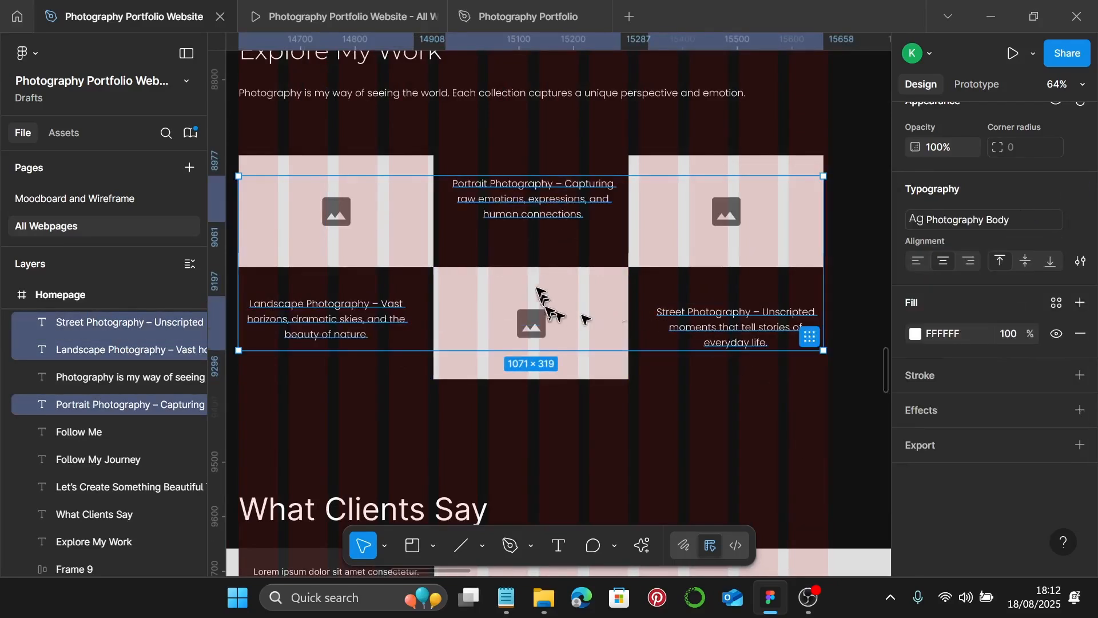
{"action": "left_click", "coordinate": [550, 217]}
{"action": "scroll", "coordinate": [550, 217], "scroll_direction": "left", "scroll_amount": 2}
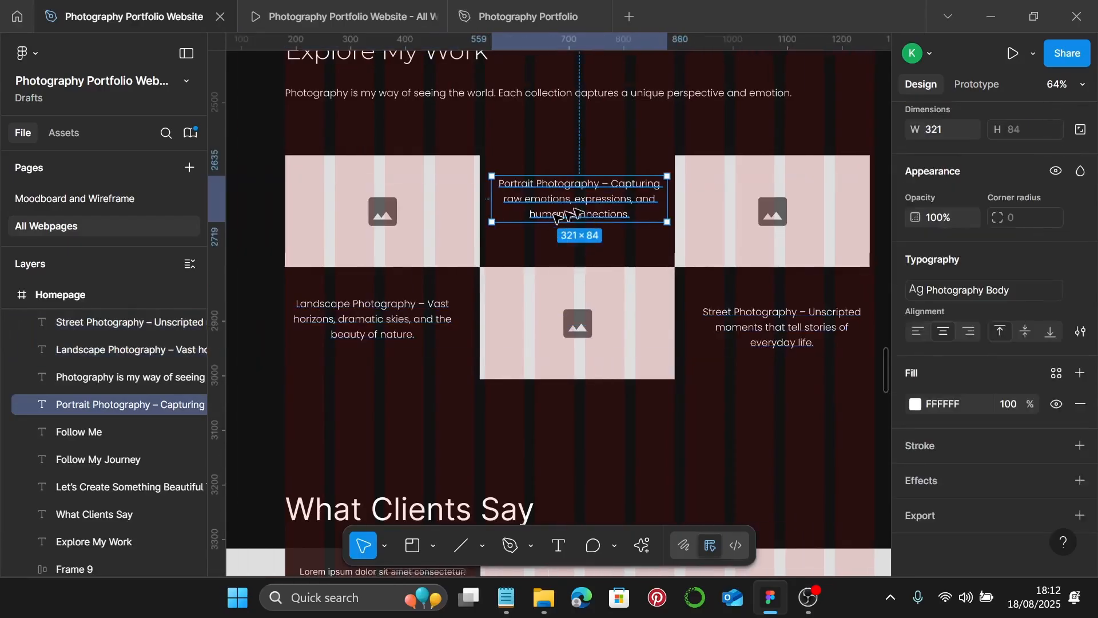
{"action": "double_click", "coordinate": [603, 184]}
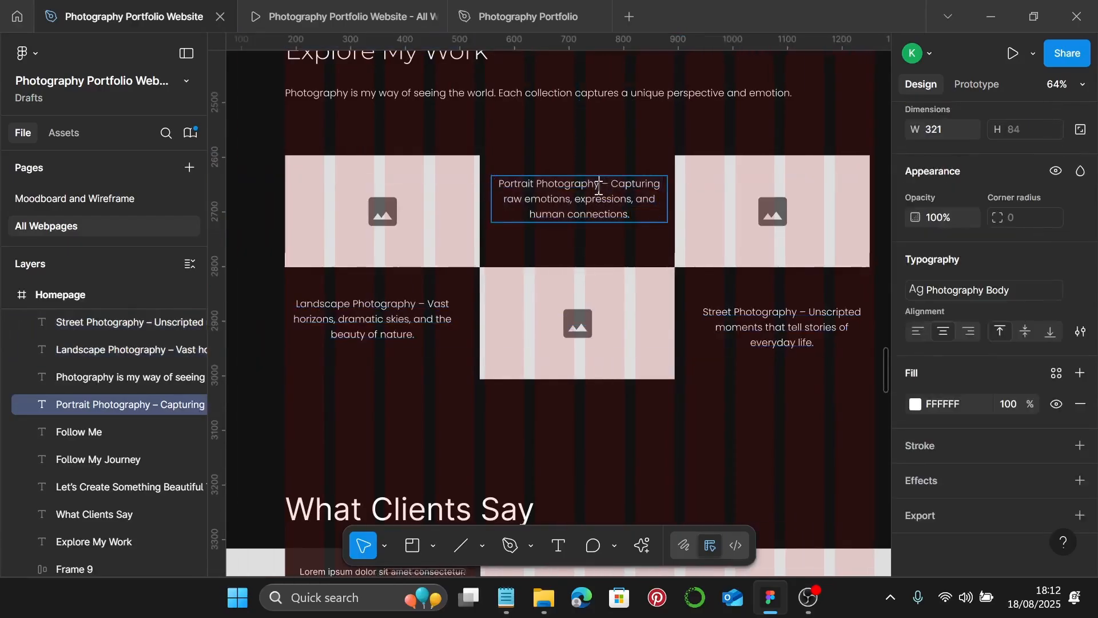
{"action": "left_click", "coordinate": [599, 186]}
{"action": "key", "text": "shift+Home"}
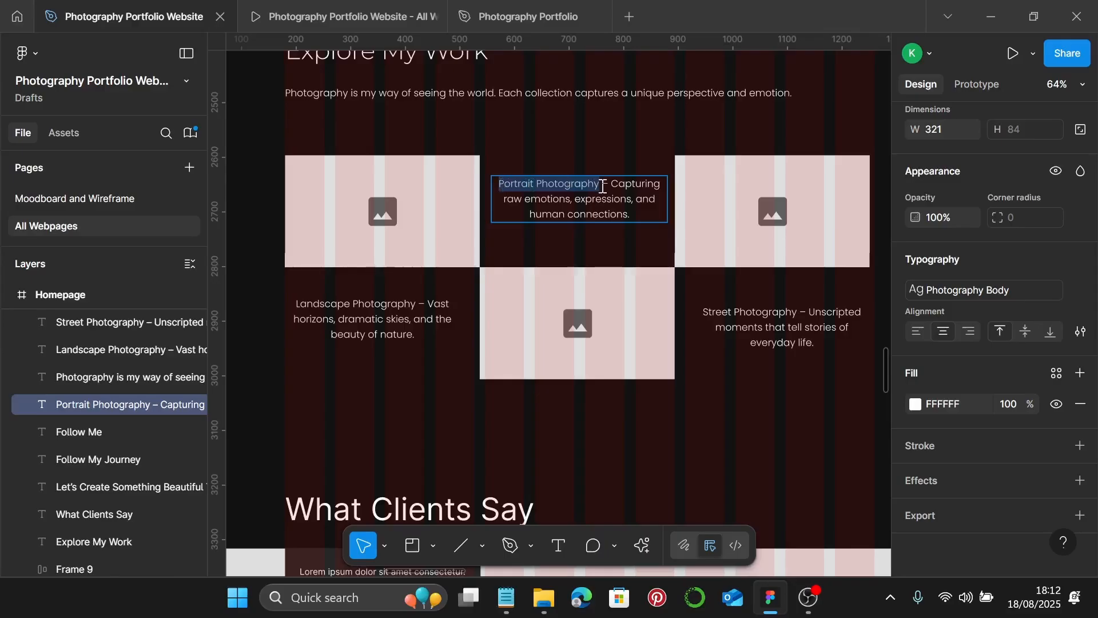
{"action": "key", "text": "ctrl+b"}
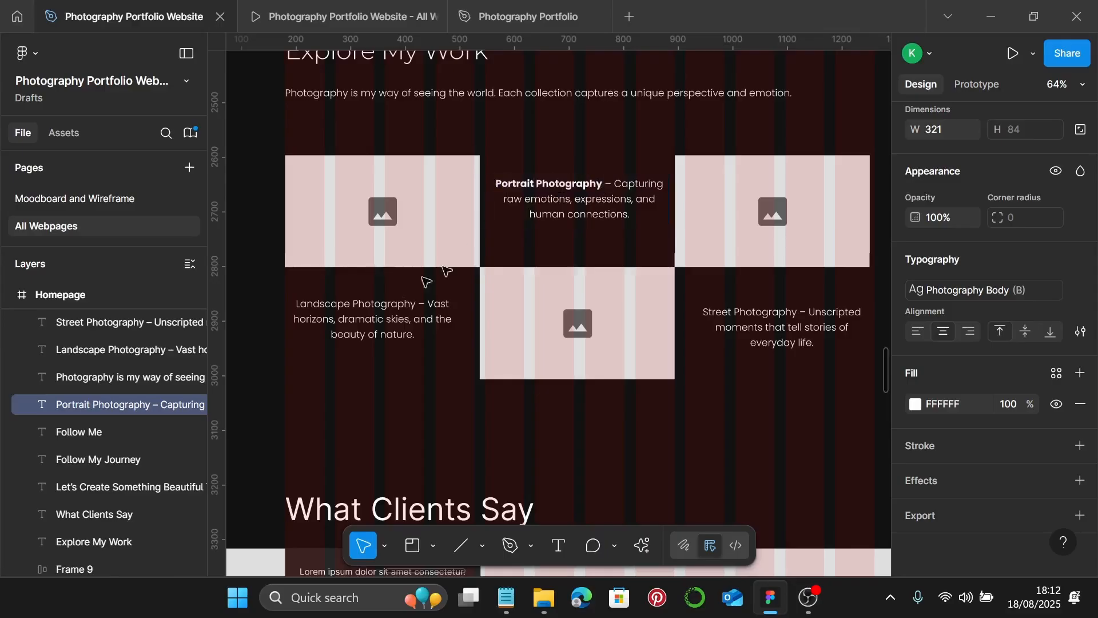
- Bold the 'Landscape Photography' and 'Street Photography' titles in their captions
{"action": "double_click", "coordinate": [415, 304]}
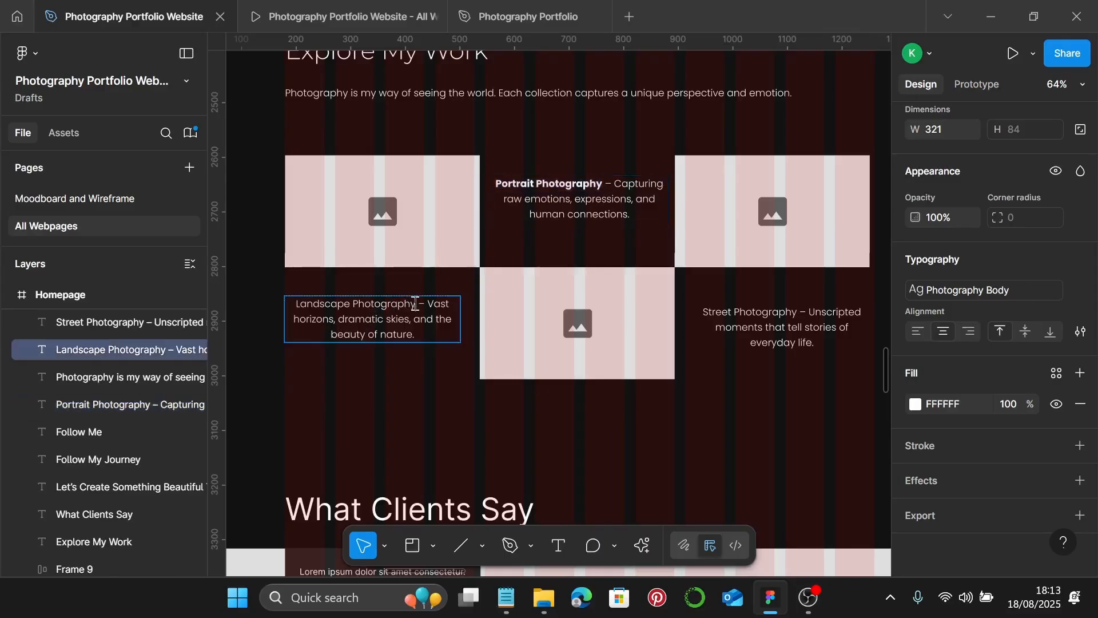
{"action": "left_click_drag", "start_coordinate": [414, 304], "coordinate": [302, 303]}
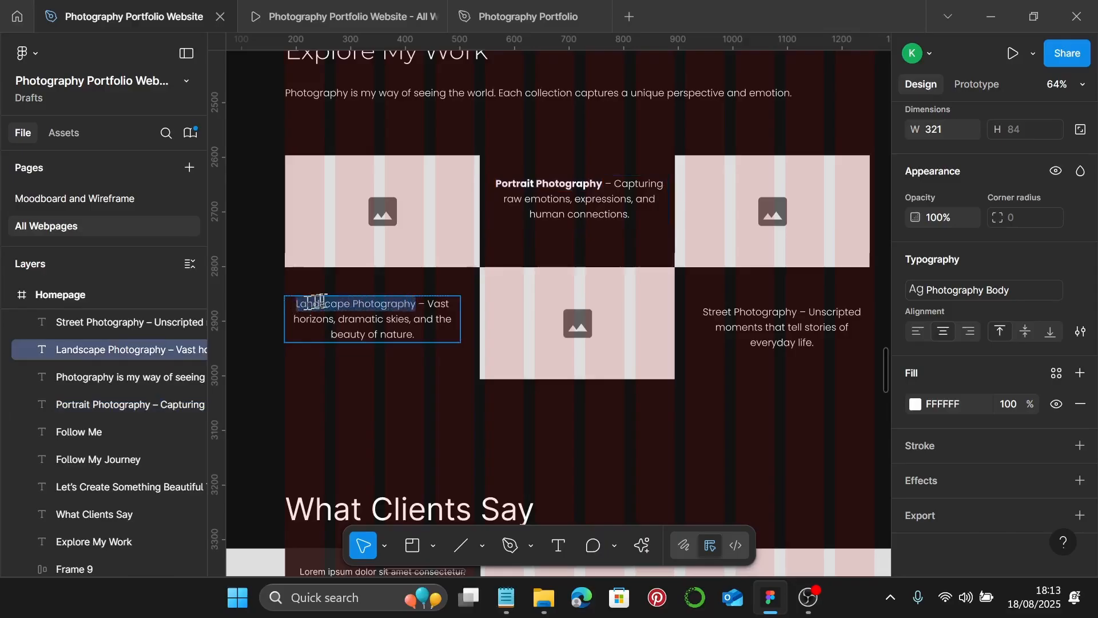
{"action": "key", "text": "ctrl+b"}
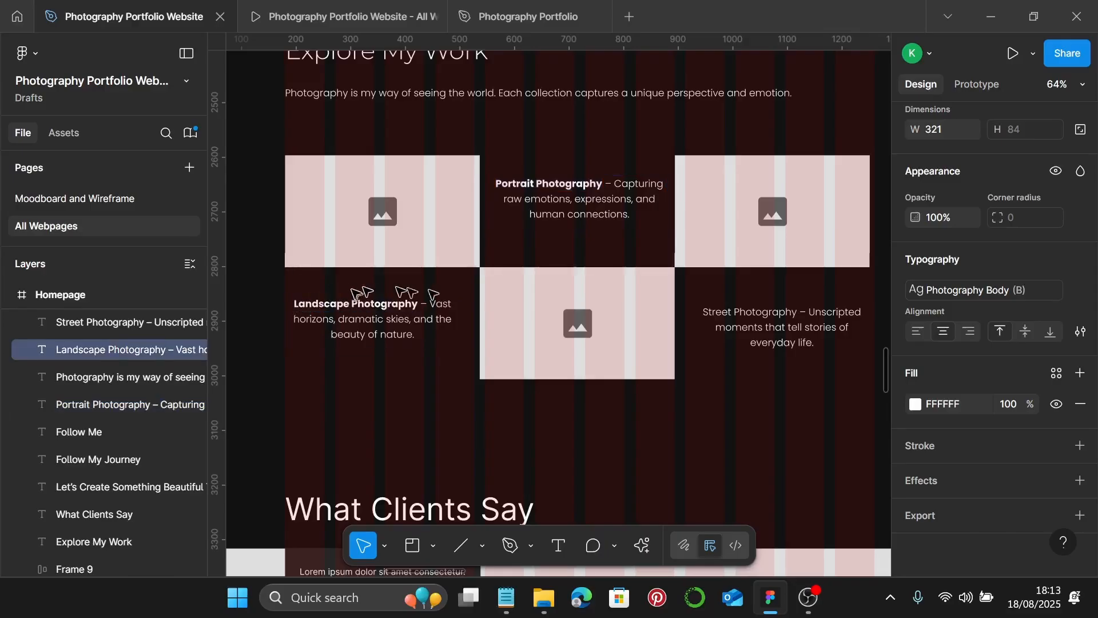
{"action": "double_click", "coordinate": [796, 311]}
{"action": "left_click_drag", "start_coordinate": [796, 312], "coordinate": [704, 312]}
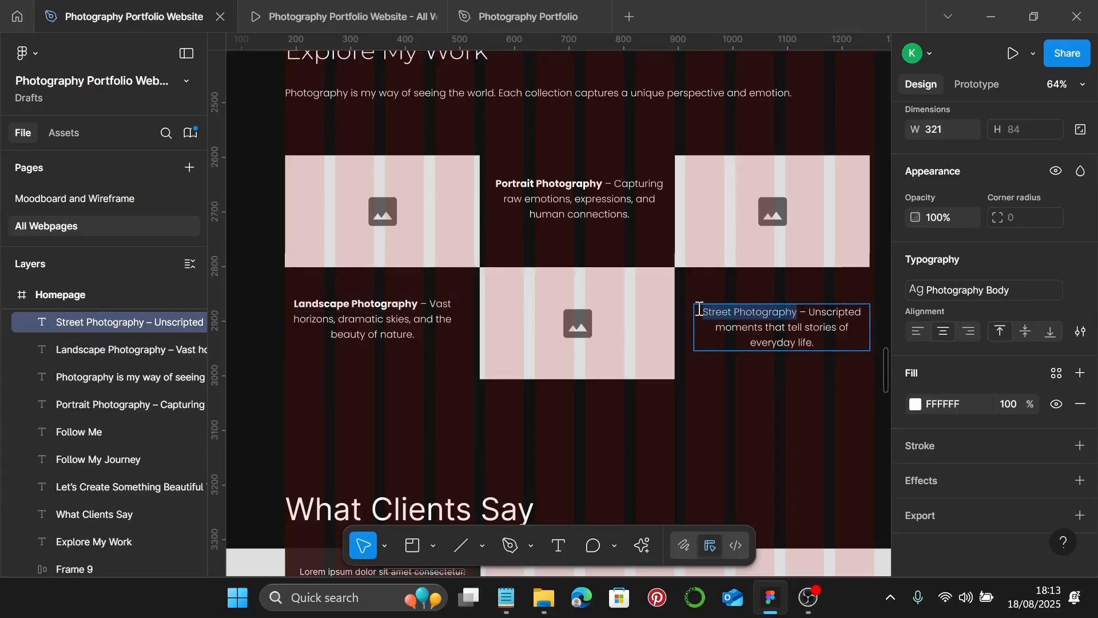
{"action": "key", "text": "ctrl+b"}
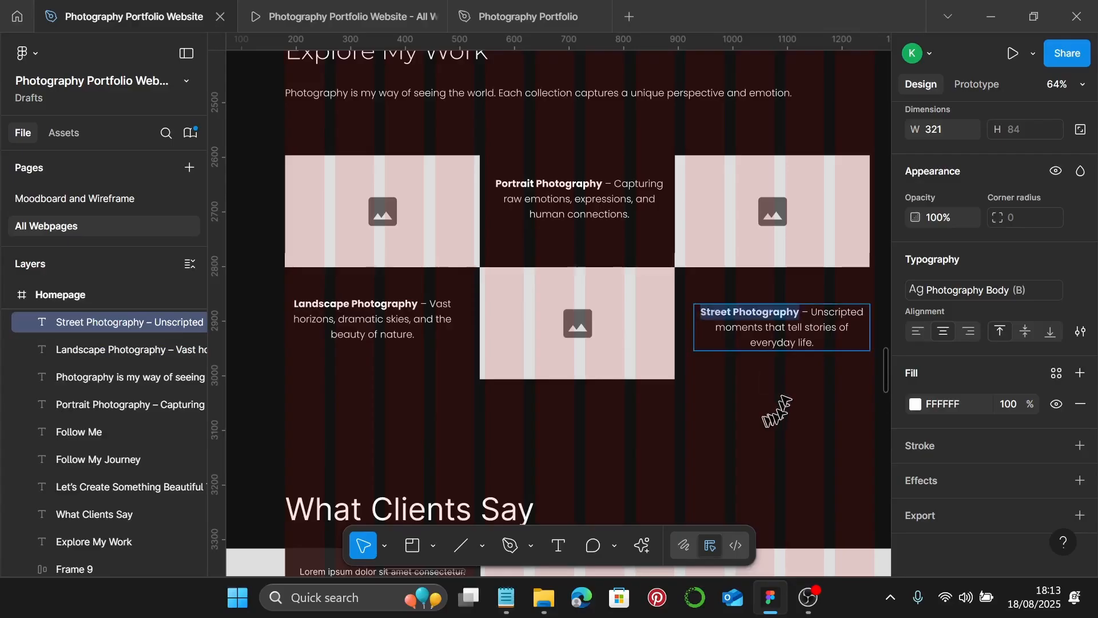
{"action": "key", "text": "Escape"}
- Resize the three selected image placeholders to 360 wide by 200 high
{"action": "left_click", "coordinate": [434, 230]}
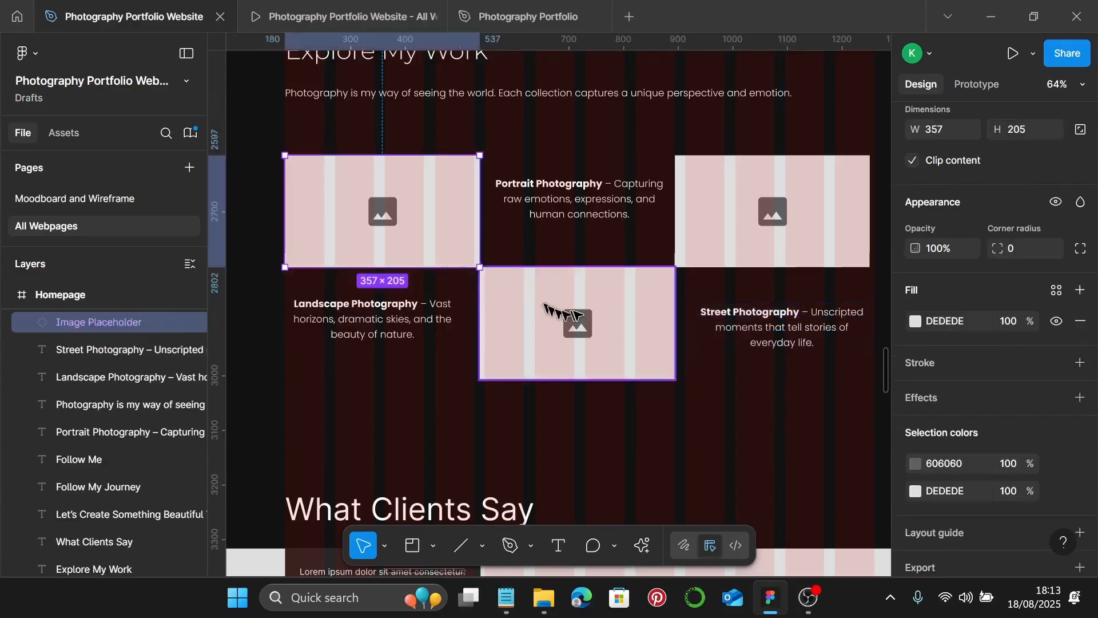
{"action": "left_click", "coordinate": [564, 318], "text": "shift"}
{"action": "left_click", "coordinate": [760, 238], "text": "shift"}
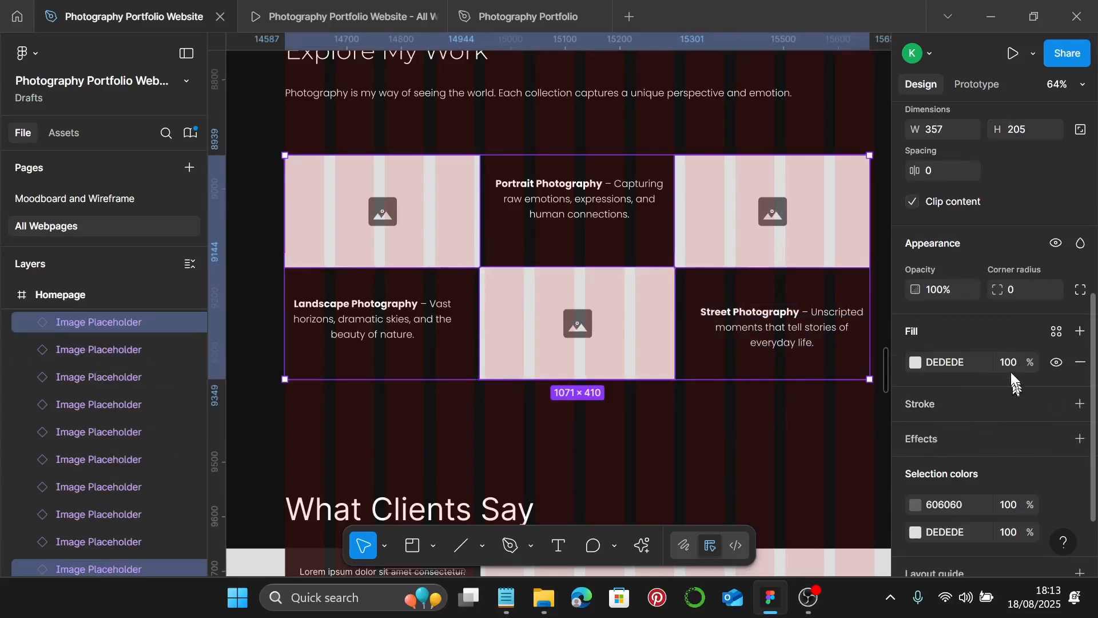
{"action": "scroll", "coordinate": [1009, 372], "scroll_direction": "up", "scroll_amount": 2}
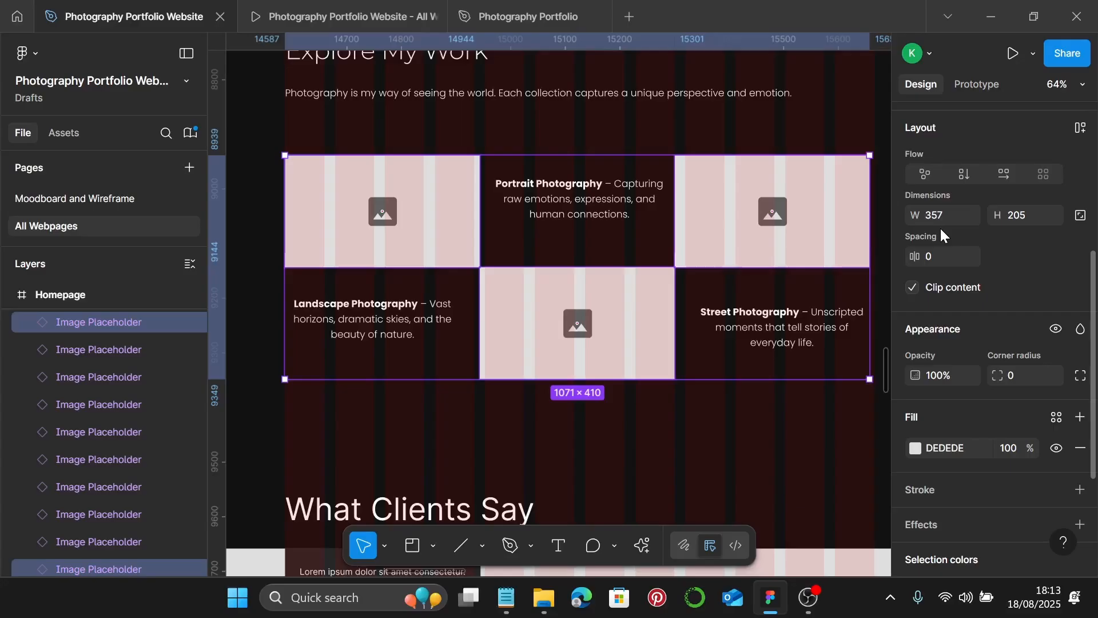
{"action": "left_click", "coordinate": [946, 216]}
{"action": "type", "text": "360"}
{"action": "key", "text": "Return"}
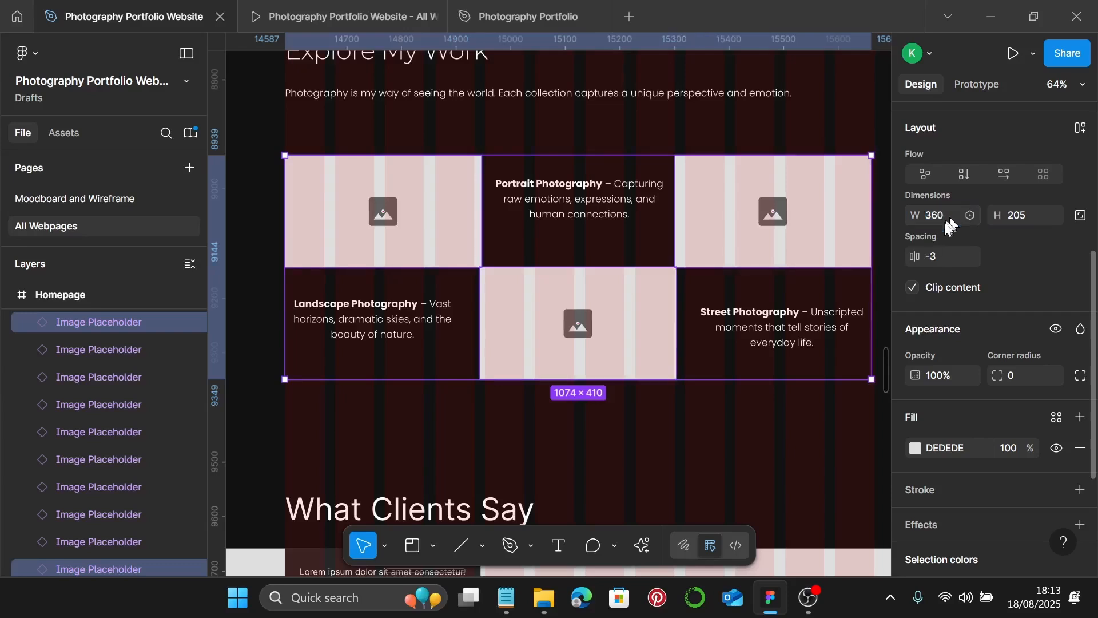
{"action": "left_click", "coordinate": [1040, 218]}
{"action": "type", "text": "200"}
{"action": "key", "text": "Return"}
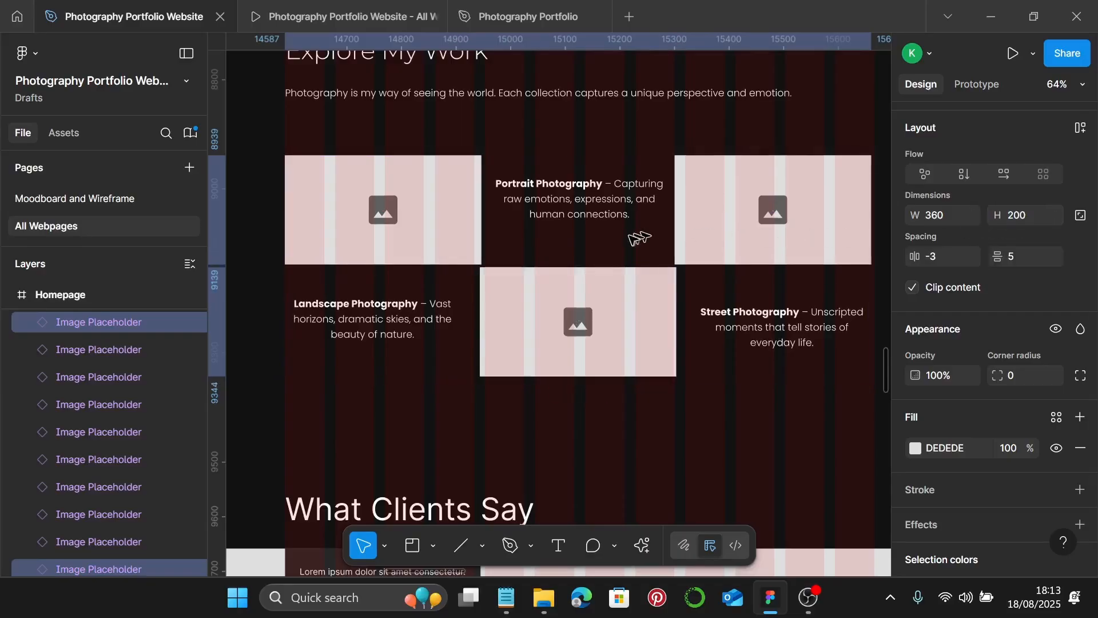
- Zoom in to check the placeholder corners meet, then select the Portrait Photography caption
{"action": "scroll", "coordinate": [581, 240], "scroll_direction": "up", "scroll_amount": 2}
{"action": "scroll", "coordinate": [421, 262], "scroll_direction": "left", "scroll_amount": 3}
{"action": "scroll", "coordinate": [632, 326], "scroll_direction": "up", "scroll_amount": 5}
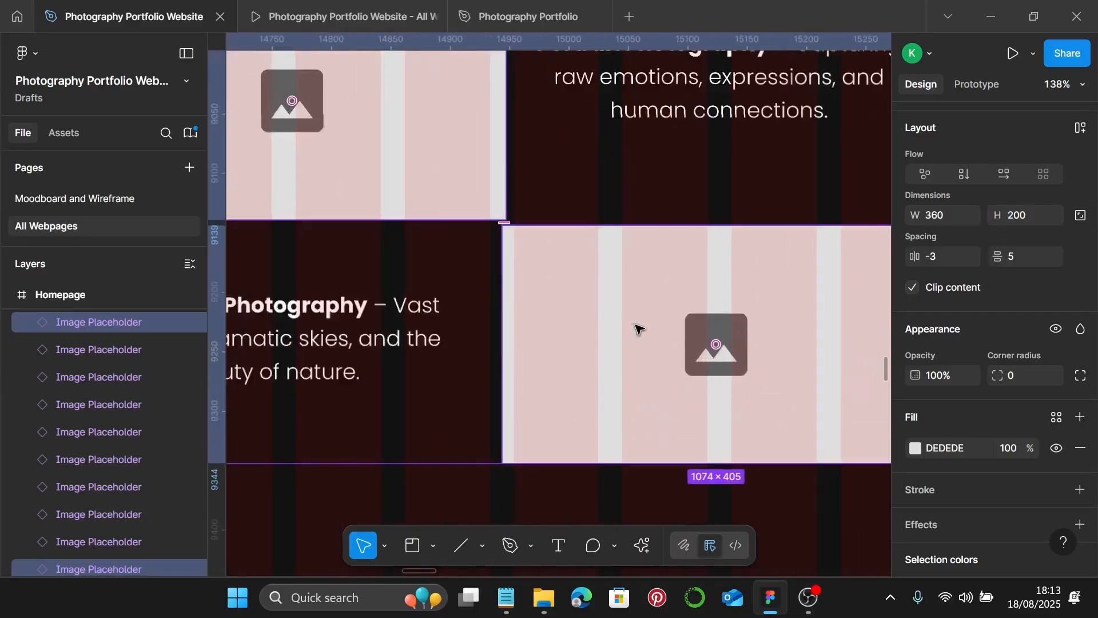
{"action": "scroll", "coordinate": [581, 303], "scroll_direction": "up", "scroll_amount": 4}
{"action": "left_click", "coordinate": [515, 246]}
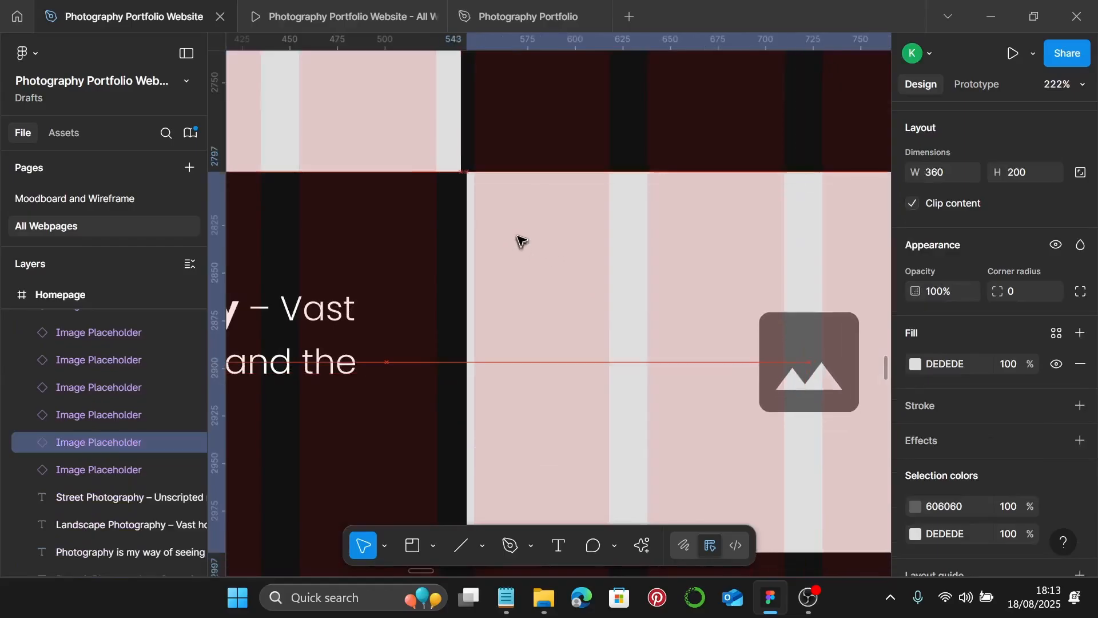
{"action": "scroll", "coordinate": [475, 183], "scroll_direction": "up", "scroll_amount": 10}
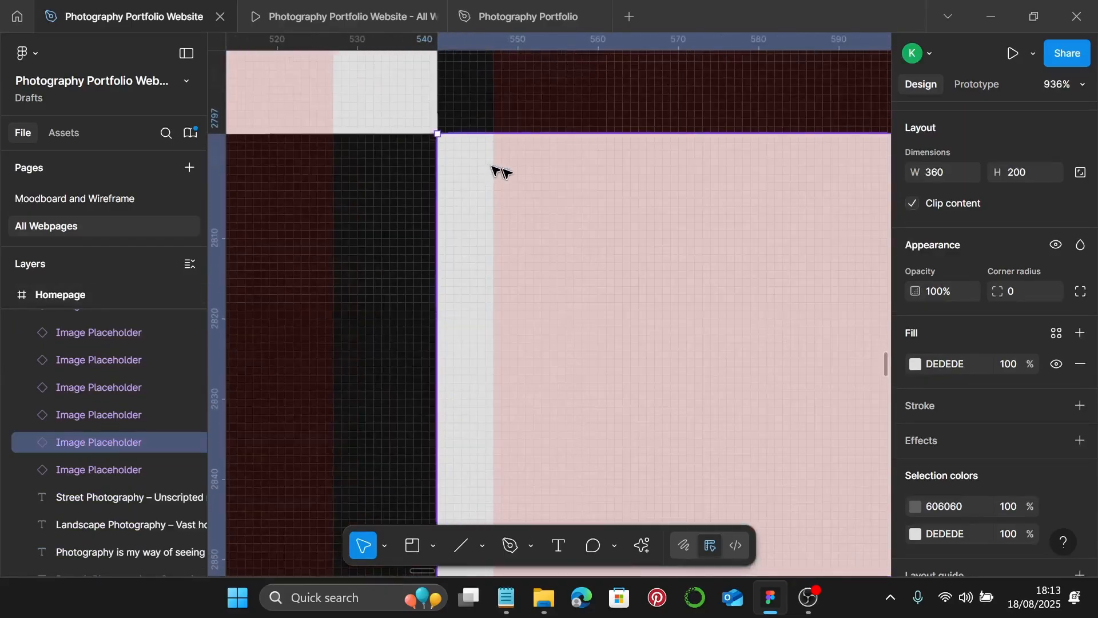
{"action": "scroll", "coordinate": [482, 173], "scroll_direction": "up", "scroll_amount": 3}
{"action": "scroll", "coordinate": [432, 336], "scroll_direction": "up", "scroll_amount": 8}
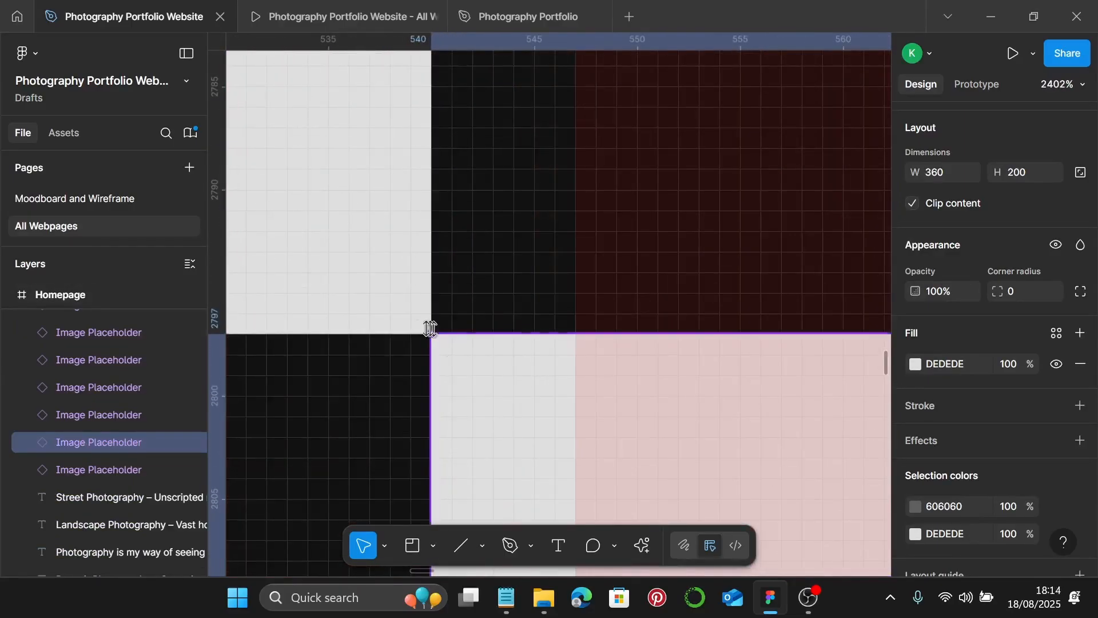
{"action": "scroll", "coordinate": [426, 346], "scroll_direction": "down", "scroll_amount": 20}
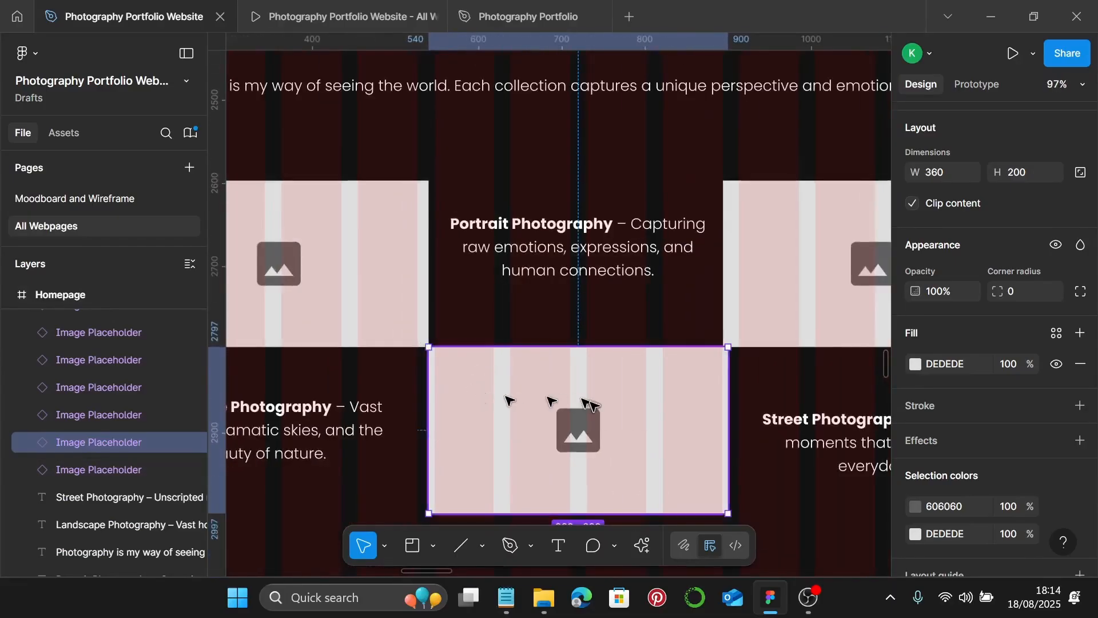
{"action": "scroll", "coordinate": [572, 403], "scroll_direction": "right", "scroll_amount": 5}
{"action": "scroll", "coordinate": [673, 338], "scroll_direction": "up", "scroll_amount": 5}
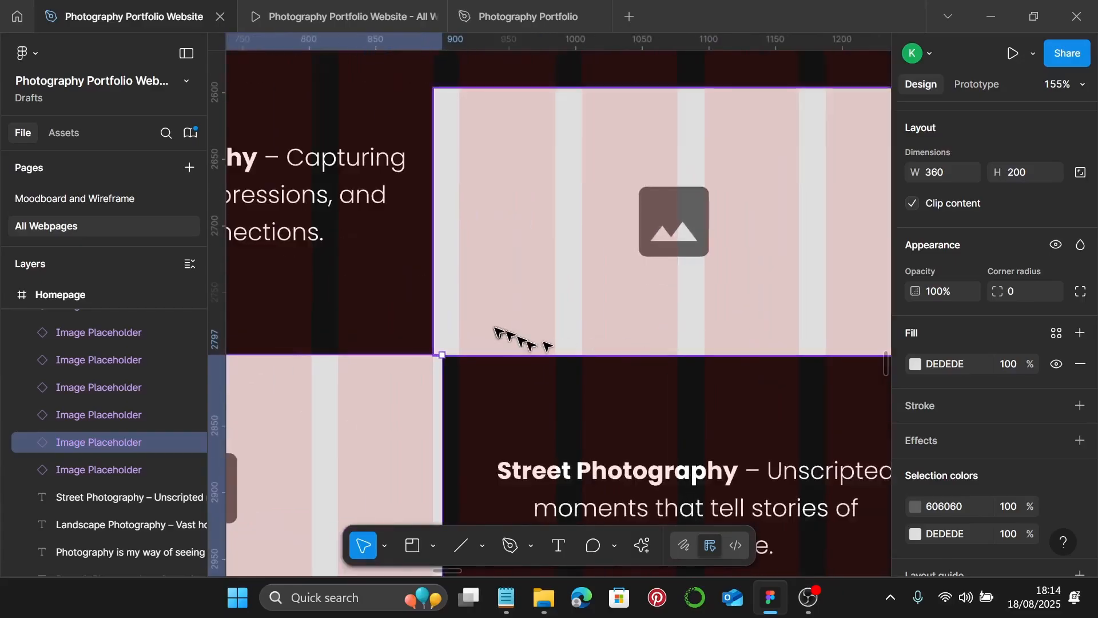
{"action": "left_click", "coordinate": [457, 342]}
{"action": "scroll", "coordinate": [457, 341], "scroll_direction": "up", "scroll_amount": 5}
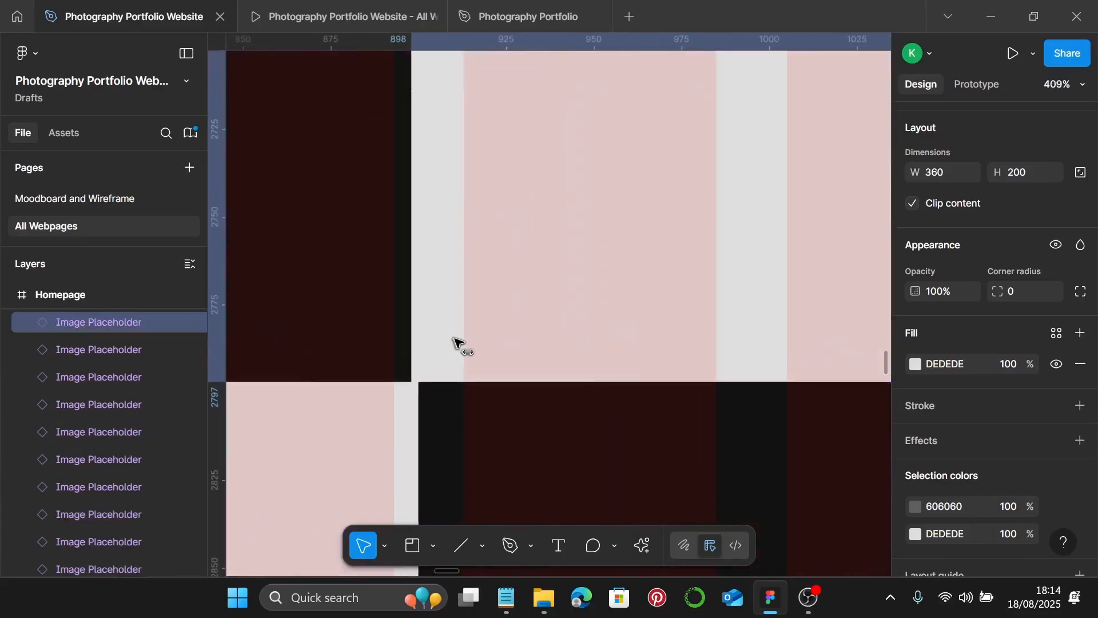
{"action": "scroll", "coordinate": [457, 342], "scroll_direction": "down", "scroll_amount": 10}
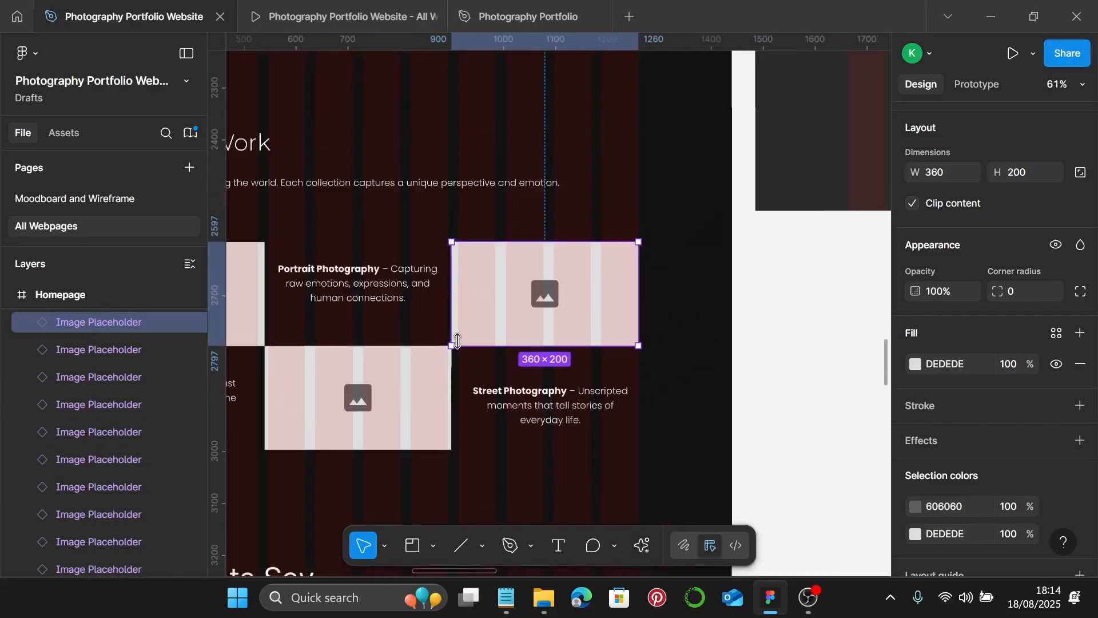
{"action": "left_click", "coordinate": [557, 294]}
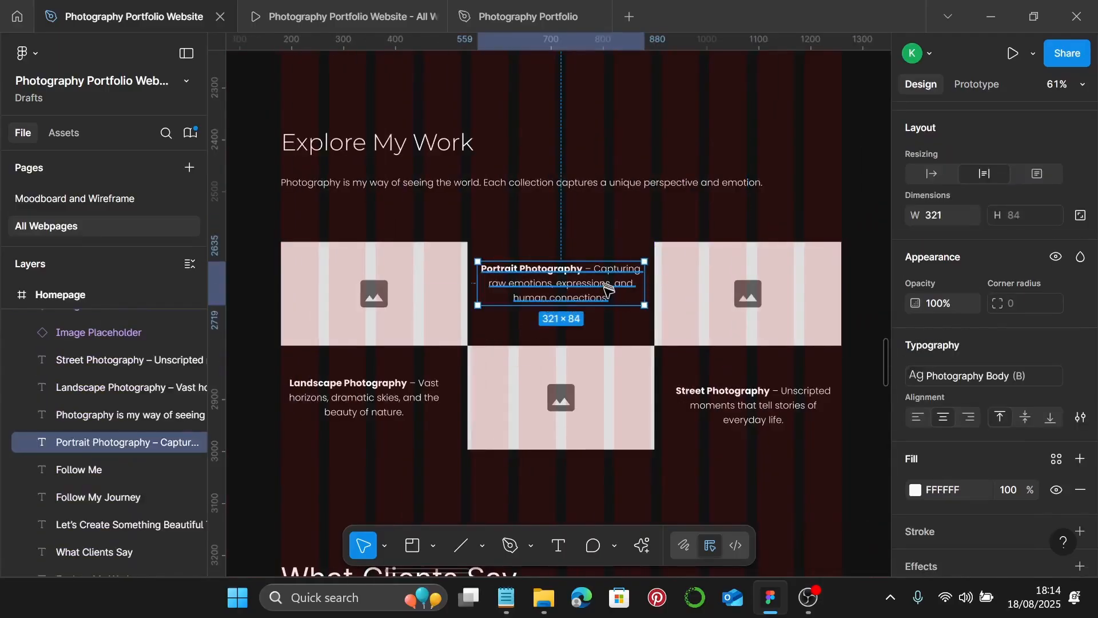
- Nudge the Portrait Photography caption down and the Street Photography caption slightly up-left
{"action": "left_click_drag", "start_coordinate": [608, 289], "coordinate": [608, 297]}
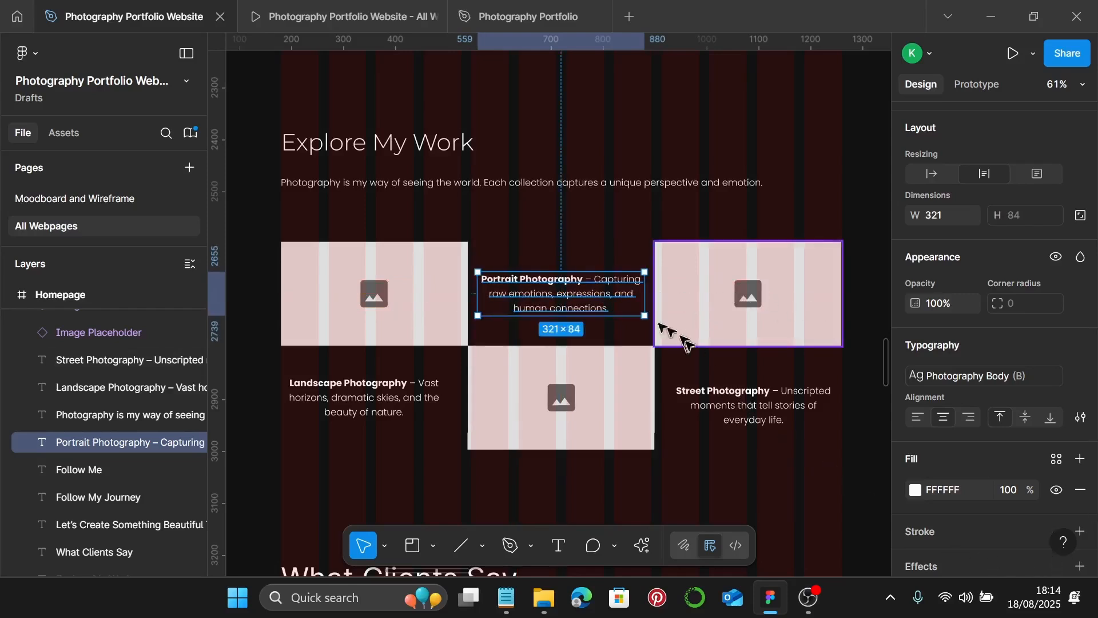
{"action": "left_click", "coordinate": [791, 394]}
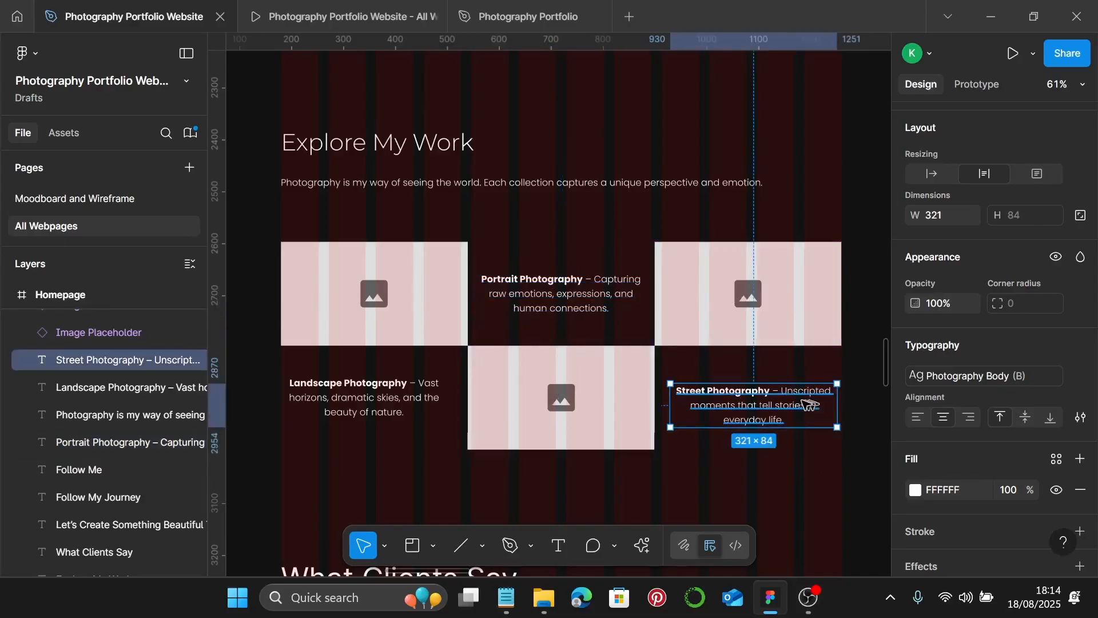
{"action": "double_click", "coordinate": [804, 403]}
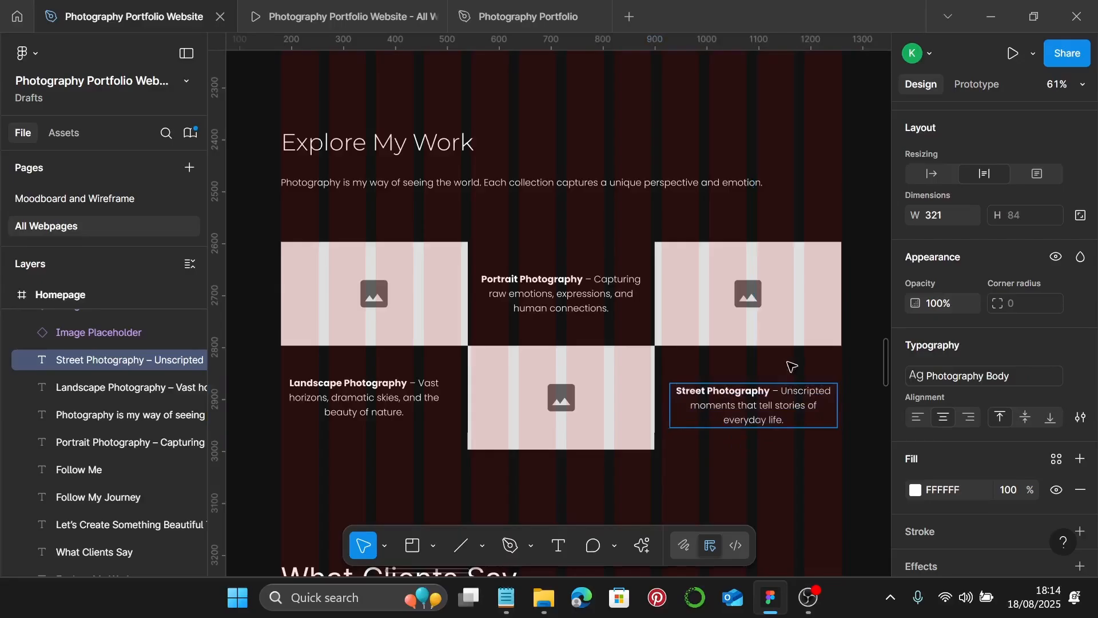
{"action": "key", "text": "Escape"}
{"action": "left_click_drag", "start_coordinate": [772, 395], "coordinate": [769, 401]}
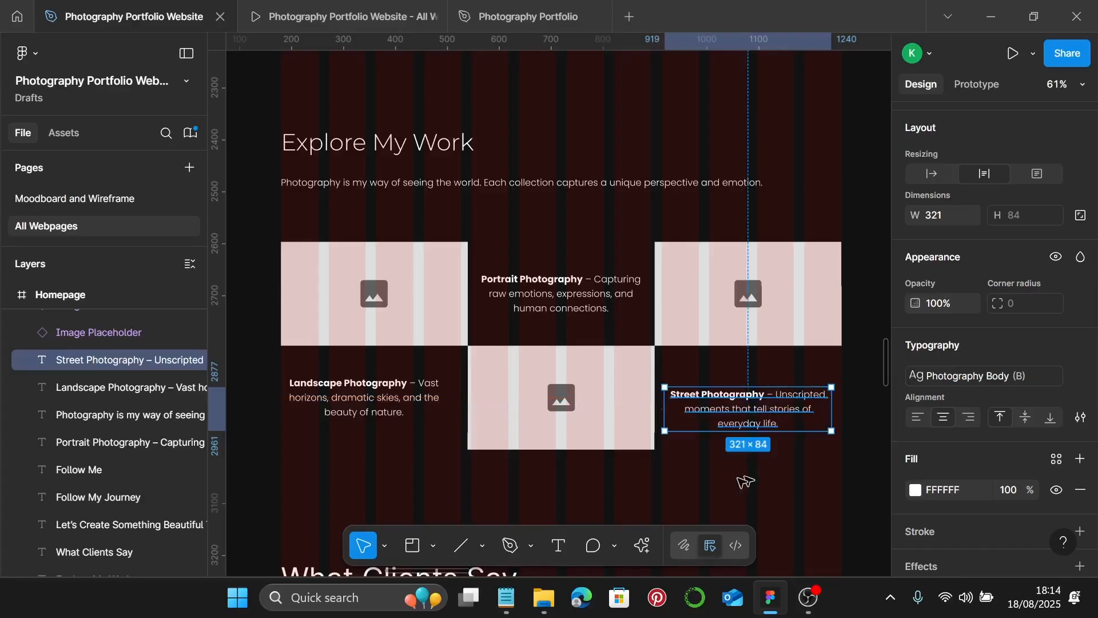
- Vertically centre the Street caption and horizontally centre the Portrait caption on the bottom-centre image
{"action": "left_click", "coordinate": [559, 395]}
{"action": "left_click", "coordinate": [758, 395], "text": "shift"}
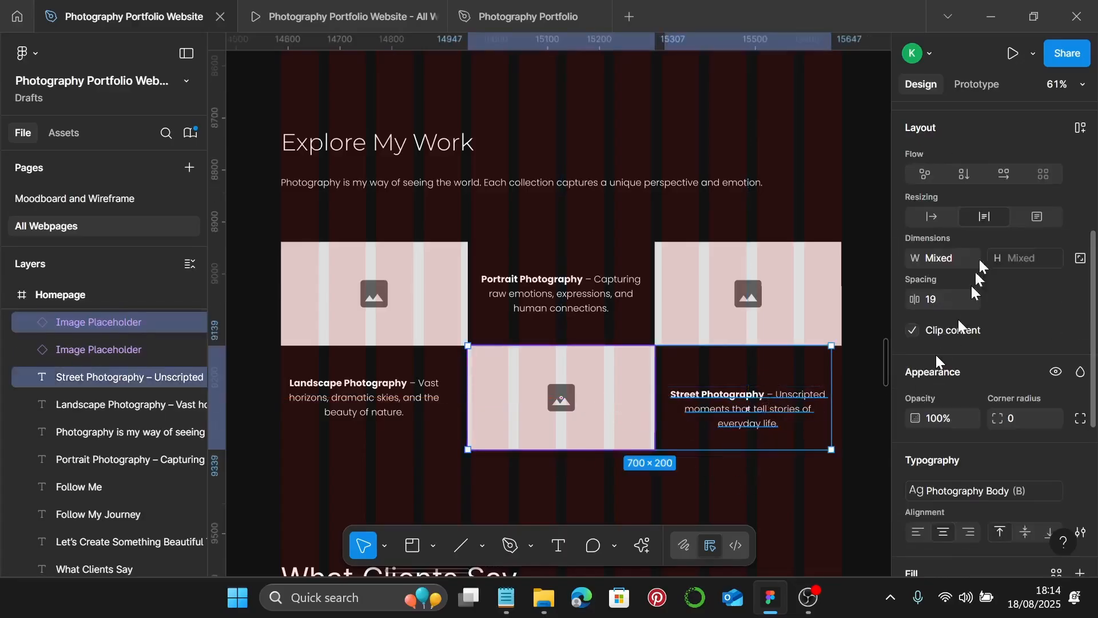
{"action": "scroll", "coordinate": [995, 221], "scroll_direction": "up", "scroll_amount": 5}
{"action": "left_click", "coordinate": [1027, 230]}
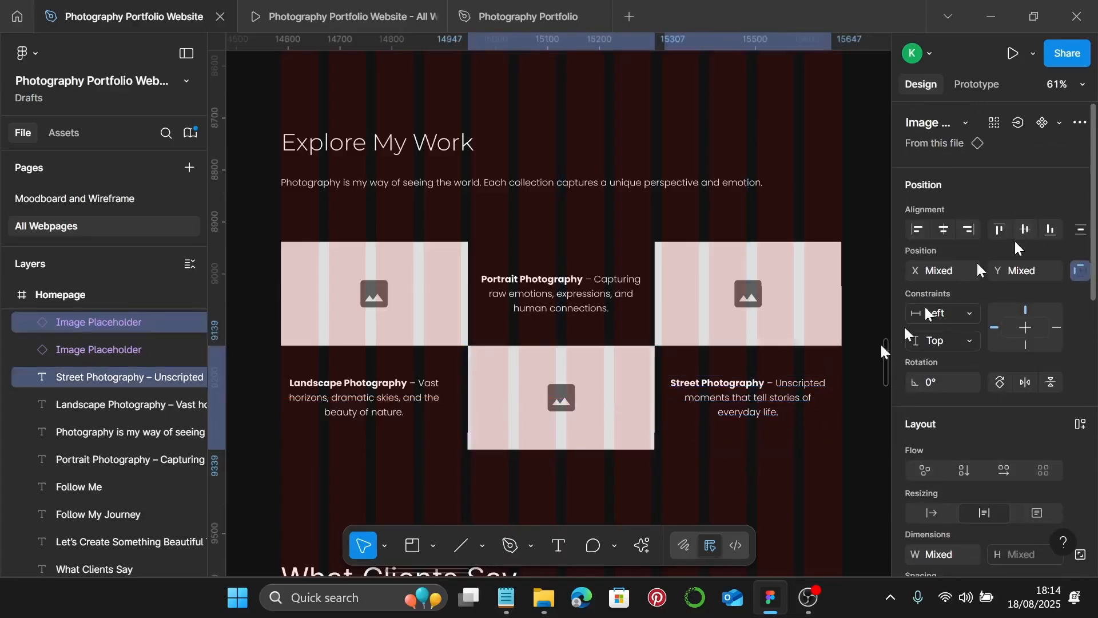
{"action": "left_click", "coordinate": [604, 309]}
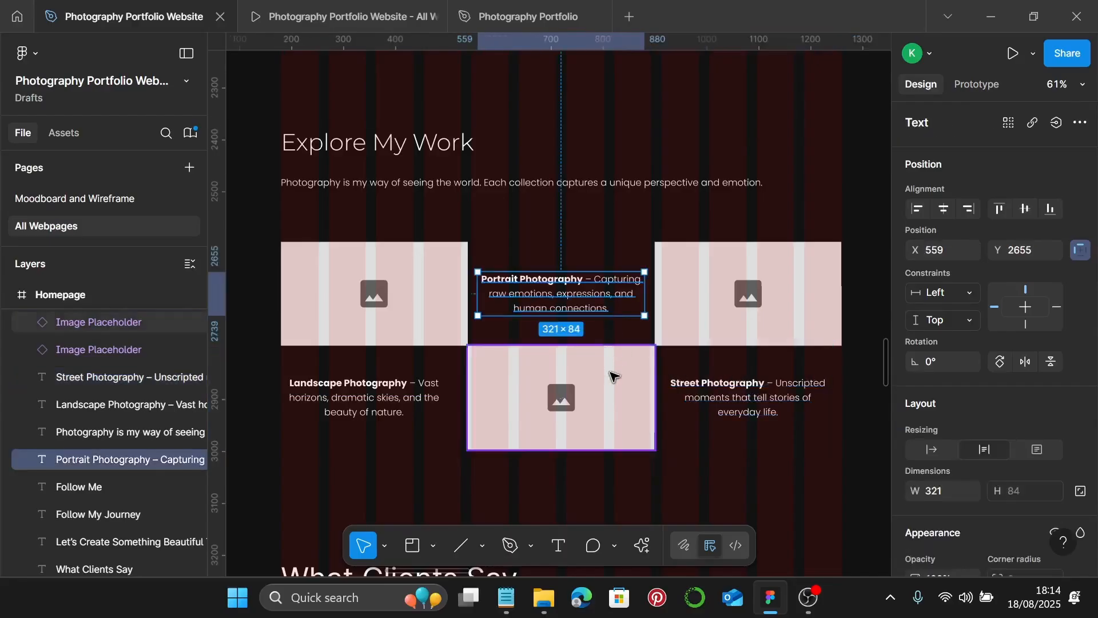
{"action": "left_click", "coordinate": [613, 376], "text": "shift"}
{"action": "left_click", "coordinate": [944, 229]}
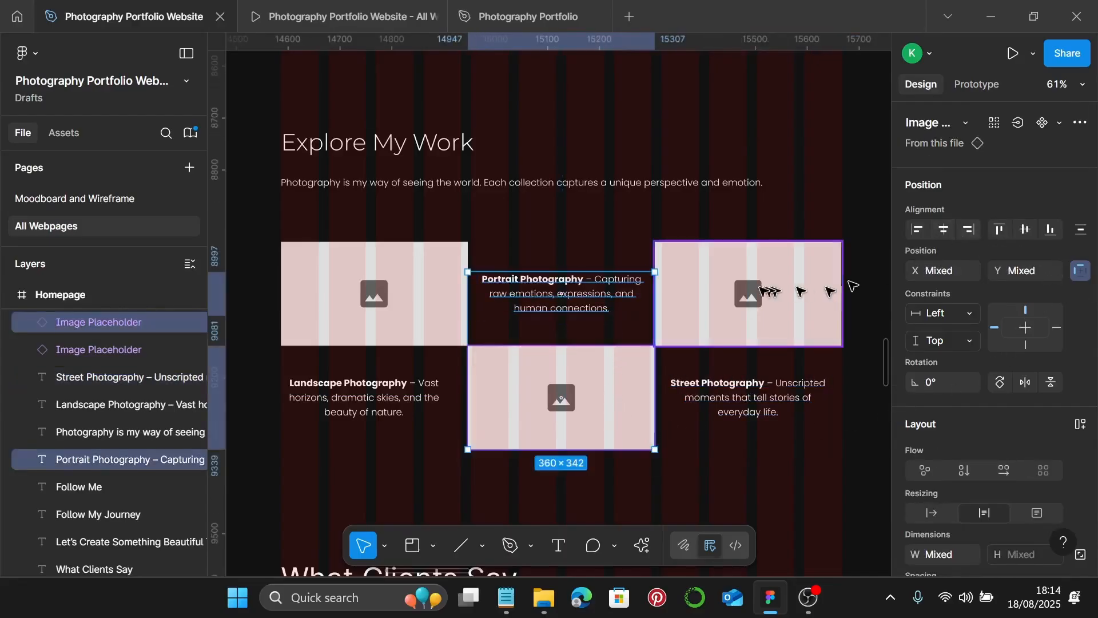
- Horizontally centre the Landscape Photography caption with the top-left image placeholder
{"action": "left_click", "coordinate": [699, 297]}
{"action": "left_click", "coordinate": [560, 307], "text": "shift"}
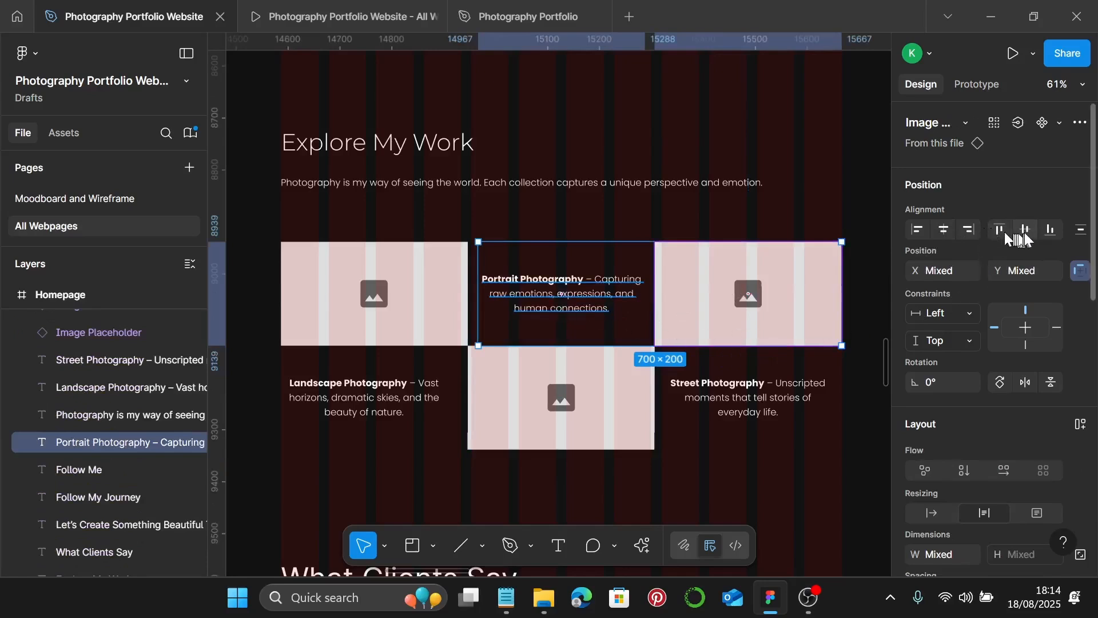
{"action": "left_click", "coordinate": [427, 398]}
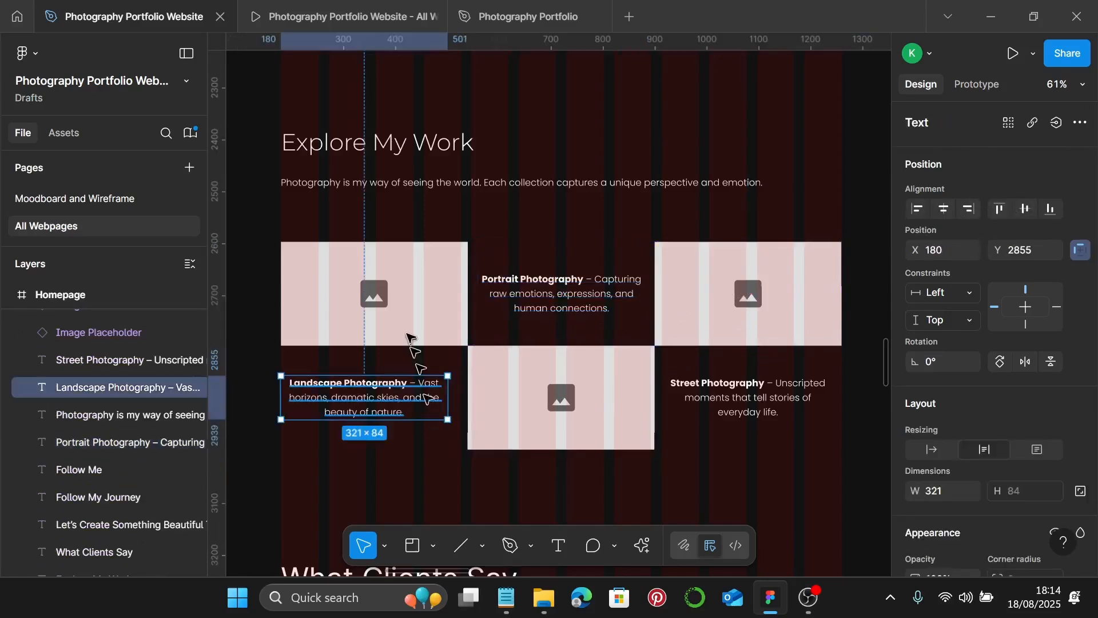
{"action": "left_click", "coordinate": [408, 338], "text": "shift"}
{"action": "left_click", "coordinate": [942, 237]}
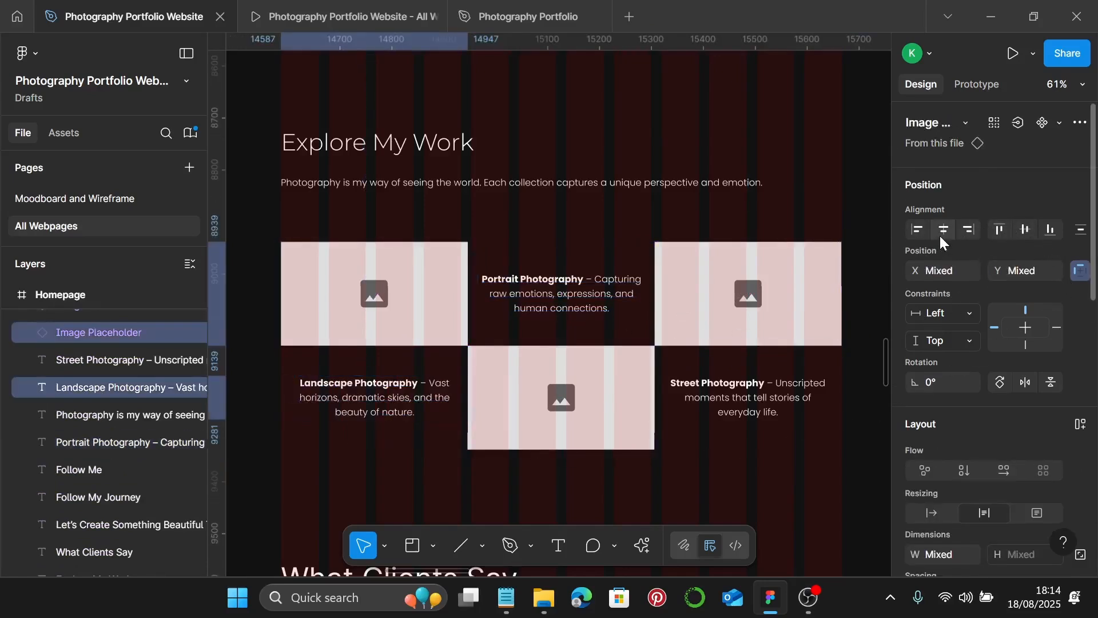
{"action": "left_click", "coordinate": [522, 422]}
{"action": "left_click", "coordinate": [393, 404], "text": "shift"}
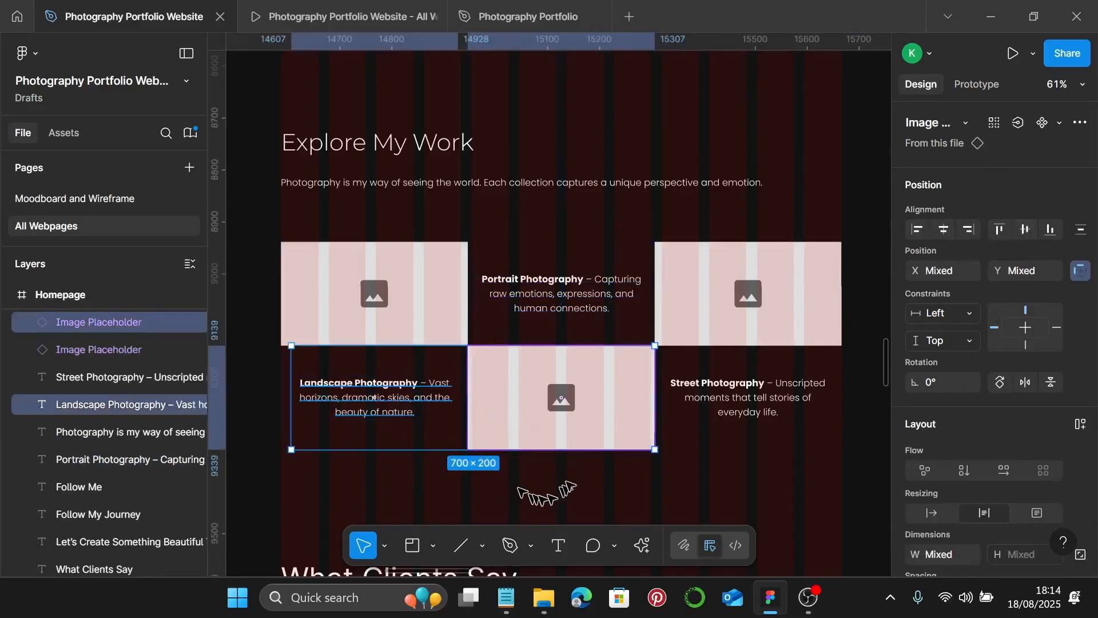
{"action": "scroll", "coordinate": [586, 458], "scroll_direction": "down", "scroll_amount": 1, "text": "ctrl"}
{"action": "scroll", "coordinate": [591, 460], "scroll_direction": "down", "scroll_amount": 1}
{"action": "left_click", "coordinate": [584, 458]}
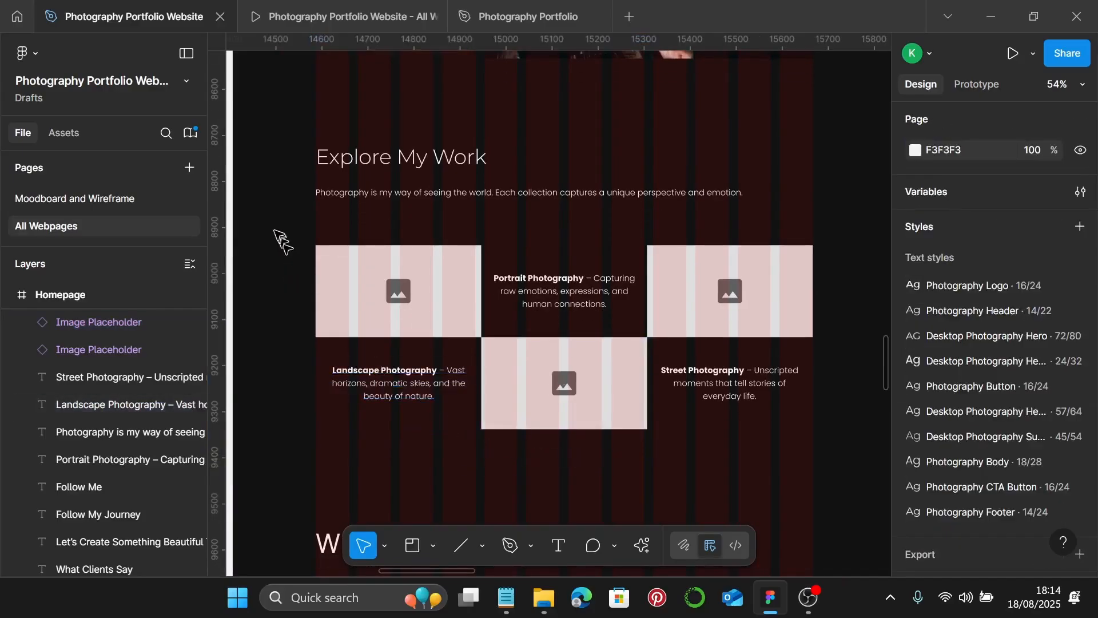
- Group the grid's images and captions with Ctrl+G and nudge the group up to Y 2560
{"action": "left_click_drag", "start_coordinate": [275, 229], "coordinate": [787, 449]}
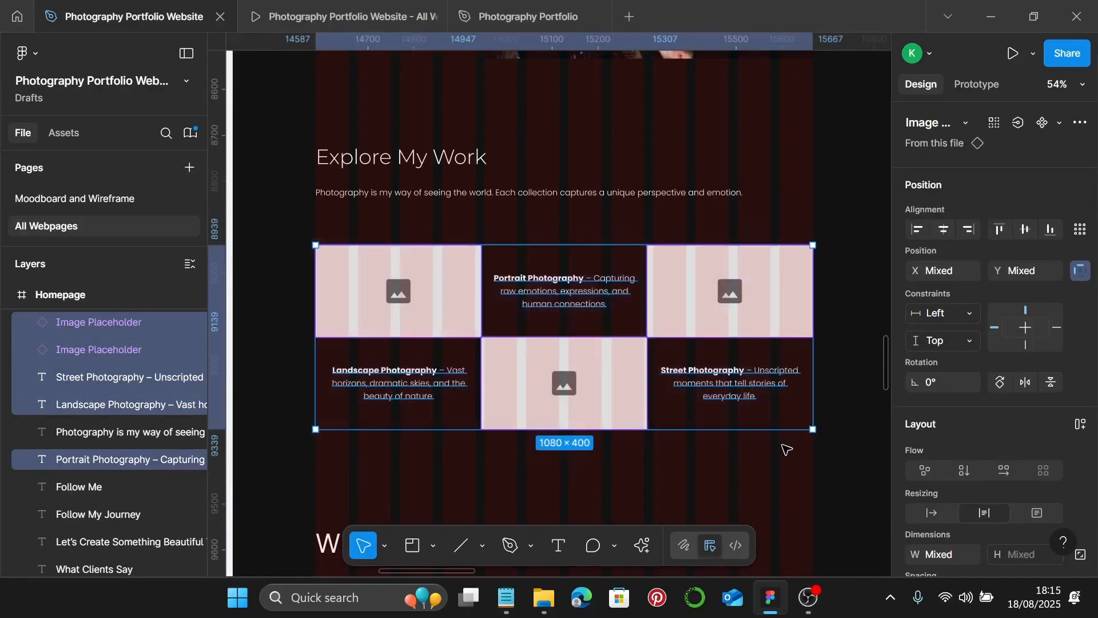
{"action": "key", "text": "ctrl+g"}
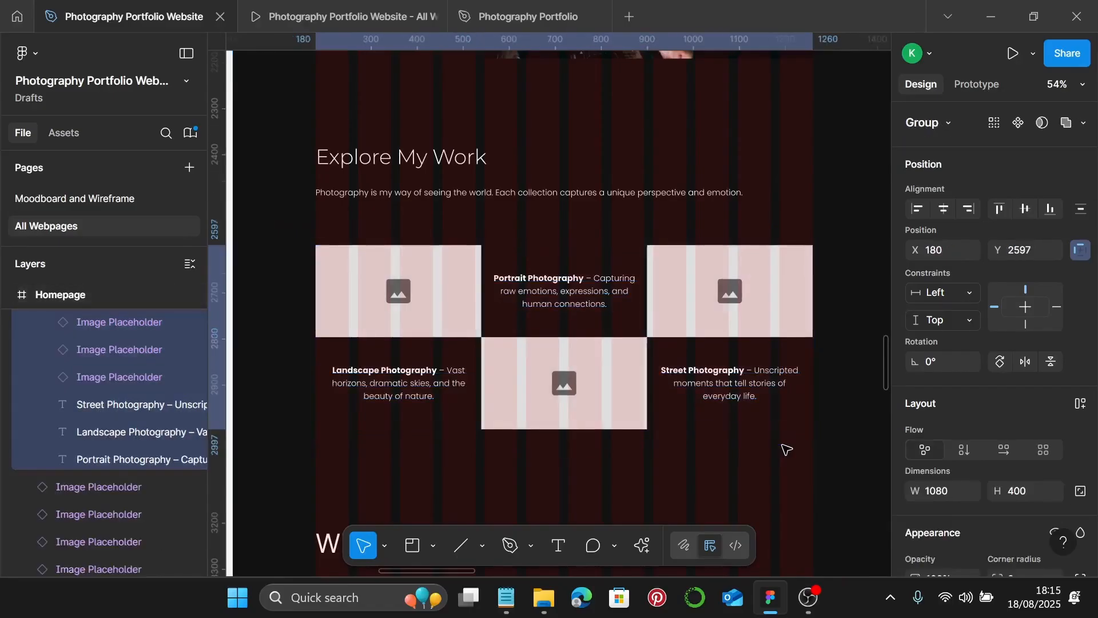
{"action": "left_click_drag", "start_coordinate": [567, 388], "coordinate": [570, 378]}
{"action": "scroll", "coordinate": [456, 191], "scroll_direction": "up", "scroll_amount": 2}
{"action": "scroll", "coordinate": [440, 177], "scroll_direction": "down", "scroll_amount": 1, "text": "ctrl"}
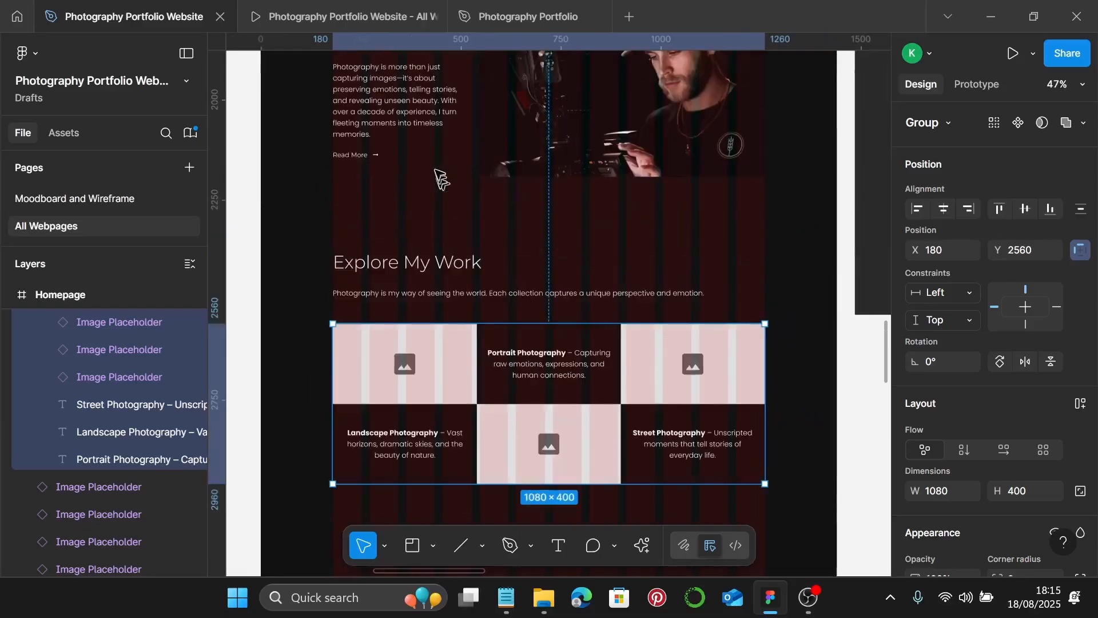
- Drill into the hero section to select its Read More link row
{"action": "left_click", "coordinate": [347, 158]}
{"action": "left_click", "coordinate": [347, 158]}
{"action": "scroll", "coordinate": [347, 157], "scroll_direction": "up", "scroll_amount": 4, "text": "ctrl"}
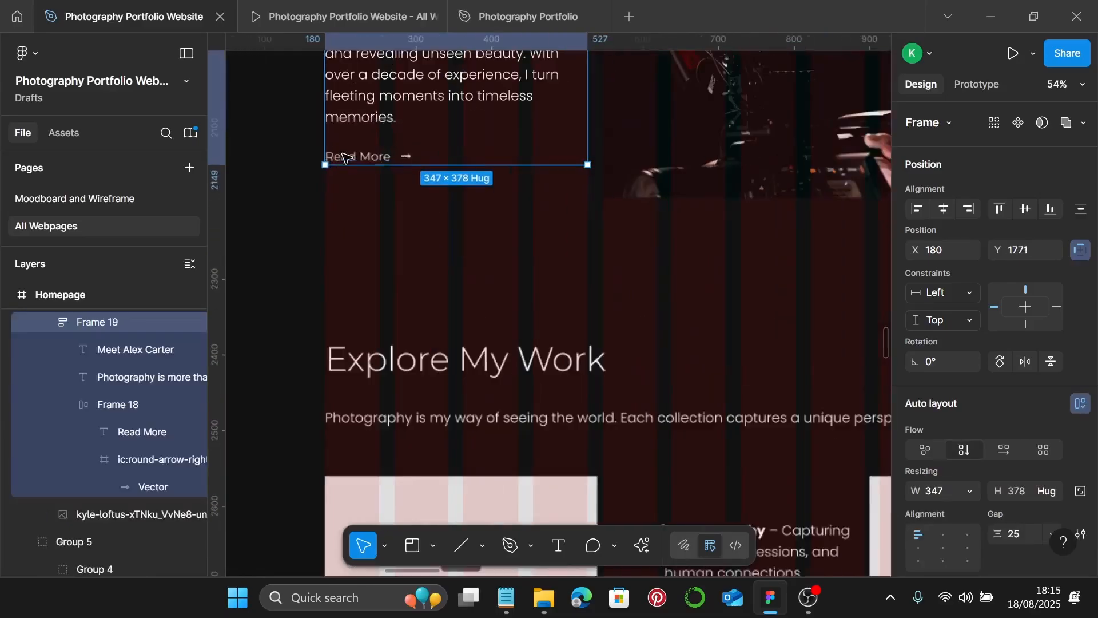
{"action": "left_click", "coordinate": [347, 157]}
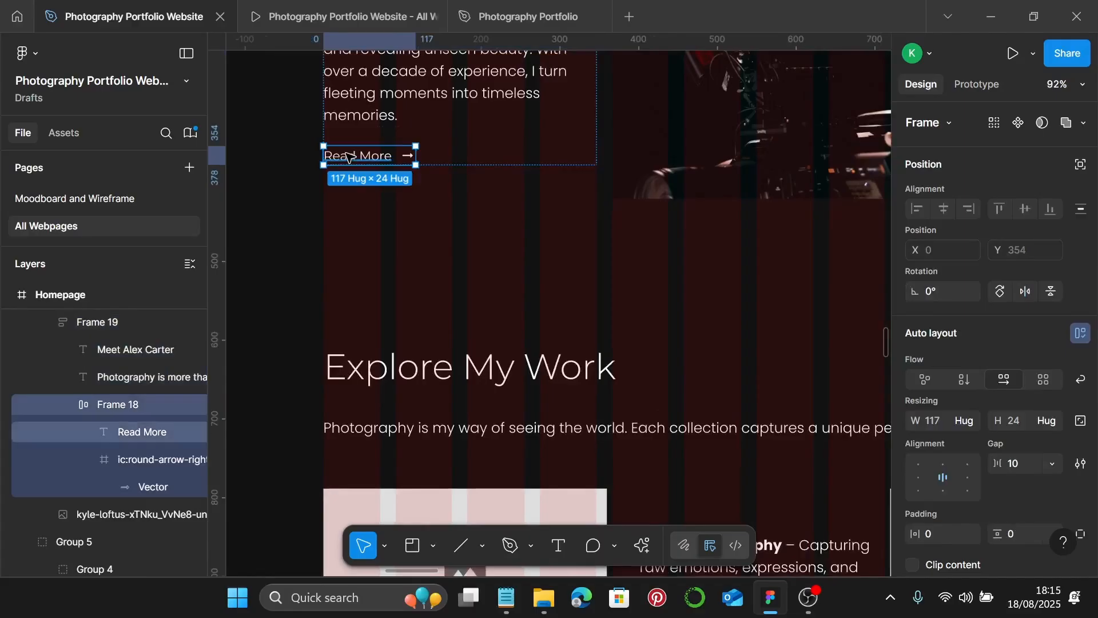
{"action": "scroll", "coordinate": [348, 158], "scroll_direction": "down", "scroll_amount": 4, "text": "ctrl"}
{"action": "scroll", "coordinate": [369, 178], "scroll_direction": "down", "scroll_amount": 3}
{"action": "scroll", "coordinate": [346, 353], "scroll_direction": "up", "scroll_amount": 3, "text": "ctrl"}
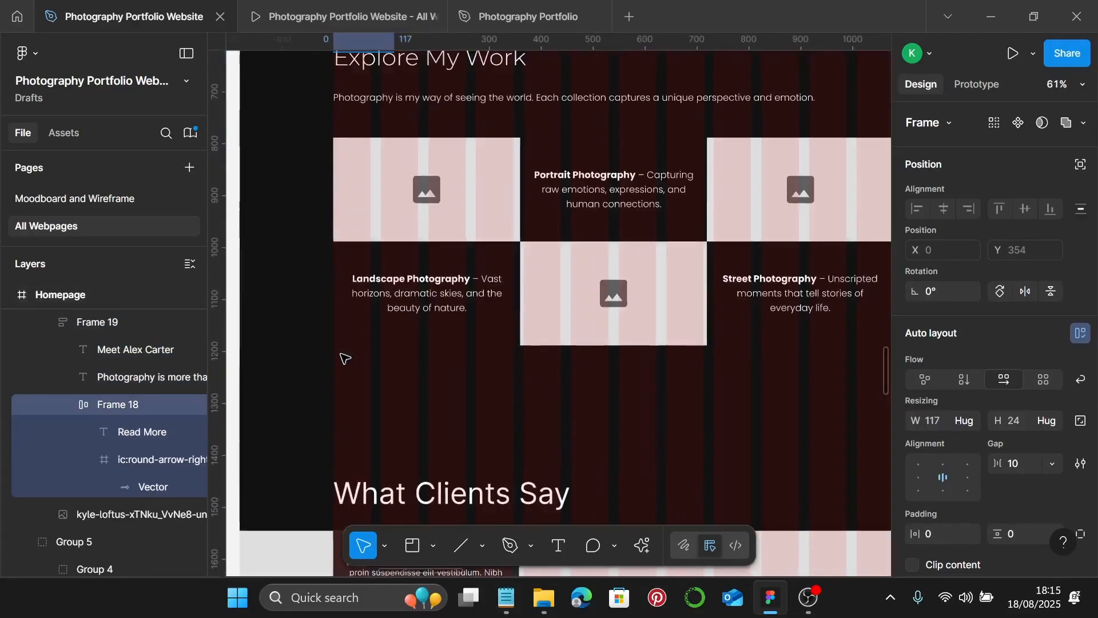
{"action": "scroll", "coordinate": [349, 349], "scroll_direction": "down", "scroll_amount": 1}
{"action": "left_click", "coordinate": [351, 347]}
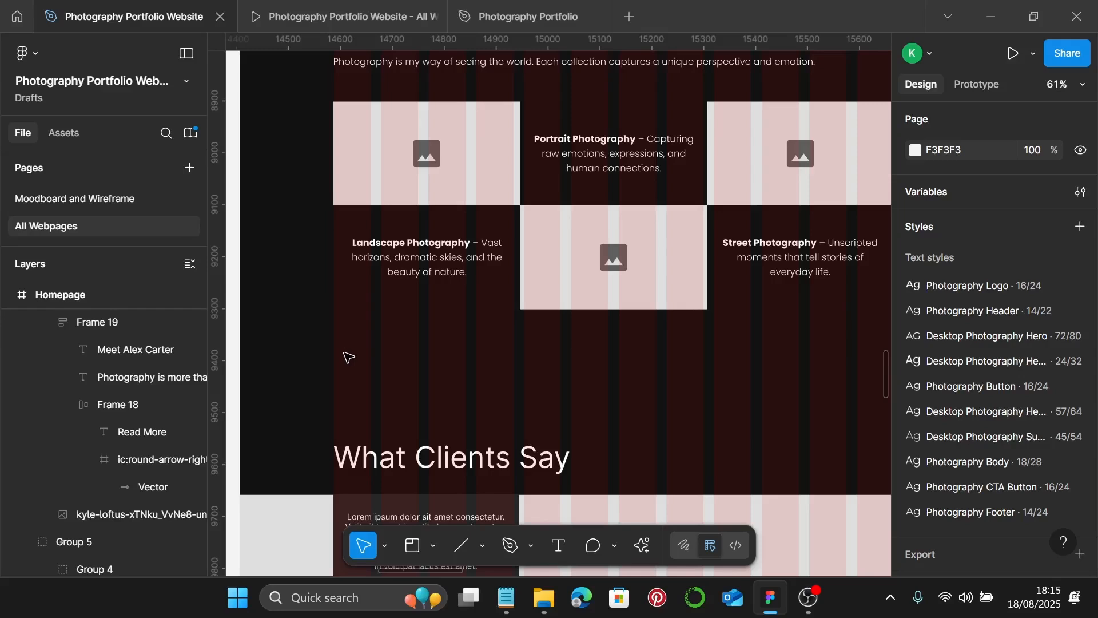
- Paste a copy of the Read More link beneath the Landscape caption
{"action": "key", "text": "ctrl+v"}
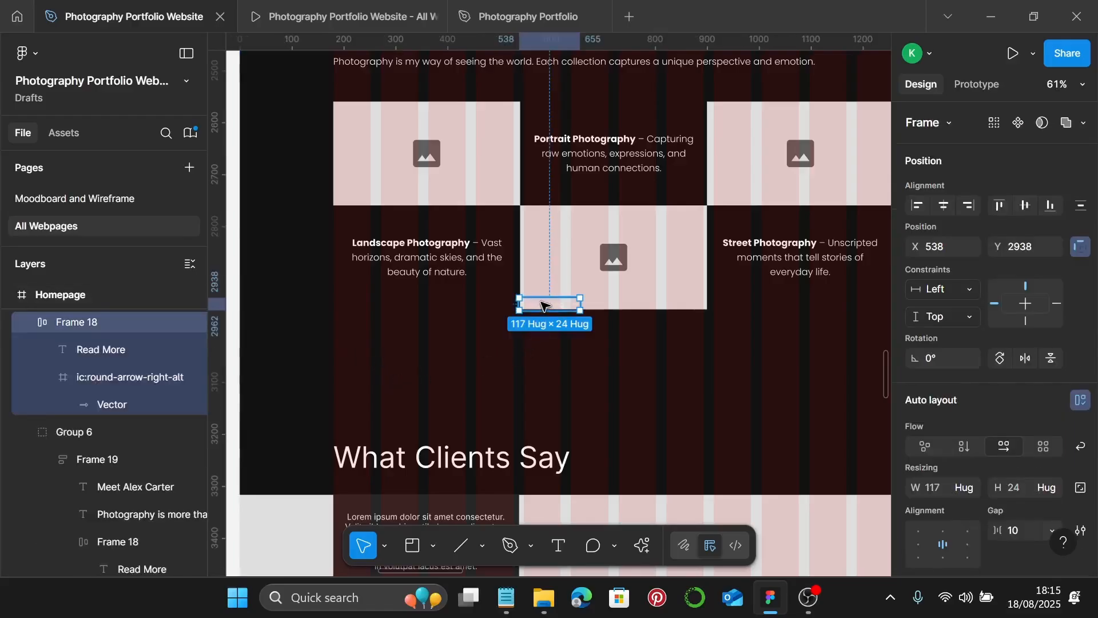
{"action": "left_click_drag", "start_coordinate": [535, 307], "coordinate": [355, 366]}
{"action": "scroll", "coordinate": [367, 365], "scroll_direction": "up", "scroll_amount": 4}
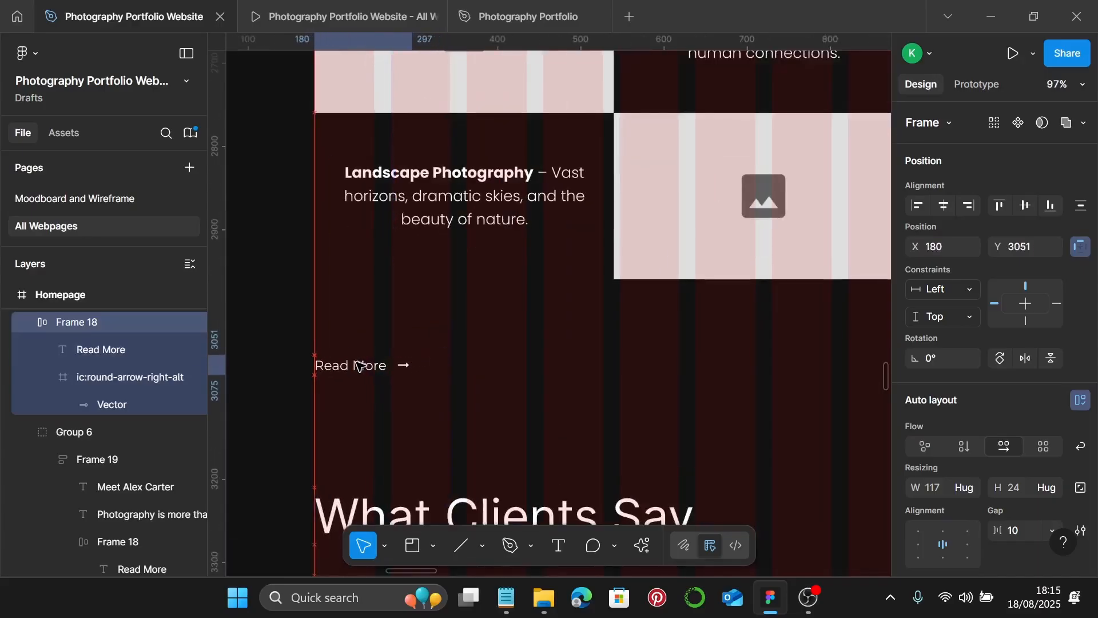
- Copy 'View Full Portfolio' from the notes and paste it over the Read More link text
{"action": "left_click", "coordinate": [506, 597]}
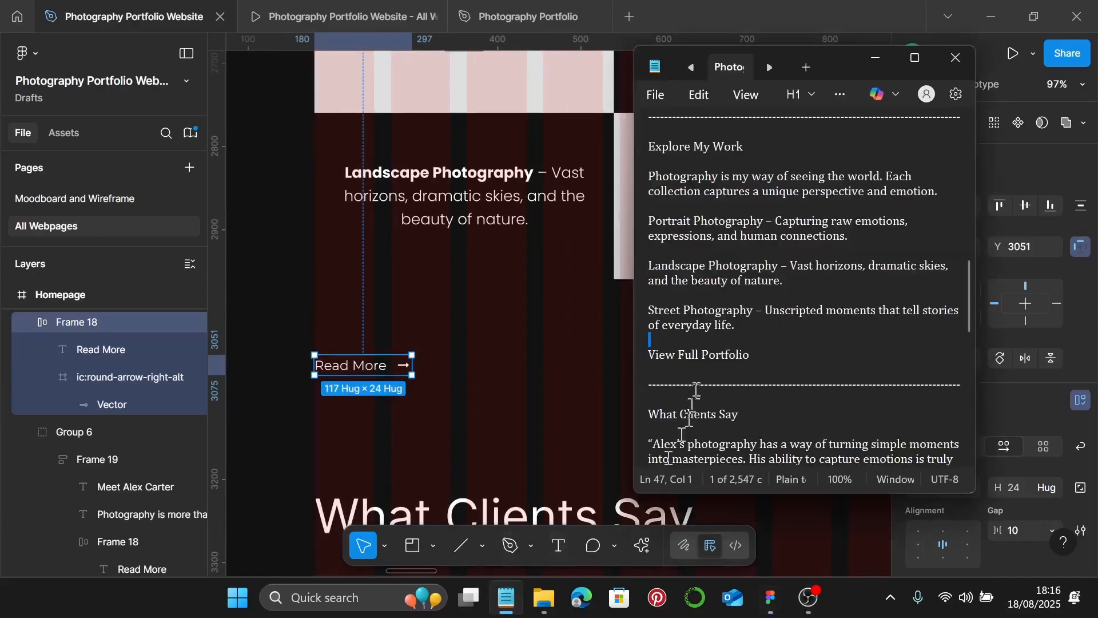
{"action": "left_click_drag", "start_coordinate": [749, 359], "coordinate": [650, 358]}
{"action": "key", "text": "ctrl+c"}
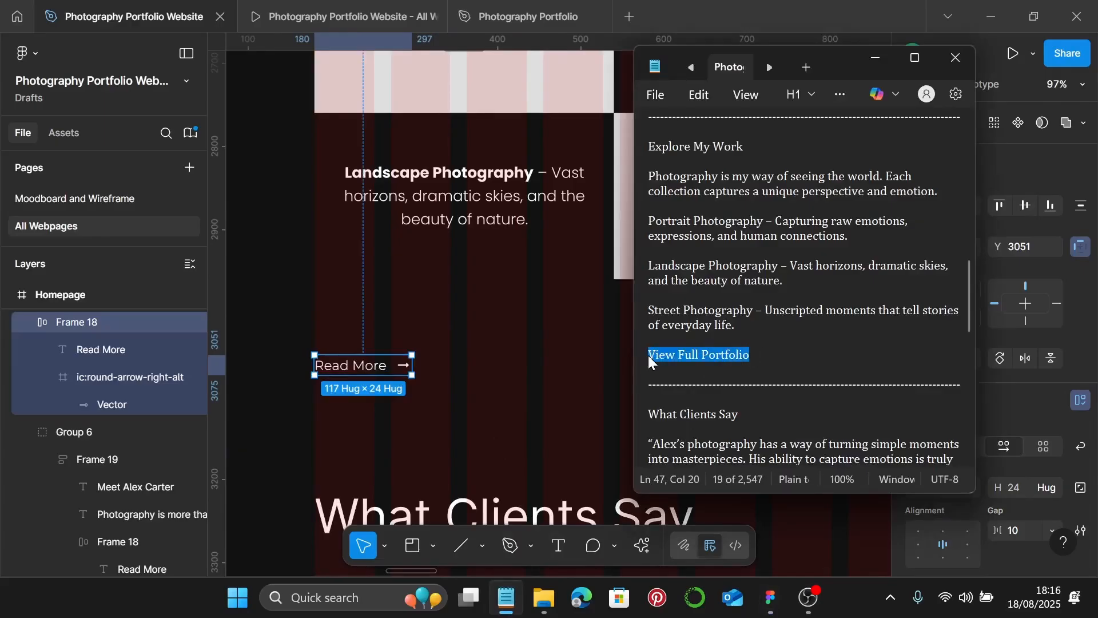
{"action": "left_click", "coordinate": [875, 58]}
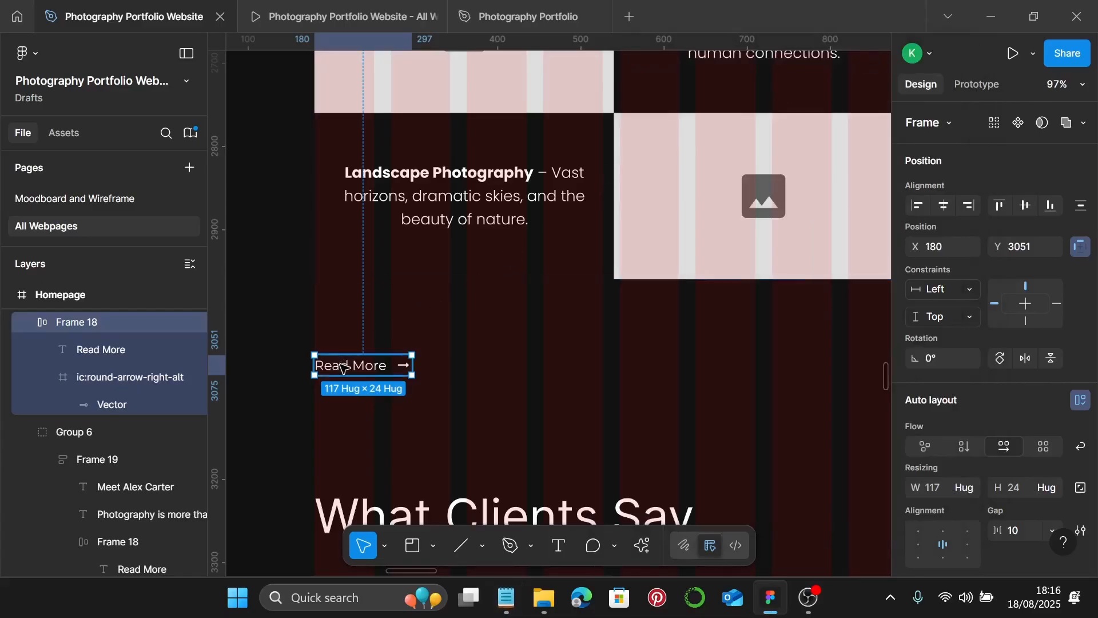
{"action": "double_click", "coordinate": [342, 366]}
{"action": "double_click", "coordinate": [342, 364]}
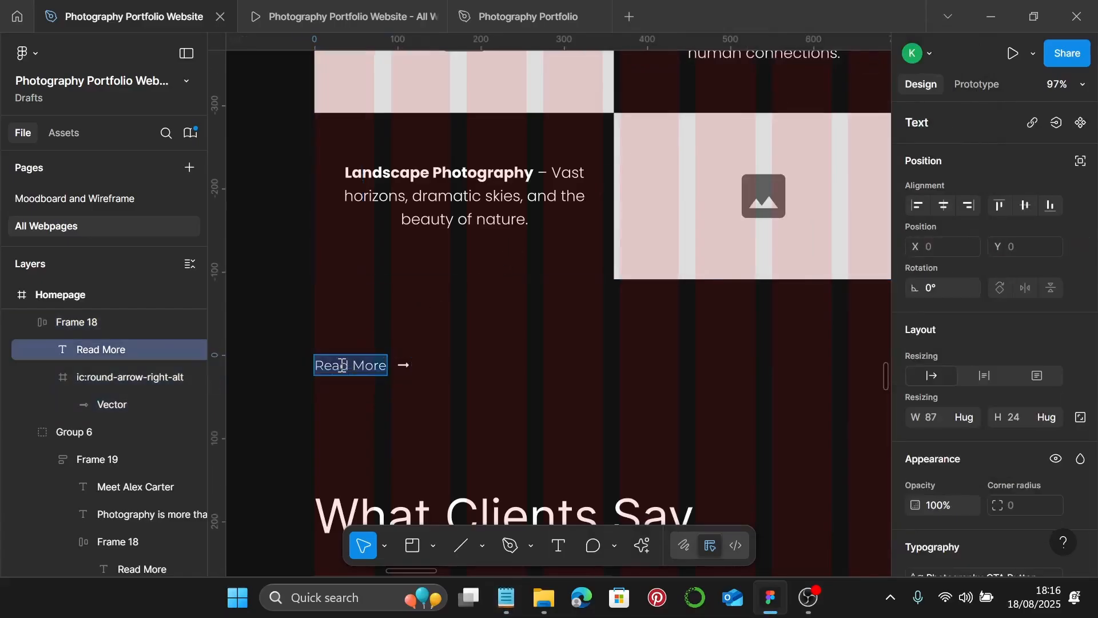
{"action": "key", "text": "ctrl+v"}
{"action": "key", "text": "Escape"}
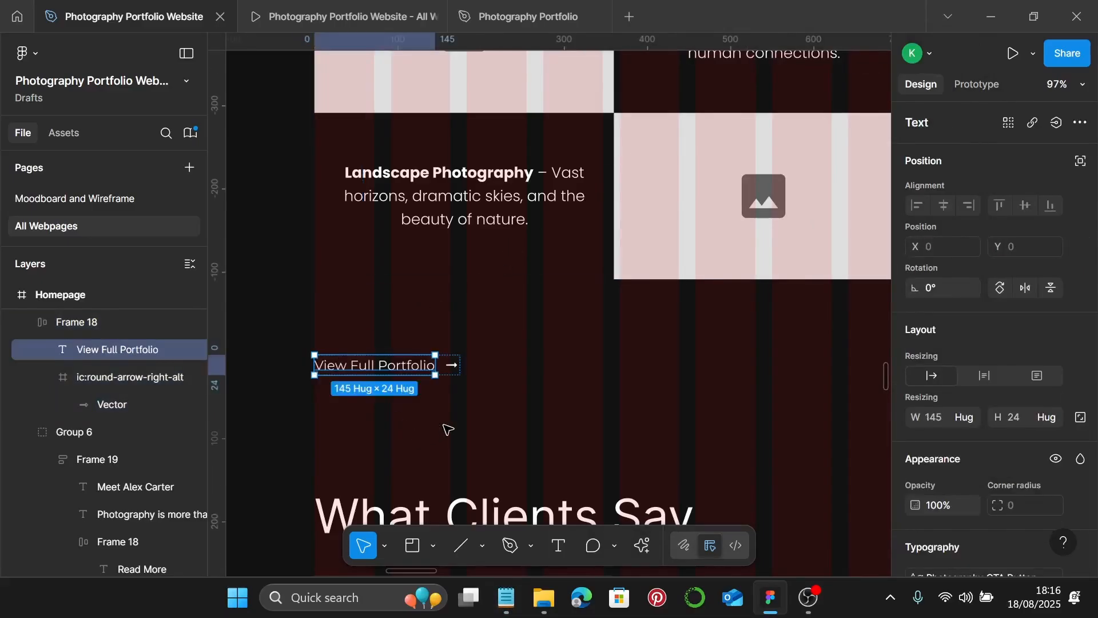
{"action": "key", "text": "Escape"}
{"action": "scroll", "coordinate": [446, 424], "scroll_direction": "down", "scroll_amount": 5}
{"action": "scroll", "coordinate": [446, 424], "scroll_direction": "down", "scroll_amount": 3}
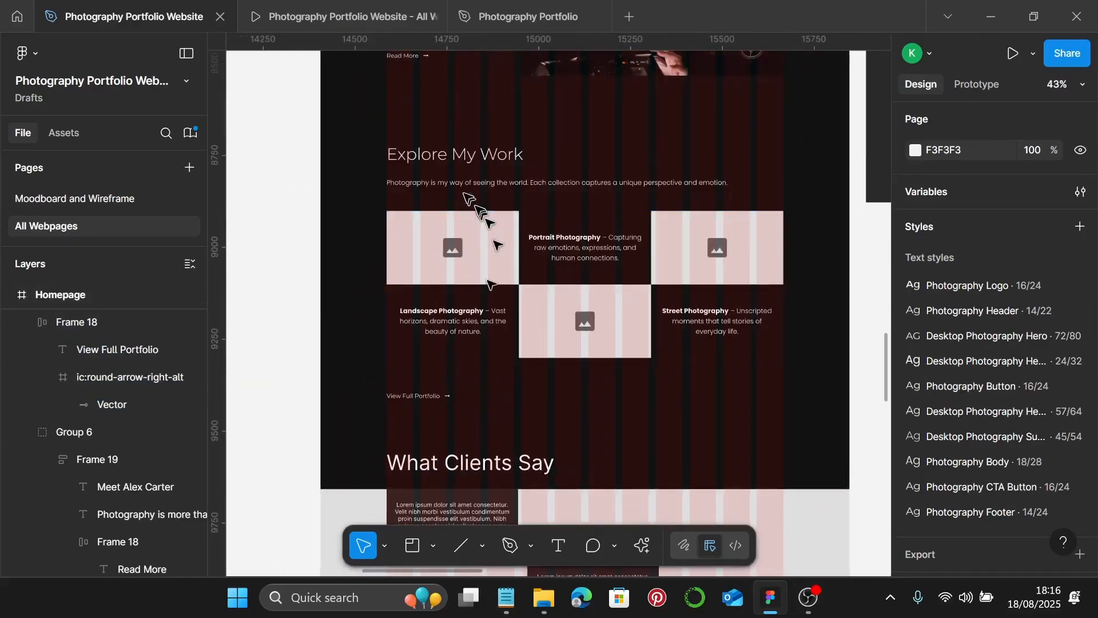
- Space the heading, intro, image grid and View Full Portfolio link 20 apart and group them
{"action": "left_click", "coordinate": [489, 159]}
{"action": "left_click", "coordinate": [490, 183], "text": "shift"}
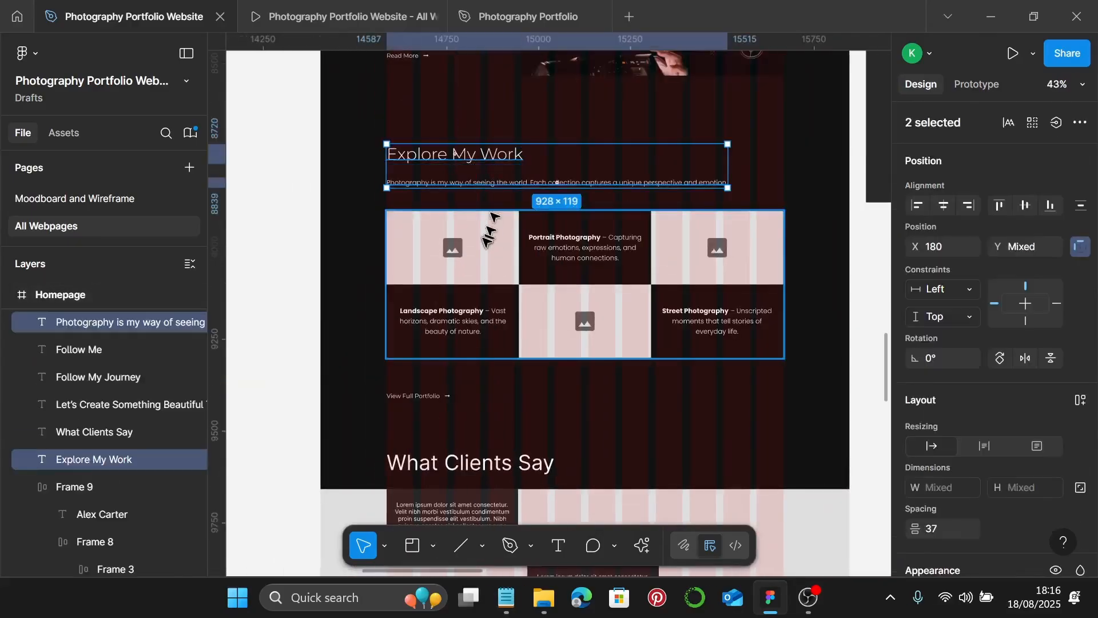
{"action": "left_click", "coordinate": [453, 246], "text": "shift"}
{"action": "left_click", "coordinate": [419, 395], "text": "shift"}
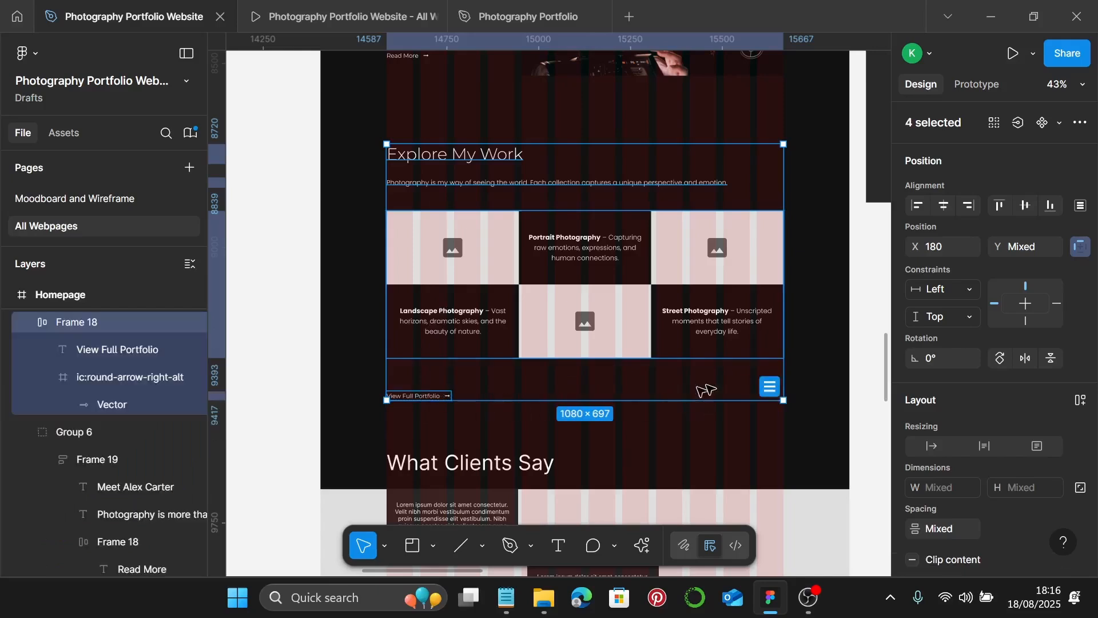
{"action": "scroll", "coordinate": [1021, 400], "scroll_direction": "down", "scroll_amount": 3}
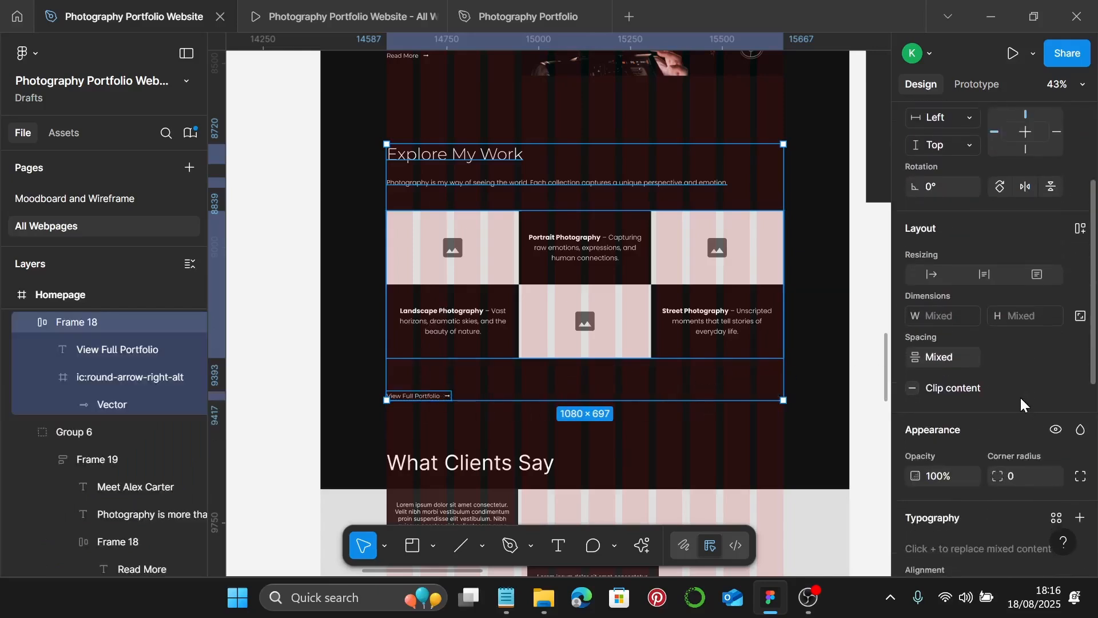
{"action": "left_click", "coordinate": [975, 355]}
{"action": "type", "text": "20"}
{"action": "key", "text": "Return"}
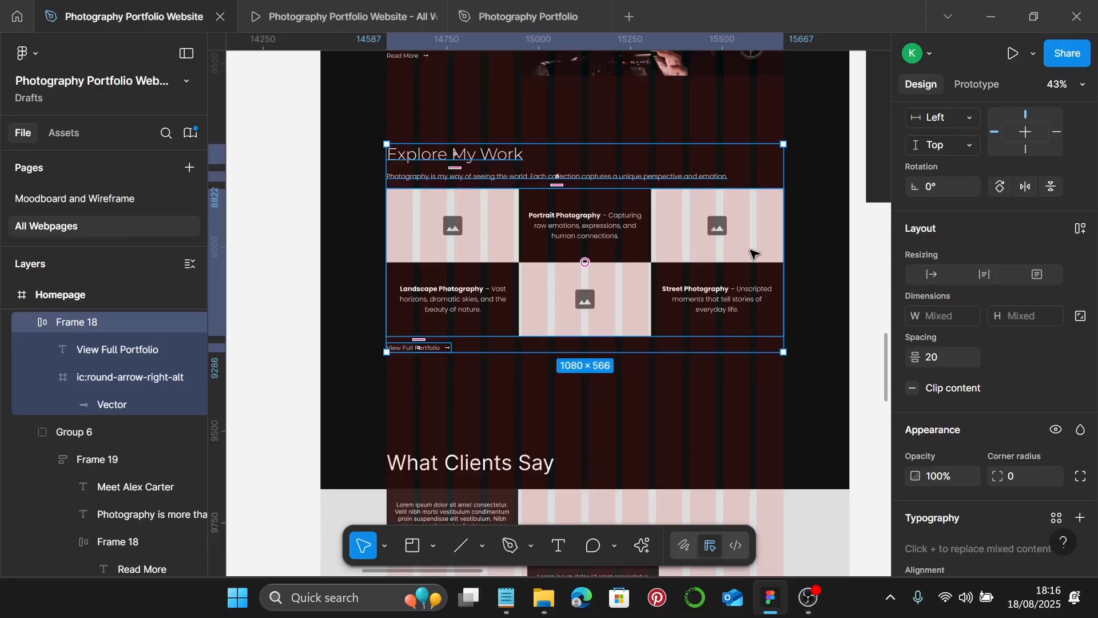
{"action": "key", "text": "ctrl+g"}
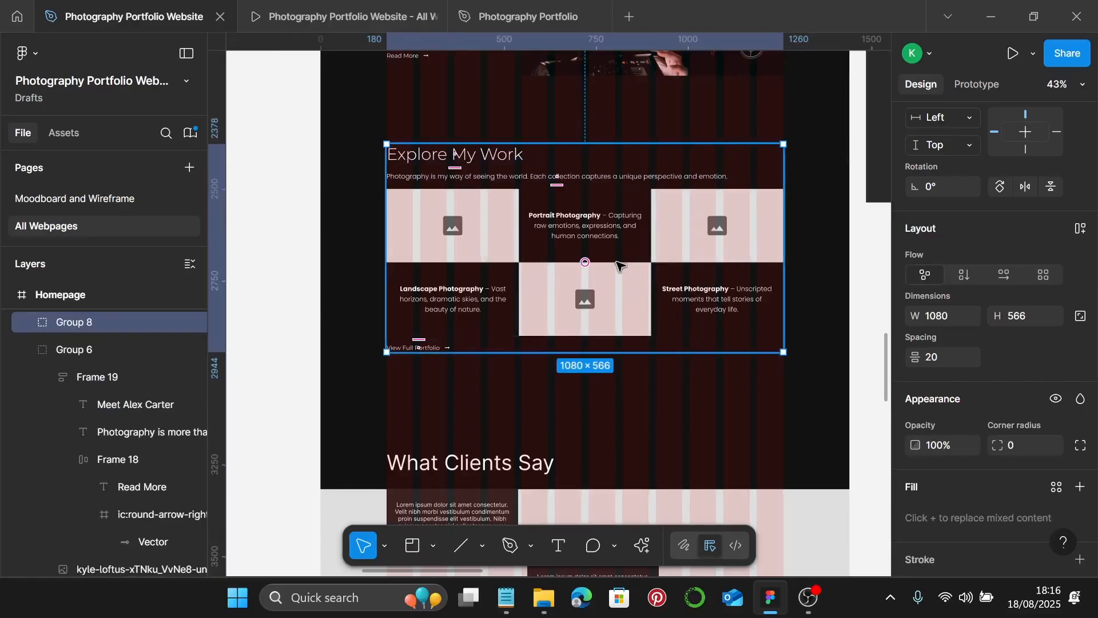
- Arrange the lake photo left of the portrait photo and move the street photo to the right
{"action": "scroll", "coordinate": [619, 264], "scroll_direction": "down", "scroll_amount": 5}
{"action": "scroll", "coordinate": [619, 266], "scroll_direction": "left", "scroll_amount": 3}
{"action": "scroll", "coordinate": [620, 264], "scroll_direction": "left", "scroll_amount": 3}
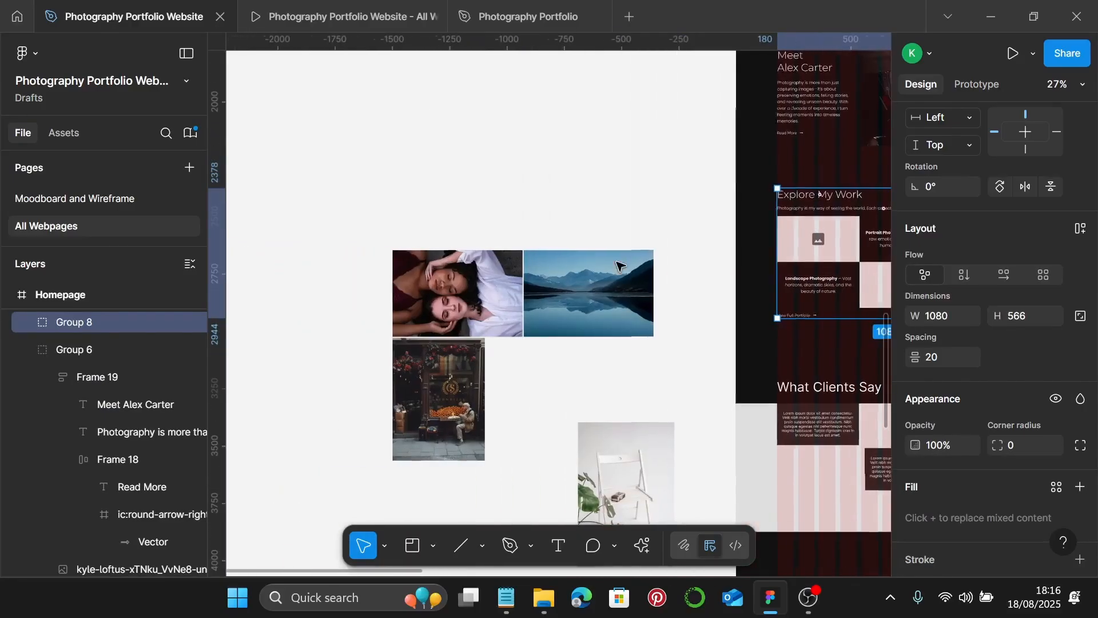
{"action": "scroll", "coordinate": [571, 286], "scroll_direction": "down", "scroll_amount": 1}
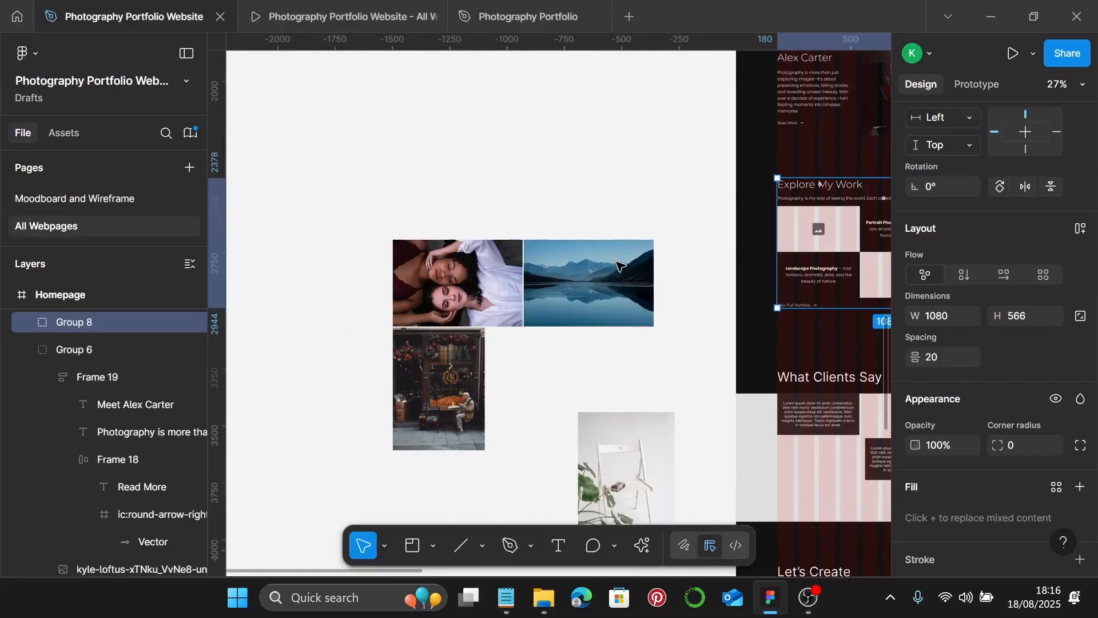
{"action": "left_click", "coordinate": [528, 348]}
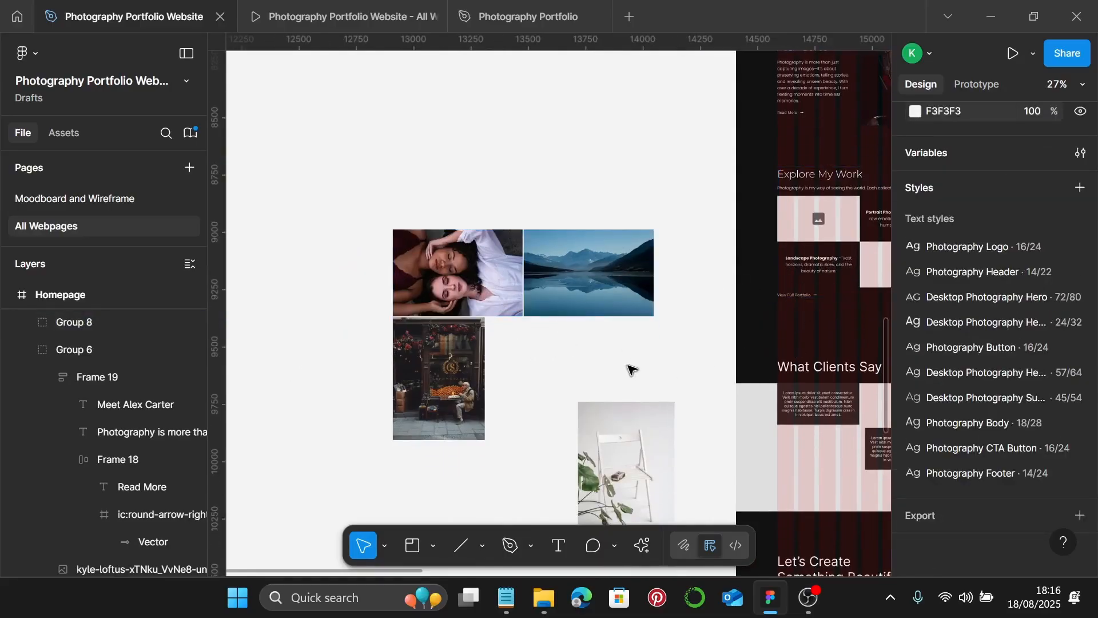
{"action": "scroll", "coordinate": [537, 334], "scroll_direction": "up", "scroll_amount": 3}
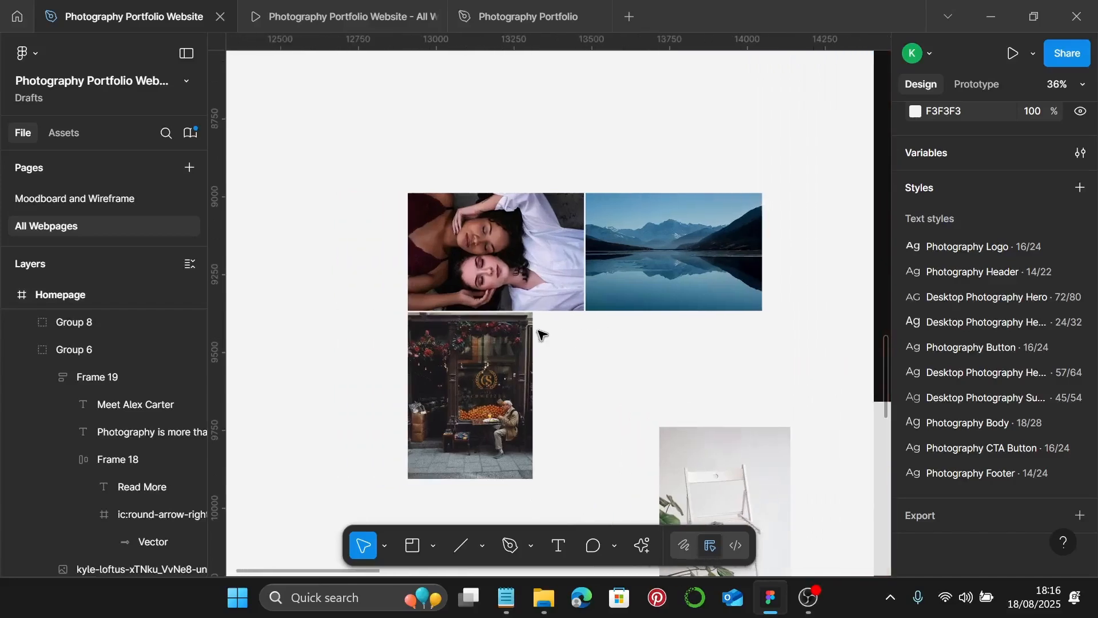
{"action": "left_click", "coordinate": [646, 281]}
{"action": "scroll", "coordinate": [646, 282], "scroll_direction": "left", "scroll_amount": 2}
{"action": "left_click_drag", "start_coordinate": [802, 248], "coordinate": [405, 247]}
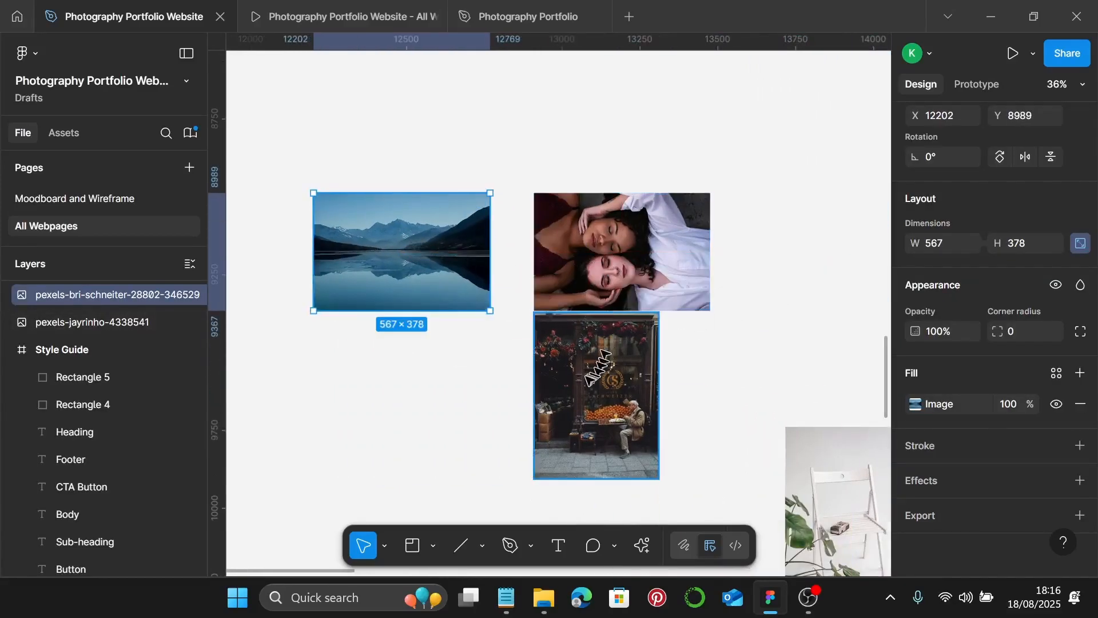
{"action": "left_click_drag", "start_coordinate": [598, 366], "coordinate": [890, 219]}
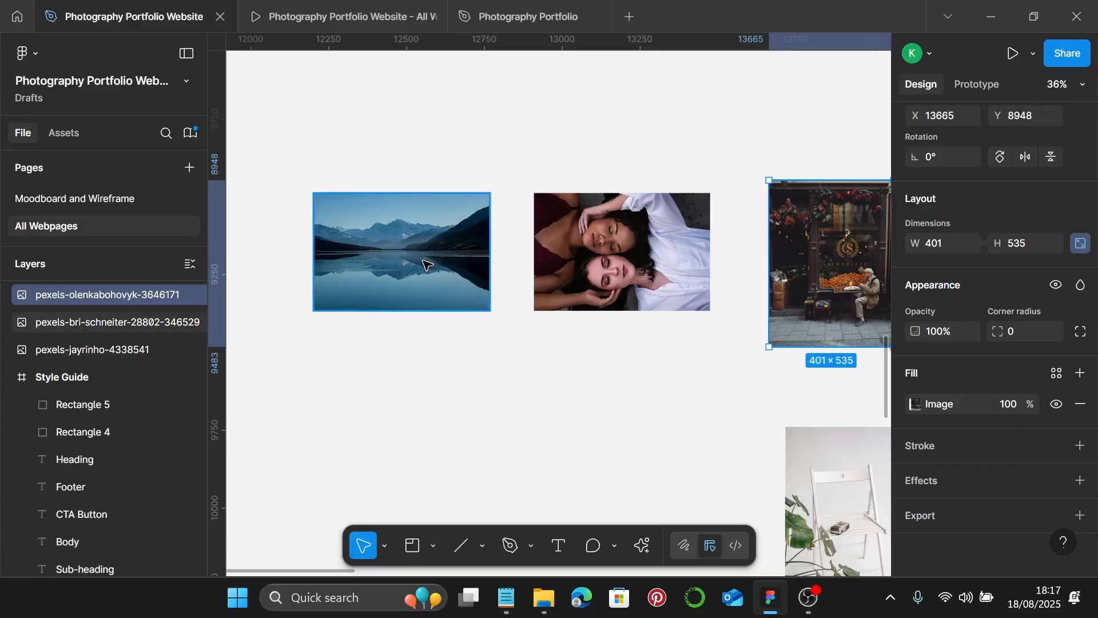
- Set the lake, portrait and street photos all to 360 wide
{"action": "left_click", "coordinate": [426, 264]}
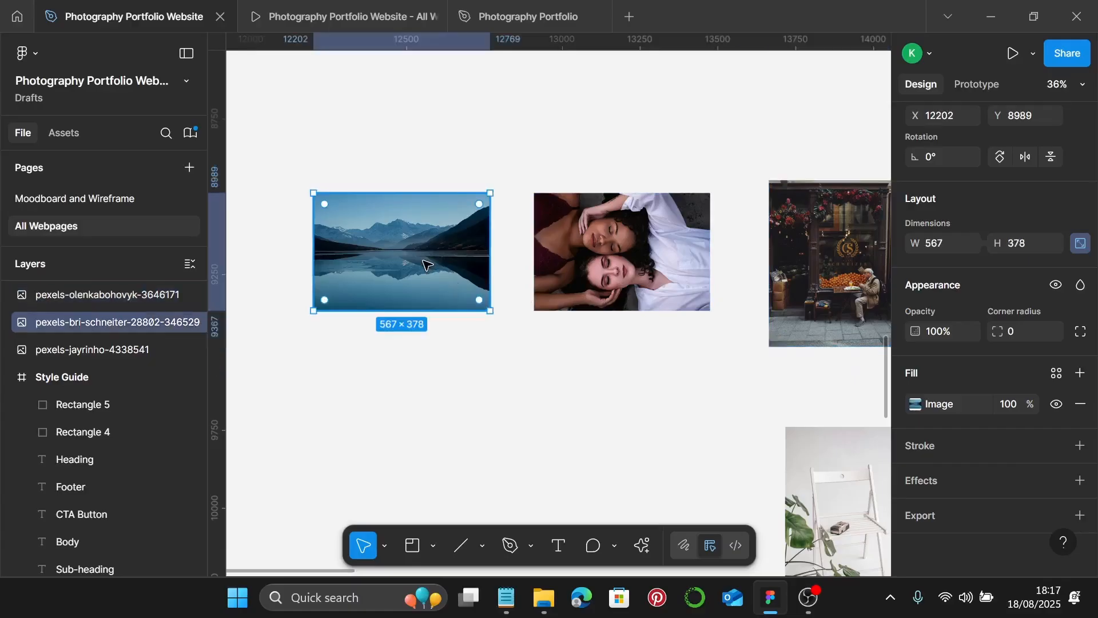
{"action": "left_click", "coordinate": [624, 268], "text": "shift"}
{"action": "left_click", "coordinate": [816, 266], "text": "shift"}
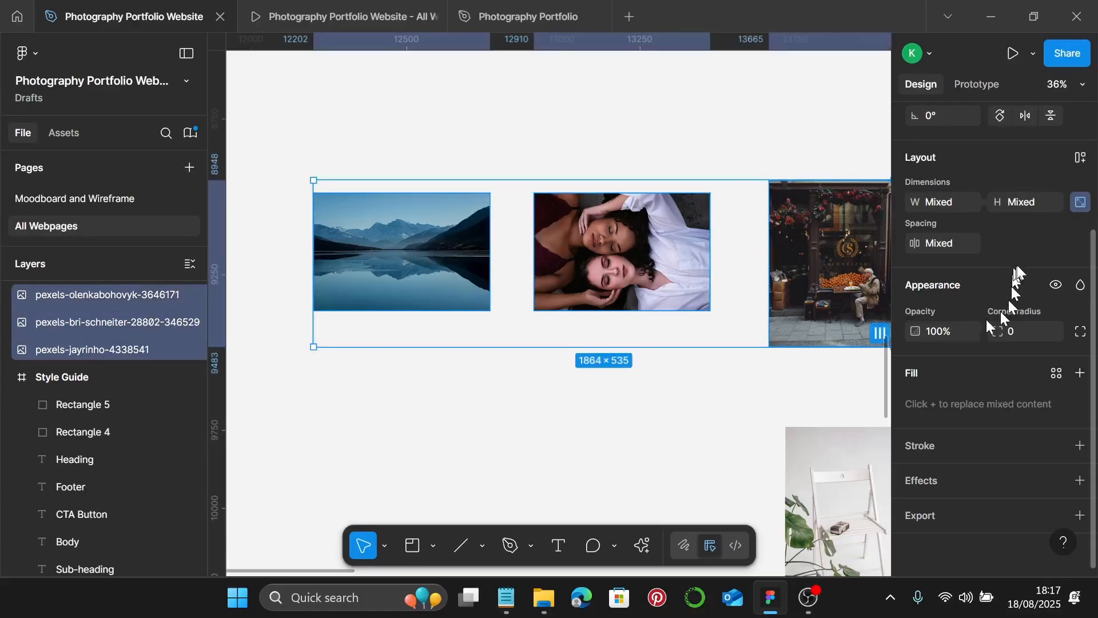
{"action": "left_click", "coordinate": [951, 210]}
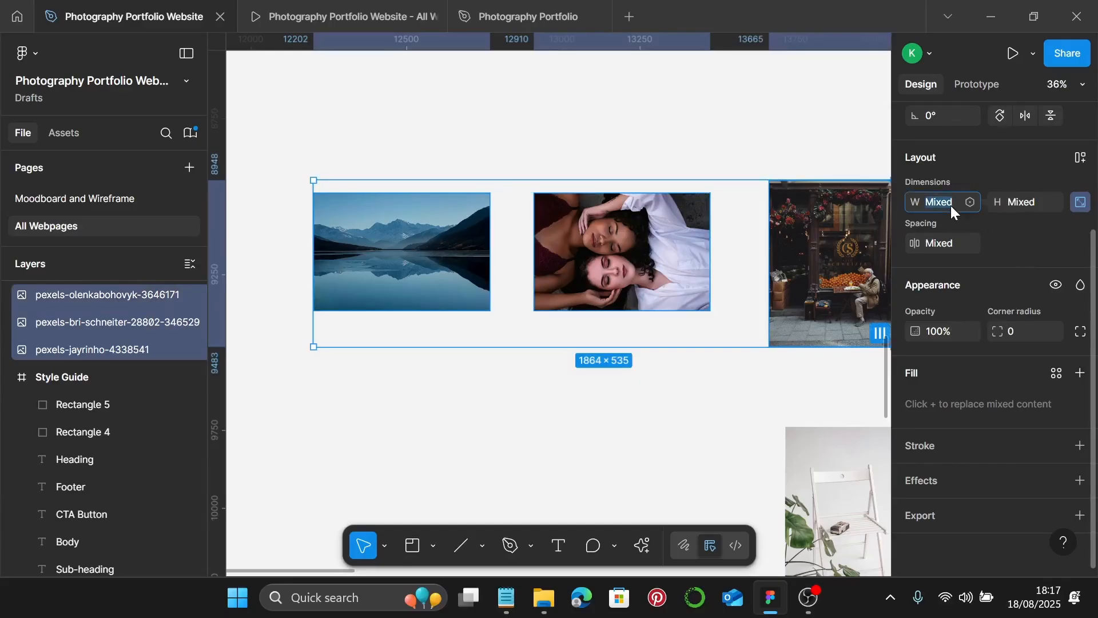
{"action": "key", "text": "Return"}
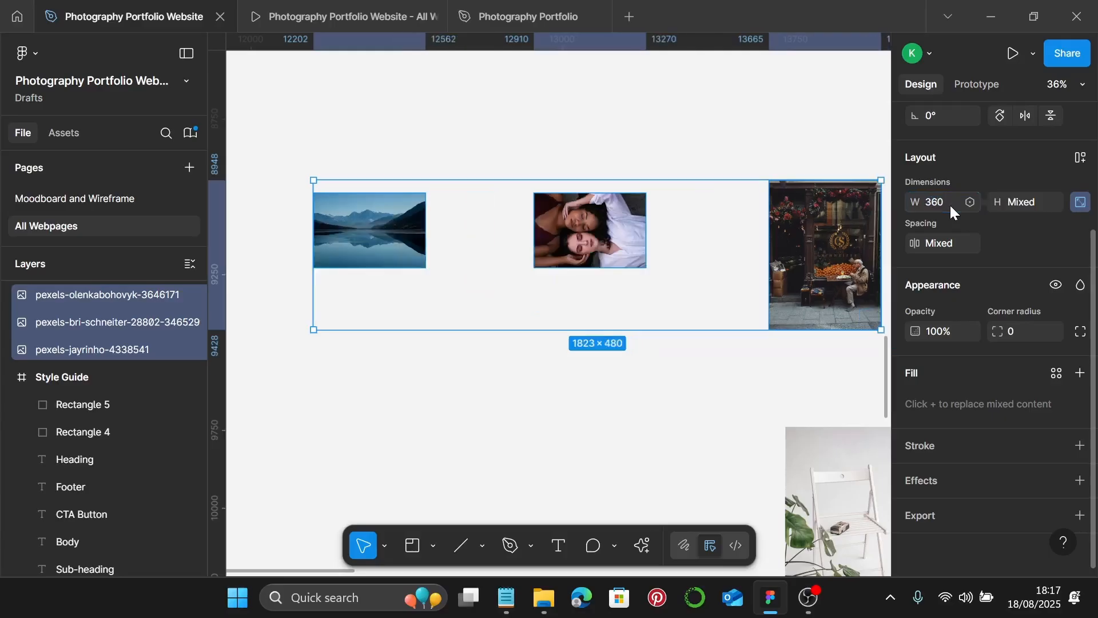
- Spread the portrait and lake photos apart so the three sit side by side
{"action": "left_click", "coordinate": [603, 236]}
{"action": "left_click_drag", "start_coordinate": [603, 235], "coordinate": [692, 242]}
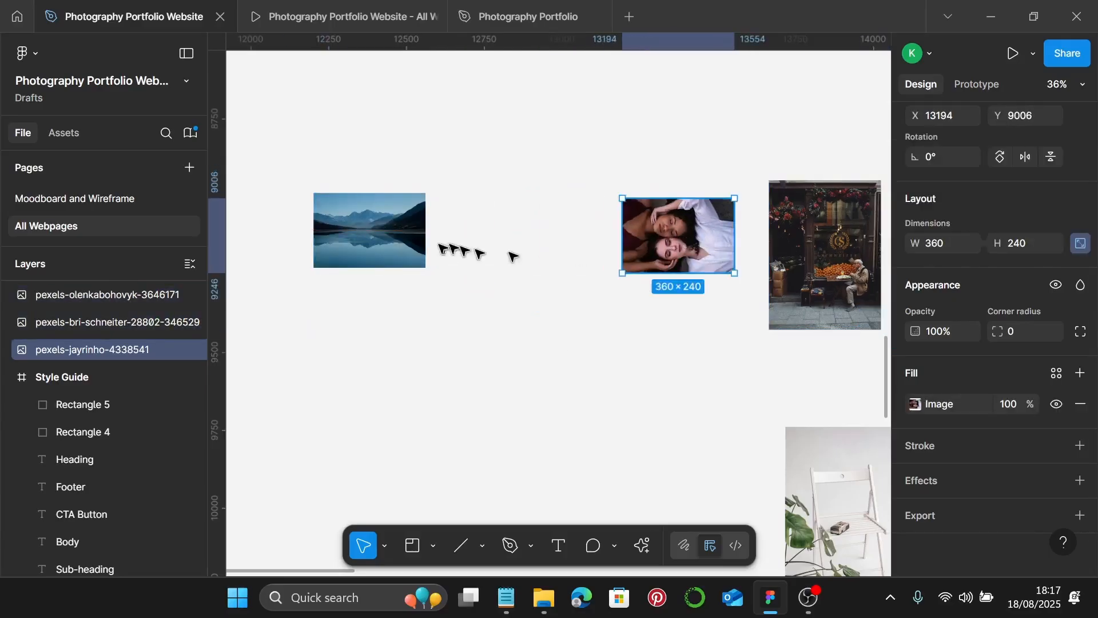
{"action": "left_click_drag", "start_coordinate": [382, 243], "coordinate": [486, 255]}
{"action": "scroll", "coordinate": [466, 254], "scroll_direction": "up", "scroll_amount": 5}
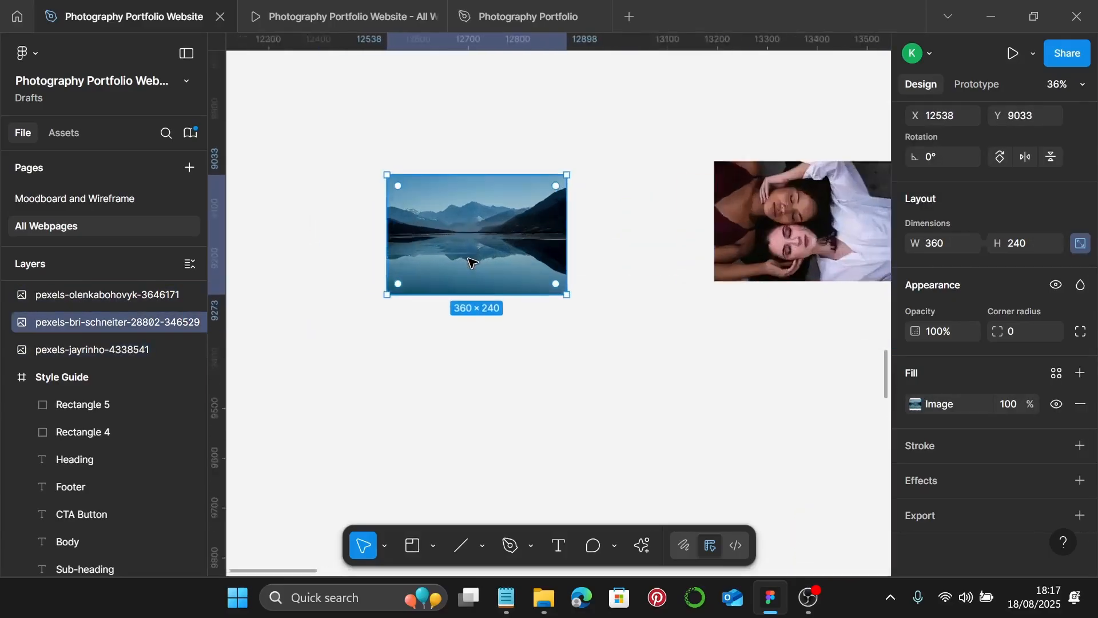
- Crop the top off the lake photo and reposition it inside the 360×200 crop
{"action": "double_click", "coordinate": [472, 240]}
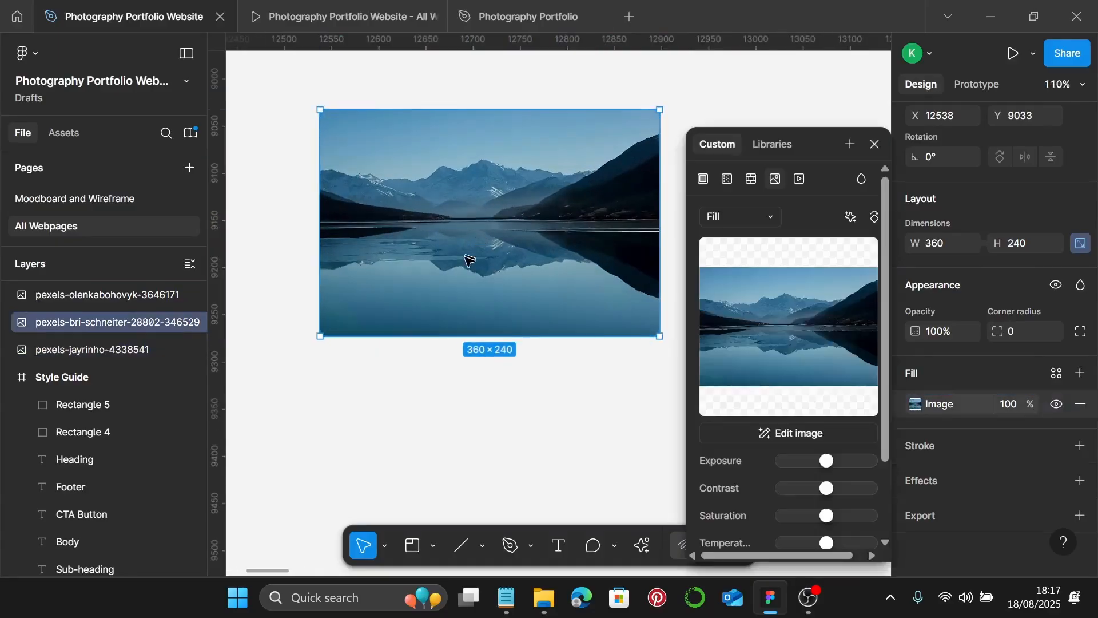
{"action": "left_click", "coordinate": [734, 218]}
{"action": "left_click", "coordinate": [732, 258]}
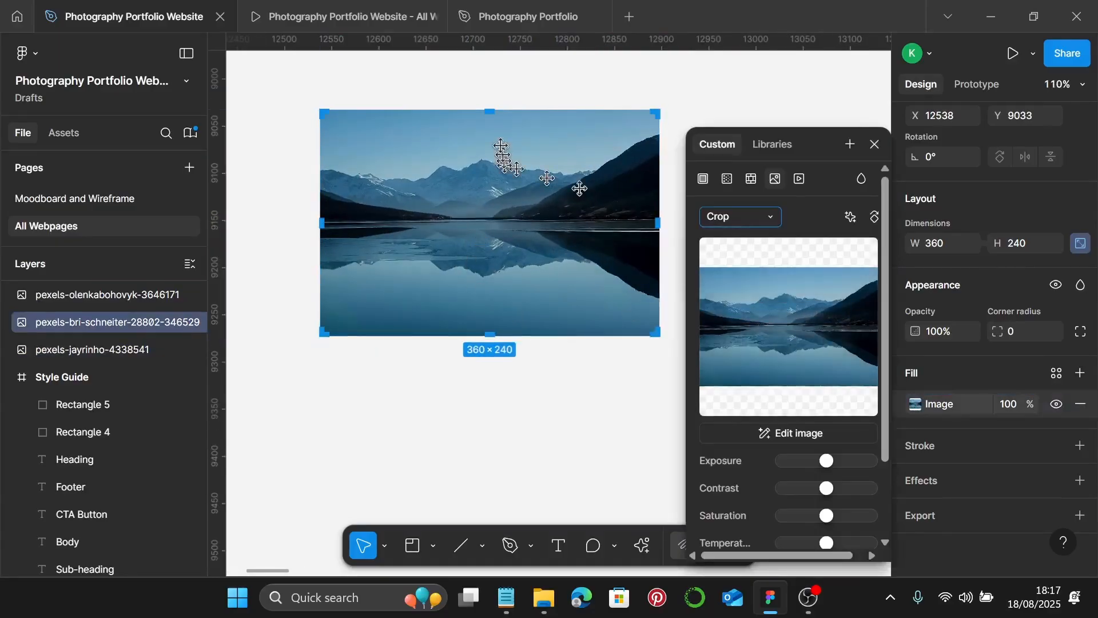
{"action": "left_click_drag", "start_coordinate": [493, 110], "coordinate": [495, 200]}
{"action": "scroll", "coordinate": [485, 116], "scroll_direction": "up", "scroll_amount": 5}
{"action": "scroll", "coordinate": [497, 182], "scroll_direction": "up", "scroll_amount": 10}
{"action": "scroll", "coordinate": [498, 201], "scroll_direction": "down", "scroll_amount": 8}
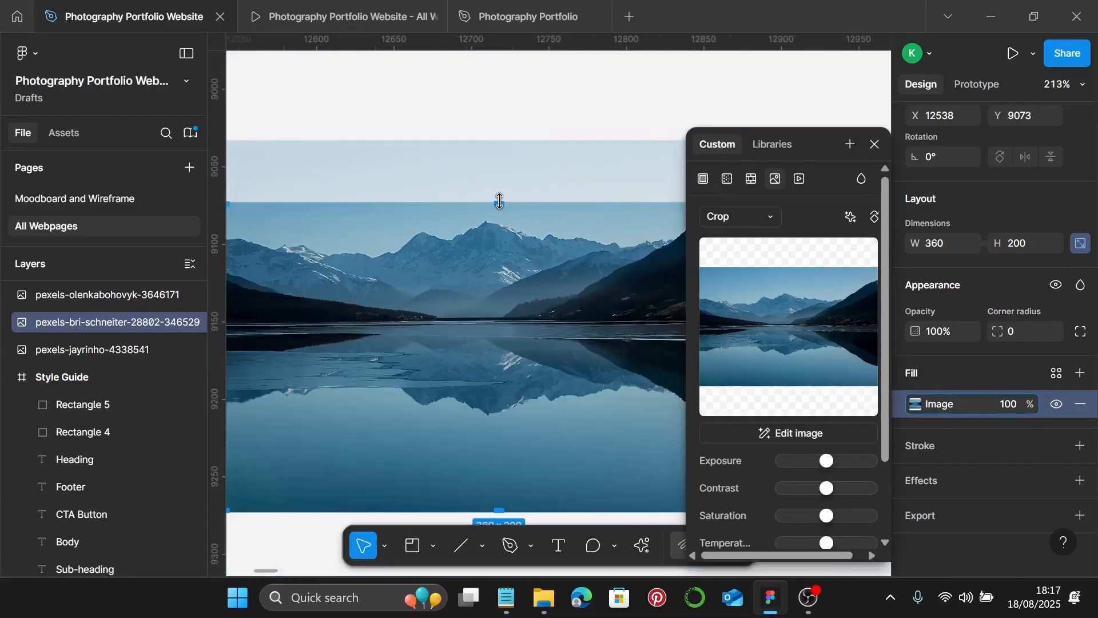
{"action": "scroll", "coordinate": [499, 200], "scroll_direction": "down", "scroll_amount": 2}
{"action": "scroll", "coordinate": [503, 203], "scroll_direction": "down", "scroll_amount": 3}
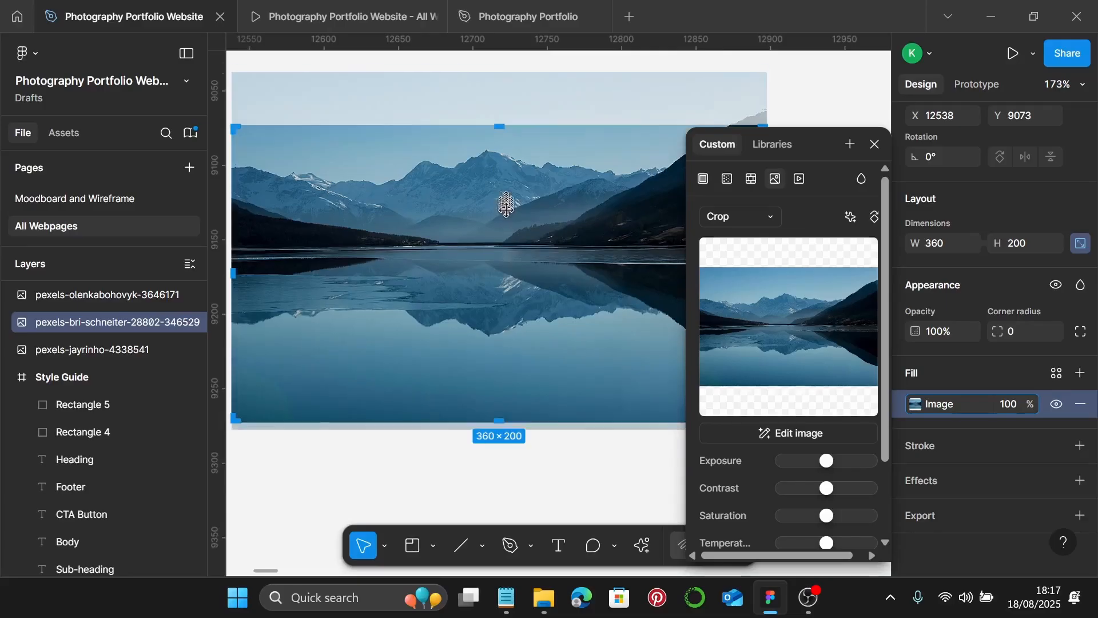
{"action": "left_click_drag", "start_coordinate": [506, 206], "coordinate": [508, 226]}
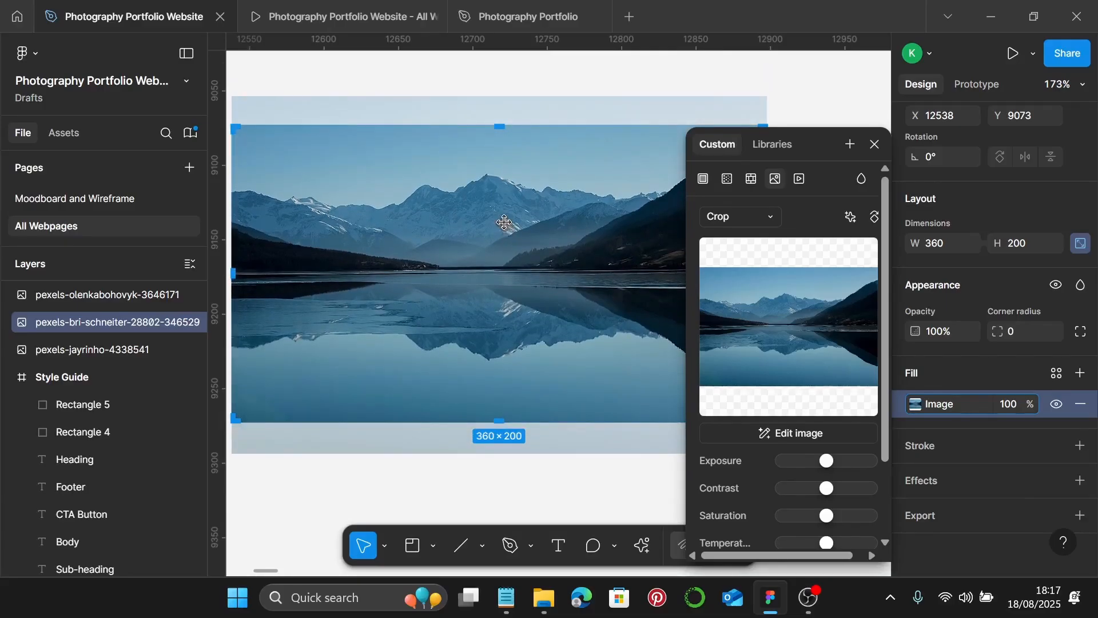
{"action": "key", "text": "Escape"}
- Move the portrait photo, crop its top, and shift it down within the 360×200 crop
{"action": "scroll", "coordinate": [503, 238], "scroll_direction": "down", "scroll_amount": 2}
{"action": "scroll", "coordinate": [504, 246], "scroll_direction": "right", "scroll_amount": 5}
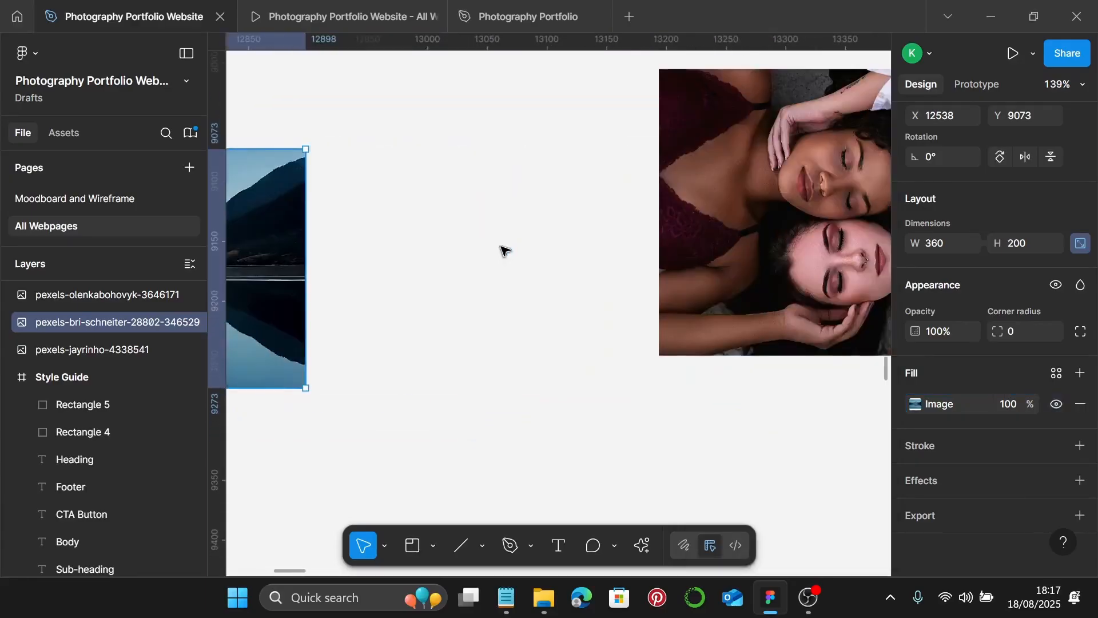
{"action": "scroll", "coordinate": [503, 250], "scroll_direction": "right", "scroll_amount": 4}
{"action": "left_click", "coordinate": [558, 200]}
{"action": "left_click_drag", "start_coordinate": [559, 197], "coordinate": [536, 227]}
{"action": "double_click", "coordinate": [536, 227]}
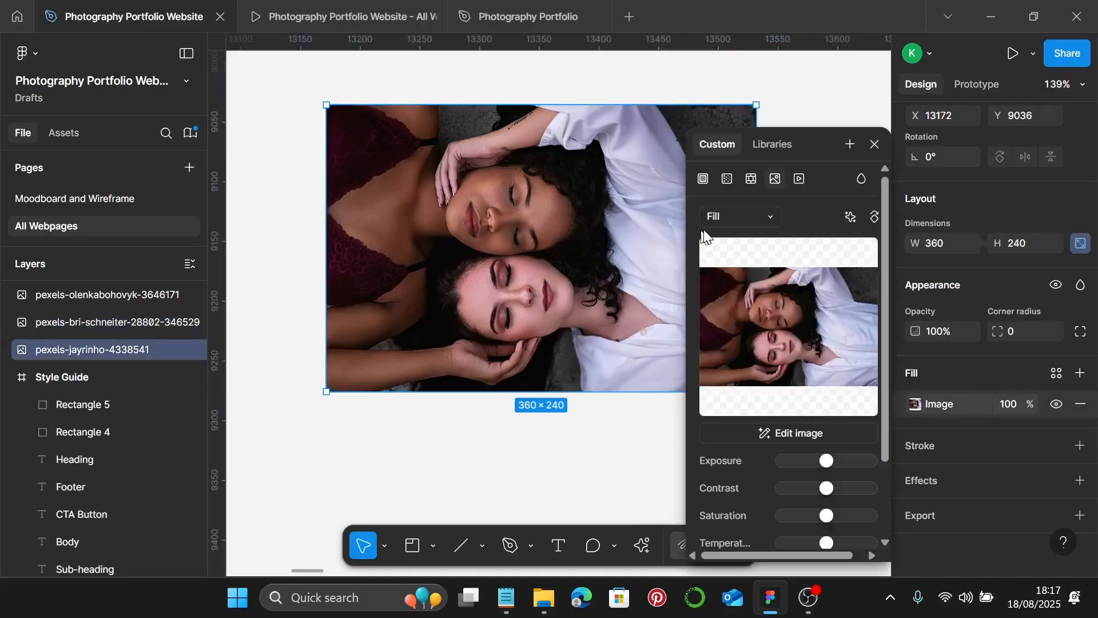
{"action": "left_click", "coordinate": [747, 214]}
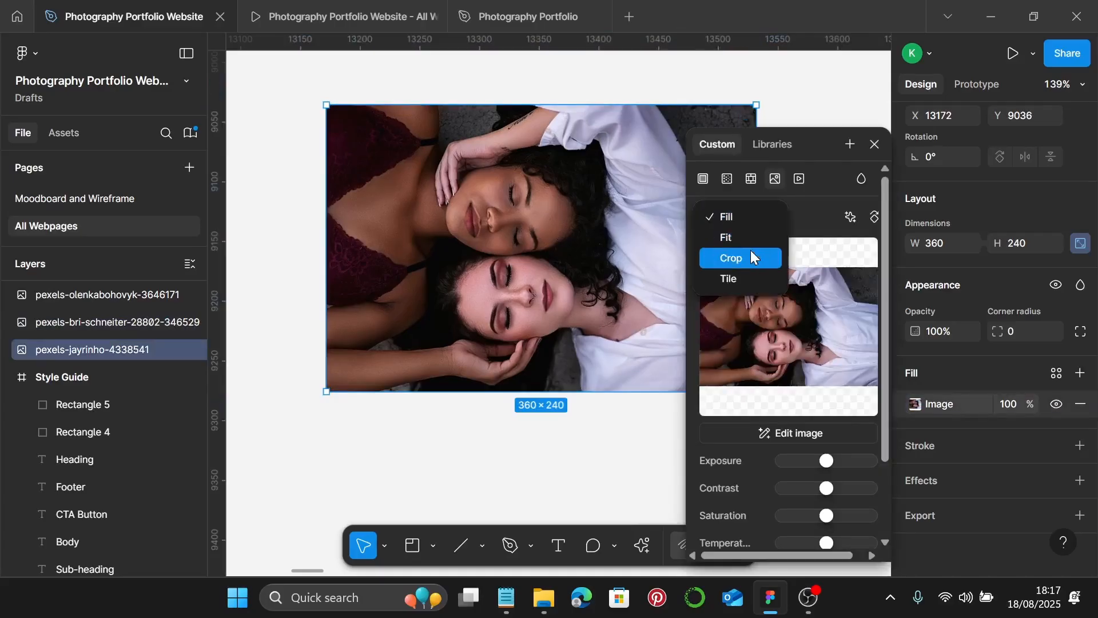
{"action": "left_click", "coordinate": [750, 252]}
{"action": "left_click_drag", "start_coordinate": [542, 107], "coordinate": [566, 156]}
{"action": "scroll", "coordinate": [555, 145], "scroll_direction": "up", "scroll_amount": 10}
{"action": "scroll", "coordinate": [566, 156], "scroll_direction": "down", "scroll_amount": 10}
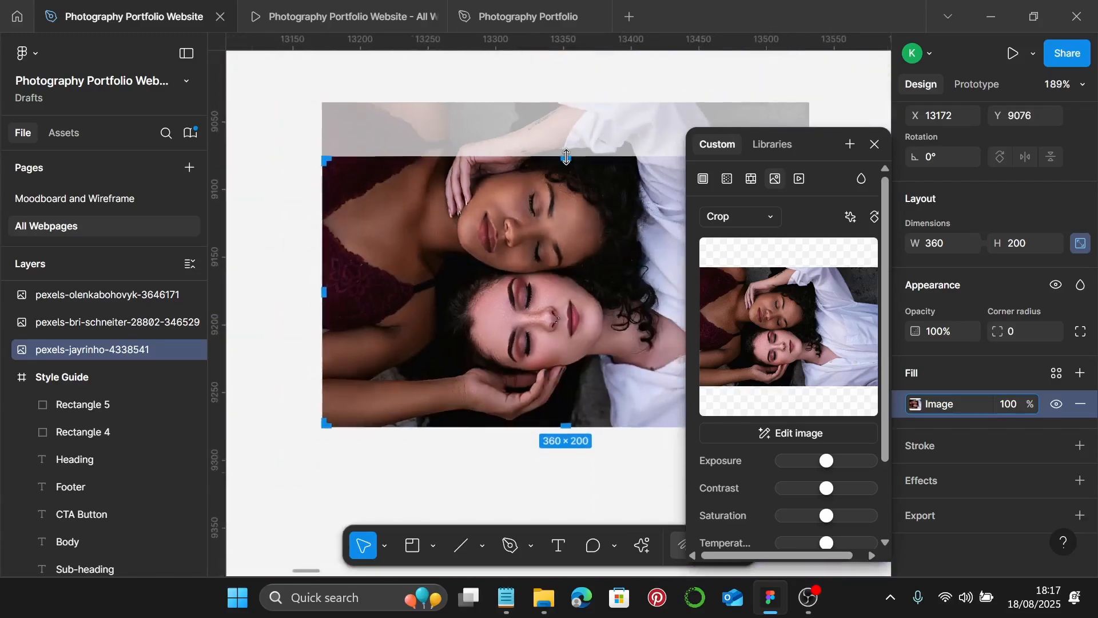
{"action": "left_click_drag", "start_coordinate": [561, 198], "coordinate": [569, 220]}
{"action": "key", "text": "Escape"}
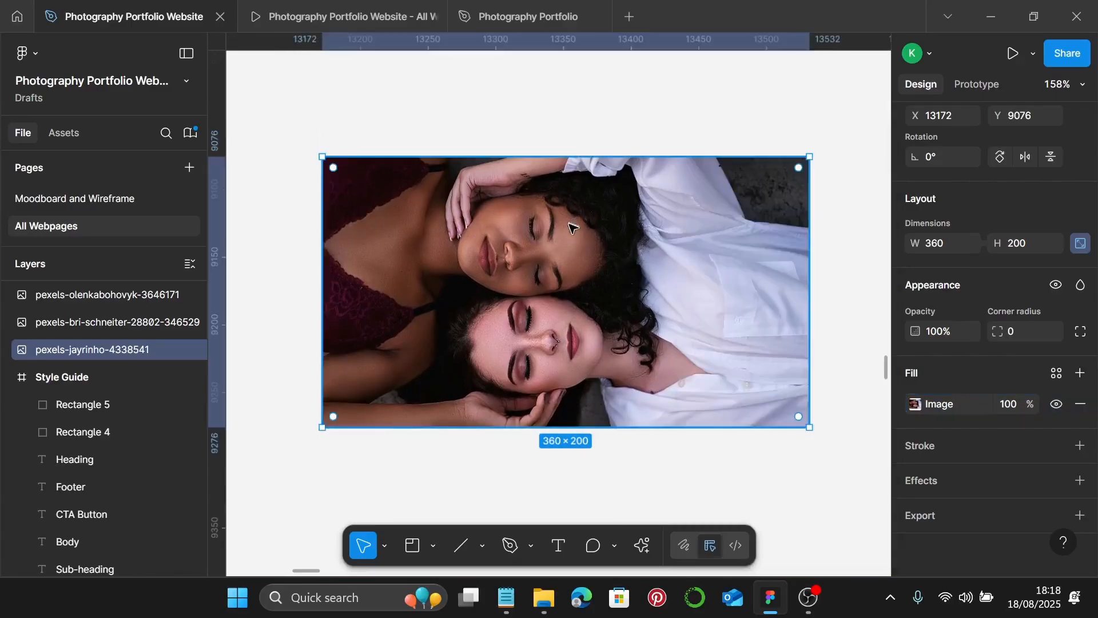
- Switch the street shop photo's image fill to Crop
{"action": "scroll", "coordinate": [572, 229], "scroll_direction": "down", "scroll_amount": 3}
{"action": "scroll", "coordinate": [564, 237], "scroll_direction": "right", "scroll_amount": 5}
{"action": "left_click", "coordinate": [553, 243]}
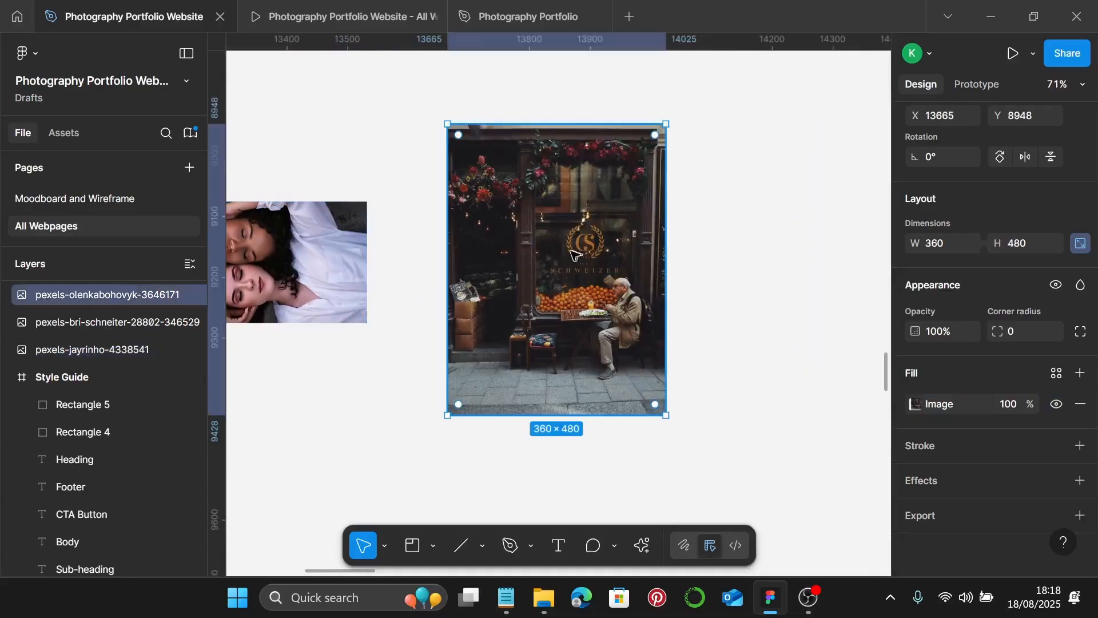
{"action": "scroll", "coordinate": [553, 246], "scroll_direction": "right", "scroll_amount": 1}
{"action": "double_click", "coordinate": [552, 250]}
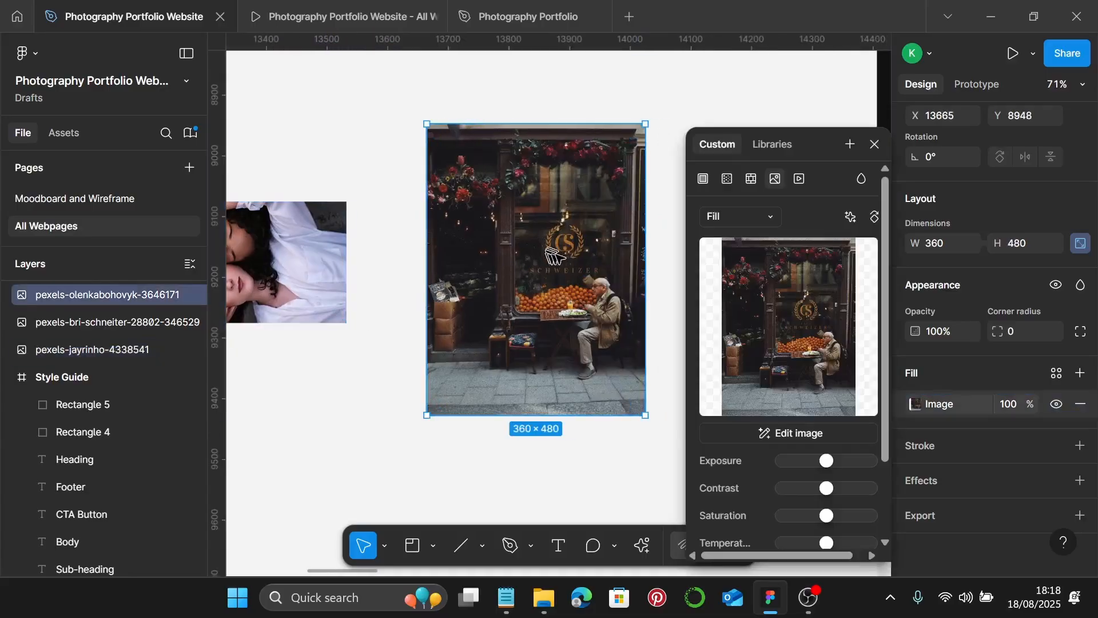
{"action": "left_click", "coordinate": [732, 219]}
{"action": "left_click", "coordinate": [735, 255]}
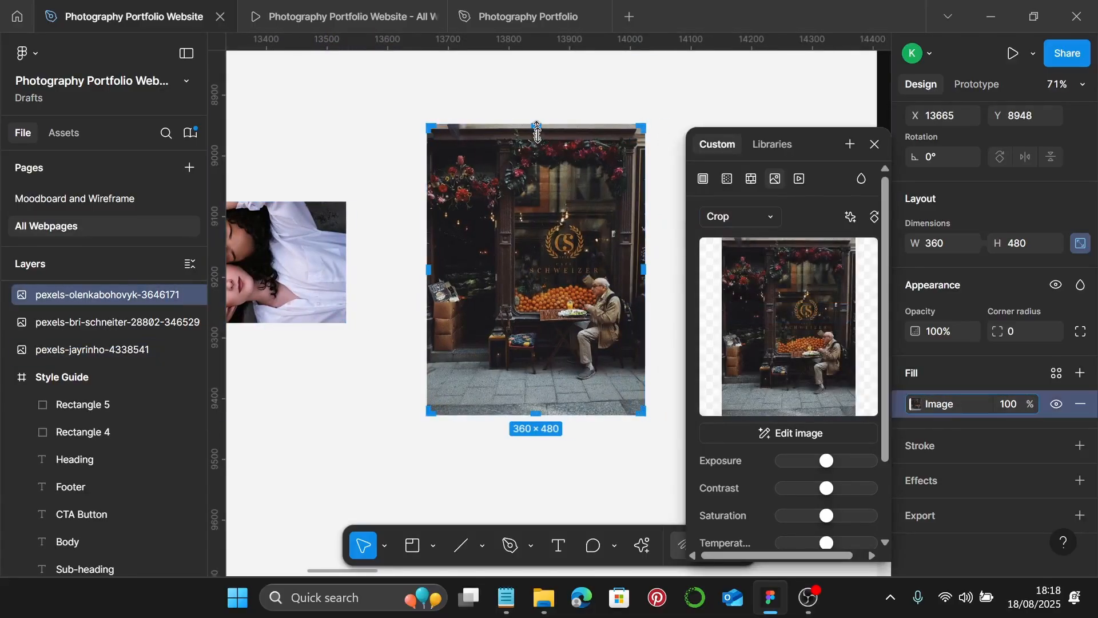
- Trim the shop photo's top and bottom from 360×480 to 360×200, nudging the image up
{"action": "left_click_drag", "start_coordinate": [548, 126], "coordinate": [557, 248]}
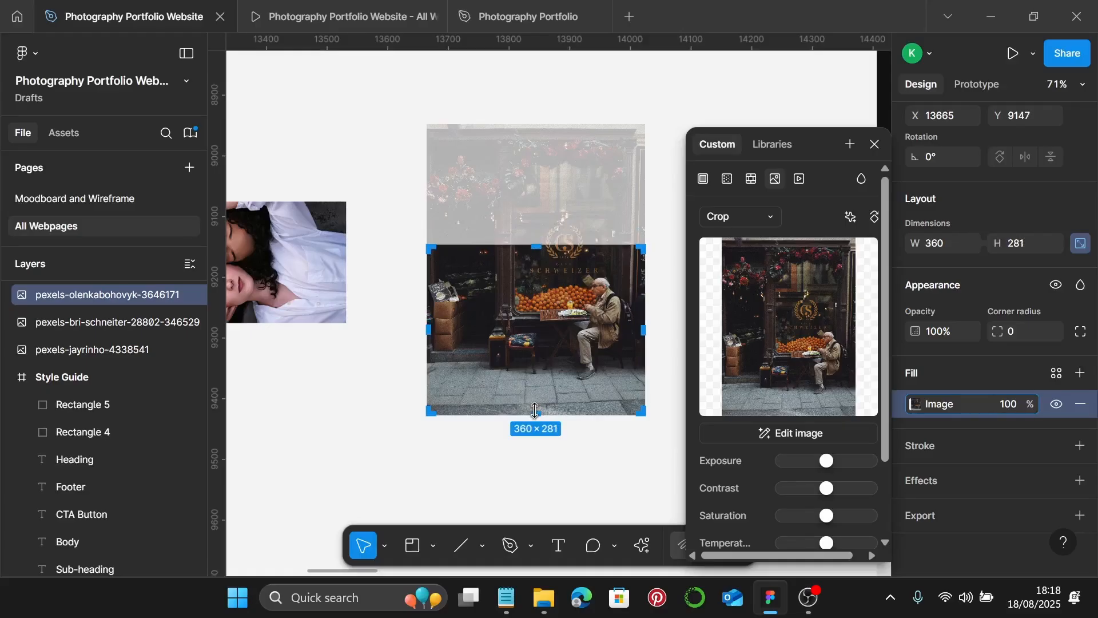
{"action": "left_click_drag", "start_coordinate": [535, 410], "coordinate": [537, 369]}
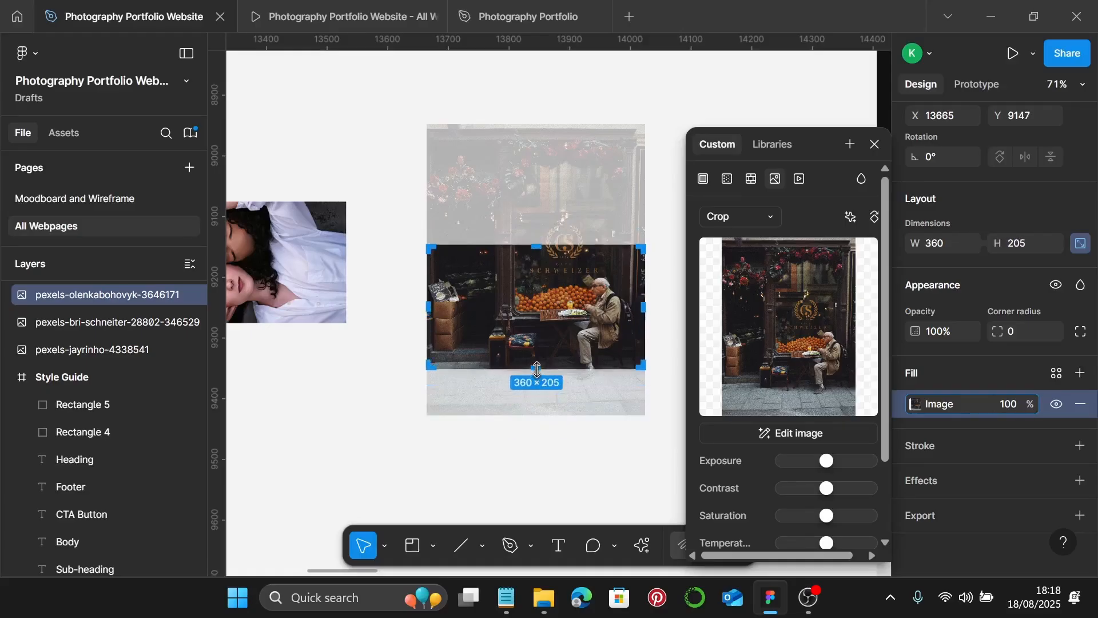
{"action": "scroll", "coordinate": [537, 369], "scroll_direction": "up", "scroll_amount": 10}
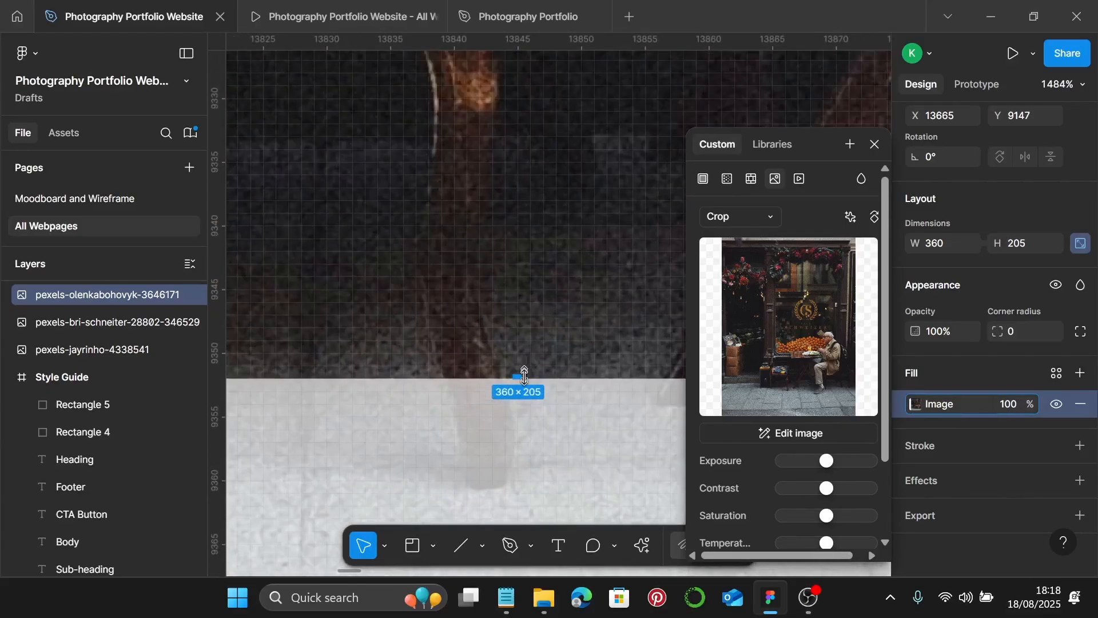
{"action": "left_click_drag", "start_coordinate": [525, 373], "coordinate": [534, 330]}
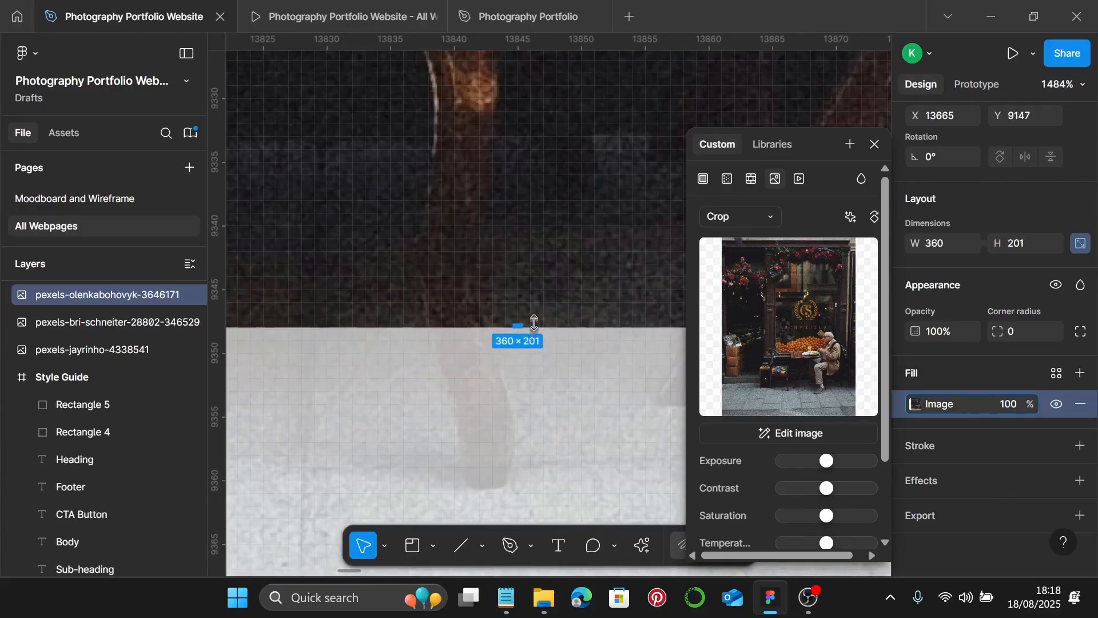
{"action": "scroll", "coordinate": [533, 320], "scroll_direction": "down", "scroll_amount": 10}
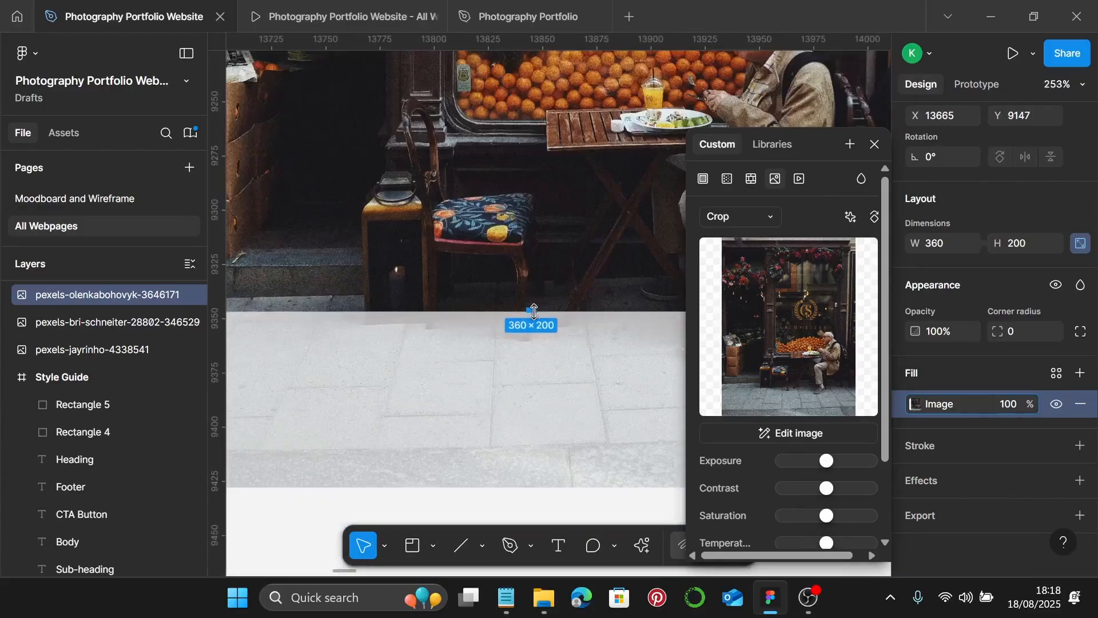
{"action": "scroll", "coordinate": [533, 312], "scroll_direction": "down", "scroll_amount": 3}
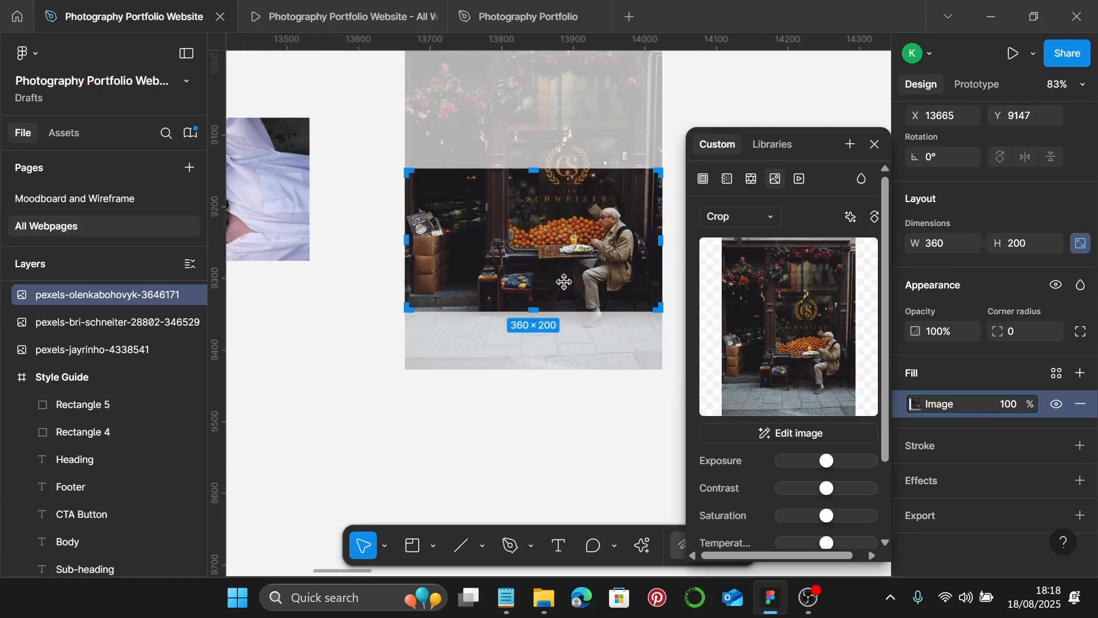
{"action": "key", "text": "shift+Up"}
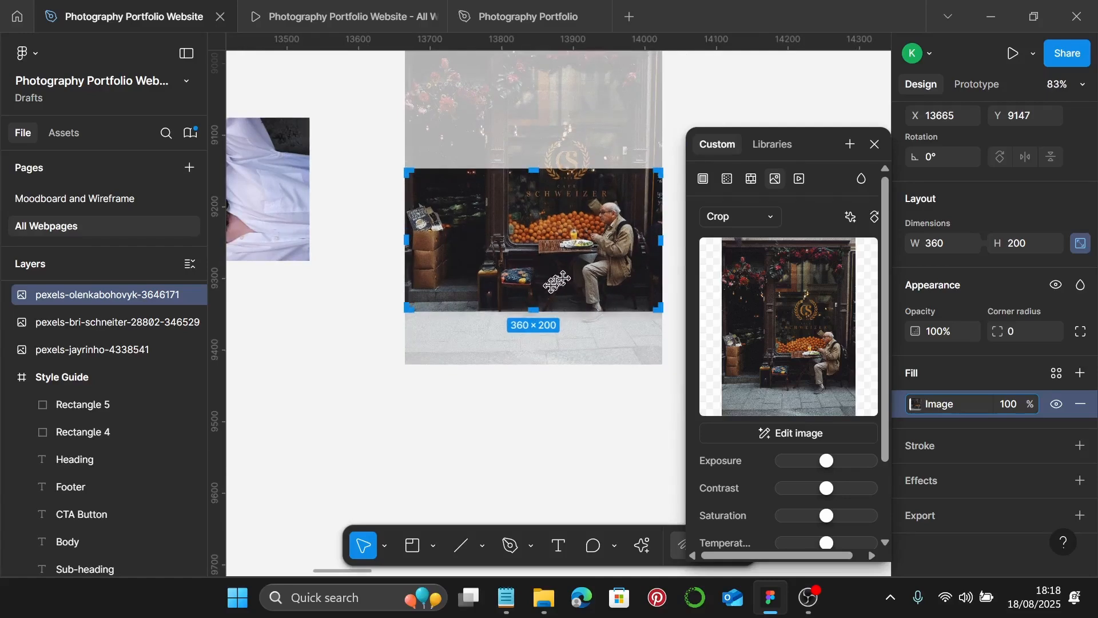
{"action": "key", "text": "Escape"}
{"action": "scroll", "coordinate": [644, 314], "scroll_direction": "down", "scroll_amount": 5}
{"action": "scroll", "coordinate": [644, 315], "scroll_direction": "down", "scroll_amount": 3}
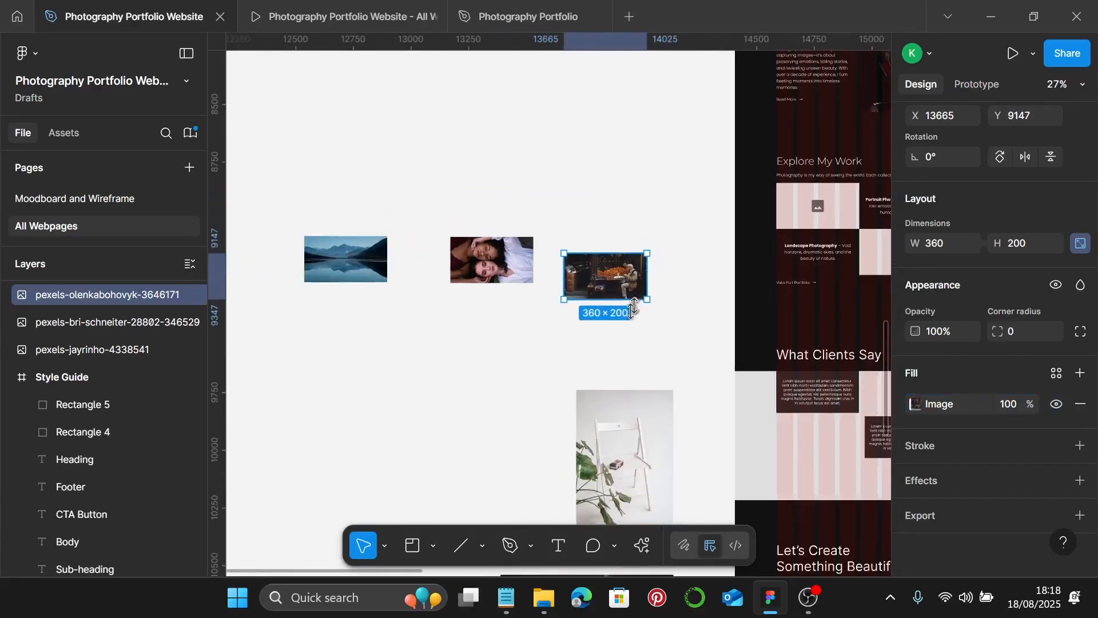
- Cut the landscape mountain photo and place it into the grid's top-left placeholder
{"action": "left_click", "coordinate": [454, 334]}
{"action": "left_click", "coordinate": [383, 271]}
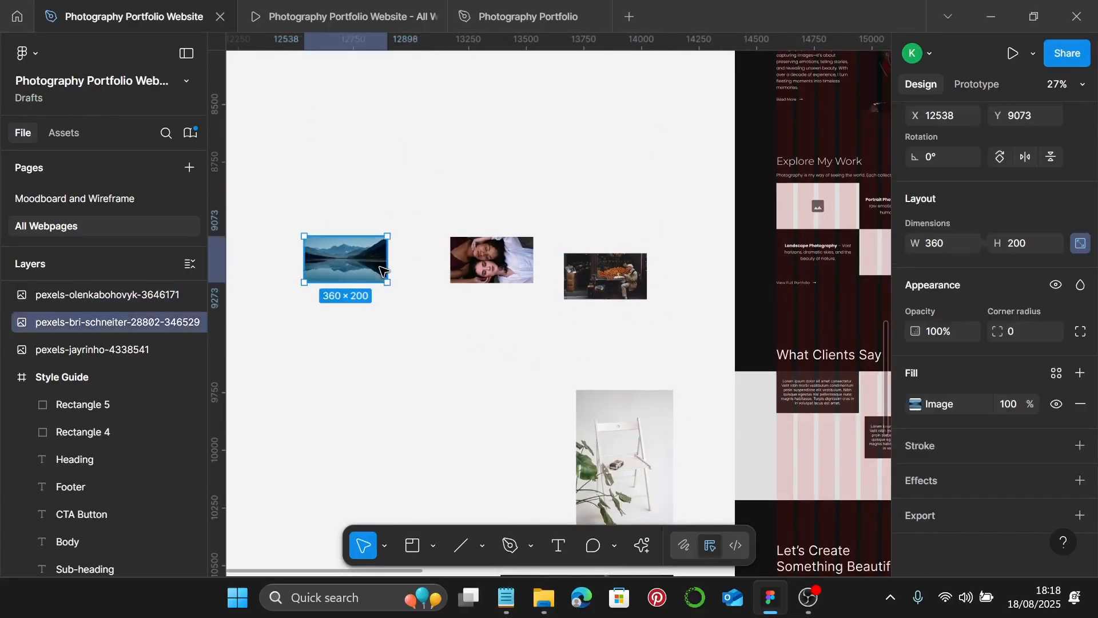
{"action": "key", "text": "Delete"}
{"action": "scroll", "coordinate": [382, 270], "scroll_direction": "right", "scroll_amount": 4}
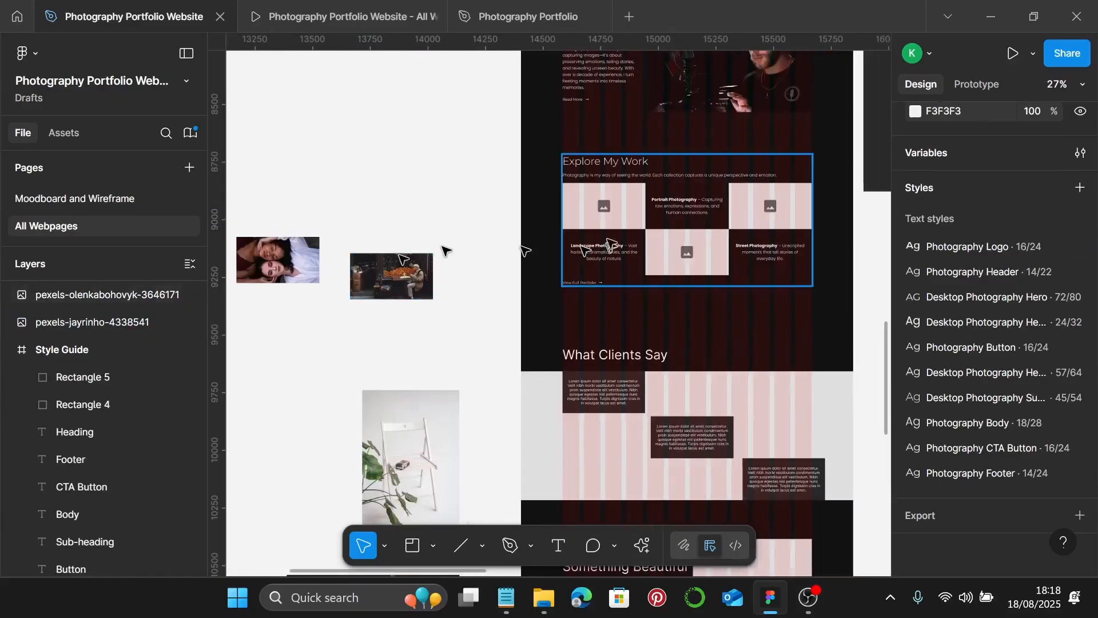
{"action": "left_click", "coordinate": [624, 203]}
{"action": "left_click", "coordinate": [623, 204]}
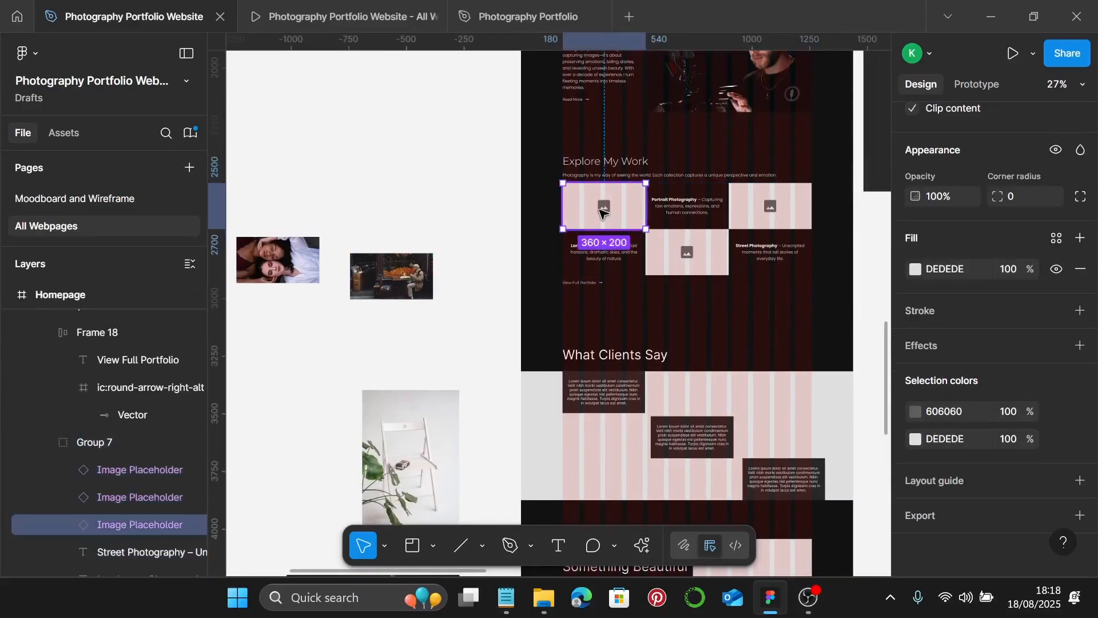
{"action": "left_click", "coordinate": [601, 207]}
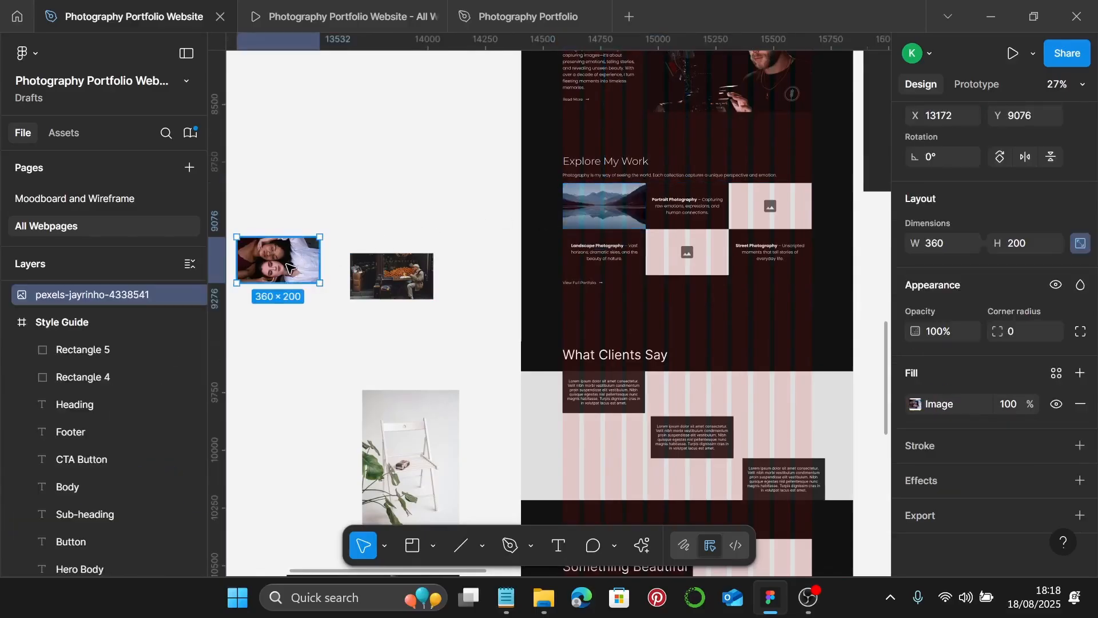
- Replace the grid's bottom-middle placeholder with the portrait photo
{"action": "key", "text": "Delete"}
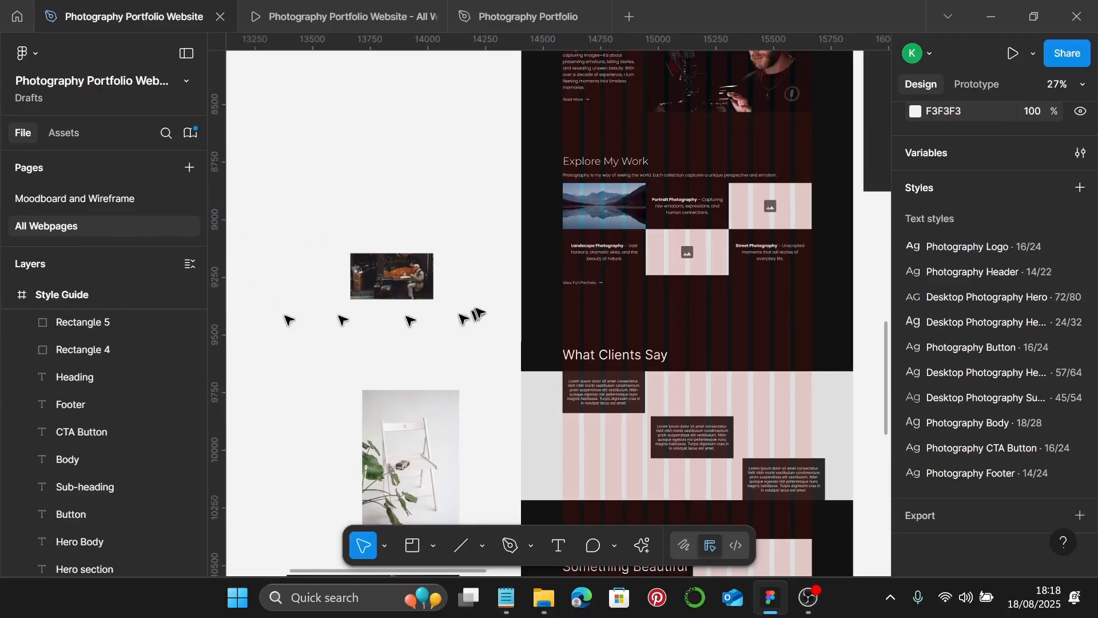
{"action": "left_click", "coordinate": [696, 251]}
{"action": "double_click", "coordinate": [697, 250]}
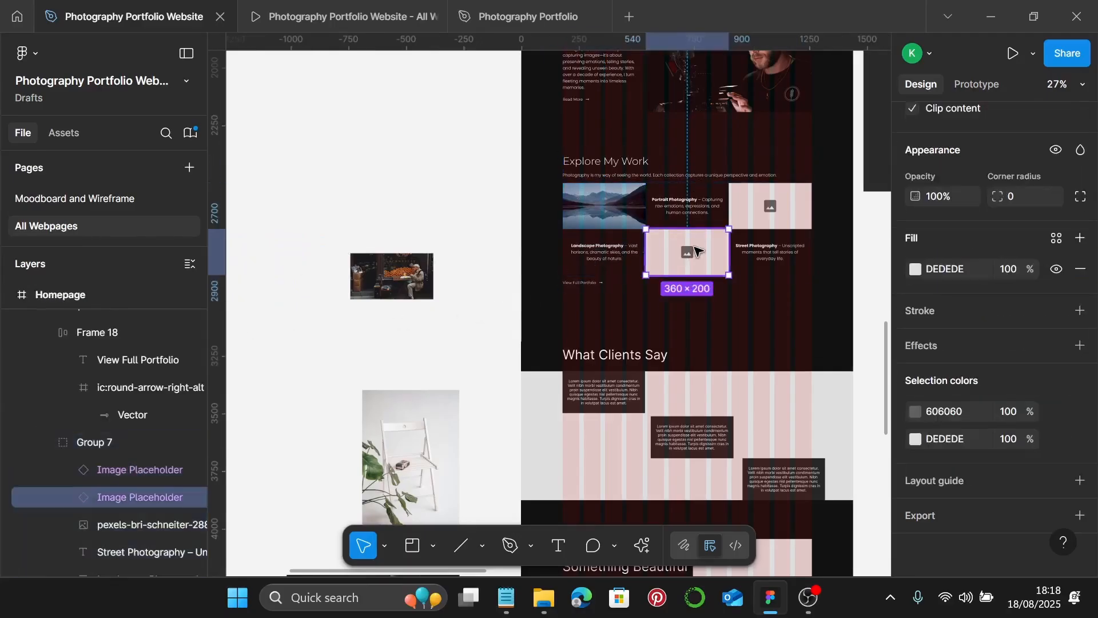
{"action": "key", "text": "ctrl+shift+r"}
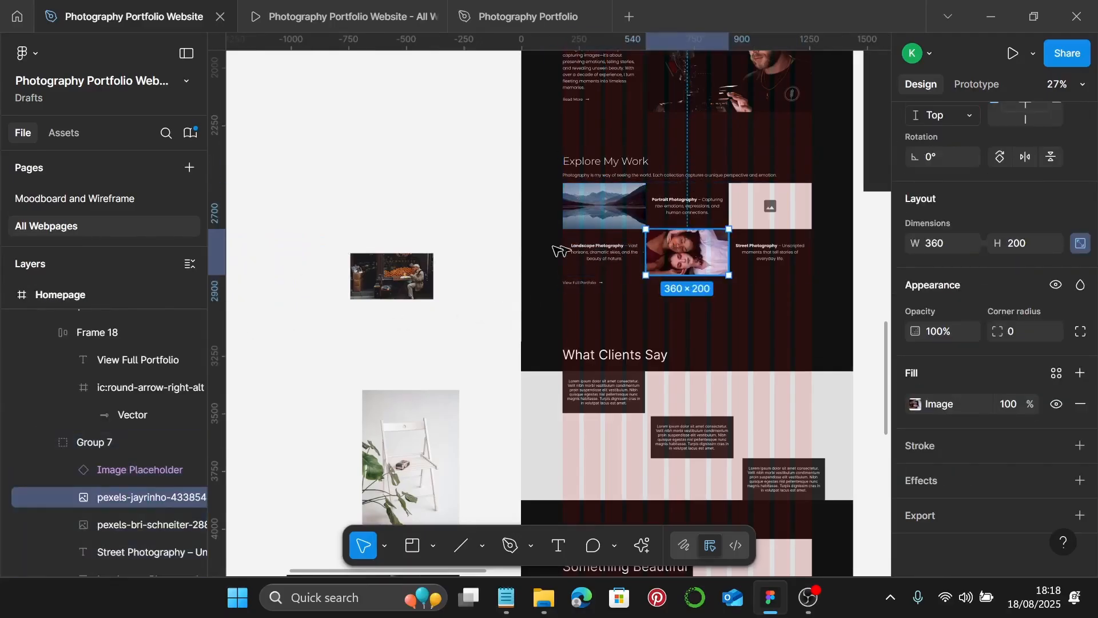
- Cut the street shop photo and put it into the grid's top-right placeholder
{"action": "left_click", "coordinate": [384, 275]}
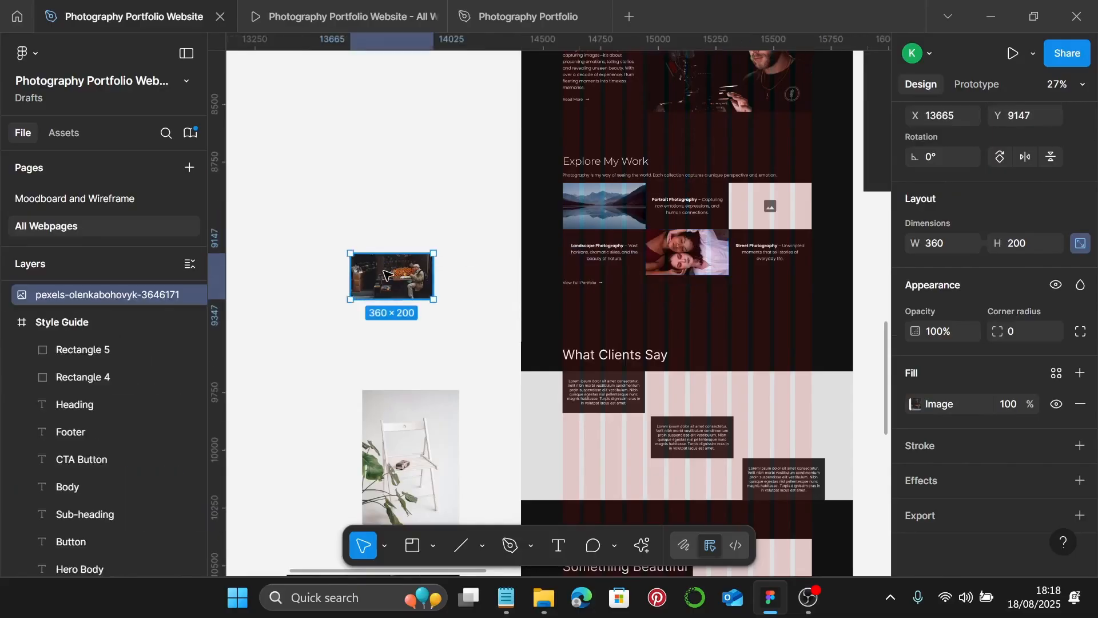
{"action": "key", "text": "Delete"}
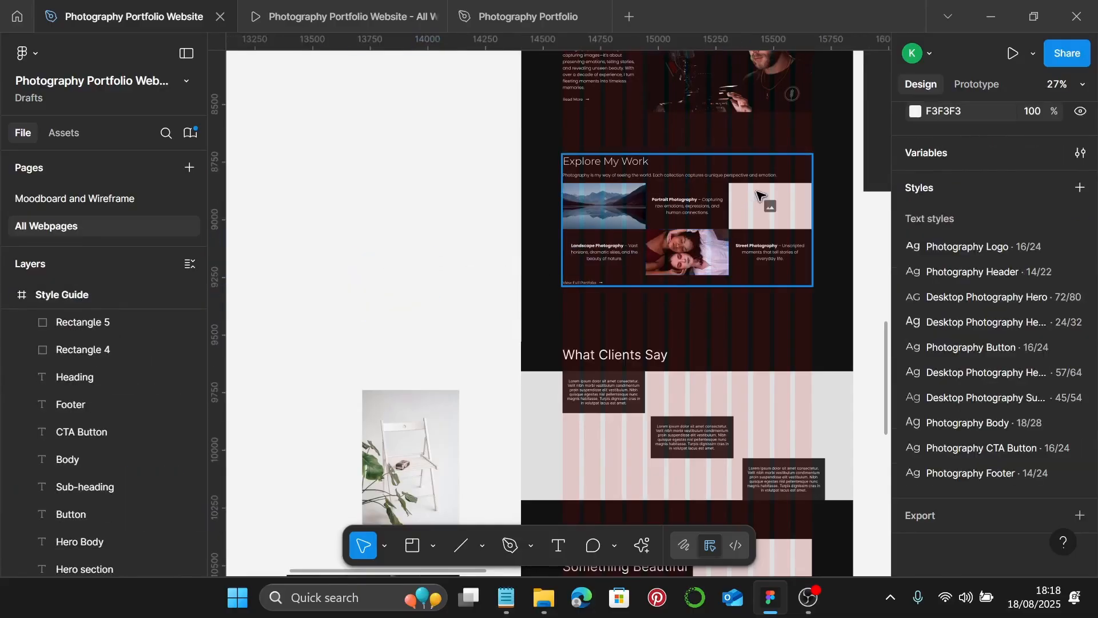
{"action": "left_click", "coordinate": [748, 214]}
{"action": "left_click", "coordinate": [747, 215]}
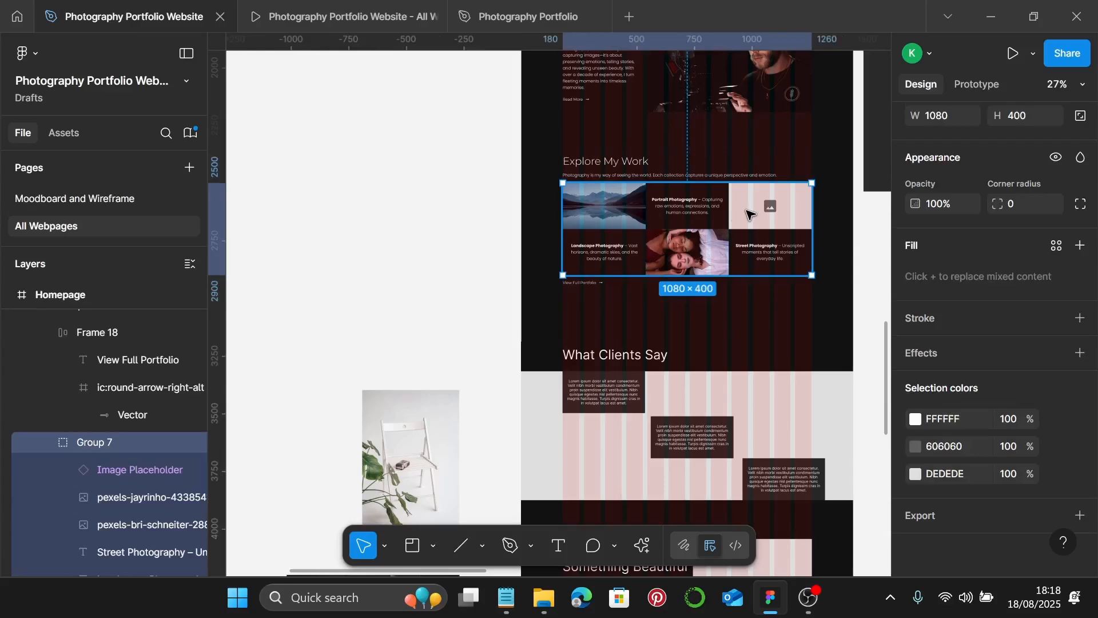
{"action": "left_click", "coordinate": [748, 214]}
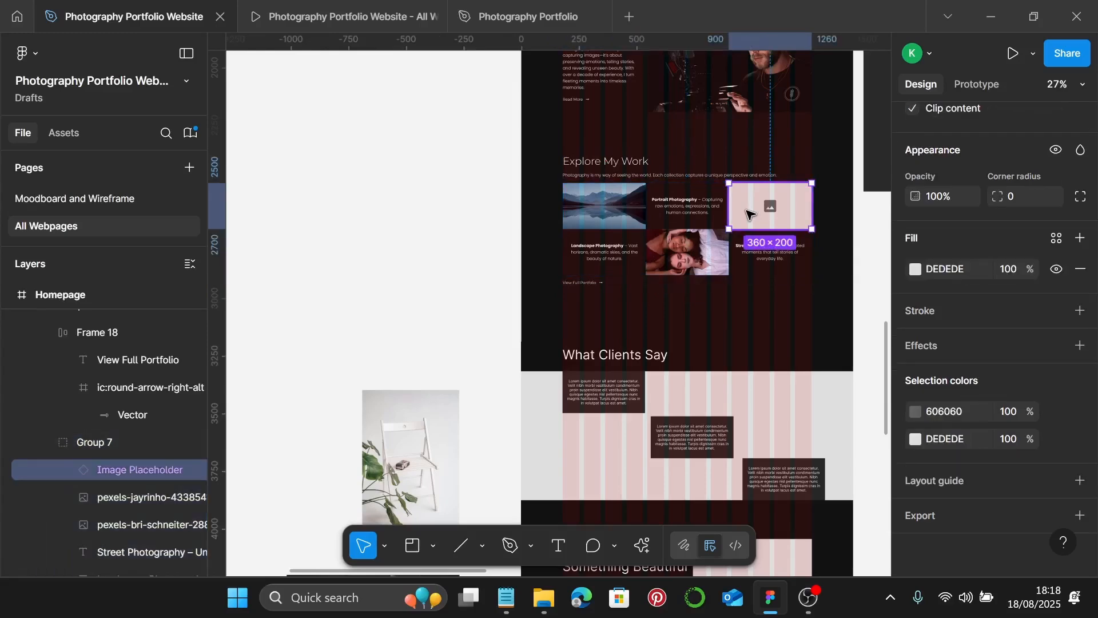
{"action": "key", "text": "ctrl+z"}
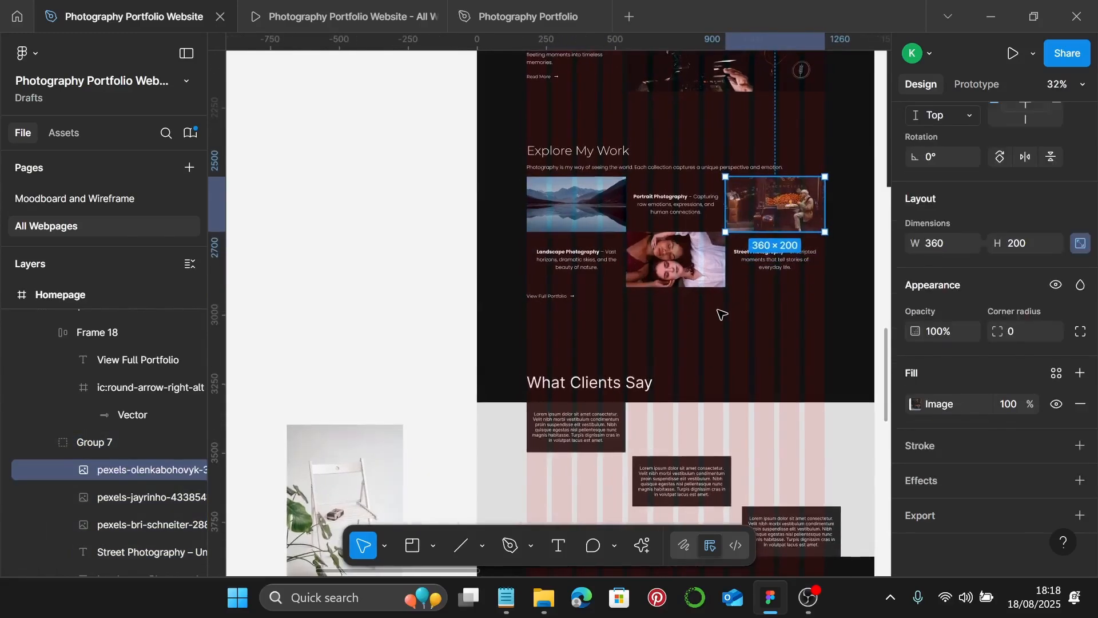
{"action": "left_click", "coordinate": [723, 313]}
- Switch to the prototype preview
{"action": "scroll", "coordinate": [675, 257], "scroll_direction": "up", "scroll_amount": 2}
{"action": "scroll", "coordinate": [673, 257], "scroll_direction": "right", "scroll_amount": 1}
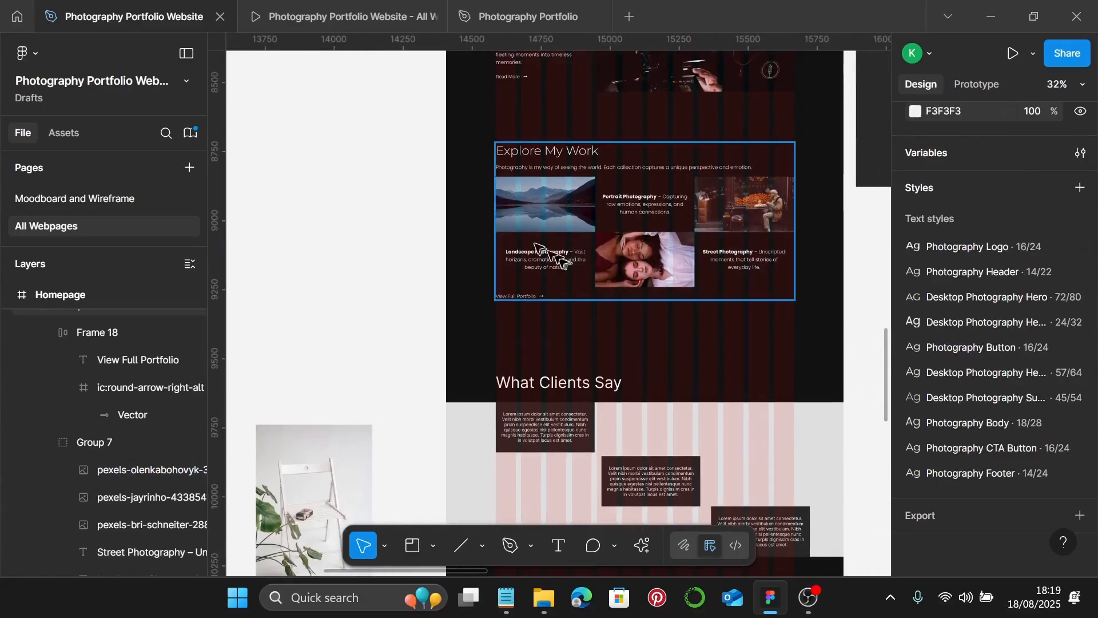
{"action": "left_click", "coordinate": [304, 12]}
- Scroll the prototype preview down to the updated Explore My Work section
{"action": "scroll", "coordinate": [526, 216], "scroll_direction": "down", "scroll_amount": 8}
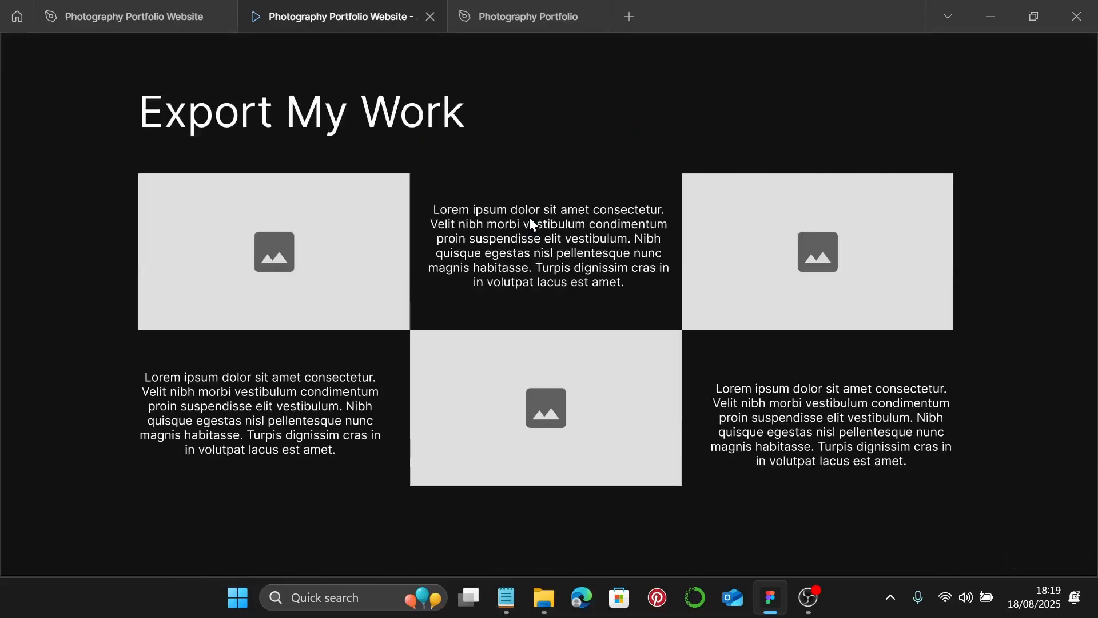
{"action": "scroll", "coordinate": [530, 217], "scroll_direction": "down", "scroll_amount": 5}
{"action": "scroll", "coordinate": [532, 224], "scroll_direction": "up", "scroll_amount": 2}
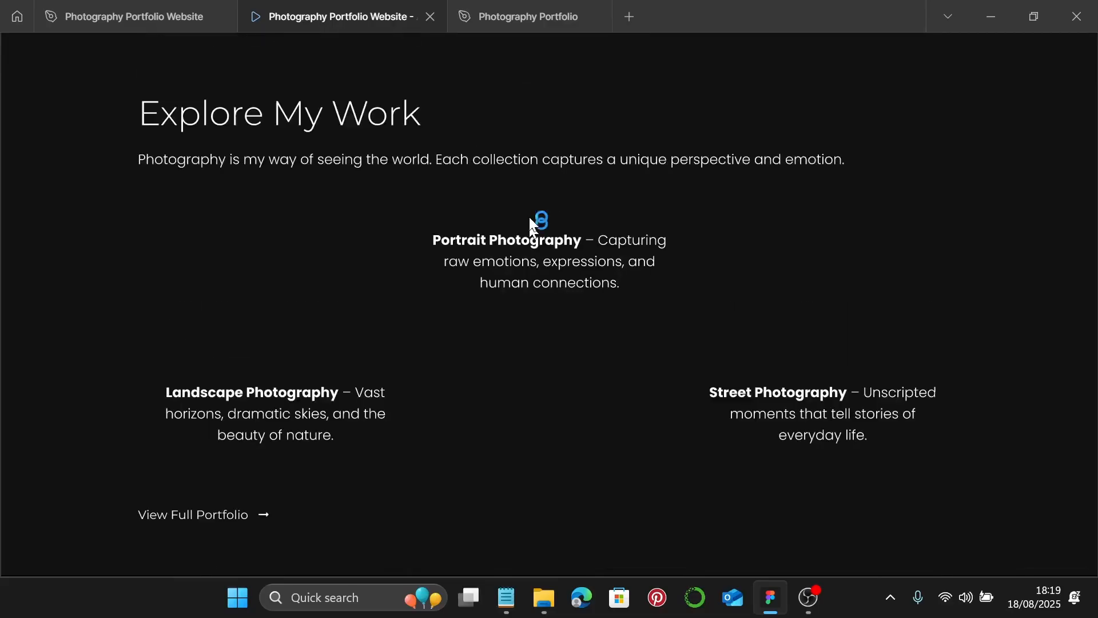
{"action": "scroll", "coordinate": [532, 220], "scroll_direction": "down", "scroll_amount": 2}
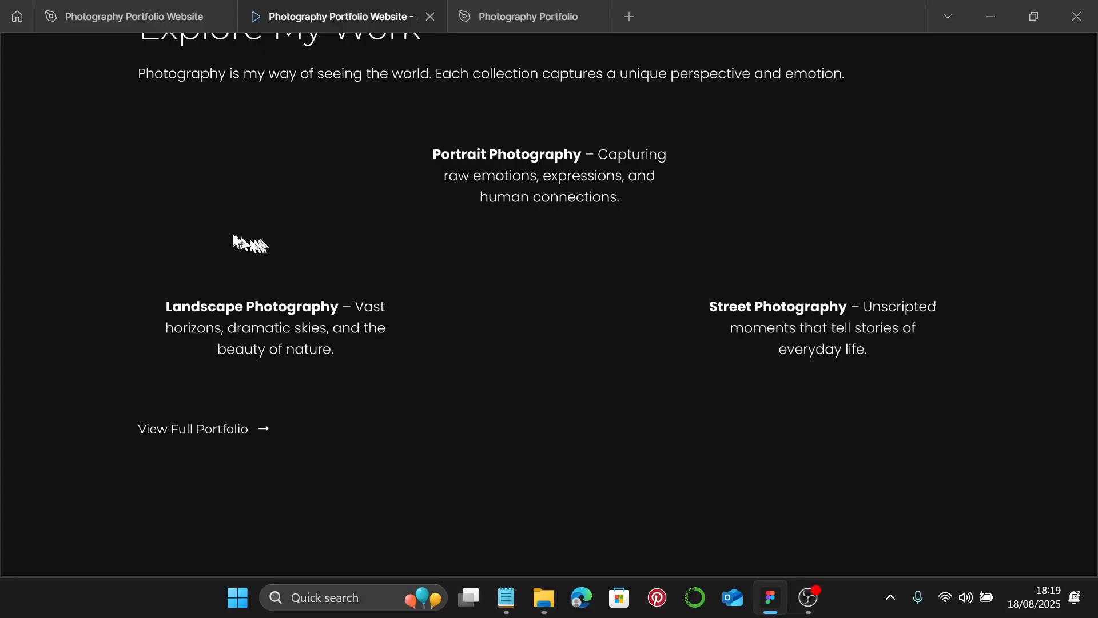
- Return from the prototype preview to the Photography Portfolio Website design file
{"action": "left_click", "coordinate": [147, 15]}
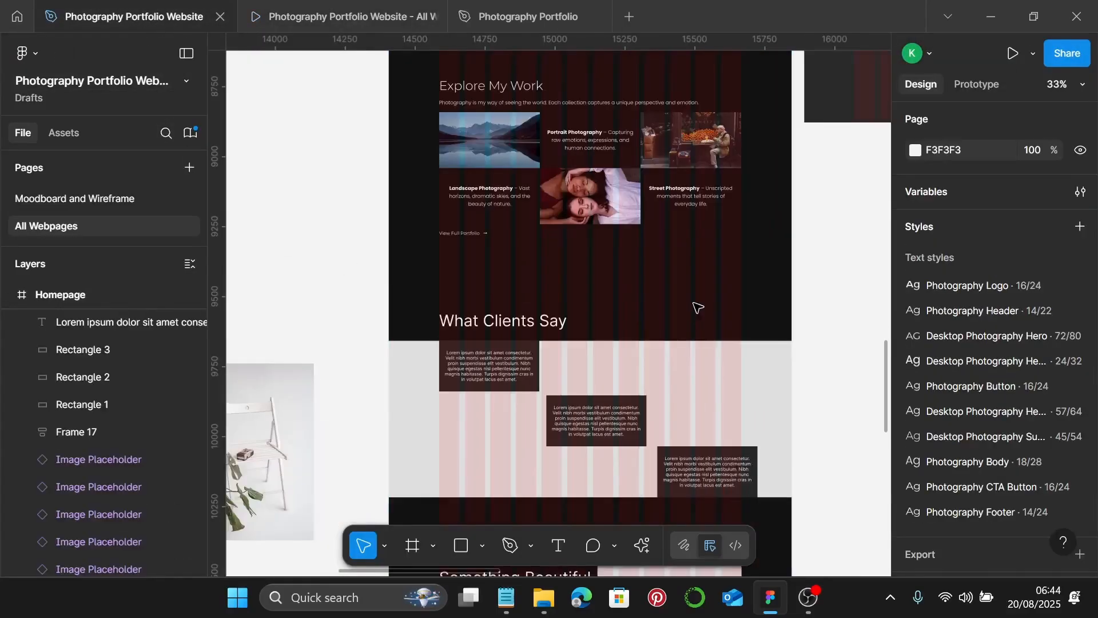
- Apply the Desktop Photography Sub-heading text style to the What Clients Say heading
{"action": "scroll", "coordinate": [555, 264], "scroll_direction": "down", "scroll_amount": 2}
{"action": "scroll", "coordinate": [554, 265], "scroll_direction": "up", "scroll_amount": 6}
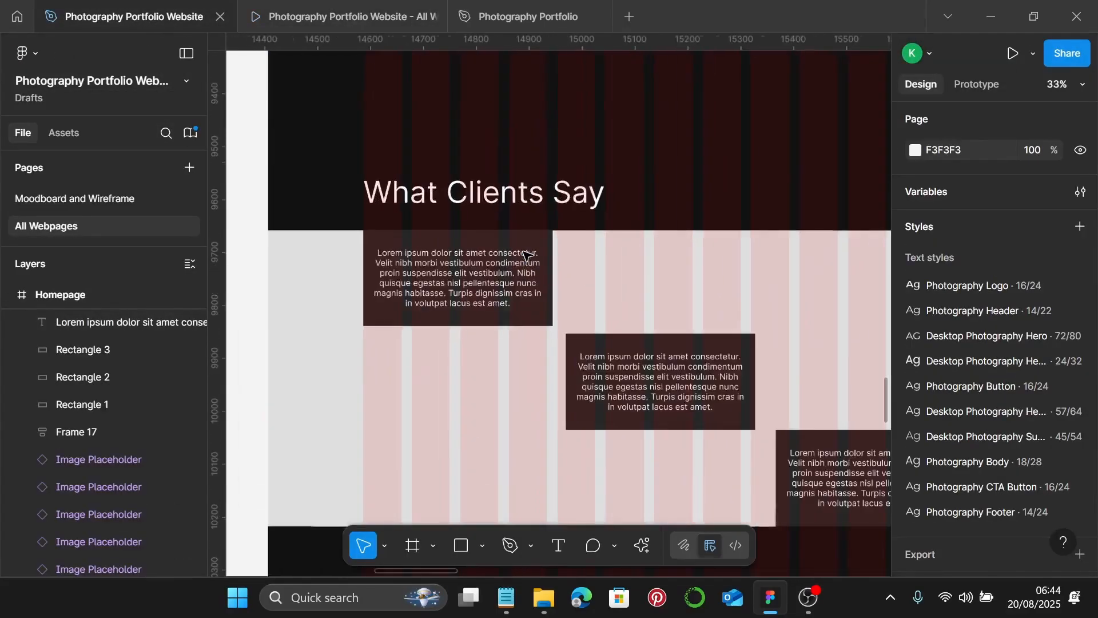
{"action": "left_click", "coordinate": [427, 321]}
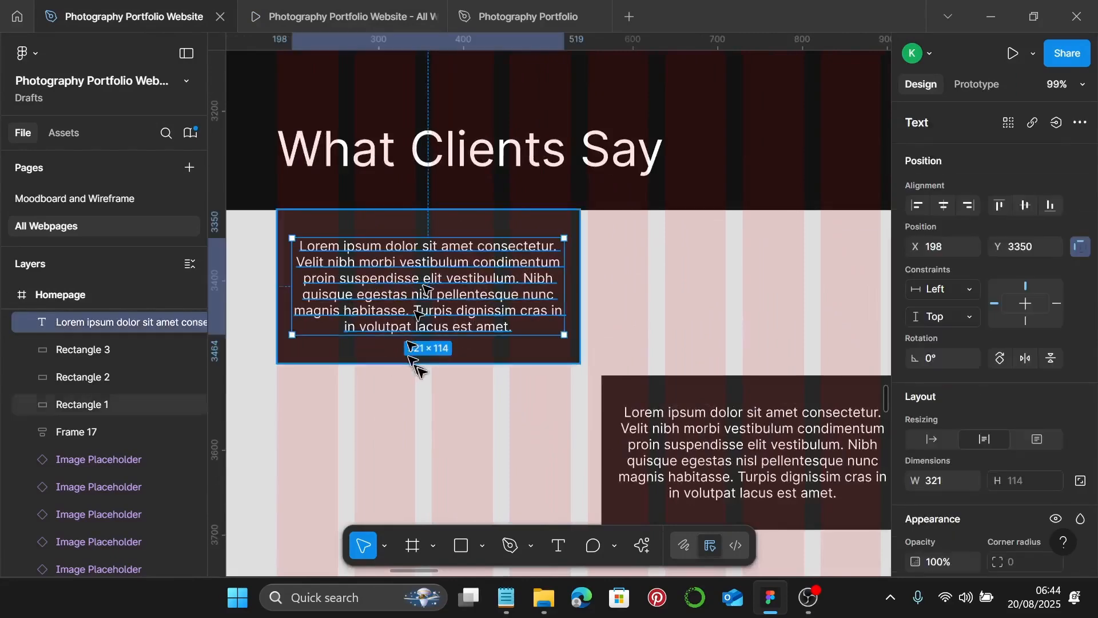
{"action": "left_click", "coordinate": [480, 176]}
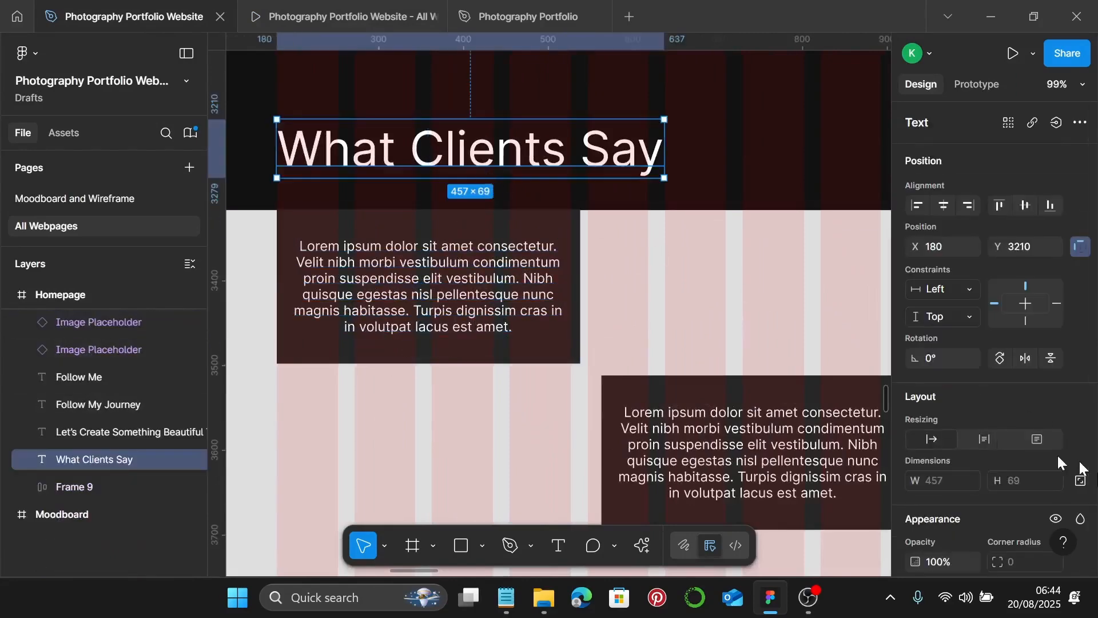
{"action": "scroll", "coordinate": [1056, 454], "scroll_direction": "down", "scroll_amount": 4}
{"action": "scroll", "coordinate": [950, 417], "scroll_direction": "down", "scroll_amount": 1}
{"action": "left_click", "coordinate": [1075, 346]}
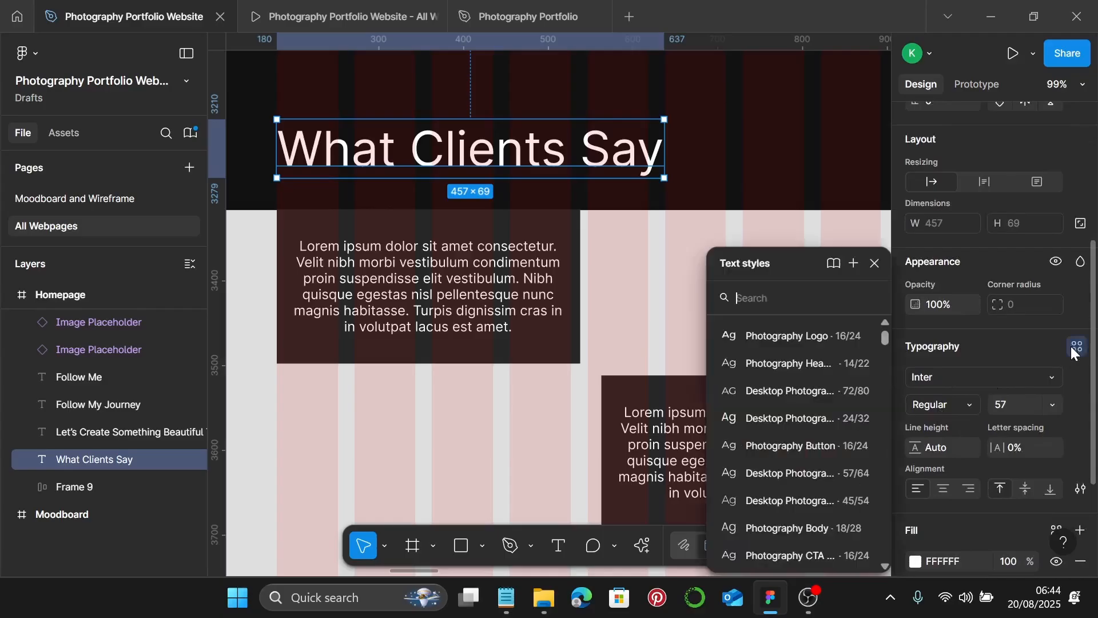
{"action": "left_click", "coordinate": [802, 499]}
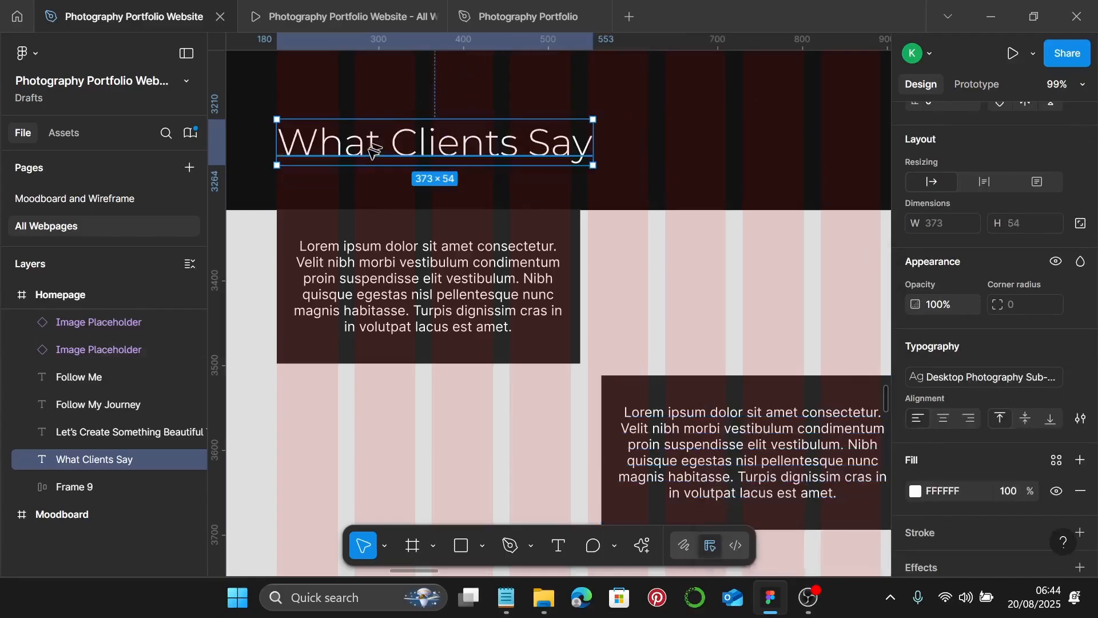
- Give the first testimonial the Photography Body style and wrap it in auto layout
{"action": "scroll", "coordinate": [275, 143], "scroll_direction": "up", "scroll_amount": 5}
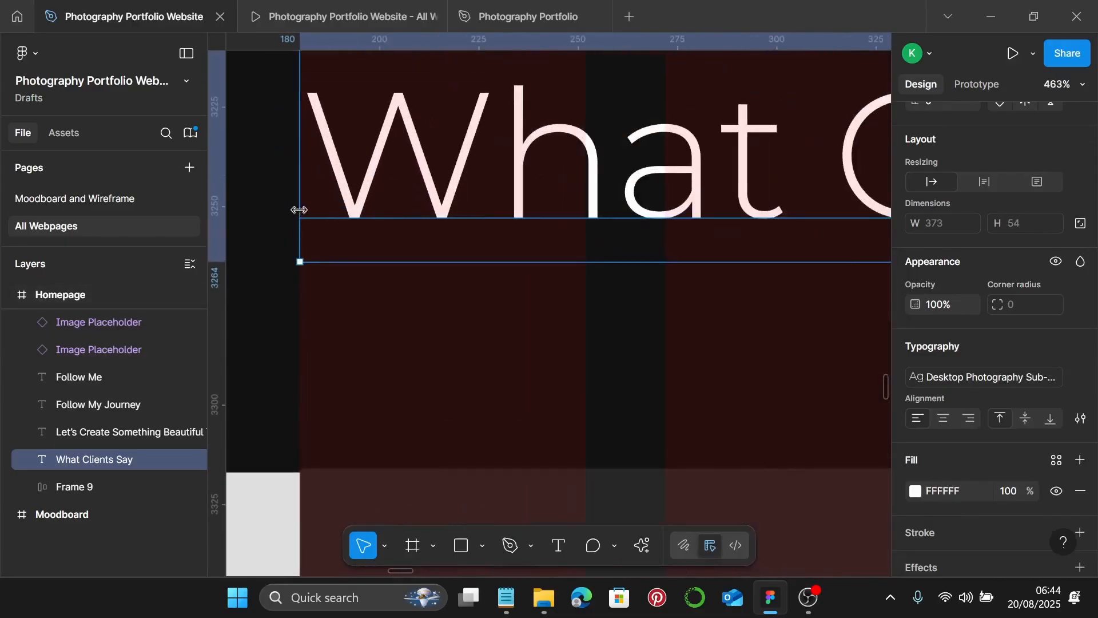
{"action": "scroll", "coordinate": [314, 255], "scroll_direction": "up", "scroll_amount": 2}
{"action": "scroll", "coordinate": [335, 255], "scroll_direction": "down", "scroll_amount": 6}
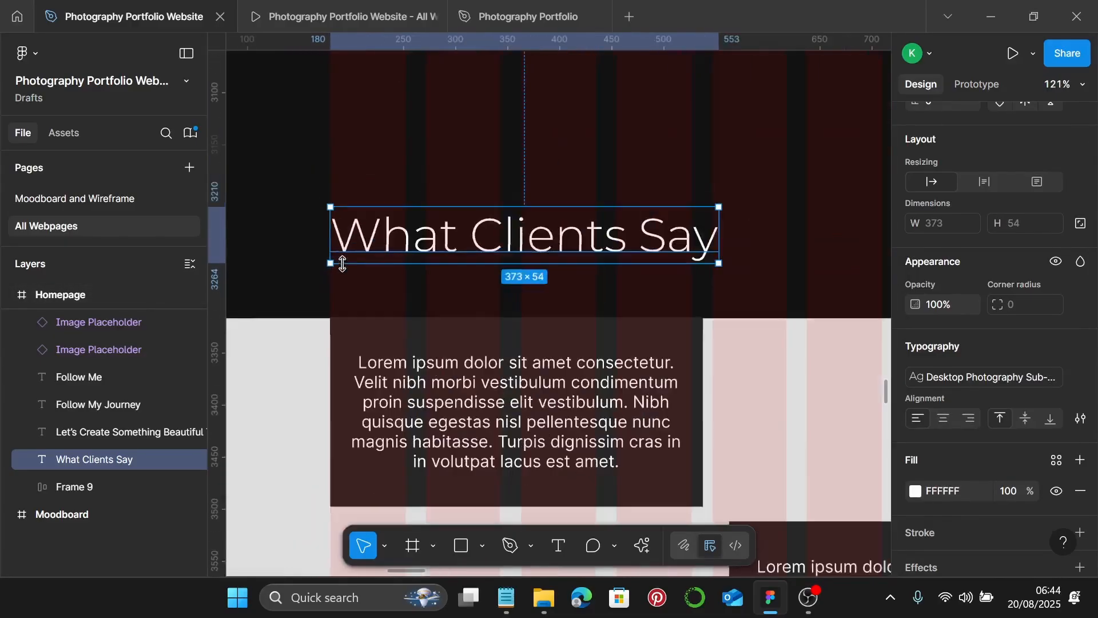
{"action": "scroll", "coordinate": [342, 264], "scroll_direction": "down", "scroll_amount": 1}
{"action": "left_click", "coordinate": [629, 423]}
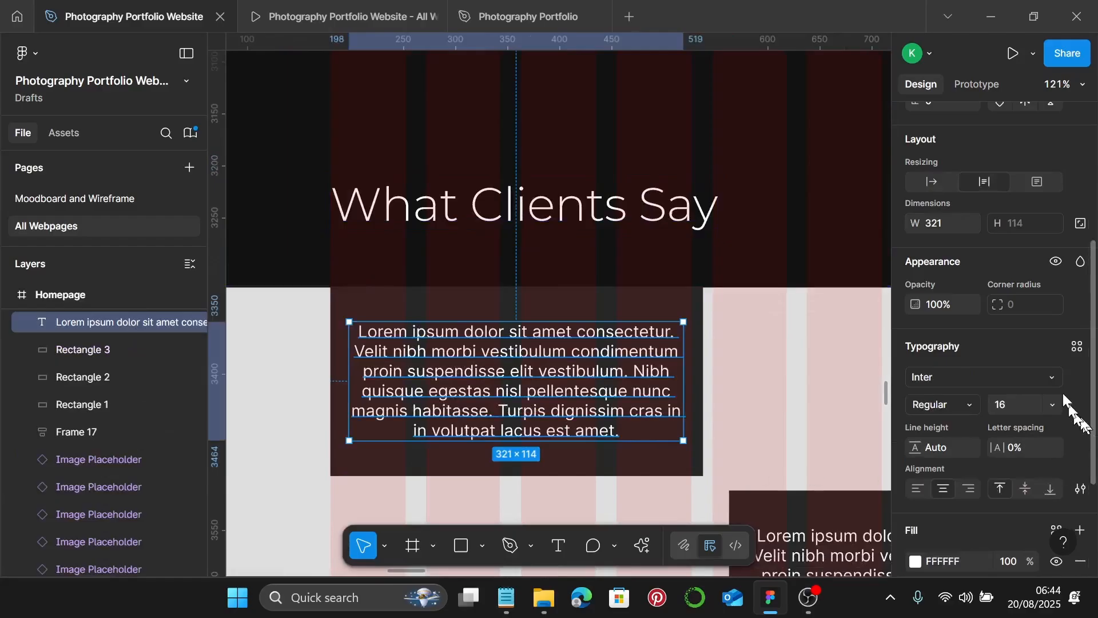
{"action": "left_click", "coordinate": [1077, 346]}
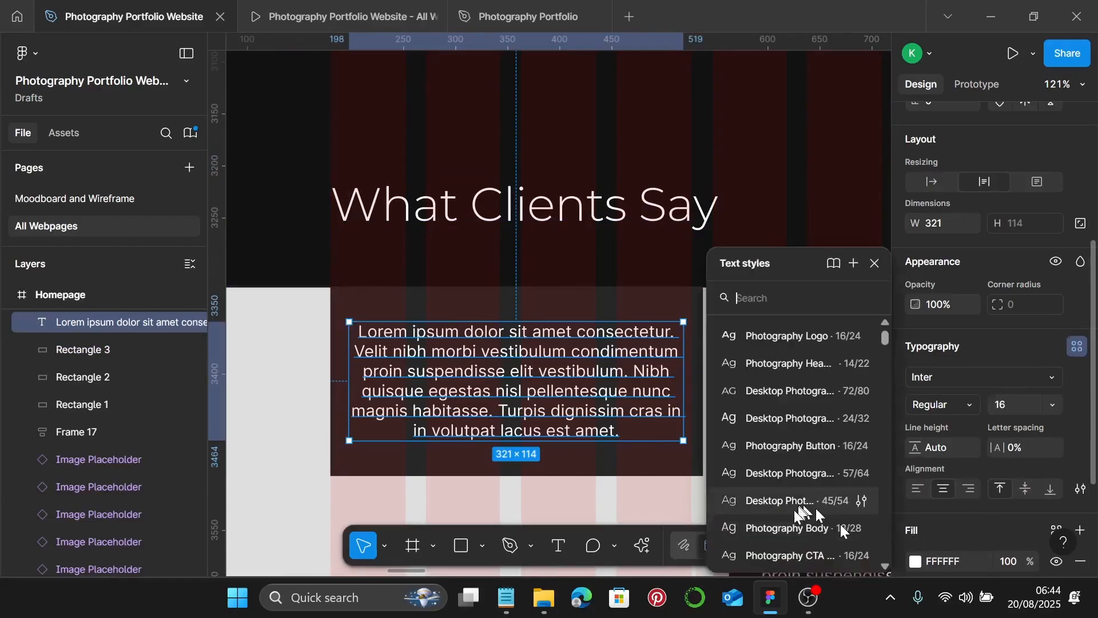
{"action": "left_click", "coordinate": [784, 529]}
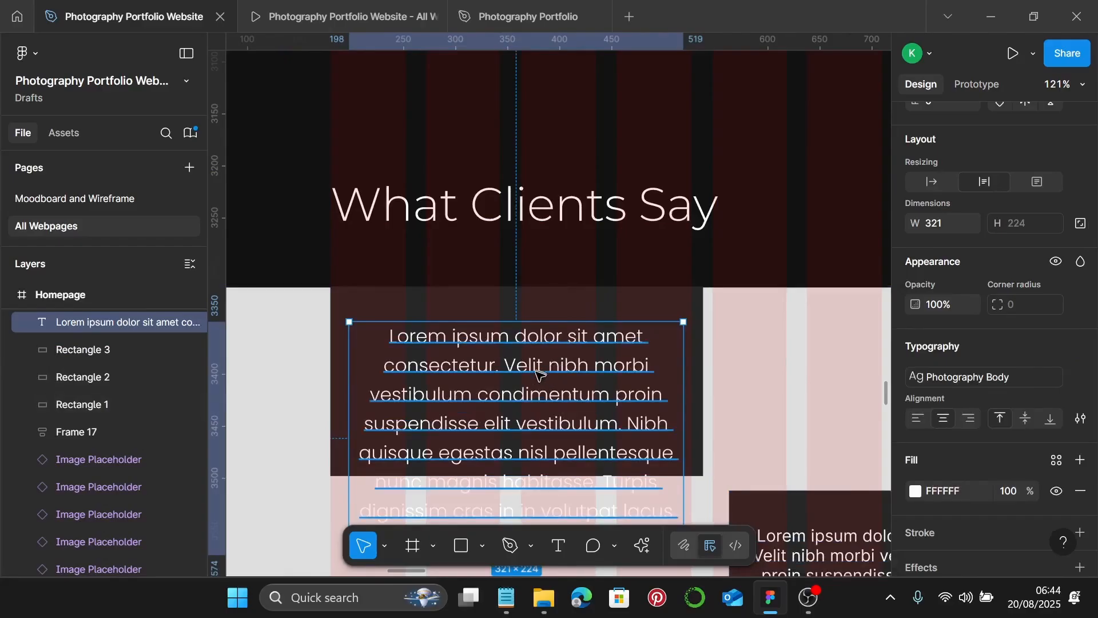
{"action": "key", "text": "shift+a"}
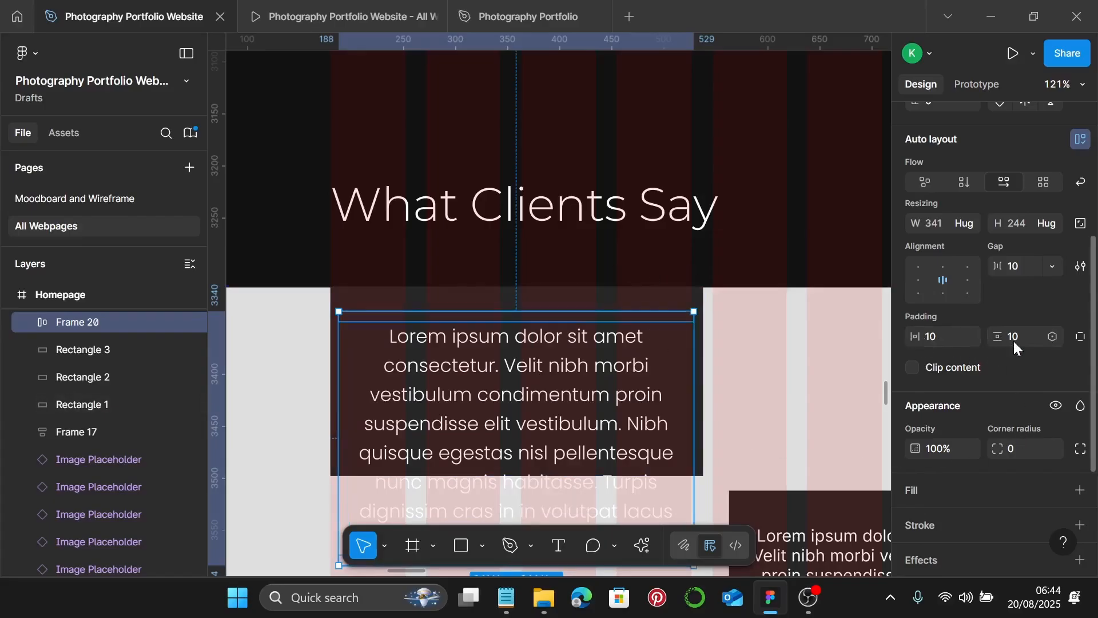
- Delete the old background rectangle, then align Frame 20 at x 180 and widen it to 347
{"action": "left_click", "coordinate": [634, 299]}
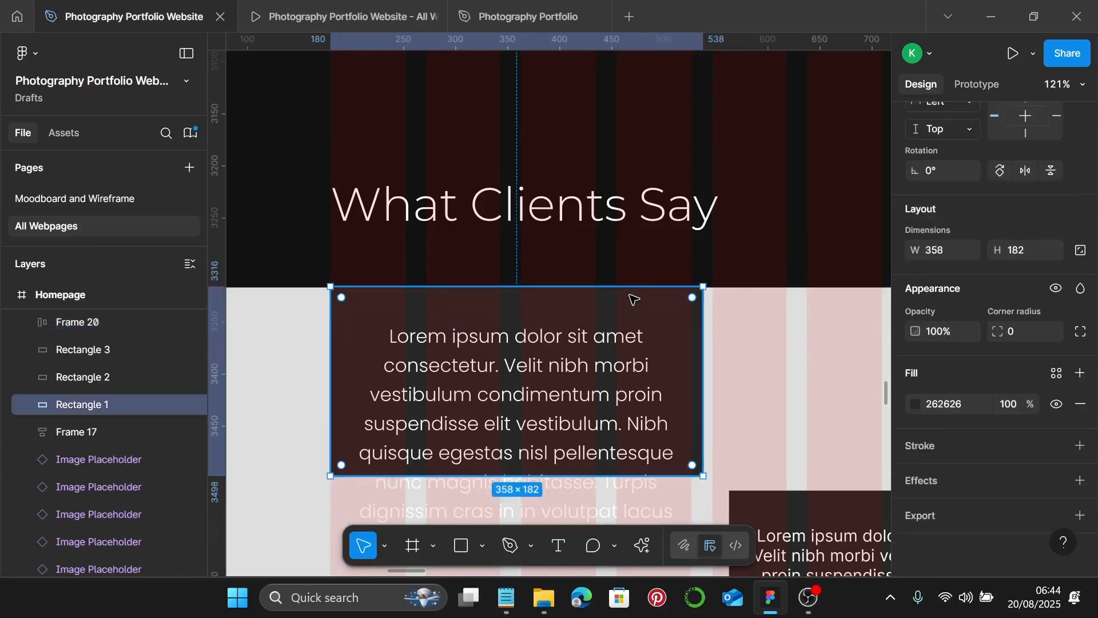
{"action": "key", "text": "Delete"}
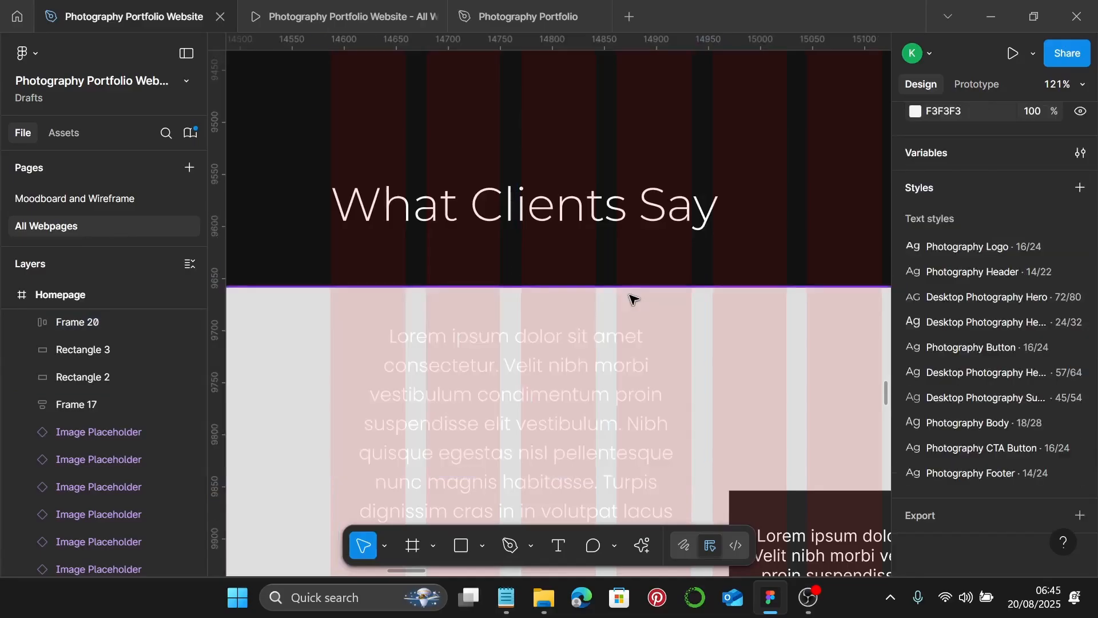
{"action": "left_click", "coordinate": [602, 359]}
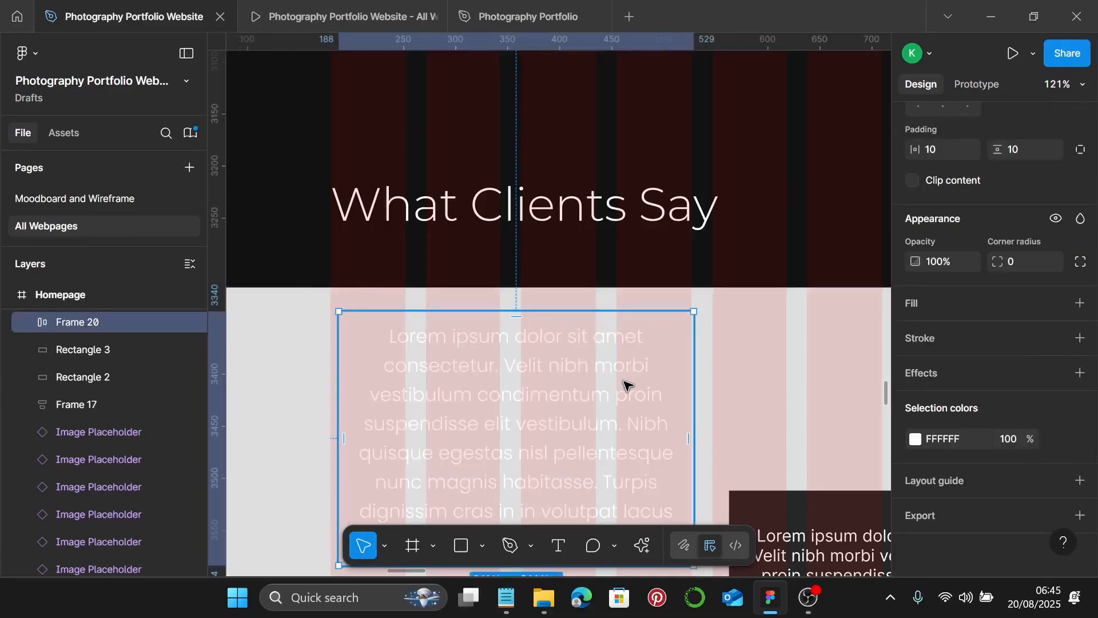
{"action": "left_click_drag", "start_coordinate": [559, 370], "coordinate": [551, 364]}
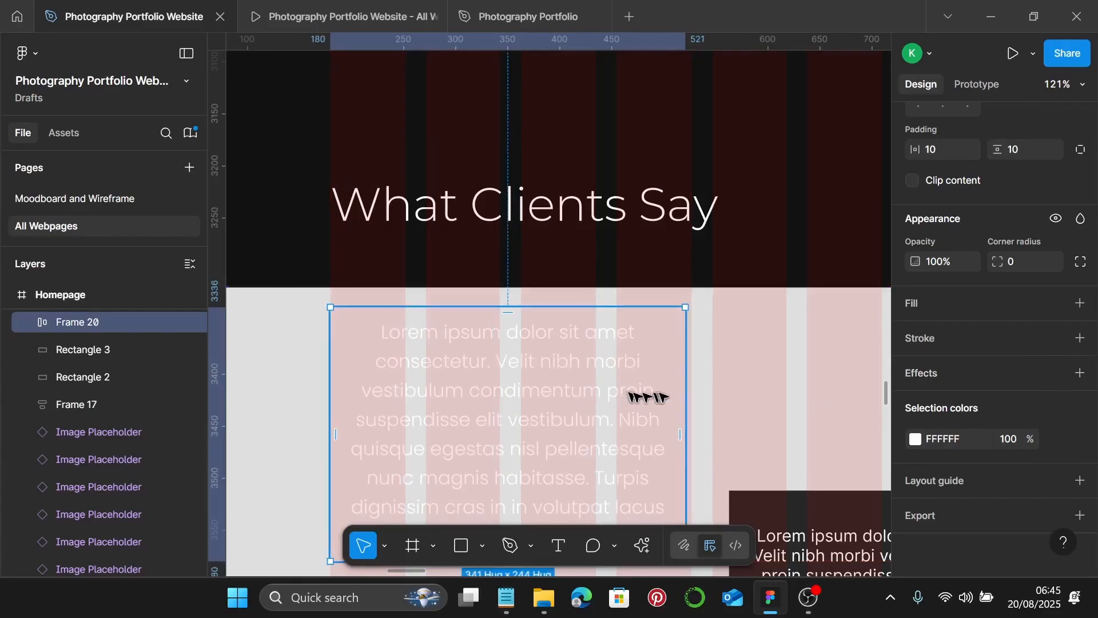
{"action": "left_click_drag", "start_coordinate": [685, 388], "coordinate": [692, 389]}
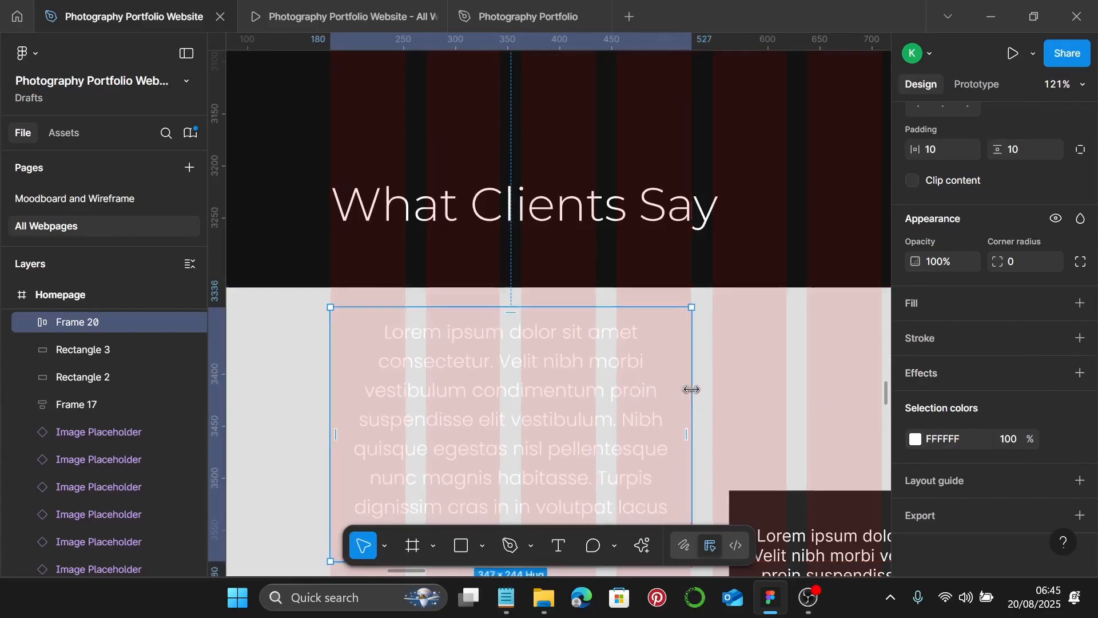
- Fill the testimonial frame with the Photography Color 1 library colour
{"action": "scroll", "coordinate": [1059, 397], "scroll_direction": "up", "scroll_amount": 2}
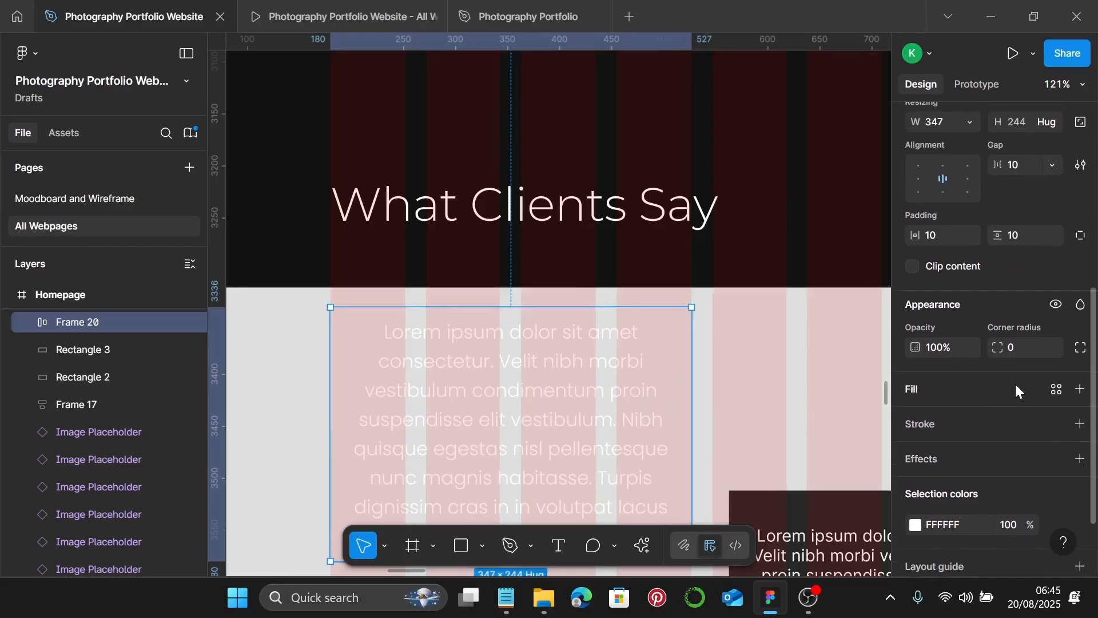
{"action": "scroll", "coordinate": [1017, 392], "scroll_direction": "up", "scroll_amount": 3}
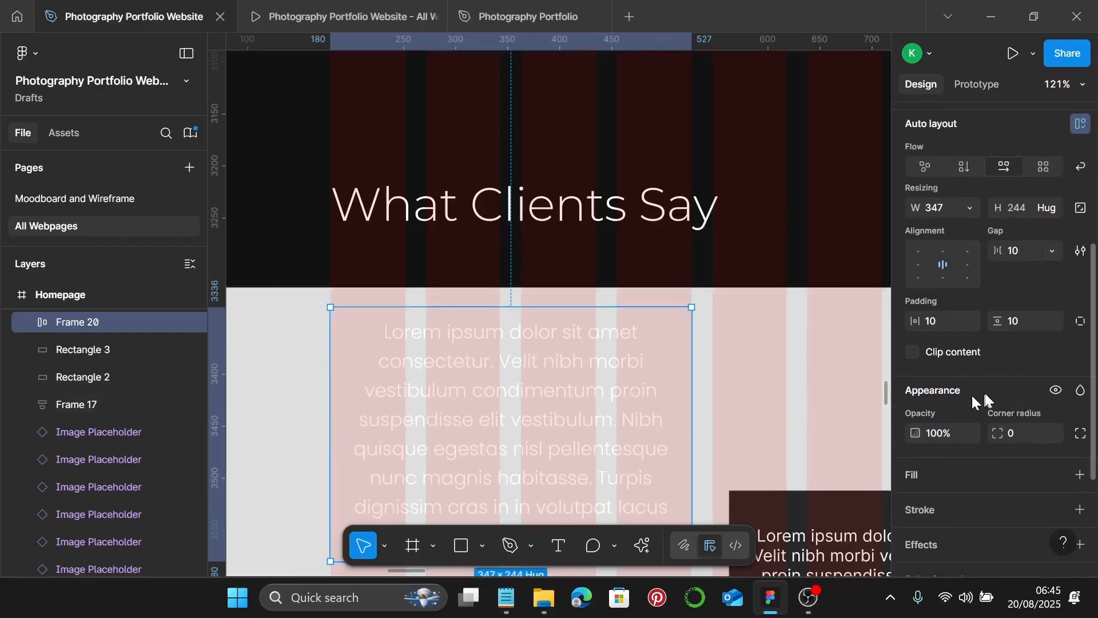
{"action": "scroll", "coordinate": [989, 379], "scroll_direction": "up", "scroll_amount": 3}
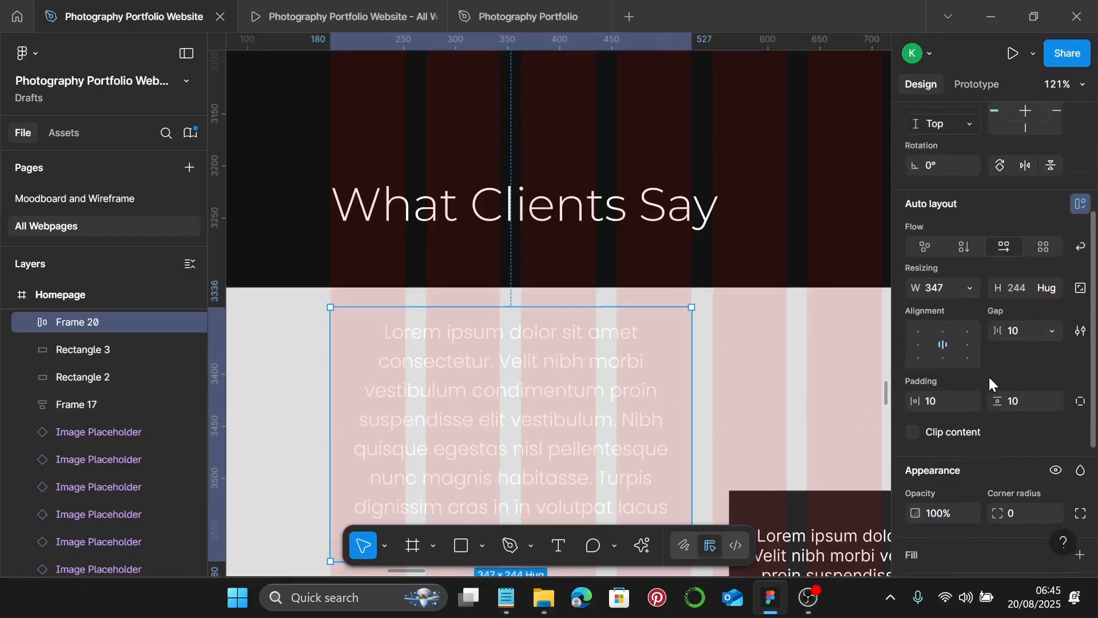
{"action": "scroll", "coordinate": [988, 379], "scroll_direction": "down", "scroll_amount": 3}
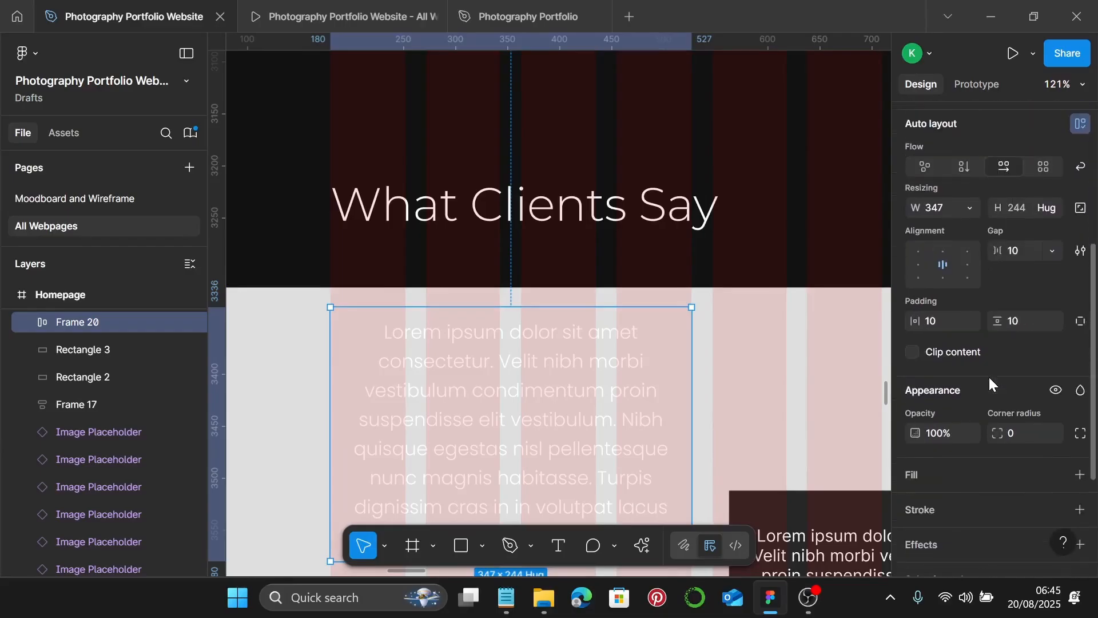
{"action": "scroll", "coordinate": [988, 375], "scroll_direction": "down", "scroll_amount": 4}
{"action": "left_click", "coordinate": [1080, 304]}
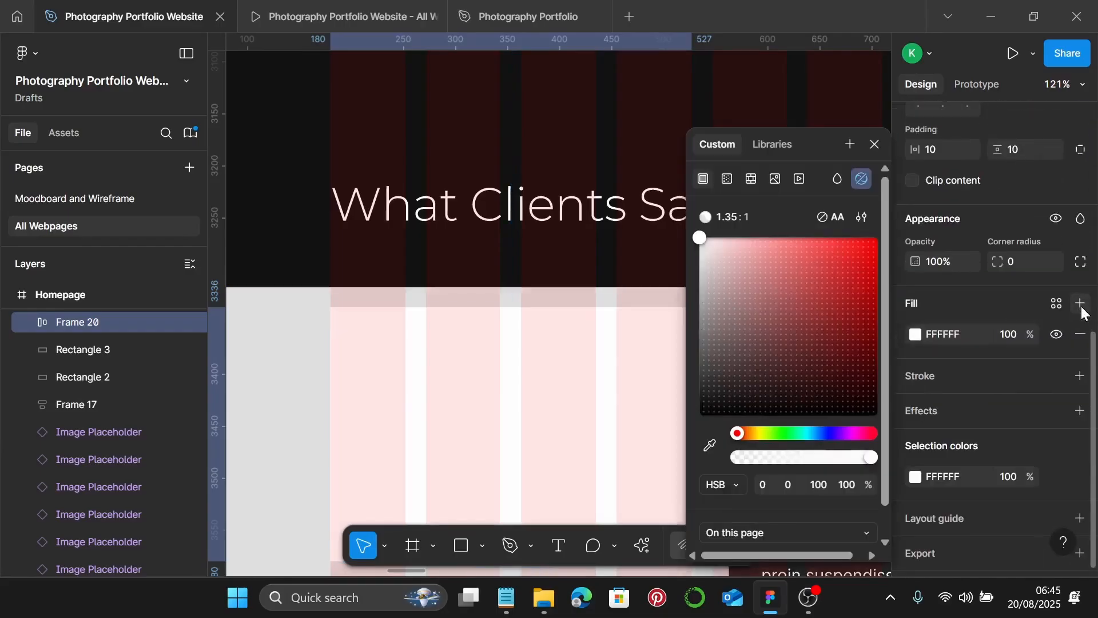
{"action": "left_click", "coordinate": [1056, 304]}
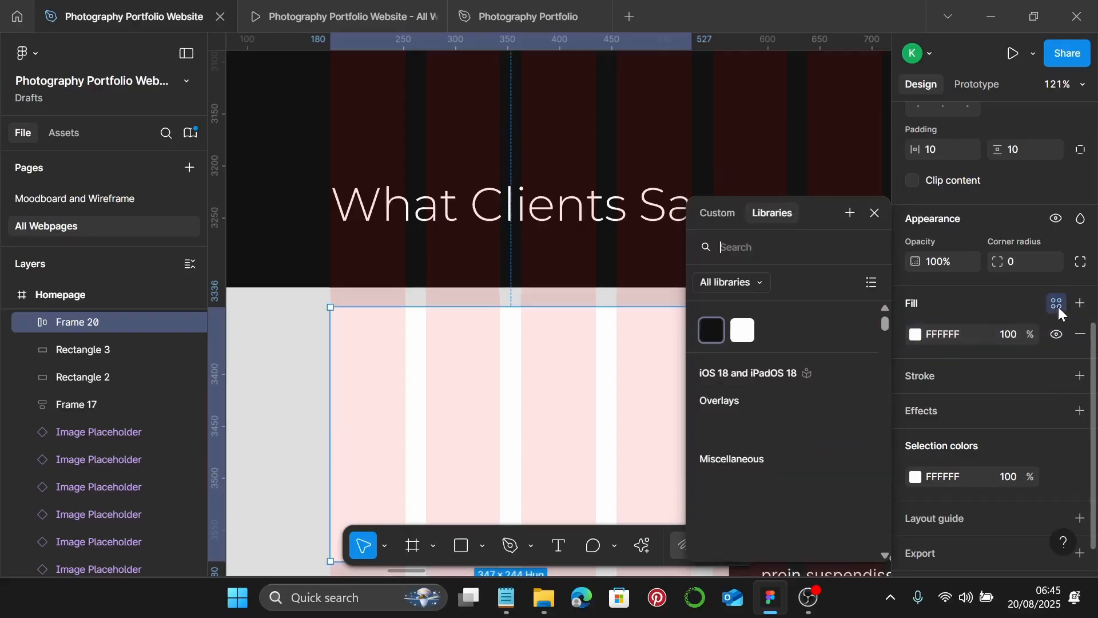
{"action": "left_click", "coordinate": [712, 331]}
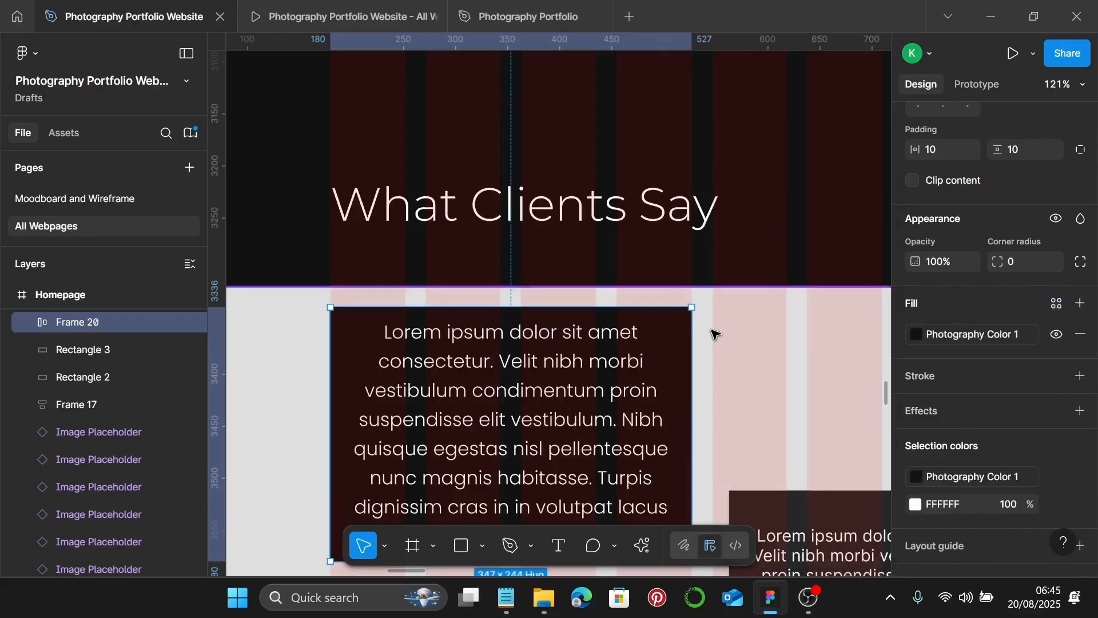
{"action": "scroll", "coordinate": [601, 376], "scroll_direction": "down", "scroll_amount": 1}
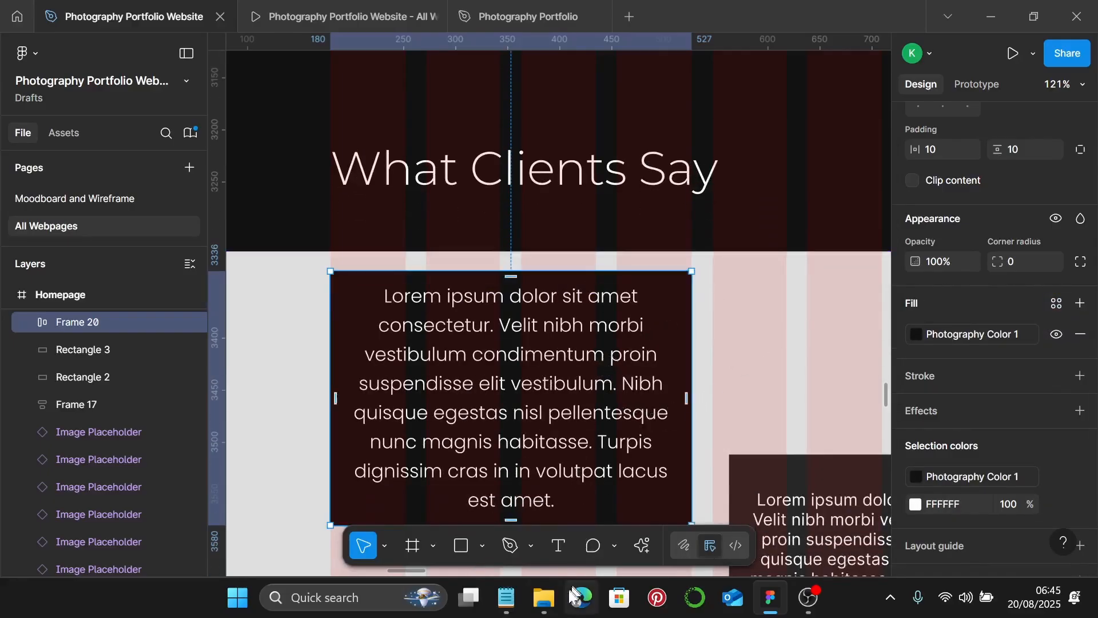
- Copy the wedding client's testimonial from the notes and paste it over the Lorem placeholder
{"action": "left_click", "coordinate": [506, 597]}
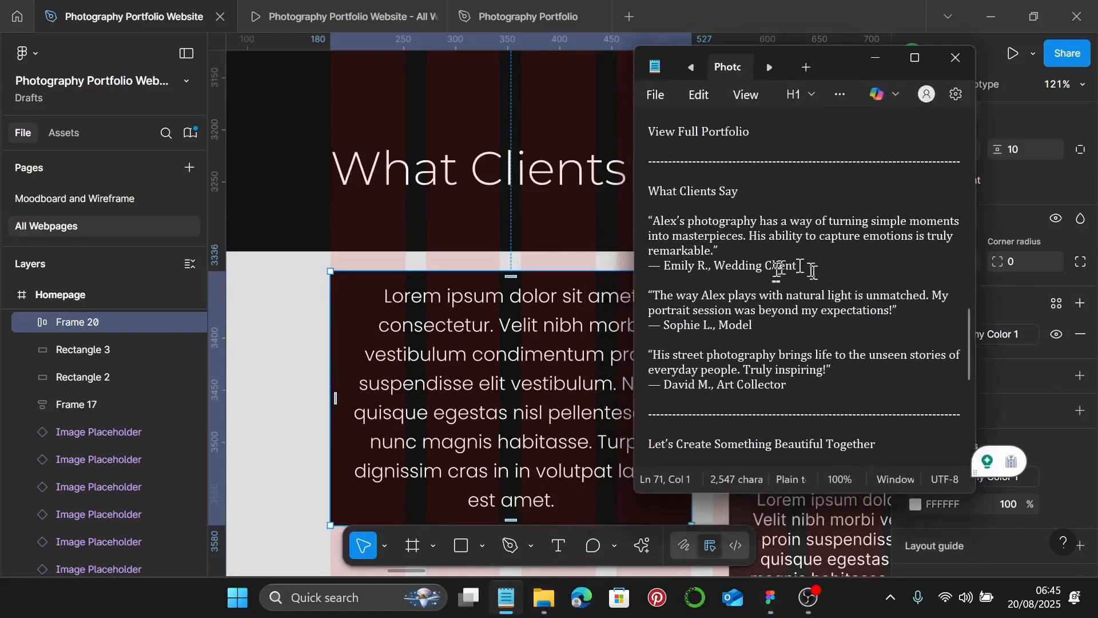
{"action": "left_click_drag", "start_coordinate": [815, 264], "coordinate": [650, 215]}
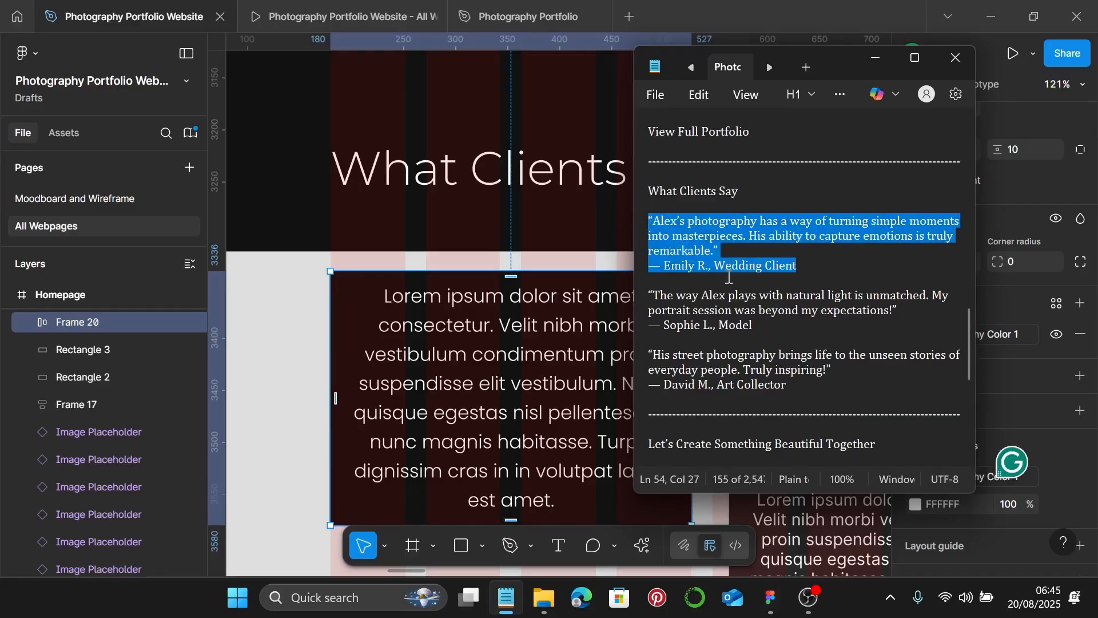
{"action": "left_click", "coordinate": [888, 68]}
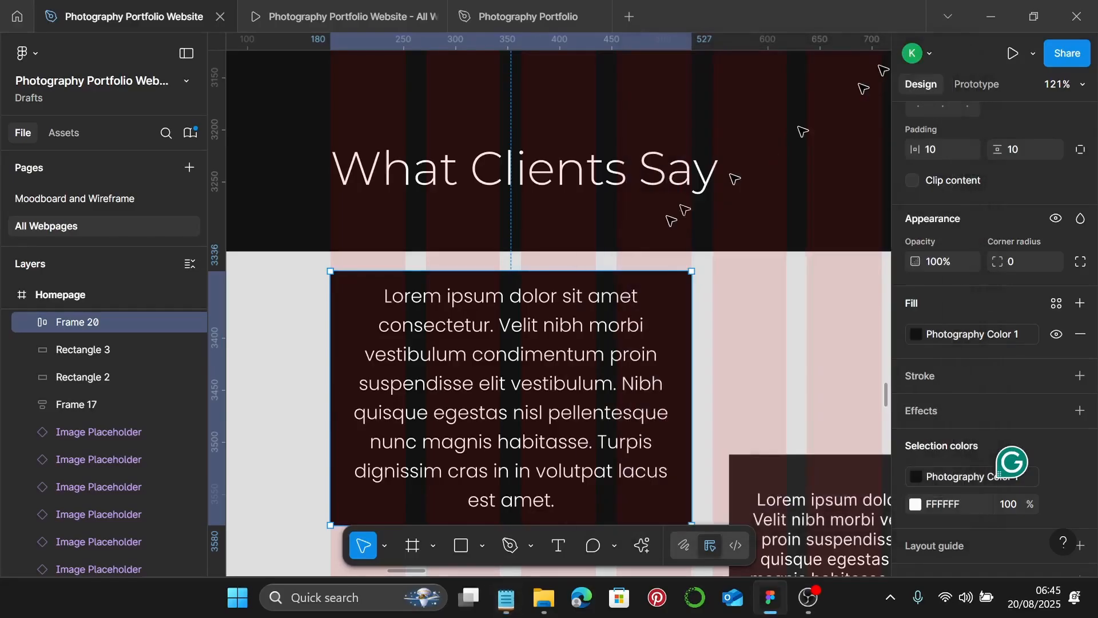
{"action": "double_click", "coordinate": [529, 394]}
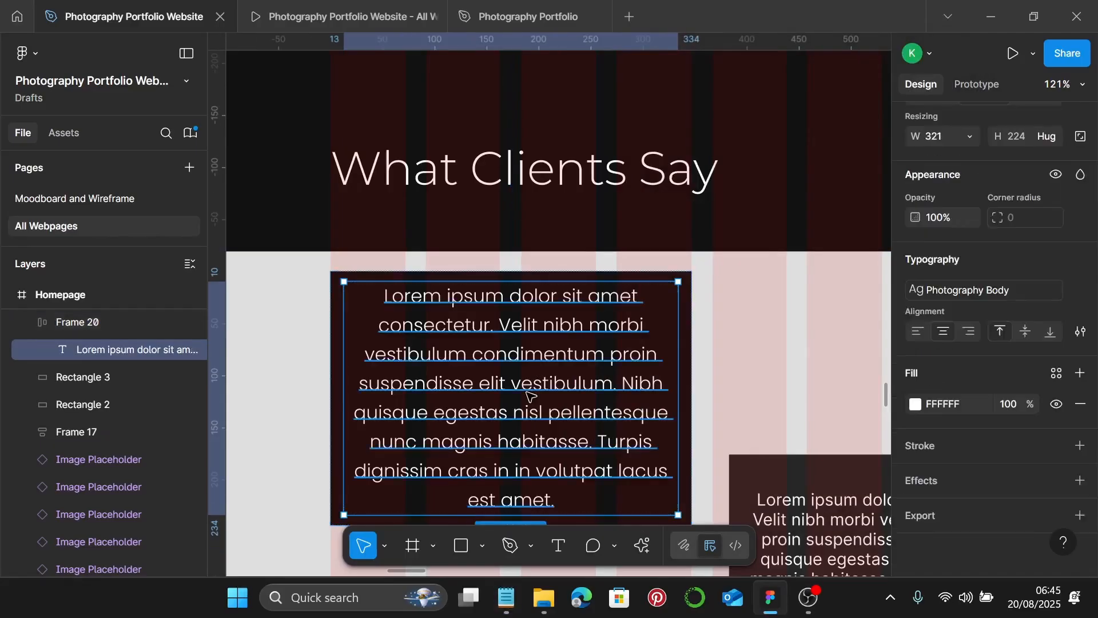
{"action": "double_click", "coordinate": [529, 395]}
{"action": "type", "text": "\"Alex’s photography has a way of turning simple moments into masterpieces. His ability to capture emotions is truly remarkable.\" — Emily R., Wedding Client"}
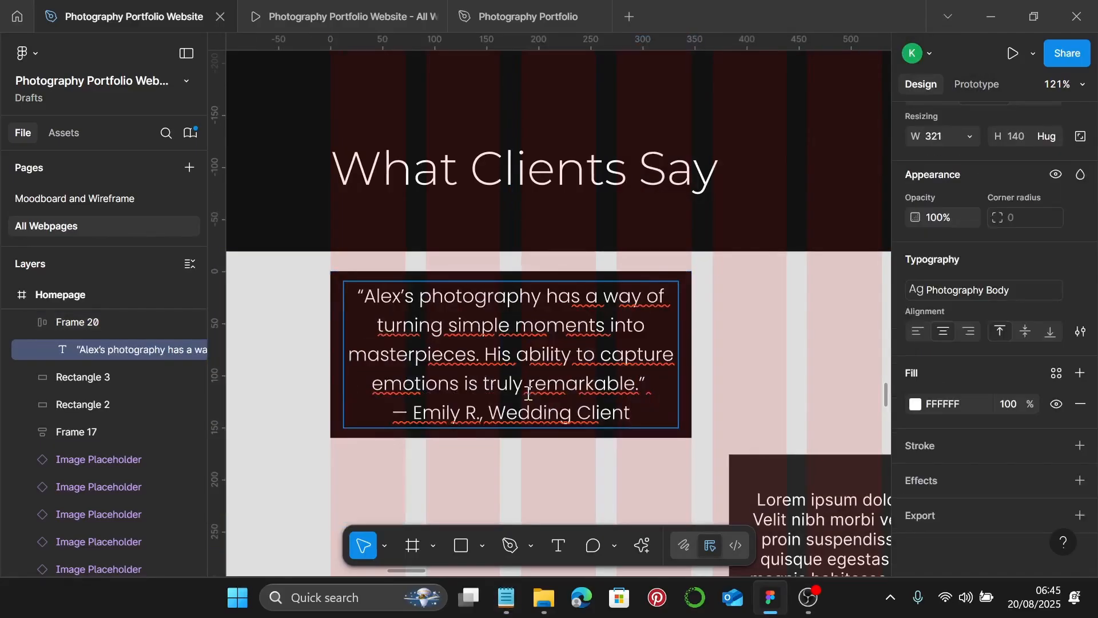
- Make the first testimonial's attribution line bold
{"action": "double_click", "coordinate": [636, 415]}
{"action": "left_click_drag", "start_coordinate": [636, 416], "coordinate": [391, 409]}
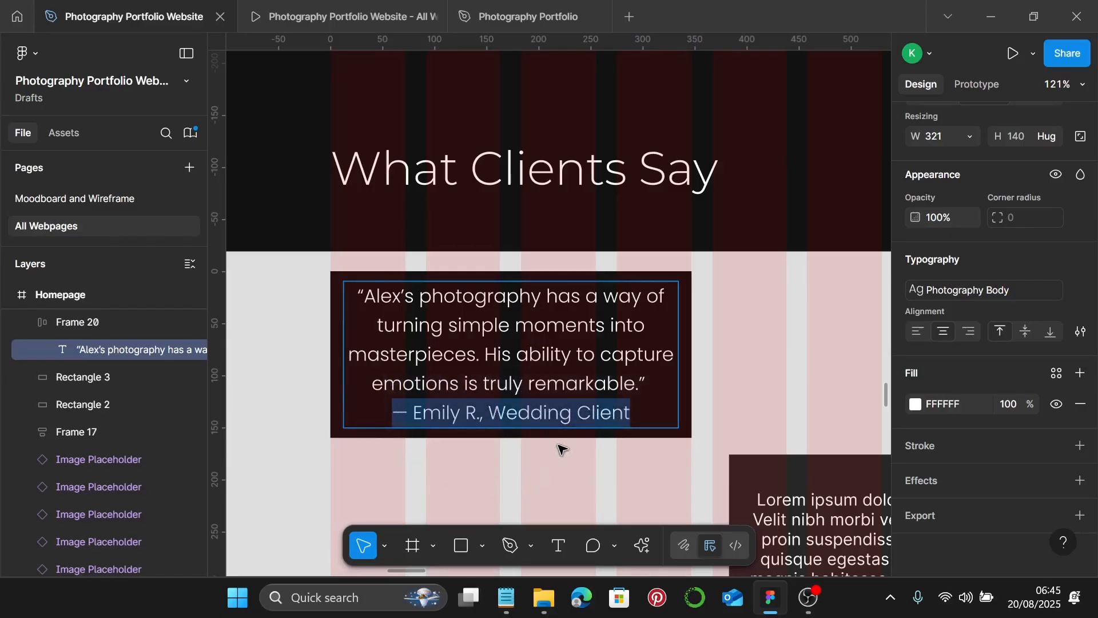
{"action": "key", "text": "ctrl+b"}
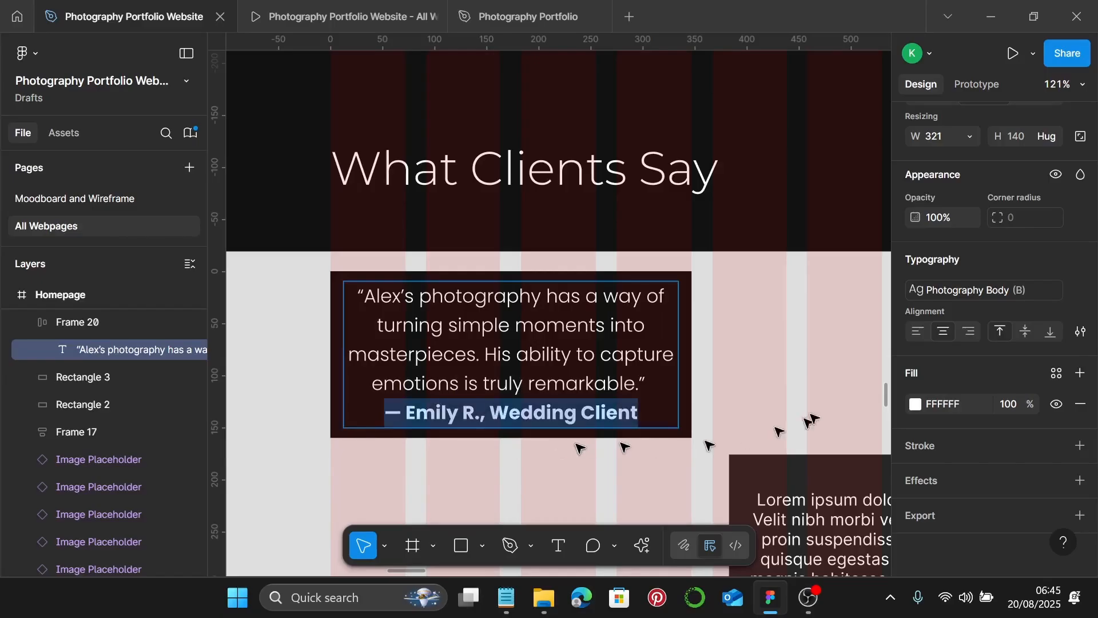
{"action": "key", "text": "Escape"}
{"action": "scroll", "coordinate": [705, 392], "scroll_direction": "down", "scroll_amount": 3}
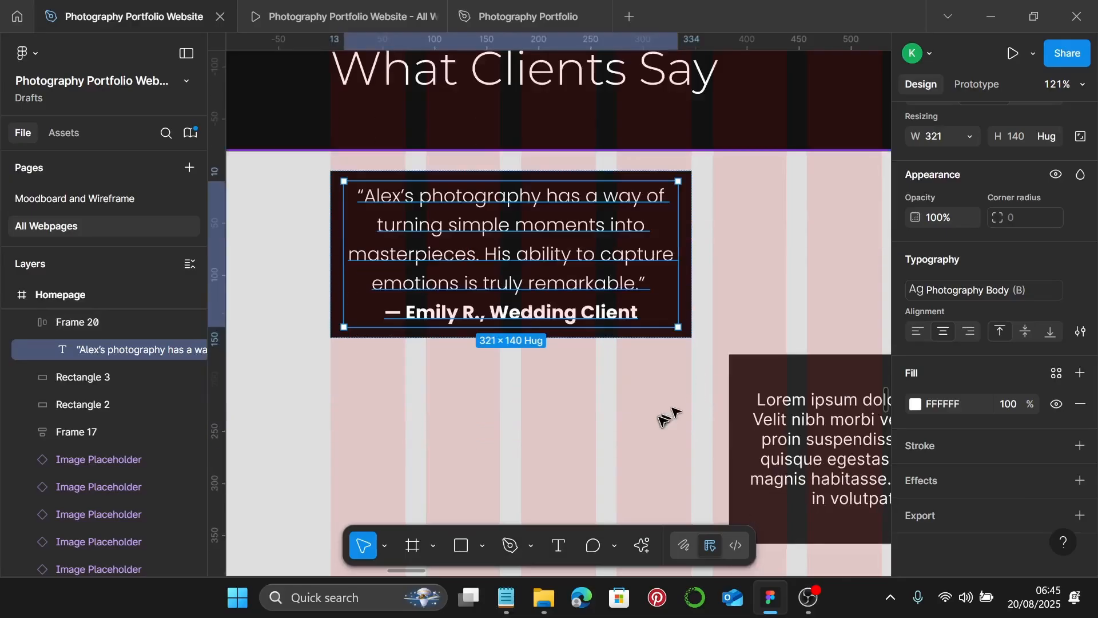
- Delete both Lorem placeholder boxes and duplicate the testimonial card twice toward the lower right
{"action": "left_click", "coordinate": [661, 419]}
{"action": "scroll", "coordinate": [738, 443], "scroll_direction": "right", "scroll_amount": 5}
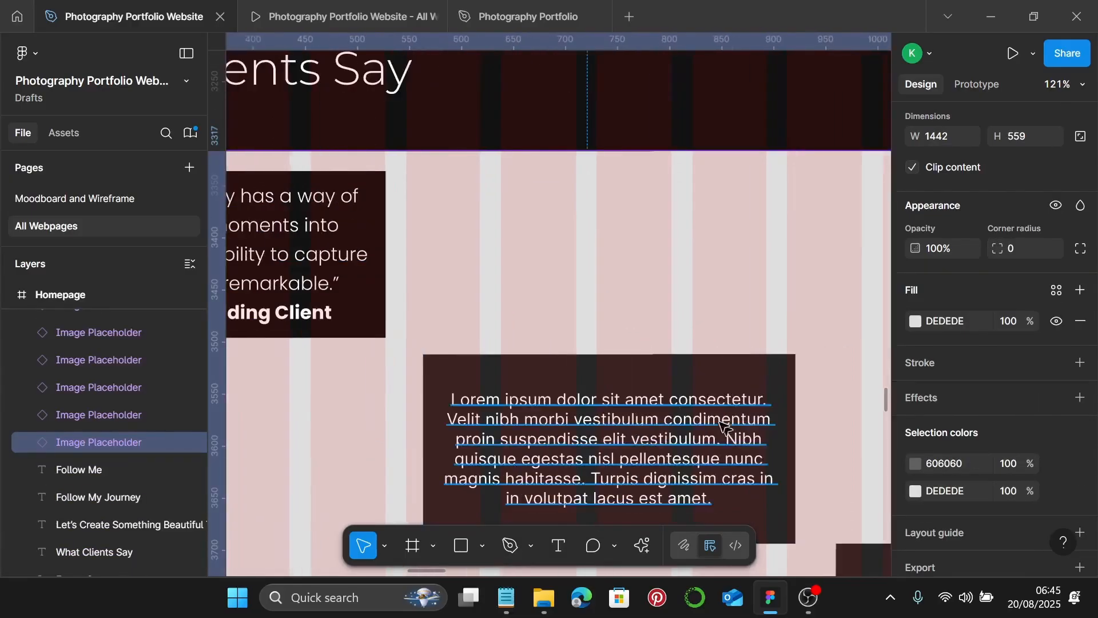
{"action": "scroll", "coordinate": [732, 443], "scroll_direction": "down", "scroll_amount": 2}
{"action": "left_click", "coordinate": [689, 376]}
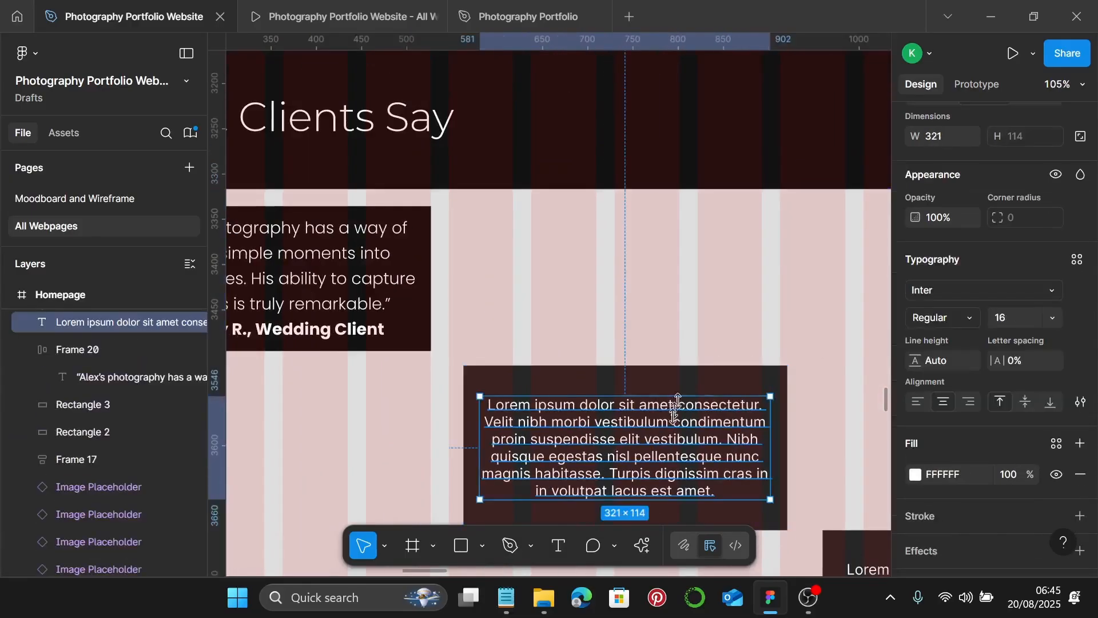
{"action": "left_click", "coordinate": [706, 383], "text": "shift"}
{"action": "scroll", "coordinate": [711, 393], "scroll_direction": "down", "scroll_amount": 5}
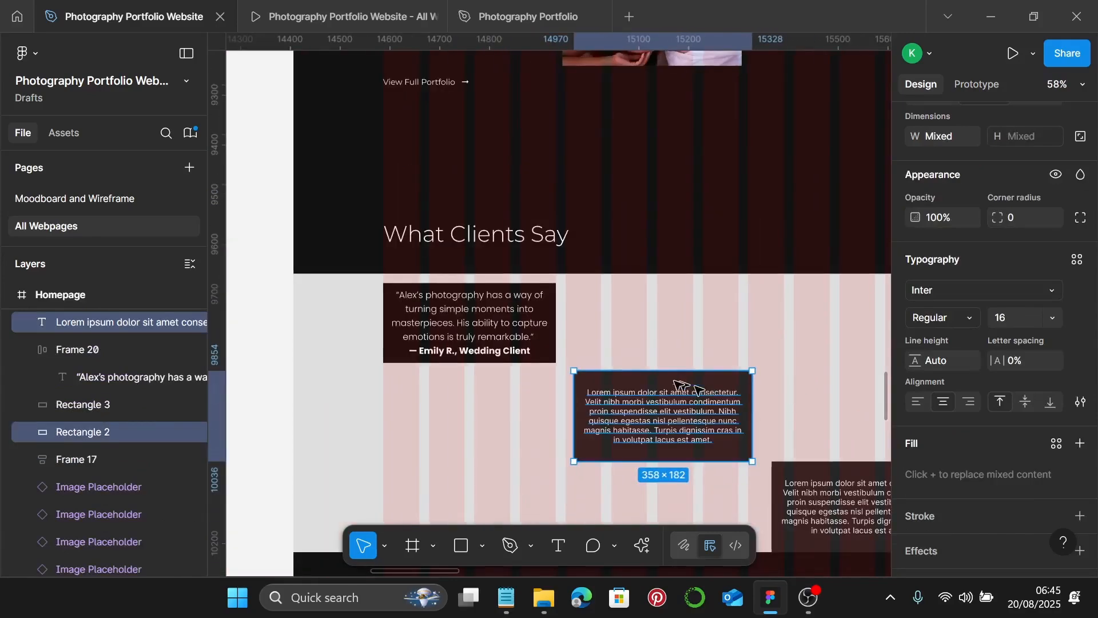
{"action": "scroll", "coordinate": [711, 394], "scroll_direction": "right", "scroll_amount": 3}
{"action": "left_click", "coordinate": [740, 428], "text": "shift"}
{"action": "left_click", "coordinate": [743, 427], "text": "shift"}
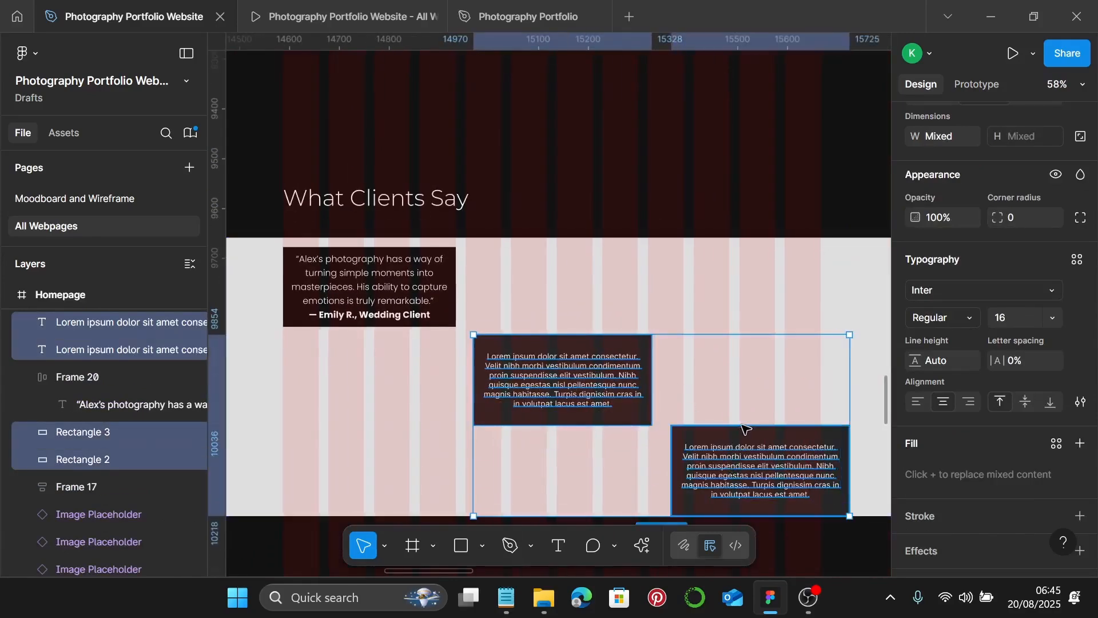
{"action": "key", "text": "Delete"}
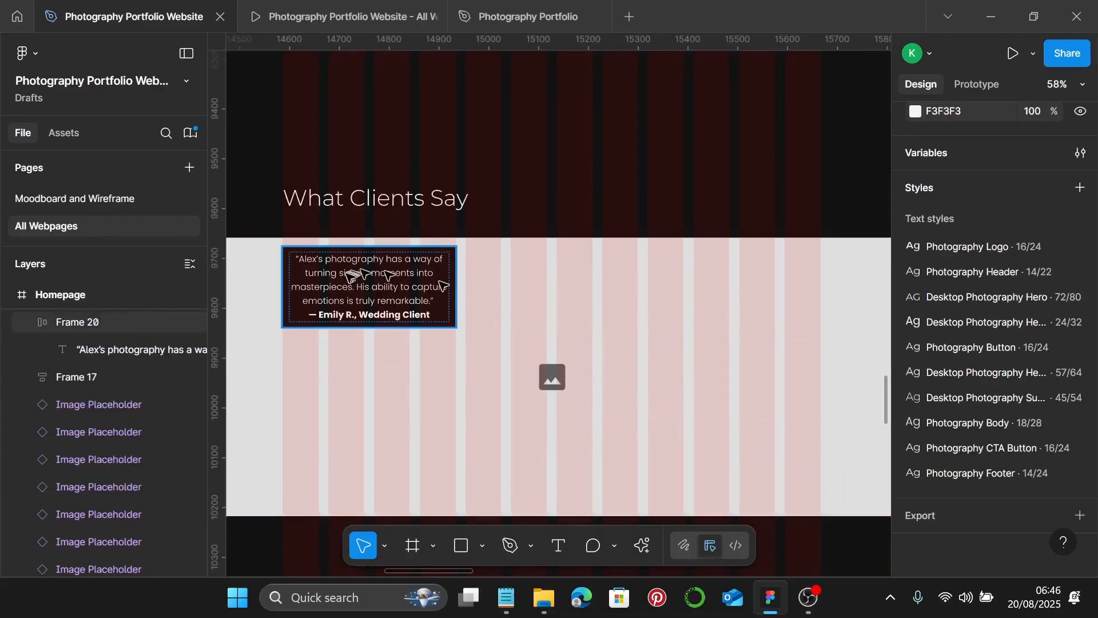
{"action": "left_click", "coordinate": [360, 286]}
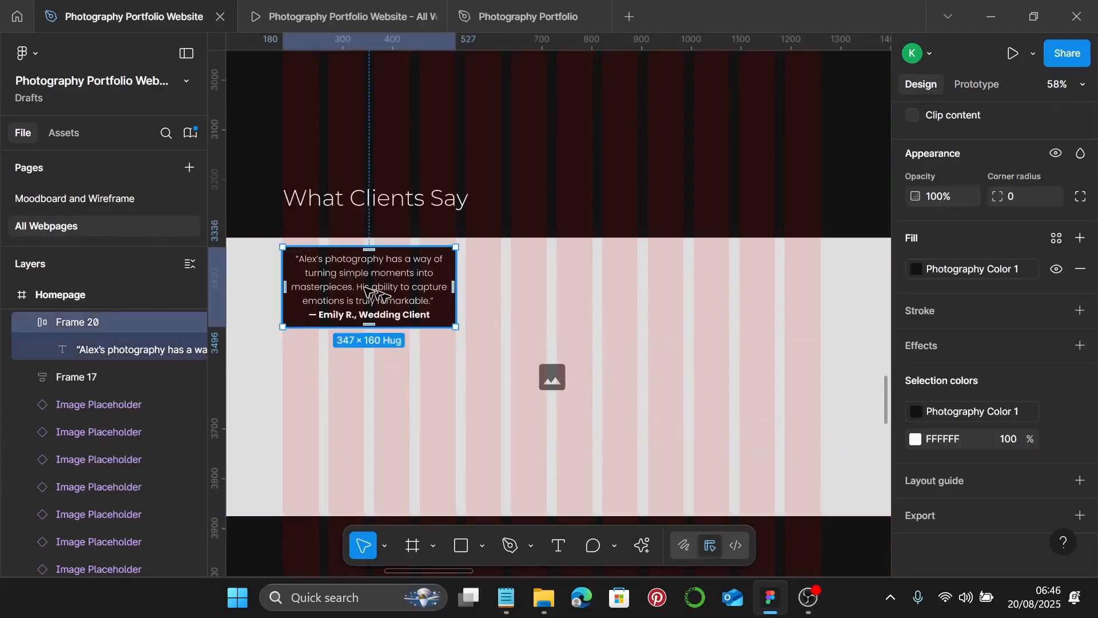
{"action": "left_click_drag", "start_coordinate": [365, 282], "coordinate": [726, 465]}
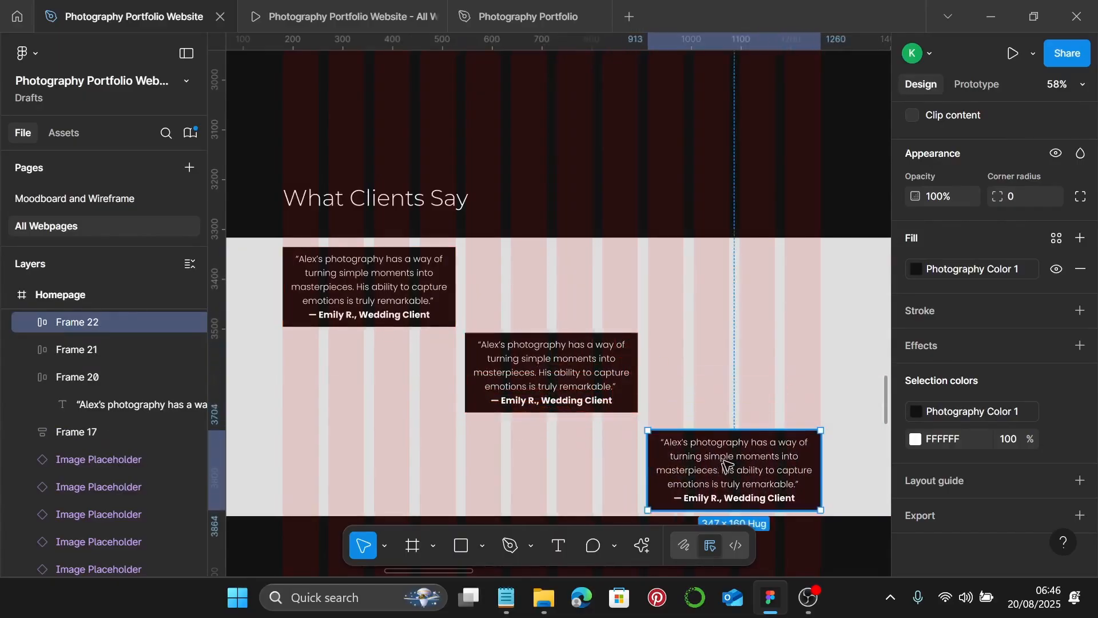
- Paste the portrait model's testimonial from the notes into the middle box
{"action": "left_click", "coordinate": [507, 597]}
{"action": "left_click_drag", "start_coordinate": [754, 325], "coordinate": [652, 300]}
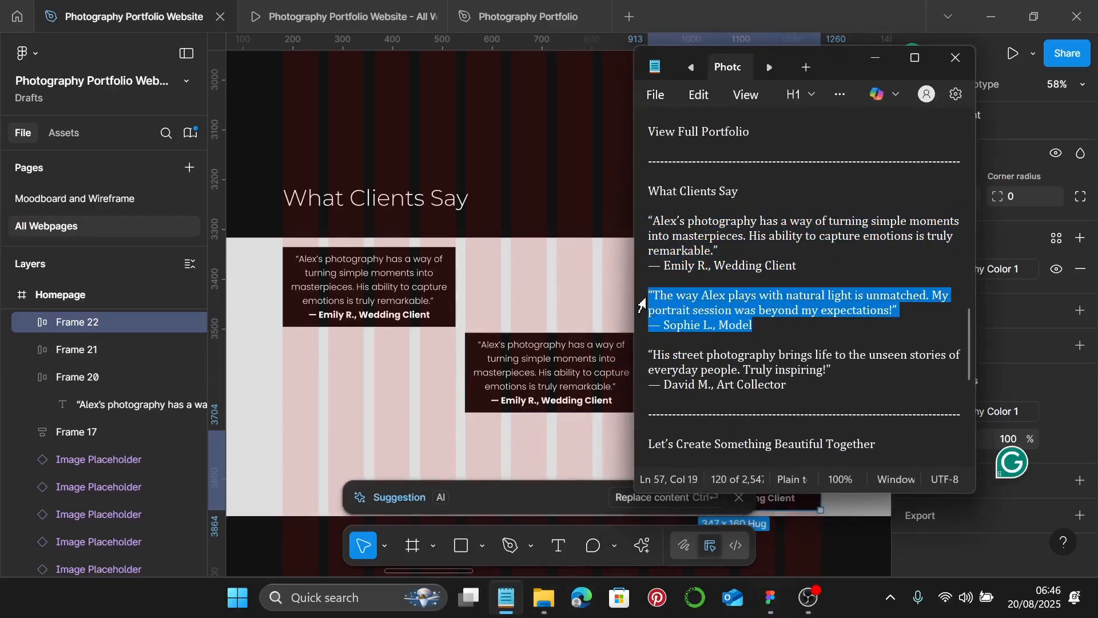
{"action": "left_click", "coordinate": [885, 62]}
{"action": "double_click", "coordinate": [563, 378]}
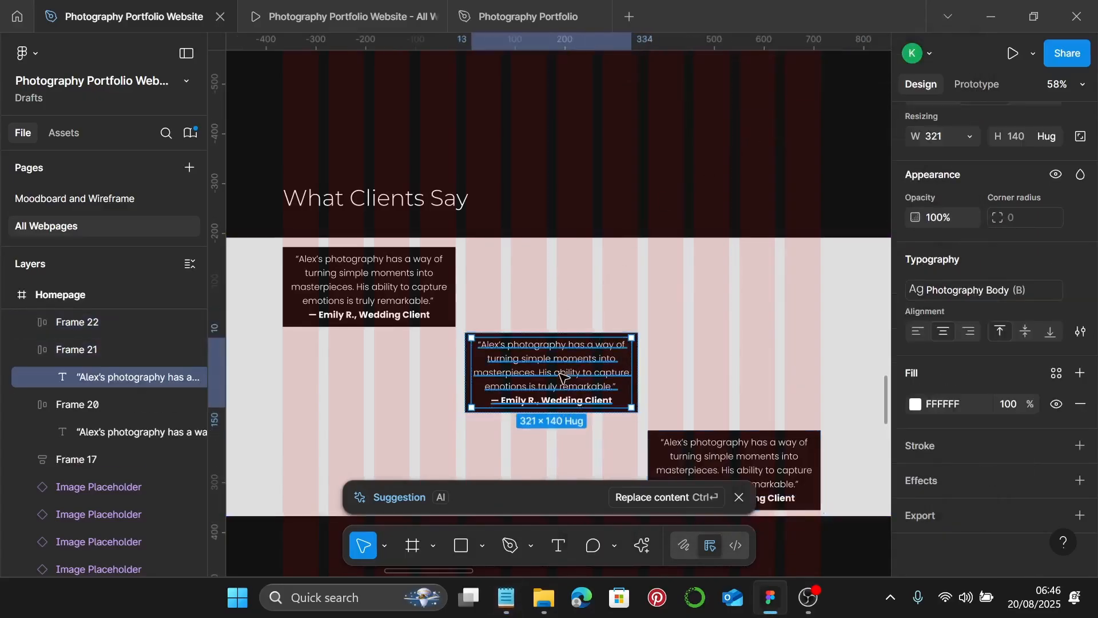
{"action": "double_click", "coordinate": [563, 374]}
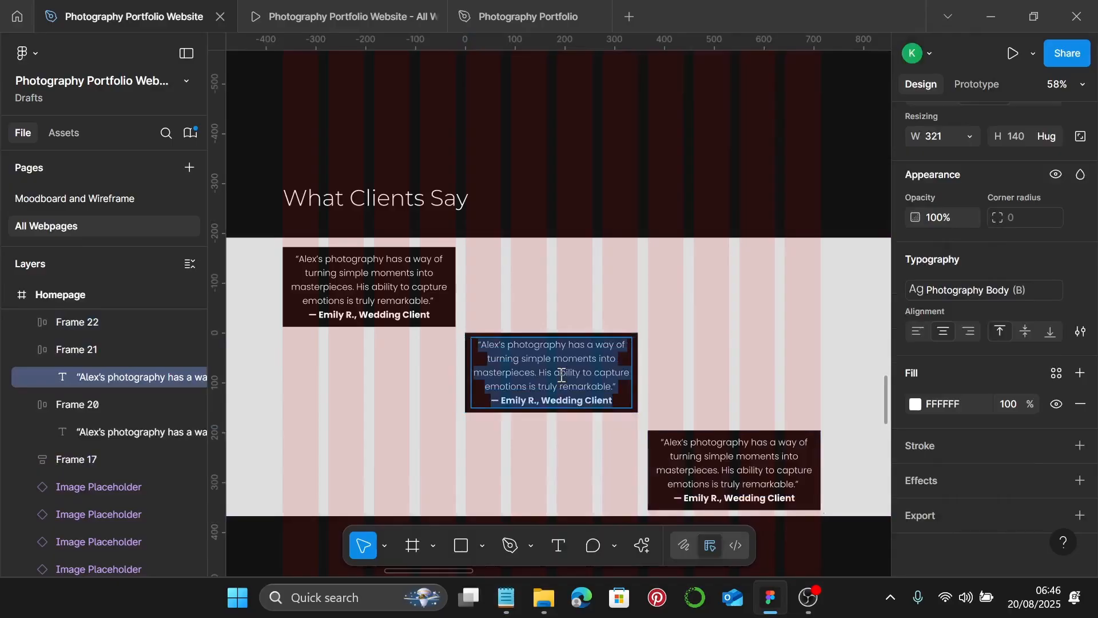
{"action": "type", "text": "\"The way Alex plays with natural light is unmatched. My portrait session was beyond my expectations!\" — Sophie L, Model"}
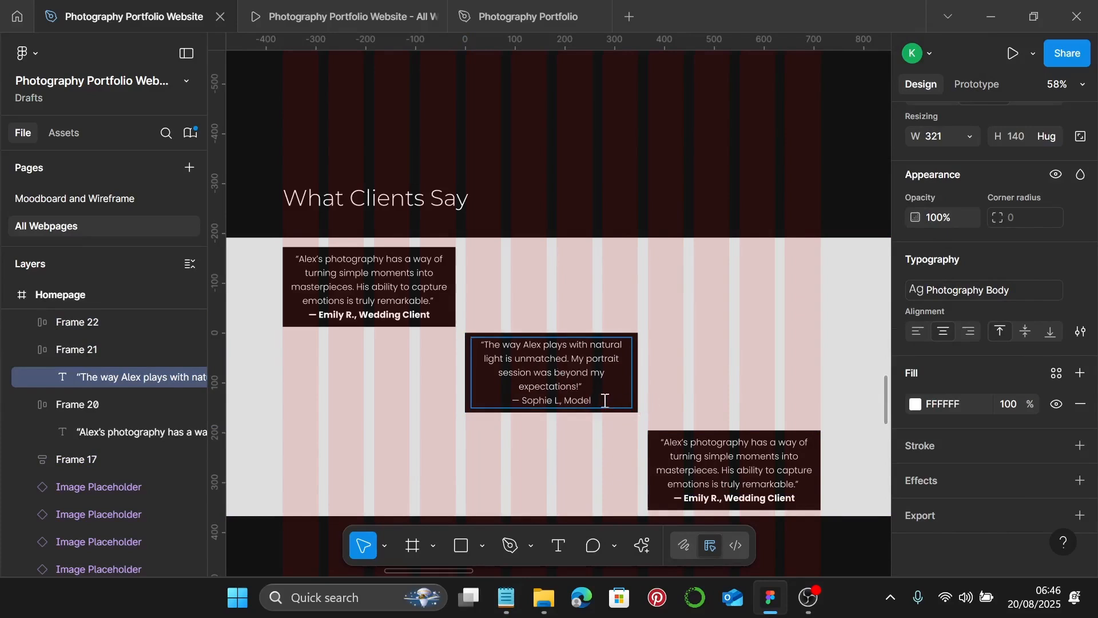
- Make the middle testimonial's attribution line bold
{"action": "left_click_drag", "start_coordinate": [605, 400], "coordinate": [502, 401]}
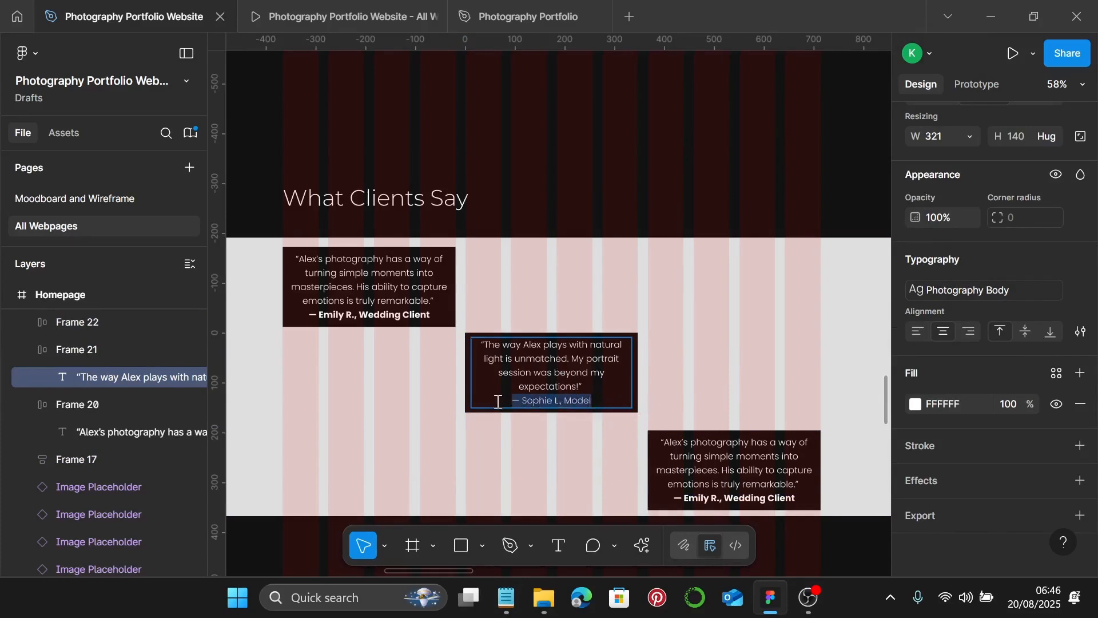
{"action": "key", "text": "ctrl+b"}
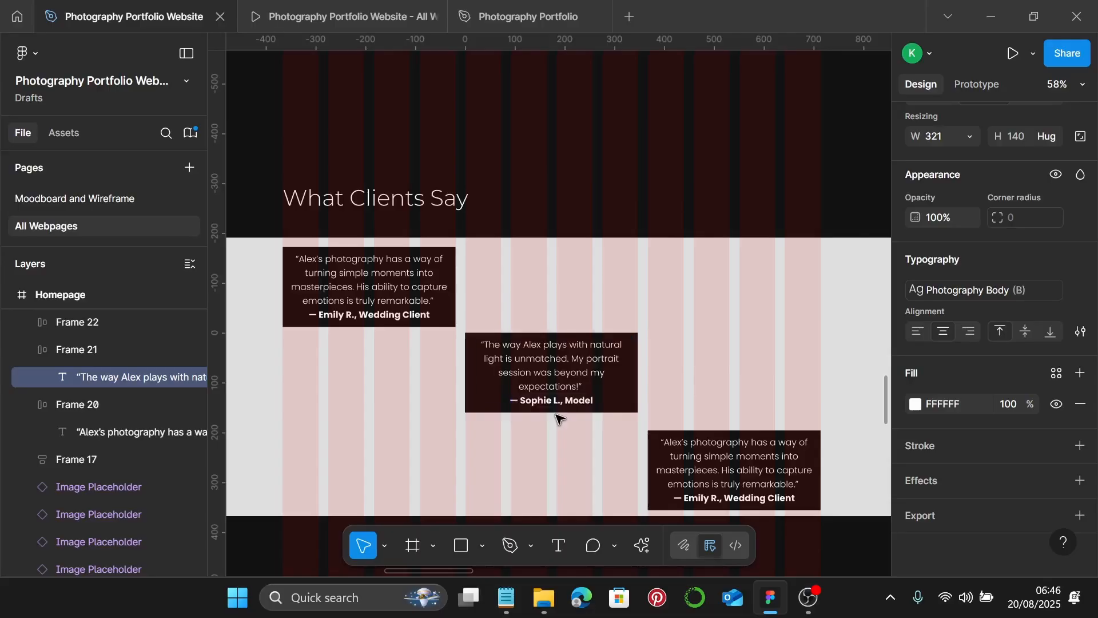
{"action": "key", "text": "Escape"}
{"action": "left_click", "coordinate": [756, 446]}
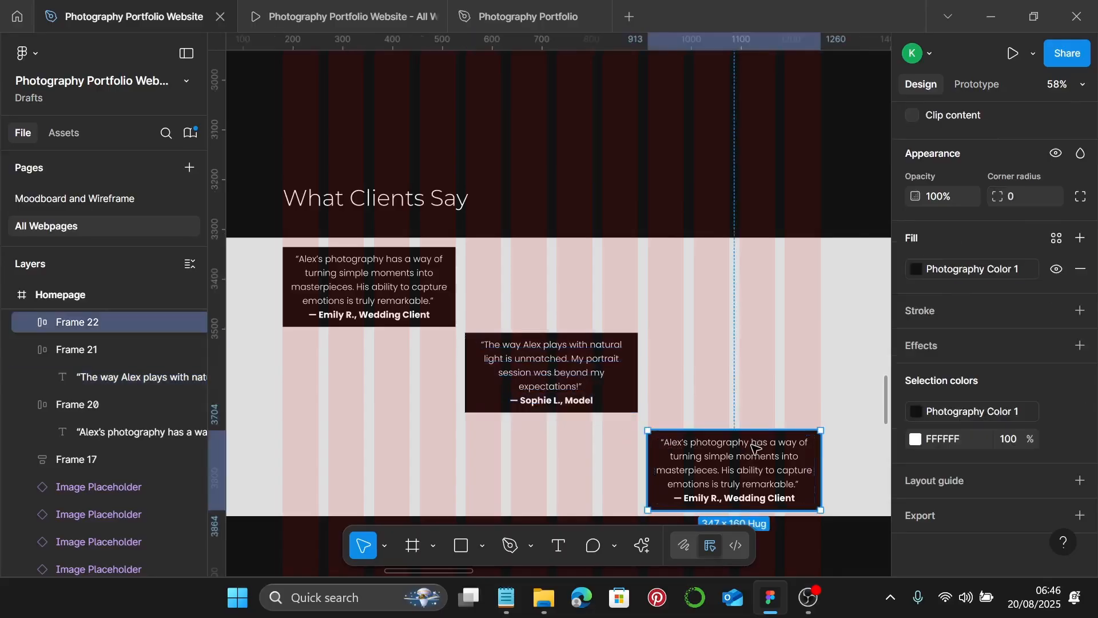
- Paste the art collector's testimonial from the notes into the bottom box
{"action": "left_click", "coordinate": [506, 597]}
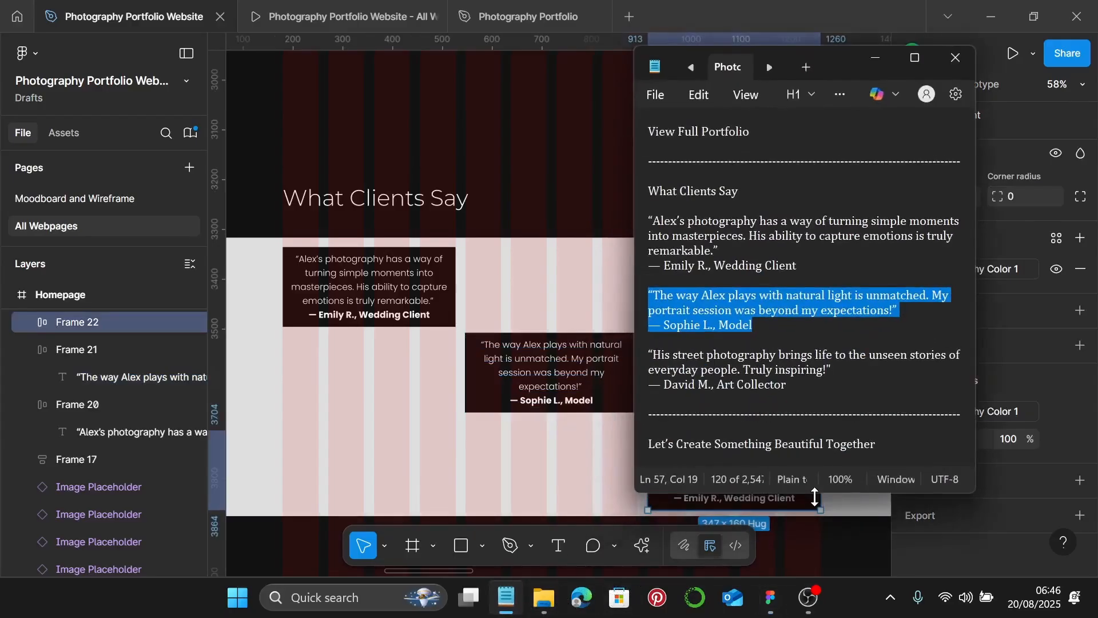
{"action": "left_click_drag", "start_coordinate": [824, 387], "coordinate": [637, 359]}
{"action": "key", "text": "ctrl+c"}
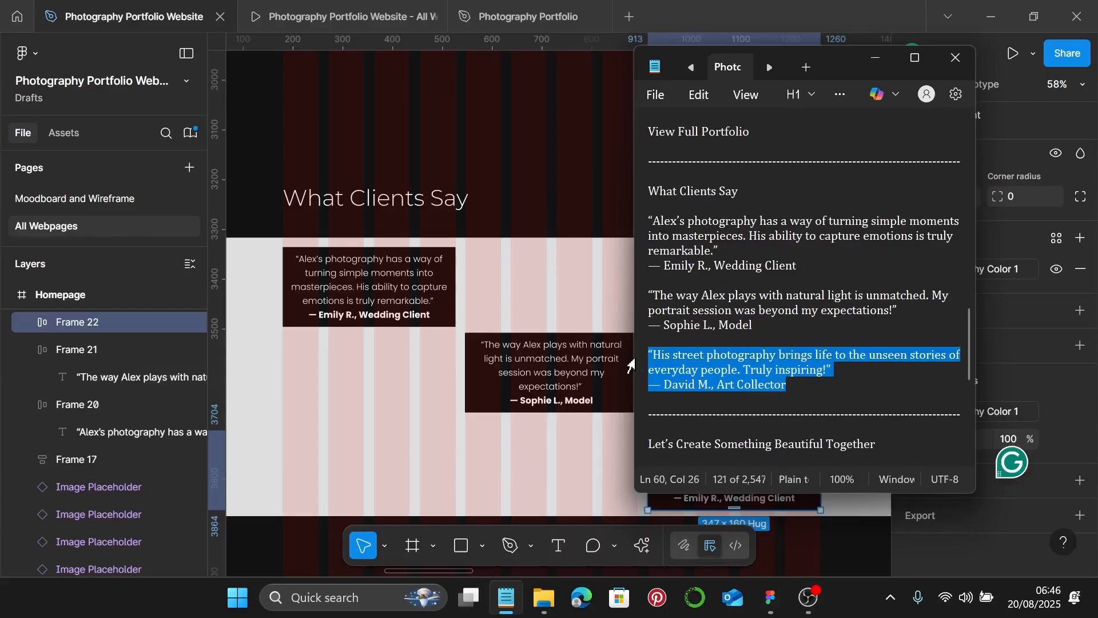
{"action": "left_click", "coordinate": [875, 57]}
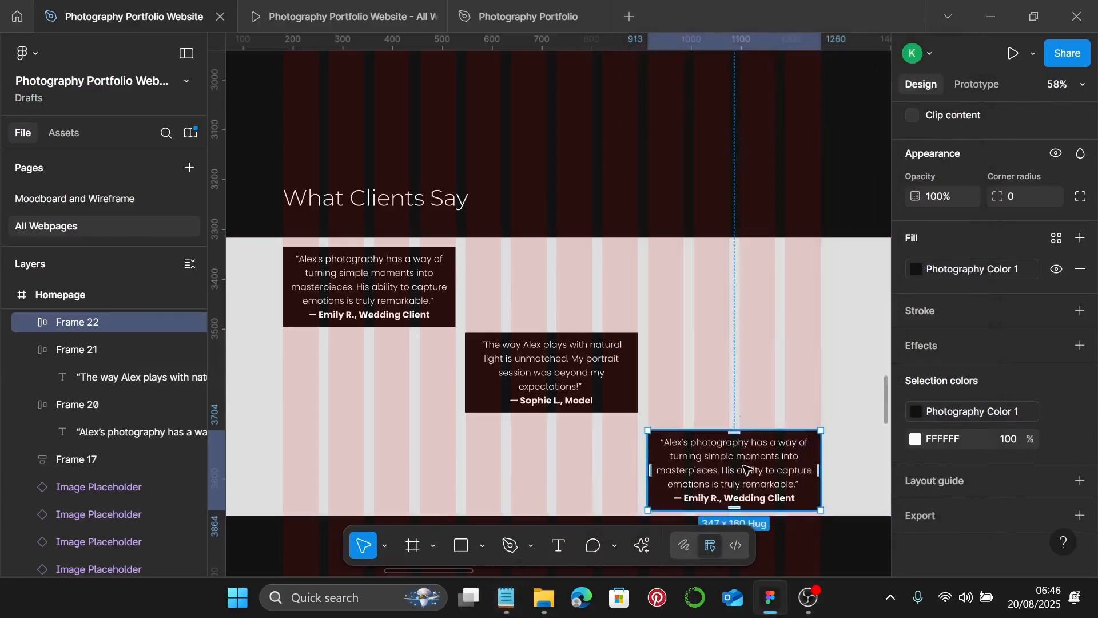
{"action": "double_click", "coordinate": [745, 468]}
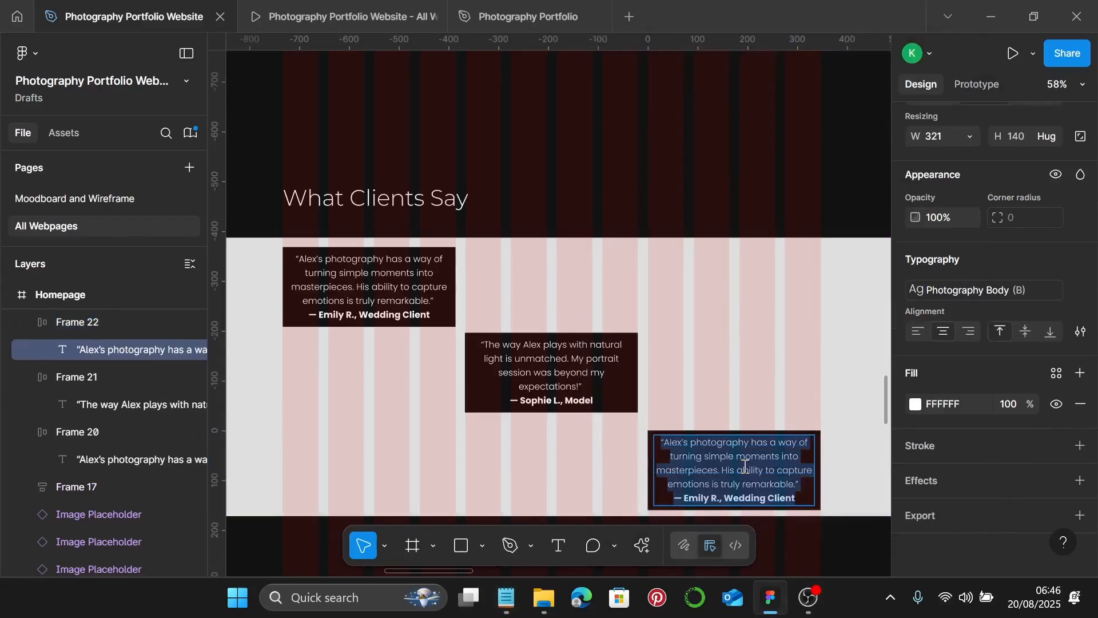
{"action": "key", "text": "ctrl+v"}
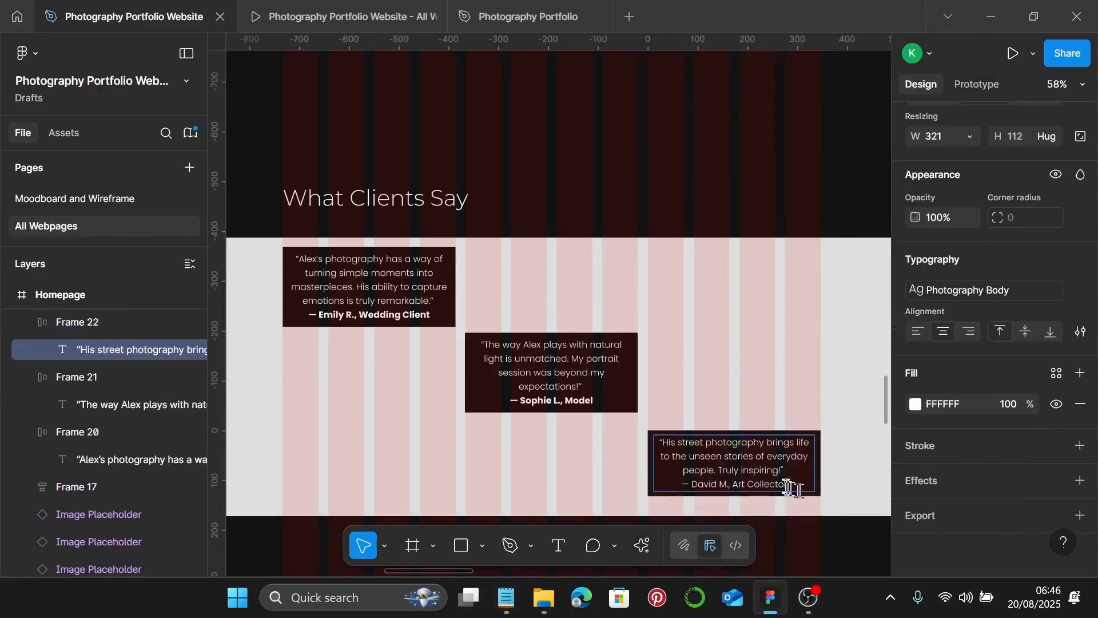
- Make the bottom testimonial's attribution line bold
{"action": "left_click_drag", "start_coordinate": [792, 484], "coordinate": [679, 484]}
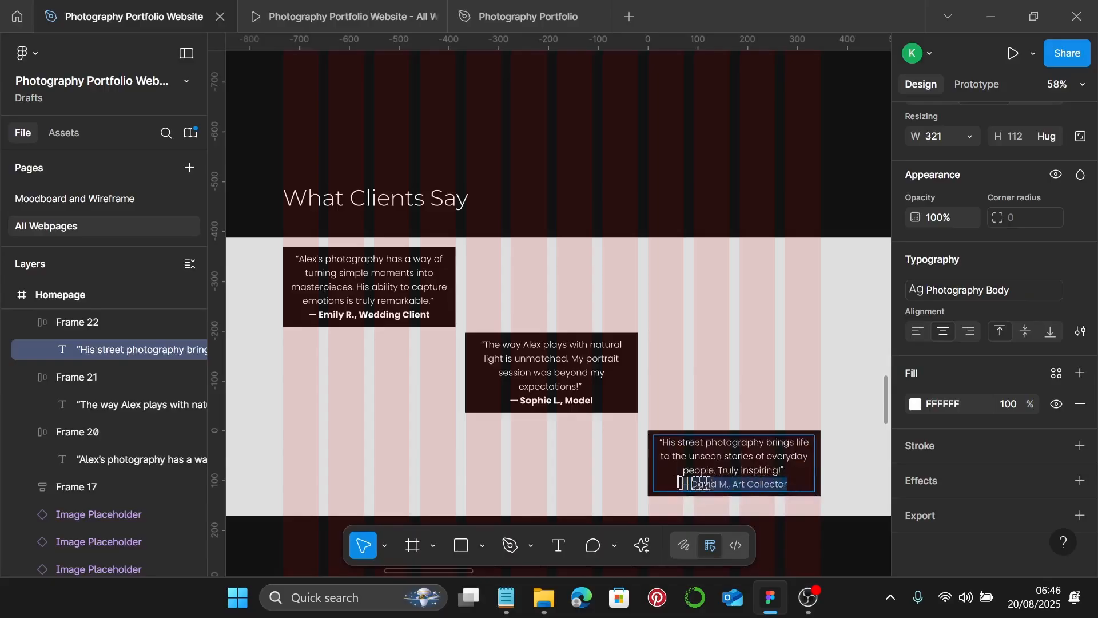
{"action": "key", "text": "ctrl+b"}
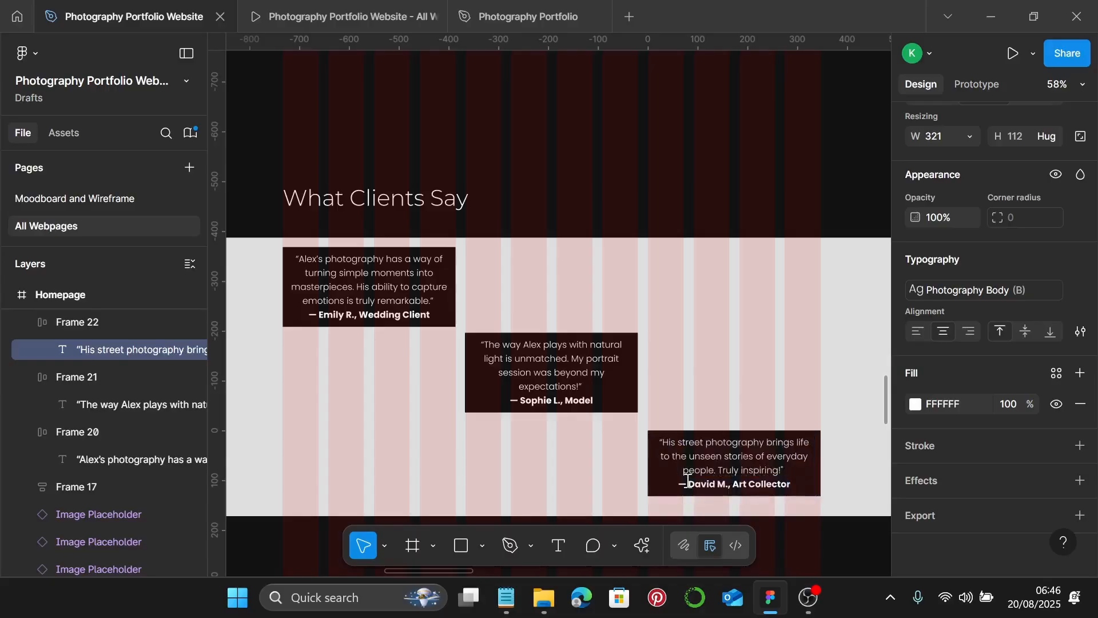
{"action": "scroll", "coordinate": [575, 446], "scroll_direction": "up", "scroll_amount": 5}
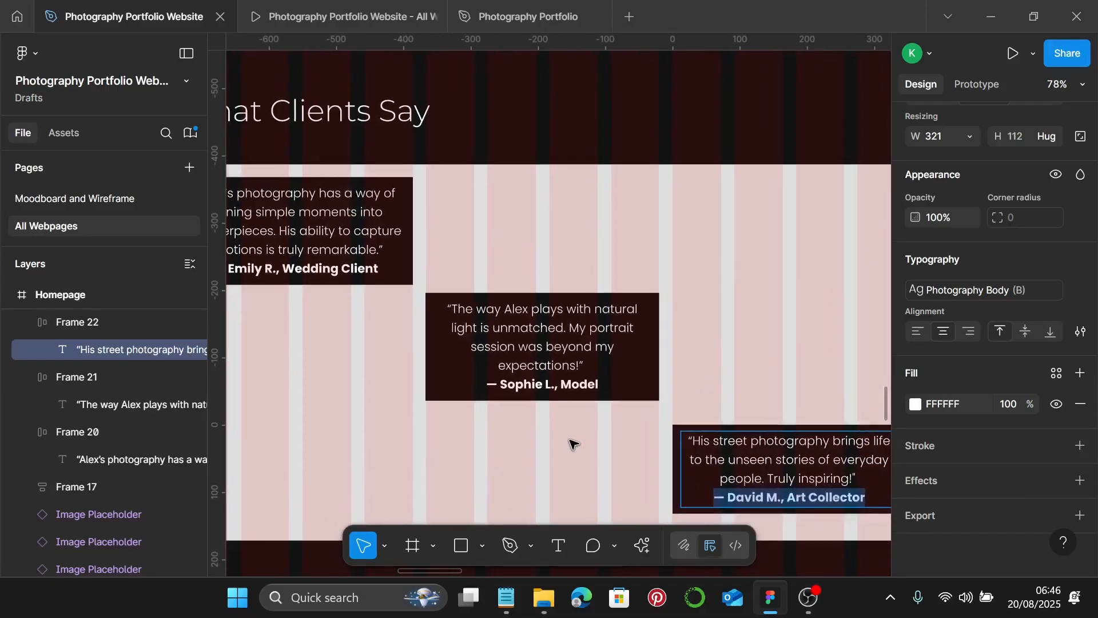
- Widen the middle testimonial text to 334 so the portrait quote rewraps
{"action": "left_click", "coordinate": [650, 347]}
{"action": "key", "text": "Escape"}
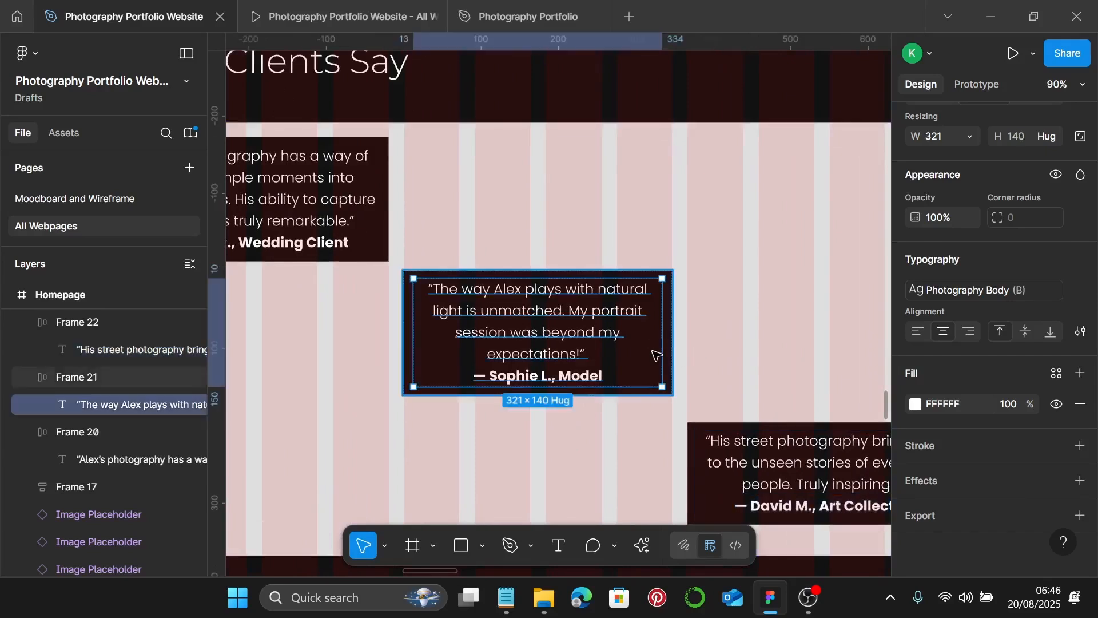
{"action": "left_click_drag", "start_coordinate": [663, 347], "coordinate": [670, 347]}
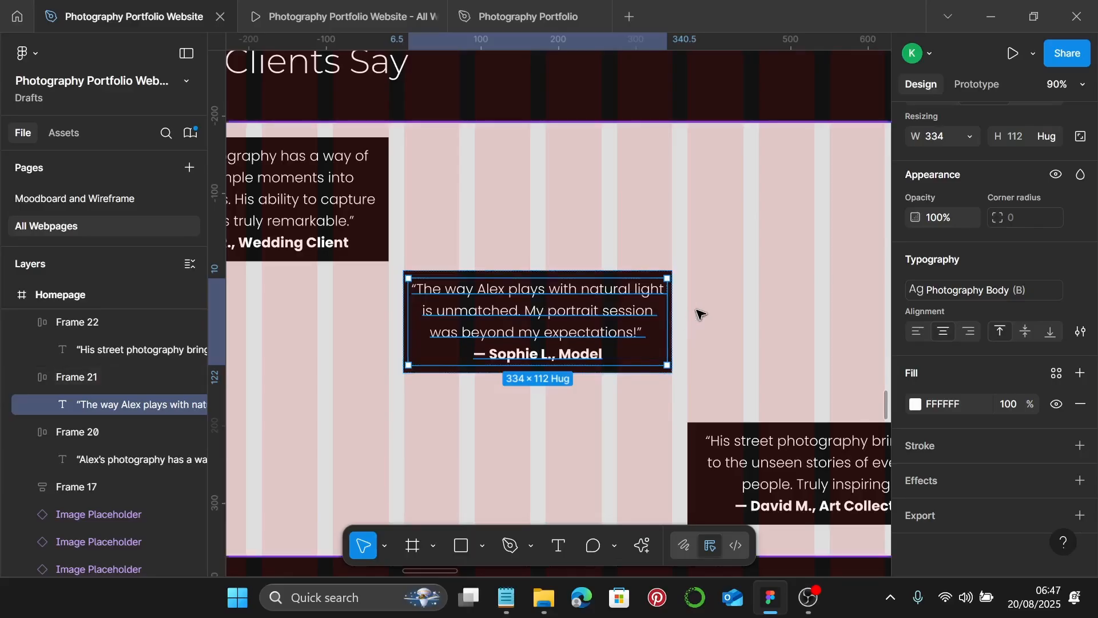
{"action": "scroll", "coordinate": [698, 314], "scroll_direction": "down", "scroll_amount": 2}
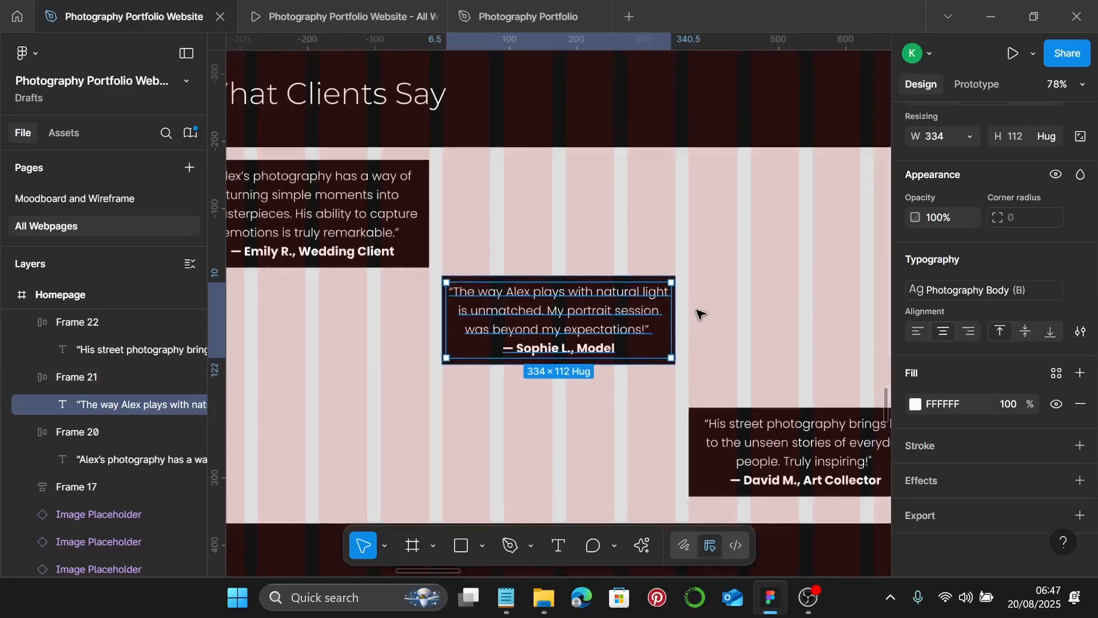
{"action": "left_click", "coordinate": [745, 346]}
- Set the What Clients Say background strip's height to 435, making it 1442 × 435
{"action": "scroll", "coordinate": [744, 347], "scroll_direction": "down", "scroll_amount": 2}
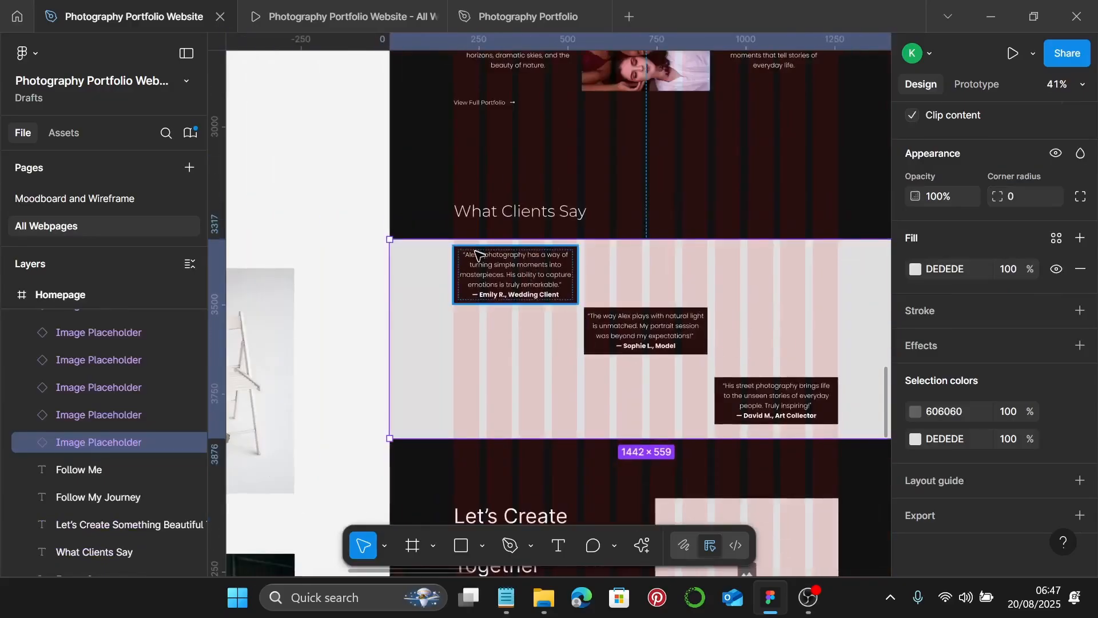
{"action": "scroll", "coordinate": [460, 250], "scroll_direction": "up", "scroll_amount": 5}
{"action": "scroll", "coordinate": [472, 252], "scroll_direction": "down", "scroll_amount": 6}
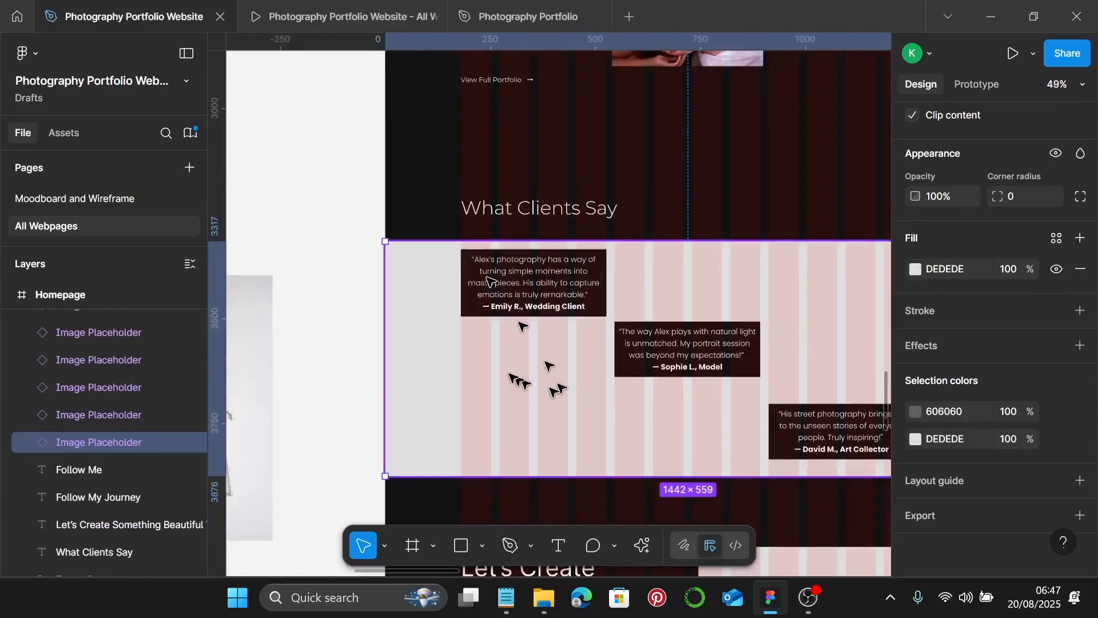
{"action": "scroll", "coordinate": [529, 352], "scroll_direction": "up", "scroll_amount": 1}
{"action": "scroll", "coordinate": [544, 291], "scroll_direction": "left", "scroll_amount": 1}
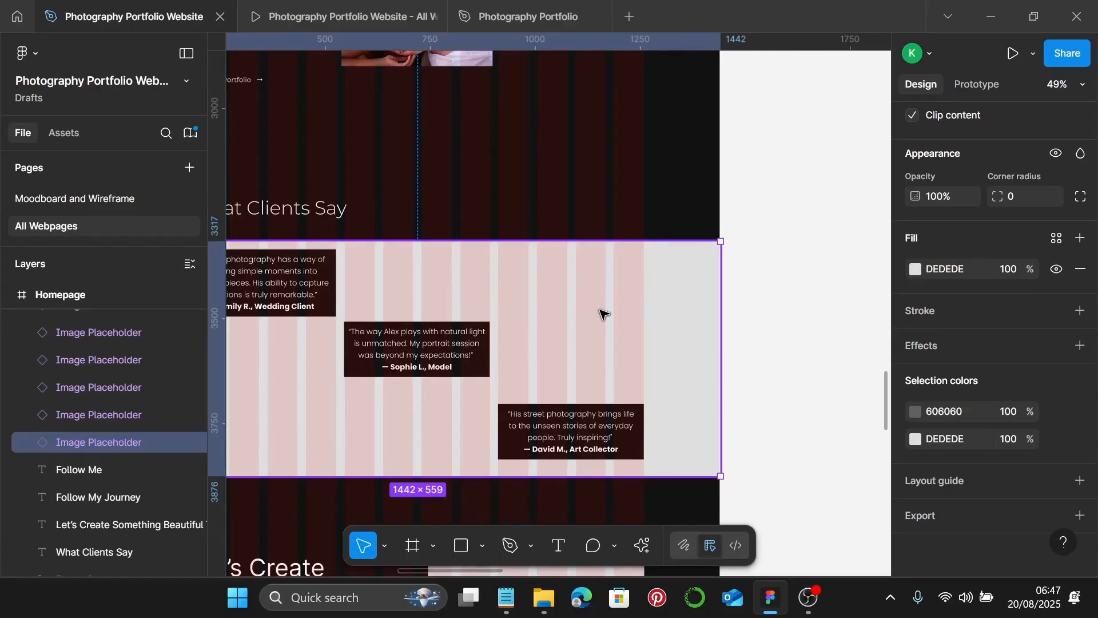
{"action": "scroll", "coordinate": [1004, 269], "scroll_direction": "up", "scroll_amount": 5}
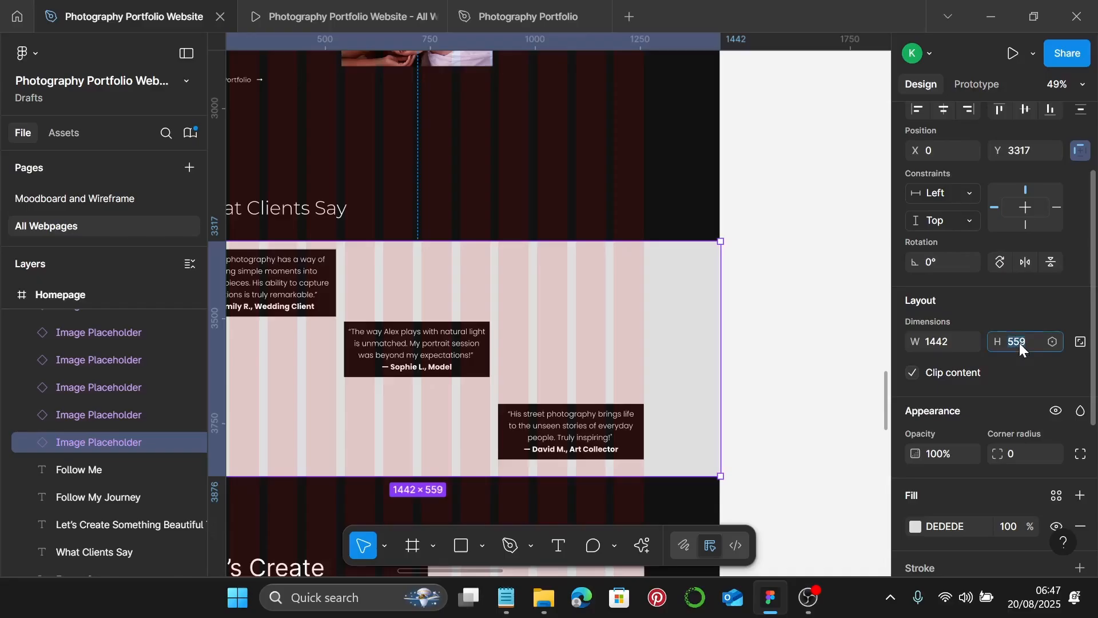
{"action": "type", "text": "5"}
{"action": "key", "text": "Return"}
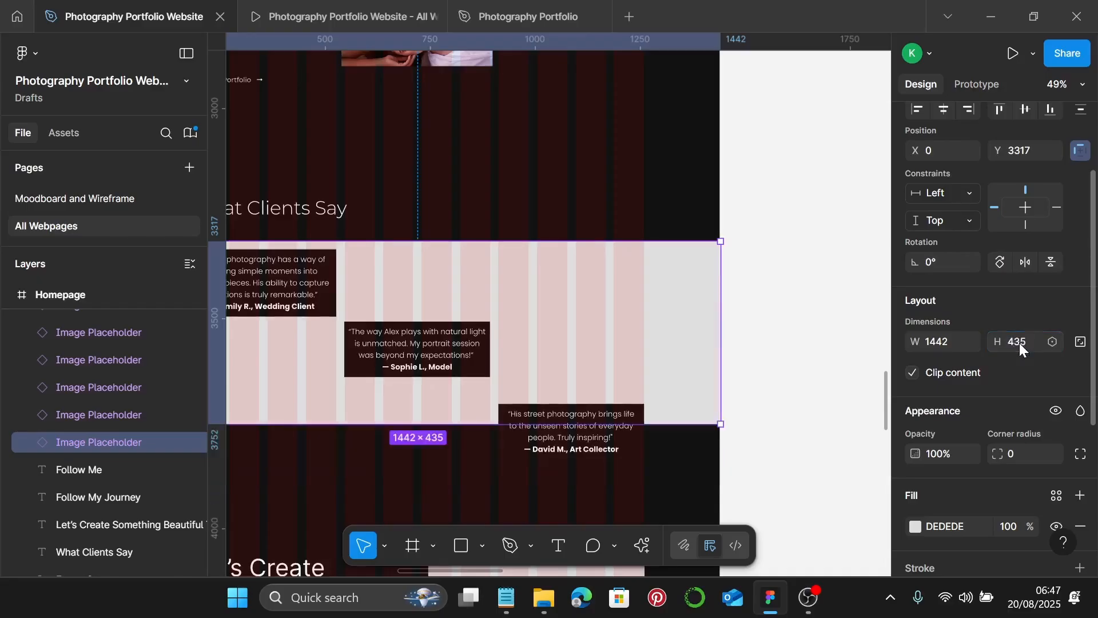
{"action": "scroll", "coordinate": [617, 354], "scroll_direction": "left", "scroll_amount": 5}
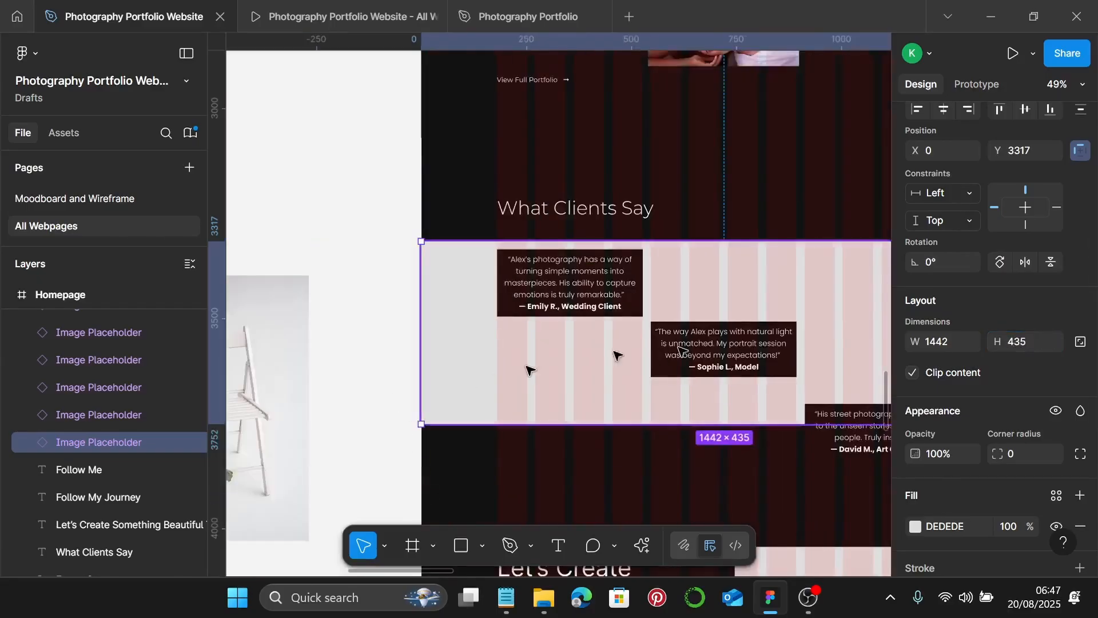
- Move the first testimonial card up to Y 3317 at the strip's top
{"action": "left_click", "coordinate": [558, 273]}
{"action": "scroll", "coordinate": [576, 239], "scroll_direction": "up", "scroll_amount": 3}
{"action": "scroll", "coordinate": [576, 239], "scroll_direction": "up", "scroll_amount": 8}
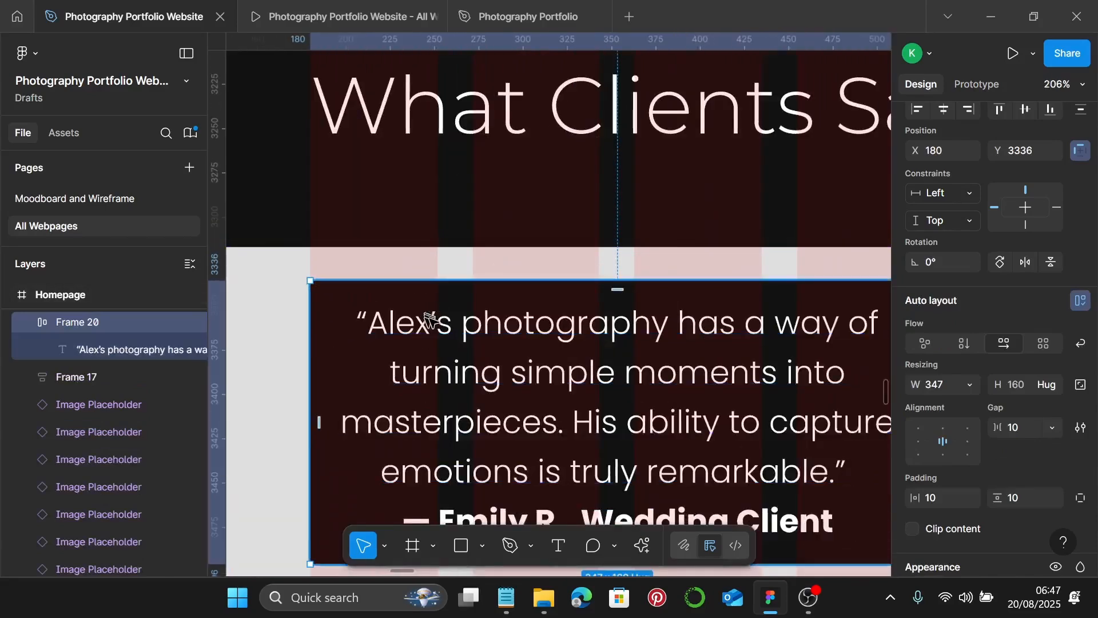
{"action": "left_click_drag", "start_coordinate": [373, 309], "coordinate": [372, 250]}
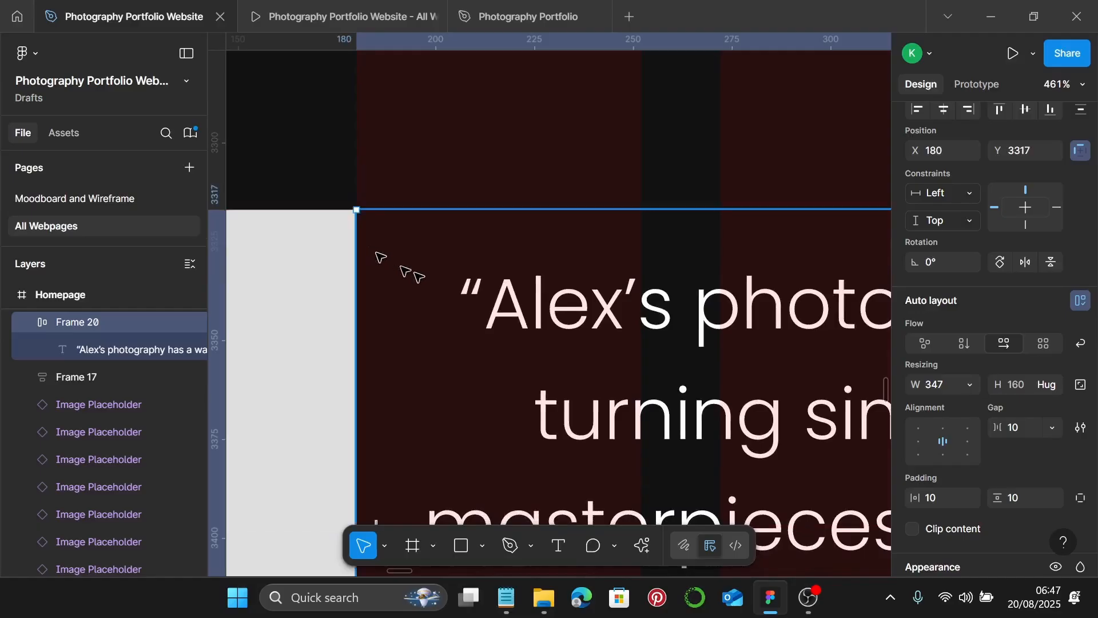
- Raise the bottom testimonial card to sit at the strip's lower edge
{"action": "scroll", "coordinate": [549, 306], "scroll_direction": "down", "scroll_amount": 8}
{"action": "scroll", "coordinate": [550, 305], "scroll_direction": "right", "scroll_amount": 5}
{"action": "scroll", "coordinate": [559, 363], "scroll_direction": "down", "scroll_amount": 4}
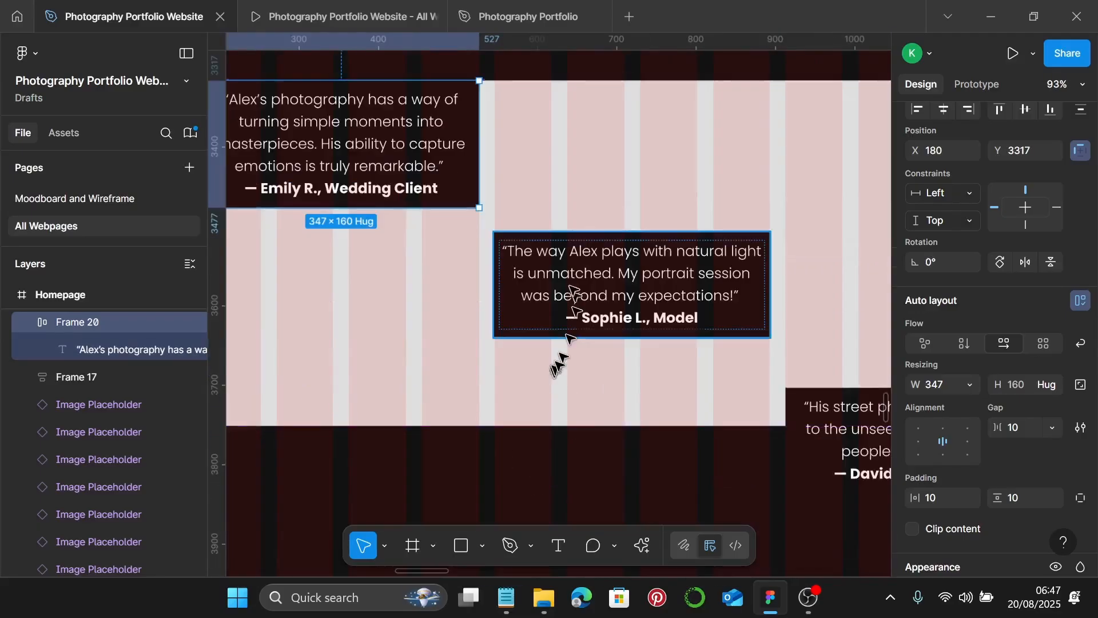
{"action": "scroll", "coordinate": [595, 309], "scroll_direction": "right", "scroll_amount": 3}
{"action": "scroll", "coordinate": [596, 311], "scroll_direction": "right", "scroll_amount": 5}
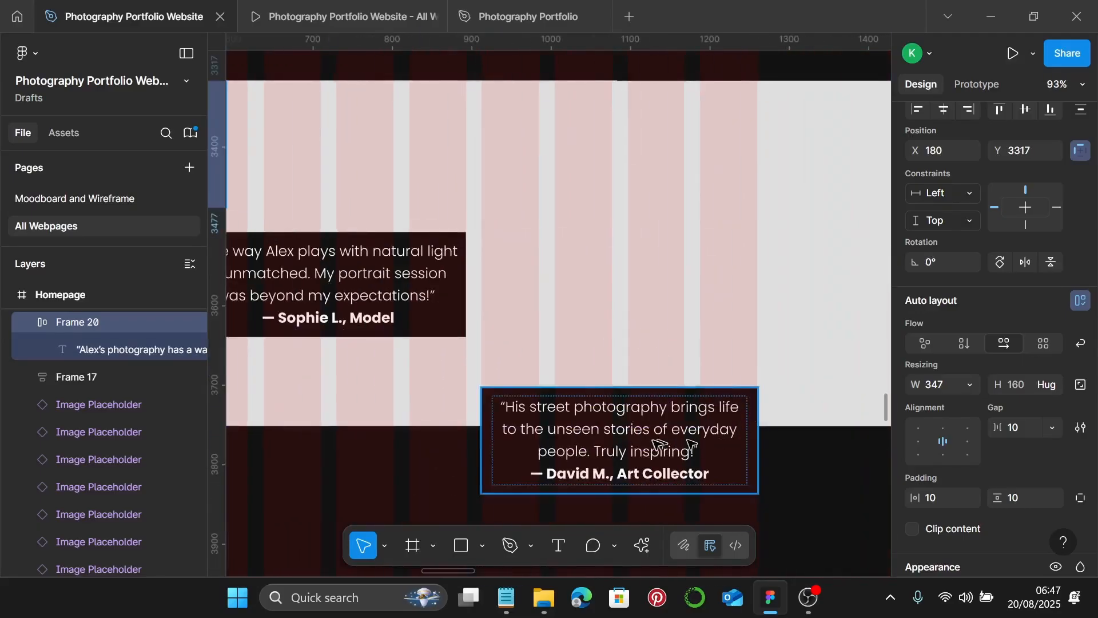
{"action": "left_click", "coordinate": [656, 450]}
{"action": "left_click_drag", "start_coordinate": [652, 452], "coordinate": [714, 404]}
{"action": "key", "text": "Escape"}
- Nudge the middle testimonial card slightly upward to even the diagonal
{"action": "scroll", "coordinate": [706, 391], "scroll_direction": "up", "scroll_amount": 4}
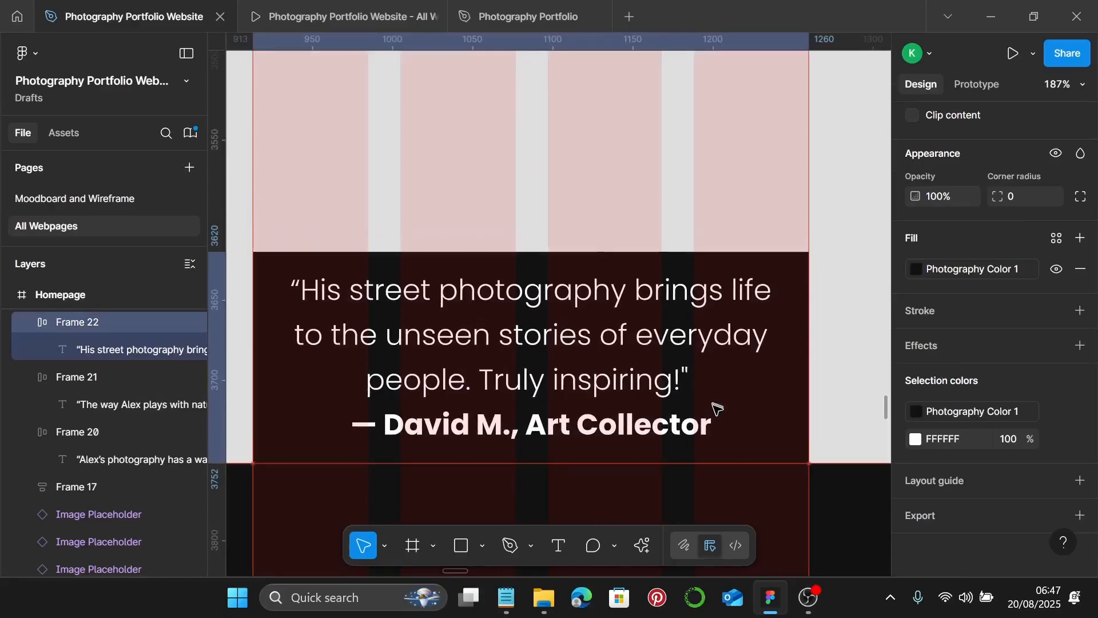
{"action": "scroll", "coordinate": [718, 410], "scroll_direction": "down", "scroll_amount": 6}
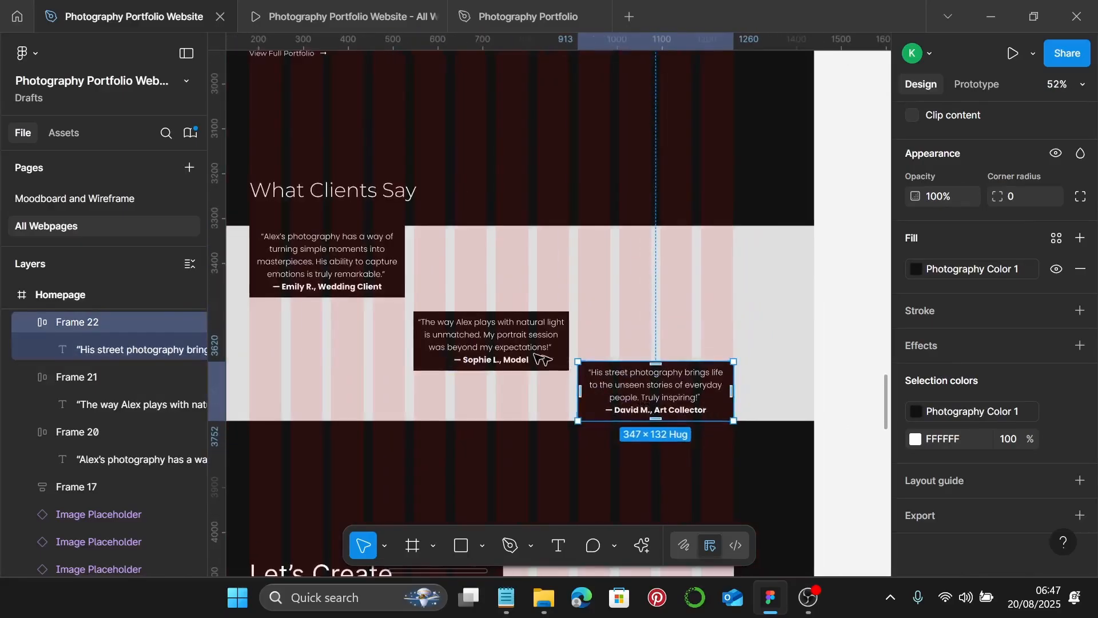
{"action": "left_click", "coordinate": [499, 352]}
{"action": "left_click_drag", "start_coordinate": [496, 348], "coordinate": [497, 342]}
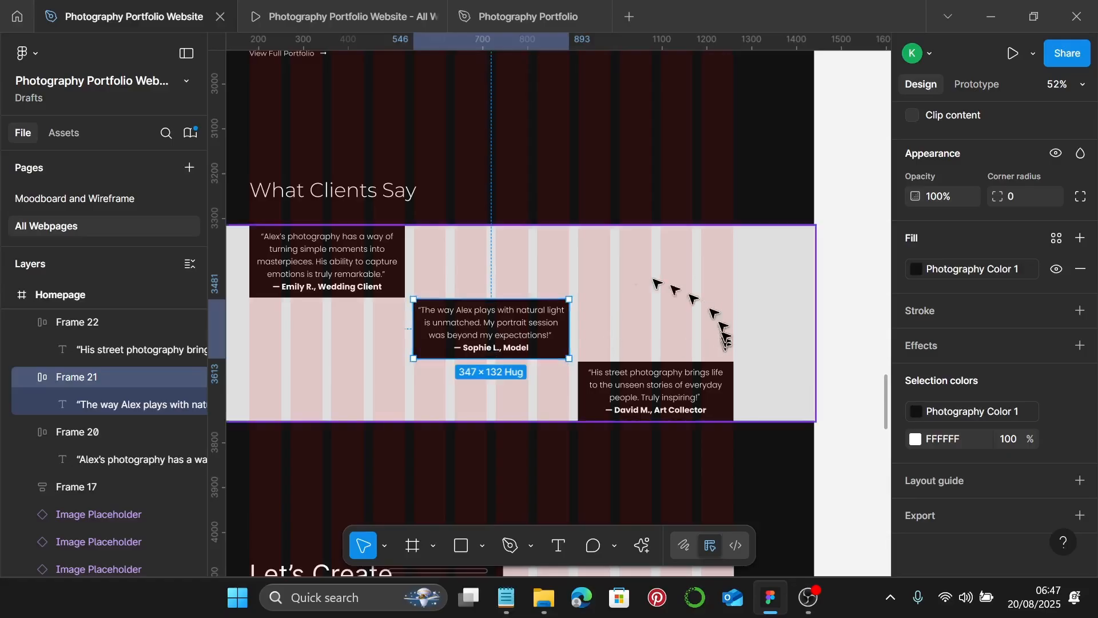
{"action": "scroll", "coordinate": [693, 349], "scroll_direction": "left", "scroll_amount": 2}
- Nudge the What Clients Say heading down to sit just above the pink testimonial strip
{"action": "left_click", "coordinate": [388, 185]}
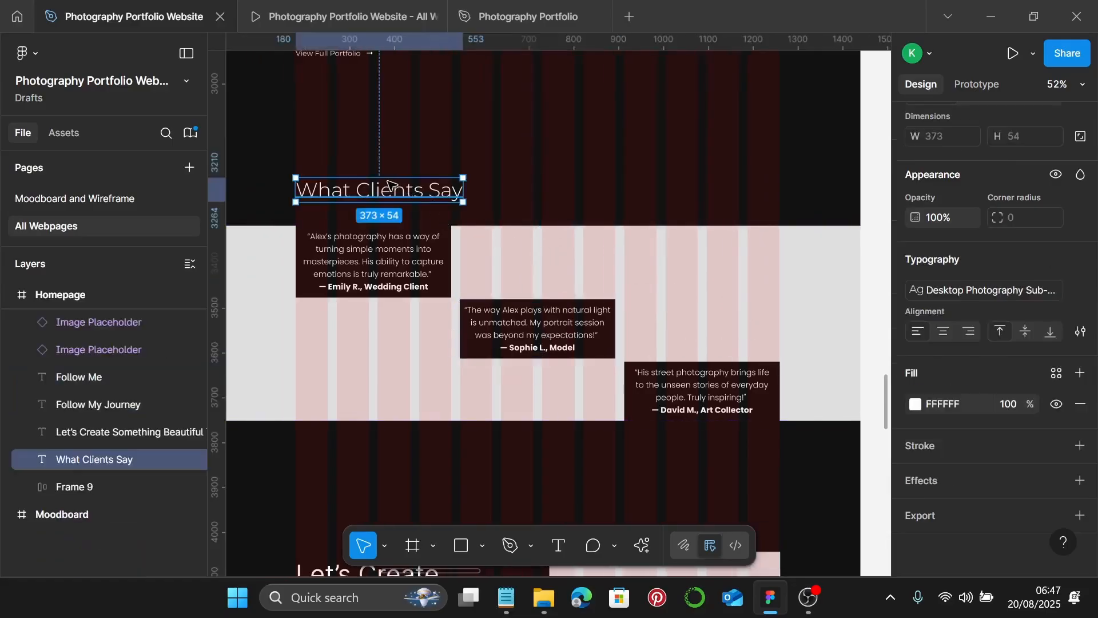
{"action": "left_click_drag", "start_coordinate": [387, 183], "coordinate": [387, 185]}
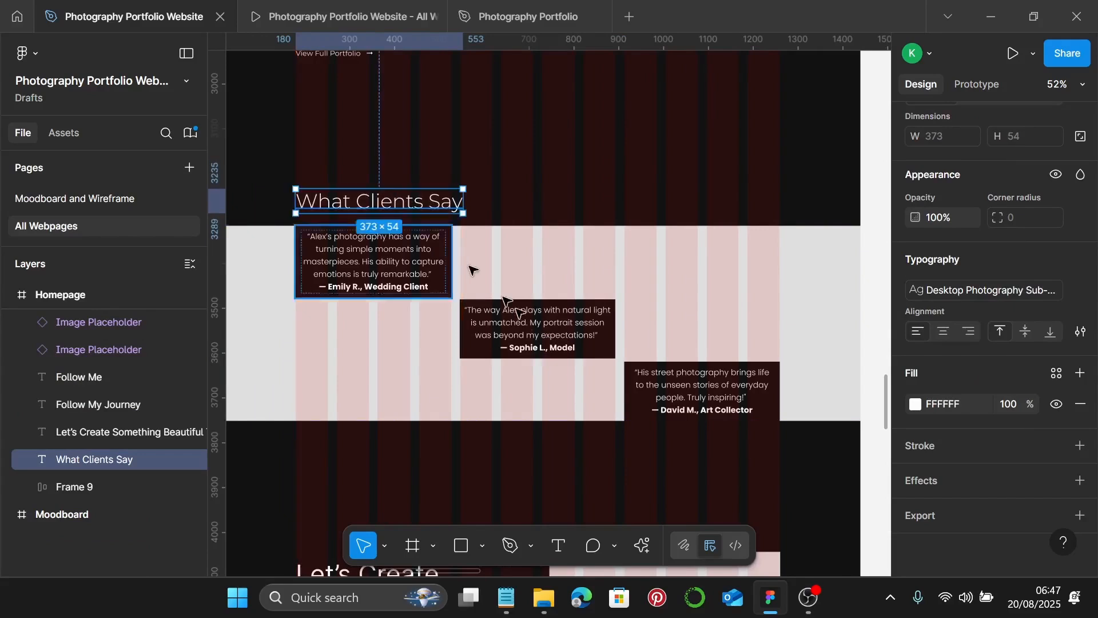
{"action": "left_click", "coordinate": [529, 280]}
{"action": "left_click", "coordinate": [404, 207], "text": "shift"}
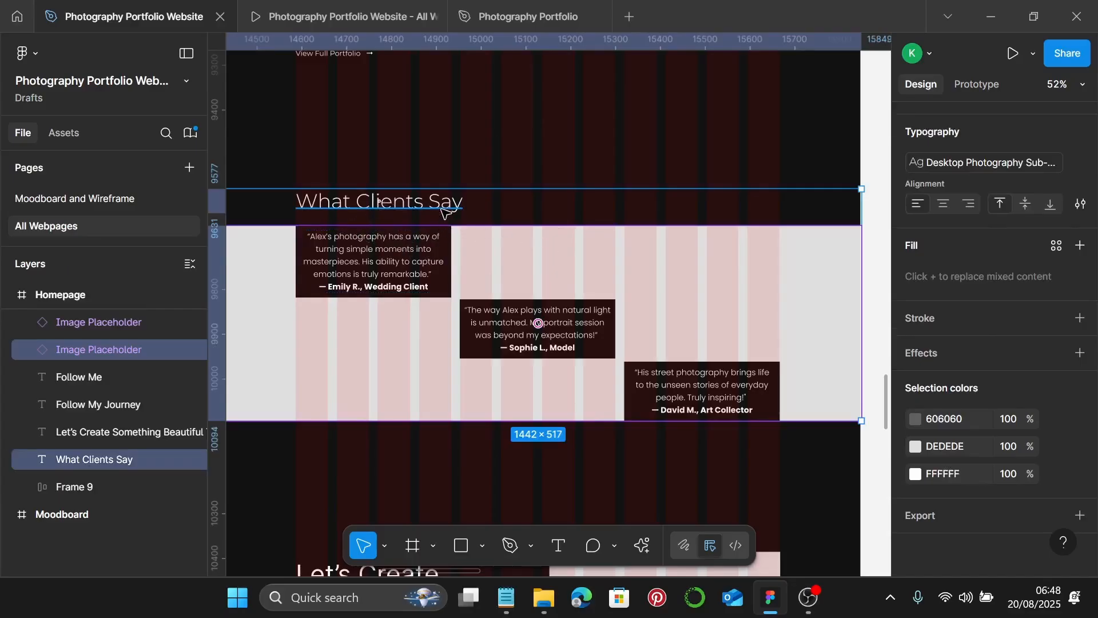
{"action": "left_click", "coordinate": [445, 213]}
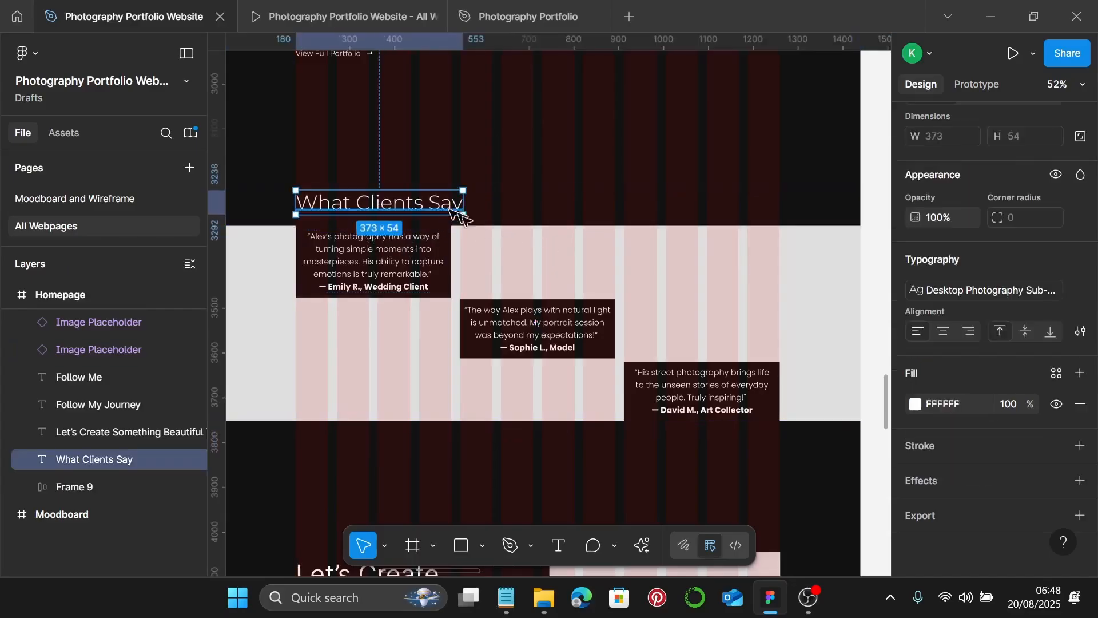
{"action": "left_click", "coordinate": [497, 287], "text": "shift"}
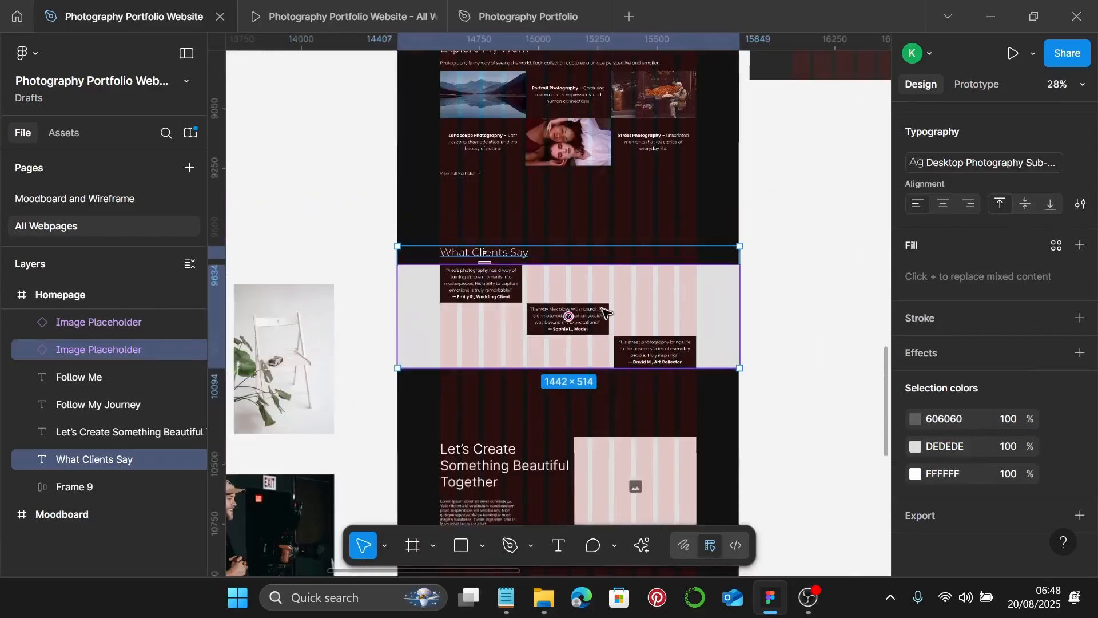
{"action": "scroll", "coordinate": [462, 275], "scroll_direction": "down", "scroll_amount": 5}
{"action": "scroll", "coordinate": [533, 332], "scroll_direction": "left", "scroll_amount": 5}
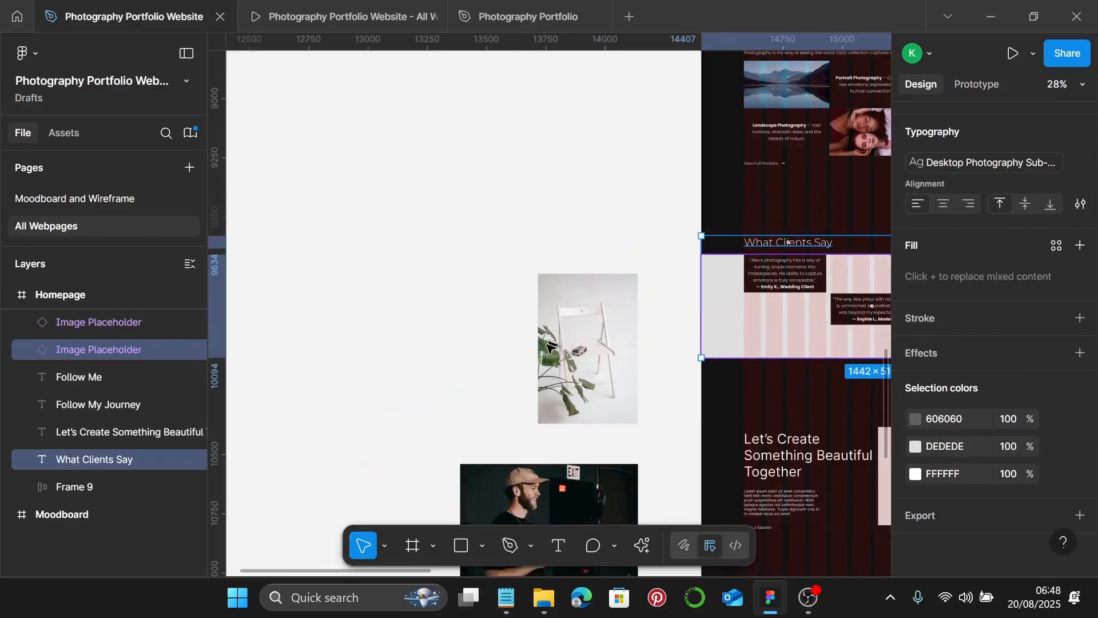
- Move the chair photo and enlarge it to 1440 px wide (1440 × 2160)
{"action": "left_click", "coordinate": [563, 394]}
{"action": "left_click_drag", "start_coordinate": [564, 394], "coordinate": [514, 314]}
{"action": "scroll", "coordinate": [498, 371], "scroll_direction": "right", "scroll_amount": 2}
{"action": "left_click", "coordinate": [938, 250]}
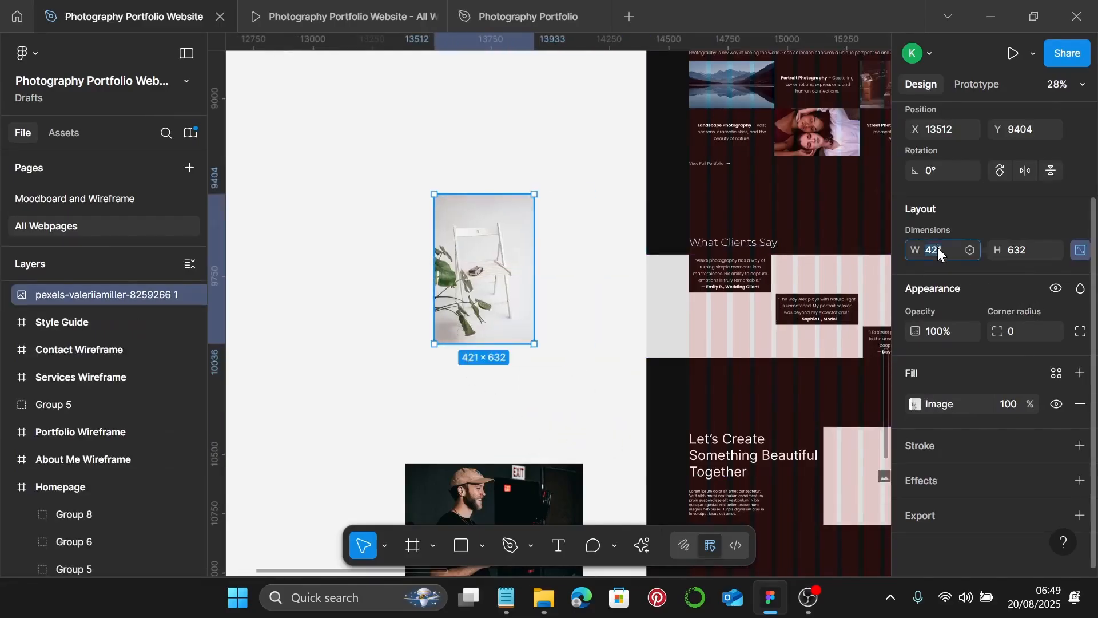
{"action": "type", "text": "1440"}
{"action": "key", "text": "Return"}
- Snap the enlarged photo to X 12325, Y 8732 and bring up its image fill settings
{"action": "left_click_drag", "start_coordinate": [572, 389], "coordinate": [446, 246]}
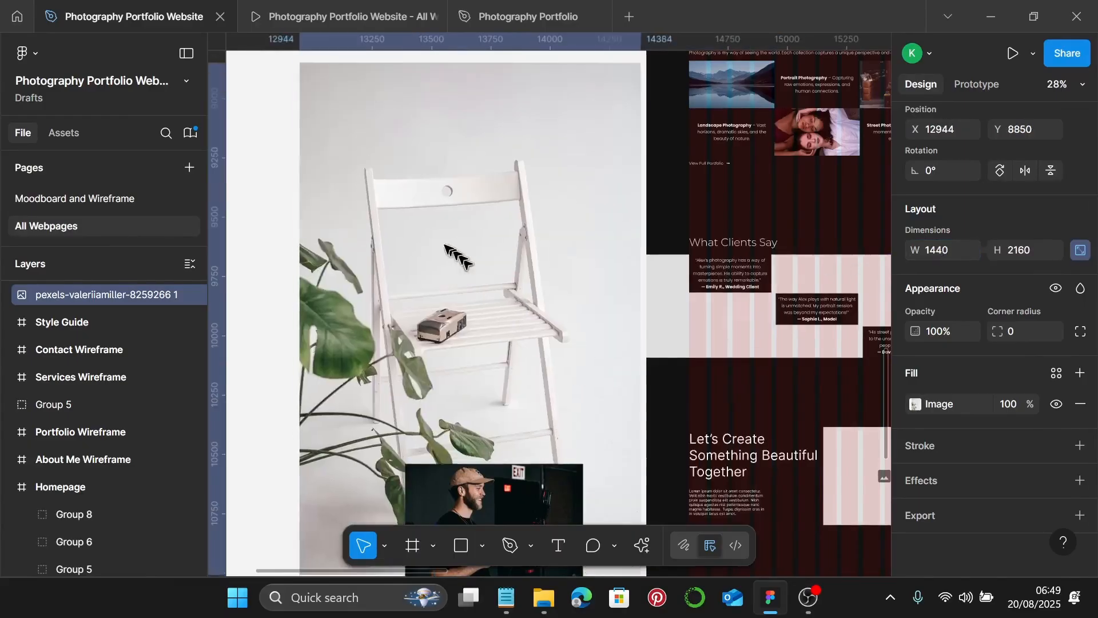
{"action": "scroll", "coordinate": [431, 240], "scroll_direction": "left", "scroll_amount": 3}
{"action": "left_click_drag", "start_coordinate": [670, 326], "coordinate": [542, 303]}
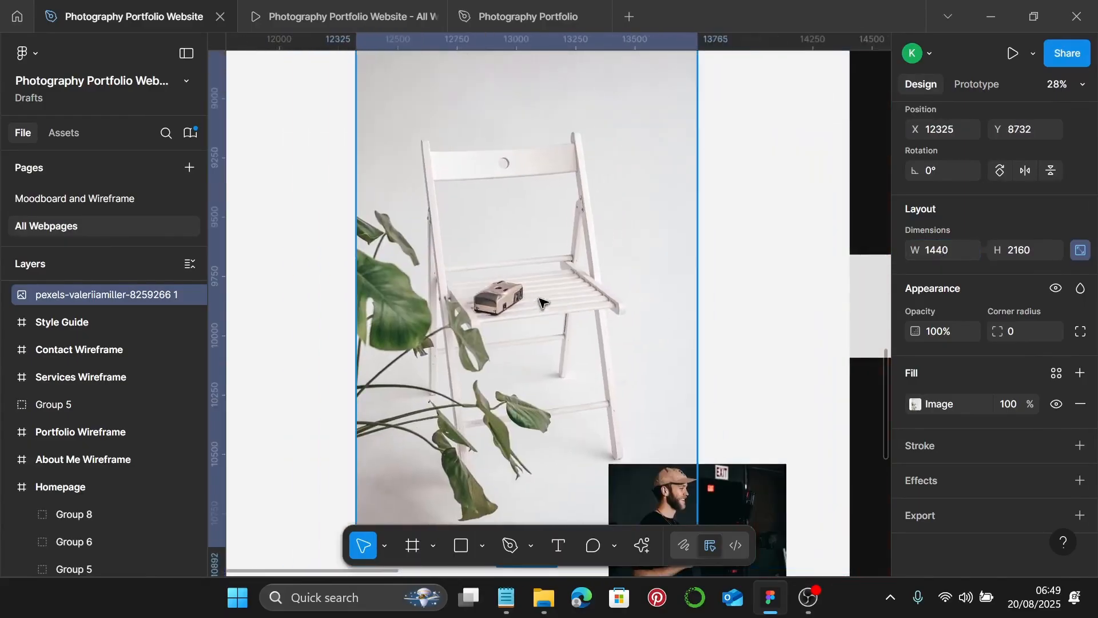
{"action": "left_click", "coordinate": [915, 405]}
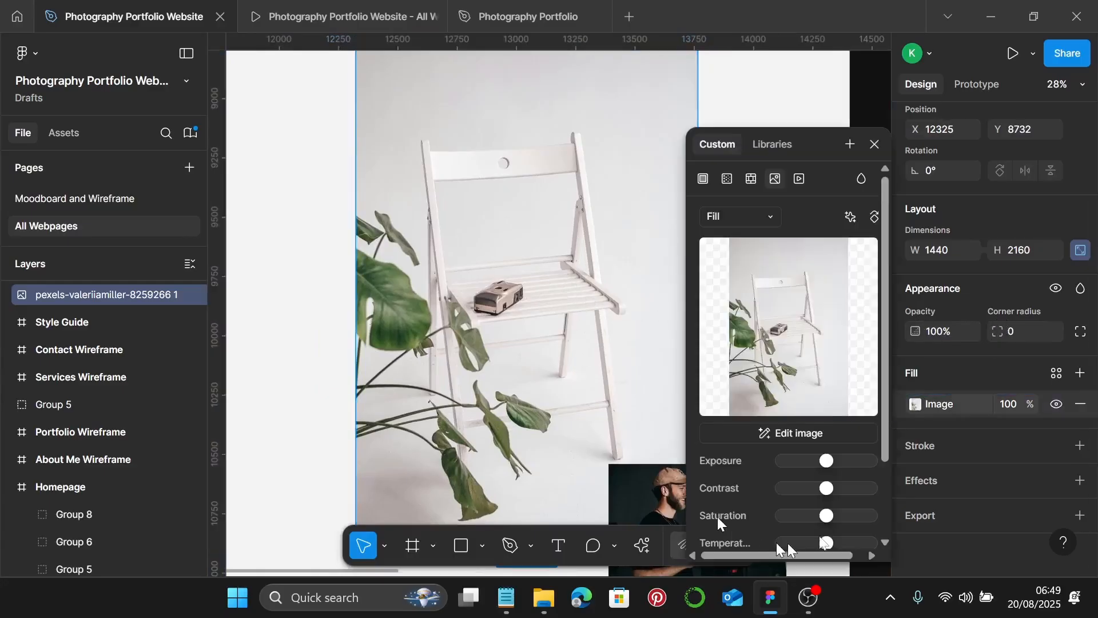
- Switch the chair photo's image fill to Crop and trim its top and bottom edges
{"action": "left_click", "coordinate": [736, 218]}
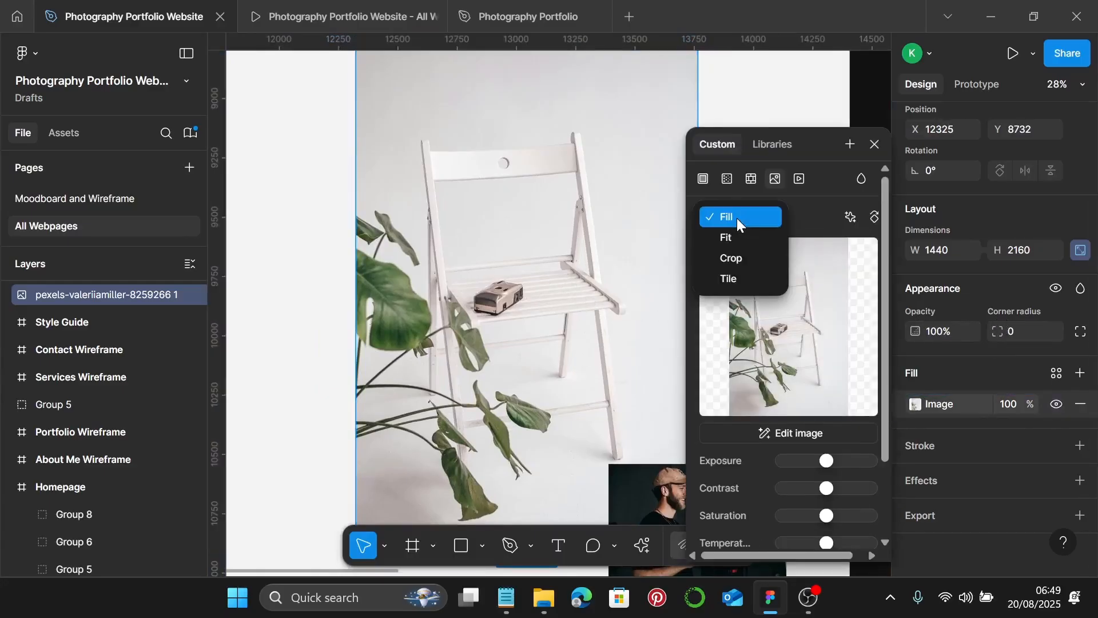
{"action": "left_click", "coordinate": [735, 259]}
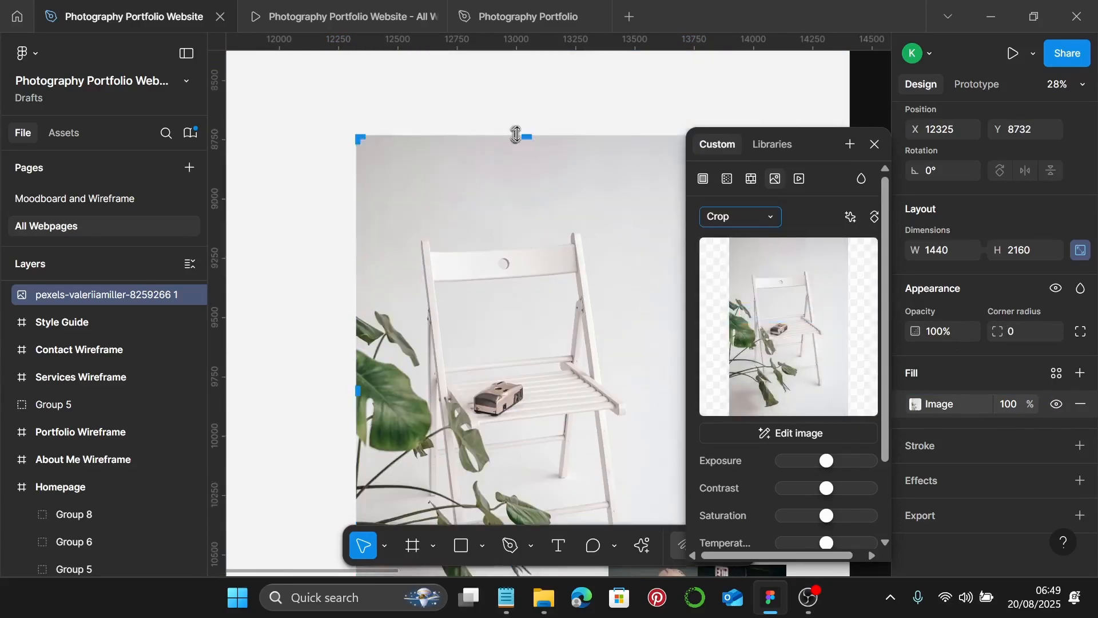
{"action": "left_click_drag", "start_coordinate": [535, 139], "coordinate": [532, 333]}
{"action": "scroll", "coordinate": [531, 333], "scroll_direction": "down", "scroll_amount": 5}
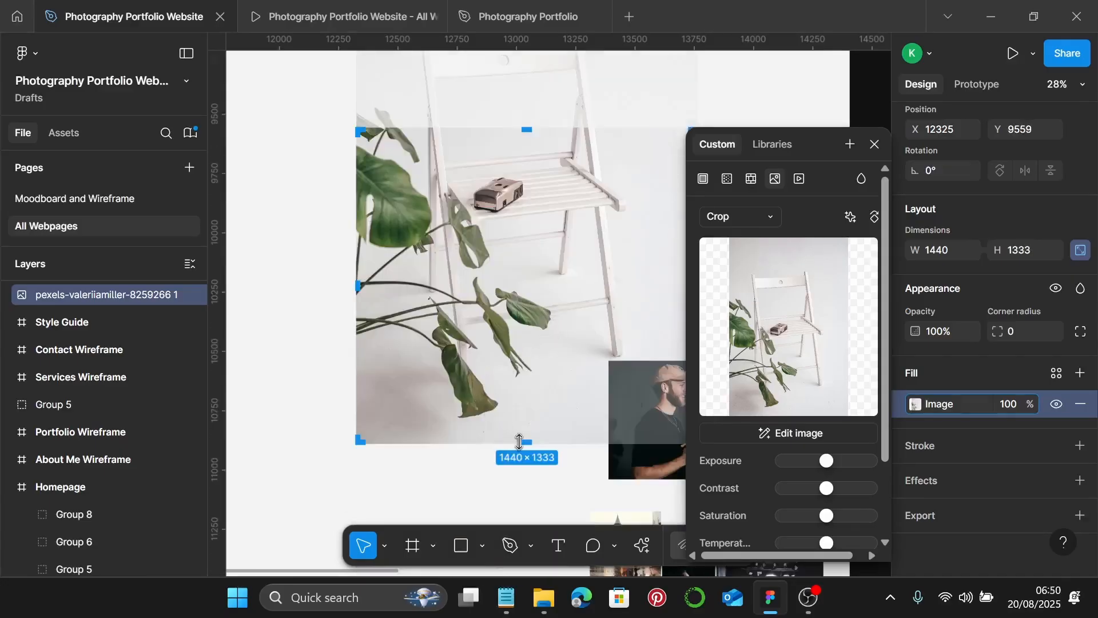
{"action": "left_click_drag", "start_coordinate": [518, 442], "coordinate": [534, 249]}
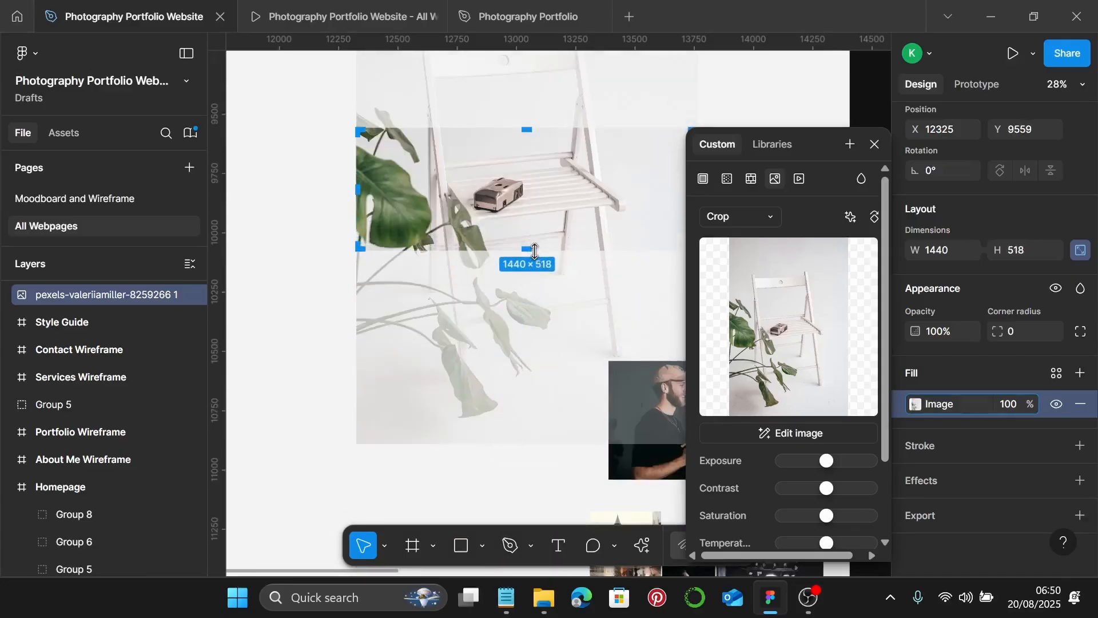
{"action": "scroll", "coordinate": [534, 252], "scroll_direction": "up", "scroll_amount": 5}
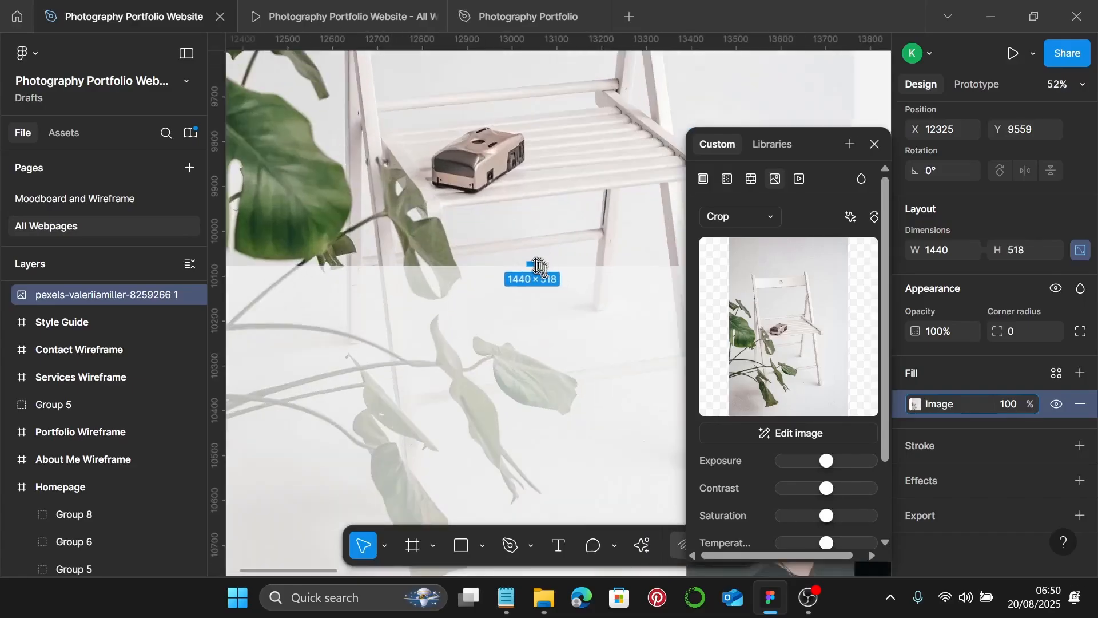
{"action": "left_click_drag", "start_coordinate": [539, 266], "coordinate": [492, 186]}
- Shift the photo inside the crop to frame the camera, finishing a 1440 × 435 banner
{"action": "scroll", "coordinate": [527, 245], "scroll_direction": "up", "scroll_amount": 5}
{"action": "scroll", "coordinate": [549, 210], "scroll_direction": "up", "scroll_amount": 14}
{"action": "scroll", "coordinate": [493, 187], "scroll_direction": "down", "scroll_amount": 12}
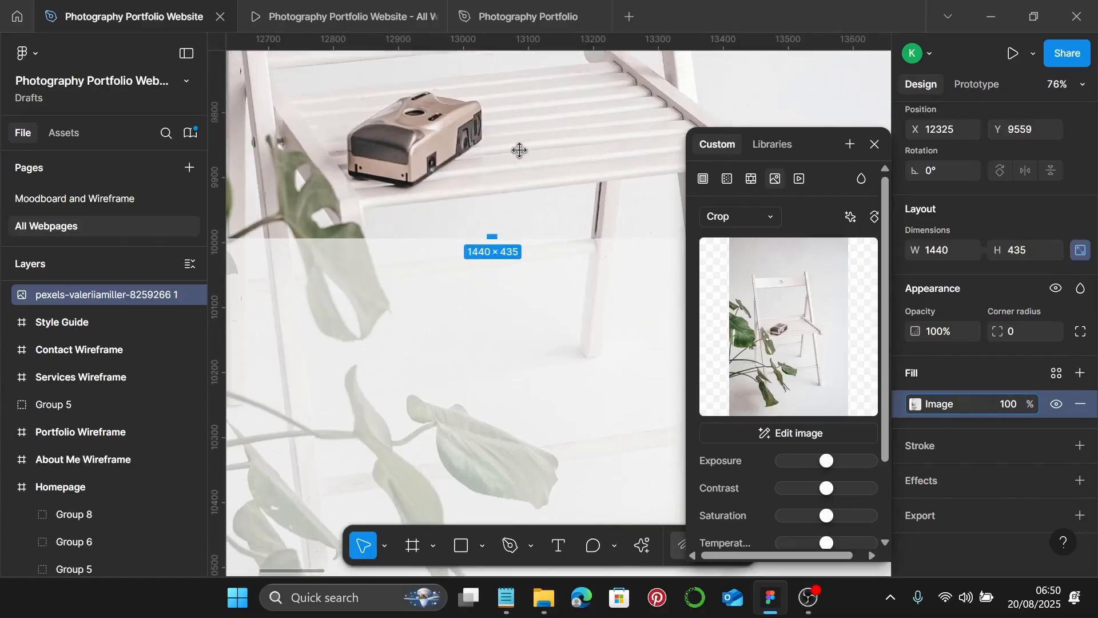
{"action": "left_click_drag", "start_coordinate": [519, 152], "coordinate": [522, 179]}
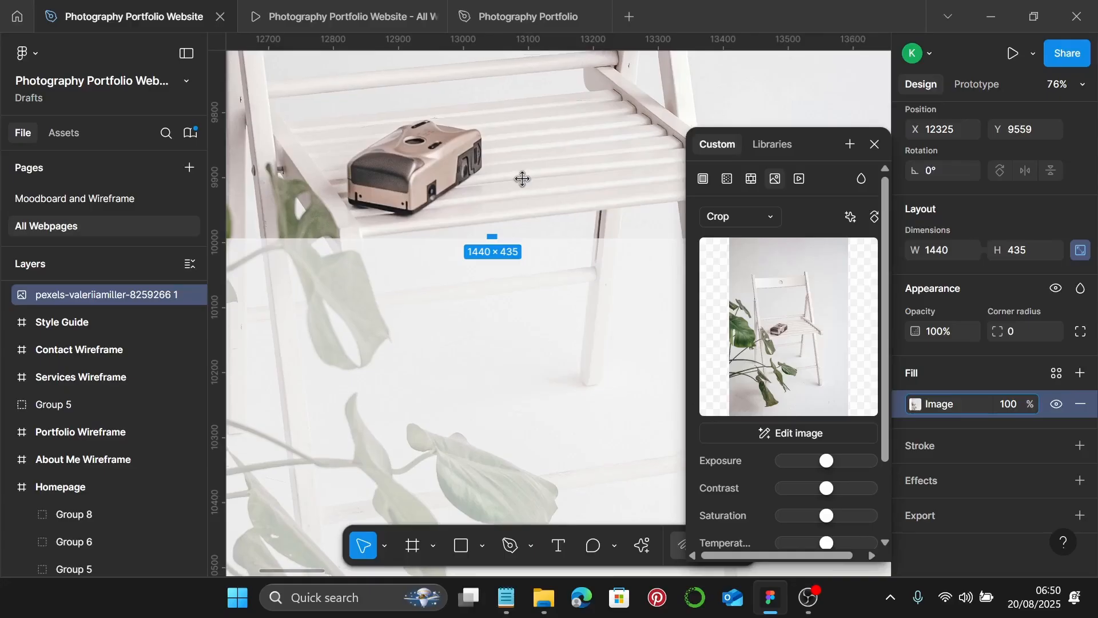
{"action": "scroll", "coordinate": [522, 177], "scroll_direction": "down", "scroll_amount": 5}
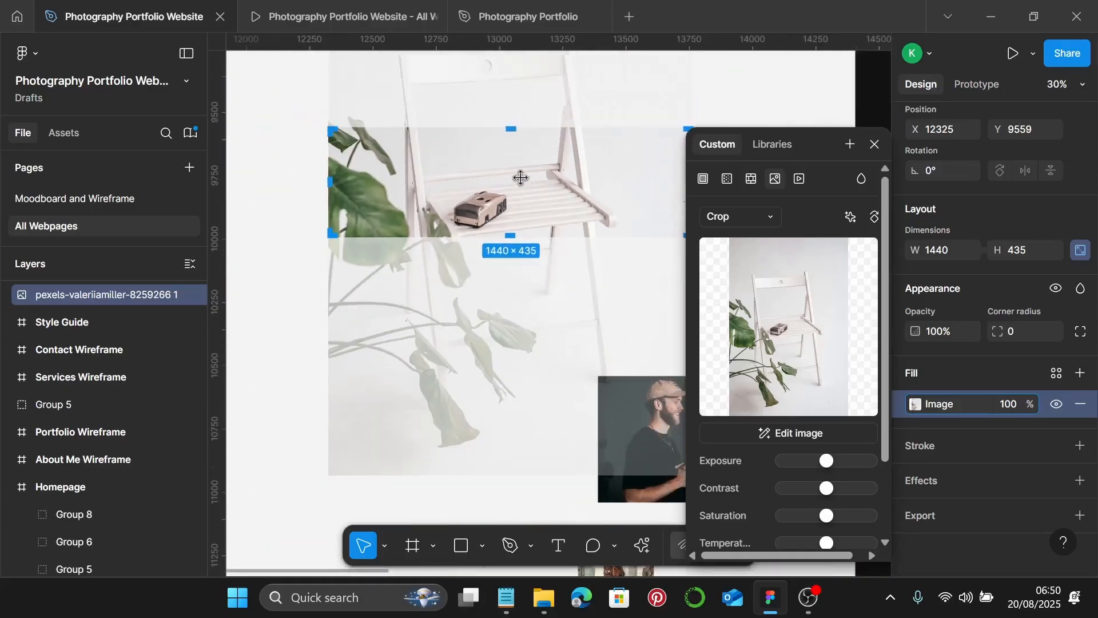
{"action": "key", "text": "Return"}
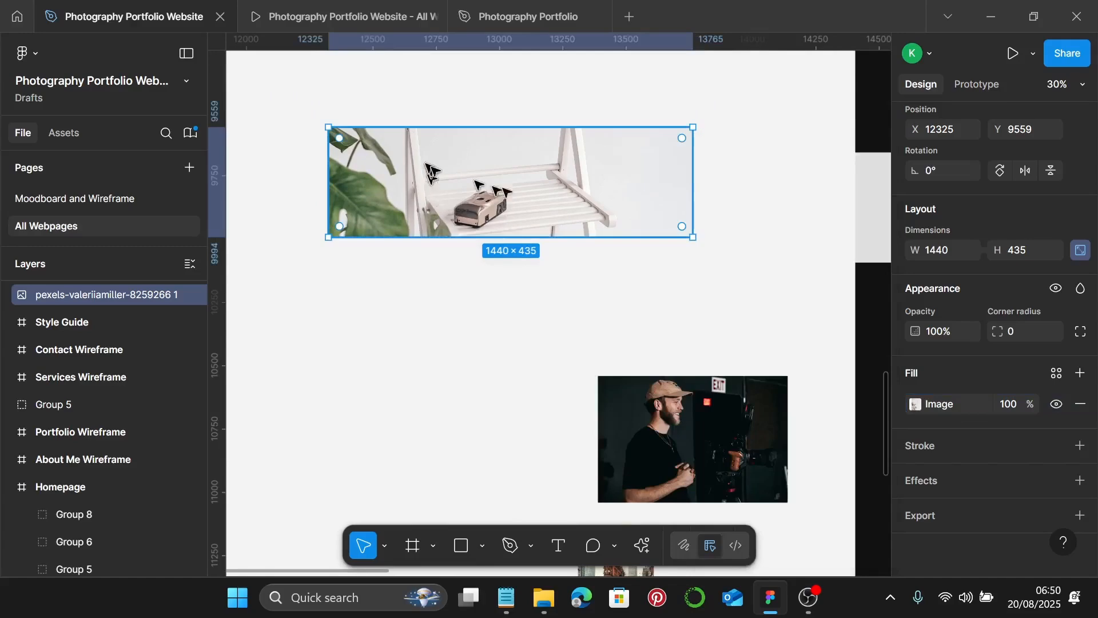
- Replace the testimonials background placeholder with the cropped camera photo
{"action": "left_click", "coordinate": [704, 247]}
{"action": "left_click", "coordinate": [633, 216]}
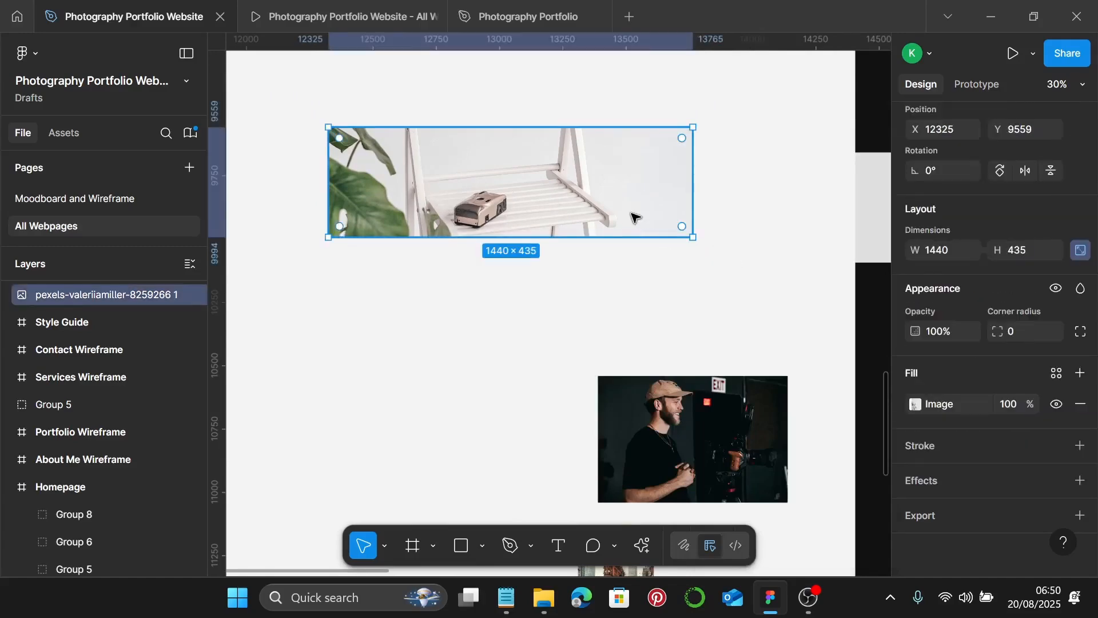
{"action": "key", "text": "Delete"}
{"action": "scroll", "coordinate": [633, 216], "scroll_direction": "right", "scroll_amount": 5}
{"action": "left_click", "coordinate": [832, 213]}
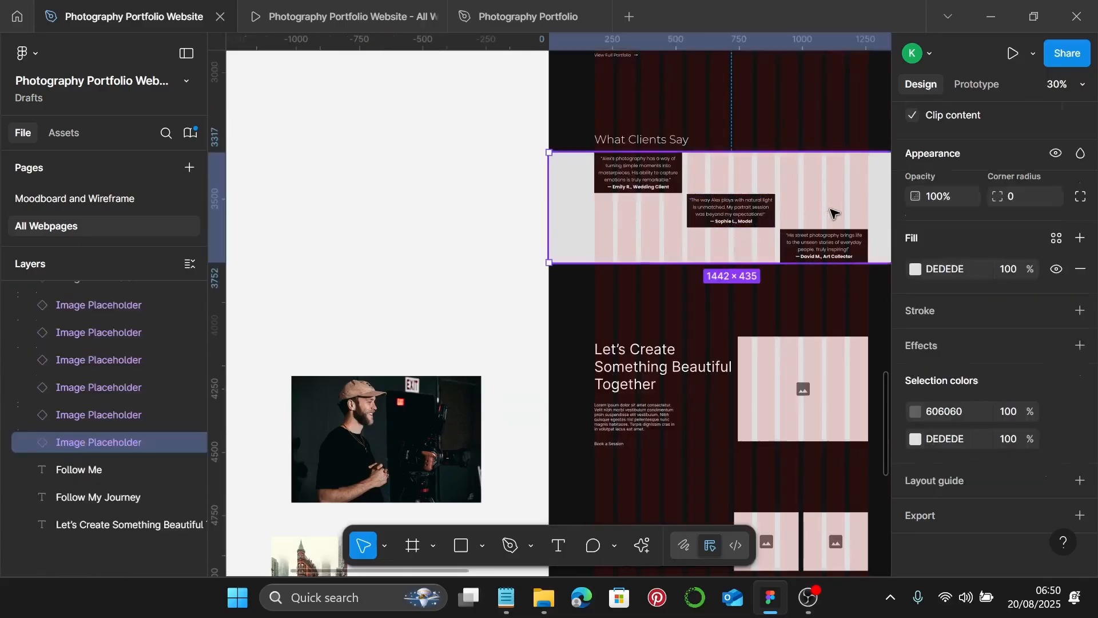
{"action": "key", "text": "ctrl+shift+r"}
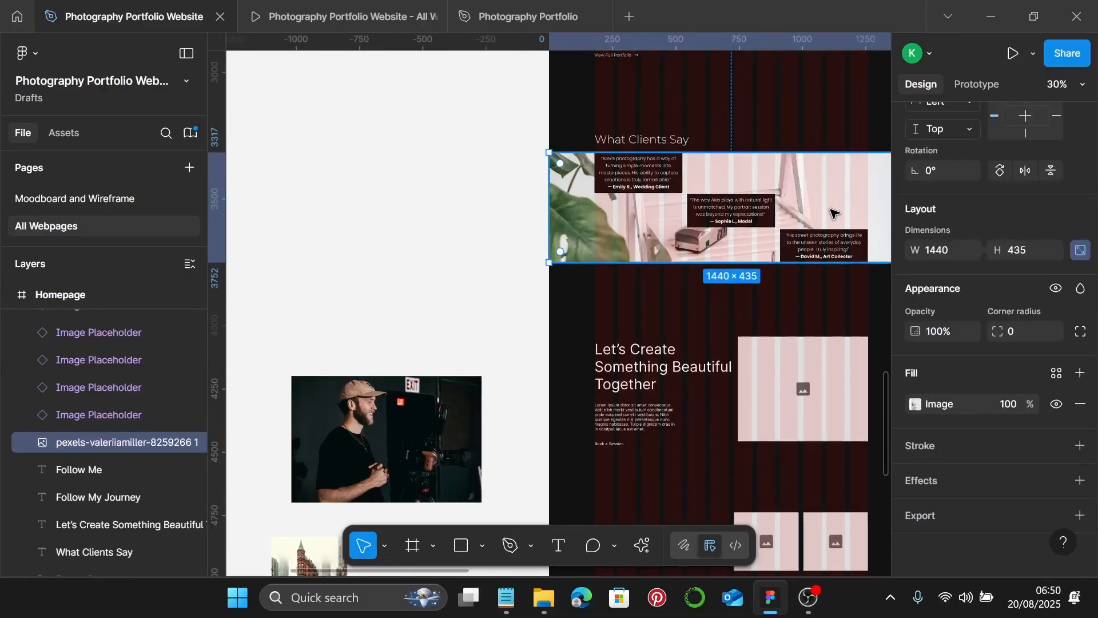
- Frame the What Clients Say heading, photo and testimonial boxes into one 1440×514 frame
{"action": "scroll", "coordinate": [833, 214], "scroll_direction": "right", "scroll_amount": 1}
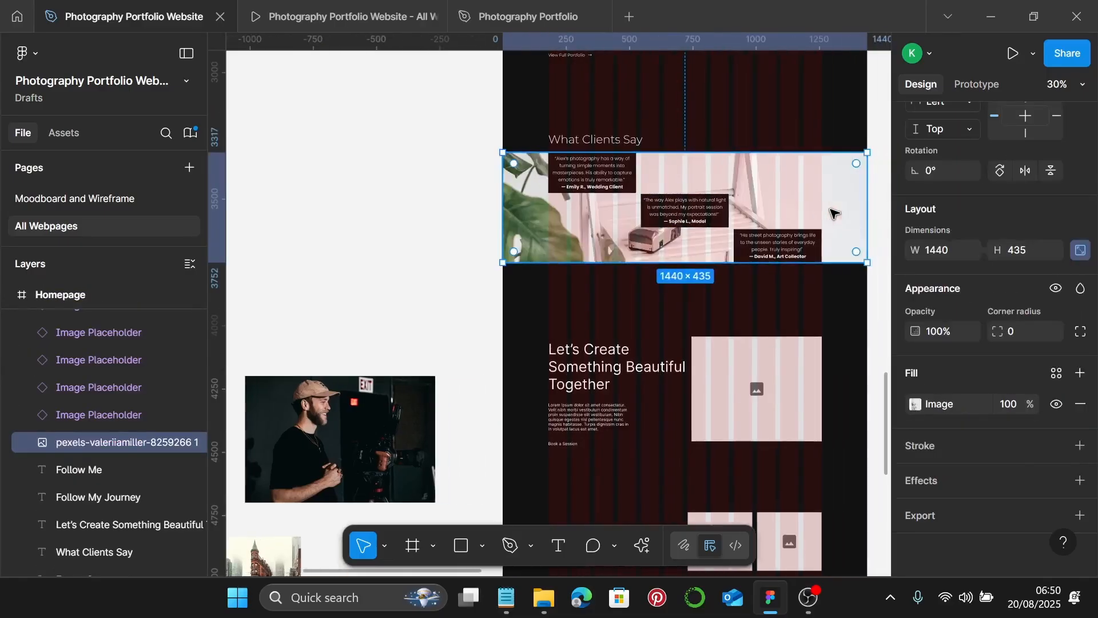
{"action": "left_click", "coordinate": [780, 243], "text": "shift"}
{"action": "left_click", "coordinate": [693, 219], "text": "shift"}
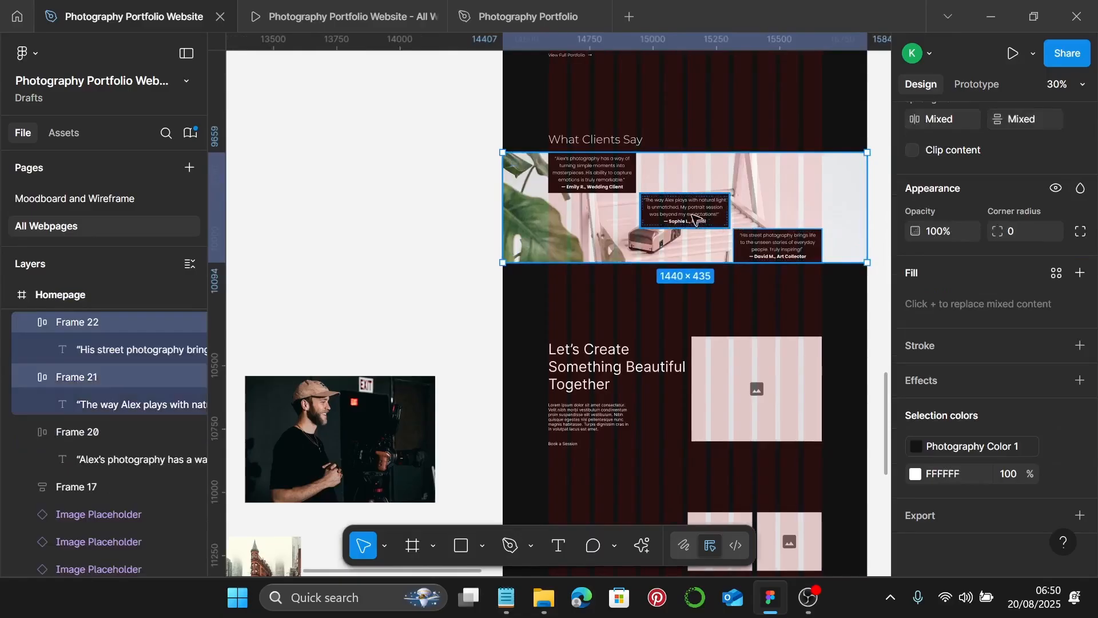
{"action": "left_click", "coordinate": [614, 143], "text": "shift"}
{"action": "key", "text": "ctrl+alt+g"}
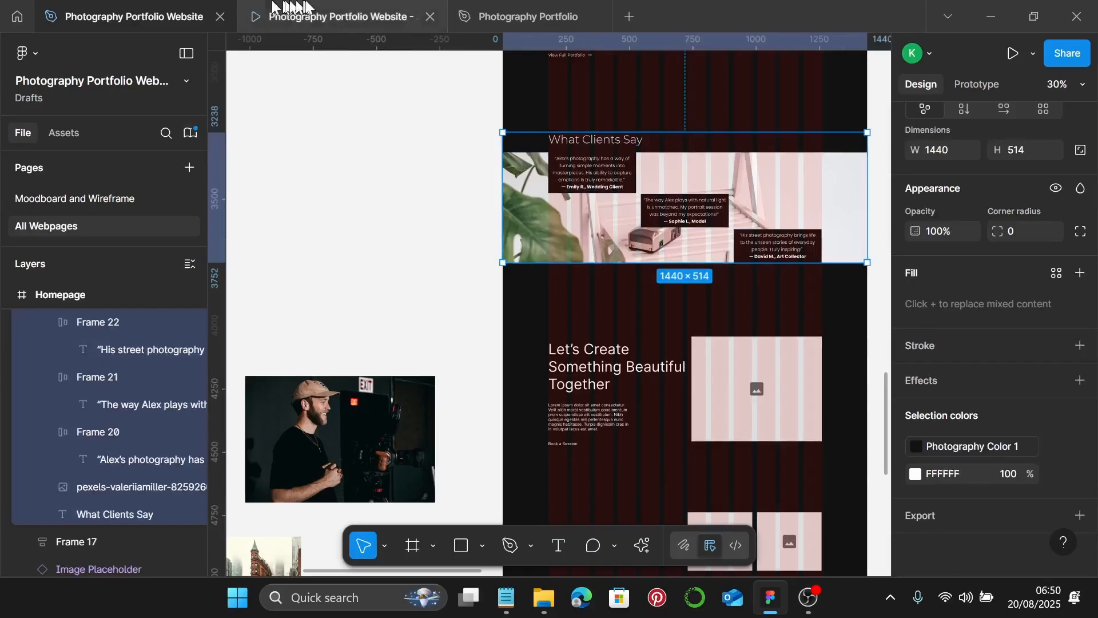
- Preview the page in the prototype view, then return to the design file
{"action": "left_click", "coordinate": [335, 8]}
{"action": "scroll", "coordinate": [622, 321], "scroll_direction": "down", "scroll_amount": 5}
{"action": "scroll", "coordinate": [656, 336], "scroll_direction": "up", "scroll_amount": 3}
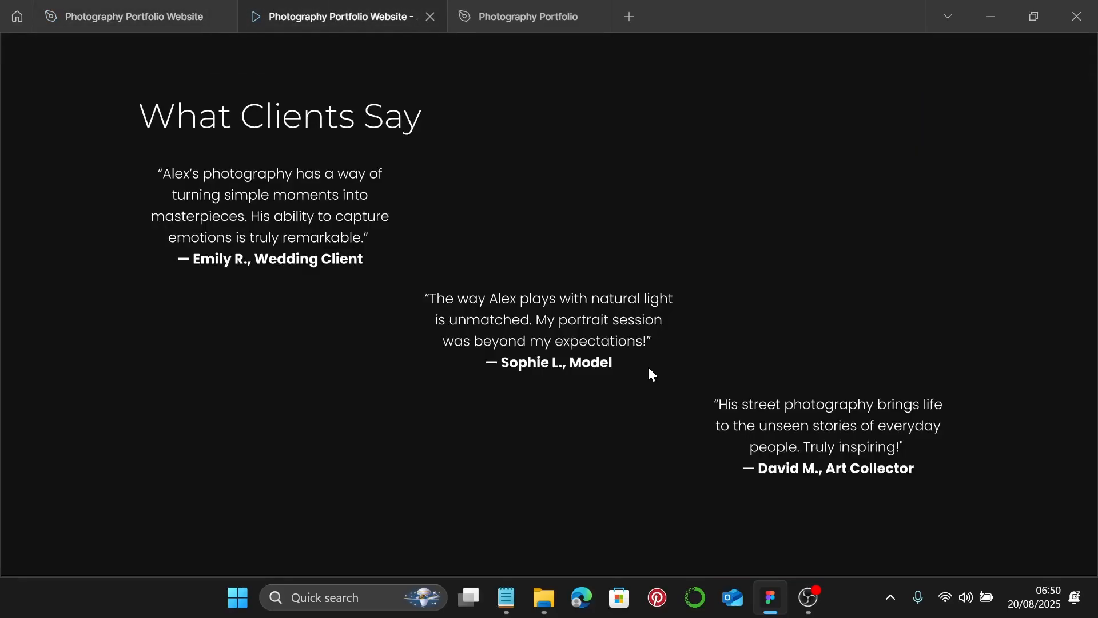
{"action": "scroll", "coordinate": [648, 366], "scroll_direction": "up", "scroll_amount": 3}
{"action": "scroll", "coordinate": [647, 366], "scroll_direction": "down", "scroll_amount": 3}
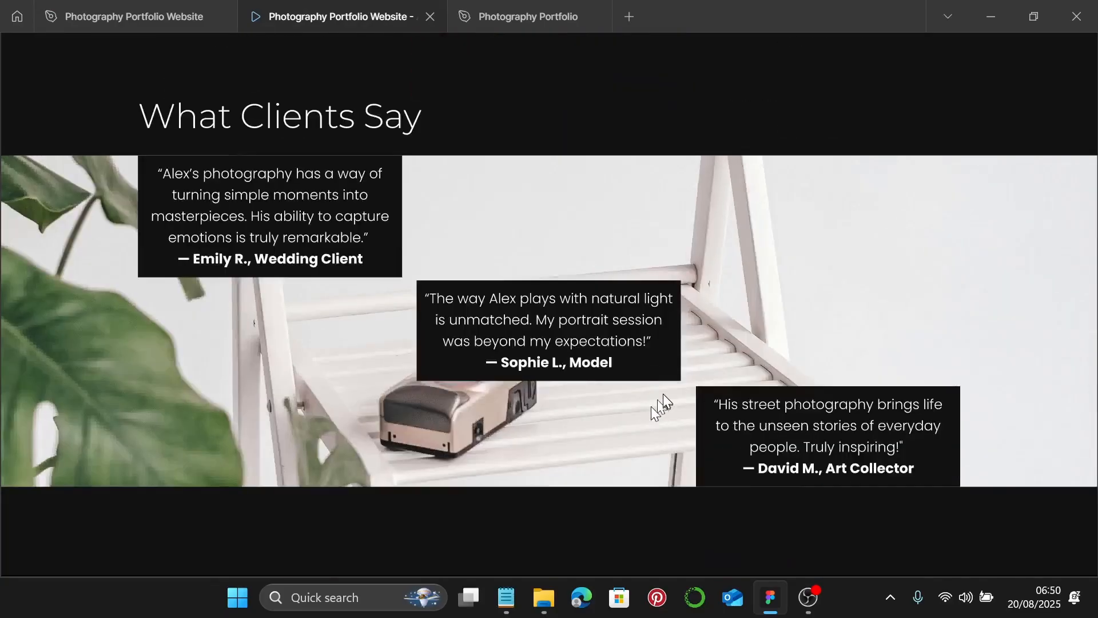
{"action": "scroll", "coordinate": [663, 395], "scroll_direction": "up", "scroll_amount": 6}
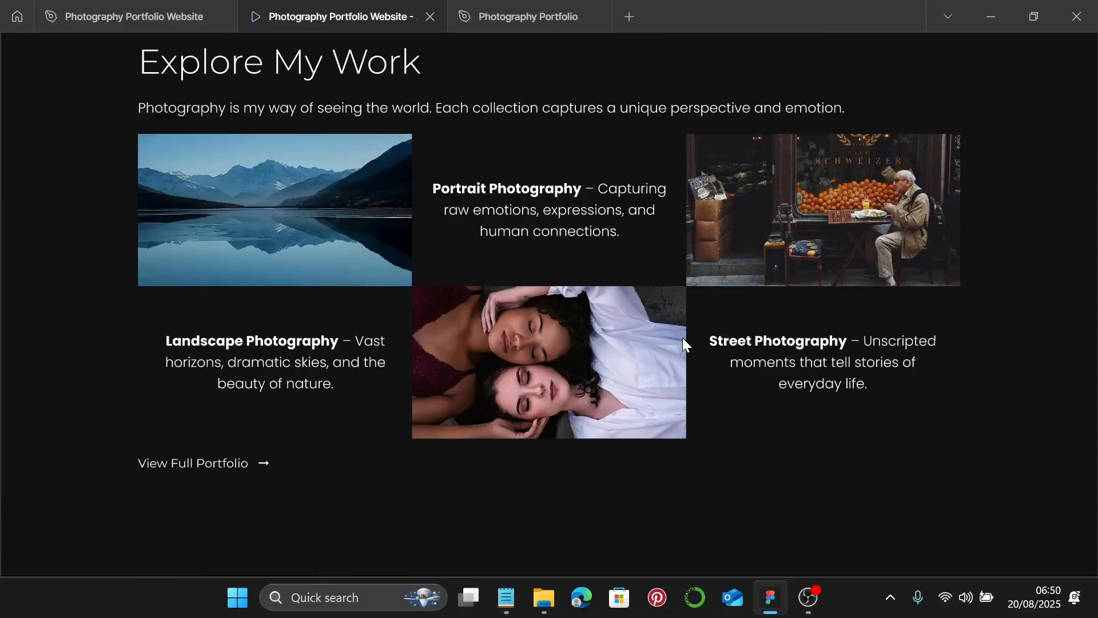
{"action": "scroll", "coordinate": [682, 337], "scroll_direction": "down", "scroll_amount": 10}
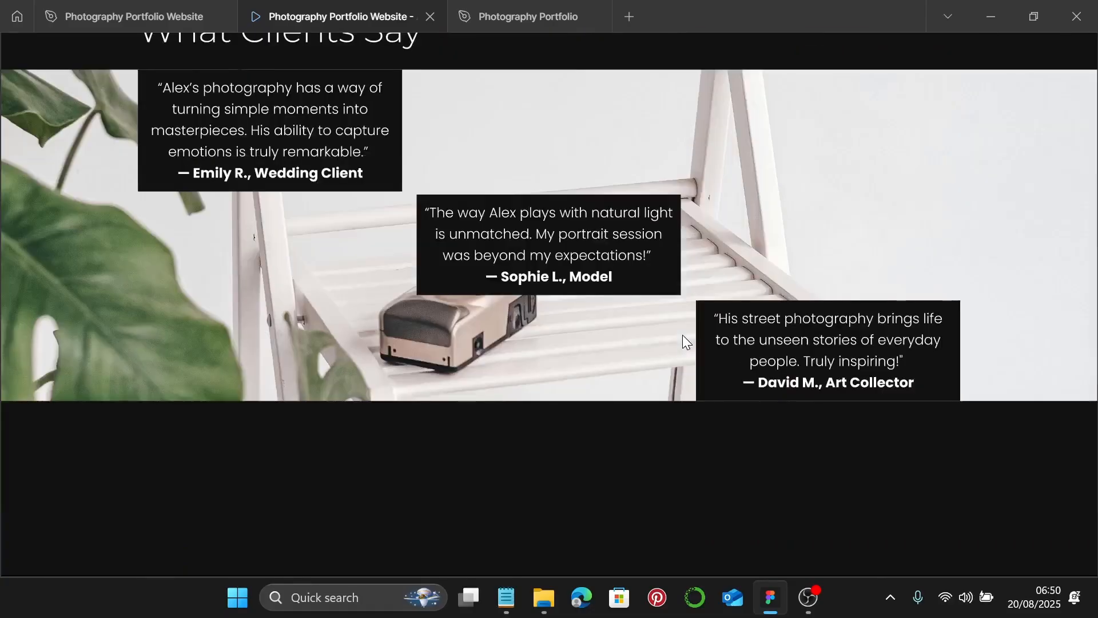
{"action": "left_click", "coordinate": [166, 17]}
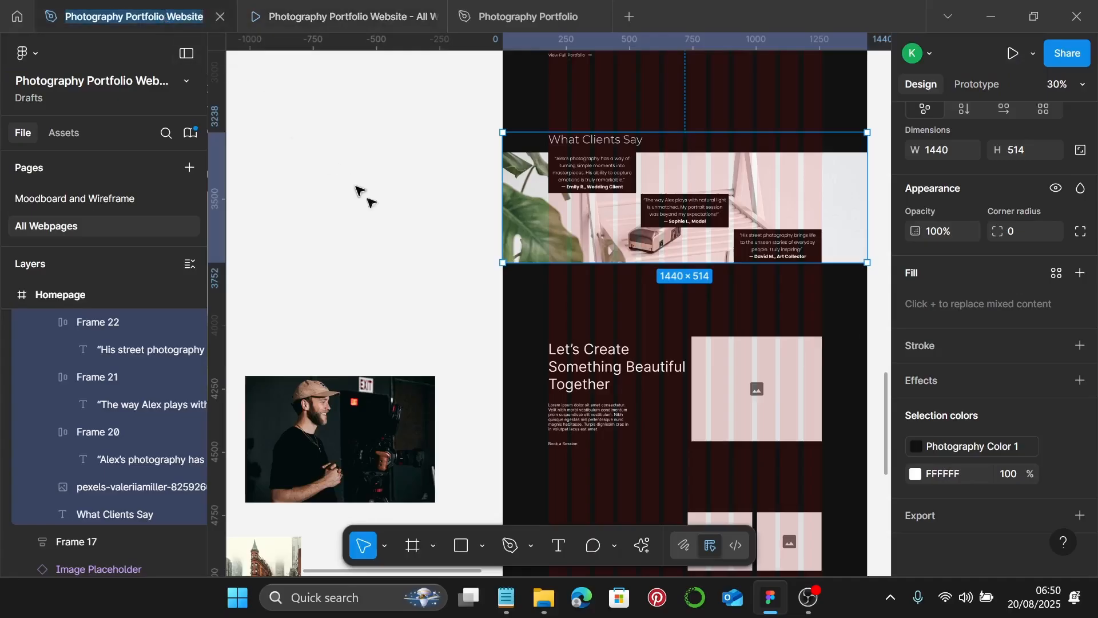
{"action": "scroll", "coordinate": [589, 331], "scroll_direction": "down", "scroll_amount": 5}
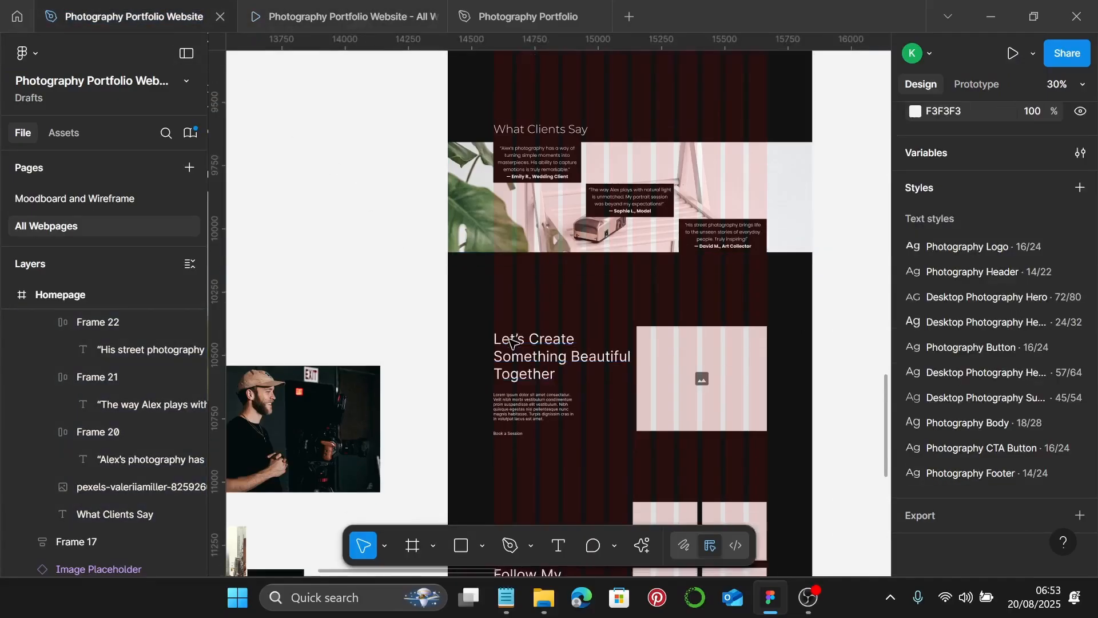
- Apply the 45/54 text style to the Let's Create heading and narrow it to 473 wide, three lines
{"action": "scroll", "coordinate": [589, 331], "scroll_direction": "up", "scroll_amount": 3}
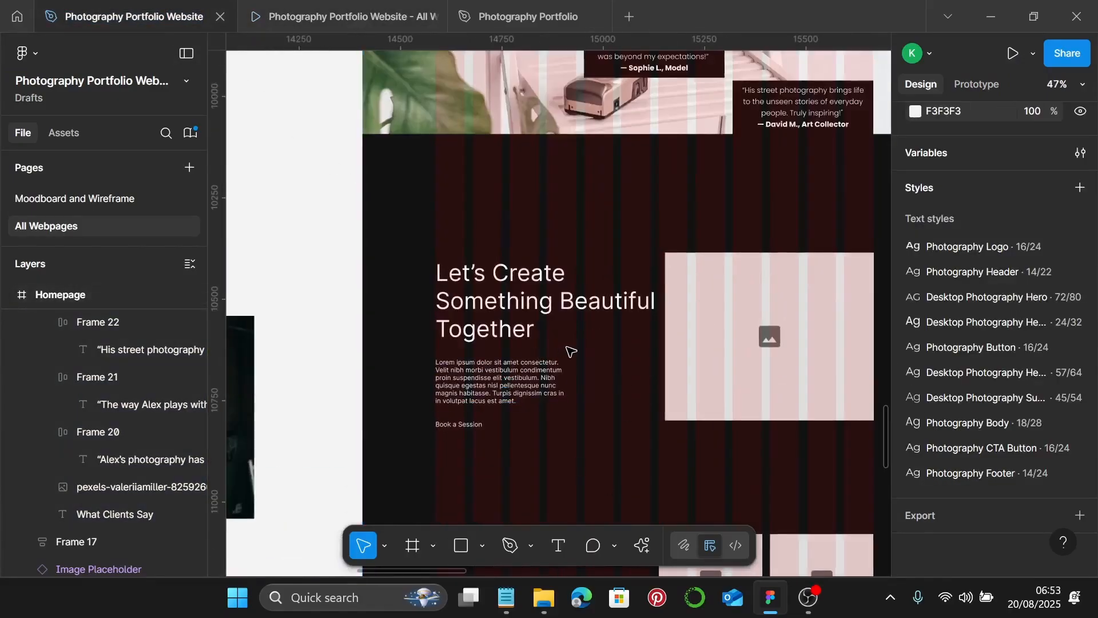
{"action": "left_click", "coordinate": [501, 293]}
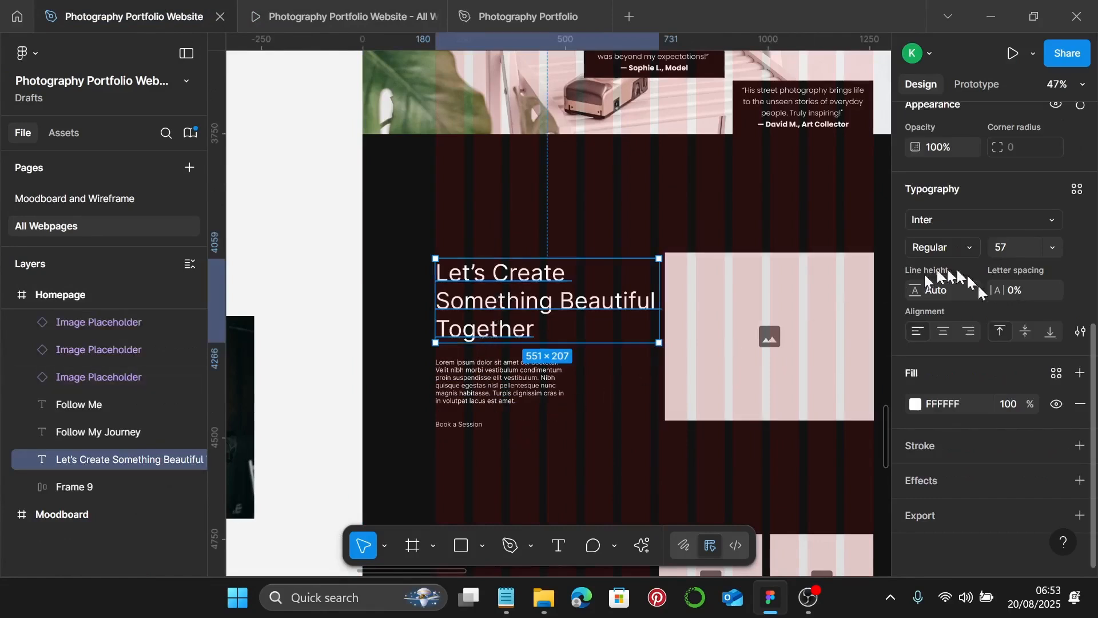
{"action": "scroll", "coordinate": [1032, 331], "scroll_direction": "up", "scroll_amount": 4}
{"action": "left_click", "coordinate": [1077, 360]}
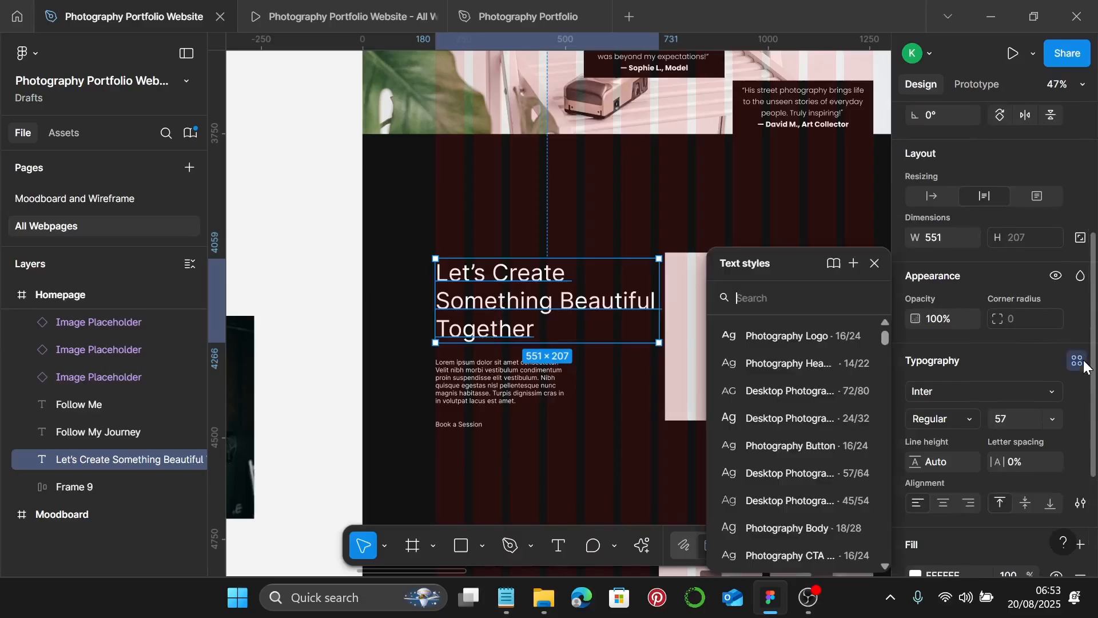
{"action": "left_click", "coordinate": [788, 500]}
{"action": "left_click", "coordinate": [780, 507]}
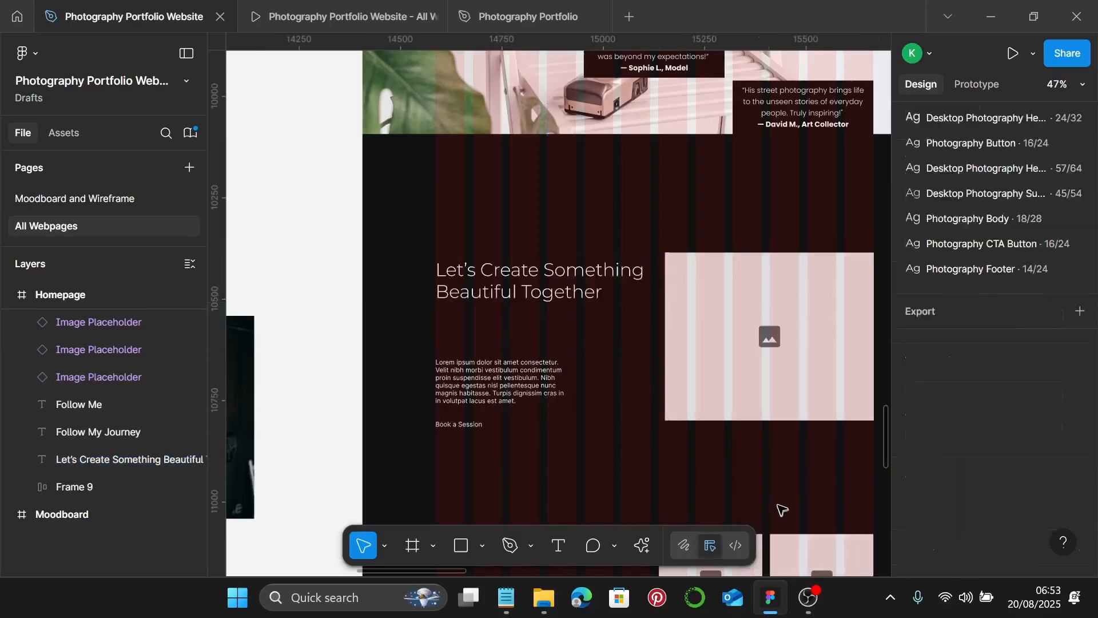
{"action": "scroll", "coordinate": [624, 279], "scroll_direction": "up", "scroll_amount": 3}
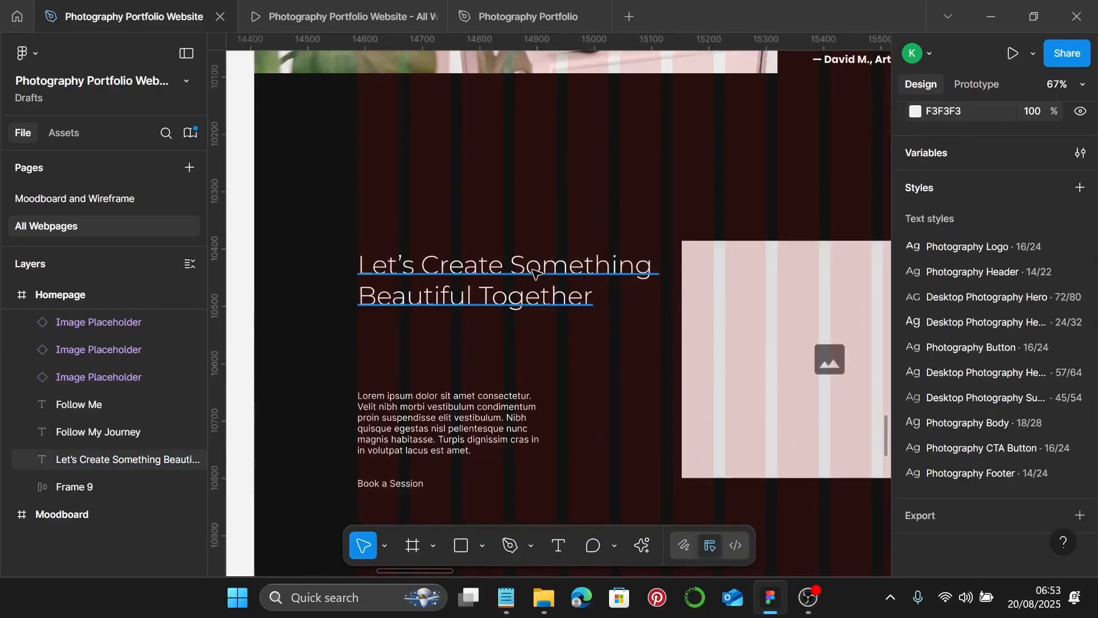
{"action": "left_click", "coordinate": [668, 277]}
{"action": "left_click_drag", "start_coordinate": [668, 278], "coordinate": [628, 297]}
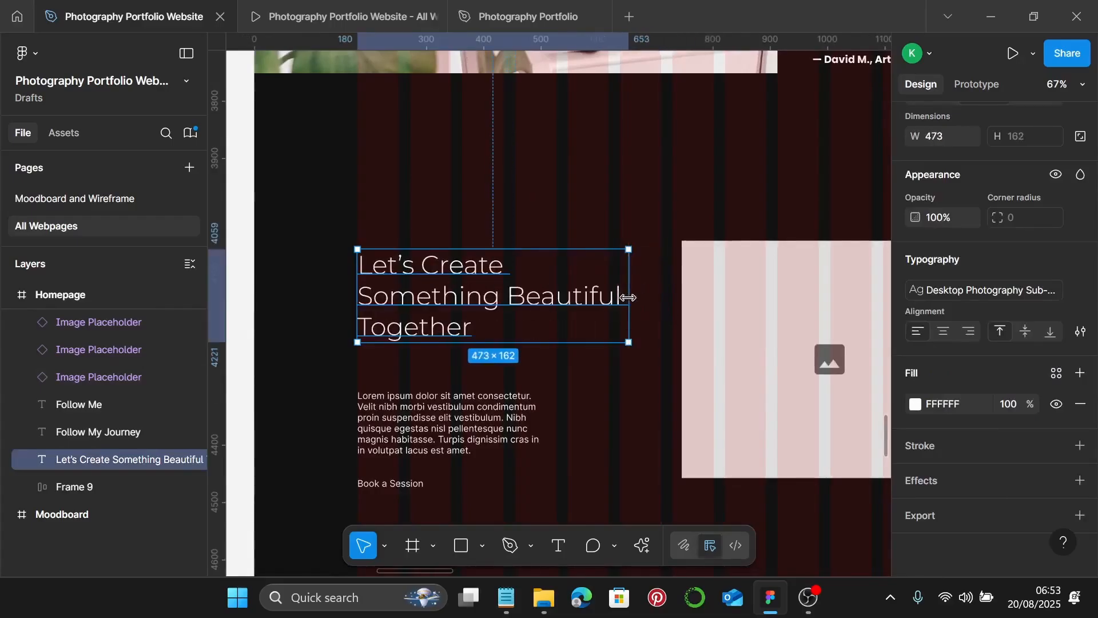
- Move the lorem paragraph up, apply Photography Body, and widen it to 424 × 168
{"action": "scroll", "coordinate": [354, 257], "scroll_direction": "up", "scroll_amount": 5}
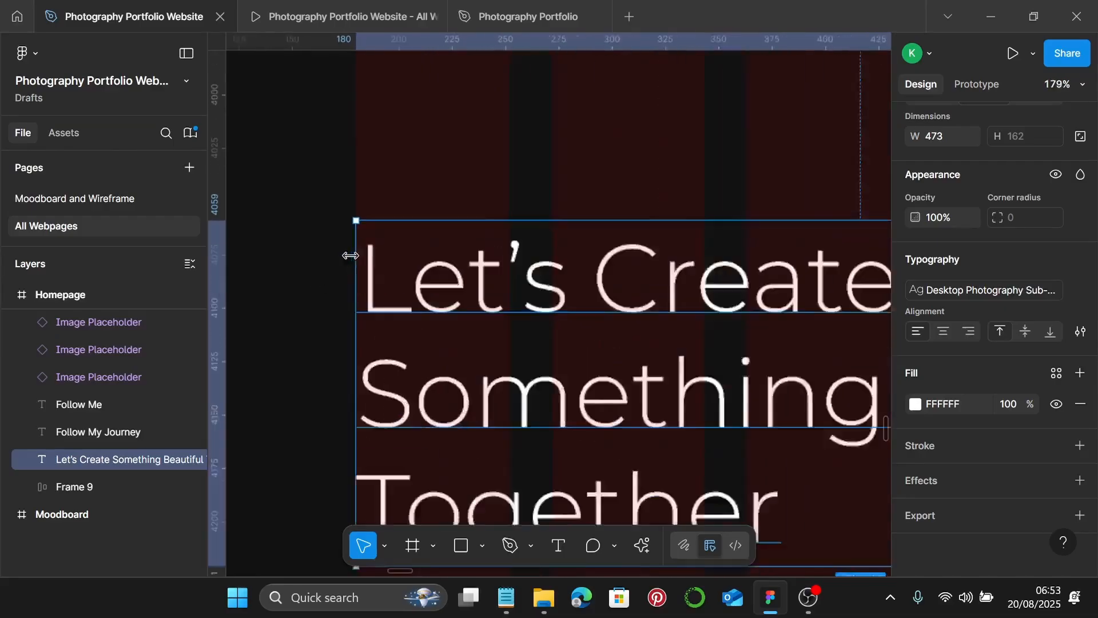
{"action": "scroll", "coordinate": [352, 252], "scroll_direction": "down", "scroll_amount": 3}
{"action": "scroll", "coordinate": [352, 252], "scroll_direction": "down", "scroll_amount": 5}
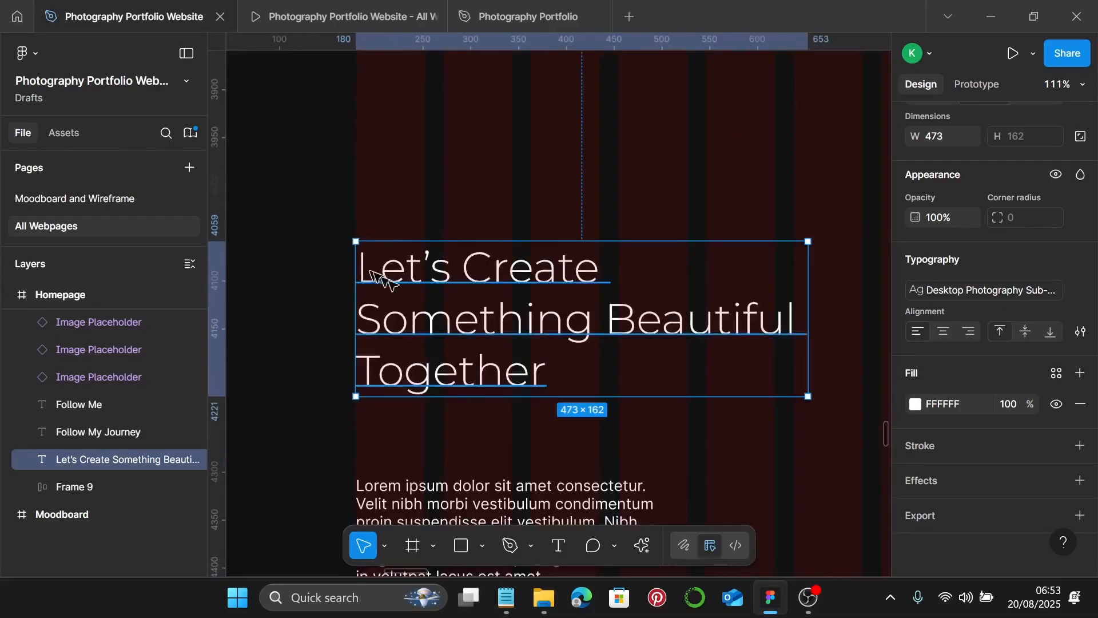
{"action": "scroll", "coordinate": [443, 309], "scroll_direction": "down", "scroll_amount": 3}
{"action": "left_click", "coordinate": [448, 365]}
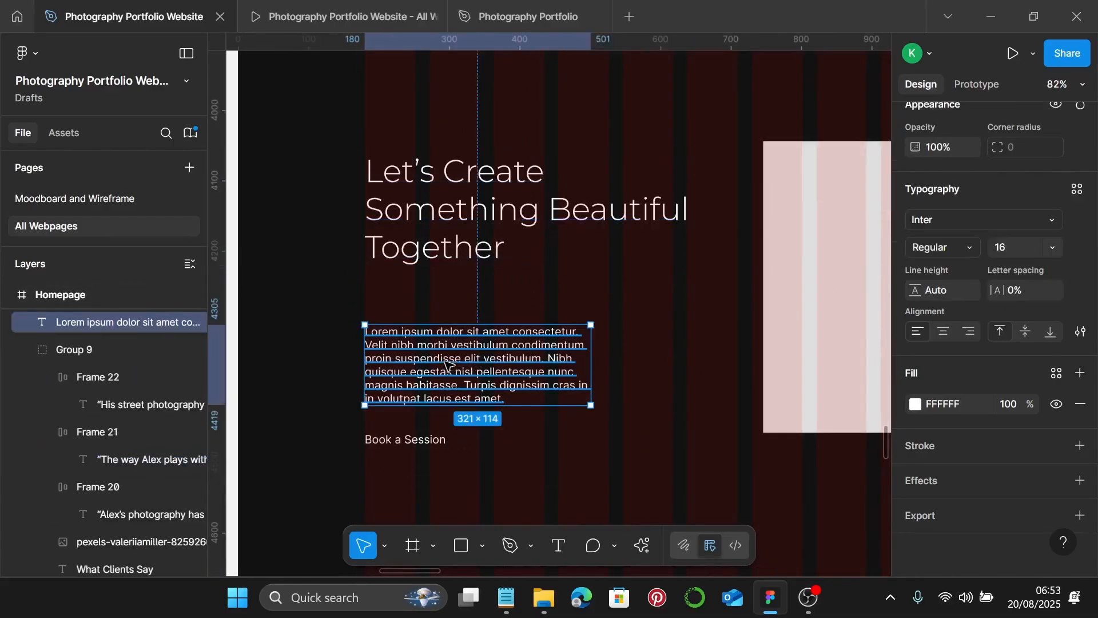
{"action": "left_click_drag", "start_coordinate": [448, 365], "coordinate": [447, 326]}
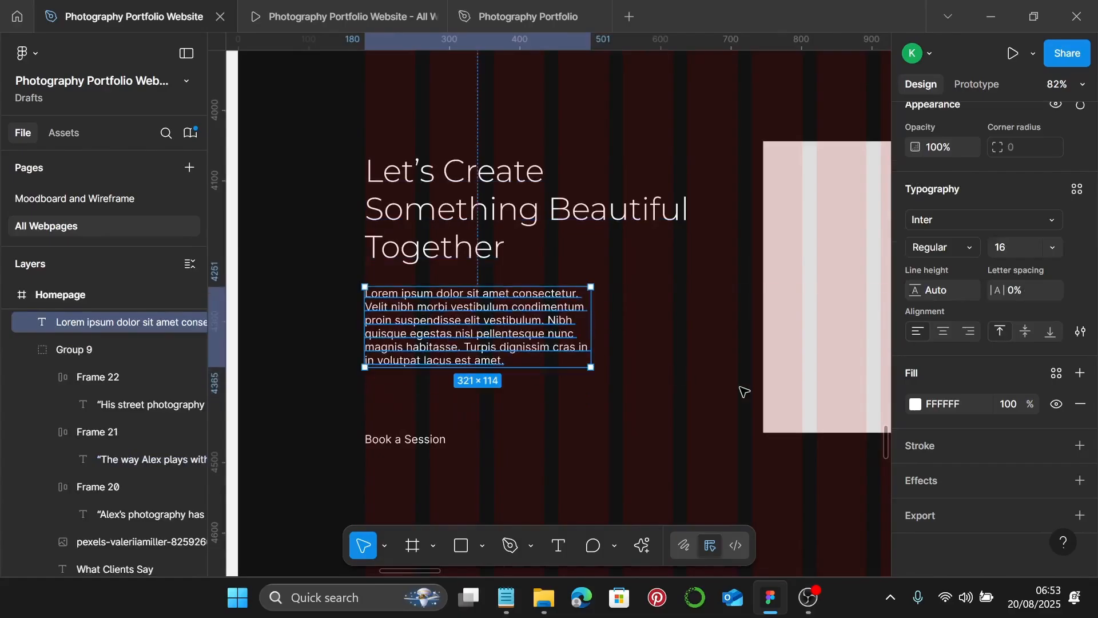
{"action": "left_click", "coordinate": [1077, 189]}
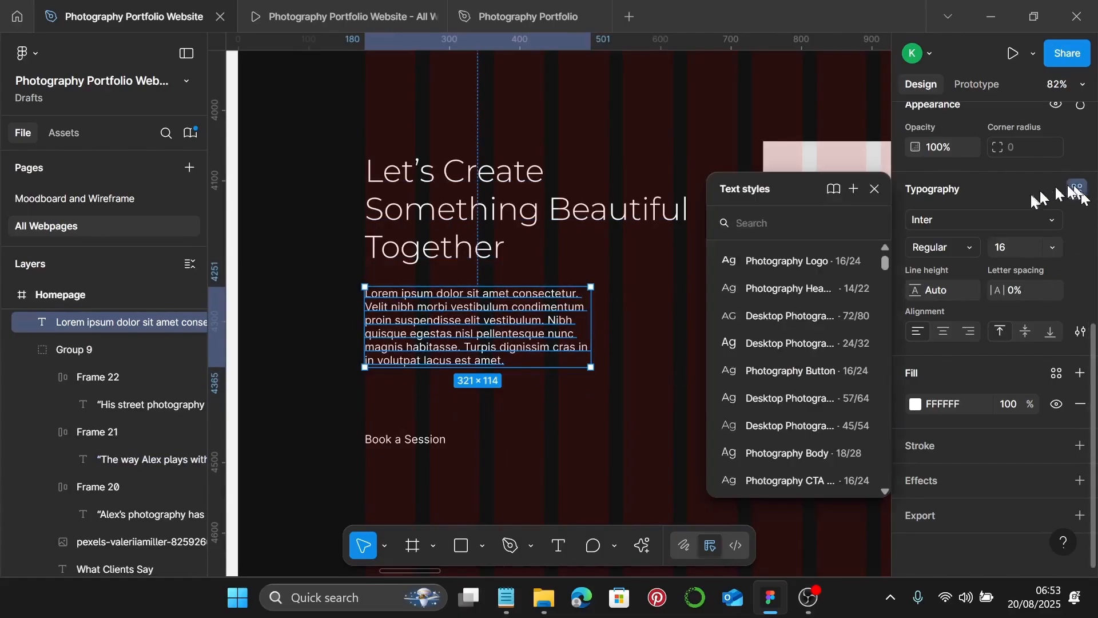
{"action": "left_click", "coordinate": [789, 452]}
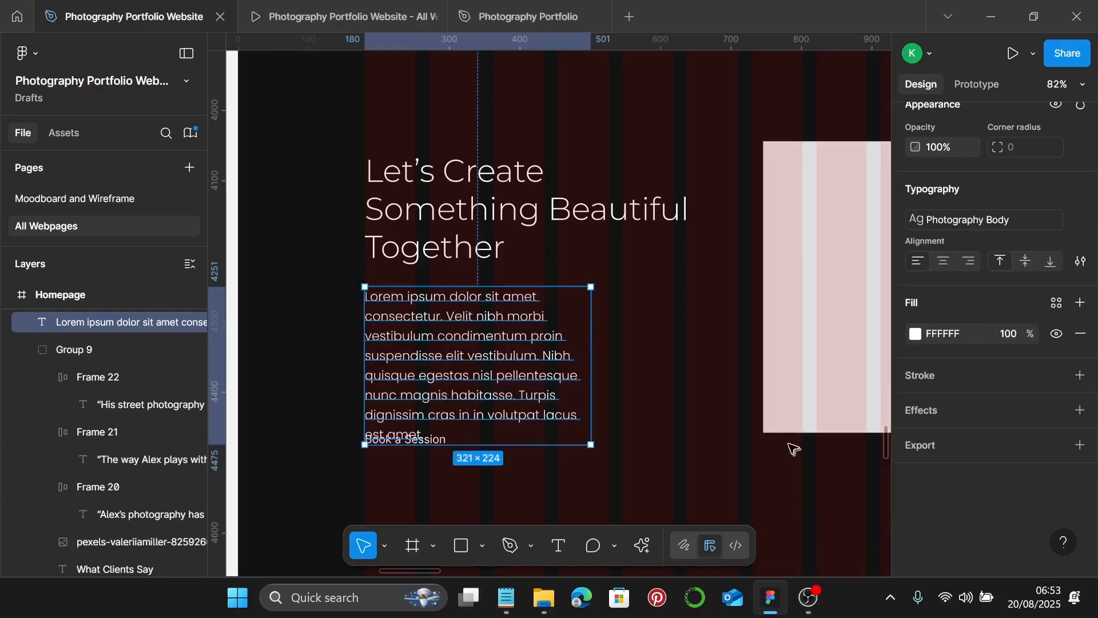
{"action": "left_click_drag", "start_coordinate": [591, 364], "coordinate": [661, 363]}
- Copy the 'Looking for professional…' collaboration paragraph from Notepad and return to Figma's Lorem paragraph
{"action": "left_click", "coordinate": [505, 597]}
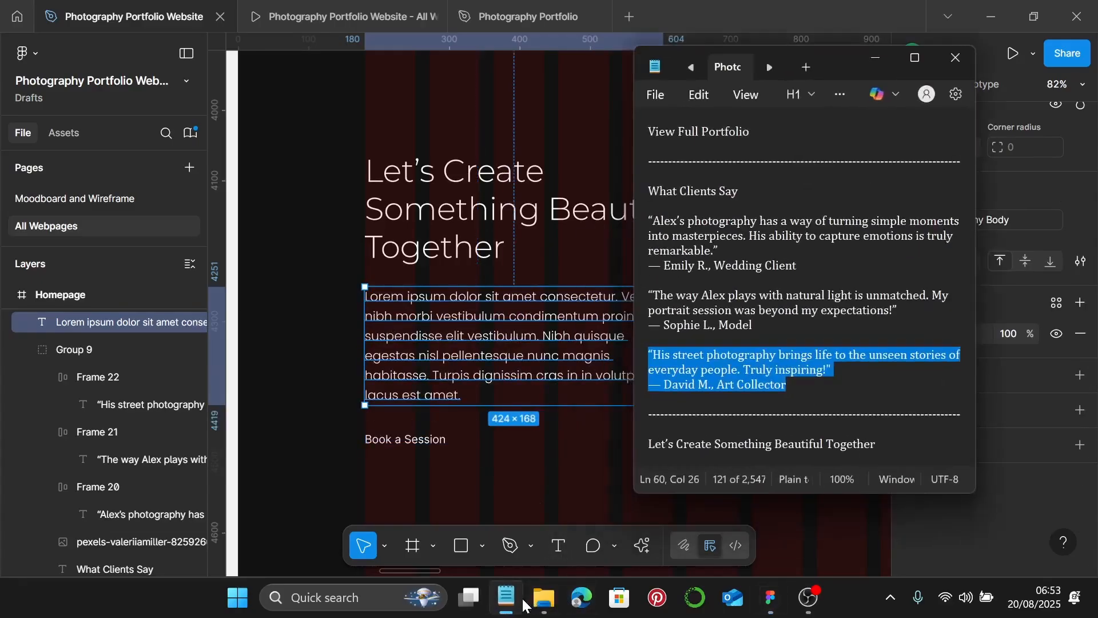
{"action": "scroll", "coordinate": [806, 355], "scroll_direction": "down", "scroll_amount": 4}
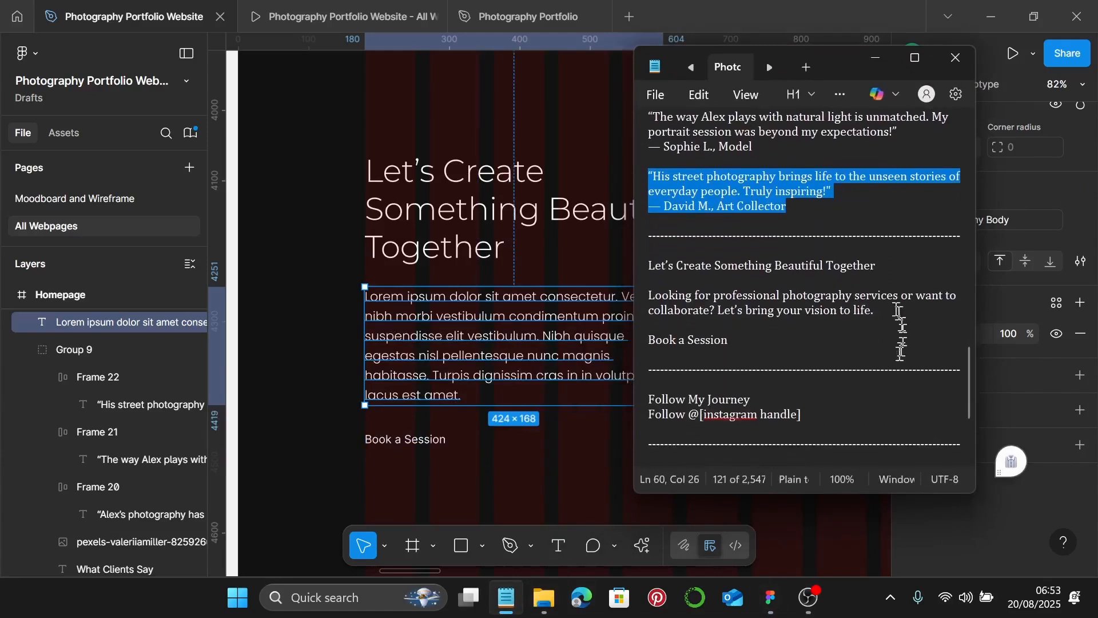
{"action": "left_click_drag", "start_coordinate": [776, 311], "coordinate": [648, 295]}
{"action": "left_click", "coordinate": [649, 295]}
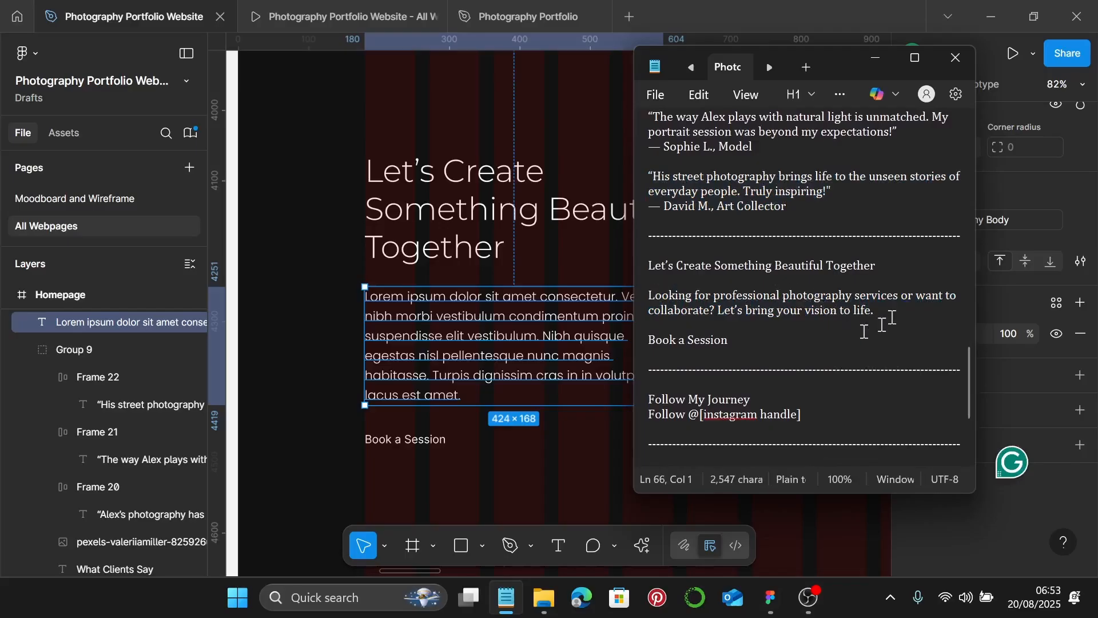
{"action": "left_click_drag", "start_coordinate": [736, 311], "coordinate": [640, 302]}
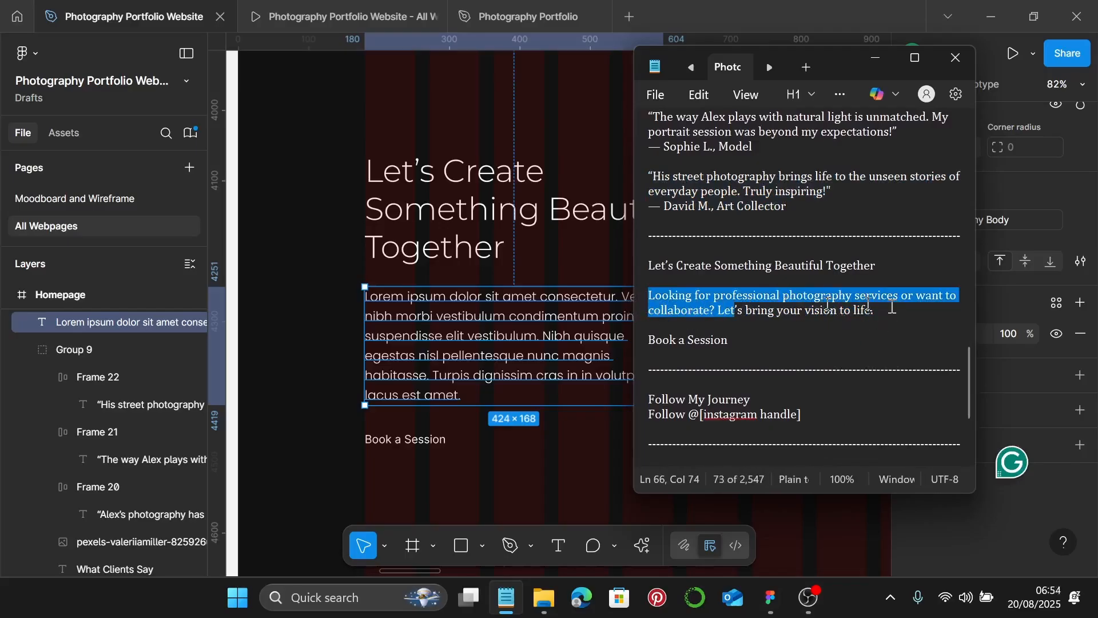
{"action": "left_click_drag", "start_coordinate": [892, 308], "coordinate": [648, 291]}
{"action": "key", "text": "ctrl+c"}
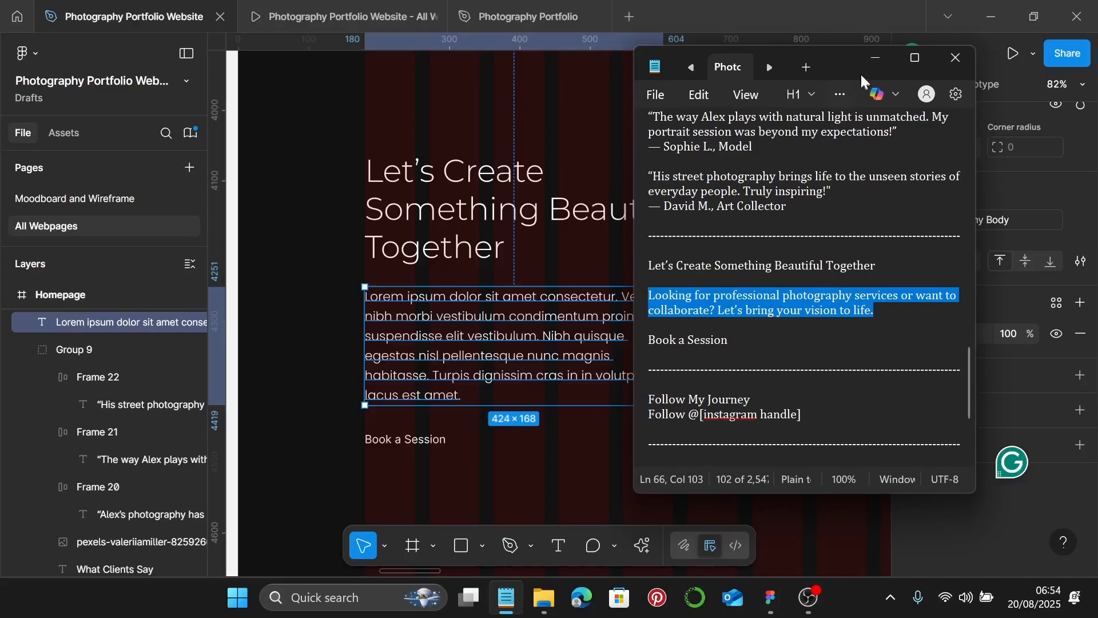
{"action": "left_click", "coordinate": [875, 58]}
{"action": "left_click", "coordinate": [511, 310]}
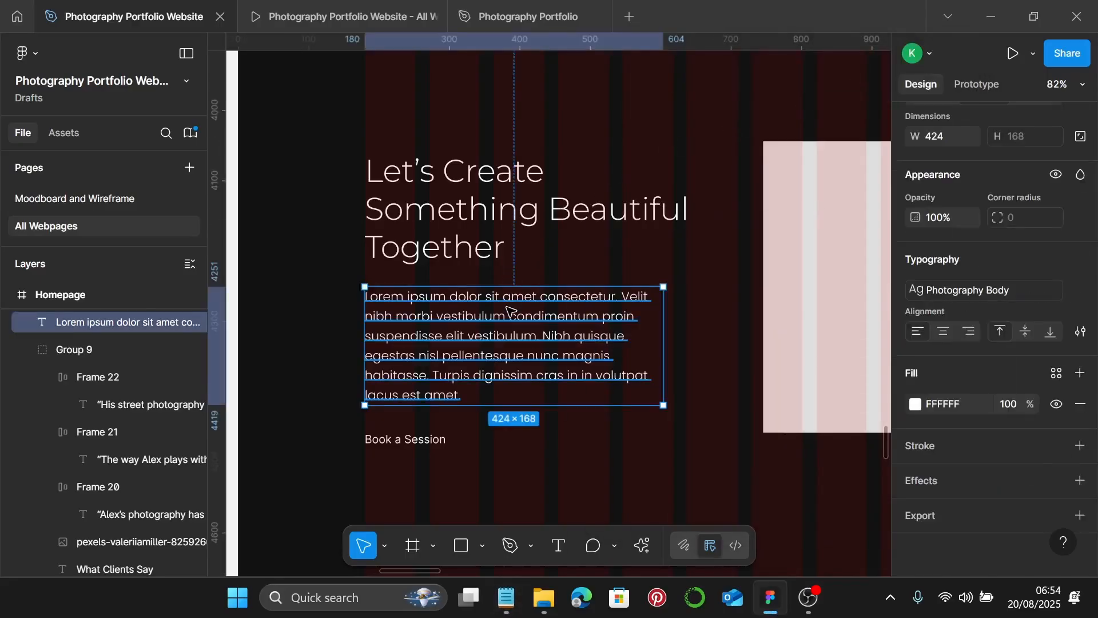
- Paste the collaboration copy over the Lorem ipsum paragraph and widen it to two lines
{"action": "double_click", "coordinate": [507, 307]}
{"action": "key", "text": "ctrl+v"}
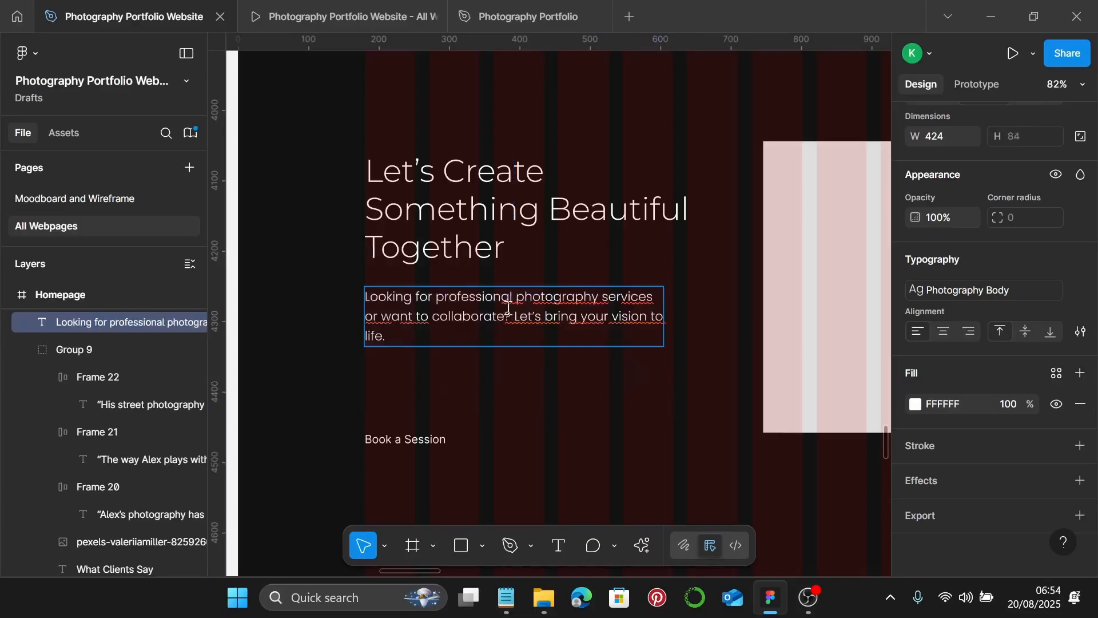
{"action": "key", "text": "Escape"}
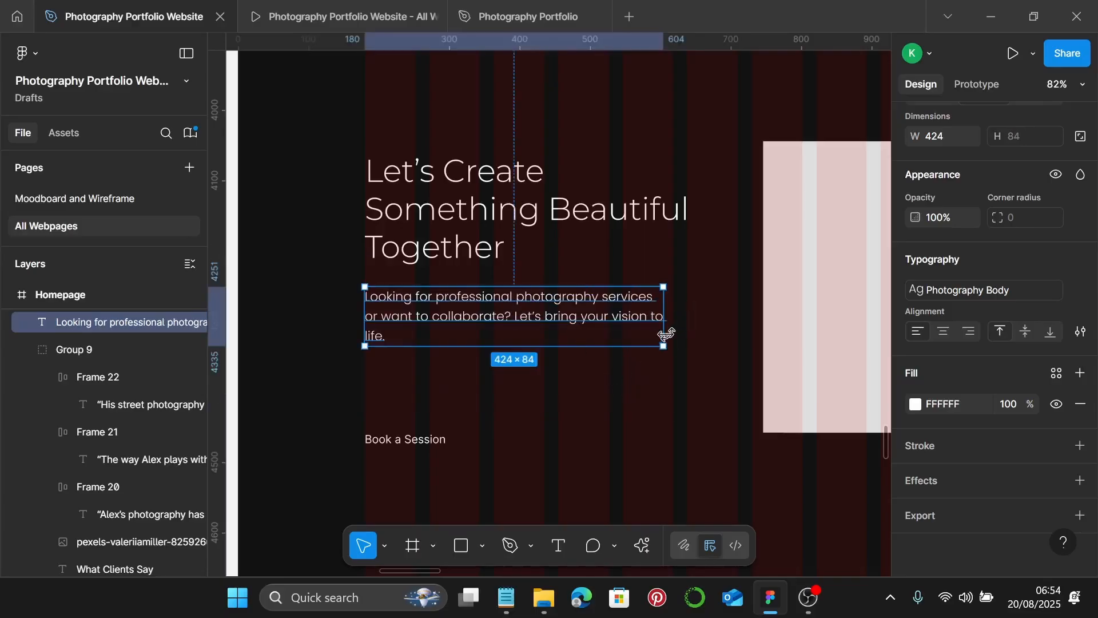
{"action": "left_click_drag", "start_coordinate": [662, 334], "coordinate": [673, 327]}
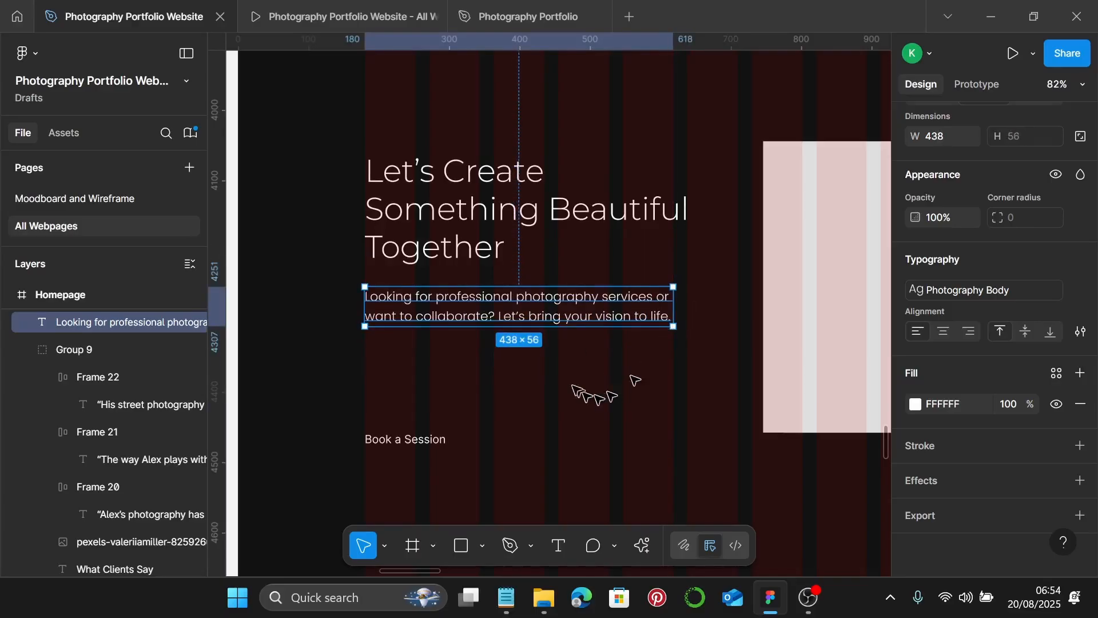
{"action": "scroll", "coordinate": [490, 426], "scroll_direction": "down", "scroll_amount": 5}
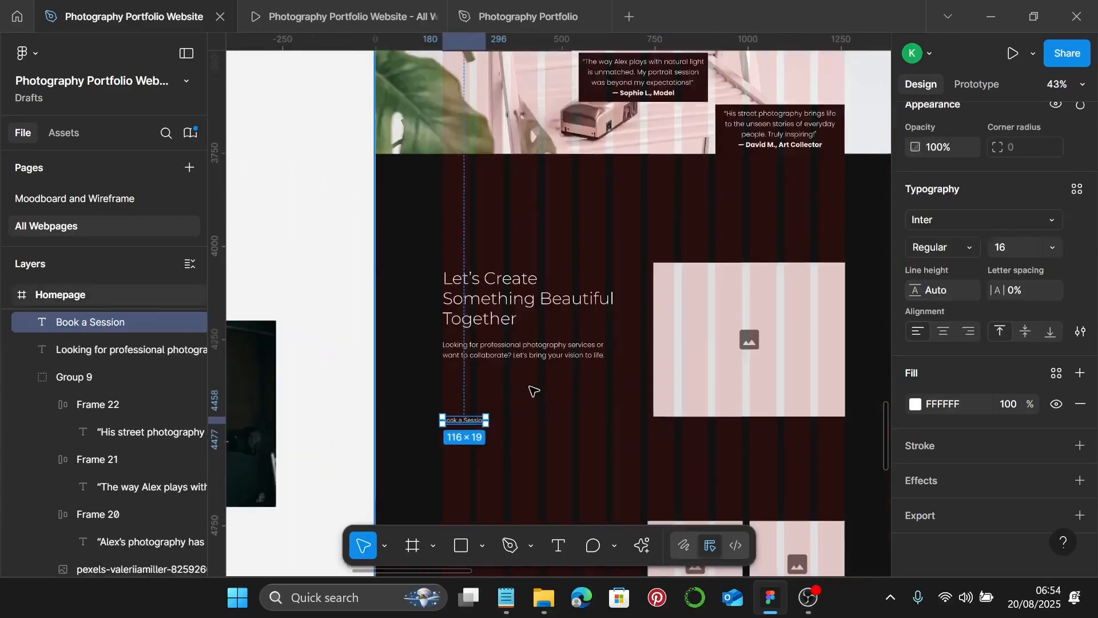
{"action": "scroll", "coordinate": [532, 386], "scroll_direction": "up", "scroll_amount": 2}
{"action": "scroll", "coordinate": [493, 135], "scroll_direction": "up", "scroll_amount": 3}
{"action": "scroll", "coordinate": [493, 136], "scroll_direction": "up", "scroll_amount": 3}
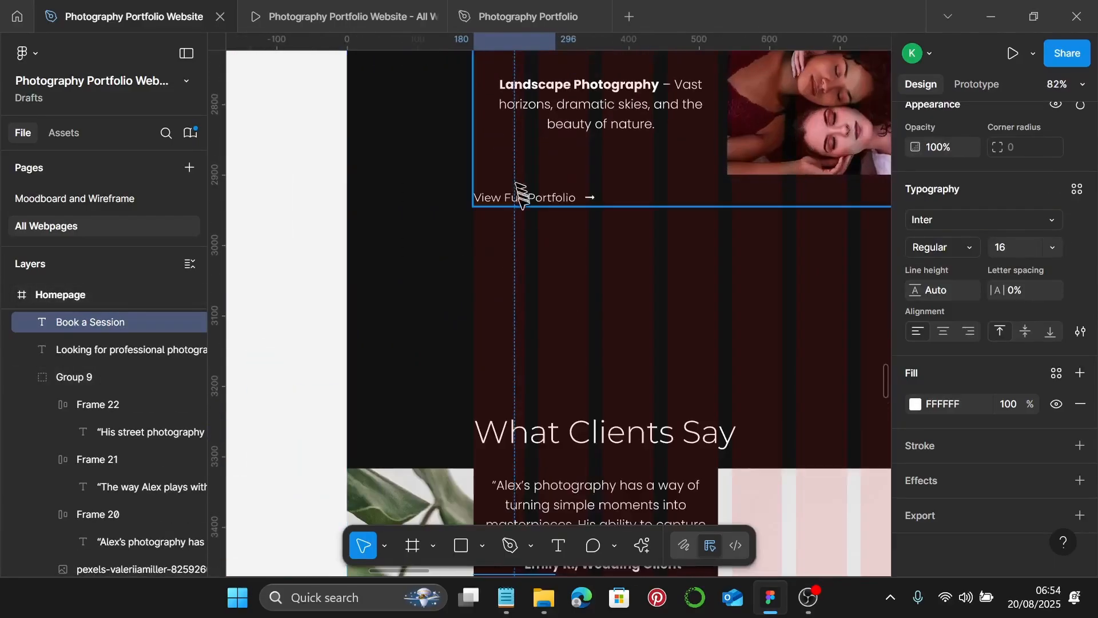
- Replace the plain Book a Session text with a copy of the View Full Portfolio arrow link
{"action": "left_click", "coordinate": [522, 201]}
{"action": "double_click", "coordinate": [522, 202]}
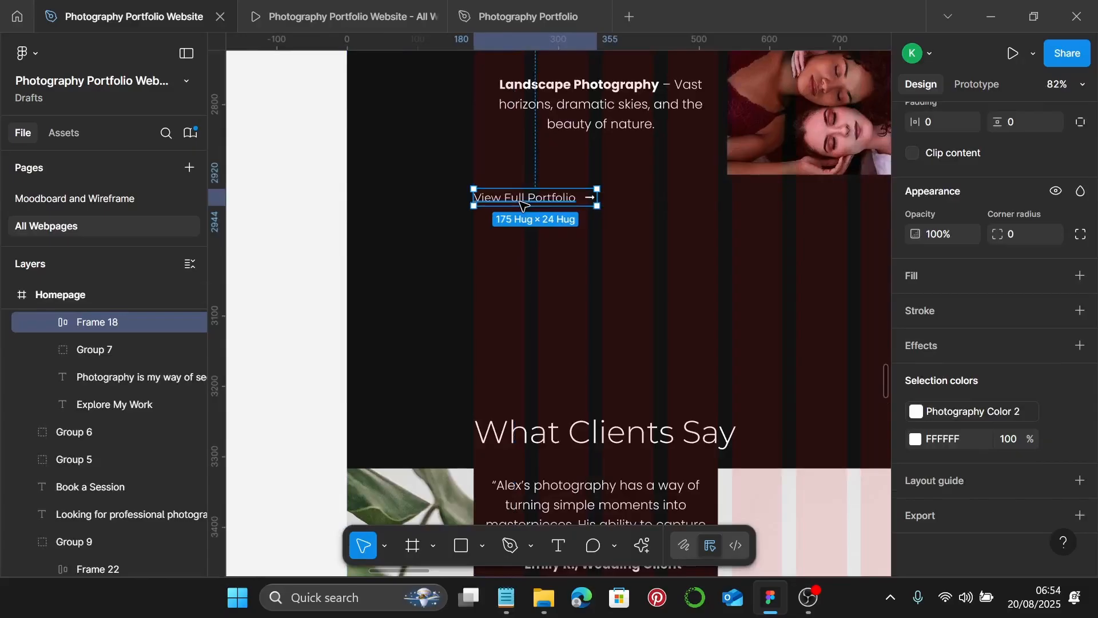
{"action": "key", "text": "Escape"}
{"action": "scroll", "coordinate": [576, 333], "scroll_direction": "down", "scroll_amount": 12}
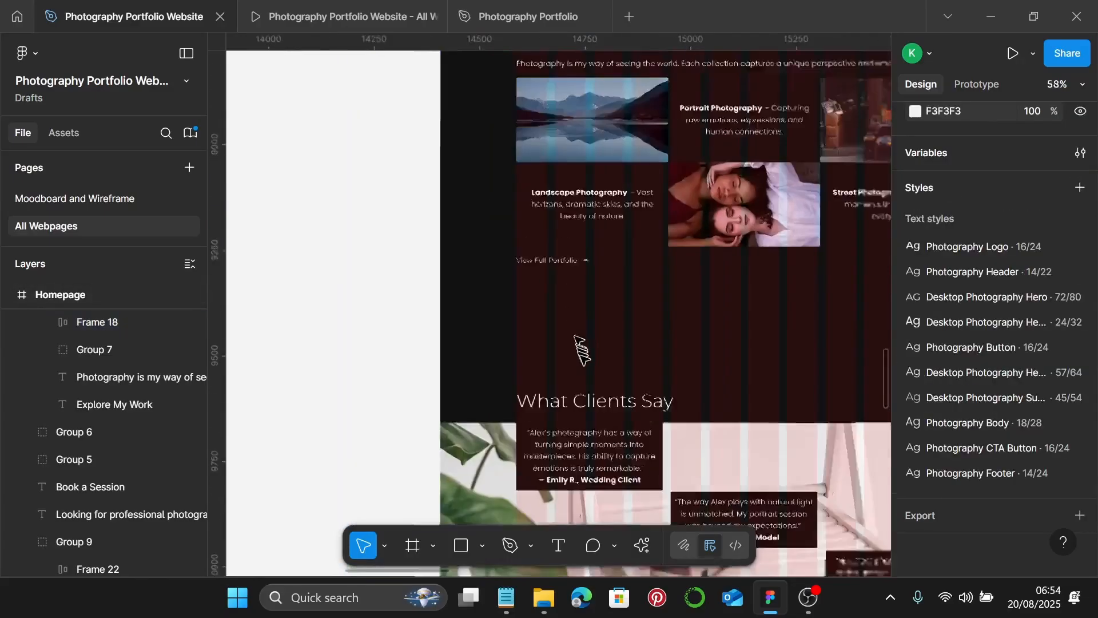
{"action": "scroll", "coordinate": [574, 248], "scroll_direction": "up", "scroll_amount": 3}
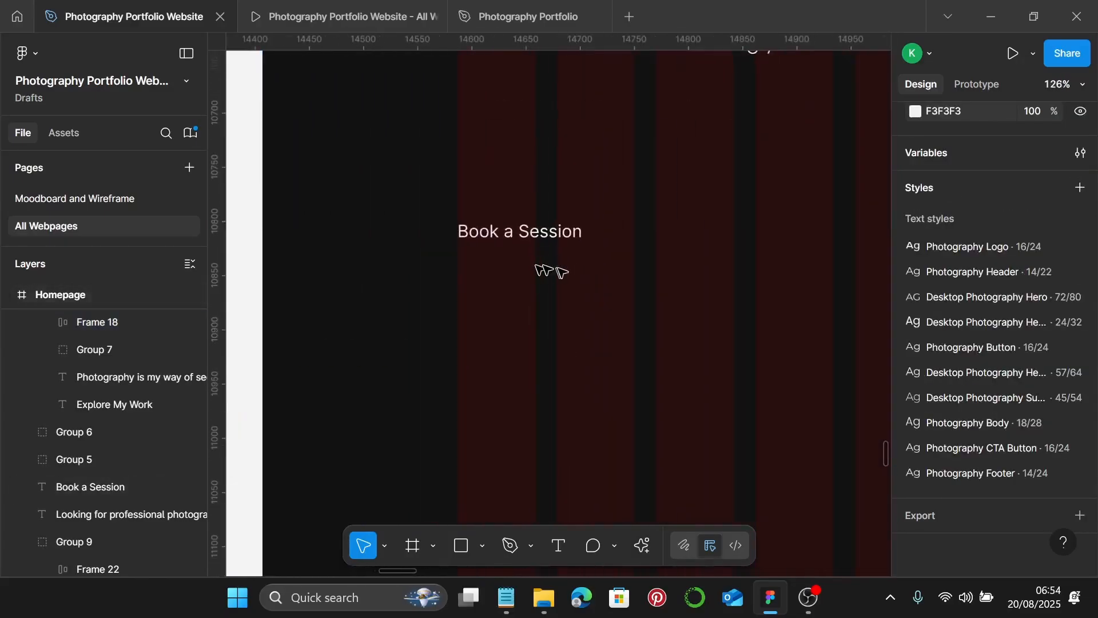
{"action": "left_click", "coordinate": [550, 242]}
{"action": "key", "text": "ctrl+shift+r"}
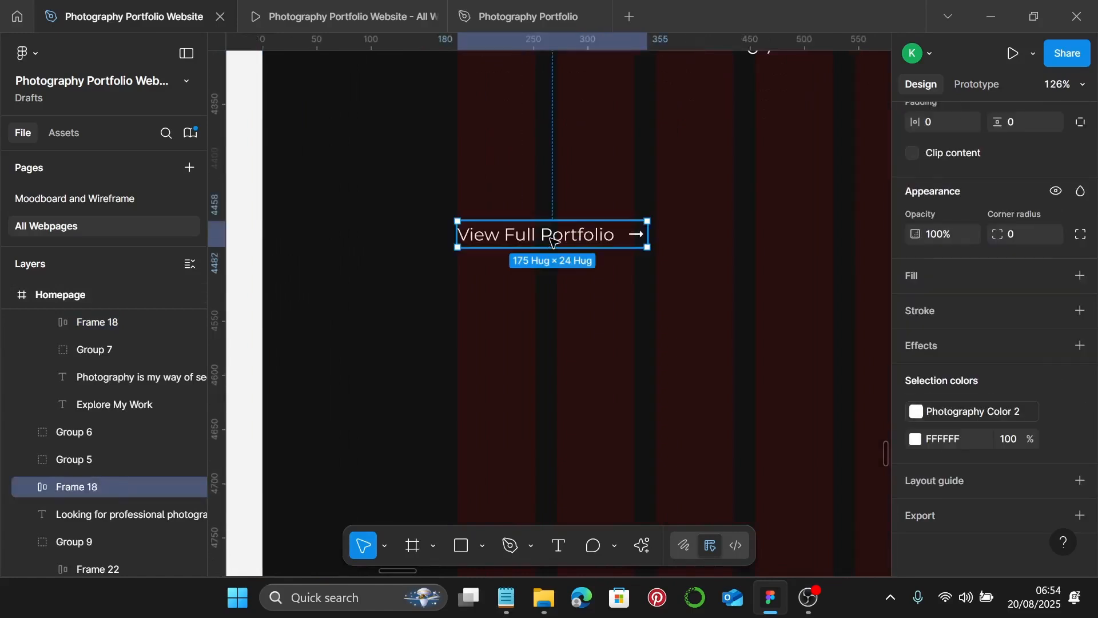
- Relabel the pasted link 'Book a Session' and move it just under the paragraph
{"action": "double_click", "coordinate": [552, 240]}
{"action": "double_click", "coordinate": [599, 240]}
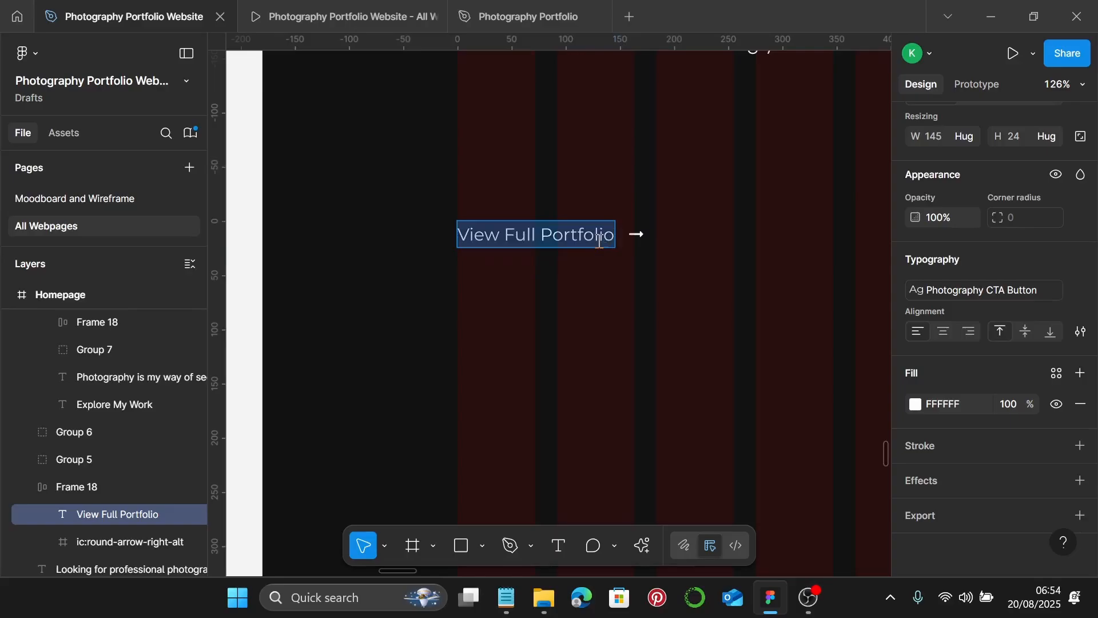
{"action": "type", "text": "Book a "}
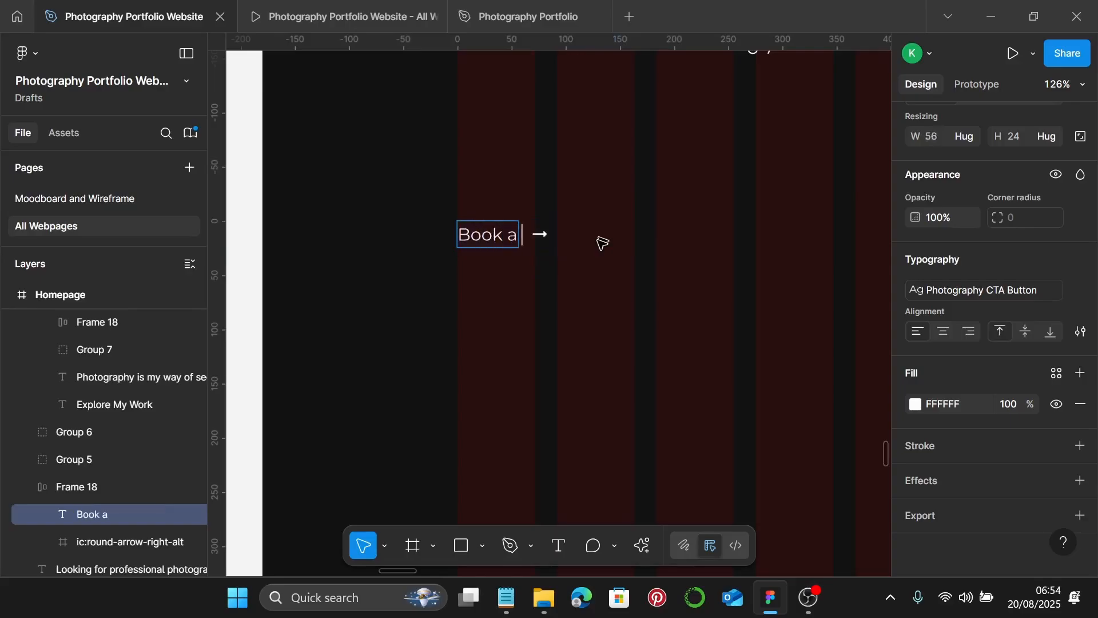
{"action": "type", "text": "Session"}
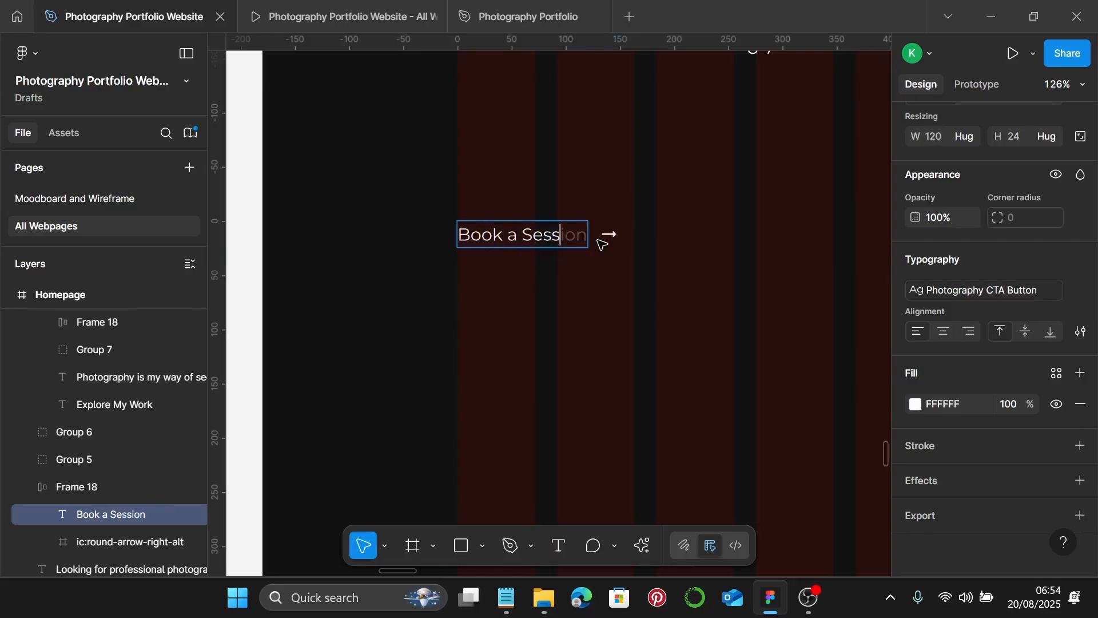
{"action": "key", "text": "Escape"}
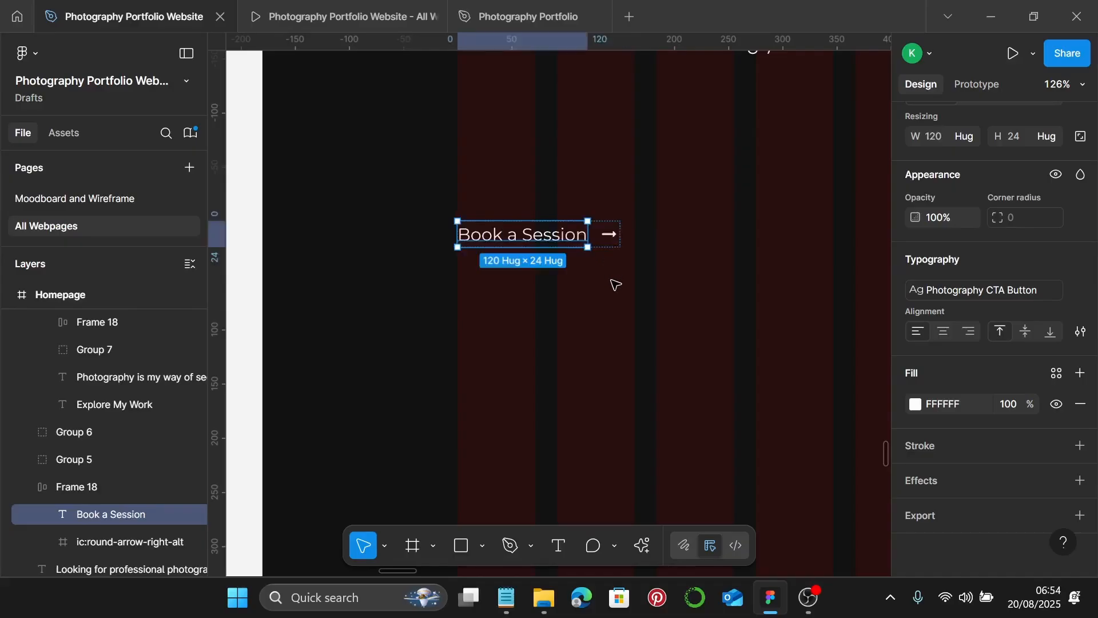
{"action": "key", "text": "Escape"}
{"action": "scroll", "coordinate": [612, 294], "scroll_direction": "down", "scroll_amount": 3}
{"action": "scroll", "coordinate": [613, 303], "scroll_direction": "up", "scroll_amount": 2}
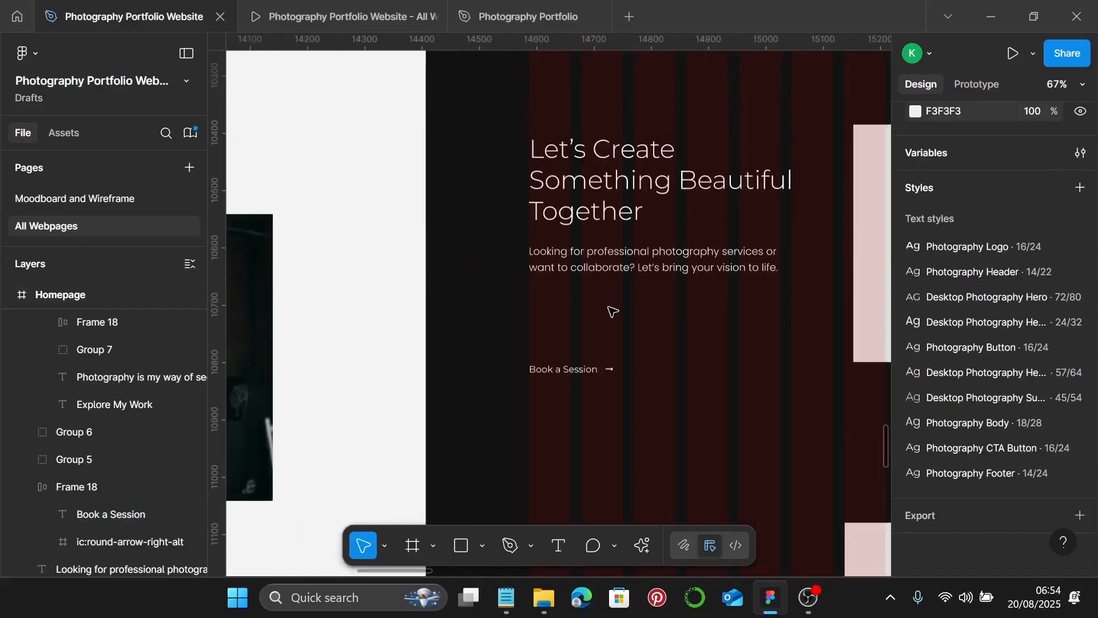
{"action": "left_click", "coordinate": [559, 373]}
{"action": "left_click_drag", "start_coordinate": [559, 373], "coordinate": [568, 307]}
{"action": "scroll", "coordinate": [595, 197], "scroll_direction": "up", "scroll_amount": 3}
{"action": "left_click", "coordinate": [583, 182]}
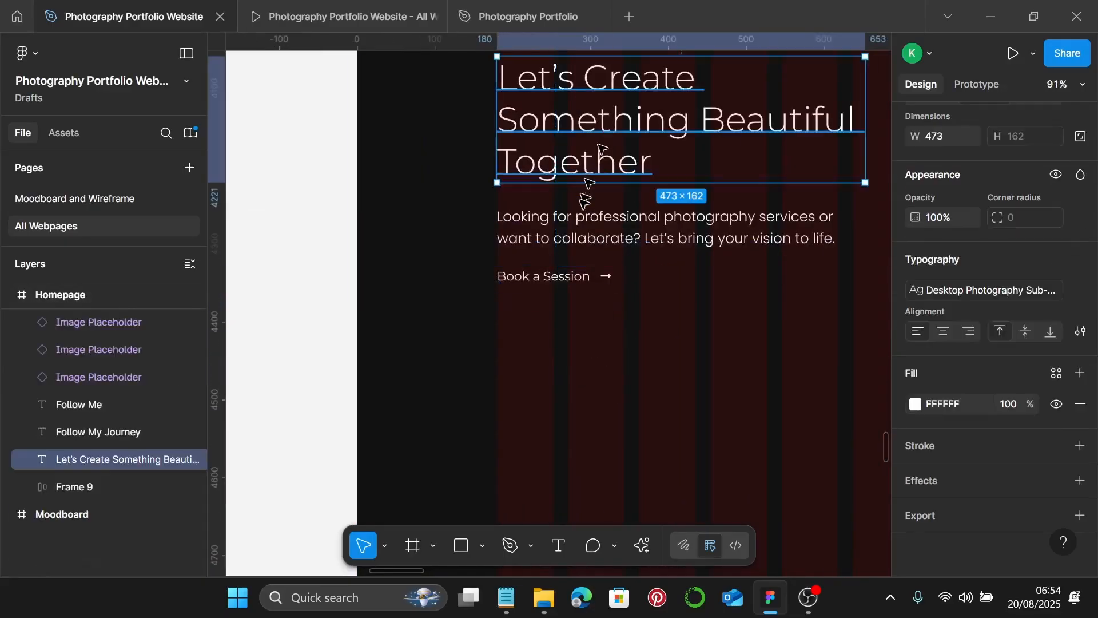
{"action": "scroll", "coordinate": [503, 258], "scroll_direction": "up", "scroll_amount": 5}
- Select the Let's Create heading, collaboration paragraph and Book a Session link together
{"action": "scroll", "coordinate": [511, 263], "scroll_direction": "up", "scroll_amount": 5}
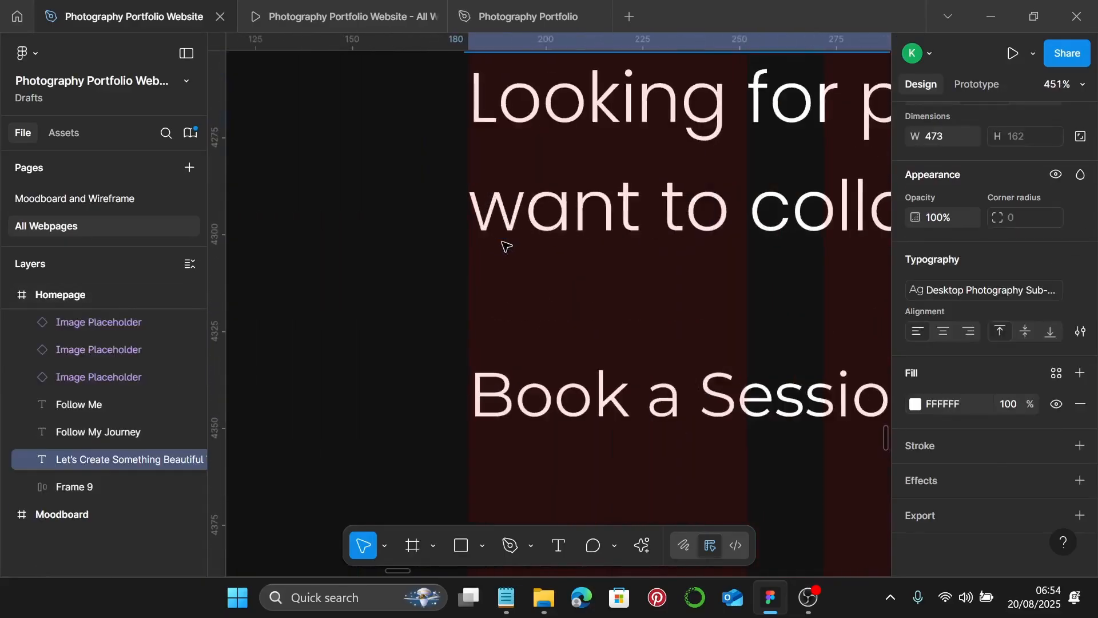
{"action": "left_click", "coordinate": [480, 371]}
{"action": "left_click", "coordinate": [518, 259]}
{"action": "scroll", "coordinate": [516, 246], "scroll_direction": "down", "scroll_amount": 5}
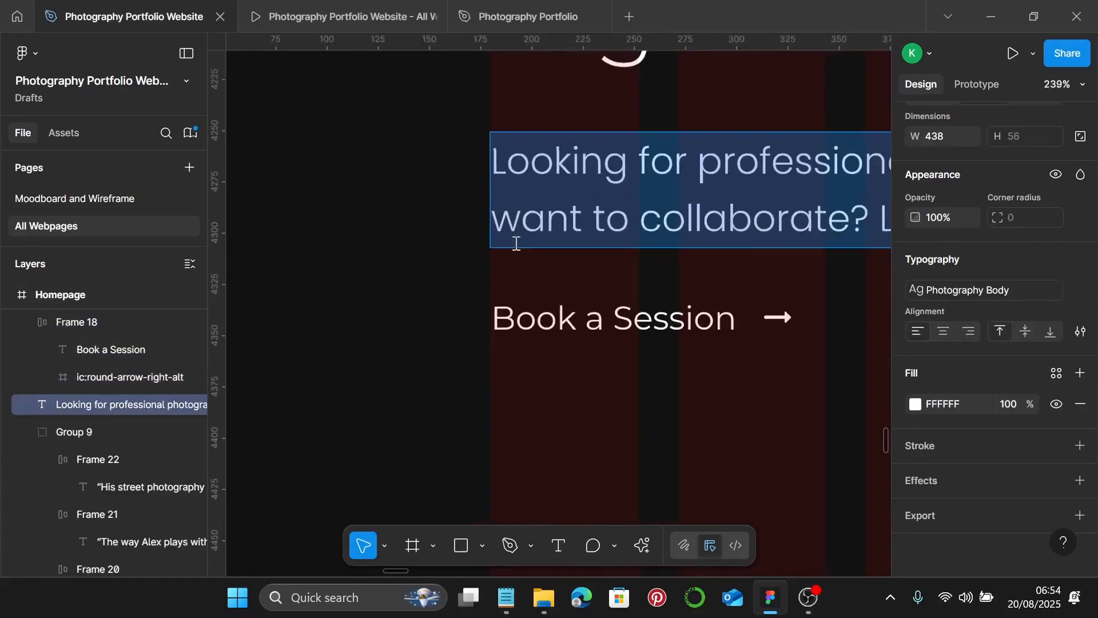
{"action": "left_click", "coordinate": [592, 303], "text": "shift"}
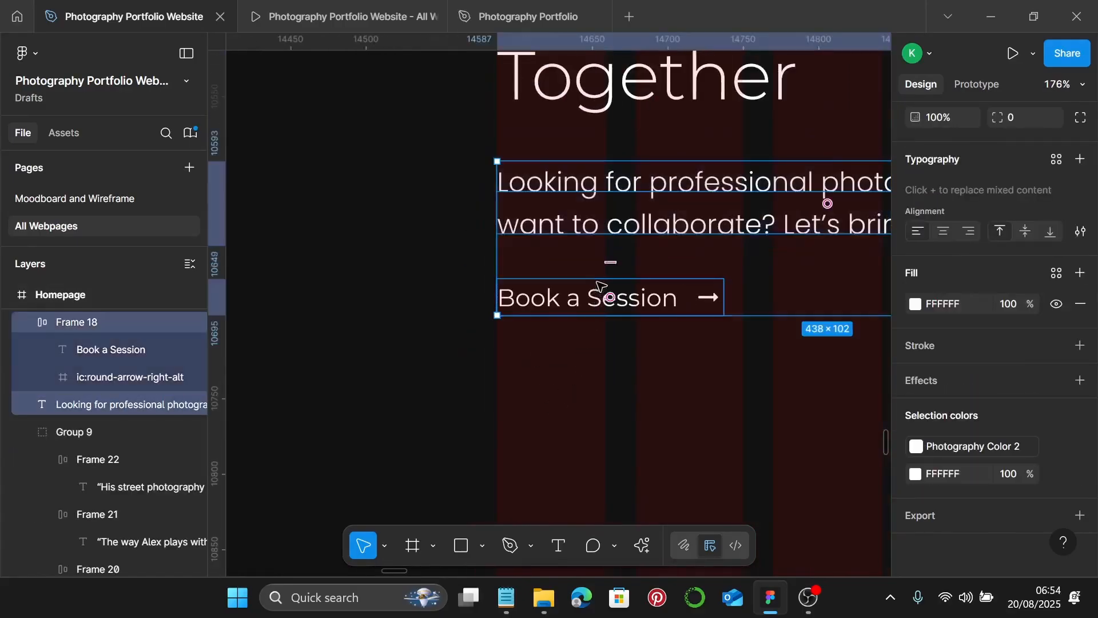
{"action": "scroll", "coordinate": [767, 221], "scroll_direction": "down", "scroll_amount": 3}
{"action": "left_click", "coordinate": [643, 170], "text": "shift"}
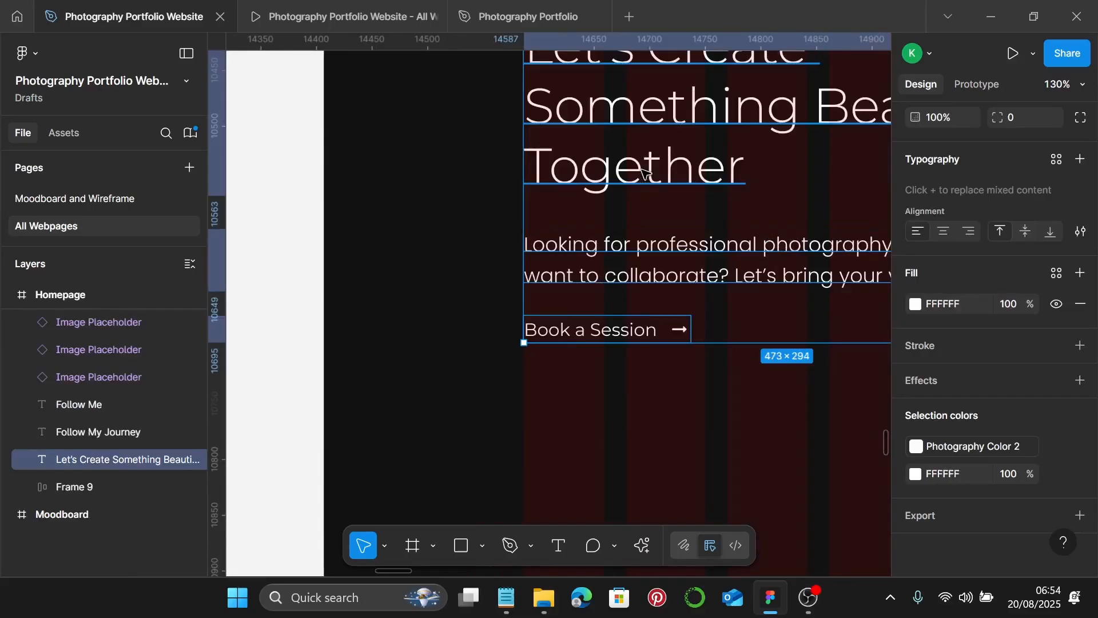
- Wrap the three items in a vertical auto layout with a gap of 25
{"action": "key", "text": "shift+a"}
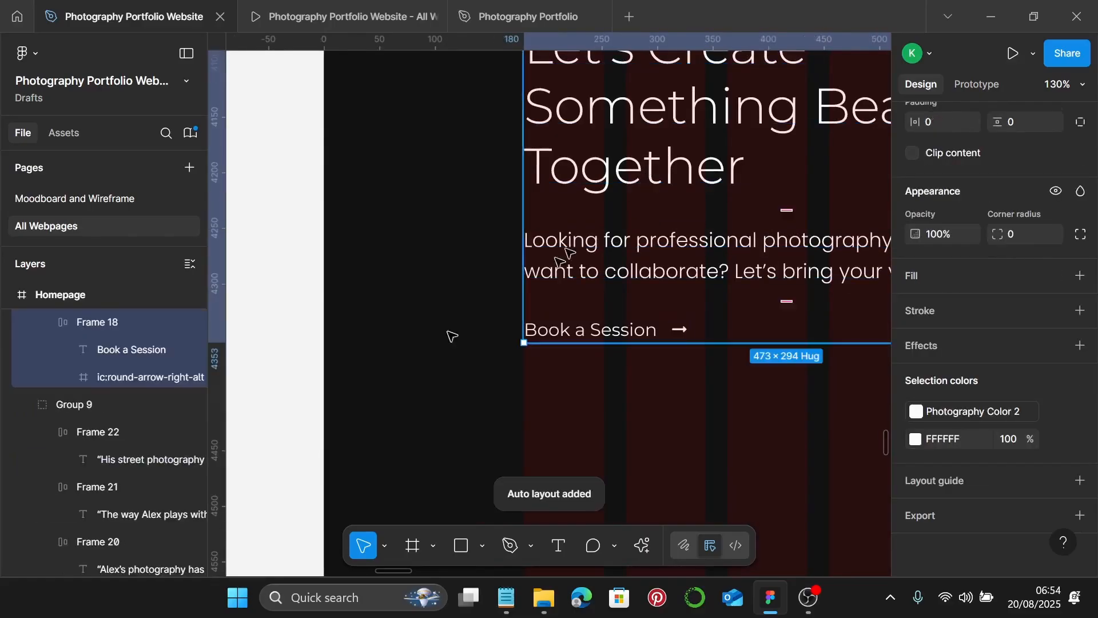
{"action": "scroll", "coordinate": [1058, 263], "scroll_direction": "up", "scroll_amount": 6}
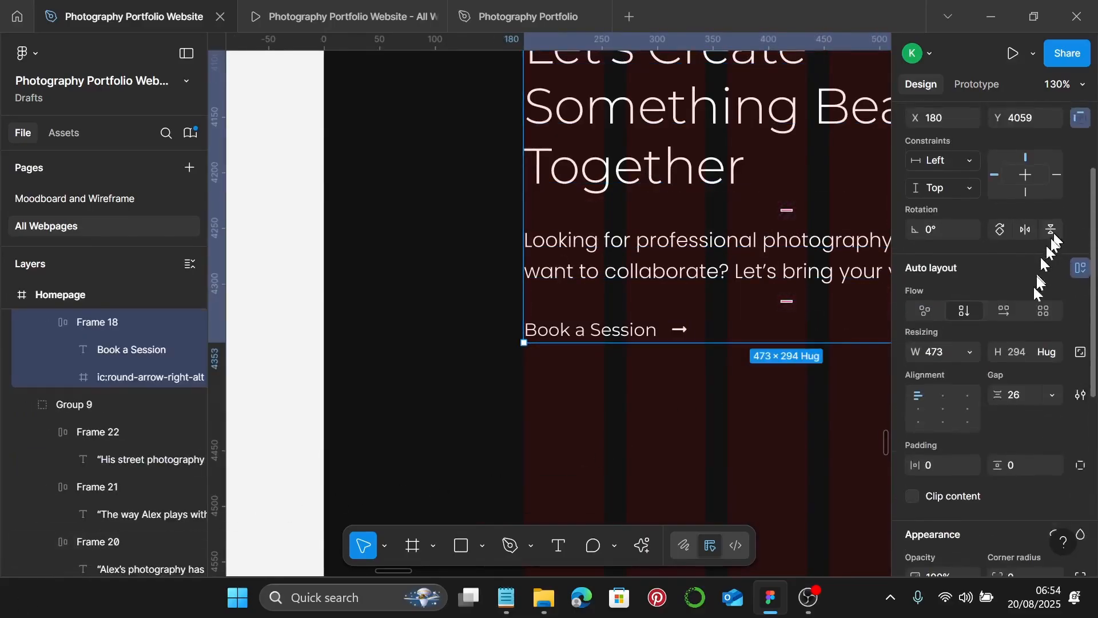
{"action": "scroll", "coordinate": [993, 377], "scroll_direction": "down", "scroll_amount": 2}
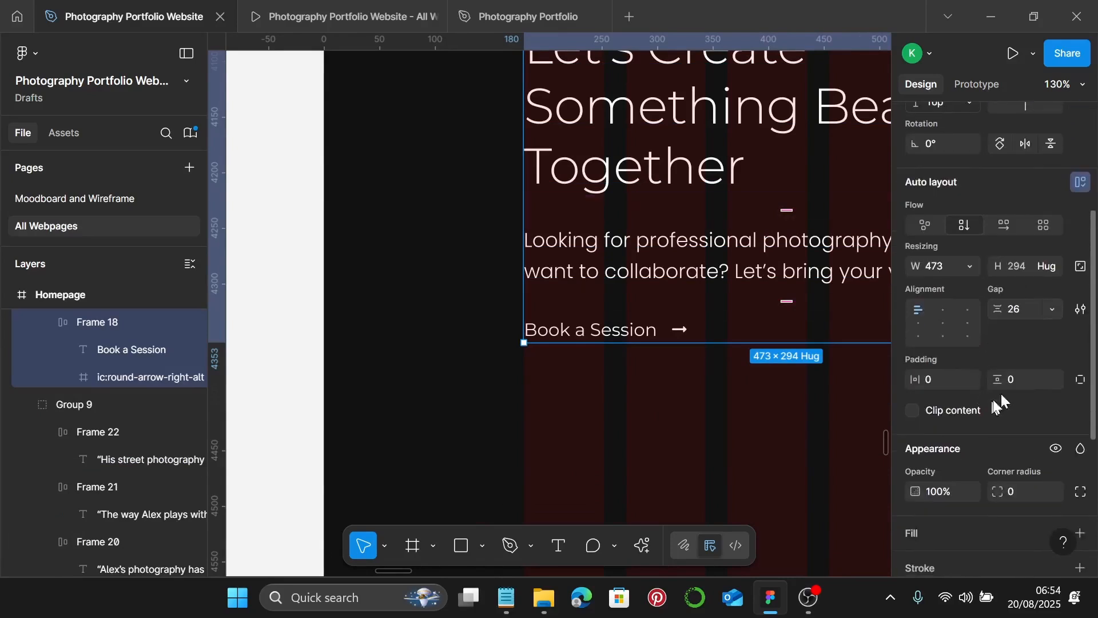
{"action": "left_click", "coordinate": [1031, 309]}
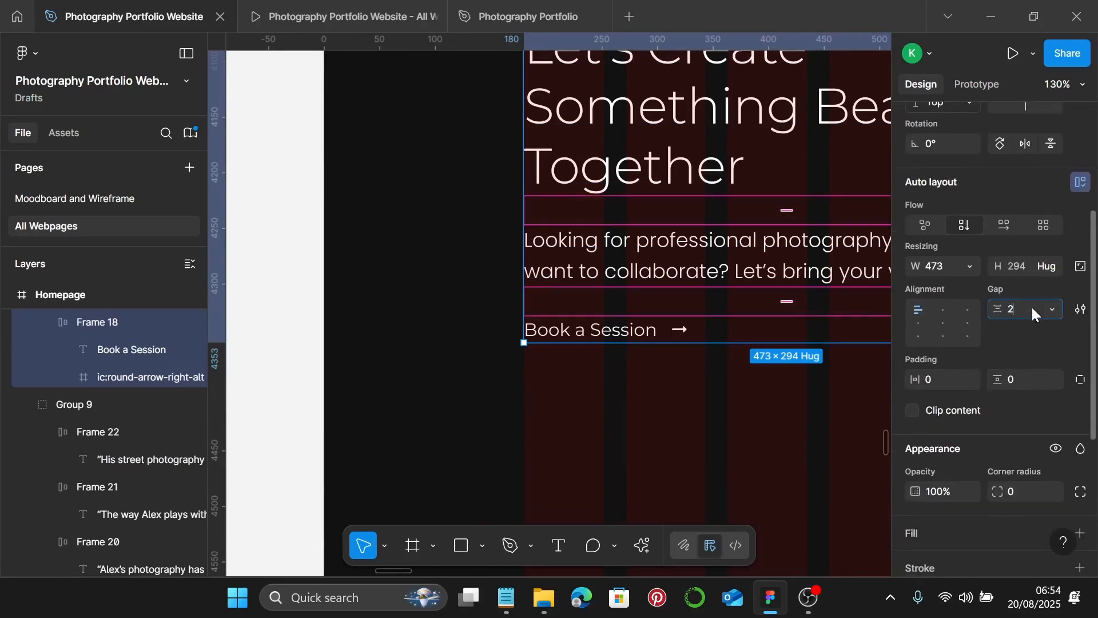
{"action": "key", "text": "Return"}
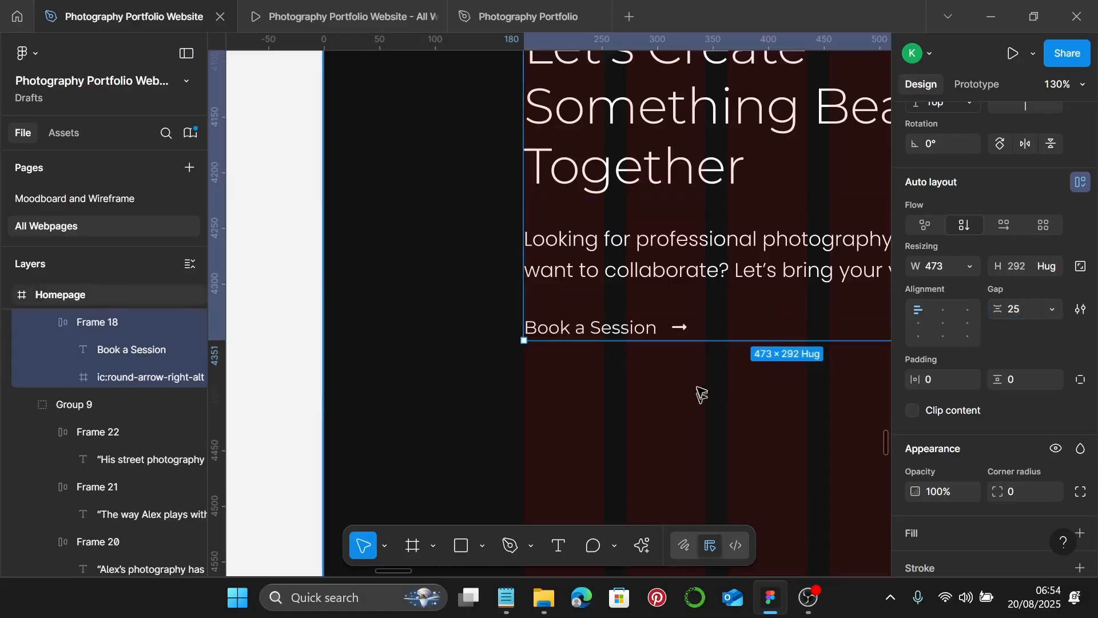
{"action": "scroll", "coordinate": [702, 391], "scroll_direction": "down", "scroll_amount": 5}
{"action": "scroll", "coordinate": [699, 389], "scroll_direction": "right", "scroll_amount": 5}
{"action": "scroll", "coordinate": [699, 389], "scroll_direction": "down", "scroll_amount": 3}
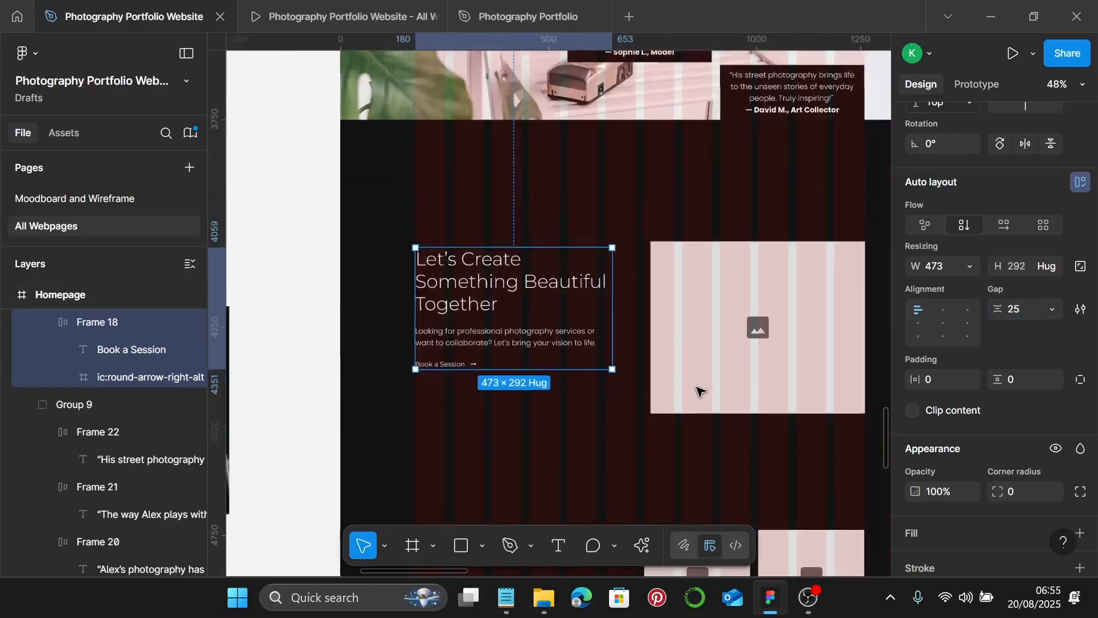
- Widen the image placeholder beside the Let's Create text to 694 × 414, then delete it
{"action": "left_click", "coordinate": [754, 376]}
{"action": "scroll", "coordinate": [756, 377], "scroll_direction": "right", "scroll_amount": 3}
{"action": "left_click_drag", "start_coordinate": [767, 314], "coordinate": [836, 312]}
{"action": "scroll", "coordinate": [838, 252], "scroll_direction": "up", "scroll_amount": 6}
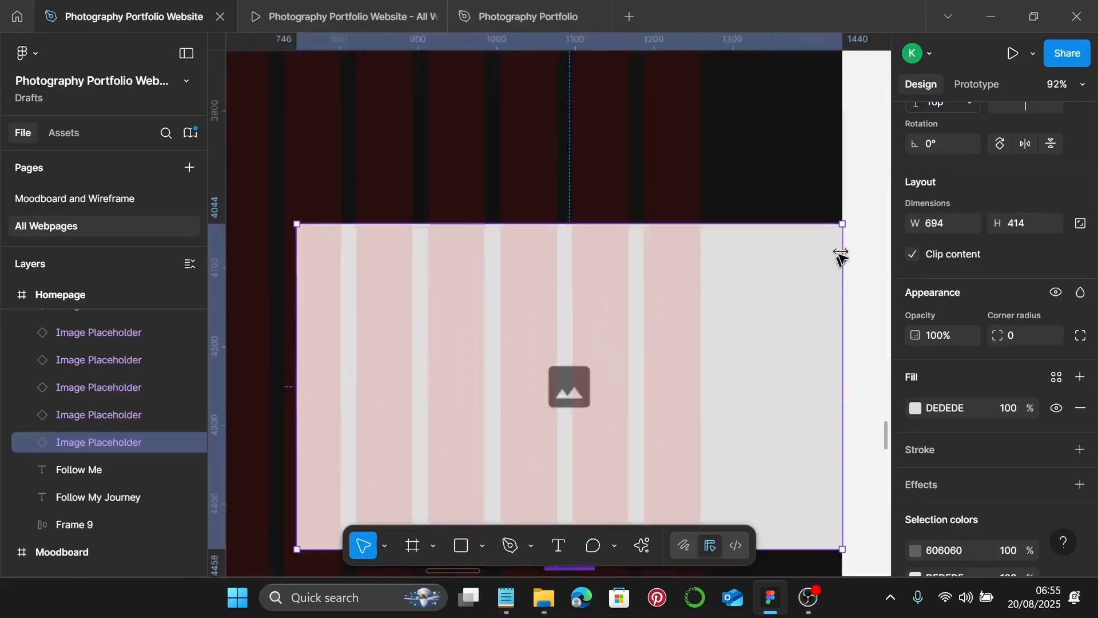
{"action": "scroll", "coordinate": [833, 240], "scroll_direction": "down", "scroll_amount": 3}
{"action": "scroll", "coordinate": [503, 380], "scroll_direction": "down", "scroll_amount": 5}
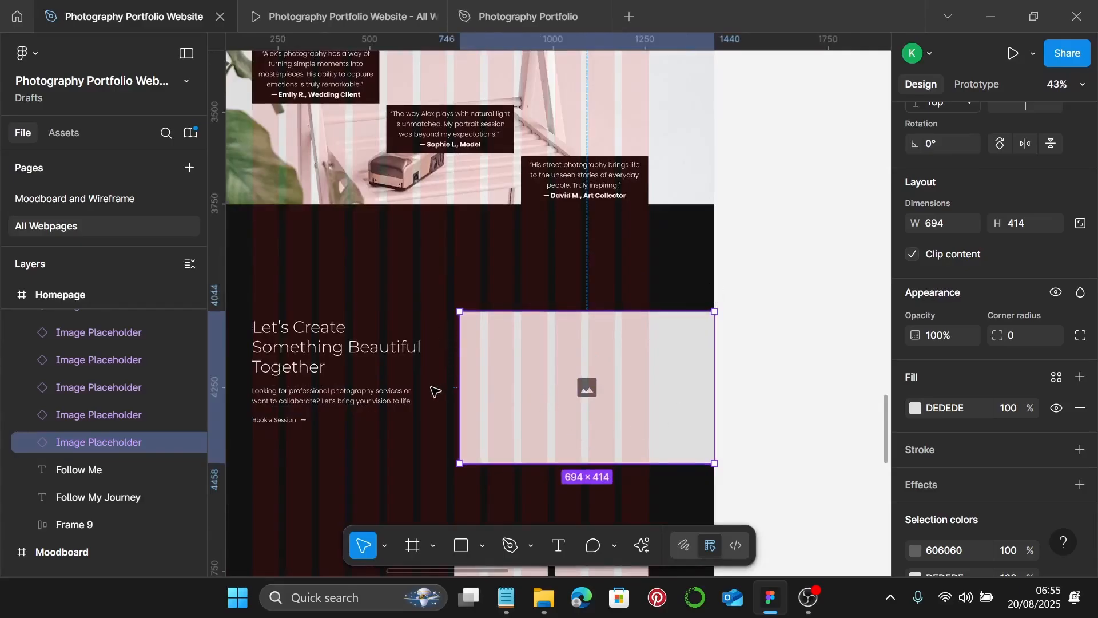
{"action": "left_click", "coordinate": [945, 223]}
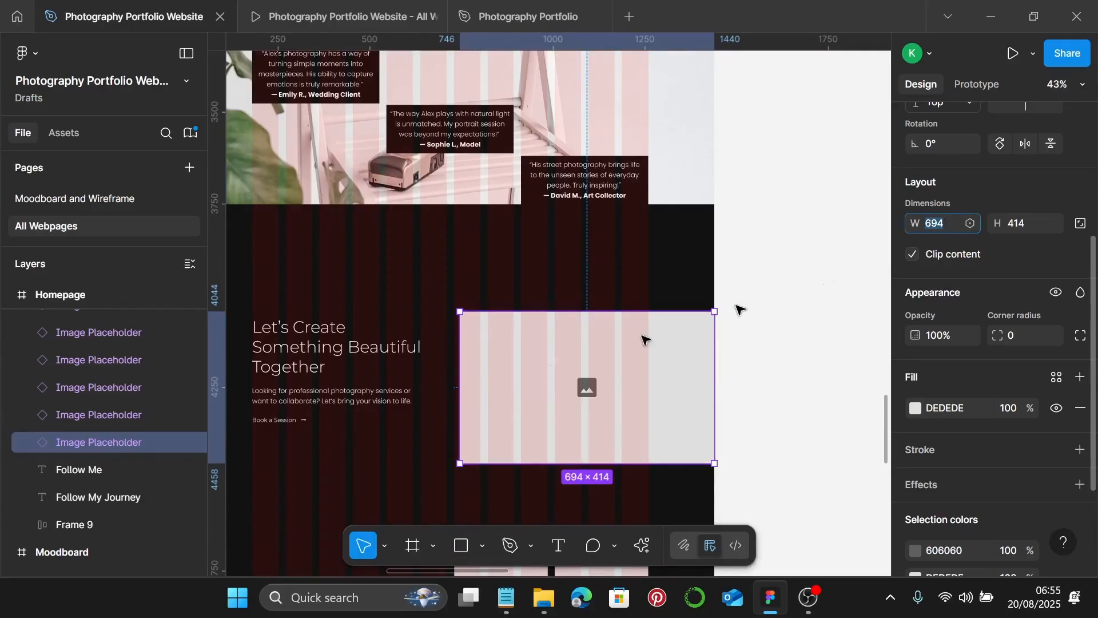
{"action": "left_click", "coordinate": [549, 394]}
{"action": "key", "text": "Delete"}
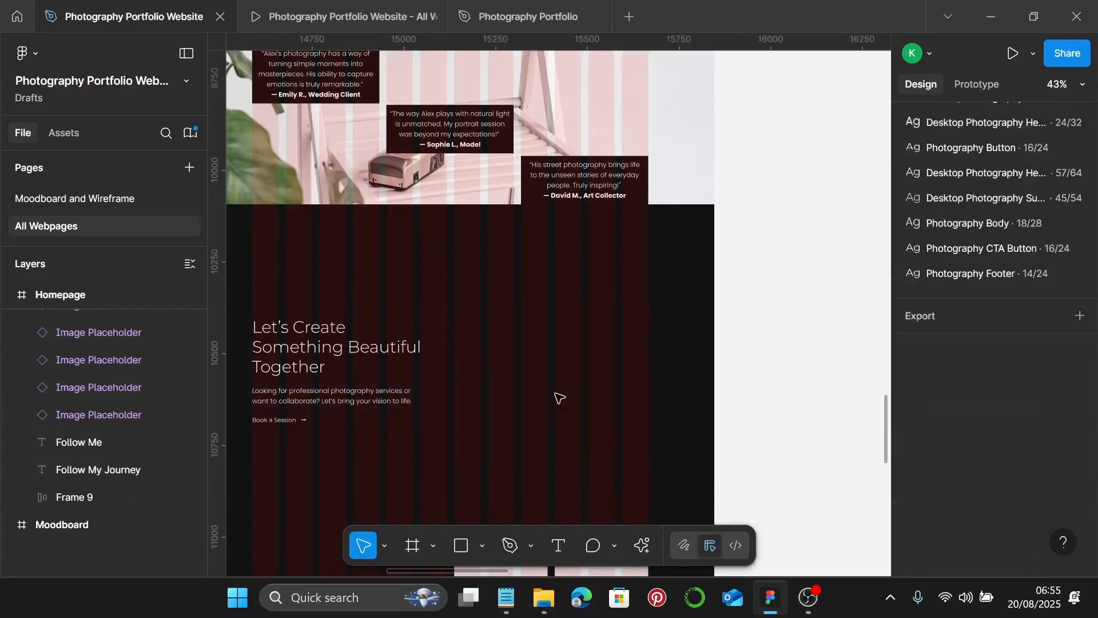
{"action": "scroll", "coordinate": [554, 388], "scroll_direction": "left", "scroll_amount": 5}
{"action": "scroll", "coordinate": [555, 384], "scroll_direction": "down", "scroll_amount": 3}
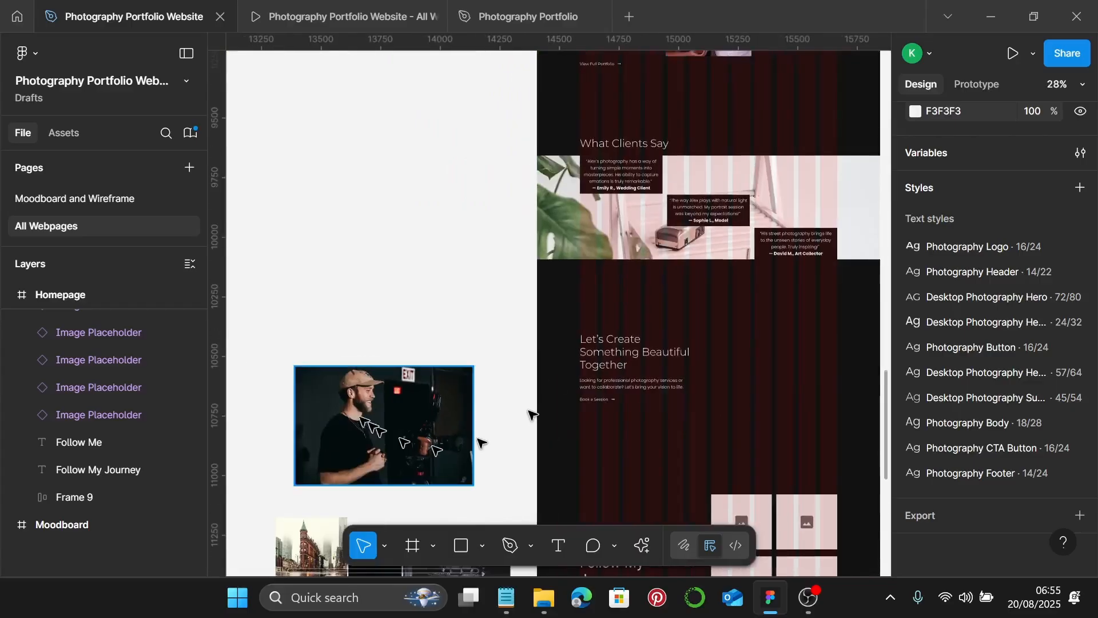
- Move the photo of the man with a camera up and set its width to 721
{"action": "left_click", "coordinate": [410, 458]}
{"action": "left_click_drag", "start_coordinate": [410, 457], "coordinate": [440, 376]}
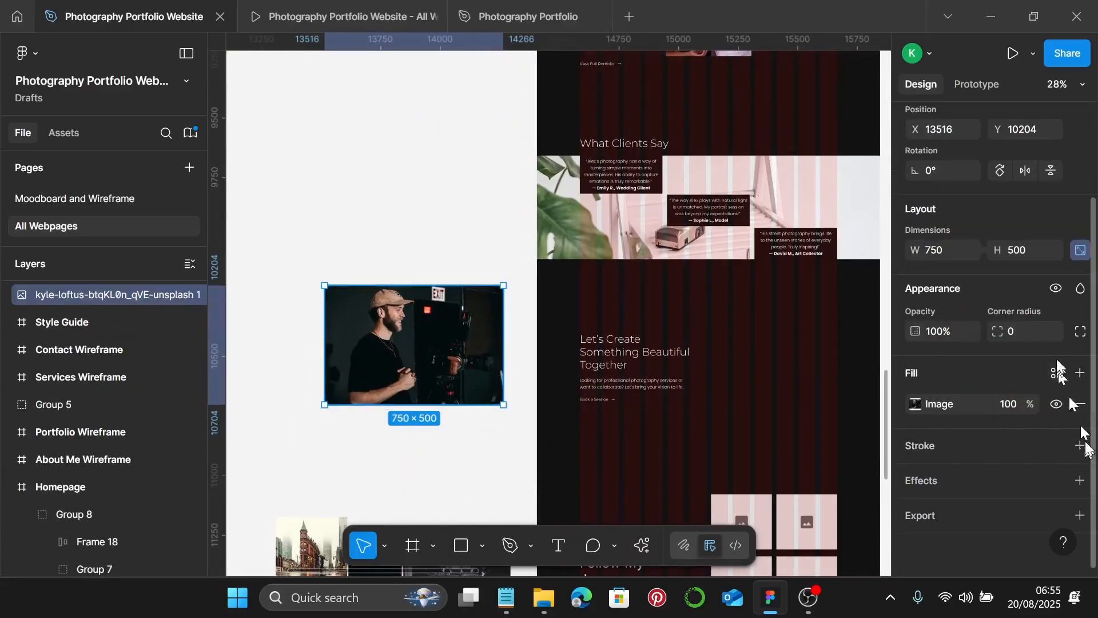
{"action": "left_click", "coordinate": [949, 253]}
{"action": "type", "text": "721"}
{"action": "key", "text": "Return"}
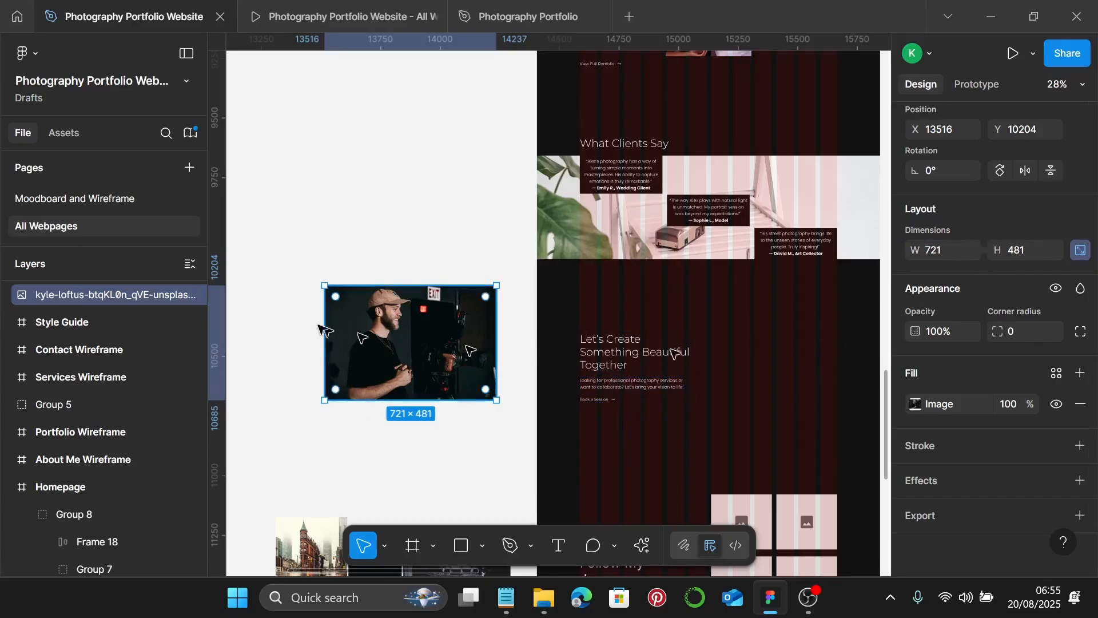
- Crop the photo from the bottom so it is 432 tall
{"action": "double_click", "coordinate": [369, 350]}
{"action": "scroll", "coordinate": [369, 350], "scroll_direction": "up", "scroll_amount": 5}
{"action": "scroll", "coordinate": [572, 298], "scroll_direction": "up", "scroll_amount": 2}
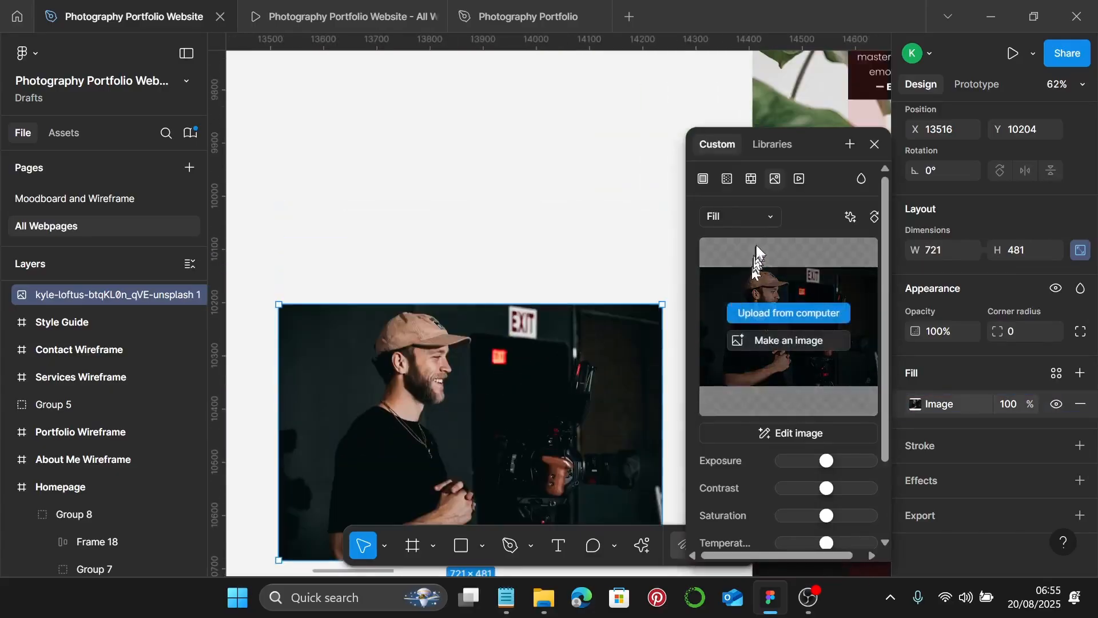
{"action": "left_click", "coordinate": [755, 218]}
{"action": "left_click", "coordinate": [760, 259]}
{"action": "scroll", "coordinate": [478, 392], "scroll_direction": "down", "scroll_amount": 3}
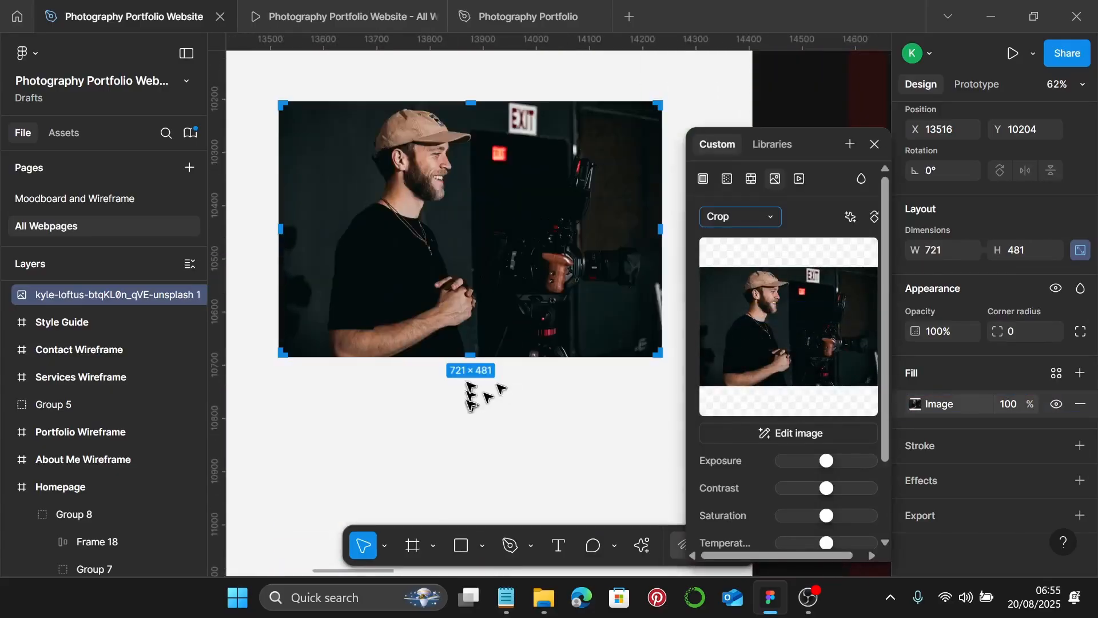
{"action": "scroll", "coordinate": [460, 309], "scroll_direction": "up", "scroll_amount": 10}
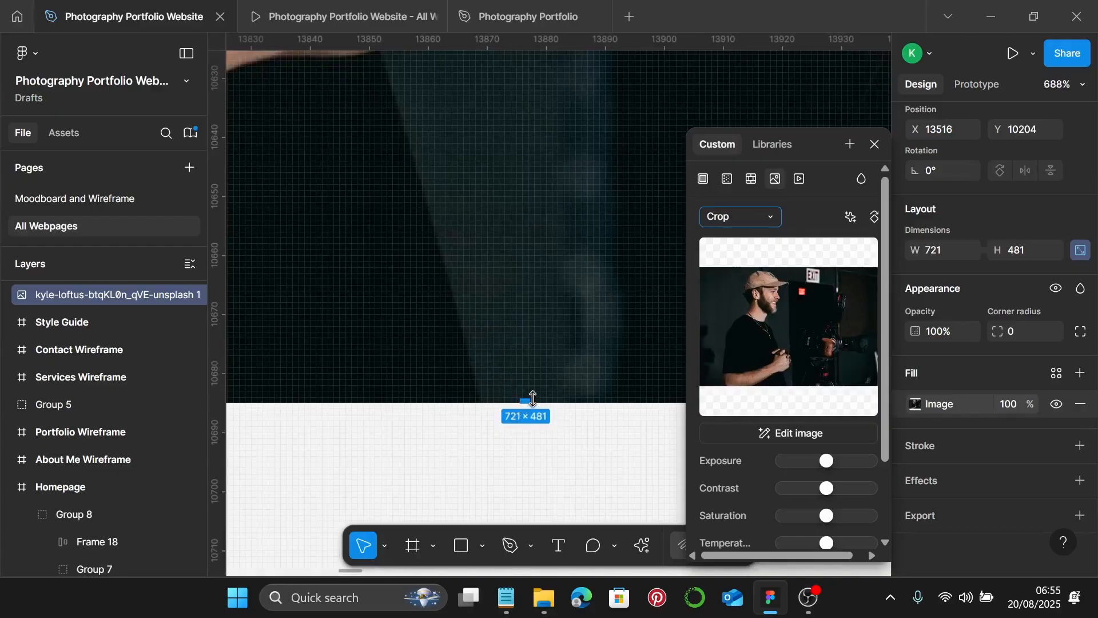
{"action": "left_click_drag", "start_coordinate": [532, 399], "coordinate": [564, 179]}
{"action": "scroll", "coordinate": [537, 216], "scroll_direction": "up", "scroll_amount": 5}
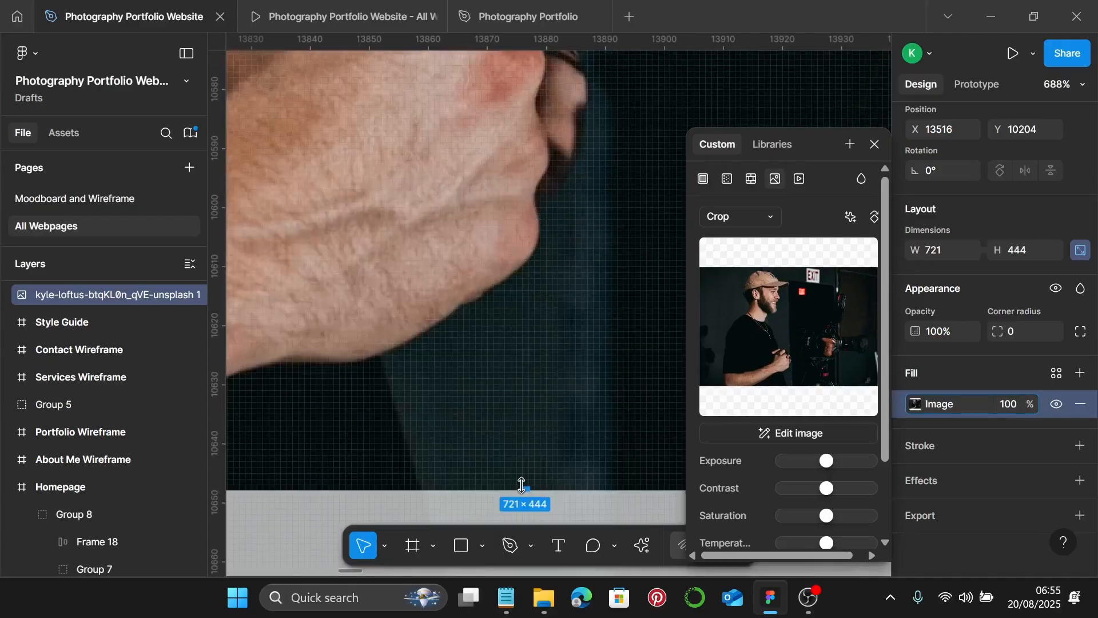
{"action": "left_click_drag", "start_coordinate": [524, 488], "coordinate": [519, 422]}
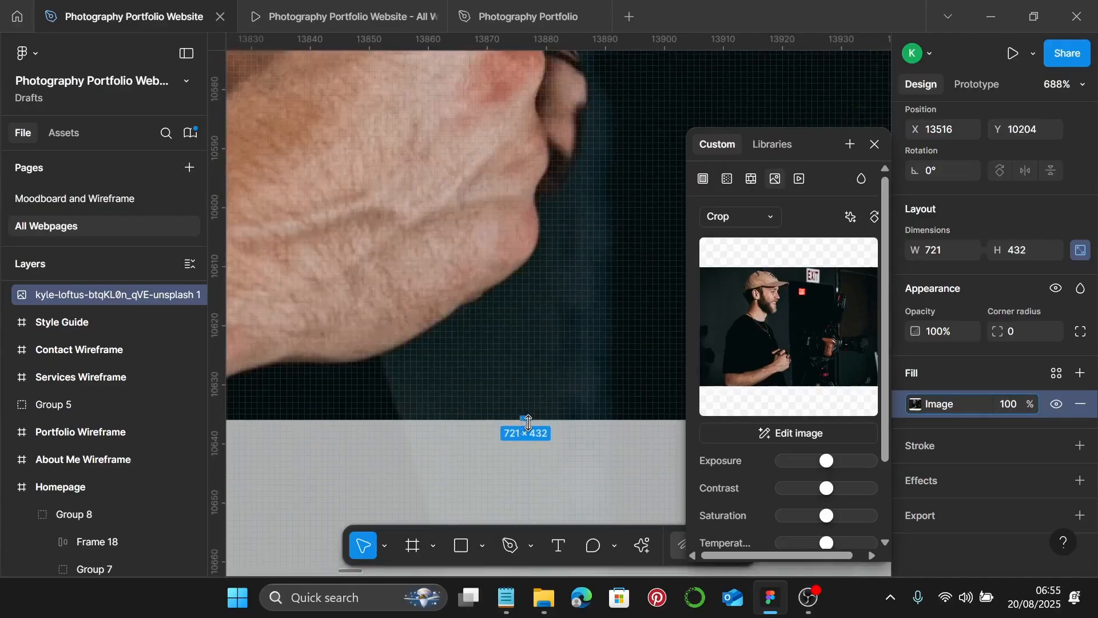
{"action": "scroll", "coordinate": [519, 422], "scroll_direction": "down", "scroll_amount": 10}
{"action": "scroll", "coordinate": [517, 420], "scroll_direction": "down", "scroll_amount": 3}
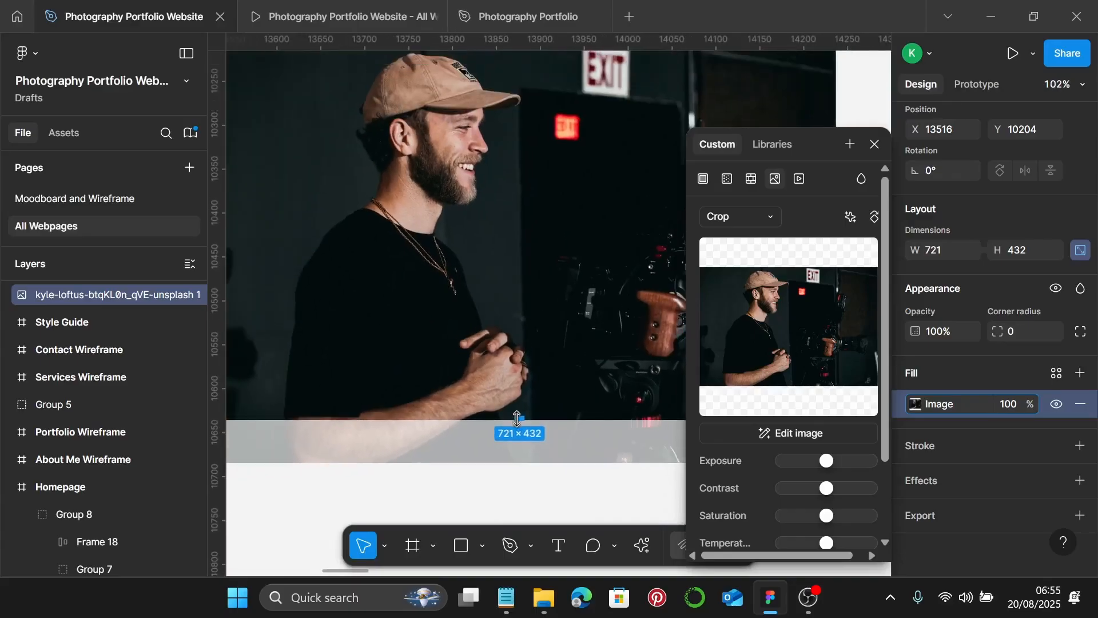
{"action": "key", "text": "Return"}
- Flip the cropped photo horizontally
{"action": "scroll", "coordinate": [517, 419], "scroll_direction": "down", "scroll_amount": 3}
{"action": "left_click", "coordinate": [591, 535]}
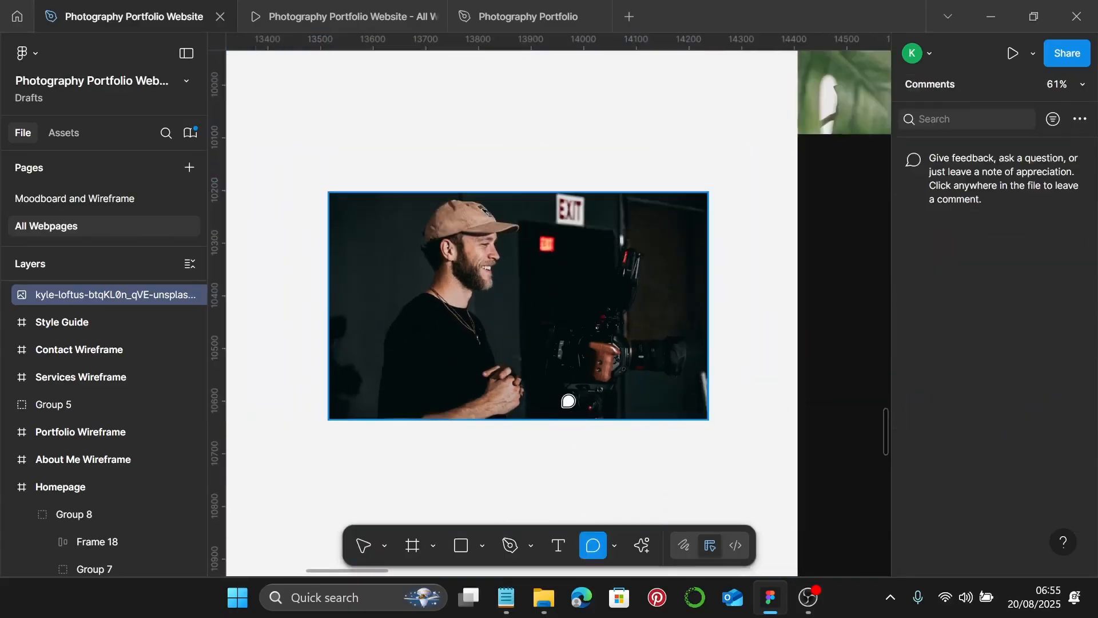
{"action": "key", "text": "v"}
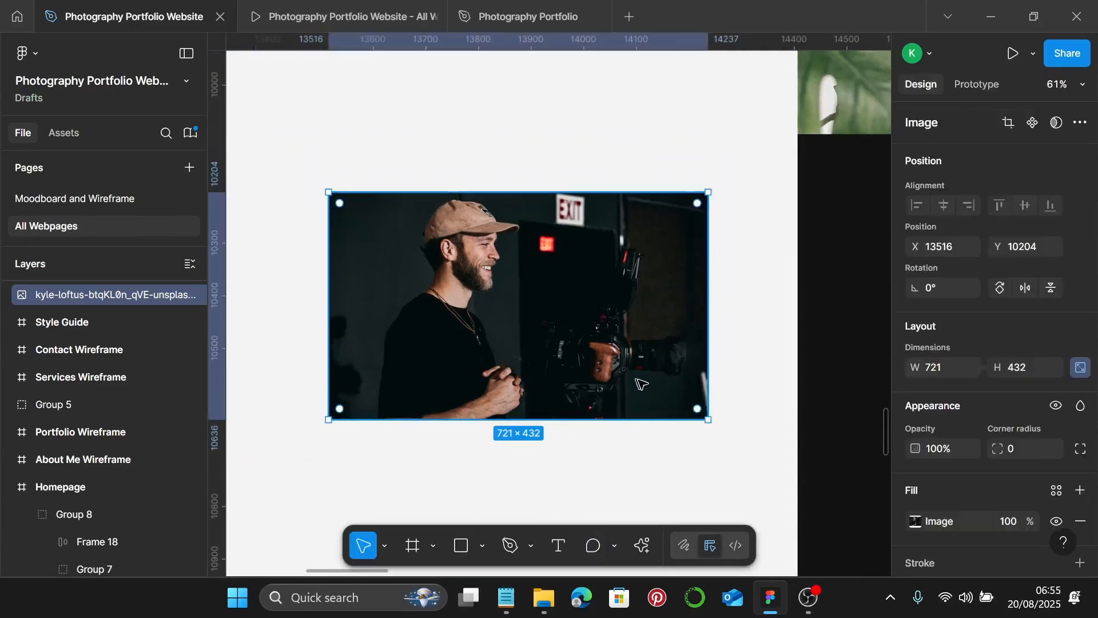
{"action": "left_click", "coordinate": [1030, 293]}
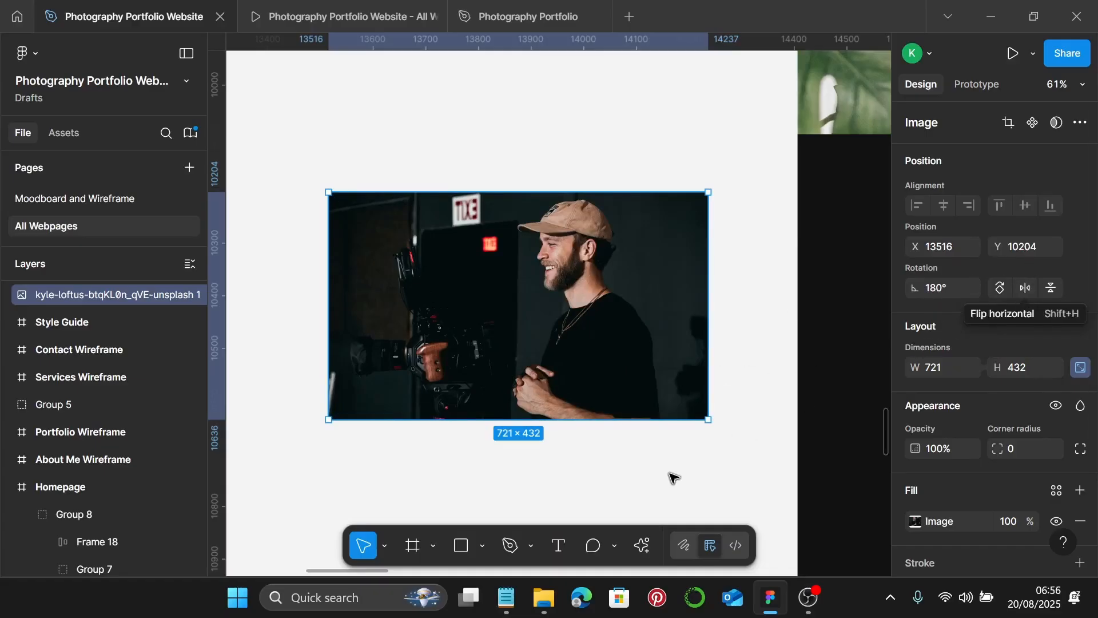
{"action": "scroll", "coordinate": [668, 469], "scroll_direction": "down", "scroll_amount": 3}
{"action": "scroll", "coordinate": [629, 468], "scroll_direction": "right", "scroll_amount": 5}
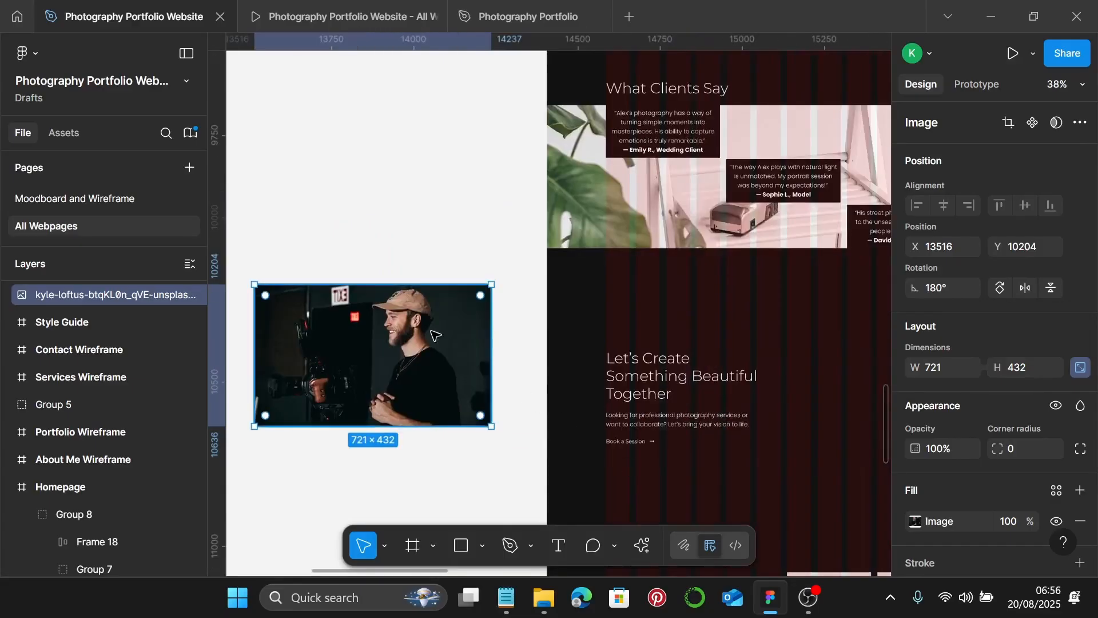
- Move the photo into the Homepage frame, right of the Let's Create text block
{"action": "left_click_drag", "start_coordinate": [430, 334], "coordinate": [843, 400]}
{"action": "scroll", "coordinate": [755, 399], "scroll_direction": "right", "scroll_amount": 4}
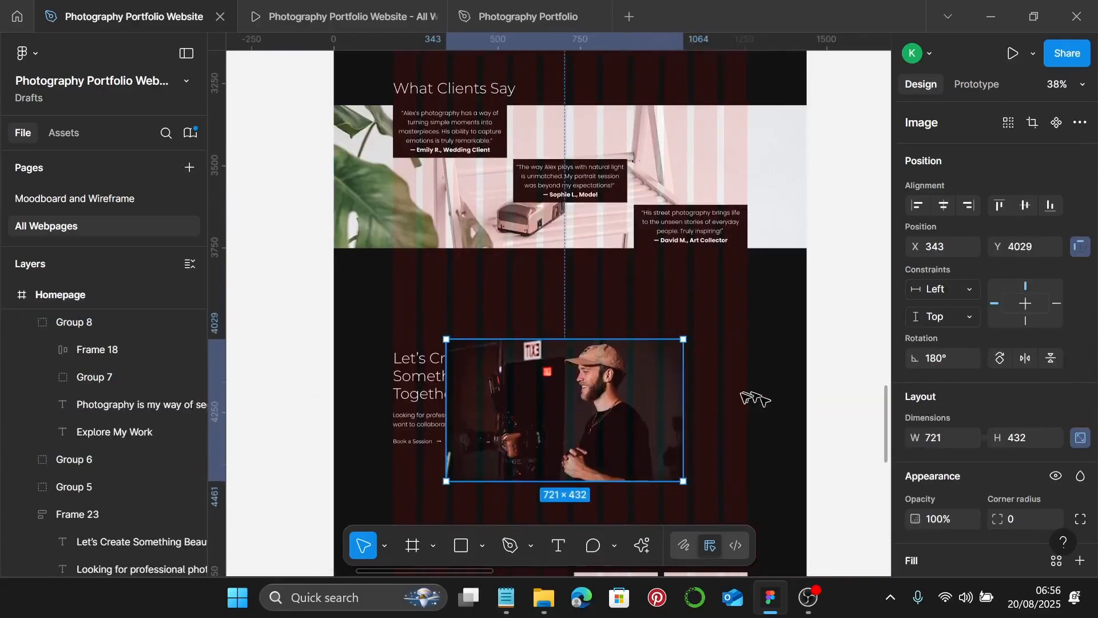
{"action": "left_click_drag", "start_coordinate": [577, 388], "coordinate": [674, 375]}
{"action": "scroll", "coordinate": [816, 361], "scroll_direction": "up", "scroll_amount": 10}
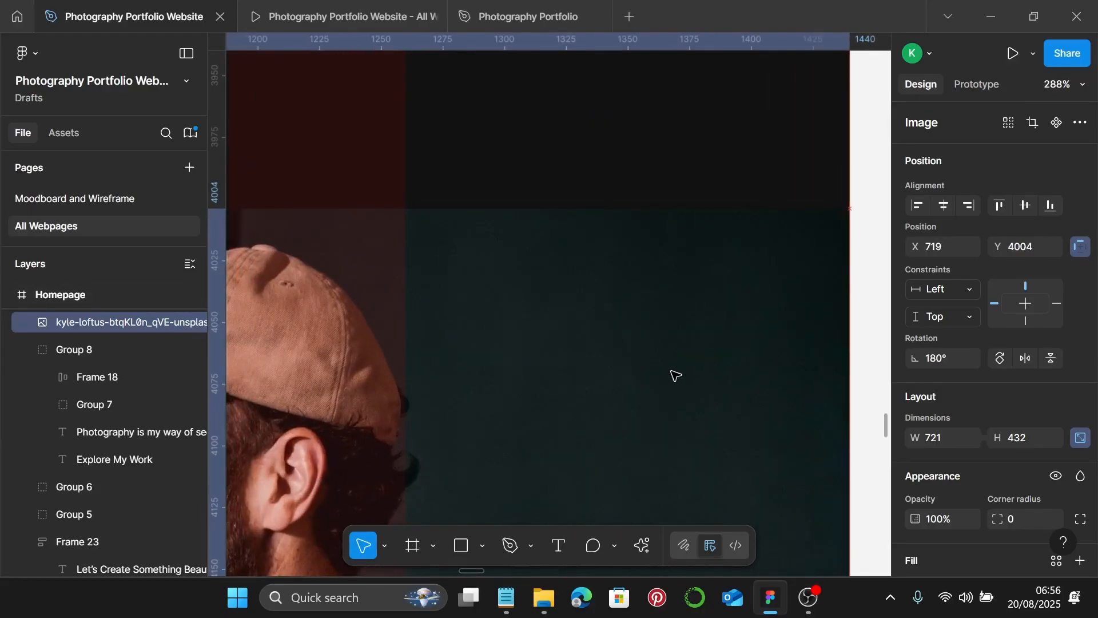
{"action": "scroll", "coordinate": [674, 376], "scroll_direction": "down", "scroll_amount": 5}
{"action": "scroll", "coordinate": [675, 374], "scroll_direction": "down", "scroll_amount": 5}
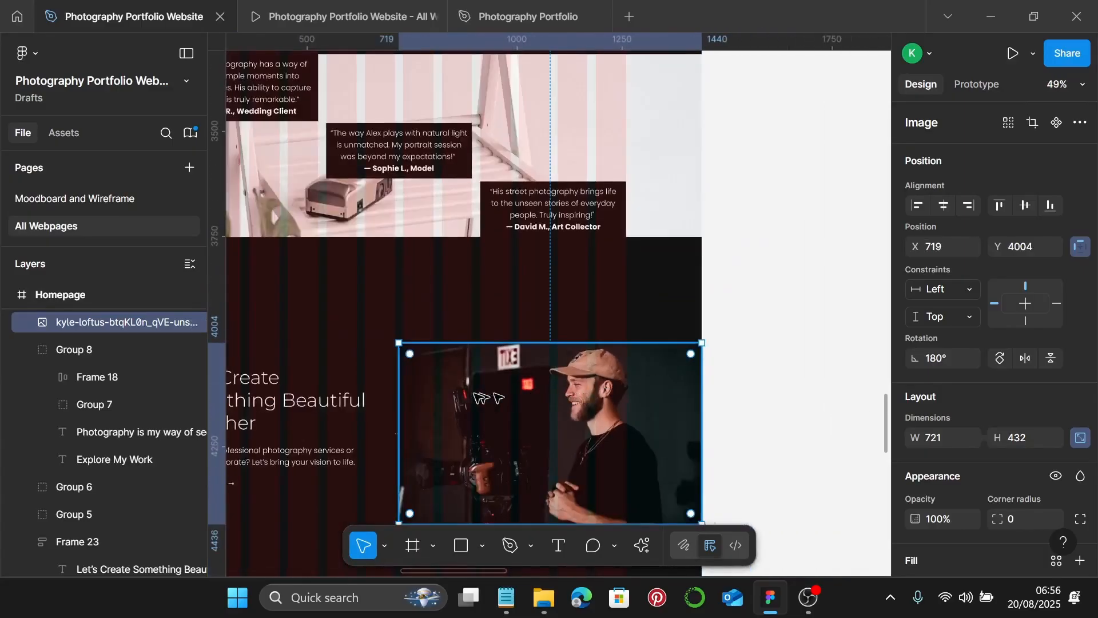
{"action": "scroll", "coordinate": [675, 375], "scroll_direction": "left", "scroll_amount": 3}
{"action": "scroll", "coordinate": [468, 386], "scroll_direction": "down", "scroll_amount": 2}
- Vertically centre the Let's Create text on the photo and group them as Group 10
{"action": "left_click", "coordinate": [383, 321]}
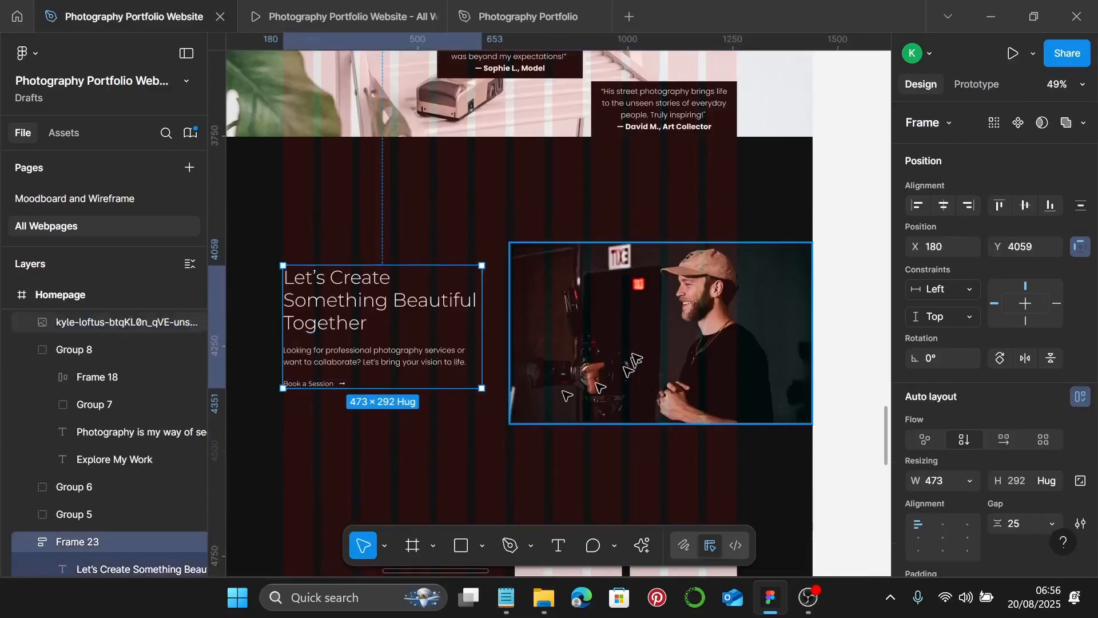
{"action": "left_click", "coordinate": [629, 366], "text": "shift"}
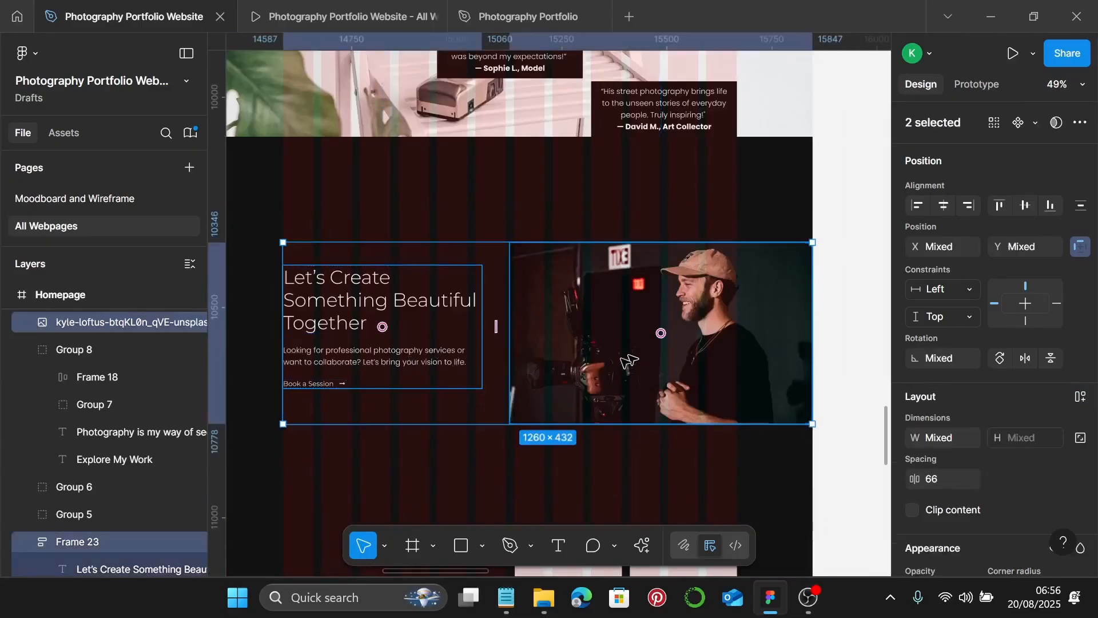
{"action": "left_click", "coordinate": [1032, 208]}
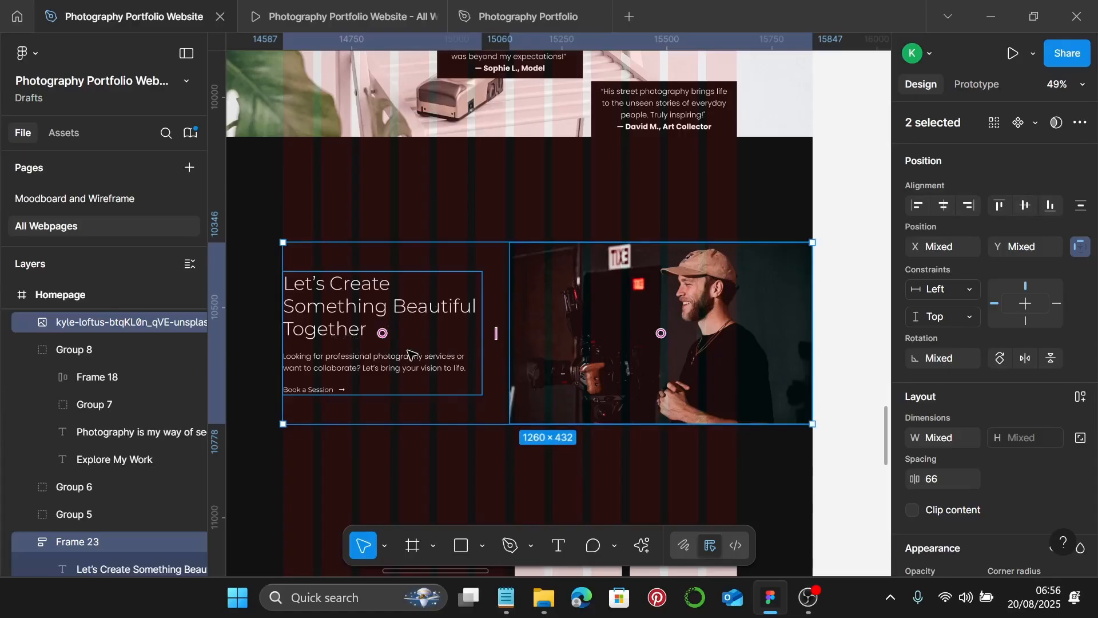
{"action": "key", "text": "ctrl+g"}
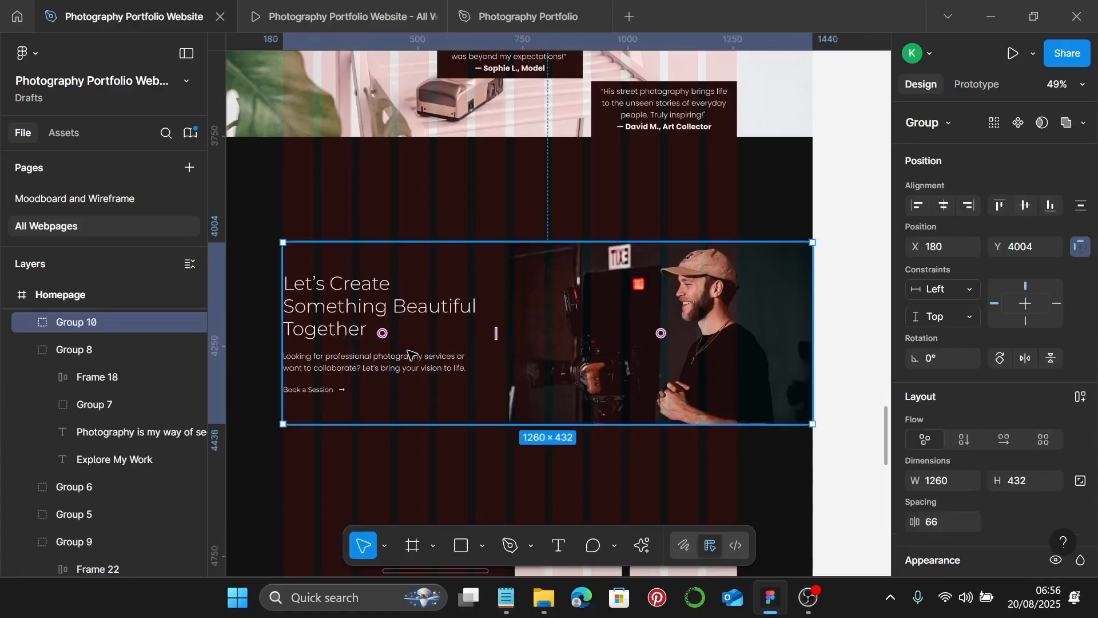
{"action": "scroll", "coordinate": [400, 332], "scroll_direction": "left", "scroll_amount": 2}
{"action": "left_click", "coordinate": [378, 451]}
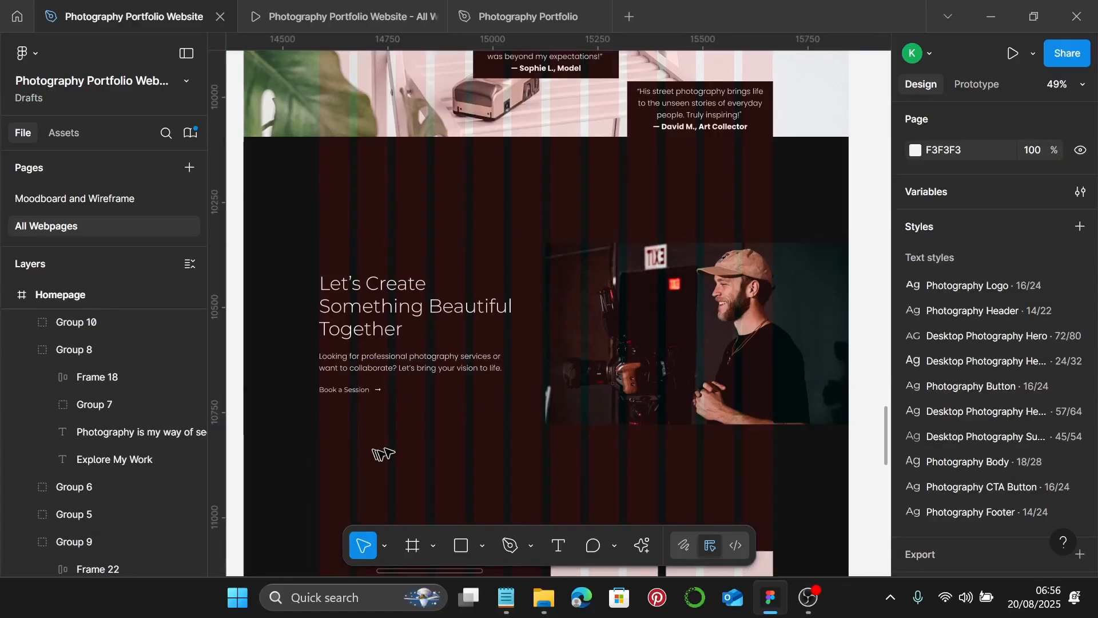
{"action": "left_click", "coordinate": [288, 16]}
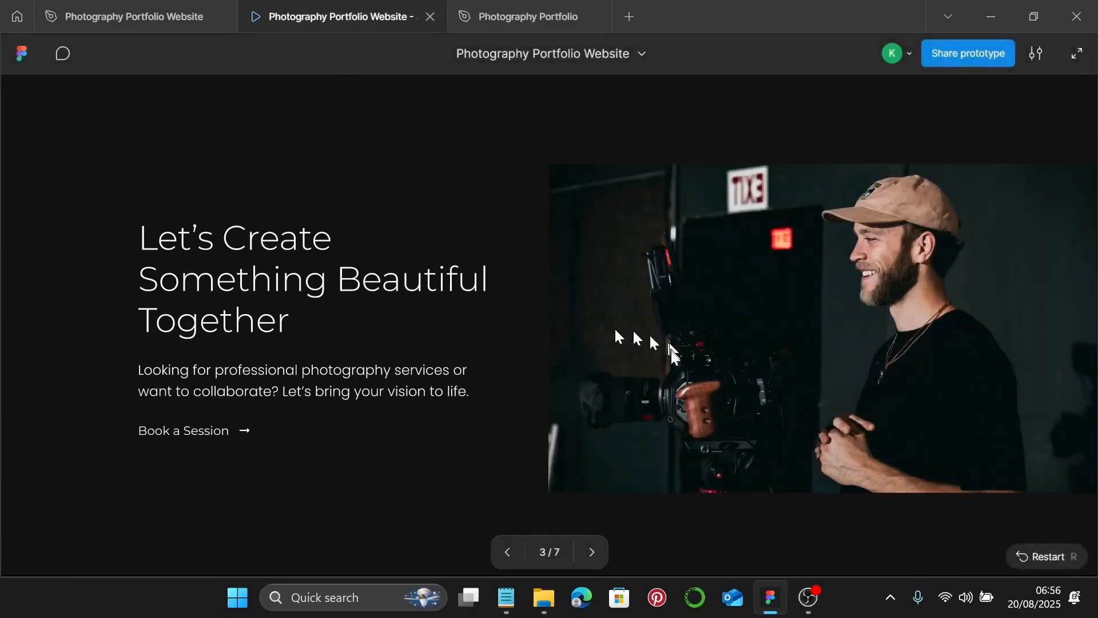
{"action": "left_click", "coordinate": [124, 7]}
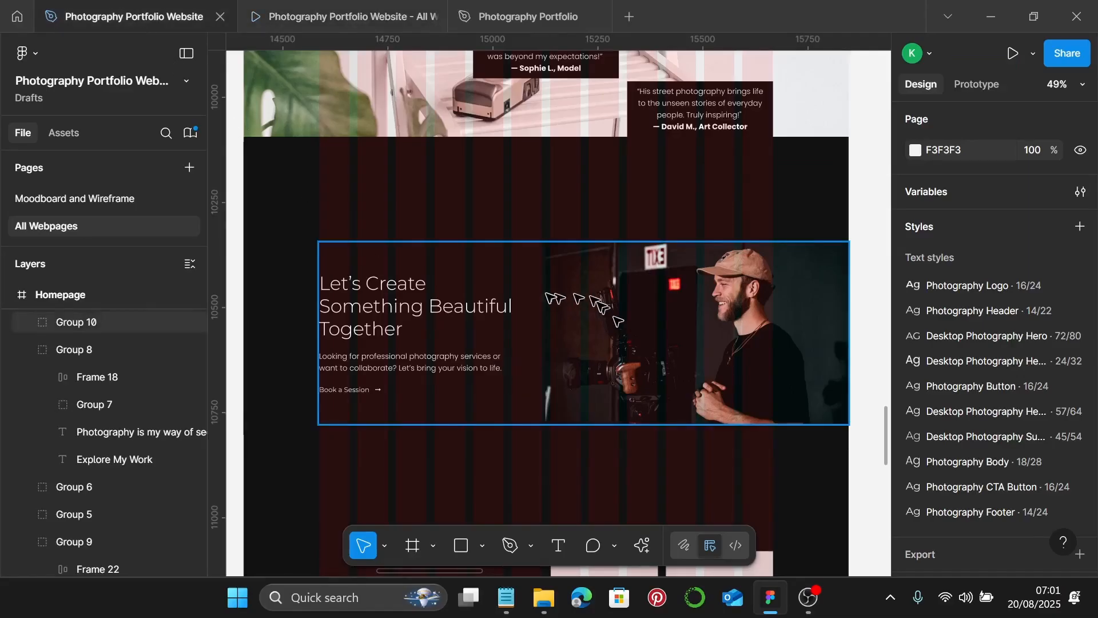
- Nudge the top gallery placeholder up and set its height to 255
{"action": "scroll", "coordinate": [552, 294], "scroll_direction": "down", "scroll_amount": 3}
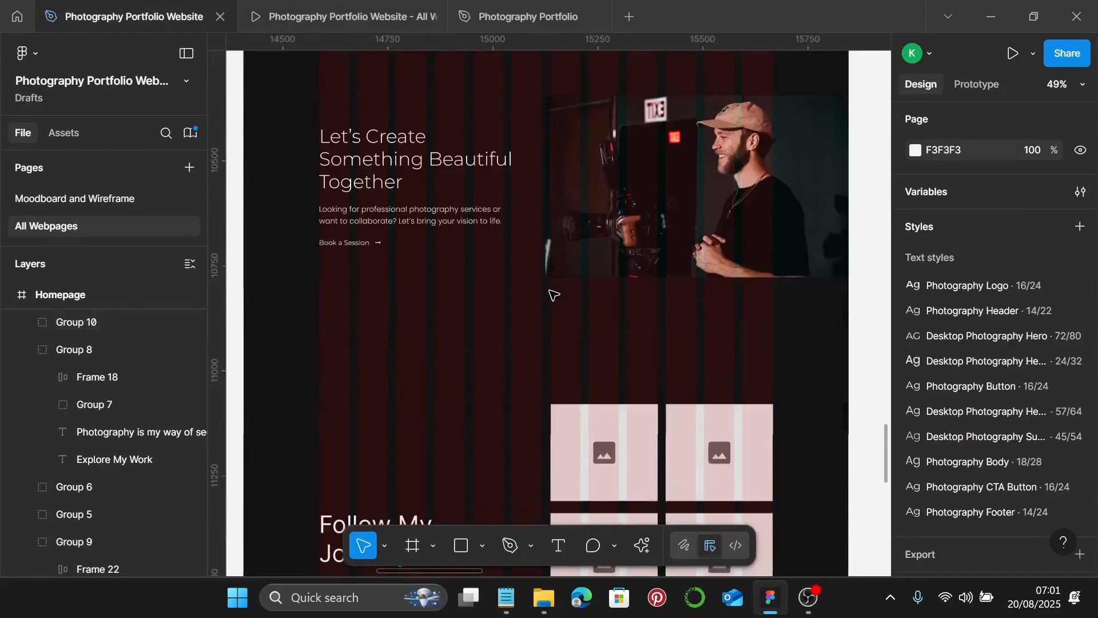
{"action": "scroll", "coordinate": [552, 291], "scroll_direction": "down", "scroll_amount": 5}
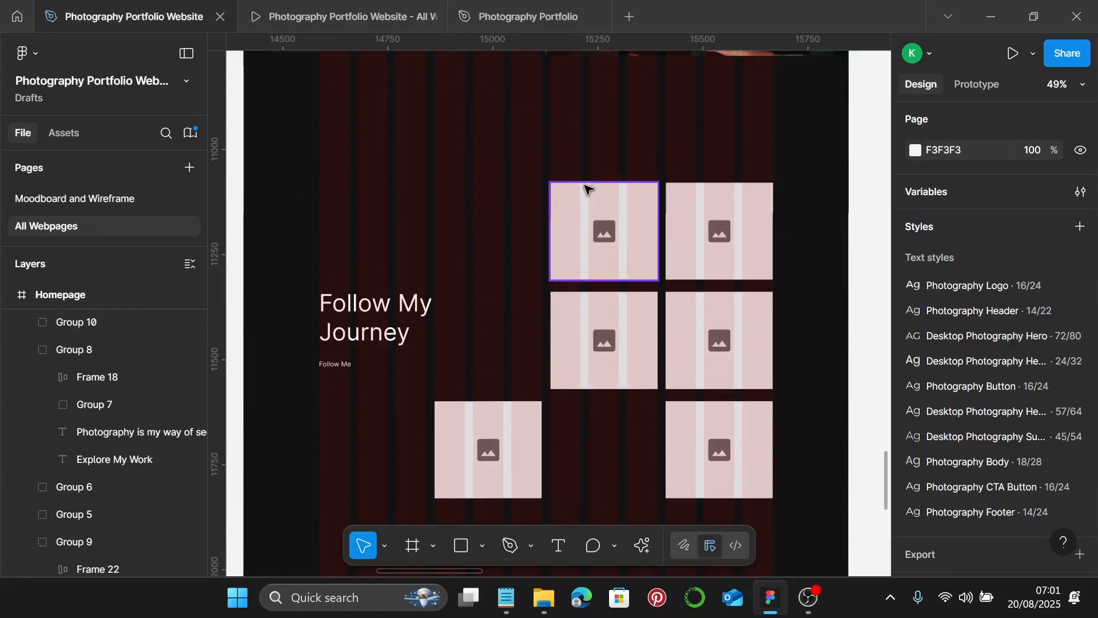
{"action": "left_click_drag", "start_coordinate": [583, 226], "coordinate": [596, 219]}
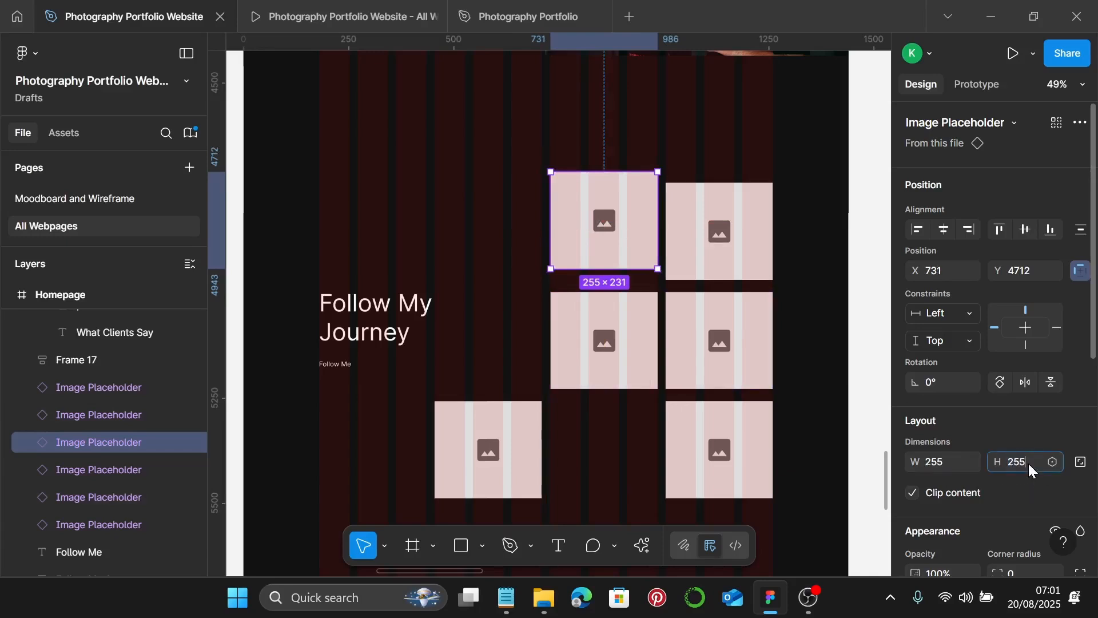
{"action": "key", "text": "Return"}
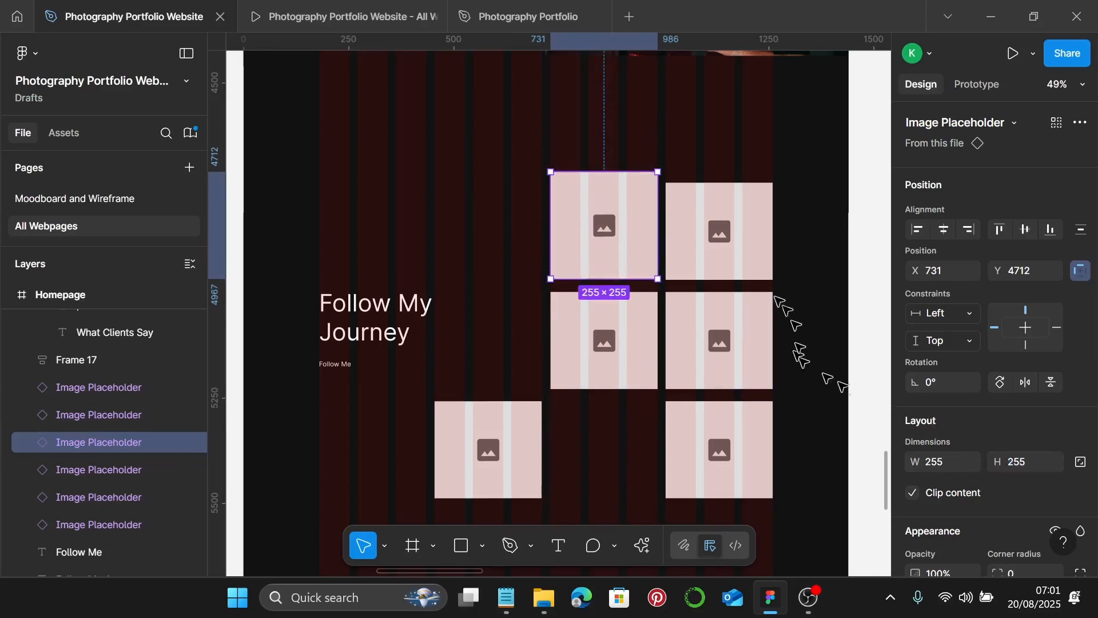
- Delete the other five placeholders, leaving only the first one selected
{"action": "left_click", "coordinate": [721, 251]}
{"action": "left_click", "coordinate": [738, 348], "text": "shift"}
{"action": "left_click", "coordinate": [674, 347], "text": "shift"}
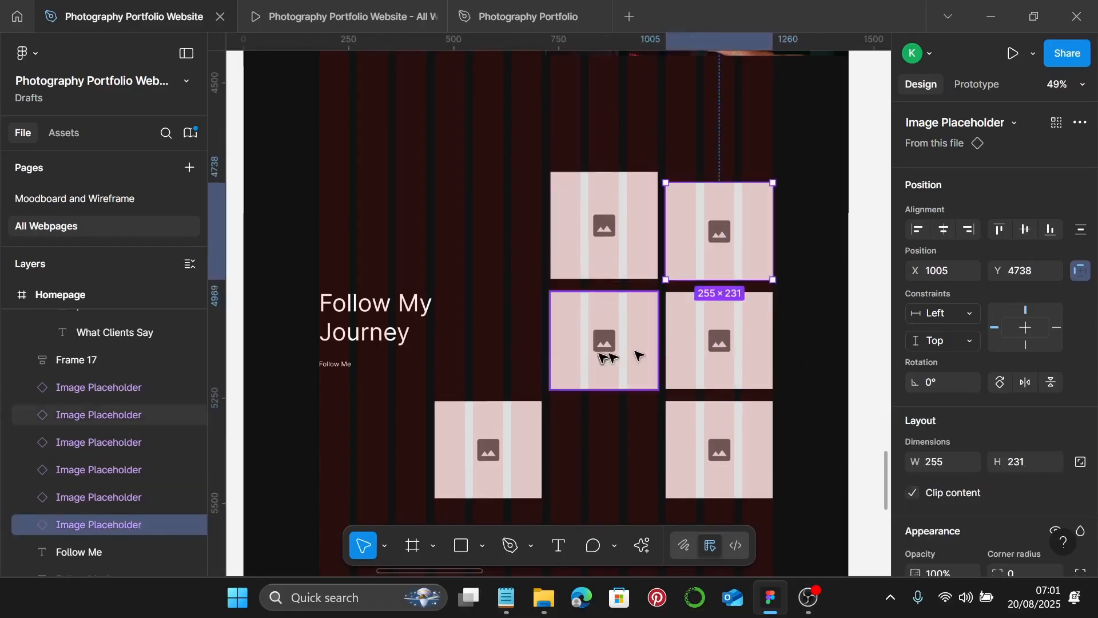
{"action": "left_click", "coordinate": [636, 354], "text": "shift"}
{"action": "left_click", "coordinate": [678, 363], "text": "shift"}
{"action": "left_click", "coordinate": [669, 447], "text": "shift"}
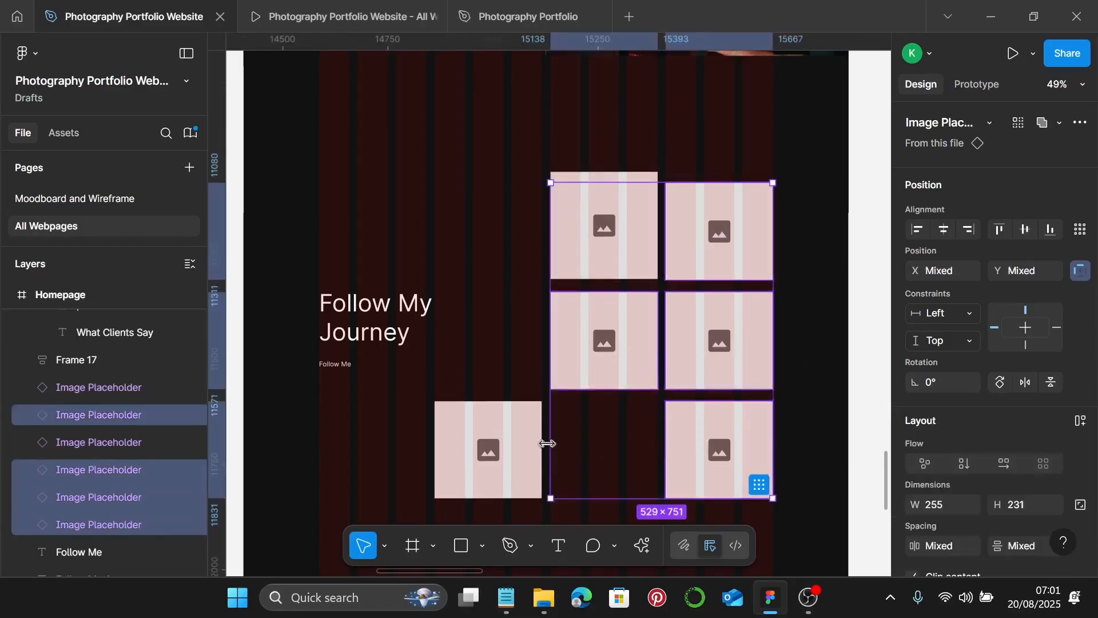
{"action": "left_click", "coordinate": [483, 445], "text": "shift"}
{"action": "key", "text": "Delete"}
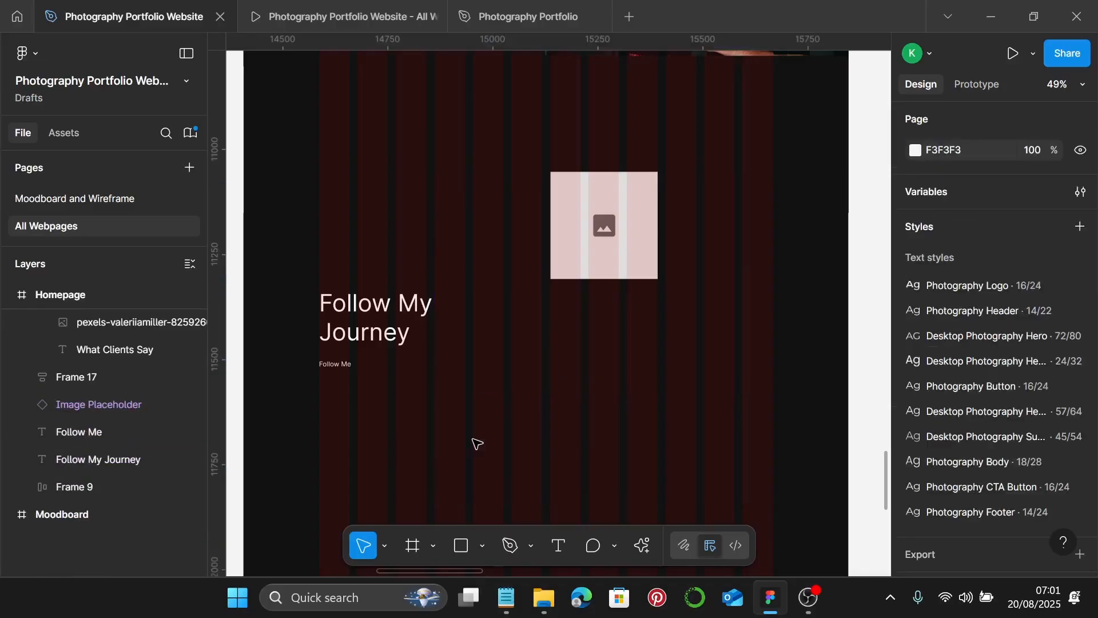
{"action": "scroll", "coordinate": [544, 165], "scroll_direction": "up", "scroll_amount": 5}
{"action": "scroll", "coordinate": [577, 175], "scroll_direction": "up", "scroll_amount": 6}
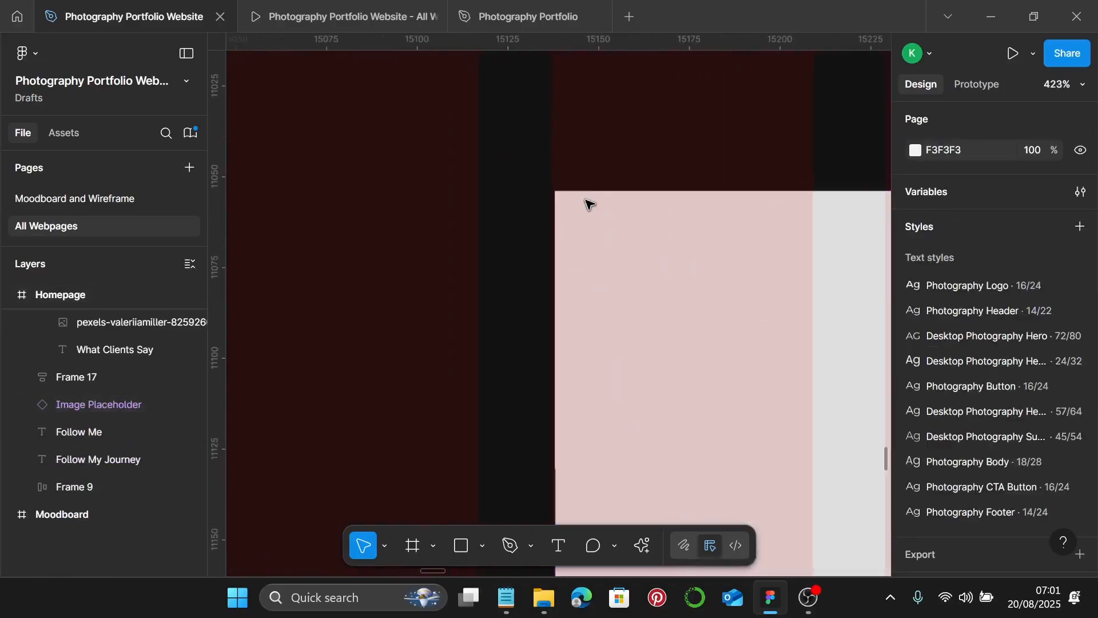
{"action": "left_click", "coordinate": [520, 194]}
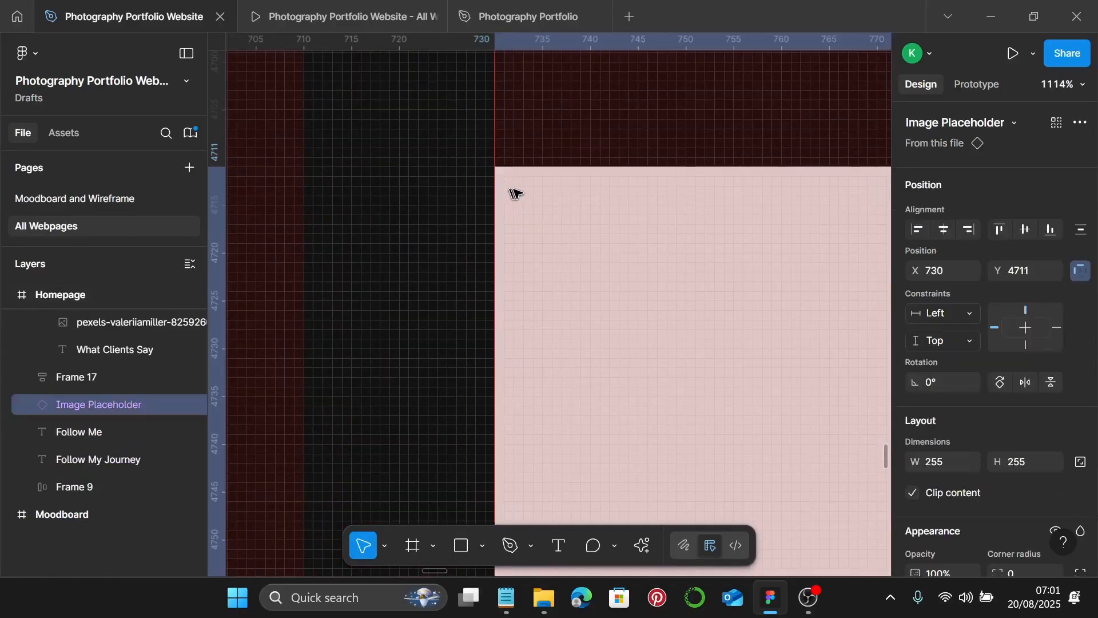
{"action": "scroll", "coordinate": [515, 189], "scroll_direction": "down", "scroll_amount": 3}
{"action": "scroll", "coordinate": [518, 194], "scroll_direction": "down", "scroll_amount": 6}
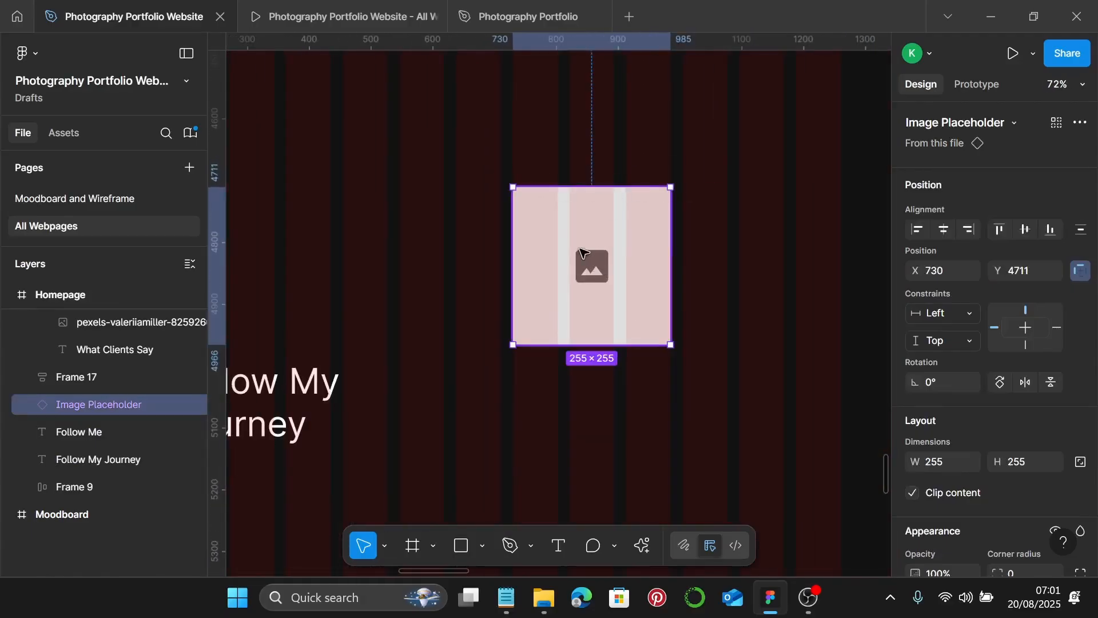
- Duplicate the 255×255 placeholder to its right, 20 apart, forming a row
{"action": "left_click_drag", "start_coordinate": [595, 251], "coordinate": [754, 256]}
{"action": "double_click", "coordinate": [754, 256]}
{"action": "scroll", "coordinate": [755, 200], "scroll_direction": "up", "scroll_amount": 3}
{"action": "key", "text": "Escape"}
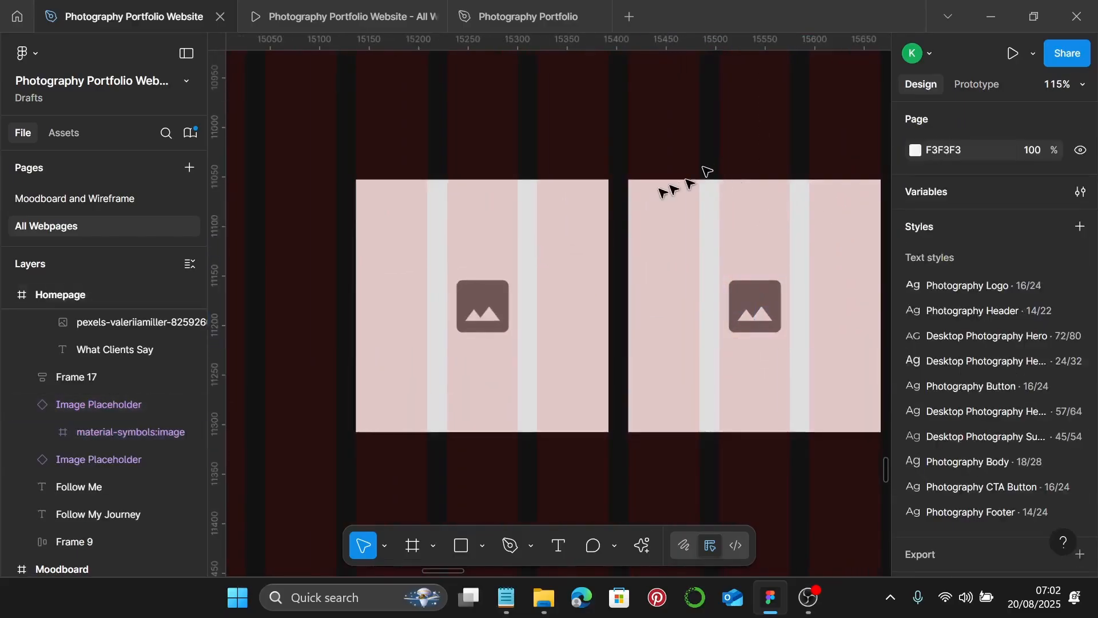
{"action": "scroll", "coordinate": [646, 191], "scroll_direction": "up", "scroll_amount": 5}
{"action": "scroll", "coordinate": [591, 182], "scroll_direction": "up", "scroll_amount": 4}
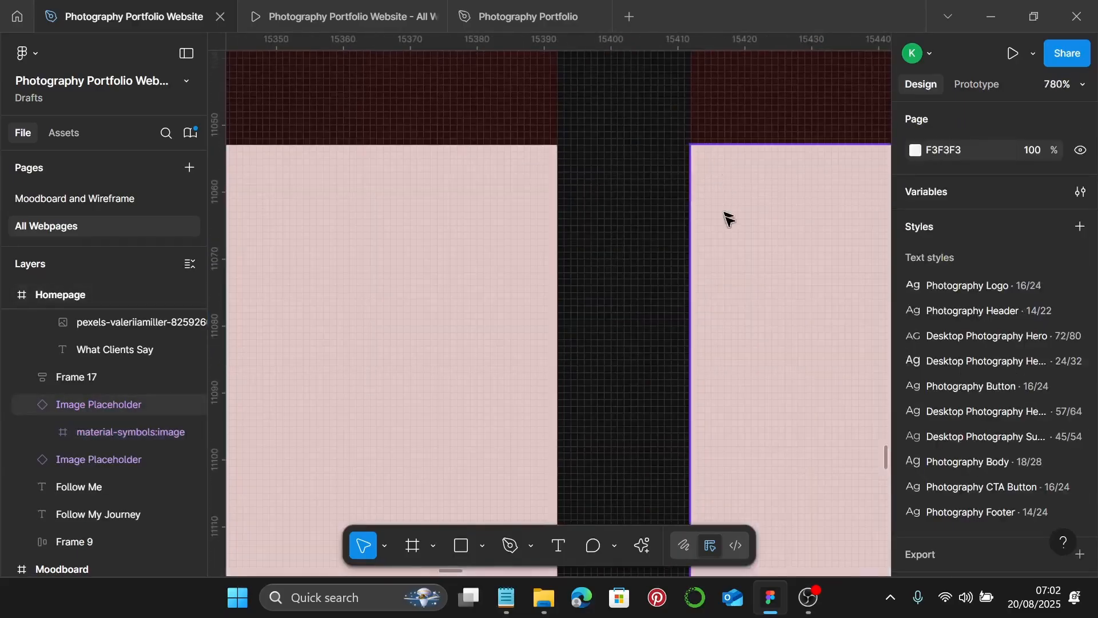
{"action": "scroll", "coordinate": [727, 226], "scroll_direction": "down", "scroll_amount": 2}
{"action": "scroll", "coordinate": [734, 243], "scroll_direction": "down", "scroll_amount": 10}
{"action": "scroll", "coordinate": [734, 252], "scroll_direction": "up", "scroll_amount": 1}
{"action": "scroll", "coordinate": [733, 252], "scroll_direction": "down", "scroll_amount": 3}
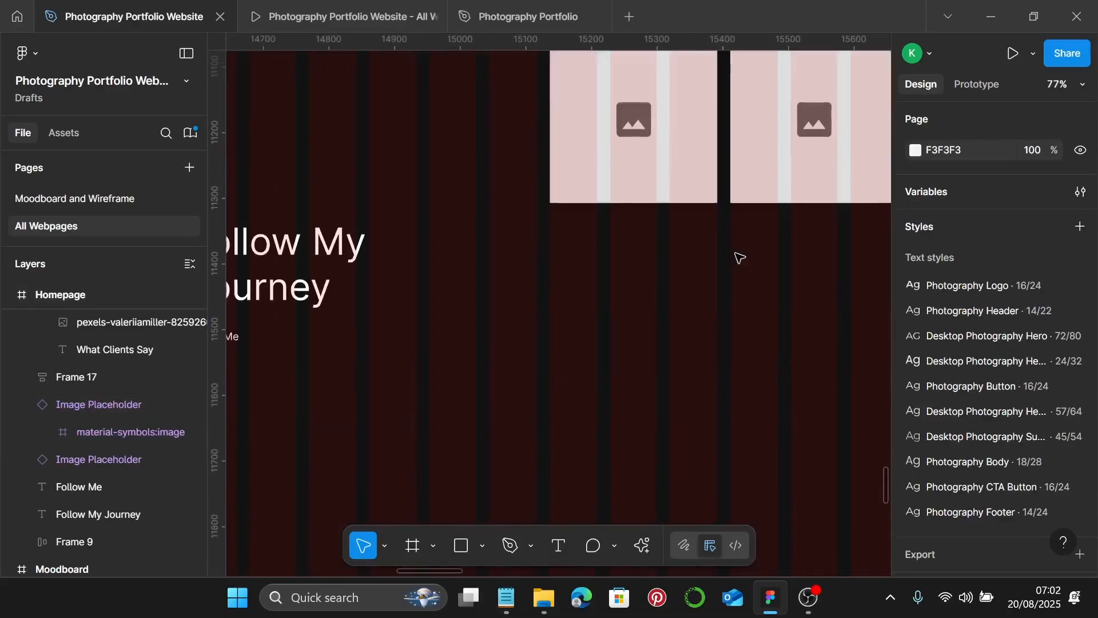
- Duplicate the pair of placeholders downward as a second row
{"action": "left_click", "coordinate": [635, 177]}
{"action": "left_click", "coordinate": [715, 179], "text": "shift"}
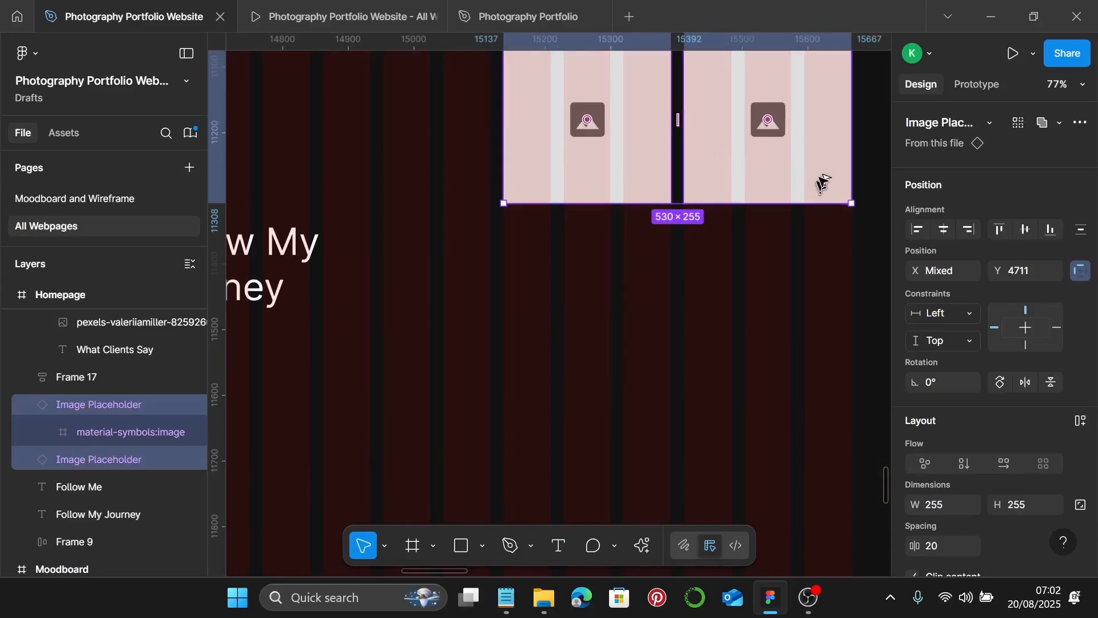
{"action": "left_click_drag", "start_coordinate": [824, 154], "coordinate": [816, 331]}
{"action": "left_click", "coordinate": [816, 331]}
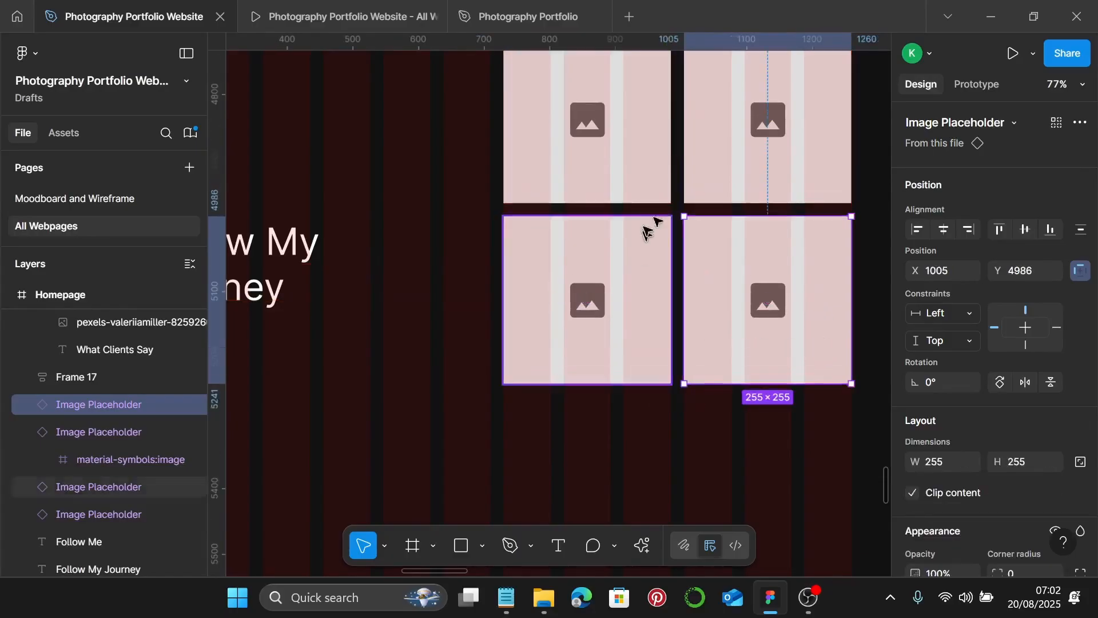
{"action": "left_click", "coordinate": [586, 297], "text": "shift"}
{"action": "scroll", "coordinate": [723, 289], "scroll_direction": "down", "scroll_amount": 3}
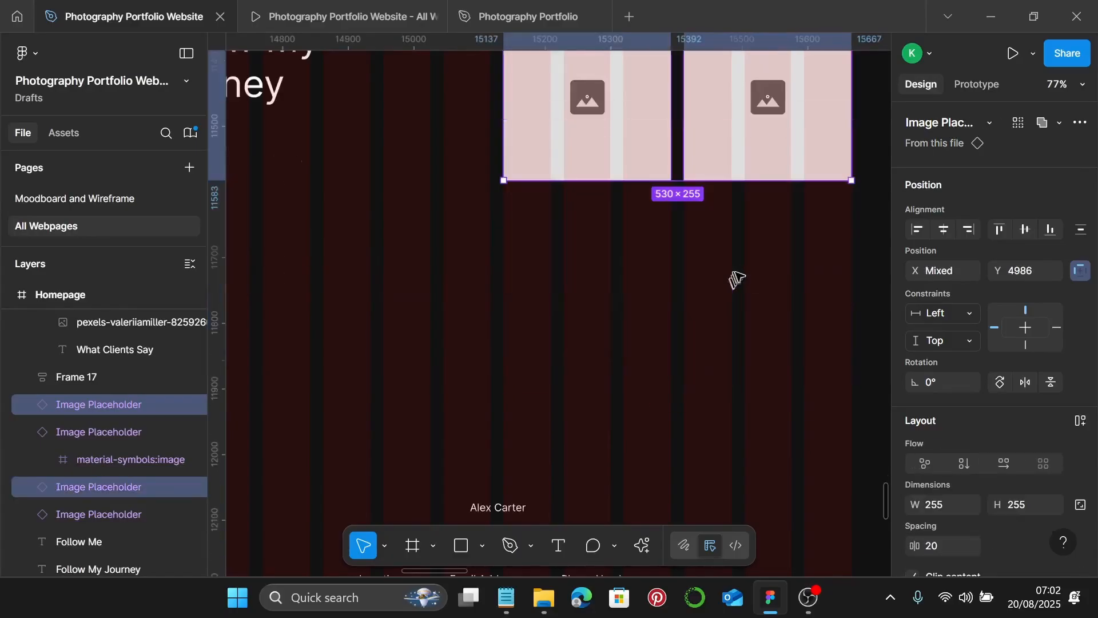
{"action": "scroll", "coordinate": [723, 128], "scroll_direction": "up", "scroll_amount": 1}
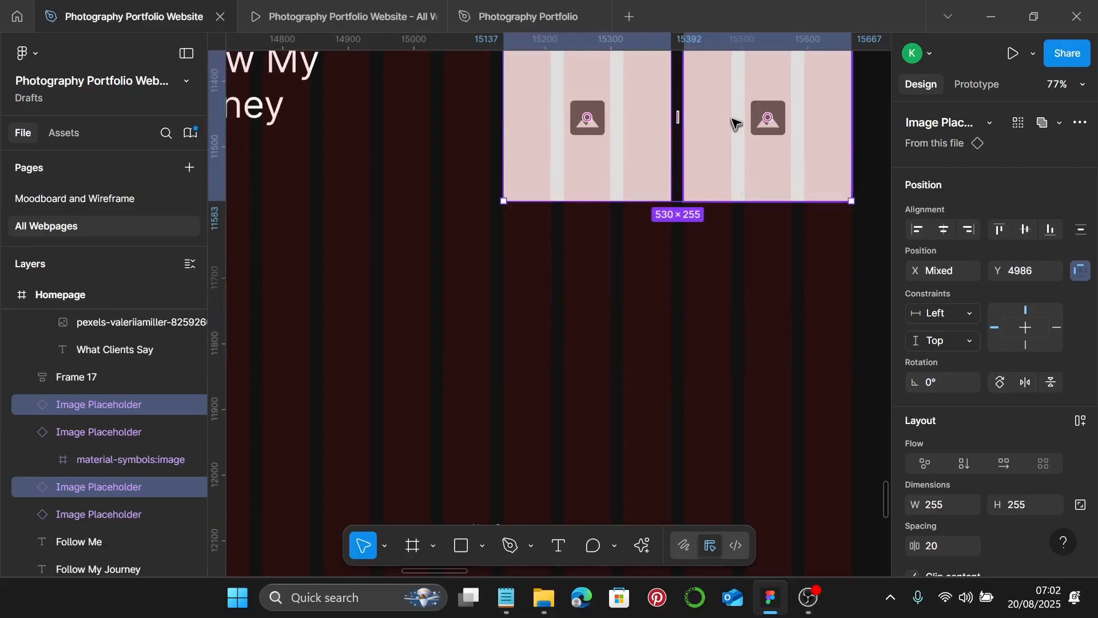
- Duplicate the lower pair again to create a third row of placeholders
{"action": "left_click_drag", "start_coordinate": [738, 128], "coordinate": [729, 295]}
{"action": "left_click", "coordinate": [729, 295]}
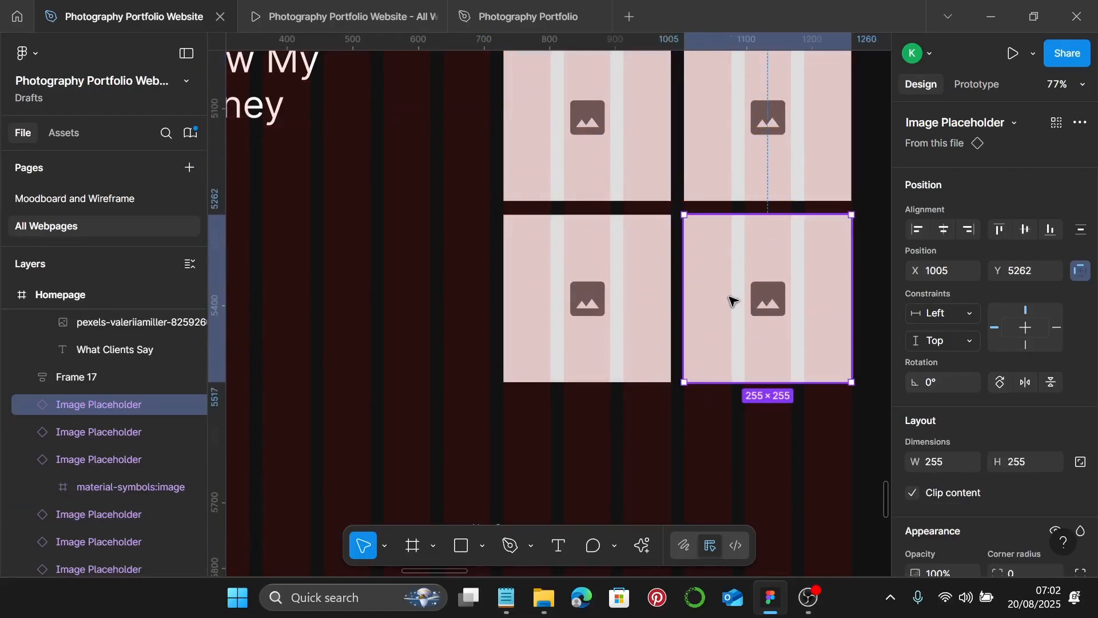
{"action": "left_click", "coordinate": [612, 303], "text": "shift"}
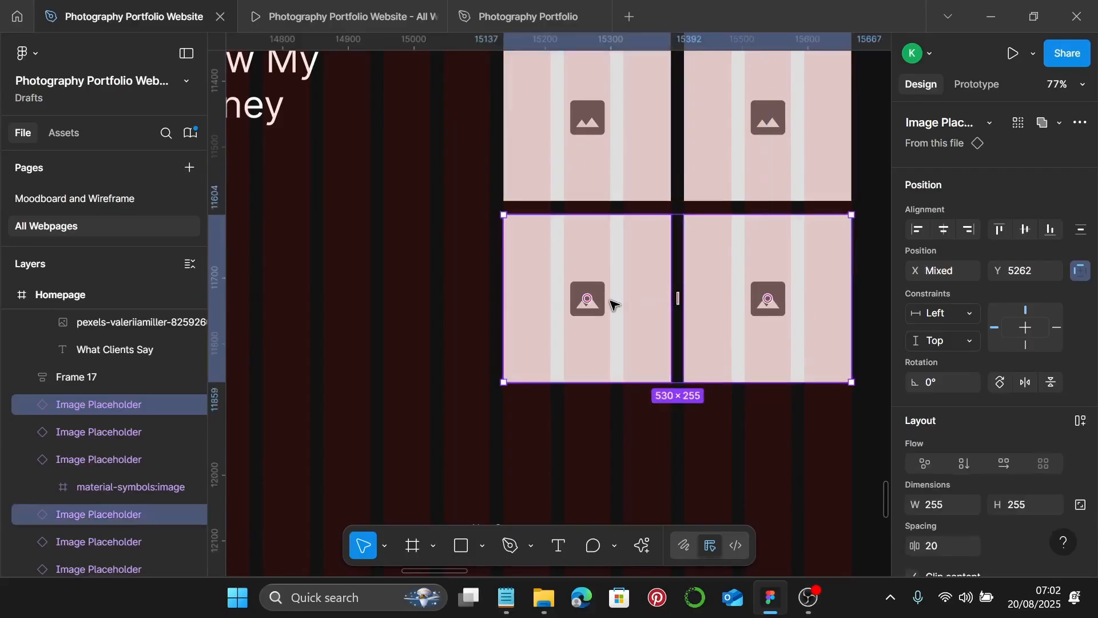
{"action": "left_click", "coordinate": [701, 262]}
{"action": "left_click", "coordinate": [735, 176], "text": "shift"}
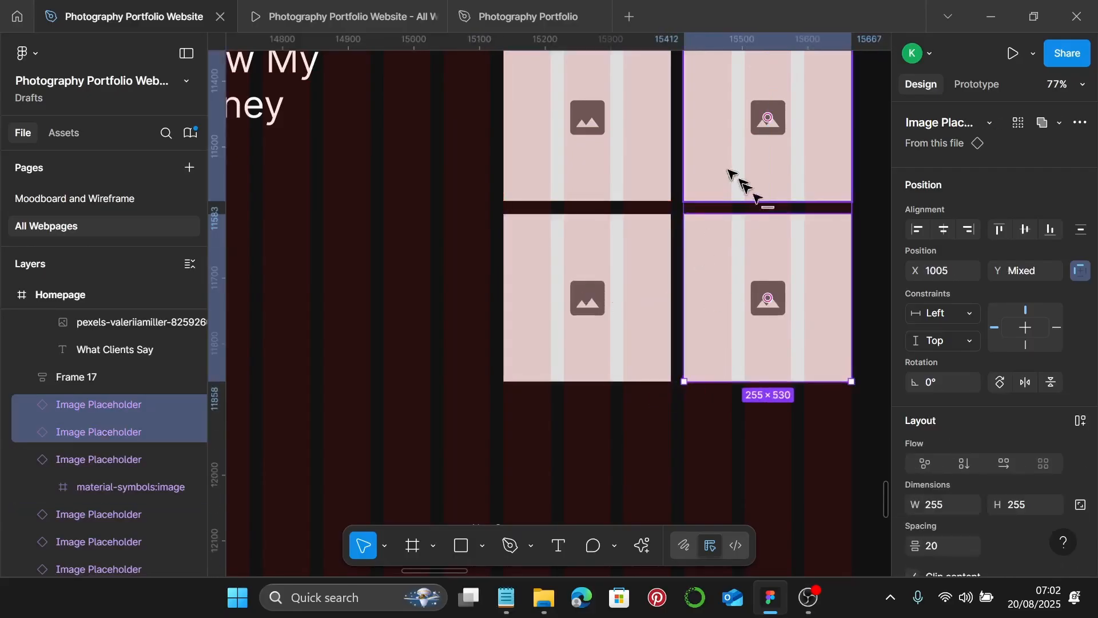
{"action": "scroll", "coordinate": [737, 313], "scroll_direction": "down", "scroll_amount": 3}
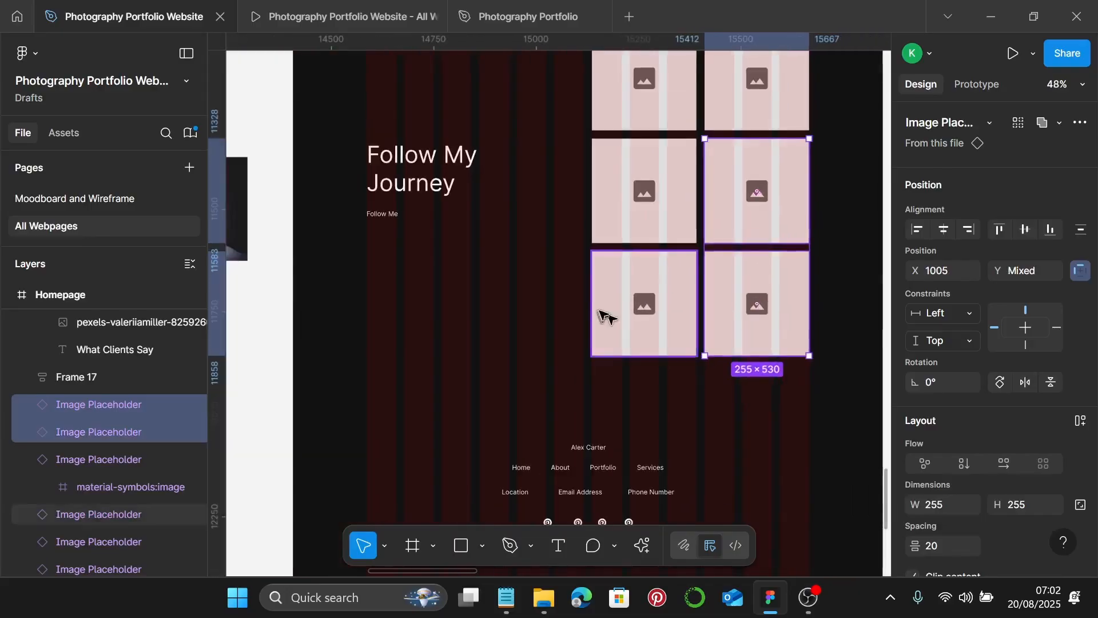
- Move the lower-left placeholder left to X 455
{"action": "left_click", "coordinate": [618, 311]}
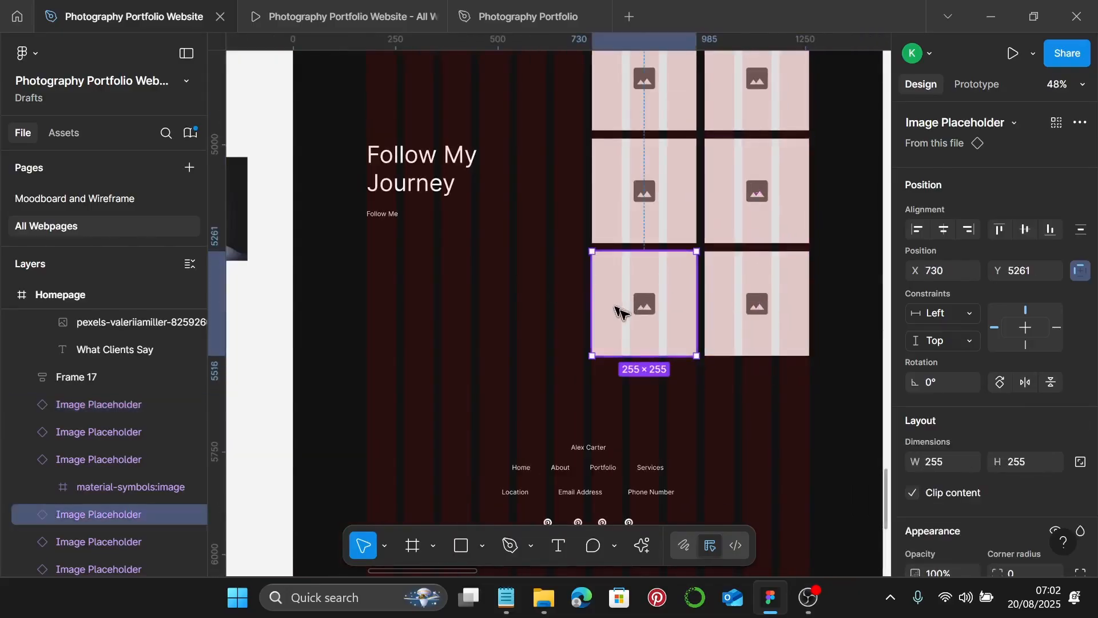
{"action": "scroll", "coordinate": [524, 287], "scroll_direction": "up", "scroll_amount": 3}
{"action": "scroll", "coordinate": [677, 318], "scroll_direction": "left", "scroll_amount": 2}
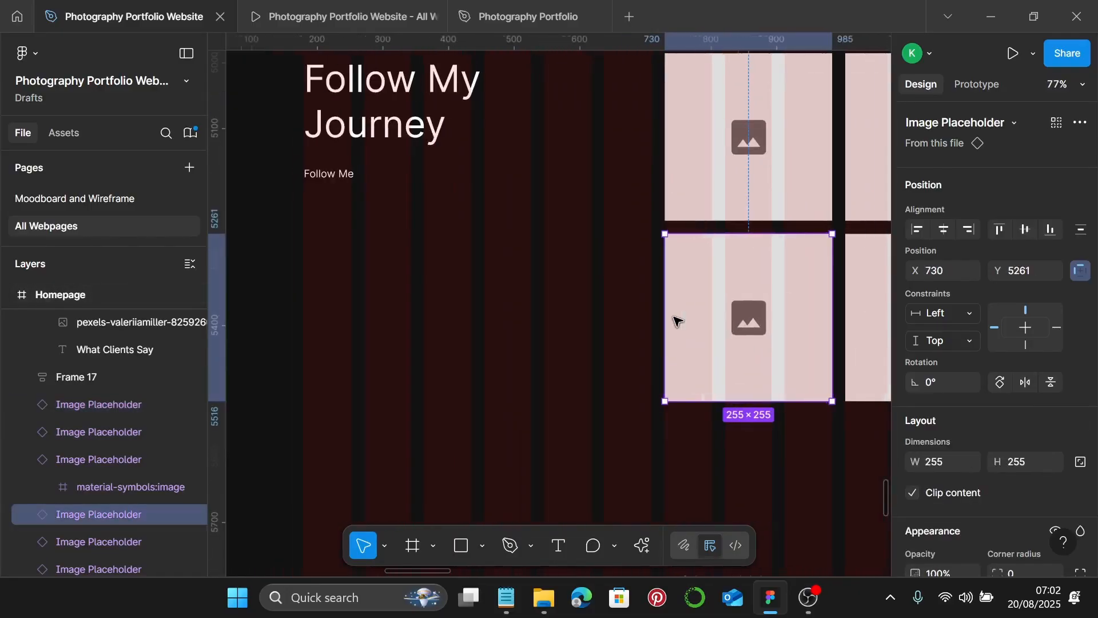
{"action": "left_click_drag", "start_coordinate": [745, 307], "coordinate": [563, 298]}
{"action": "scroll", "coordinate": [485, 240], "scroll_direction": "up", "scroll_amount": 12}
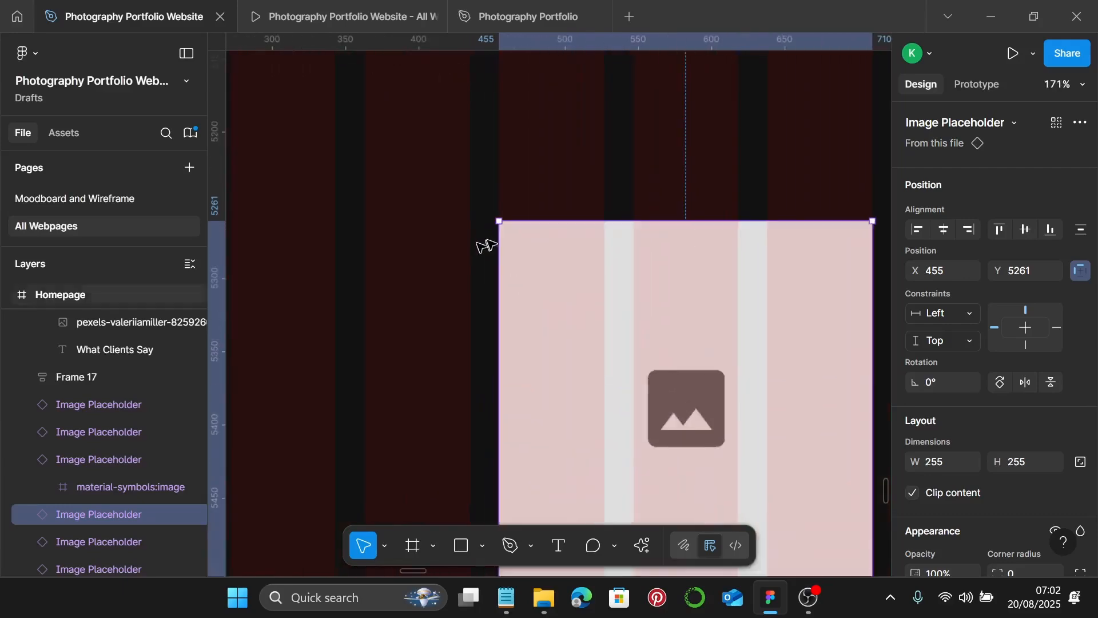
{"action": "scroll", "coordinate": [519, 186], "scroll_direction": "down", "scroll_amount": 14}
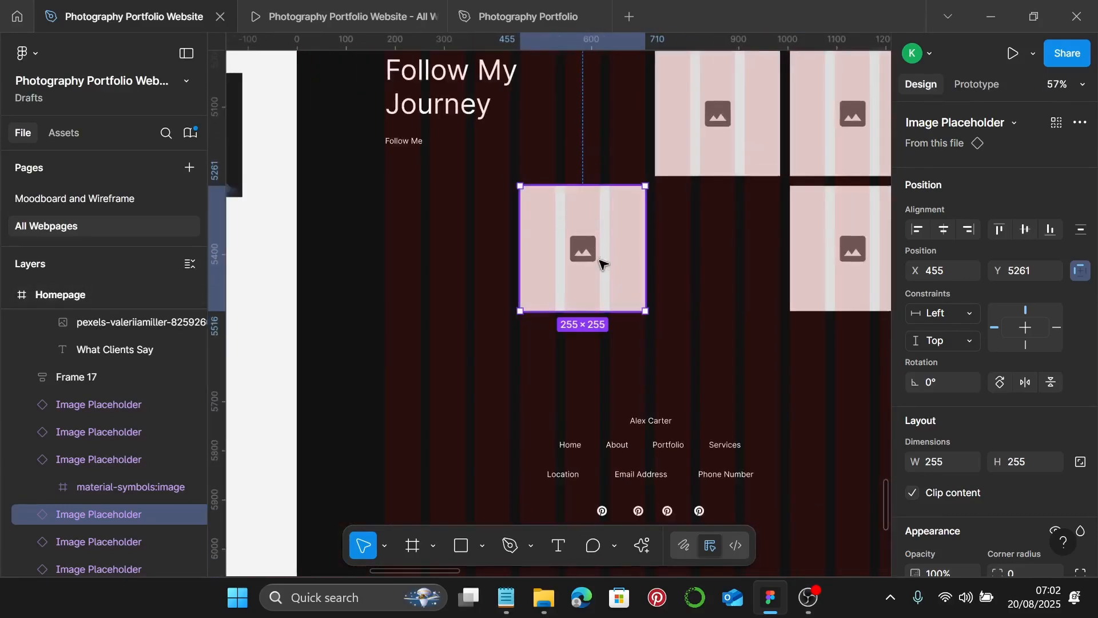
{"action": "scroll", "coordinate": [589, 252], "scroll_direction": "up", "scroll_amount": 1}
{"action": "scroll", "coordinate": [566, 234], "scroll_direction": "left", "scroll_amount": 1}
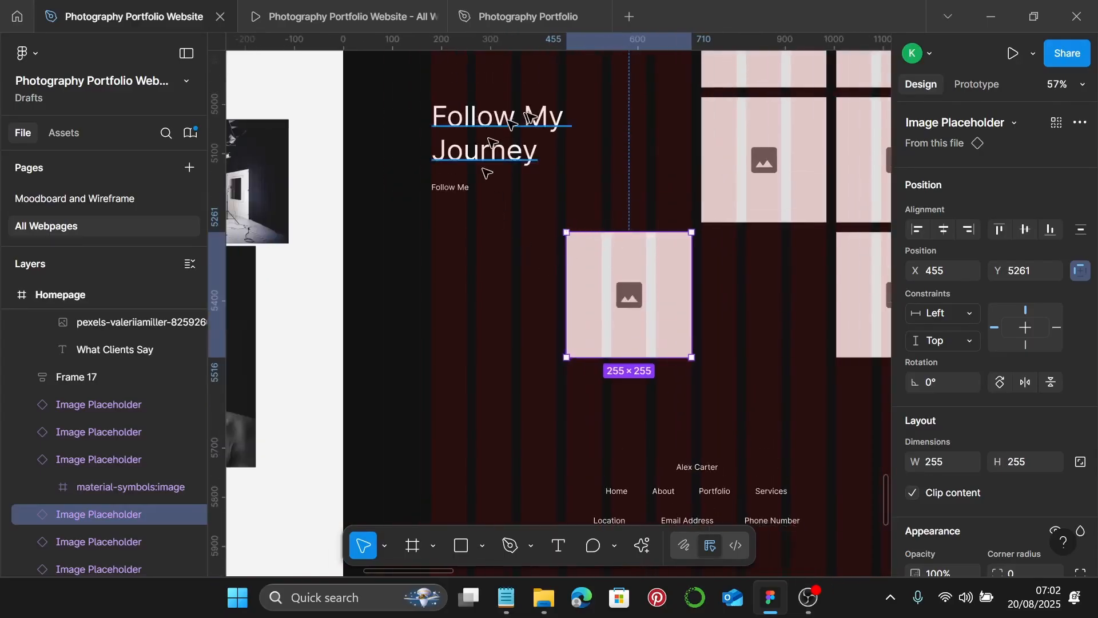
{"action": "scroll", "coordinate": [517, 132], "scroll_direction": "up", "scroll_amount": 2}
- Give Follow My Journey the 45/54 Sub-heading text style and narrow it to 255 wide
{"action": "left_click", "coordinate": [524, 228]}
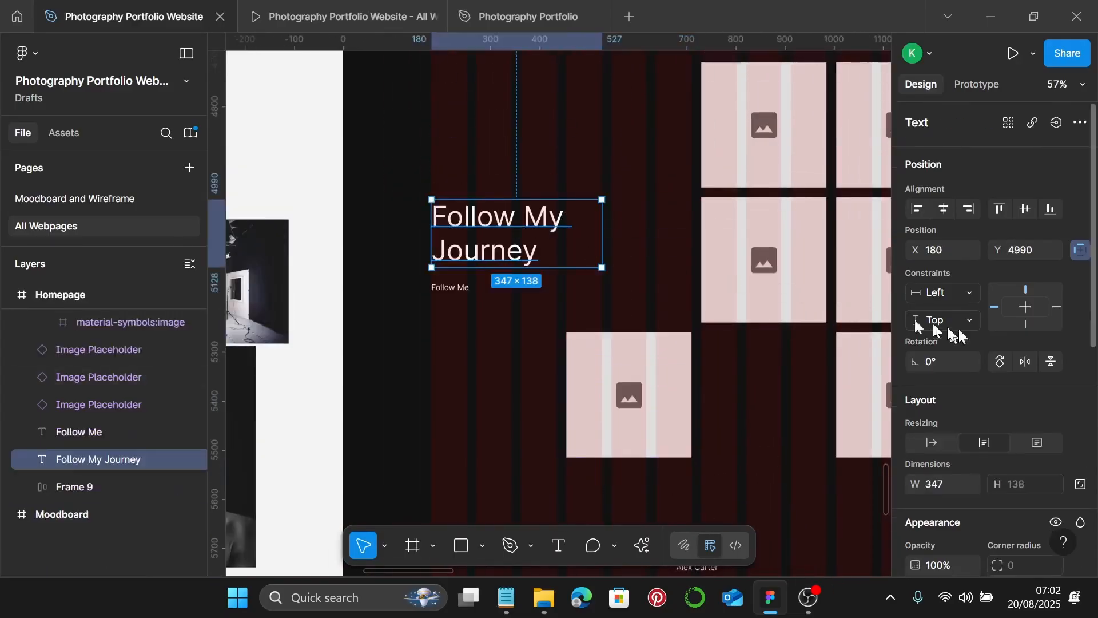
{"action": "scroll", "coordinate": [410, 216], "scroll_direction": "up", "scroll_amount": 10}
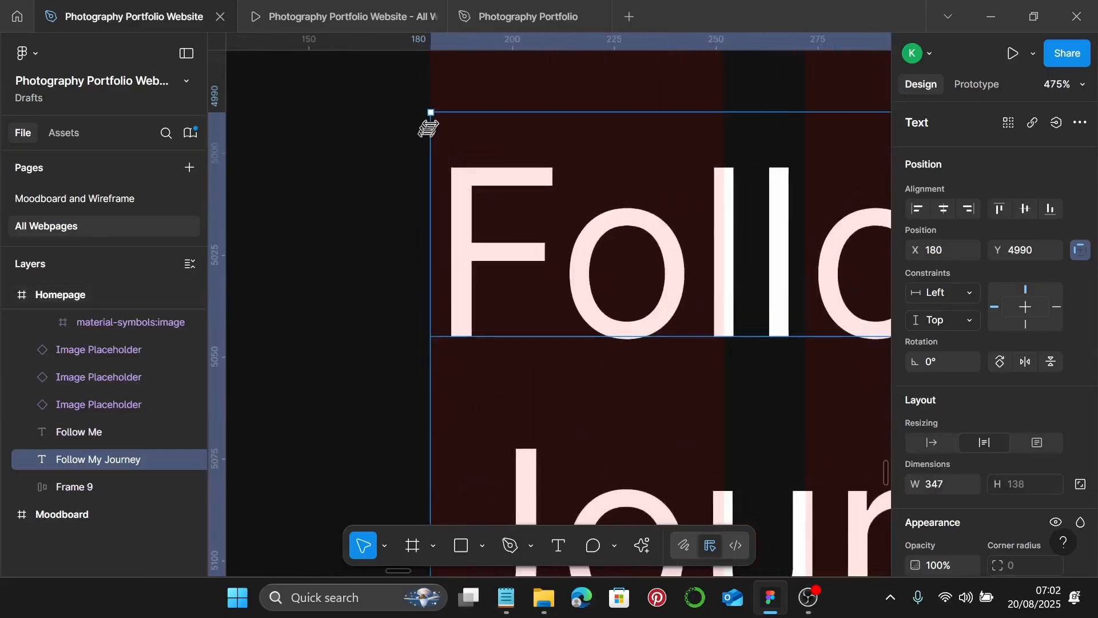
{"action": "scroll", "coordinate": [431, 123], "scroll_direction": "down", "scroll_amount": 10}
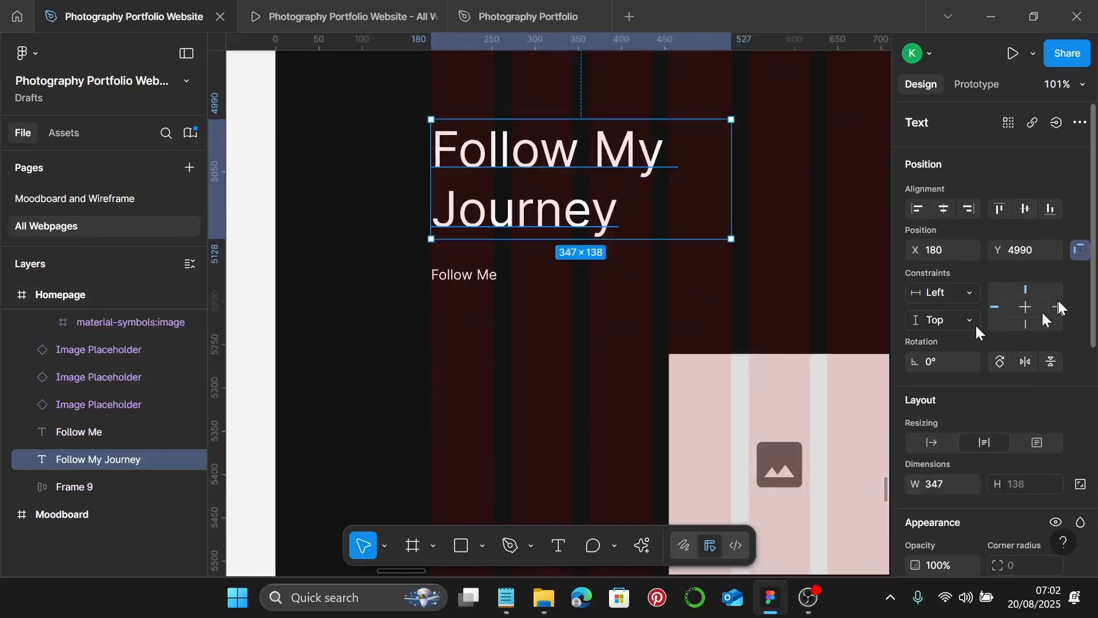
{"action": "scroll", "coordinate": [1053, 303], "scroll_direction": "down", "scroll_amount": 5}
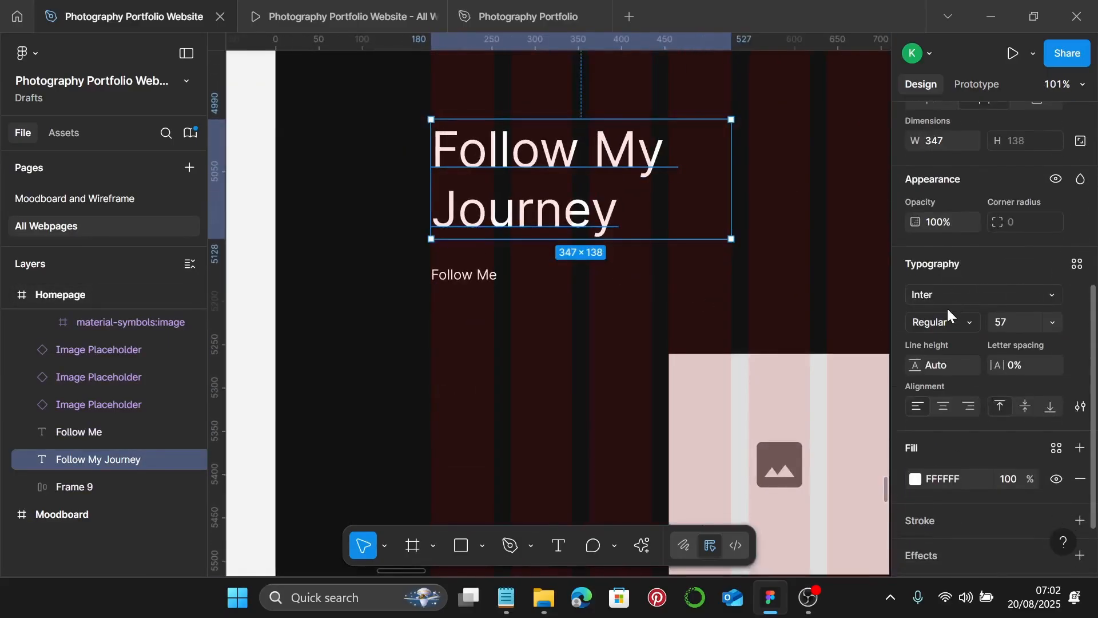
{"action": "left_click", "coordinate": [1076, 264]}
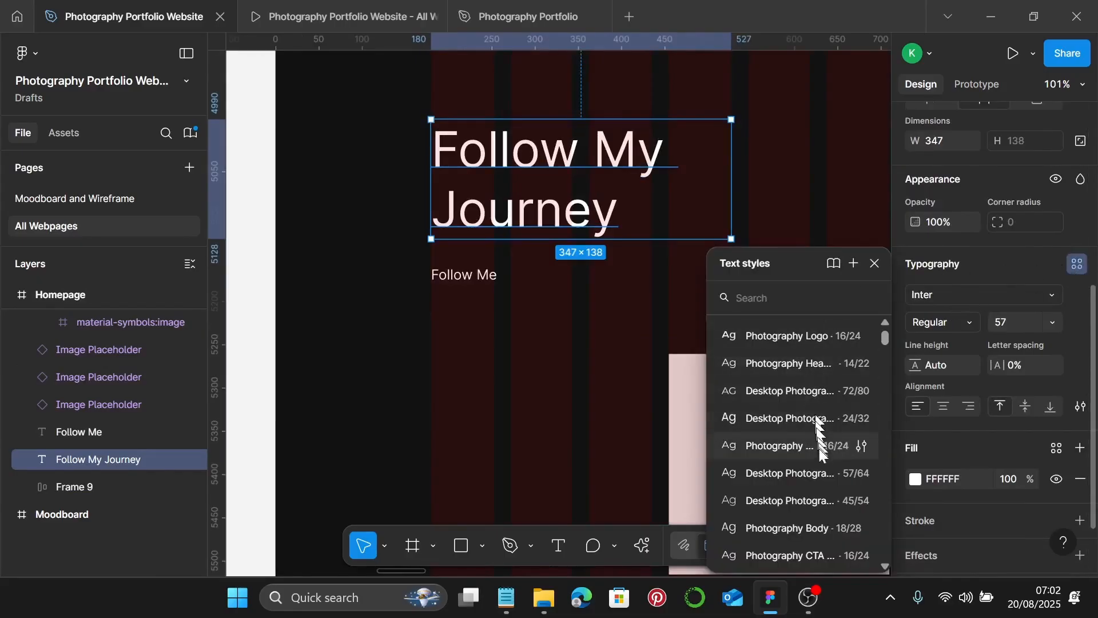
{"action": "left_click", "coordinate": [821, 502]}
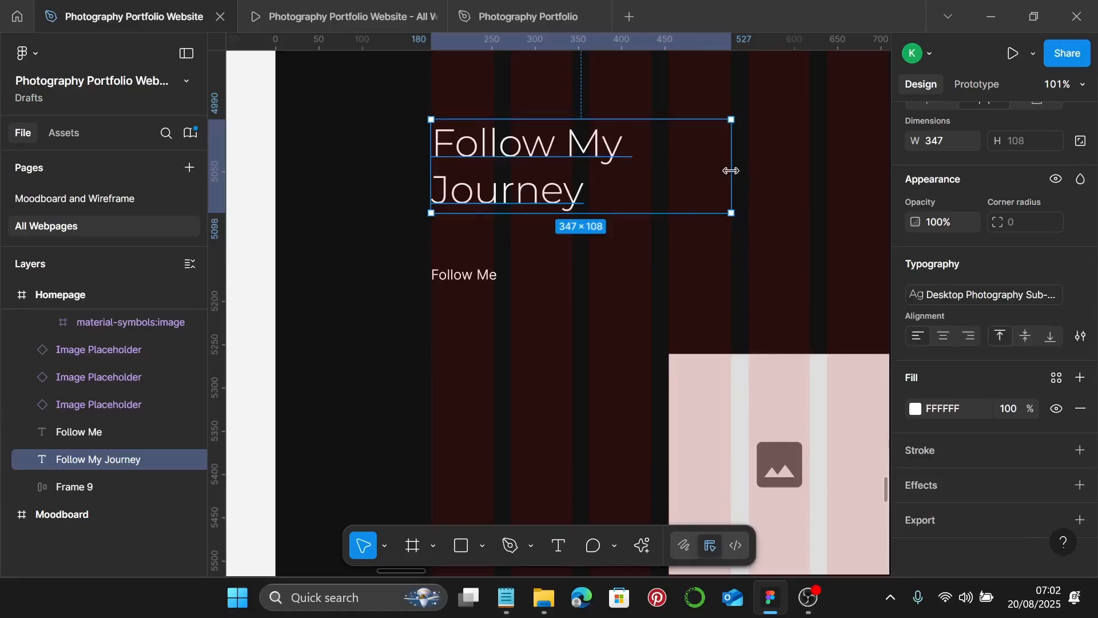
{"action": "left_click_drag", "start_coordinate": [731, 171], "coordinate": [652, 175]}
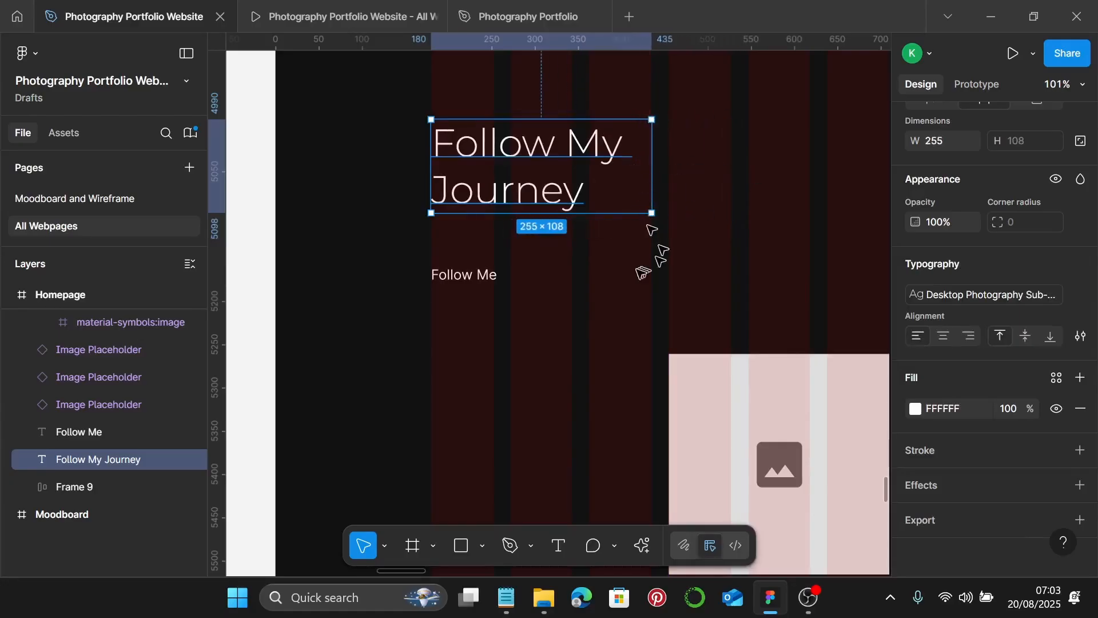
{"action": "left_click", "coordinate": [493, 276]}
- Select the Book a Session row with its arrow inside the hero section
{"action": "scroll", "coordinate": [657, 211], "scroll_direction": "down", "scroll_amount": 5}
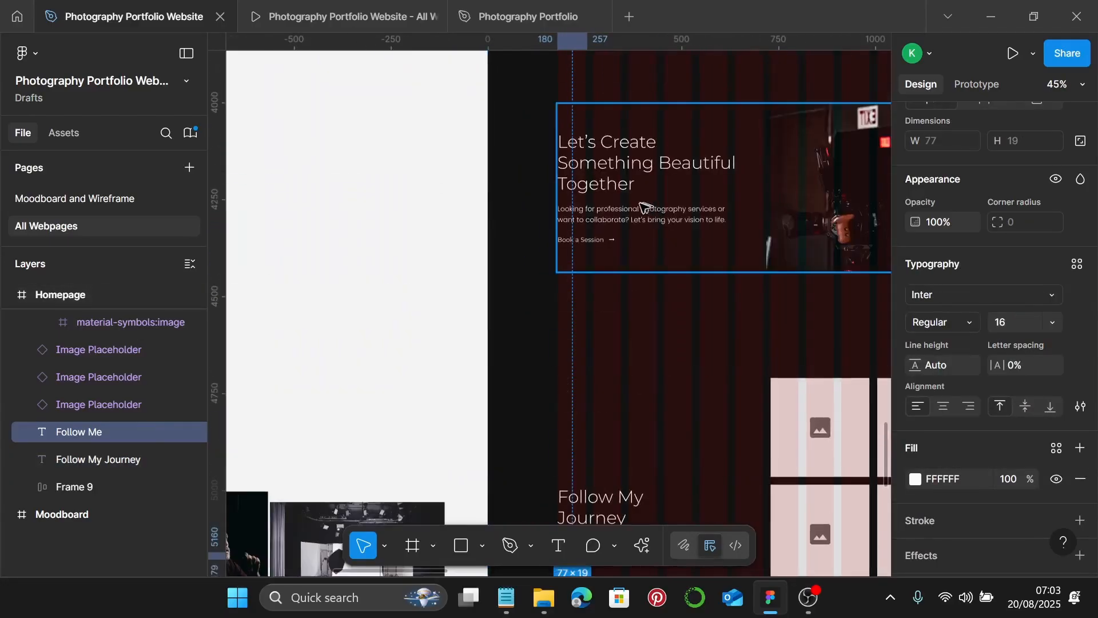
{"action": "left_click", "coordinate": [586, 245]}
{"action": "double_click", "coordinate": [586, 245]}
{"action": "scroll", "coordinate": [585, 245], "scroll_direction": "up", "scroll_amount": 5}
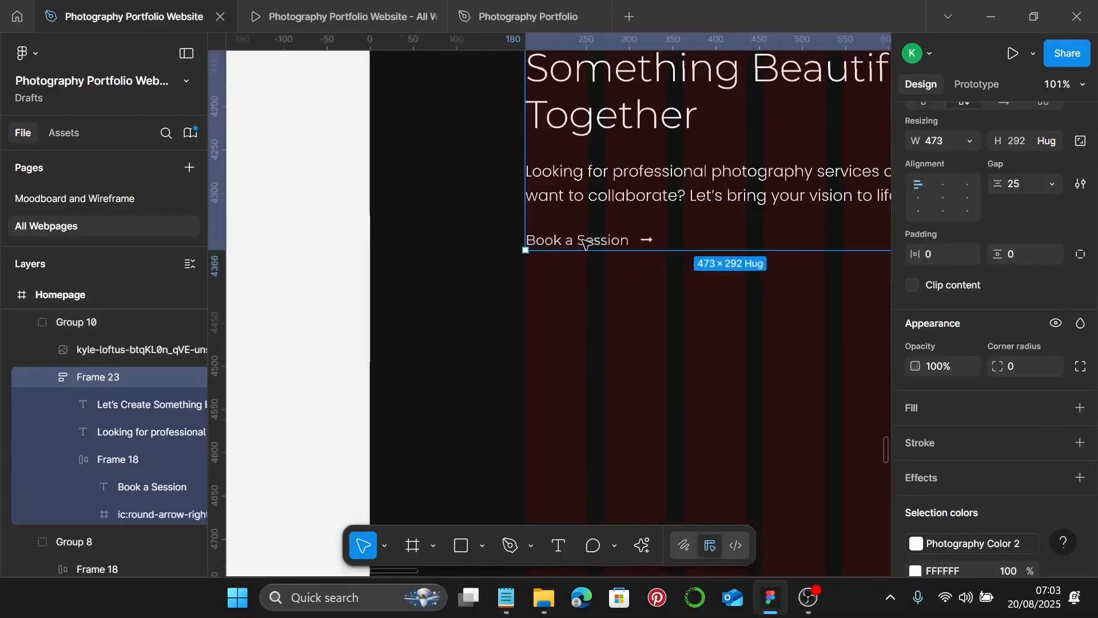
{"action": "scroll", "coordinate": [586, 245], "scroll_direction": "up", "scroll_amount": 5}
{"action": "double_click", "coordinate": [586, 242]}
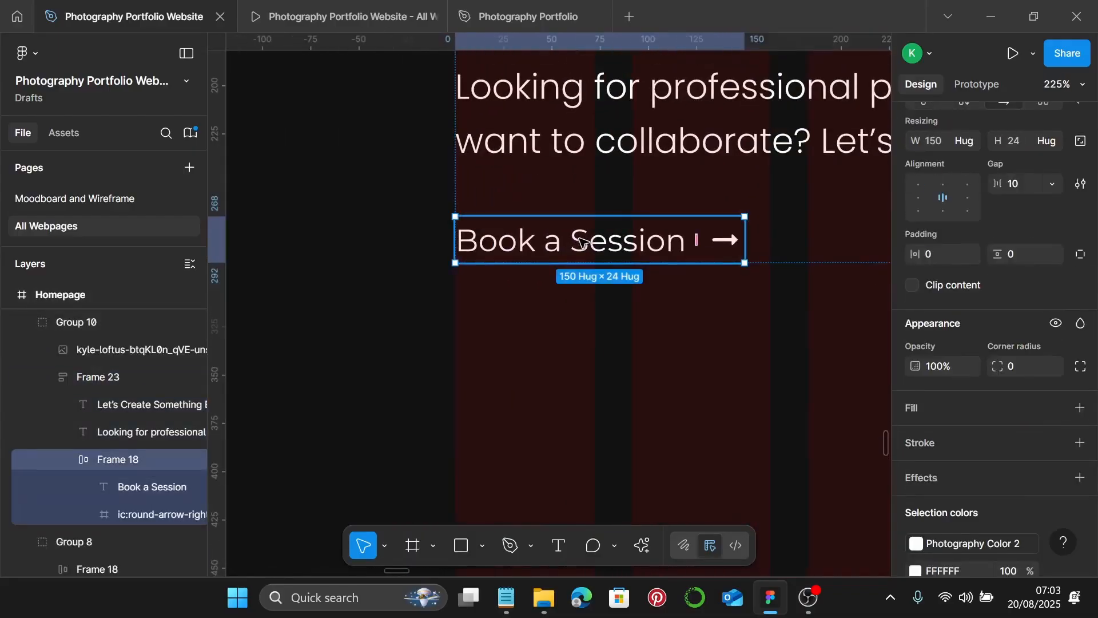
{"action": "left_click", "coordinate": [574, 329]}
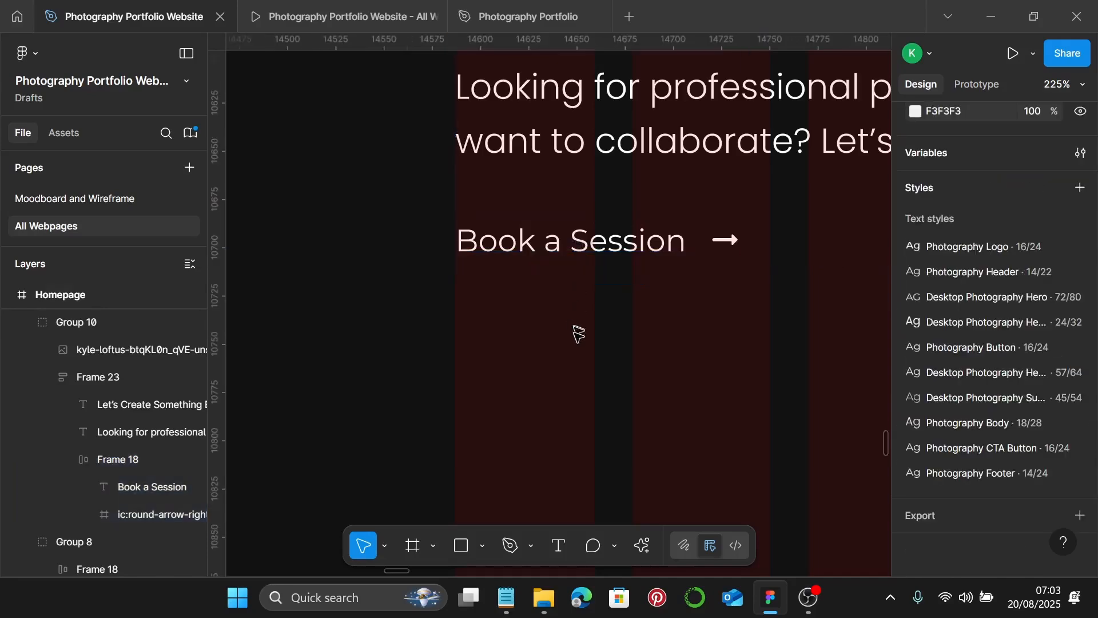
- Replace the Follow Me text with the copied Book a Session arrow link
{"action": "scroll", "coordinate": [576, 331], "scroll_direction": "down", "scroll_amount": 5}
{"action": "scroll", "coordinate": [580, 333], "scroll_direction": "right", "scroll_amount": 15}
{"action": "scroll", "coordinate": [572, 304], "scroll_direction": "down", "scroll_amount": 3}
{"action": "scroll", "coordinate": [566, 277], "scroll_direction": "up", "scroll_amount": 3}
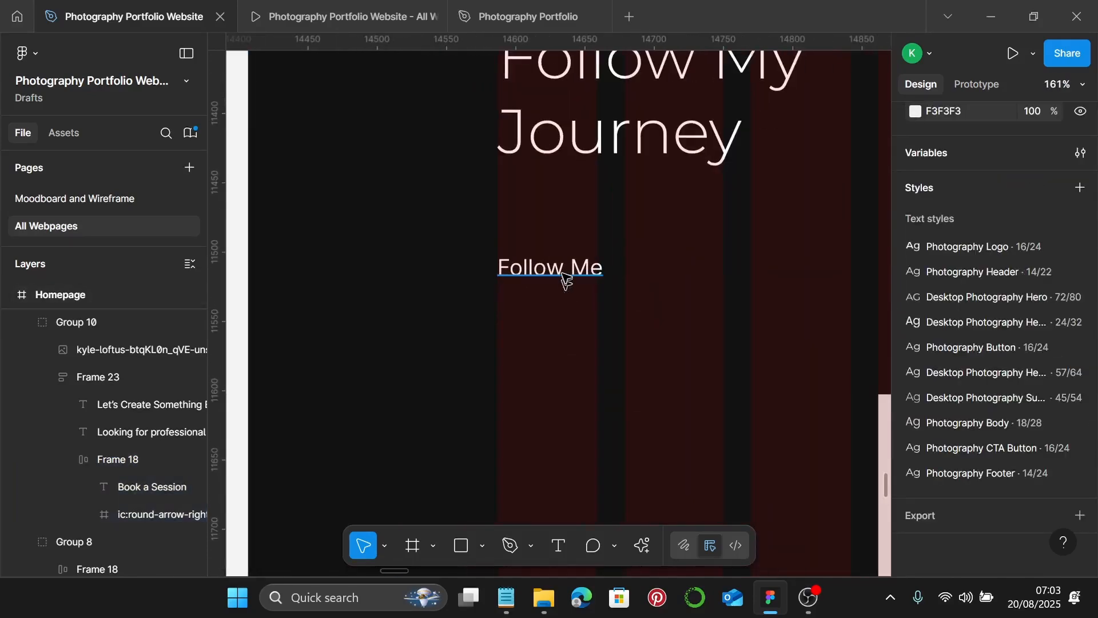
{"action": "left_click", "coordinate": [564, 276]}
{"action": "key", "text": "ctrl+shift+r"}
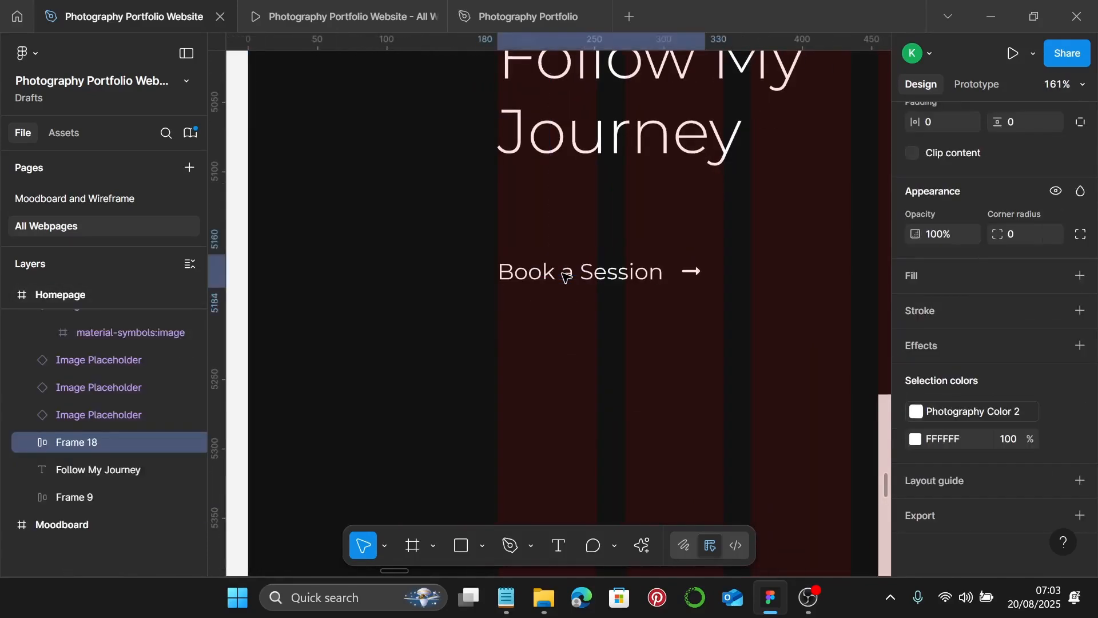
{"action": "left_click", "coordinate": [565, 277]}
- Copy the 'Follow @[instagram handle]' line from the Notepad site copy, then minimize Notepad
{"action": "left_click", "coordinate": [506, 598]}
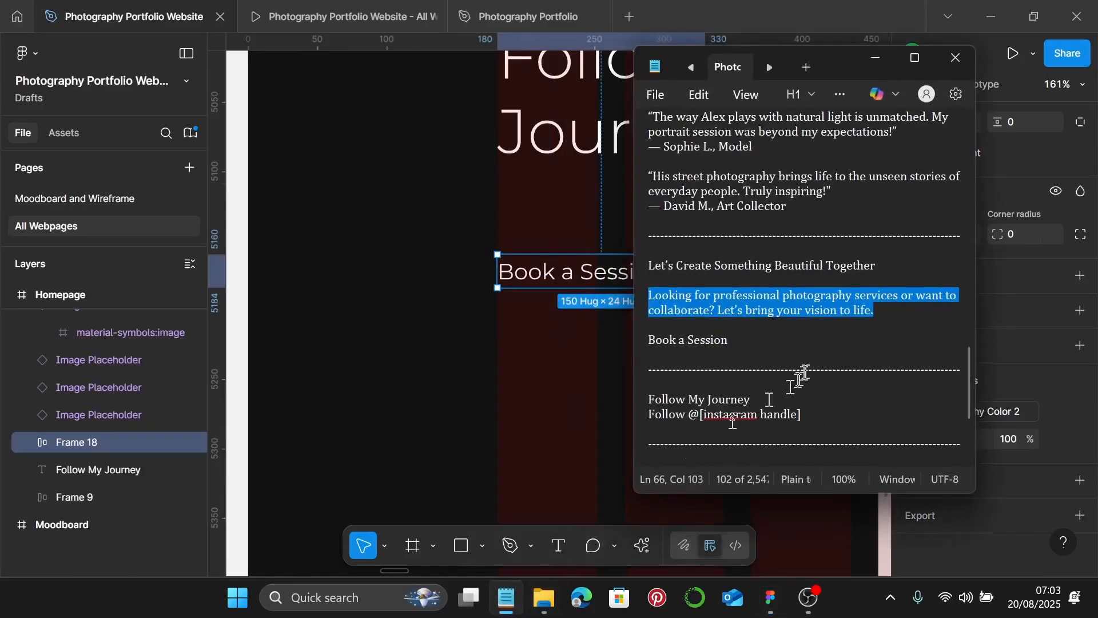
{"action": "left_click_drag", "start_coordinate": [728, 339], "coordinate": [695, 339]}
{"action": "scroll", "coordinate": [770, 311], "scroll_direction": "down", "scroll_amount": 1}
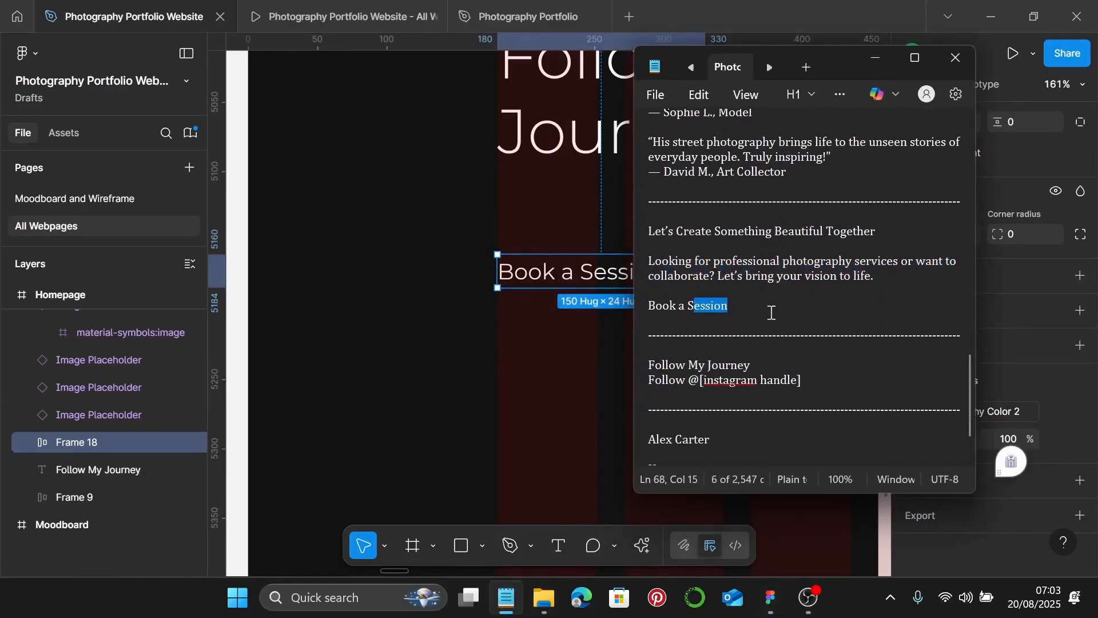
{"action": "left_click_drag", "start_coordinate": [808, 369], "coordinate": [657, 369]}
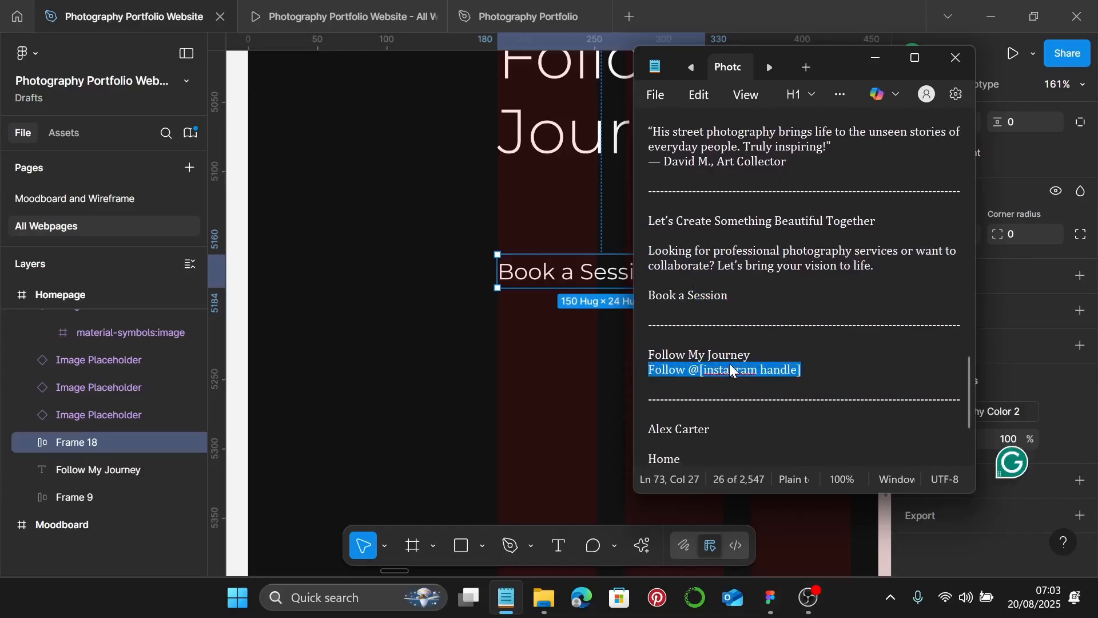
{"action": "left_click", "coordinate": [875, 58]}
- Change the link wording from Book a Session to 'Follow @[instagram handle]'
{"action": "double_click", "coordinate": [546, 273]}
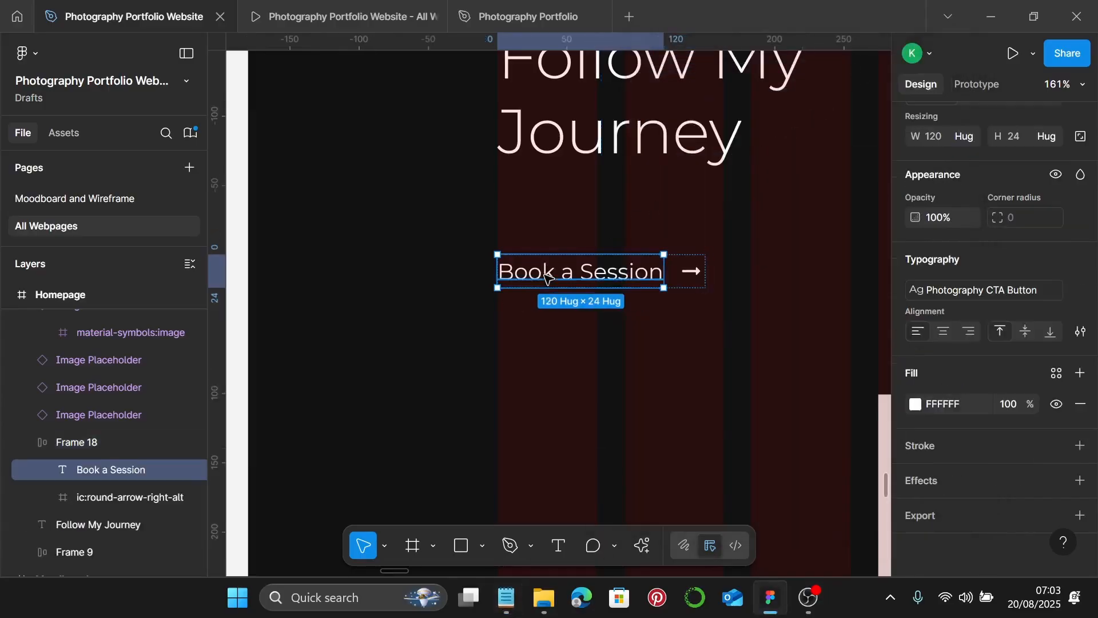
{"action": "double_click", "coordinate": [547, 274]}
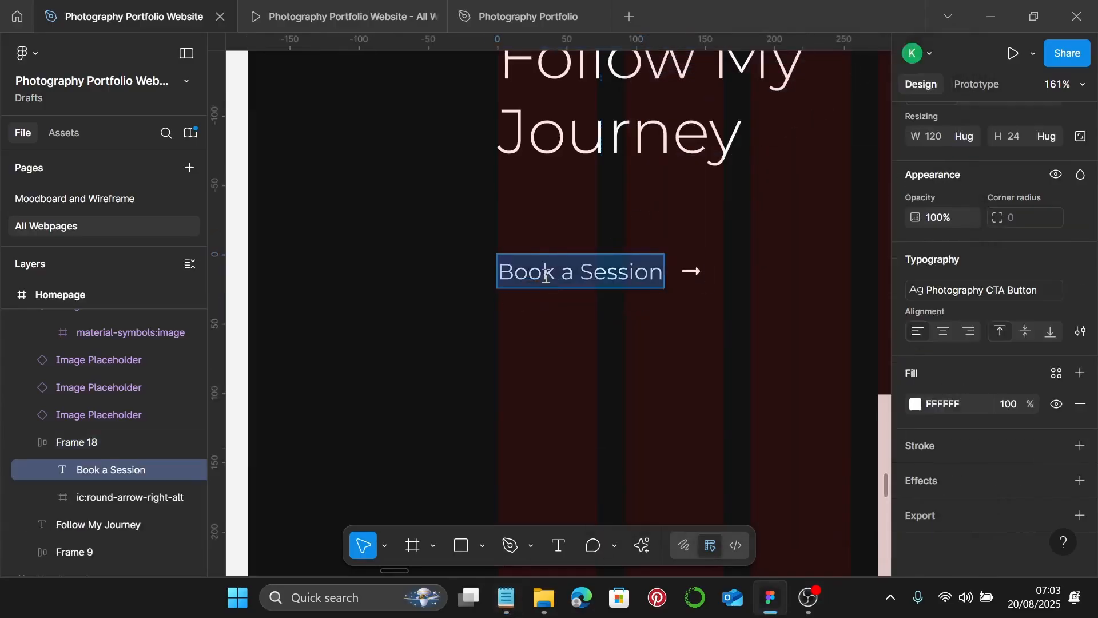
{"action": "type", "text": "Follow @[instagram handle]"}
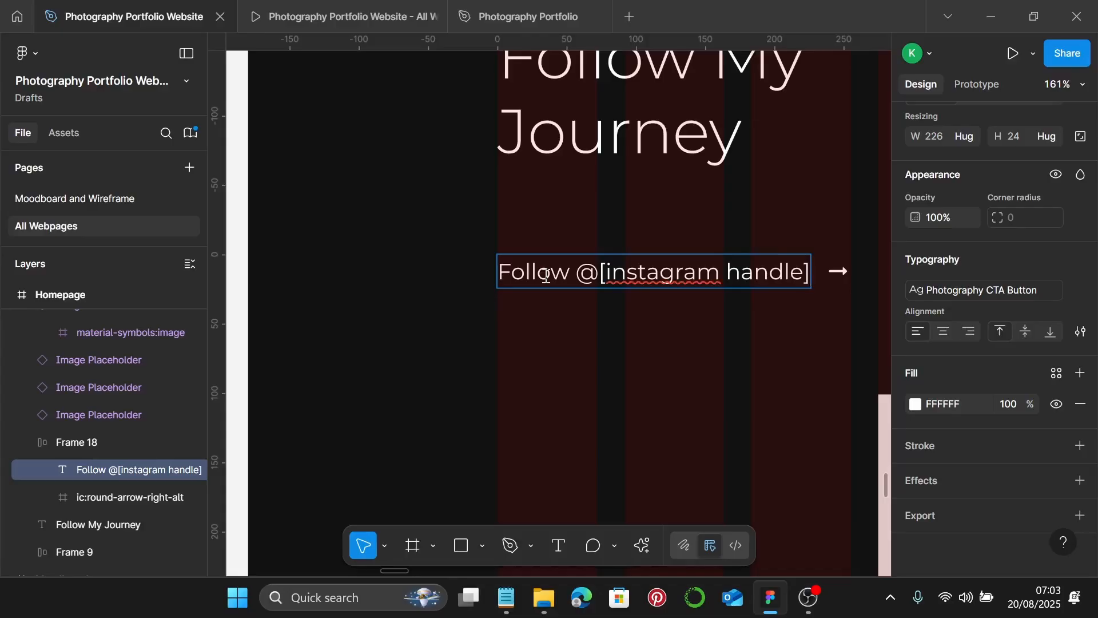
{"action": "key", "text": "Escape"}
{"action": "key", "text": "Escape"}
{"action": "scroll", "coordinate": [594, 315], "scroll_direction": "down", "scroll_amount": 2}
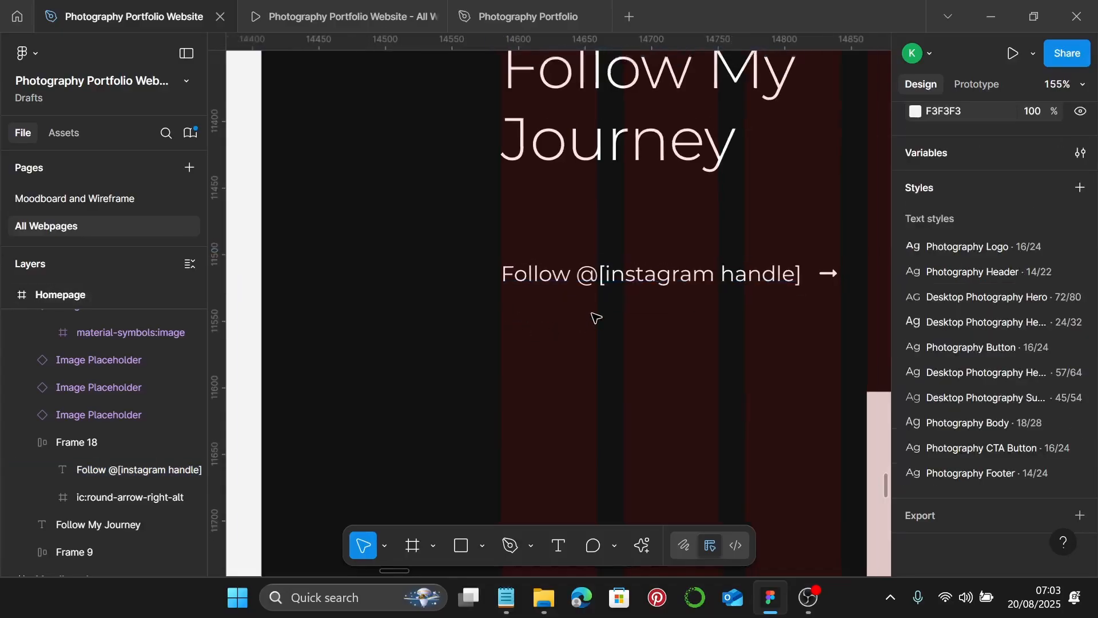
{"action": "scroll", "coordinate": [597, 318], "scroll_direction": "up", "scroll_amount": 1}
- Move the Instagram follow link up directly beneath the Follow My Journey heading
{"action": "left_click", "coordinate": [743, 320]}
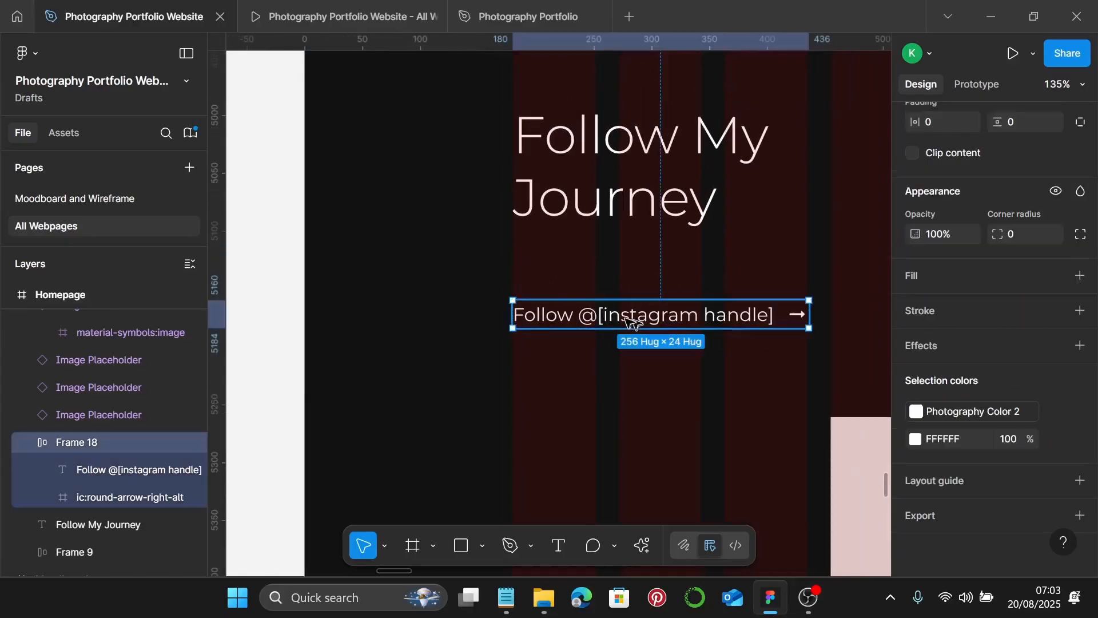
{"action": "left_click_drag", "start_coordinate": [627, 320], "coordinate": [640, 284]}
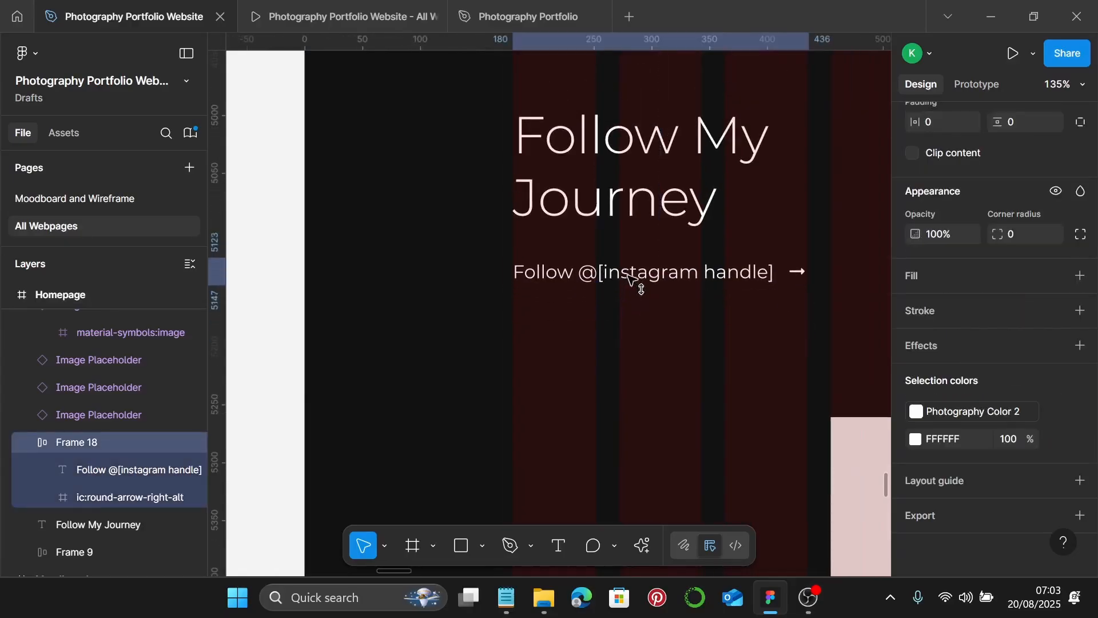
{"action": "left_click", "coordinate": [652, 223]}
{"action": "left_click", "coordinate": [647, 266], "text": "shift"}
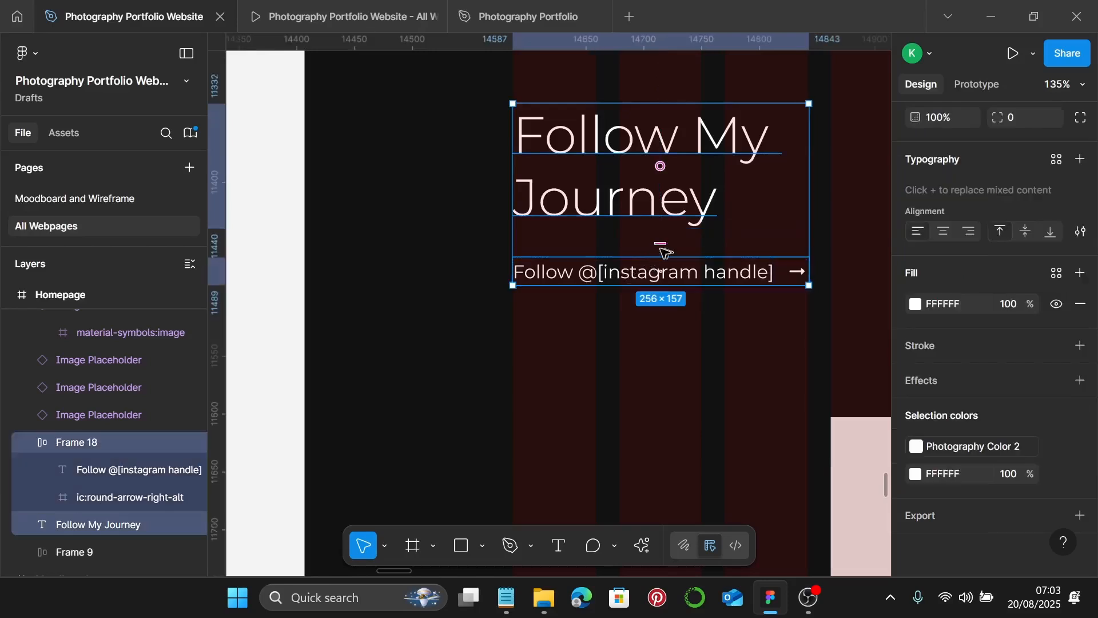
{"action": "left_click", "coordinate": [661, 270]}
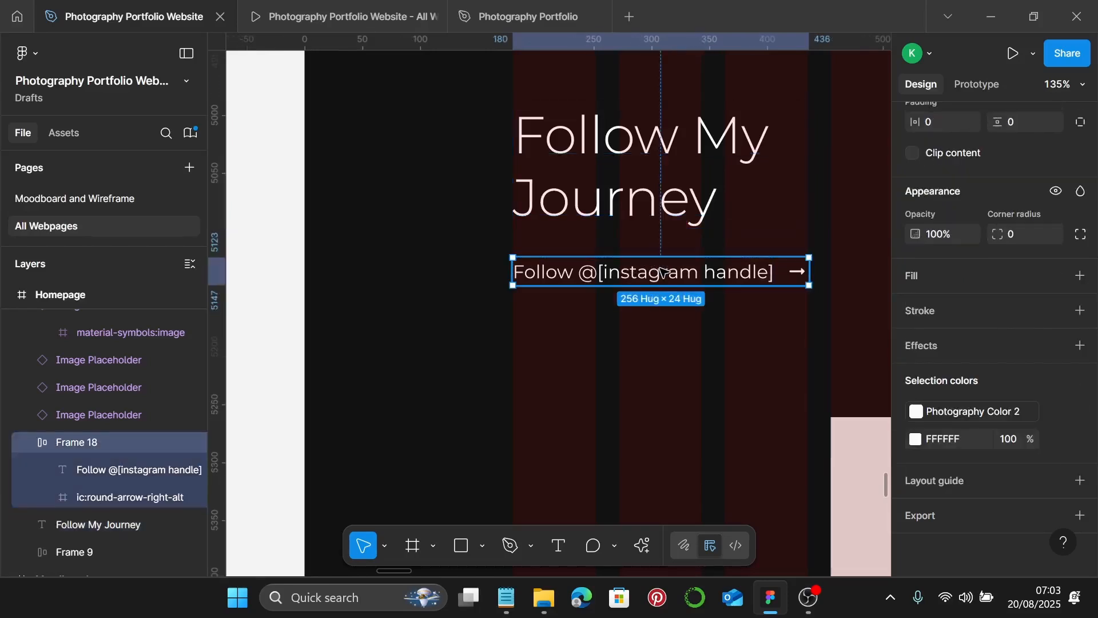
{"action": "left_click_drag", "start_coordinate": [661, 271], "coordinate": [663, 265]}
- Wrap the heading and follow link together in a 256 × 152 auto-layout frame
{"action": "left_click", "coordinate": [674, 204], "text": "shift"}
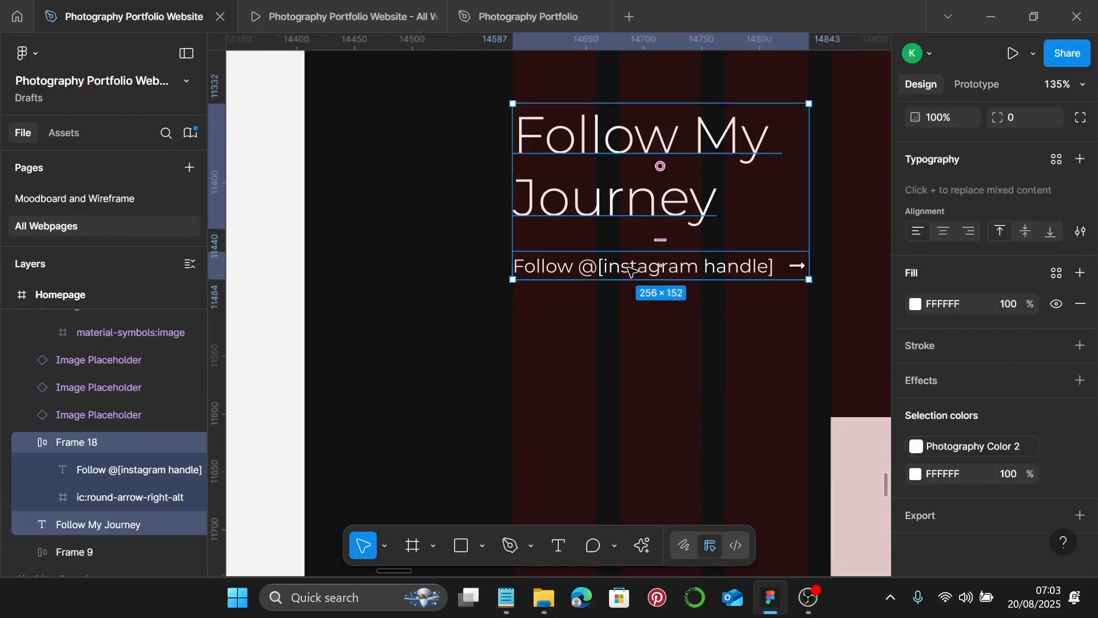
{"action": "scroll", "coordinate": [630, 270], "scroll_direction": "down", "scroll_amount": 3}
{"action": "key", "text": "shift+a"}
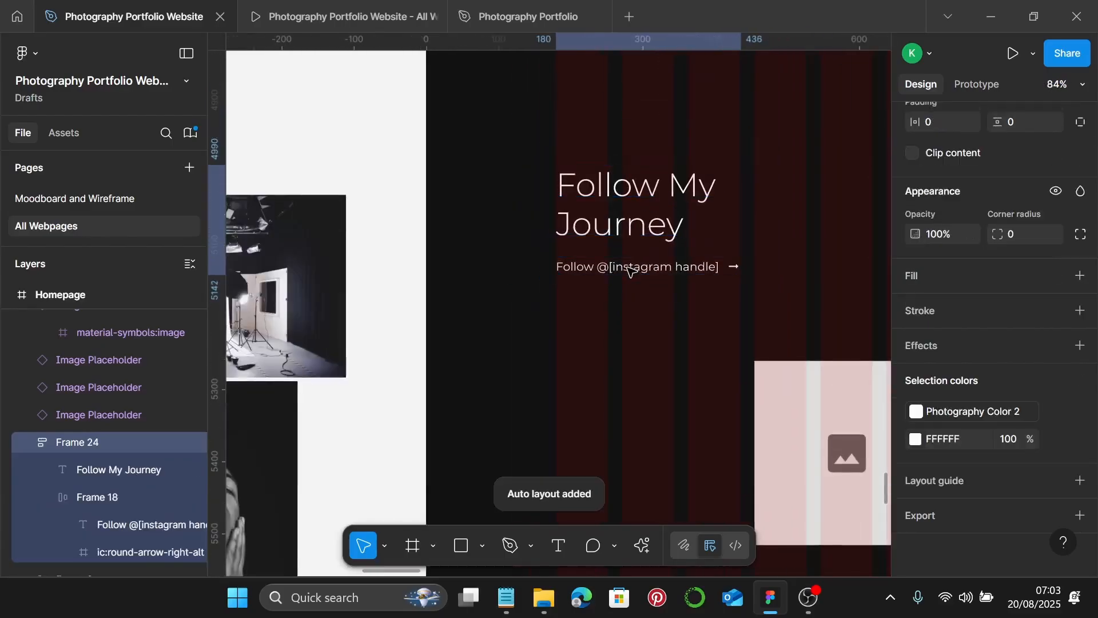
{"action": "scroll", "coordinate": [631, 271], "scroll_direction": "down", "scroll_amount": 10}
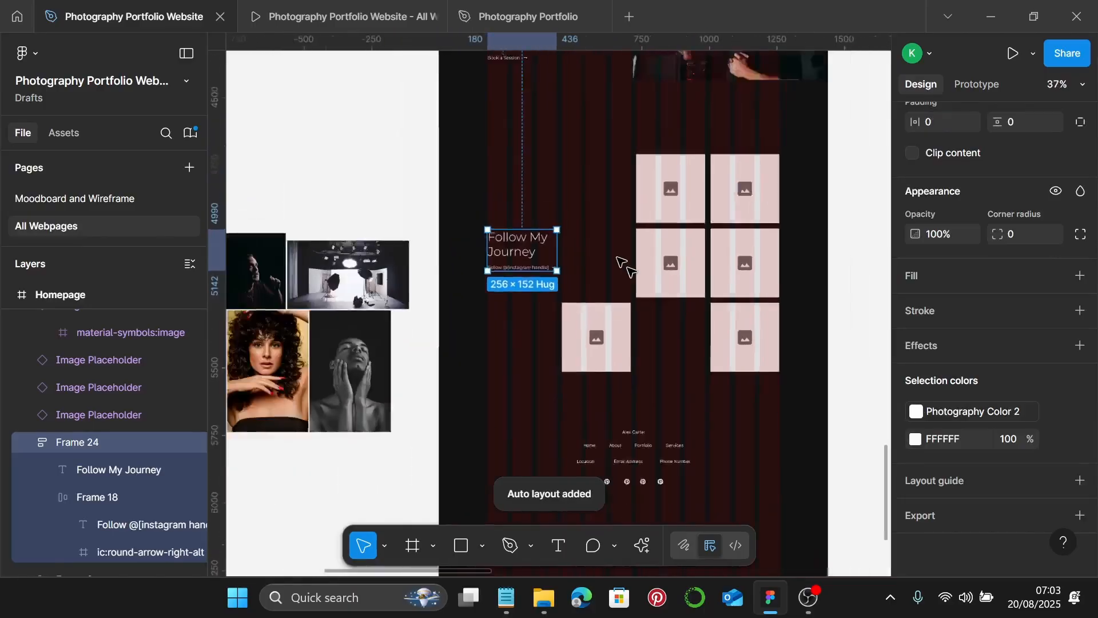
{"action": "scroll", "coordinate": [738, 298], "scroll_direction": "left", "scroll_amount": 5}
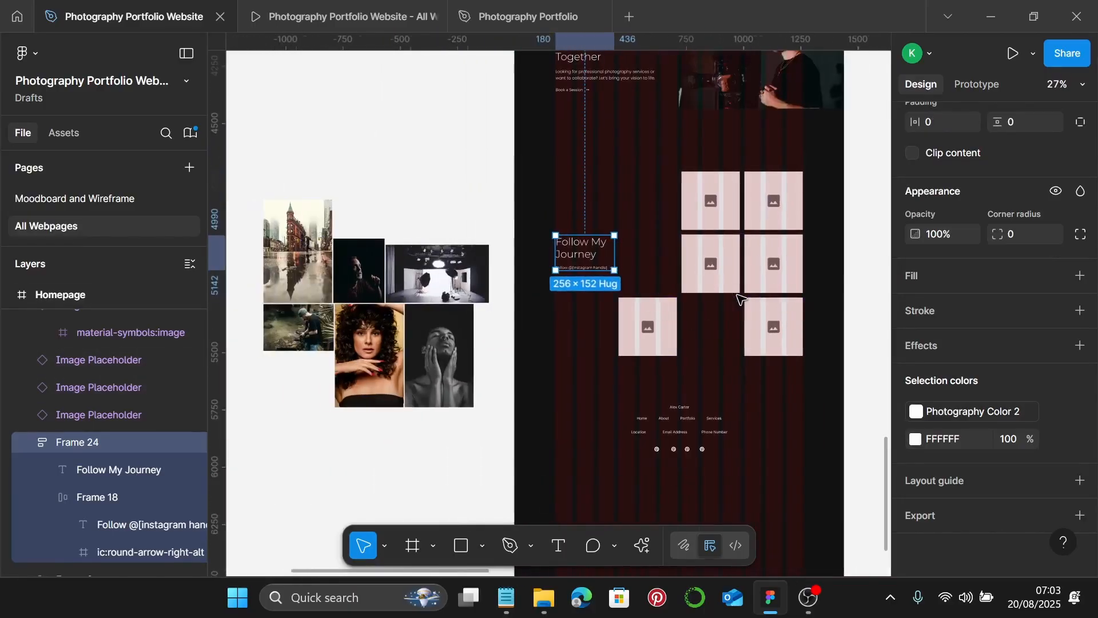
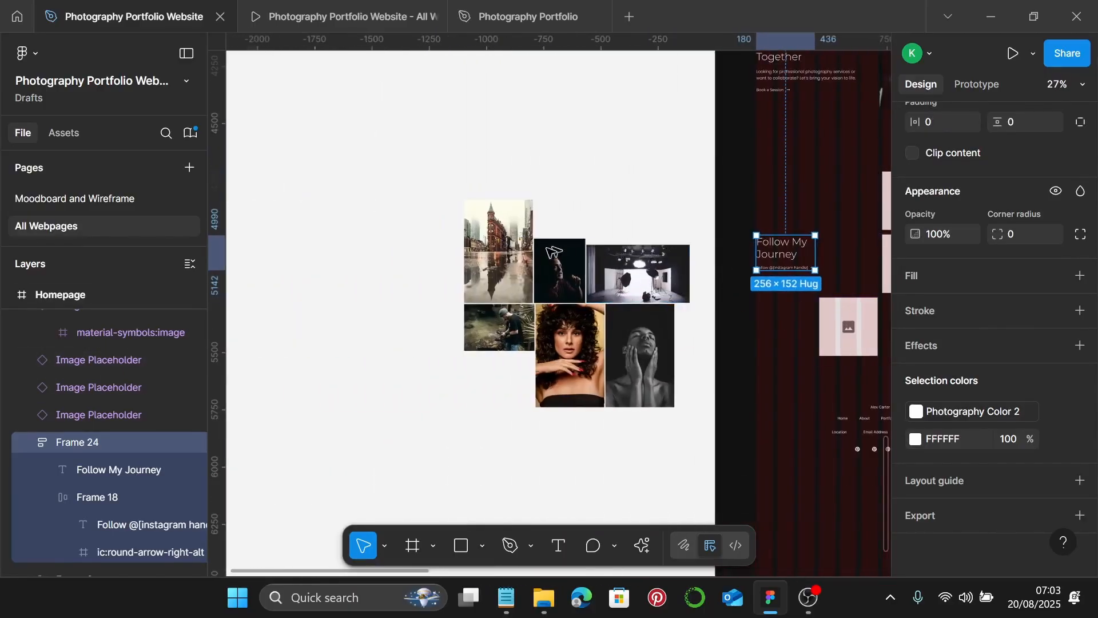
- Deselect Frame 24 and marquee-select all six collage photos together
{"action": "left_click", "coordinate": [418, 240]}
{"action": "left_click_drag", "start_coordinate": [368, 141], "coordinate": [703, 474]}
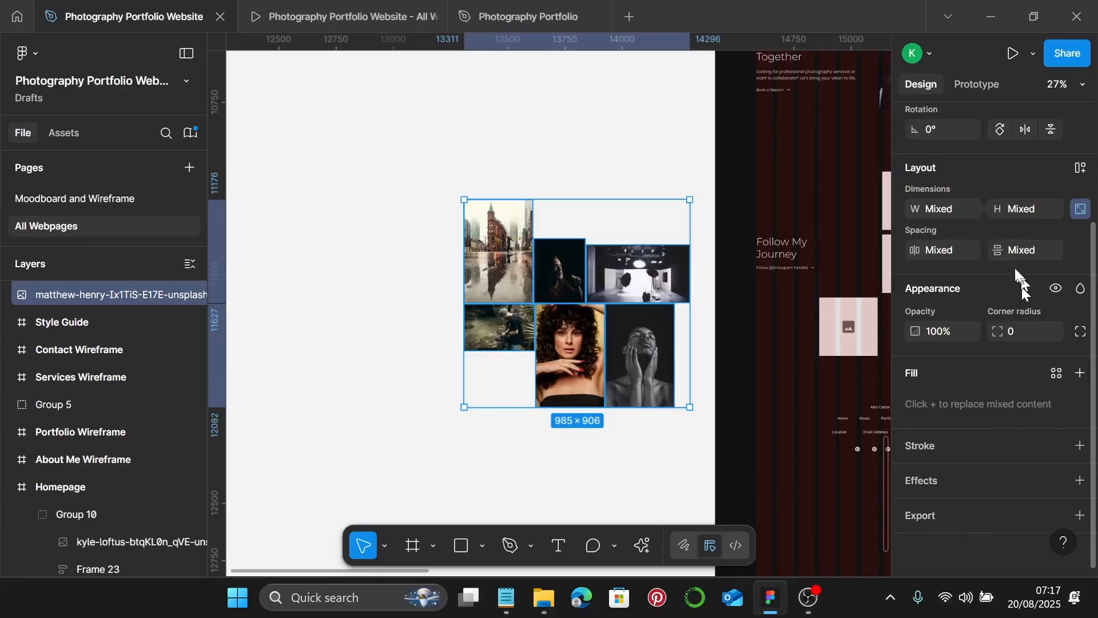
- Set the shared width of all selected collage photos to 255
{"action": "left_click", "coordinate": [959, 214]}
{"action": "key", "text": "Return"}
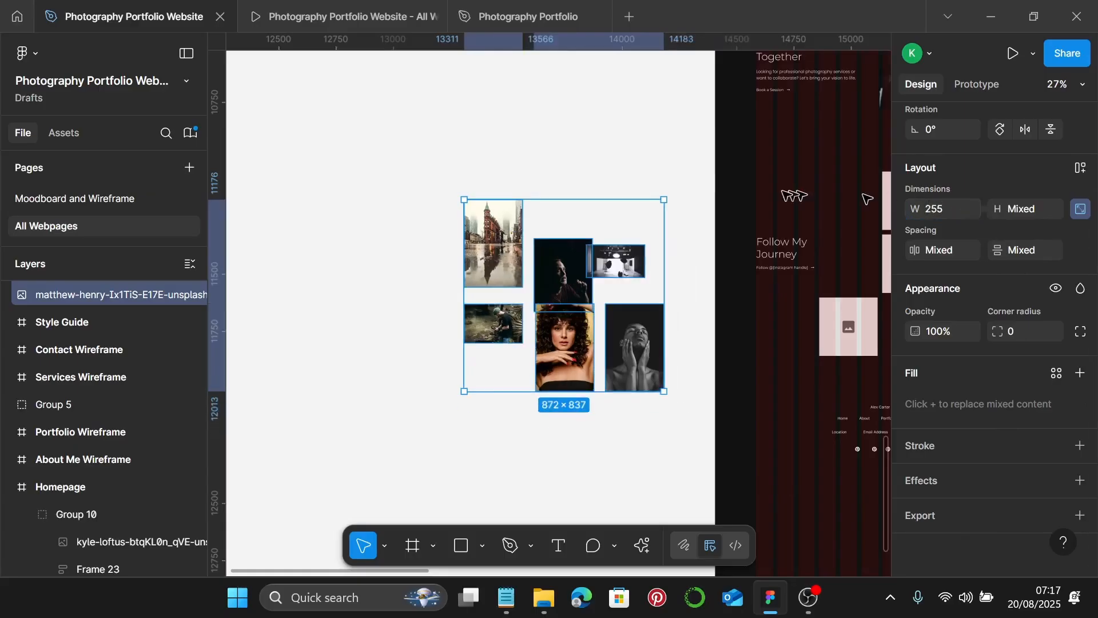
{"action": "scroll", "coordinate": [595, 229], "scroll_direction": "up", "scroll_amount": 5}
- Switch the rainy city street photo's image fill to Crop mode
{"action": "left_click", "coordinate": [379, 287]}
{"action": "scroll", "coordinate": [380, 286], "scroll_direction": "left", "scroll_amount": 2}
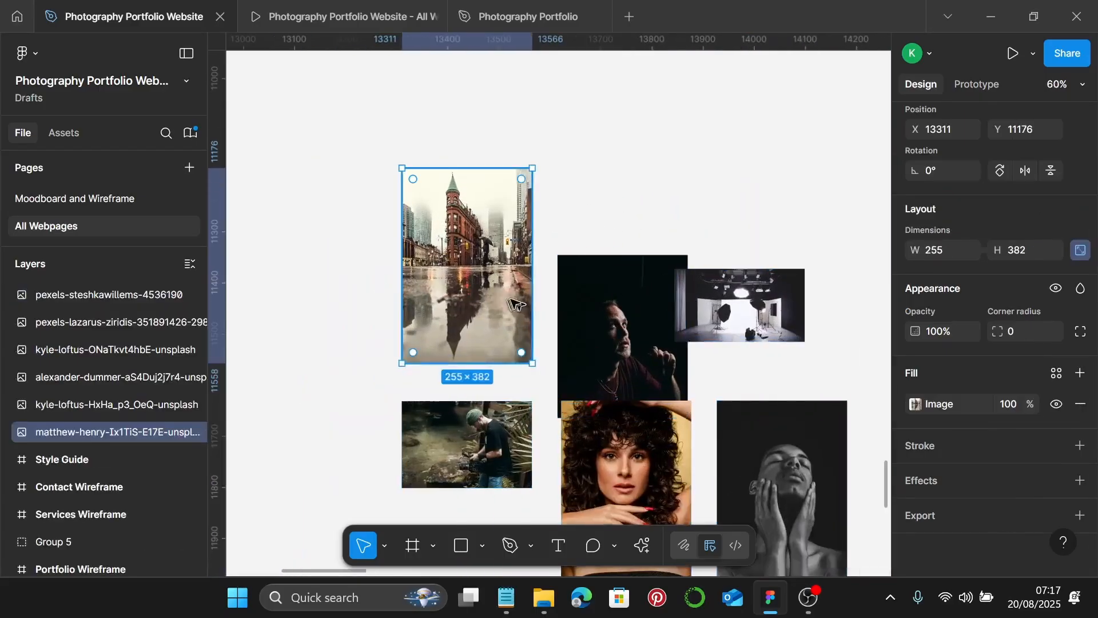
{"action": "scroll", "coordinate": [526, 303], "scroll_direction": "left", "scroll_amount": 1}
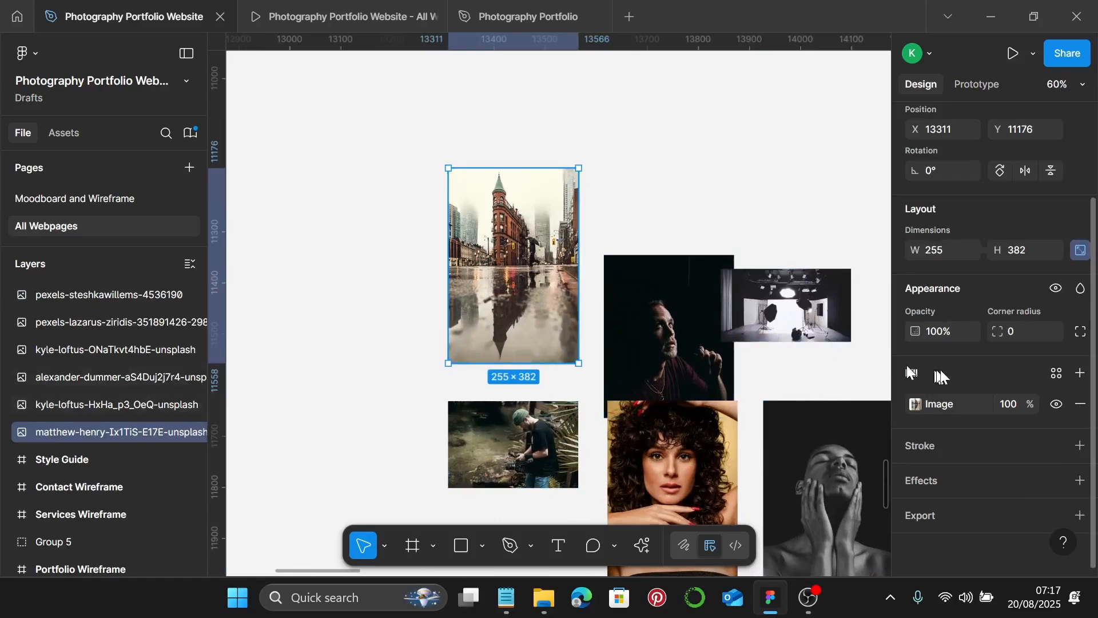
{"action": "left_click", "coordinate": [915, 404]}
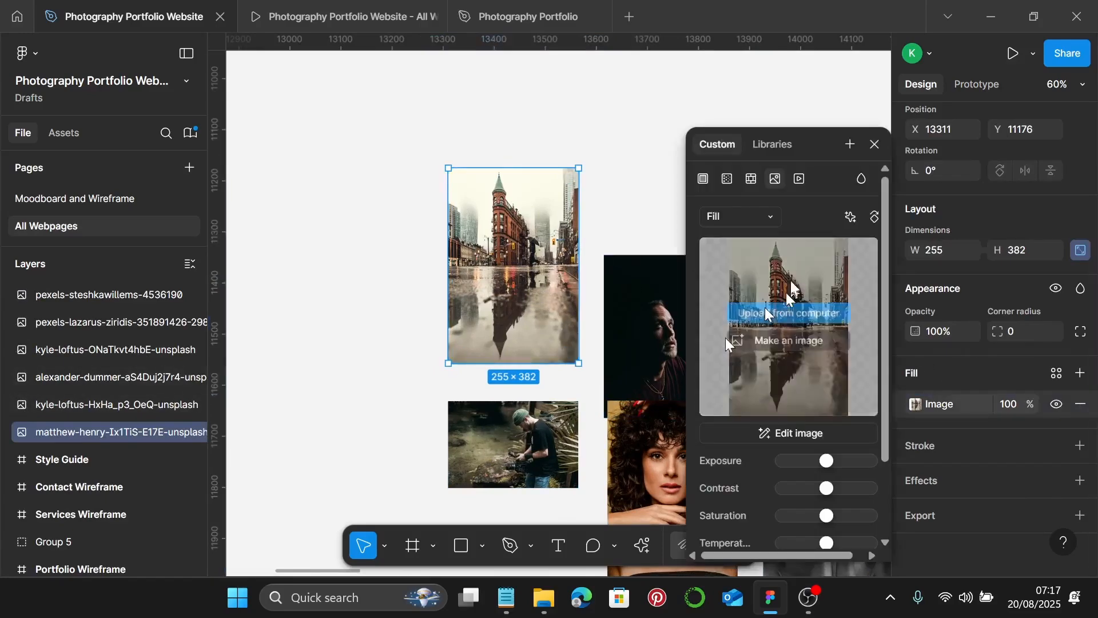
{"action": "left_click", "coordinate": [757, 220]}
{"action": "left_click", "coordinate": [757, 257]}
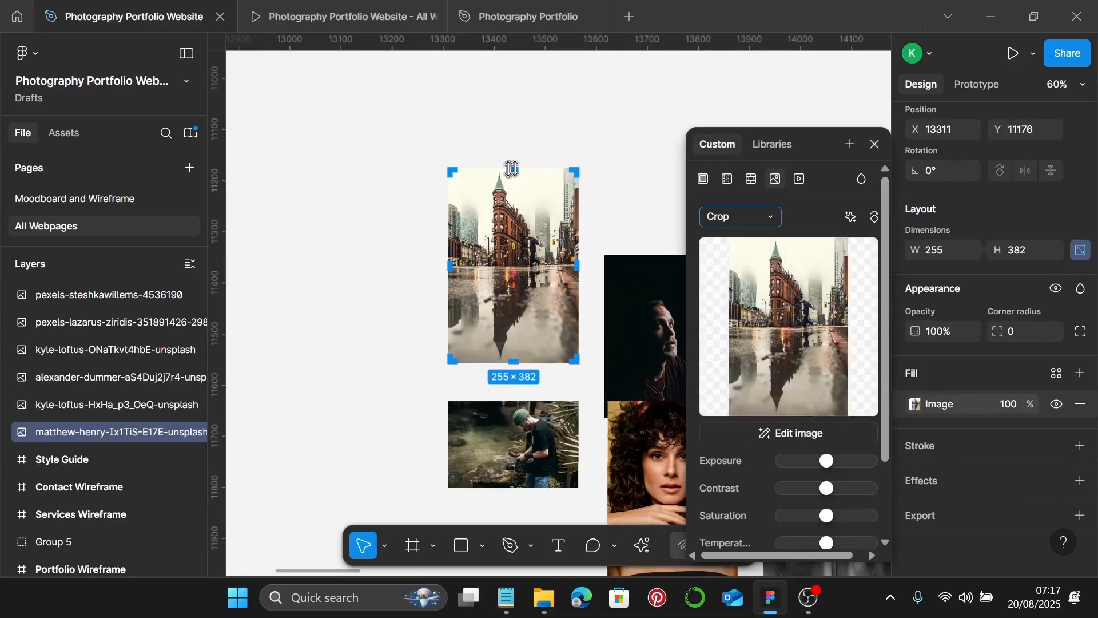
- Crop the city photo's top and bottom down to a 255×255 square
{"action": "scroll", "coordinate": [512, 169], "scroll_direction": "up", "scroll_amount": 10}
{"action": "left_click_drag", "start_coordinate": [529, 211], "coordinate": [525, 294]}
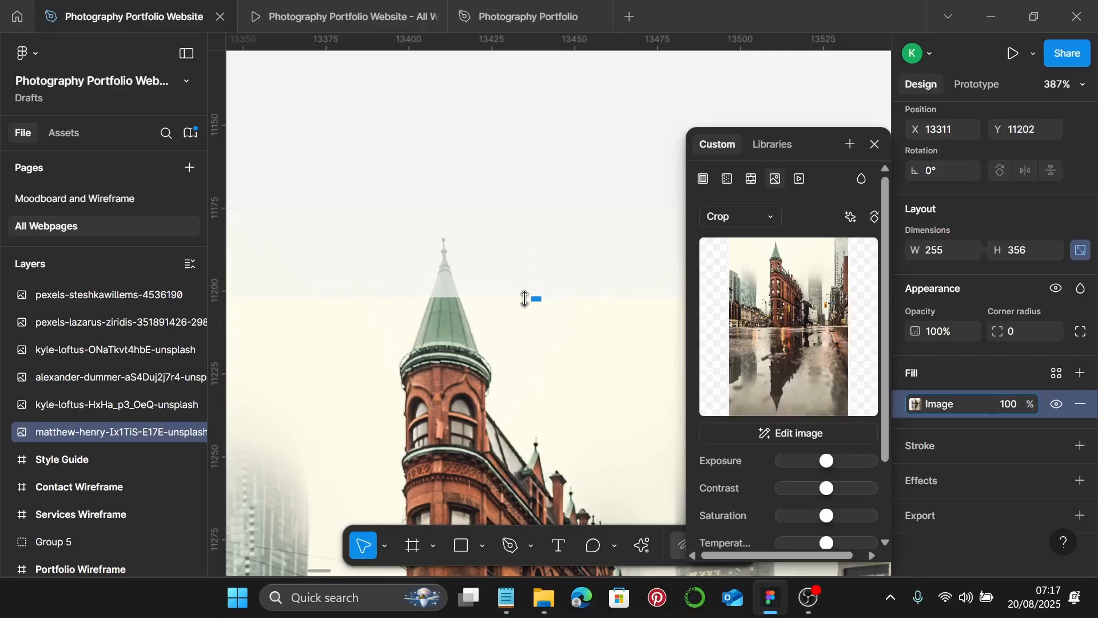
{"action": "scroll", "coordinate": [526, 296], "scroll_direction": "down", "scroll_amount": 5}
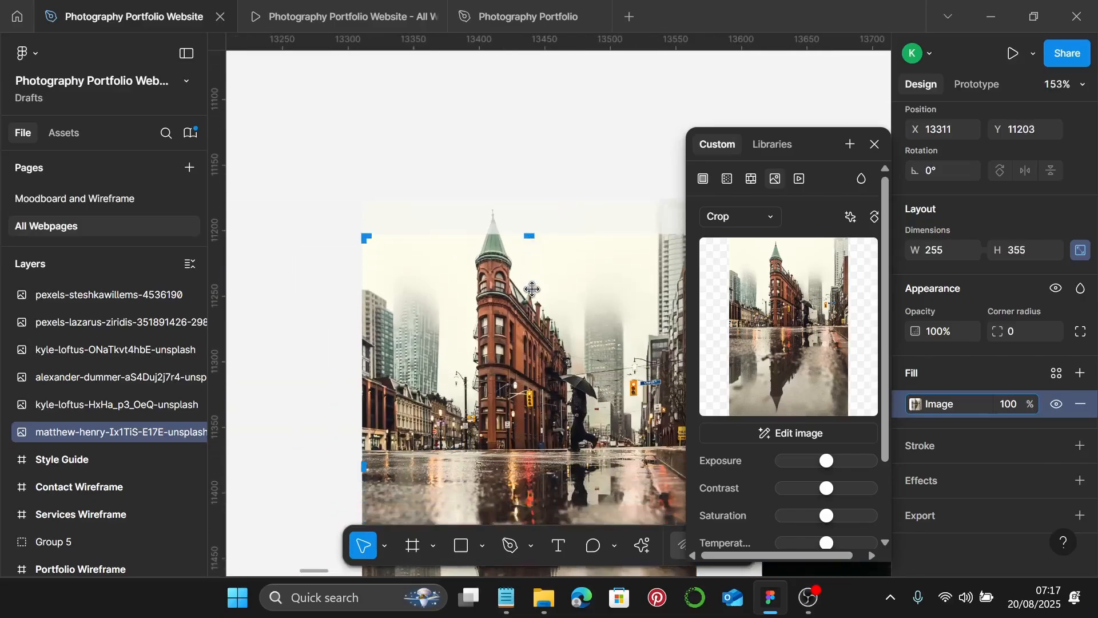
{"action": "scroll", "coordinate": [532, 294], "scroll_direction": "down", "scroll_amount": 5}
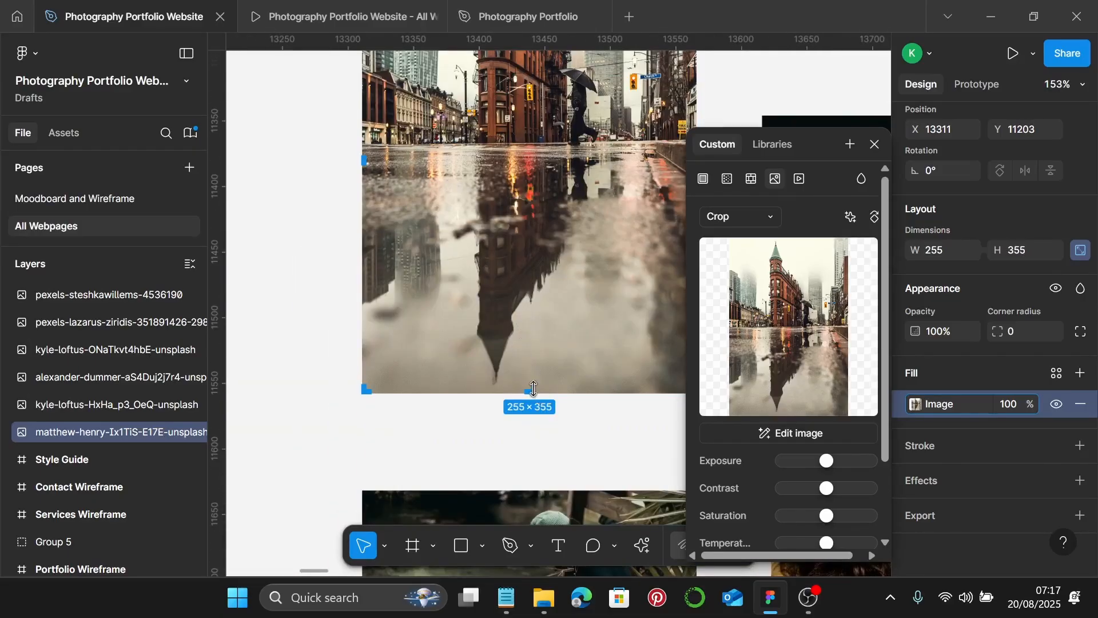
{"action": "left_click_drag", "start_coordinate": [533, 389], "coordinate": [536, 266]}
{"action": "scroll", "coordinate": [536, 267], "scroll_direction": "up", "scroll_amount": 10}
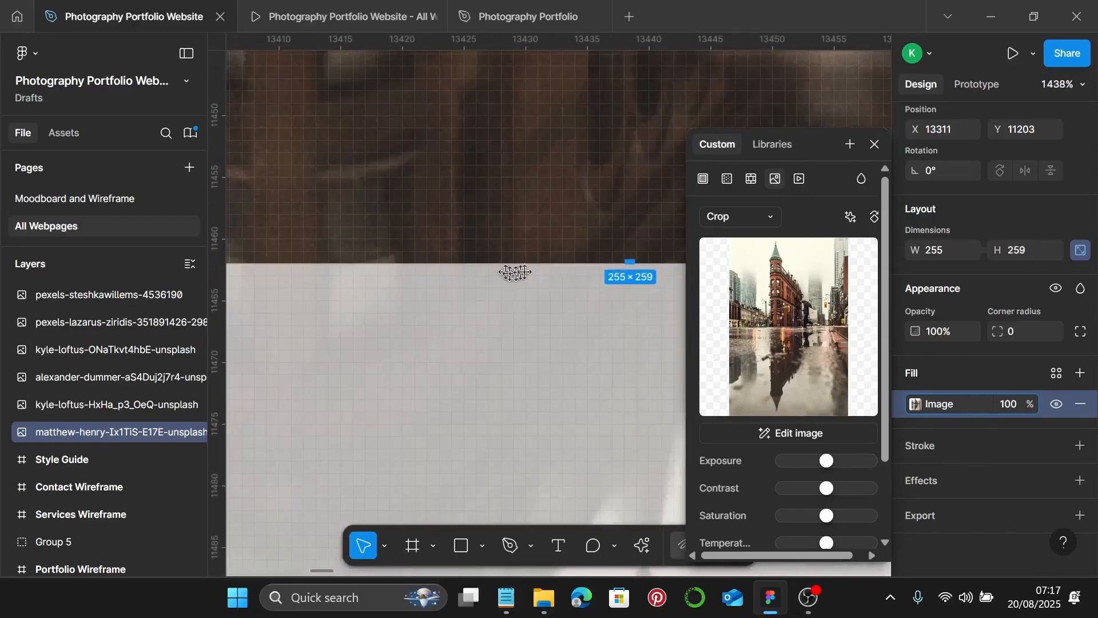
{"action": "left_click_drag", "start_coordinate": [632, 258], "coordinate": [631, 216]}
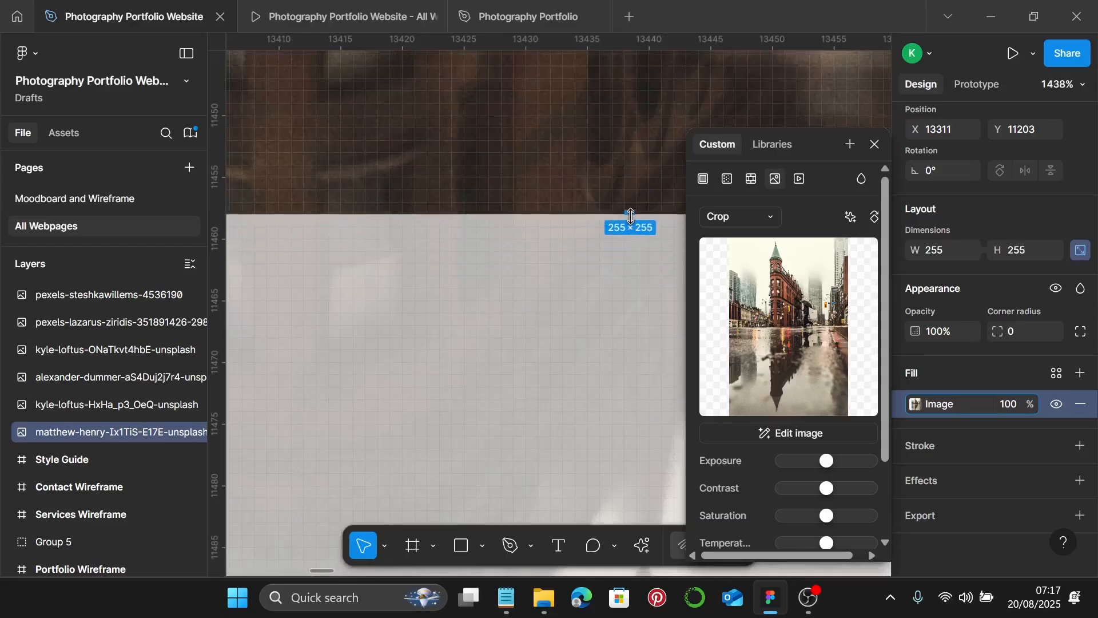
{"action": "scroll", "coordinate": [631, 216], "scroll_direction": "down", "scroll_amount": 10}
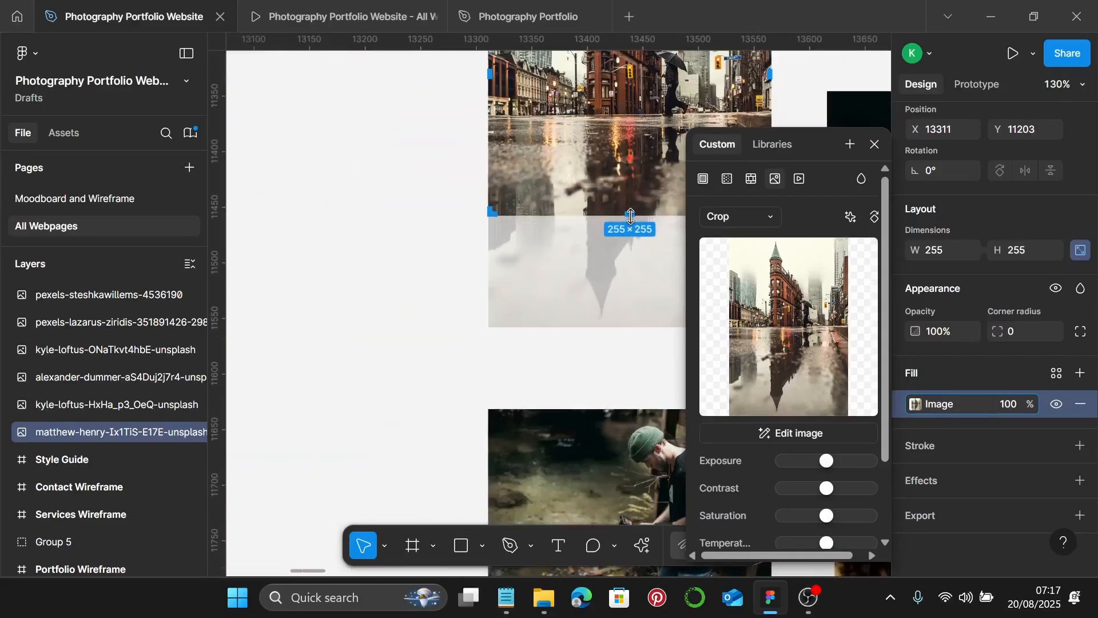
{"action": "scroll", "coordinate": [623, 218], "scroll_direction": "right", "scroll_amount": 3}
{"action": "scroll", "coordinate": [608, 222], "scroll_direction": "up", "scroll_amount": 3}
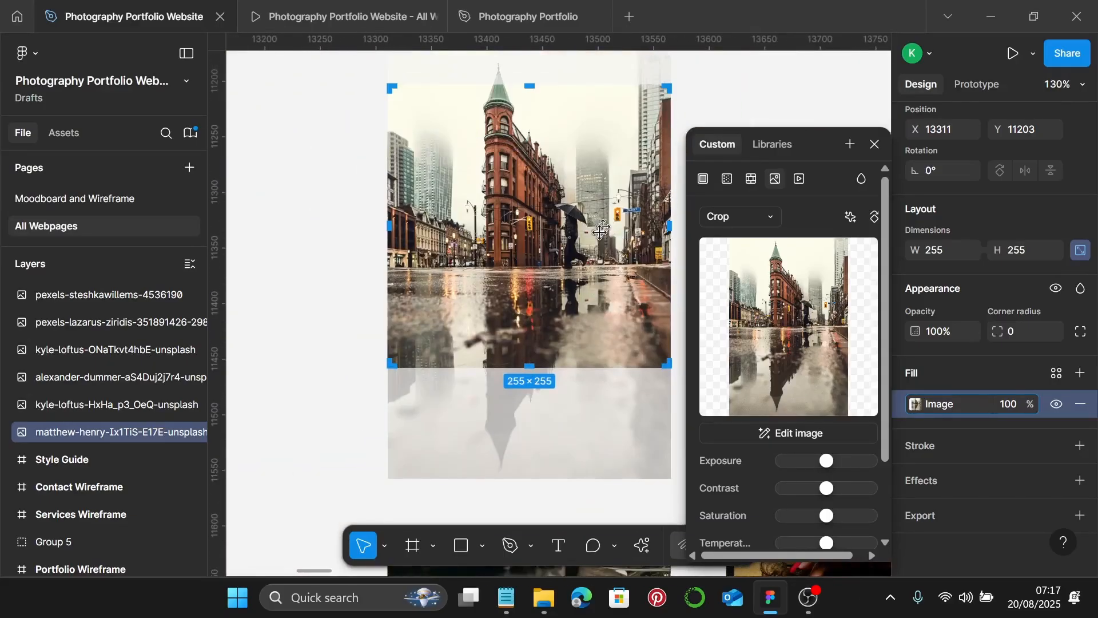
{"action": "key", "text": "Escape"}
- Move the man's dark portrait up beside the city photo
{"action": "scroll", "coordinate": [606, 255], "scroll_direction": "right", "scroll_amount": 6}
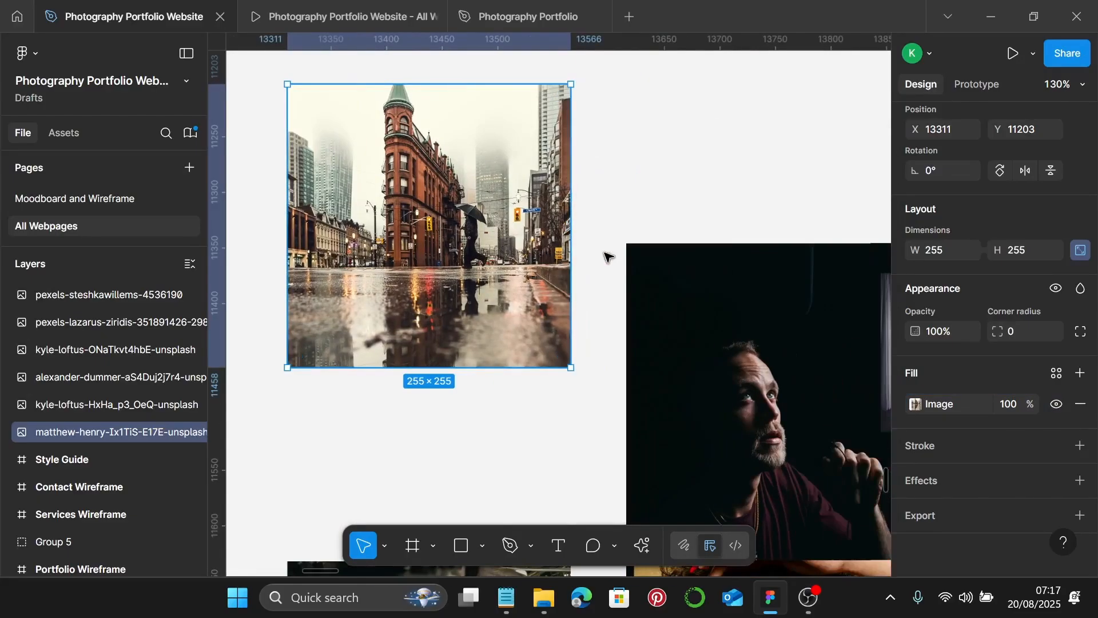
{"action": "scroll", "coordinate": [606, 262], "scroll_direction": "down", "scroll_amount": 2}
{"action": "left_click", "coordinate": [555, 297]}
{"action": "left_click_drag", "start_coordinate": [558, 303], "coordinate": [538, 223]}
- Switch the man's portrait image fill to Crop mode
{"action": "scroll", "coordinate": [538, 223], "scroll_direction": "up", "scroll_amount": 1}
{"action": "double_click", "coordinate": [538, 235]}
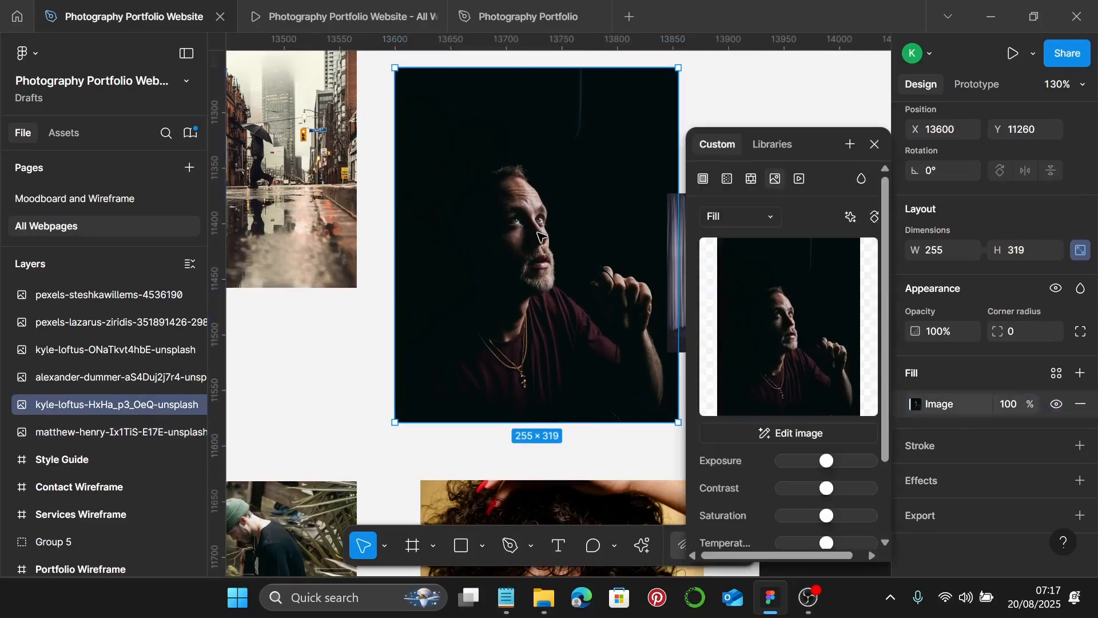
{"action": "left_click", "coordinate": [736, 217]}
{"action": "left_click", "coordinate": [744, 253]}
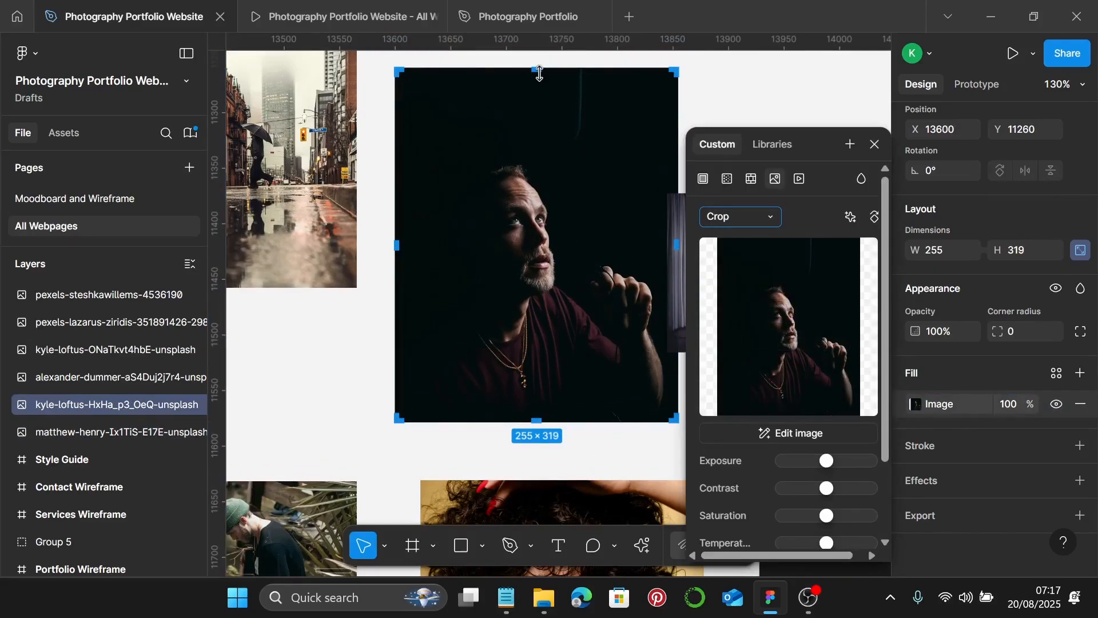
- Crop the portrait's top down so it becomes a 255×255 square
{"action": "left_click_drag", "start_coordinate": [539, 73], "coordinate": [537, 138]}
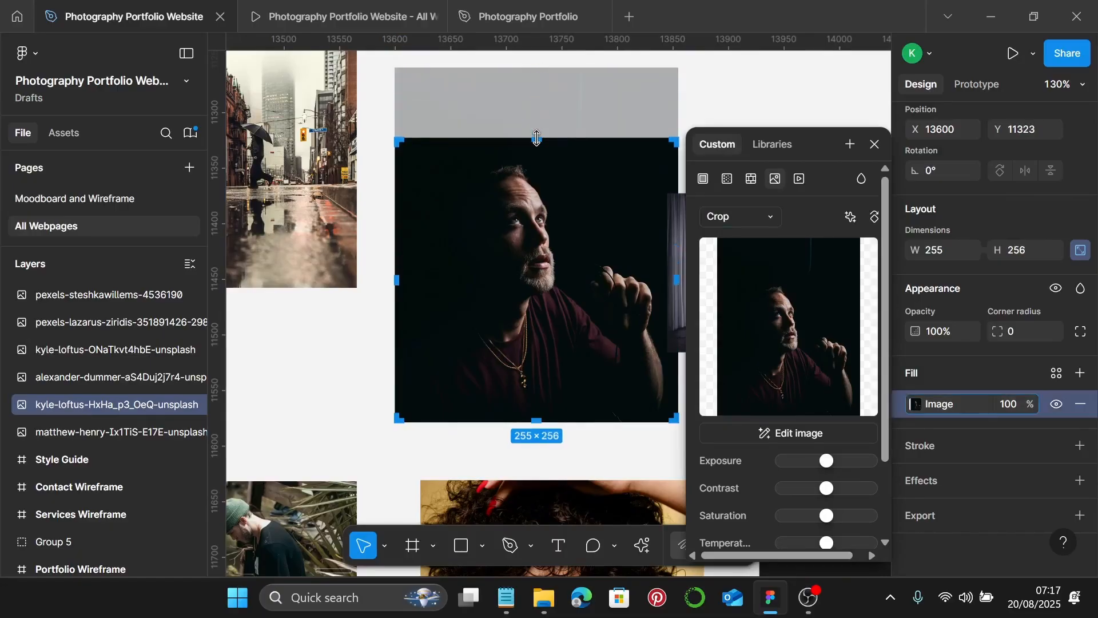
{"action": "scroll", "coordinate": [536, 138], "scroll_direction": "up", "scroll_amount": 15}
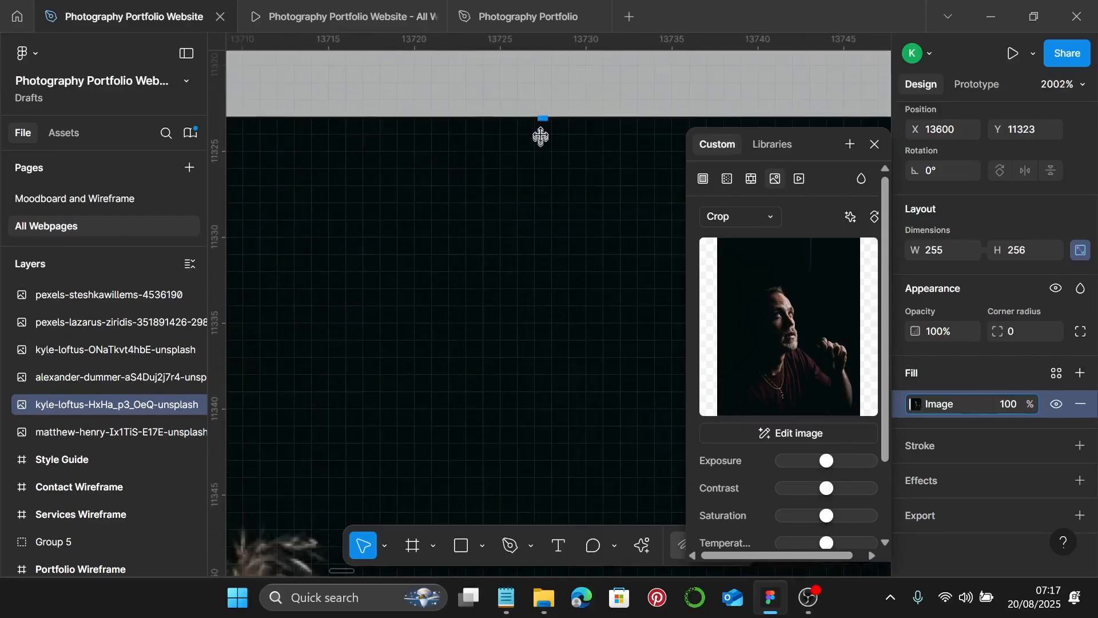
{"action": "left_click_drag", "start_coordinate": [545, 117], "coordinate": [545, 122]}
{"action": "scroll", "coordinate": [545, 128], "scroll_direction": "down", "scroll_amount": 10}
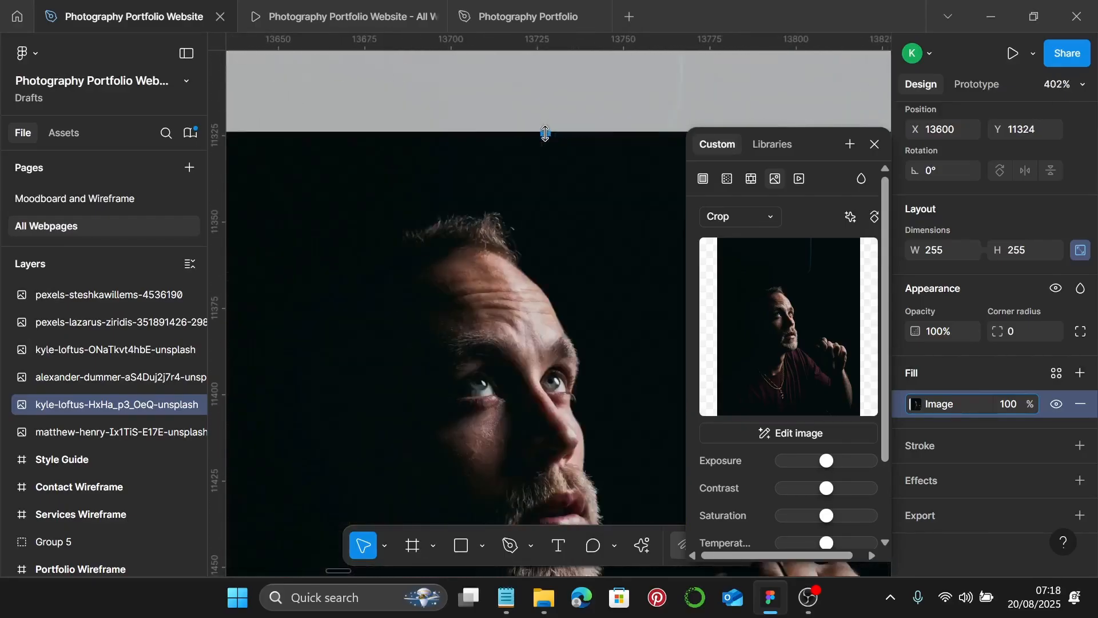
{"action": "key", "text": "Escape"}
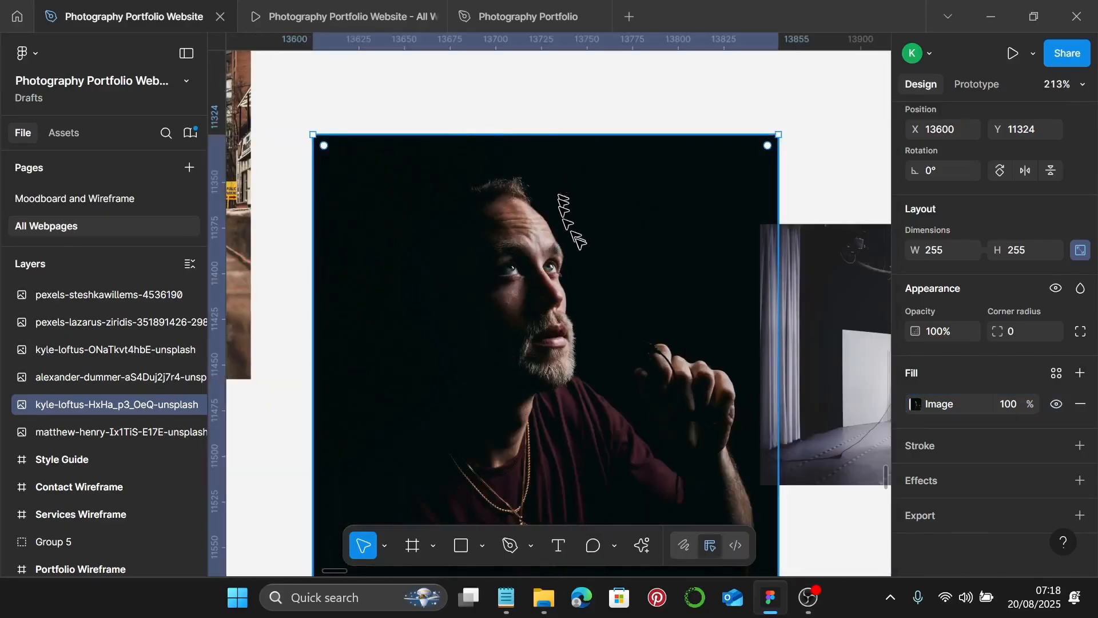
{"action": "scroll", "coordinate": [578, 240], "scroll_direction": "down", "scroll_amount": 5}
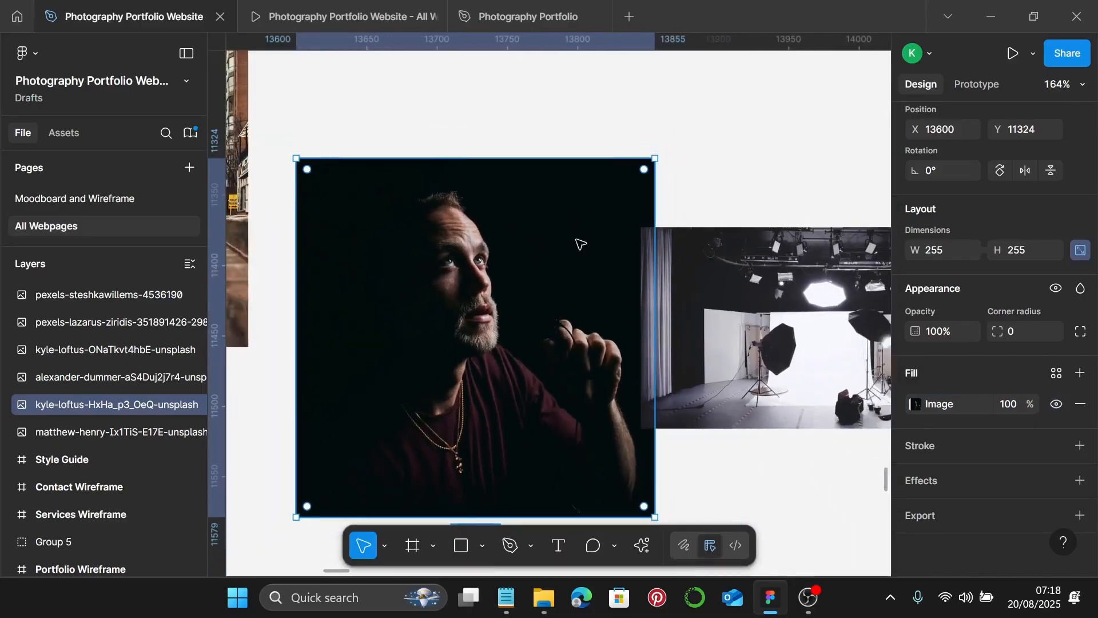
{"action": "scroll", "coordinate": [578, 240], "scroll_direction": "down", "scroll_amount": 3}
{"action": "scroll", "coordinate": [579, 243], "scroll_direction": "right", "scroll_amount": 3}
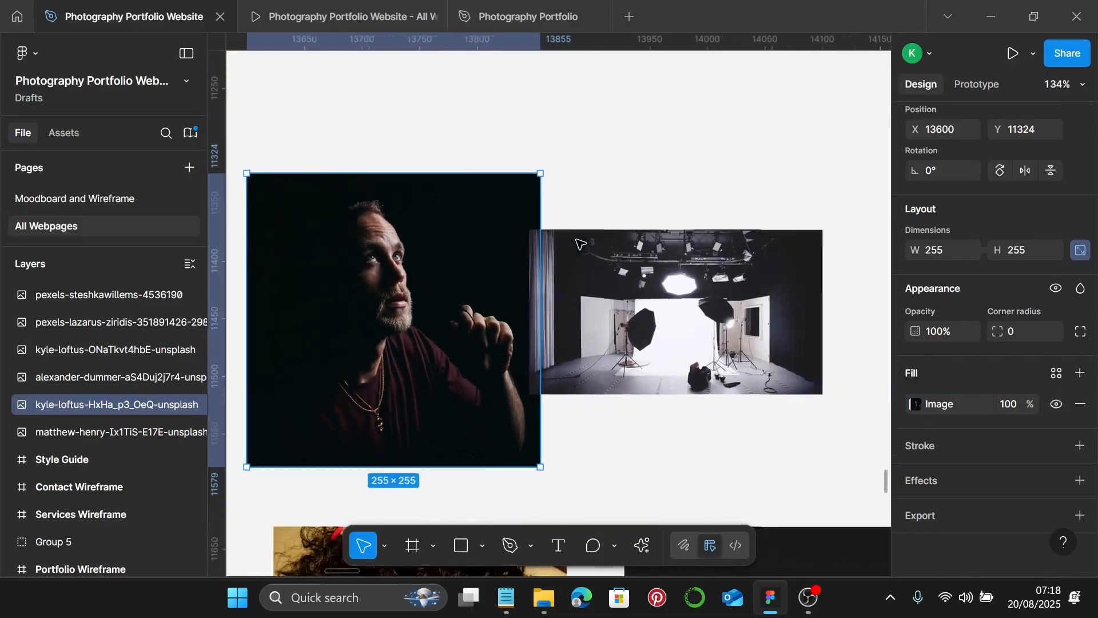
{"action": "left_click", "coordinate": [651, 290]}
{"action": "scroll", "coordinate": [572, 303], "scroll_direction": "right", "scroll_amount": 4}
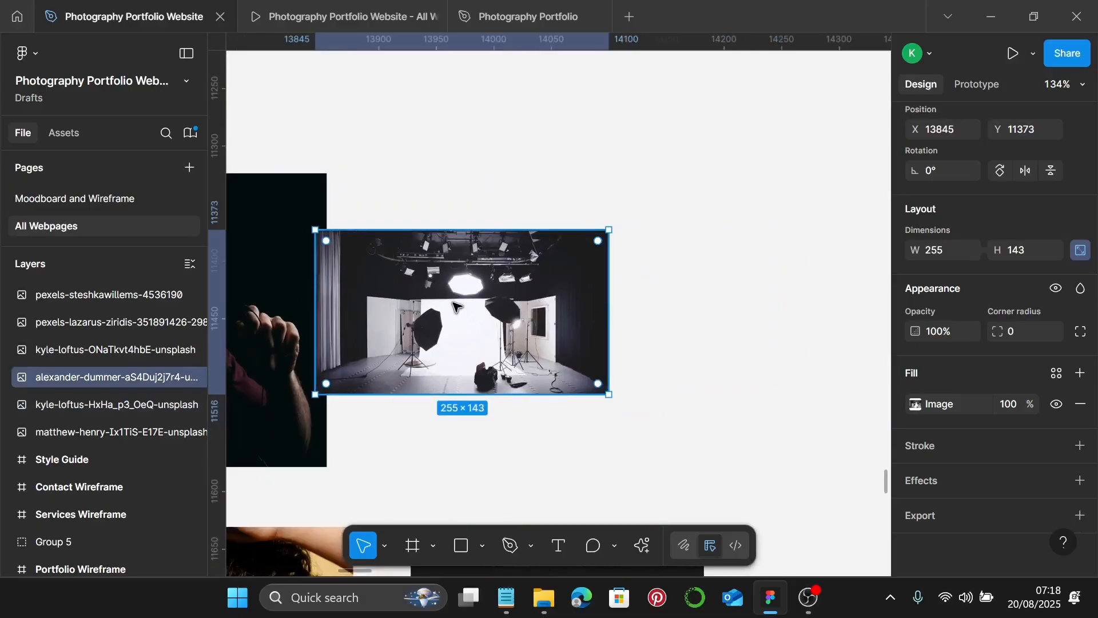
- Move the studio lighting photo right and switch its image fill to Crop
{"action": "left_click_drag", "start_coordinate": [454, 306], "coordinate": [566, 290]}
{"action": "double_click", "coordinate": [570, 292]}
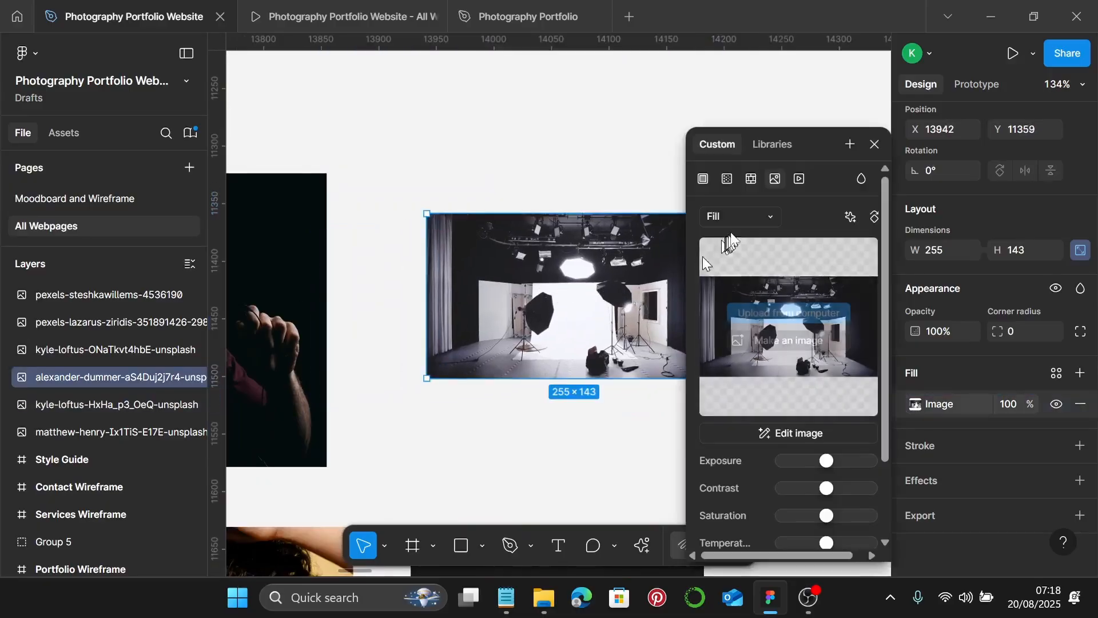
{"action": "left_click", "coordinate": [738, 217]}
{"action": "left_click", "coordinate": [743, 253]}
{"action": "scroll", "coordinate": [594, 301], "scroll_direction": "down", "scroll_amount": 1}
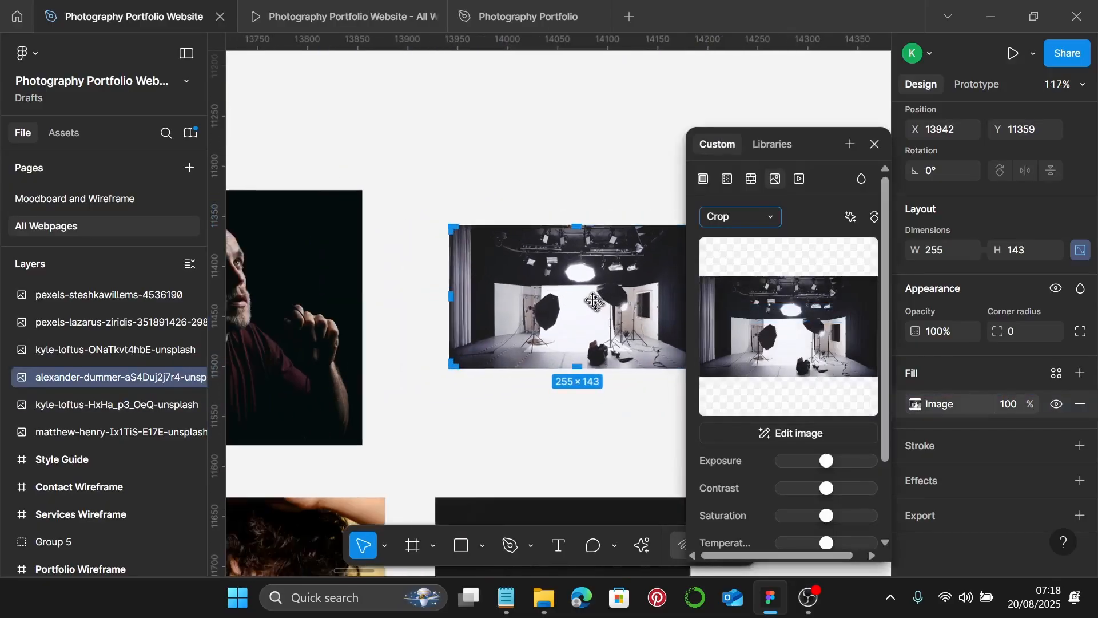
- Enlarge the studio photo and extend its crop up and down to show lights and backdrop
{"action": "left_click_drag", "start_coordinate": [582, 292], "coordinate": [587, 297]}
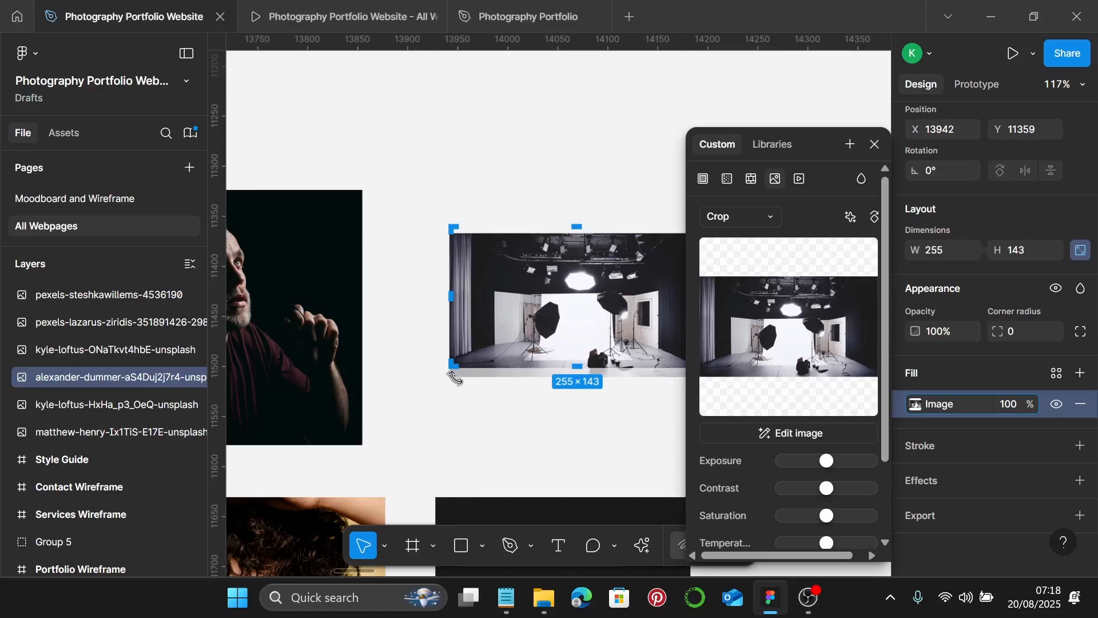
{"action": "scroll", "coordinate": [457, 381], "scroll_direction": "up", "scroll_amount": 5}
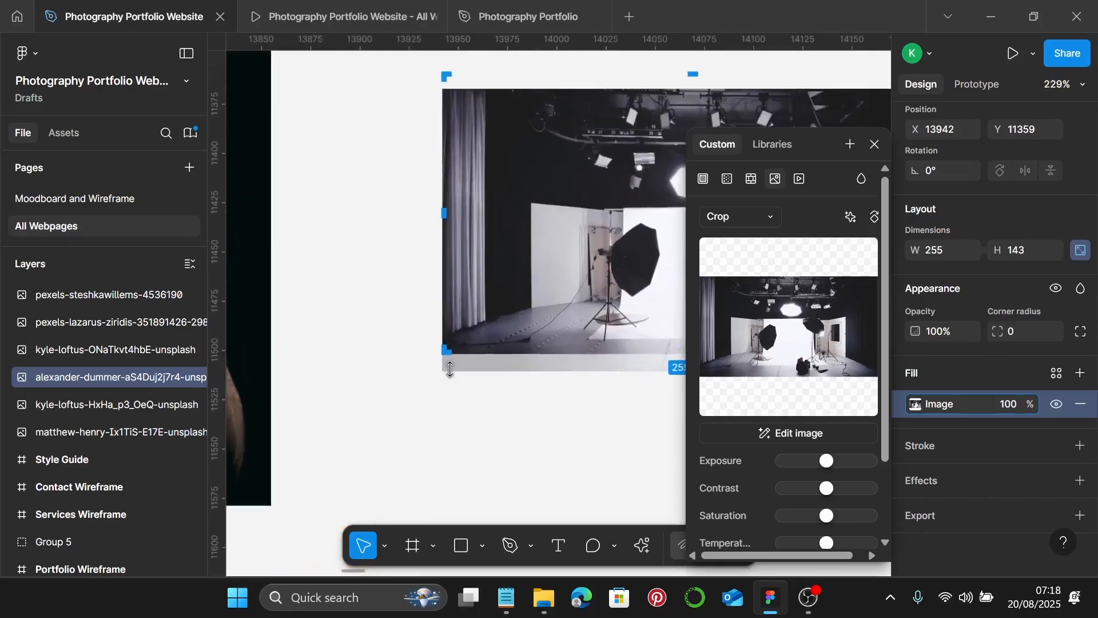
{"action": "left_click_drag", "start_coordinate": [450, 370], "coordinate": [432, 462]}
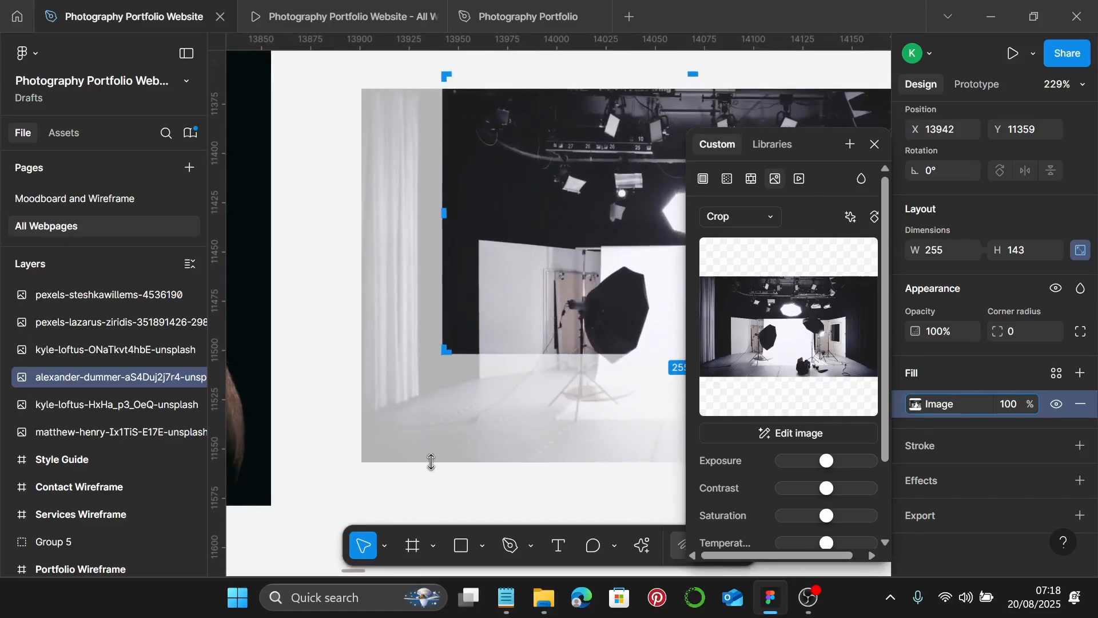
{"action": "scroll", "coordinate": [433, 451], "scroll_direction": "down", "scroll_amount": 3}
{"action": "scroll", "coordinate": [503, 406], "scroll_direction": "right", "scroll_amount": 5}
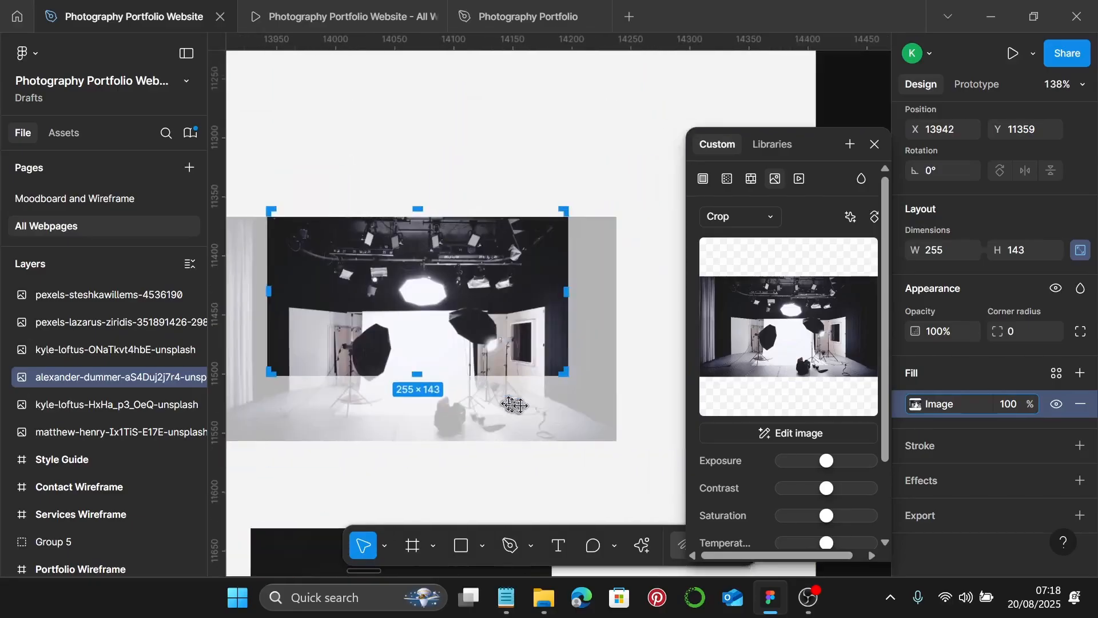
{"action": "left_click_drag", "start_coordinate": [435, 303], "coordinate": [435, 271]}
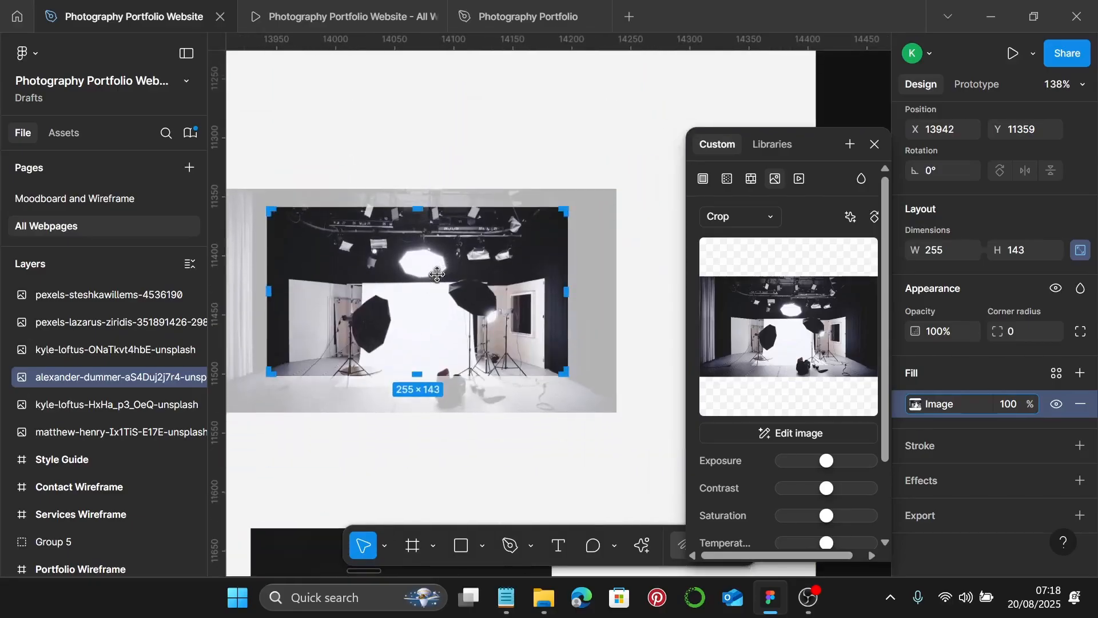
{"action": "scroll", "coordinate": [580, 155], "scroll_direction": "down", "scroll_amount": 3}
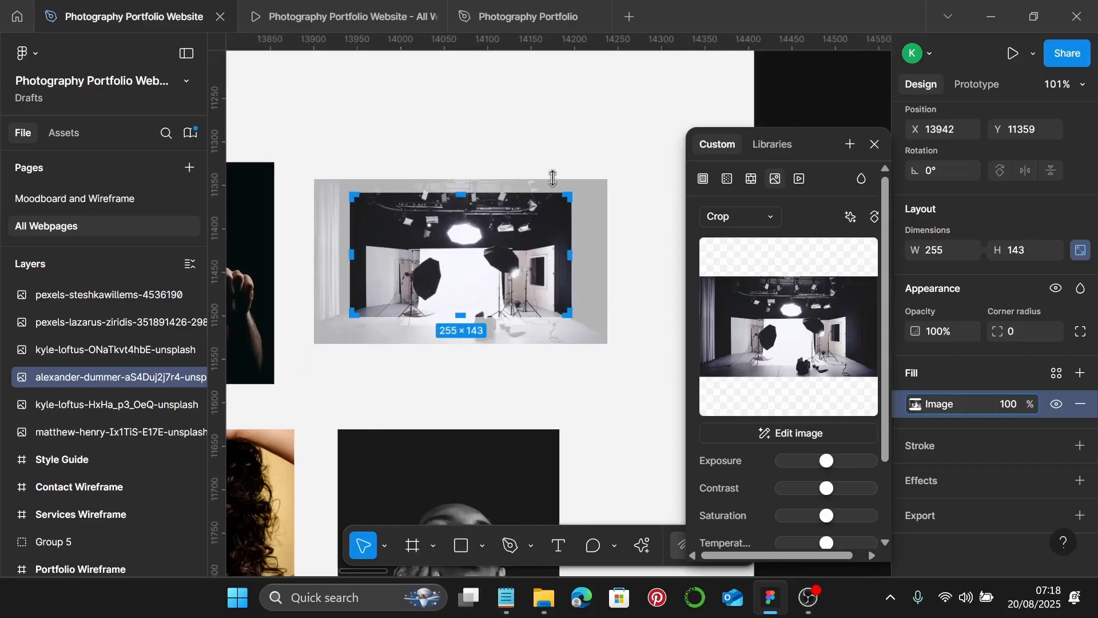
{"action": "left_click_drag", "start_coordinate": [552, 178], "coordinate": [563, 137]}
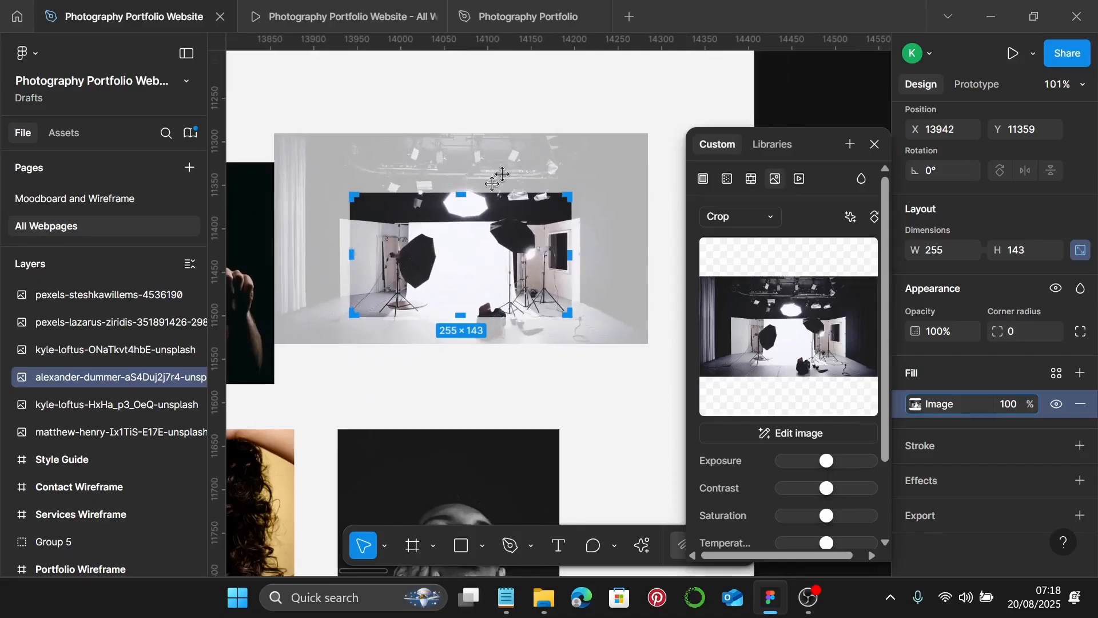
{"action": "left_click_drag", "start_coordinate": [459, 191], "coordinate": [469, 140]}
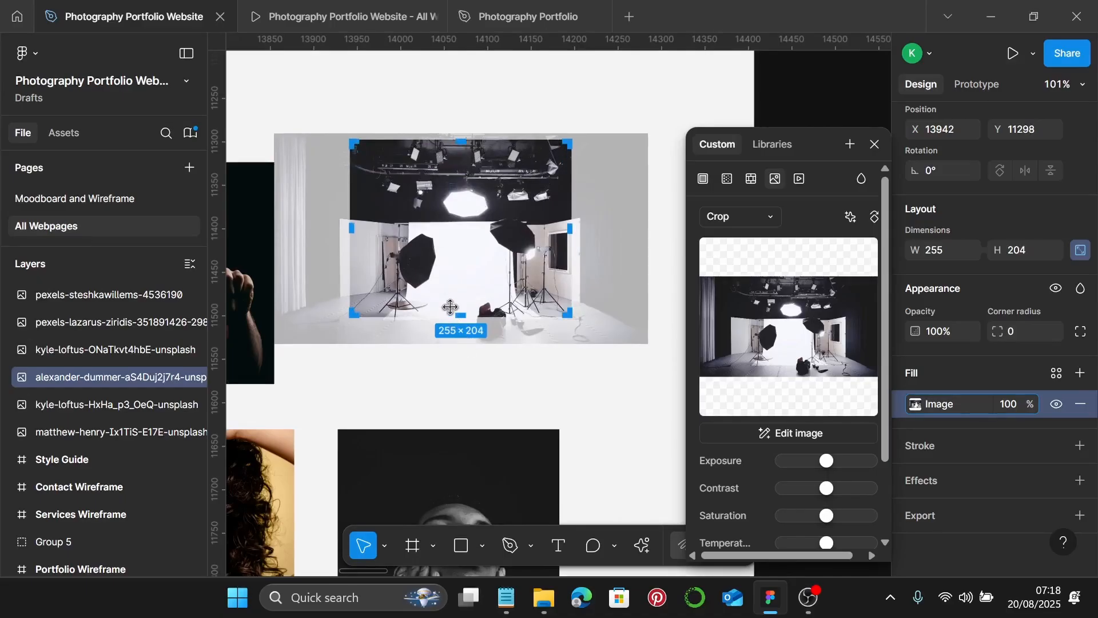
{"action": "left_click_drag", "start_coordinate": [463, 319], "coordinate": [464, 344]}
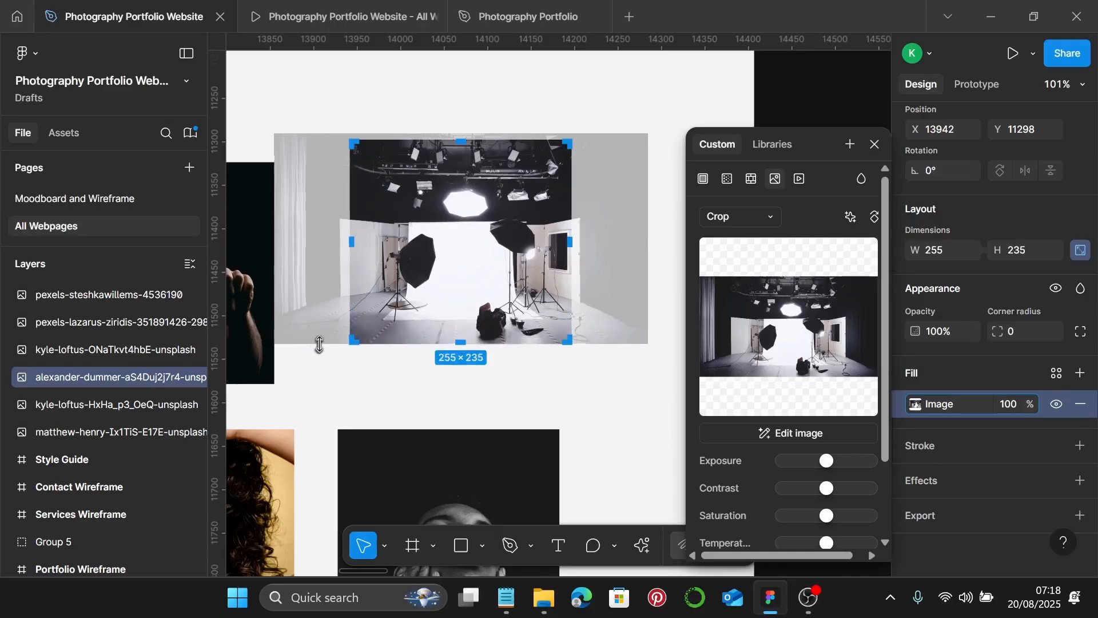
{"action": "left_click_drag", "start_coordinate": [319, 343], "coordinate": [329, 375]}
{"action": "left_click_drag", "start_coordinate": [466, 342], "coordinate": [451, 368]}
- Trim the studio crop to exactly 255×255 and rescale the photo to fill it
{"action": "scroll", "coordinate": [458, 354], "scroll_direction": "up", "scroll_amount": 5}
{"action": "scroll", "coordinate": [451, 368], "scroll_direction": "up", "scroll_amount": 10}
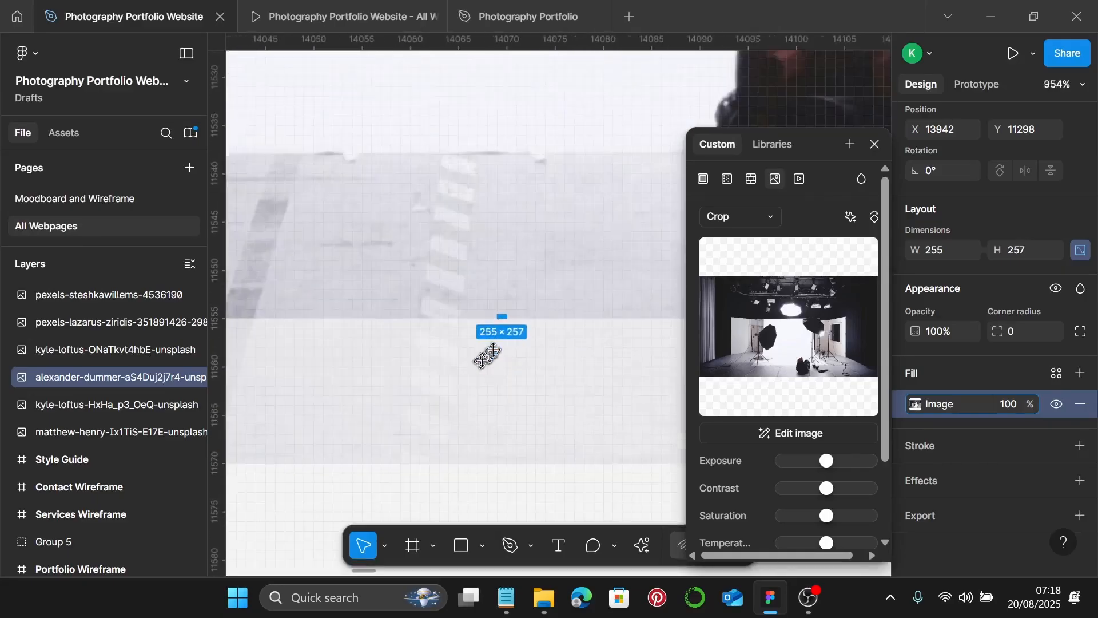
{"action": "left_click_drag", "start_coordinate": [509, 298], "coordinate": [510, 278]}
{"action": "scroll", "coordinate": [510, 279], "scroll_direction": "down", "scroll_amount": 13}
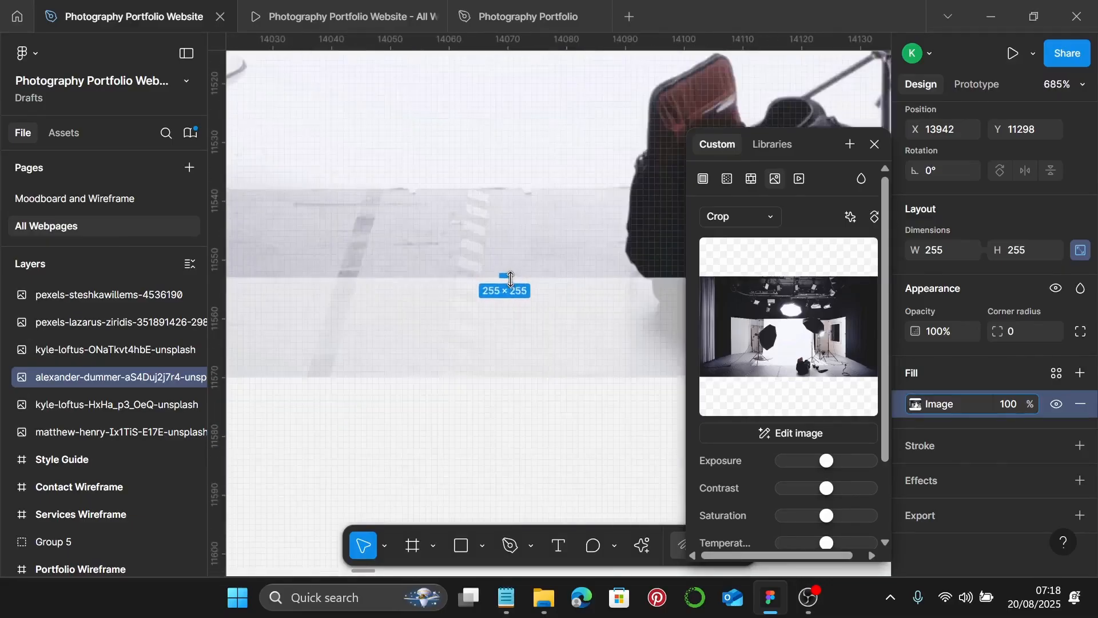
{"action": "scroll", "coordinate": [510, 279], "scroll_direction": "up", "scroll_amount": 3}
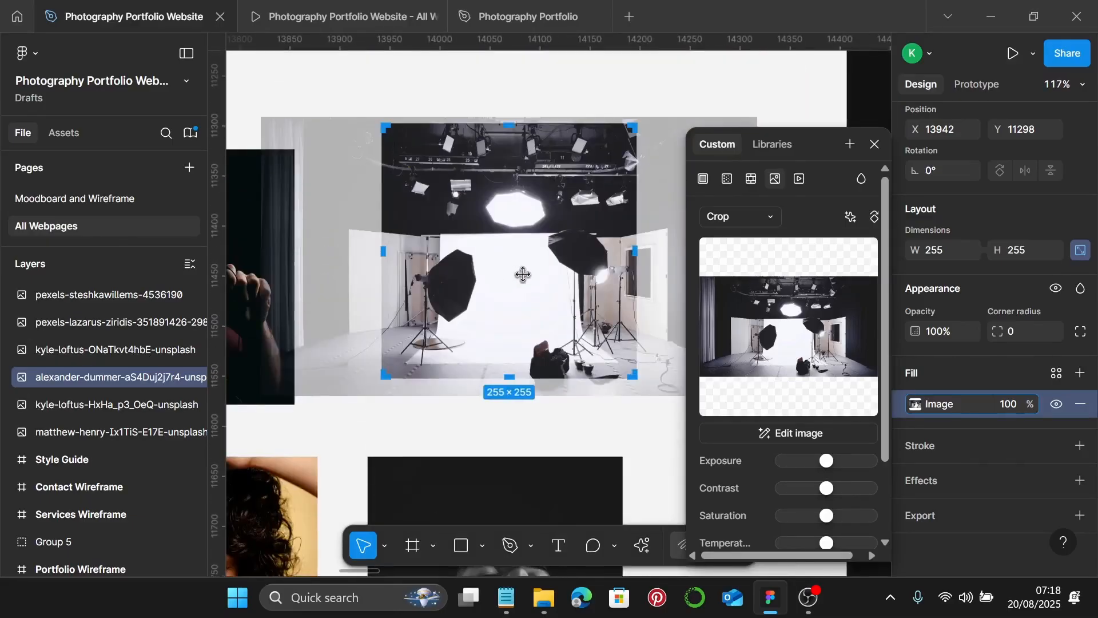
{"action": "left_click_drag", "start_coordinate": [523, 274], "coordinate": [523, 273]}
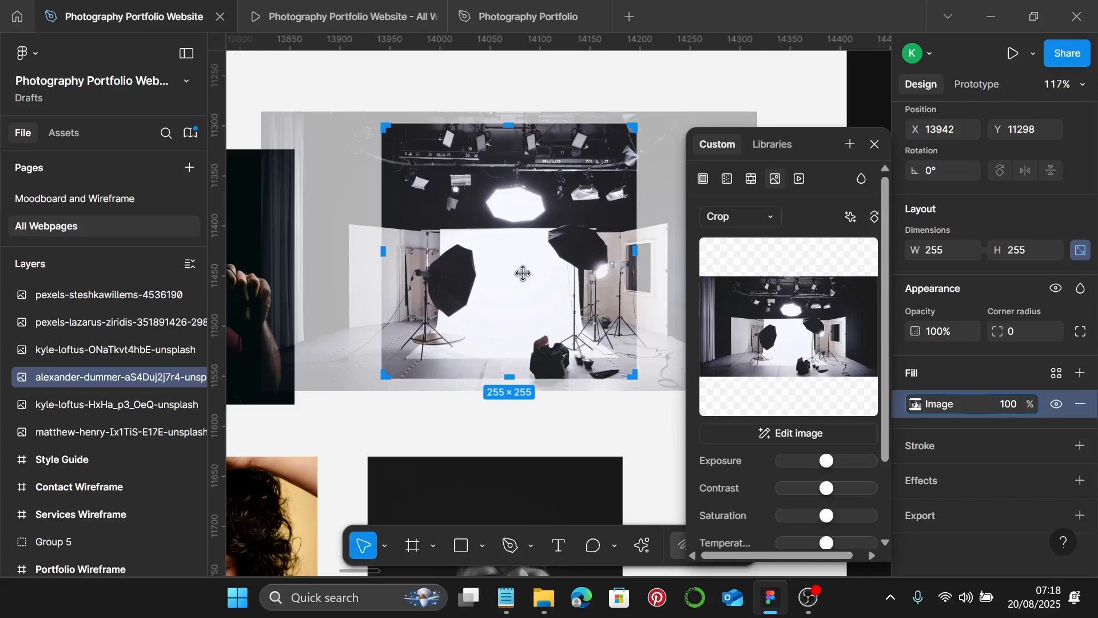
{"action": "scroll", "coordinate": [538, 264], "scroll_direction": "right", "scroll_amount": 2}
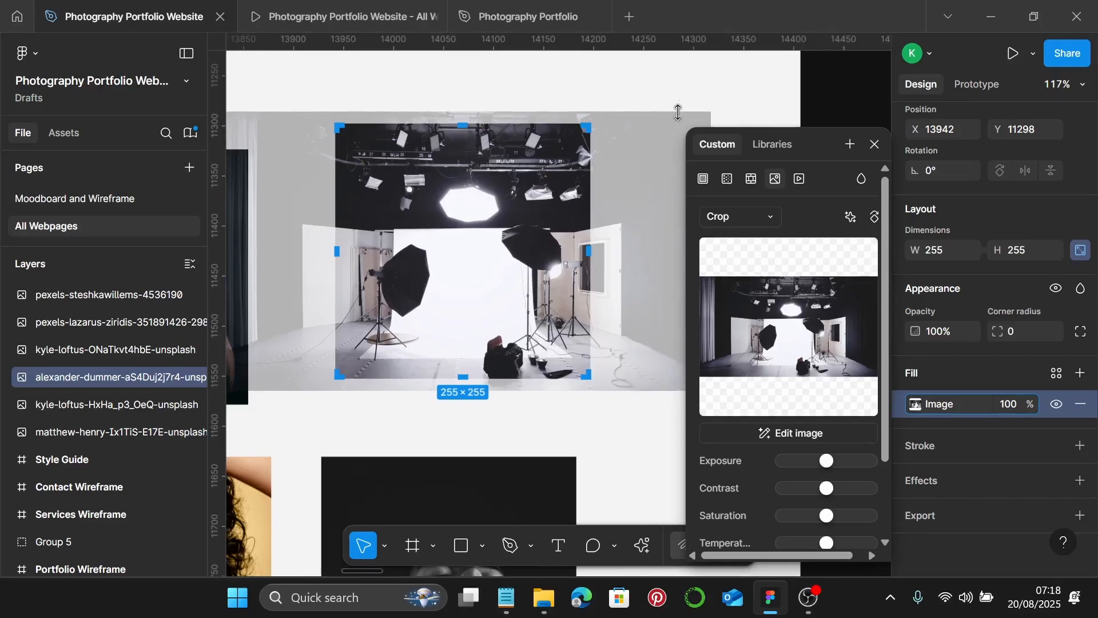
{"action": "left_click_drag", "start_coordinate": [678, 112], "coordinate": [676, 119]}
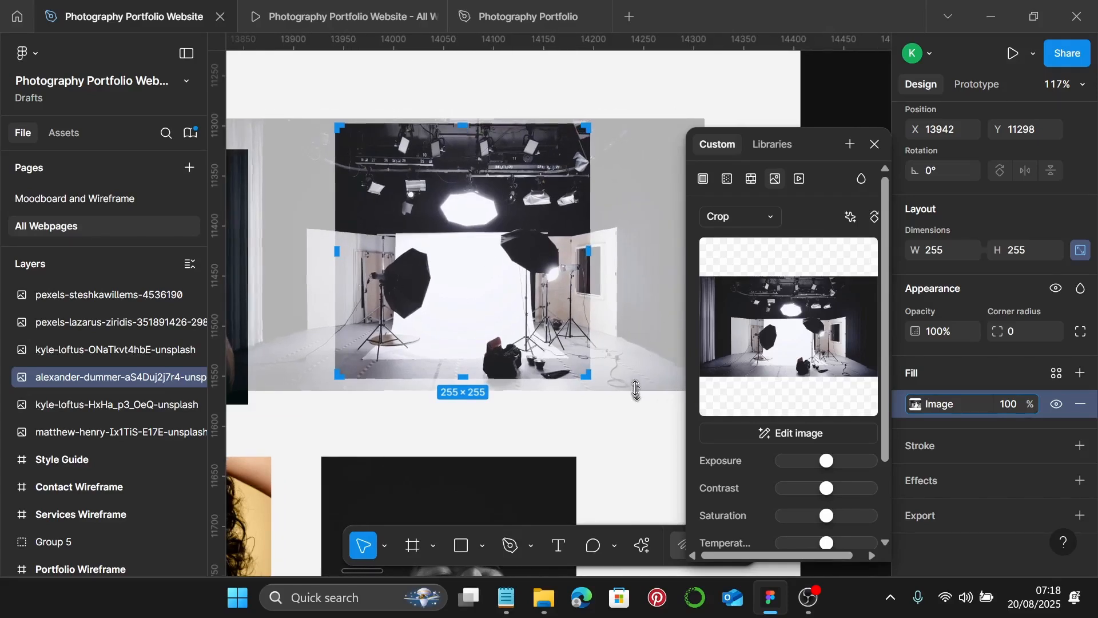
{"action": "left_click_drag", "start_coordinate": [636, 391], "coordinate": [635, 383]}
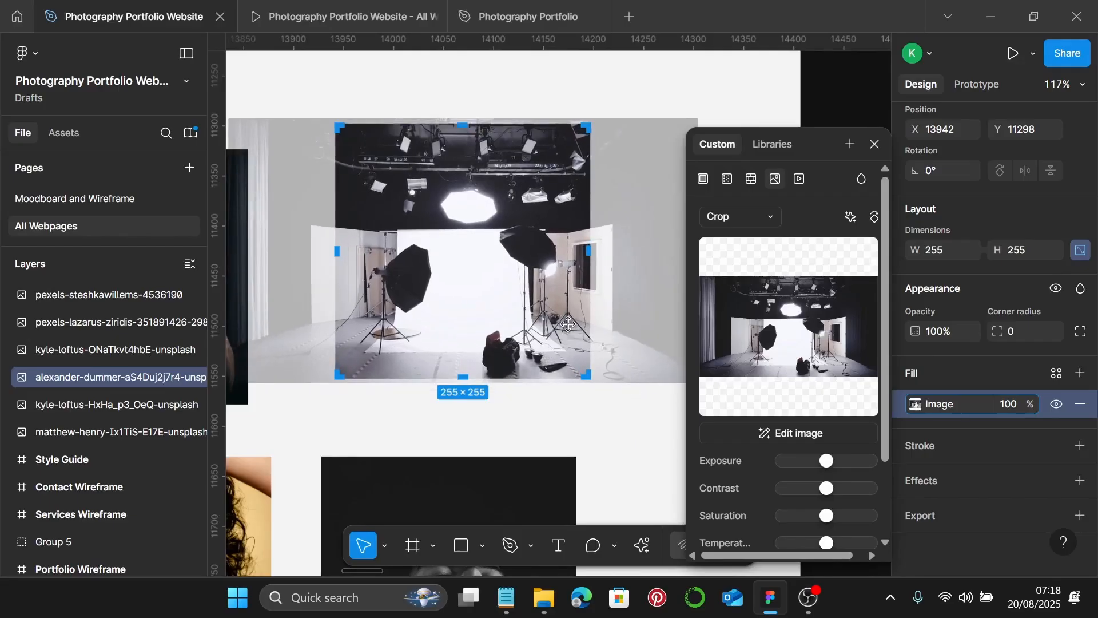
{"action": "key", "text": "Escape"}
{"action": "scroll", "coordinate": [698, 407], "scroll_direction": "down", "scroll_amount": 5}
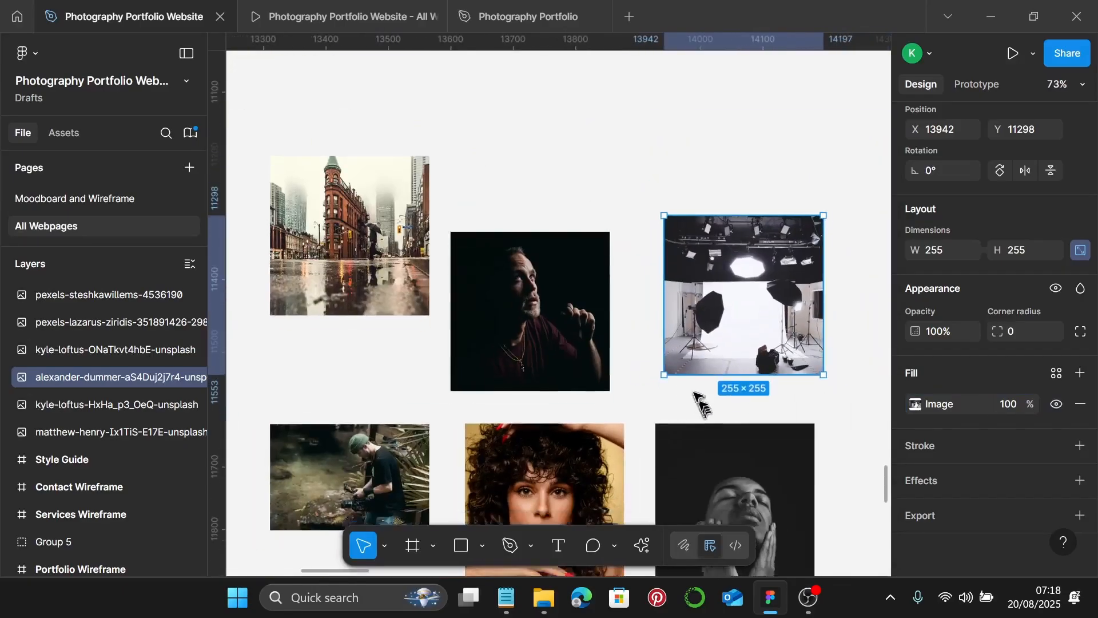
{"action": "scroll", "coordinate": [697, 403], "scroll_direction": "down", "scroll_amount": 5}
{"action": "scroll", "coordinate": [480, 406], "scroll_direction": "left", "scroll_amount": 4}
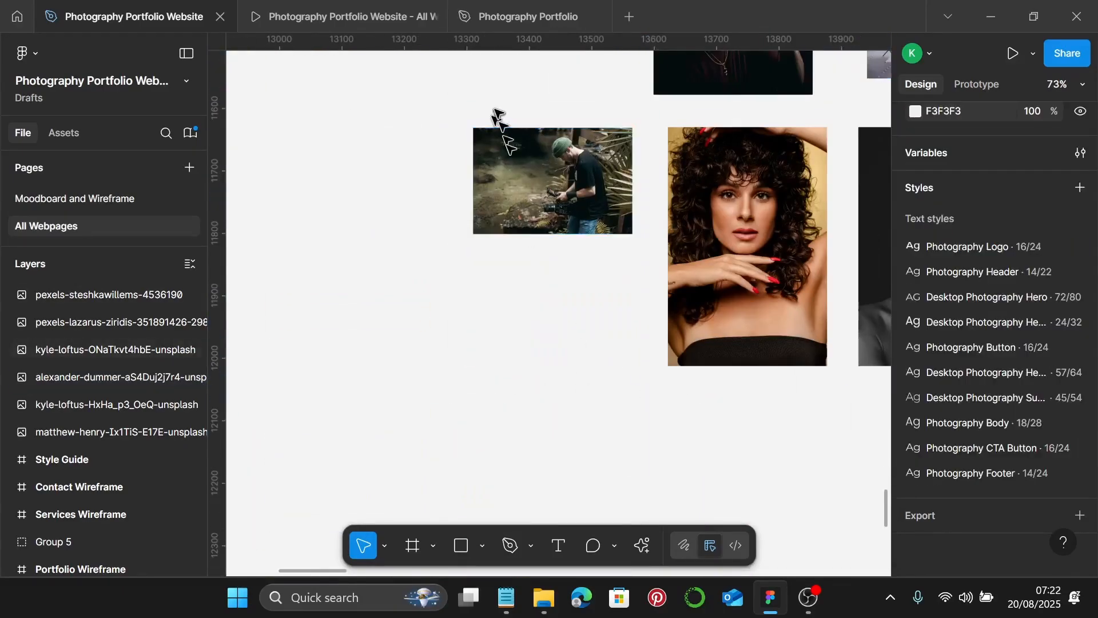
{"action": "double_click", "coordinate": [520, 194]}
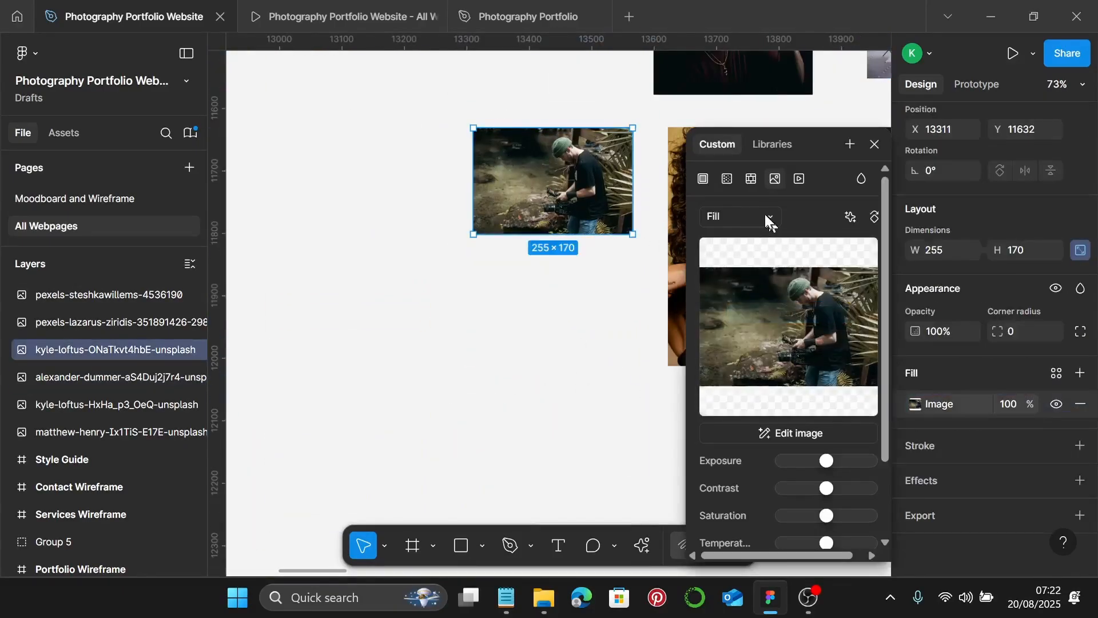
- Crop the camera photo to 255×255 by extending its top, then enlarge the image to fill it
{"action": "left_click", "coordinate": [769, 220]}
{"action": "left_click", "coordinate": [767, 255]}
{"action": "scroll", "coordinate": [559, 133], "scroll_direction": "up", "scroll_amount": 1}
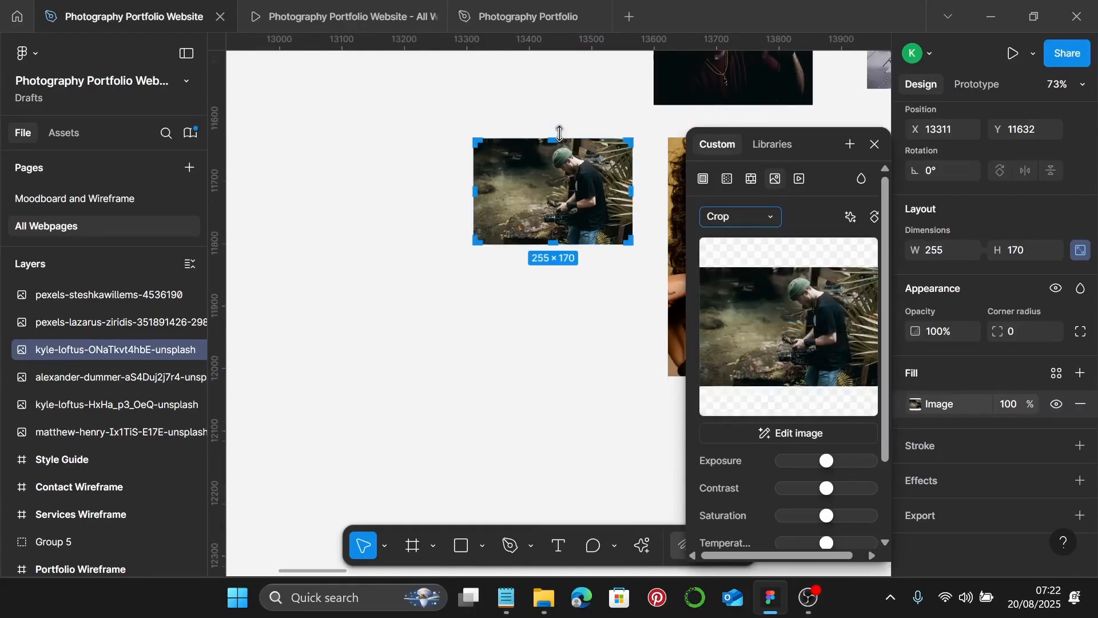
{"action": "scroll", "coordinate": [554, 172], "scroll_direction": "up", "scroll_amount": 3}
{"action": "left_click_drag", "start_coordinate": [553, 179], "coordinate": [552, 278]}
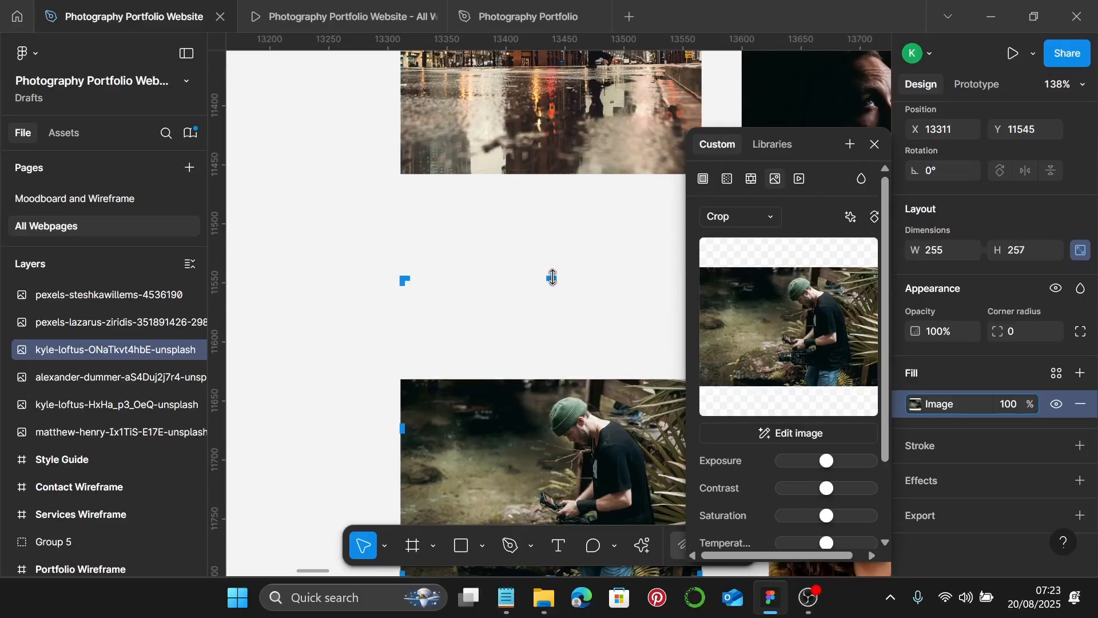
{"action": "scroll", "coordinate": [551, 291], "scroll_direction": "up", "scroll_amount": 10}
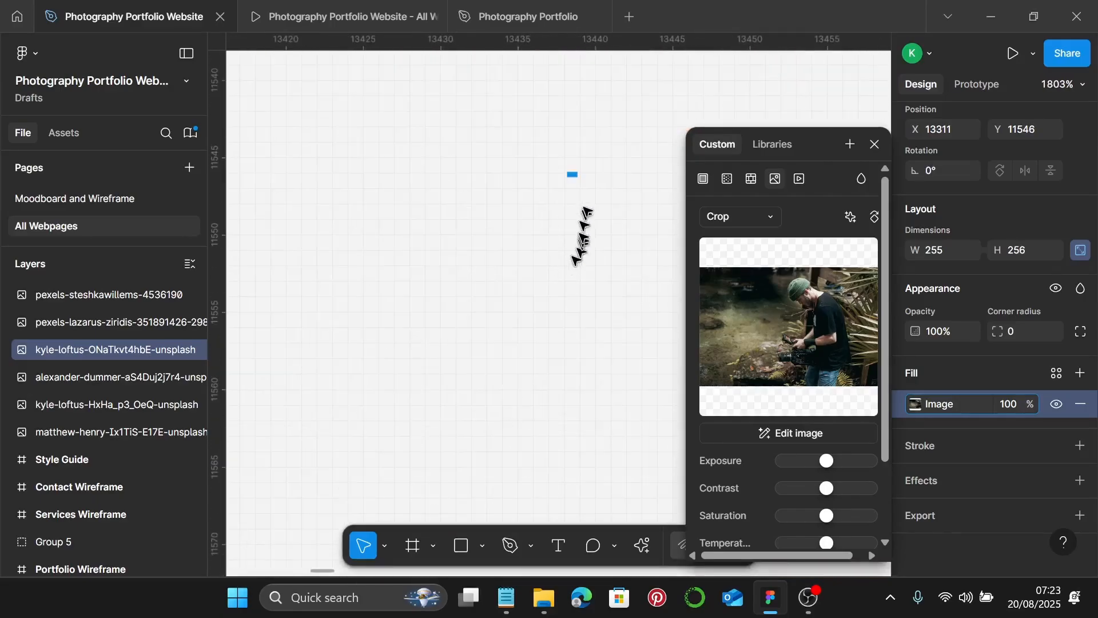
{"action": "scroll", "coordinate": [571, 207], "scroll_direction": "down", "scroll_amount": 10}
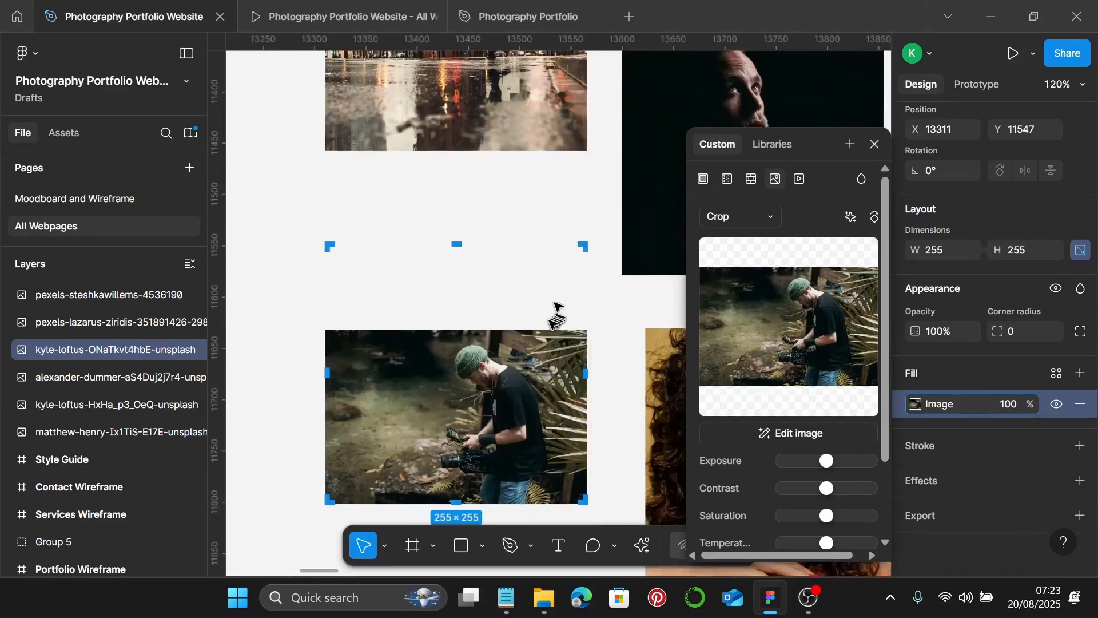
{"action": "left_click_drag", "start_coordinate": [536, 324], "coordinate": [545, 240]}
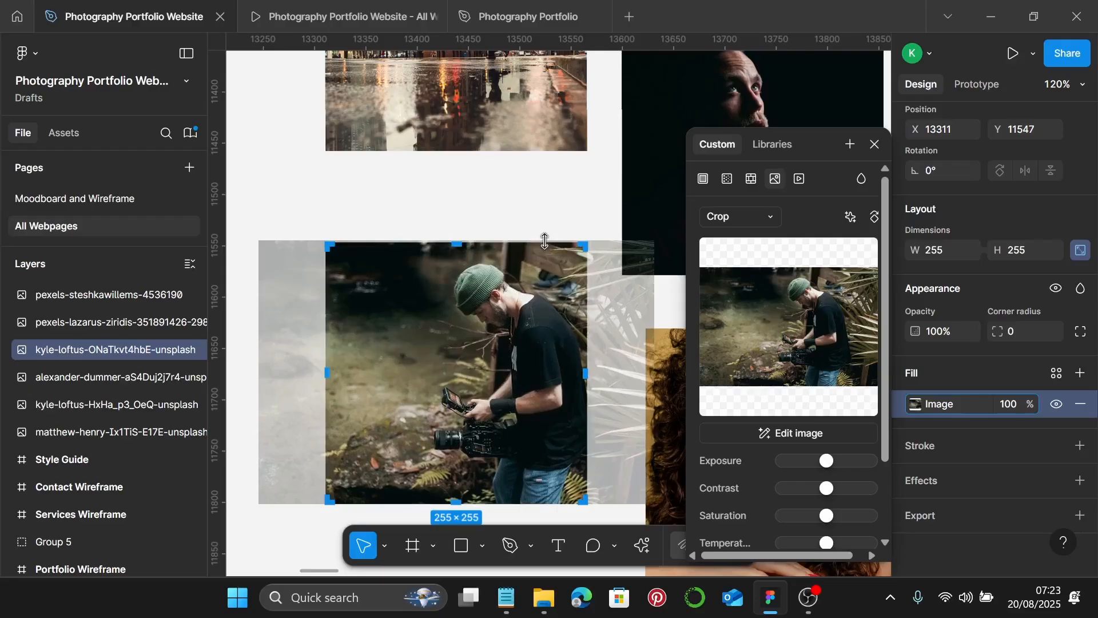
{"action": "key", "text": "Escape"}
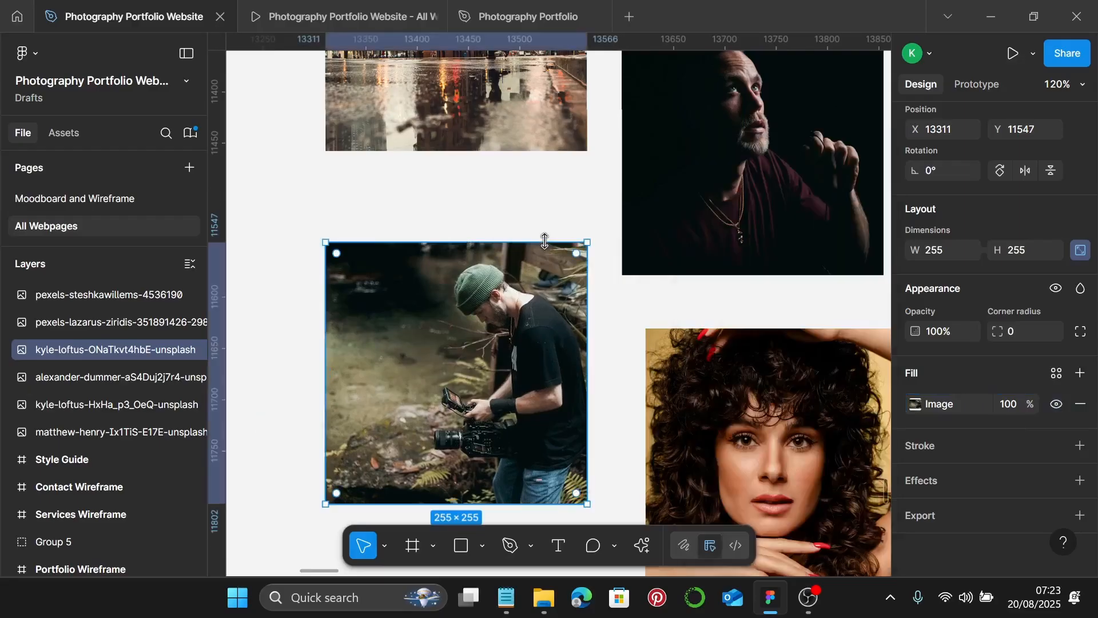
{"action": "scroll", "coordinate": [544, 241], "scroll_direction": "down", "scroll_amount": 5}
{"action": "scroll", "coordinate": [538, 313], "scroll_direction": "right", "scroll_amount": 1}
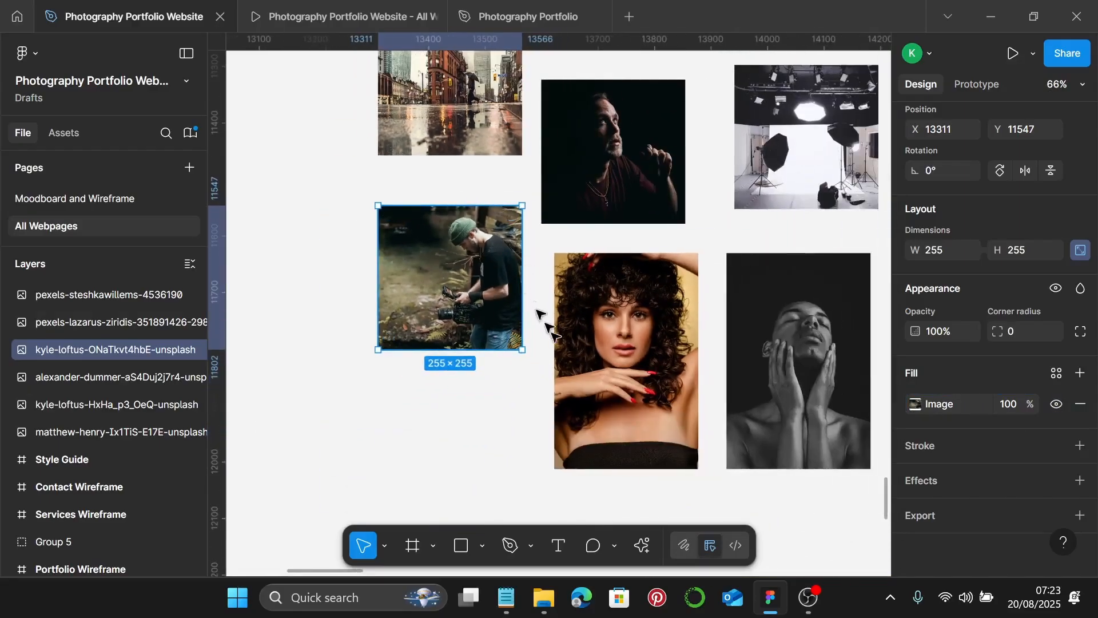
- Crop the woman's portrait from the bottom to 255 tall, shifting the image upward
{"action": "double_click", "coordinate": [584, 343]}
{"action": "left_click", "coordinate": [747, 221]}
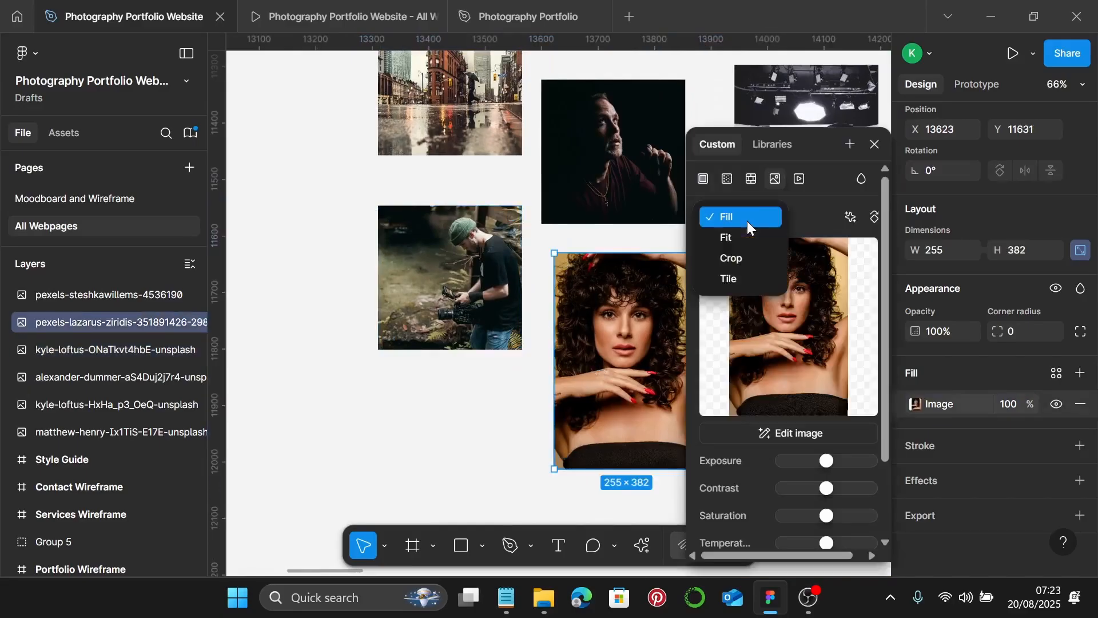
{"action": "left_click", "coordinate": [732, 258]}
{"action": "scroll", "coordinate": [572, 326], "scroll_direction": "right", "scroll_amount": 3}
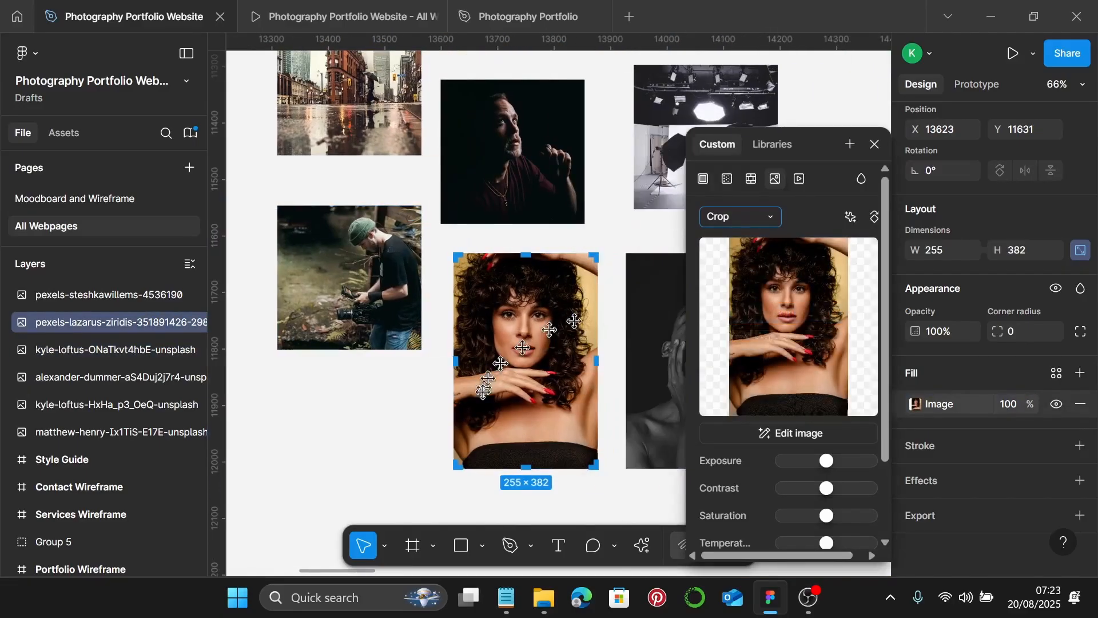
{"action": "left_click_drag", "start_coordinate": [523, 472], "coordinate": [541, 399]}
{"action": "scroll", "coordinate": [541, 399], "scroll_direction": "up", "scroll_amount": 12}
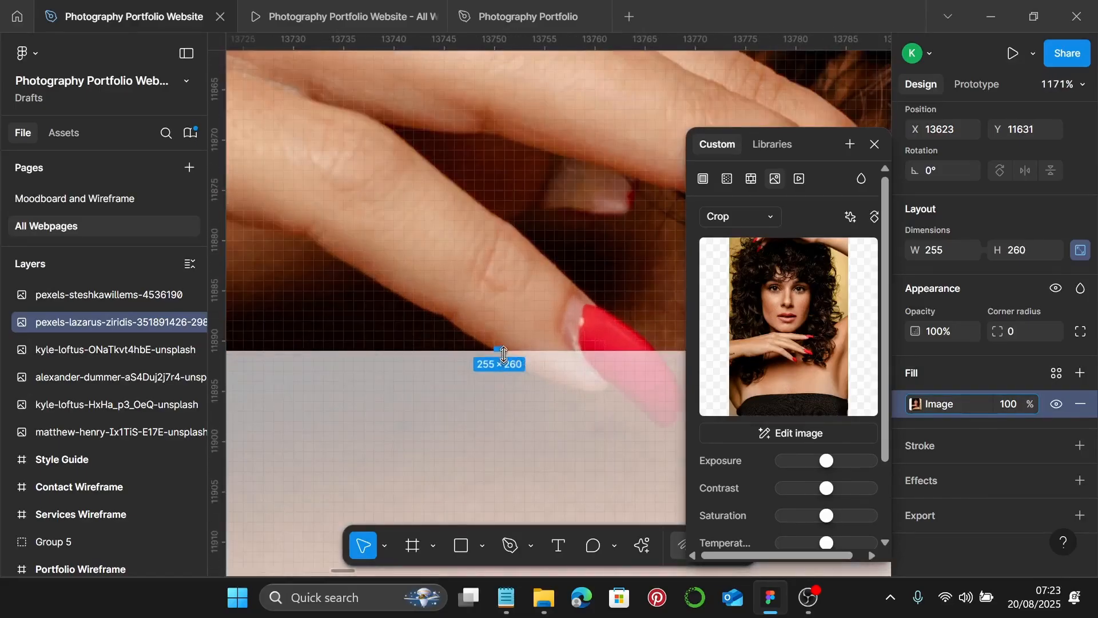
{"action": "left_click_drag", "start_coordinate": [504, 348], "coordinate": [506, 299]}
{"action": "scroll", "coordinate": [507, 300], "scroll_direction": "down", "scroll_amount": 8}
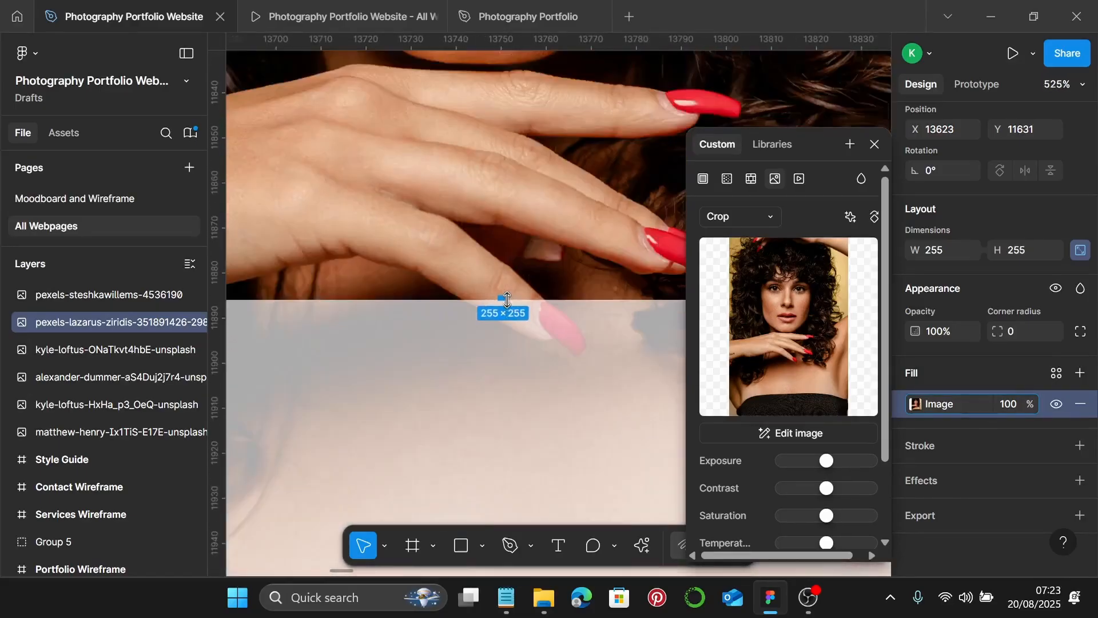
{"action": "scroll", "coordinate": [506, 300], "scroll_direction": "up", "scroll_amount": 1}
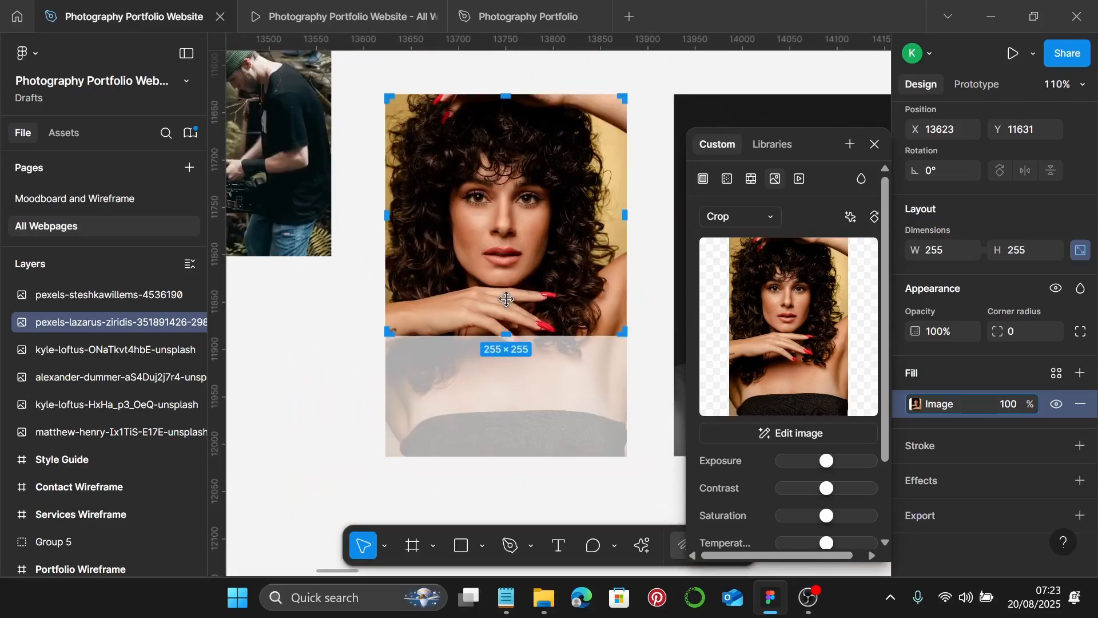
{"action": "left_click_drag", "start_coordinate": [534, 278], "coordinate": [535, 273]}
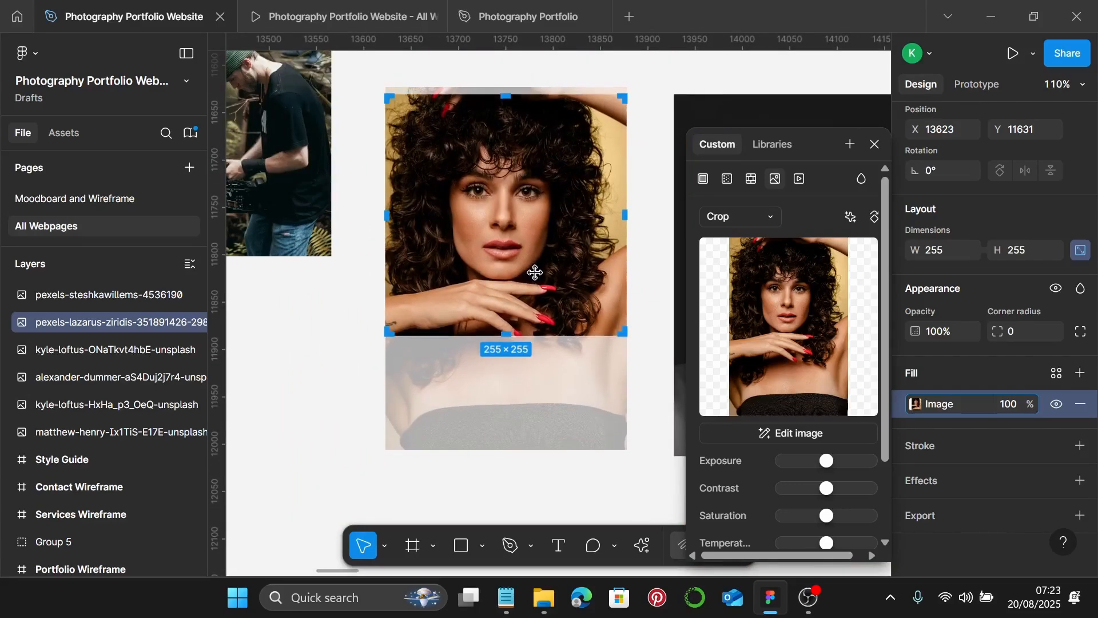
{"action": "key", "text": "Escape"}
{"action": "scroll", "coordinate": [534, 273], "scroll_direction": "down", "scroll_amount": 2, "text": "ctrl"}
{"action": "scroll", "coordinate": [521, 319], "scroll_direction": "right", "scroll_amount": 3}
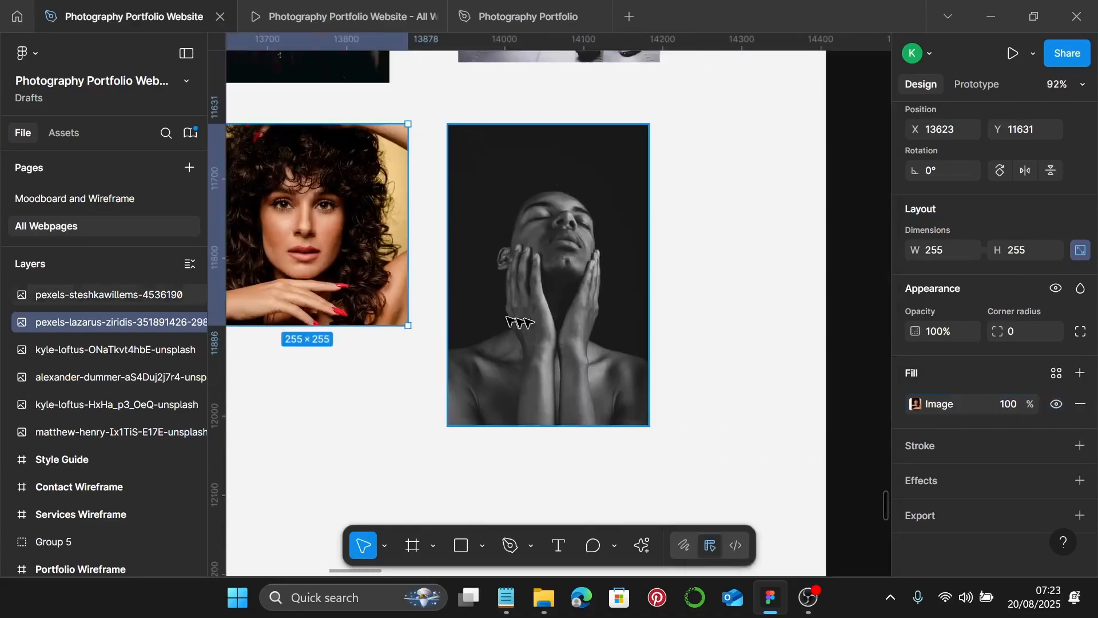
- Crop the black-and-white portrait to a 255×255 square framing the face and hands
{"action": "left_click", "coordinate": [560, 316]}
{"action": "double_click", "coordinate": [560, 316]}
{"action": "left_click", "coordinate": [726, 228]}
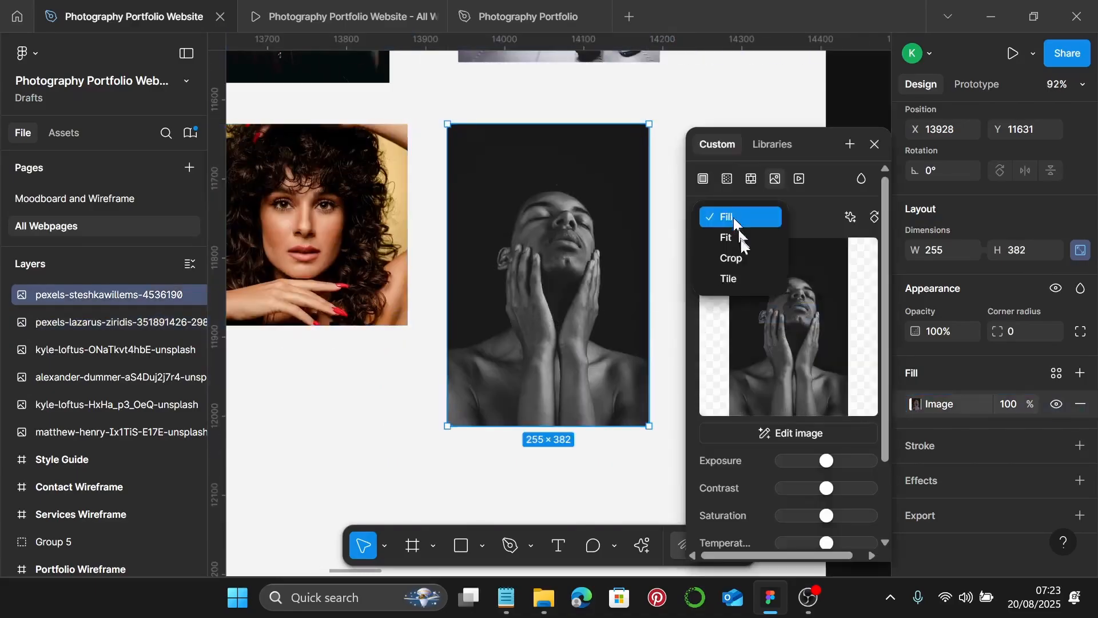
{"action": "left_click", "coordinate": [741, 258]}
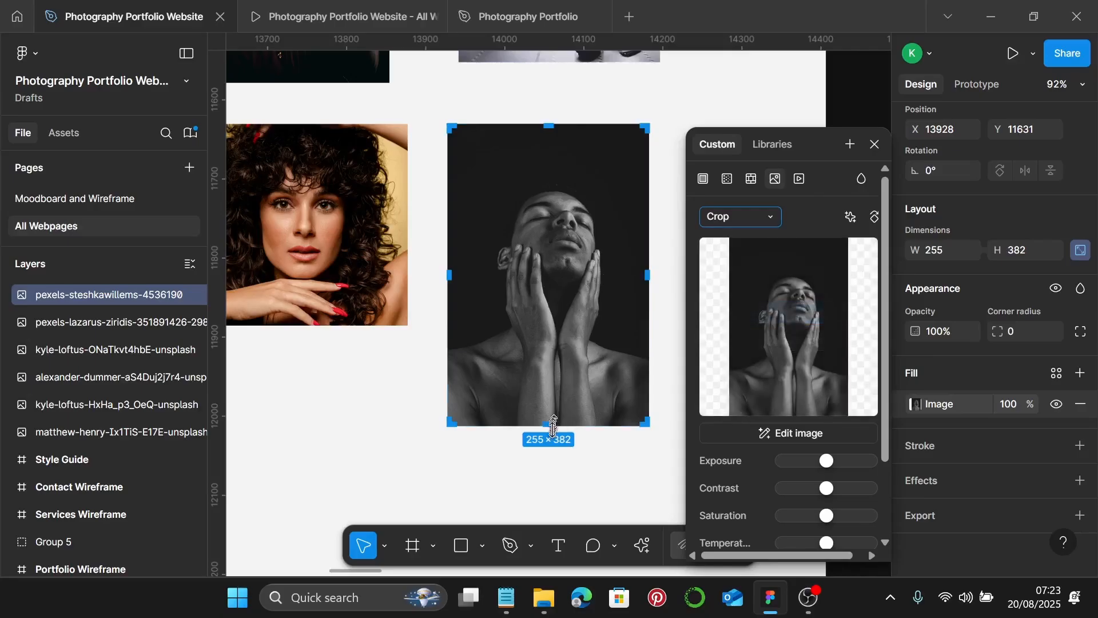
{"action": "mouse_move", "coordinate": [560, 339]}
{"action": "left_mouse_down"}
{"action": "mouse_move", "coordinate": [560, 314]}
{"action": "mouse_move", "coordinate": [577, 354]}
{"action": "left_mouse_up"}
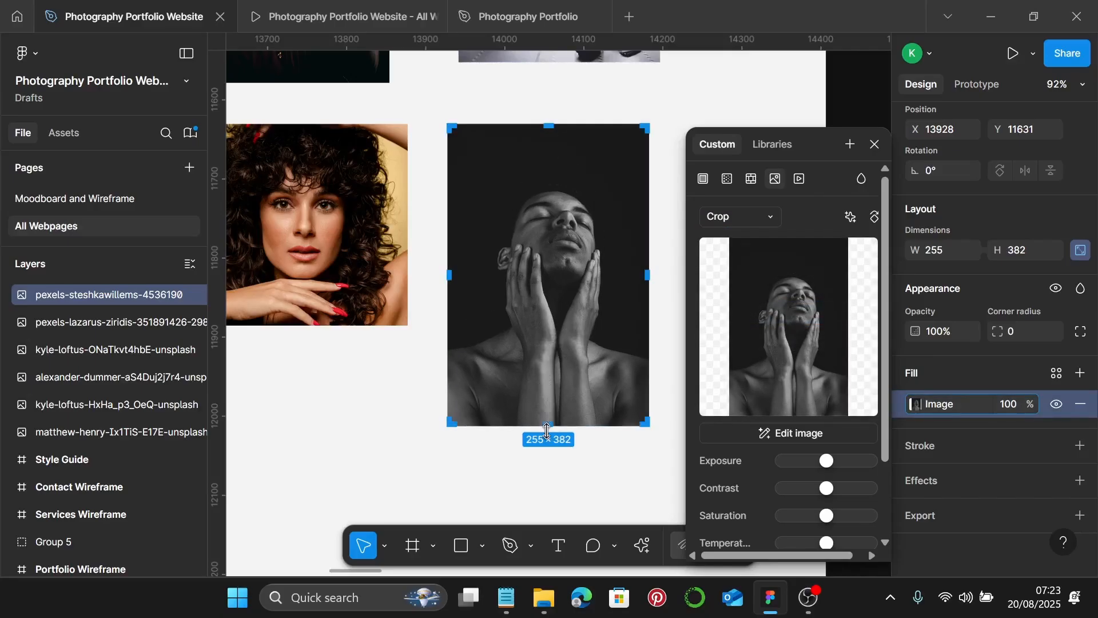
{"action": "left_click_drag", "start_coordinate": [548, 430], "coordinate": [475, 364]}
{"action": "scroll", "coordinate": [559, 319], "scroll_direction": "up", "scroll_amount": 10}
{"action": "scroll", "coordinate": [473, 363], "scroll_direction": "down", "scroll_amount": 10}
{"action": "scroll", "coordinate": [475, 364], "scroll_direction": "down", "scroll_amount": 1}
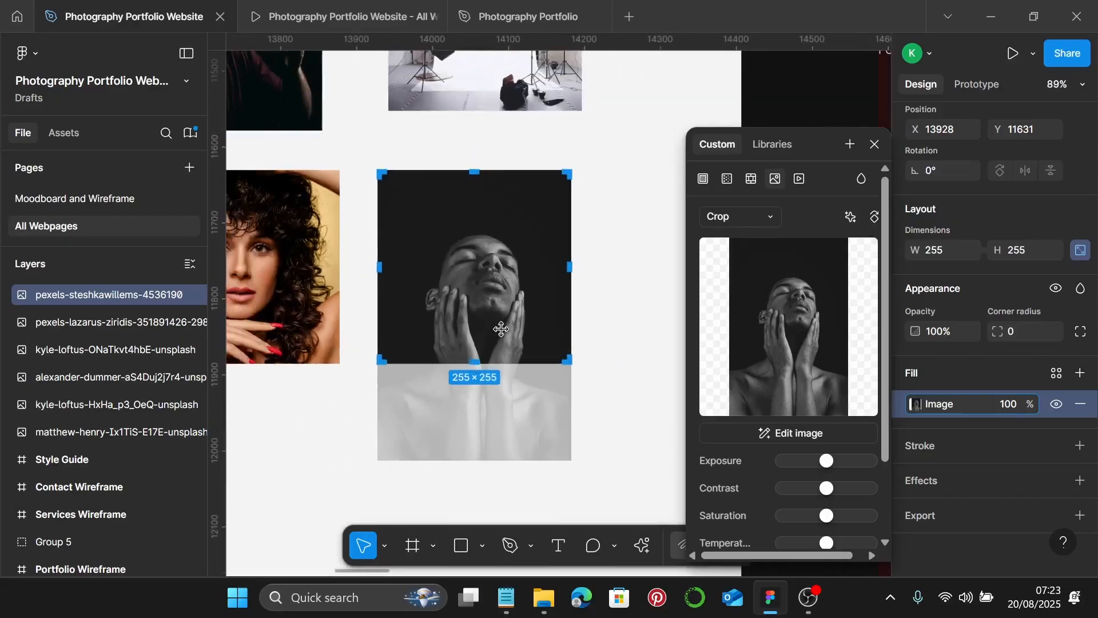
{"action": "left_click_drag", "start_coordinate": [501, 329], "coordinate": [511, 281]}
{"action": "key", "text": "Return"}
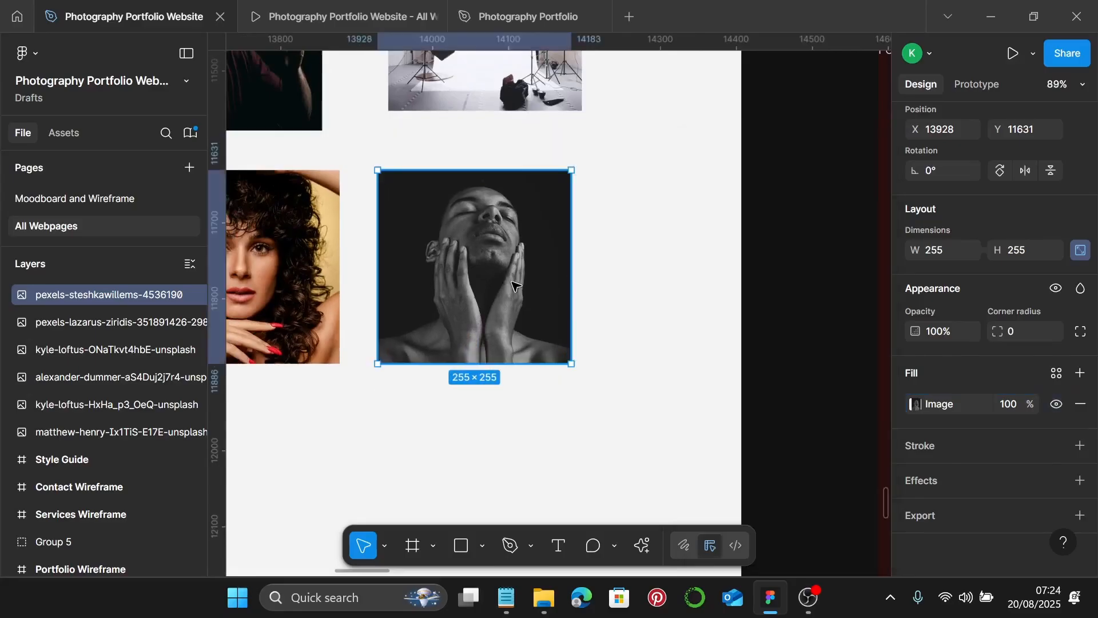
{"action": "scroll", "coordinate": [537, 303], "scroll_direction": "down", "scroll_amount": 5}
{"action": "scroll", "coordinate": [536, 303], "scroll_direction": "up", "scroll_amount": 1}
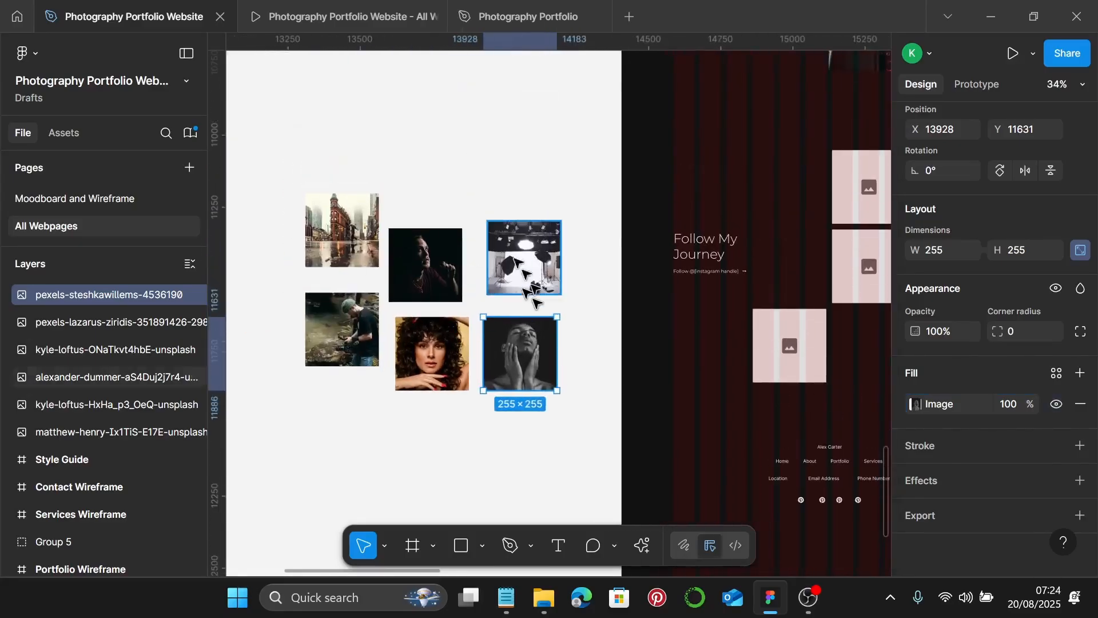
- Put the street, dark portrait and studio-lights photos into the top and second-row grid placeholders
{"action": "left_click", "coordinate": [385, 203]}
{"action": "left_click", "coordinate": [369, 220]}
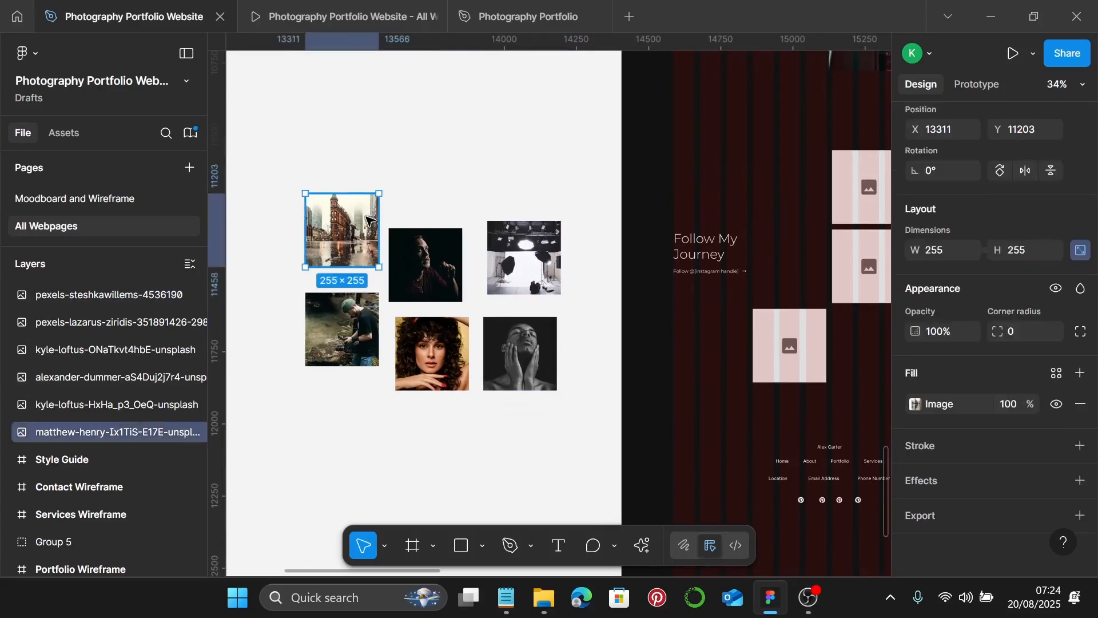
{"action": "key", "text": "ctrl+x"}
{"action": "scroll", "coordinate": [369, 221], "scroll_direction": "right", "scroll_amount": 3}
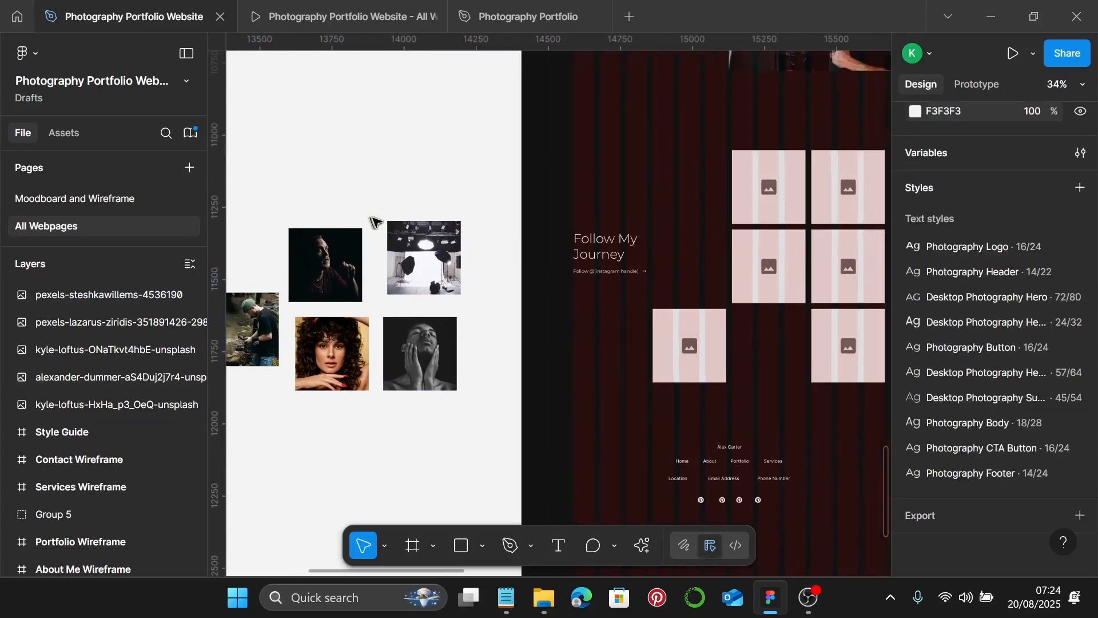
{"action": "left_click", "coordinate": [768, 178]}
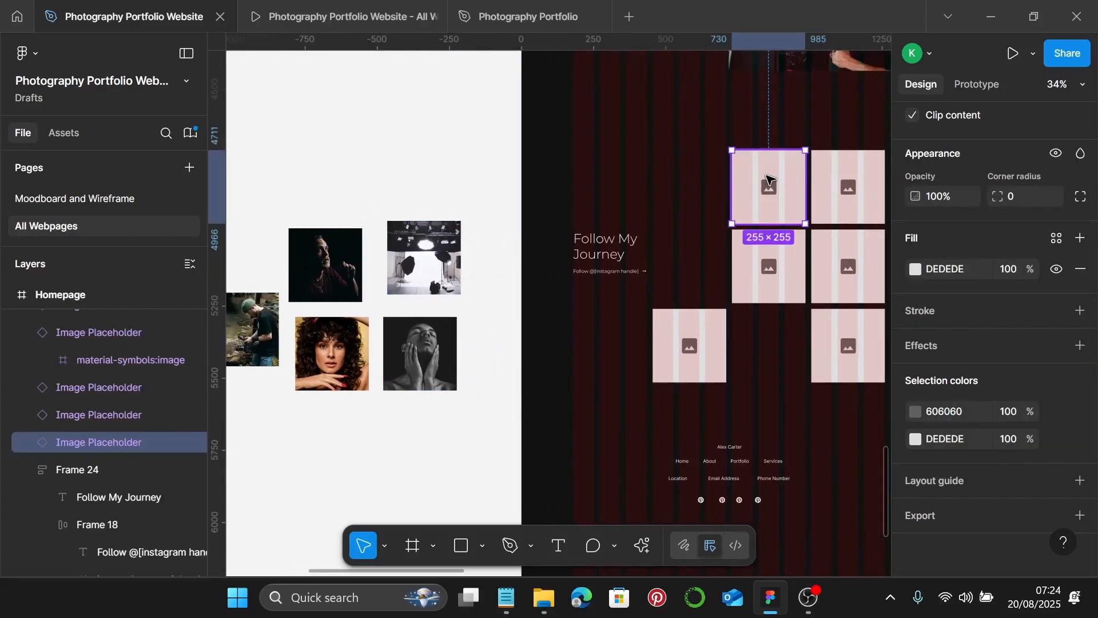
{"action": "key", "text": "ctrl+shift+r"}
{"action": "left_click", "coordinate": [338, 265]}
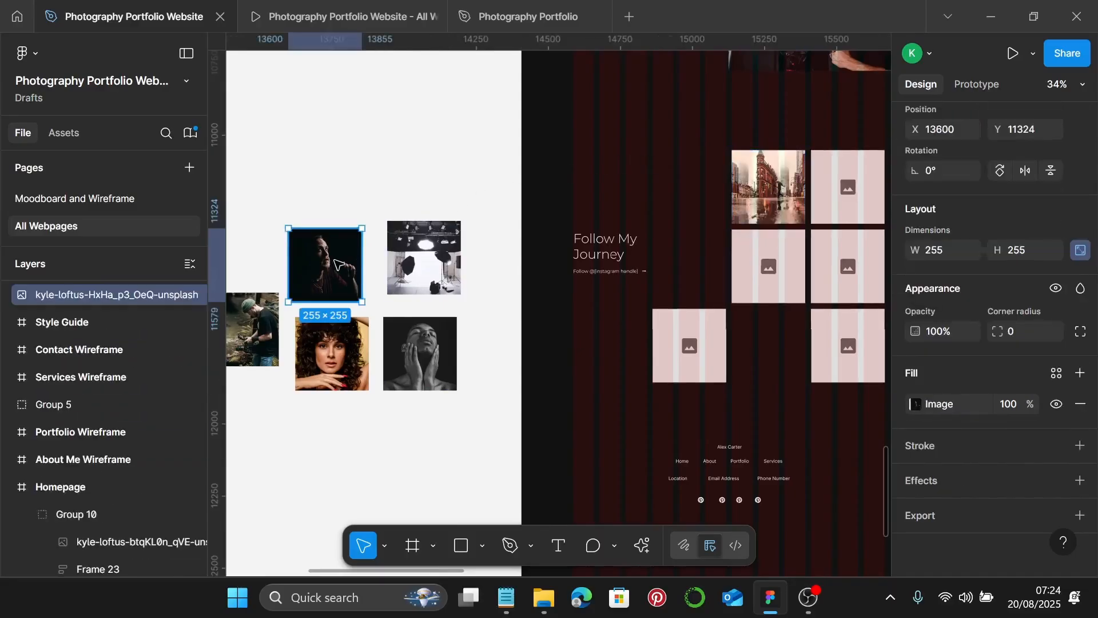
{"action": "key", "text": "ctrl+x"}
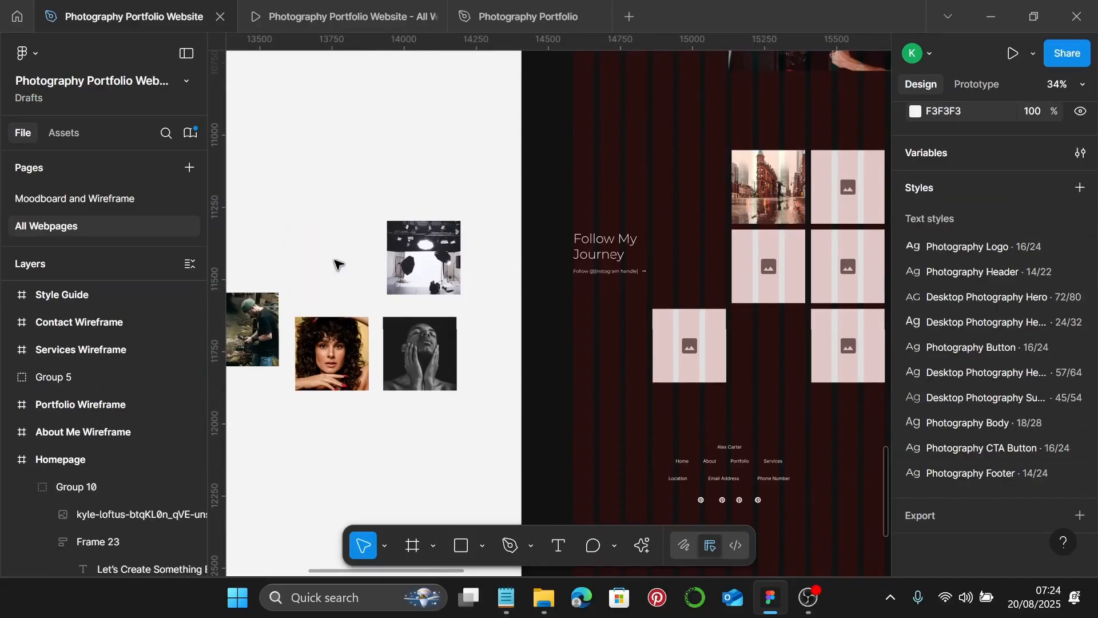
{"action": "left_click", "coordinate": [831, 187]}
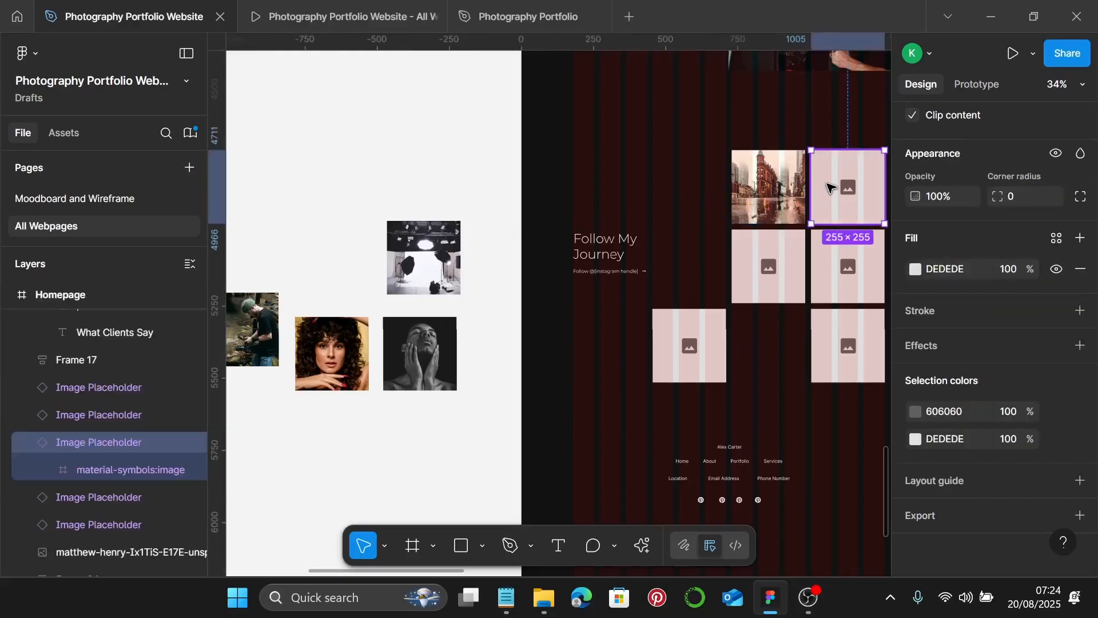
{"action": "key", "text": "ctrl+shift+r"}
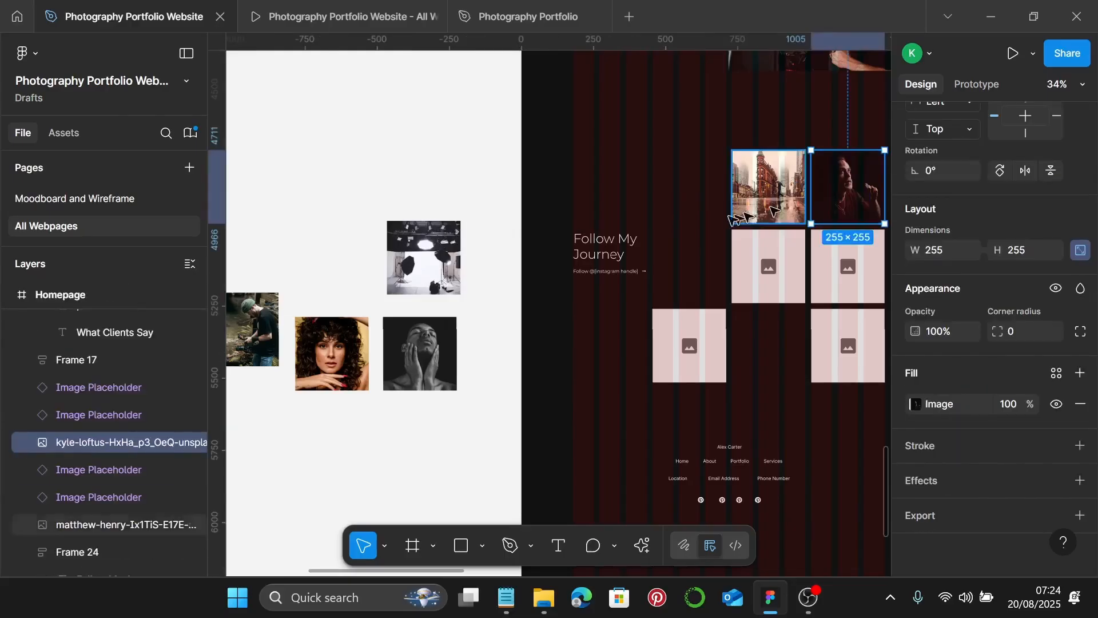
{"action": "left_click", "coordinate": [421, 261]}
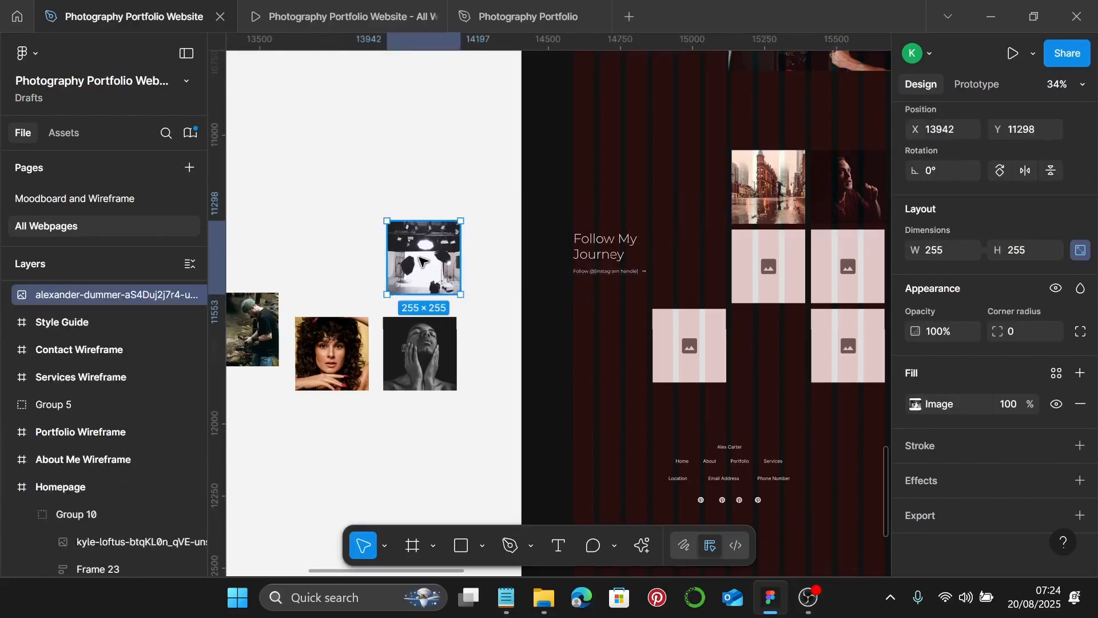
{"action": "key", "text": "Delete"}
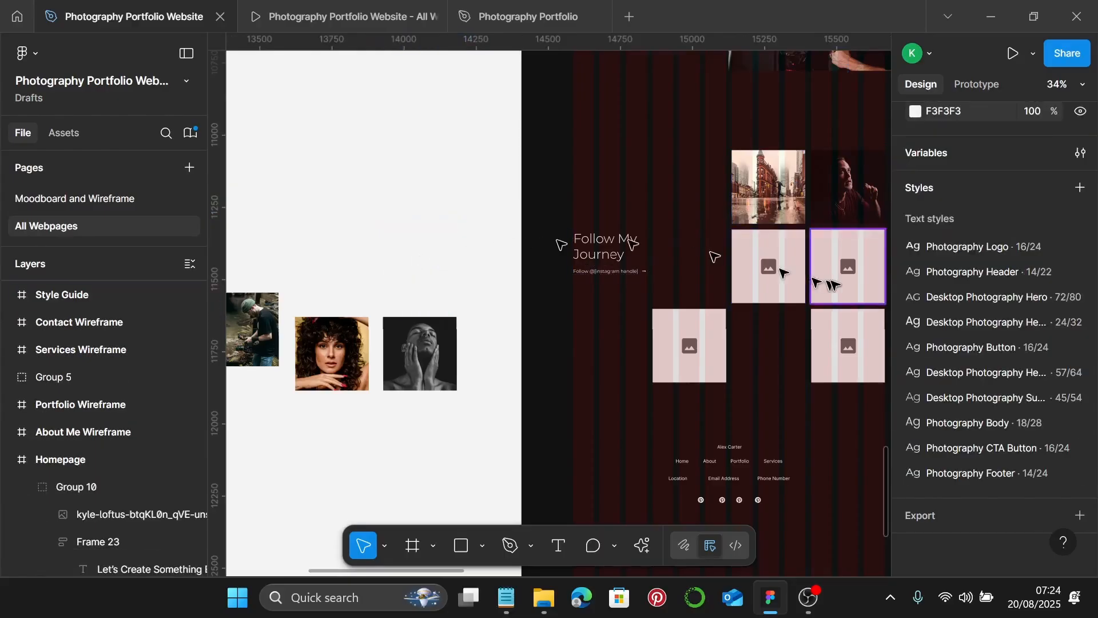
{"action": "left_click", "coordinate": [785, 290]}
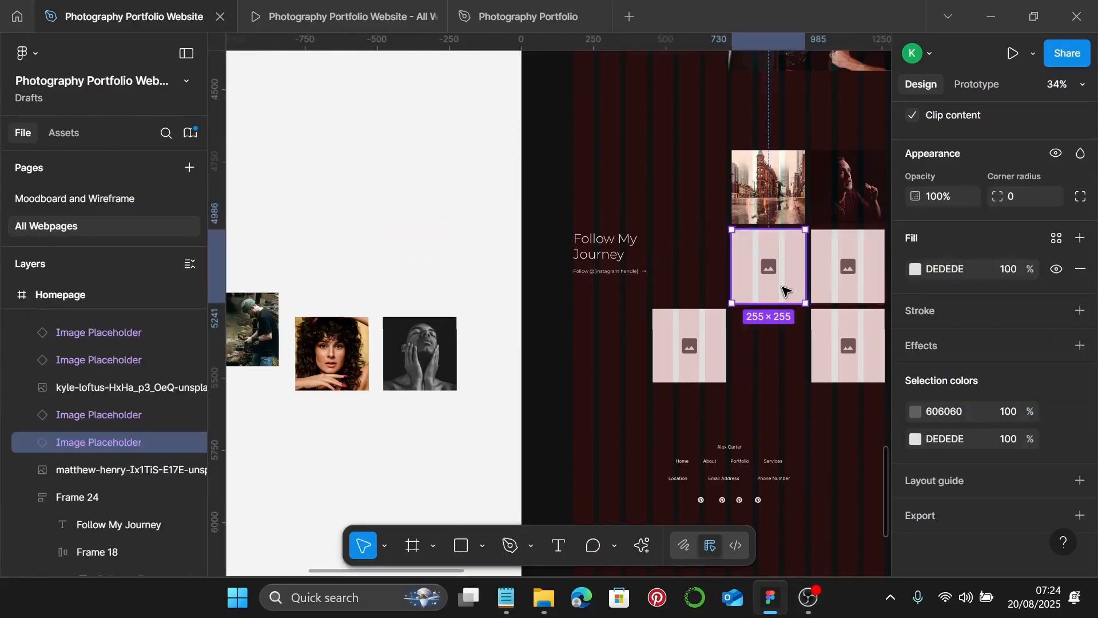
{"action": "key", "text": "ctrl+shift+r"}
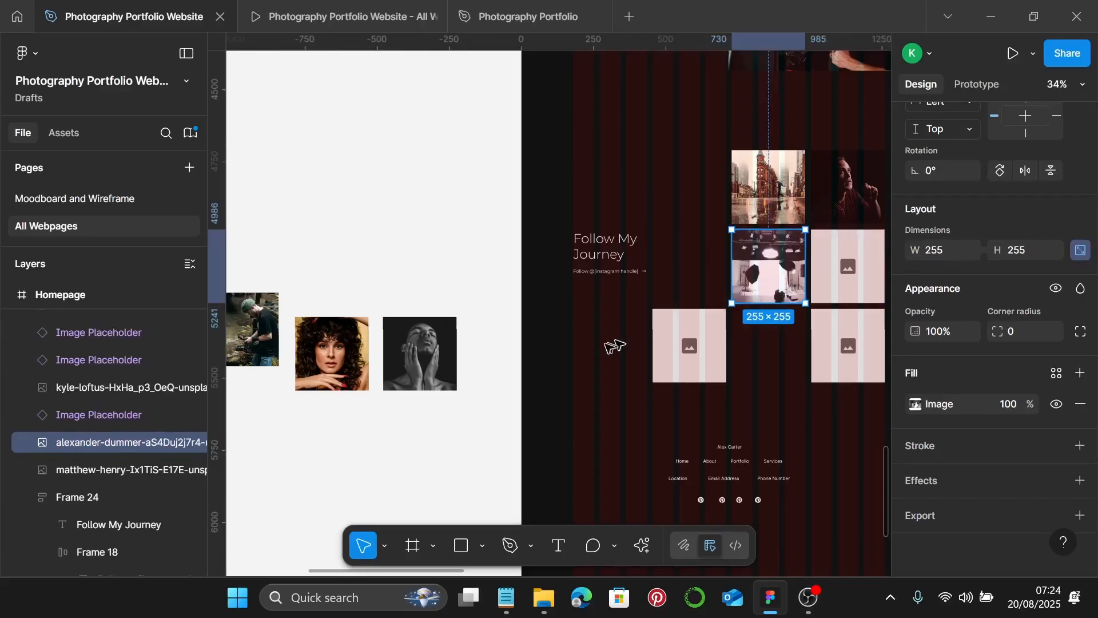
- Put the curly-haired, photographer-at-work and black-and-white portraits into the remaining grid placeholders
{"action": "left_click", "coordinate": [332, 387]}
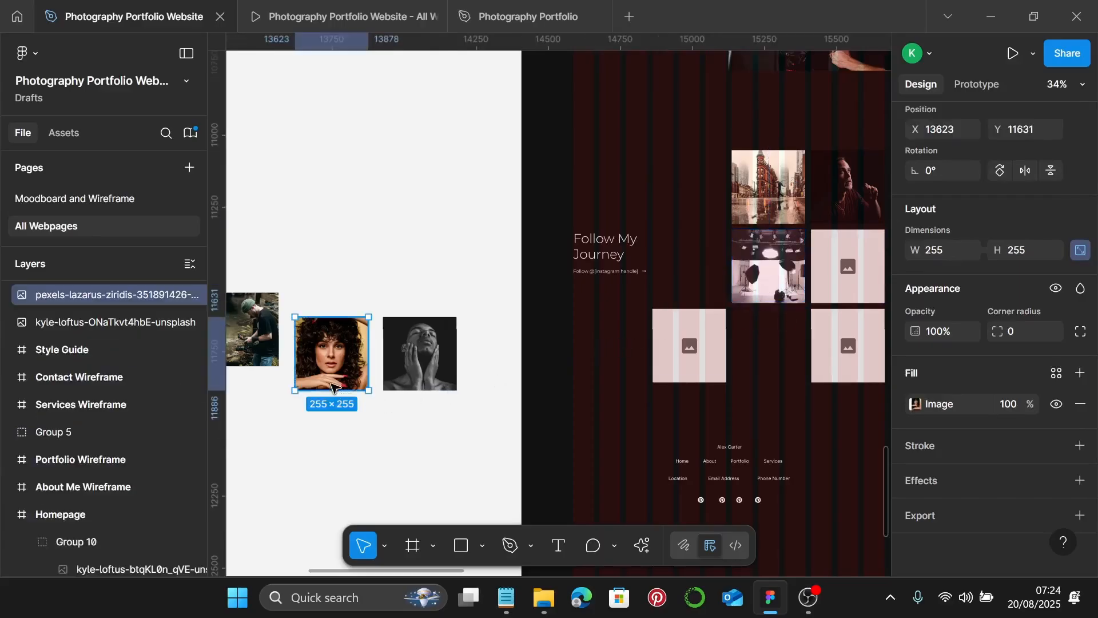
{"action": "key", "text": "ctrl+x"}
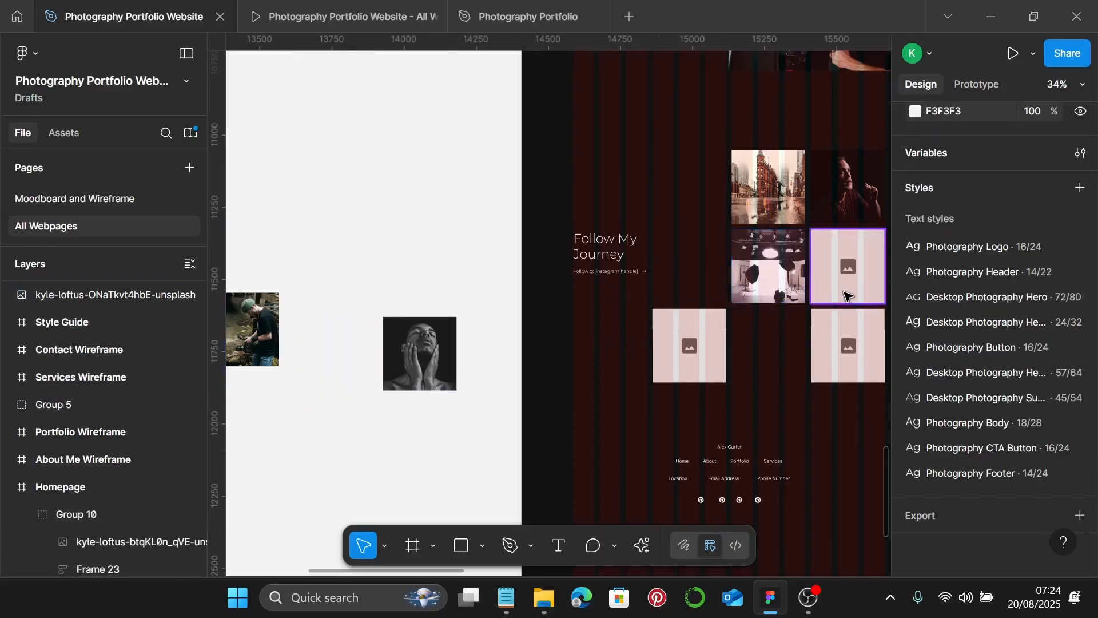
{"action": "left_click", "coordinate": [845, 296]}
{"action": "key", "text": "ctrl+shift+r"}
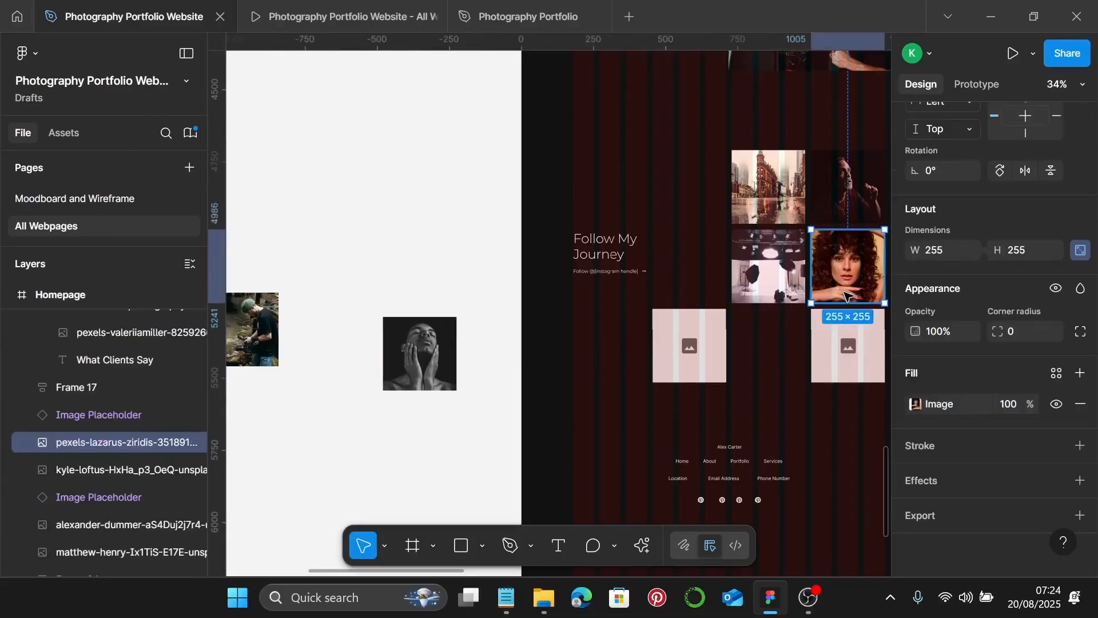
{"action": "left_click", "coordinate": [254, 337]}
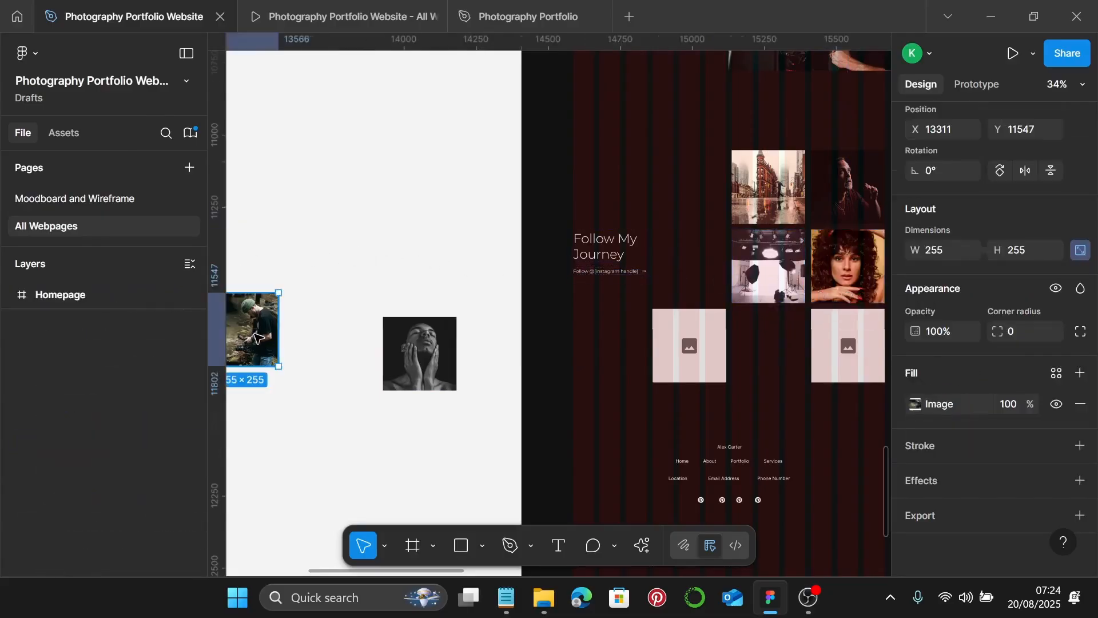
{"action": "key", "text": "Delete"}
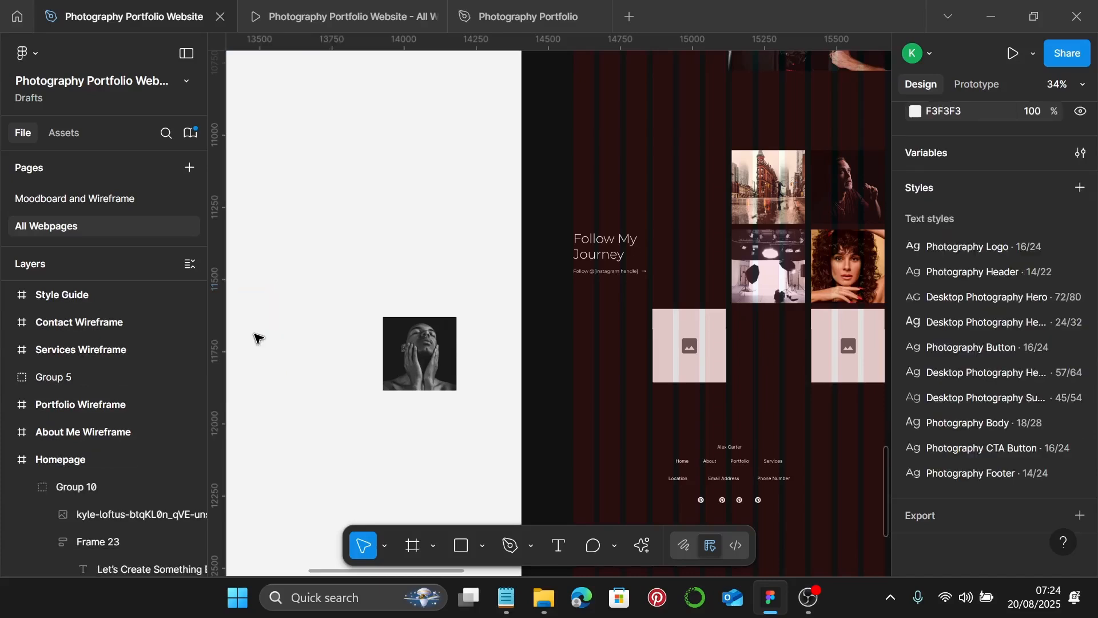
{"action": "left_click", "coordinate": [663, 364]}
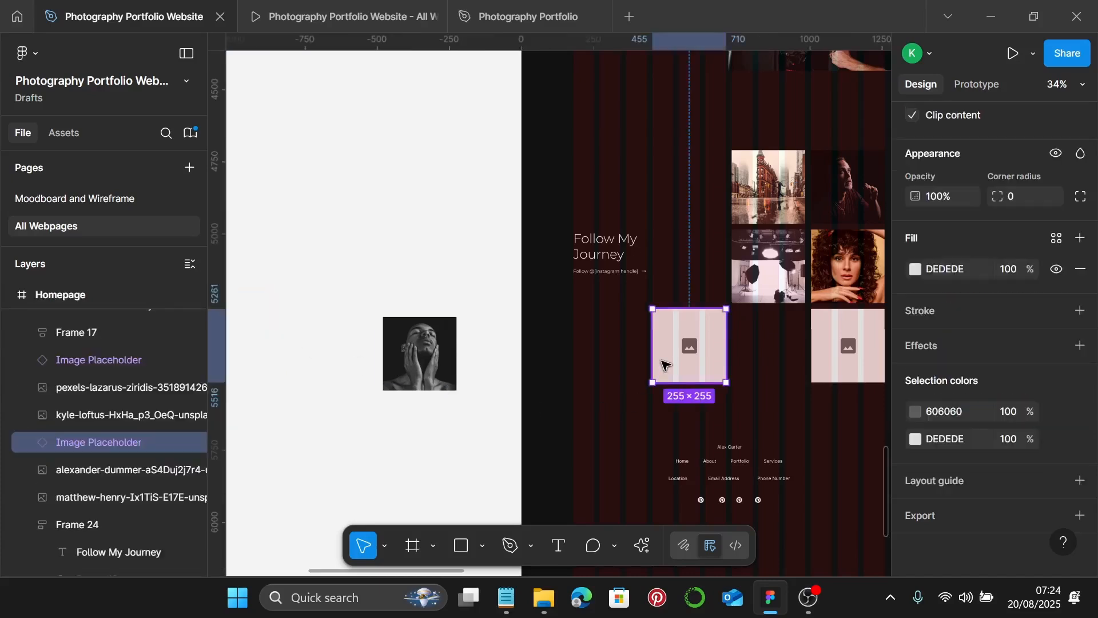
{"action": "key", "text": "ctrl+shift+r"}
{"action": "left_click", "coordinate": [450, 377]}
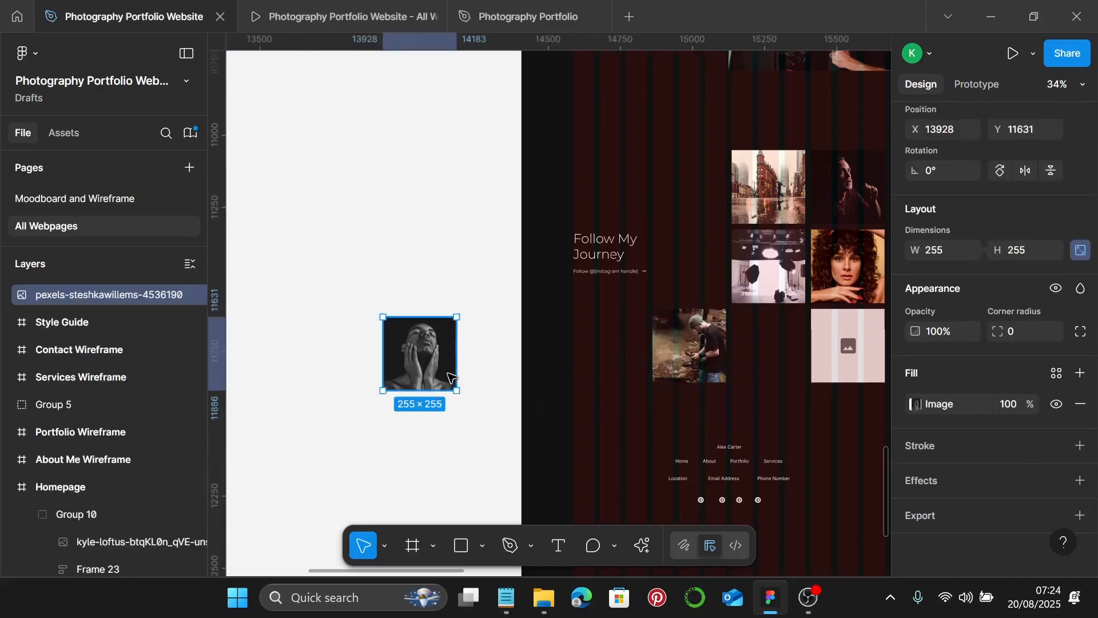
{"action": "key", "text": "Delete"}
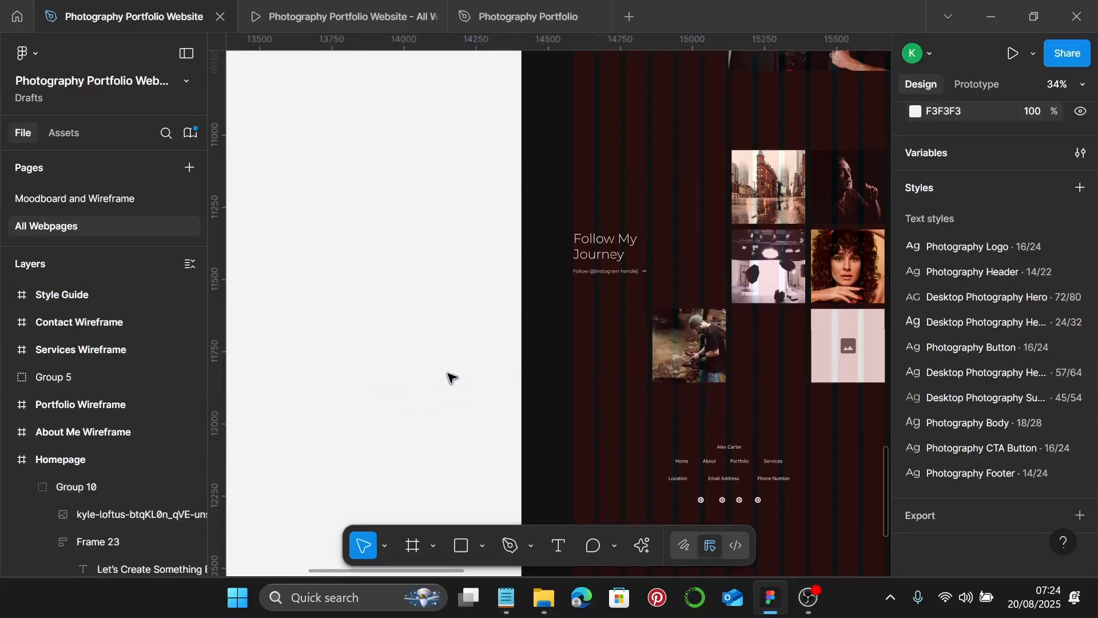
{"action": "left_click", "coordinate": [825, 350]}
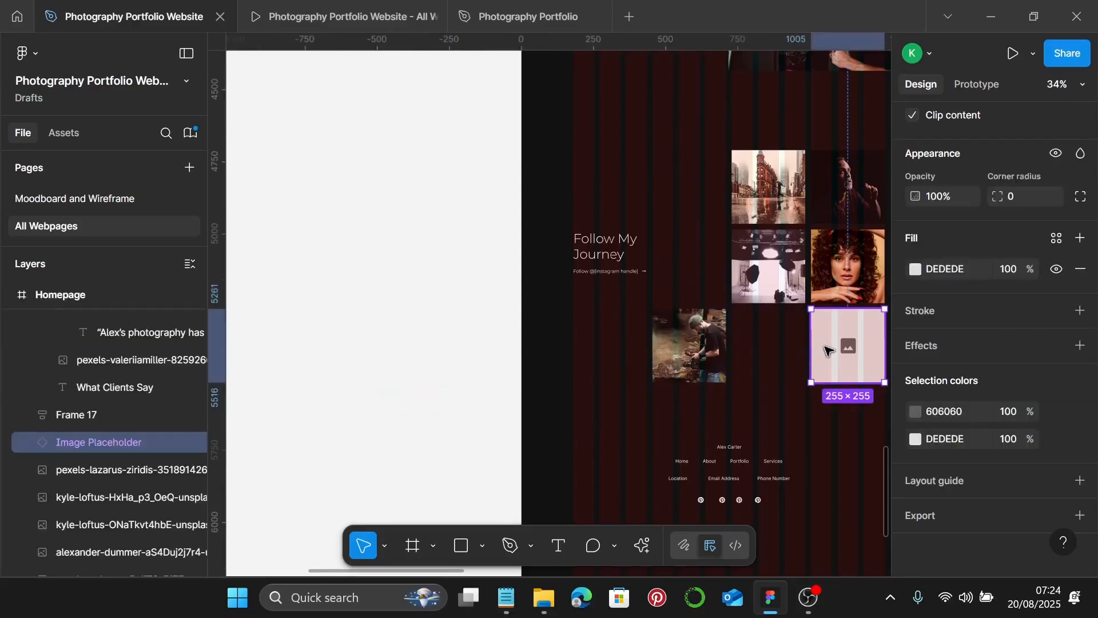
{"action": "key", "text": "ctrl+shift+r"}
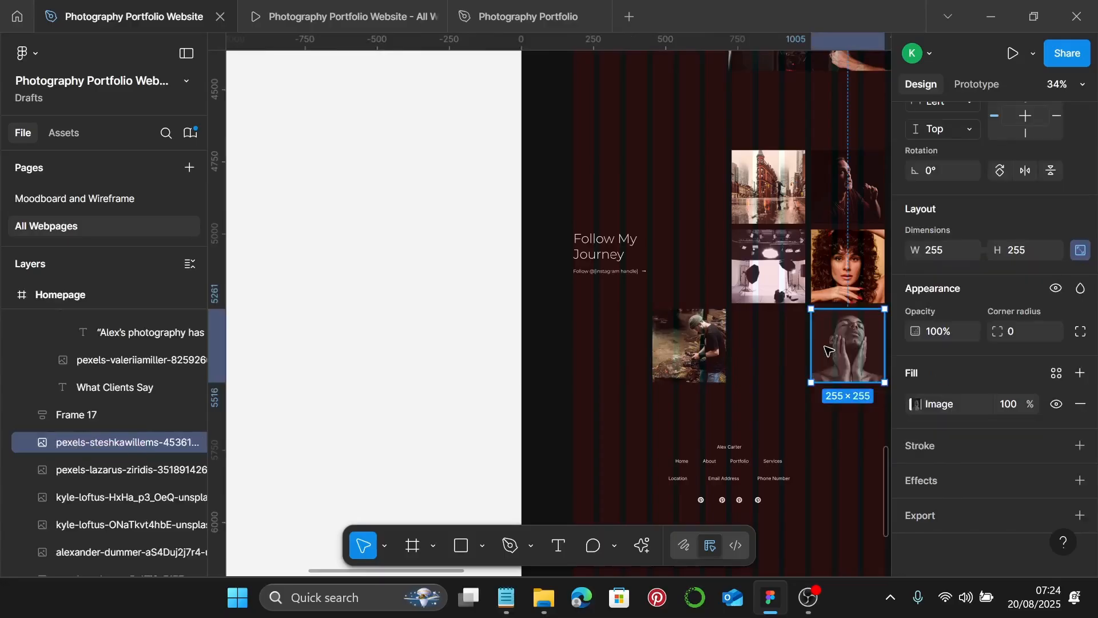
- Move the Follow My Journey text block down slightly
{"action": "scroll", "coordinate": [658, 298], "scroll_direction": "up", "scroll_amount": 5}
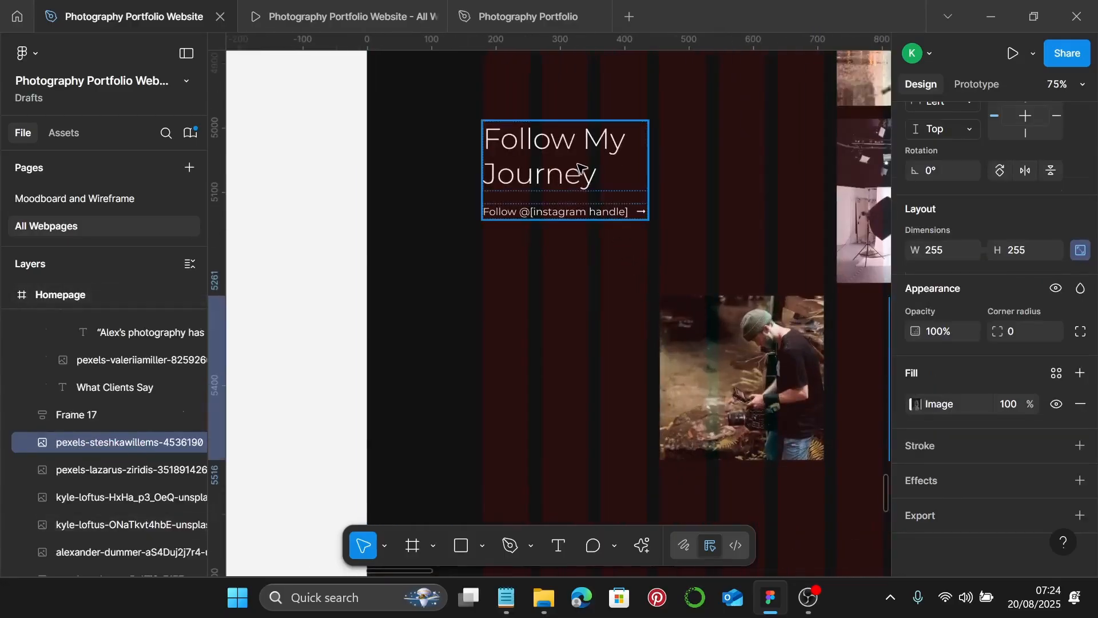
{"action": "left_click", "coordinate": [632, 214]}
{"action": "scroll", "coordinate": [617, 167], "scroll_direction": "down", "scroll_amount": 4}
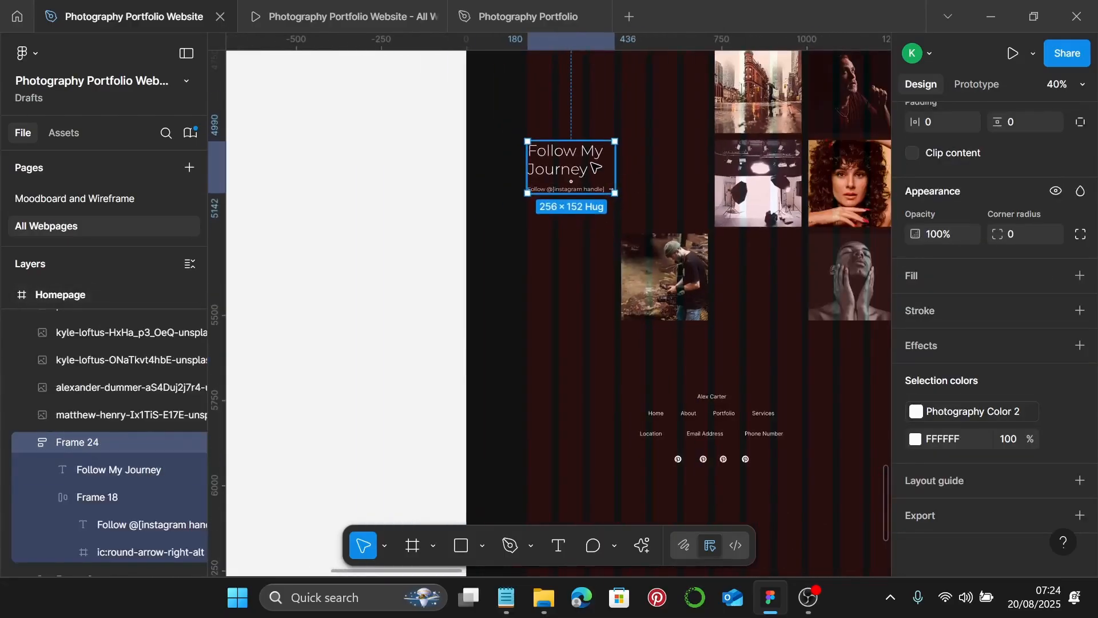
{"action": "scroll", "coordinate": [596, 167], "scroll_direction": "up", "scroll_amount": 1}
{"action": "left_click_drag", "start_coordinate": [588, 155], "coordinate": [592, 179]}
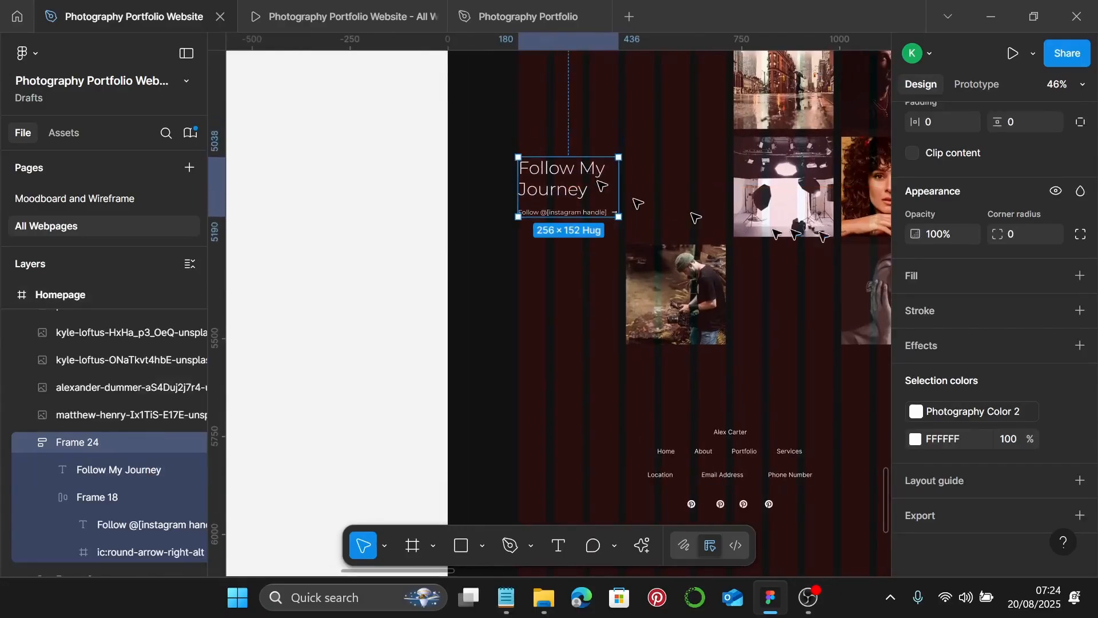
{"action": "scroll", "coordinate": [777, 216], "scroll_direction": "down", "scroll_amount": 2}
{"action": "scroll", "coordinate": [776, 216], "scroll_direction": "down", "scroll_amount": 1}
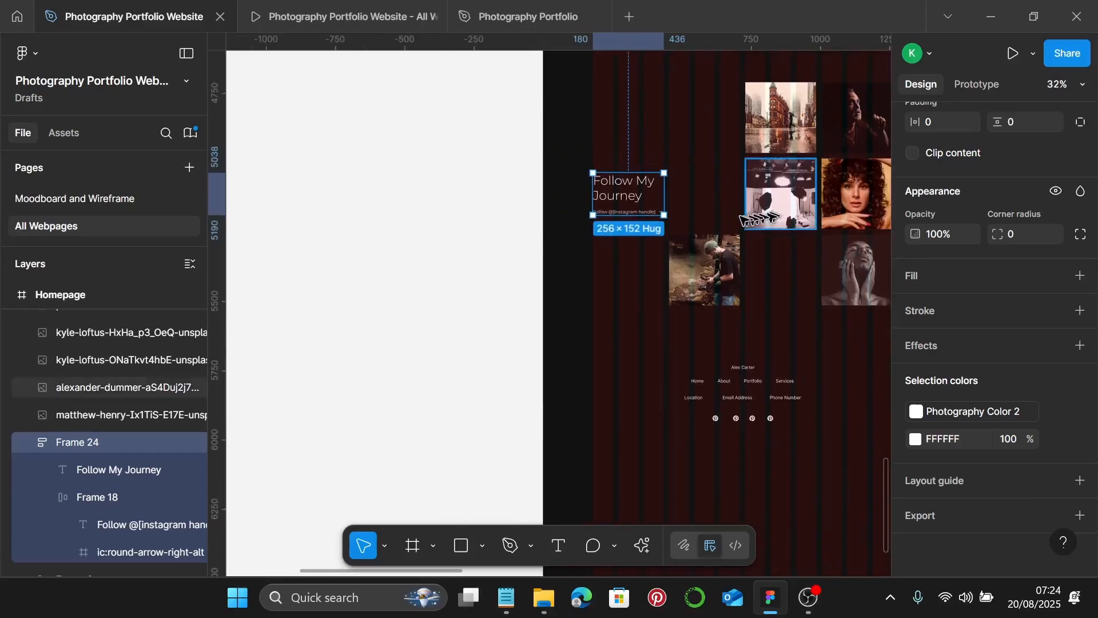
- Group the Follow My Journey text and all seven gallery photos into Group 11
{"action": "left_click", "coordinate": [691, 262], "text": "shift"}
{"action": "scroll", "coordinate": [641, 231], "scroll_direction": "down", "scroll_amount": 1}
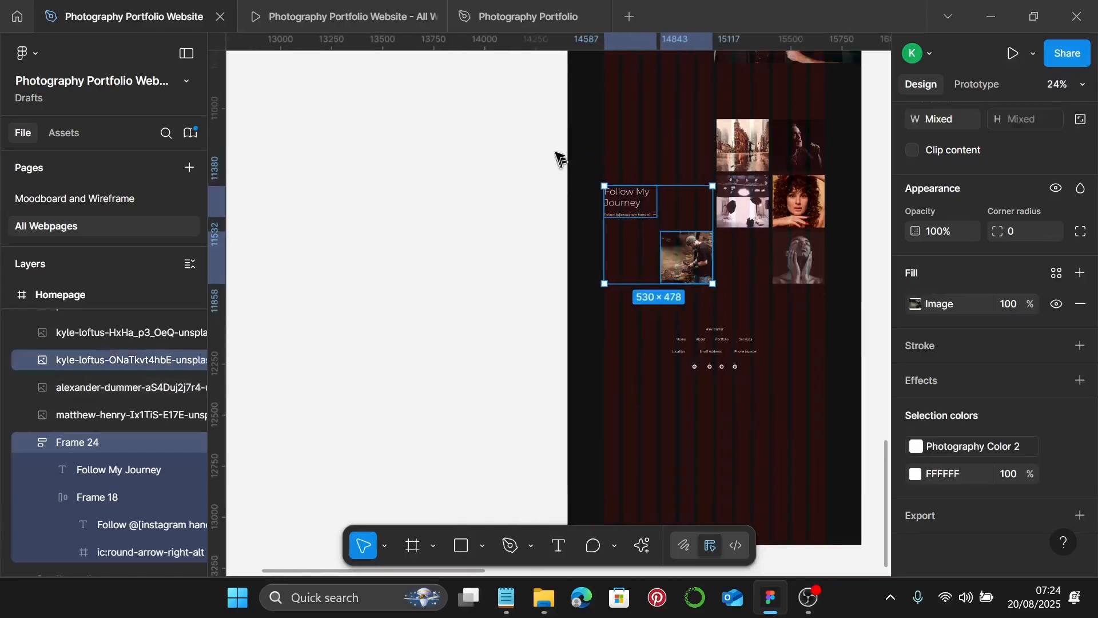
{"action": "left_click_drag", "start_coordinate": [505, 101], "coordinate": [827, 264]}
{"action": "key", "text": "Escape"}
{"action": "left_click_drag", "start_coordinate": [530, 85], "coordinate": [856, 307]}
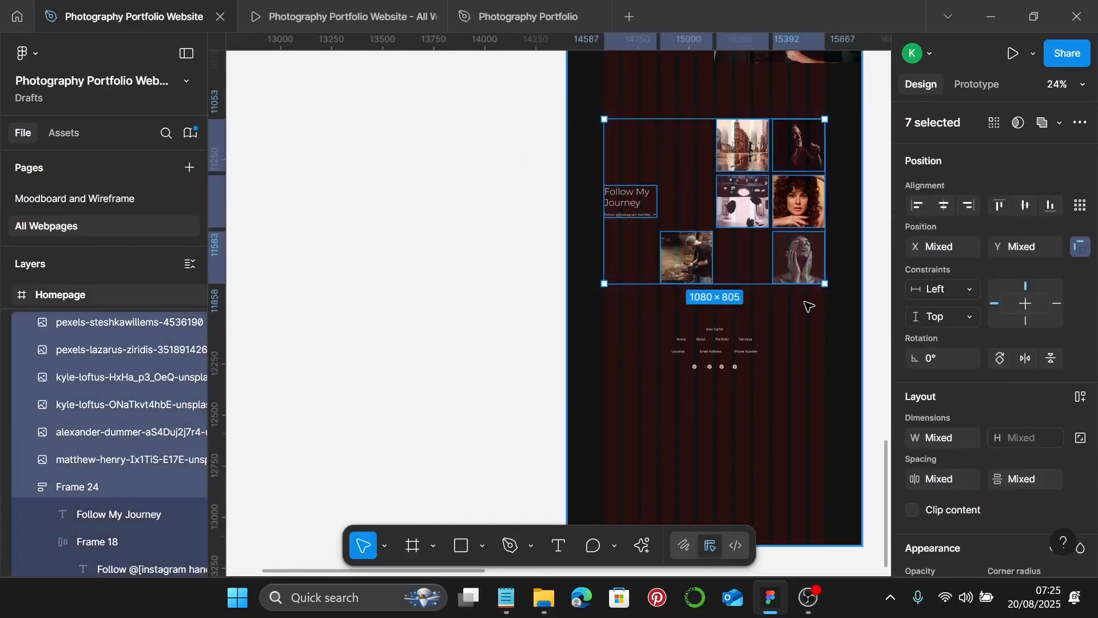
{"action": "key", "text": "ctrl+g"}
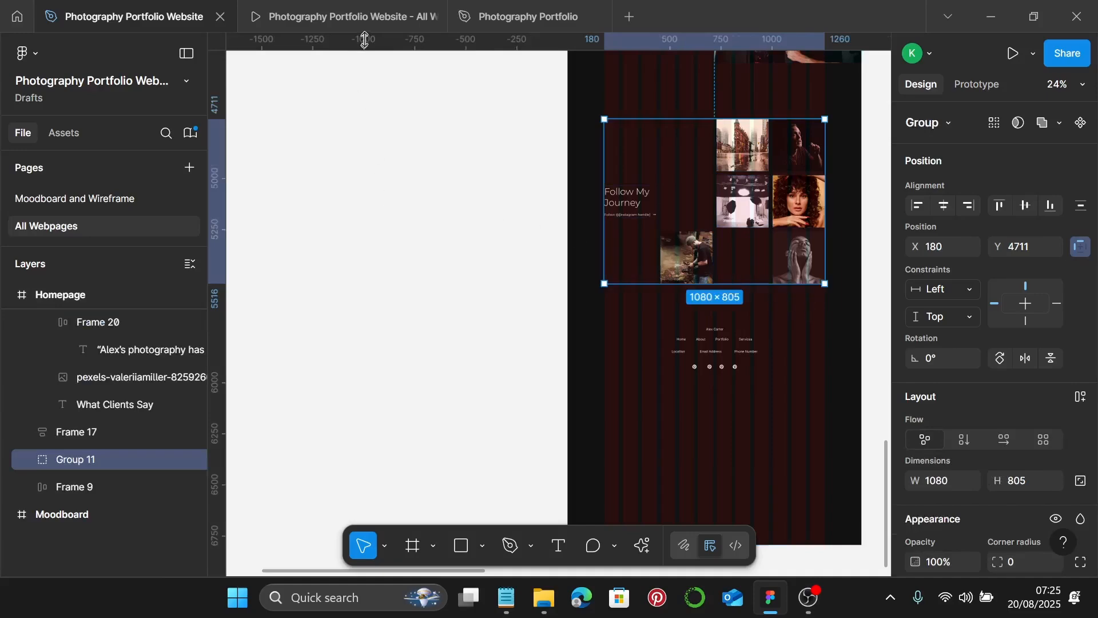
{"action": "left_click", "coordinate": [345, 17]}
{"action": "scroll", "coordinate": [685, 255], "scroll_direction": "down", "scroll_amount": 5}
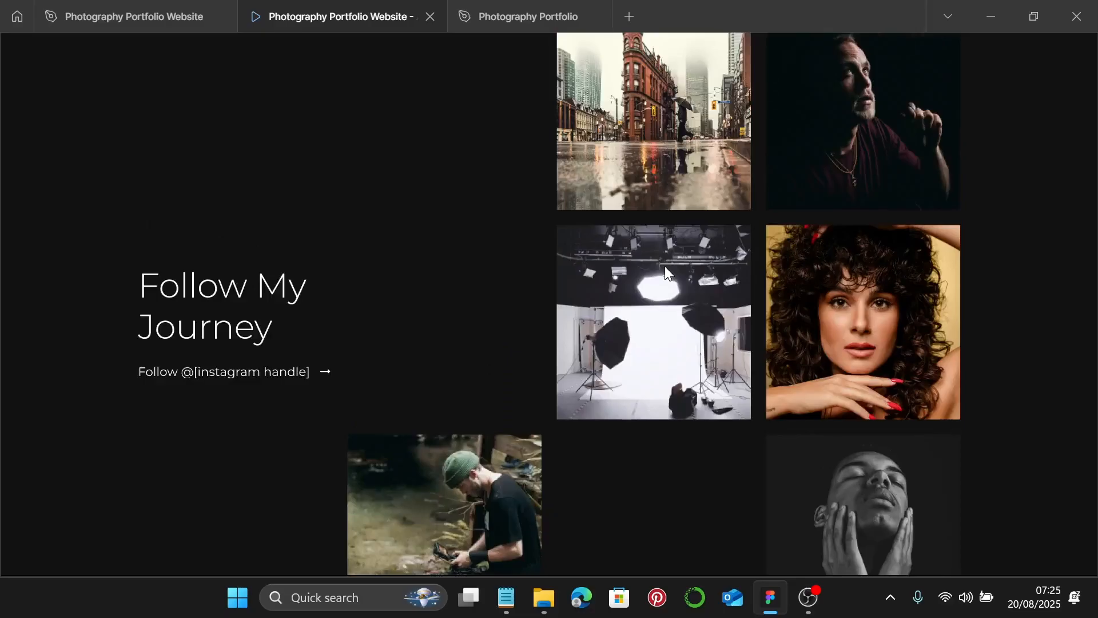
- Scroll through the gallery in the prototype preview, then return to the design editor
{"action": "scroll", "coordinate": [665, 266], "scroll_direction": "down", "scroll_amount": 2}
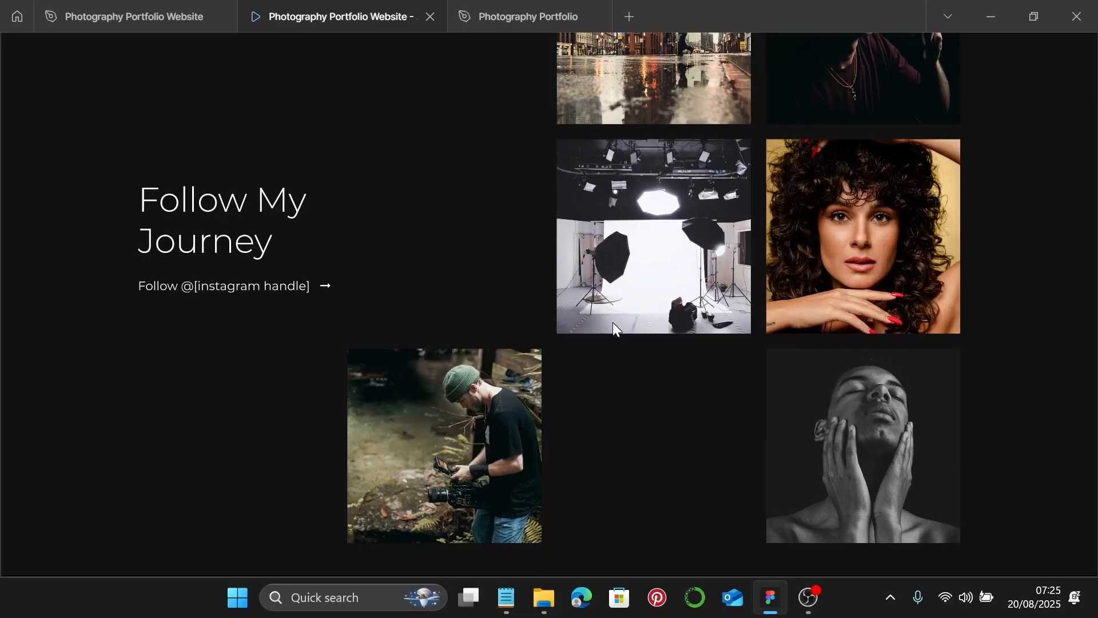
{"action": "left_click", "coordinate": [126, 16]}
{"action": "left_click", "coordinate": [343, 201]}
{"action": "scroll", "coordinate": [708, 341], "scroll_direction": "up", "scroll_amount": 8}
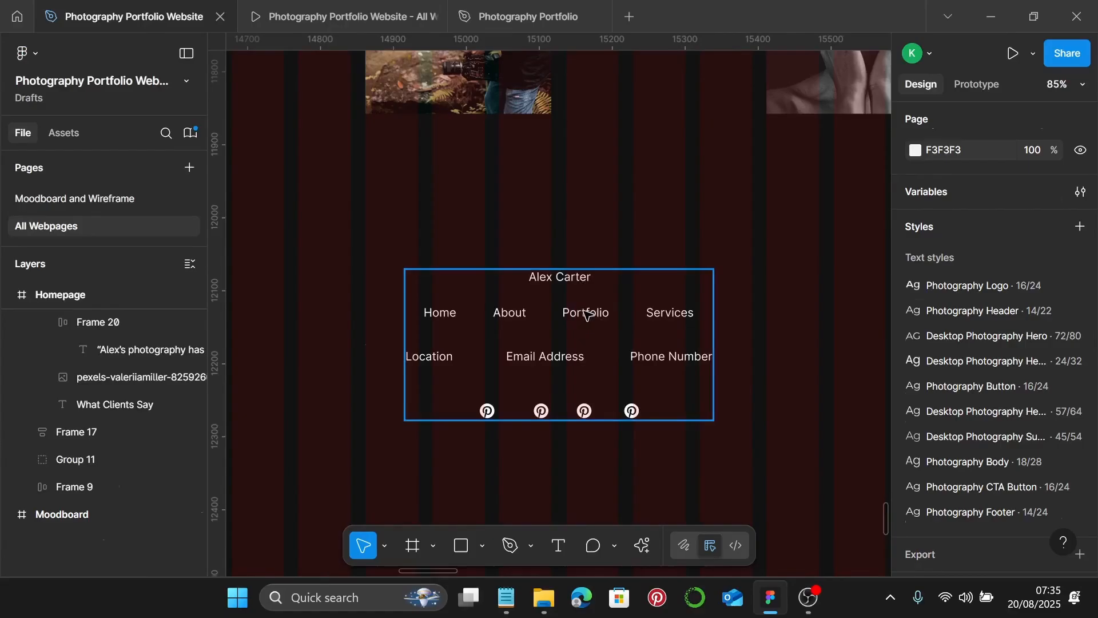
{"action": "left_click", "coordinate": [586, 313]}
{"action": "scroll", "coordinate": [586, 313], "scroll_direction": "down", "scroll_amount": 10}
{"action": "scroll", "coordinate": [586, 313], "scroll_direction": "up", "scroll_amount": 5}
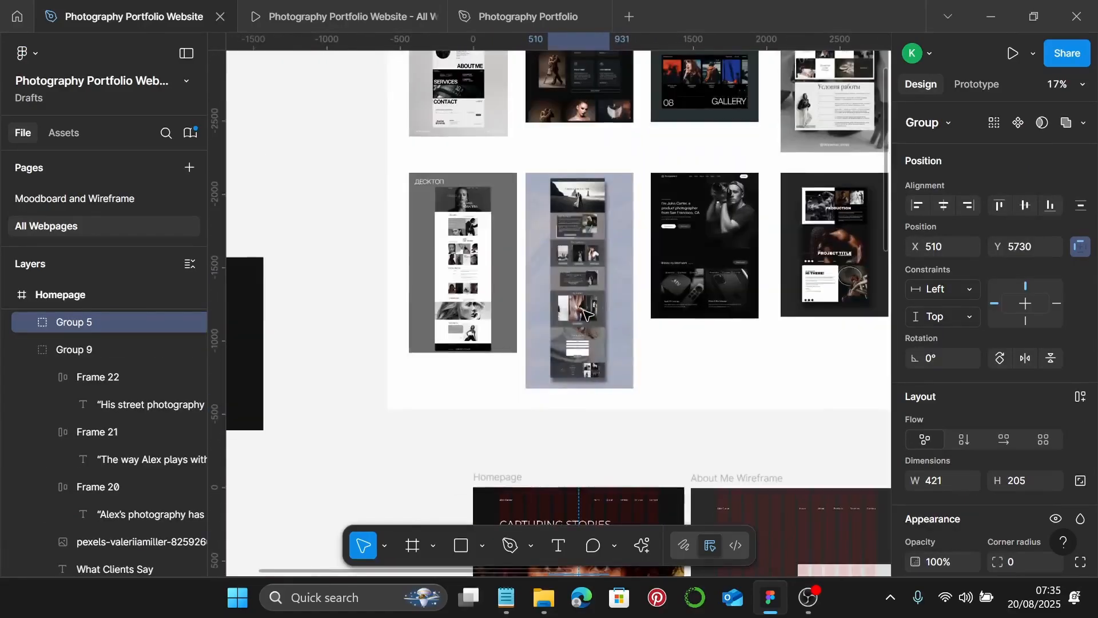
{"action": "scroll", "coordinate": [586, 313], "scroll_direction": "down", "scroll_amount": 2}
{"action": "scroll", "coordinate": [513, 388], "scroll_direction": "up", "scroll_amount": 9}
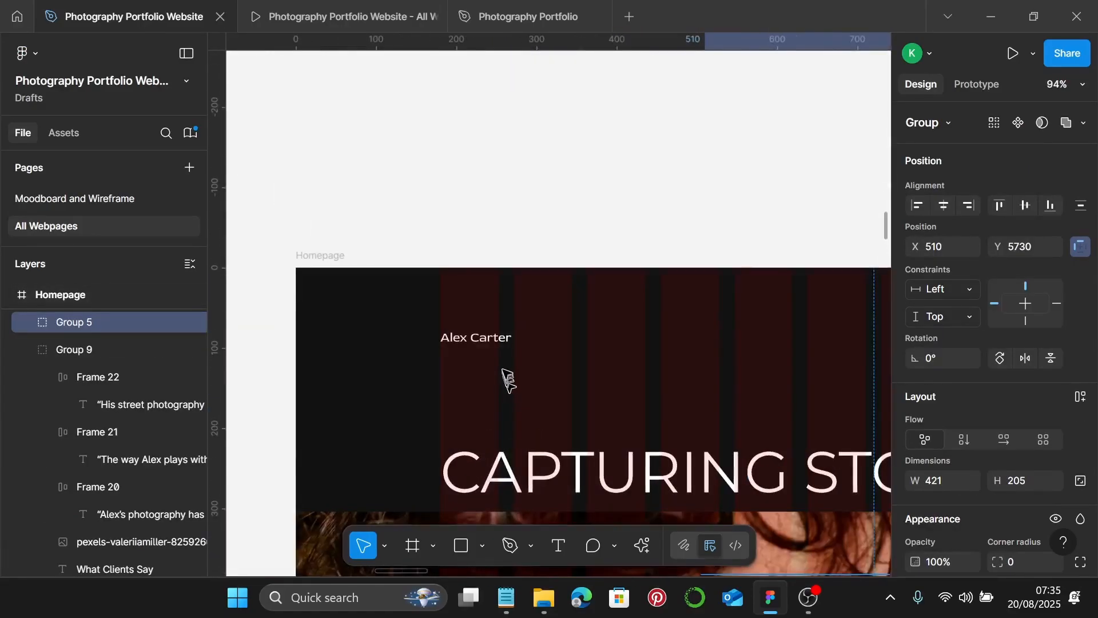
{"action": "left_click", "coordinate": [482, 341]}
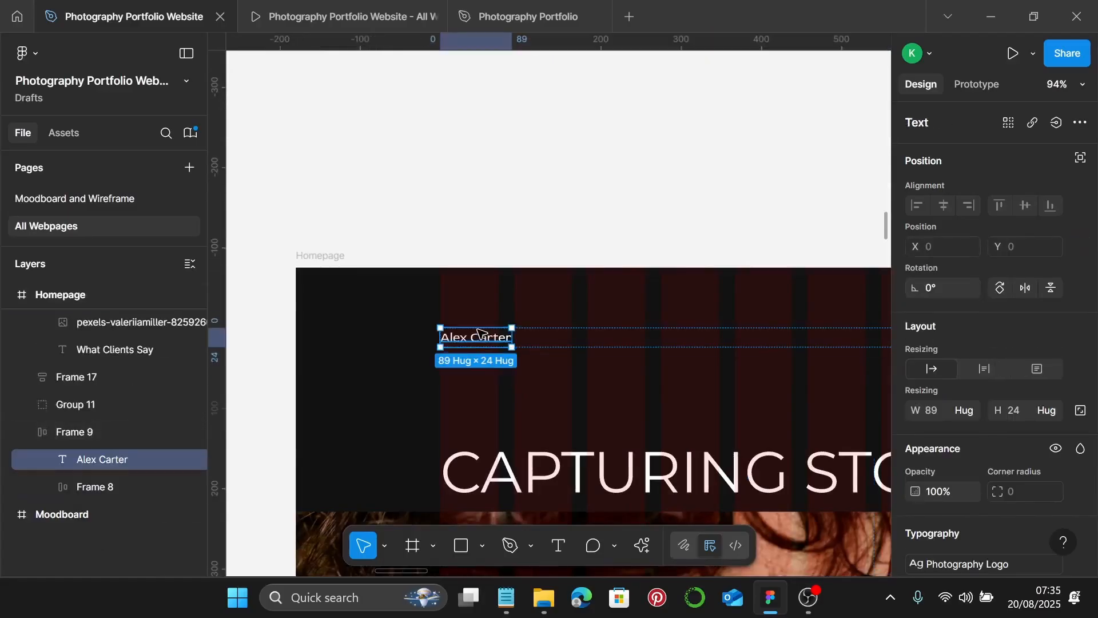
{"action": "scroll", "coordinate": [620, 409], "scroll_direction": "down", "scroll_amount": 8}
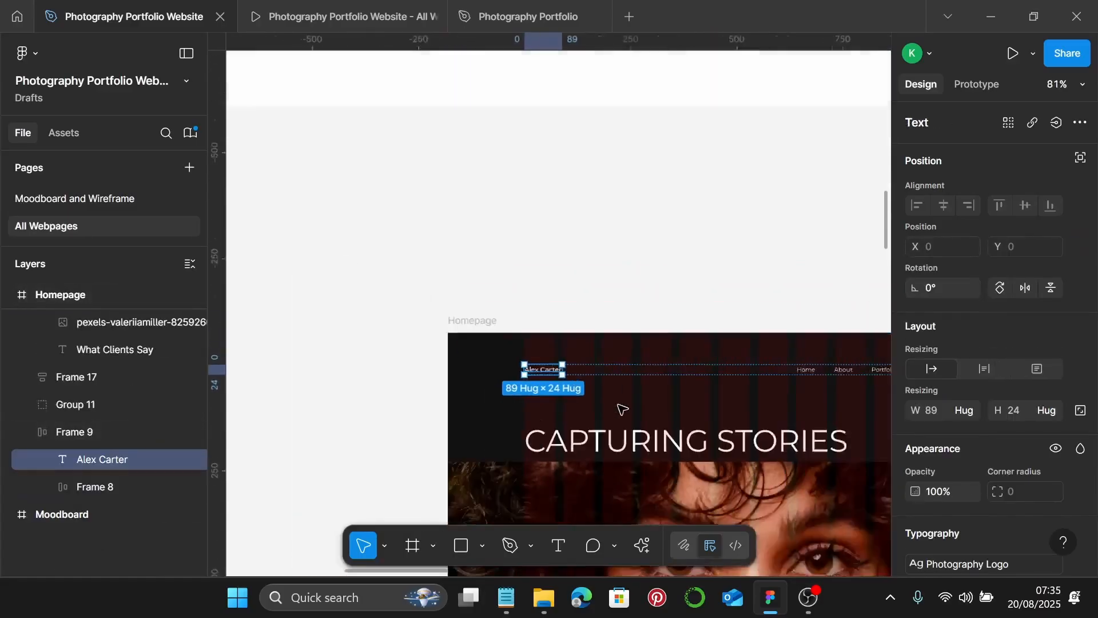
{"action": "scroll", "coordinate": [622, 409], "scroll_direction": "down", "scroll_amount": 5}
{"action": "scroll", "coordinate": [622, 411], "scroll_direction": "down", "scroll_amount": 10}
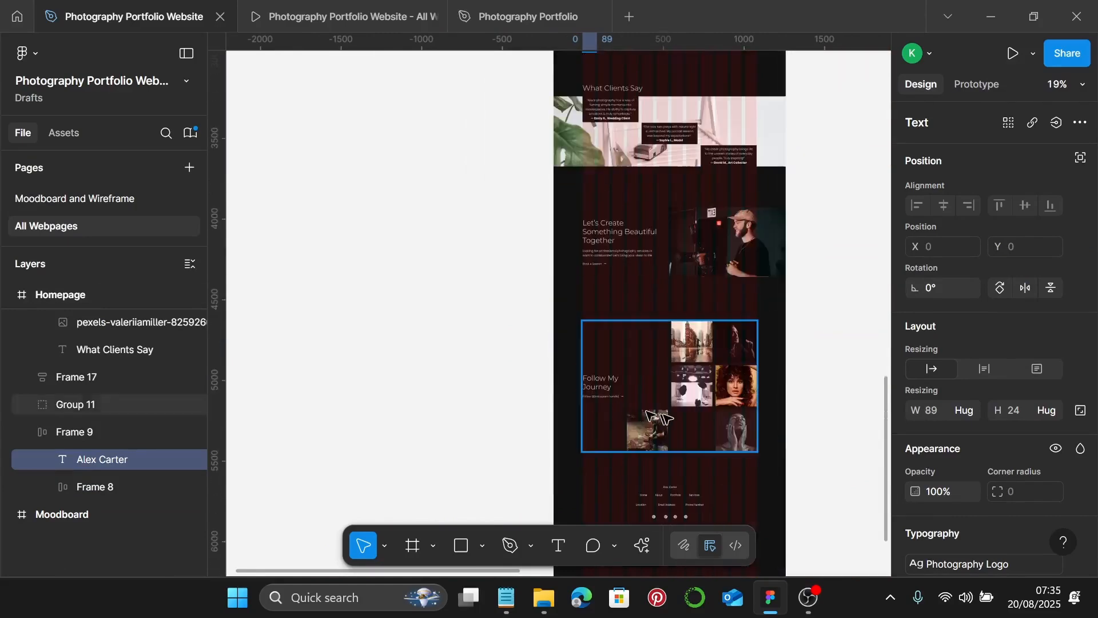
{"action": "scroll", "coordinate": [732, 221], "scroll_direction": "up", "scroll_amount": 1}
{"action": "scroll", "coordinate": [657, 234], "scroll_direction": "up", "scroll_amount": 3}
{"action": "left_click", "coordinate": [599, 245]}
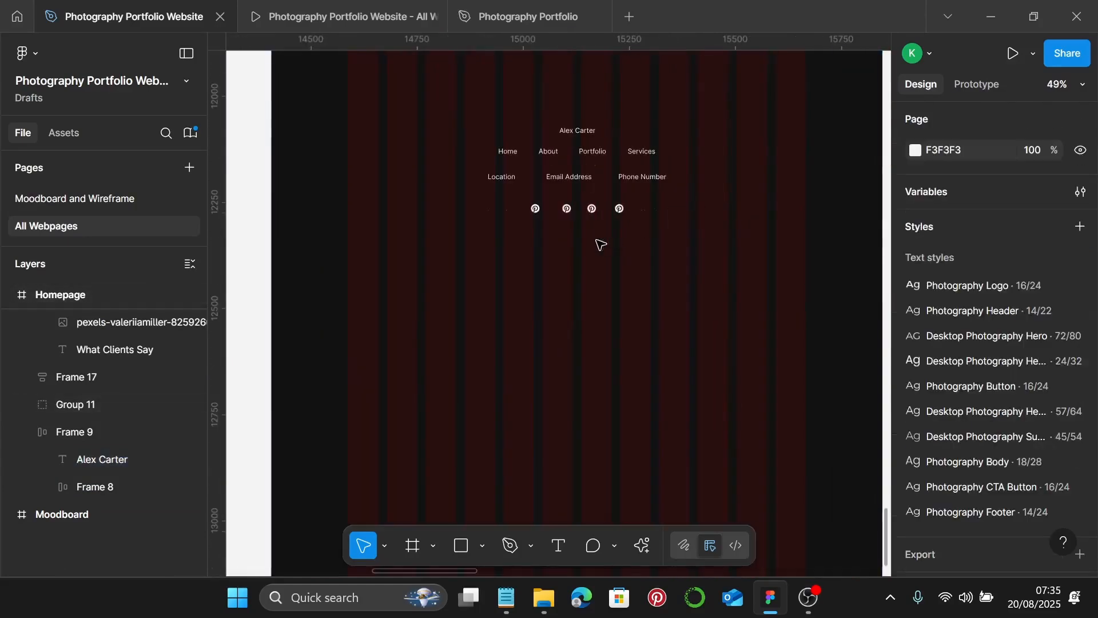
{"action": "scroll", "coordinate": [578, 275], "scroll_direction": "up", "scroll_amount": 3}
{"action": "scroll", "coordinate": [589, 372], "scroll_direction": "up", "scroll_amount": 5}
{"action": "left_click", "coordinate": [592, 376]}
{"action": "scroll", "coordinate": [592, 375], "scroll_direction": "down", "scroll_amount": 3}
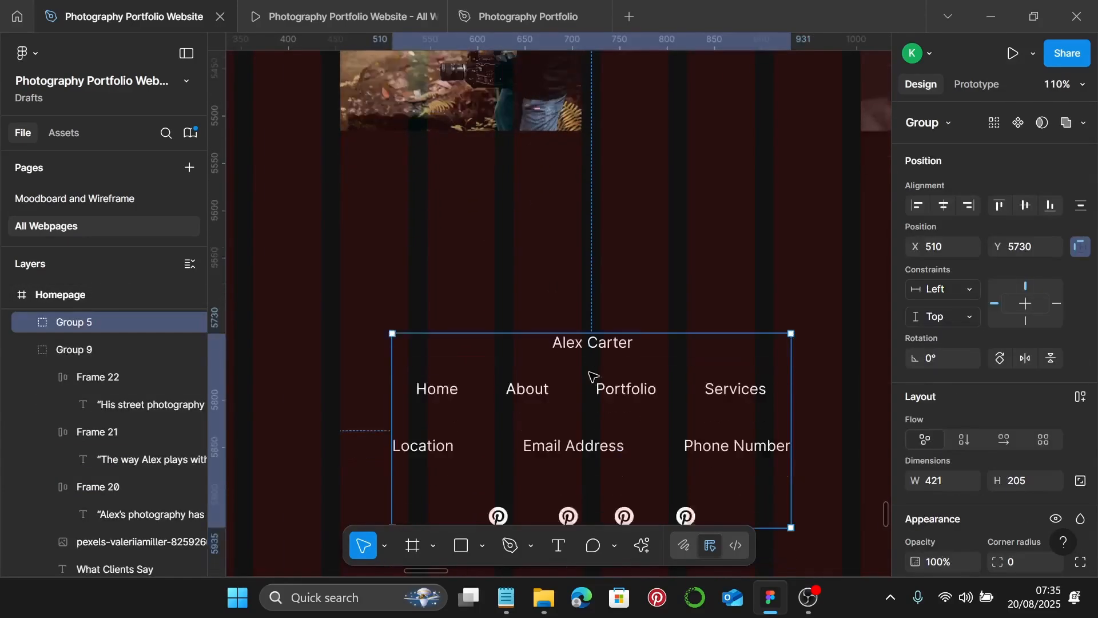
{"action": "key", "text": "Return"}
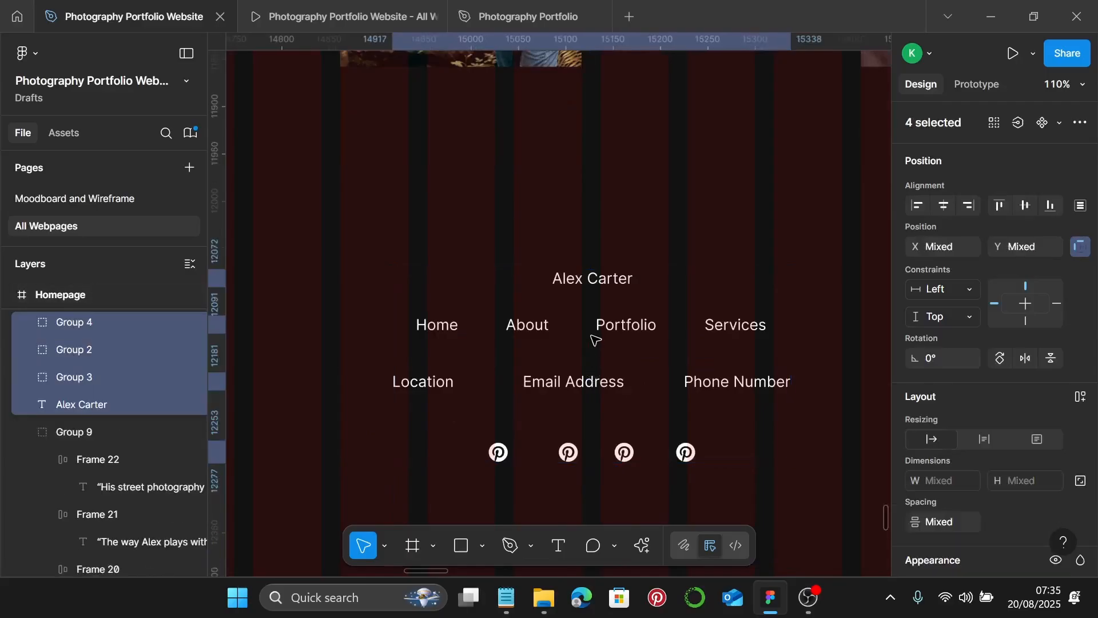
{"action": "left_click", "coordinate": [598, 284]}
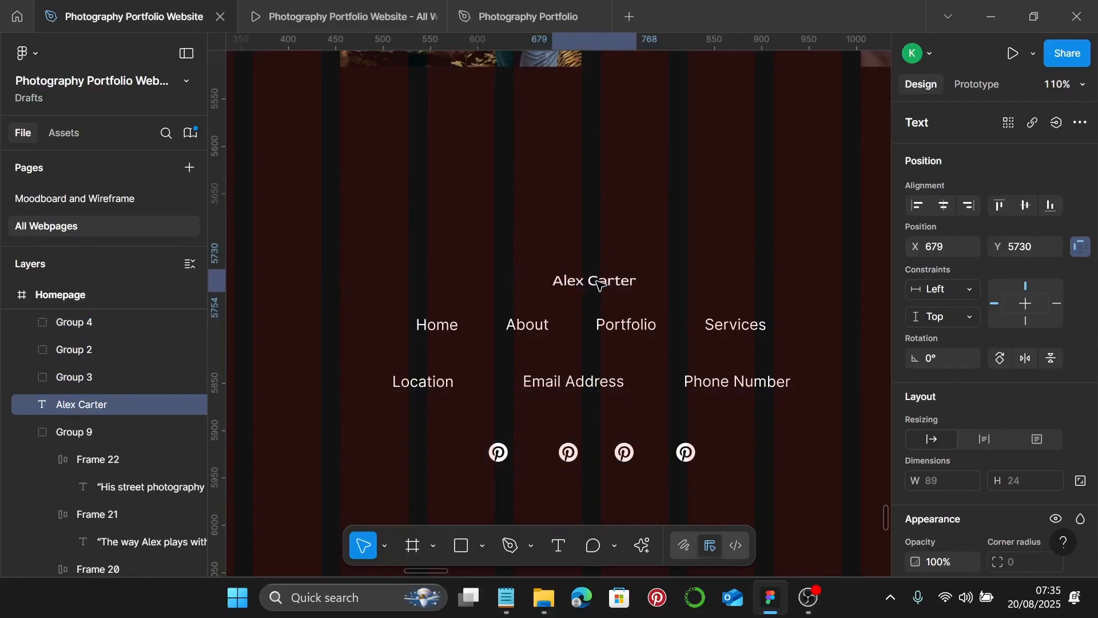
{"action": "left_click_drag", "start_coordinate": [598, 283], "coordinate": [594, 266]}
- Ungroup the Home, About, Portfolio and Services links into separate text layers
{"action": "scroll", "coordinate": [514, 290], "scroll_direction": "down", "scroll_amount": 1}
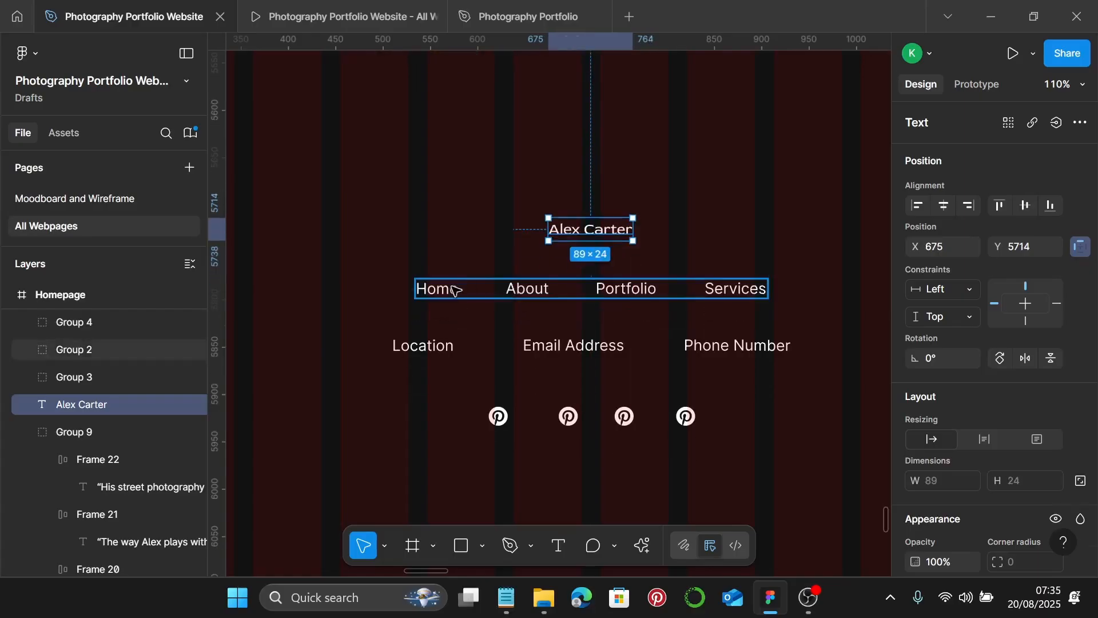
{"action": "double_click", "coordinate": [455, 289]}
{"action": "left_click", "coordinate": [446, 230]}
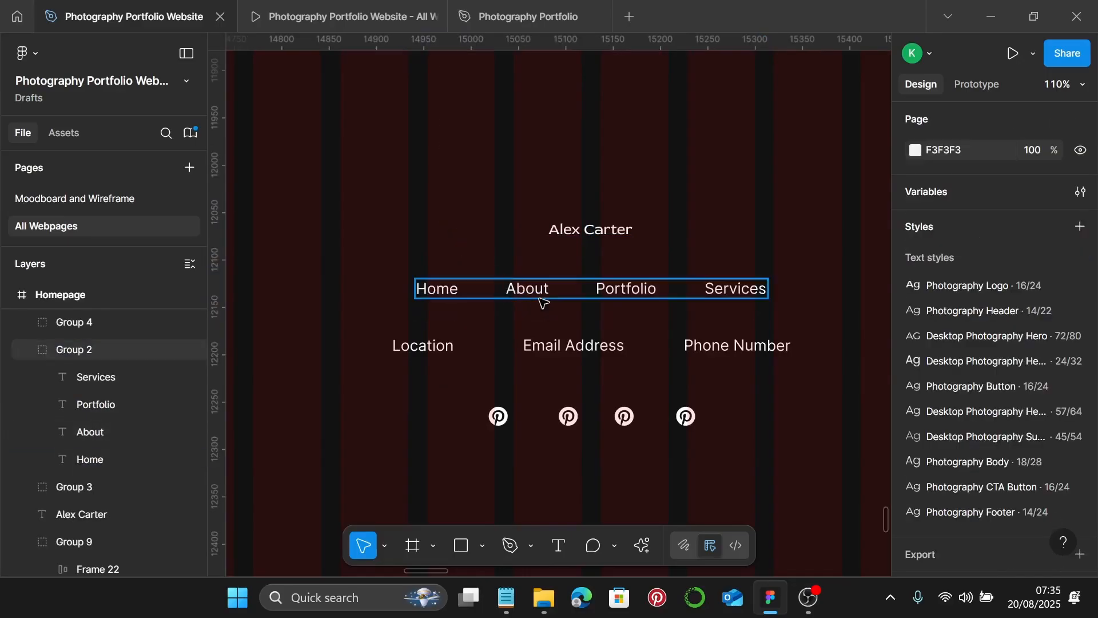
{"action": "left_click", "coordinate": [540, 297]}
{"action": "key", "text": "ctrl+shift+g"}
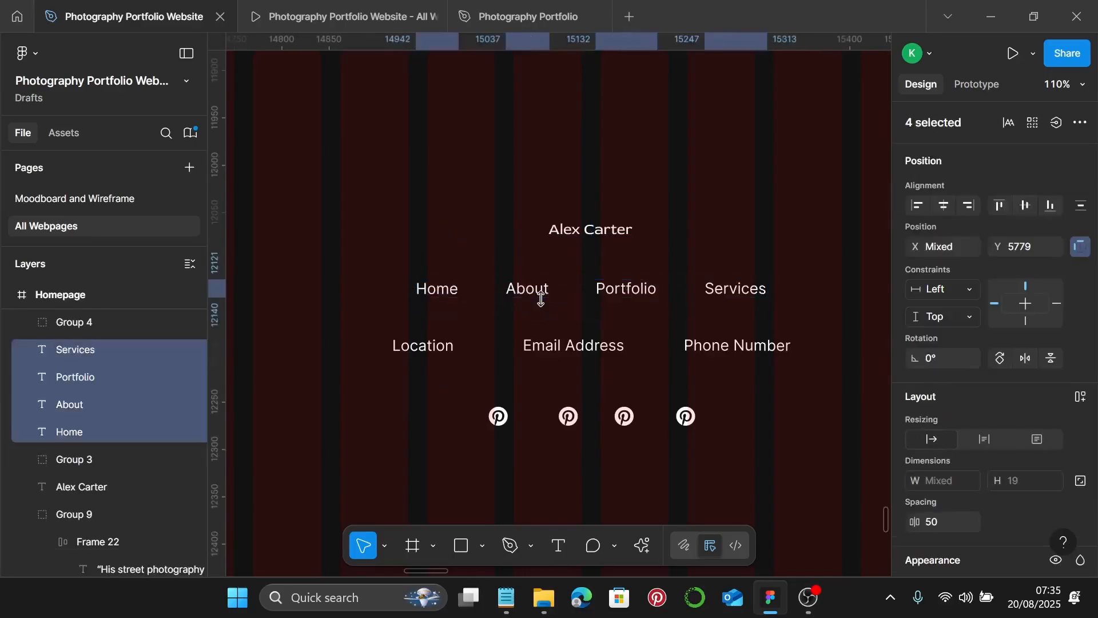
{"action": "left_click", "coordinate": [440, 289]}
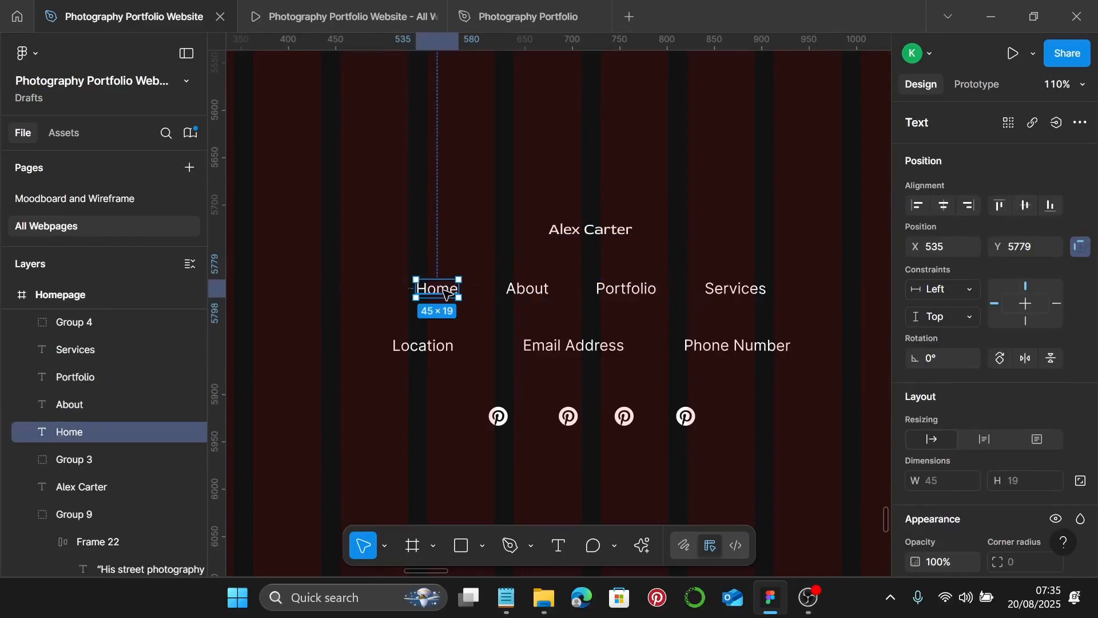
- Apply the Photography Footer text style to the Home link
{"action": "scroll", "coordinate": [1024, 434], "scroll_direction": "down", "scroll_amount": 5}
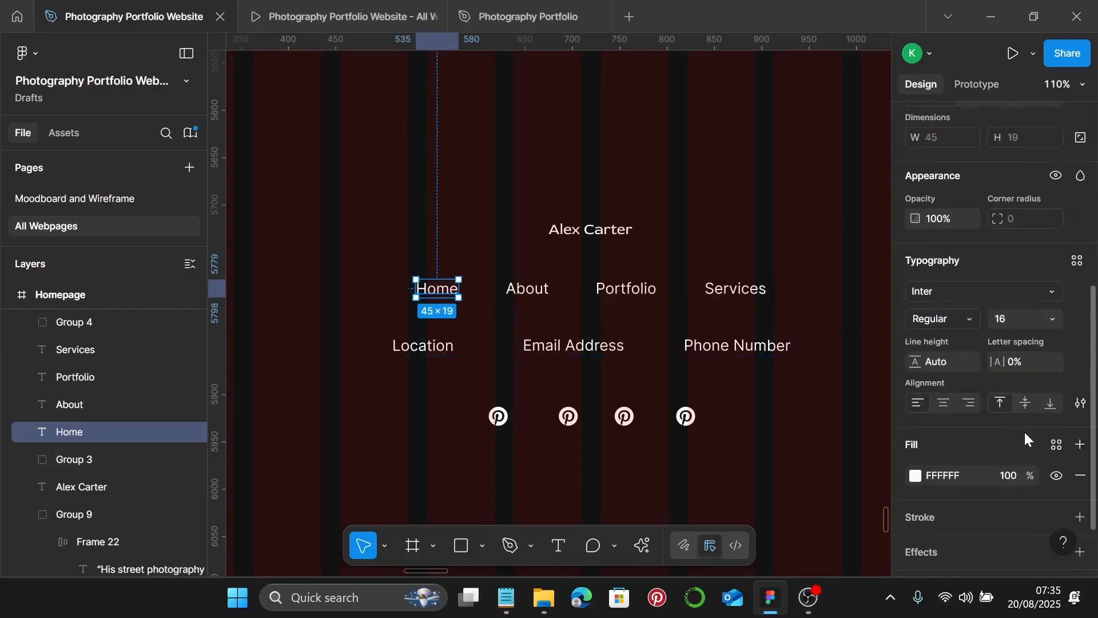
{"action": "left_click", "coordinate": [1078, 261]}
{"action": "scroll", "coordinate": [799, 429], "scroll_direction": "down", "scroll_amount": 5}
{"action": "scroll", "coordinate": [801, 434], "scroll_direction": "up", "scroll_amount": 2}
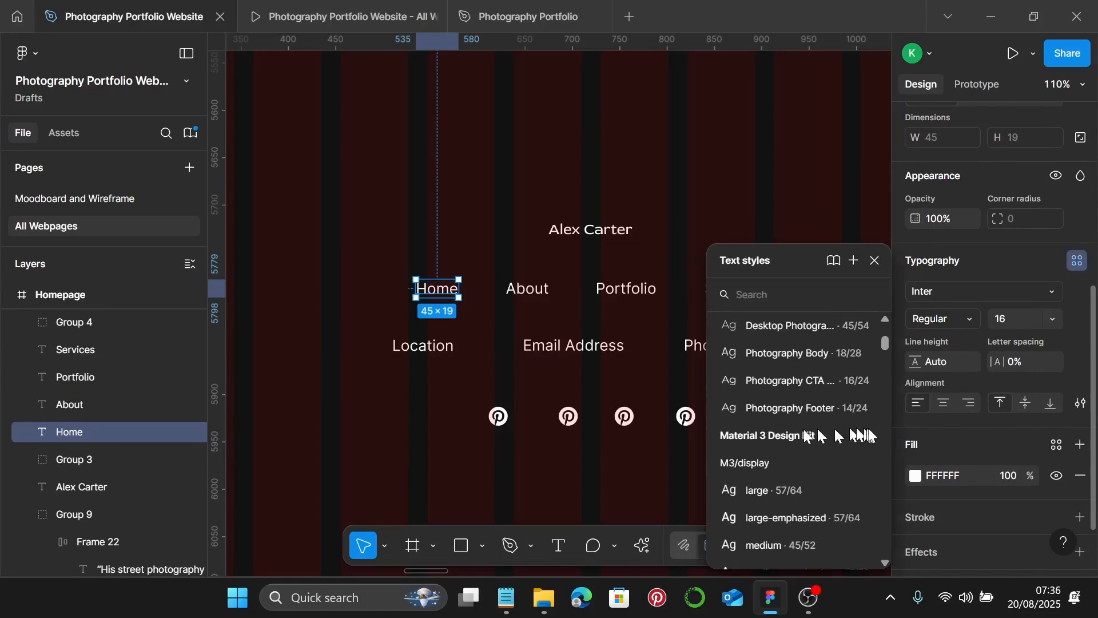
{"action": "left_click", "coordinate": [832, 408]}
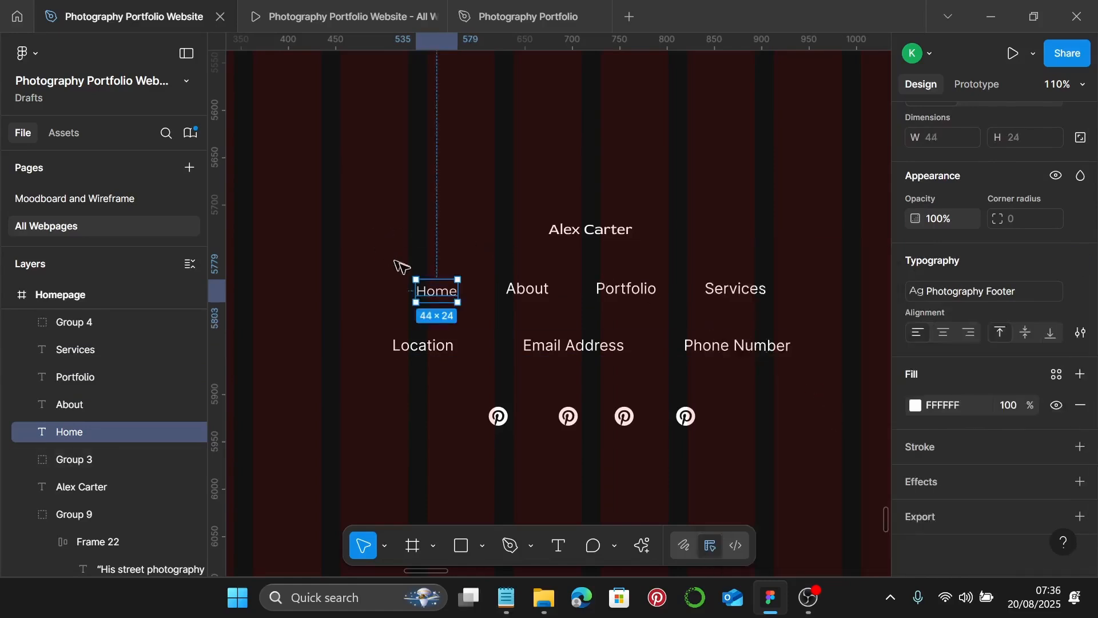
{"action": "left_click_drag", "start_coordinate": [436, 295], "coordinate": [440, 291]}
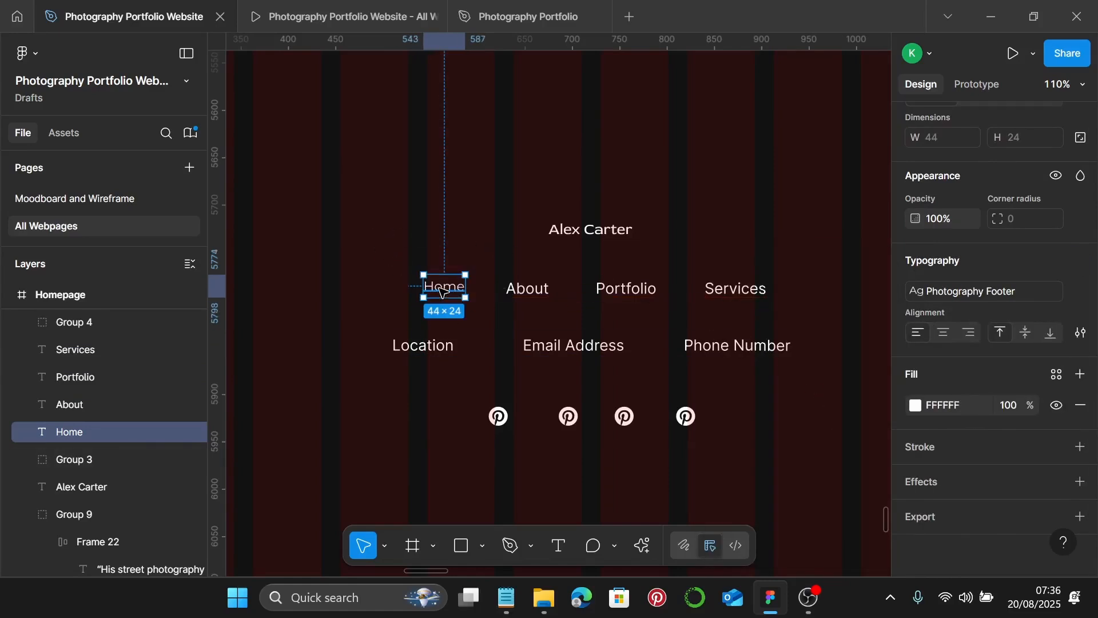
- Wrap Home in an auto layout frame with 0 horizontal and vertical padding
{"action": "key", "text": "shift+a"}
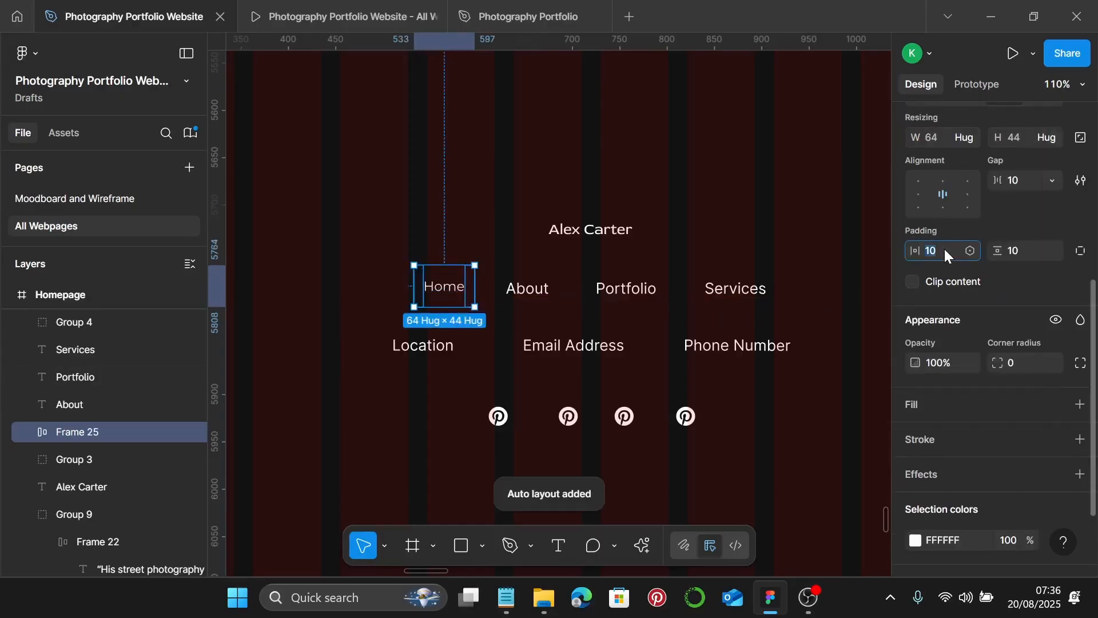
{"action": "key", "text": "Return"}
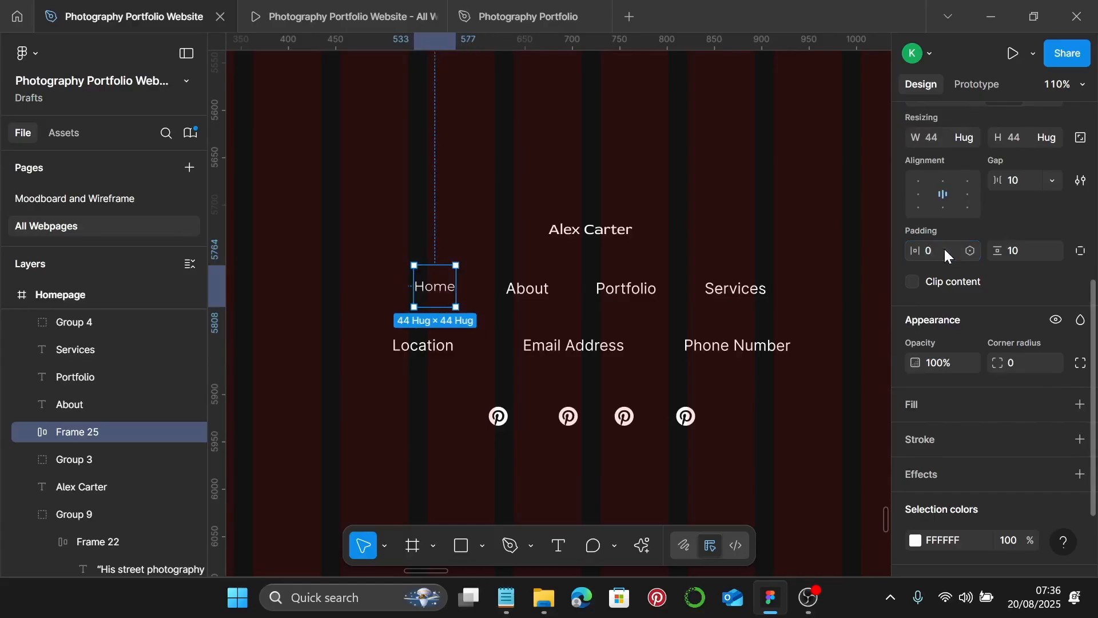
{"action": "left_click", "coordinate": [1027, 253]}
{"action": "type", "text": "0"}
{"action": "key", "text": "Return"}
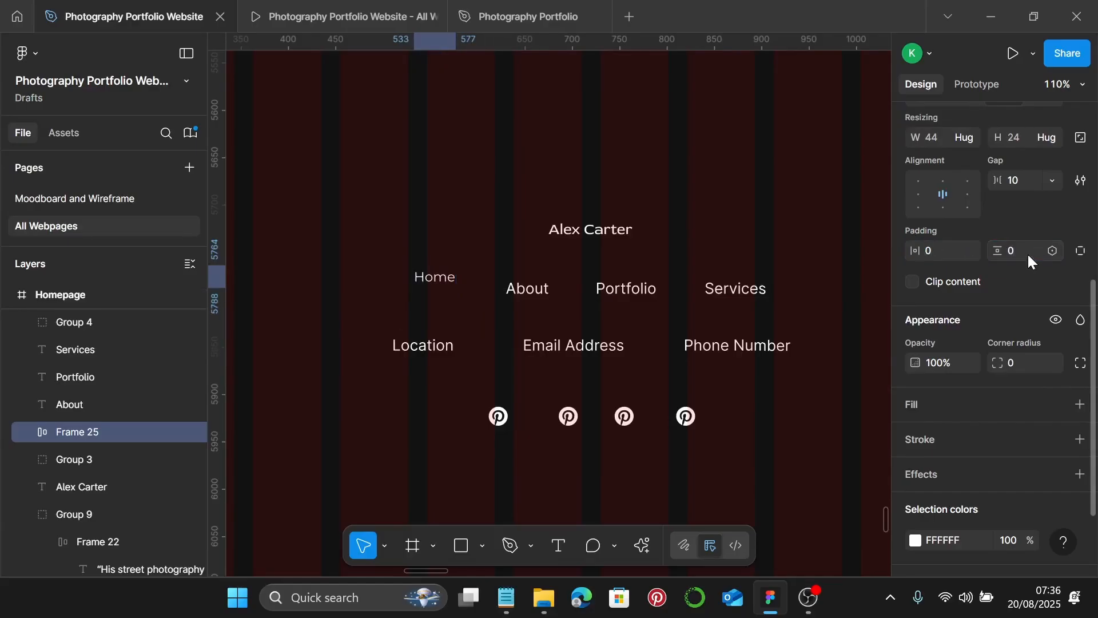
{"action": "left_click_drag", "start_coordinate": [439, 288], "coordinate": [708, 296]}
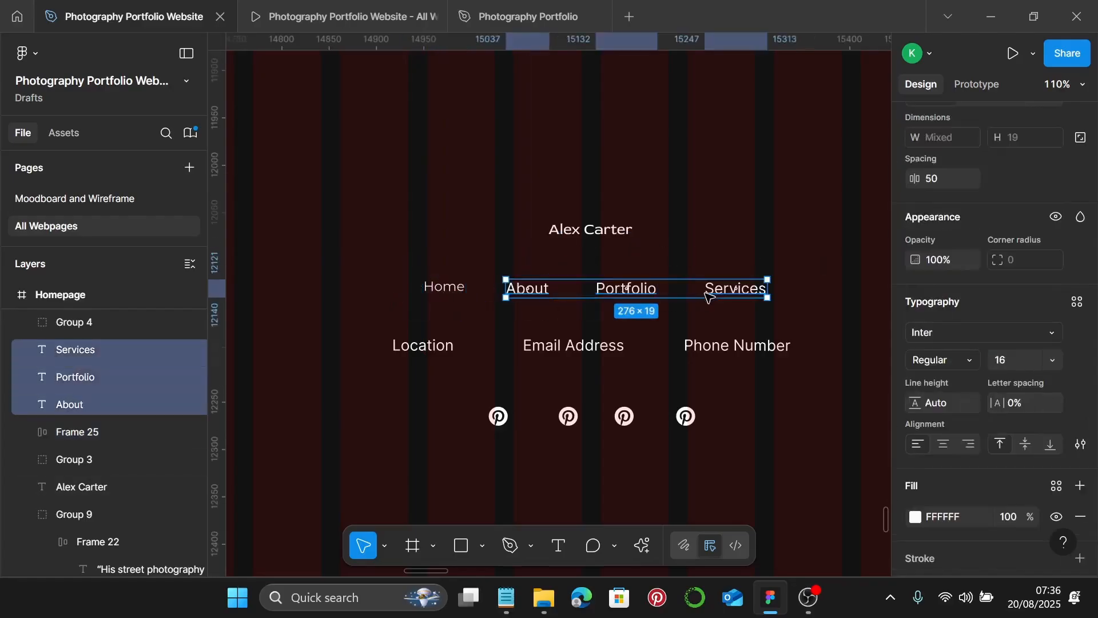
{"action": "left_click", "coordinate": [707, 298]}
{"action": "left_click", "coordinate": [437, 287]}
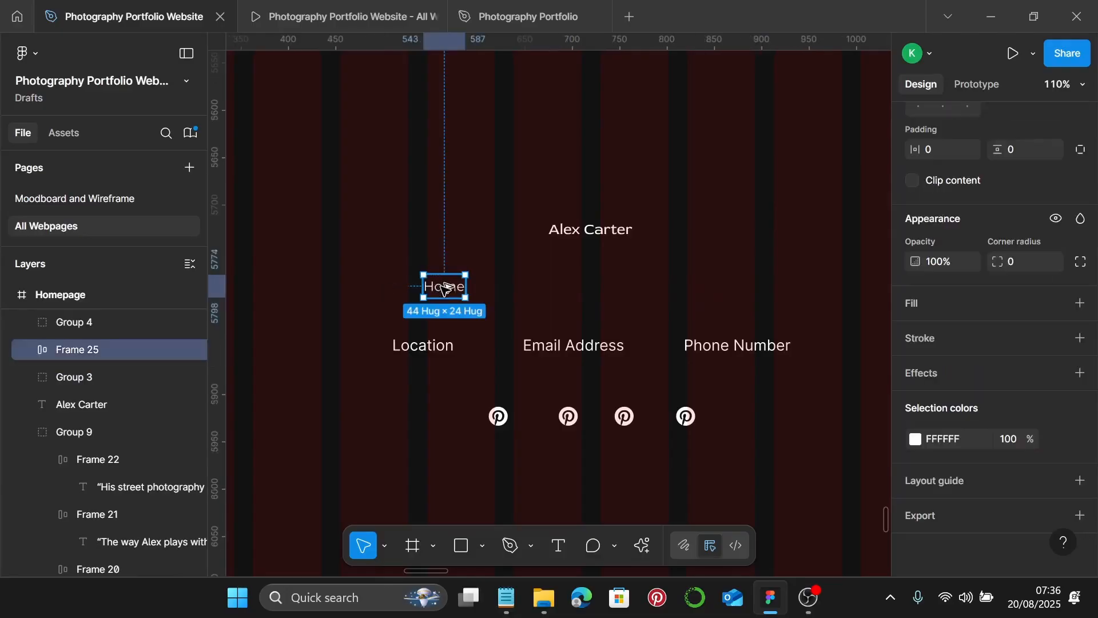
- Duplicate the Home frame and relabel the copies About, Portfolio and Services
{"action": "left_click_drag", "start_coordinate": [444, 288], "coordinate": [726, 292]}
{"action": "left_click", "coordinate": [540, 296]}
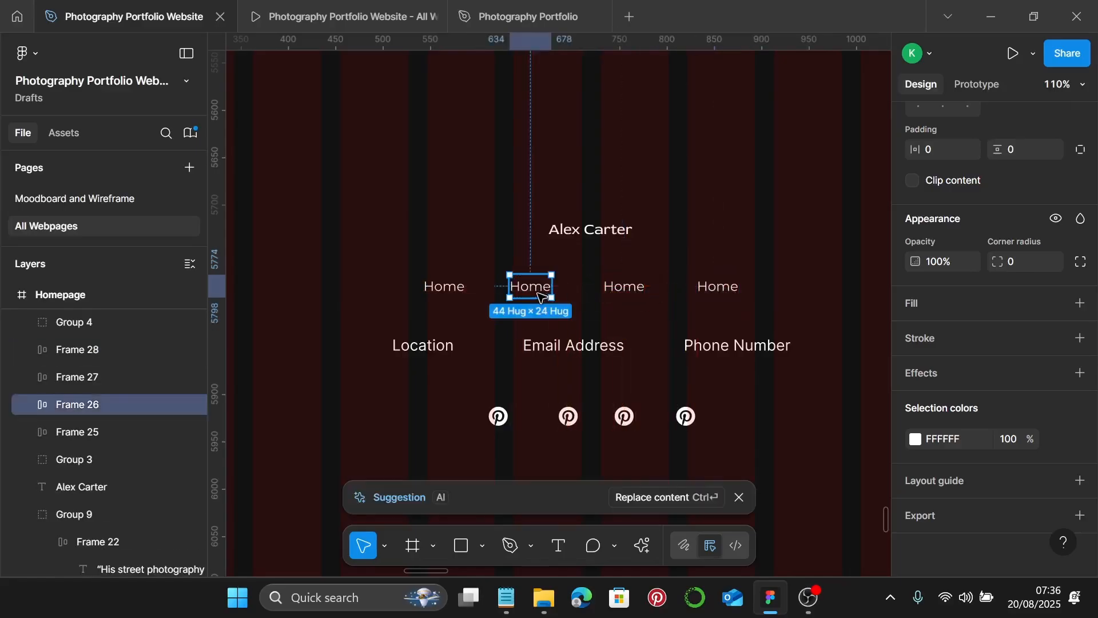
{"action": "left_click", "coordinate": [539, 296]}
{"action": "double_click", "coordinate": [540, 295]}
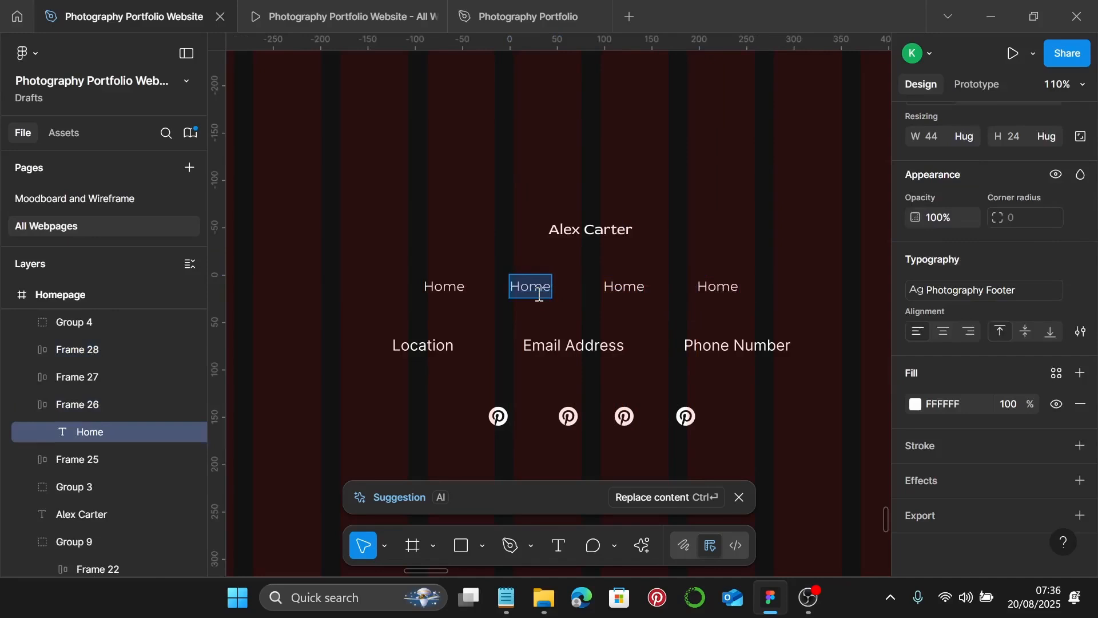
{"action": "type", "text": "About"}
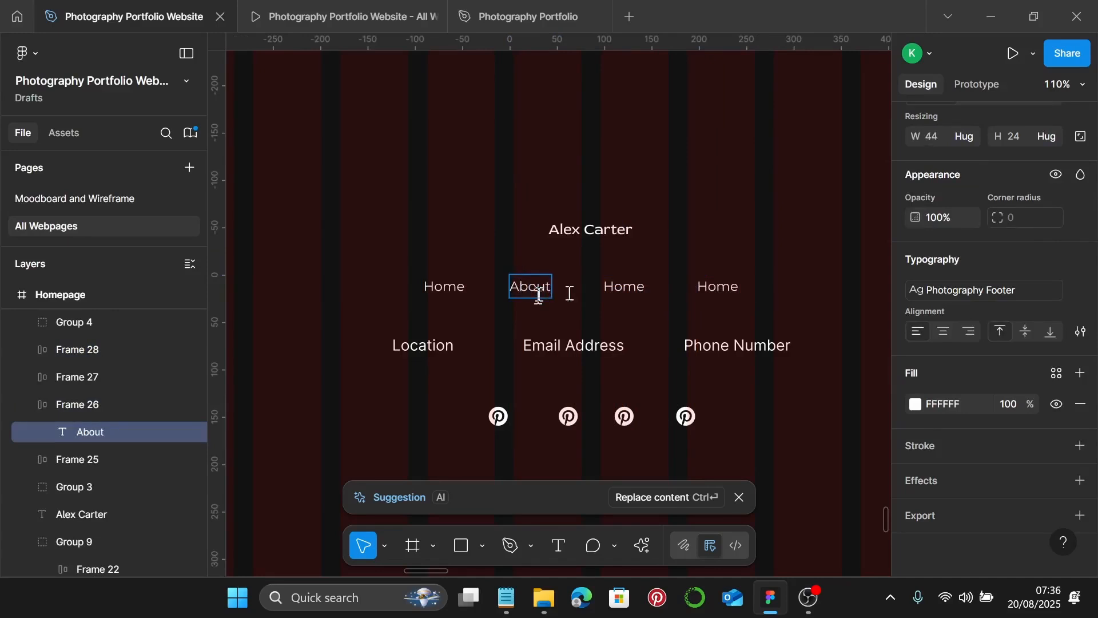
{"action": "left_click", "coordinate": [608, 290]}
{"action": "double_click", "coordinate": [620, 281]}
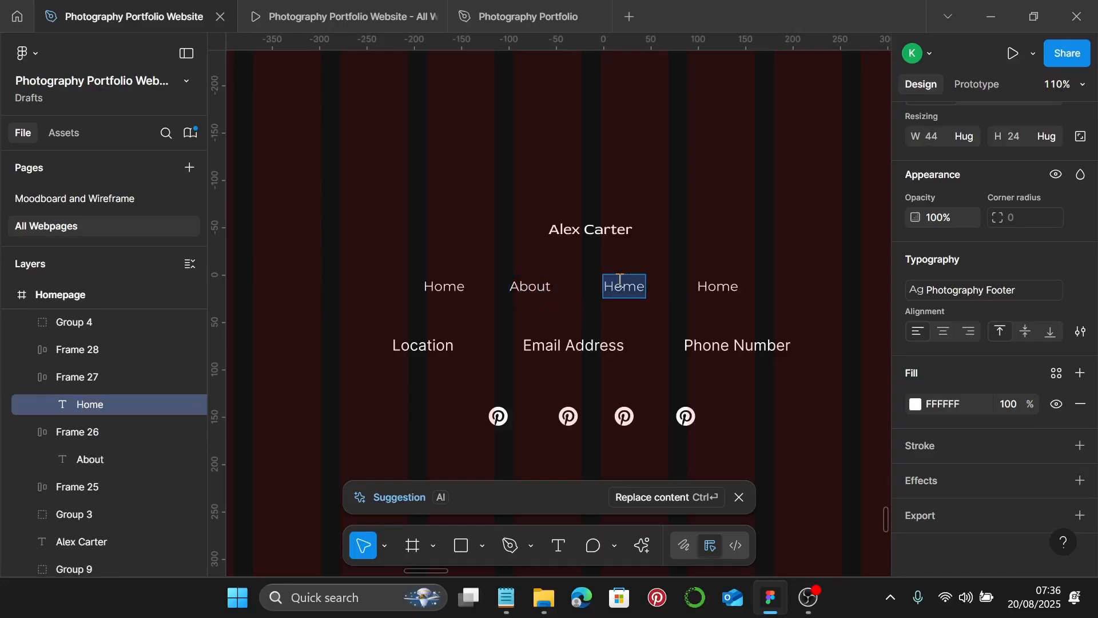
{"action": "type", "text": "Portfolio"}
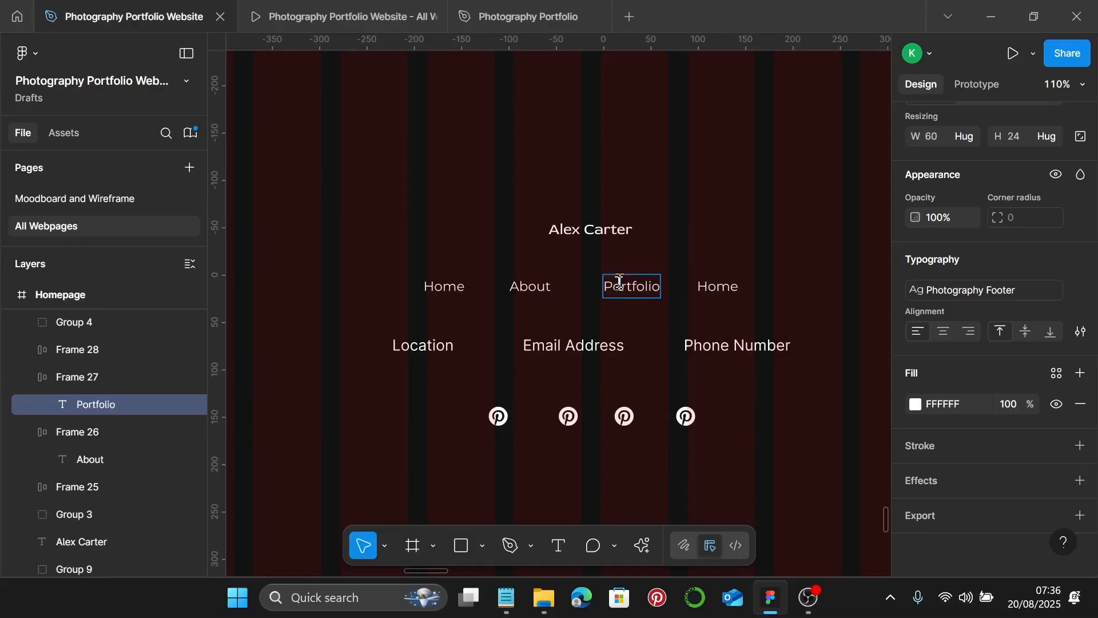
{"action": "left_click", "coordinate": [714, 292]}
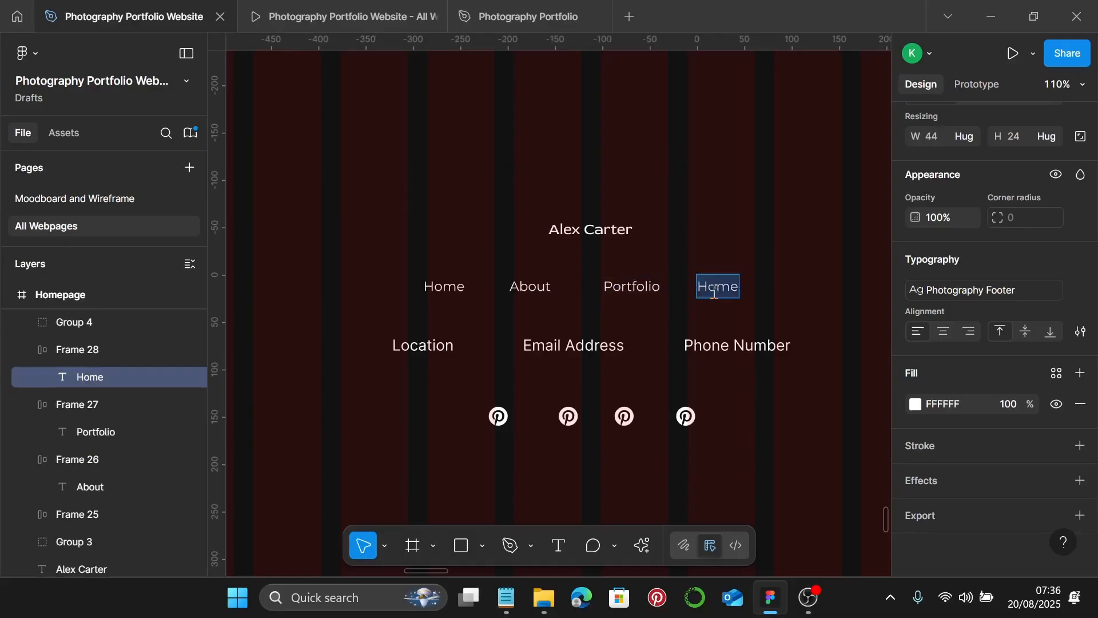
{"action": "type", "text": "Ser"}
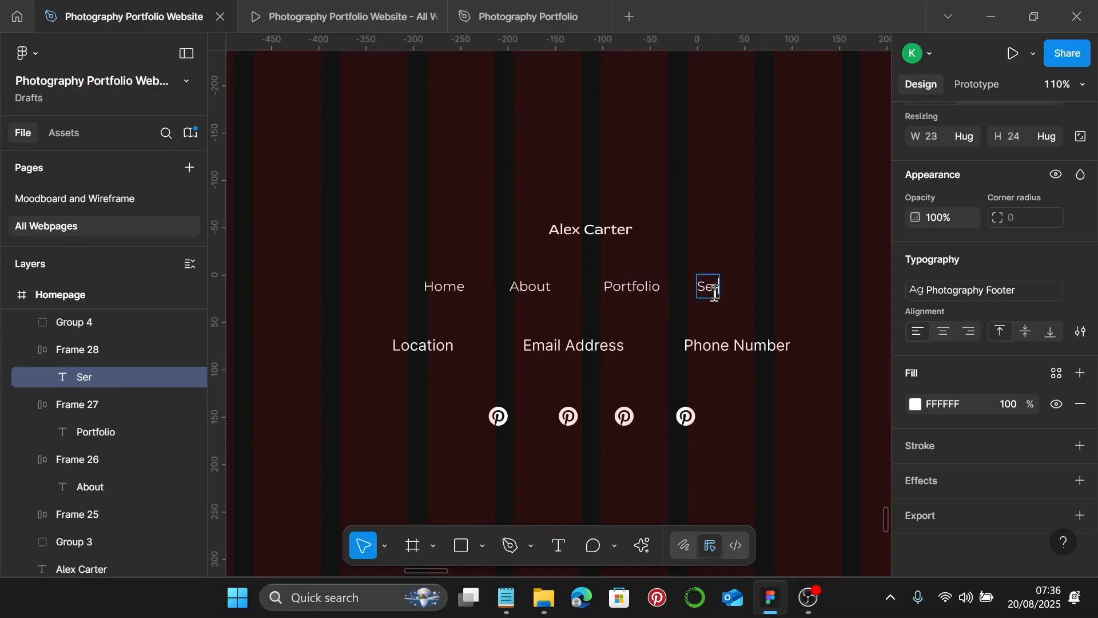
{"action": "type", "text": "vices"}
{"action": "key", "text": "Escape"}
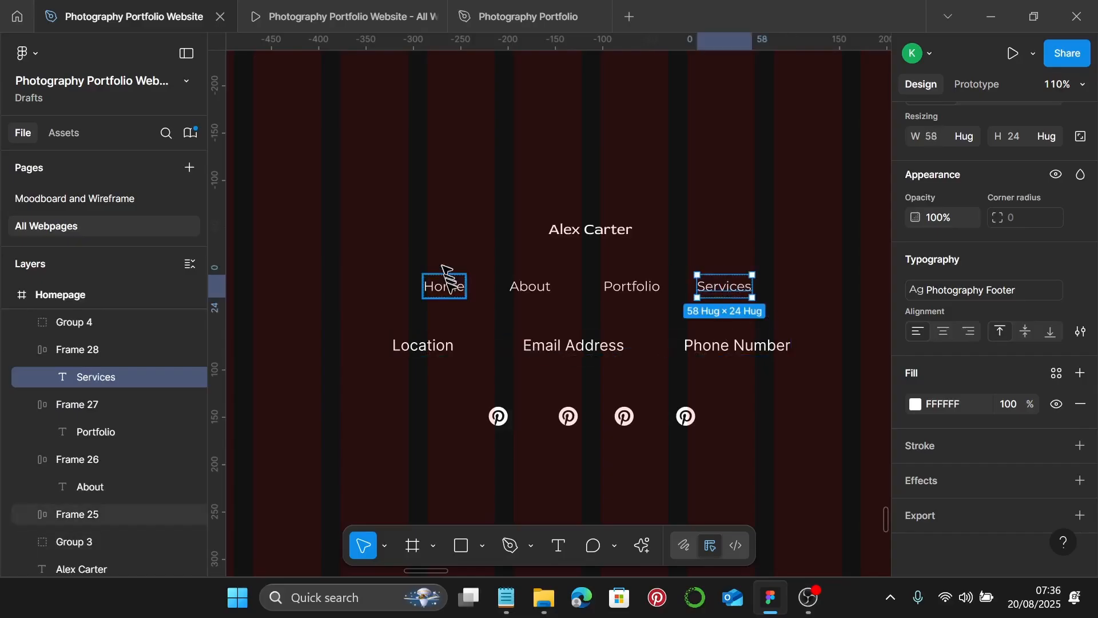
- Wrap the four nav links in an auto layout with gap 20, centred under the name
{"action": "left_click", "coordinate": [445, 286]}
{"action": "left_click", "coordinate": [526, 293], "text": "shift"}
{"action": "left_click", "coordinate": [615, 293], "text": "shift"}
{"action": "left_click", "coordinate": [714, 294], "text": "shift"}
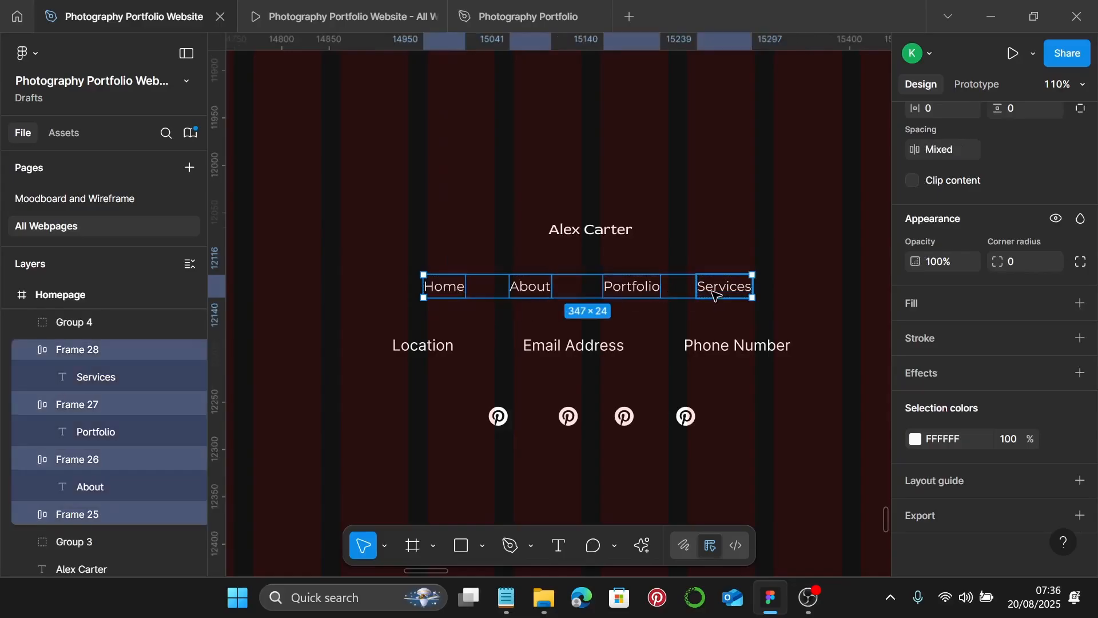
{"action": "key", "text": "shift+a"}
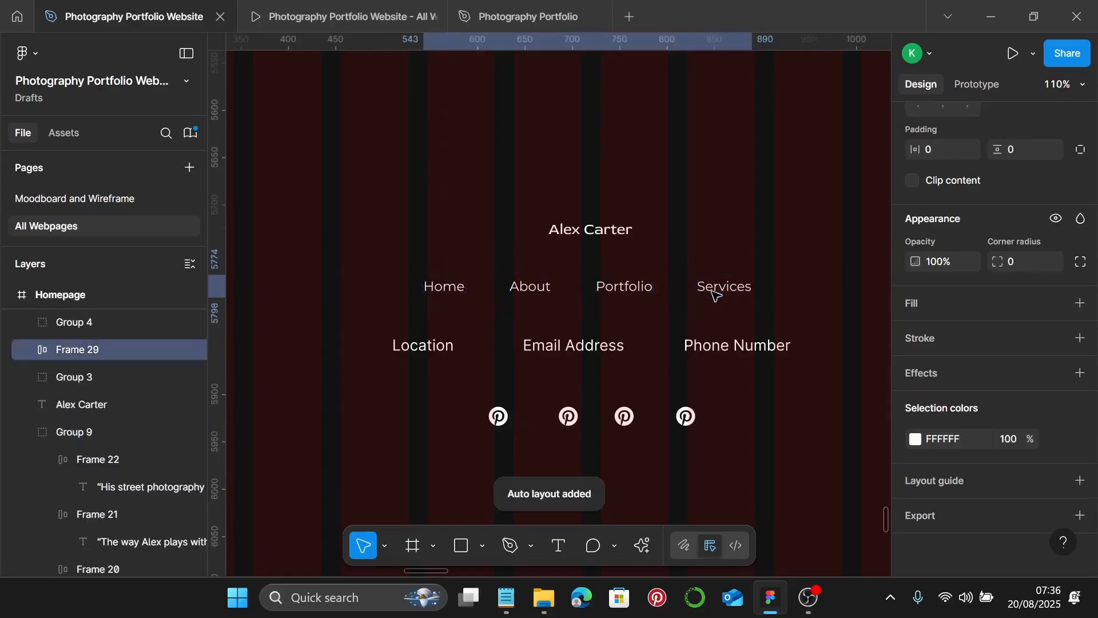
{"action": "scroll", "coordinate": [976, 314], "scroll_direction": "up", "scroll_amount": 5}
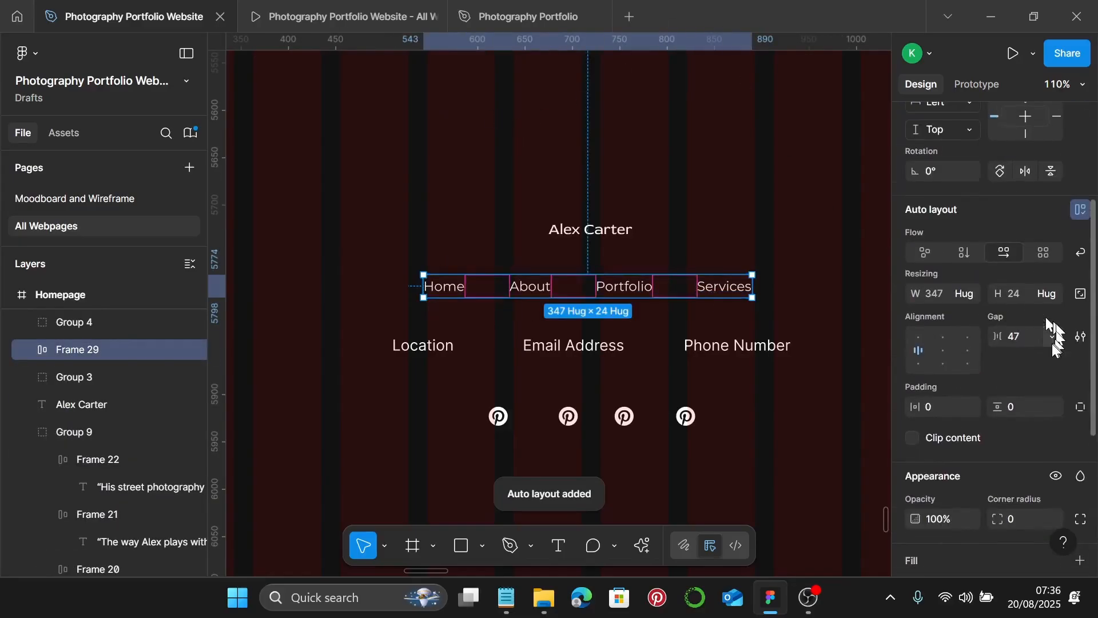
{"action": "left_click", "coordinate": [1021, 338]}
{"action": "type", "text": "2"}
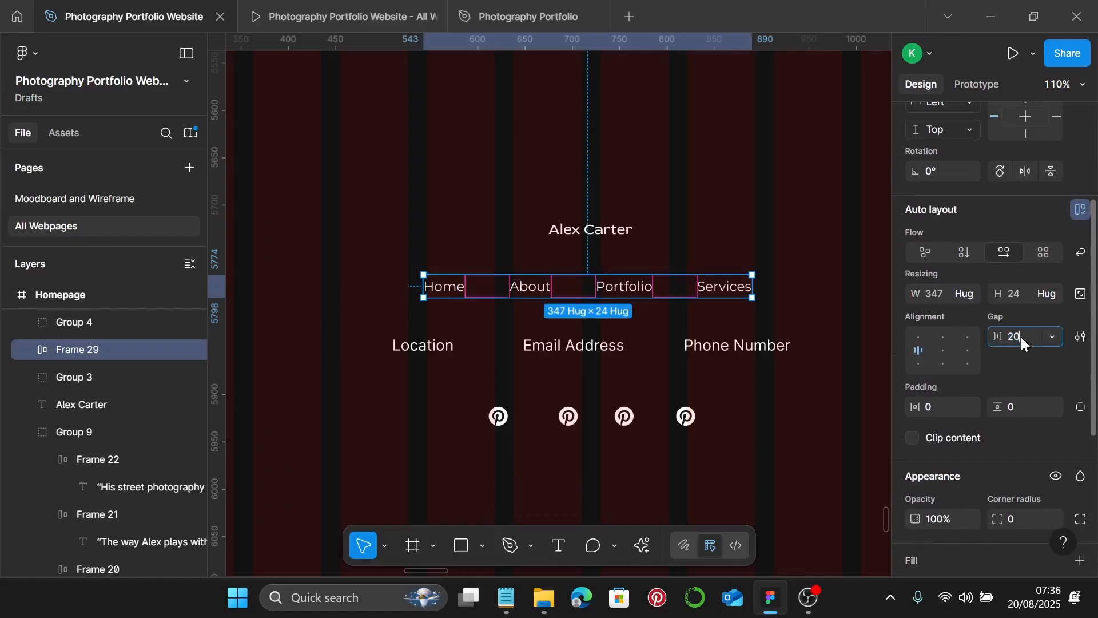
{"action": "type", "text": "0"}
{"action": "key", "text": "Return"}
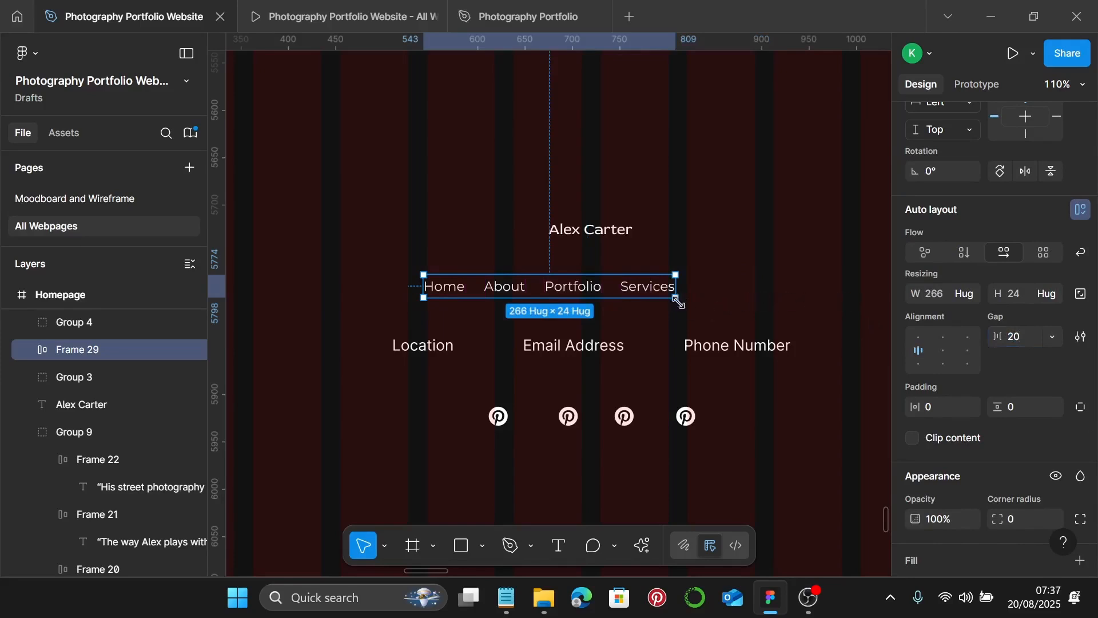
{"action": "left_click_drag", "start_coordinate": [641, 294], "coordinate": [681, 278]}
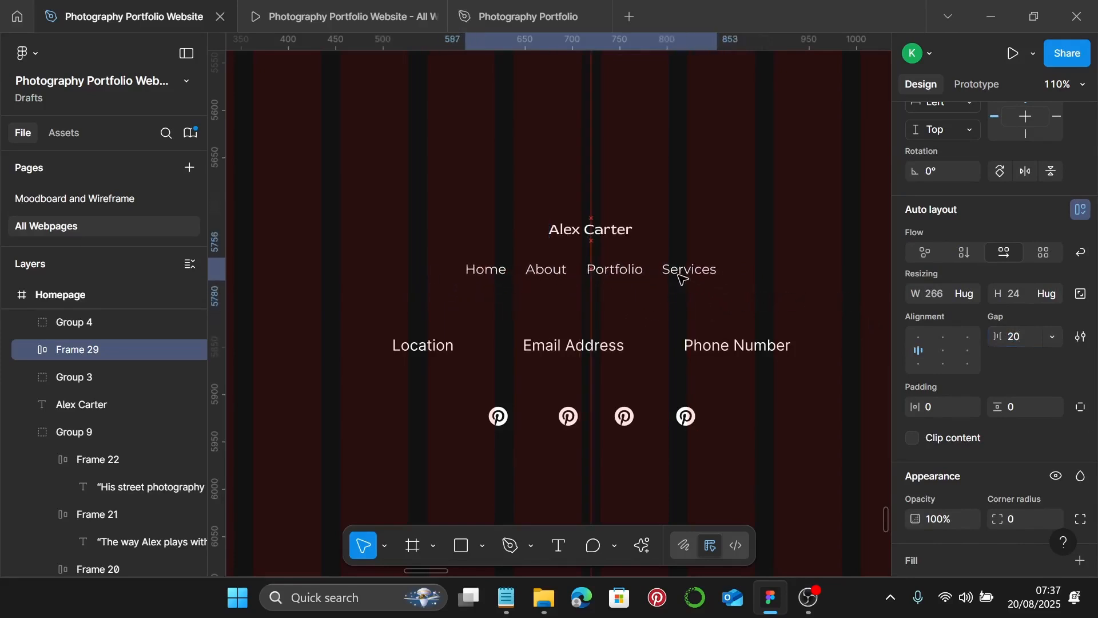
{"action": "left_click", "coordinate": [446, 350]}
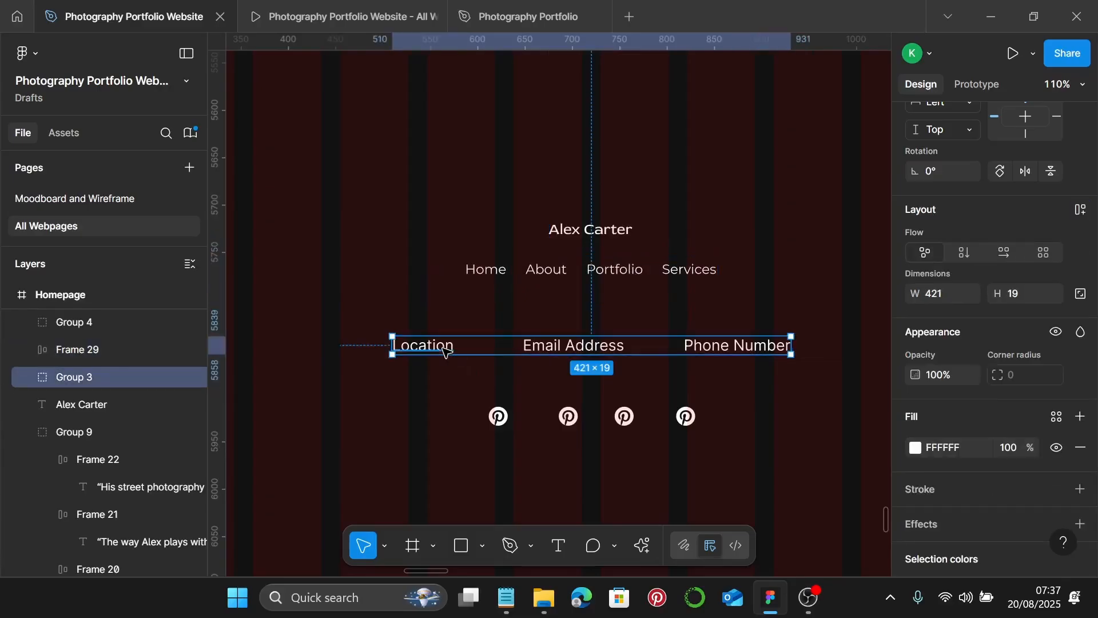
- Ungroup the contact row and replace Location with 'New York, USA' copied from the notes
{"action": "key", "text": "ctrl+shift+g"}
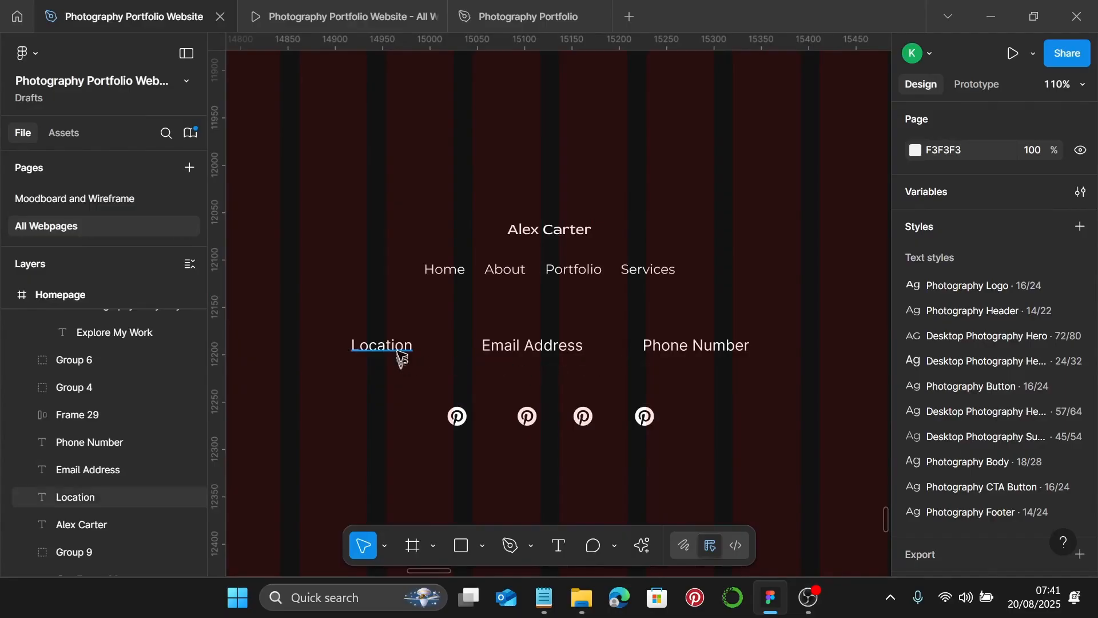
{"action": "left_click", "coordinate": [400, 354]}
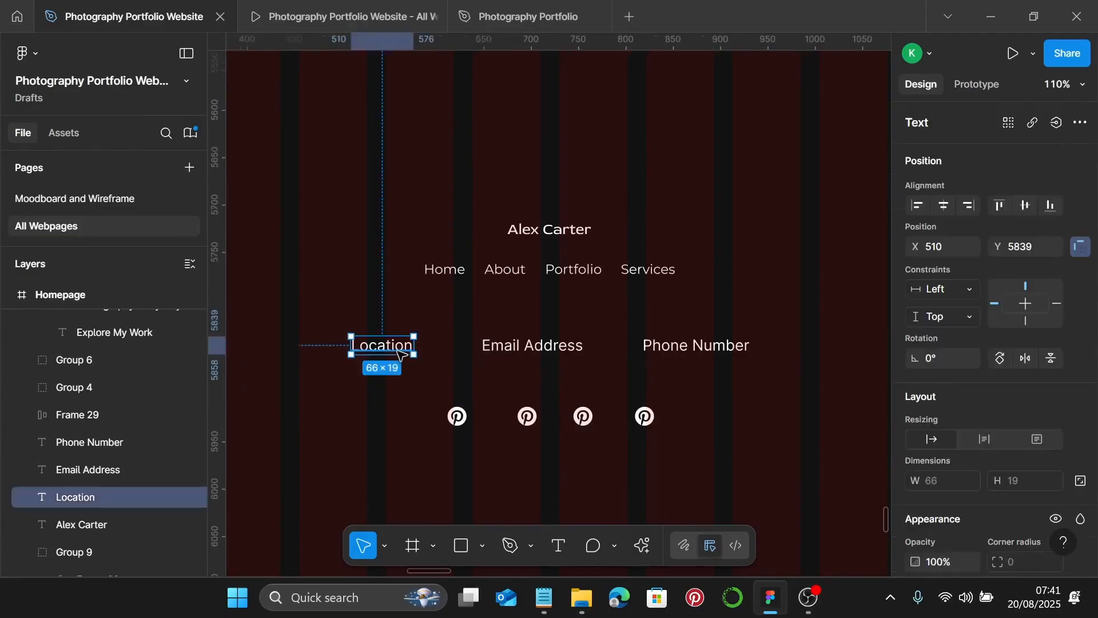
{"action": "left_click", "coordinate": [544, 597]}
{"action": "scroll", "coordinate": [766, 426], "scroll_direction": "up", "scroll_amount": 2}
{"action": "scroll", "coordinate": [767, 427], "scroll_direction": "down", "scroll_amount": 2}
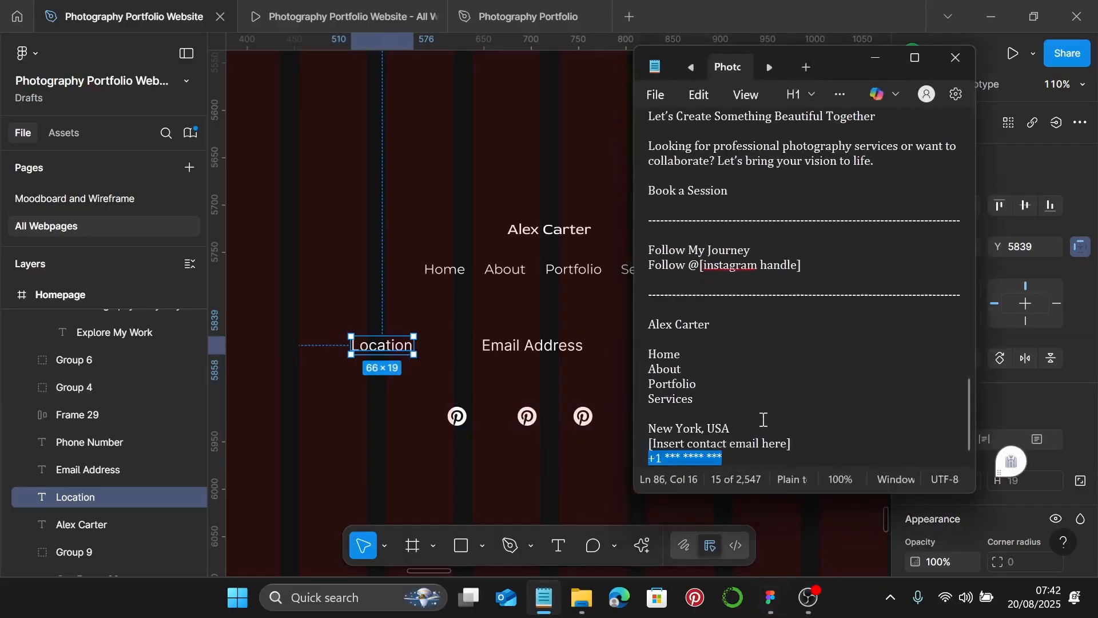
{"action": "scroll", "coordinate": [762, 421], "scroll_direction": "up", "scroll_amount": 2}
{"action": "left_click", "coordinate": [751, 431]}
{"action": "scroll", "coordinate": [746, 430], "scroll_direction": "down", "scroll_amount": 1}
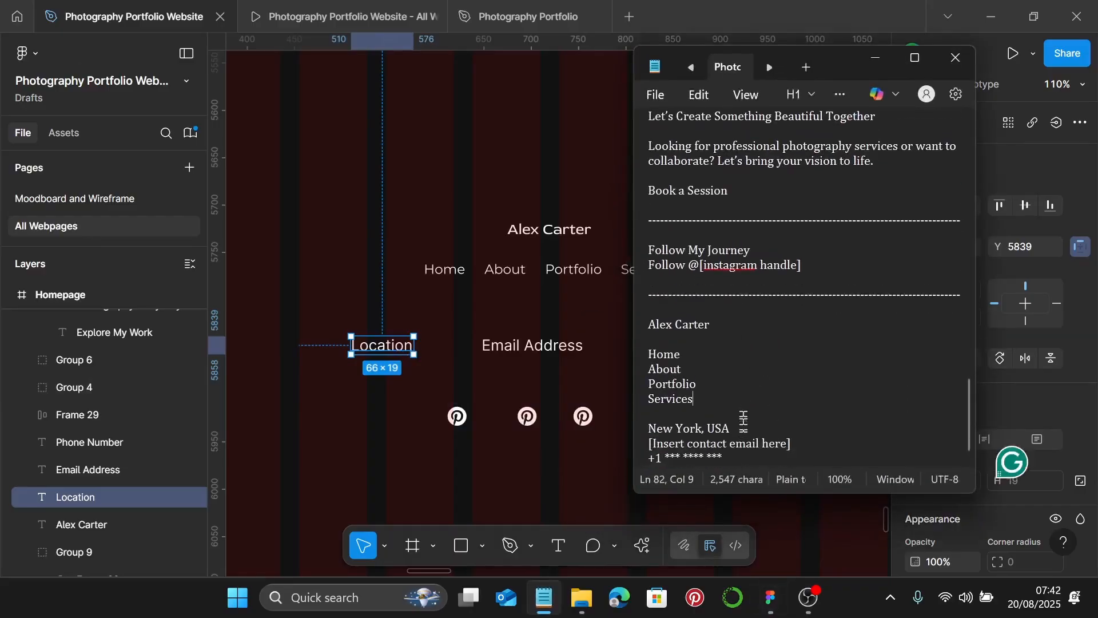
{"action": "left_click_drag", "start_coordinate": [745, 425], "coordinate": [660, 424]}
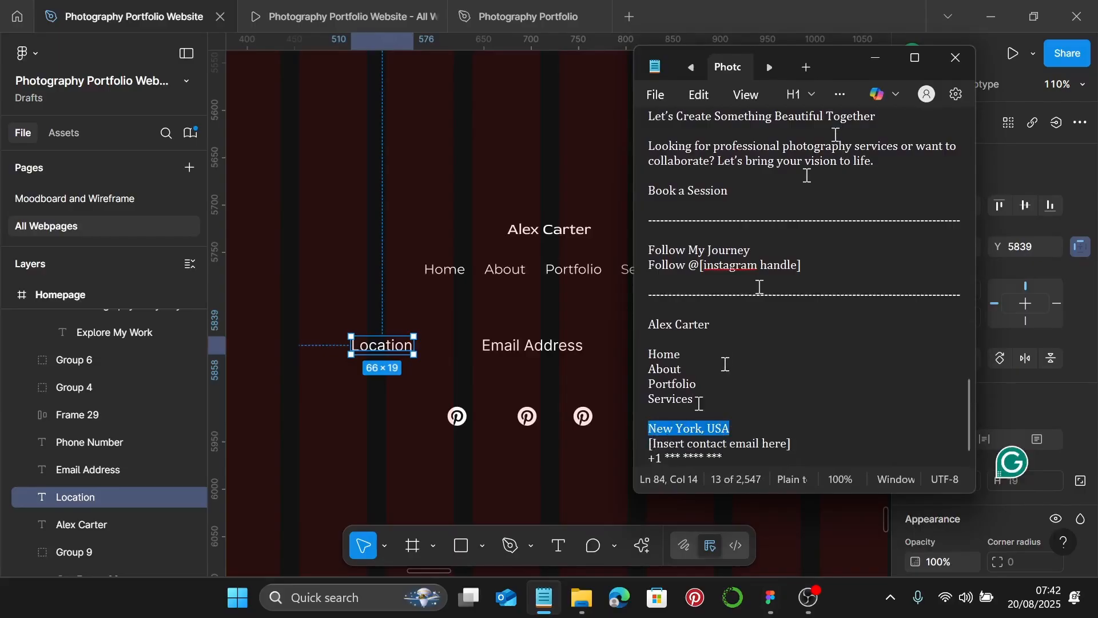
{"action": "left_click", "coordinate": [875, 59]}
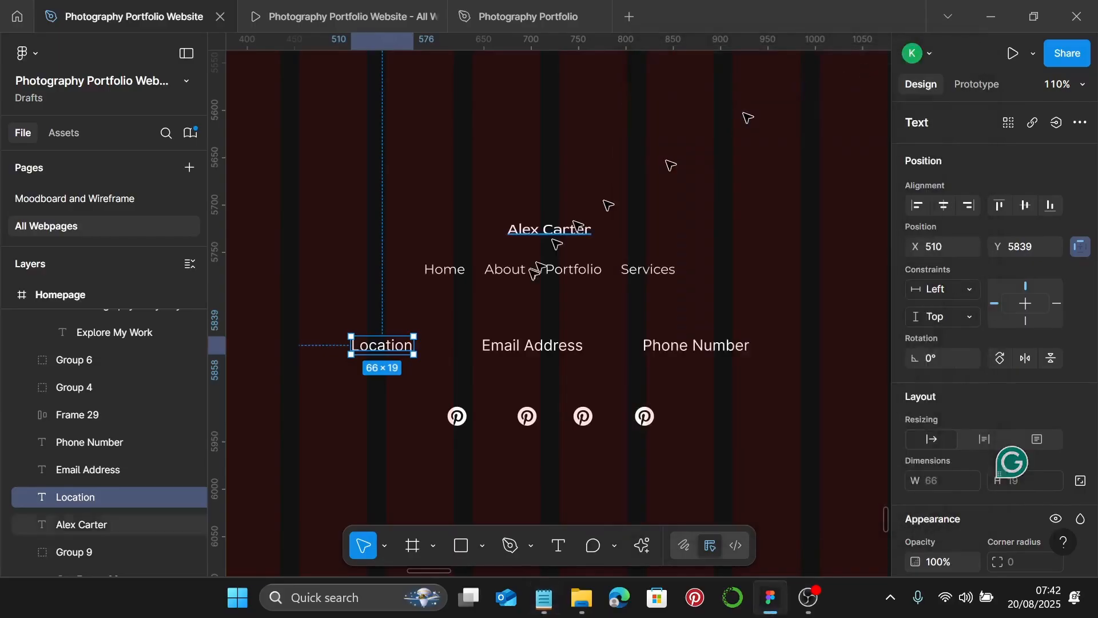
{"action": "double_click", "coordinate": [396, 341]}
{"action": "type", "text": "New York, USA"}
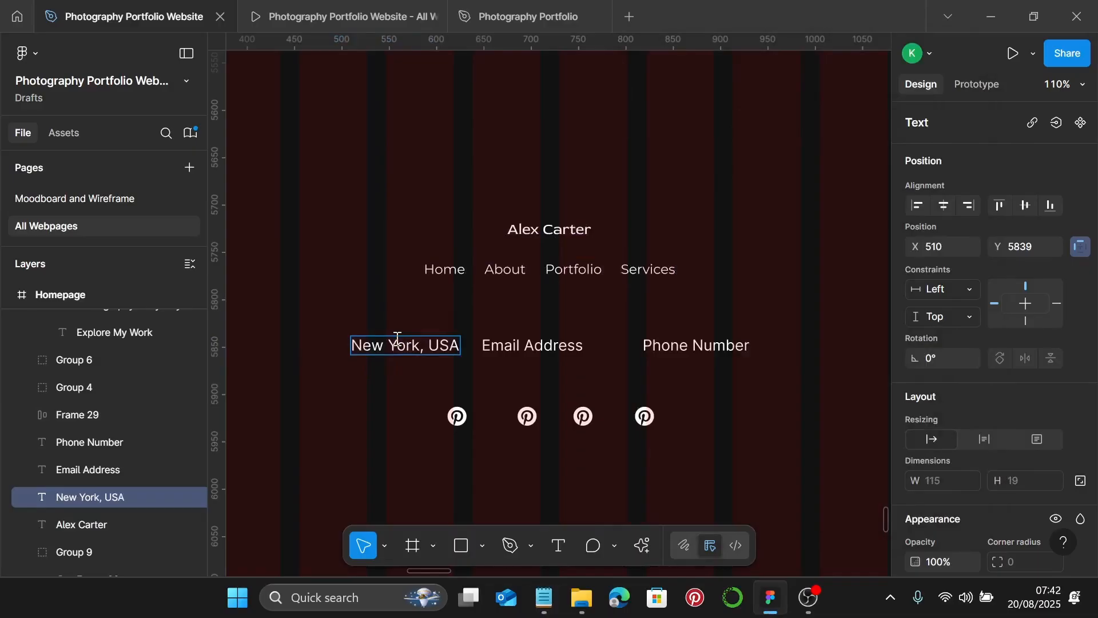
- Replace Email Address with the email placeholder from the notes and shift Phone Number right
{"action": "left_click", "coordinate": [543, 464]}
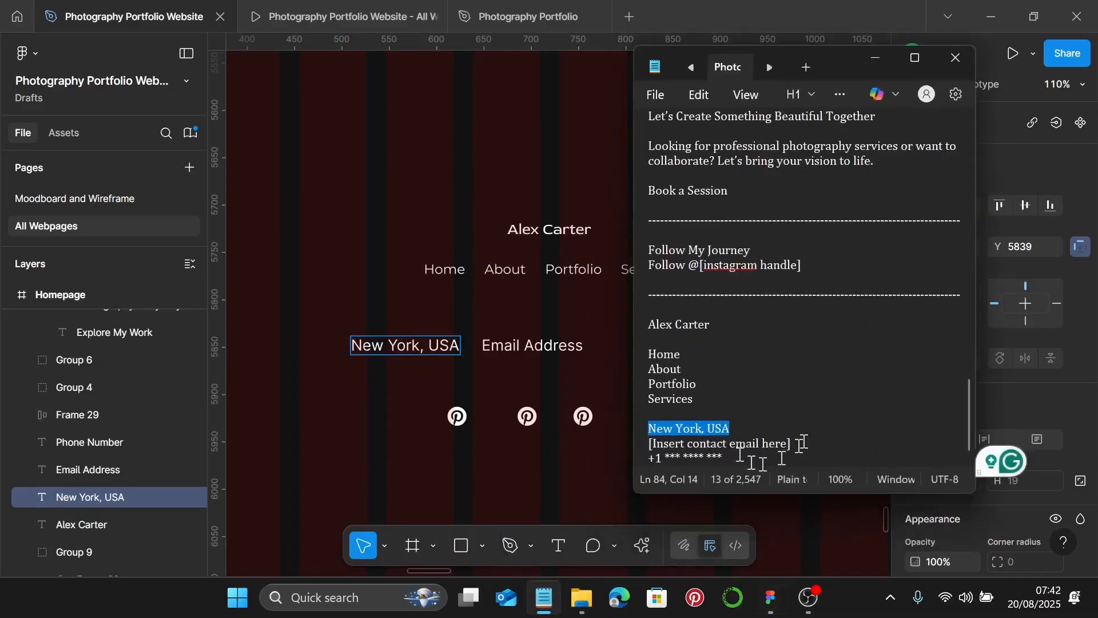
{"action": "left_click_drag", "start_coordinate": [746, 444], "coordinate": [653, 449]}
{"action": "key", "text": "ctrl+c"}
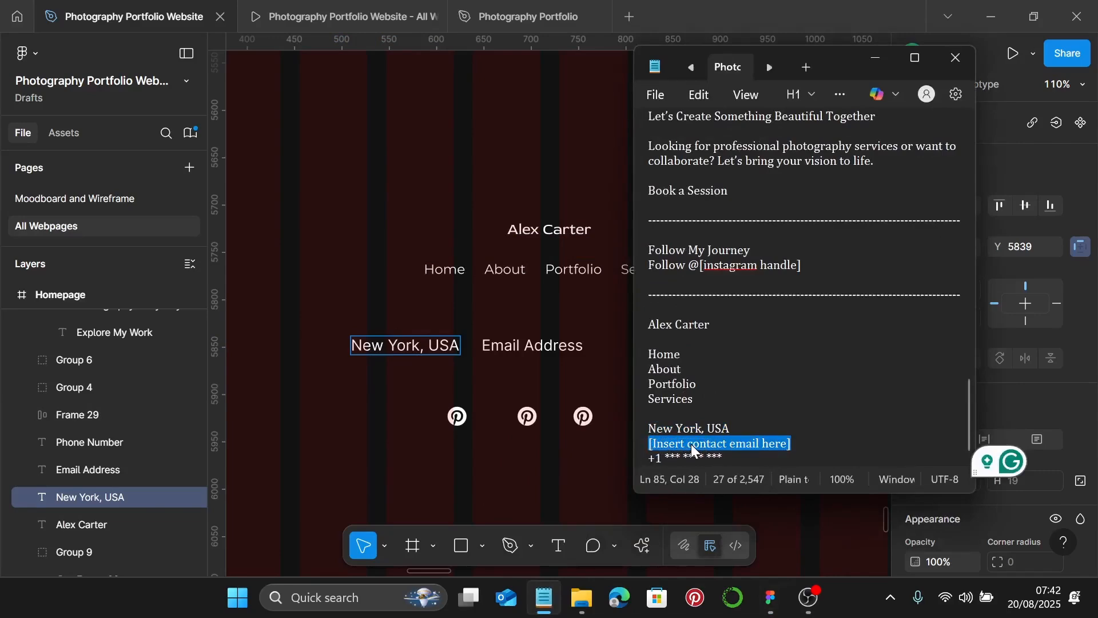
{"action": "left_click", "coordinate": [879, 62]}
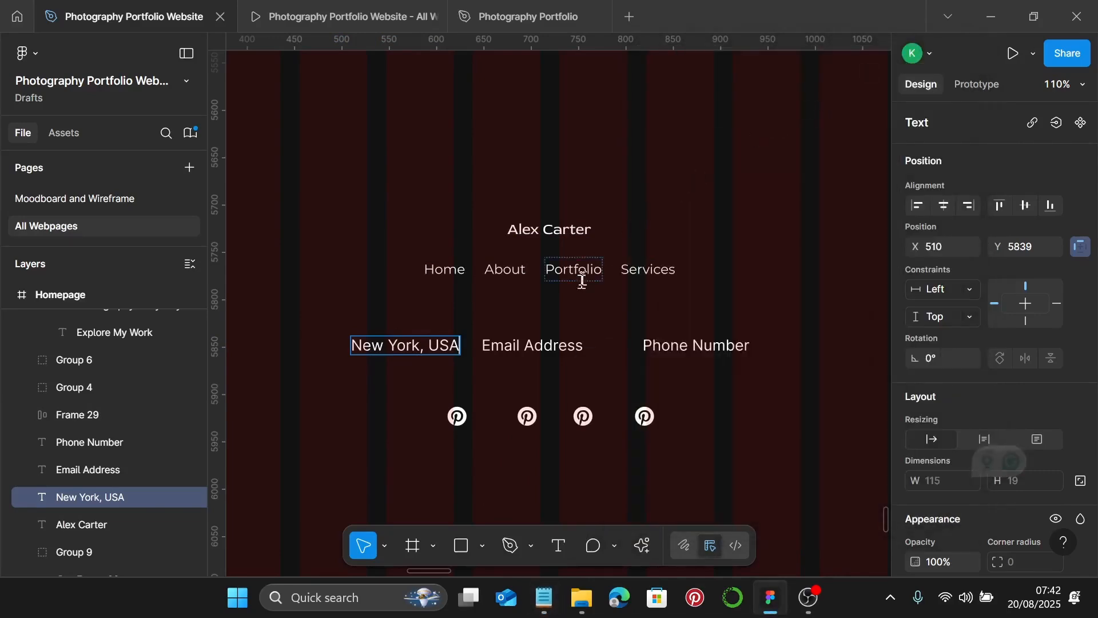
{"action": "left_click", "coordinate": [541, 353]}
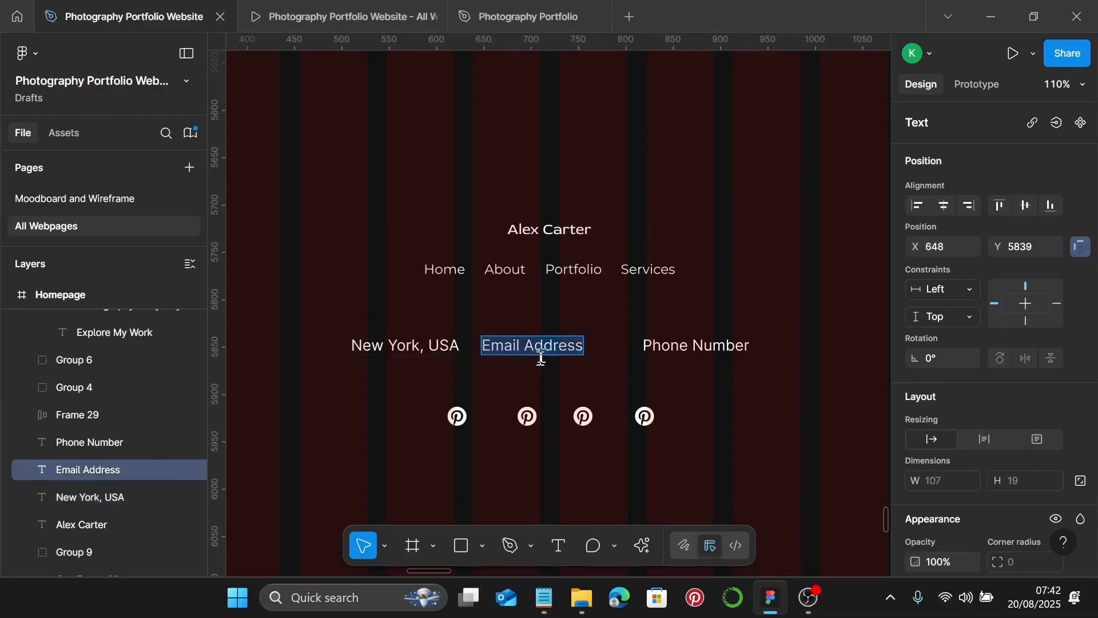
{"action": "key", "text": "ctrl+v"}
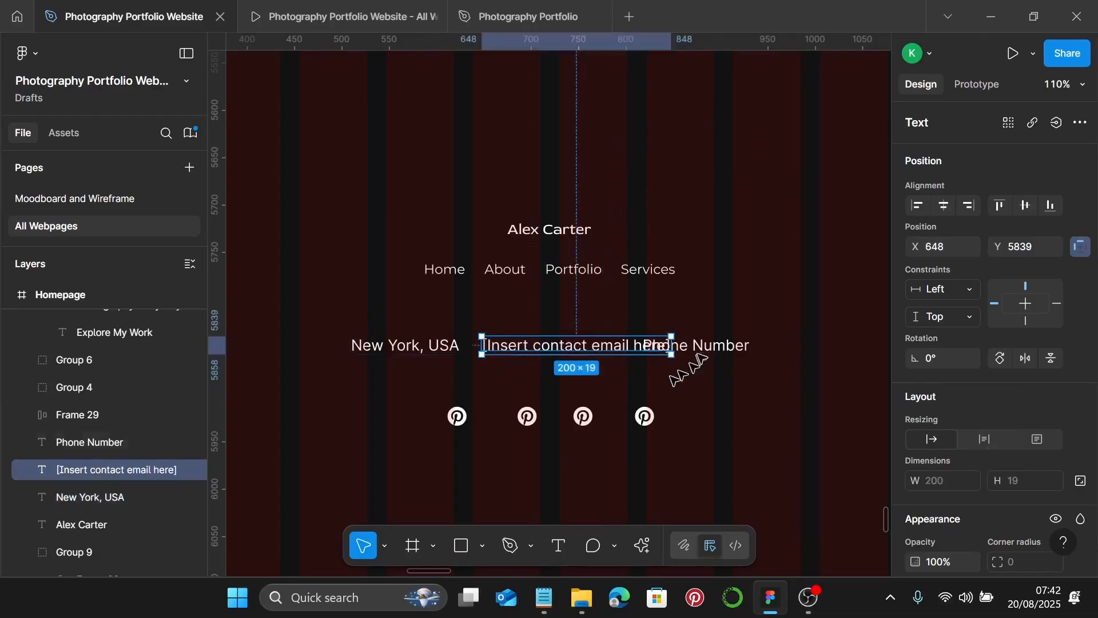
{"action": "left_click", "coordinate": [705, 353]}
{"action": "left_click_drag", "start_coordinate": [714, 353], "coordinate": [800, 349]}
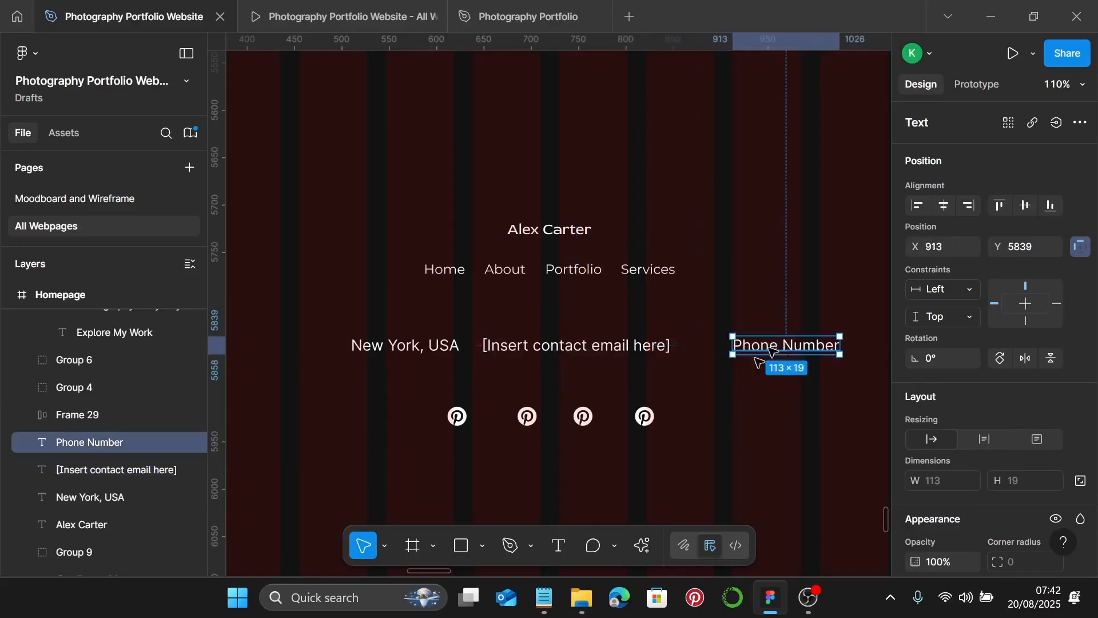
- Replace Phone Number with the phone number copied from the notes
{"action": "left_click", "coordinate": [545, 597]}
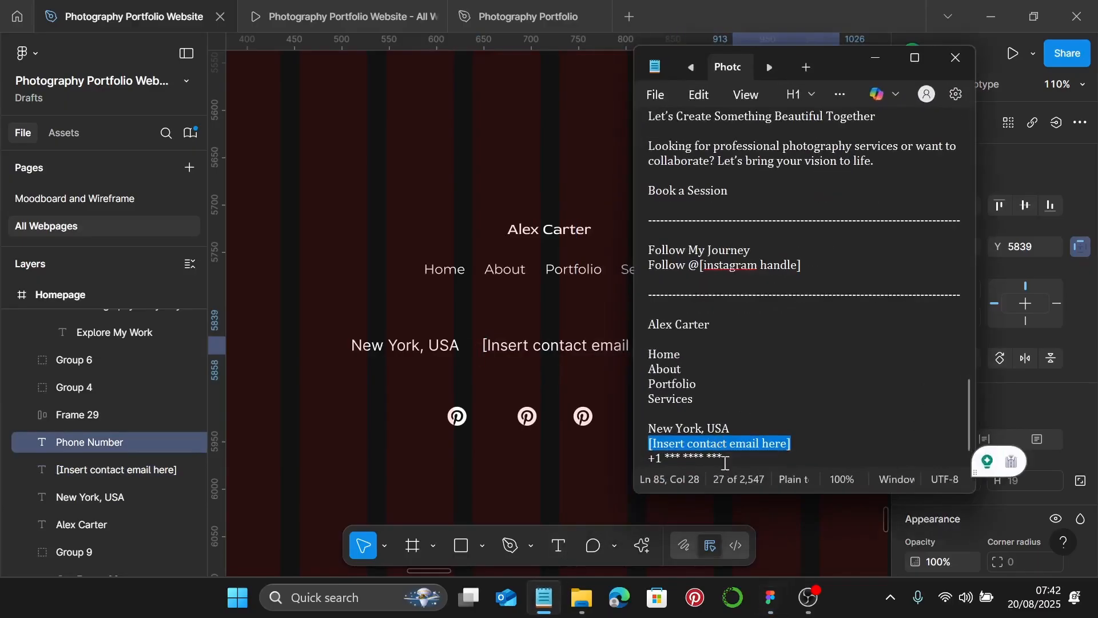
{"action": "left_click_drag", "start_coordinate": [732, 458], "coordinate": [649, 461]}
{"action": "key", "text": "ctrl+c"}
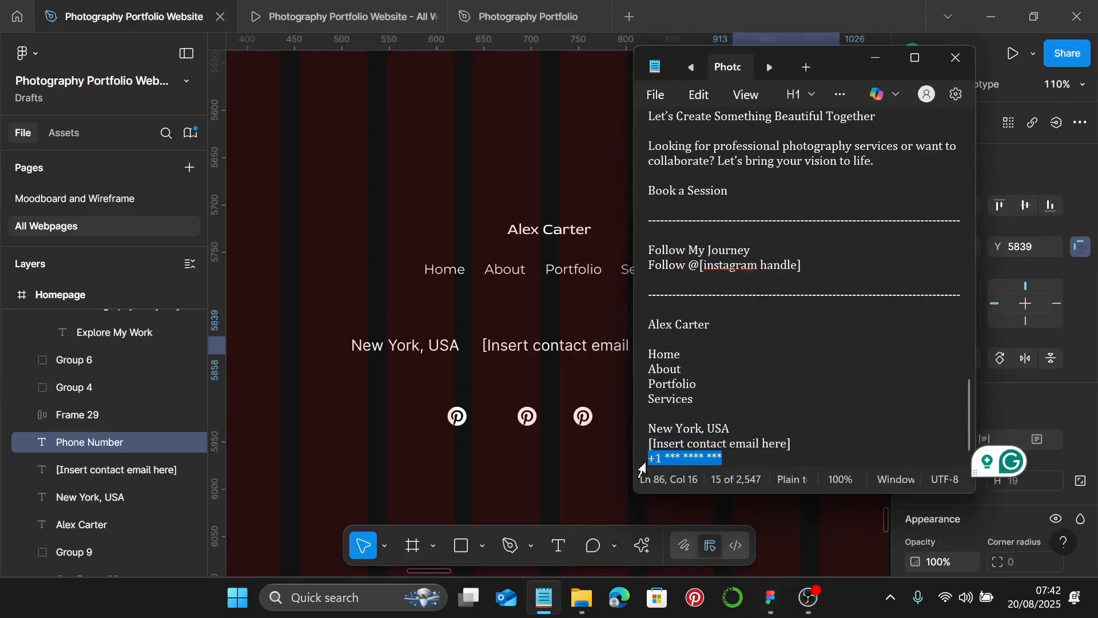
{"action": "left_click", "coordinate": [883, 55]}
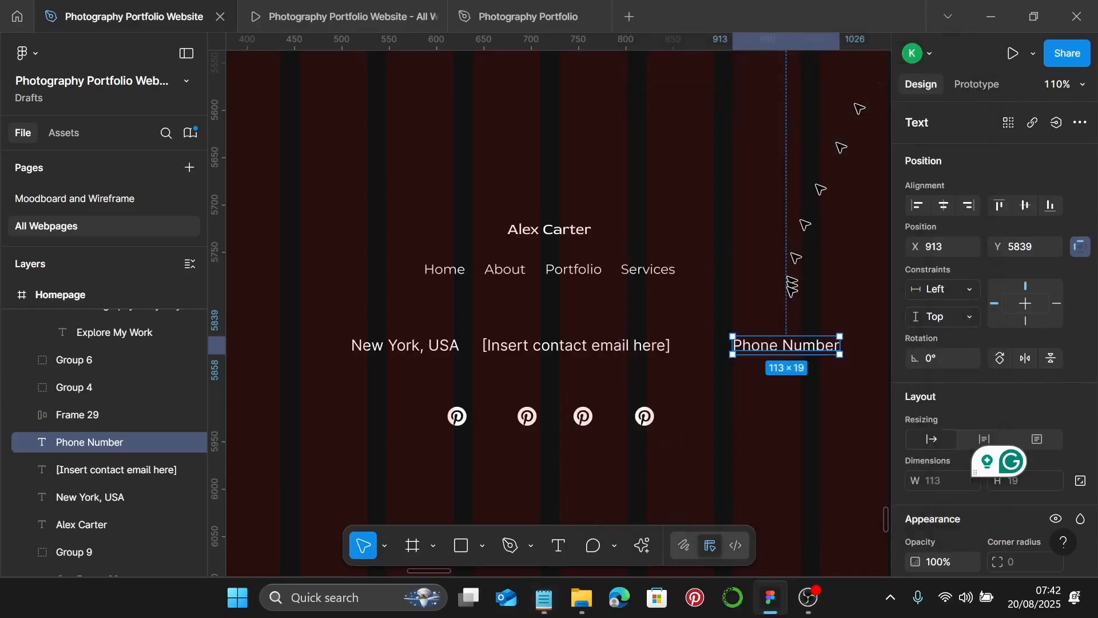
{"action": "double_click", "coordinate": [771, 349]}
{"action": "key", "text": "ctrl+v"}
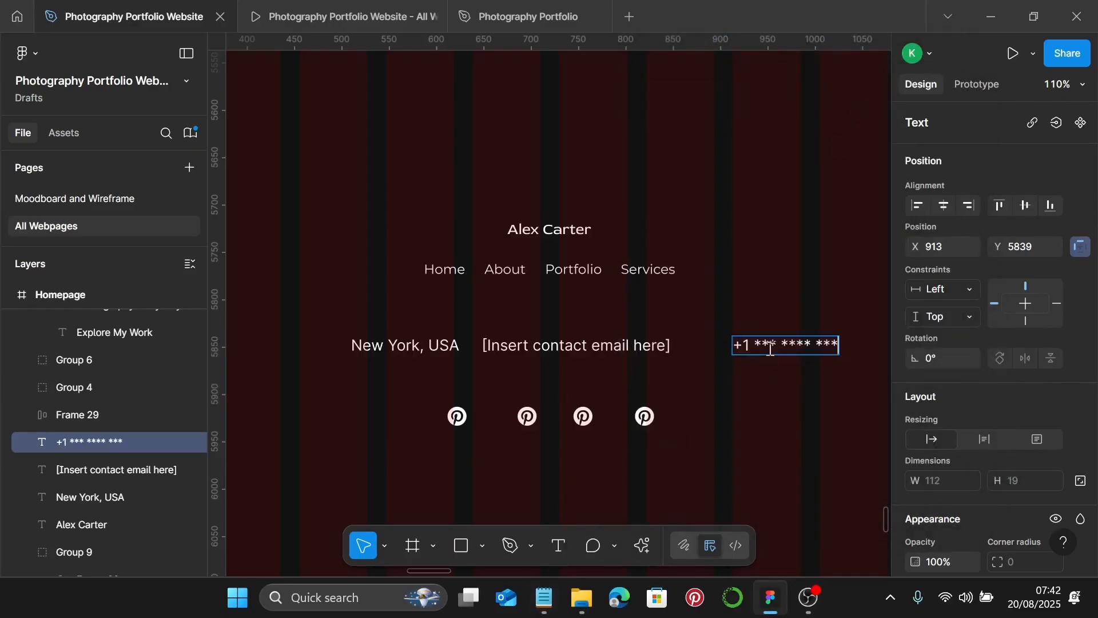
{"action": "key", "text": "Escape"}
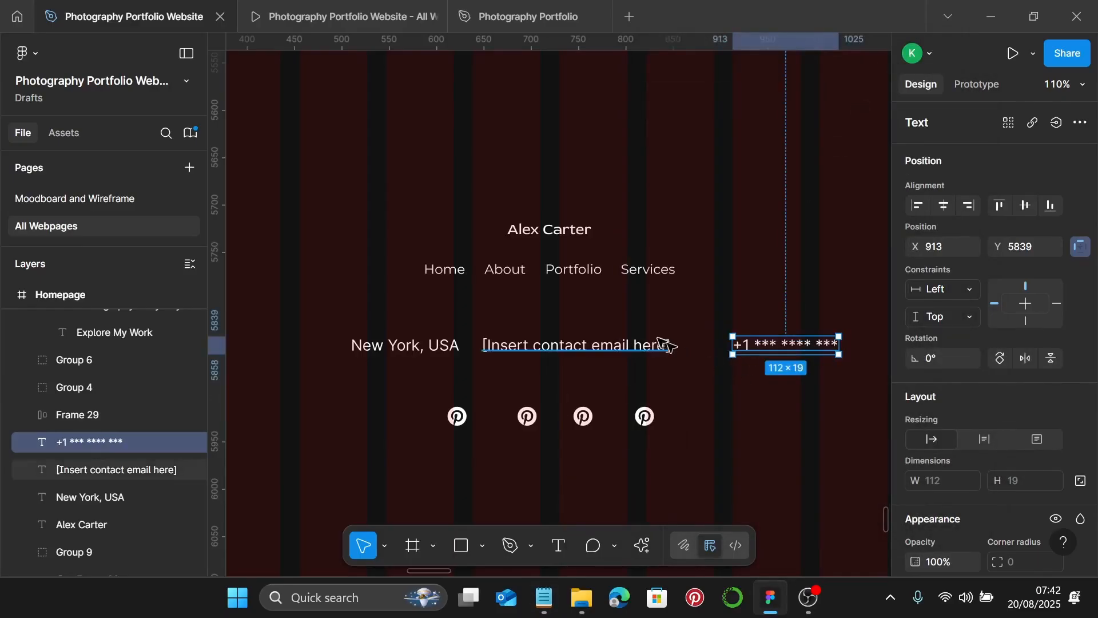
- Apply the Photography Footer style to the location, email and phone texts
{"action": "left_click", "coordinate": [667, 346], "text": "shift"}
{"action": "left_click", "coordinate": [442, 348], "text": "shift"}
{"action": "scroll", "coordinate": [1042, 445], "scroll_direction": "down", "scroll_amount": 7}
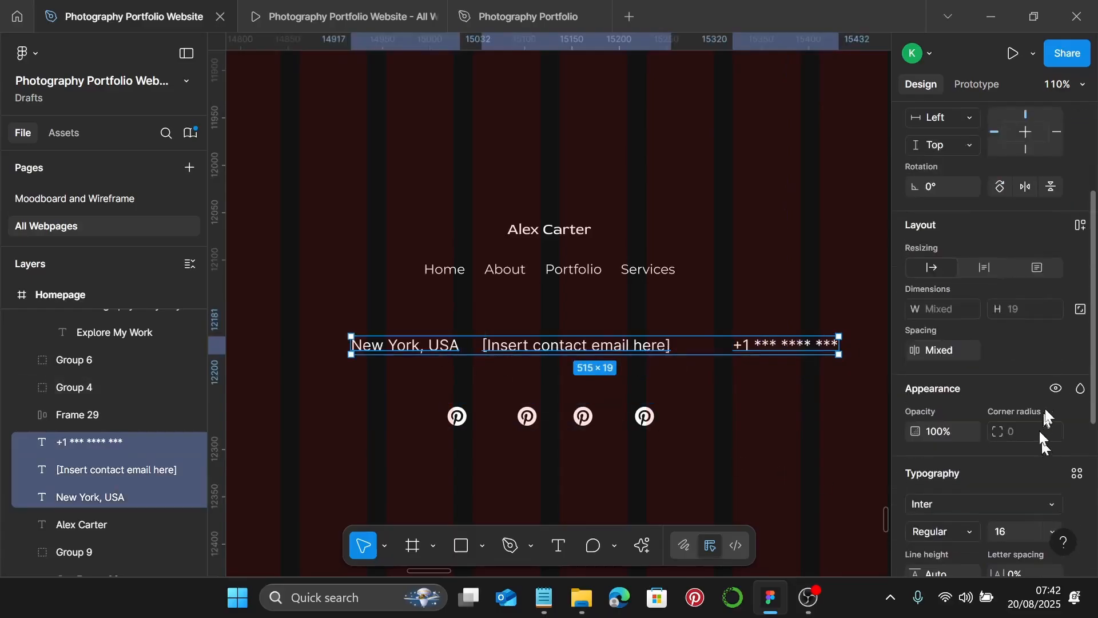
{"action": "left_click", "coordinate": [1078, 218]}
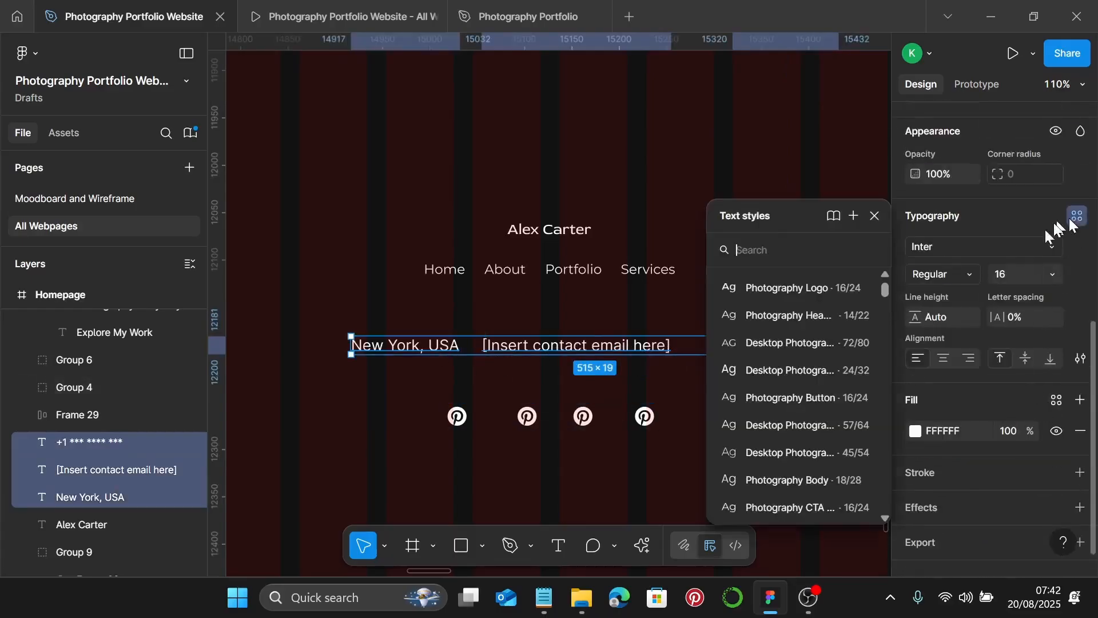
{"action": "scroll", "coordinate": [837, 406], "scroll_direction": "down", "scroll_amount": 3}
{"action": "left_click", "coordinate": [823, 449]}
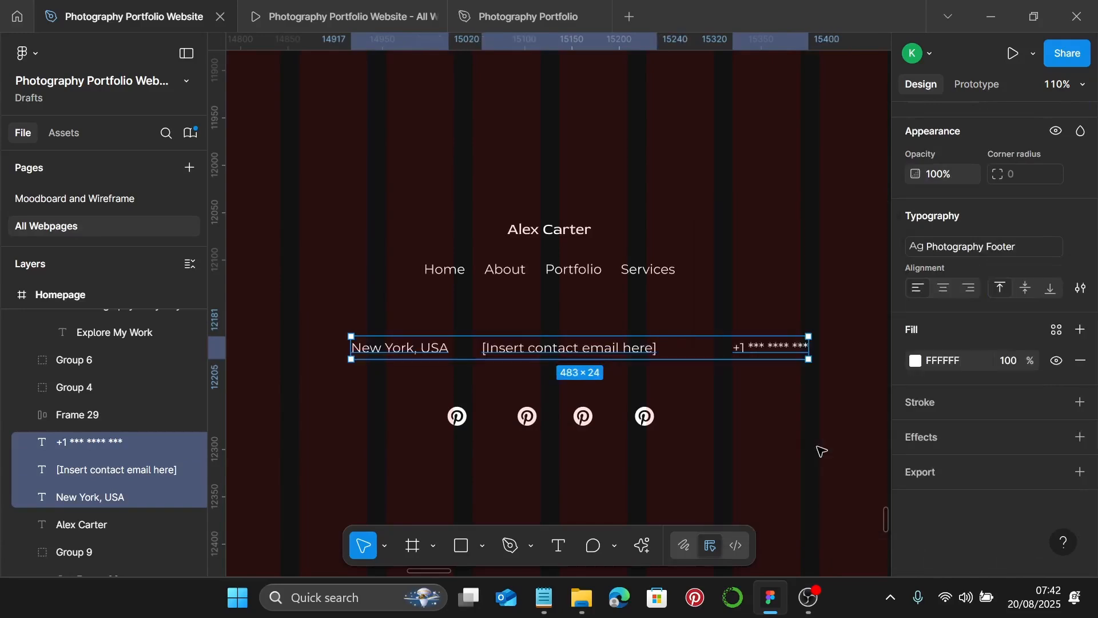
{"action": "left_click", "coordinate": [772, 466]}
- Launch the Iconify plugin from the Homepage frame and search for 'location' icons
{"action": "right_click", "coordinate": [803, 492]}
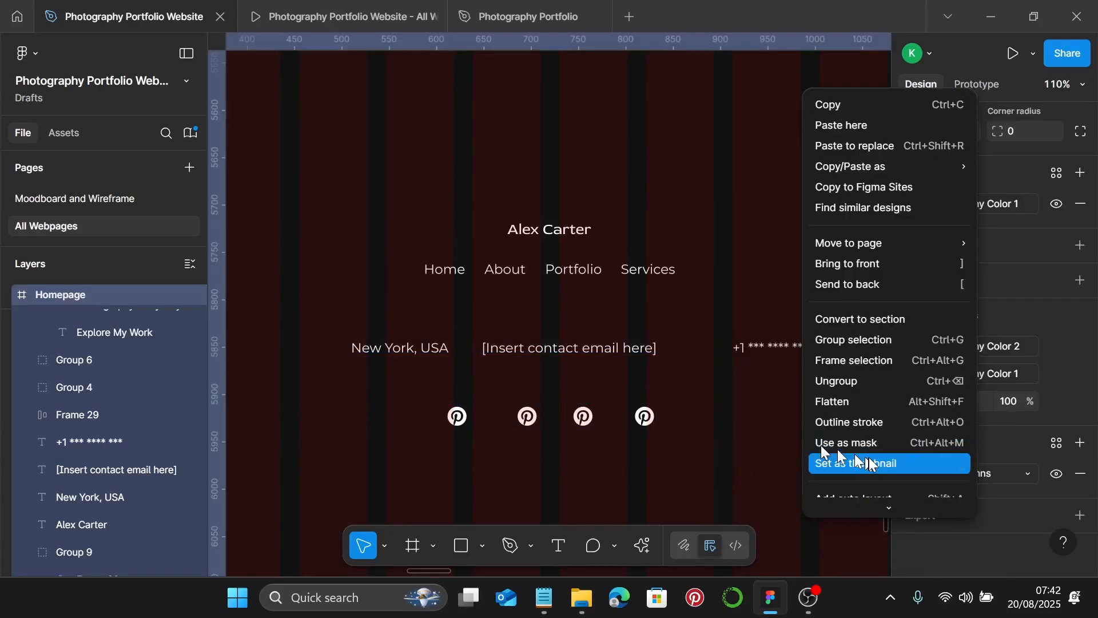
{"action": "scroll", "coordinate": [870, 496], "scroll_direction": "down", "scroll_amount": 3}
{"action": "mouse_move", "coordinate": [872, 438]}
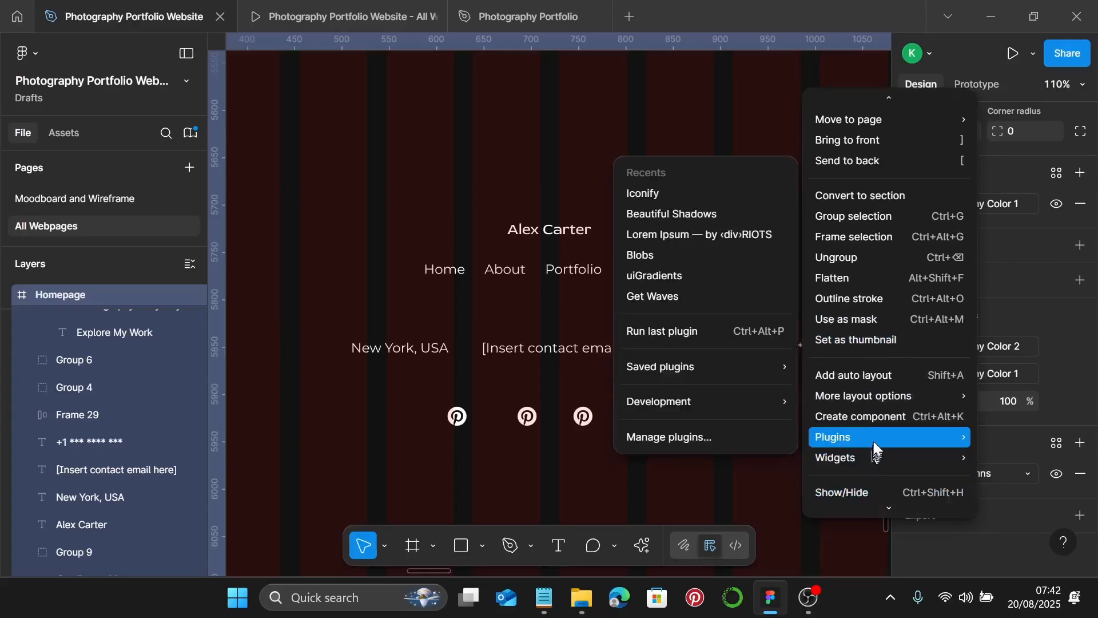
{"action": "left_click", "coordinate": [725, 198]}
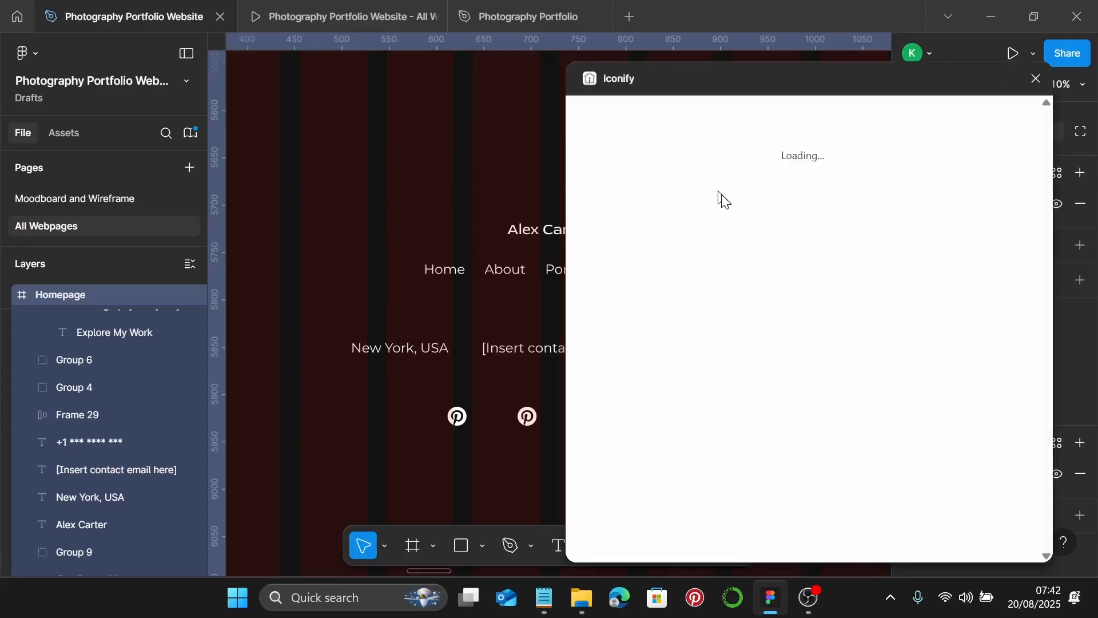
{"action": "left_click", "coordinate": [697, 146]}
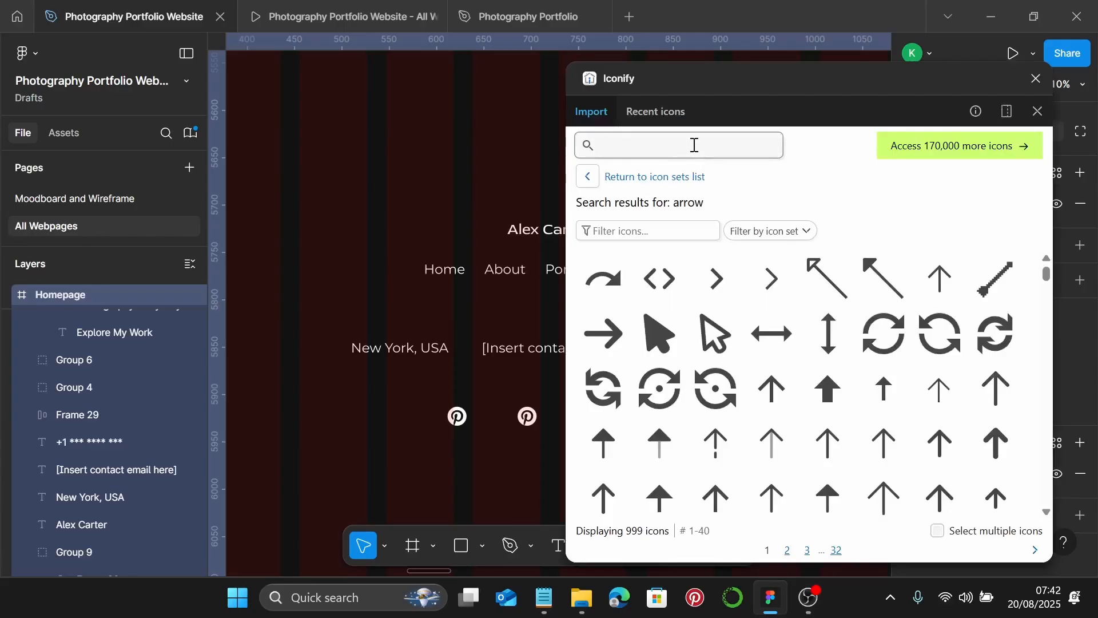
{"action": "type", "text": "locat"}
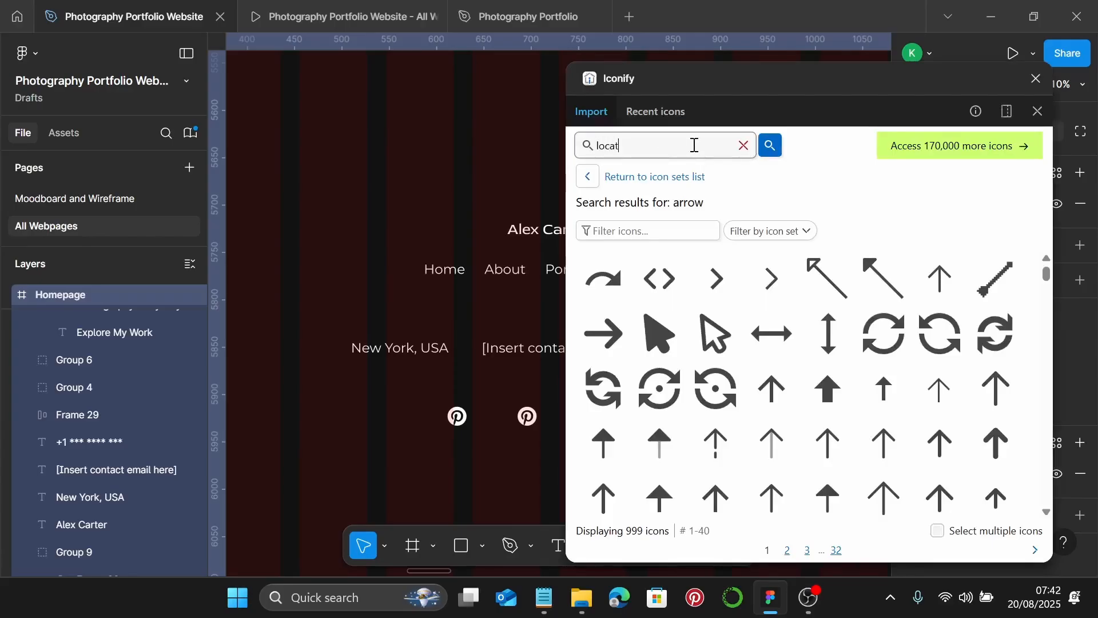
{"action": "type", "text": "ion"}
{"action": "key", "text": "Return"}
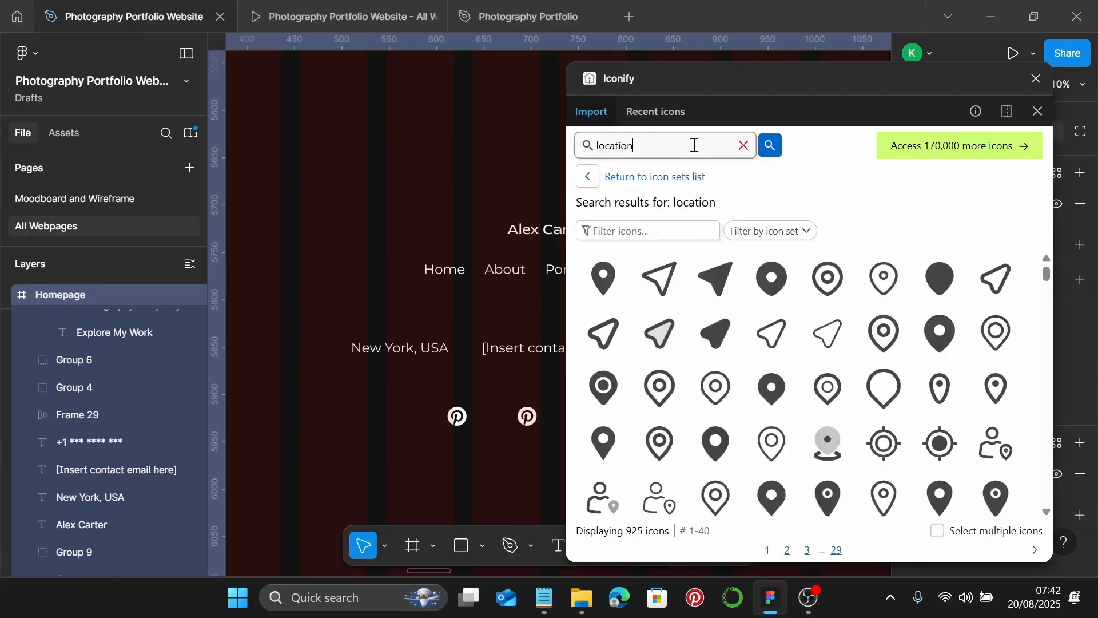
- Filter to HeroIcons v1 Outline and drag the location pin beside New York, USA
{"action": "left_click", "coordinate": [784, 230]}
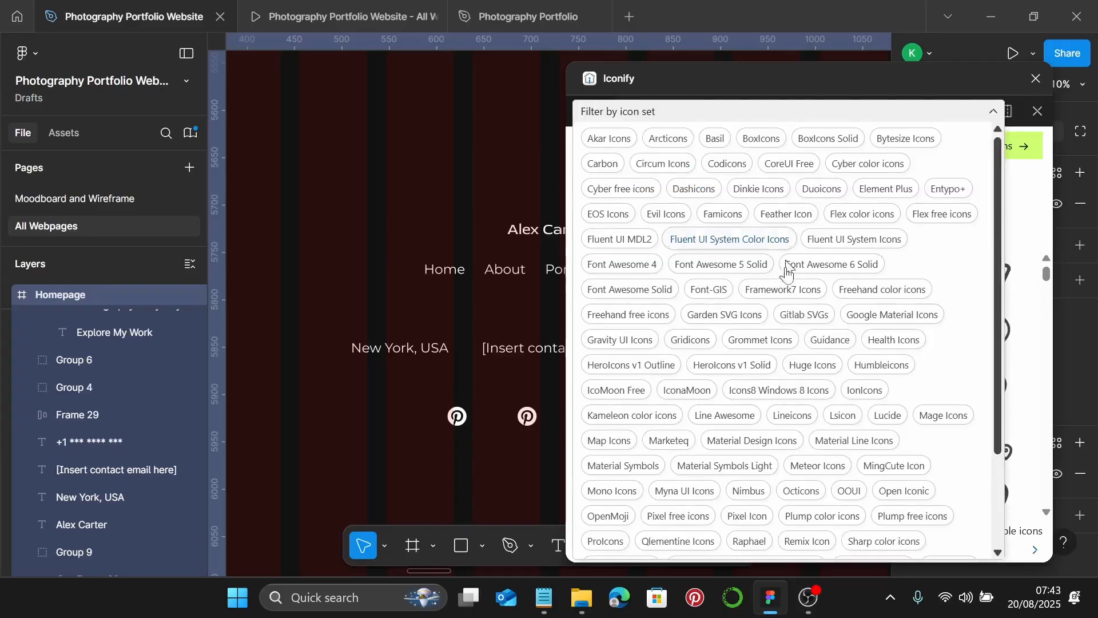
{"action": "left_click", "coordinate": [629, 364]}
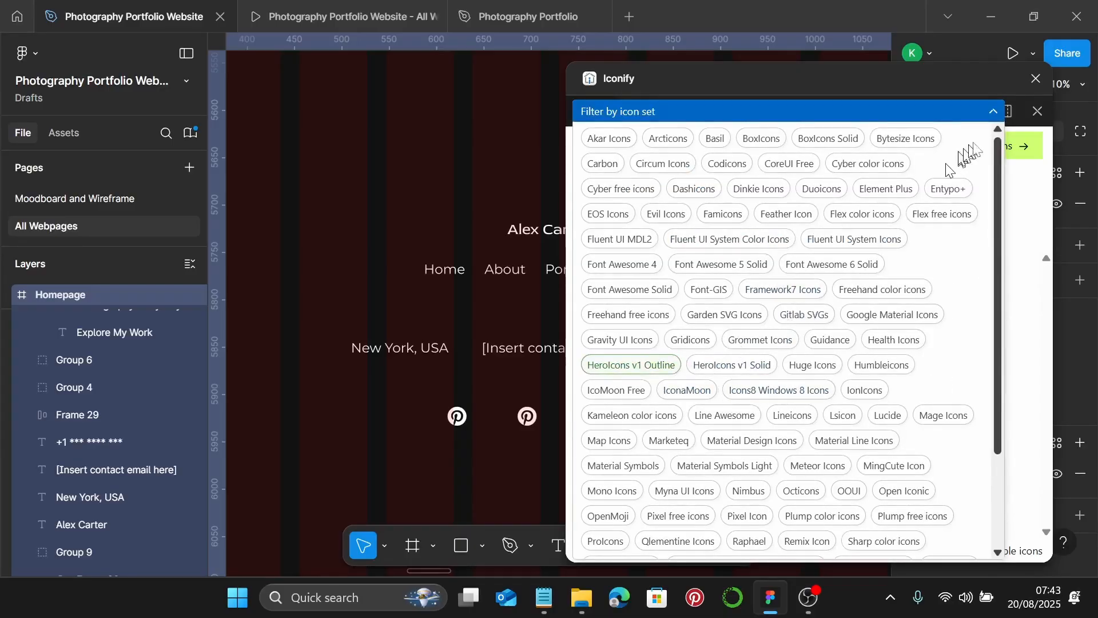
{"action": "left_click", "coordinate": [995, 112]}
{"action": "left_click", "coordinate": [601, 283]}
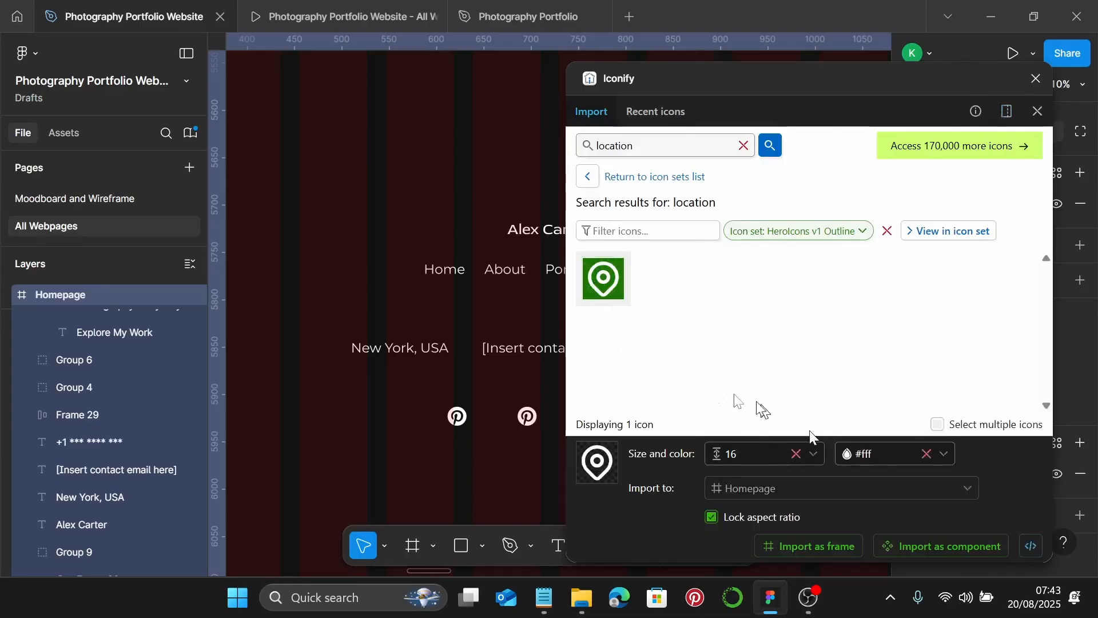
{"action": "mouse_move", "coordinate": [607, 279]}
{"action": "left_click_drag", "start_coordinate": [604, 280], "coordinate": [309, 350]}
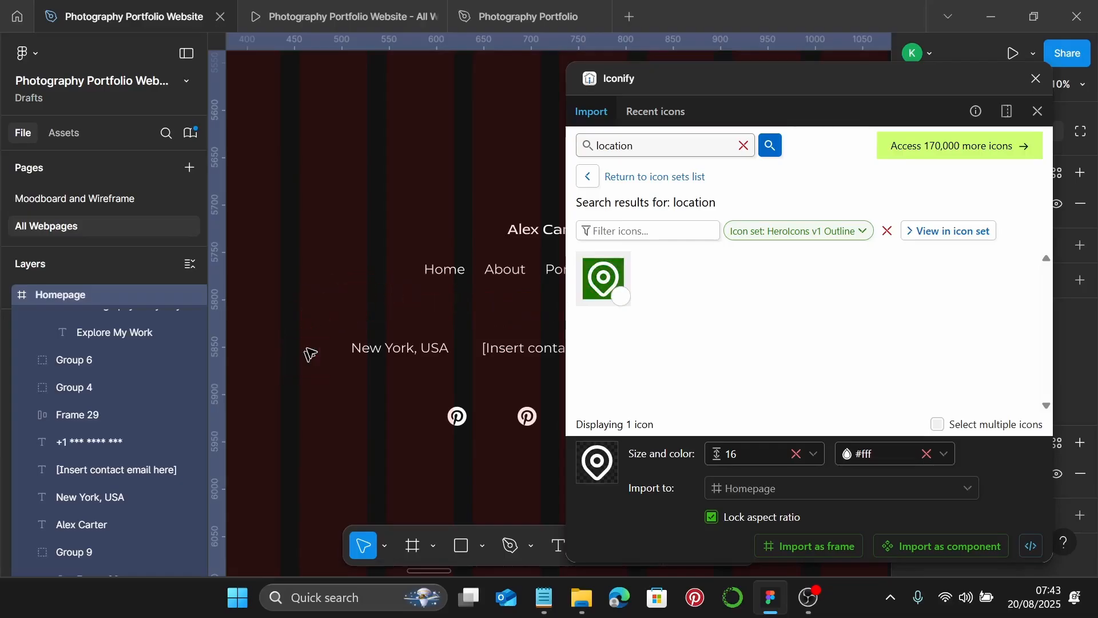
{"action": "scroll", "coordinate": [452, 381], "scroll_direction": "right", "scroll_amount": 3}
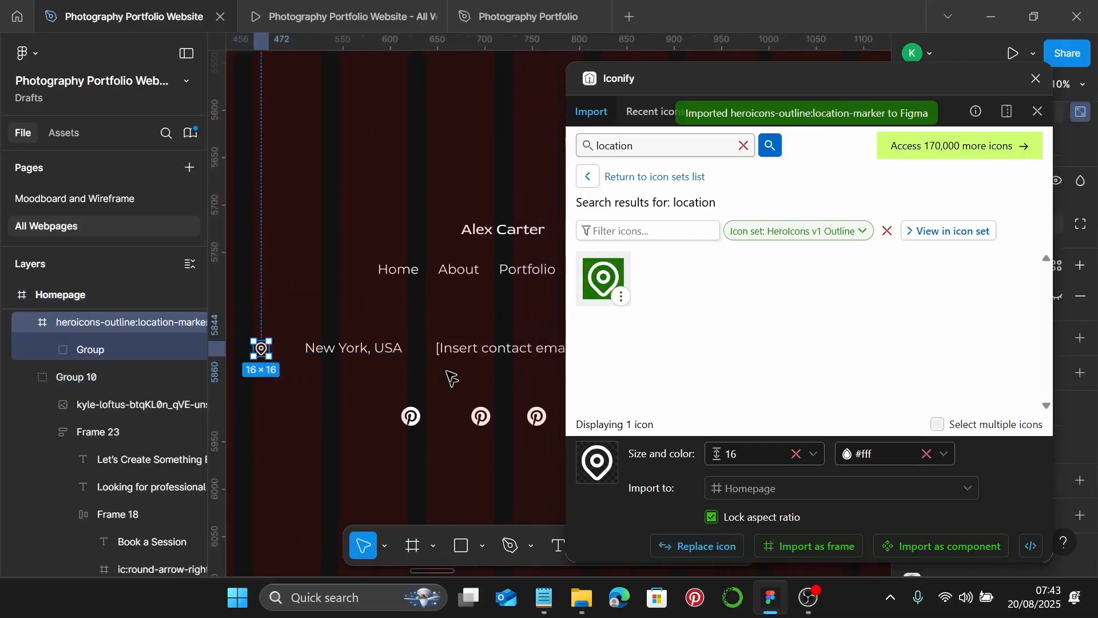
- Search 'mail', filter to HeroIcons v1 Outline and drag the envelope icon onto the footer
{"action": "left_click", "coordinate": [744, 146]}
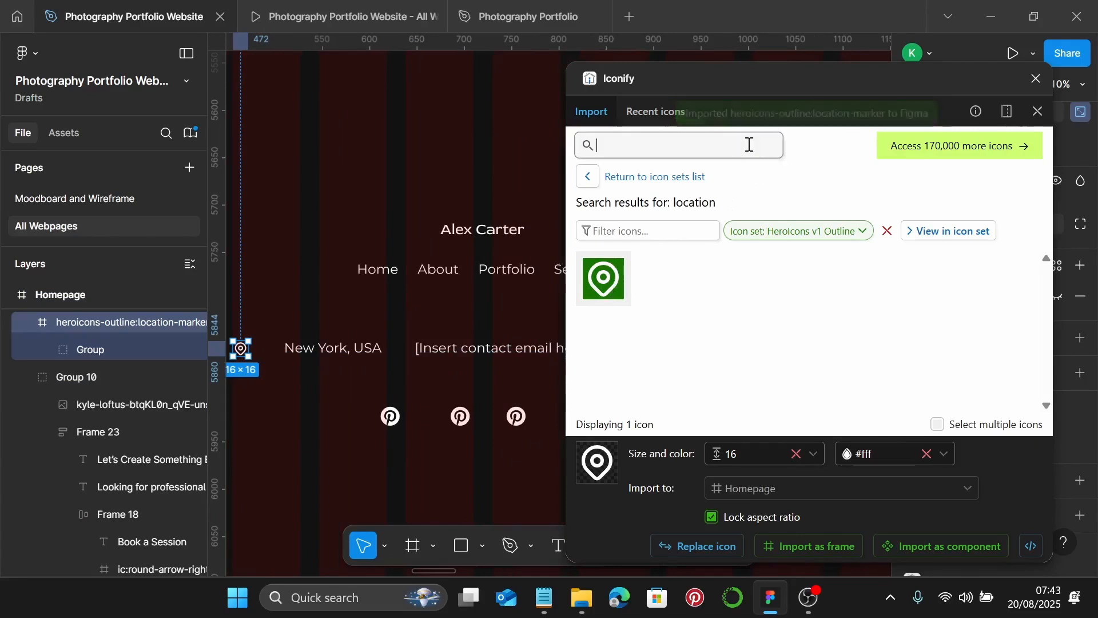
{"action": "type", "text": "mail"}
{"action": "key", "text": "Return"}
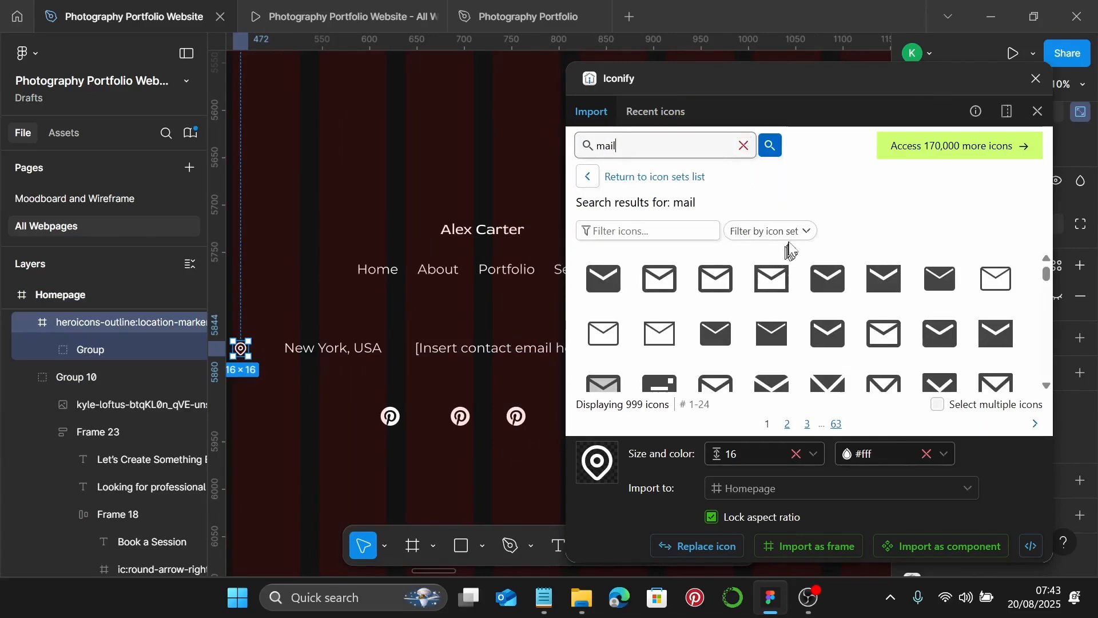
{"action": "left_click", "coordinate": [803, 232]}
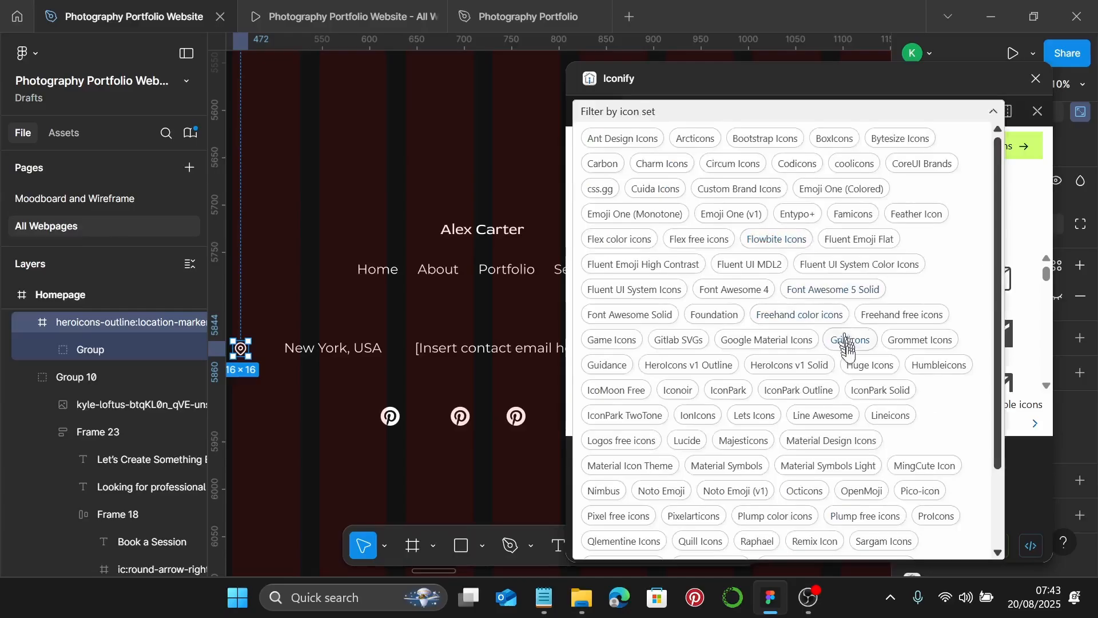
{"action": "left_click", "coordinate": [703, 366]}
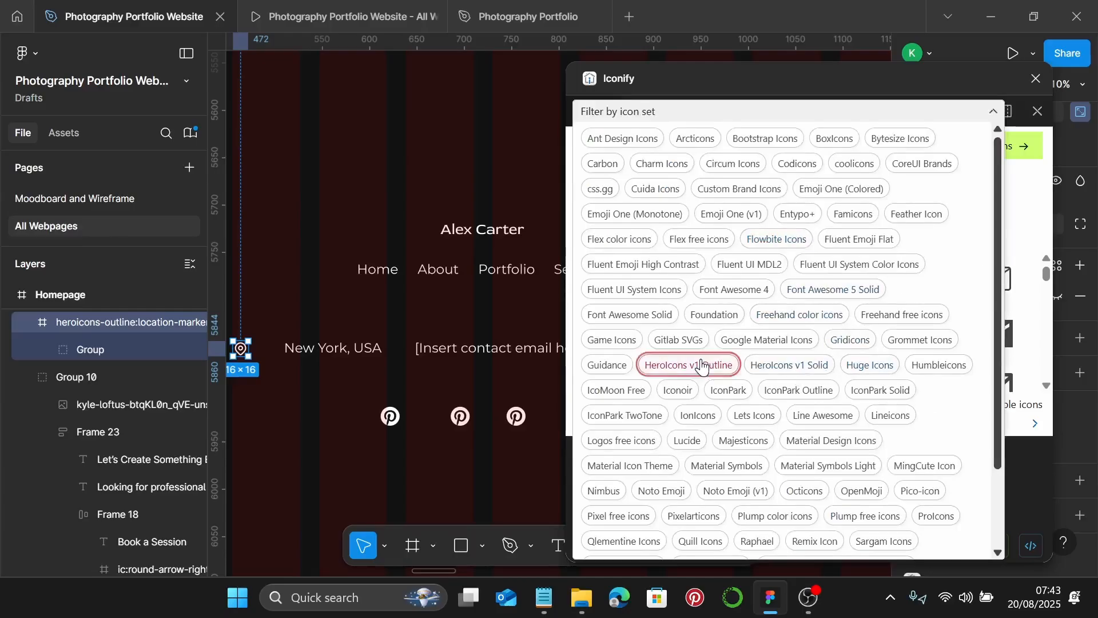
{"action": "left_click", "coordinate": [992, 113]}
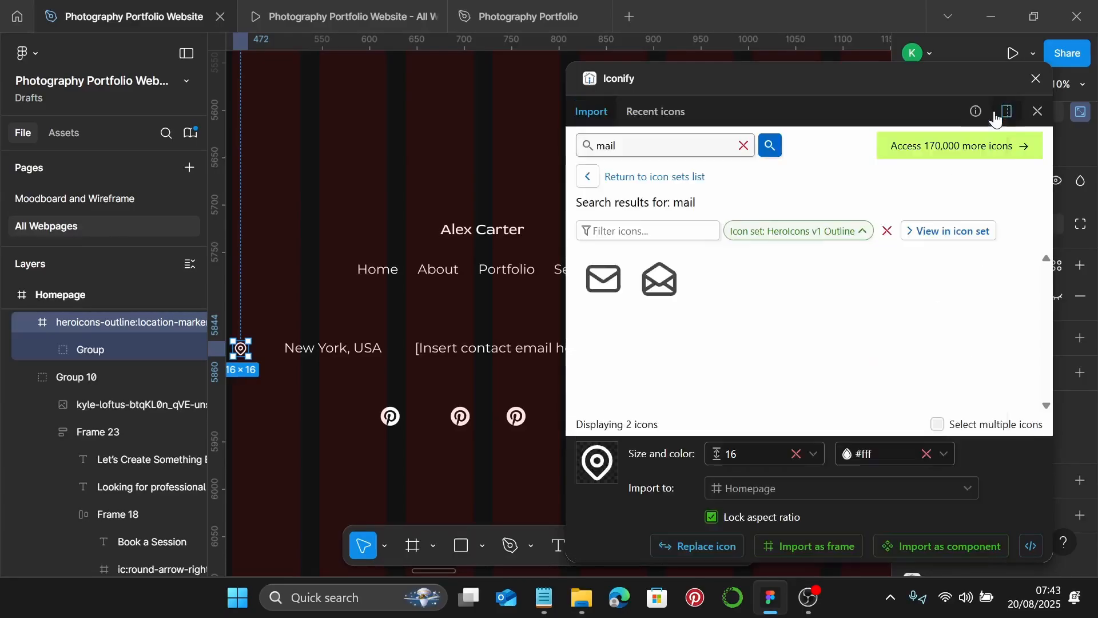
{"action": "left_click", "coordinate": [611, 284]}
{"action": "left_click", "coordinate": [606, 282]}
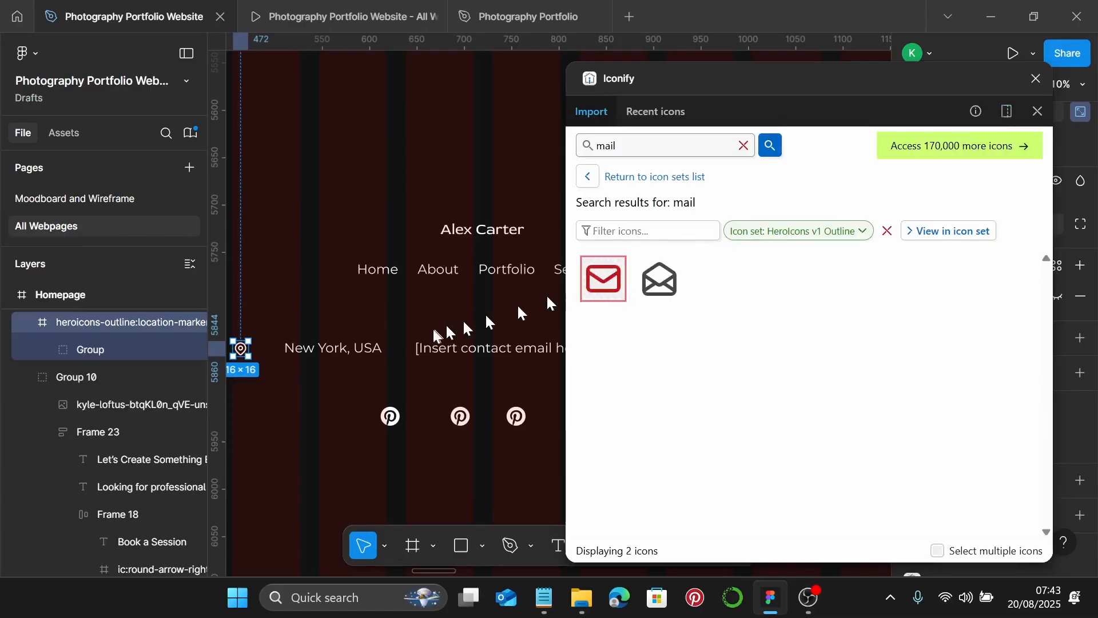
{"action": "left_click", "coordinate": [603, 279]}
{"action": "left_click_drag", "start_coordinate": [603, 279], "coordinate": [373, 382]}
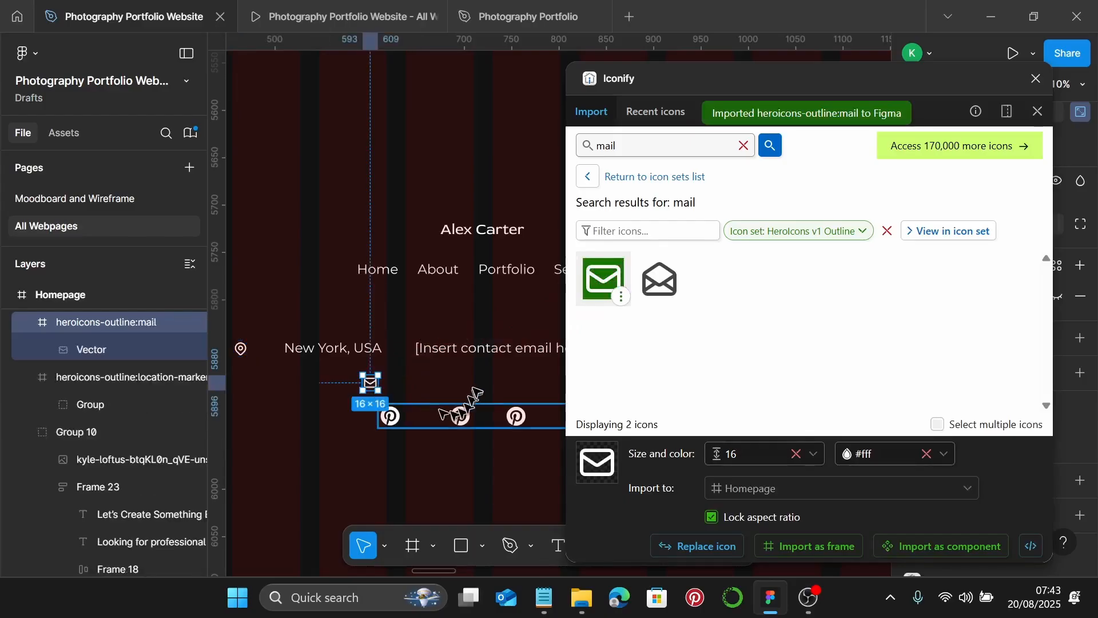
{"action": "scroll", "coordinate": [475, 392], "scroll_direction": "right", "scroll_amount": 5}
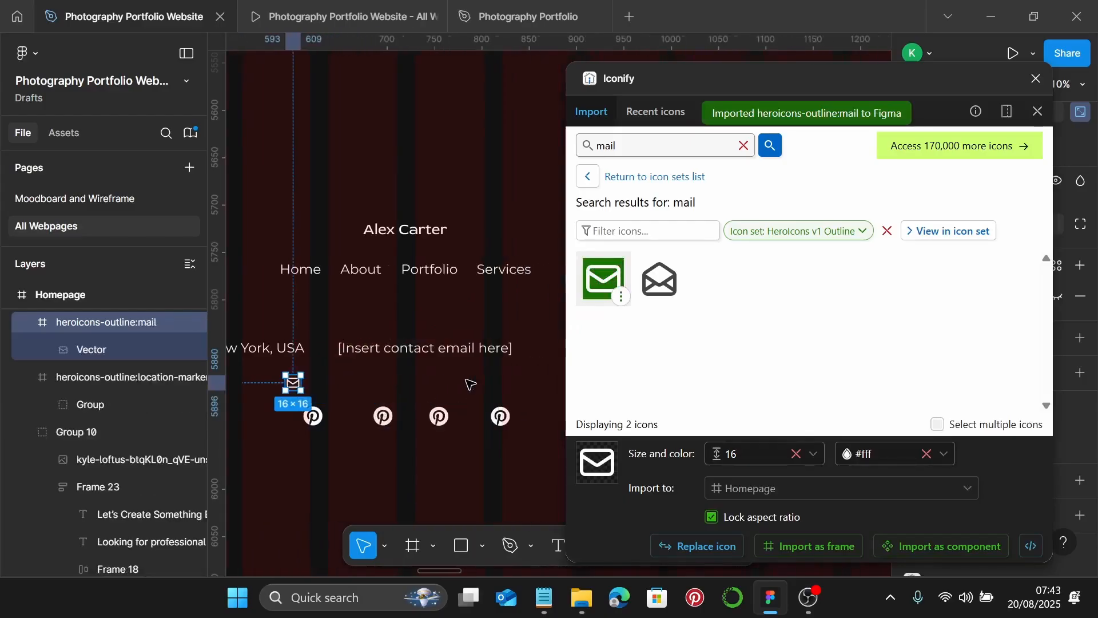
- Search 'phone', filter to HeroIcons v1 Outline and drag the phone icon near the phone number
{"action": "left_click", "coordinate": [742, 145]}
{"action": "type", "text": "p"}
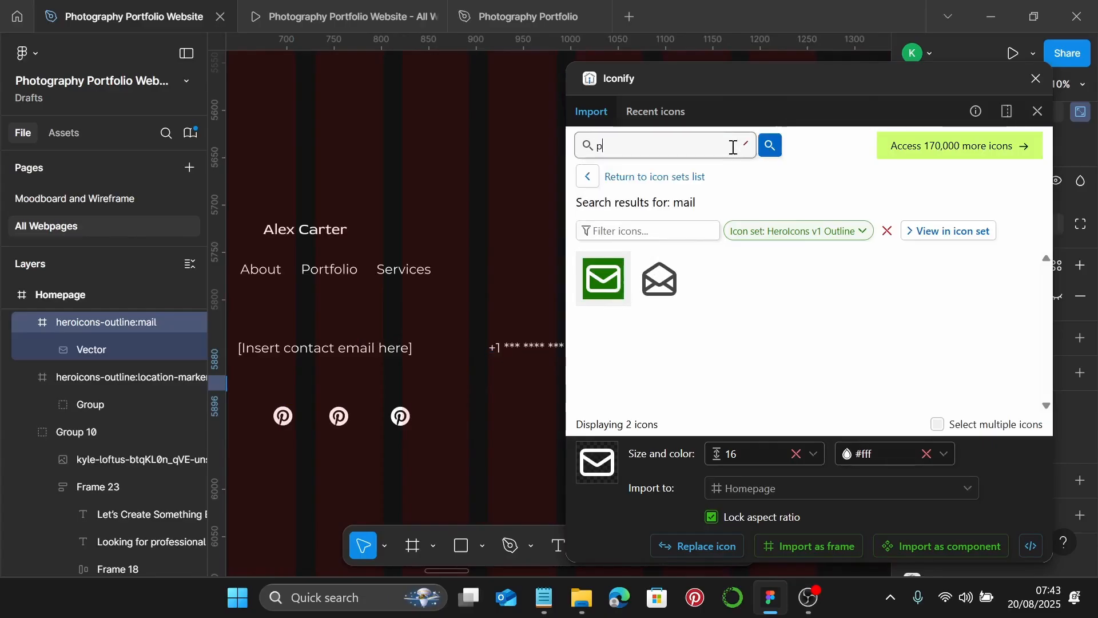
{"action": "type", "text": "hone"}
{"action": "key", "text": "Return"}
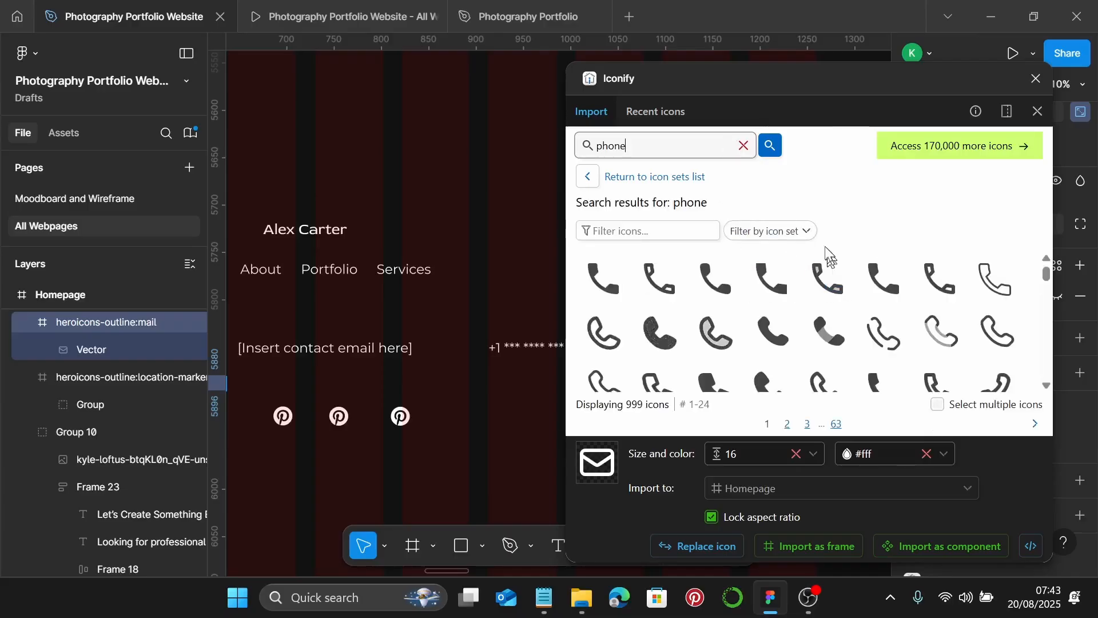
{"action": "left_click", "coordinate": [801, 230]}
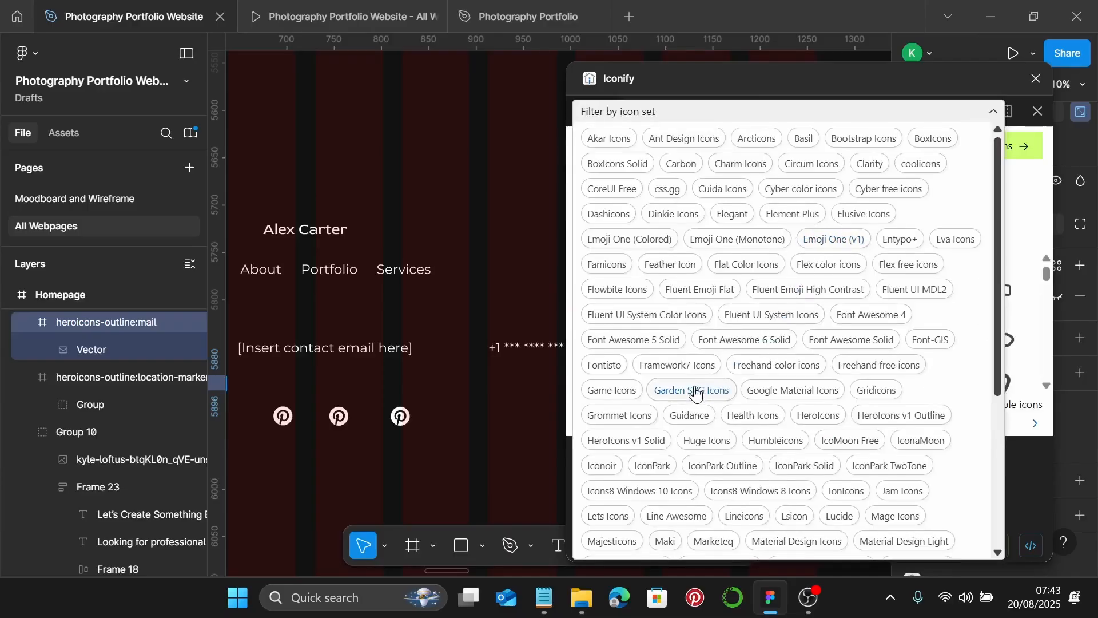
{"action": "scroll", "coordinate": [684, 372], "scroll_direction": "down", "scroll_amount": 2}
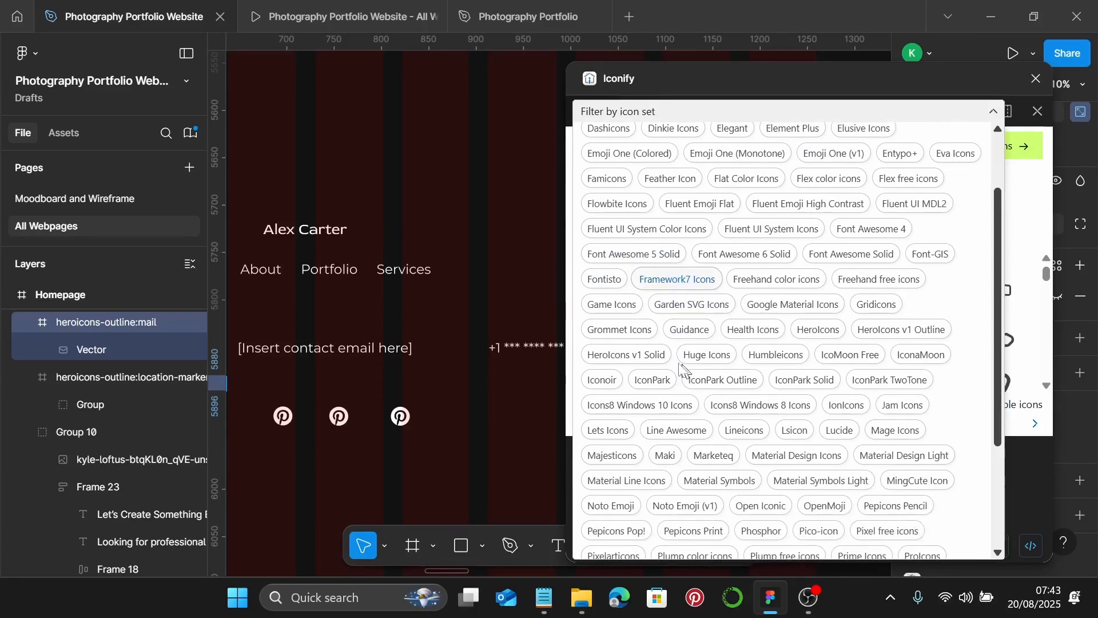
{"action": "left_click", "coordinate": [623, 355]}
{"action": "left_click", "coordinate": [915, 330]}
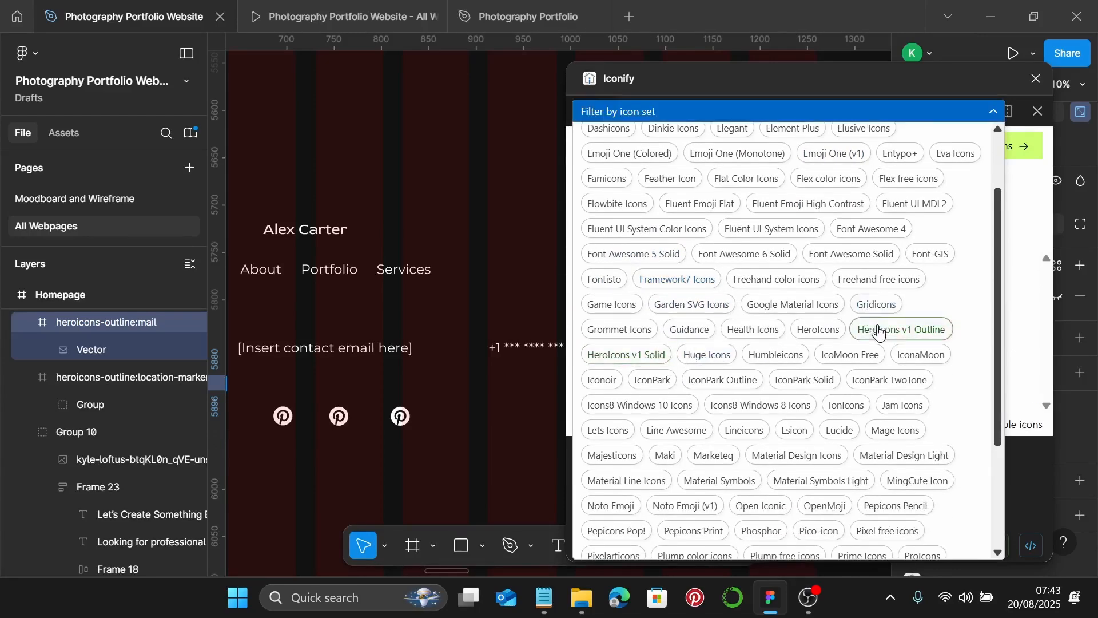
{"action": "left_click", "coordinate": [993, 122]}
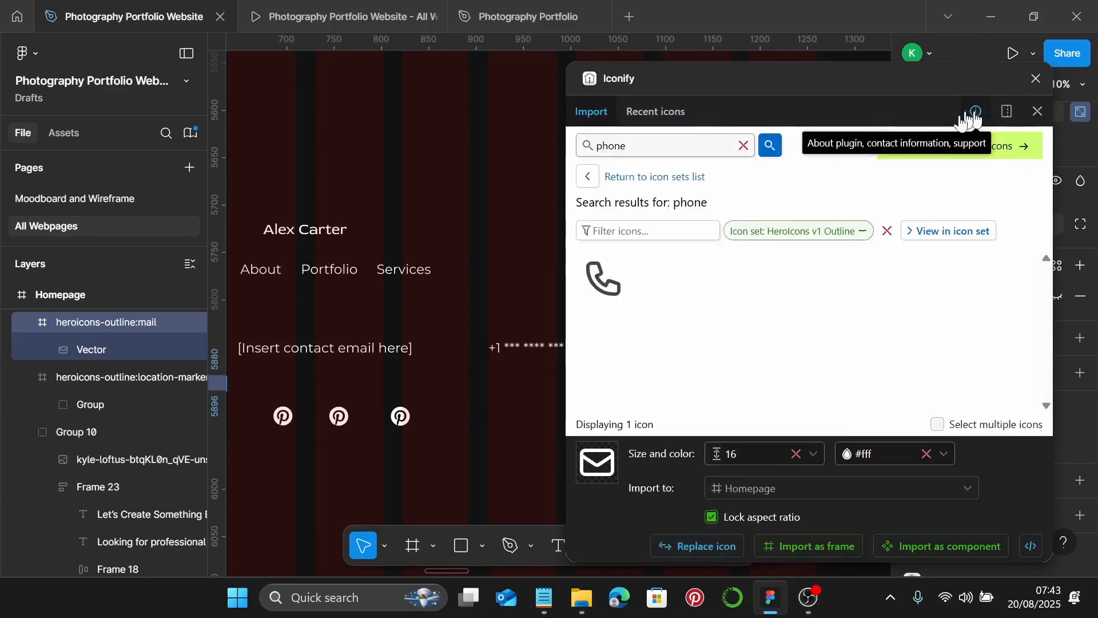
{"action": "left_click", "coordinate": [604, 291]}
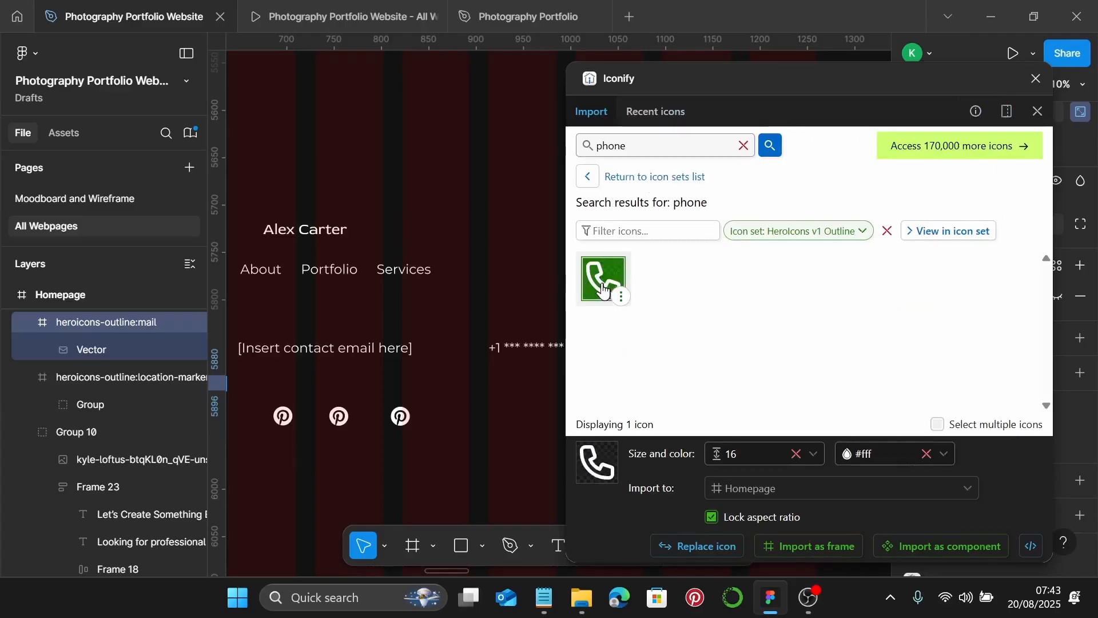
{"action": "left_click_drag", "start_coordinate": [604, 280], "coordinate": [472, 314]}
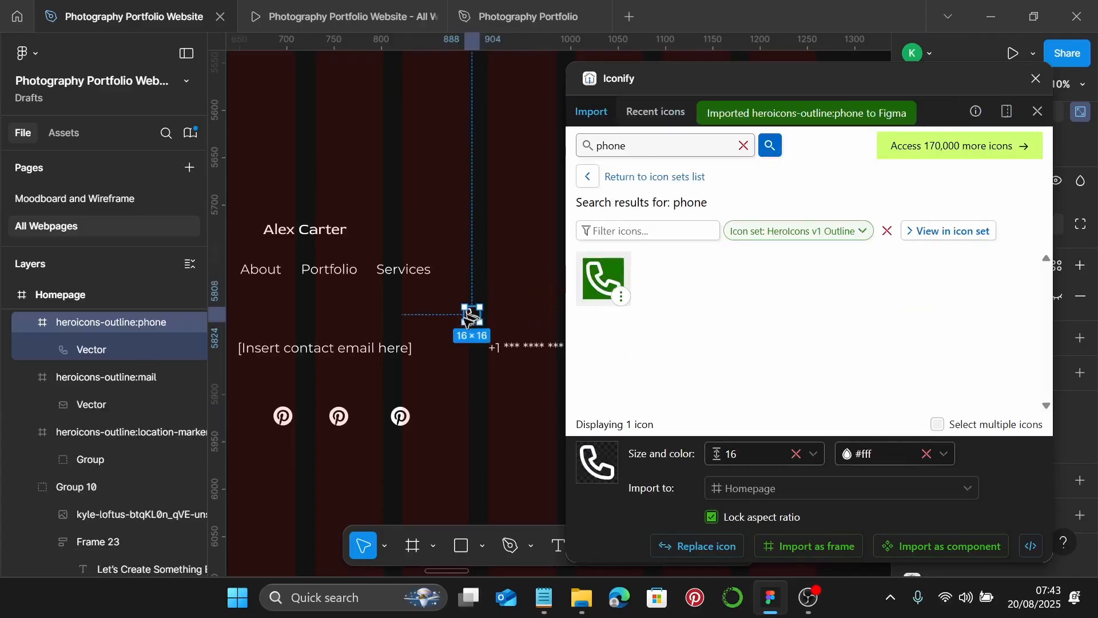
- Close Iconify, move the location pin beside New York, USA and make it 20 px wide
{"action": "left_click", "coordinate": [1036, 78]}
{"action": "scroll", "coordinate": [548, 384], "scroll_direction": "left", "scroll_amount": 5}
{"action": "scroll", "coordinate": [515, 386], "scroll_direction": "left", "scroll_amount": 5}
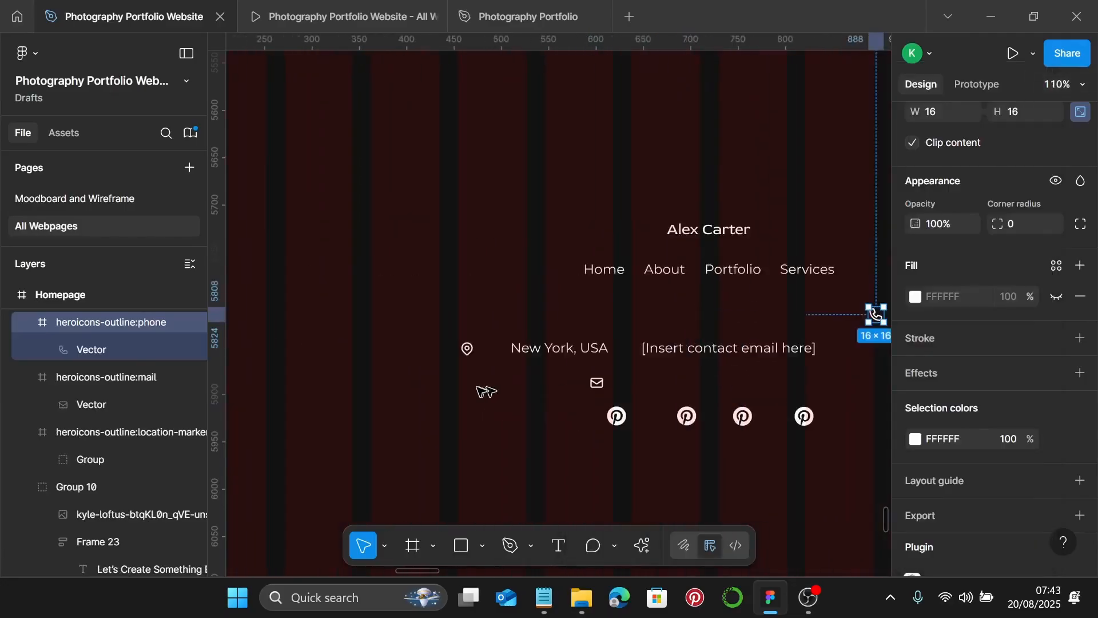
{"action": "scroll", "coordinate": [474, 381], "scroll_direction": "up", "scroll_amount": 5}
{"action": "left_click", "coordinate": [466, 319]}
{"action": "left_click_drag", "start_coordinate": [466, 319], "coordinate": [514, 318]}
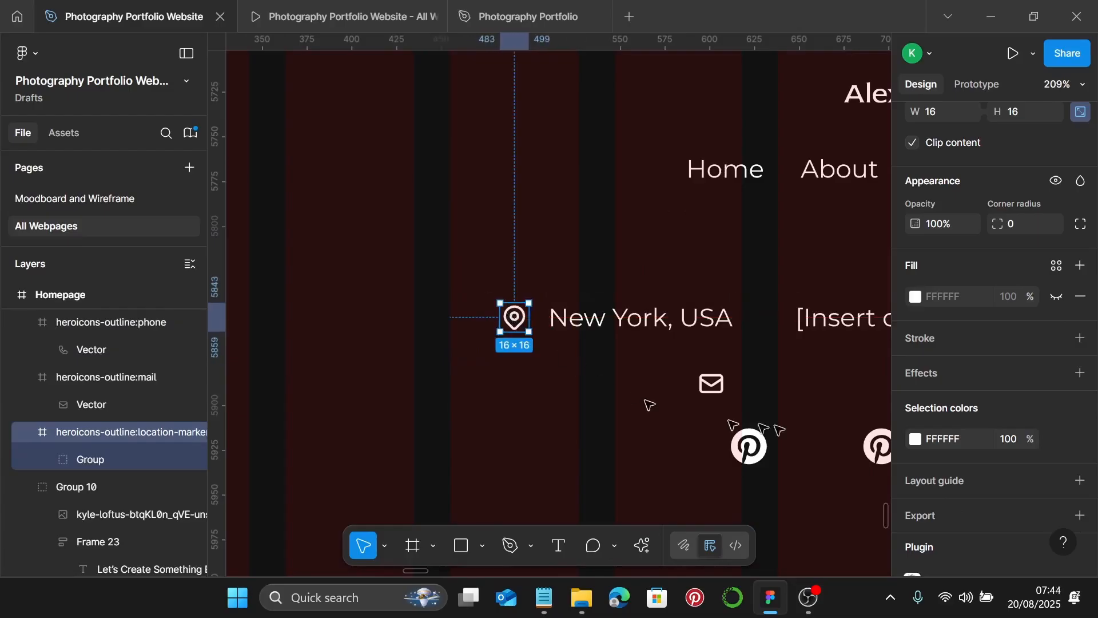
{"action": "scroll", "coordinate": [973, 440], "scroll_direction": "down", "scroll_amount": 3}
{"action": "scroll", "coordinate": [970, 430], "scroll_direction": "up", "scroll_amount": 8}
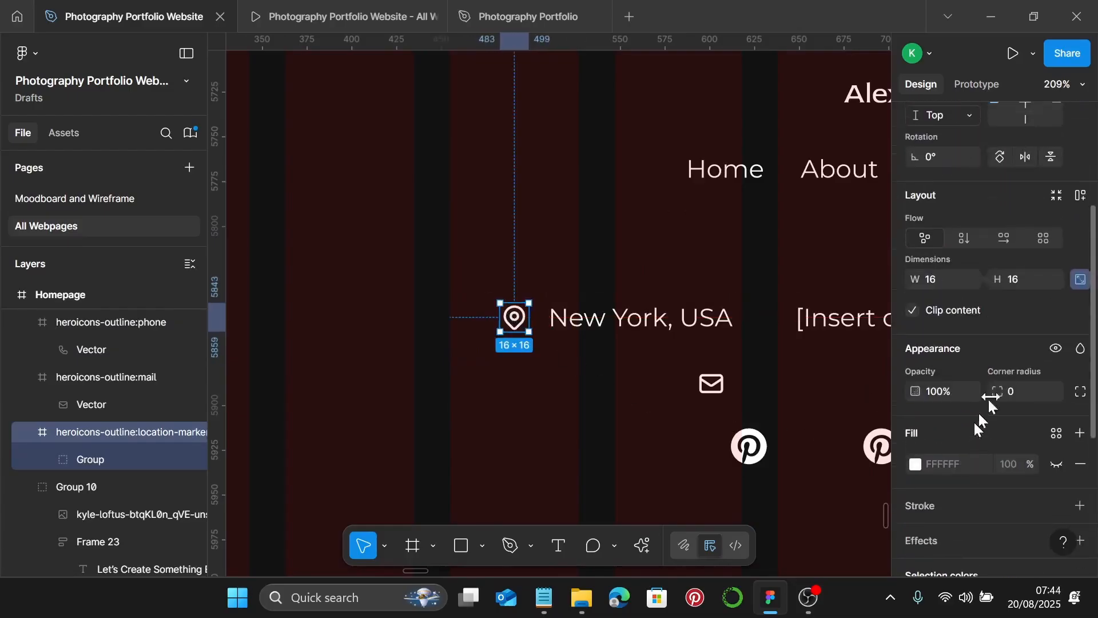
{"action": "left_click", "coordinate": [945, 279]}
{"action": "type", "text": "20"}
{"action": "key", "text": "Return"}
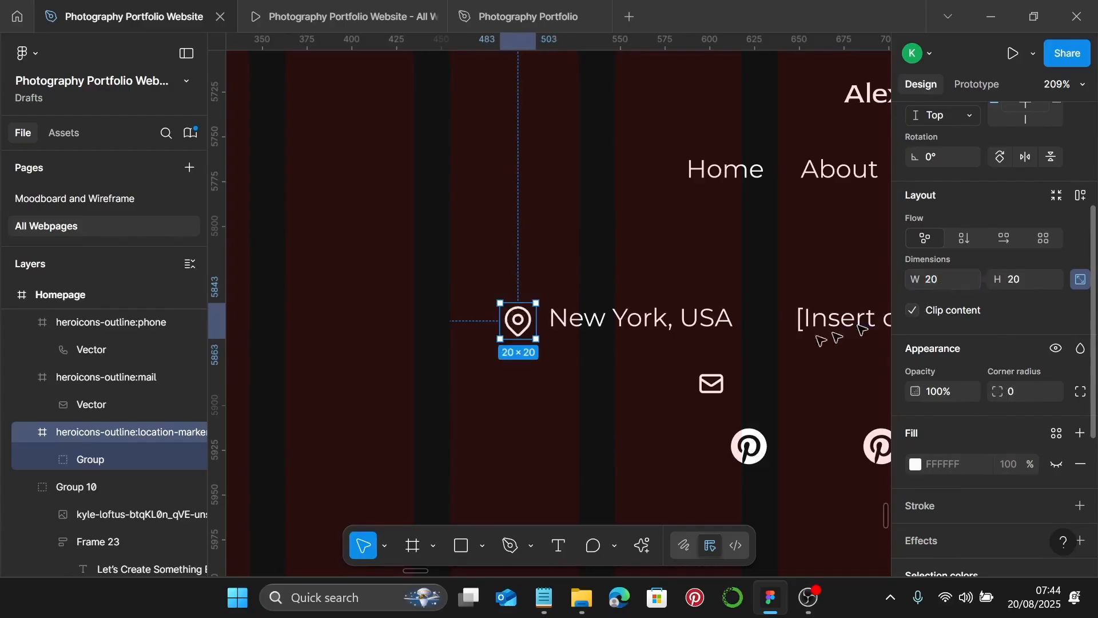
- Wrap the pin and New York, USA text in a left-centred auto layout with gap 5
{"action": "left_click", "coordinate": [581, 318], "text": "shift"}
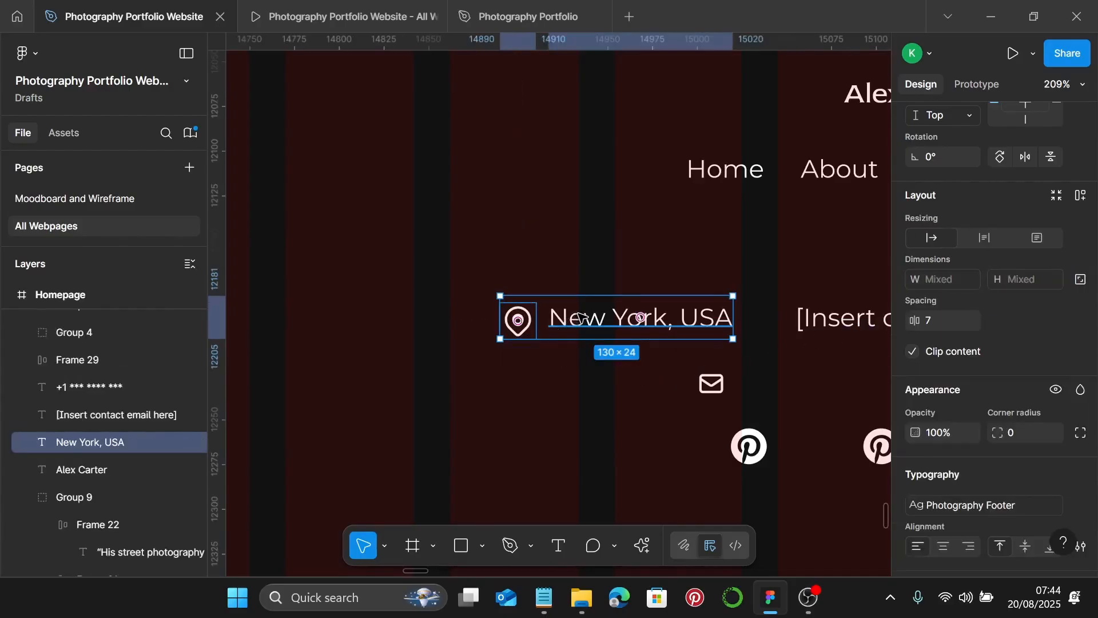
{"action": "key", "text": "shift+a"}
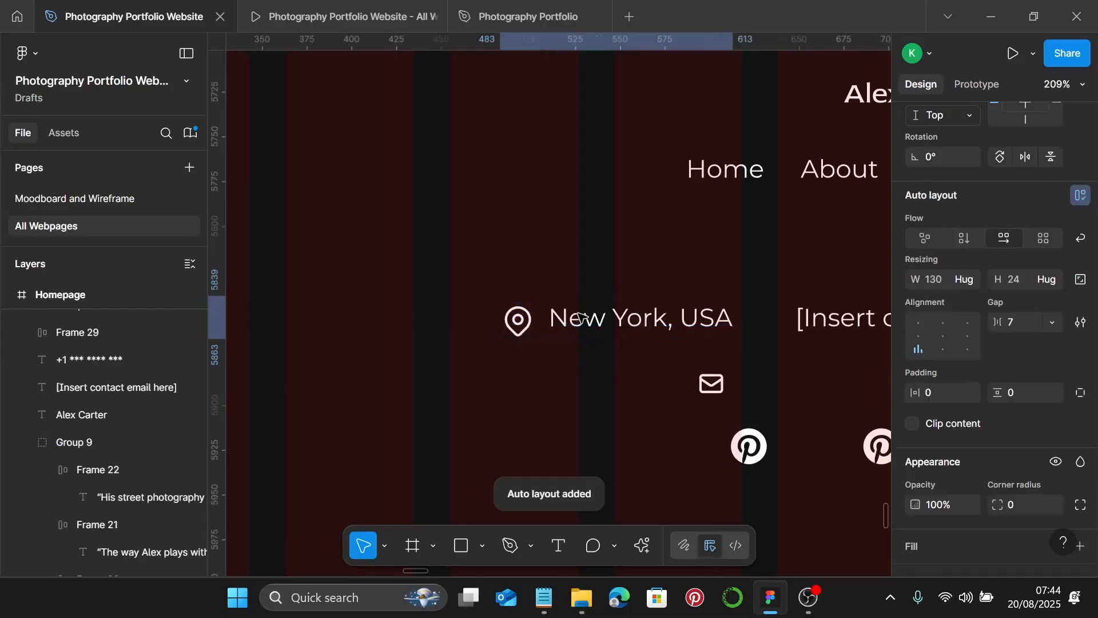
{"action": "left_click", "coordinate": [925, 337]}
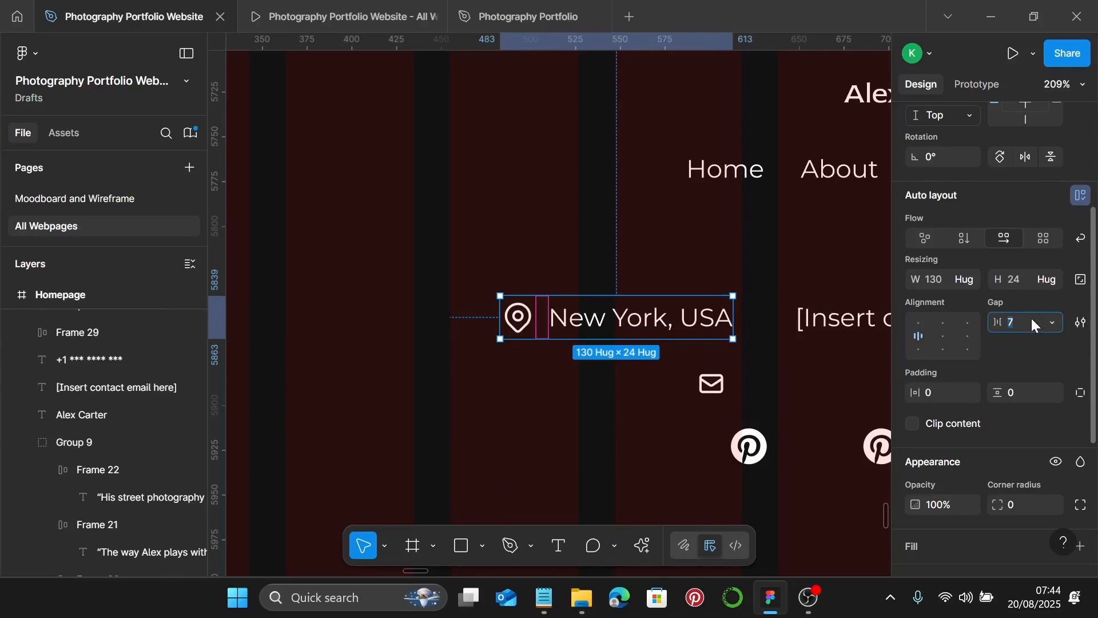
{"action": "type", "text": "5"}
{"action": "key", "text": "Return"}
{"action": "scroll", "coordinate": [801, 365], "scroll_direction": "right", "scroll_amount": 5}
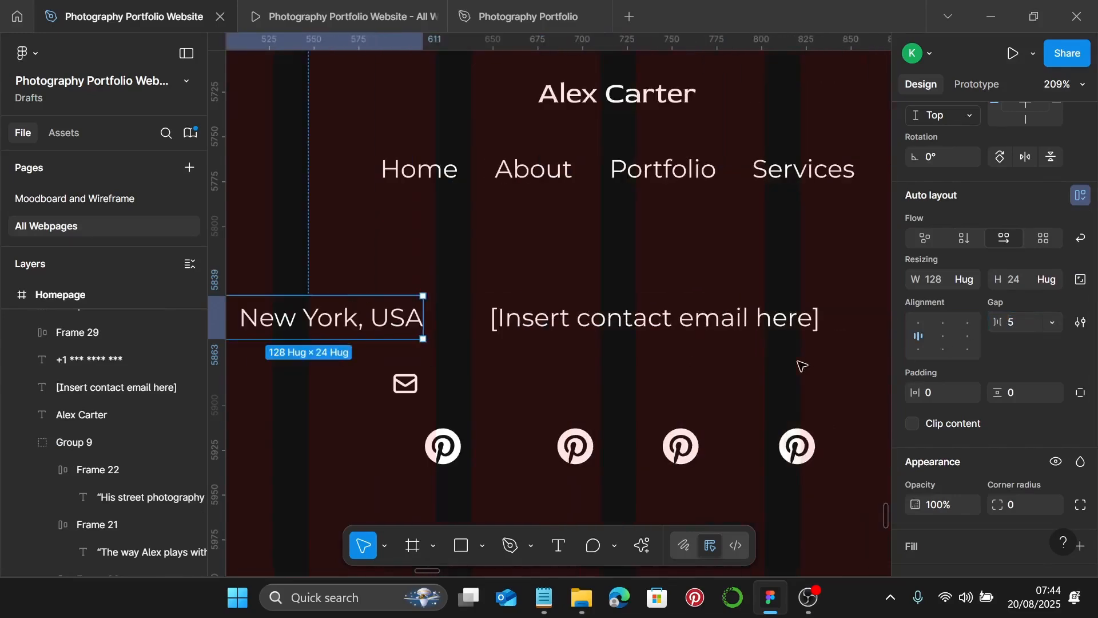
- Shift the email placeholder right and position the mail icon just before it
{"action": "left_click_drag", "start_coordinate": [577, 328], "coordinate": [641, 329]}
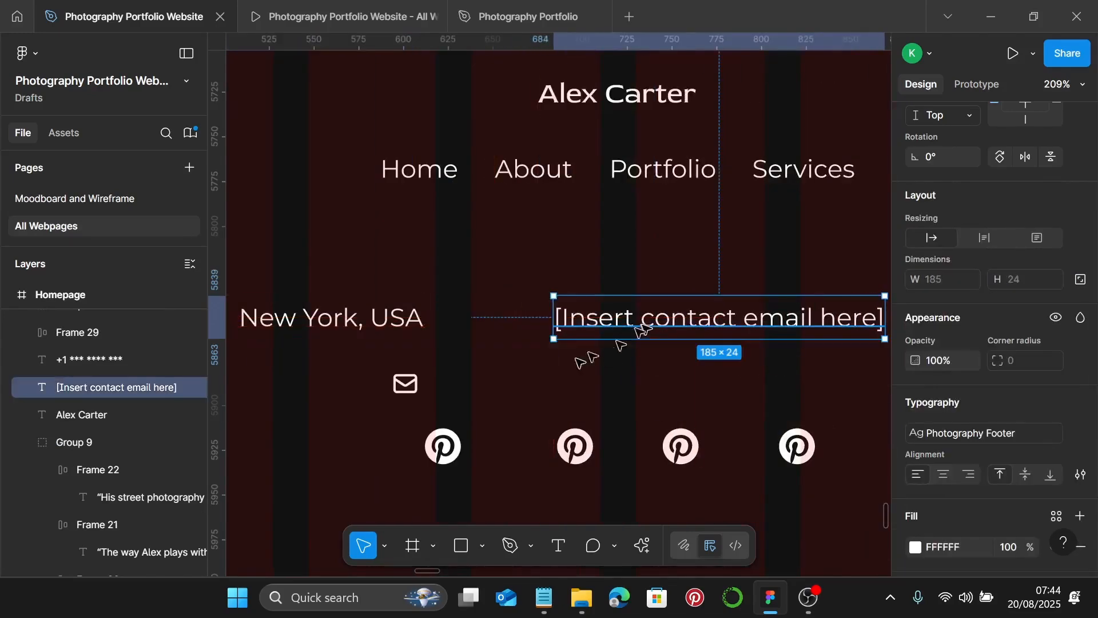
{"action": "left_click", "coordinate": [405, 382]}
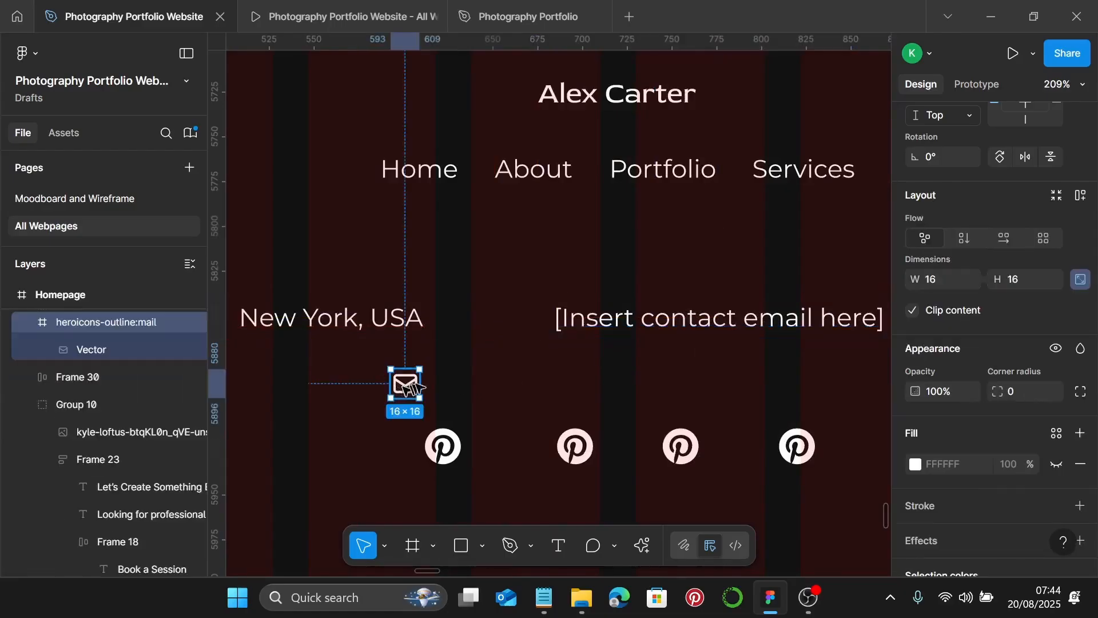
{"action": "left_click_drag", "start_coordinate": [404, 383], "coordinate": [525, 323]}
{"action": "double_click", "coordinate": [527, 322]}
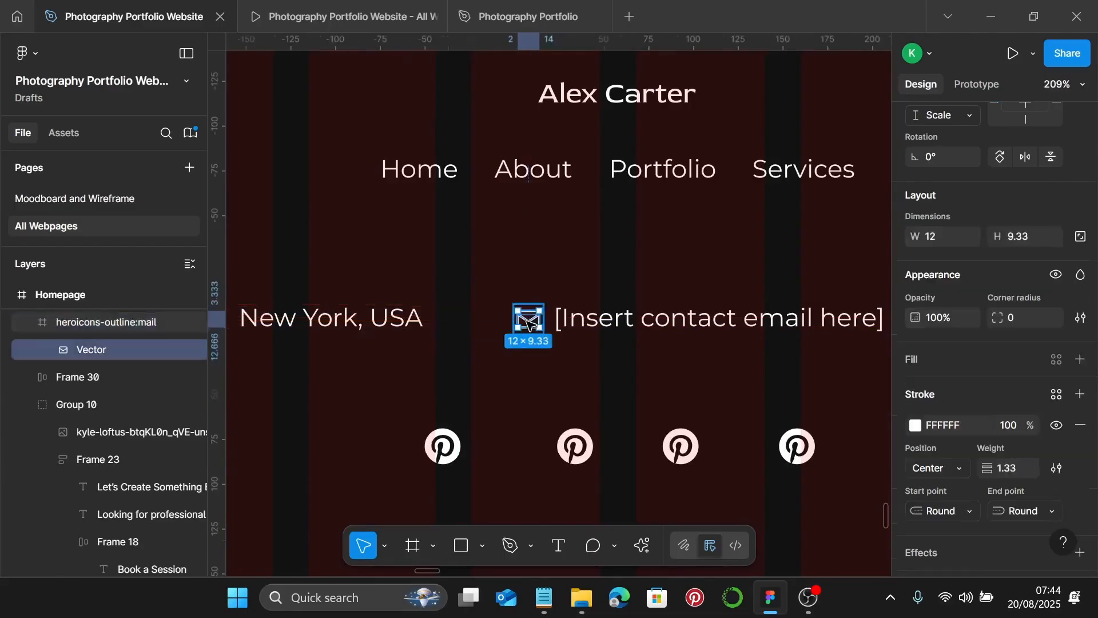
{"action": "double_click", "coordinate": [527, 322]}
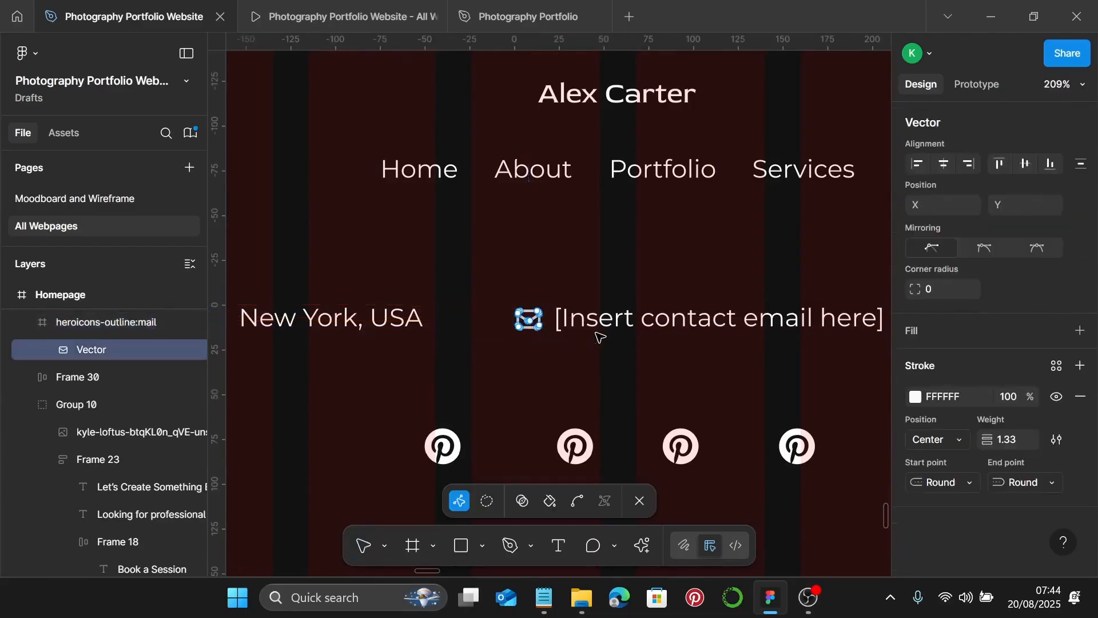
{"action": "key", "text": "Escape"}
{"action": "key", "text": "Escape"}
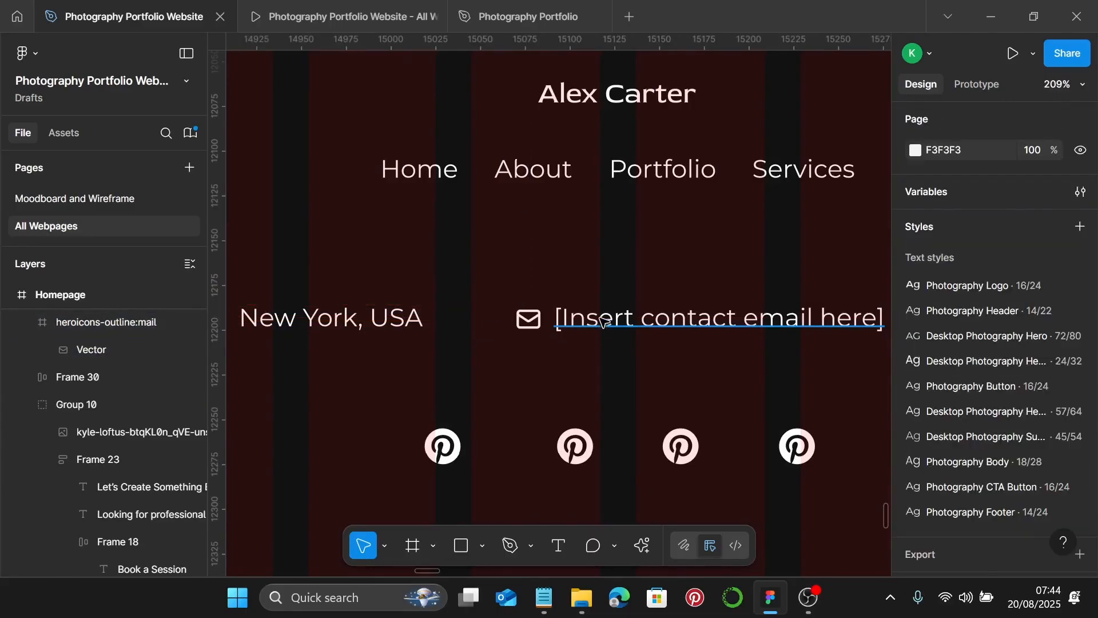
{"action": "left_click", "coordinate": [604, 321]}
{"action": "left_click", "coordinate": [532, 320]}
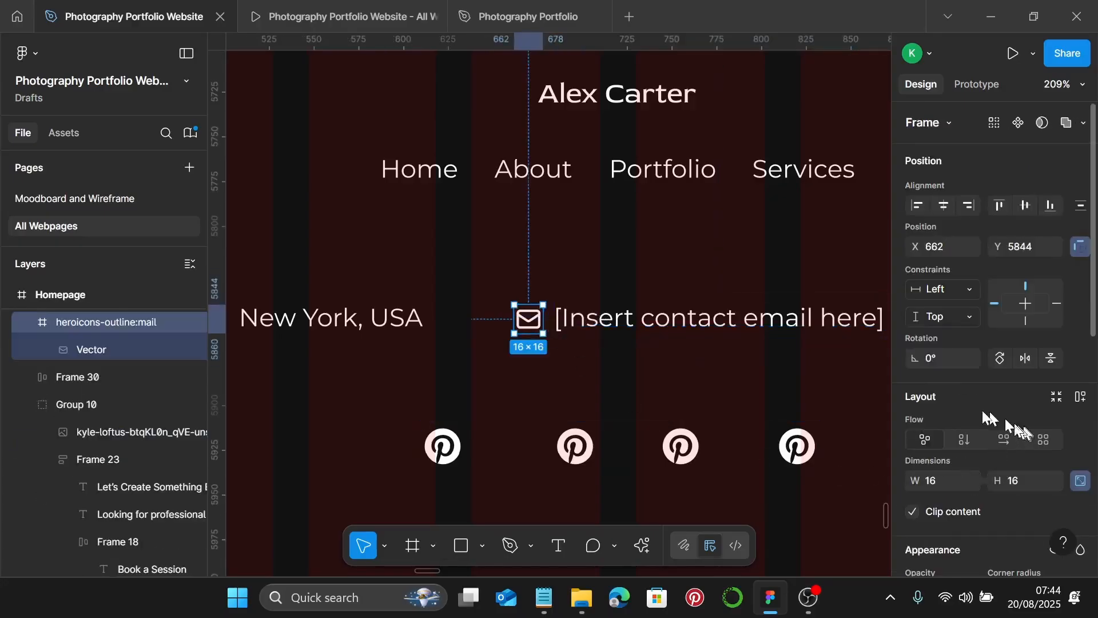
- Make the mail icon 20 px wide, align it with the email text, and wrap both in auto layout
{"action": "left_click", "coordinate": [936, 482]}
{"action": "type", "text": "20"}
{"action": "key", "text": "Return"}
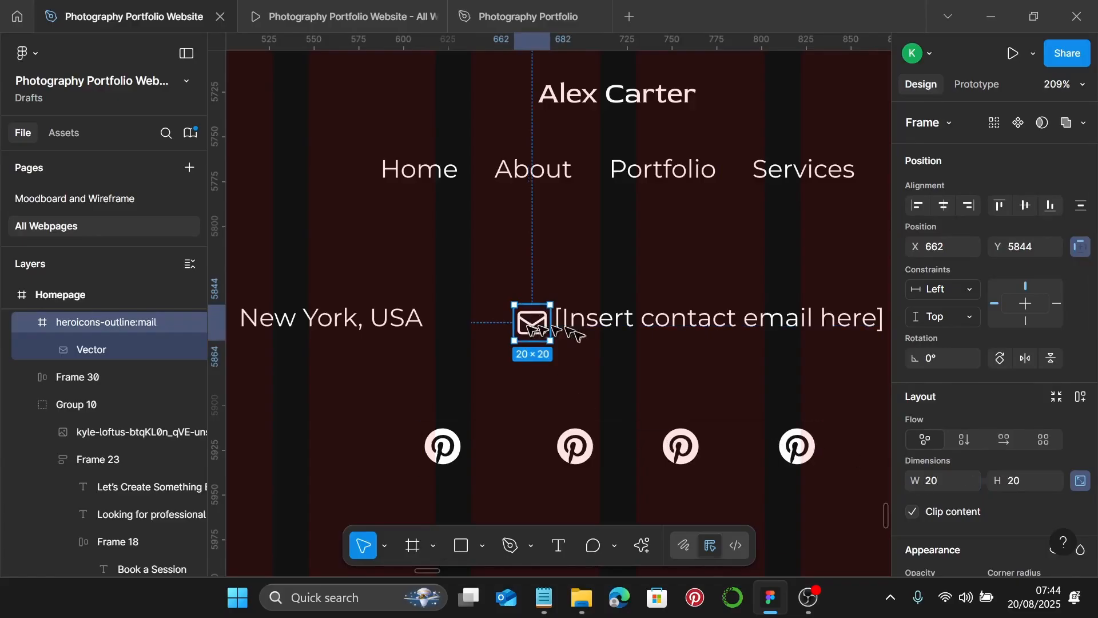
{"action": "left_click_drag", "start_coordinate": [527, 326], "coordinate": [524, 322]}
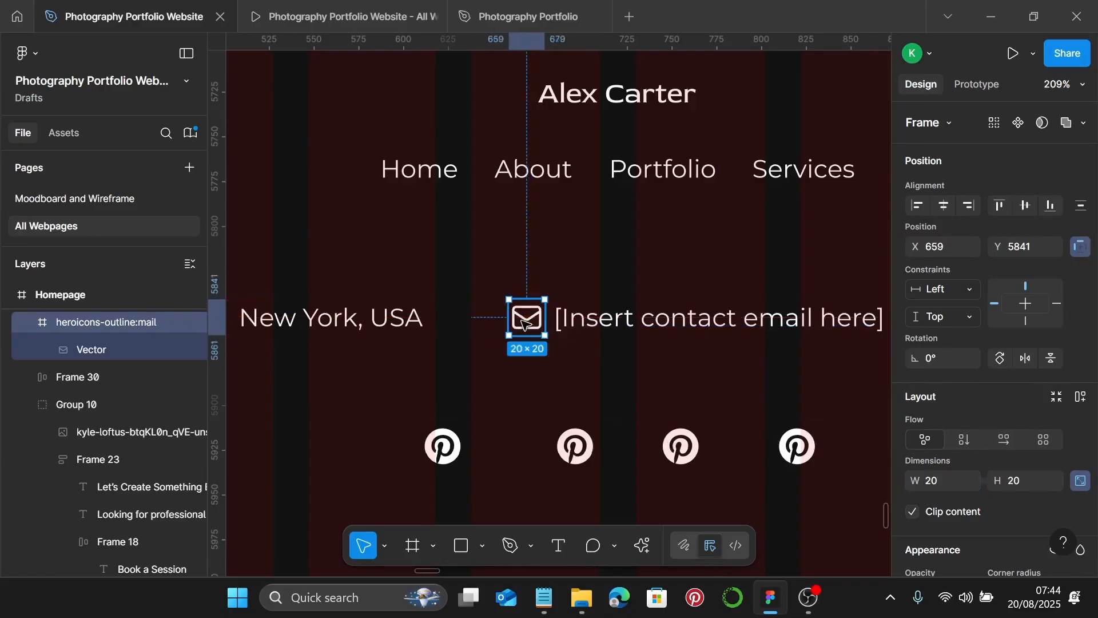
{"action": "left_click", "coordinate": [586, 324], "text": "shift"}
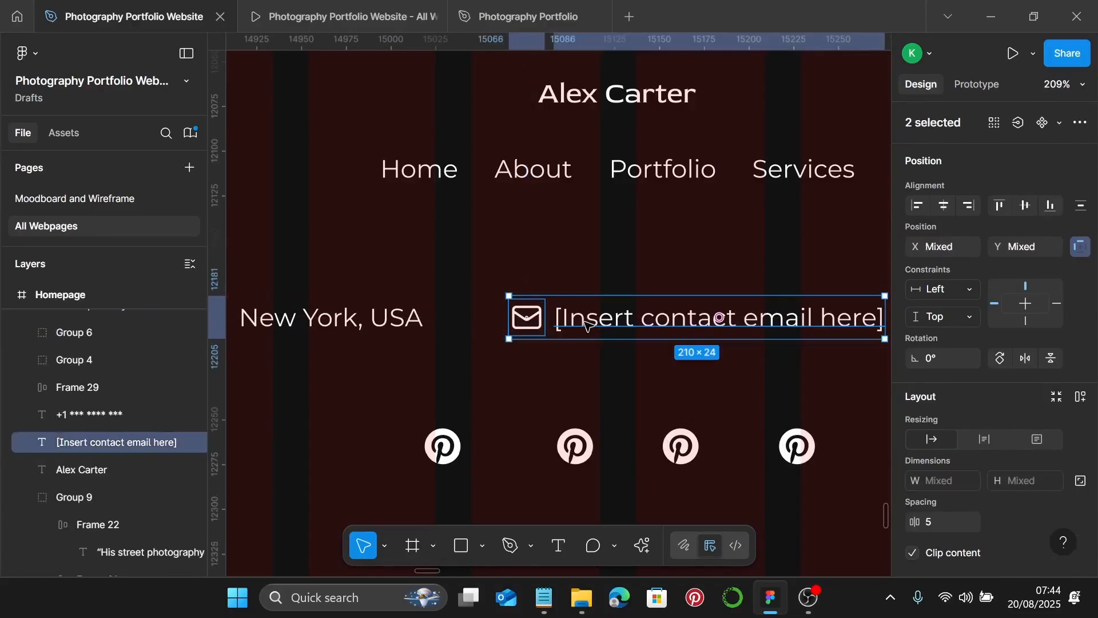
{"action": "key", "text": "shift+a"}
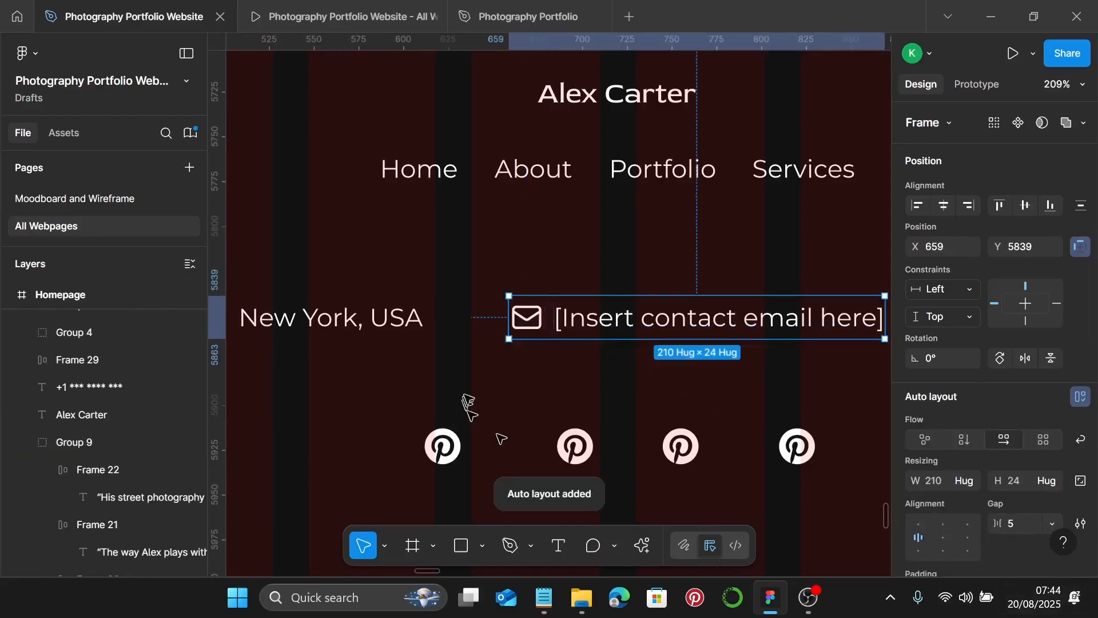
- Move the phone number right, place the phone icon beside it, and set the icon width to 20
{"action": "scroll", "coordinate": [548, 339], "scroll_direction": "right", "scroll_amount": 10}
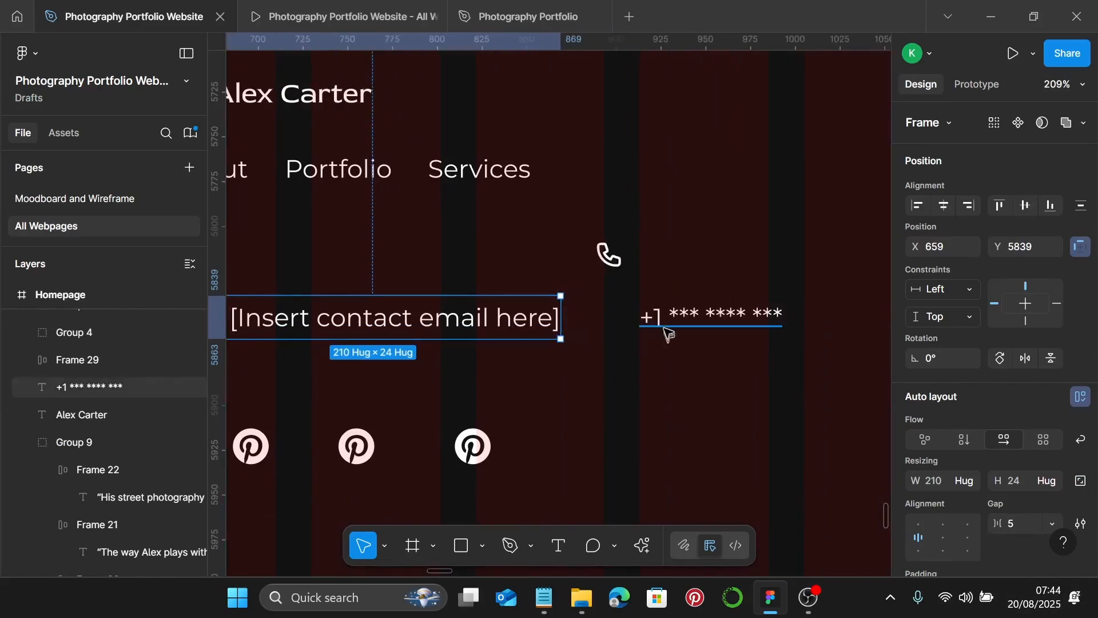
{"action": "left_click_drag", "start_coordinate": [665, 330], "coordinate": [726, 329]}
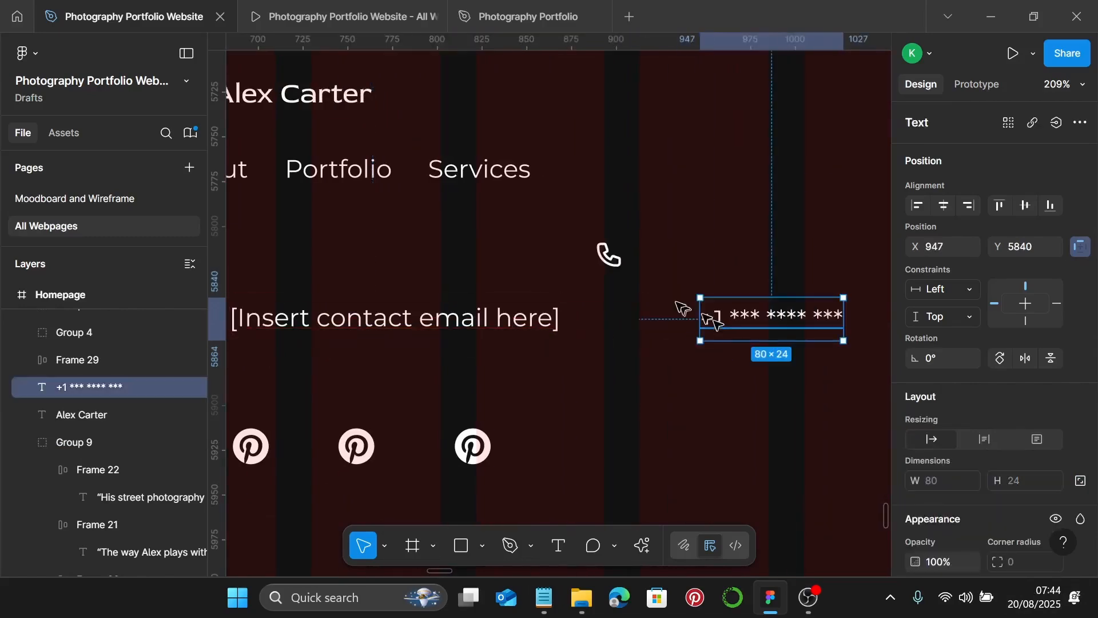
{"action": "left_click_drag", "start_coordinate": [617, 258], "coordinate": [667, 317]}
{"action": "scroll", "coordinate": [918, 447], "scroll_direction": "down", "scroll_amount": 3}
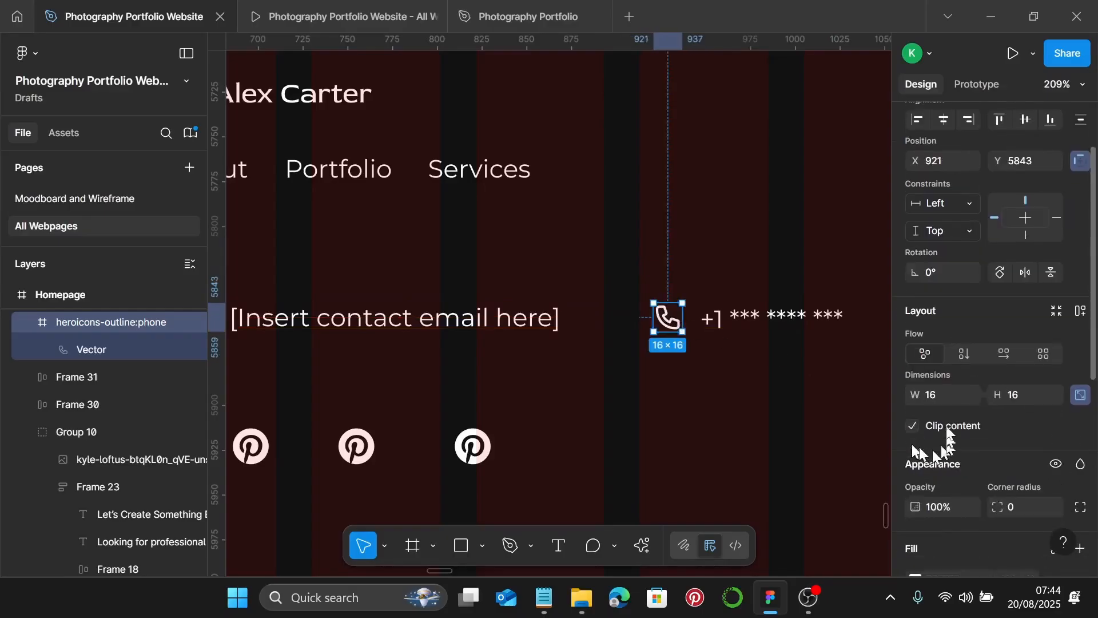
{"action": "left_click", "coordinate": [947, 400]}
{"action": "type", "text": "20"}
{"action": "key", "text": "Return"}
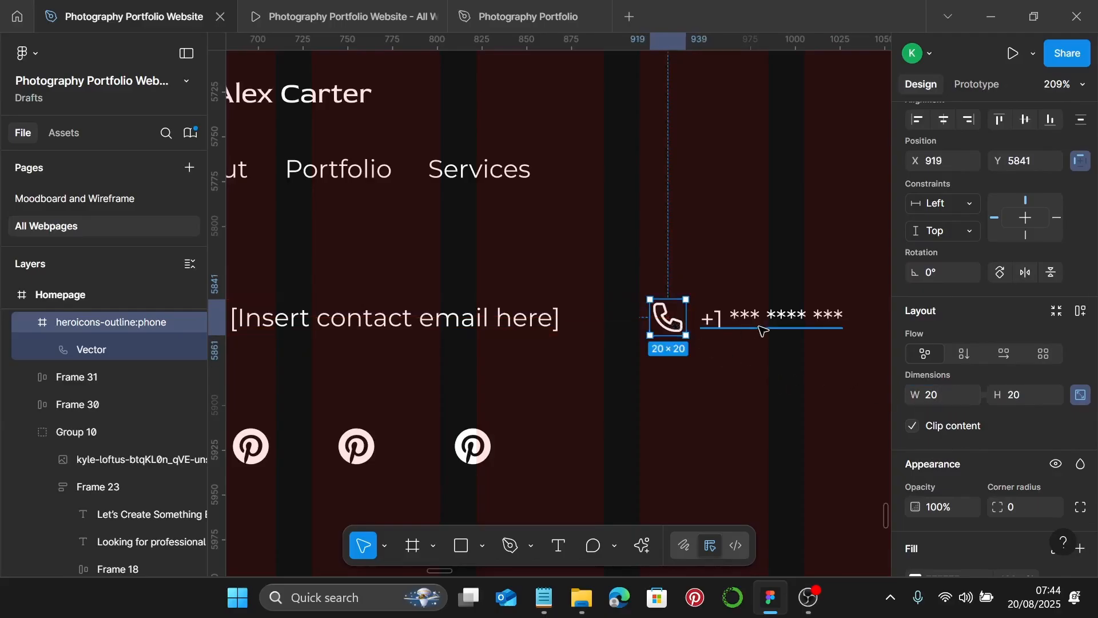
- Wrap the phone icon and number in an auto layout row with gap 5
{"action": "left_click", "coordinate": [762, 330], "text": "shift"}
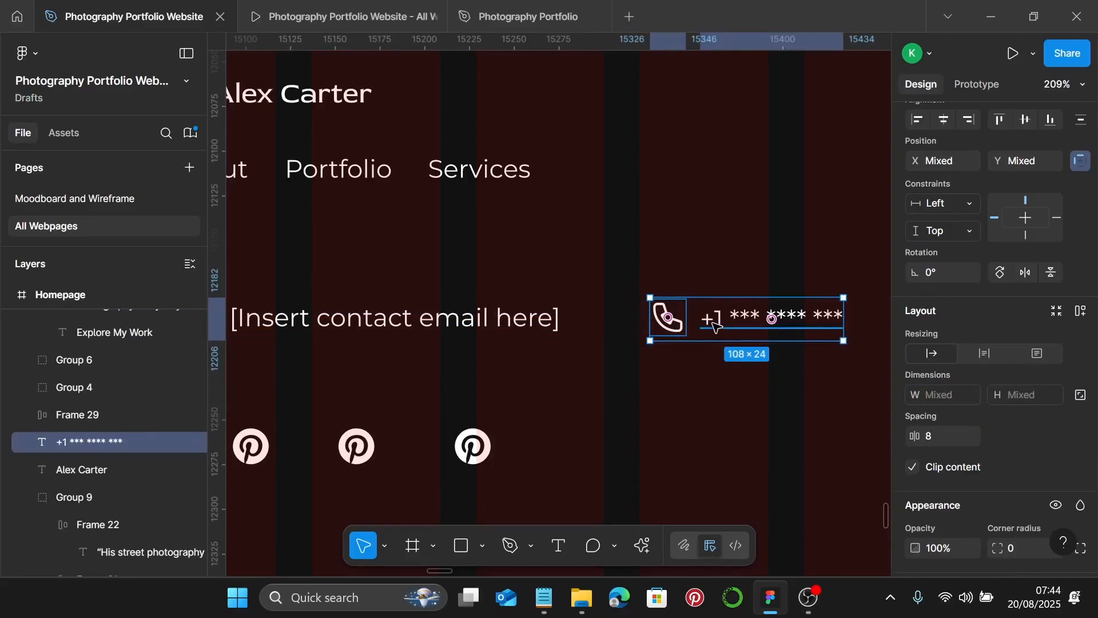
{"action": "key", "text": "shift+a"}
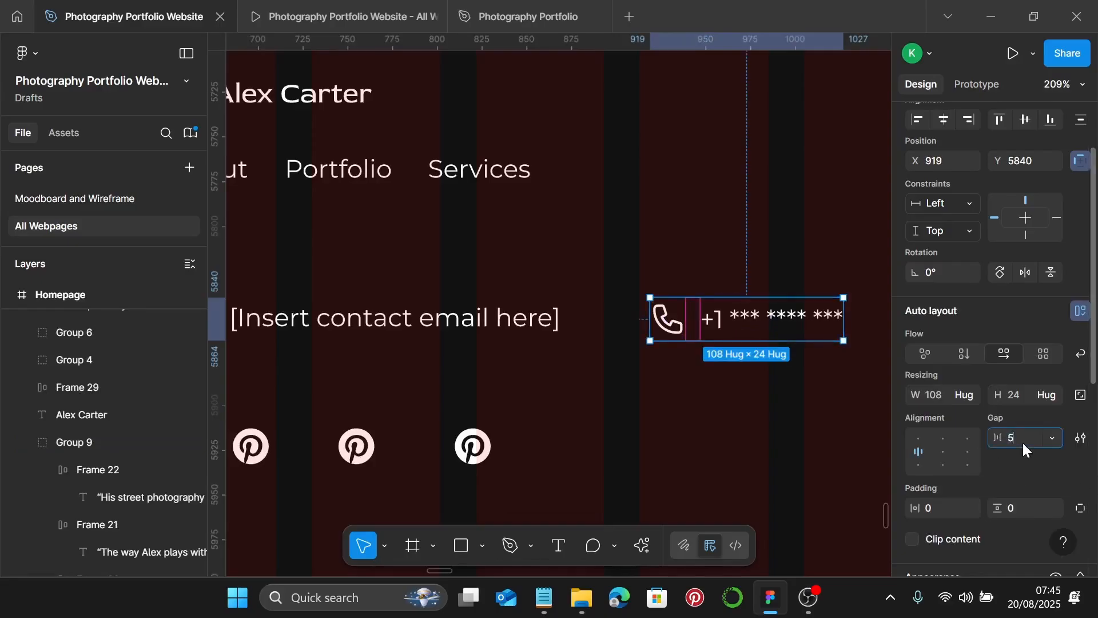
{"action": "type", "text": "5"}
{"action": "key", "text": "Return"}
{"action": "scroll", "coordinate": [650, 339], "scroll_direction": "down", "scroll_amount": 3, "text": "ctrl"}
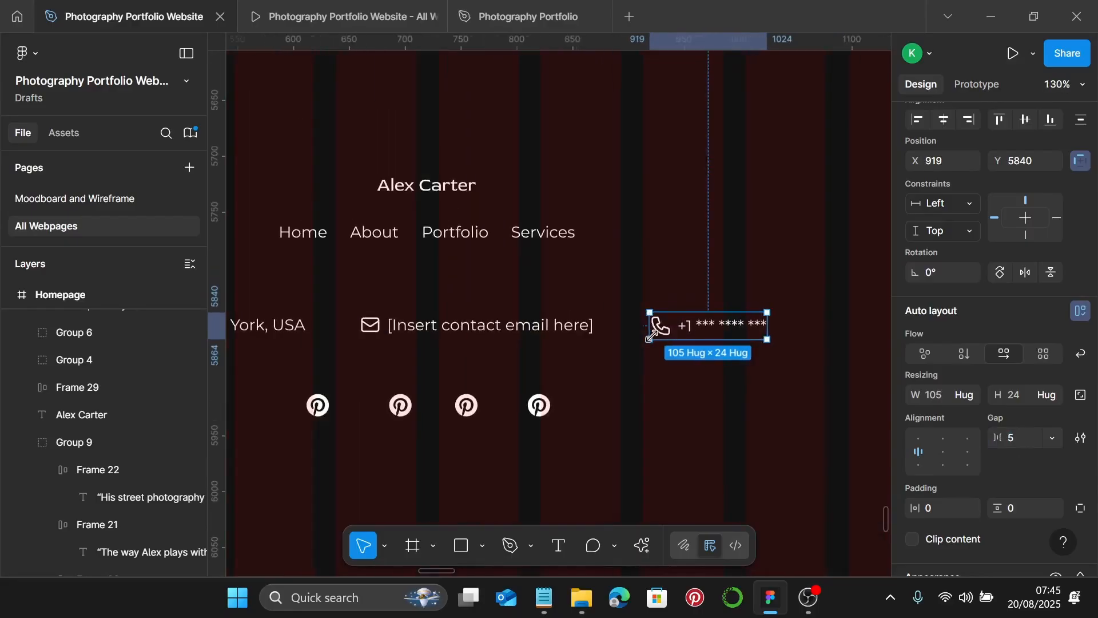
- Wrap the location, email and phone rows in one auto layout with gap 20, moved up under the navigation
{"action": "scroll", "coordinate": [650, 339], "scroll_direction": "down", "scroll_amount": 2, "text": "ctrl"}
{"action": "left_click", "coordinate": [537, 328], "text": "shift"}
{"action": "left_click", "coordinate": [334, 328], "text": "shift"}
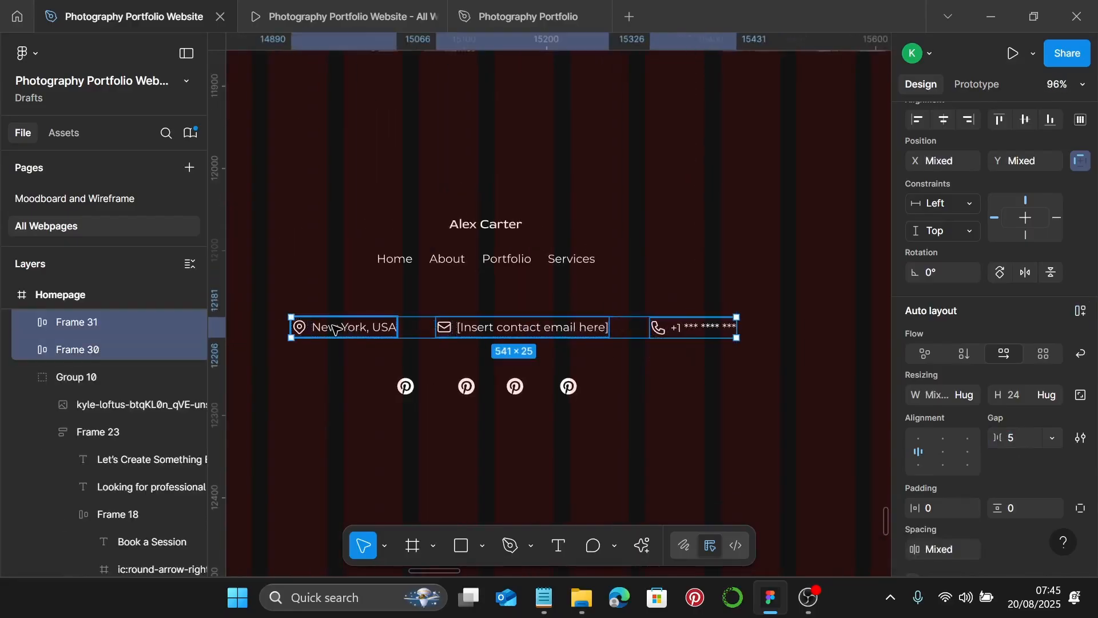
{"action": "key", "text": "shift+a"}
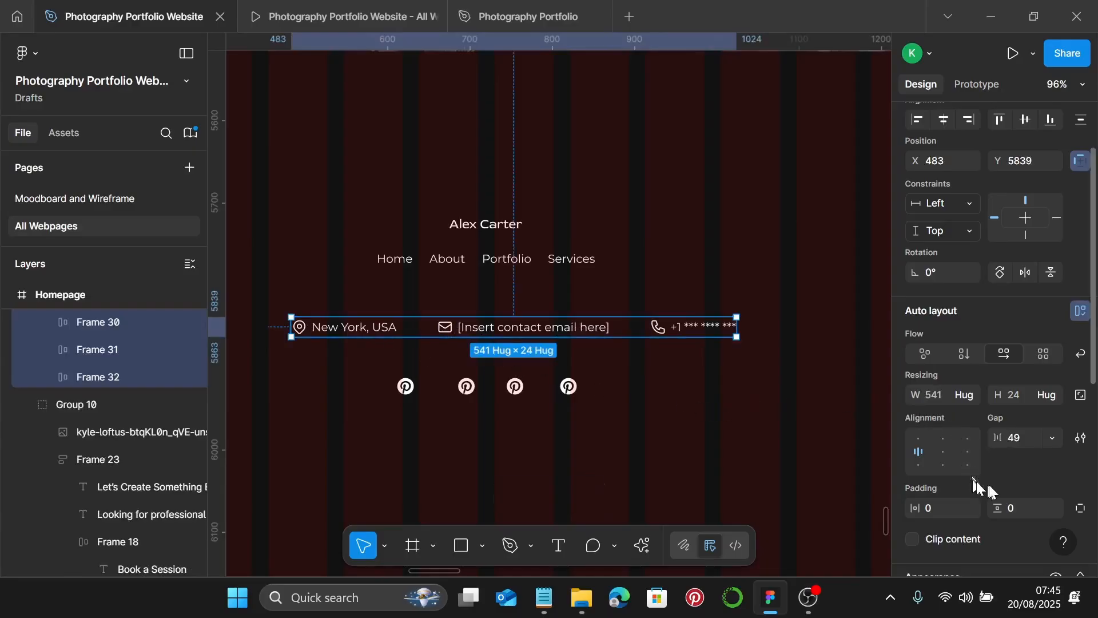
{"action": "left_click", "coordinate": [1020, 437]}
{"action": "type", "text": "2"}
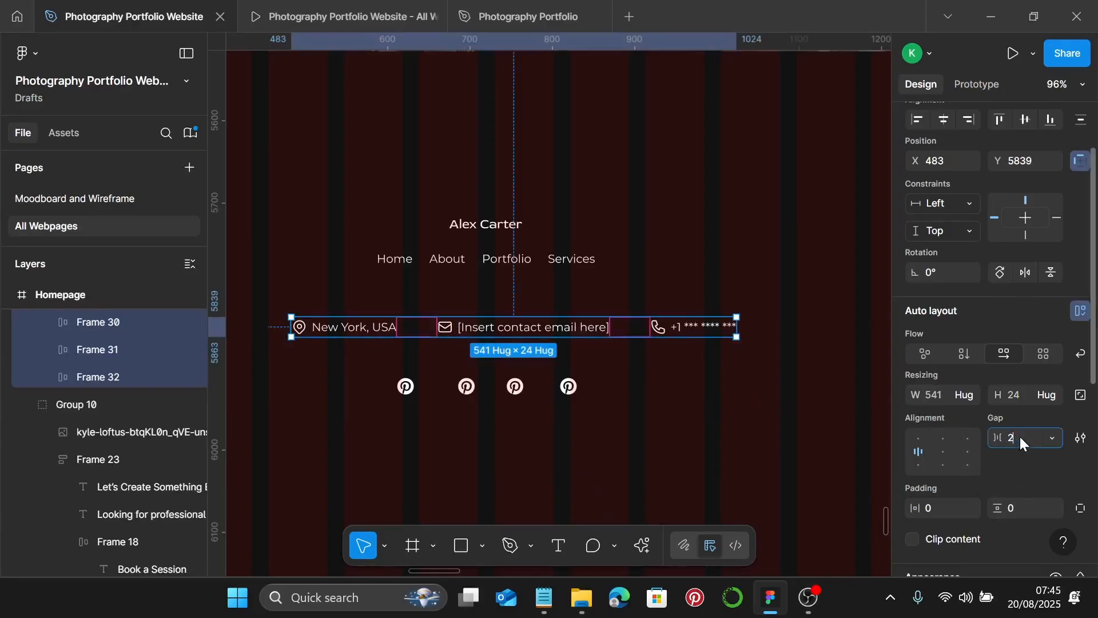
{"action": "type", "text": "0"}
{"action": "key", "text": "Return"}
{"action": "scroll", "coordinate": [425, 295], "scroll_direction": "up", "scroll_amount": 2}
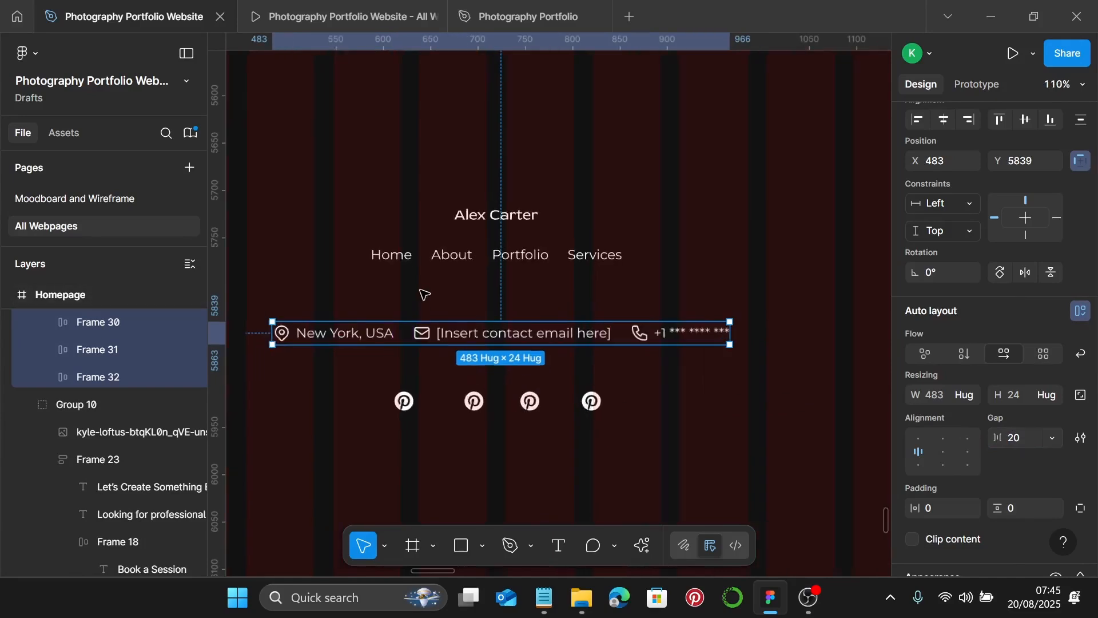
{"action": "scroll", "coordinate": [491, 346], "scroll_direction": "up", "scroll_amount": 1}
{"action": "left_click_drag", "start_coordinate": [482, 346], "coordinate": [492, 308]}
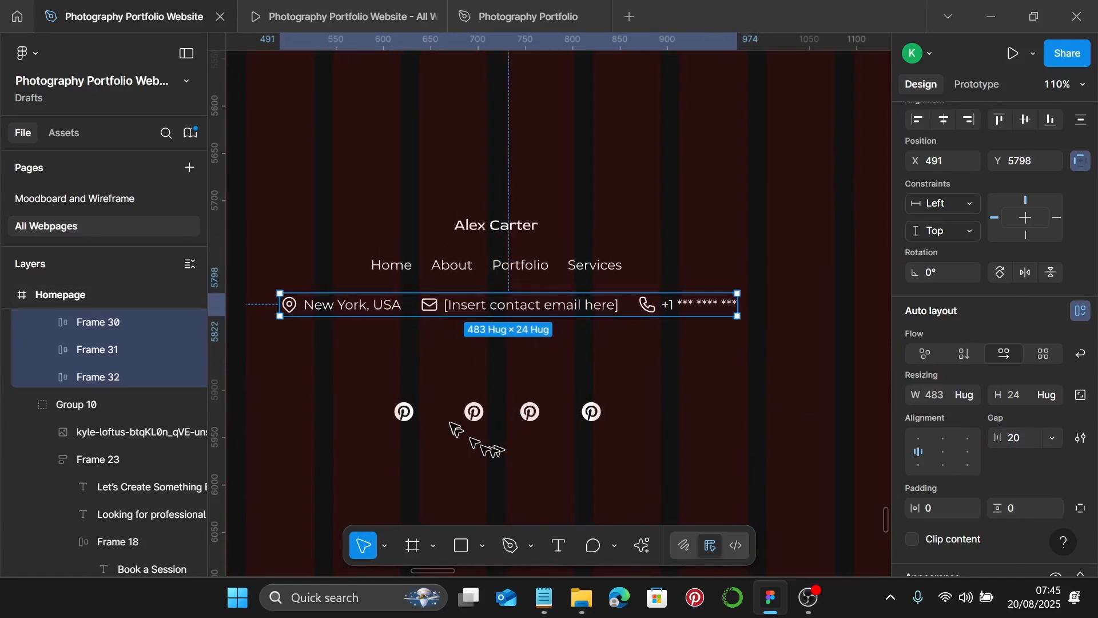
- Ungroup the four Pinterest icons and delete the second, third and fourth
{"action": "left_click", "coordinate": [475, 423]}
{"action": "scroll", "coordinate": [475, 420], "scroll_direction": "down", "scroll_amount": 3}
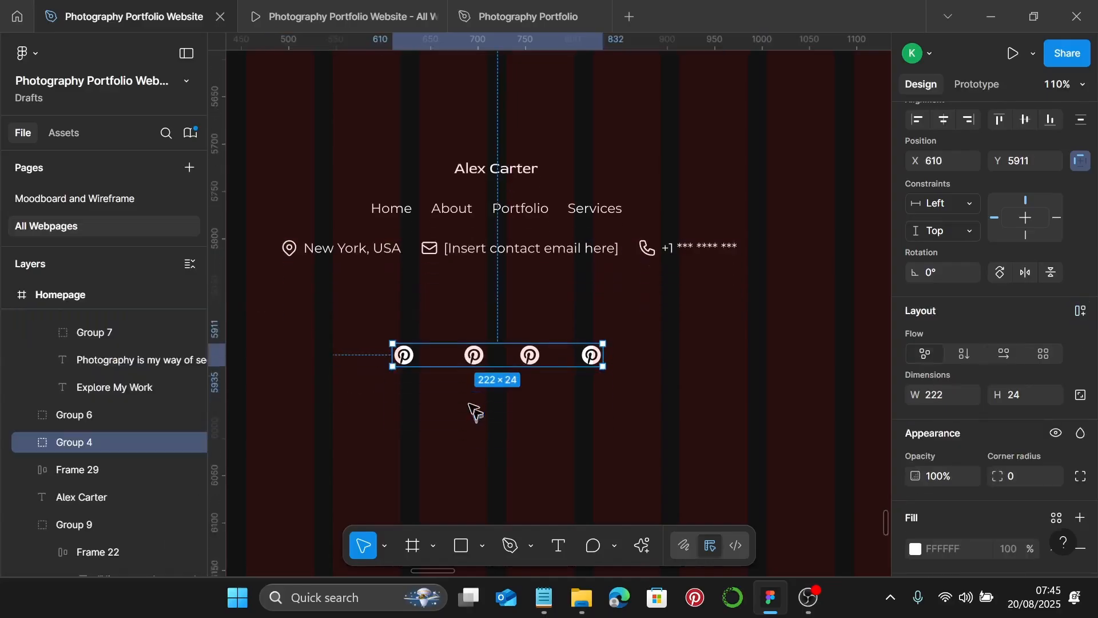
{"action": "key", "text": "ctrl+shift+g"}
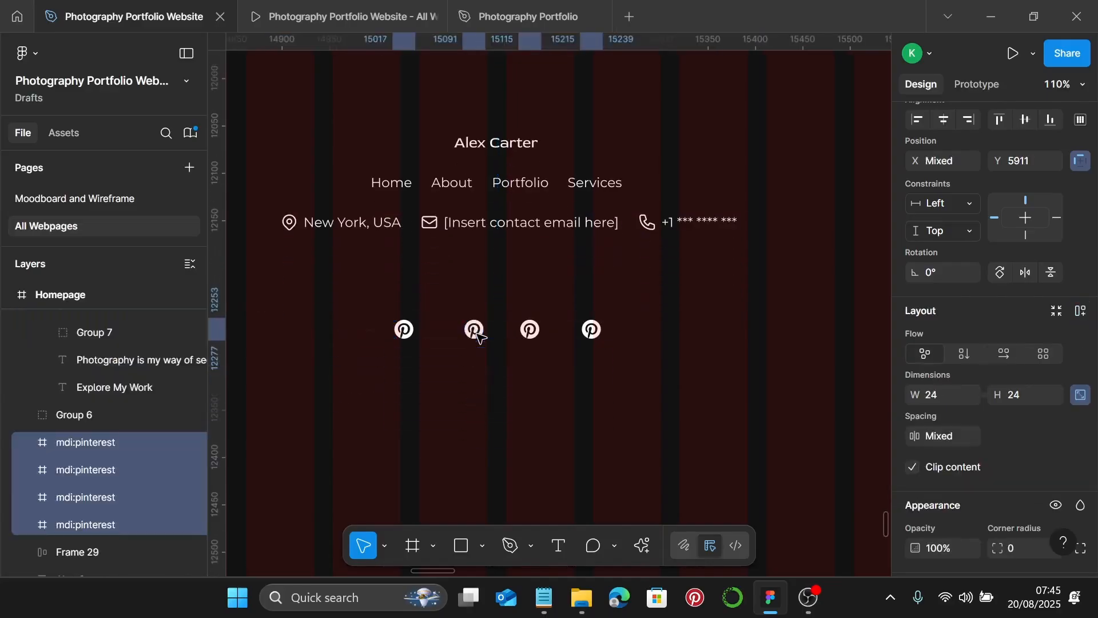
{"action": "left_click", "coordinate": [666, 346]}
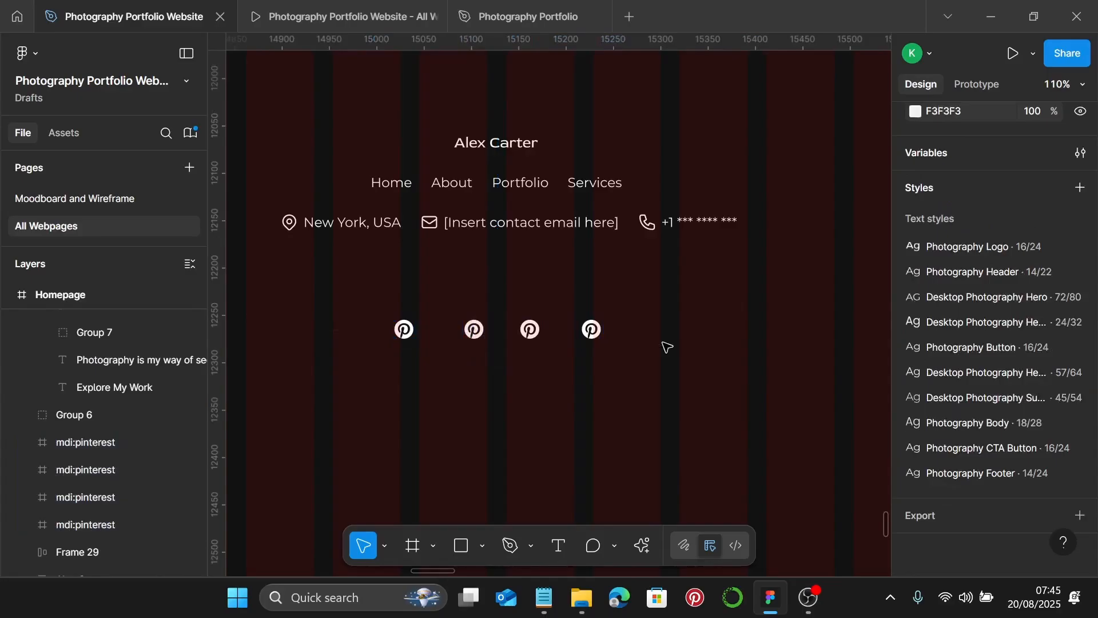
{"action": "left_click", "coordinate": [474, 330]}
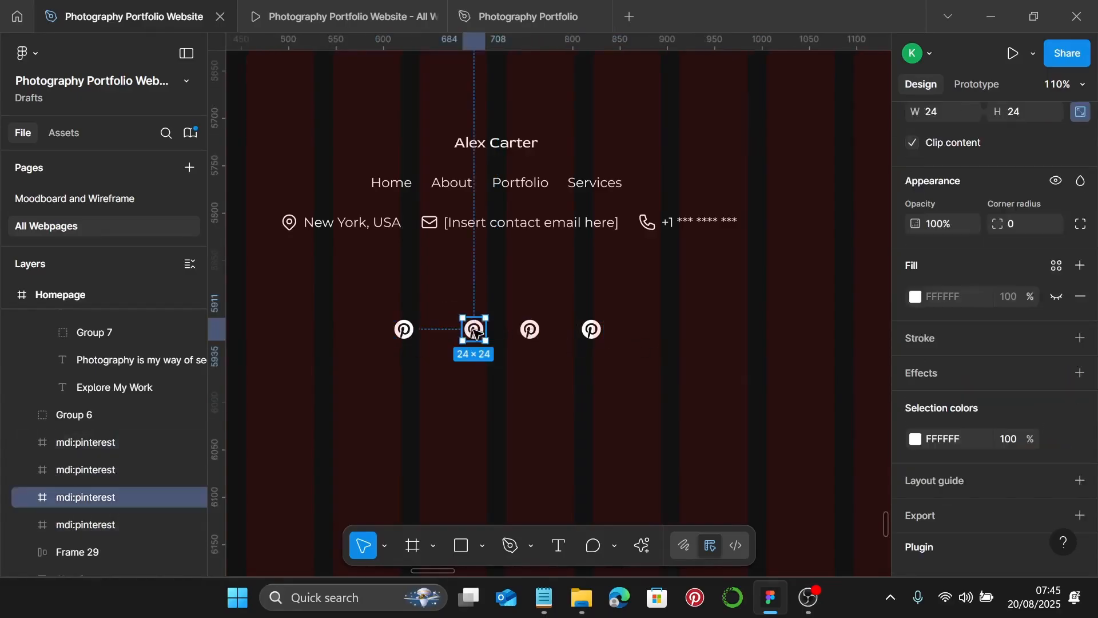
{"action": "left_click", "coordinate": [529, 331], "text": "shift"}
{"action": "left_click", "coordinate": [590, 331], "text": "shift"}
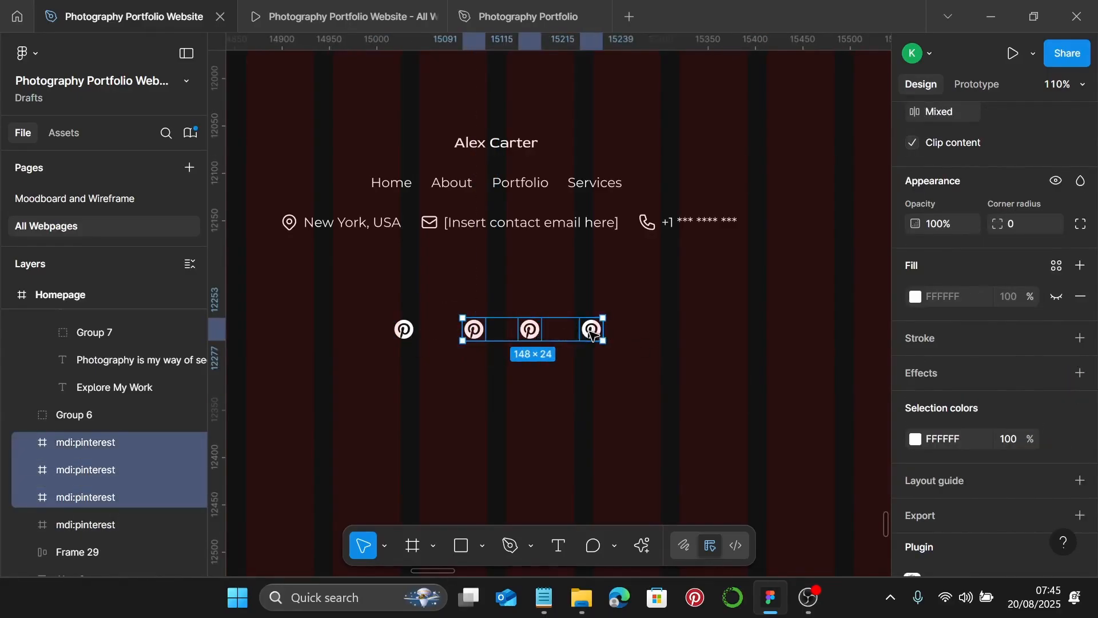
{"action": "key", "text": "Delete"}
- Resize the remaining Pinterest icon to a width of 30
{"action": "left_click", "coordinate": [405, 330]}
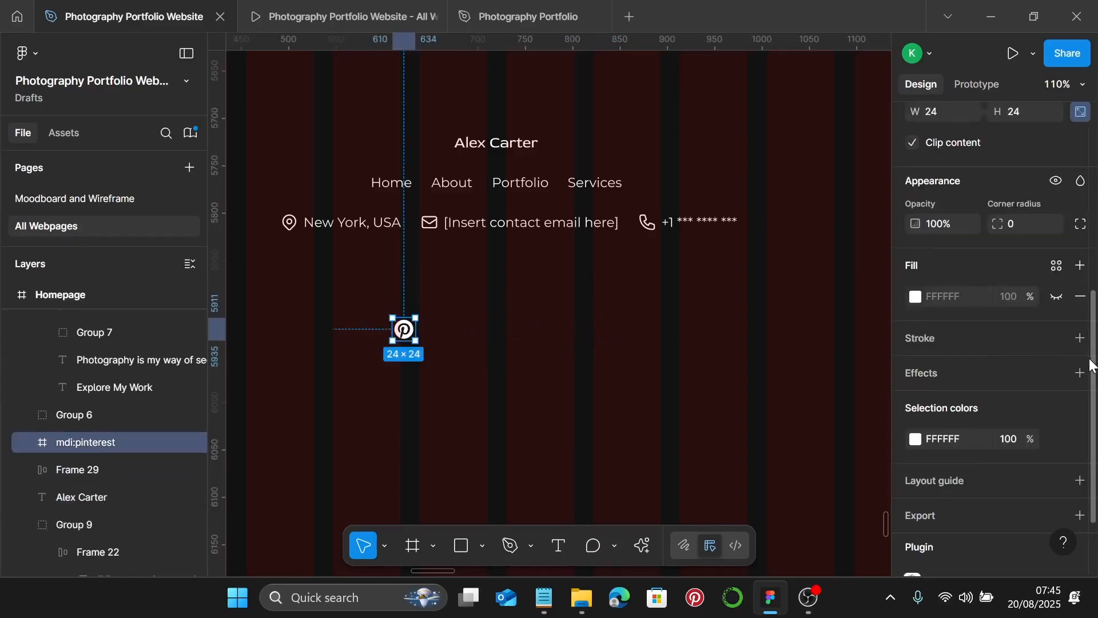
{"action": "scroll", "coordinate": [1092, 364], "scroll_direction": "down", "scroll_amount": 3}
{"action": "scroll", "coordinate": [1041, 354], "scroll_direction": "up", "scroll_amount": 5}
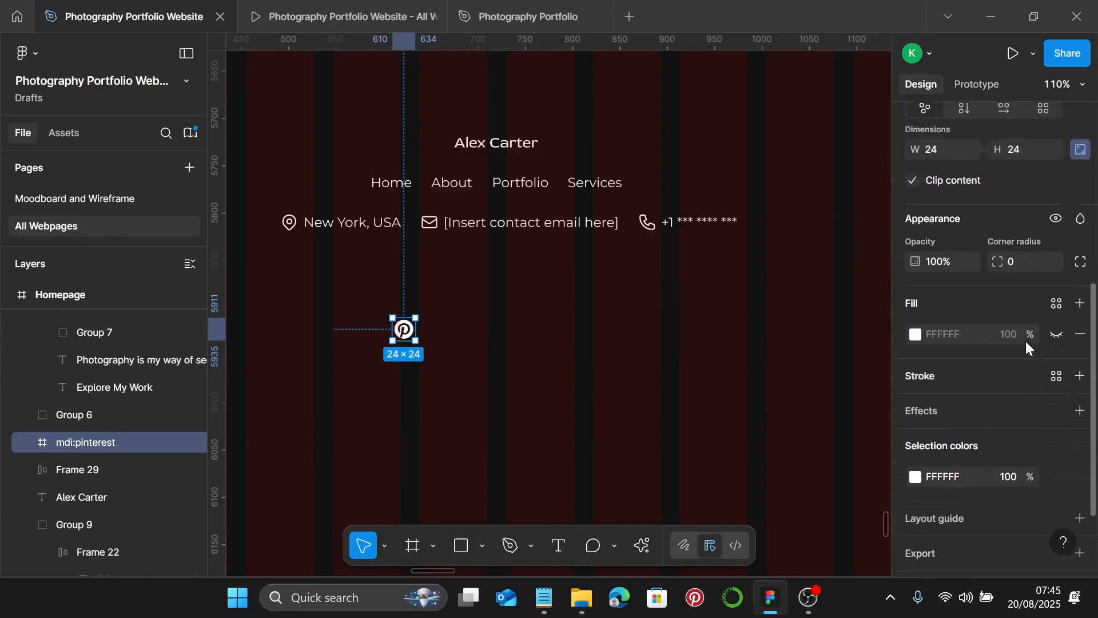
{"action": "left_click", "coordinate": [943, 198]}
{"action": "type", "text": "30"}
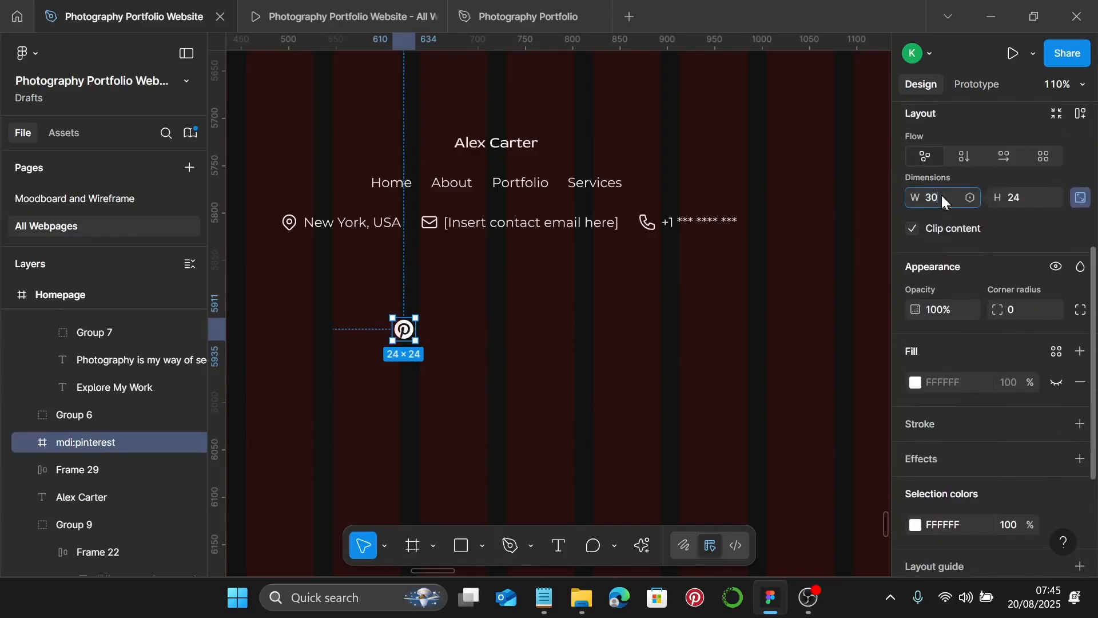
{"action": "key", "text": "Return"}
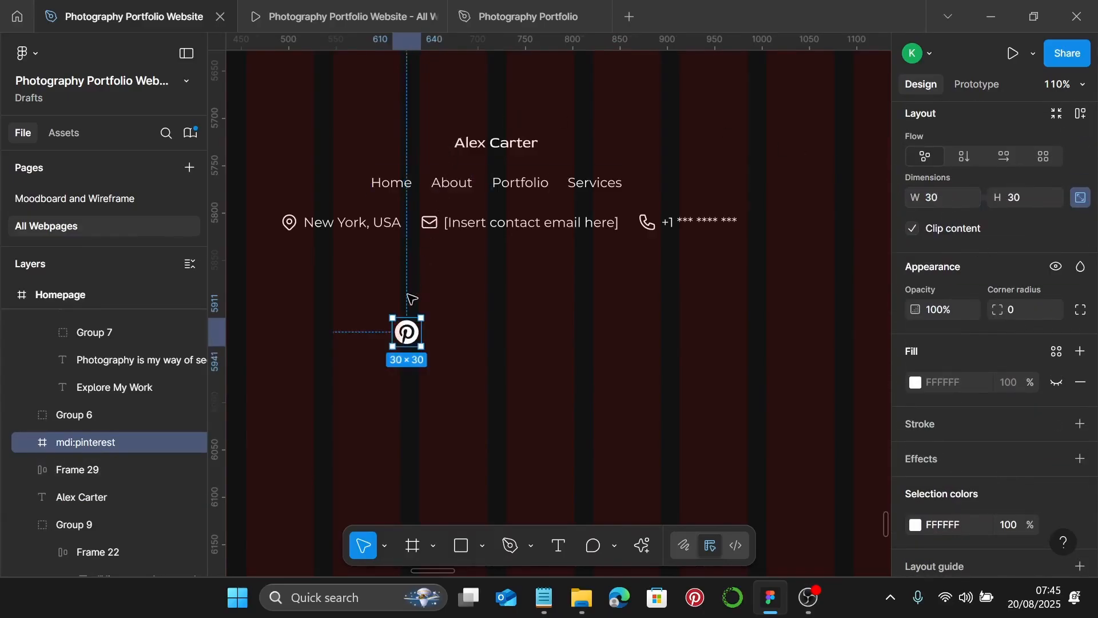
{"action": "scroll", "coordinate": [409, 326], "scroll_direction": "up", "scroll_amount": 3}
- Move the Pinterest icon up under the contact row and search Iconify for 'linked in'
{"action": "left_click_drag", "start_coordinate": [412, 329], "coordinate": [377, 275]}
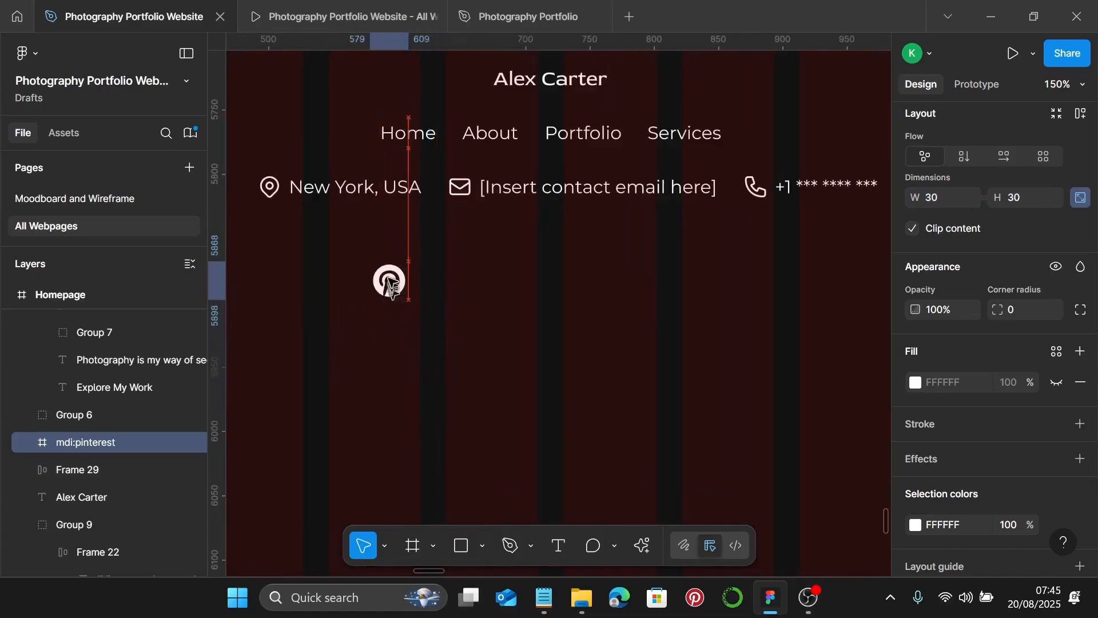
{"action": "left_click", "coordinate": [534, 355]}
{"action": "right_click", "coordinate": [534, 355]}
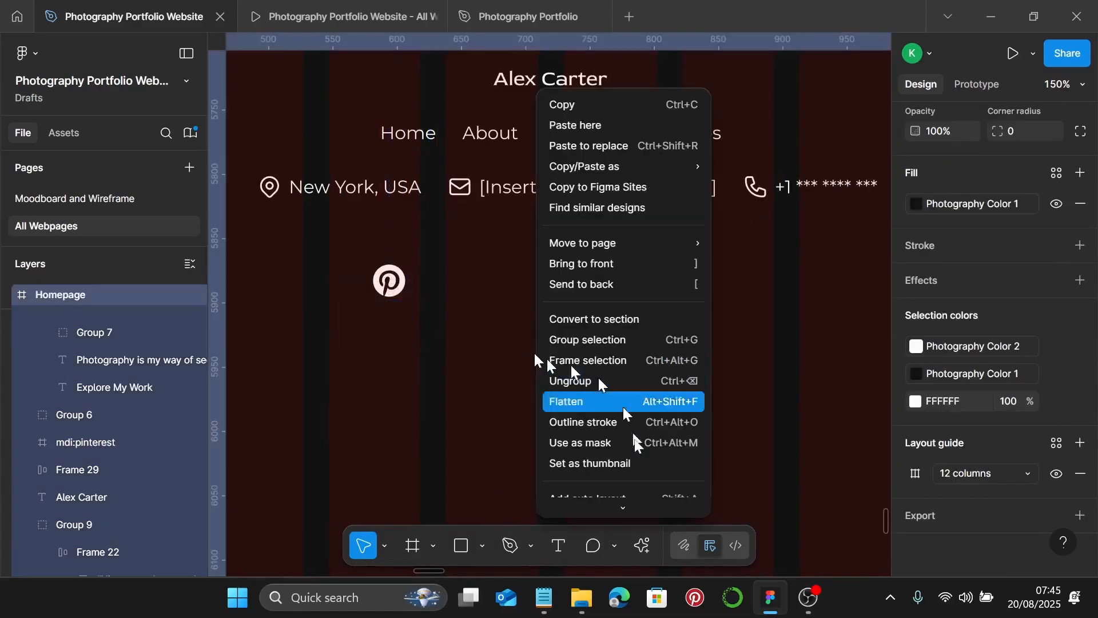
{"action": "scroll", "coordinate": [636, 498], "scroll_direction": "down", "scroll_amount": 3}
{"action": "mouse_move", "coordinate": [660, 389]}
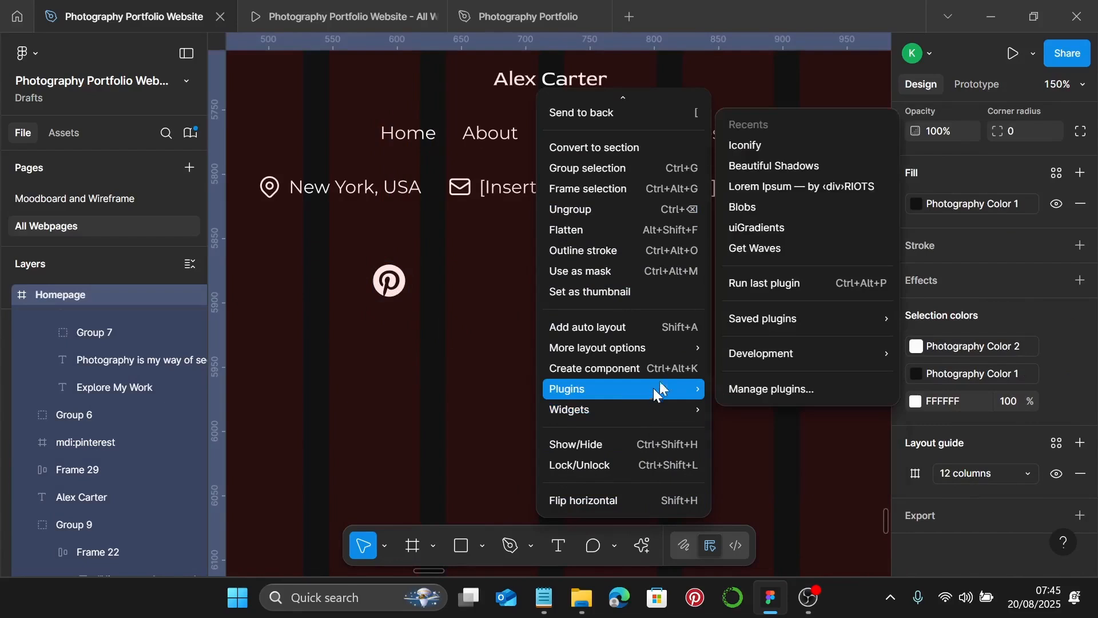
{"action": "left_click", "coordinate": [800, 148]}
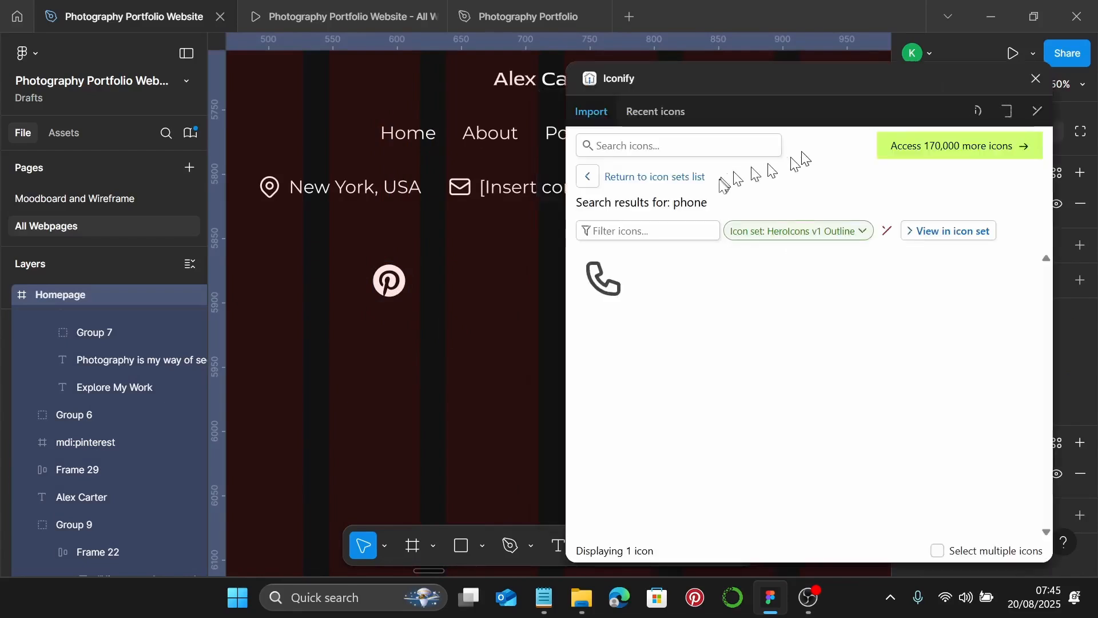
{"action": "left_click", "coordinate": [670, 146]}
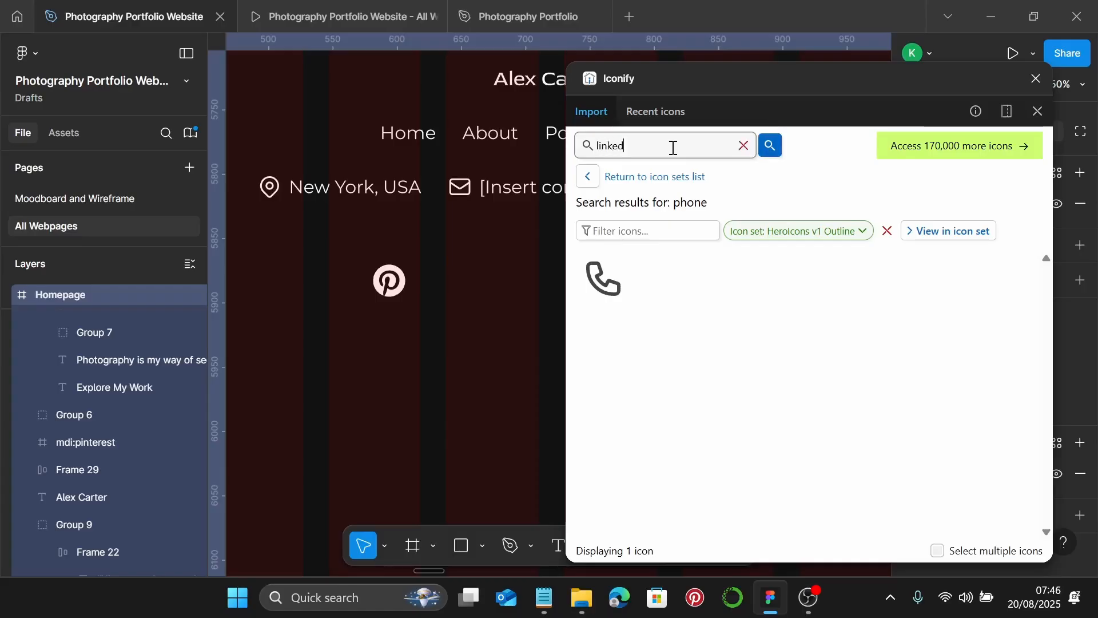
{"action": "type", "text": "linked in"}
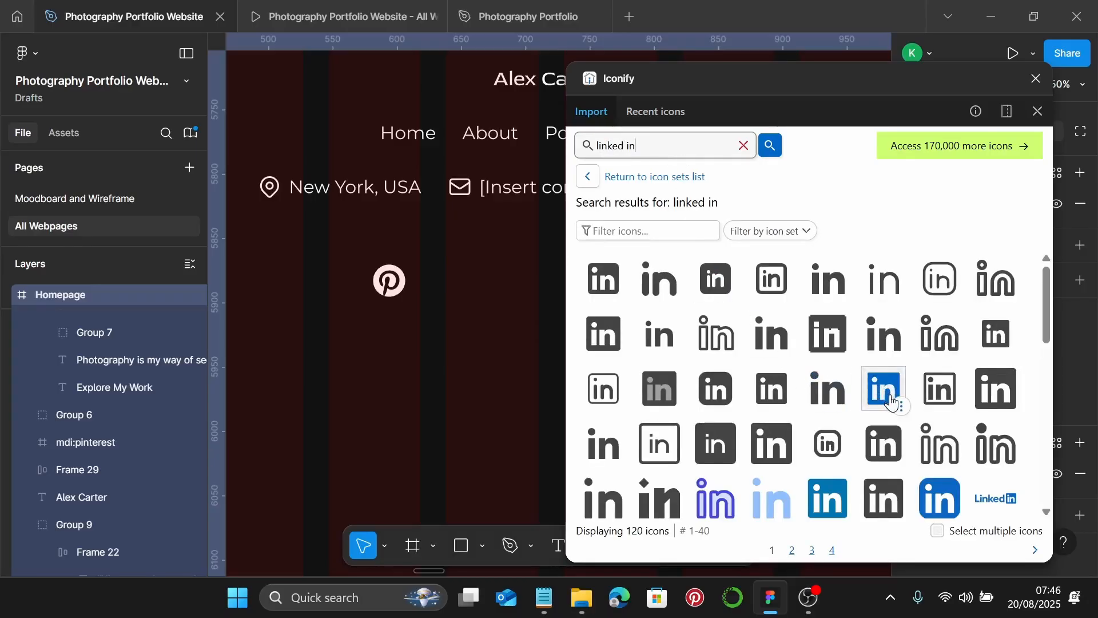
- Drag a LinkedIn icon from the results onto the footer beside Pinterest
{"action": "left_click", "coordinate": [998, 392]}
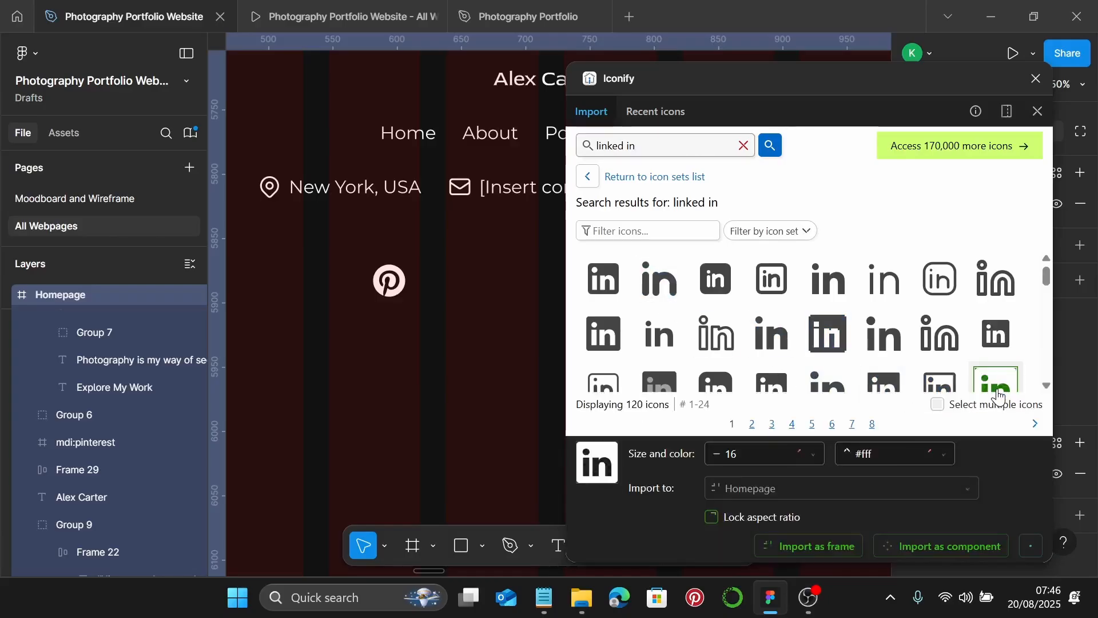
{"action": "scroll", "coordinate": [998, 378], "scroll_direction": "down", "scroll_amount": 1}
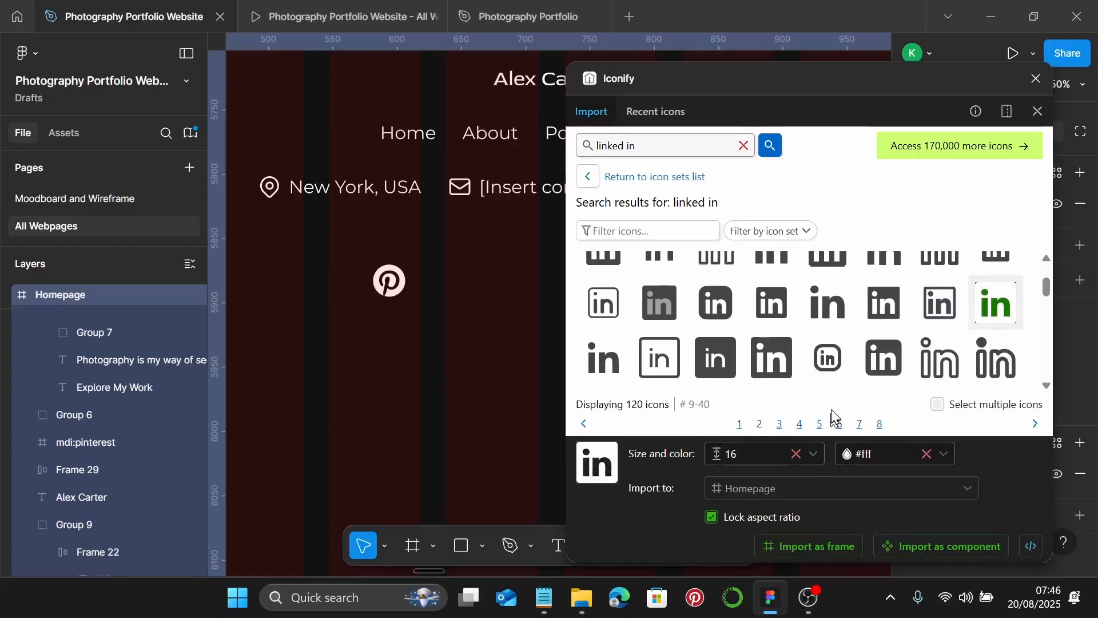
{"action": "scroll", "coordinate": [960, 323], "scroll_direction": "up", "scroll_amount": 1}
{"action": "scroll", "coordinate": [995, 321], "scroll_direction": "down", "scroll_amount": 1}
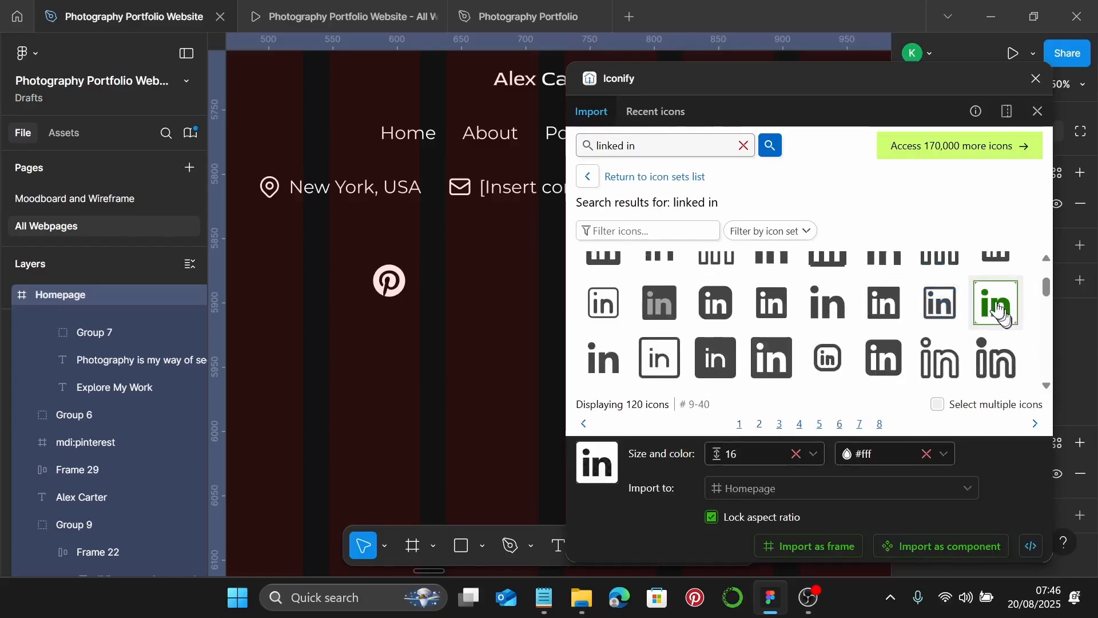
{"action": "left_click", "coordinate": [998, 313]}
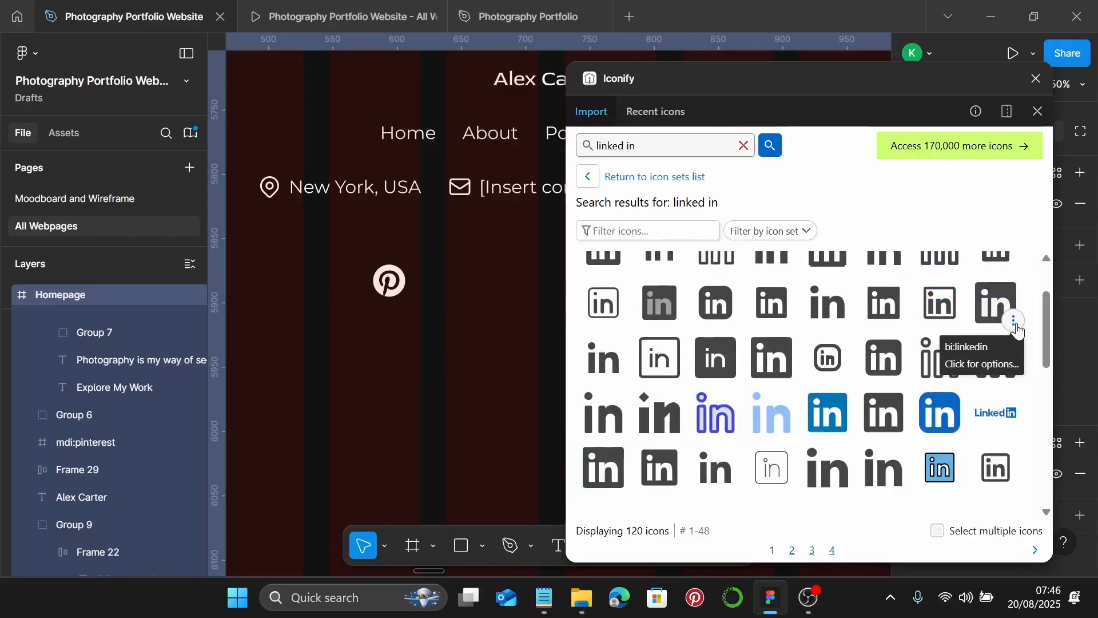
{"action": "left_click", "coordinate": [985, 322]}
{"action": "left_click_drag", "start_coordinate": [985, 322], "coordinate": [460, 325]}
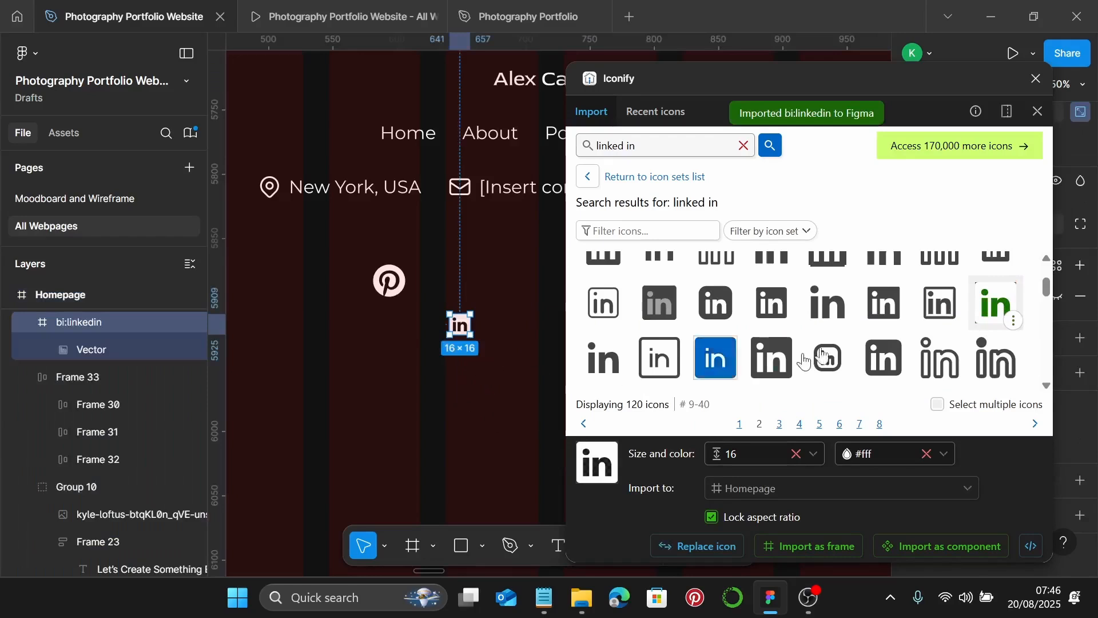
- Search Iconify for 'in' and drag the Instagram icon right of the LinkedIn icon
{"action": "left_click", "coordinate": [741, 146]}
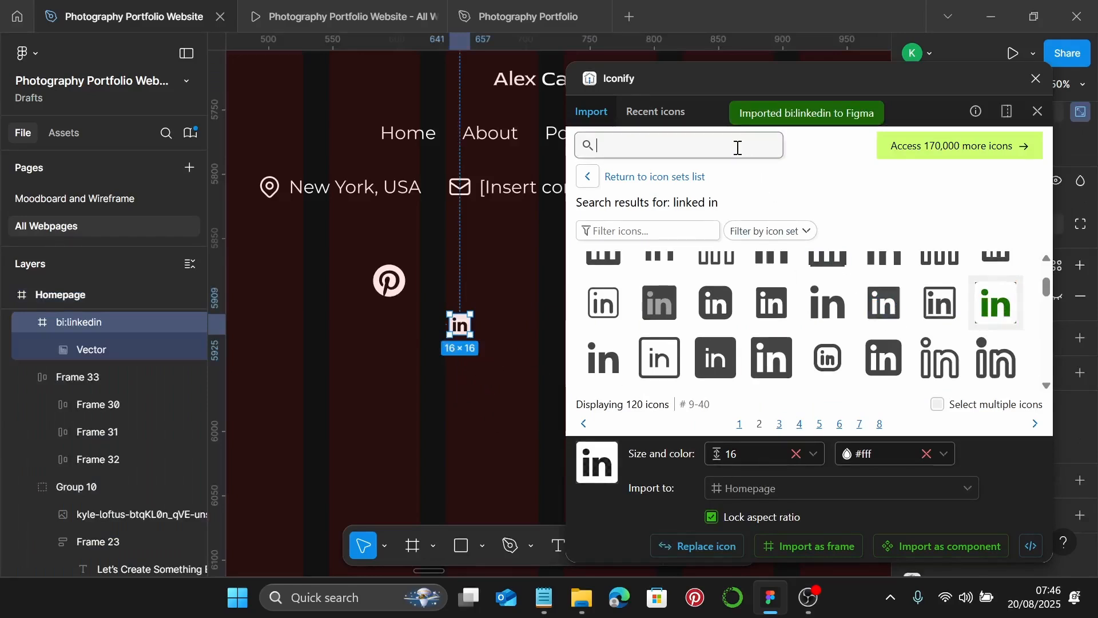
{"action": "type", "text": "instagram"}
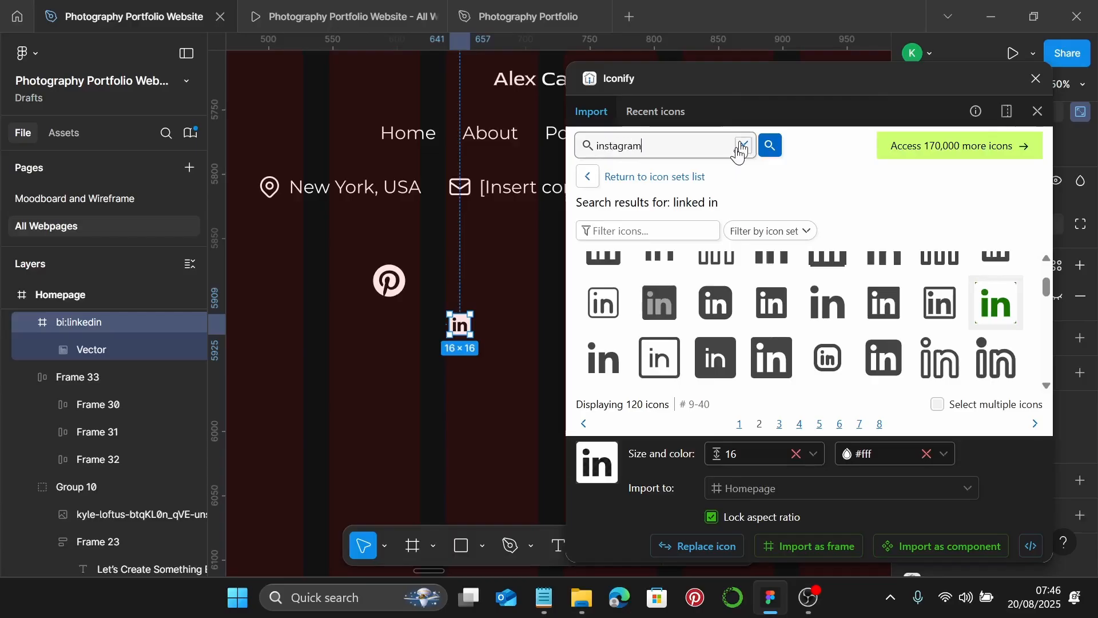
{"action": "key", "text": "Return"}
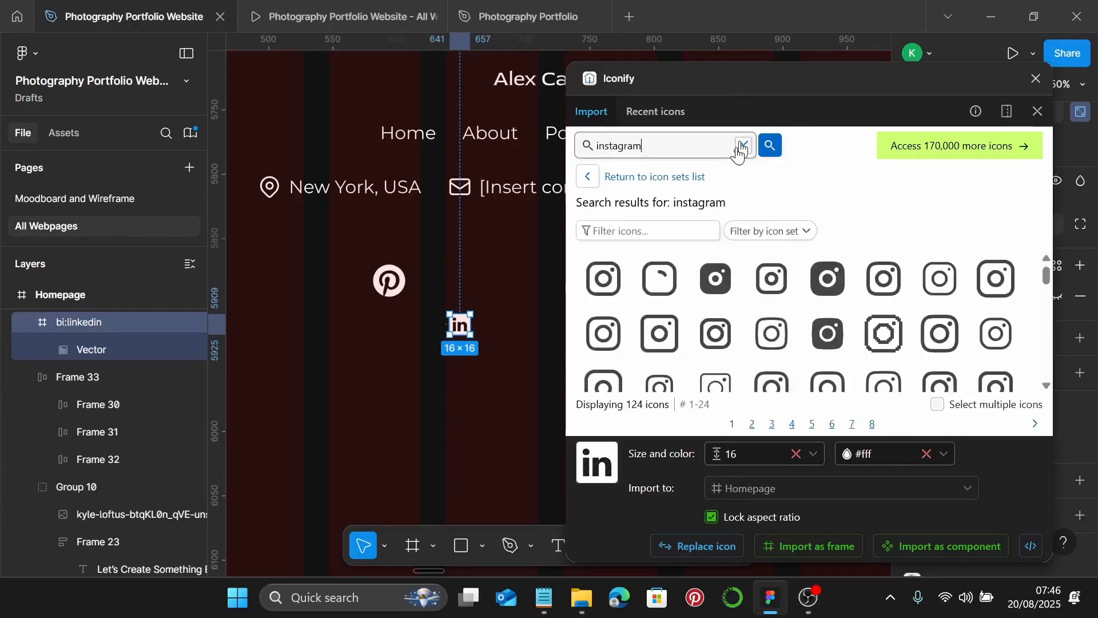
{"action": "left_click", "coordinate": [612, 280]}
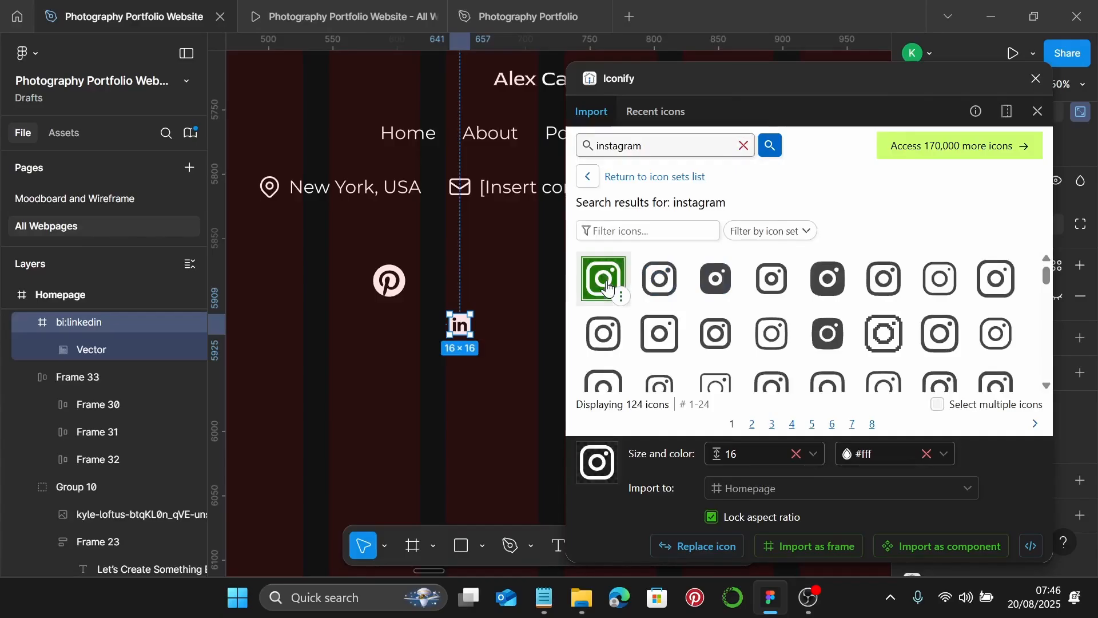
{"action": "scroll", "coordinate": [468, 344], "scroll_direction": "right", "scroll_amount": 2}
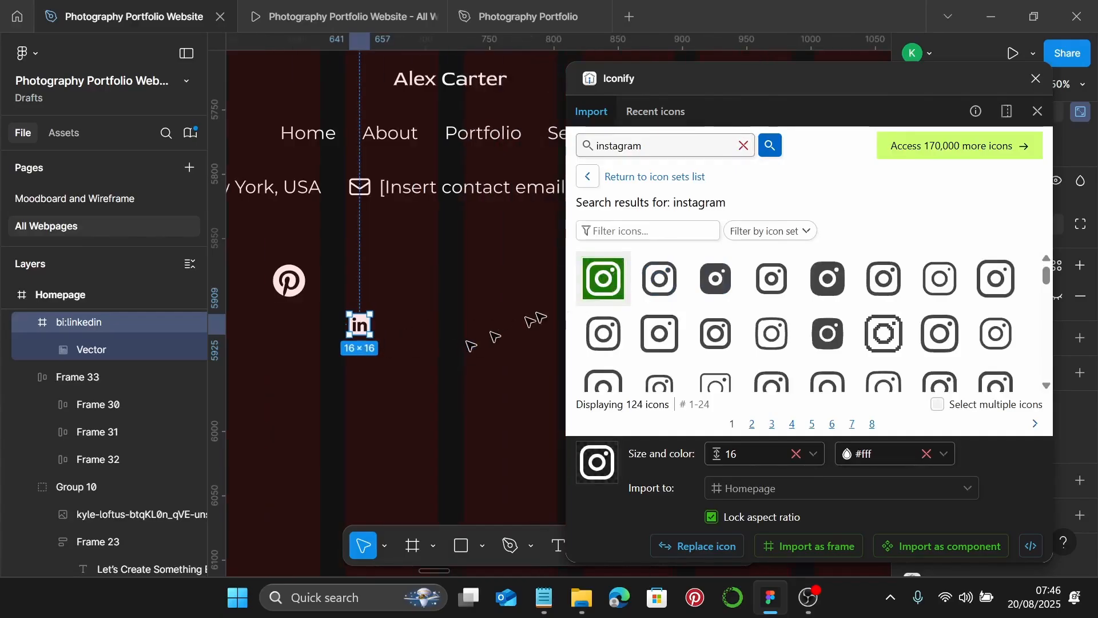
{"action": "left_click_drag", "start_coordinate": [609, 281], "coordinate": [471, 317]}
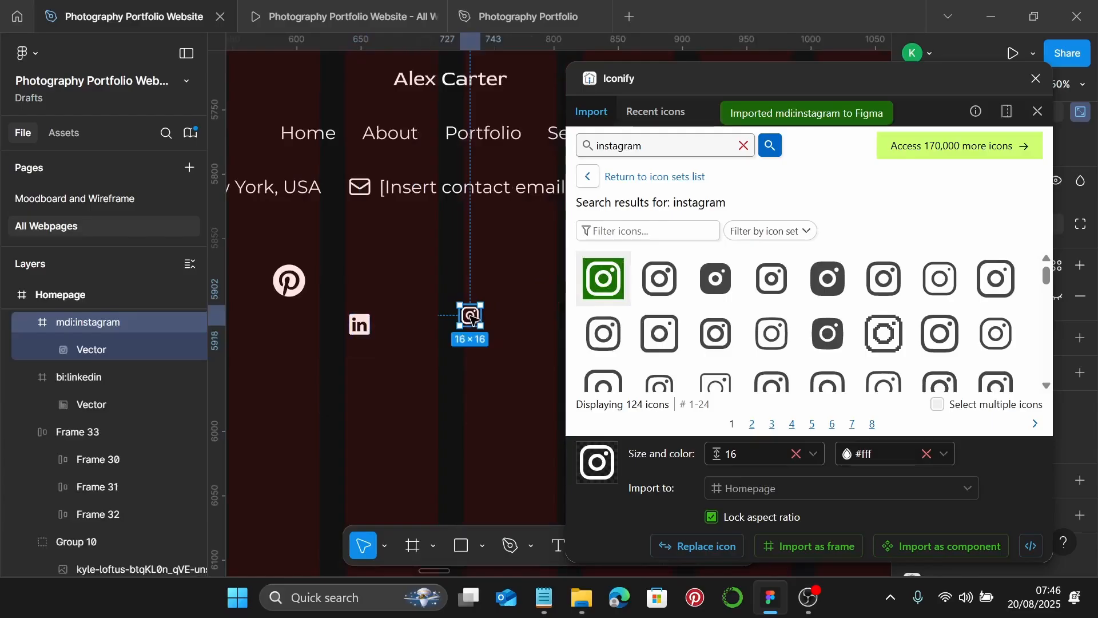
- Search 'face', drag the first Facebook icon onto the canvas, and close the plugin
{"action": "left_click", "coordinate": [745, 147]}
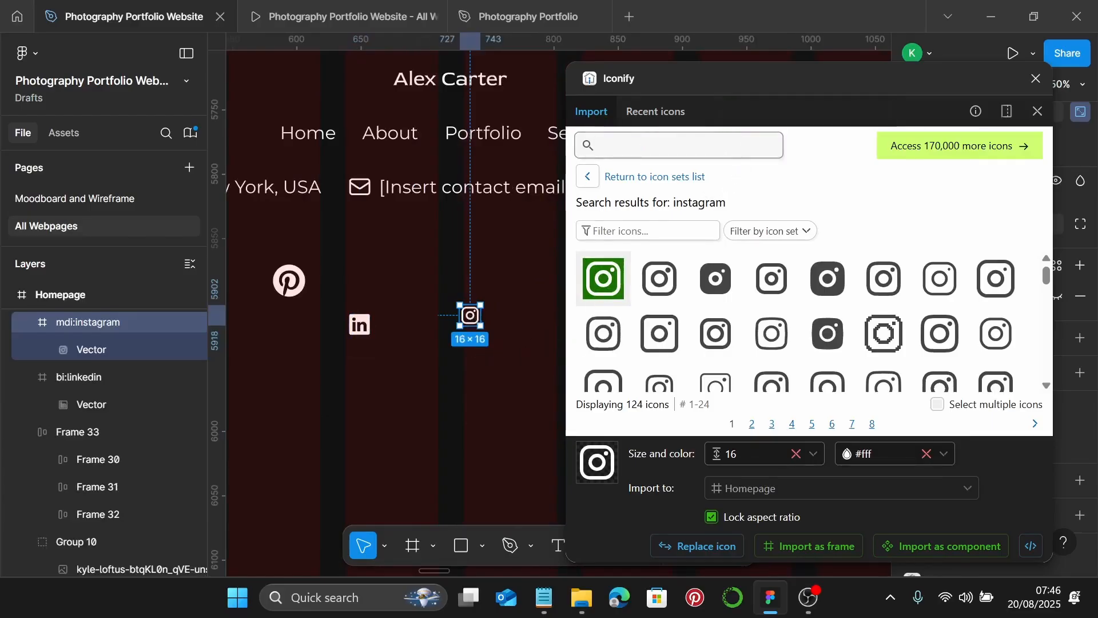
{"action": "type", "text": "facebook"}
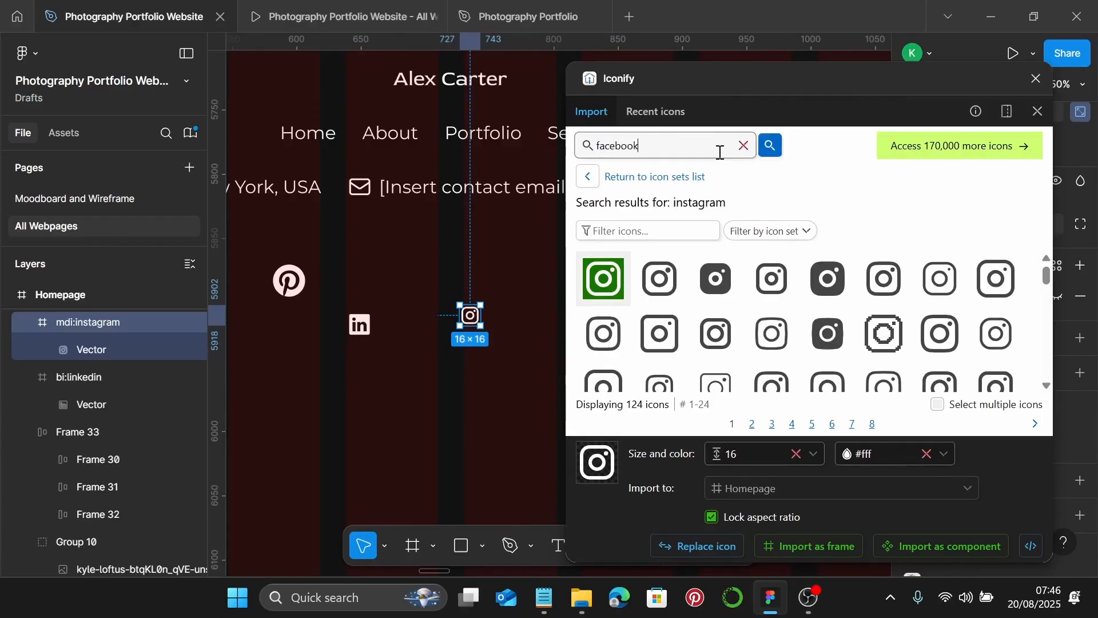
{"action": "key", "text": "Return"}
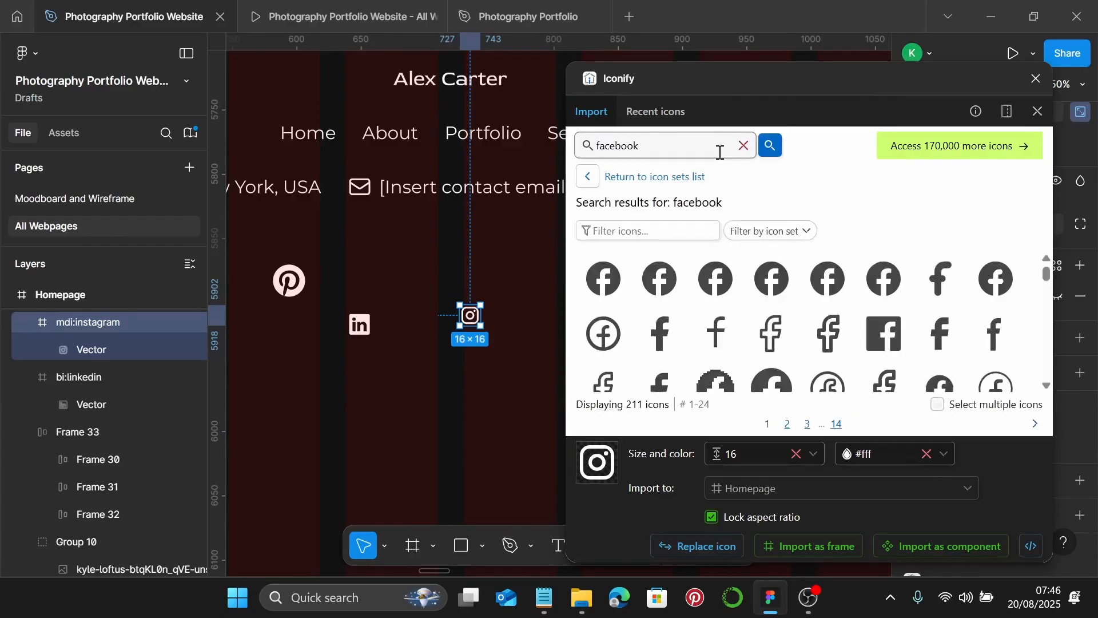
{"action": "left_click_drag", "start_coordinate": [604, 279], "coordinate": [520, 279]}
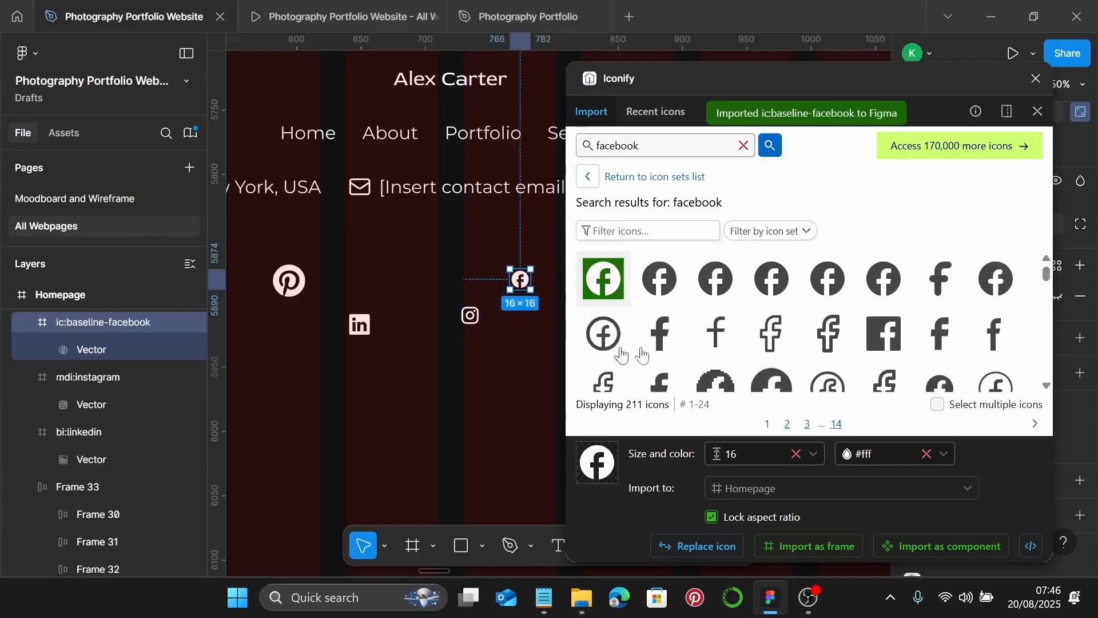
{"action": "left_click", "coordinate": [1037, 82]}
{"action": "scroll", "coordinate": [368, 326], "scroll_direction": "left", "scroll_amount": 2}
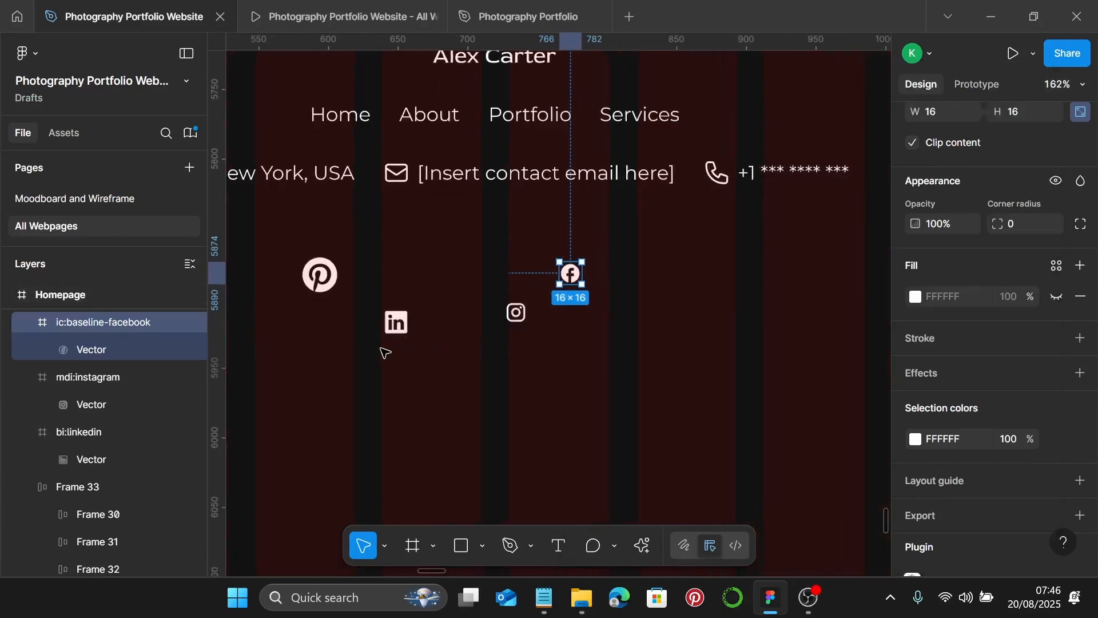
- Resize the LinkedIn, Instagram and Facebook icons to 30 px wide
{"action": "scroll", "coordinate": [385, 353], "scroll_direction": "up", "scroll_amount": 1}
{"action": "left_click", "coordinate": [395, 322]}
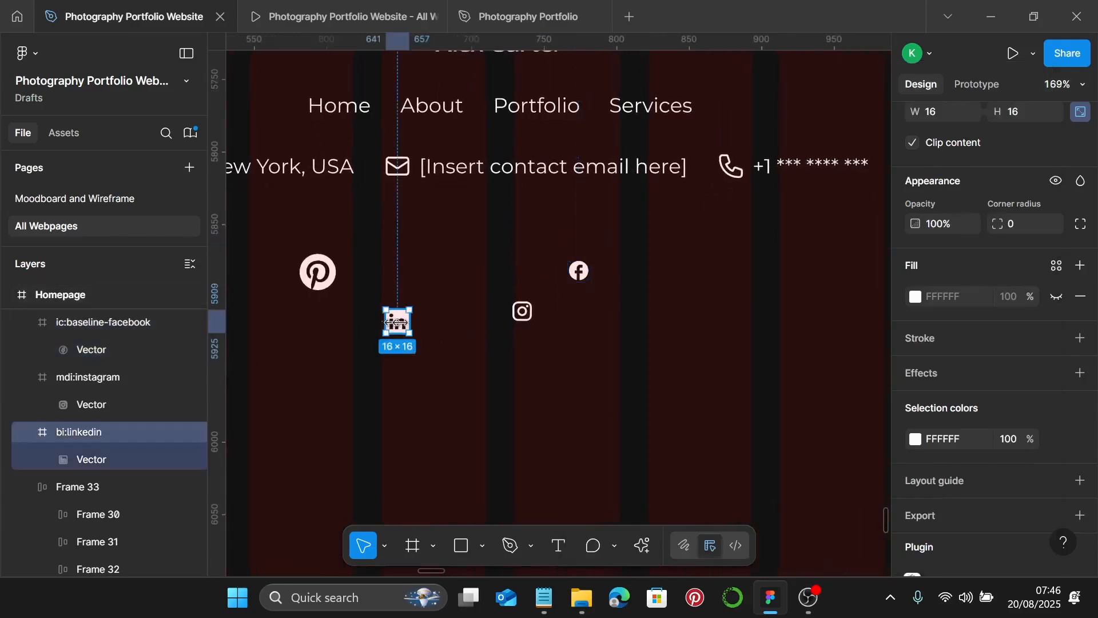
{"action": "left_click", "coordinate": [532, 327], "text": "shift"}
{"action": "left_click", "coordinate": [579, 275], "text": "shift"}
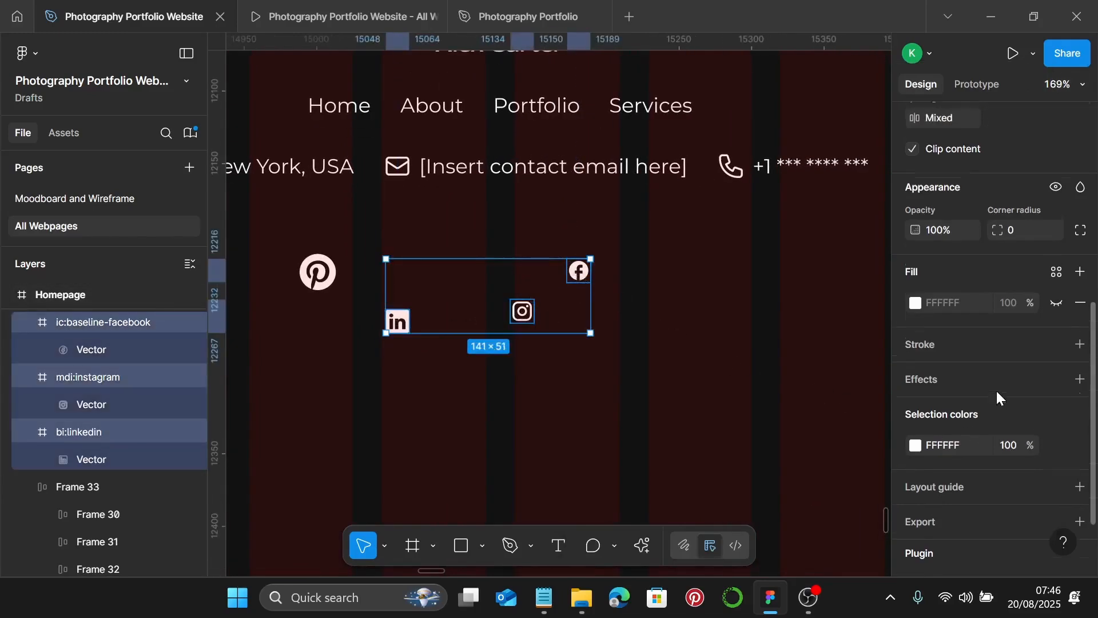
{"action": "scroll", "coordinate": [996, 388], "scroll_direction": "up", "scroll_amount": 3}
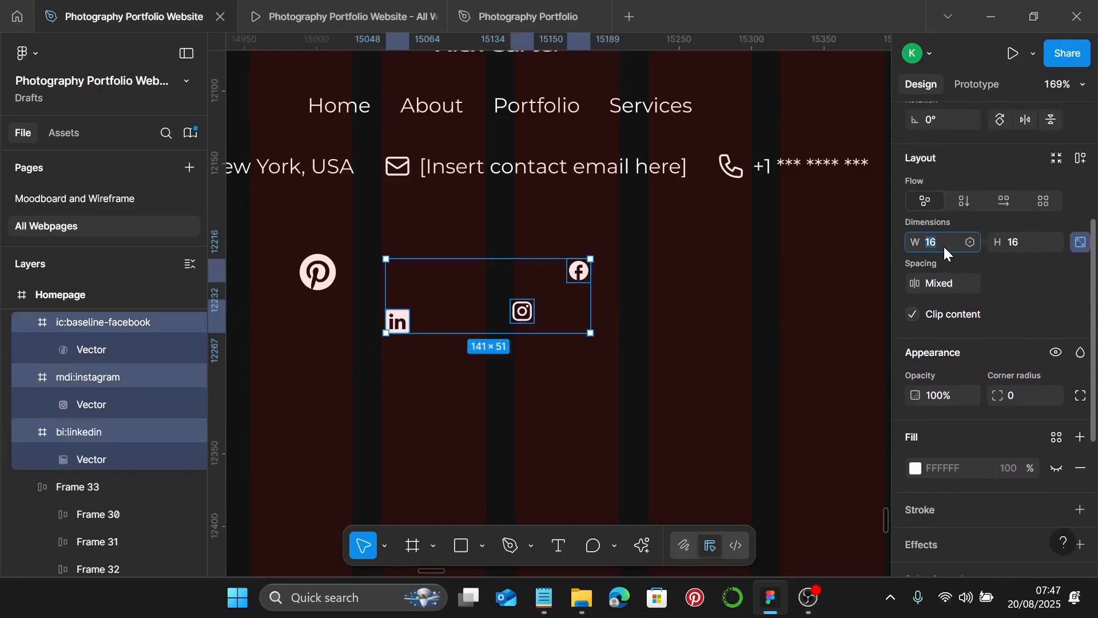
{"action": "key", "text": "Return"}
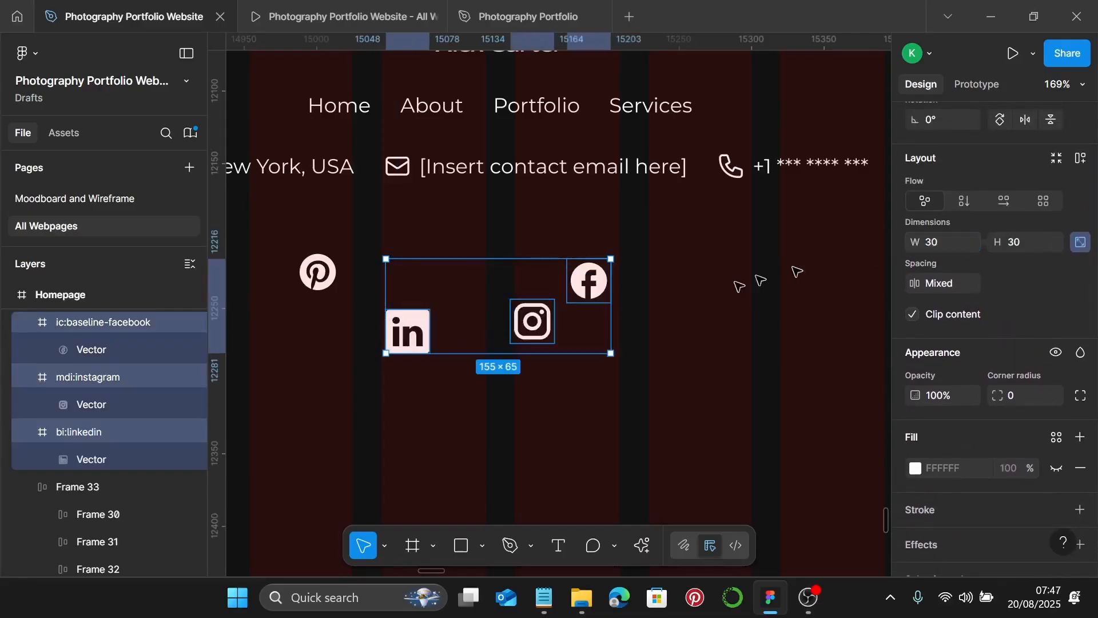
- Centre-align all four icons, including Pinterest, in a horizontal auto layout row with gap 20
{"action": "left_click", "coordinate": [331, 274], "text": "shift"}
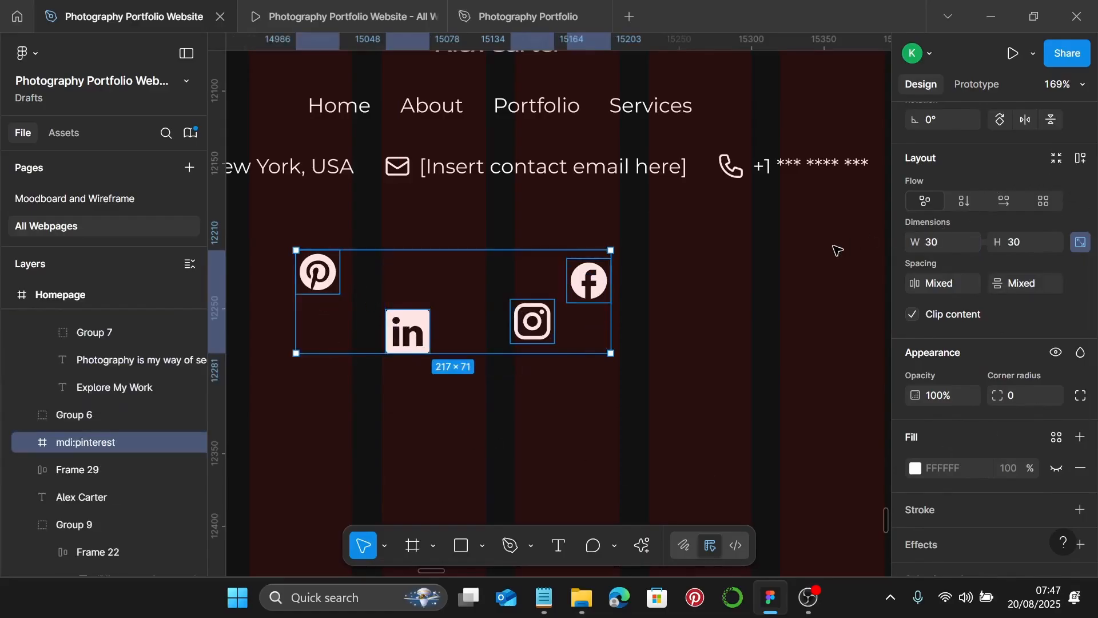
{"action": "key", "text": "alt+h"}
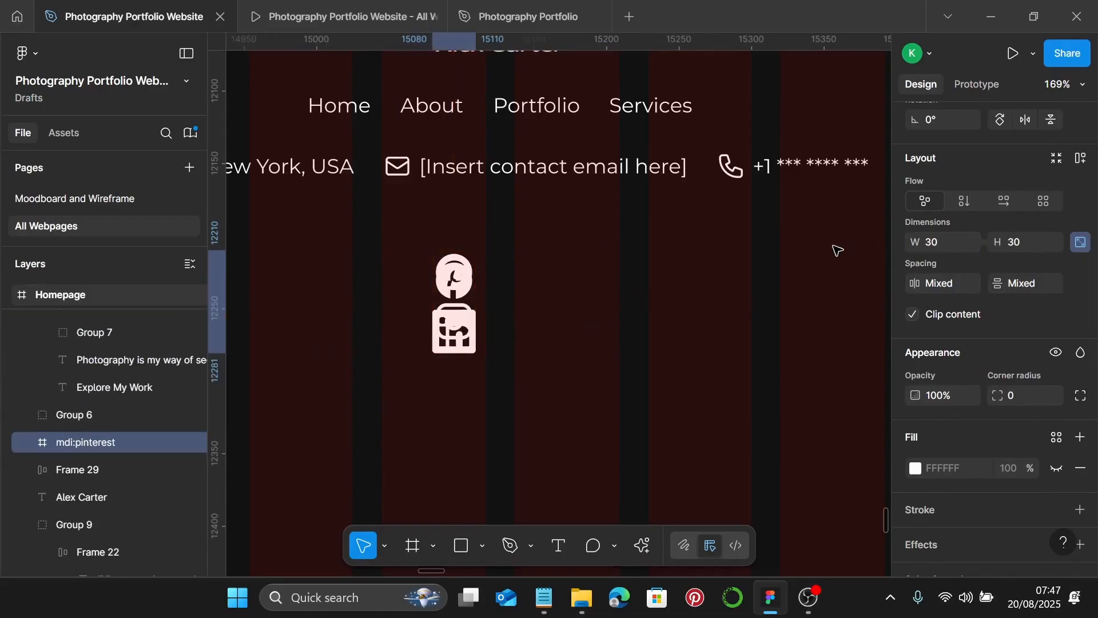
{"action": "key", "text": "ctrl+z"}
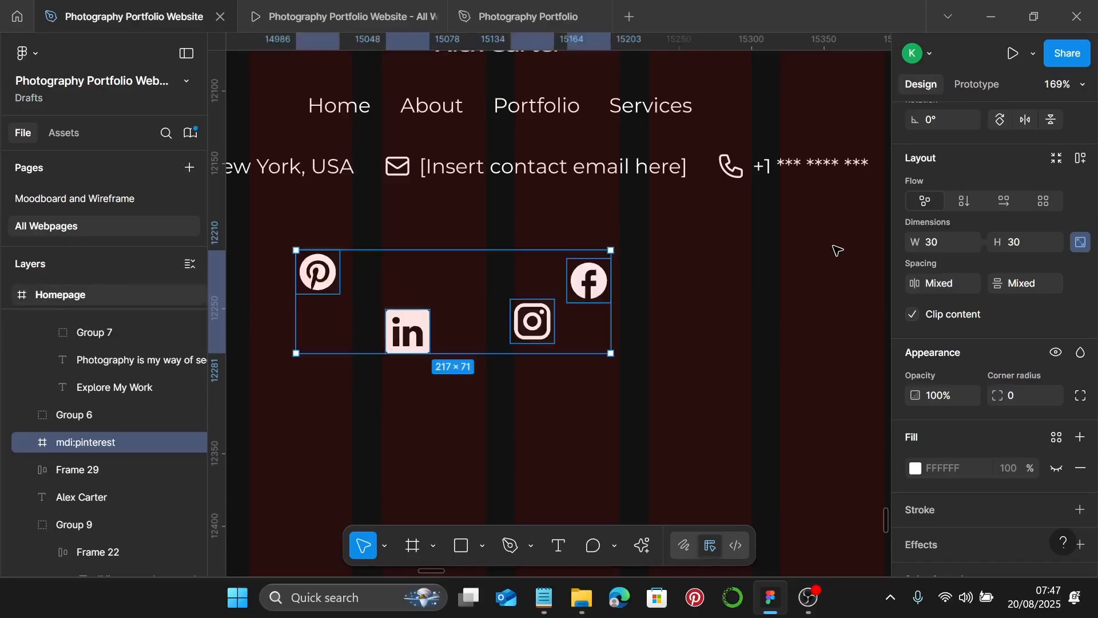
{"action": "key", "text": "alt+v"}
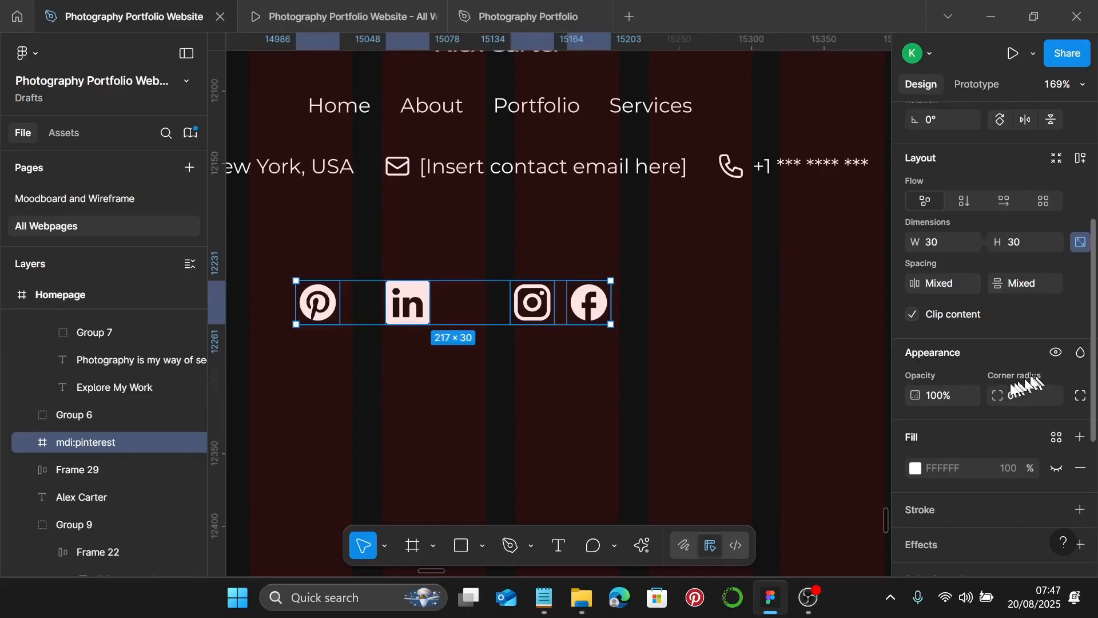
{"action": "key", "text": "shift+a"}
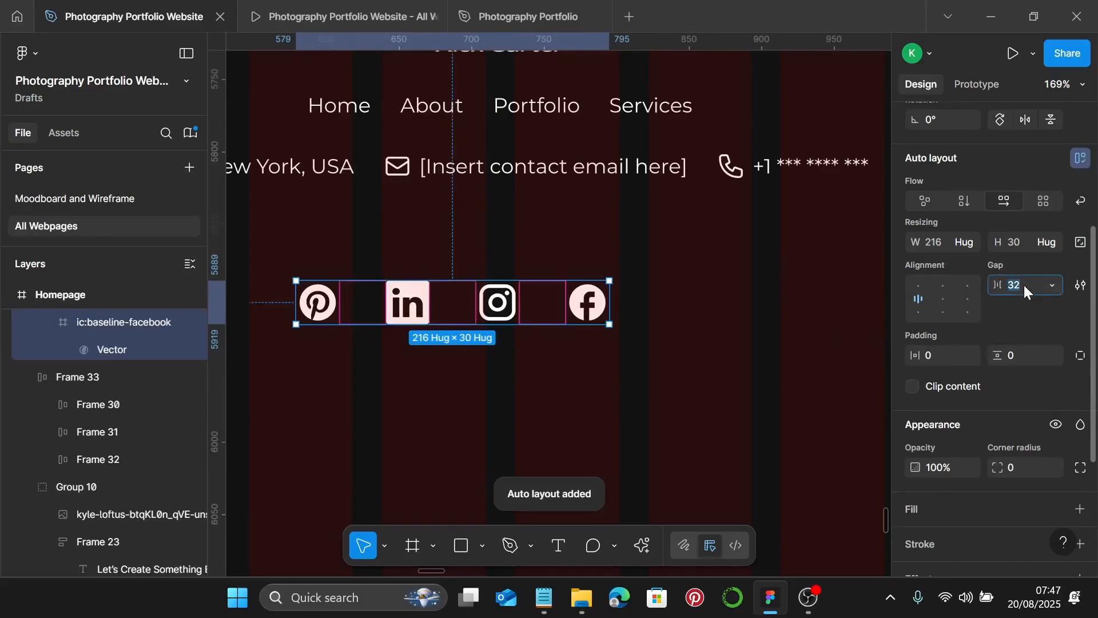
{"action": "type", "text": "20"}
{"action": "key", "text": "Return"}
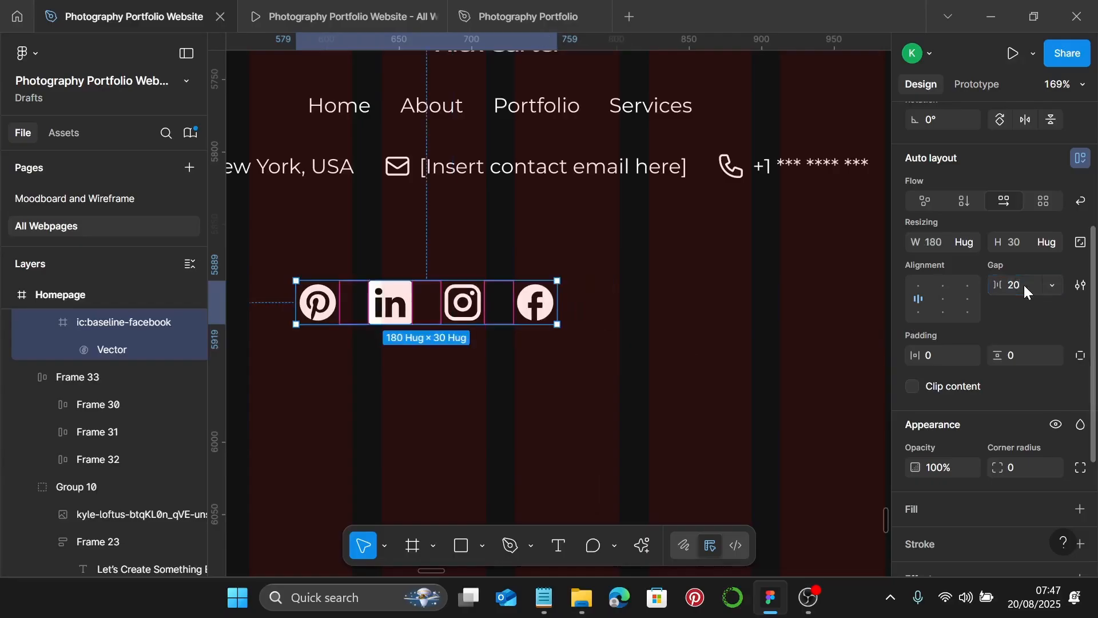
{"action": "scroll", "coordinate": [655, 297], "scroll_direction": "down", "scroll_amount": 1}
{"action": "scroll", "coordinate": [655, 297], "scroll_direction": "down", "scroll_amount": 5}
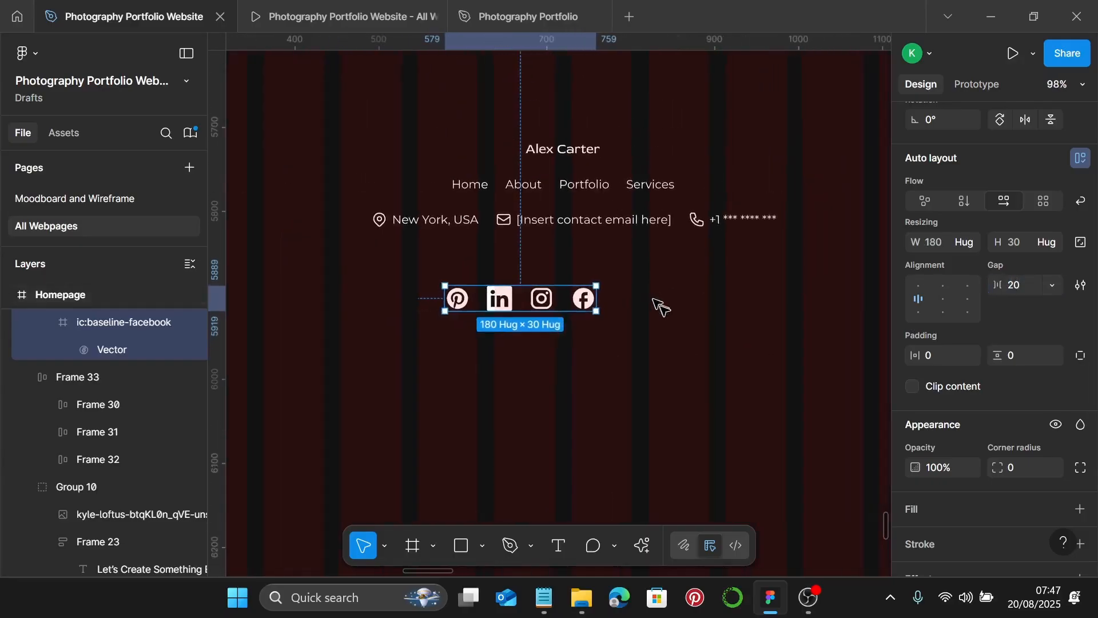
- Move the social icons row up under the contact row
{"action": "left_click", "coordinate": [663, 315]}
{"action": "scroll", "coordinate": [668, 322], "scroll_direction": "down", "scroll_amount": 2}
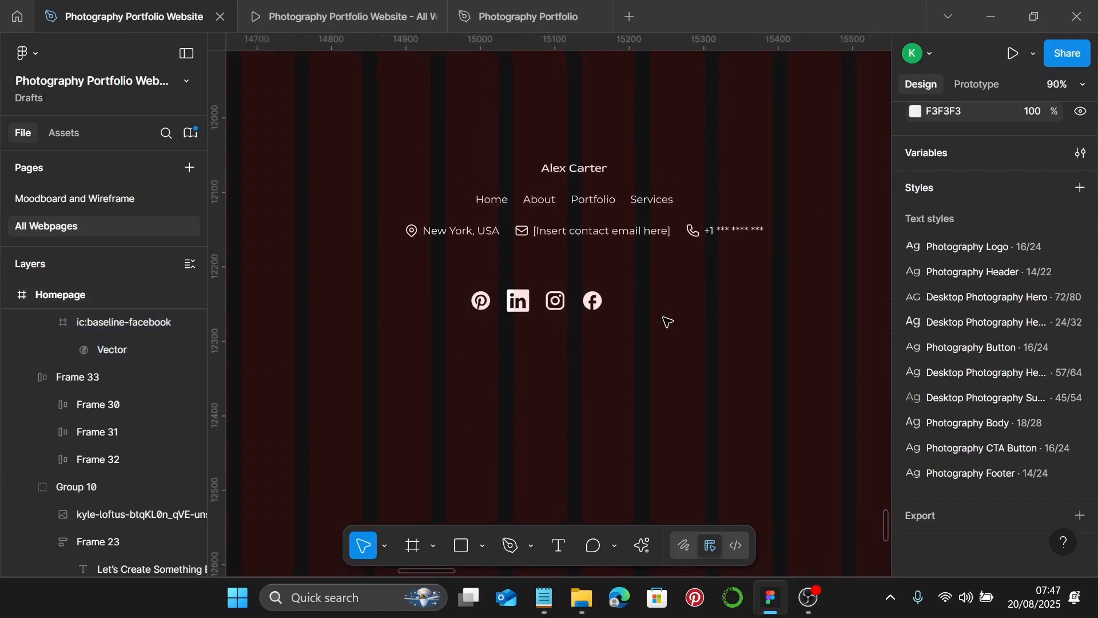
{"action": "left_click", "coordinate": [558, 316]}
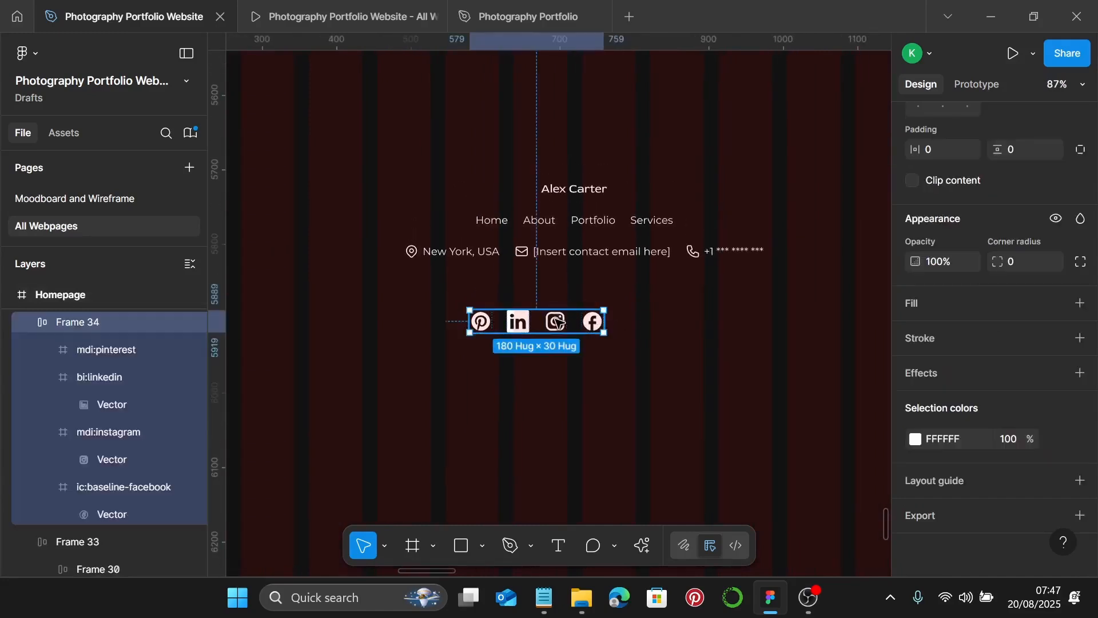
{"action": "left_click_drag", "start_coordinate": [558, 322], "coordinate": [612, 293]}
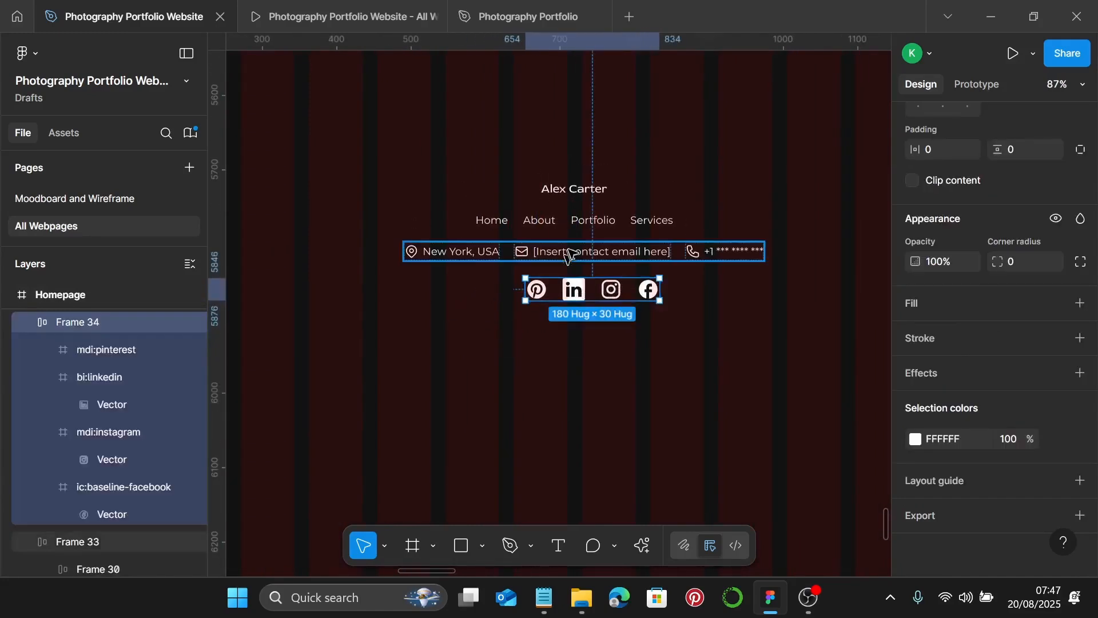
{"action": "left_click", "coordinate": [580, 217]}
{"action": "left_click", "coordinate": [588, 189], "text": "shift"}
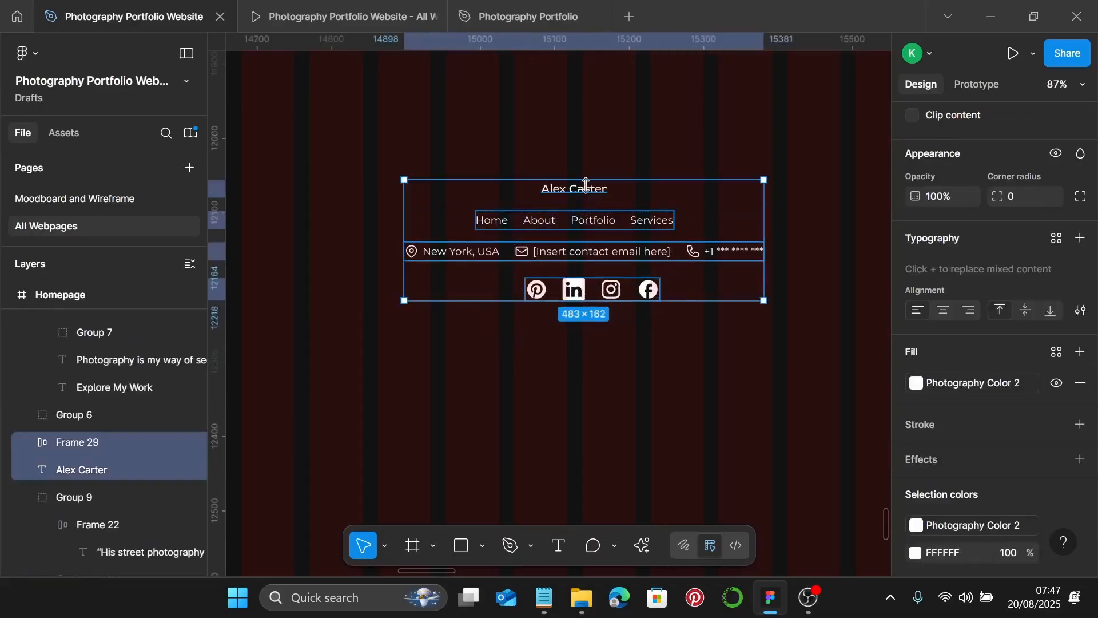
{"action": "key", "text": "shift+a"}
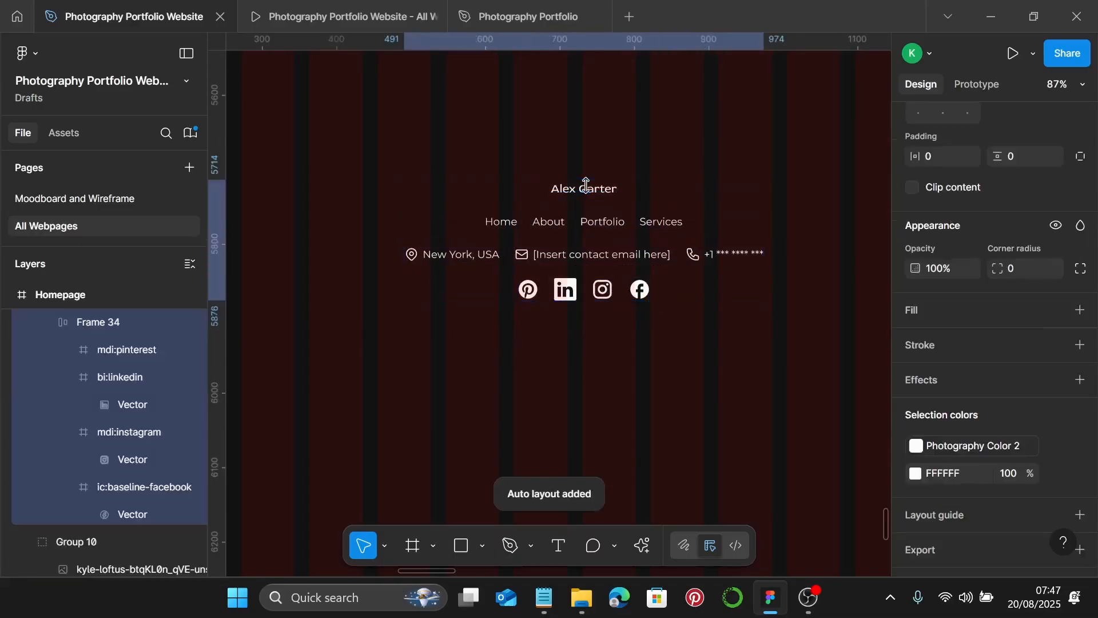
{"action": "scroll", "coordinate": [972, 223], "scroll_direction": "up", "scroll_amount": 3}
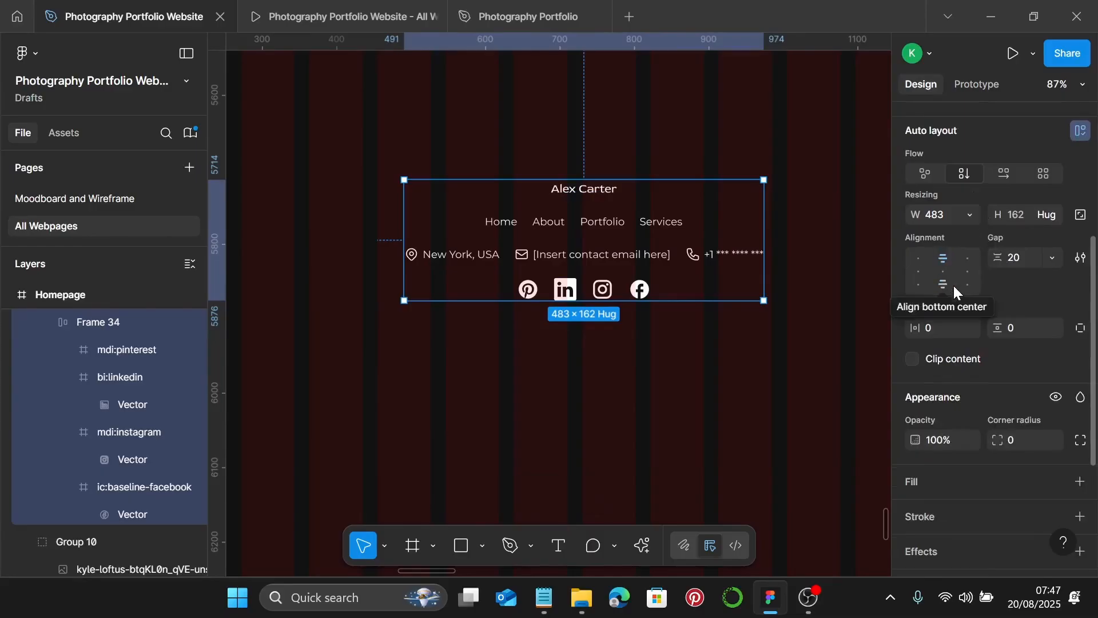
{"action": "left_click", "coordinate": [1026, 260]}
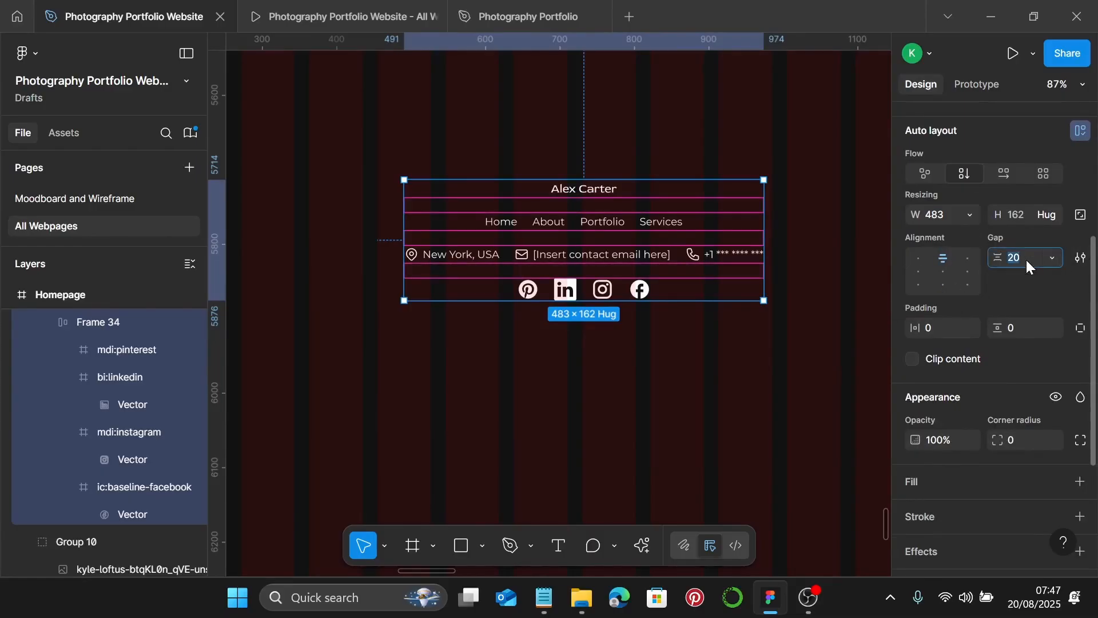
{"action": "type", "text": "10"}
{"action": "key", "text": "Return"}
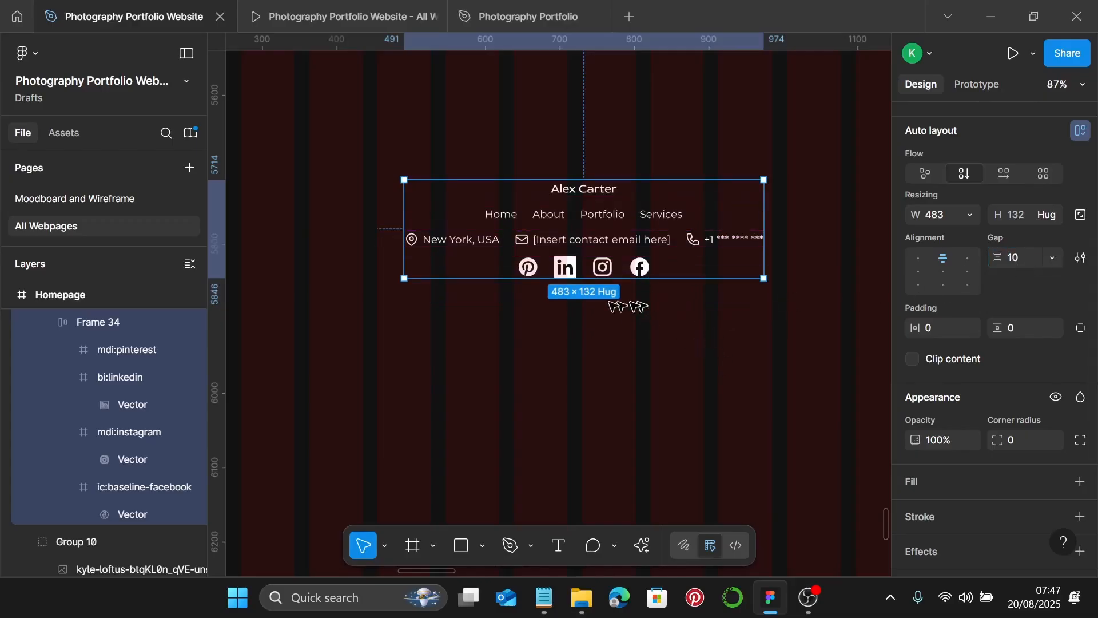
{"action": "scroll", "coordinate": [523, 268], "scroll_direction": "down", "scroll_amount": 3}
{"action": "scroll", "coordinate": [538, 261], "scroll_direction": "up", "scroll_amount": 1}
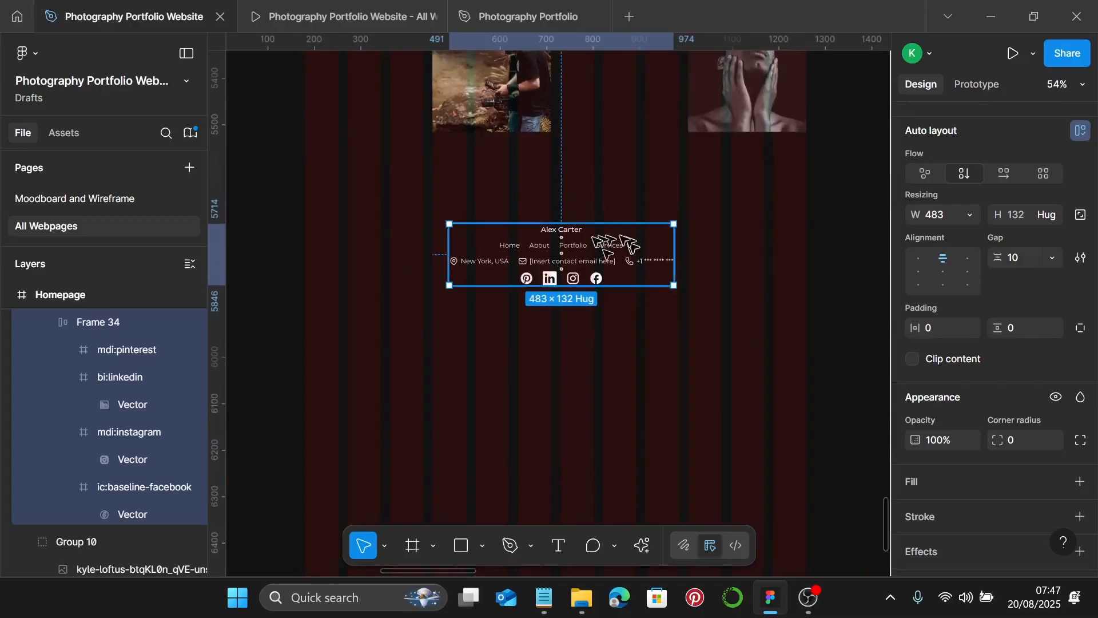
{"action": "left_click_drag", "start_coordinate": [579, 242], "coordinate": [566, 267]}
{"action": "left_click", "coordinate": [300, 17]}
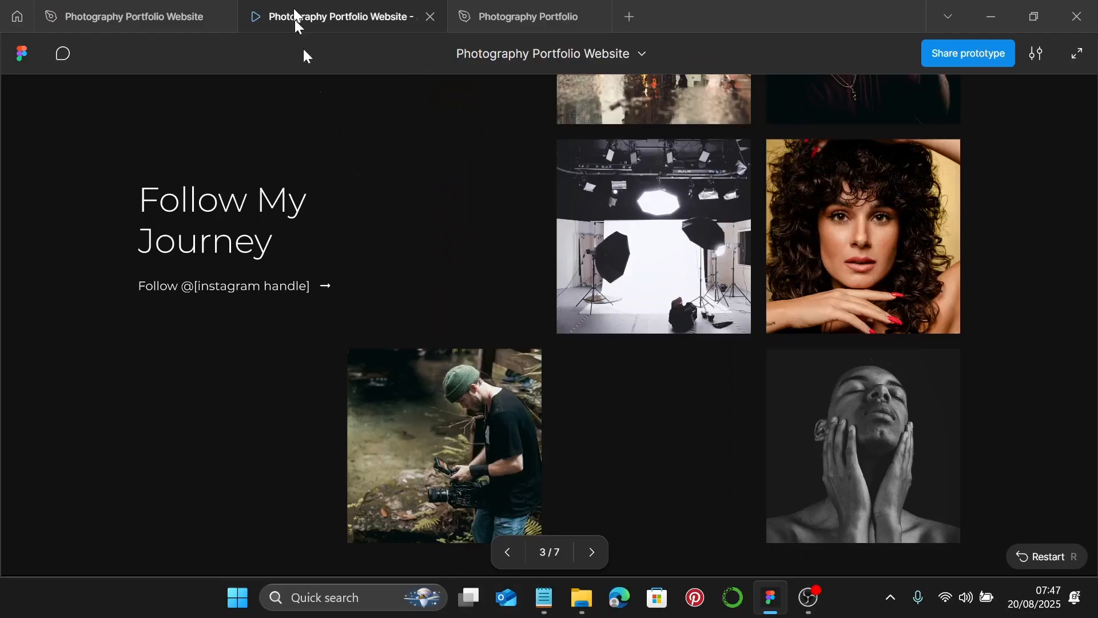
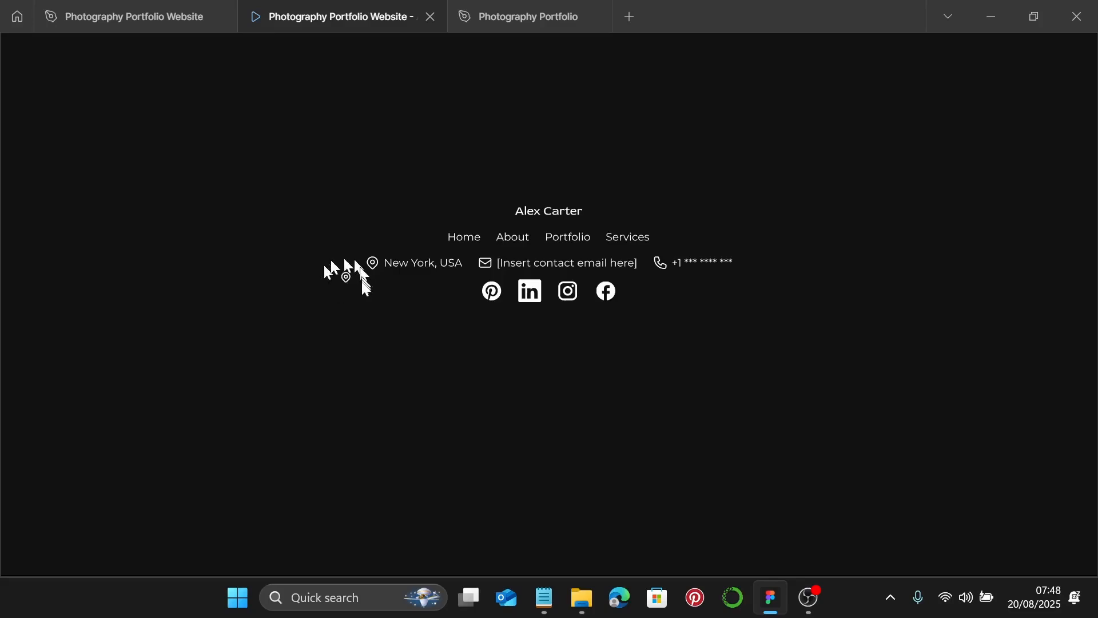
- Return to the editor with nothing selected and scroll up to the CAPTURING STORIES hero
{"action": "left_click", "coordinate": [172, 11]}
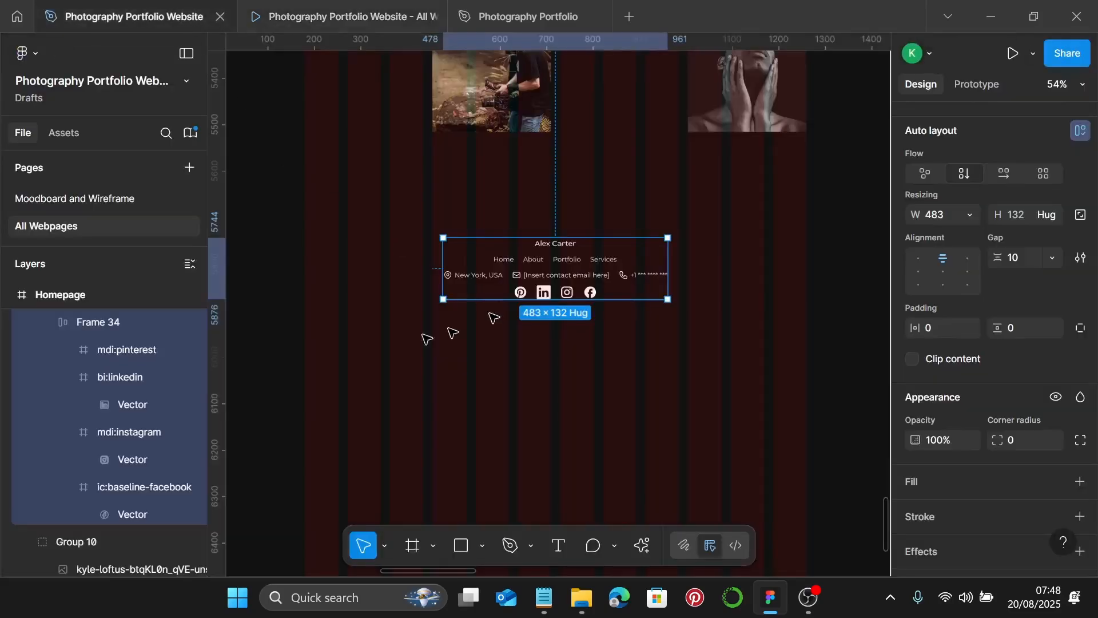
{"action": "left_click", "coordinate": [323, 265]}
{"action": "scroll", "coordinate": [320, 263], "scroll_direction": "down", "scroll_amount": 3}
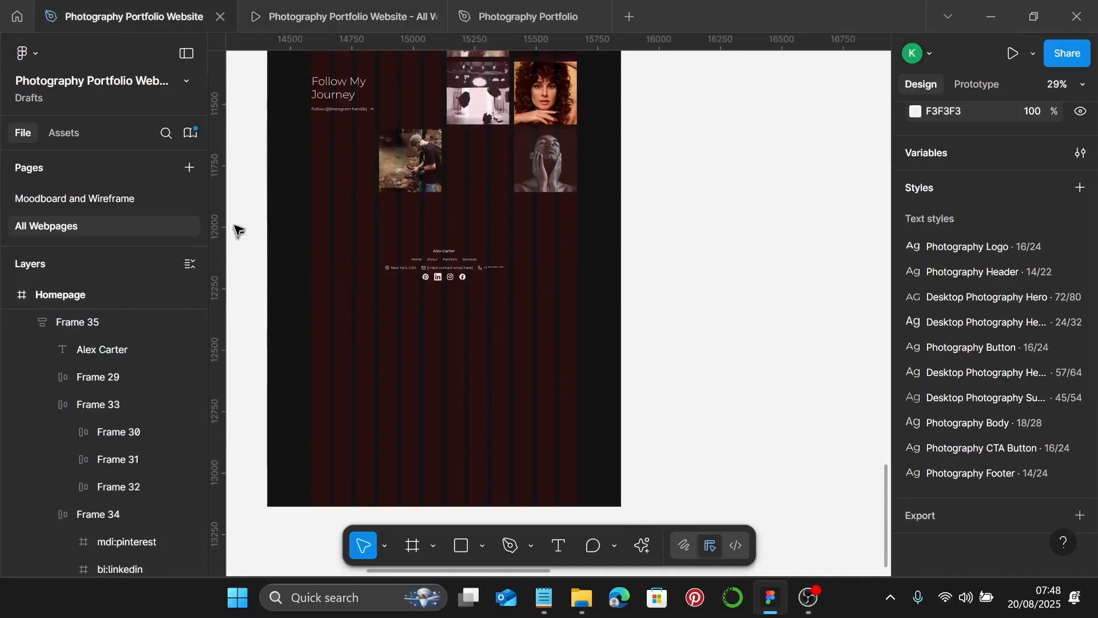
{"action": "scroll", "coordinate": [441, 281], "scroll_direction": "up", "scroll_amount": 2}
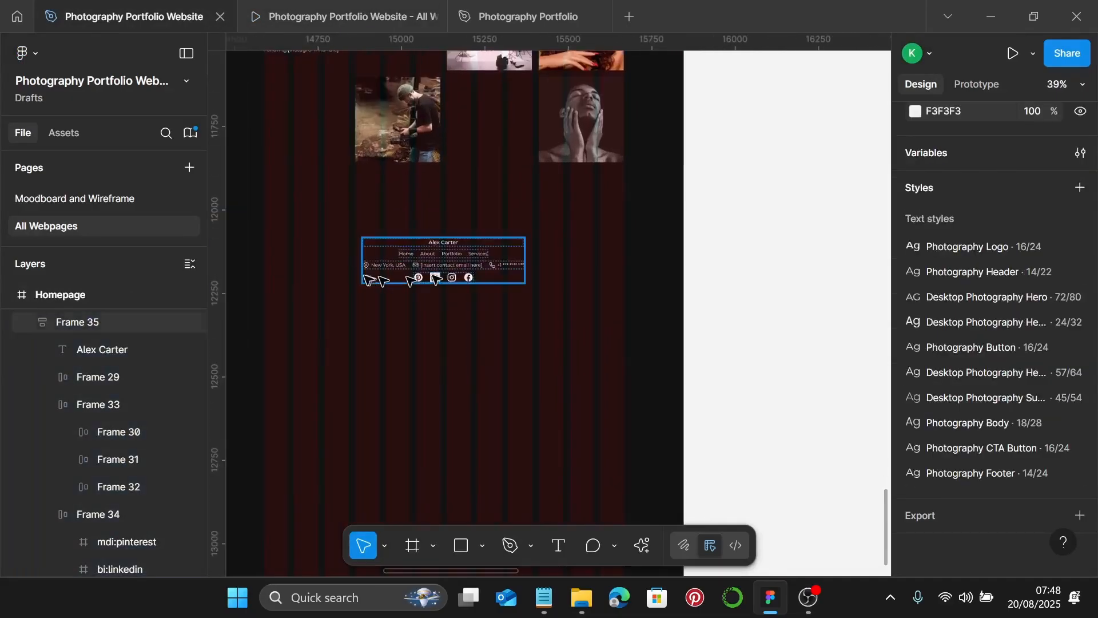
{"action": "scroll", "coordinate": [371, 285], "scroll_direction": "left", "scroll_amount": 2}
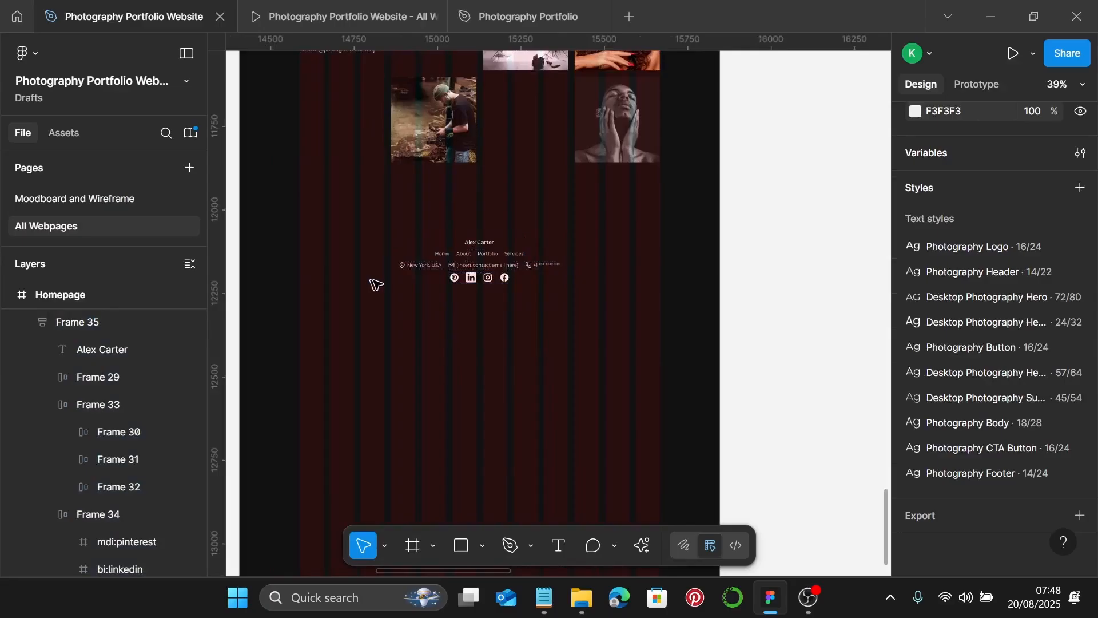
{"action": "scroll", "coordinate": [375, 285], "scroll_direction": "up", "scroll_amount": 5}
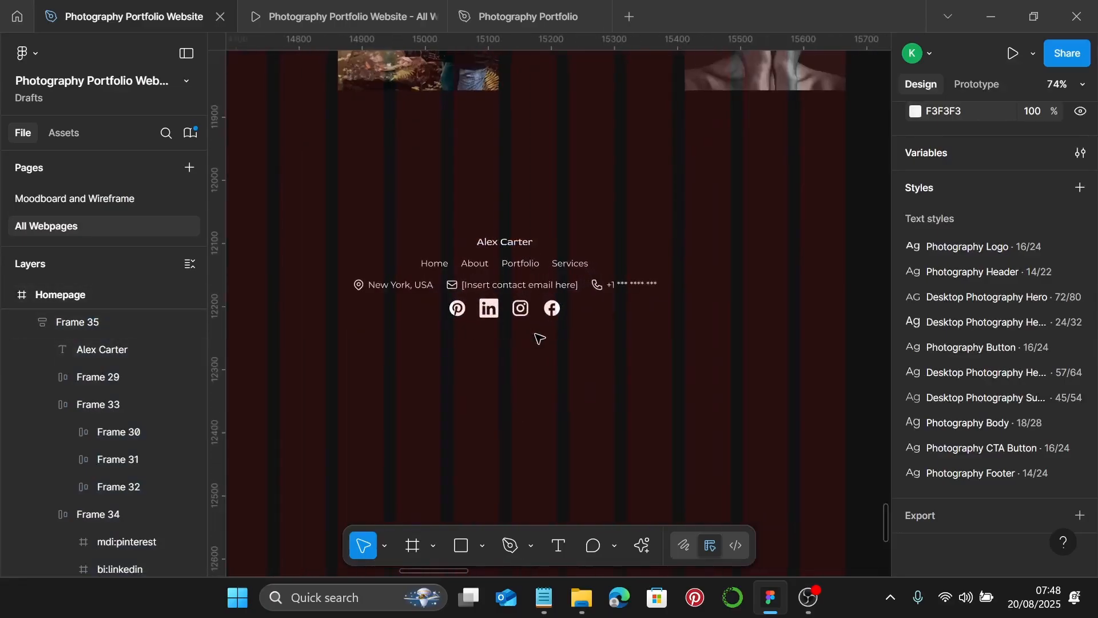
{"action": "scroll", "coordinate": [539, 338], "scroll_direction": "down", "scroll_amount": 1}
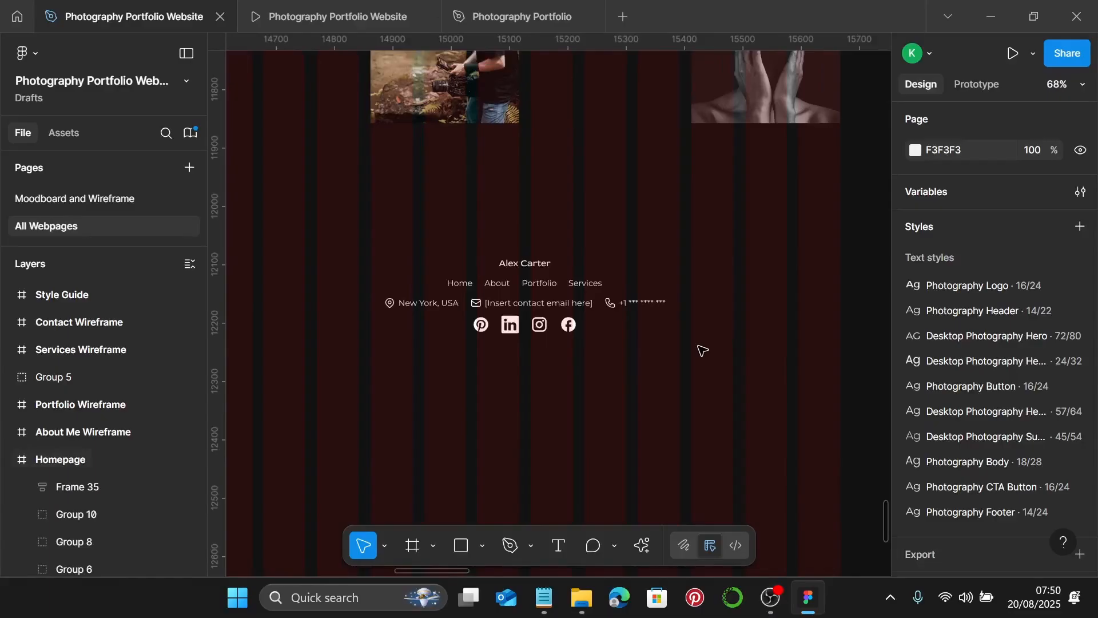
{"action": "scroll", "coordinate": [702, 350], "scroll_direction": "down", "scroll_amount": 5}
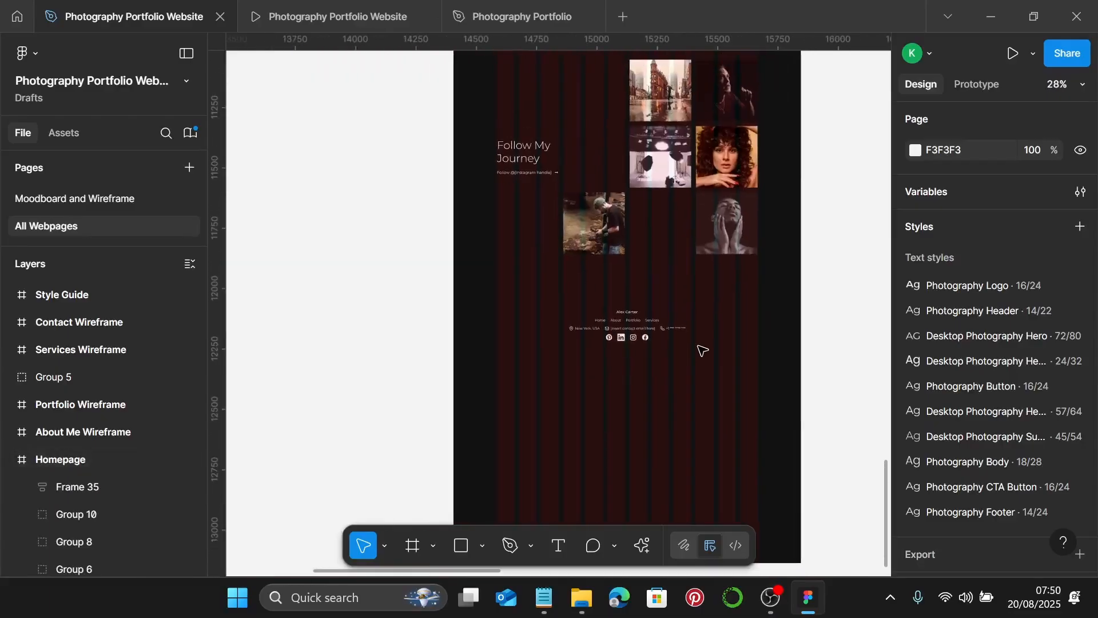
{"action": "scroll", "coordinate": [702, 350], "scroll_direction": "up", "scroll_amount": 3}
{"action": "scroll", "coordinate": [702, 350], "scroll_direction": "up", "scroll_amount": 10}
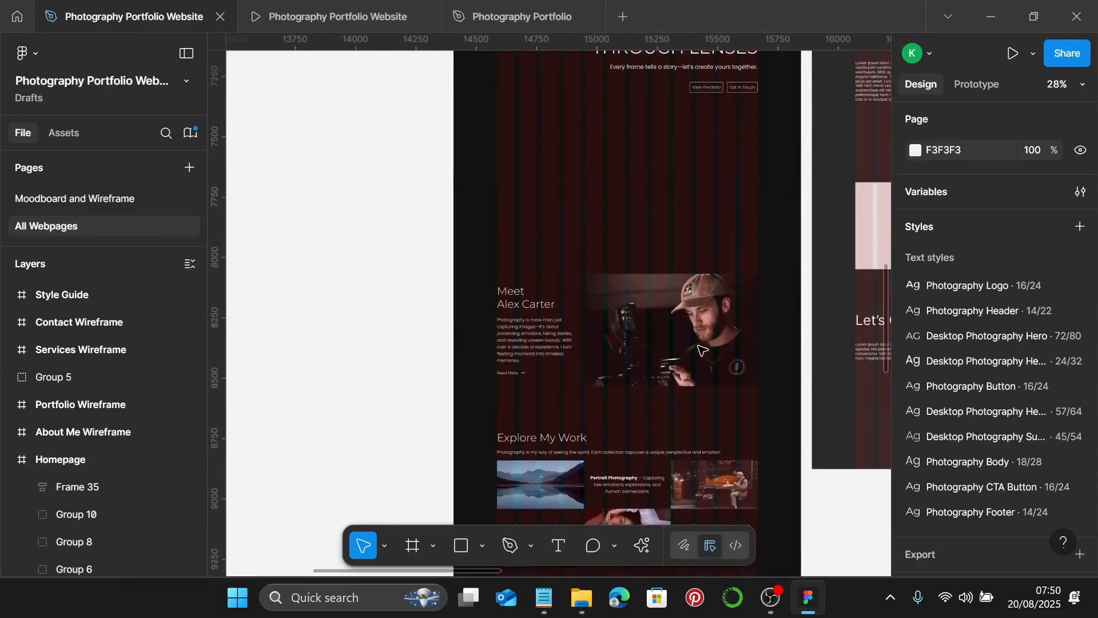
{"action": "scroll", "coordinate": [703, 338], "scroll_direction": "up", "scroll_amount": 5}
{"action": "scroll", "coordinate": [642, 282], "scroll_direction": "up", "scroll_amount": 3}
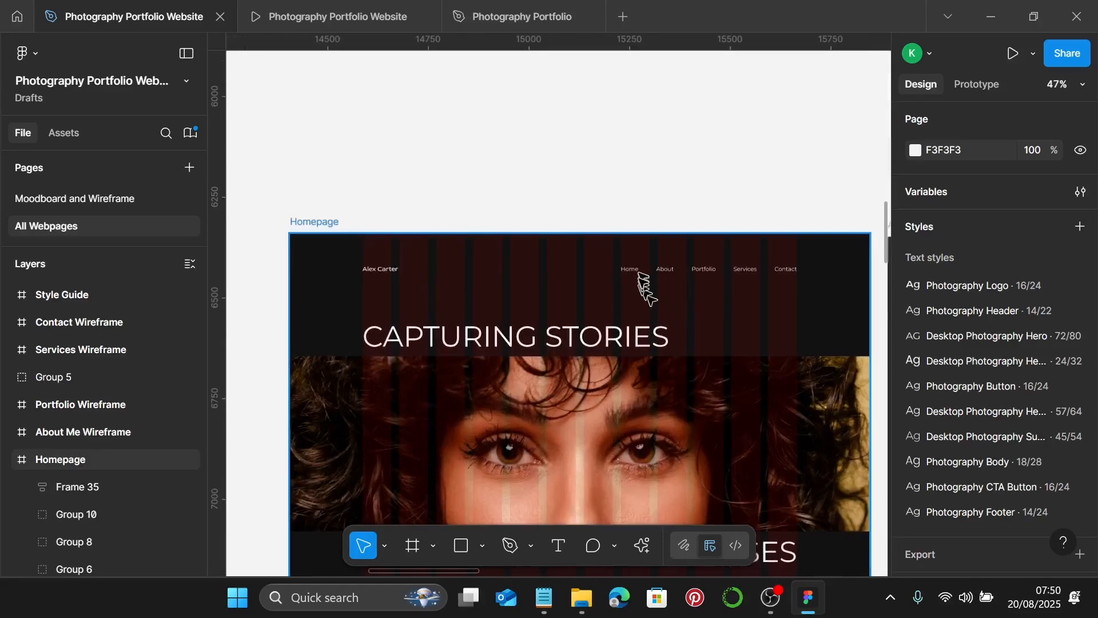
- Set 90 spacing between the nav bar (Frame 9) and hero (Frame 17), leaving the hero selected
{"action": "left_click", "coordinate": [644, 274]}
{"action": "scroll", "coordinate": [991, 387], "scroll_direction": "down", "scroll_amount": 8}
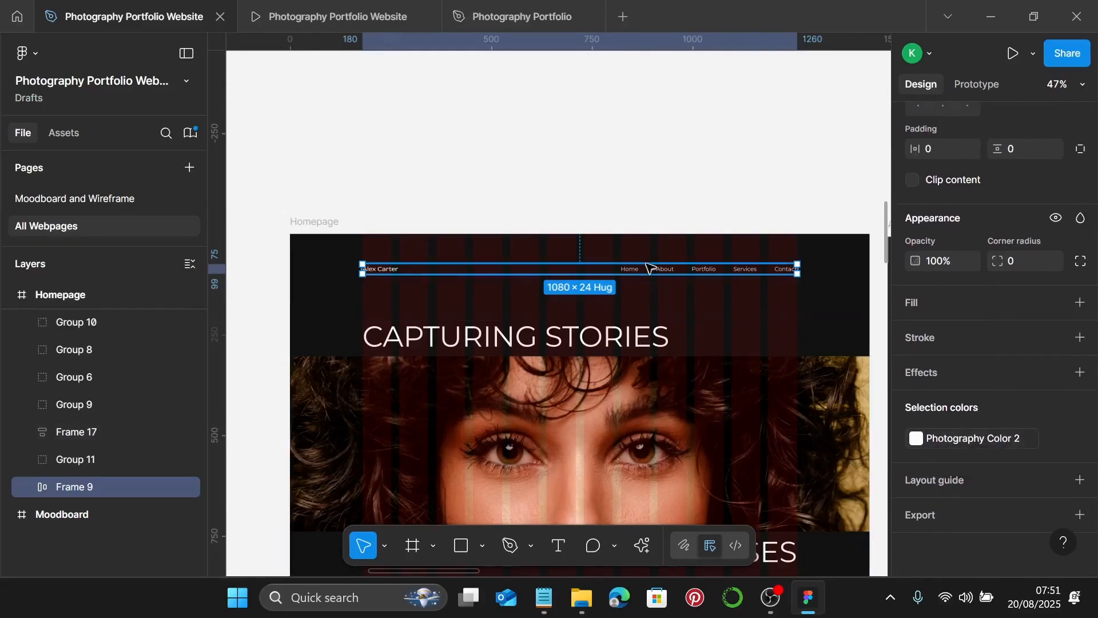
{"action": "left_click", "coordinate": [554, 411], "text": "shift"}
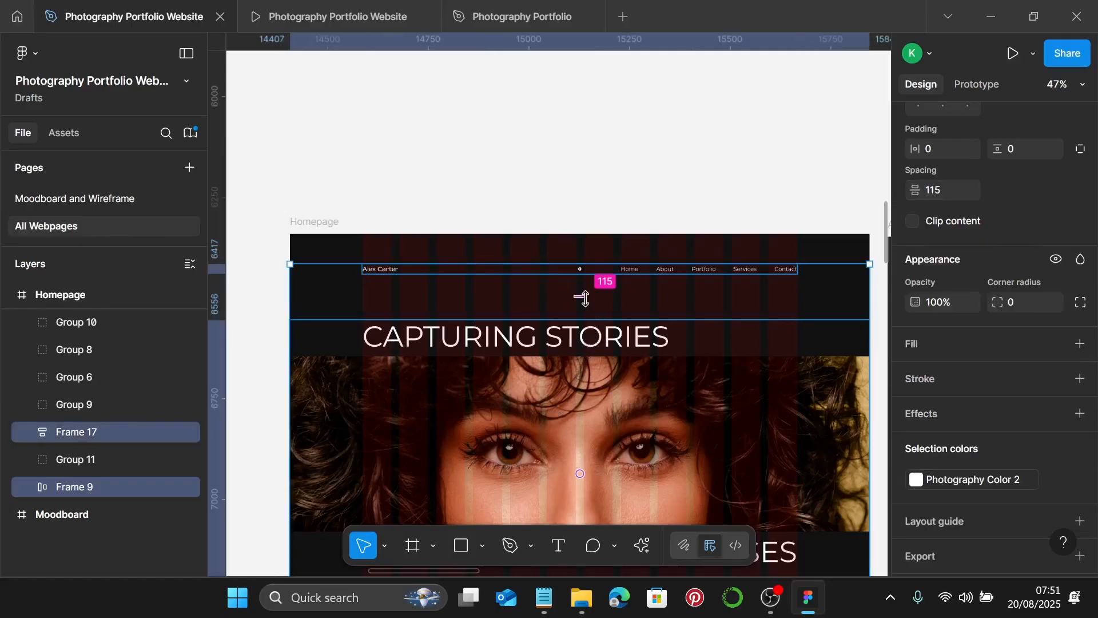
{"action": "scroll", "coordinate": [975, 333], "scroll_direction": "up", "scroll_amount": 3}
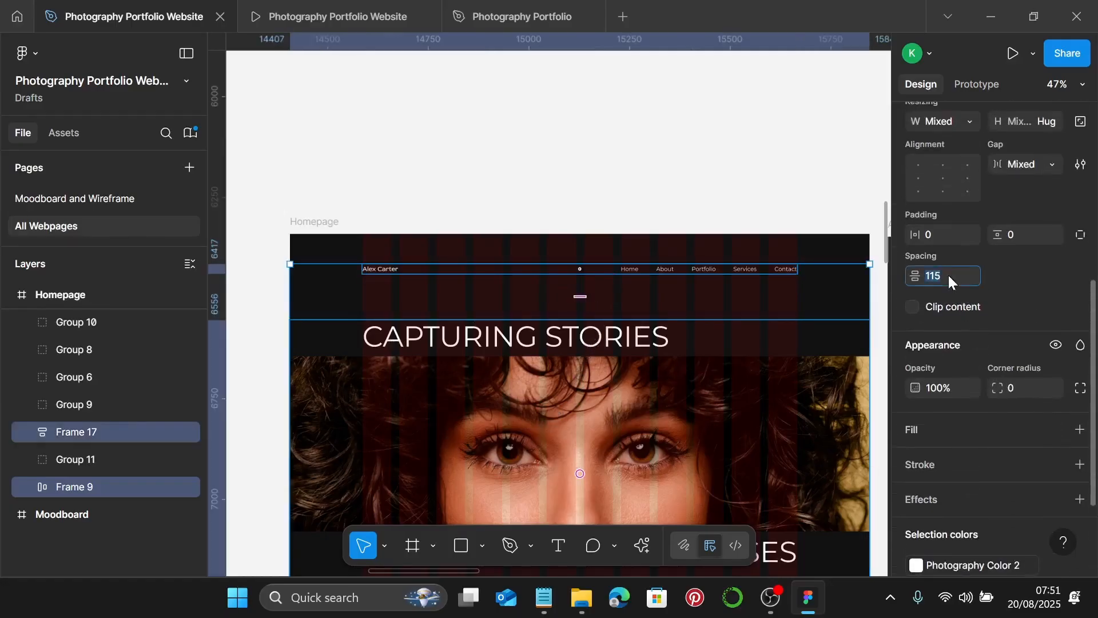
{"action": "key", "text": "Return"}
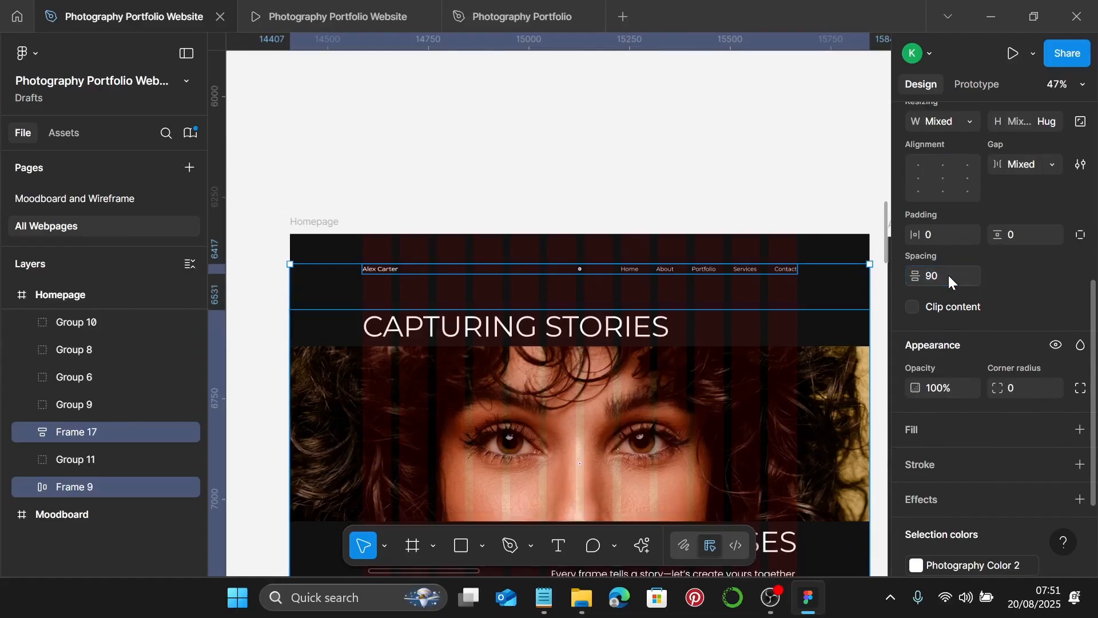
{"action": "scroll", "coordinate": [650, 362], "scroll_direction": "down", "scroll_amount": 3}
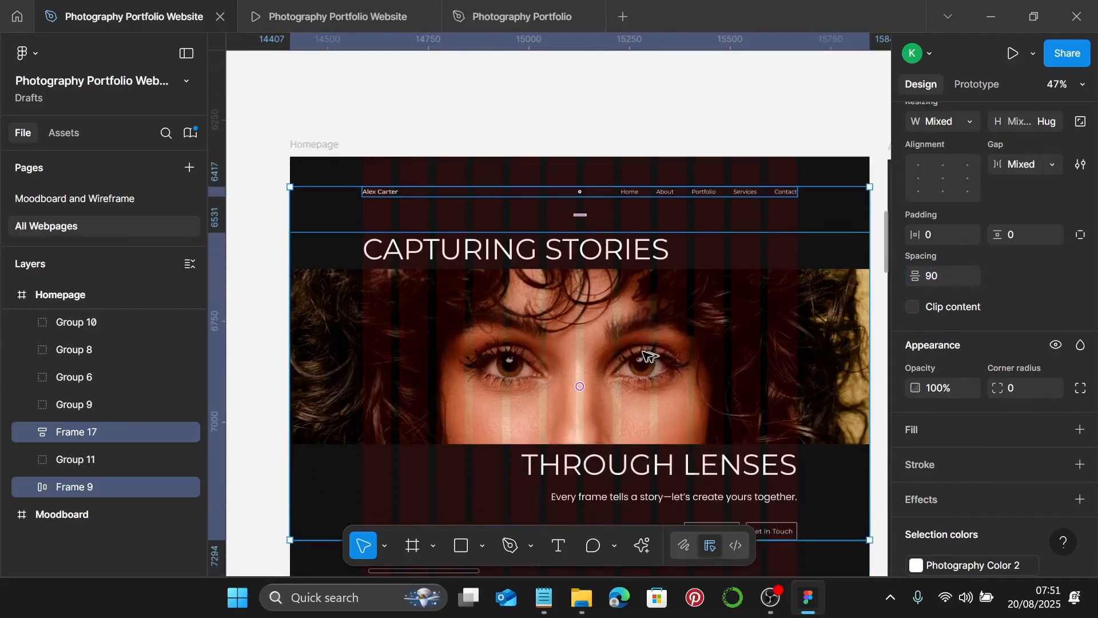
{"action": "left_click", "coordinate": [650, 358]}
{"action": "scroll", "coordinate": [1034, 443], "scroll_direction": "down", "scroll_amount": 1}
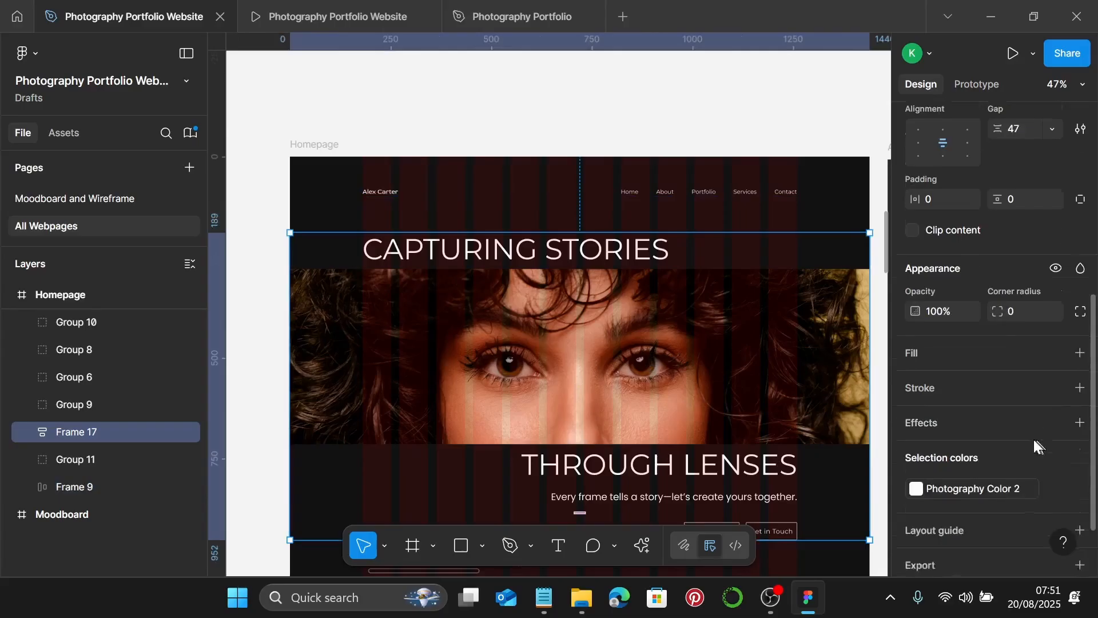
{"action": "scroll", "coordinate": [1034, 441], "scroll_direction": "down", "scroll_amount": 1}
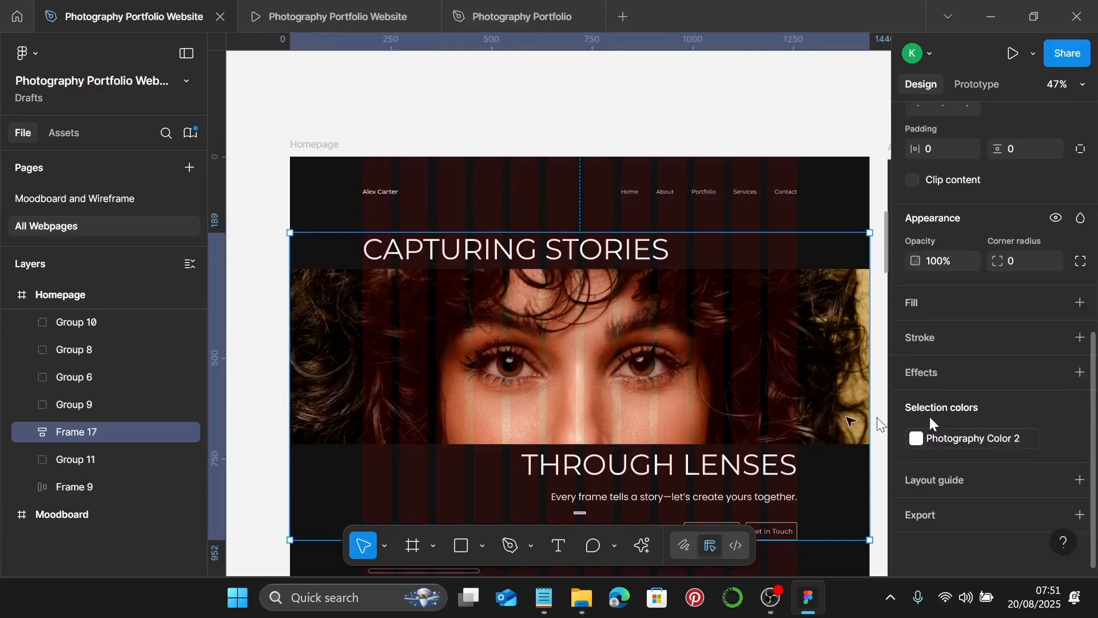
{"action": "scroll", "coordinate": [663, 435], "scroll_direction": "down", "scroll_amount": 8}
{"action": "scroll", "coordinate": [684, 457], "scroll_direction": "down", "scroll_amount": 2}
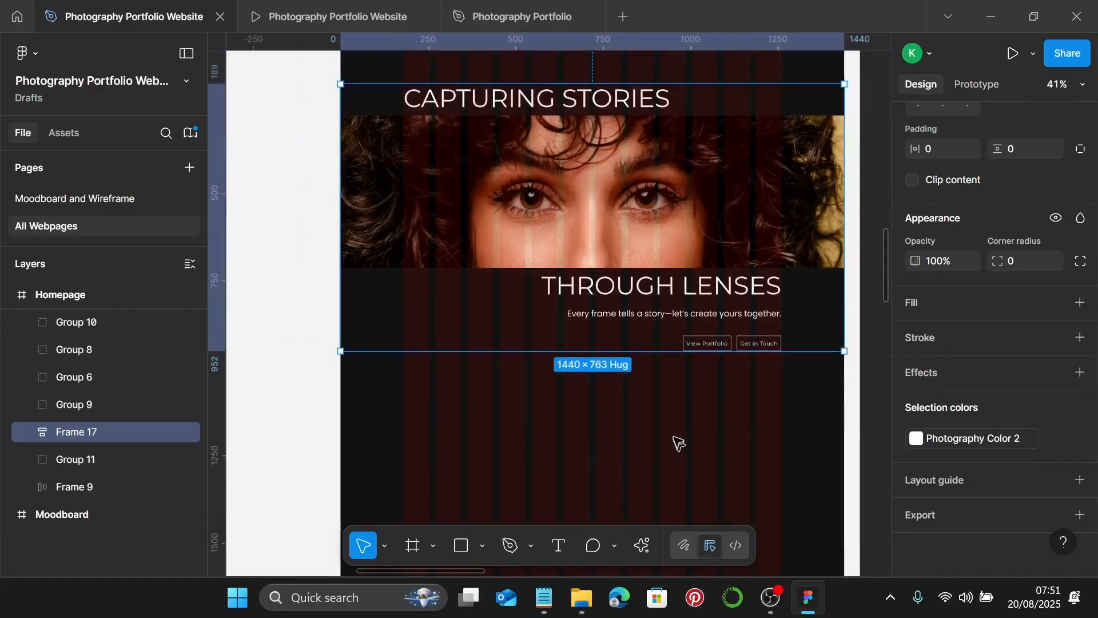
{"action": "scroll", "coordinate": [669, 423], "scroll_direction": "down", "scroll_amount": 1}
{"action": "scroll", "coordinate": [680, 286], "scroll_direction": "down", "scroll_amount": 3}
{"action": "scroll", "coordinate": [695, 283], "scroll_direction": "down", "scroll_amount": 1}
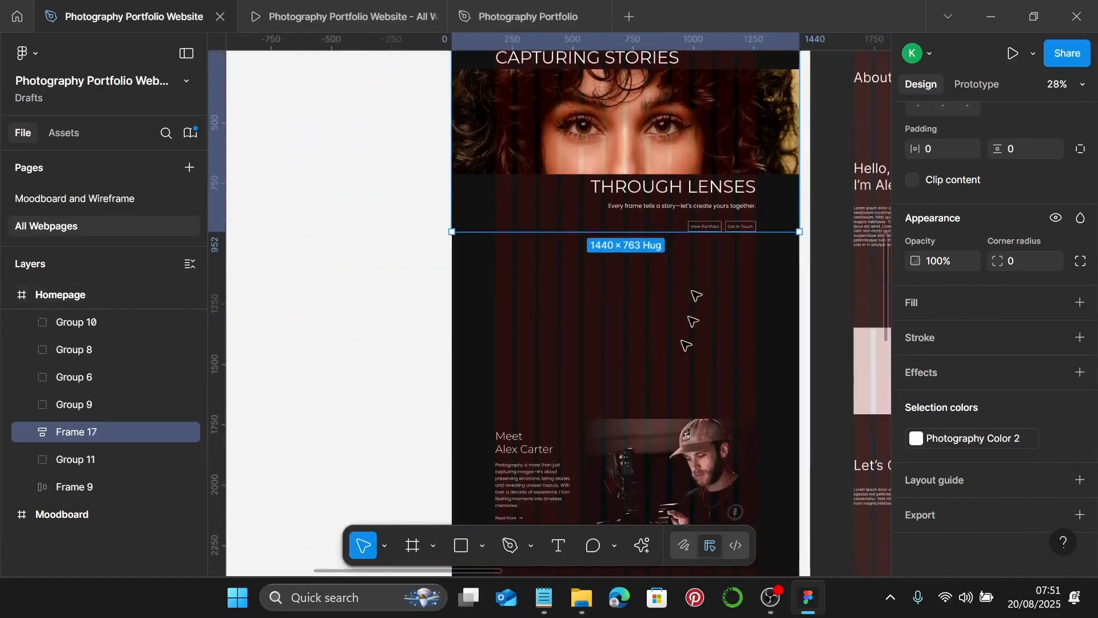
{"action": "left_click", "coordinate": [709, 452], "text": "shift"}
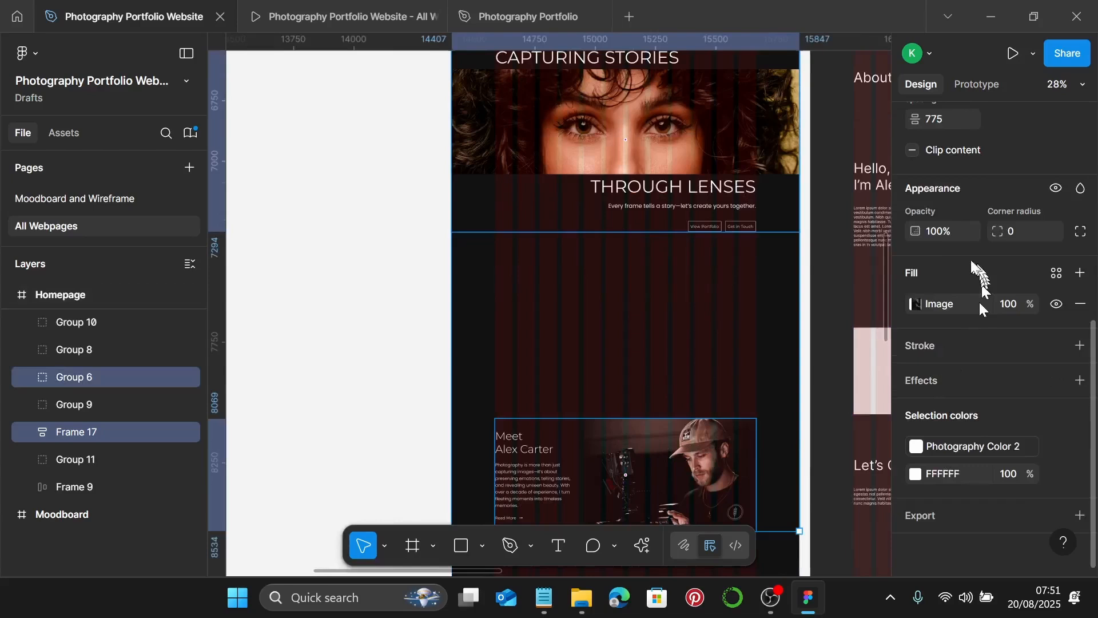
{"action": "scroll", "coordinate": [951, 248], "scroll_direction": "up", "scroll_amount": 3}
{"action": "left_click", "coordinate": [952, 291]}
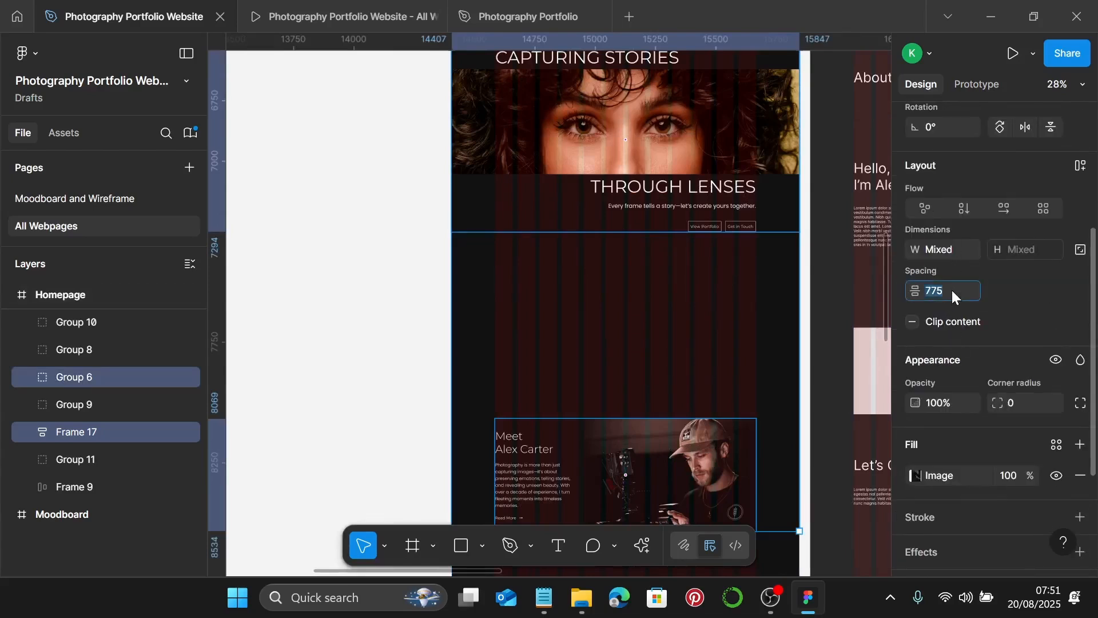
{"action": "type", "text": "150"}
{"action": "key", "text": "Return"}
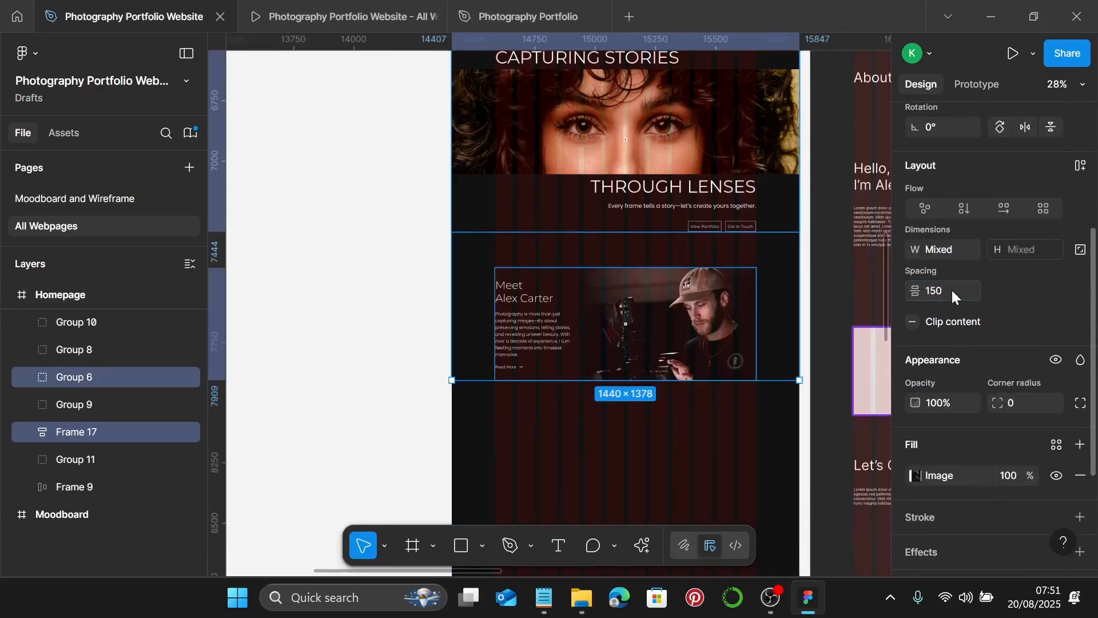
{"action": "scroll", "coordinate": [723, 347], "scroll_direction": "up", "scroll_amount": 1}
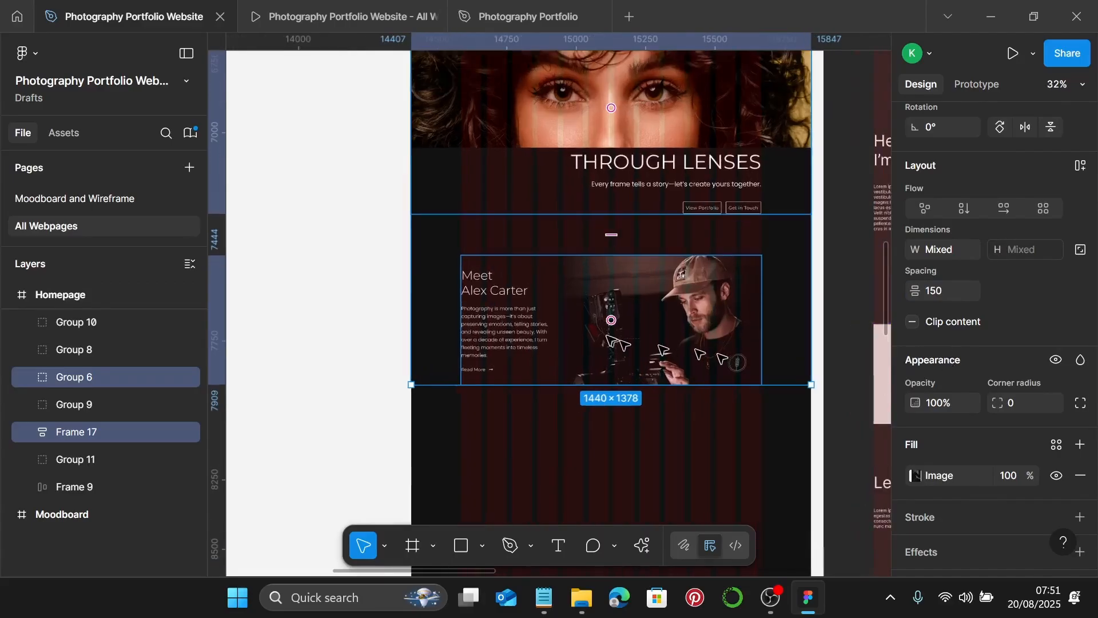
- Link the introduction section's white to the Photography Color 2 style
{"action": "left_click", "coordinate": [651, 326]}
{"action": "scroll", "coordinate": [1036, 450], "scroll_direction": "down", "scroll_amount": 3}
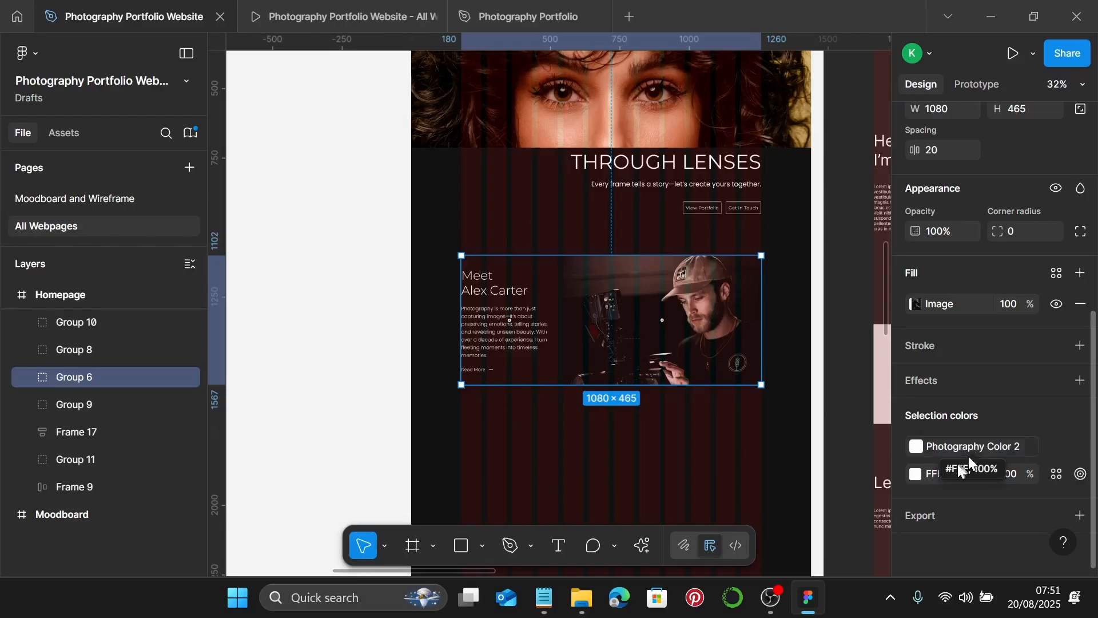
{"action": "left_click", "coordinate": [1060, 473]}
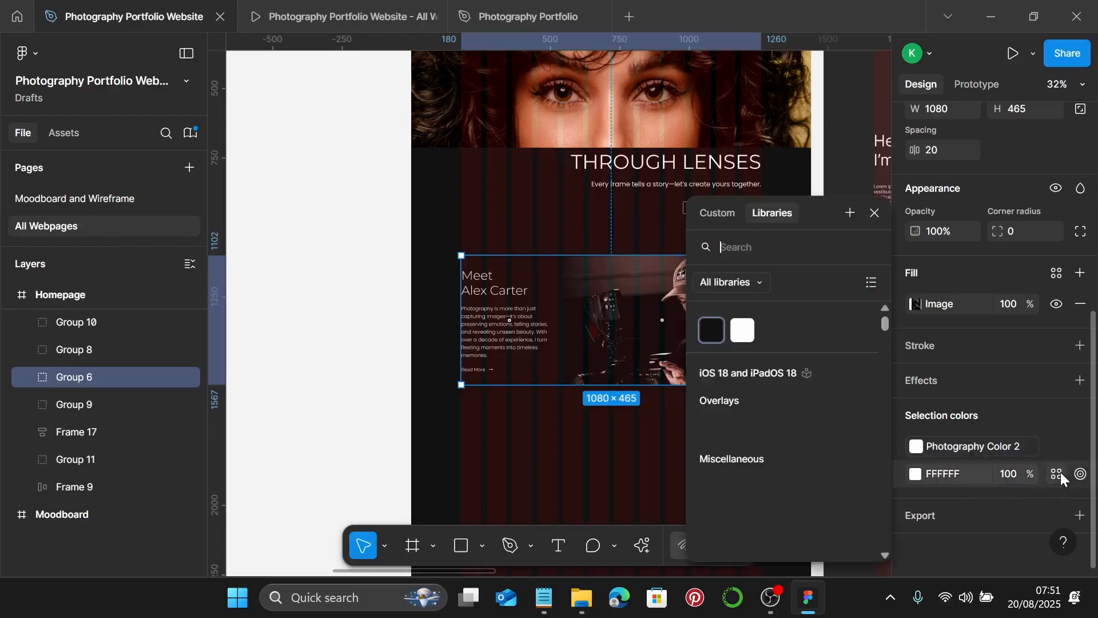
{"action": "left_click", "coordinate": [747, 330]}
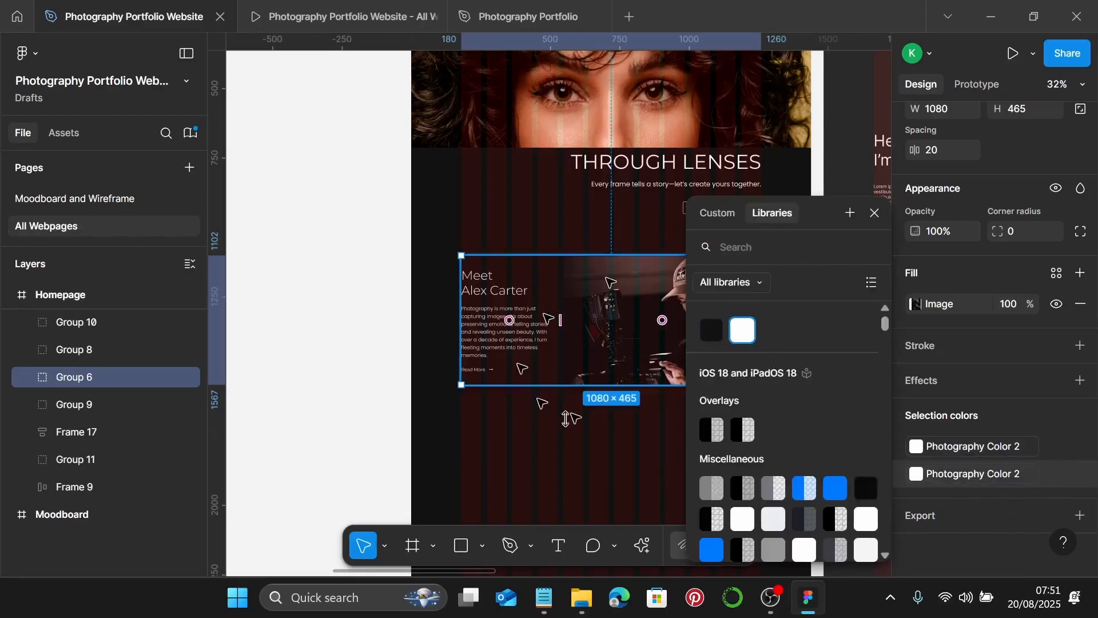
{"action": "left_click", "coordinate": [875, 214]}
{"action": "scroll", "coordinate": [649, 412], "scroll_direction": "down", "scroll_amount": 5}
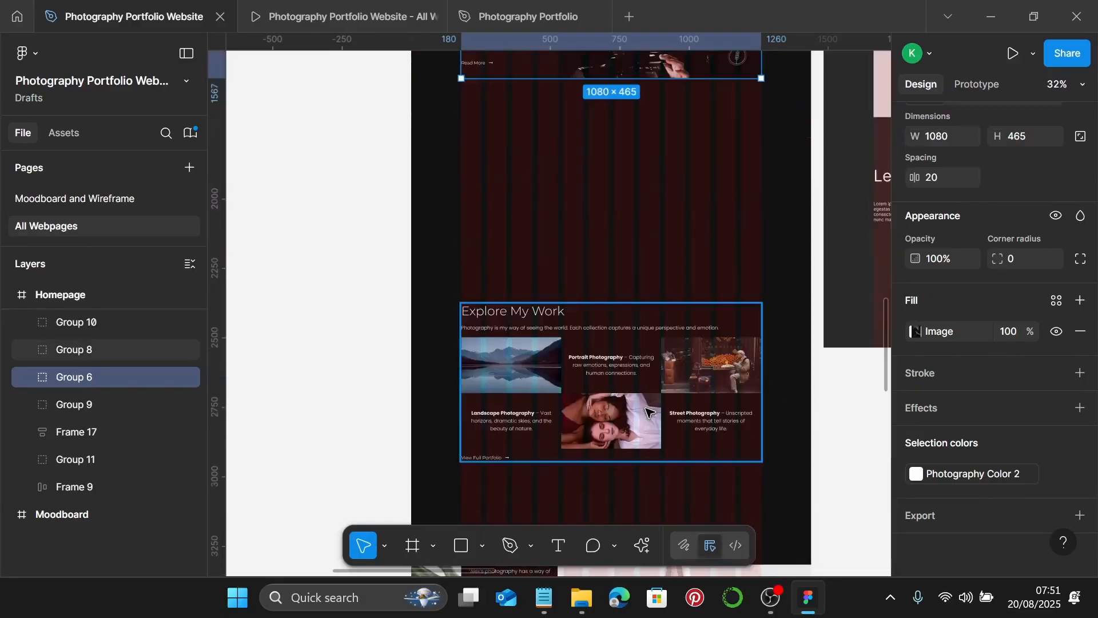
{"action": "scroll", "coordinate": [649, 412], "scroll_direction": "up", "scroll_amount": 2}
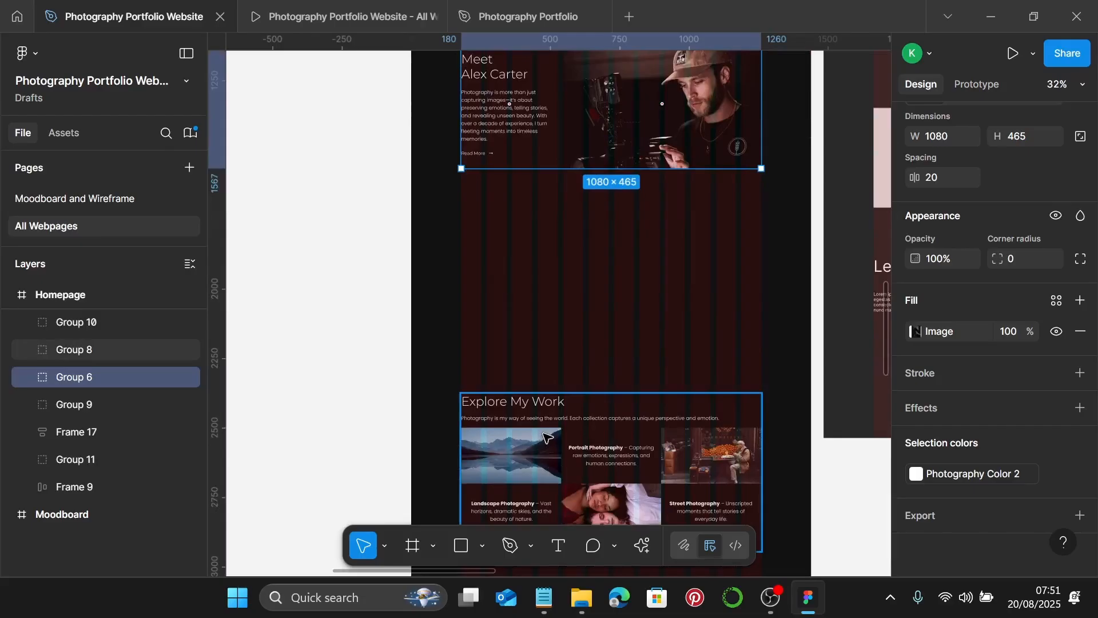
{"action": "left_click", "coordinate": [630, 456], "text": "shift"}
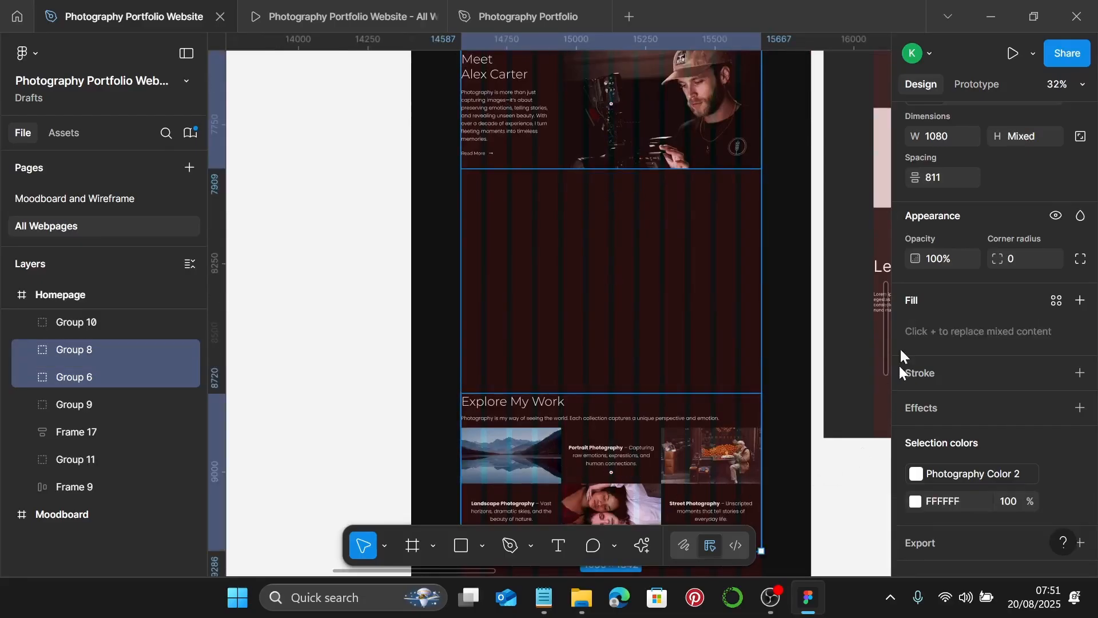
{"action": "left_click", "coordinate": [955, 176]}
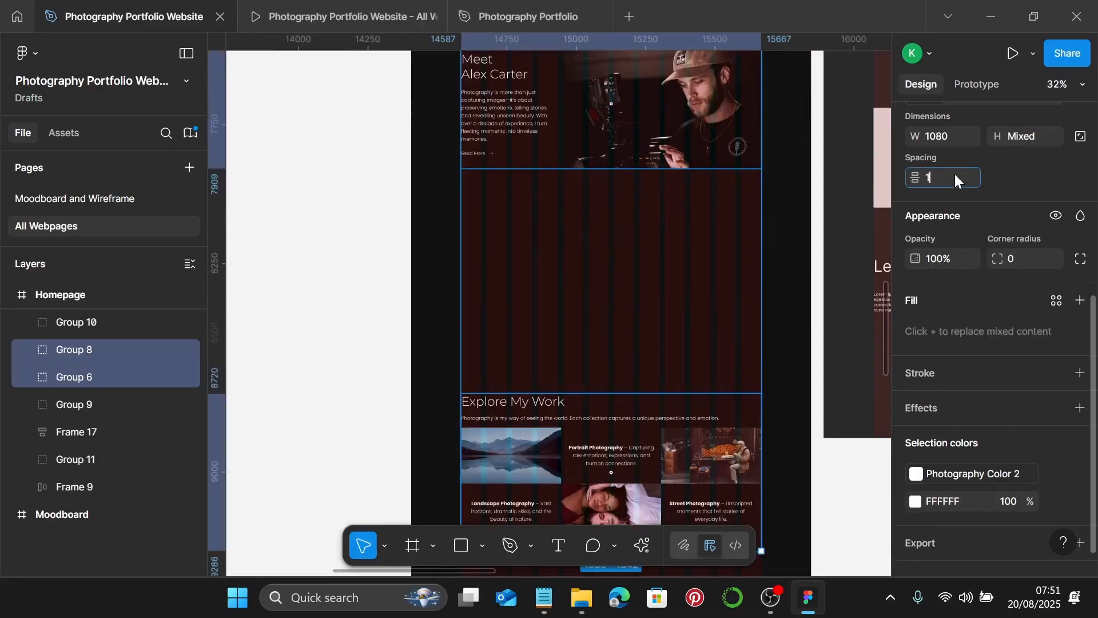
{"action": "key", "text": "Return"}
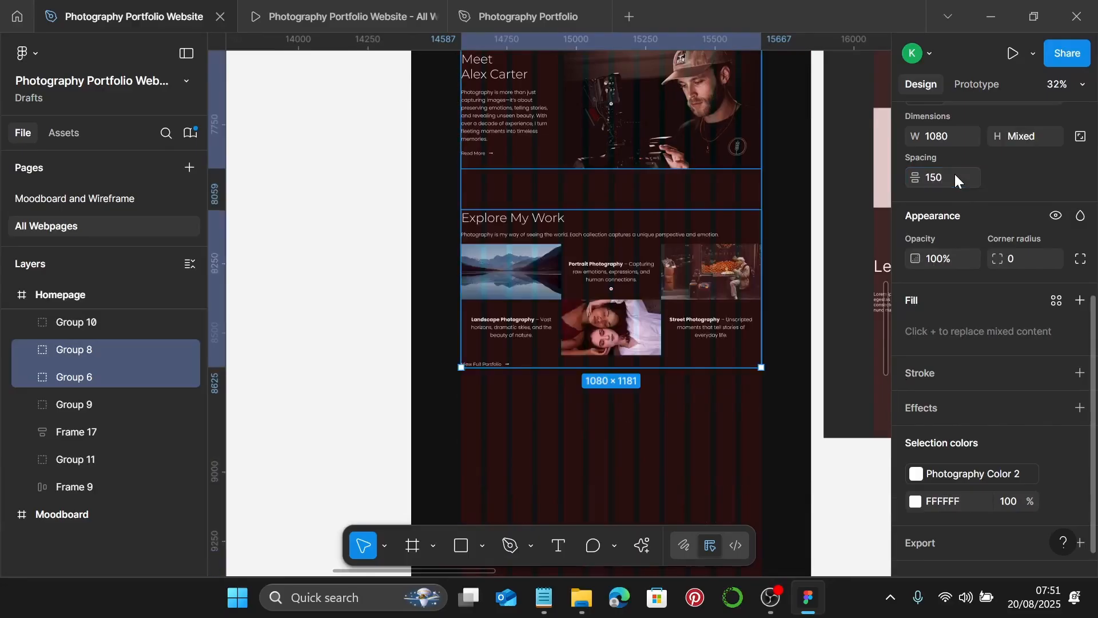
{"action": "left_click", "coordinate": [705, 265]}
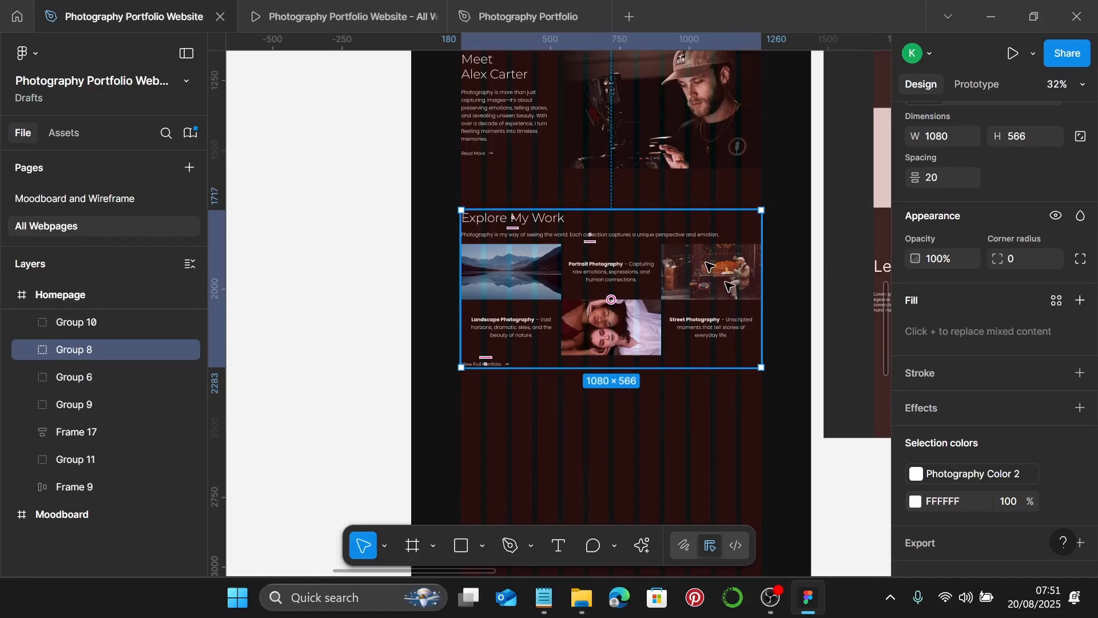
- Link the Explore My Work group's white to Photography Color 2
{"action": "scroll", "coordinate": [1046, 451], "scroll_direction": "down", "scroll_amount": 1}
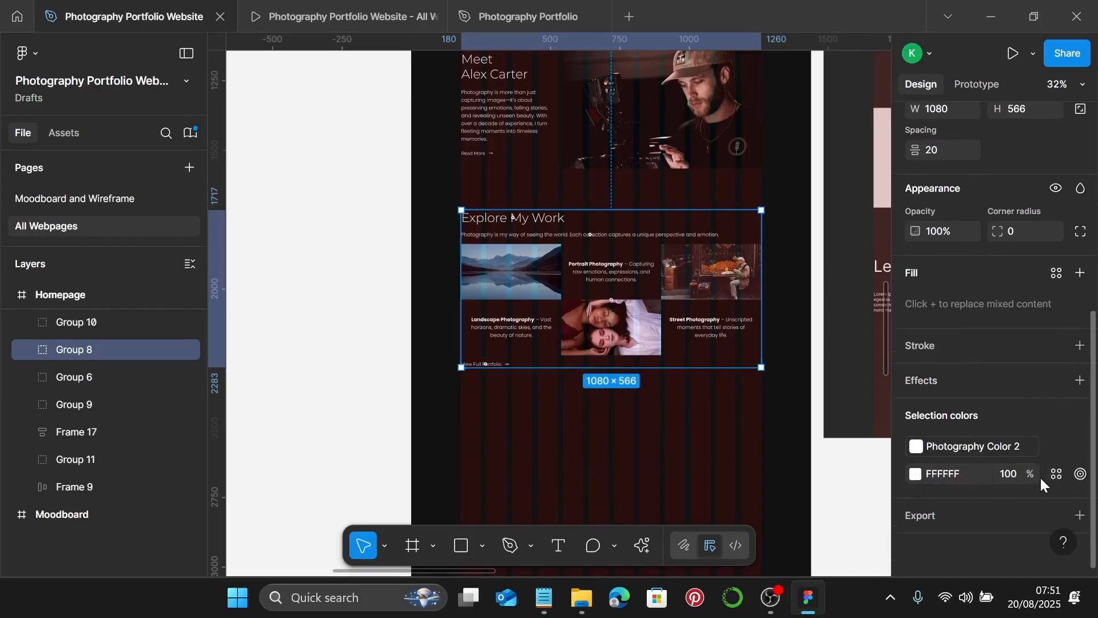
{"action": "left_click", "coordinate": [1055, 476]}
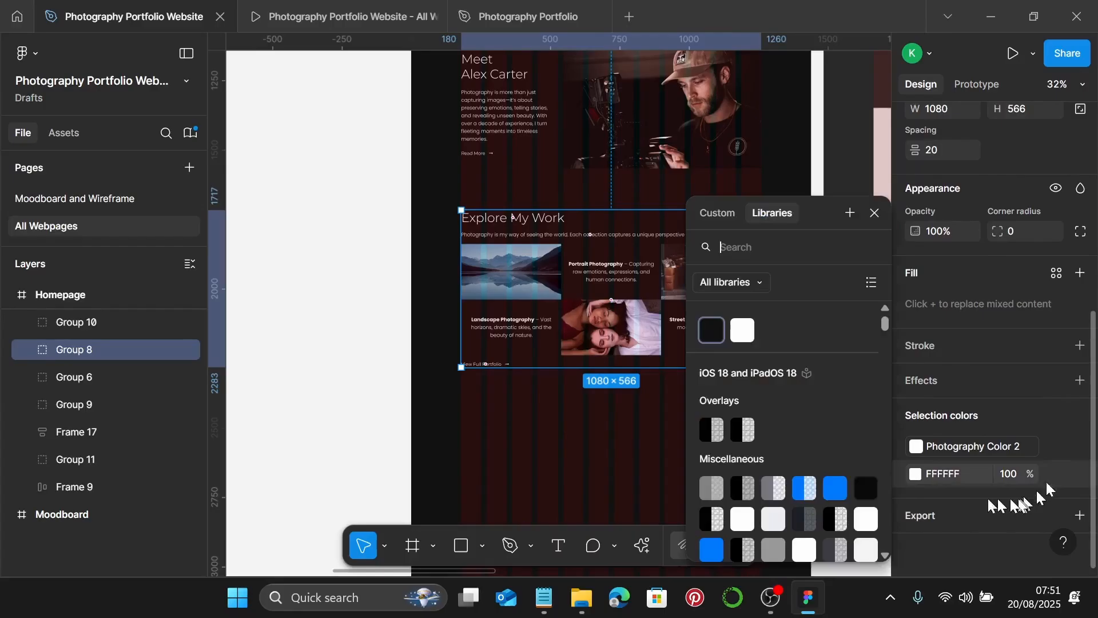
{"action": "left_click", "coordinate": [745, 332]}
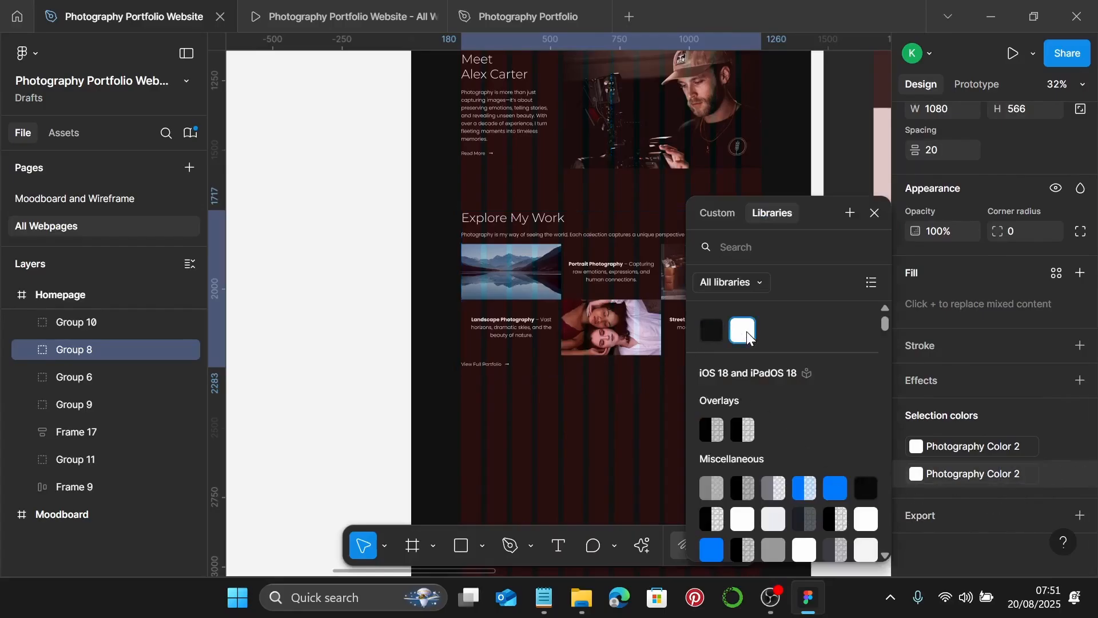
{"action": "left_click", "coordinate": [875, 213]}
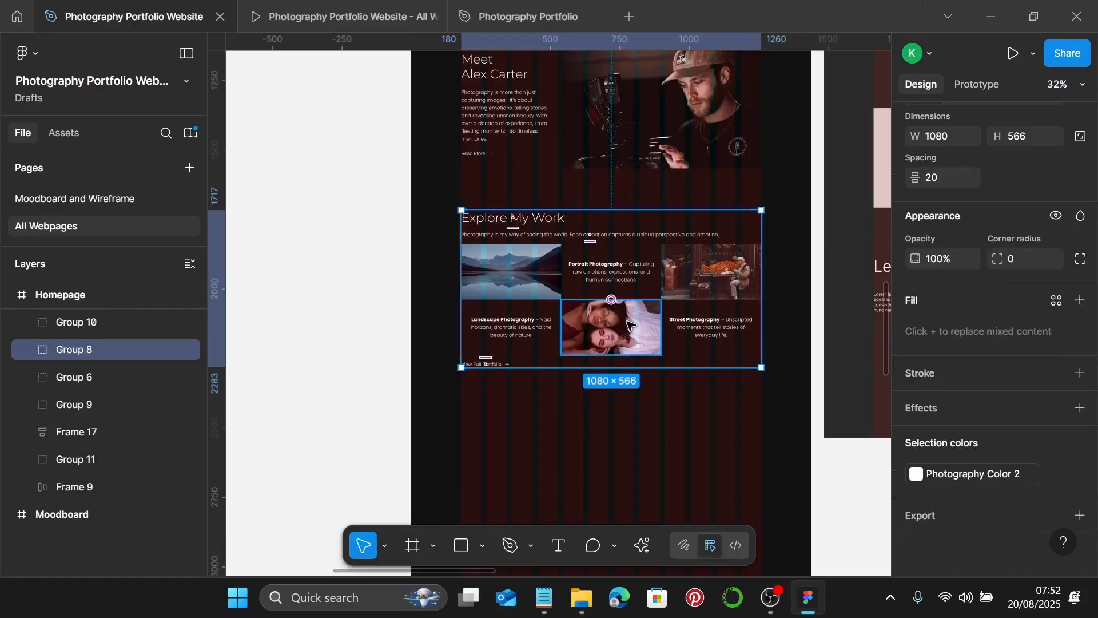
- Set 150 spacing between Explore My Work and What Clients Say
{"action": "scroll", "coordinate": [629, 325], "scroll_direction": "down", "scroll_amount": 2}
{"action": "scroll", "coordinate": [629, 324], "scroll_direction": "down", "scroll_amount": 2}
{"action": "scroll", "coordinate": [618, 313], "scroll_direction": "down", "scroll_amount": 1}
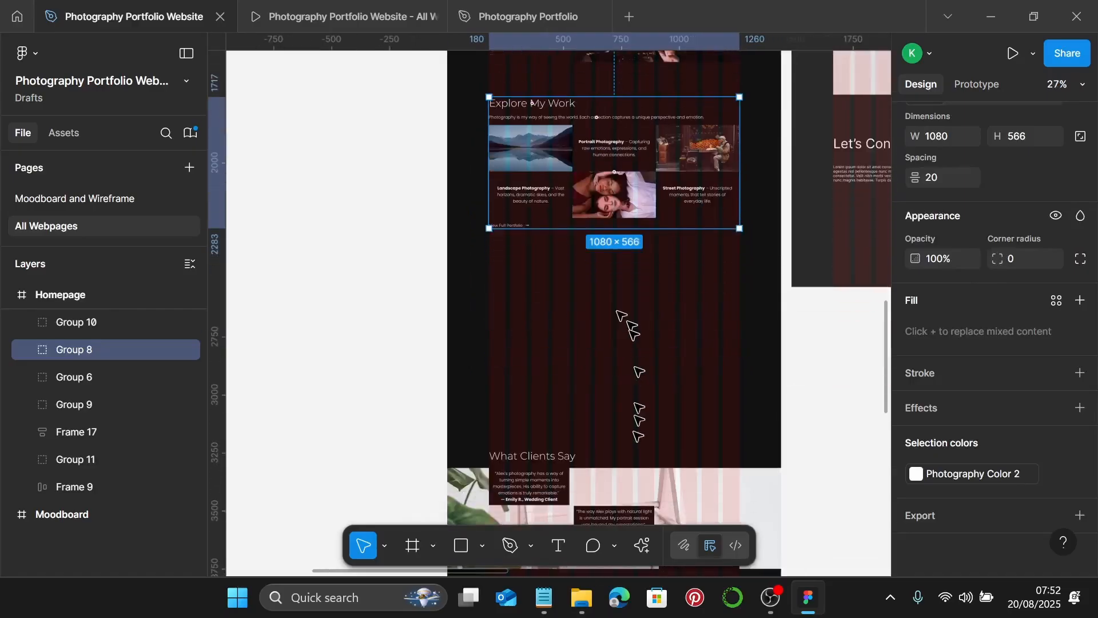
{"action": "left_click", "coordinate": [636, 470], "text": "shift"}
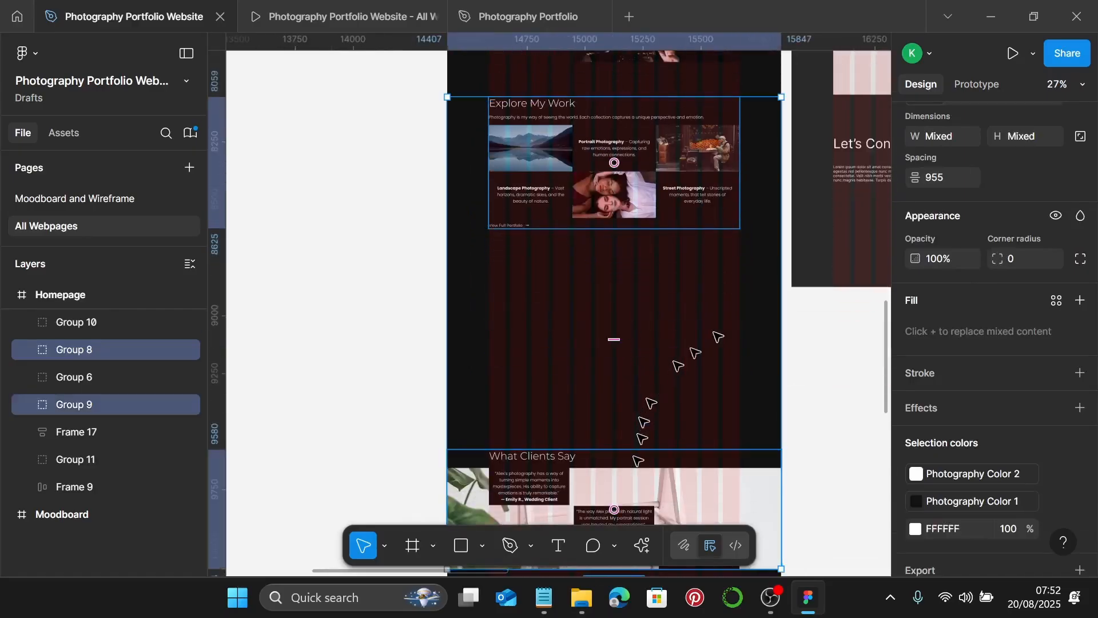
{"action": "left_click", "coordinate": [946, 178]}
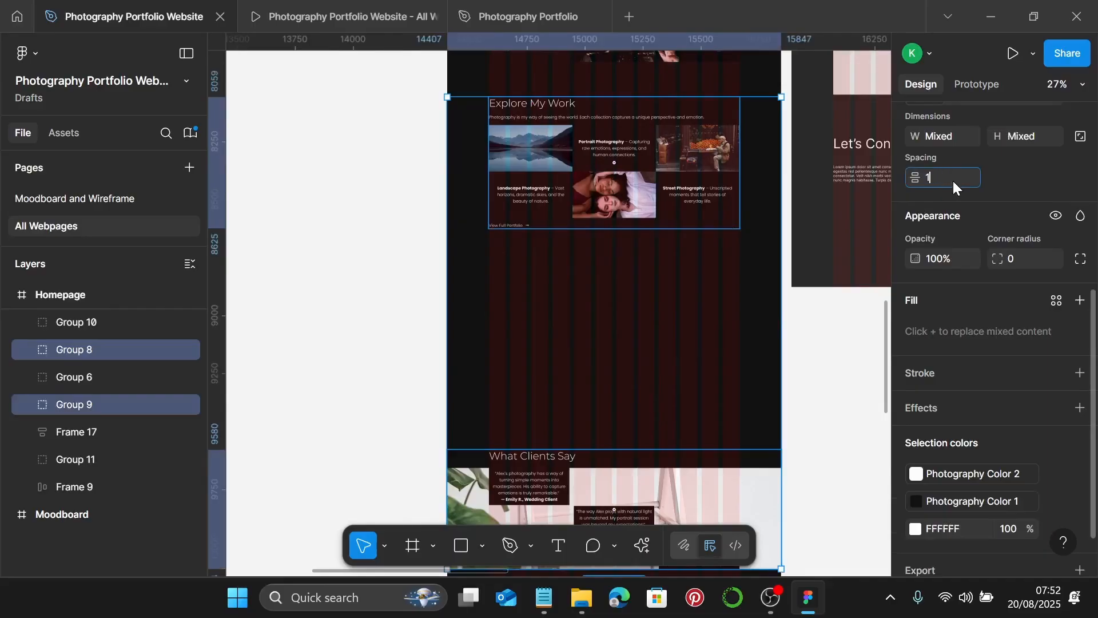
{"action": "key", "text": "Return"}
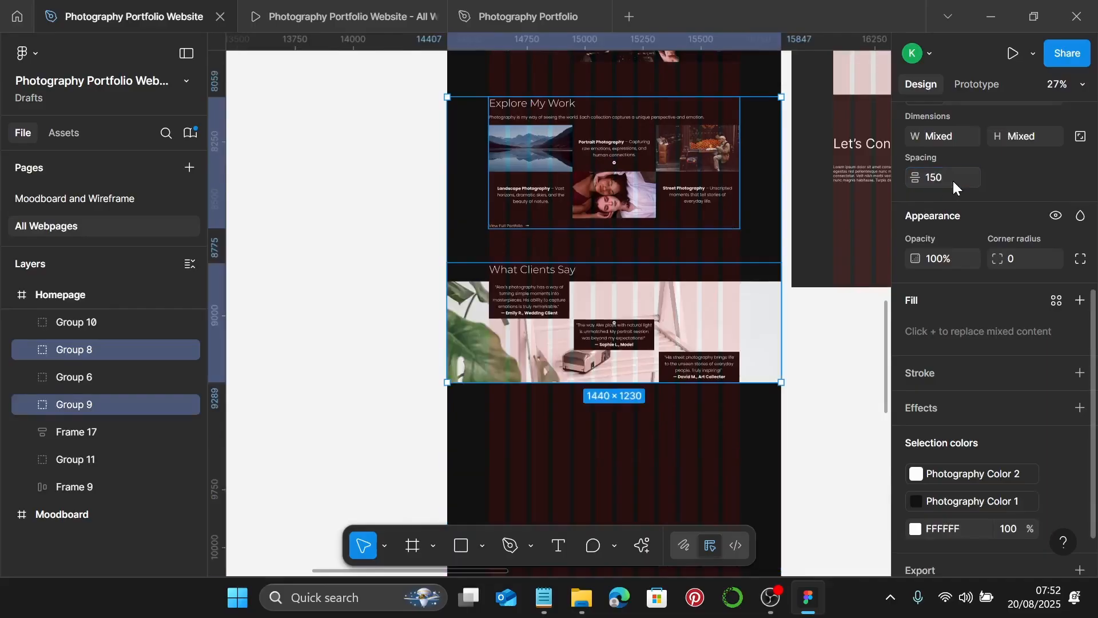
- Link the What Clients Say group's white to Photography Color 2
{"action": "left_click", "coordinate": [674, 321]}
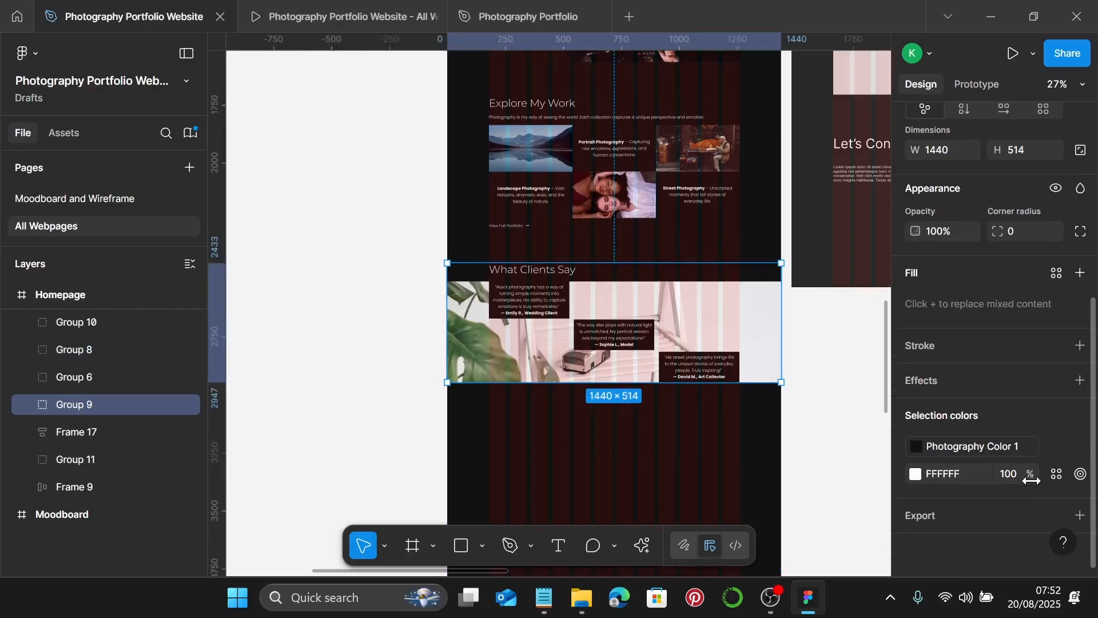
{"action": "left_click", "coordinate": [1057, 475]}
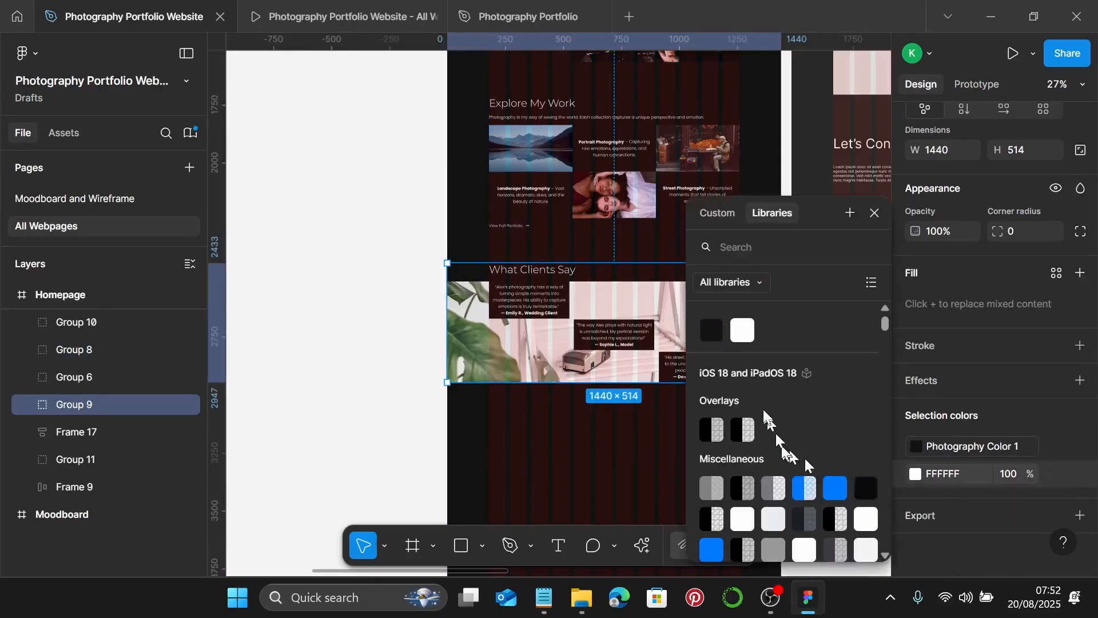
{"action": "left_click", "coordinate": [741, 332]}
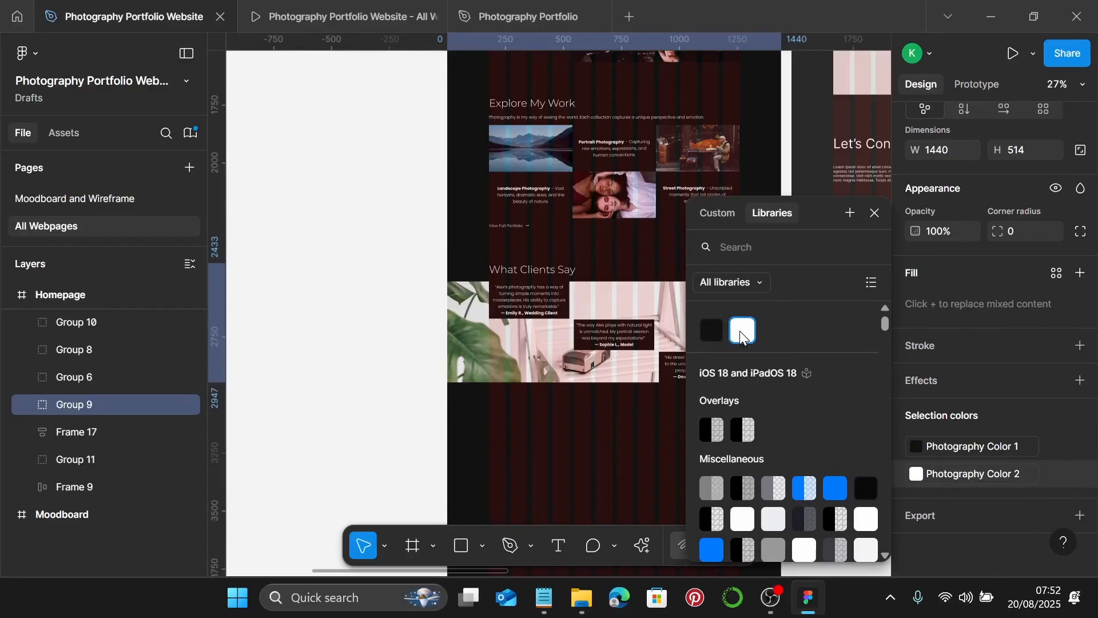
{"action": "left_click", "coordinate": [875, 213]}
- Set 150 spacing between What Clients Say and the Let's Create group
{"action": "scroll", "coordinate": [689, 306], "scroll_direction": "down", "scroll_amount": 1}
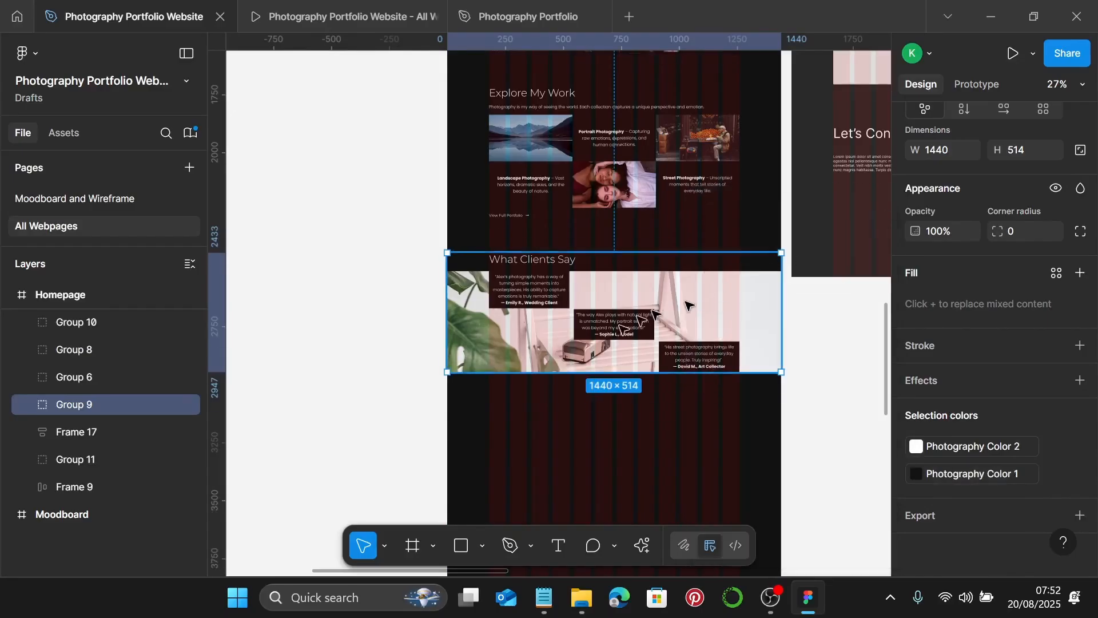
{"action": "scroll", "coordinate": [712, 323], "scroll_direction": "down", "scroll_amount": 3}
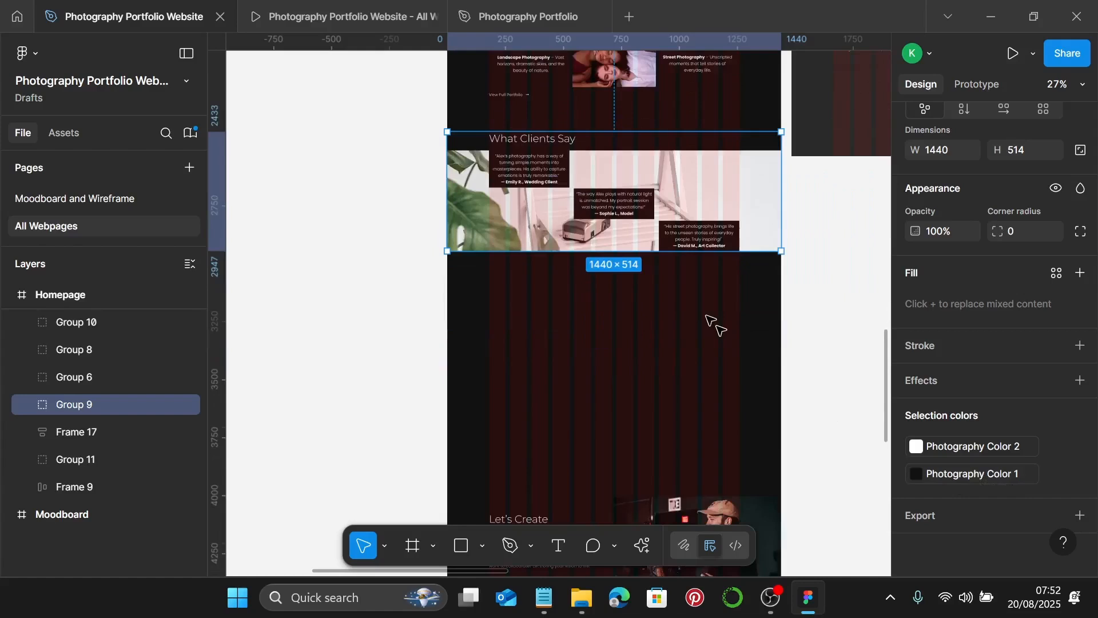
{"action": "scroll", "coordinate": [712, 320], "scroll_direction": "down", "scroll_amount": 5}
{"action": "scroll", "coordinate": [723, 314], "scroll_direction": "up", "scroll_amount": 1}
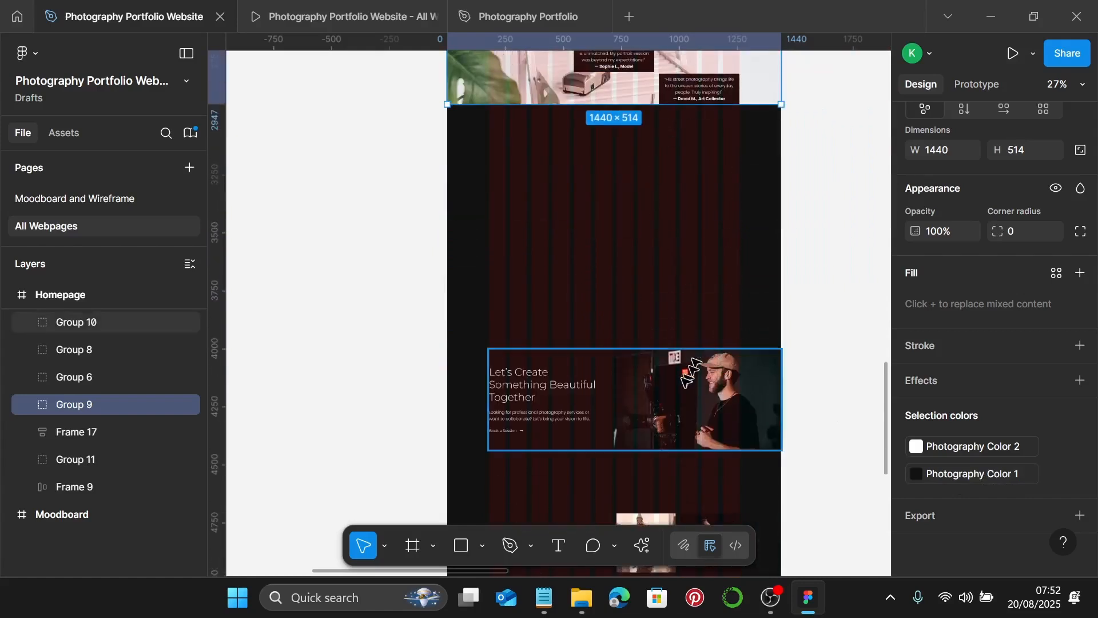
{"action": "left_click", "coordinate": [692, 372], "text": "shift"}
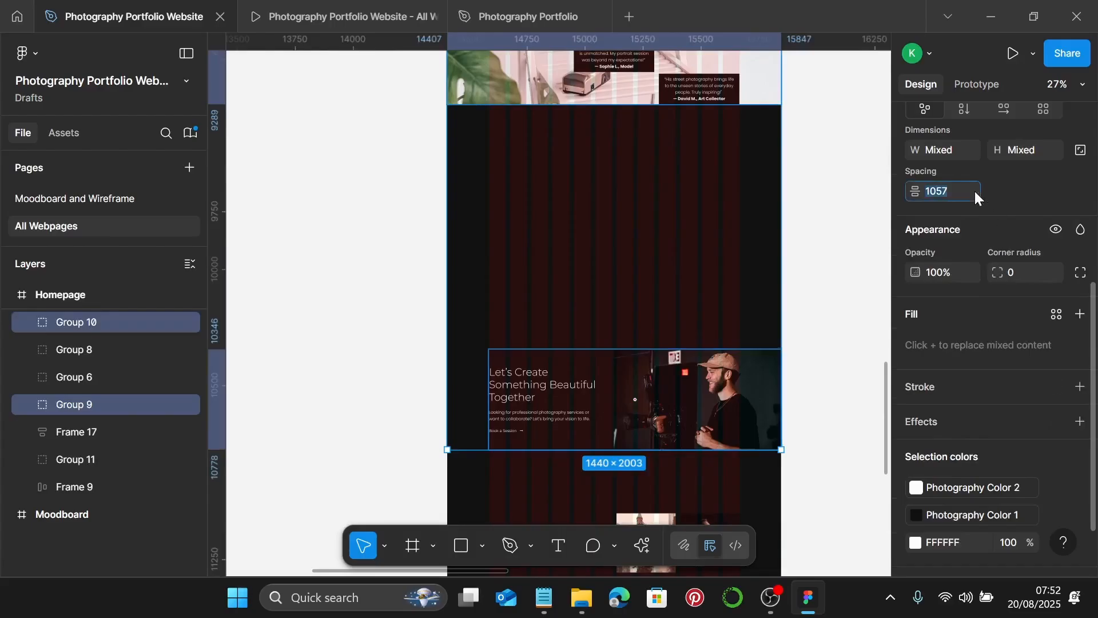
{"action": "type", "text": "150"}
{"action": "key", "text": "Return"}
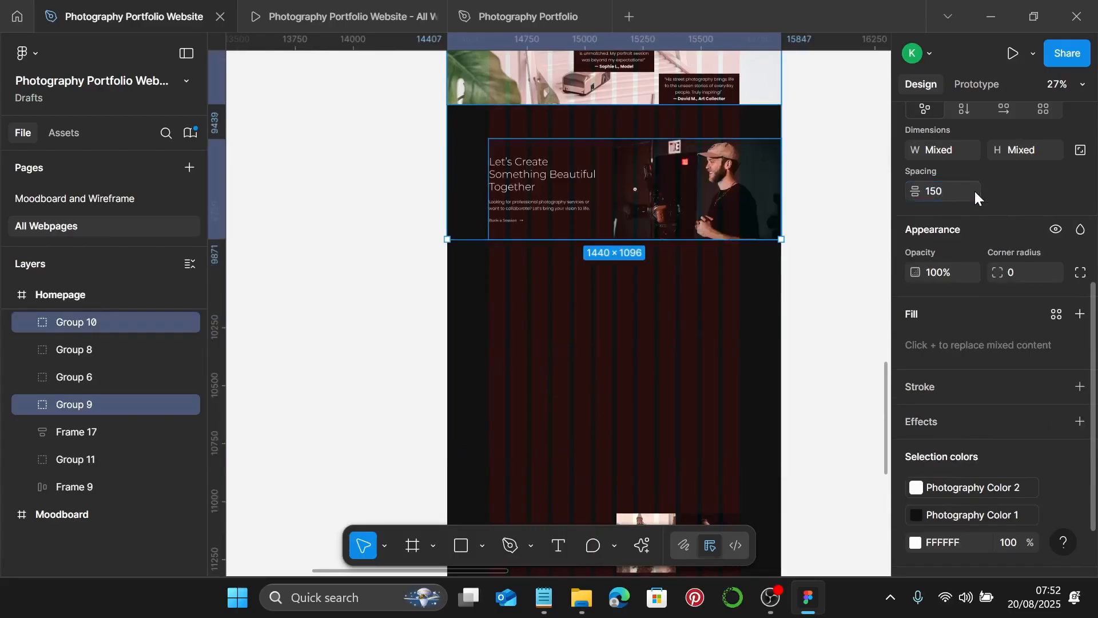
- Link the Let's Create group's white to Photography Color 2
{"action": "scroll", "coordinate": [981, 372], "scroll_direction": "down", "scroll_amount": 3}
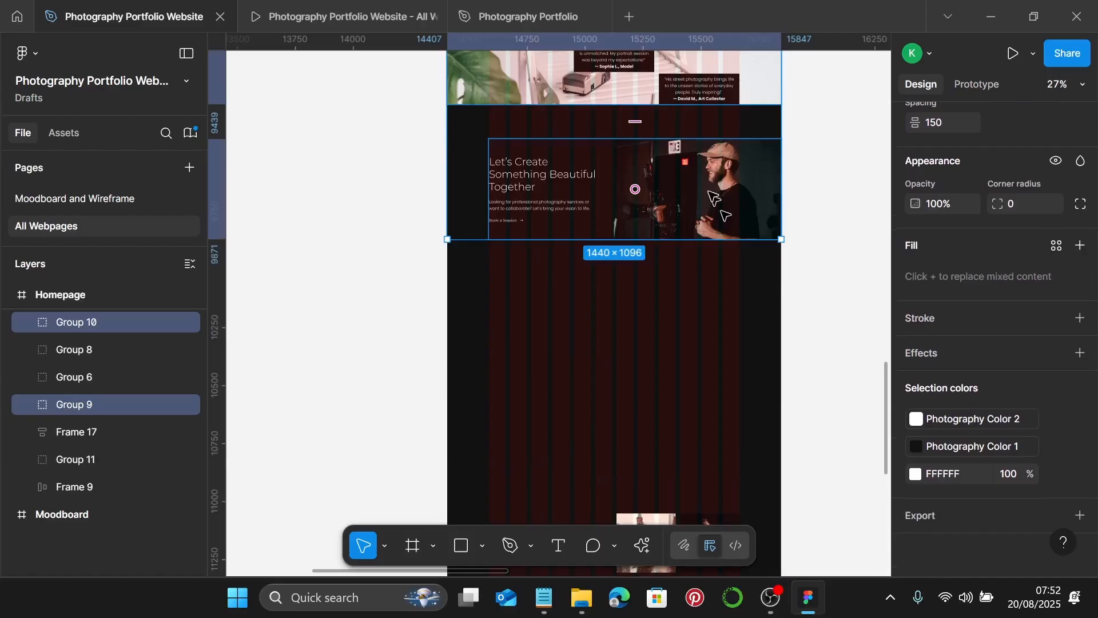
{"action": "left_click", "coordinate": [711, 194]}
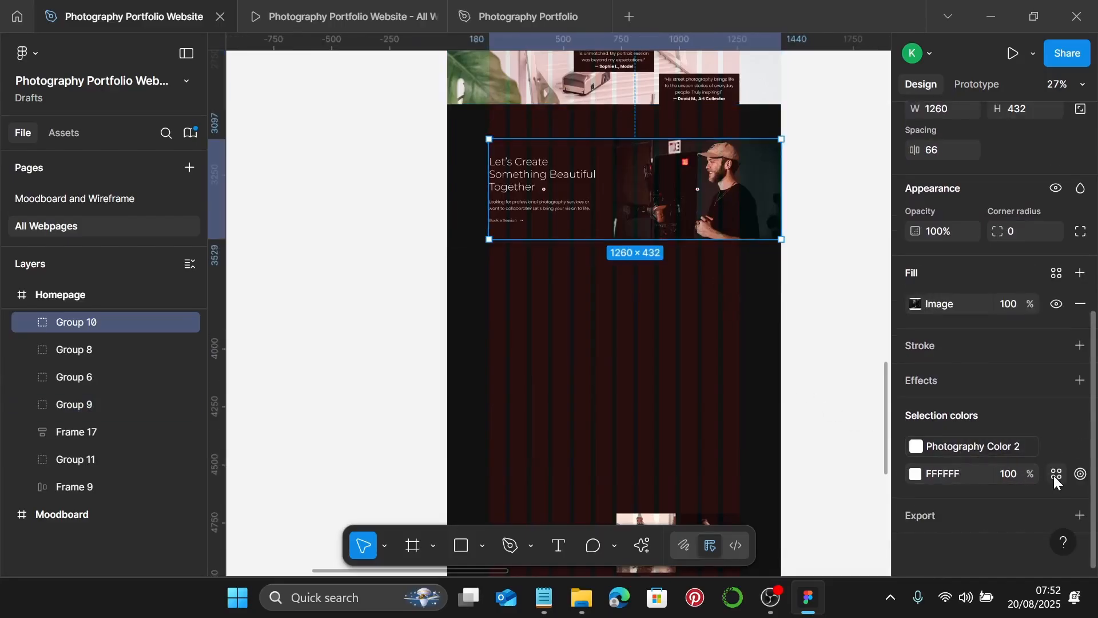
{"action": "left_click", "coordinate": [1054, 475]}
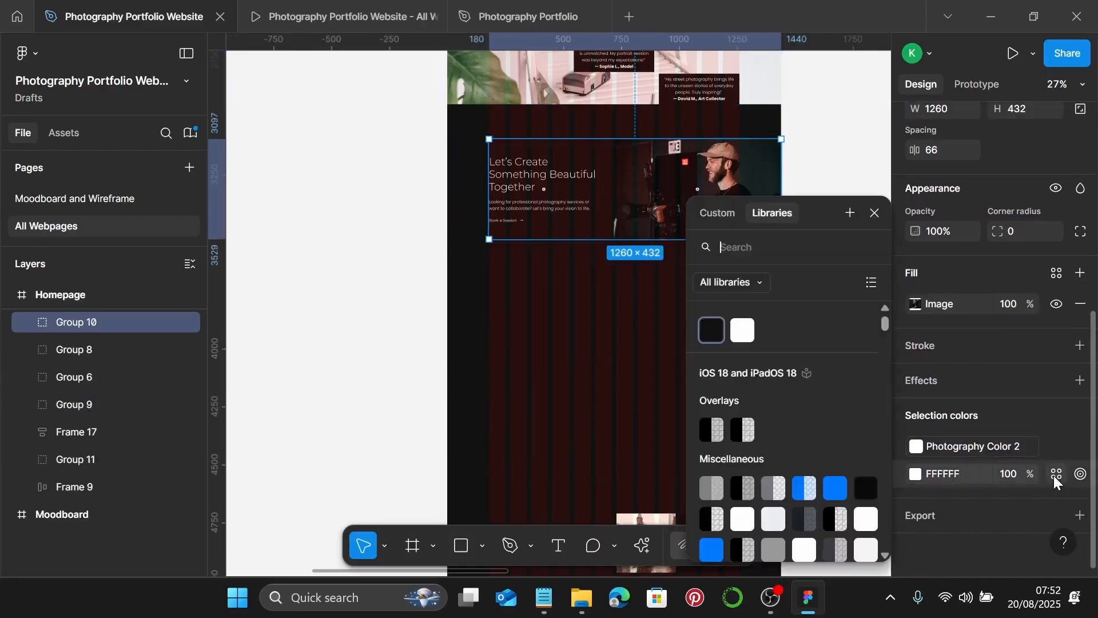
{"action": "left_click", "coordinate": [745, 333]}
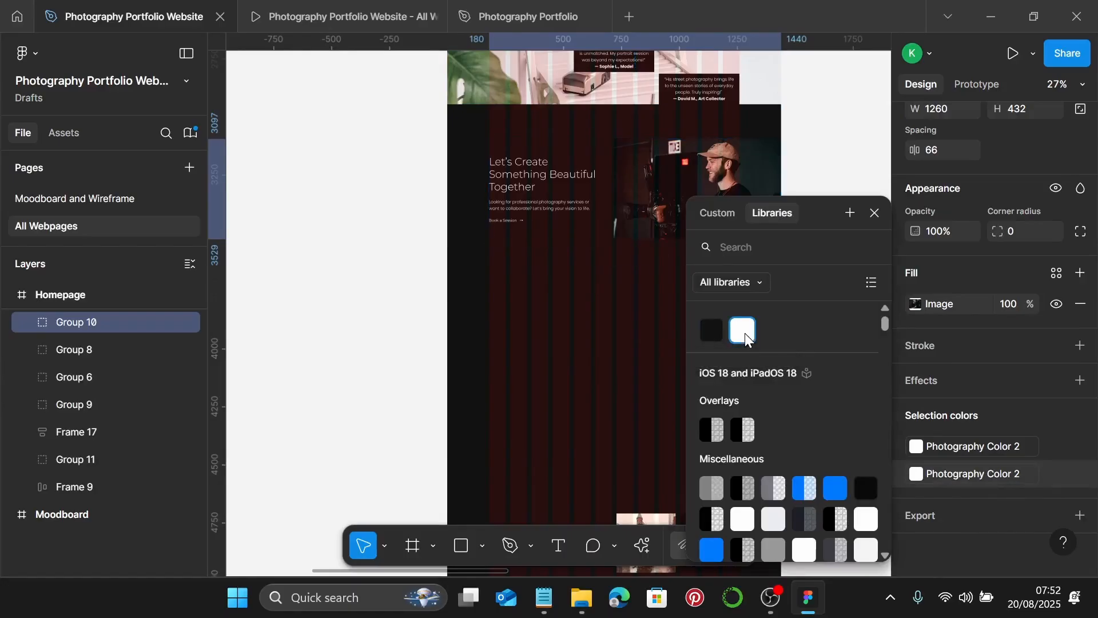
{"action": "left_click", "coordinate": [881, 212]}
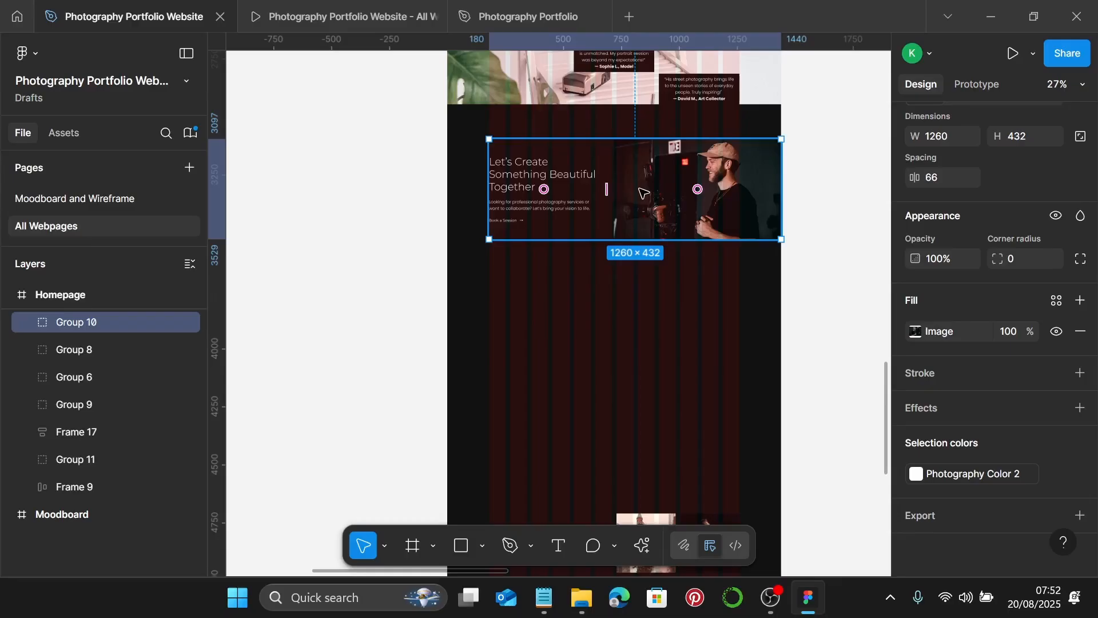
{"action": "scroll", "coordinate": [706, 361], "scroll_direction": "down", "scroll_amount": 3}
{"action": "scroll", "coordinate": [706, 360], "scroll_direction": "down", "scroll_amount": 3}
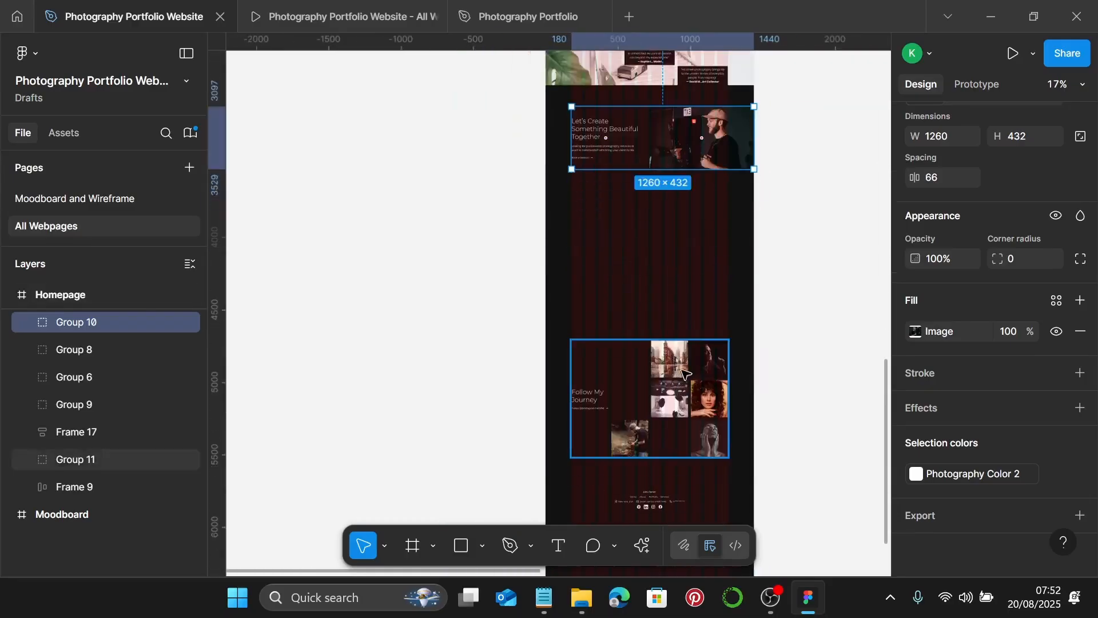
- Drag the Follow My Journey image grid and the footer up toward Let's Create
{"action": "left_click", "coordinate": [680, 348]}
{"action": "left_click_drag", "start_coordinate": [681, 349], "coordinate": [680, 247]}
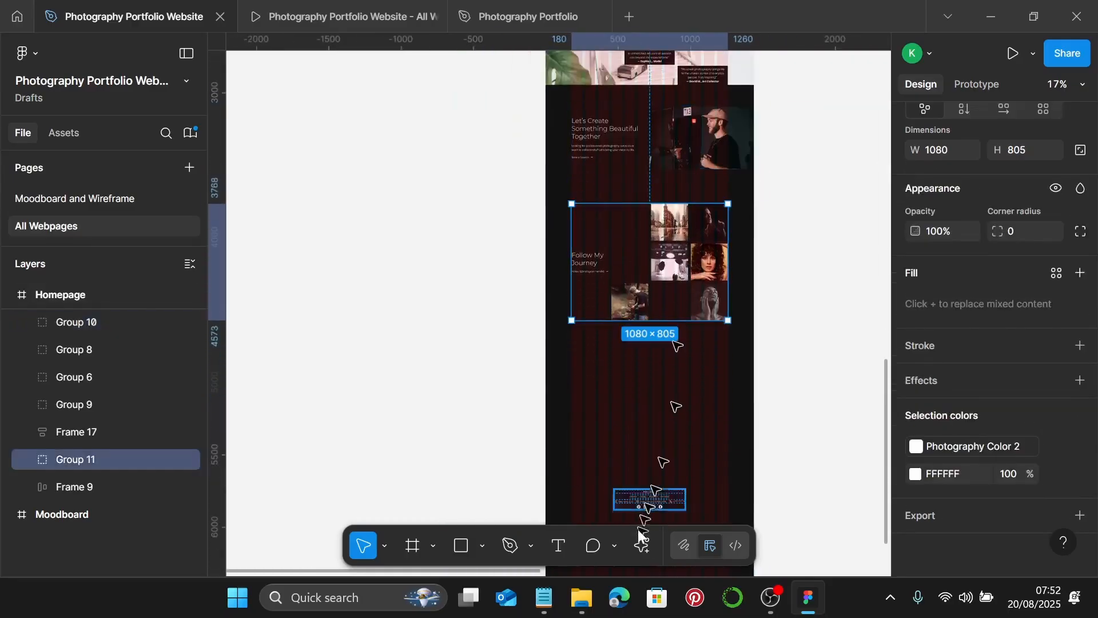
{"action": "left_click", "coordinate": [657, 508]}
{"action": "left_click_drag", "start_coordinate": [657, 508], "coordinate": [665, 357]}
{"action": "scroll", "coordinate": [665, 355], "scroll_direction": "up", "scroll_amount": 2, "text": "ctrl"}
{"action": "scroll", "coordinate": [687, 286], "scroll_direction": "up", "scroll_amount": 4}
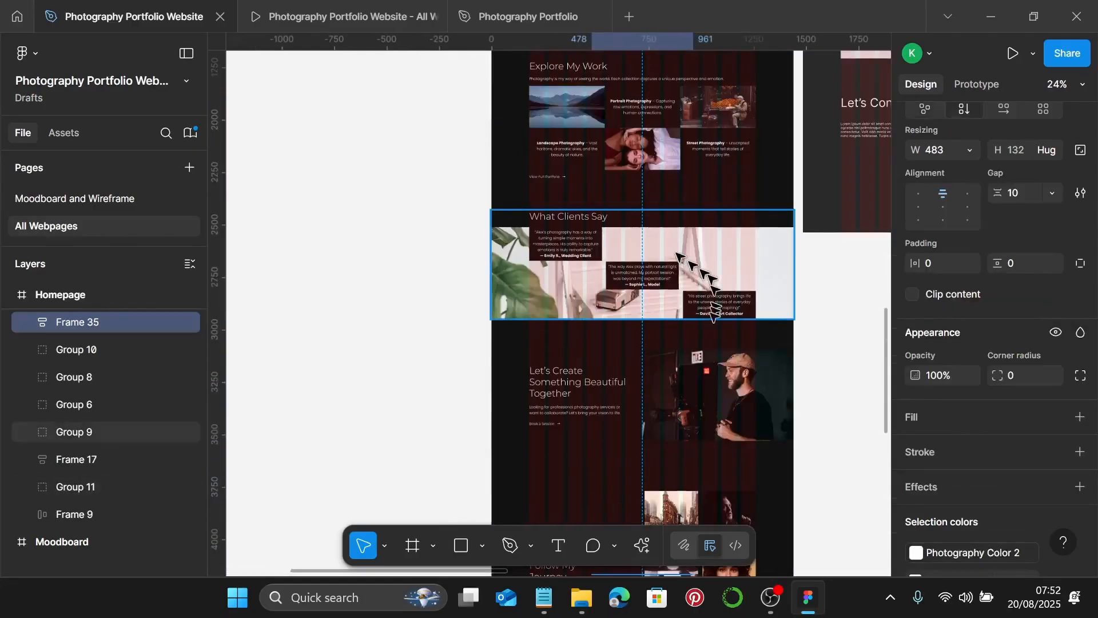
{"action": "scroll", "coordinate": [715, 218], "scroll_direction": "down", "scroll_amount": 3}
- Set 150 spacing between Let's Create and the Follow My Journey grid
{"action": "left_click", "coordinate": [720, 200]}
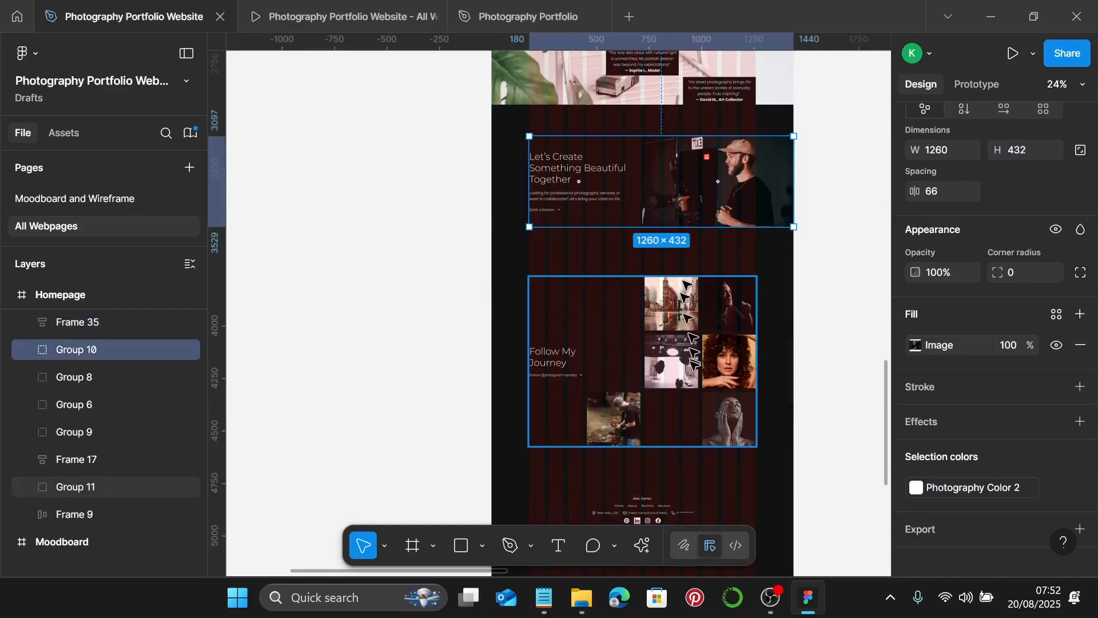
{"action": "left_click", "coordinate": [687, 335], "text": "shift"}
{"action": "left_click", "coordinate": [952, 186]}
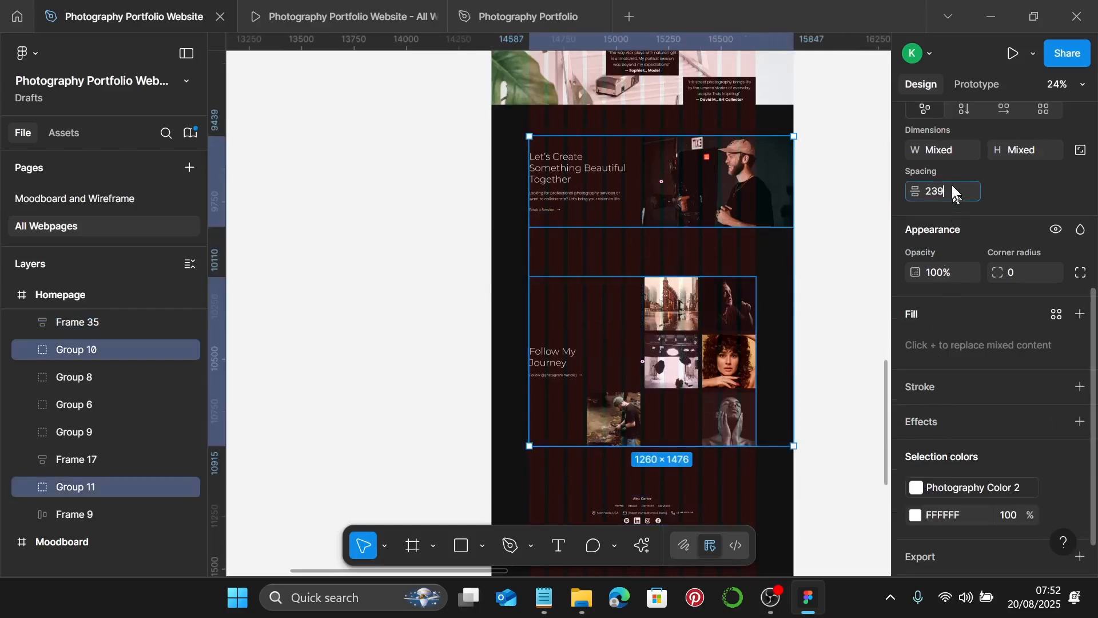
{"action": "type", "text": "150"}
{"action": "key", "text": "Return"}
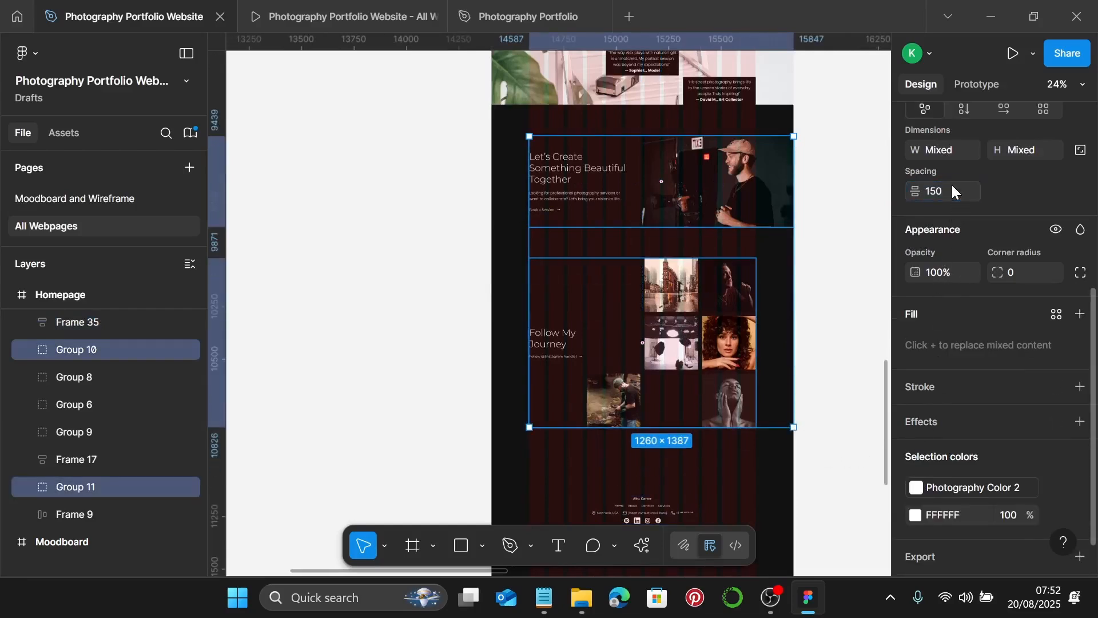
- Link the Follow My Journey grid's white to Photography Color 2
{"action": "left_click", "coordinate": [728, 338]}
{"action": "left_click", "coordinate": [1057, 475]}
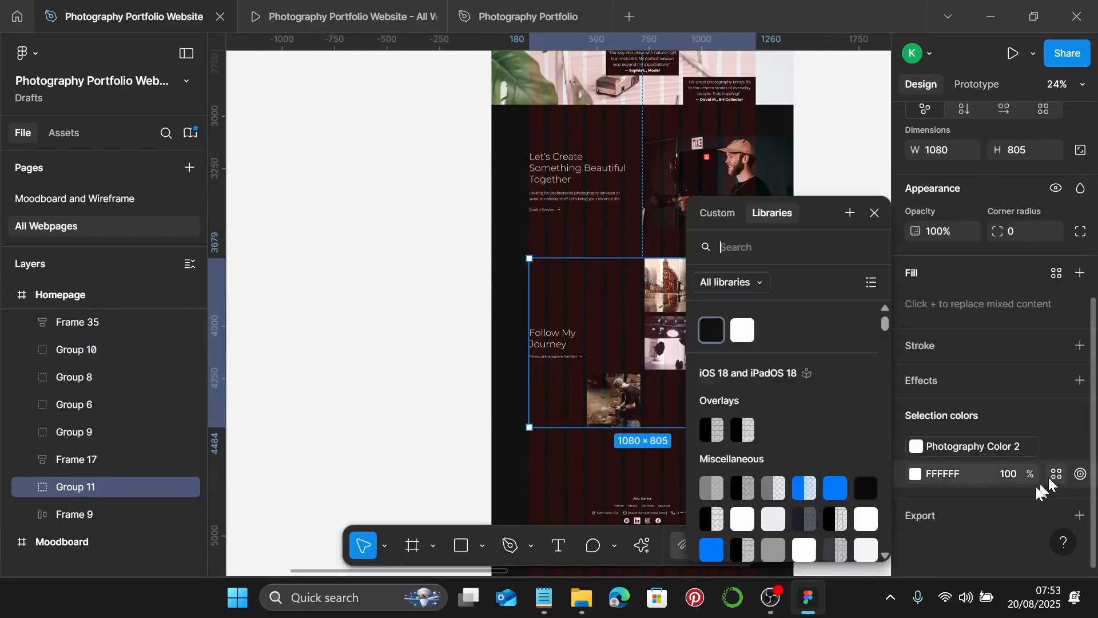
{"action": "left_click", "coordinate": [742, 332]}
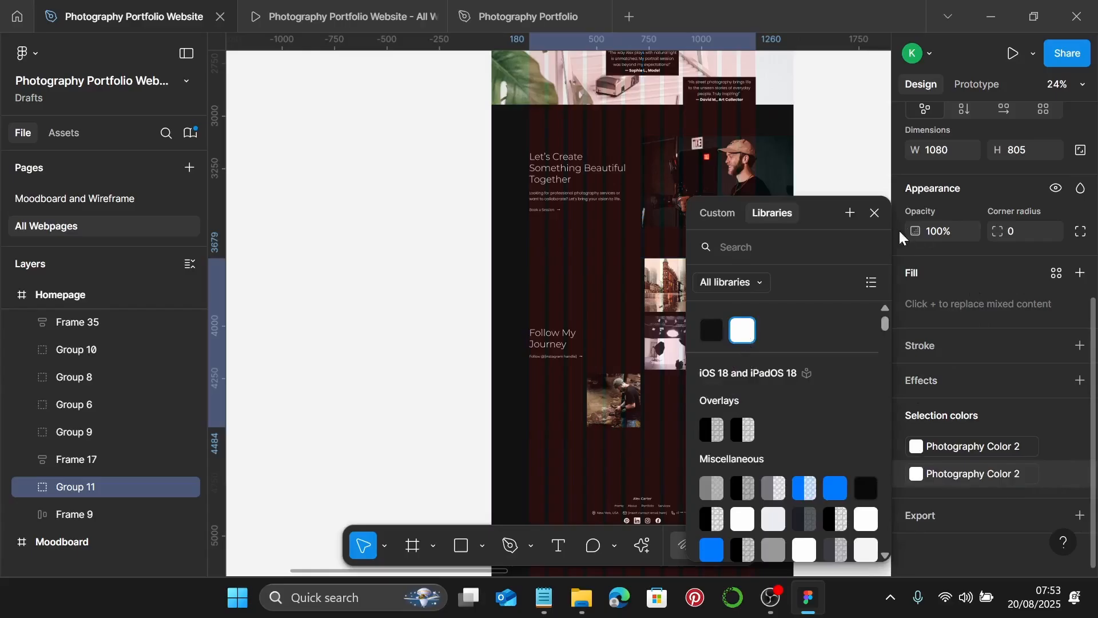
{"action": "left_click", "coordinate": [874, 213]}
- Set 150 spacing between the Follow My Journey grid and the footer
{"action": "scroll", "coordinate": [707, 388], "scroll_direction": "down", "scroll_amount": 3}
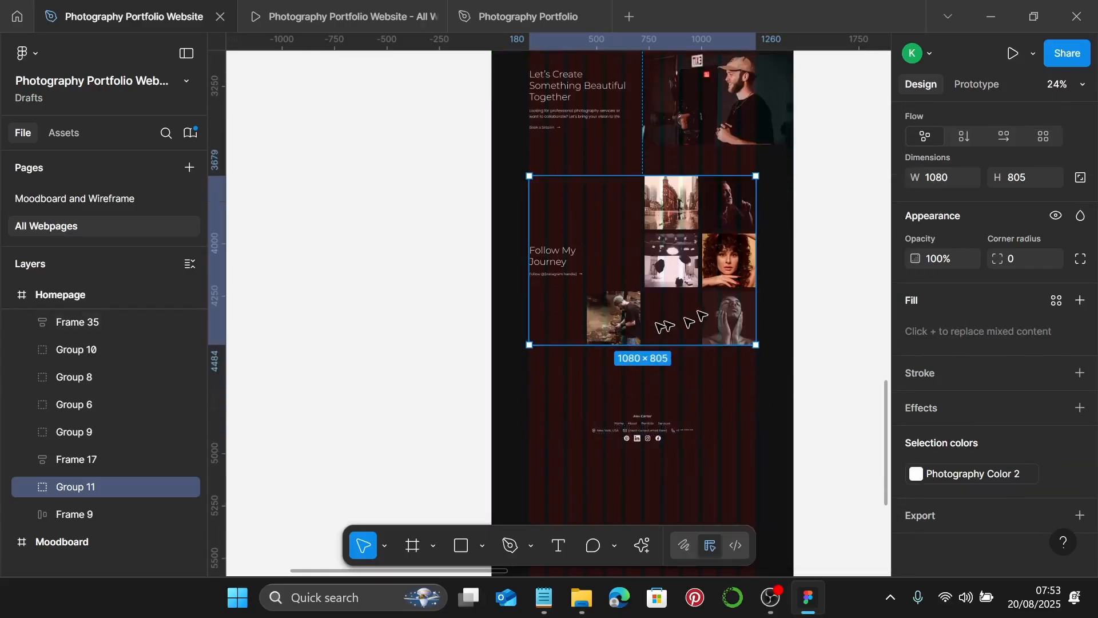
{"action": "left_click", "coordinate": [659, 440], "text": "shift"}
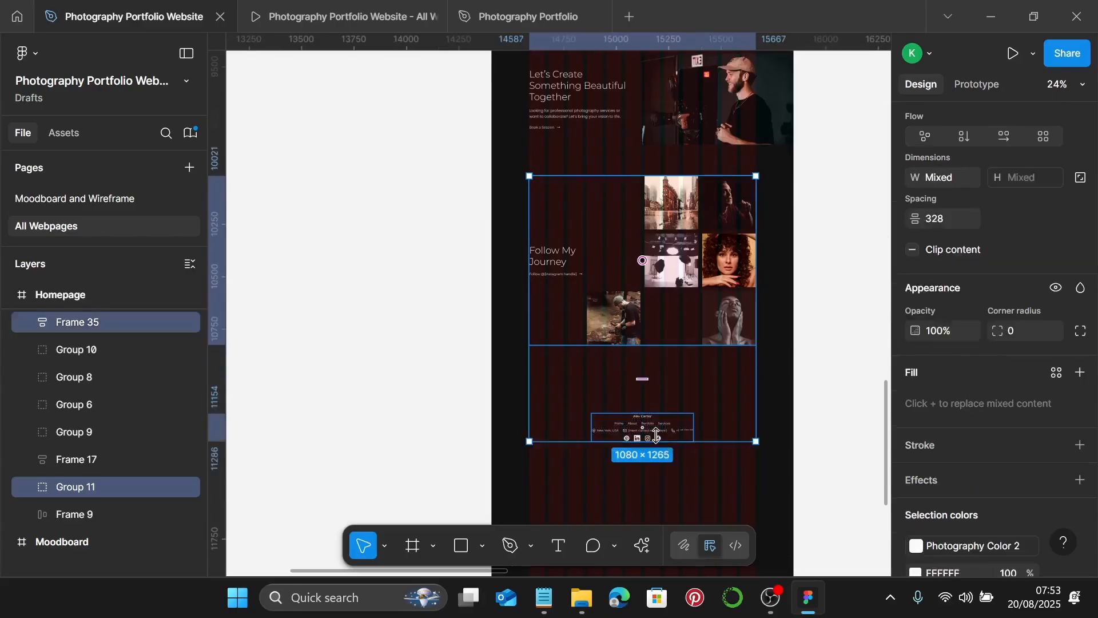
{"action": "left_click", "coordinate": [955, 218]}
{"action": "type", "text": "150"}
{"action": "key", "text": "Return"}
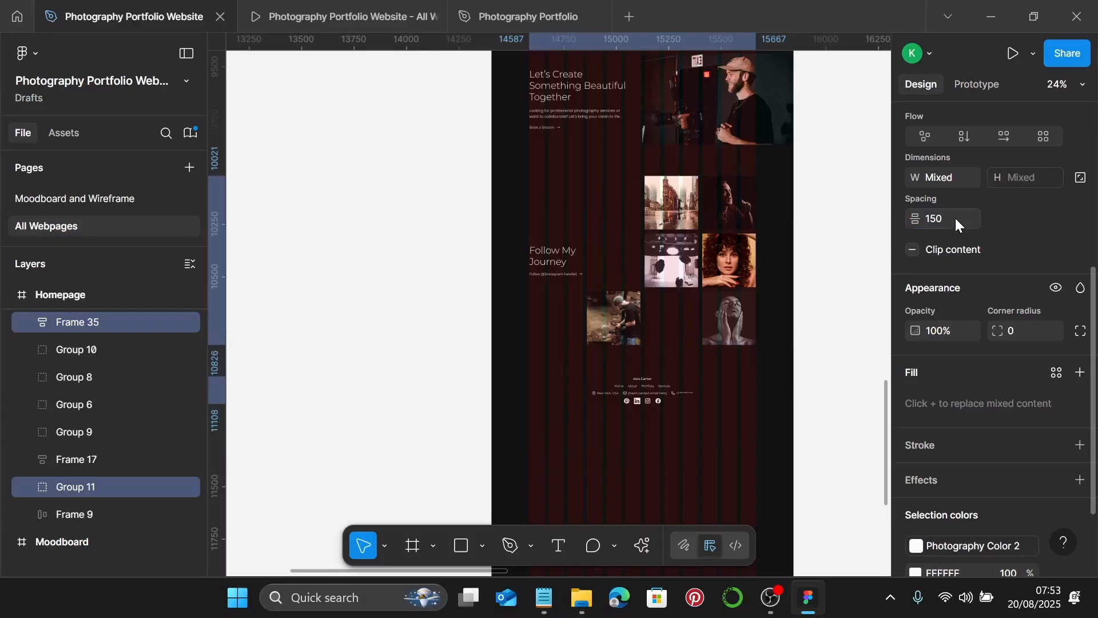
- Apply the white library colour style to the footer contact block
{"action": "left_click", "coordinate": [647, 382]}
{"action": "scroll", "coordinate": [1060, 411], "scroll_direction": "down", "scroll_amount": 2}
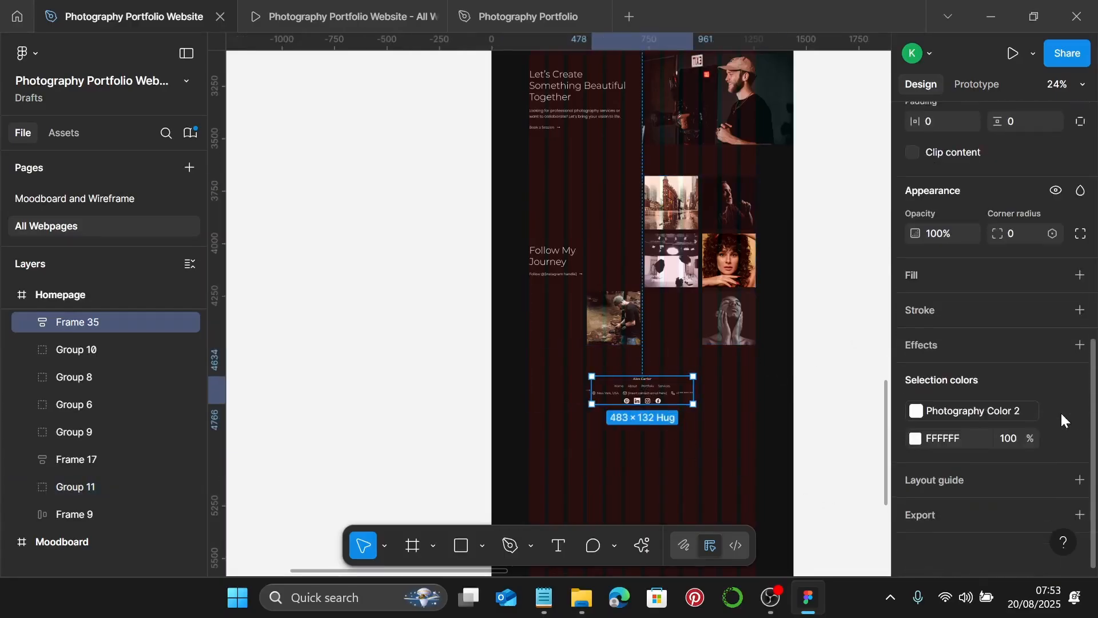
{"action": "left_click", "coordinate": [1056, 441]}
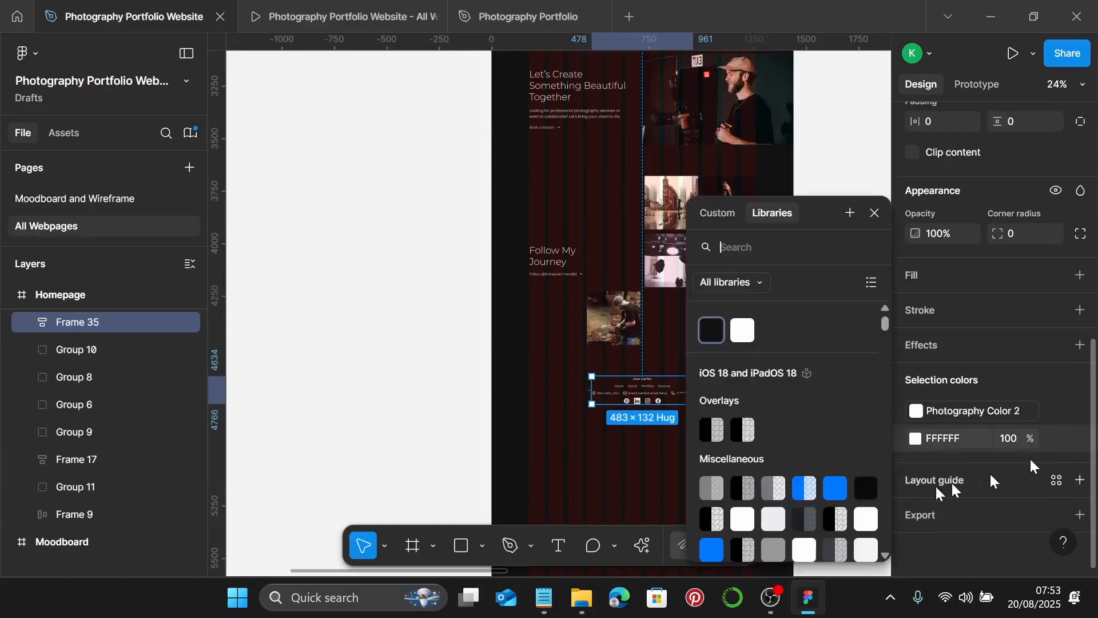
{"action": "left_click", "coordinate": [742, 331]}
{"action": "left_click", "coordinate": [563, 448]}
{"action": "scroll", "coordinate": [709, 444], "scroll_direction": "down", "scroll_amount": 3}
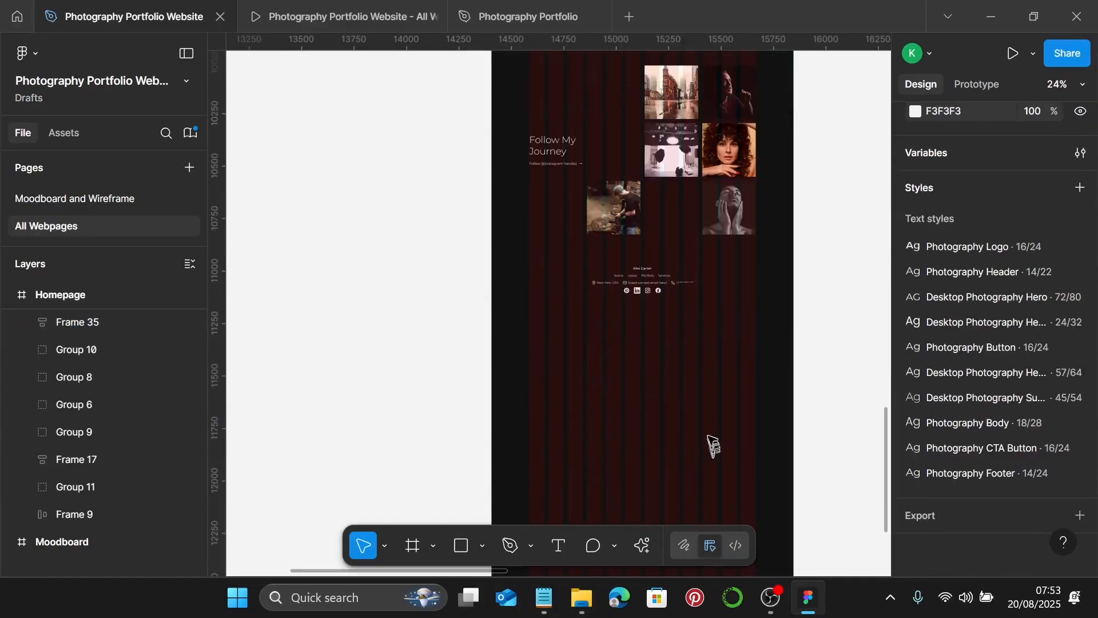
{"action": "scroll", "coordinate": [709, 443], "scroll_direction": "down", "scroll_amount": 2, "text": "ctrl"}
{"action": "scroll", "coordinate": [703, 427], "scroll_direction": "down", "scroll_amount": 5}
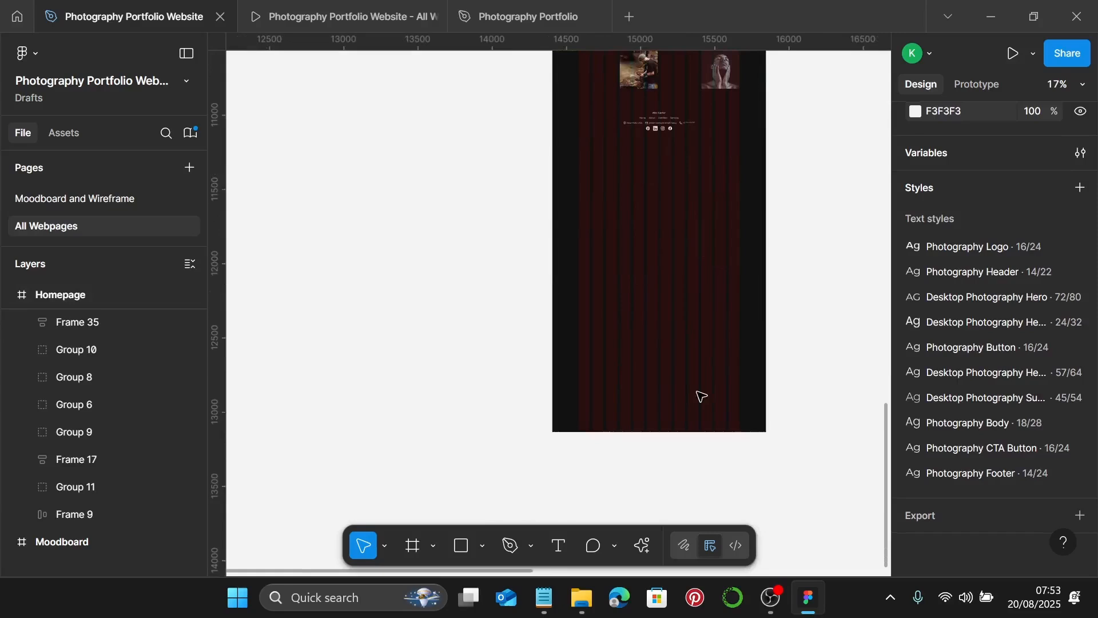
- Drag the Homepage frame's bottom edge up, shortening it to about 4885 tall
{"action": "right_click", "coordinate": [699, 397]}
{"action": "left_click", "coordinate": [600, 381]}
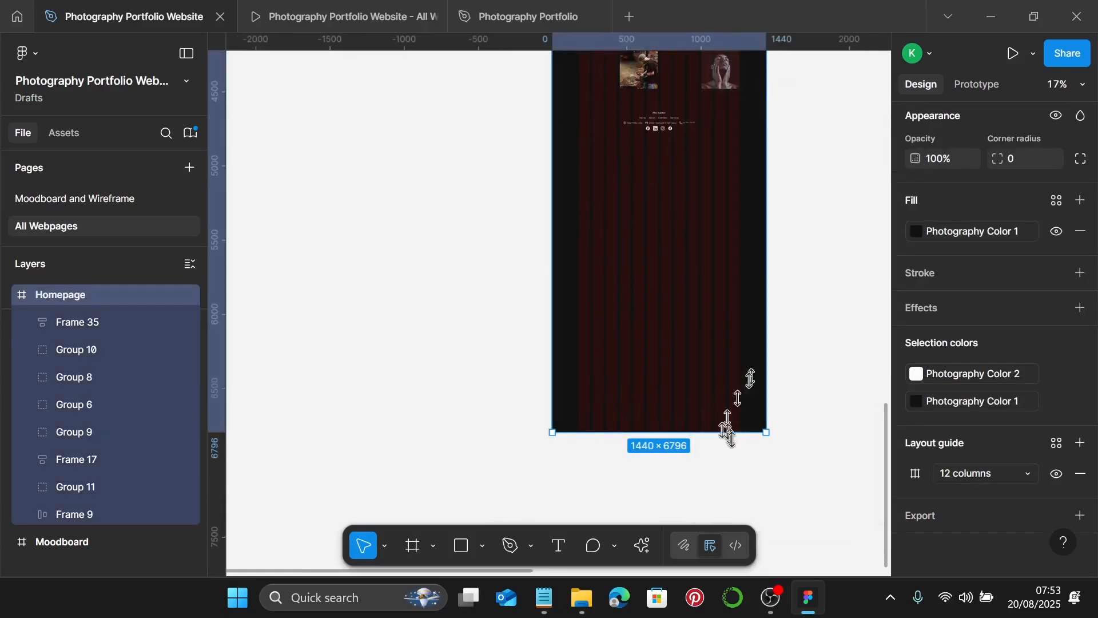
{"action": "scroll", "coordinate": [749, 274], "scroll_direction": "down", "scroll_amount": 3}
{"action": "scroll", "coordinate": [749, 240], "scroll_direction": "down", "scroll_amount": 1}
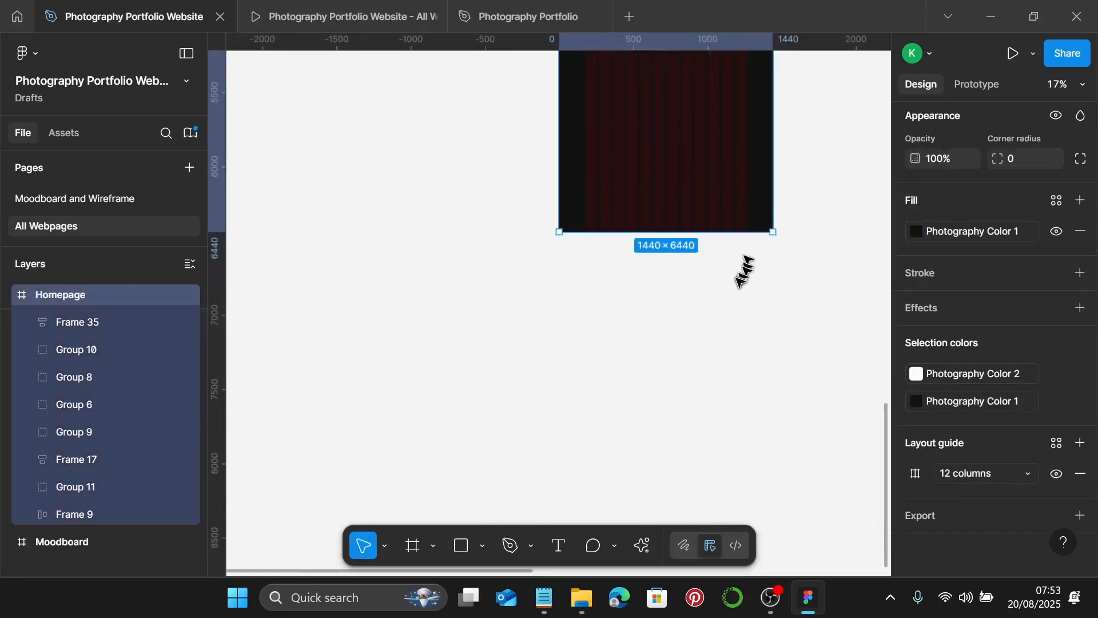
{"action": "scroll", "coordinate": [740, 272], "scroll_direction": "up", "scroll_amount": 3}
{"action": "left_click_drag", "start_coordinate": [704, 376], "coordinate": [724, 149]}
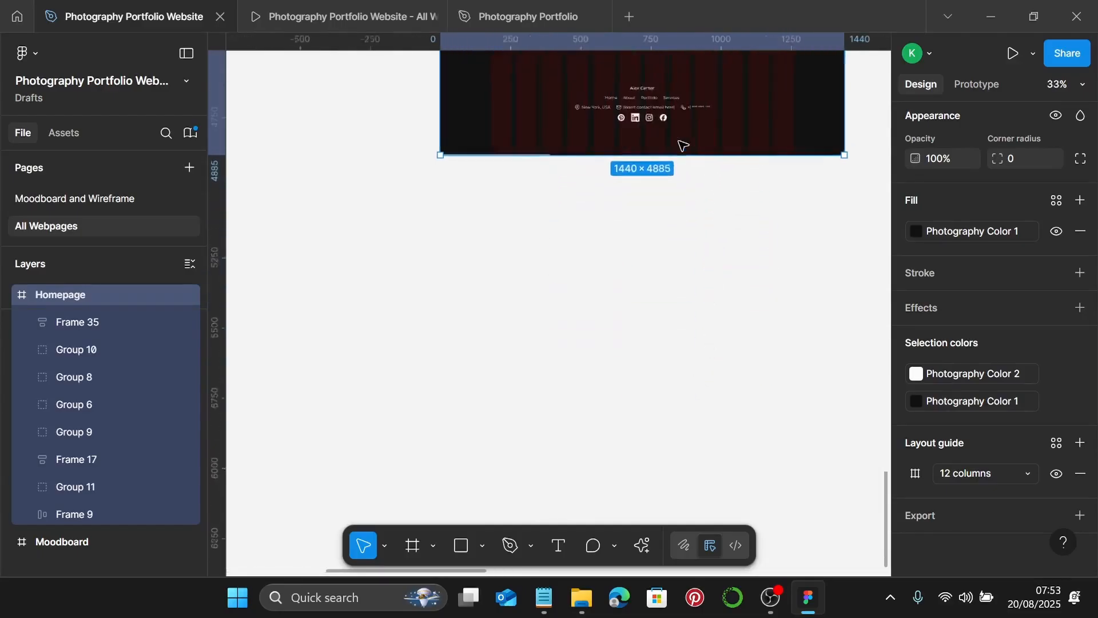
{"action": "scroll", "coordinate": [679, 143], "scroll_direction": "up", "scroll_amount": 5}
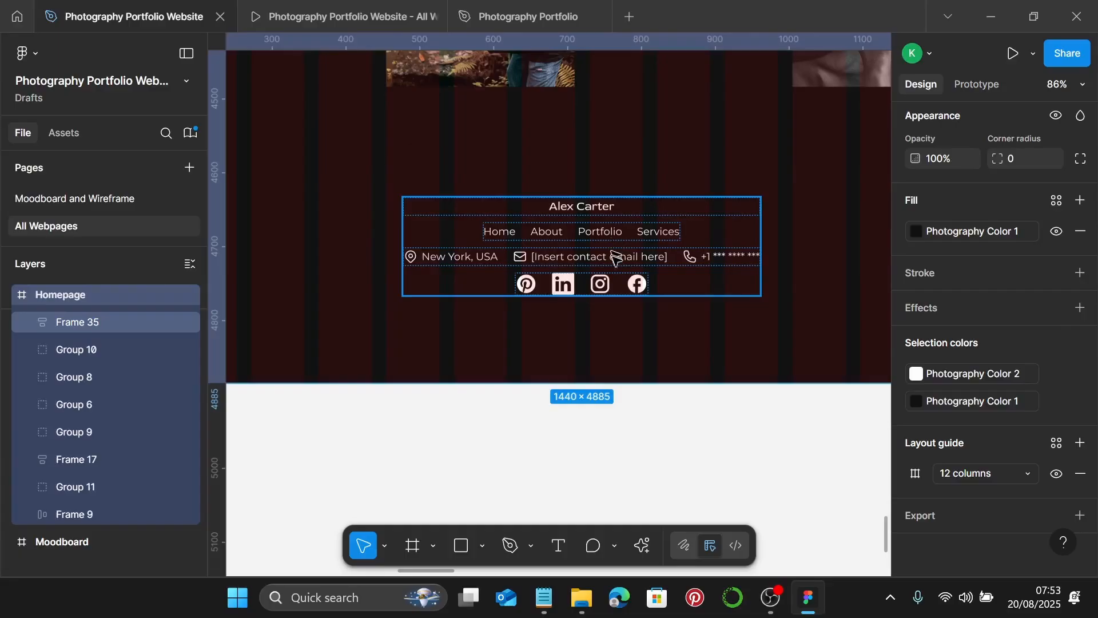
- Fine-tune the frame's bottom edge at high zoom to exactly 1440×4866, just below the footer
{"action": "left_click", "coordinate": [619, 253]}
{"action": "key", "text": "alt"}
{"action": "left_click", "coordinate": [627, 339]}
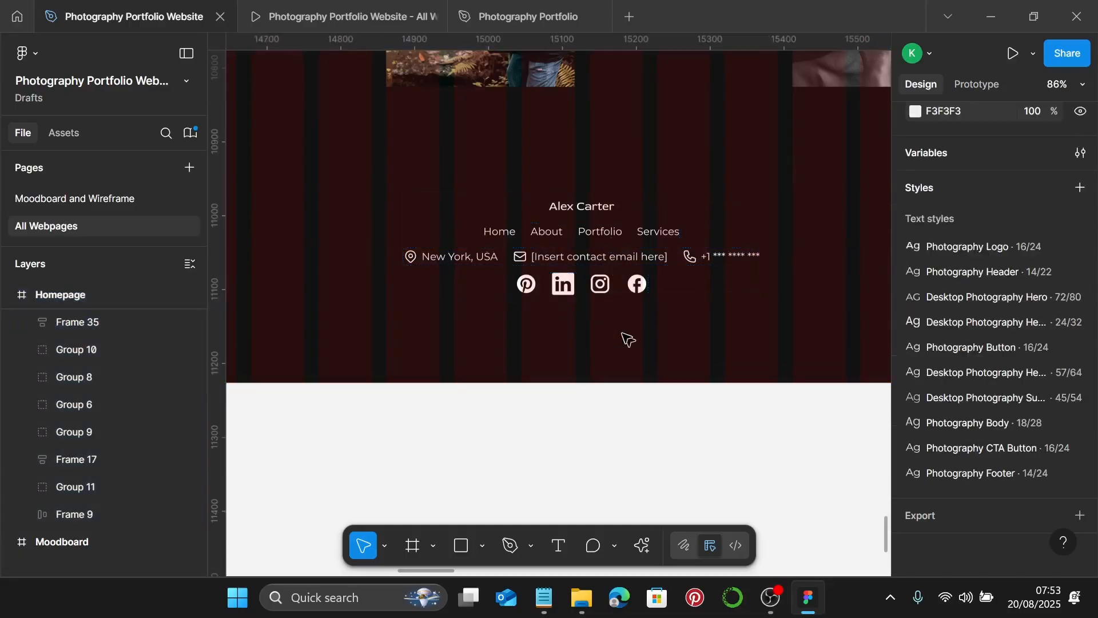
{"action": "right_click", "coordinate": [617, 355]}
{"action": "left_click", "coordinate": [575, 375]}
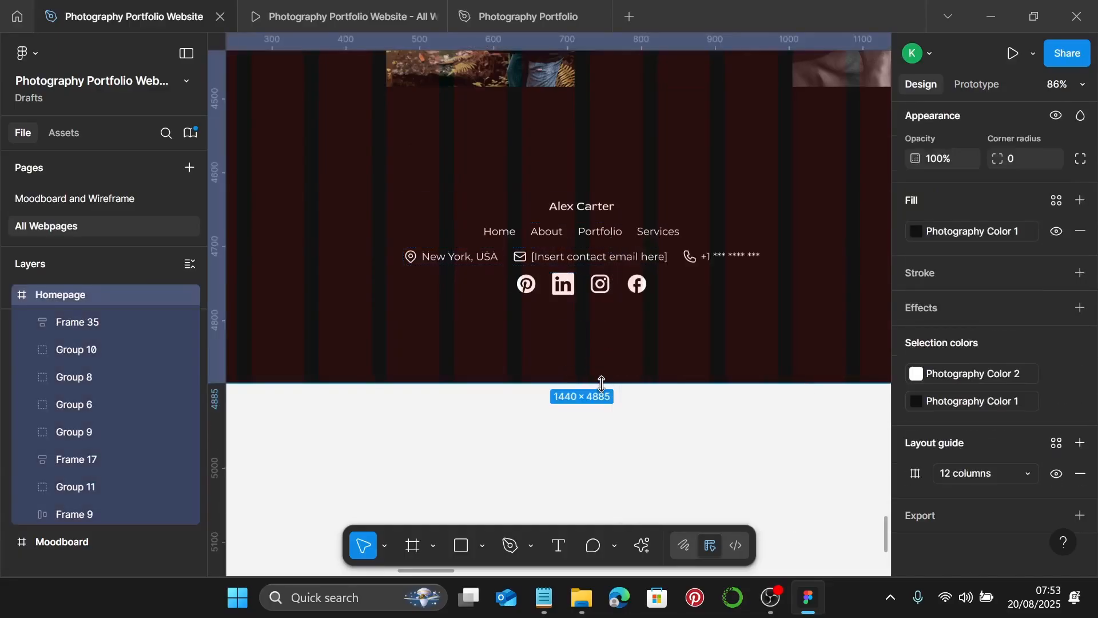
{"action": "left_click_drag", "start_coordinate": [601, 383], "coordinate": [610, 368]}
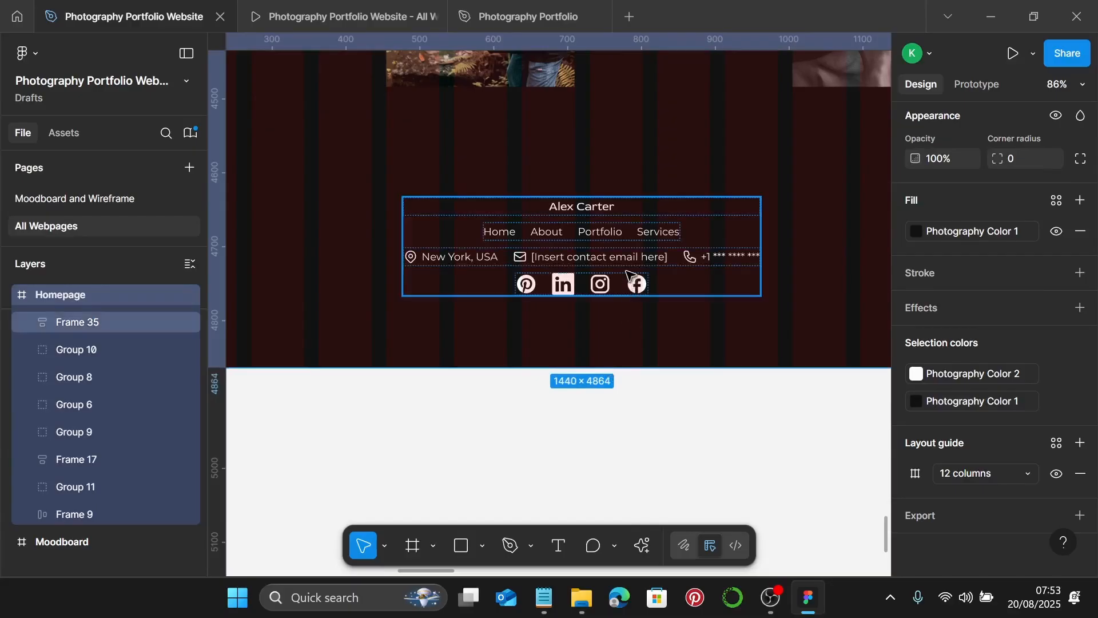
{"action": "left_click", "coordinate": [626, 292]}
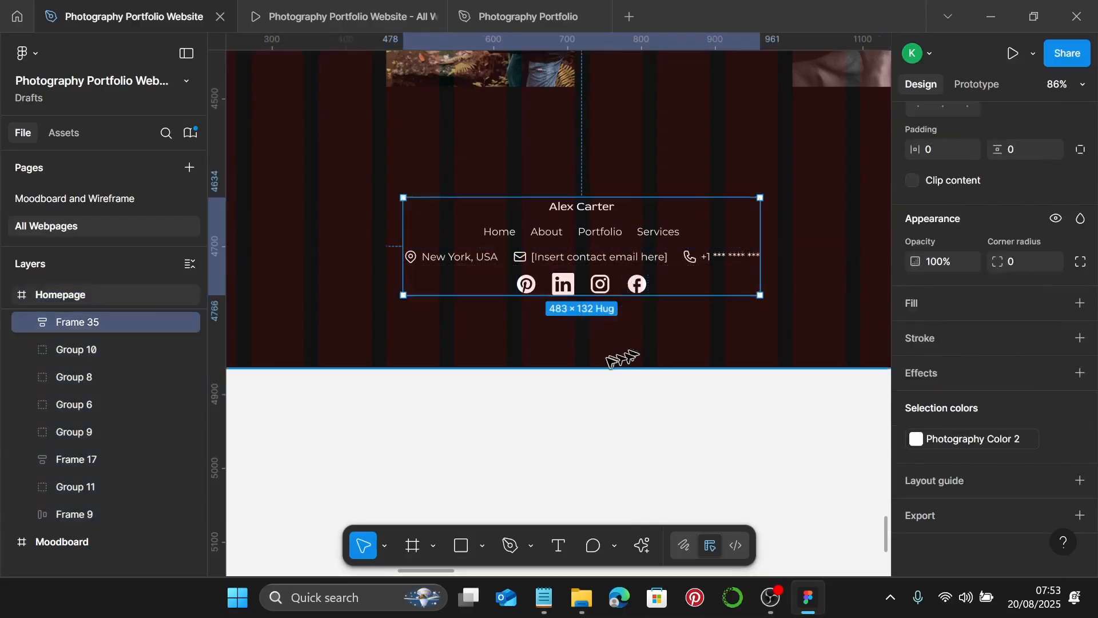
{"action": "scroll", "coordinate": [603, 383], "scroll_direction": "up", "scroll_amount": 10}
{"action": "key", "text": "Escape"}
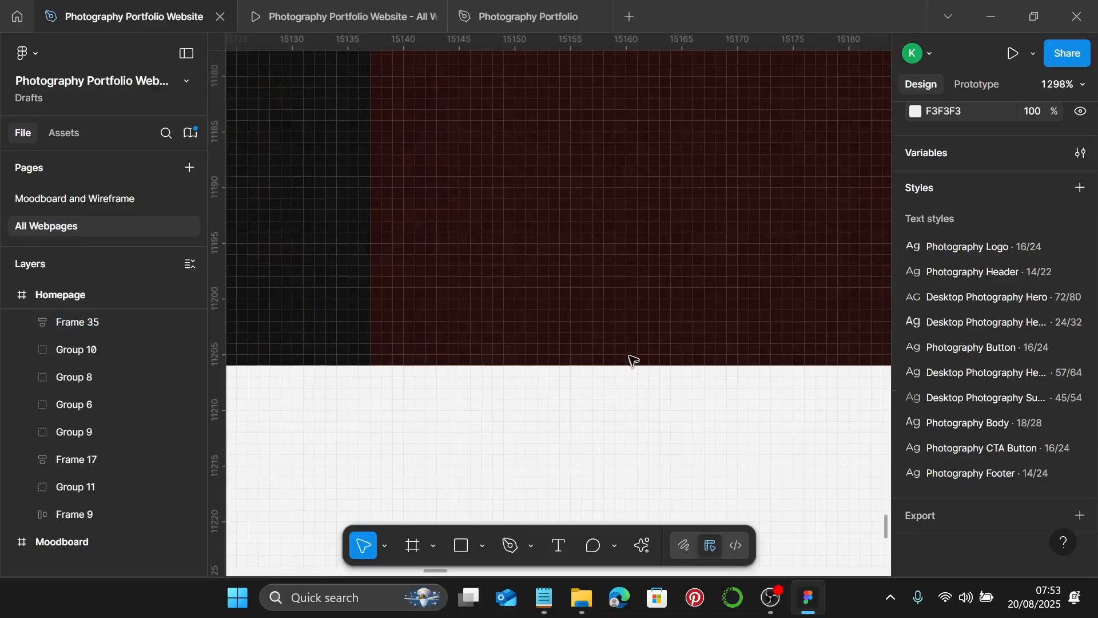
{"action": "right_click", "coordinate": [630, 358]}
{"action": "key", "text": "Escape"}
{"action": "left_click_drag", "start_coordinate": [635, 375], "coordinate": [636, 381]}
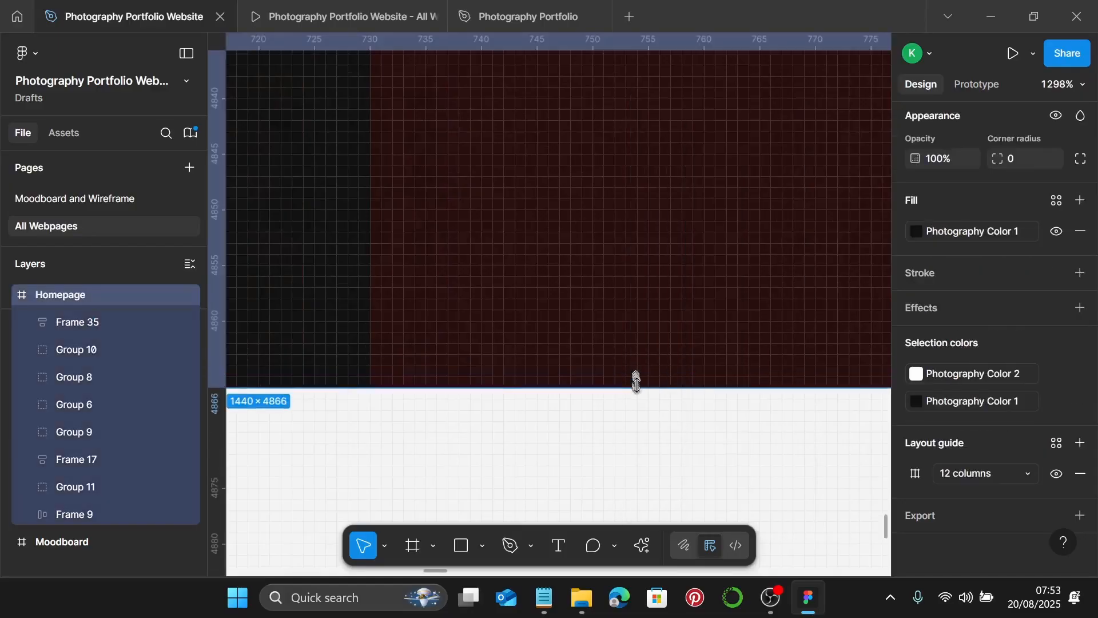
{"action": "scroll", "coordinate": [639, 387], "scroll_direction": "down", "scroll_amount": 10}
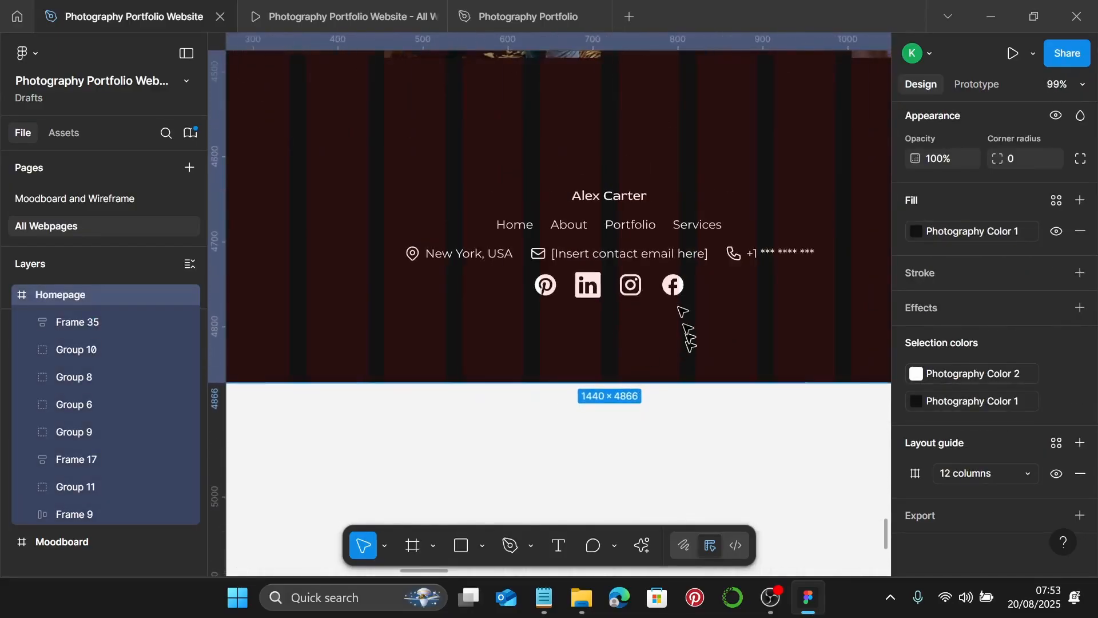
{"action": "left_click", "coordinate": [660, 289]}
{"action": "left_click", "coordinate": [660, 289]}
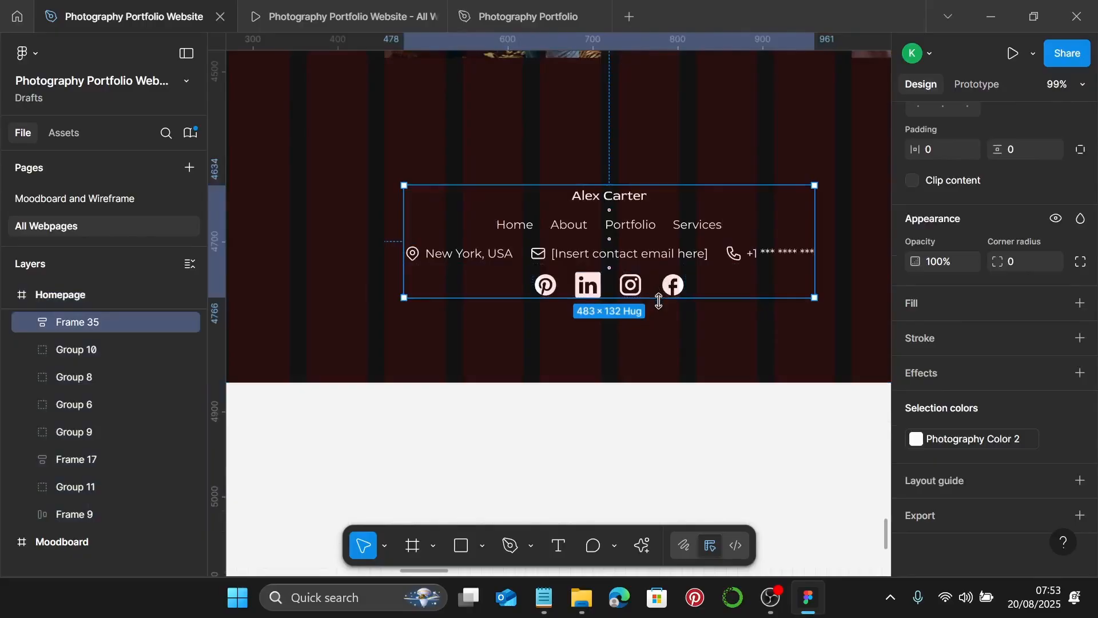
{"action": "scroll", "coordinate": [707, 306], "scroll_direction": "down", "scroll_amount": 6}
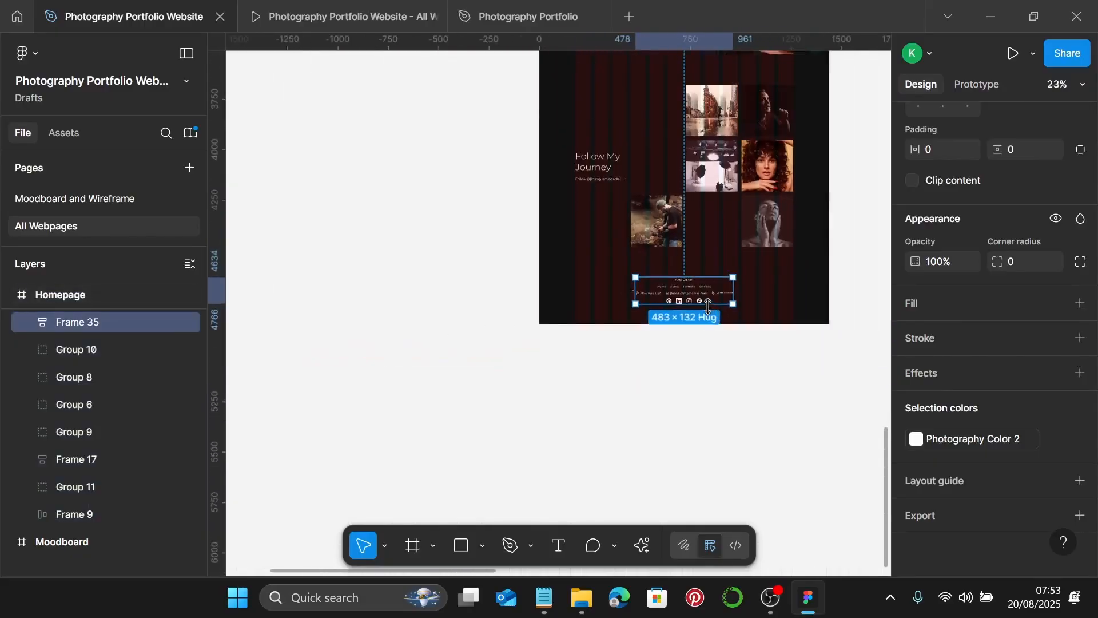
{"action": "scroll", "coordinate": [797, 314], "scroll_direction": "up", "scroll_amount": 15}
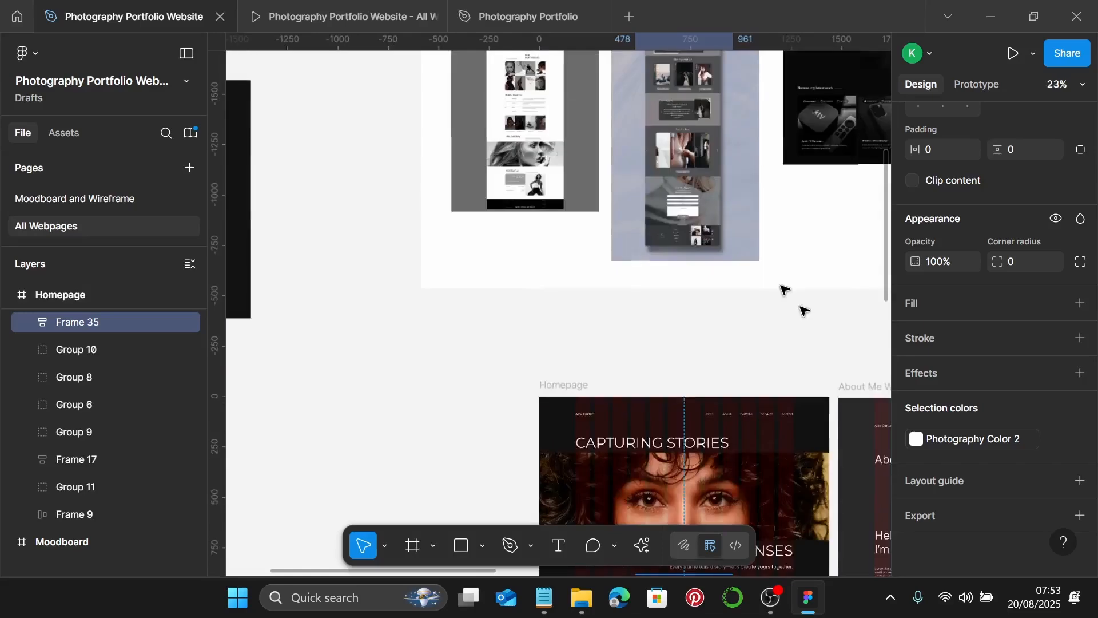
- Present the Homepage frame, scroll from the hero to the footer, and return to the editor
{"action": "left_click", "coordinate": [568, 385]}
{"action": "scroll", "coordinate": [735, 407], "scroll_direction": "down", "scroll_amount": 1}
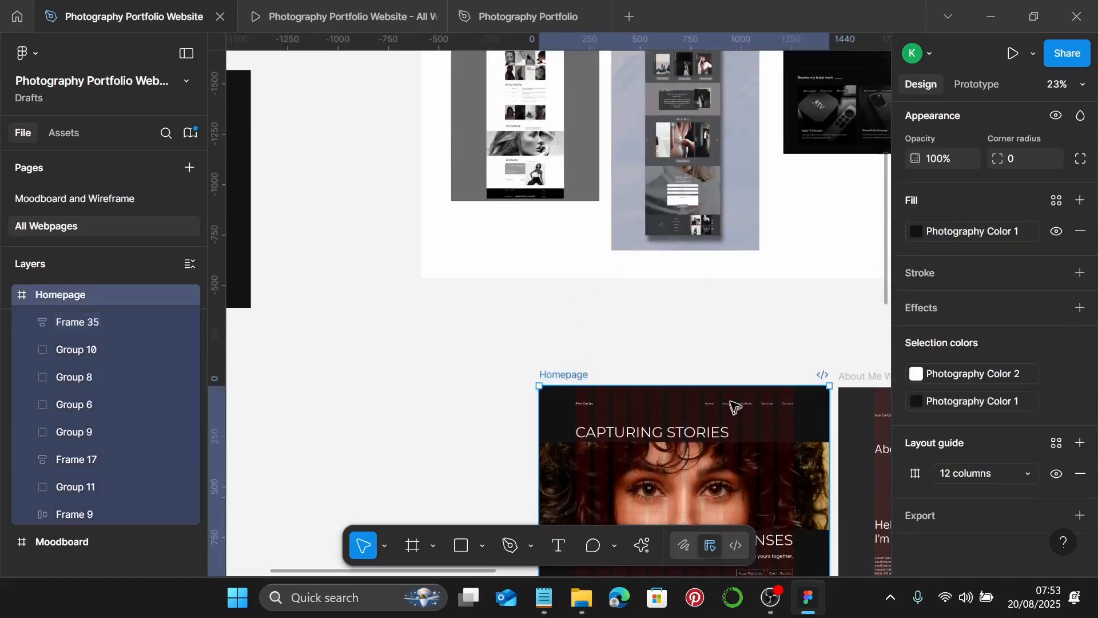
{"action": "scroll", "coordinate": [734, 407], "scroll_direction": "down", "scroll_amount": 3}
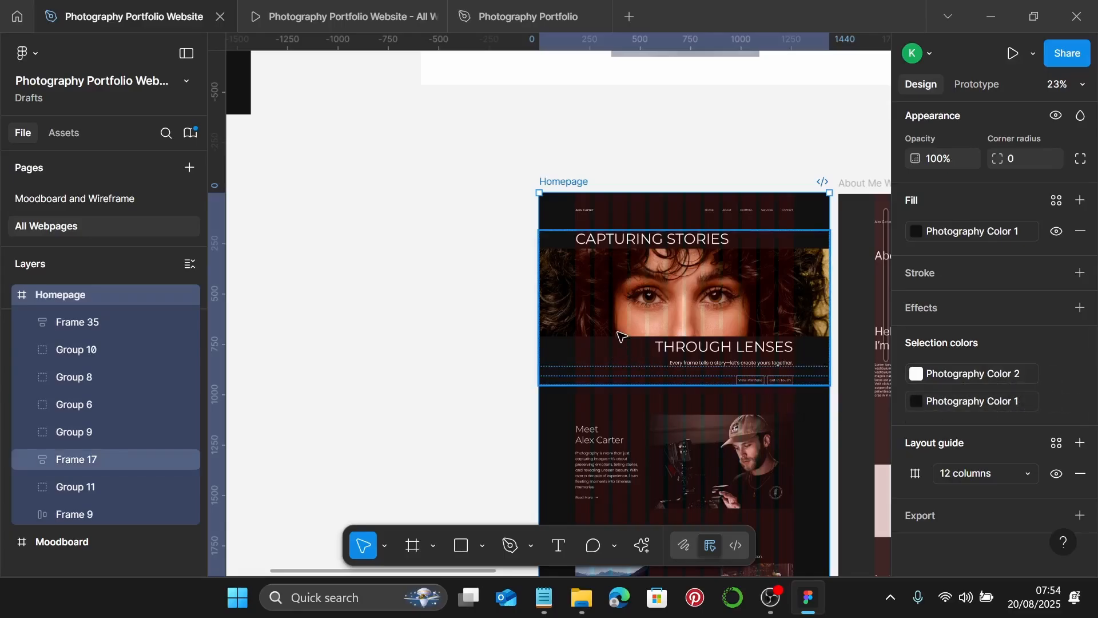
{"action": "scroll", "coordinate": [620, 336], "scroll_direction": "up", "scroll_amount": 5}
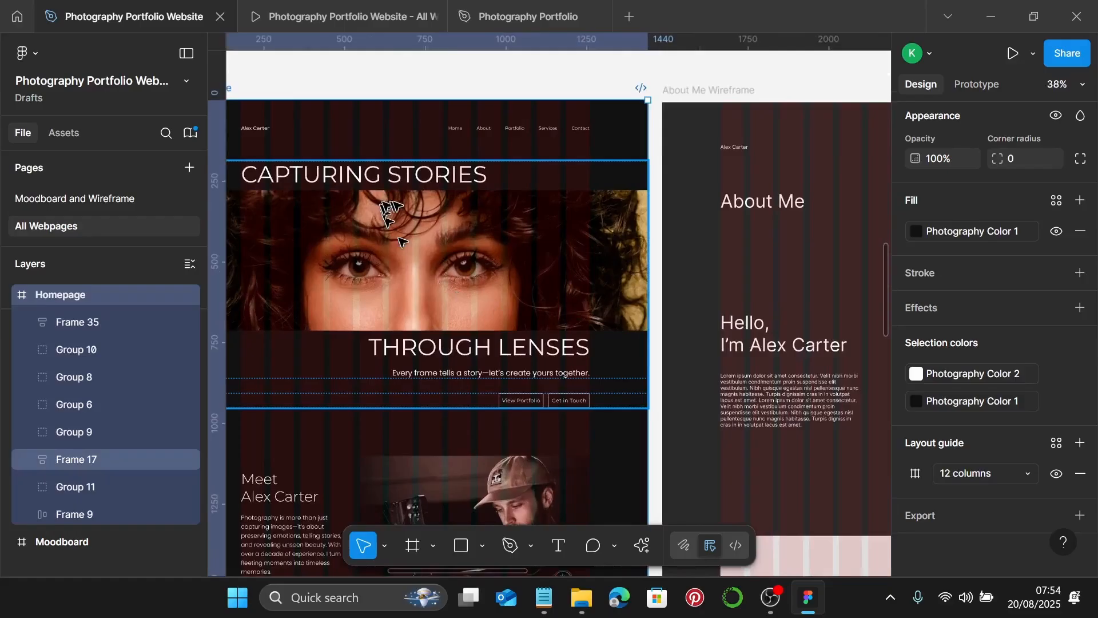
{"action": "left_click", "coordinate": [338, 16]}
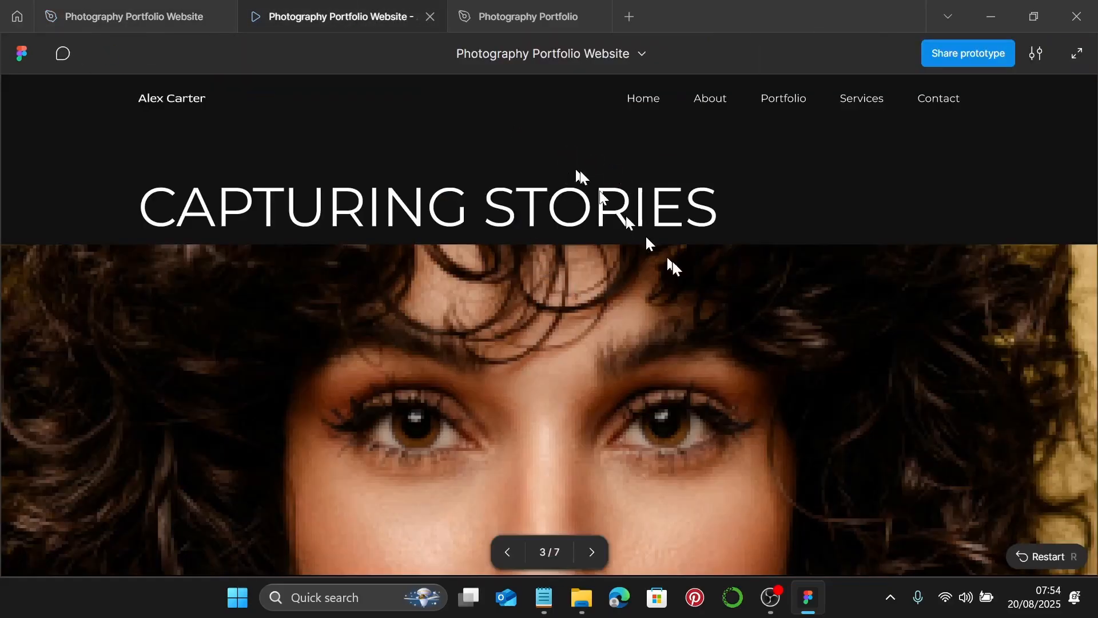
{"action": "scroll", "coordinate": [795, 315], "scroll_direction": "down", "scroll_amount": 10}
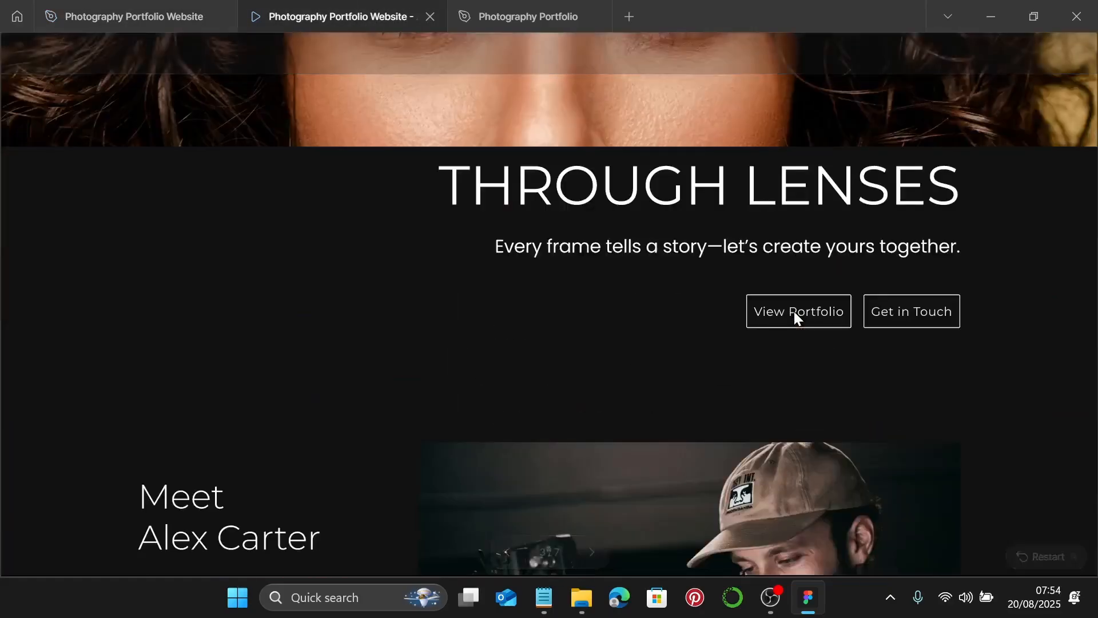
{"action": "scroll", "coordinate": [798, 318], "scroll_direction": "down", "scroll_amount": 10}
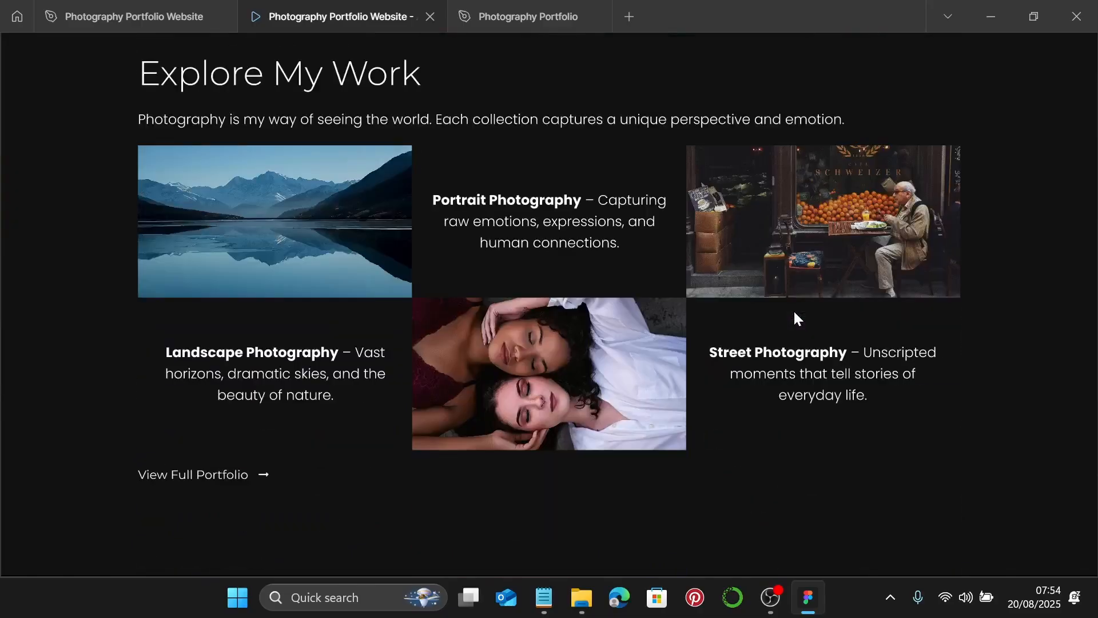
{"action": "scroll", "coordinate": [797, 318], "scroll_direction": "down", "scroll_amount": 10}
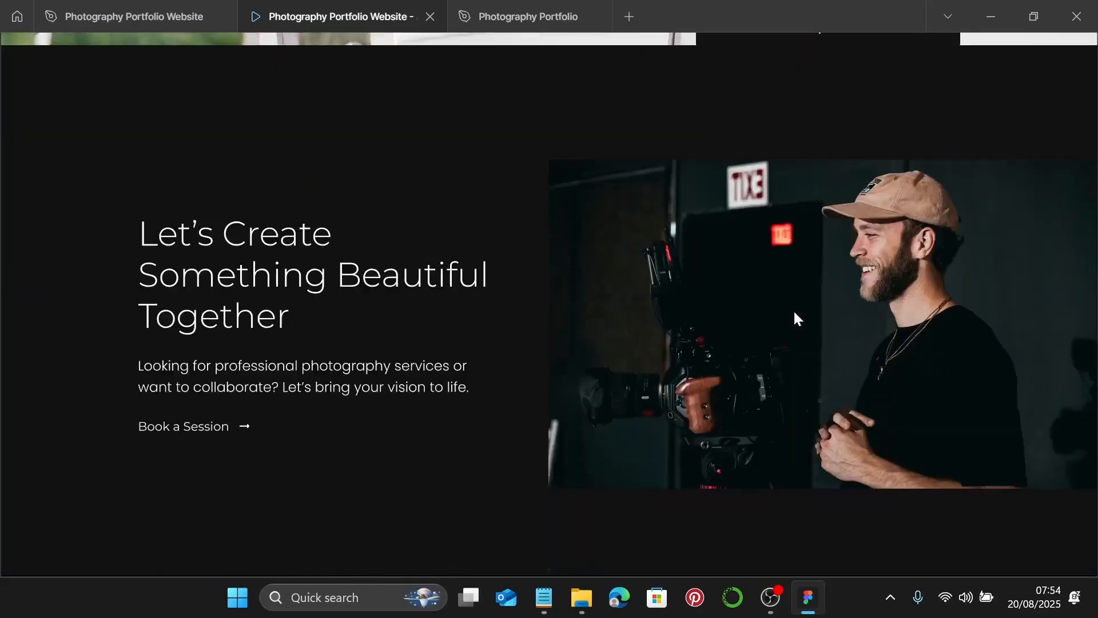
{"action": "scroll", "coordinate": [797, 318], "scroll_direction": "down", "scroll_amount": 8}
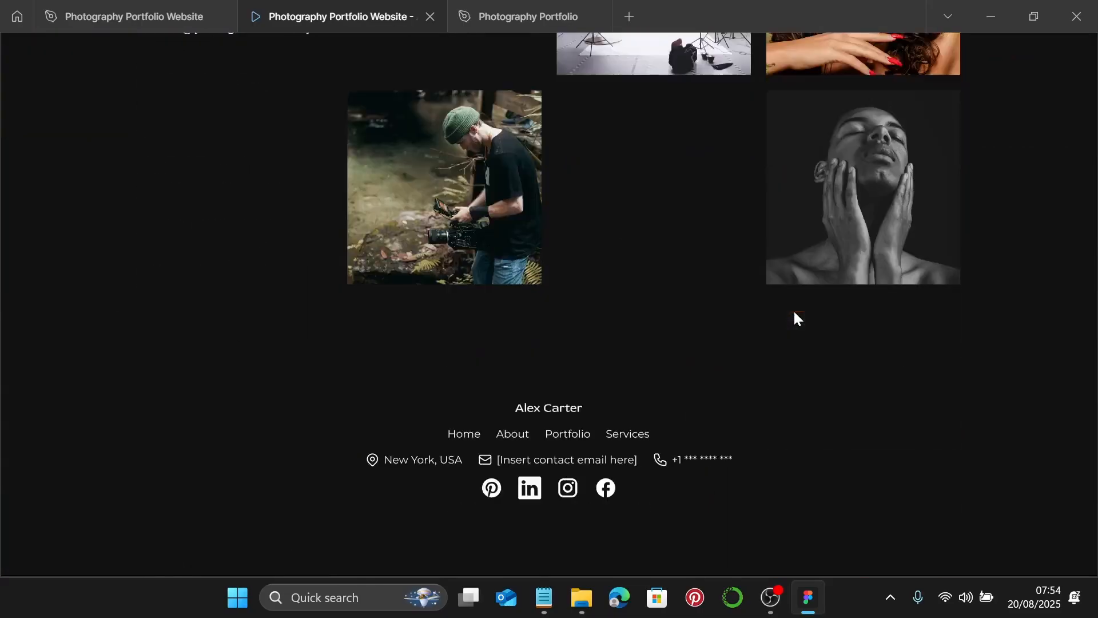
{"action": "left_click", "coordinate": [135, 18]}
- Copy the Homepage frame's properties onto About Me Wireframe so its fill changes from 2A2A2A to Photography Color 1
{"action": "scroll", "coordinate": [736, 409], "scroll_direction": "left", "scroll_amount": 2}
{"action": "scroll", "coordinate": [736, 409], "scroll_direction": "down", "scroll_amount": 3}
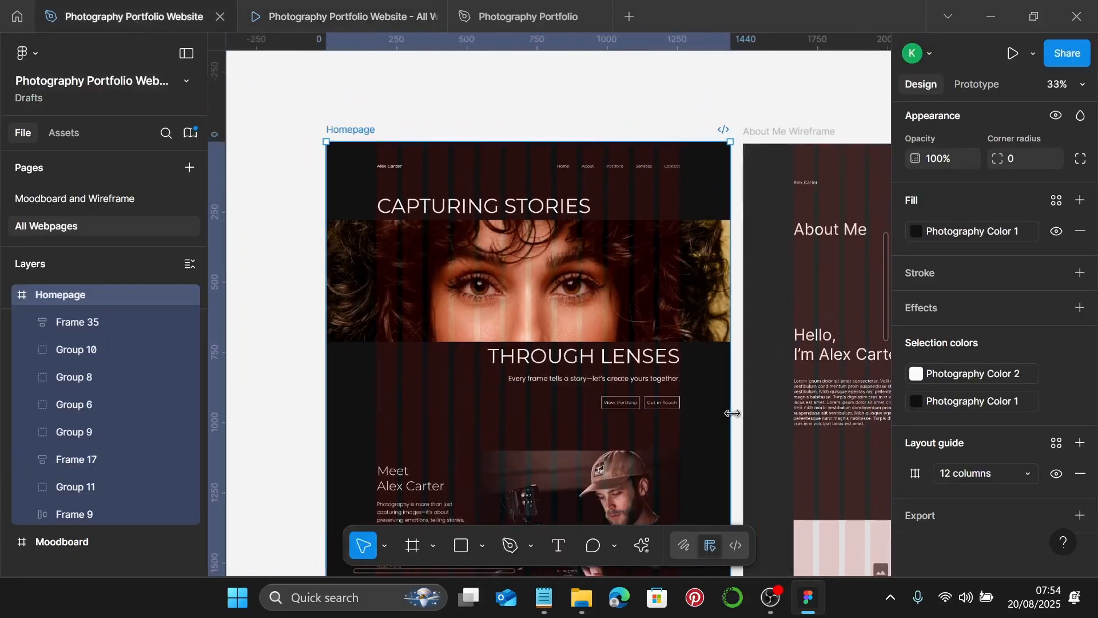
{"action": "left_click", "coordinate": [738, 415]}
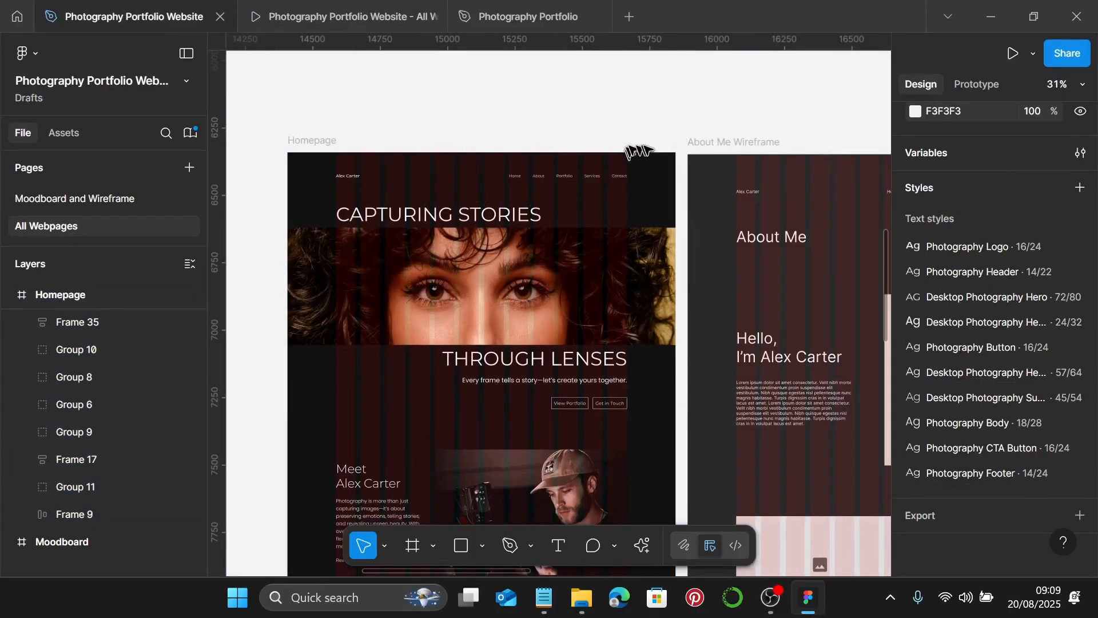
{"action": "scroll", "coordinate": [649, 152], "scroll_direction": "down", "scroll_amount": 3}
{"action": "left_click", "coordinate": [462, 141]}
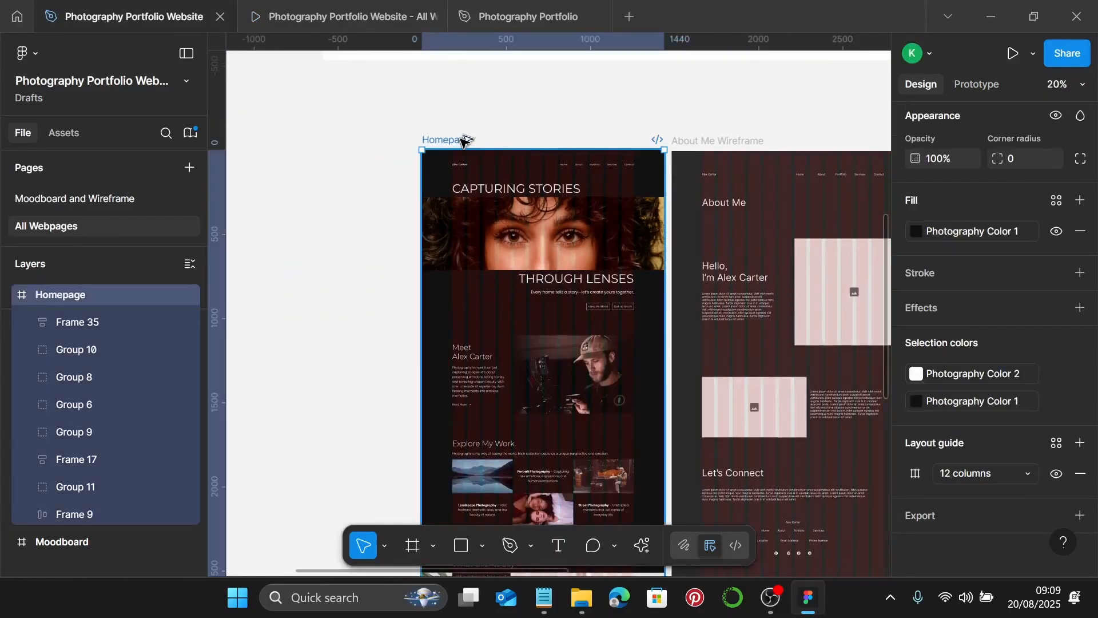
{"action": "key", "text": "ctrl+alt+c"}
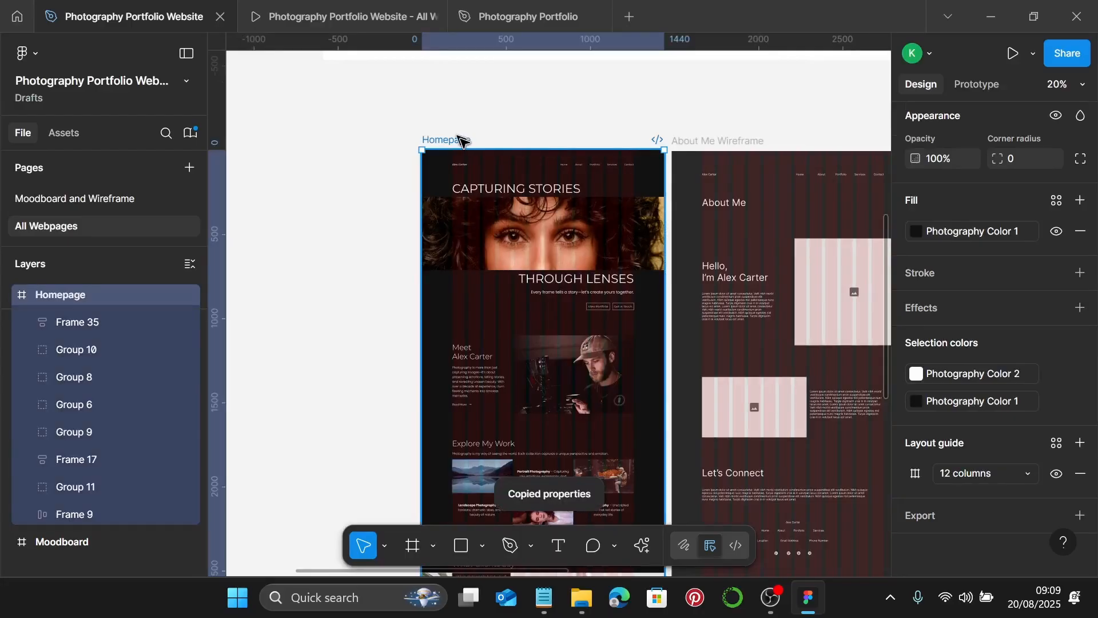
{"action": "scroll", "coordinate": [463, 140], "scroll_direction": "right", "scroll_amount": 4}
{"action": "left_click", "coordinate": [513, 141]}
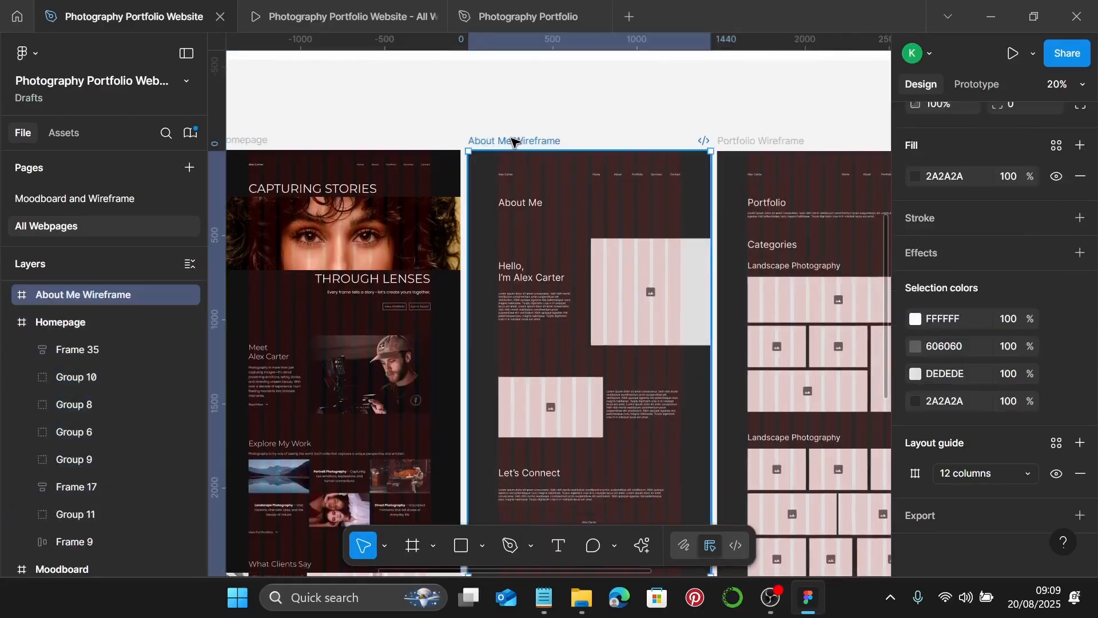
{"action": "key", "text": "ctrl+alt+v"}
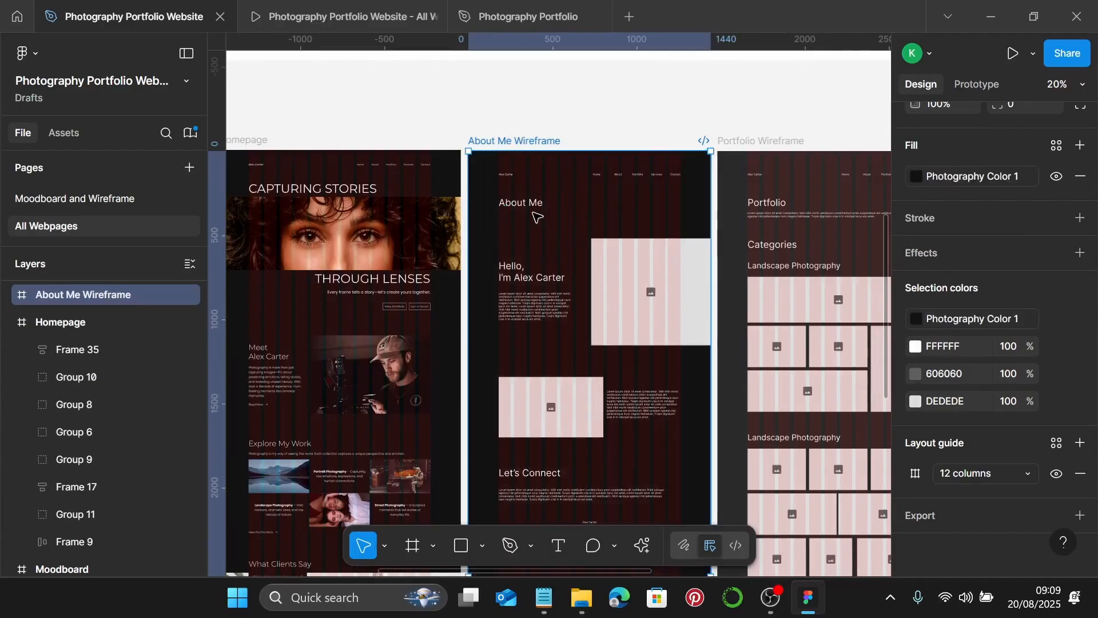
{"action": "scroll", "coordinate": [463, 182], "scroll_direction": "up", "scroll_amount": 2}
- Rename the About Me Wireframe frame to 'About Me'
{"action": "scroll", "coordinate": [529, 132], "scroll_direction": "up", "scroll_amount": 2}
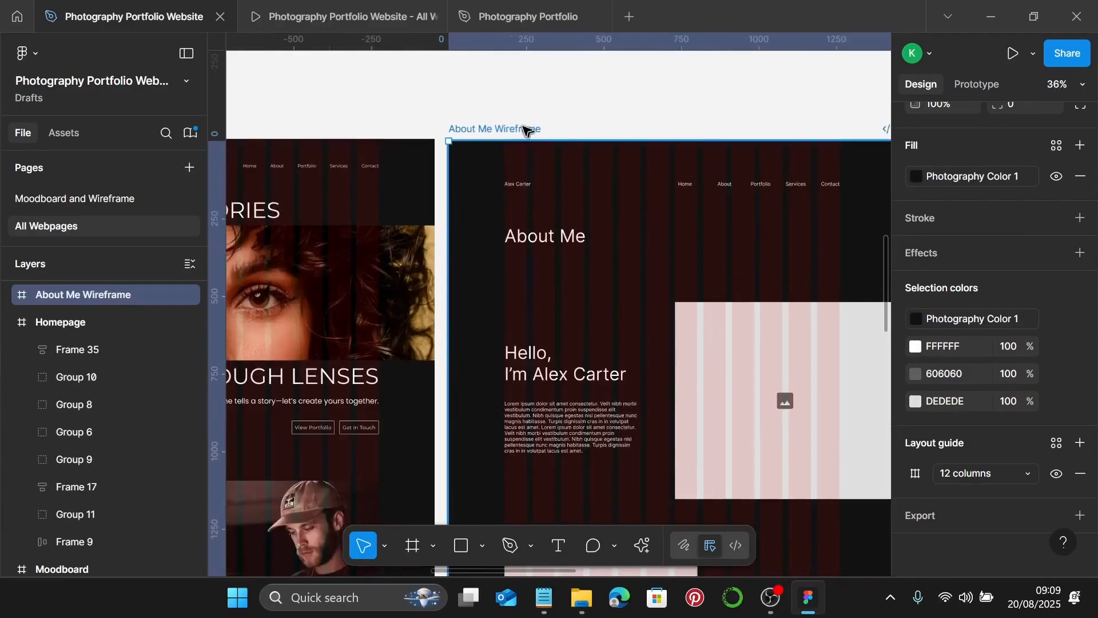
{"action": "double_click", "coordinate": [524, 128]}
{"action": "key", "text": "Right"}
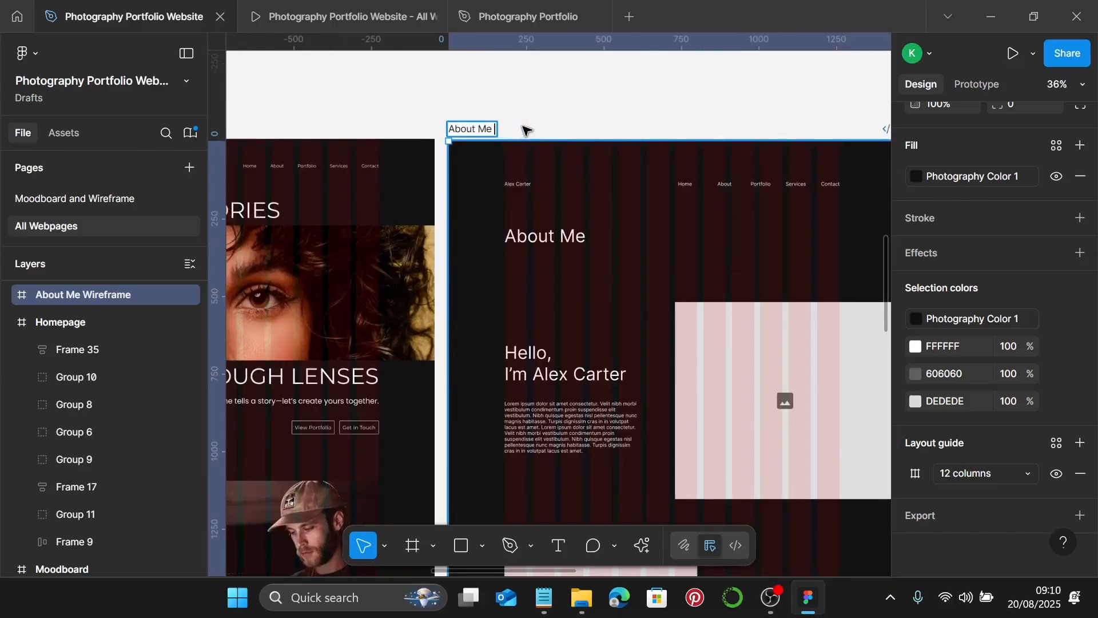
{"action": "key", "text": "Return"}
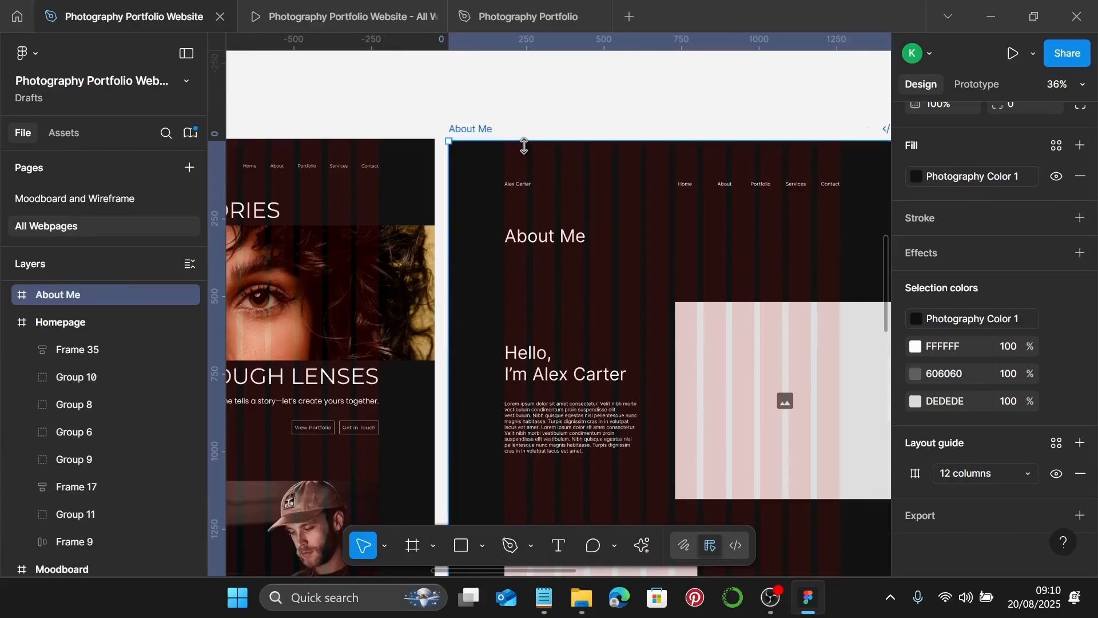
- Replace the About Me frame's old Group 1 navigation bar with a pasted copy of the Homepage's
{"action": "scroll", "coordinate": [524, 146], "scroll_direction": "down", "scroll_amount": 2}
{"action": "left_click", "coordinate": [513, 177]}
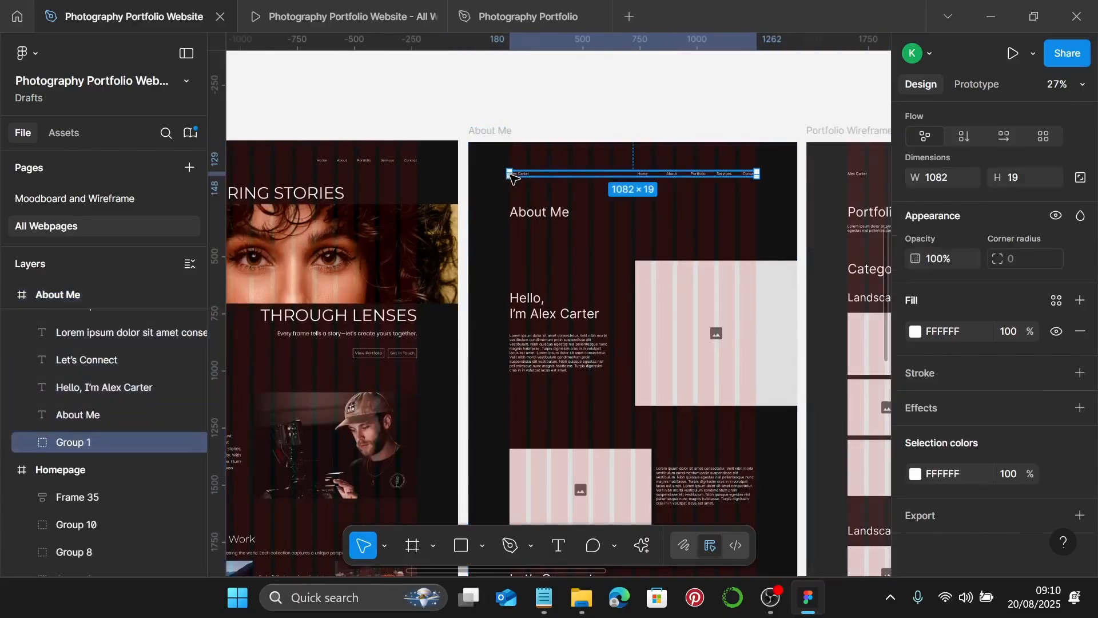
{"action": "key", "text": "Delete"}
{"action": "scroll", "coordinate": [504, 172], "scroll_direction": "left", "scroll_amount": 1}
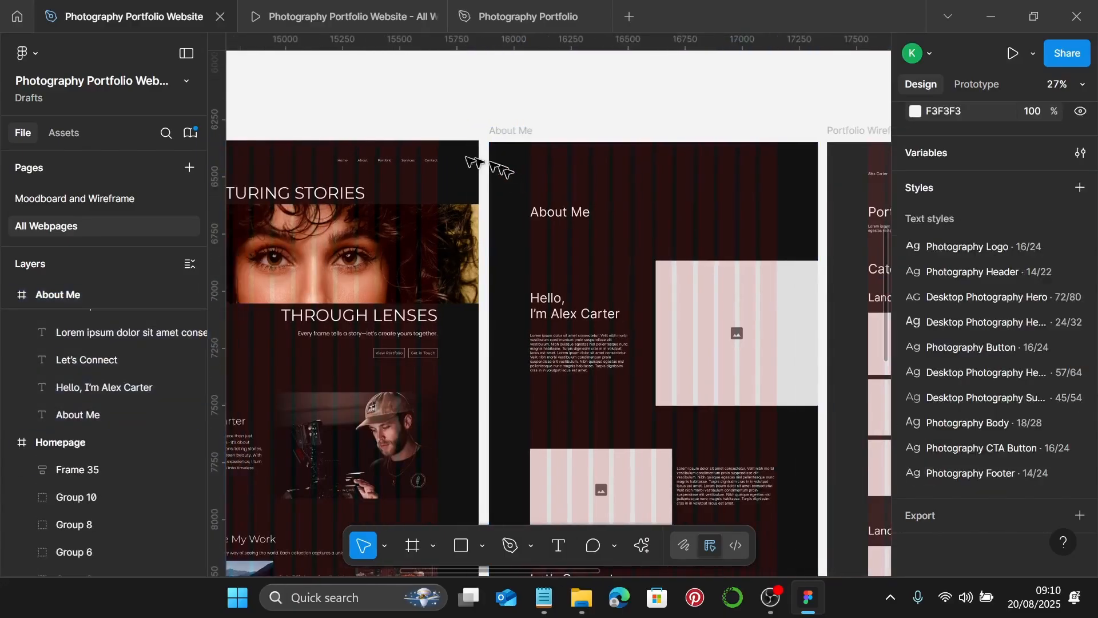
{"action": "left_click", "coordinate": [394, 162]}
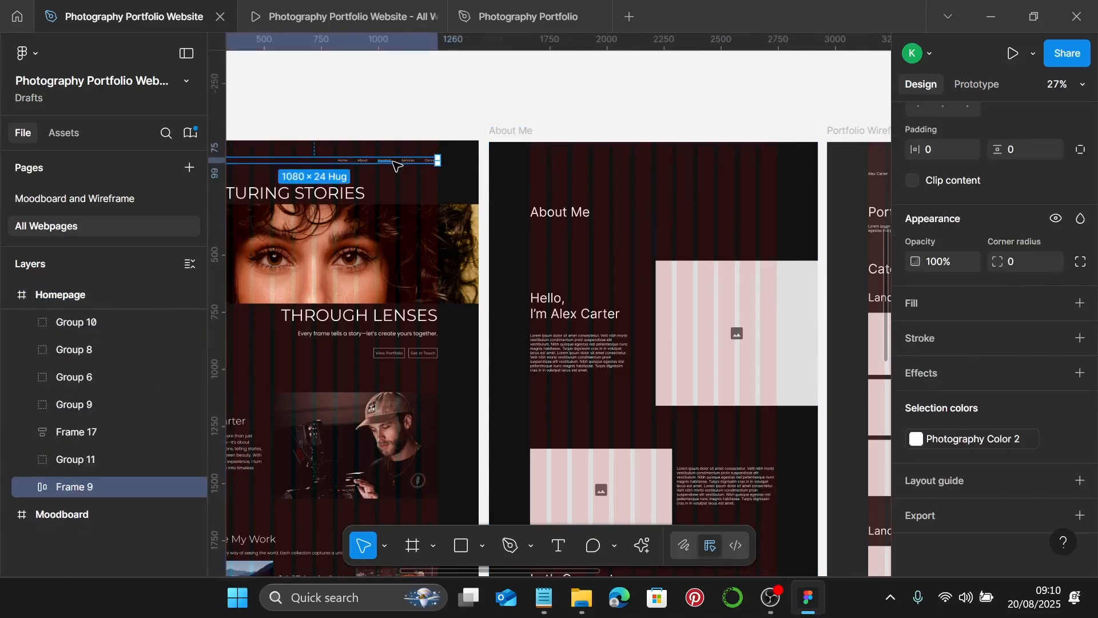
{"action": "left_click", "coordinate": [511, 131]}
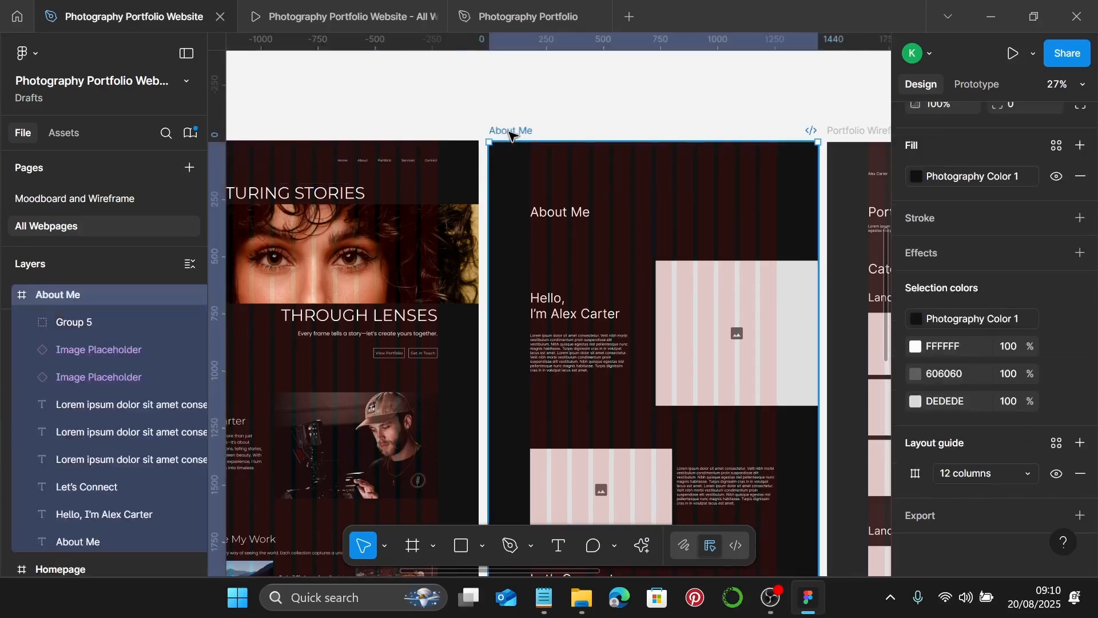
{"action": "key", "text": "ctrl+v"}
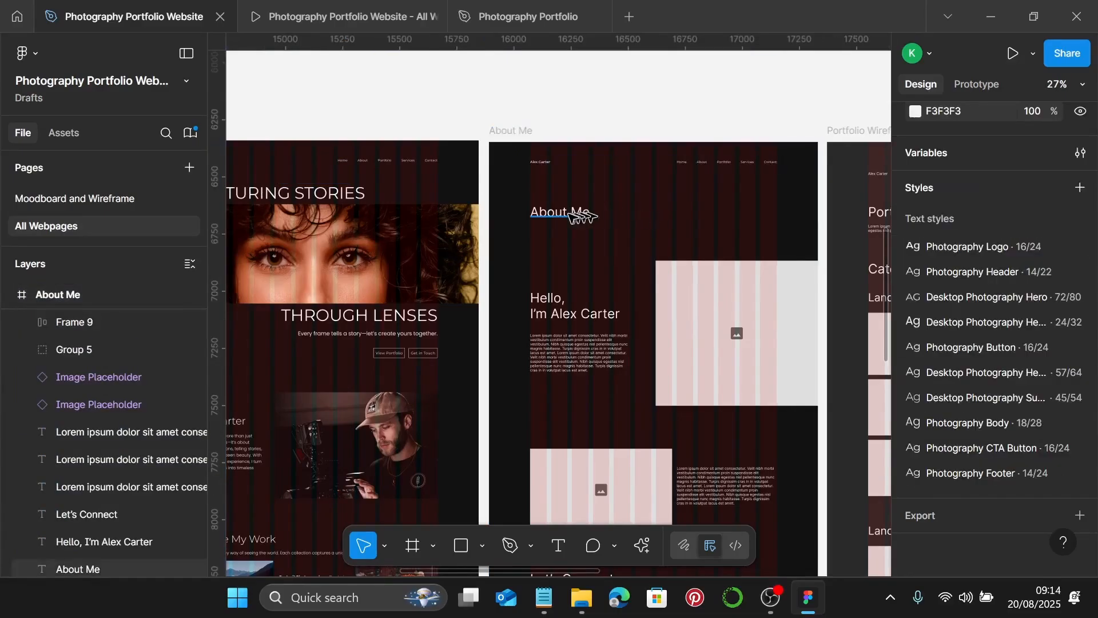
{"action": "left_click", "coordinate": [569, 214]}
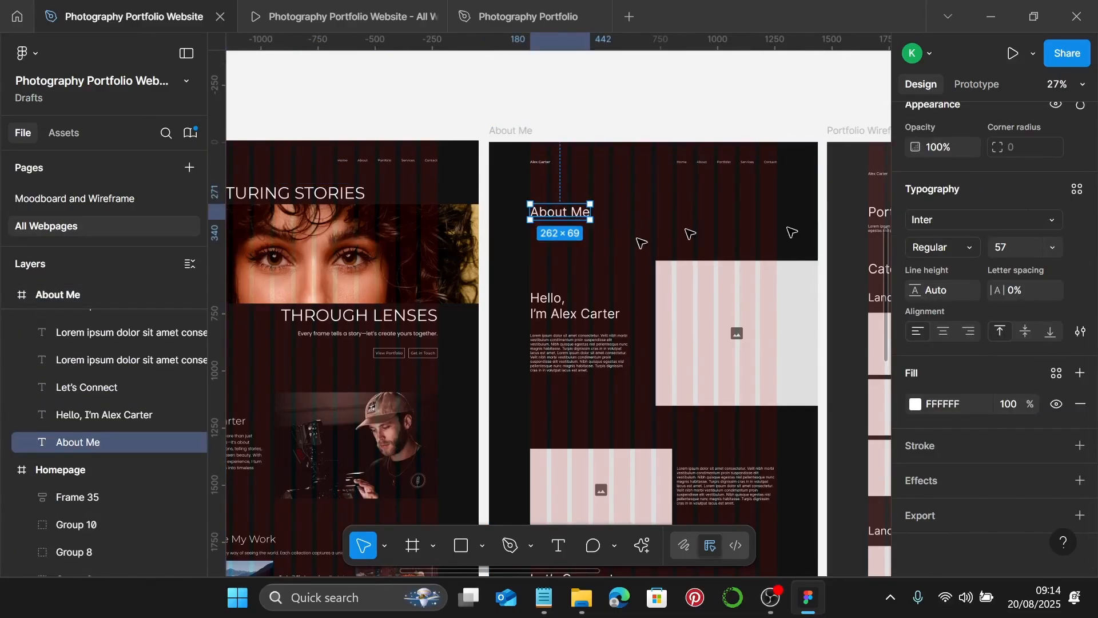
- Apply the Desktop Photography Heading text style to the About Me heading
{"action": "scroll", "coordinate": [629, 245], "scroll_direction": "up", "scroll_amount": 5}
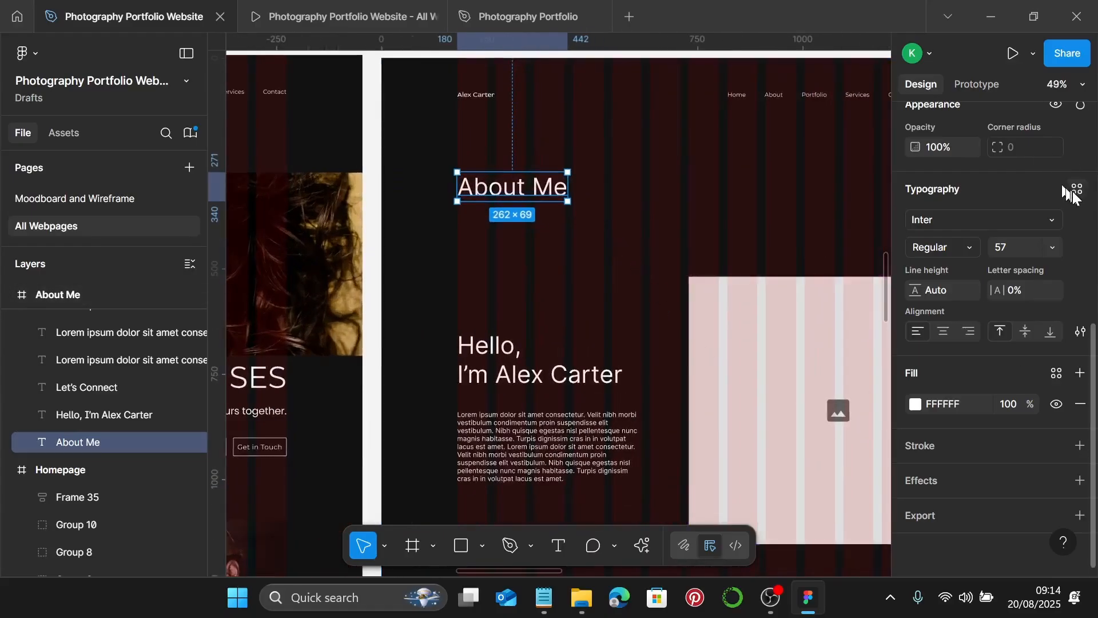
{"action": "left_click", "coordinate": [1076, 190]}
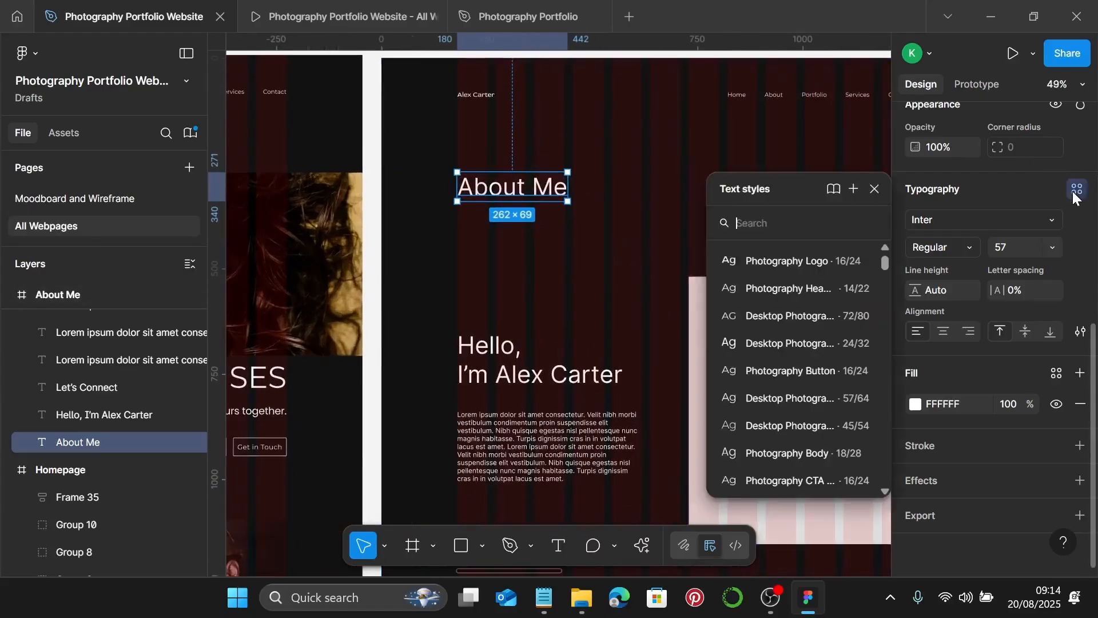
{"action": "left_click", "coordinate": [805, 400]}
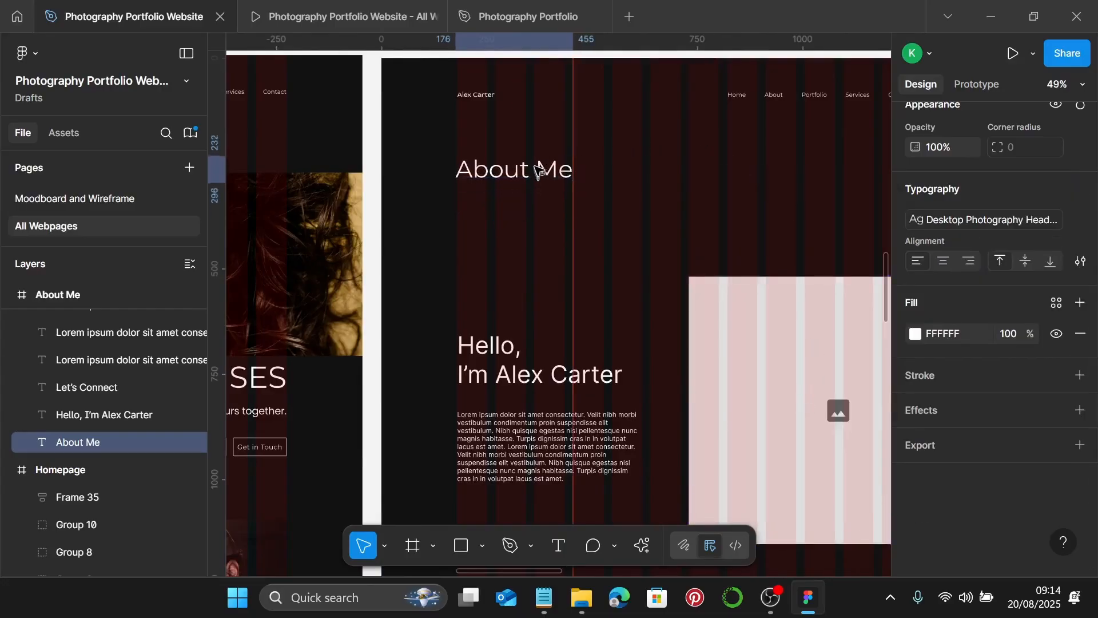
- Move the Lorem ipsum body text up beneath the About Me heading
{"action": "scroll", "coordinate": [456, 177], "scroll_direction": "up", "scroll_amount": 5}
{"action": "scroll", "coordinate": [465, 154], "scroll_direction": "up", "scroll_amount": 2}
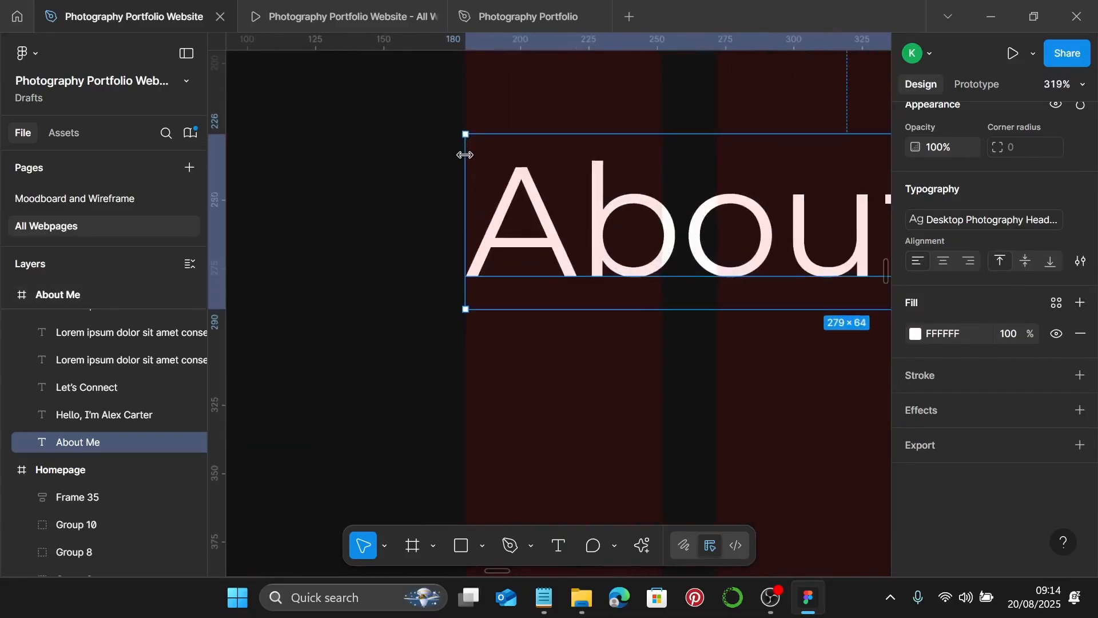
{"action": "scroll", "coordinate": [465, 154], "scroll_direction": "down", "scroll_amount": 8}
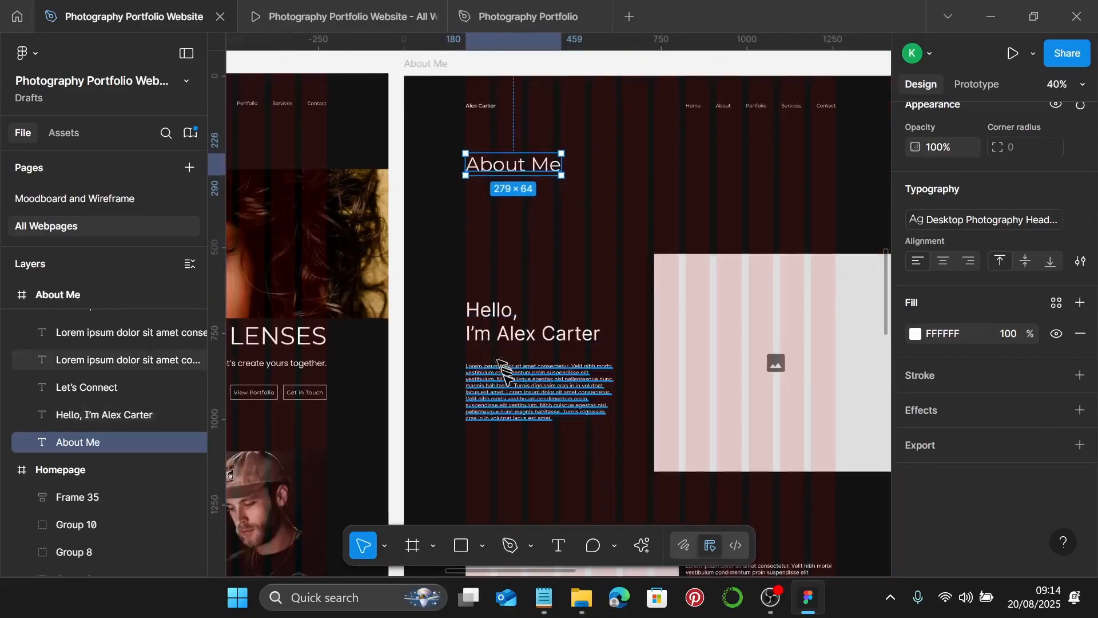
{"action": "left_click", "coordinate": [489, 412]}
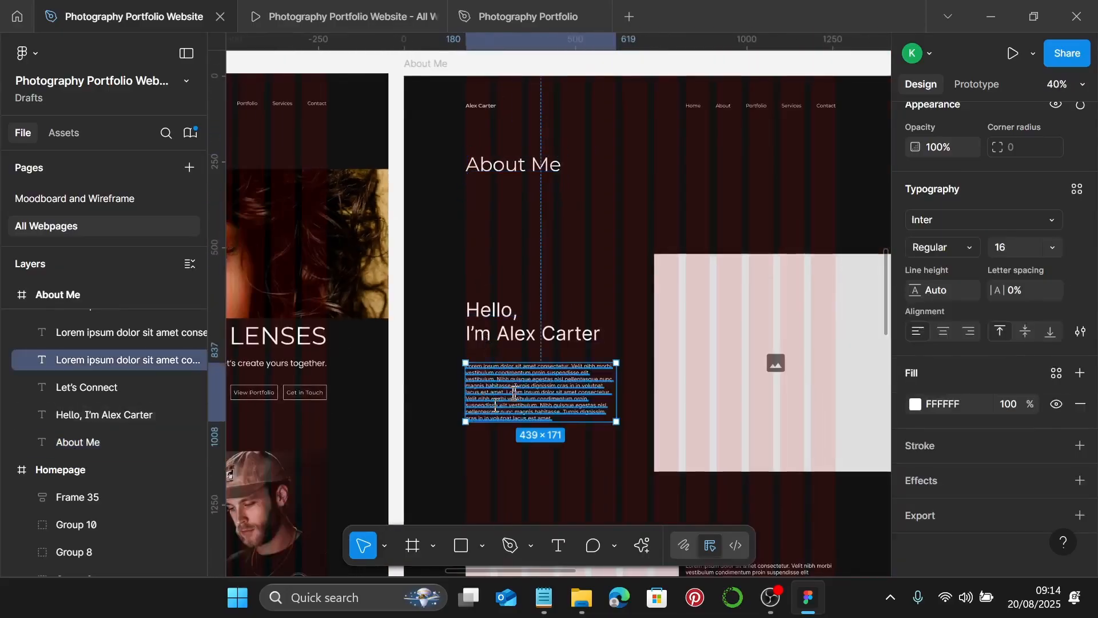
{"action": "left_click", "coordinate": [514, 247]}
{"action": "double_click", "coordinate": [503, 385]}
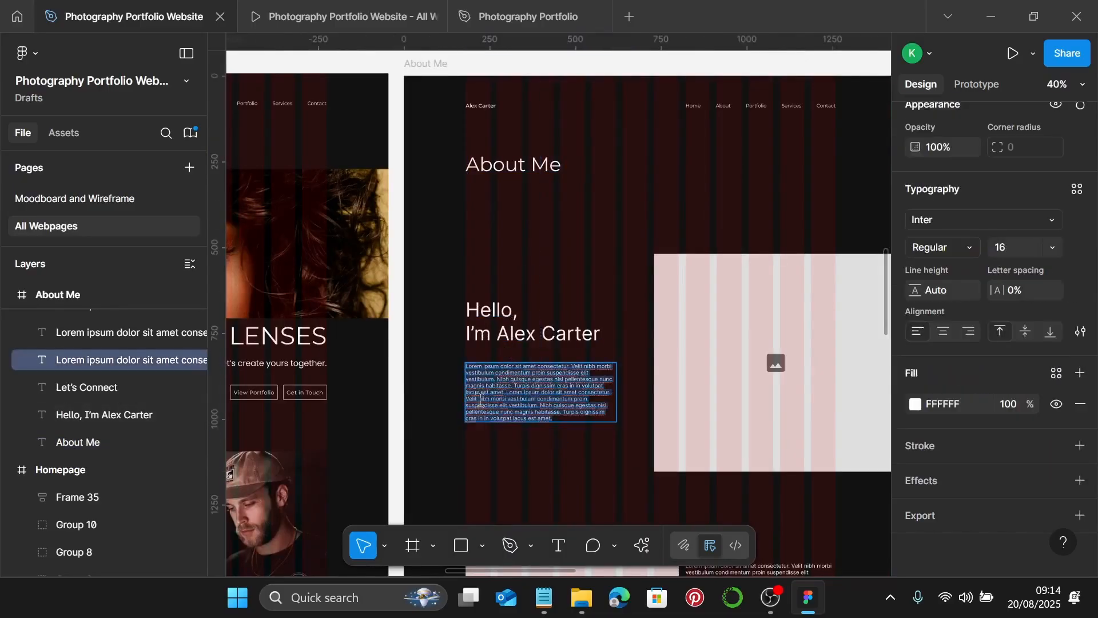
{"action": "key", "text": "Escape"}
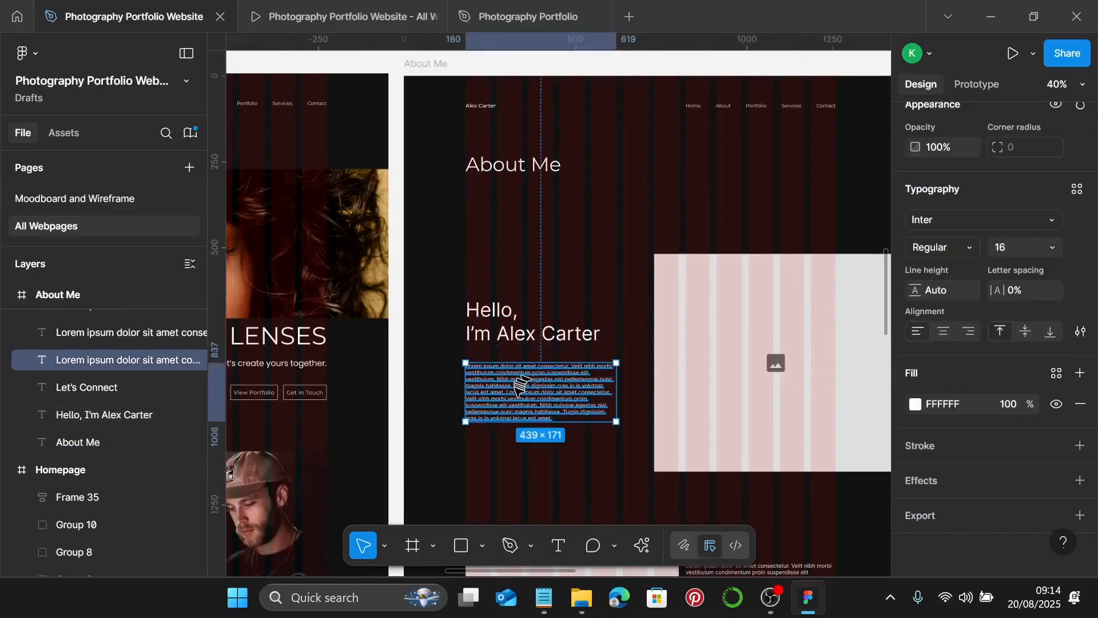
{"action": "left_click_drag", "start_coordinate": [518, 399], "coordinate": [519, 220]}
- Give the body text the Photography Body text style
{"action": "scroll", "coordinate": [515, 215], "scroll_direction": "up", "scroll_amount": 3}
{"action": "scroll", "coordinate": [506, 203], "scroll_direction": "up", "scroll_amount": 10}
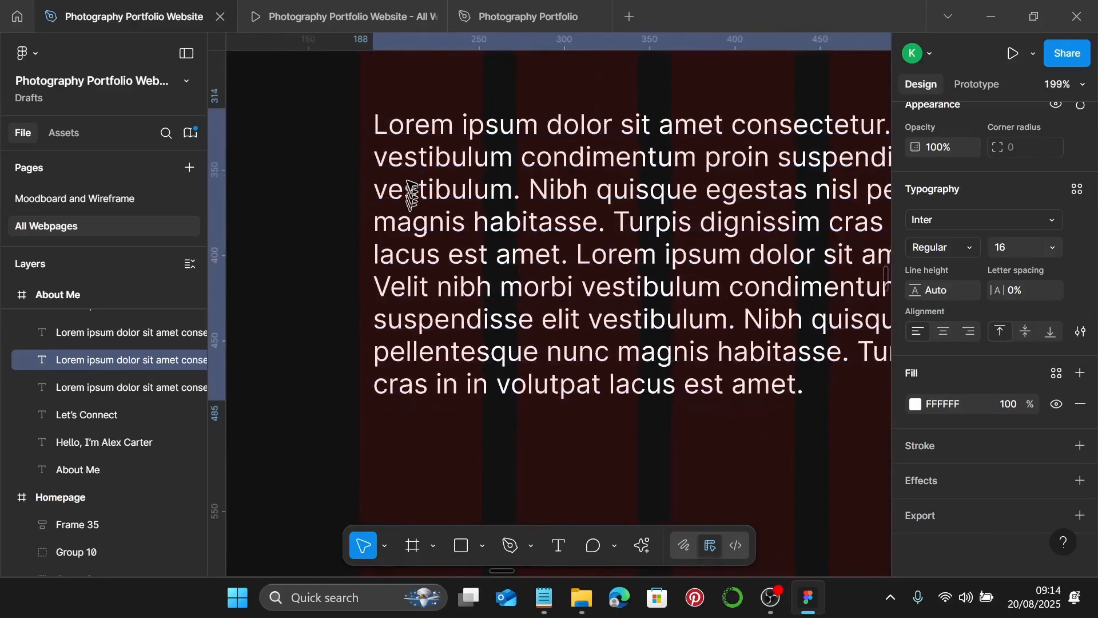
{"action": "scroll", "coordinate": [395, 168], "scroll_direction": "down", "scroll_amount": 6}
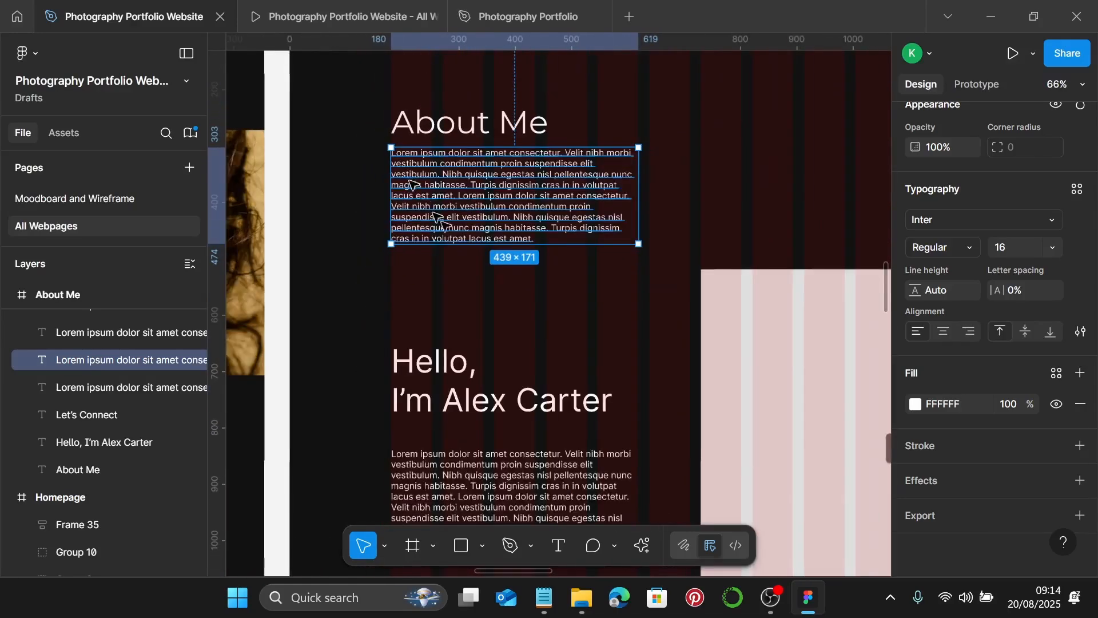
{"action": "left_click", "coordinate": [1076, 189]}
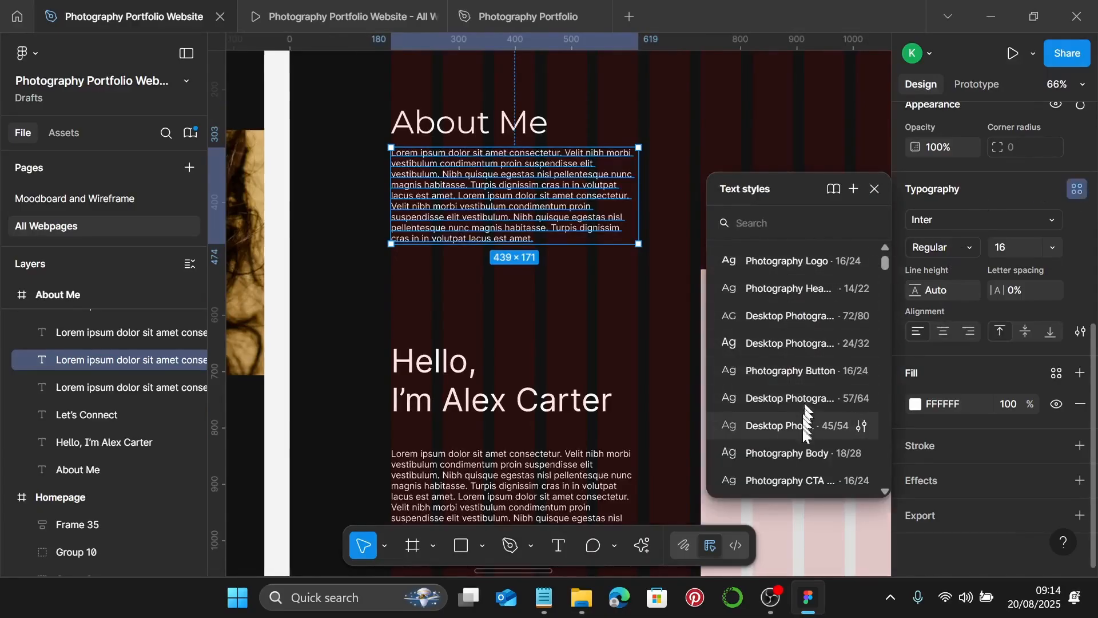
{"action": "left_click", "coordinate": [807, 452]}
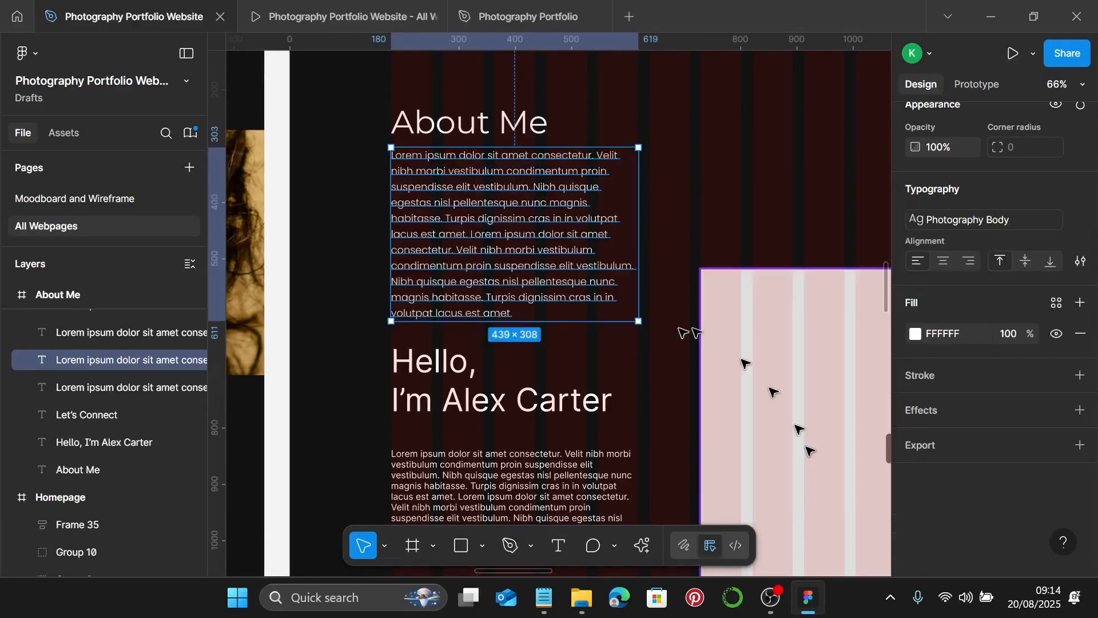
{"action": "left_click", "coordinate": [542, 597]}
- Switch to the About Me notes in Notepad
{"action": "scroll", "coordinate": [768, 168], "scroll_direction": "up", "scroll_amount": 5}
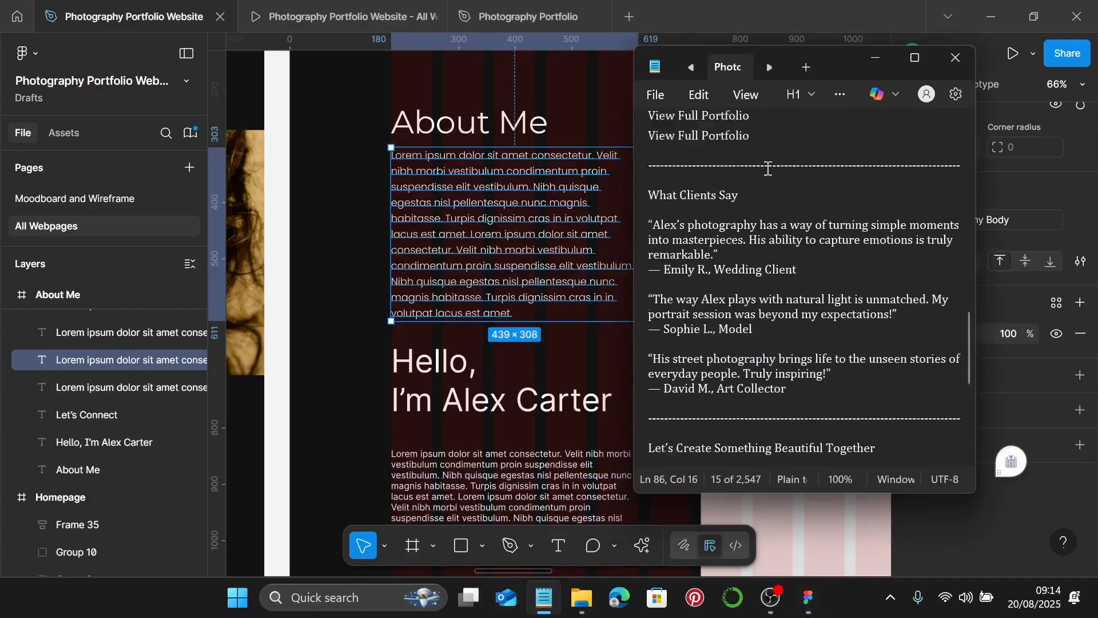
{"action": "scroll", "coordinate": [768, 169], "scroll_direction": "up", "scroll_amount": 2}
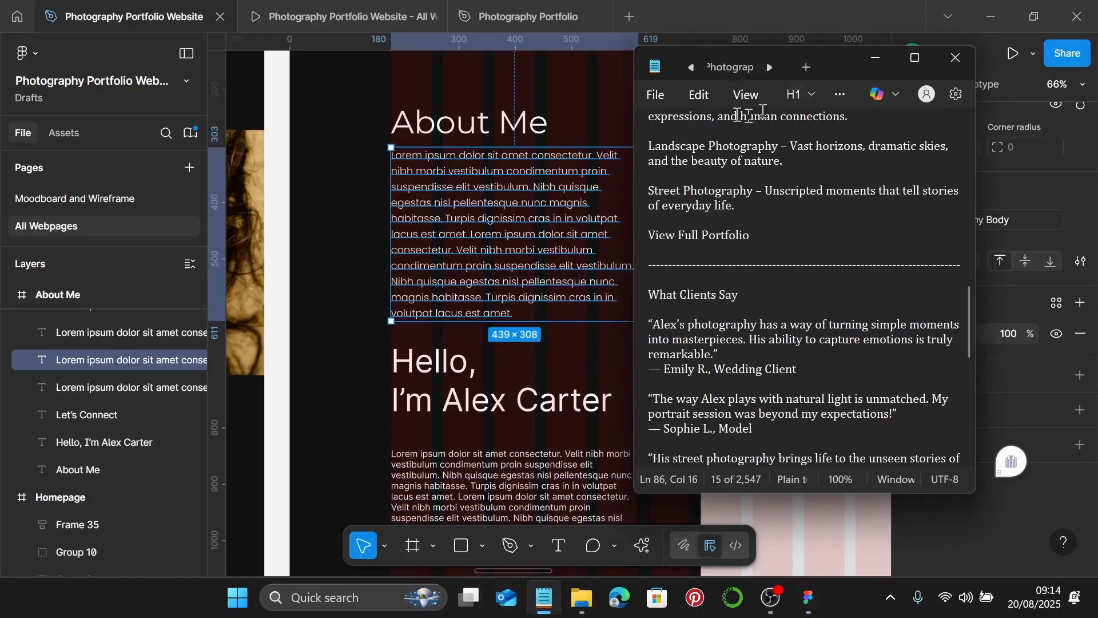
{"action": "left_click", "coordinate": [723, 66]}
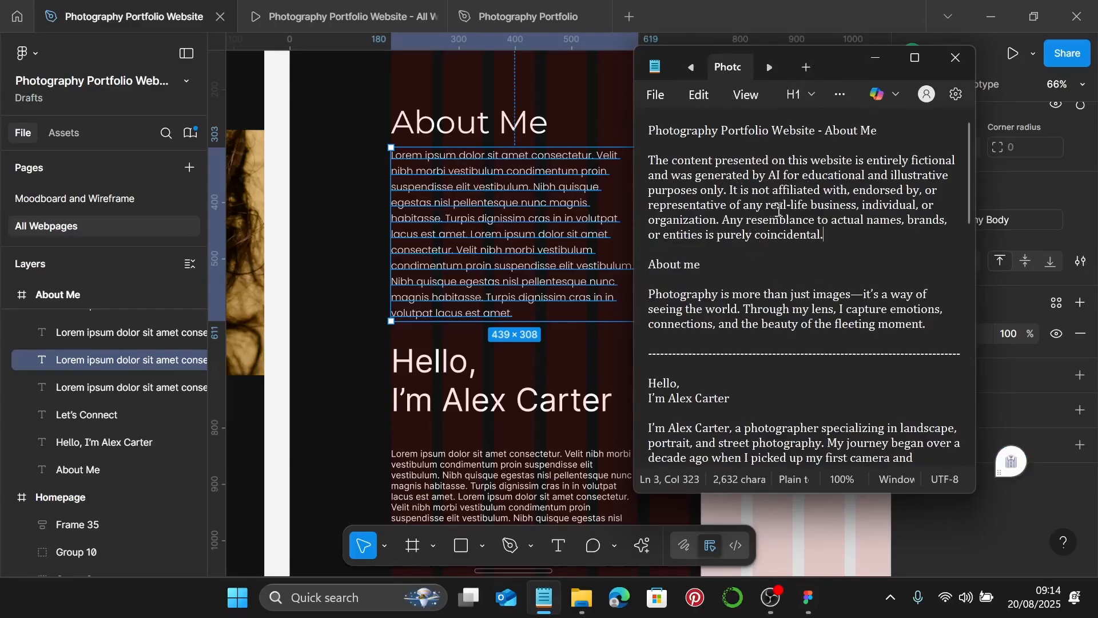
{"action": "scroll", "coordinate": [778, 210], "scroll_direction": "down", "scroll_amount": 3}
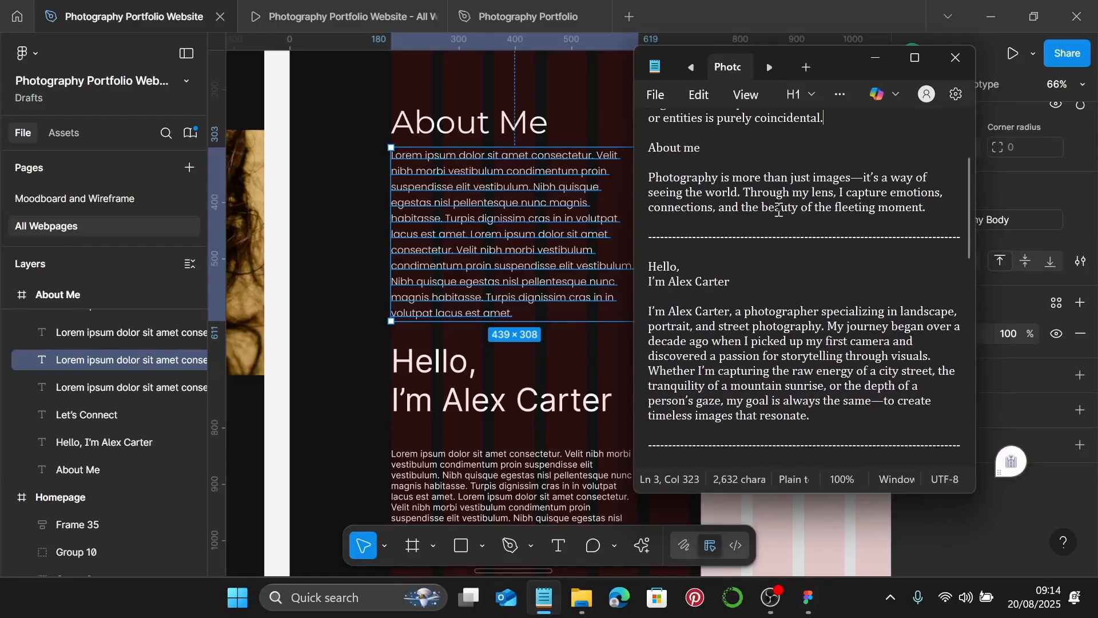
- Select the 'Photography is more than just images' paragraph, then minimize Notepad back to Figma
{"action": "left_click_drag", "start_coordinate": [791, 210], "coordinate": [931, 210]}
{"action": "left_click_drag", "start_coordinate": [716, 208], "coordinate": [623, 192]}
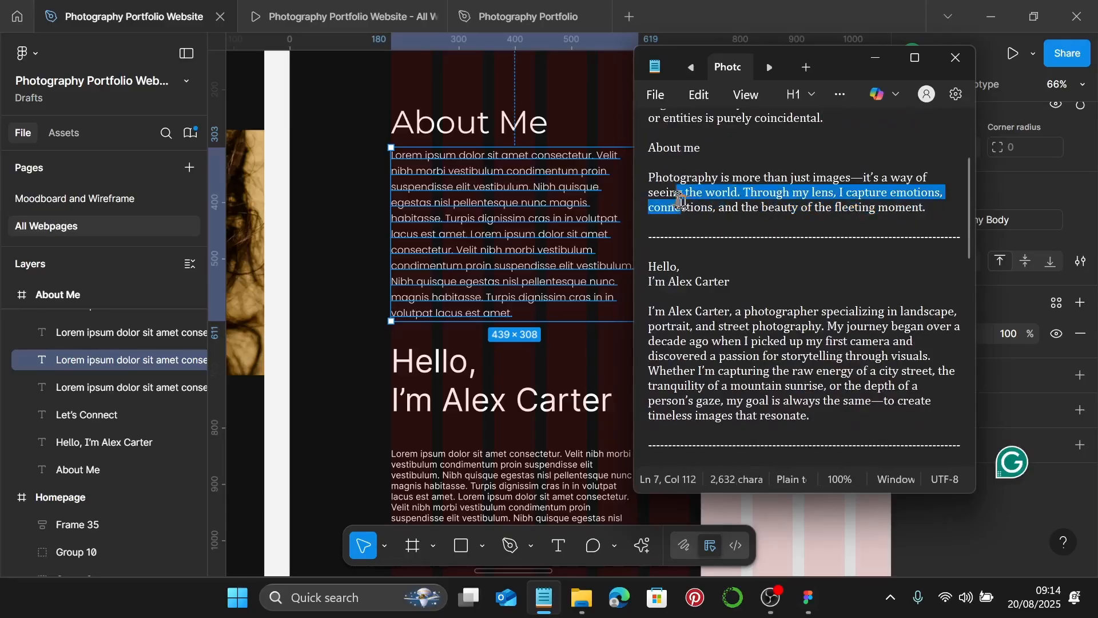
{"action": "left_click_drag", "start_coordinate": [874, 208], "coordinate": [935, 216]}
{"action": "left_click_drag", "start_coordinate": [818, 195], "coordinate": [709, 194]}
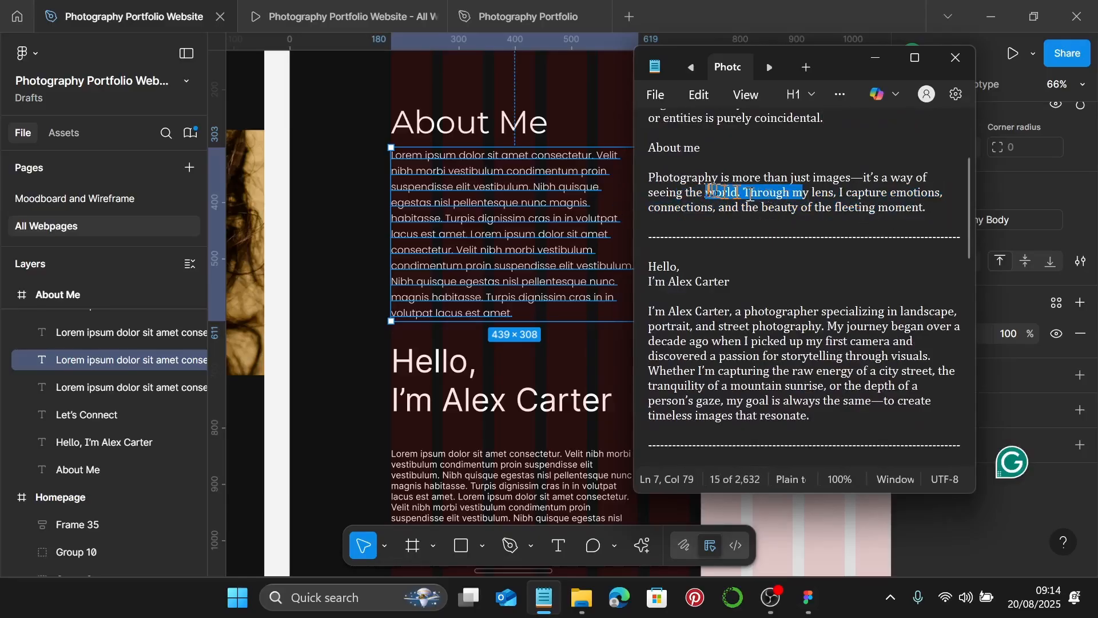
{"action": "double_click", "coordinate": [657, 179]}
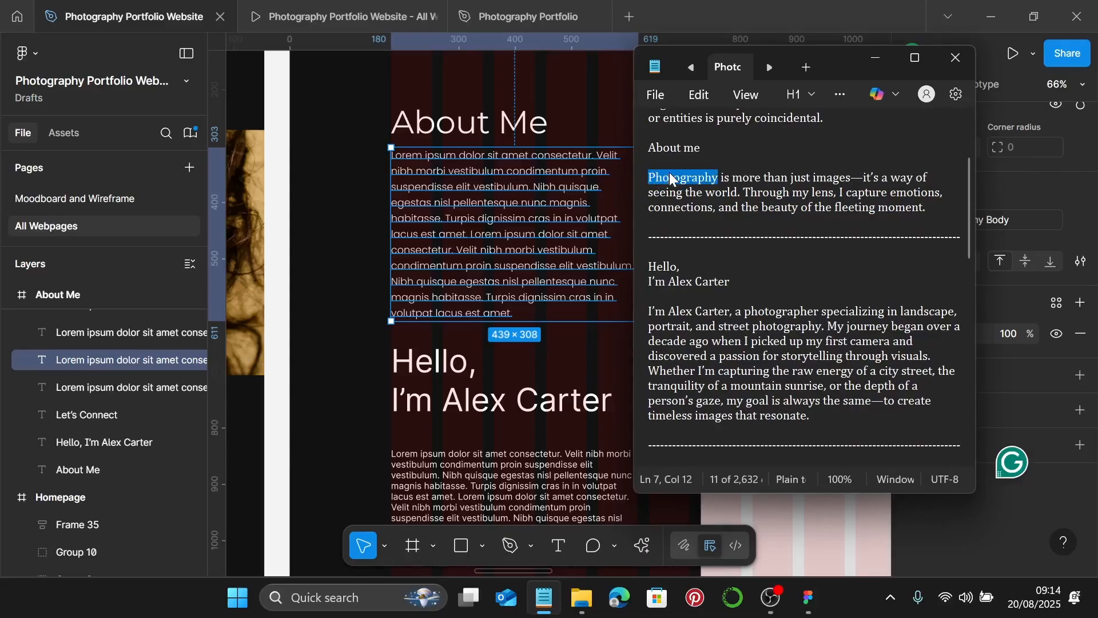
{"action": "key", "text": "ctrl+shift+Right"}
{"action": "key", "text": "ctrl+shift+Right"}
{"action": "key", "text": "ctrl+shift+Right"}
{"action": "key", "text": "ctrl+shift+Right"}
{"action": "key", "text": "ctrl+shift+Right"}
{"action": "key", "text": "ctrl+shift+Right"}
{"action": "key", "text": "ctrl+shift+Right"}
{"action": "key", "text": "ctrl+shift+Right"}
{"action": "key", "text": "ctrl+shift+Right"}
{"action": "key", "text": "ctrl+shift+Right"}
{"action": "key", "text": "ctrl+shift+Right"}
{"action": "key", "text": "ctrl+shift+Right"}
{"action": "key", "text": "ctrl+shift+Right"}
{"action": "key", "text": "ctrl+shift+Right"}
{"action": "key", "text": "ctrl+shift+Right"}
{"action": "key", "text": "ctrl+shift+Right"}
{"action": "key", "text": "ctrl+shift+Right"}
{"action": "key", "text": "ctrl+shift+Right"}
{"action": "key", "text": "ctrl+shift+Right"}
{"action": "key", "text": "ctrl+shift+Right"}
{"action": "key", "text": "ctrl+shift+Right"}
{"action": "key", "text": "ctrl+shift+Right"}
{"action": "key", "text": "ctrl+shift+Right"}
{"action": "key", "text": "ctrl+shift+Right"}
{"action": "key", "text": "ctrl+shift+Right"}
{"action": "key", "text": "ctrl+shift+Right"}
{"action": "key", "text": "ctrl+shift+Right"}
{"action": "key", "text": "ctrl+shift+Right"}
{"action": "key", "text": "ctrl+shift+Right"}
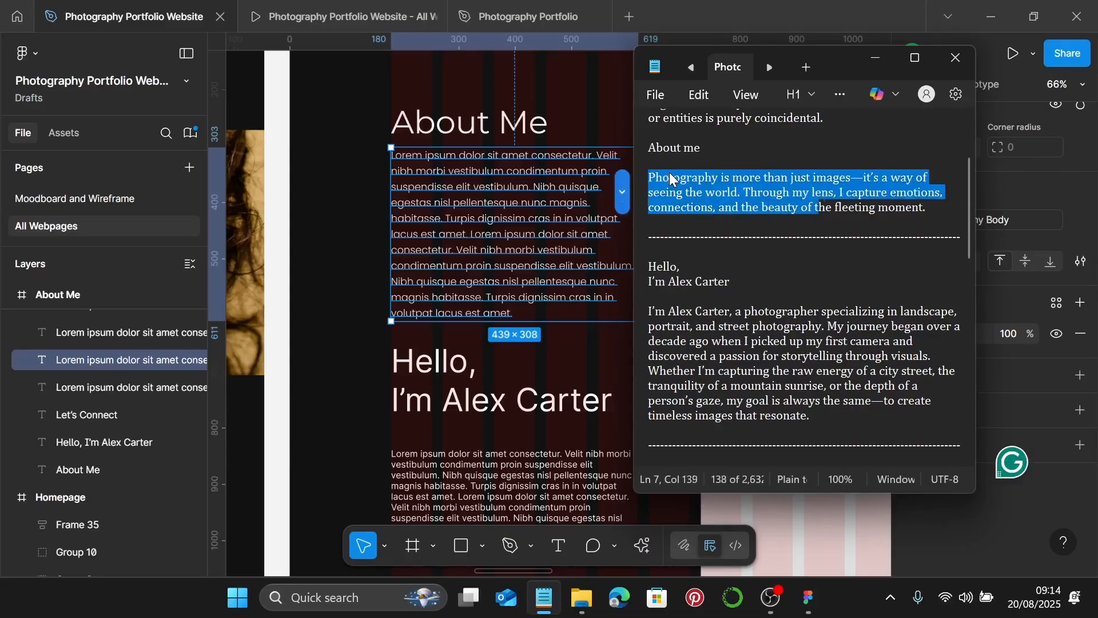
{"action": "key", "text": "shift+Left"}
{"action": "key", "text": "shift+Left"}
{"action": "key", "text": "shift+Left"}
{"action": "key", "text": "ctrl+c"}
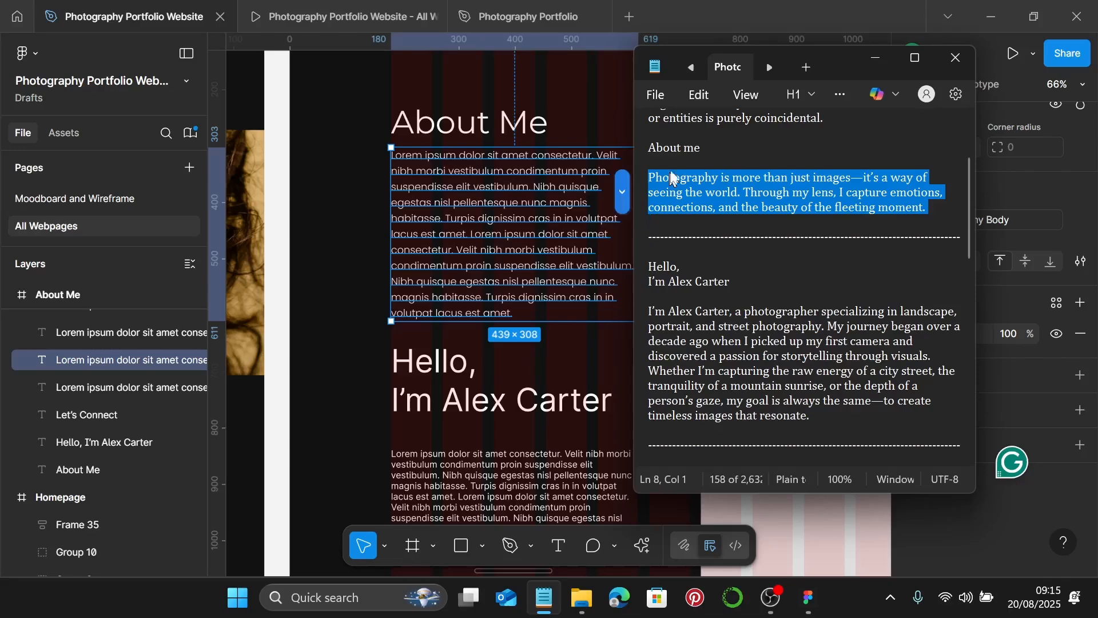
{"action": "left_click", "coordinate": [875, 58]}
{"action": "double_click", "coordinate": [527, 213]}
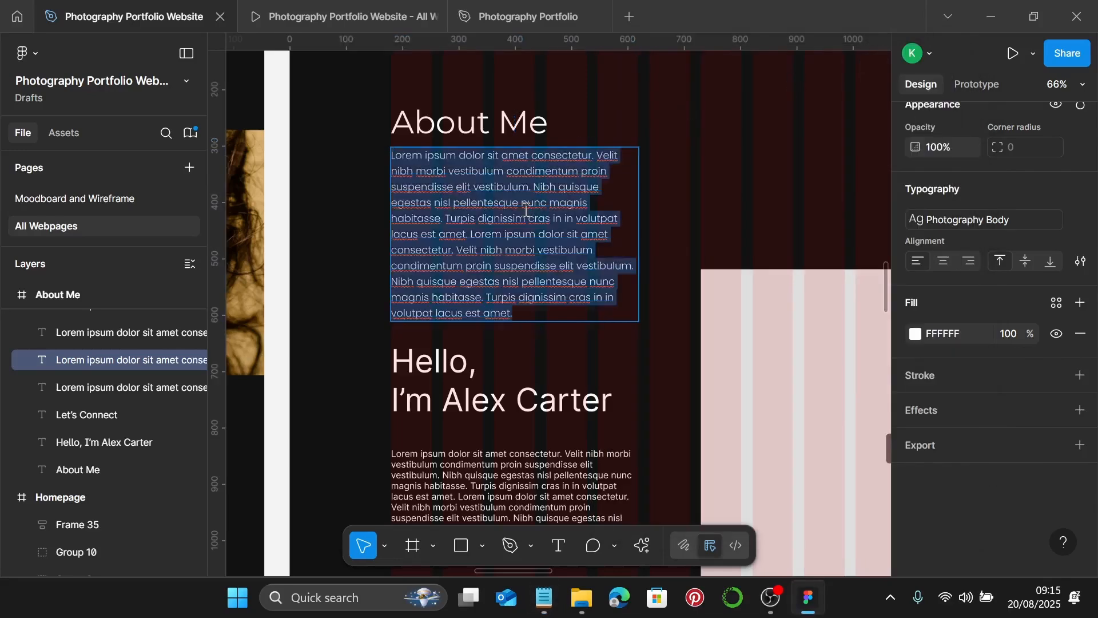
- Paste the photography paragraph over the placeholder and stretch it to 1080 wide
{"action": "key", "text": "ctrl+v"}
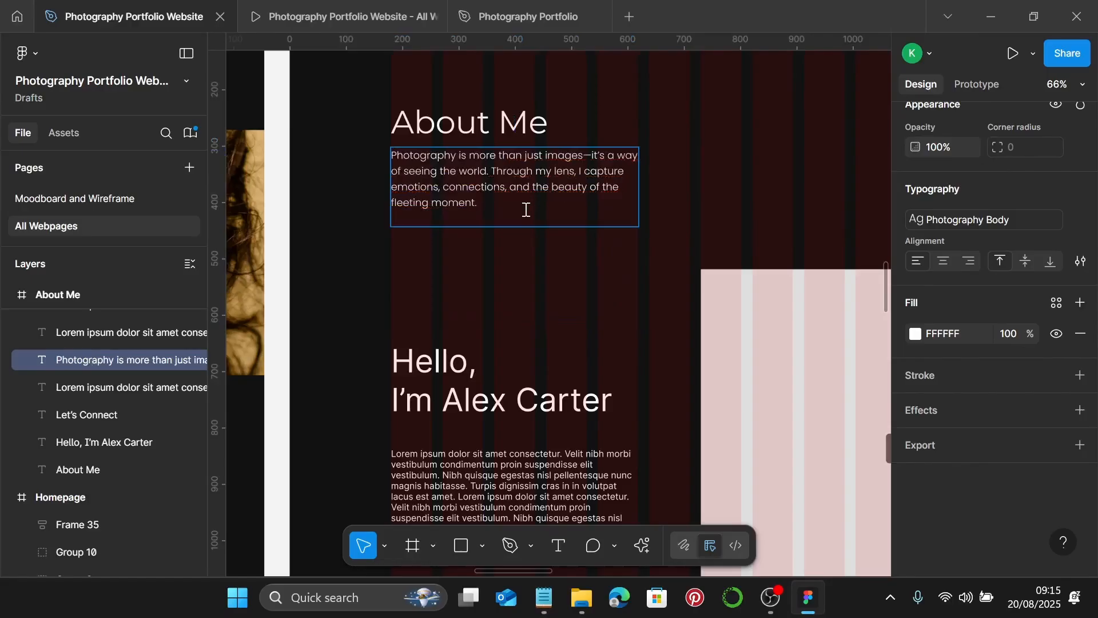
{"action": "key", "text": "Escape"}
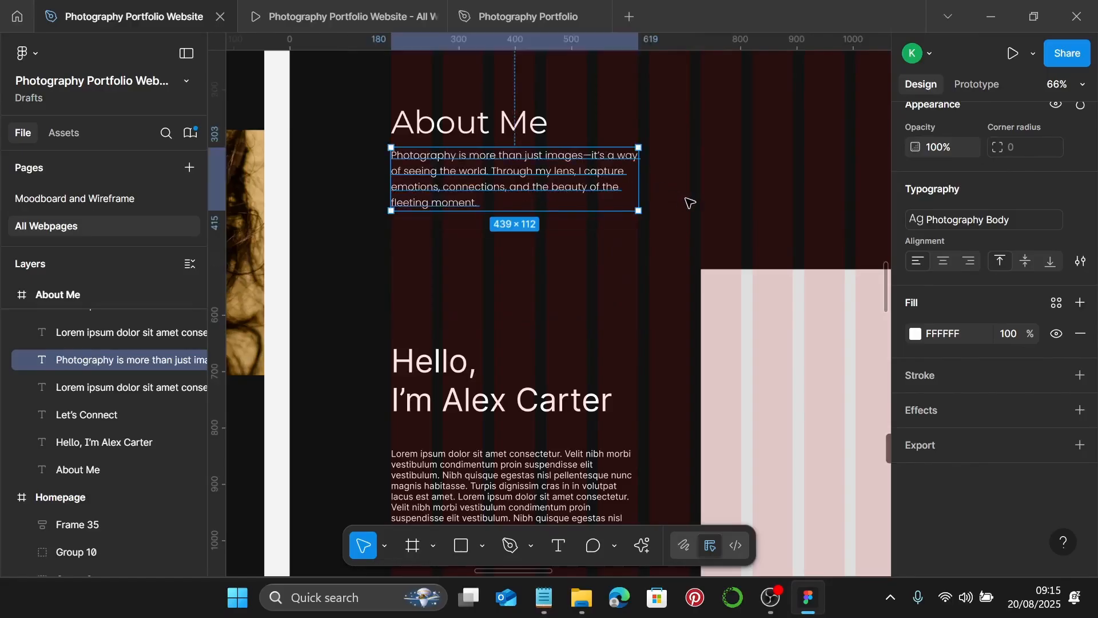
{"action": "scroll", "coordinate": [668, 184], "scroll_direction": "down", "scroll_amount": 5}
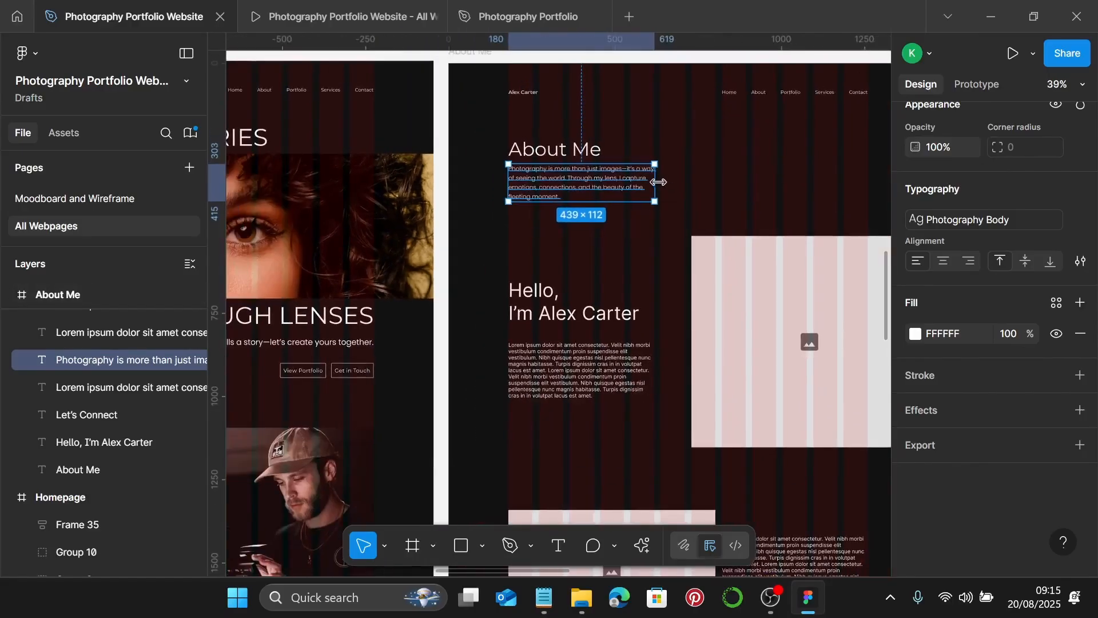
{"action": "left_click_drag", "start_coordinate": [658, 182], "coordinate": [863, 178]}
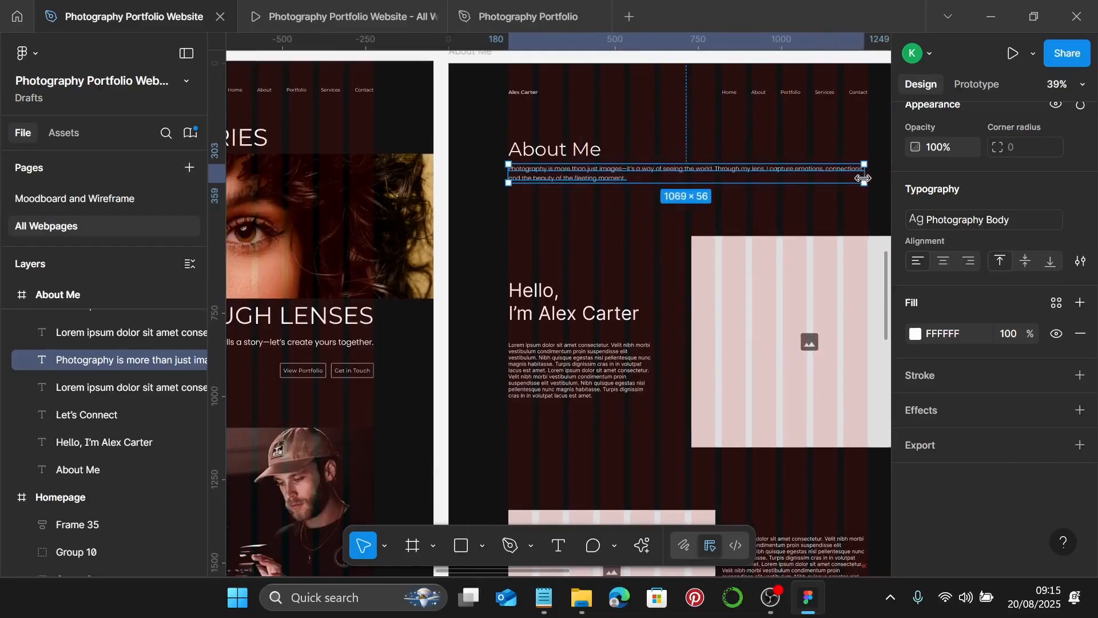
{"action": "scroll", "coordinate": [866, 182], "scroll_direction": "up", "scroll_amount": 10}
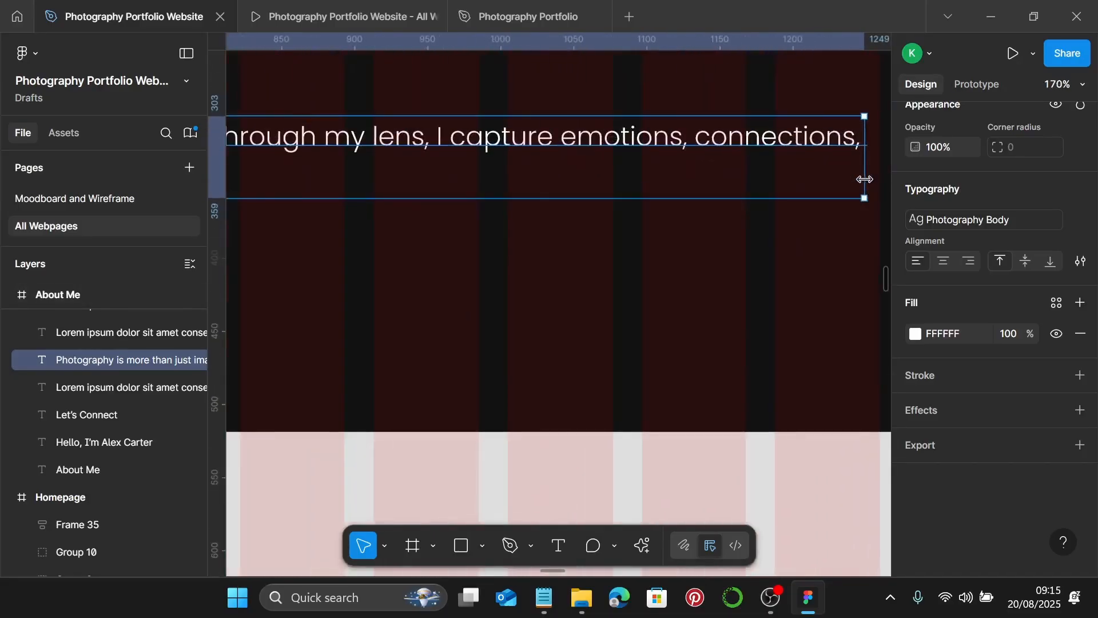
{"action": "scroll", "coordinate": [858, 178], "scroll_direction": "right", "scroll_amount": 1}
{"action": "left_click_drag", "start_coordinate": [852, 167], "coordinate": [863, 166]}
{"action": "scroll", "coordinate": [835, 178], "scroll_direction": "down", "scroll_amount": 10}
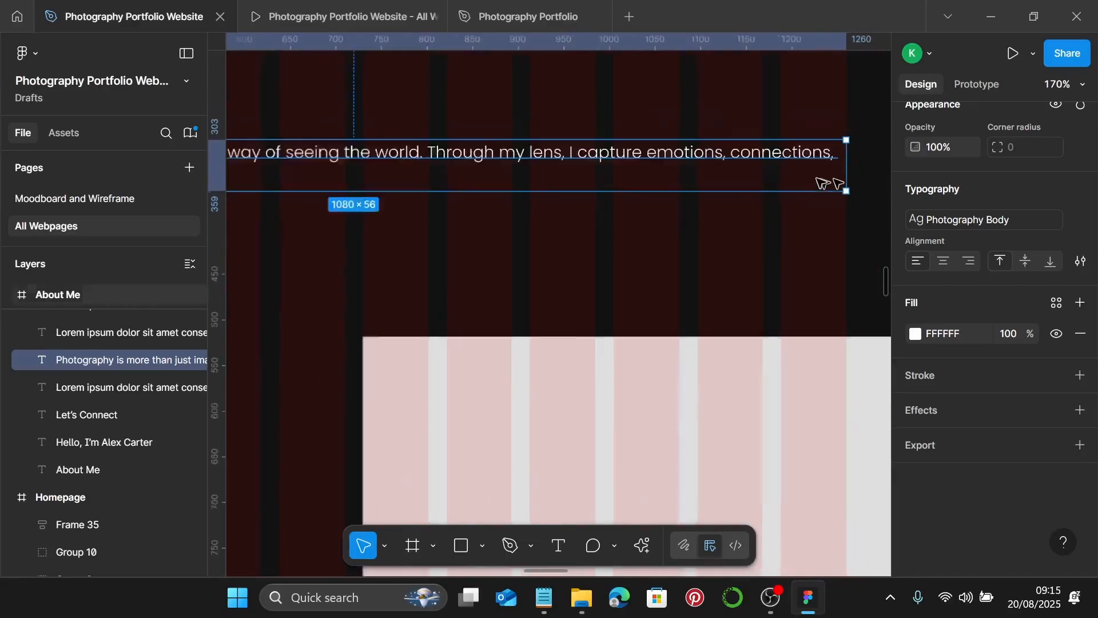
{"action": "left_click", "coordinate": [692, 207]}
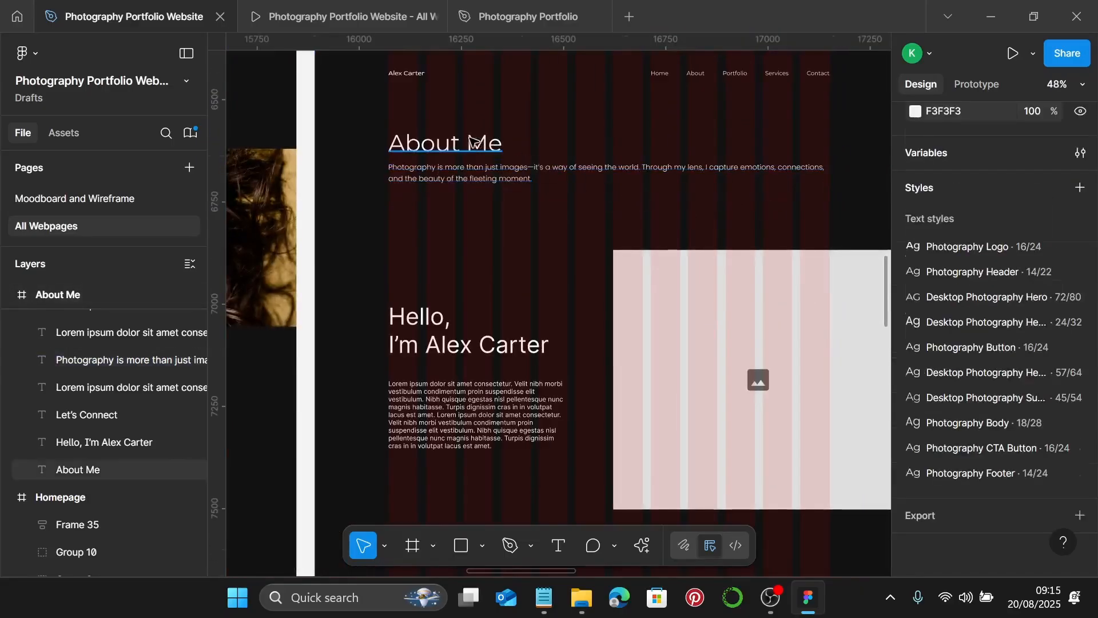
- Wrap the About Me heading and paragraph in an auto layout with a 25 gap
{"action": "left_click", "coordinate": [448, 141]}
{"action": "left_click", "coordinate": [475, 172], "text": "shift"}
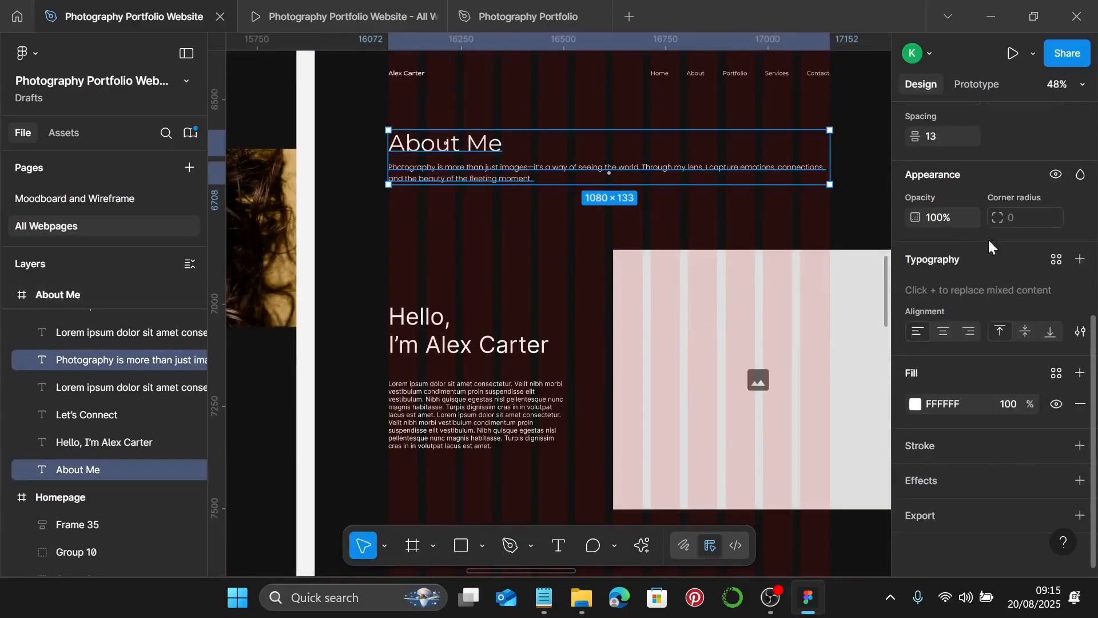
{"action": "left_click", "coordinate": [945, 136]}
{"action": "key", "text": "Return"}
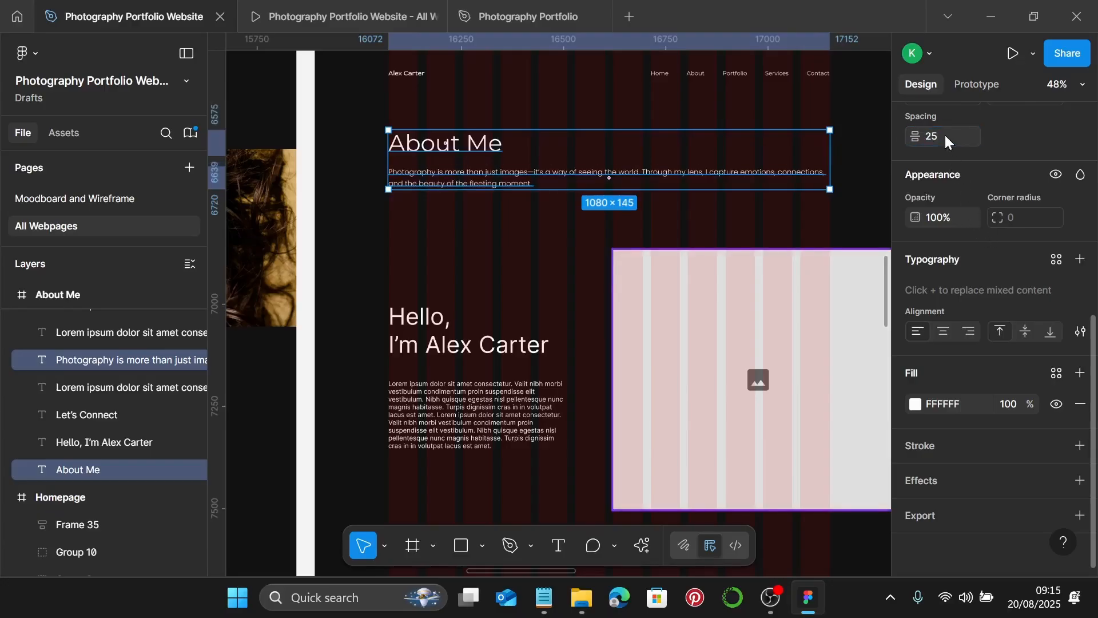
{"action": "key", "text": "shift+a"}
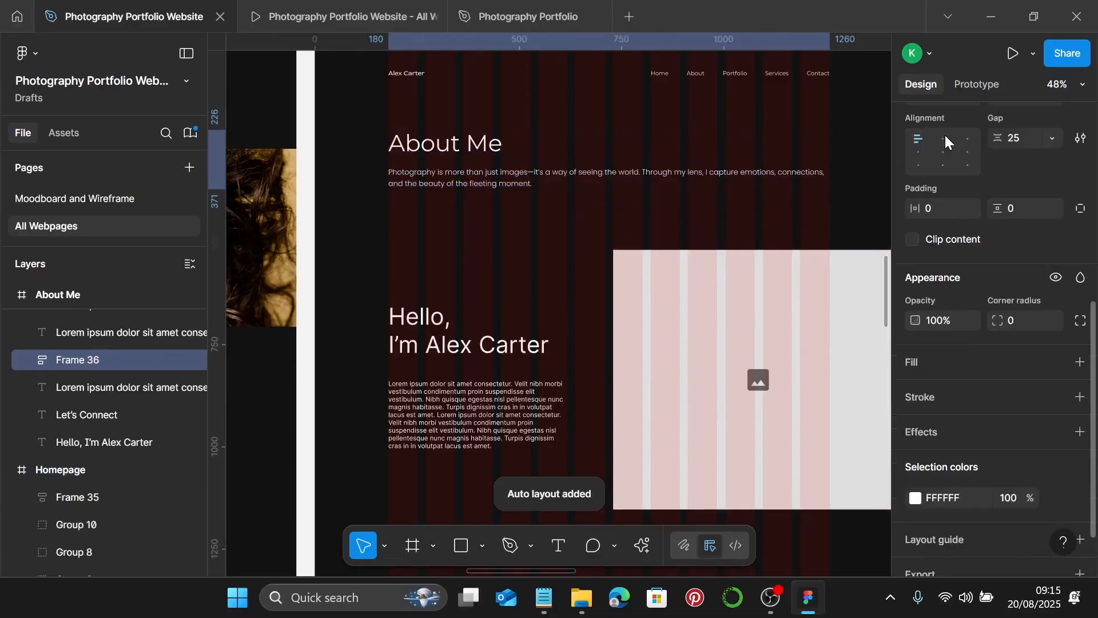
{"action": "left_click", "coordinate": [515, 277]}
{"action": "scroll", "coordinate": [514, 277], "scroll_direction": "down", "scroll_amount": 1}
{"action": "left_click", "coordinate": [420, 315]}
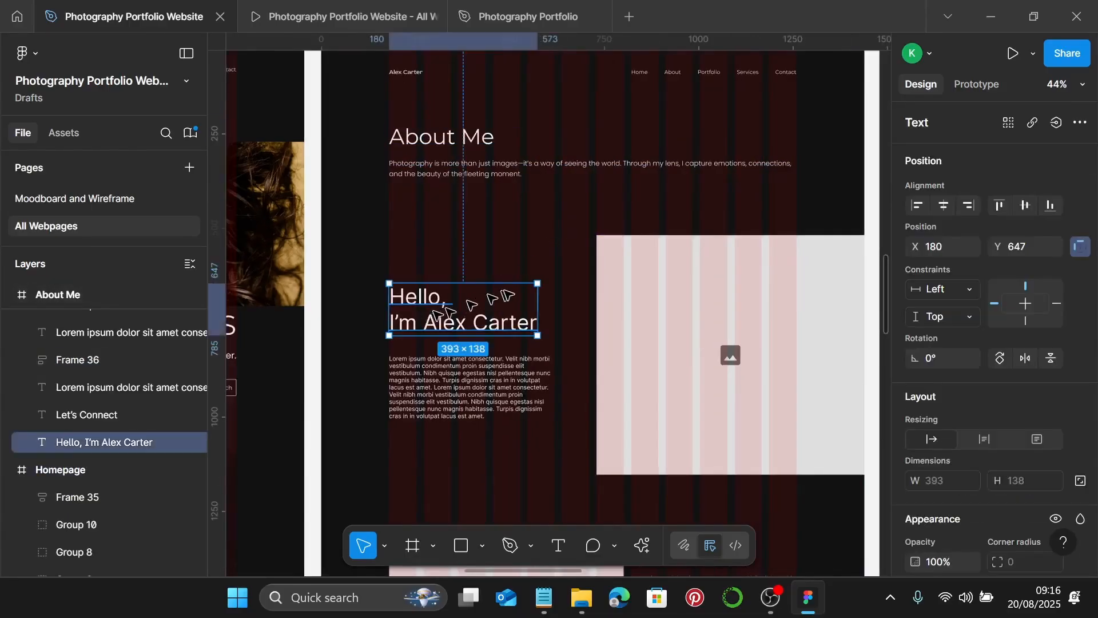
{"action": "scroll", "coordinate": [969, 367], "scroll_direction": "down", "scroll_amount": 4}
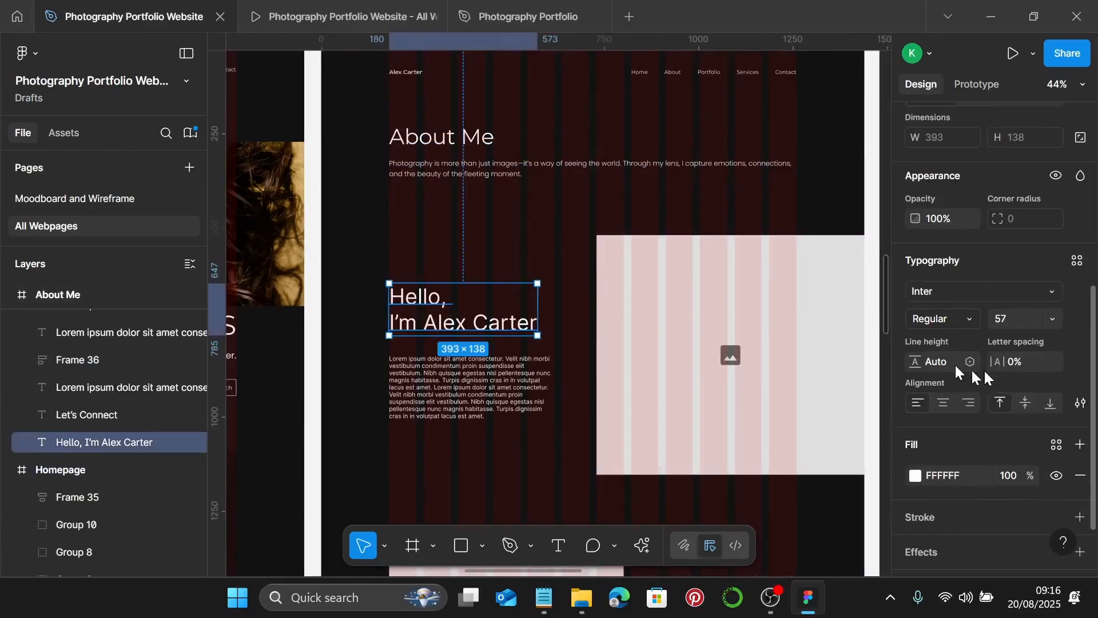
{"action": "left_click", "coordinate": [1077, 263]}
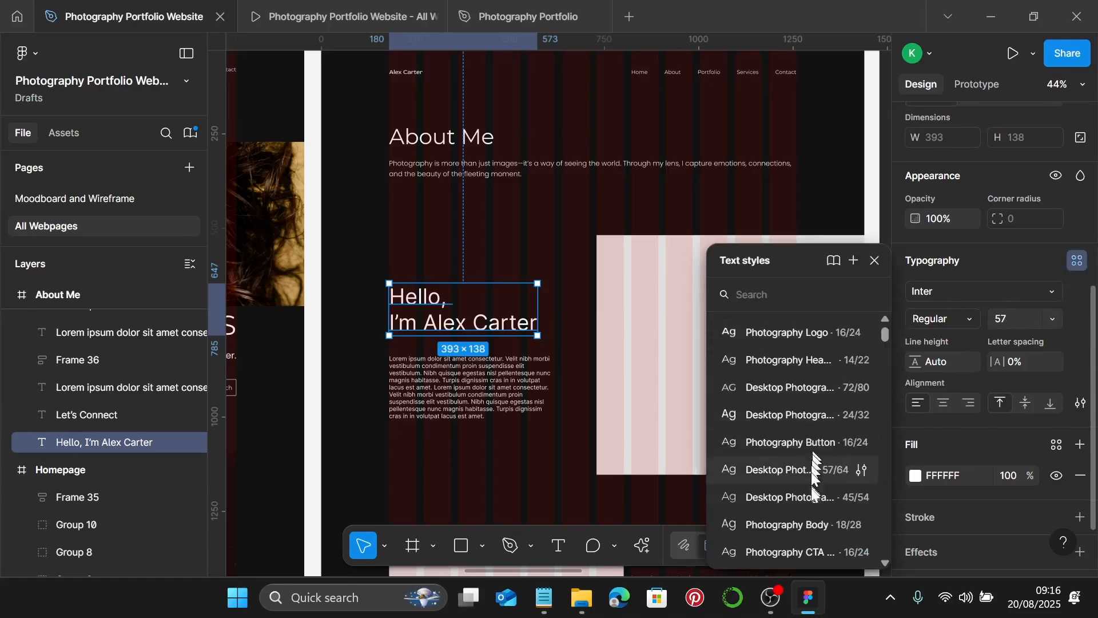
{"action": "left_click", "coordinate": [817, 508]}
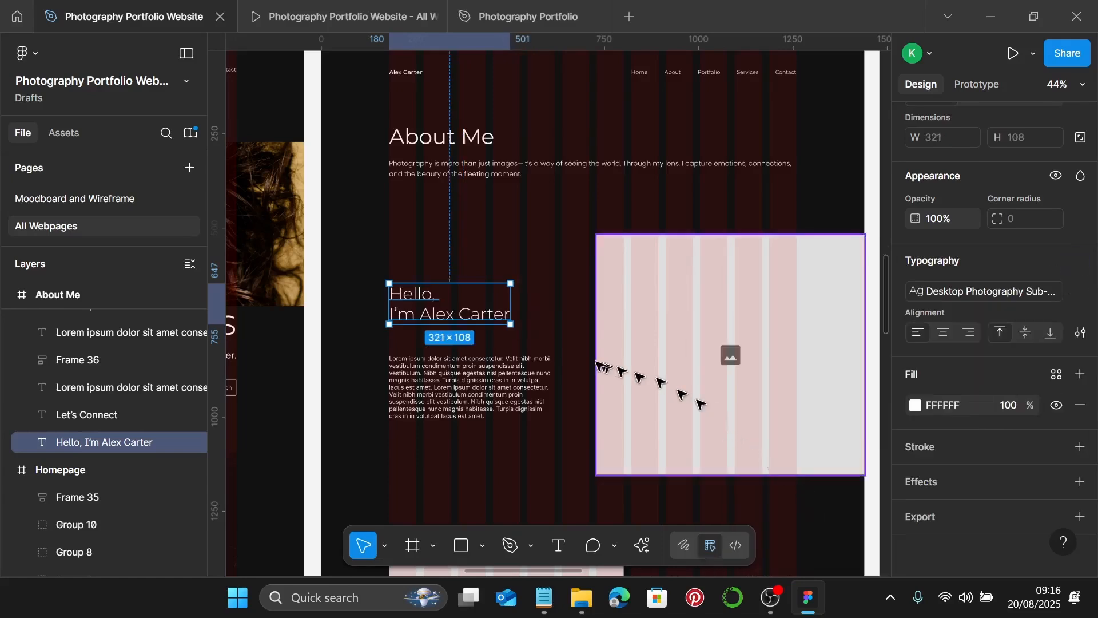
- Give the placeholder paragraph below it the Photography Body style
{"action": "scroll", "coordinate": [568, 366], "scroll_direction": "down", "scroll_amount": 1}
{"action": "left_click", "coordinate": [538, 384]}
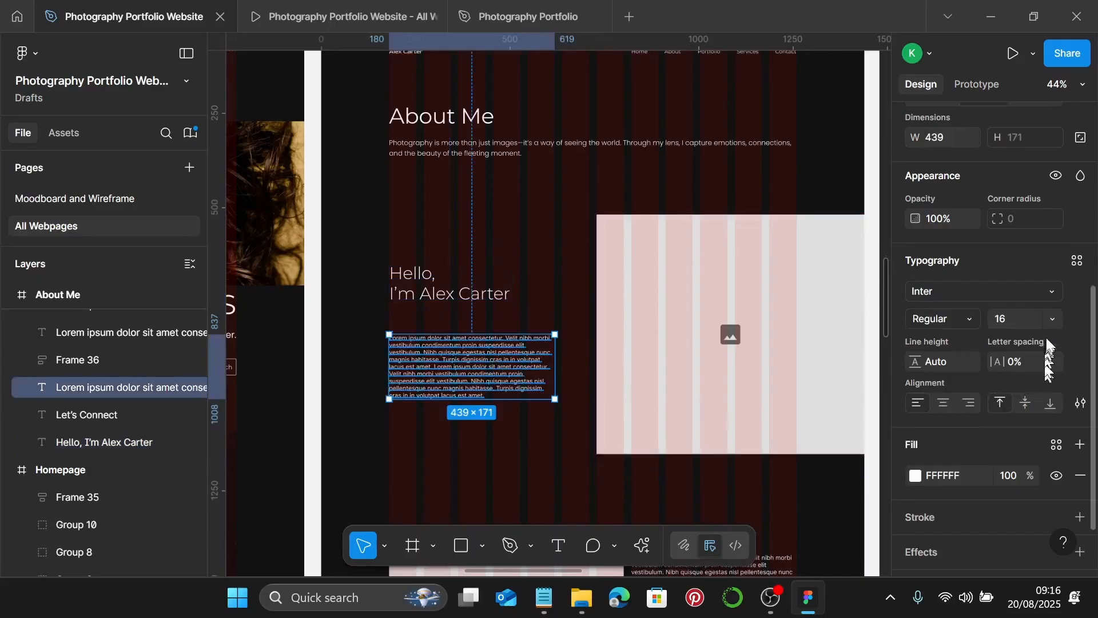
{"action": "left_click", "coordinate": [1077, 260]}
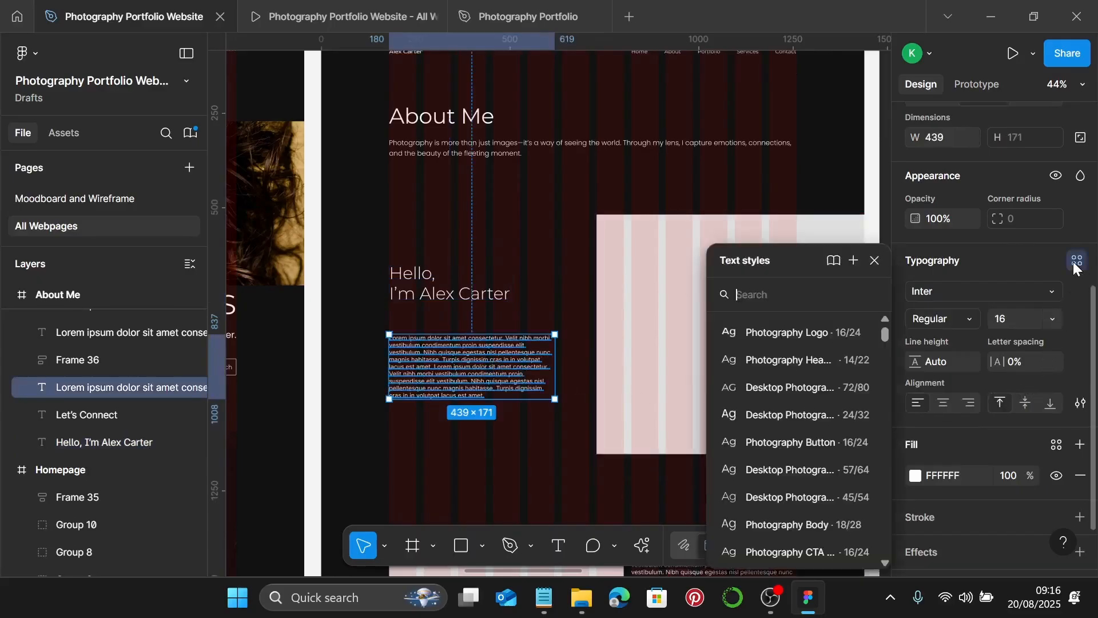
{"action": "left_click", "coordinate": [797, 525]}
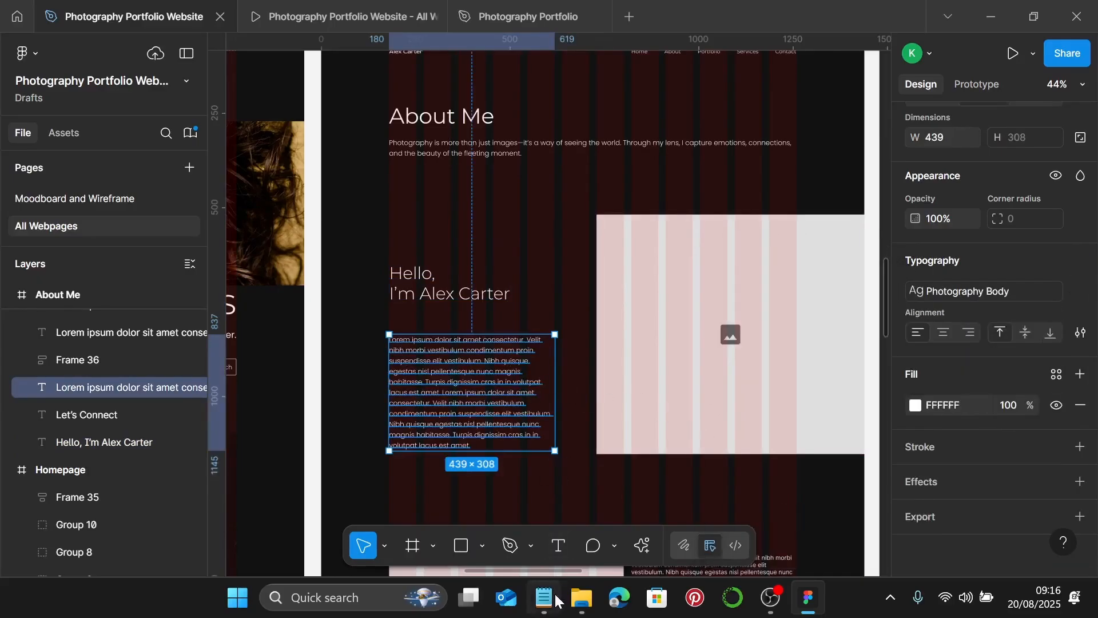
{"action": "left_click", "coordinate": [543, 497]}
{"action": "scroll", "coordinate": [829, 374], "scroll_direction": "down", "scroll_amount": 1}
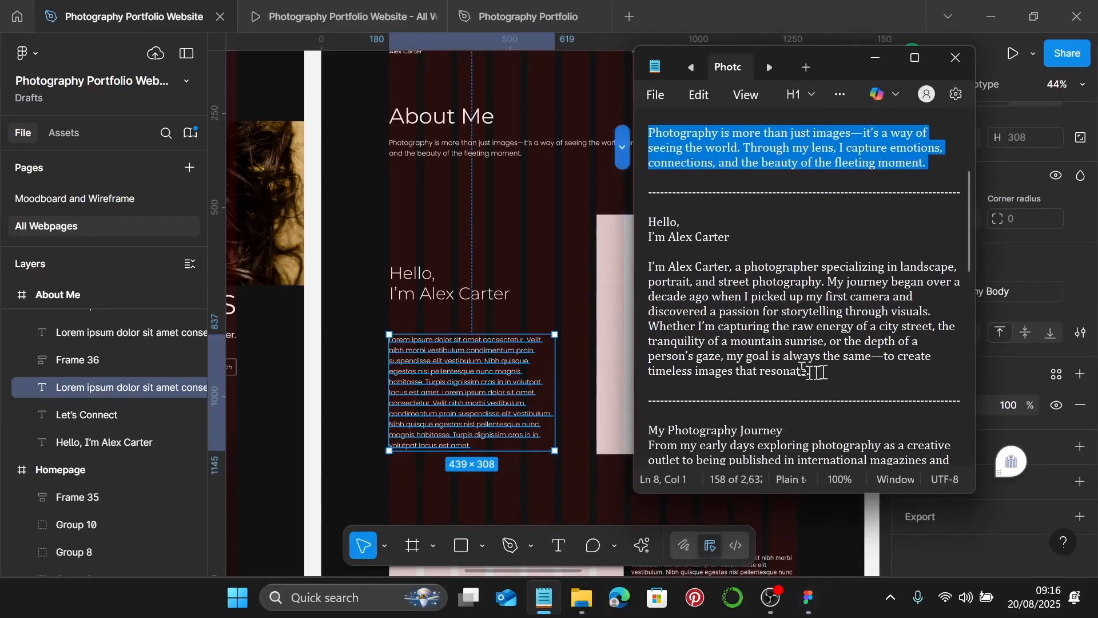
{"action": "left_click_drag", "start_coordinate": [830, 375], "coordinate": [643, 276]}
{"action": "key", "text": "shift+Down"}
{"action": "key", "text": "shift+Down"}
{"action": "key", "text": "shift+Down"}
{"action": "key", "text": "shift+Down"}
{"action": "key", "text": "shift+Down"}
{"action": "key", "text": "shift+Down"}
{"action": "key", "text": "shift+Down"}
{"action": "key", "text": "shift+Down"}
{"action": "key", "text": "ctrl+c"}
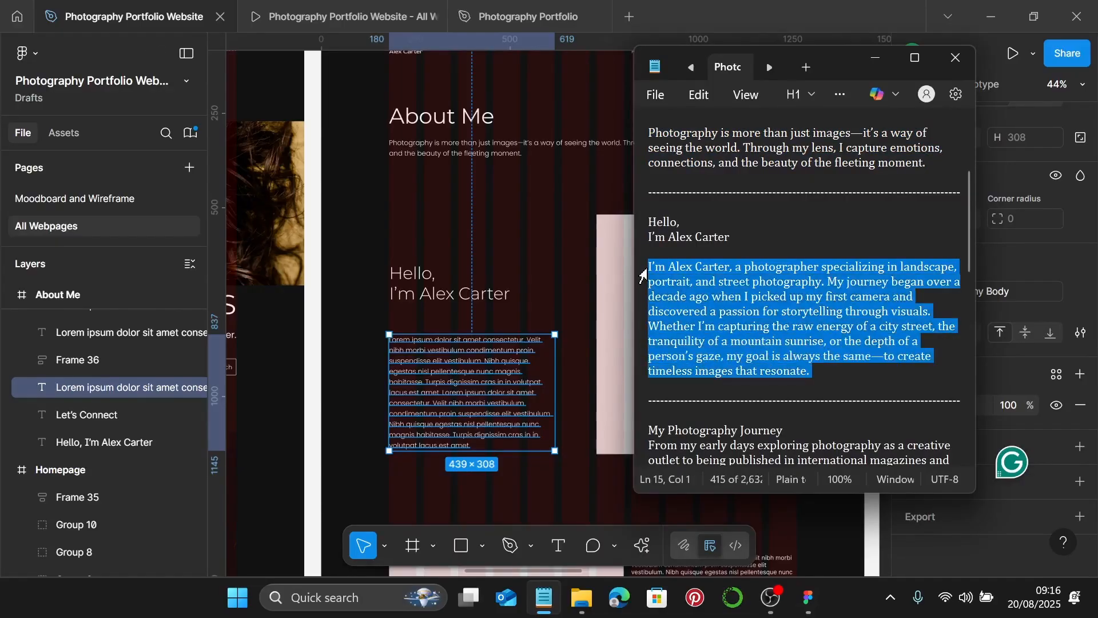
{"action": "left_click", "coordinate": [874, 57]}
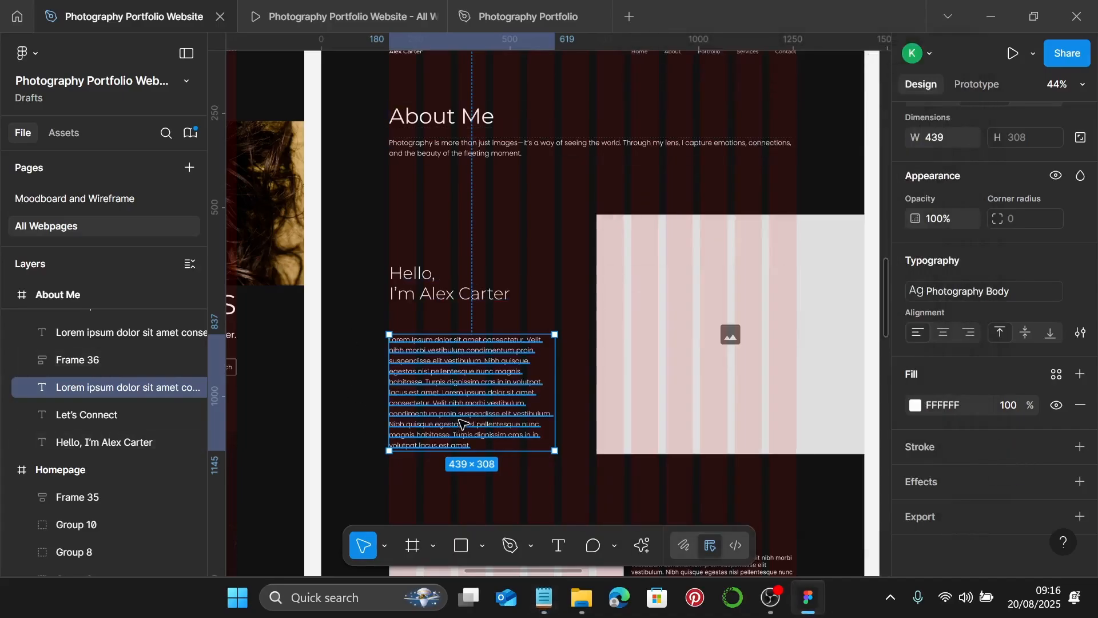
{"action": "double_click", "coordinate": [462, 423]}
{"action": "key", "text": "ctrl+v"}
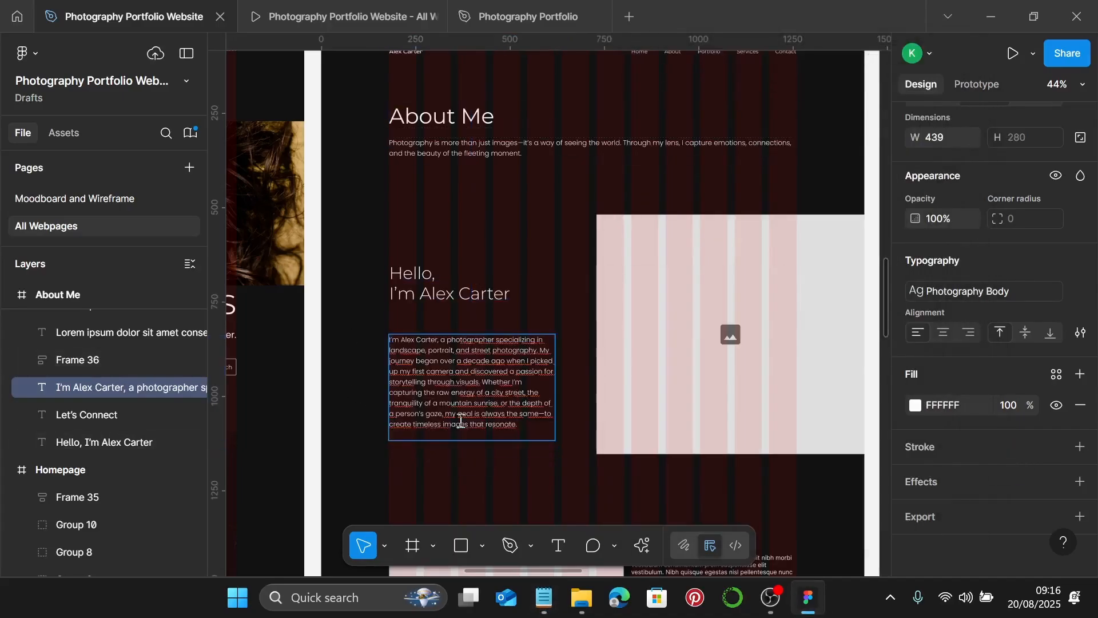
{"action": "scroll", "coordinate": [447, 407], "scroll_direction": "up", "scroll_amount": 5}
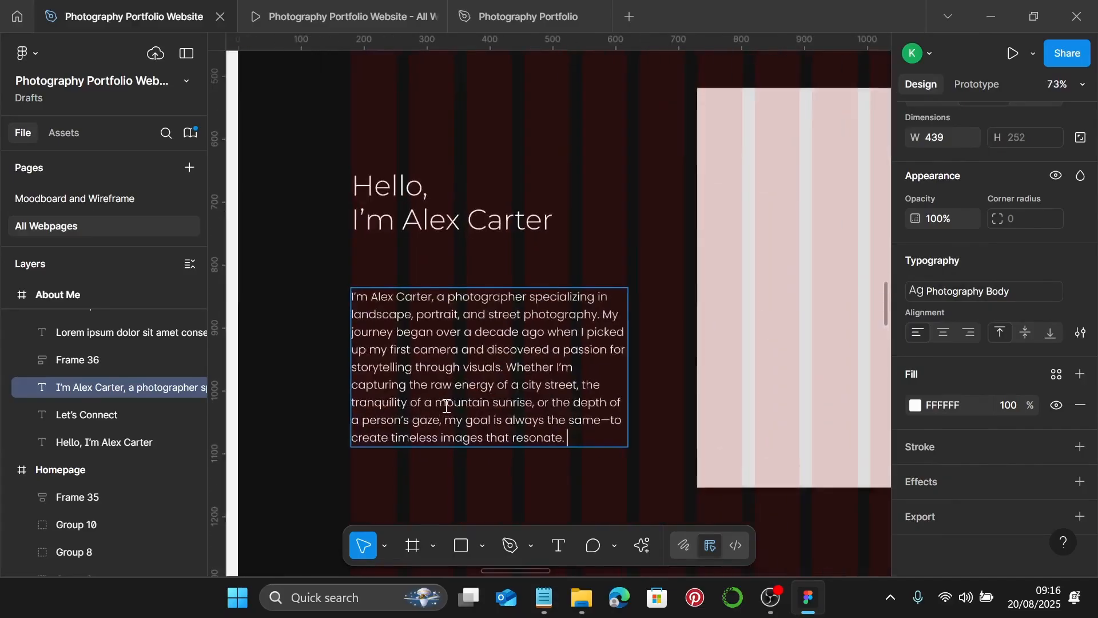
- Trim the bio paragraph box by one pixel so it measures 438×252
{"action": "key", "text": "Escape"}
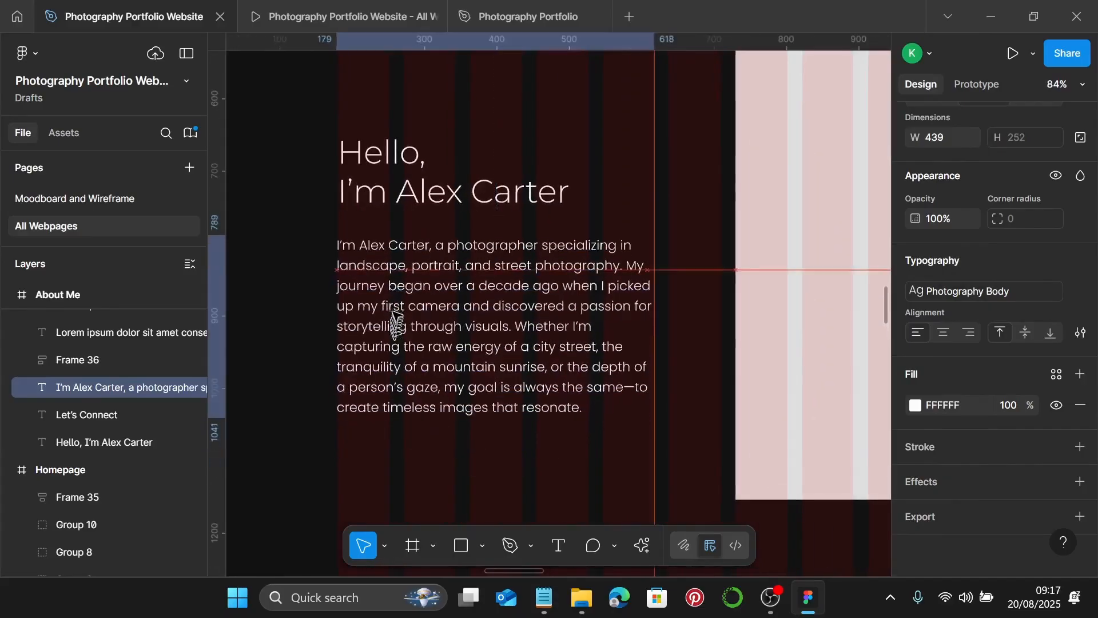
{"action": "scroll", "coordinate": [345, 206], "scroll_direction": "up", "scroll_amount": 8}
{"action": "scroll", "coordinate": [349, 223], "scroll_direction": "up", "scroll_amount": 3}
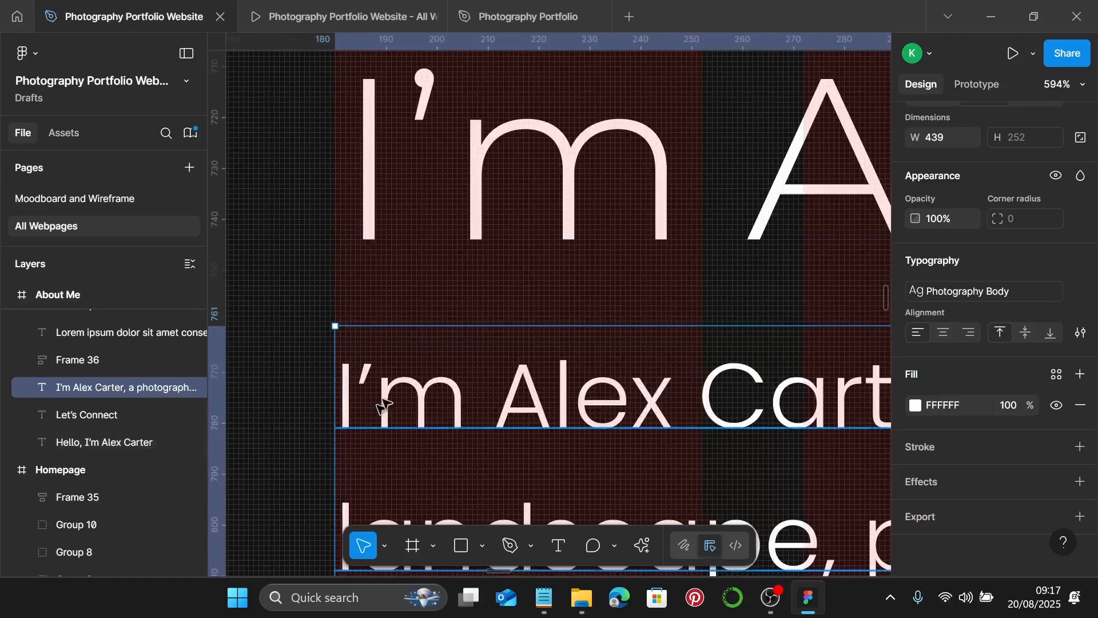
{"action": "scroll", "coordinate": [378, 406], "scroll_direction": "down", "scroll_amount": 10}
{"action": "scroll", "coordinate": [474, 392], "scroll_direction": "down", "scroll_amount": 1}
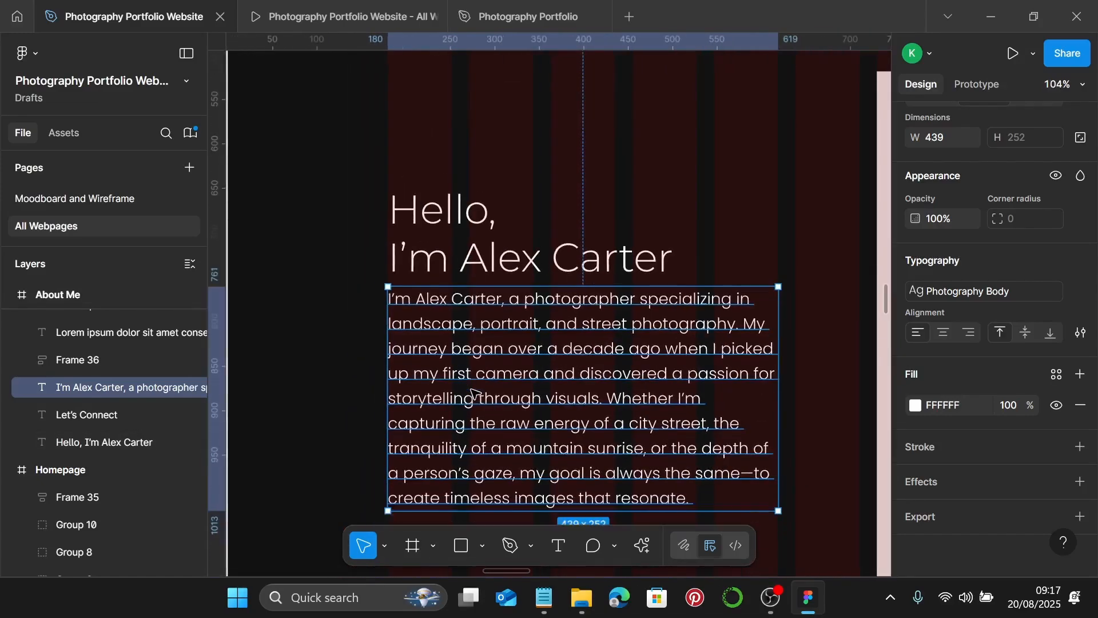
{"action": "scroll", "coordinate": [474, 392], "scroll_direction": "down", "scroll_amount": 1}
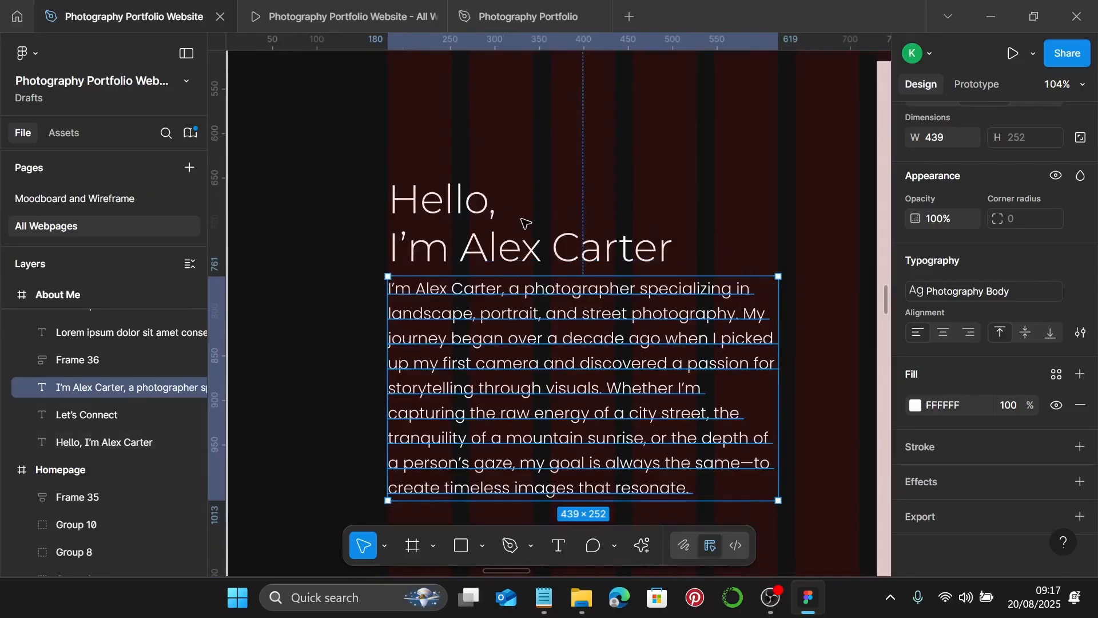
{"action": "scroll", "coordinate": [786, 286], "scroll_direction": "up", "scroll_amount": 10}
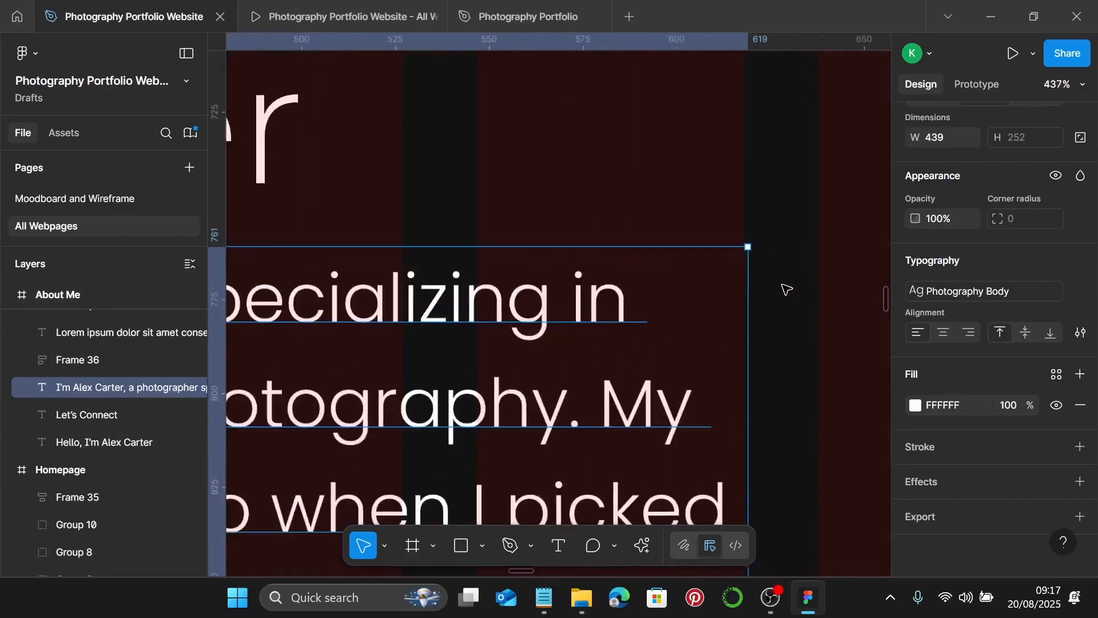
{"action": "left_click_drag", "start_coordinate": [695, 243], "coordinate": [679, 242]}
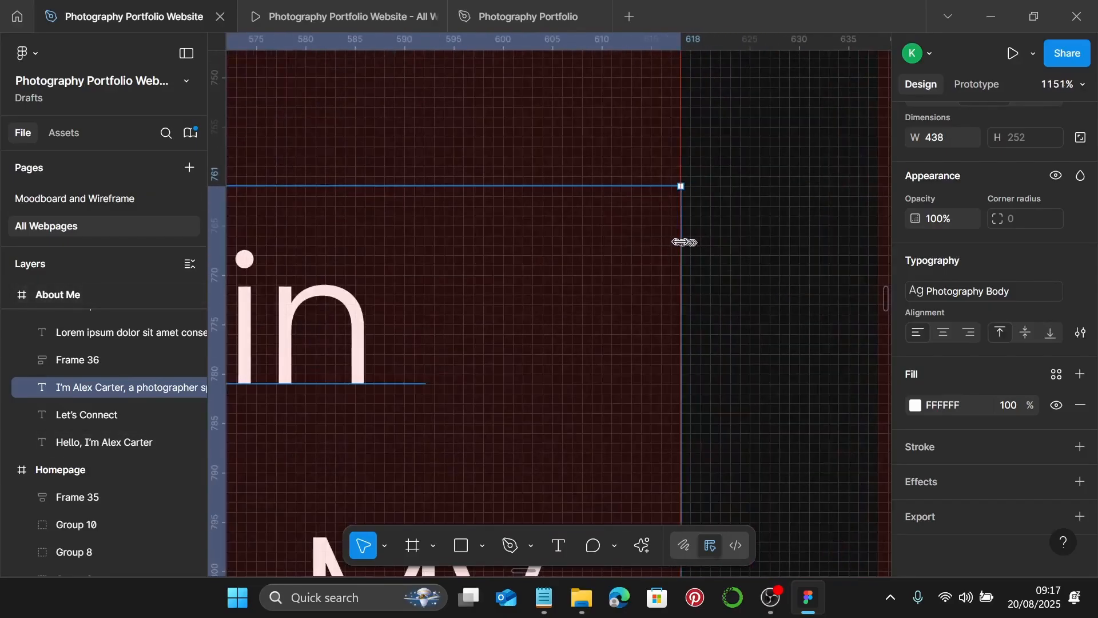
{"action": "scroll", "coordinate": [679, 245], "scroll_direction": "down", "scroll_amount": 10}
{"action": "scroll", "coordinate": [681, 247], "scroll_direction": "down", "scroll_amount": 5}
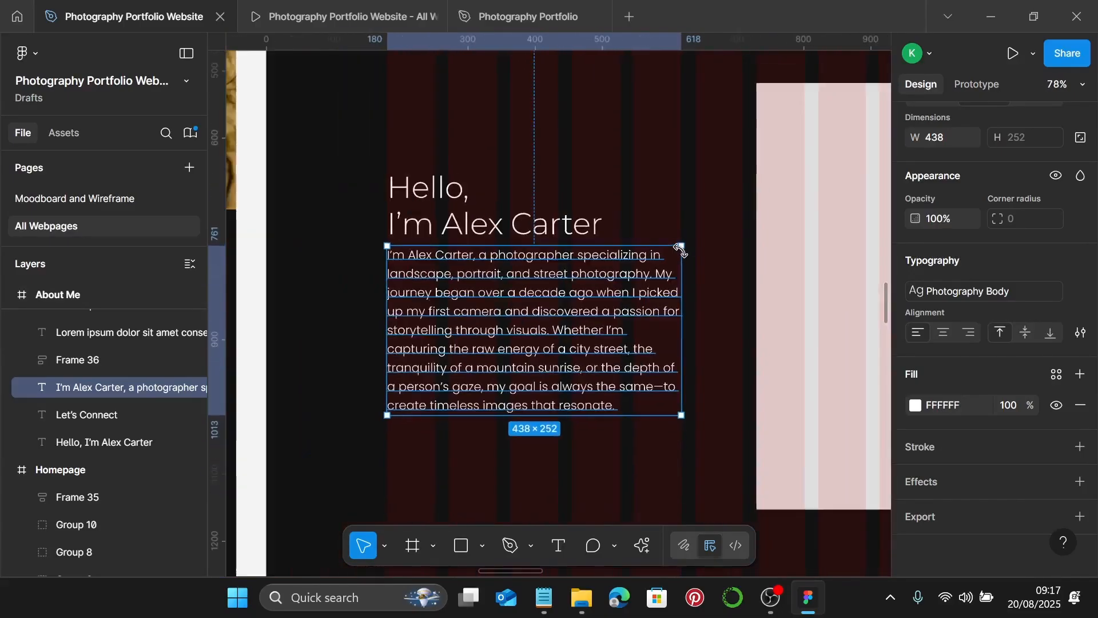
{"action": "left_click", "coordinate": [578, 392]}
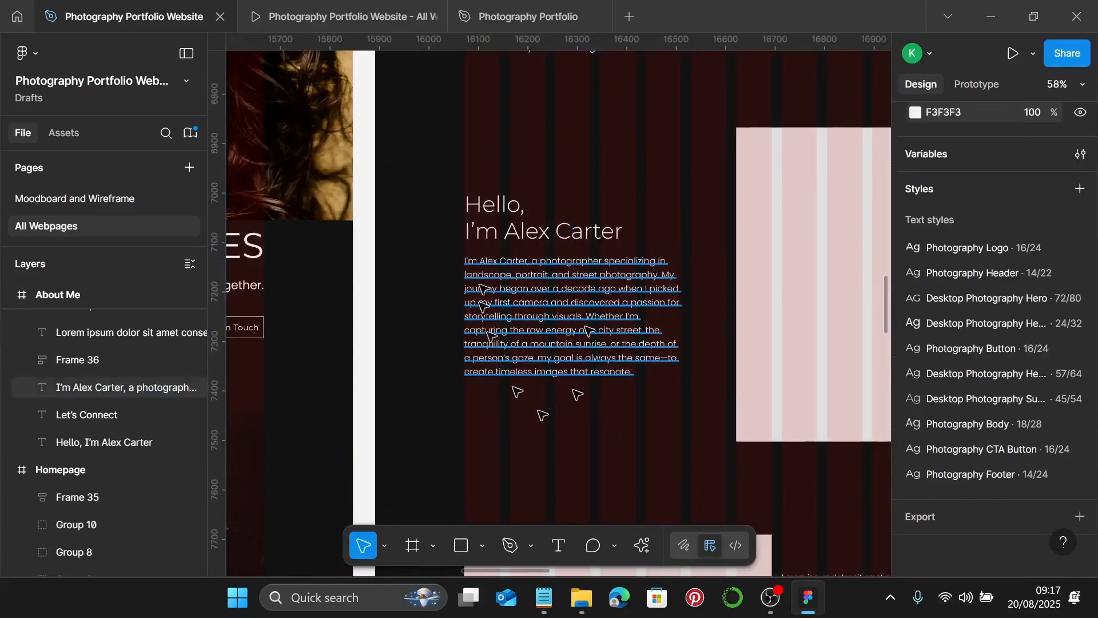
- Put the Hello heading and bio paragraph into auto layout Frame 37 with a 25 gap
{"action": "left_click", "coordinate": [575, 230]}
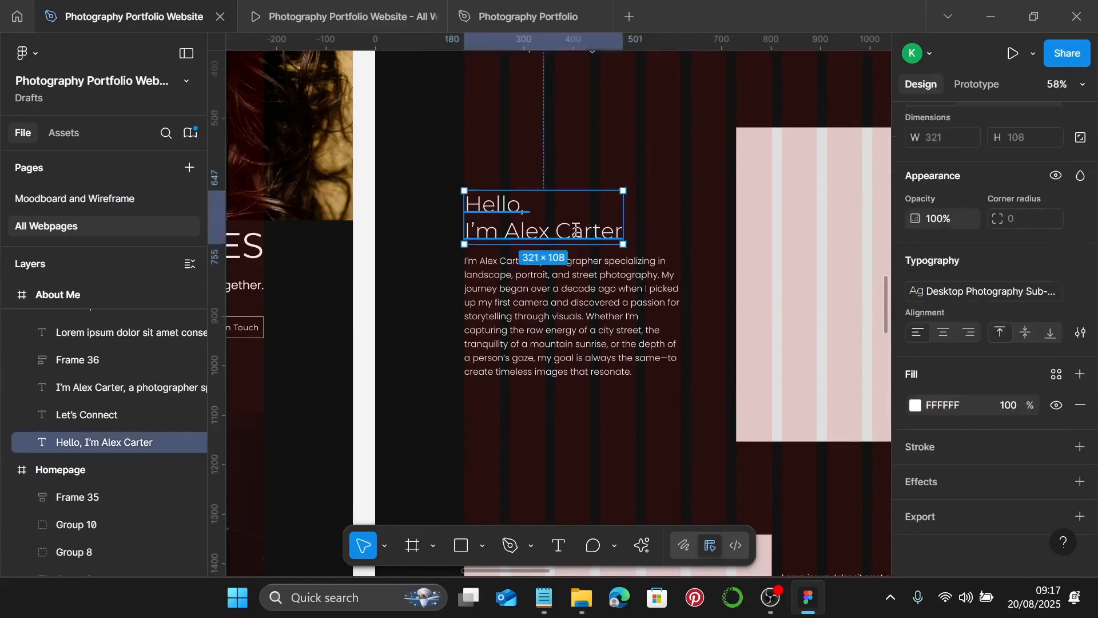
{"action": "left_click", "coordinate": [579, 299]}
{"action": "left_click", "coordinate": [576, 229], "text": "shift"}
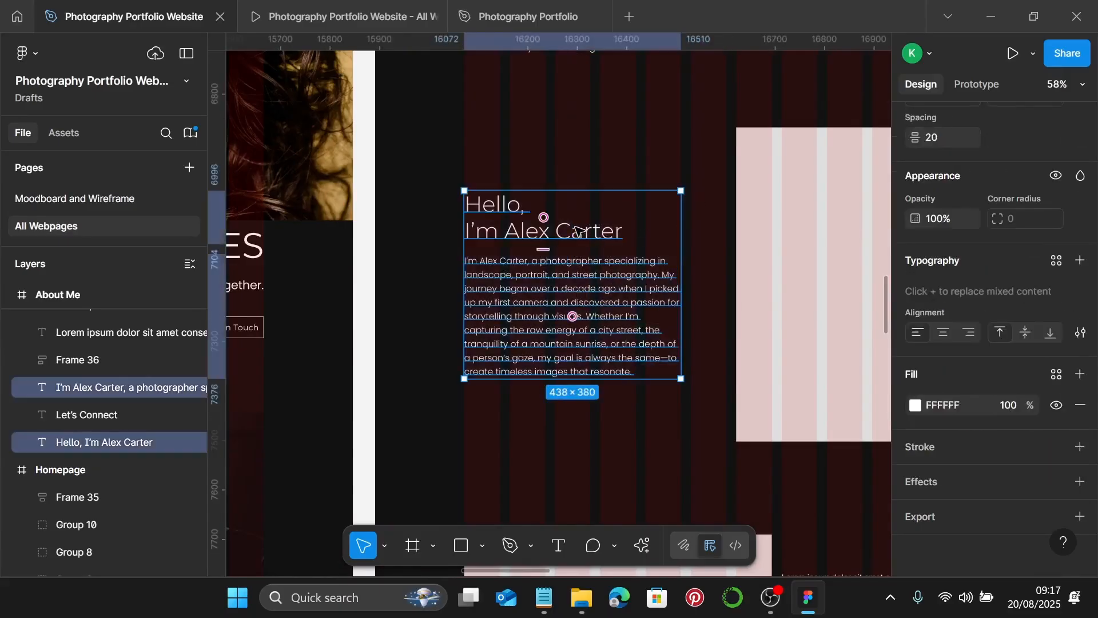
{"action": "key", "text": "shift+a"}
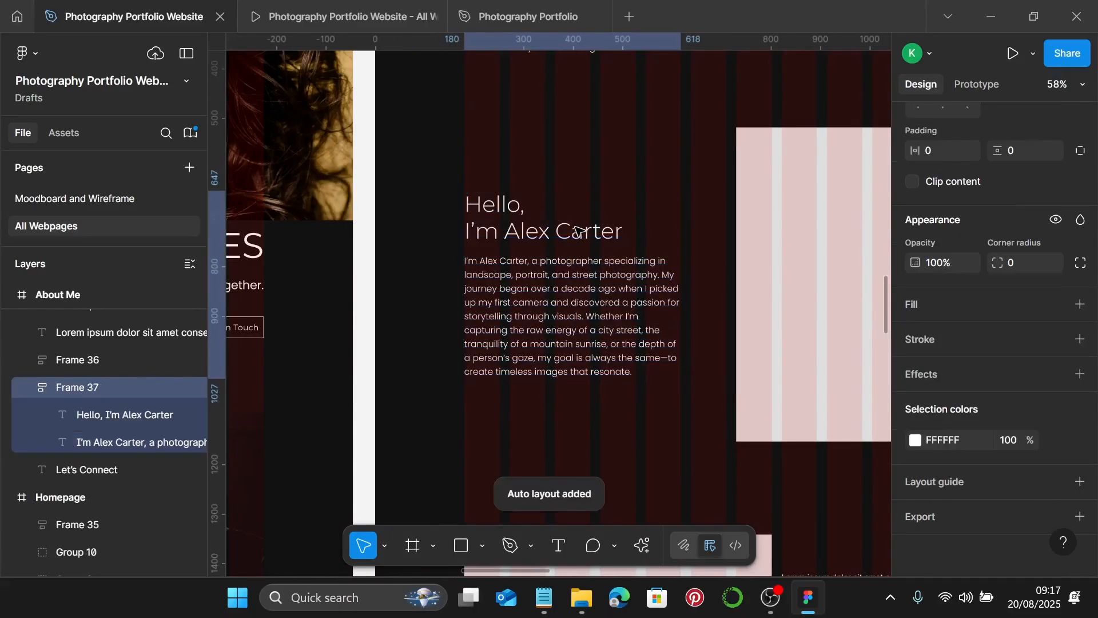
{"action": "scroll", "coordinate": [1014, 156], "scroll_direction": "up", "scroll_amount": 3}
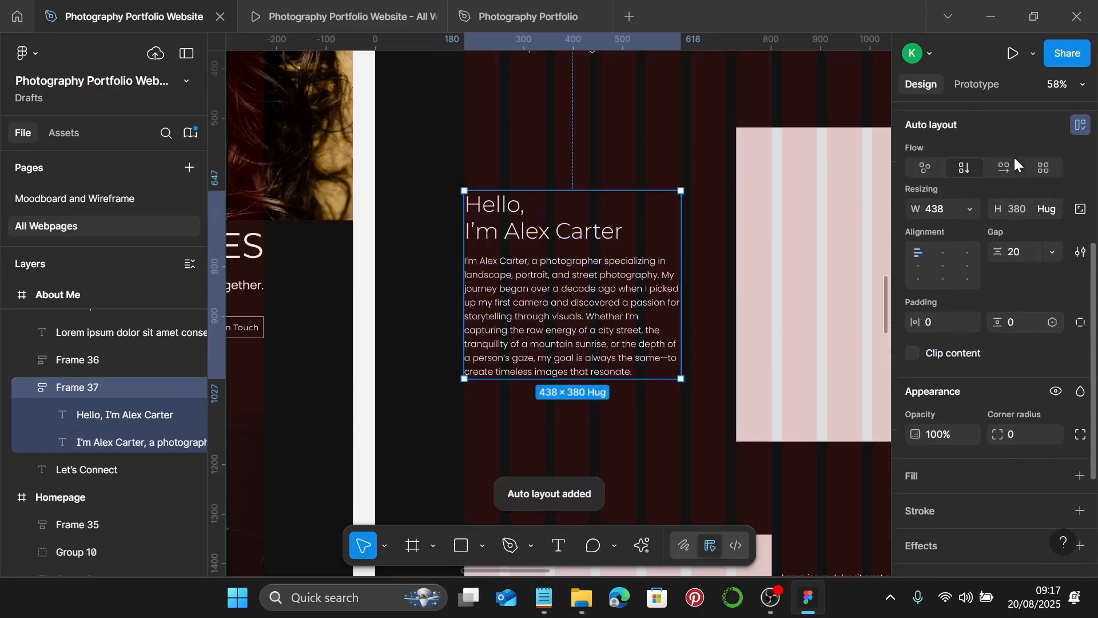
{"action": "left_click", "coordinate": [1027, 255]}
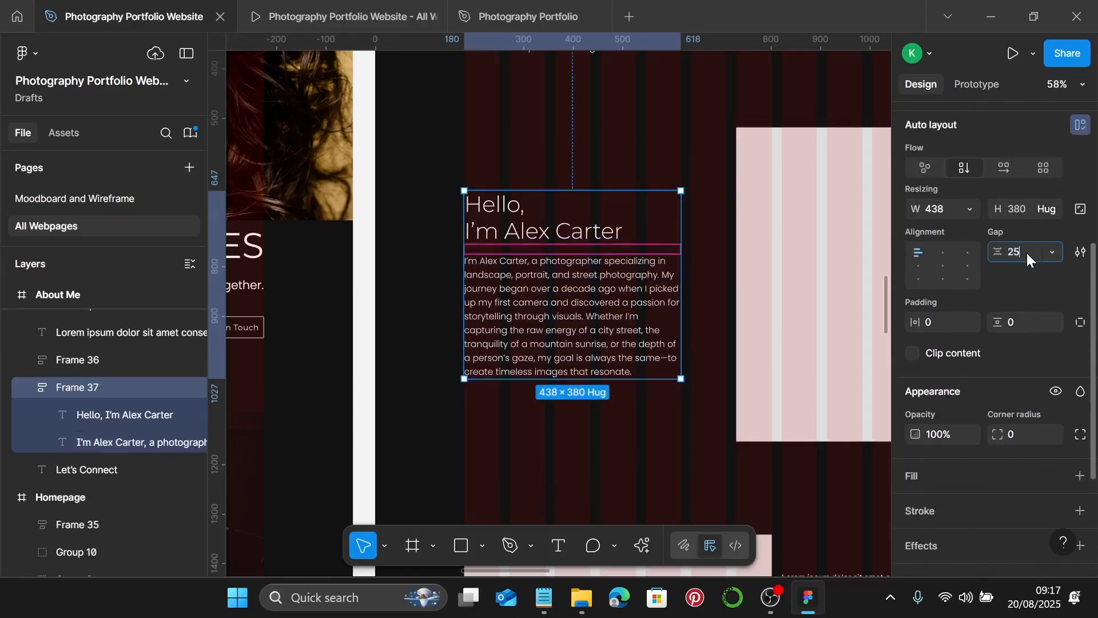
{"action": "type", "text": "25"}
{"action": "key", "text": "Return"}
{"action": "scroll", "coordinate": [699, 259], "scroll_direction": "down", "scroll_amount": 5}
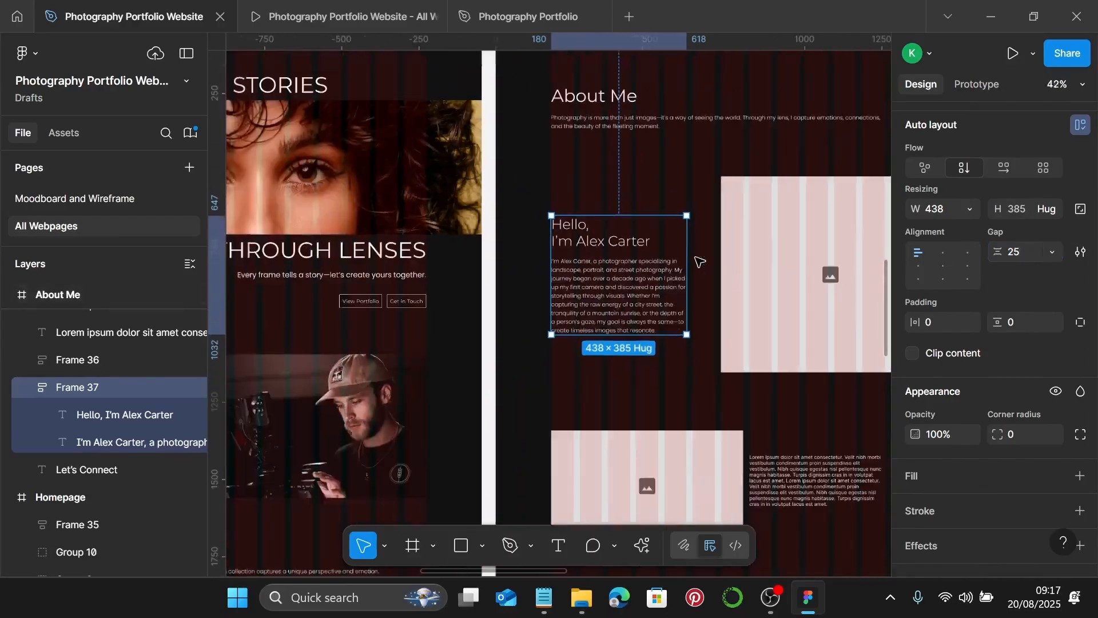
{"action": "left_click", "coordinate": [657, 280]}
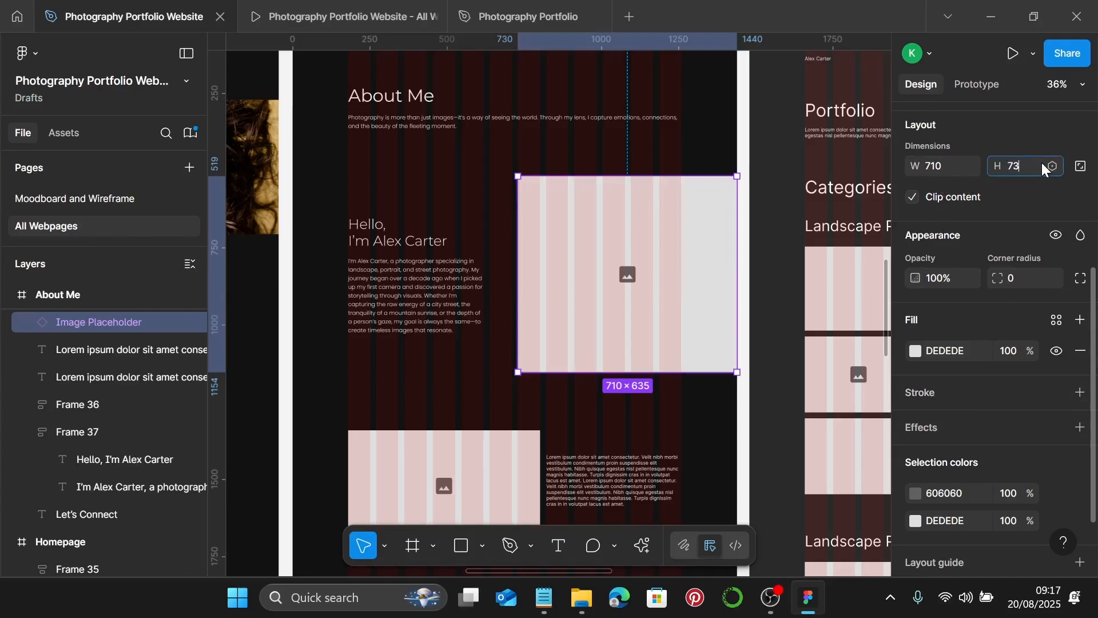
{"action": "key", "text": "Return"}
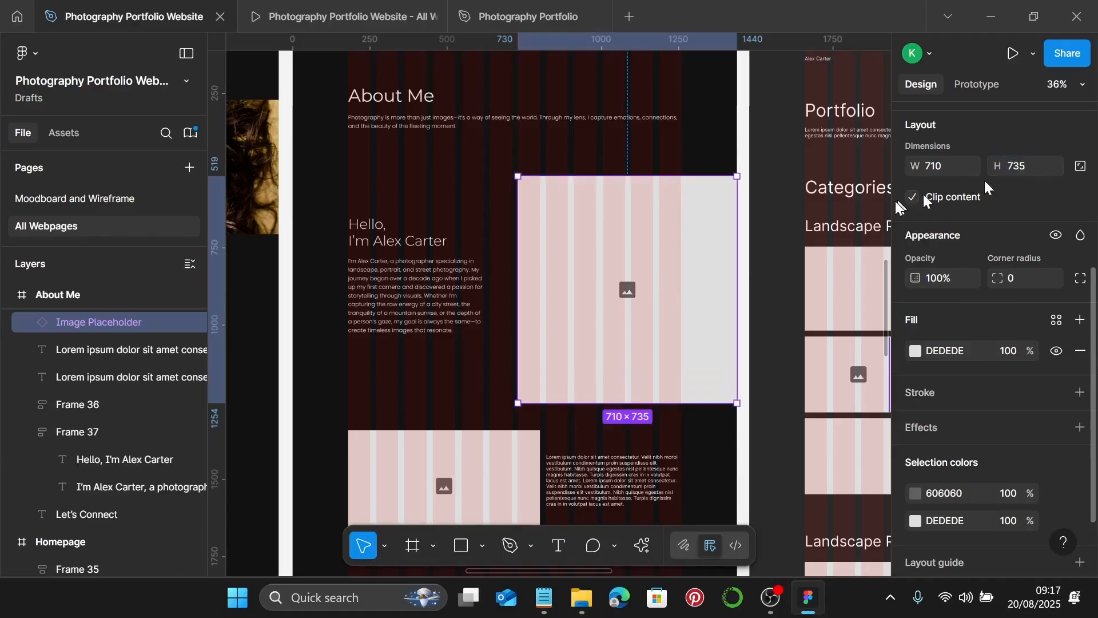
{"action": "scroll", "coordinate": [681, 258], "scroll_direction": "down", "scroll_amount": 1}
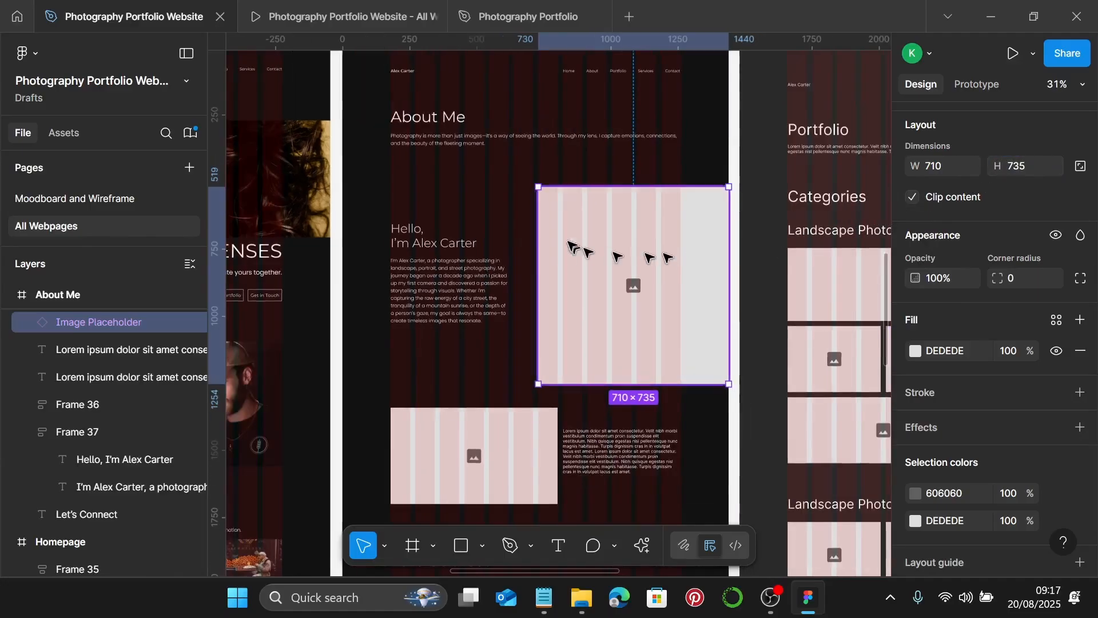
{"action": "left_click", "coordinate": [520, 223]}
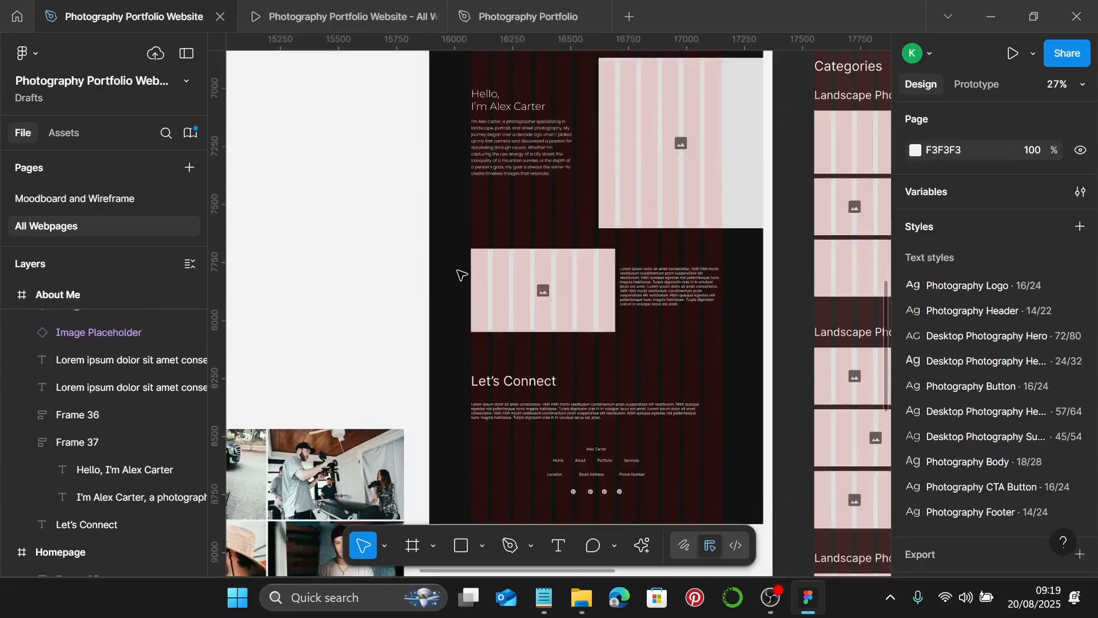
{"action": "scroll", "coordinate": [458, 275], "scroll_direction": "right", "scroll_amount": 5}
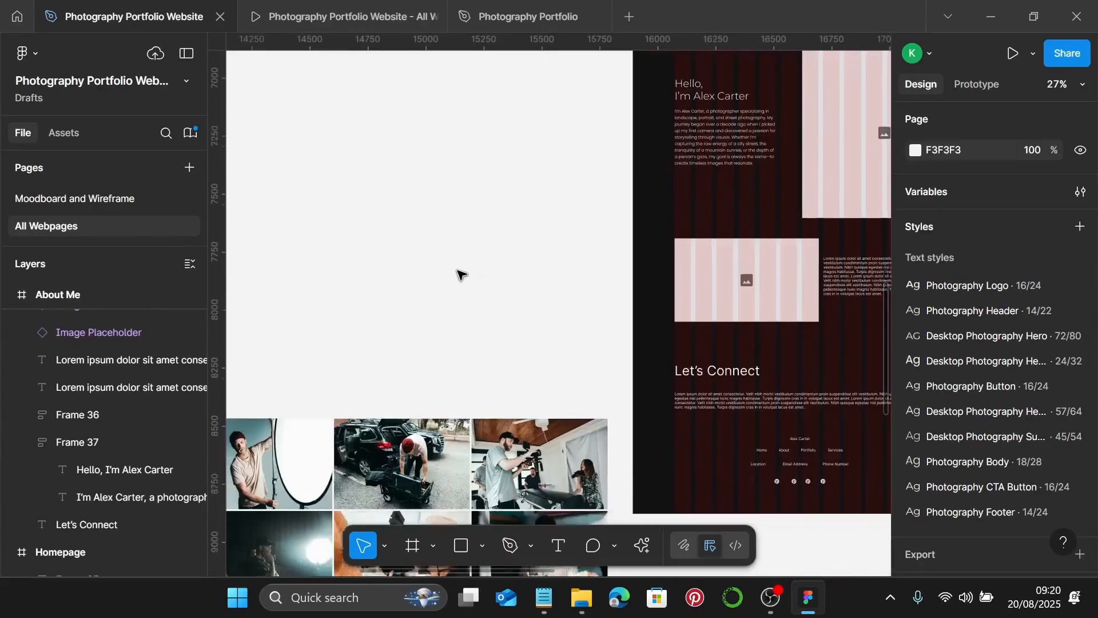
- Pull the beanie photo from the grid's bottom-right corner up beside the About Me frame
{"action": "scroll", "coordinate": [458, 274], "scroll_direction": "down", "scroll_amount": 3}
{"action": "left_click", "coordinate": [536, 438]}
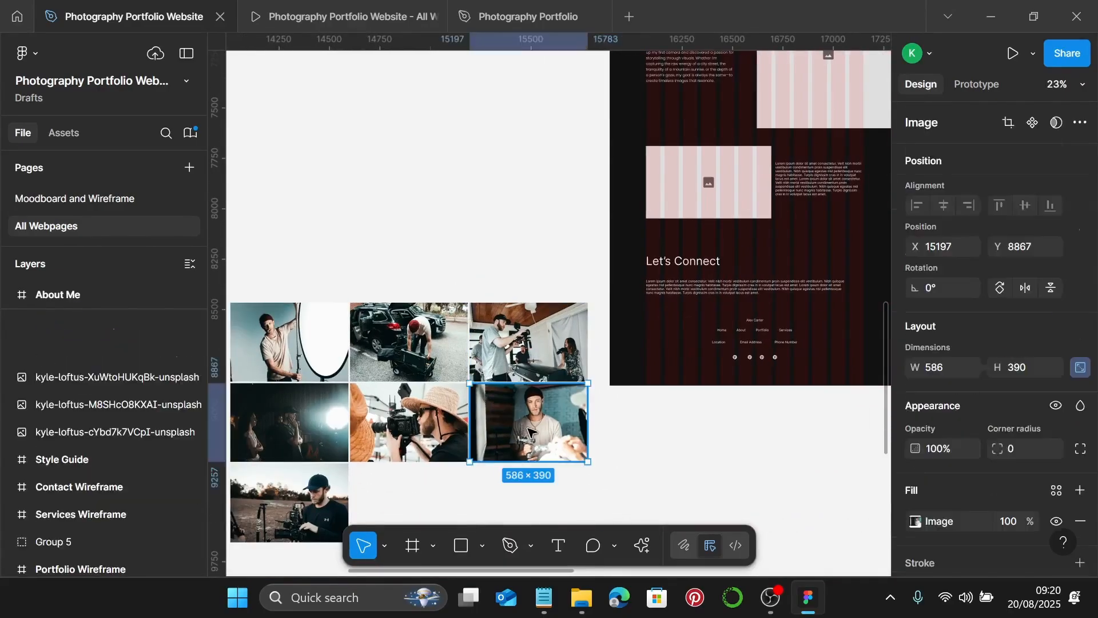
{"action": "left_click_drag", "start_coordinate": [537, 437], "coordinate": [540, 123]}
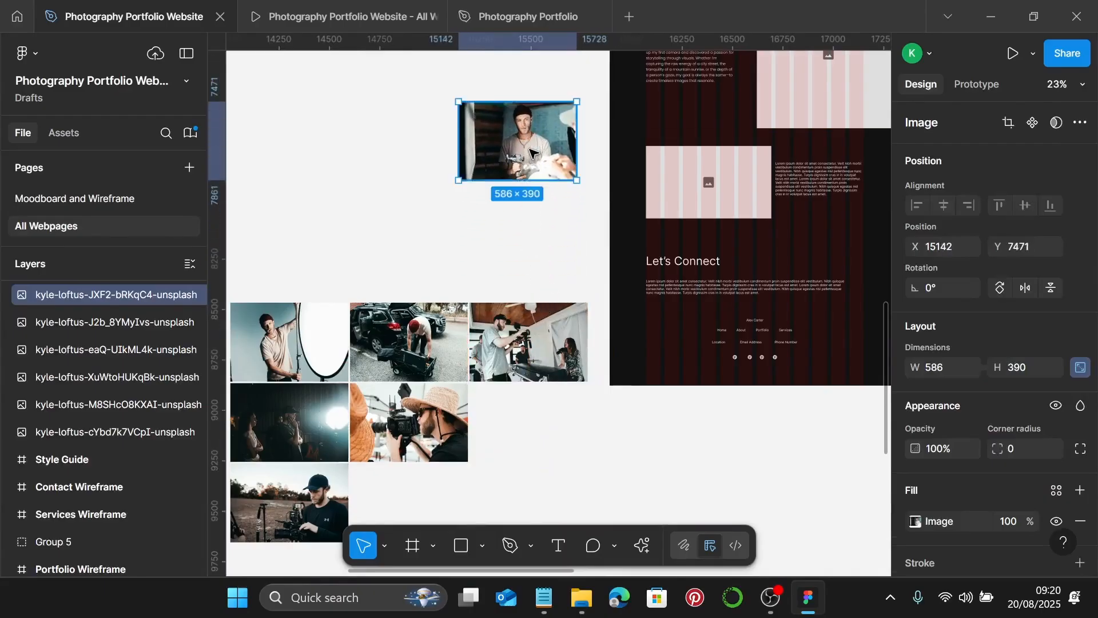
{"action": "scroll", "coordinate": [529, 152], "scroll_direction": "up", "scroll_amount": 3}
{"action": "scroll", "coordinate": [550, 395], "scroll_direction": "up", "scroll_amount": 3}
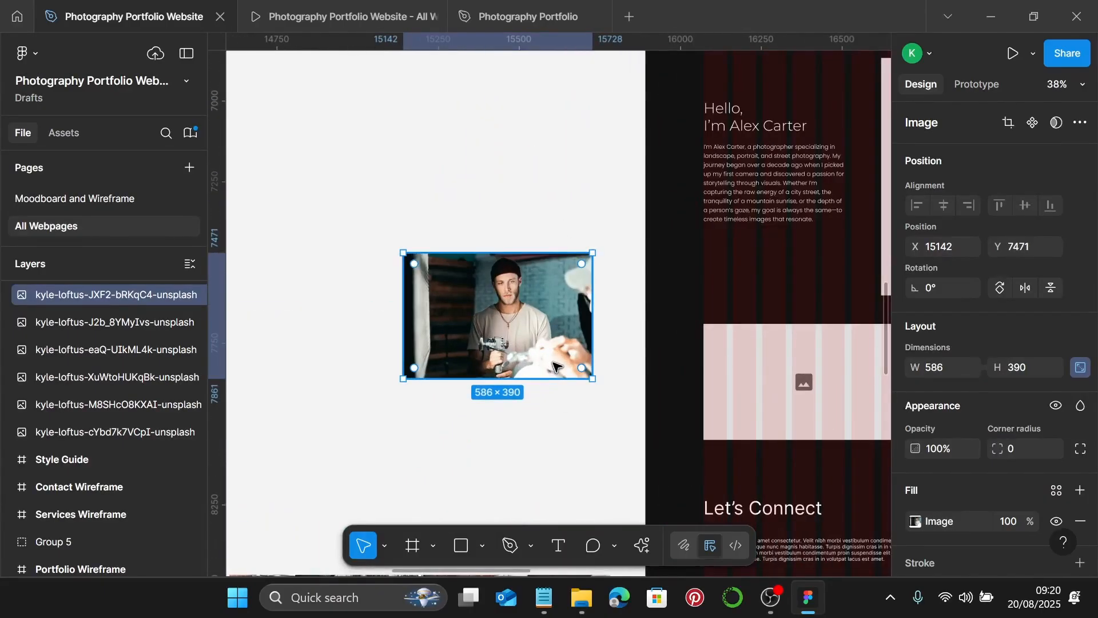
{"action": "scroll", "coordinate": [553, 366], "scroll_direction": "right", "scroll_amount": 3}
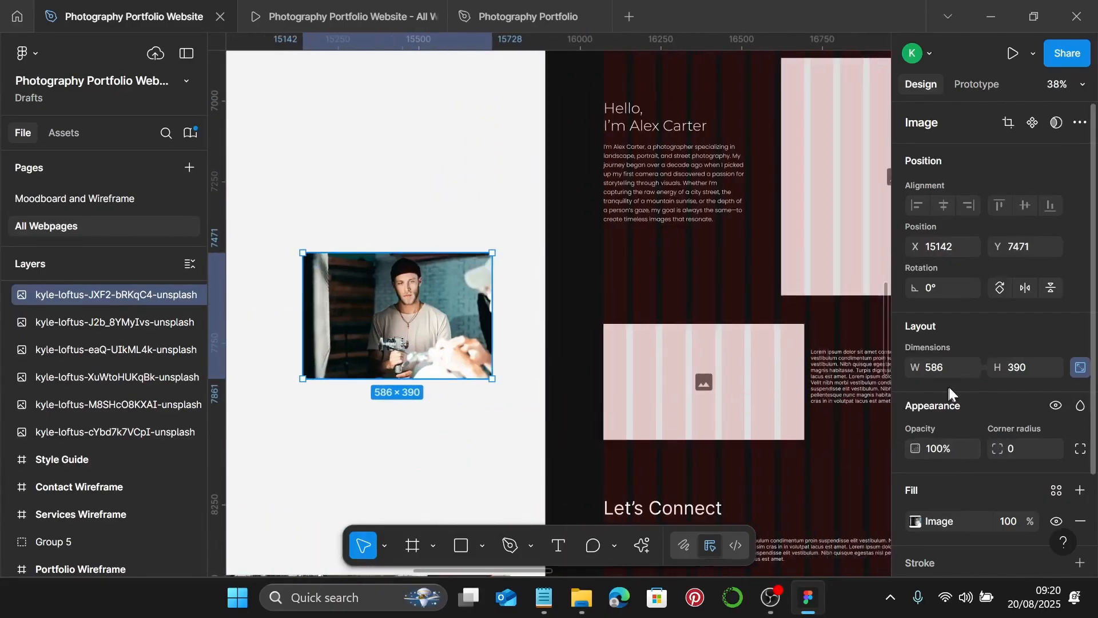
- Resize the photo to 710 wide (710 × 473) and nudge it slightly up and left
{"action": "left_click", "coordinate": [954, 366]}
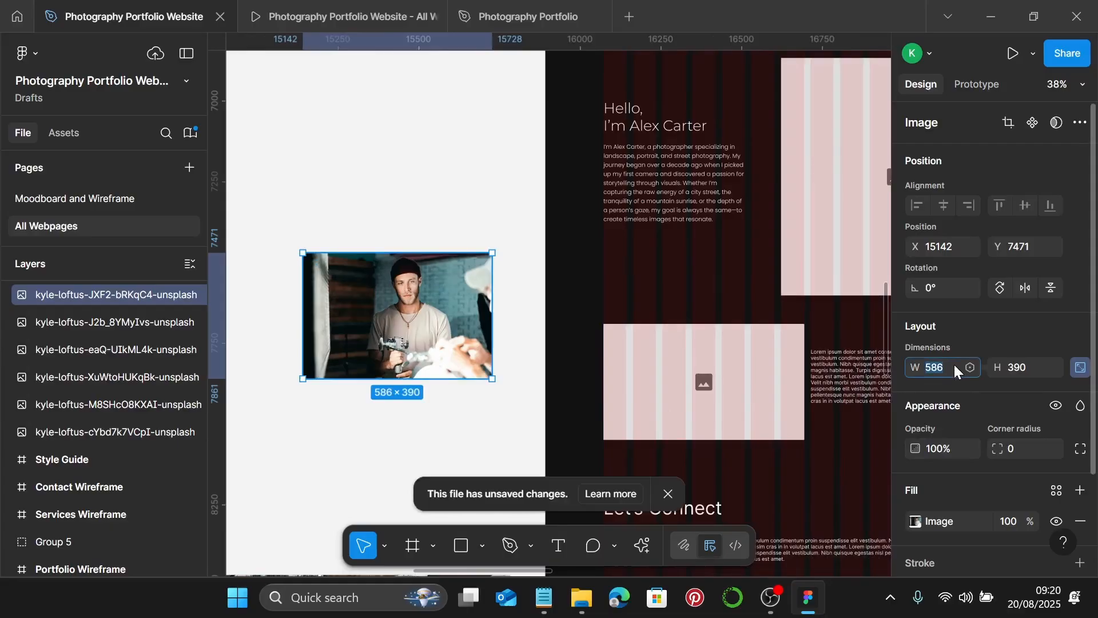
{"action": "type", "text": "710"}
{"action": "key", "text": "Return"}
{"action": "left_click_drag", "start_coordinate": [411, 358], "coordinate": [406, 318]}
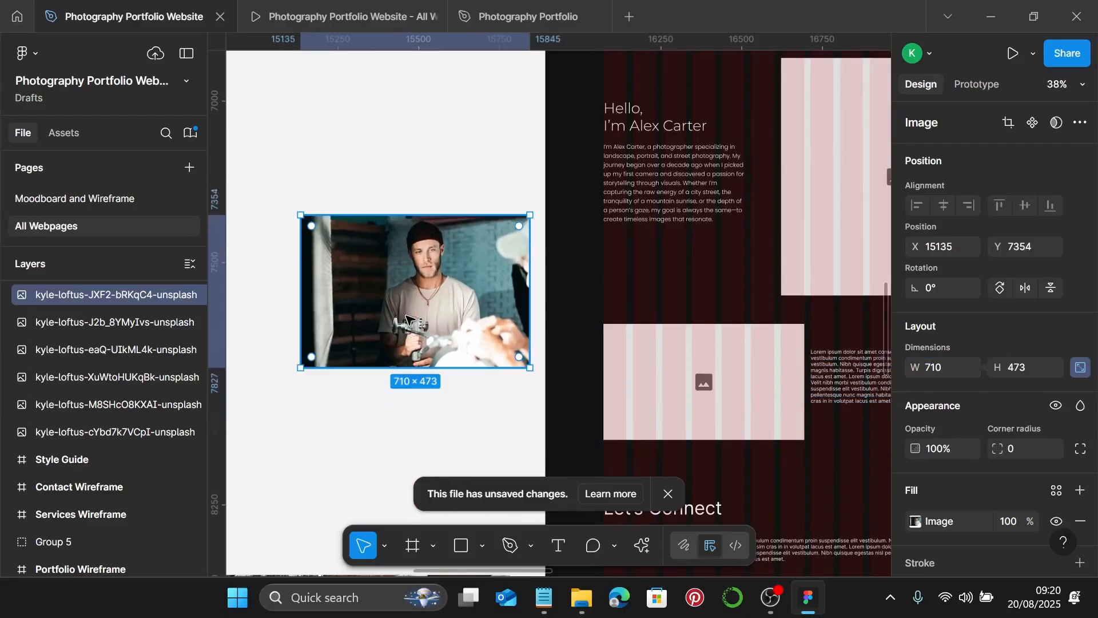
{"action": "double_click", "coordinate": [412, 282]}
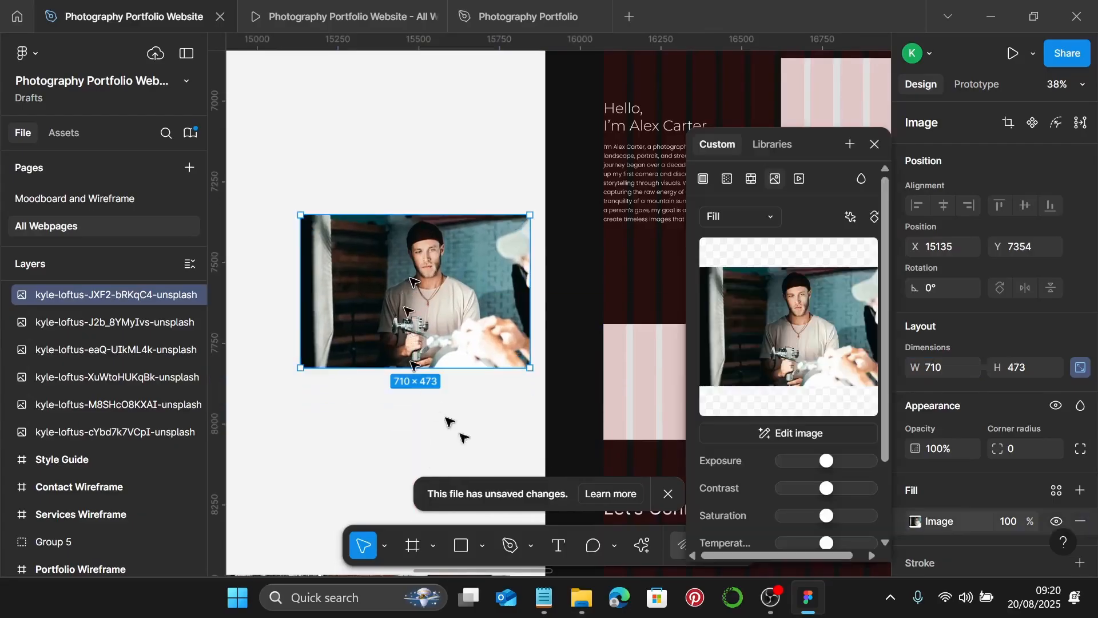
- Switch the photo's image fill to Crop and size the crop box to 710 × 735
{"action": "left_click", "coordinate": [759, 216]}
{"action": "left_click", "coordinate": [764, 262]}
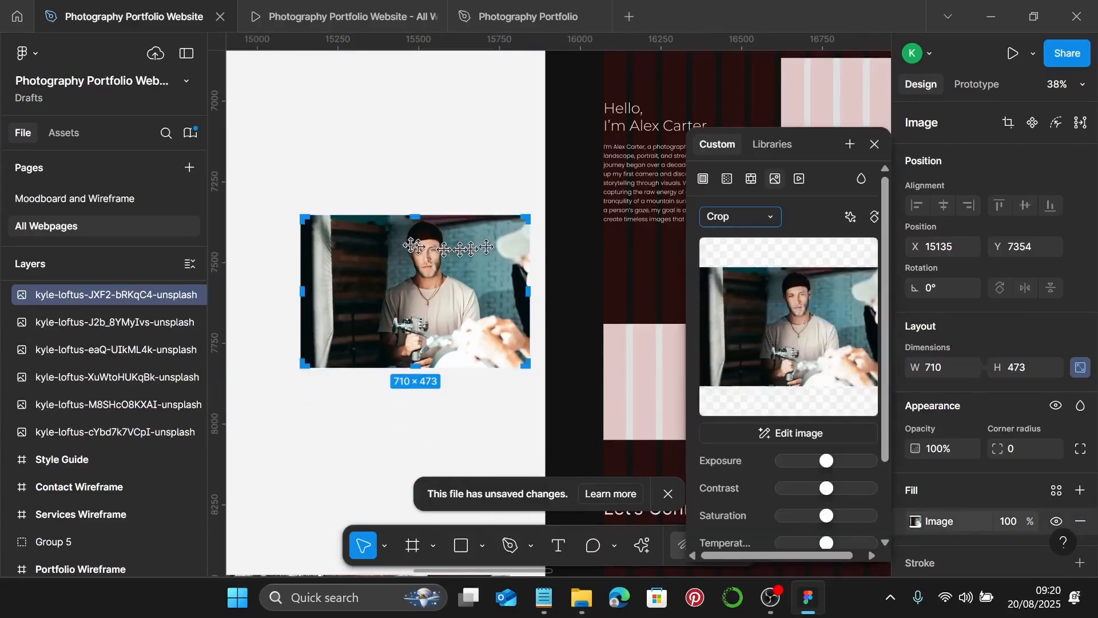
{"action": "left_click_drag", "start_coordinate": [412, 215], "coordinate": [420, 121]}
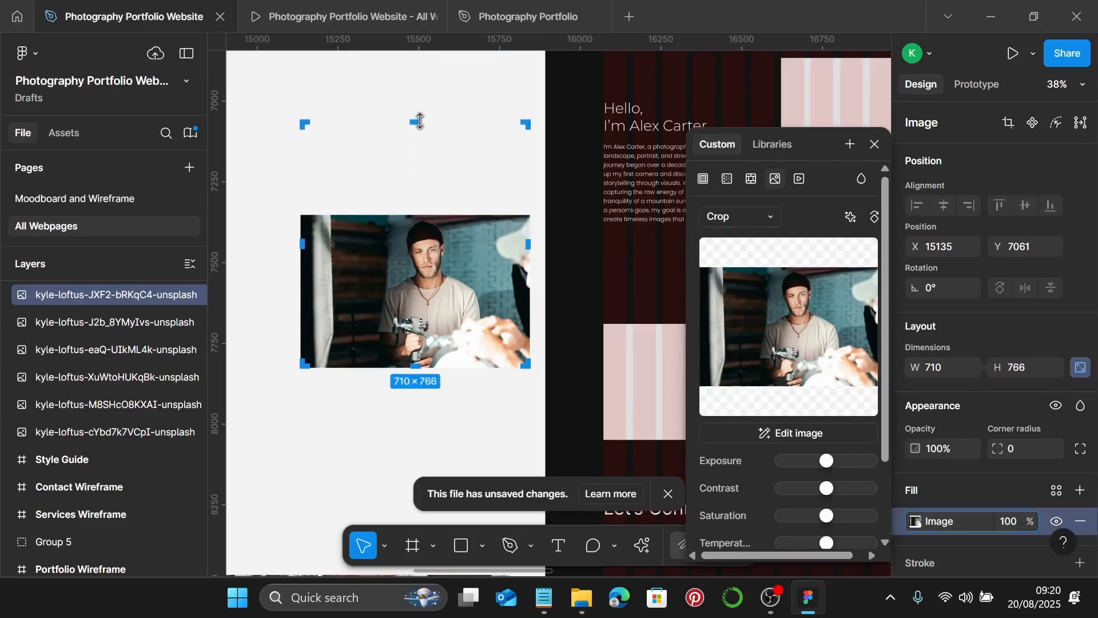
{"action": "scroll", "coordinate": [419, 121], "scroll_direction": "up", "scroll_amount": 10}
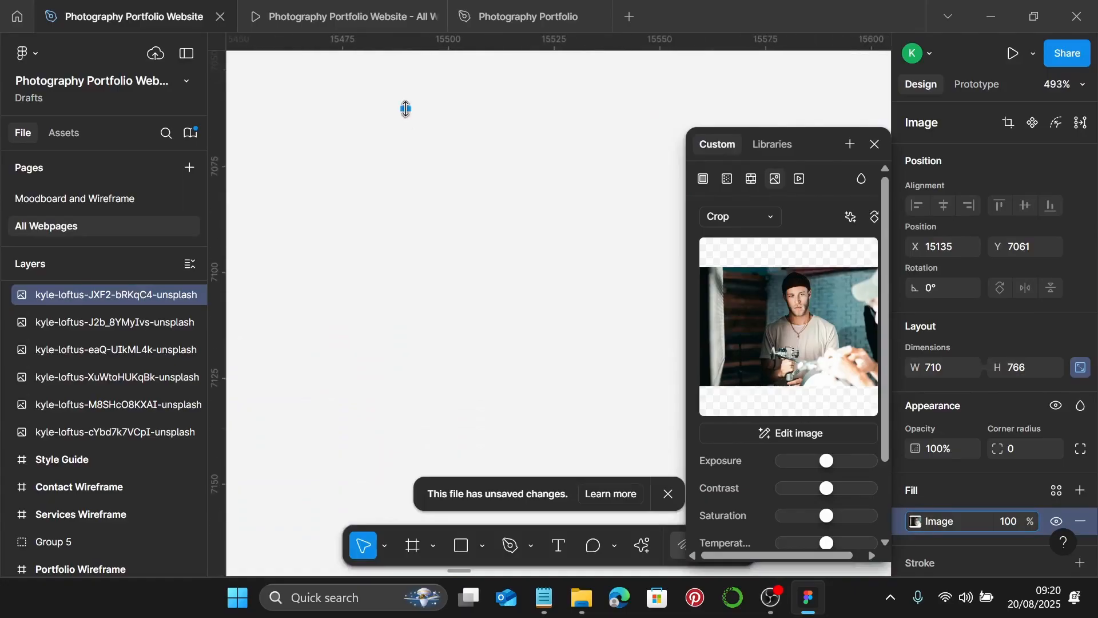
{"action": "left_click_drag", "start_coordinate": [406, 109], "coordinate": [406, 350]}
{"action": "scroll", "coordinate": [404, 148], "scroll_direction": "up", "scroll_amount": 4}
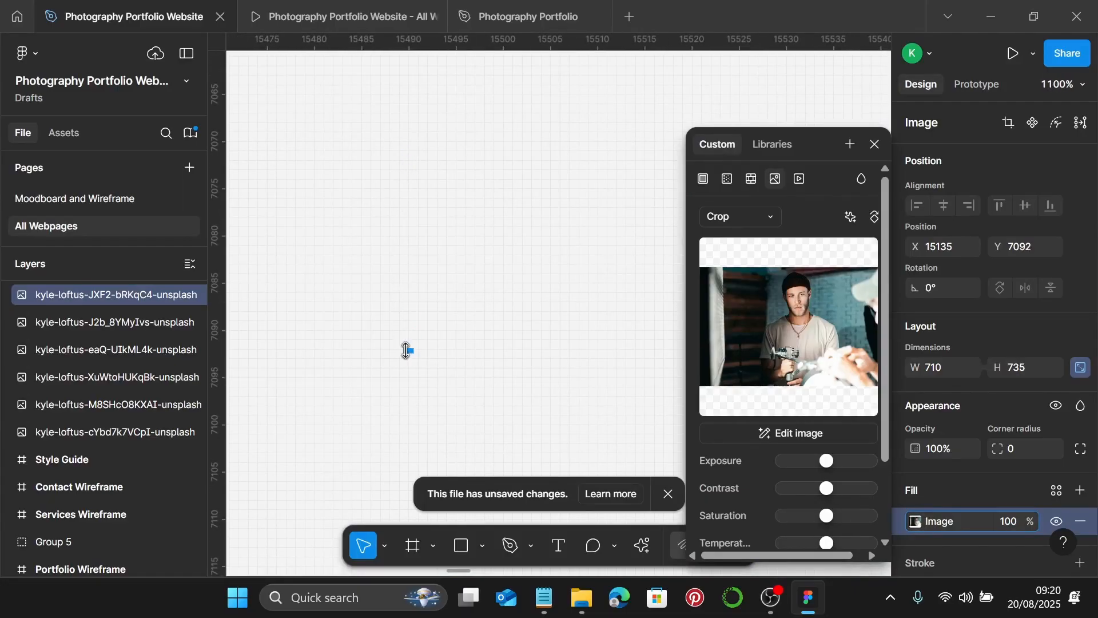
{"action": "scroll", "coordinate": [405, 349], "scroll_direction": "down", "scroll_amount": 10}
{"action": "scroll", "coordinate": [404, 349], "scroll_direction": "down", "scroll_amount": 5}
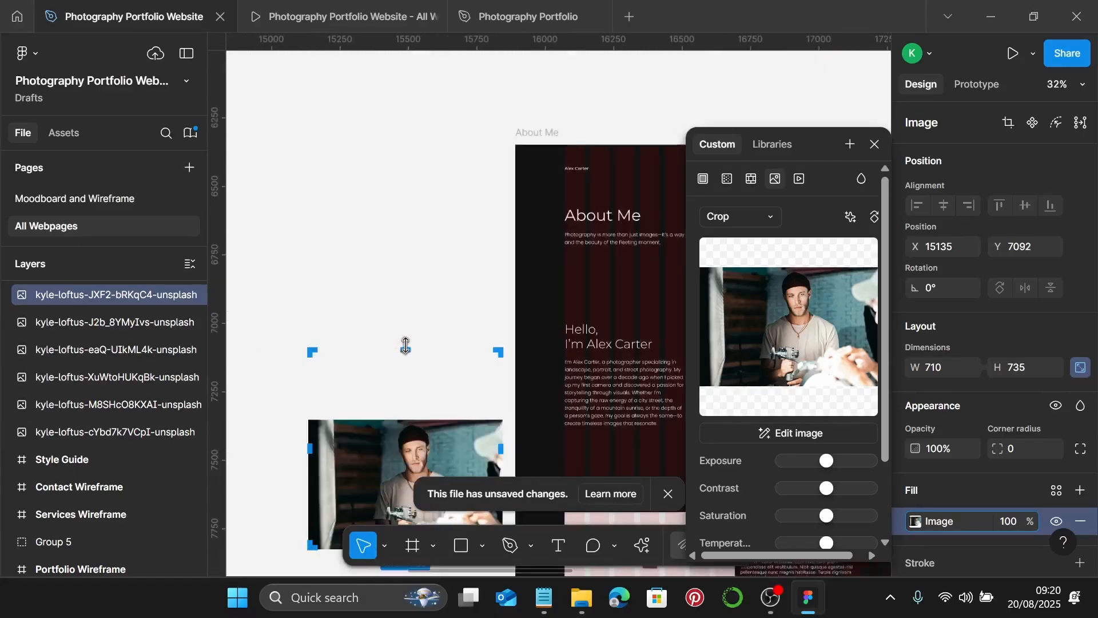
- Scale the image to fill the crop, shift it left to centre the man, and confirm
{"action": "left_click_drag", "start_coordinate": [414, 393], "coordinate": [426, 345]}
{"action": "scroll", "coordinate": [426, 345], "scroll_direction": "down", "scroll_amount": 2}
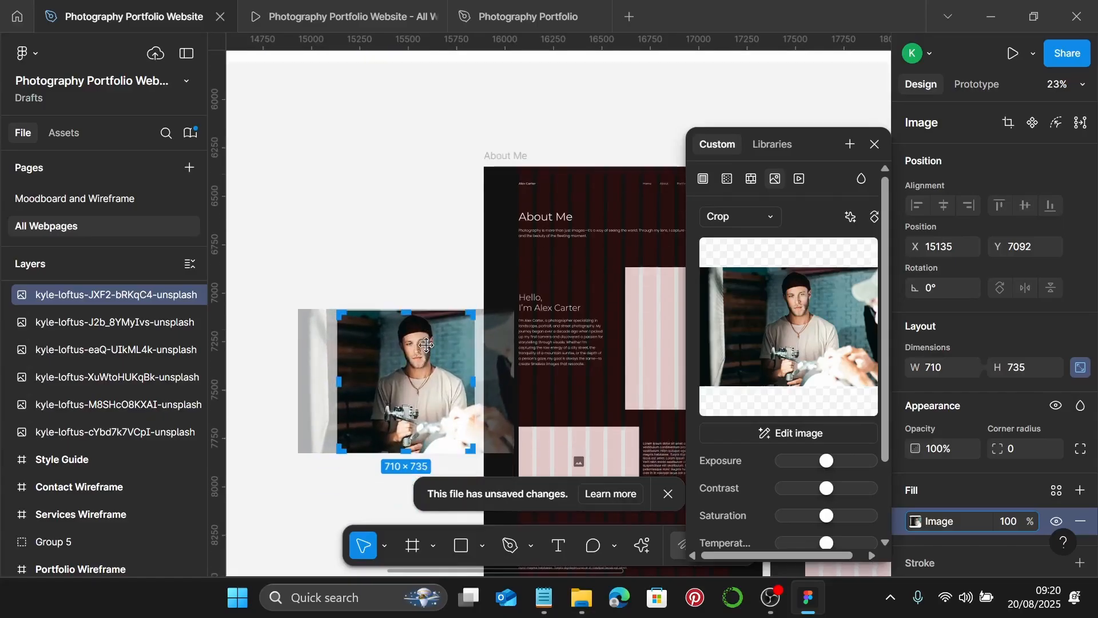
{"action": "scroll", "coordinate": [434, 360], "scroll_direction": "up", "scroll_amount": 1}
{"action": "scroll", "coordinate": [441, 373], "scroll_direction": "down", "scroll_amount": 3}
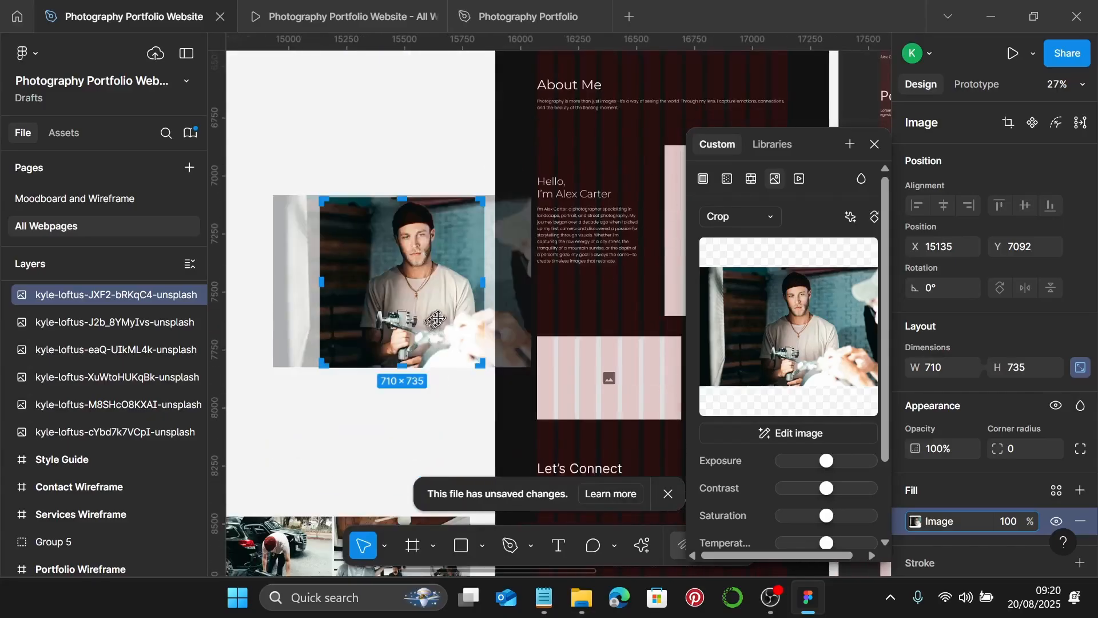
{"action": "left_click_drag", "start_coordinate": [435, 318], "coordinate": [430, 319]}
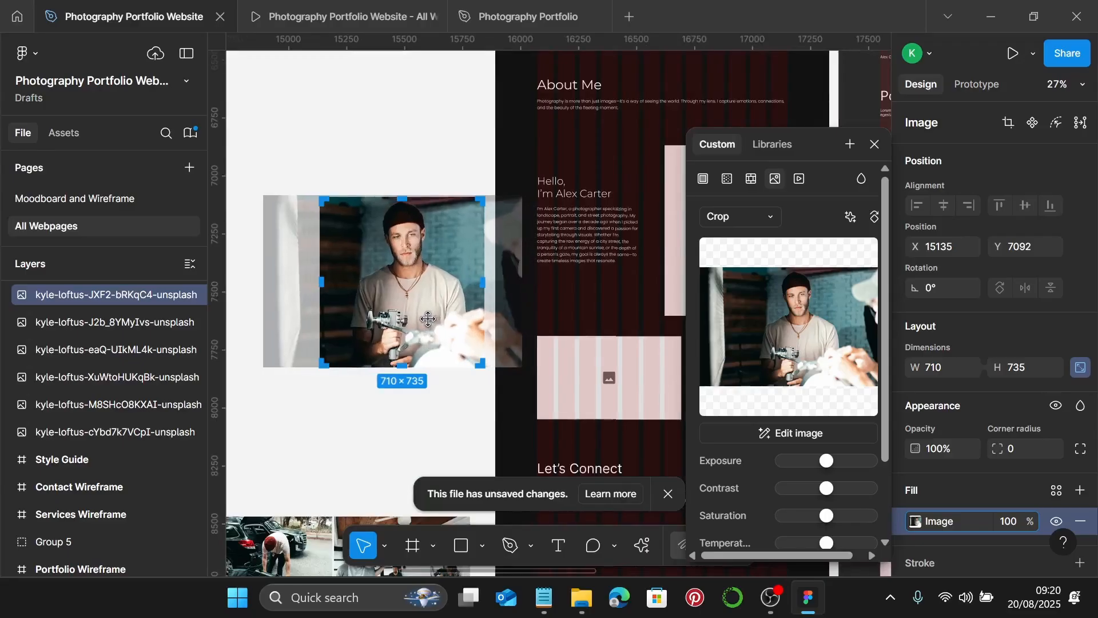
{"action": "key", "text": "Return"}
{"action": "left_click", "coordinate": [431, 417]}
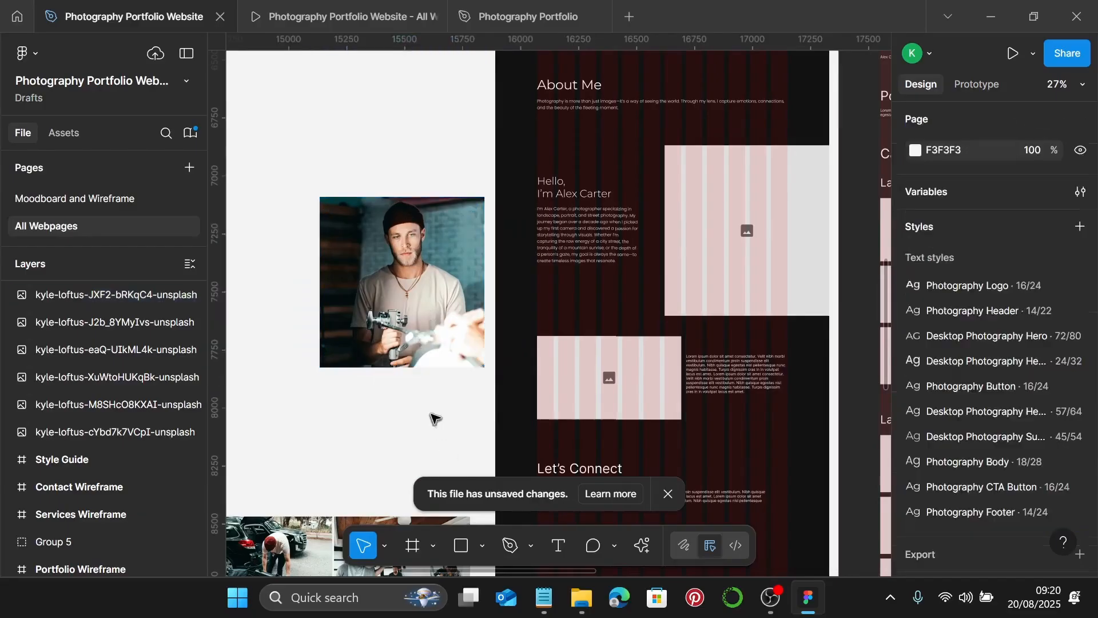
{"action": "left_click", "coordinate": [416, 325]}
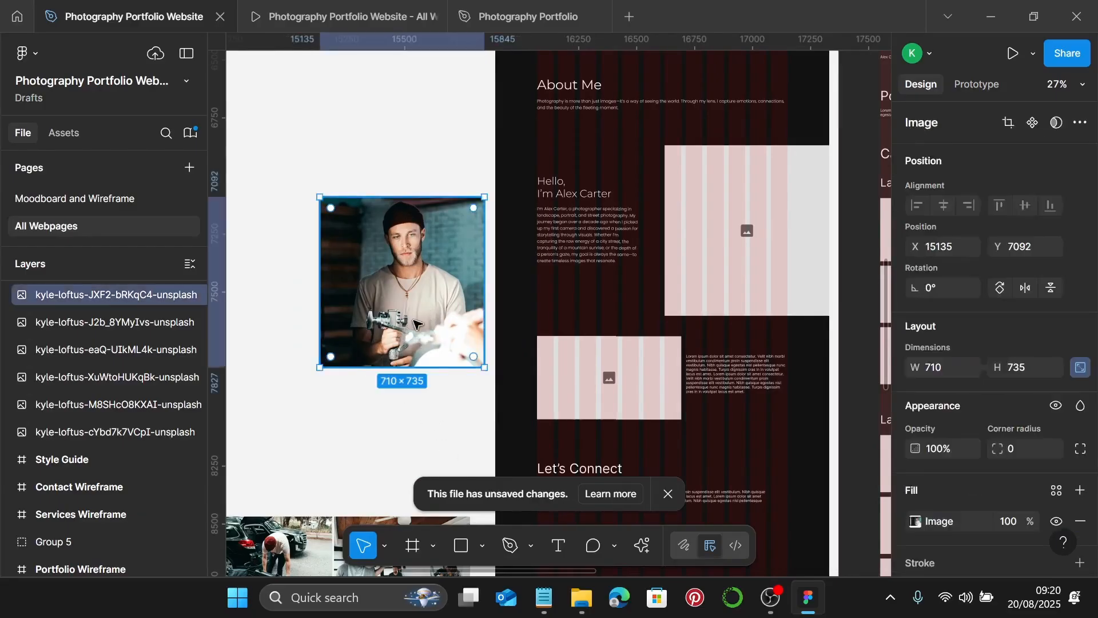
- Replace the right-hand About Me image placeholder with the cropped kyle-loftus photo
{"action": "key", "text": "Delete"}
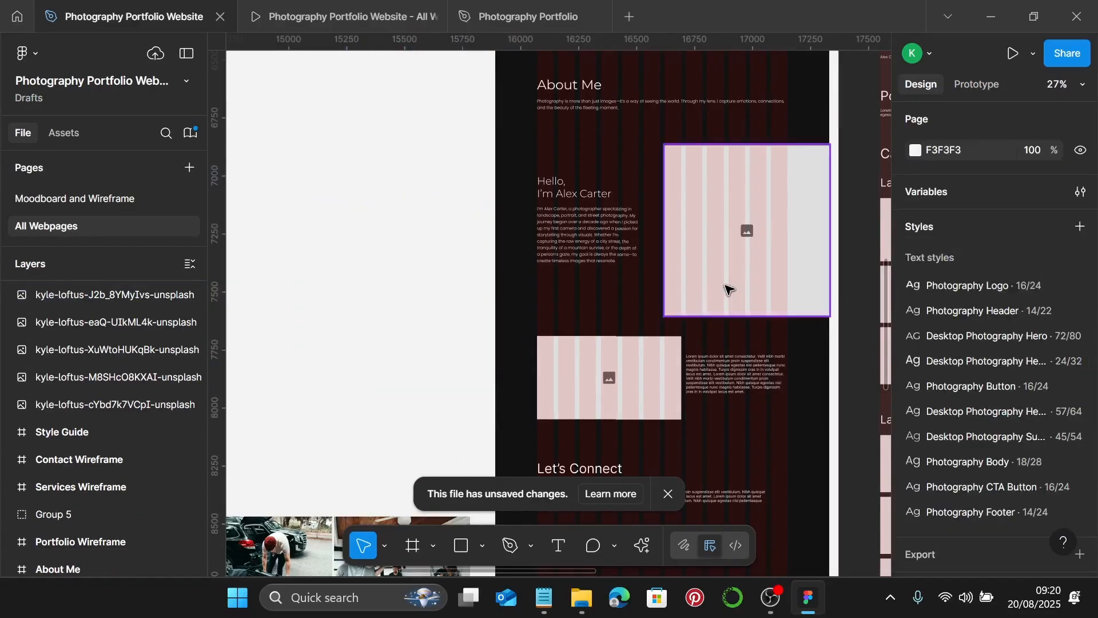
{"action": "left_click", "coordinate": [725, 289]}
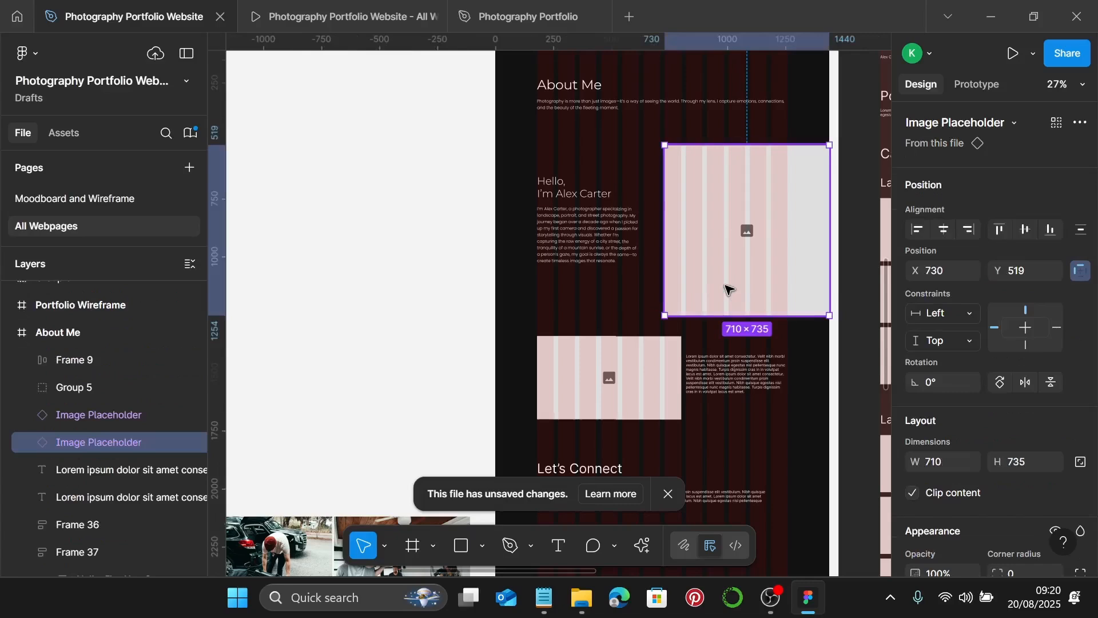
{"action": "key", "text": "ctrl+shift+r"}
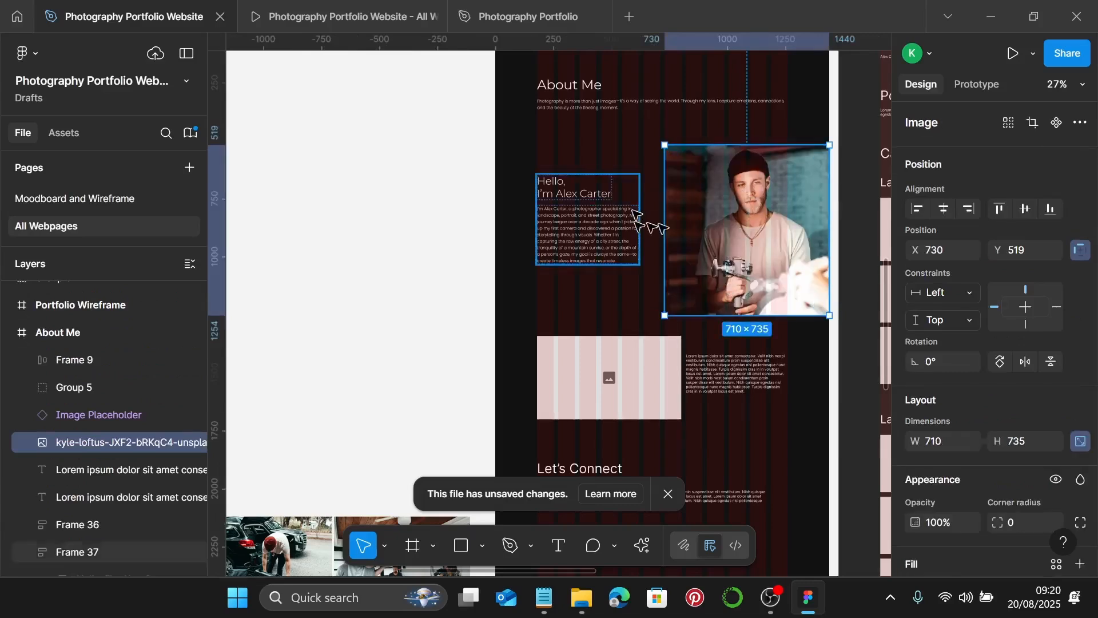
{"action": "left_click", "coordinate": [592, 246], "text": "shift"}
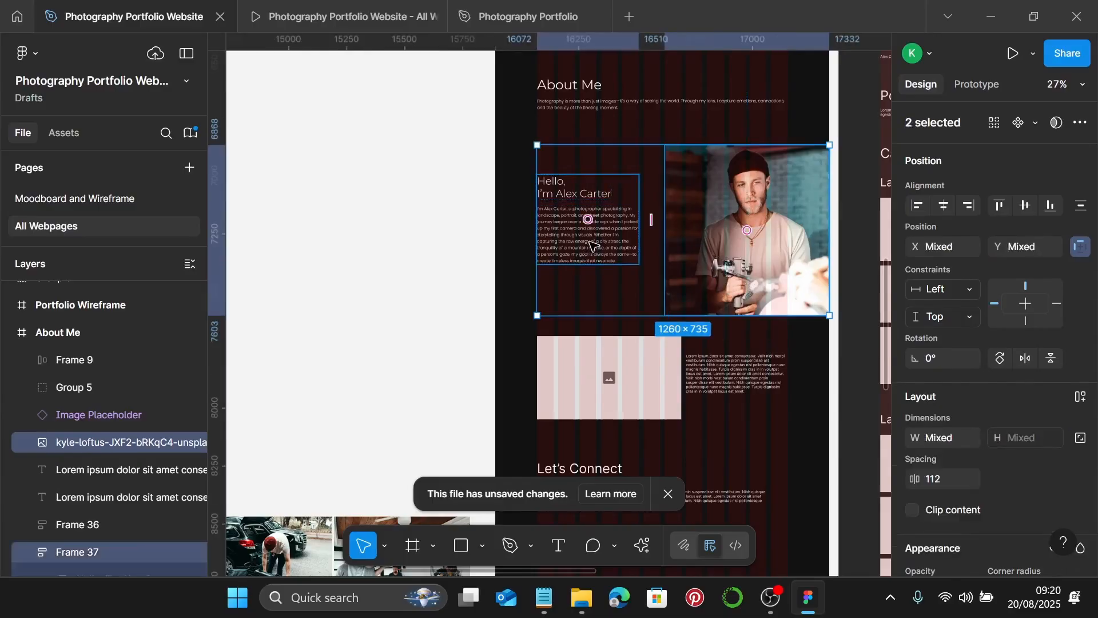
{"action": "key", "text": "alt+v"}
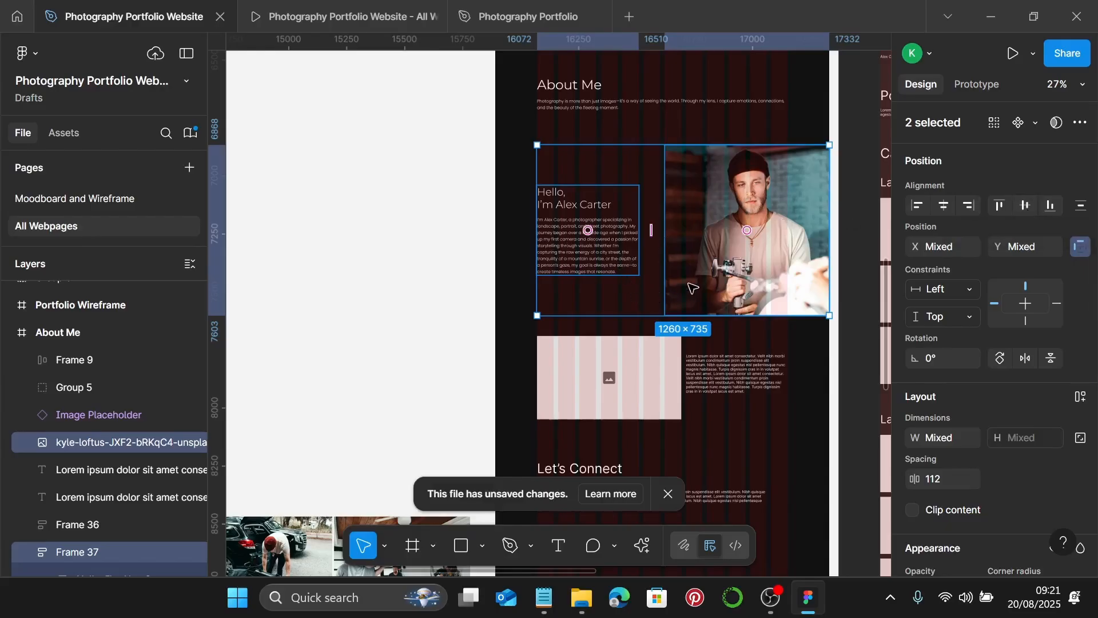
{"action": "key", "text": "ctrl+g"}
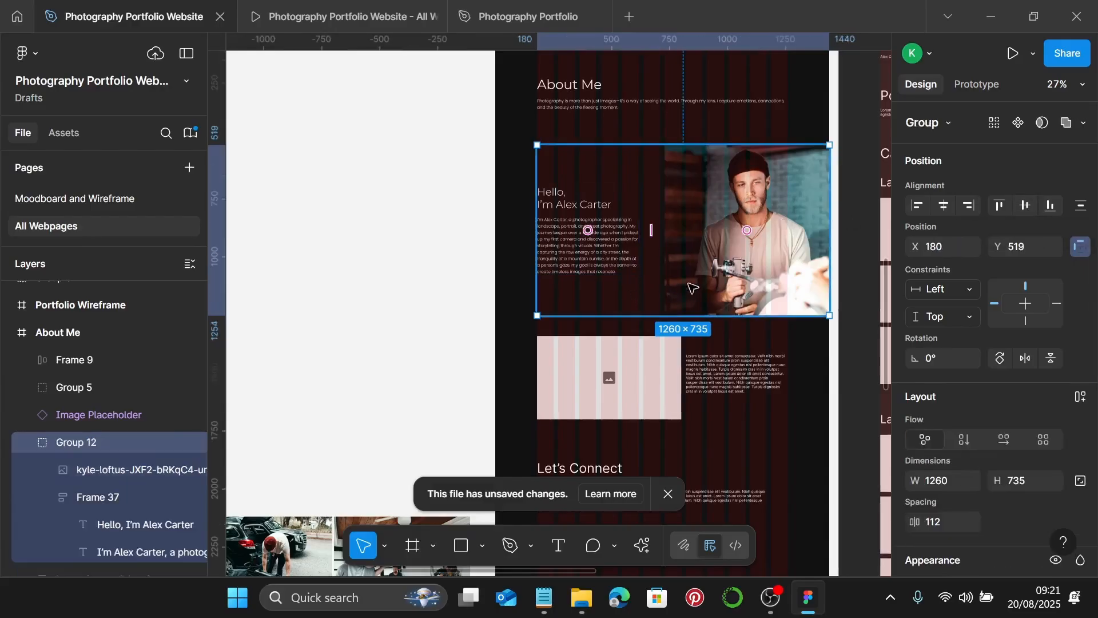
- Preview the prototype, step through to the About Me frame's Hello section, then return to the design
{"action": "left_click", "coordinate": [334, 16]}
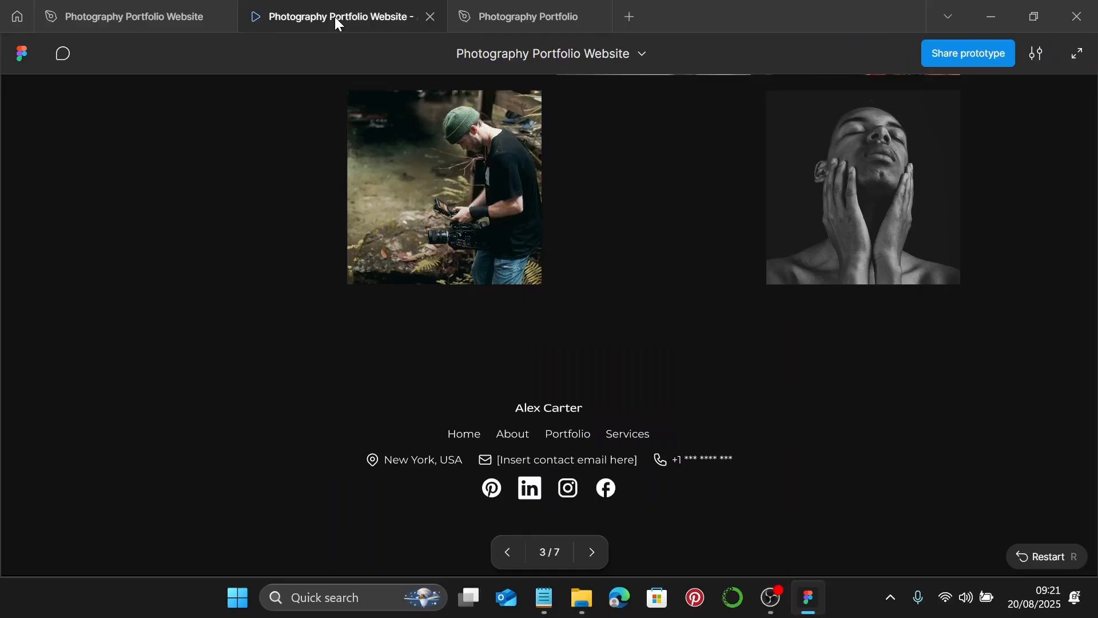
{"action": "key", "text": "Right"}
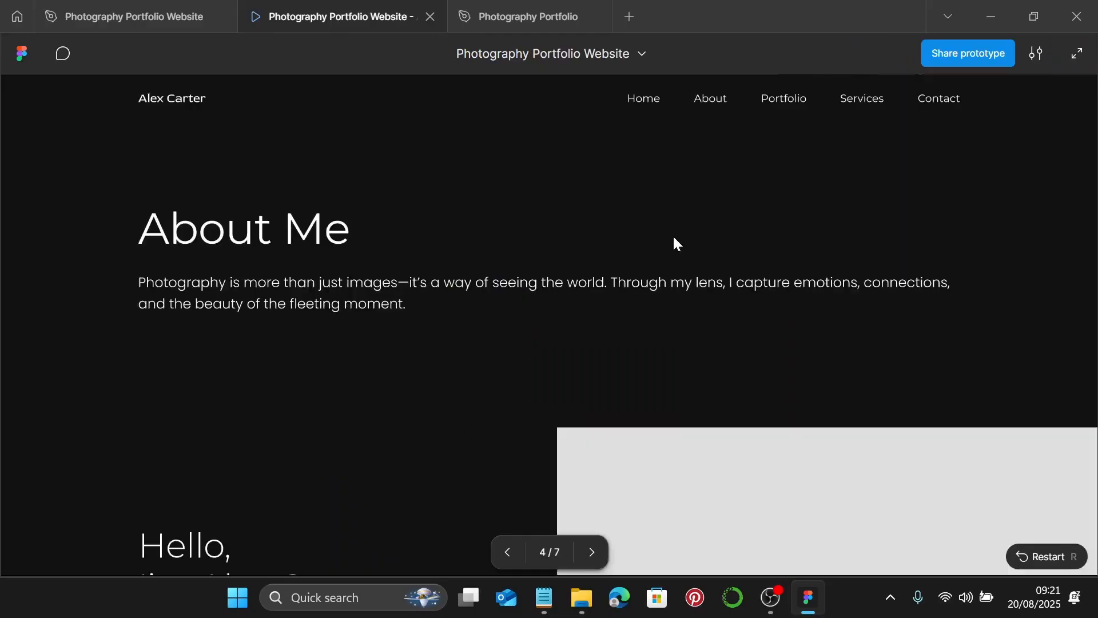
{"action": "scroll", "coordinate": [672, 235], "scroll_direction": "down", "scroll_amount": 4}
{"action": "scroll", "coordinate": [672, 235], "scroll_direction": "up", "scroll_amount": 2}
{"action": "scroll", "coordinate": [674, 236], "scroll_direction": "down", "scroll_amount": 4}
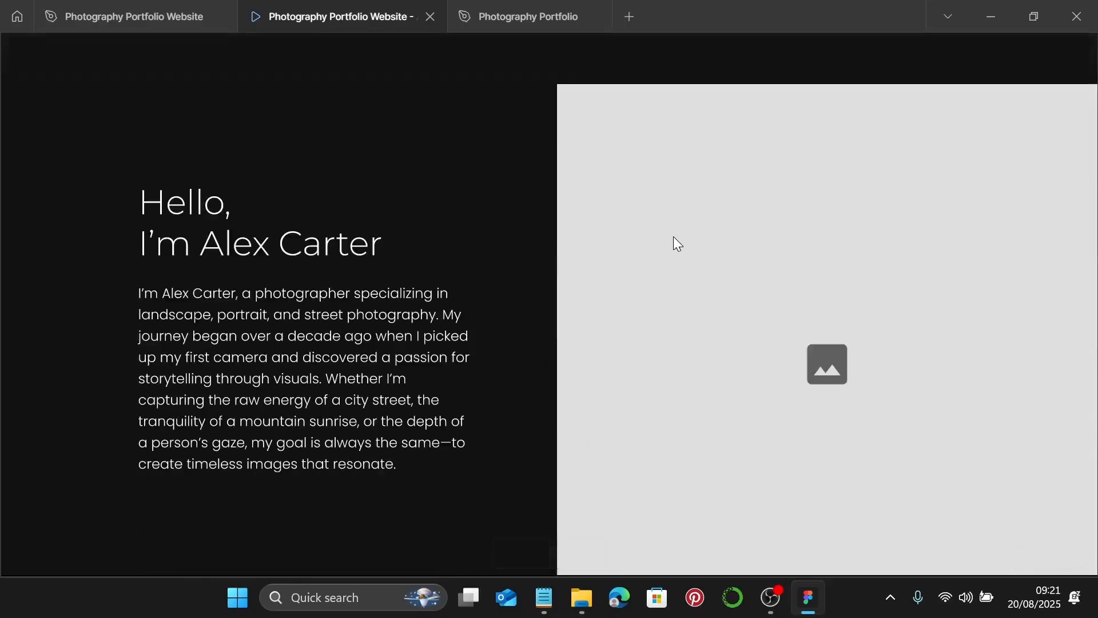
{"action": "scroll", "coordinate": [666, 281], "scroll_direction": "down", "scroll_amount": 2}
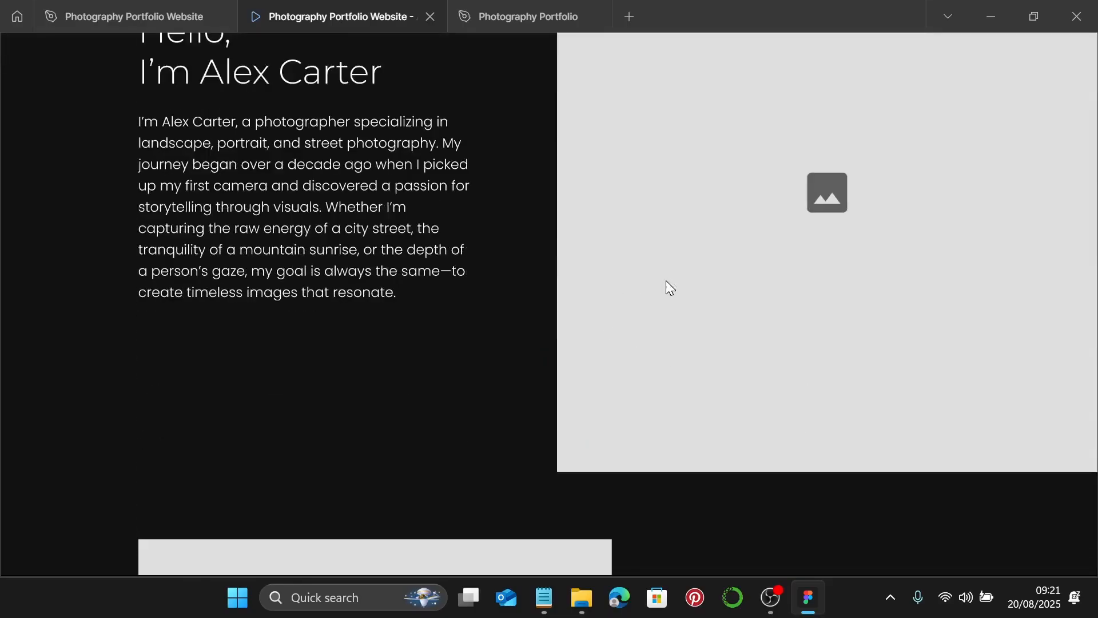
{"action": "scroll", "coordinate": [666, 280], "scroll_direction": "up", "scroll_amount": 2}
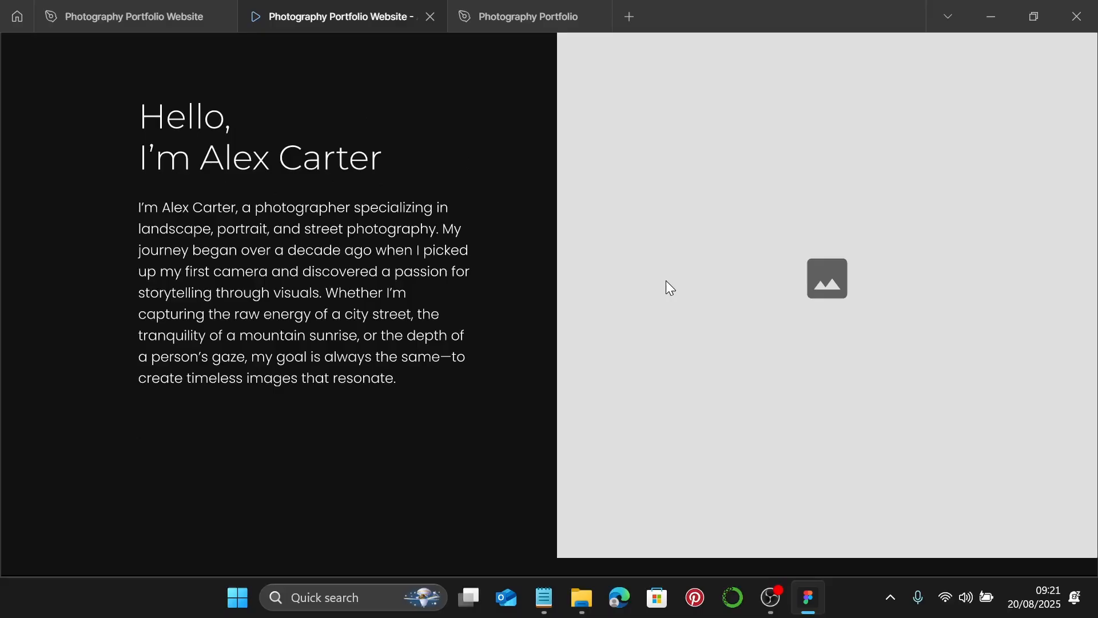
{"action": "key", "text": "Right"}
{"action": "key", "text": "Right"}
{"action": "key", "text": "Right"}
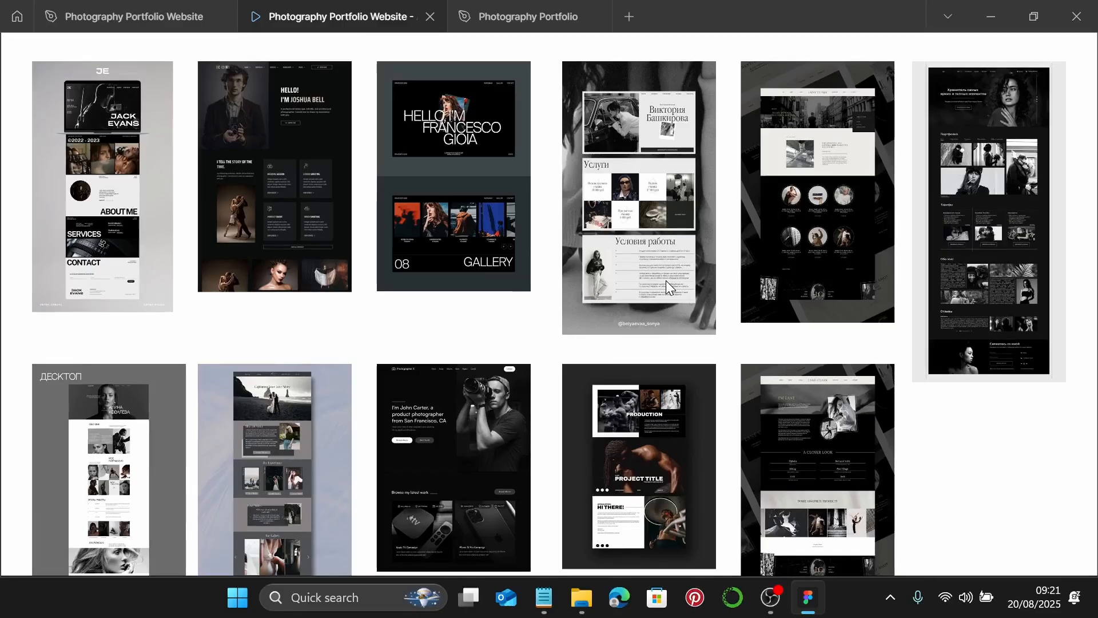
{"action": "key", "text": "Right"}
{"action": "scroll", "coordinate": [666, 281], "scroll_direction": "down", "scroll_amount": 5}
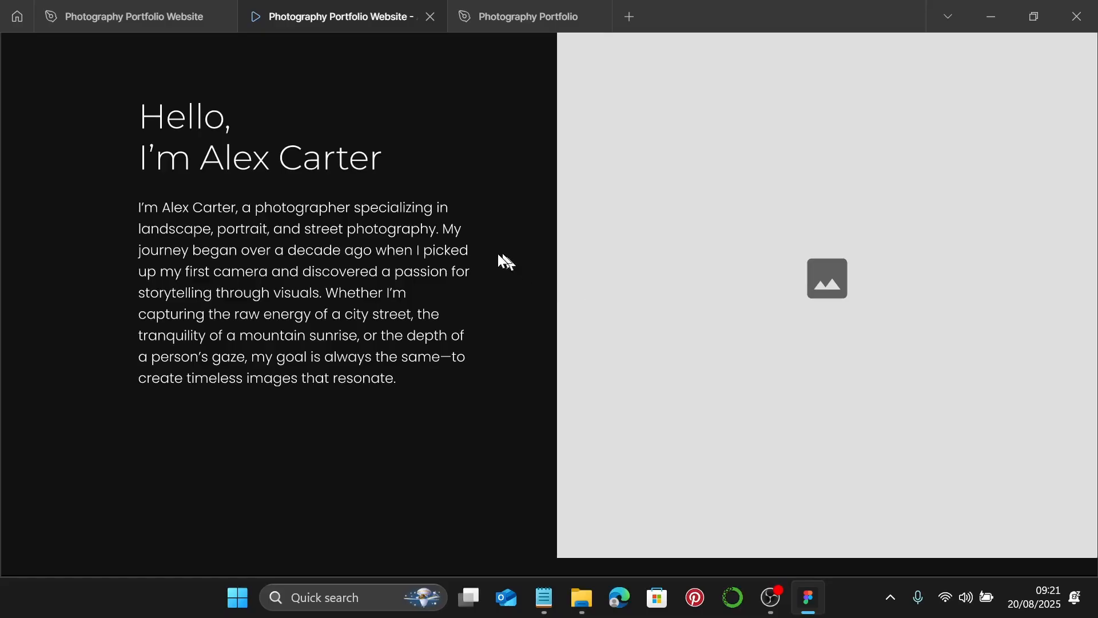
{"action": "left_click", "coordinate": [161, 24]}
- Drag the About Me frame's bottom edge down to make the page taller
{"action": "scroll", "coordinate": [480, 319], "scroll_direction": "down", "scroll_amount": 3}
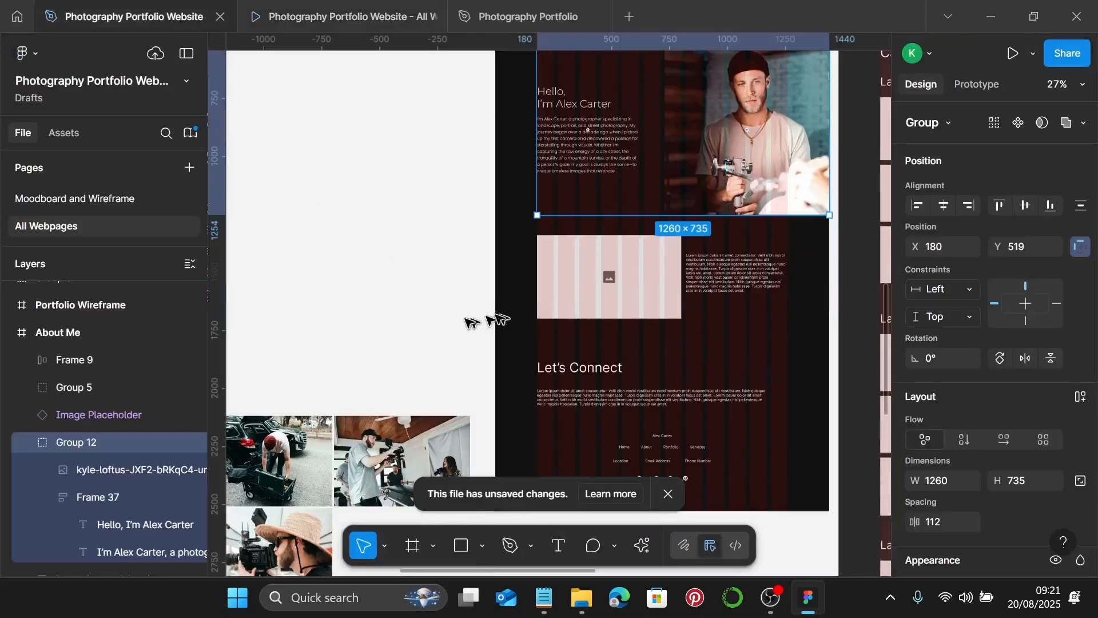
{"action": "left_click", "coordinate": [462, 307]}
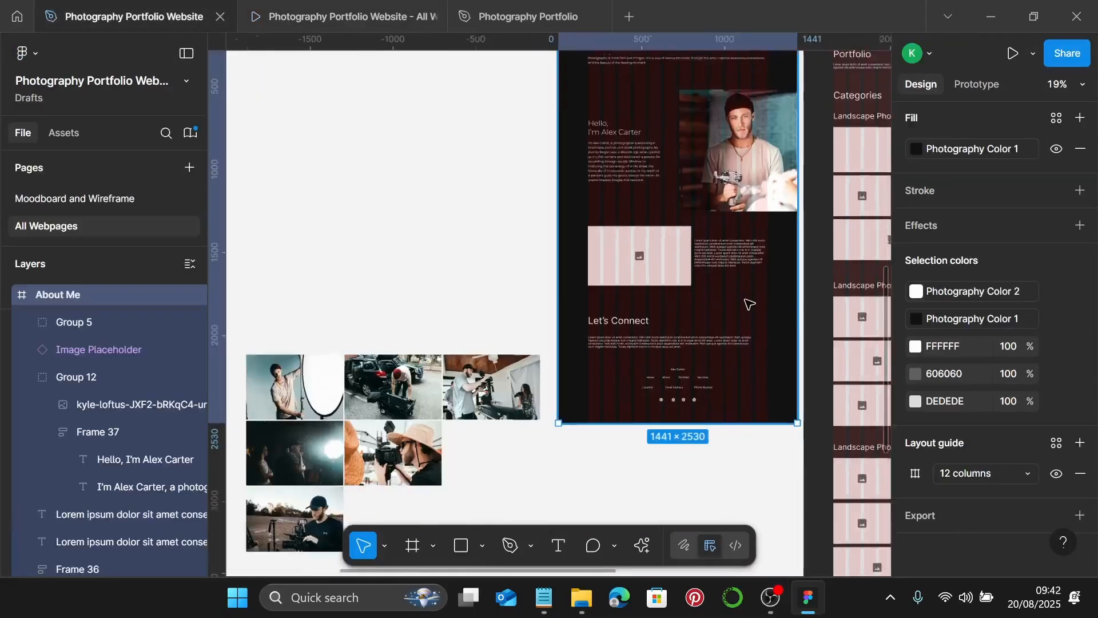
{"action": "scroll", "coordinate": [743, 300], "scroll_direction": "up", "scroll_amount": 1}
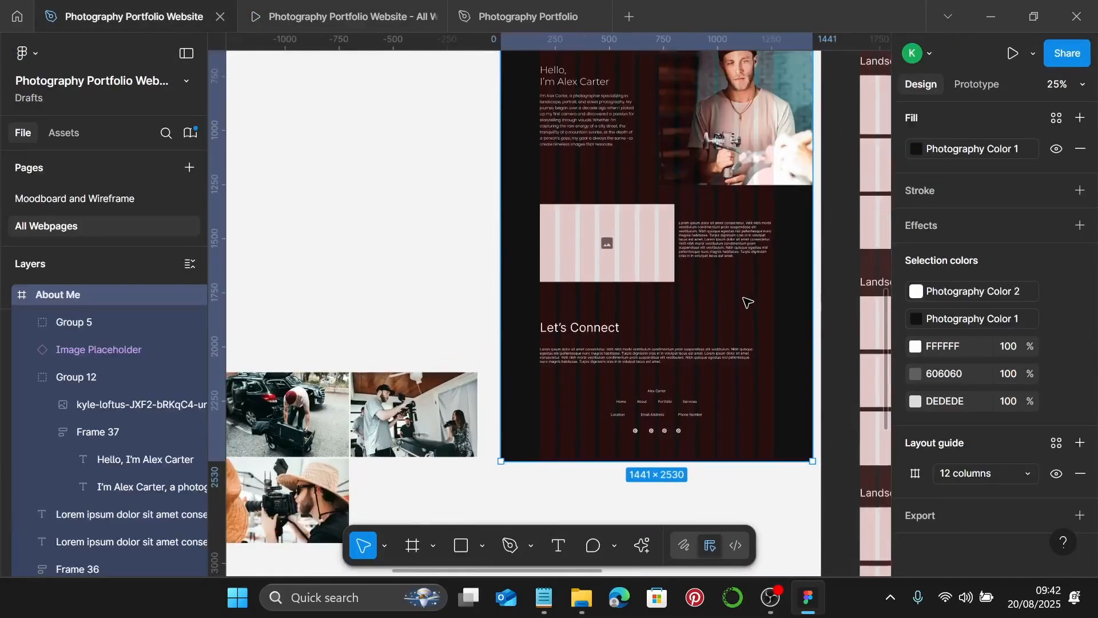
{"action": "scroll", "coordinate": [744, 300], "scroll_direction": "down", "scroll_amount": 1}
{"action": "scroll", "coordinate": [722, 372], "scroll_direction": "down", "scroll_amount": 1}
{"action": "left_click_drag", "start_coordinate": [727, 381], "coordinate": [717, 539]}
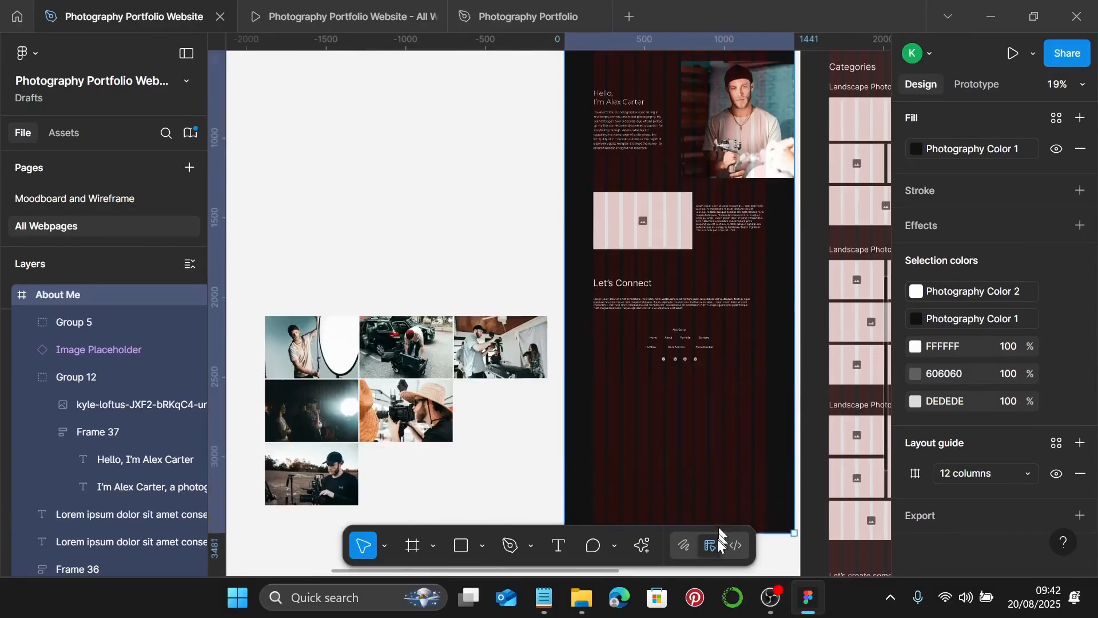
{"action": "scroll", "coordinate": [716, 537], "scroll_direction": "down", "scroll_amount": 3}
{"action": "left_click_drag", "start_coordinate": [759, 443], "coordinate": [760, 493]}
{"action": "scroll", "coordinate": [744, 343], "scroll_direction": "up", "scroll_amount": 1}
- Move the lower image placeholder, text, Let's Connect and footer further down the page
{"action": "left_click", "coordinate": [595, 167]}
{"action": "left_click", "coordinate": [582, 158]}
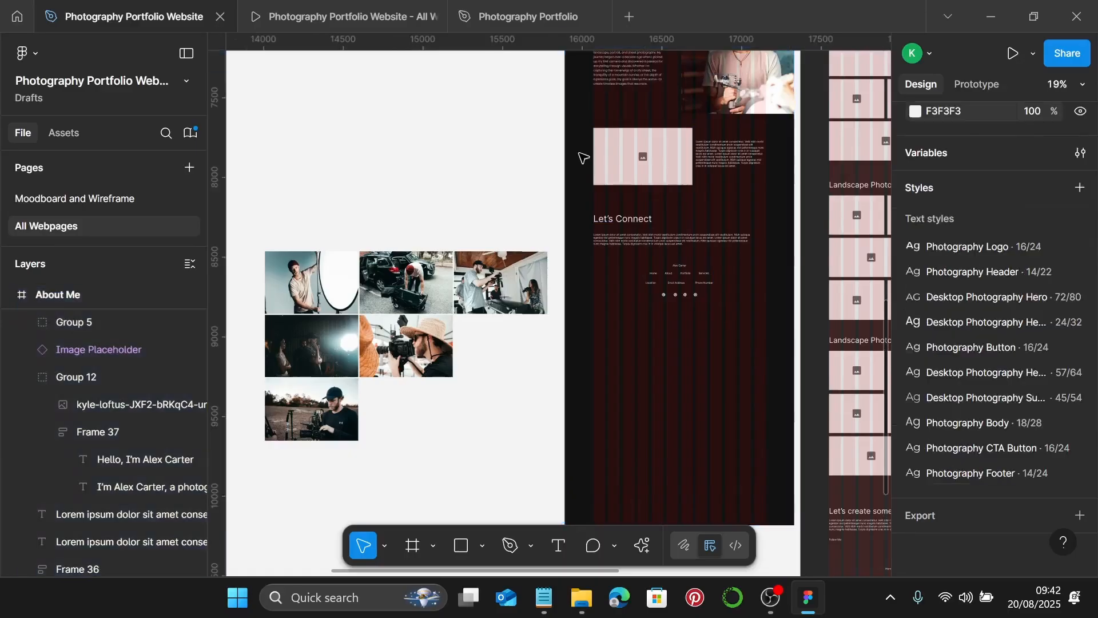
{"action": "left_click_drag", "start_coordinate": [583, 121], "coordinate": [740, 304]}
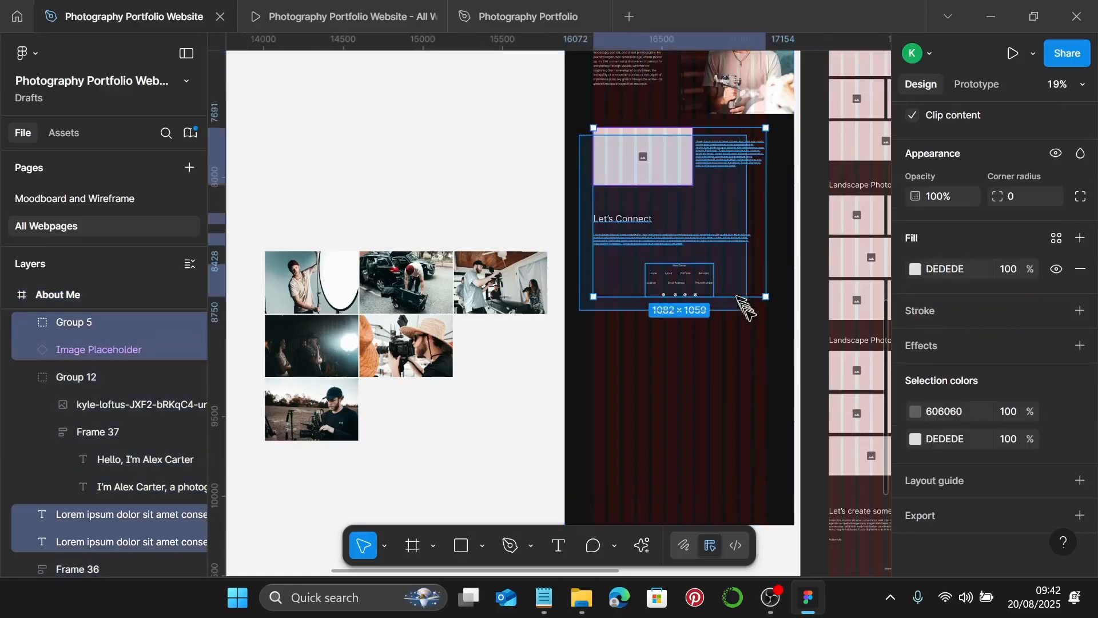
{"action": "left_click_drag", "start_coordinate": [710, 159], "coordinate": [721, 377]}
{"action": "scroll", "coordinate": [822, 439], "scroll_direction": "up", "scroll_amount": 3}
{"action": "scroll", "coordinate": [612, 257], "scroll_direction": "up", "scroll_amount": 5}
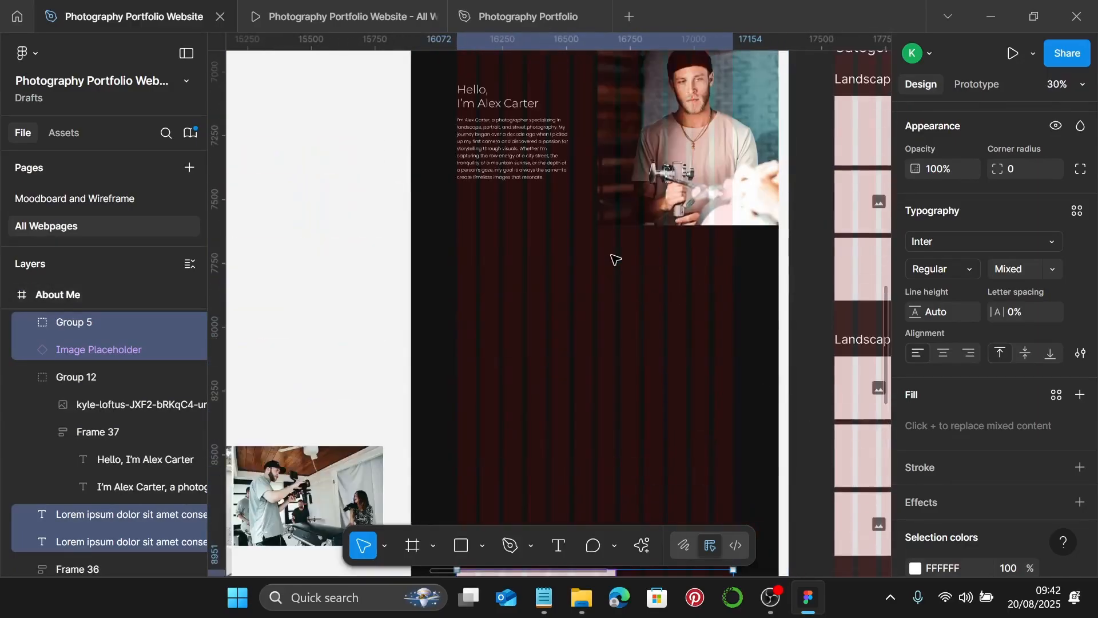
{"action": "scroll", "coordinate": [612, 257], "scroll_direction": "down", "scroll_amount": 2}
- Duplicate the Let's Connect heading up into the freed space below Hello
{"action": "left_click", "coordinate": [549, 283]}
{"action": "scroll", "coordinate": [549, 284], "scroll_direction": "down", "scroll_amount": 1}
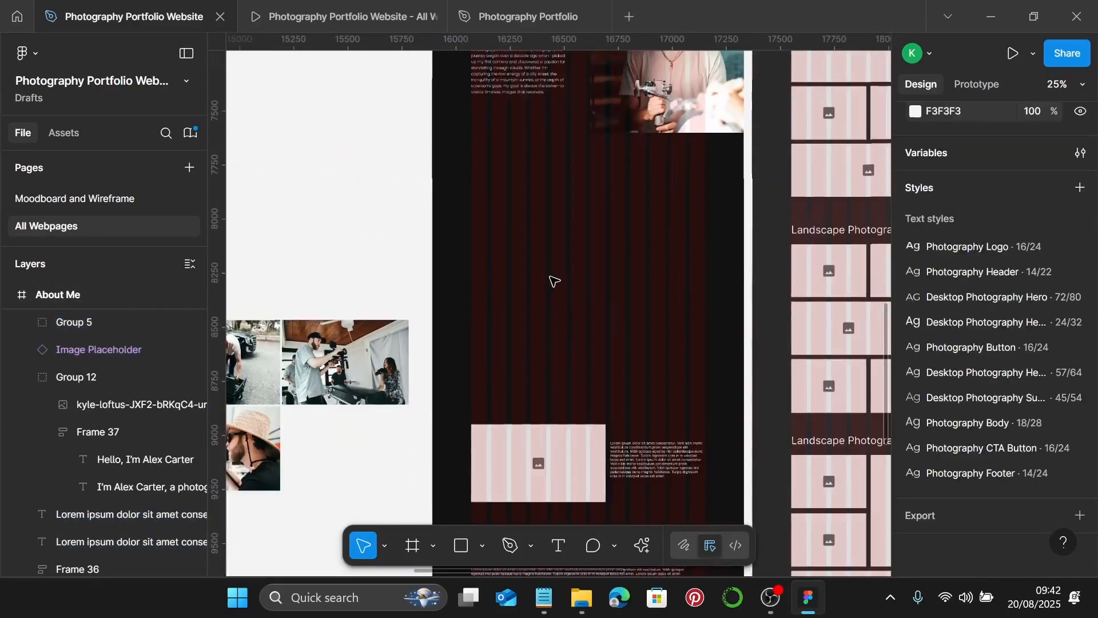
{"action": "scroll", "coordinate": [551, 300], "scroll_direction": "down", "scroll_amount": 2}
{"action": "left_click", "coordinate": [512, 502]}
{"action": "left_click_drag", "start_coordinate": [513, 502], "coordinate": [530, 214]}
{"action": "scroll", "coordinate": [488, 179], "scroll_direction": "up", "scroll_amount": 2}
{"action": "scroll", "coordinate": [487, 179], "scroll_direction": "up", "scroll_amount": 3}
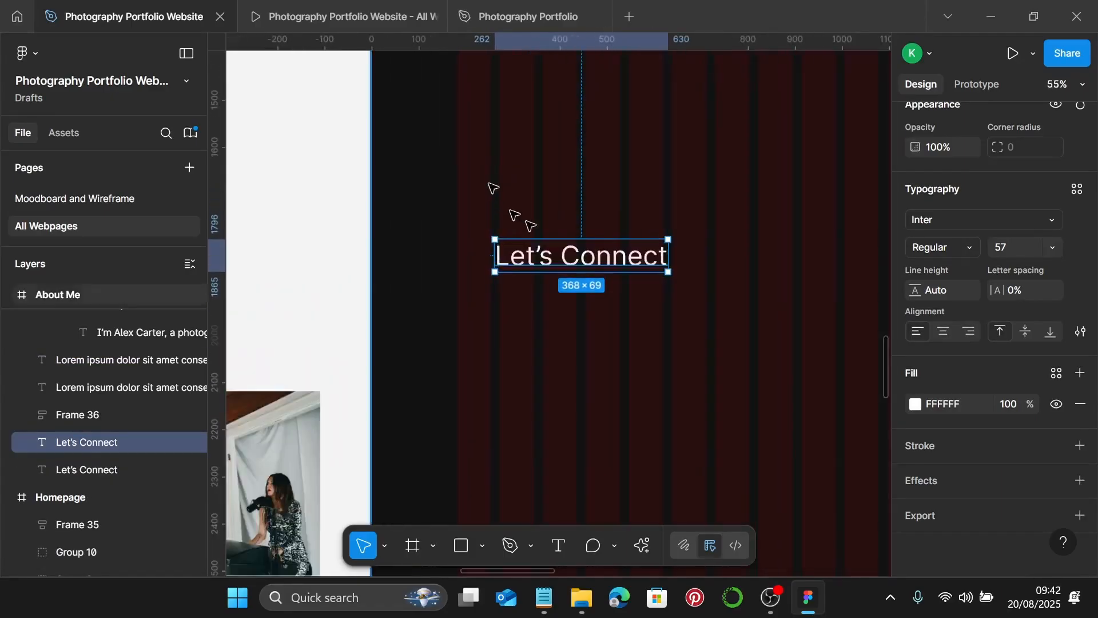
- Move the copied heading to the left margin and apply the smaller desktop subheading text style
{"action": "left_click_drag", "start_coordinate": [570, 255], "coordinate": [532, 129]}
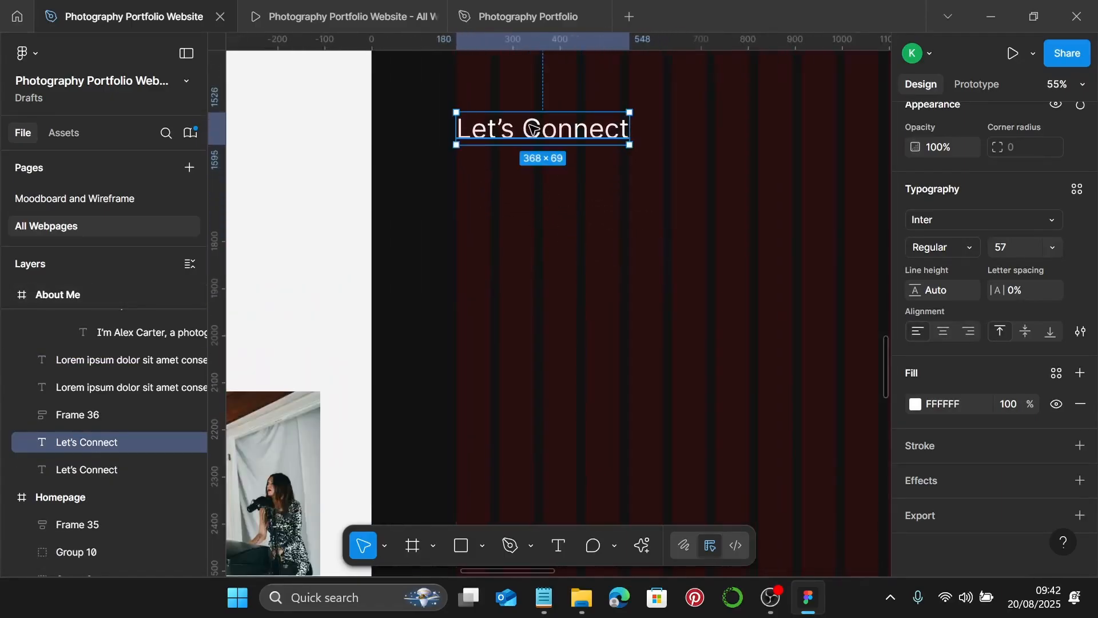
{"action": "left_click", "coordinate": [1081, 195]}
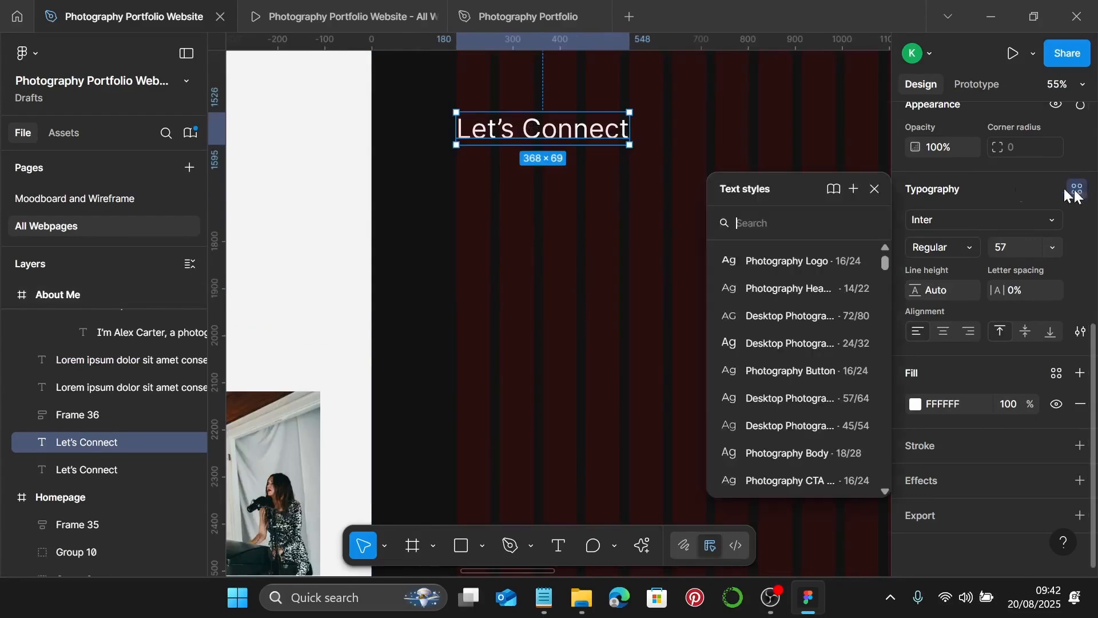
{"action": "left_click", "coordinate": [798, 426]}
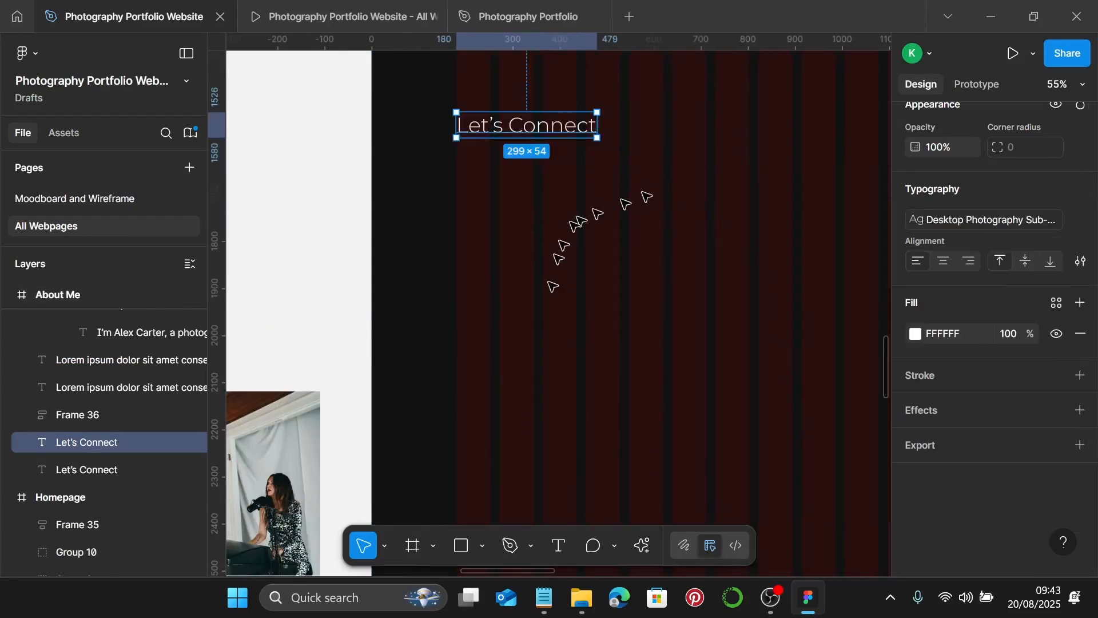
- Copy 'My Photography Journey' from the notes and paste it over the heading text
{"action": "left_click", "coordinate": [543, 596]}
{"action": "left_click_drag", "start_coordinate": [782, 221], "coordinate": [652, 223]}
{"action": "key", "text": "ctrl+c"}
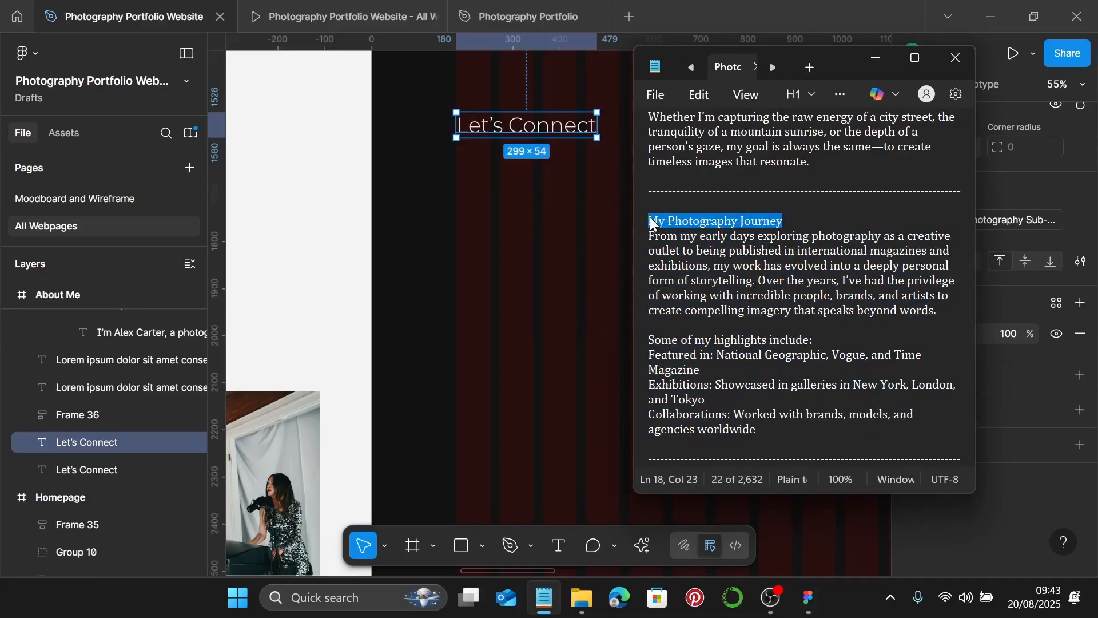
{"action": "left_click", "coordinate": [869, 60]}
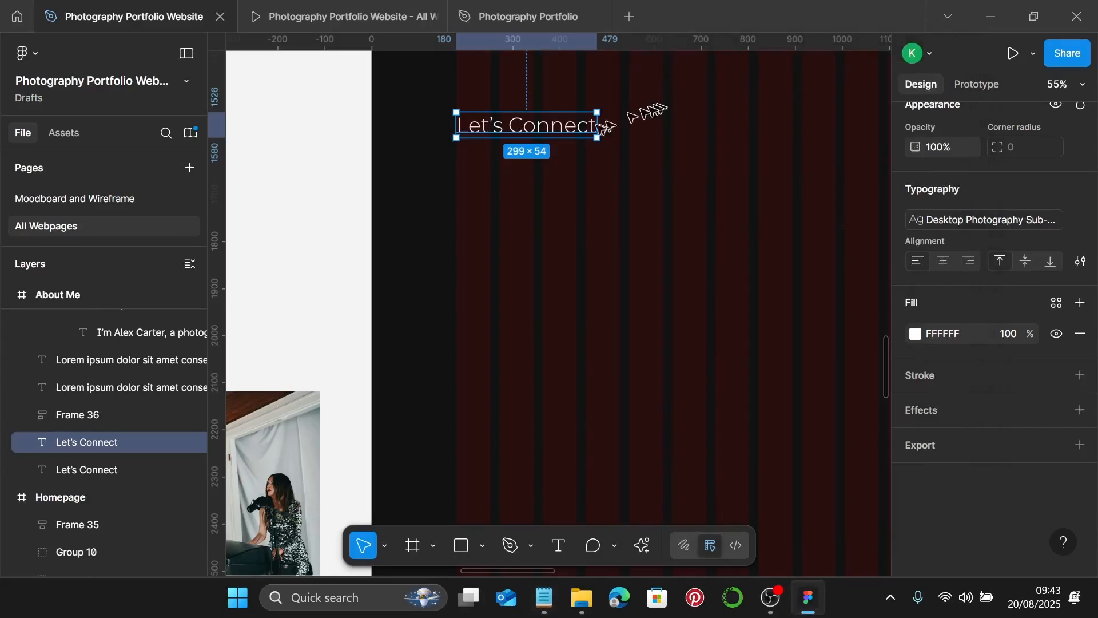
{"action": "double_click", "coordinate": [577, 128]}
{"action": "key", "text": "ctrl+v"}
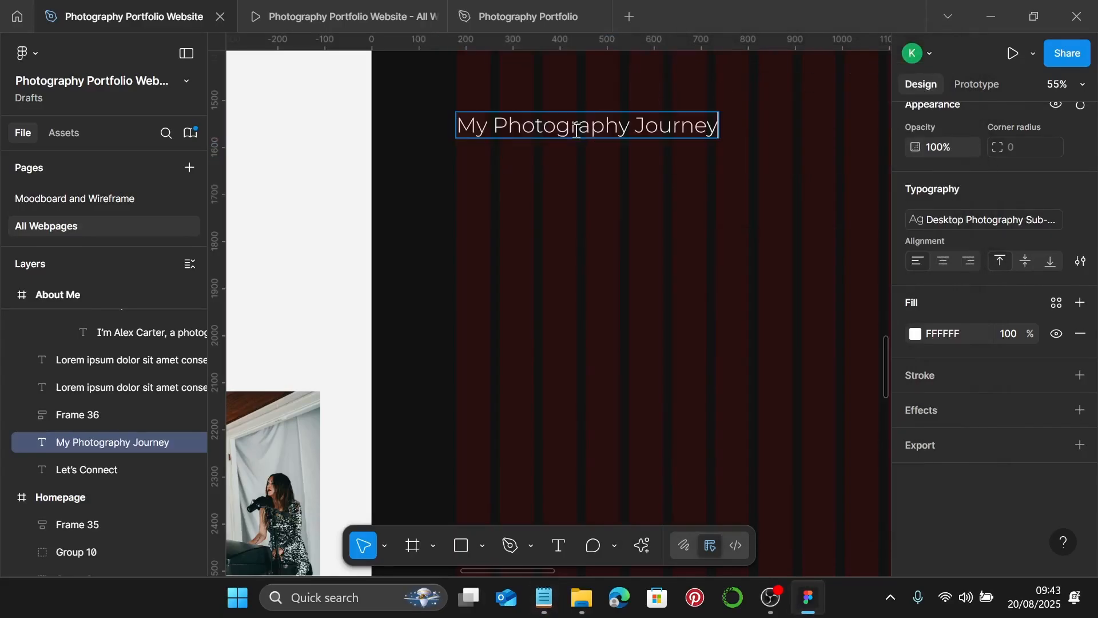
{"action": "key", "text": "Escape"}
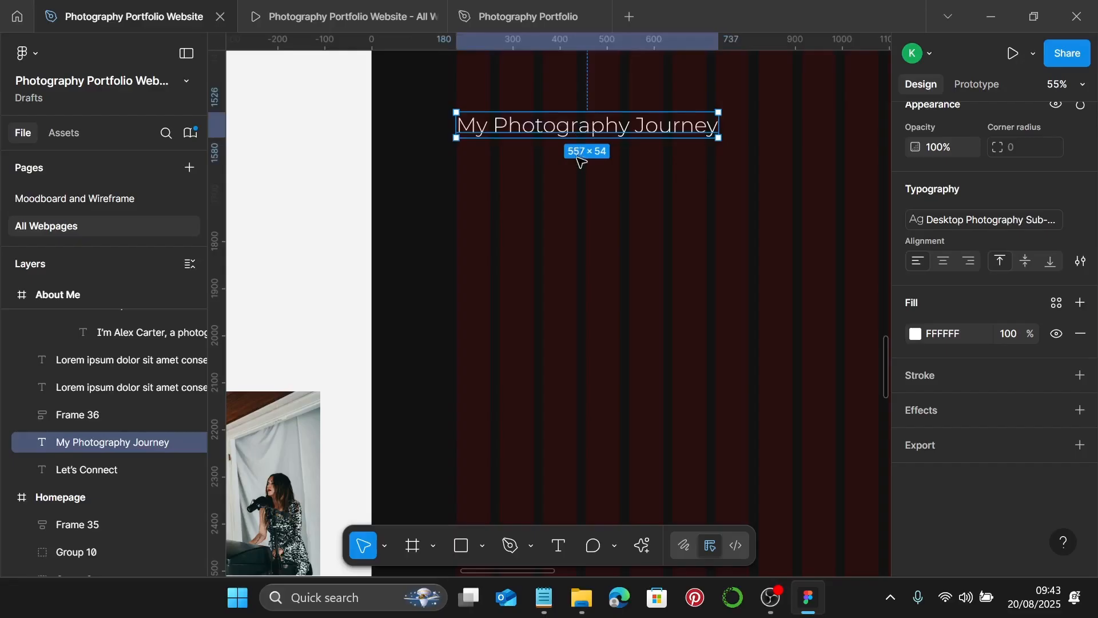
{"action": "left_click", "coordinate": [580, 162]}
{"action": "scroll", "coordinate": [581, 166], "scroll_direction": "down", "scroll_amount": 2, "text": "ctrl"}
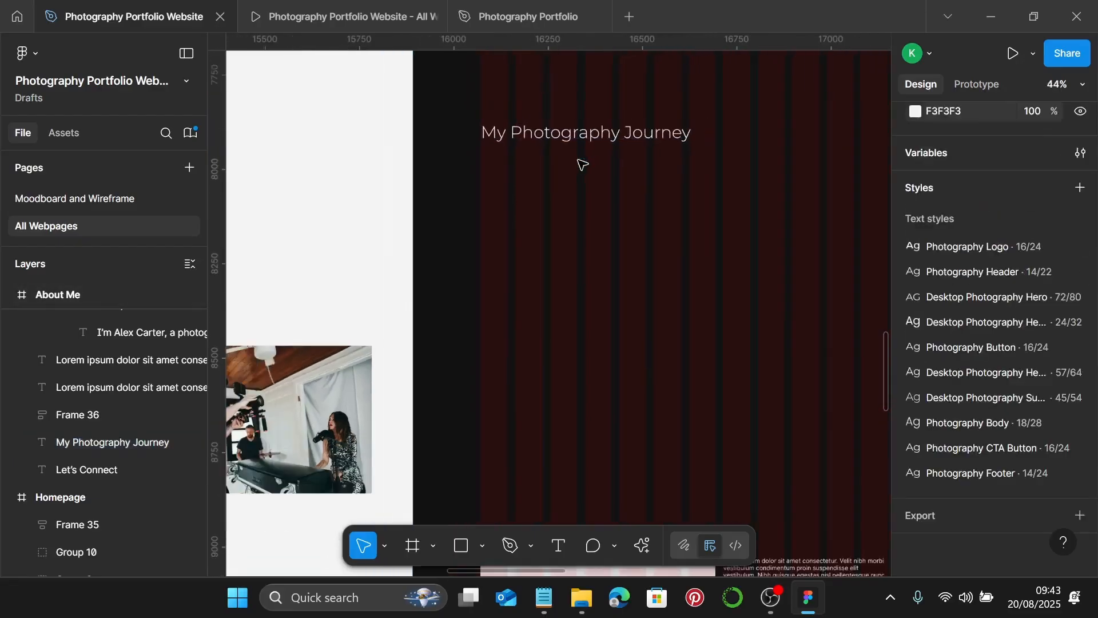
- Wrap the heading in an auto layout frame with 180 left padding and 0 right padding
{"action": "left_click", "coordinate": [589, 128]}
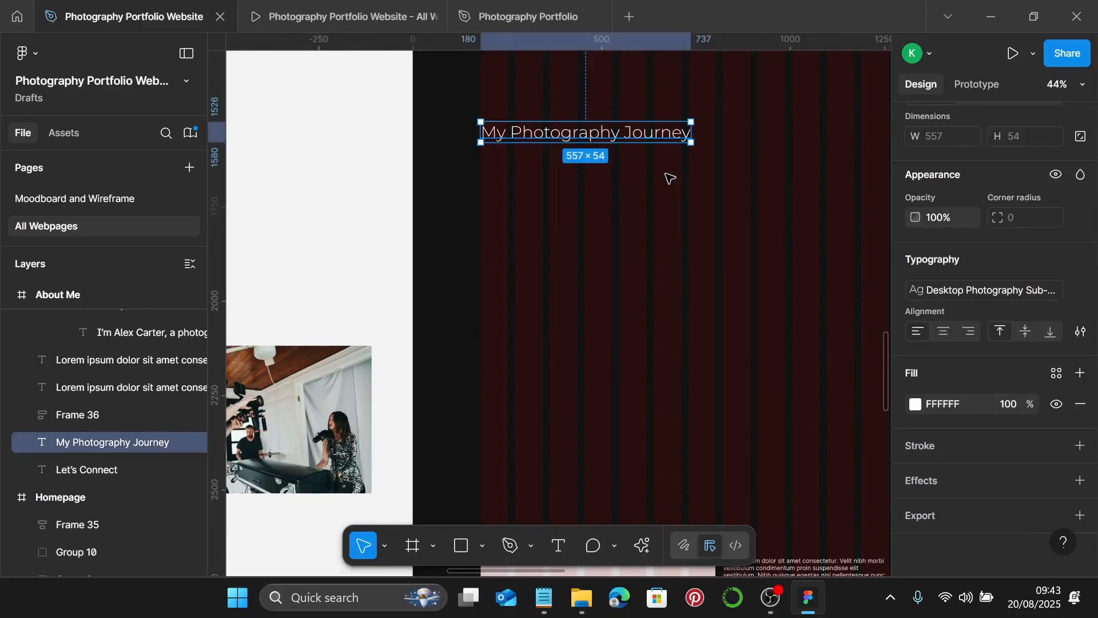
{"action": "key", "text": "shift+a"}
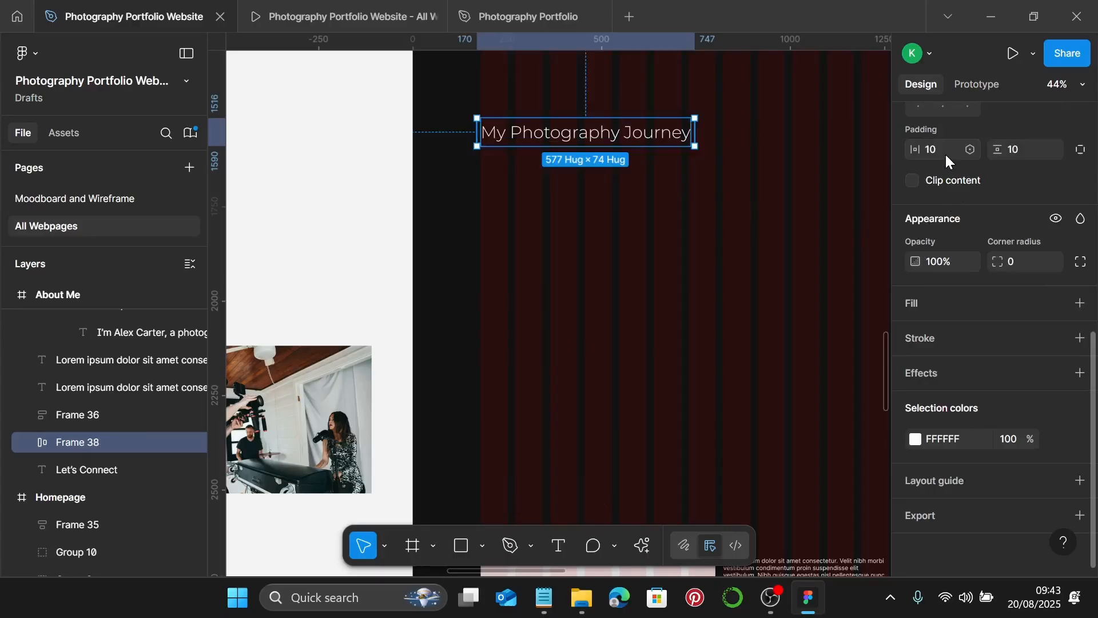
{"action": "left_click", "coordinate": [1081, 149]}
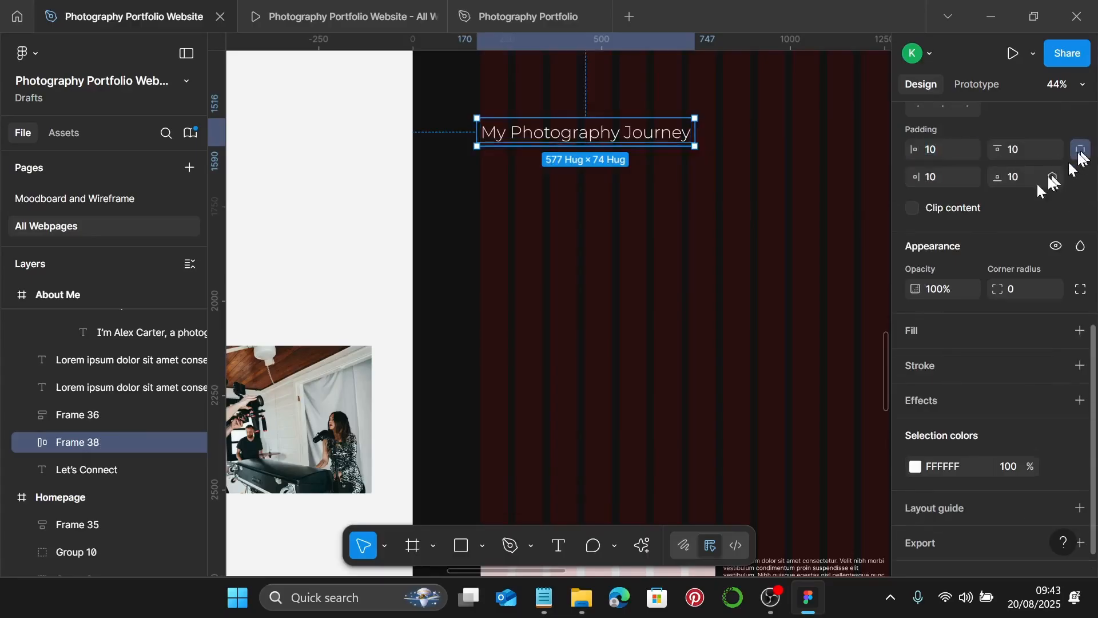
{"action": "left_click", "coordinate": [948, 176]}
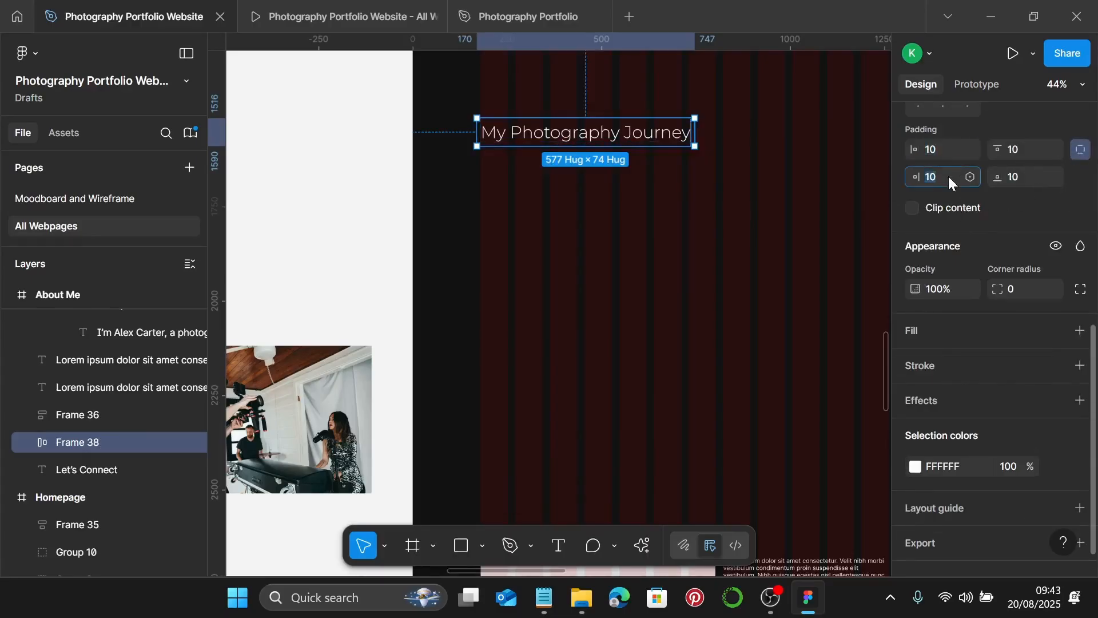
{"action": "type", "text": "0"}
{"action": "key", "text": "Return"}
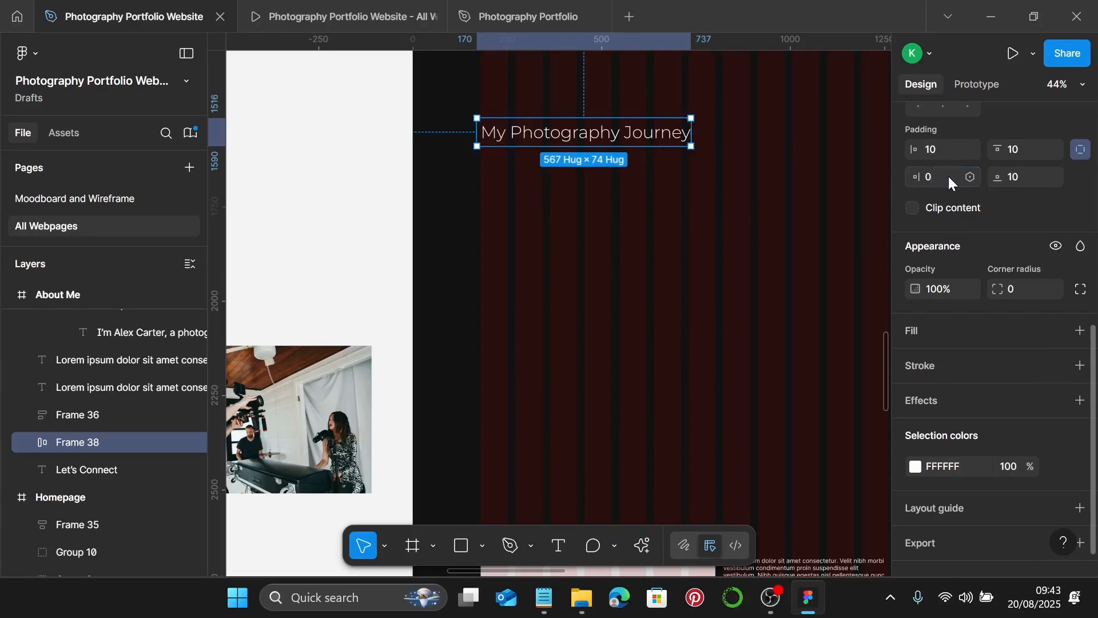
{"action": "left_click", "coordinate": [937, 147]}
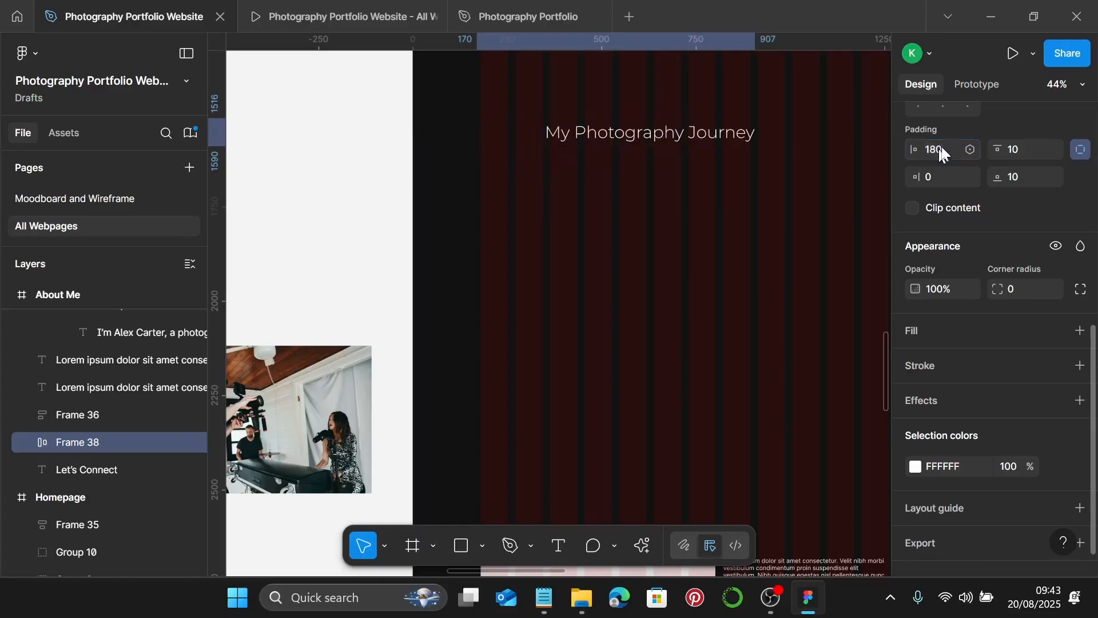
{"action": "key", "text": "Return"}
- Move the heading frame flush against the About Me page's left edge
{"action": "scroll", "coordinate": [714, 182], "scroll_direction": "up", "scroll_amount": 1}
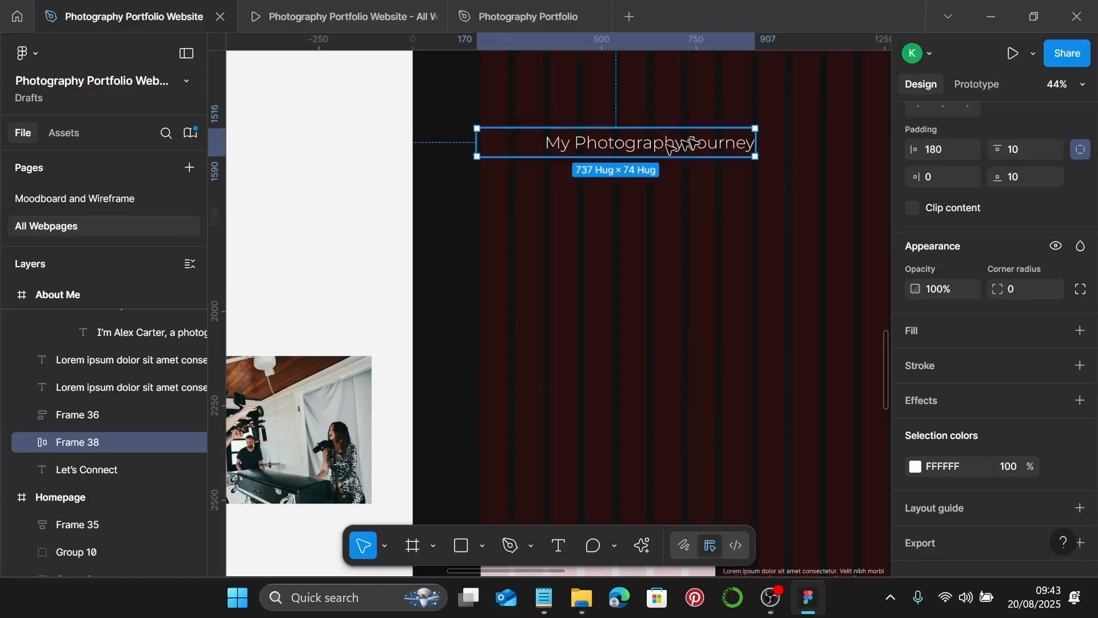
{"action": "left_click_drag", "start_coordinate": [695, 144], "coordinate": [632, 140]}
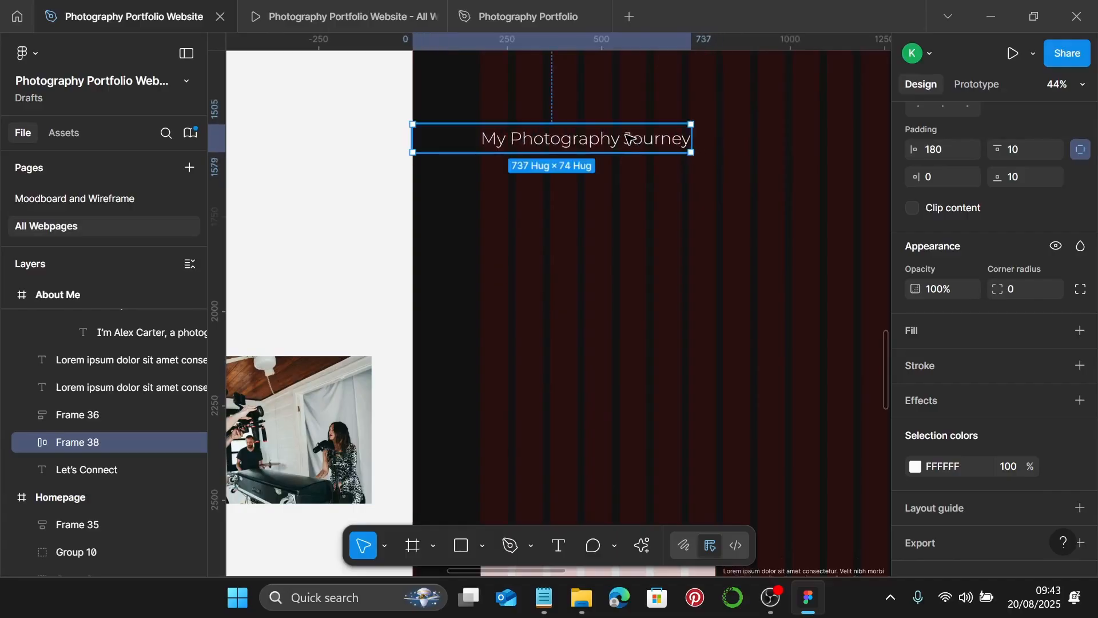
{"action": "scroll", "coordinate": [734, 195], "scroll_direction": "down", "scroll_amount": 2}
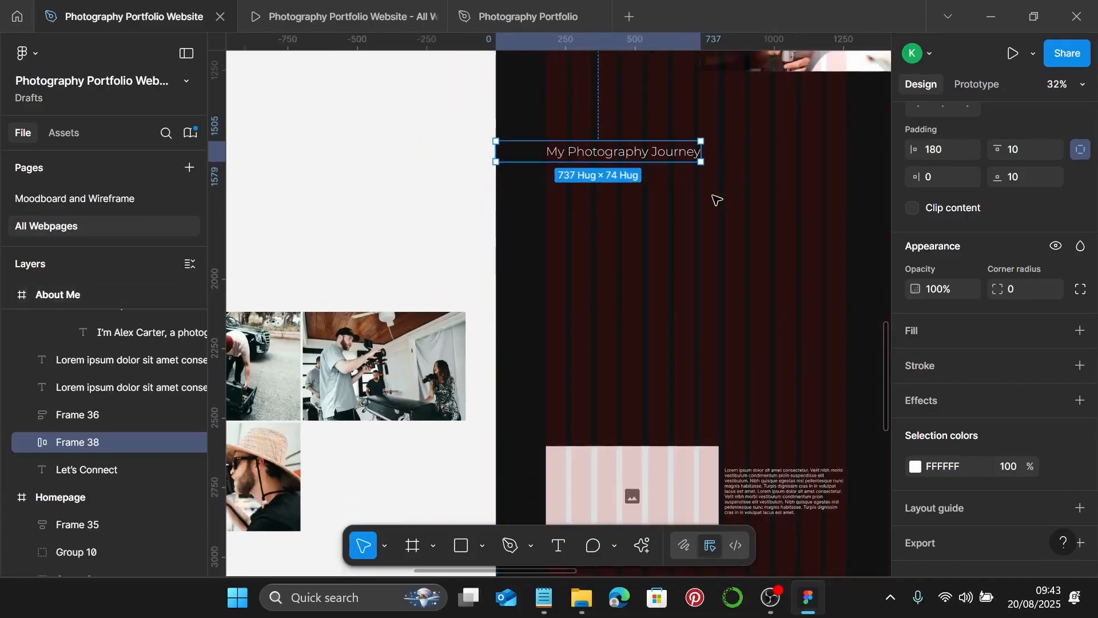
{"action": "left_click", "coordinate": [695, 346]}
{"action": "scroll", "coordinate": [696, 337], "scroll_direction": "down", "scroll_amount": 2}
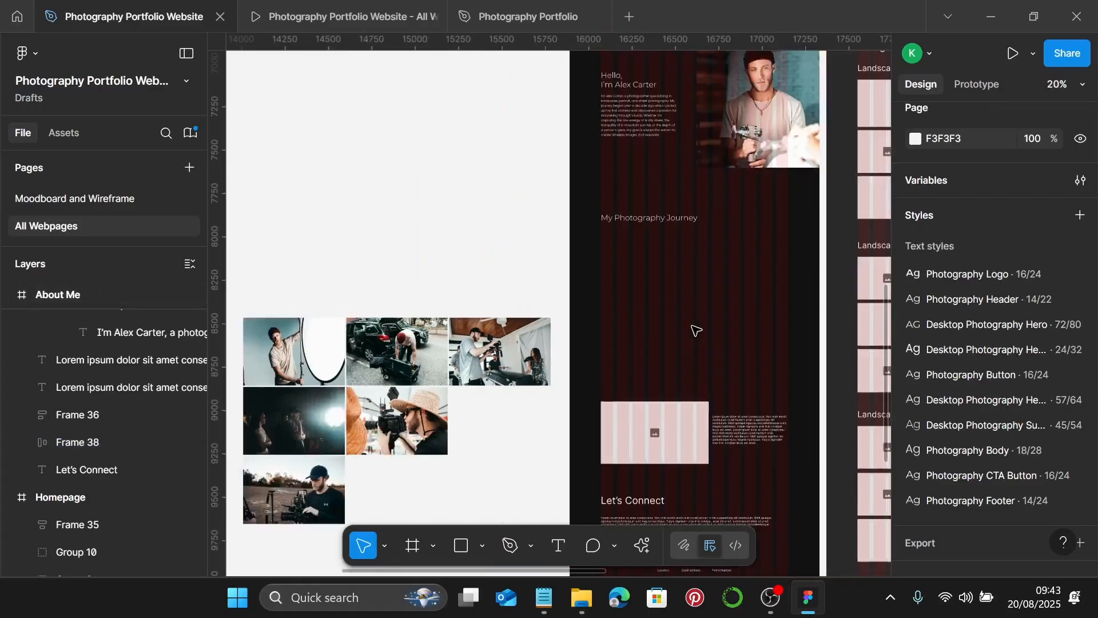
{"action": "scroll", "coordinate": [680, 337], "scroll_direction": "left", "scroll_amount": 3}
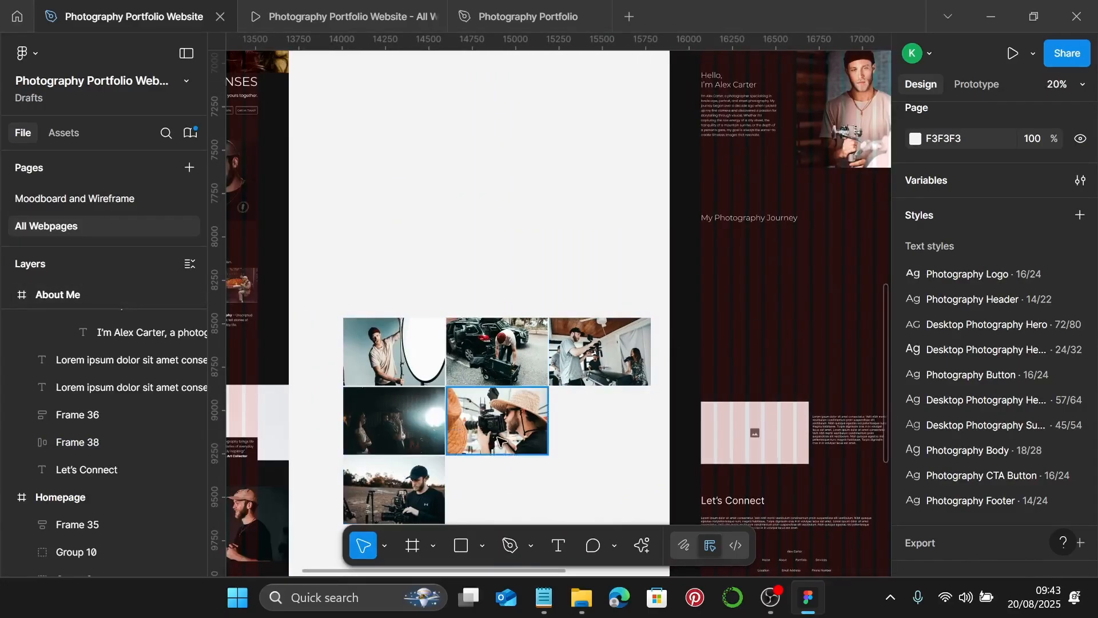
- Move the bottom-left moodboard photo above the grid and set its width to 1440
{"action": "left_click", "coordinate": [403, 497]}
{"action": "left_click_drag", "start_coordinate": [403, 496], "coordinate": [409, 172]}
{"action": "left_click", "coordinate": [951, 283]}
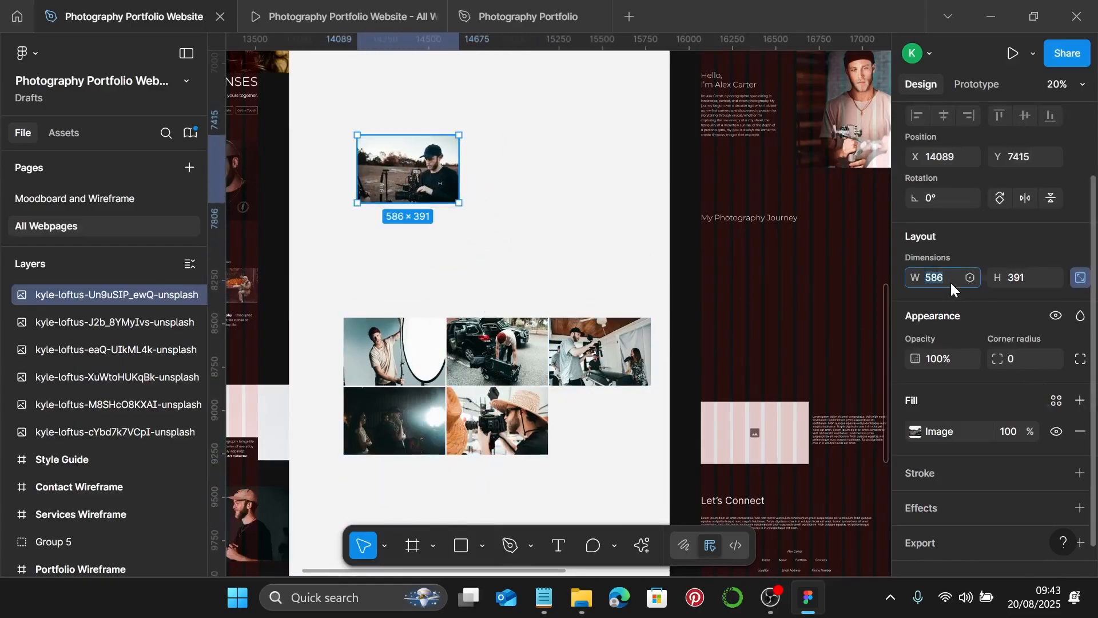
{"action": "type", "text": "1440"}
{"action": "key", "text": "Return"}
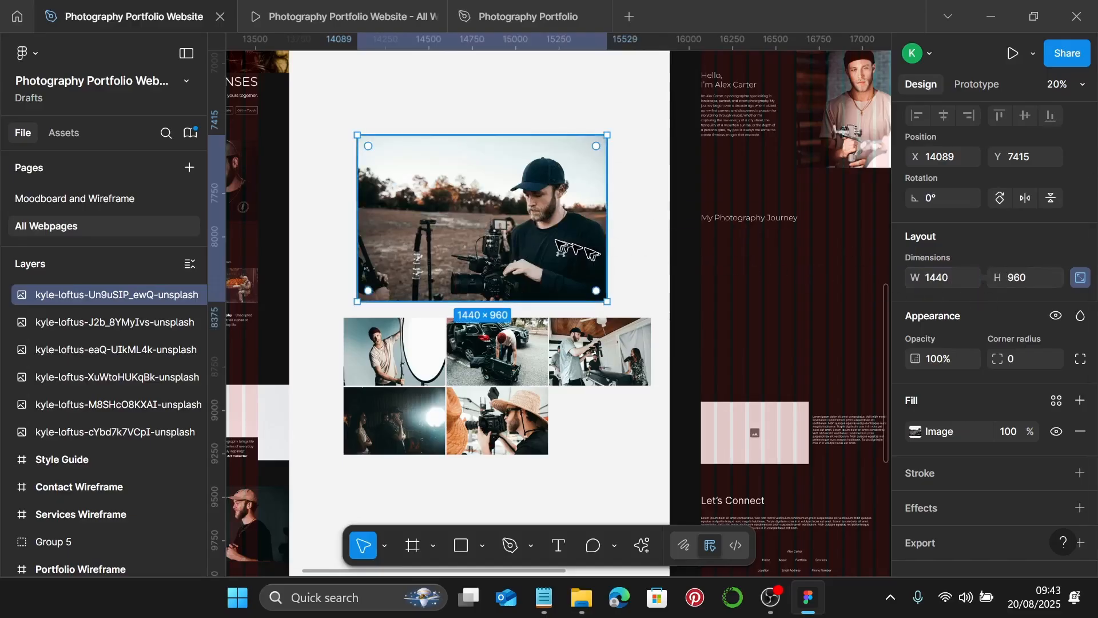
- Switch the photo's fill to Crop and trim its top and bottom edges inward
{"action": "double_click", "coordinate": [564, 249]}
{"action": "left_click", "coordinate": [743, 217]}
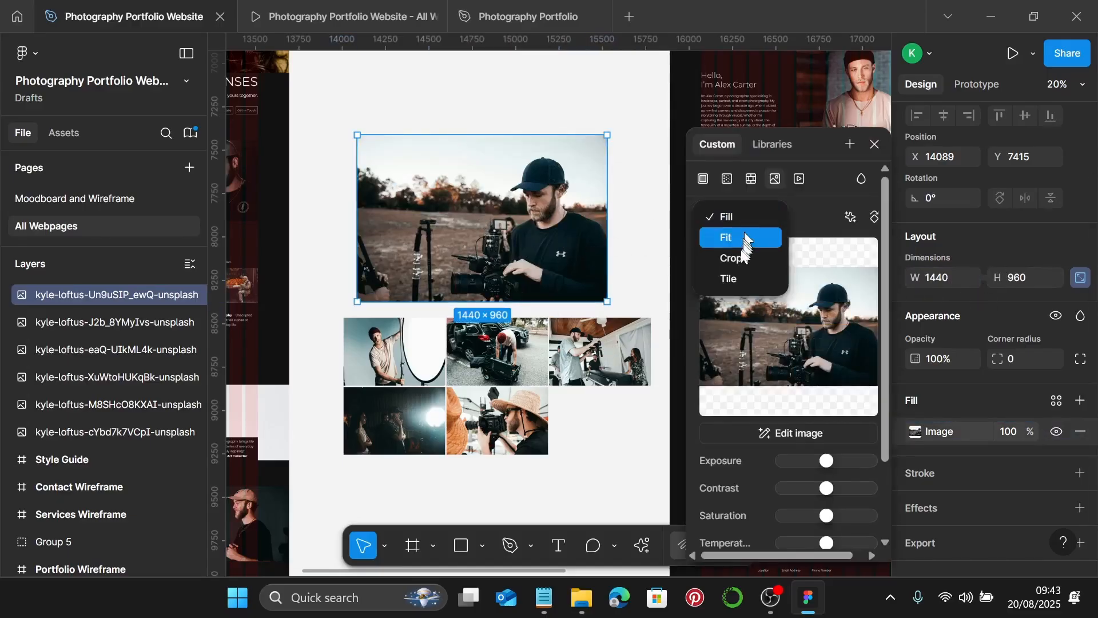
{"action": "left_click", "coordinate": [732, 255]}
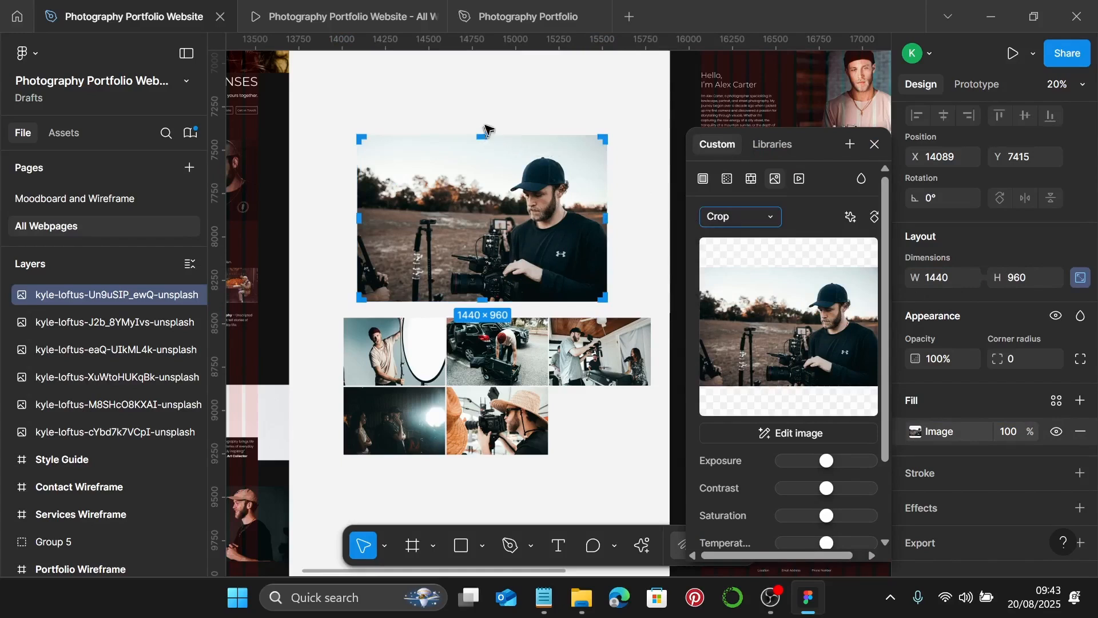
{"action": "left_click_drag", "start_coordinate": [481, 137], "coordinate": [487, 183]}
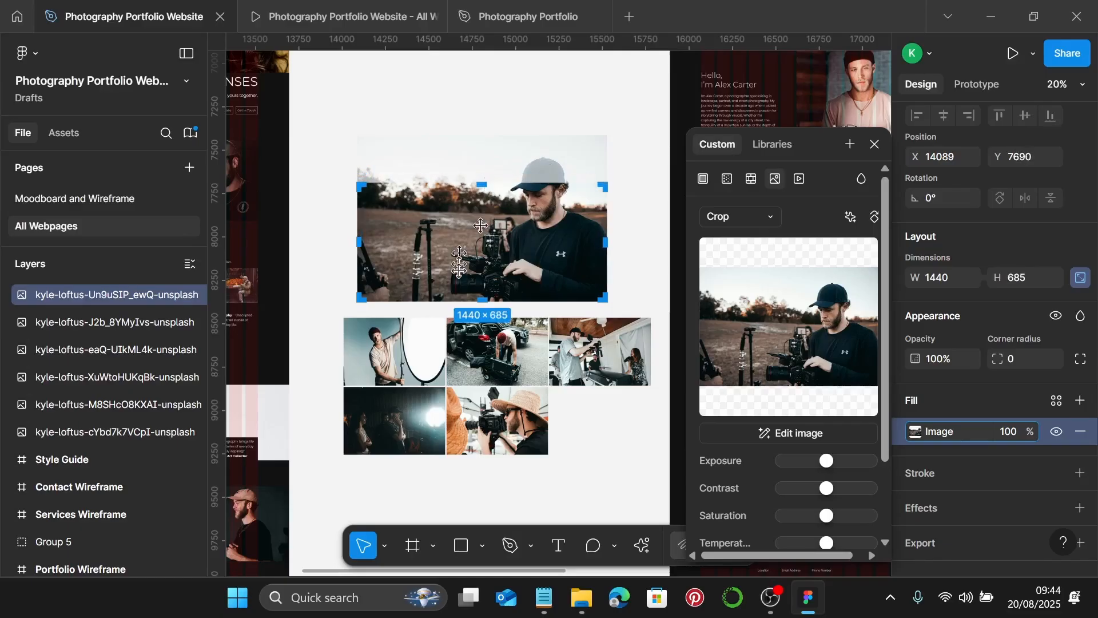
{"action": "left_click_drag", "start_coordinate": [481, 299], "coordinate": [480, 260]}
- Fine-tune the bottom crop edge to a 450 height and finish the 1440 × 450 banner
{"action": "scroll", "coordinate": [481, 259], "scroll_direction": "up", "scroll_amount": 5}
{"action": "scroll", "coordinate": [480, 255], "scroll_direction": "up", "scroll_amount": 10}
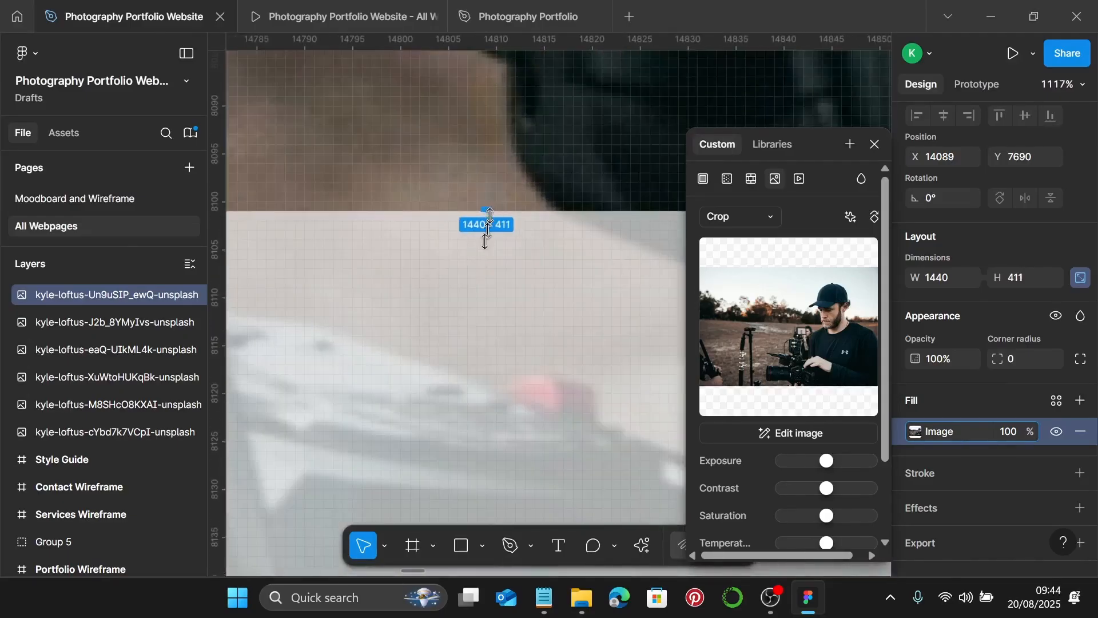
{"action": "left_click_drag", "start_coordinate": [486, 210], "coordinate": [491, 277]}
{"action": "scroll", "coordinate": [486, 228], "scroll_direction": "down", "scroll_amount": 5}
{"action": "scroll", "coordinate": [495, 278], "scroll_direction": "down", "scroll_amount": 10}
{"action": "scroll", "coordinate": [491, 277], "scroll_direction": "down", "scroll_amount": 6}
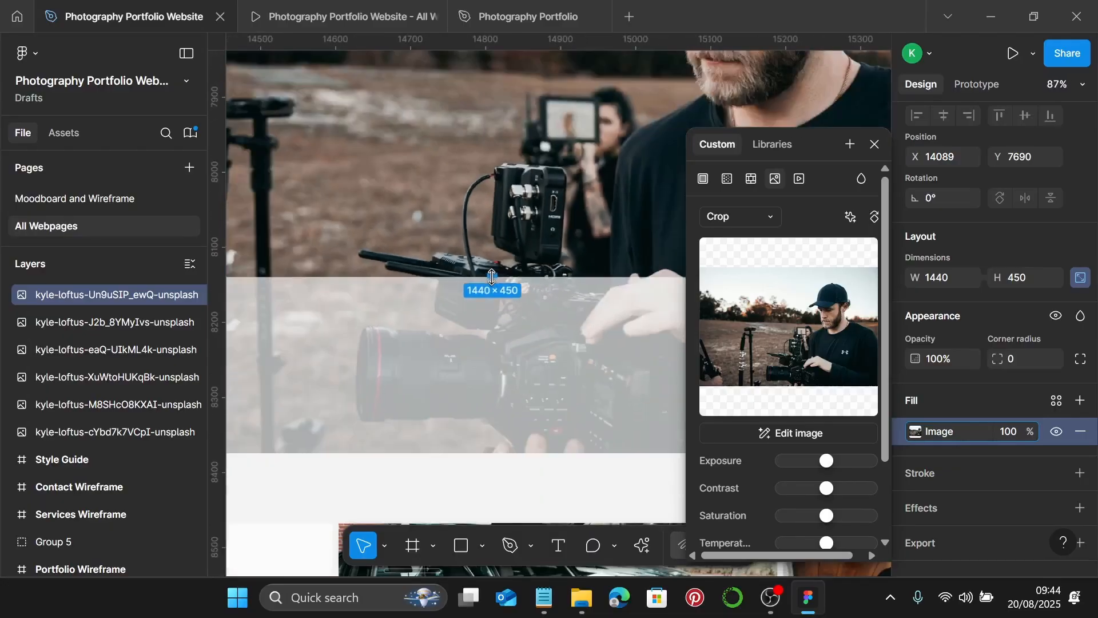
{"action": "key", "text": "Escape"}
{"action": "scroll", "coordinate": [598, 265], "scroll_direction": "down", "scroll_amount": 3}
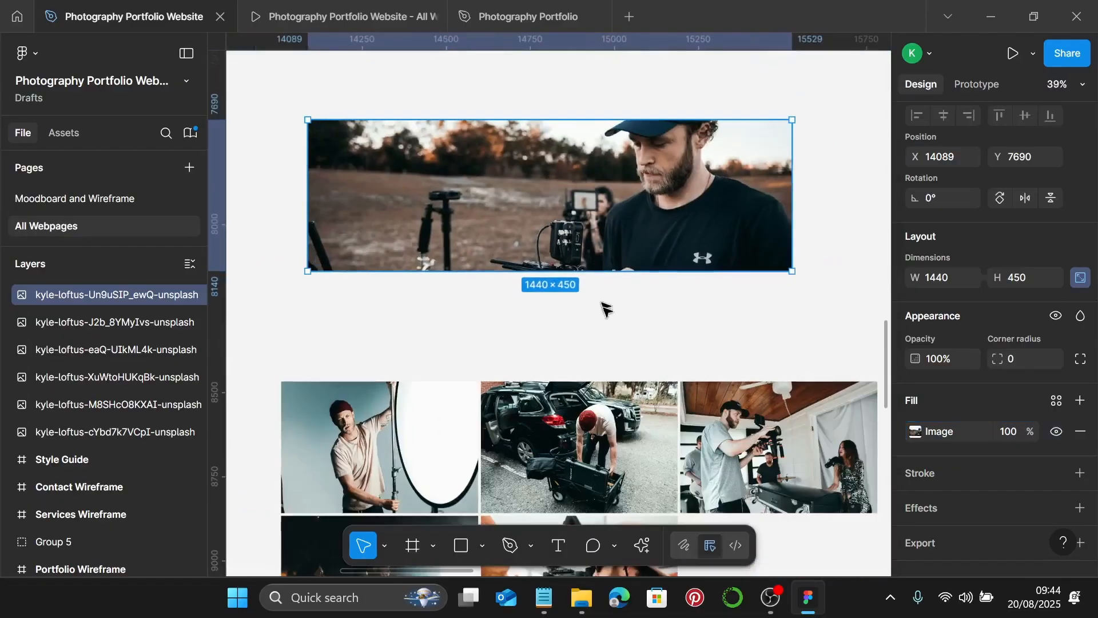
{"action": "left_click", "coordinate": [607, 292]}
{"action": "left_click", "coordinate": [601, 218]}
{"action": "scroll", "coordinate": [601, 210], "scroll_direction": "down", "scroll_amount": 4}
{"action": "scroll", "coordinate": [602, 210], "scroll_direction": "right", "scroll_amount": 3}
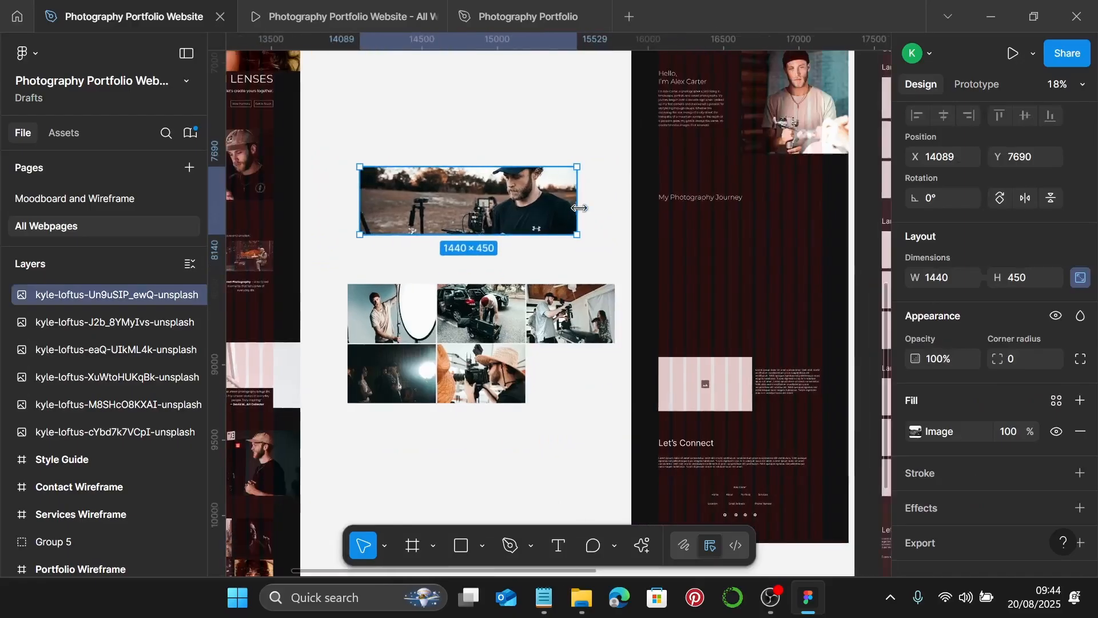
- Place the 1440 × 450 banner in About Me directly under My Photography Journey, snapped left
{"action": "left_click_drag", "start_coordinate": [455, 196], "coordinate": [695, 277]}
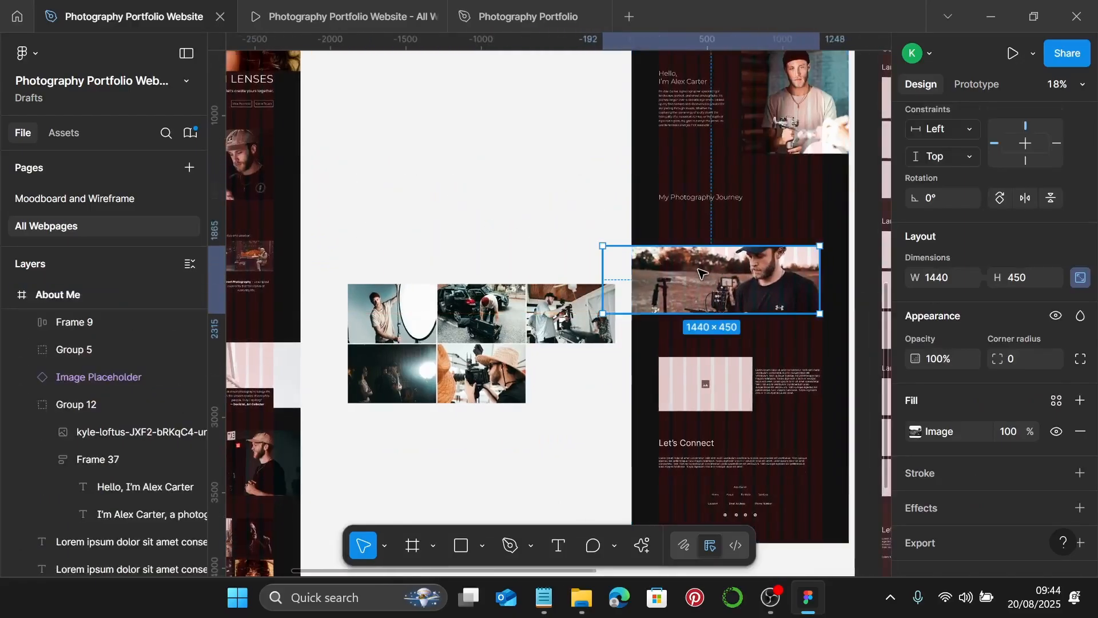
{"action": "scroll", "coordinate": [696, 277], "scroll_direction": "up", "scroll_amount": 5}
{"action": "left_click_drag", "start_coordinate": [674, 180], "coordinate": [712, 166]}
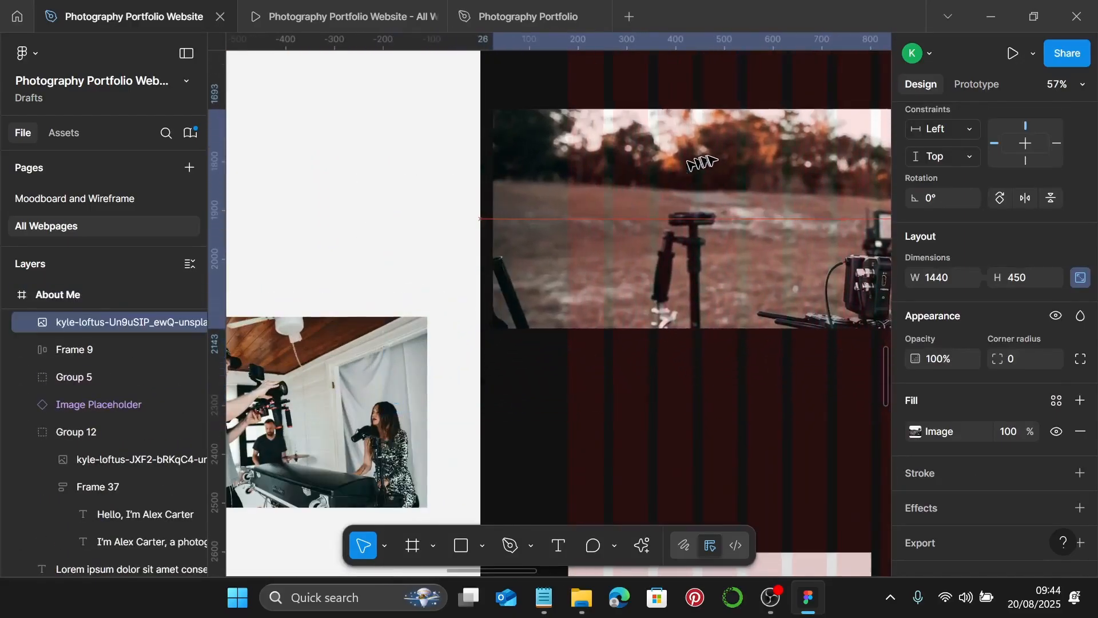
{"action": "scroll", "coordinate": [708, 166], "scroll_direction": "up", "scroll_amount": 4}
{"action": "left_click_drag", "start_coordinate": [664, 380], "coordinate": [664, 337]}
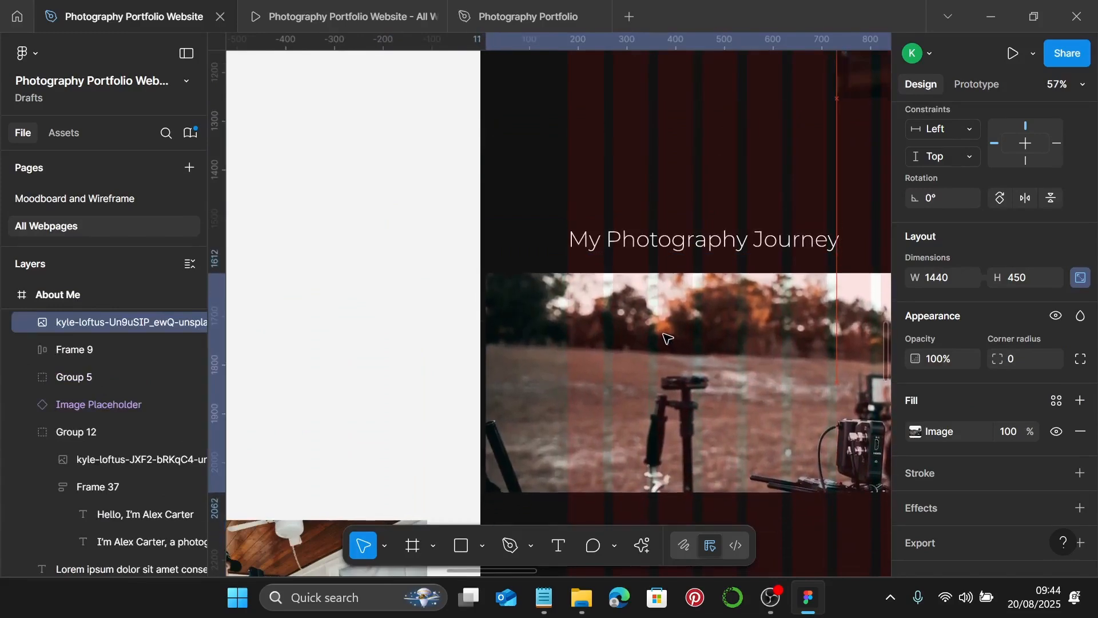
- Set the heading frame's top and bottom padding to 0, making it 737 × 54
{"action": "left_click", "coordinate": [686, 240]}
{"action": "left_click", "coordinate": [1081, 176]}
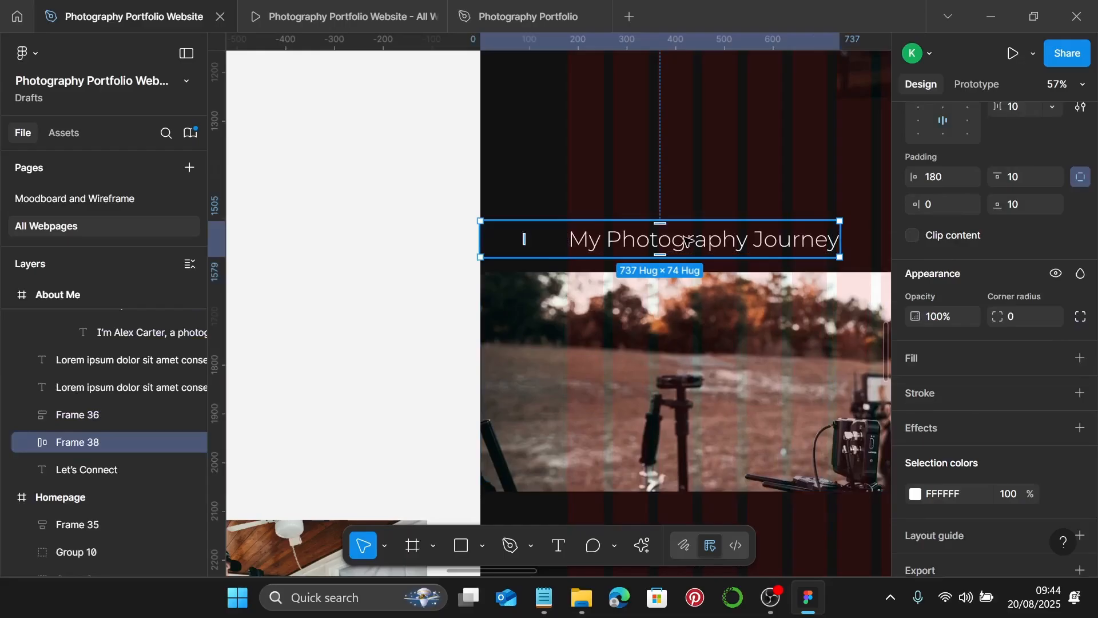
{"action": "left_click", "coordinate": [1027, 179]}
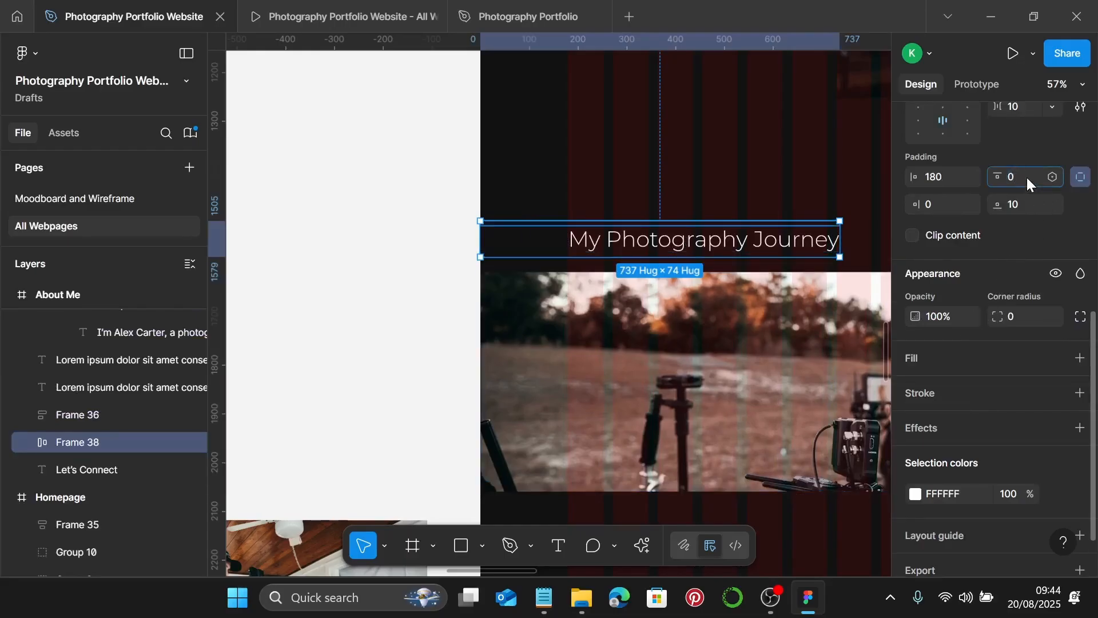
{"action": "key", "text": "Return"}
{"action": "left_click", "coordinate": [1031, 208]}
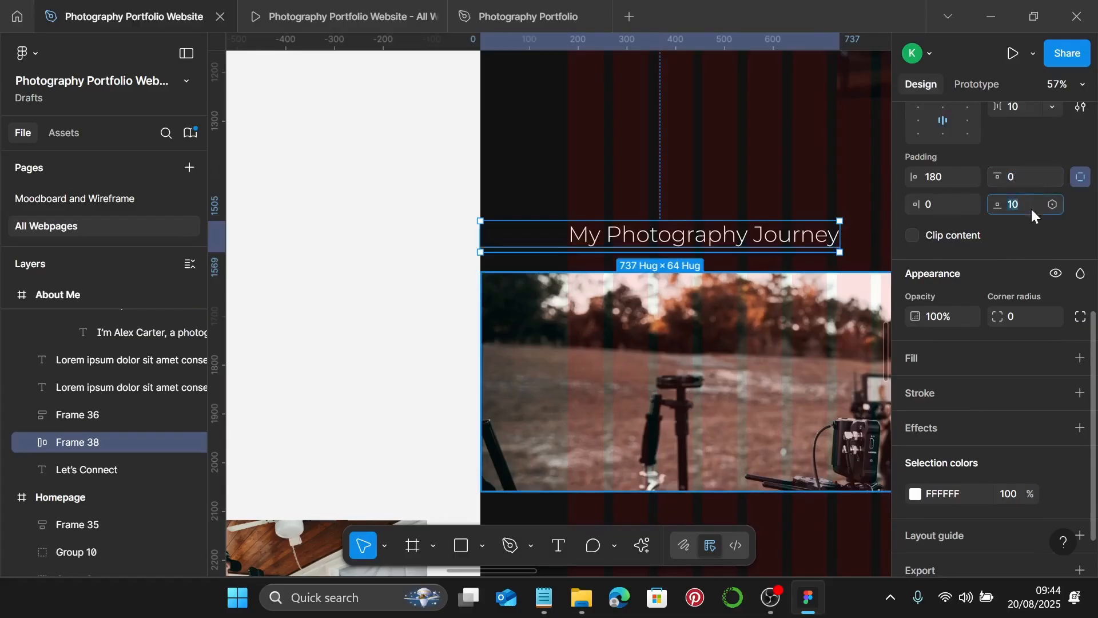
{"action": "key", "text": "Return"}
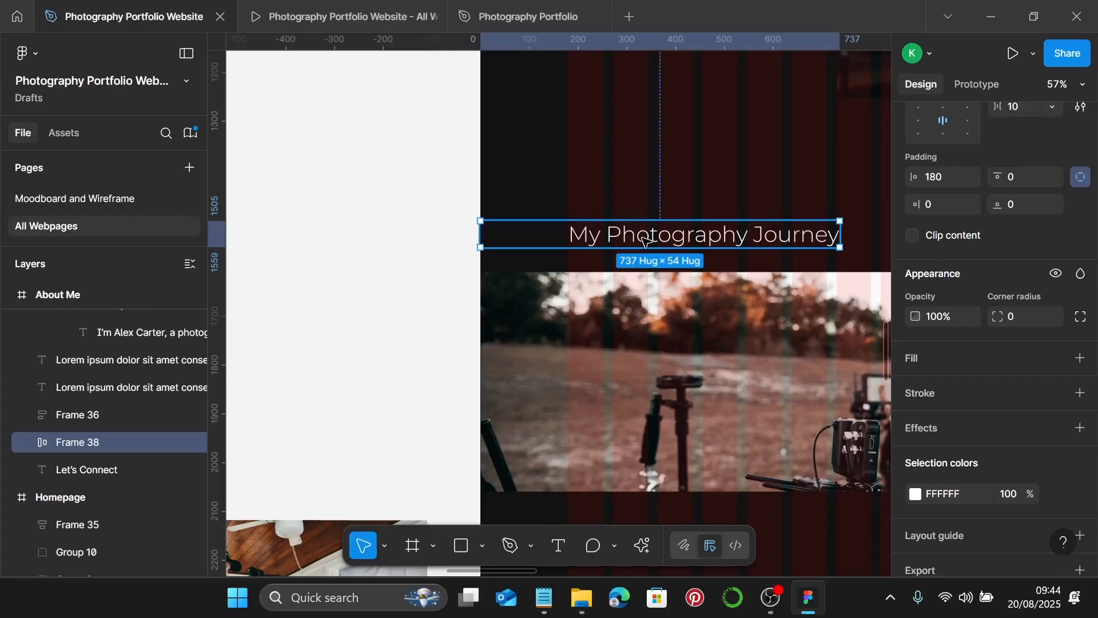
- Move the Lorem text block under the journey photo and give it the Photography Body style
{"action": "scroll", "coordinate": [645, 239], "scroll_direction": "down", "scroll_amount": 2}
{"action": "scroll", "coordinate": [657, 258], "scroll_direction": "down", "scroll_amount": 3, "text": "ctrl"}
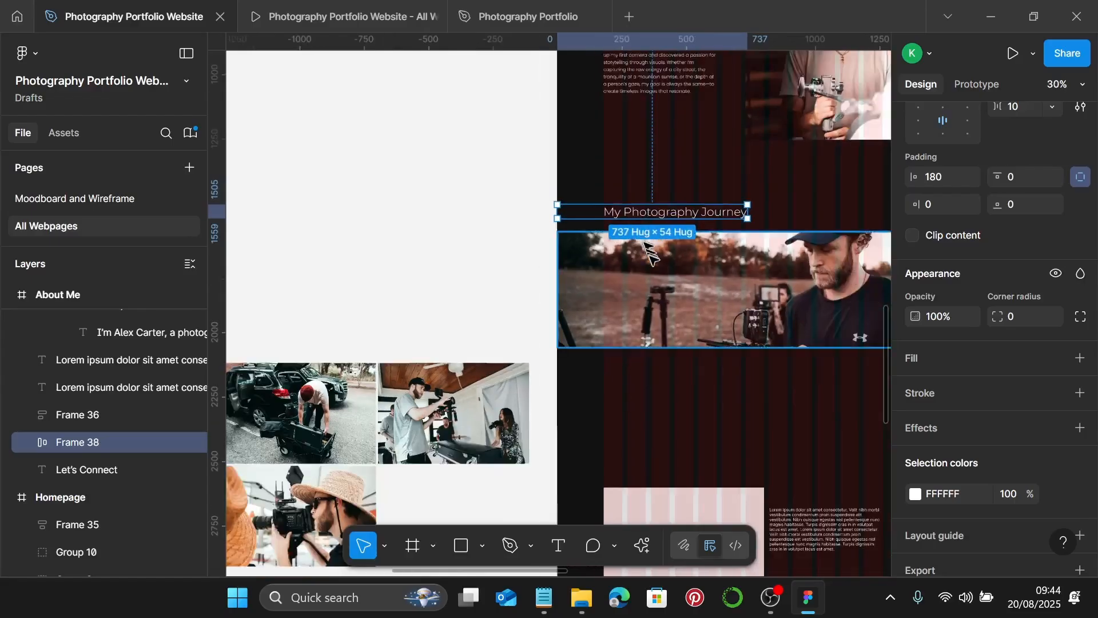
{"action": "scroll", "coordinate": [712, 451], "scroll_direction": "down", "scroll_amount": 5}
{"action": "left_click", "coordinate": [725, 306]}
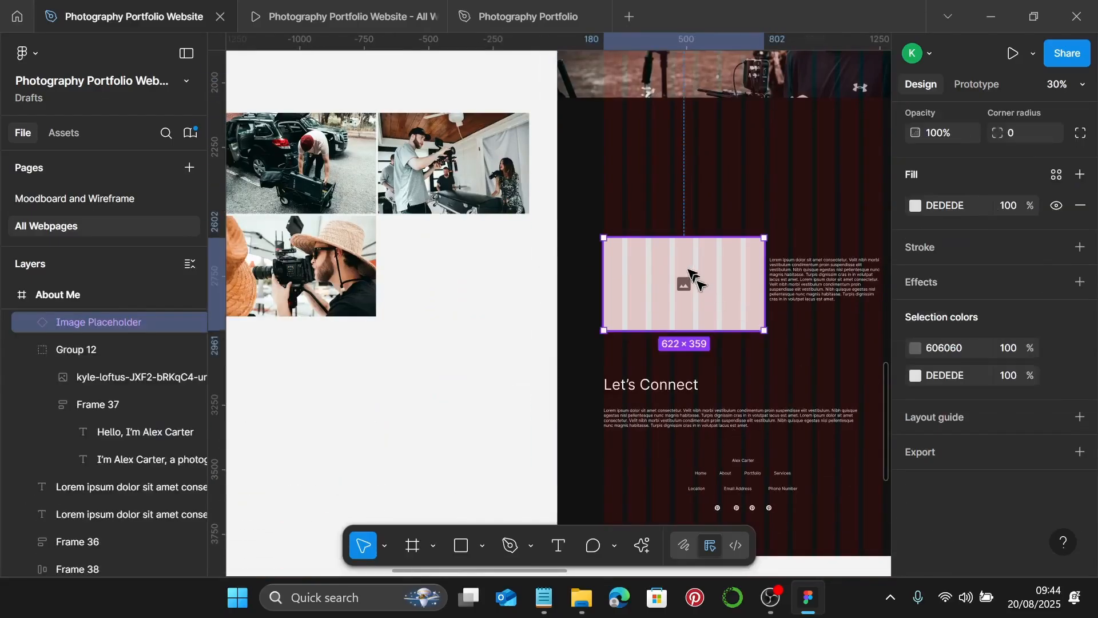
{"action": "left_click_drag", "start_coordinate": [692, 263], "coordinate": [692, 286]}
{"action": "left_click", "coordinate": [817, 282]}
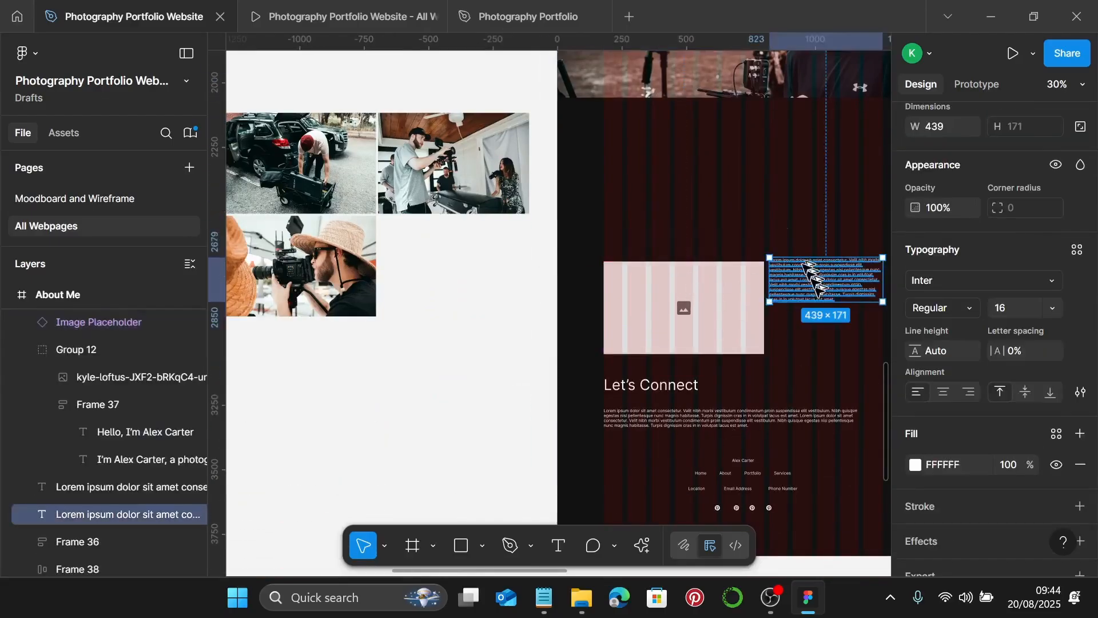
{"action": "left_click_drag", "start_coordinate": [816, 282], "coordinate": [678, 150]}
{"action": "scroll", "coordinate": [657, 140], "scroll_direction": "up", "scroll_amount": 3, "text": "ctrl"}
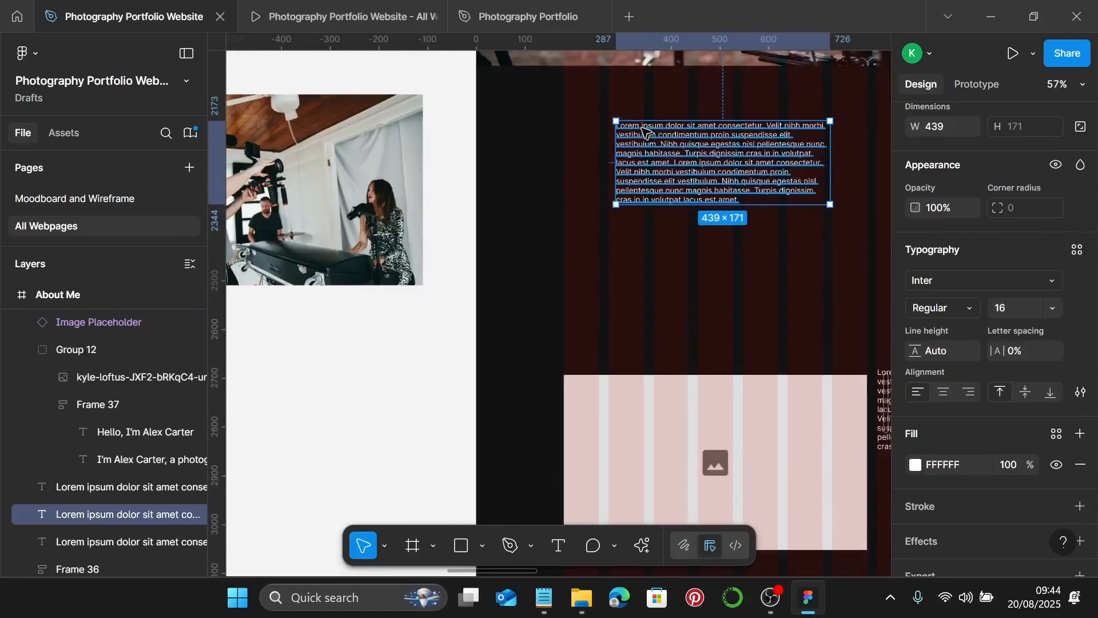
{"action": "scroll", "coordinate": [652, 166], "scroll_direction": "up", "scroll_amount": 5}
{"action": "scroll", "coordinate": [672, 400], "scroll_direction": "down", "scroll_amount": 1}
{"action": "left_click_drag", "start_coordinate": [672, 401], "coordinate": [620, 361]}
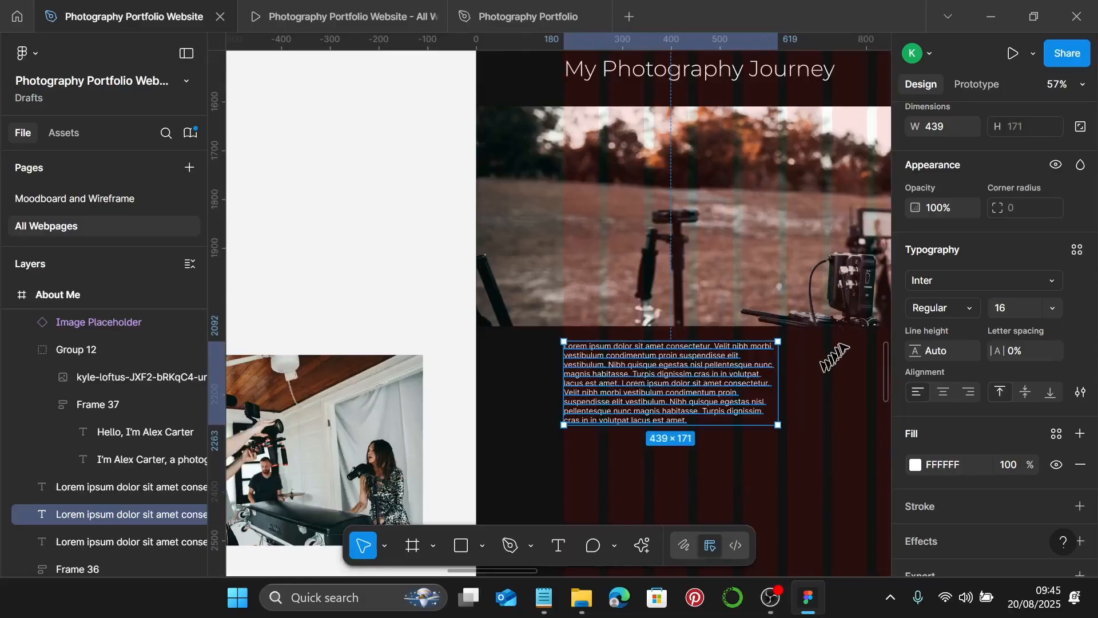
{"action": "left_click", "coordinate": [1077, 250]}
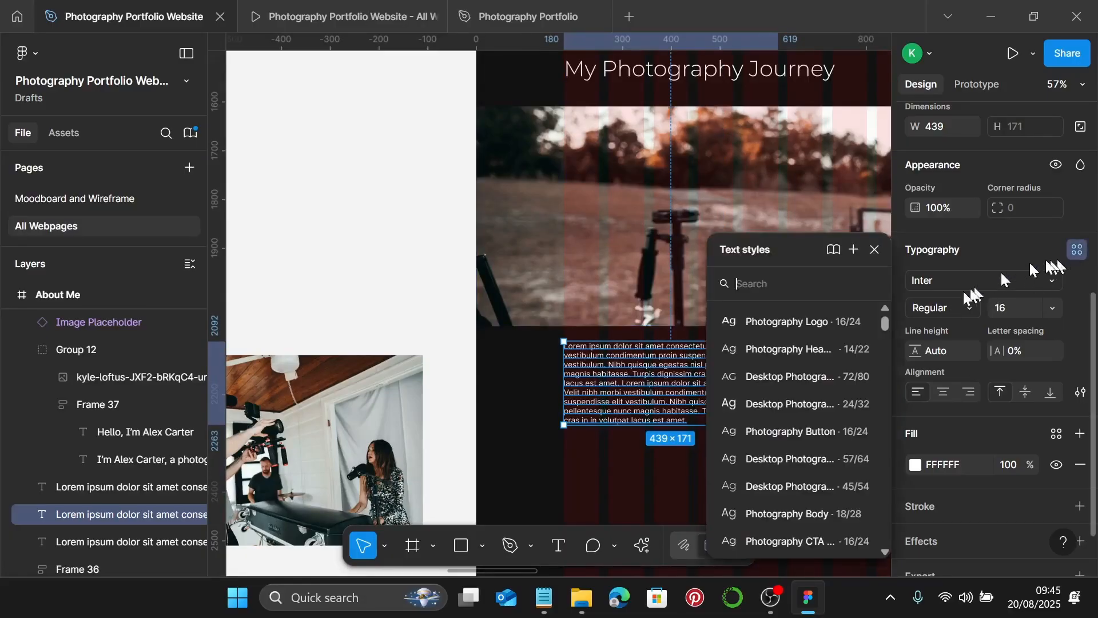
{"action": "left_click", "coordinate": [836, 509]}
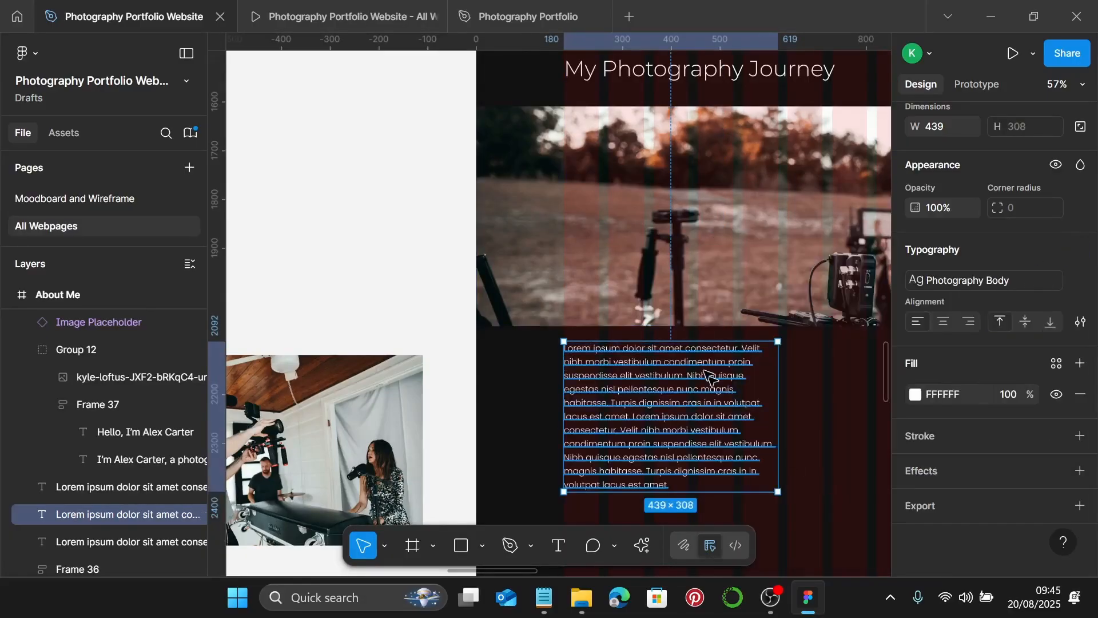
- Copy the journey paragraph and highlights list from Notepad and paste it over the Lorem text
{"action": "scroll", "coordinate": [675, 298], "scroll_direction": "down", "scroll_amount": 1}
{"action": "left_click", "coordinate": [543, 597]}
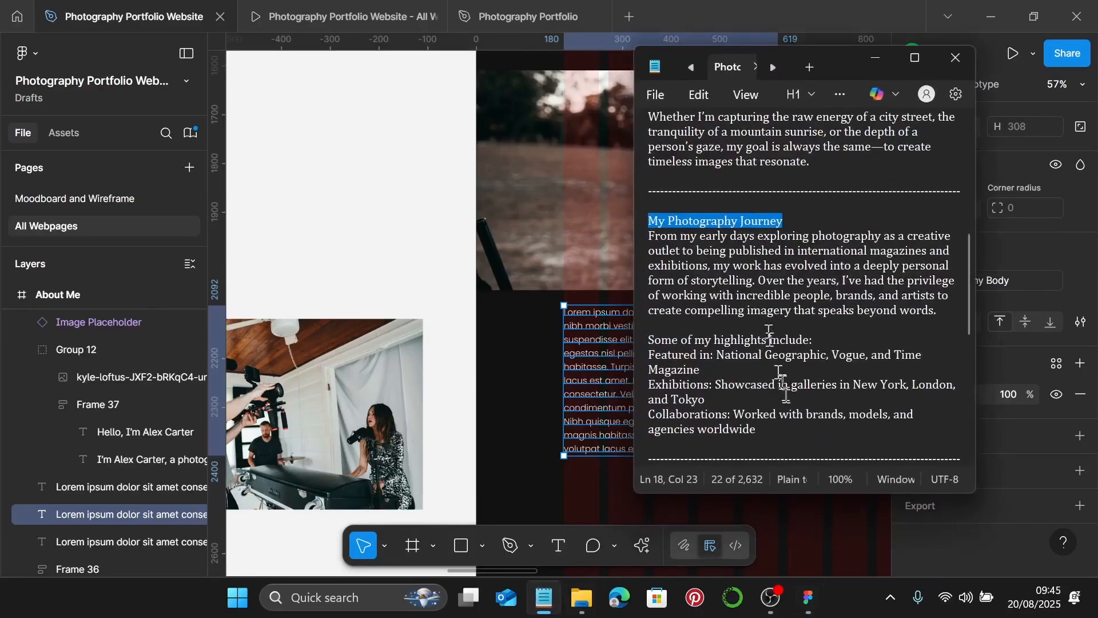
{"action": "left_click", "coordinate": [778, 439]}
{"action": "left_click_drag", "start_coordinate": [778, 440], "coordinate": [652, 235]}
{"action": "key", "text": "ctrl+c"}
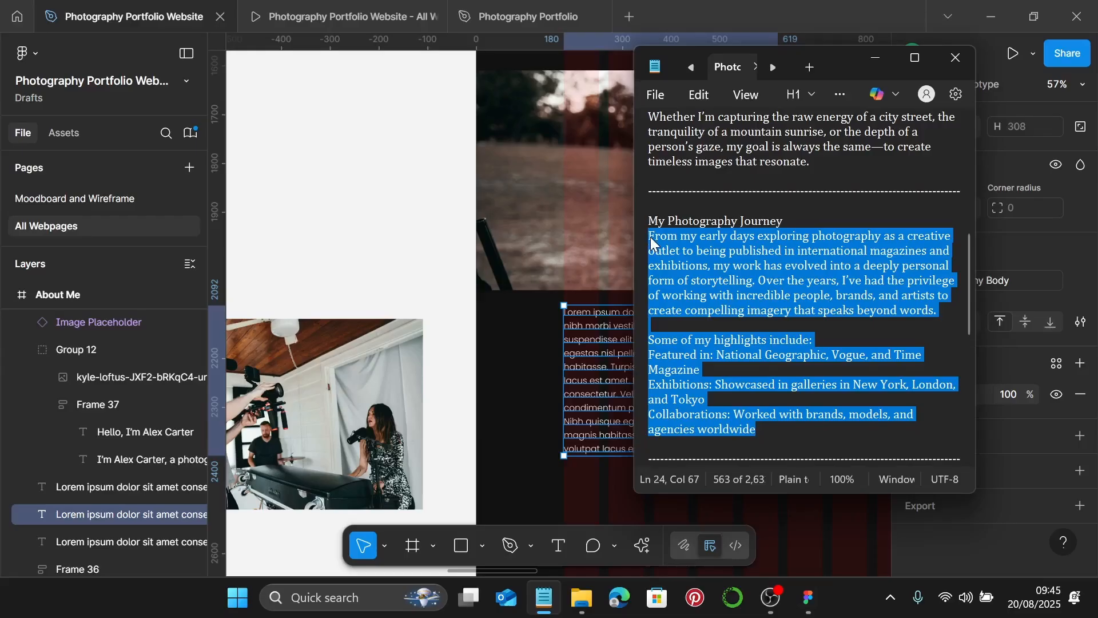
{"action": "left_click", "coordinate": [875, 57]}
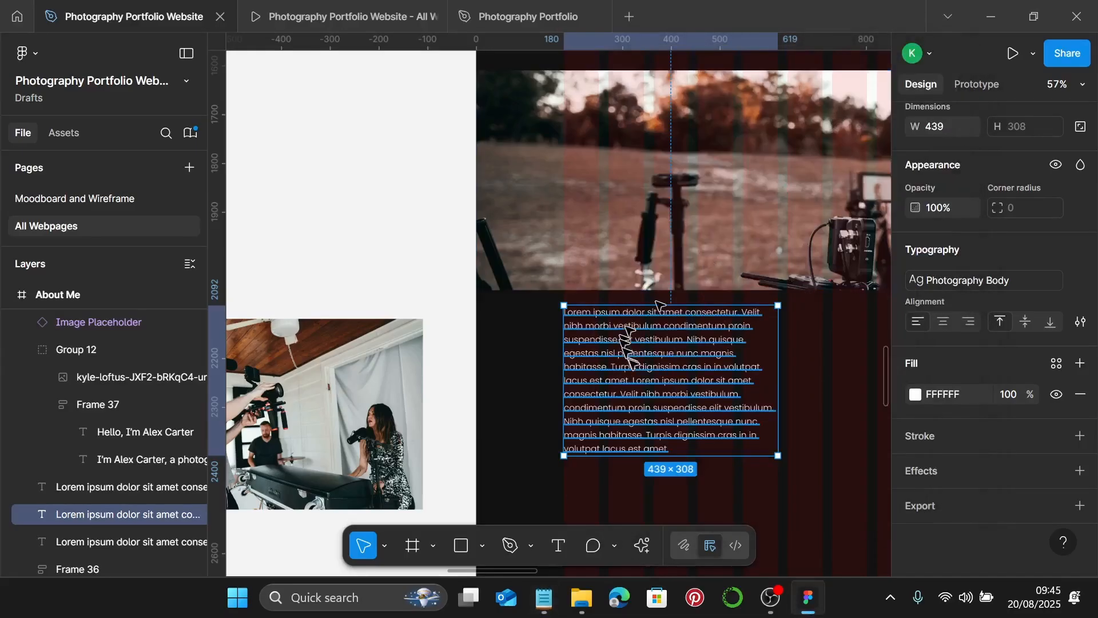
{"action": "double_click", "coordinate": [651, 365]}
{"action": "key", "text": "ctrl+v"}
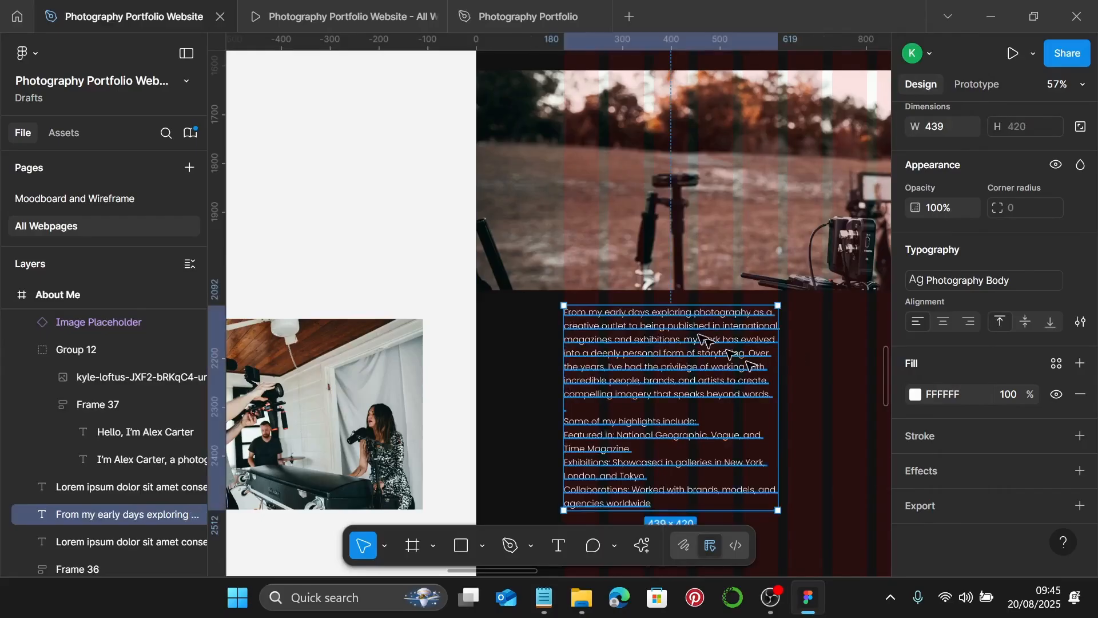
{"action": "scroll", "coordinate": [559, 314], "scroll_direction": "up", "scroll_amount": 10}
{"action": "scroll", "coordinate": [579, 314], "scroll_direction": "down", "scroll_amount": 8}
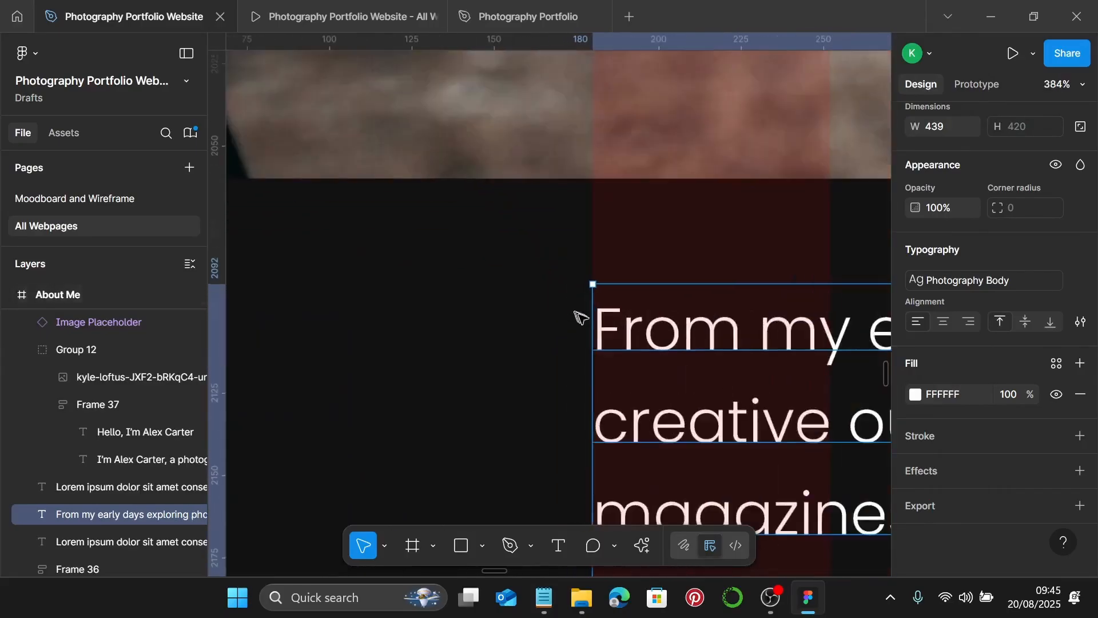
{"action": "scroll", "coordinate": [625, 323], "scroll_direction": "down", "scroll_amount": 10}
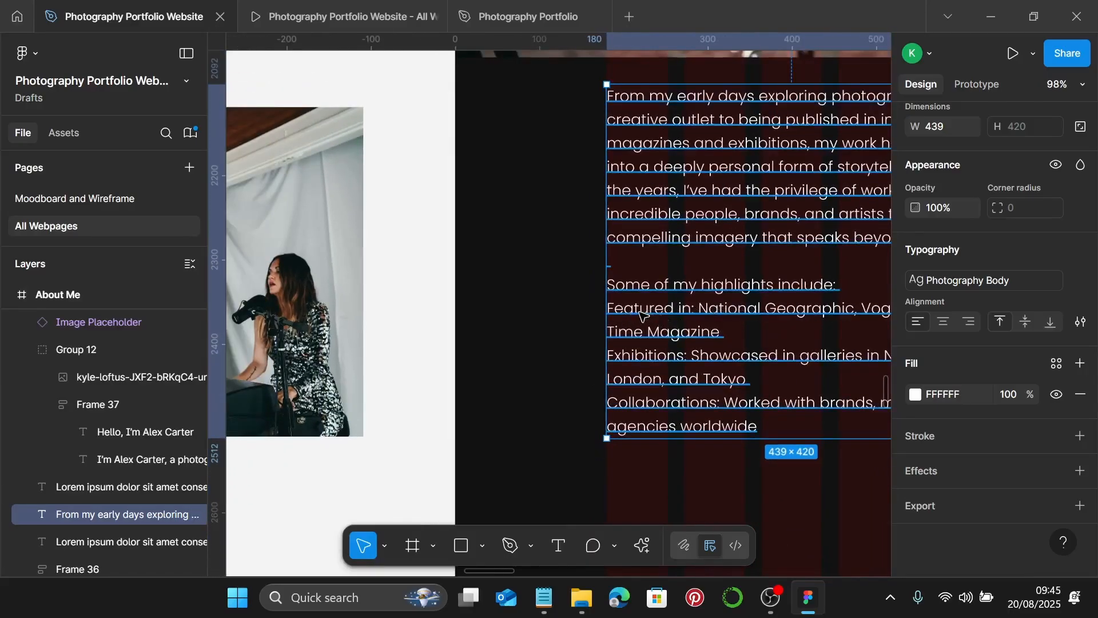
- Type "- " before each highlight line to turn the three highlights into bullets
{"action": "double_click", "coordinate": [640, 312]}
{"action": "left_click", "coordinate": [610, 310]}
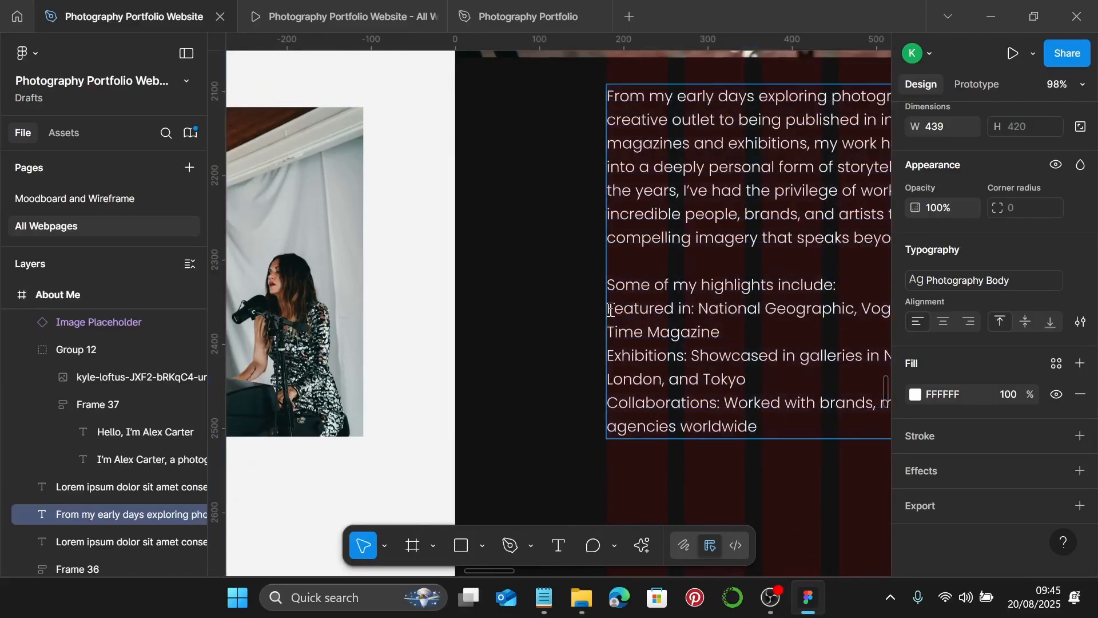
{"action": "type", "text": "- "}
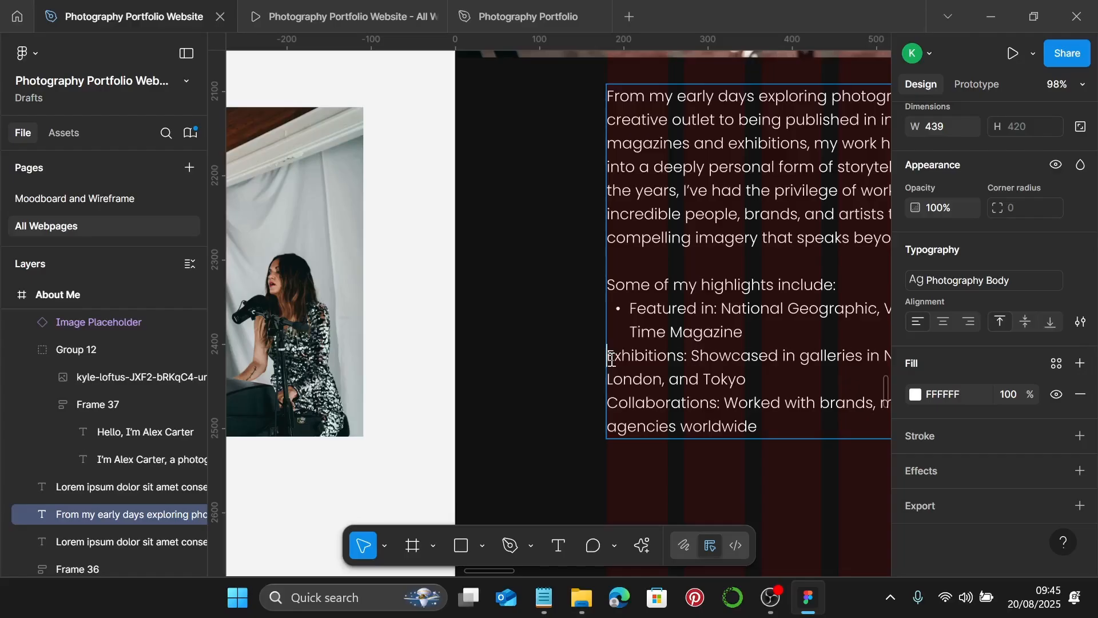
{"action": "type", "text": "-"}
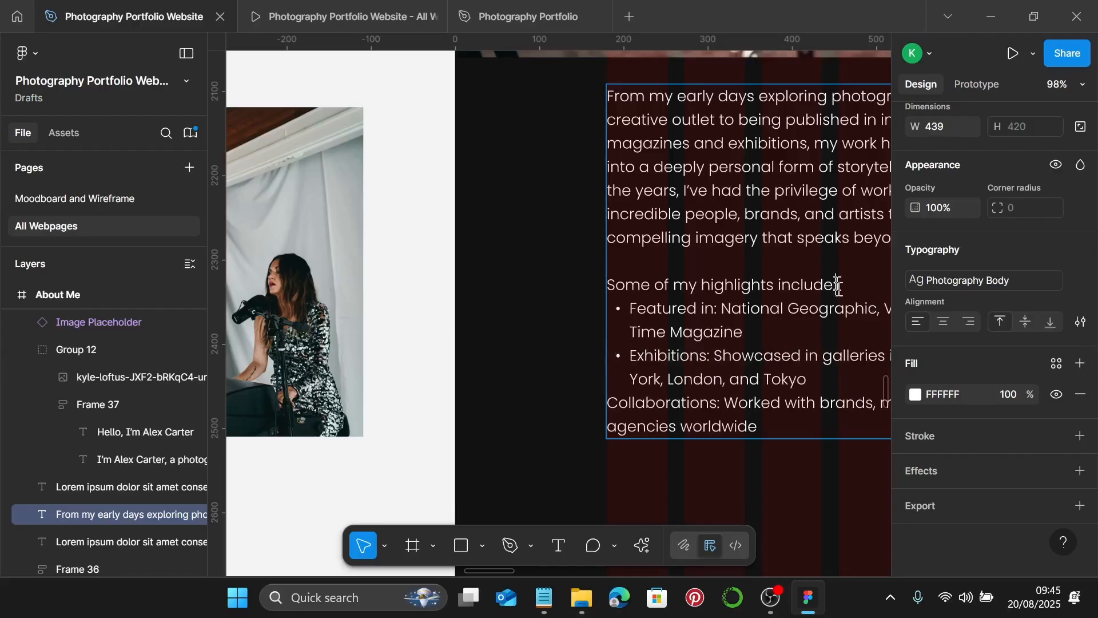
{"action": "scroll", "coordinate": [819, 290], "scroll_direction": "right", "scroll_amount": 1}
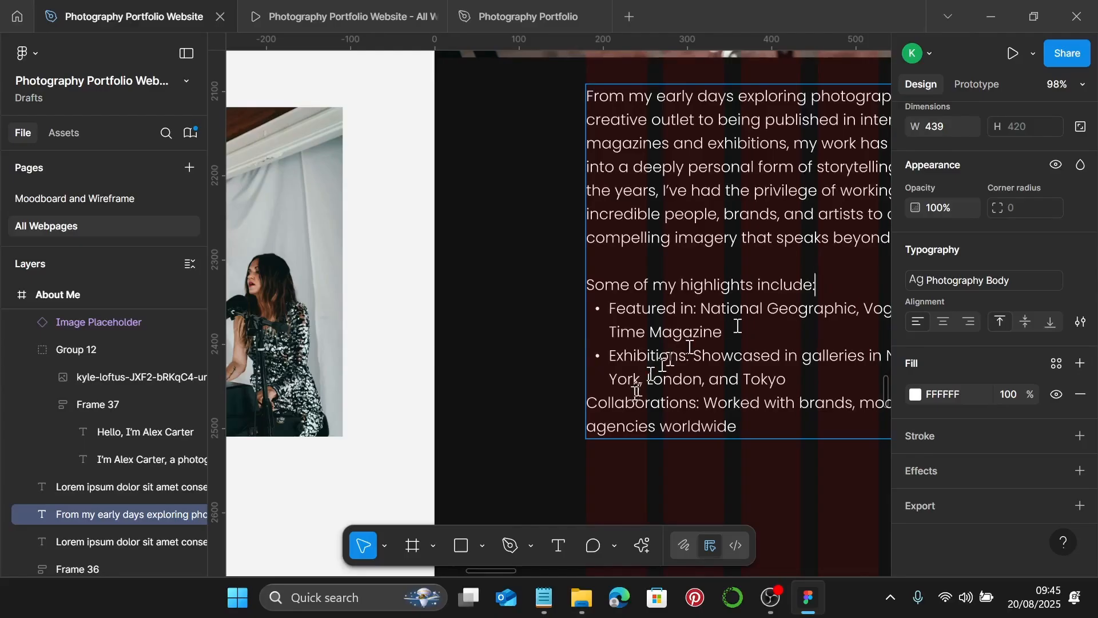
{"action": "left_click", "coordinate": [589, 403]}
{"action": "type", "text": "-"}
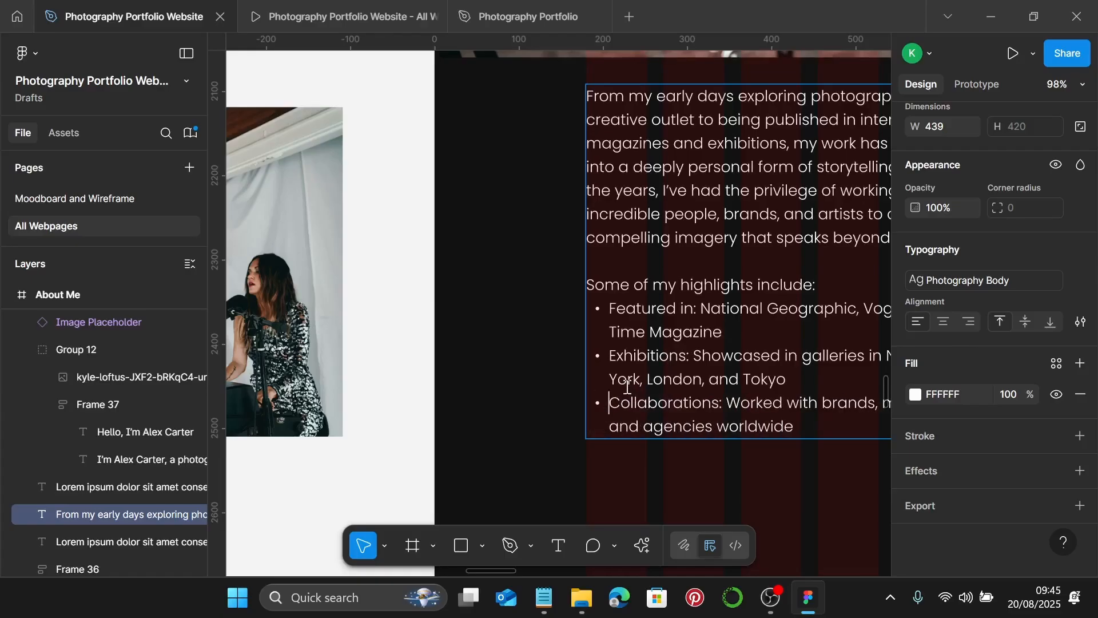
{"action": "scroll", "coordinate": [628, 387], "scroll_direction": "right", "scroll_amount": 5}
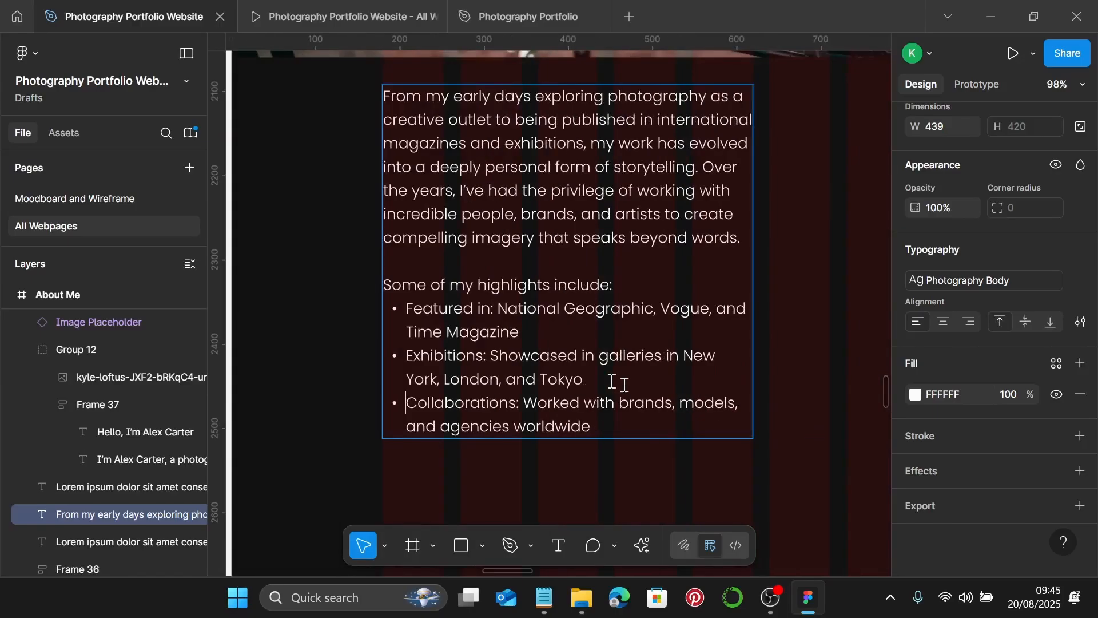
- Bold the labels Featured in:, Exhibitions: and Collaborations:, then exit text editing
{"action": "left_click_drag", "start_coordinate": [494, 309], "coordinate": [418, 311]}
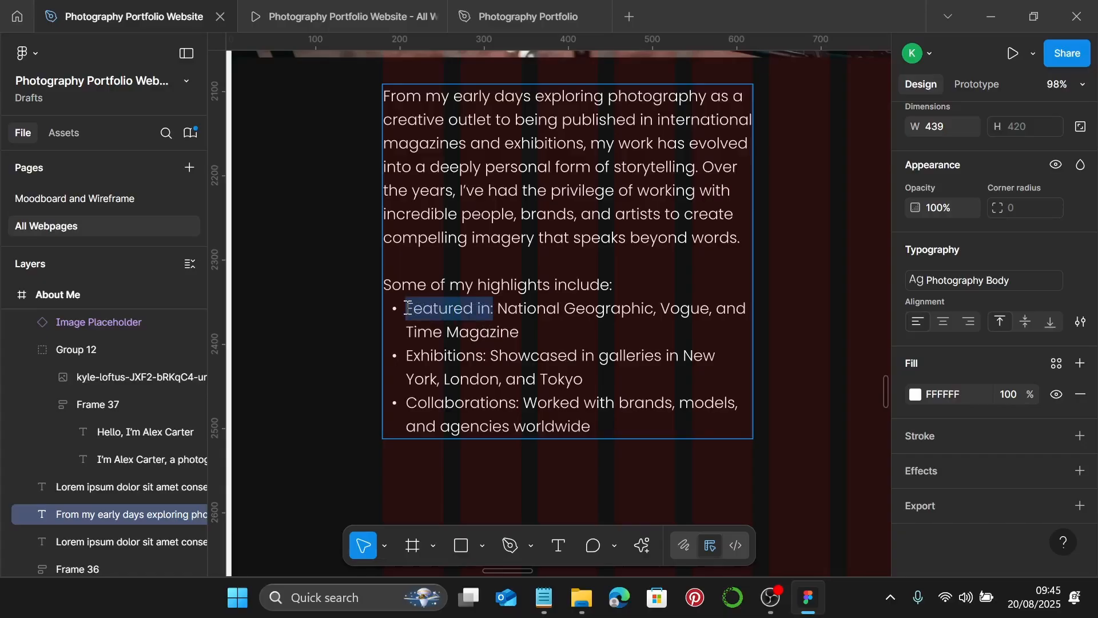
{"action": "key", "text": "ctrl+b"}
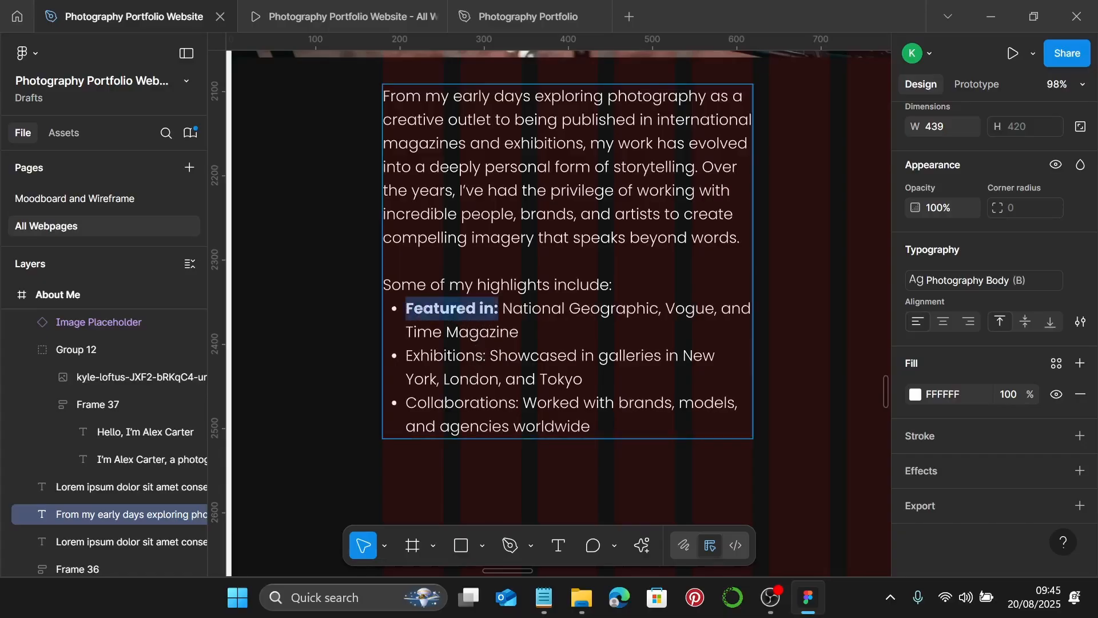
{"action": "left_click_drag", "start_coordinate": [487, 356], "coordinate": [411, 362]}
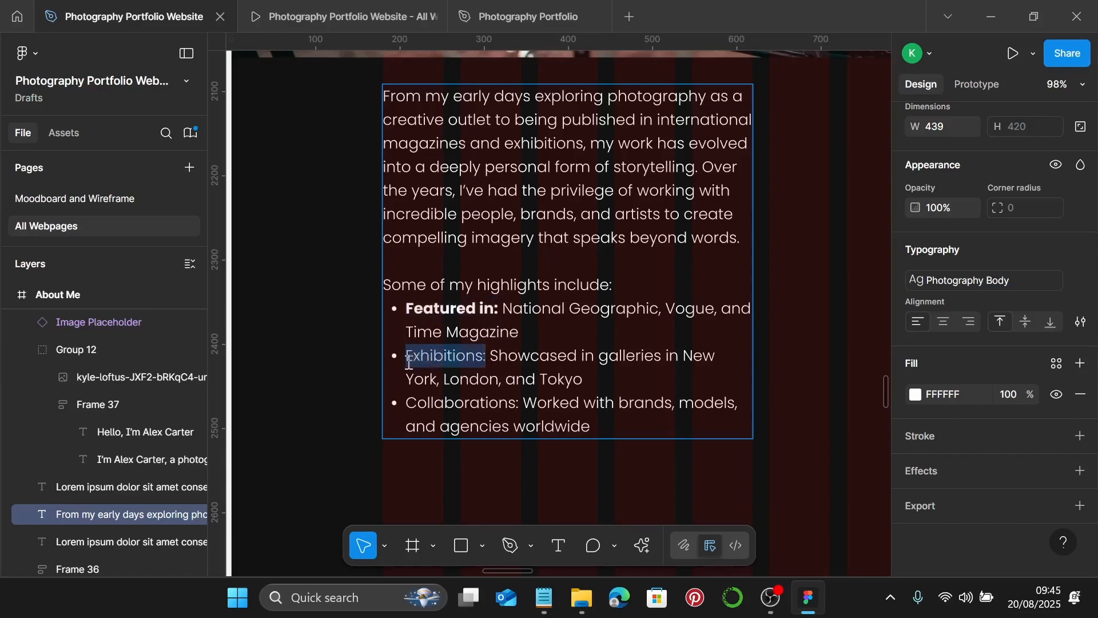
{"action": "key", "text": "ctrl+b"}
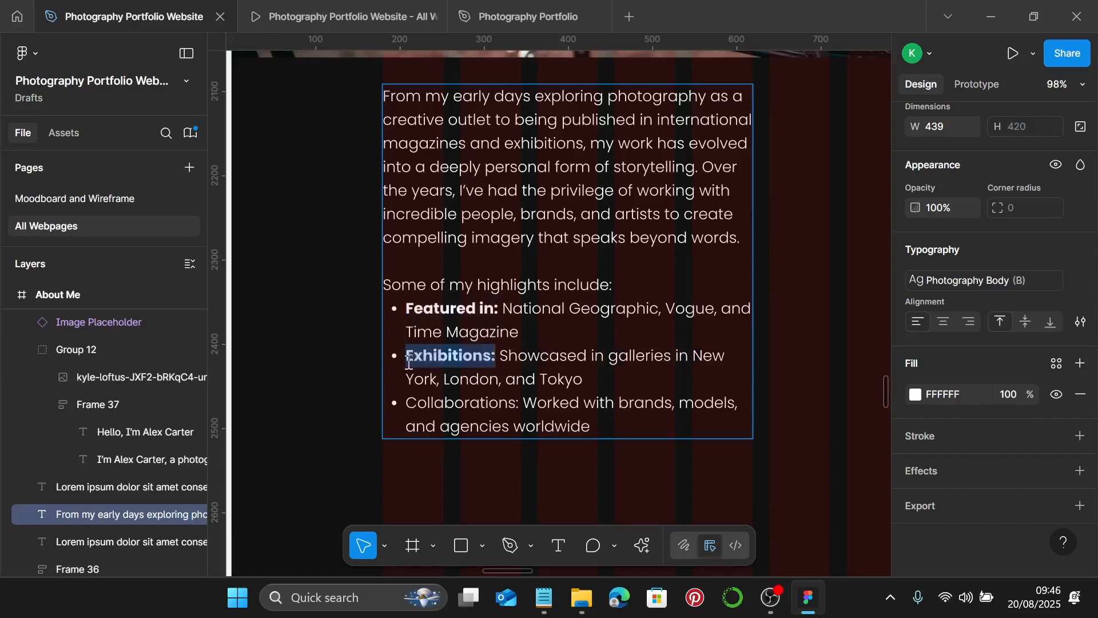
{"action": "left_click_drag", "start_coordinate": [521, 405], "coordinate": [410, 403]}
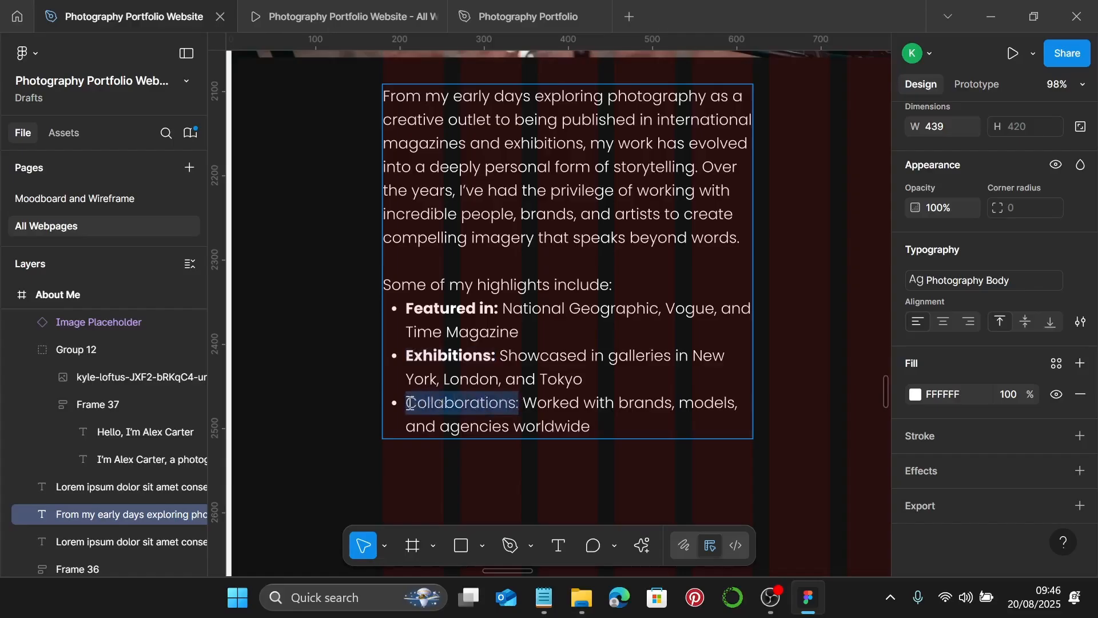
{"action": "key", "text": "ctrl+b"}
{"action": "key", "text": "Escape"}
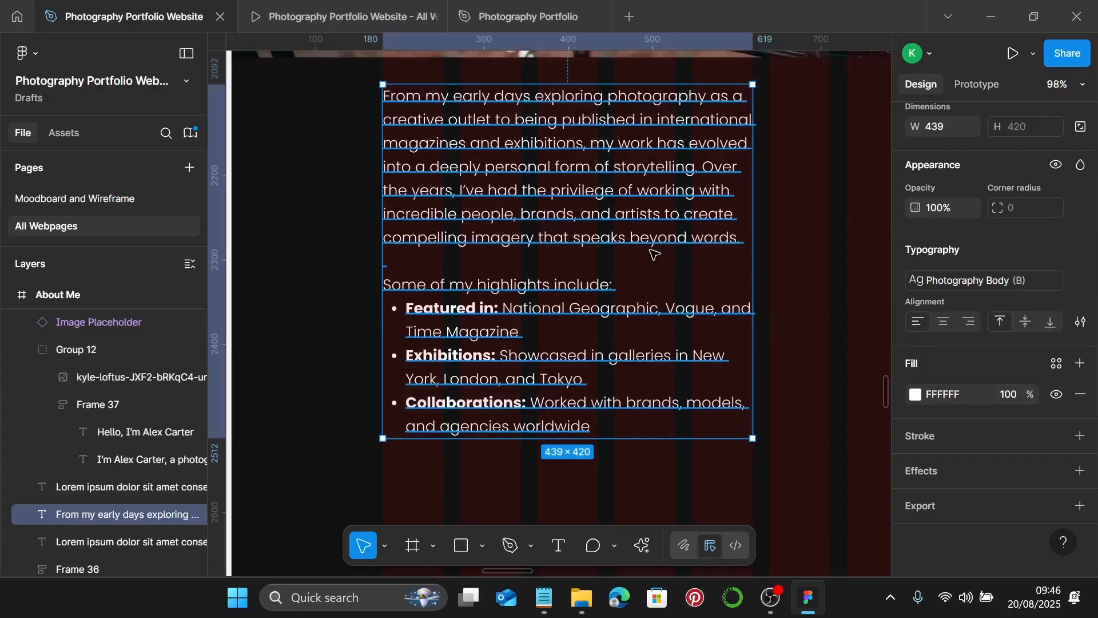
- Wrap the text box in auto layout with 0 vertical and 180 horizontal padding
{"action": "key", "text": "shift+a"}
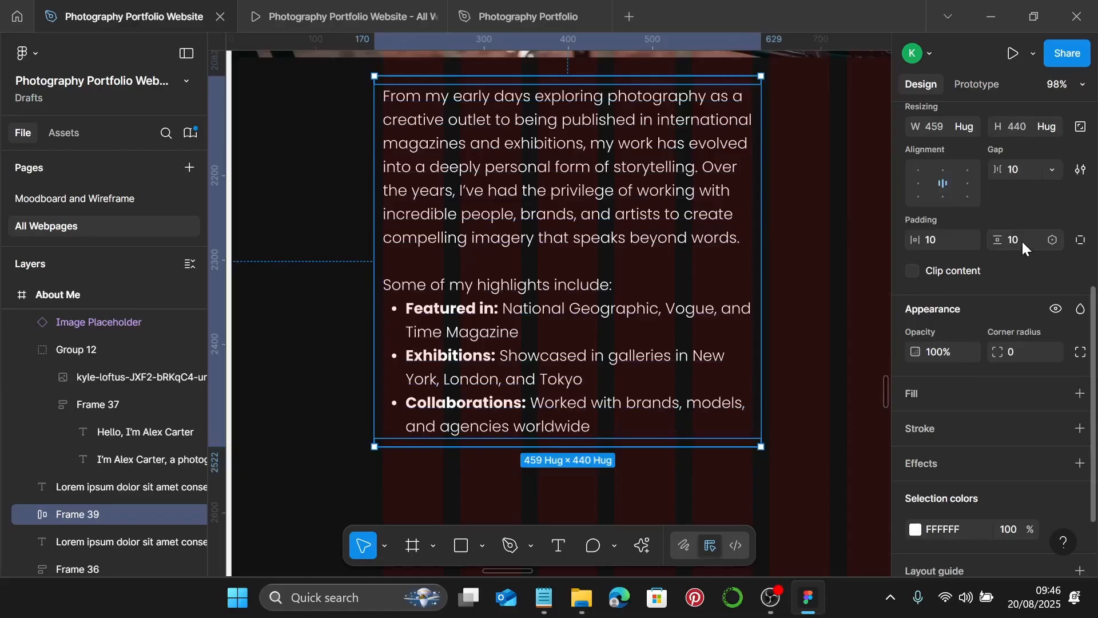
{"action": "left_click", "coordinate": [1022, 239]}
{"action": "key", "text": "Return"}
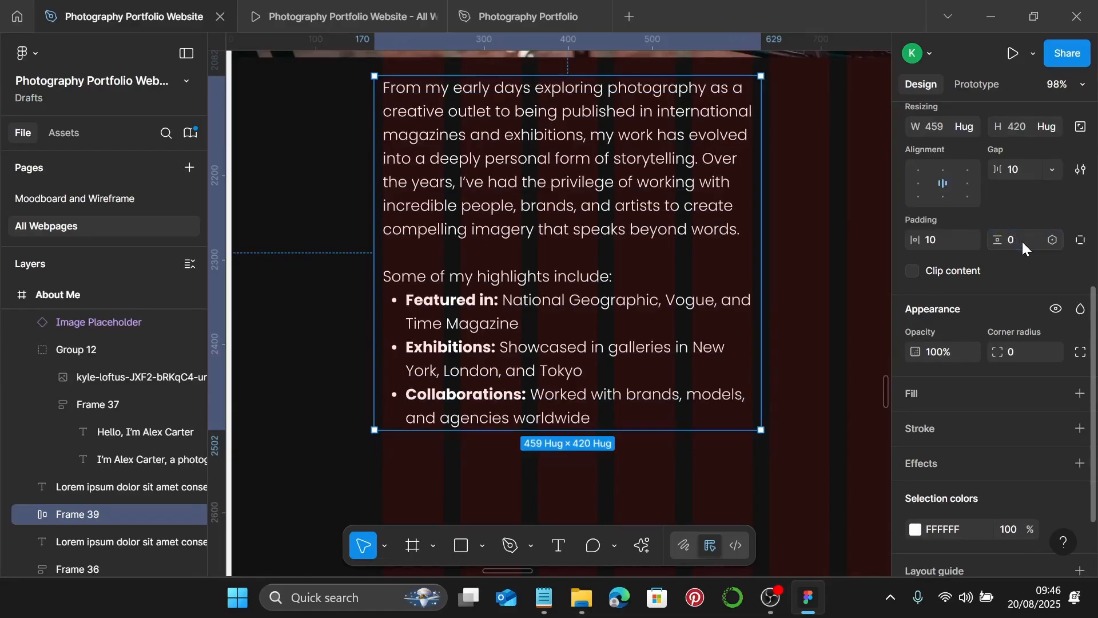
{"action": "left_click", "coordinate": [953, 246]}
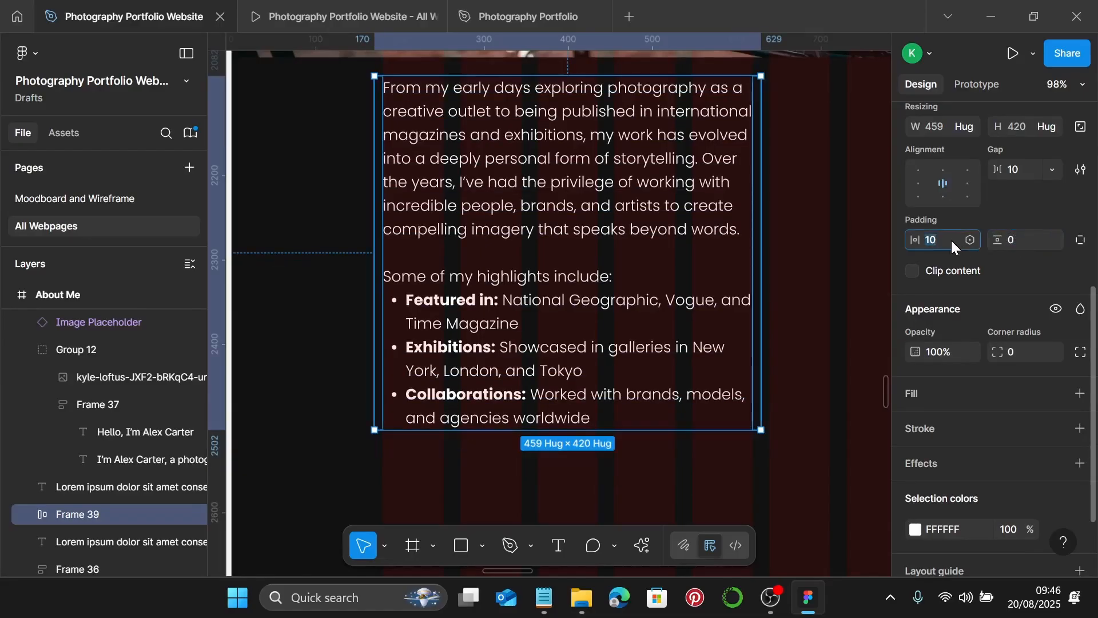
{"action": "key", "text": "Return"}
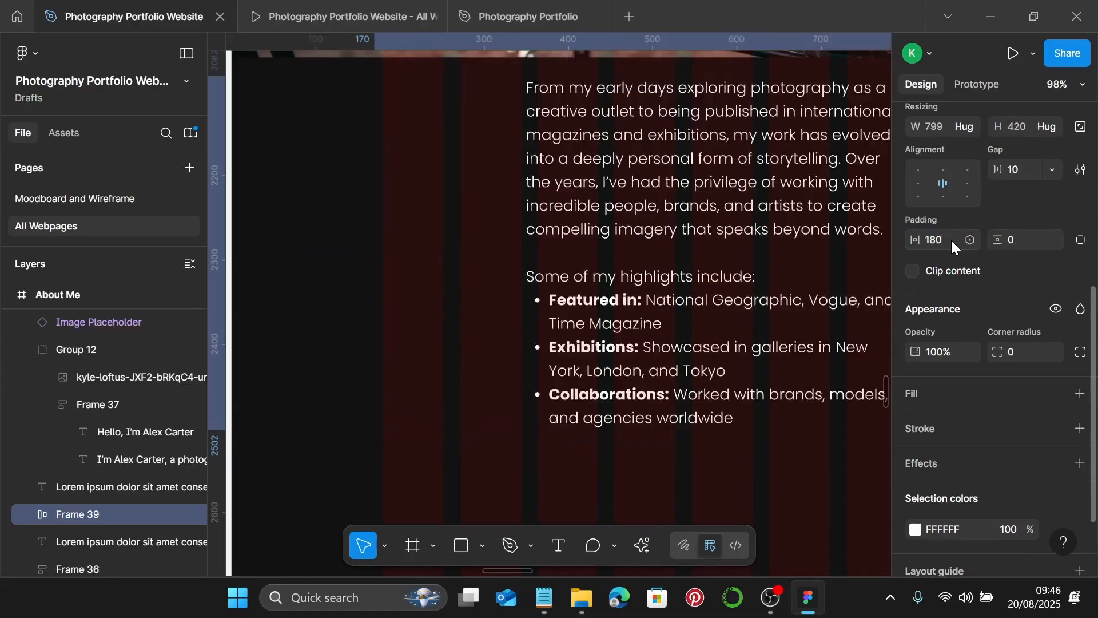
- Widen the intro text frame to about 1092 and make the paragraph fill its width
{"action": "scroll", "coordinate": [775, 292], "scroll_direction": "down", "scroll_amount": 6}
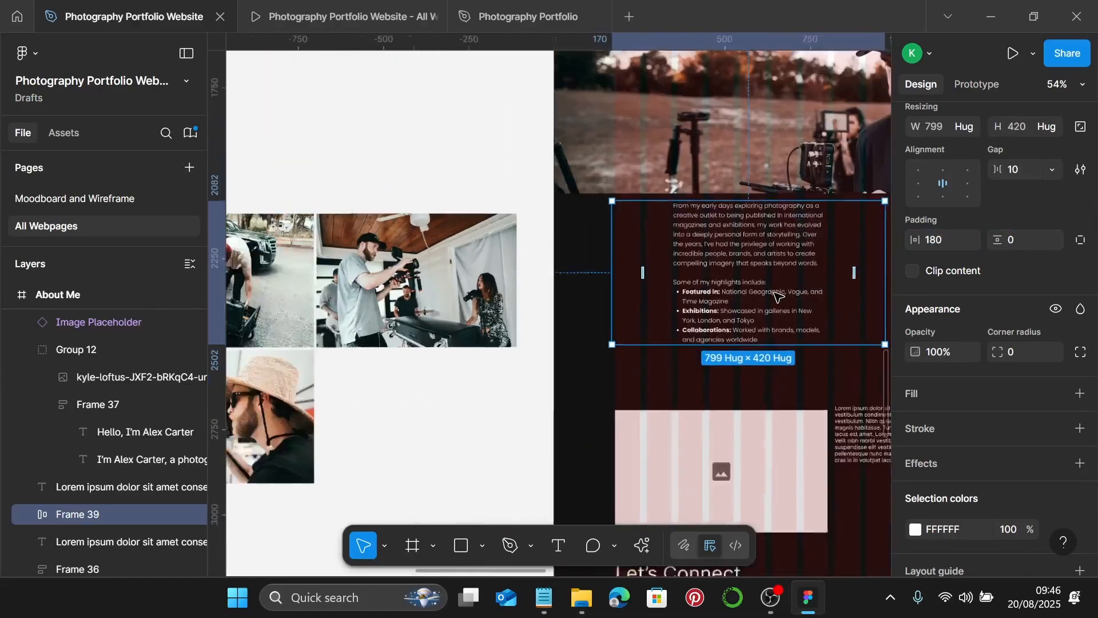
{"action": "scroll", "coordinate": [776, 295], "scroll_direction": "right", "scroll_amount": 5}
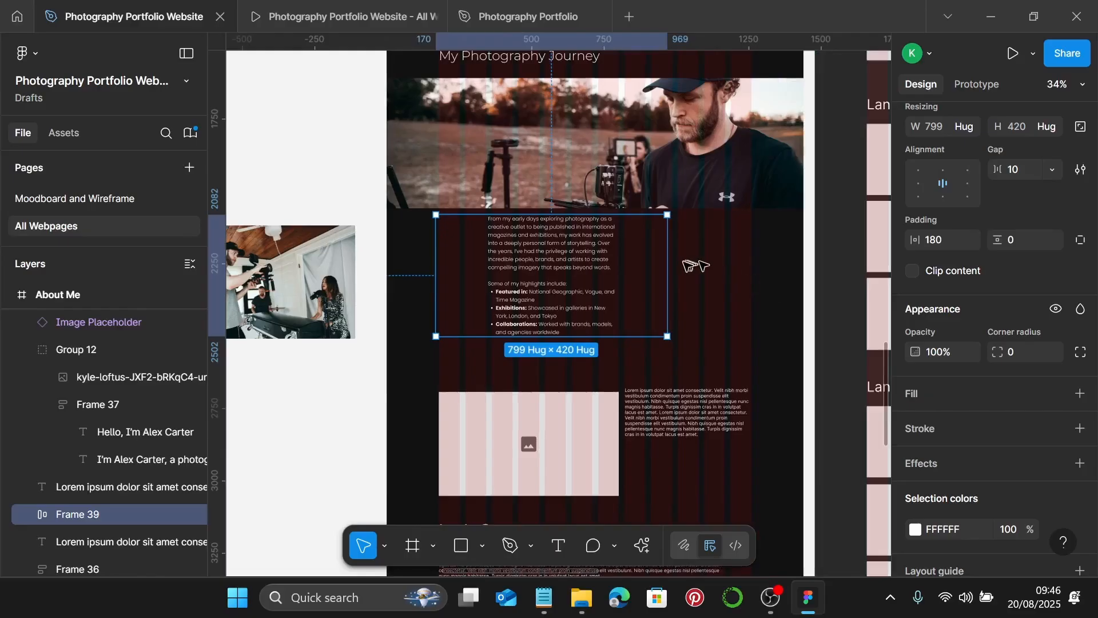
{"action": "left_click_drag", "start_coordinate": [667, 264], "coordinate": [750, 267]}
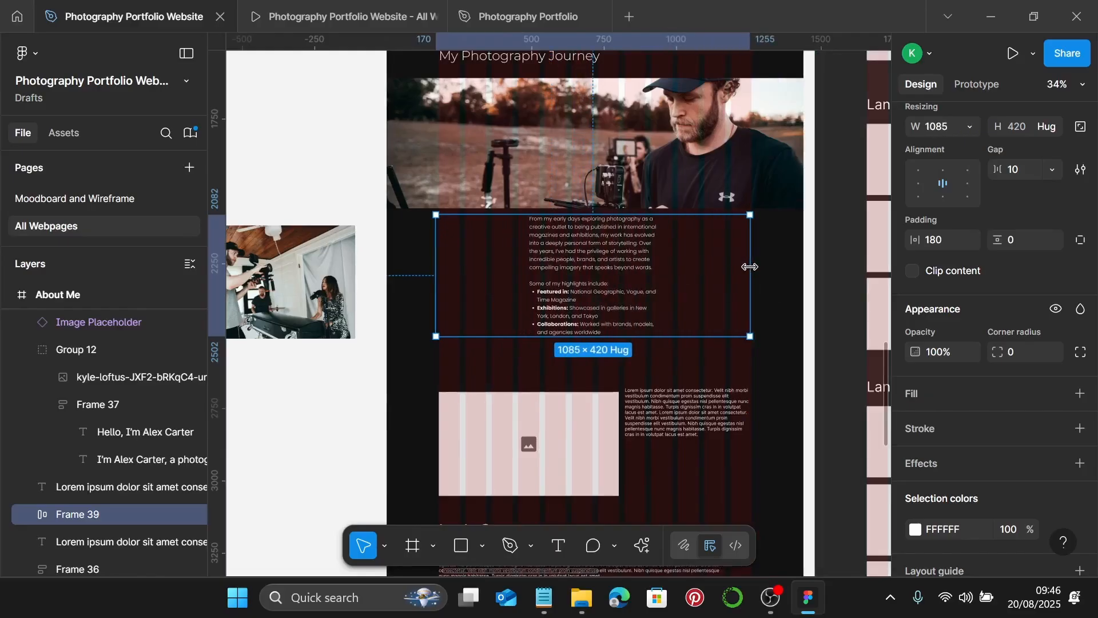
{"action": "key", "text": "ctrl+z"}
{"action": "scroll", "coordinate": [622, 289], "scroll_direction": "up", "scroll_amount": 3}
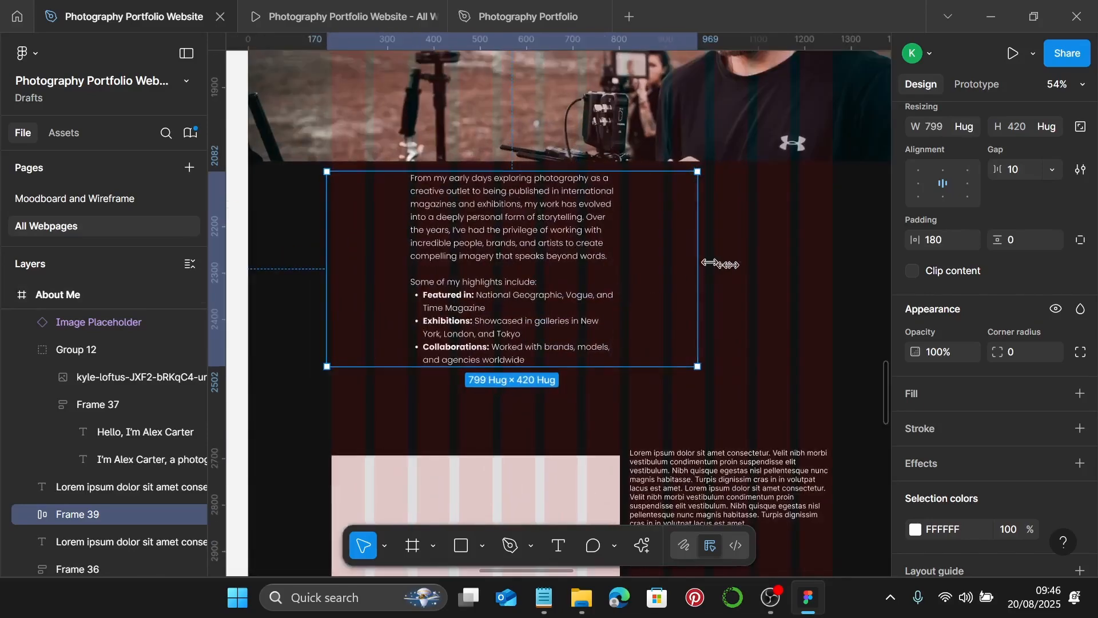
{"action": "left_click_drag", "start_coordinate": [709, 263], "coordinate": [833, 270]}
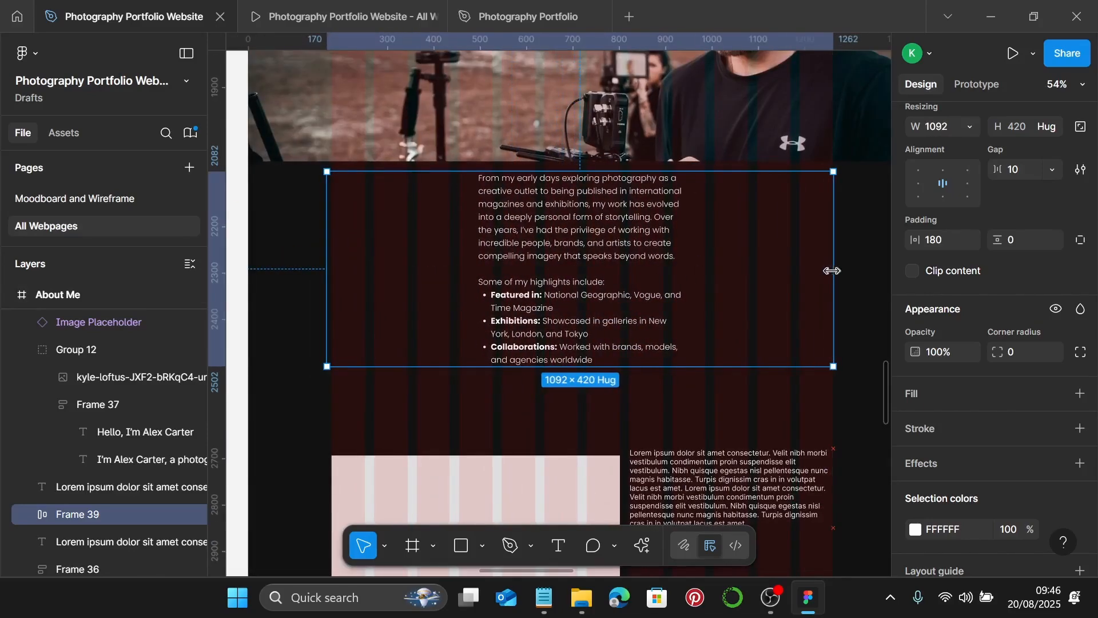
{"action": "left_click", "coordinate": [561, 247]}
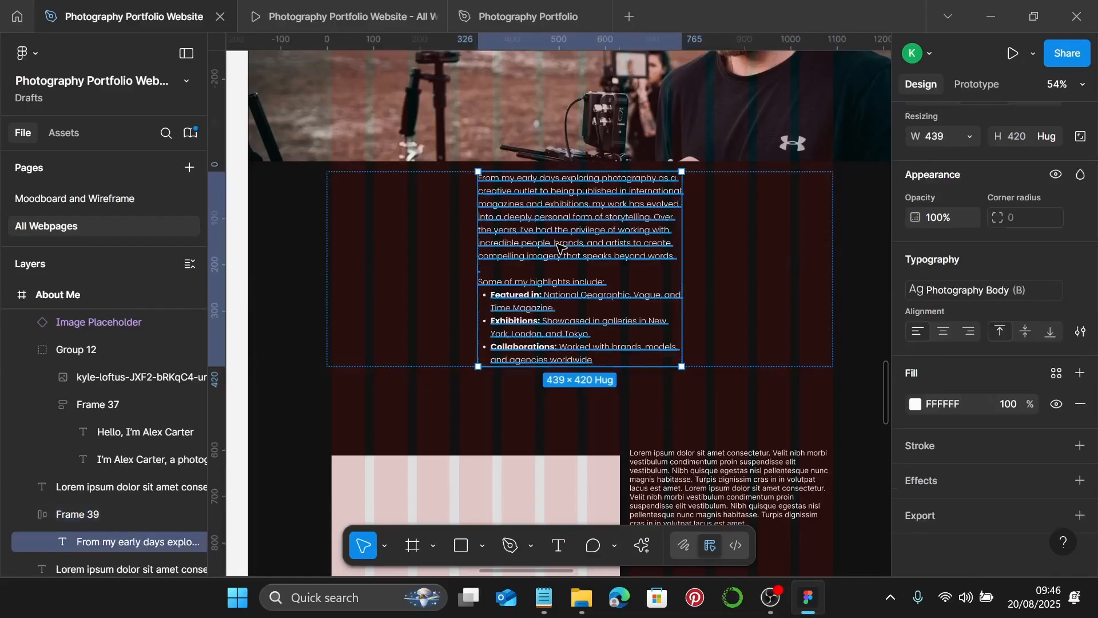
{"action": "scroll", "coordinate": [1001, 221], "scroll_direction": "up", "scroll_amount": 2}
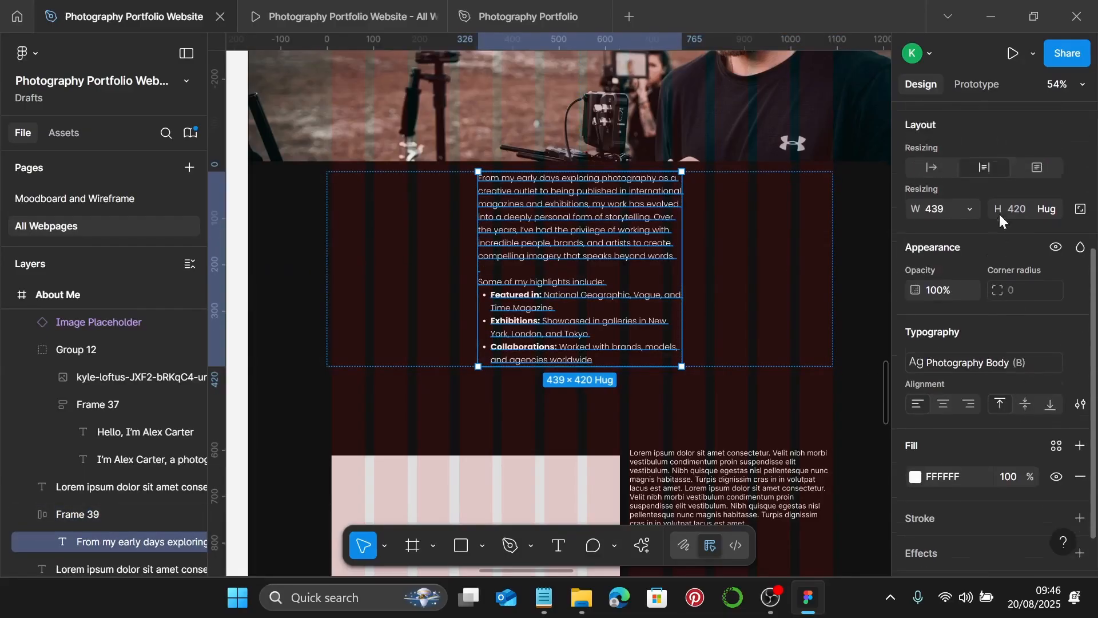
{"action": "scroll", "coordinate": [1001, 221], "scroll_direction": "up", "scroll_amount": 2}
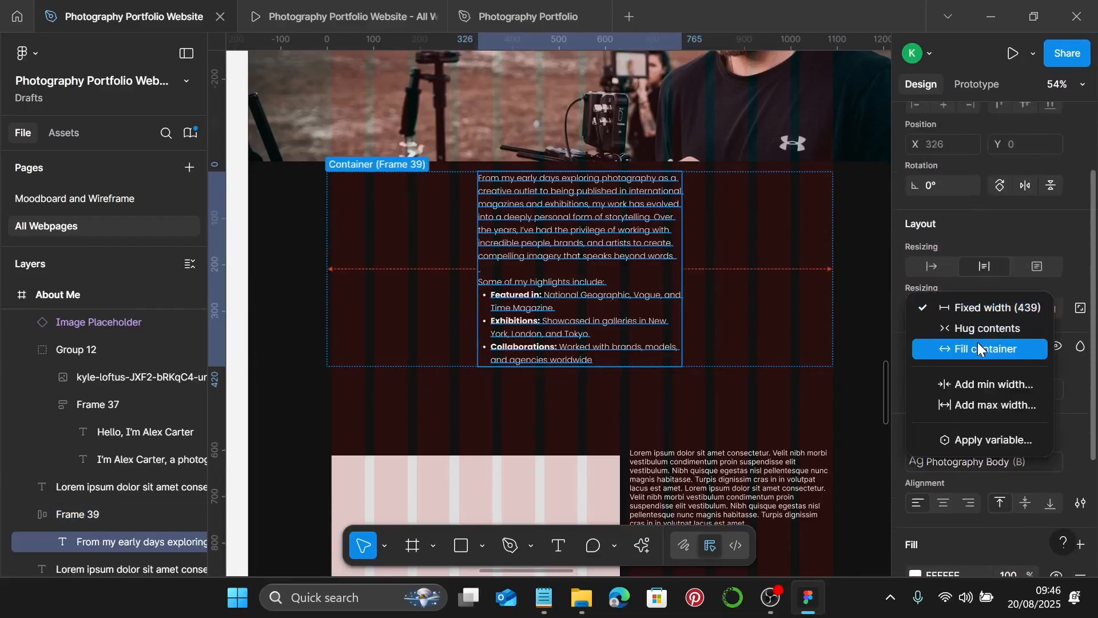
{"action": "left_click", "coordinate": [978, 347]}
- Select the heading, photo and intro text and wrap them in a vertical auto layout frame
{"action": "left_click", "coordinate": [617, 342]}
{"action": "scroll", "coordinate": [618, 341], "scroll_direction": "down", "scroll_amount": 3}
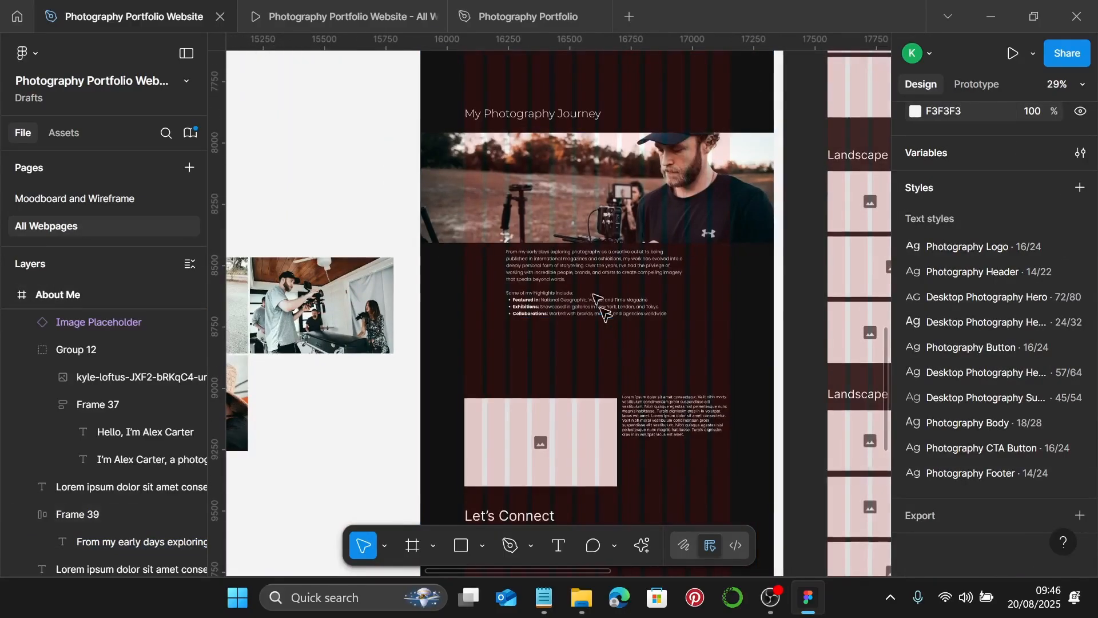
{"action": "left_click", "coordinate": [572, 114]}
{"action": "left_click", "coordinate": [564, 191]}
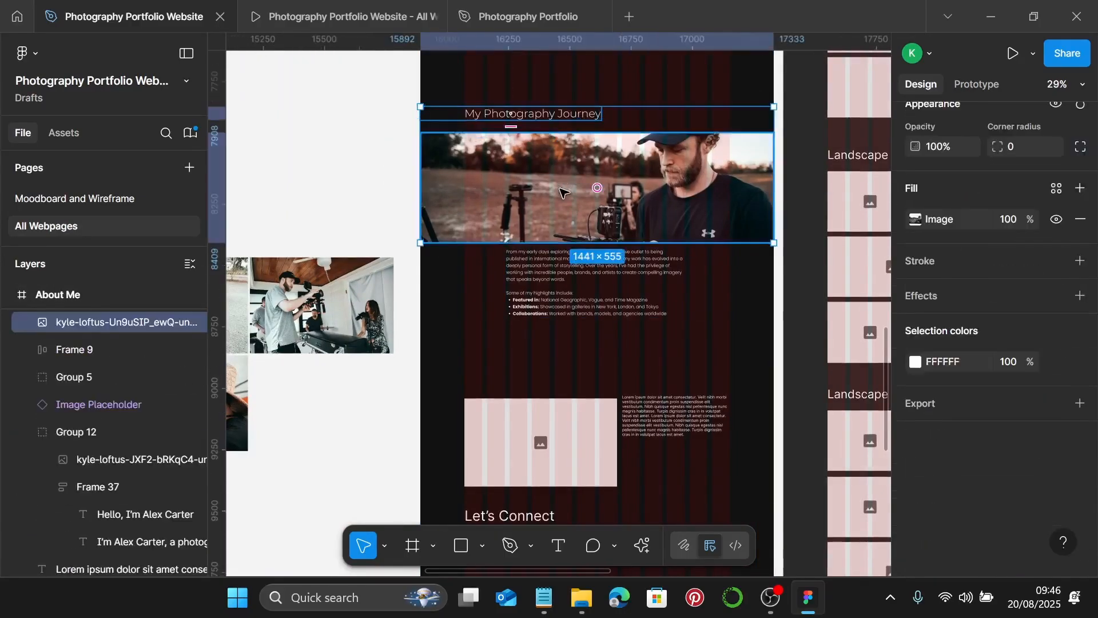
{"action": "left_click", "coordinate": [534, 267], "text": "shift"}
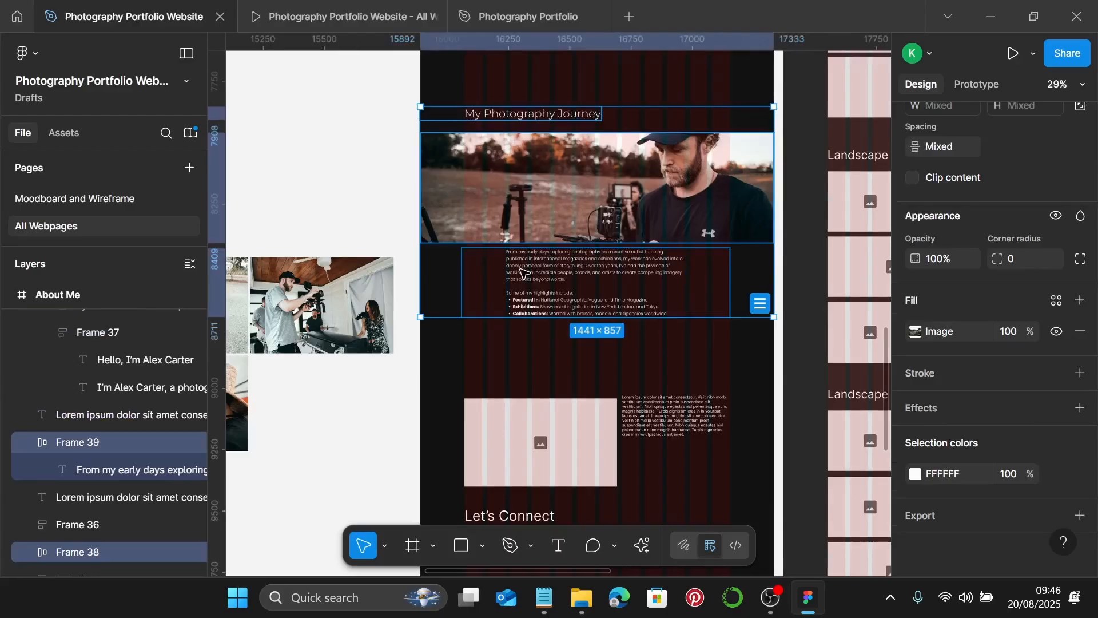
{"action": "key", "text": "shift+a"}
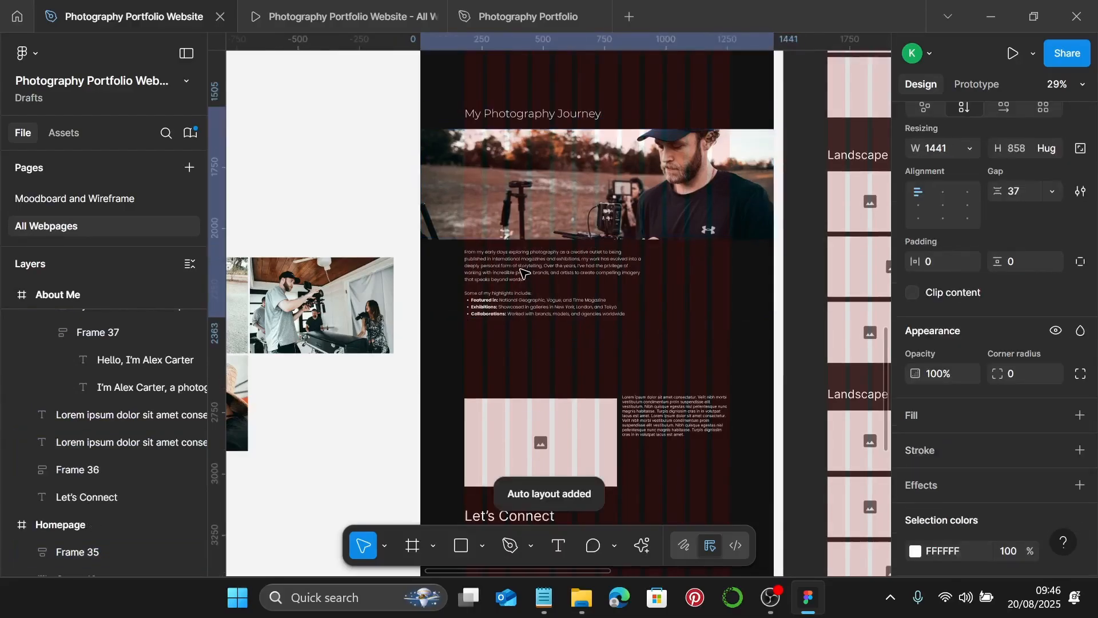
{"action": "scroll", "coordinate": [525, 278], "scroll_direction": "up", "scroll_amount": 1}
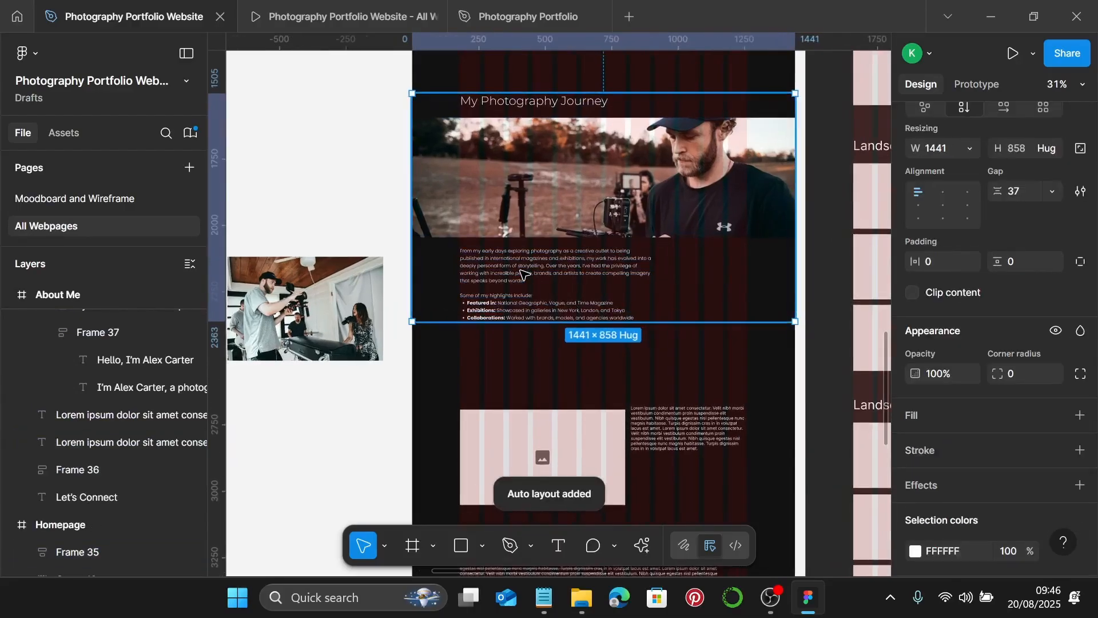
{"action": "left_click", "coordinate": [531, 284]}
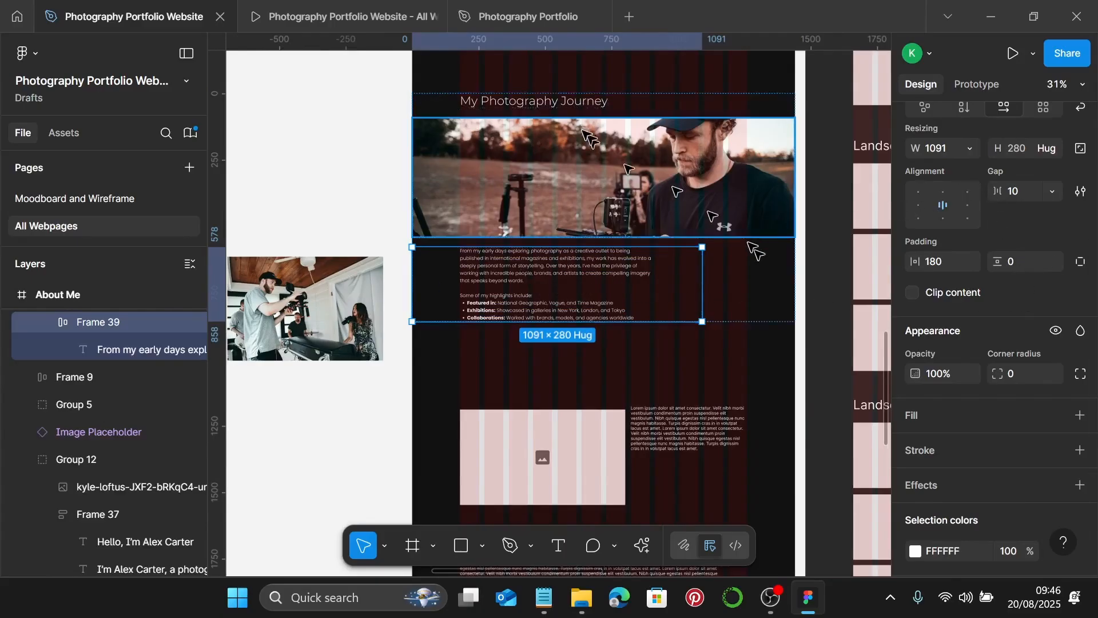
{"action": "left_click", "coordinate": [582, 106]}
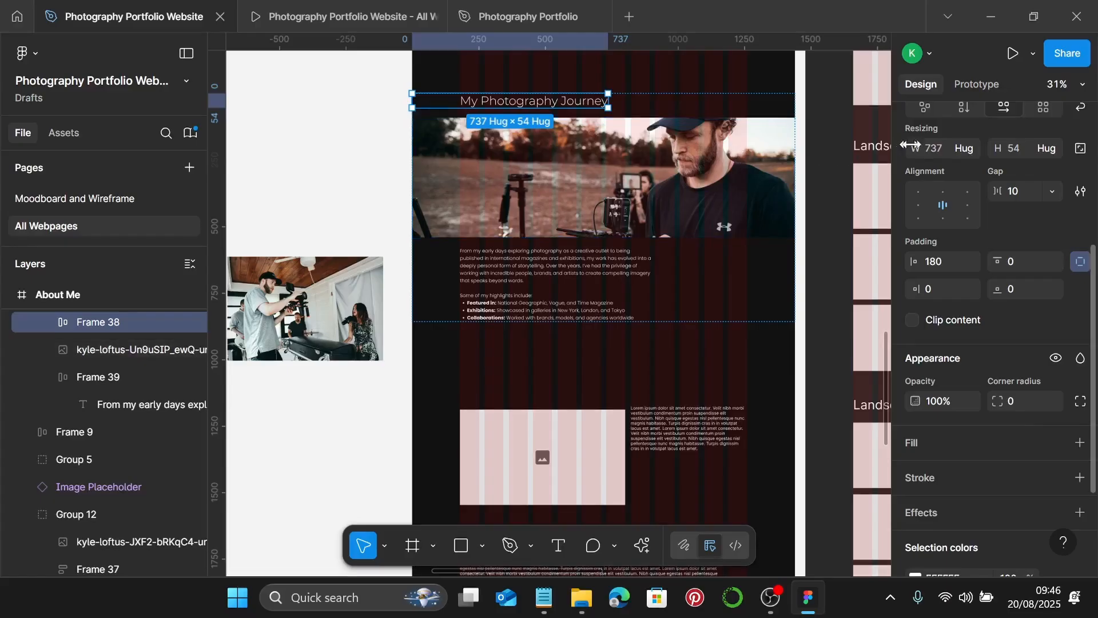
- Set Frame 38 to Fill container, left-aligned, and Frame 39 to Fill container, then select Frame 40
{"action": "left_click", "coordinate": [969, 148]}
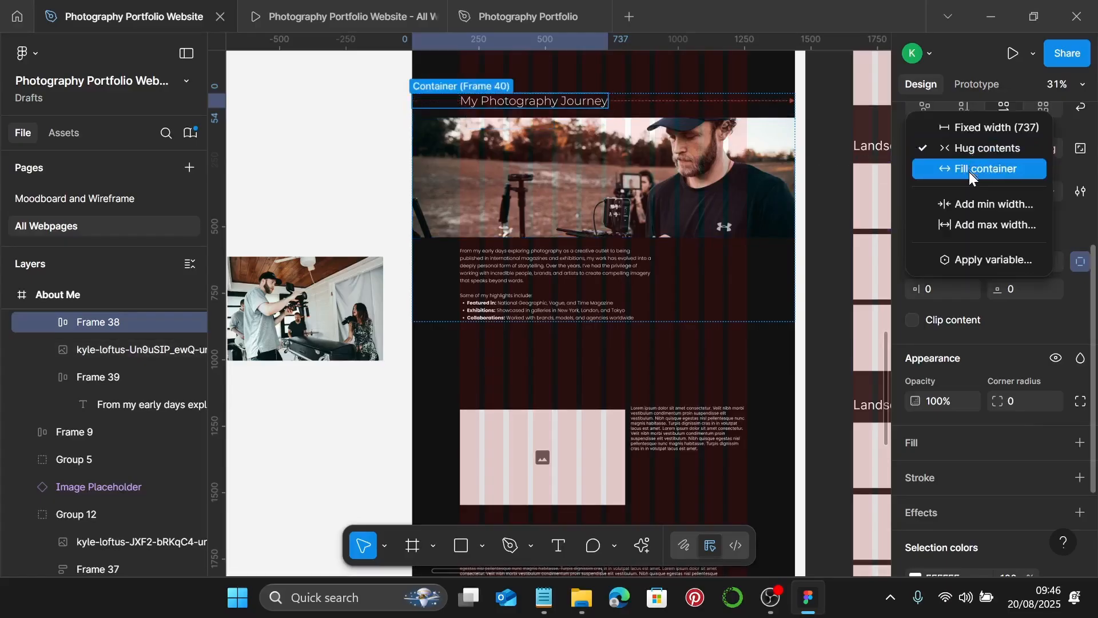
{"action": "left_click", "coordinate": [969, 170]}
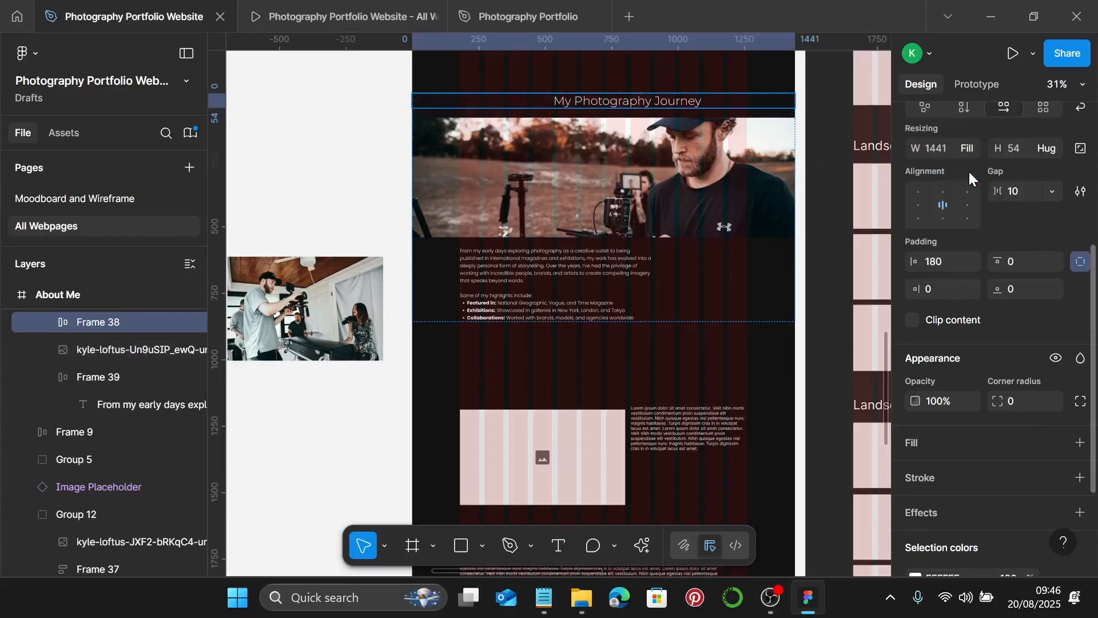
{"action": "left_click", "coordinate": [918, 206]}
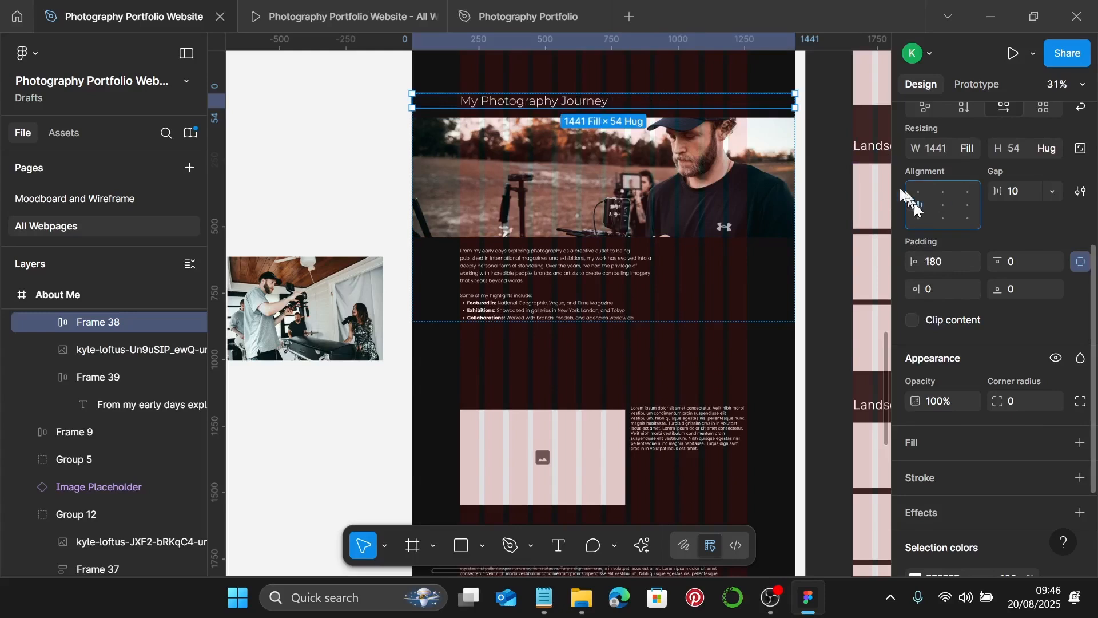
{"action": "left_click", "coordinate": [514, 223]}
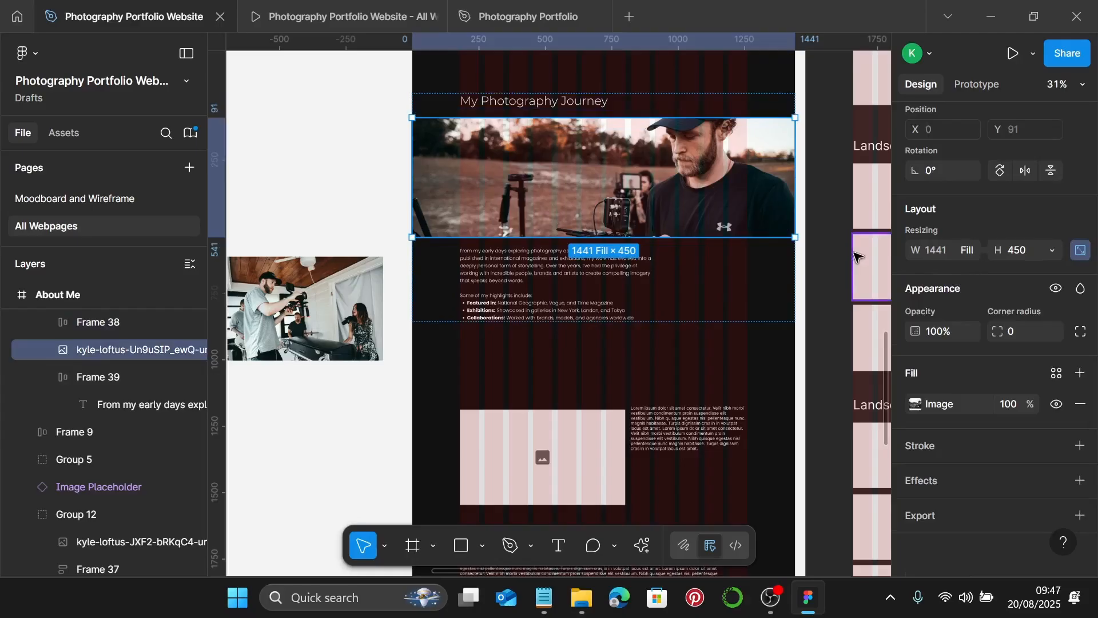
{"action": "left_click", "coordinate": [507, 274]}
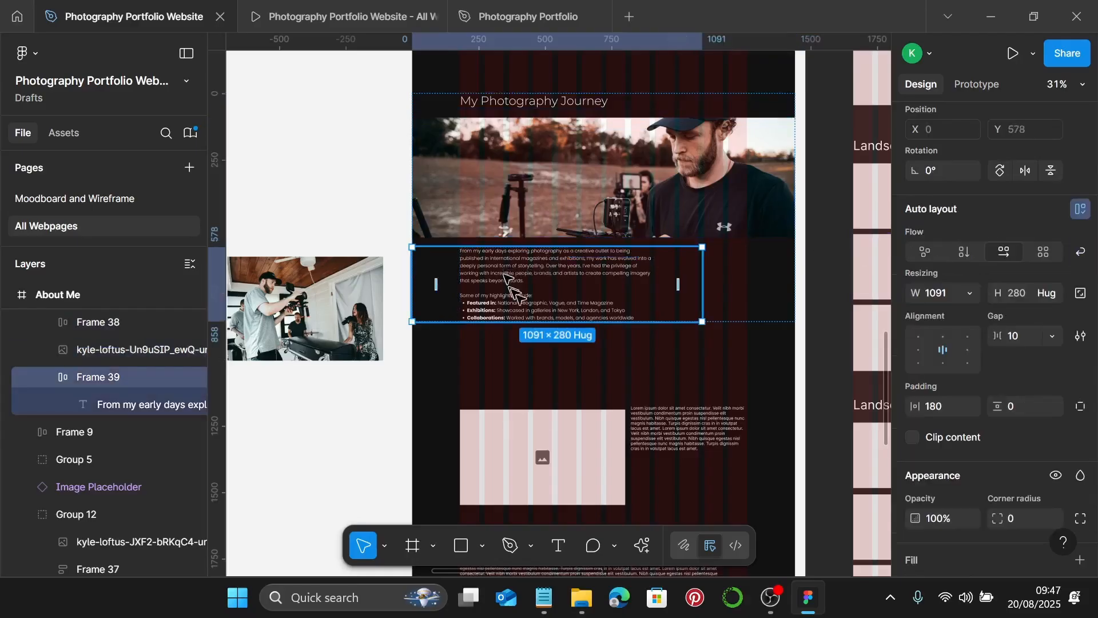
{"action": "left_click", "coordinate": [972, 294]}
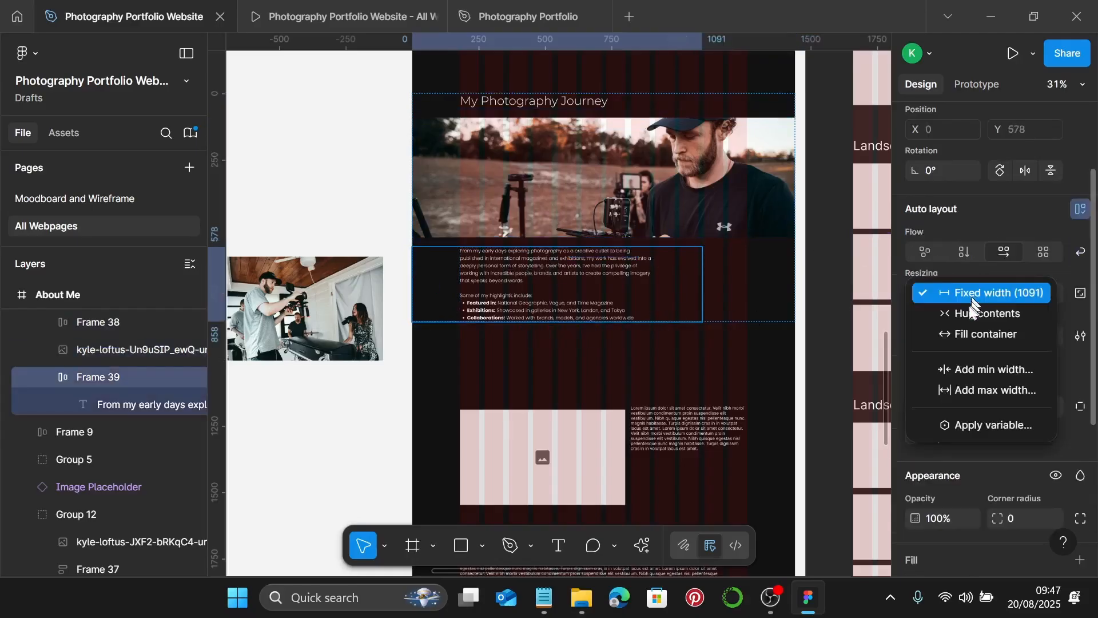
{"action": "left_click", "coordinate": [975, 330]}
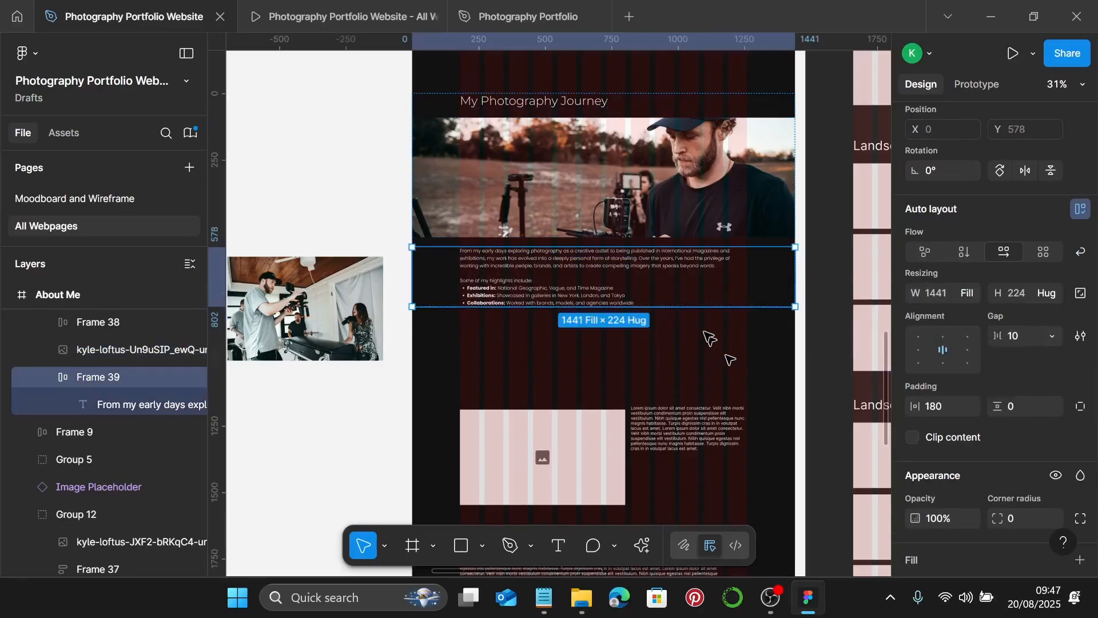
{"action": "left_click", "coordinate": [681, 273]}
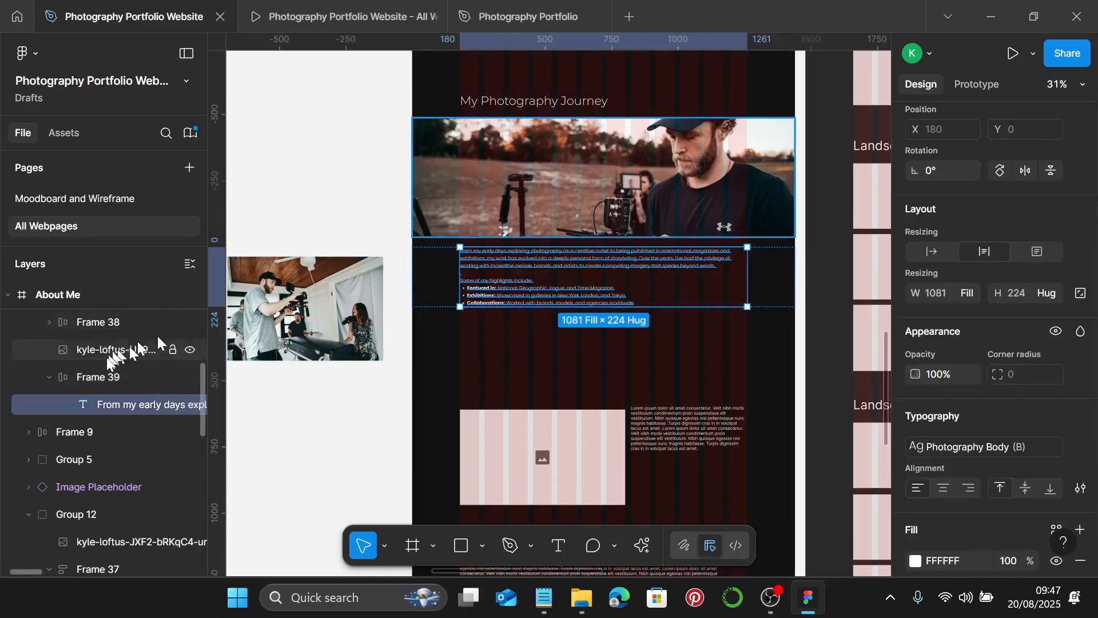
{"action": "left_click", "coordinate": [106, 378]}
{"action": "left_click", "coordinate": [572, 369]}
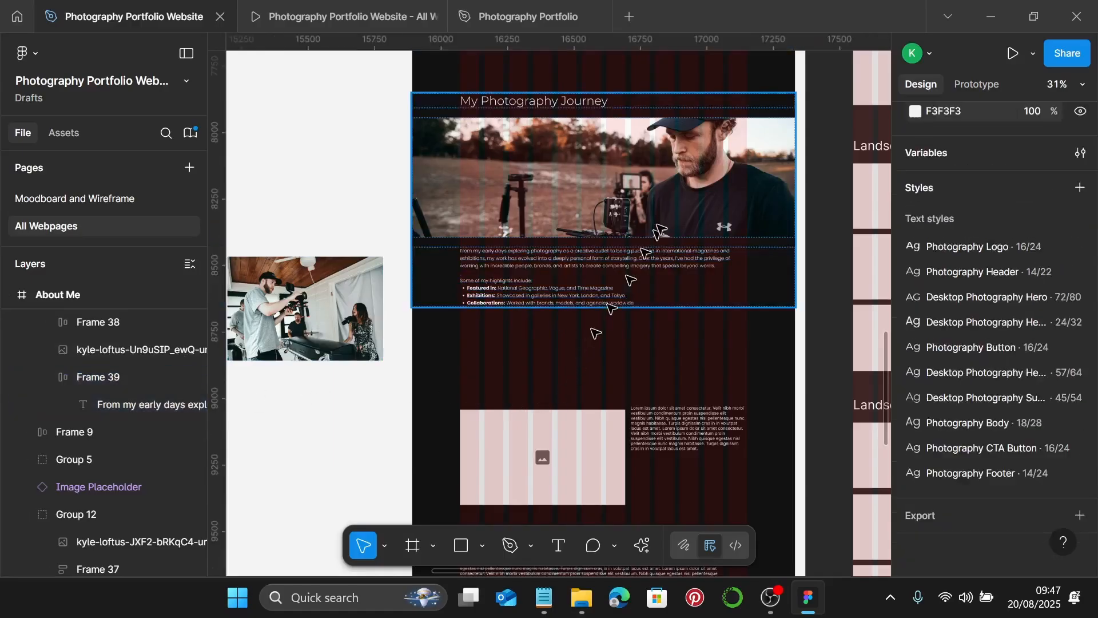
{"action": "left_click", "coordinate": [660, 232]}
- Undo the section narrowing and set the My Photography Journey heading text to Fill container
{"action": "left_click_drag", "start_coordinate": [800, 211], "coordinate": [576, 187]}
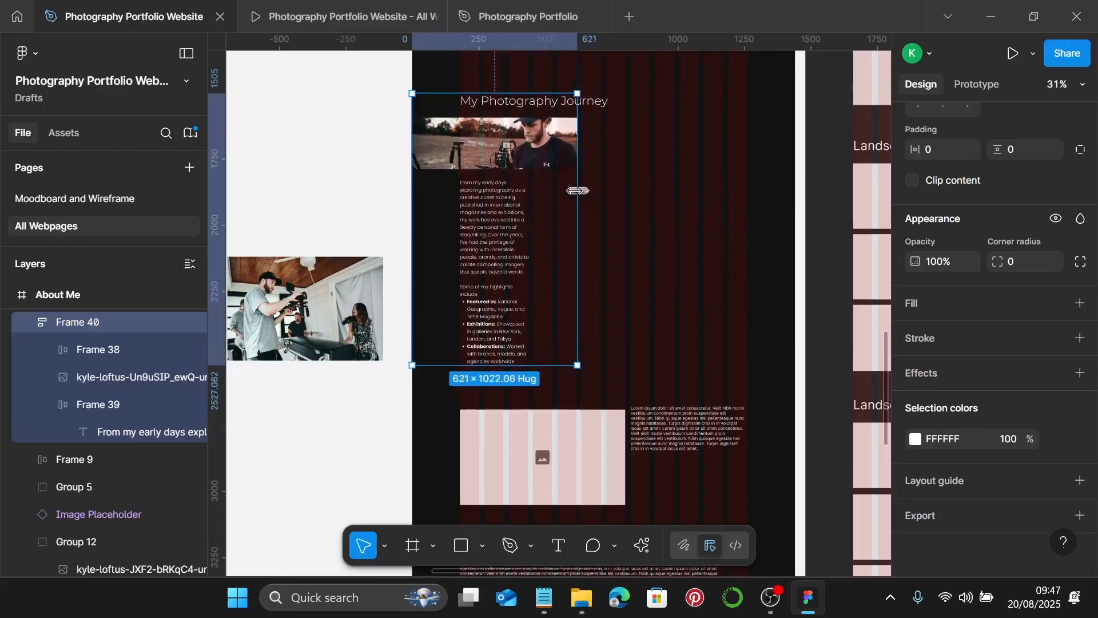
{"action": "key", "text": "ctrl+z"}
{"action": "scroll", "coordinate": [547, 103], "scroll_direction": "up", "scroll_amount": 3}
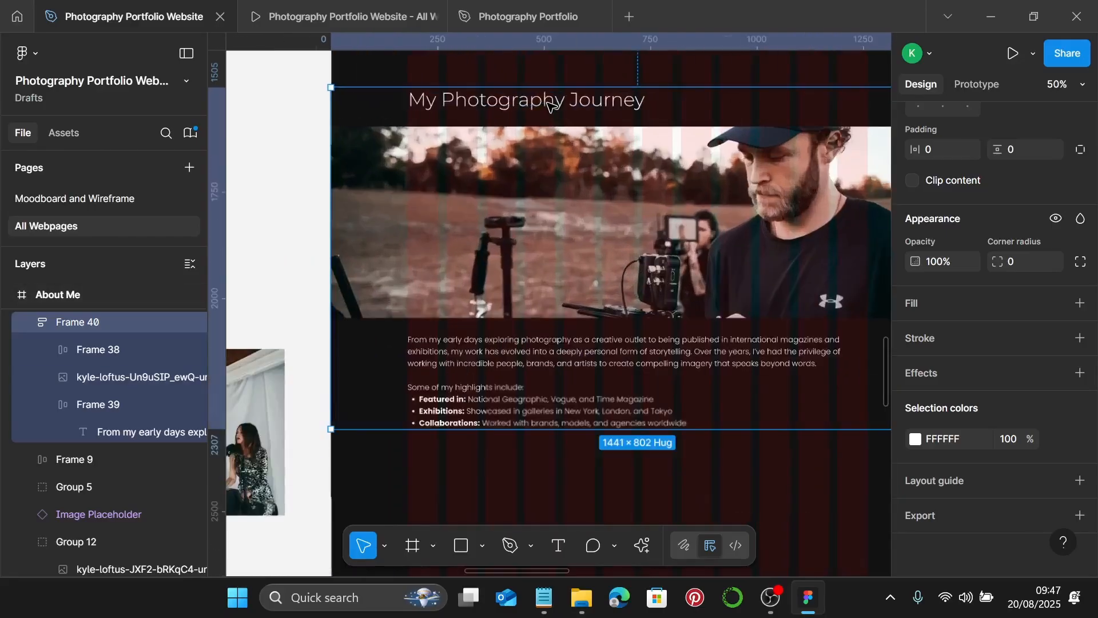
{"action": "left_click", "coordinate": [549, 102]}
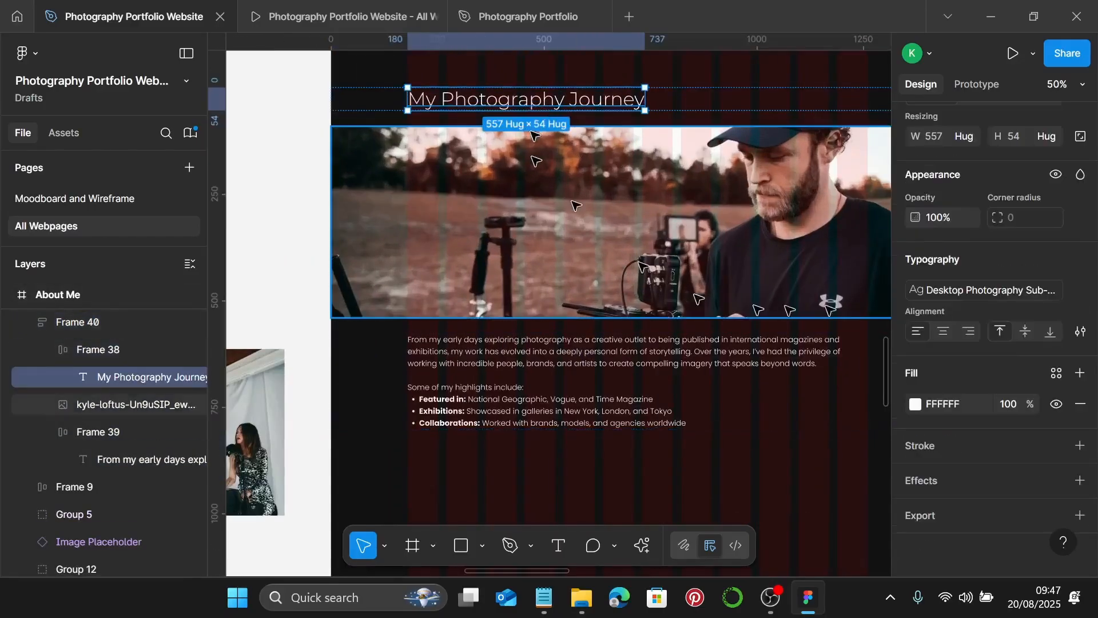
{"action": "scroll", "coordinate": [1000, 244], "scroll_direction": "up", "scroll_amount": 2}
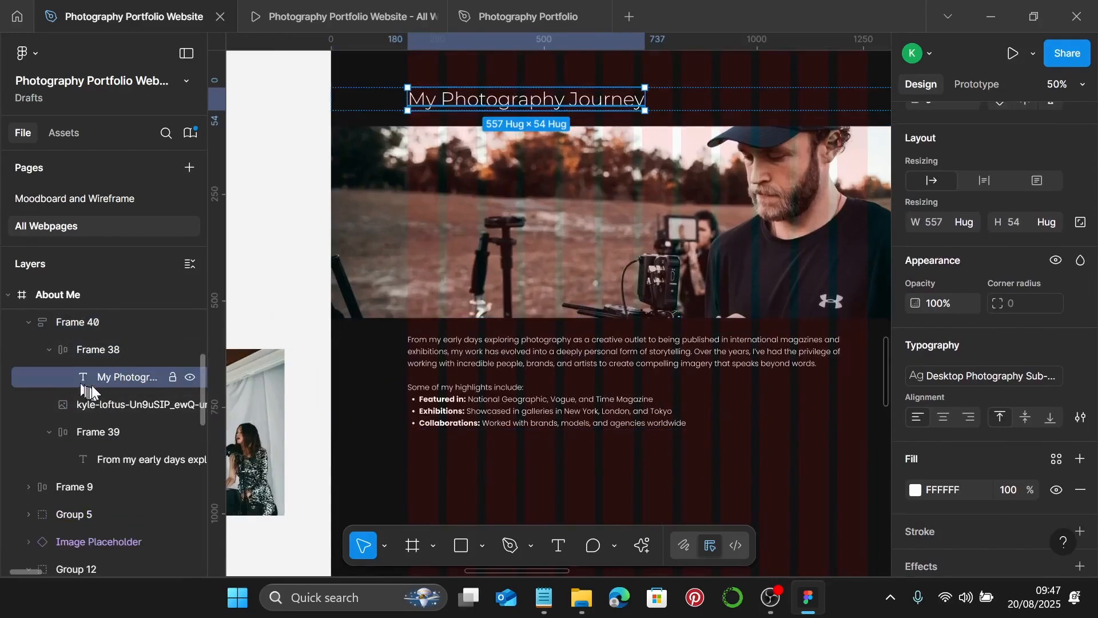
{"action": "left_click", "coordinate": [972, 223]}
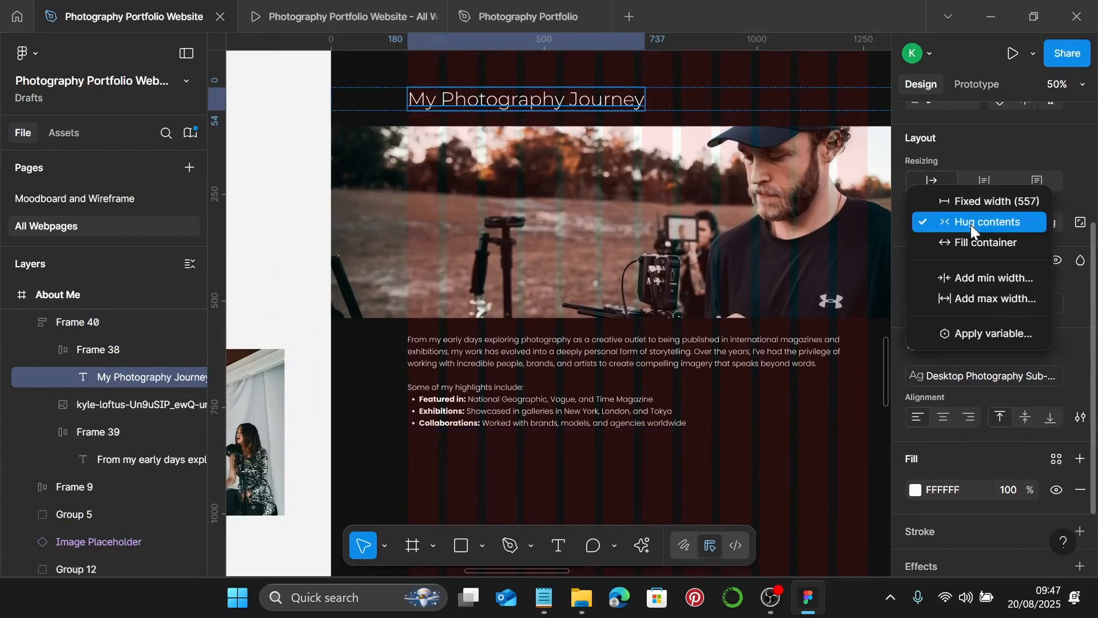
{"action": "left_click", "coordinate": [973, 246]}
{"action": "left_click", "coordinate": [549, 457]}
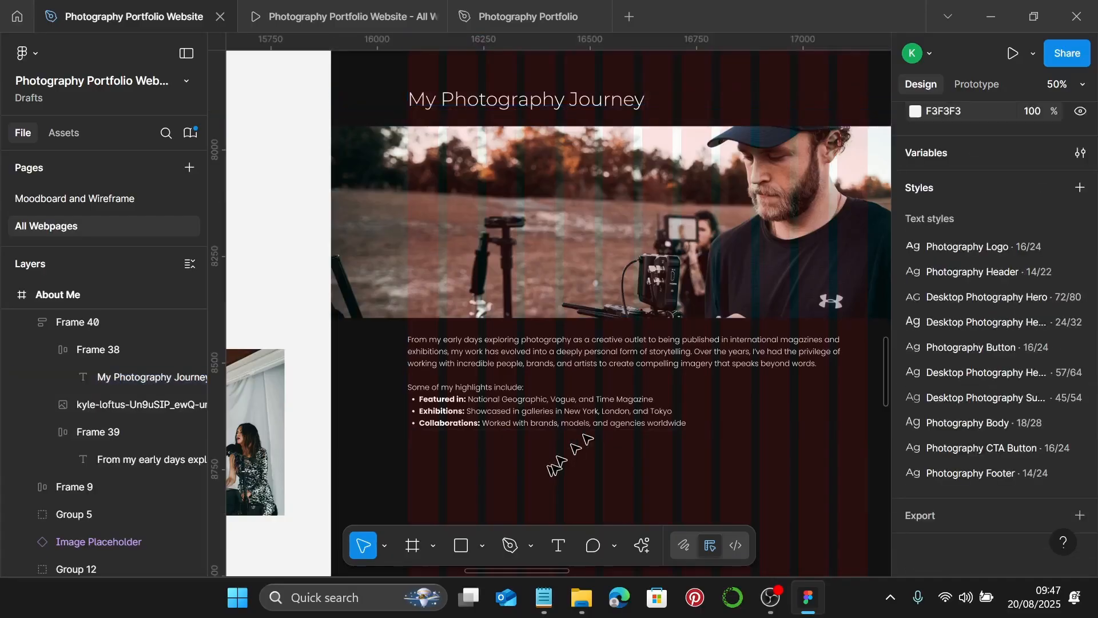
- Change Frame 40's auto layout gap from 37 to 25, test a narrower width, then undo it
{"action": "left_click", "coordinate": [642, 364]}
{"action": "scroll", "coordinate": [642, 366], "scroll_direction": "down", "scroll_amount": 3}
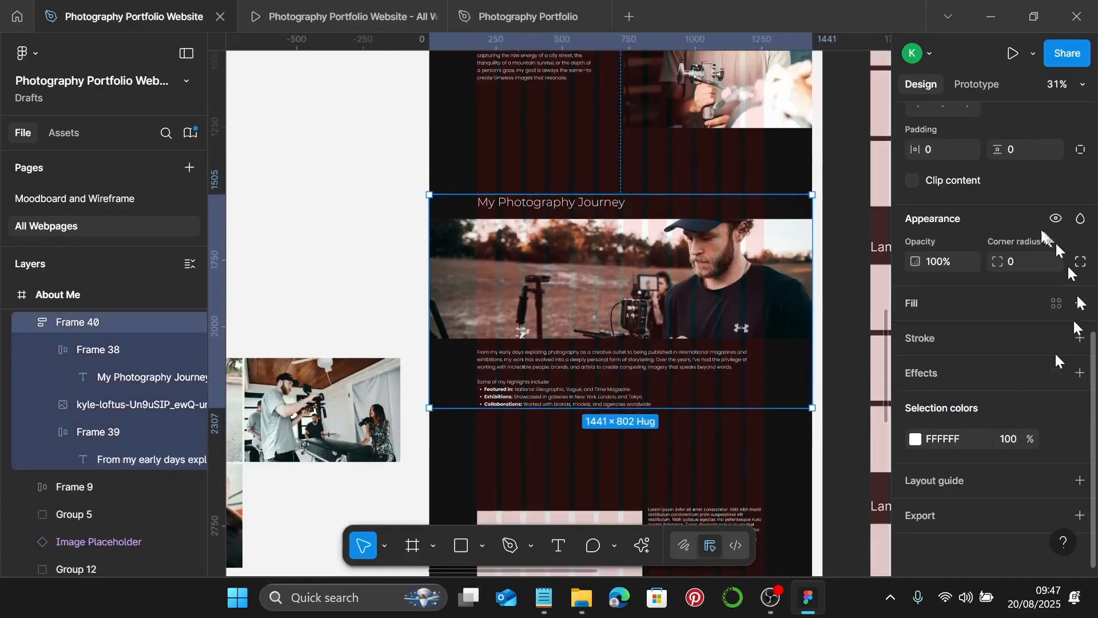
{"action": "scroll", "coordinate": [998, 234], "scroll_direction": "up", "scroll_amount": 3}
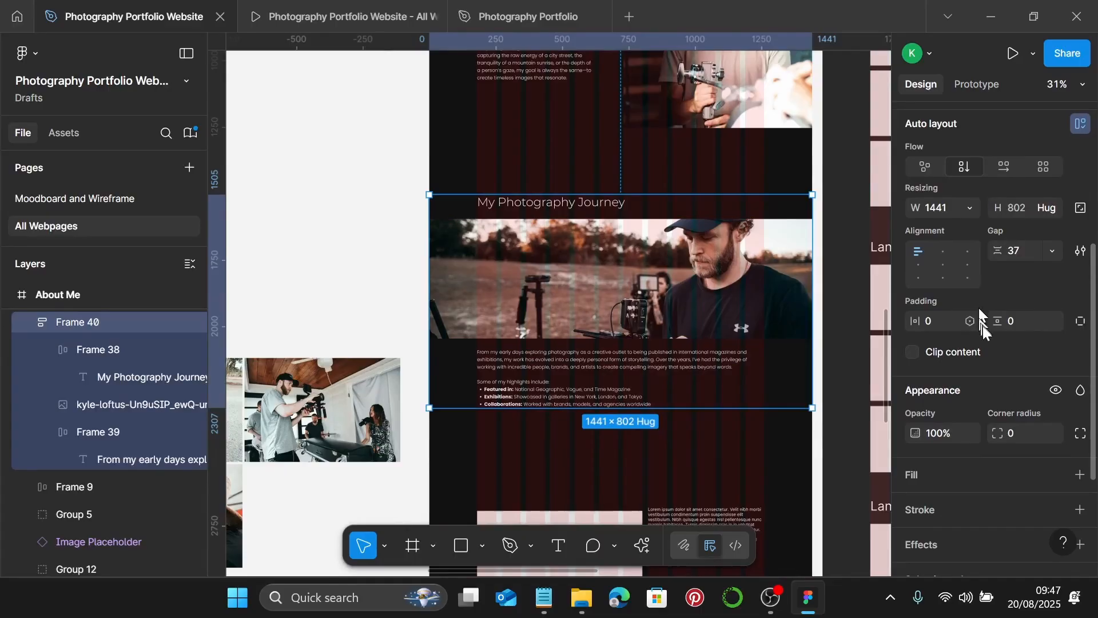
{"action": "left_click", "coordinate": [1032, 251]}
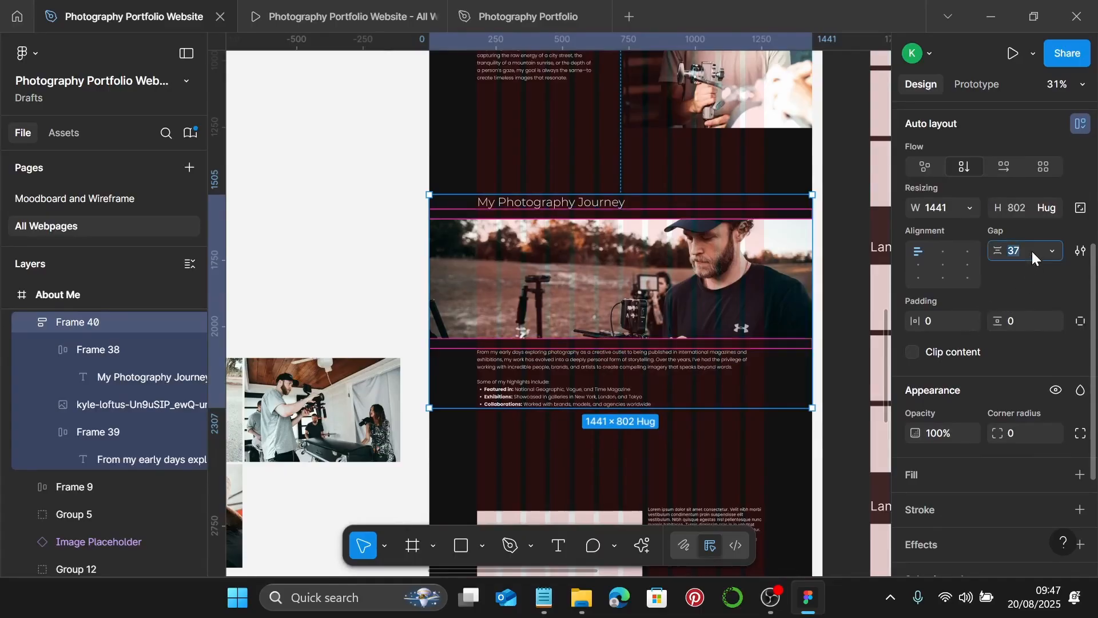
{"action": "type", "text": "25"}
{"action": "key", "text": "Return"}
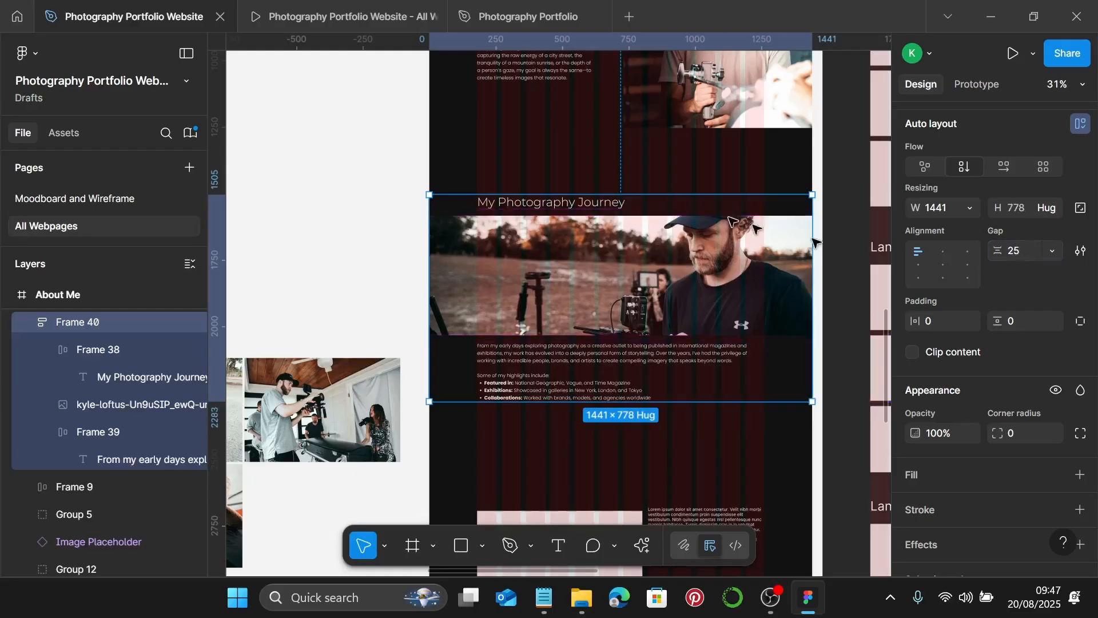
{"action": "key", "text": "Escape"}
{"action": "left_click", "coordinate": [743, 252]}
{"action": "left_click_drag", "start_coordinate": [812, 252], "coordinate": [572, 251]}
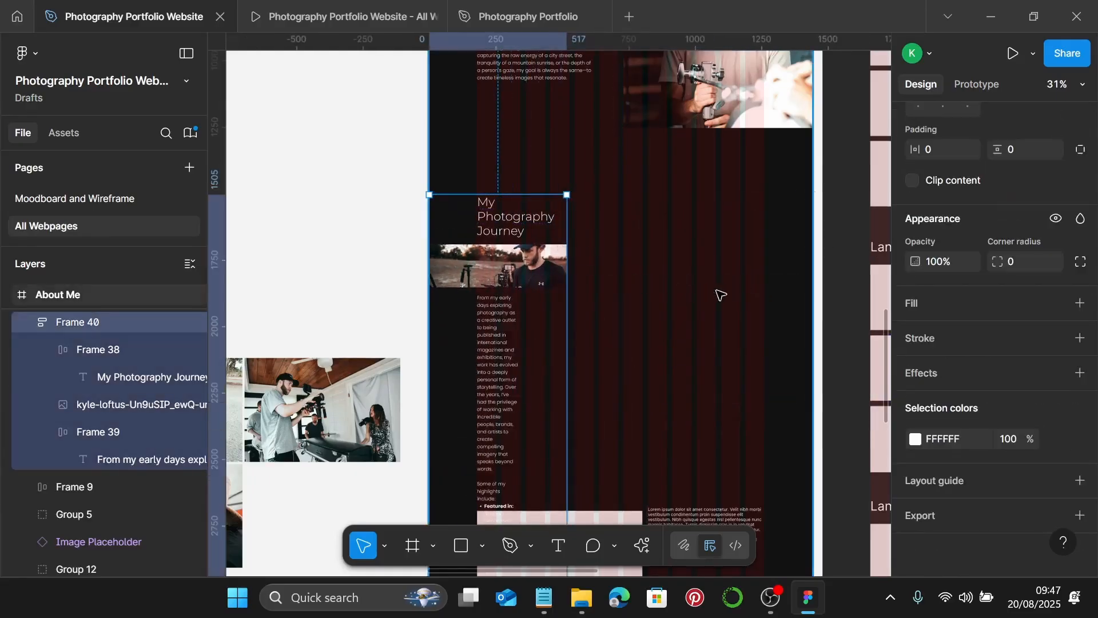
{"action": "key", "text": "ctrl+z"}
{"action": "key", "text": "Escape"}
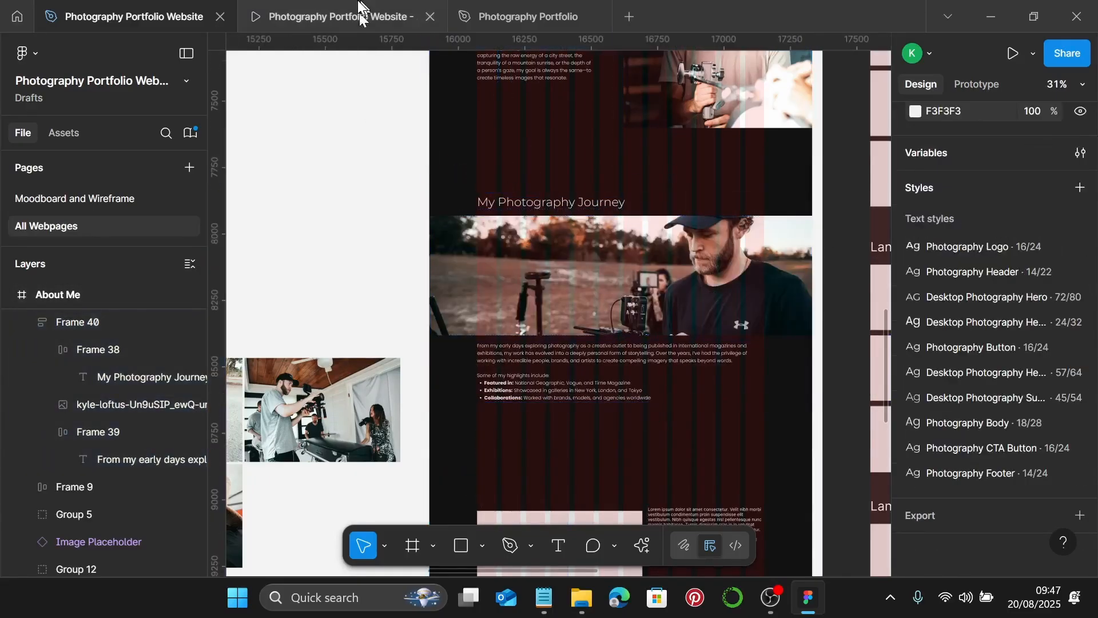
{"action": "left_click", "coordinate": [360, 10]}
{"action": "scroll", "coordinate": [626, 221], "scroll_direction": "up", "scroll_amount": 5}
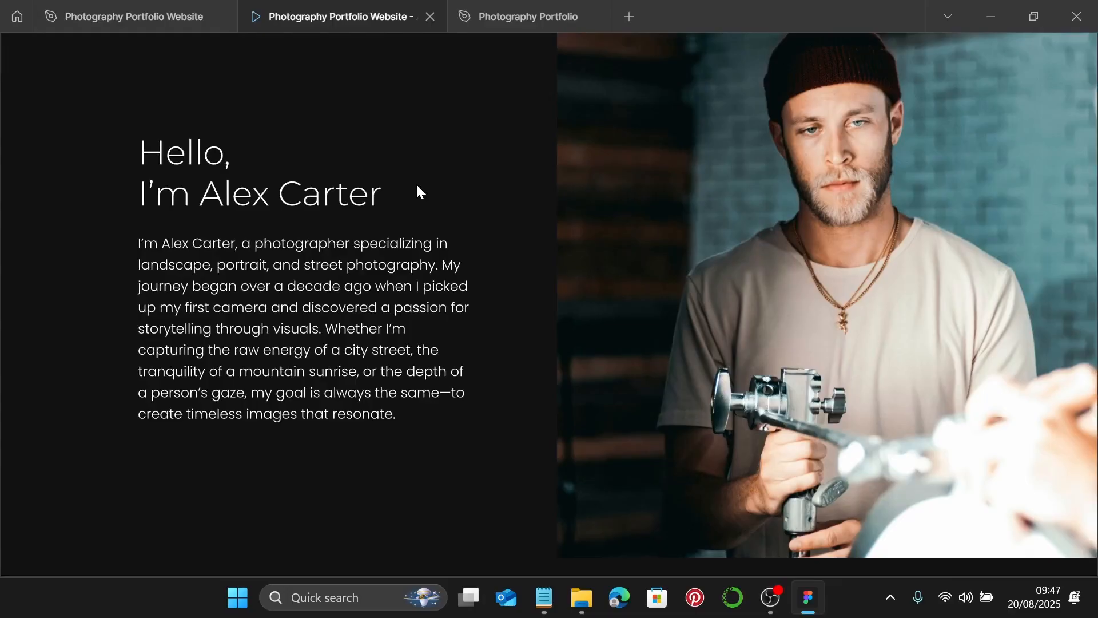
{"action": "scroll", "coordinate": [426, 184], "scroll_direction": "down", "scroll_amount": 10}
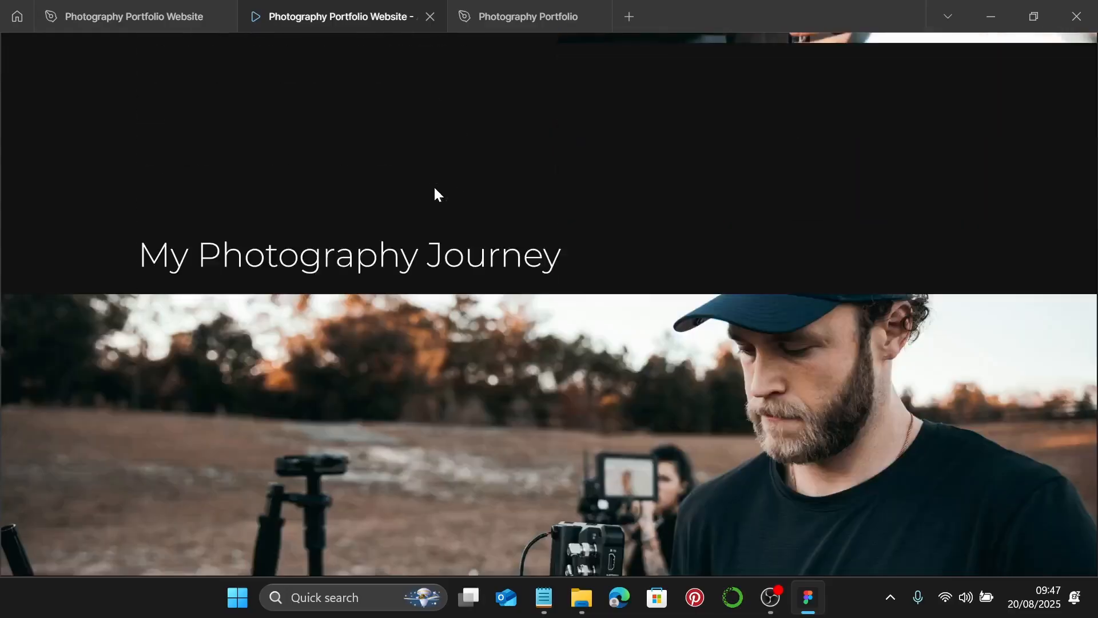
{"action": "scroll", "coordinate": [434, 189], "scroll_direction": "down", "scroll_amount": 3}
{"action": "scroll", "coordinate": [436, 194], "scroll_direction": "down", "scroll_amount": 2}
{"action": "scroll", "coordinate": [435, 195], "scroll_direction": "up", "scroll_amount": 2}
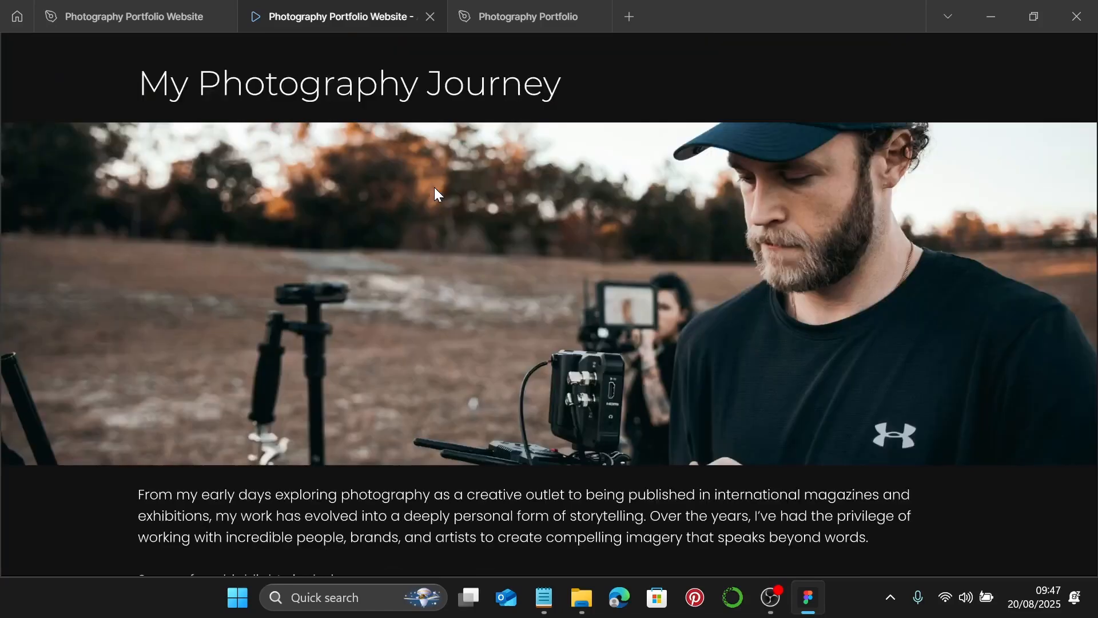
{"action": "scroll", "coordinate": [435, 188], "scroll_direction": "down", "scroll_amount": 3}
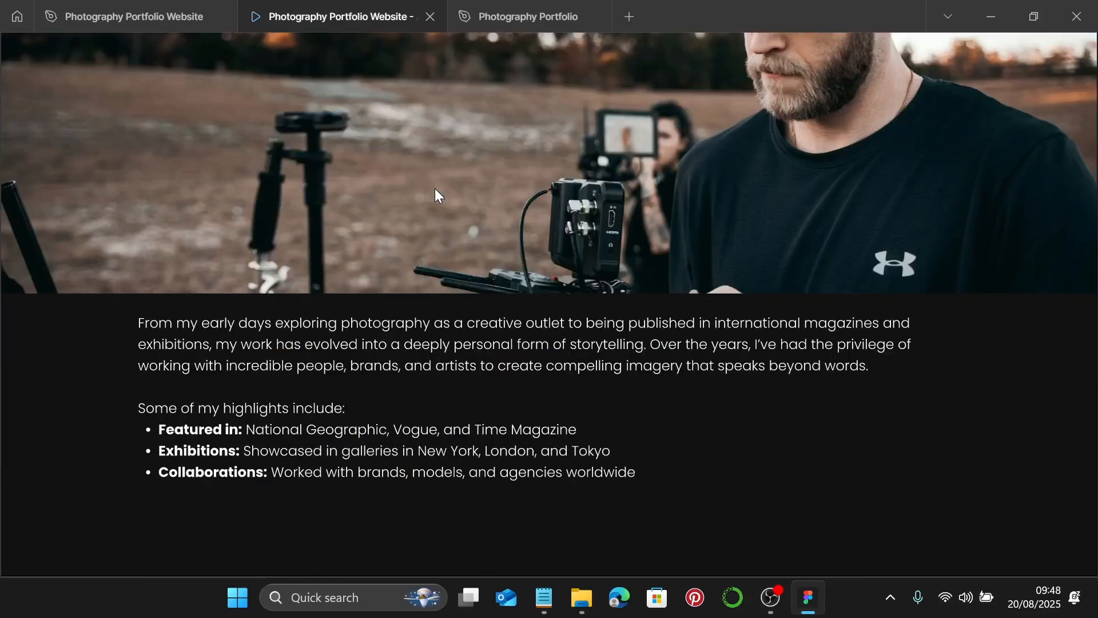
{"action": "left_click", "coordinate": [115, 16]}
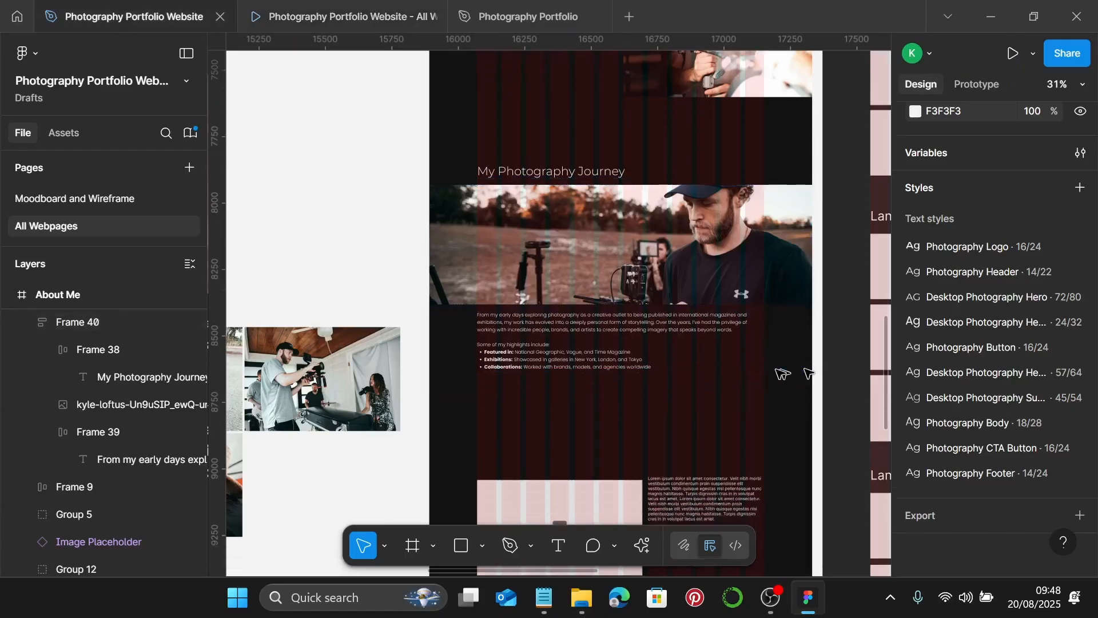
- Extend the About Me page frame to 4522 tall
{"action": "scroll", "coordinate": [736, 362], "scroll_direction": "down", "scroll_amount": 5}
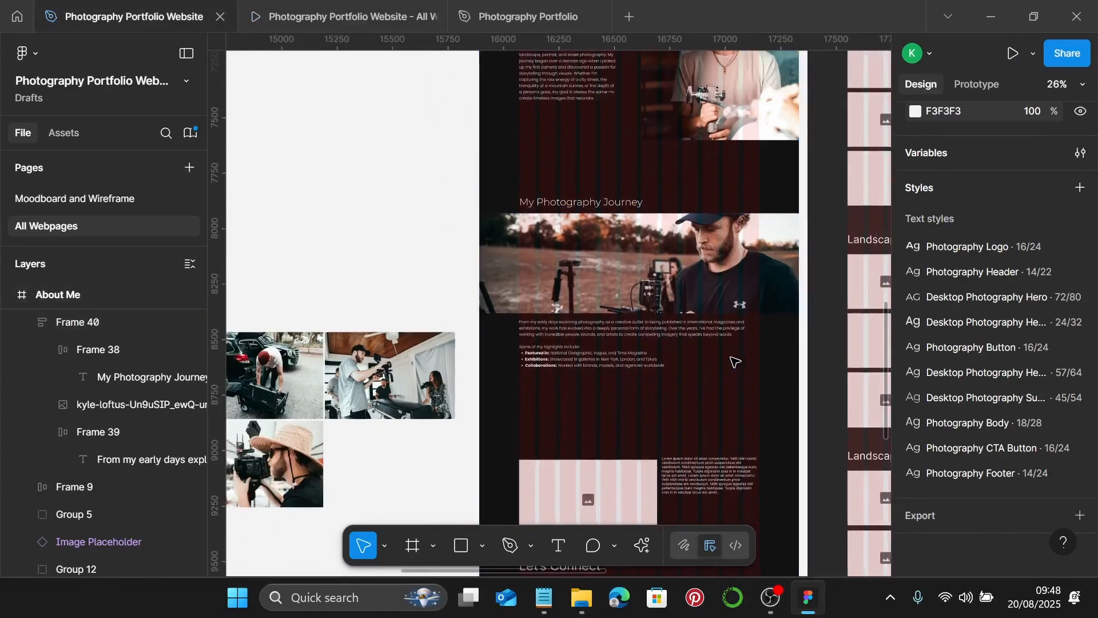
{"action": "left_click", "coordinate": [631, 78]}
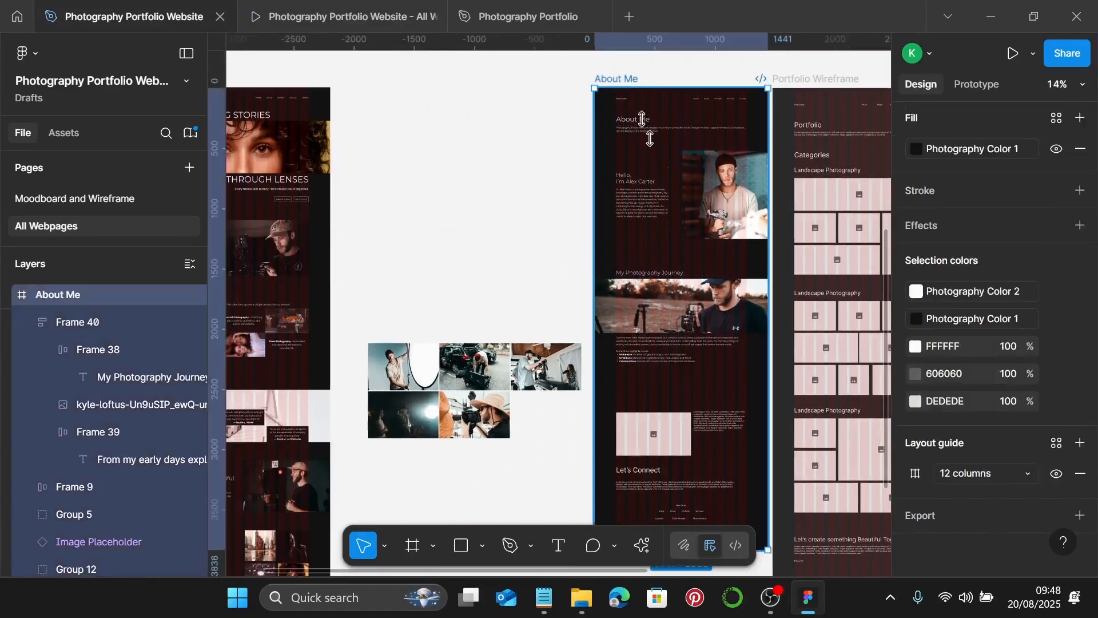
{"action": "scroll", "coordinate": [754, 321], "scroll_direction": "down", "scroll_amount": 5}
{"action": "left_click_drag", "start_coordinate": [726, 237], "coordinate": [725, 325]}
{"action": "scroll", "coordinate": [720, 323], "scroll_direction": "up", "scroll_amount": 2}
{"action": "key", "text": "Escape"}
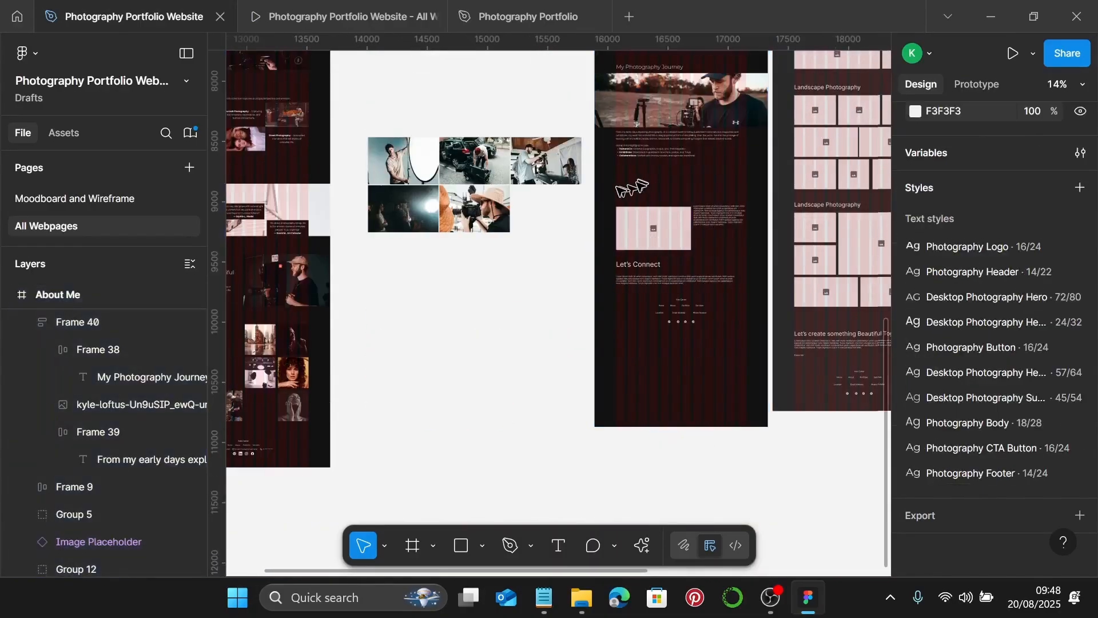
- Move the image placeholder group lower and duplicate the journey block as Frame 41 beneath it
{"action": "left_click_drag", "start_coordinate": [693, 265], "coordinate": [726, 319]}
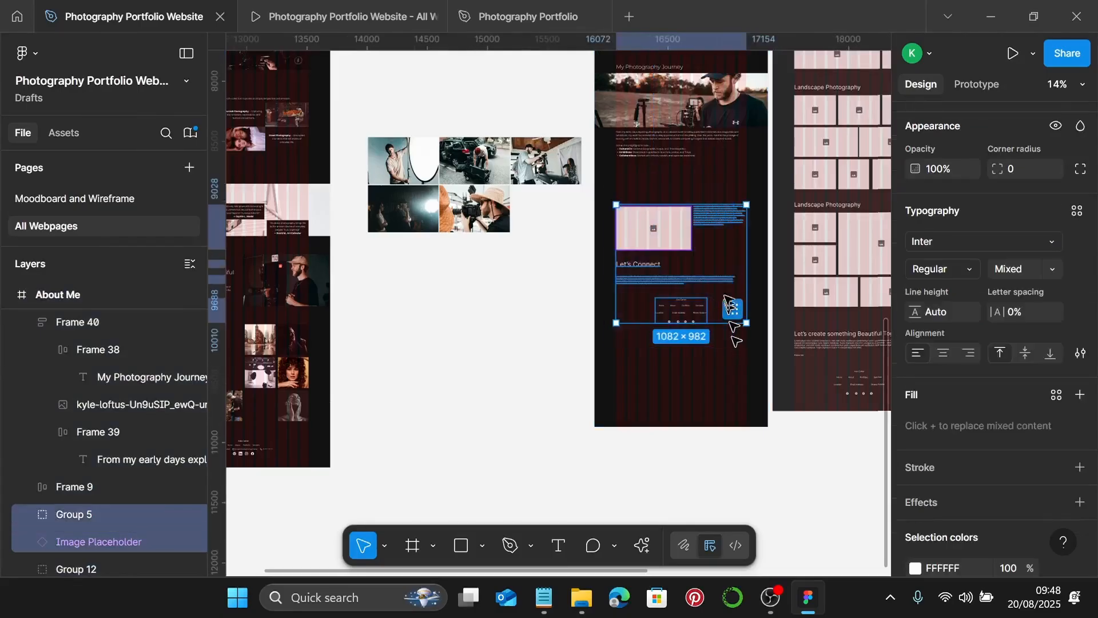
{"action": "left_click_drag", "start_coordinate": [725, 252], "coordinate": [725, 341]}
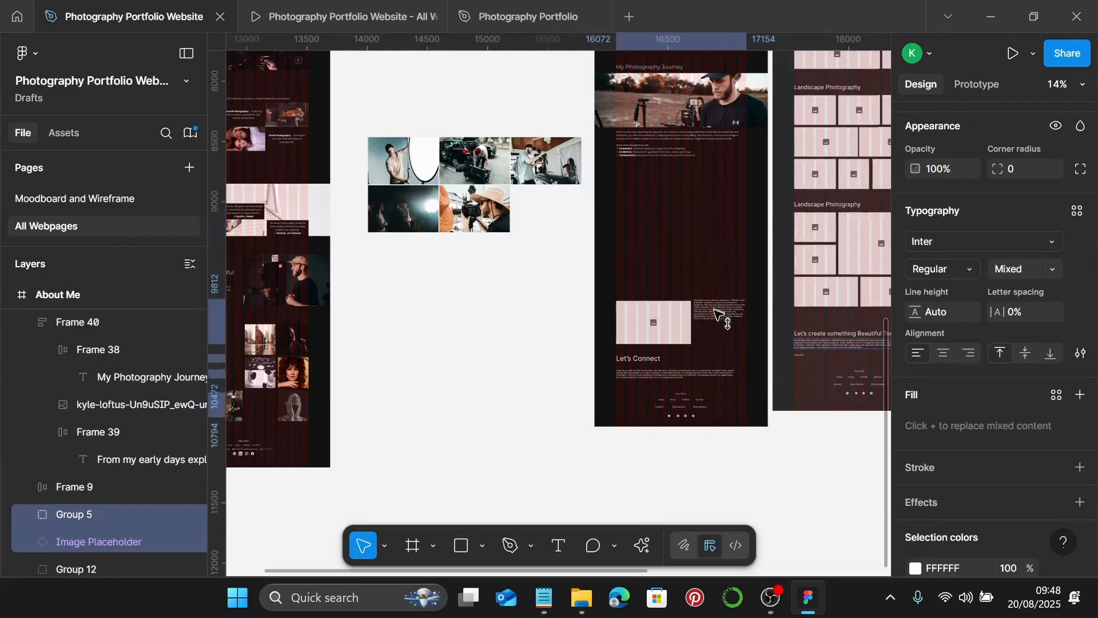
{"action": "scroll", "coordinate": [713, 257], "scroll_direction": "up", "scroll_amount": 3}
{"action": "scroll", "coordinate": [716, 283], "scroll_direction": "up", "scroll_amount": 4}
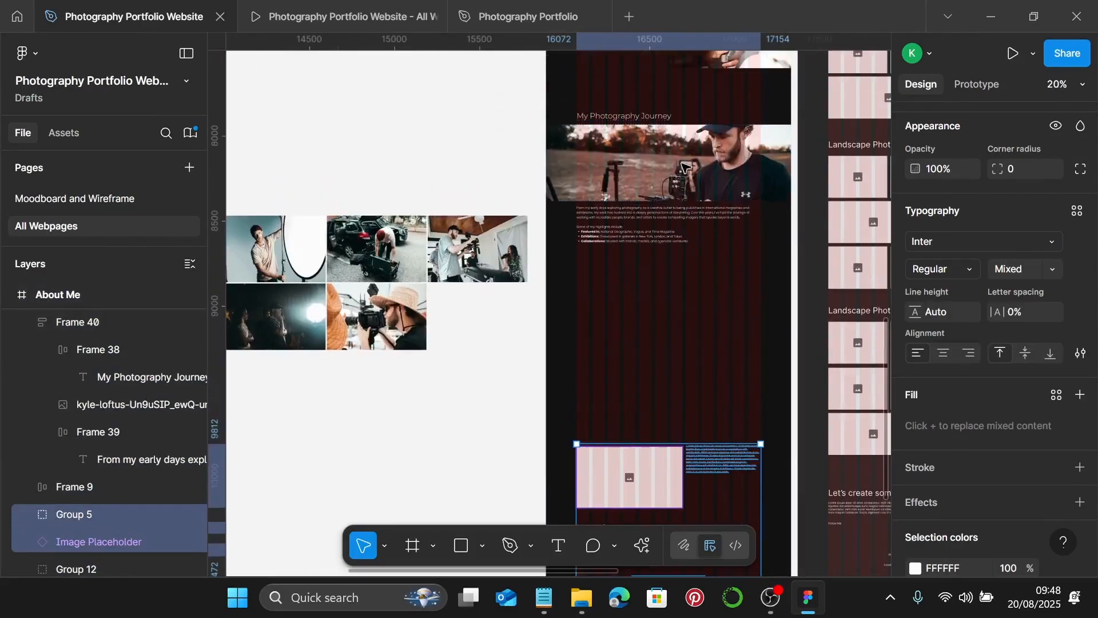
{"action": "left_click", "coordinate": [689, 186]}
{"action": "left_click_drag", "start_coordinate": [705, 180], "coordinate": [720, 268]}
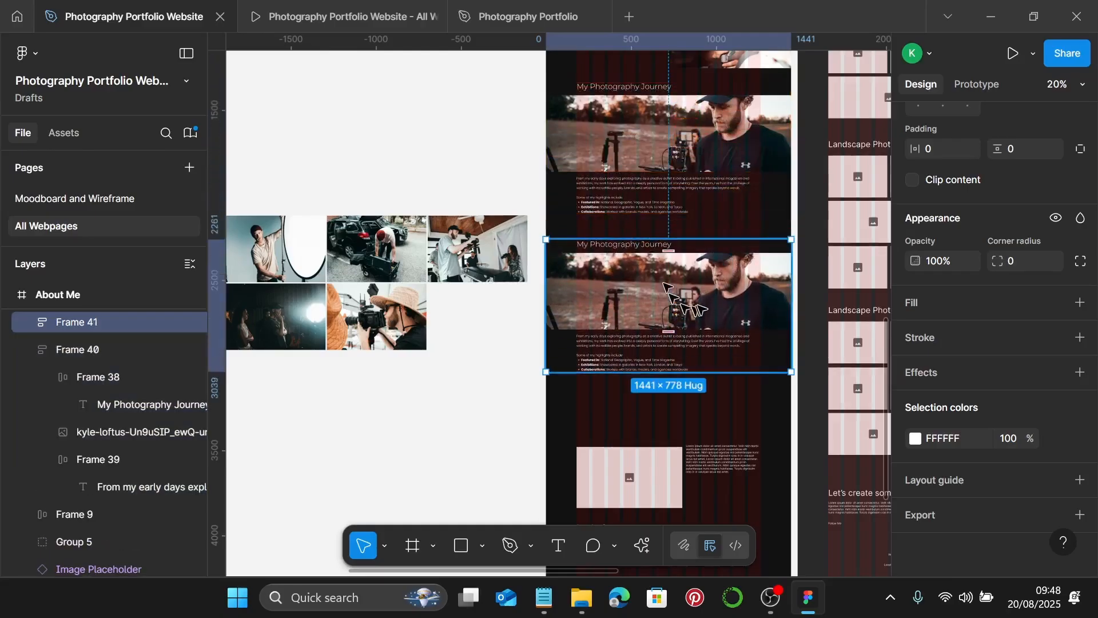
- Replace the duplicated block's heading with My Approach & Philosophy copied from the notes
{"action": "left_click", "coordinate": [552, 589]}
{"action": "scroll", "coordinate": [813, 341], "scroll_direction": "down", "scroll_amount": 5}
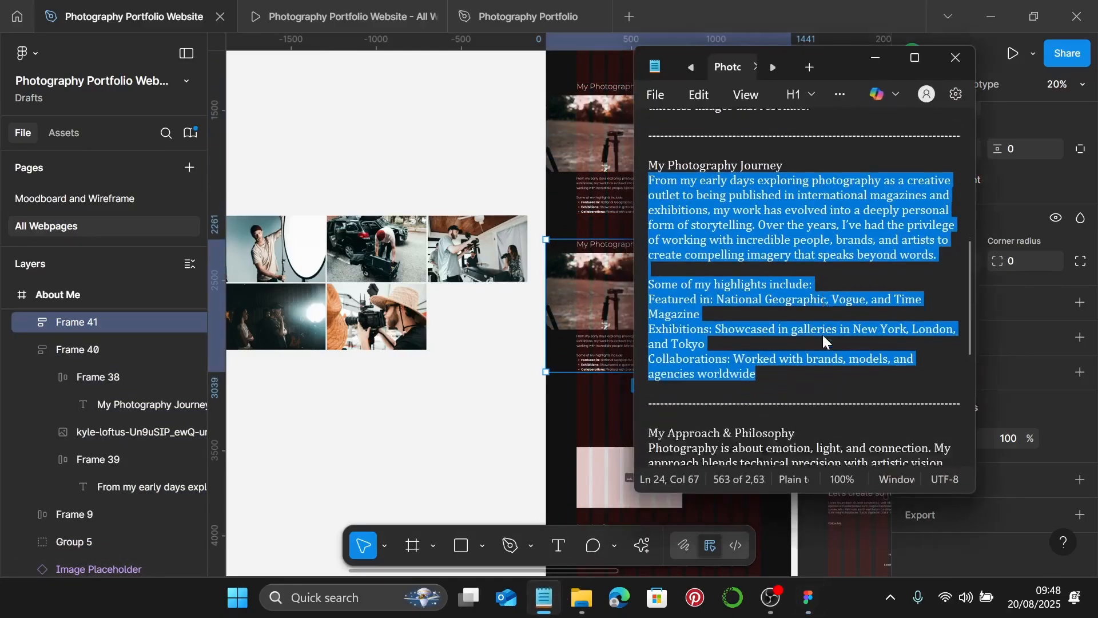
{"action": "left_click_drag", "start_coordinate": [797, 355], "coordinate": [648, 355]}
{"action": "key", "text": "ctrl+c"}
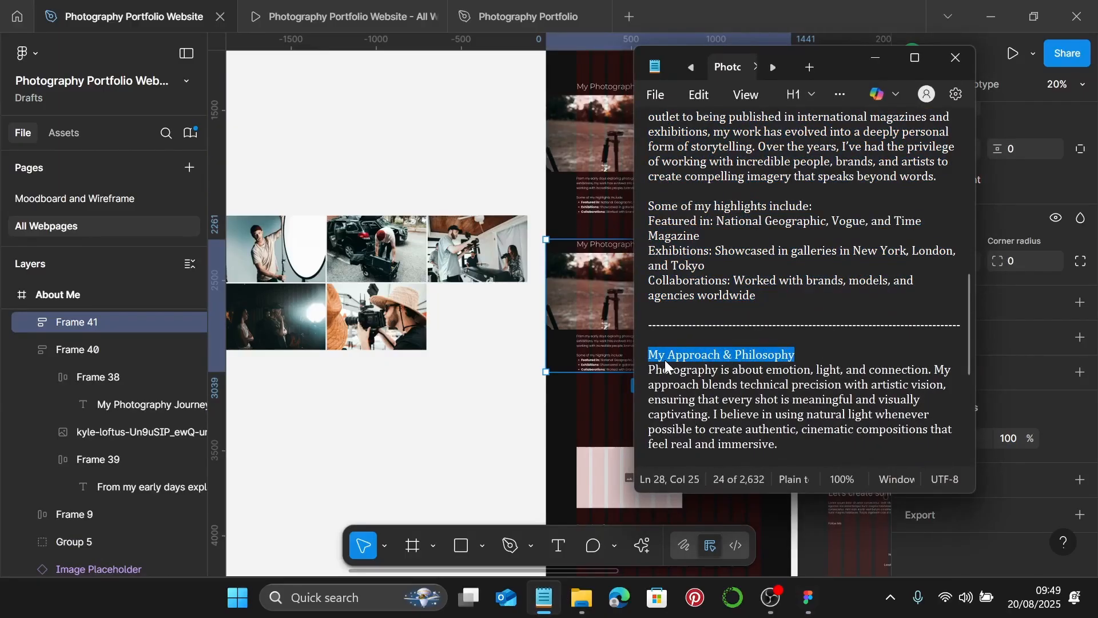
{"action": "left_click", "coordinate": [875, 58]}
{"action": "scroll", "coordinate": [617, 229], "scroll_direction": "up", "scroll_amount": 5}
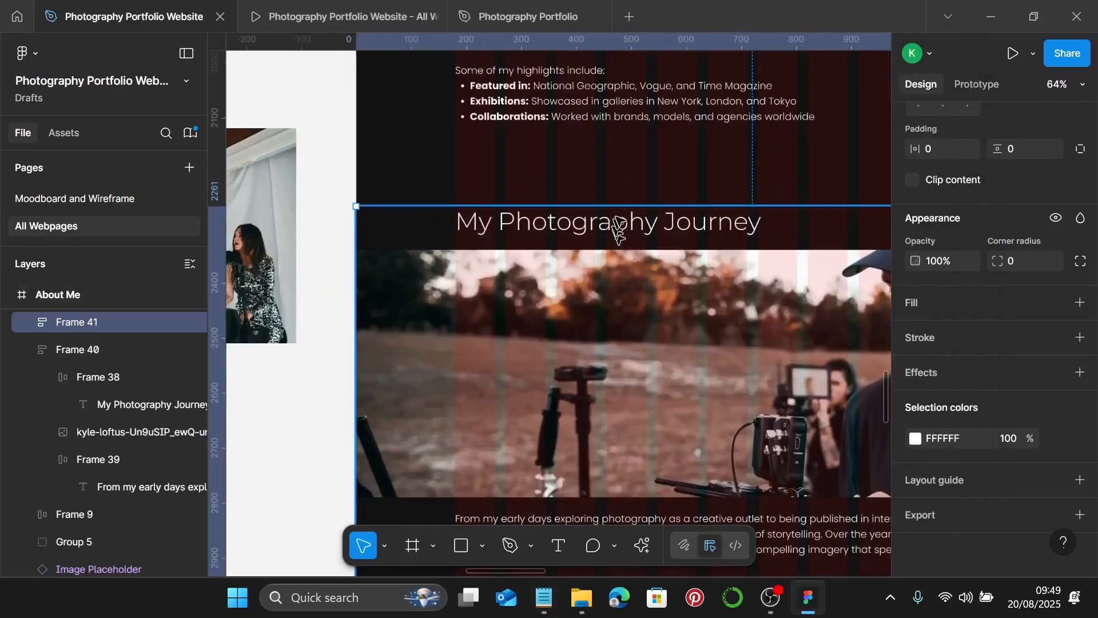
{"action": "double_click", "coordinate": [616, 223]}
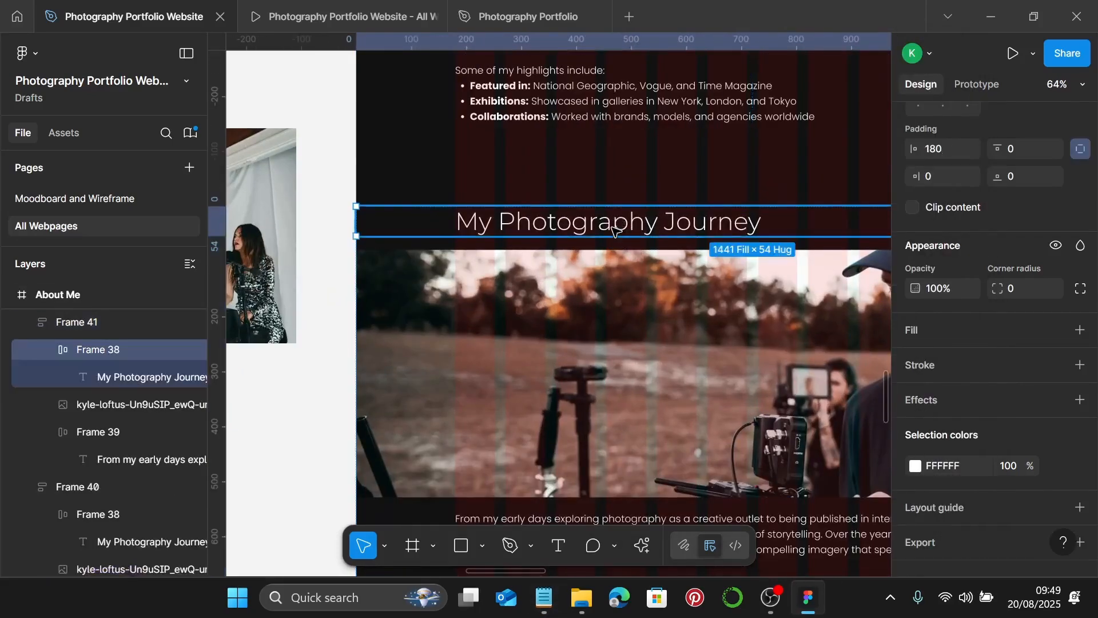
{"action": "double_click", "coordinate": [614, 226]}
{"action": "key", "text": "ctrl+v"}
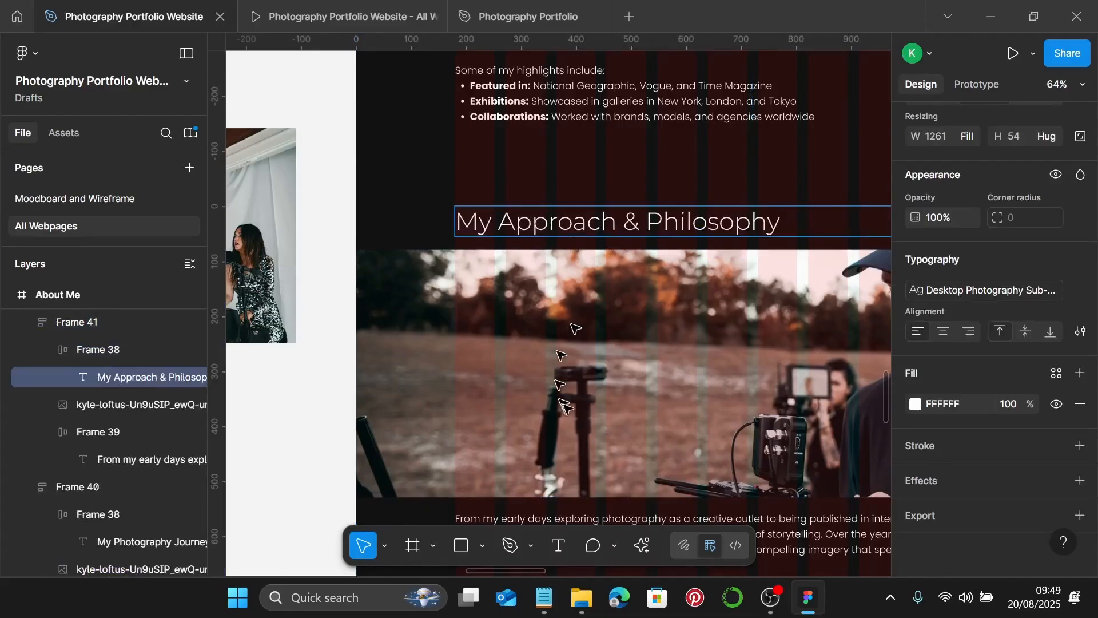
{"action": "scroll", "coordinate": [564, 403], "scroll_direction": "down", "scroll_amount": 3}
- Paste the new philosophy copy from the notes over the old paragraph text
{"action": "left_click", "coordinate": [543, 597]}
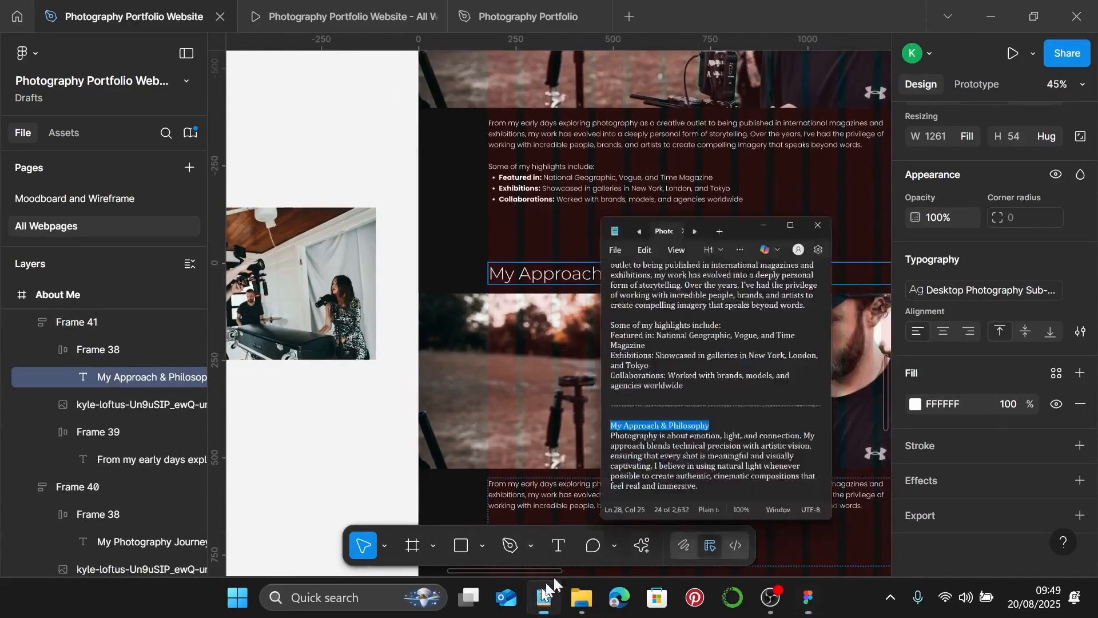
{"action": "scroll", "coordinate": [786, 378], "scroll_direction": "down", "scroll_amount": 3}
{"action": "scroll", "coordinate": [785, 377], "scroll_direction": "down", "scroll_amount": 1}
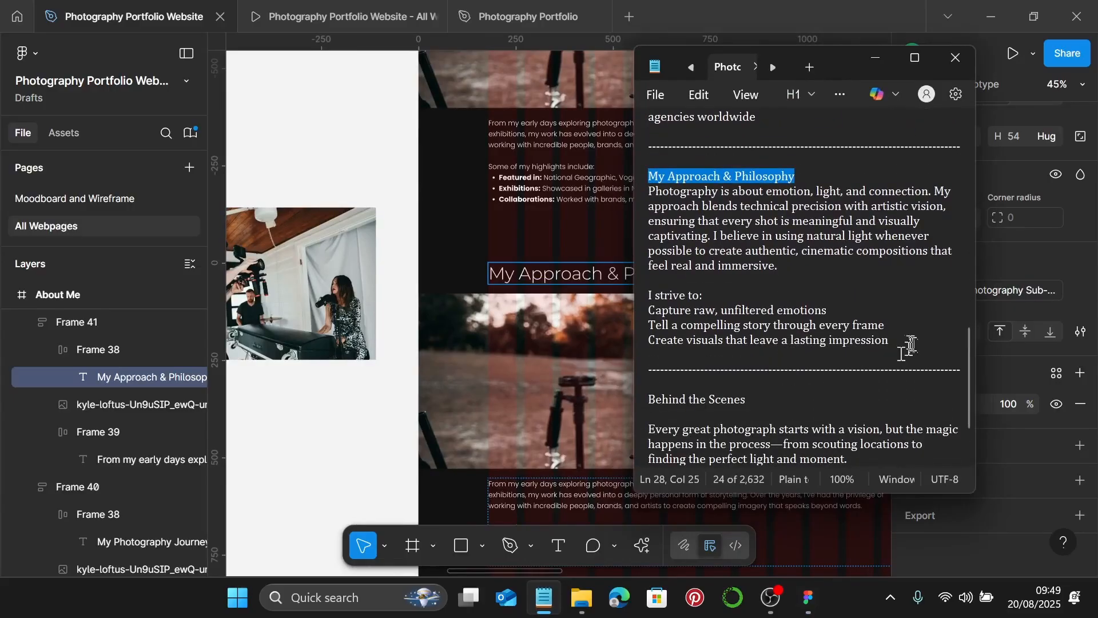
{"action": "left_click_drag", "start_coordinate": [901, 342], "coordinate": [647, 195]}
{"action": "key", "text": "ctrl+c"}
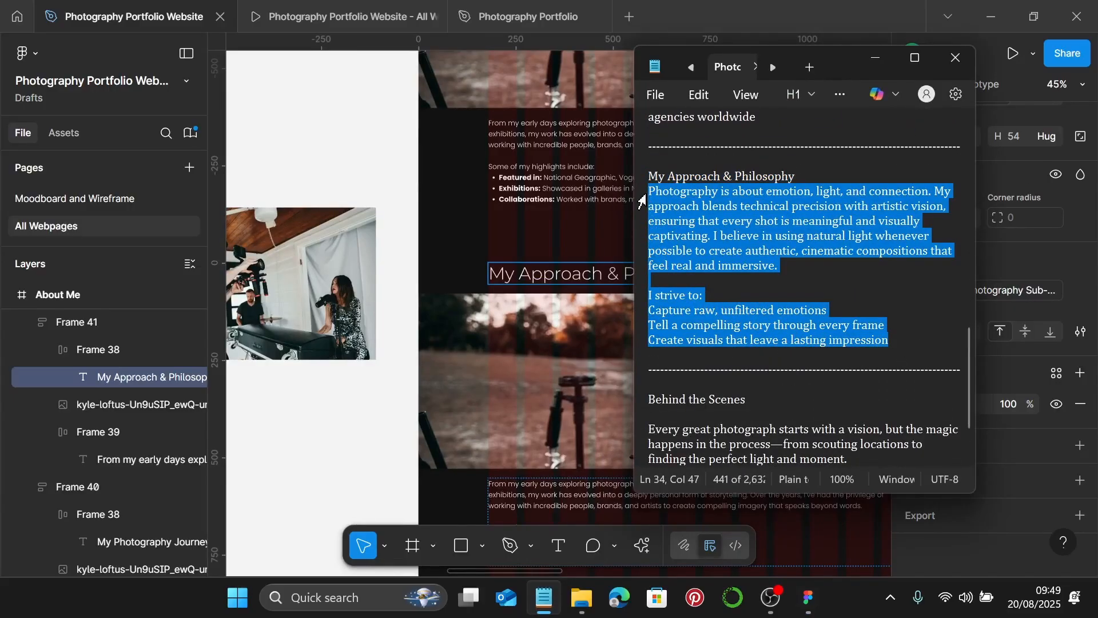
{"action": "left_click", "coordinate": [874, 57]}
{"action": "scroll", "coordinate": [600, 306], "scroll_direction": "down", "scroll_amount": 4}
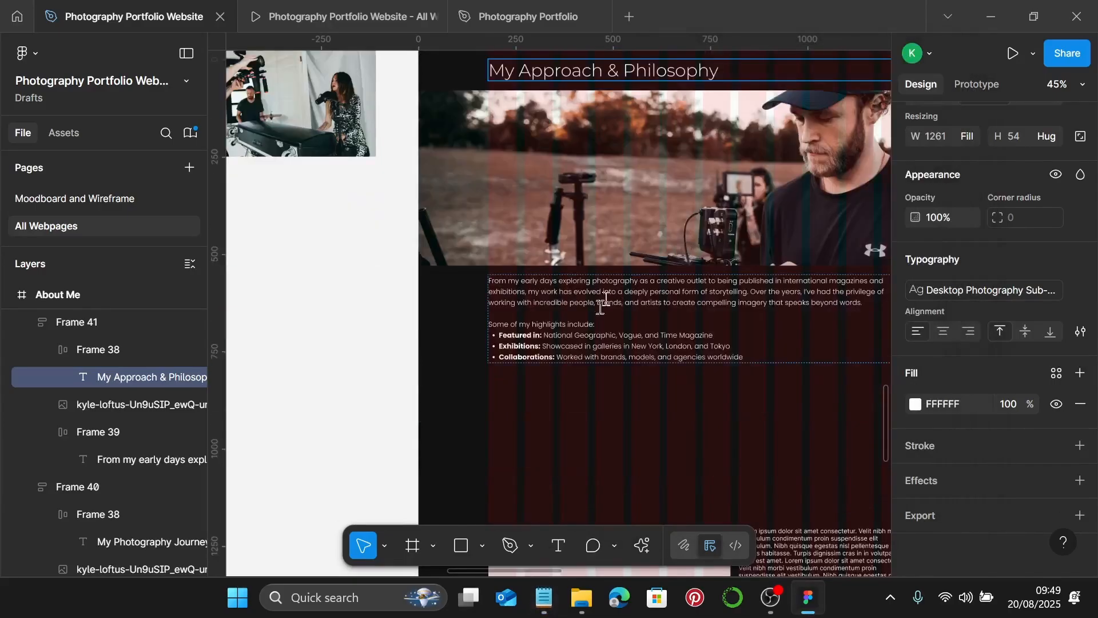
{"action": "left_click", "coordinate": [568, 290]}
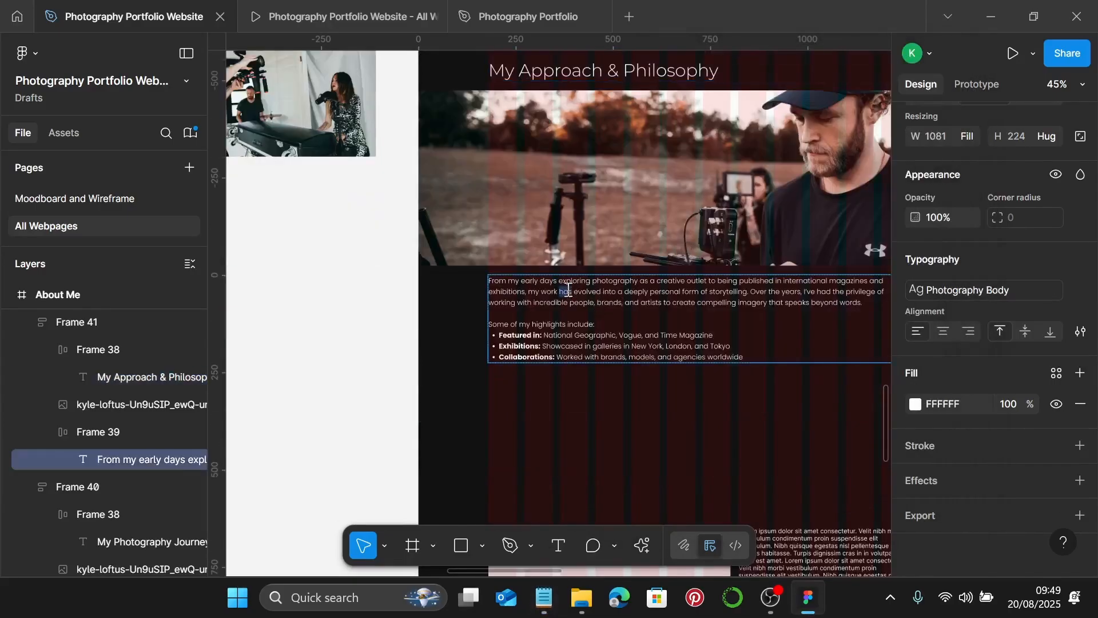
{"action": "key", "text": "ctrl+a"}
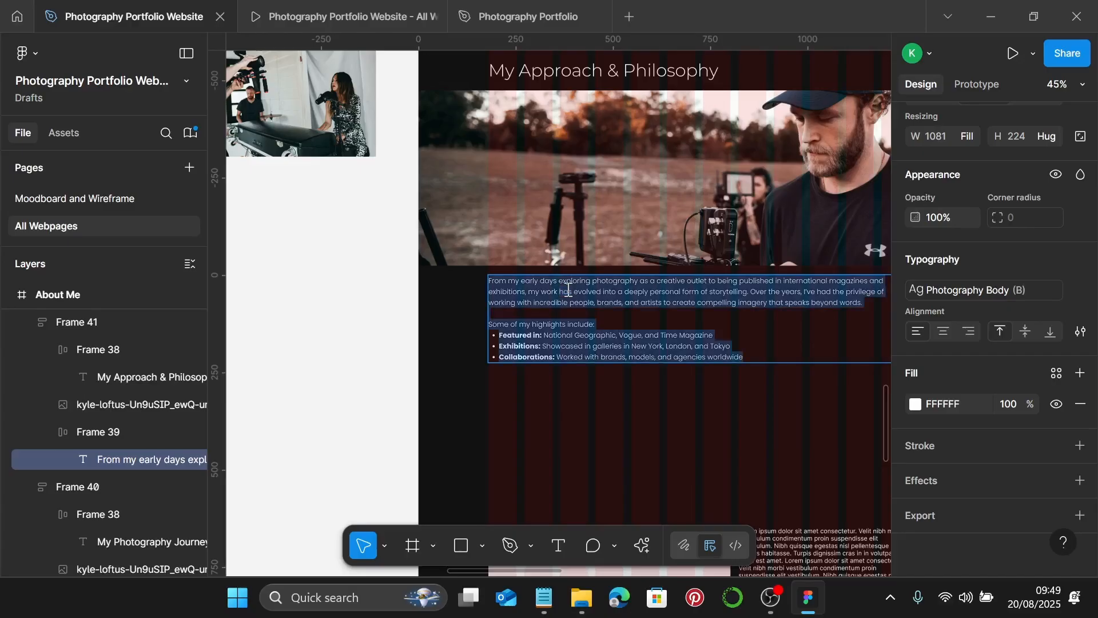
{"action": "key", "text": "ctrl+v"}
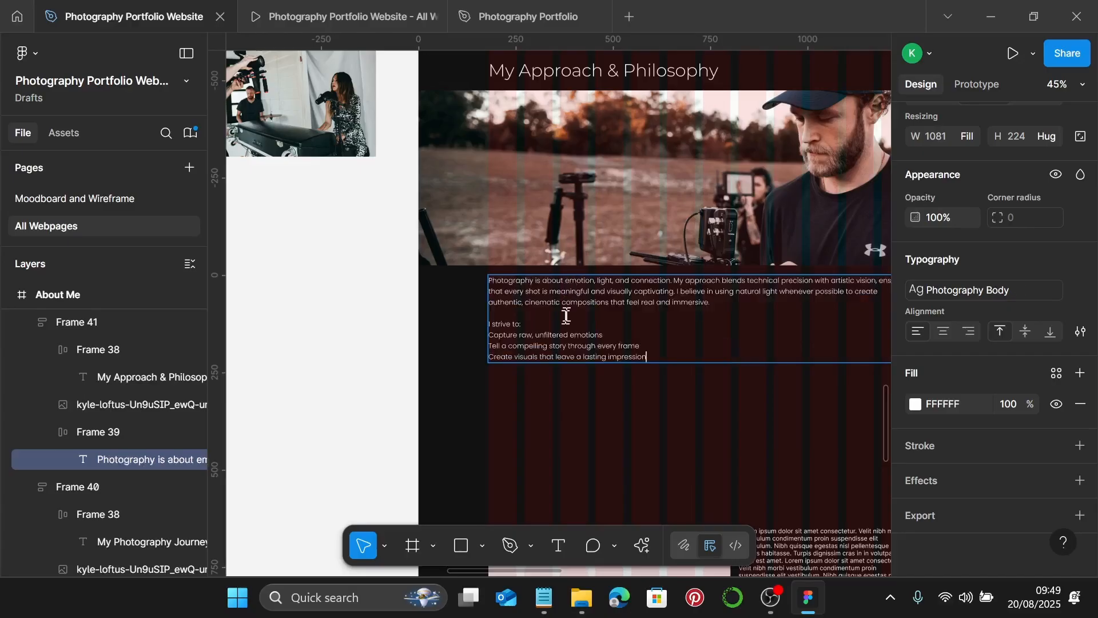
- Add "- " before the three I strive to lines to make them bullets
{"action": "scroll", "coordinate": [554, 346], "scroll_direction": "up", "scroll_amount": 5}
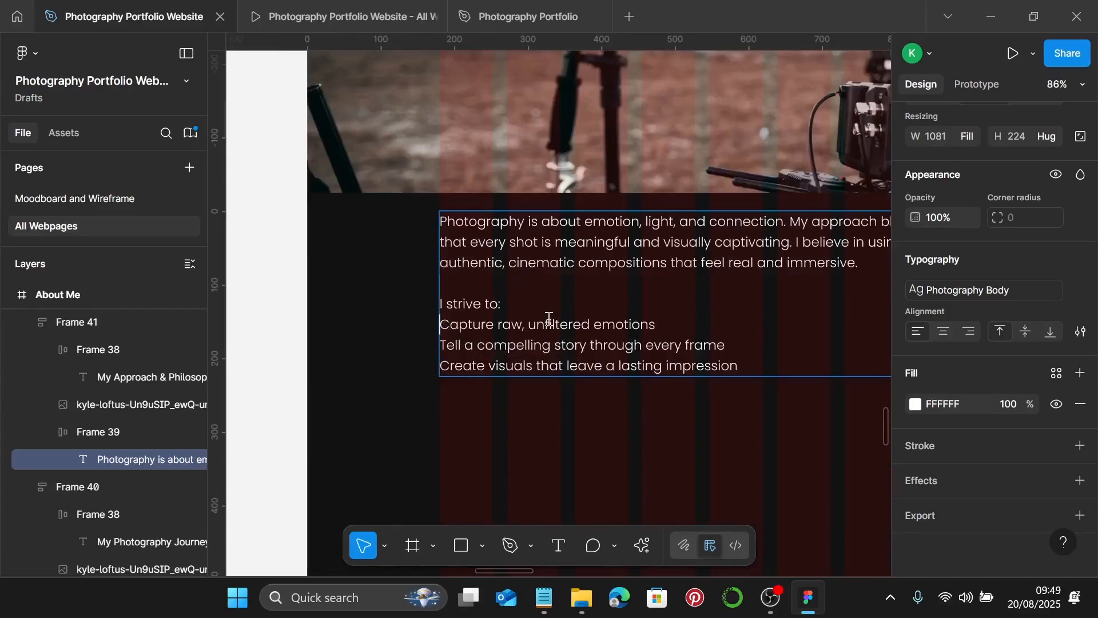
{"action": "type", "text": "-"}
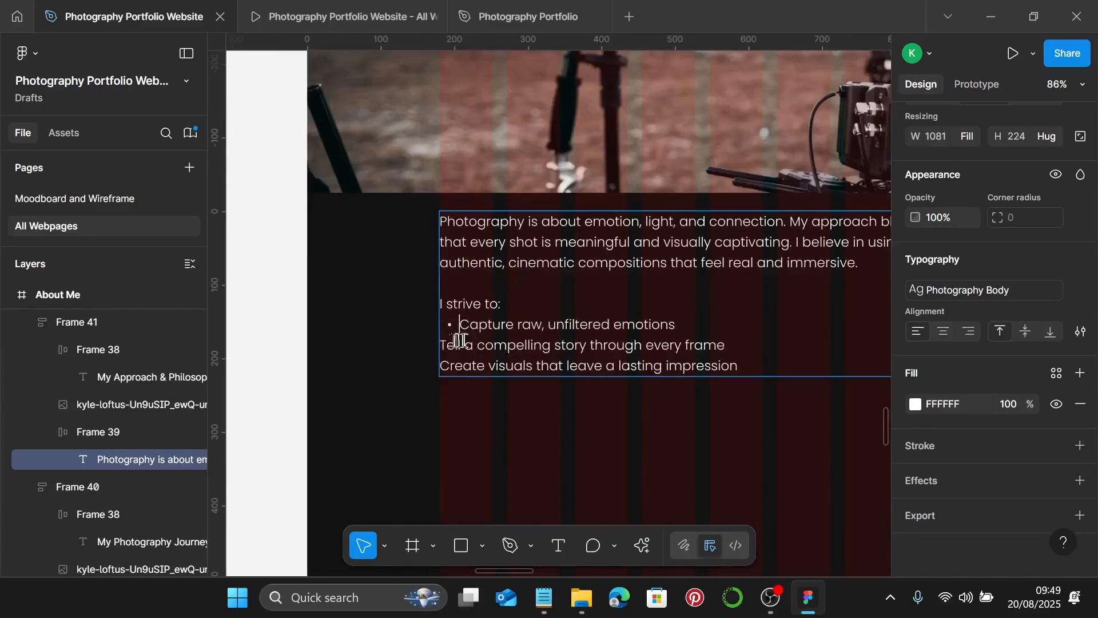
{"action": "key", "text": "Down"}
{"action": "key", "text": "Home"}
{"action": "type", "text": "- "}
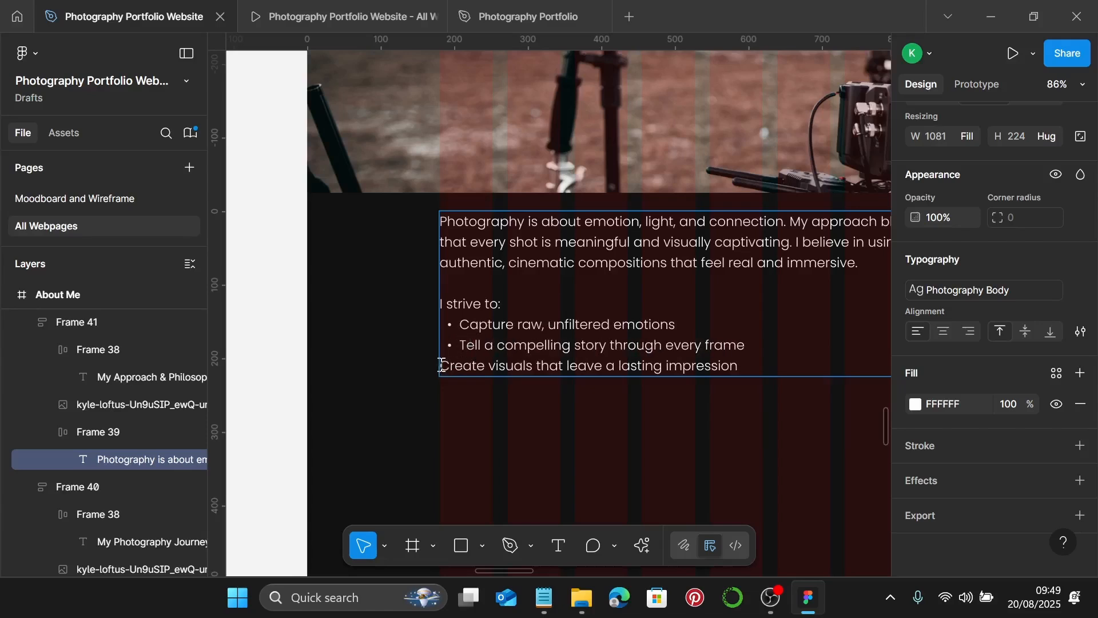
{"action": "type", "text": "-"}
{"action": "key", "text": "Escape"}
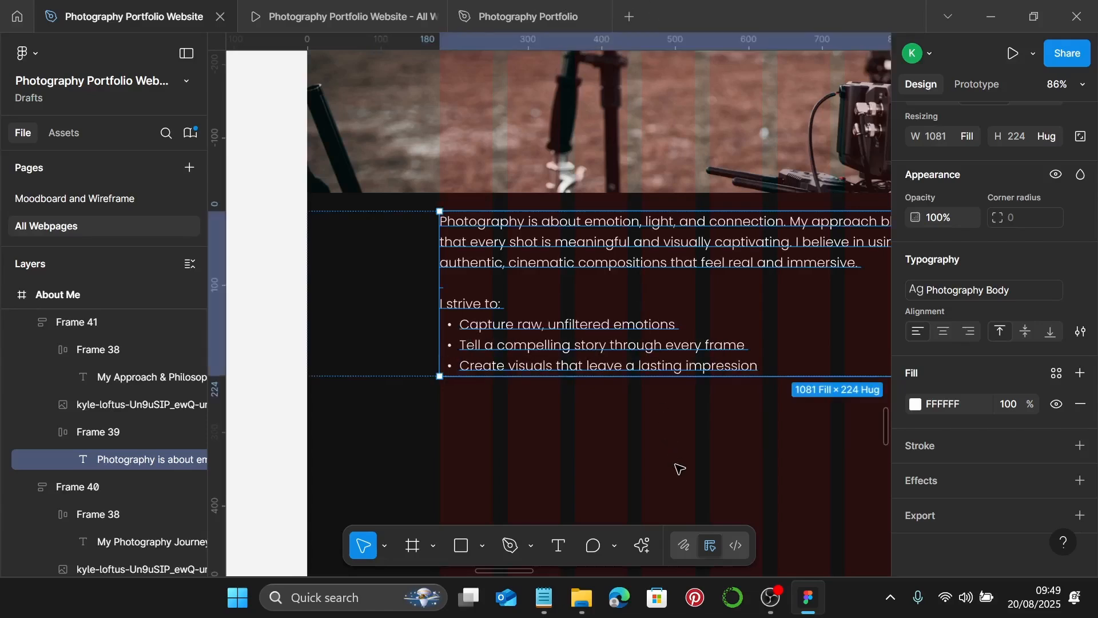
{"action": "scroll", "coordinate": [677, 460], "scroll_direction": "down", "scroll_amount": 3, "text": "ctrl"}
{"action": "scroll", "coordinate": [676, 460], "scroll_direction": "down", "scroll_amount": 2, "text": "ctrl"}
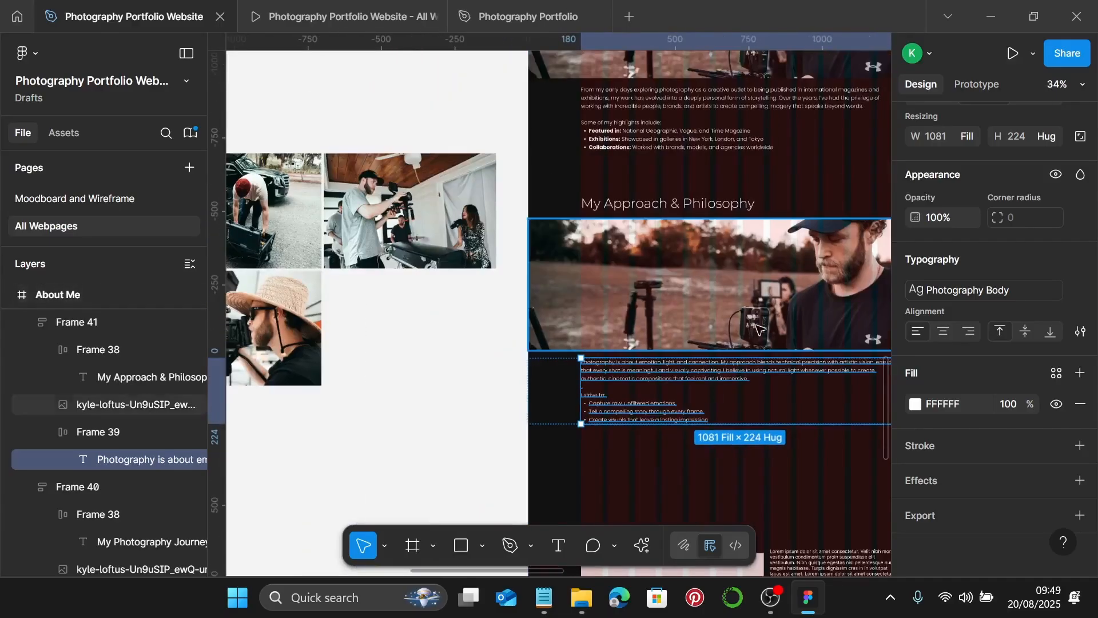
- Move the straw-hat camera photo below the gallery grid and set its width to 1440
{"action": "left_click", "coordinate": [741, 327]}
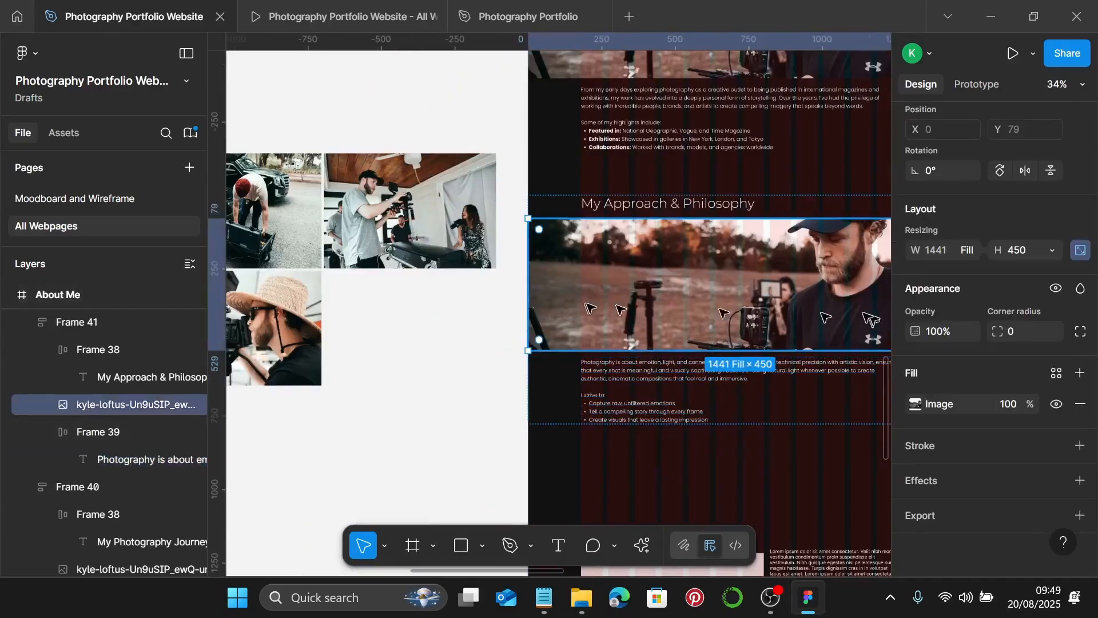
{"action": "scroll", "coordinate": [669, 319], "scroll_direction": "left", "scroll_amount": 3}
{"action": "scroll", "coordinate": [623, 354], "scroll_direction": "left", "scroll_amount": 4}
{"action": "scroll", "coordinate": [625, 359], "scroll_direction": "down", "scroll_amount": 1, "text": "ctrl"}
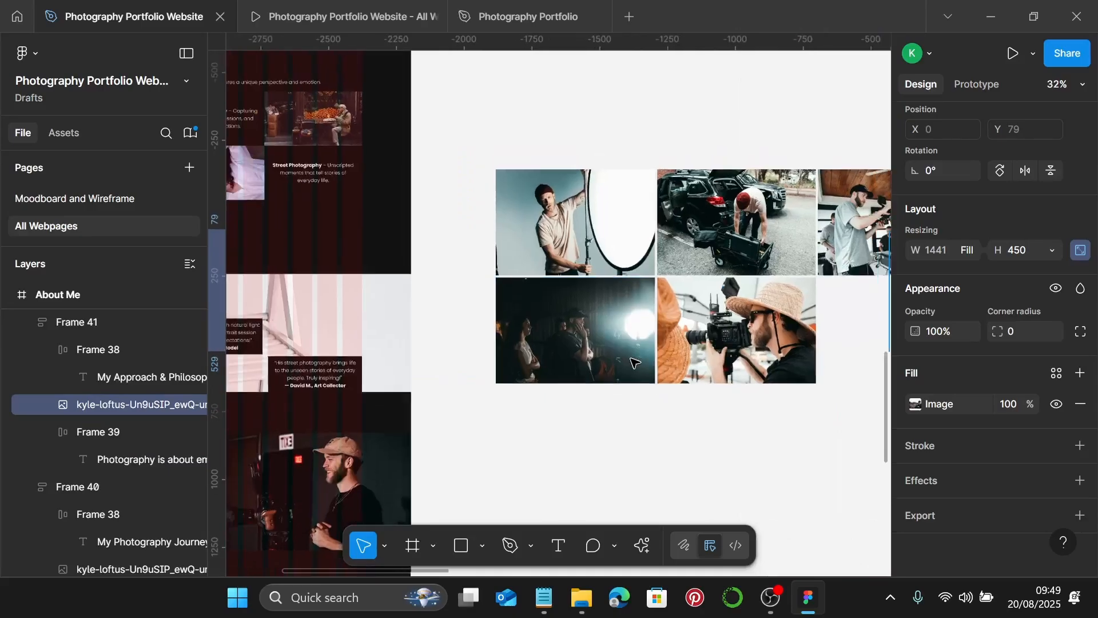
{"action": "left_click", "coordinate": [712, 335]}
{"action": "scroll", "coordinate": [721, 332], "scroll_direction": "down", "scroll_amount": 3}
{"action": "scroll", "coordinate": [722, 323], "scroll_direction": "down", "scroll_amount": 2, "text": "ctrl"}
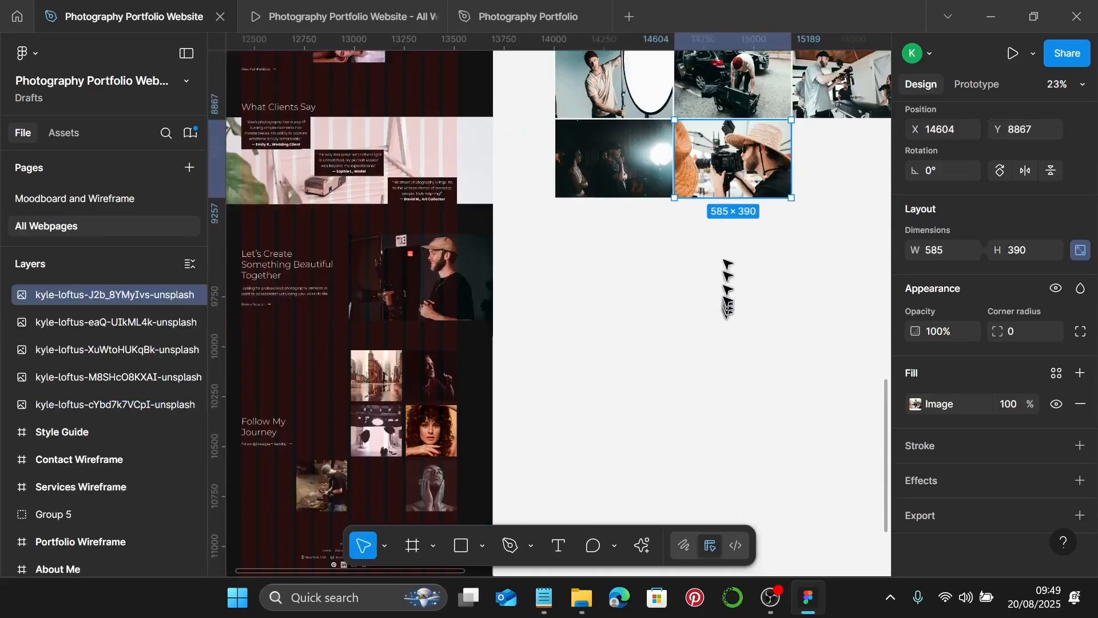
{"action": "left_click_drag", "start_coordinate": [732, 150], "coordinate": [609, 297]}
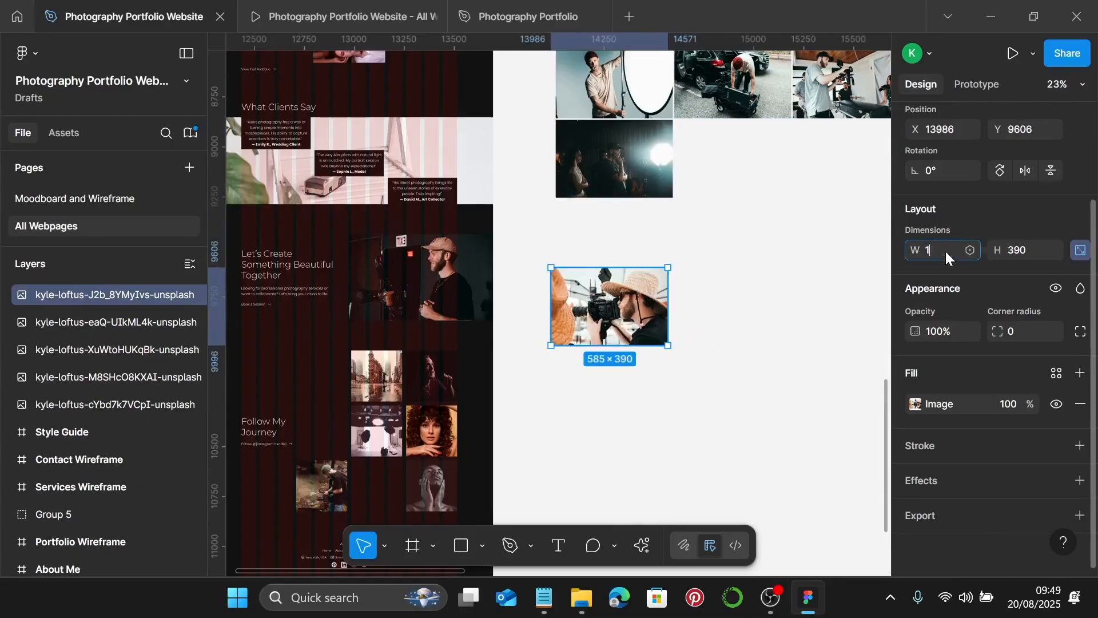
{"action": "left_click", "coordinate": [945, 250]}
{"action": "type", "text": "1440"}
{"action": "key", "text": "Return"}
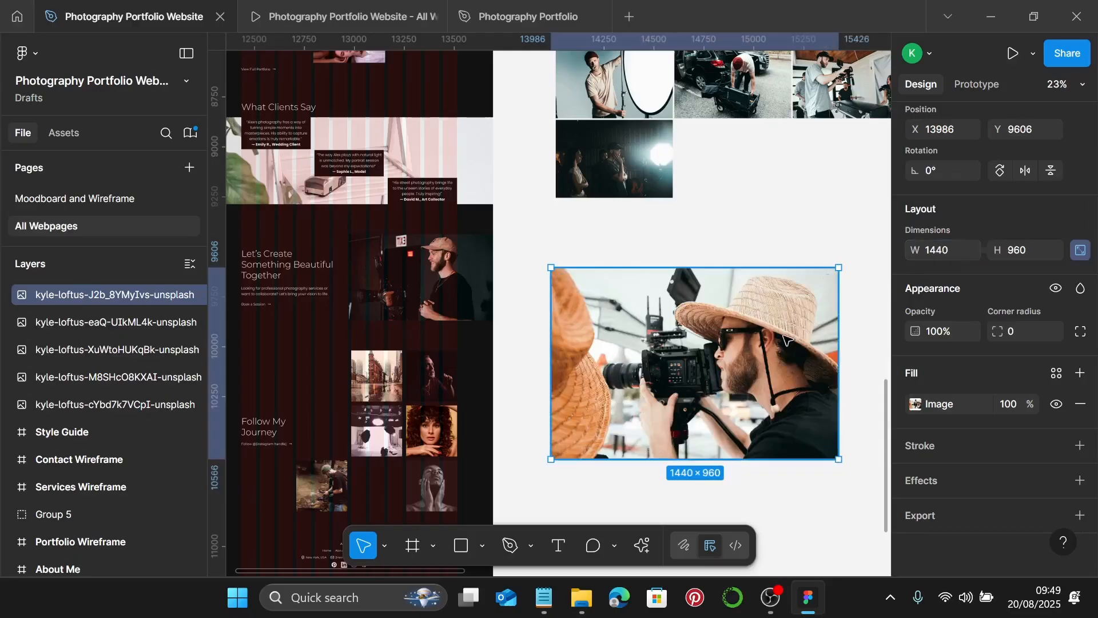
- Crop the camera photo's image fill to a 1440×450 banner
{"action": "left_click", "coordinate": [915, 404]}
{"action": "left_click", "coordinate": [769, 217]}
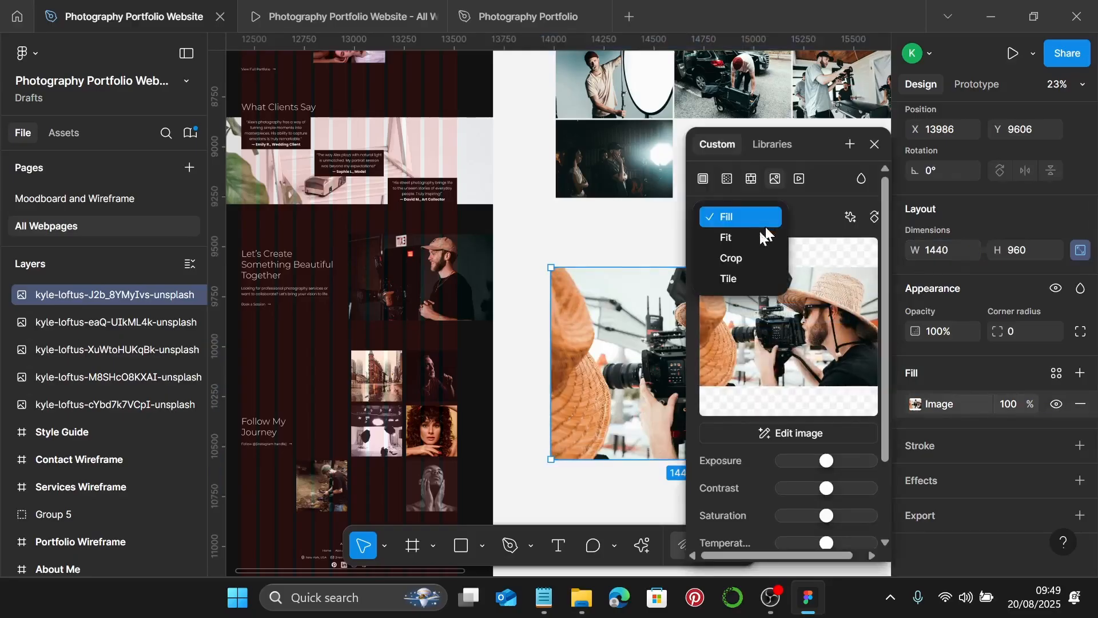
{"action": "left_click", "coordinate": [743, 255]}
{"action": "scroll", "coordinate": [598, 323], "scroll_direction": "right", "scroll_amount": 4}
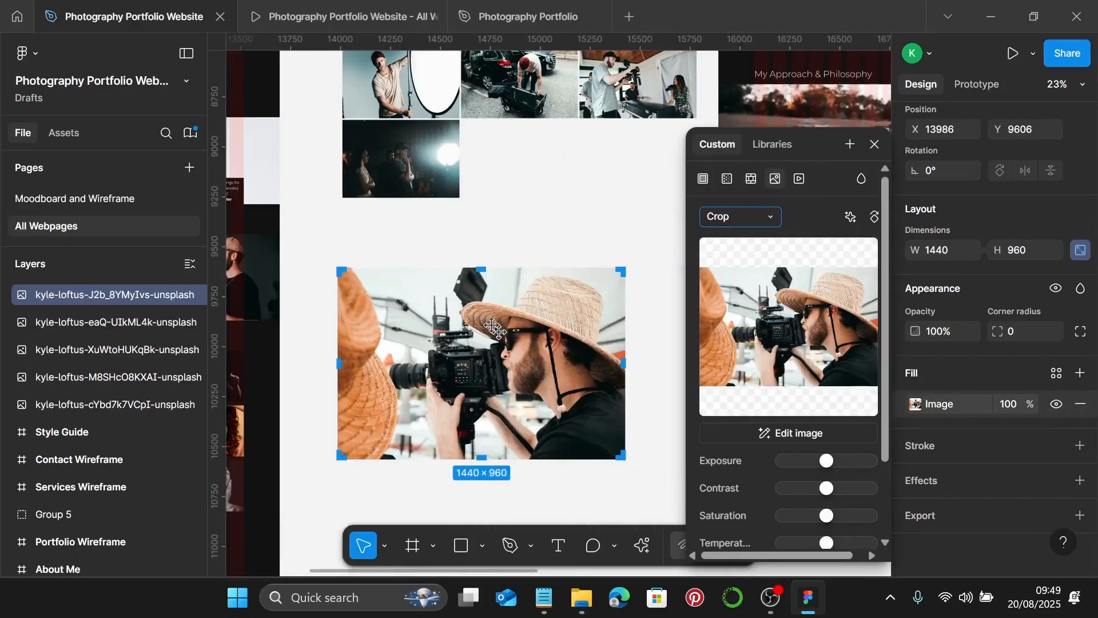
{"action": "left_click_drag", "start_coordinate": [481, 267], "coordinate": [478, 307]}
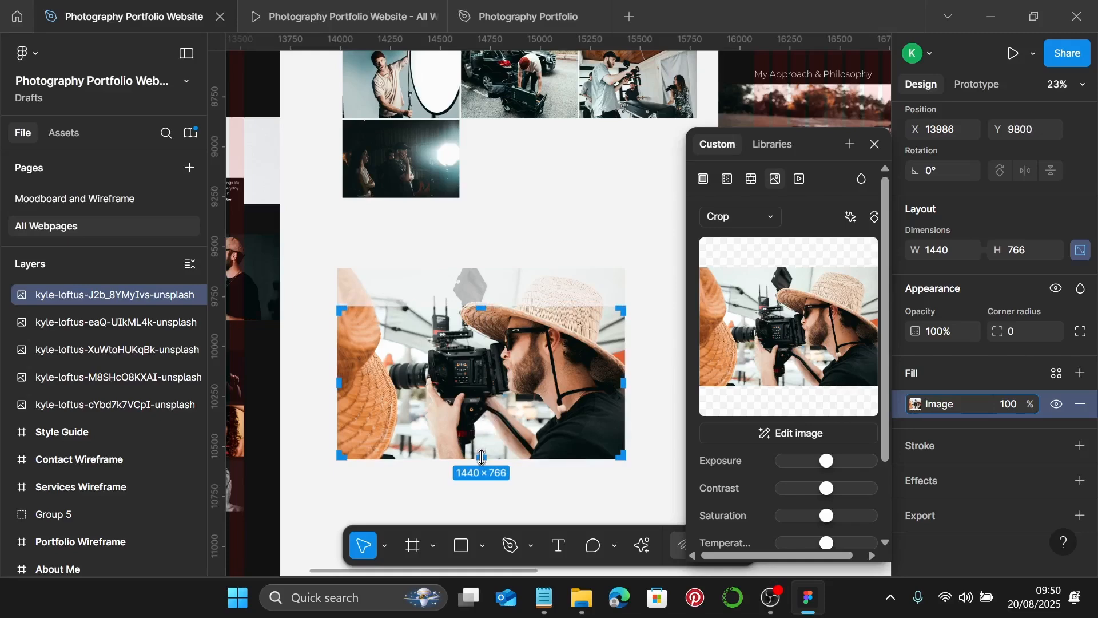
{"action": "left_click_drag", "start_coordinate": [481, 456], "coordinate": [494, 392]}
{"action": "scroll", "coordinate": [481, 400], "scroll_direction": "up", "scroll_amount": 15}
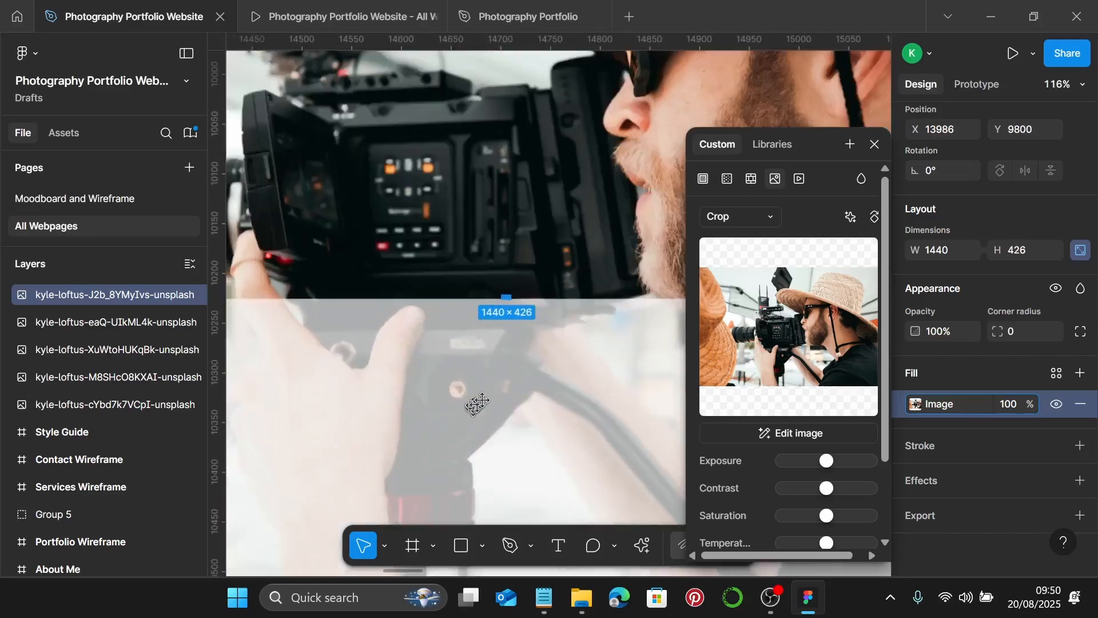
{"action": "scroll", "coordinate": [568, 99], "scroll_direction": "up", "scroll_amount": 3}
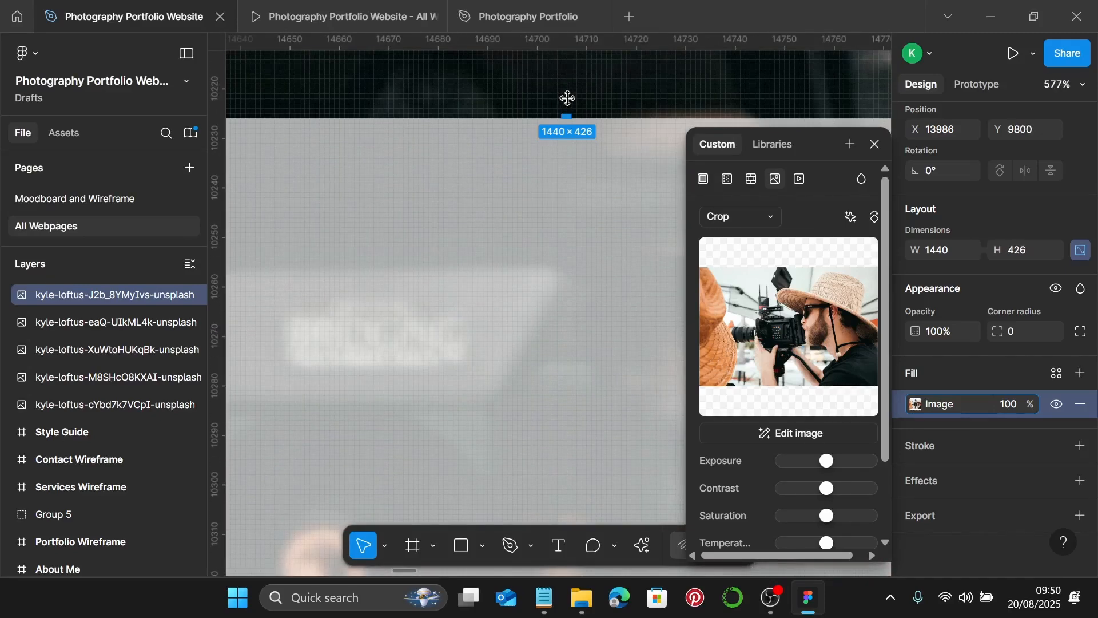
{"action": "left_click_drag", "start_coordinate": [564, 119], "coordinate": [558, 238]}
{"action": "scroll", "coordinate": [558, 238], "scroll_direction": "down", "scroll_amount": 5}
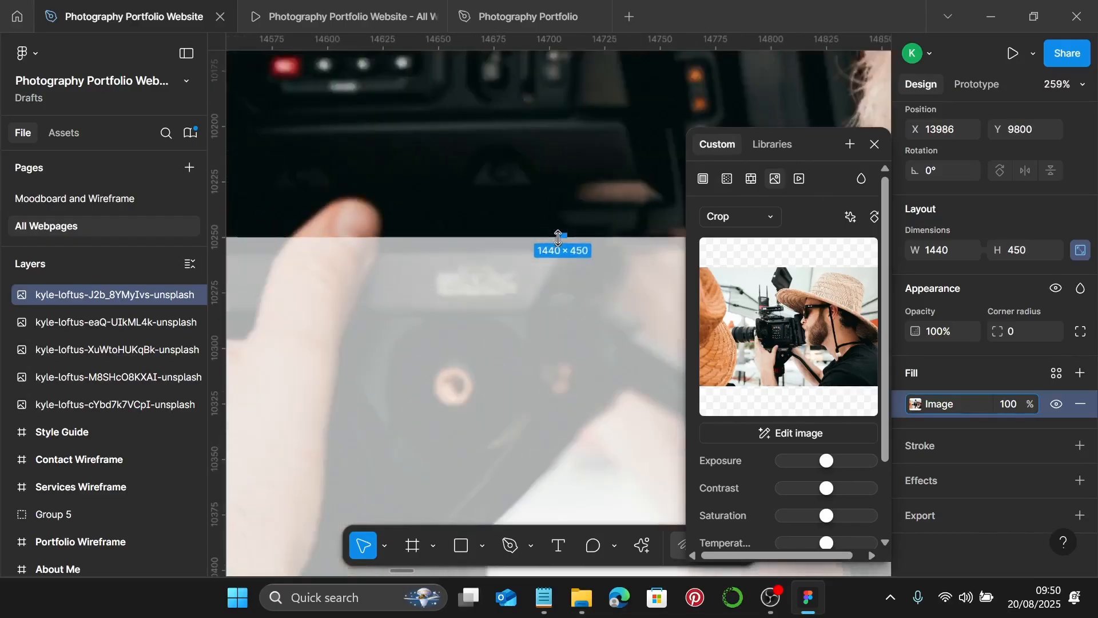
{"action": "scroll", "coordinate": [558, 238], "scroll_direction": "down", "scroll_amount": 10}
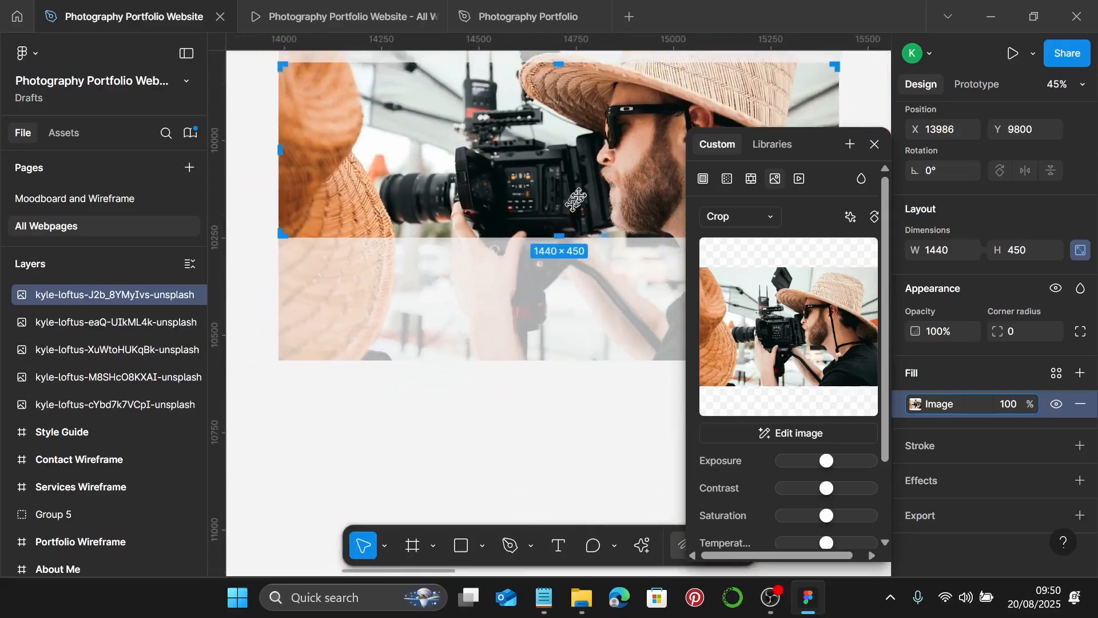
{"action": "scroll", "coordinate": [576, 199], "scroll_direction": "up", "scroll_amount": 1}
{"action": "key", "text": "Return"}
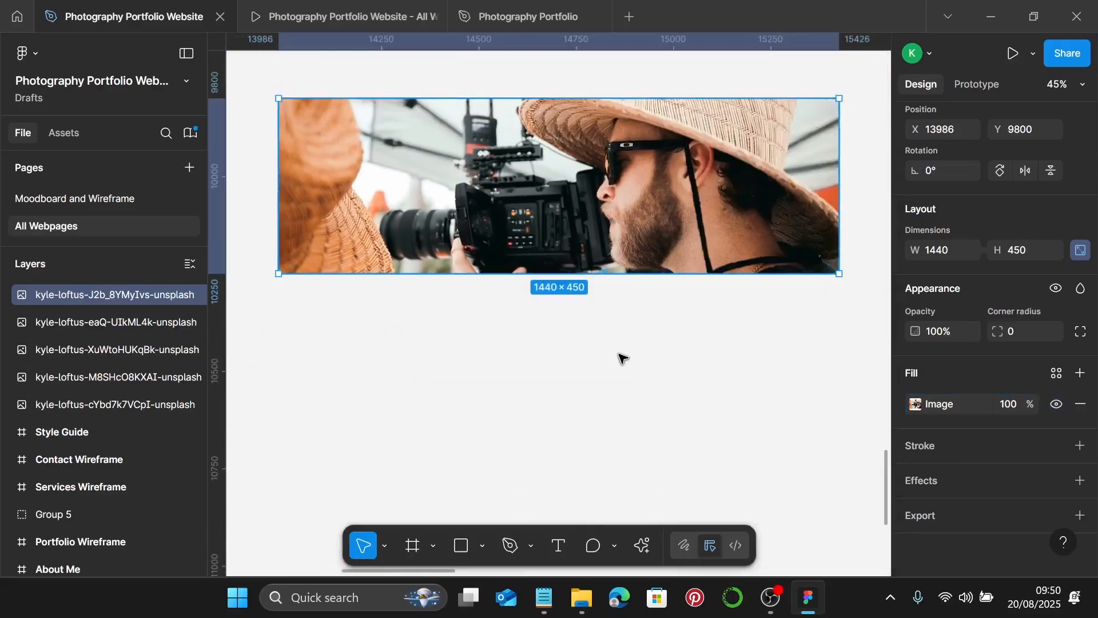
- Cut the cropped photo and use it to replace the My Approach & Philosophy banner image
{"action": "left_click", "coordinate": [620, 357]}
{"action": "left_click", "coordinate": [609, 244]}
{"action": "key", "text": "Delete"}
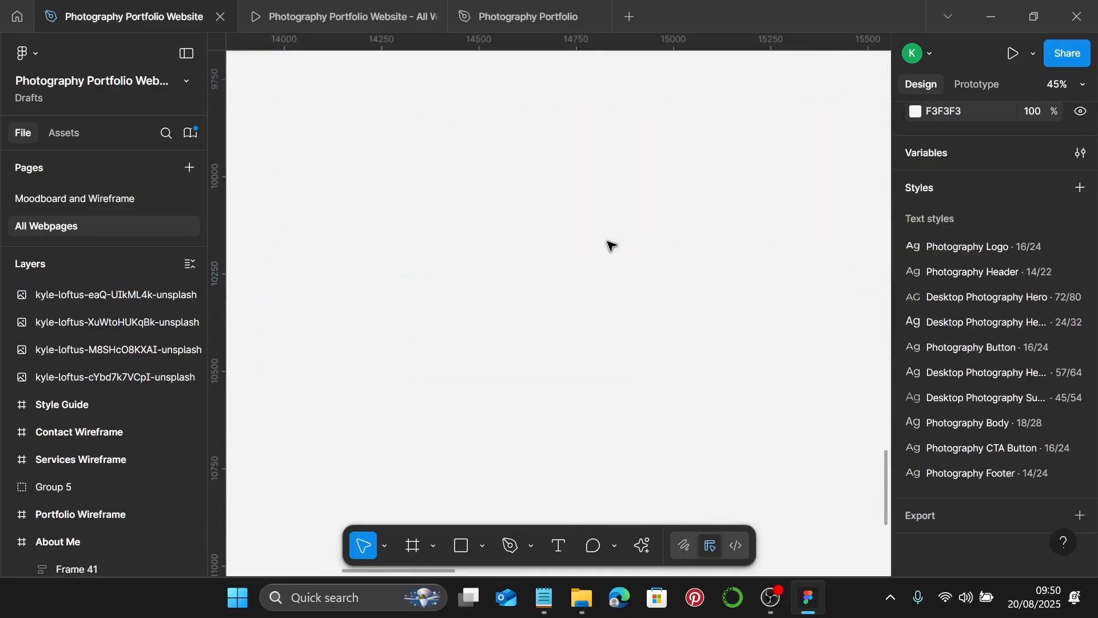
{"action": "scroll", "coordinate": [608, 244], "scroll_direction": "down", "scroll_amount": 5}
{"action": "scroll", "coordinate": [608, 245], "scroll_direction": "right", "scroll_amount": 5}
{"action": "scroll", "coordinate": [612, 246], "scroll_direction": "up", "scroll_amount": 4}
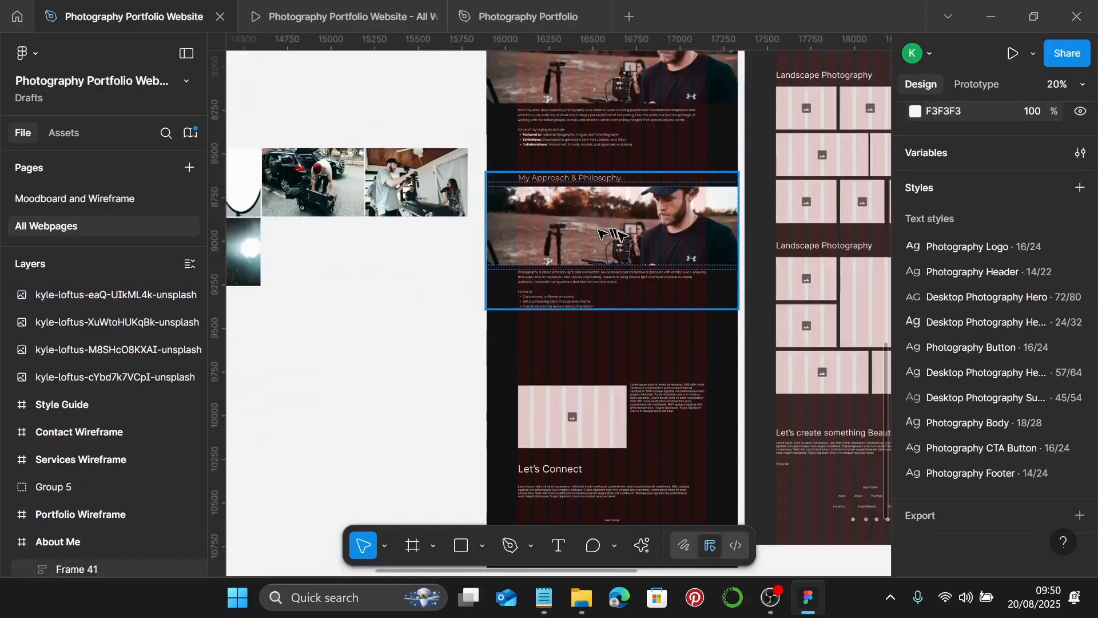
{"action": "scroll", "coordinate": [629, 247], "scroll_direction": "up", "scroll_amount": 4}
{"action": "left_click", "coordinate": [627, 230]}
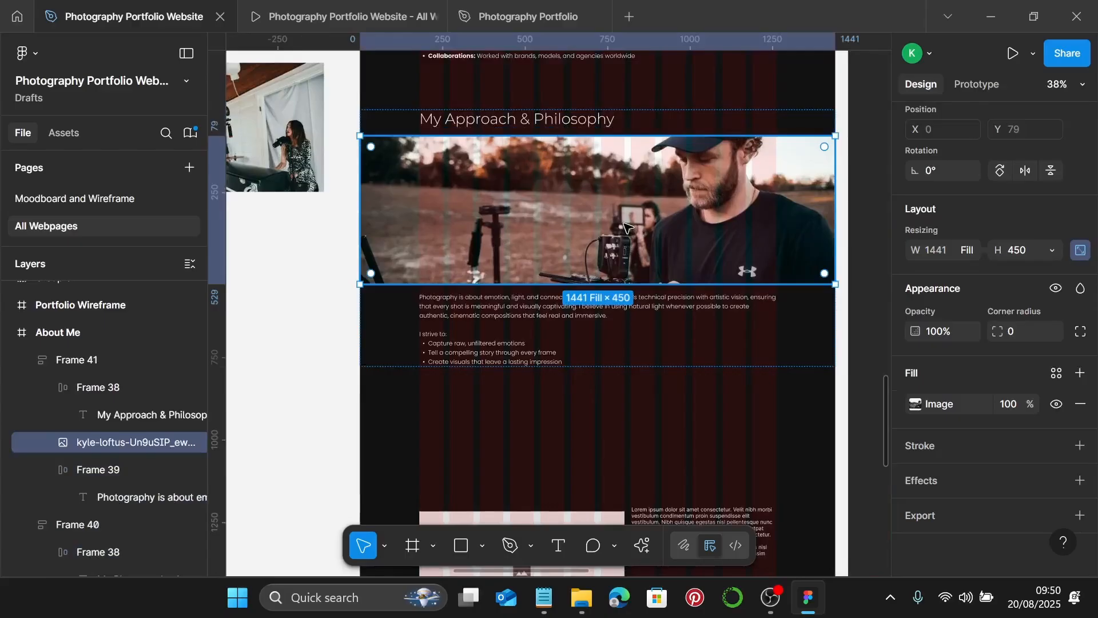
{"action": "key", "text": "ctrl+z"}
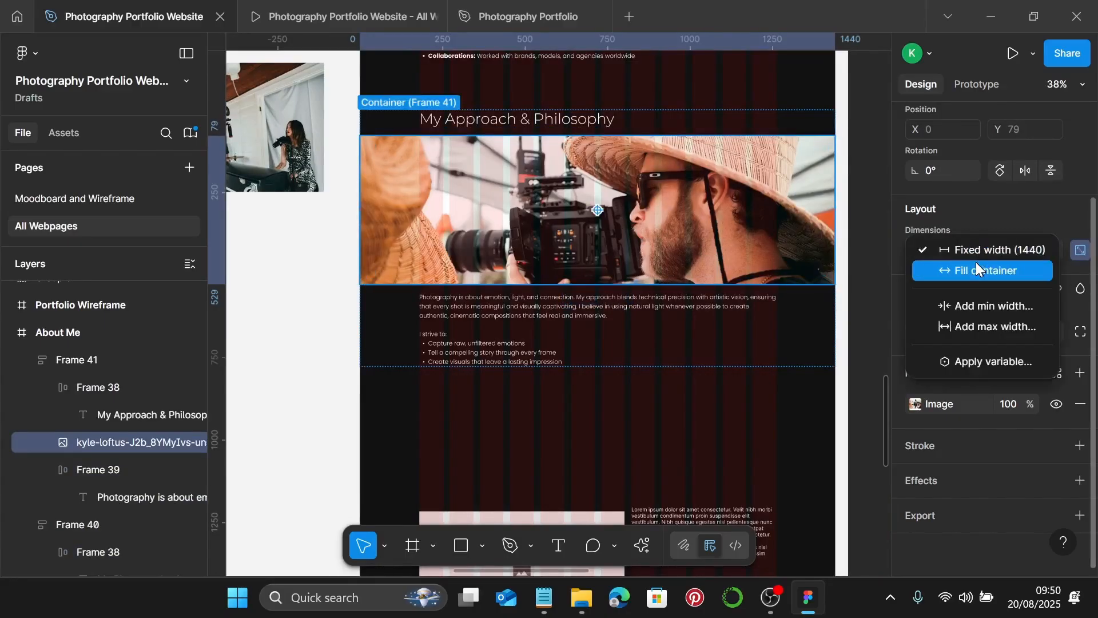
- Set the new banner to Fill container width, test-resize the section and undo, then preview
{"action": "left_click", "coordinate": [977, 269]}
{"action": "left_click", "coordinate": [326, 225]}
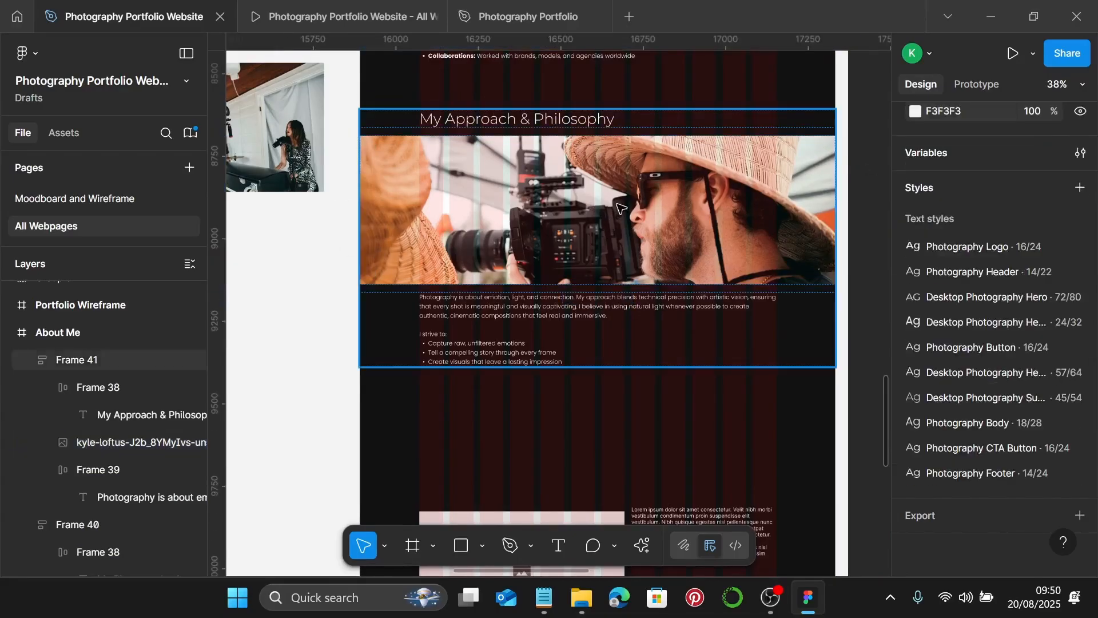
{"action": "left_click", "coordinate": [620, 207]}
{"action": "left_click_drag", "start_coordinate": [835, 229], "coordinate": [574, 209]}
{"action": "key", "text": "ctrl+z"}
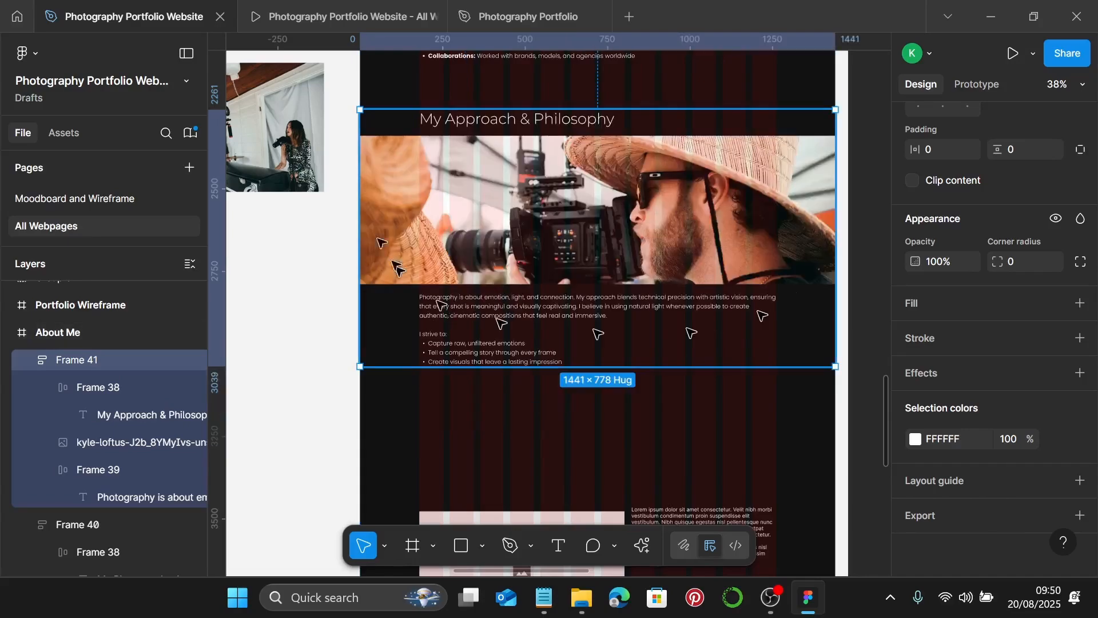
{"action": "left_click", "coordinate": [338, 19]}
- Scroll through the prototype preview, then return to the Photography Portfolio Website design file
{"action": "scroll", "coordinate": [706, 279], "scroll_direction": "down", "scroll_amount": 6}
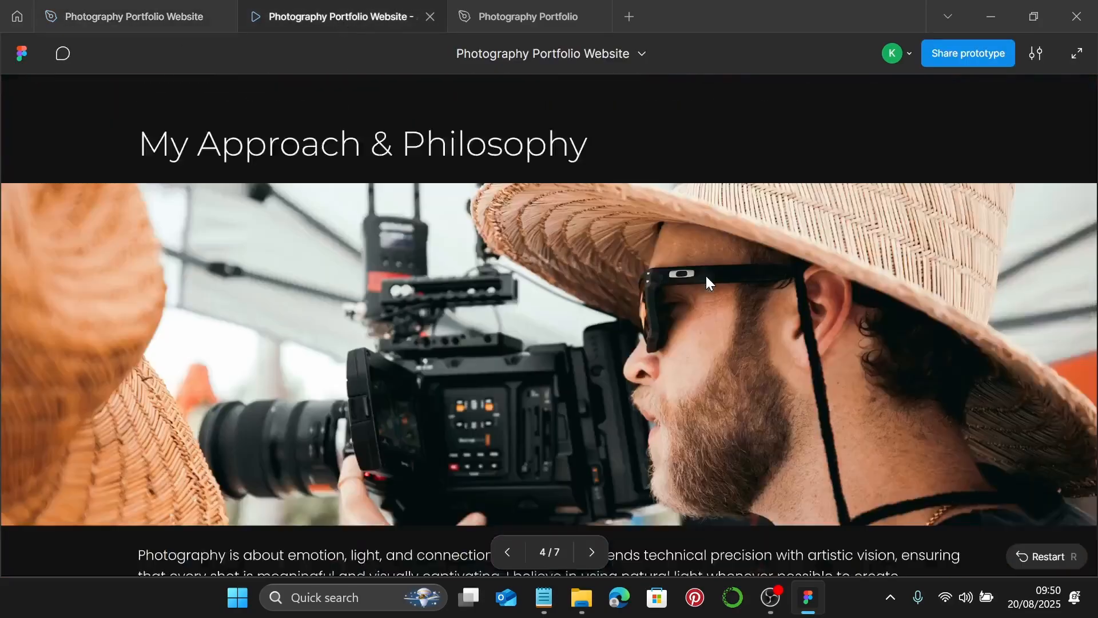
{"action": "scroll", "coordinate": [705, 273], "scroll_direction": "down", "scroll_amount": 2}
{"action": "scroll", "coordinate": [706, 275], "scroll_direction": "up", "scroll_amount": 2}
{"action": "scroll", "coordinate": [705, 273], "scroll_direction": "down", "scroll_amount": 2}
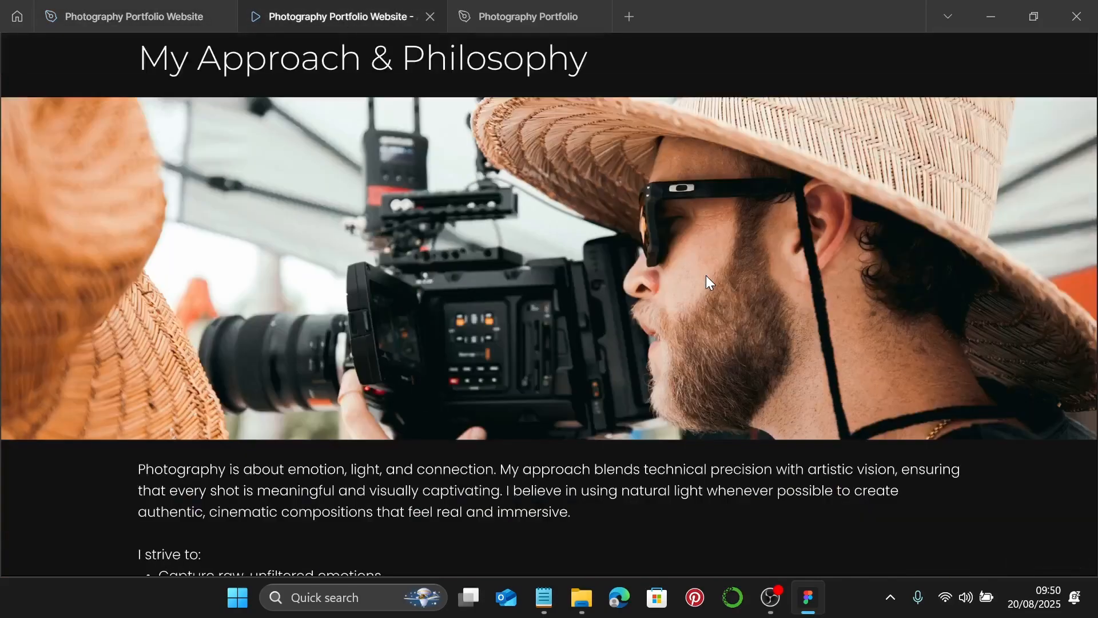
{"action": "scroll", "coordinate": [706, 276], "scroll_direction": "up", "scroll_amount": 1}
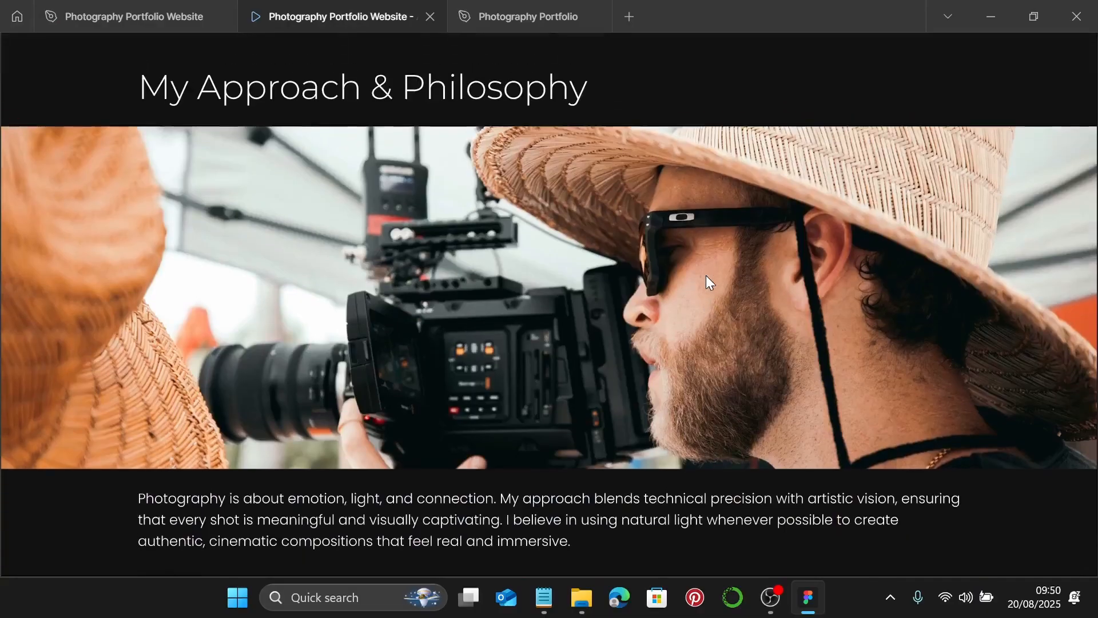
{"action": "scroll", "coordinate": [706, 276], "scroll_direction": "down", "scroll_amount": 1}
{"action": "scroll", "coordinate": [706, 275], "scroll_direction": "down", "scroll_amount": 2}
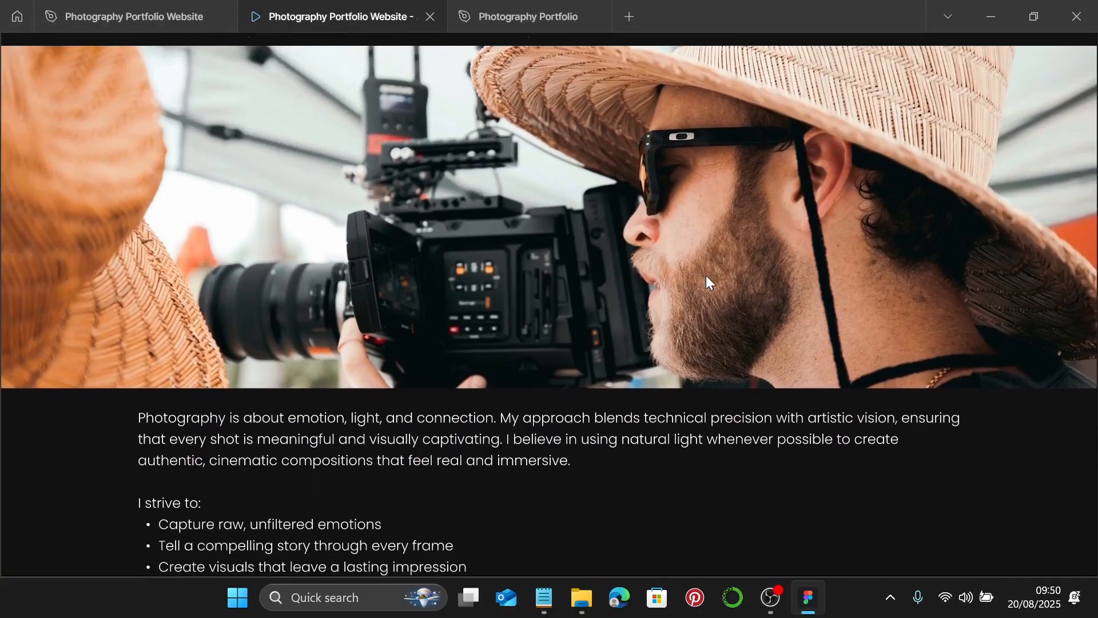
{"action": "scroll", "coordinate": [746, 174], "scroll_direction": "down", "scroll_amount": 1}
{"action": "scroll", "coordinate": [746, 174], "scroll_direction": "up", "scroll_amount": 2}
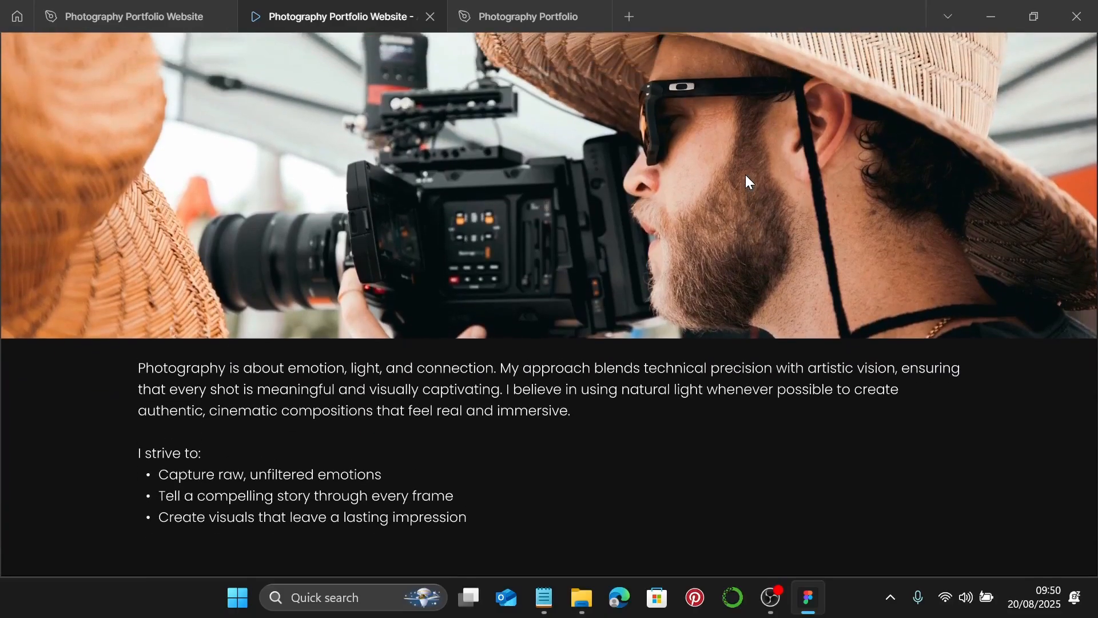
{"action": "left_click", "coordinate": [197, 18]}
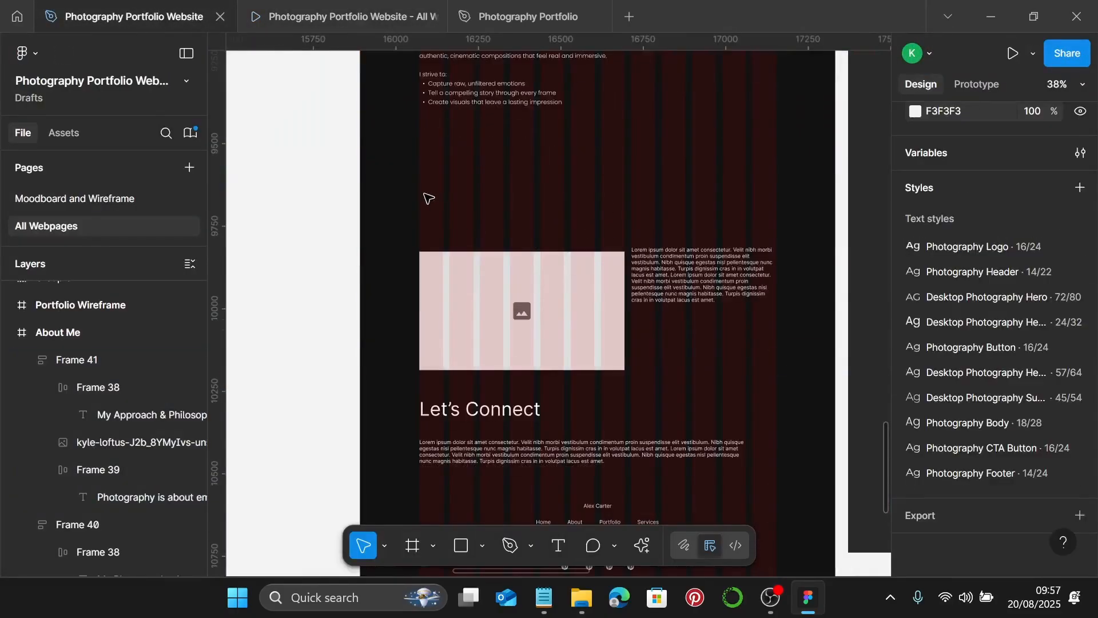
- Delete the image-and-lorem block, move Let's Connect up and apply the Desktop Photography Sub 45/54 style
{"action": "left_click_drag", "start_coordinate": [385, 176], "coordinate": [735, 312]}
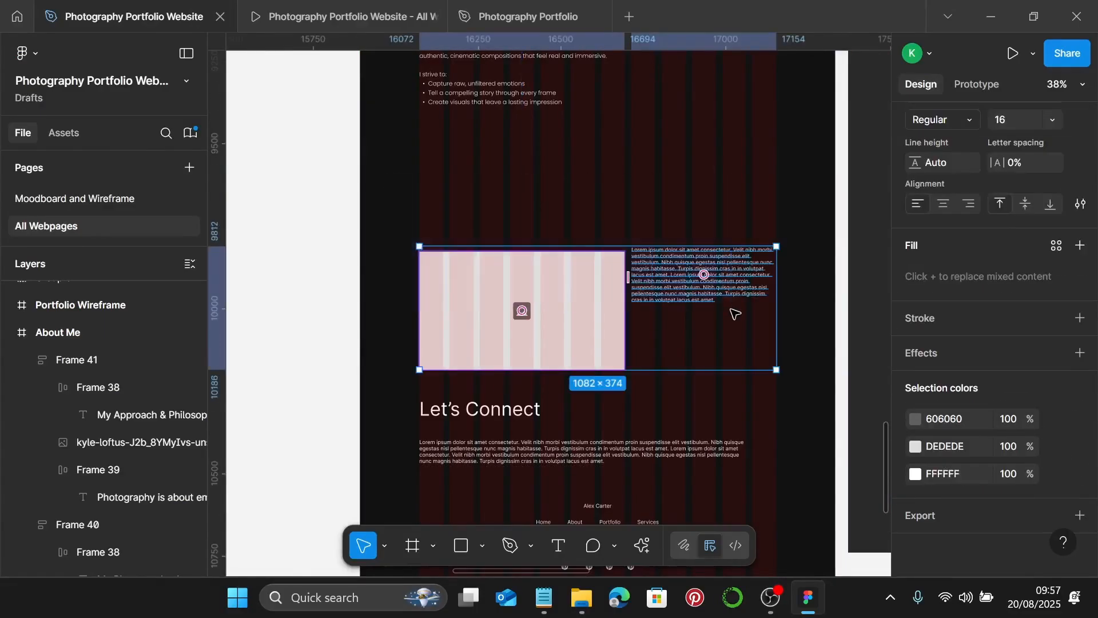
{"action": "key", "text": "Delete"}
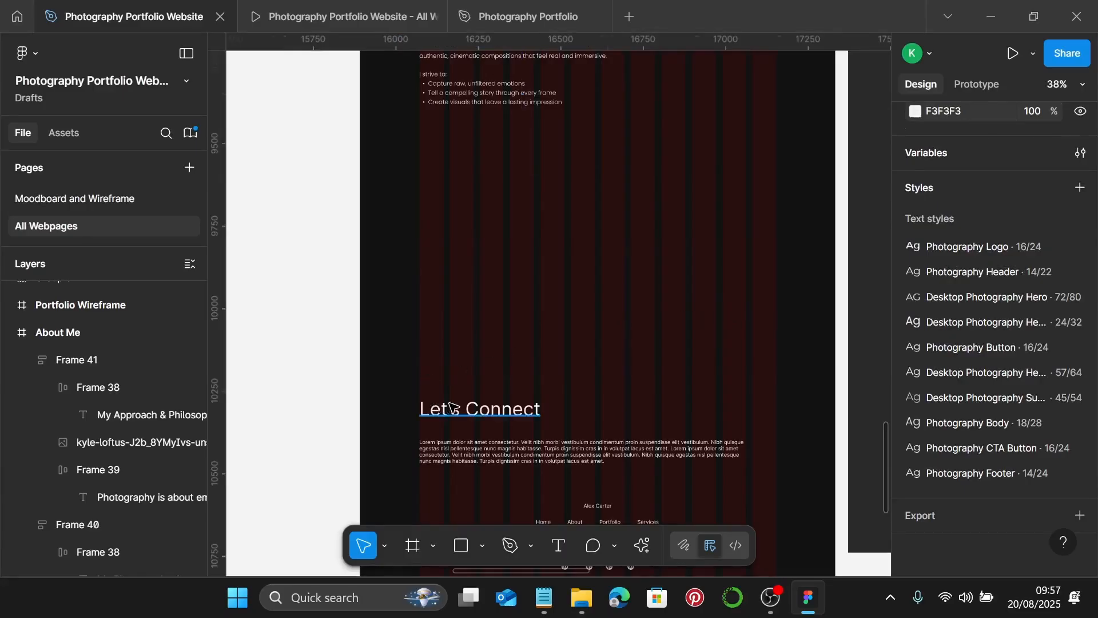
{"action": "left_click_drag", "start_coordinate": [445, 410], "coordinate": [417, 176]}
{"action": "scroll", "coordinate": [451, 189], "scroll_direction": "up", "scroll_amount": 6}
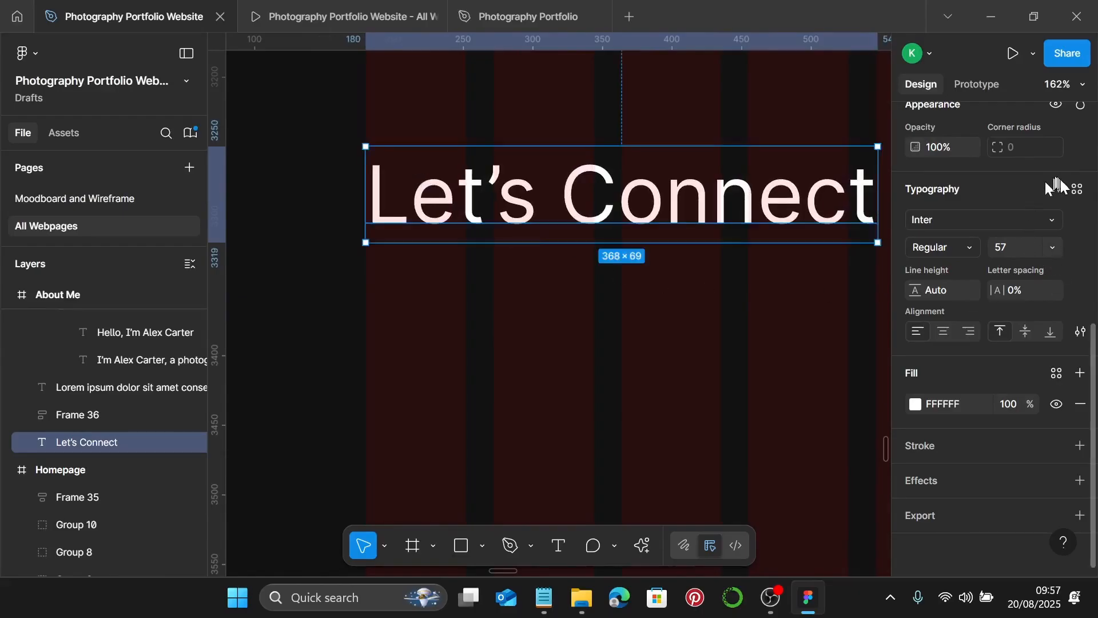
{"action": "left_click", "coordinate": [1078, 190]}
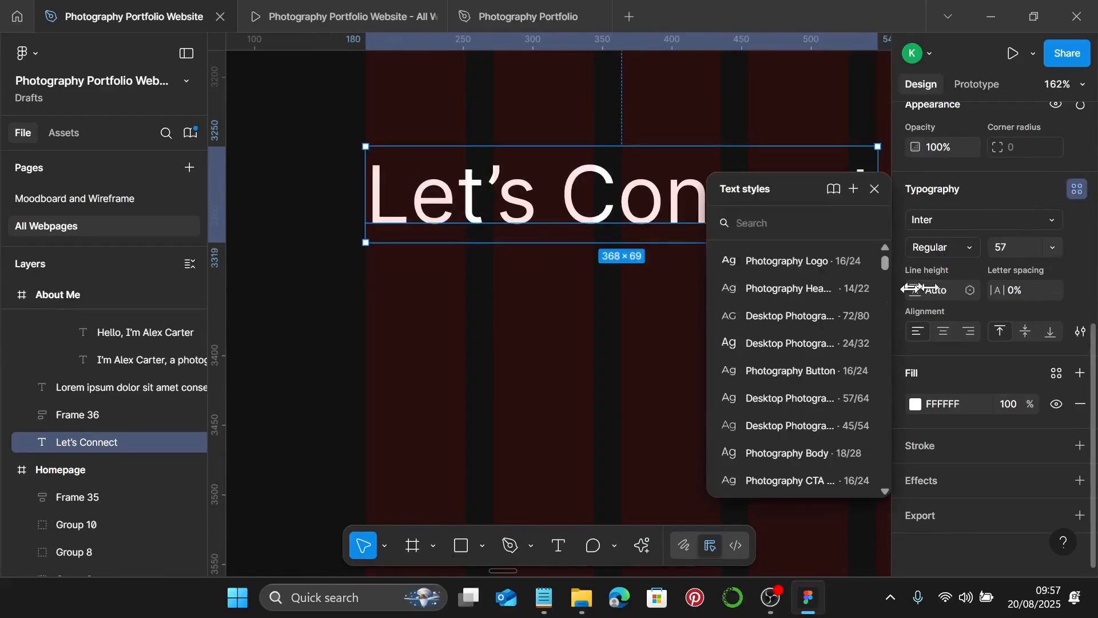
{"action": "left_click", "coordinate": [805, 431]}
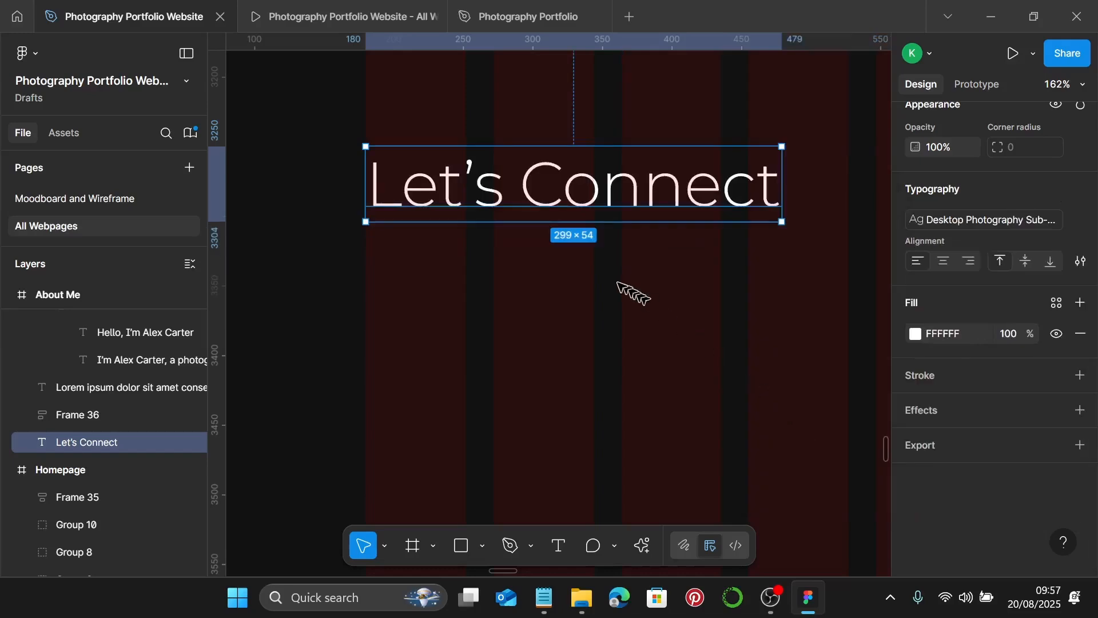
- Copy 'Behind The Scenes' from the notes and paste it as the heading text
{"action": "left_click", "coordinate": [546, 596]}
{"action": "scroll", "coordinate": [777, 298], "scroll_direction": "down", "scroll_amount": 3}
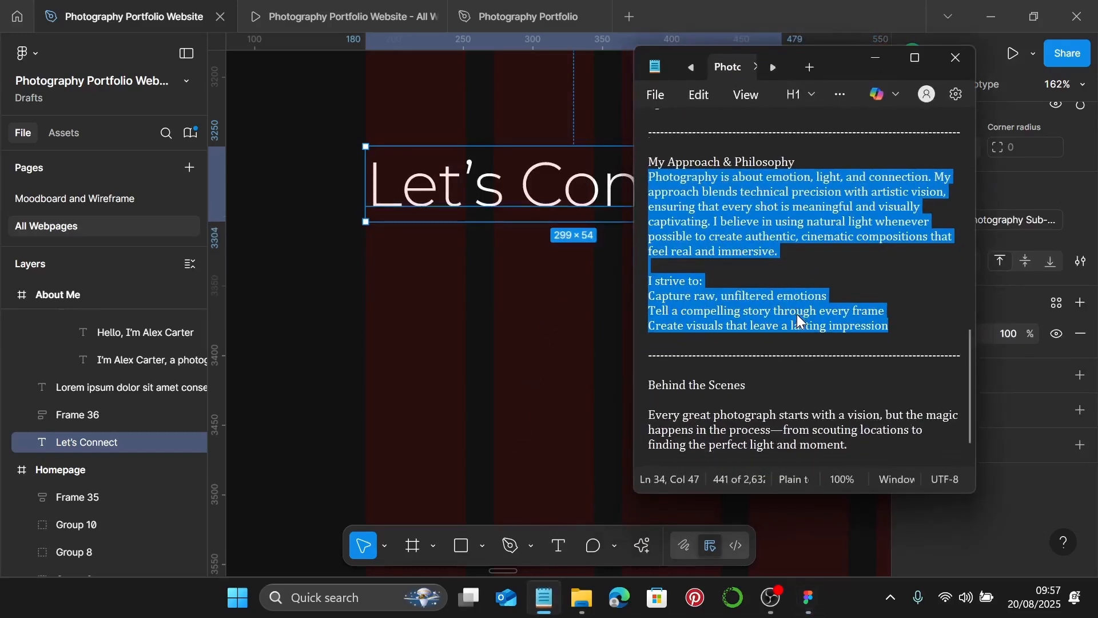
{"action": "left_click_drag", "start_coordinate": [762, 327], "coordinate": [649, 322]}
{"action": "key", "text": "ctrl+c"}
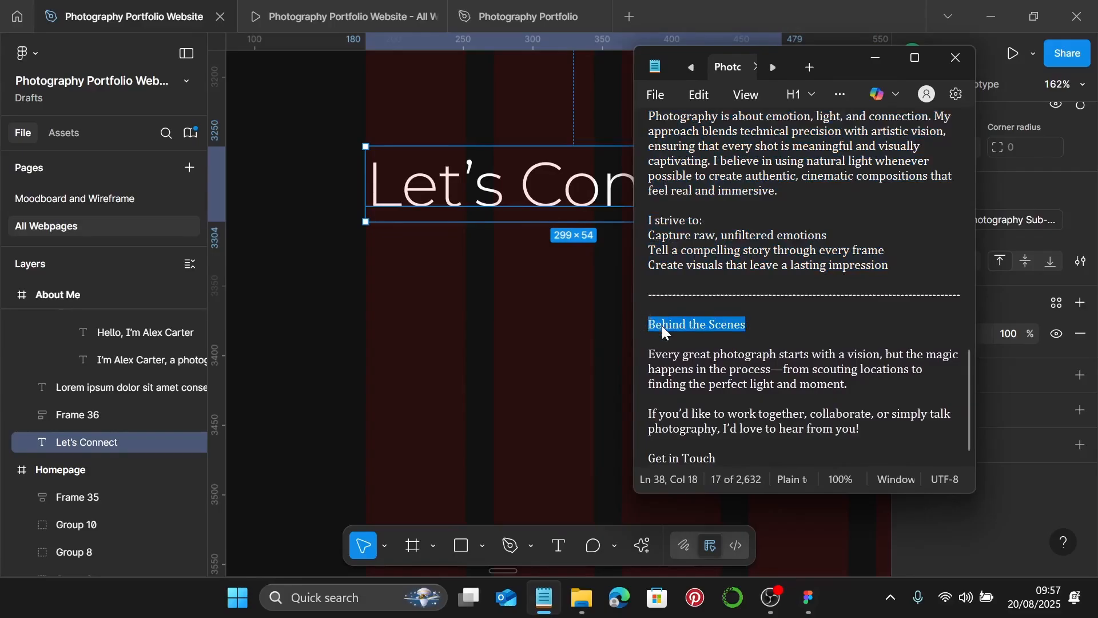
{"action": "left_click", "coordinate": [875, 58]}
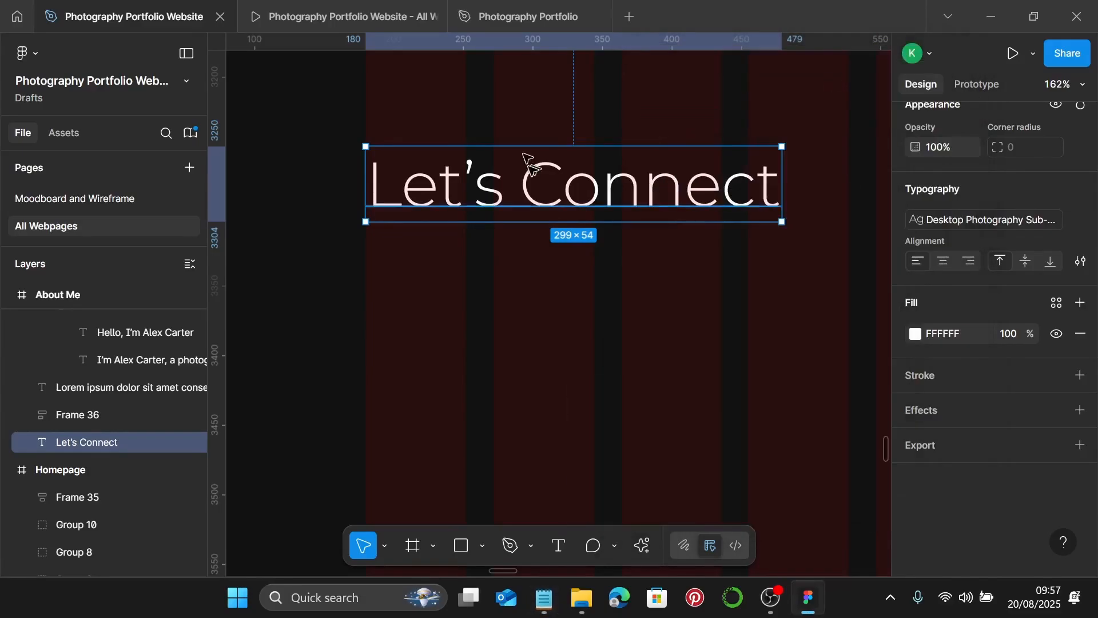
{"action": "double_click", "coordinate": [530, 169]}
{"action": "key", "text": "ctrl+v"}
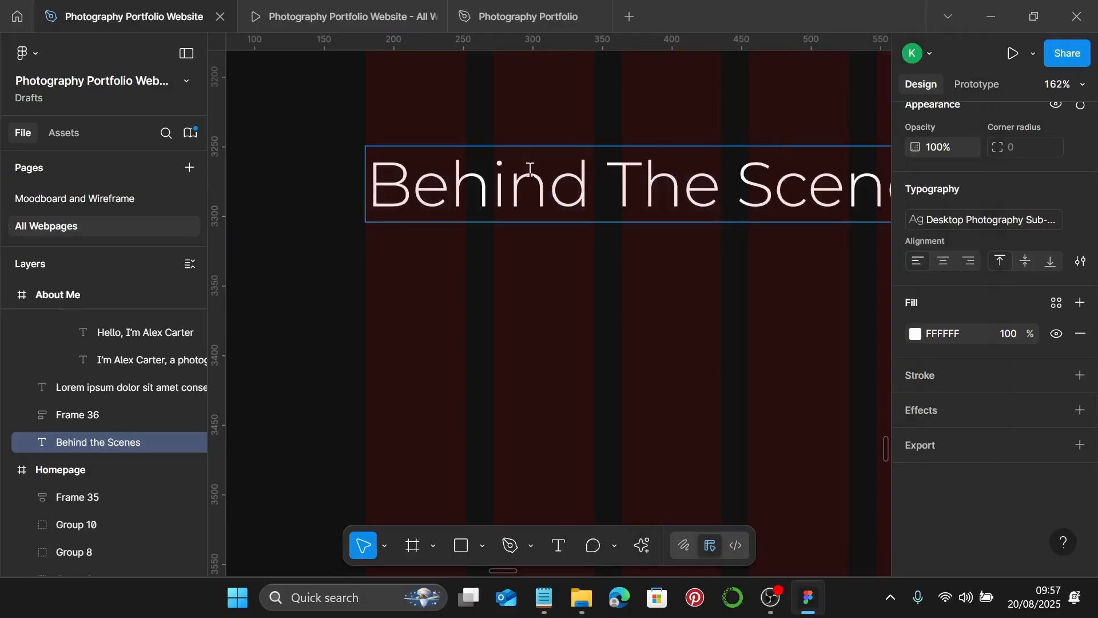
{"action": "key", "text": "Escape"}
{"action": "scroll", "coordinate": [503, 259], "scroll_direction": "down", "scroll_amount": 10}
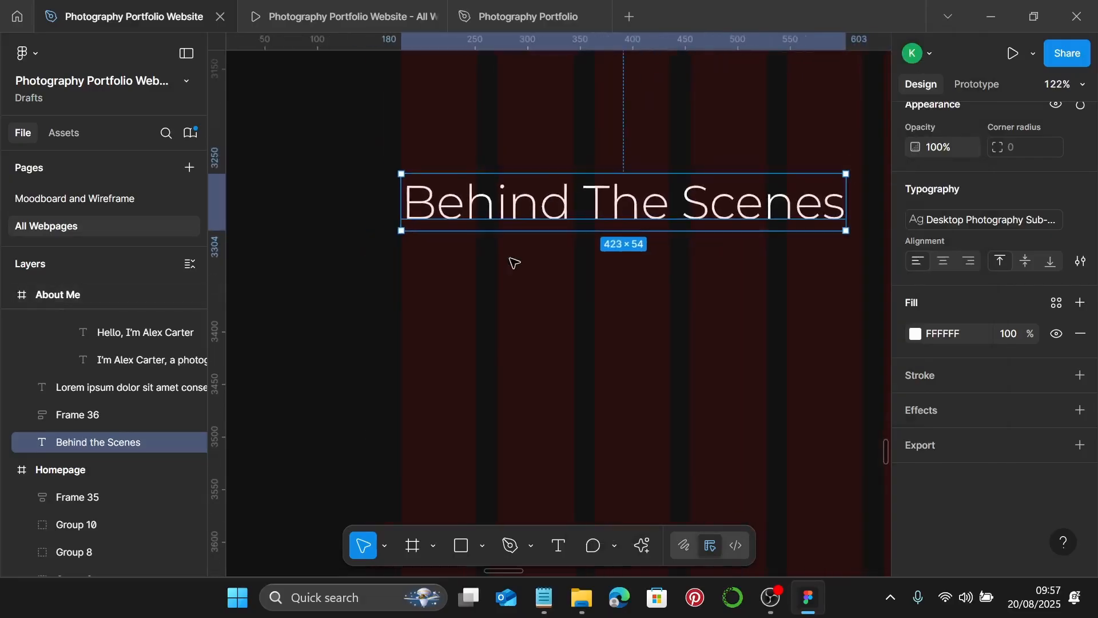
{"action": "scroll", "coordinate": [517, 269], "scroll_direction": "down", "scroll_amount": 1}
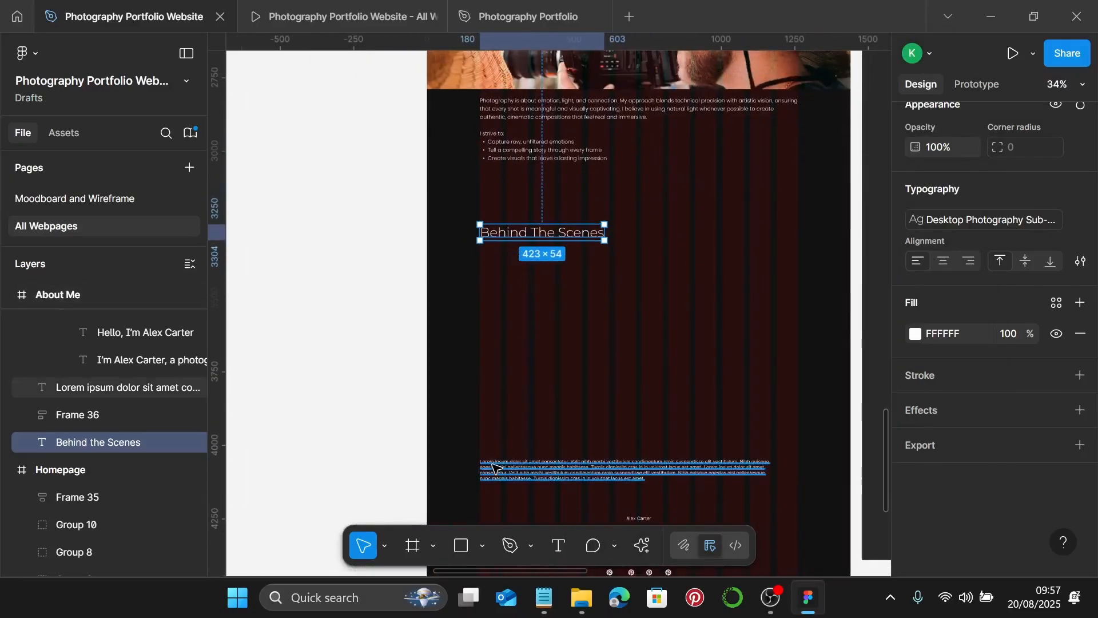
- Duplicate the lorem ipsum paragraph below Behind The Scenes and apply the Photography Body style
{"action": "left_click", "coordinate": [493, 470]}
{"action": "left_click_drag", "start_coordinate": [493, 470], "coordinate": [526, 182]}
{"action": "scroll", "coordinate": [498, 282], "scroll_direction": "up", "scroll_amount": 8}
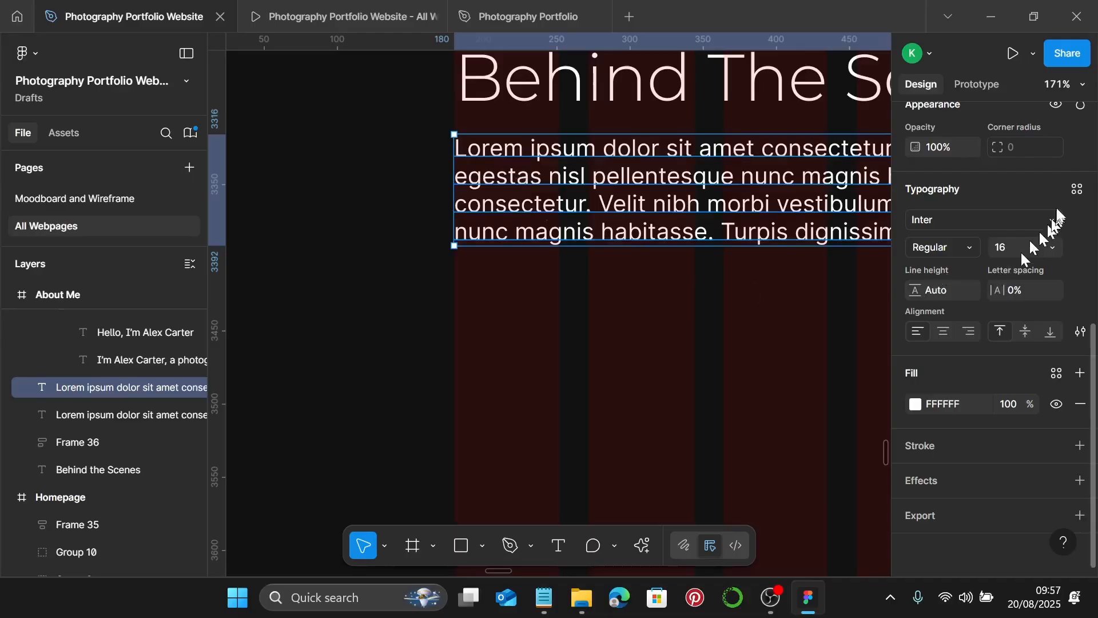
{"action": "left_click", "coordinate": [1074, 191]}
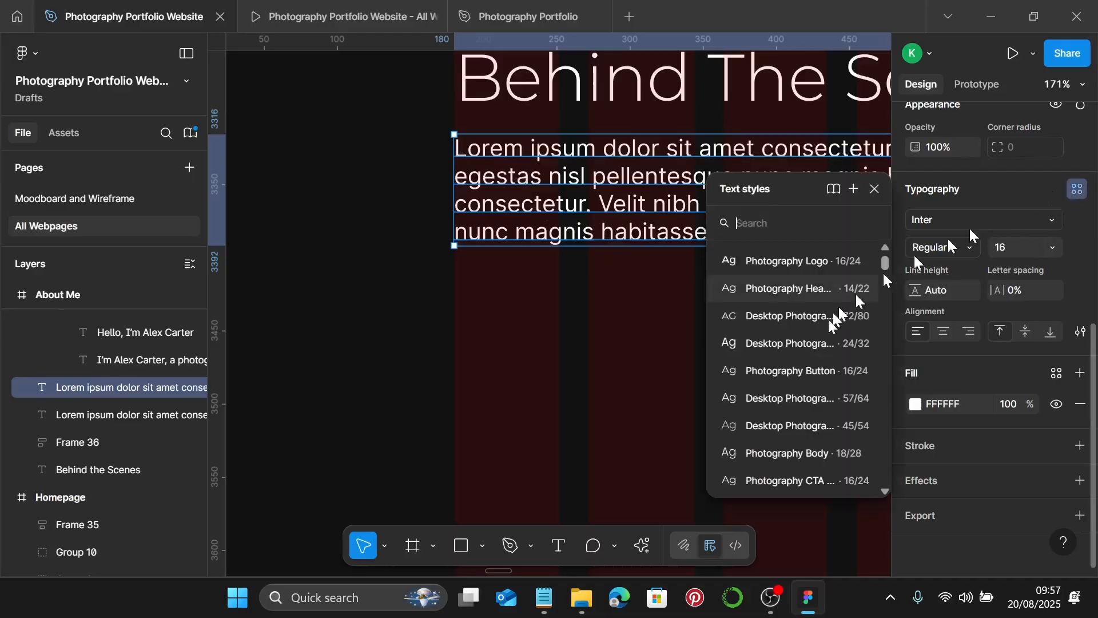
{"action": "left_click", "coordinate": [793, 450]}
- Replace the copy's text with the 'Every great photograph starts with a vision…' paragraph from the notes
{"action": "left_click", "coordinate": [543, 597]}
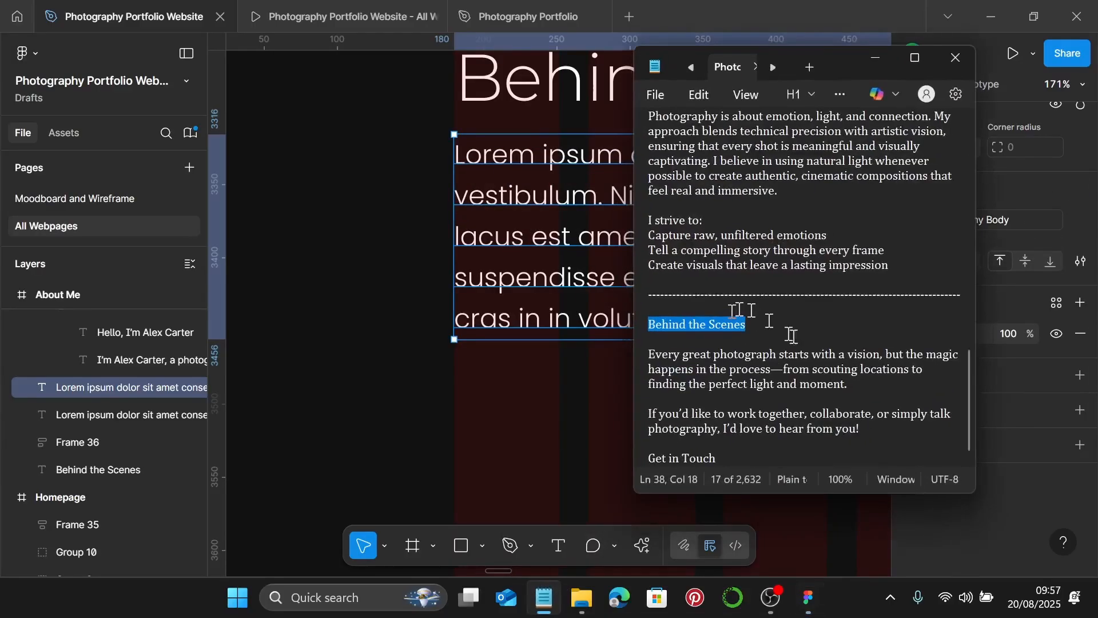
{"action": "left_click_drag", "start_coordinate": [870, 389], "coordinate": [652, 357]}
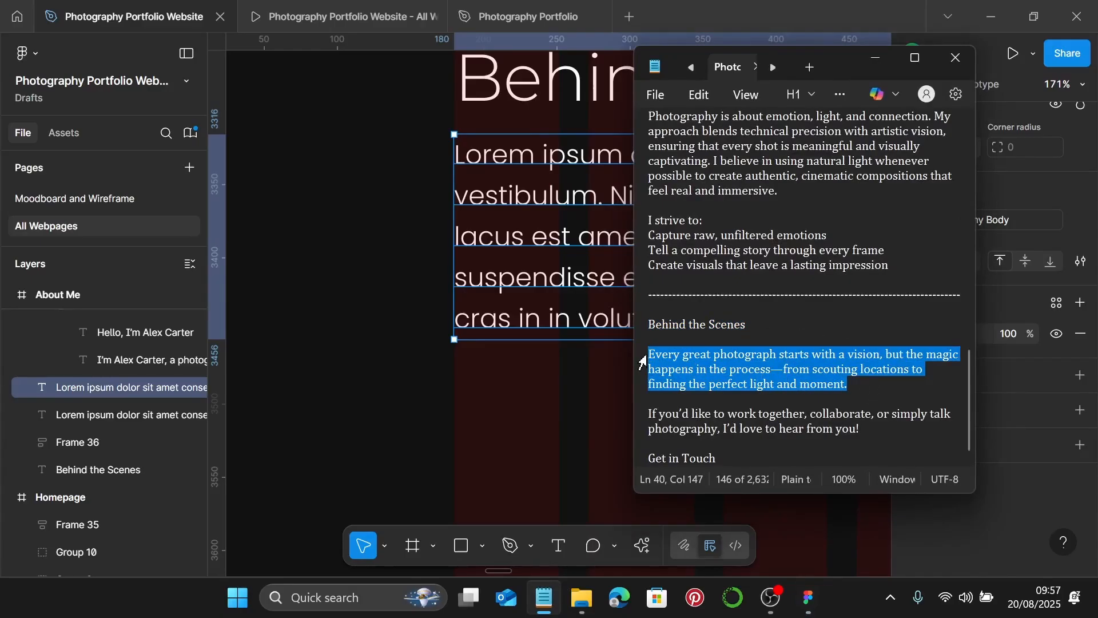
{"action": "scroll", "coordinate": [525, 336], "scroll_direction": "down", "scroll_amount": 5, "text": "ctrl"}
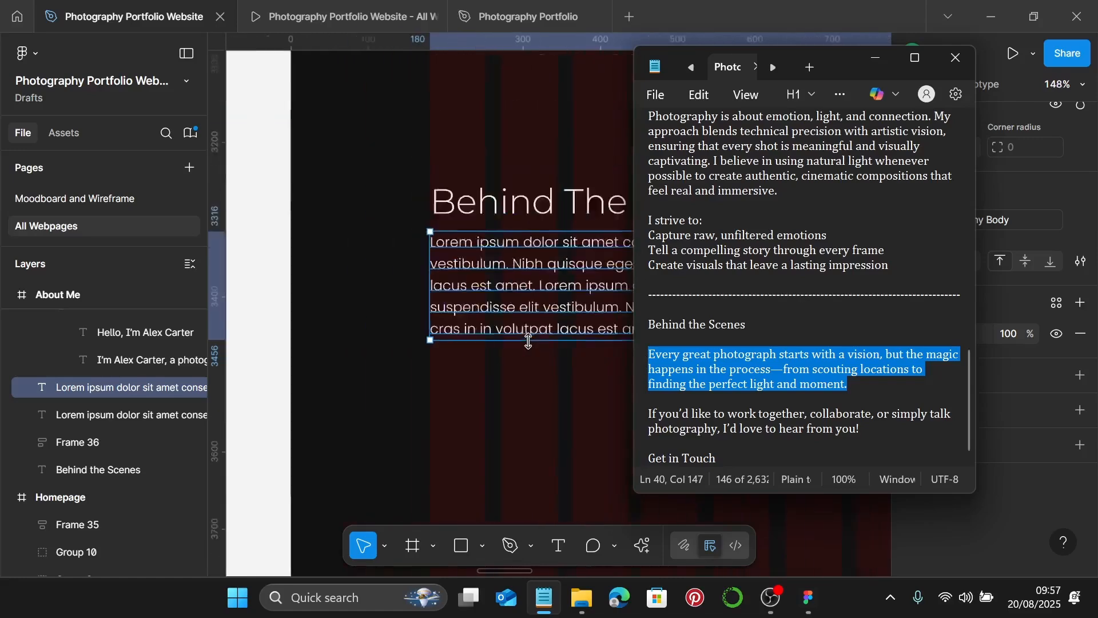
{"action": "left_click", "coordinate": [877, 62]}
{"action": "double_click", "coordinate": [642, 309]}
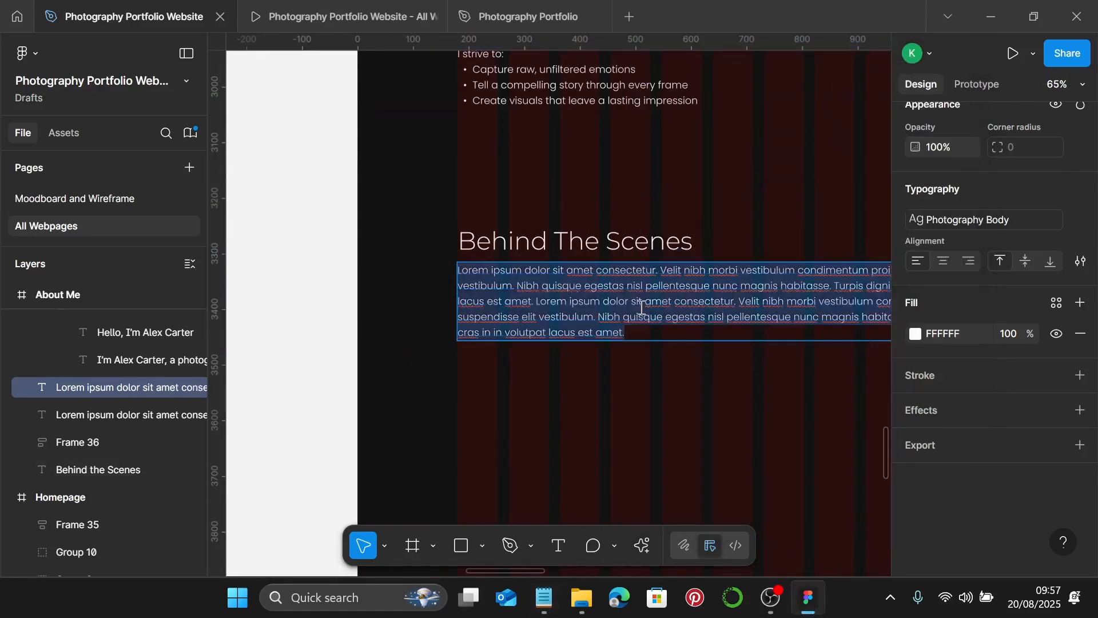
{"action": "type", "text": "Every great photograph starts with a vision, but the magic happens in the process—from finding the perfect light and moment."}
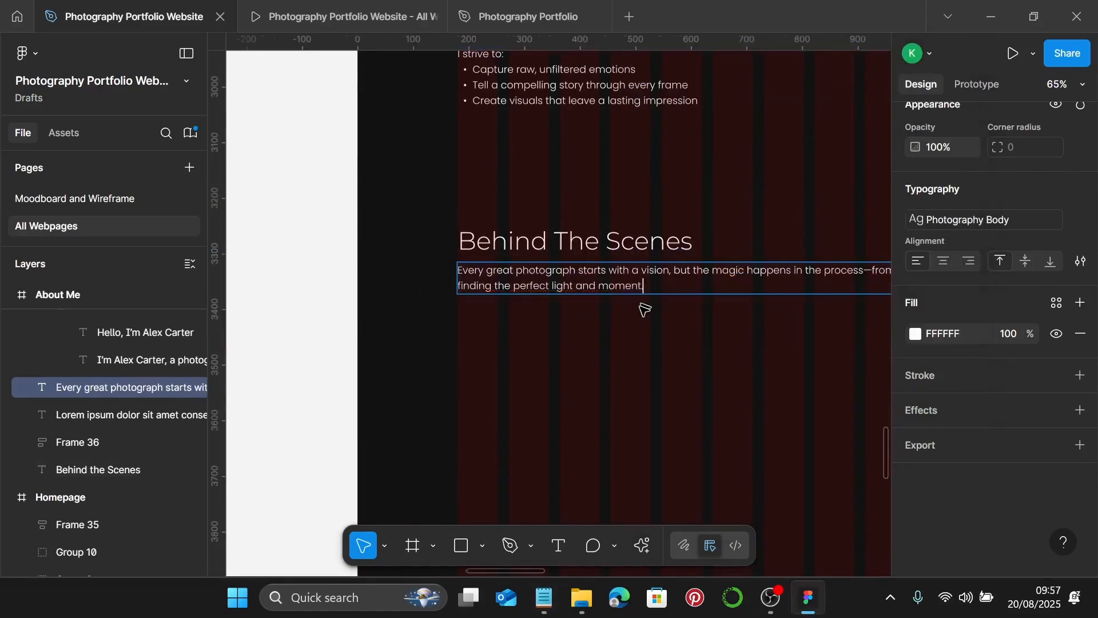
{"action": "scroll", "coordinate": [644, 309], "scroll_direction": "right", "scroll_amount": 5}
{"action": "key", "text": "Escape"}
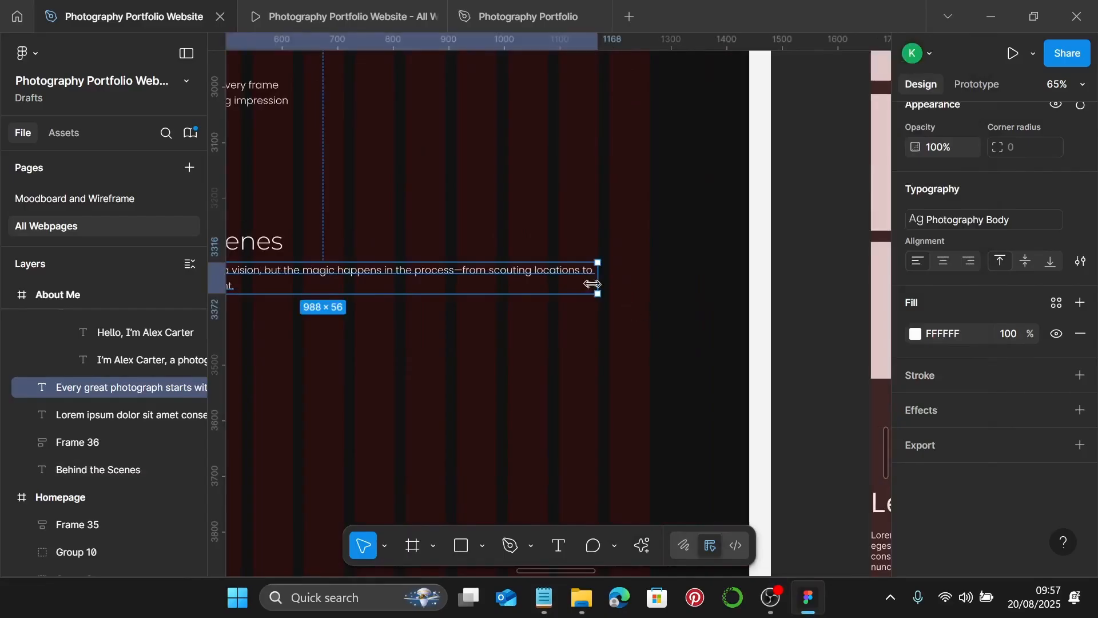
- Widen the paragraph box to 1081 px
{"action": "scroll", "coordinate": [598, 284], "scroll_direction": "left", "scroll_amount": 1}
{"action": "left_click_drag", "start_coordinate": [620, 284], "coordinate": [665, 290]}
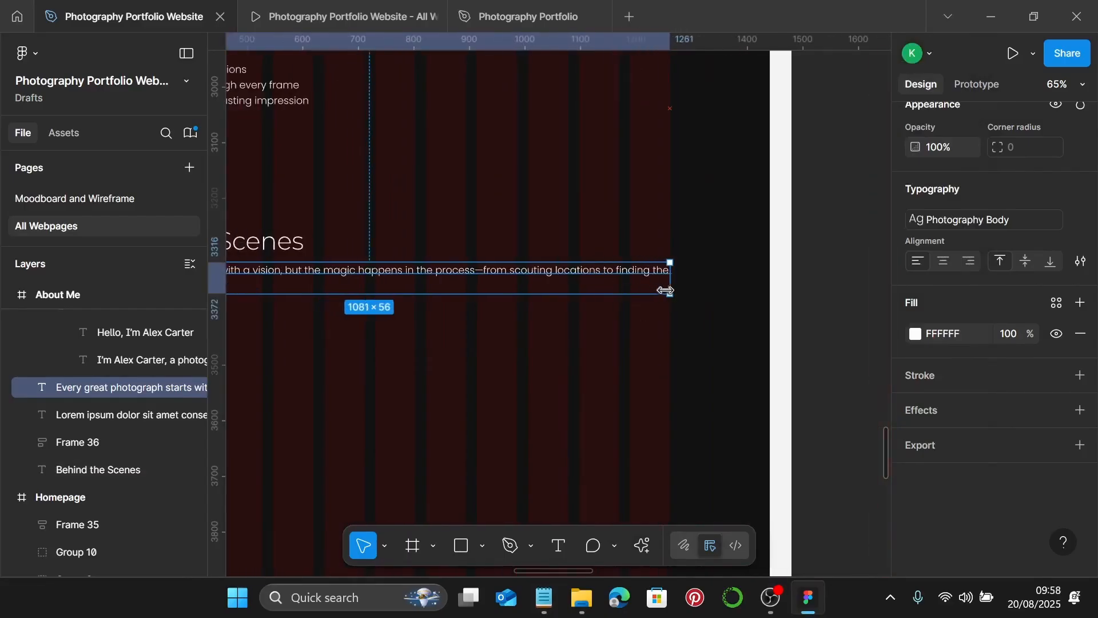
{"action": "scroll", "coordinate": [665, 279], "scroll_direction": "up", "scroll_amount": 5}
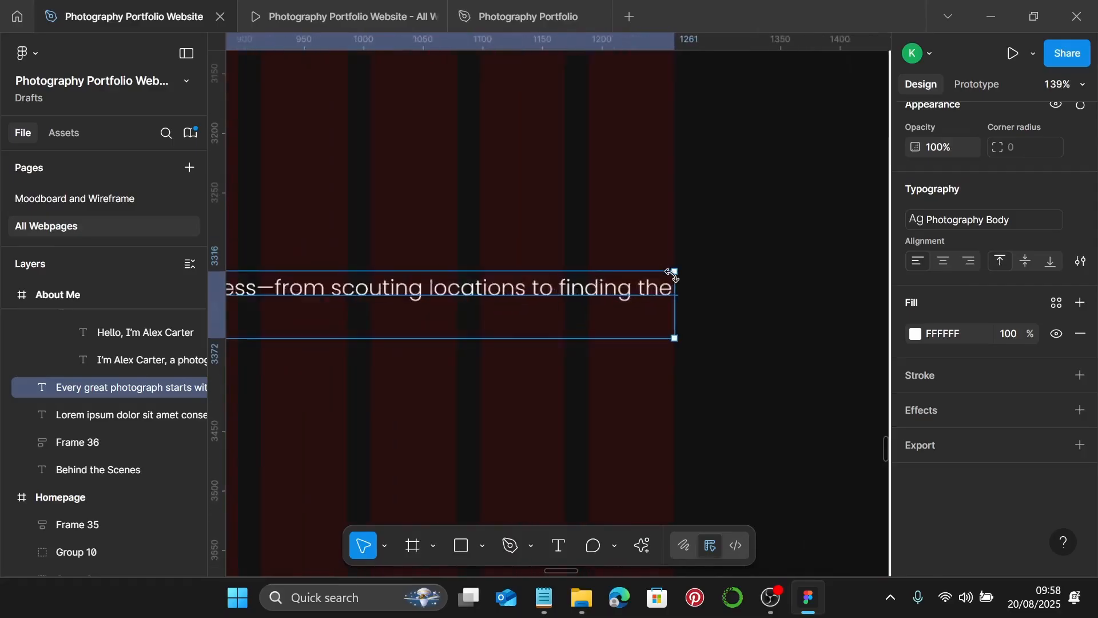
{"action": "scroll", "coordinate": [670, 279], "scroll_direction": "down", "scroll_amount": 5}
{"action": "scroll", "coordinate": [676, 279], "scroll_direction": "down", "scroll_amount": 3}
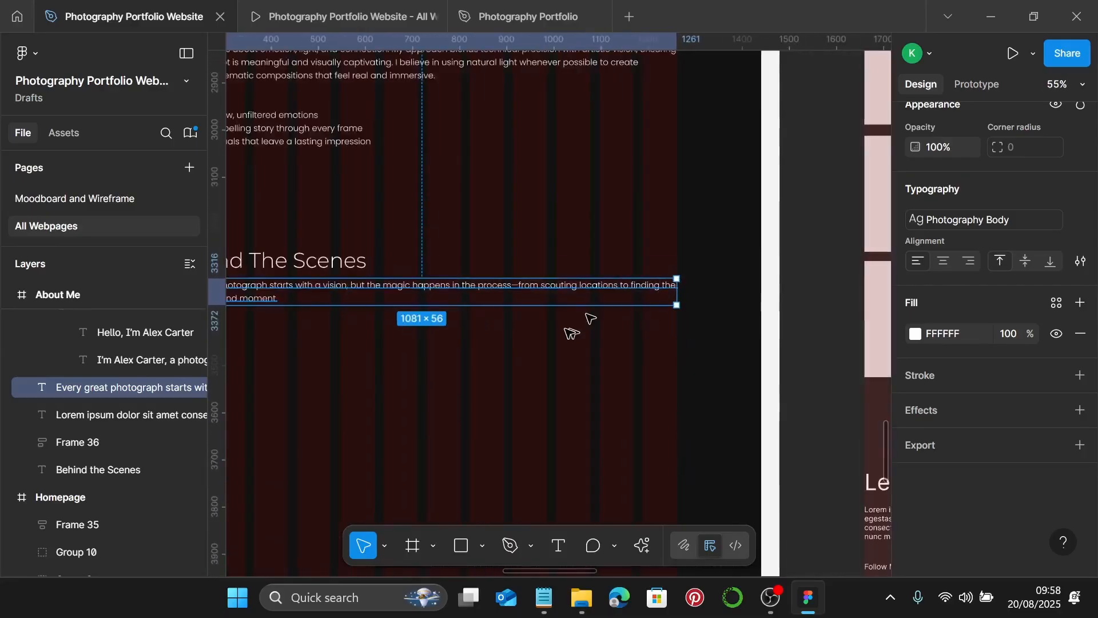
{"action": "scroll", "coordinate": [561, 314], "scroll_direction": "down", "scroll_amount": 2}
{"action": "scroll", "coordinate": [564, 309], "scroll_direction": "left", "scroll_amount": 1}
{"action": "scroll", "coordinate": [566, 310], "scroll_direction": "down", "scroll_amount": 1}
{"action": "scroll", "coordinate": [567, 311], "scroll_direction": "down", "scroll_amount": 2}
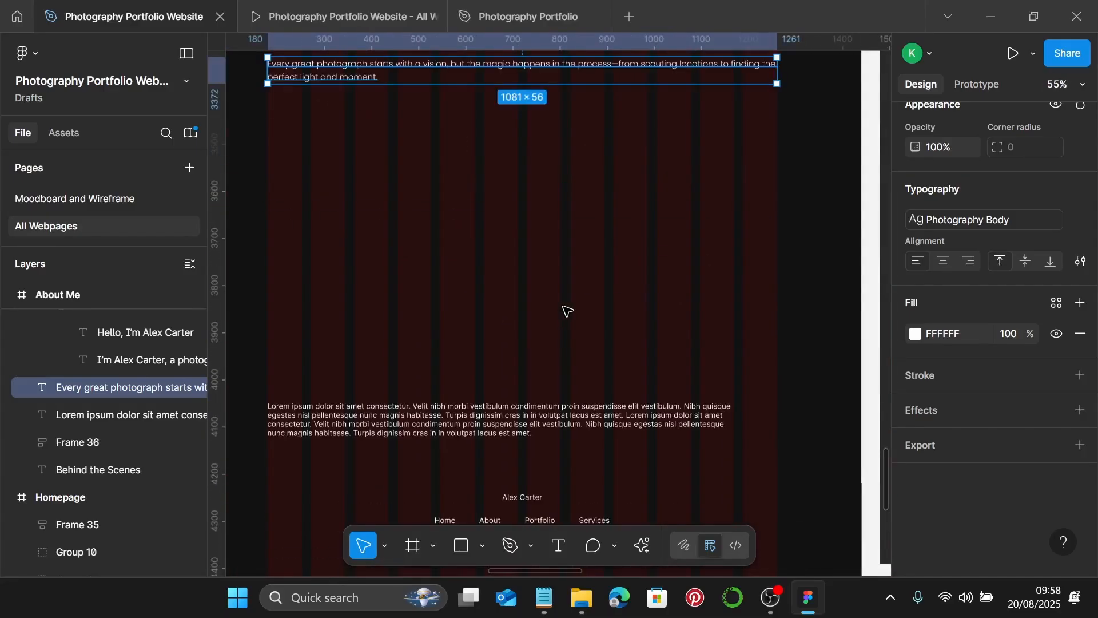
{"action": "scroll", "coordinate": [566, 310], "scroll_direction": "left", "scroll_amount": 1}
{"action": "scroll", "coordinate": [566, 311], "scroll_direction": "down", "scroll_amount": 3}
{"action": "scroll", "coordinate": [566, 310], "scroll_direction": "left", "scroll_amount": 6}
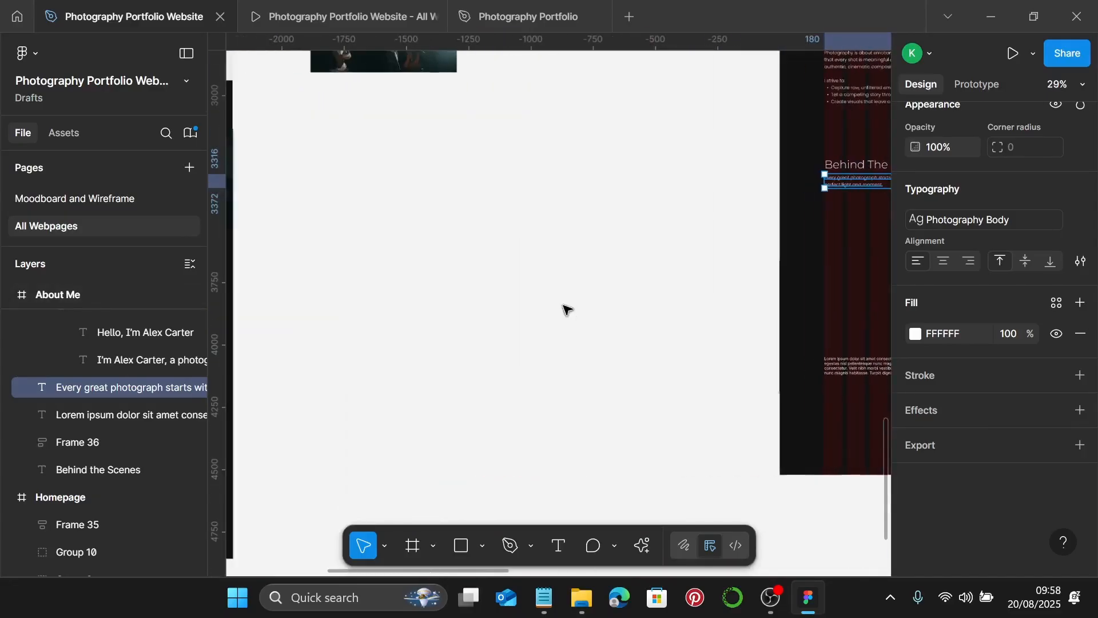
- Select all four reference photos and set their height to 288, making each 432×288
{"action": "scroll", "coordinate": [567, 310], "scroll_direction": "down", "scroll_amount": 2}
{"action": "scroll", "coordinate": [568, 309], "scroll_direction": "up", "scroll_amount": 1}
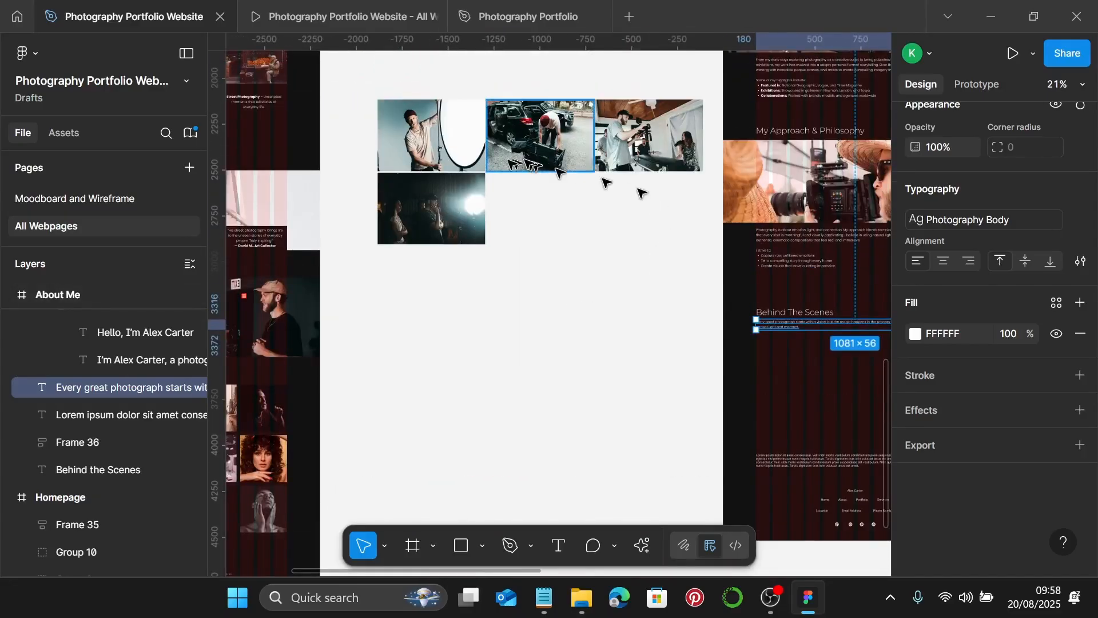
{"action": "scroll", "coordinate": [539, 213], "scroll_direction": "up", "scroll_amount": 2}
{"action": "scroll", "coordinate": [539, 214], "scroll_direction": "up", "scroll_amount": 2}
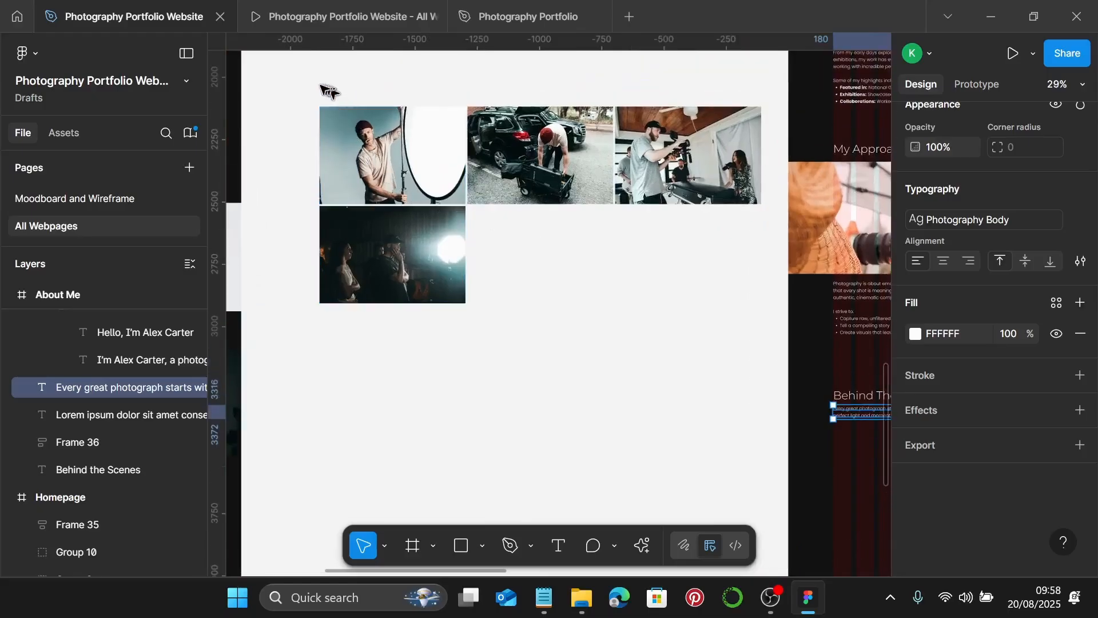
{"action": "left_click_drag", "start_coordinate": [284, 69], "coordinate": [752, 341]}
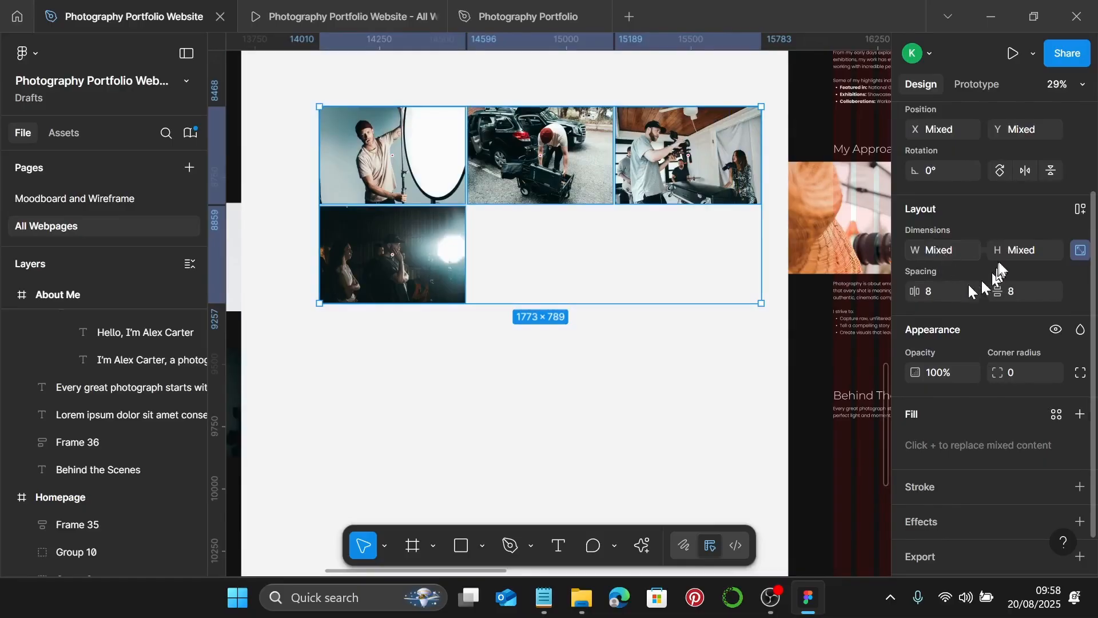
{"action": "left_click", "coordinate": [1021, 253]}
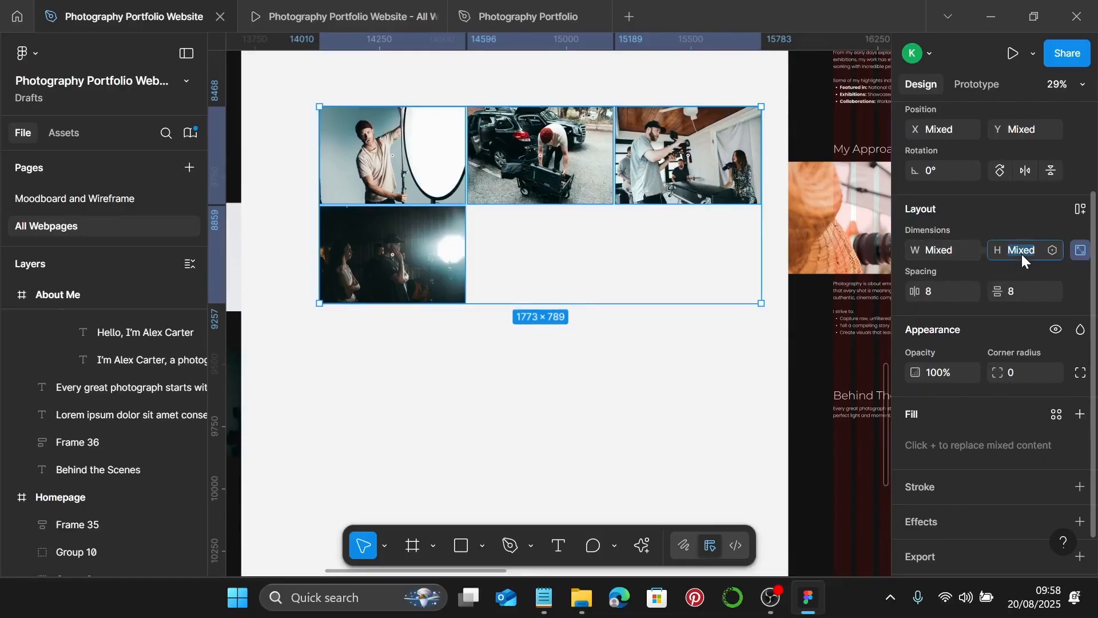
{"action": "type", "text": "288"}
{"action": "key", "text": "Return"}
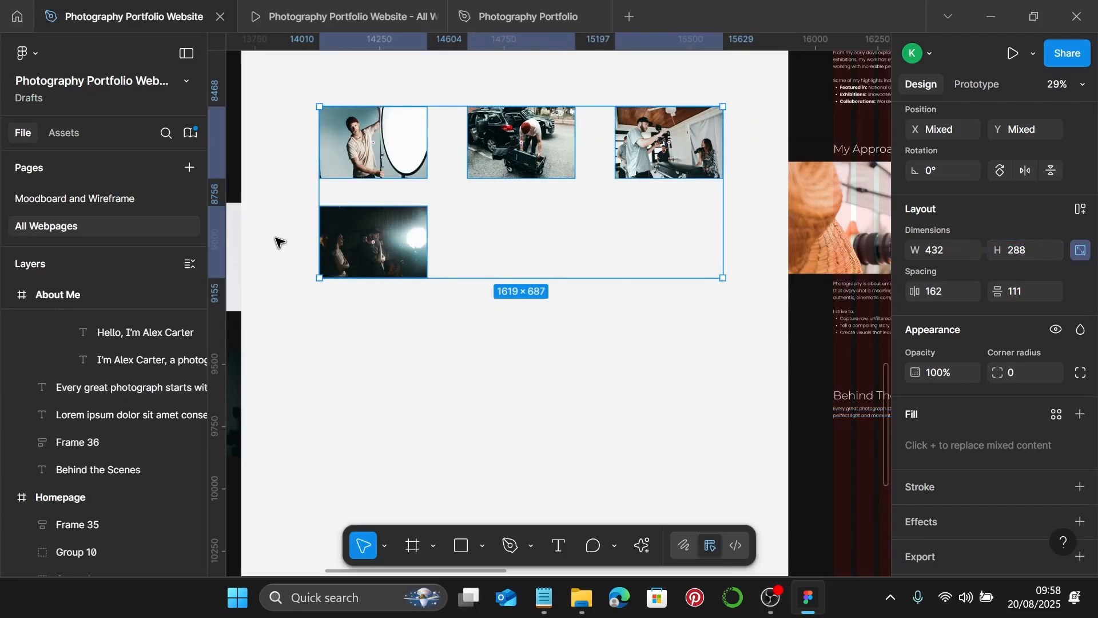
{"action": "scroll", "coordinate": [279, 243], "scroll_direction": "up", "scroll_amount": 1}
{"action": "left_click", "coordinate": [391, 166]}
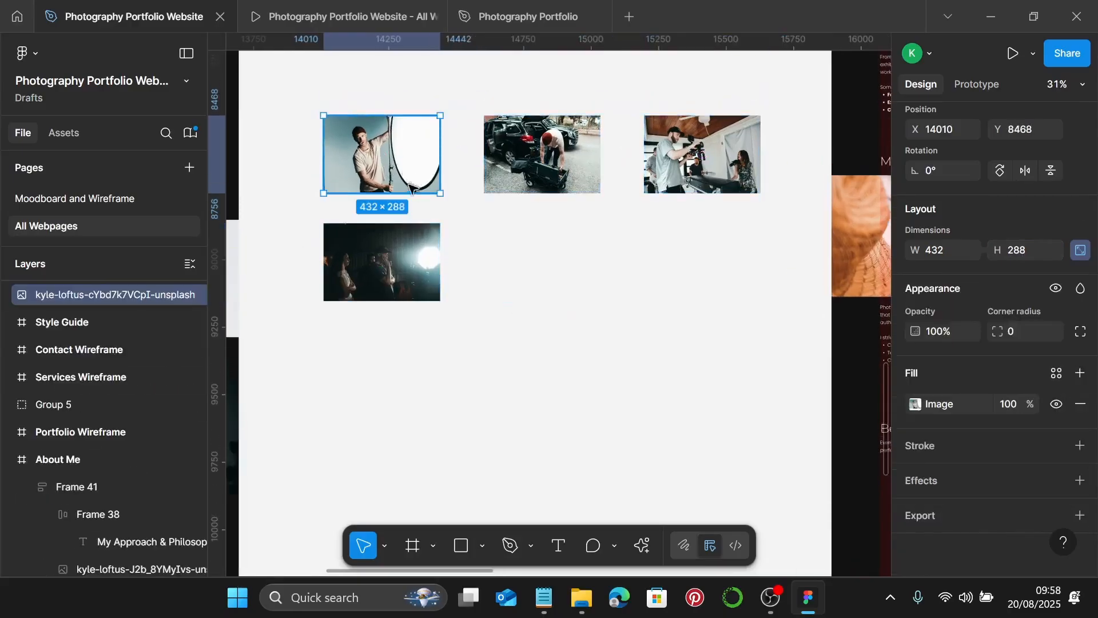
{"action": "scroll", "coordinate": [584, 328], "scroll_direction": "down", "scroll_amount": 5}
{"action": "scroll", "coordinate": [584, 328], "scroll_direction": "down", "scroll_amount": 1}
{"action": "scroll", "coordinate": [585, 329], "scroll_direction": "right", "scroll_amount": 3}
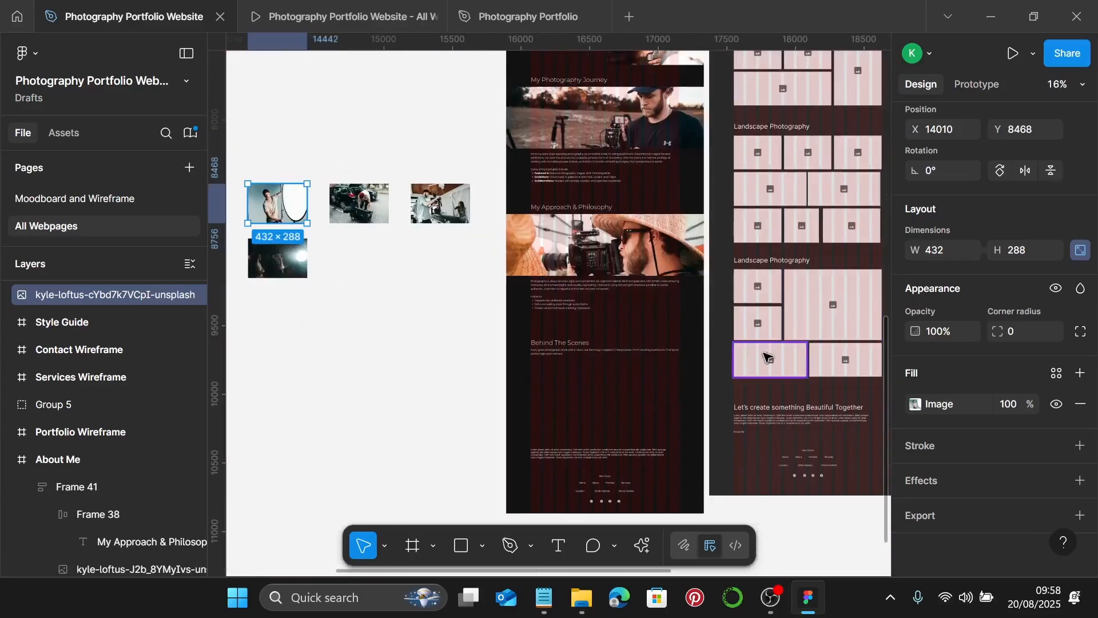
- Place an image placeholder in About Me under the intro text and size it to 531×288
{"action": "left_click_drag", "start_coordinate": [754, 360], "coordinate": [412, 302]}
{"action": "scroll", "coordinate": [581, 404], "scroll_direction": "up", "scroll_amount": 5}
{"action": "scroll", "coordinate": [380, 256], "scroll_direction": "up", "scroll_amount": 5}
{"action": "scroll", "coordinate": [412, 302], "scroll_direction": "down", "scroll_amount": 6}
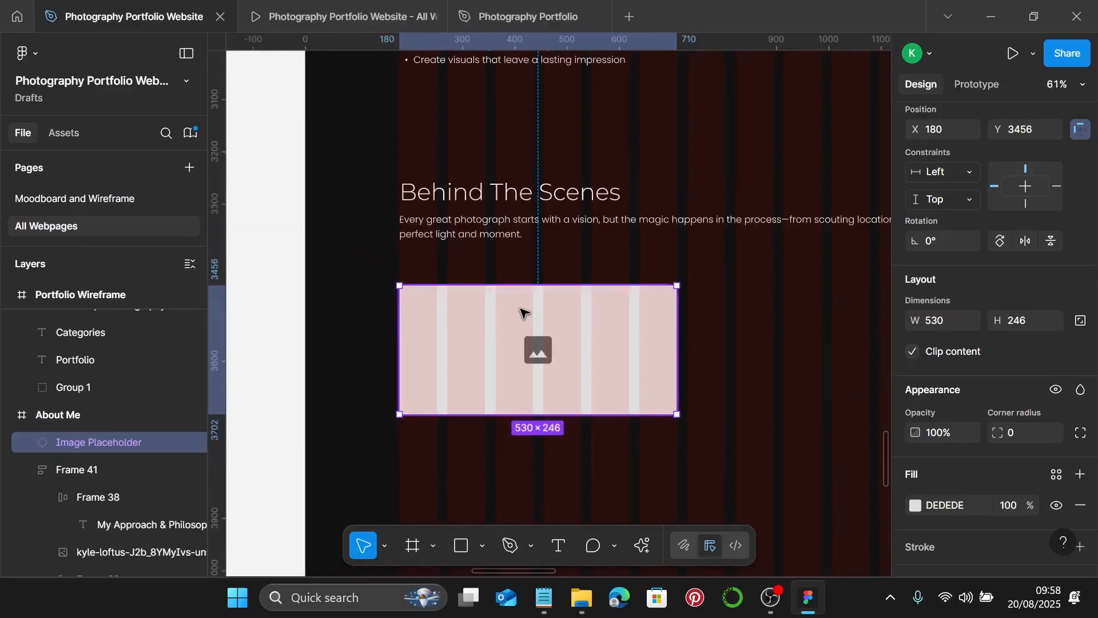
{"action": "scroll", "coordinate": [682, 289], "scroll_direction": "up", "scroll_amount": 7}
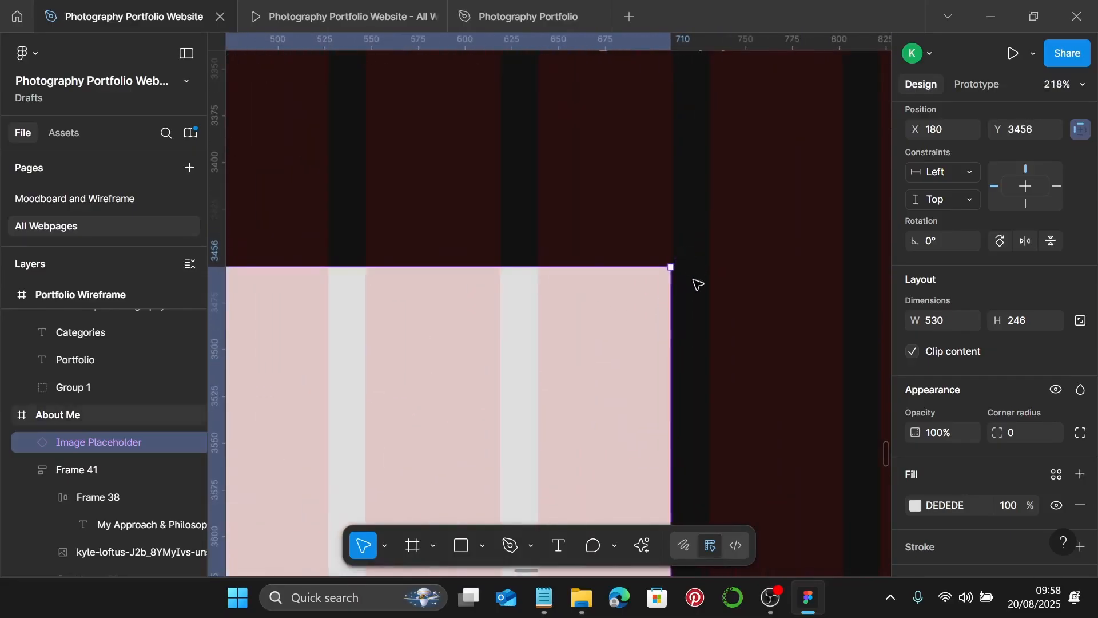
{"action": "scroll", "coordinate": [682, 286], "scroll_direction": "up", "scroll_amount": 3}
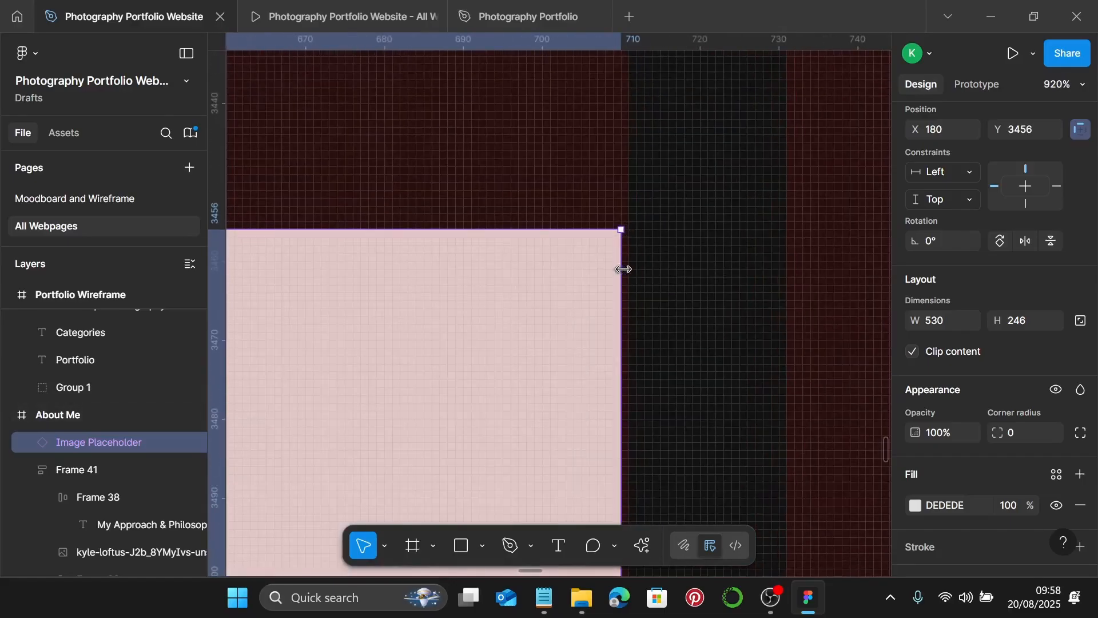
{"action": "left_click_drag", "start_coordinate": [623, 269], "coordinate": [626, 271]}
{"action": "scroll", "coordinate": [627, 270], "scroll_direction": "down", "scroll_amount": 10}
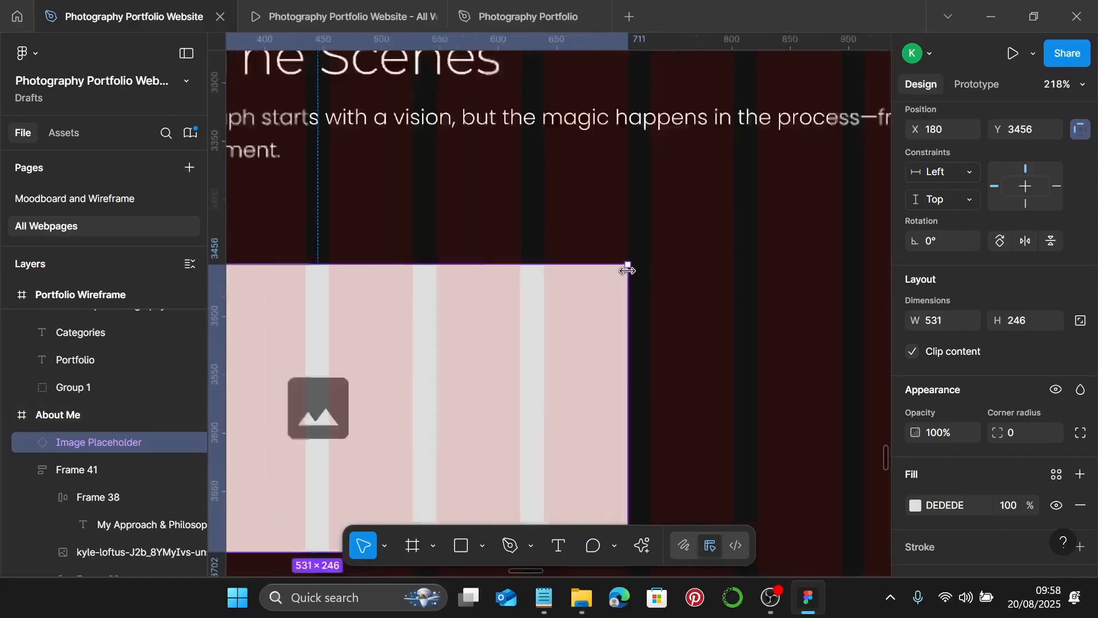
{"action": "scroll", "coordinate": [452, 298], "scroll_direction": "down", "scroll_amount": 1}
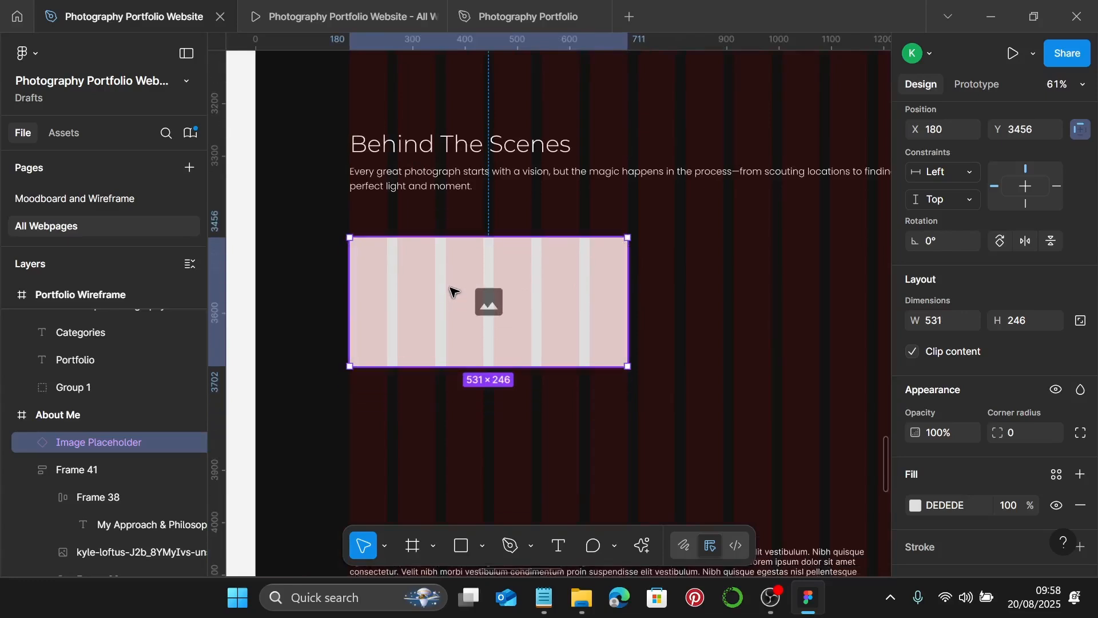
{"action": "left_click_drag", "start_coordinate": [509, 236], "coordinate": [514, 204]}
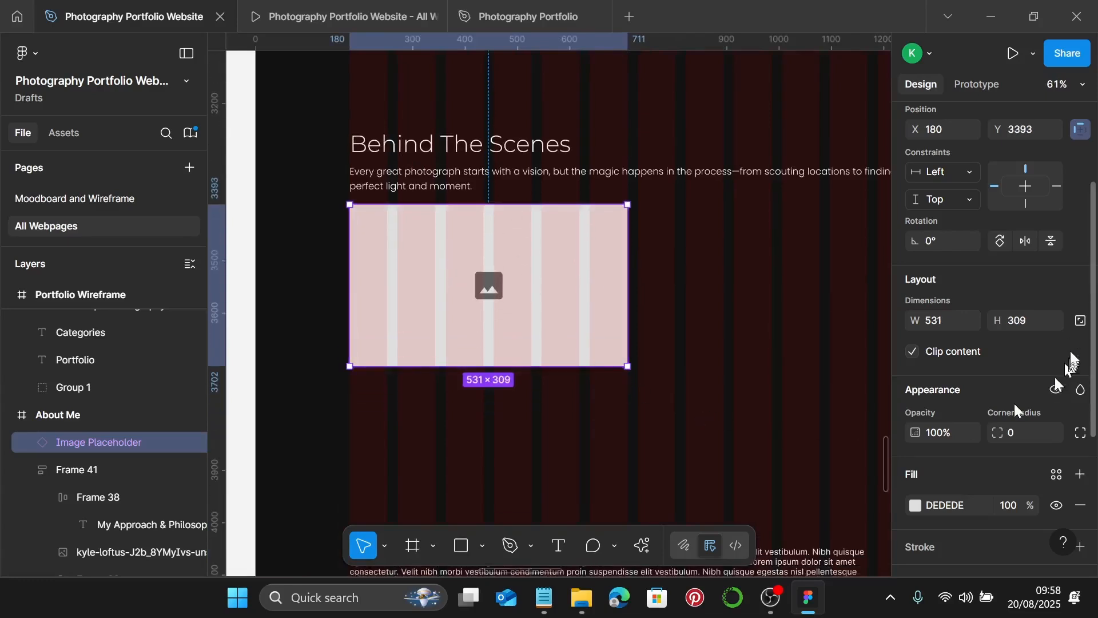
{"action": "left_click", "coordinate": [1032, 325]}
{"action": "type", "text": "288"}
{"action": "key", "text": "Return"}
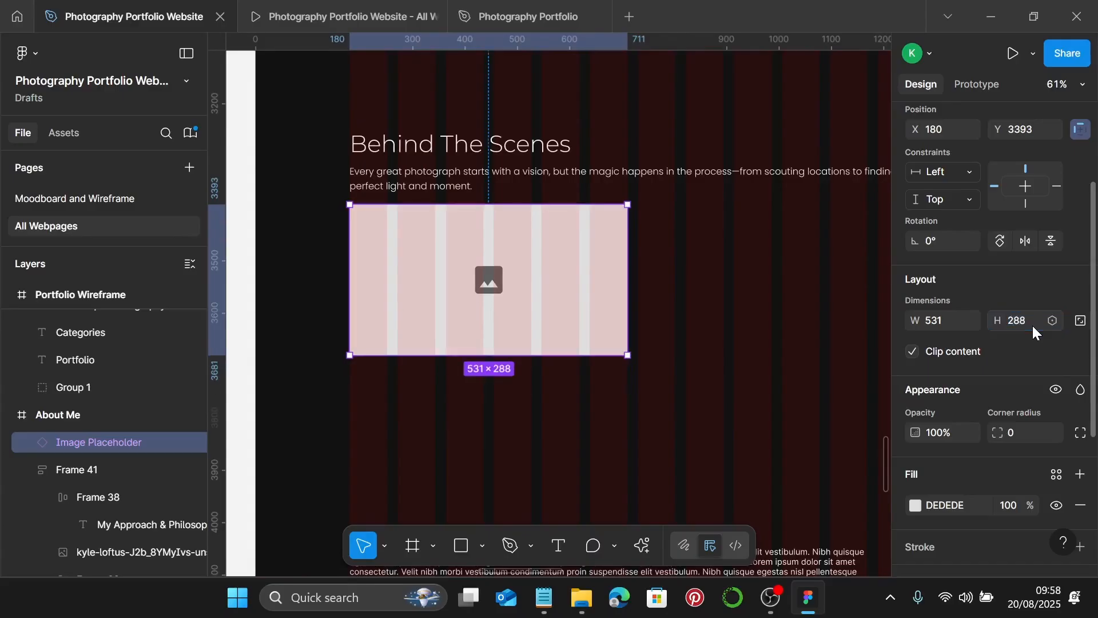
- Duplicate the placeholder to the right at X 731, then copy the pair as a second row 20 below
{"action": "scroll", "coordinate": [675, 322], "scroll_direction": "right", "scroll_amount": 3}
{"action": "scroll", "coordinate": [674, 320], "scroll_direction": "down", "scroll_amount": 1}
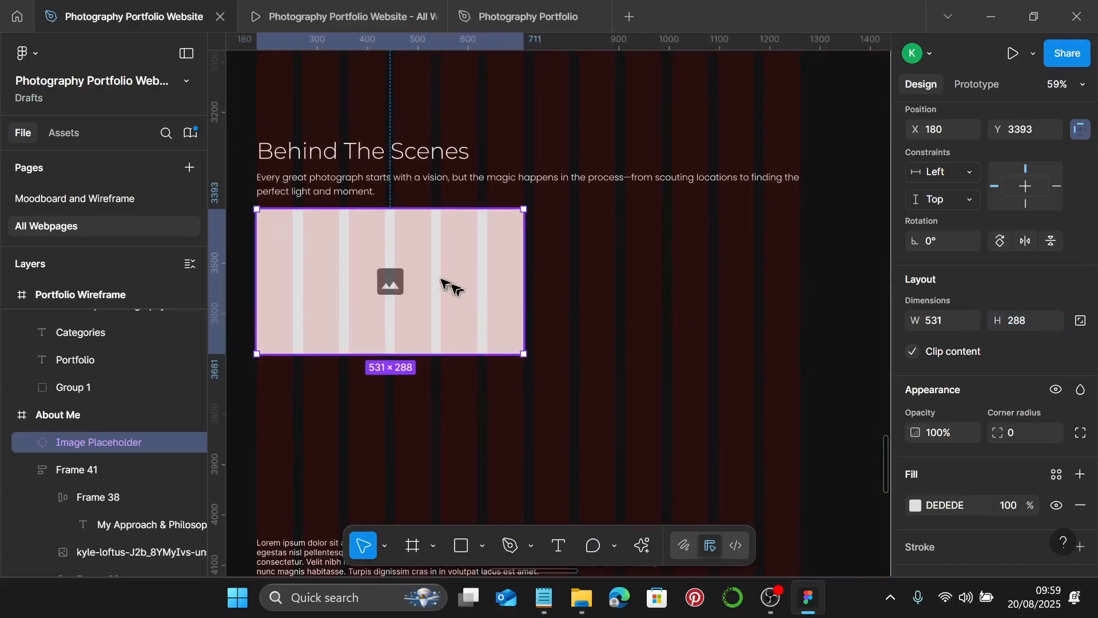
{"action": "left_click_drag", "start_coordinate": [403, 266], "coordinate": [680, 272]}
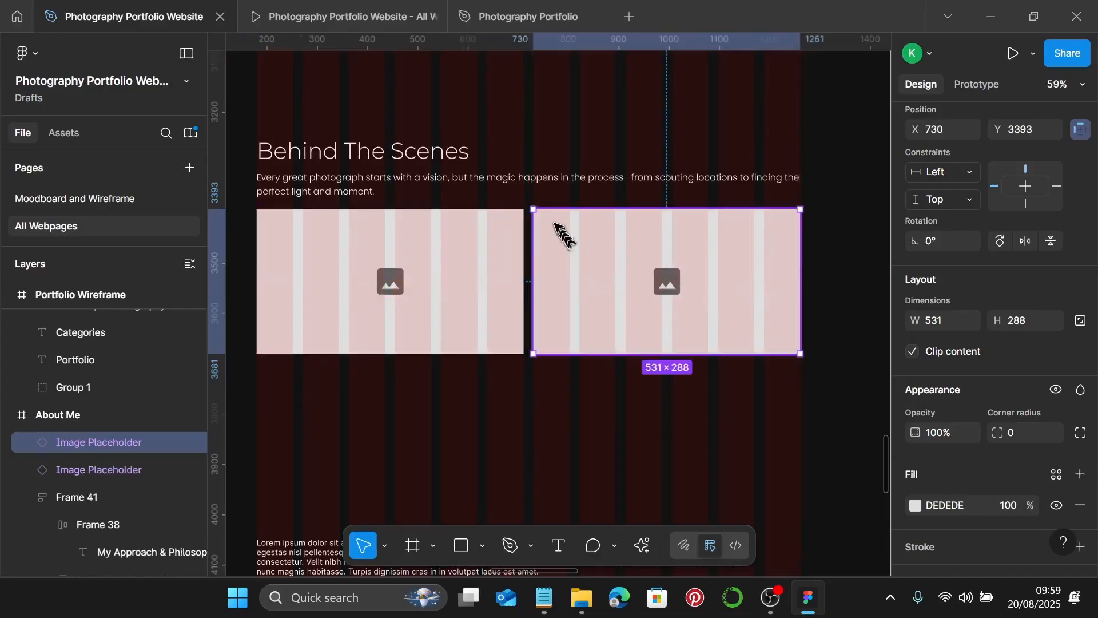
{"action": "scroll", "coordinate": [481, 183], "scroll_direction": "up", "scroll_amount": 15}
{"action": "scroll", "coordinate": [522, 184], "scroll_direction": "down", "scroll_amount": 5}
{"action": "scroll", "coordinate": [522, 185], "scroll_direction": "down", "scroll_amount": 4}
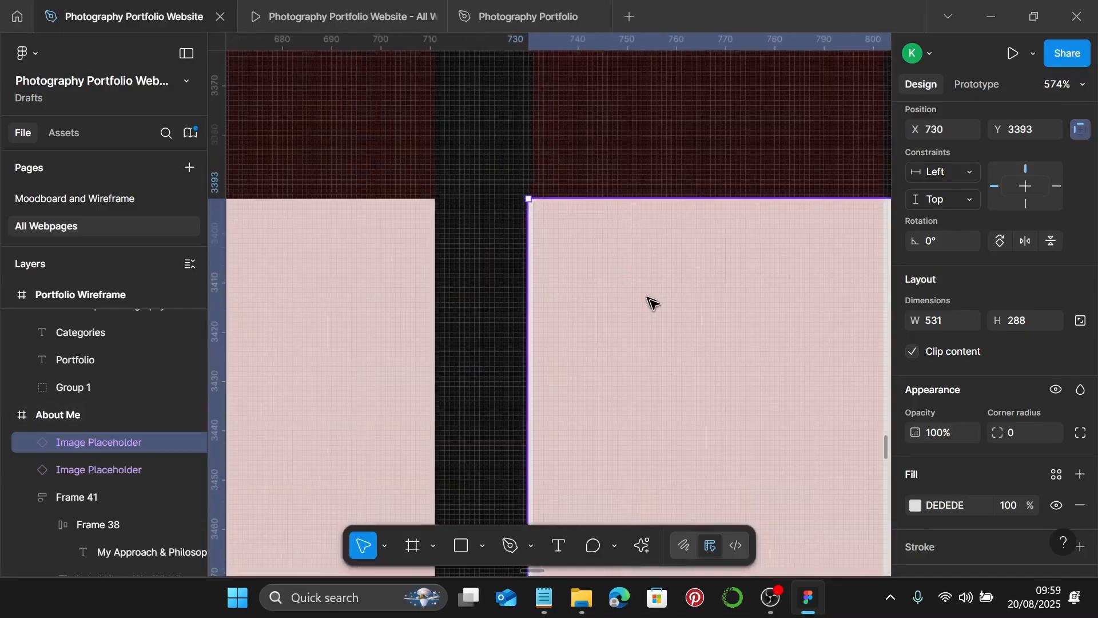
{"action": "left_click_drag", "start_coordinate": [640, 280], "coordinate": [643, 283]}
{"action": "scroll", "coordinate": [643, 282], "scroll_direction": "down", "scroll_amount": 5}
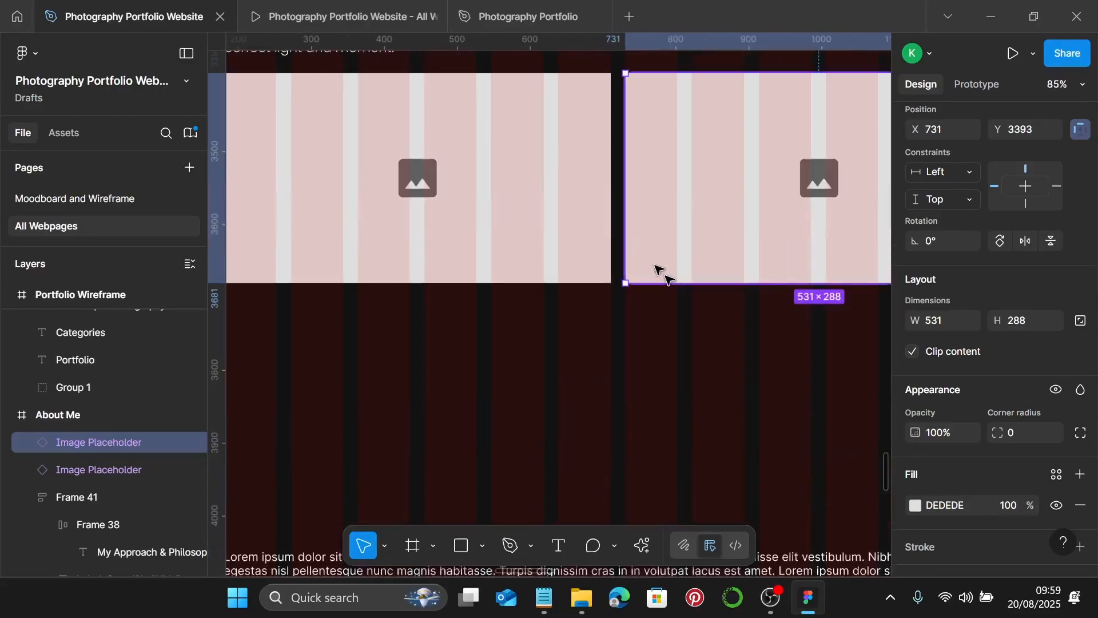
{"action": "scroll", "coordinate": [658, 274], "scroll_direction": "down", "scroll_amount": 3}
{"action": "left_click", "coordinate": [598, 275], "text": "shift"}
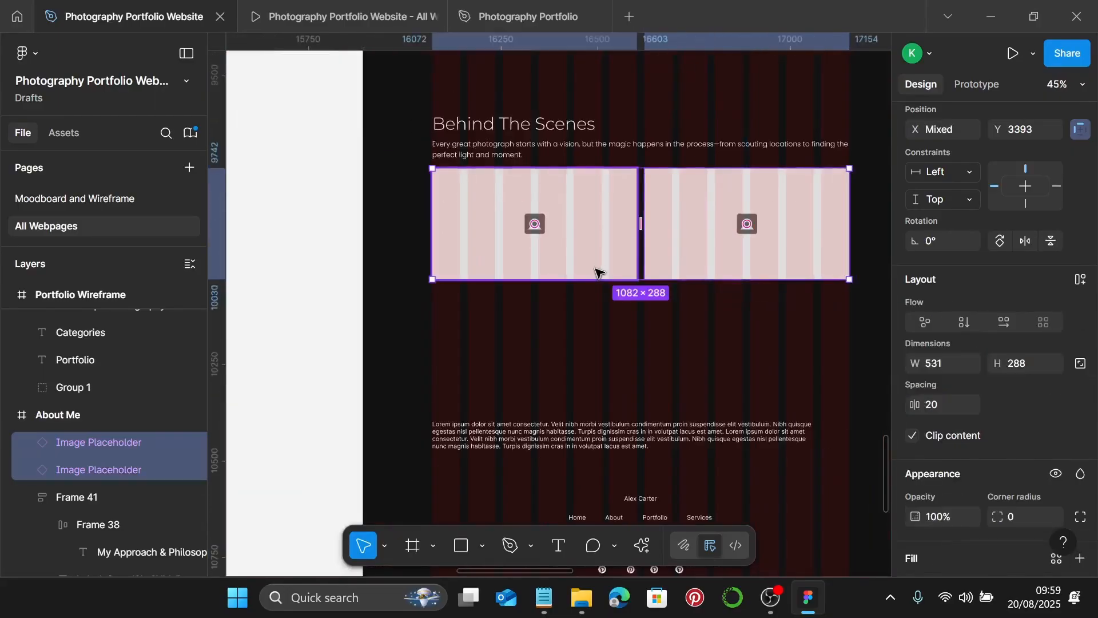
{"action": "left_click_drag", "start_coordinate": [709, 238], "coordinate": [714, 360]}
{"action": "key", "text": "Up"}
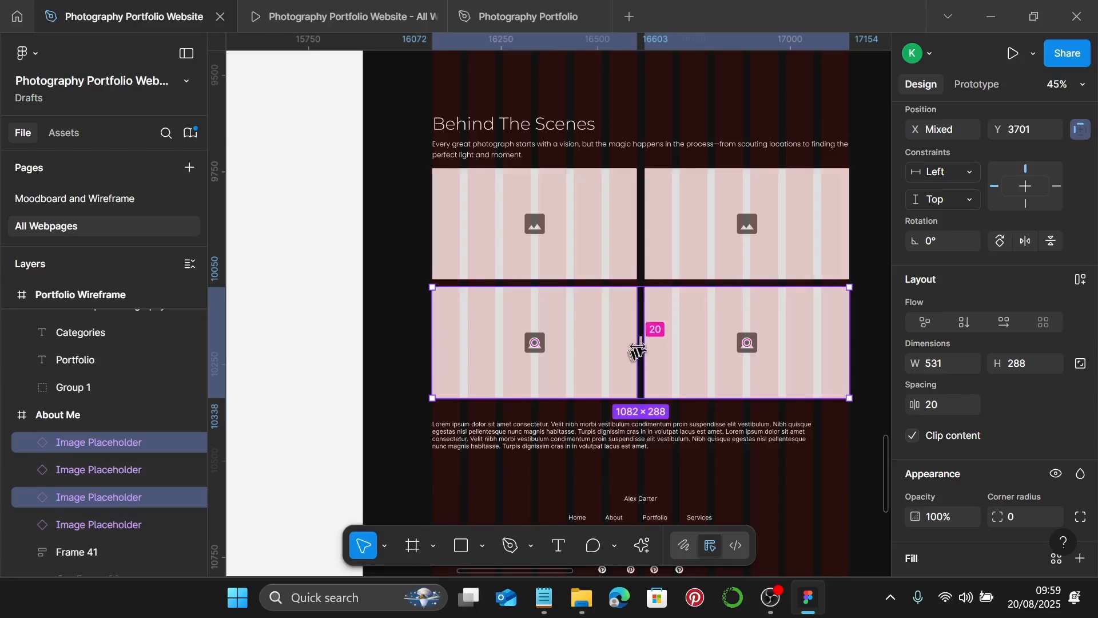
- Check the grid's row spacing, then select the lorem ipsum paragraph below it
{"action": "left_click", "coordinate": [712, 273]}
{"action": "left_click", "coordinate": [731, 312], "text": "shift"}
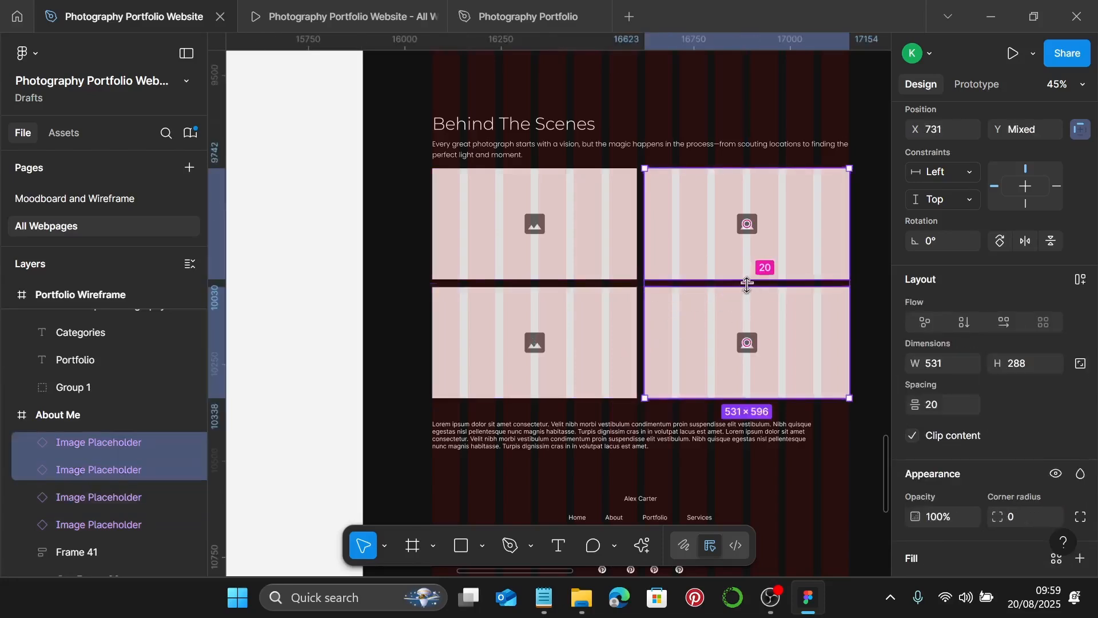
{"action": "scroll", "coordinate": [740, 336], "scroll_direction": "down", "scroll_amount": 1}
{"action": "scroll", "coordinate": [740, 337], "scroll_direction": "down", "scroll_amount": 3}
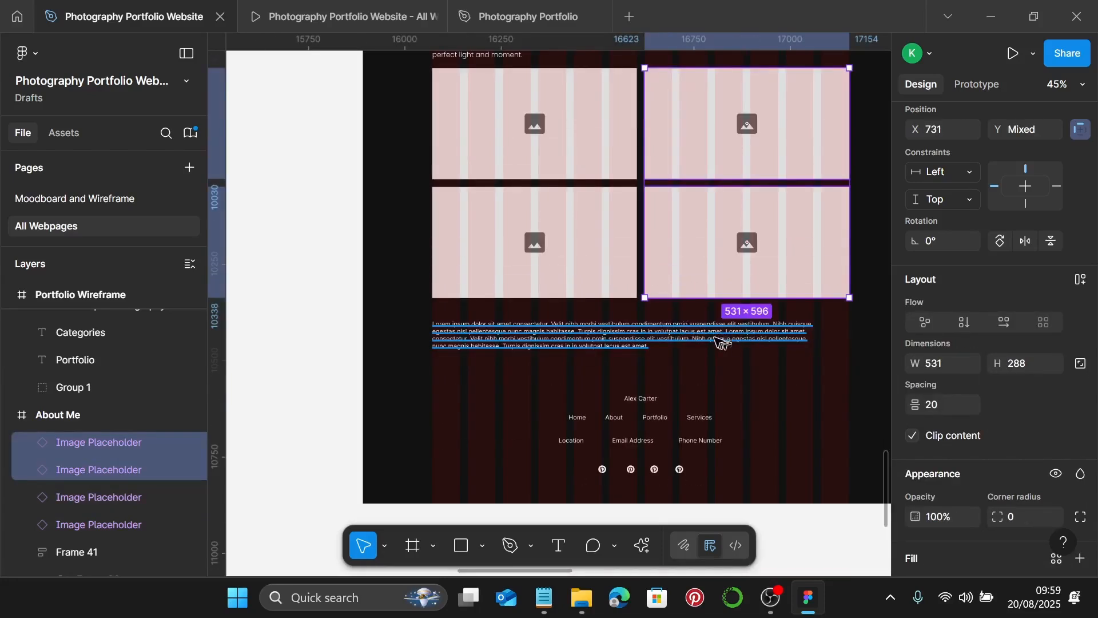
{"action": "scroll", "coordinate": [718, 342], "scroll_direction": "down", "scroll_amount": 1}
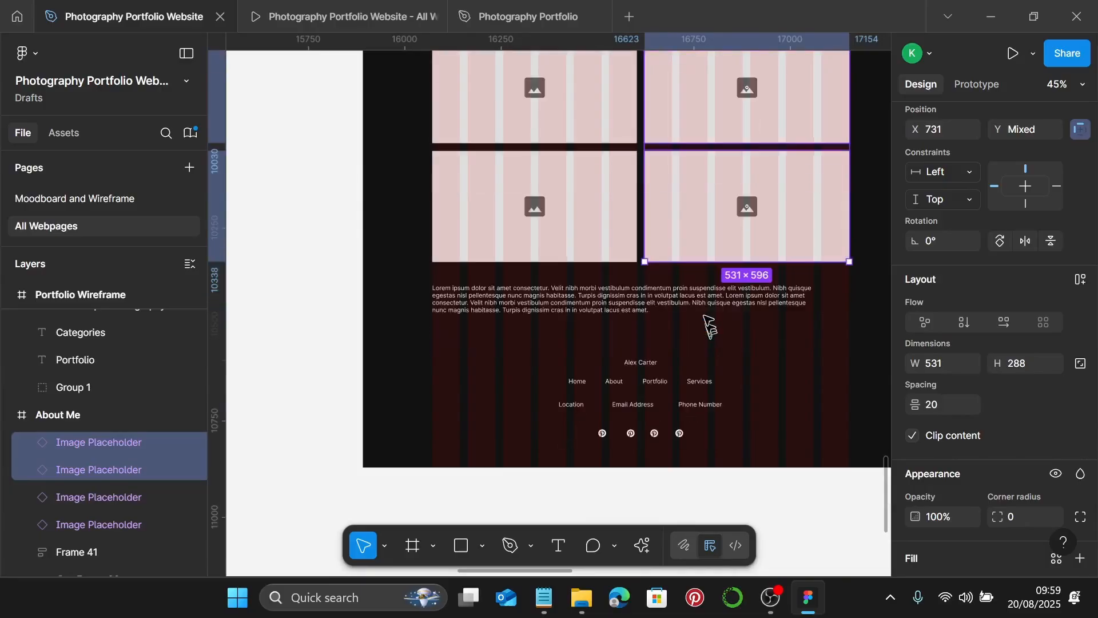
{"action": "left_click", "coordinate": [572, 307]}
- Replace the lorem ipsum paragraph with the closing line copied from the notes
{"action": "left_click", "coordinate": [543, 597]}
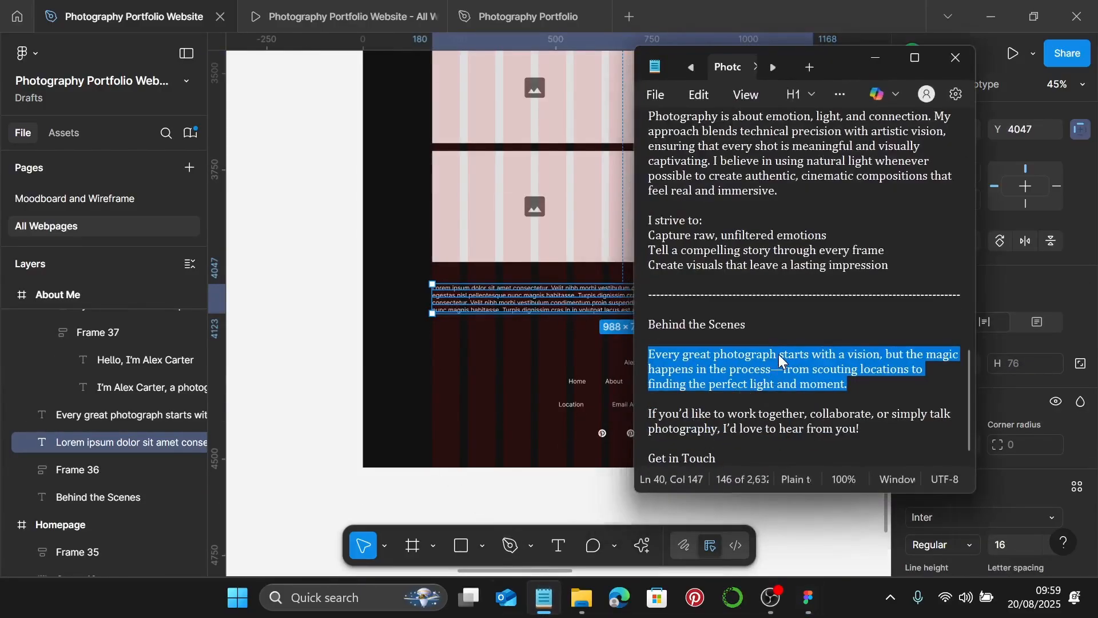
{"action": "left_click_drag", "start_coordinate": [861, 430], "coordinate": [660, 411]}
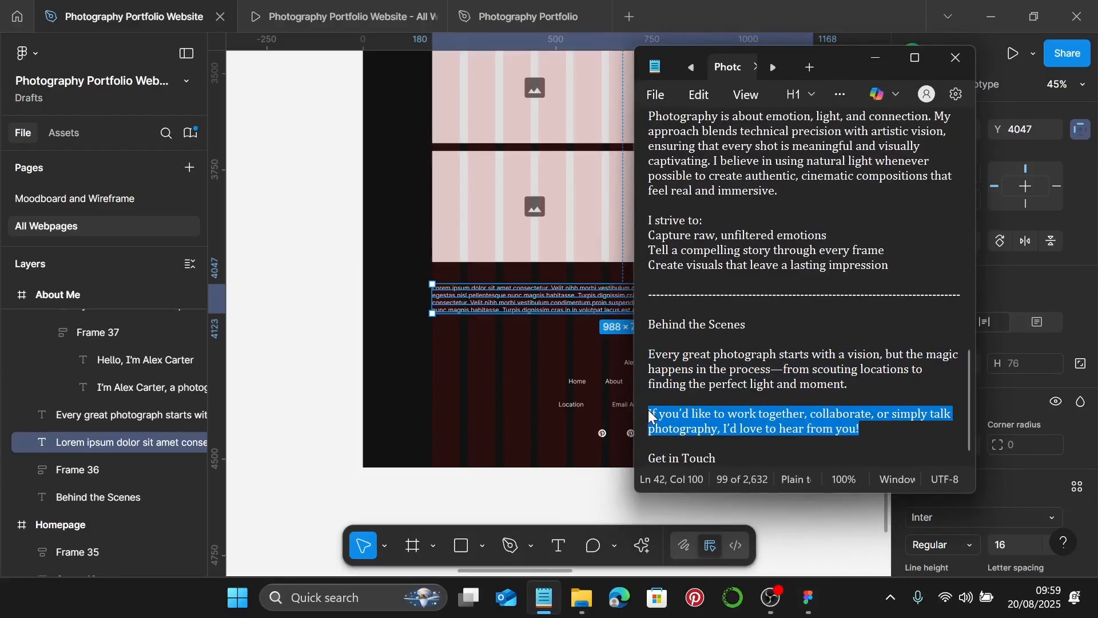
{"action": "left_click", "coordinate": [483, 297]}
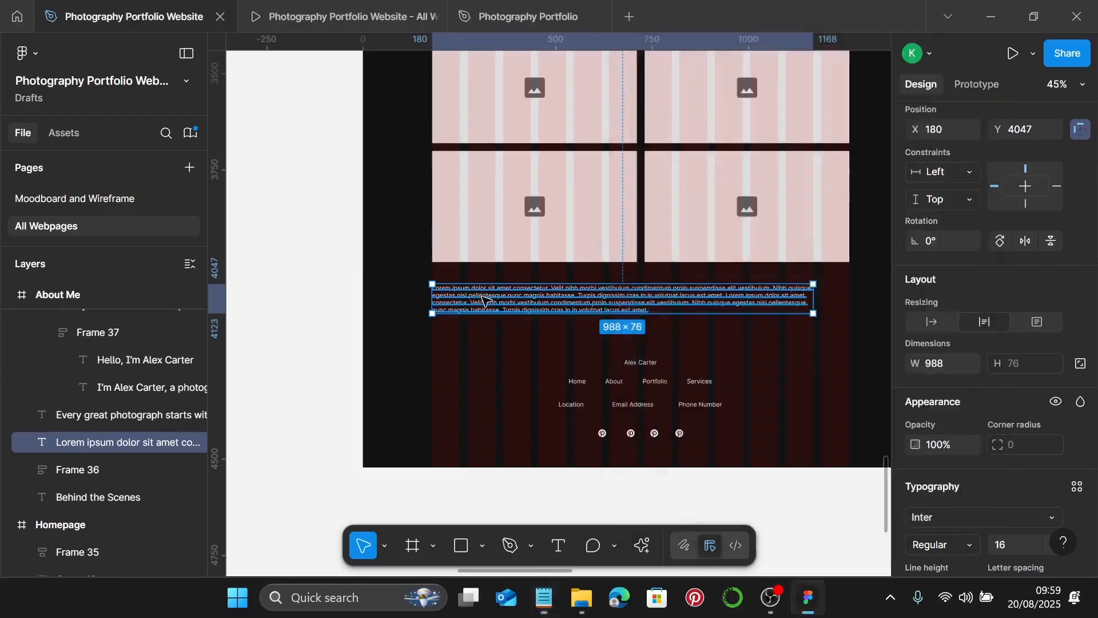
{"action": "double_click", "coordinate": [483, 298]}
{"action": "type", "text": "If you'd like to work together, collaborate, or simply talk photography, I'd love to hear from you!"}
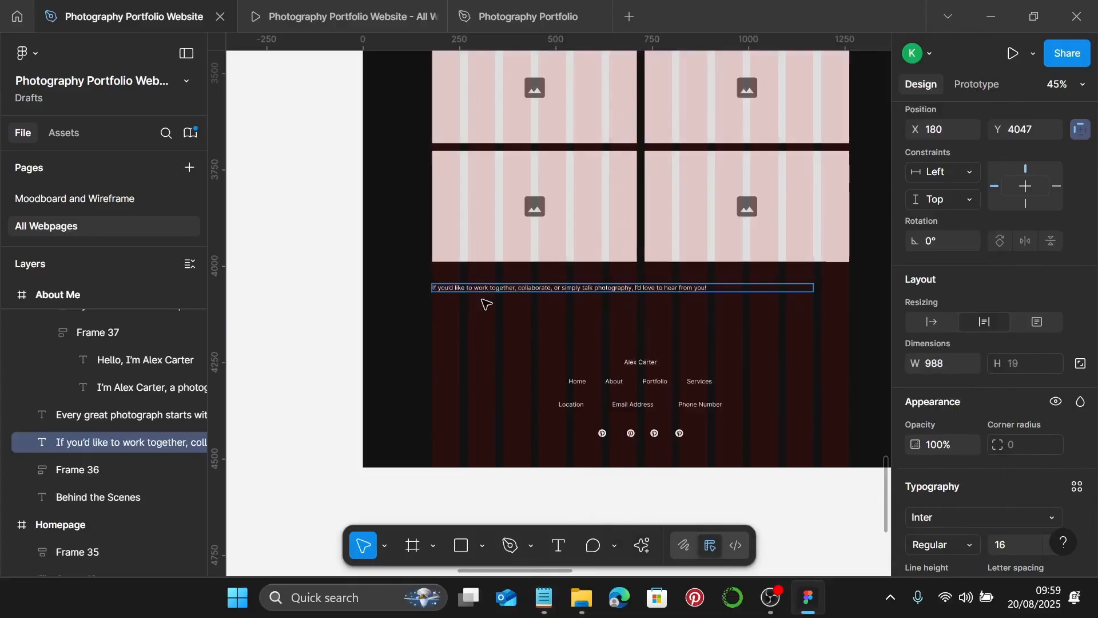
{"action": "key", "text": "Escape"}
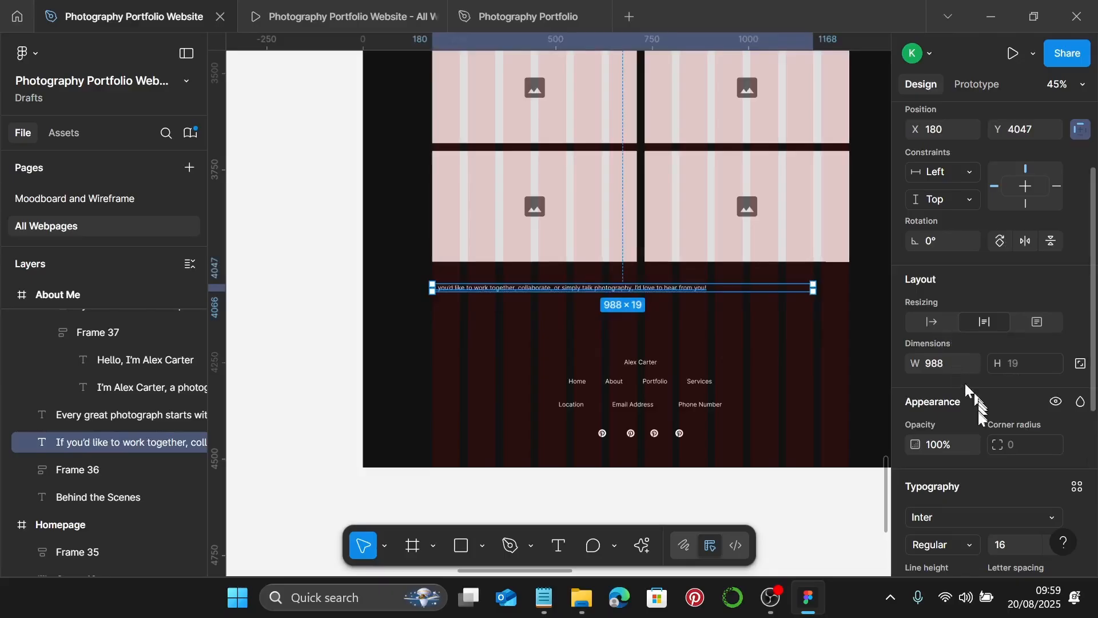
- Apply the Photography Body text style to the closing line
{"action": "scroll", "coordinate": [995, 400], "scroll_direction": "down", "scroll_amount": 3}
{"action": "left_click", "coordinate": [1077, 314]}
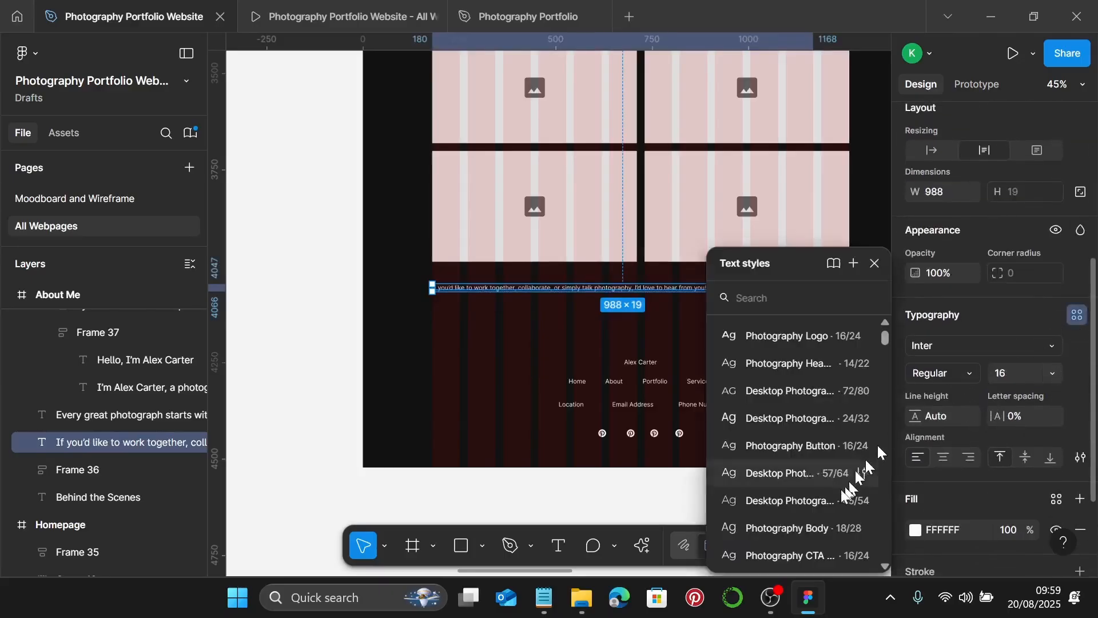
{"action": "left_click", "coordinate": [826, 524]}
- Select and copy the View Full Portfolio link on the Homepage
{"action": "scroll", "coordinate": [694, 363], "scroll_direction": "down", "scroll_amount": 5}
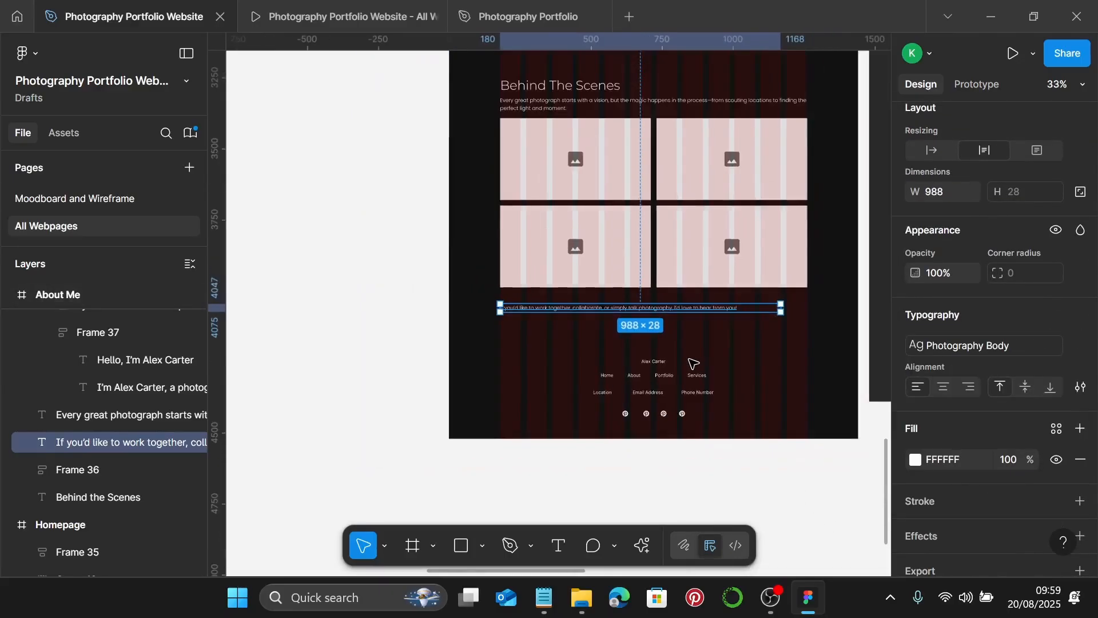
{"action": "scroll", "coordinate": [694, 363], "scroll_direction": "up", "scroll_amount": 5}
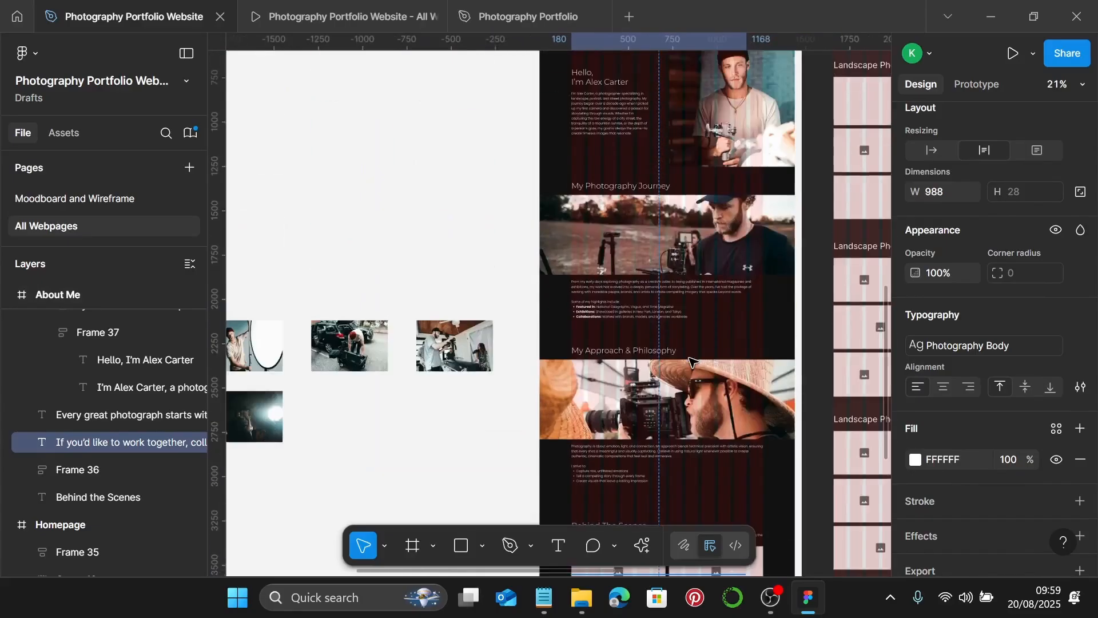
{"action": "scroll", "coordinate": [692, 361], "scroll_direction": "left", "scroll_amount": 5}
{"action": "scroll", "coordinate": [355, 347], "scroll_direction": "up", "scroll_amount": 8}
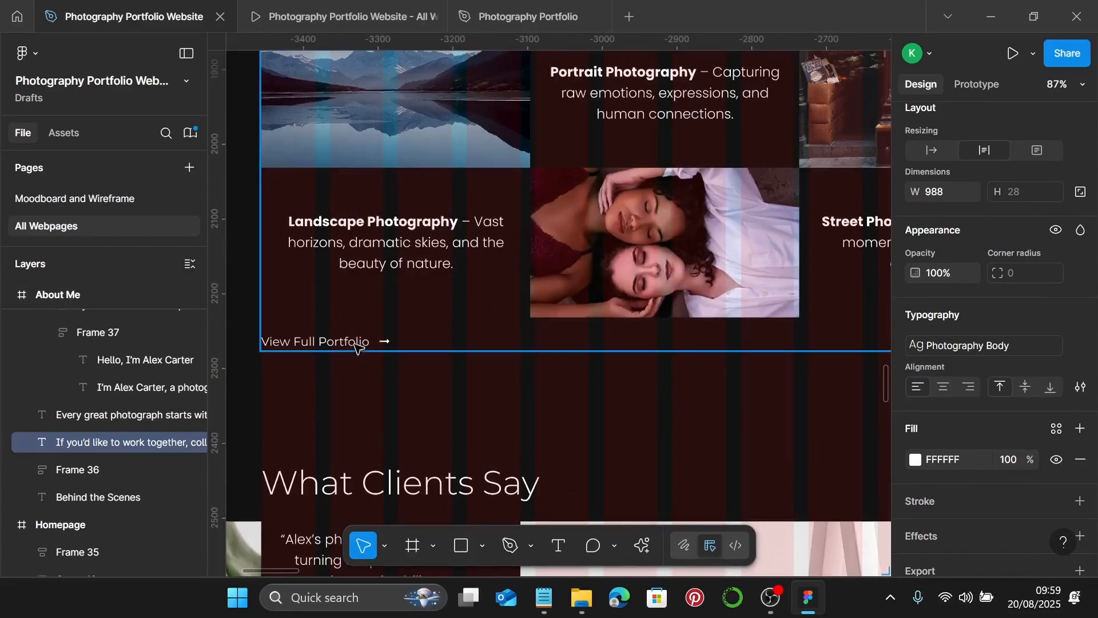
{"action": "double_click", "coordinate": [355, 347]}
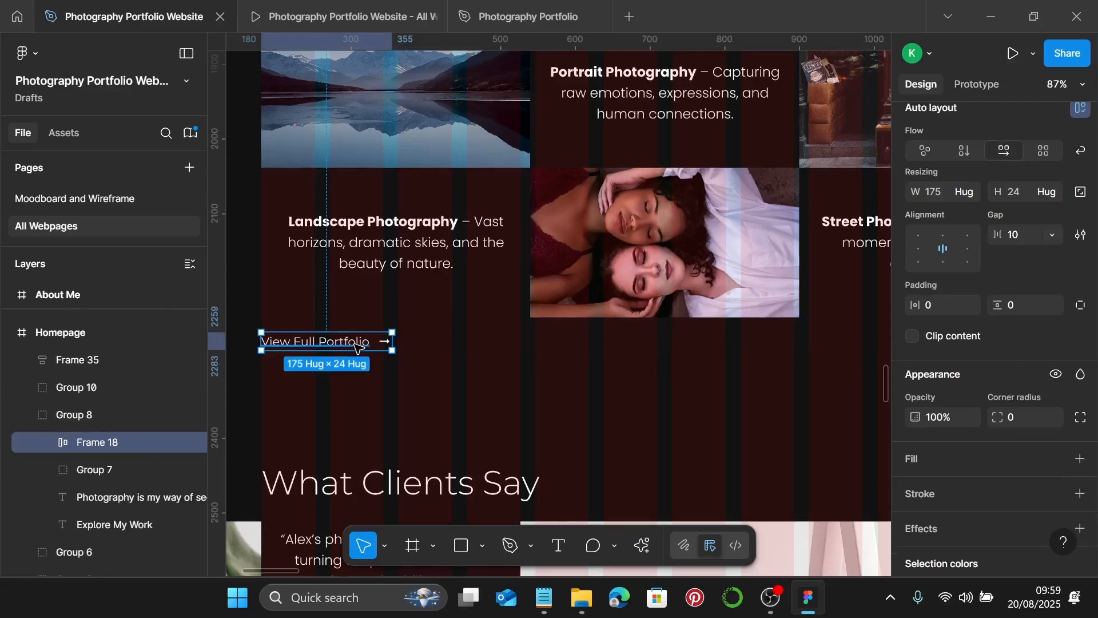
{"action": "scroll", "coordinate": [551, 380], "scroll_direction": "down", "scroll_amount": 5}
{"action": "scroll", "coordinate": [551, 380], "scroll_direction": "up", "scroll_amount": 2}
{"action": "scroll", "coordinate": [551, 380], "scroll_direction": "right", "scroll_amount": 10}
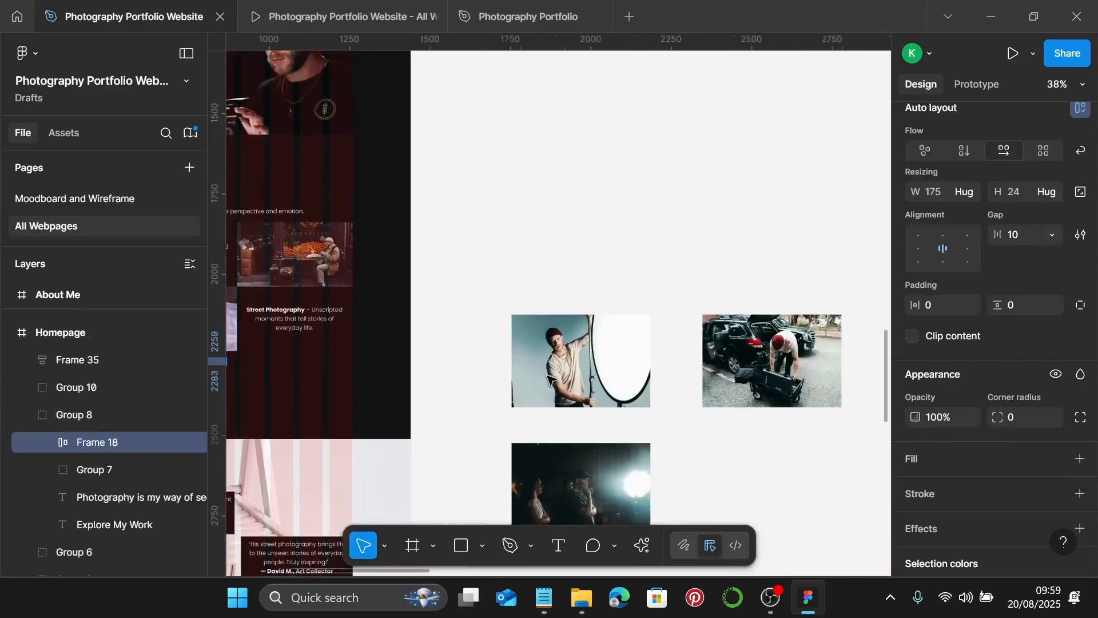
{"action": "scroll", "coordinate": [552, 380], "scroll_direction": "down", "scroll_amount": 10}
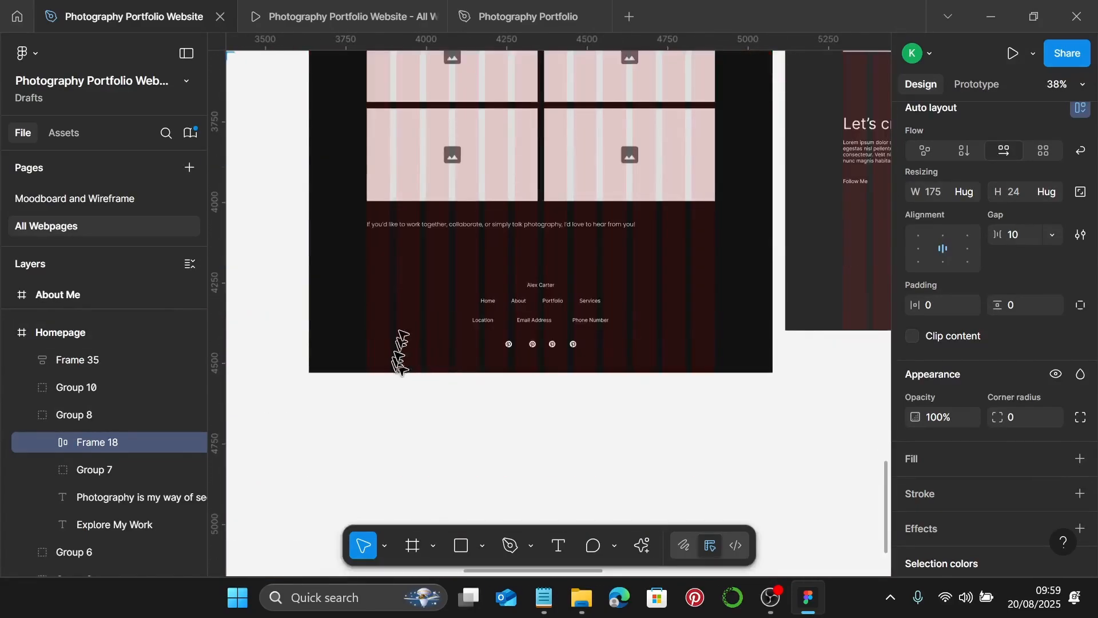
{"action": "scroll", "coordinate": [400, 360], "scroll_direction": "up", "scroll_amount": 4}
{"action": "key", "text": "Escape"}
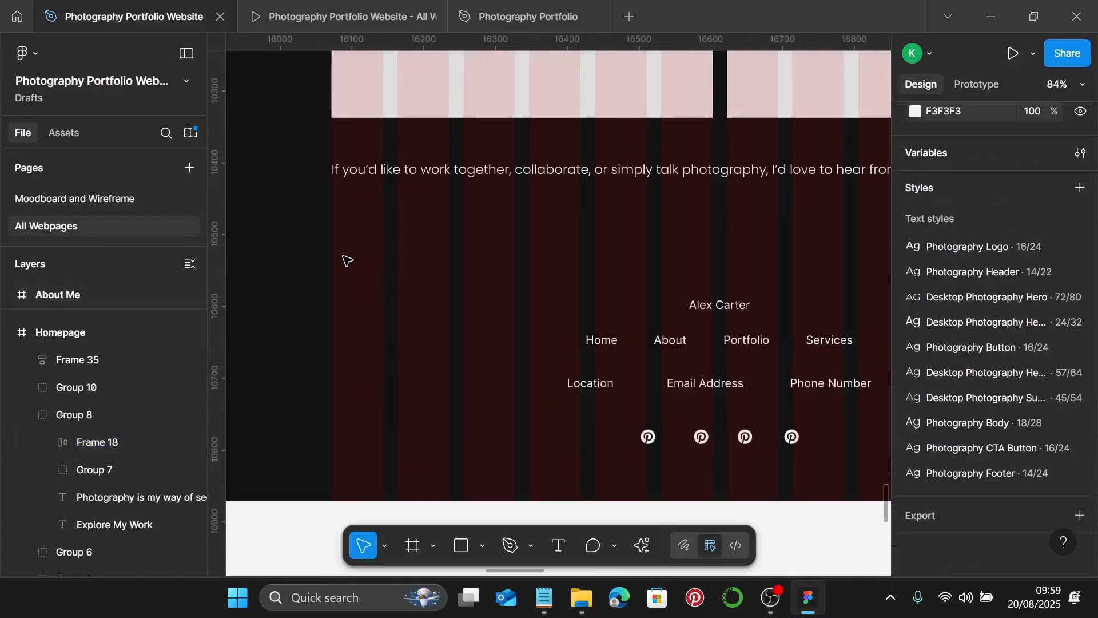
- Paste the View Full Portfolio link into About Me, placed just below the closing paragraph
{"action": "right_click", "coordinate": [345, 257]}
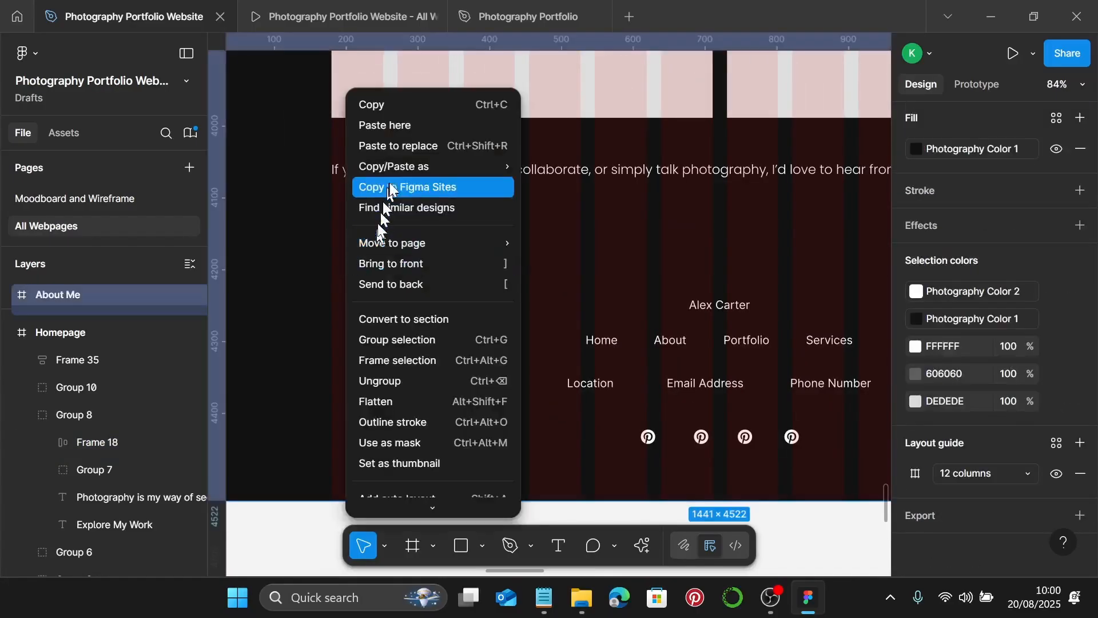
{"action": "left_click", "coordinate": [393, 130]}
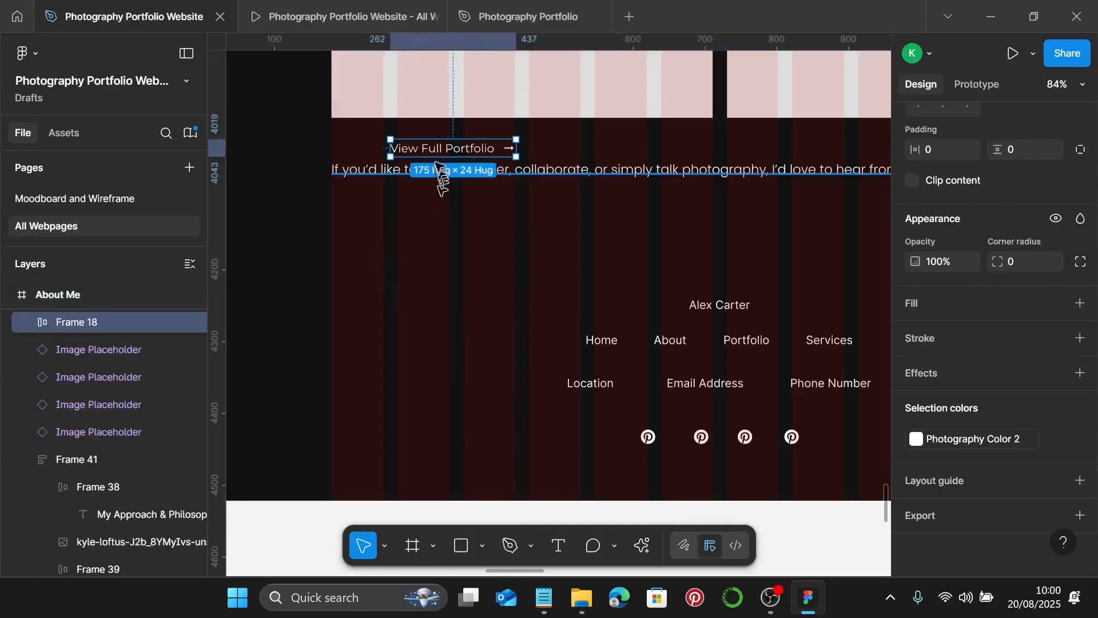
{"action": "left_click_drag", "start_coordinate": [438, 150], "coordinate": [370, 239]}
- Copy 'Get in Touch' from the notes and replace the link's text with it
{"action": "left_click", "coordinate": [541, 609]}
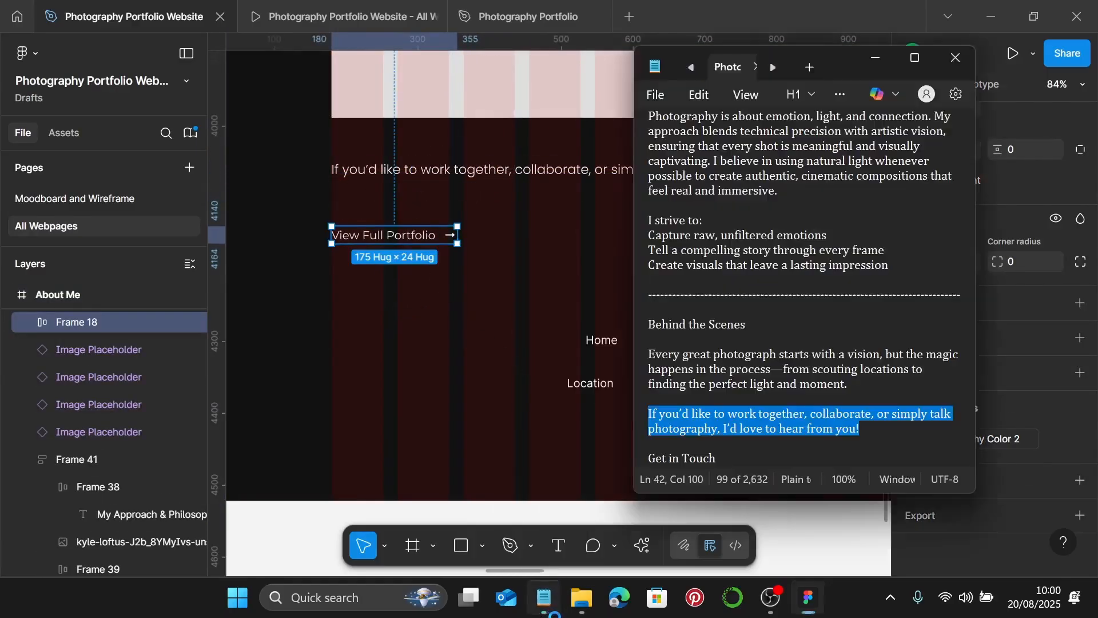
{"action": "left_click", "coordinate": [726, 458]}
{"action": "left_click_drag", "start_coordinate": [726, 458], "coordinate": [661, 455]}
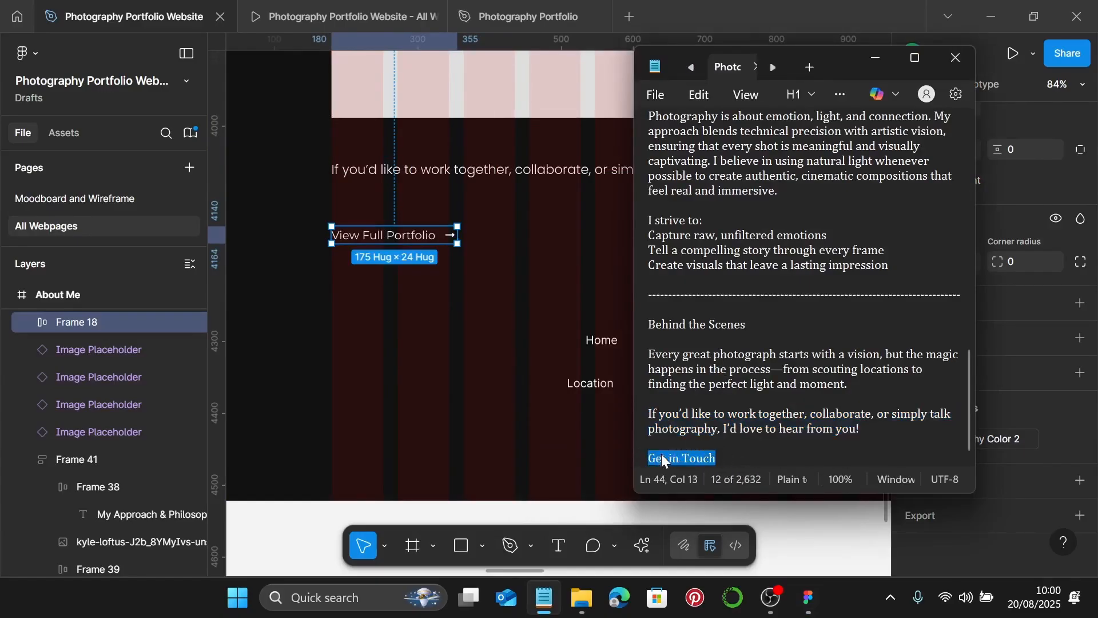
{"action": "left_click", "coordinate": [875, 57]}
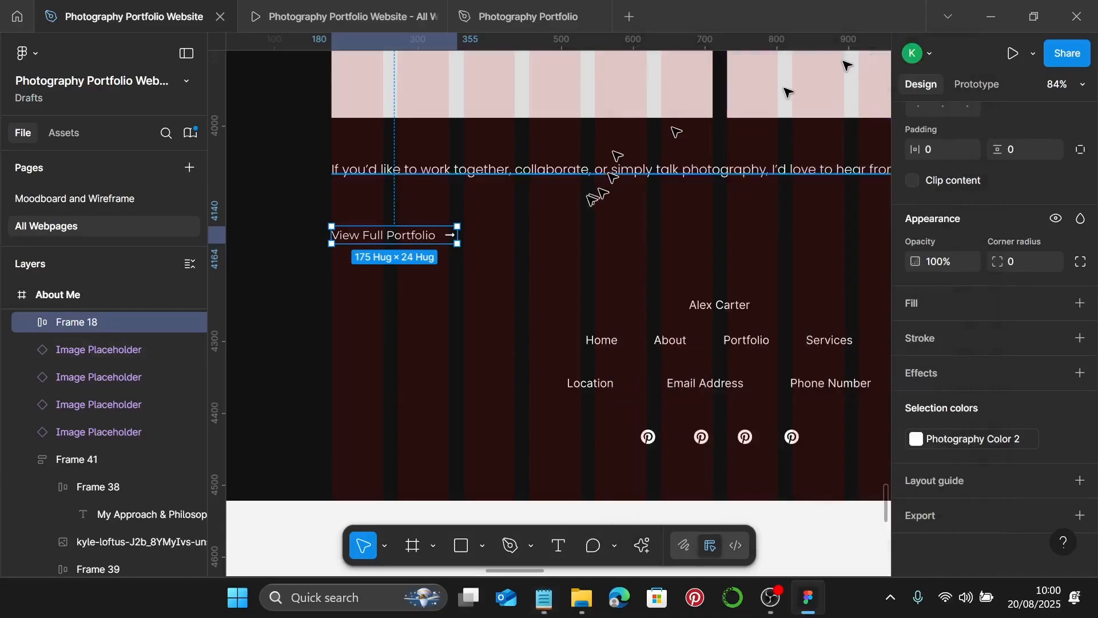
{"action": "double_click", "coordinate": [412, 238]}
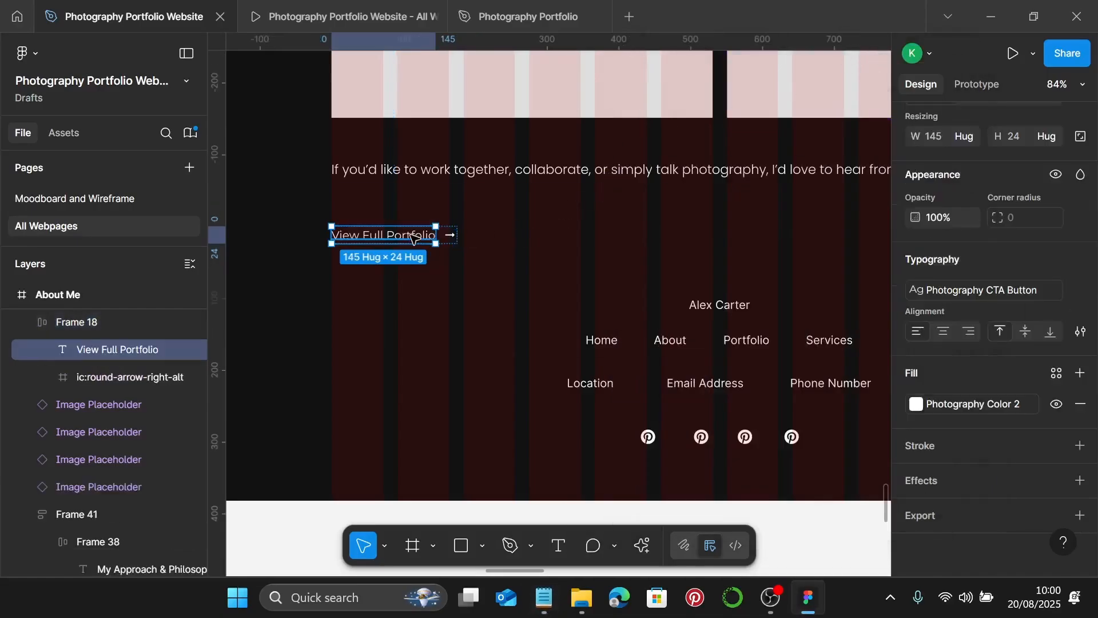
{"action": "key", "text": "Return"}
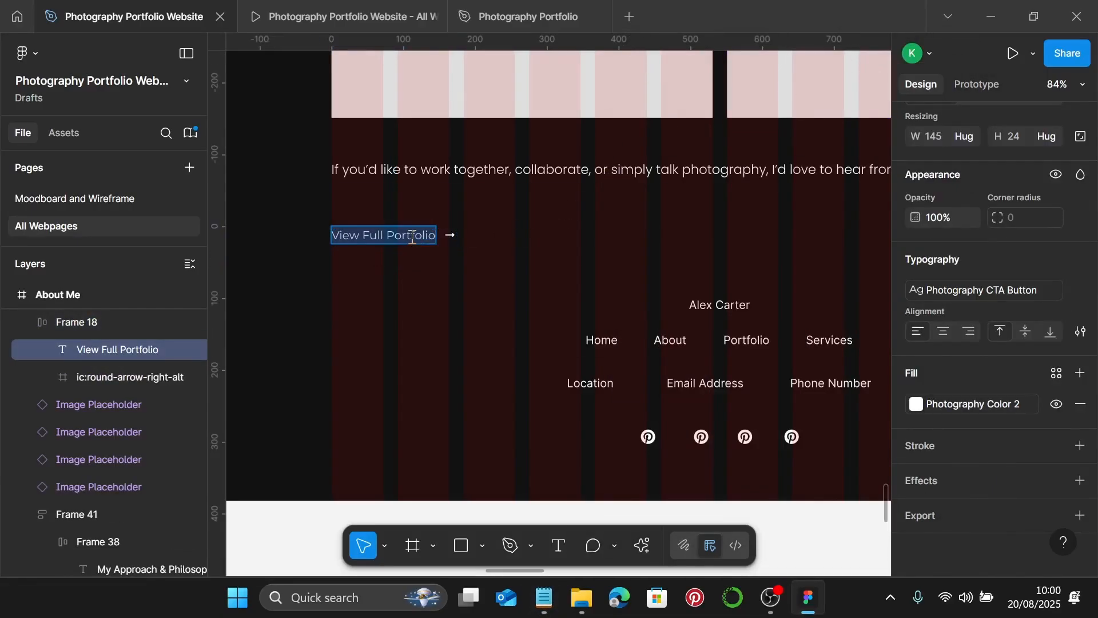
{"action": "type", "text": "Get in Touch"}
{"action": "key", "text": "Escape"}
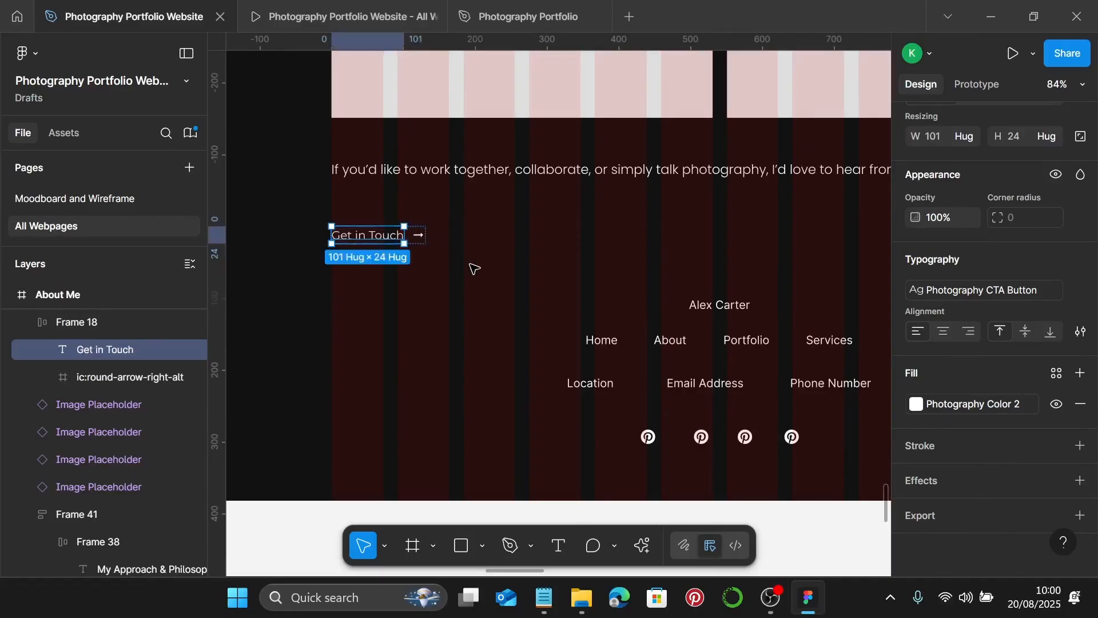
{"action": "key", "text": "Escape"}
{"action": "scroll", "coordinate": [473, 263], "scroll_direction": "down", "scroll_amount": 5}
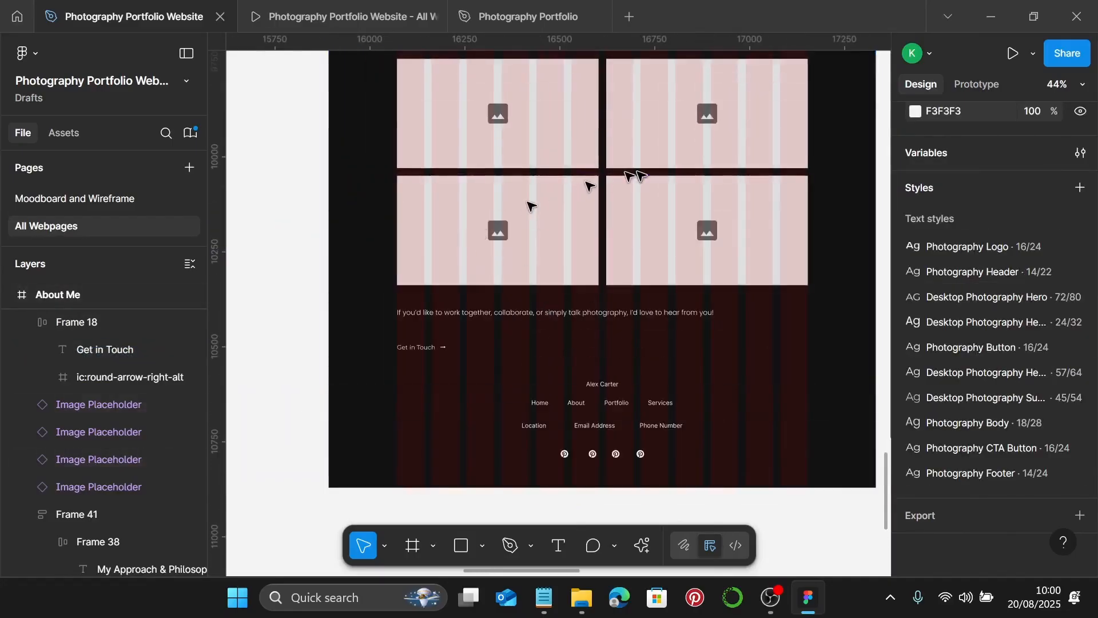
- Check the Behind The Scenes placeholder size of 531×288
{"action": "scroll", "coordinate": [640, 174], "scroll_direction": "up", "scroll_amount": 3}
{"action": "scroll", "coordinate": [661, 204], "scroll_direction": "down", "scroll_amount": 4}
{"action": "scroll", "coordinate": [660, 207], "scroll_direction": "left", "scroll_amount": 3}
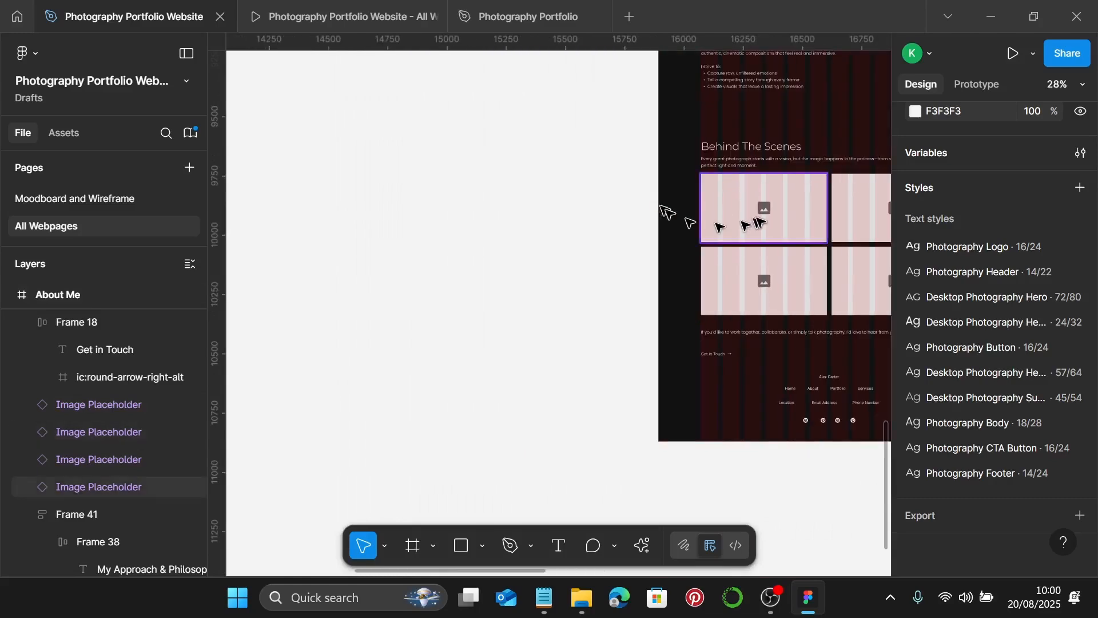
{"action": "left_click", "coordinate": [743, 224]}
{"action": "scroll", "coordinate": [995, 206], "scroll_direction": "up", "scroll_amount": 5}
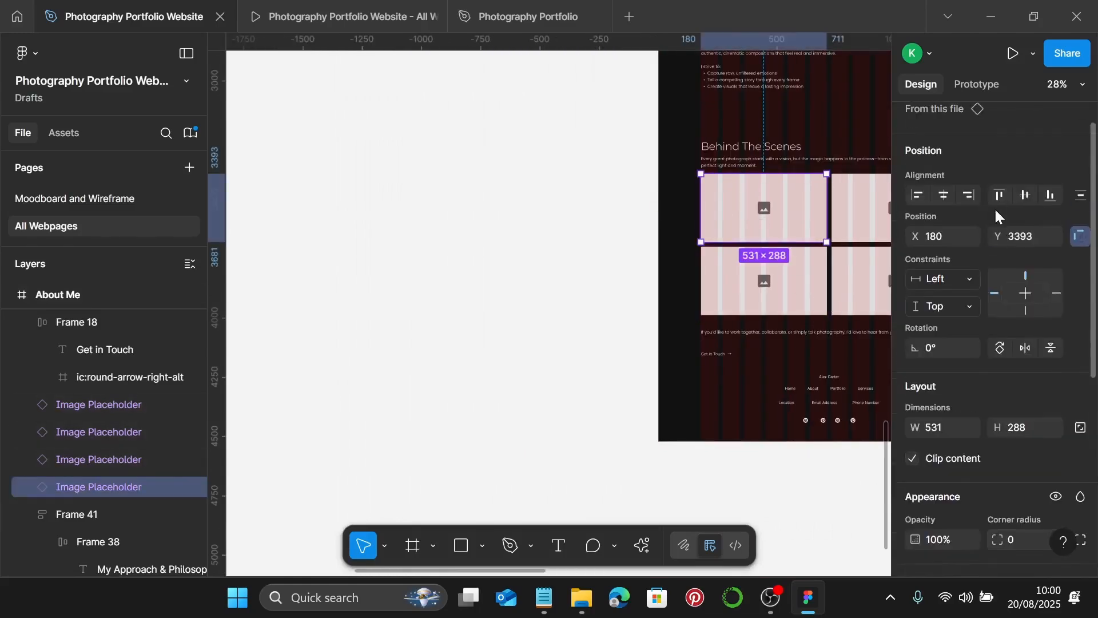
{"action": "scroll", "coordinate": [969, 257], "scroll_direction": "down", "scroll_amount": 2}
{"action": "scroll", "coordinate": [465, 152], "scroll_direction": "up", "scroll_amount": 4}
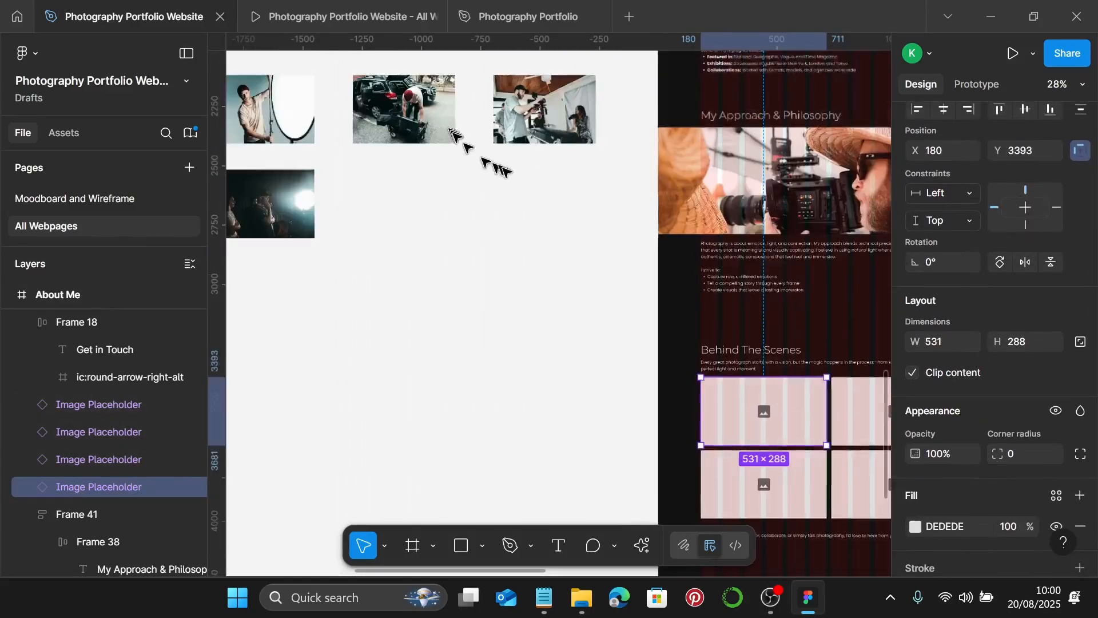
{"action": "scroll", "coordinate": [517, 193], "scroll_direction": "left", "scroll_amount": 5}
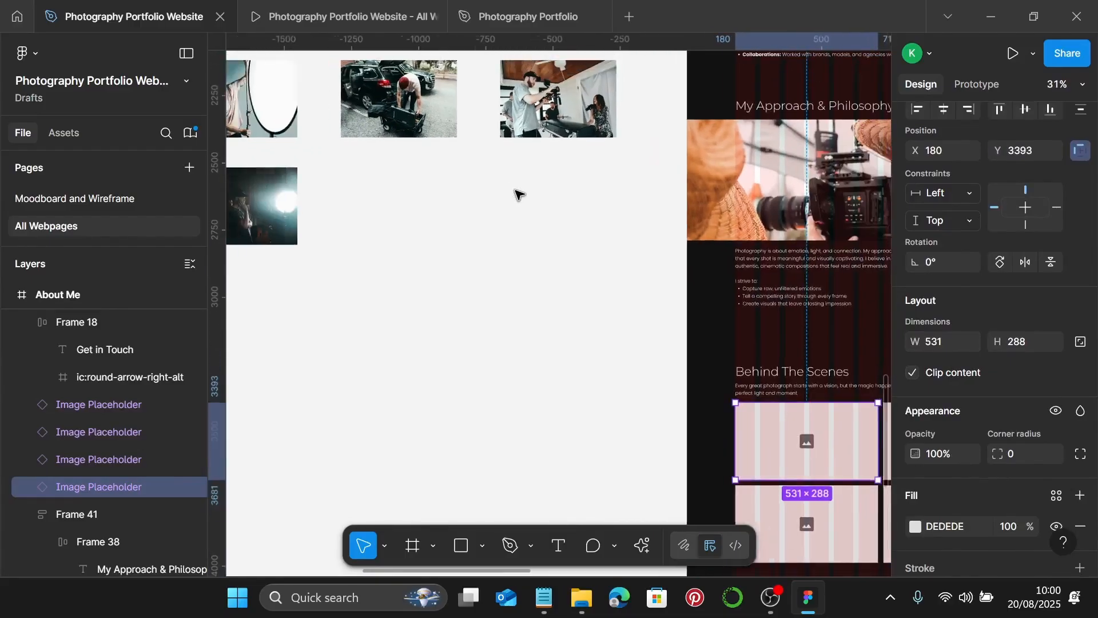
{"action": "scroll", "coordinate": [517, 193], "scroll_direction": "up", "scroll_amount": 3}
- Set the reflector photo's image fill to Crop mode
{"action": "left_click", "coordinate": [468, 204]}
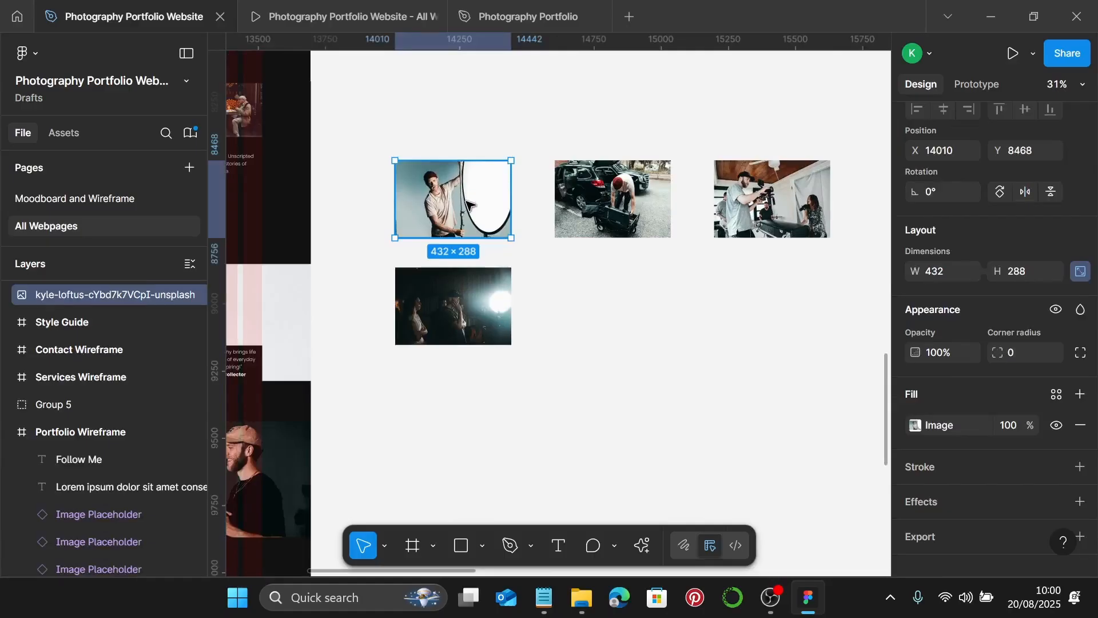
{"action": "double_click", "coordinate": [468, 204]}
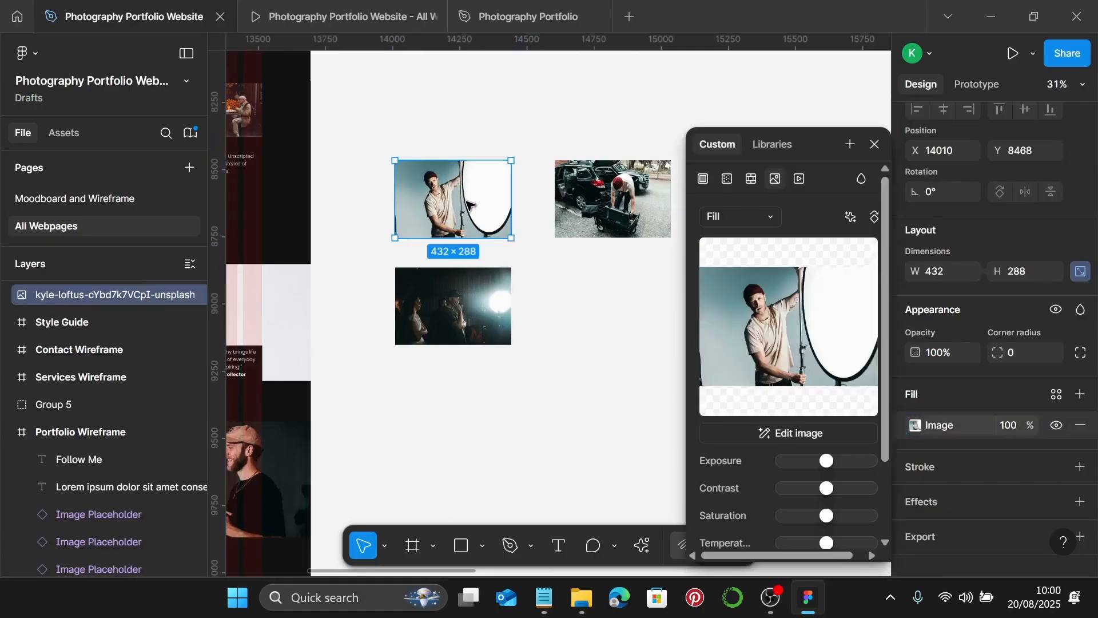
{"action": "left_click", "coordinate": [736, 216]}
{"action": "left_click", "coordinate": [740, 260]}
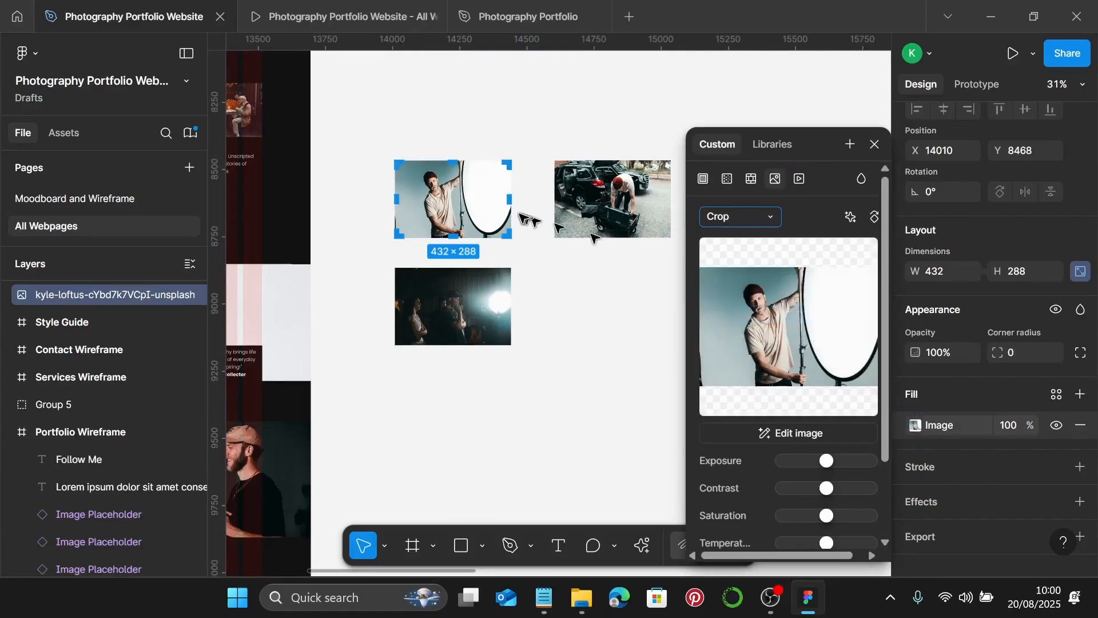
{"action": "scroll", "coordinate": [520, 213], "scroll_direction": "up", "scroll_amount": 5}
- Widen the reflector photo's crop frame to 531×288 and enlarge the image to fill it
{"action": "left_click_drag", "start_coordinate": [502, 187], "coordinate": [541, 185]}
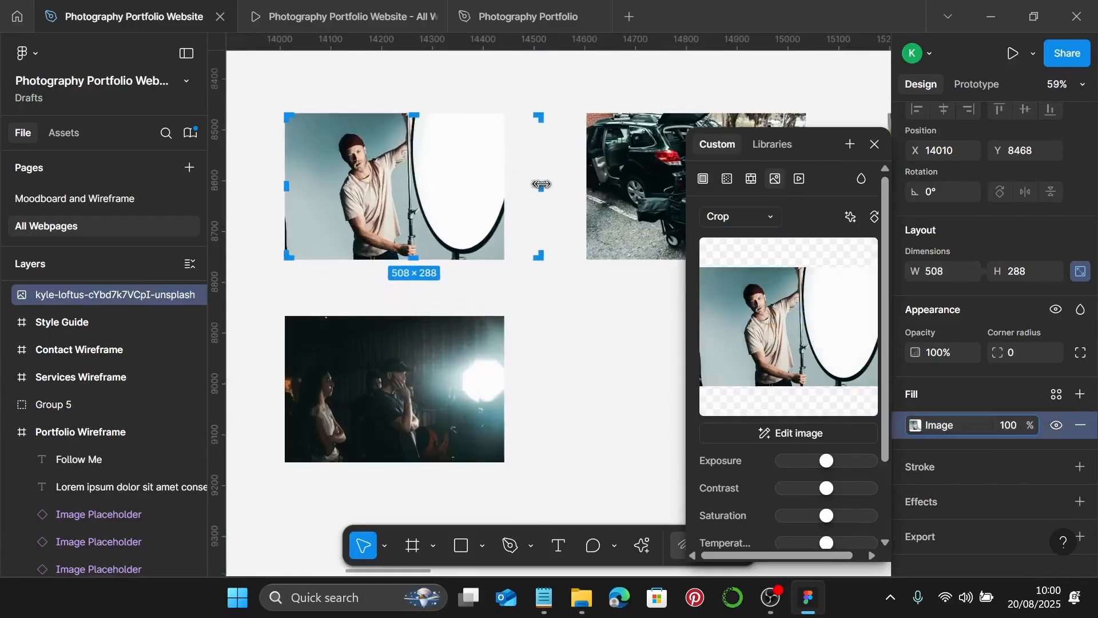
{"action": "scroll", "coordinate": [543, 184], "scroll_direction": "up", "scroll_amount": 5}
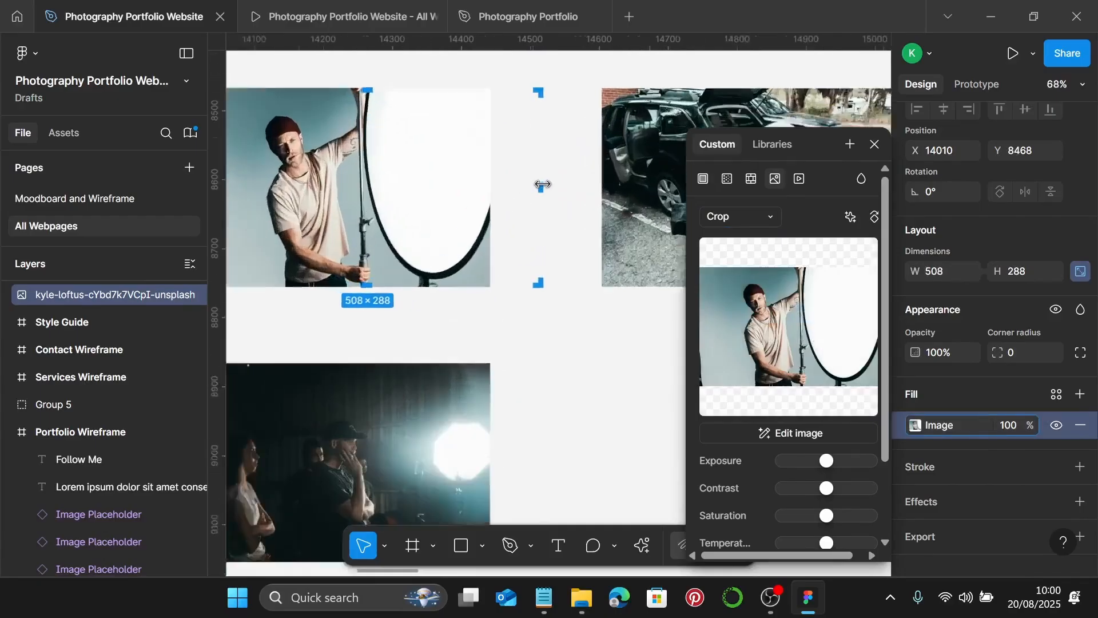
{"action": "mouse_move", "coordinate": [545, 191]}
{"action": "left_mouse_down"}
{"action": "mouse_move", "coordinate": [587, 192]}
{"action": "mouse_move", "coordinate": [570, 192]}
{"action": "left_mouse_up"}
{"action": "scroll", "coordinate": [569, 191], "scroll_direction": "up", "scroll_amount": 3}
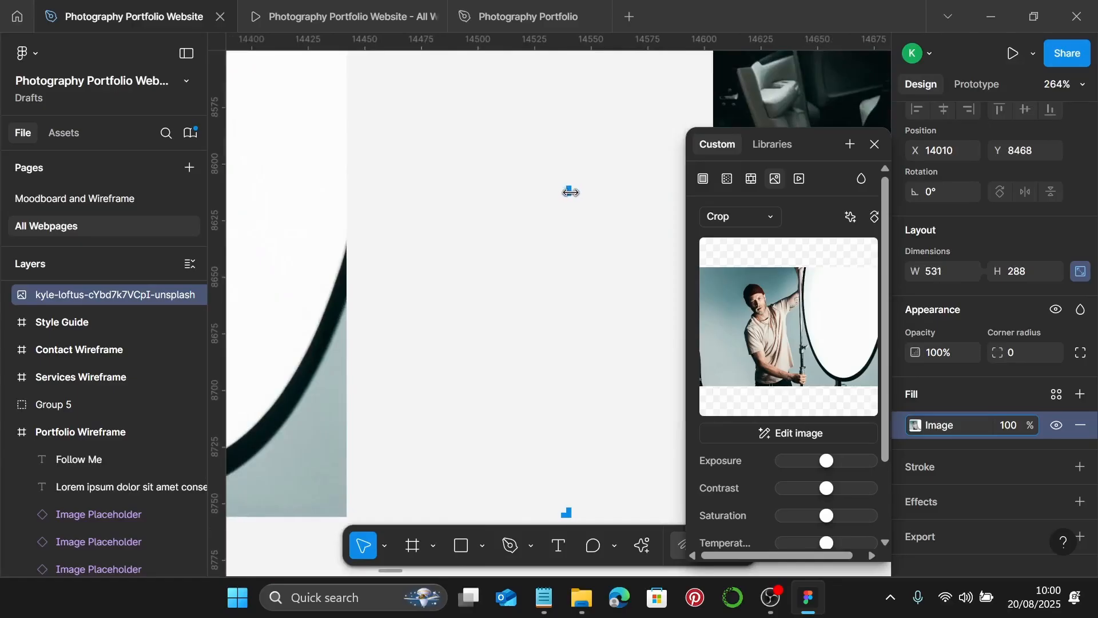
{"action": "scroll", "coordinate": [570, 192], "scroll_direction": "down", "scroll_amount": 6}
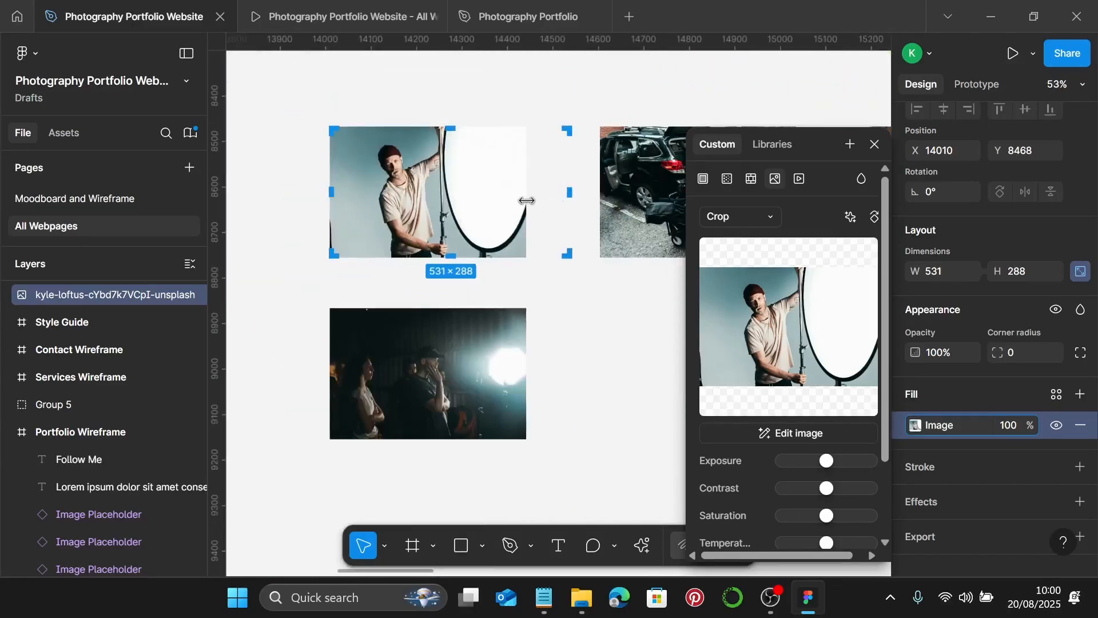
{"action": "left_click_drag", "start_coordinate": [526, 200], "coordinate": [573, 200]}
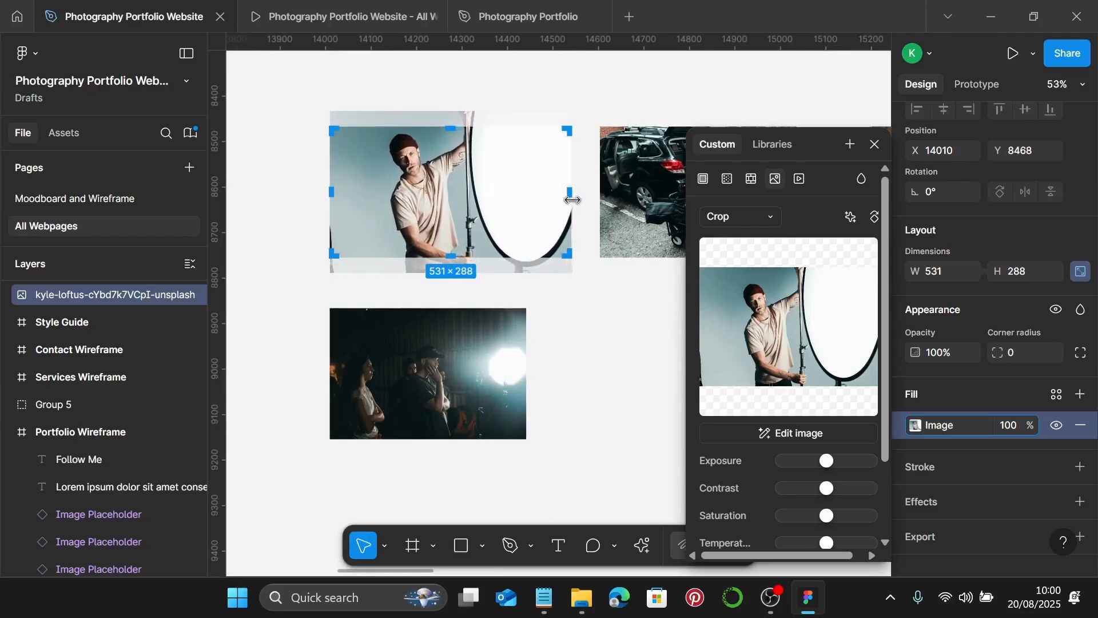
{"action": "key", "text": "Escape"}
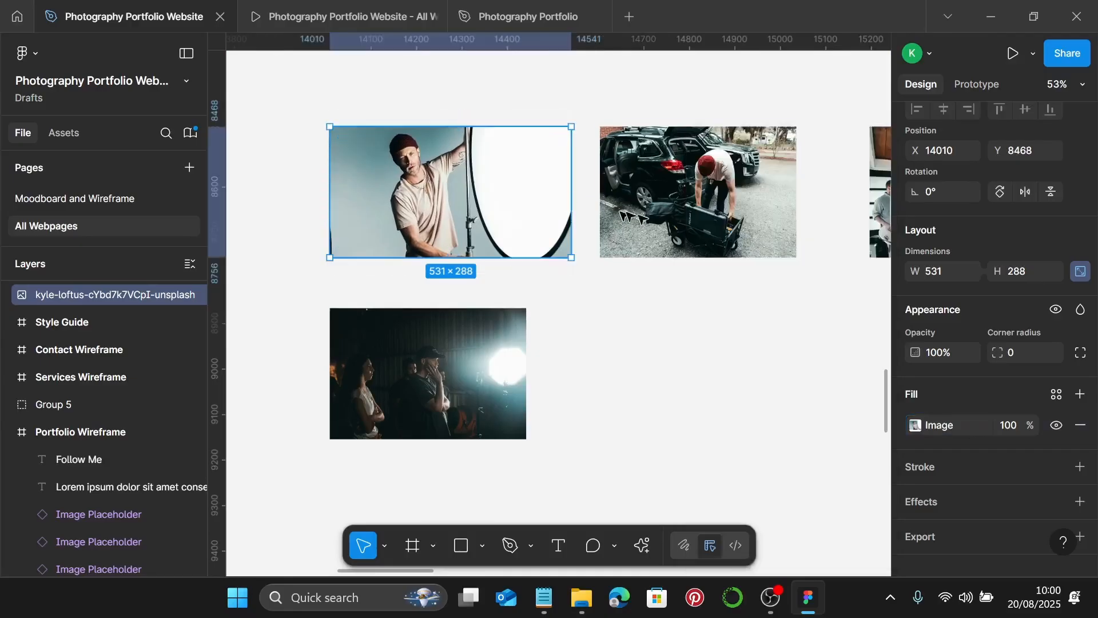
{"action": "scroll", "coordinate": [573, 199], "scroll_direction": "down", "scroll_amount": 5}
{"action": "scroll", "coordinate": [573, 199], "scroll_direction": "right", "scroll_amount": 5}
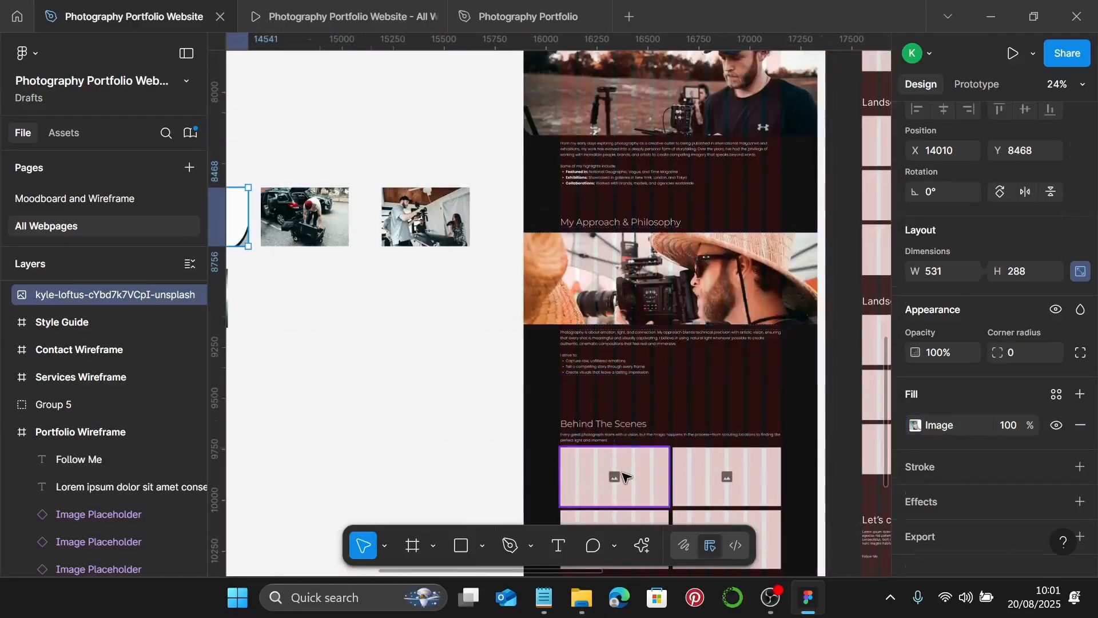
- Select the car photo and set its image fill to Crop mode
{"action": "left_click", "coordinate": [625, 476]}
{"action": "scroll", "coordinate": [395, 286], "scroll_direction": "left", "scroll_amount": 5}
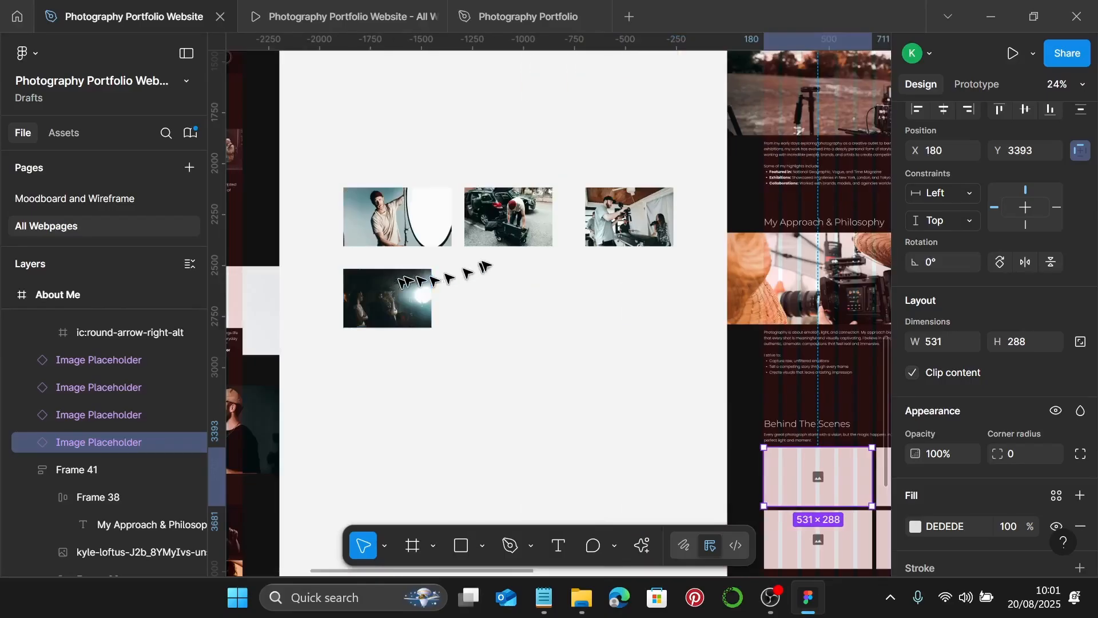
{"action": "left_click", "coordinate": [509, 241]}
{"action": "scroll", "coordinate": [522, 223], "scroll_direction": "up", "scroll_amount": 3}
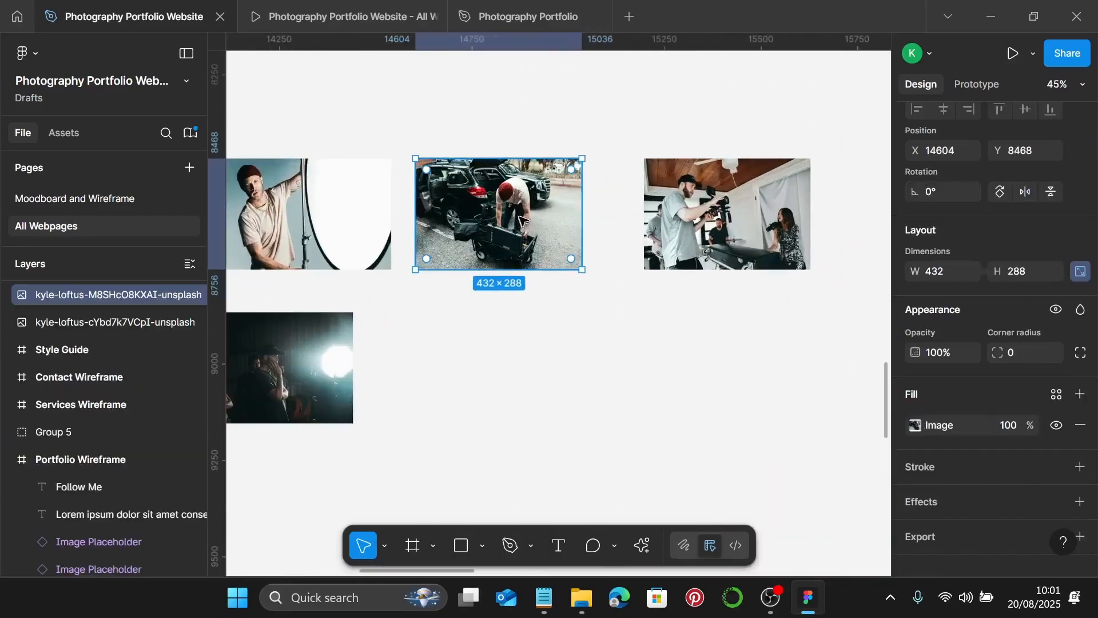
{"action": "left_click", "coordinate": [915, 425]}
{"action": "left_click", "coordinate": [754, 217]}
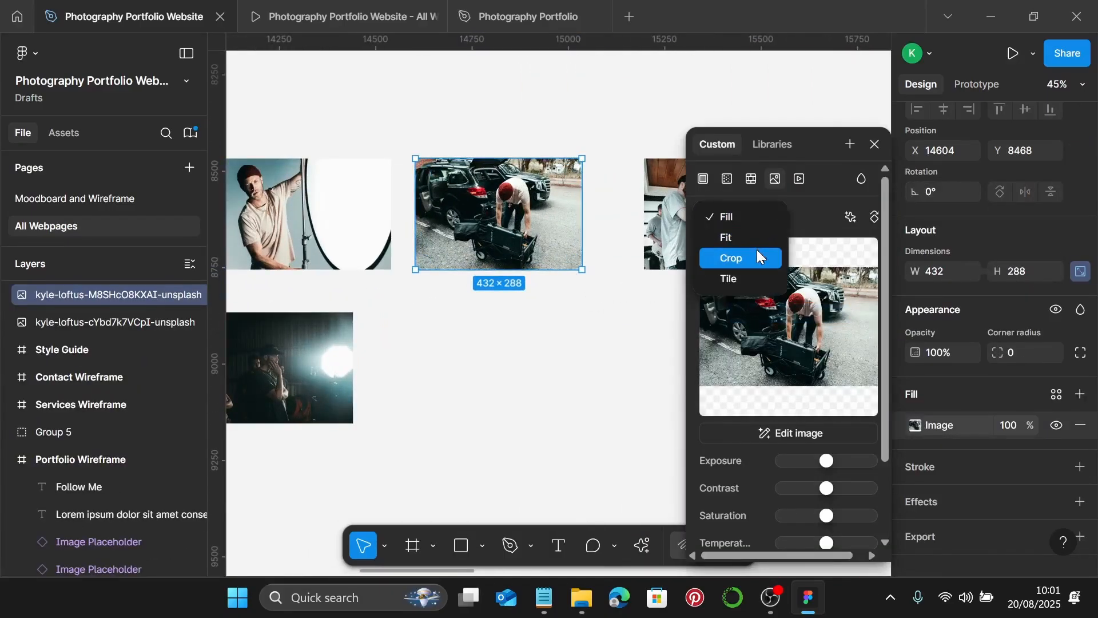
{"action": "left_click", "coordinate": [758, 257]}
- Widen the car photo to 531×288 and enlarge the picture to fill the frame
{"action": "left_click_drag", "start_coordinate": [583, 213], "coordinate": [618, 217]}
{"action": "scroll", "coordinate": [619, 217], "scroll_direction": "up", "scroll_amount": 2}
{"action": "scroll", "coordinate": [626, 221], "scroll_direction": "down", "scroll_amount": 2}
{"action": "scroll", "coordinate": [629, 223], "scroll_direction": "up", "scroll_amount": 6}
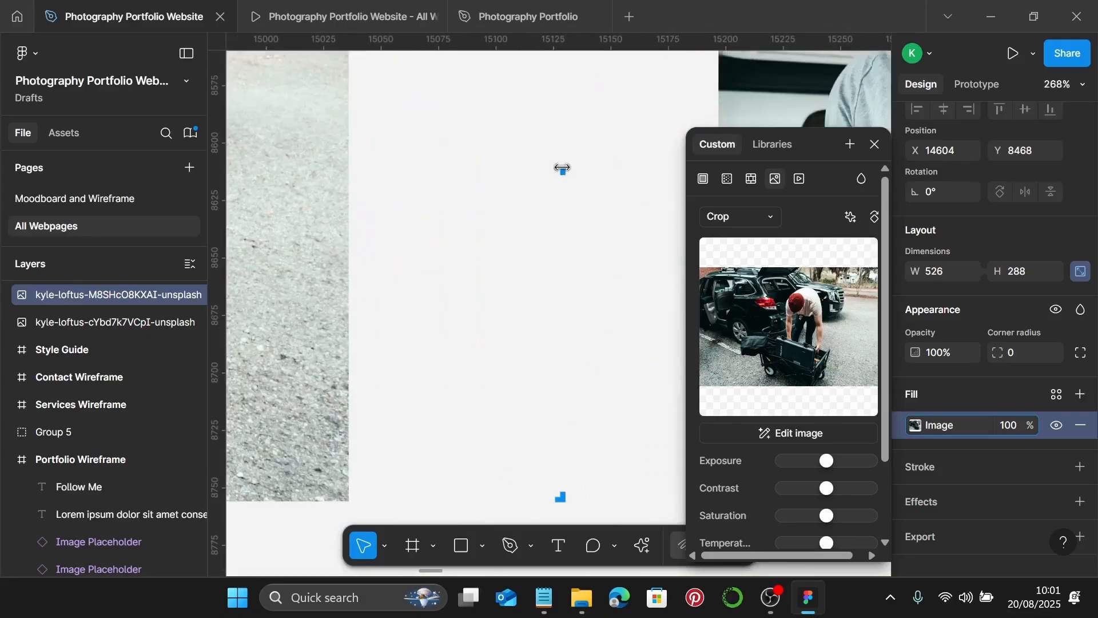
{"action": "left_click_drag", "start_coordinate": [563, 168], "coordinate": [577, 173]}
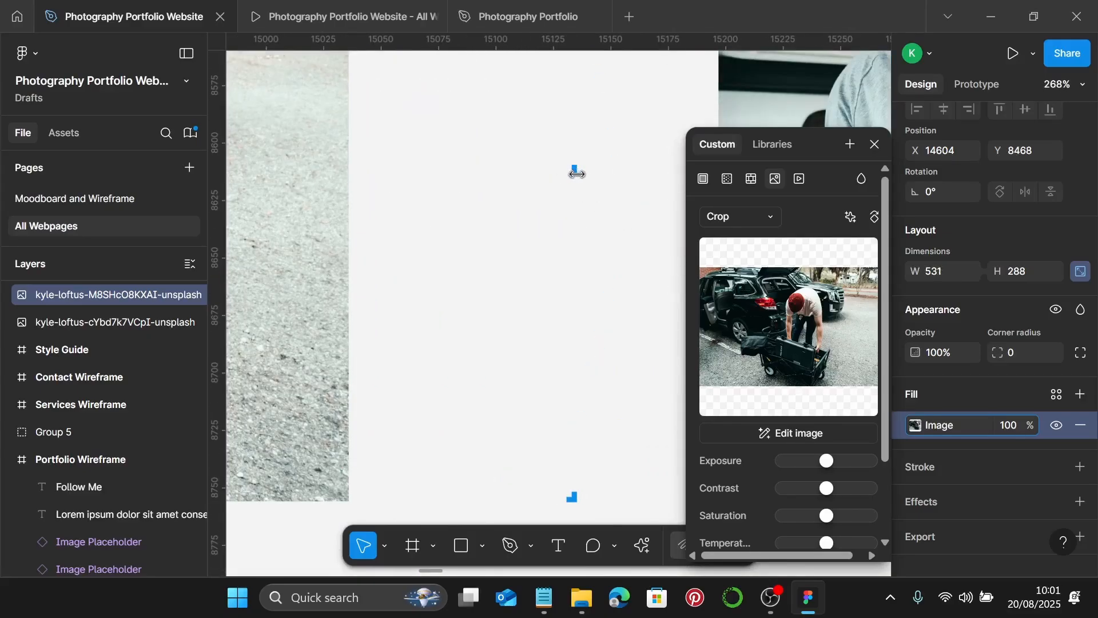
{"action": "scroll", "coordinate": [575, 173], "scroll_direction": "down", "scroll_amount": 2}
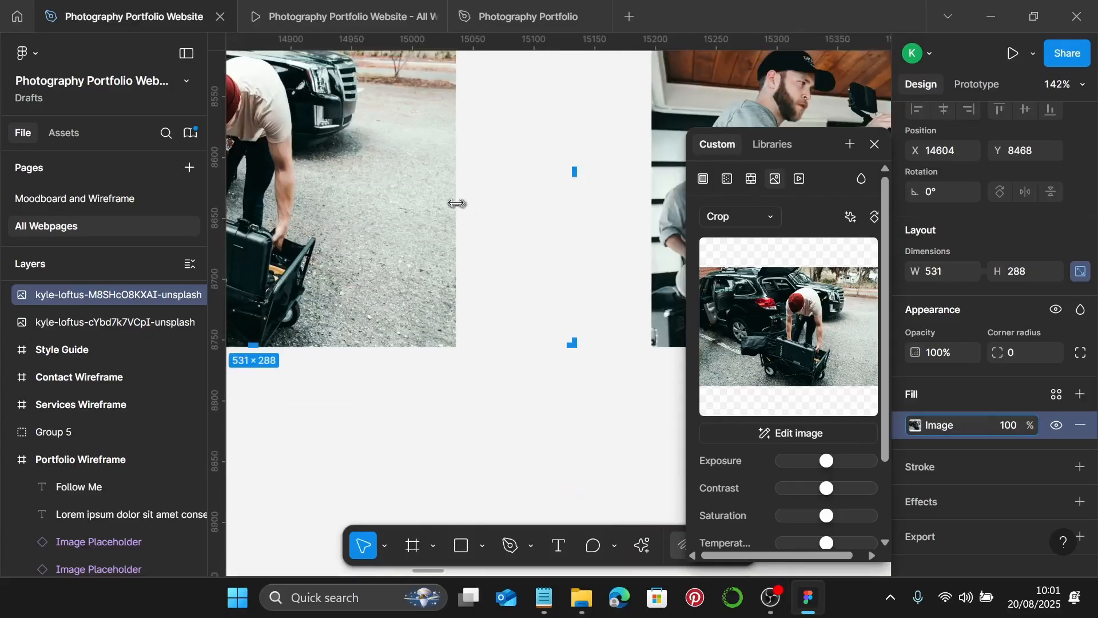
{"action": "left_click_drag", "start_coordinate": [456, 203], "coordinate": [579, 215]}
{"action": "scroll", "coordinate": [579, 214], "scroll_direction": "down", "scroll_amount": 5}
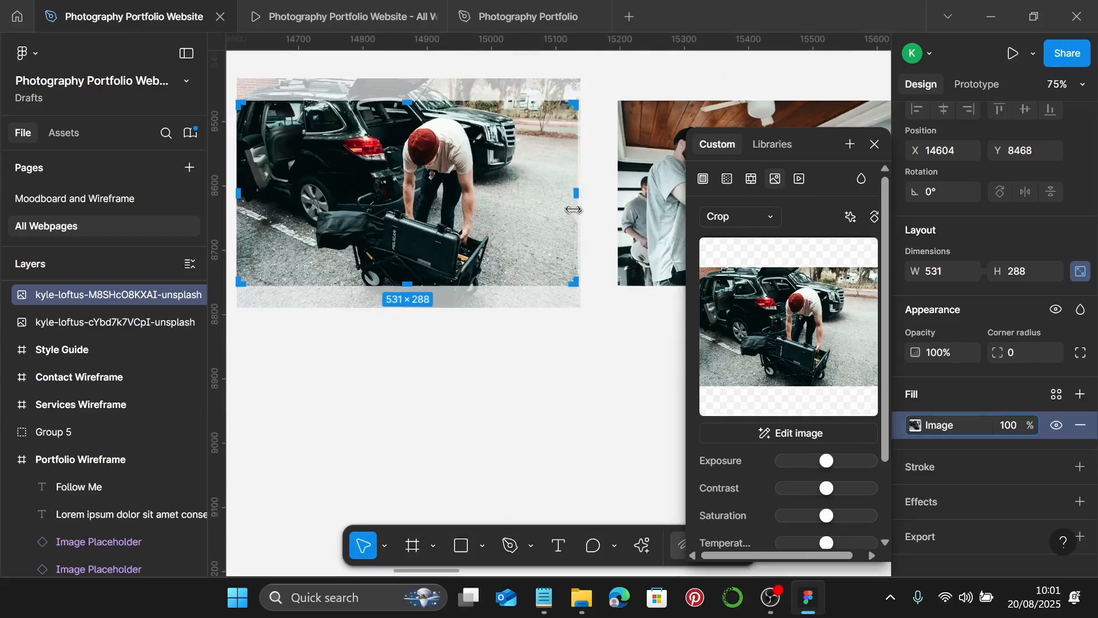
{"action": "key", "text": "Escape"}
- Set the studio photo's image fill to Crop mode
{"action": "scroll", "coordinate": [573, 207], "scroll_direction": "down", "scroll_amount": 2}
{"action": "scroll", "coordinate": [558, 212], "scroll_direction": "right", "scroll_amount": 3}
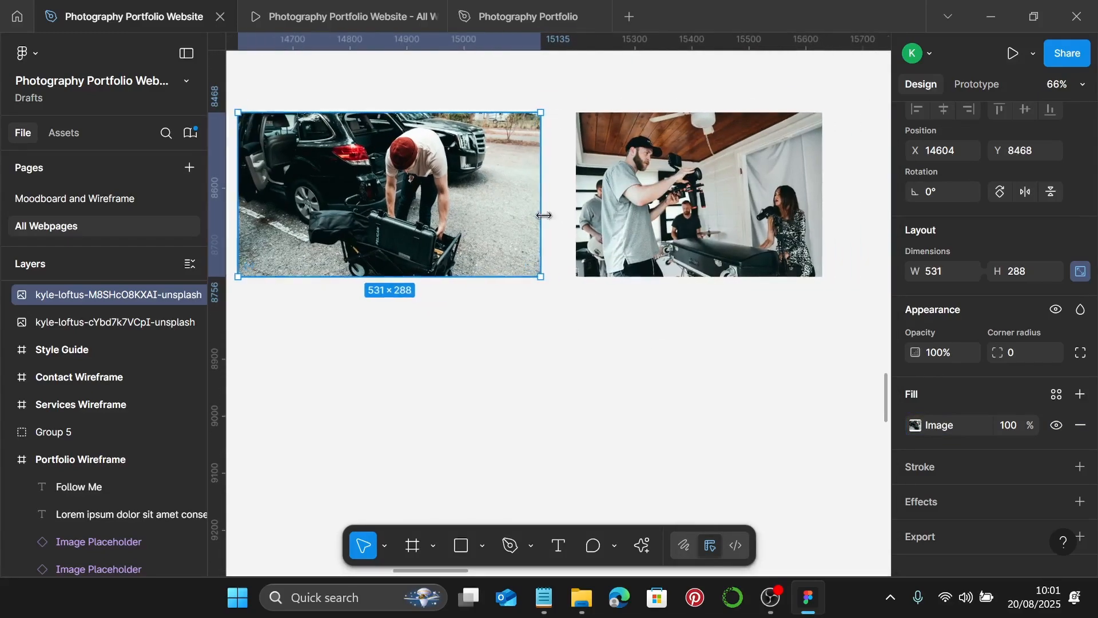
{"action": "double_click", "coordinate": [629, 222]}
{"action": "left_click", "coordinate": [761, 217]}
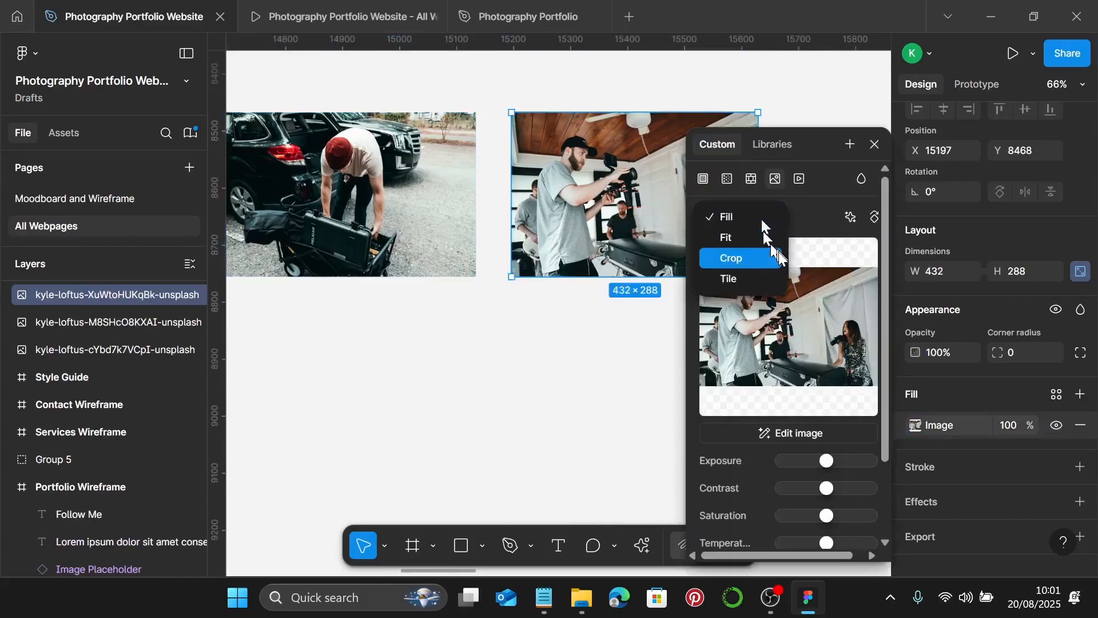
{"action": "left_click", "coordinate": [761, 254]}
- Trim the studio photo to exactly 531 wide and enlarge the picture to fill it
{"action": "scroll", "coordinate": [624, 226], "scroll_direction": "right", "scroll_amount": 3}
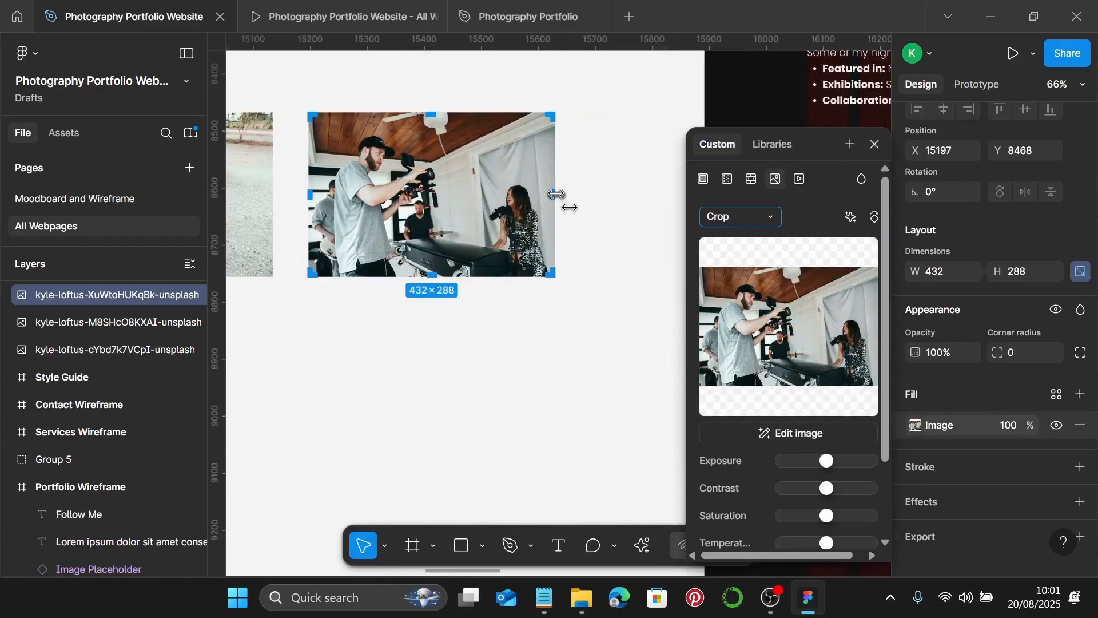
{"action": "left_click_drag", "start_coordinate": [555, 197], "coordinate": [619, 193]}
{"action": "scroll", "coordinate": [605, 199], "scroll_direction": "up", "scroll_amount": 5}
{"action": "scroll", "coordinate": [617, 192], "scroll_direction": "up", "scroll_amount": 10}
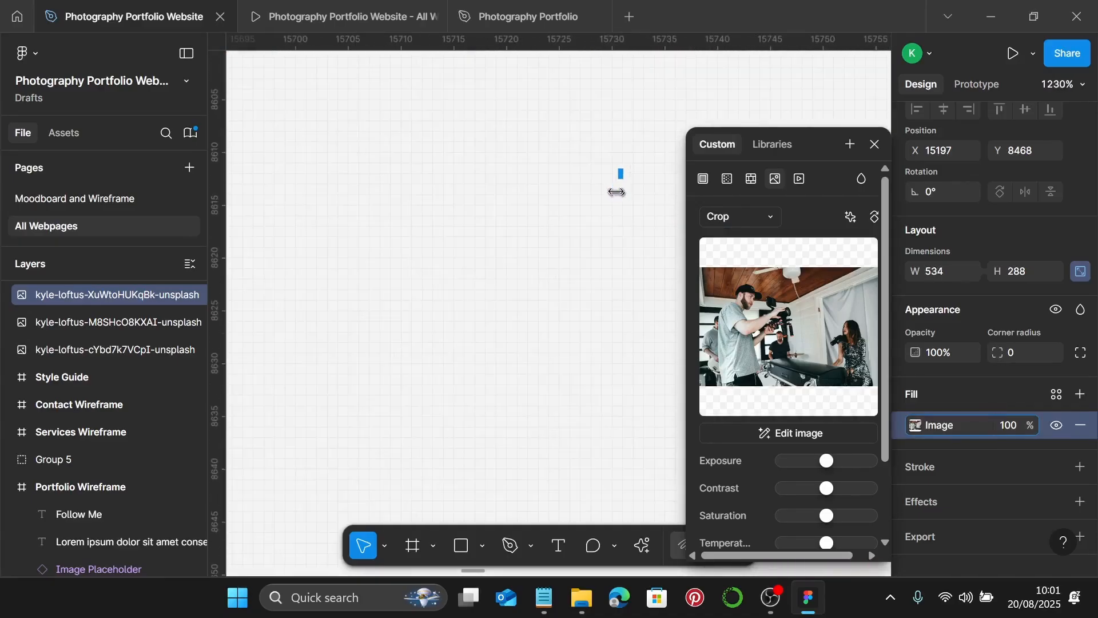
{"action": "left_click_drag", "start_coordinate": [625, 178], "coordinate": [589, 173]}
{"action": "scroll", "coordinate": [589, 173], "scroll_direction": "down", "scroll_amount": 10}
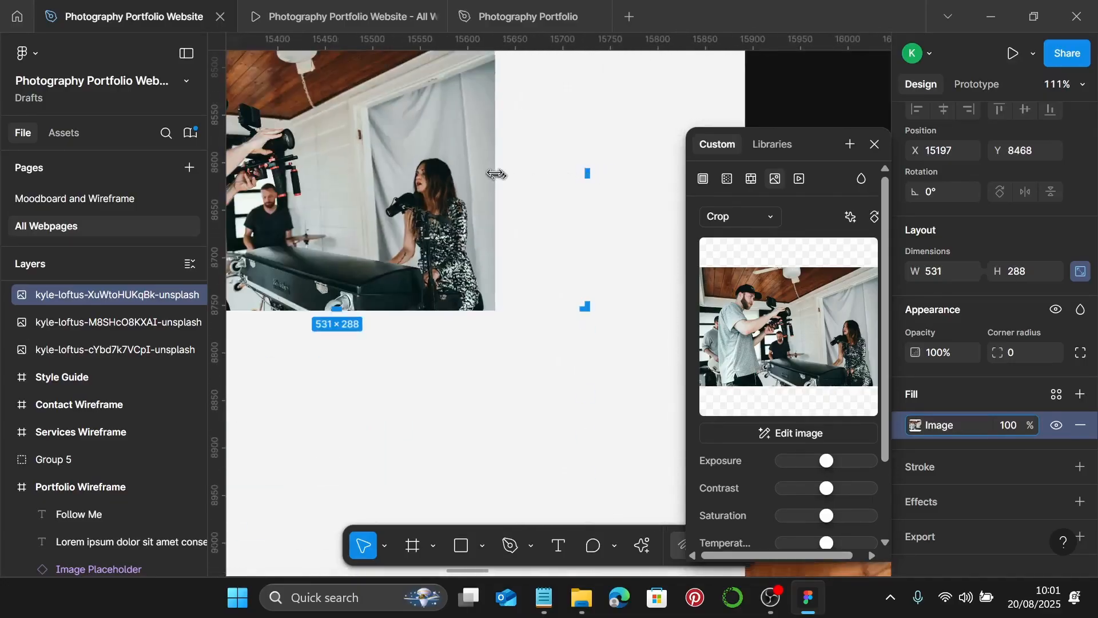
{"action": "left_click_drag", "start_coordinate": [495, 174], "coordinate": [591, 180]}
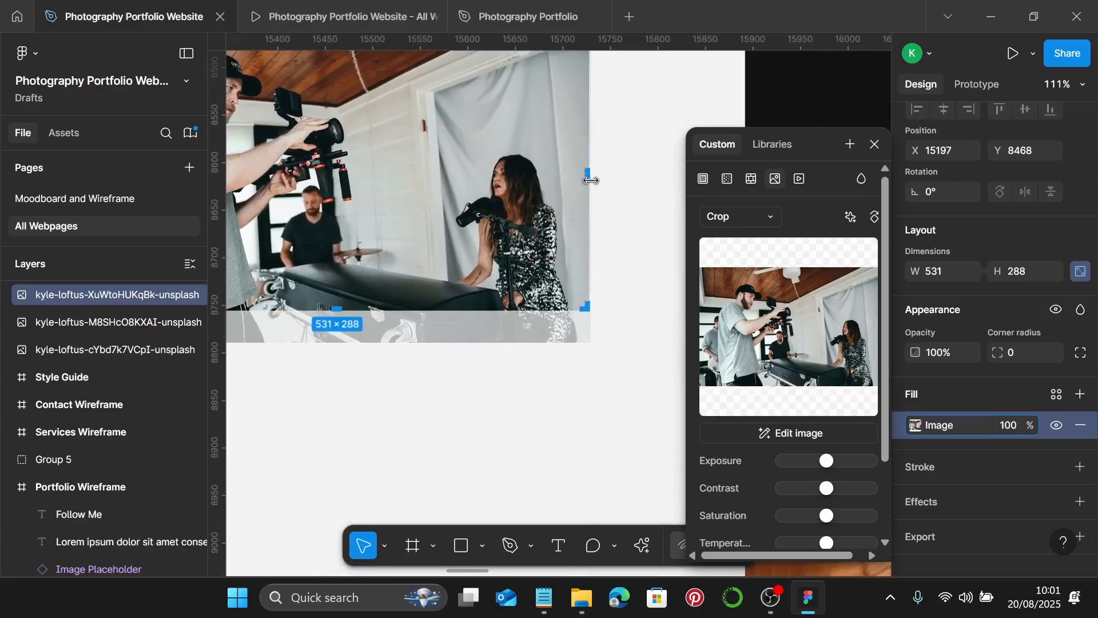
{"action": "key", "text": "Escape"}
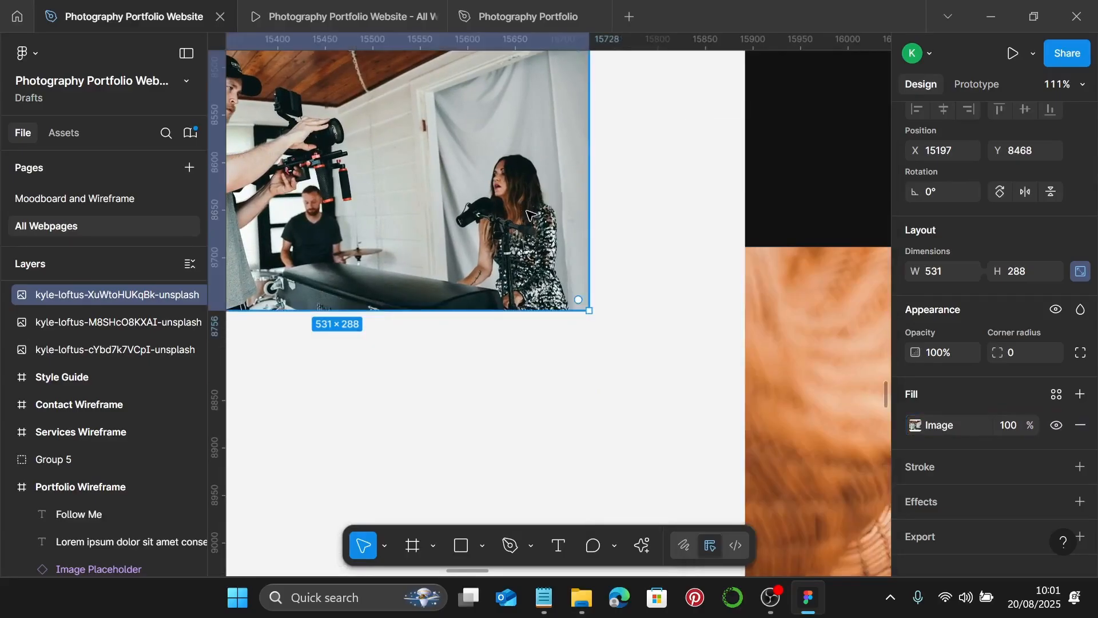
- Select the dark backlit photo in the grid
{"action": "scroll", "coordinate": [526, 210], "scroll_direction": "down", "scroll_amount": 5}
{"action": "scroll", "coordinate": [521, 235], "scroll_direction": "left", "scroll_amount": 4}
{"action": "scroll", "coordinate": [521, 234], "scroll_direction": "down", "scroll_amount": 1}
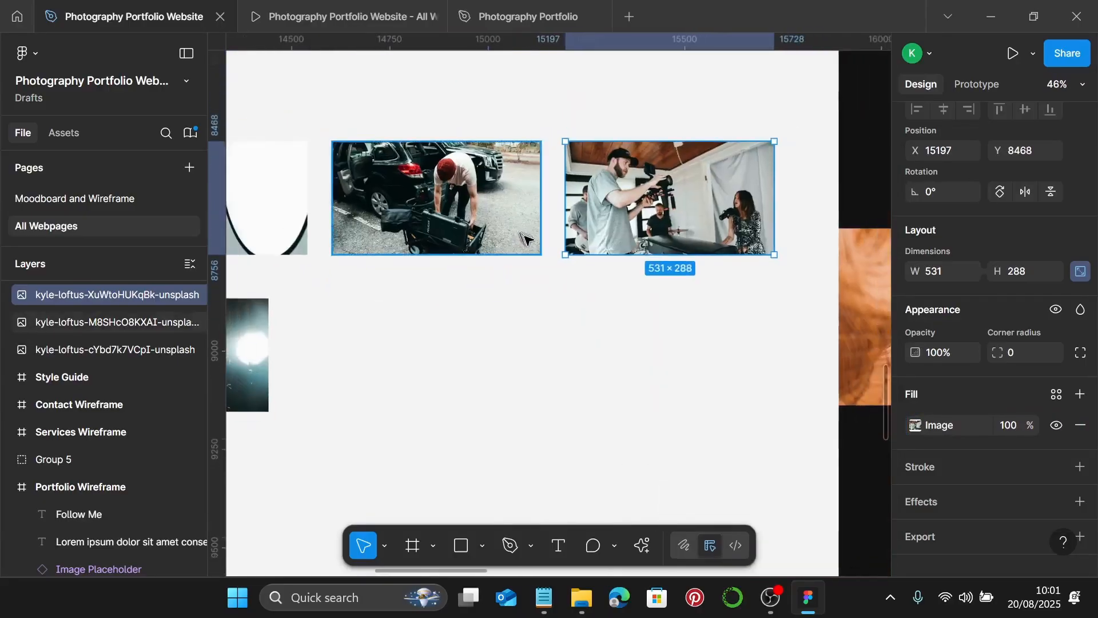
{"action": "scroll", "coordinate": [533, 240], "scroll_direction": "left", "scroll_amount": 6}
{"action": "left_click", "coordinate": [447, 319]}
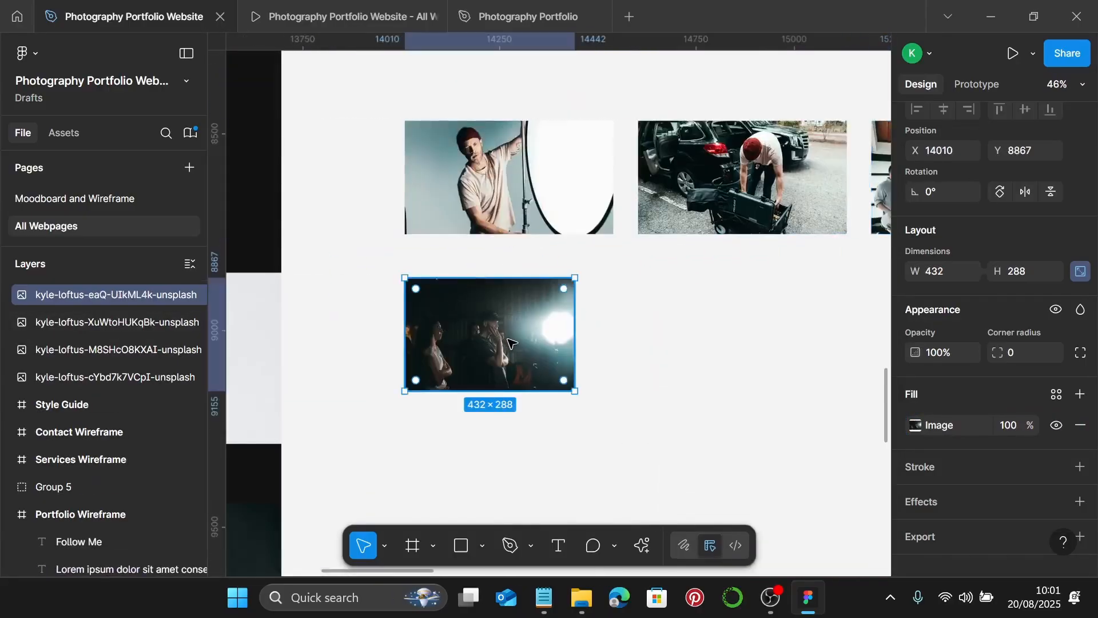
- Switch the dark backlit photo's image fill to Crop mode
{"action": "key", "text": "Return"}
{"action": "left_click", "coordinate": [728, 217]}
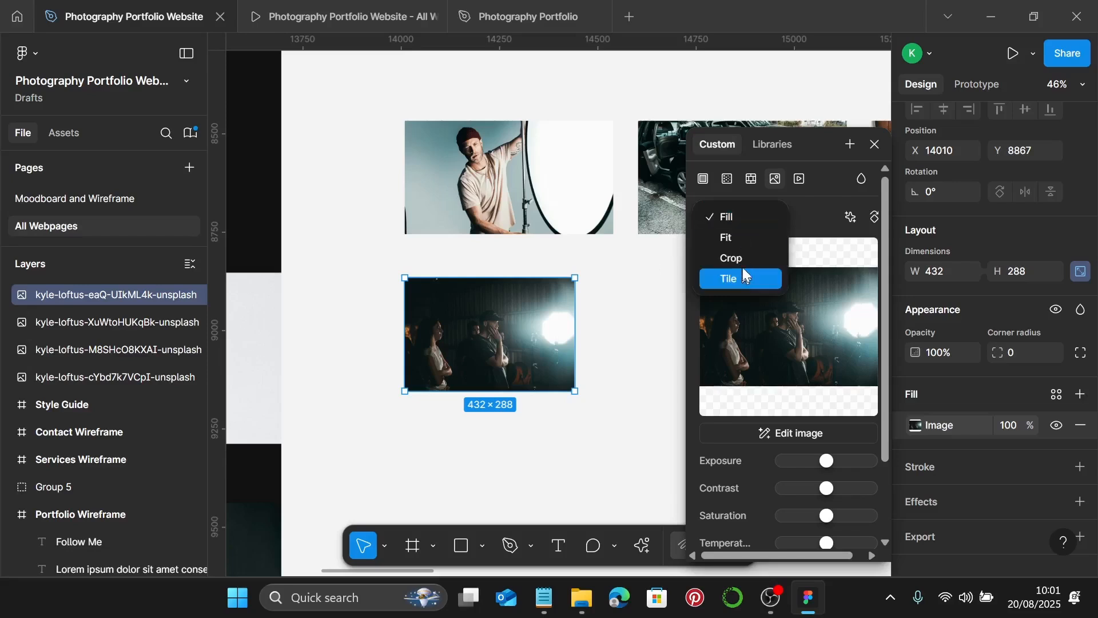
{"action": "left_click", "coordinate": [734, 258]}
- Widen the dark photo's frame to 531 and enlarge the picture to fill it
{"action": "left_click_drag", "start_coordinate": [578, 334], "coordinate": [627, 329]}
{"action": "scroll", "coordinate": [601, 333], "scroll_direction": "up", "scroll_amount": 5}
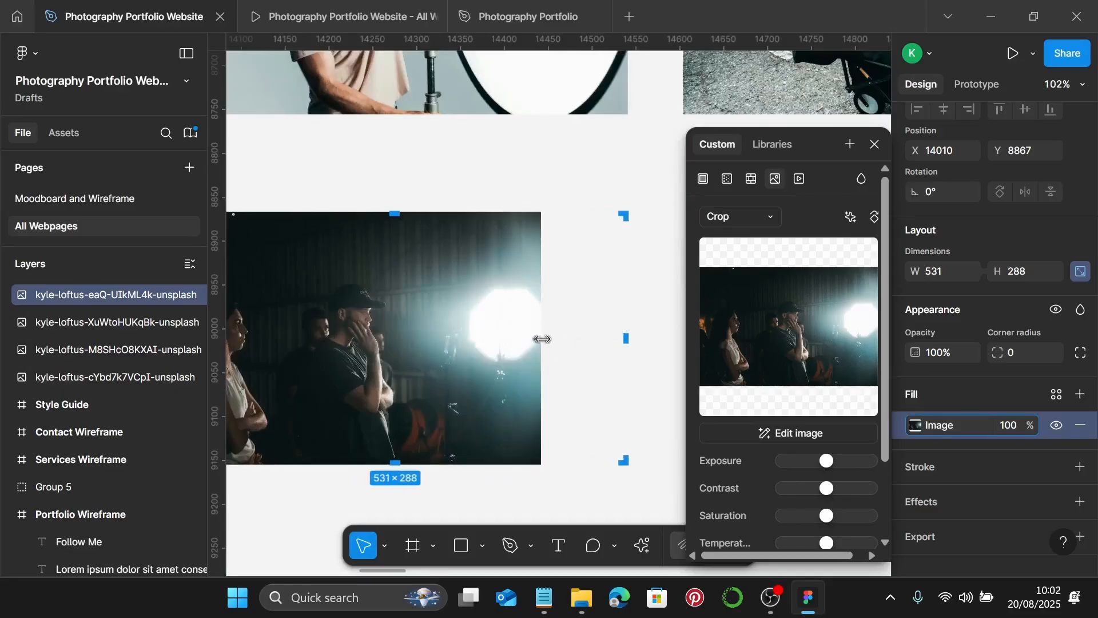
{"action": "left_click_drag", "start_coordinate": [542, 339], "coordinate": [632, 333]}
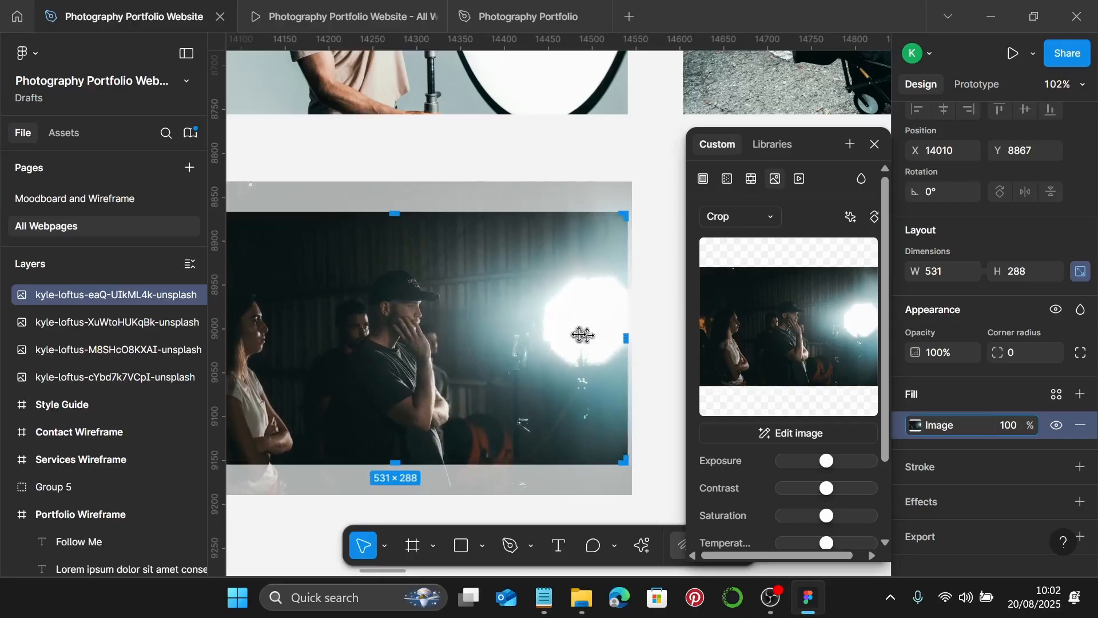
{"action": "scroll", "coordinate": [578, 334], "scroll_direction": "down", "scroll_amount": 5}
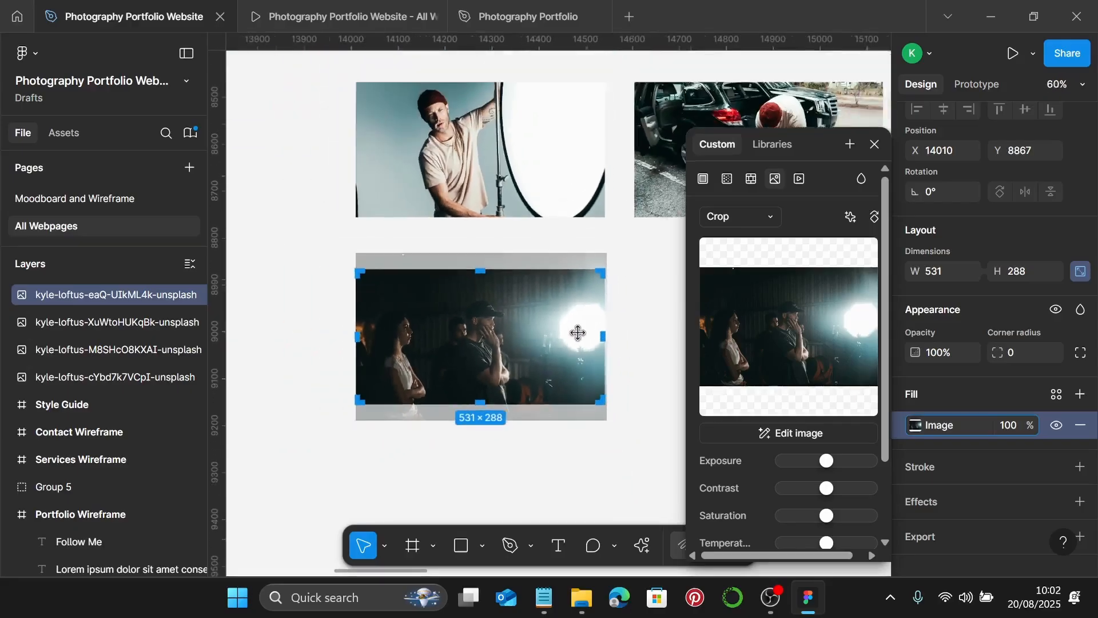
{"action": "key", "text": "Escape"}
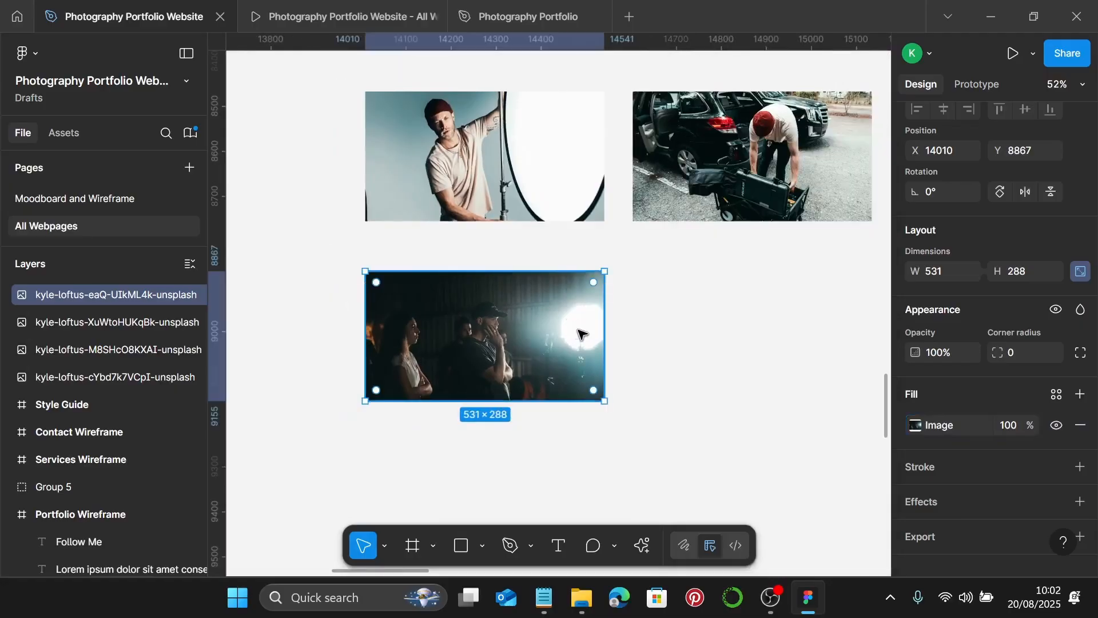
{"action": "scroll", "coordinate": [709, 363], "scroll_direction": "down", "scroll_amount": 3}
{"action": "left_click", "coordinate": [694, 375]}
{"action": "left_click", "coordinate": [506, 230]}
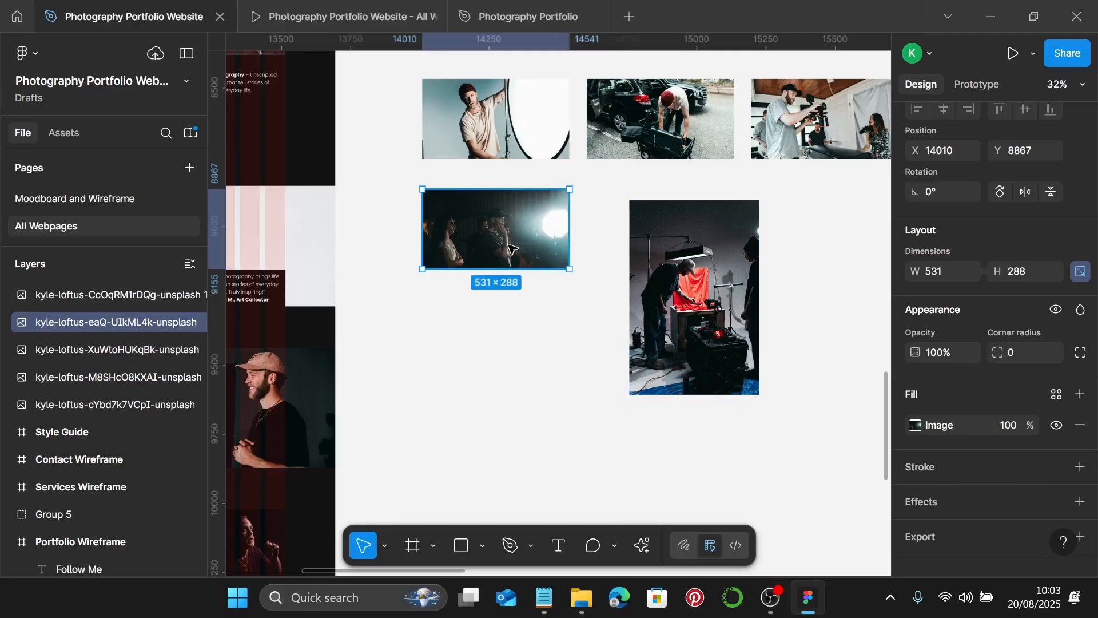
- Resize the tall red-cloth studio photo to a width of 531
{"action": "left_click", "coordinate": [699, 309]}
{"action": "left_click", "coordinate": [466, 240]}
{"action": "left_click", "coordinate": [737, 309]}
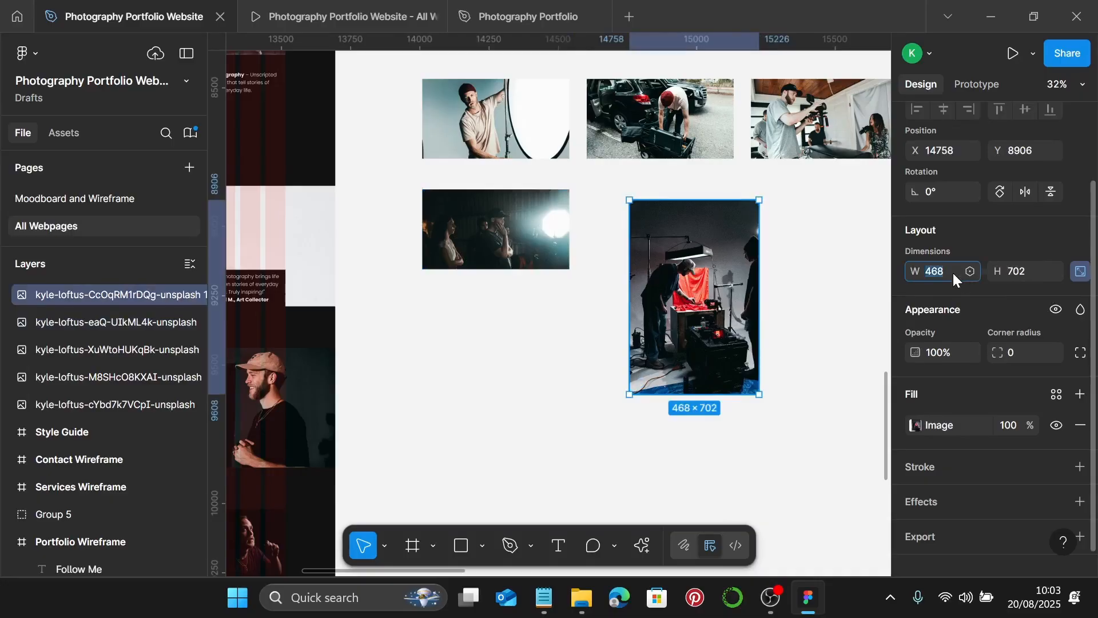
{"action": "left_click", "coordinate": [1032, 265]}
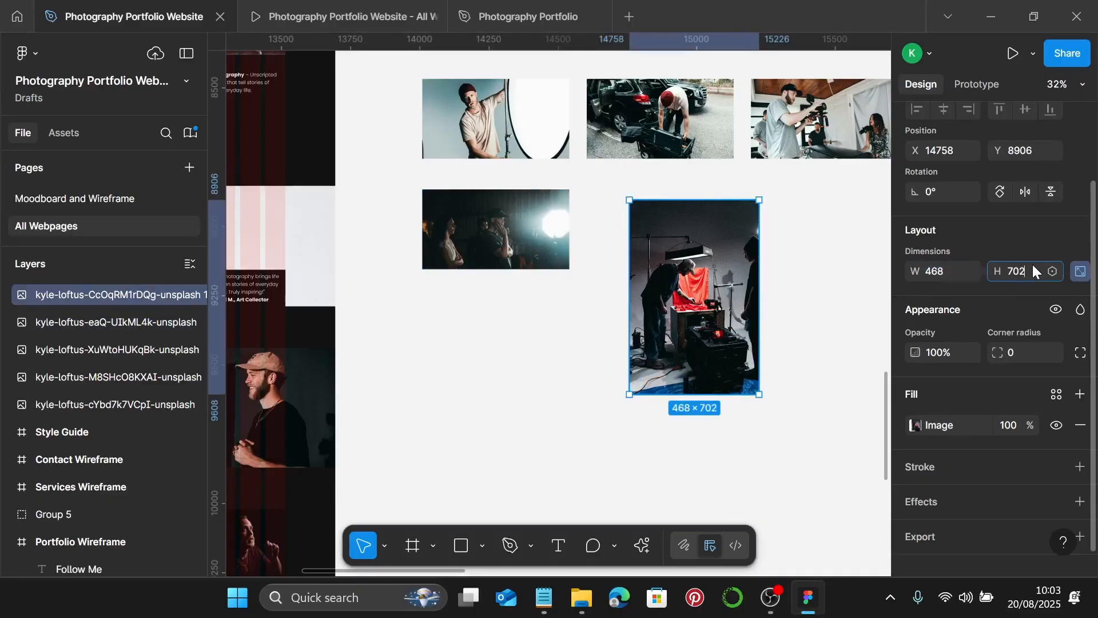
{"action": "left_click", "coordinate": [938, 270]}
{"action": "type", "text": "531"}
{"action": "key", "text": "Return"}
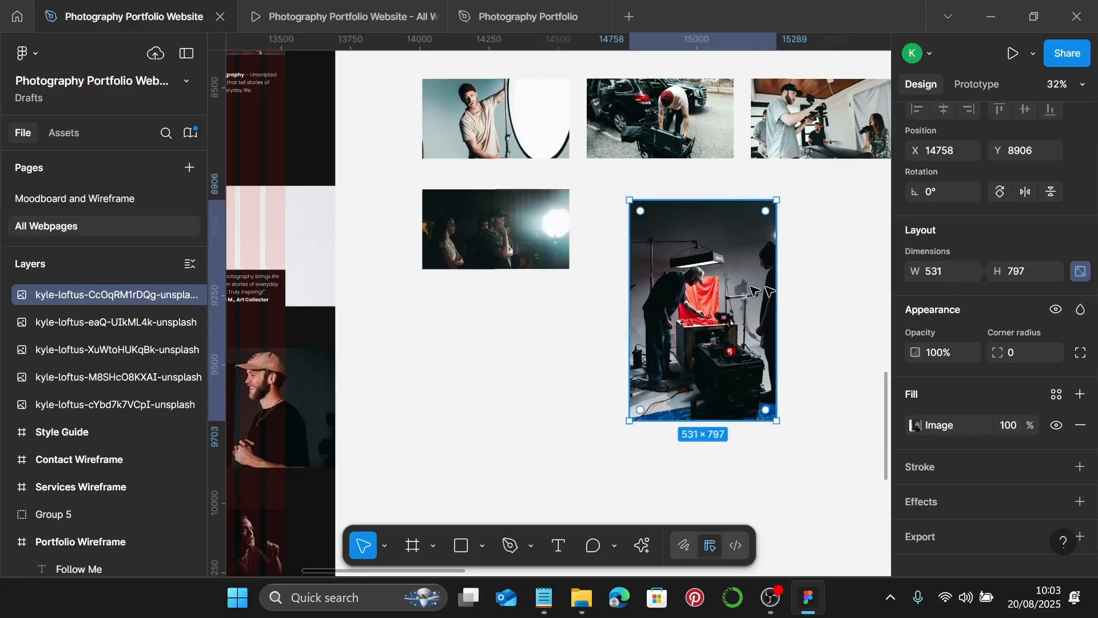
- Crop the studio photo's image fill down to a 531×288 landscape frame
{"action": "double_click", "coordinate": [754, 290]}
{"action": "left_click", "coordinate": [743, 214]}
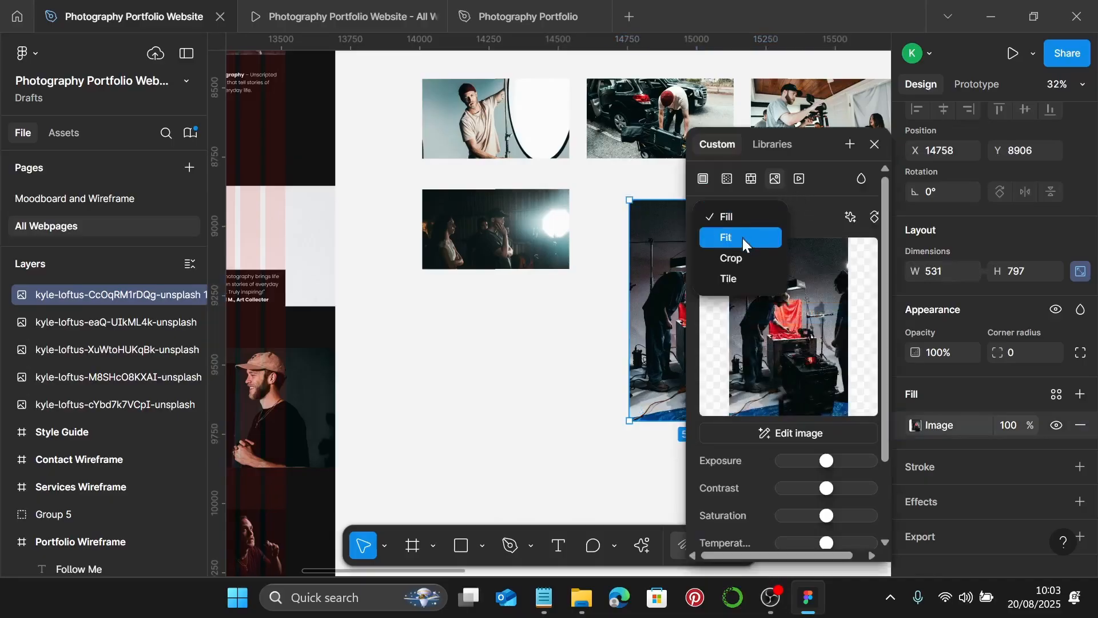
{"action": "left_click", "coordinate": [740, 257]}
{"action": "scroll", "coordinate": [364, 206], "scroll_direction": "up", "scroll_amount": 3}
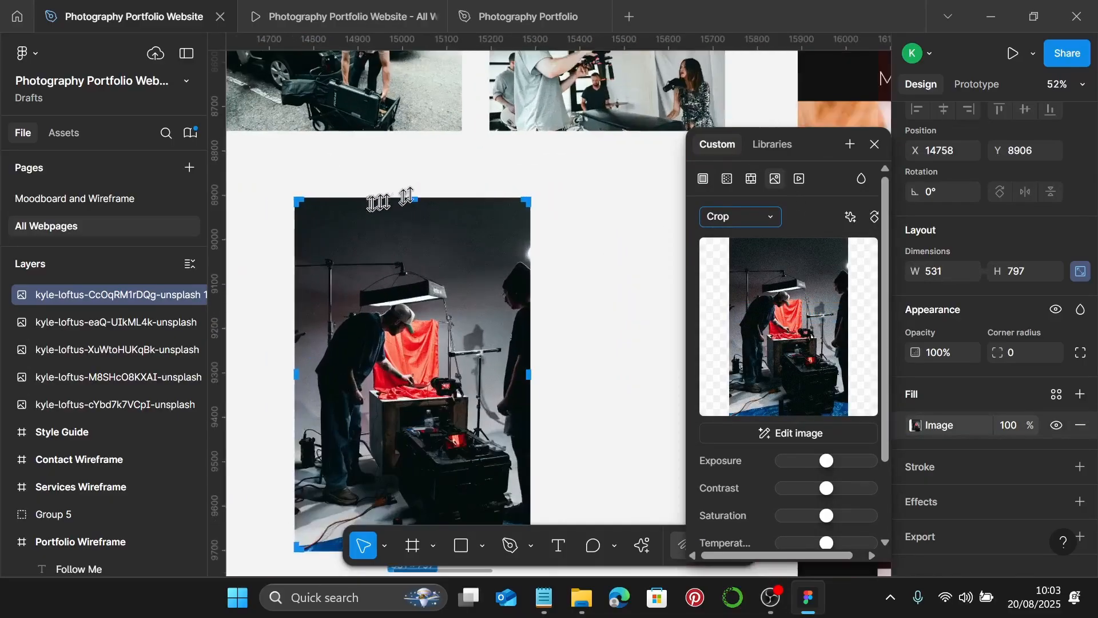
{"action": "left_click_drag", "start_coordinate": [413, 197], "coordinate": [404, 143]}
{"action": "scroll", "coordinate": [425, 279], "scroll_direction": "down", "scroll_amount": 5}
{"action": "scroll", "coordinate": [430, 281], "scroll_direction": "up", "scroll_amount": 1}
{"action": "scroll", "coordinate": [395, 171], "scroll_direction": "up", "scroll_amount": 2}
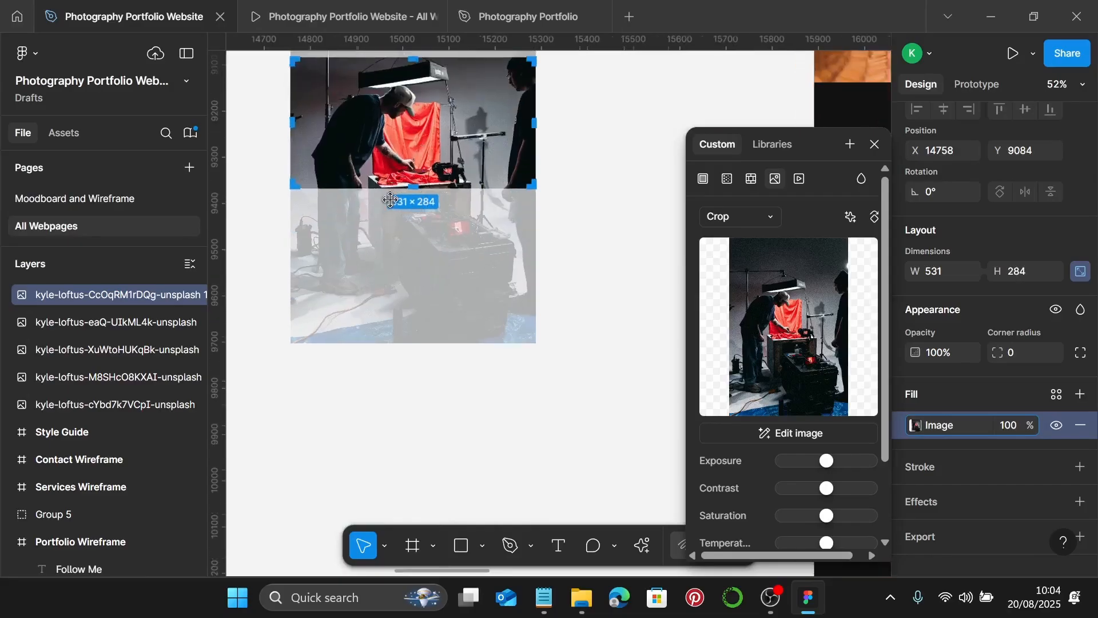
{"action": "scroll", "coordinate": [391, 199], "scroll_direction": "up", "scroll_amount": 10}
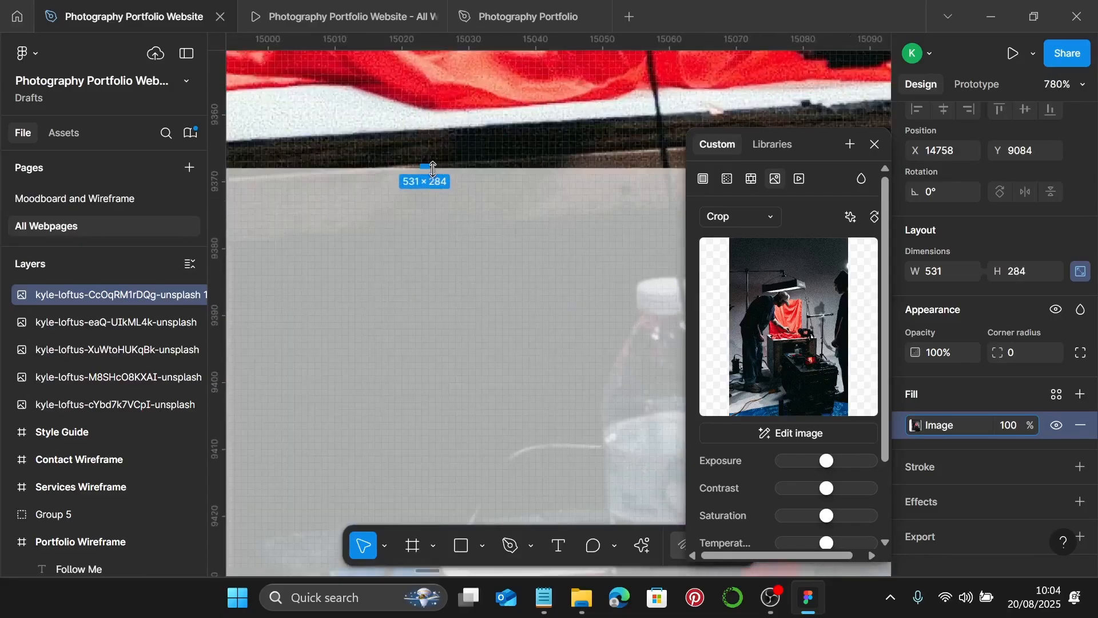
{"action": "scroll", "coordinate": [433, 170], "scroll_direction": "up", "scroll_amount": 4}
{"action": "left_click_drag", "start_coordinate": [436, 167], "coordinate": [429, 217]}
{"action": "scroll", "coordinate": [432, 221], "scroll_direction": "down", "scroll_amount": 6}
{"action": "scroll", "coordinate": [430, 217], "scroll_direction": "down", "scroll_amount": 4}
{"action": "key", "text": "Return"}
{"action": "scroll", "coordinate": [535, 225], "scroll_direction": "down", "scroll_amount": 5}
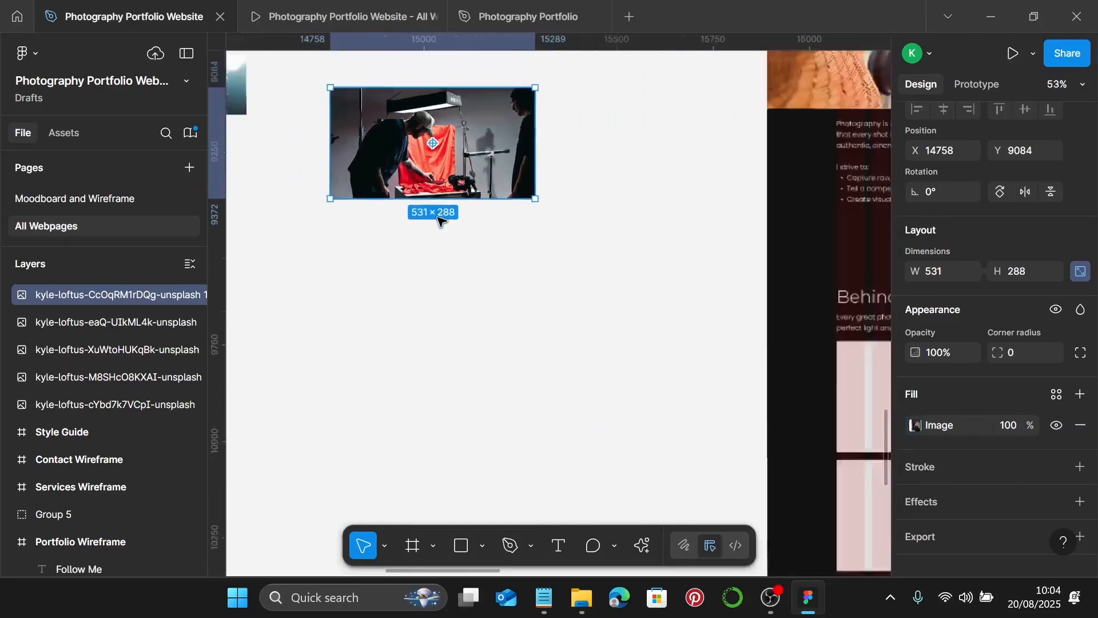
{"action": "left_click", "coordinate": [542, 225]}
{"action": "scroll", "coordinate": [542, 224], "scroll_direction": "down", "scroll_amount": 3}
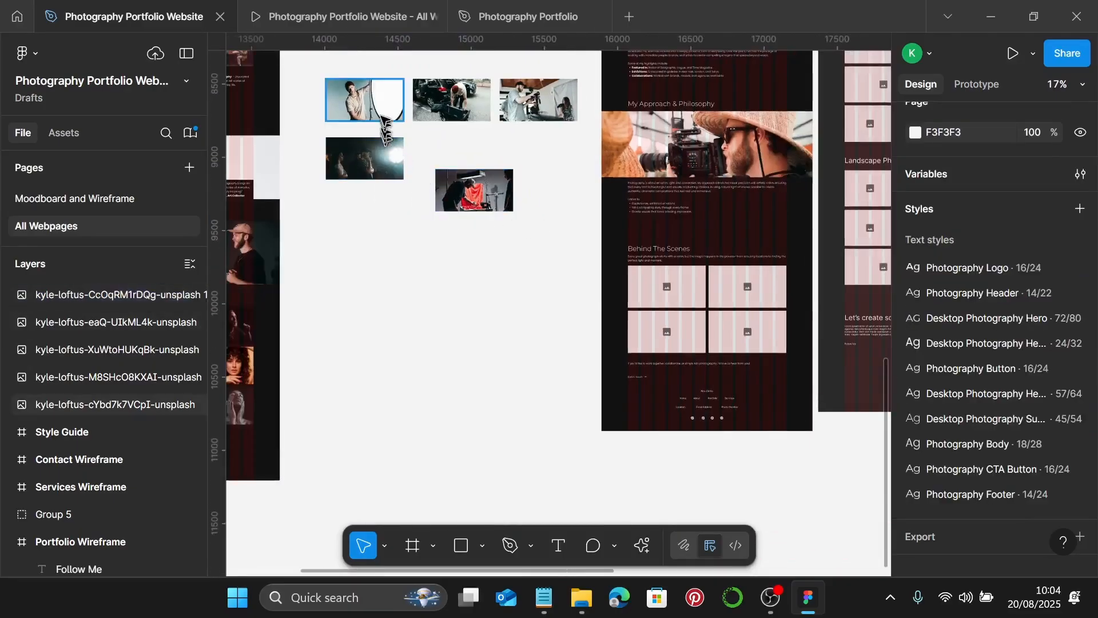
- Replace the first two Behind The Scenes placeholders with the car-and-equipment and reflector photos
{"action": "left_click", "coordinate": [454, 103]}
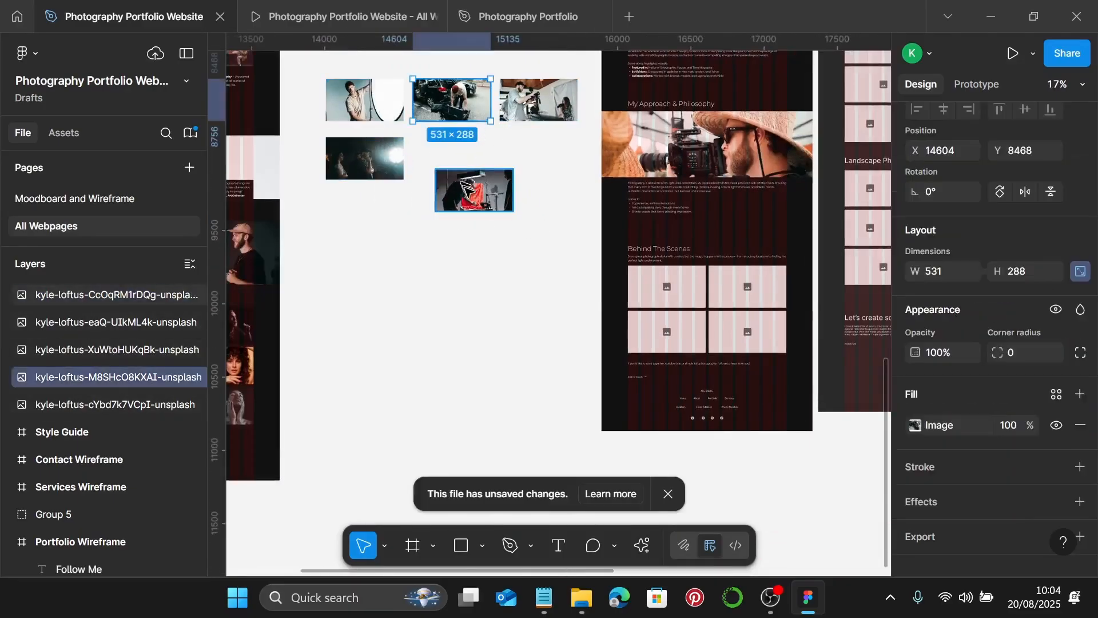
{"action": "key", "text": "Delete"}
{"action": "left_click", "coordinate": [675, 292]}
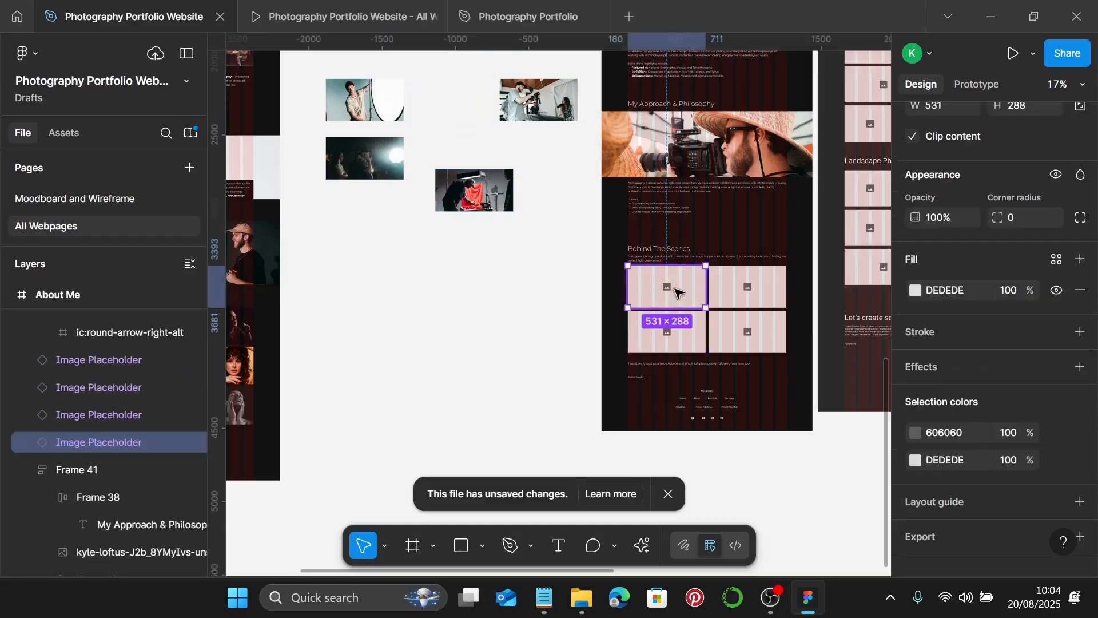
{"action": "key", "text": "ctrl+shift+r"}
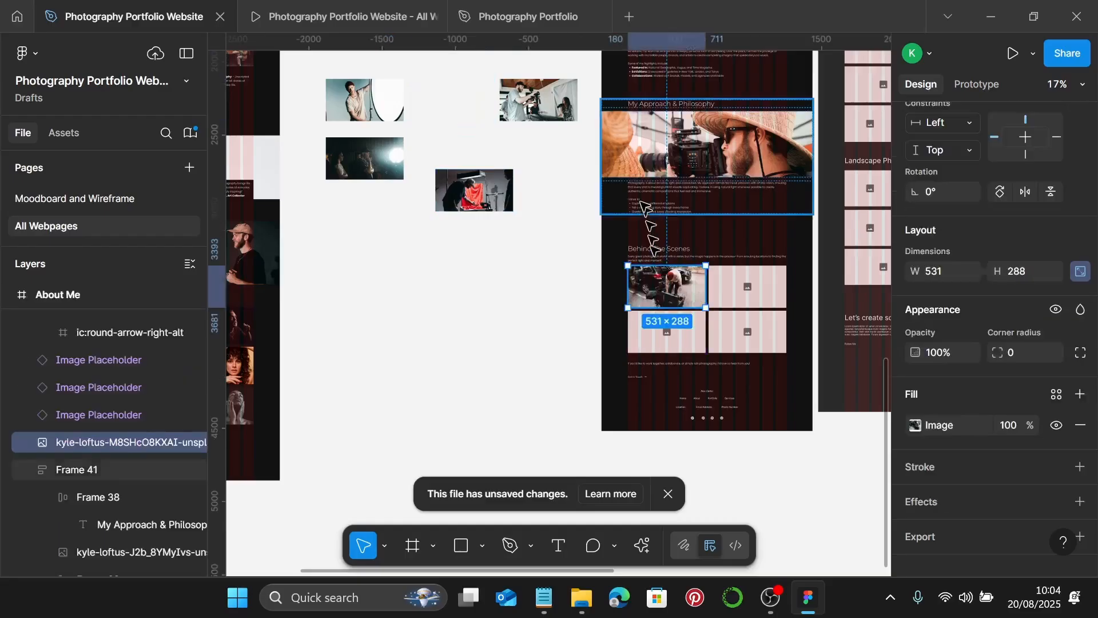
{"action": "left_click", "coordinate": [376, 107]}
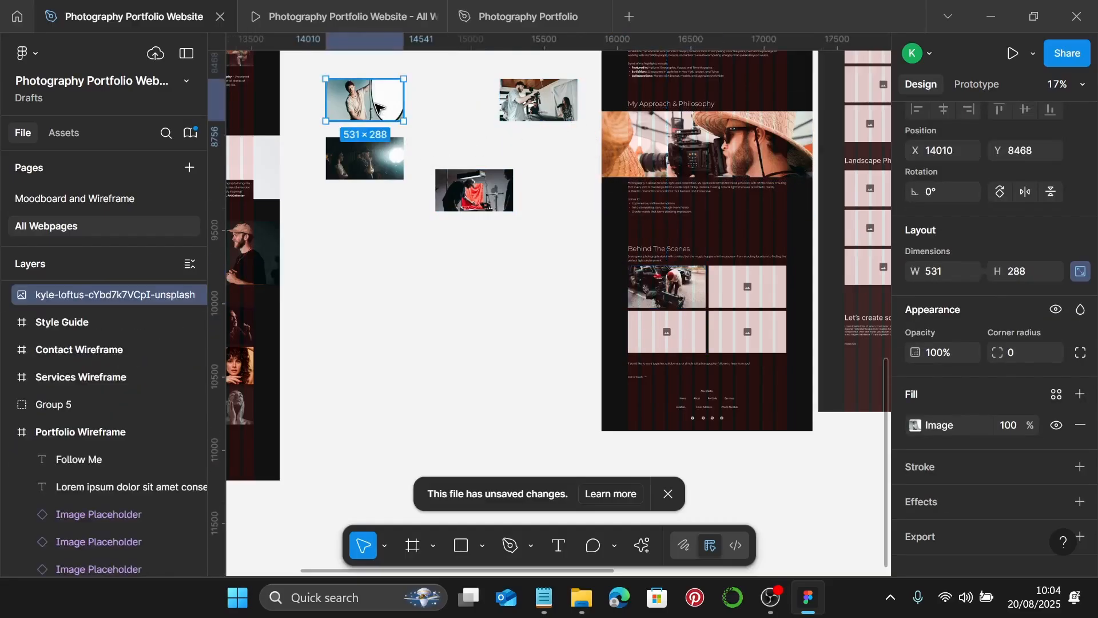
{"action": "key", "text": "ctrl+x"}
{"action": "left_click", "coordinate": [738, 304]}
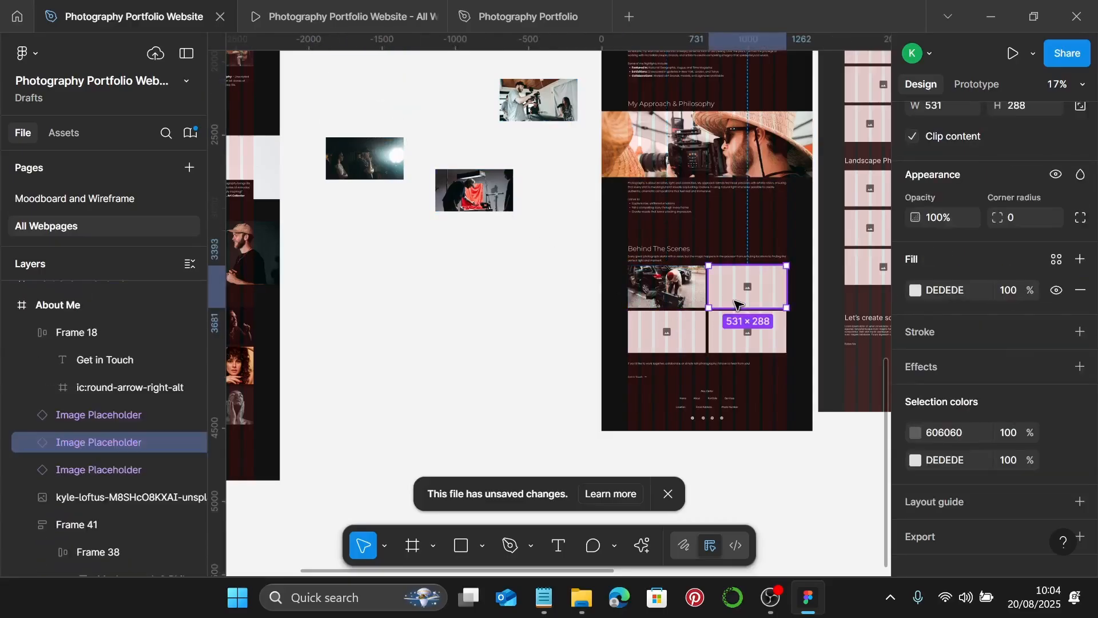
{"action": "key", "text": "ctrl+shift+r"}
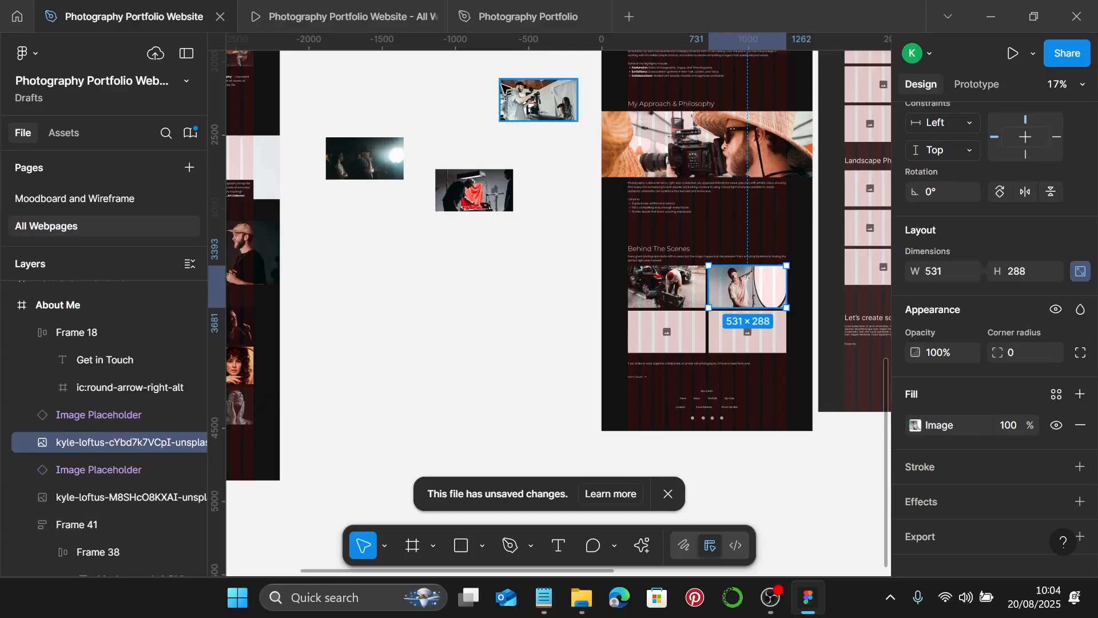
- Fill the two lower placeholders with the film crew and red-cloth studio photos
{"action": "left_click", "coordinate": [560, 116]}
{"action": "key", "text": "Delete"}
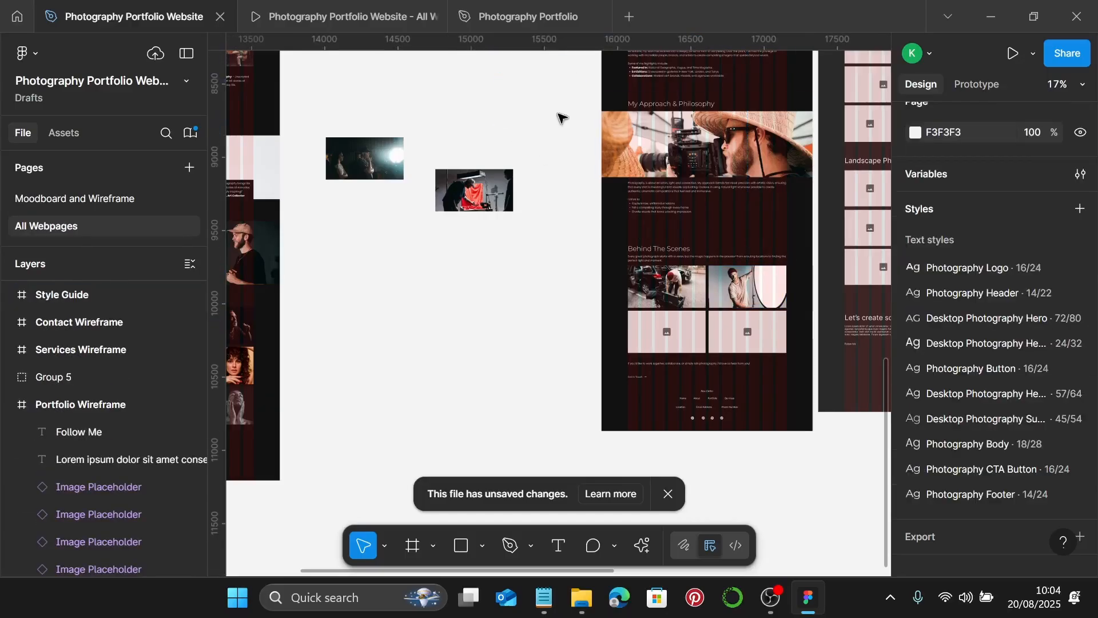
{"action": "left_click", "coordinate": [646, 331]}
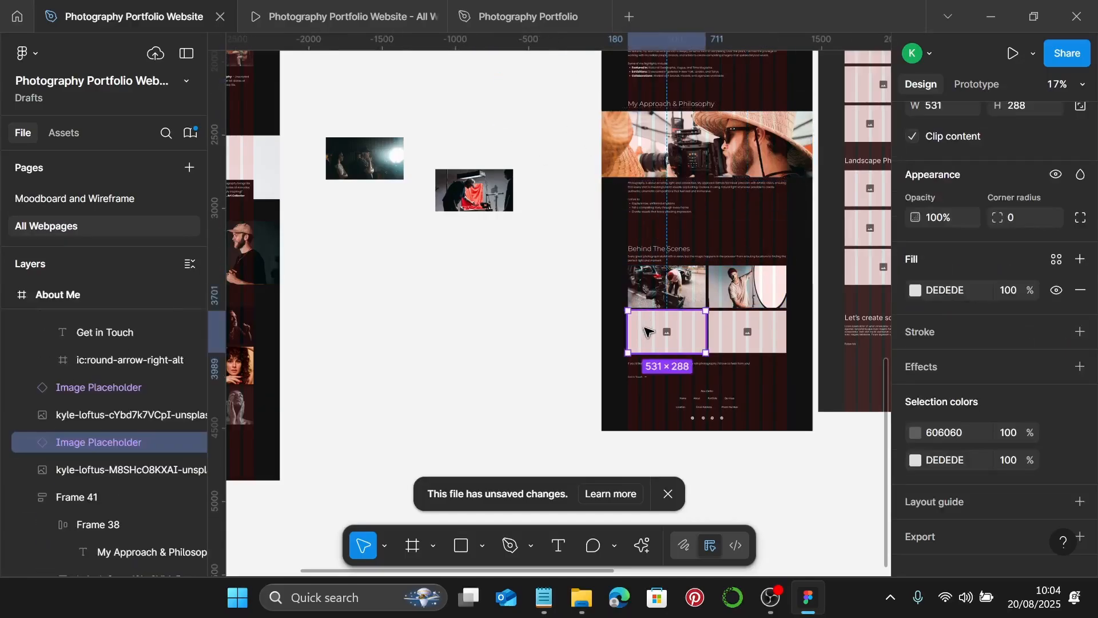
{"action": "key", "text": "ctrl+shift+r"}
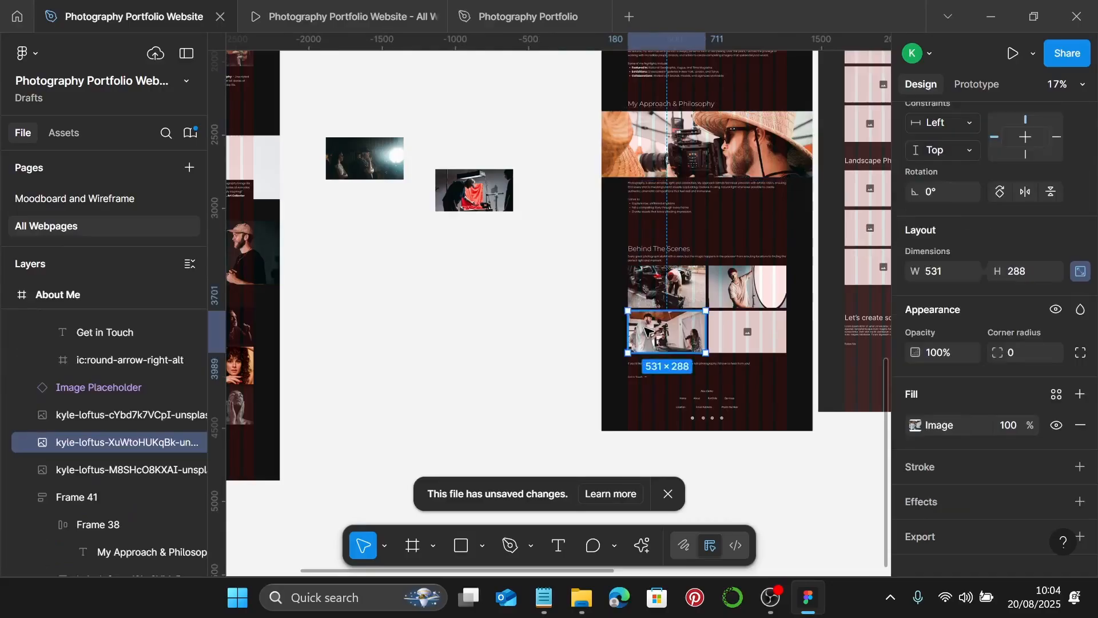
{"action": "left_click", "coordinate": [466, 184]}
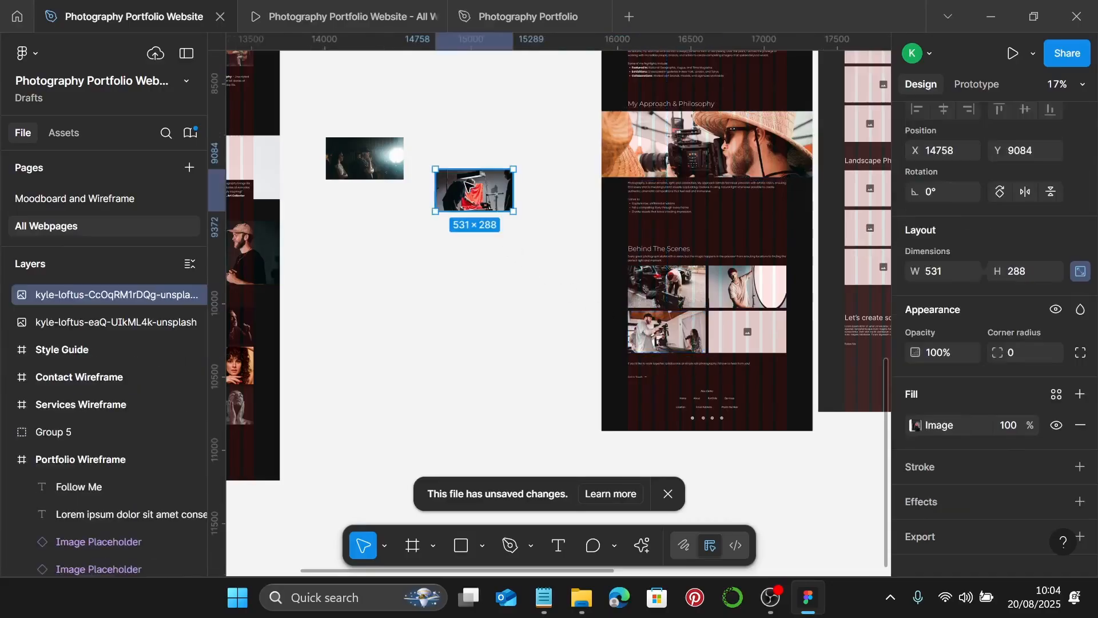
{"action": "key", "text": "Delete"}
{"action": "left_click", "coordinate": [734, 331]}
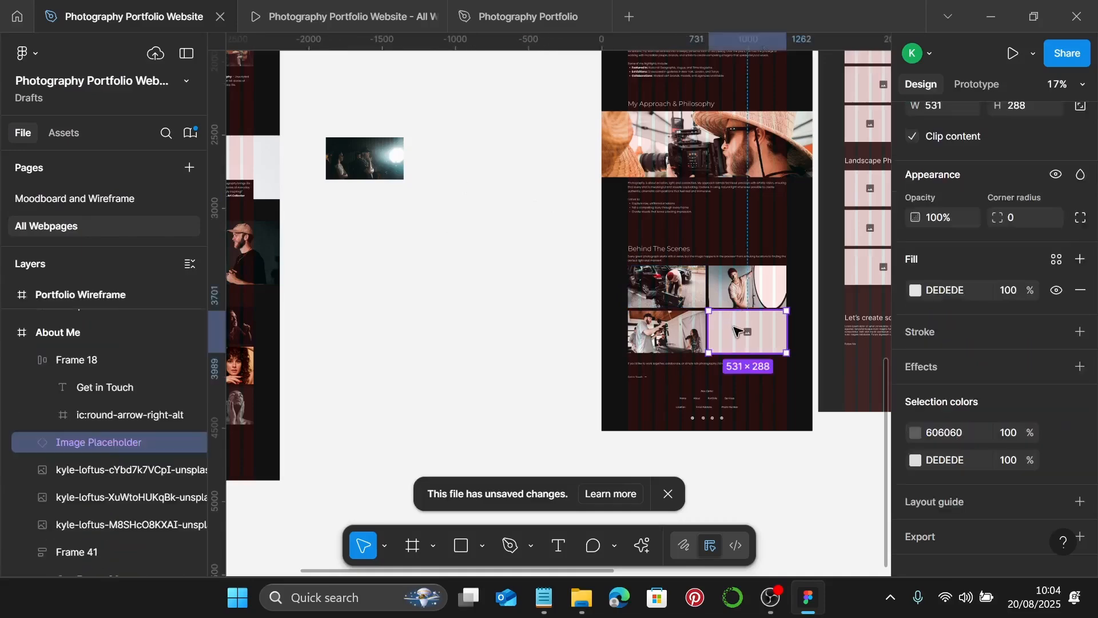
{"action": "key", "text": "ctrl+shift+r"}
{"action": "scroll", "coordinate": [735, 330], "scroll_direction": "up", "scroll_amount": 5}
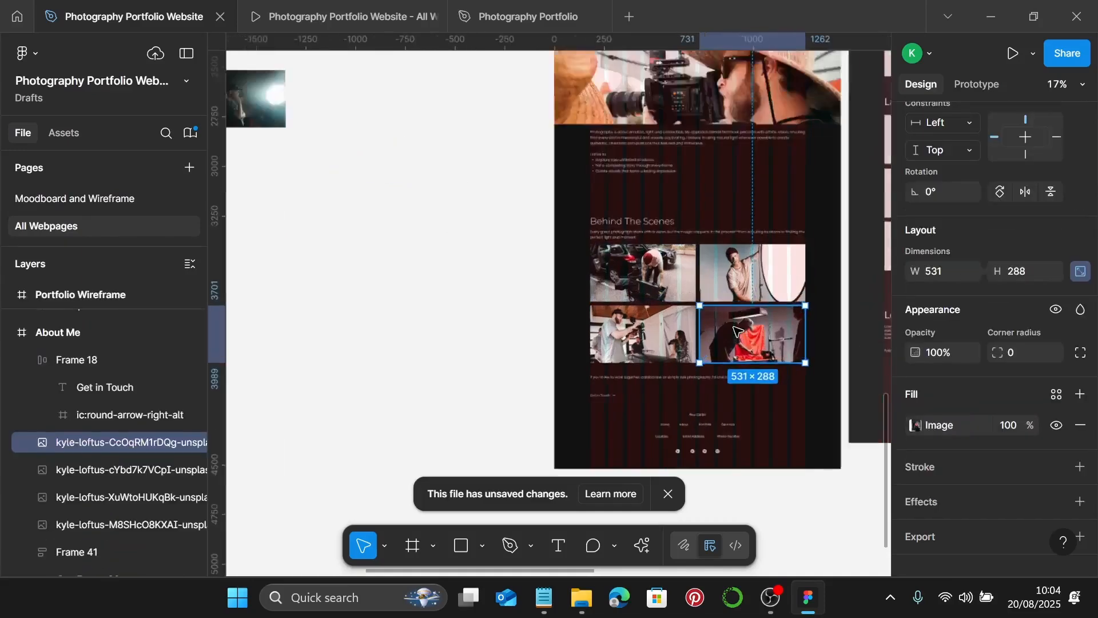
{"action": "scroll", "coordinate": [691, 315], "scroll_direction": "down", "scroll_amount": 2}
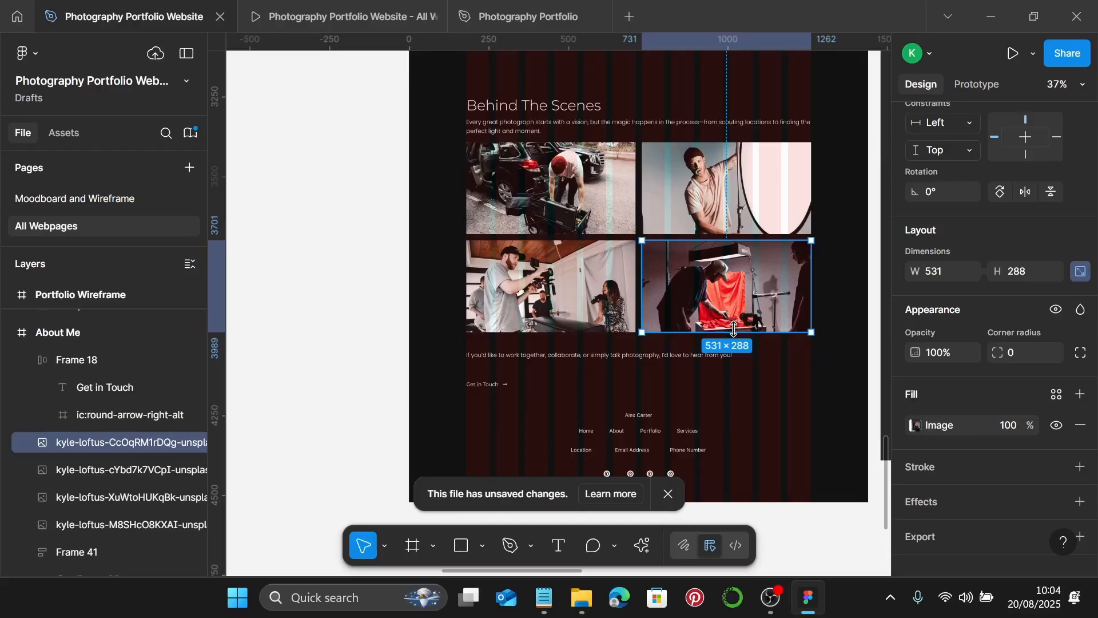
{"action": "left_click", "coordinate": [801, 383]}
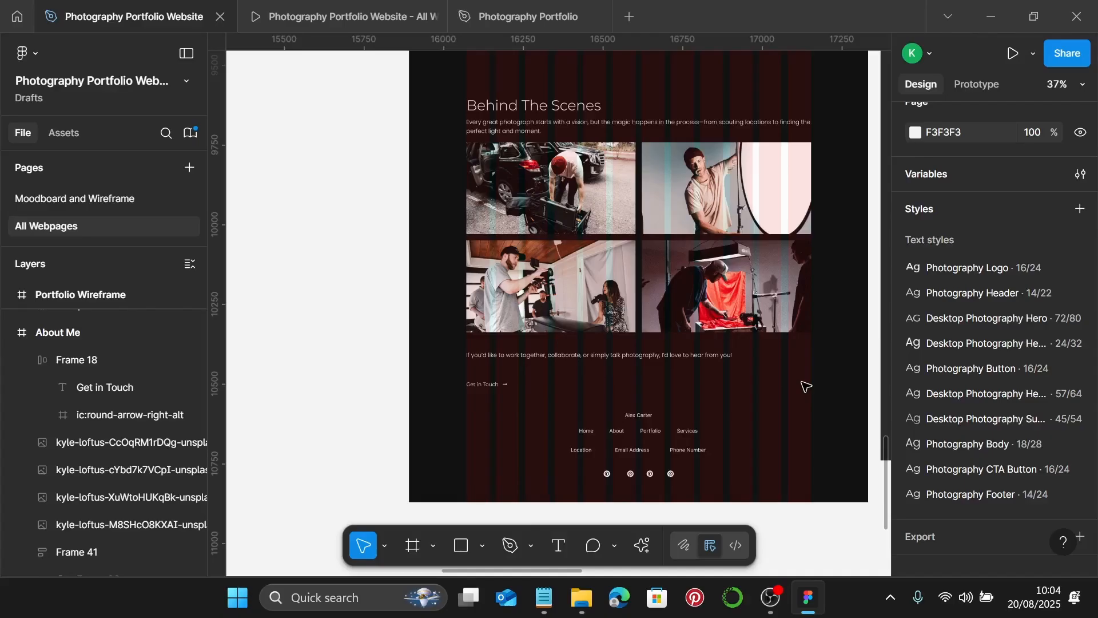
- Group the four grid photos and lock the group's proportions
{"action": "left_click", "coordinate": [801, 306]}
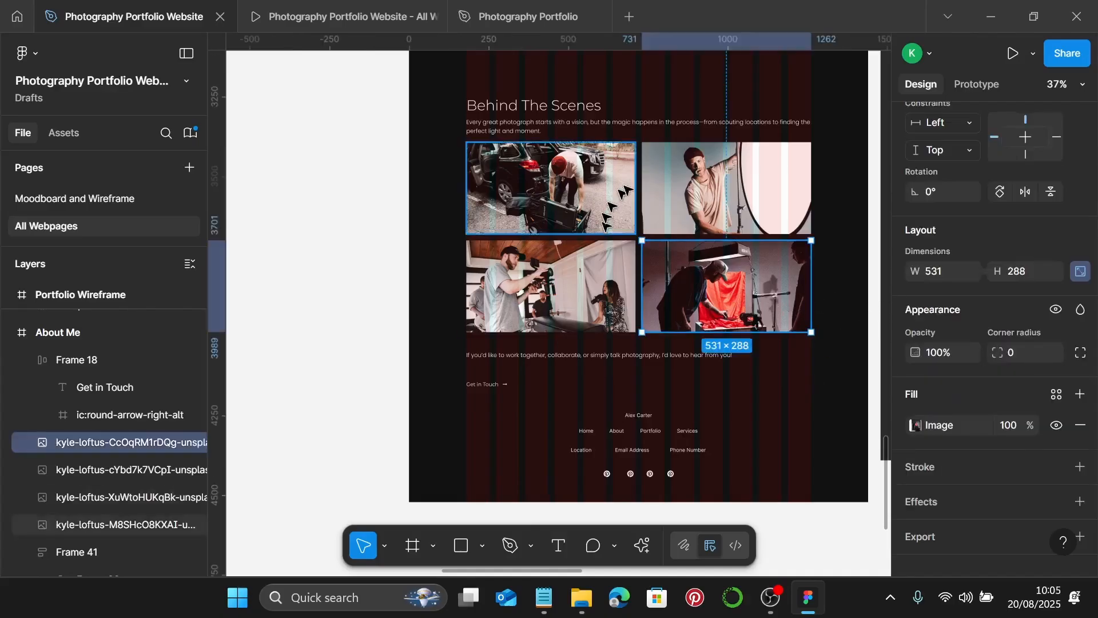
{"action": "left_click", "coordinate": [664, 189], "text": "shift"}
{"action": "left_click", "coordinate": [600, 201], "text": "shift"}
{"action": "left_click", "coordinate": [581, 263], "text": "shift"}
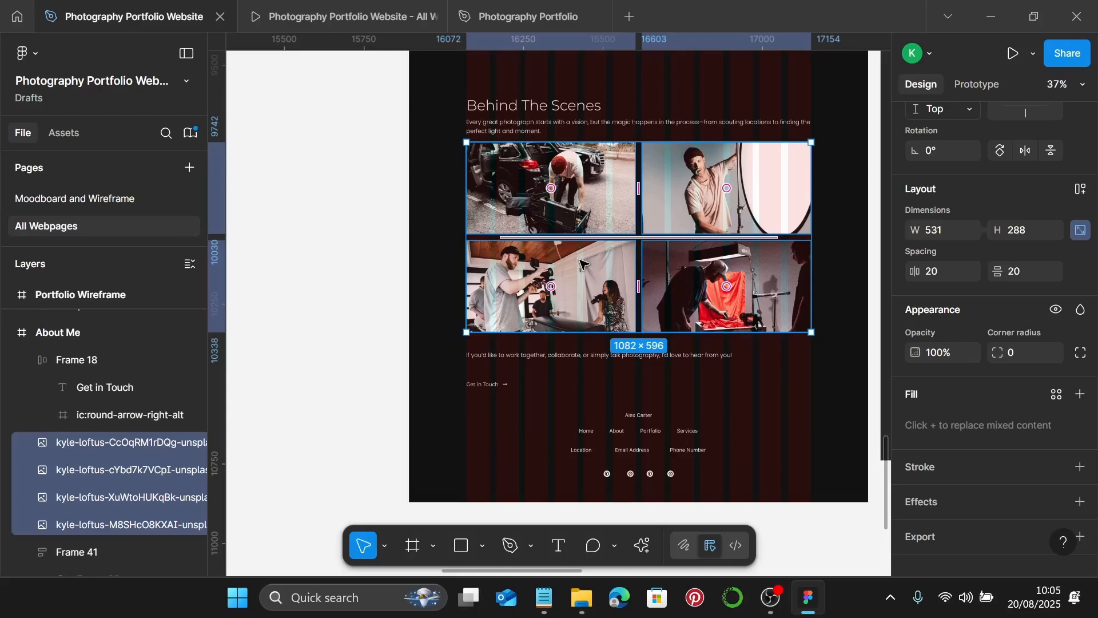
{"action": "key", "text": "ctrl+g"}
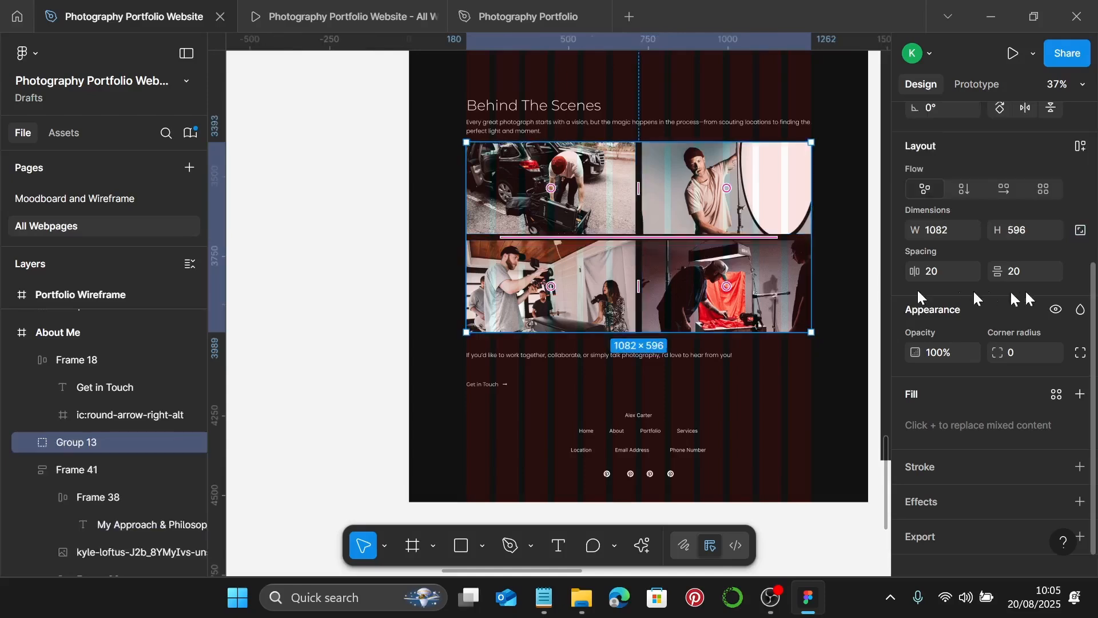
{"action": "left_click", "coordinate": [1081, 232]}
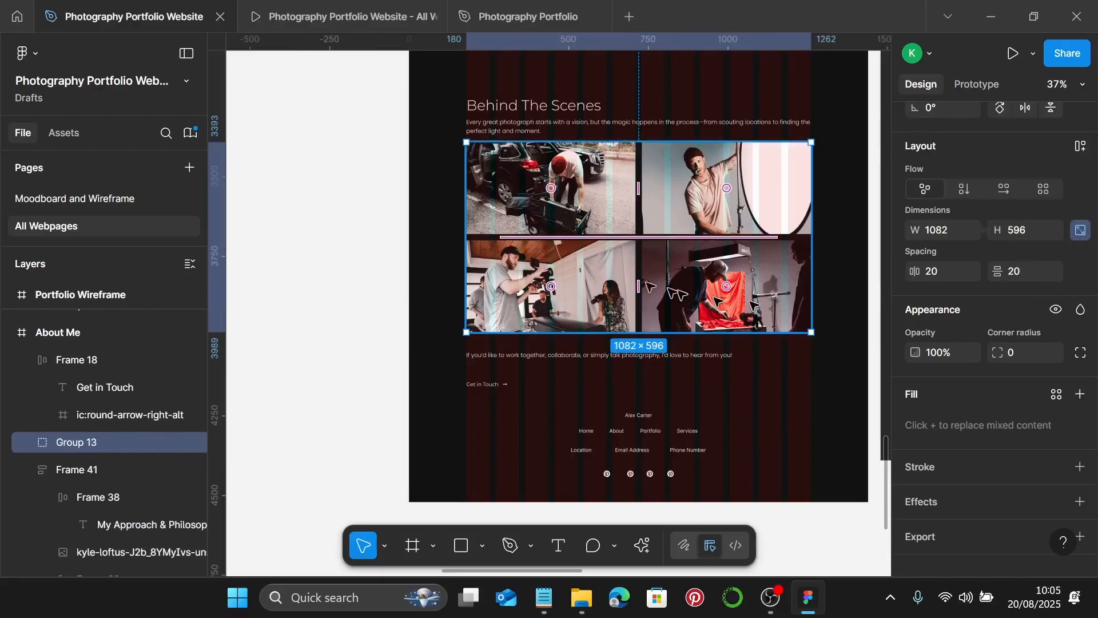
- Wrap the title, paragraphs, photo grid and Get in Touch link in auto layout with a 25 gap
{"action": "left_click", "coordinate": [535, 106]}
{"action": "left_click", "coordinate": [643, 126], "text": "shift"}
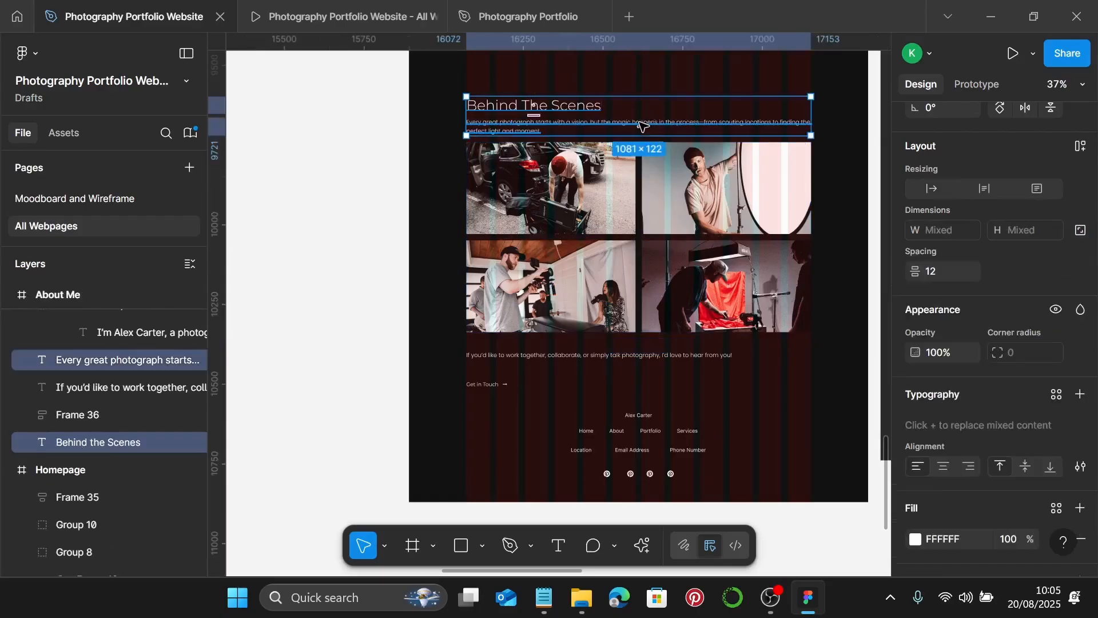
{"action": "left_click", "coordinate": [584, 197], "text": "shift"}
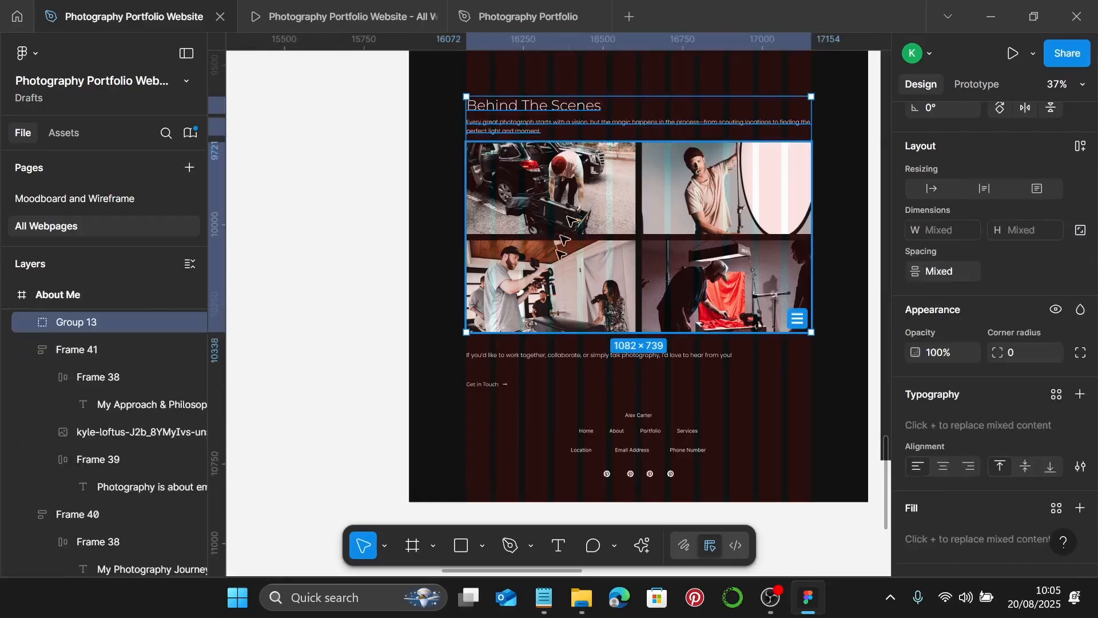
{"action": "left_click", "coordinate": [535, 356], "text": "shift"}
{"action": "left_click", "coordinate": [486, 384], "text": "shift"}
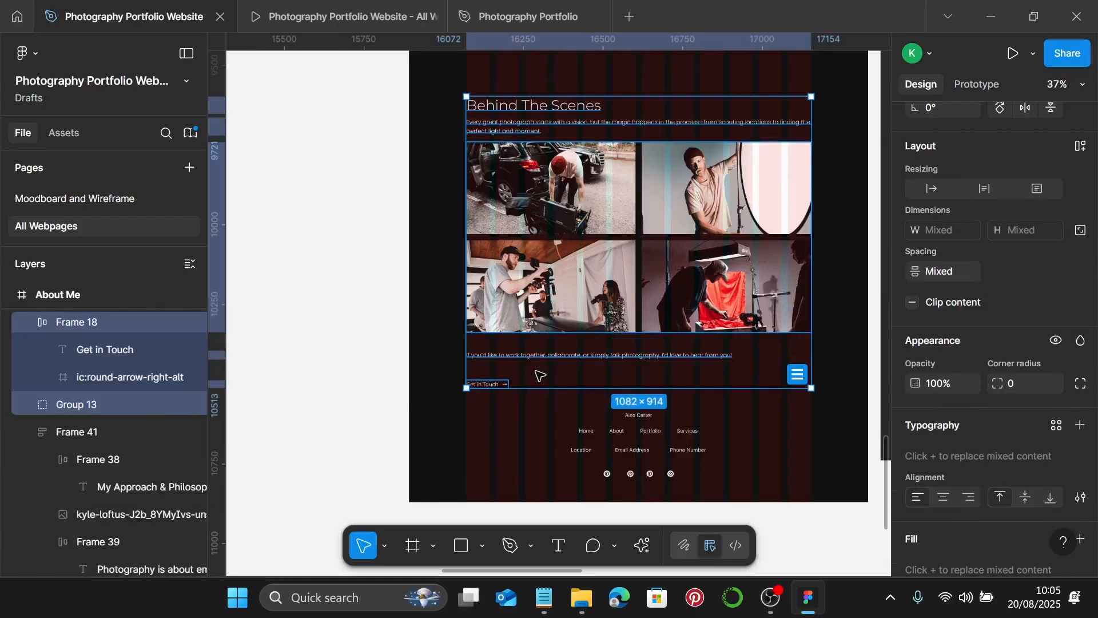
{"action": "key", "text": "shift+a"}
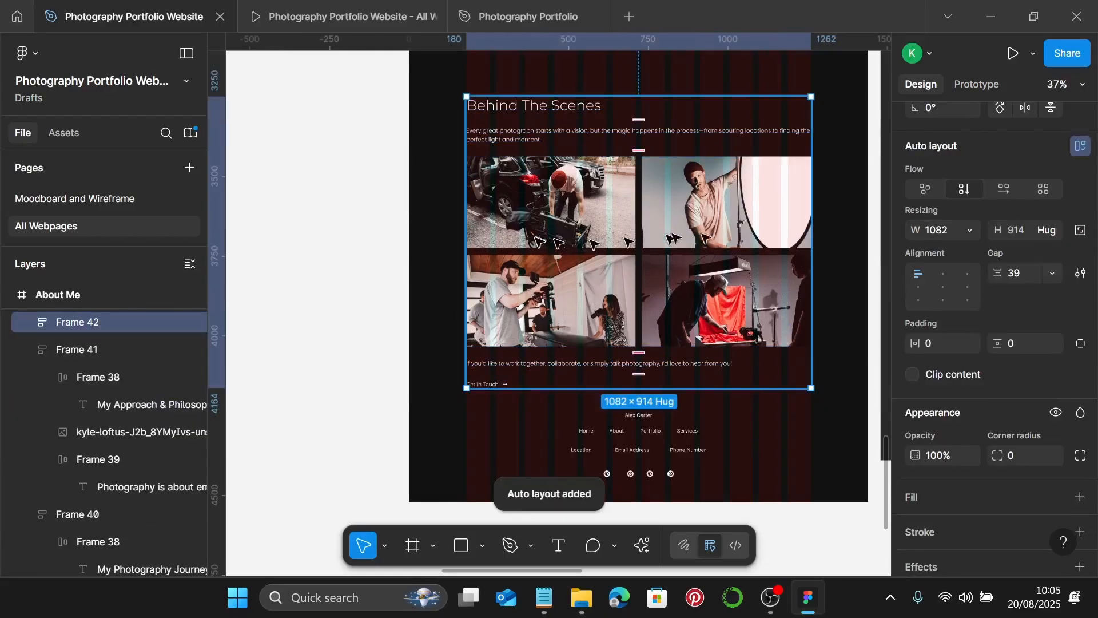
{"action": "left_click", "coordinate": [1024, 274]}
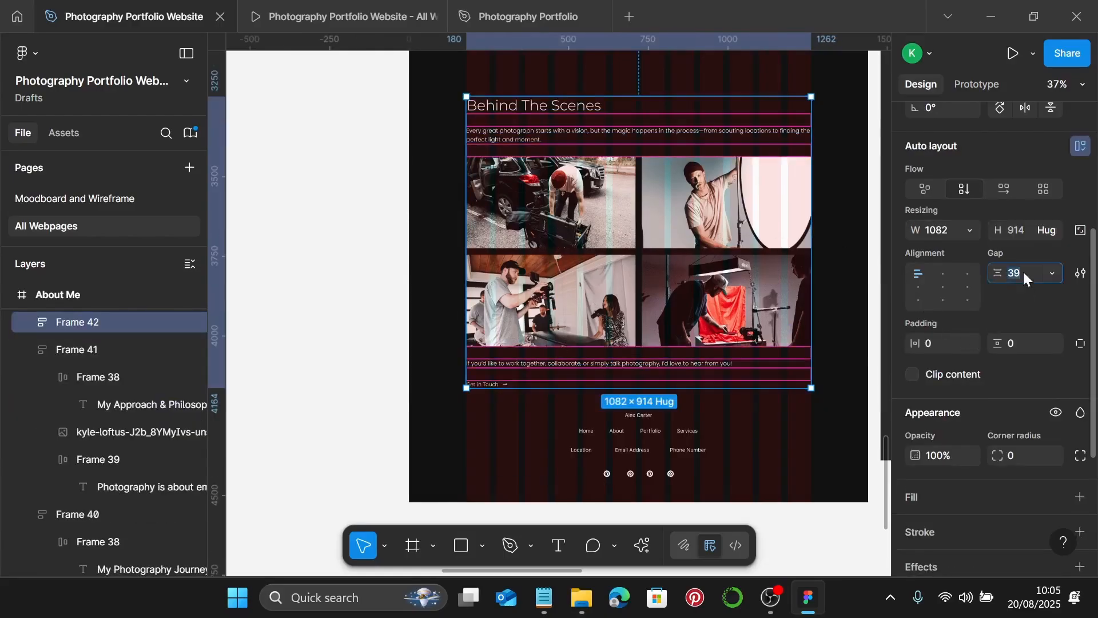
{"action": "type", "text": "25"}
{"action": "key", "text": "Return"}
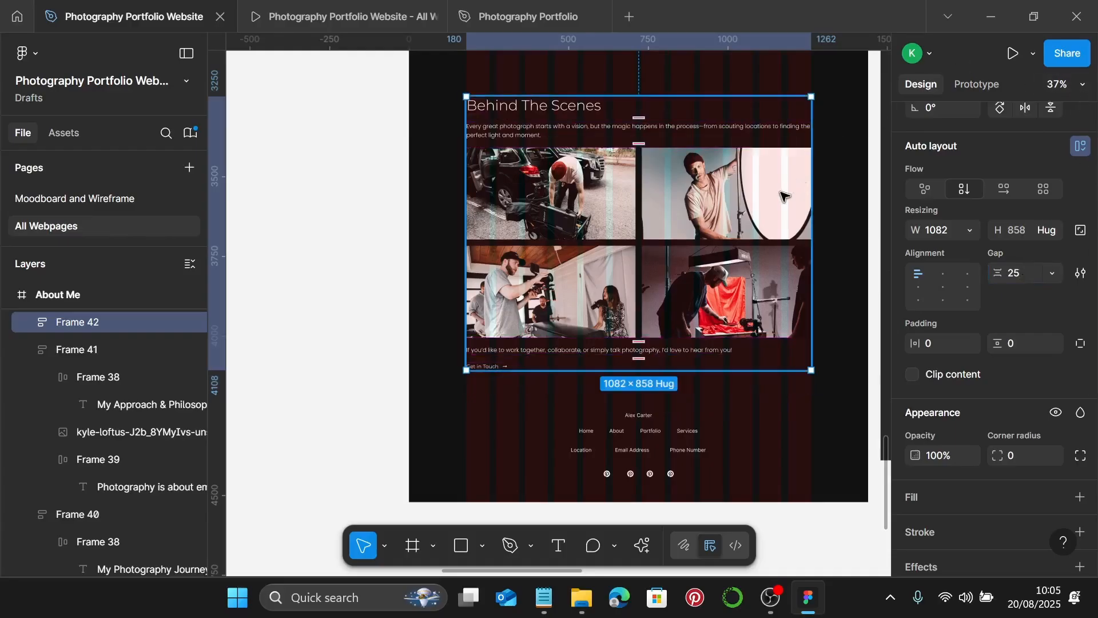
- Set the photo grid's width to Fill container and test the section's resizing
{"action": "left_click", "coordinate": [797, 186]}
{"action": "left_click", "coordinate": [972, 209]}
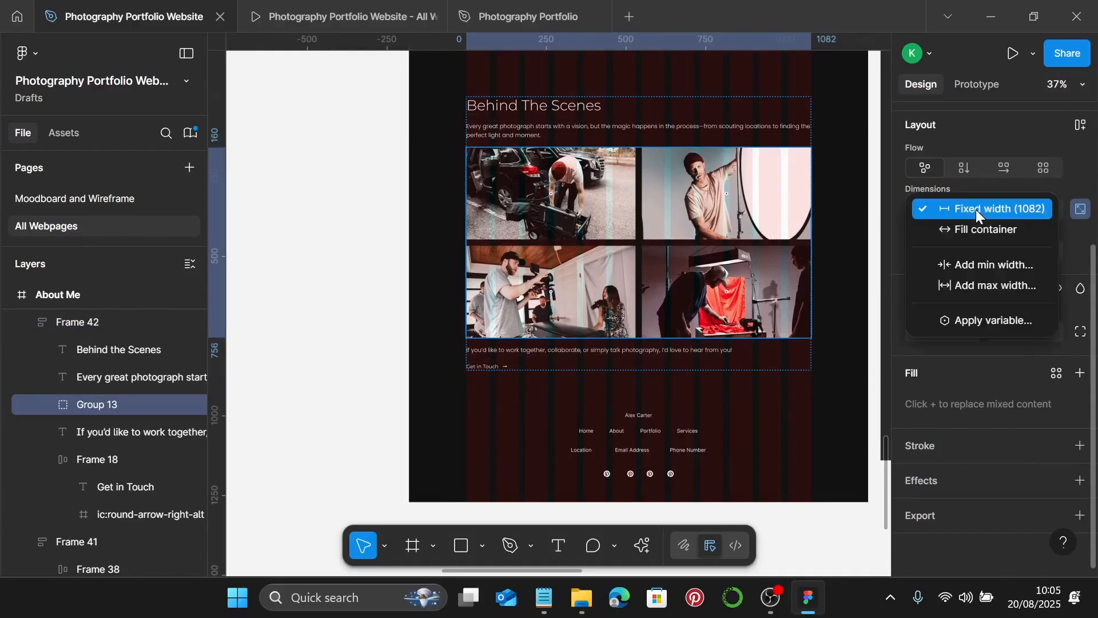
{"action": "left_click", "coordinate": [966, 230]}
{"action": "left_click", "coordinate": [795, 86]}
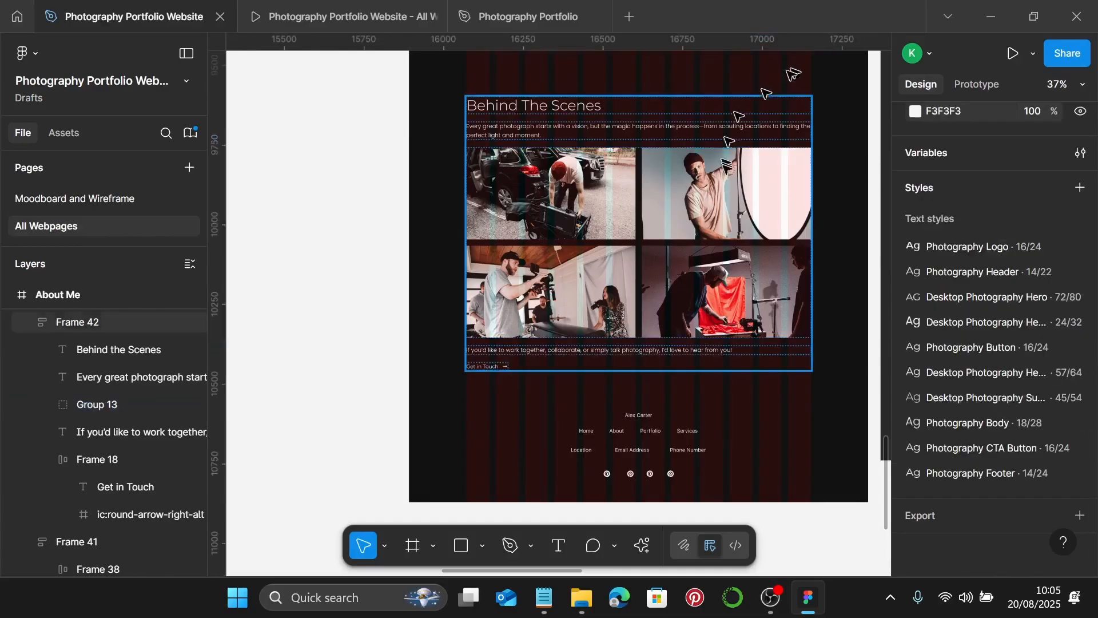
{"action": "left_click", "coordinate": [801, 198]}
{"action": "left_click_drag", "start_coordinate": [811, 197], "coordinate": [587, 179]}
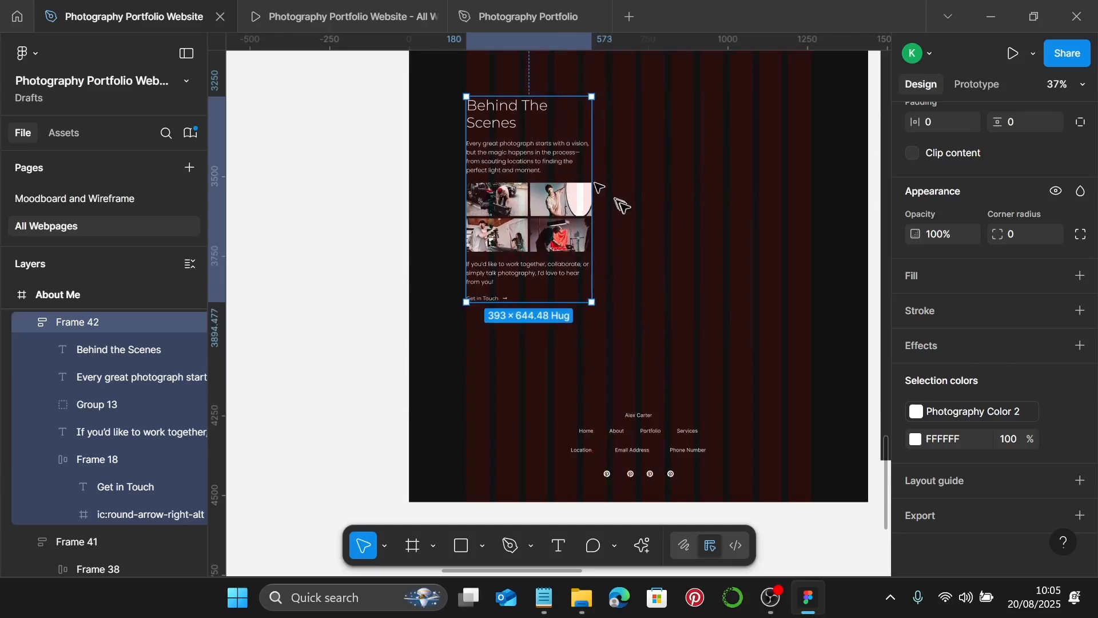
{"action": "key", "text": "ctrl+z"}
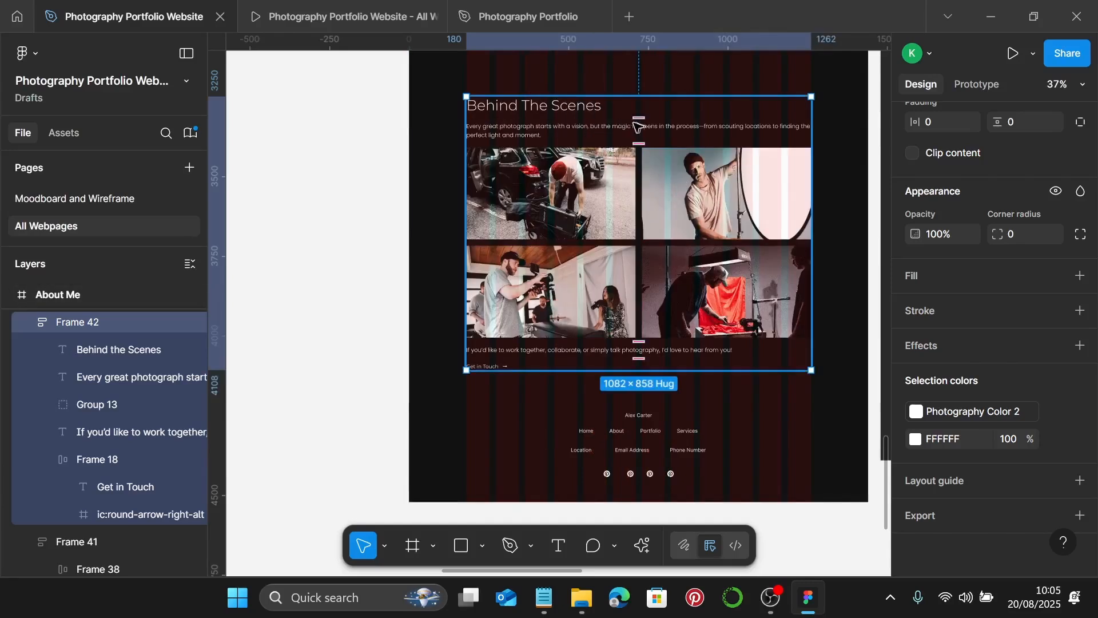
{"action": "left_click", "coordinate": [586, 110]}
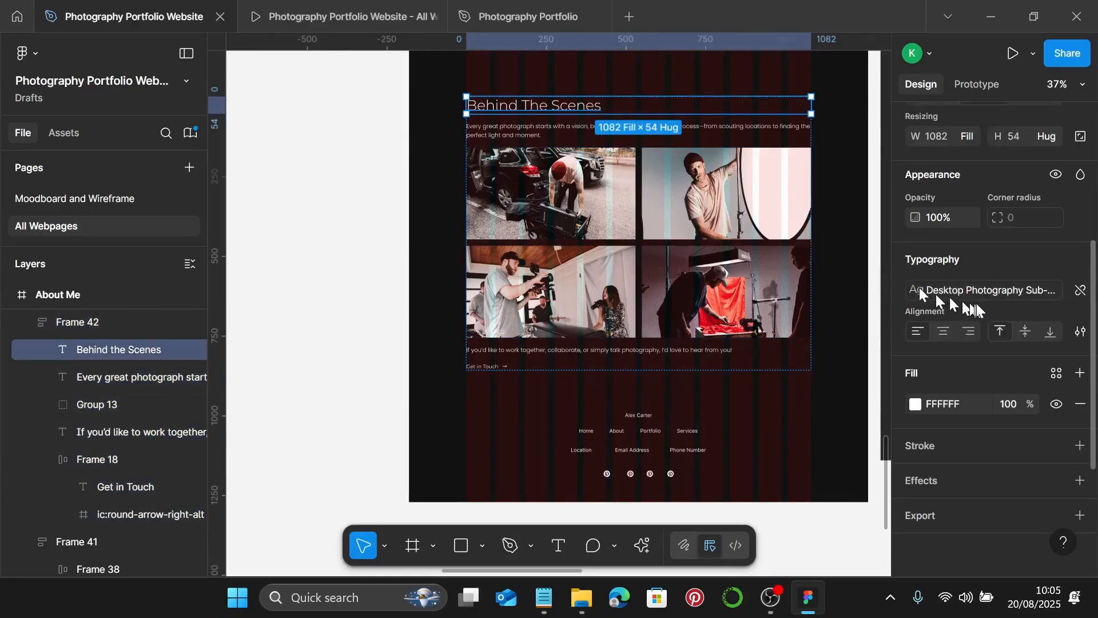
{"action": "left_click", "coordinate": [826, 336]}
{"action": "scroll", "coordinate": [743, 271], "scroll_direction": "up", "scroll_amount": 1}
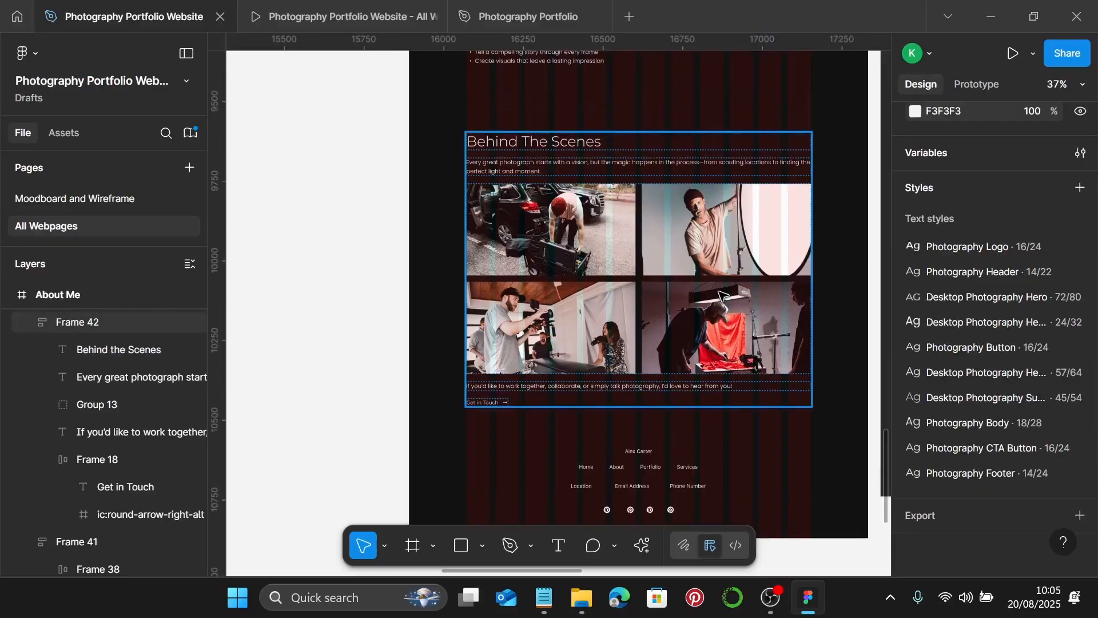
{"action": "left_click", "coordinate": [725, 280]}
{"action": "scroll", "coordinate": [725, 282], "scroll_direction": "down", "scroll_amount": 1}
{"action": "scroll", "coordinate": [725, 280], "scroll_direction": "down", "scroll_amount": 8}
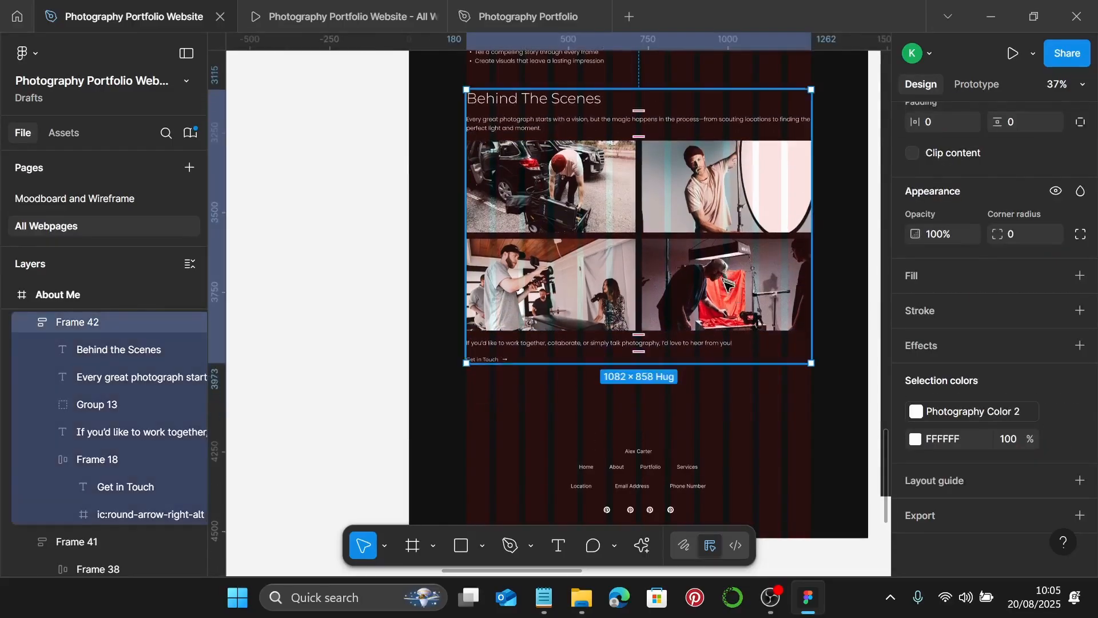
- Compare with the Homepage footer and wrap the About Me footer group in auto layout
{"action": "scroll", "coordinate": [491, 349], "scroll_direction": "up", "scroll_amount": 7}
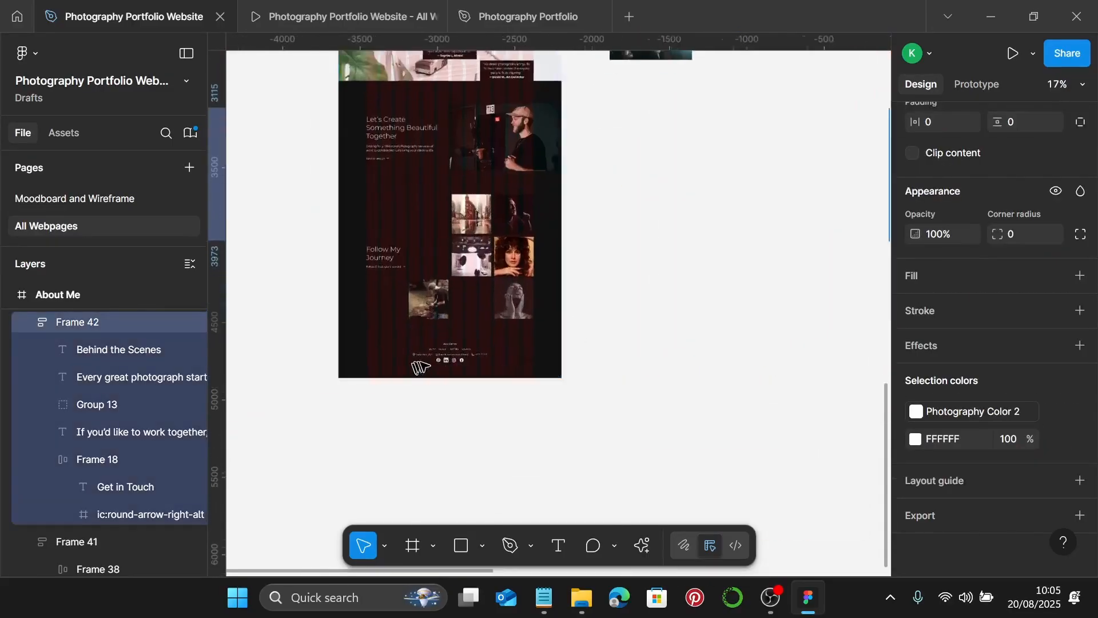
{"action": "left_click", "coordinate": [474, 346]}
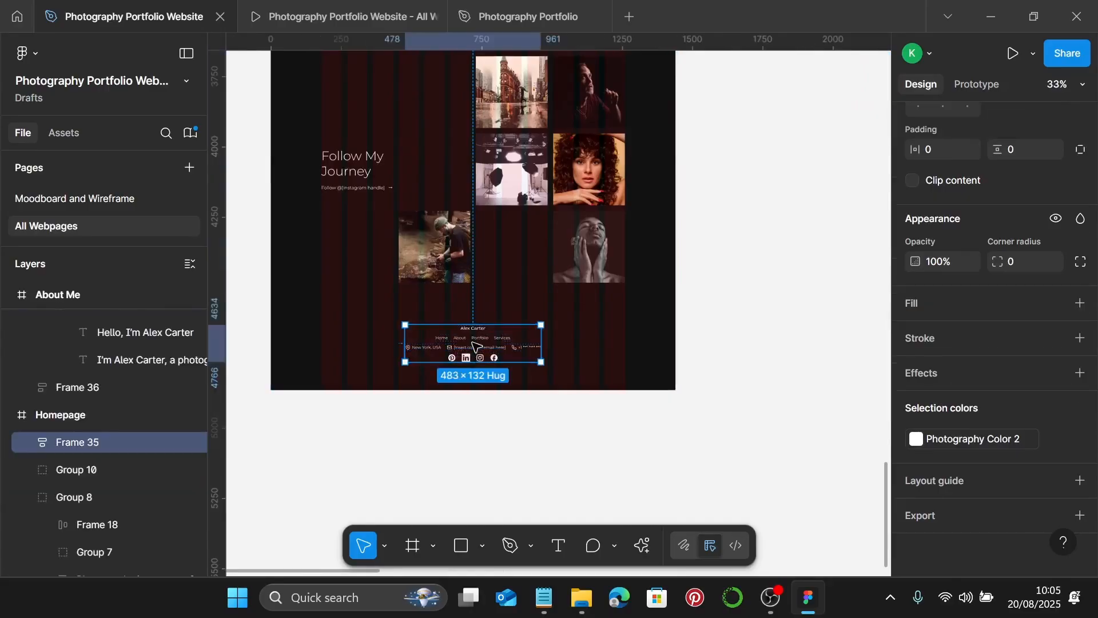
{"action": "scroll", "coordinate": [474, 346], "scroll_direction": "down", "scroll_amount": 2}
{"action": "scroll", "coordinate": [517, 353], "scroll_direction": "right", "scroll_amount": 5}
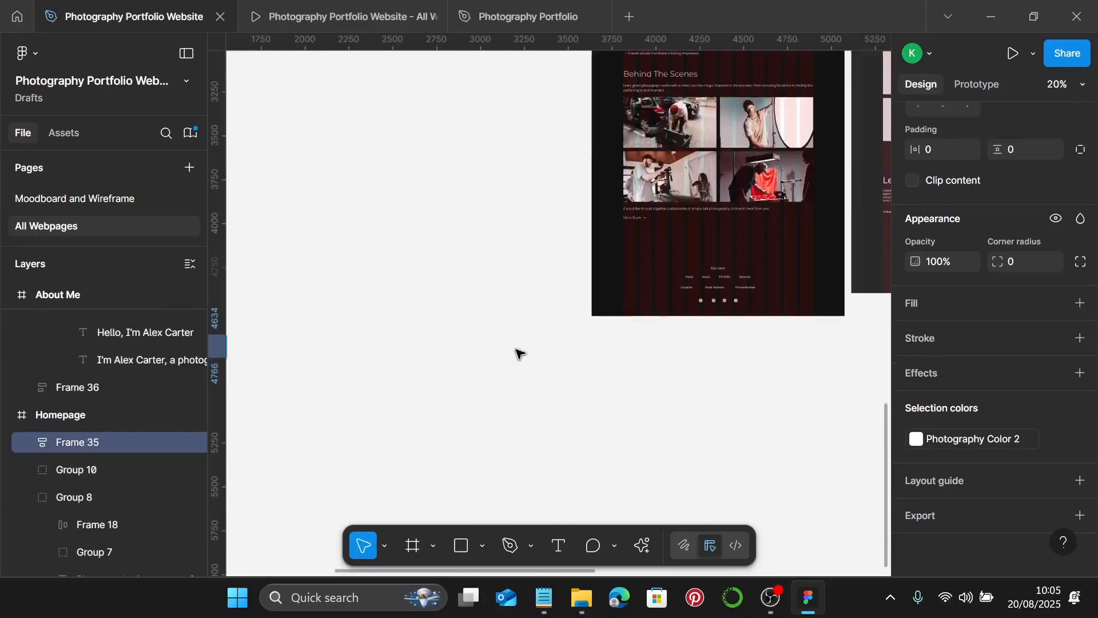
{"action": "left_click", "coordinate": [762, 324]}
{"action": "left_click", "coordinate": [720, 295]}
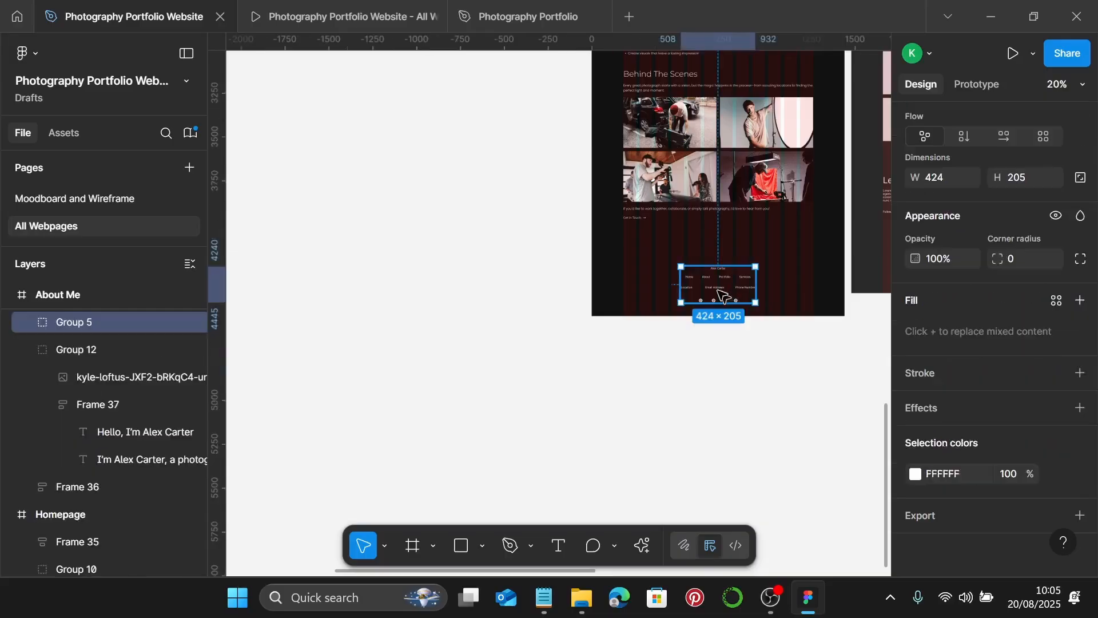
{"action": "key", "text": "shift+a"}
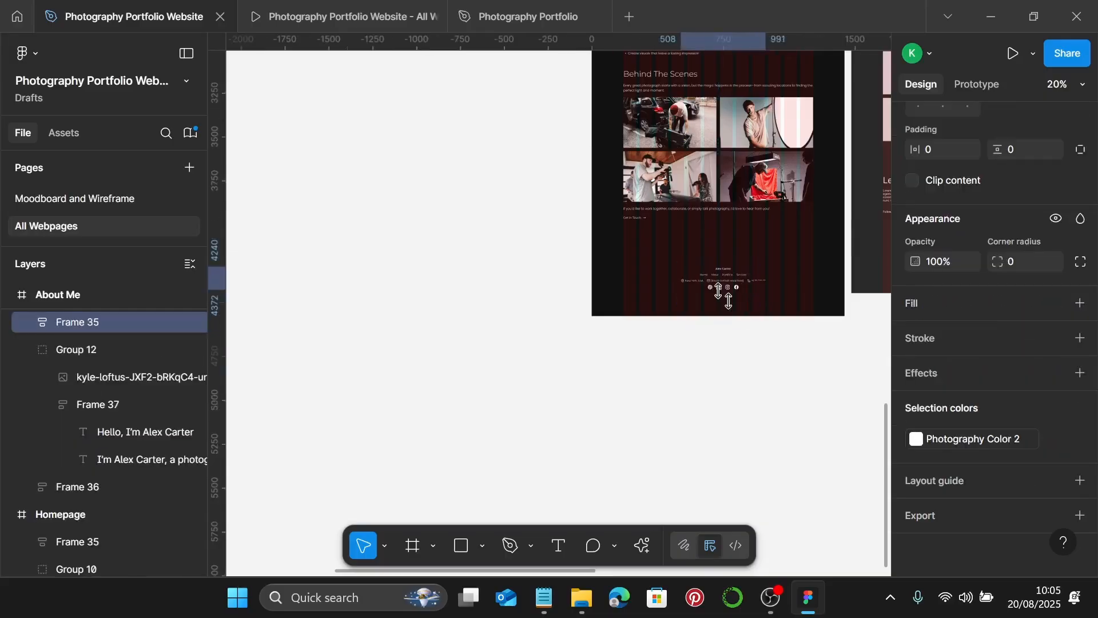
- Centre the About Me footer horizontally on the page
{"action": "scroll", "coordinate": [722, 288], "scroll_direction": "up", "scroll_amount": 3}
{"action": "scroll", "coordinate": [1016, 176], "scroll_direction": "up", "scroll_amount": 5}
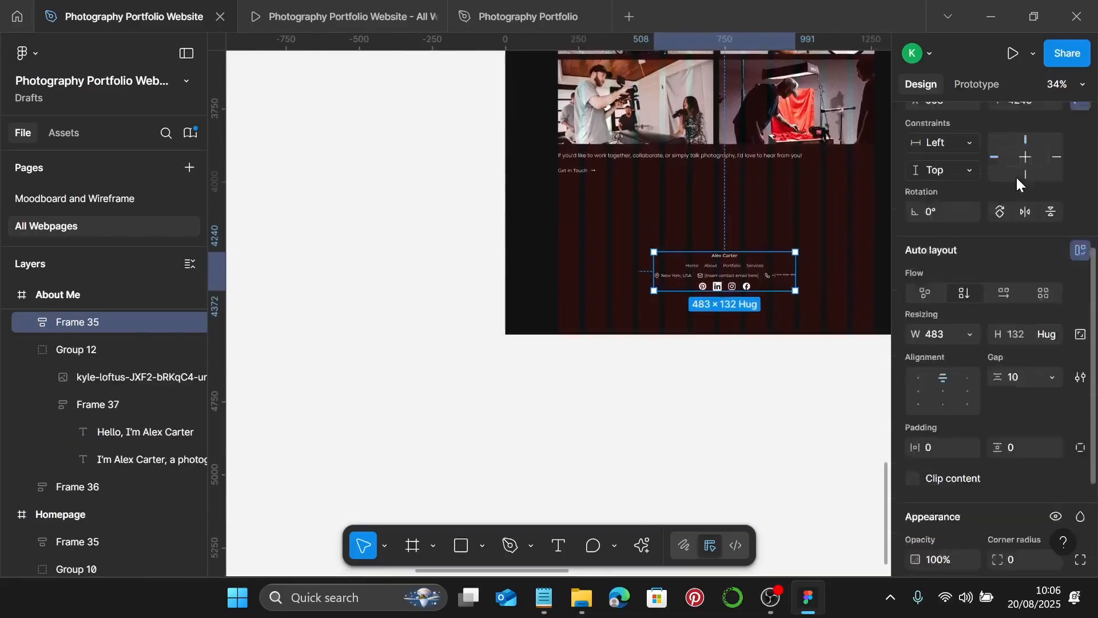
{"action": "scroll", "coordinate": [985, 352], "scroll_direction": "up", "scroll_amount": 2}
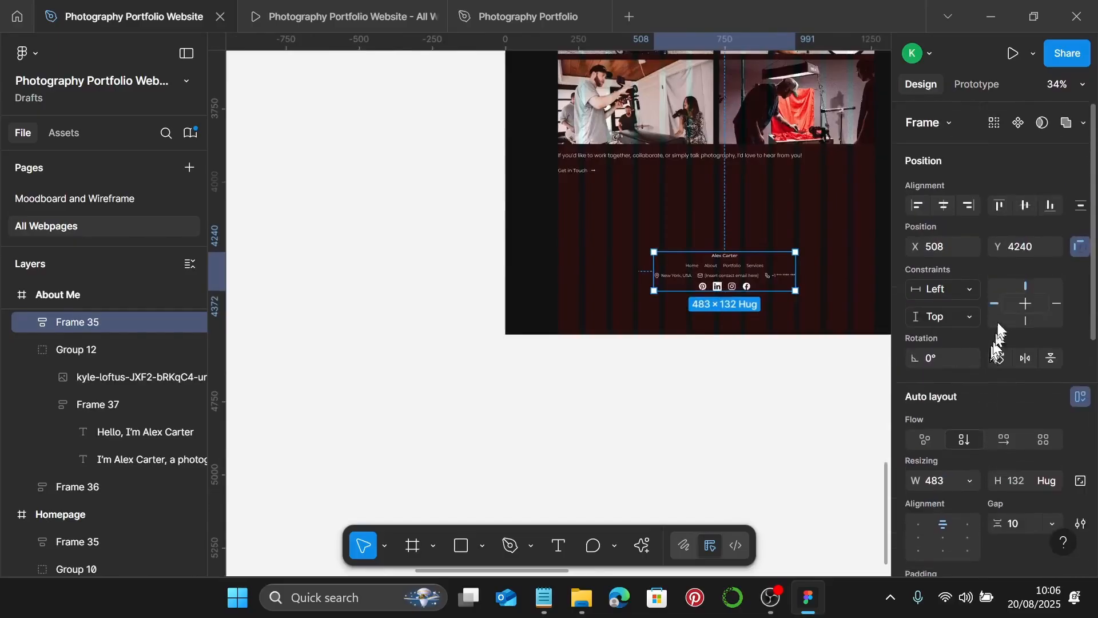
{"action": "left_click", "coordinate": [944, 205]}
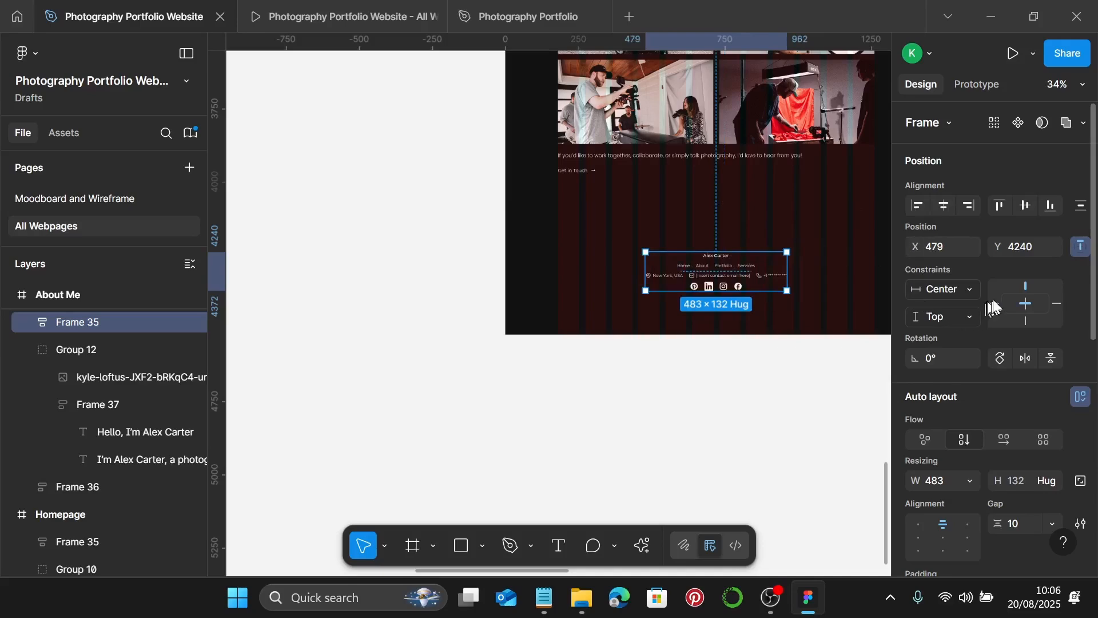
{"action": "left_click", "coordinate": [819, 211]}
{"action": "scroll", "coordinate": [819, 212], "scroll_direction": "down", "scroll_amount": 3}
{"action": "scroll", "coordinate": [800, 211], "scroll_direction": "up", "scroll_amount": 10}
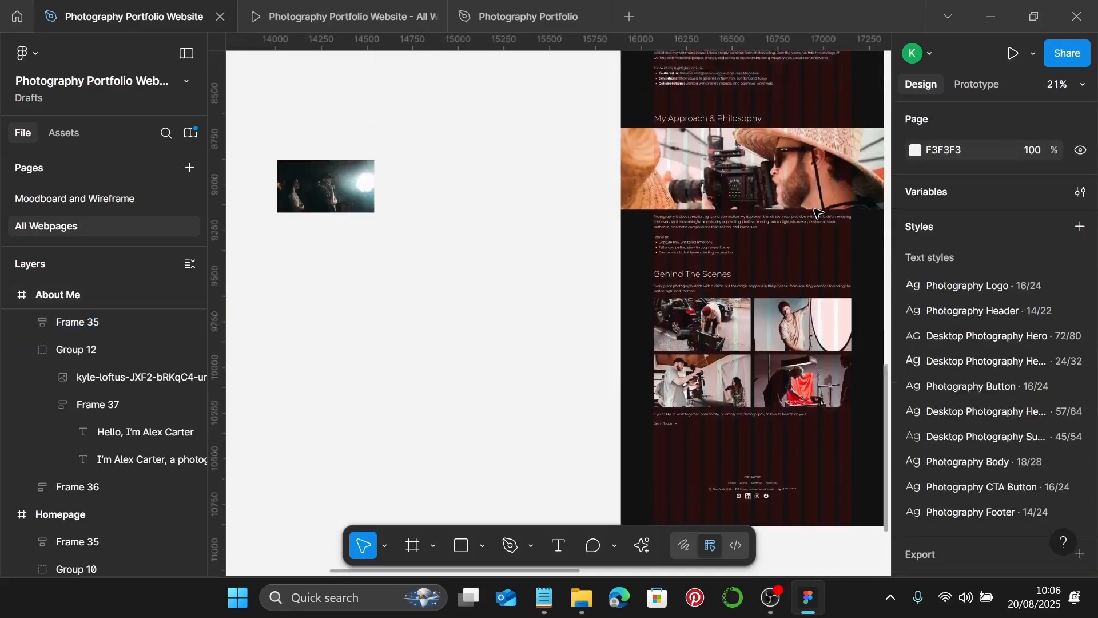
- Set 80 spacing between the About Me navigation bar and heading block
{"action": "scroll", "coordinate": [780, 210], "scroll_direction": "right", "scroll_amount": 2}
{"action": "scroll", "coordinate": [780, 206], "scroll_direction": "up", "scroll_amount": 2}
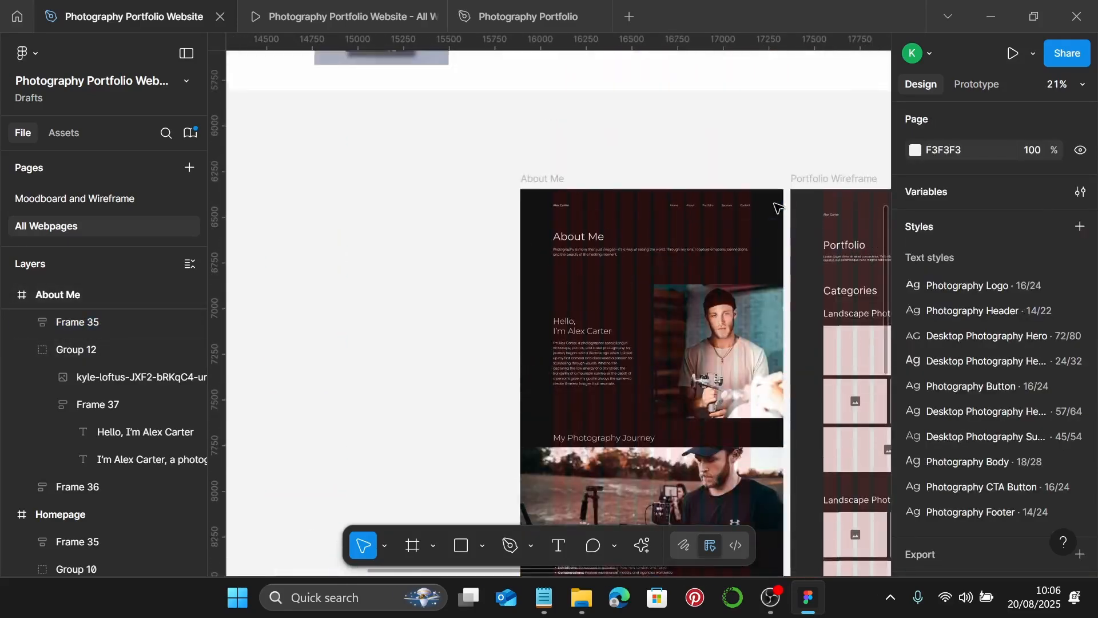
{"action": "scroll", "coordinate": [780, 204], "scroll_direction": "up", "scroll_amount": 4}
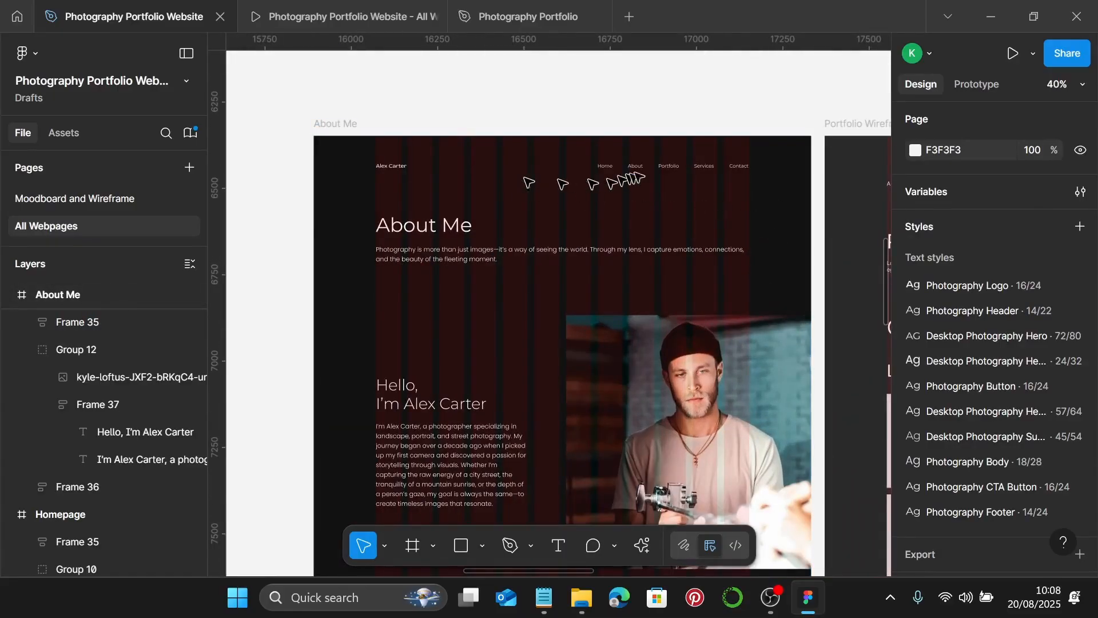
{"action": "left_click", "coordinate": [640, 172]}
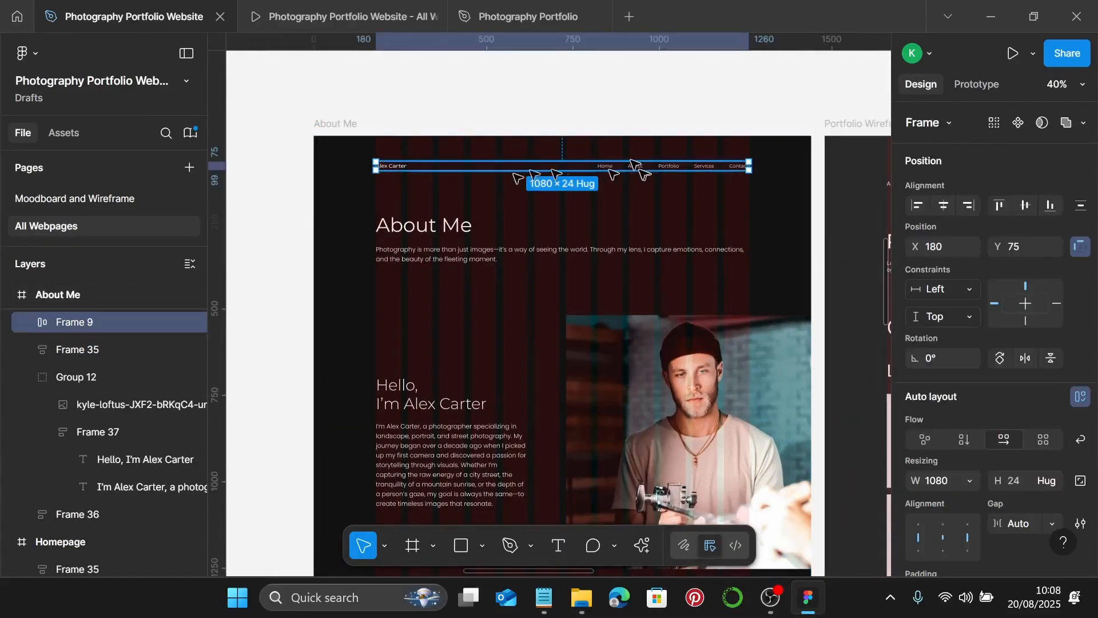
{"action": "left_click", "coordinate": [409, 240], "text": "shift"}
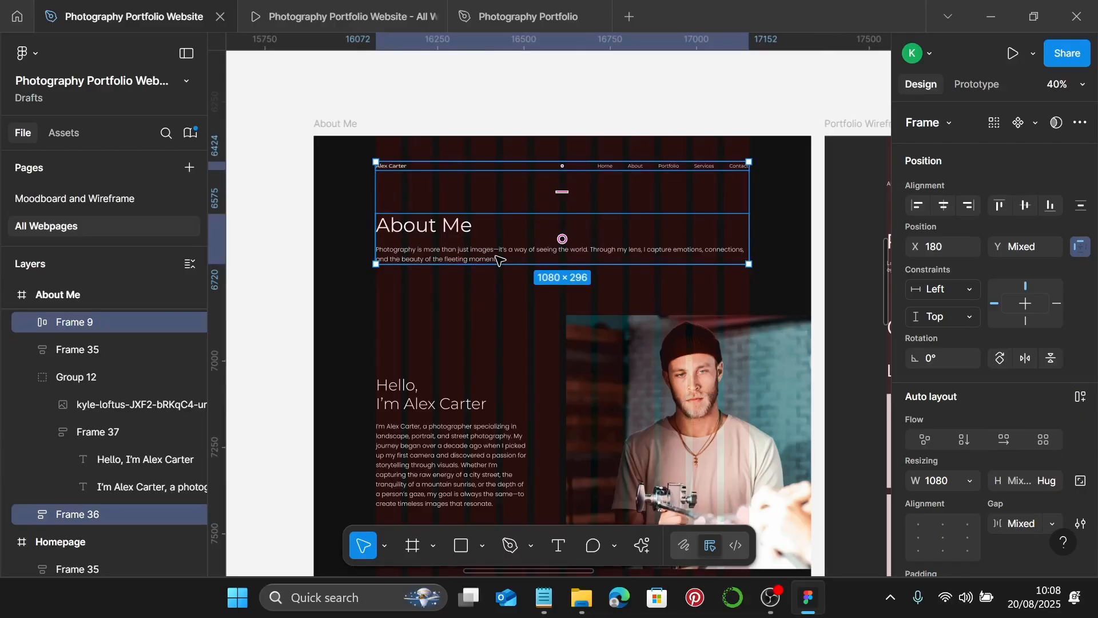
{"action": "scroll", "coordinate": [992, 323], "scroll_direction": "down", "scroll_amount": 3}
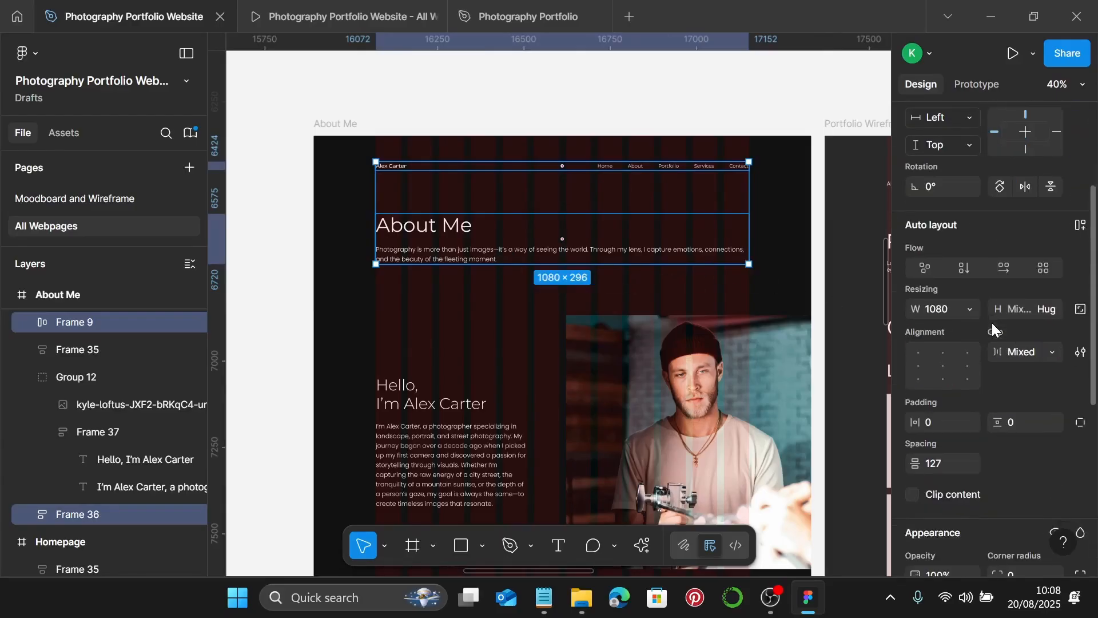
{"action": "scroll", "coordinate": [992, 323], "scroll_direction": "down", "scroll_amount": 2}
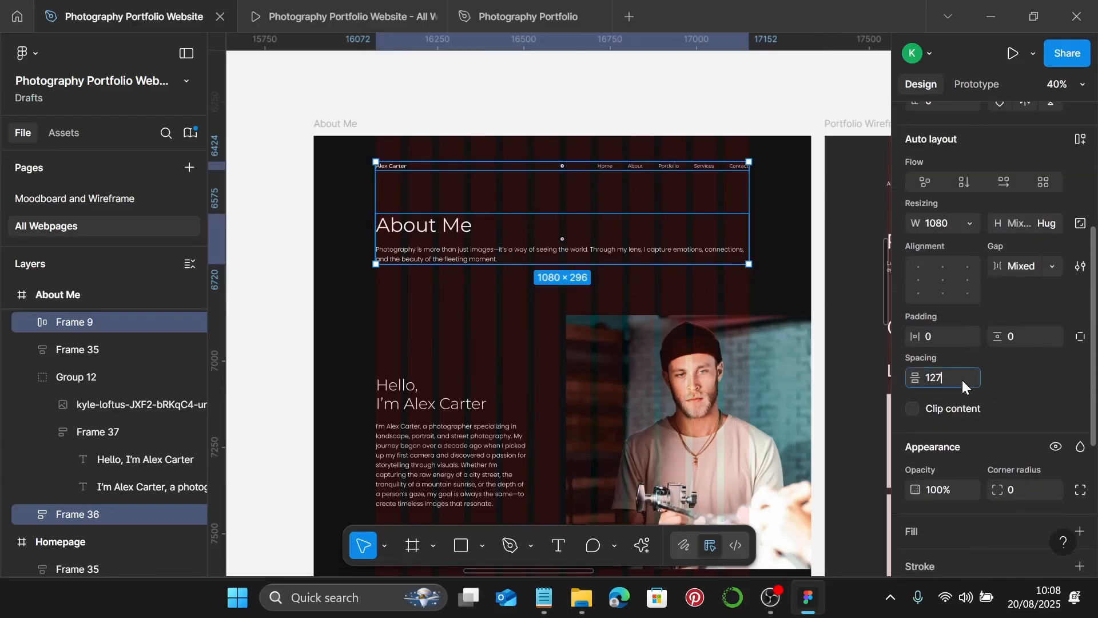
{"action": "key", "text": "Return"}
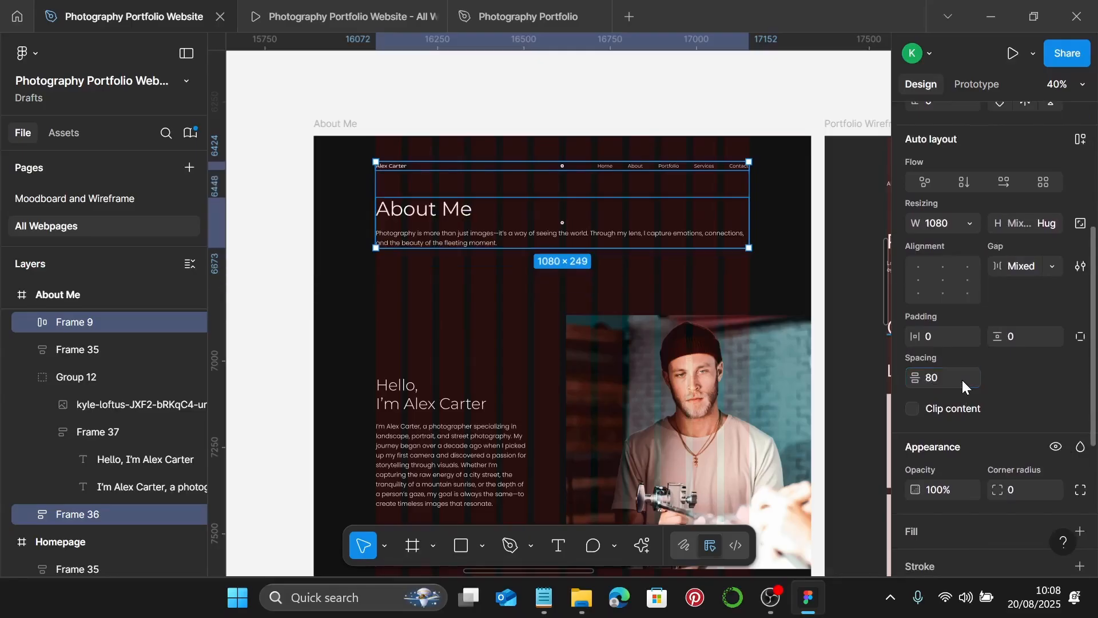
- Apply the Photography Color 2 style to the heading and intro paragraph text colour
{"action": "left_click", "coordinate": [432, 220]}
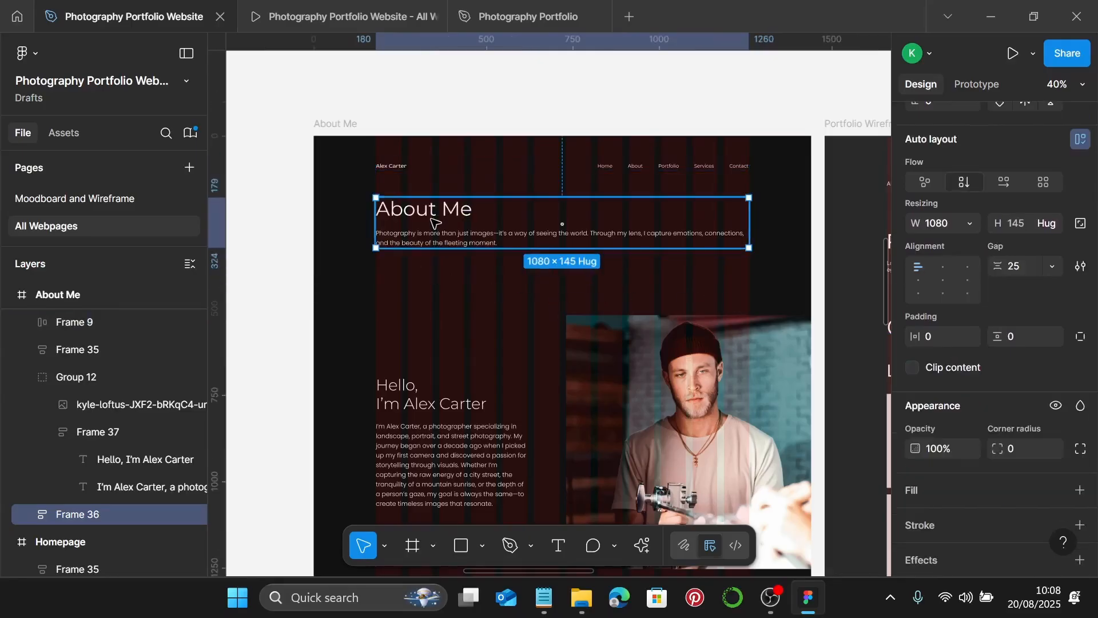
{"action": "scroll", "coordinate": [1010, 382], "scroll_direction": "down", "scroll_amount": 3}
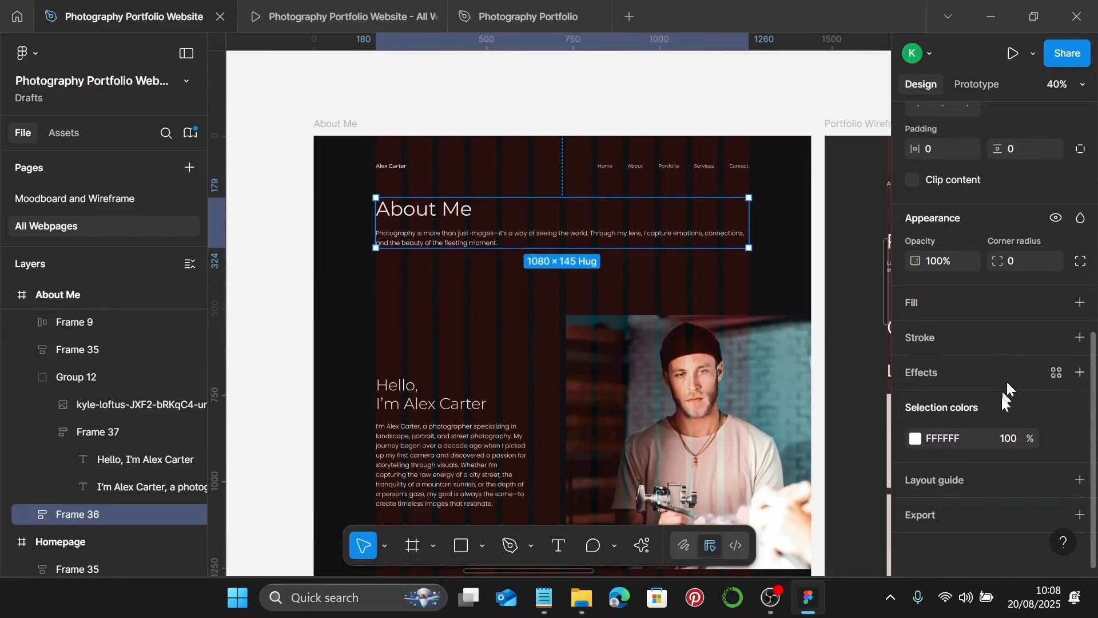
{"action": "left_click", "coordinate": [1060, 438]}
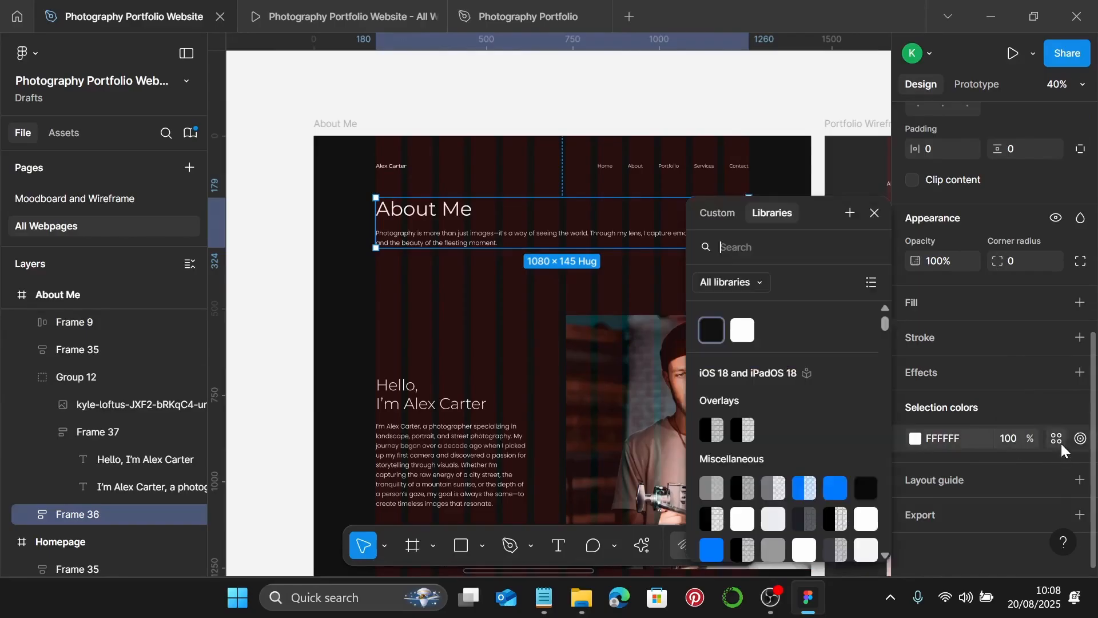
{"action": "left_click", "coordinate": [743, 330]}
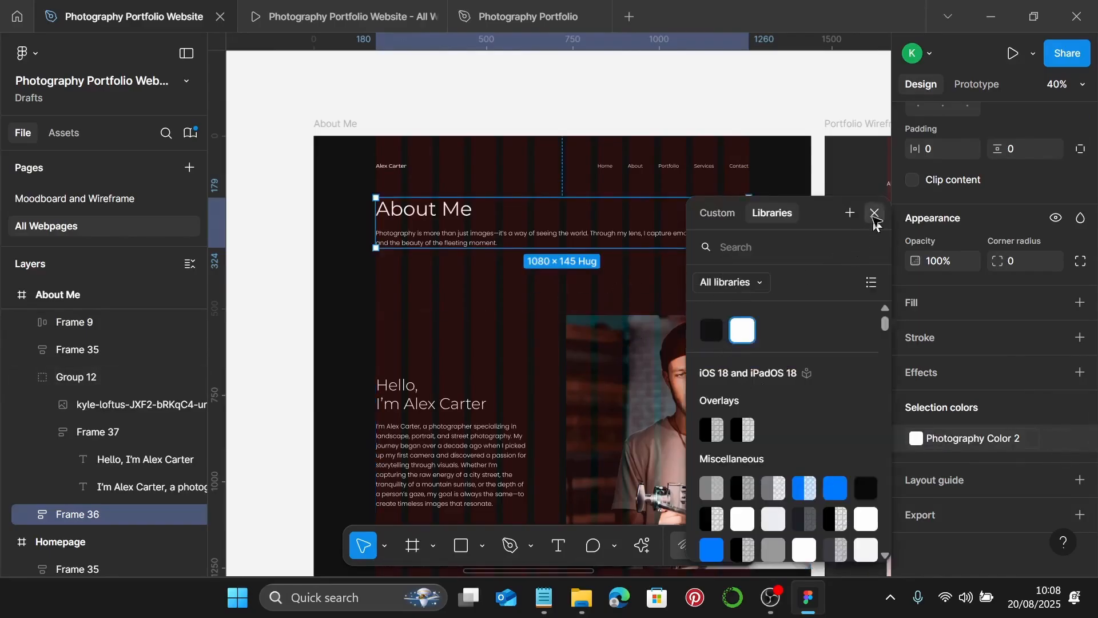
{"action": "left_click", "coordinate": [874, 213]}
{"action": "scroll", "coordinate": [586, 304], "scroll_direction": "down", "scroll_amount": 1}
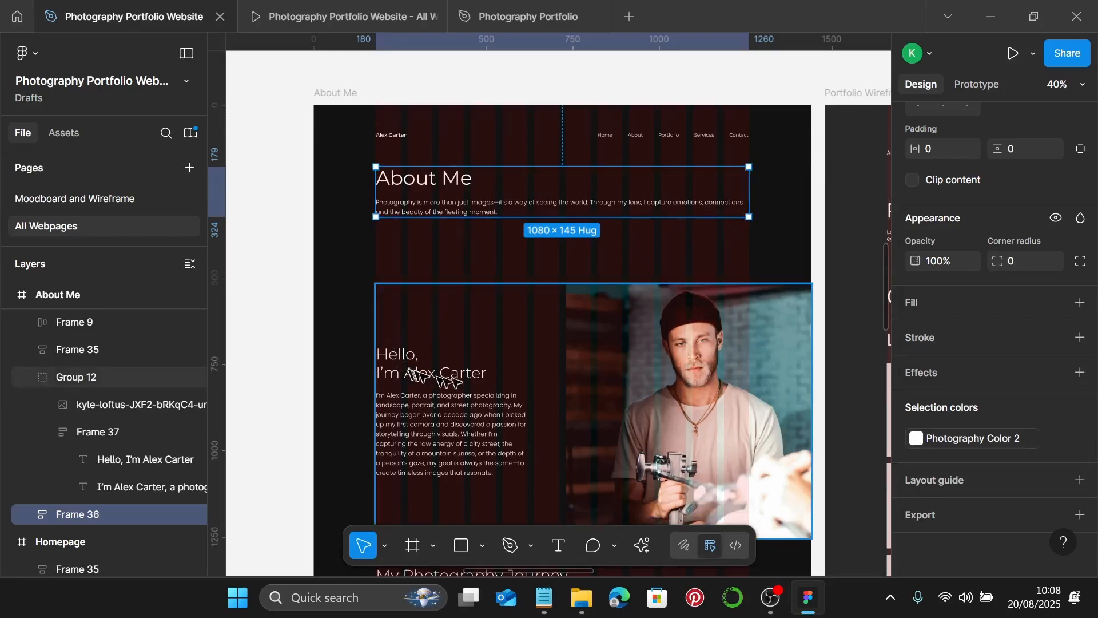
- Reduce the gap between the intro text and photo-and-greeting group to 42
{"action": "left_click", "coordinate": [654, 364], "text": "shift"}
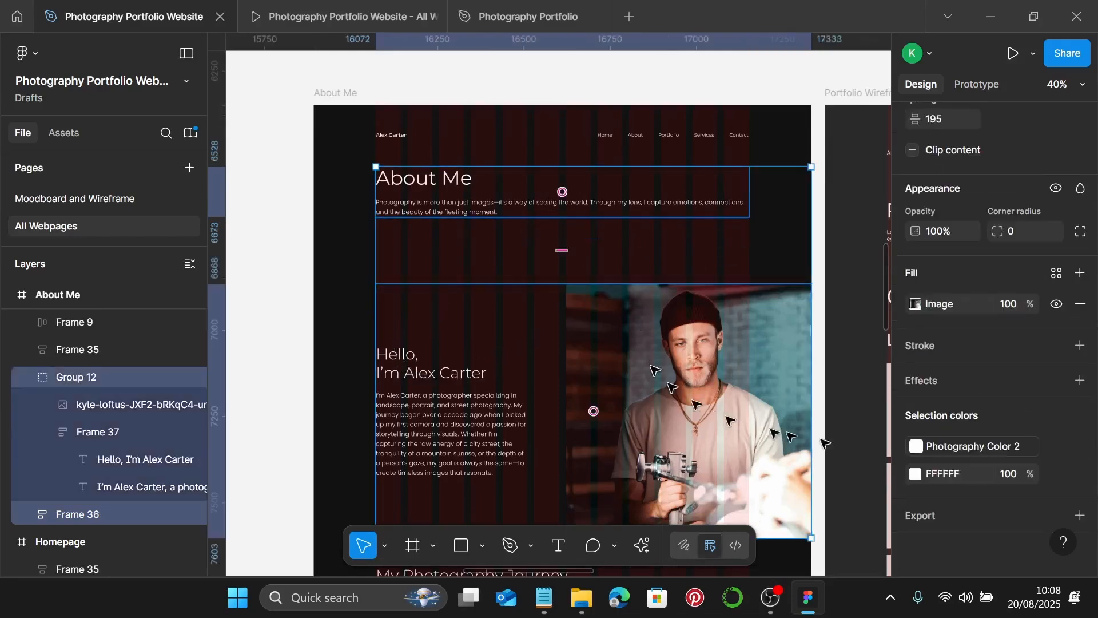
{"action": "left_click", "coordinate": [959, 126]}
{"action": "type", "text": "42"}
{"action": "key", "text": "Return"}
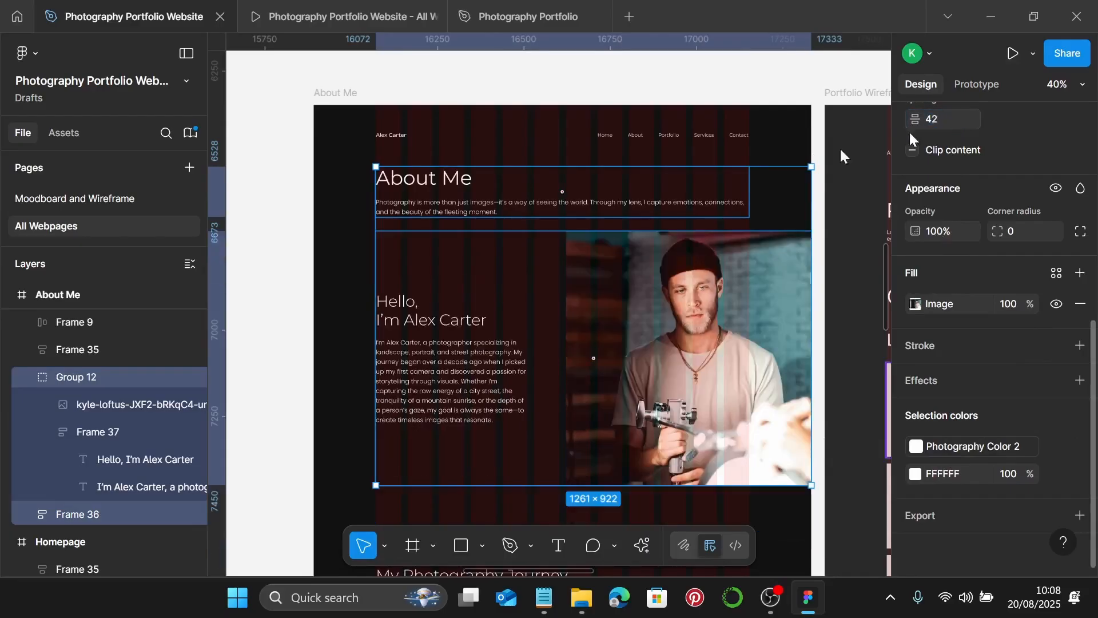
- Link the photo-and-greeting group's white colour to Photography Color 2
{"action": "left_click", "coordinate": [654, 321]}
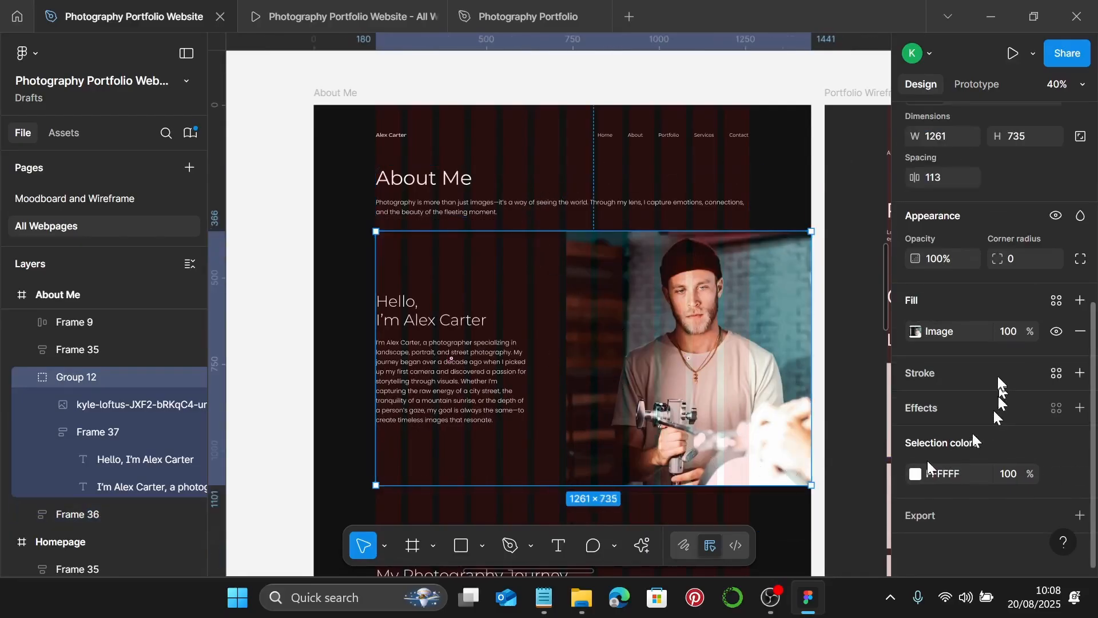
{"action": "left_click", "coordinate": [1057, 474]}
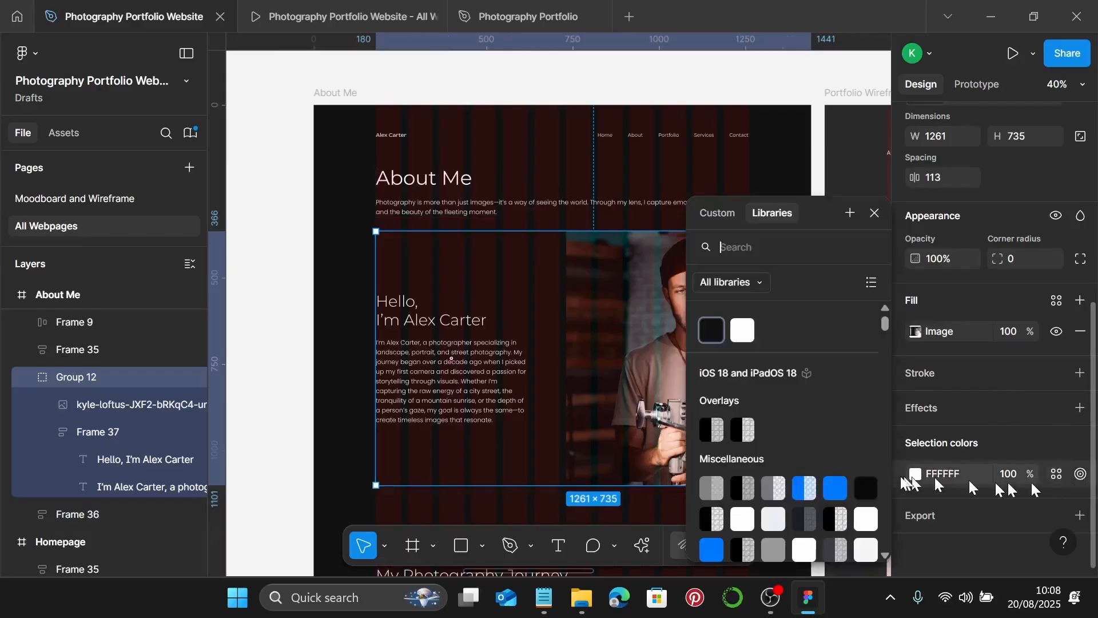
{"action": "left_click", "coordinate": [742, 330]}
{"action": "left_click", "coordinate": [873, 215]}
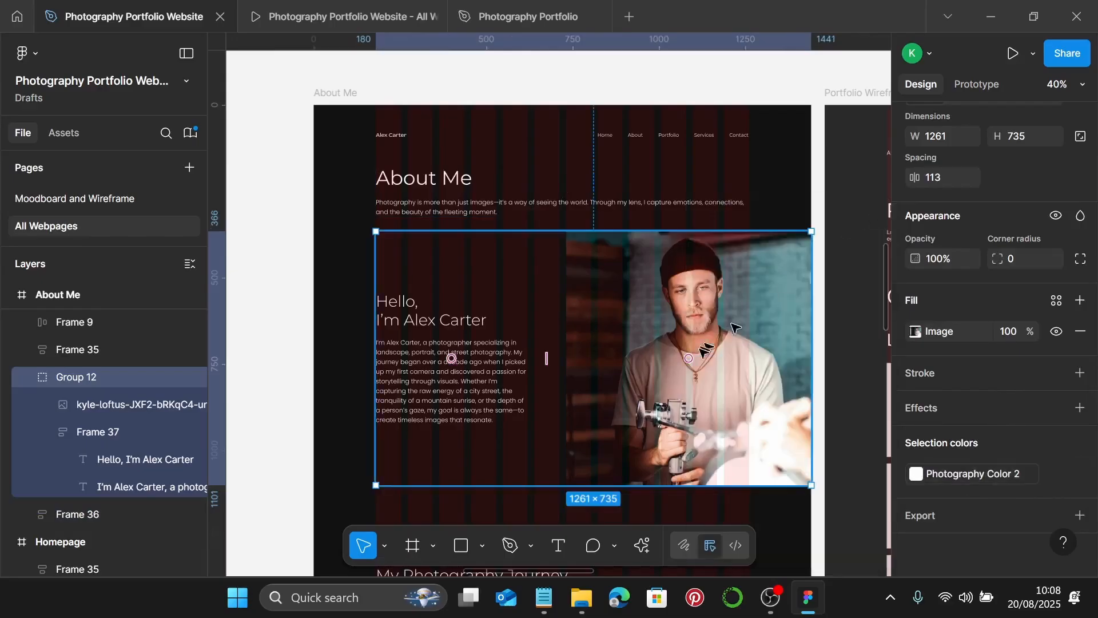
{"action": "scroll", "coordinate": [572, 240], "scroll_direction": "down", "scroll_amount": 5}
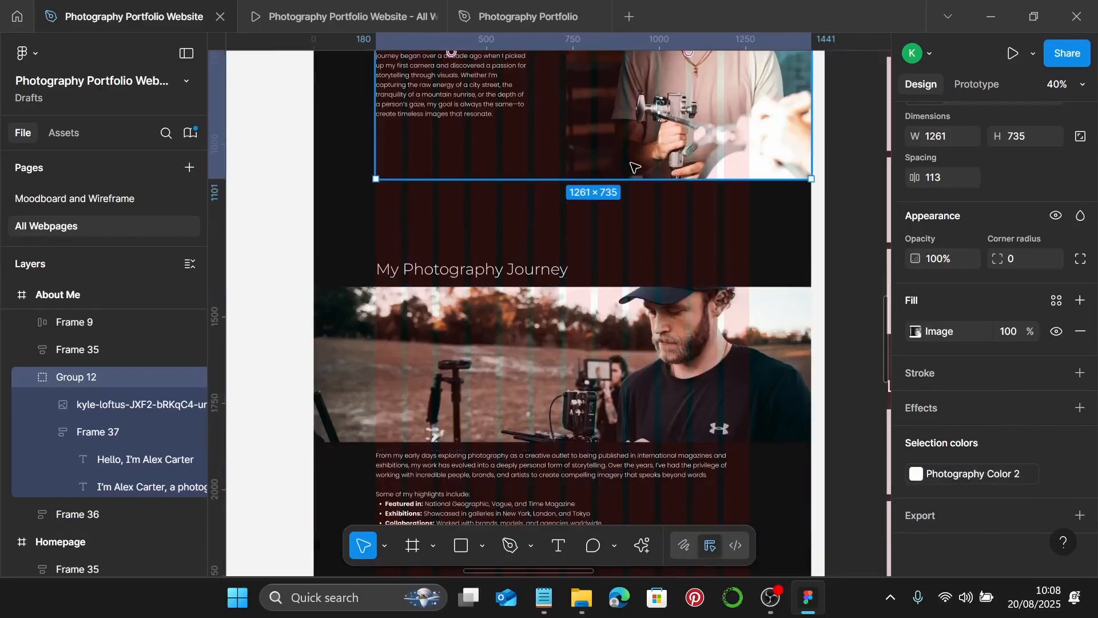
{"action": "left_click", "coordinate": [613, 339], "text": "shift"}
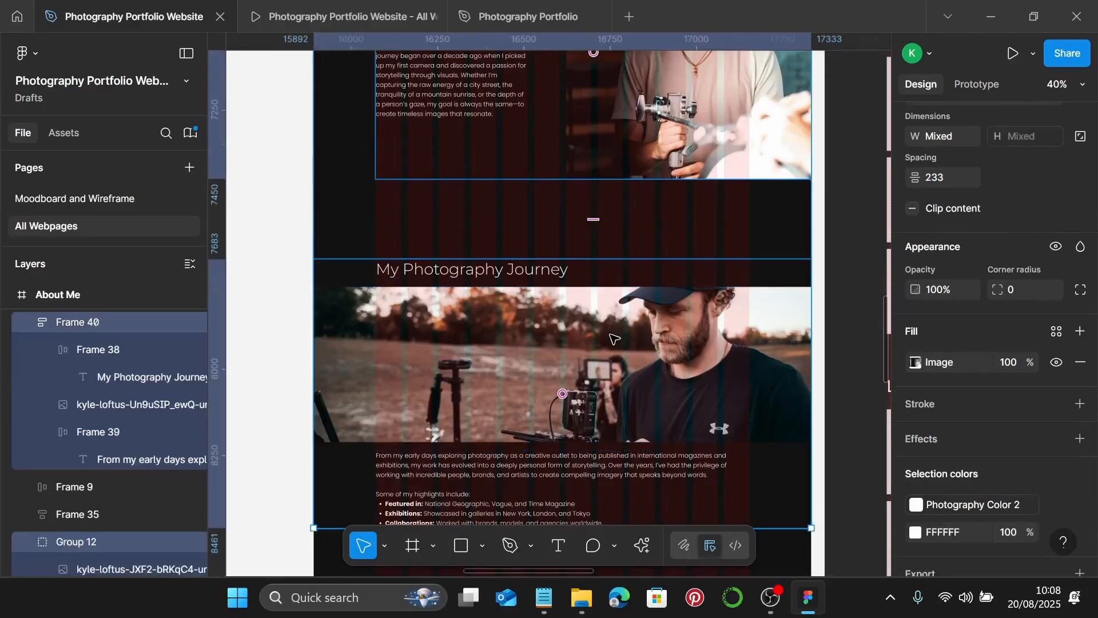
- Set 150 spacing across the My Approach, Behind the Scenes and footer sections
{"action": "scroll", "coordinate": [614, 338], "scroll_direction": "down", "scroll_amount": 2}
{"action": "scroll", "coordinate": [606, 341], "scroll_direction": "down", "scroll_amount": 4}
{"action": "scroll", "coordinate": [614, 329], "scroll_direction": "down", "scroll_amount": 3}
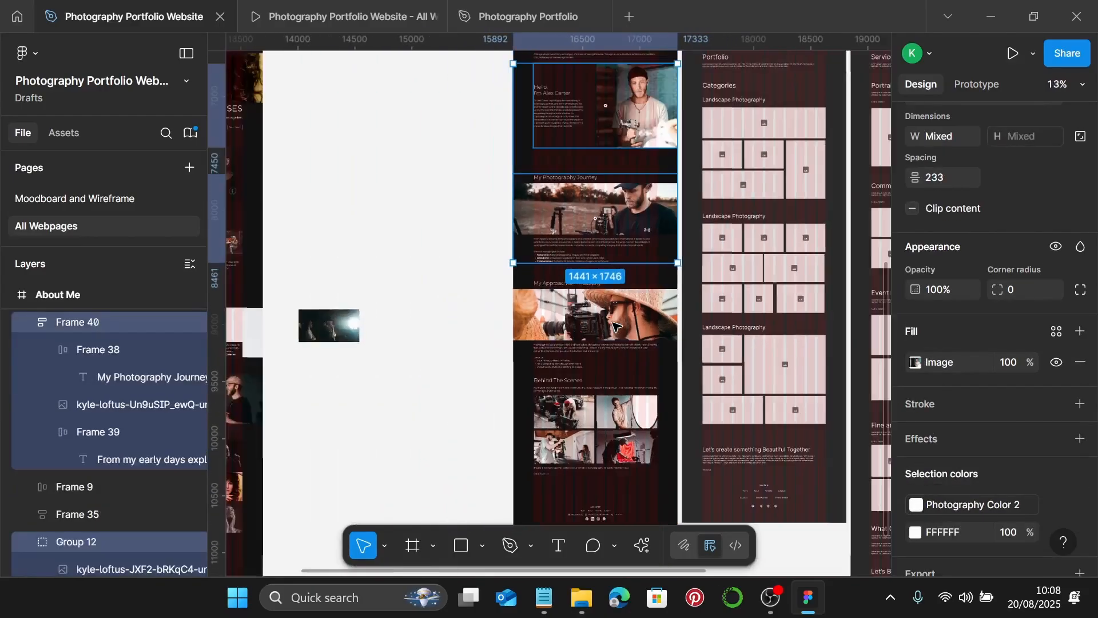
{"action": "scroll", "coordinate": [614, 325], "scroll_direction": "down", "scroll_amount": 1}
{"action": "left_click", "coordinate": [620, 311], "text": "shift"}
{"action": "left_click", "coordinate": [627, 400], "text": "shift"}
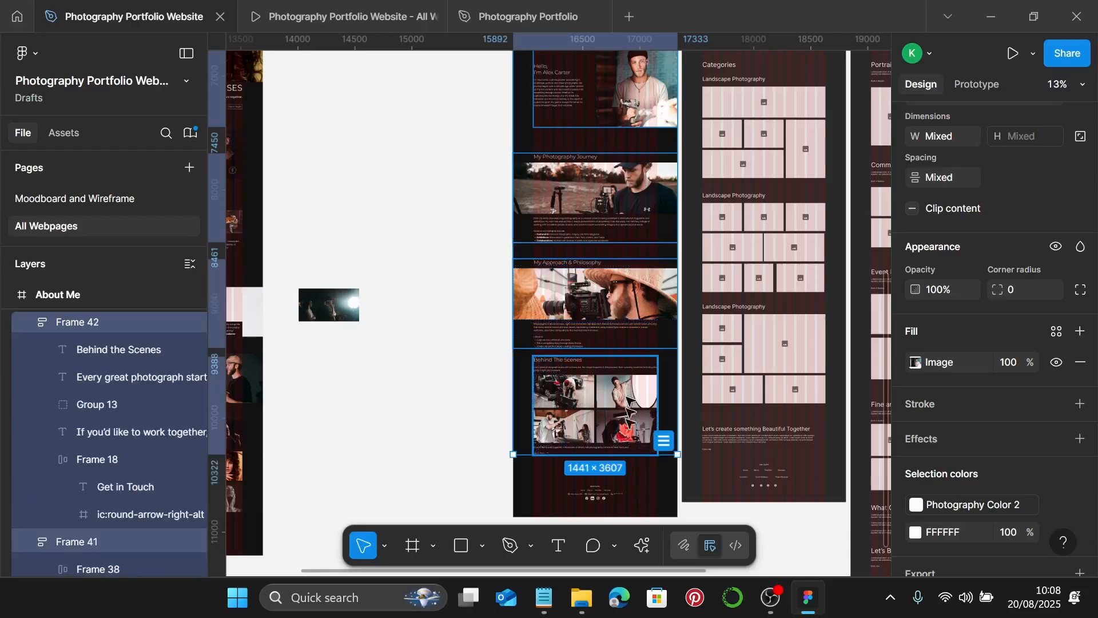
{"action": "left_click", "coordinate": [609, 489], "text": "shift"}
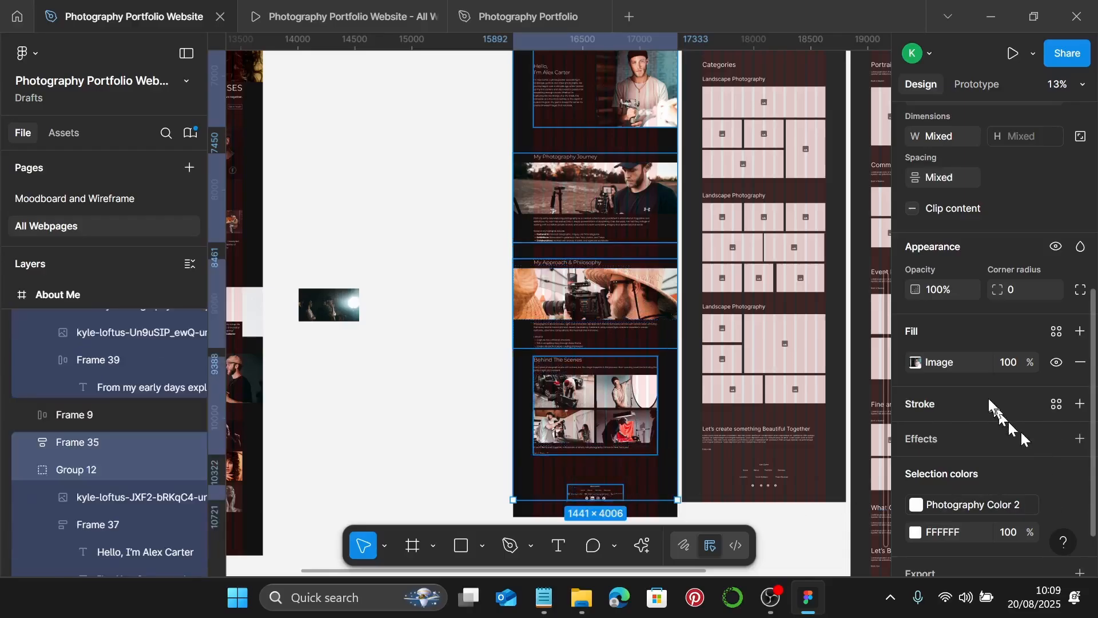
{"action": "left_click", "coordinate": [964, 181]}
{"action": "type", "text": "15"}
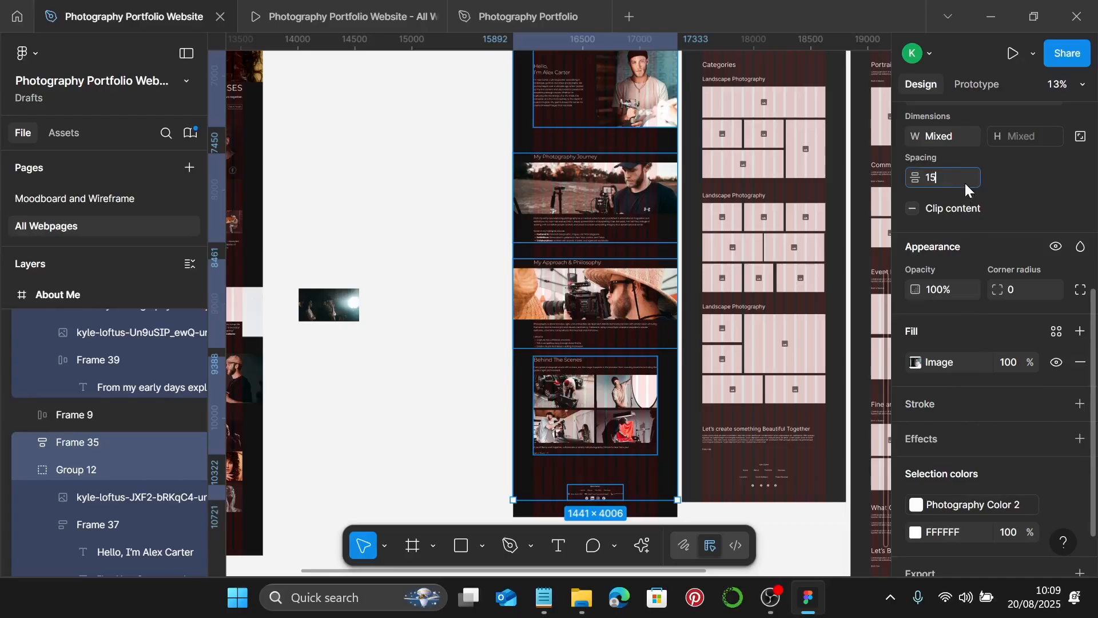
{"action": "type", "text": "0"}
{"action": "key", "text": "Return"}
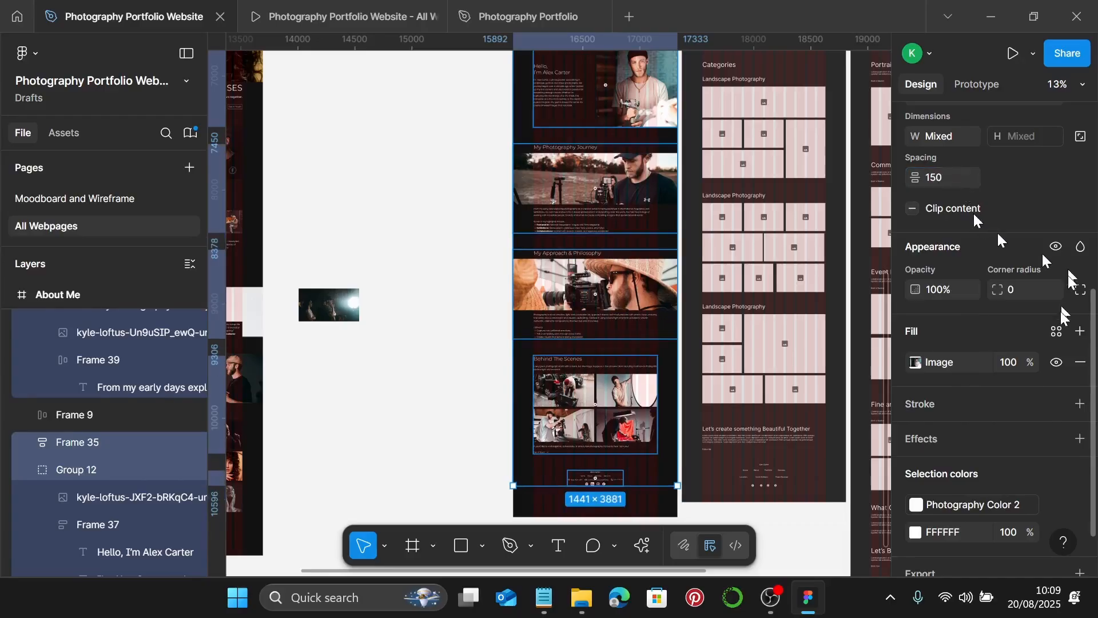
- Link the selected sections' white colour to the Photography Color 2 style
{"action": "scroll", "coordinate": [1047, 452], "scroll_direction": "down", "scroll_amount": 1}
{"action": "left_click", "coordinate": [1055, 474]}
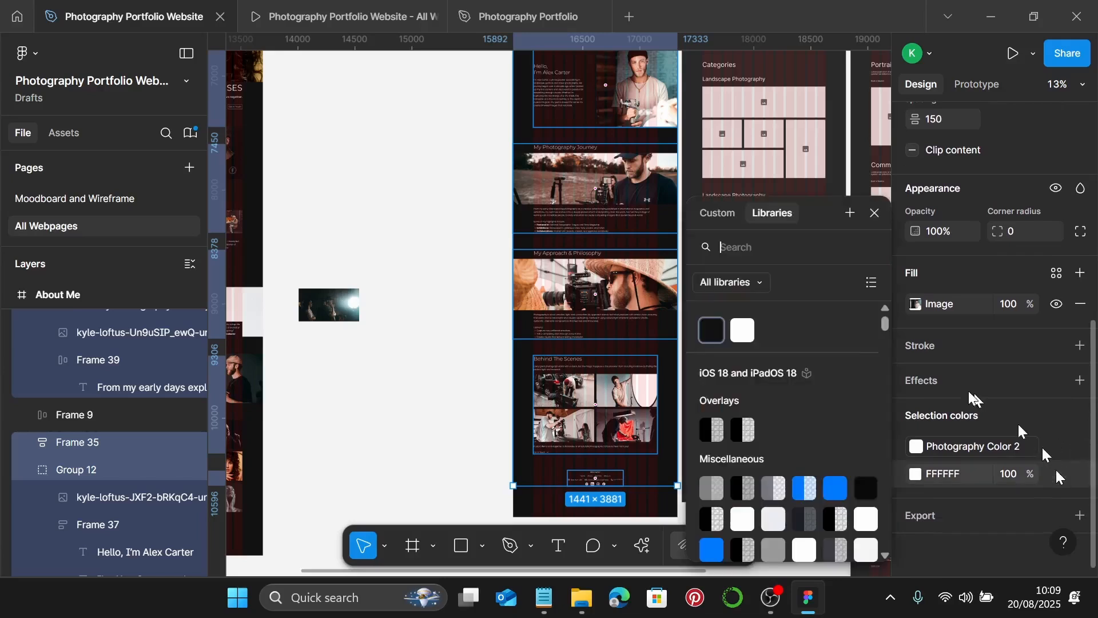
{"action": "left_click", "coordinate": [742, 330]}
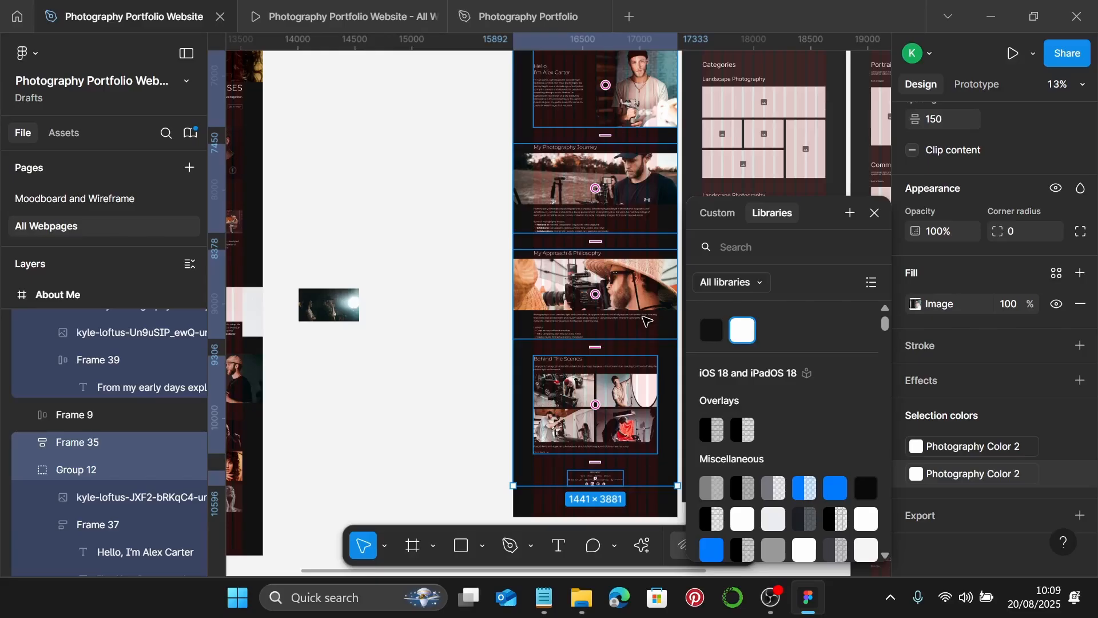
{"action": "scroll", "coordinate": [574, 176], "scroll_direction": "up", "scroll_amount": 2}
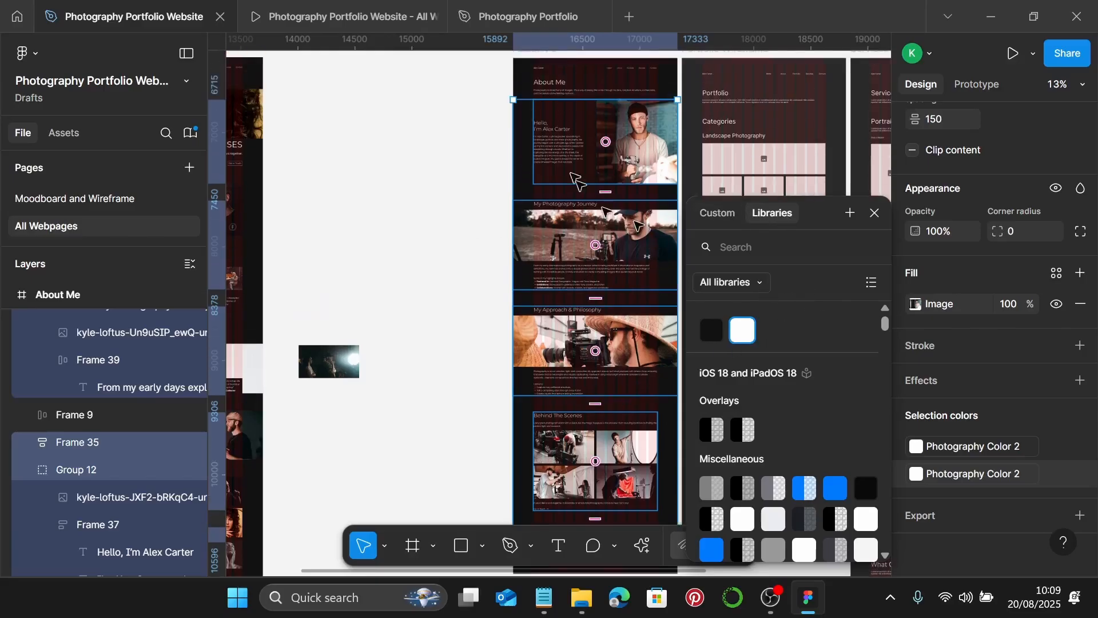
{"action": "left_click", "coordinate": [874, 212]}
{"action": "scroll", "coordinate": [627, 362], "scroll_direction": "down", "scroll_amount": 10}
{"action": "scroll", "coordinate": [605, 262], "scroll_direction": "up", "scroll_amount": 5}
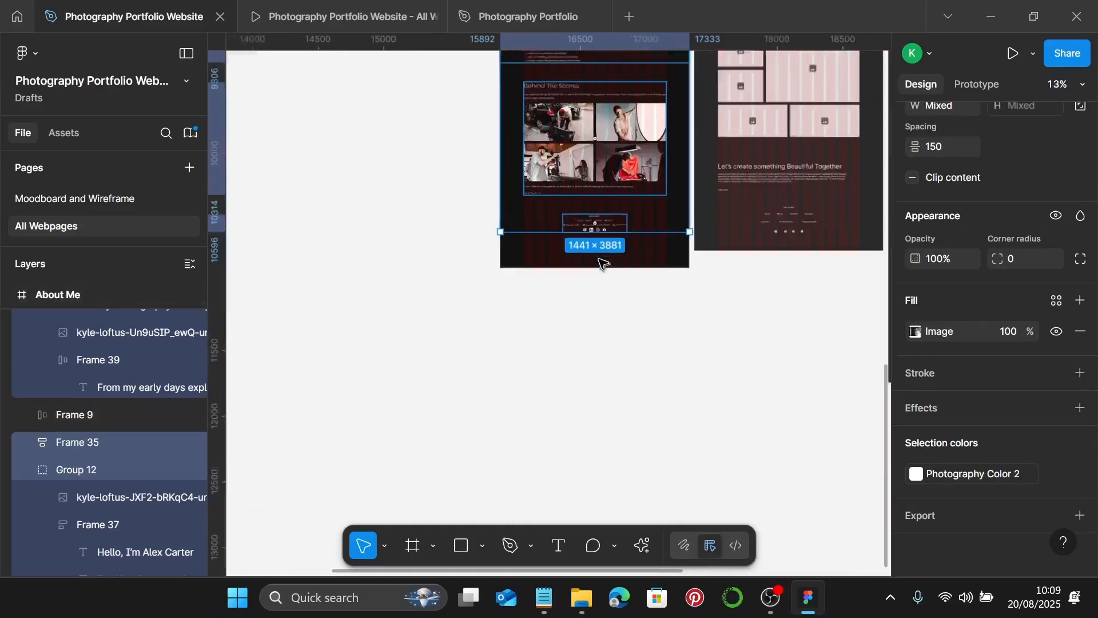
- Select the whole About Me frame and drag its bottom edge up to just below the footer
{"action": "left_click", "coordinate": [661, 148]}
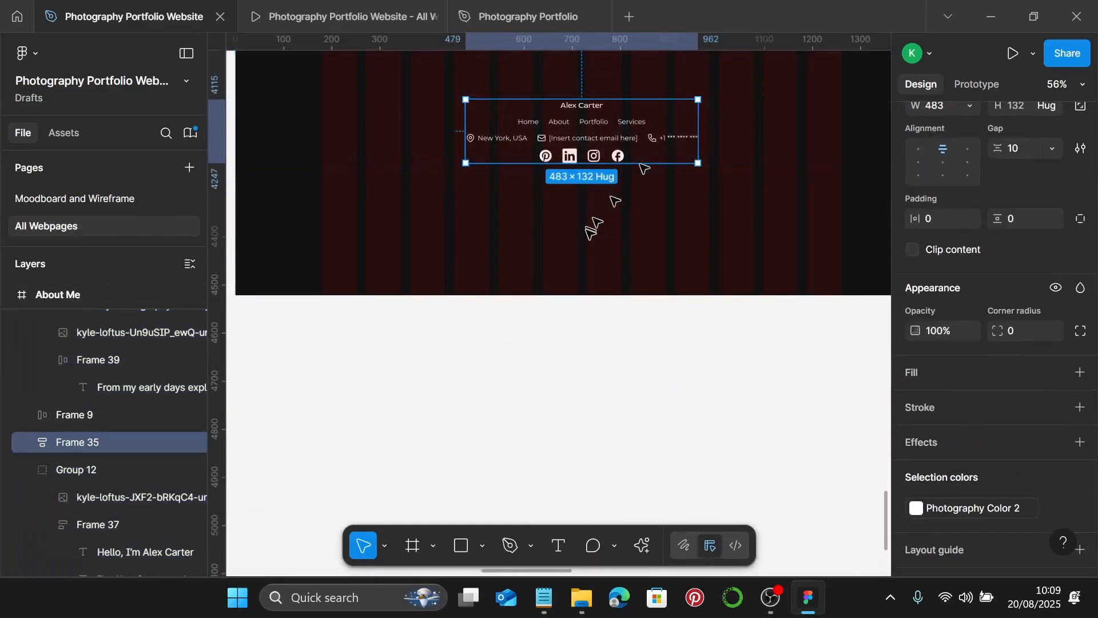
{"action": "right_click", "coordinate": [586, 228]}
{"action": "left_click", "coordinate": [549, 244]}
{"action": "left_click_drag", "start_coordinate": [624, 294], "coordinate": [632, 209]}
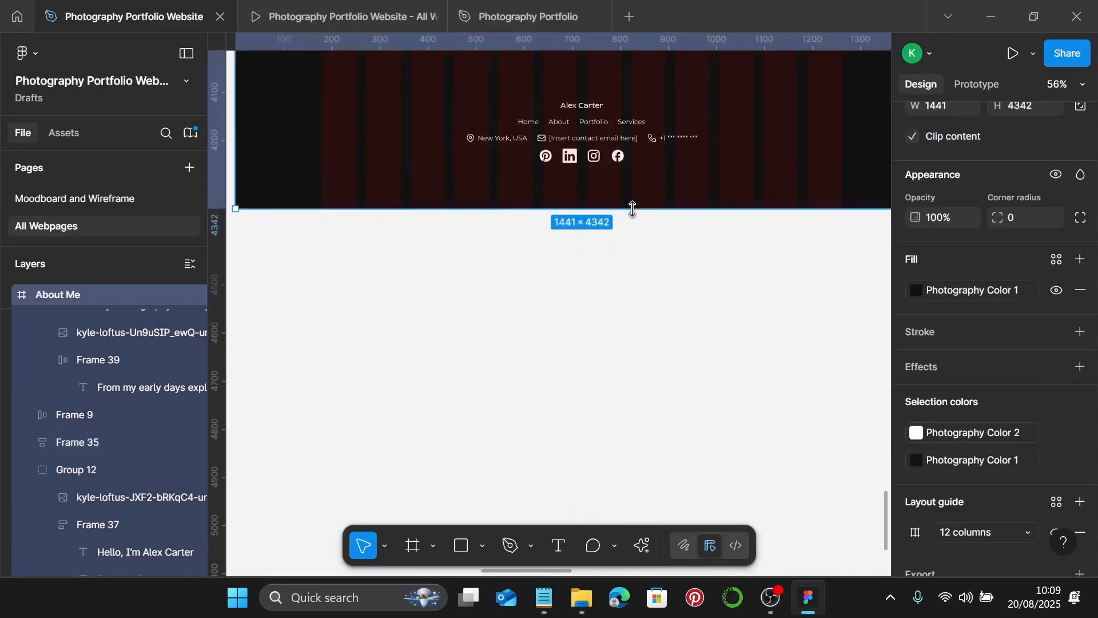
{"action": "left_click", "coordinate": [626, 155]}
{"action": "scroll", "coordinate": [629, 215], "scroll_direction": "up", "scroll_amount": 8}
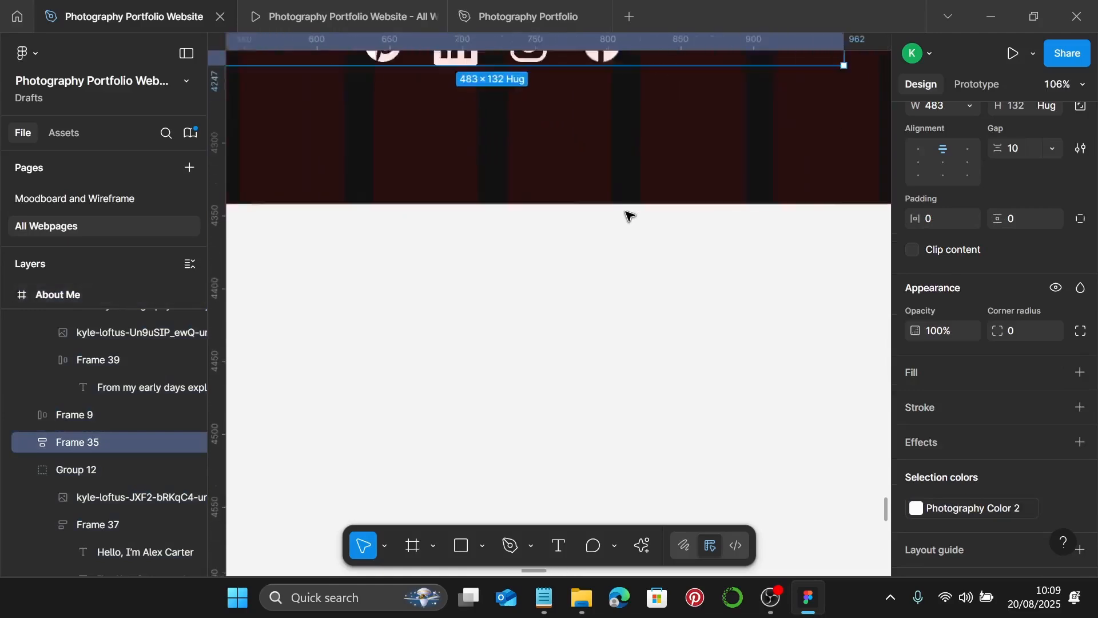
{"action": "scroll", "coordinate": [626, 203], "scroll_direction": "up", "scroll_amount": 3}
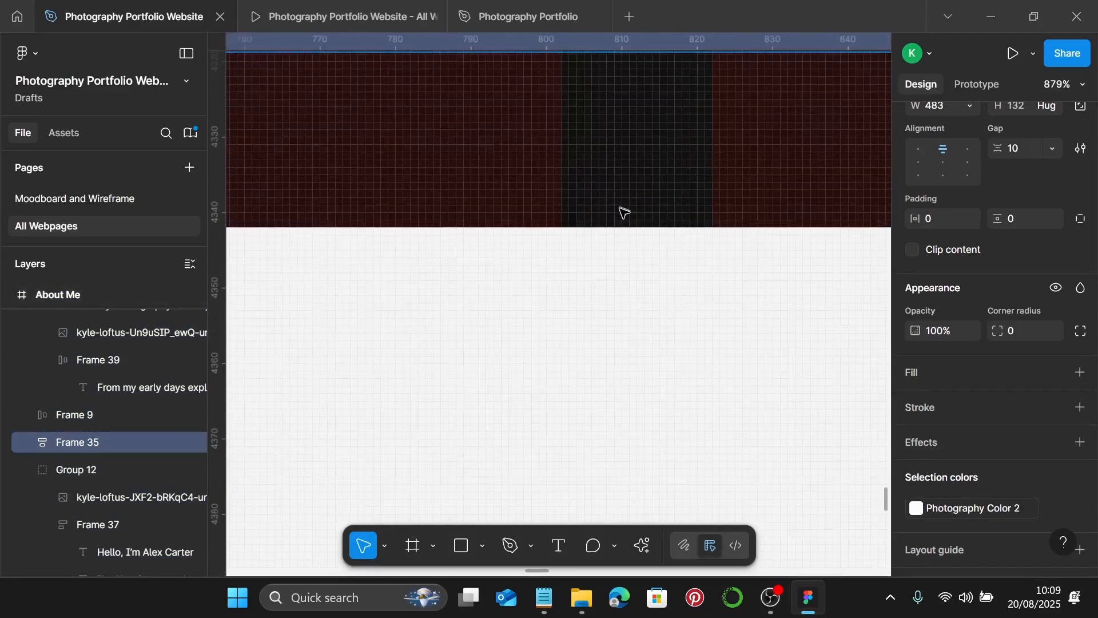
- Fine-tune the About Me frame to exactly 1441×4347, then open the prototype preview
{"action": "right_click", "coordinate": [624, 212]}
{"action": "key", "text": "Escape"}
{"action": "left_click_drag", "start_coordinate": [603, 233], "coordinate": [603, 250]}
{"action": "scroll", "coordinate": [601, 251], "scroll_direction": "down", "scroll_amount": 4}
{"action": "scroll", "coordinate": [603, 250], "scroll_direction": "down", "scroll_amount": 4}
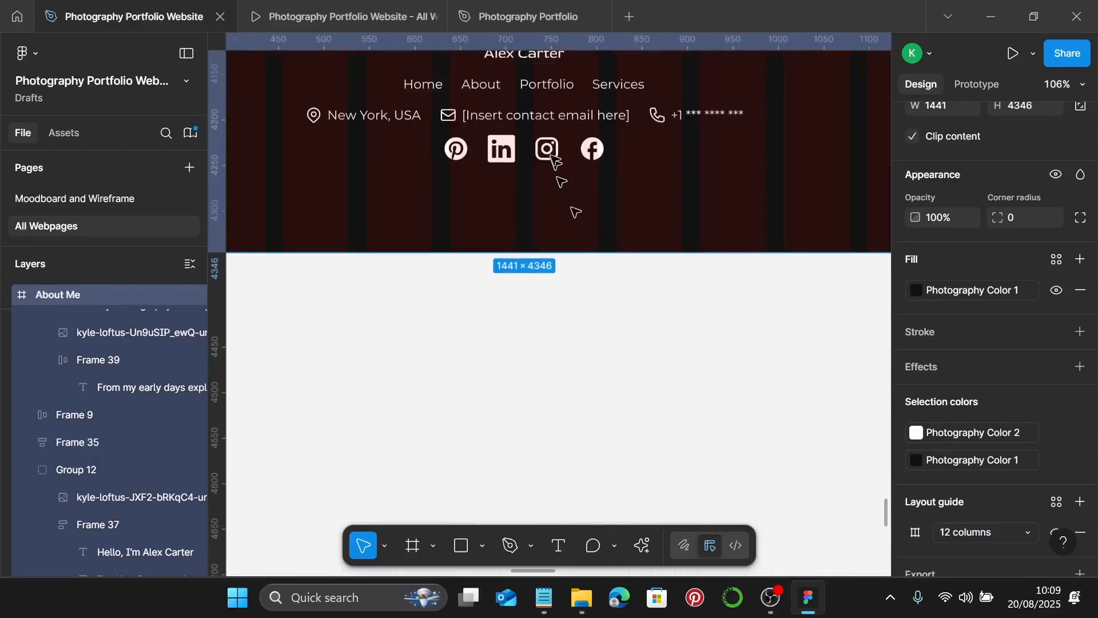
{"action": "left_click", "coordinate": [575, 207]}
{"action": "scroll", "coordinate": [572, 229], "scroll_direction": "up", "scroll_amount": 5}
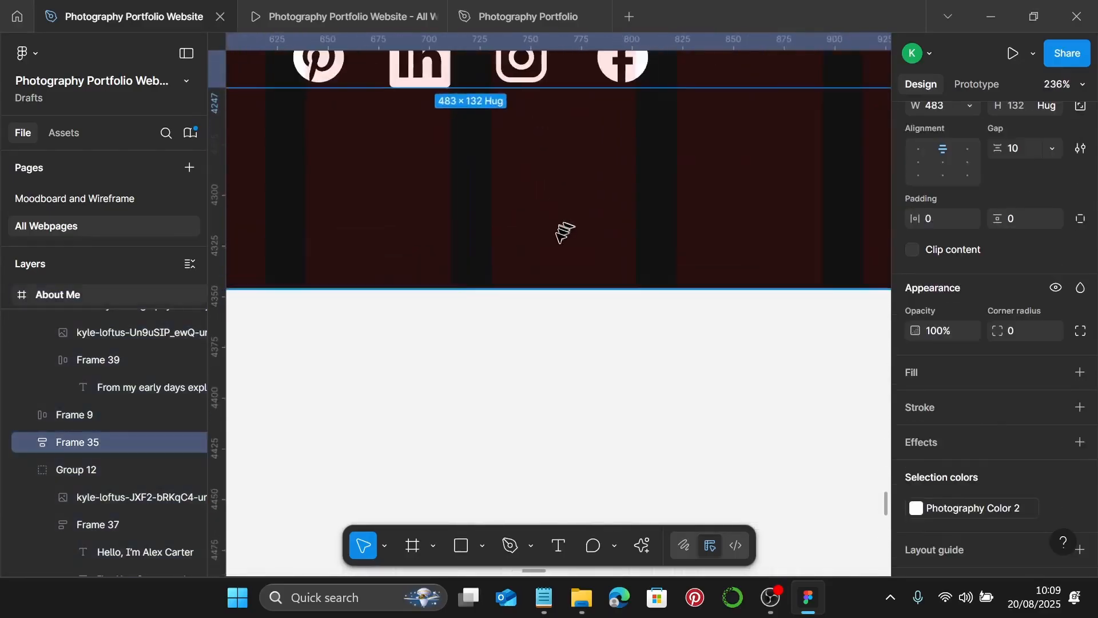
{"action": "right_click", "coordinate": [626, 303]}
{"action": "key", "text": "Escape"}
{"action": "scroll", "coordinate": [601, 315], "scroll_direction": "up", "scroll_amount": 4}
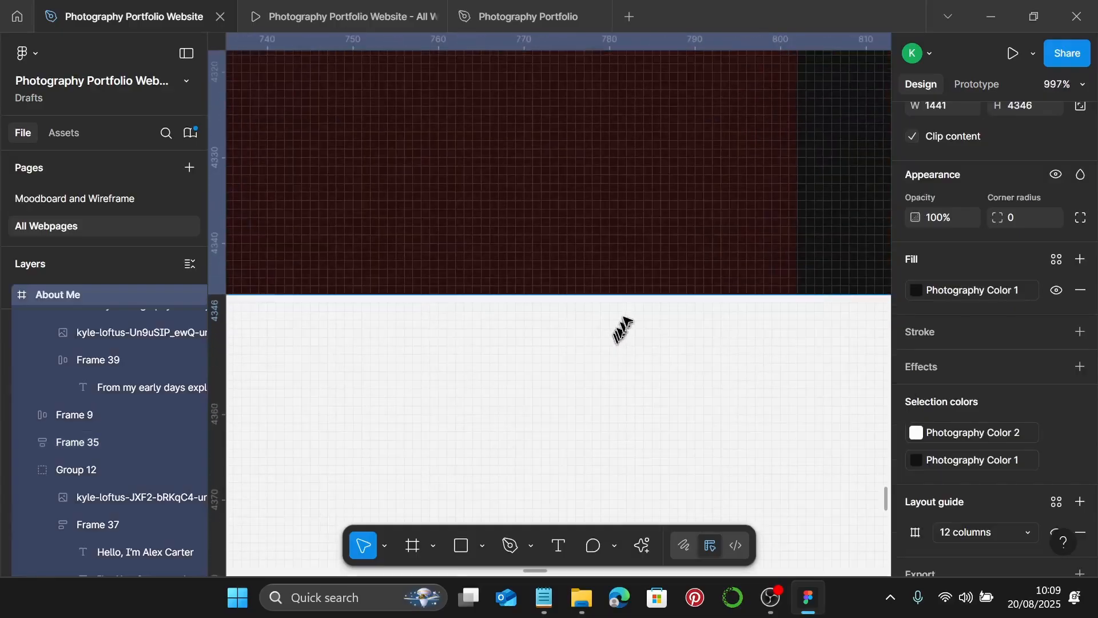
{"action": "left_click_drag", "start_coordinate": [640, 299], "coordinate": [639, 302]}
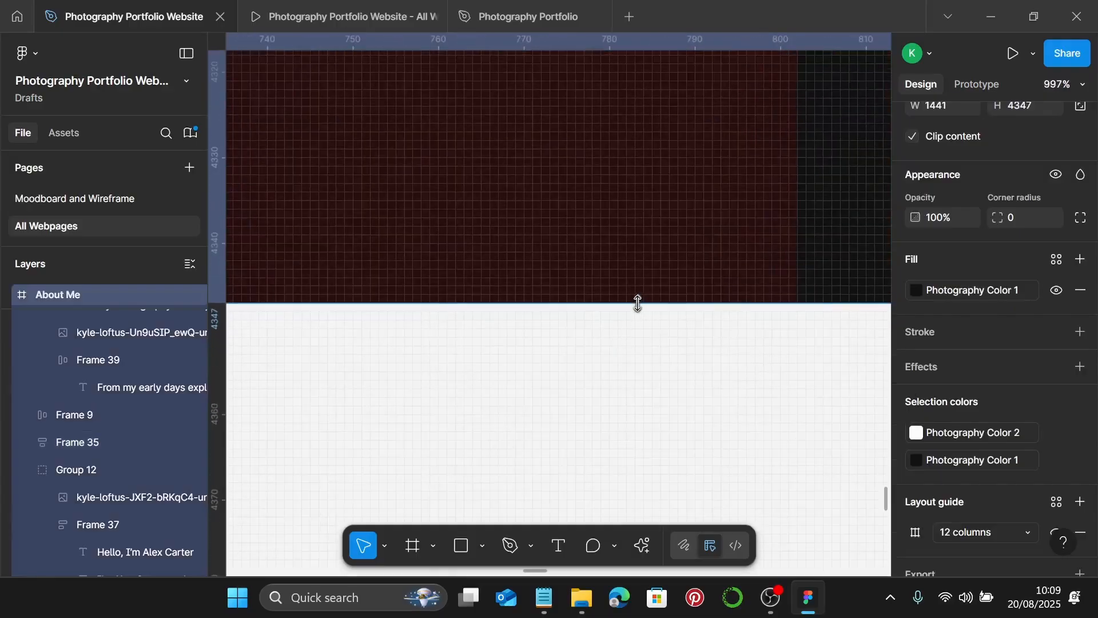
{"action": "scroll", "coordinate": [638, 300], "scroll_direction": "down", "scroll_amount": 8}
{"action": "scroll", "coordinate": [637, 284], "scroll_direction": "down", "scroll_amount": 5}
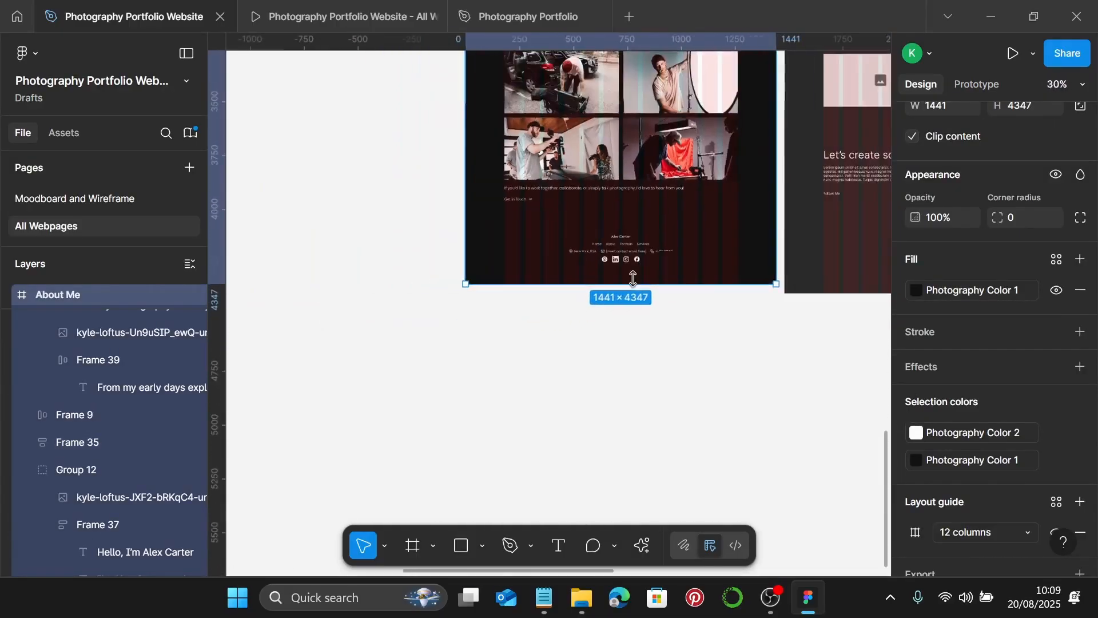
{"action": "scroll", "coordinate": [686, 269], "scroll_direction": "up", "scroll_amount": 1}
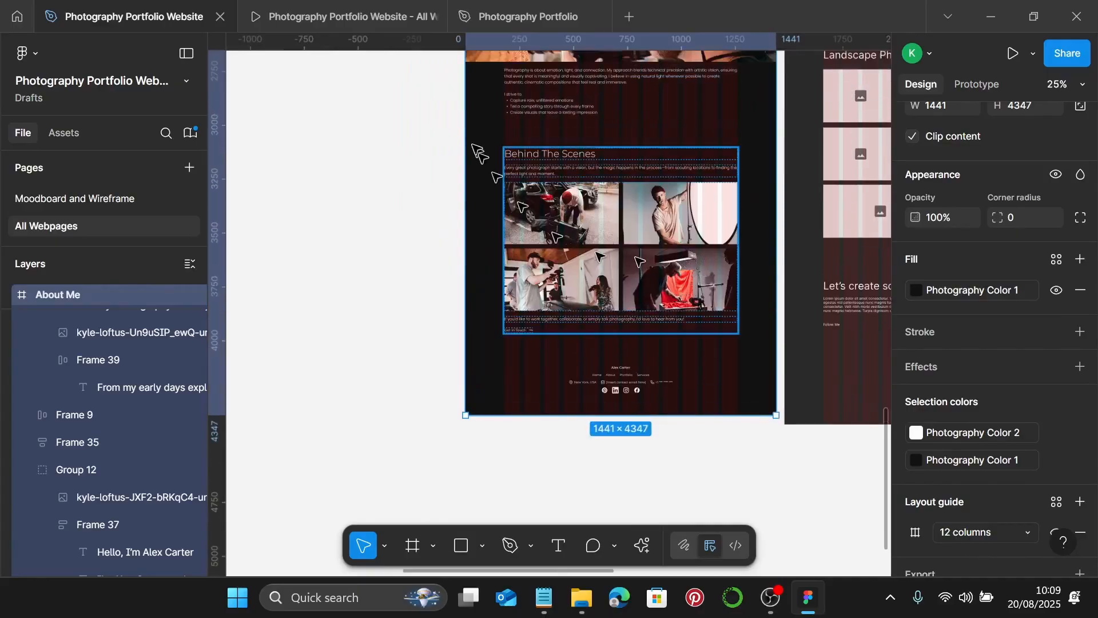
{"action": "left_click", "coordinate": [367, 18]}
{"action": "scroll", "coordinate": [682, 225], "scroll_direction": "up", "scroll_amount": 10}
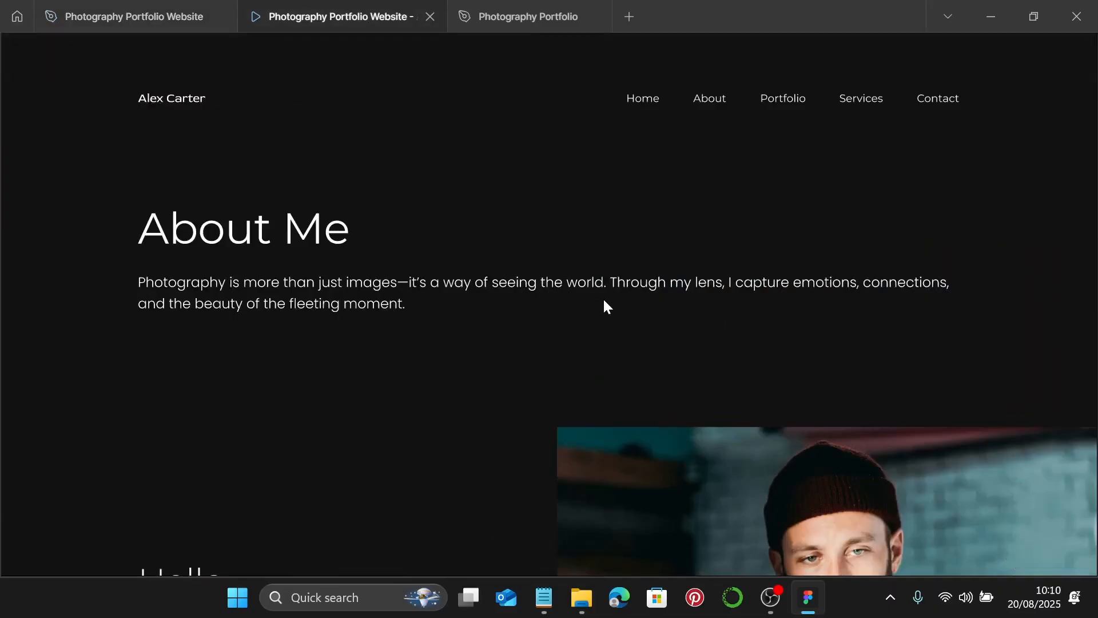
- Scroll the About Me prototype down to its footer, then return to the design file and deselect
{"action": "scroll", "coordinate": [606, 307], "scroll_direction": "down", "scroll_amount": 3}
{"action": "scroll", "coordinate": [753, 317], "scroll_direction": "up", "scroll_amount": 2}
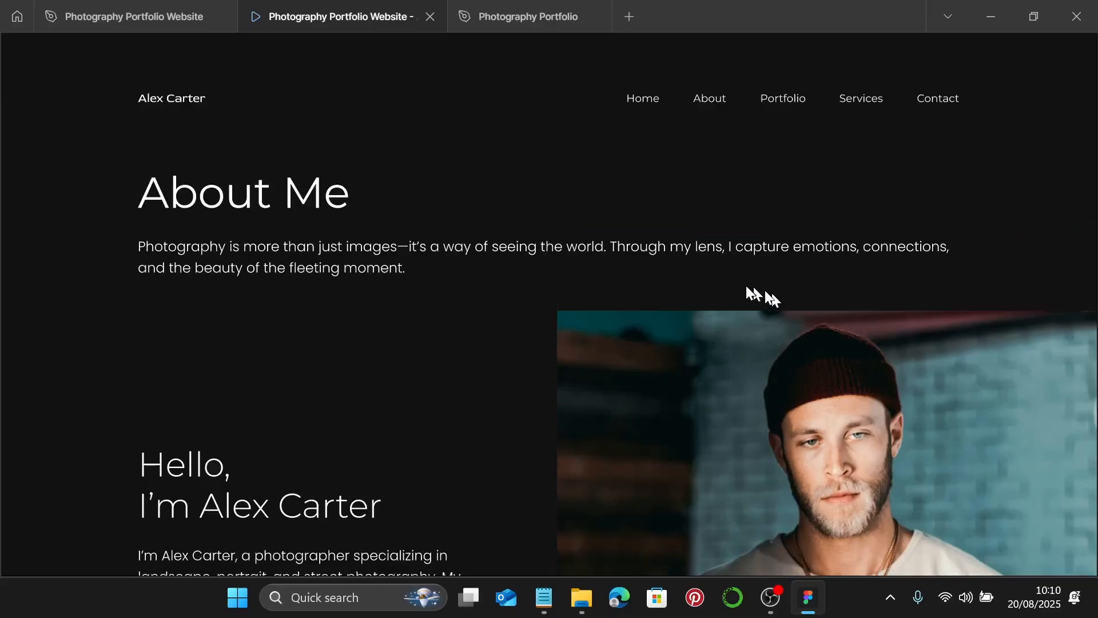
{"action": "scroll", "coordinate": [755, 286], "scroll_direction": "down", "scroll_amount": 9}
{"action": "scroll", "coordinate": [744, 277], "scroll_direction": "down", "scroll_amount": 13}
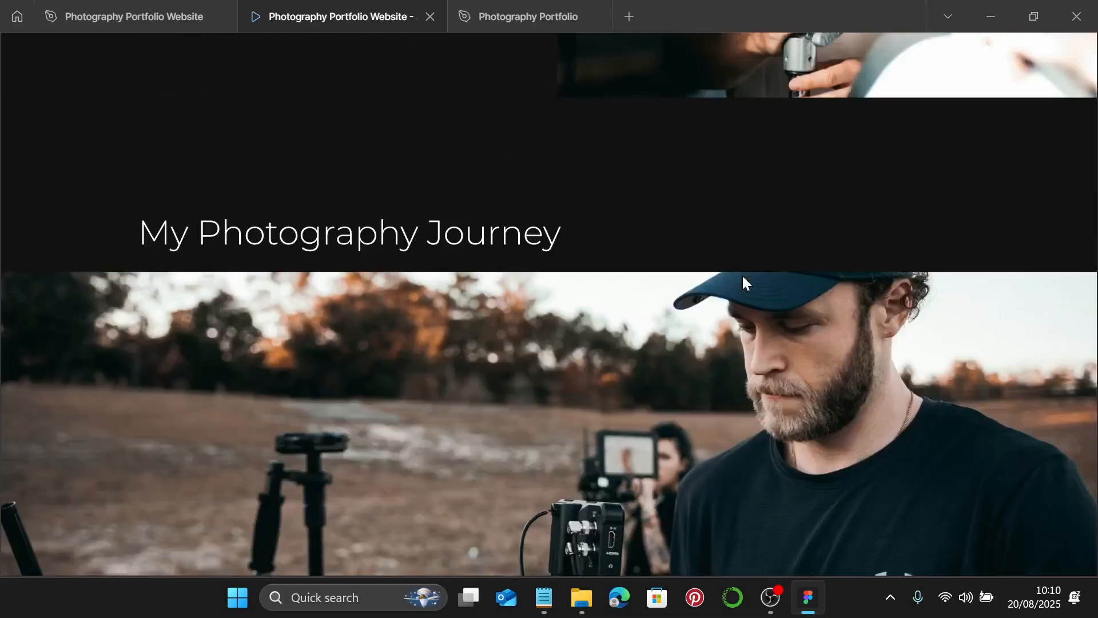
{"action": "scroll", "coordinate": [742, 274], "scroll_direction": "down", "scroll_amount": 14}
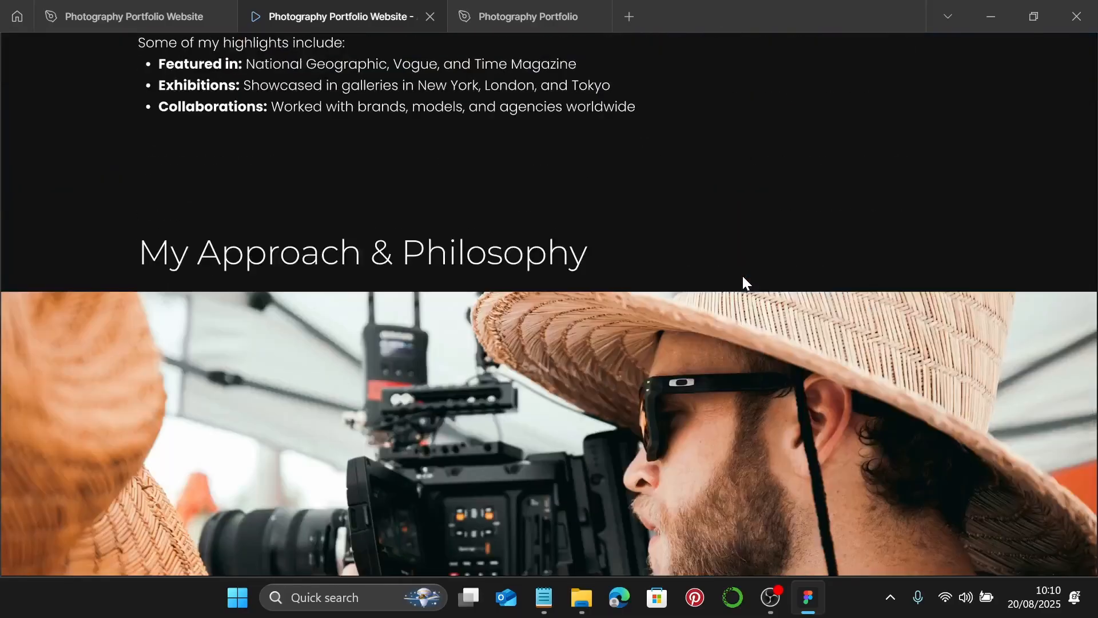
{"action": "scroll", "coordinate": [741, 280], "scroll_direction": "down", "scroll_amount": 3}
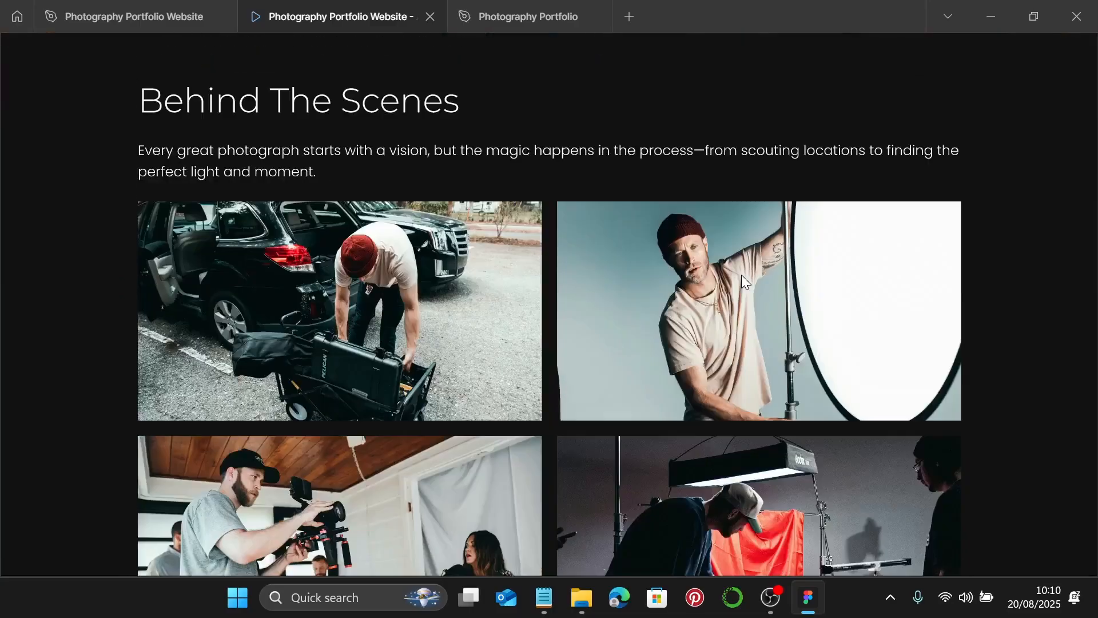
{"action": "scroll", "coordinate": [742, 281], "scroll_direction": "down", "scroll_amount": 6}
{"action": "scroll", "coordinate": [741, 274], "scroll_direction": "down", "scroll_amount": 2}
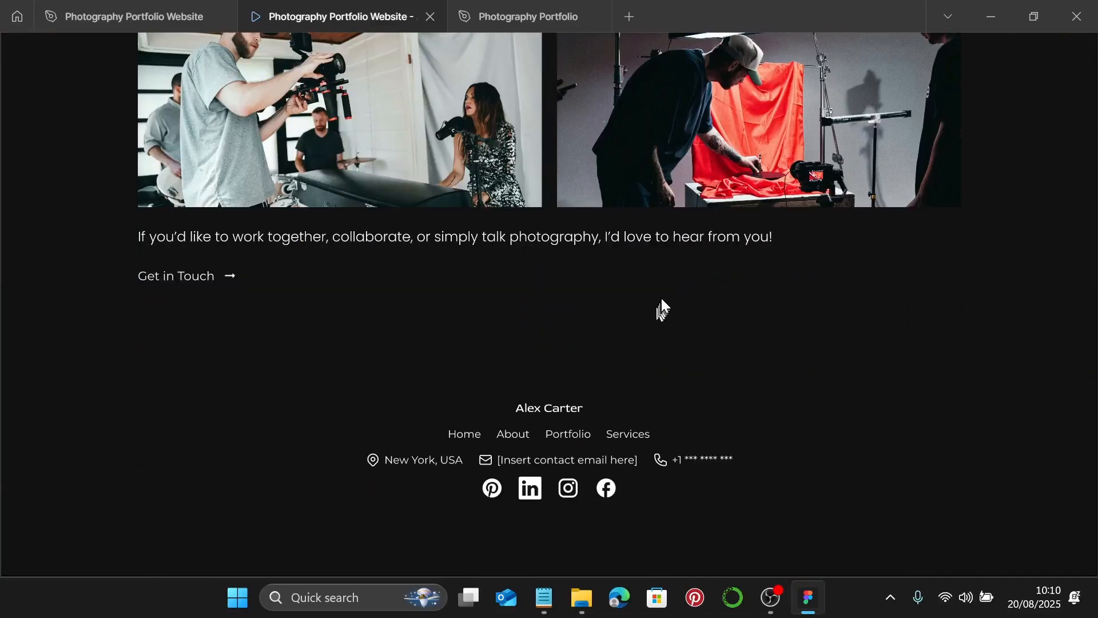
{"action": "left_click", "coordinate": [120, 15]}
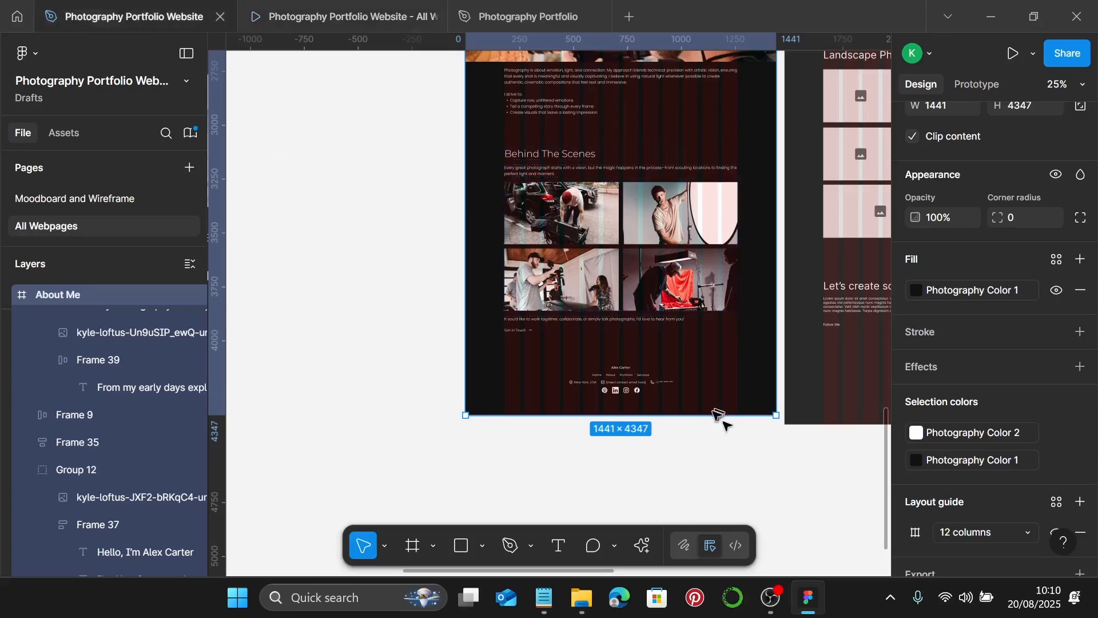
{"action": "left_click", "coordinate": [742, 438]}
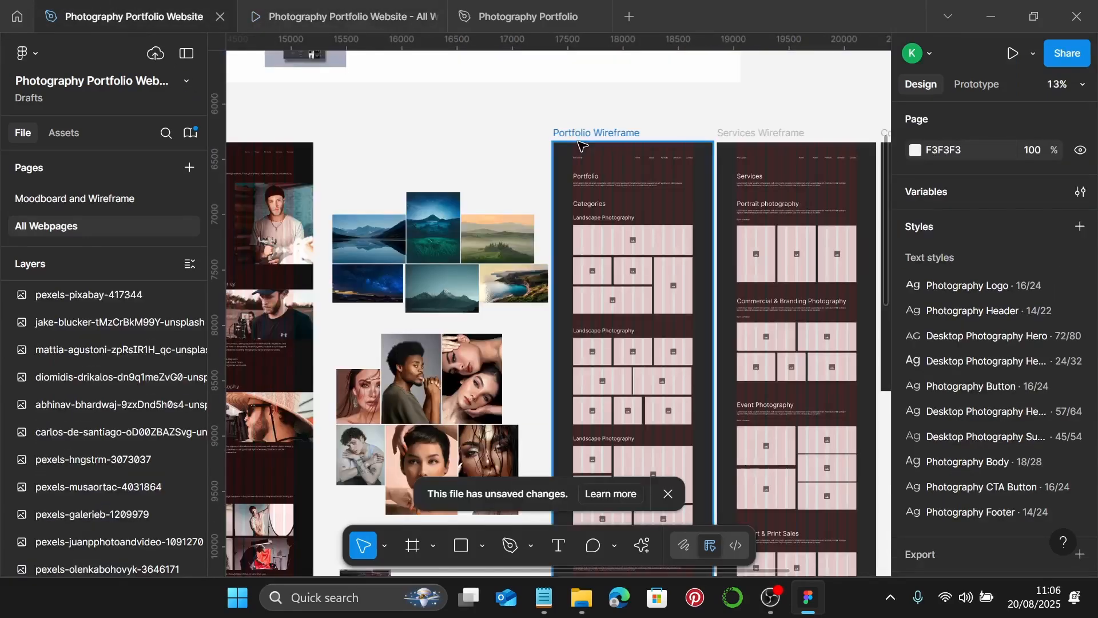
- Rename the 'Portfolio Wireframe' frame to 'Portfolio'
{"action": "scroll", "coordinate": [582, 145], "scroll_direction": "up", "scroll_amount": 3}
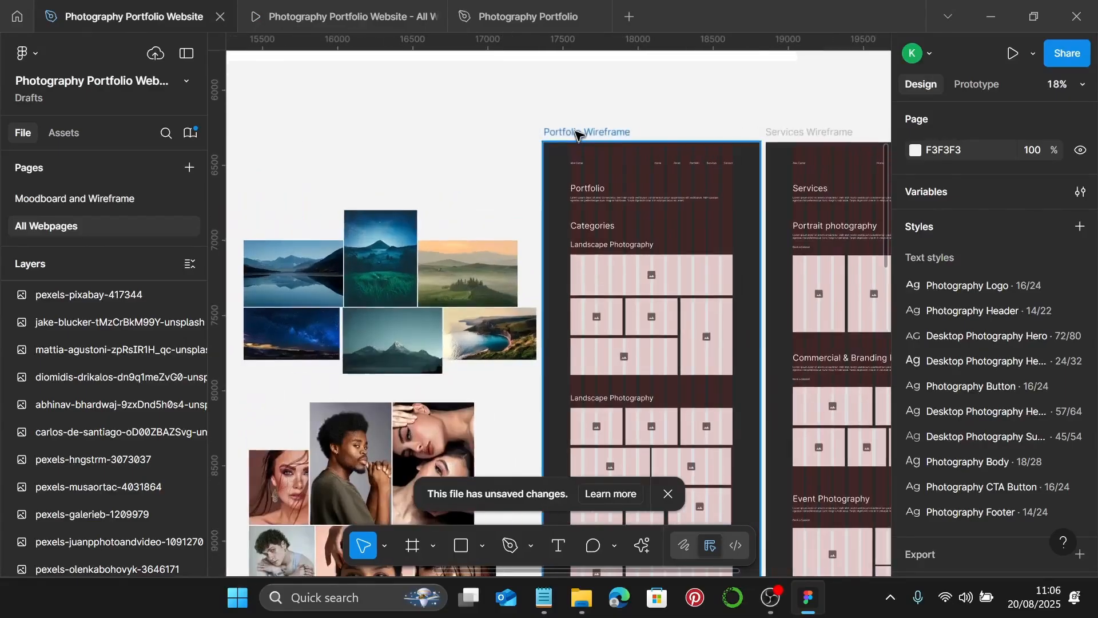
{"action": "left_click", "coordinate": [578, 133]}
{"action": "double_click", "coordinate": [577, 132]}
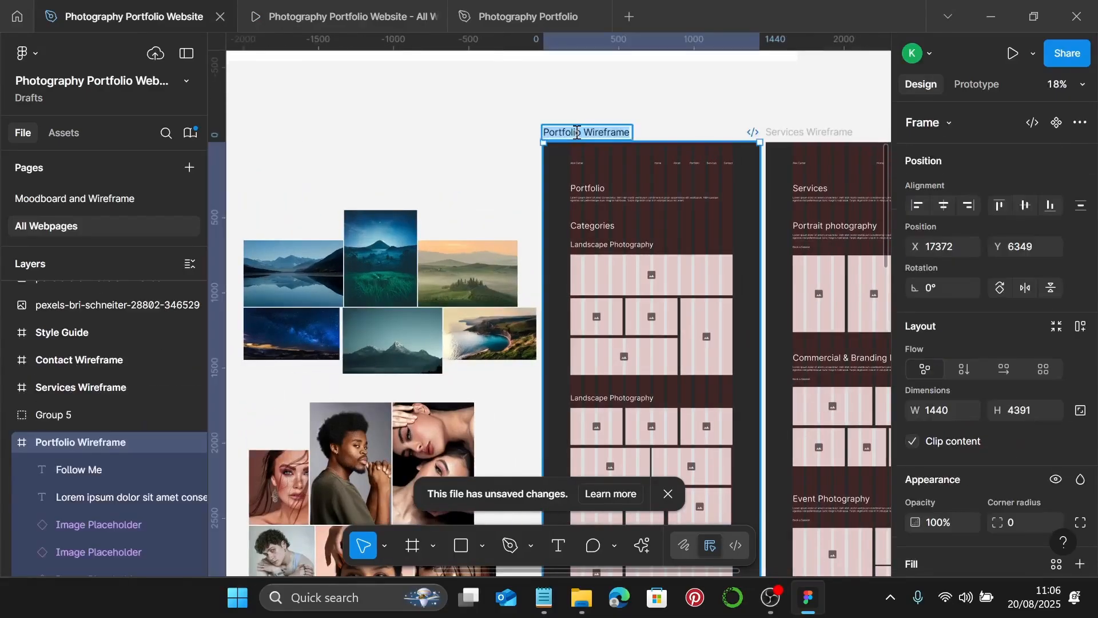
{"action": "key", "text": "Right"}
{"action": "key", "text": "BackSpace"}
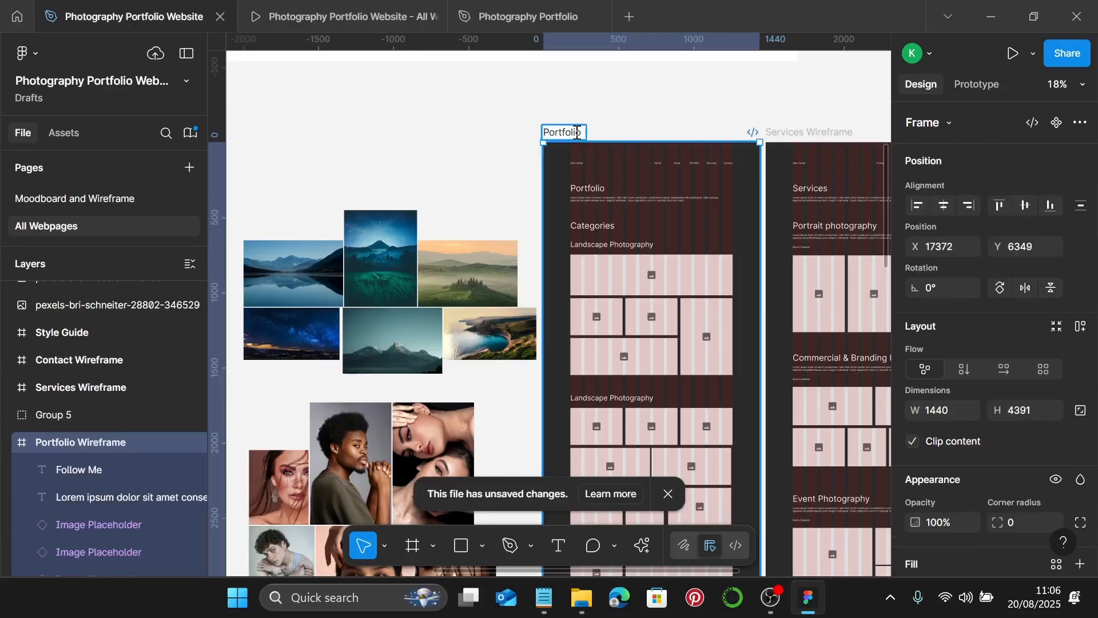
{"action": "left_click", "coordinate": [605, 126]}
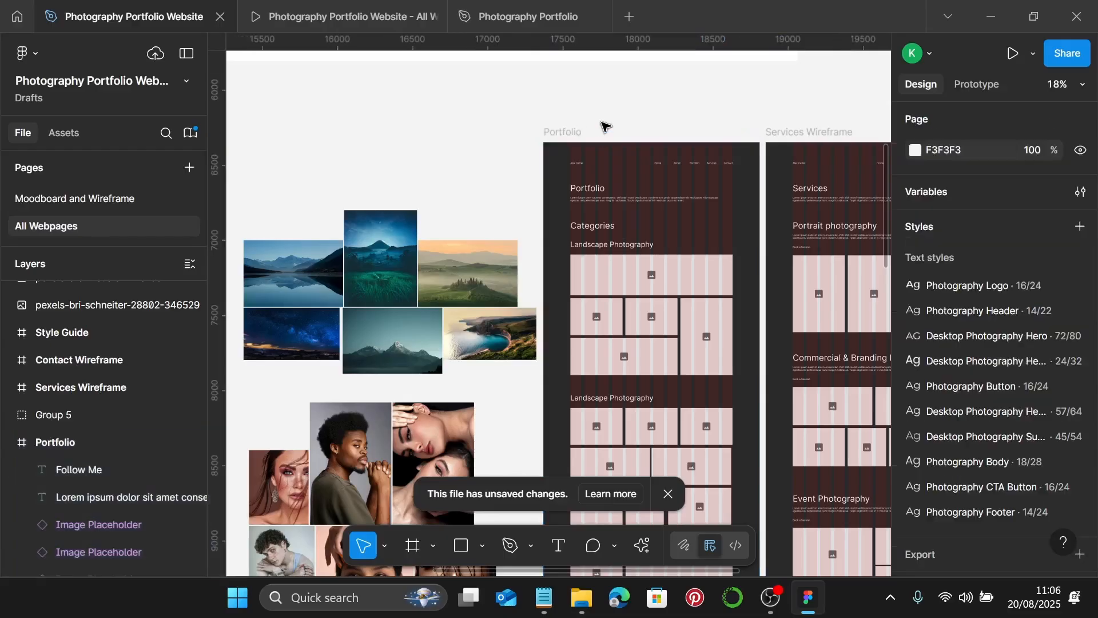
- Link the Portfolio frame's 2A2A2A background fill to the Photography Color 1 style
{"action": "left_click", "coordinate": [561, 133]}
{"action": "scroll", "coordinate": [995, 426], "scroll_direction": "down", "scroll_amount": 6}
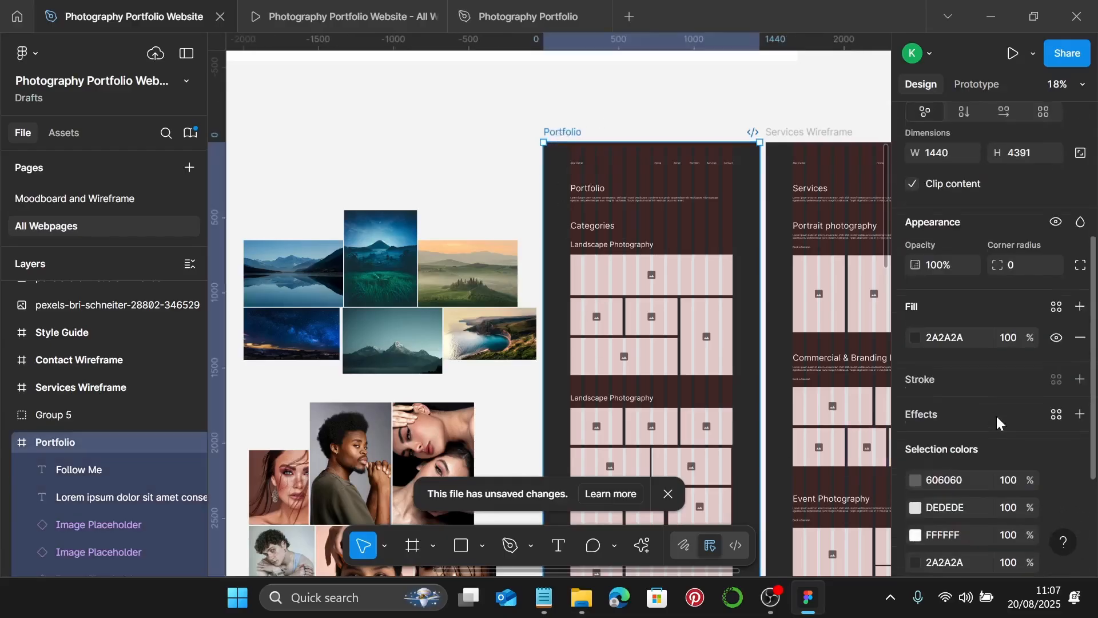
{"action": "scroll", "coordinate": [996, 422], "scroll_direction": "down", "scroll_amount": 1}
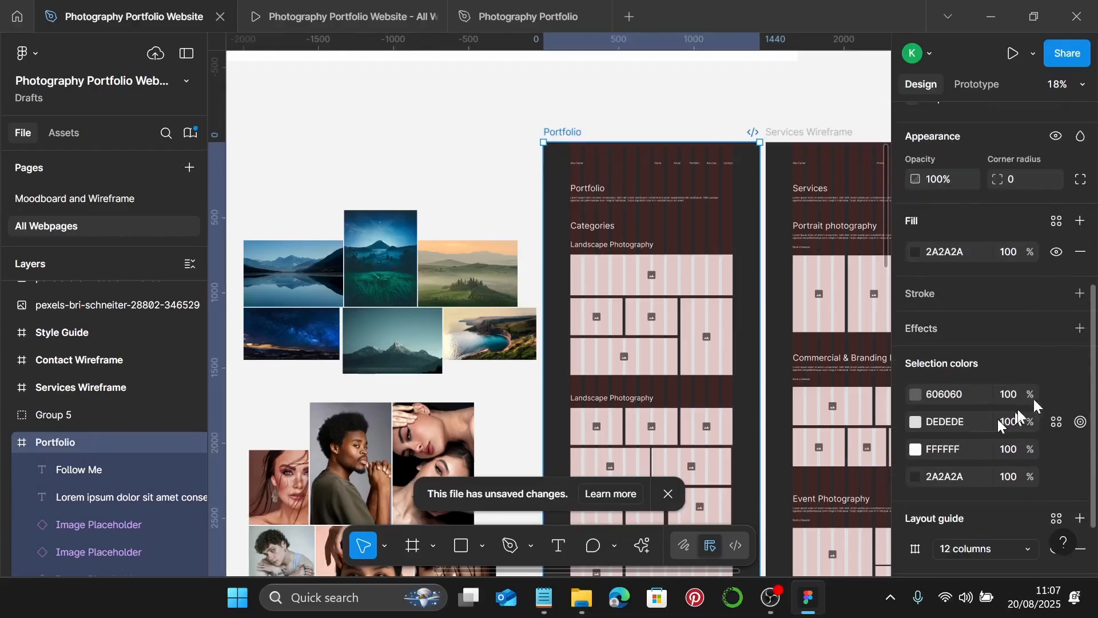
{"action": "left_click", "coordinate": [1056, 221]}
{"action": "left_click", "coordinate": [737, 326]}
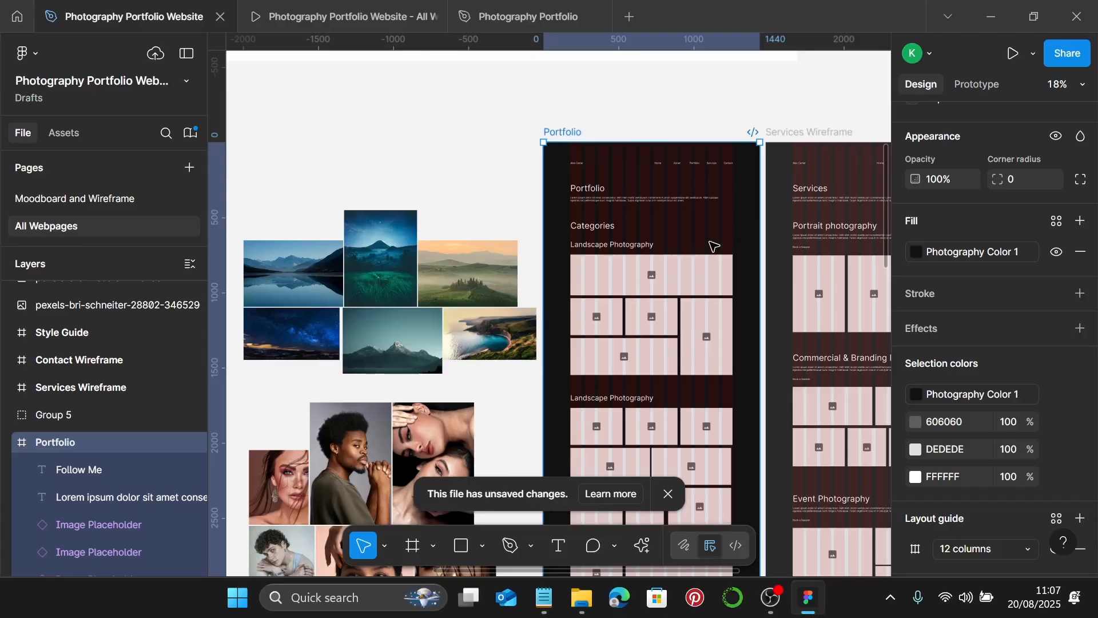
{"action": "scroll", "coordinate": [610, 179], "scroll_direction": "up", "scroll_amount": 3}
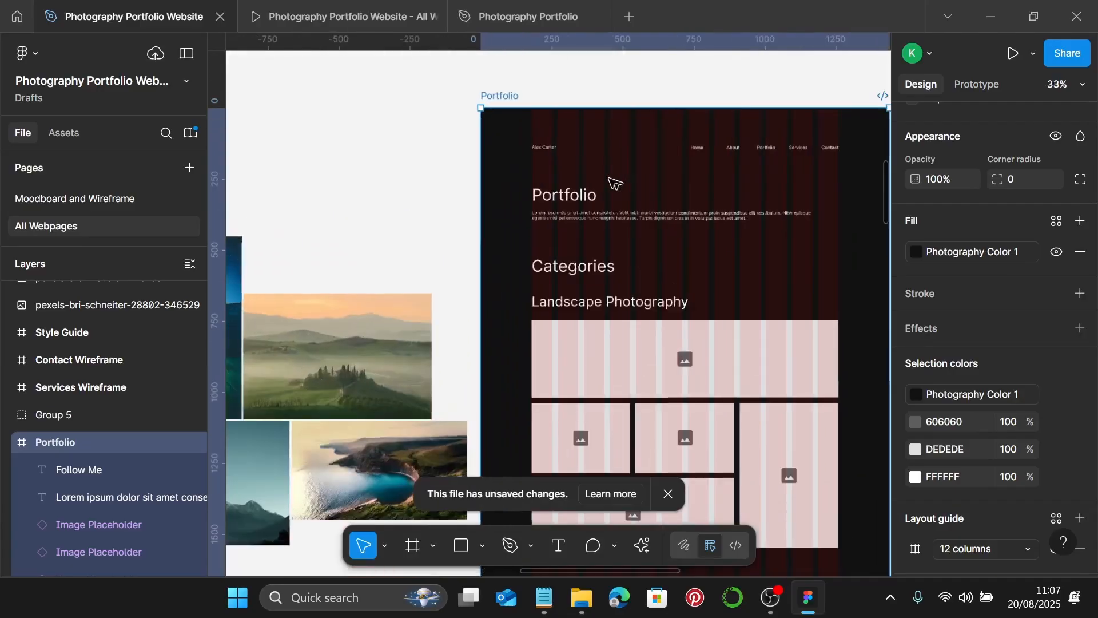
- Replace Portfolio's old nav bar with a copy of the About Me nav bar
{"action": "left_click", "coordinate": [542, 147]}
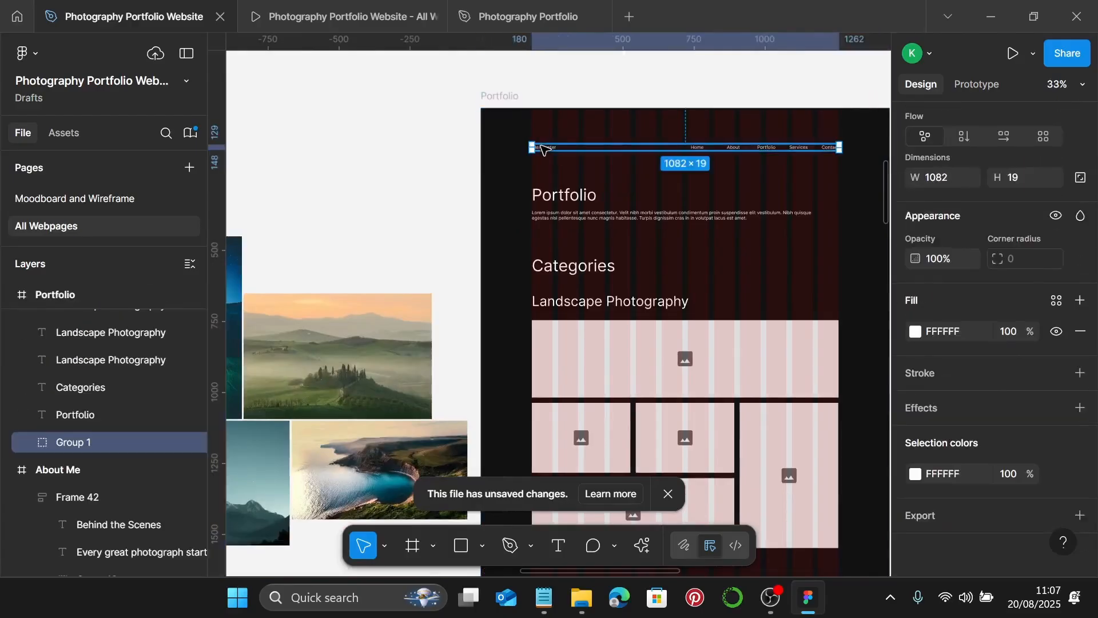
{"action": "key", "text": "Escape"}
{"action": "scroll", "coordinate": [543, 147], "scroll_direction": "down", "scroll_amount": 5}
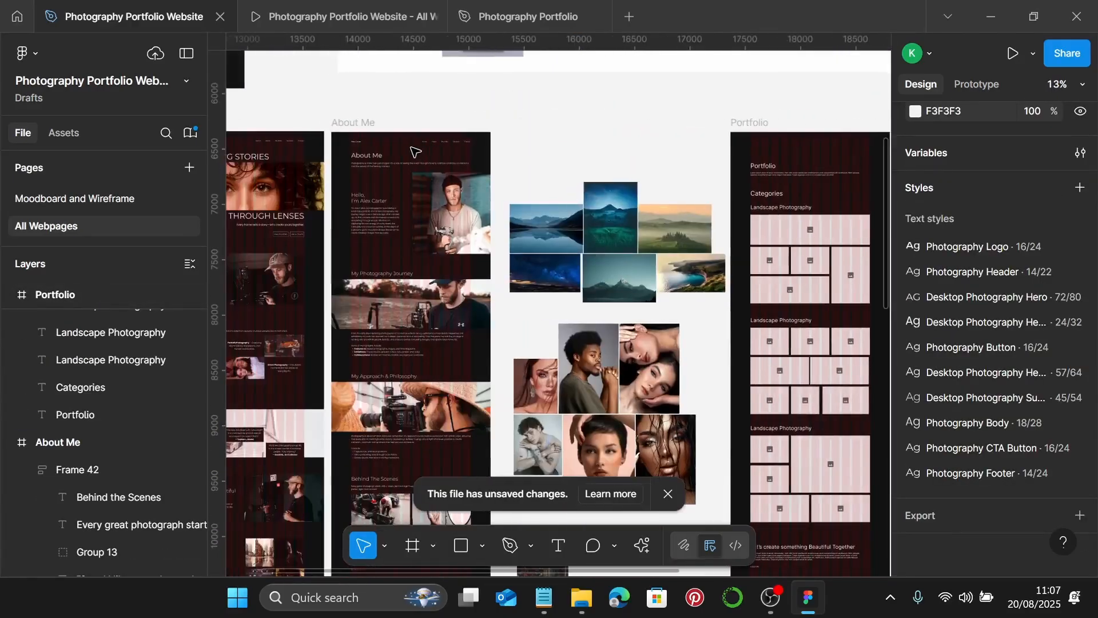
{"action": "scroll", "coordinate": [416, 149], "scroll_direction": "up", "scroll_amount": 4}
{"action": "left_click", "coordinate": [451, 140]}
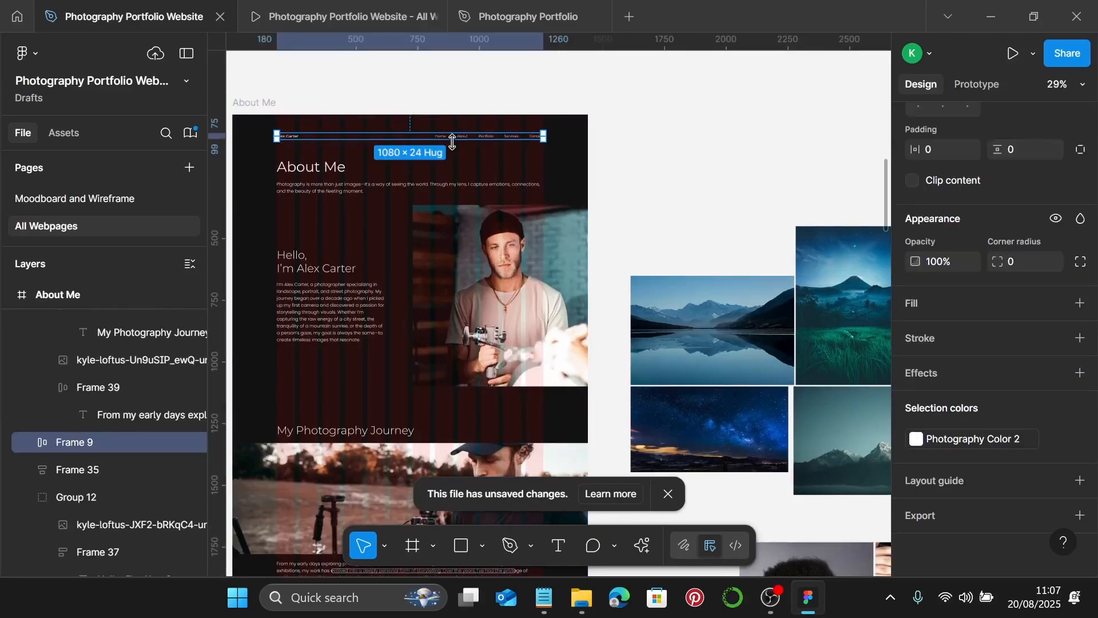
{"action": "scroll", "coordinate": [452, 142], "scroll_direction": "right", "scroll_amount": 10}
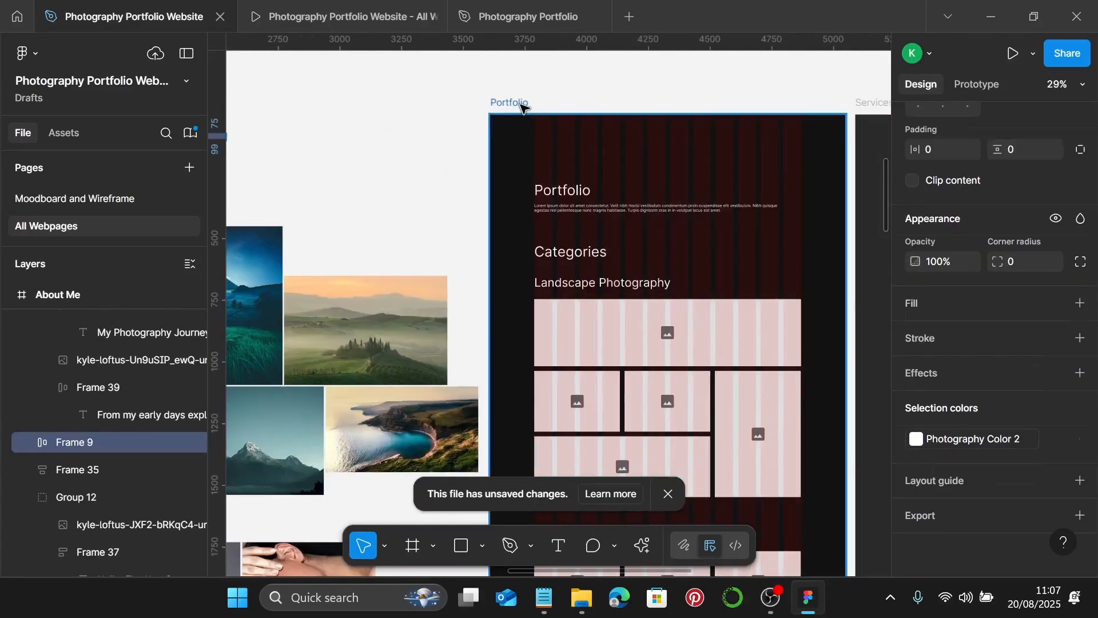
{"action": "left_click", "coordinate": [523, 105]}
{"action": "key", "text": "ctrl+v"}
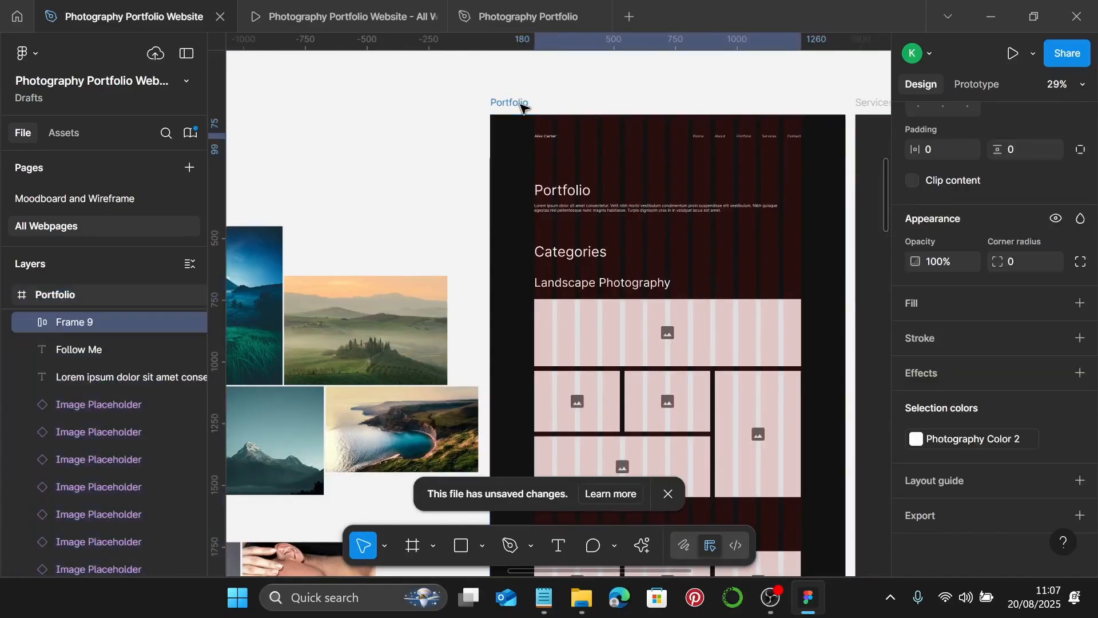
- Apply the Desktop Photography Heading 57/64 text style to the Portfolio heading
{"action": "left_click", "coordinate": [582, 196]}
{"action": "scroll", "coordinate": [583, 197], "scroll_direction": "up", "scroll_amount": 10}
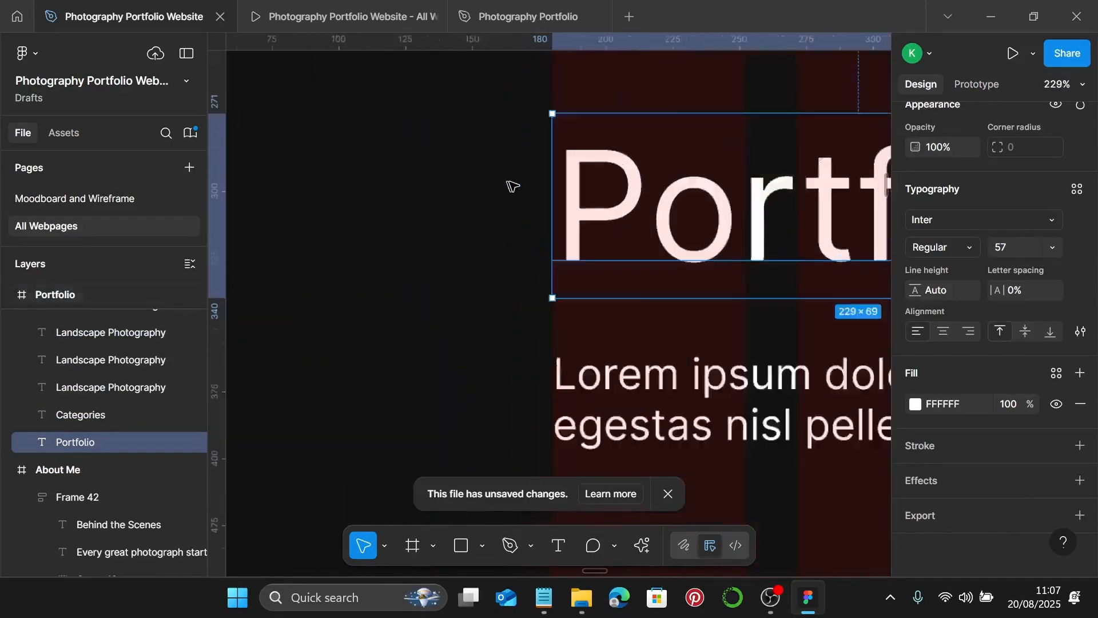
{"action": "scroll", "coordinate": [565, 194], "scroll_direction": "down", "scroll_amount": 6}
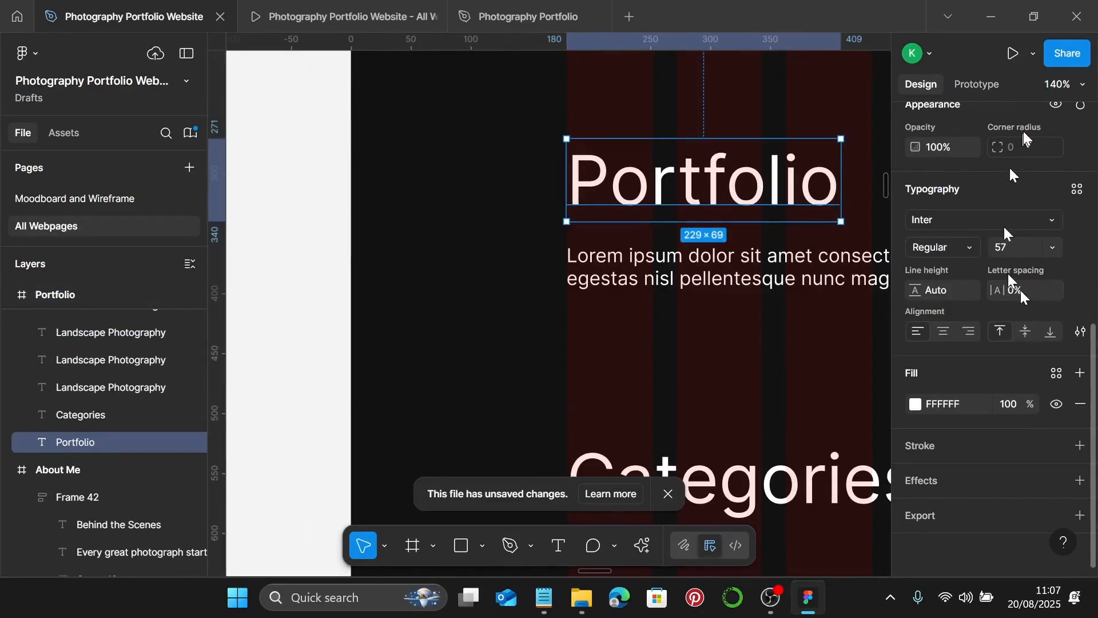
{"action": "left_click", "coordinate": [1077, 189]}
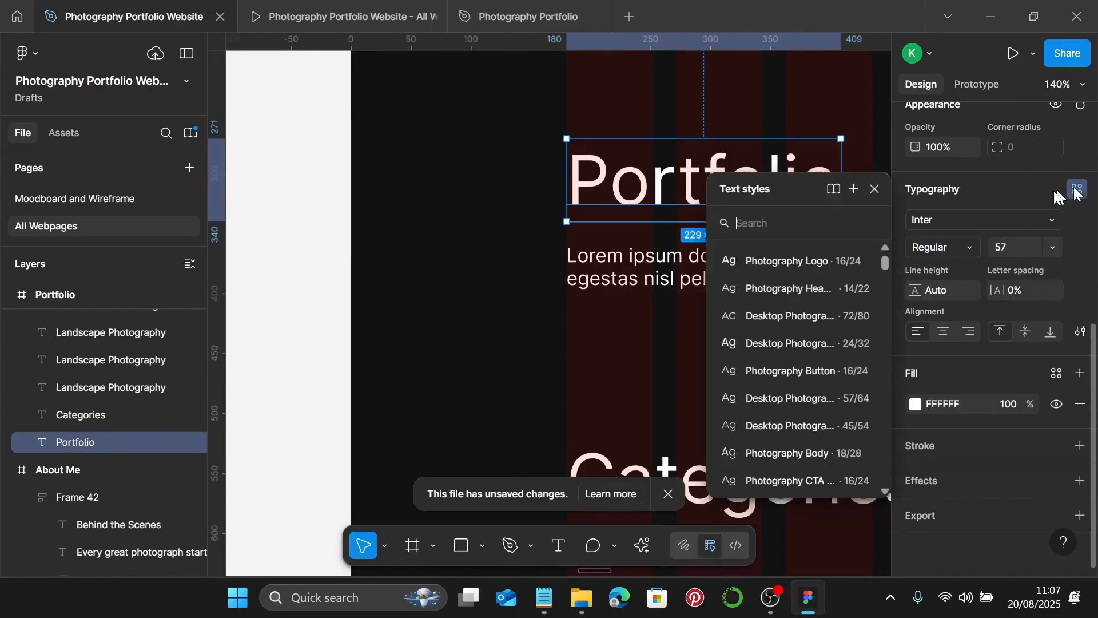
{"action": "left_click", "coordinate": [828, 400]}
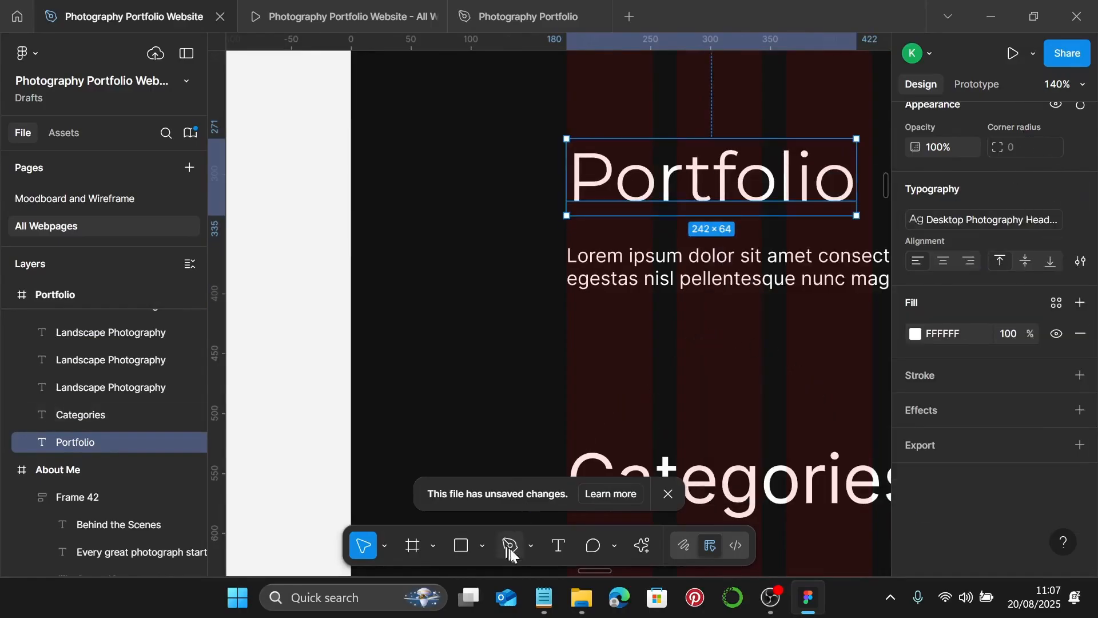
{"action": "left_click", "coordinate": [542, 607]}
{"action": "scroll", "coordinate": [801, 286], "scroll_direction": "up", "scroll_amount": 10}
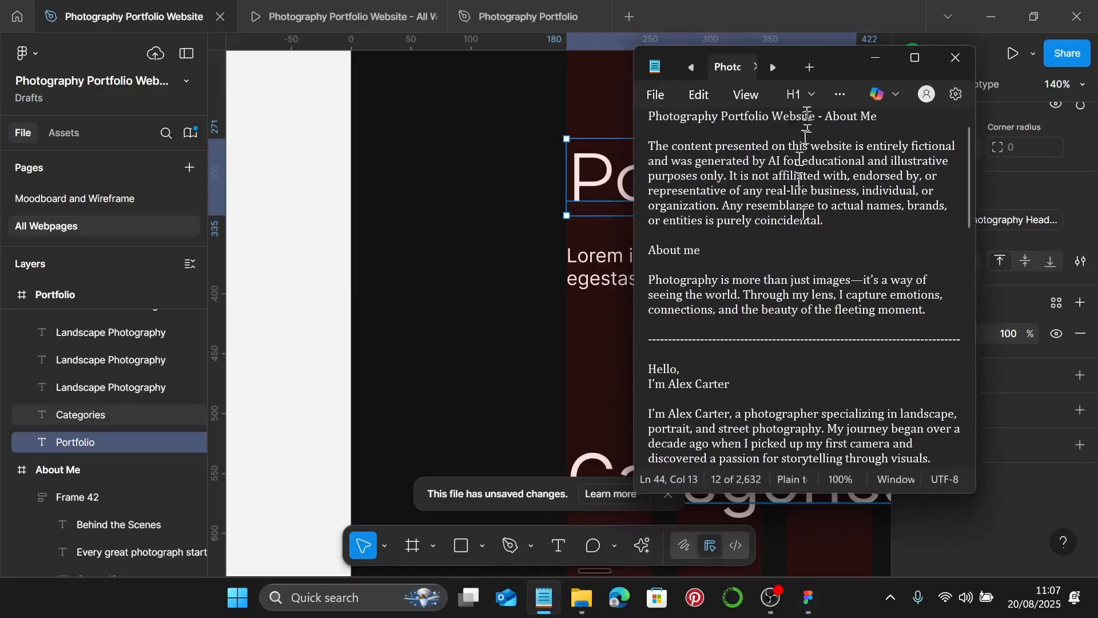
- Copy the 'Photography is my way…' intro paragraph from Notepad's Portfolio document
{"action": "left_click", "coordinate": [728, 67]}
{"action": "triple_click", "coordinate": [727, 132]}
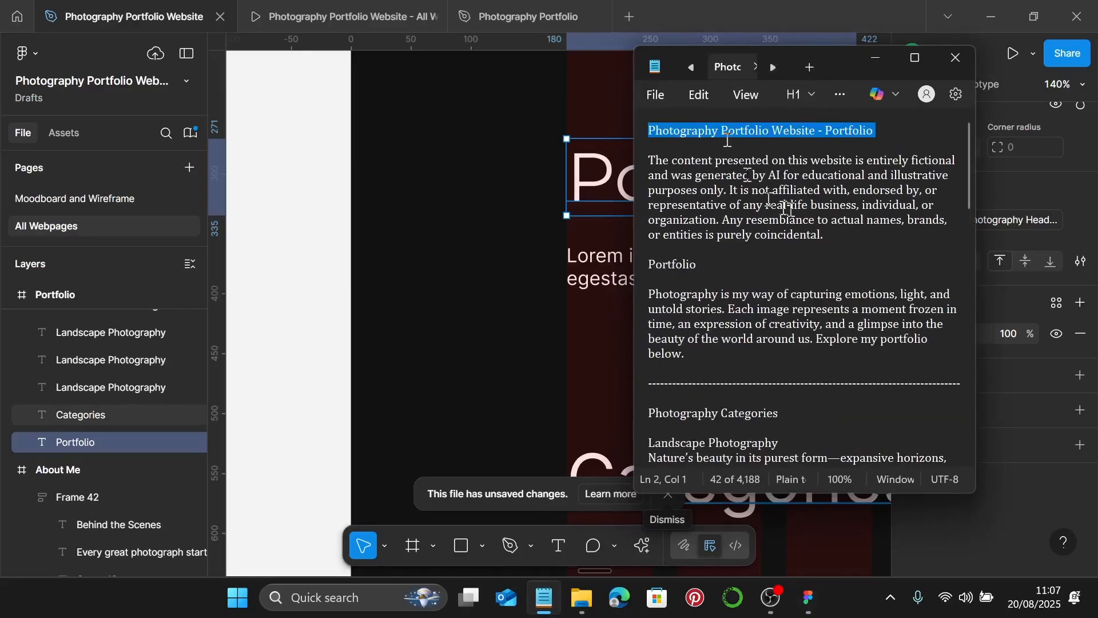
{"action": "left_click", "coordinate": [910, 137]}
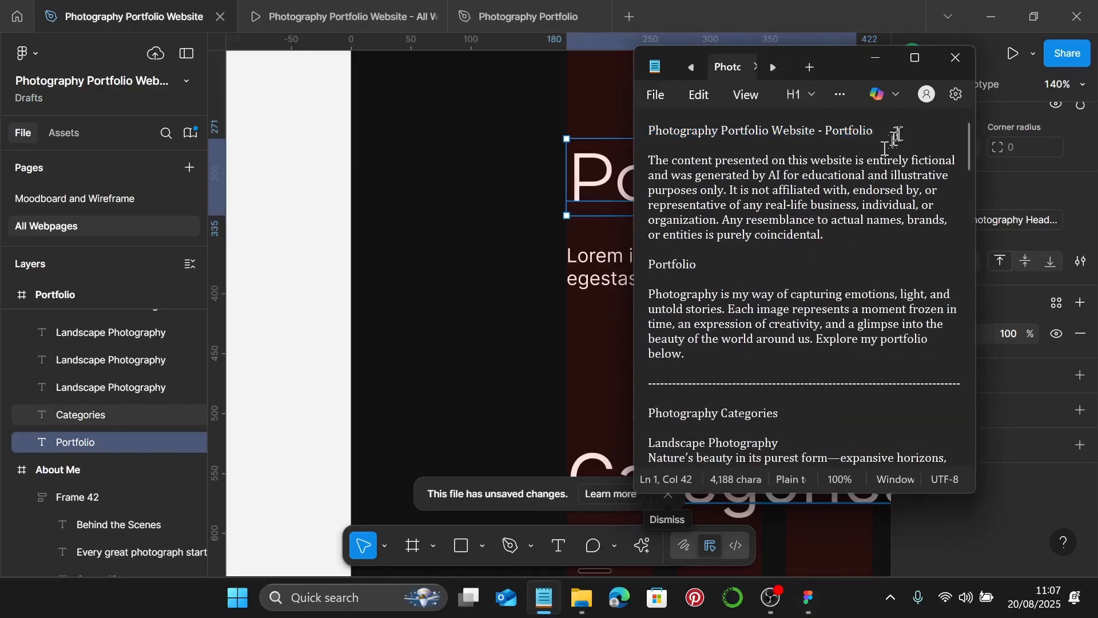
{"action": "left_click_drag", "start_coordinate": [716, 264], "coordinate": [650, 264]}
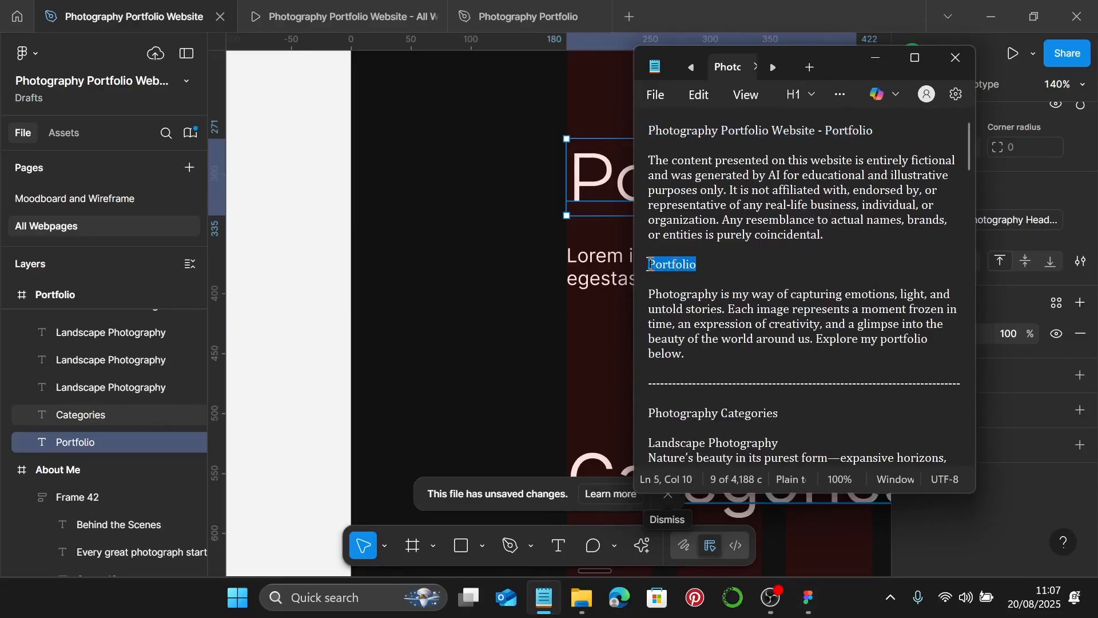
{"action": "left_click_drag", "start_coordinate": [711, 355], "coordinate": [643, 297]}
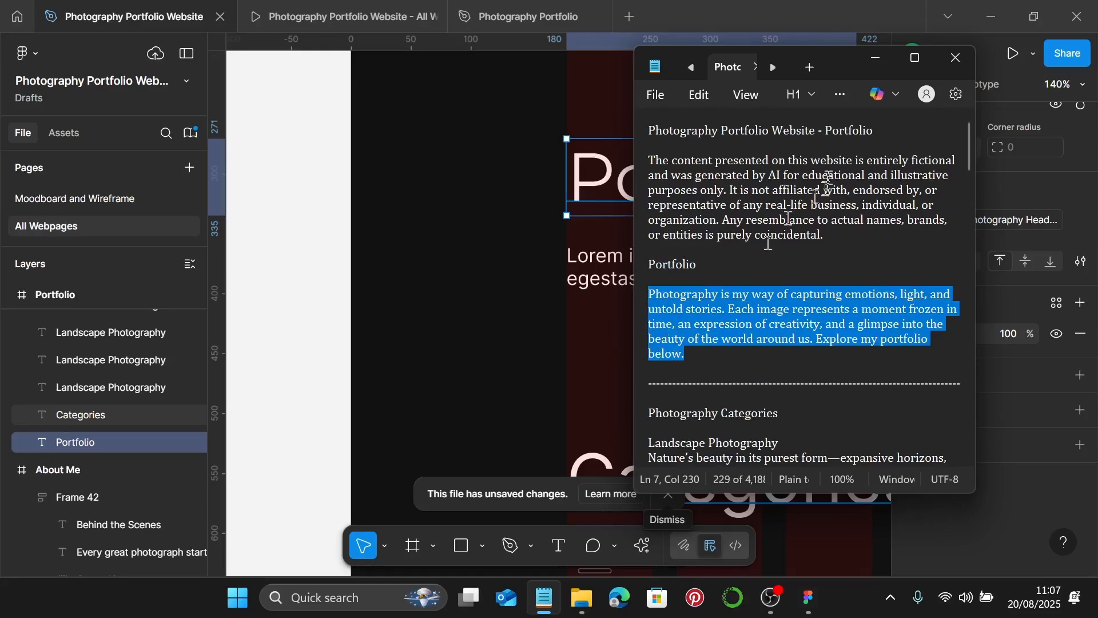
{"action": "left_click", "coordinate": [875, 58]}
{"action": "scroll", "coordinate": [660, 286], "scroll_direction": "right", "scroll_amount": 3}
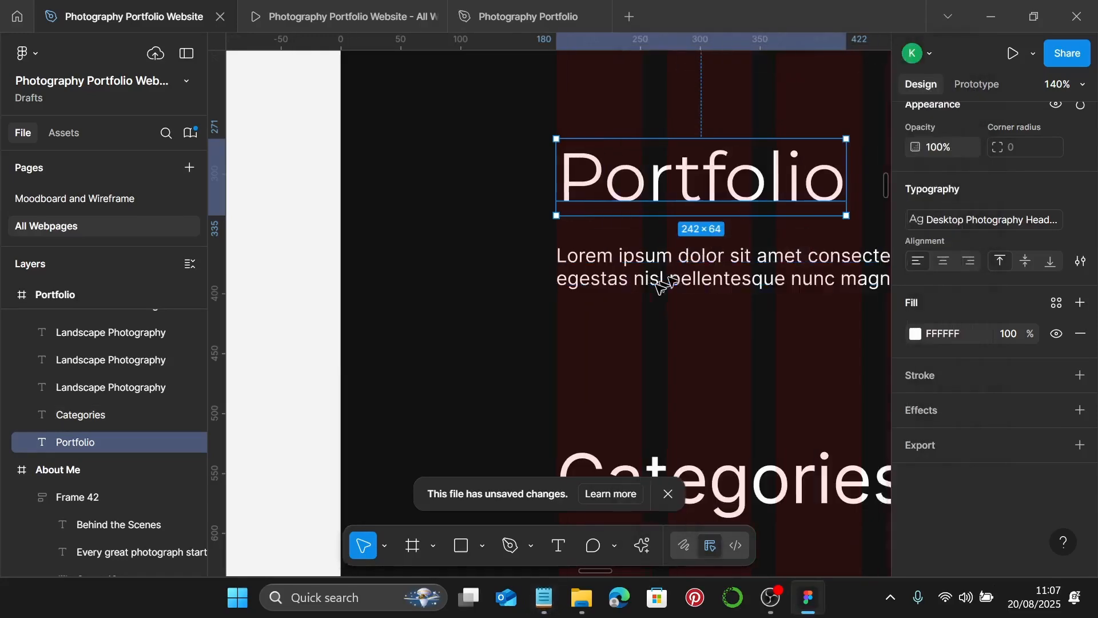
- Style the Lorem ipsum paragraph as Photography Body, paste in the intro copy, and widen it to 1080
{"action": "left_click", "coordinate": [659, 286]}
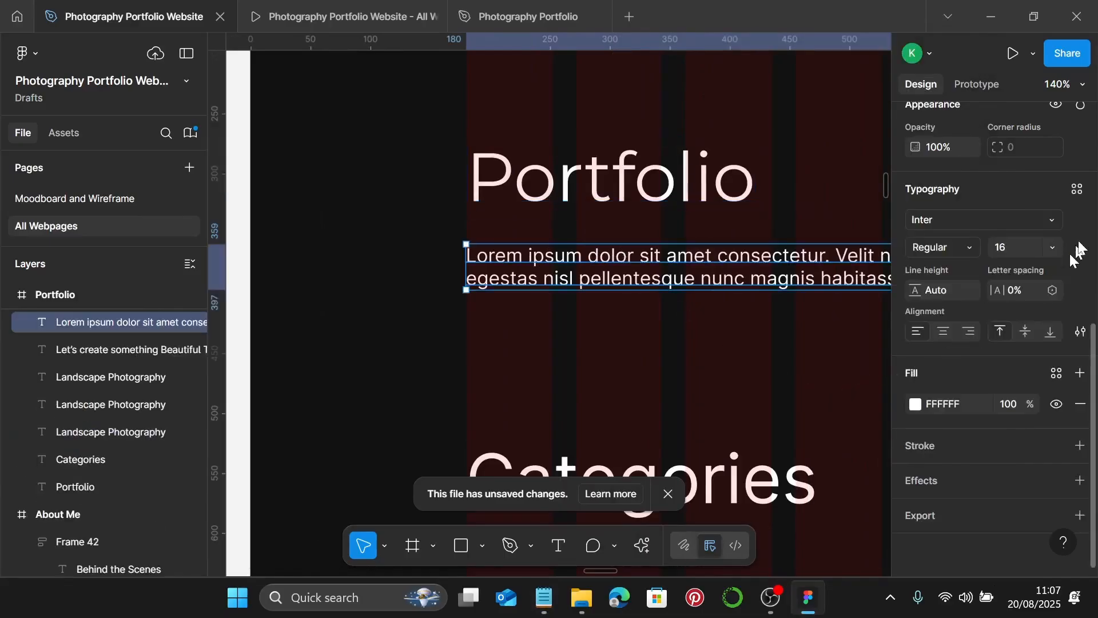
{"action": "left_click", "coordinate": [1078, 190]}
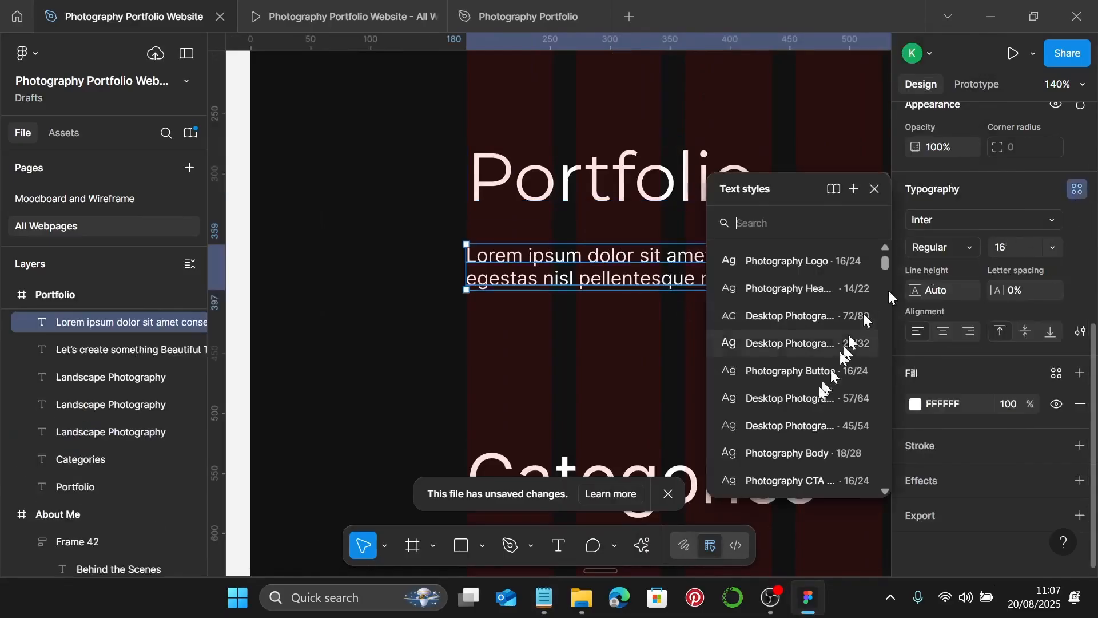
{"action": "left_click", "coordinate": [808, 449]}
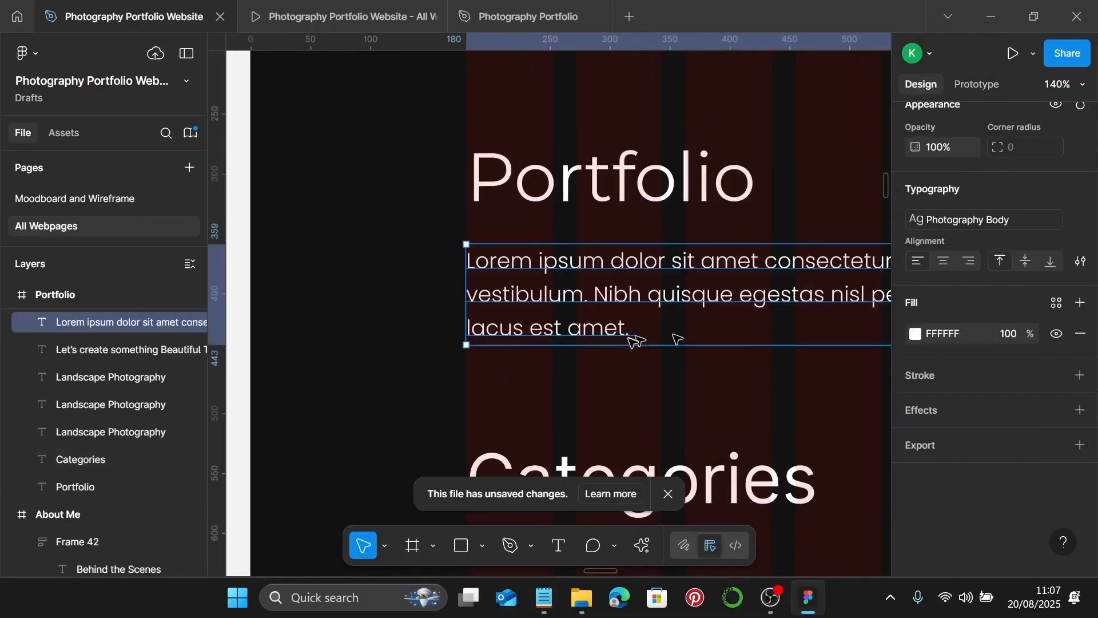
{"action": "double_click", "coordinate": [641, 306]}
{"action": "key", "text": "ctrl+v"}
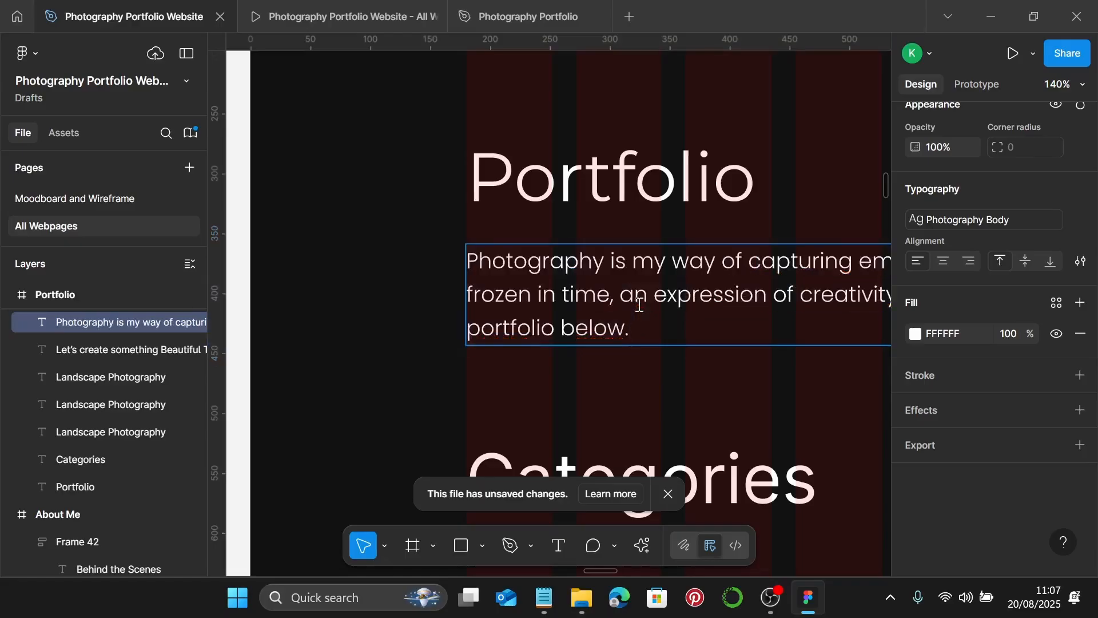
{"action": "key", "text": "Escape"}
{"action": "scroll", "coordinate": [639, 305], "scroll_direction": "down", "scroll_amount": 5}
{"action": "scroll", "coordinate": [639, 337], "scroll_direction": "right", "scroll_amount": 5}
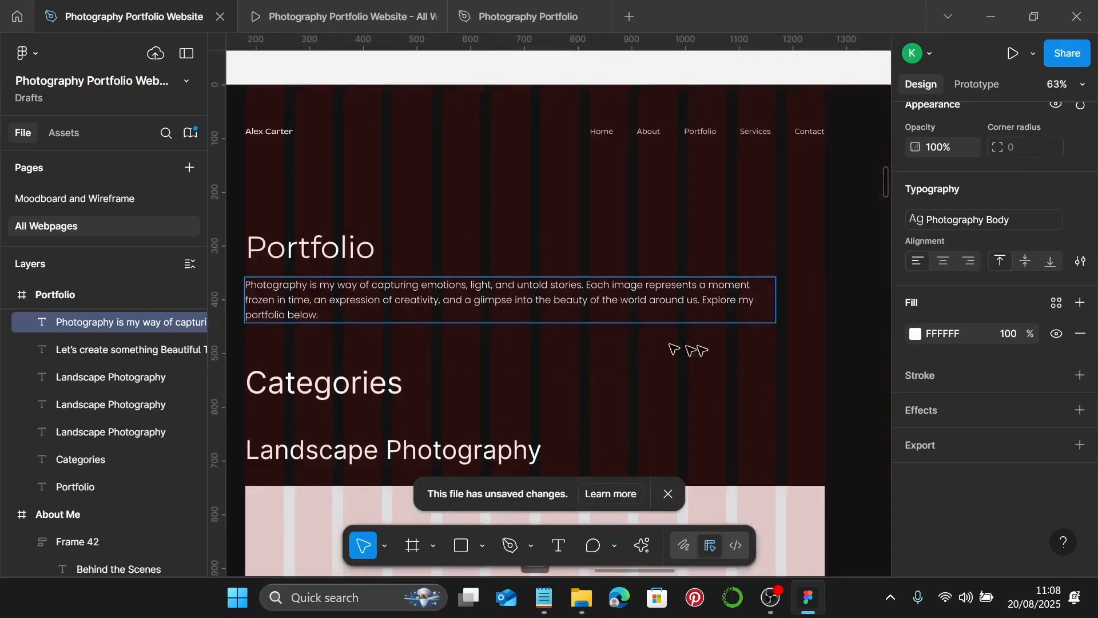
{"action": "left_click_drag", "start_coordinate": [778, 299], "coordinate": [825, 303]}
- Wrap the Portfolio heading and intro paragraph together in an auto layout frame
{"action": "scroll", "coordinate": [431, 262], "scroll_direction": "left", "scroll_amount": 3}
{"action": "left_click", "coordinate": [518, 248], "text": "shift"}
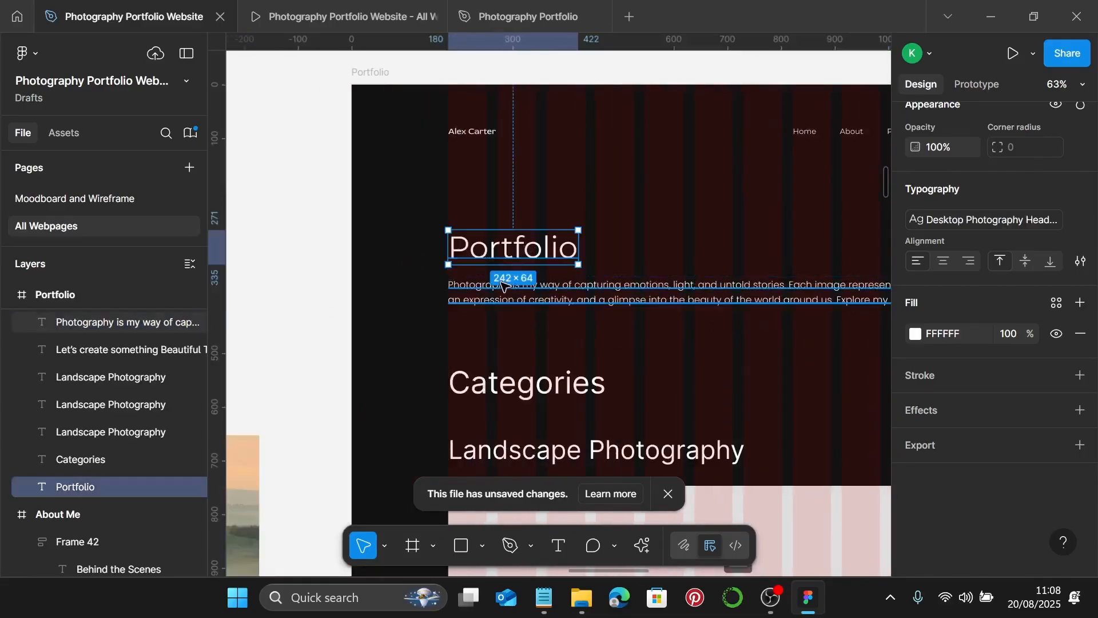
{"action": "scroll", "coordinate": [450, 281], "scroll_direction": "up", "scroll_amount": 10}
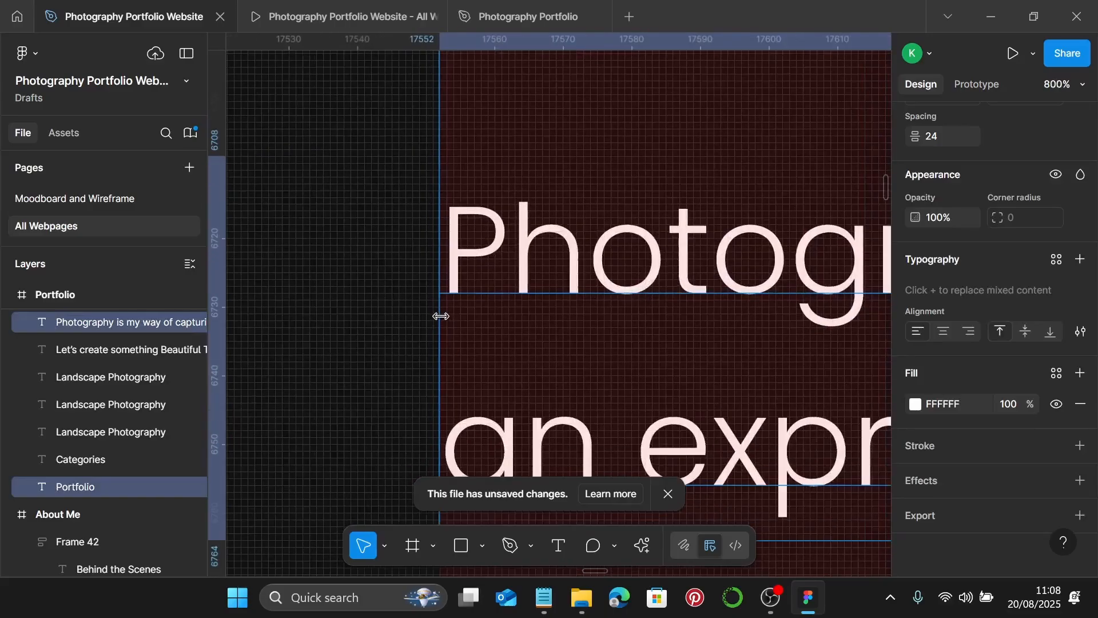
{"action": "scroll", "coordinate": [467, 306], "scroll_direction": "down", "scroll_amount": 5}
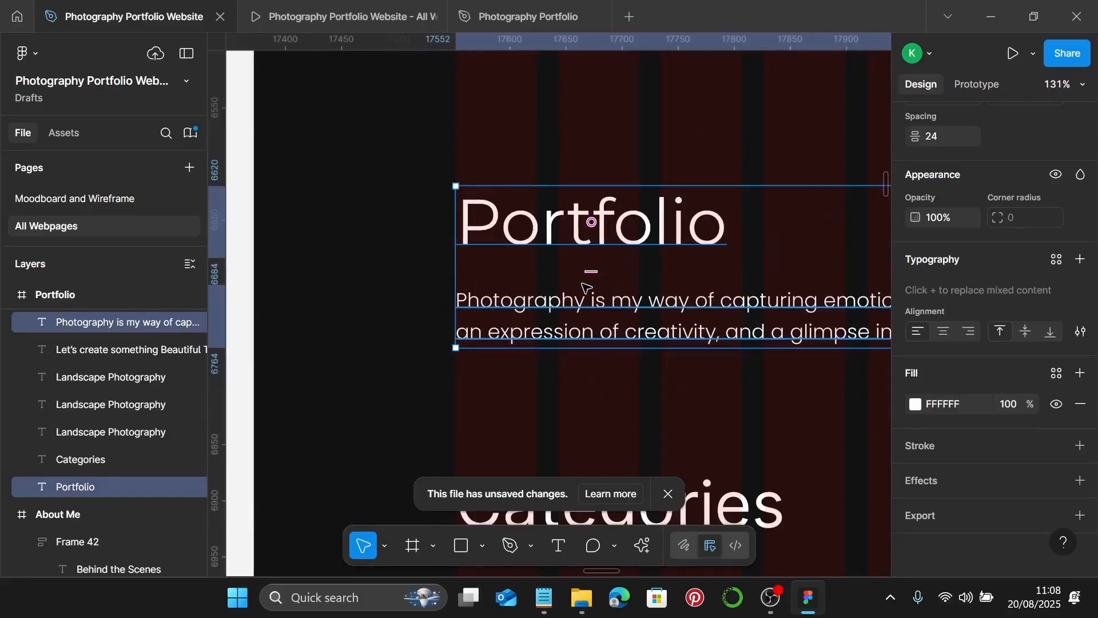
{"action": "key", "text": "shift+a"}
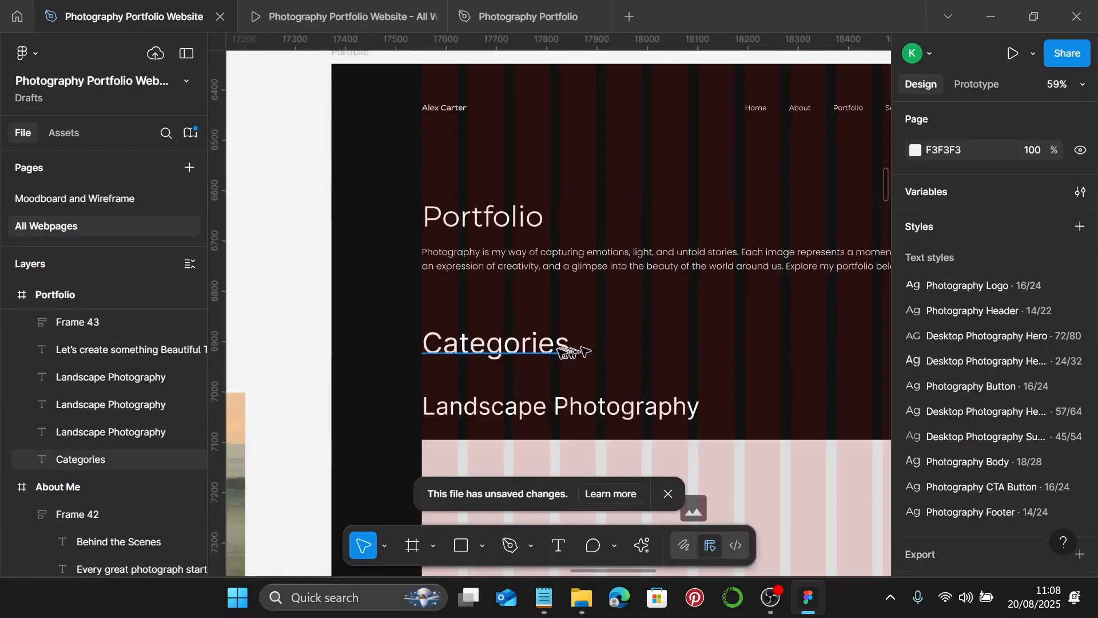
- Apply the 57/64 desktop heading text style to the Categories heading
{"action": "left_click", "coordinate": [558, 349]}
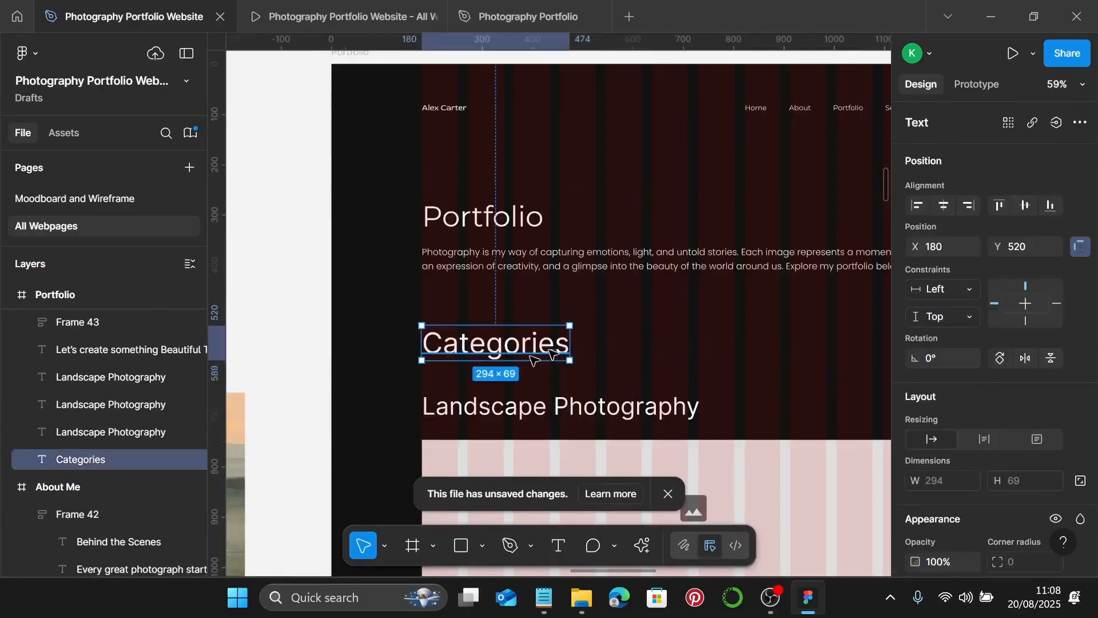
{"action": "scroll", "coordinate": [975, 371], "scroll_direction": "down", "scroll_amount": 5}
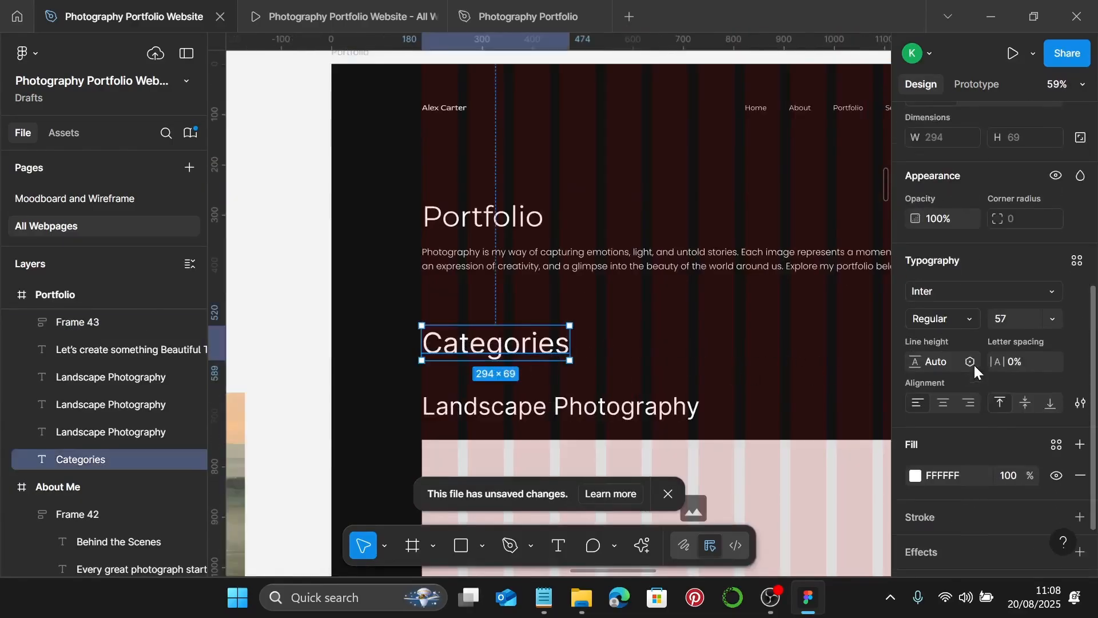
{"action": "left_click", "coordinate": [1075, 262]}
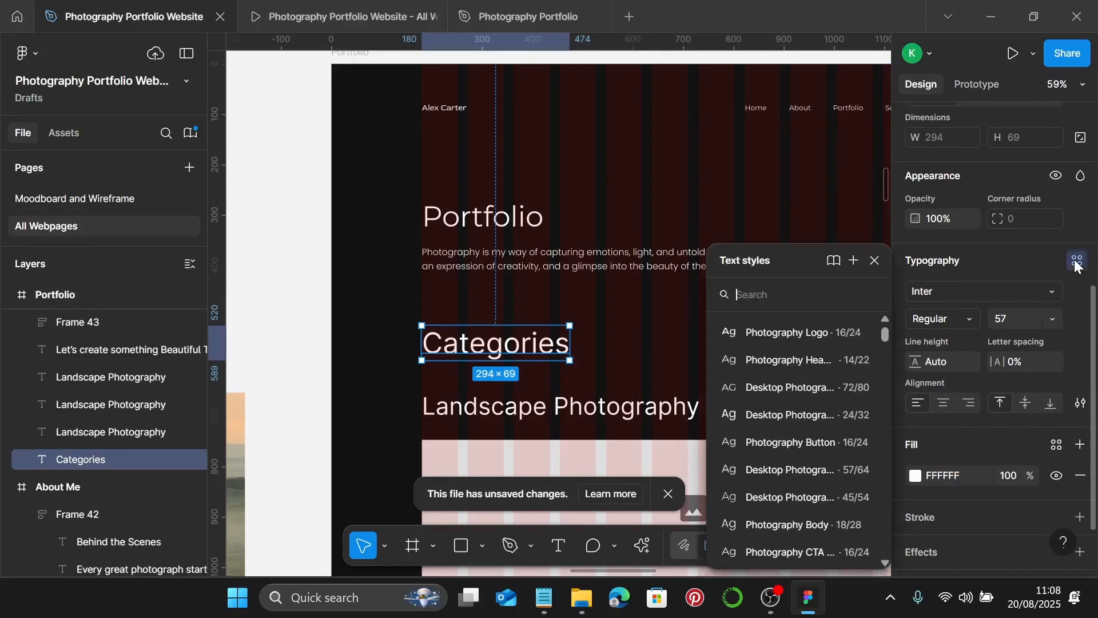
{"action": "left_click", "coordinate": [802, 469]}
{"action": "scroll", "coordinate": [421, 351], "scroll_direction": "up", "scroll_amount": 10}
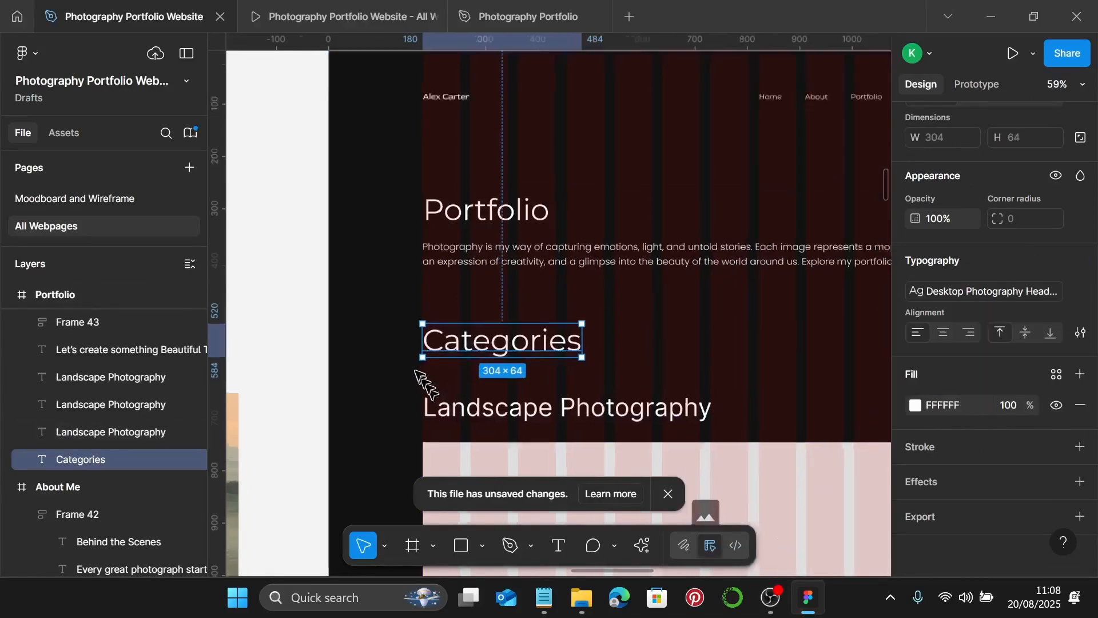
{"action": "scroll", "coordinate": [424, 345], "scroll_direction": "up", "scroll_amount": 2}
{"action": "scroll", "coordinate": [440, 342], "scroll_direction": "down", "scroll_amount": 8}
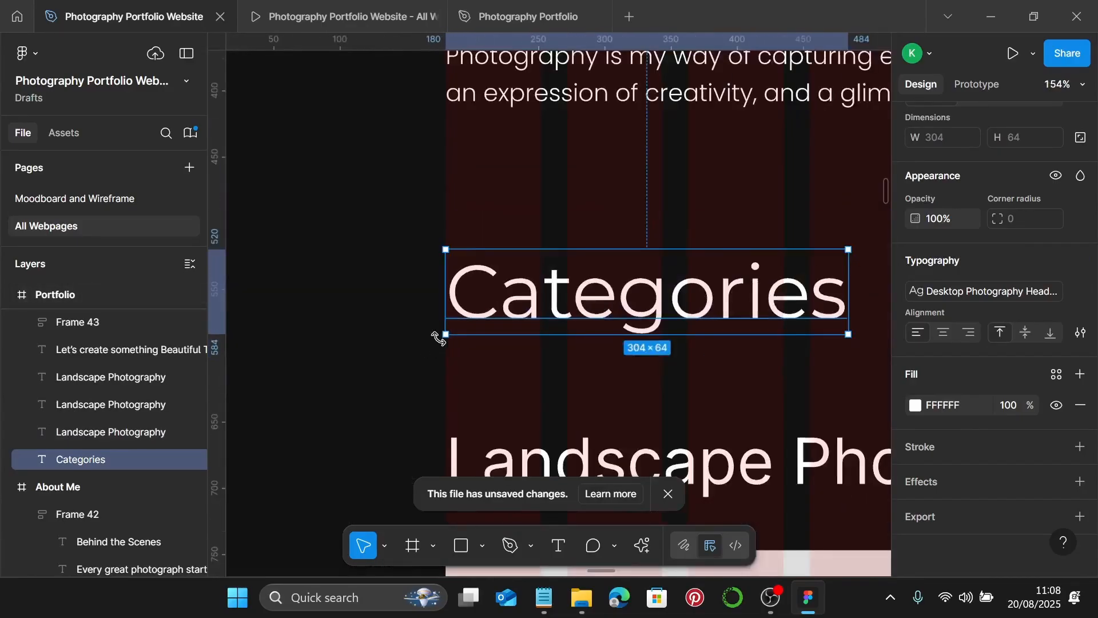
{"action": "scroll", "coordinate": [439, 340], "scroll_direction": "down", "scroll_amount": 1}
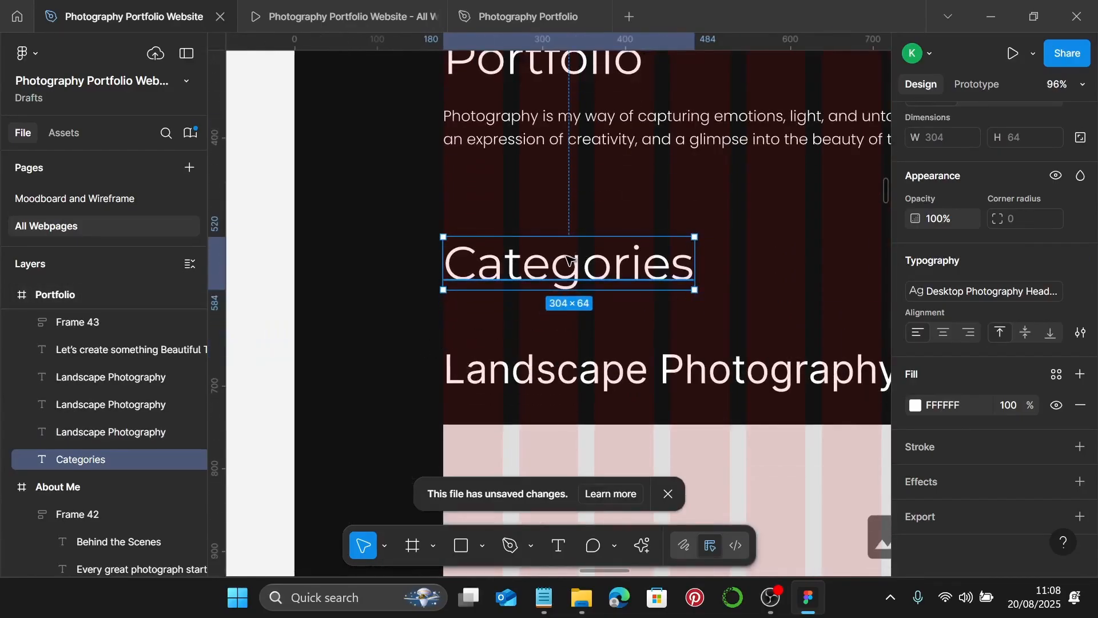
{"action": "scroll", "coordinate": [566, 263], "scroll_direction": "down", "scroll_amount": 4}
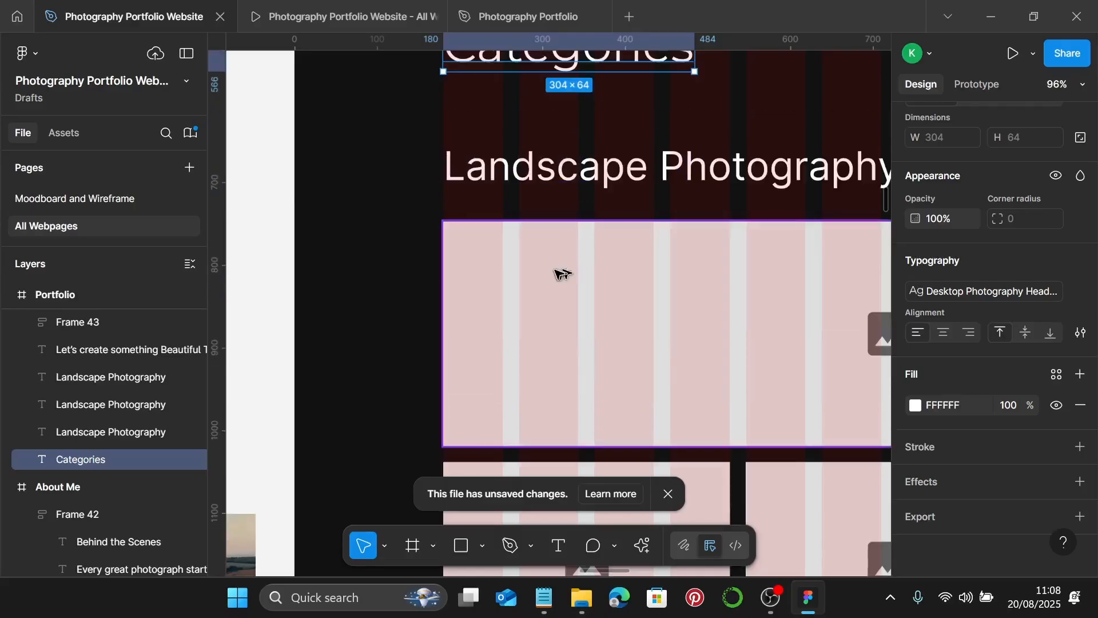
{"action": "scroll", "coordinate": [527, 243], "scroll_direction": "up", "scroll_amount": 1}
- Apply the 45/54 subheading text style to the Landscape Photography text
{"action": "left_click", "coordinate": [452, 174]}
{"action": "scroll", "coordinate": [443, 186], "scroll_direction": "up", "scroll_amount": 6}
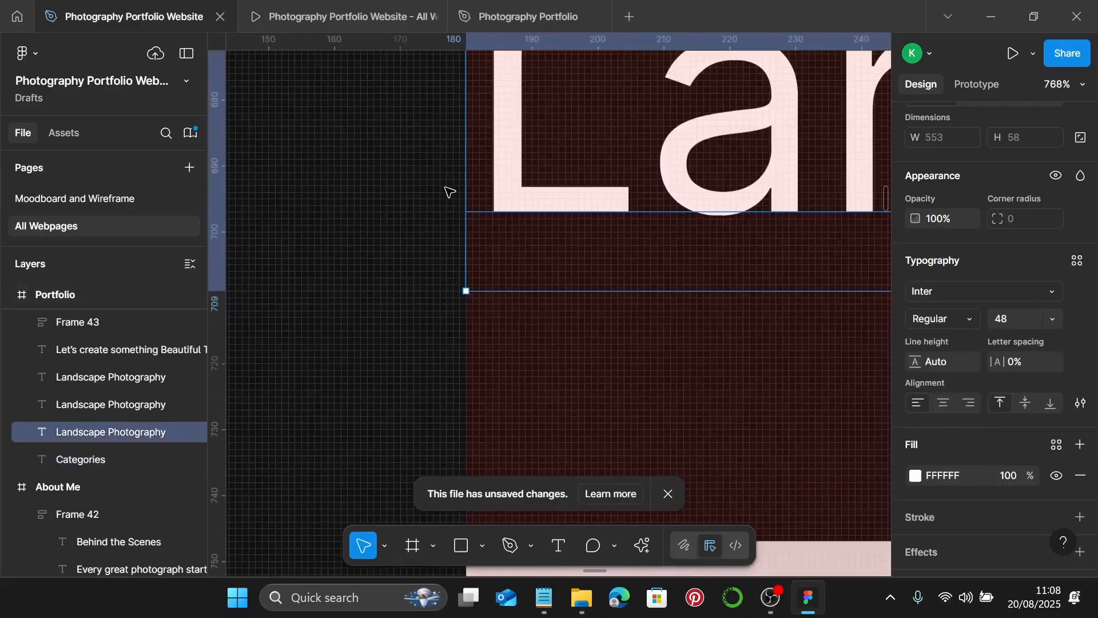
{"action": "scroll", "coordinate": [451, 192], "scroll_direction": "down", "scroll_amount": 6}
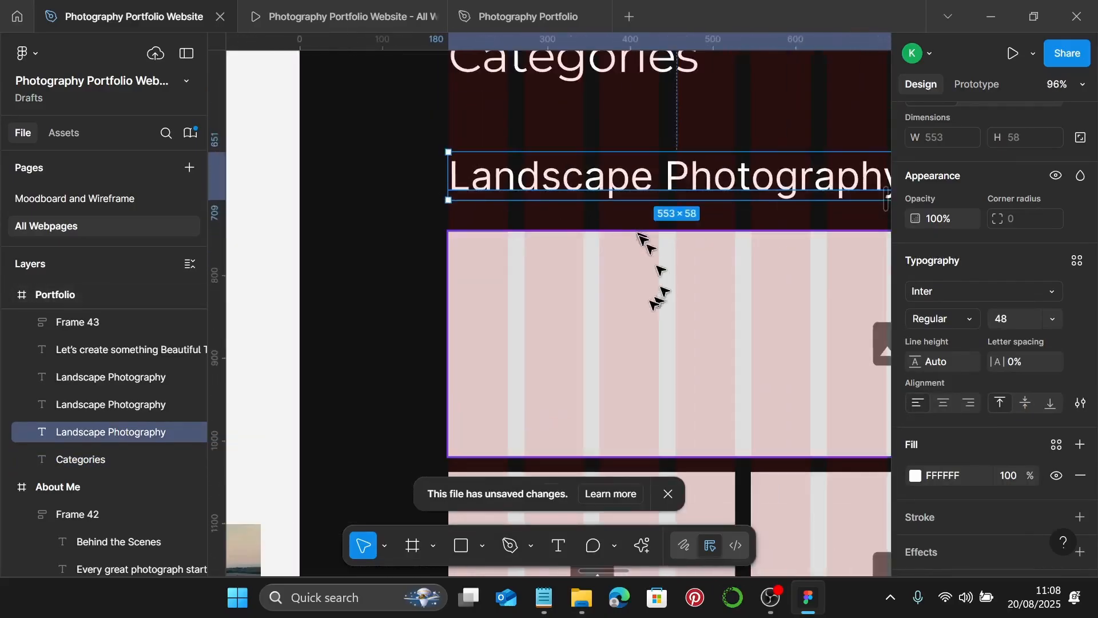
{"action": "left_click", "coordinate": [1077, 262]}
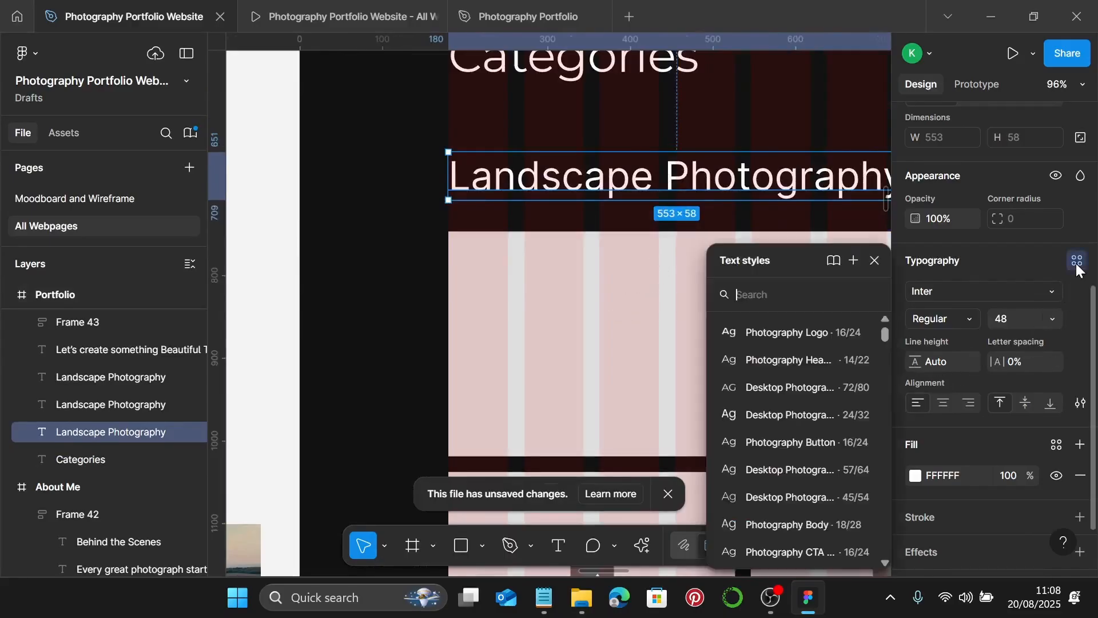
{"action": "left_click", "coordinate": [788, 495]}
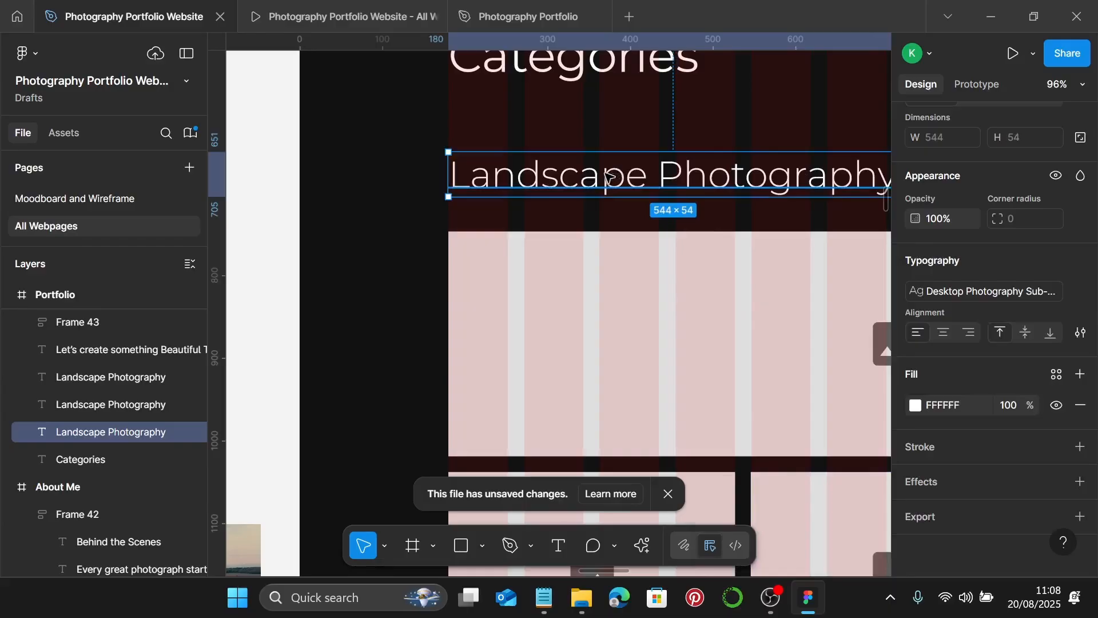
{"action": "scroll", "coordinate": [607, 176], "scroll_direction": "down", "scroll_amount": 2}
{"action": "scroll", "coordinate": [617, 129], "scroll_direction": "down", "scroll_amount": 5}
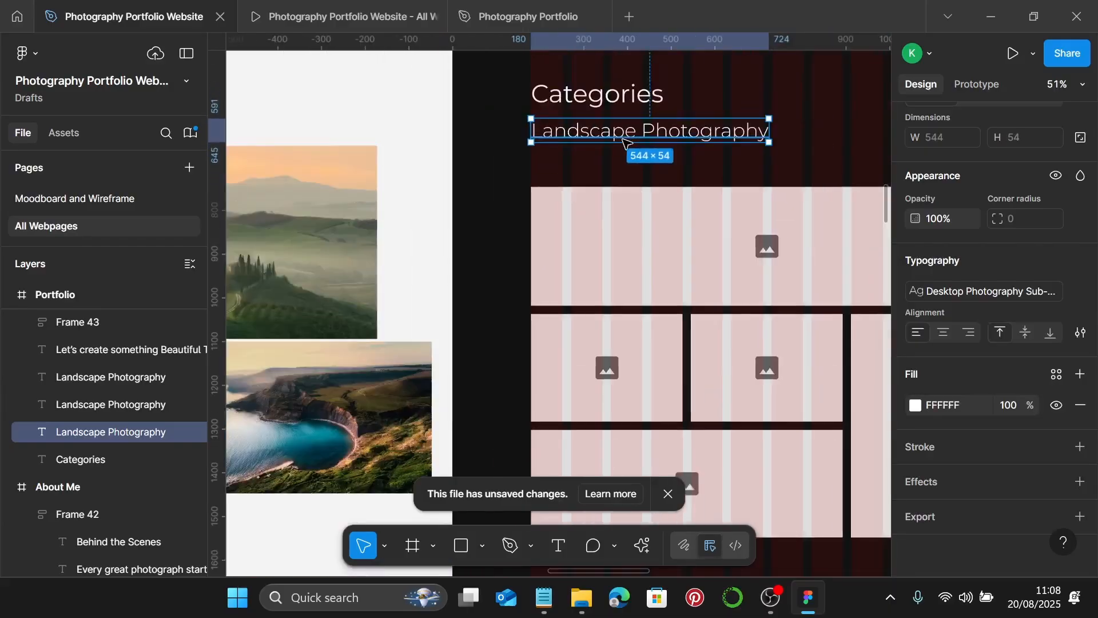
{"action": "scroll", "coordinate": [627, 142], "scroll_direction": "down", "scroll_amount": 3}
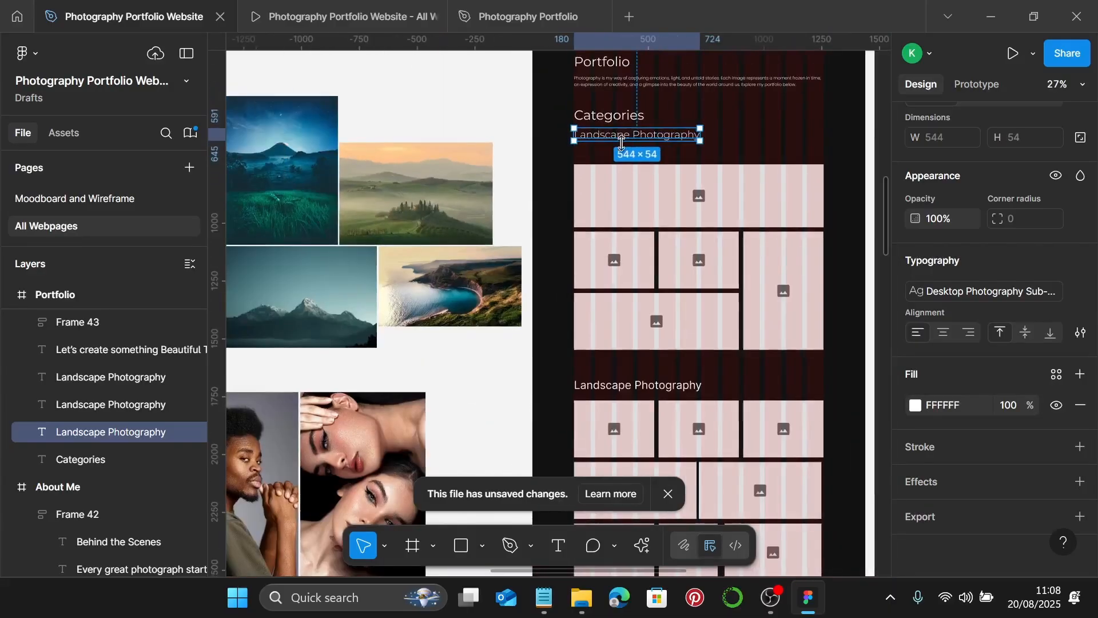
{"action": "scroll", "coordinate": [622, 142], "scroll_direction": "up", "scroll_amount": 3}
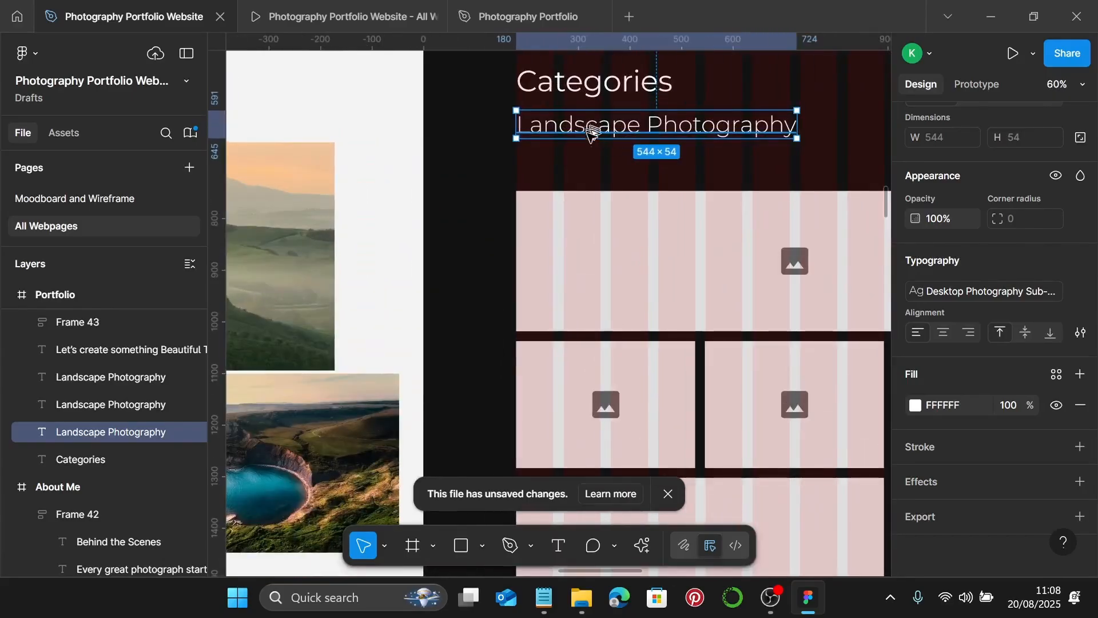
- Duplicate Landscape Photography just below it and give the copy the Photography Body style
{"action": "left_click_drag", "start_coordinate": [592, 130], "coordinate": [595, 164]}
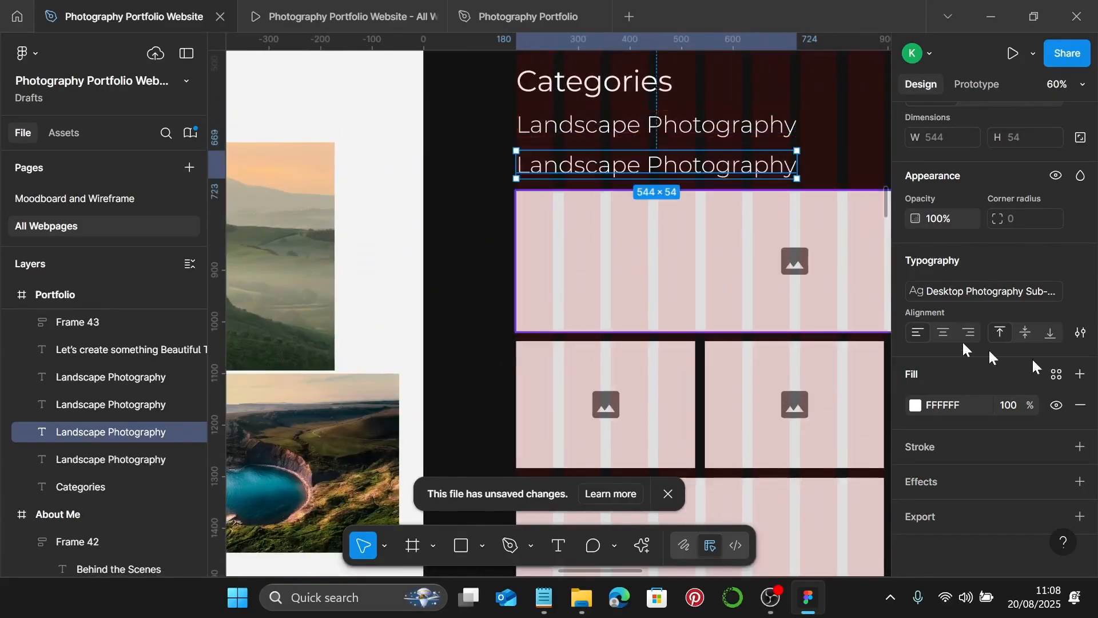
{"action": "left_click", "coordinate": [1022, 290]}
{"action": "left_click", "coordinate": [798, 459]}
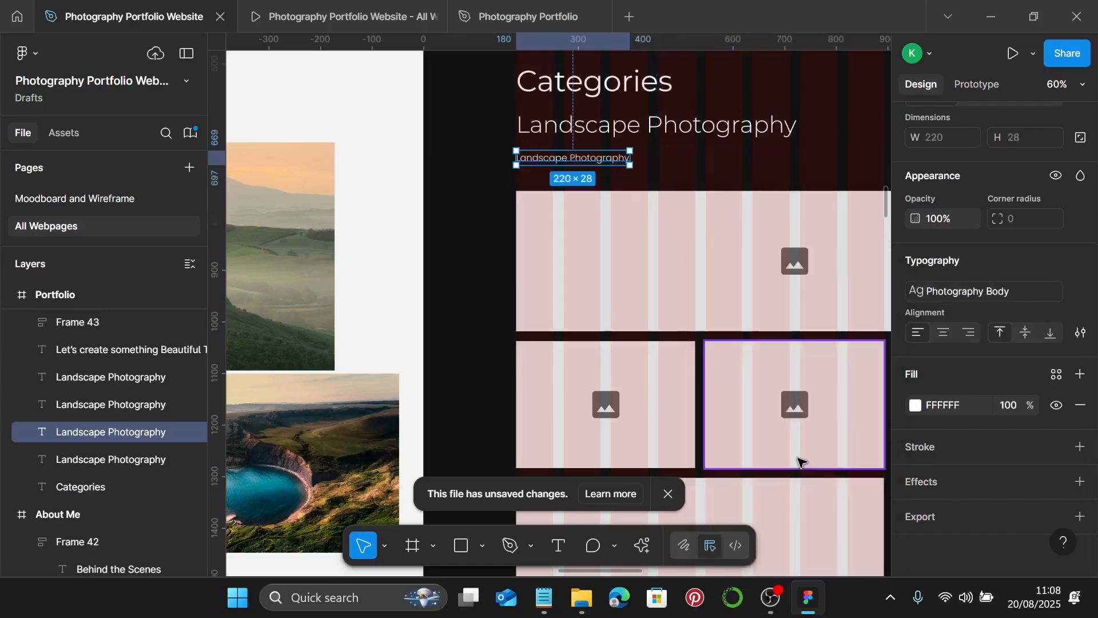
{"action": "left_click", "coordinate": [545, 598]}
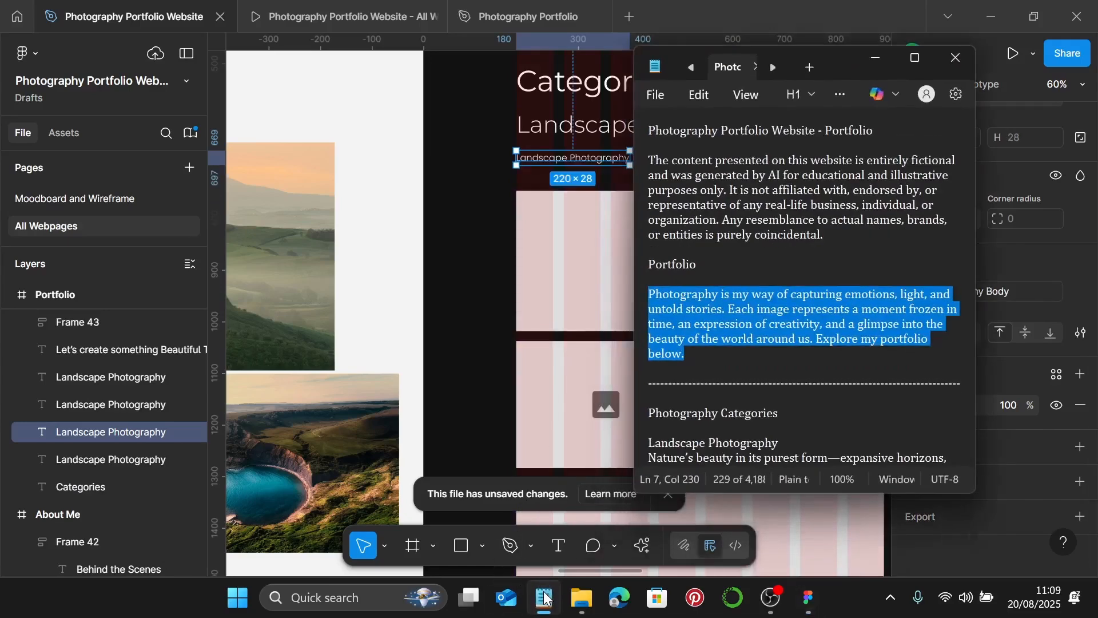
- Replace the Categories heading with 'Photography Categories' copied from Notepad
{"action": "scroll", "coordinate": [818, 435], "scroll_direction": "down", "scroll_amount": 3}
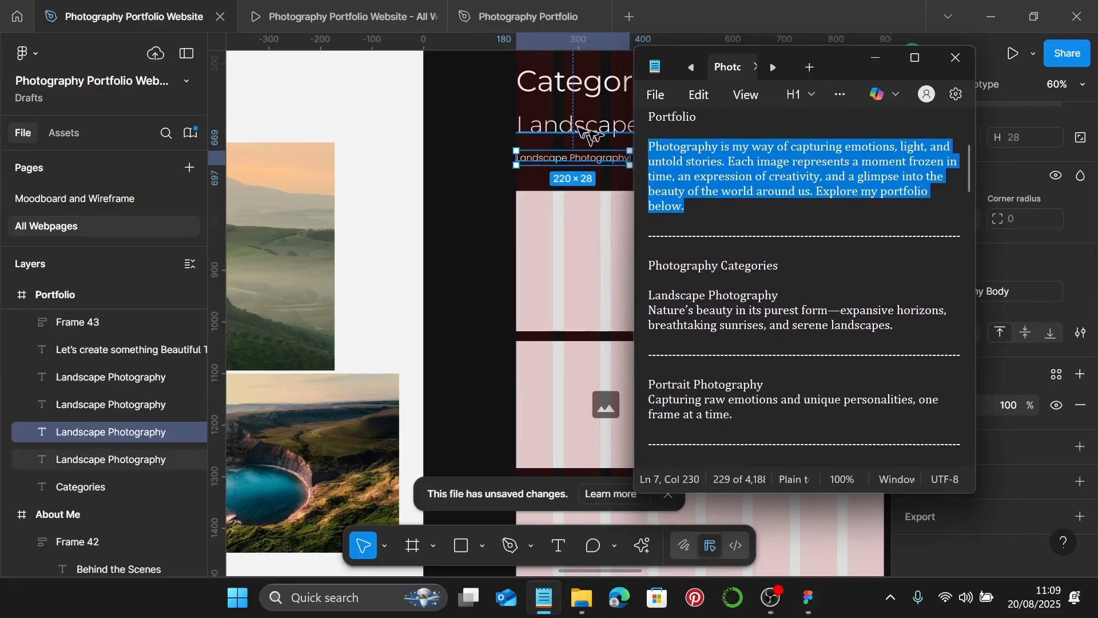
{"action": "left_click", "coordinate": [804, 262]}
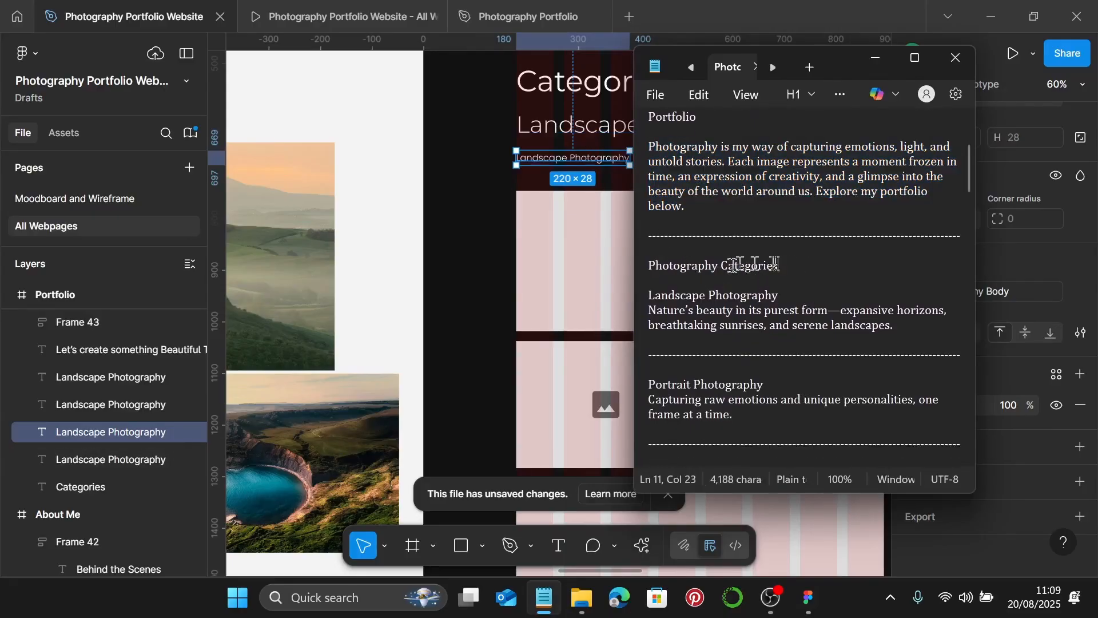
{"action": "left_click_drag", "start_coordinate": [776, 265], "coordinate": [652, 257]}
{"action": "key", "text": "ctrl+c"}
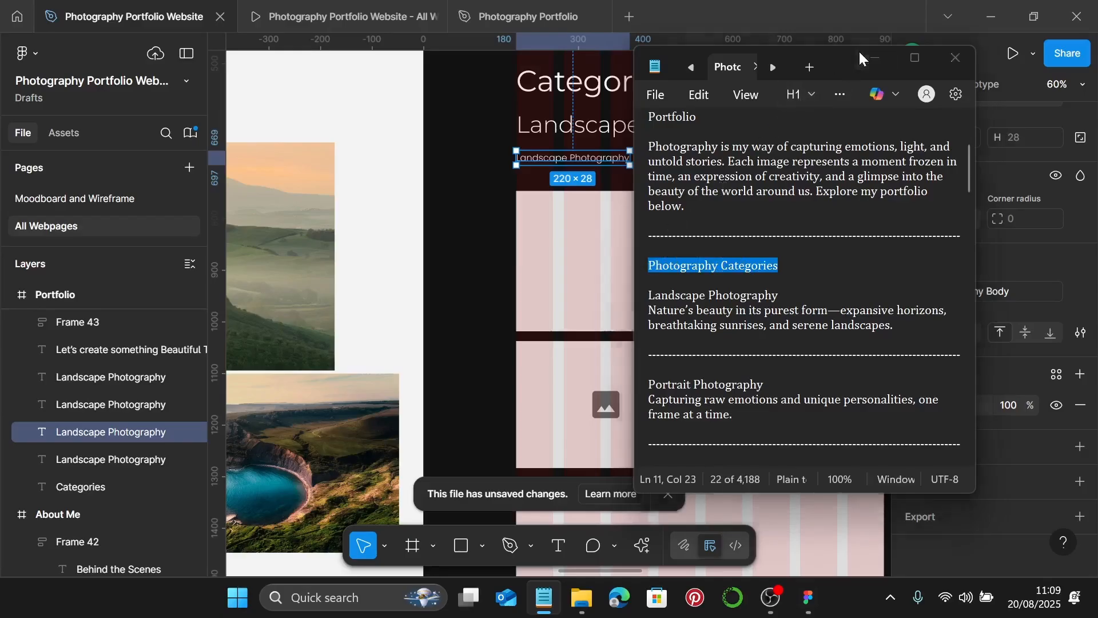
{"action": "left_click", "coordinate": [875, 58]}
{"action": "left_click", "coordinate": [558, 77]}
{"action": "double_click", "coordinate": [557, 76]}
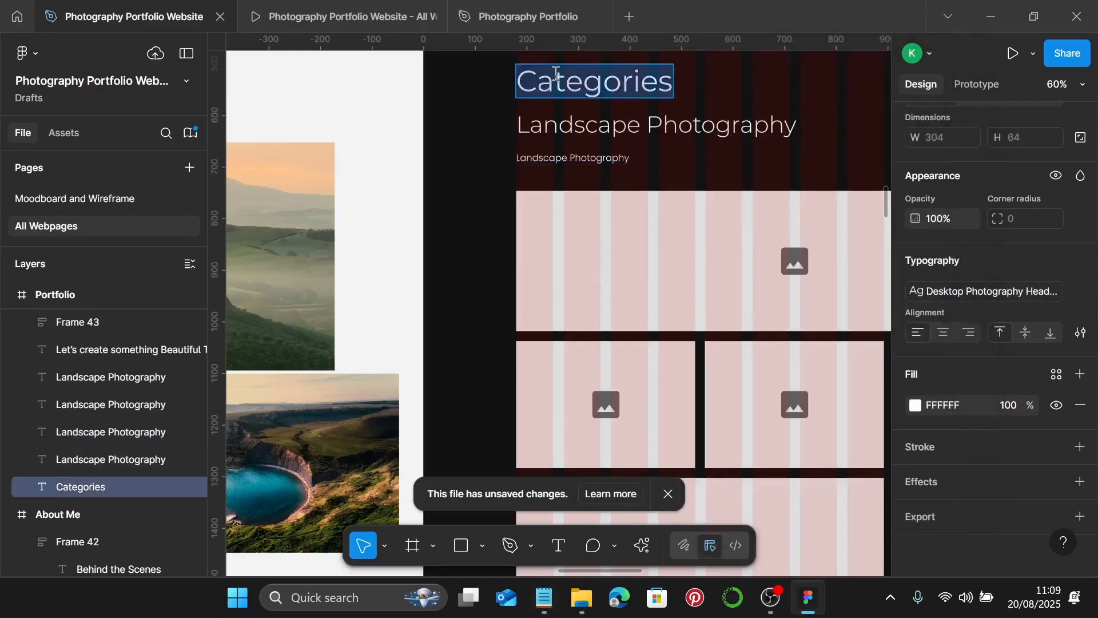
{"action": "key", "text": "ctrl+v"}
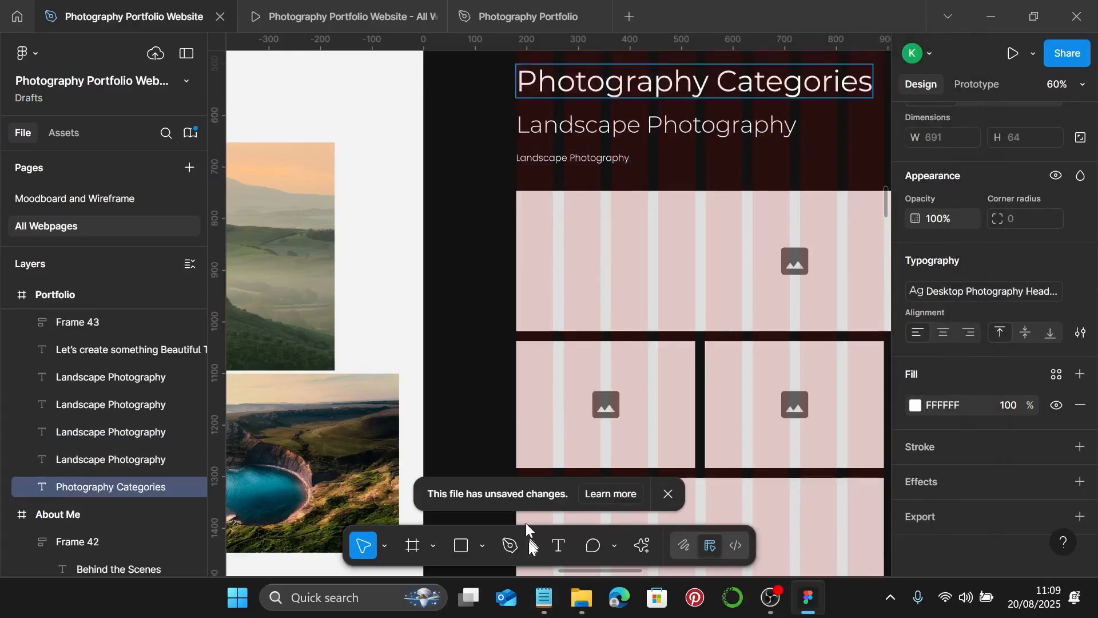
- Paste the Landscape description 'Nature's beauty in its purest form…' into the small body text
{"action": "left_click", "coordinate": [543, 597]}
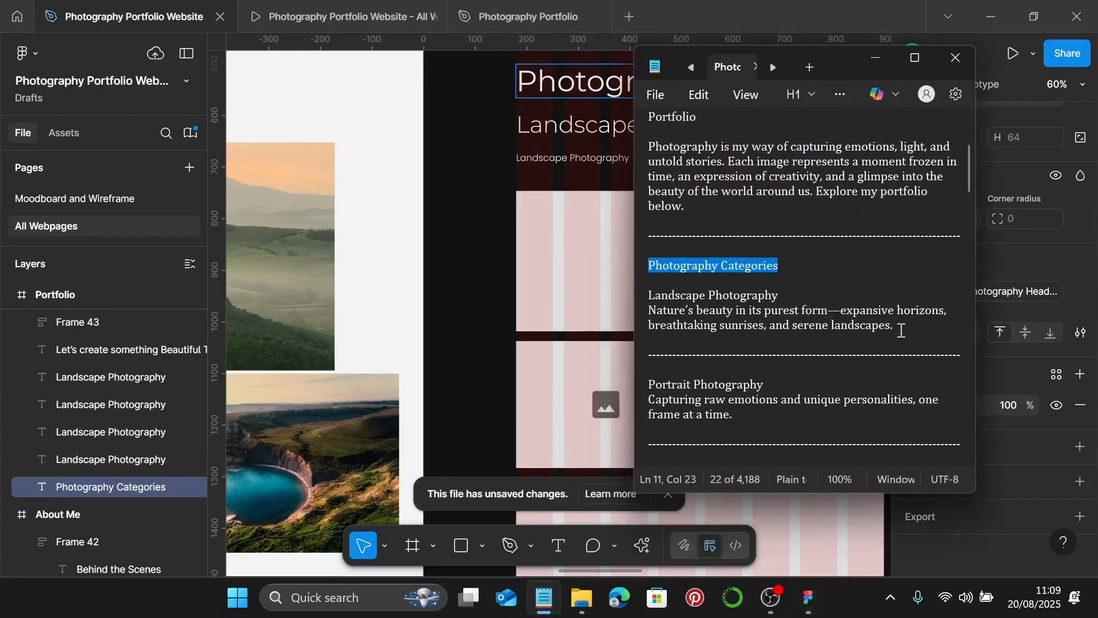
{"action": "left_click_drag", "start_coordinate": [893, 326], "coordinate": [645, 314]}
{"action": "key", "text": "ctrl+c"}
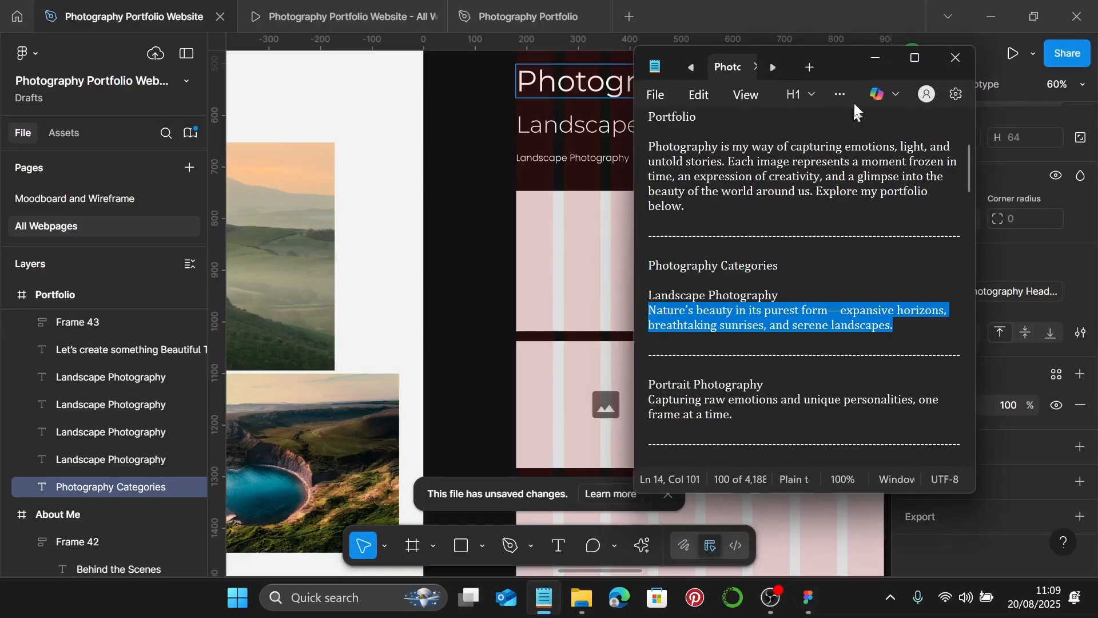
{"action": "left_click", "coordinate": [876, 57]}
{"action": "left_click", "coordinate": [598, 161]}
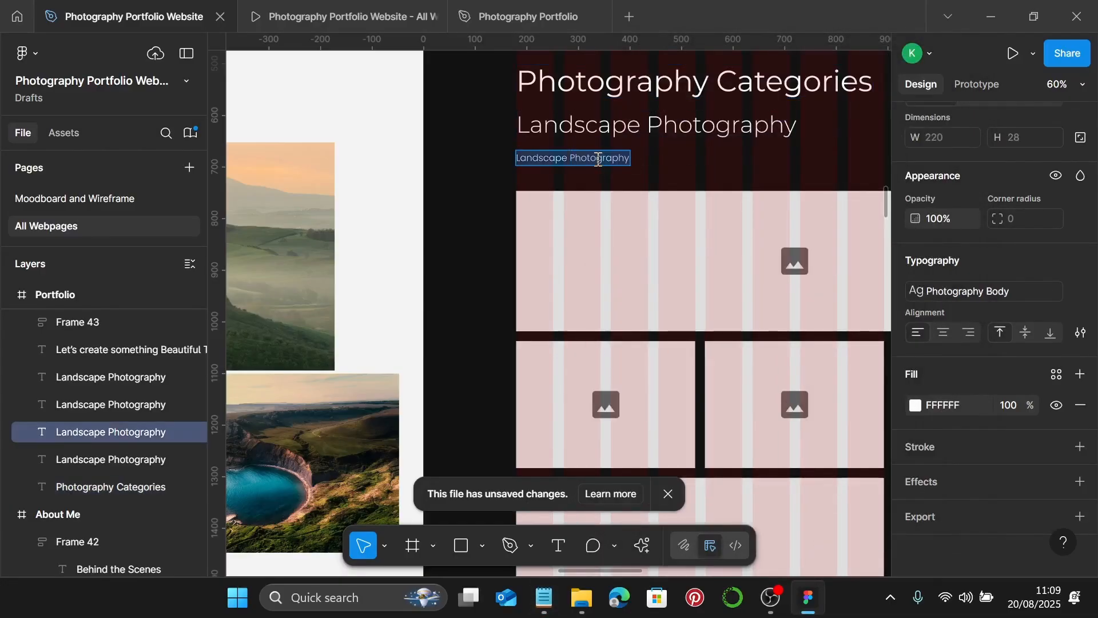
{"action": "key", "text": "ctrl+v"}
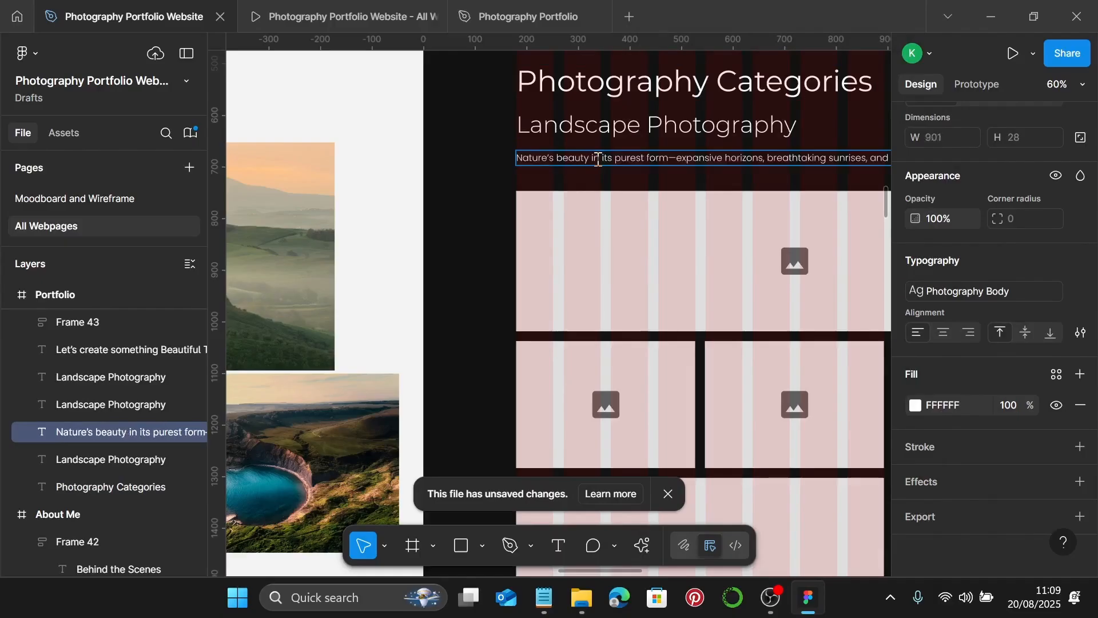
{"action": "scroll", "coordinate": [598, 159], "scroll_direction": "down", "scroll_amount": 5}
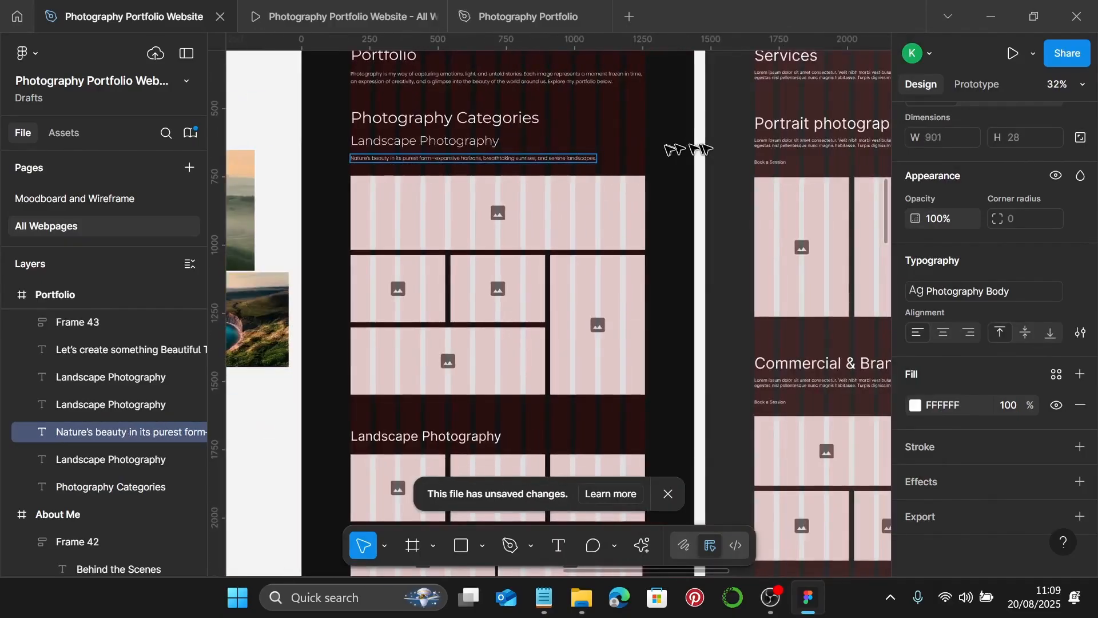
{"action": "scroll", "coordinate": [550, 183], "scroll_direction": "up", "scroll_amount": 3}
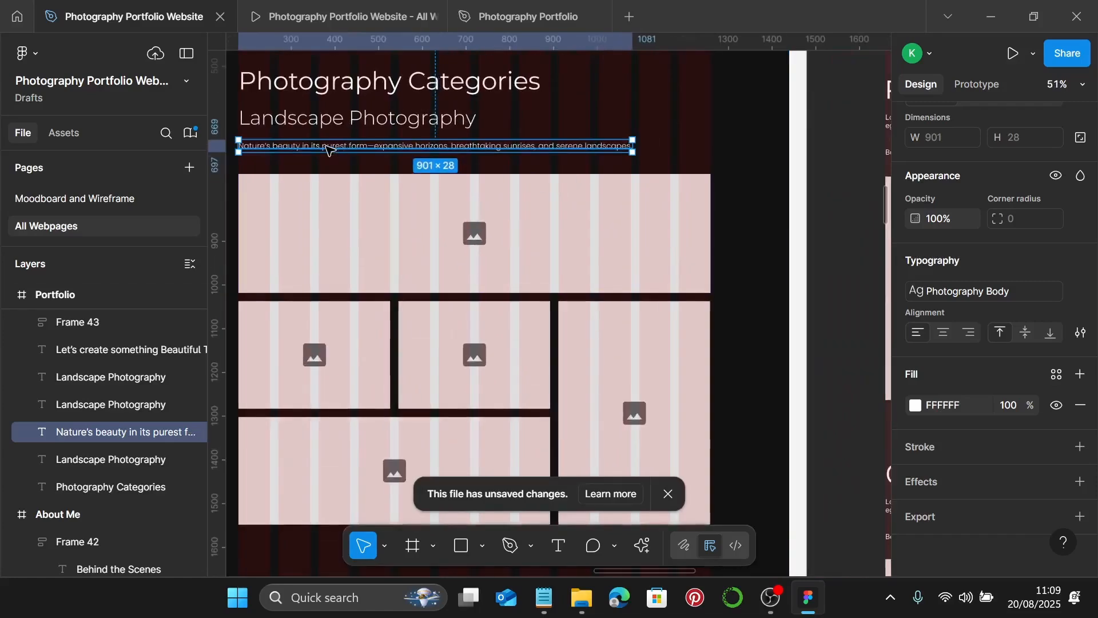
{"action": "scroll", "coordinate": [331, 151], "scroll_direction": "down", "scroll_amount": 2}
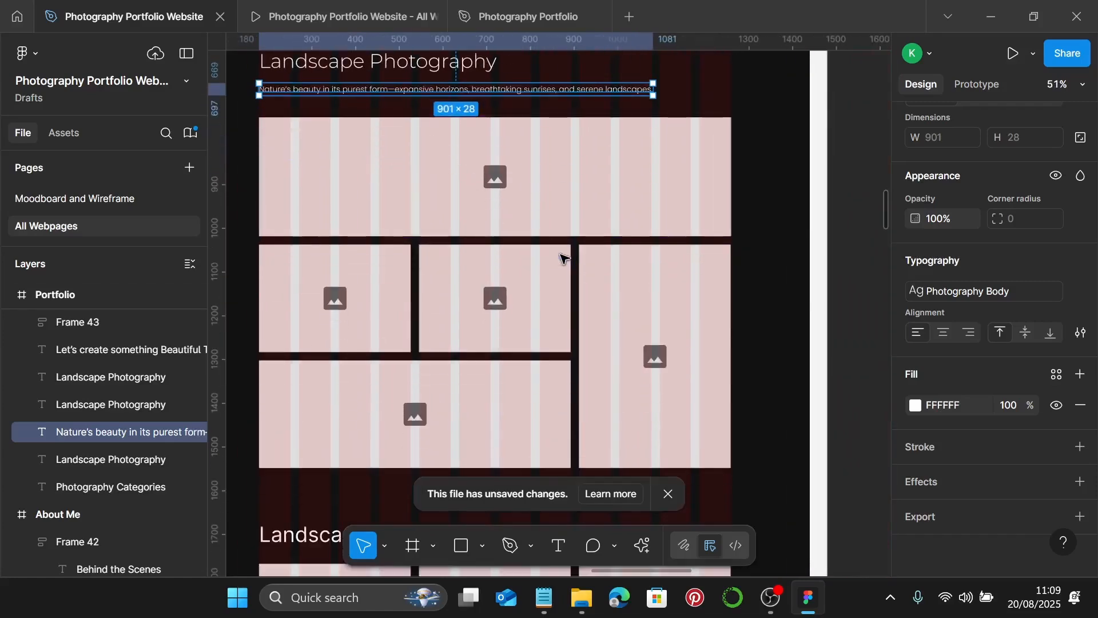
{"action": "scroll", "coordinate": [564, 258], "scroll_direction": "down", "scroll_amount": 3}
- Shorten the tall right placeholder to about half height and Alt-drag a copy into the empty bottom-right slot
{"action": "left_click", "coordinate": [707, 261]}
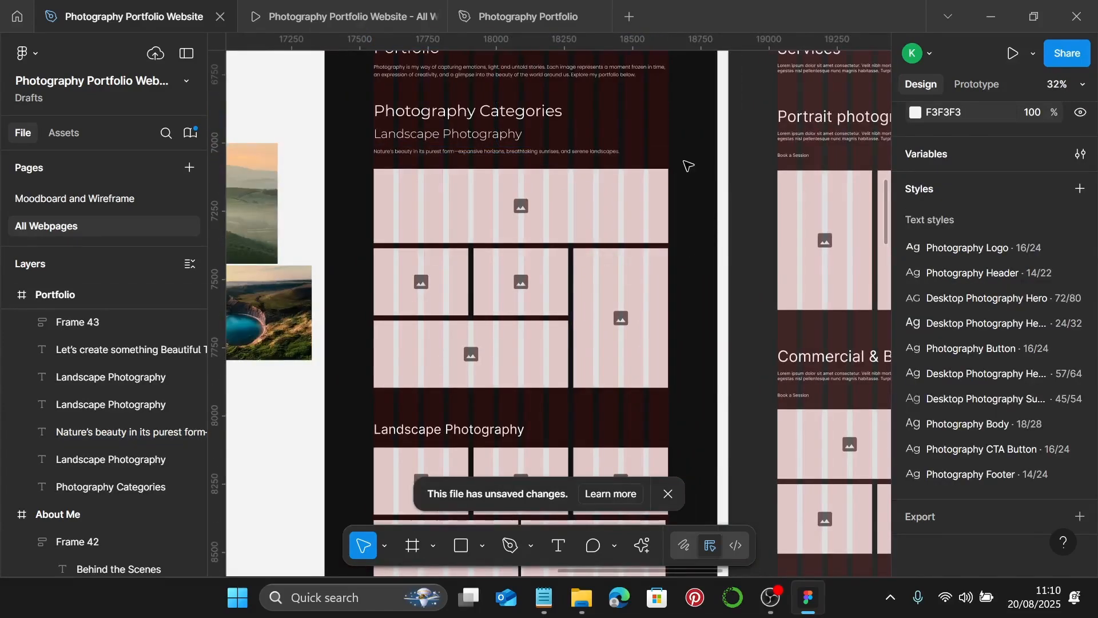
{"action": "scroll", "coordinate": [452, 173], "scroll_direction": "left", "scroll_amount": 1}
{"action": "scroll", "coordinate": [421, 175], "scroll_direction": "up", "scroll_amount": 5}
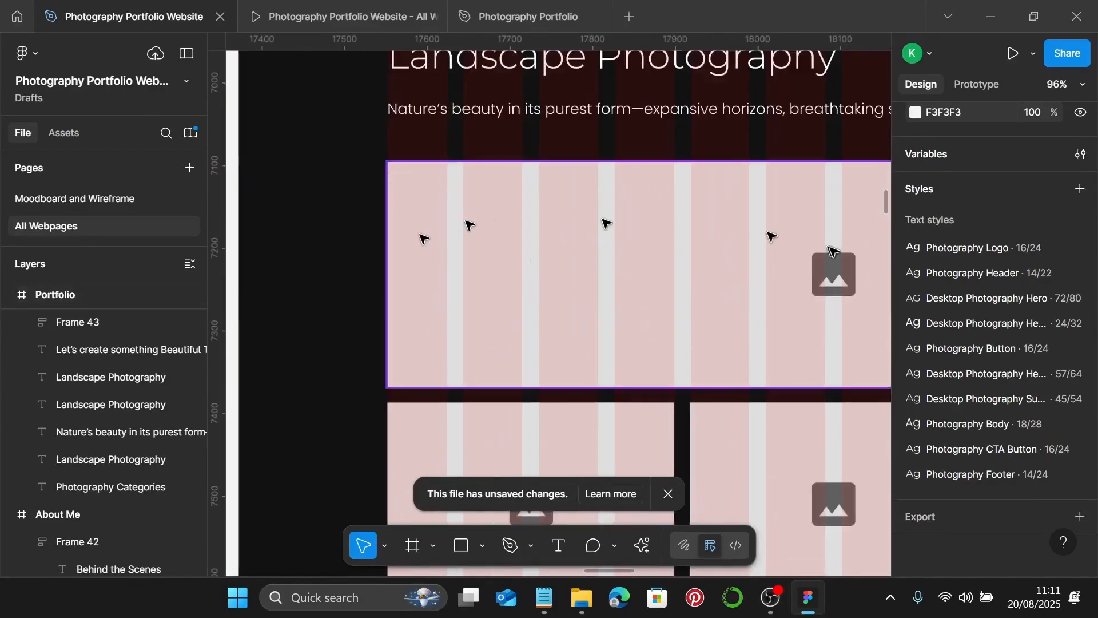
{"action": "scroll", "coordinate": [832, 251], "scroll_direction": "down", "scroll_amount": 5}
{"action": "scroll", "coordinate": [736, 287], "scroll_direction": "up", "scroll_amount": 1}
{"action": "scroll", "coordinate": [726, 295], "scroll_direction": "right", "scroll_amount": 3}
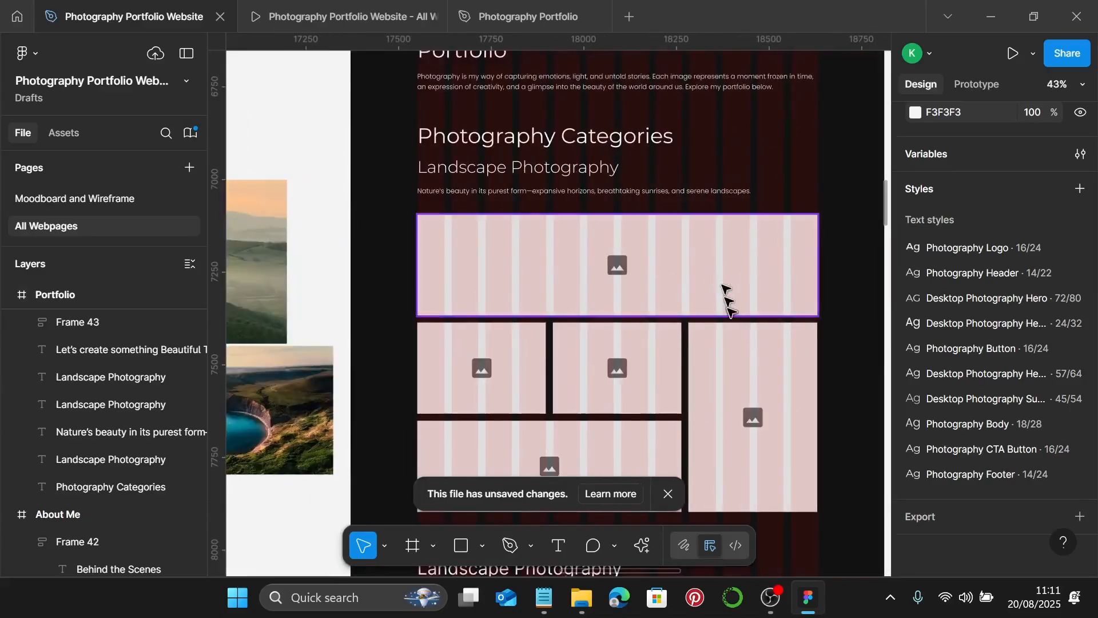
{"action": "left_click", "coordinate": [728, 376]}
{"action": "left_click_drag", "start_coordinate": [736, 513], "coordinate": [743, 413]}
{"action": "scroll", "coordinate": [760, 398], "scroll_direction": "down", "scroll_amount": 2}
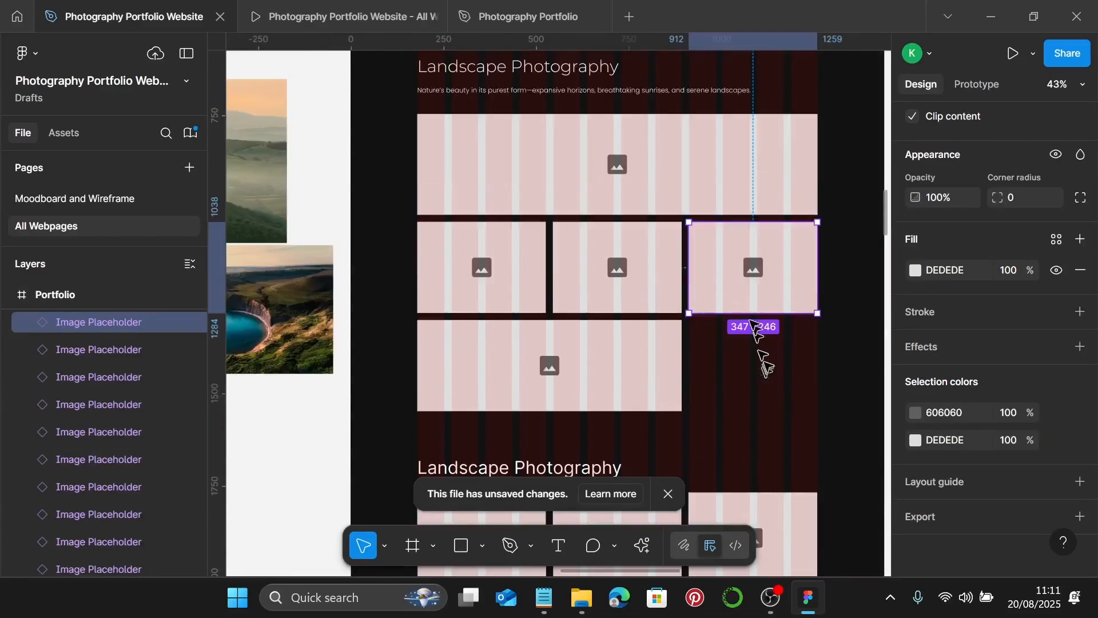
{"action": "left_click_drag", "start_coordinate": [741, 265], "coordinate": [725, 385]}
- Select all six grid placeholders and set their height to 250
{"action": "left_click", "coordinate": [628, 385], "text": "shift"}
{"action": "left_click", "coordinate": [754, 275], "text": "shift"}
{"action": "left_click", "coordinate": [617, 276], "text": "shift"}
{"action": "left_click", "coordinate": [527, 277], "text": "shift"}
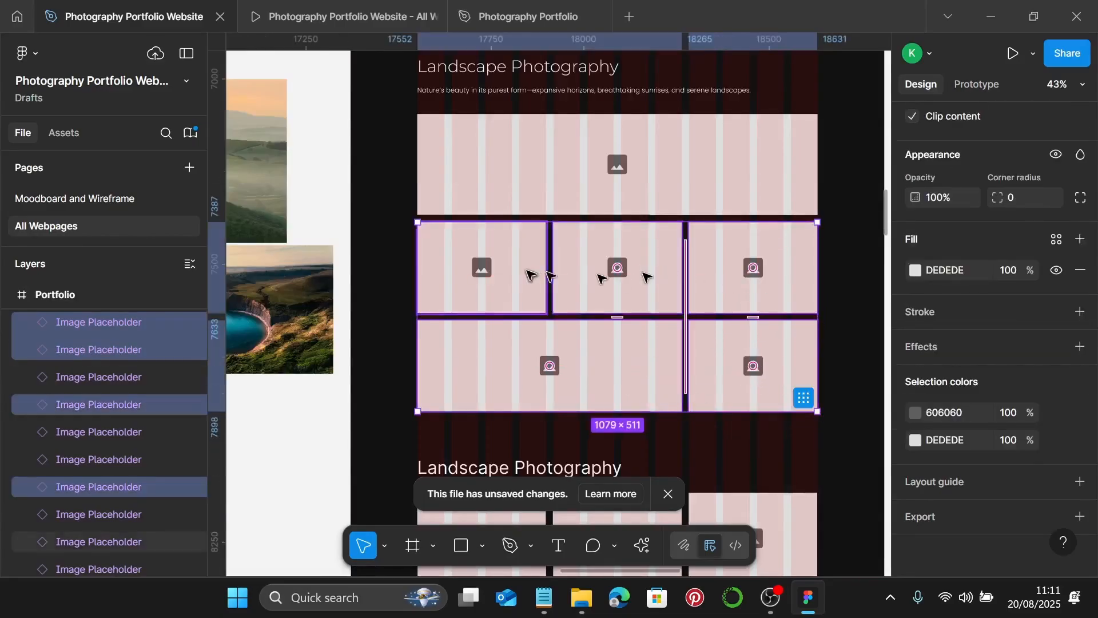
{"action": "left_click", "coordinate": [564, 195], "text": "shift"}
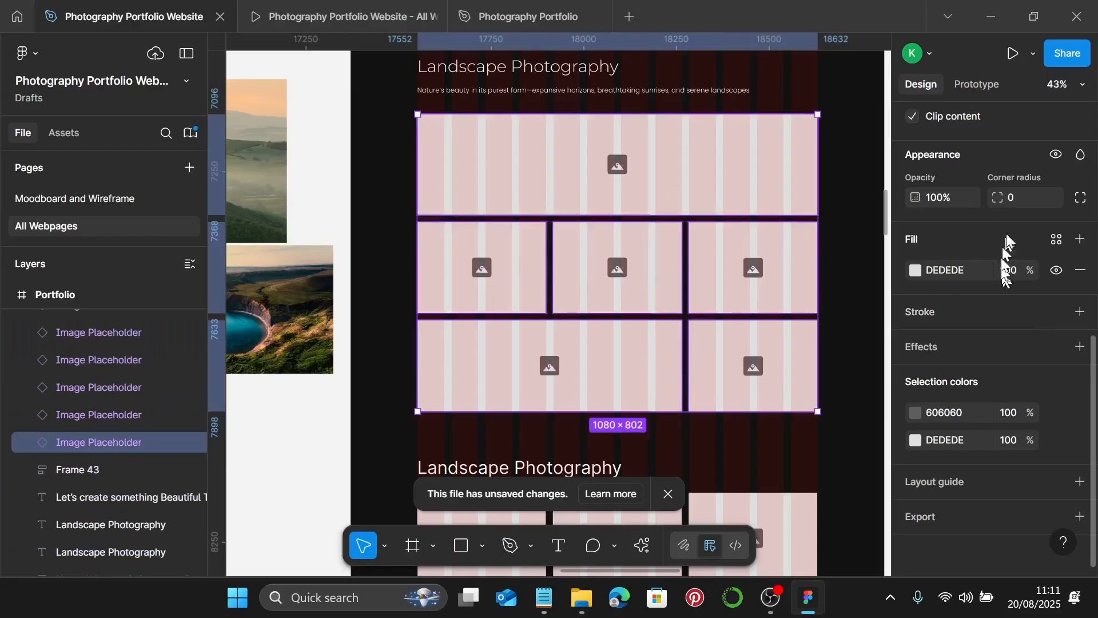
{"action": "scroll", "coordinate": [1003, 223], "scroll_direction": "up", "scroll_amount": 3}
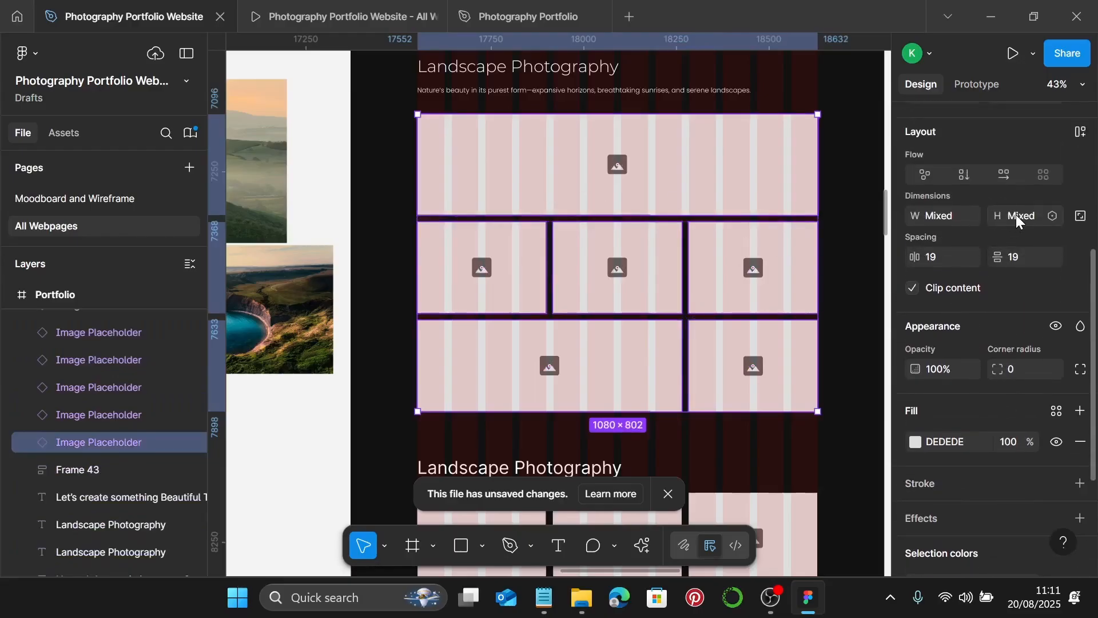
{"action": "left_click", "coordinate": [1016, 215]}
{"action": "type", "text": "250"}
{"action": "key", "text": "Return"}
- Verify the middle-row placeholders' sizes after the height change
{"action": "scroll", "coordinate": [469, 243], "scroll_direction": "up", "scroll_amount": 5}
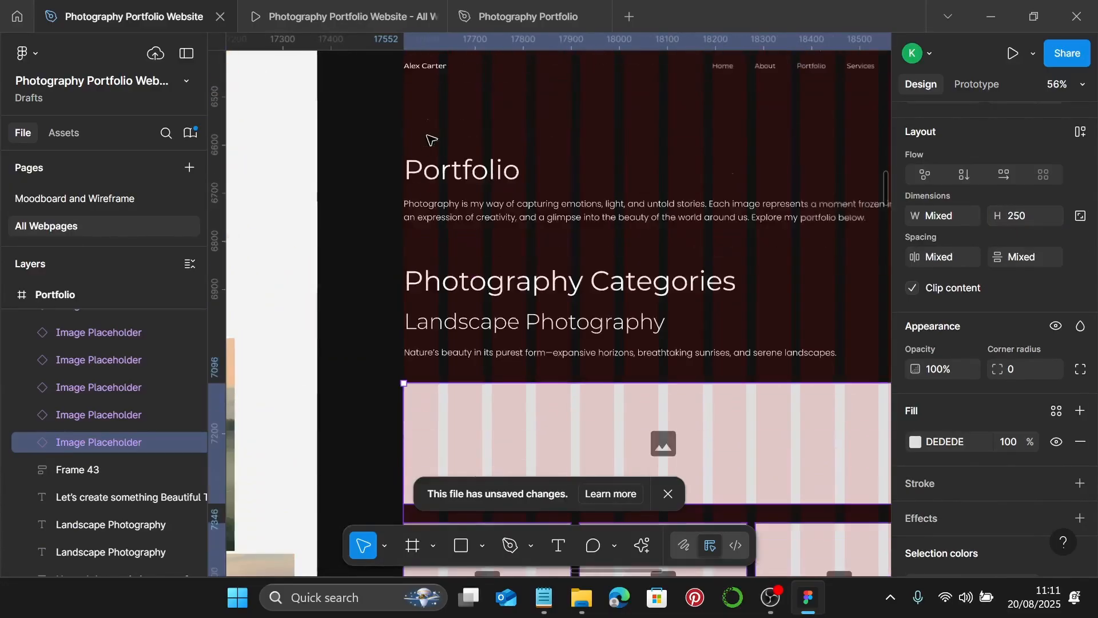
{"action": "scroll", "coordinate": [403, 378], "scroll_direction": "up", "scroll_amount": 5}
{"action": "scroll", "coordinate": [359, 395], "scroll_direction": "up", "scroll_amount": 5}
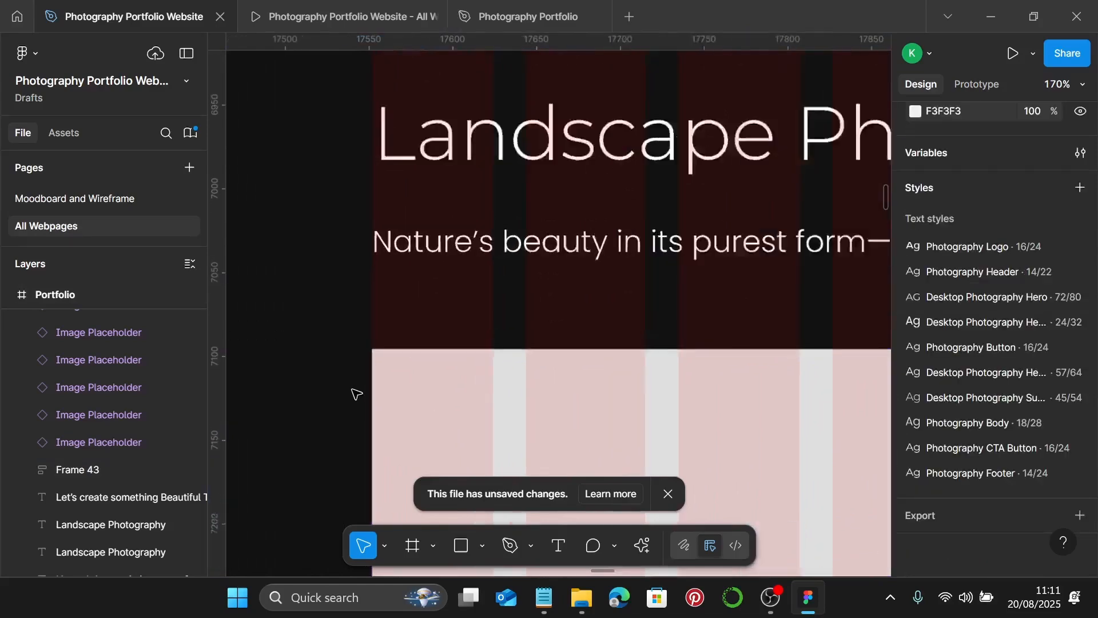
{"action": "scroll", "coordinate": [366, 320], "scroll_direction": "up", "scroll_amount": 3}
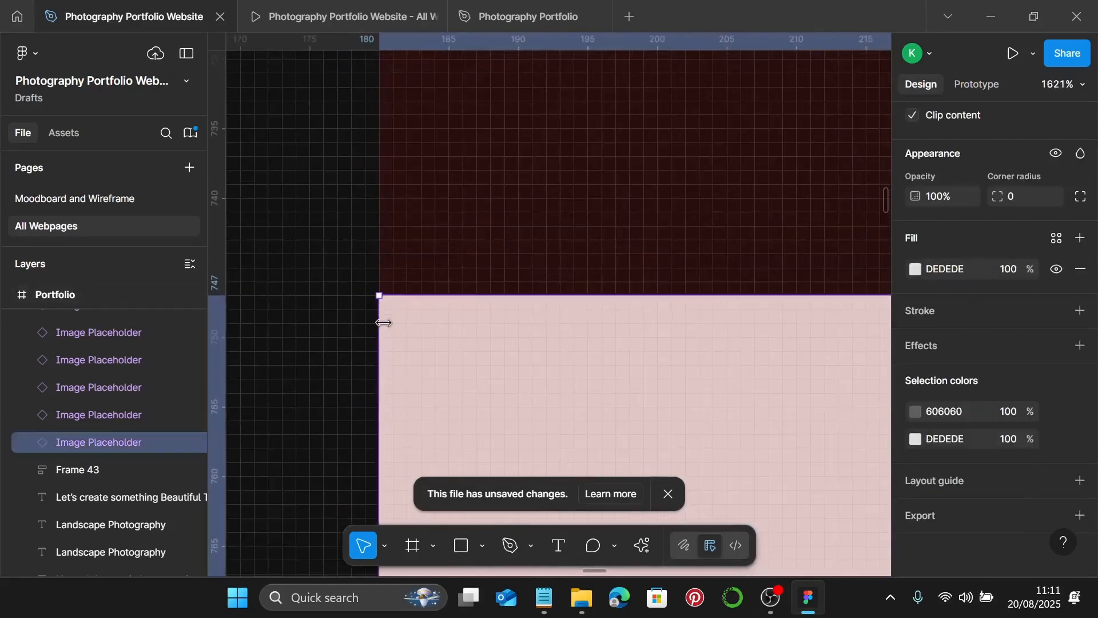
{"action": "scroll", "coordinate": [380, 316], "scroll_direction": "down", "scroll_amount": 10}
{"action": "scroll", "coordinate": [411, 347], "scroll_direction": "right", "scroll_amount": 15}
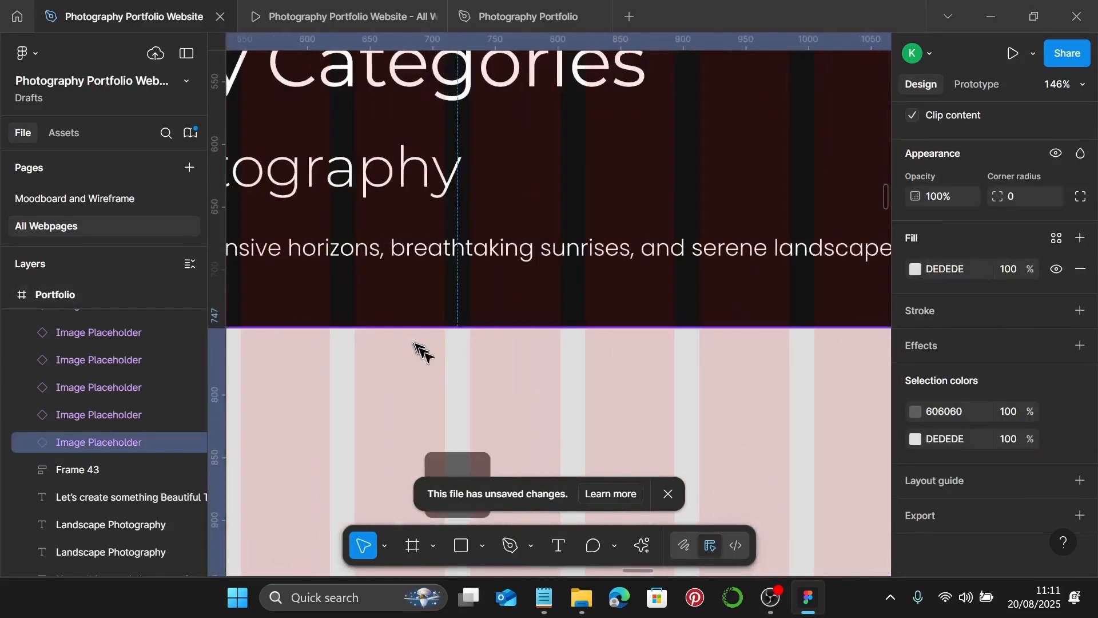
{"action": "scroll", "coordinate": [748, 323], "scroll_direction": "up", "scroll_amount": 5}
{"action": "scroll", "coordinate": [714, 321], "scroll_direction": "down", "scroll_amount": 4}
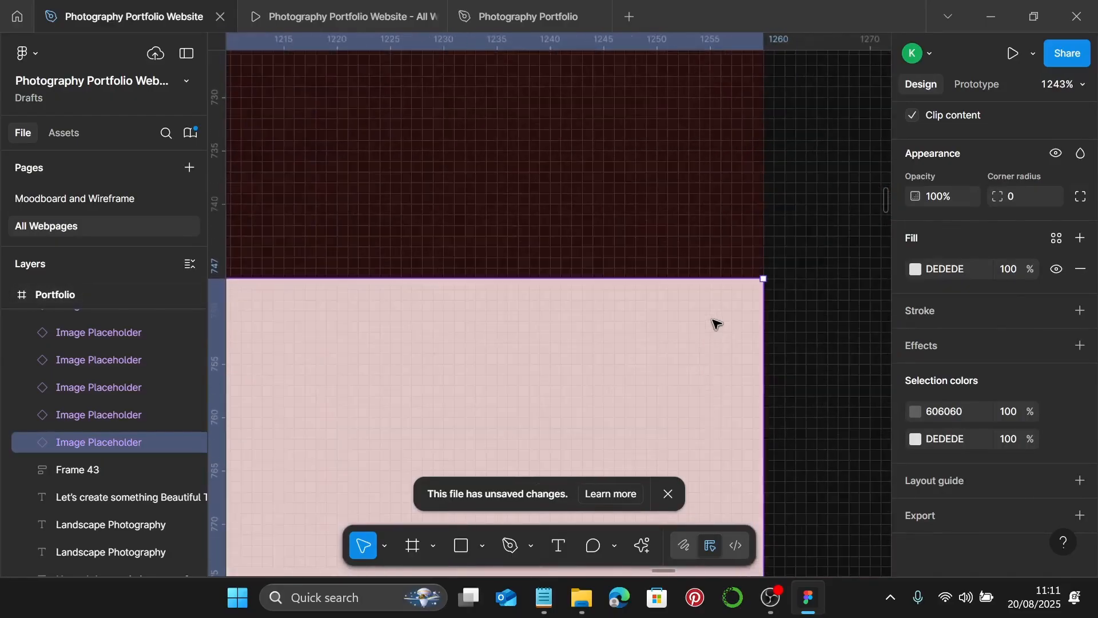
{"action": "scroll", "coordinate": [1062, 351], "scroll_direction": "up", "scroll_amount": 5}
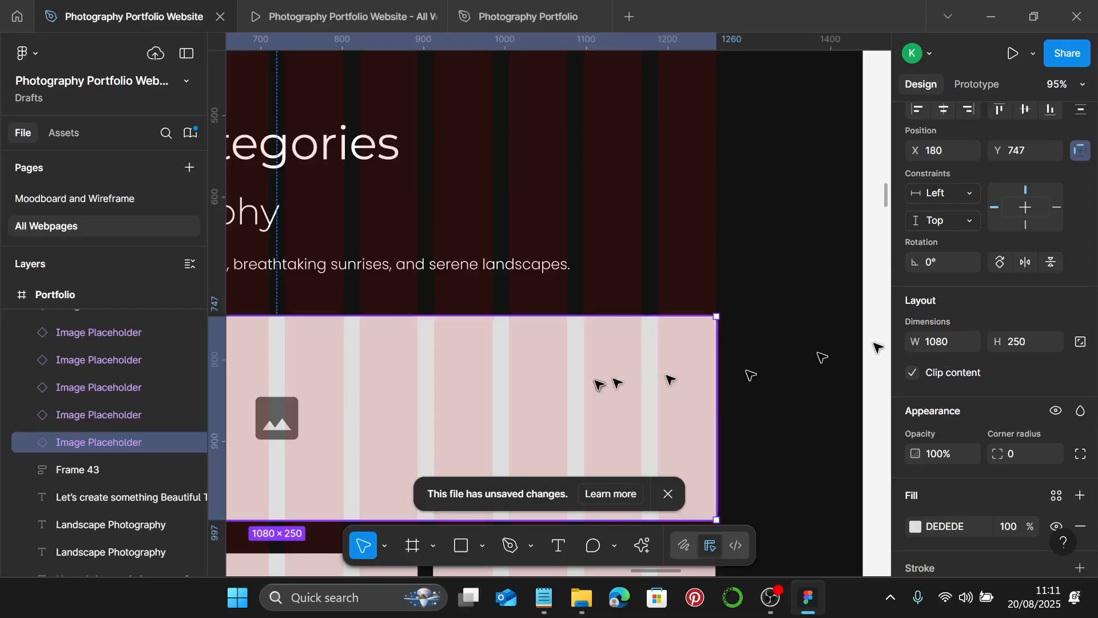
{"action": "scroll", "coordinate": [572, 423], "scroll_direction": "down", "scroll_amount": 5}
{"action": "scroll", "coordinate": [527, 423], "scroll_direction": "left", "scroll_amount": 3}
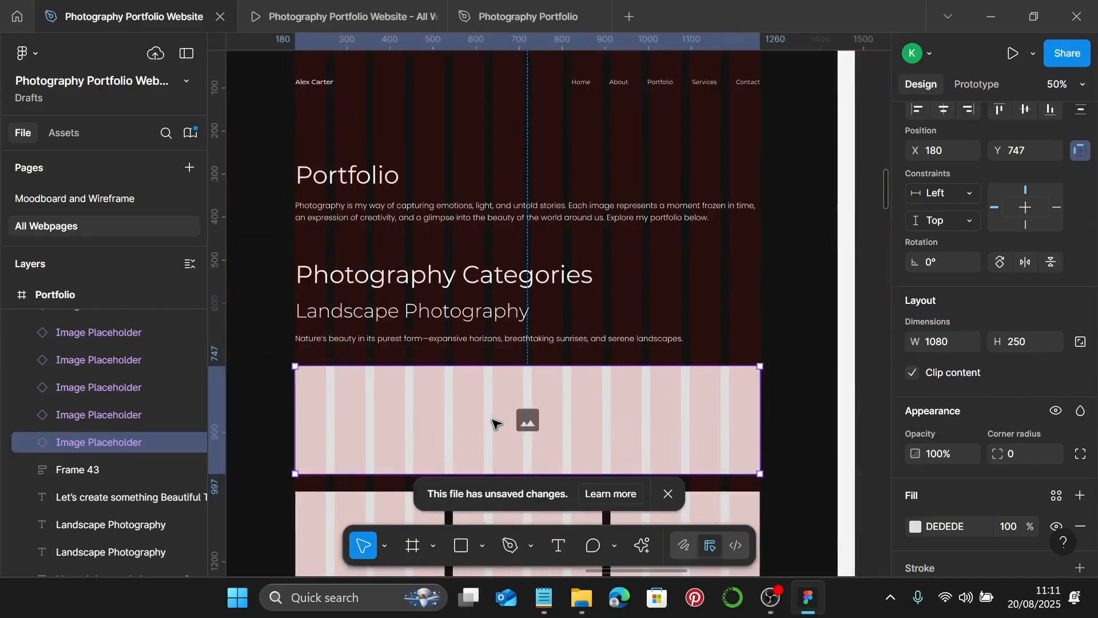
{"action": "scroll", "coordinate": [400, 421], "scroll_direction": "down", "scroll_amount": 4}
{"action": "scroll", "coordinate": [303, 314], "scroll_direction": "up", "scroll_amount": 3}
{"action": "scroll", "coordinate": [297, 289], "scroll_direction": "up", "scroll_amount": 5}
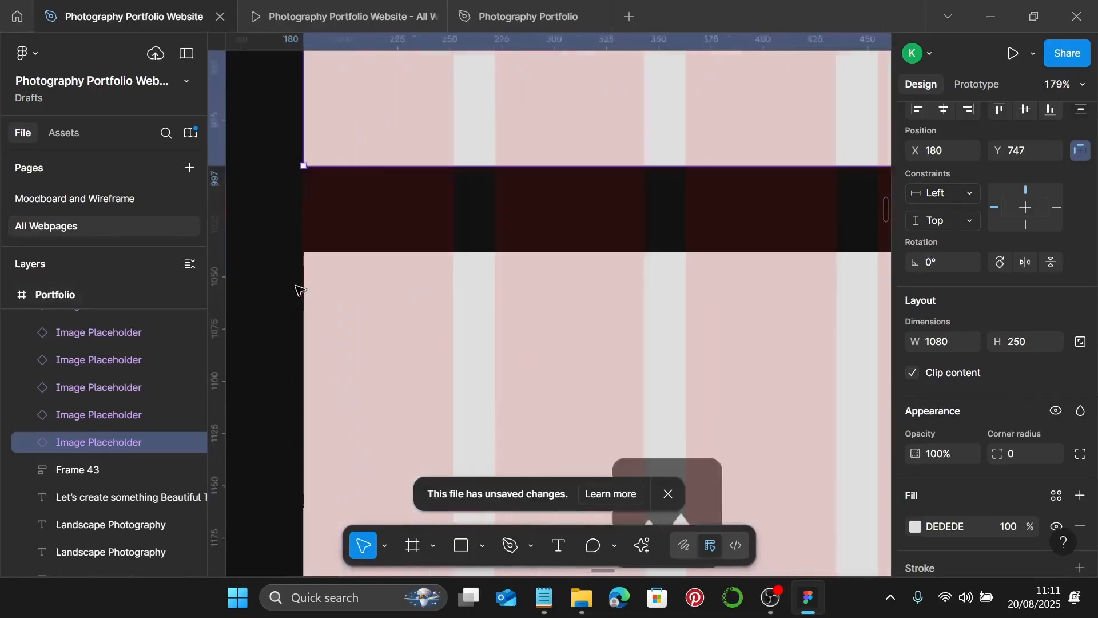
{"action": "scroll", "coordinate": [323, 231], "scroll_direction": "up", "scroll_amount": 3}
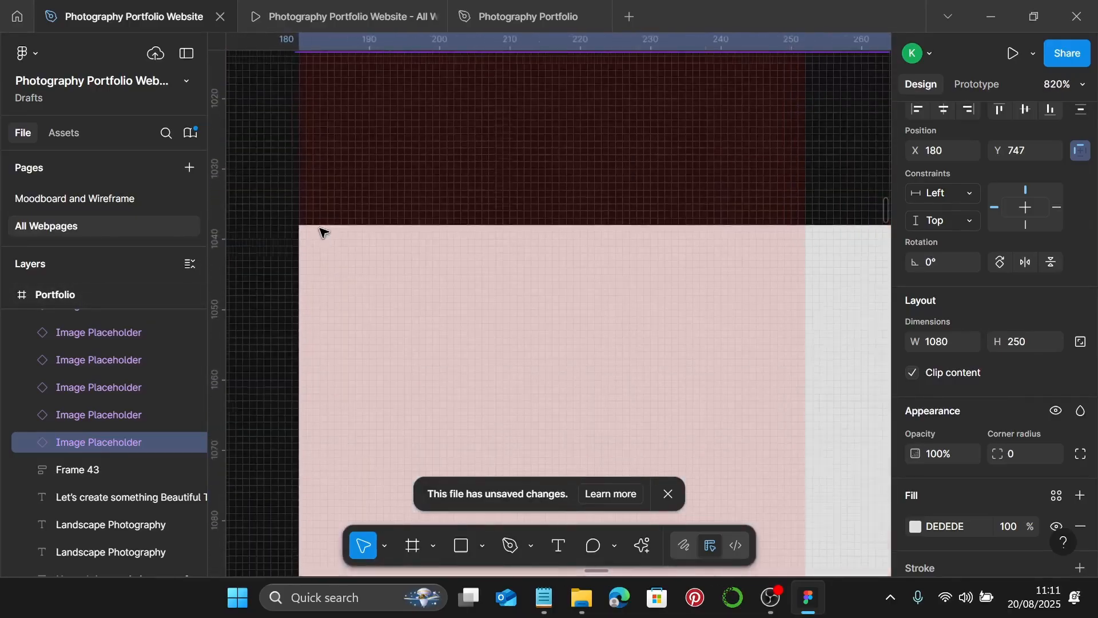
{"action": "scroll", "coordinate": [320, 233], "scroll_direction": "down", "scroll_amount": 5}
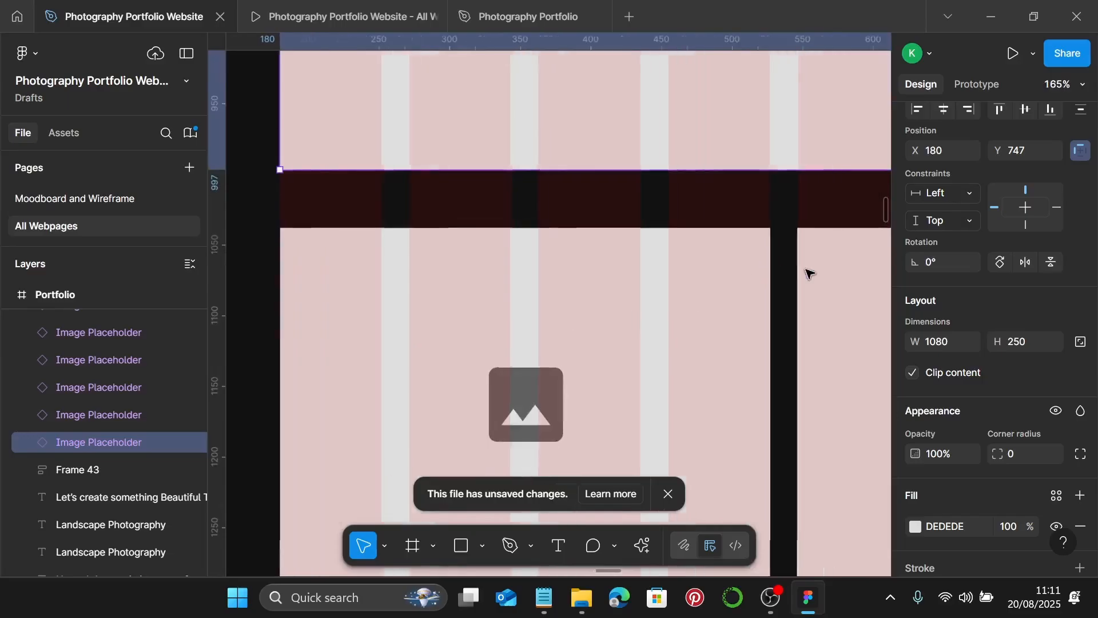
{"action": "scroll", "coordinate": [772, 232], "scroll_direction": "up", "scroll_amount": 6}
{"action": "scroll", "coordinate": [731, 204], "scroll_direction": "down", "scroll_amount": 6}
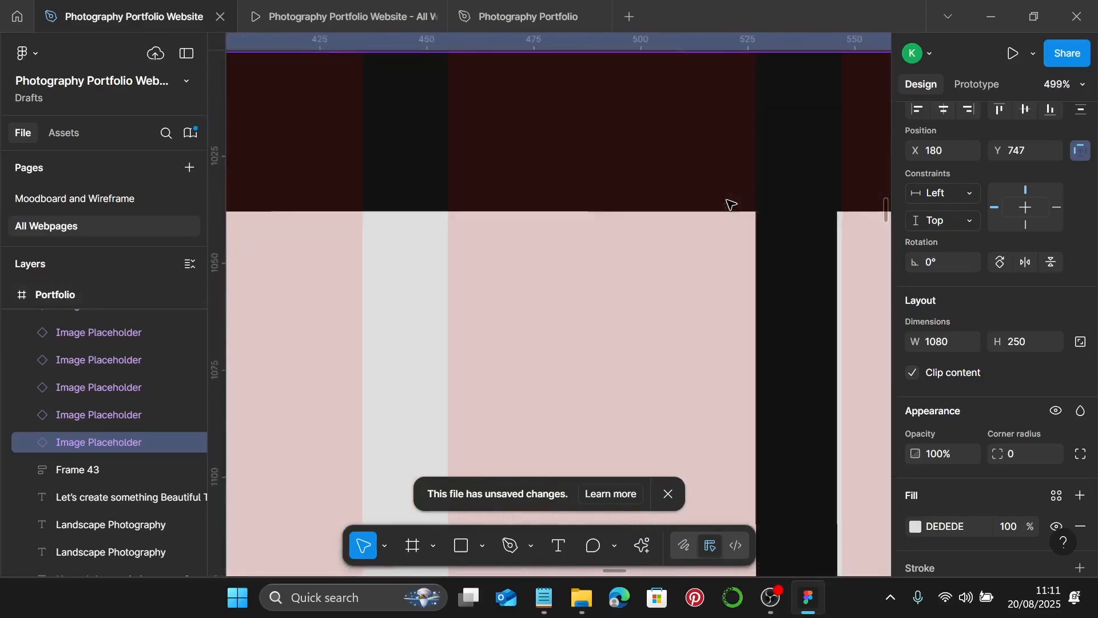
{"action": "left_click", "coordinate": [660, 311]}
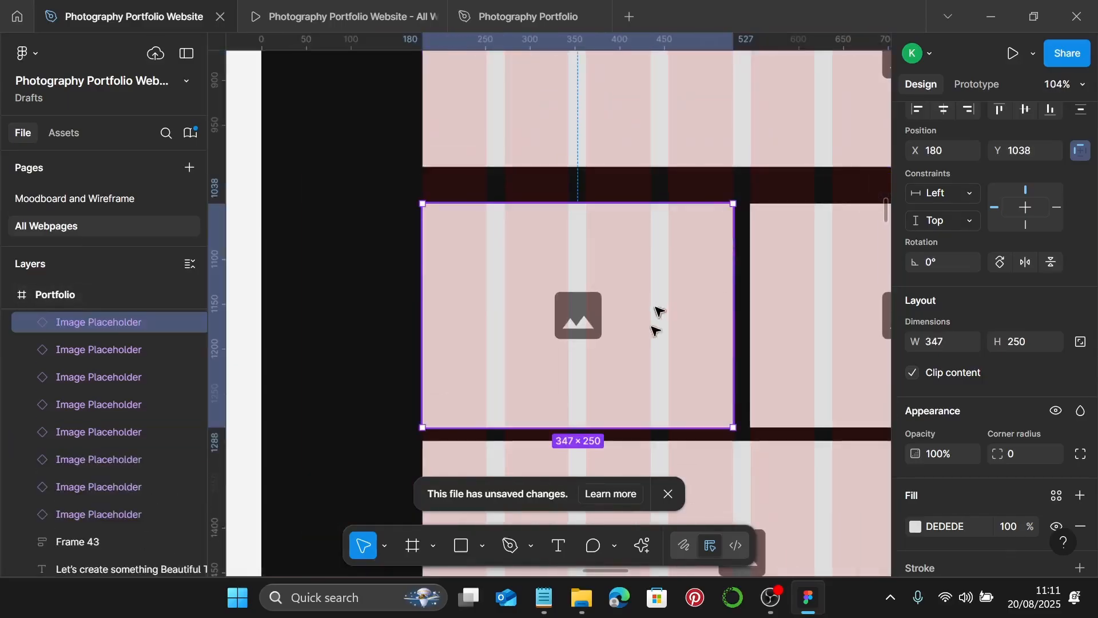
{"action": "scroll", "coordinate": [668, 309], "scroll_direction": "down", "scroll_amount": 2}
{"action": "left_click", "coordinate": [546, 350]}
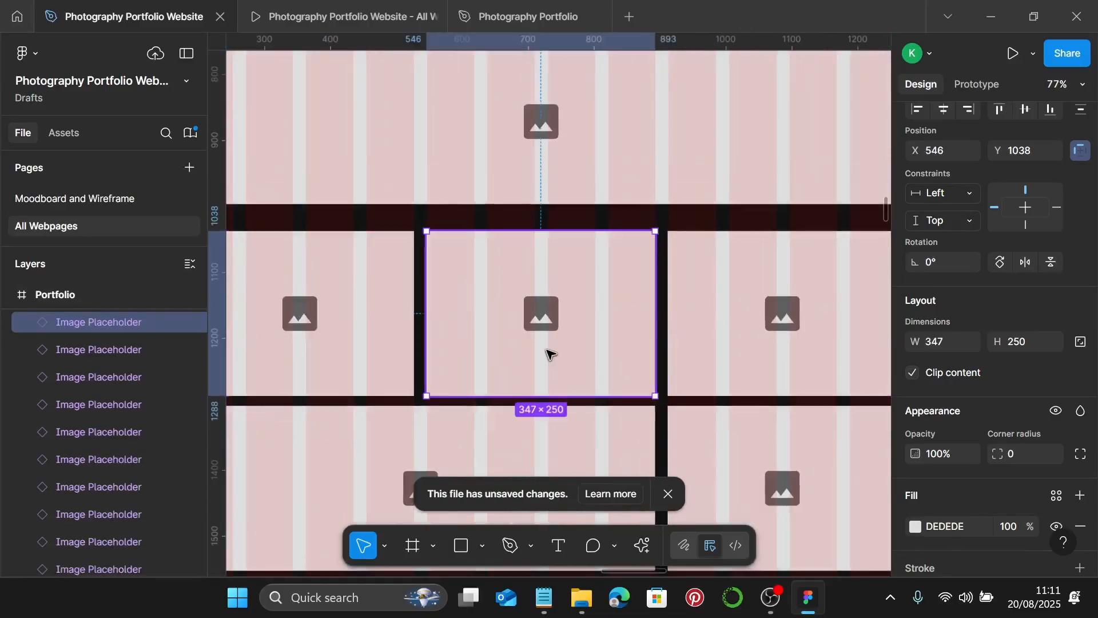
{"action": "left_click", "coordinate": [743, 346]}
{"action": "left_click", "coordinate": [589, 340]}
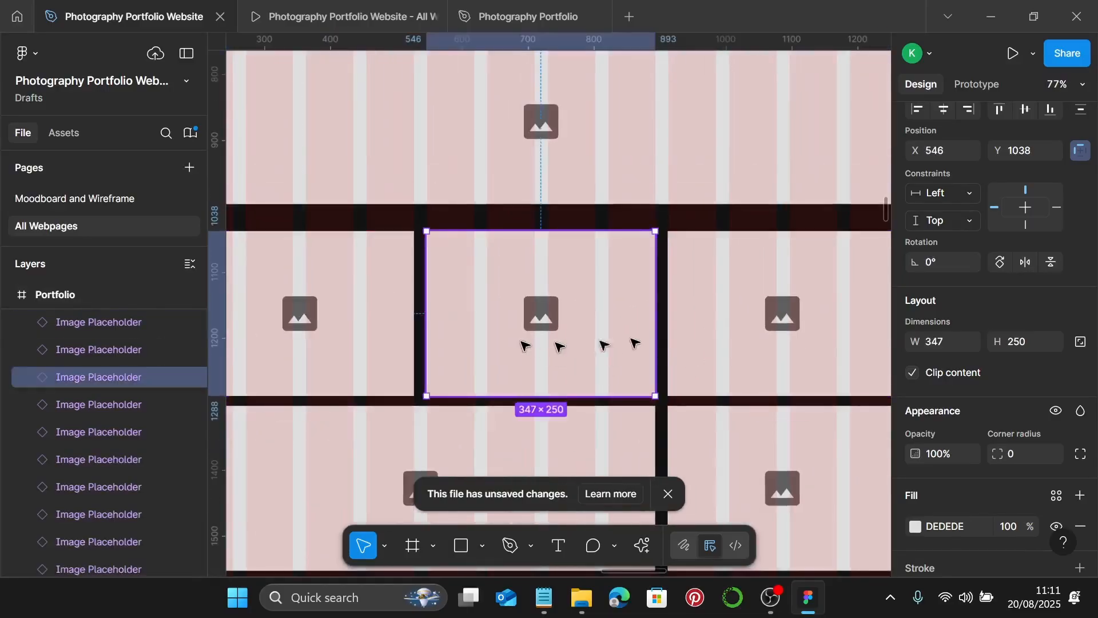
{"action": "left_click", "coordinate": [721, 323]}
- Check the wide 713×250 bottom placeholder and the 347×250 bottom-right placeholder
{"action": "scroll", "coordinate": [652, 350], "scroll_direction": "down", "scroll_amount": 4}
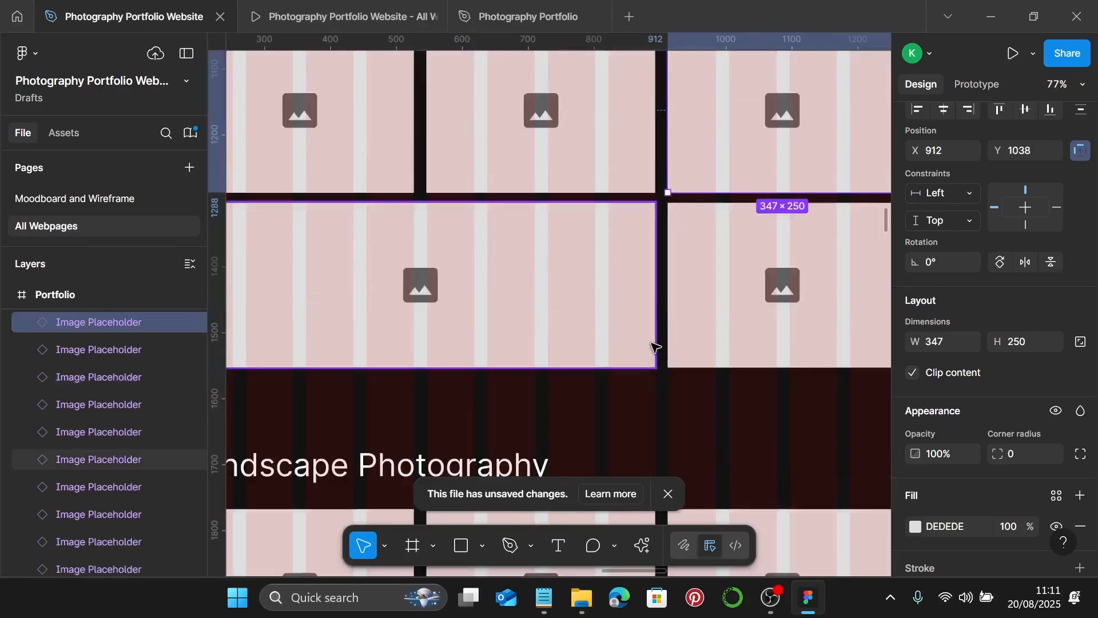
{"action": "scroll", "coordinate": [600, 334], "scroll_direction": "down", "scroll_amount": 2}
{"action": "left_click", "coordinate": [479, 313]}
{"action": "scroll", "coordinate": [303, 243], "scroll_direction": "up", "scroll_amount": 10}
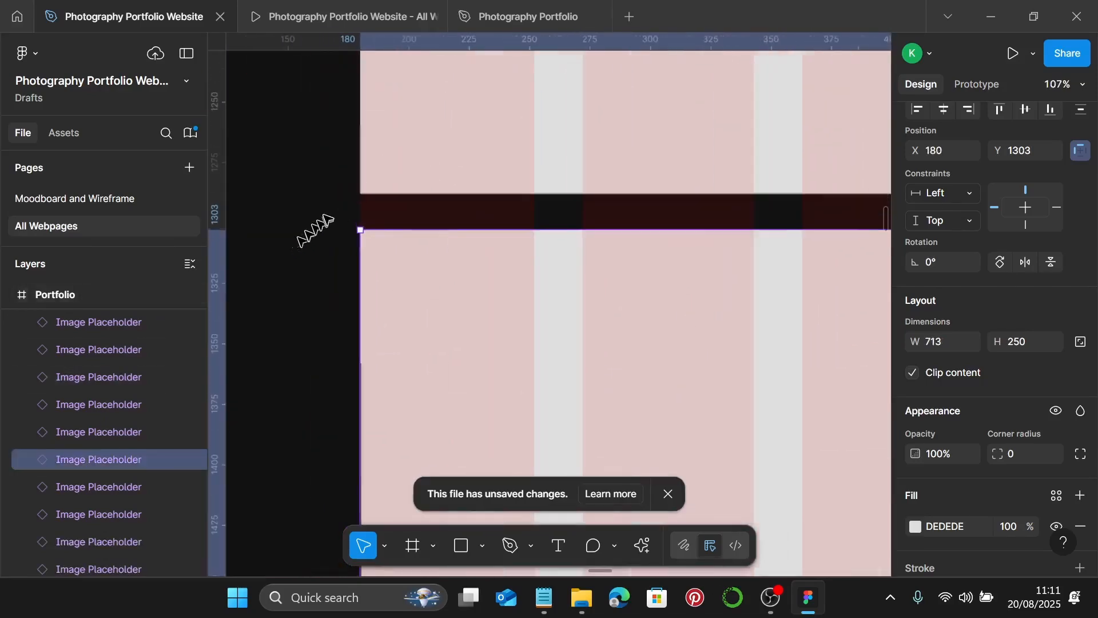
{"action": "scroll", "coordinate": [403, 264], "scroll_direction": "down", "scroll_amount": 10}
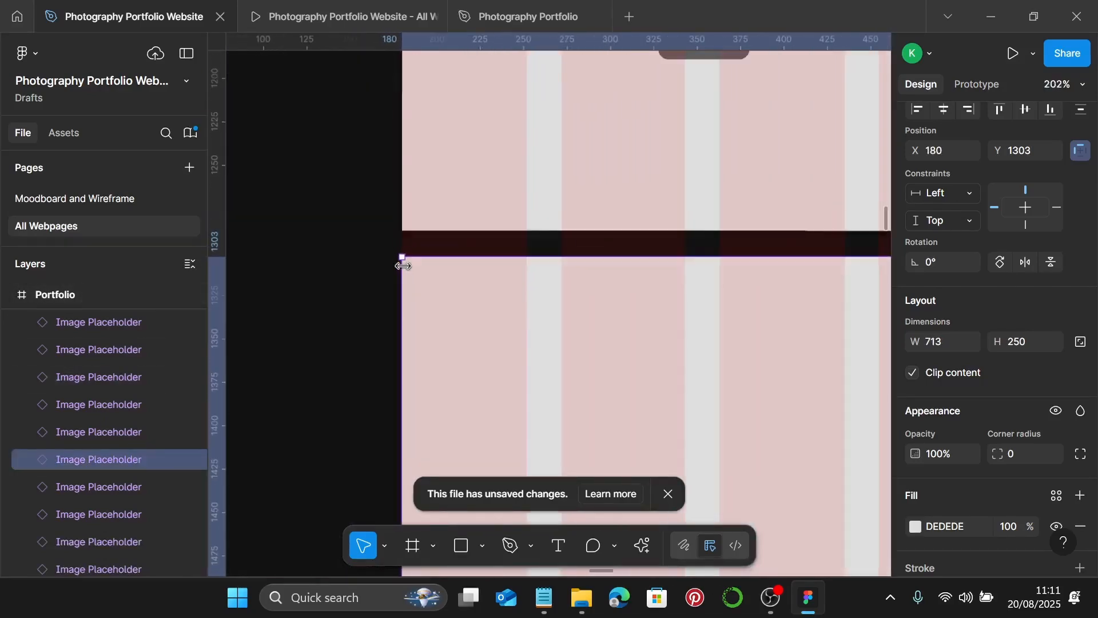
{"action": "scroll", "coordinate": [466, 280], "scroll_direction": "left", "scroll_amount": 5}
{"action": "scroll", "coordinate": [474, 284], "scroll_direction": "right", "scroll_amount": 1}
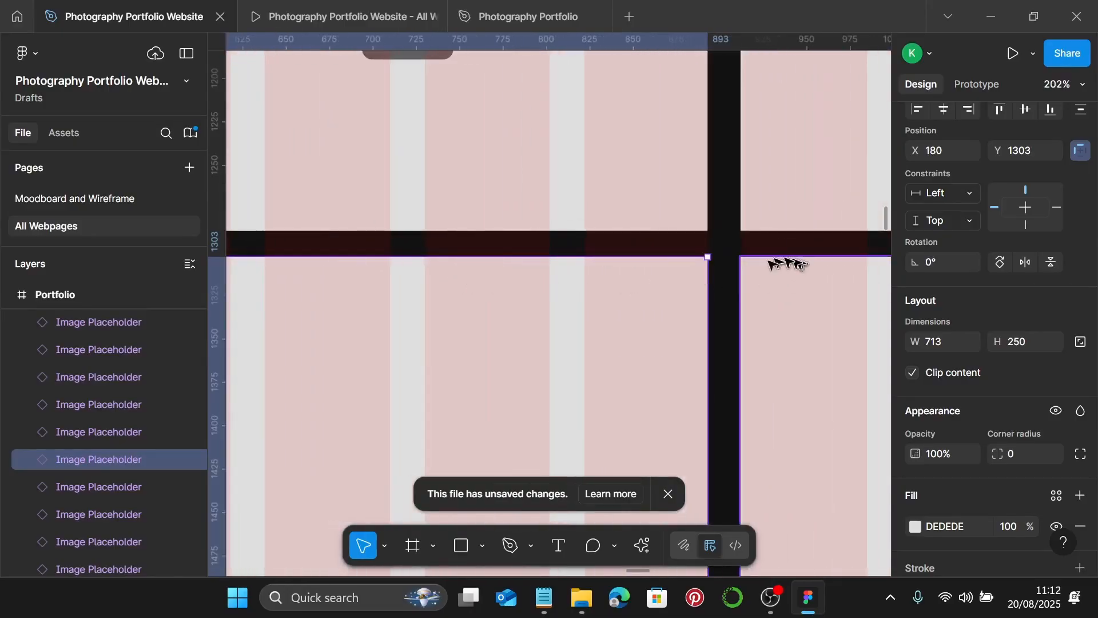
{"action": "scroll", "coordinate": [674, 258], "scroll_direction": "up", "scroll_amount": 5}
{"action": "scroll", "coordinate": [651, 246], "scroll_direction": "down", "scroll_amount": 6}
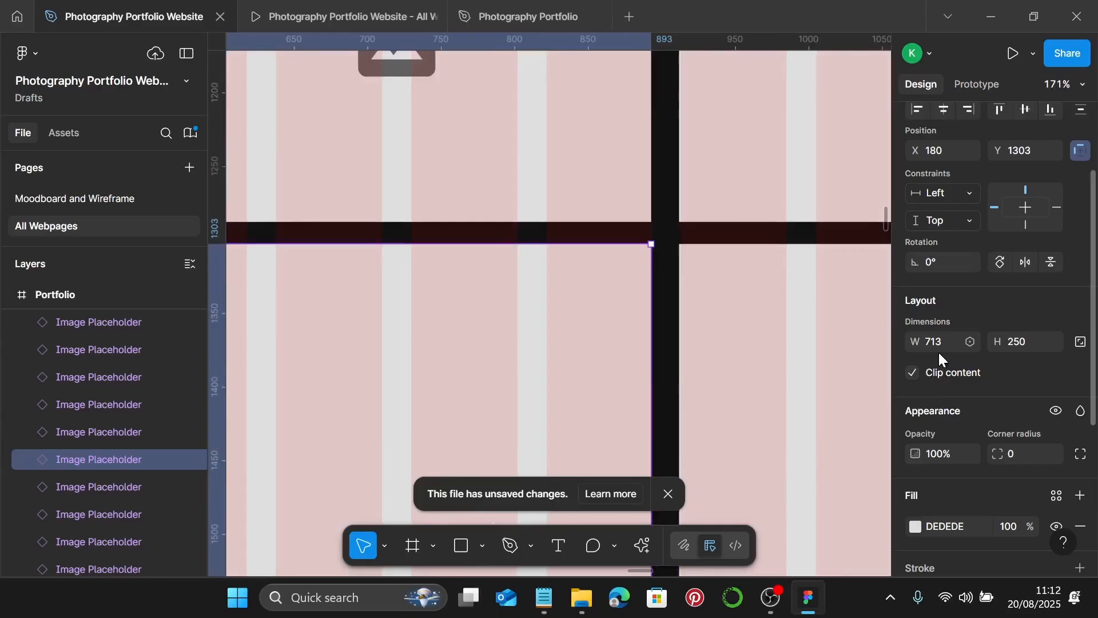
{"action": "scroll", "coordinate": [853, 379], "scroll_direction": "down", "scroll_amount": 3}
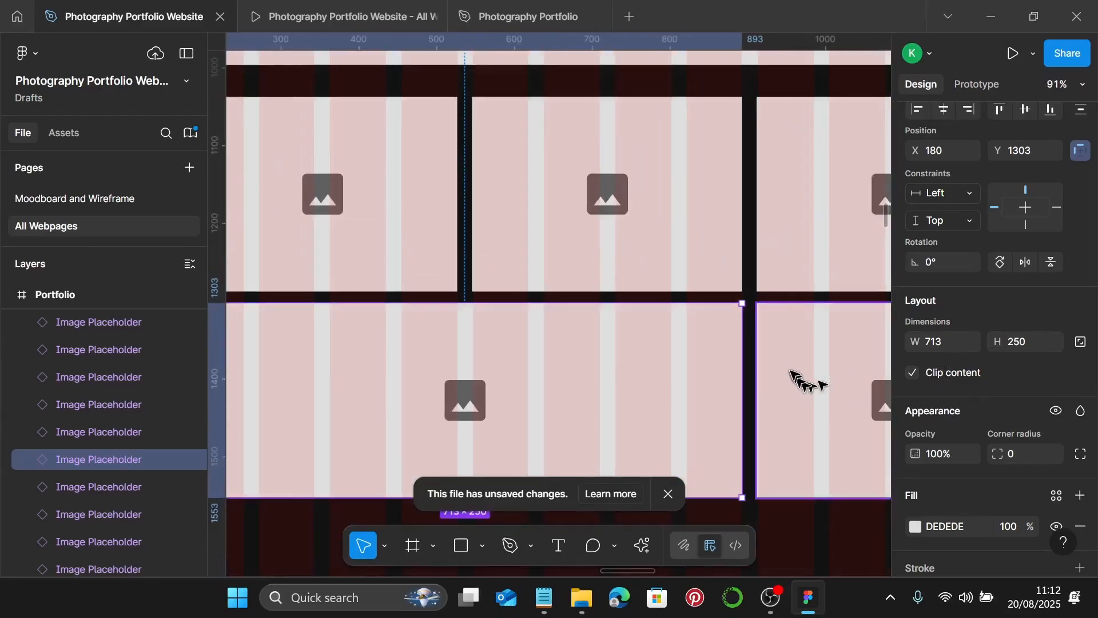
{"action": "left_click", "coordinate": [791, 372]}
{"action": "scroll", "coordinate": [791, 354], "scroll_direction": "down", "scroll_amount": 5}
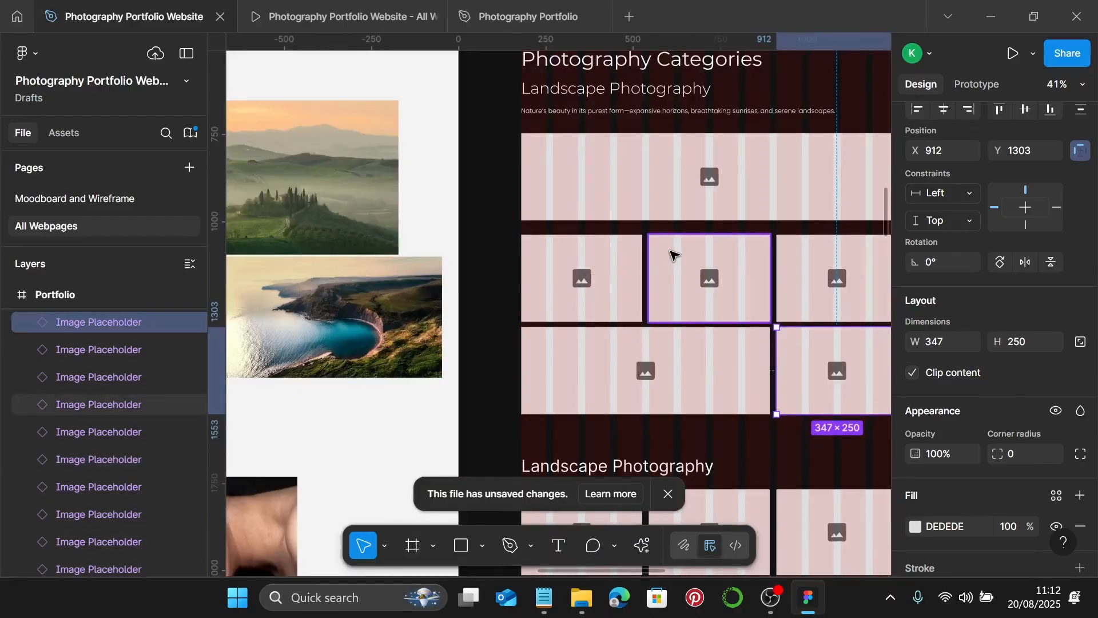
- Move the lake photo above the collage and size it to 1080 px wide
{"action": "scroll", "coordinate": [672, 254], "scroll_direction": "left", "scroll_amount": 5}
{"action": "scroll", "coordinate": [461, 229], "scroll_direction": "down", "scroll_amount": 2}
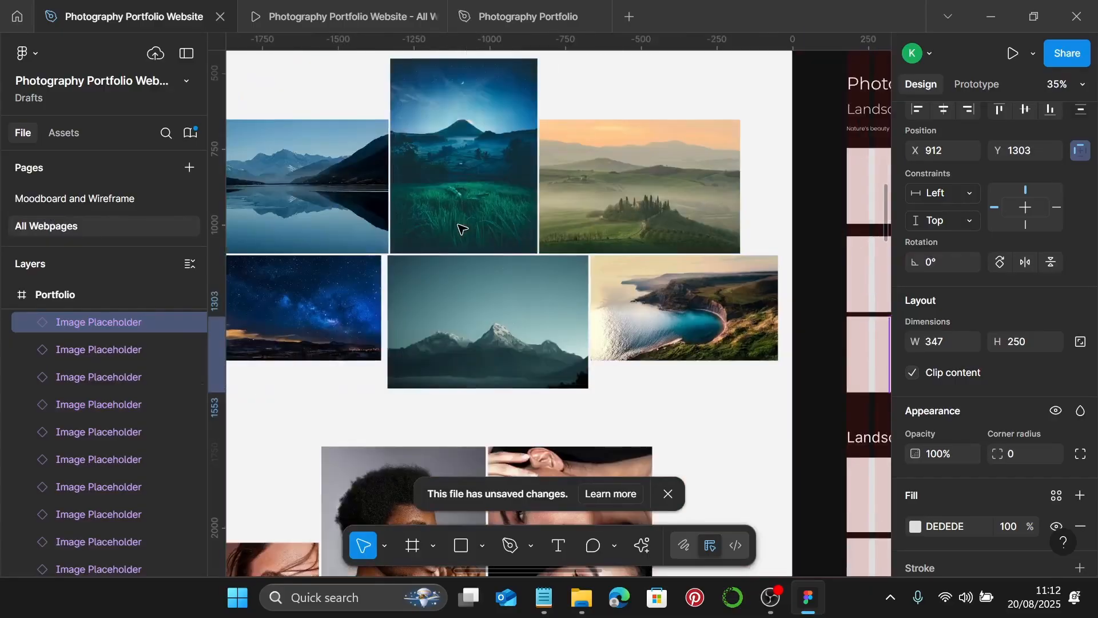
{"action": "scroll", "coordinate": [461, 228], "scroll_direction": "down", "scroll_amount": 2}
{"action": "left_click", "coordinate": [366, 207]}
{"action": "scroll", "coordinate": [366, 207], "scroll_direction": "left", "scroll_amount": 3}
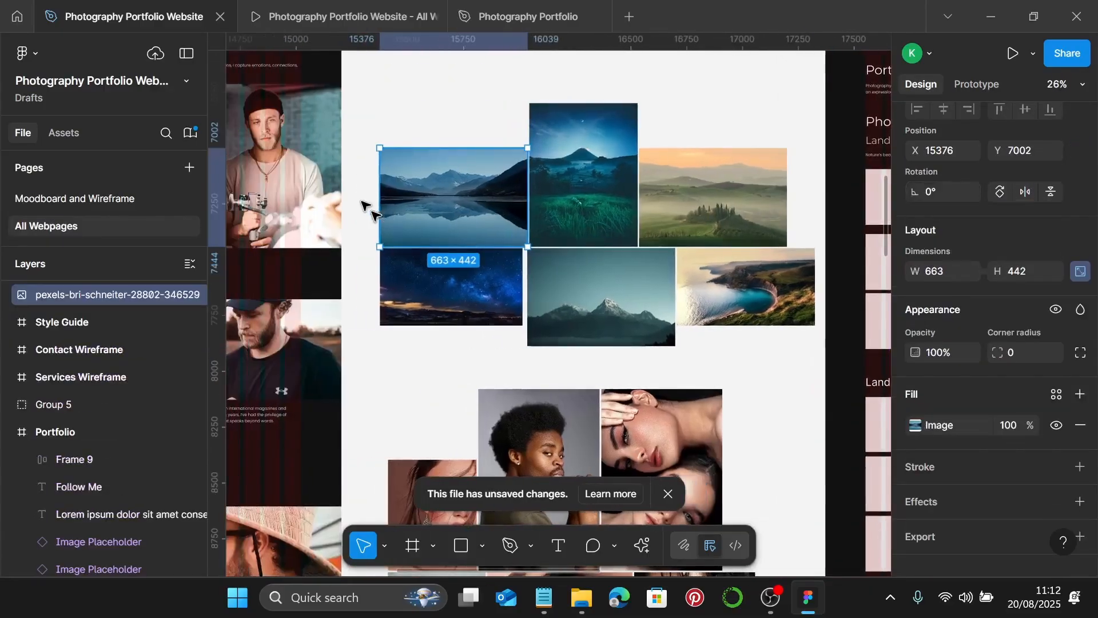
{"action": "left_click", "coordinate": [868, 215]}
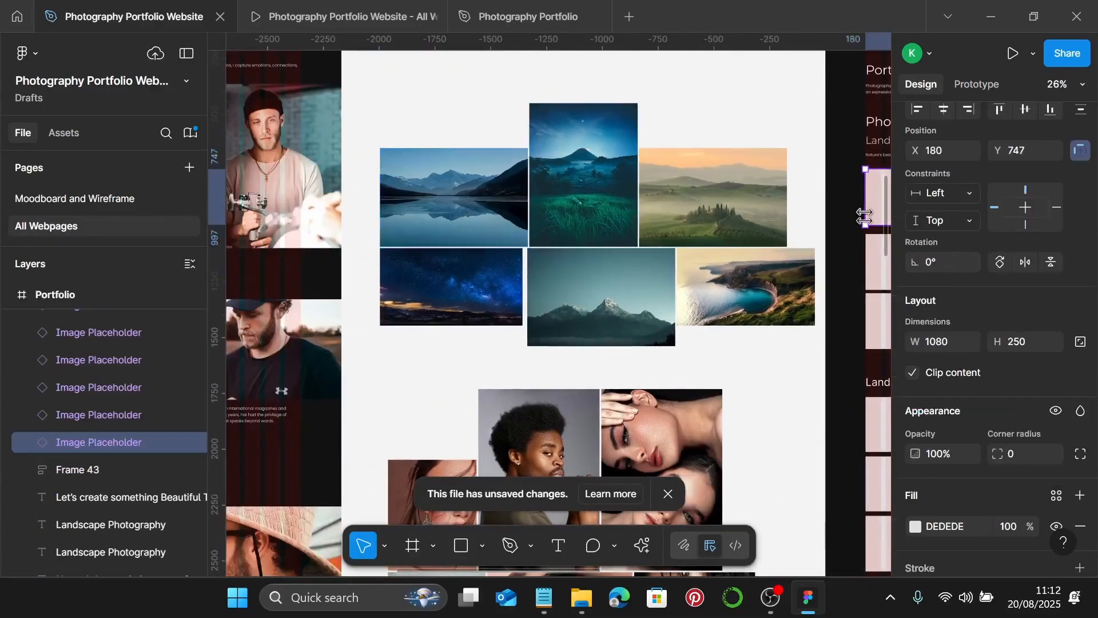
{"action": "scroll", "coordinate": [451, 141], "scroll_direction": "up", "scroll_amount": 5}
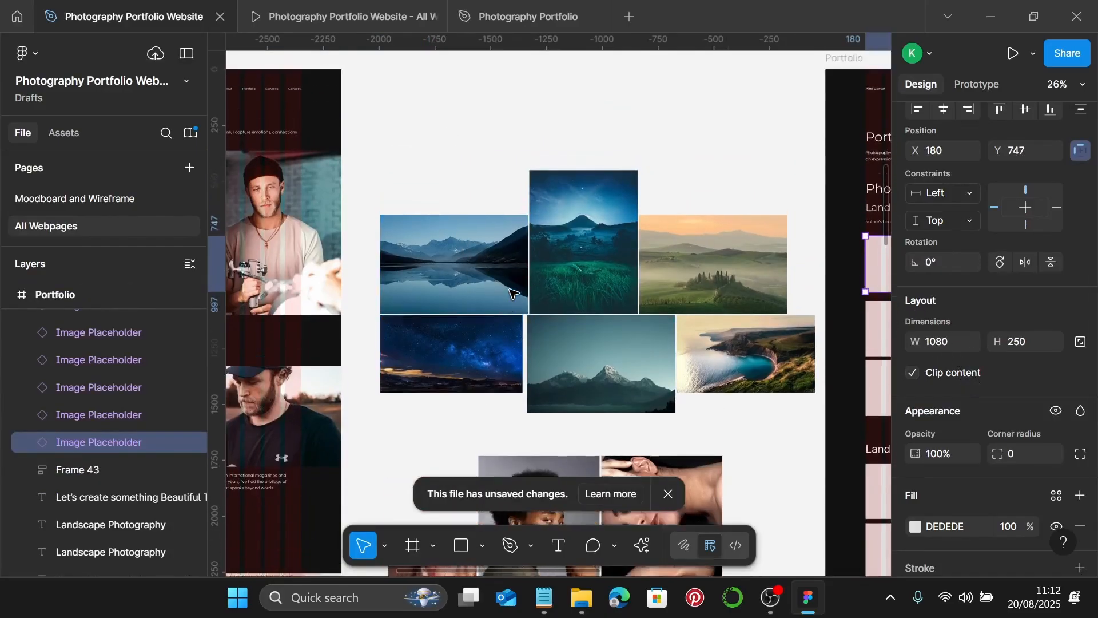
{"action": "left_click", "coordinate": [438, 360]}
{"action": "left_click_drag", "start_coordinate": [437, 360], "coordinate": [448, 188]}
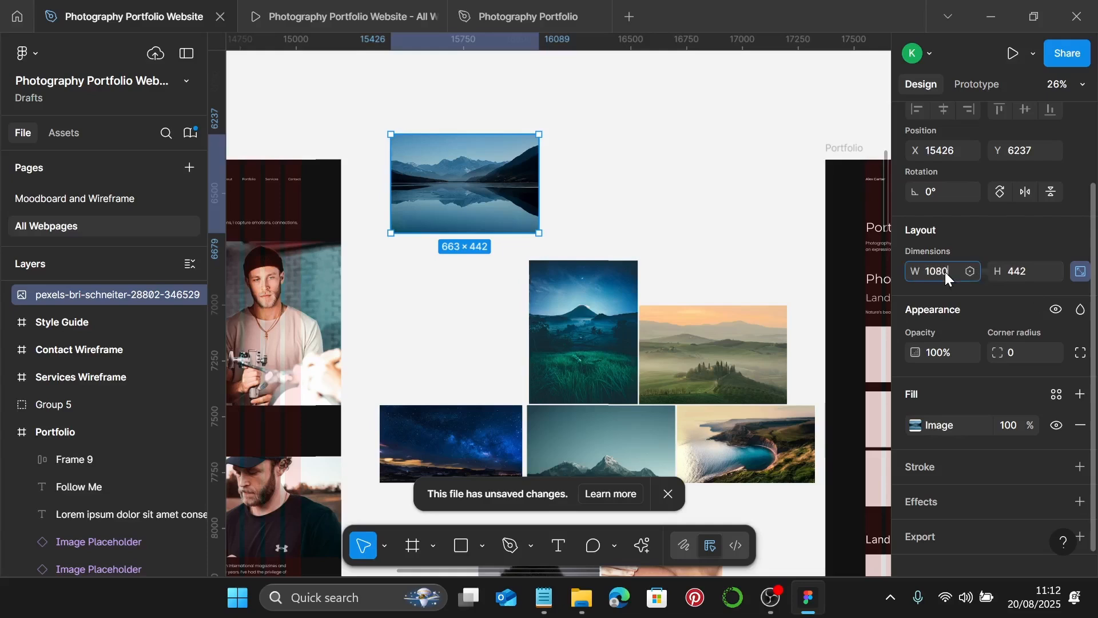
{"action": "key", "text": "Return"}
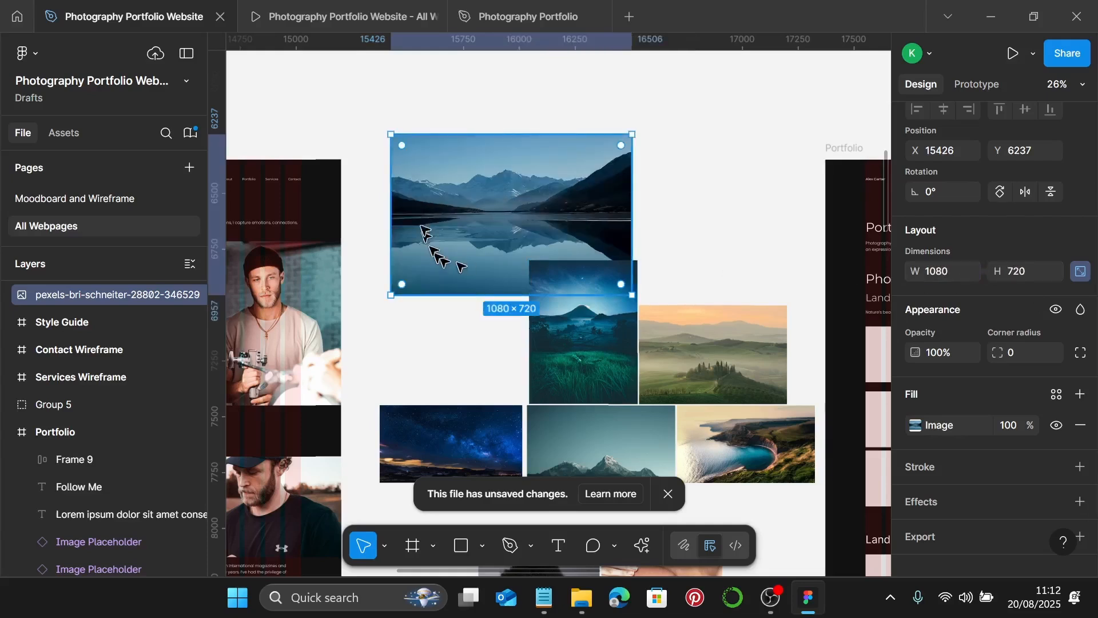
{"action": "left_click_drag", "start_coordinate": [498, 170], "coordinate": [515, 155]}
- Switch the lake photo's fill to Crop and trim top and bottom toward 250 px tall
{"action": "double_click", "coordinate": [519, 204]}
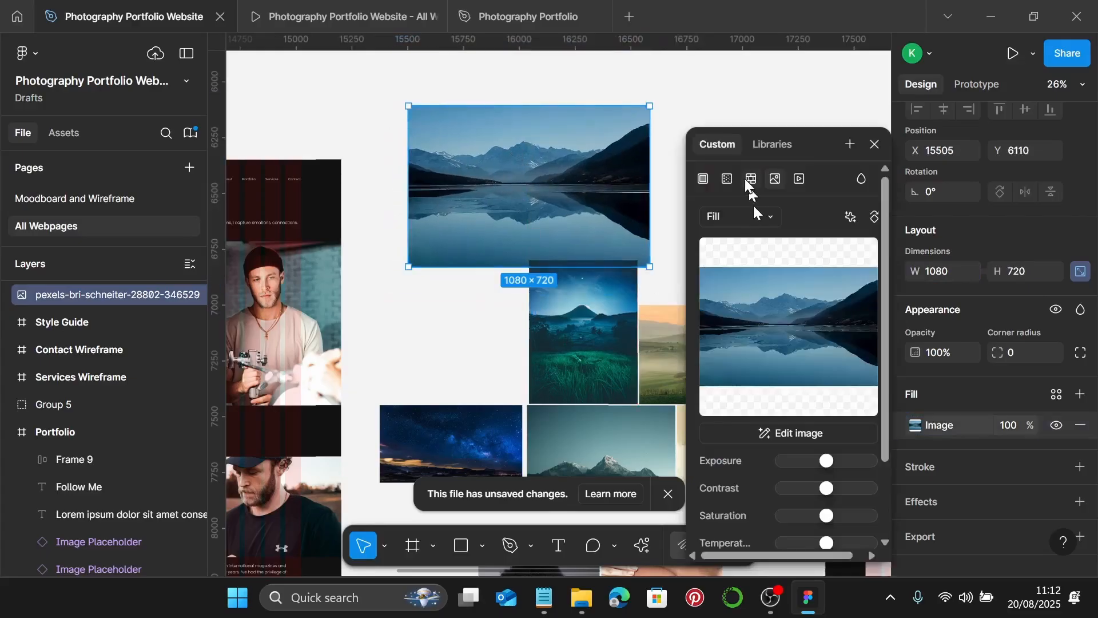
{"action": "left_click", "coordinate": [734, 216]}
{"action": "left_click", "coordinate": [730, 235]}
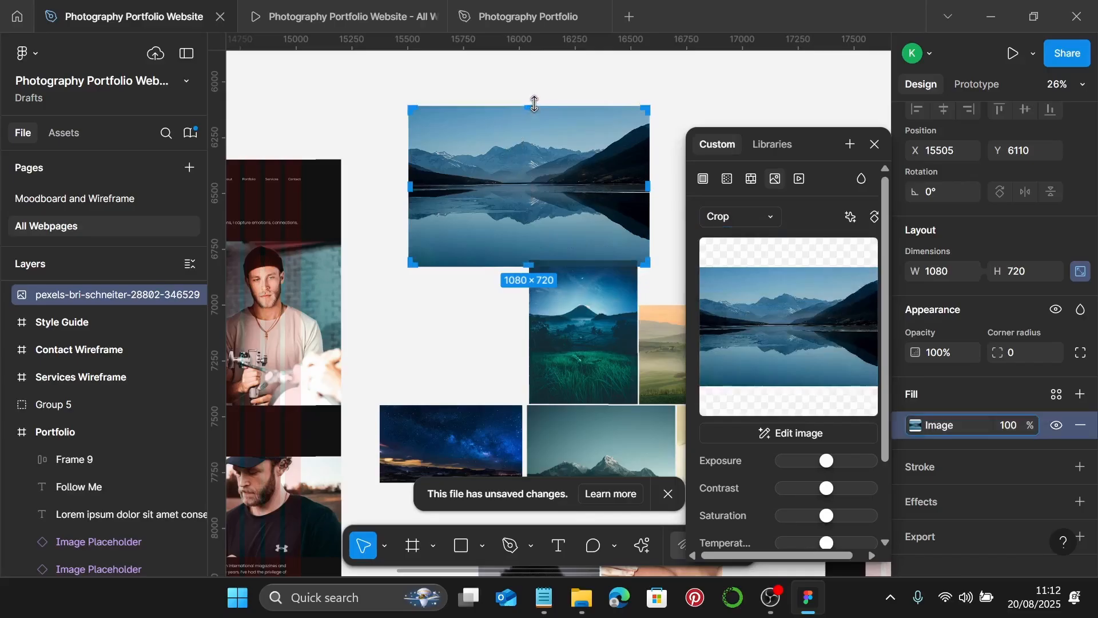
{"action": "left_click_drag", "start_coordinate": [530, 107], "coordinate": [538, 138]}
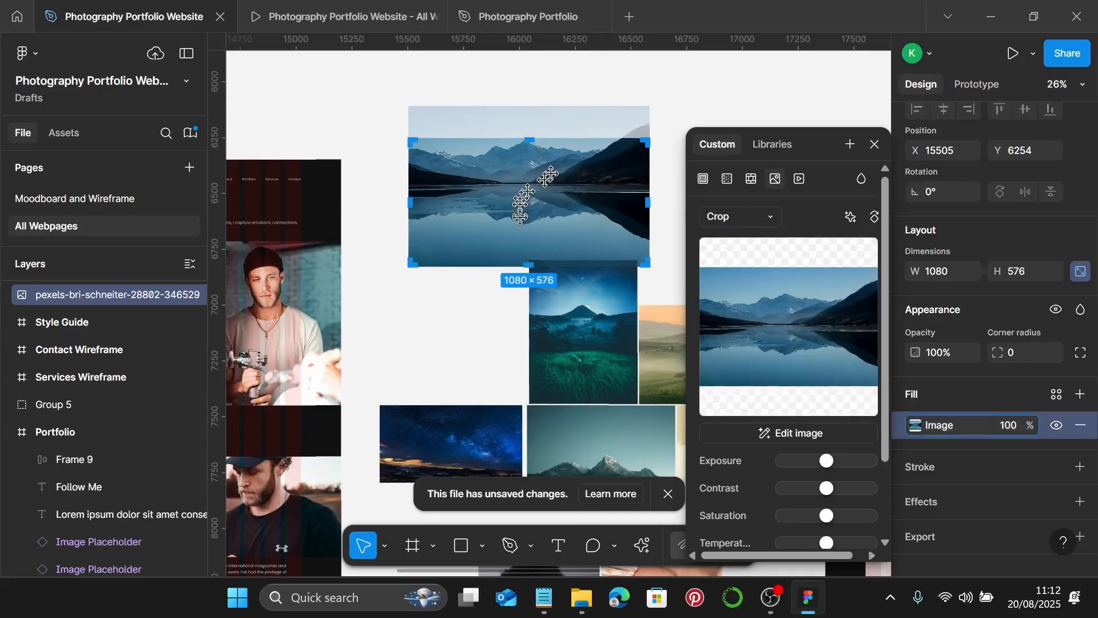
{"action": "left_click_drag", "start_coordinate": [529, 265], "coordinate": [532, 197]}
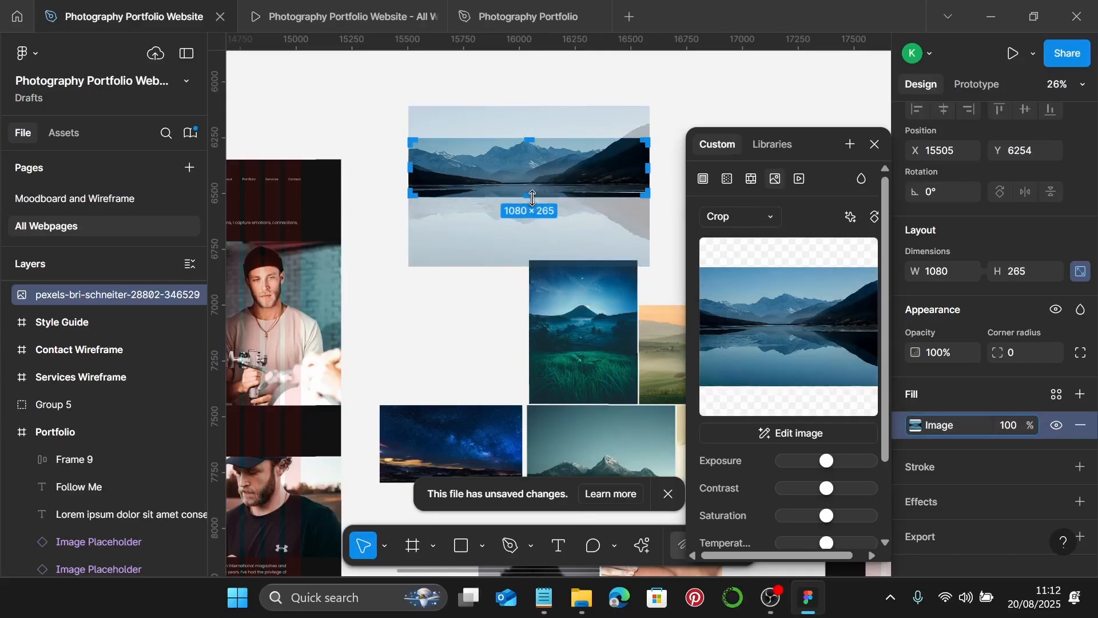
{"action": "scroll", "coordinate": [533, 198], "scroll_direction": "up", "scroll_amount": 15}
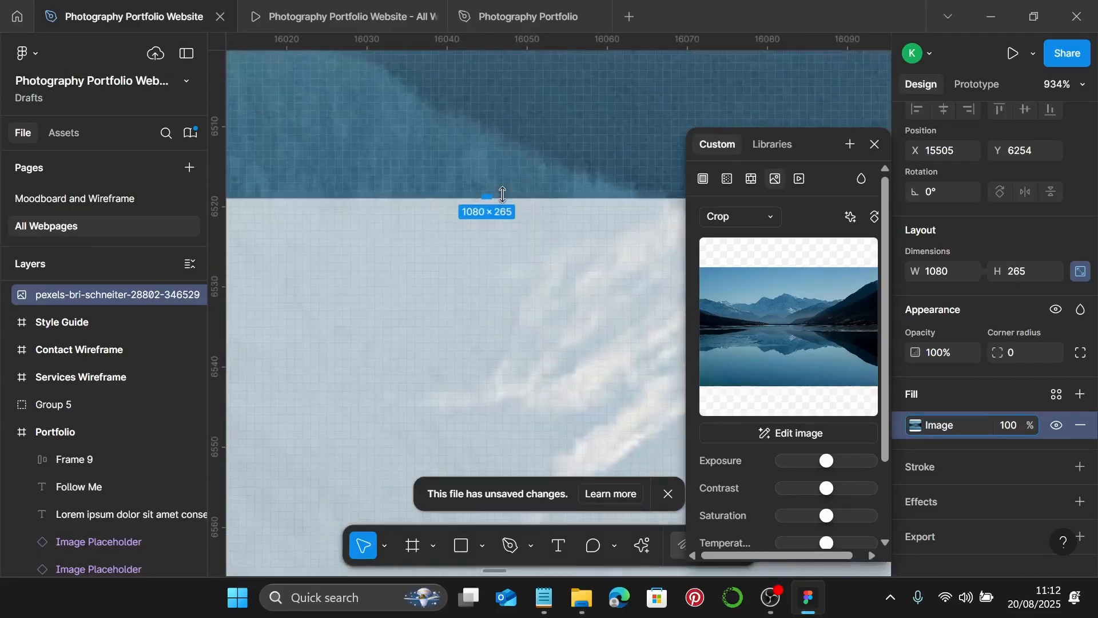
{"action": "left_click_drag", "start_coordinate": [486, 193], "coordinate": [494, 90]}
- Centre the peaks and shoreline in the 1080×250 crop frame and finish cropping
{"action": "scroll", "coordinate": [495, 90], "scroll_direction": "down", "scroll_amount": 10}
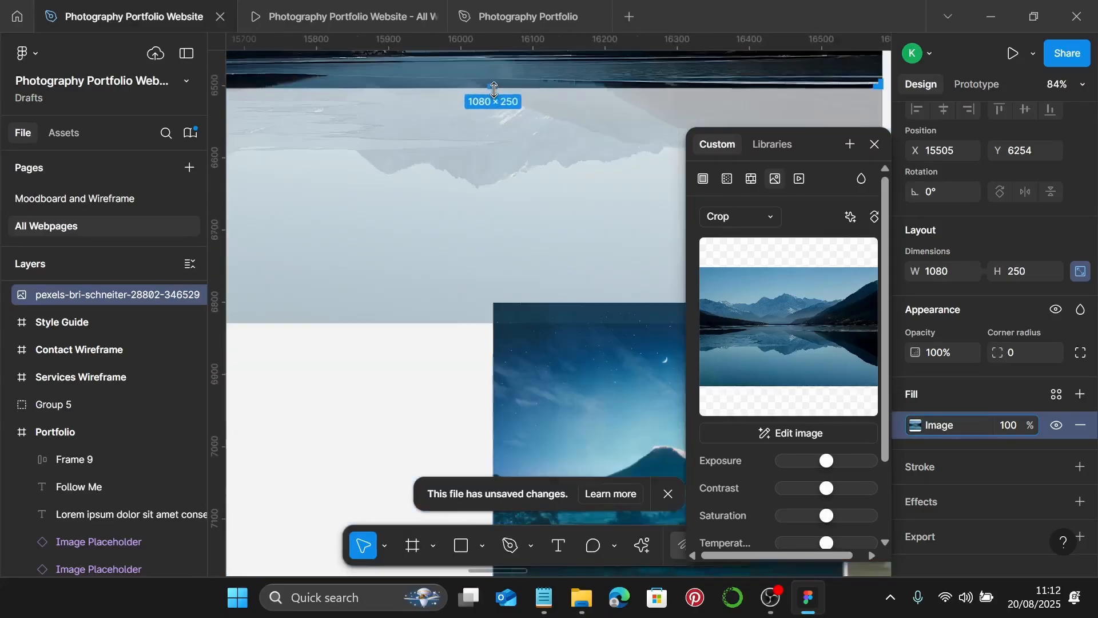
{"action": "scroll", "coordinate": [494, 90], "scroll_direction": "down", "scroll_amount": 3}
{"action": "scroll", "coordinate": [495, 115], "scroll_direction": "up", "scroll_amount": 4}
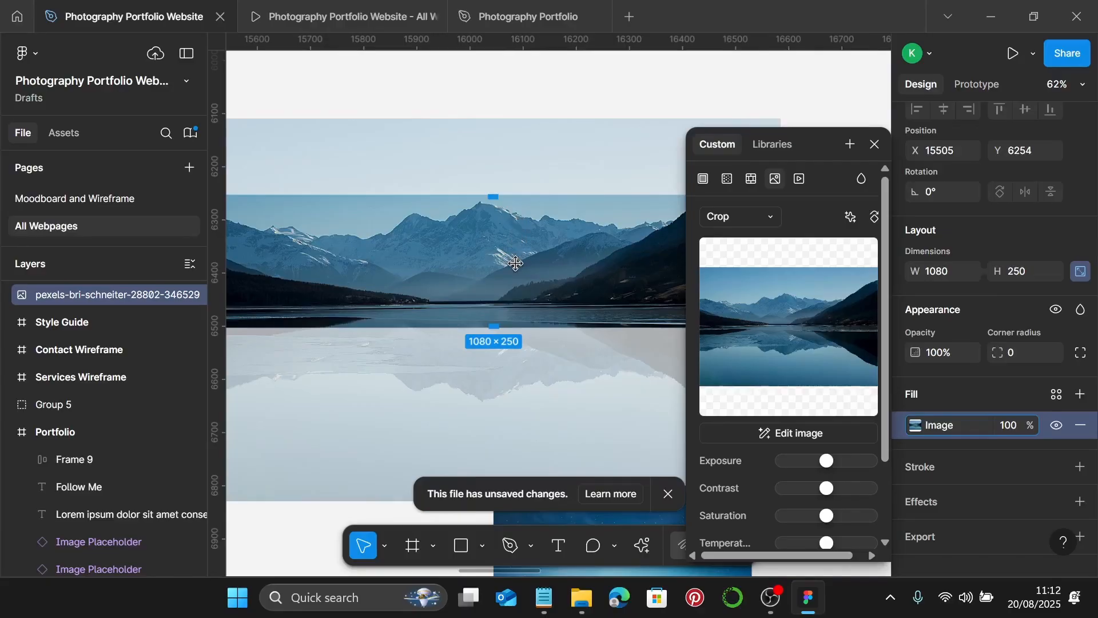
{"action": "left_click_drag", "start_coordinate": [514, 262], "coordinate": [513, 260]}
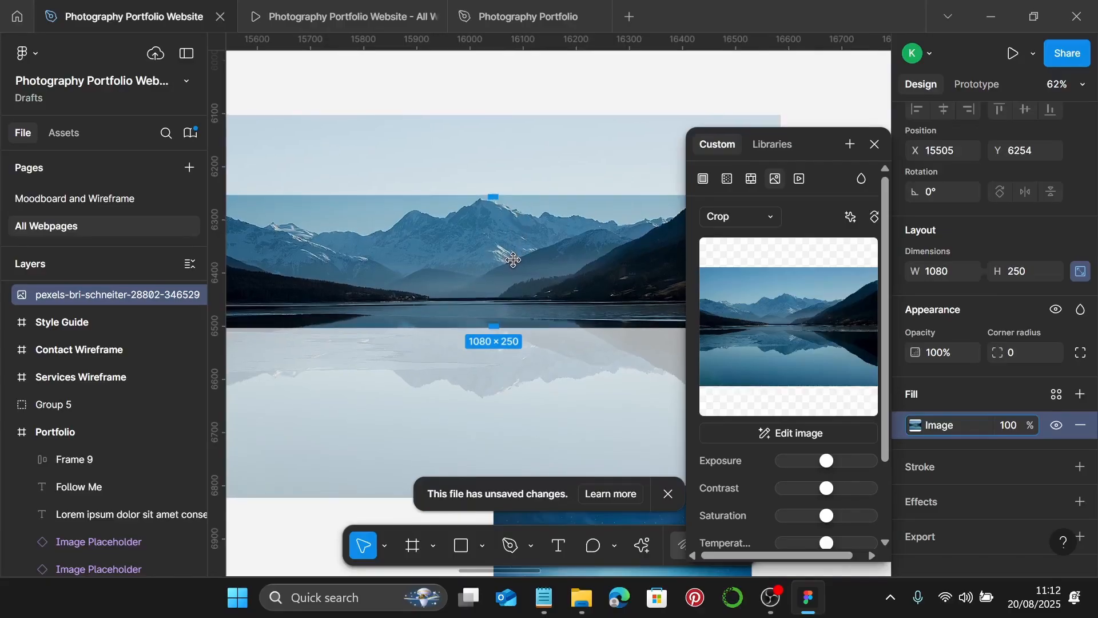
{"action": "scroll", "coordinate": [265, 238], "scroll_direction": "up", "scroll_amount": 5}
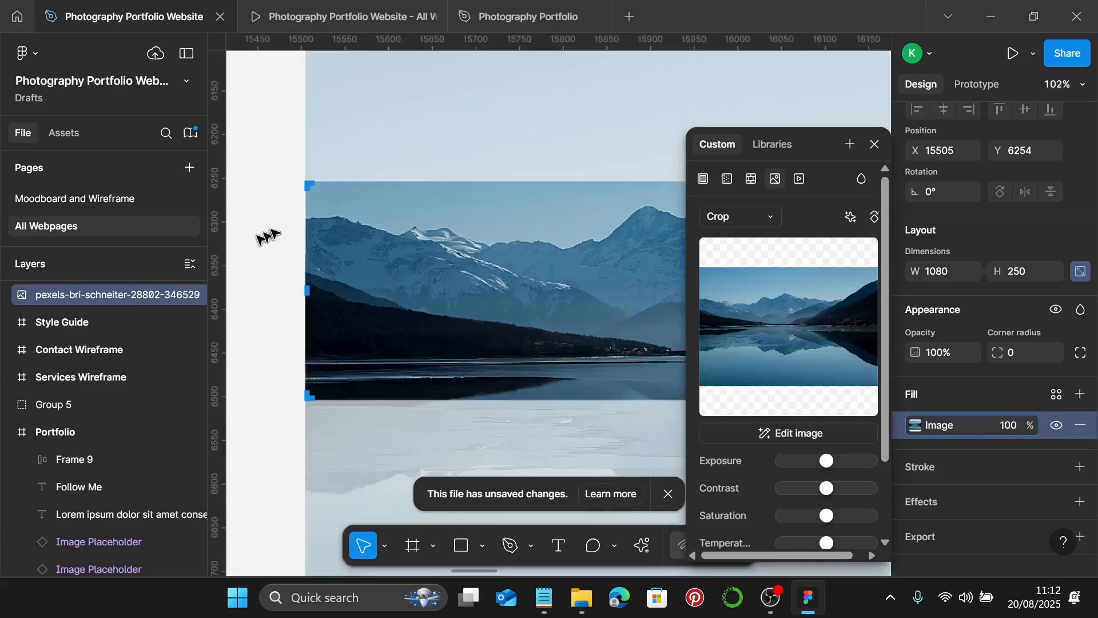
{"action": "scroll", "coordinate": [289, 201], "scroll_direction": "down", "scroll_amount": 4}
{"action": "key", "text": "Escape"}
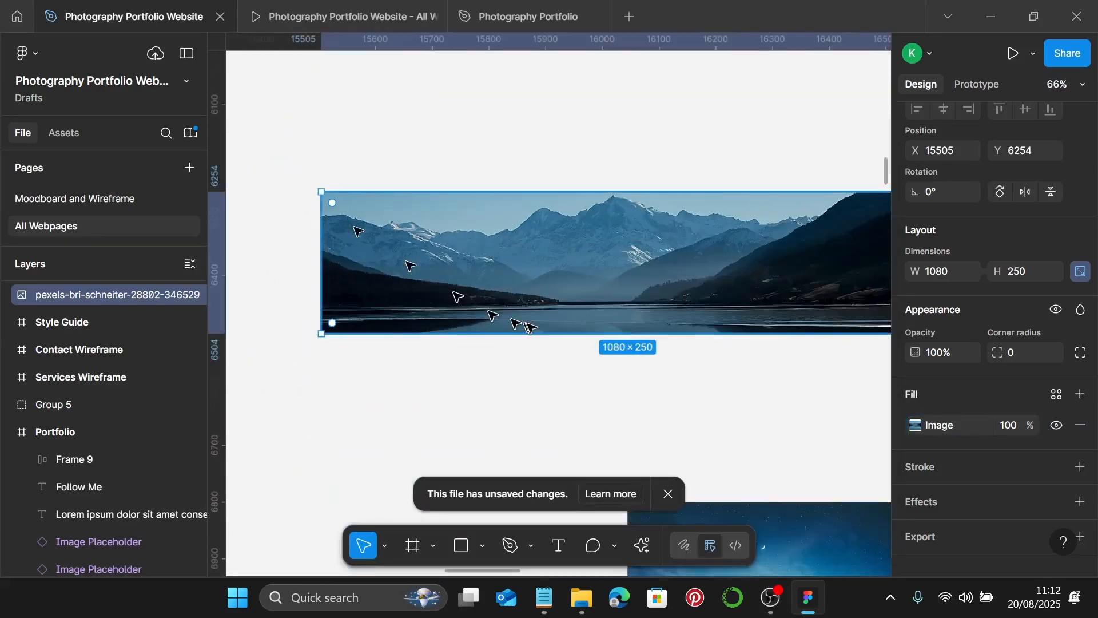
- Move the misty green photo below the lake strip, set its height to 250, and align it
{"action": "scroll", "coordinate": [515, 319], "scroll_direction": "down", "scroll_amount": 4}
{"action": "left_click", "coordinate": [718, 367]}
{"action": "scroll", "coordinate": [711, 360], "scroll_direction": "down", "scroll_amount": 3}
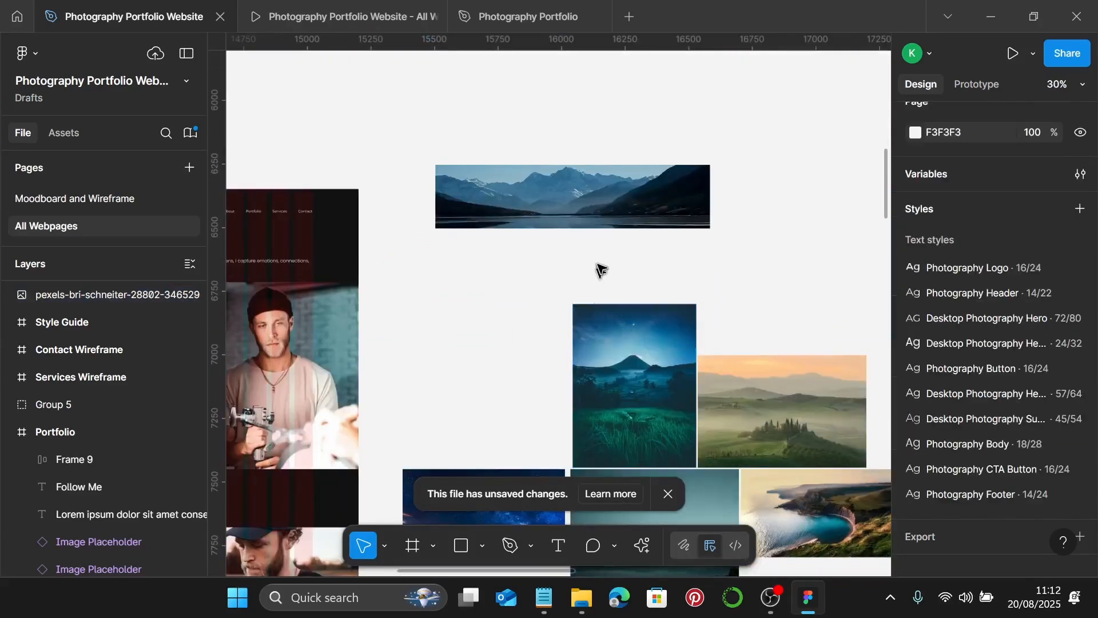
{"action": "scroll", "coordinate": [601, 270], "scroll_direction": "down", "scroll_amount": 3}
{"action": "scroll", "coordinate": [629, 276], "scroll_direction": "right", "scroll_amount": 5}
{"action": "scroll", "coordinate": [629, 292], "scroll_direction": "left", "scroll_amount": 2}
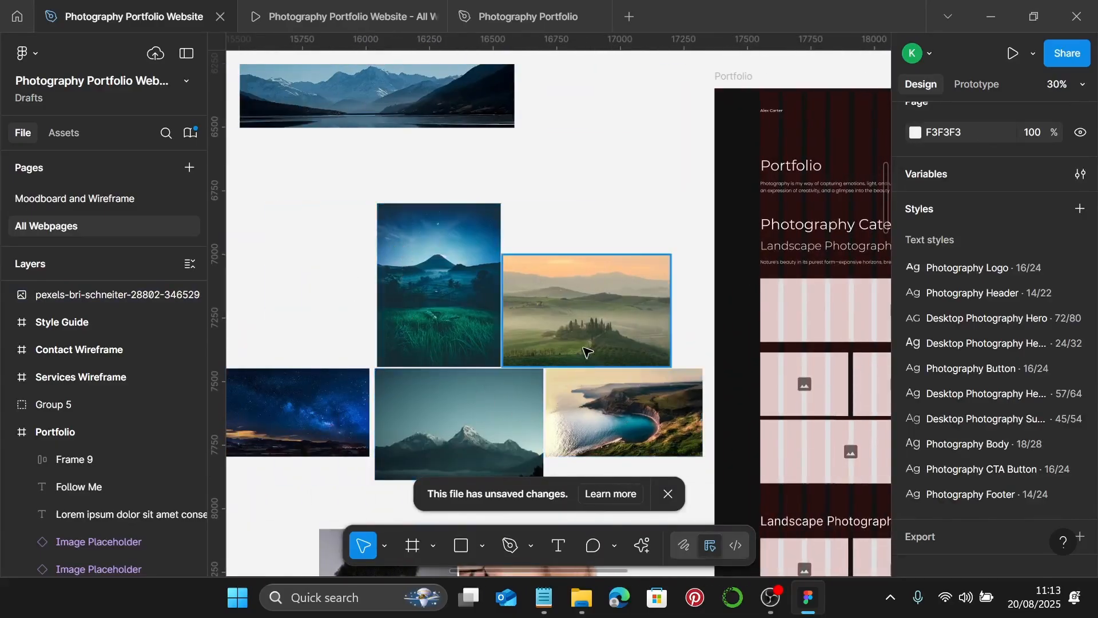
{"action": "left_click", "coordinate": [589, 320]}
{"action": "scroll", "coordinate": [658, 303], "scroll_direction": "left", "scroll_amount": 4}
{"action": "left_click_drag", "start_coordinate": [743, 298], "coordinate": [430, 272]}
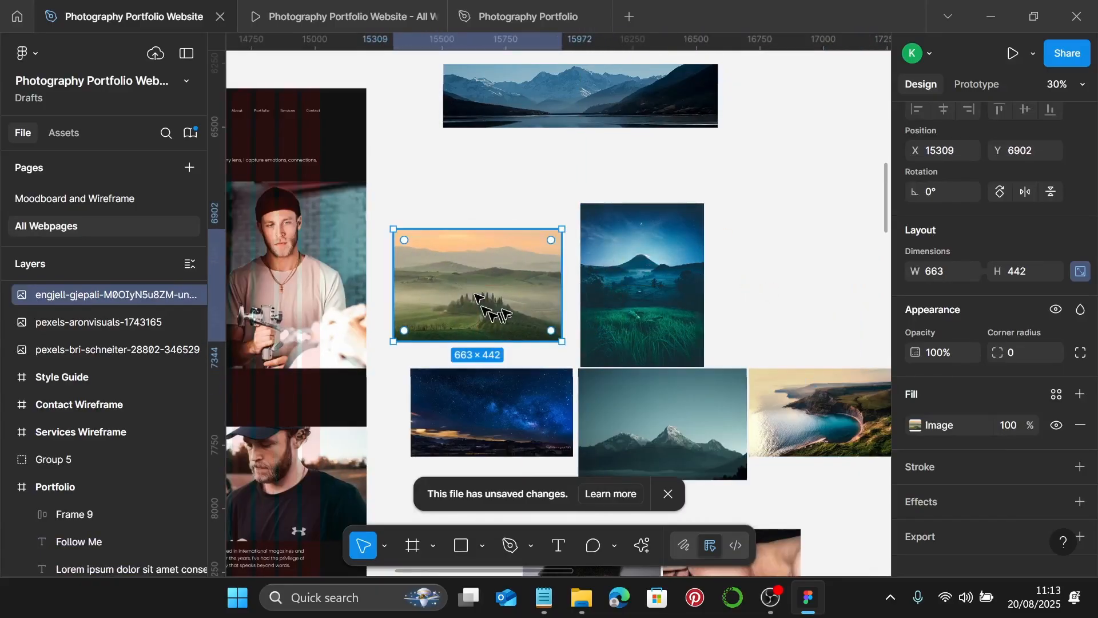
{"action": "left_click", "coordinate": [1020, 270]}
{"action": "type", "text": "250"}
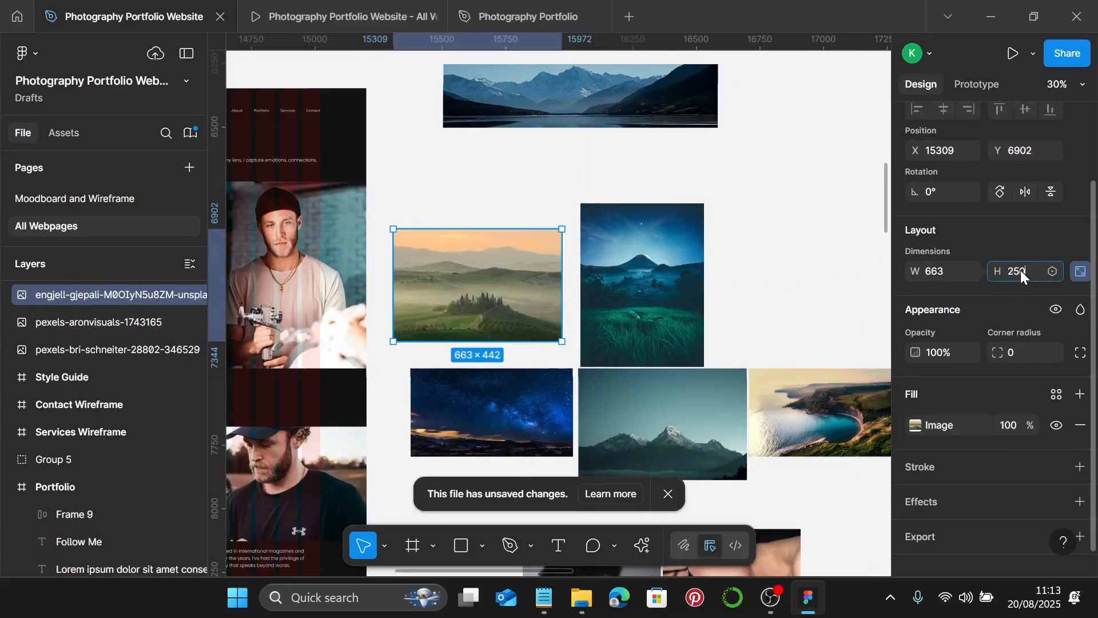
{"action": "key", "text": "Return"}
{"action": "left_click_drag", "start_coordinate": [432, 258], "coordinate": [482, 262]}
- Check a Portfolio placeholder's size, then set the green photo's fill to Crop mode
{"action": "scroll", "coordinate": [481, 263], "scroll_direction": "up", "scroll_amount": 2}
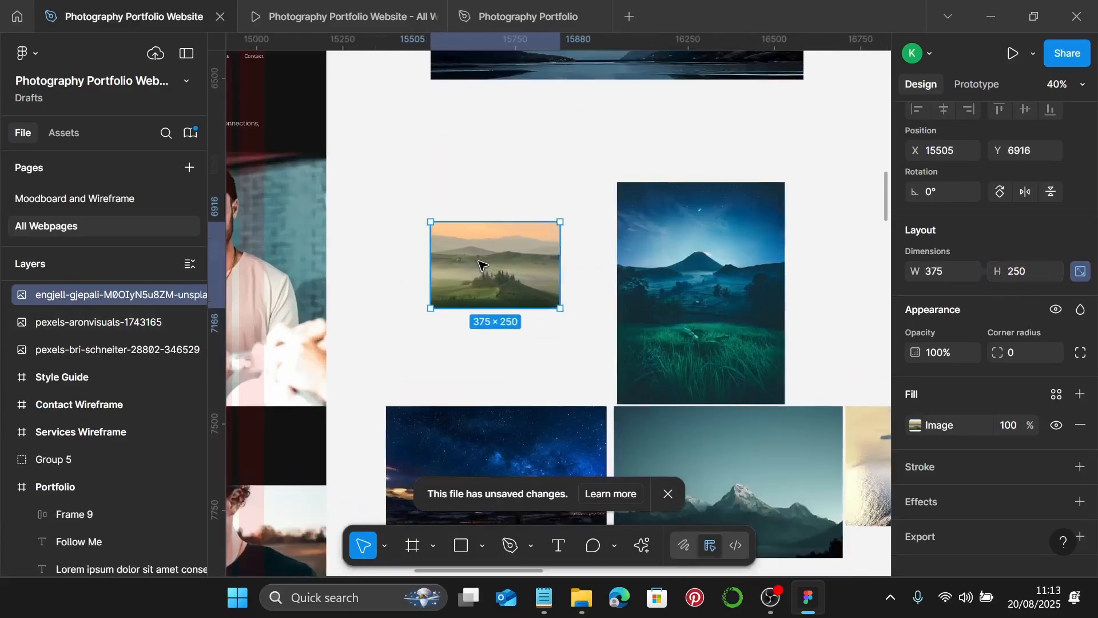
{"action": "scroll", "coordinate": [823, 338], "scroll_direction": "right", "scroll_amount": 8}
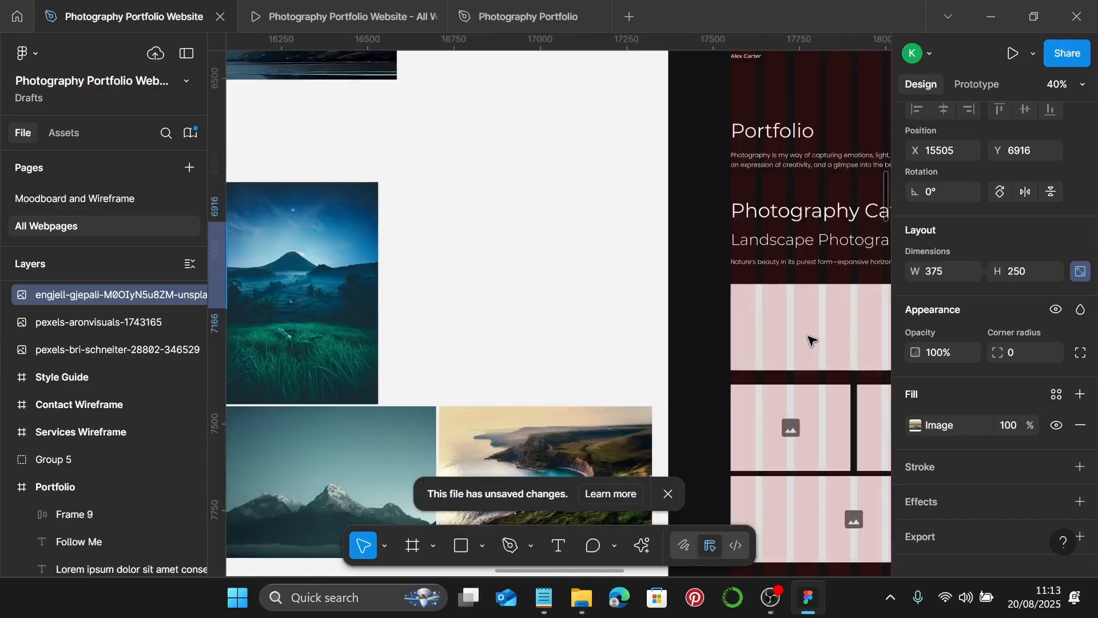
{"action": "left_click", "coordinate": [786, 429]}
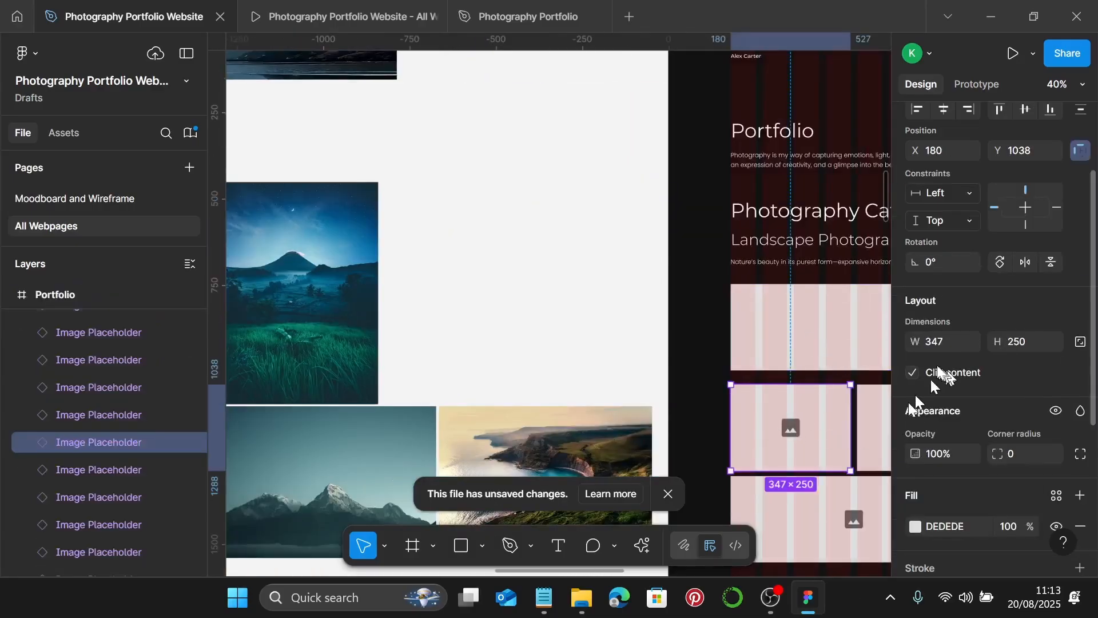
{"action": "scroll", "coordinate": [490, 338], "scroll_direction": "left", "scroll_amount": 8}
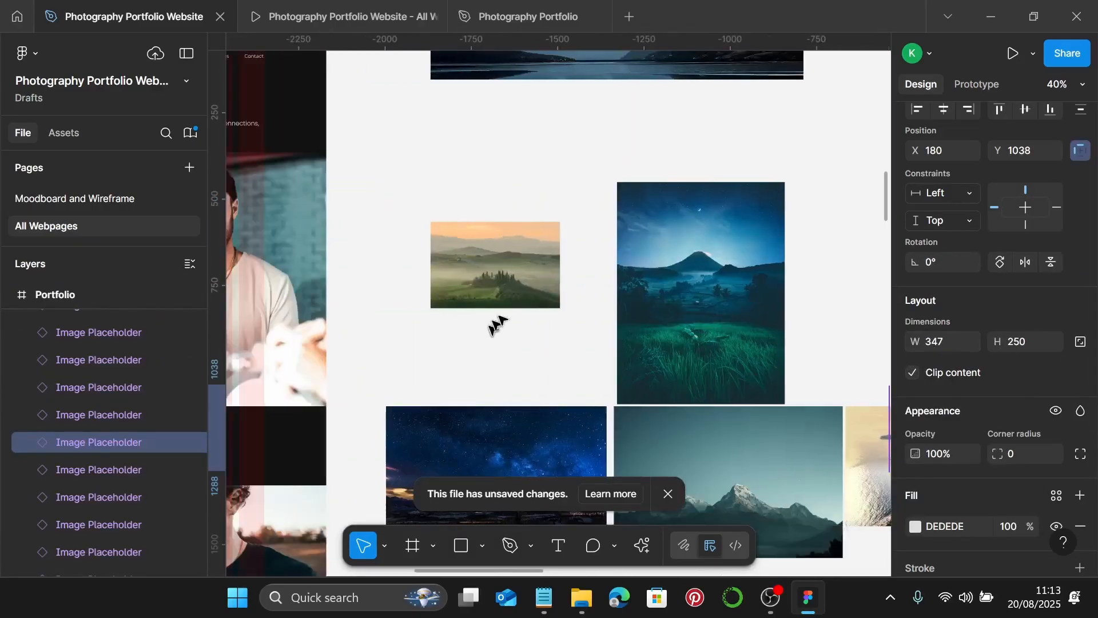
{"action": "left_click", "coordinate": [498, 293]}
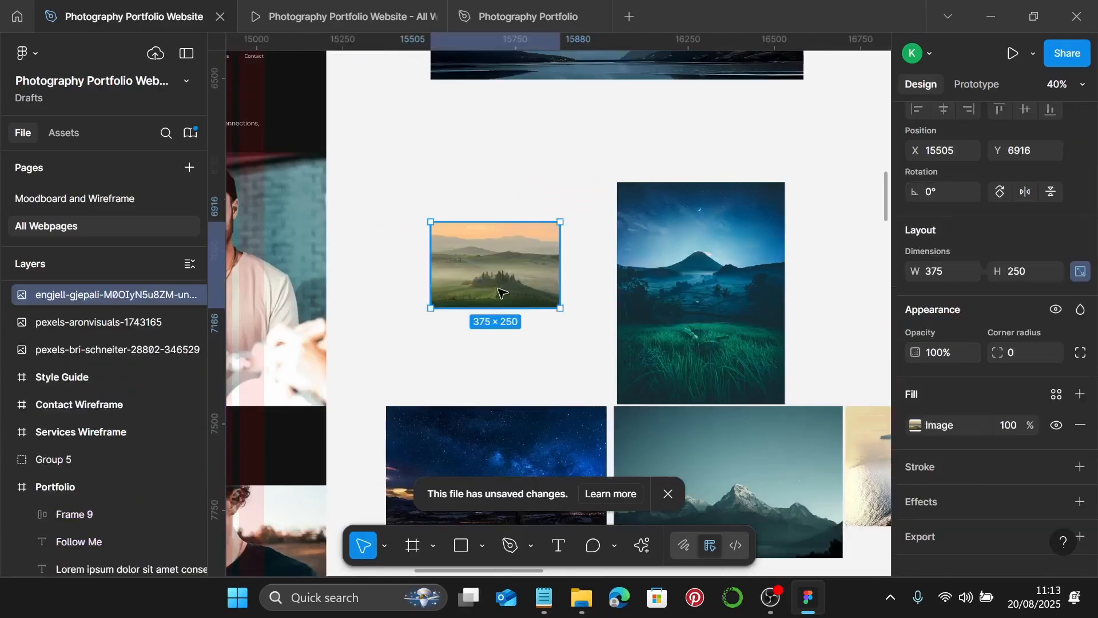
{"action": "double_click", "coordinate": [472, 267]}
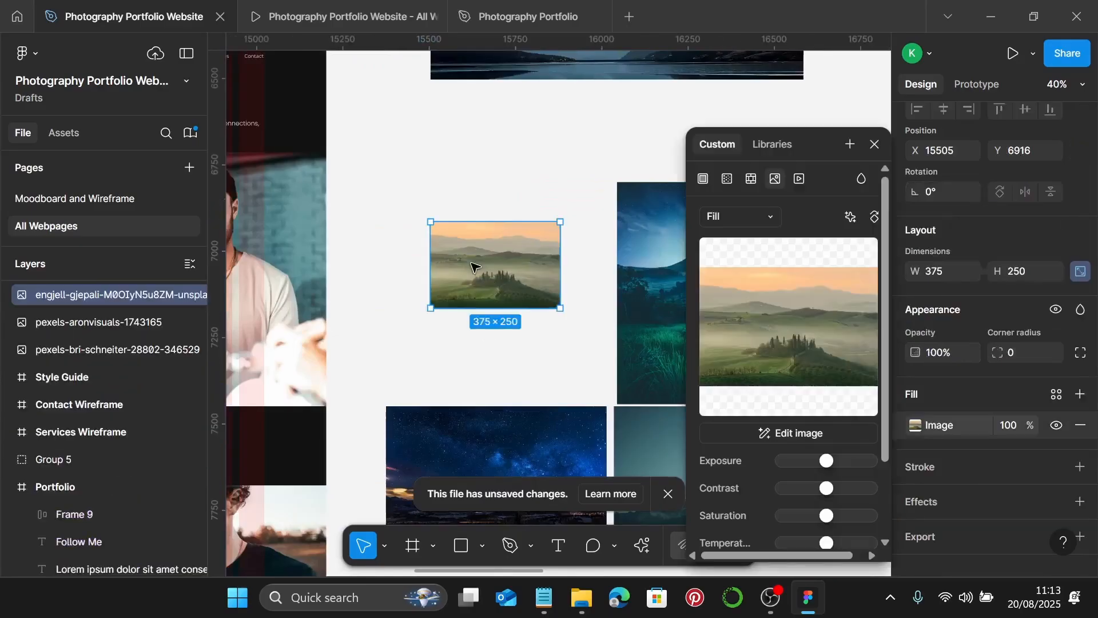
{"action": "left_click", "coordinate": [756, 222]}
{"action": "left_click", "coordinate": [756, 257]}
- Trim the green photo's left side to 347 px wide, reposition it, and confirm the crop
{"action": "scroll", "coordinate": [452, 252], "scroll_direction": "up", "scroll_amount": 8}
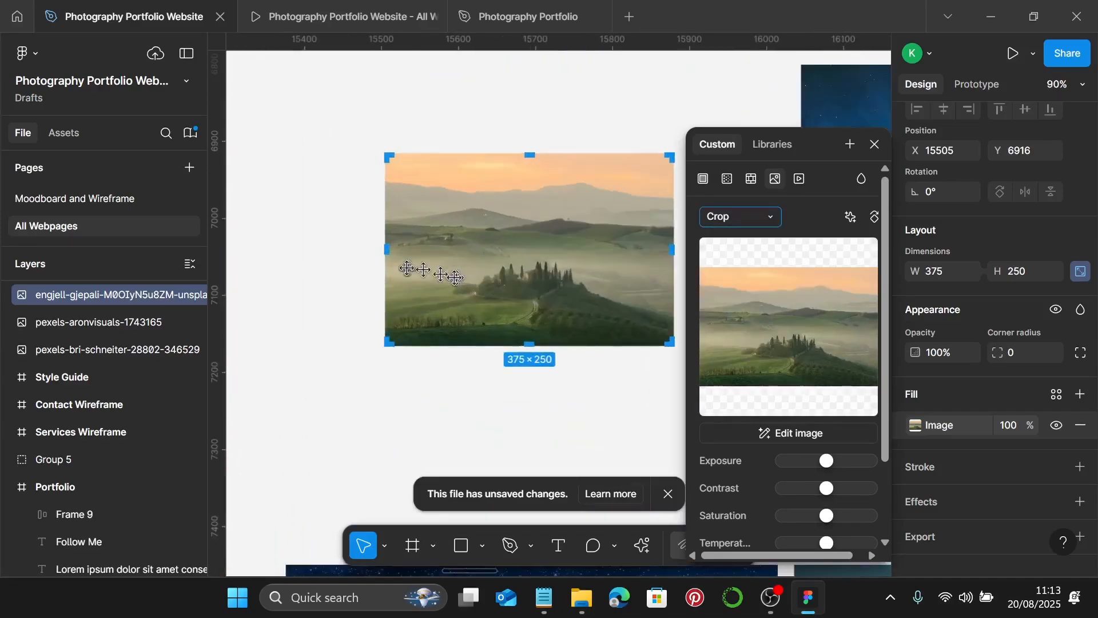
{"action": "scroll", "coordinate": [348, 208], "scroll_direction": "up", "scroll_amount": 4}
{"action": "left_click_drag", "start_coordinate": [353, 209], "coordinate": [418, 232]}
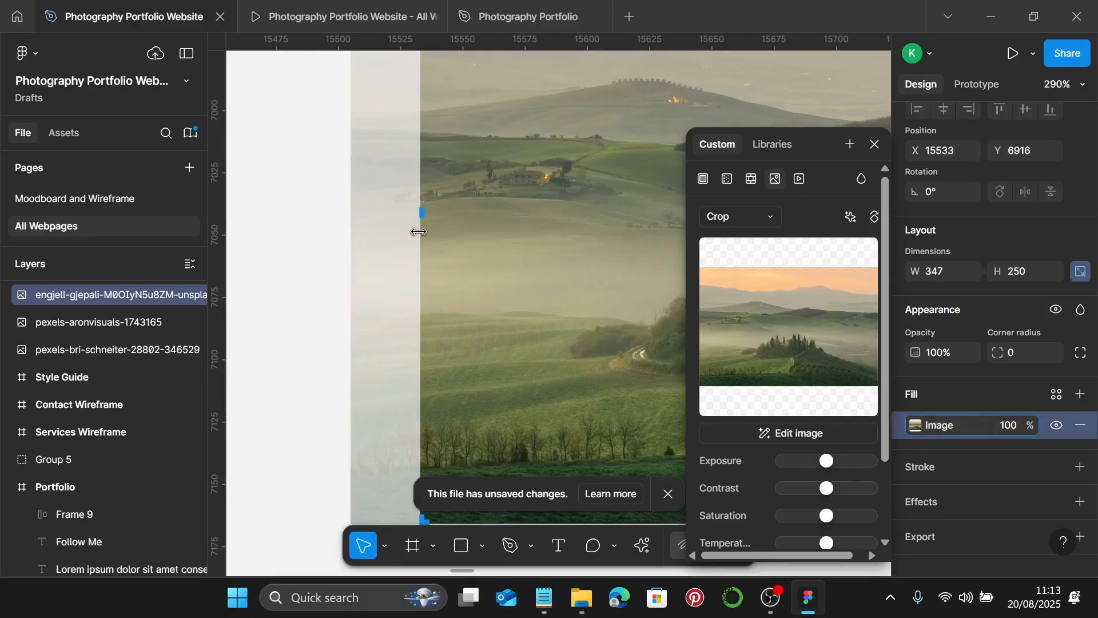
{"action": "scroll", "coordinate": [418, 232], "scroll_direction": "down", "scroll_amount": 5}
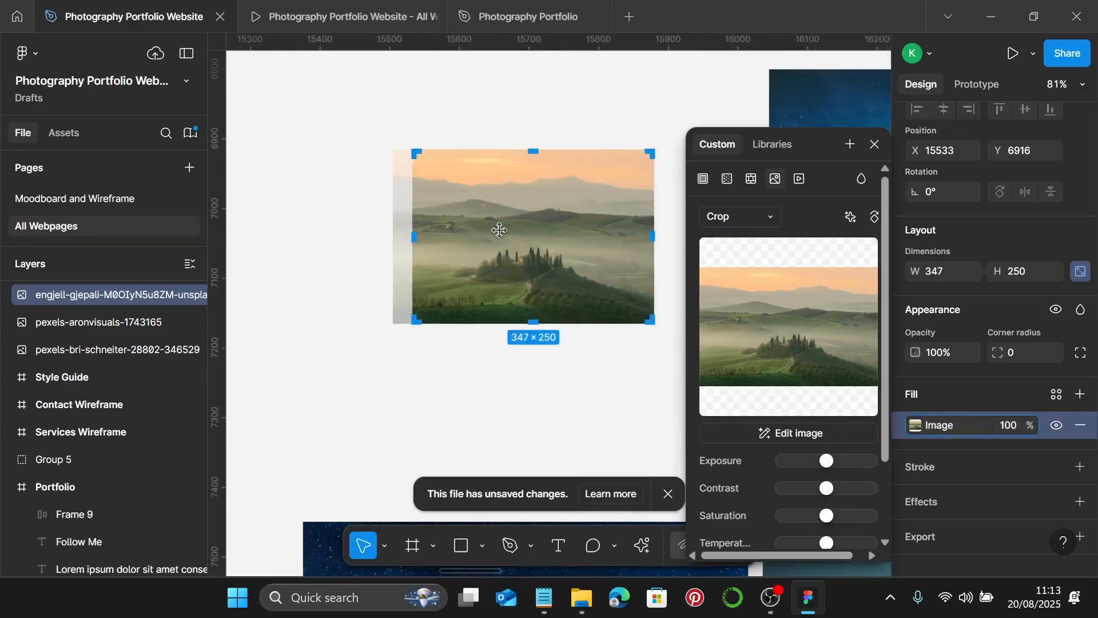
{"action": "left_click_drag", "start_coordinate": [499, 230], "coordinate": [505, 232]}
{"action": "key", "text": "Return"}
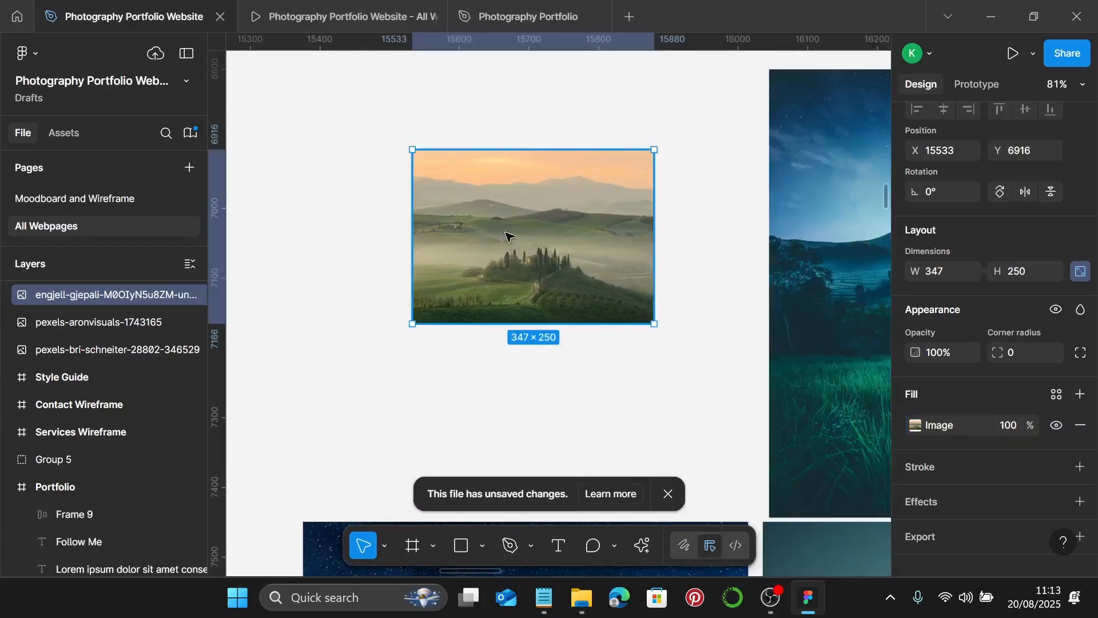
{"action": "scroll", "coordinate": [609, 289], "scroll_direction": "down", "scroll_amount": 3}
- Apply the 347 px width to the volcano photo and switch its fill to Crop mode
{"action": "scroll", "coordinate": [594, 280], "scroll_direction": "right", "scroll_amount": 4}
{"action": "scroll", "coordinate": [589, 285], "scroll_direction": "down", "scroll_amount": 1}
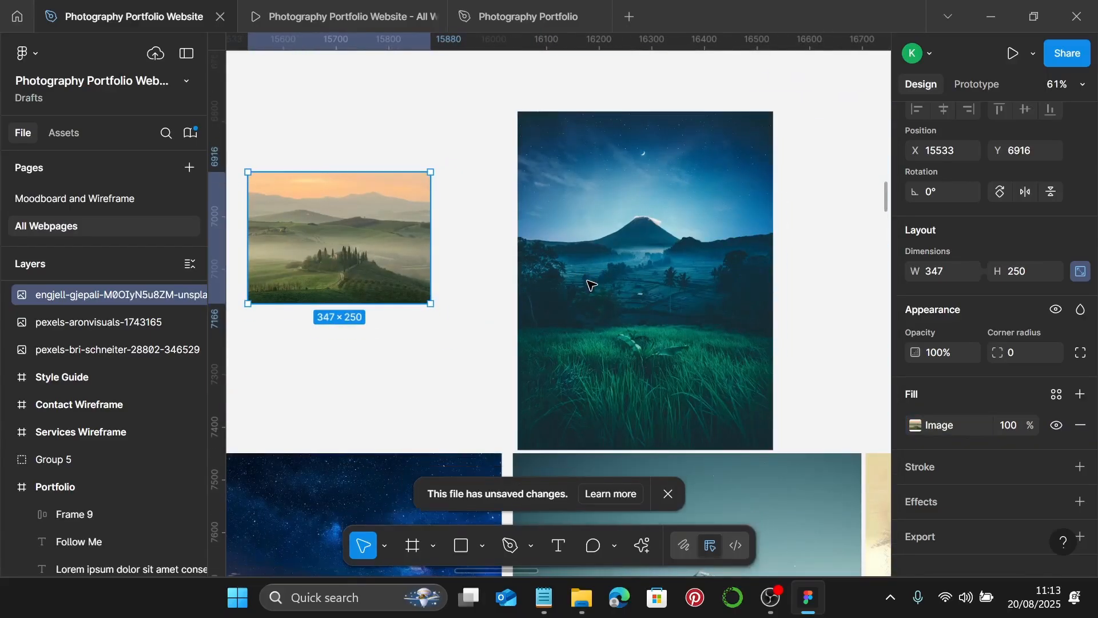
{"action": "scroll", "coordinate": [586, 318], "scroll_direction": "down", "scroll_amount": 2}
{"action": "left_click", "coordinate": [635, 323]}
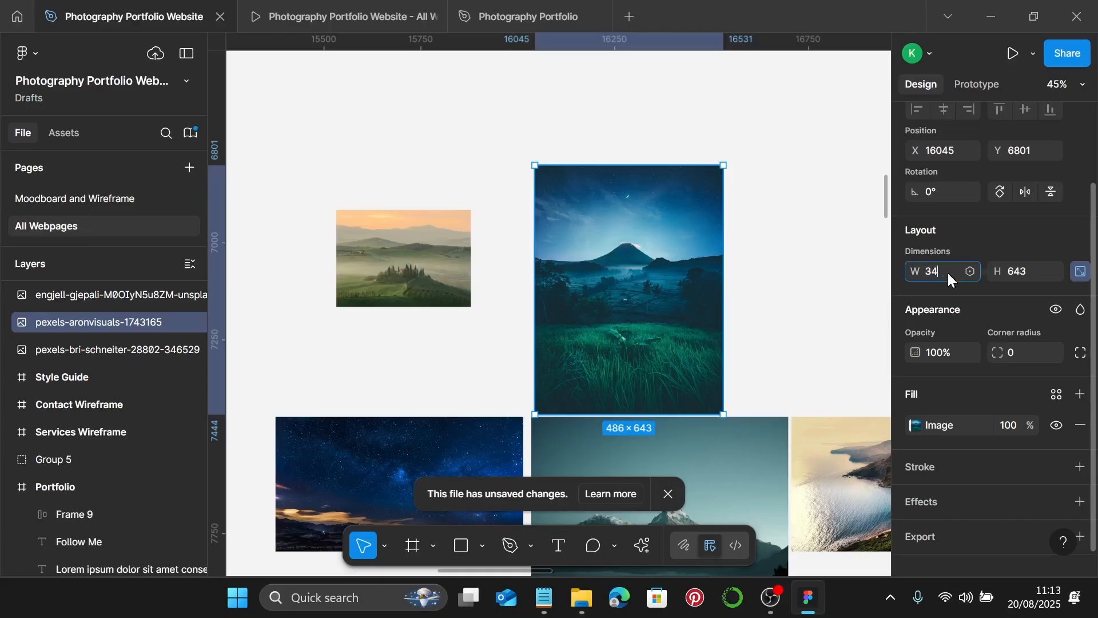
{"action": "key", "text": "Return"}
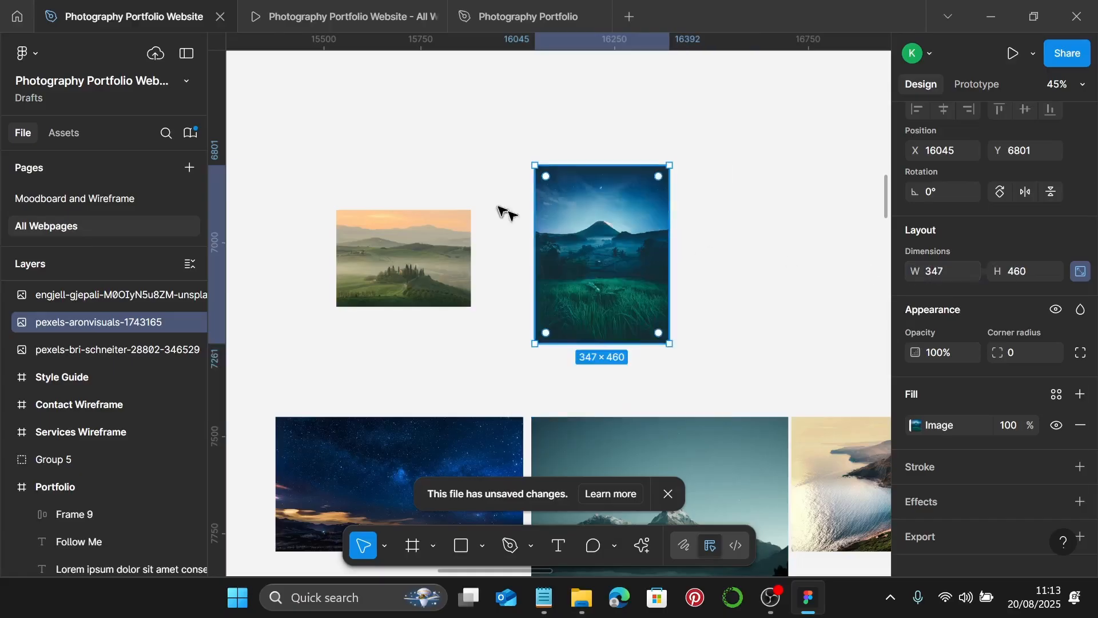
{"action": "double_click", "coordinate": [590, 253]}
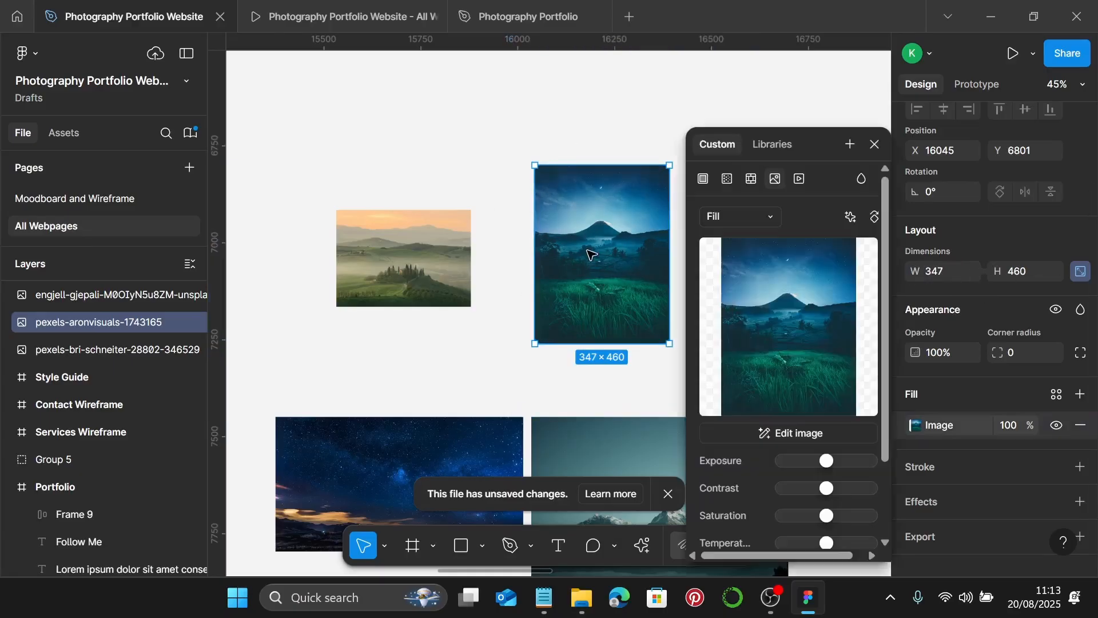
{"action": "left_click", "coordinate": [746, 221]}
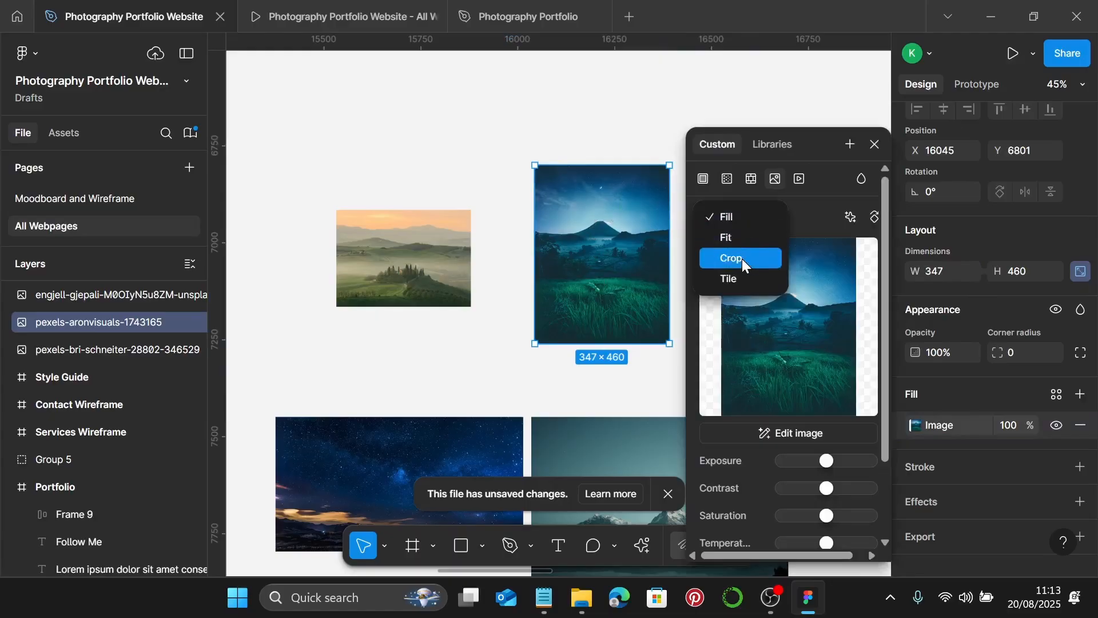
{"action": "left_click", "coordinate": [743, 259]}
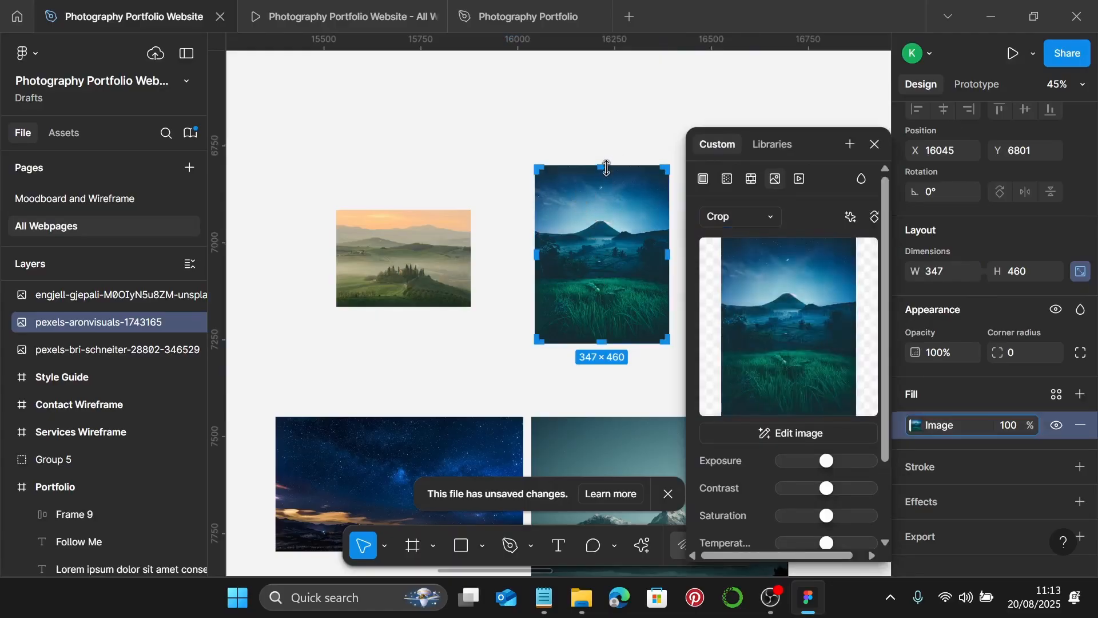
- Trim the volcano photo's crop to 250 px tall, nudge the mountain lower, and finish
{"action": "left_click_drag", "start_coordinate": [607, 167], "coordinate": [619, 201]}
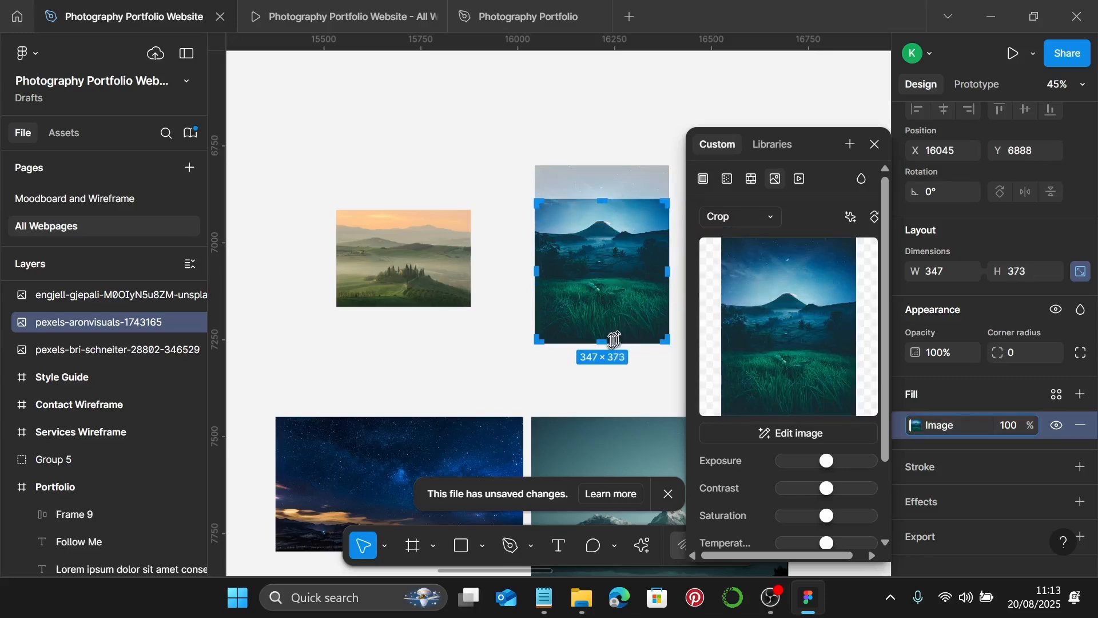
{"action": "left_click_drag", "start_coordinate": [613, 342], "coordinate": [616, 295]}
{"action": "scroll", "coordinate": [616, 295], "scroll_direction": "up", "scroll_amount": 15}
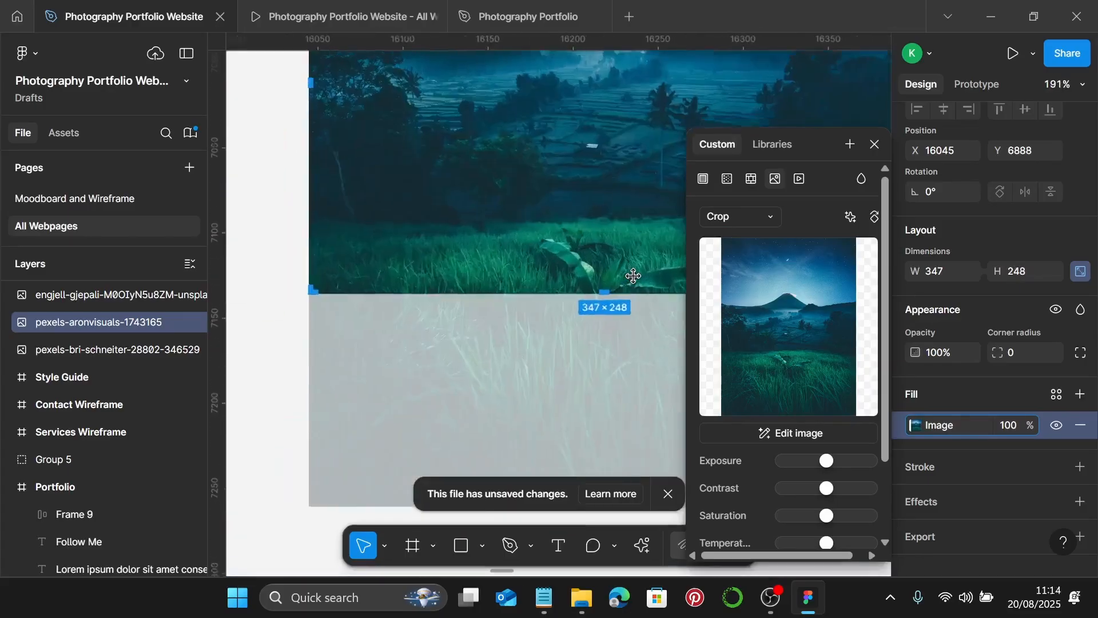
{"action": "left_click_drag", "start_coordinate": [533, 296], "coordinate": [537, 326]}
{"action": "scroll", "coordinate": [540, 320], "scroll_direction": "down", "scroll_amount": 7}
{"action": "scroll", "coordinate": [550, 303], "scroll_direction": "down", "scroll_amount": 2}
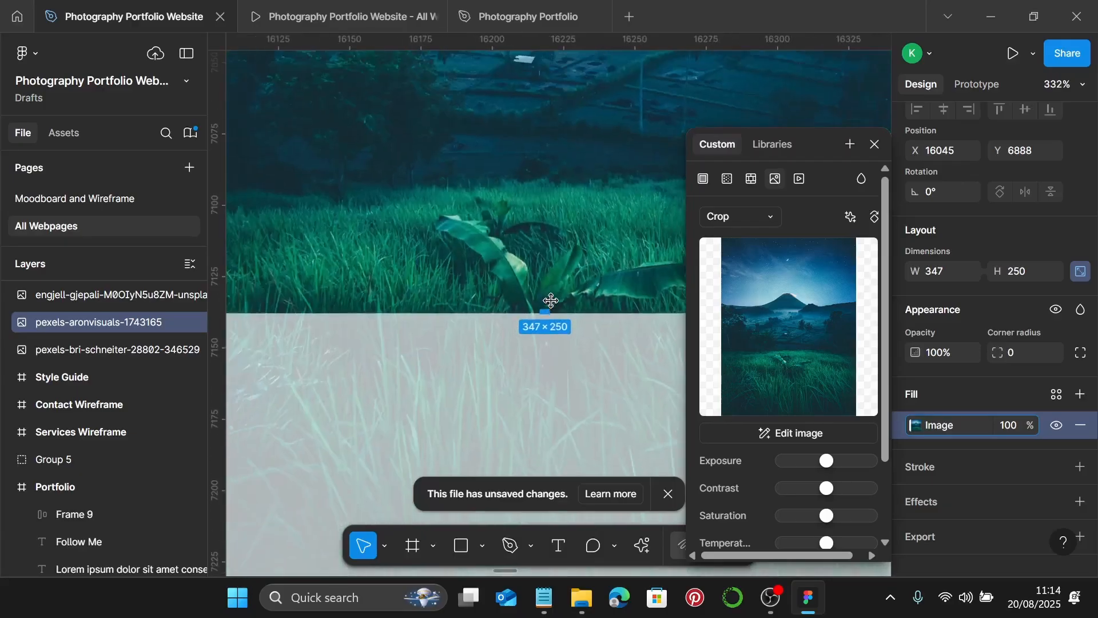
{"action": "scroll", "coordinate": [551, 300], "scroll_direction": "down", "scroll_amount": 4}
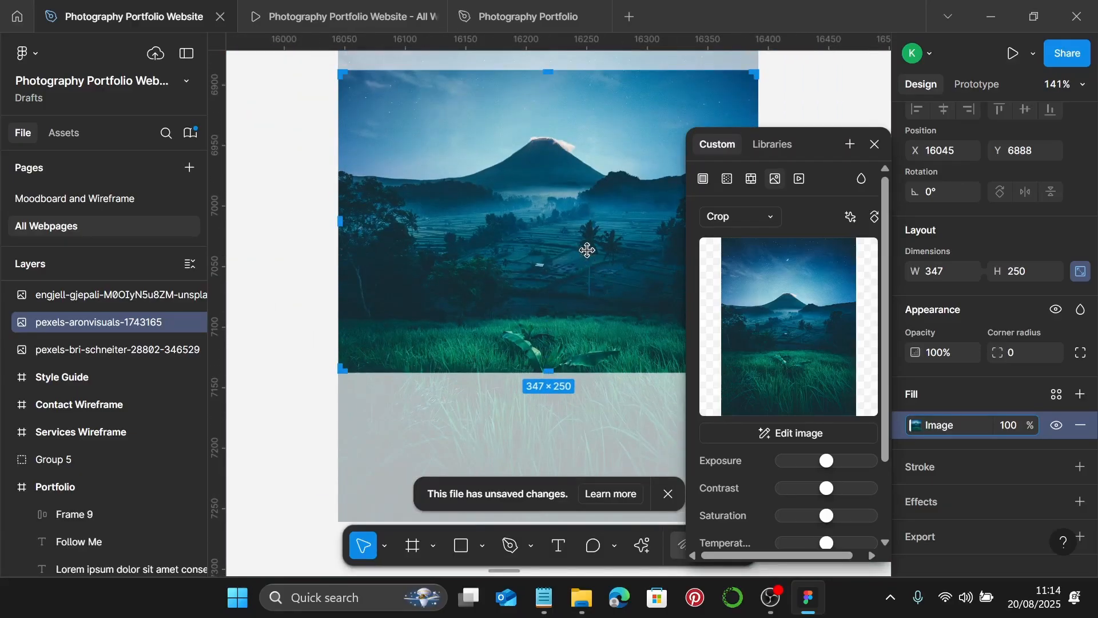
{"action": "left_click_drag", "start_coordinate": [587, 253], "coordinate": [587, 255]}
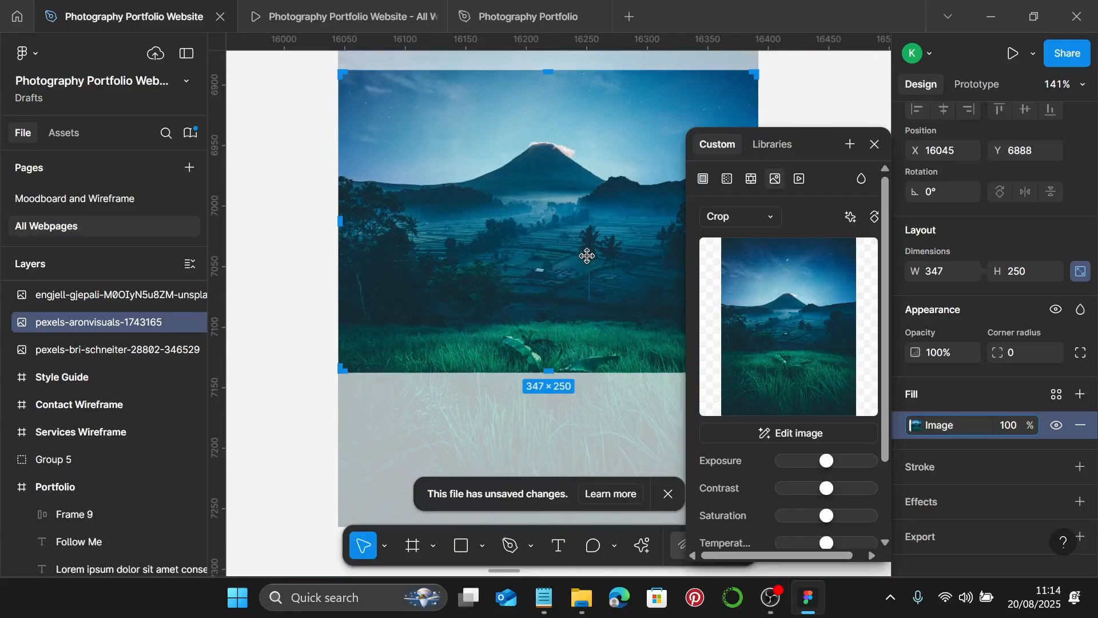
{"action": "key", "text": "Escape"}
{"action": "scroll", "coordinate": [652, 326], "scroll_direction": "down", "scroll_amount": 5}
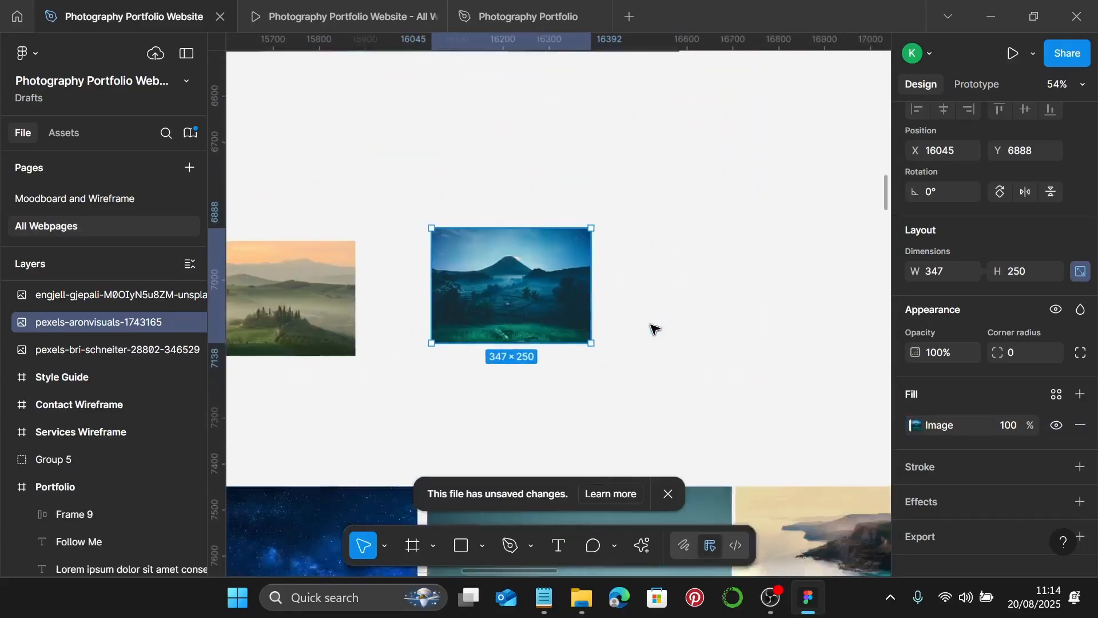
{"action": "scroll", "coordinate": [652, 326], "scroll_direction": "down", "scroll_amount": 2}
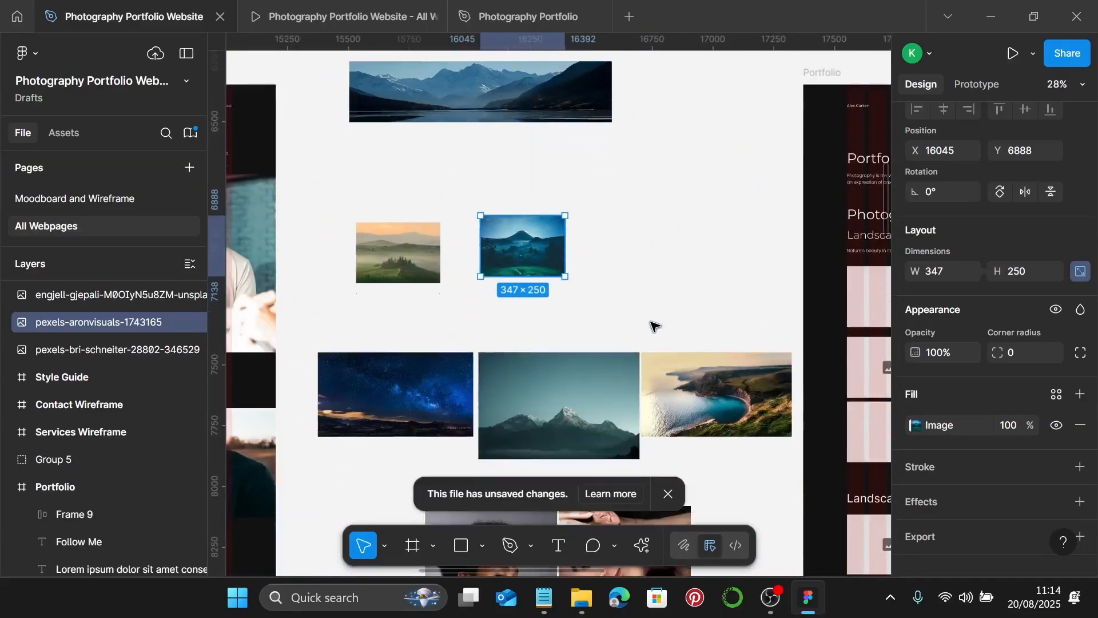
- Resize the starry night photo to a height of 250 px
{"action": "left_click", "coordinate": [415, 423]}
{"action": "scroll", "coordinate": [415, 423], "scroll_direction": "left", "scroll_amount": 3}
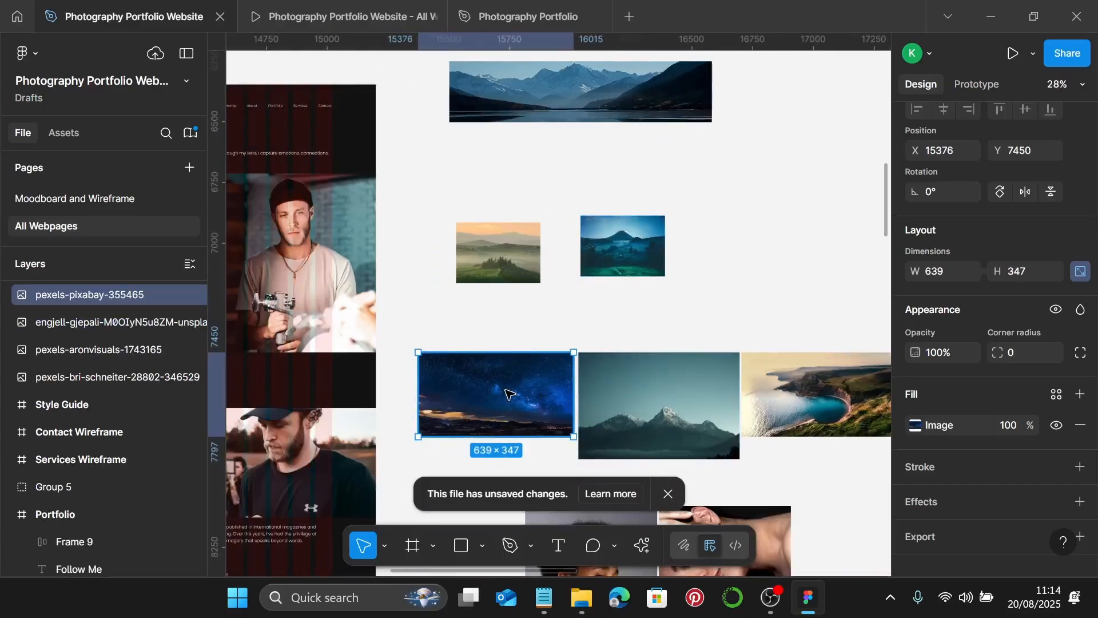
{"action": "left_click", "coordinate": [1014, 263]}
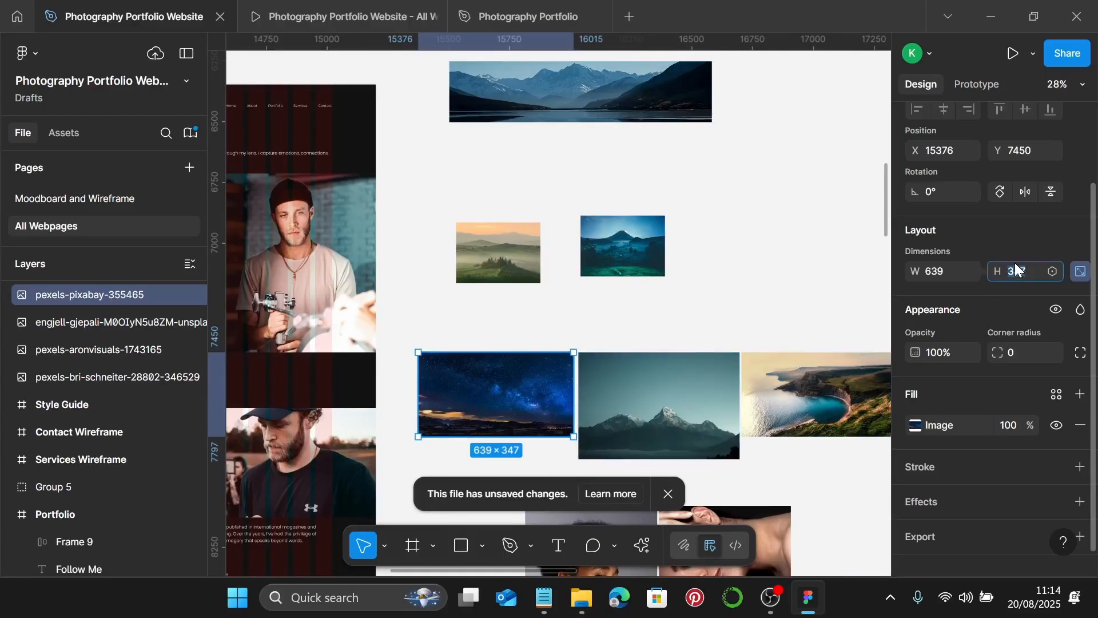
{"action": "type", "text": "250"}
{"action": "key", "text": "Return"}
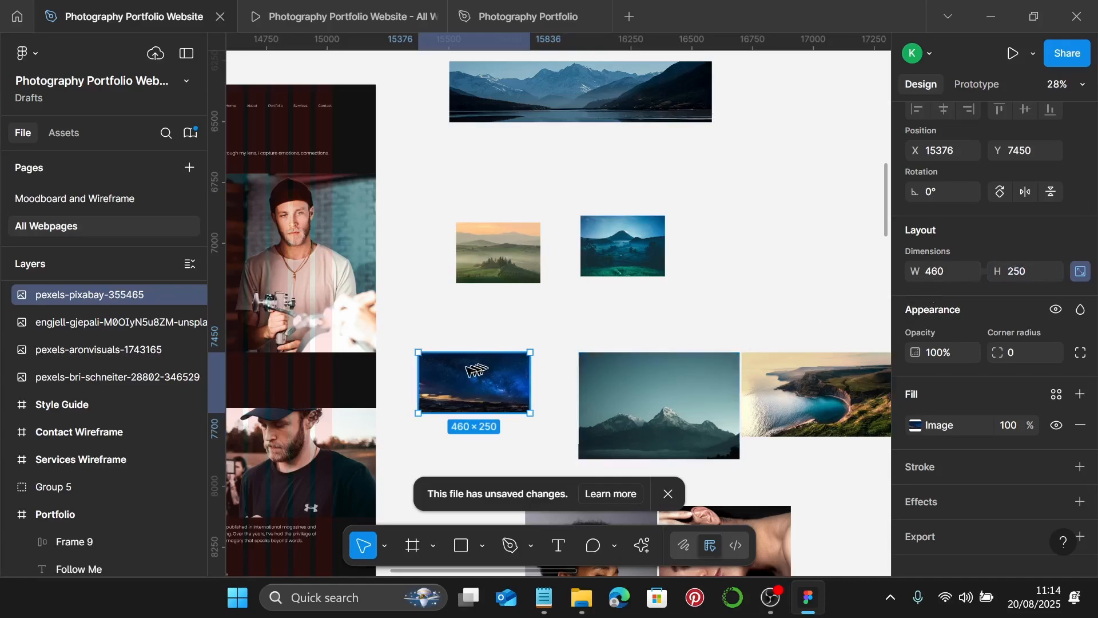
- Crop the starry photo from the left to exactly 347 px wide
{"action": "scroll", "coordinate": [466, 386], "scroll_direction": "up", "scroll_amount": 3, "text": "ctrl"}
{"action": "double_click", "coordinate": [467, 404]}
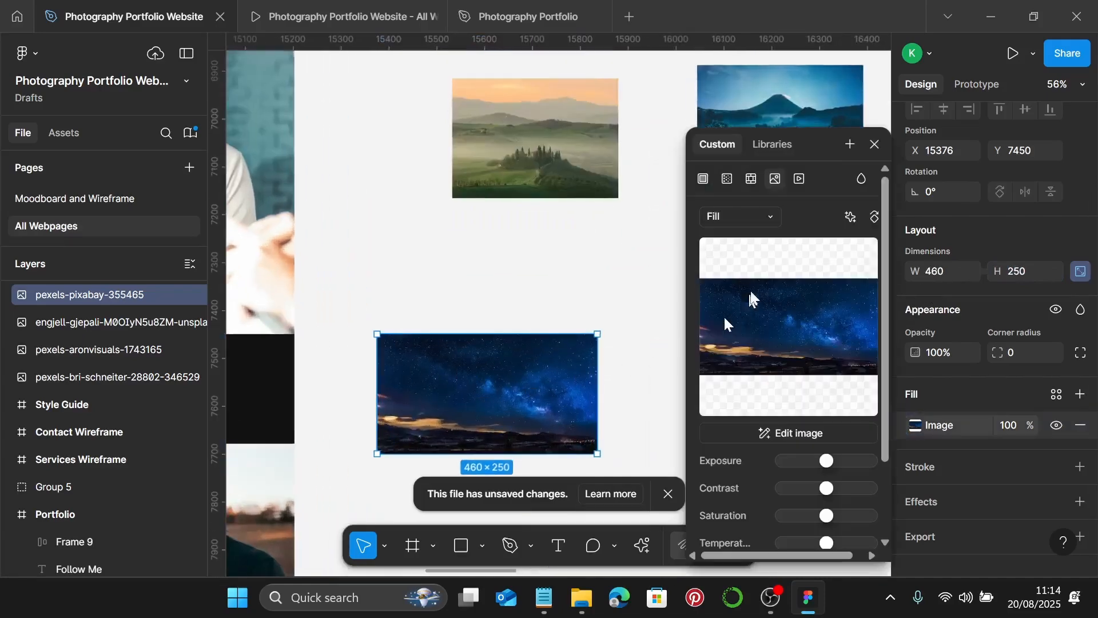
{"action": "left_click", "coordinate": [769, 217]}
{"action": "left_click", "coordinate": [766, 257]}
{"action": "scroll", "coordinate": [485, 409], "scroll_direction": "up", "scroll_amount": 3}
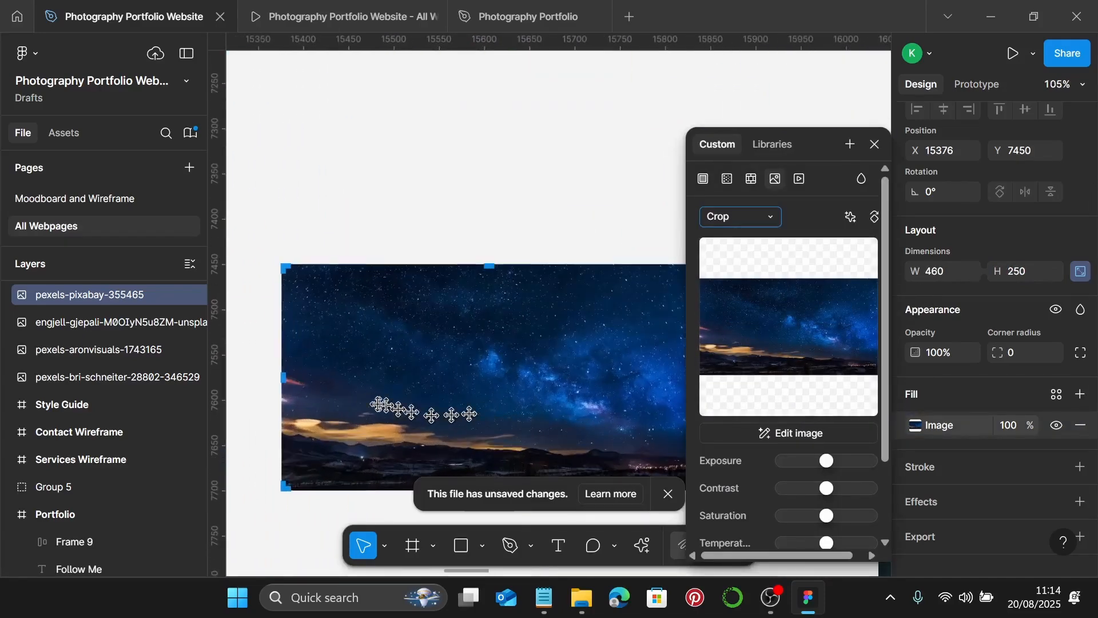
{"action": "left_click_drag", "start_coordinate": [283, 374], "coordinate": [386, 393]}
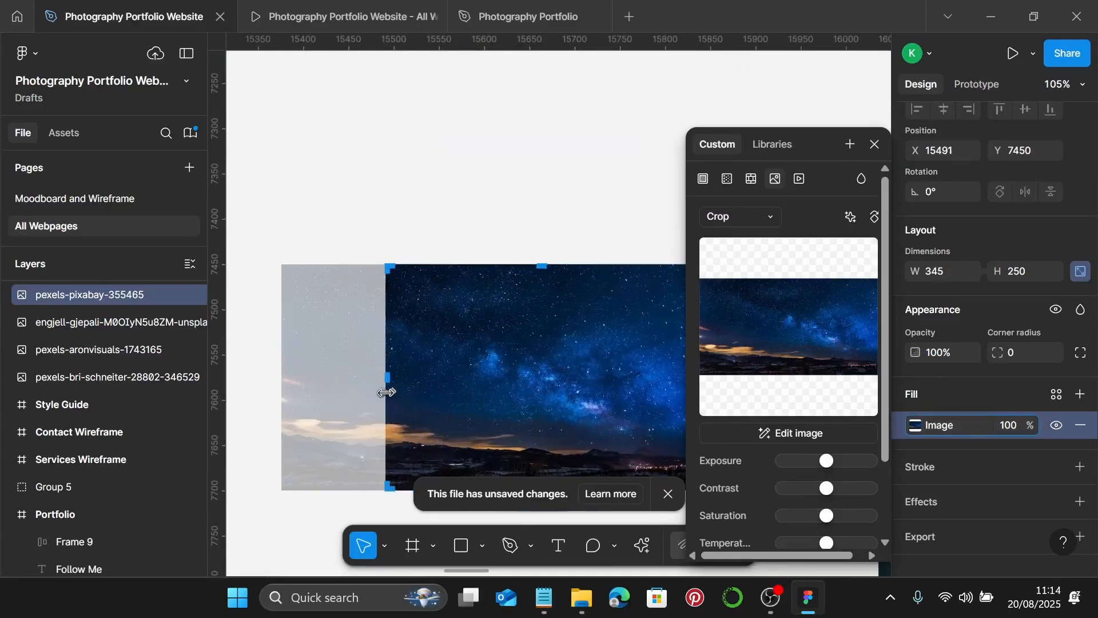
{"action": "scroll", "coordinate": [343, 385], "scroll_direction": "up", "scroll_amount": 10}
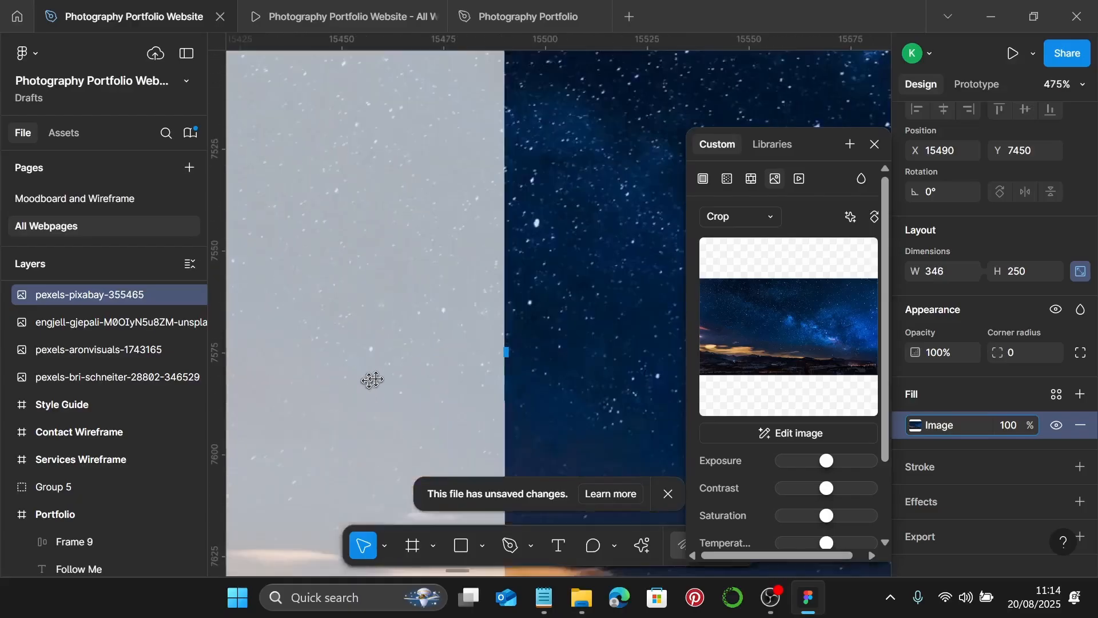
{"action": "left_click_drag", "start_coordinate": [601, 332], "coordinate": [595, 332]}
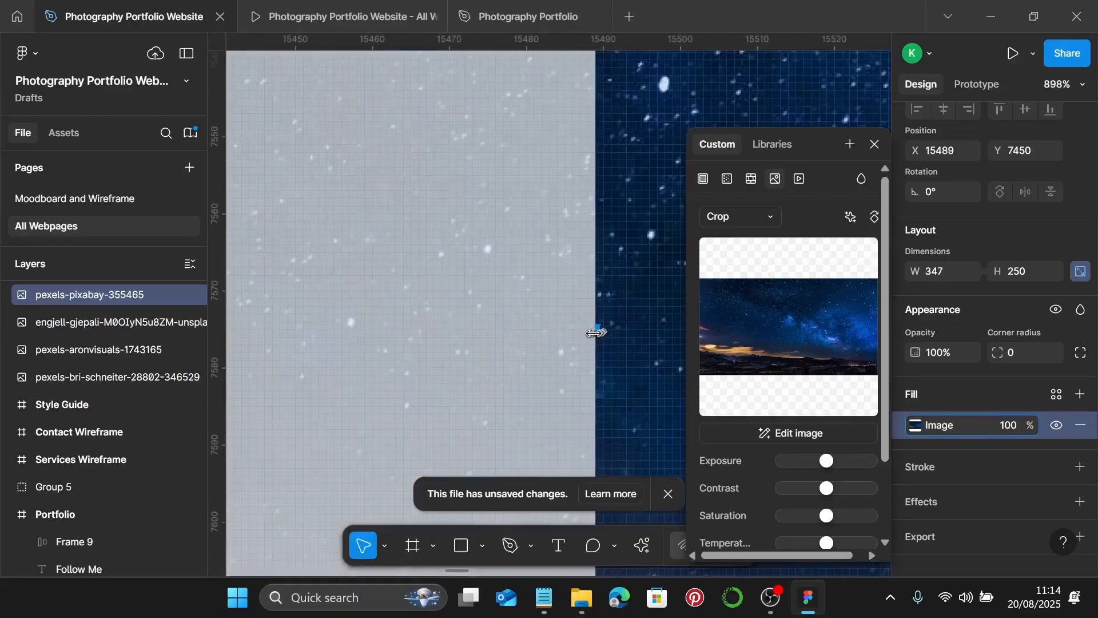
- Slide the starry sky right within the 347×250 crop and confirm the crop
{"action": "scroll", "coordinate": [595, 332], "scroll_direction": "down", "scroll_amount": 8}
{"action": "scroll", "coordinate": [594, 333], "scroll_direction": "down", "scroll_amount": 5}
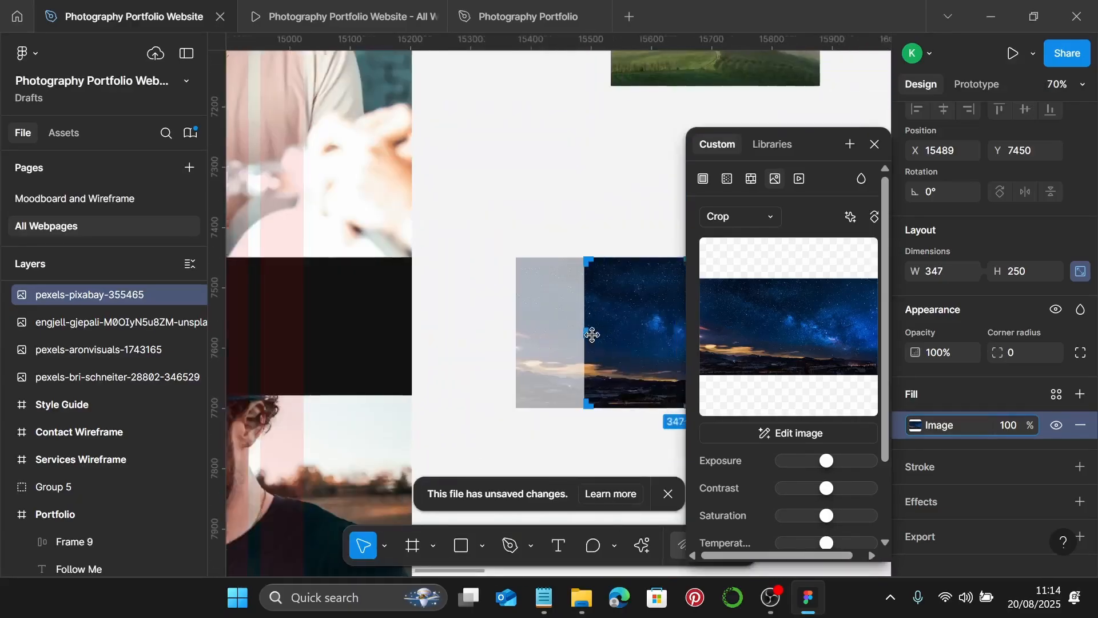
{"action": "left_click_drag", "start_coordinate": [357, 334], "coordinate": [397, 338]}
{"action": "key", "text": "Return"}
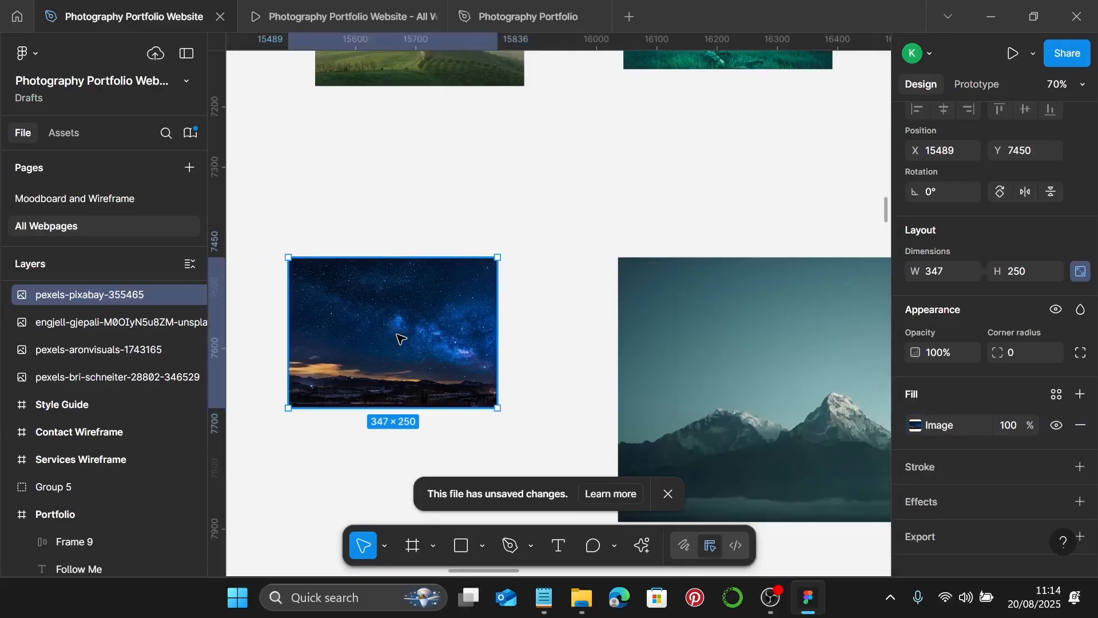
{"action": "scroll", "coordinate": [612, 379], "scroll_direction": "down", "scroll_amount": 3}
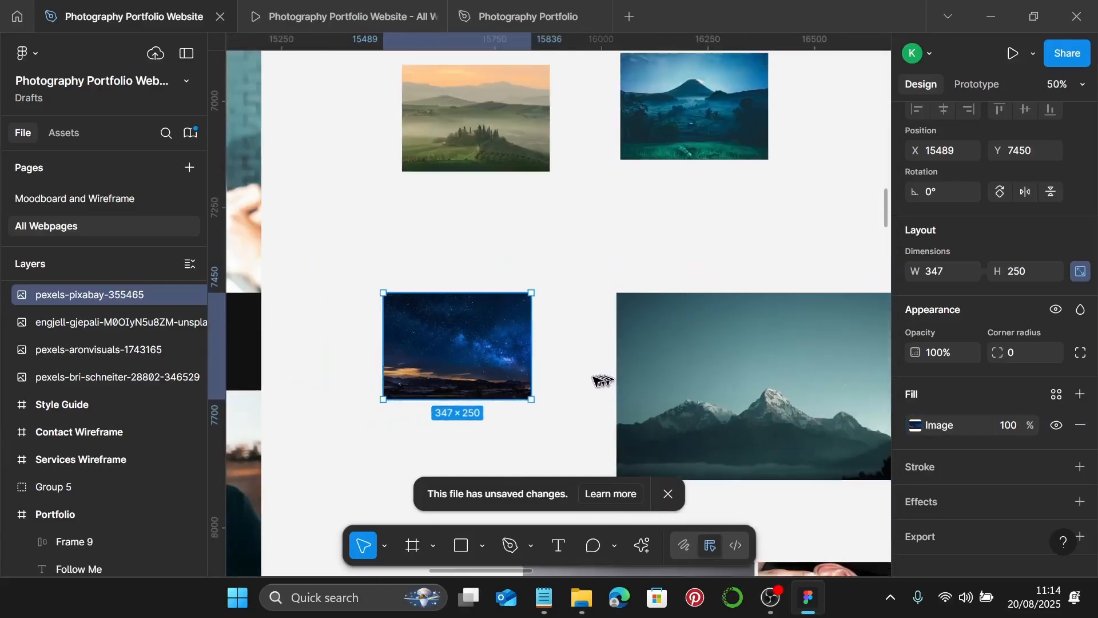
{"action": "scroll", "coordinate": [601, 380], "scroll_direction": "down", "scroll_amount": 4}
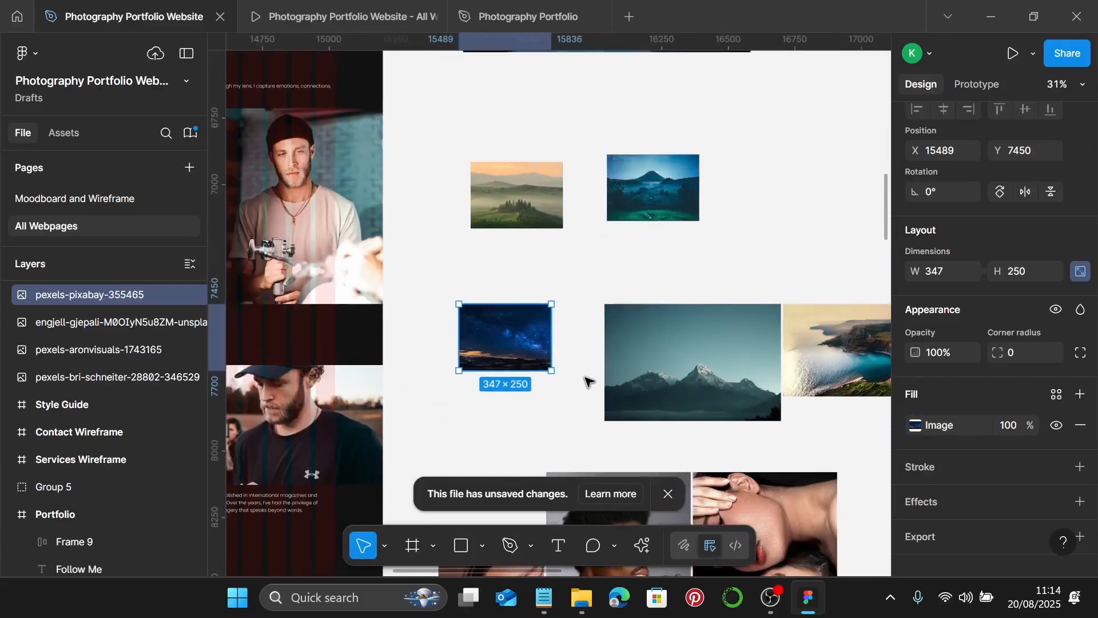
{"action": "scroll", "coordinate": [586, 380], "scroll_direction": "right", "scroll_amount": 3}
- Resize the coastline photo to a height of 250 px
{"action": "left_click", "coordinate": [744, 377]}
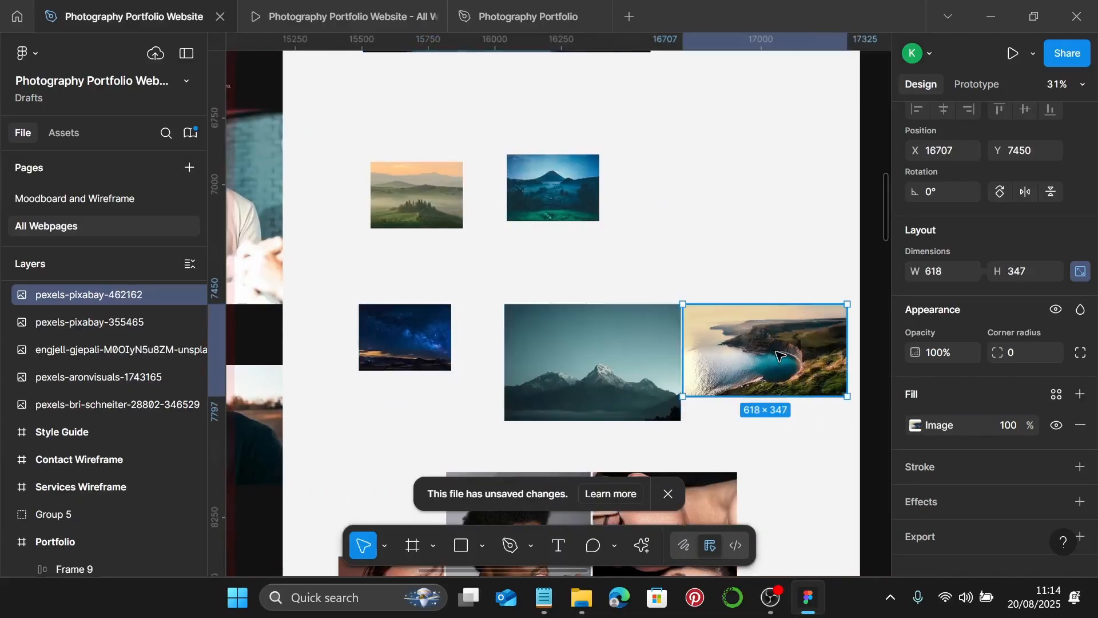
{"action": "scroll", "coordinate": [779, 355], "scroll_direction": "right", "scroll_amount": 2}
{"action": "double_click", "coordinate": [762, 359]}
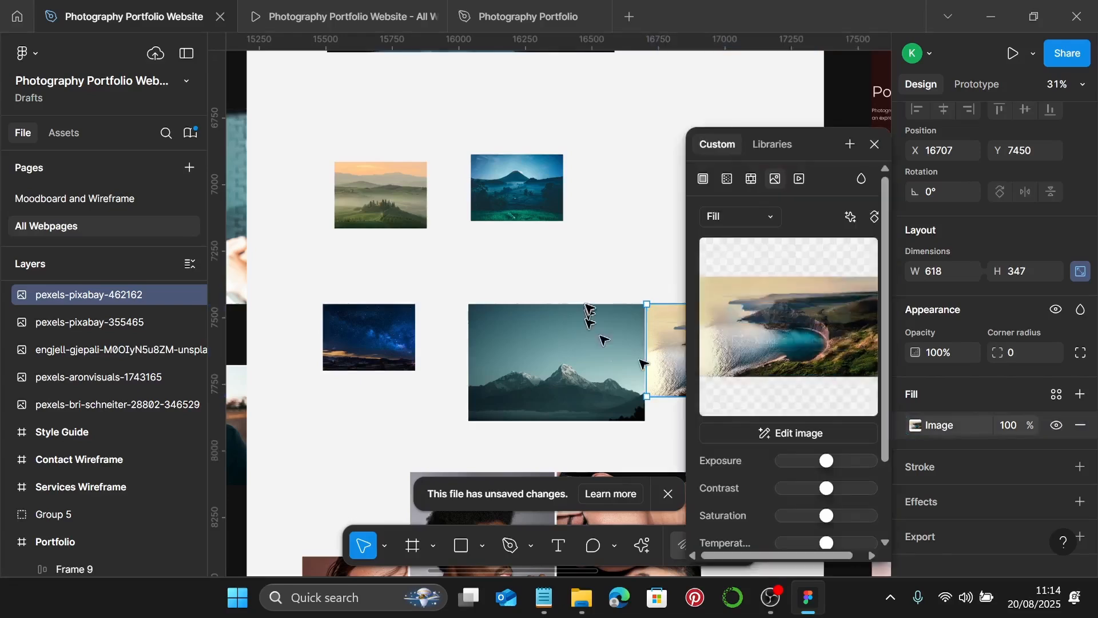
{"action": "left_click", "coordinate": [875, 144]}
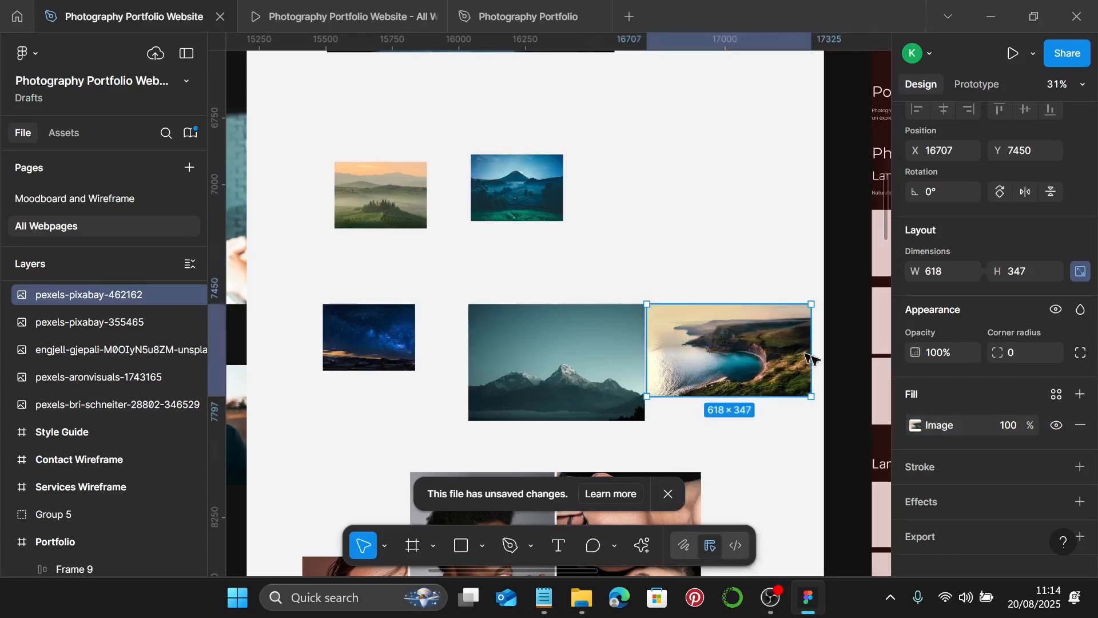
{"action": "left_click", "coordinate": [1022, 273]}
{"action": "type", "text": "2"}
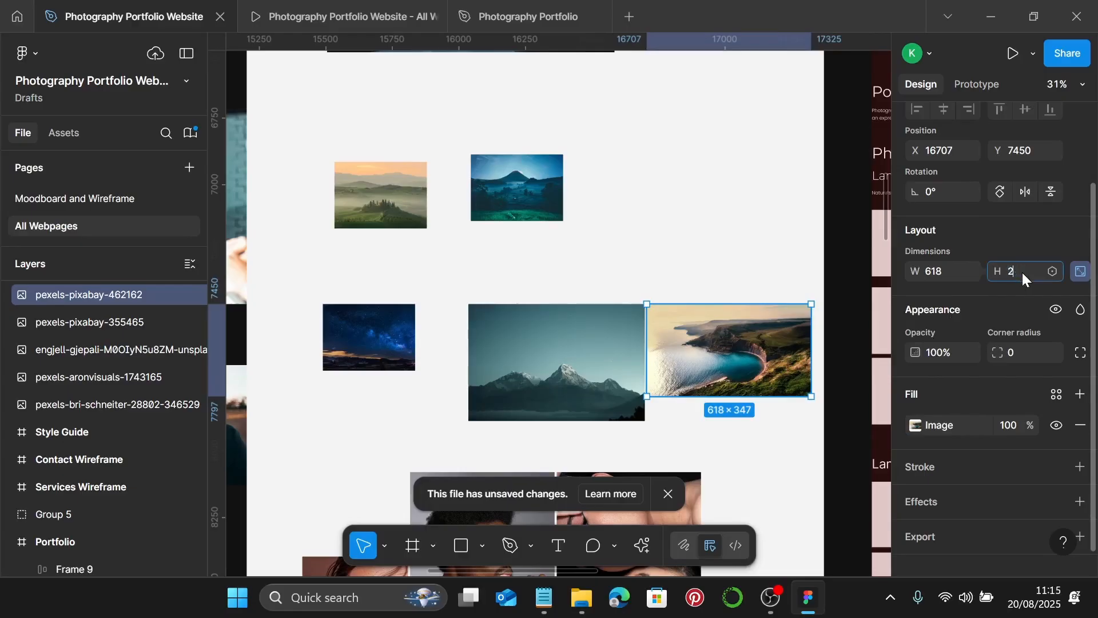
{"action": "type", "text": "50"}
{"action": "key", "text": "Return"}
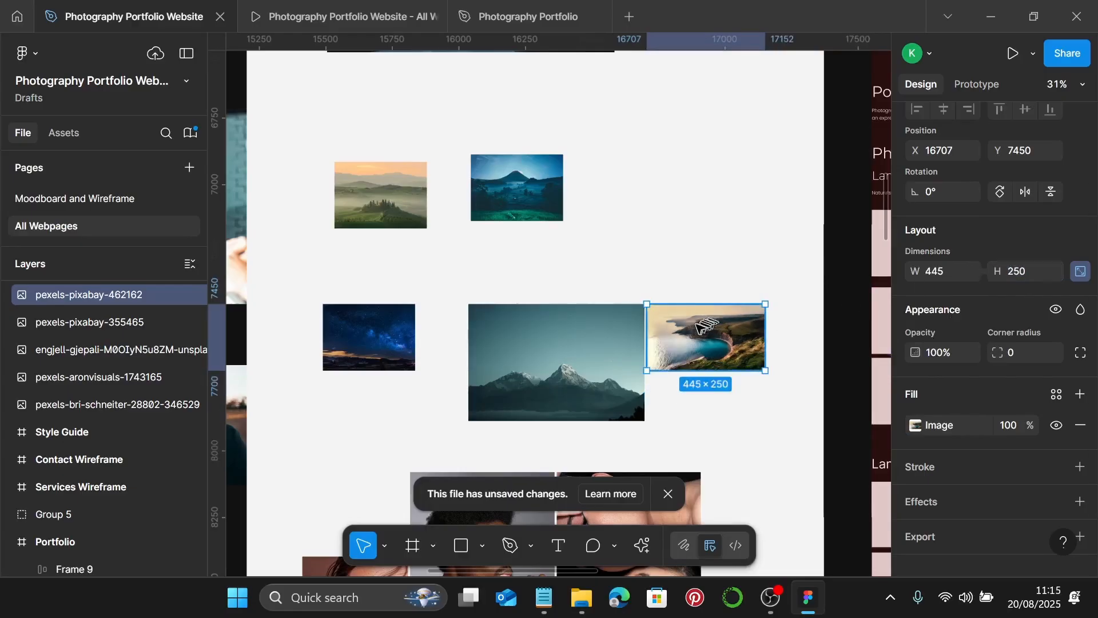
- Move the coastline photo up beside the volcano photo
{"action": "scroll", "coordinate": [635, 343], "scroll_direction": "up", "scroll_amount": 3}
{"action": "left_click_drag", "start_coordinate": [709, 335], "coordinate": [652, 216]}
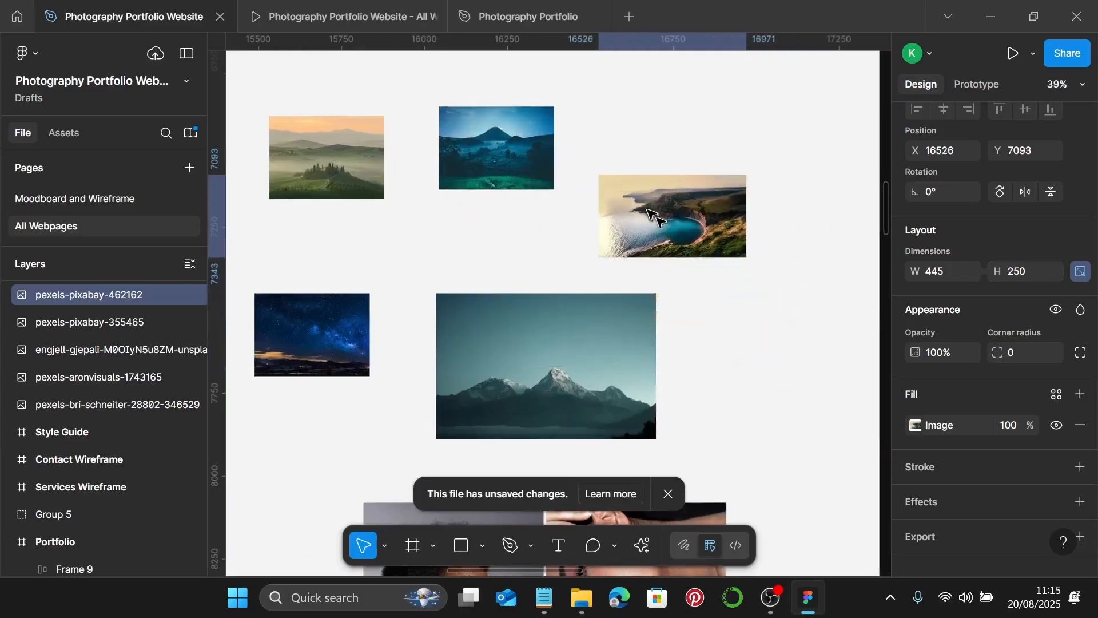
{"action": "scroll", "coordinate": [652, 215], "scroll_direction": "up", "scroll_amount": 3}
- Crop the coastline photo from the left to exactly 347 px wide
{"action": "double_click", "coordinate": [694, 228]}
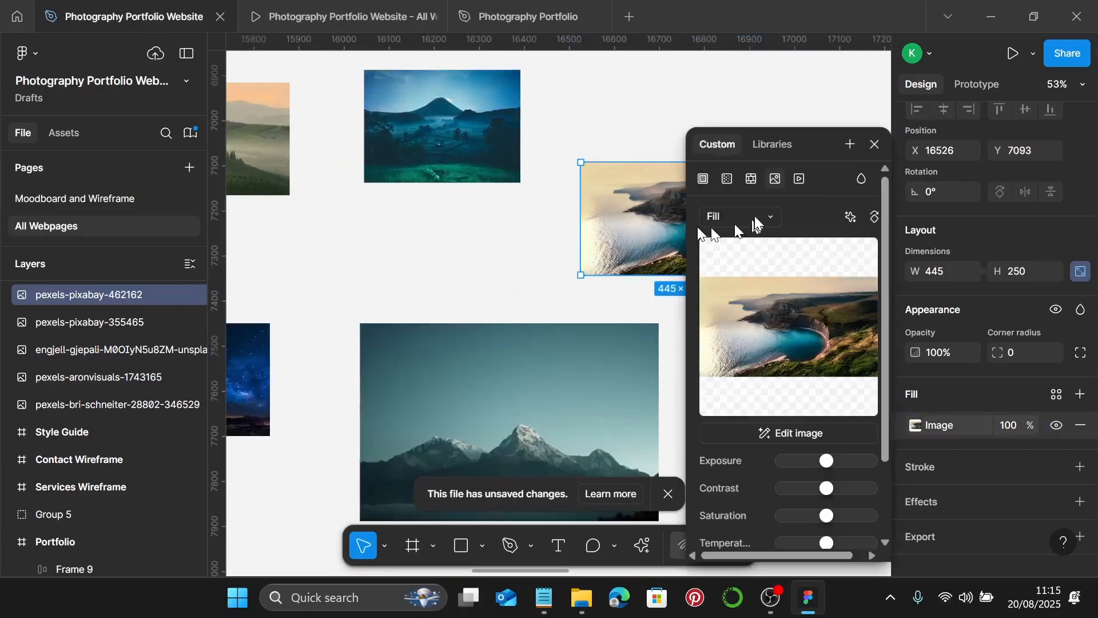
{"action": "left_click", "coordinate": [755, 217]}
{"action": "left_click", "coordinate": [755, 254]}
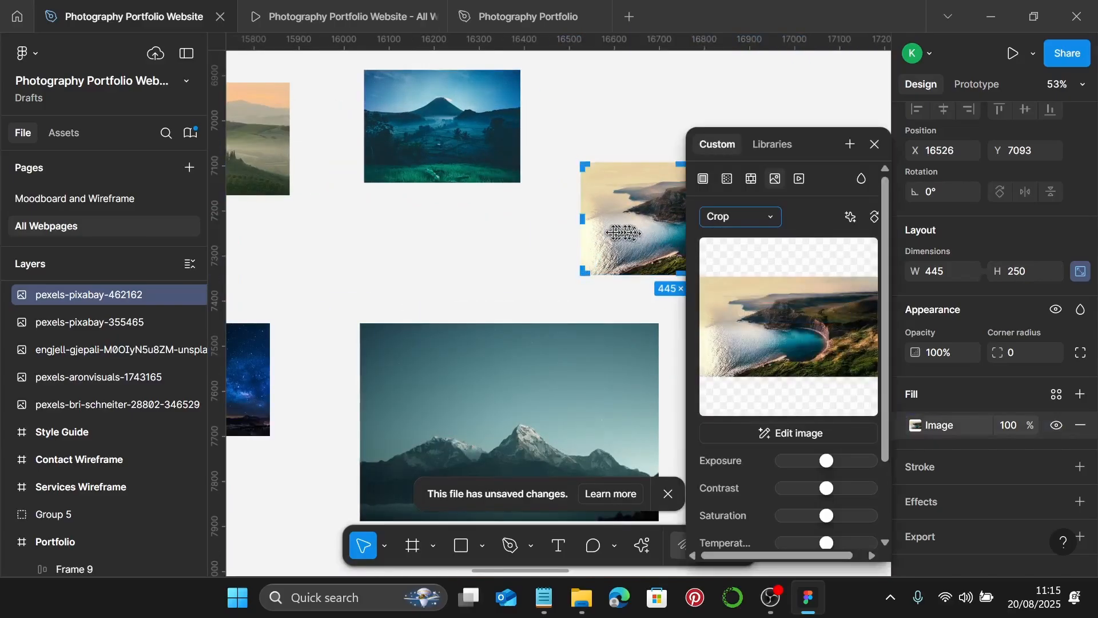
{"action": "scroll", "coordinate": [623, 233], "scroll_direction": "up", "scroll_amount": 2}
{"action": "scroll", "coordinate": [491, 217], "scroll_direction": "up", "scroll_amount": 2}
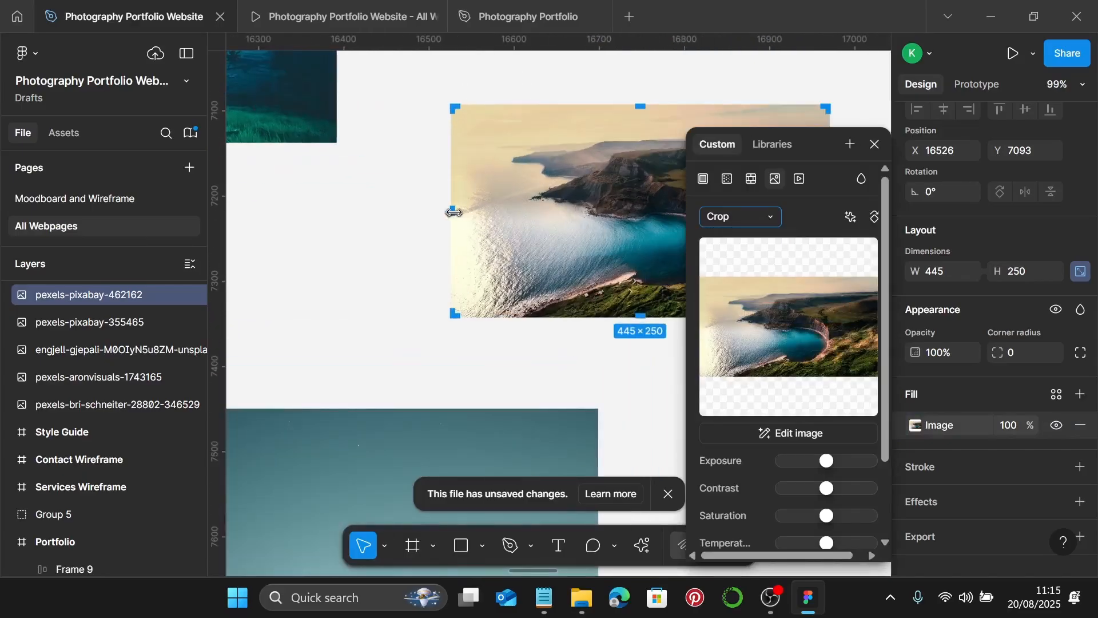
{"action": "left_click_drag", "start_coordinate": [453, 212], "coordinate": [585, 220]}
{"action": "scroll", "coordinate": [520, 219], "scroll_direction": "up", "scroll_amount": 5}
{"action": "scroll", "coordinate": [585, 220], "scroll_direction": "up", "scroll_amount": 6}
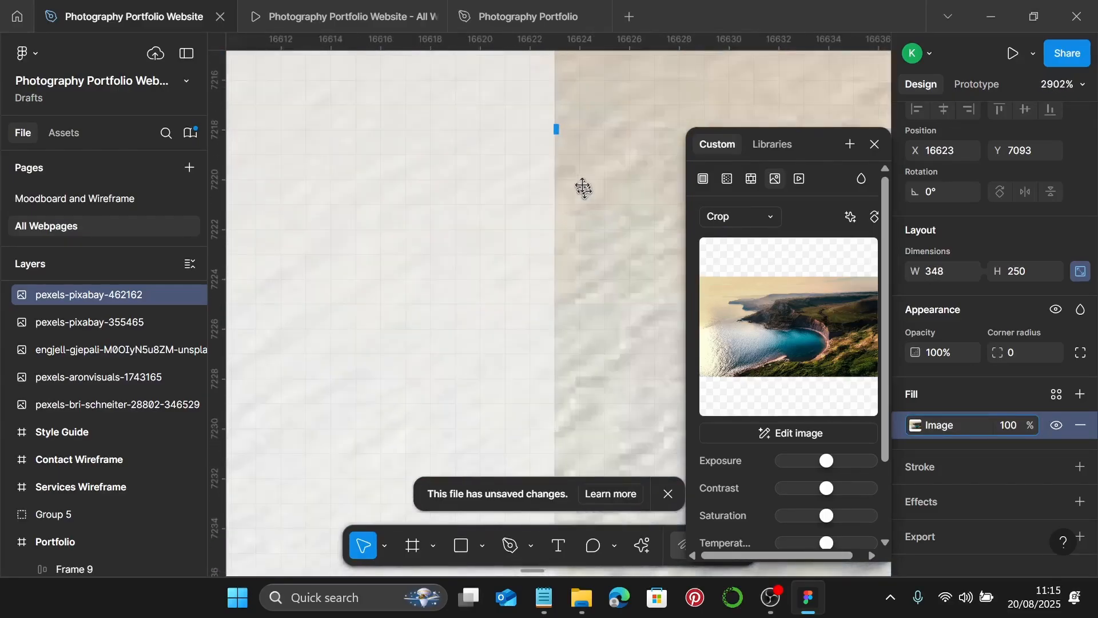
{"action": "left_click_drag", "start_coordinate": [566, 134], "coordinate": [572, 134]}
- Shift the coastline image right so the 347×250 crop frames the bay, then finish
{"action": "scroll", "coordinate": [574, 134], "scroll_direction": "down", "scroll_amount": 9}
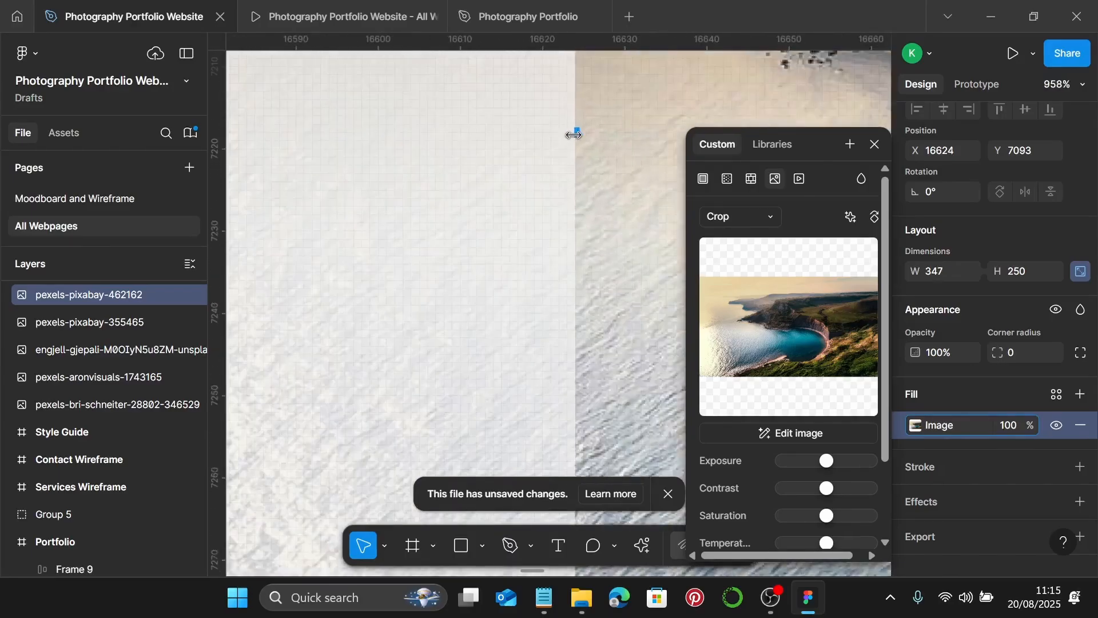
{"action": "scroll", "coordinate": [574, 134], "scroll_direction": "down", "scroll_amount": 3}
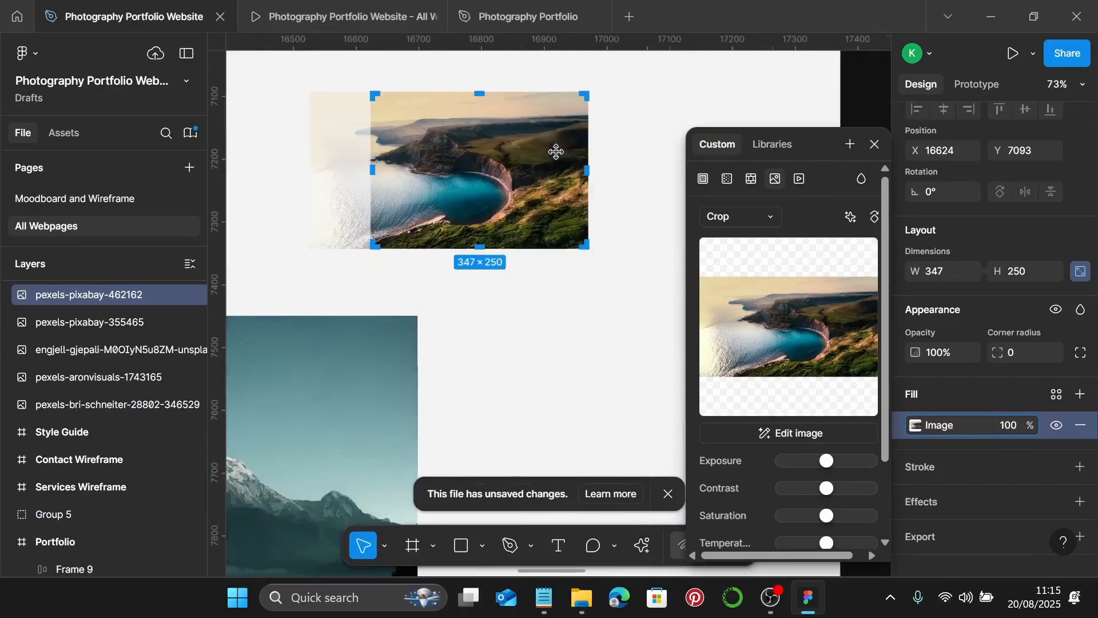
{"action": "left_click_drag", "start_coordinate": [443, 176], "coordinate": [467, 178]}
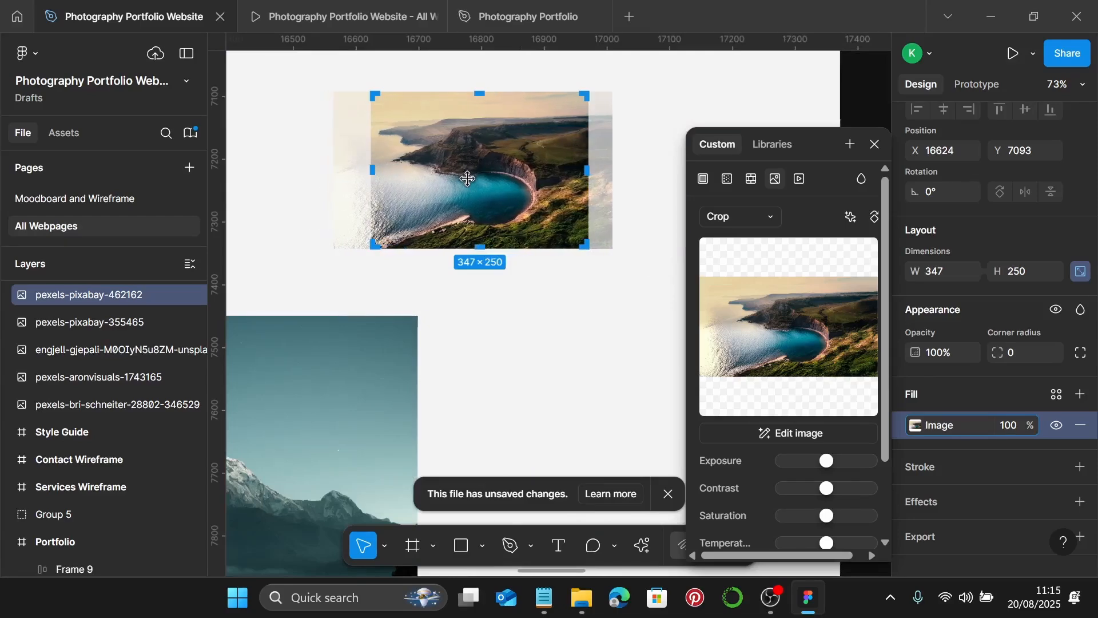
{"action": "key", "text": "Escape"}
- Delete the snowy mountain photo and drag the 626 × 372.71 green hills photo into the gap
{"action": "scroll", "coordinate": [498, 263], "scroll_direction": "down", "scroll_amount": 5}
{"action": "left_click", "coordinate": [629, 206]}
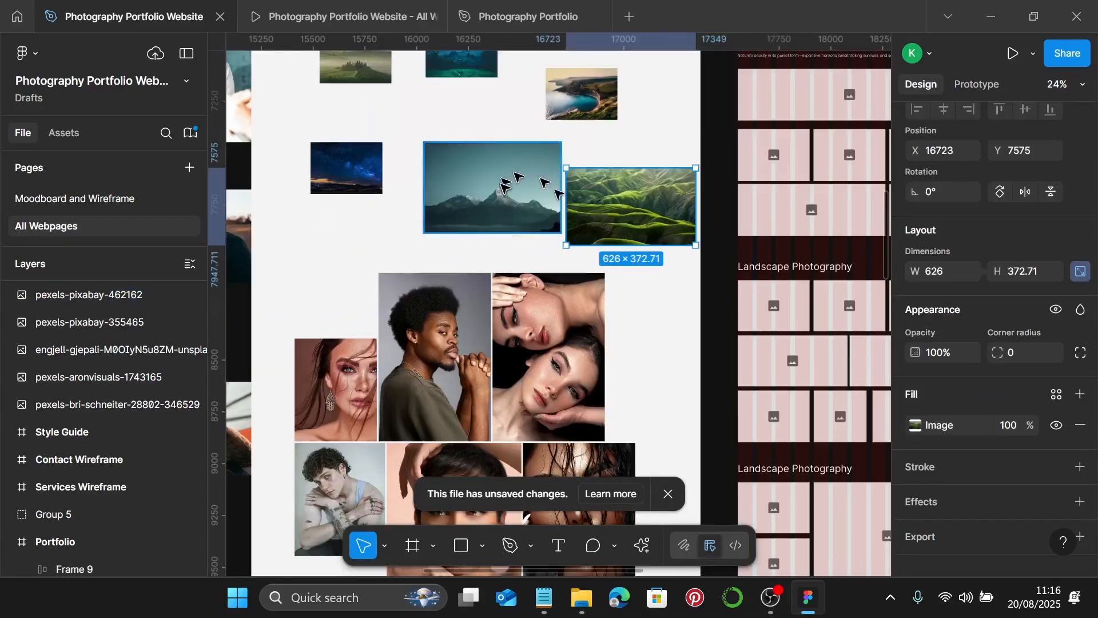
{"action": "scroll", "coordinate": [445, 203], "scroll_direction": "up", "scroll_amount": 3}
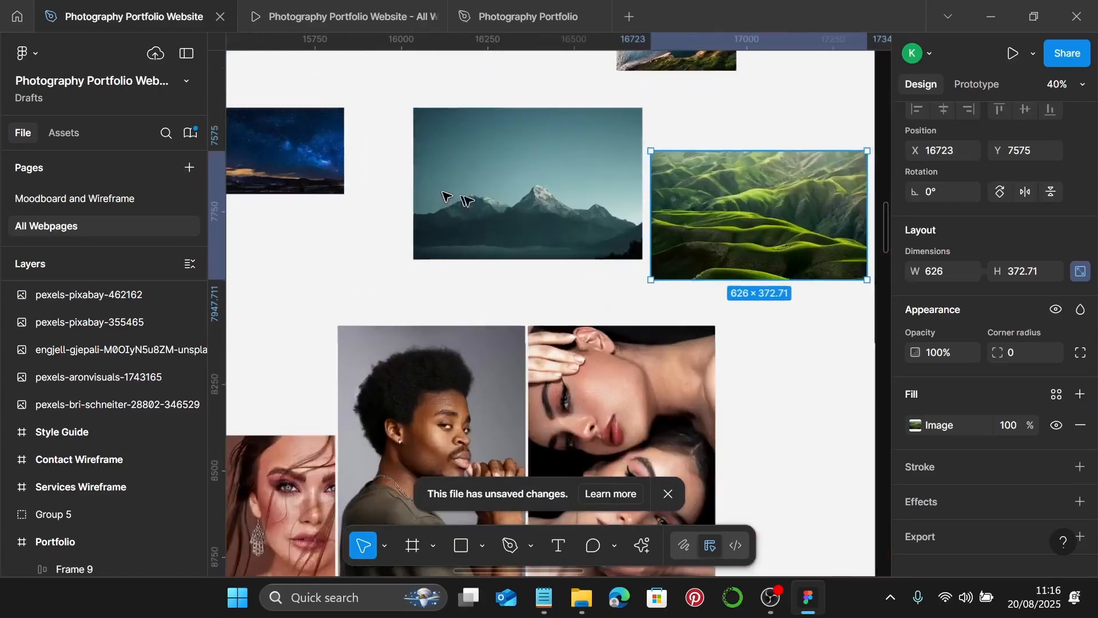
{"action": "left_click", "coordinate": [525, 198]}
{"action": "key", "text": "Delete"}
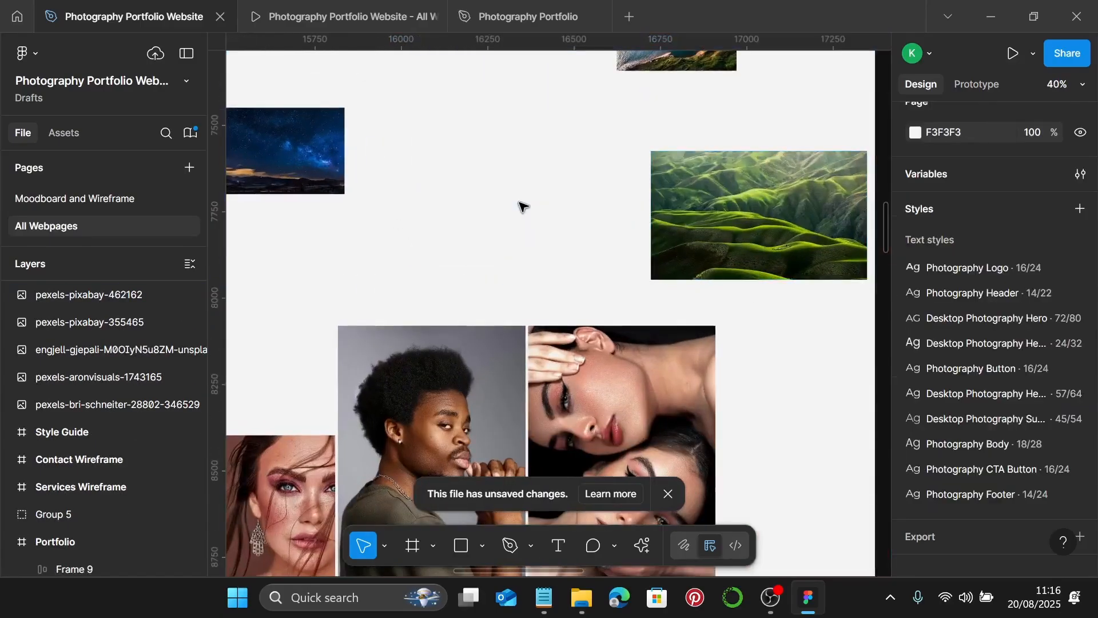
{"action": "left_click", "coordinate": [743, 200]}
{"action": "left_click_drag", "start_coordinate": [743, 201], "coordinate": [518, 184]}
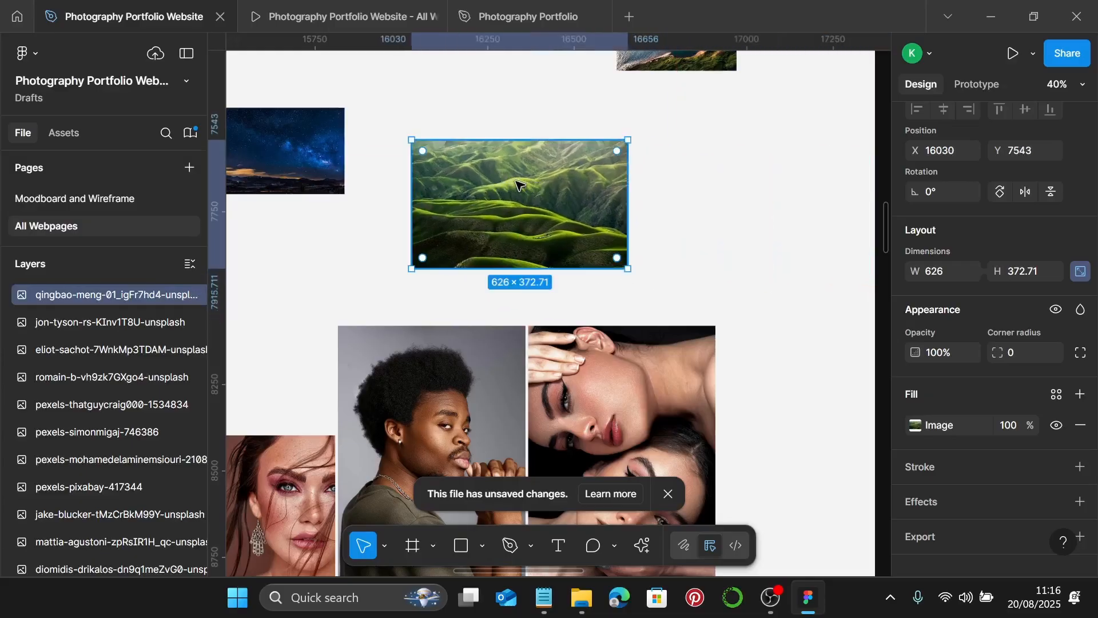
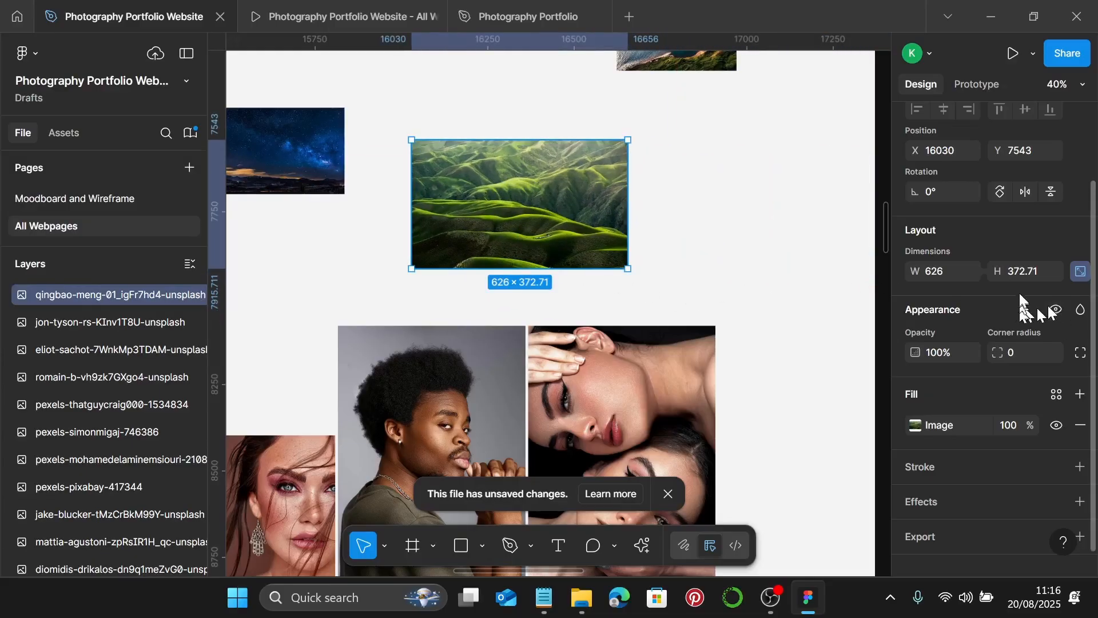
- Set the green hills photo to 250 px tall and check the wide placeholder's size
{"action": "left_click", "coordinate": [1019, 275]}
{"action": "type", "text": "250"}
{"action": "key", "text": "Return"}
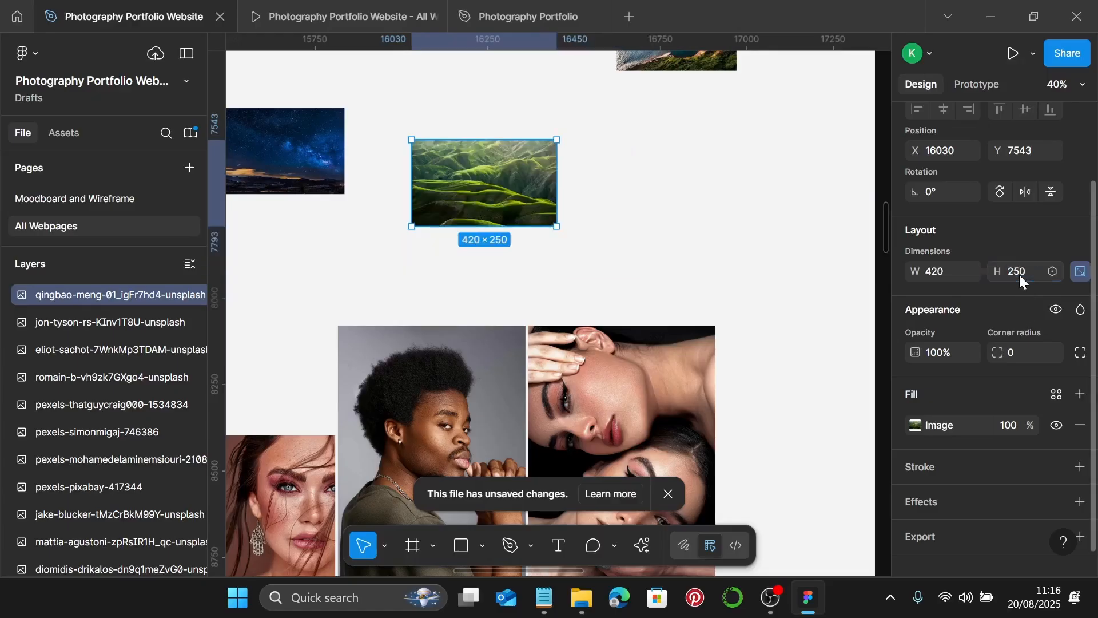
{"action": "double_click", "coordinate": [497, 195]}
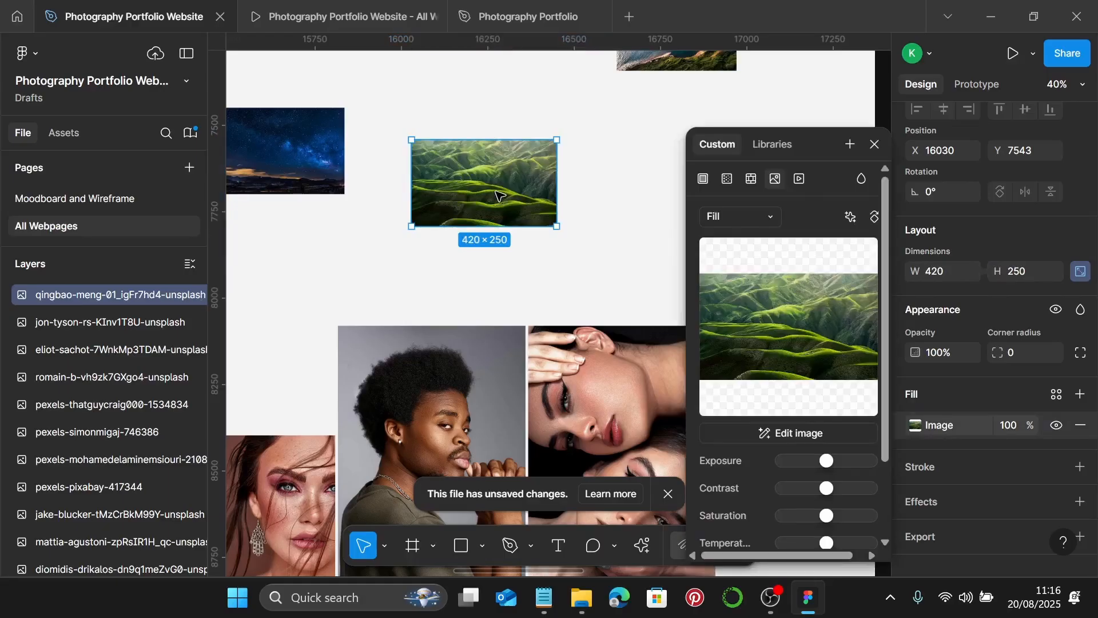
{"action": "left_click", "coordinate": [874, 144]}
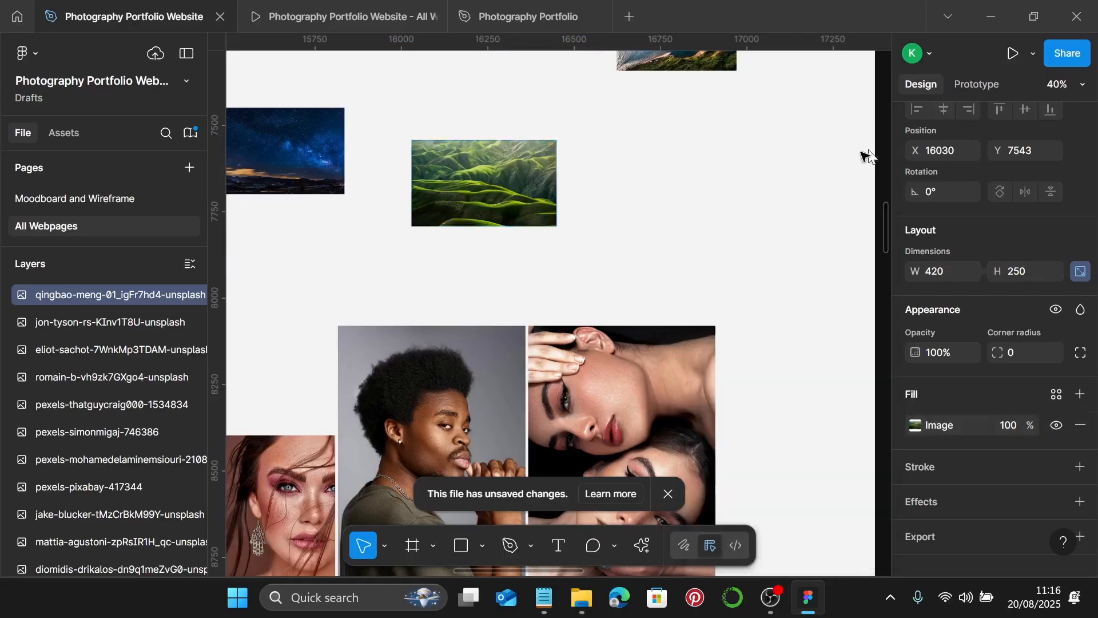
{"action": "scroll", "coordinate": [772, 248], "scroll_direction": "down", "scroll_amount": 3}
{"action": "scroll", "coordinate": [765, 252], "scroll_direction": "right", "scroll_amount": 4}
{"action": "left_click", "coordinate": [766, 239]}
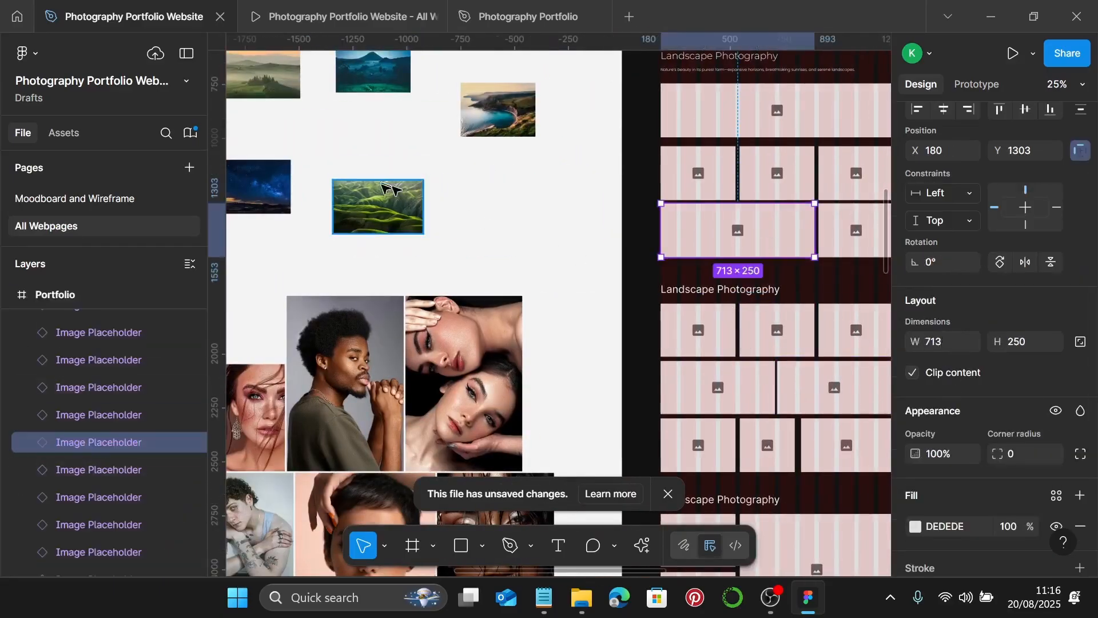
{"action": "scroll", "coordinate": [401, 206], "scroll_direction": "left", "scroll_amount": 1}
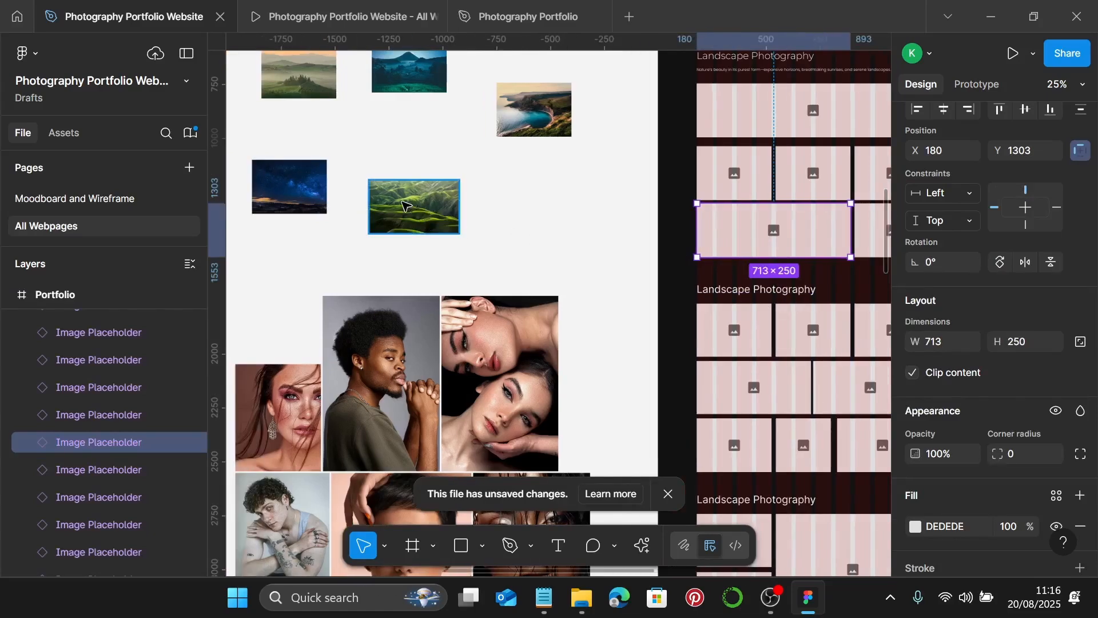
{"action": "left_click", "coordinate": [407, 207]}
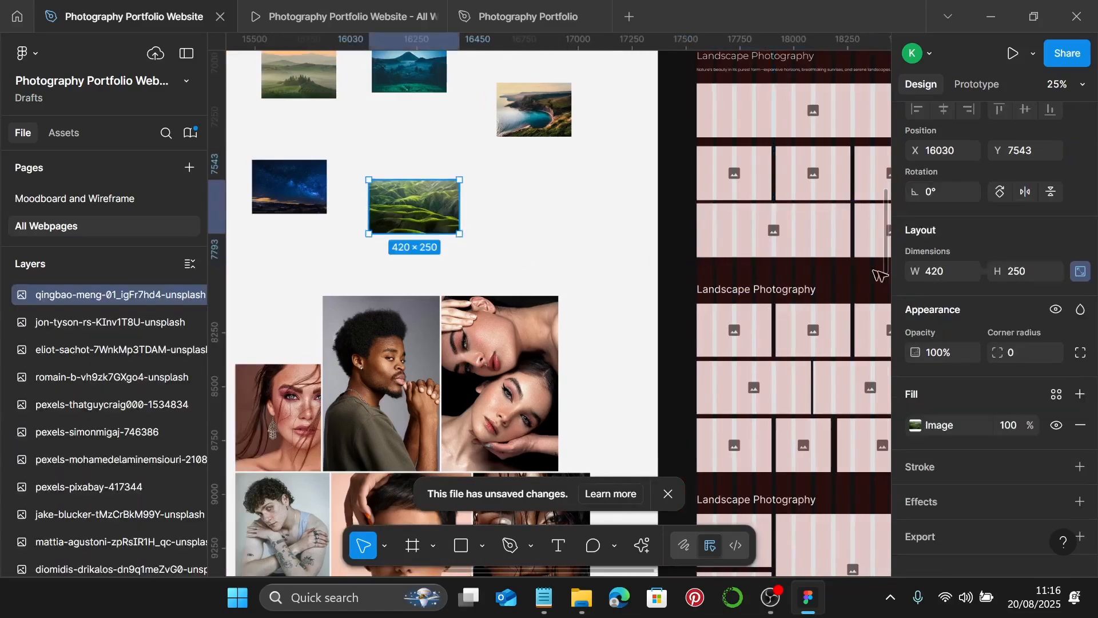
- Crop the green hills photo to 713 × 250, enlarging the image inside the crop
{"action": "double_click", "coordinate": [430, 217]}
{"action": "scroll", "coordinate": [403, 205], "scroll_direction": "up", "scroll_amount": 5}
{"action": "left_click", "coordinate": [738, 216]}
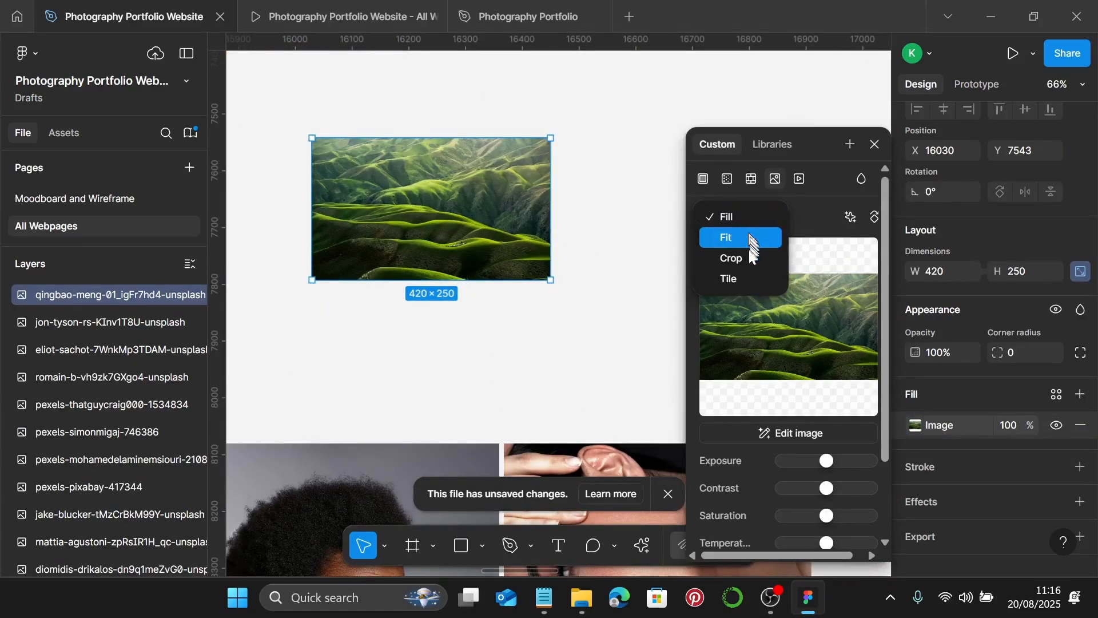
{"action": "left_click", "coordinate": [731, 258]}
{"action": "left_click_drag", "start_coordinate": [552, 207], "coordinate": [619, 209]}
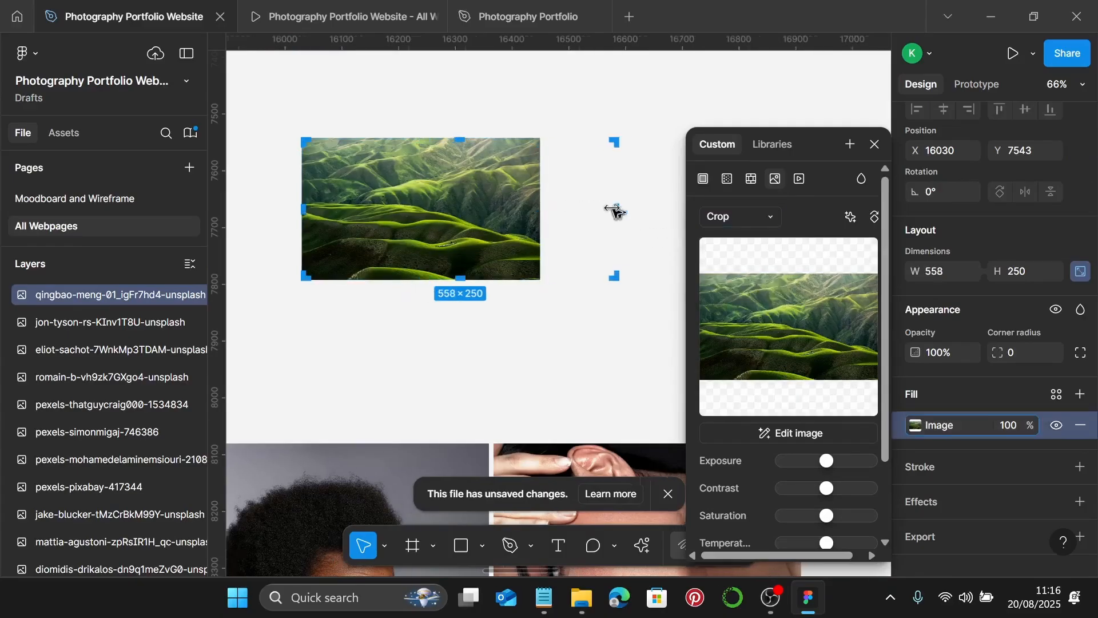
{"action": "scroll", "coordinate": [572, 208], "scroll_direction": "right", "scroll_amount": 5}
{"action": "left_click_drag", "start_coordinate": [423, 208], "coordinate": [508, 206]}
{"action": "scroll", "coordinate": [520, 223], "scroll_direction": "up", "scroll_amount": 4}
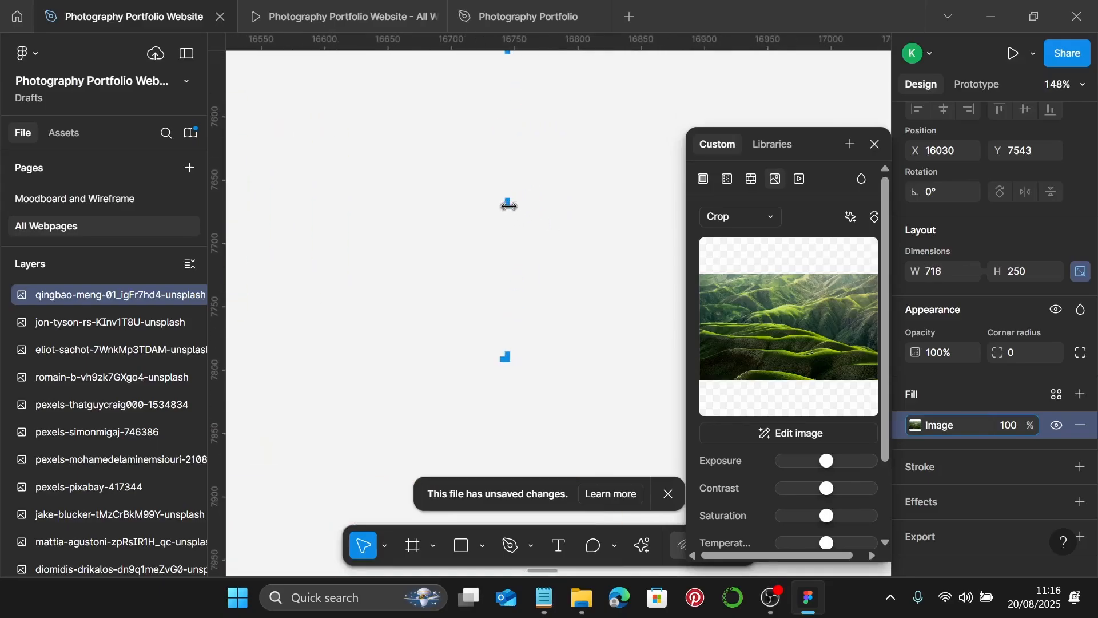
{"action": "scroll", "coordinate": [503, 206], "scroll_direction": "down", "scroll_amount": 5}
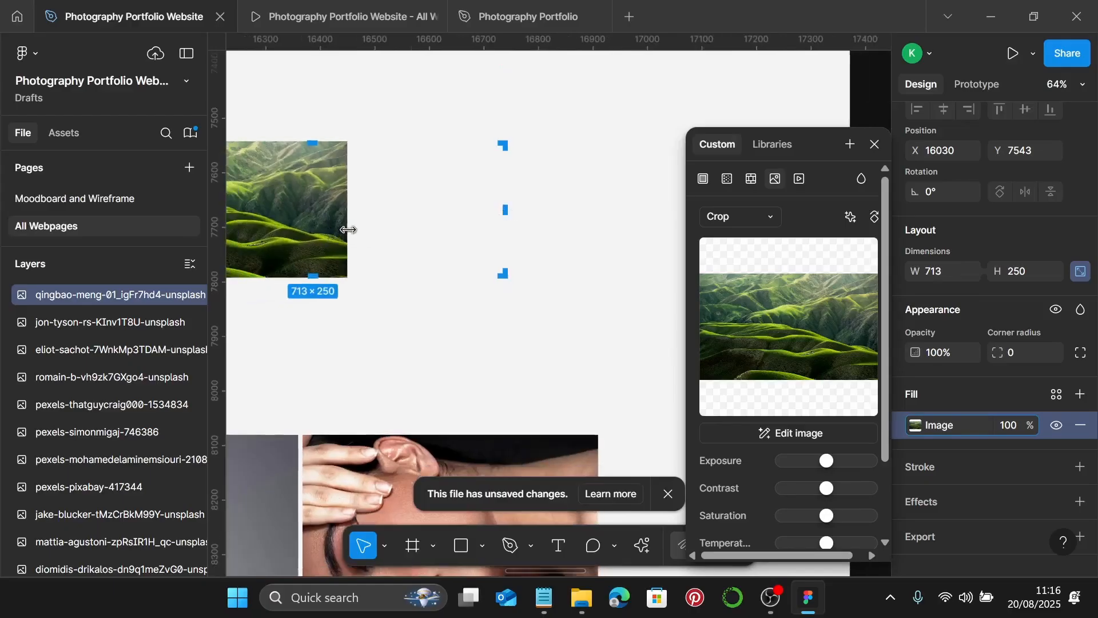
{"action": "left_click_drag", "start_coordinate": [347, 228], "coordinate": [511, 260]}
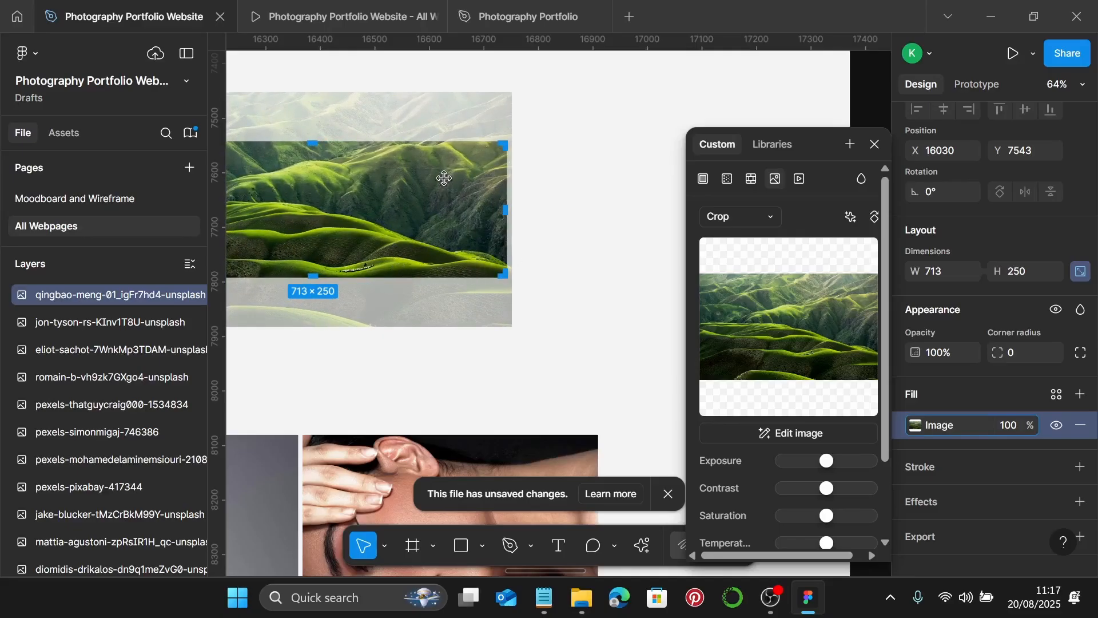
{"action": "key", "text": "Escape"}
{"action": "scroll", "coordinate": [664, 255], "scroll_direction": "down", "scroll_amount": 5}
{"action": "left_click", "coordinate": [670, 252]}
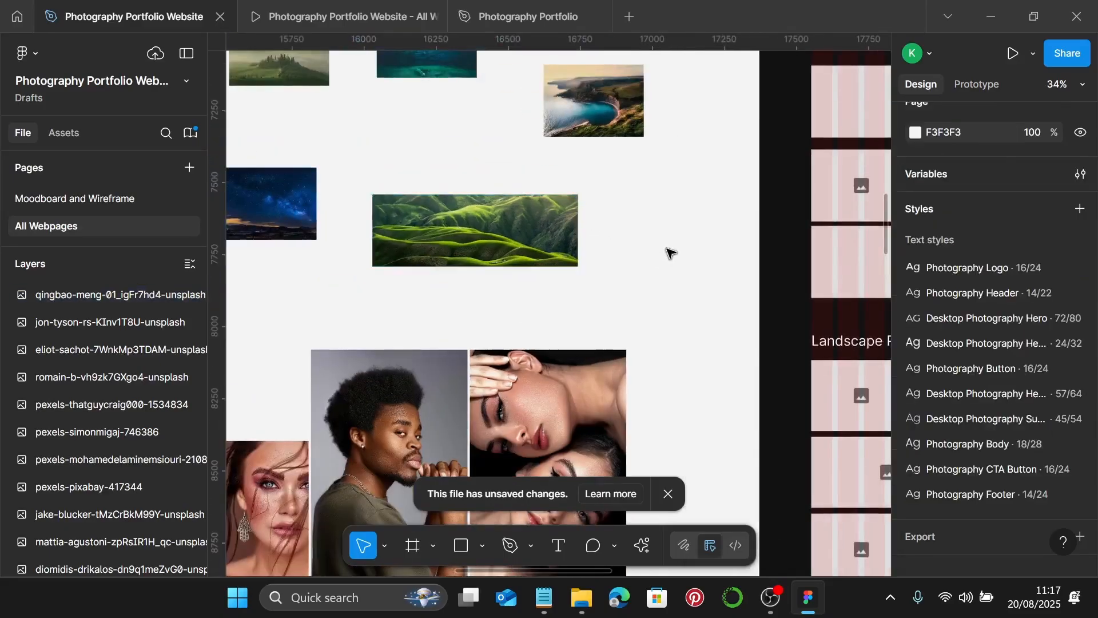
- Replace the wide placeholder under Landscape Photography with the mountain photo
{"action": "scroll", "coordinate": [671, 253], "scroll_direction": "down", "scroll_amount": 3}
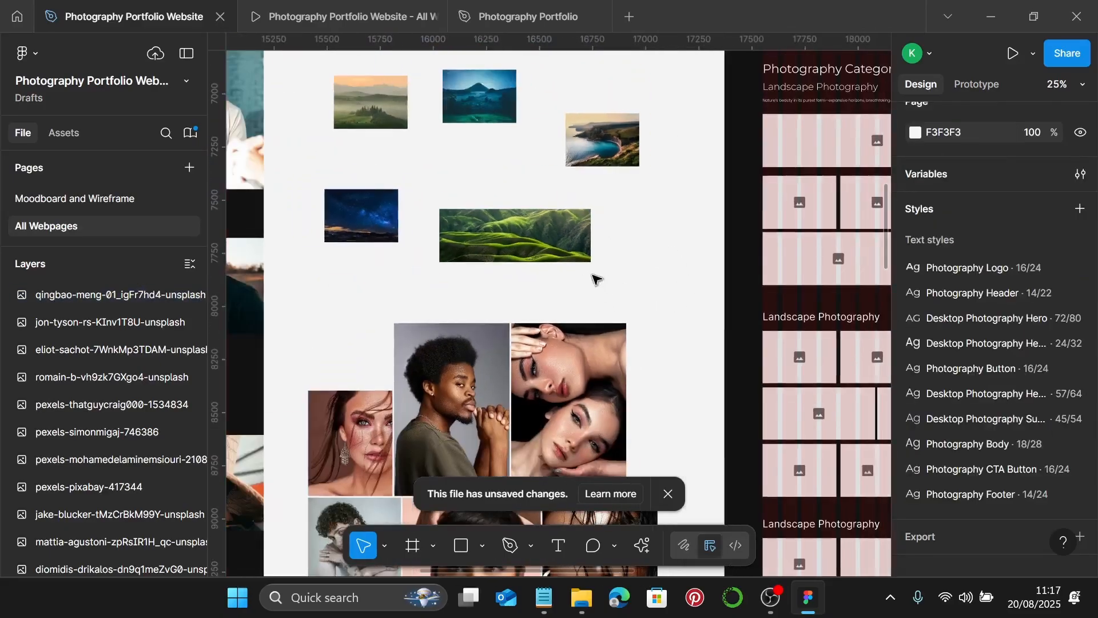
{"action": "scroll", "coordinate": [559, 118], "scroll_direction": "up", "scroll_amount": 3}
{"action": "left_click", "coordinate": [502, 76]}
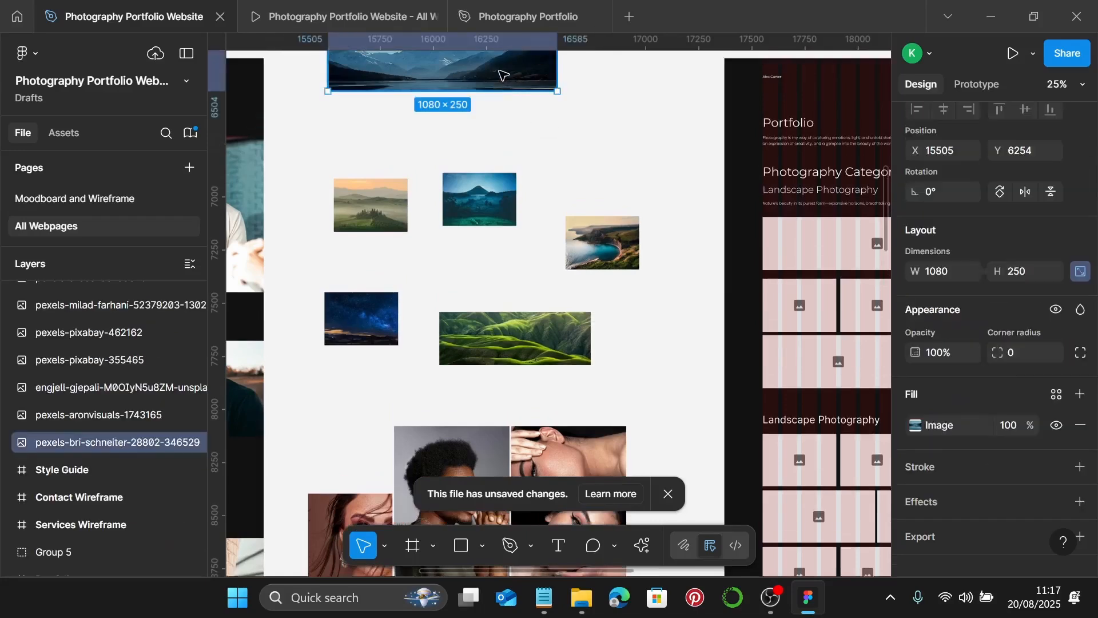
{"action": "key", "text": "Delete"}
{"action": "scroll", "coordinate": [491, 68], "scroll_direction": "right", "scroll_amount": 5}
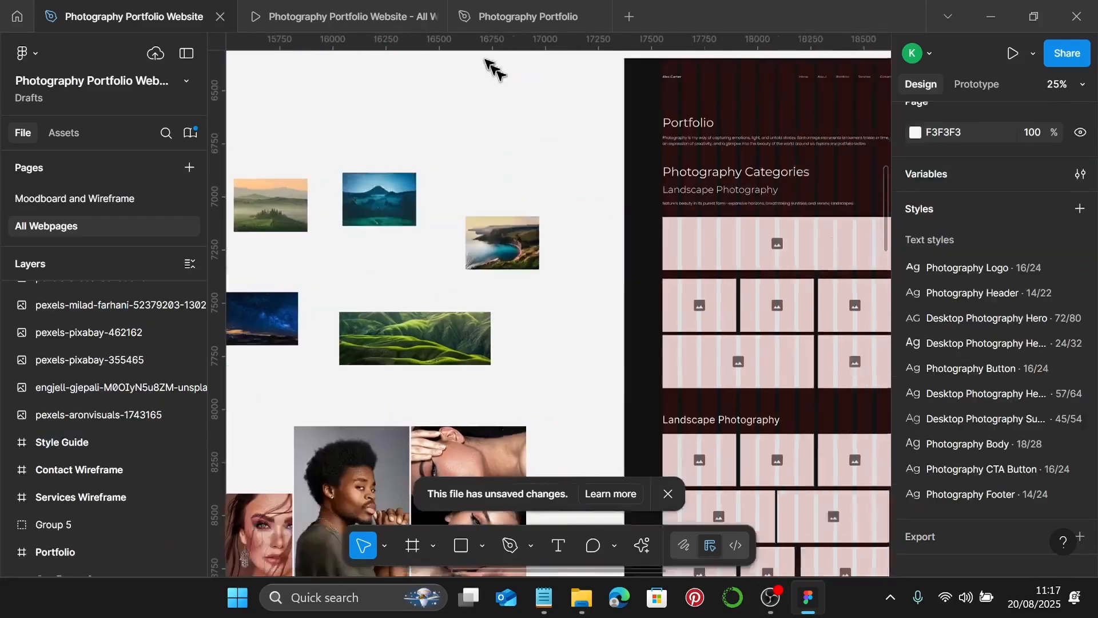
{"action": "left_click", "coordinate": [575, 257]}
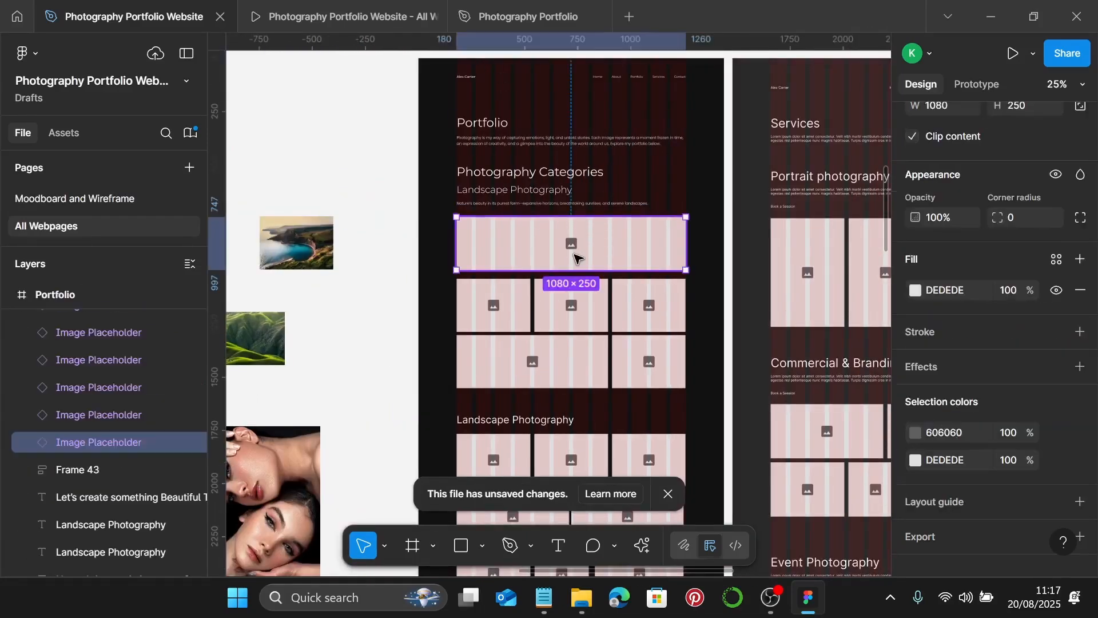
{"action": "key", "text": "ctrl+shift+r"}
- Put the misty hills and night-sky photos into the first two small placeholders
{"action": "scroll", "coordinate": [574, 257], "scroll_direction": "left", "scroll_amount": 4}
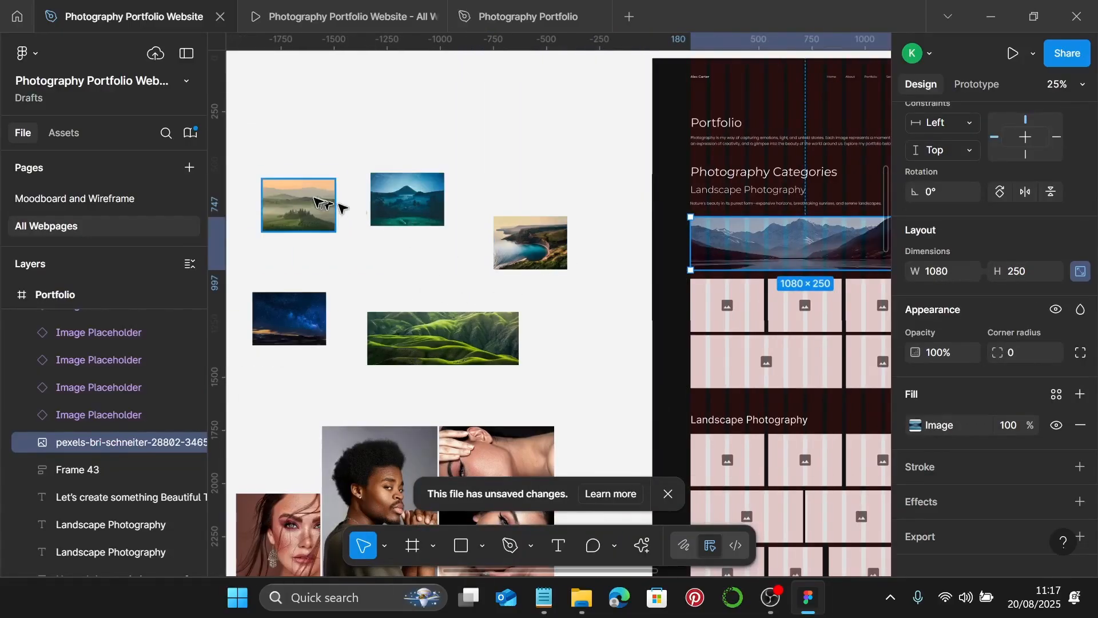
{"action": "left_click", "coordinate": [314, 203]}
{"action": "key", "text": "Delete"}
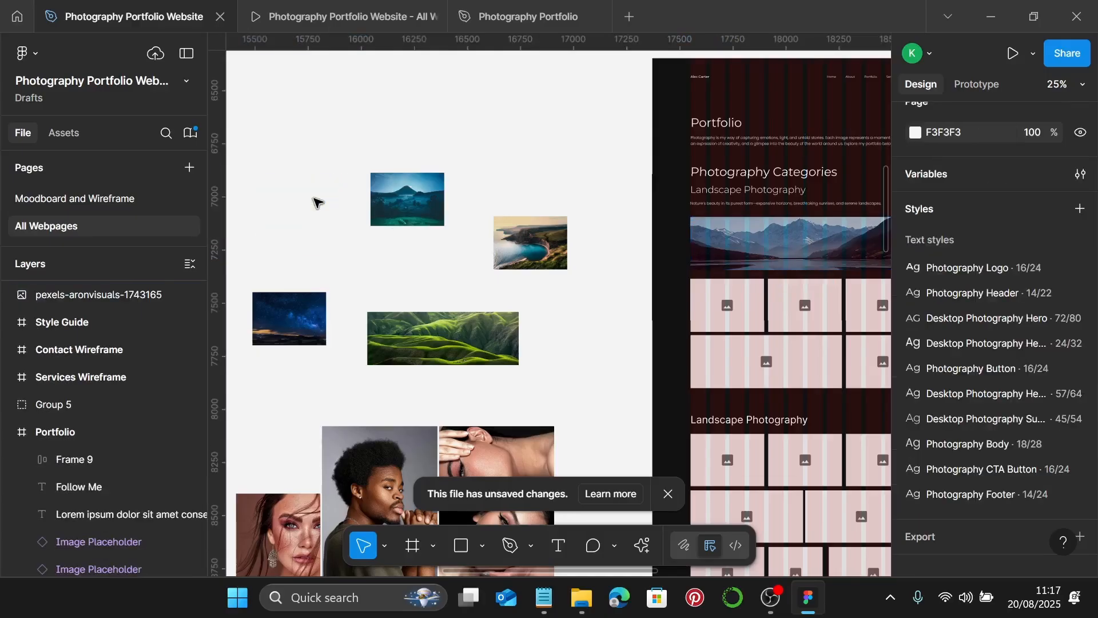
{"action": "left_click", "coordinate": [706, 303]}
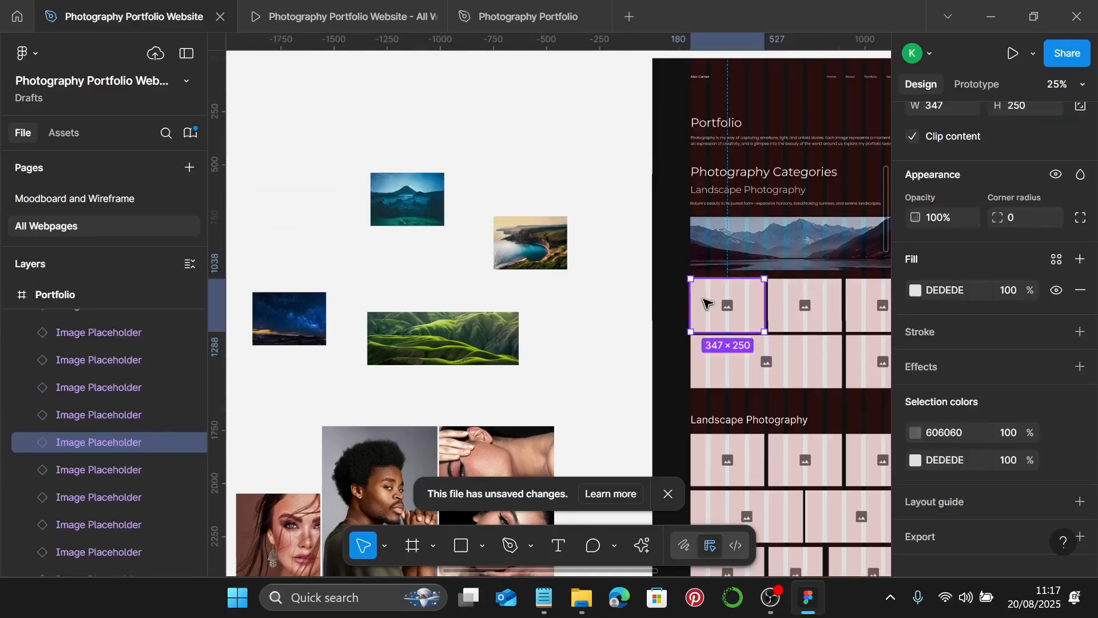
{"action": "key", "text": "ctrl+shift+r"}
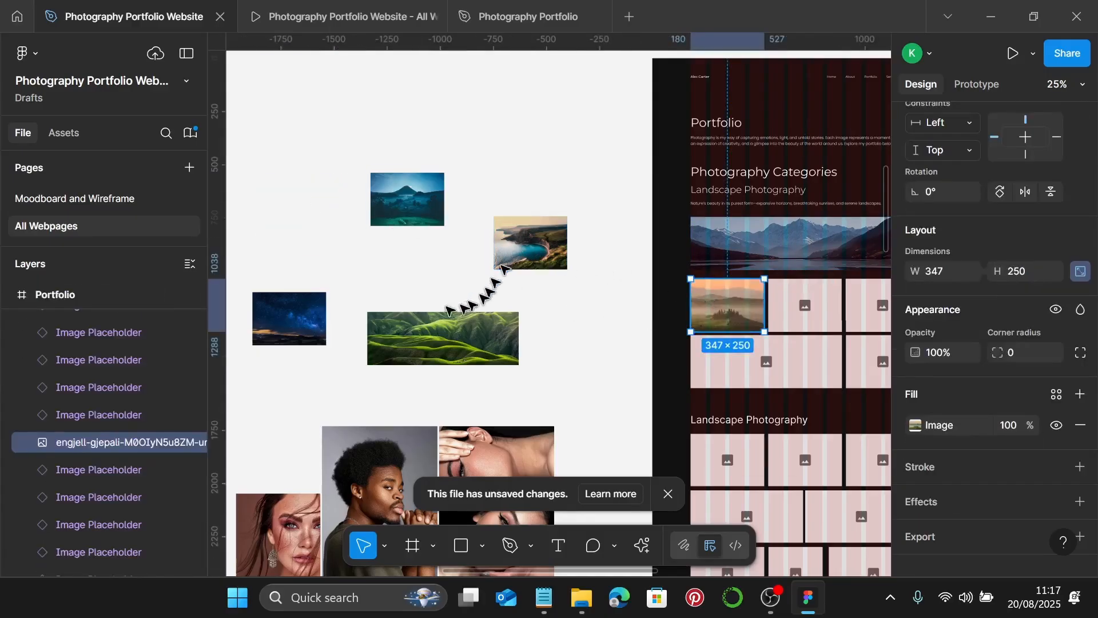
{"action": "left_click", "coordinate": [323, 320]}
{"action": "key", "text": "Delete"}
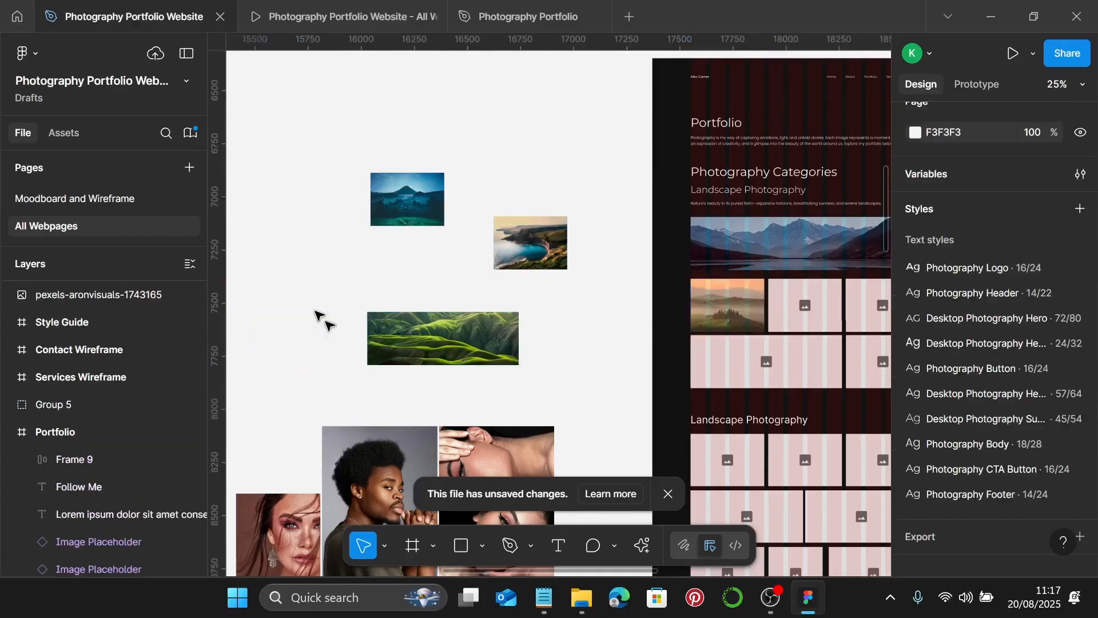
{"action": "left_click", "coordinate": [810, 314]}
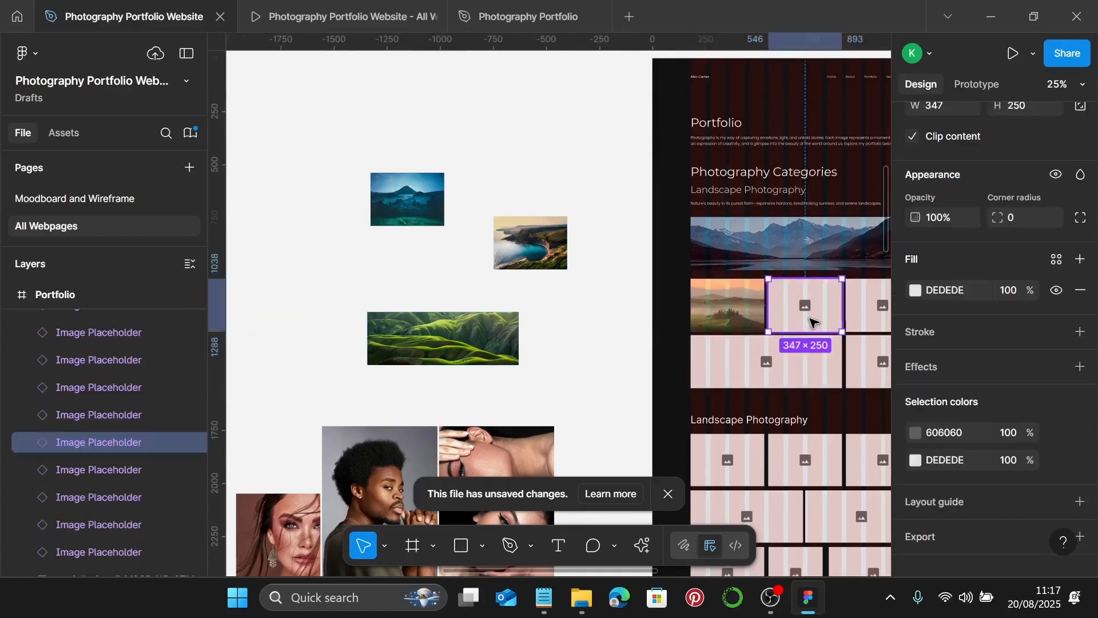
{"action": "key", "text": "ctrl+shift+r"}
- Fill the third placeholder with the coastal cliff photo and the second-row wide one with green hills
{"action": "scroll", "coordinate": [812, 320], "scroll_direction": "right", "scroll_amount": 3}
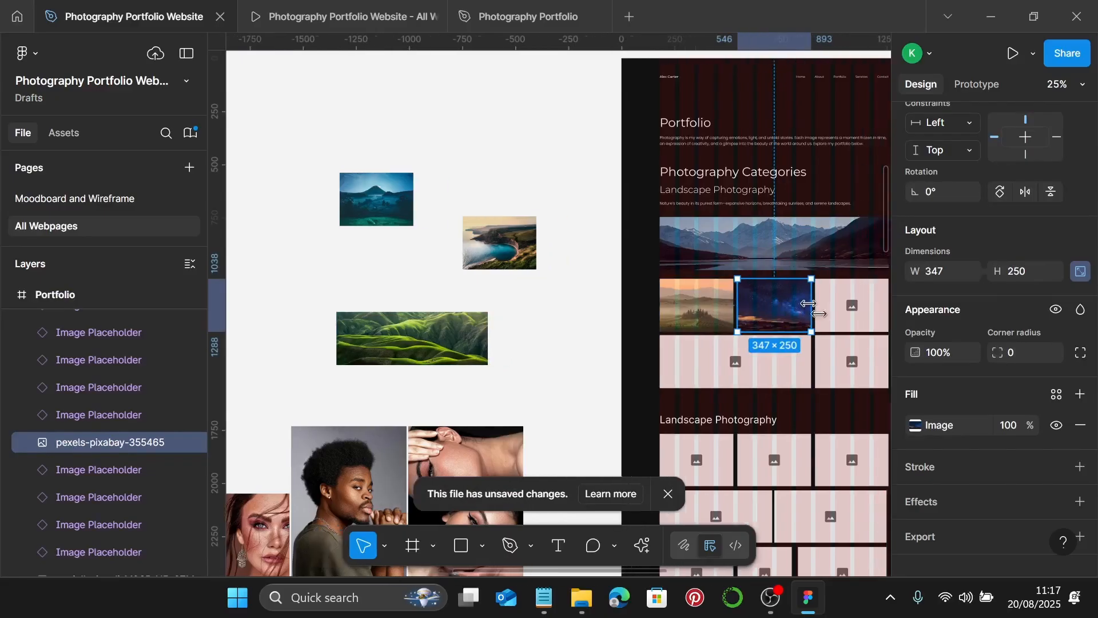
{"action": "left_click", "coordinate": [489, 260]}
{"action": "key", "text": "ctrl+x"}
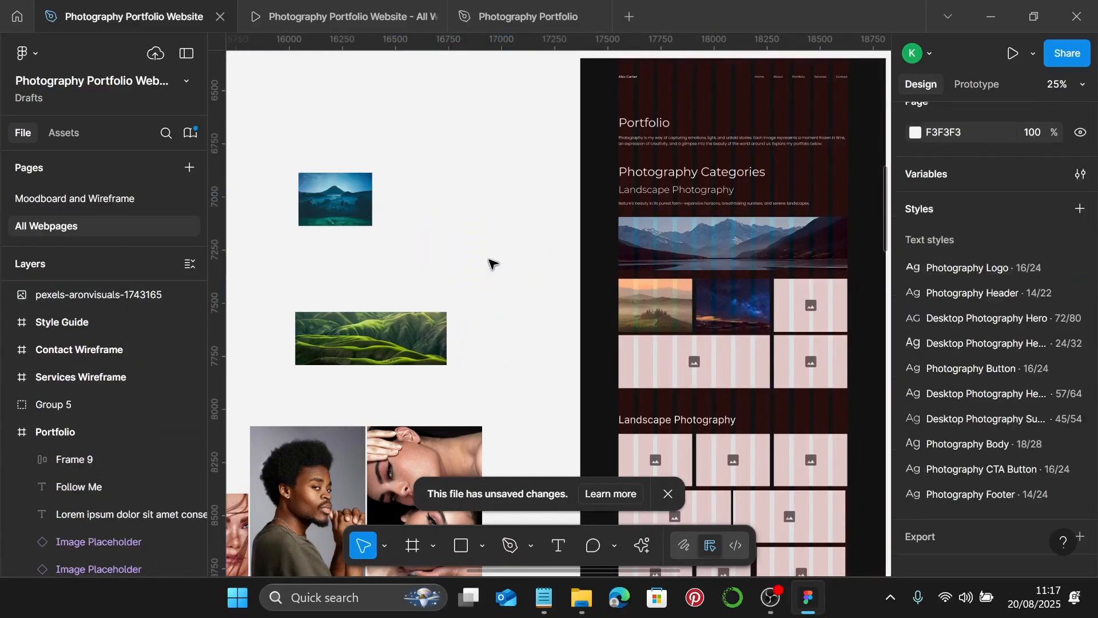
{"action": "left_click", "coordinate": [810, 306]}
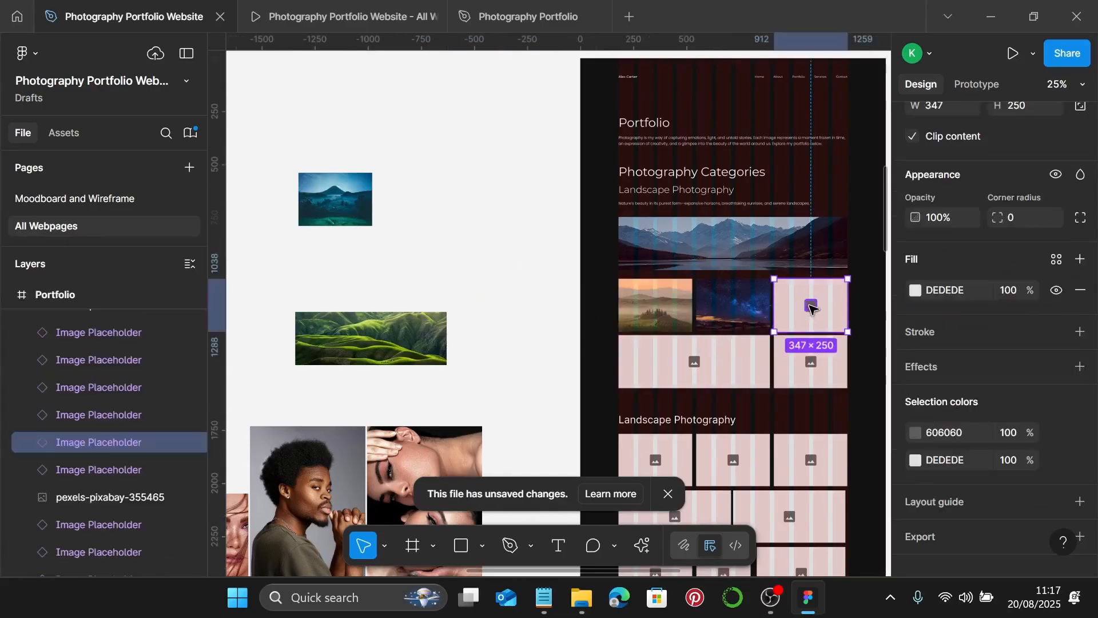
{"action": "key", "text": "ctrl+shift+r"}
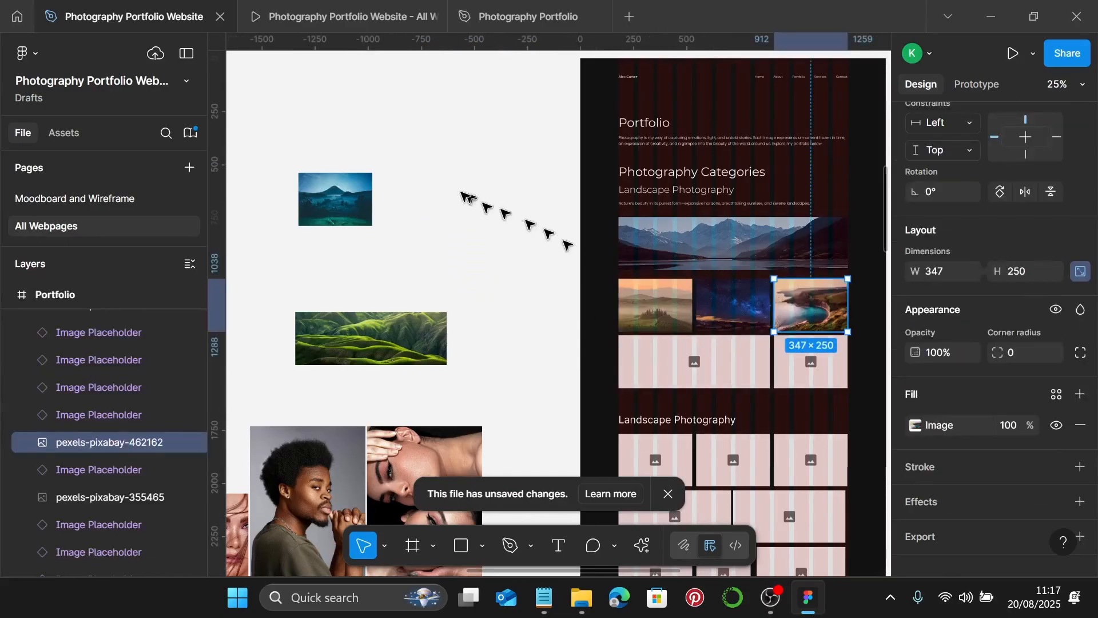
{"action": "left_click", "coordinate": [342, 357]}
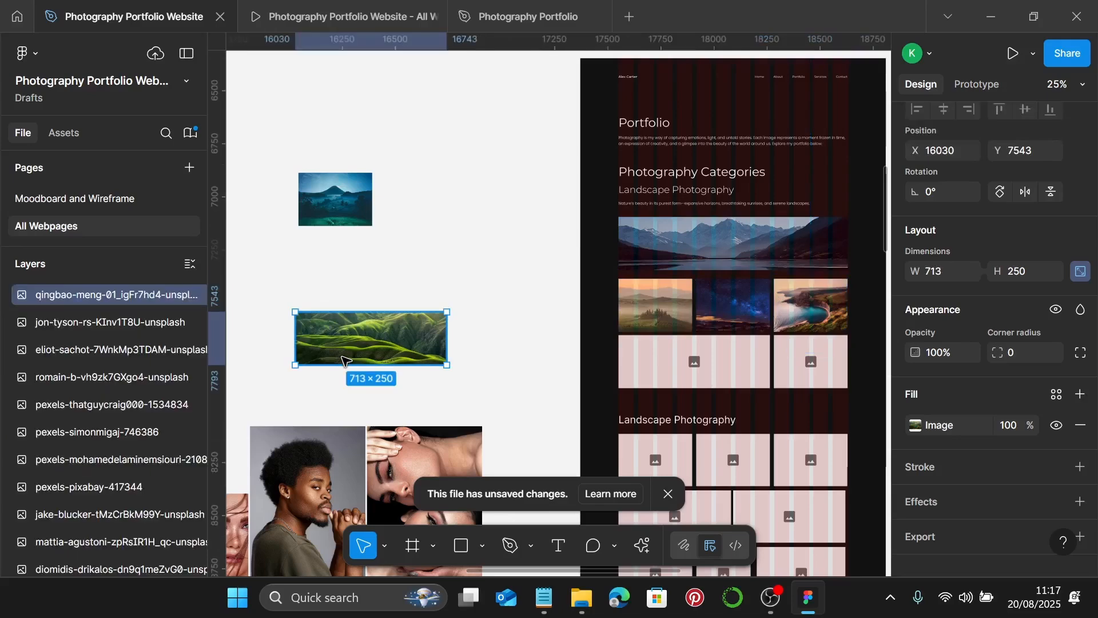
{"action": "key", "text": "Delete"}
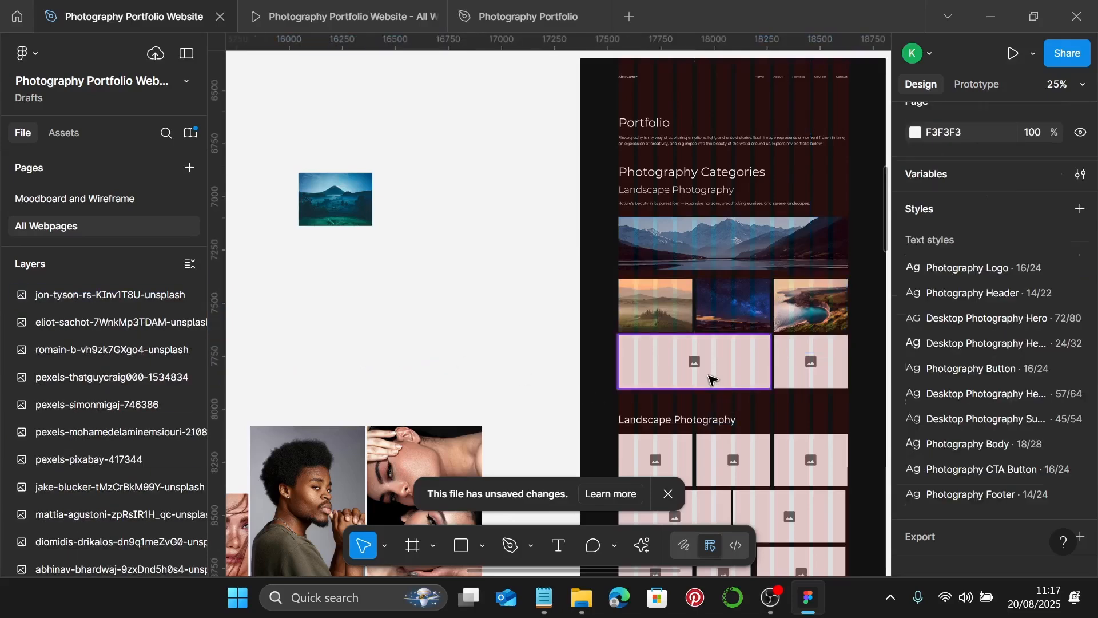
{"action": "left_click", "coordinate": [710, 378]}
{"action": "key", "text": "ctrl+shift+r"}
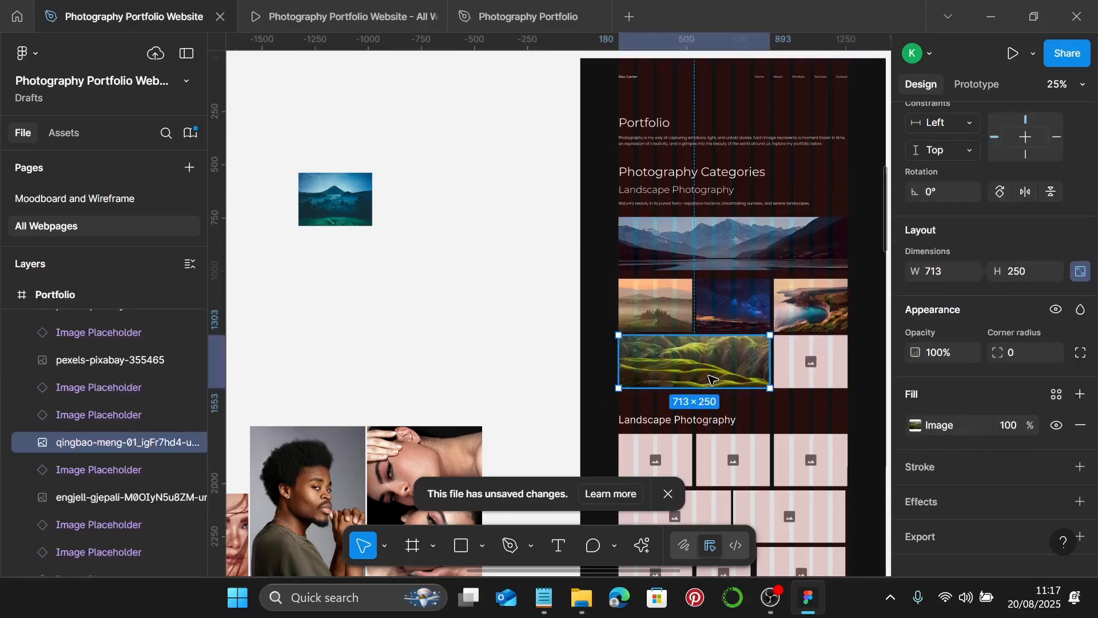
- Move the loose mountain-lake image into the empty placeholder beside the green hills
{"action": "left_click", "coordinate": [359, 211]}
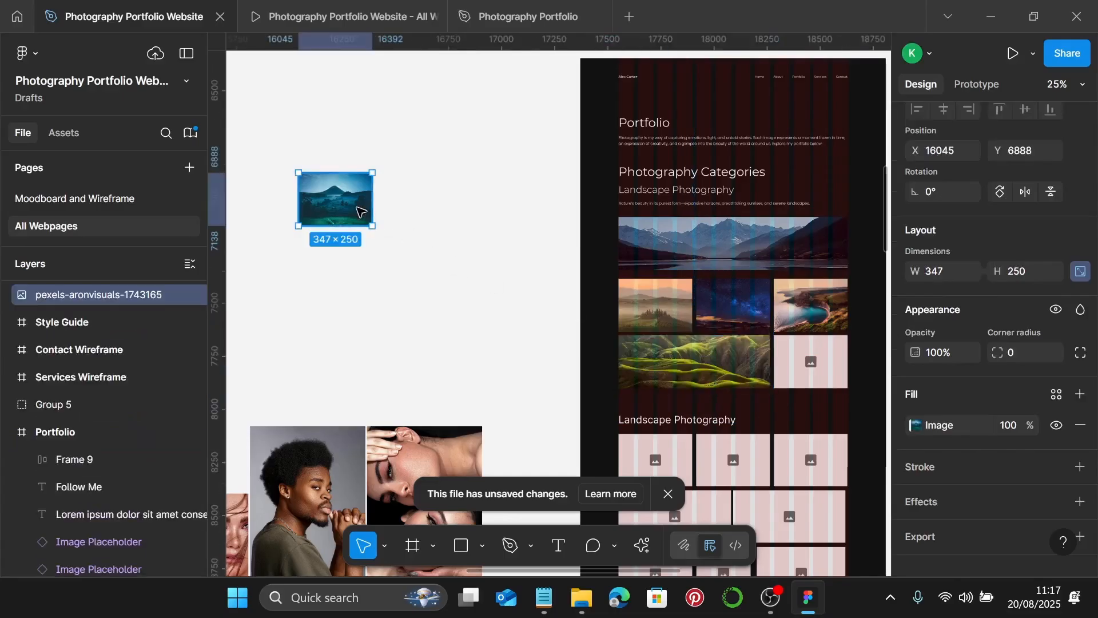
{"action": "key", "text": "ctrl+x"}
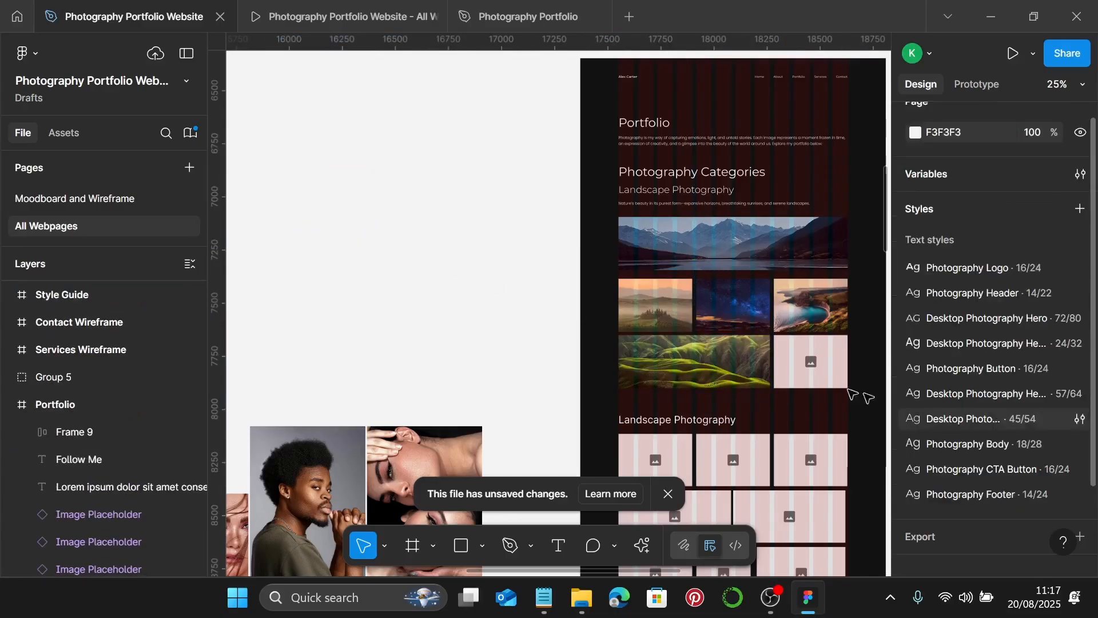
{"action": "left_click", "coordinate": [810, 372]}
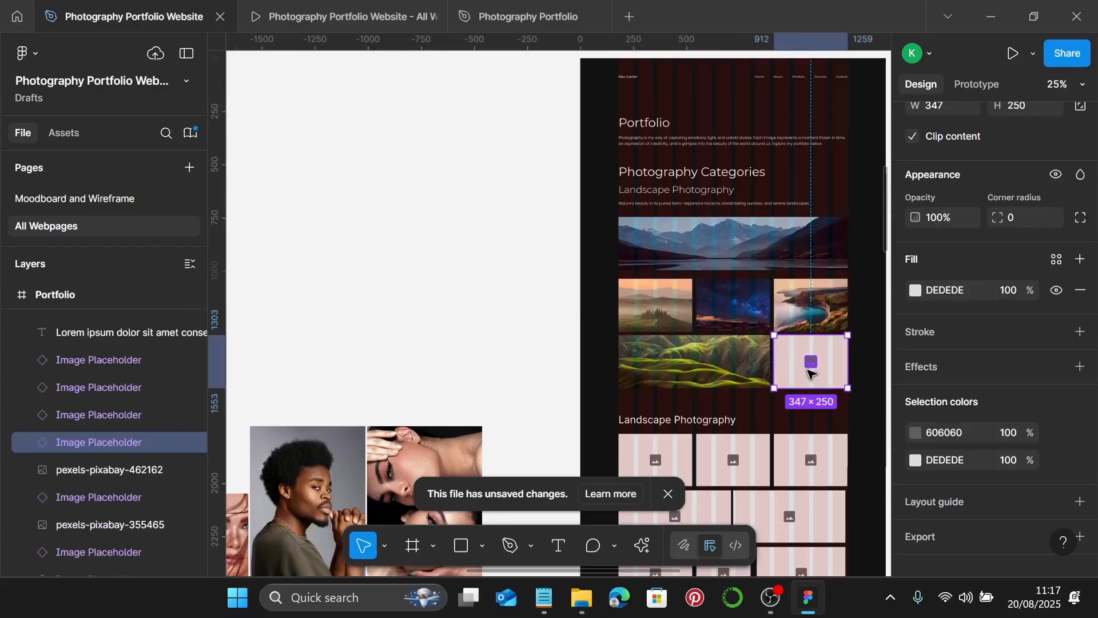
{"action": "key", "text": "ctrl+shift+r"}
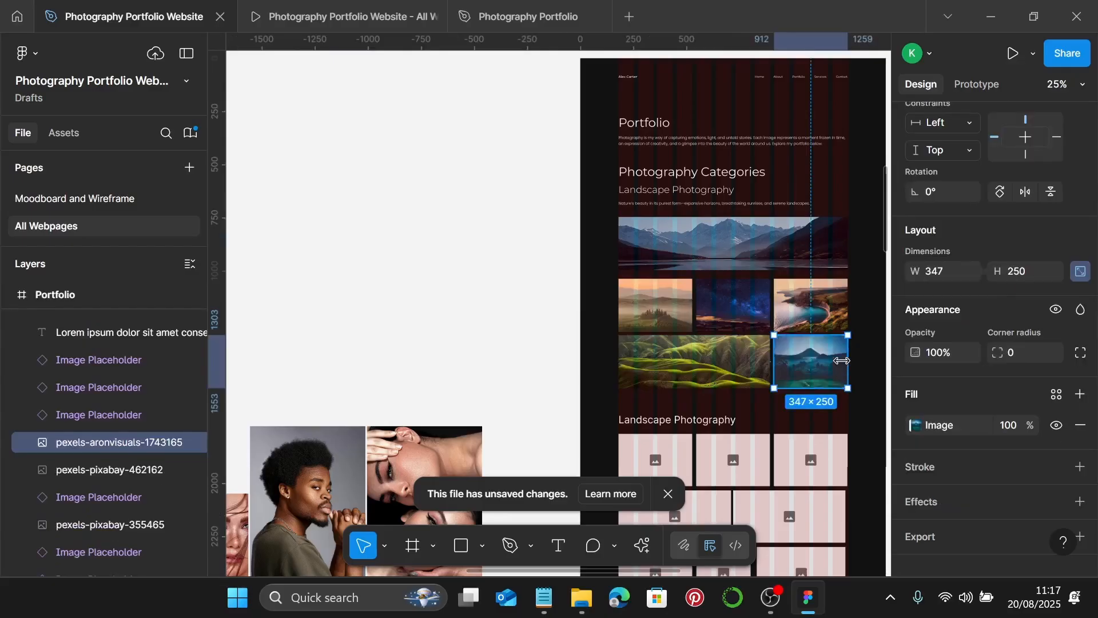
{"action": "scroll", "coordinate": [824, 374], "scroll_direction": "up", "scroll_amount": 5}
{"action": "left_click", "coordinate": [686, 166]}
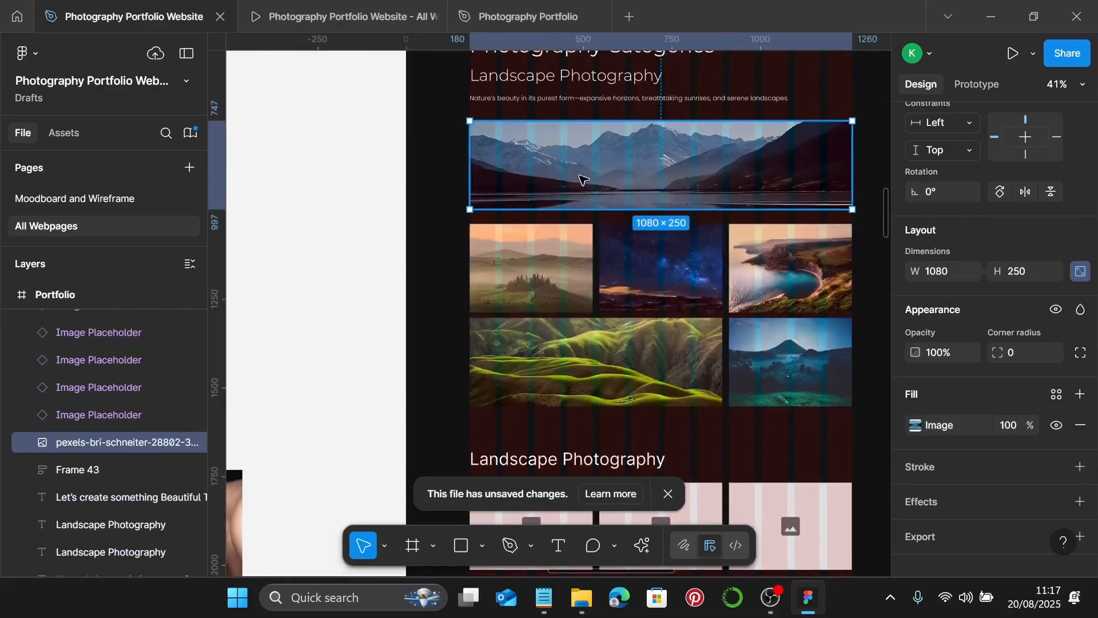
- Set 20 gaps between the stacked images and between the mountain banner and starry-sky image
{"action": "left_click", "coordinate": [540, 243], "text": "shift"}
{"action": "left_click", "coordinate": [568, 380], "text": "shift"}
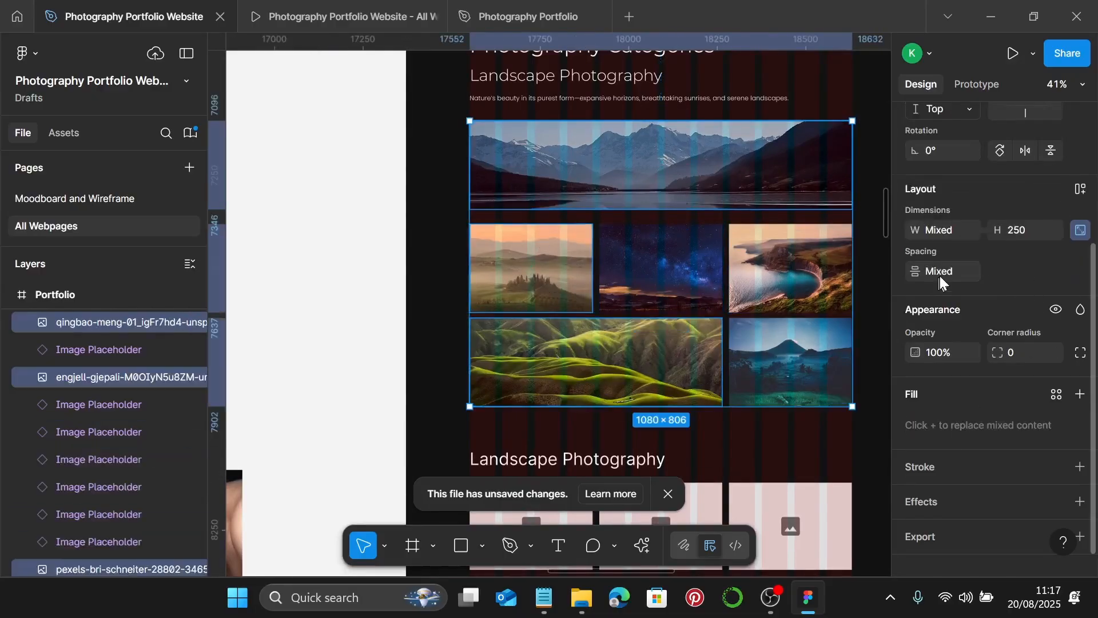
{"action": "key", "text": "Return"}
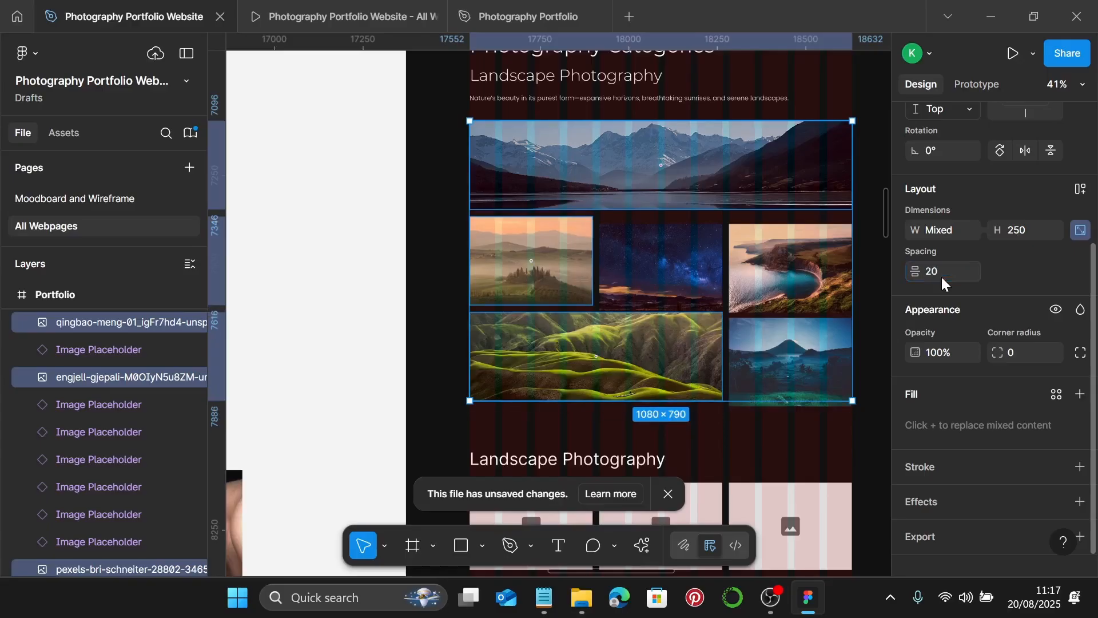
{"action": "left_click", "coordinate": [690, 180]}
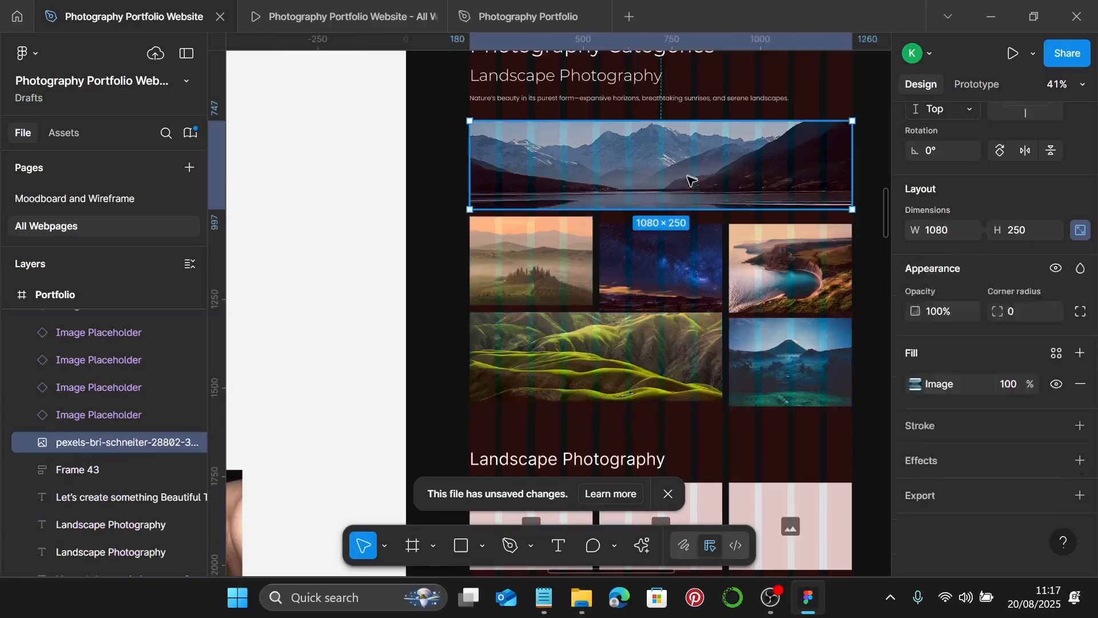
{"action": "left_click", "coordinate": [683, 248], "text": "shift"}
{"action": "left_click", "coordinate": [958, 291]}
{"action": "type", "text": "2"}
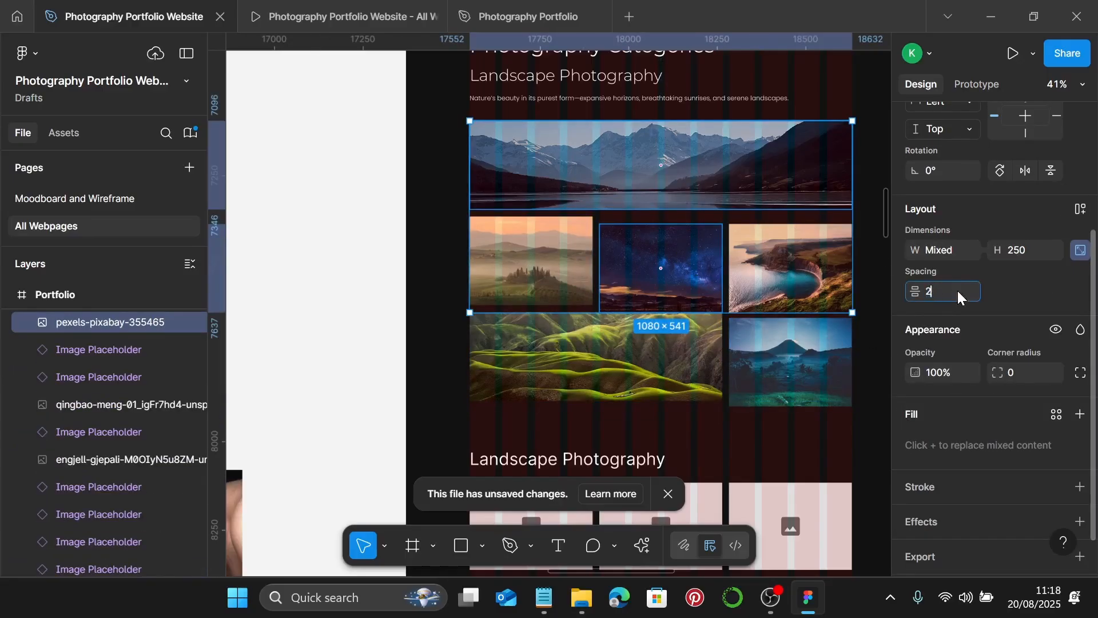
{"action": "type", "text": "0"}
{"action": "key", "text": "Return"}
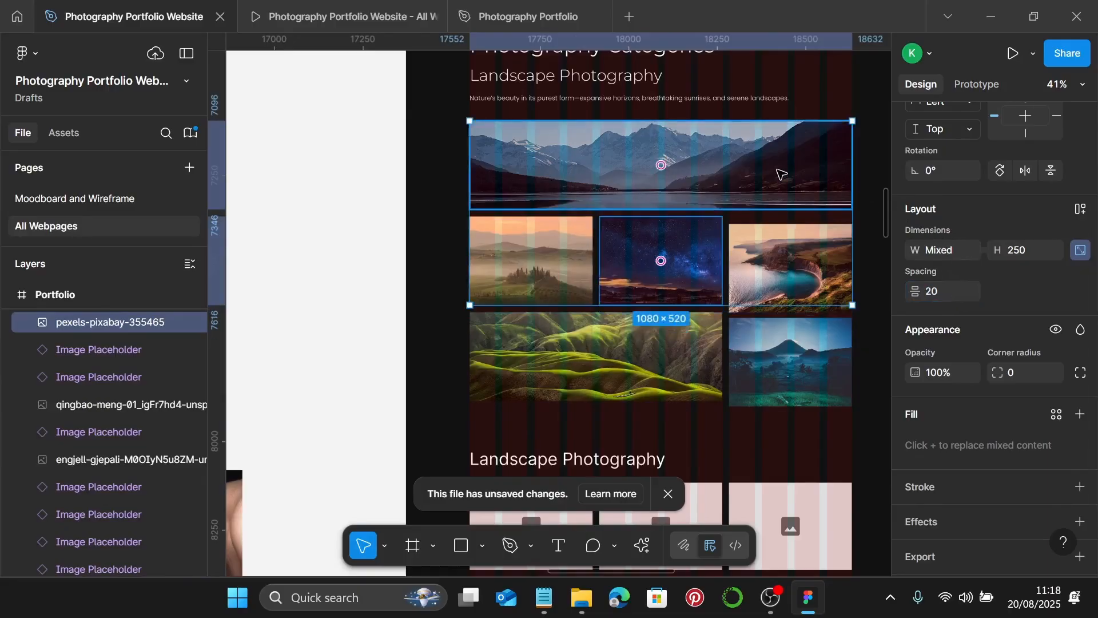
- Set a 20 gap between the mountain banner and the volcano image
{"action": "left_click", "coordinate": [781, 173]}
{"action": "left_click", "coordinate": [789, 360], "text": "shift"}
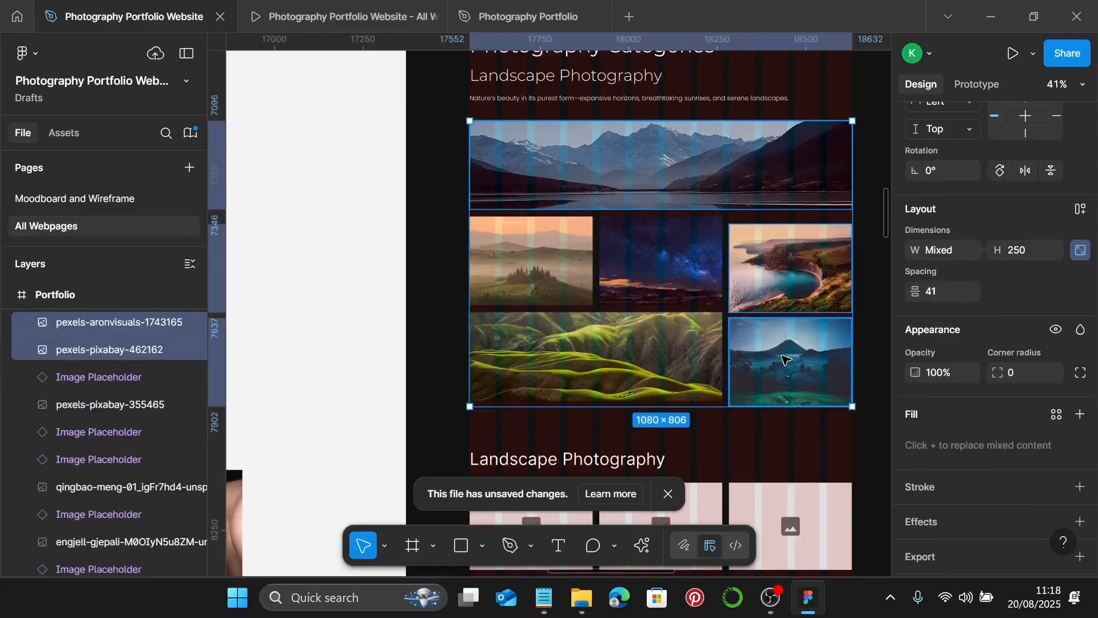
{"action": "left_click", "coordinate": [956, 287]}
{"action": "type", "text": "20"}
{"action": "key", "text": "Return"}
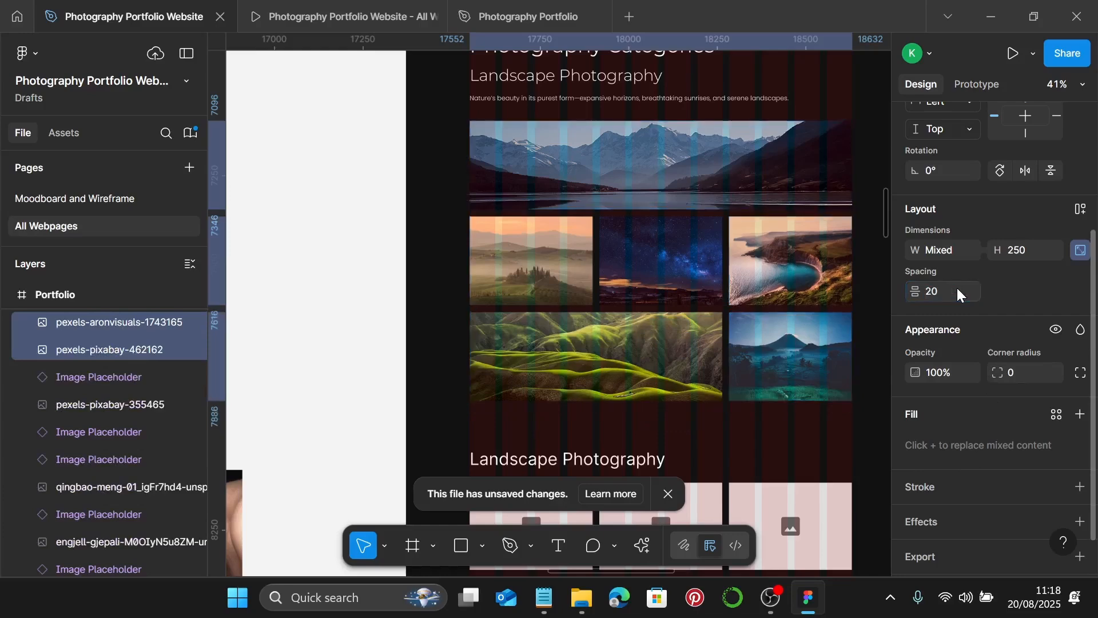
- Space the starry-sky, cliff and misty hills row 20 apart horizontally
{"action": "scroll", "coordinate": [827, 251], "scroll_direction": "up", "scroll_amount": 3}
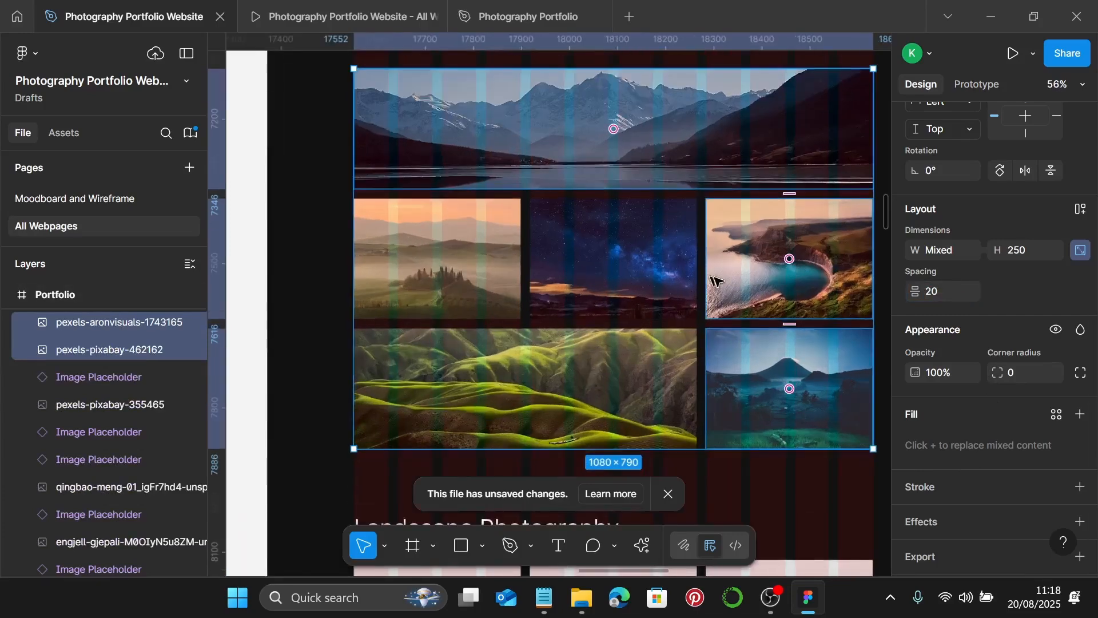
{"action": "left_click", "coordinate": [658, 277]}
{"action": "left_click", "coordinate": [750, 280], "text": "shift"}
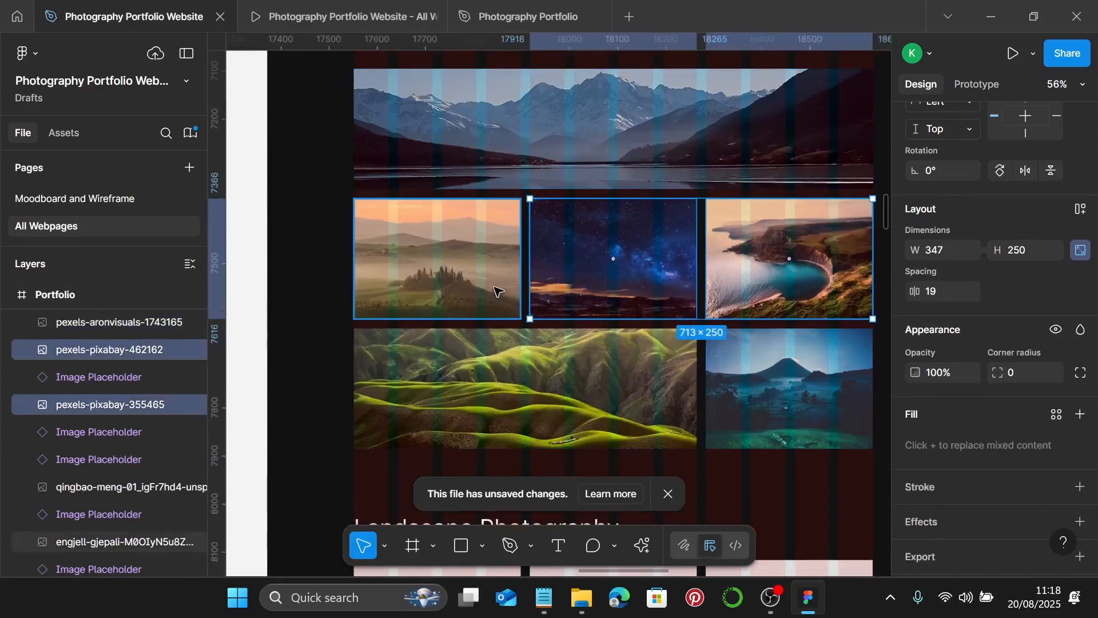
{"action": "left_click", "coordinate": [495, 291], "text": "shift"}
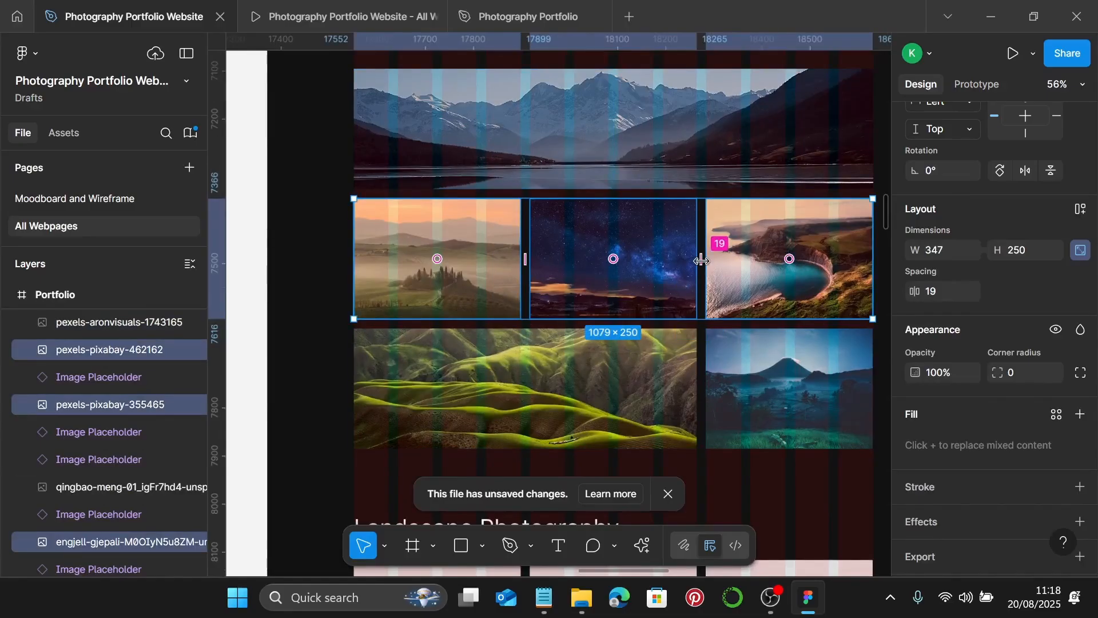
{"action": "scroll", "coordinate": [838, 237], "scroll_direction": "up", "scroll_amount": 10}
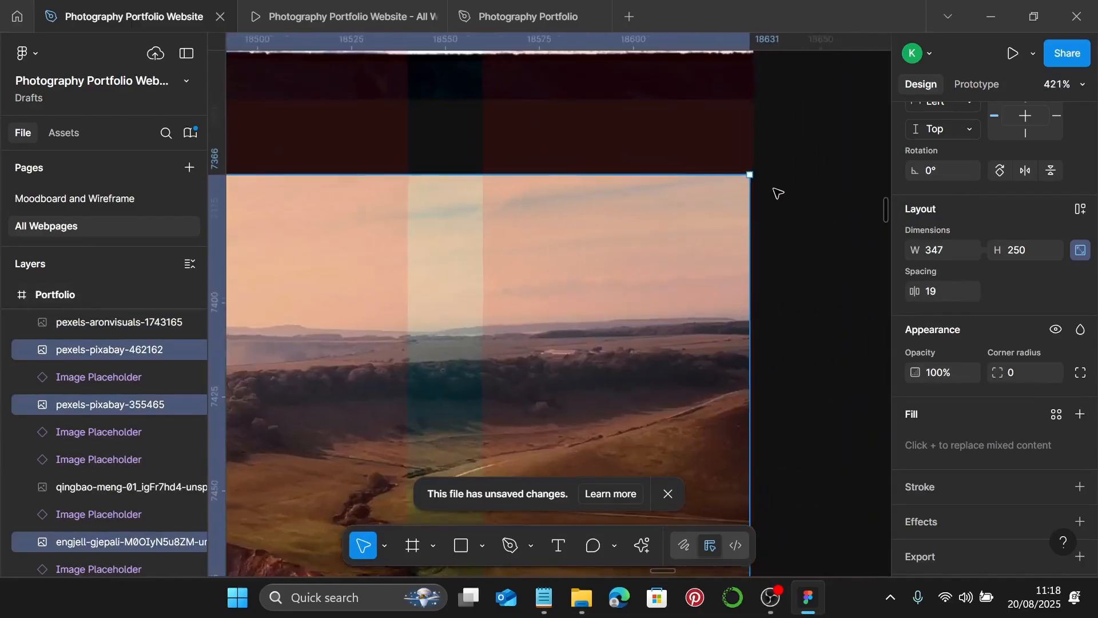
{"action": "scroll", "coordinate": [775, 192], "scroll_direction": "up", "scroll_amount": 3}
{"action": "scroll", "coordinate": [783, 197], "scroll_direction": "down", "scroll_amount": 10}
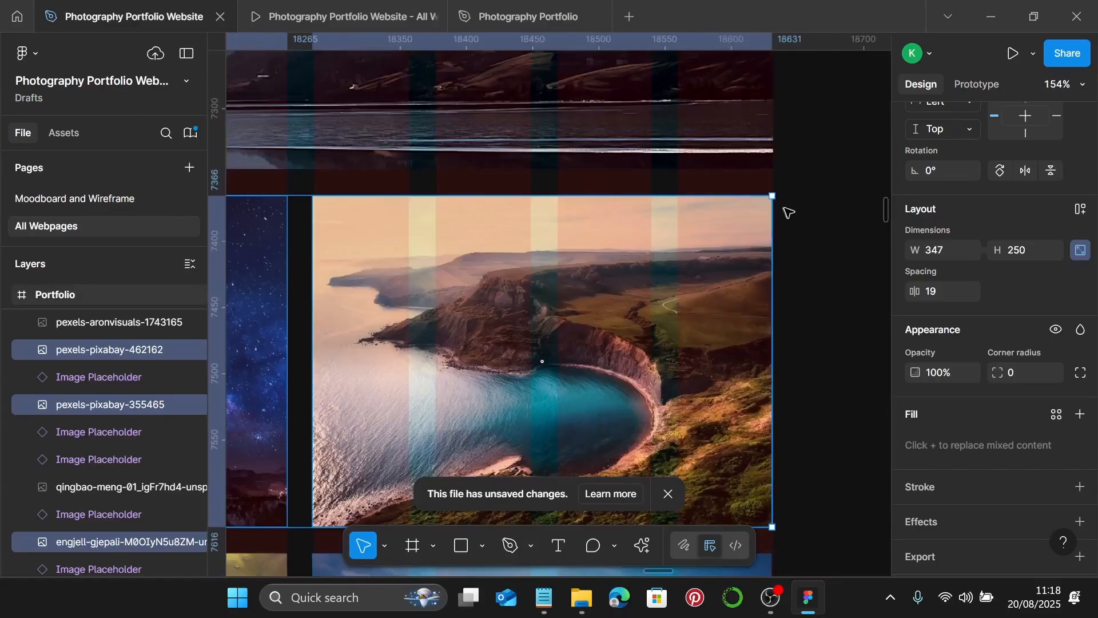
{"action": "scroll", "coordinate": [789, 215], "scroll_direction": "down", "scroll_amount": 1}
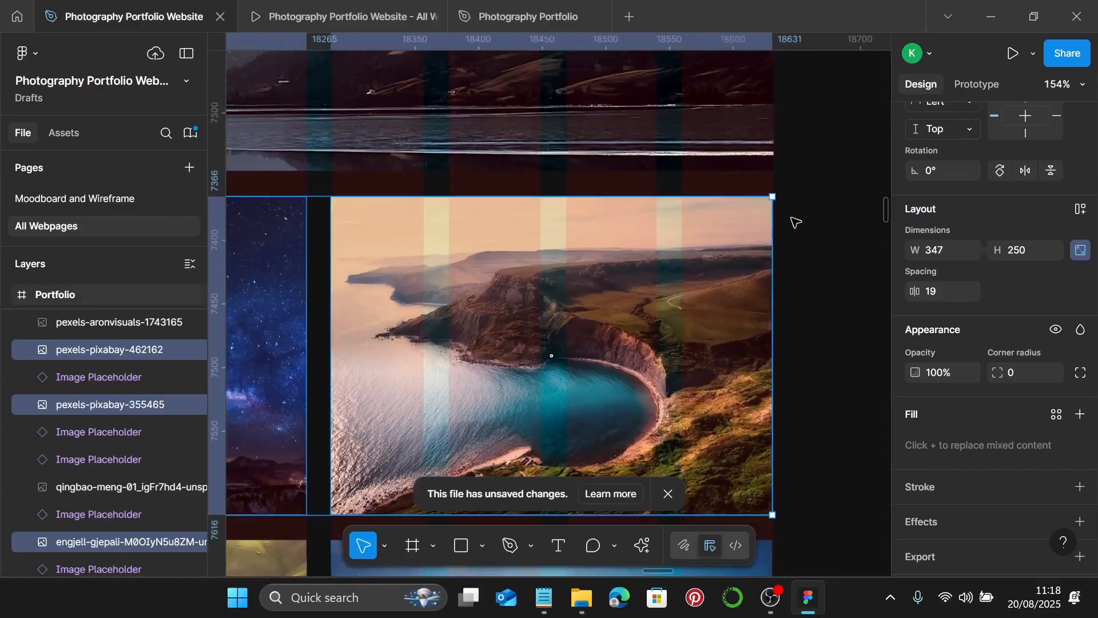
{"action": "left_click", "coordinate": [955, 293]}
{"action": "type", "text": "20"}
{"action": "key", "text": "Return"}
{"action": "scroll", "coordinate": [801, 286], "scroll_direction": "down", "scroll_amount": 8}
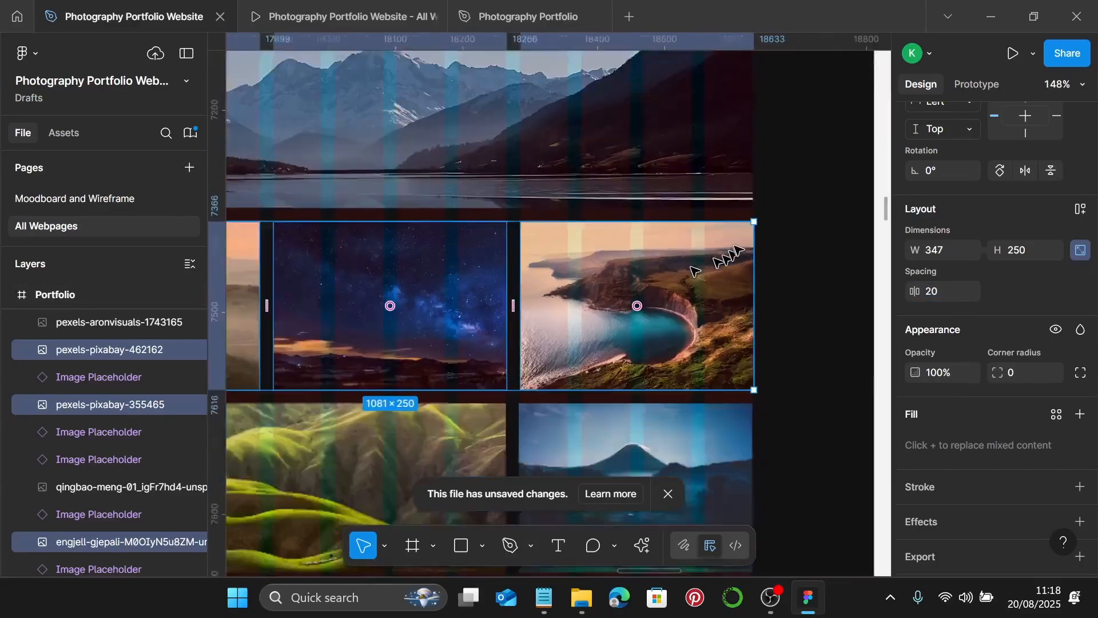
{"action": "left_click", "coordinate": [804, 269]}
{"action": "scroll", "coordinate": [803, 269], "scroll_direction": "down", "scroll_amount": 5}
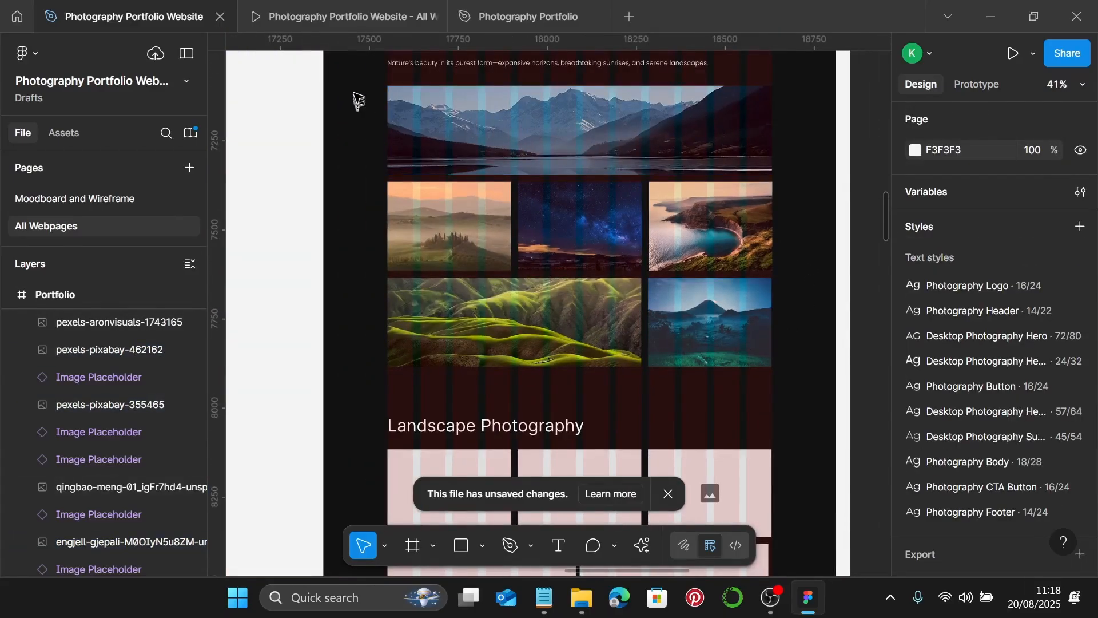
- Group the six landscape images
{"action": "left_click_drag", "start_coordinate": [354, 101], "coordinate": [736, 328]}
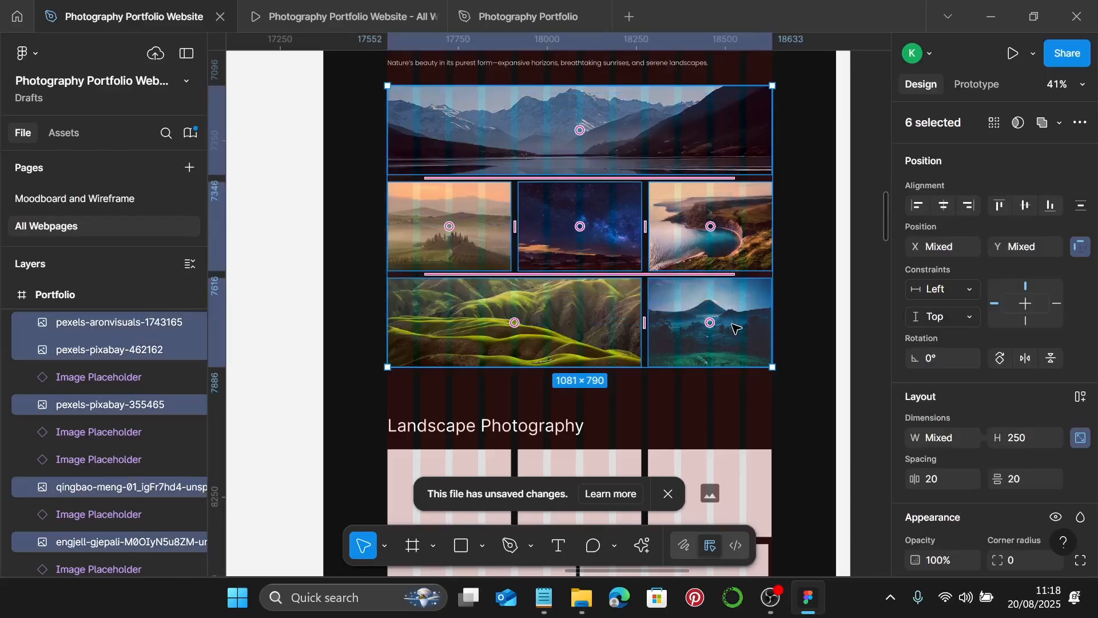
{"action": "key", "text": "ctrl+g"}
{"action": "scroll", "coordinate": [715, 314], "scroll_direction": "up", "scroll_amount": 3}
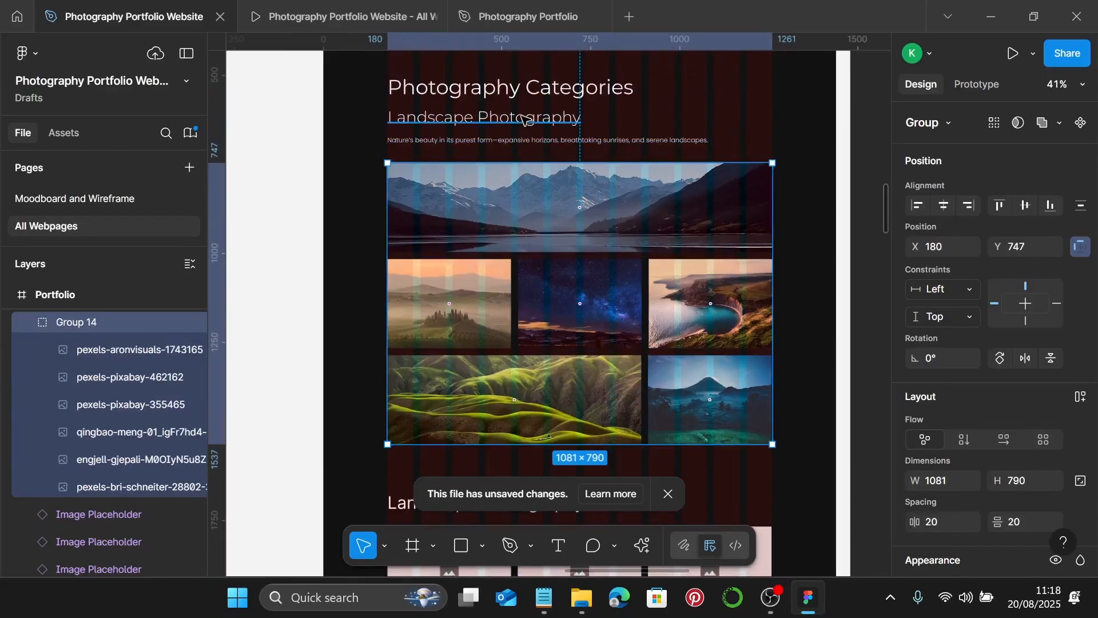
- Space the Landscape Photography heading, description and image group 25 apart, then group them
{"action": "left_click", "coordinate": [524, 119]}
{"action": "left_click", "coordinate": [674, 140], "text": "shift"}
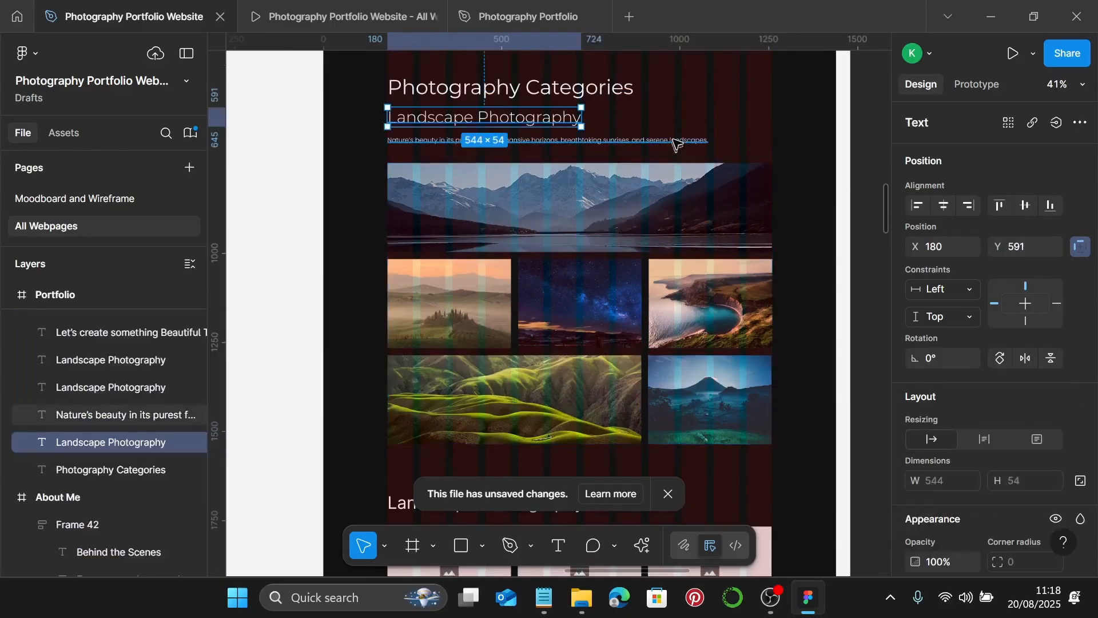
{"action": "left_click", "coordinate": [608, 200], "text": "shift"}
{"action": "scroll", "coordinate": [955, 429], "scroll_direction": "down", "scroll_amount": 2}
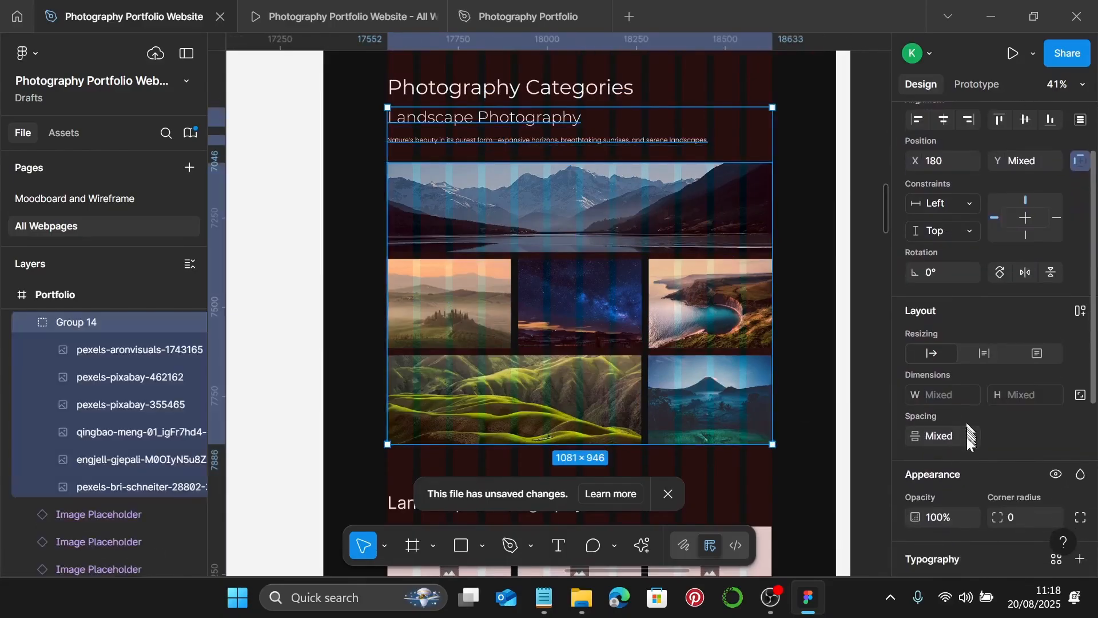
{"action": "left_click", "coordinate": [966, 435]}
{"action": "type", "text": "25"}
{"action": "key", "text": "Return"}
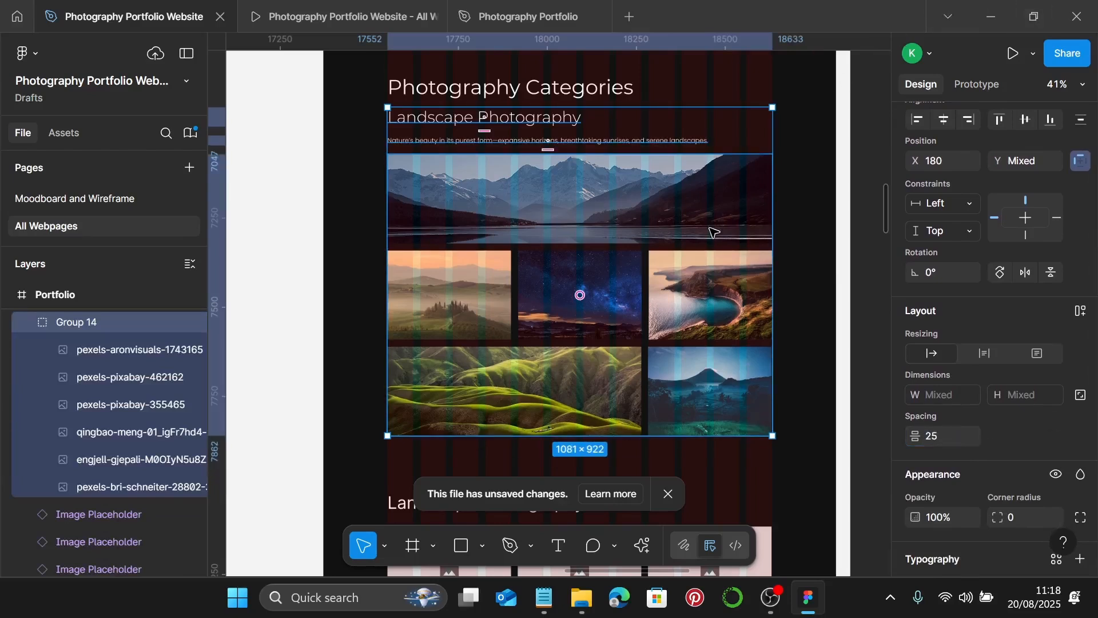
{"action": "key", "text": "ctrl+g"}
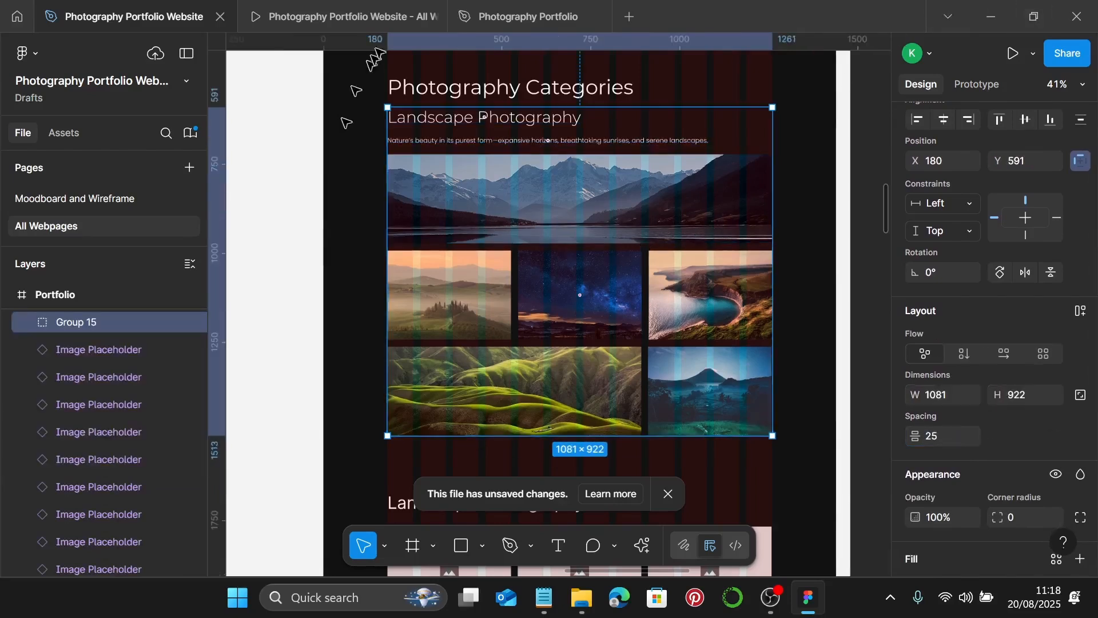
- Preview the prototype and advance two screens to the Portfolio page's Landscape Photography section
{"action": "left_click", "coordinate": [355, 9]}
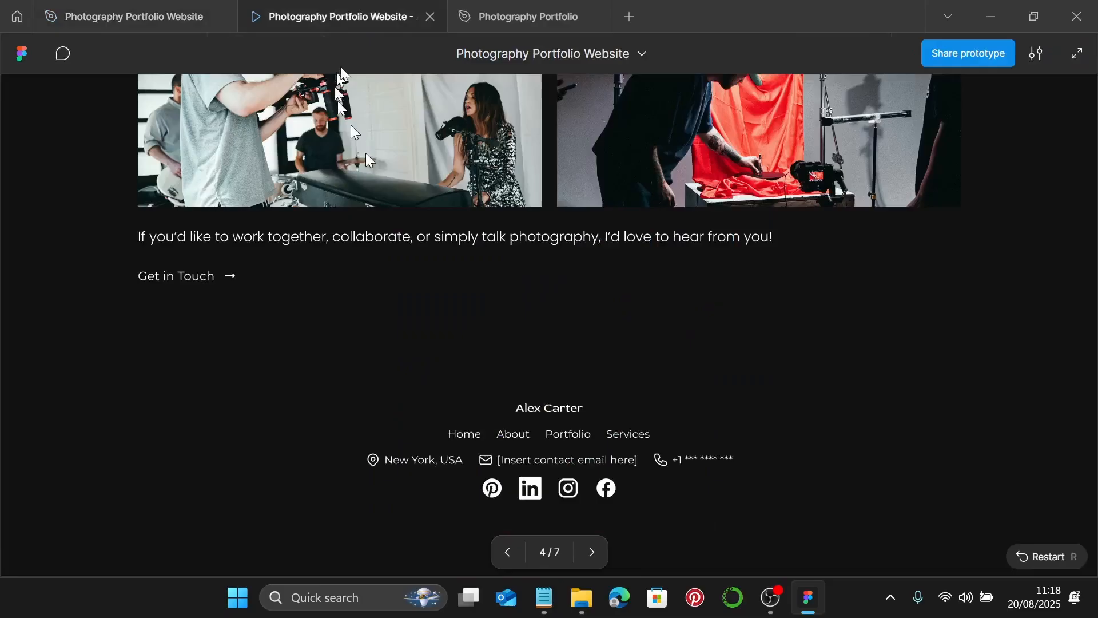
{"action": "key", "text": "Right"}
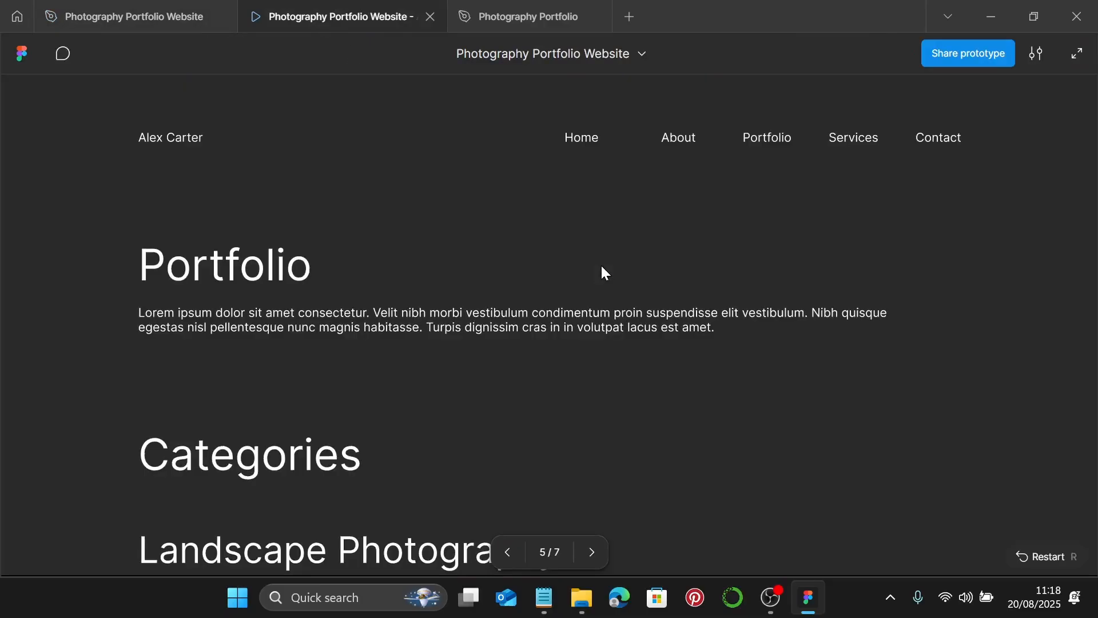
{"action": "scroll", "coordinate": [604, 268], "scroll_direction": "up", "scroll_amount": 2}
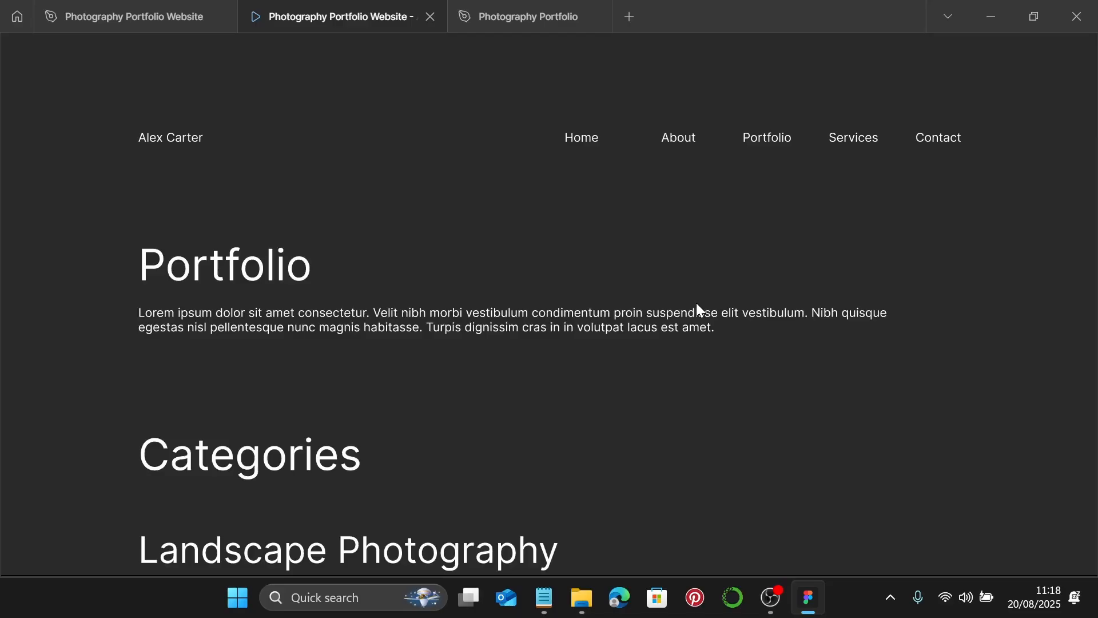
{"action": "key", "text": "Right"}
{"action": "key", "text": "Right"}
{"action": "key", "text": "Right"}
{"action": "key", "text": "Right"}
- Back in the design file, change the landscape mosaic group's spacing from 25 to 20
{"action": "left_click", "coordinate": [129, 16]}
{"action": "scroll", "coordinate": [574, 286], "scroll_direction": "down", "scroll_amount": 2}
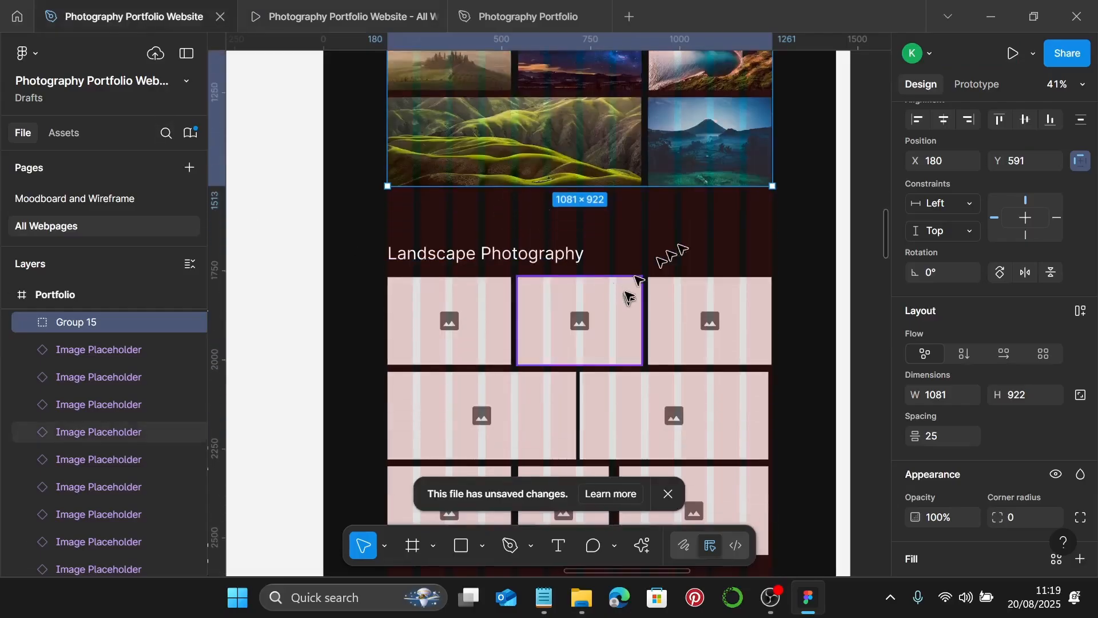
{"action": "left_click", "coordinate": [689, 246]}
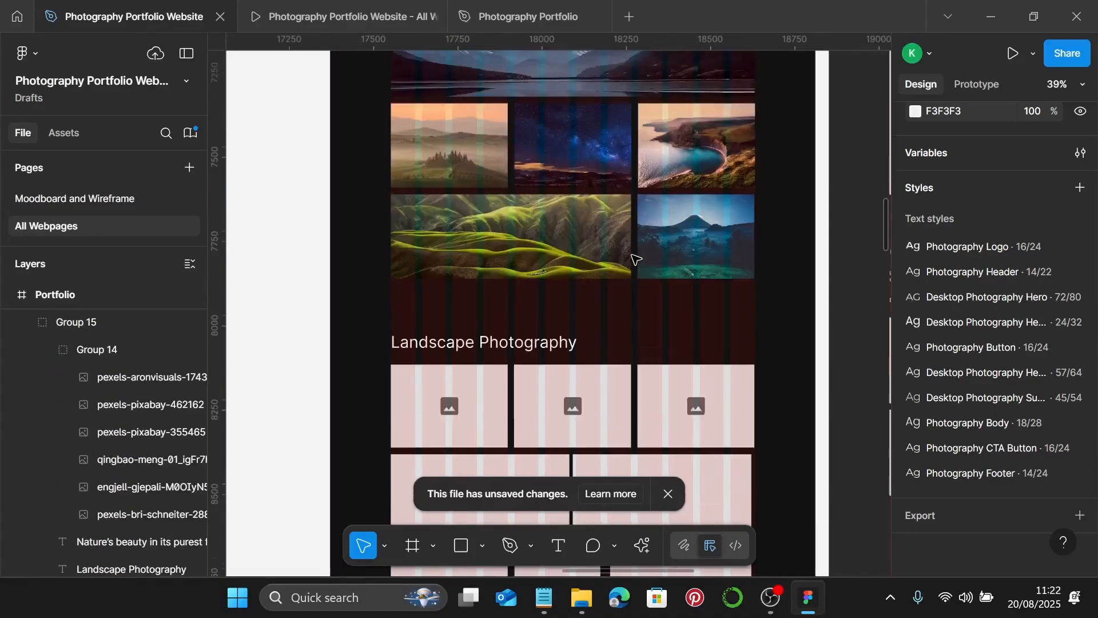
{"action": "scroll", "coordinate": [634, 259], "scroll_direction": "up", "scroll_amount": 3}
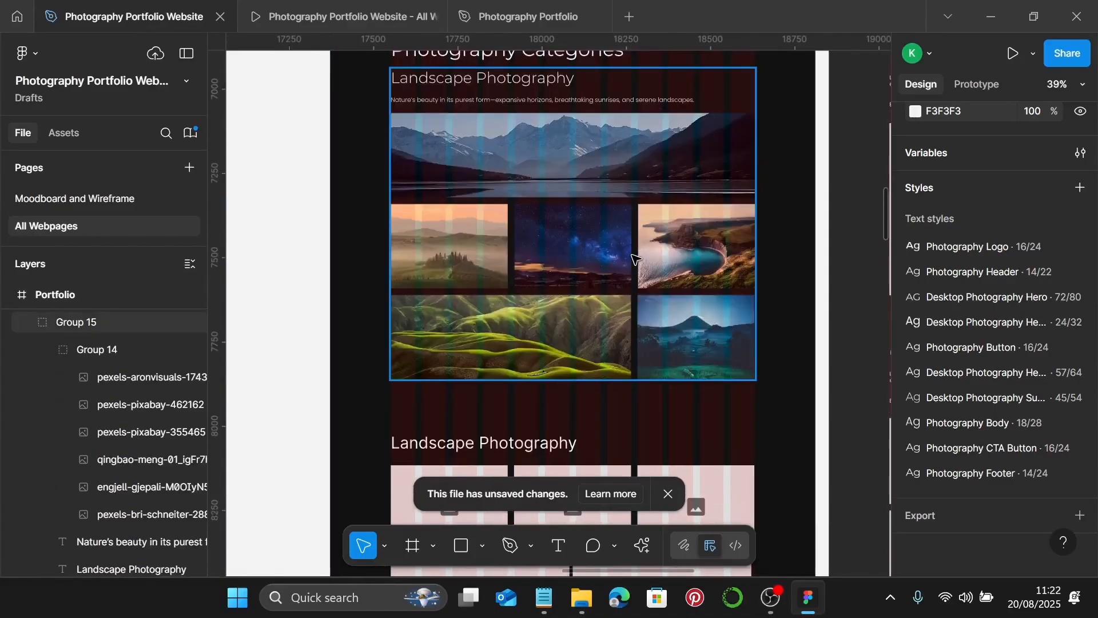
{"action": "left_click", "coordinate": [468, 162]}
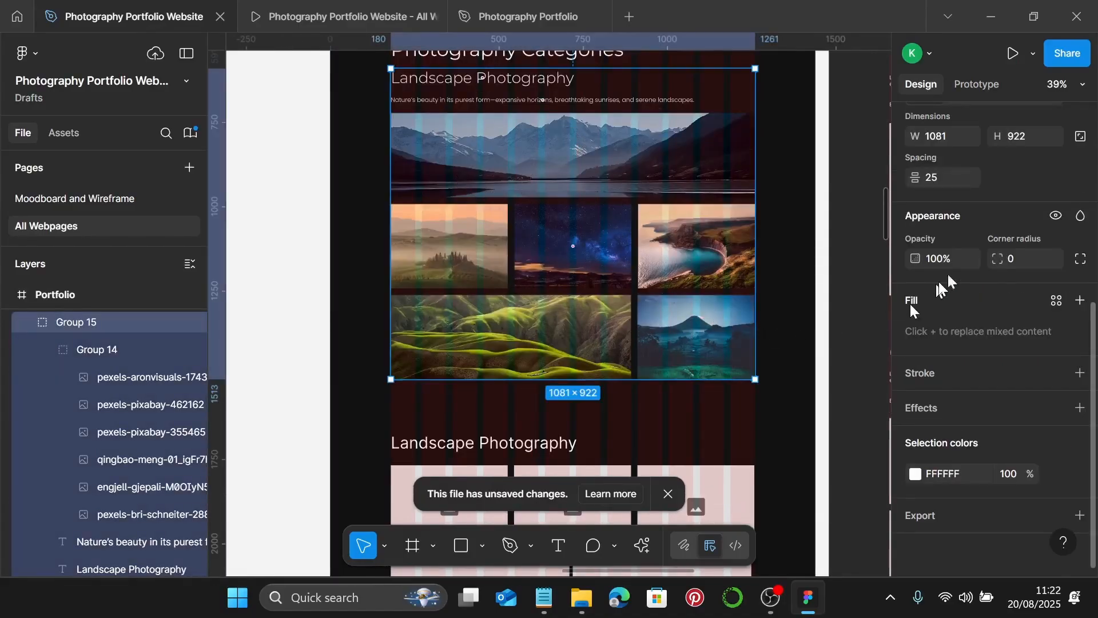
{"action": "scroll", "coordinate": [984, 253], "scroll_direction": "up", "scroll_amount": 3}
{"action": "left_click", "coordinate": [949, 353]}
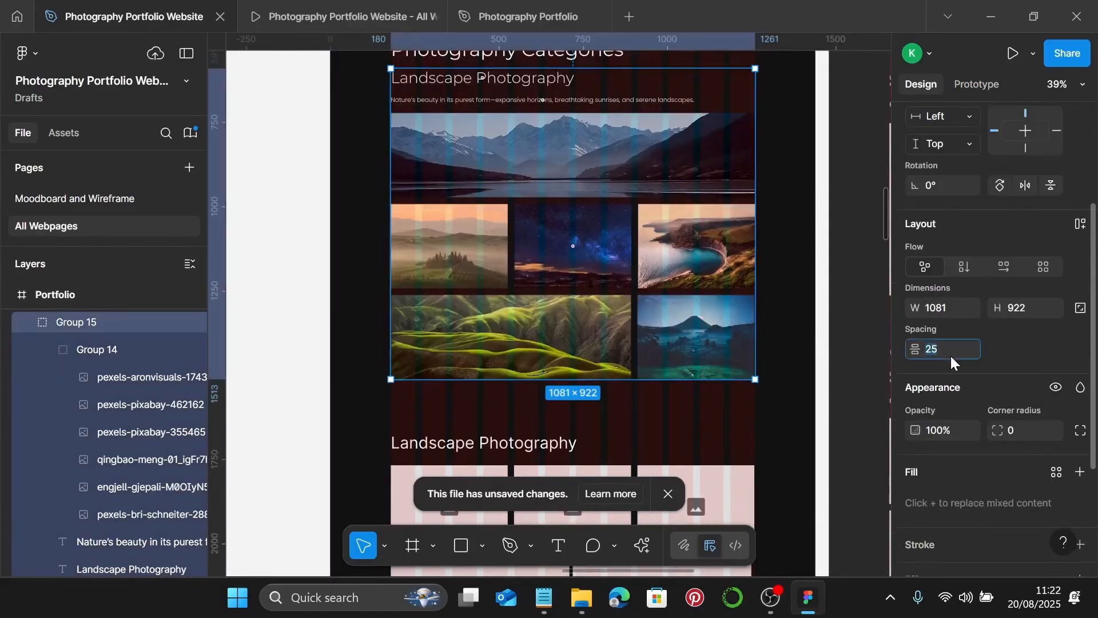
{"action": "type", "text": "20"}
{"action": "key", "text": "Return"}
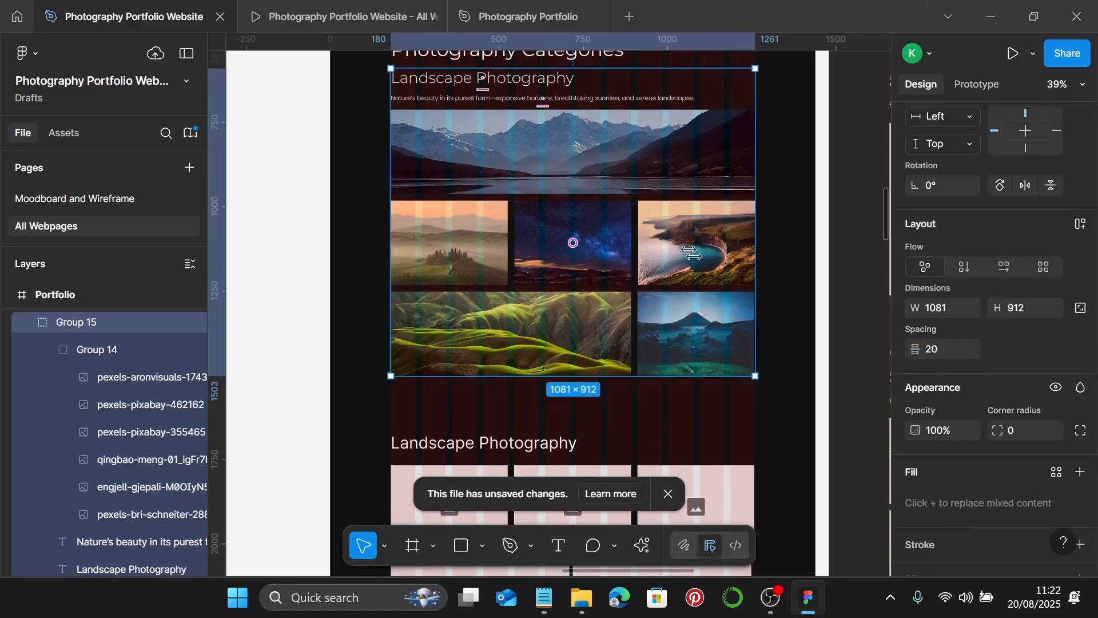
{"action": "scroll", "coordinate": [698, 230], "scroll_direction": "down", "scroll_amount": 5}
{"action": "scroll", "coordinate": [698, 230], "scroll_direction": "down", "scroll_amount": 3}
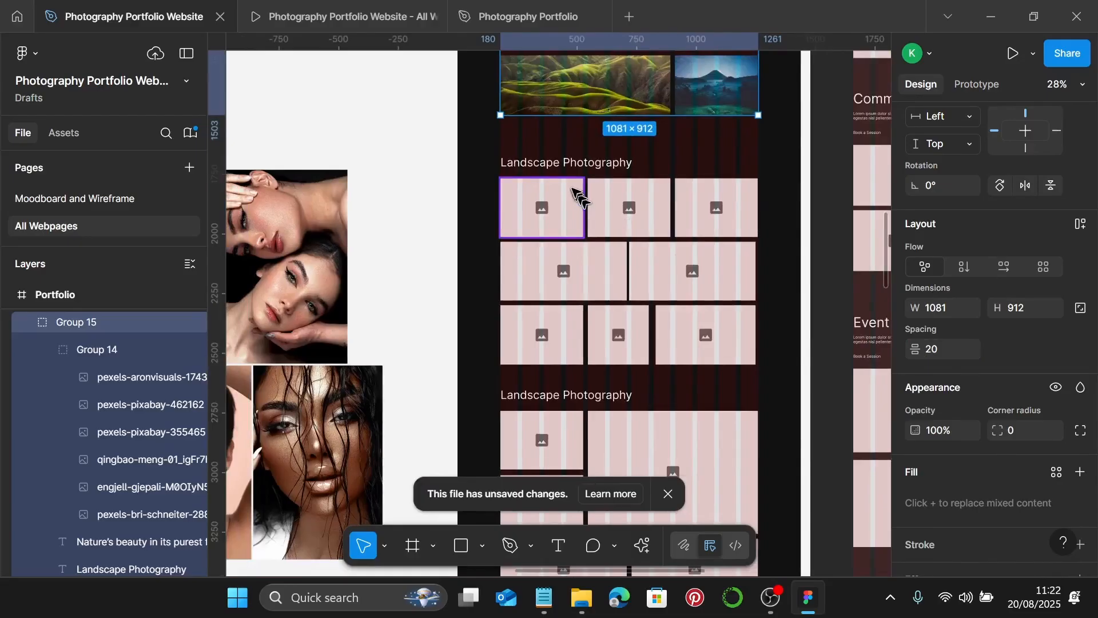
- Copy the 'Portrait Photography' heading text from Notepad and minimize it
{"action": "left_click", "coordinate": [558, 598]}
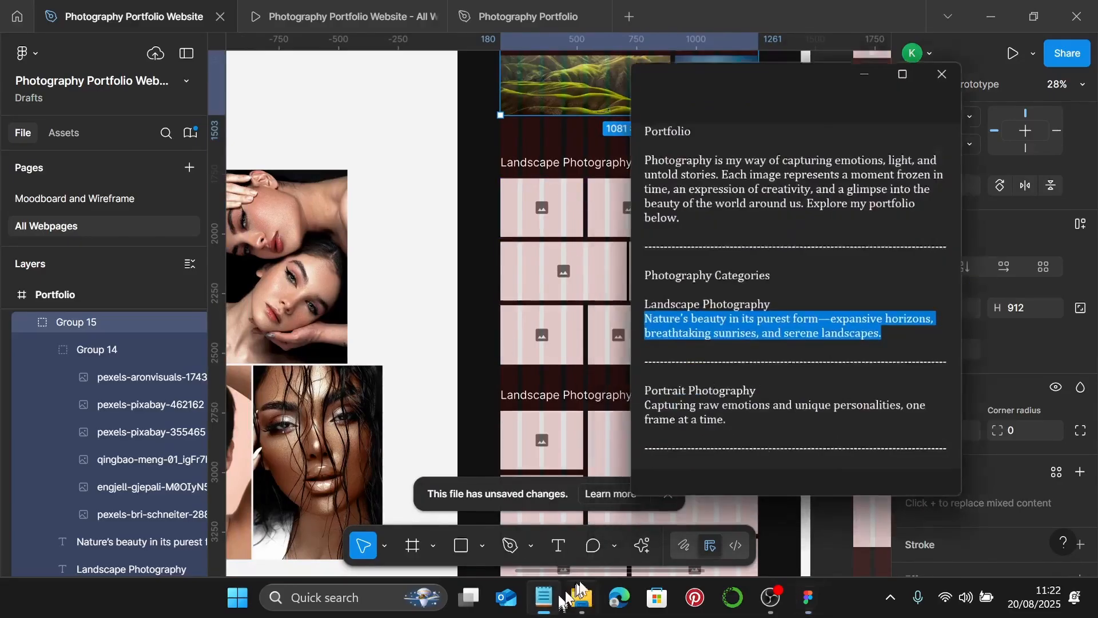
{"action": "scroll", "coordinate": [799, 344], "scroll_direction": "down", "scroll_amount": 2}
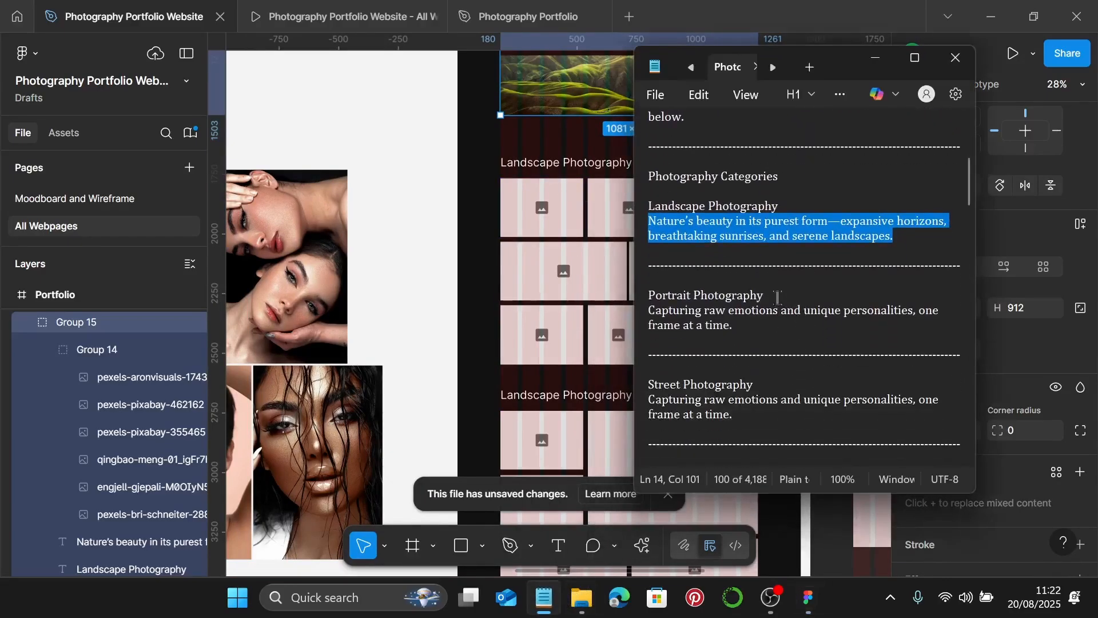
{"action": "left_click_drag", "start_coordinate": [778, 297], "coordinate": [655, 294]}
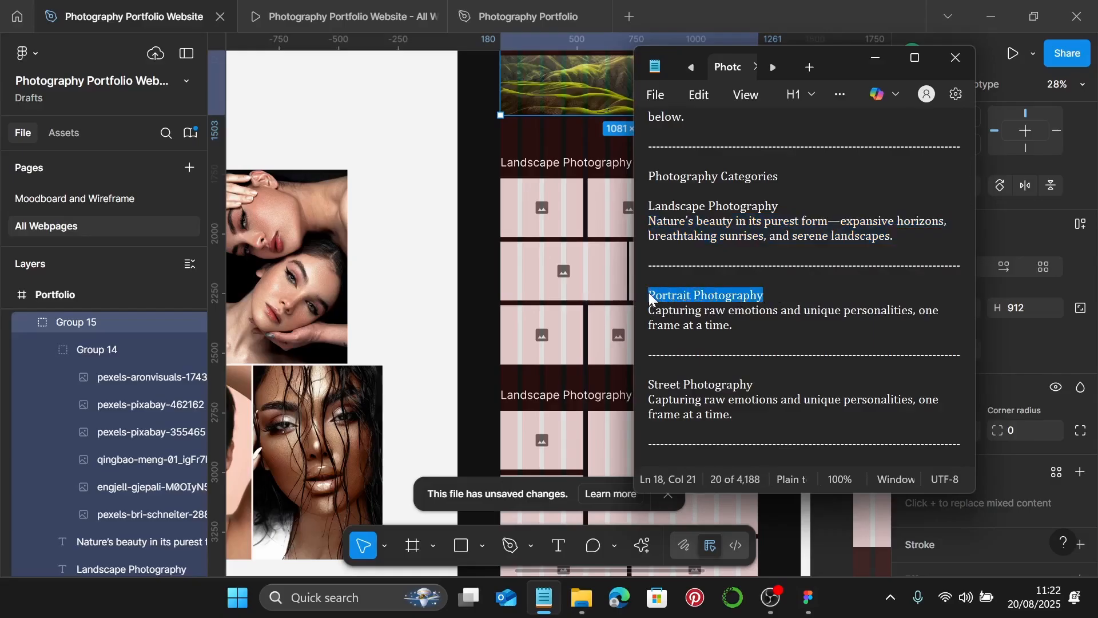
{"action": "left_click", "coordinate": [875, 58]}
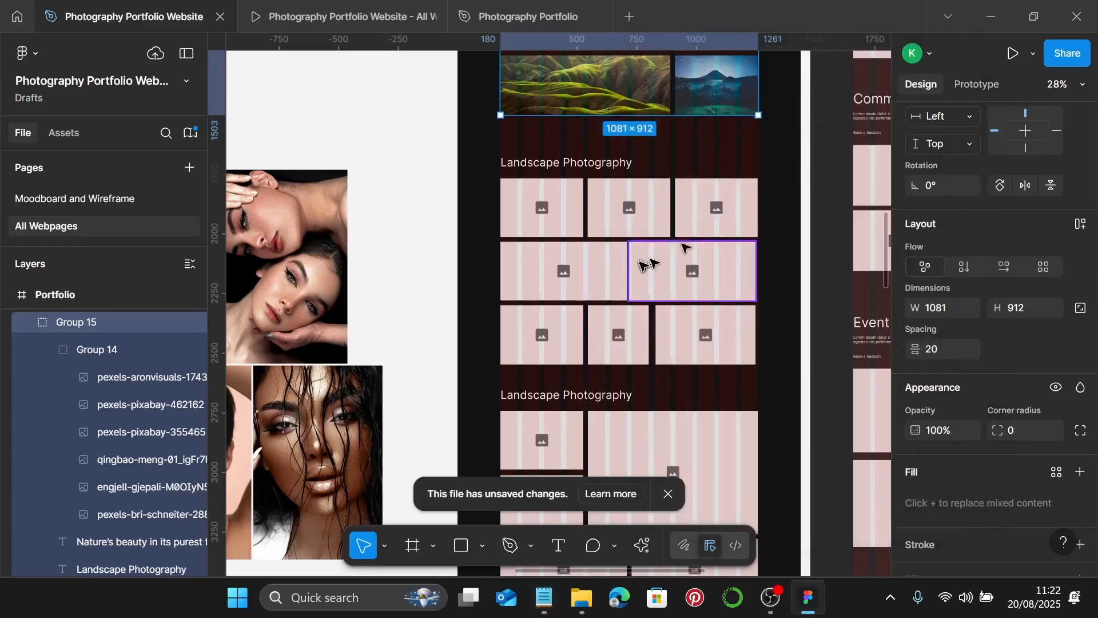
- Lengthen the Portfolio frame to 6151 tall and push the lower sections down
{"action": "scroll", "coordinate": [643, 265], "scroll_direction": "down", "scroll_amount": 3}
{"action": "scroll", "coordinate": [642, 264], "scroll_direction": "down", "scroll_amount": 2}
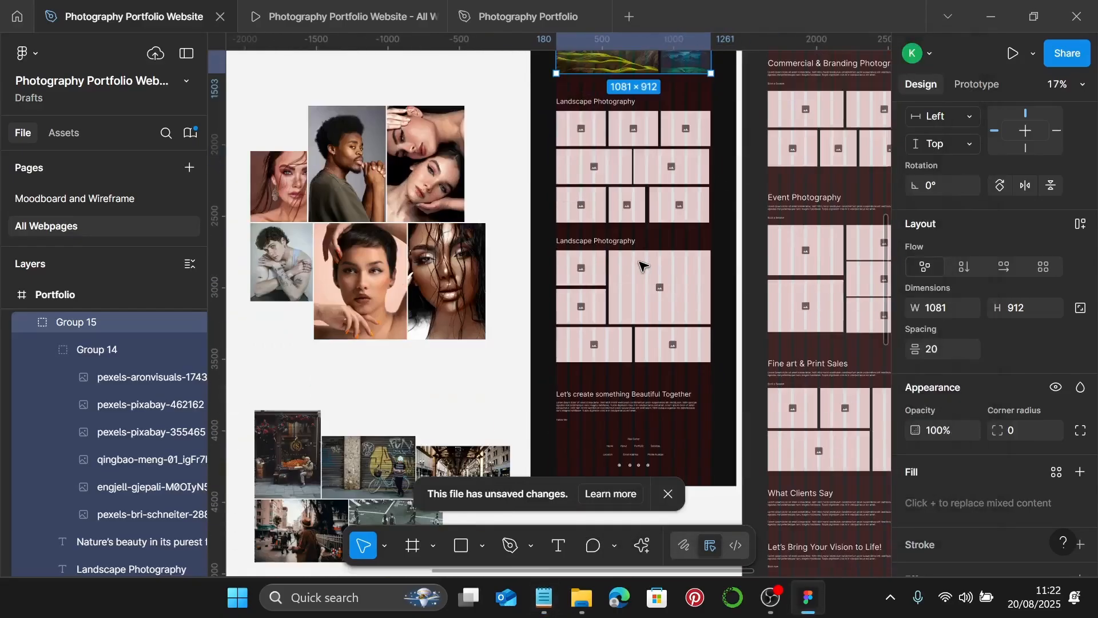
{"action": "scroll", "coordinate": [643, 265], "scroll_direction": "down", "scroll_amount": 3}
{"action": "scroll", "coordinate": [638, 258], "scroll_direction": "up", "scroll_amount": 2}
{"action": "left_click", "coordinate": [578, 156]}
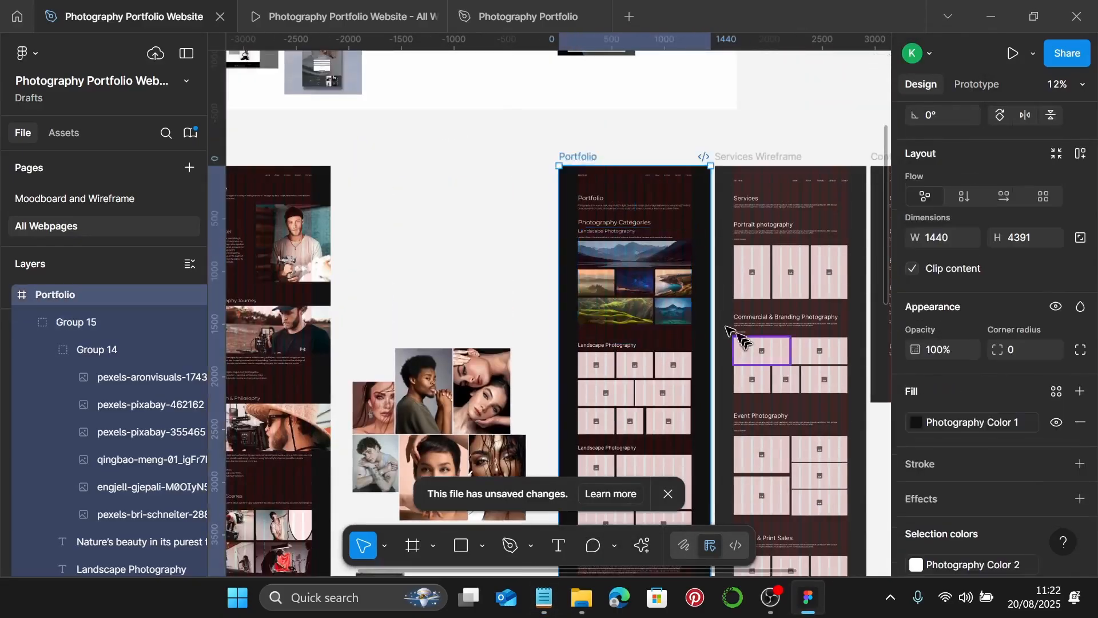
{"action": "scroll", "coordinate": [726, 328], "scroll_direction": "down", "scroll_amount": 5}
{"action": "left_click_drag", "start_coordinate": [655, 325], "coordinate": [646, 510]}
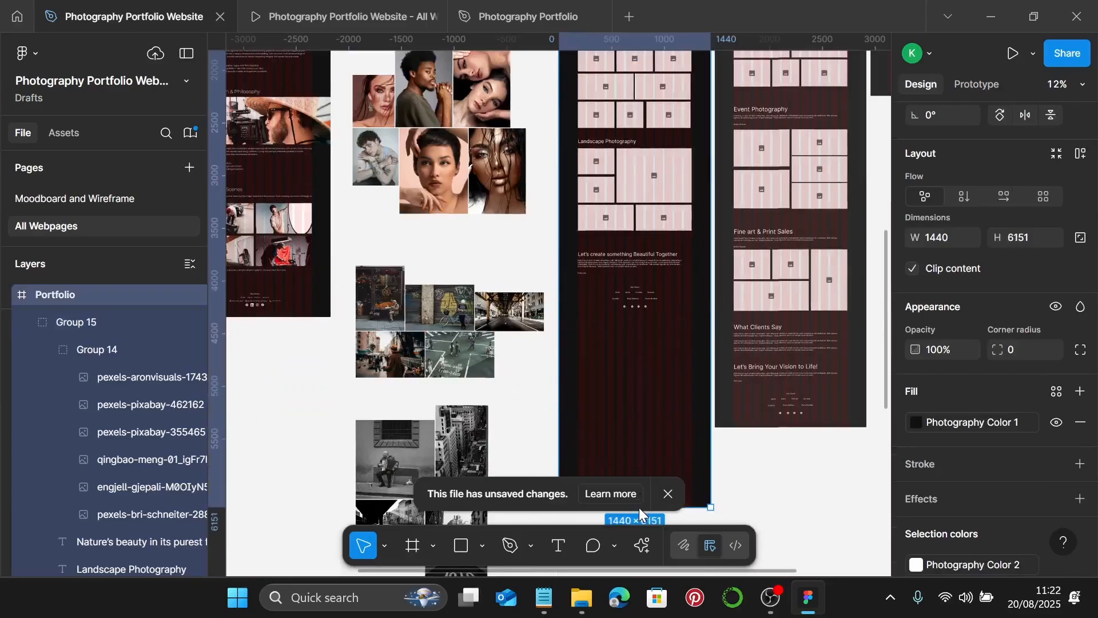
{"action": "scroll", "coordinate": [646, 510], "scroll_direction": "up", "scroll_amount": 2}
{"action": "scroll", "coordinate": [629, 321], "scroll_direction": "up", "scroll_amount": 3}
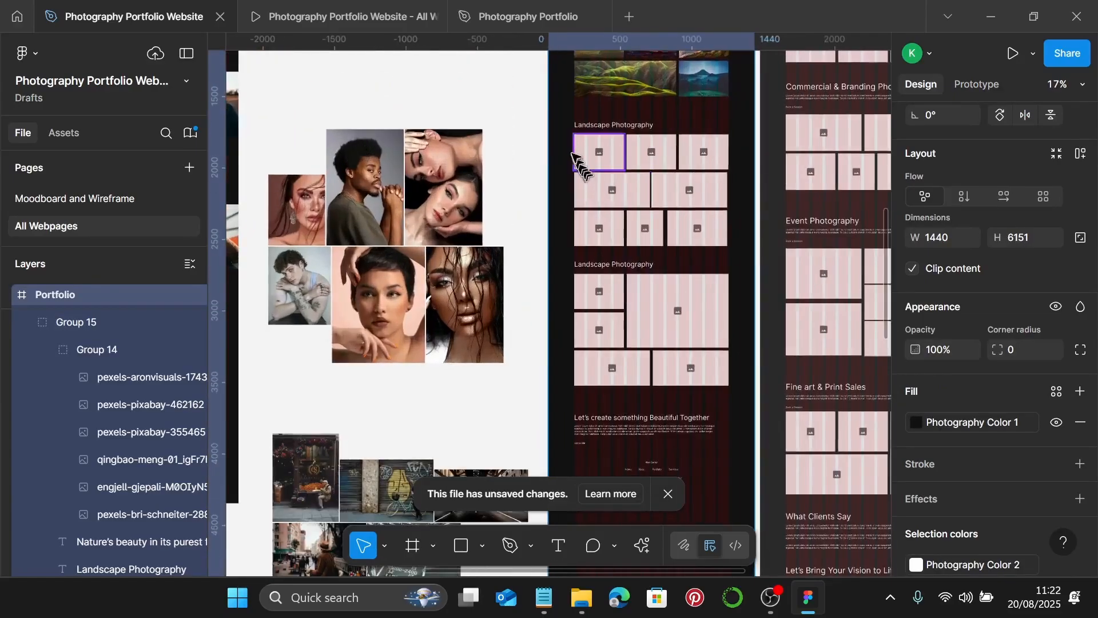
{"action": "left_click", "coordinate": [563, 117]}
{"action": "left_click_drag", "start_coordinate": [561, 112], "coordinate": [720, 496]}
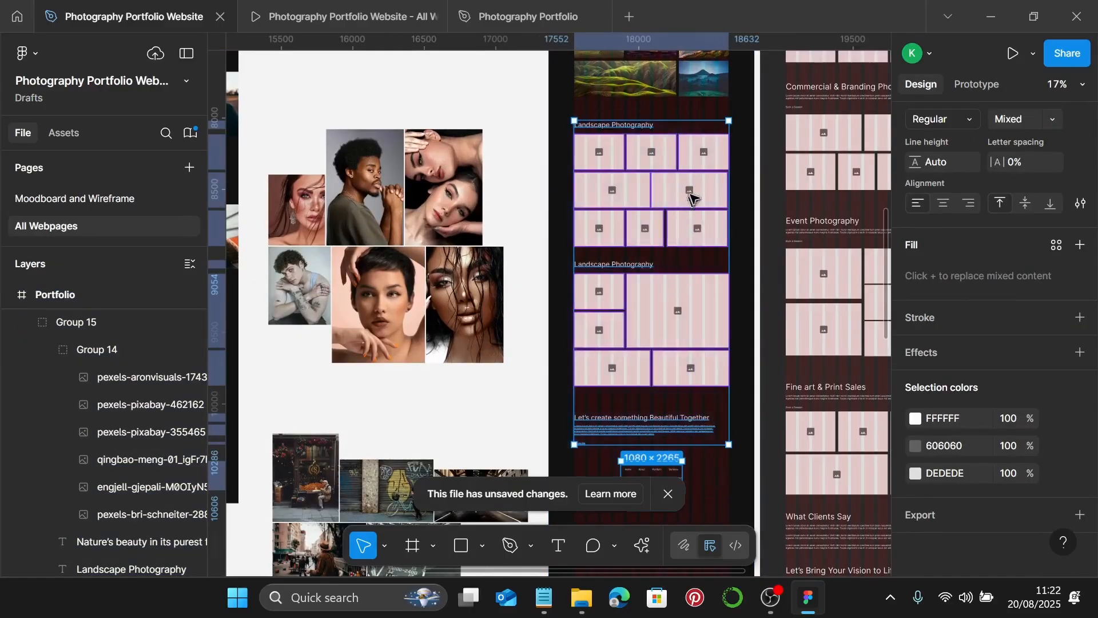
{"action": "left_click_drag", "start_coordinate": [689, 191], "coordinate": [688, 386]}
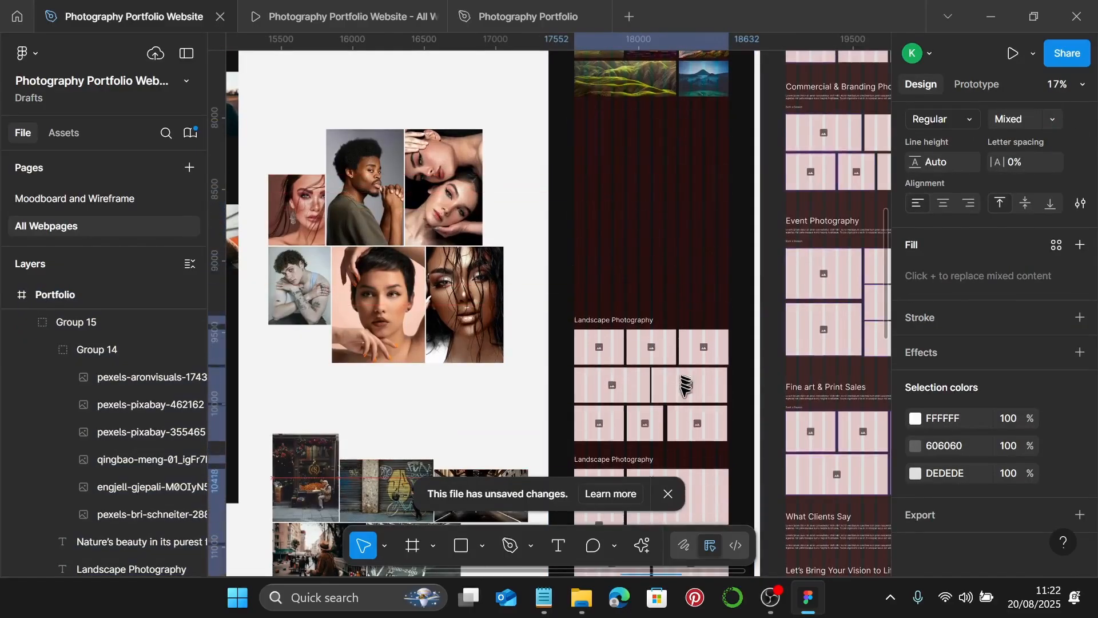
- Move a Landscape Photography heading below the mosaic and apply the 45/54 subheading style
{"action": "left_click", "coordinate": [630, 326]}
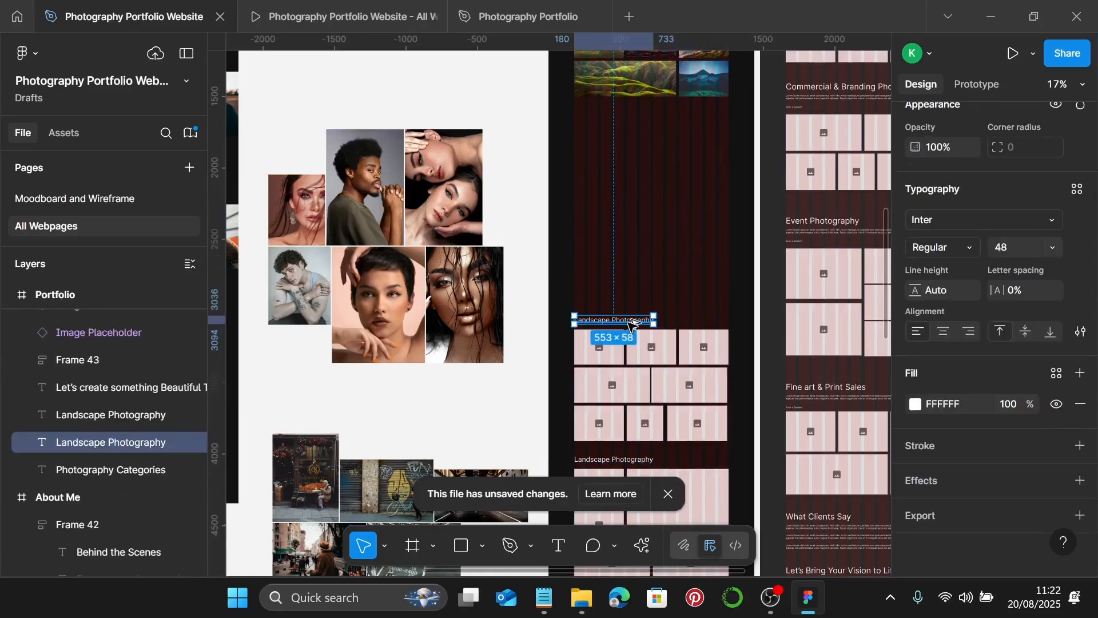
{"action": "left_click_drag", "start_coordinate": [631, 323], "coordinate": [641, 131]}
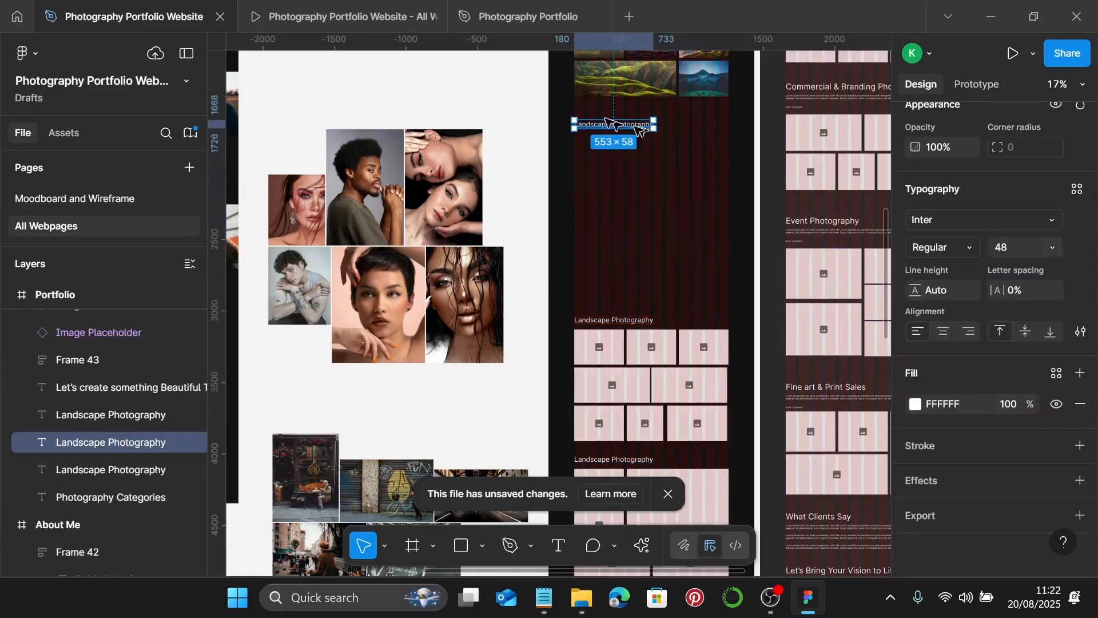
{"action": "scroll", "coordinate": [641, 130], "scroll_direction": "up", "scroll_amount": 10}
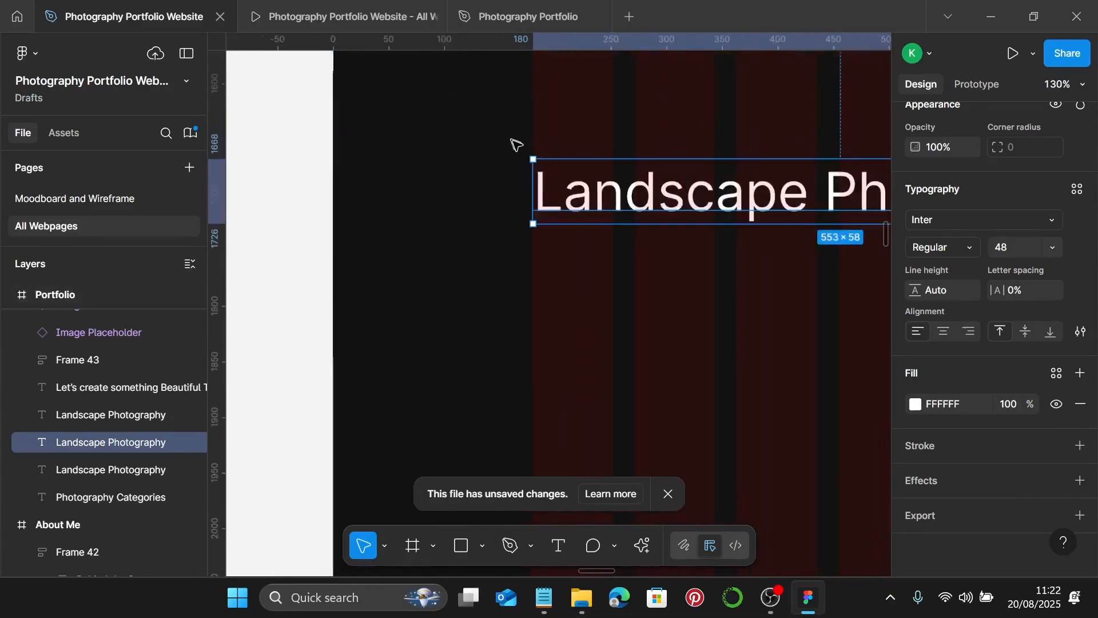
{"action": "scroll", "coordinate": [535, 171], "scroll_direction": "up", "scroll_amount": 5}
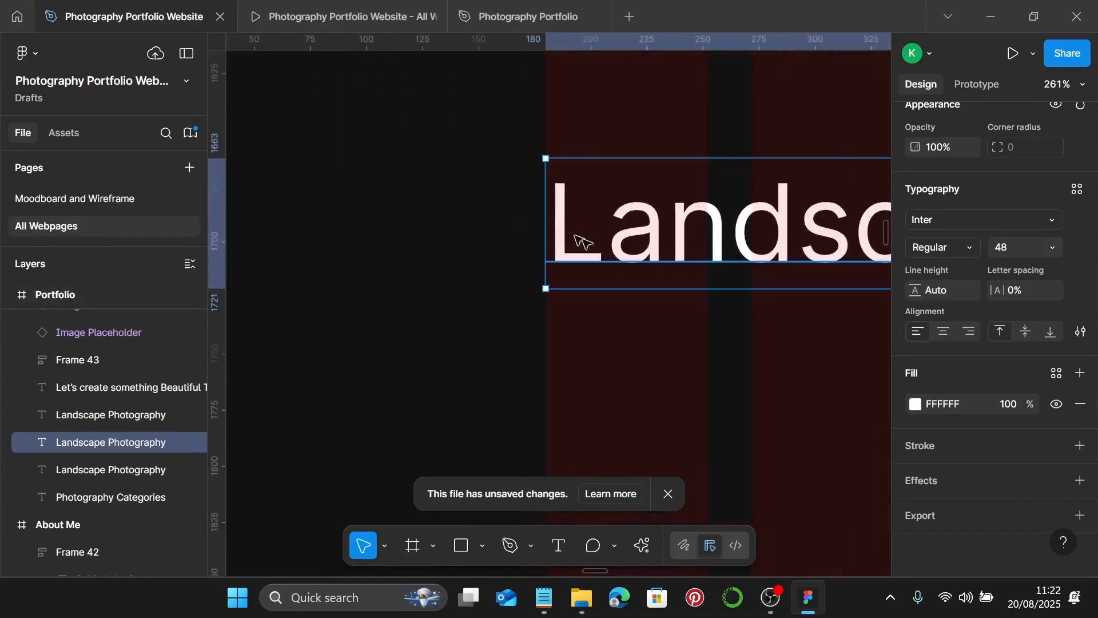
{"action": "left_click", "coordinate": [1079, 190]}
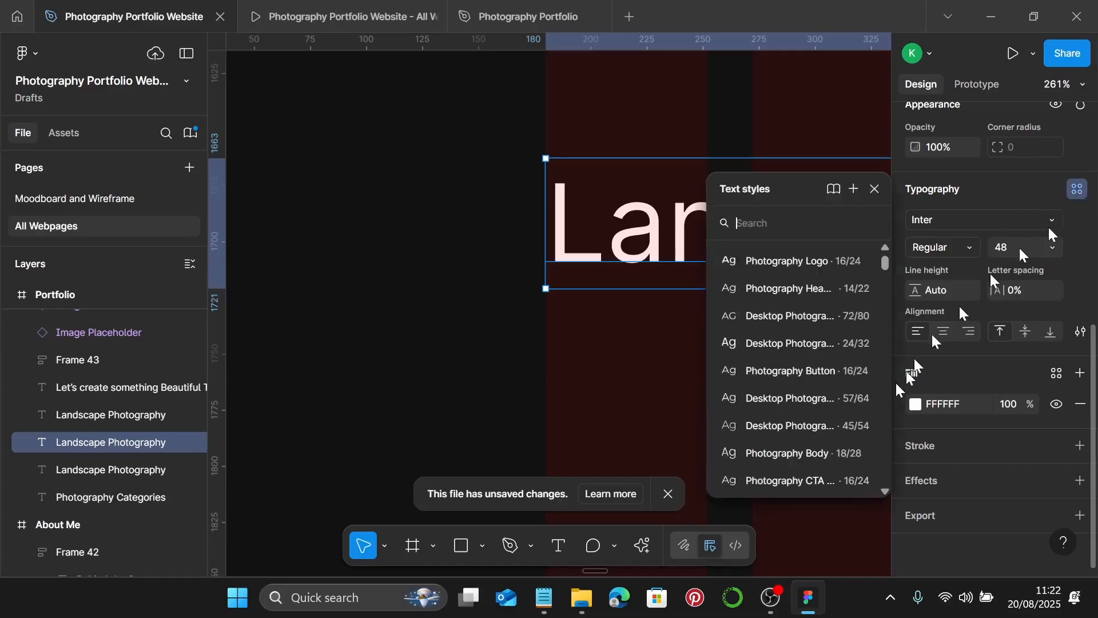
{"action": "left_click", "coordinate": [819, 425]}
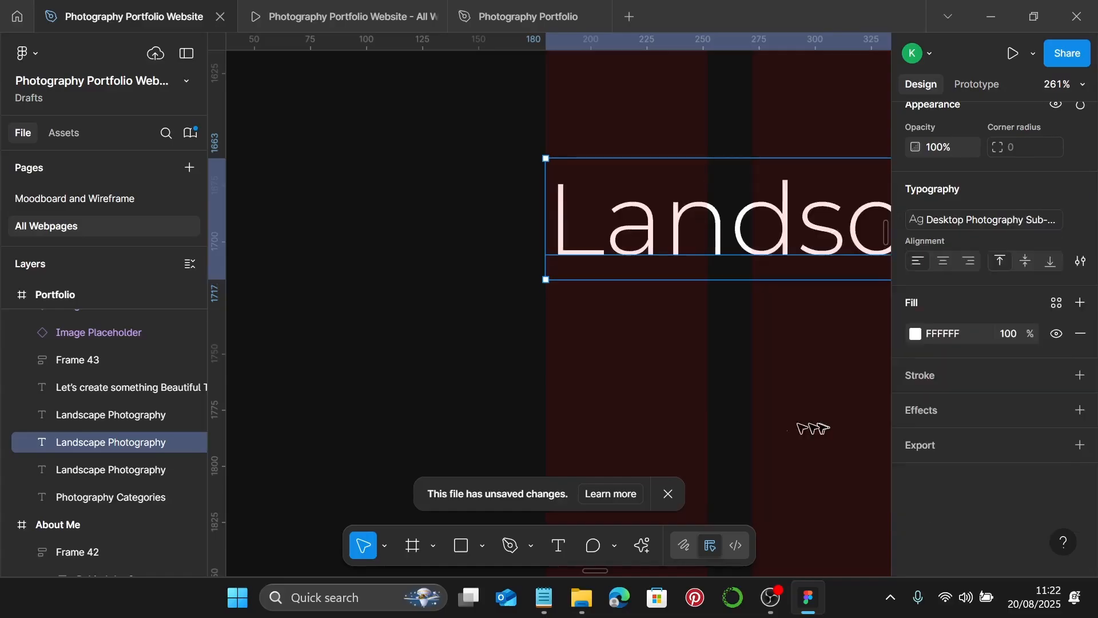
- Replace the new heading's text with 'Portrait Photography'
{"action": "double_click", "coordinate": [753, 246]}
{"action": "type", "text": "Portrait Photography"}
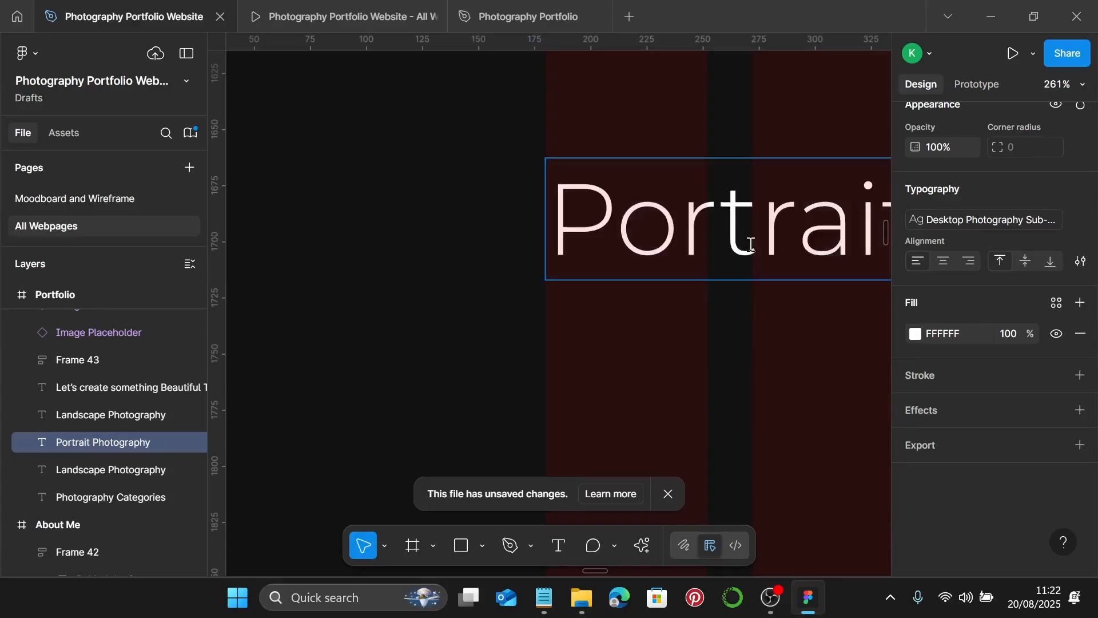
{"action": "key", "text": "Escape"}
{"action": "scroll", "coordinate": [751, 245], "scroll_direction": "down", "scroll_amount": 5}
{"action": "scroll", "coordinate": [726, 311], "scroll_direction": "right", "scroll_amount": 3}
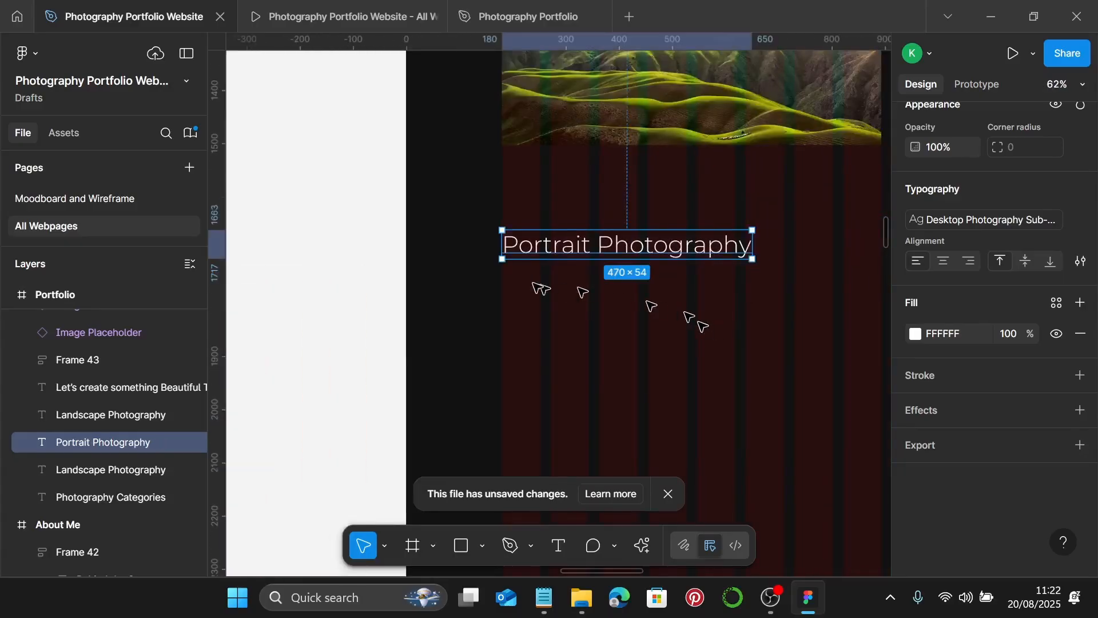
- Duplicate the heading just below it and apply the Photography Body text style
{"action": "left_click_drag", "start_coordinate": [549, 243], "coordinate": [544, 289]}
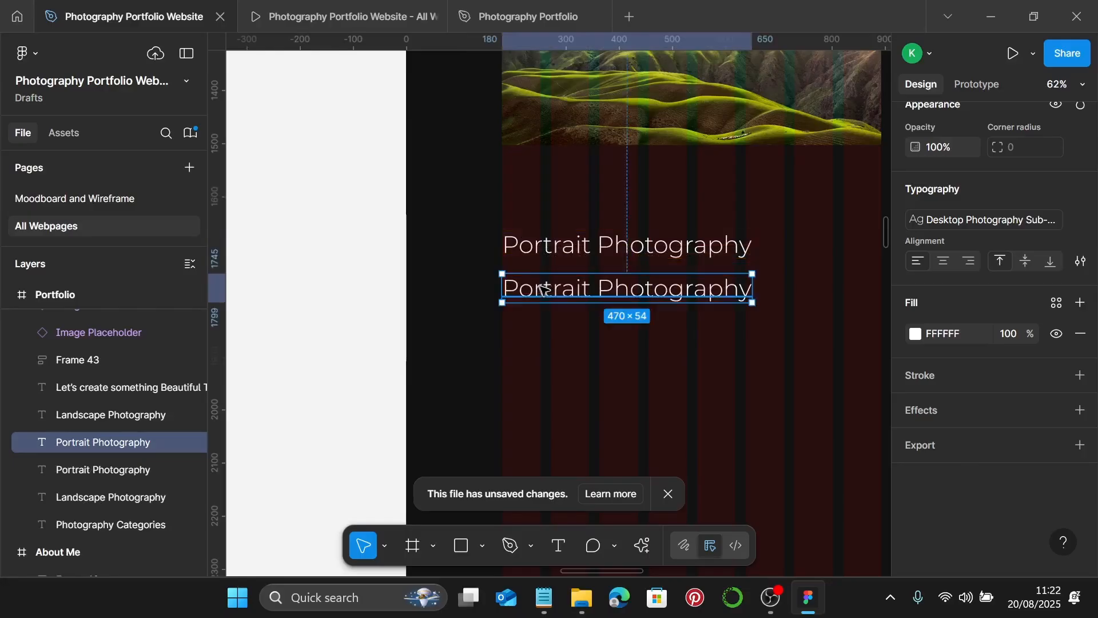
{"action": "left_click", "coordinate": [1030, 220]}
{"action": "left_click", "coordinate": [816, 426]}
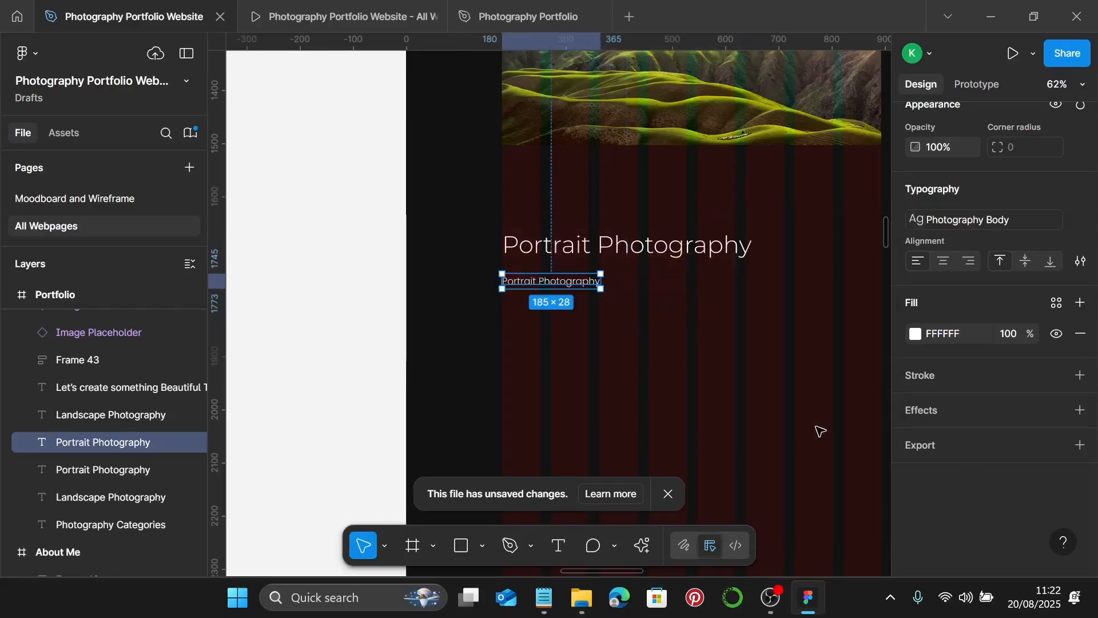
- Copy the portrait description line from the notes and paste it as the subtitle text
{"action": "left_click", "coordinate": [543, 612]}
{"action": "scroll", "coordinate": [756, 281], "scroll_direction": "down", "scroll_amount": 1}
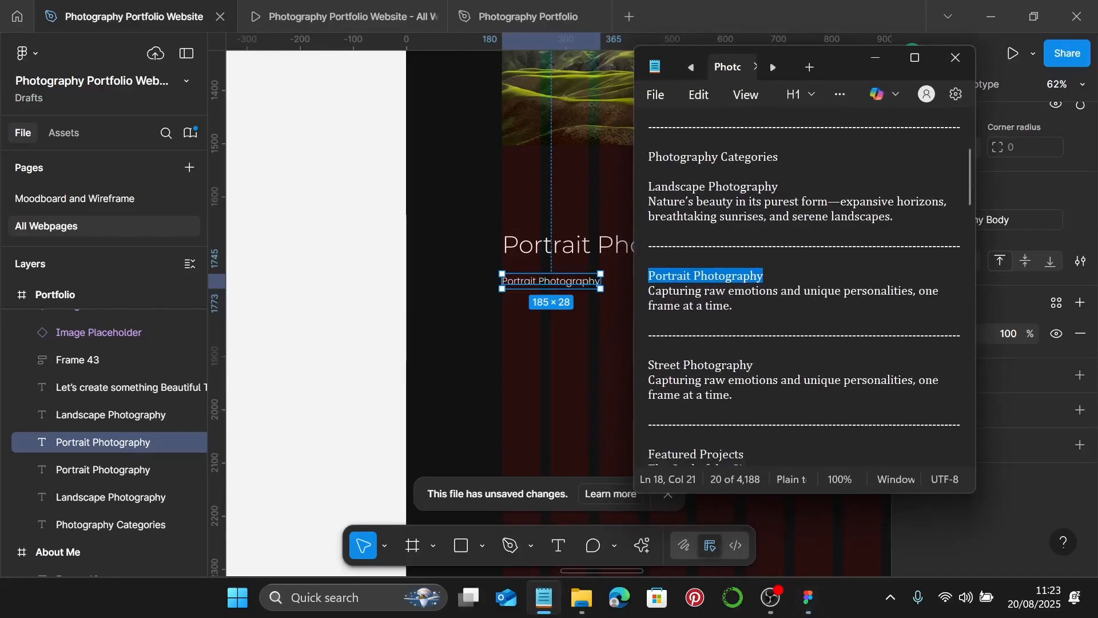
{"action": "left_click_drag", "start_coordinate": [737, 281], "coordinate": [641, 277]}
{"action": "key", "text": "ctrl+c"}
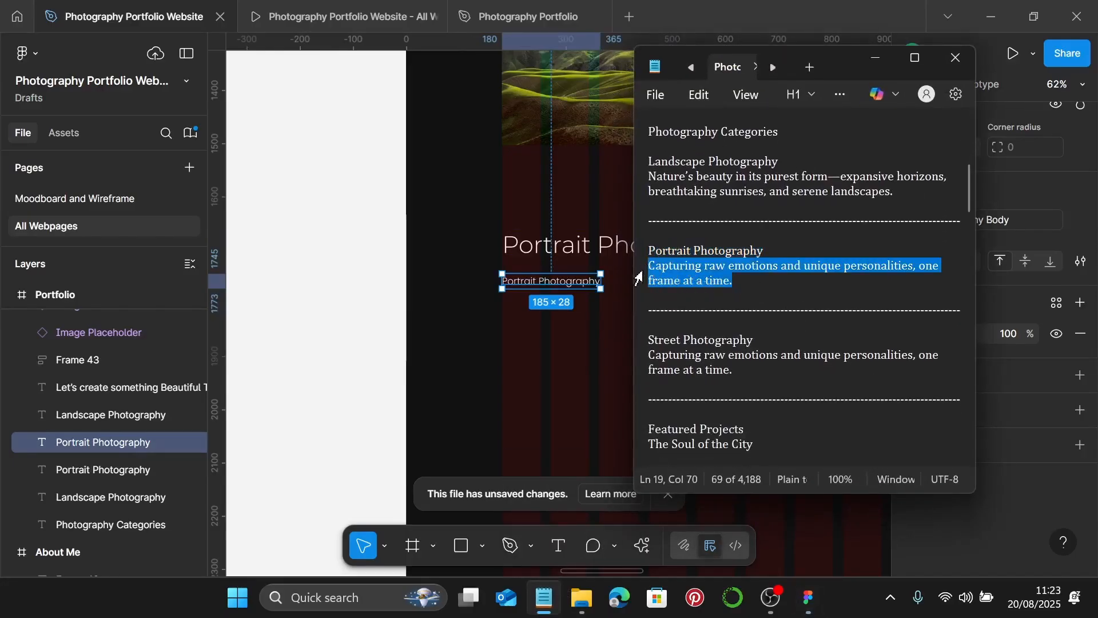
{"action": "double_click", "coordinate": [536, 283]}
{"action": "key", "text": "ctrl+v"}
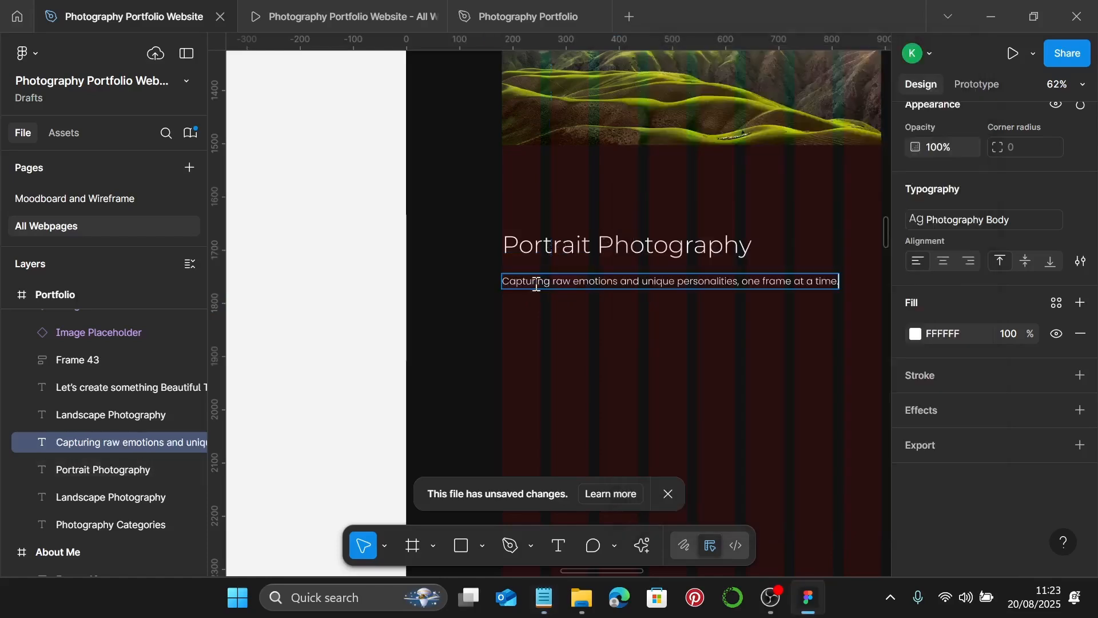
{"action": "key", "text": "Escape"}
{"action": "scroll", "coordinate": [543, 329], "scroll_direction": "down", "scroll_amount": 3}
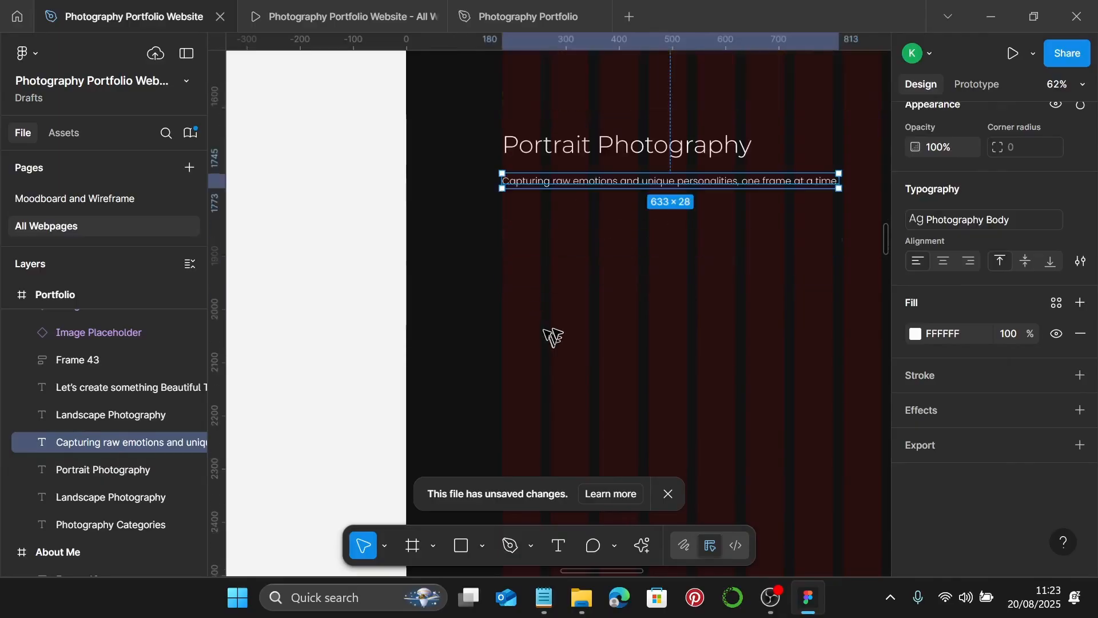
{"action": "scroll", "coordinate": [656, 275], "scroll_direction": "down", "scroll_amount": 8}
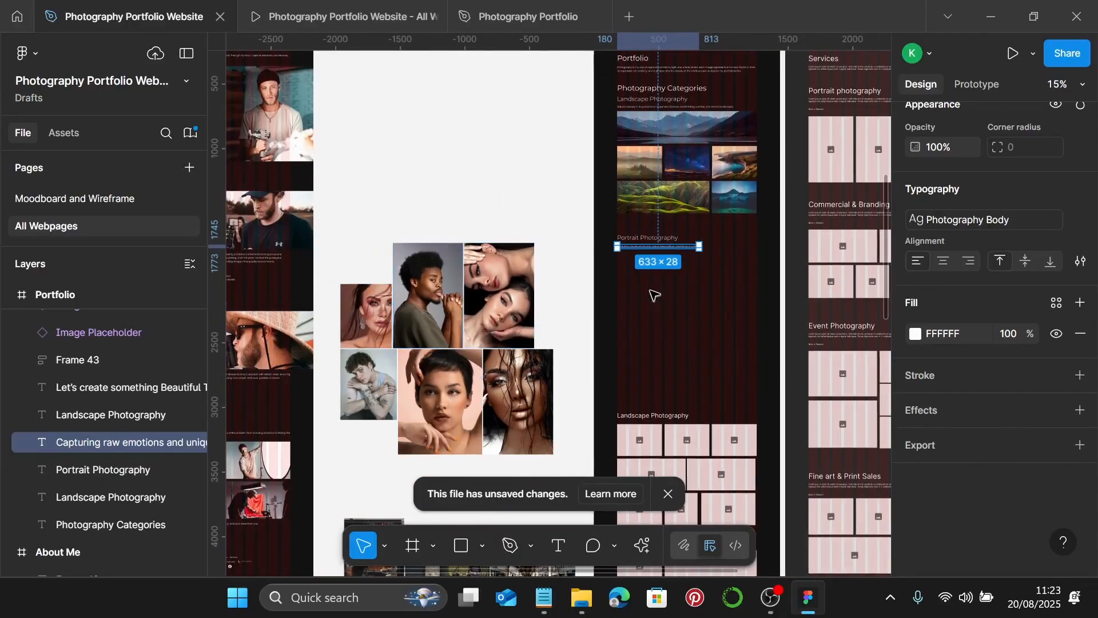
- Move the spare woman's portrait out of the collage and delete it
{"action": "scroll", "coordinate": [656, 292], "scroll_direction": "up", "scroll_amount": 4}
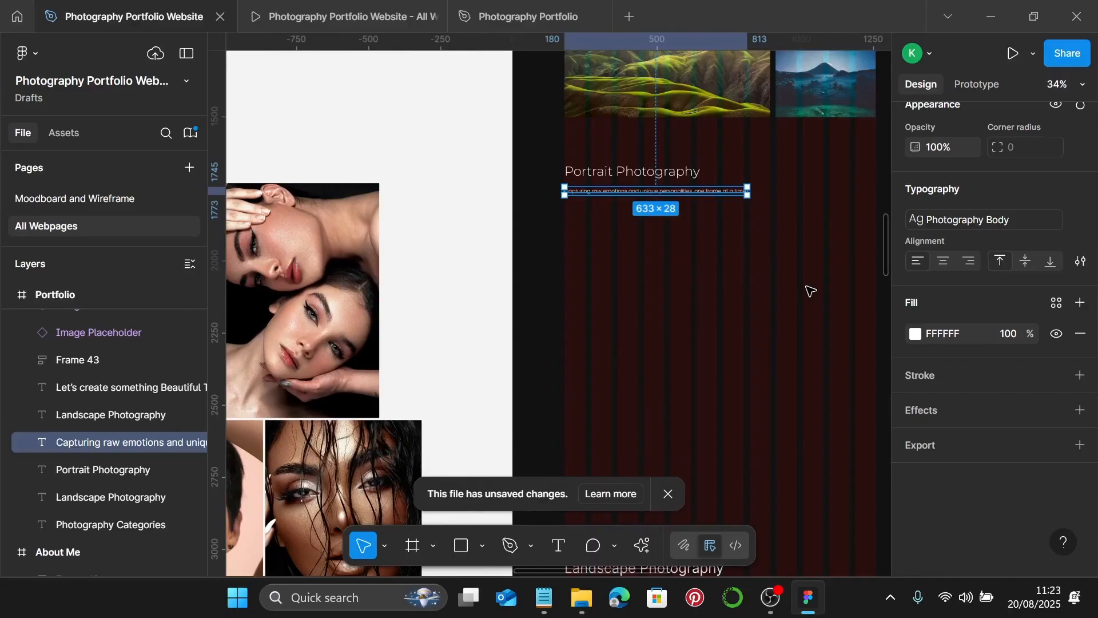
{"action": "scroll", "coordinate": [484, 294], "scroll_direction": "down", "scroll_amount": 3}
{"action": "scroll", "coordinate": [503, 320], "scroll_direction": "left", "scroll_amount": 5}
{"action": "scroll", "coordinate": [514, 335], "scroll_direction": "down", "scroll_amount": 1}
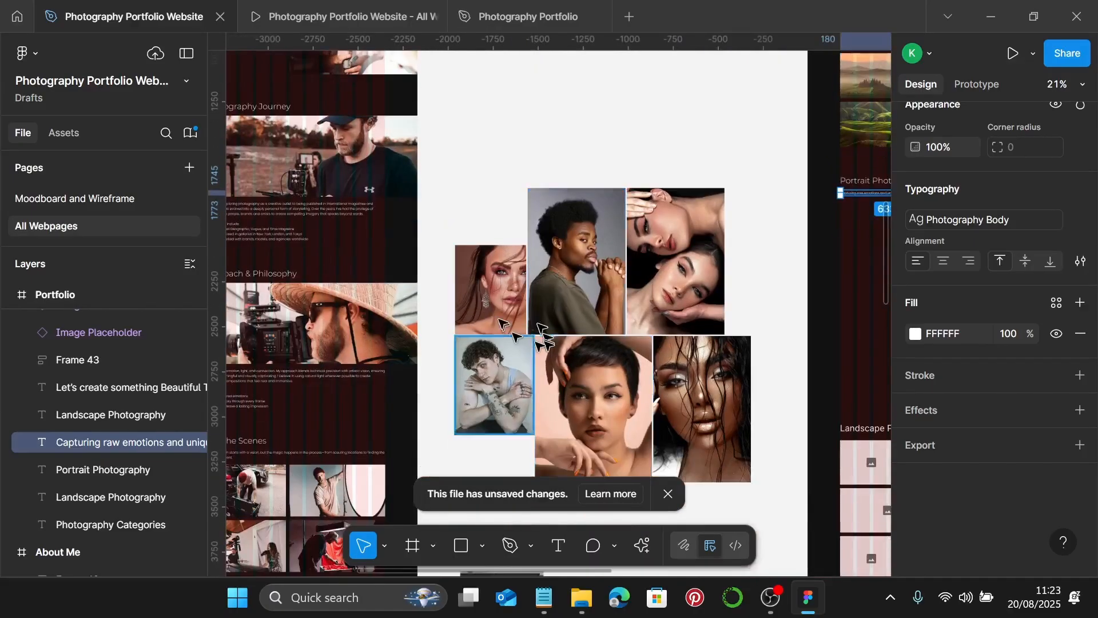
{"action": "left_click_drag", "start_coordinate": [509, 289], "coordinate": [491, 244]}
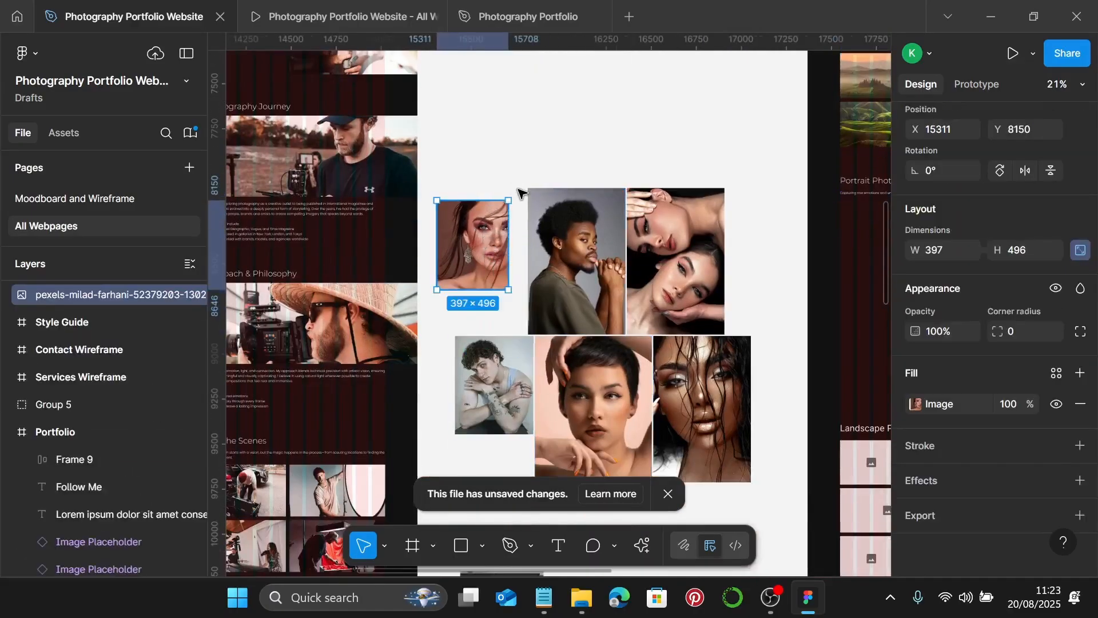
{"action": "scroll", "coordinate": [519, 193], "scroll_direction": "left", "scroll_amount": 2}
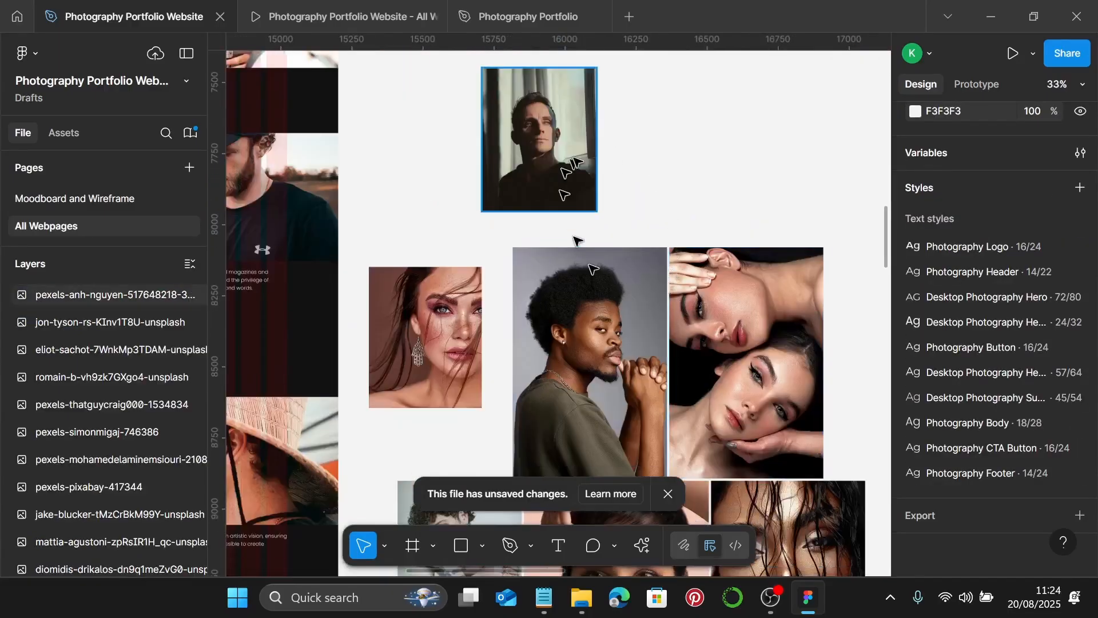
{"action": "left_click", "coordinate": [426, 338]}
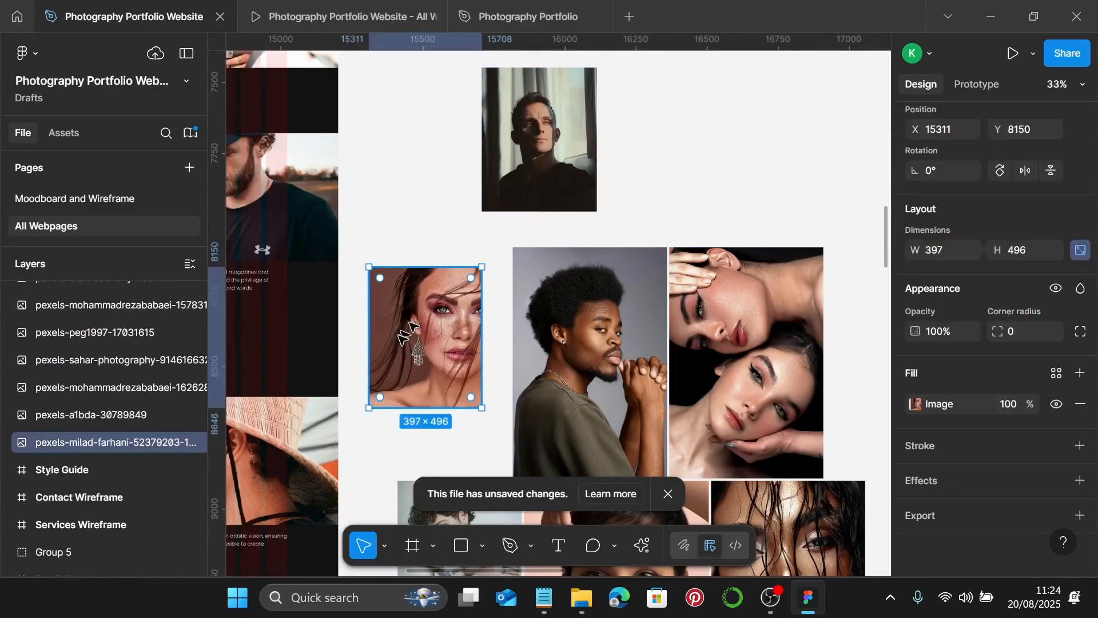
{"action": "key", "text": "Delete"}
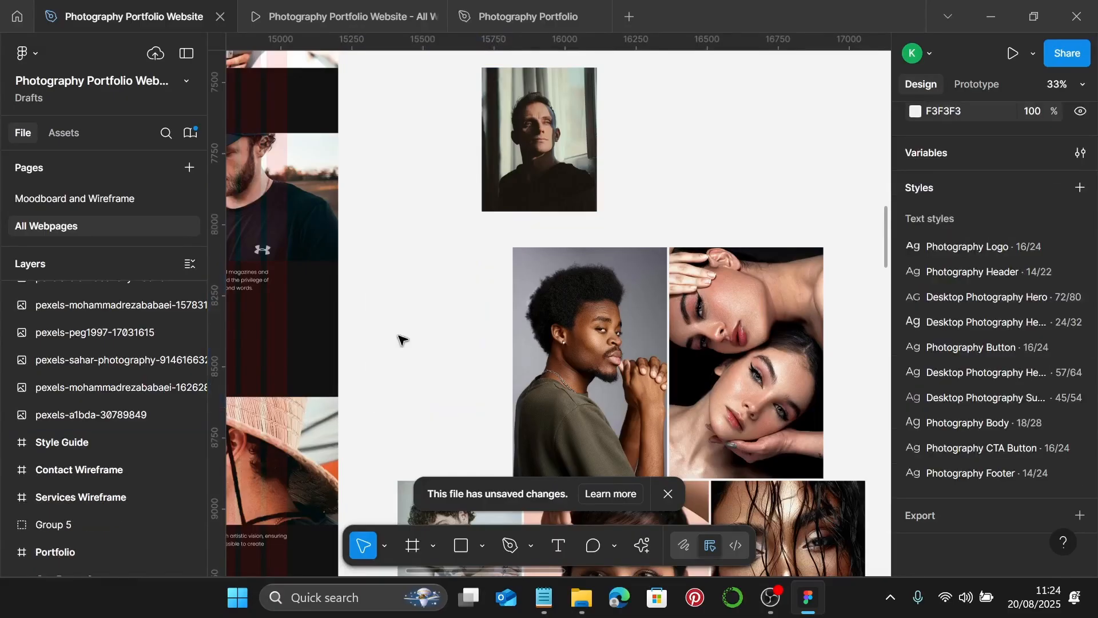
- Place the man's portrait at the collage's top-left position
{"action": "left_click", "coordinate": [560, 140]}
{"action": "left_click_drag", "start_coordinate": [560, 140], "coordinate": [446, 301]}
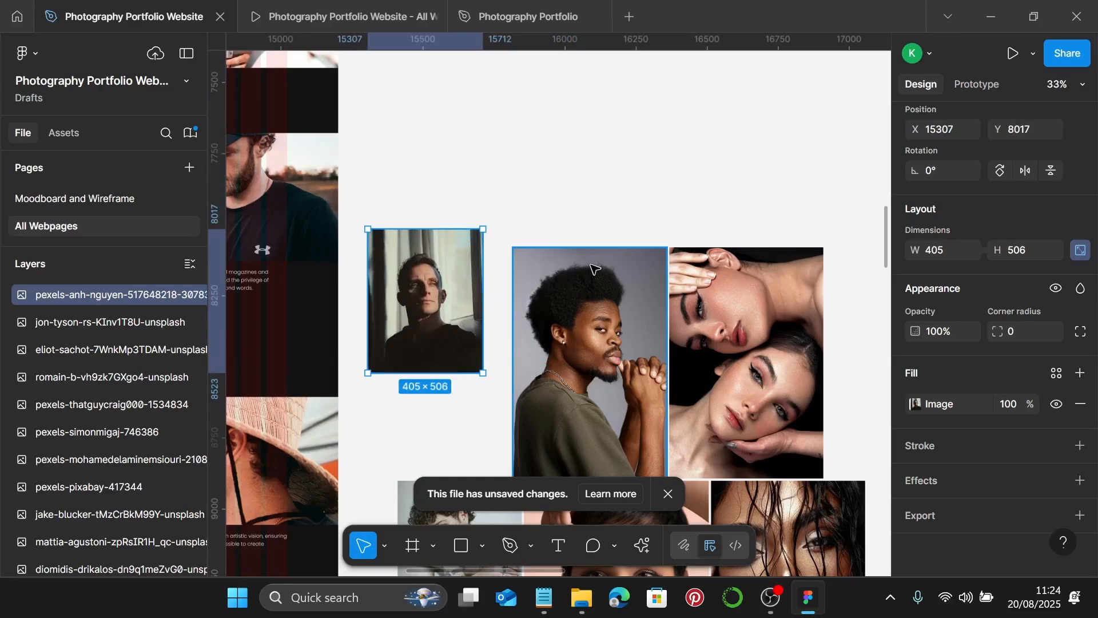
{"action": "scroll", "coordinate": [518, 303], "scroll_direction": "down", "scroll_amount": 1}
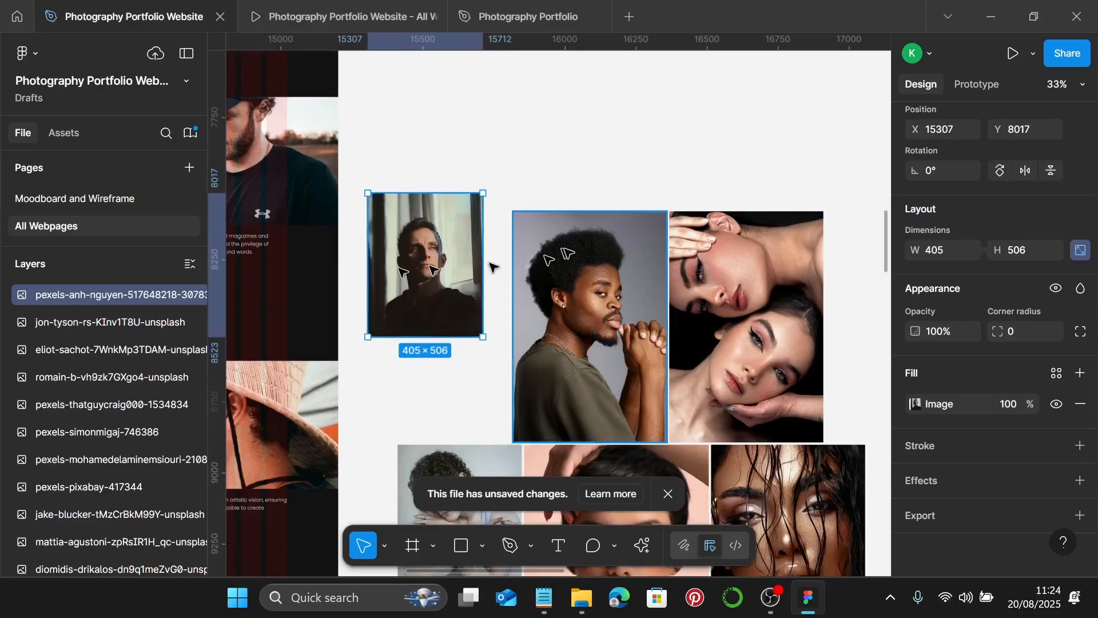
{"action": "scroll", "coordinate": [493, 267], "scroll_direction": "down", "scroll_amount": 3}
{"action": "scroll", "coordinate": [630, 299], "scroll_direction": "down", "scroll_amount": 3}
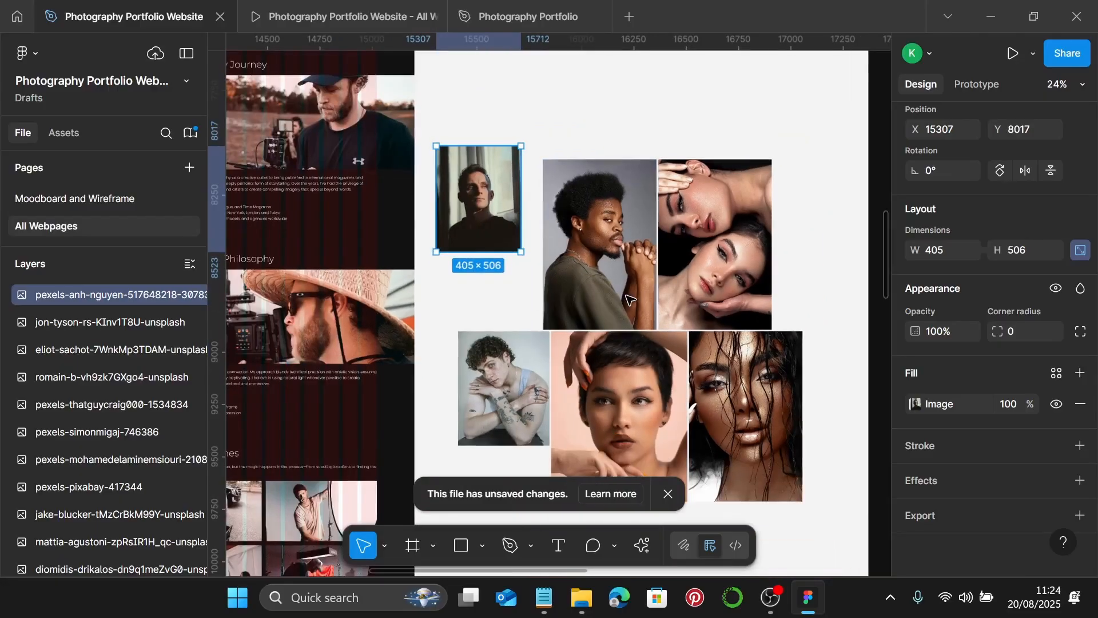
- Select all six collage photos and set their width to 347
{"action": "left_click", "coordinate": [571, 237], "text": "shift"}
{"action": "left_click", "coordinate": [692, 258], "text": "shift"}
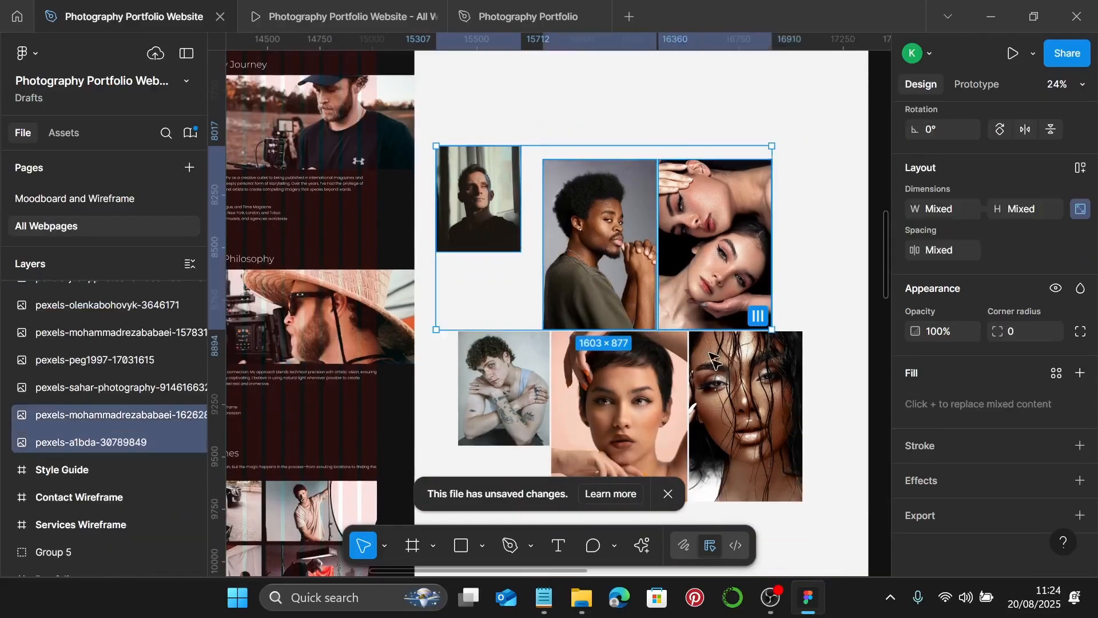
{"action": "left_click", "coordinate": [743, 412], "text": "shift"}
{"action": "left_click", "coordinate": [618, 412], "text": "shift"}
{"action": "left_click", "coordinate": [524, 381], "text": "shift"}
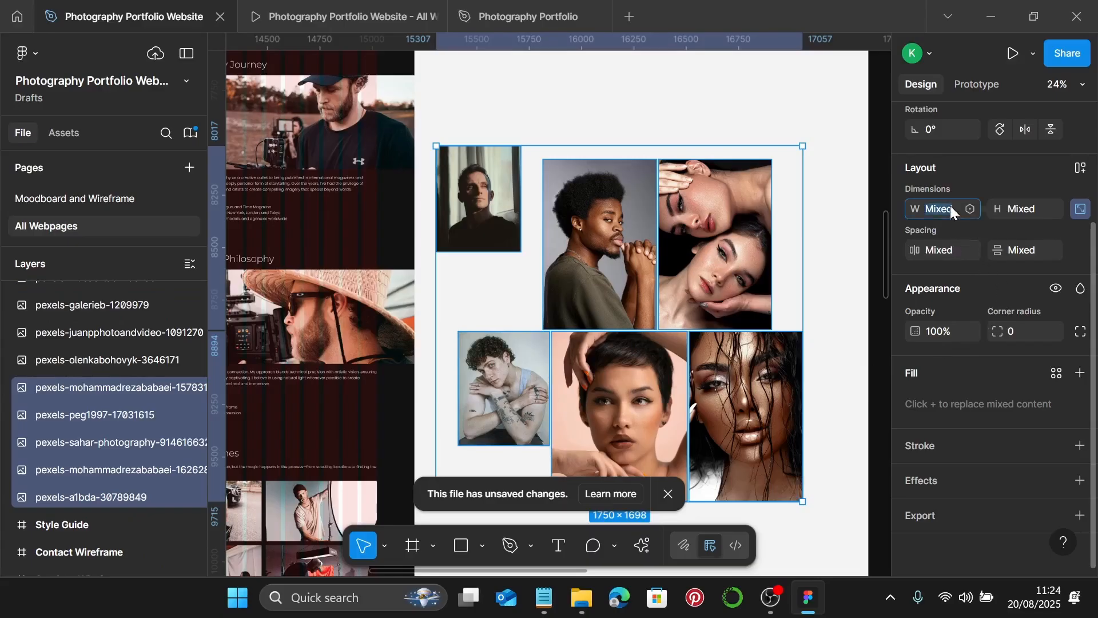
{"action": "key", "text": "Return"}
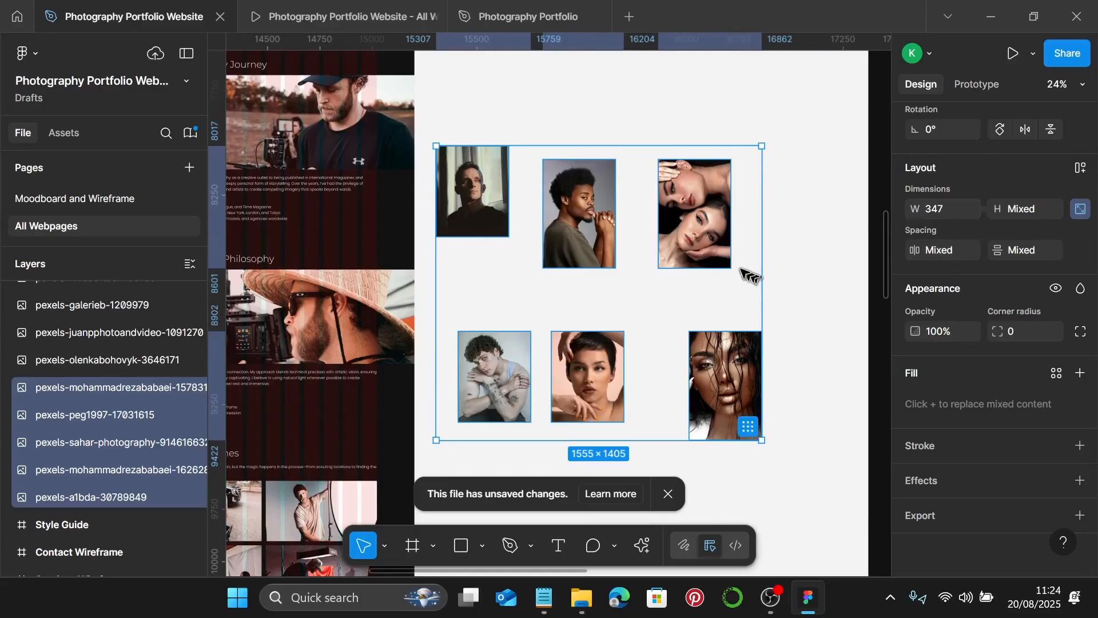
{"action": "scroll", "coordinate": [745, 273], "scroll_direction": "right", "scroll_amount": 1}
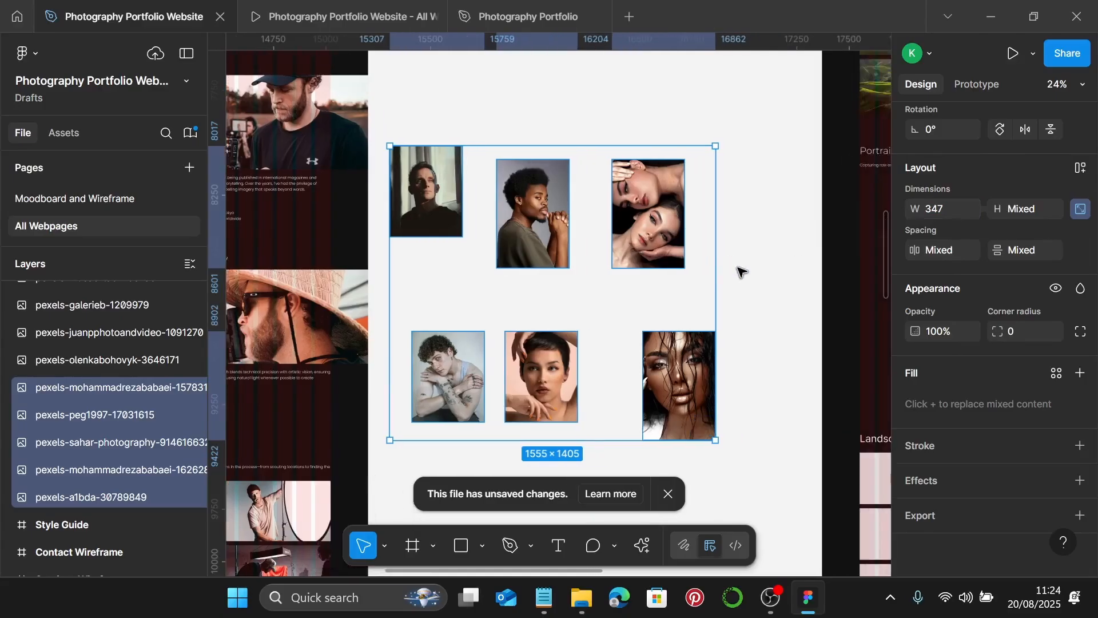
{"action": "scroll", "coordinate": [487, 251], "scroll_direction": "up", "scroll_amount": 2}
{"action": "left_click", "coordinate": [447, 208]}
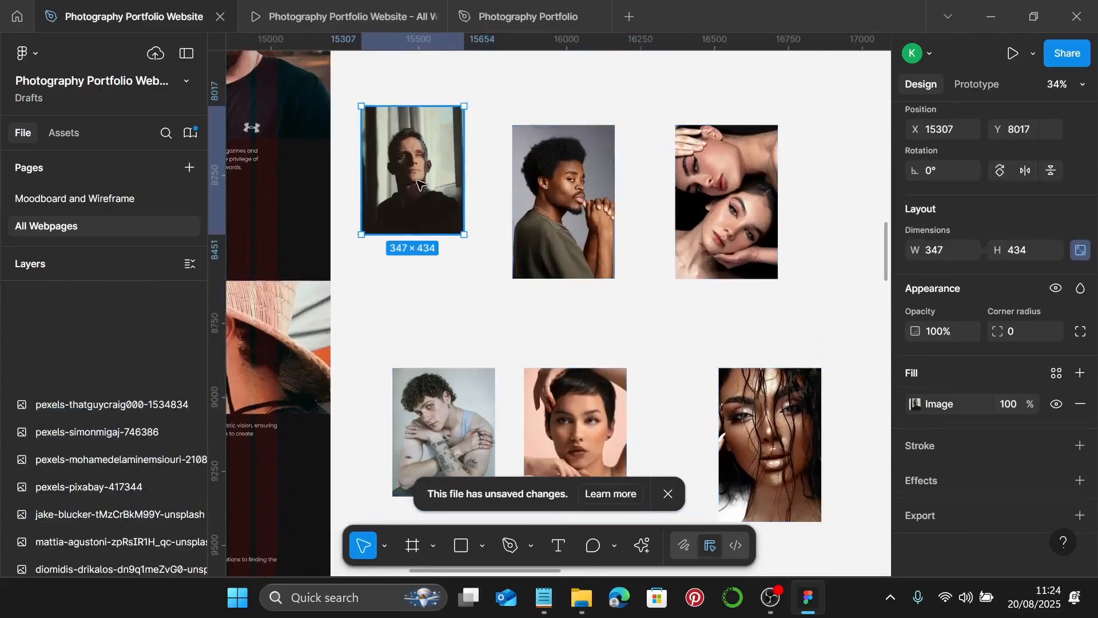
- Crop the man's portrait to 347 × 500, enlarging the photo to fill the frame
{"action": "scroll", "coordinate": [446, 200], "scroll_direction": "left", "scroll_amount": 4}
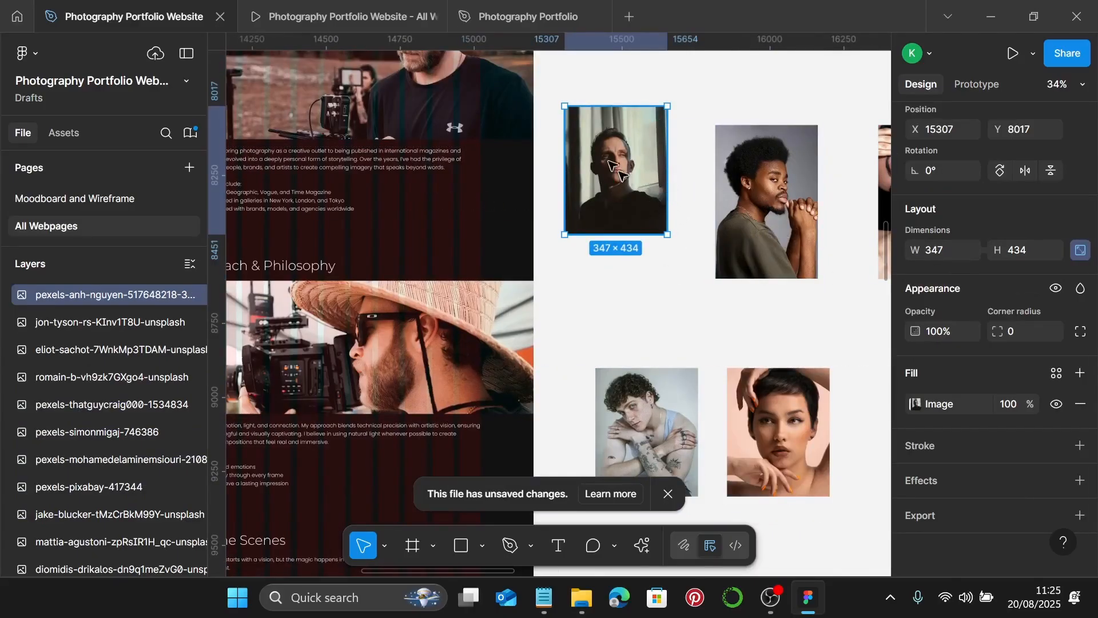
{"action": "double_click", "coordinate": [615, 166]}
{"action": "scroll", "coordinate": [618, 167], "scroll_direction": "up", "scroll_amount": 2}
{"action": "left_click", "coordinate": [733, 211]}
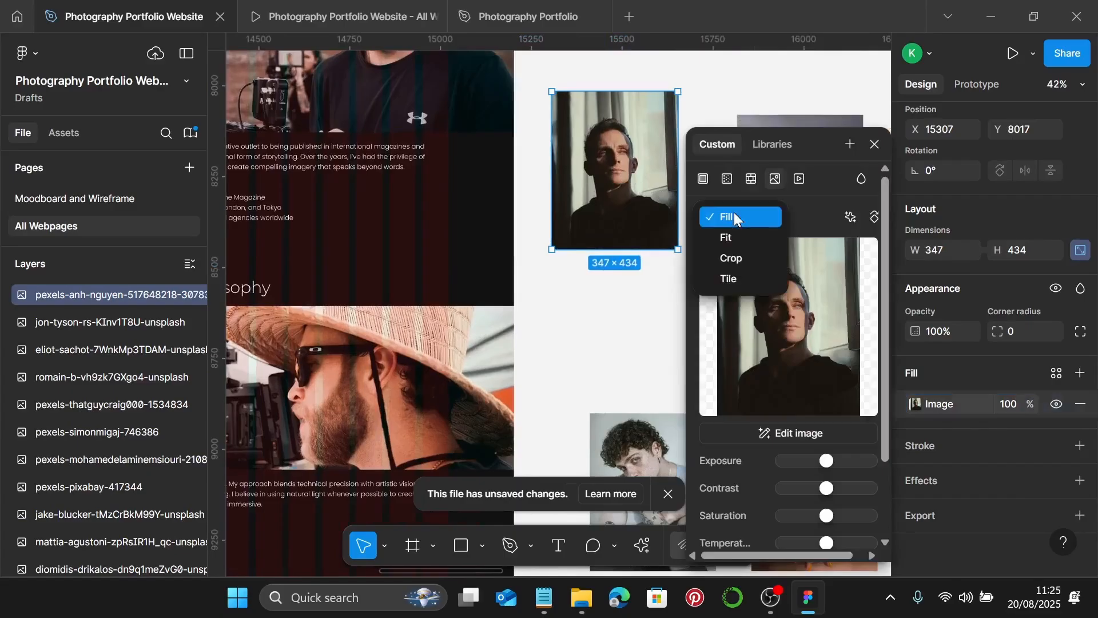
{"action": "left_click", "coordinate": [733, 256]}
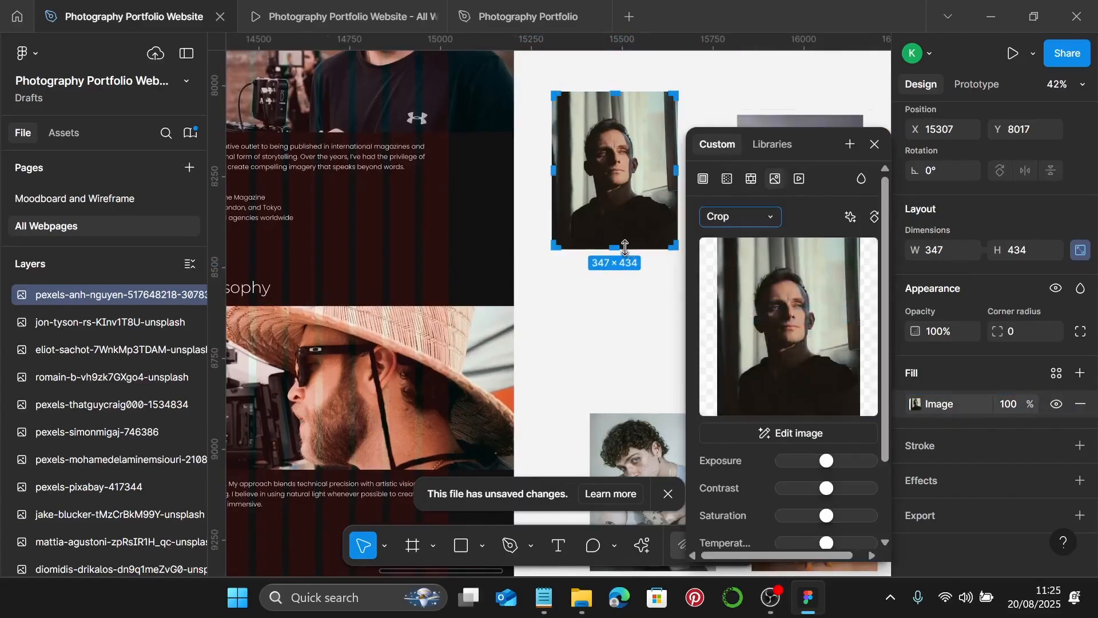
{"action": "scroll", "coordinate": [629, 250], "scroll_direction": "up", "scroll_amount": 10}
{"action": "left_click_drag", "start_coordinate": [613, 248], "coordinate": [613, 259]}
{"action": "left_click_drag", "start_coordinate": [592, 316], "coordinate": [595, 359]}
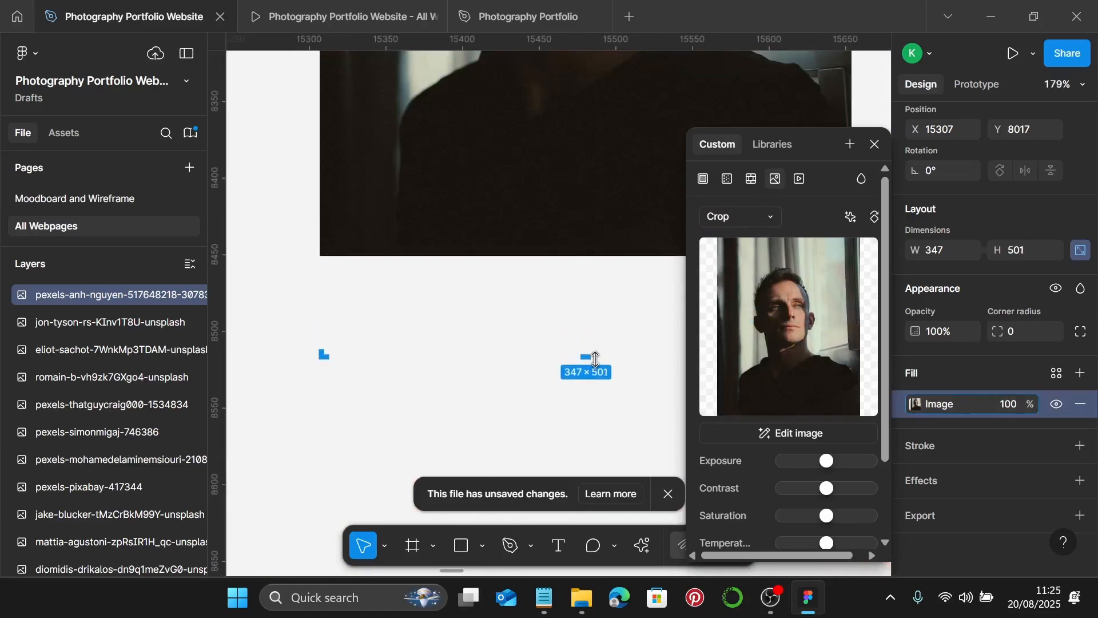
{"action": "left_click_drag", "start_coordinate": [594, 356], "coordinate": [594, 355]}
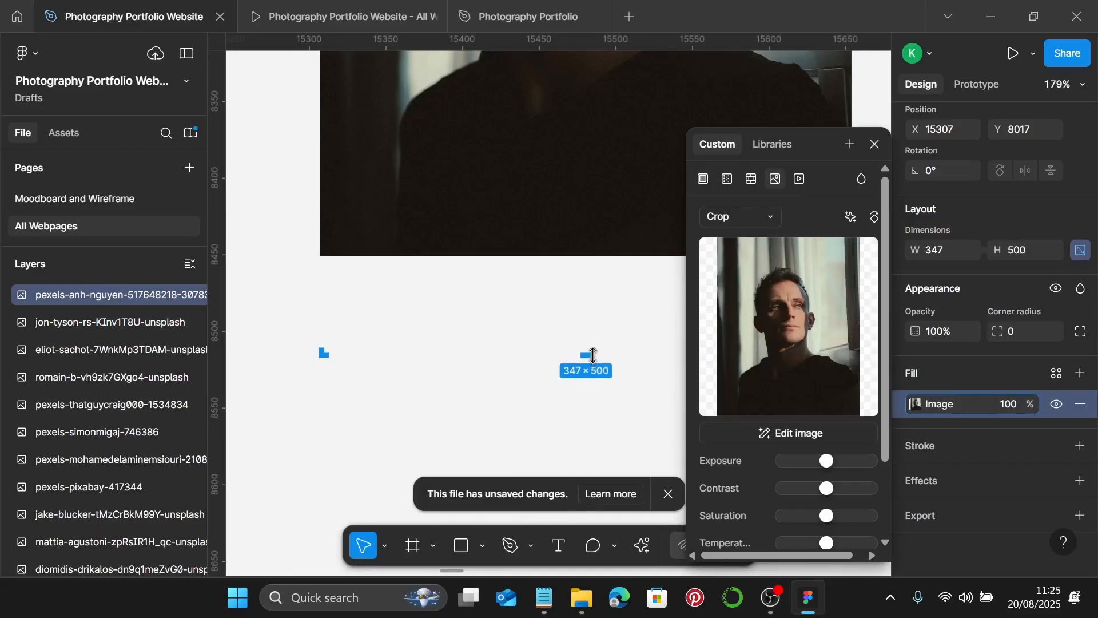
{"action": "scroll", "coordinate": [592, 357], "scroll_direction": "down", "scroll_amount": 5}
{"action": "left_click_drag", "start_coordinate": [609, 310], "coordinate": [611, 356]}
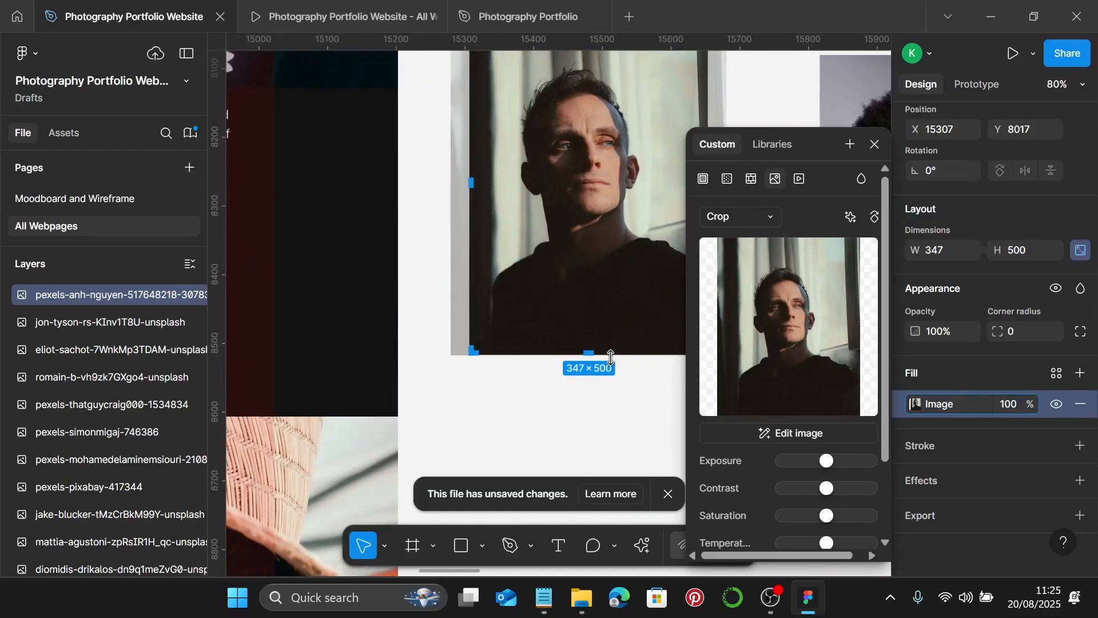
{"action": "scroll", "coordinate": [618, 291], "scroll_direction": "up", "scroll_amount": 1}
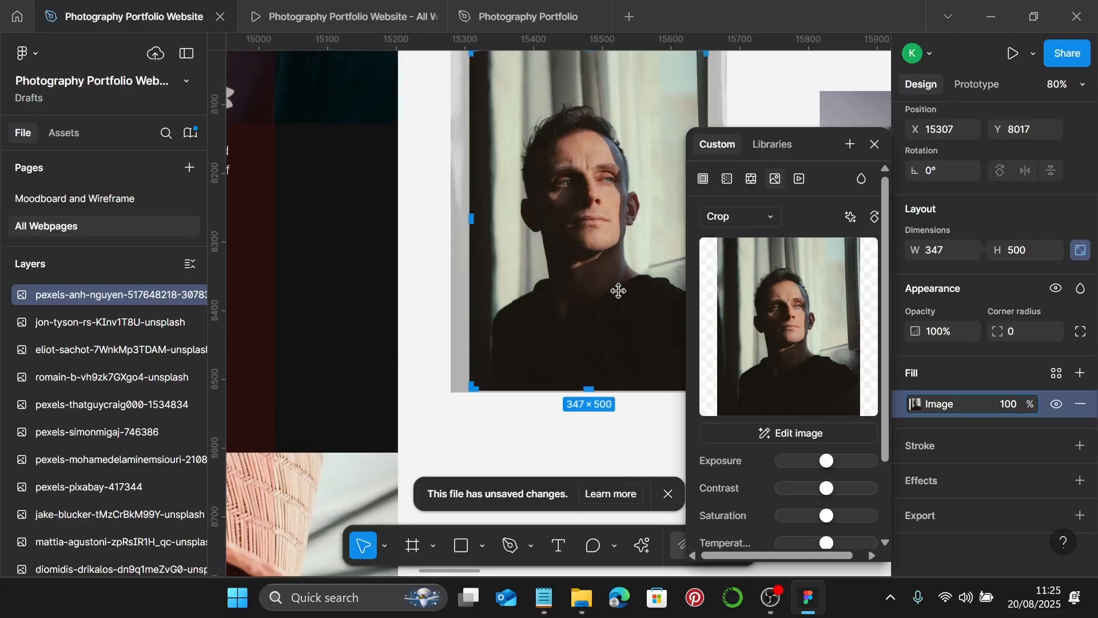
{"action": "key", "text": "Escape"}
{"action": "scroll", "coordinate": [619, 290], "scroll_direction": "down", "scroll_amount": 3}
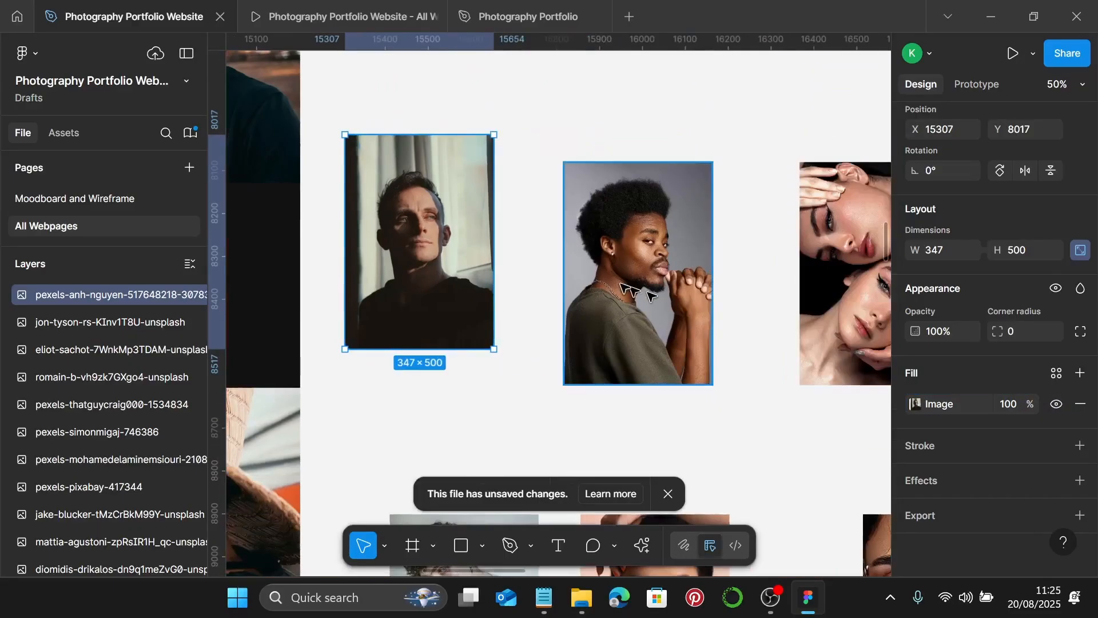
- Crop the afro portrait from 519 down to 347 × 500
{"action": "left_click", "coordinate": [624, 286]}
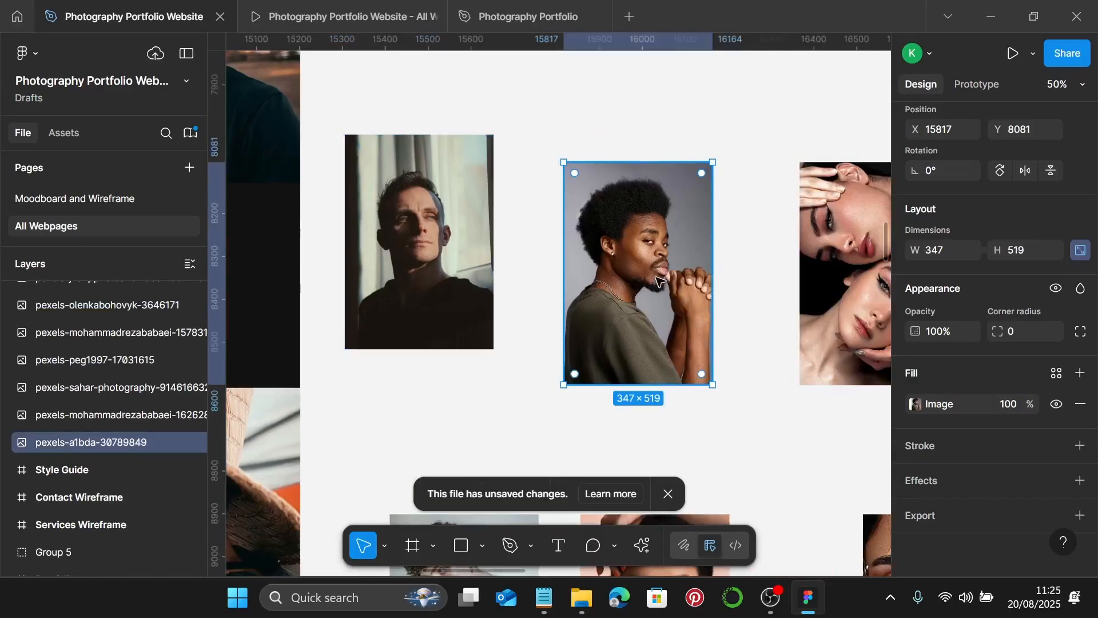
{"action": "double_click", "coordinate": [658, 280]}
{"action": "left_click", "coordinate": [767, 223]}
{"action": "left_click", "coordinate": [760, 256]}
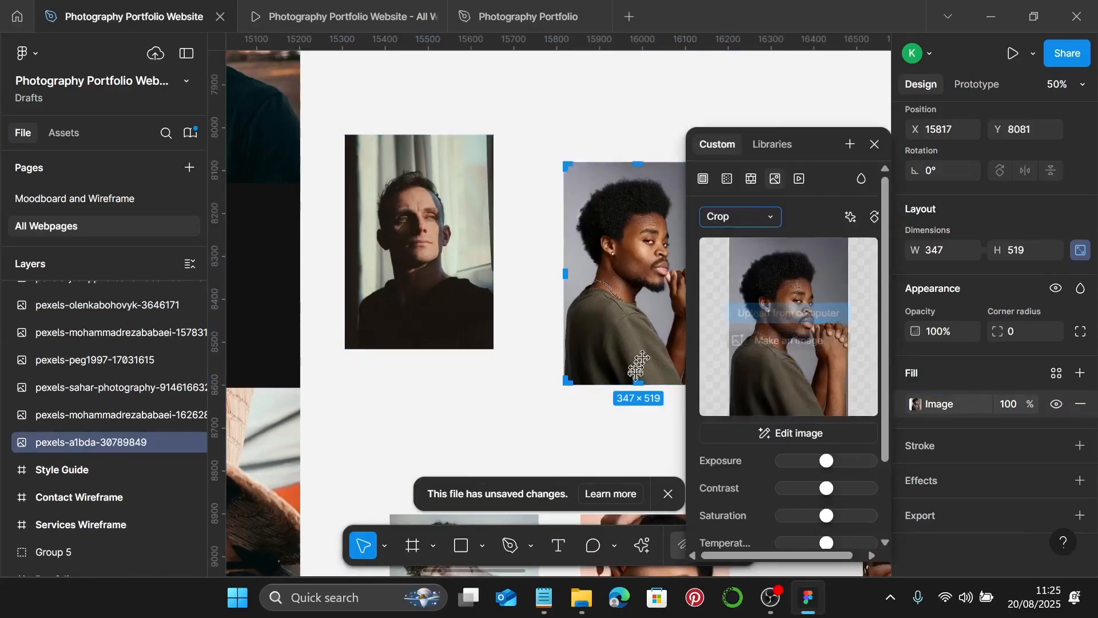
{"action": "scroll", "coordinate": [637, 365], "scroll_direction": "up", "scroll_amount": 10}
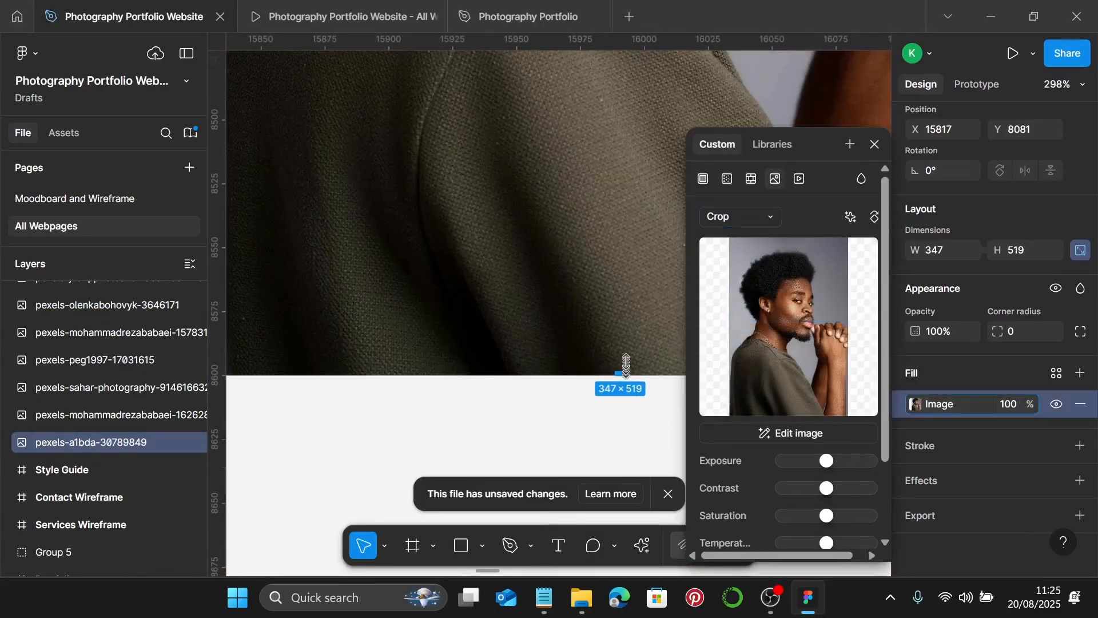
{"action": "left_click_drag", "start_coordinate": [626, 365], "coordinate": [633, 326]}
{"action": "scroll", "coordinate": [633, 327], "scroll_direction": "down", "scroll_amount": 4}
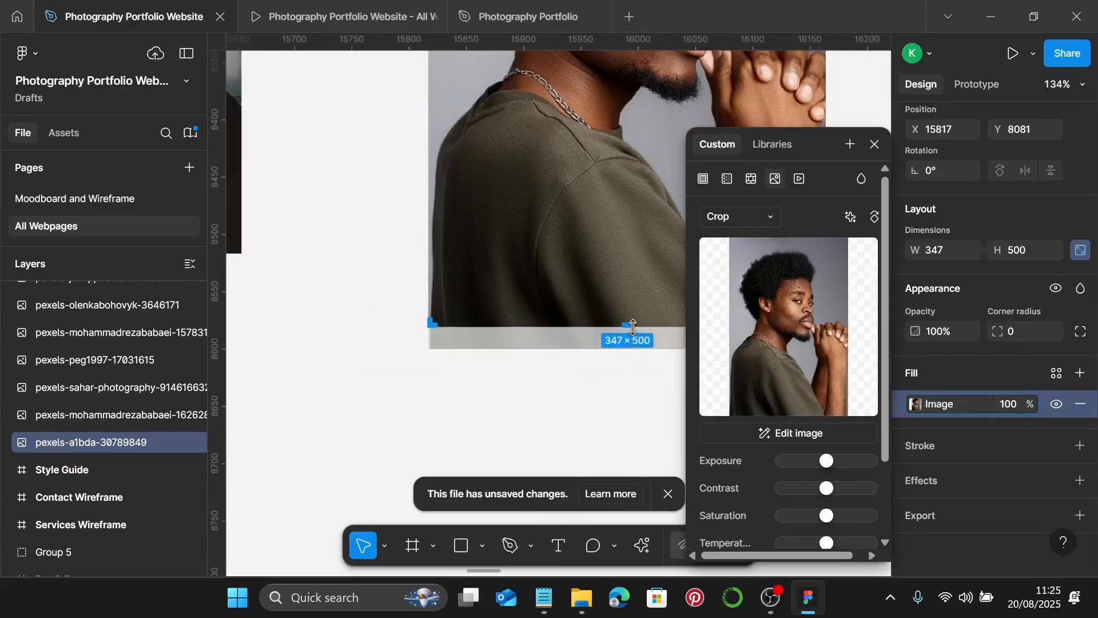
{"action": "key", "text": "Return"}
{"action": "scroll", "coordinate": [633, 327], "scroll_direction": "down", "scroll_amount": 4}
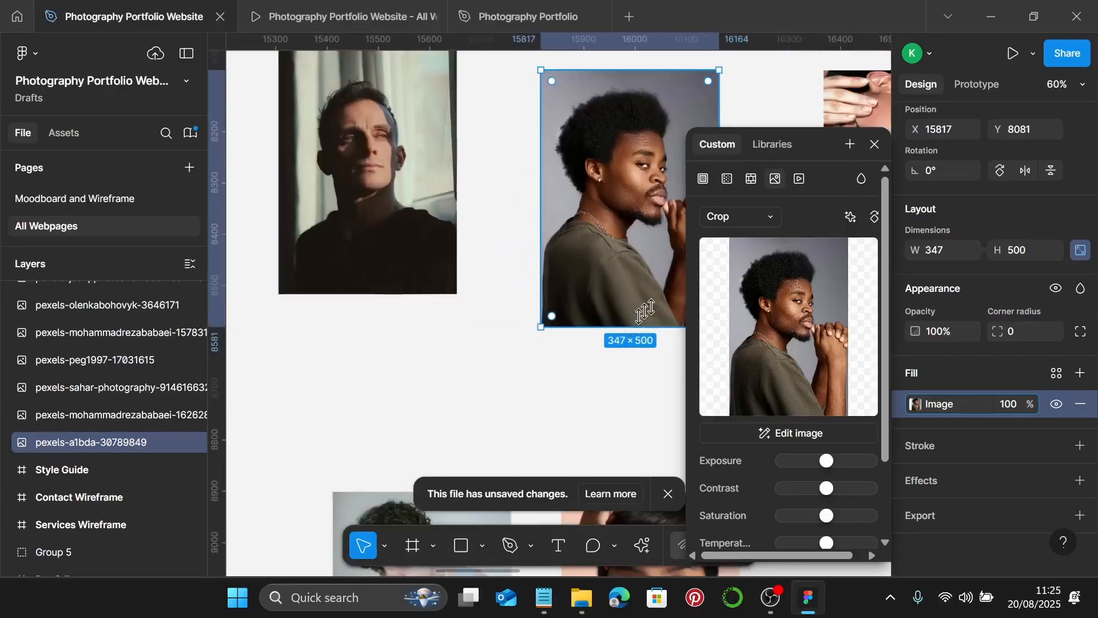
{"action": "left_click", "coordinate": [874, 144]}
{"action": "scroll", "coordinate": [690, 239], "scroll_direction": "right", "scroll_amount": 3}
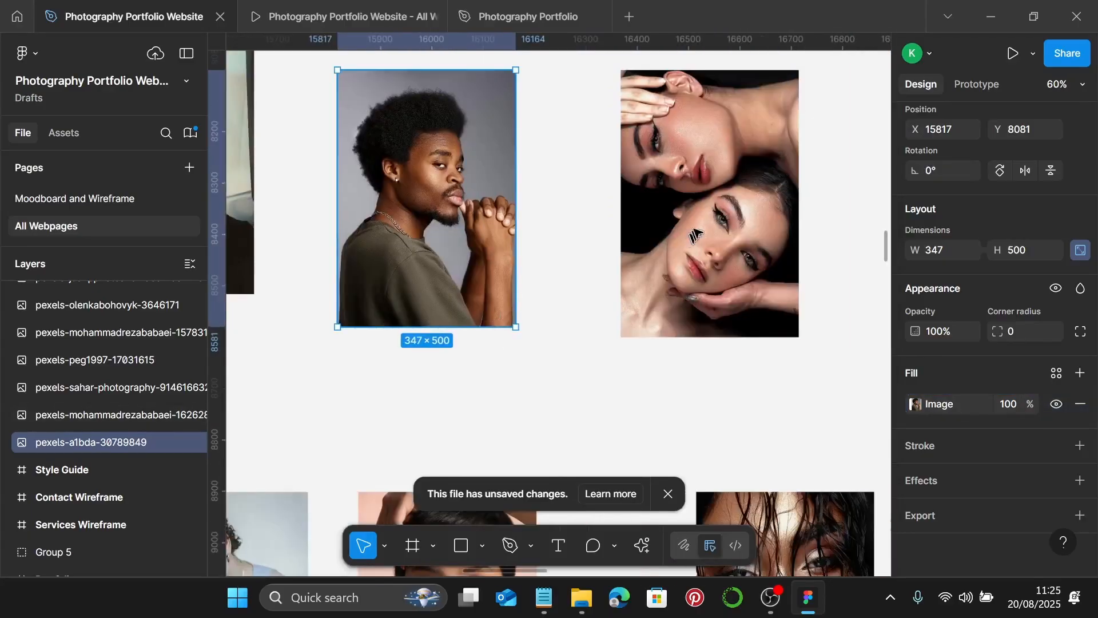
{"action": "left_click", "coordinate": [709, 220]}
{"action": "scroll", "coordinate": [709, 220], "scroll_direction": "right", "scroll_amount": 2}
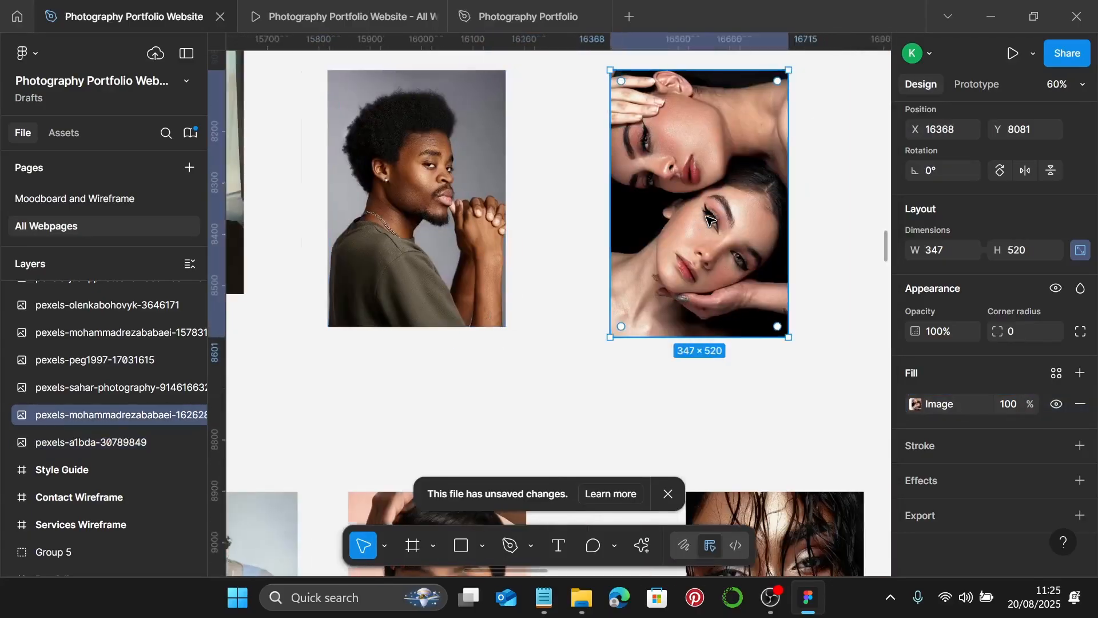
- Crop the two-women photo to 347 × 500, nudging the image up slightly
{"action": "double_click", "coordinate": [709, 220]}
{"action": "left_click", "coordinate": [738, 217]}
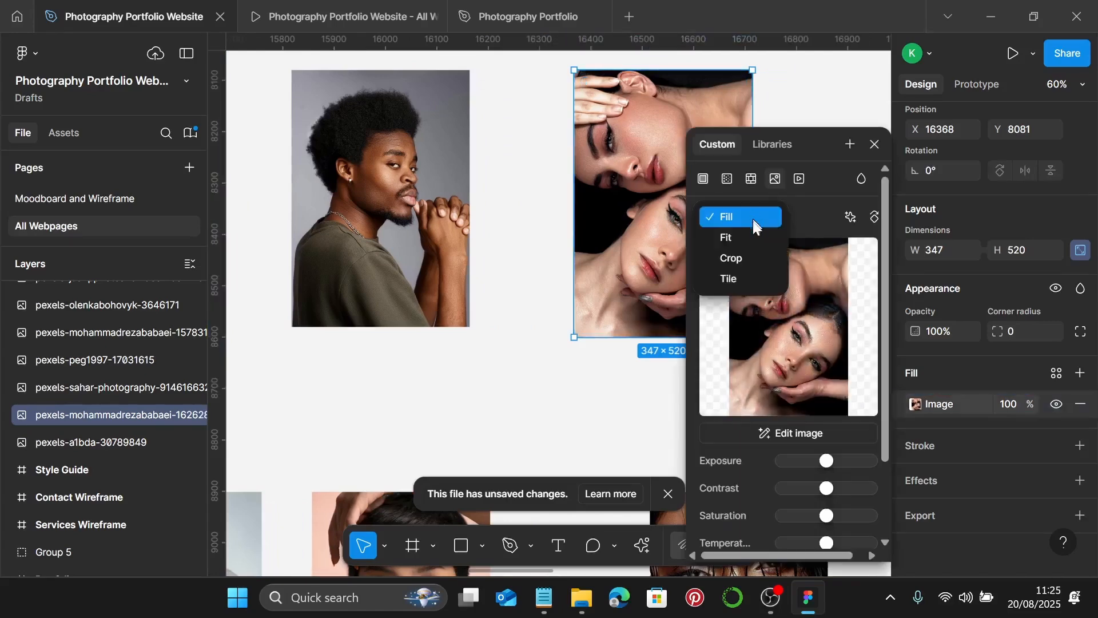
{"action": "left_click", "coordinate": [748, 264]}
{"action": "scroll", "coordinate": [657, 320], "scroll_direction": "up", "scroll_amount": 6}
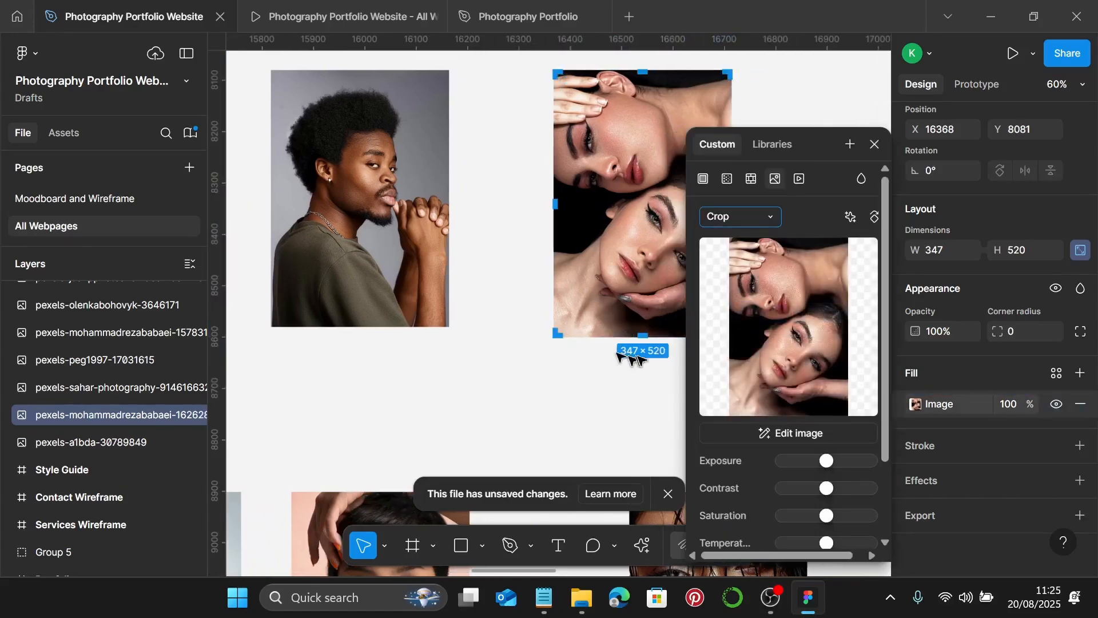
{"action": "scroll", "coordinate": [657, 320], "scroll_direction": "up", "scroll_amount": 8}
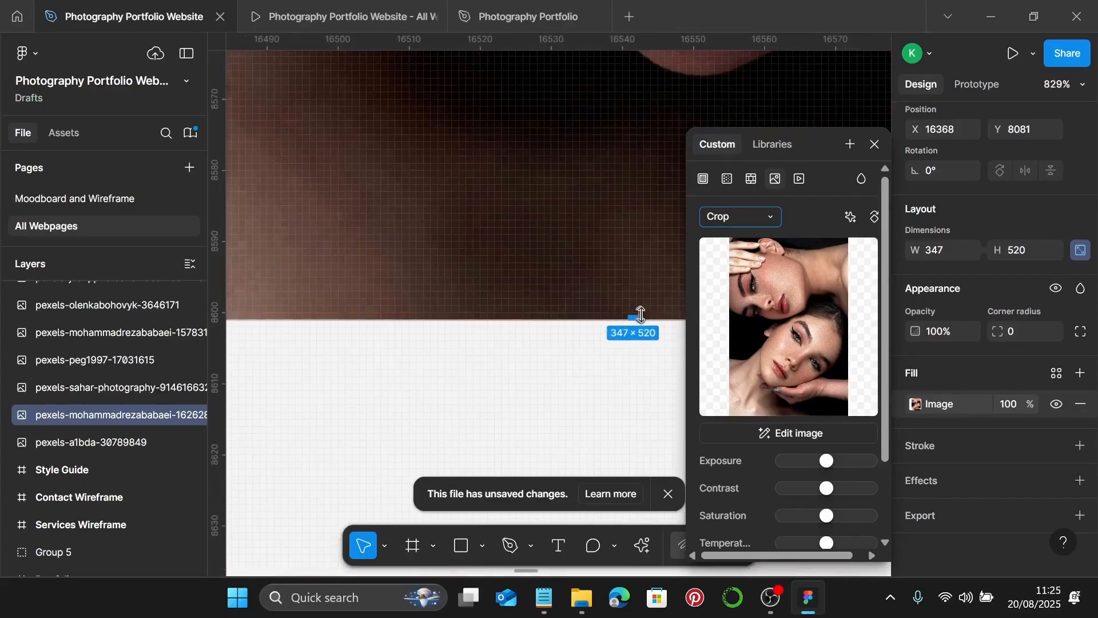
{"action": "left_click_drag", "start_coordinate": [640, 318], "coordinate": [659, 180]}
{"action": "scroll", "coordinate": [660, 180], "scroll_direction": "down", "scroll_amount": 6}
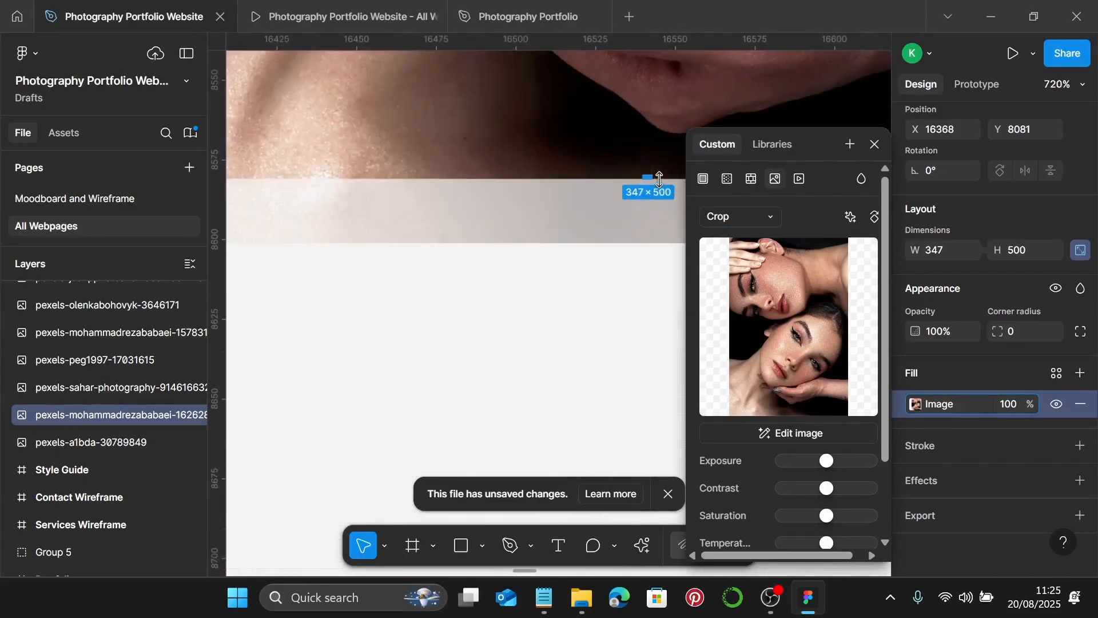
{"action": "scroll", "coordinate": [660, 179], "scroll_direction": "down", "scroll_amount": 6}
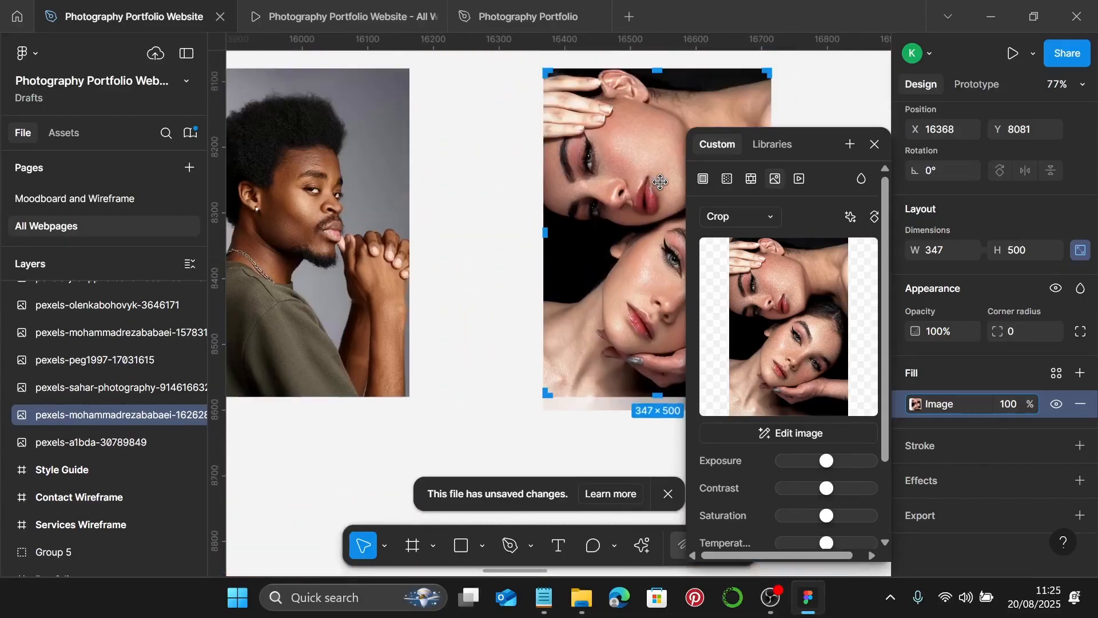
{"action": "left_click_drag", "start_coordinate": [659, 181], "coordinate": [659, 180]}
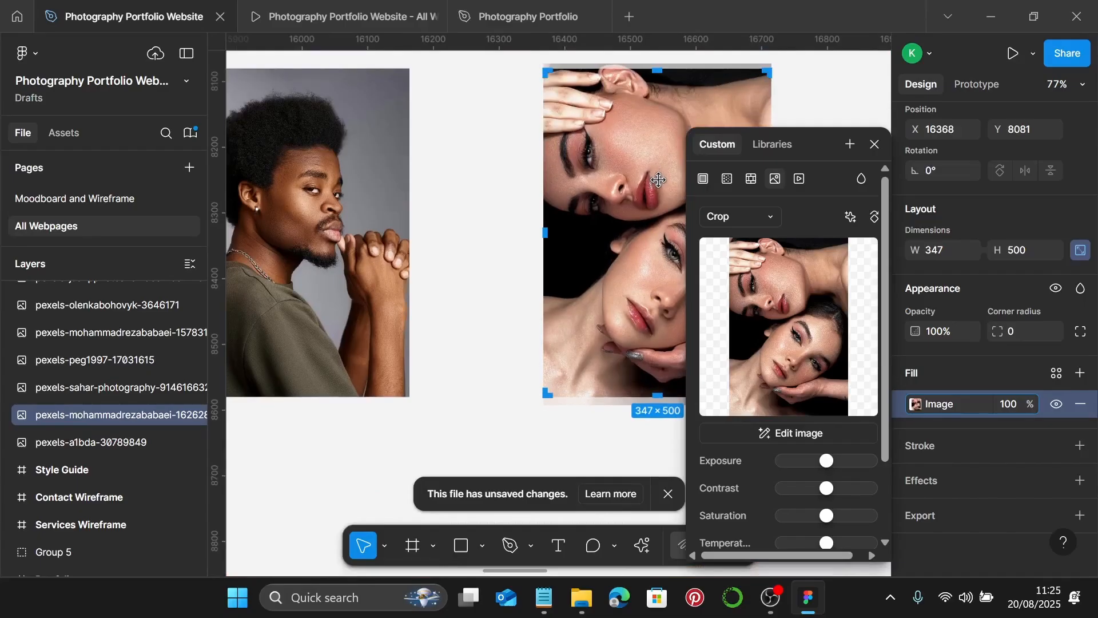
{"action": "key", "text": "Escape"}
{"action": "scroll", "coordinate": [629, 257], "scroll_direction": "down", "scroll_amount": 5}
{"action": "scroll", "coordinate": [483, 334], "scroll_direction": "up", "scroll_amount": 2}
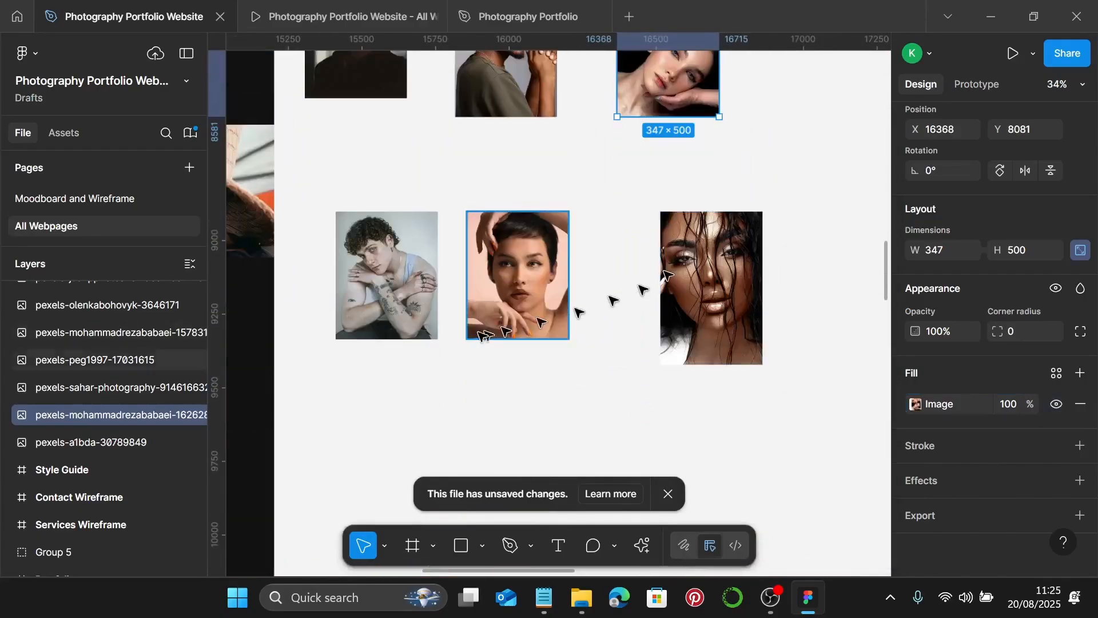
{"action": "scroll", "coordinate": [480, 321], "scroll_direction": "left", "scroll_amount": 5}
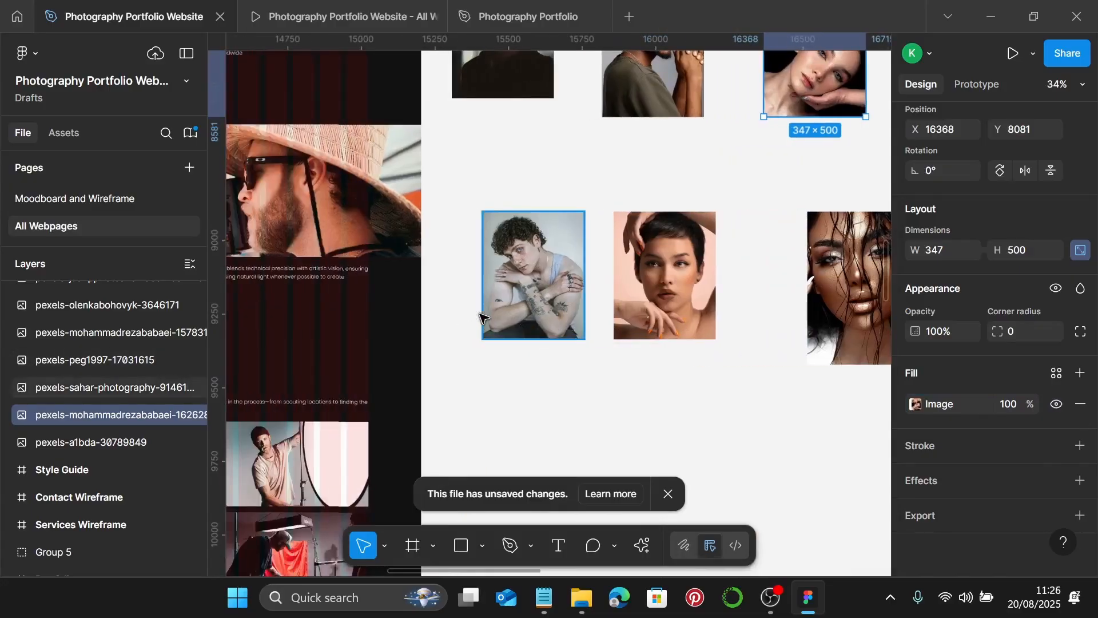
- Crop the curly-haired man's photo to 347 × 500, scaling the image to fill
{"action": "double_click", "coordinate": [526, 303]}
{"action": "left_click", "coordinate": [767, 214]}
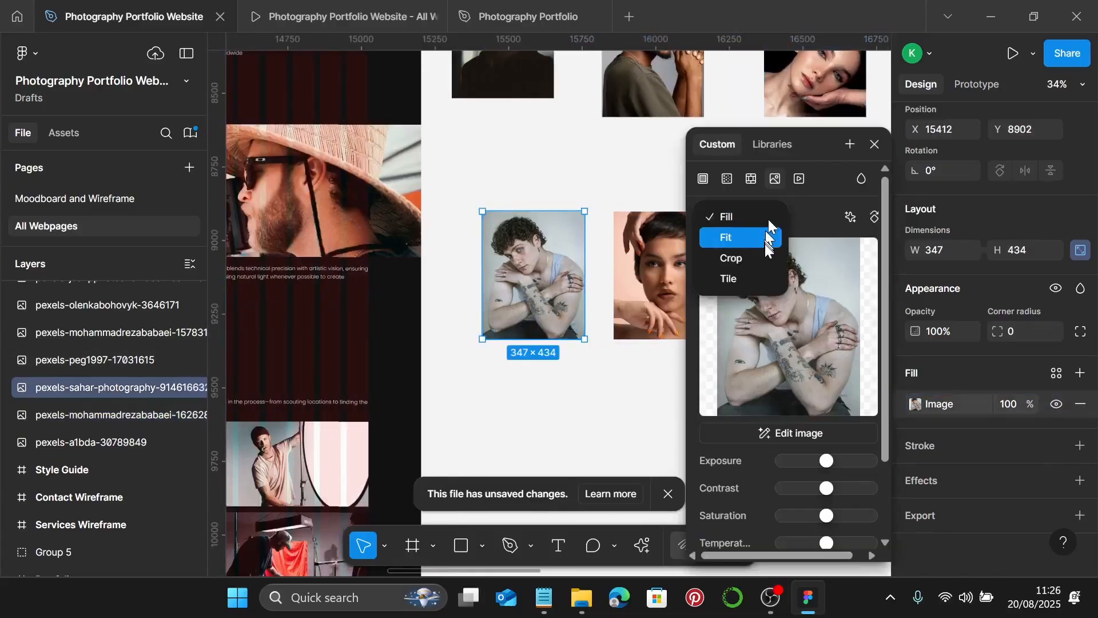
{"action": "left_click", "coordinate": [765, 255]}
{"action": "scroll", "coordinate": [515, 323], "scroll_direction": "up", "scroll_amount": 3}
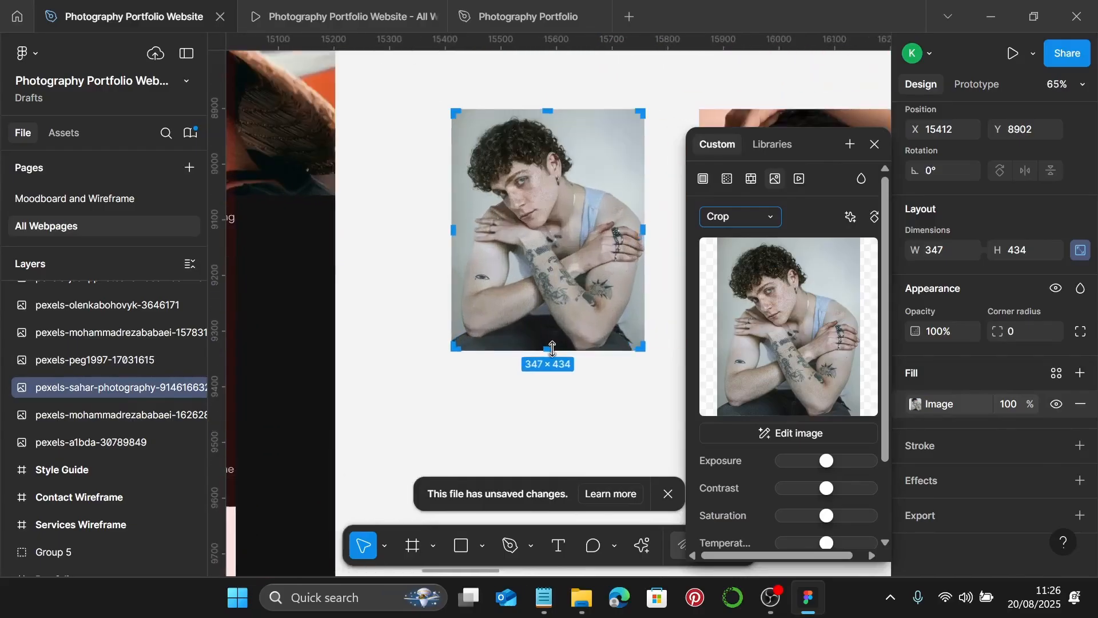
{"action": "left_click_drag", "start_coordinate": [547, 349], "coordinate": [537, 306]}
{"action": "scroll", "coordinate": [554, 396], "scroll_direction": "up", "scroll_amount": 10}
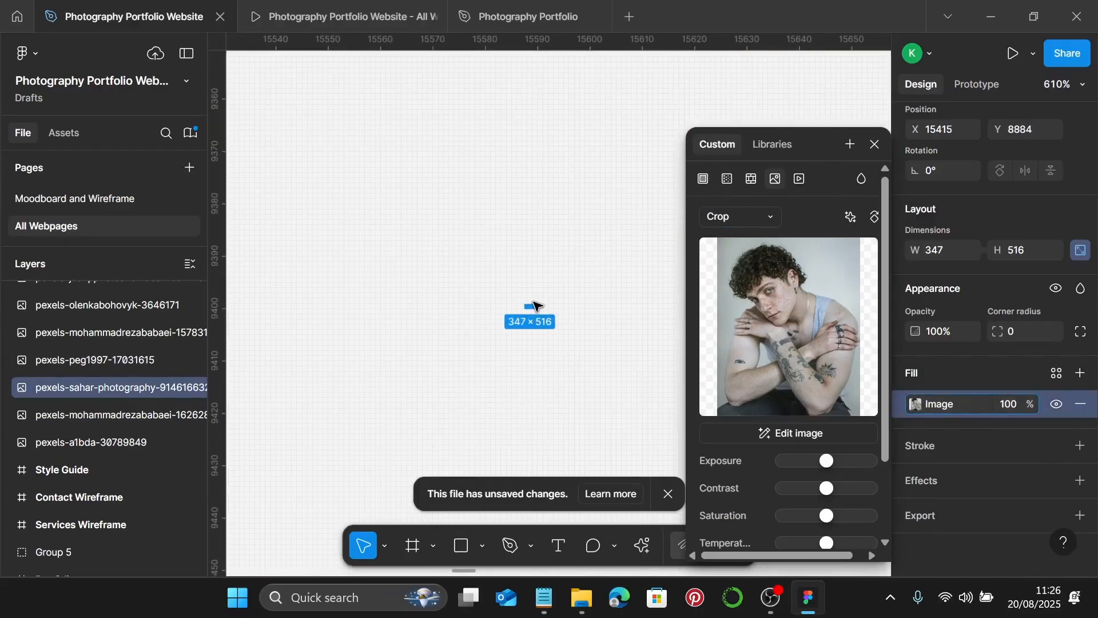
{"action": "key", "text": "ctrl+z"}
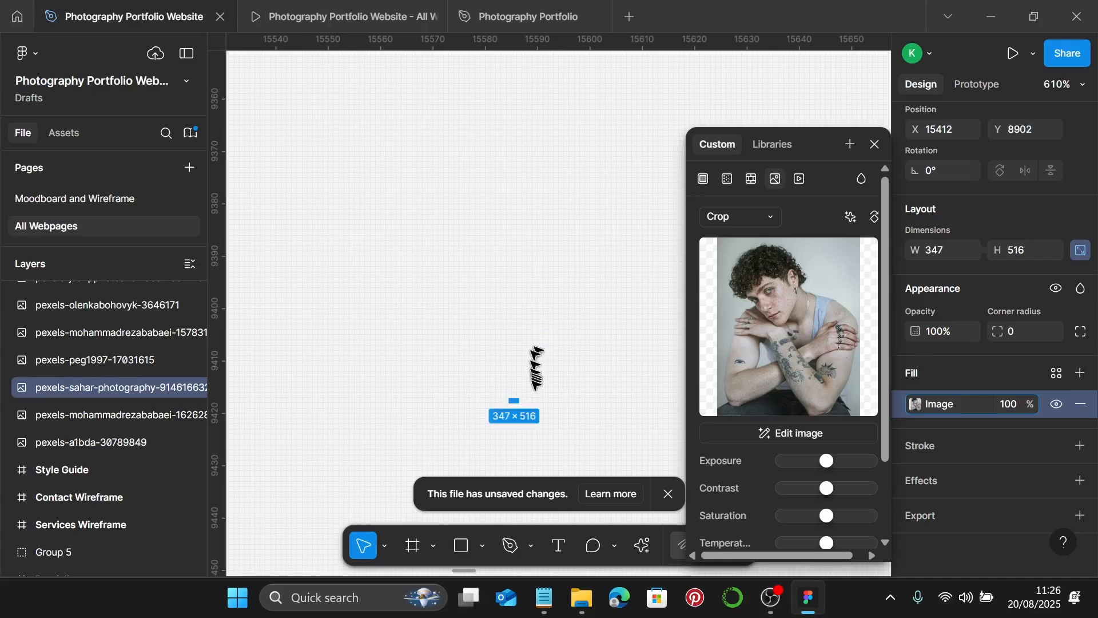
{"action": "left_click_drag", "start_coordinate": [519, 402], "coordinate": [523, 322]}
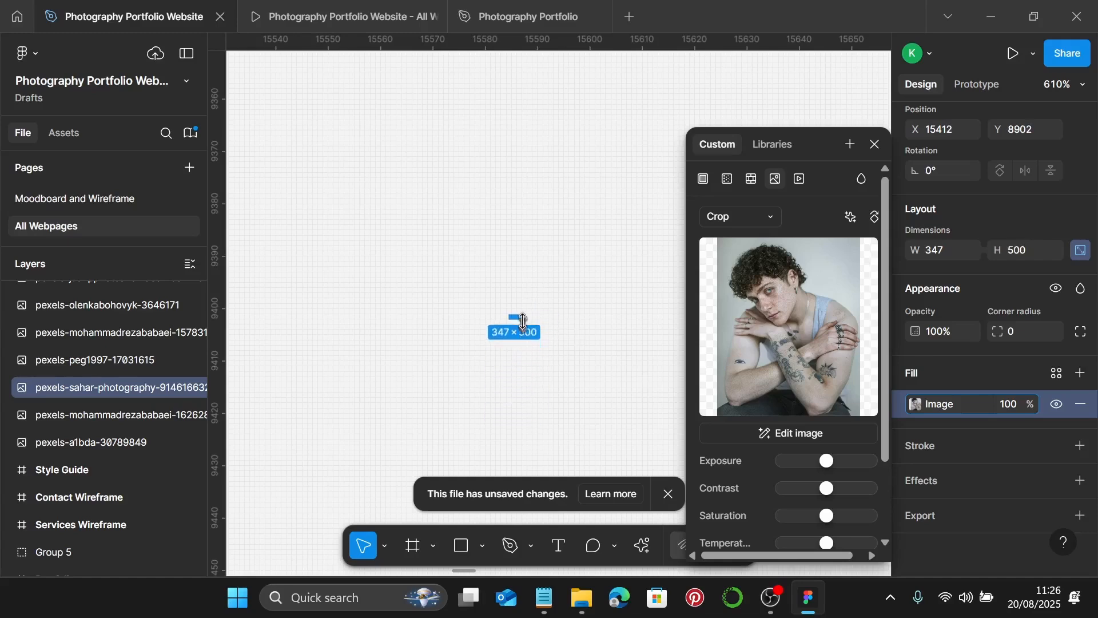
{"action": "scroll", "coordinate": [522, 319], "scroll_direction": "down", "scroll_amount": 4}
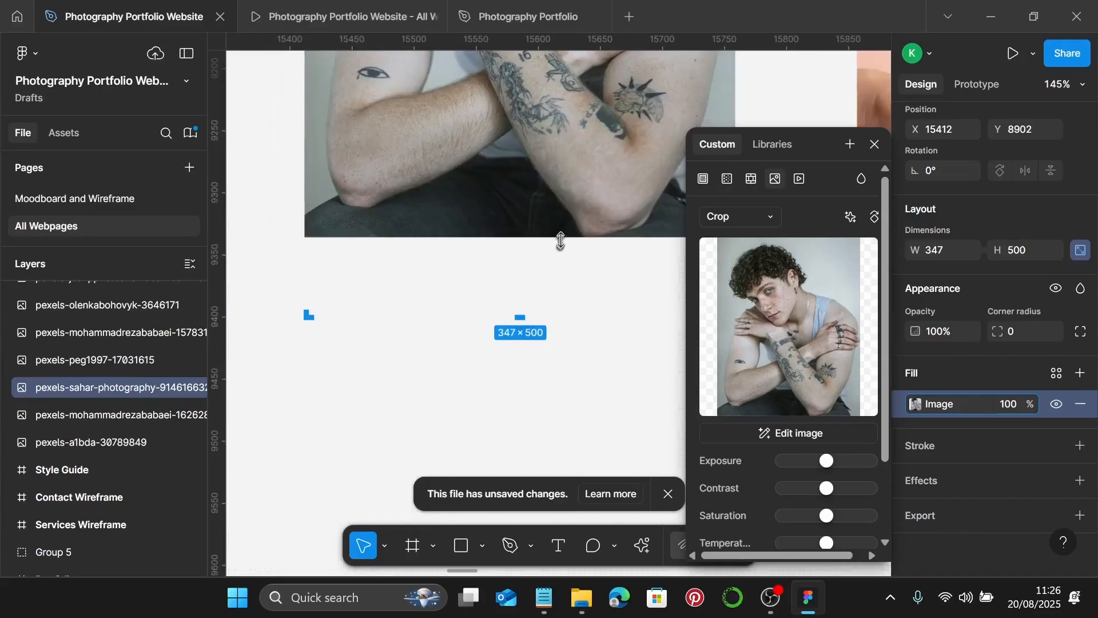
{"action": "left_click_drag", "start_coordinate": [563, 237], "coordinate": [564, 322]}
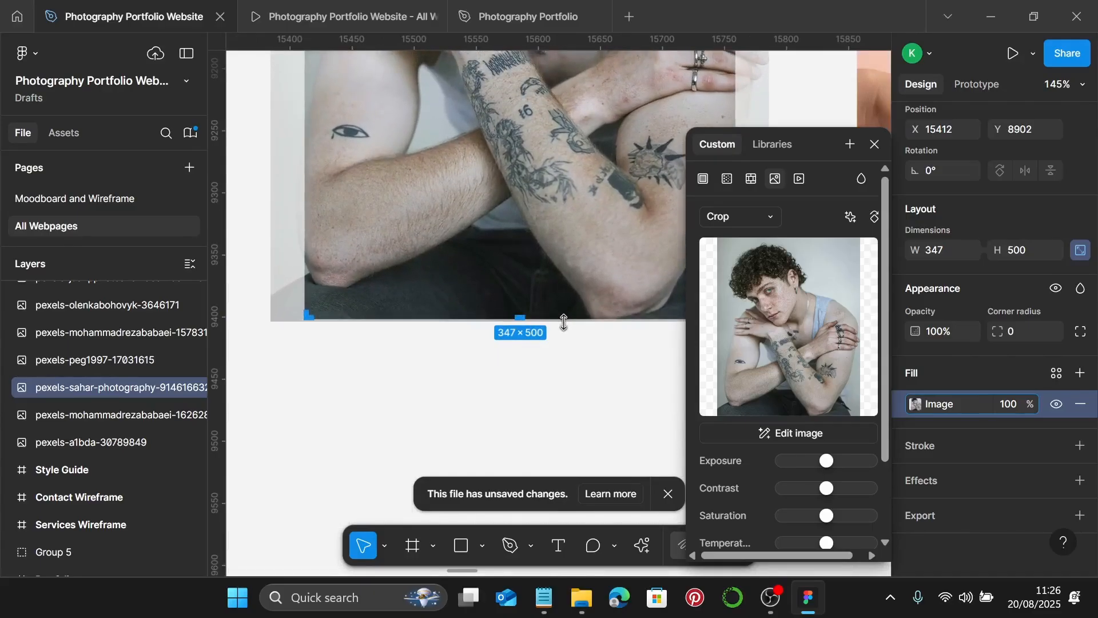
{"action": "scroll", "coordinate": [563, 318], "scroll_direction": "down", "scroll_amount": 5}
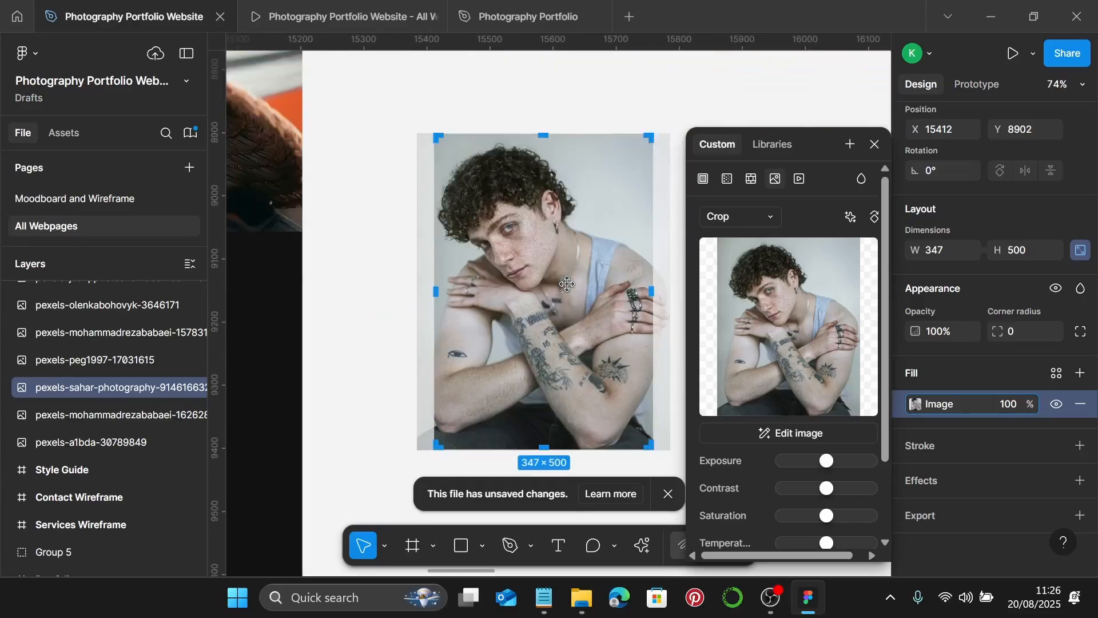
{"action": "key", "text": "Escape"}
{"action": "scroll", "coordinate": [579, 288], "scroll_direction": "down", "scroll_amount": 3}
{"action": "scroll", "coordinate": [580, 288], "scroll_direction": "right", "scroll_amount": 3}
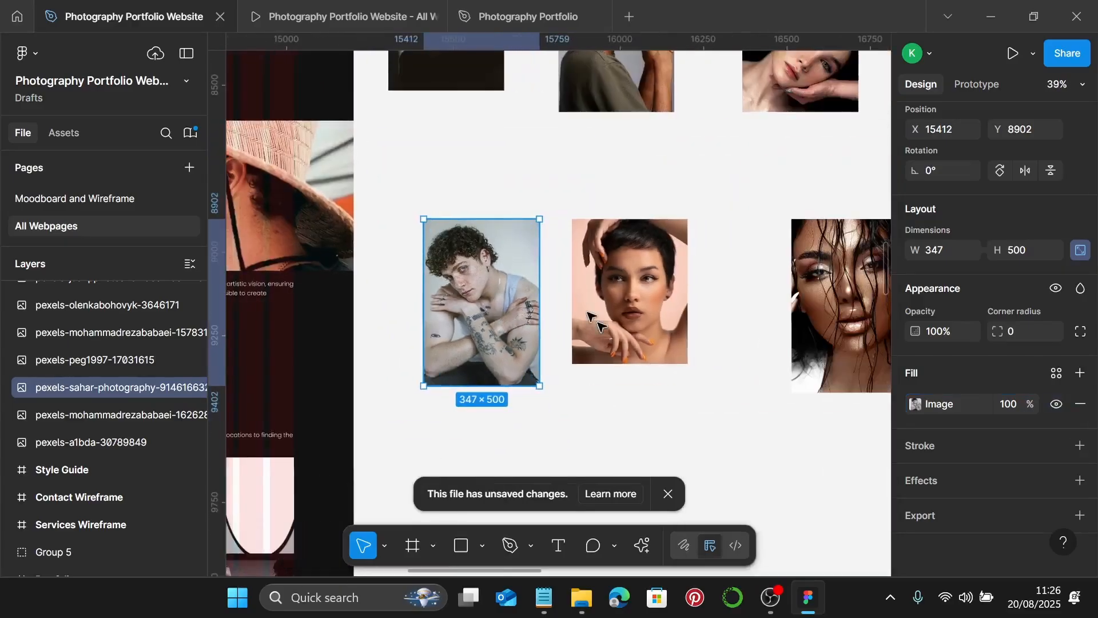
- Crop the short-haired woman's photo to 347 × 500, scaling the image to fill
{"action": "left_click", "coordinate": [608, 324]}
{"action": "double_click", "coordinate": [608, 324]}
{"action": "left_click", "coordinate": [756, 216]}
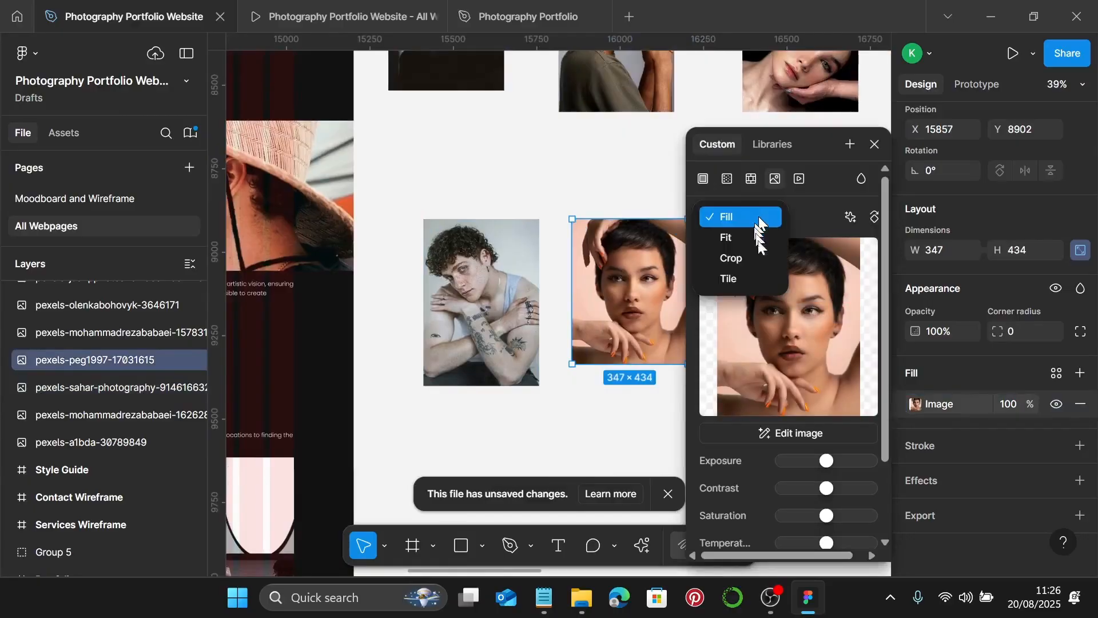
{"action": "left_click", "coordinate": [759, 256]}
{"action": "scroll", "coordinate": [626, 369], "scroll_direction": "right", "scroll_amount": 1}
{"action": "scroll", "coordinate": [627, 369], "scroll_direction": "up", "scroll_amount": 5}
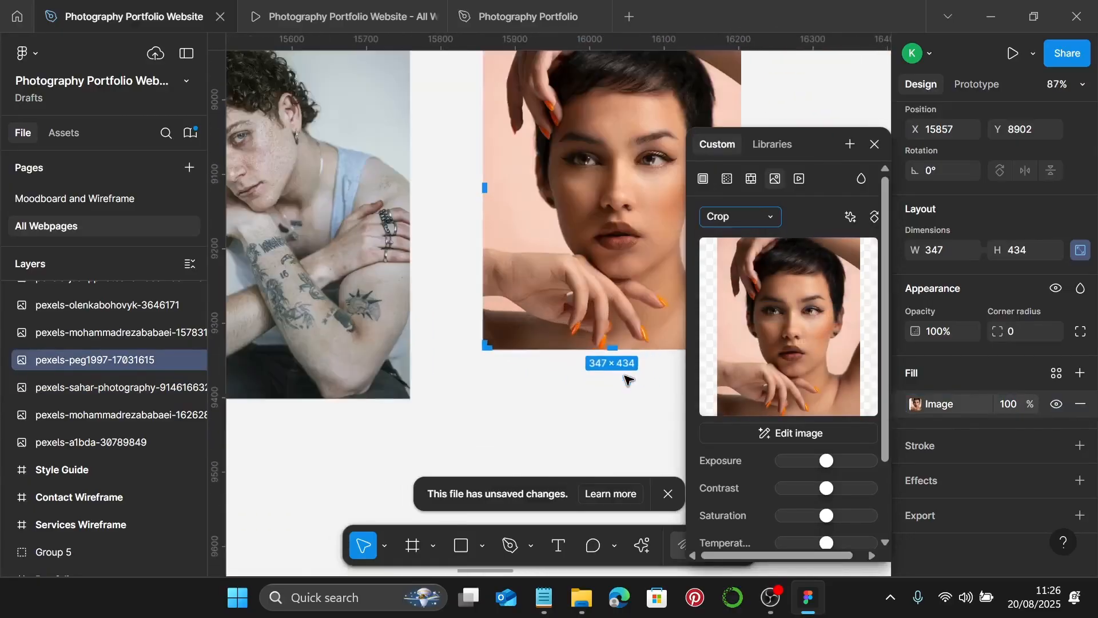
{"action": "left_click_drag", "start_coordinate": [602, 330], "coordinate": [598, 395]}
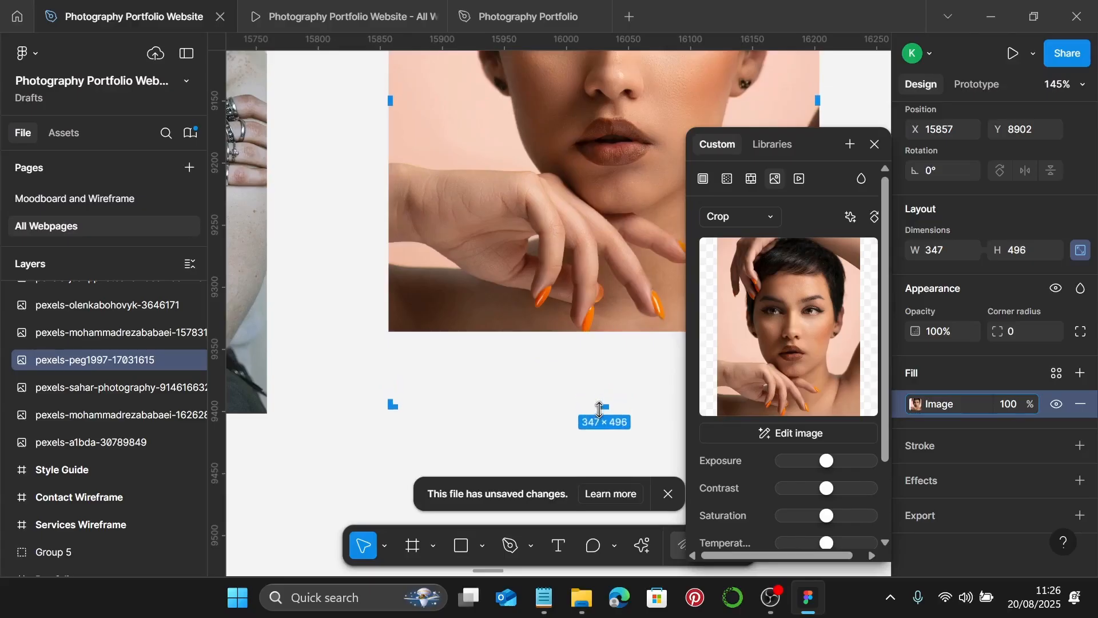
{"action": "scroll", "coordinate": [622, 382], "scroll_direction": "down", "scroll_amount": 3}
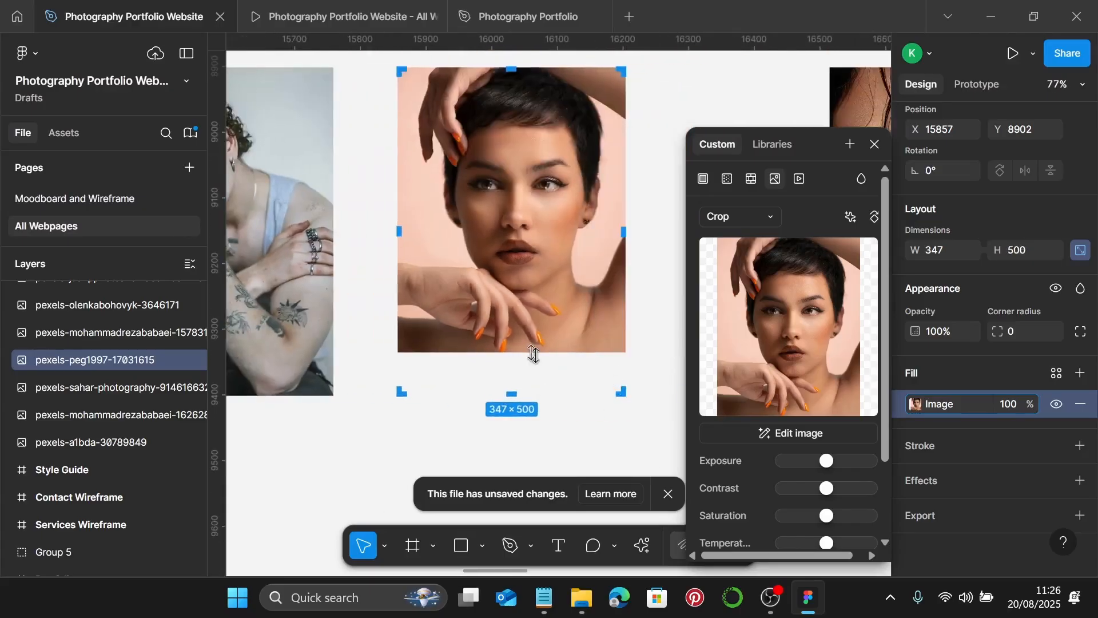
{"action": "left_click_drag", "start_coordinate": [544, 355], "coordinate": [554, 399]}
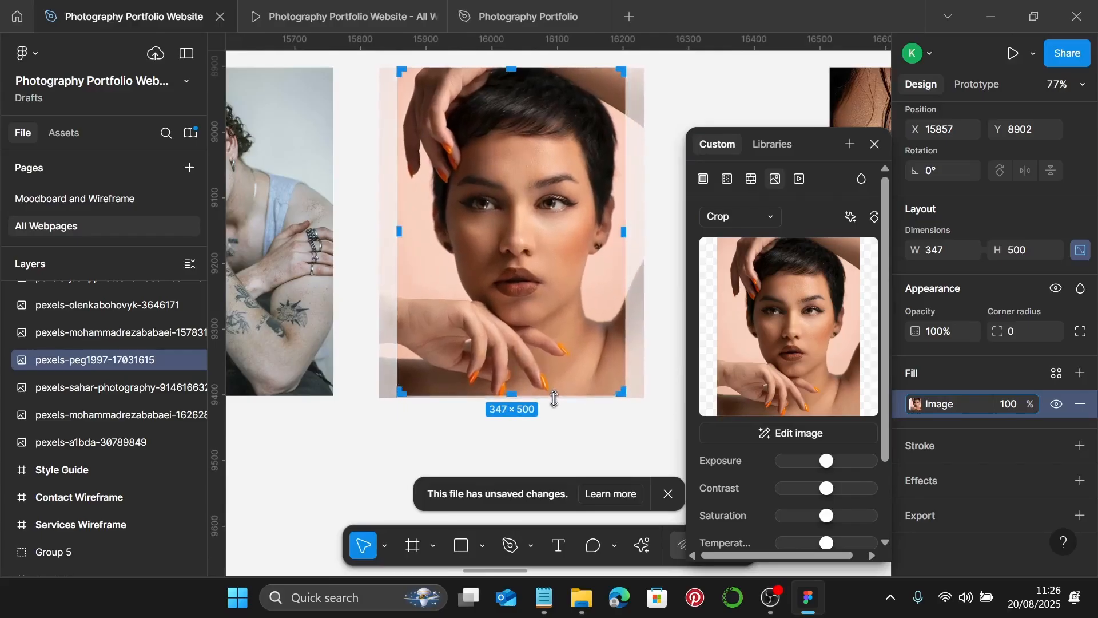
{"action": "key", "text": "Escape"}
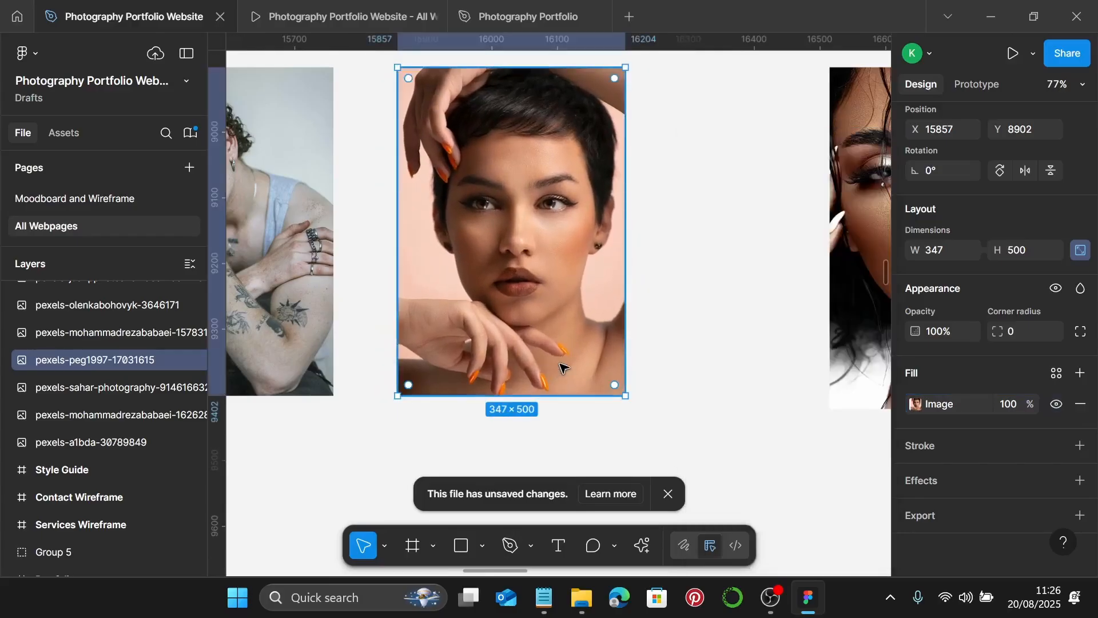
{"action": "scroll", "coordinate": [561, 367], "scroll_direction": "down", "scroll_amount": 3}
{"action": "scroll", "coordinate": [557, 360], "scroll_direction": "right", "scroll_amount": 2}
- Crop the wet-hair woman's photo from 520 to 347 × 500
{"action": "left_click", "coordinate": [686, 340]}
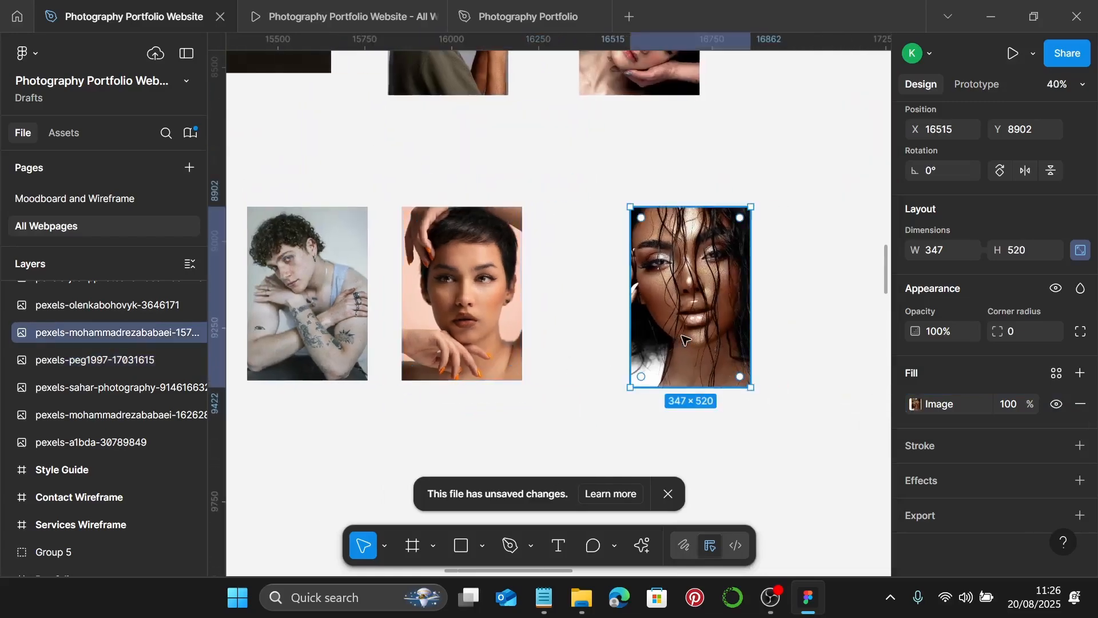
{"action": "scroll", "coordinate": [658, 343], "scroll_direction": "right", "scroll_amount": 2}
{"action": "double_click", "coordinate": [628, 346]}
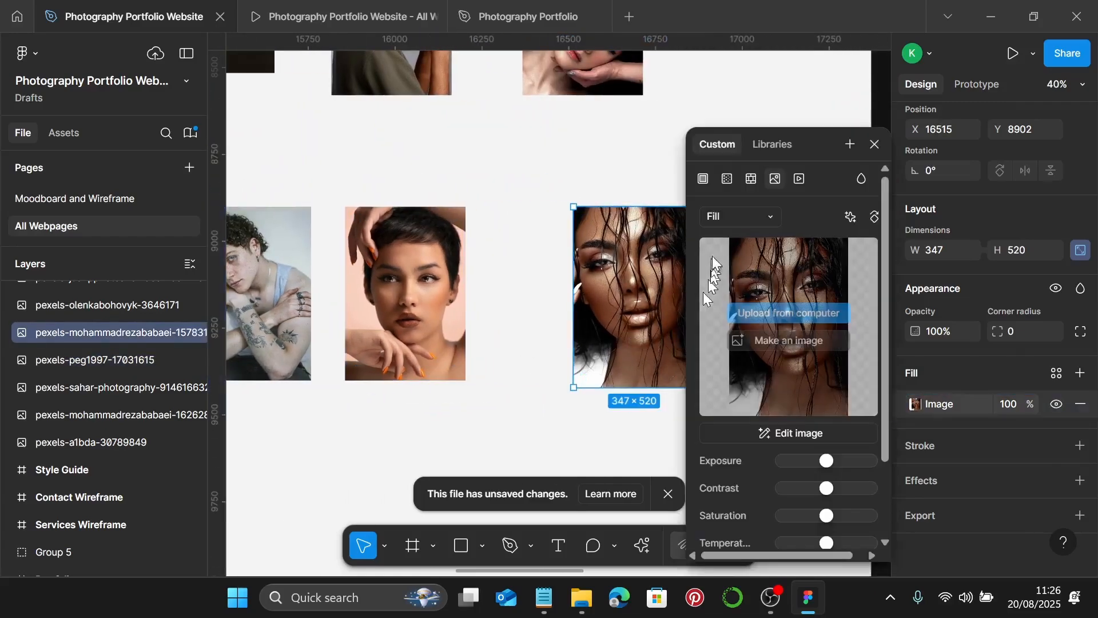
{"action": "left_click", "coordinate": [736, 218]}
{"action": "left_click", "coordinate": [748, 264]}
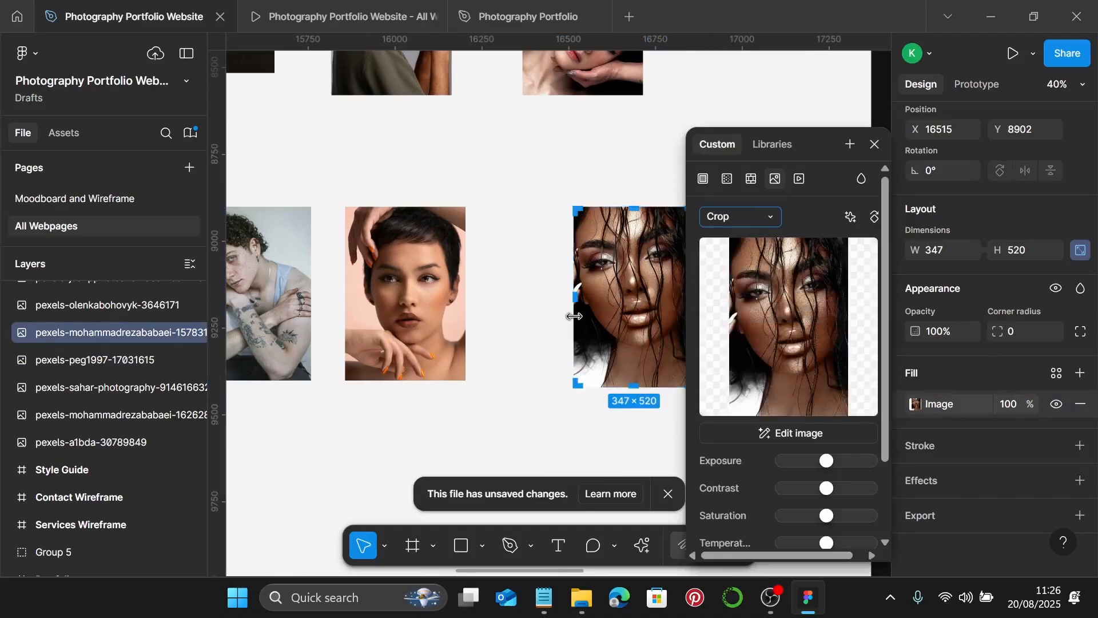
{"action": "scroll", "coordinate": [572, 316], "scroll_direction": "right", "scroll_amount": 2}
{"action": "scroll", "coordinate": [581, 327], "scroll_direction": "up", "scroll_amount": 5}
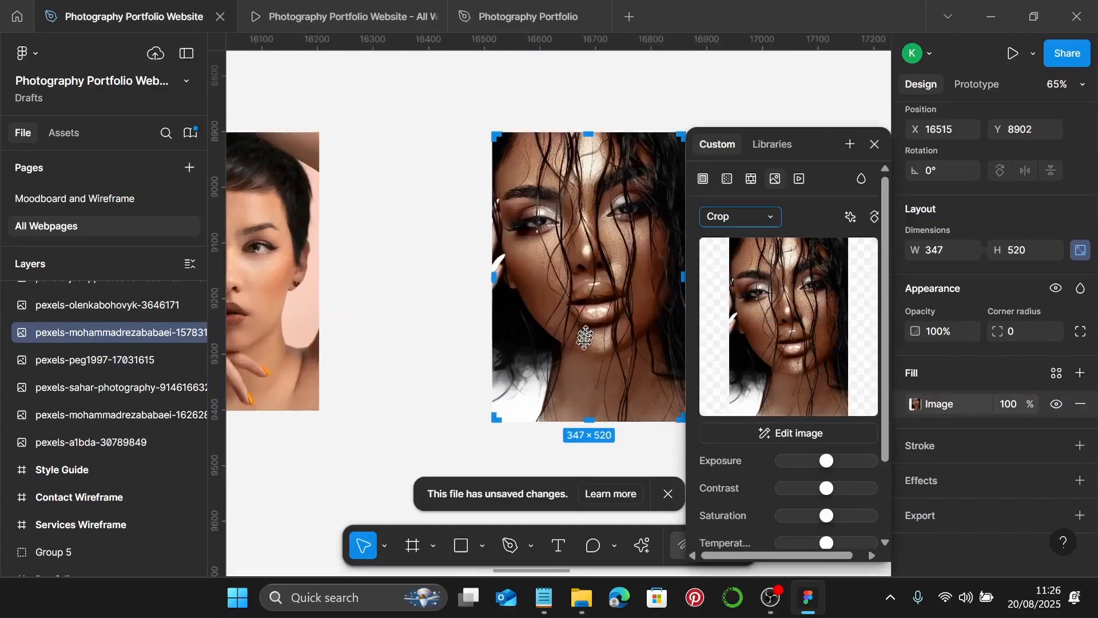
{"action": "scroll", "coordinate": [606, 374], "scroll_direction": "right", "scroll_amount": 4}
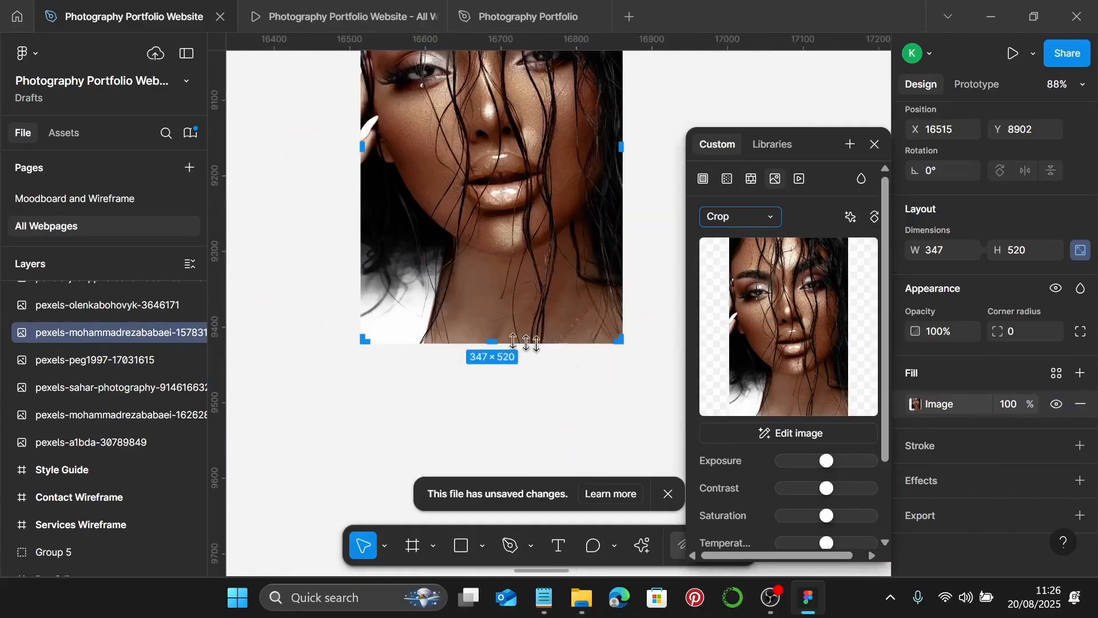
{"action": "left_click_drag", "start_coordinate": [493, 343], "coordinate": [501, 378]}
{"action": "scroll", "coordinate": [492, 317], "scroll_direction": "up", "scroll_amount": 10}
{"action": "scroll", "coordinate": [499, 369], "scroll_direction": "down", "scroll_amount": 8}
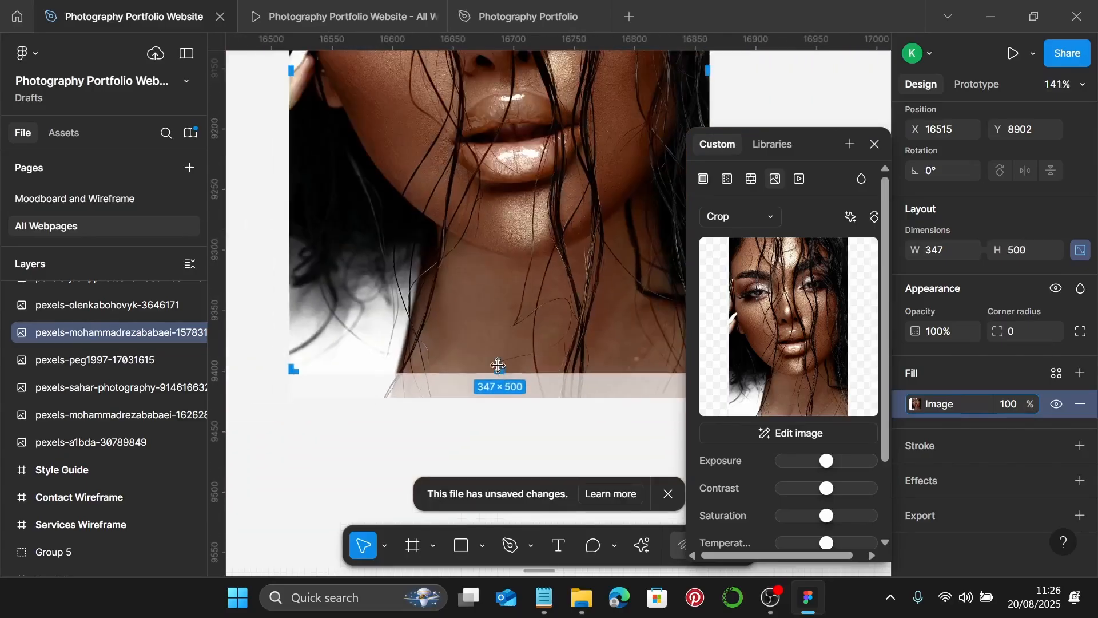
{"action": "key", "text": "Escape"}
{"action": "scroll", "coordinate": [500, 362], "scroll_direction": "down", "scroll_amount": 10}
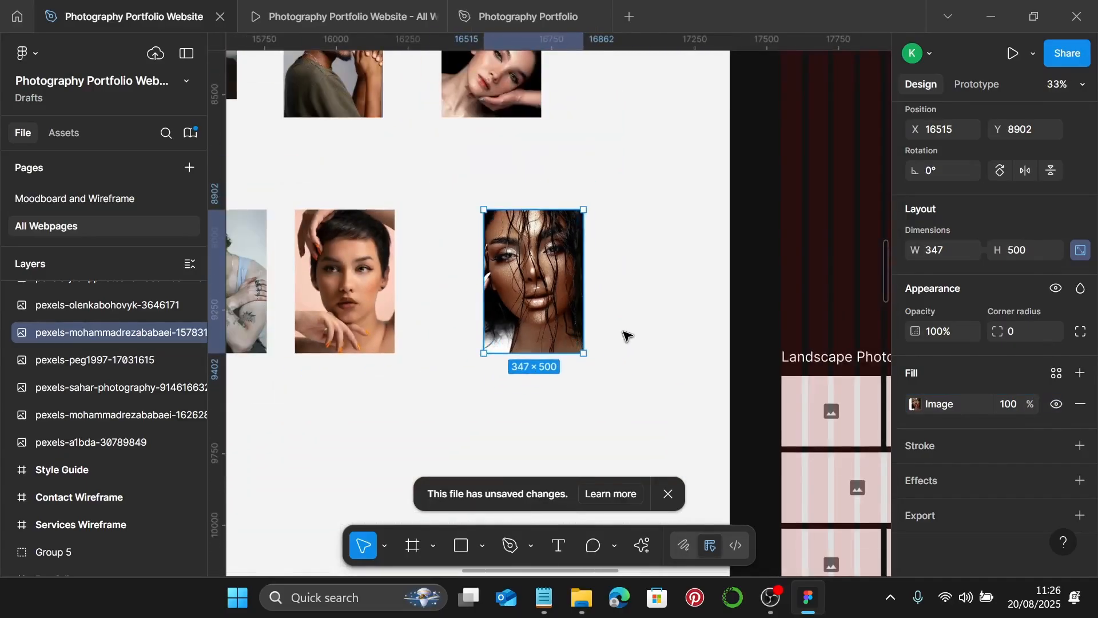
{"action": "left_click", "coordinate": [628, 336]}
{"action": "scroll", "coordinate": [626, 336], "scroll_direction": "down", "scroll_amount": 3}
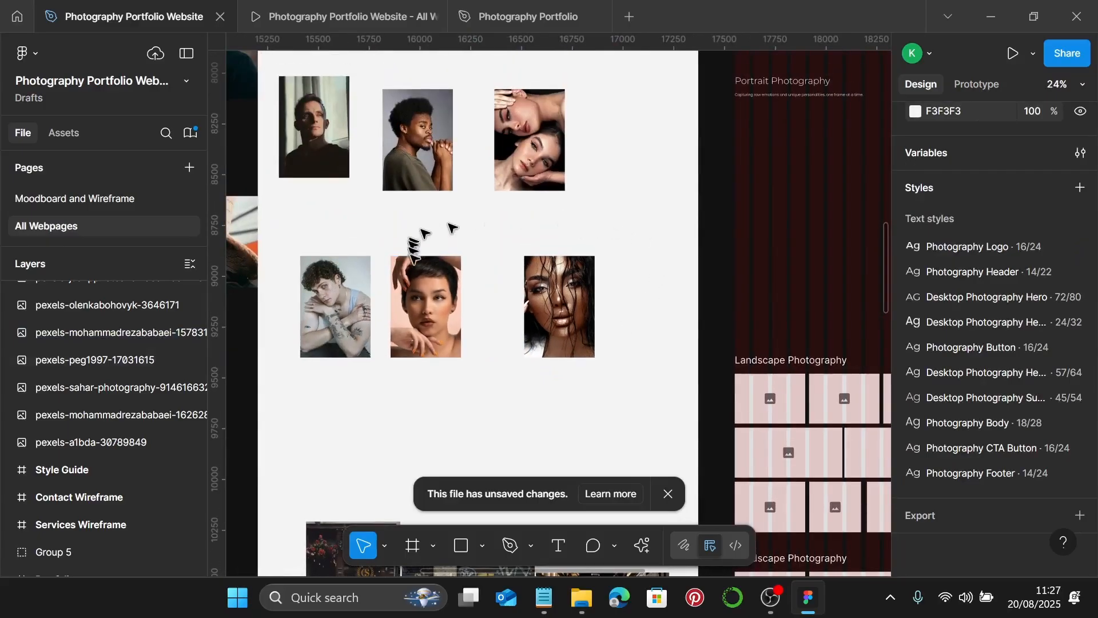
- Move three loose portraits, including the young man and short-haired woman, into the section's first row
{"action": "left_click", "coordinate": [576, 286]}
{"action": "left_click_drag", "start_coordinate": [551, 296], "coordinate": [760, 152]}
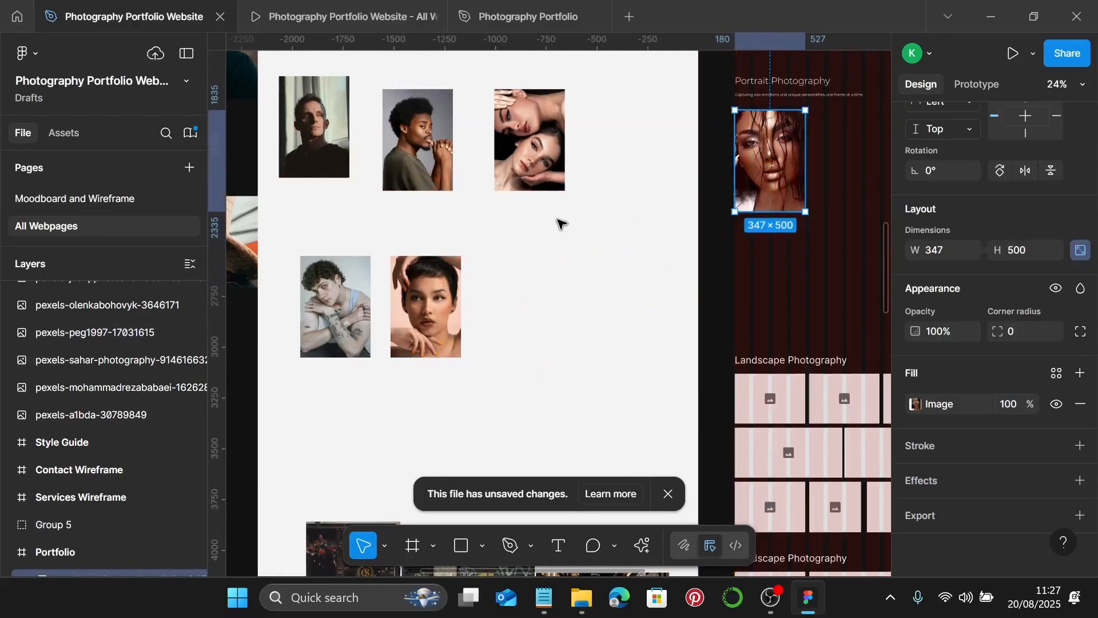
{"action": "left_click", "coordinate": [350, 303]}
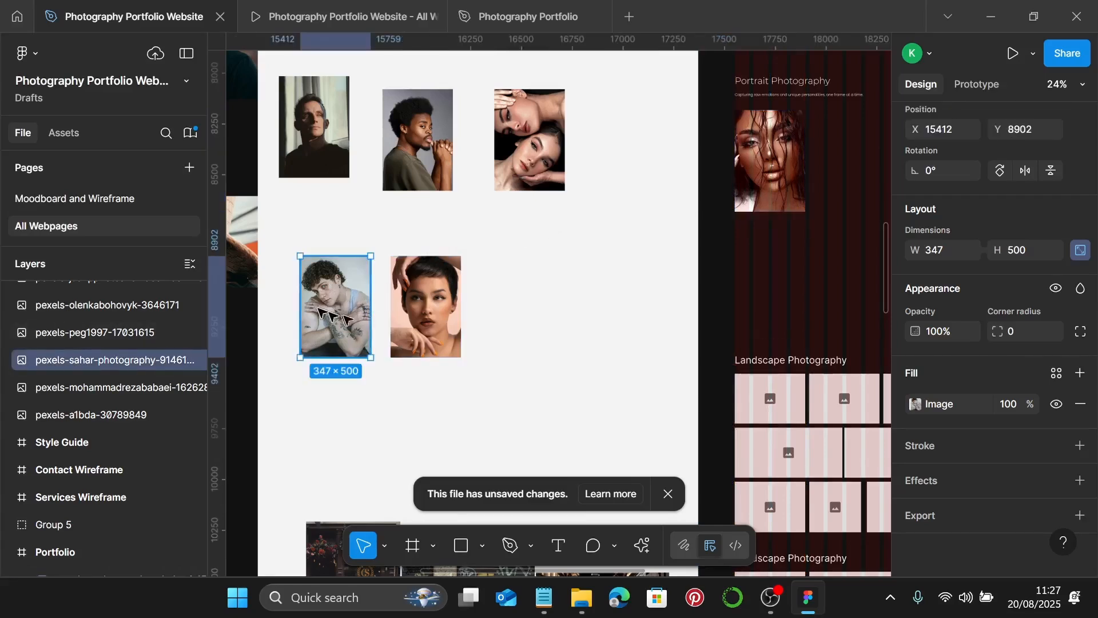
{"action": "left_click_drag", "start_coordinate": [319, 310], "coordinate": [825, 165]}
{"action": "scroll", "coordinate": [506, 283], "scroll_direction": "right", "scroll_amount": 1}
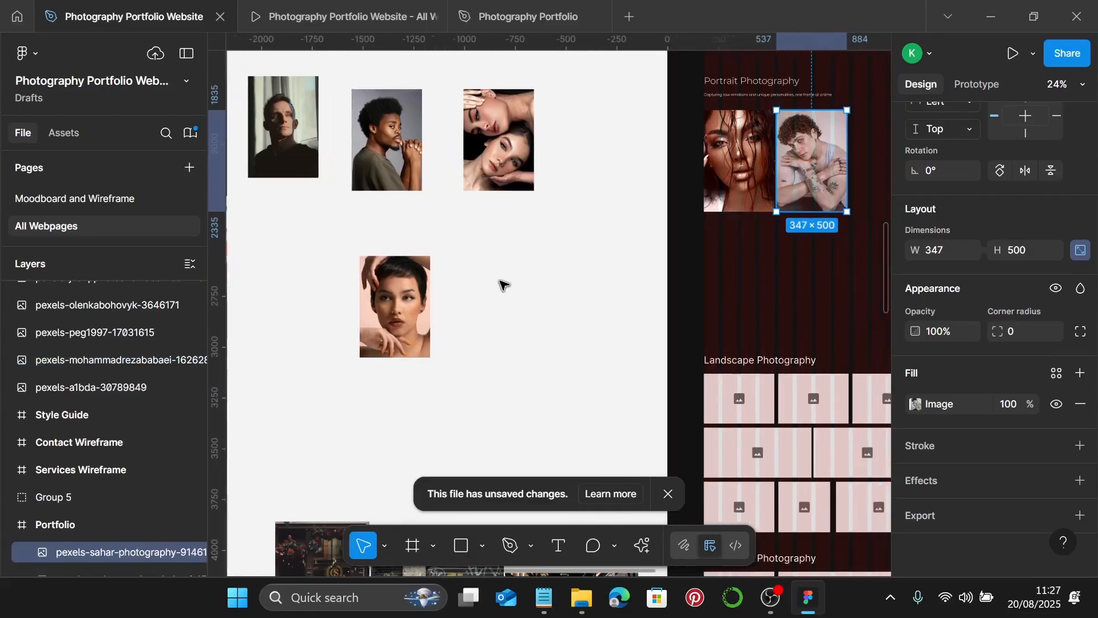
{"action": "scroll", "coordinate": [417, 302], "scroll_direction": "right", "scroll_amount": 4}
{"action": "left_click", "coordinate": [292, 303]}
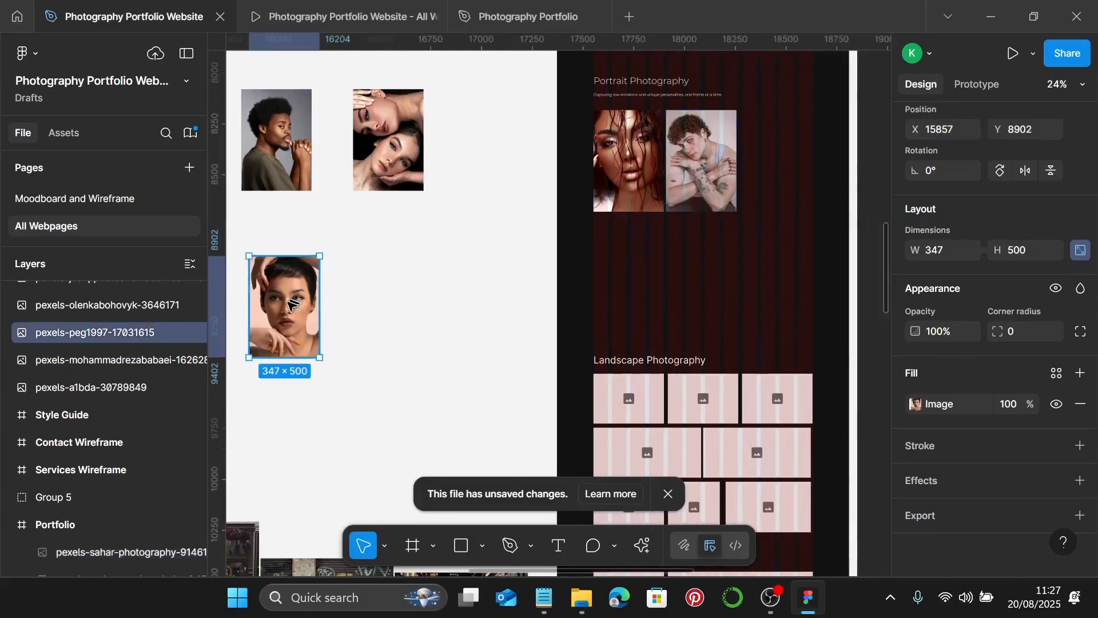
{"action": "left_click_drag", "start_coordinate": [292, 309], "coordinate": [781, 162]}
{"action": "scroll", "coordinate": [572, 205], "scroll_direction": "left", "scroll_amount": 4}
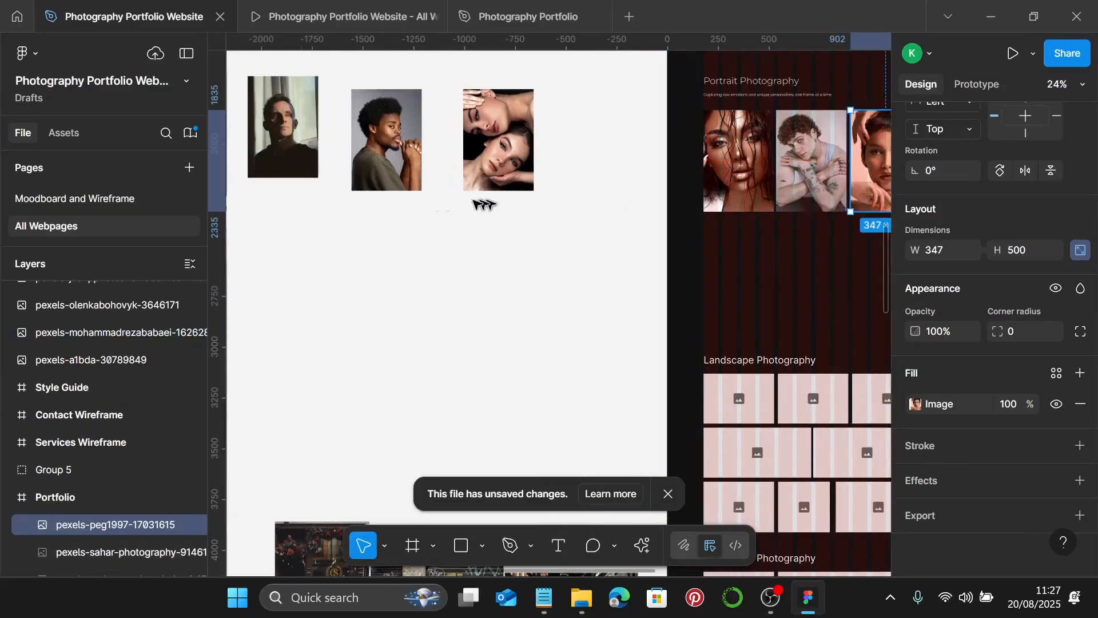
- Fill the second row with the man's, two-women and afro portraits
{"action": "left_click_drag", "start_coordinate": [290, 119], "coordinate": [738, 277]}
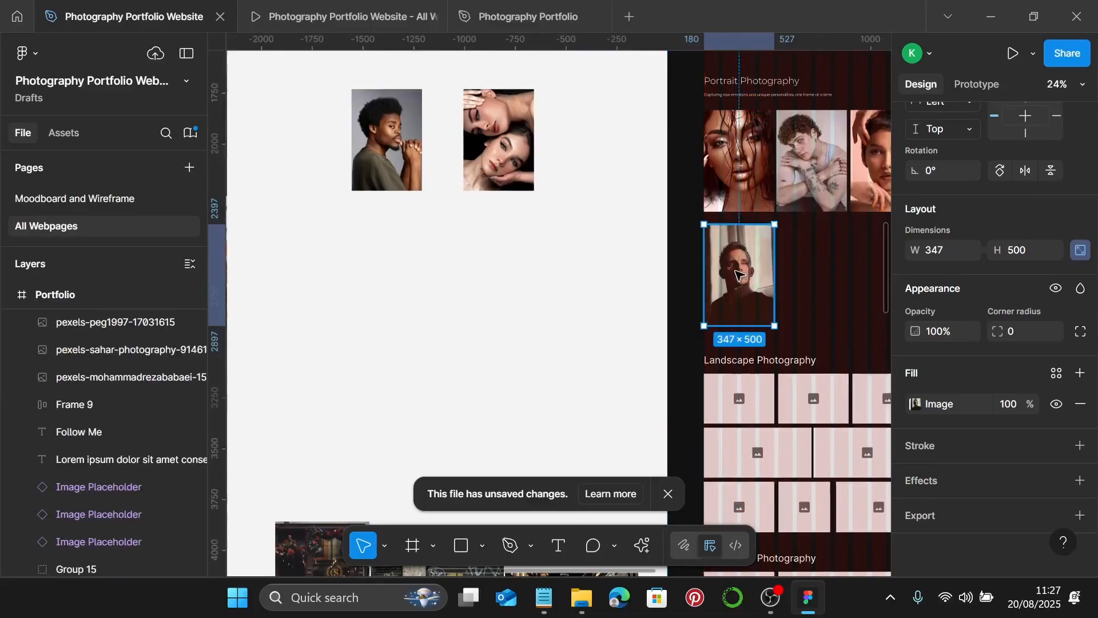
{"action": "left_click", "coordinate": [506, 164]}
{"action": "scroll", "coordinate": [485, 165], "scroll_direction": "right", "scroll_amount": 1}
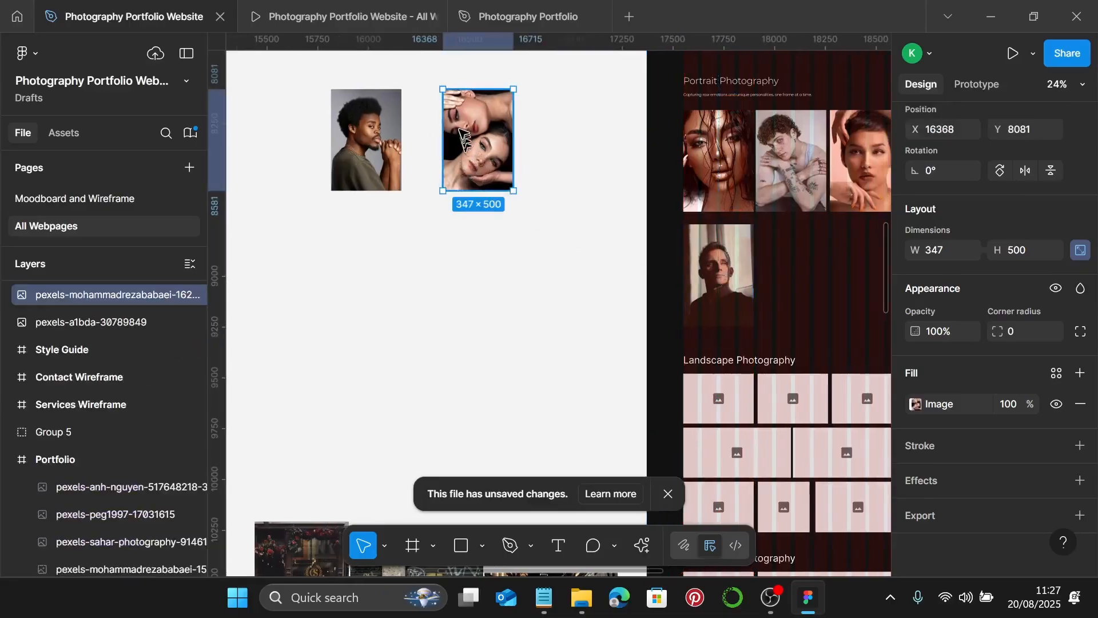
{"action": "left_click_drag", "start_coordinate": [464, 137], "coordinate": [783, 261]}
{"action": "scroll", "coordinate": [435, 217], "scroll_direction": "right", "scroll_amount": 5}
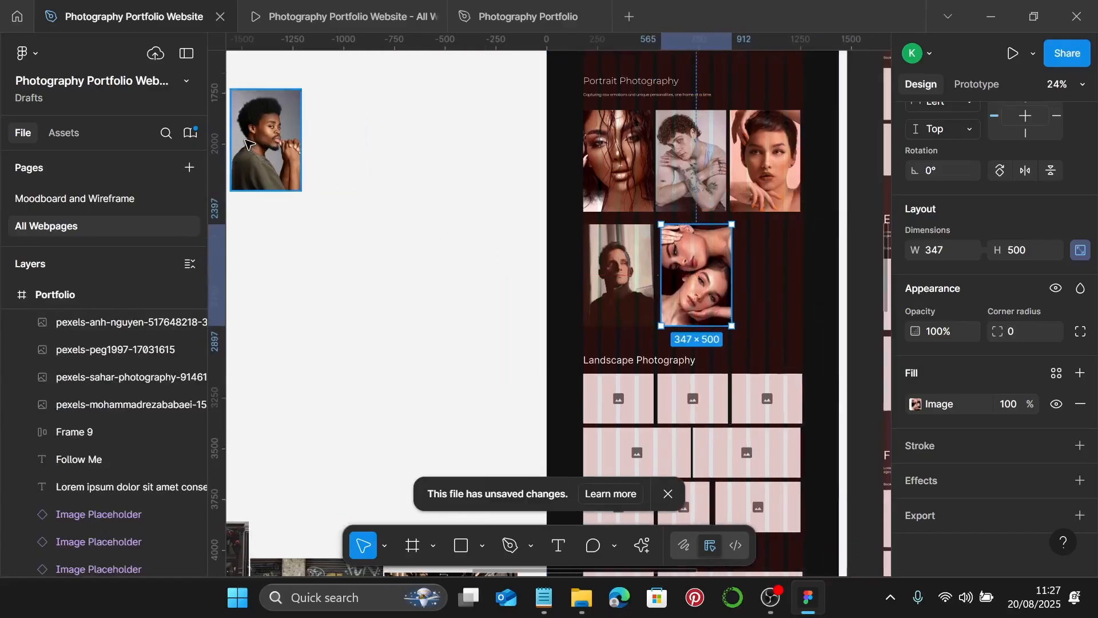
{"action": "left_click_drag", "start_coordinate": [246, 143], "coordinate": [755, 264]}
{"action": "scroll", "coordinate": [729, 114], "scroll_direction": "up", "scroll_amount": 4}
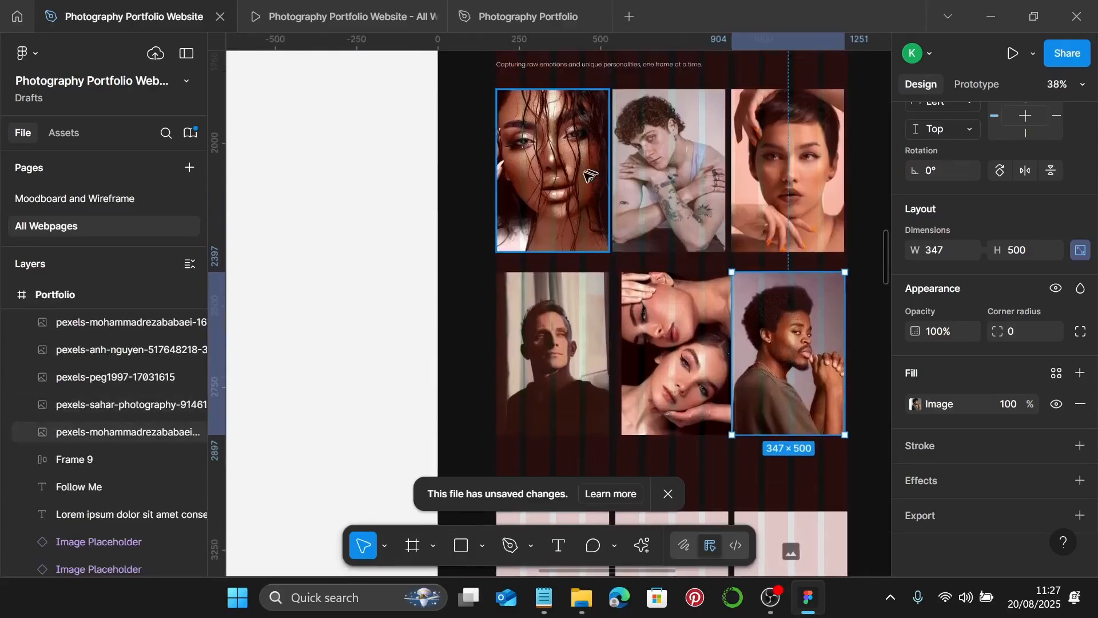
- Snap the curly-haired portrait into alignment with the first-row portrait columns
{"action": "left_click", "coordinate": [584, 178]}
{"action": "scroll", "coordinate": [495, 147], "scroll_direction": "up", "scroll_amount": 10}
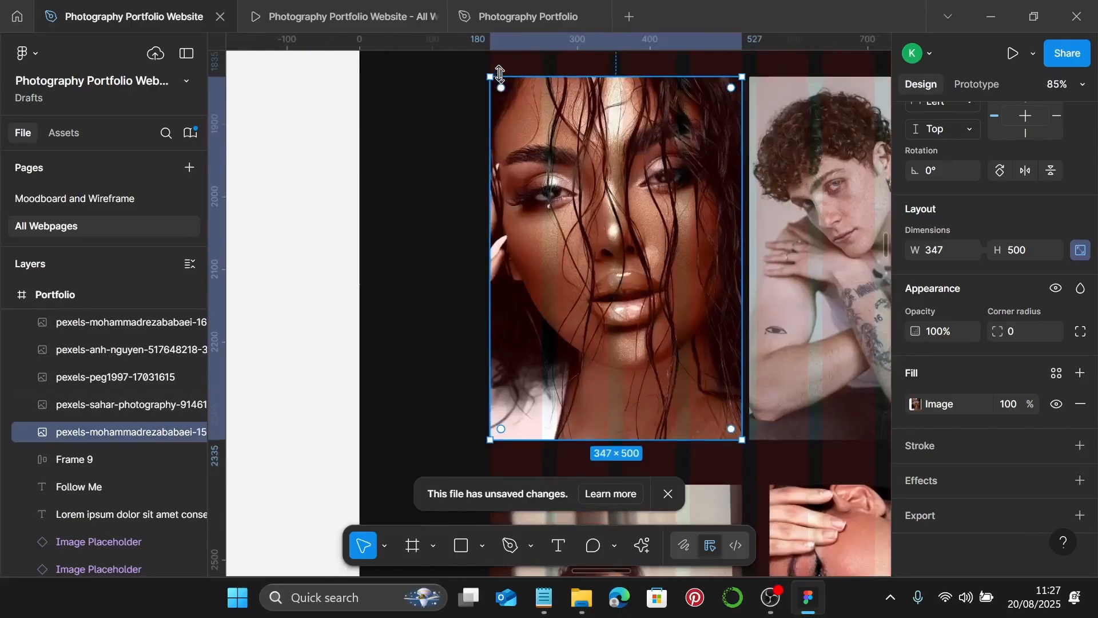
{"action": "scroll", "coordinate": [453, 280], "scroll_direction": "down", "scroll_amount": 3}
{"action": "scroll", "coordinate": [532, 380], "scroll_direction": "up", "scroll_amount": 5}
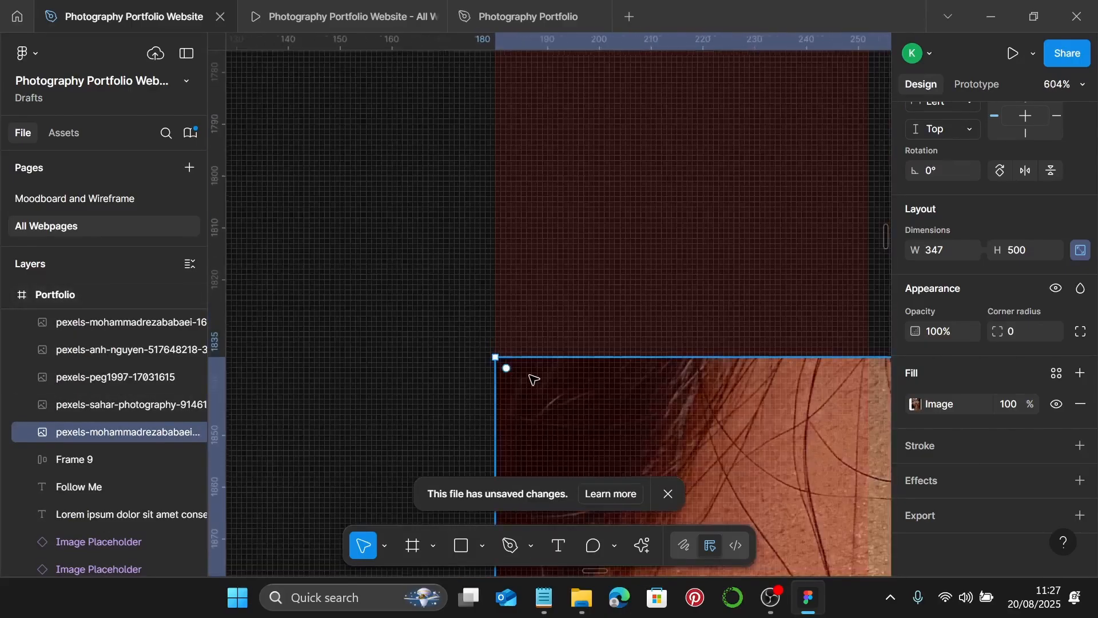
{"action": "scroll", "coordinate": [514, 363], "scroll_direction": "down", "scroll_amount": 5}
{"action": "scroll", "coordinate": [526, 358], "scroll_direction": "right", "scroll_amount": 10}
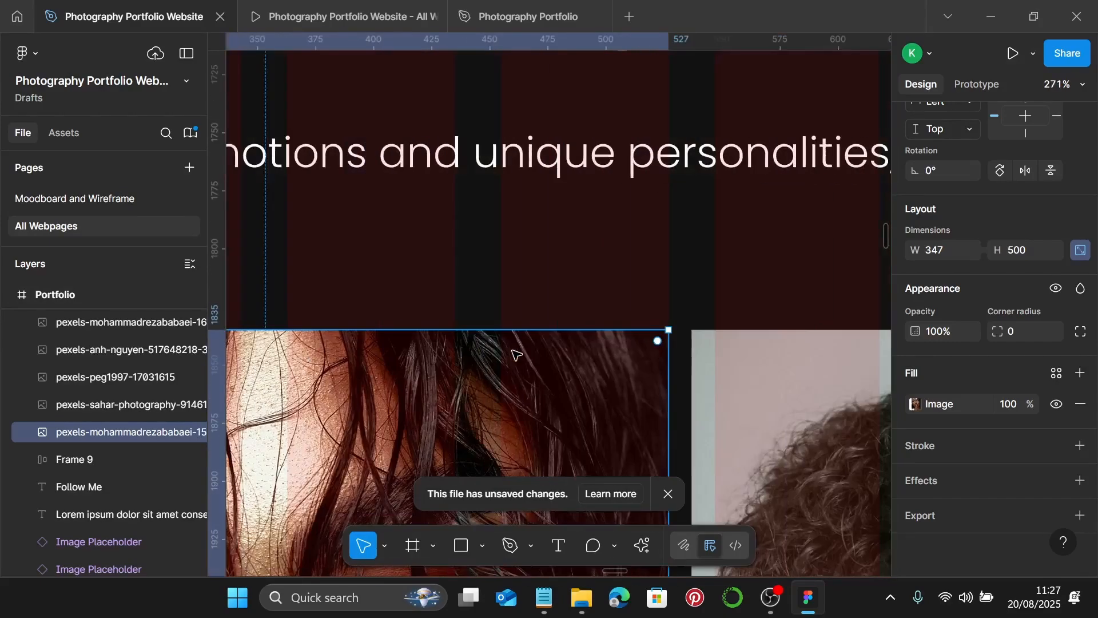
{"action": "scroll", "coordinate": [538, 360], "scroll_direction": "right", "scroll_amount": 6}
{"action": "scroll", "coordinate": [458, 378], "scroll_direction": "left", "scroll_amount": 3}
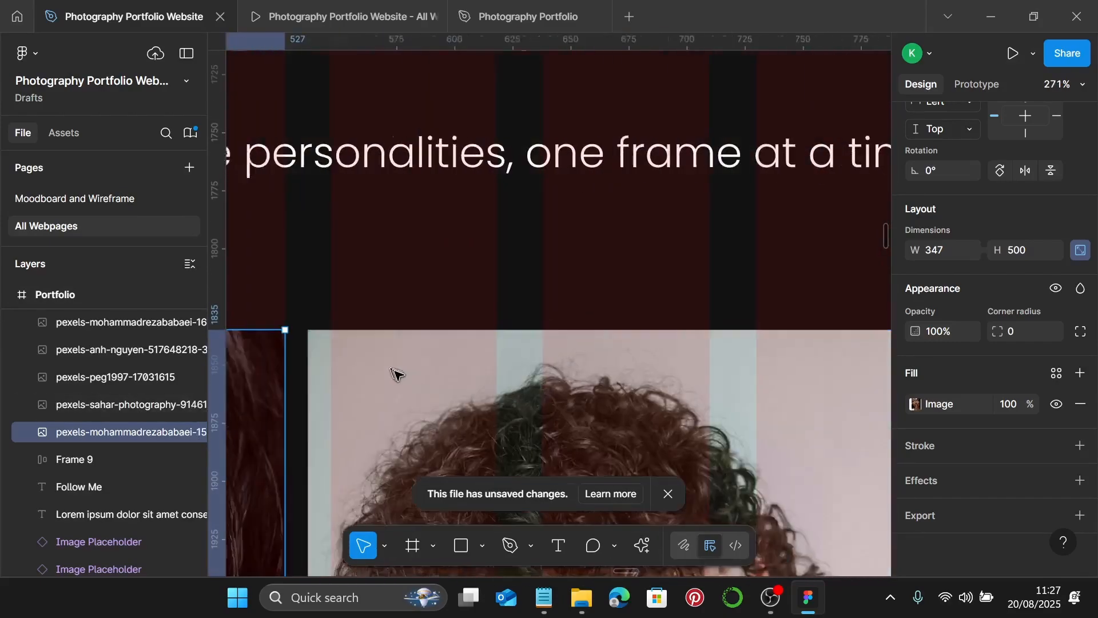
{"action": "left_click_drag", "start_coordinate": [514, 385], "coordinate": [539, 392]}
{"action": "scroll", "coordinate": [547, 381], "scroll_direction": "down", "scroll_amount": 5}
{"action": "scroll", "coordinate": [540, 377], "scroll_direction": "right", "scroll_amount": 5}
{"action": "scroll", "coordinate": [529, 383], "scroll_direction": "up", "scroll_amount": 5}
{"action": "scroll", "coordinate": [539, 393], "scroll_direction": "down", "scroll_amount": 3}
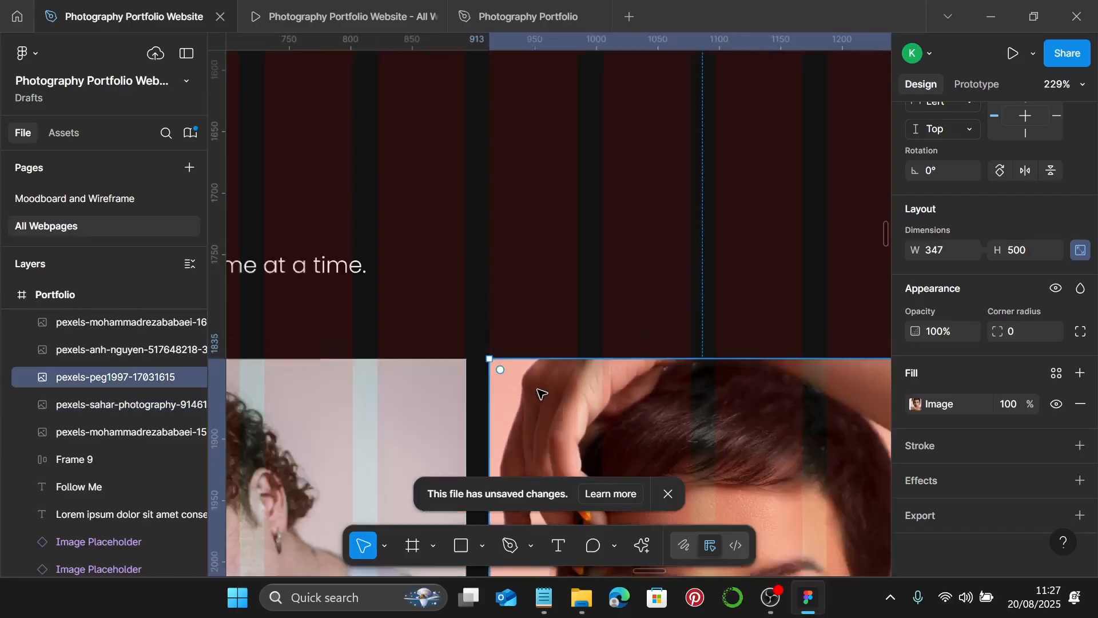
{"action": "scroll", "coordinate": [668, 404], "scroll_direction": "up", "scroll_amount": 4}
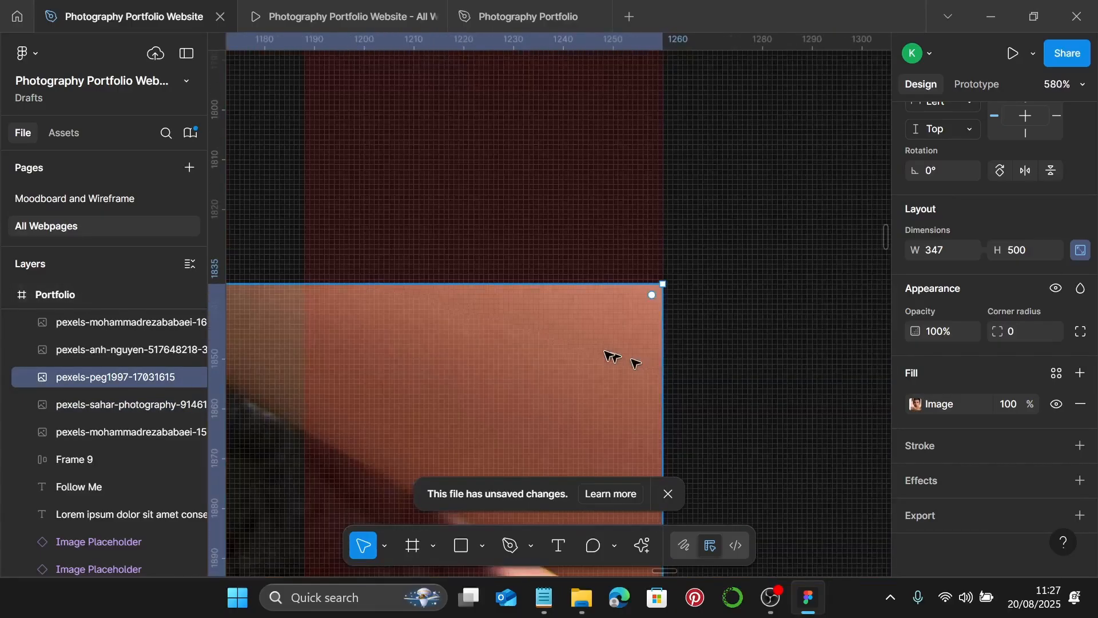
{"action": "scroll", "coordinate": [613, 358], "scroll_direction": "down", "scroll_amount": 3}
{"action": "scroll", "coordinate": [603, 351], "scroll_direction": "down", "scroll_amount": 5}
{"action": "scroll", "coordinate": [603, 351], "scroll_direction": "down", "scroll_amount": 8}
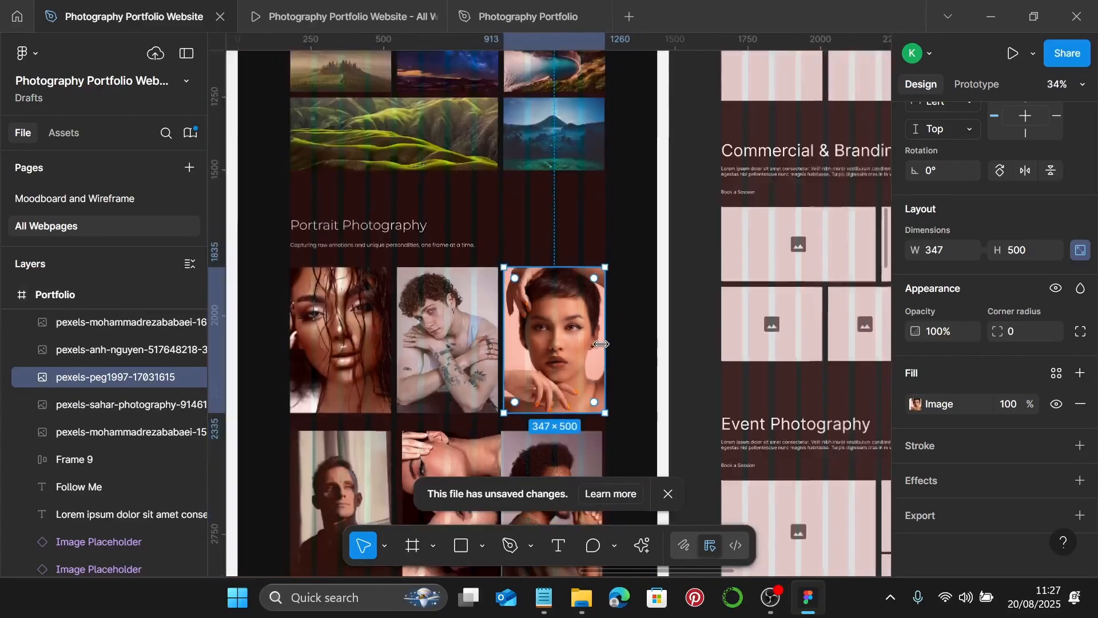
{"action": "scroll", "coordinate": [577, 297], "scroll_direction": "down", "scroll_amount": 3}
{"action": "scroll", "coordinate": [574, 267], "scroll_direction": "left", "scroll_amount": 2}
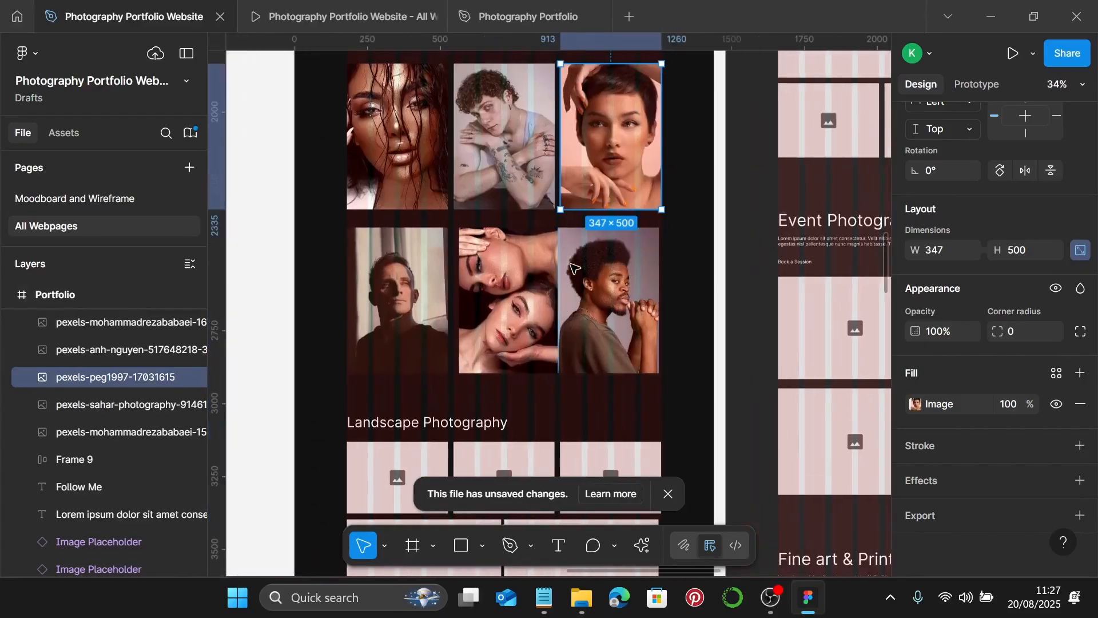
{"action": "scroll", "coordinate": [366, 233], "scroll_direction": "up", "scroll_amount": 9}
{"action": "scroll", "coordinate": [373, 234], "scroll_direction": "up", "scroll_amount": 3}
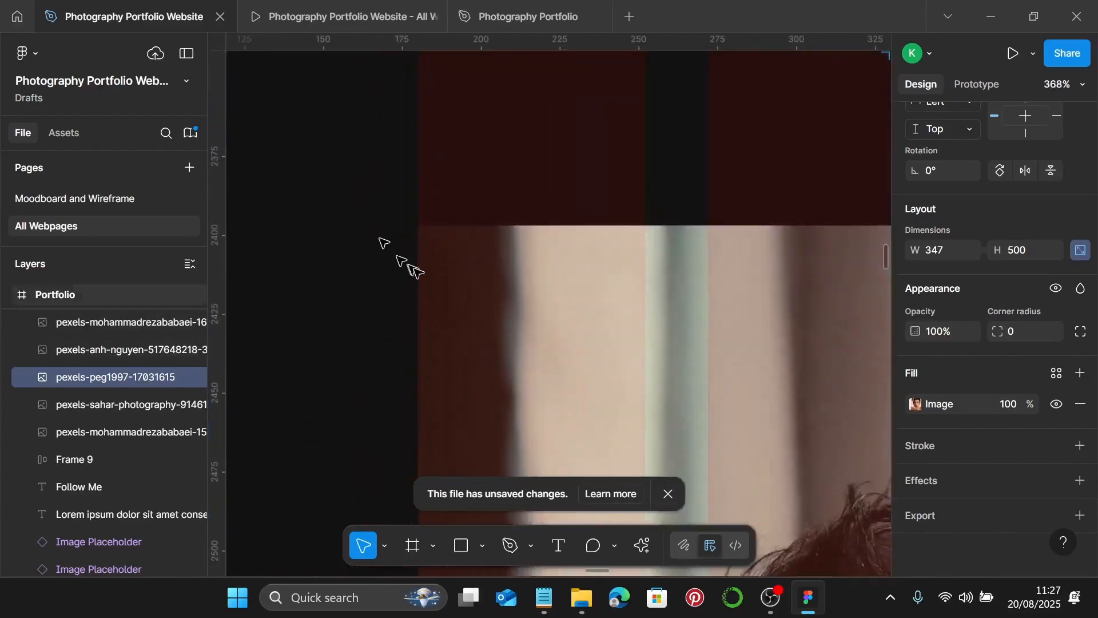
- Shift the two-women and last portraits so the lower row lines up under the columns
{"action": "left_click", "coordinate": [476, 293]}
{"action": "scroll", "coordinate": [476, 293], "scroll_direction": "down", "scroll_amount": 3}
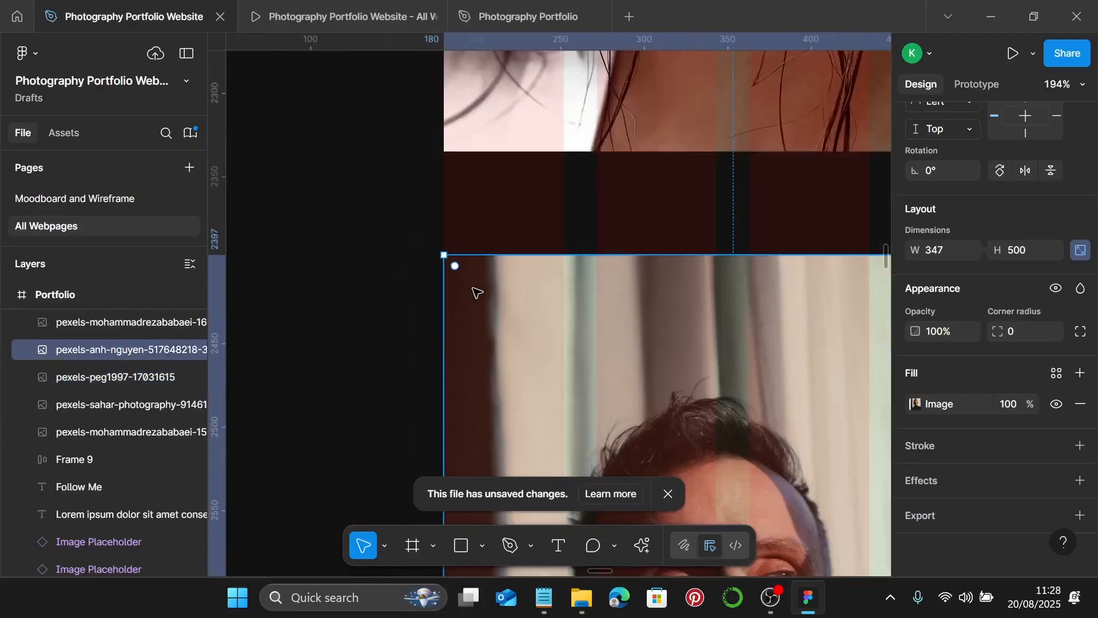
{"action": "scroll", "coordinate": [475, 289], "scroll_direction": "right", "scroll_amount": 4}
{"action": "left_click_drag", "start_coordinate": [717, 314], "coordinate": [688, 313]}
{"action": "scroll", "coordinate": [688, 313], "scroll_direction": "right", "scroll_amount": 10}
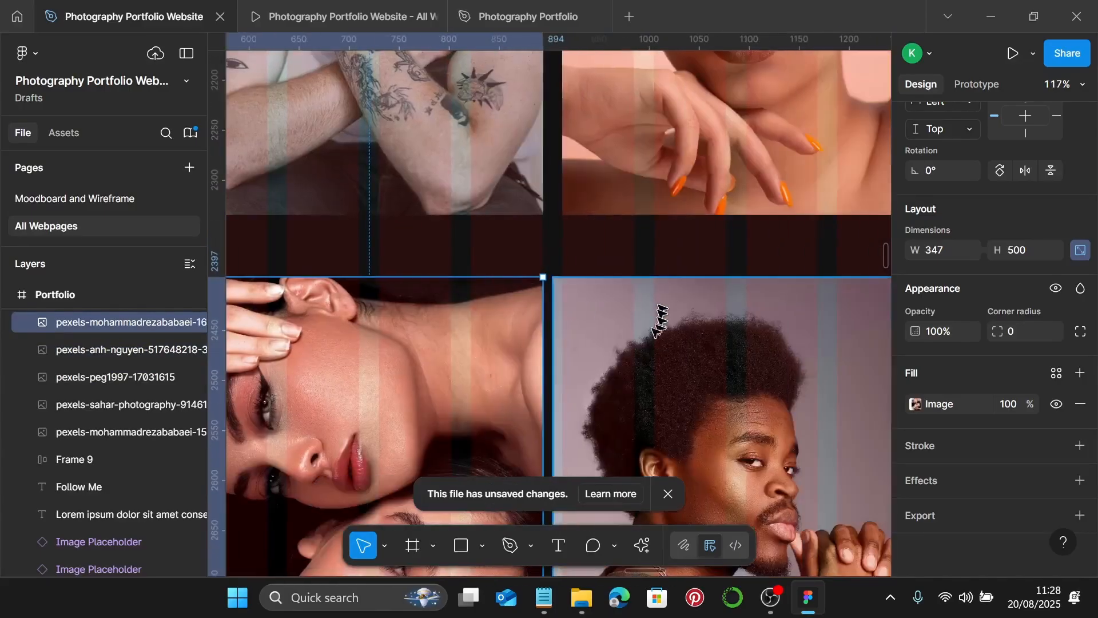
{"action": "scroll", "coordinate": [657, 319], "scroll_direction": "up", "scroll_amount": 1}
{"action": "left_click_drag", "start_coordinate": [622, 334], "coordinate": [598, 321]}
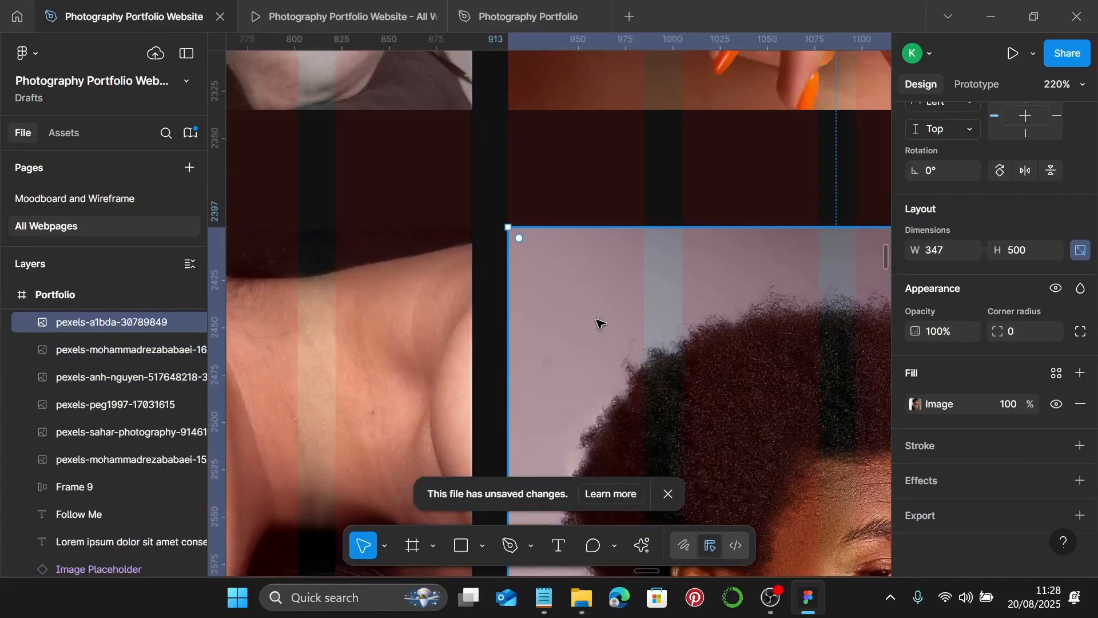
{"action": "scroll", "coordinate": [598, 321], "scroll_direction": "down", "scroll_amount": 10}
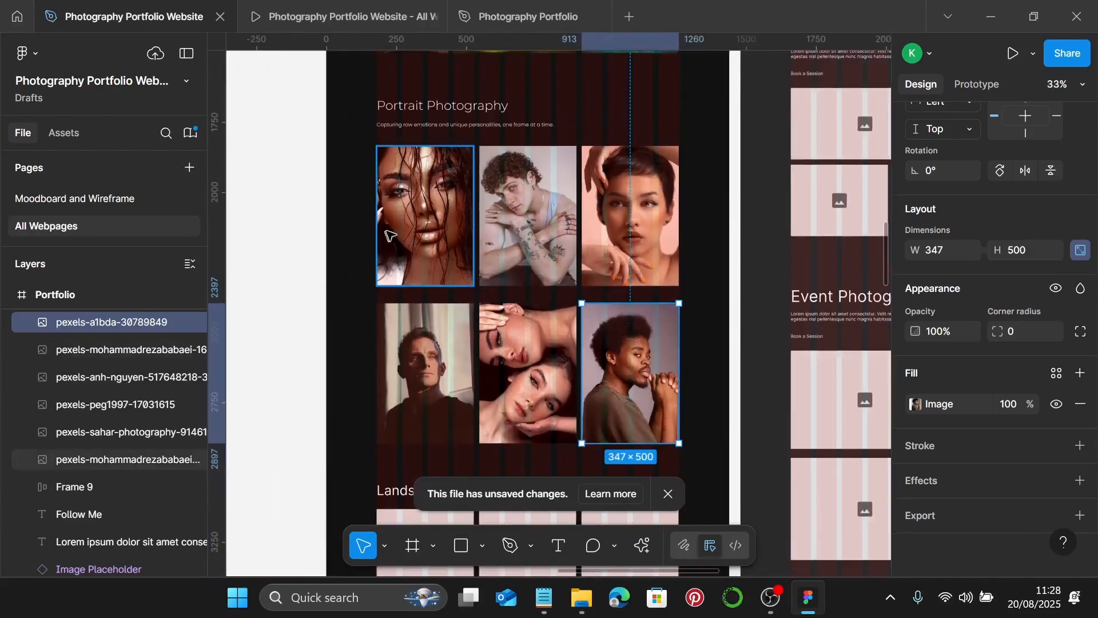
- Set a 20 px gap between the two left-column portraits
{"action": "left_click", "coordinate": [426, 240]}
{"action": "left_click", "coordinate": [527, 240], "text": "shift"}
{"action": "left_click", "coordinate": [631, 239], "text": "shift"}
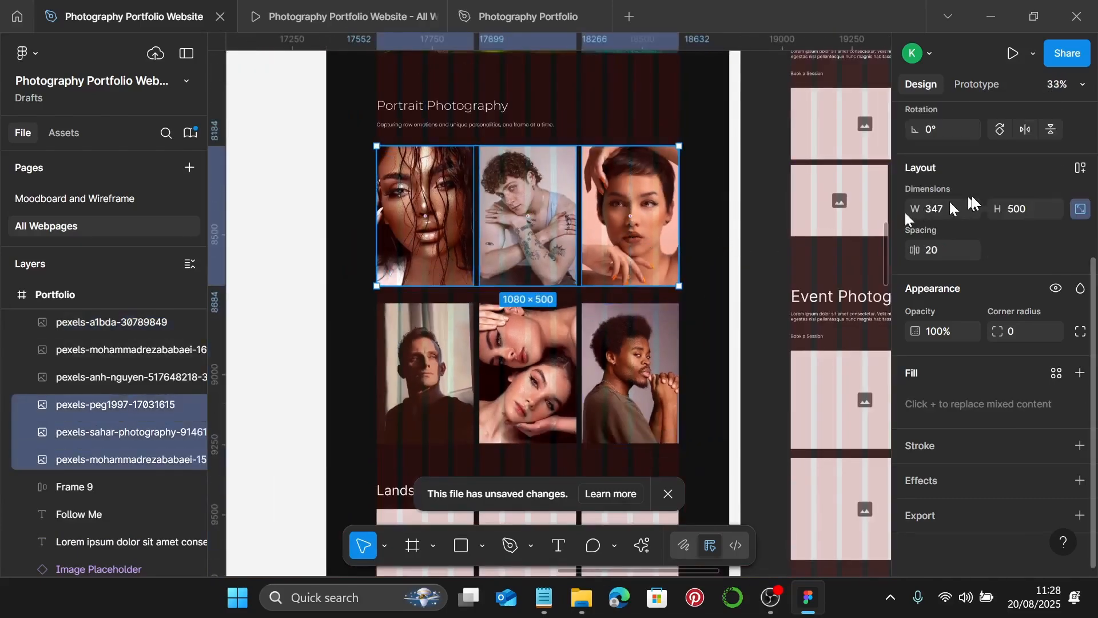
{"action": "scroll", "coordinate": [972, 204], "scroll_direction": "up", "scroll_amount": 4}
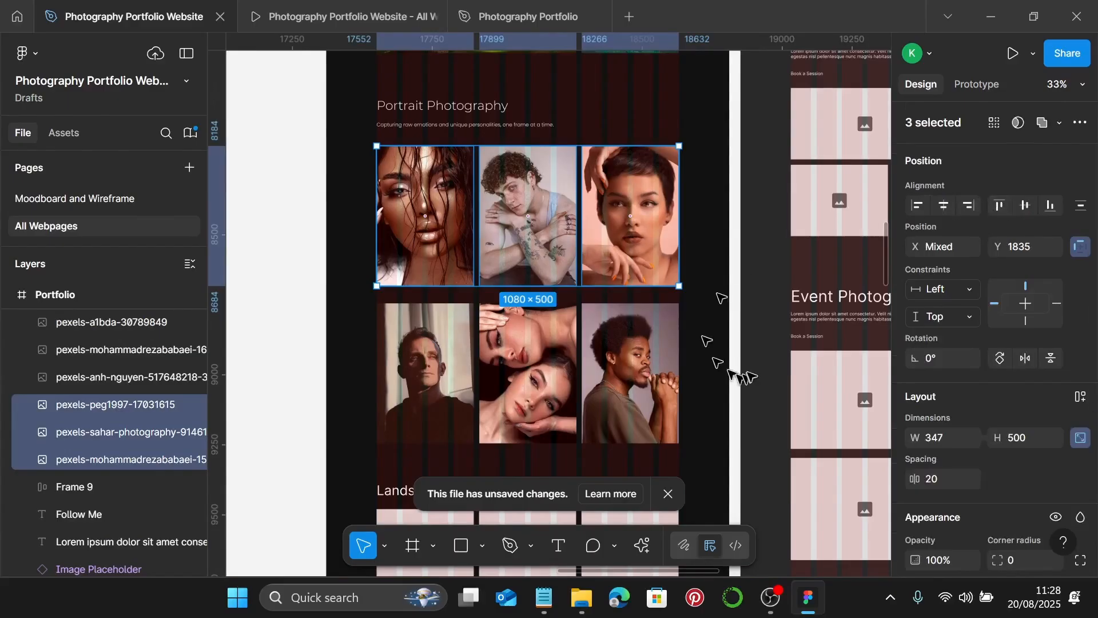
{"action": "left_click", "coordinate": [452, 277]}
{"action": "left_click", "coordinate": [444, 327], "text": "shift"}
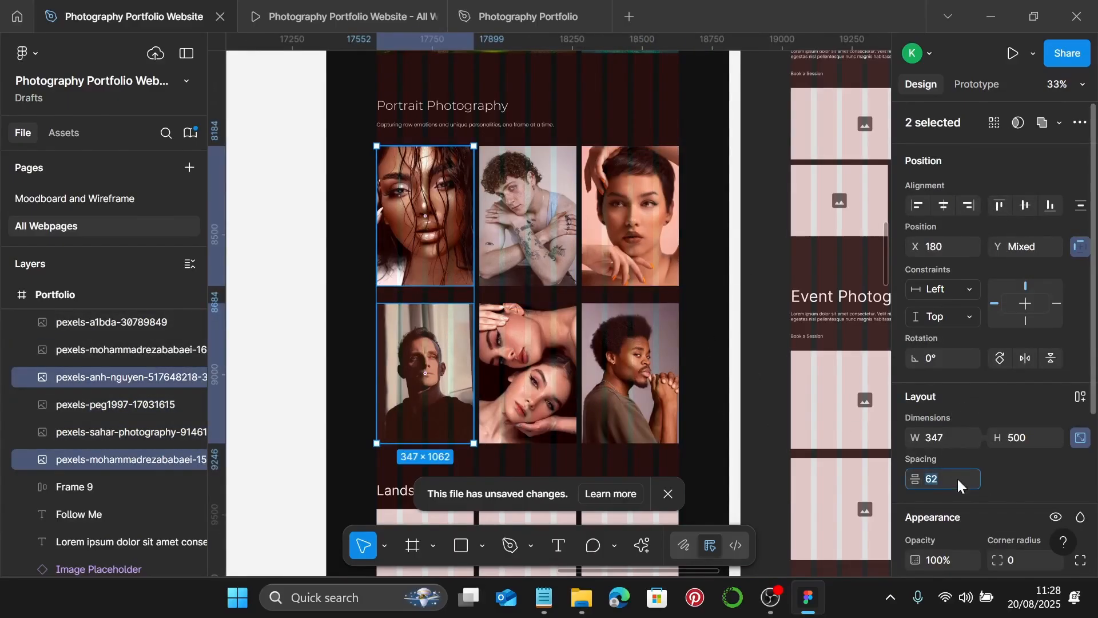
{"action": "type", "text": "20"}
{"action": "key", "text": "Return"}
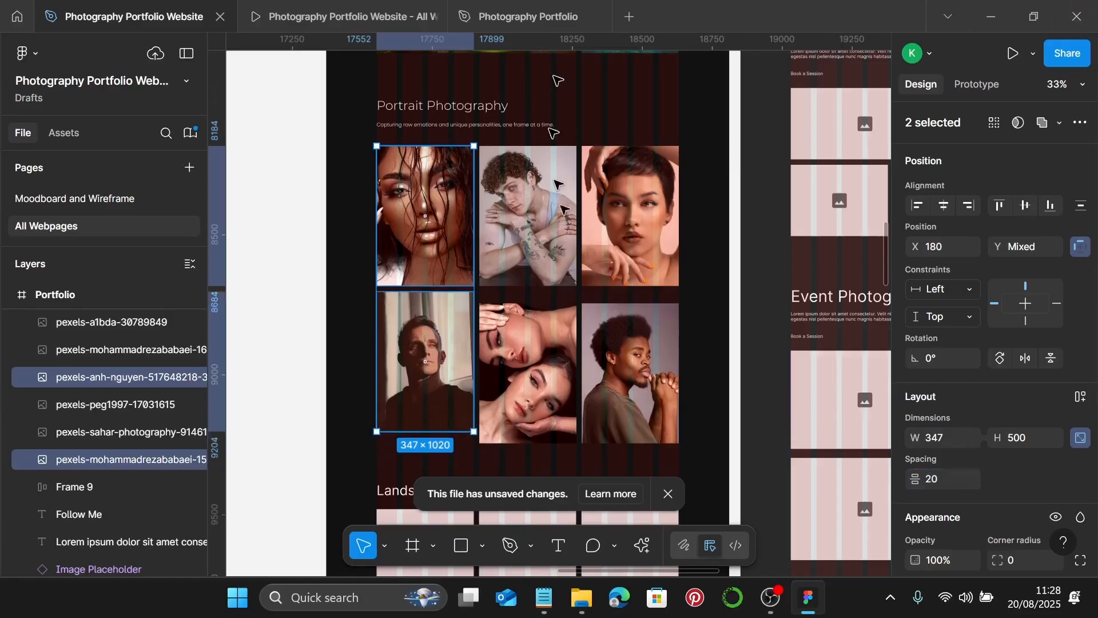
- Set 20 px gaps between the middle-column and right-column portrait pairs
{"action": "left_click", "coordinate": [527, 218]}
{"action": "left_click", "coordinate": [528, 372], "text": "shift"}
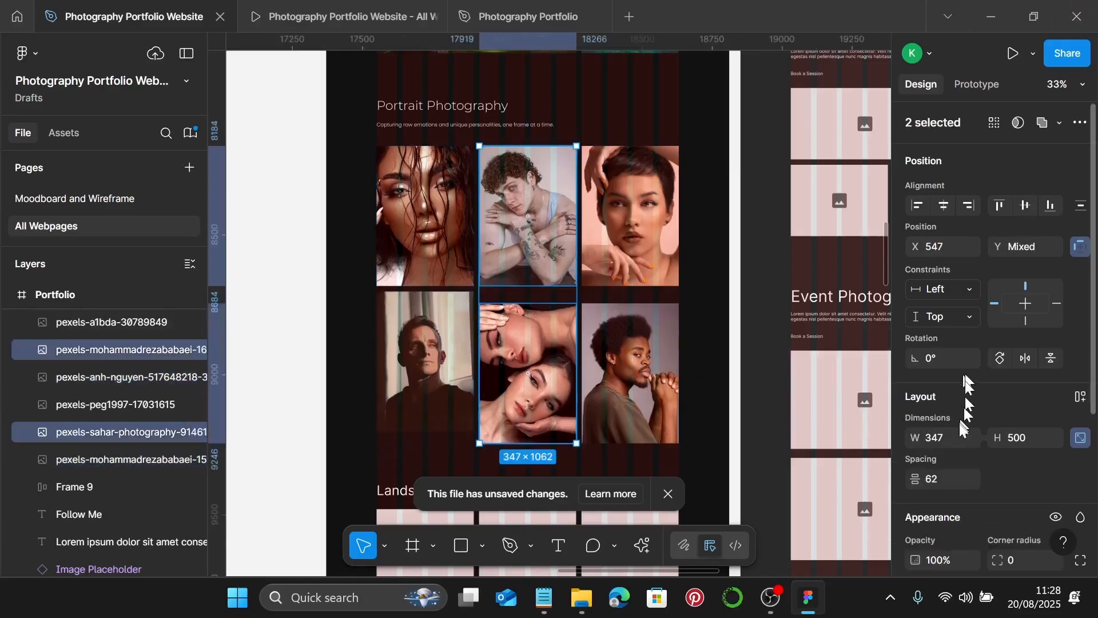
{"action": "left_click", "coordinate": [950, 479]}
{"action": "type", "text": "20"}
{"action": "key", "text": "Return"}
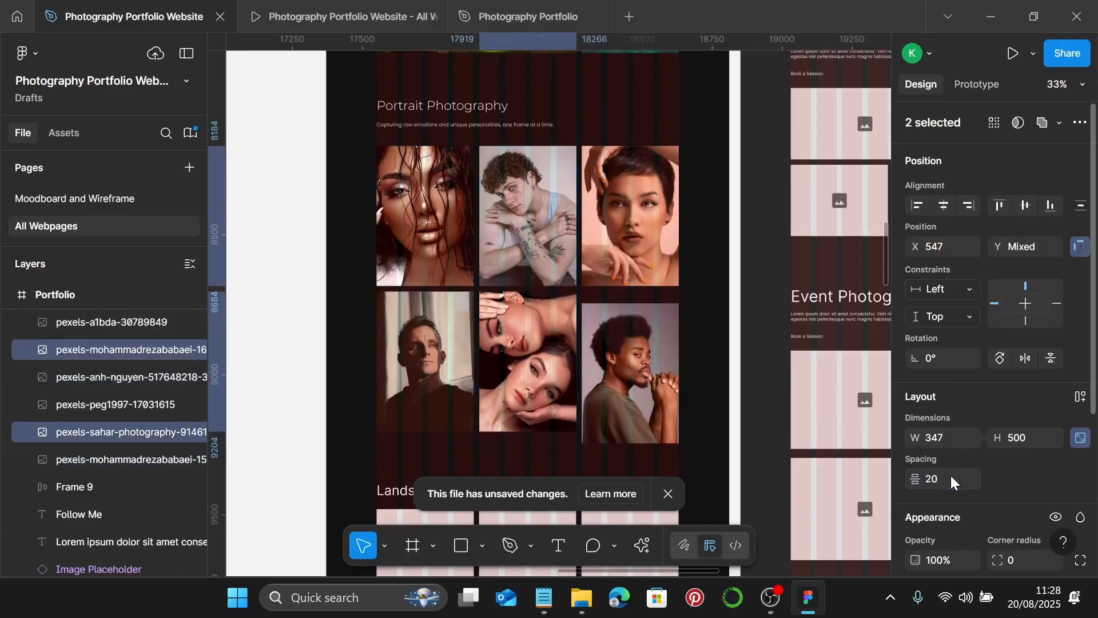
{"action": "left_click", "coordinate": [637, 263]}
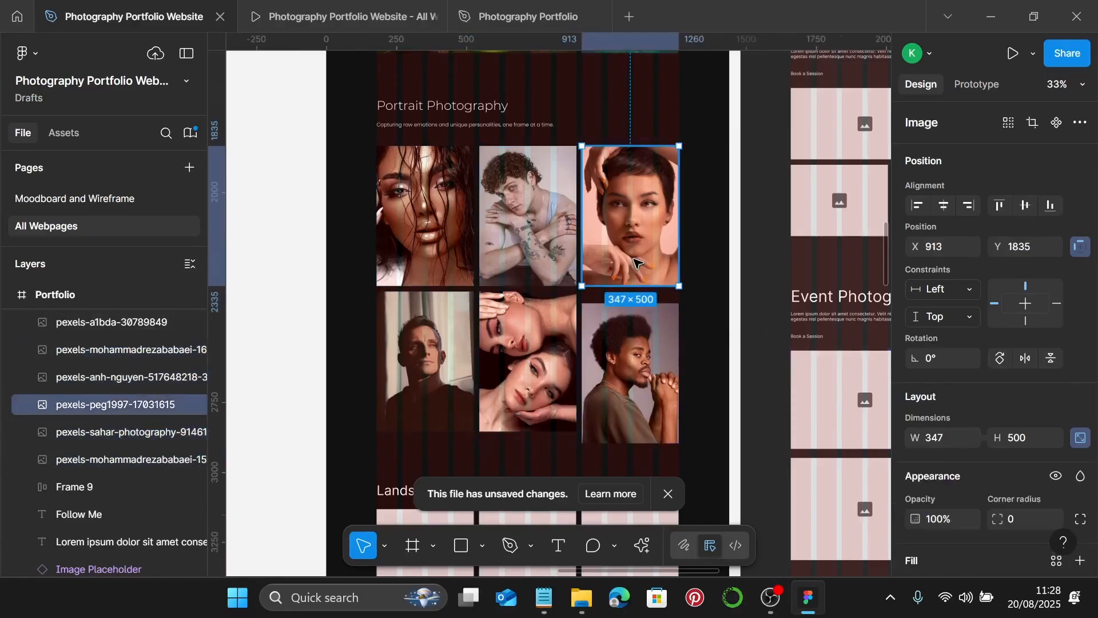
{"action": "left_click", "coordinate": [637, 320], "text": "shift"}
{"action": "left_click", "coordinate": [956, 479]}
{"action": "type", "text": "2"}
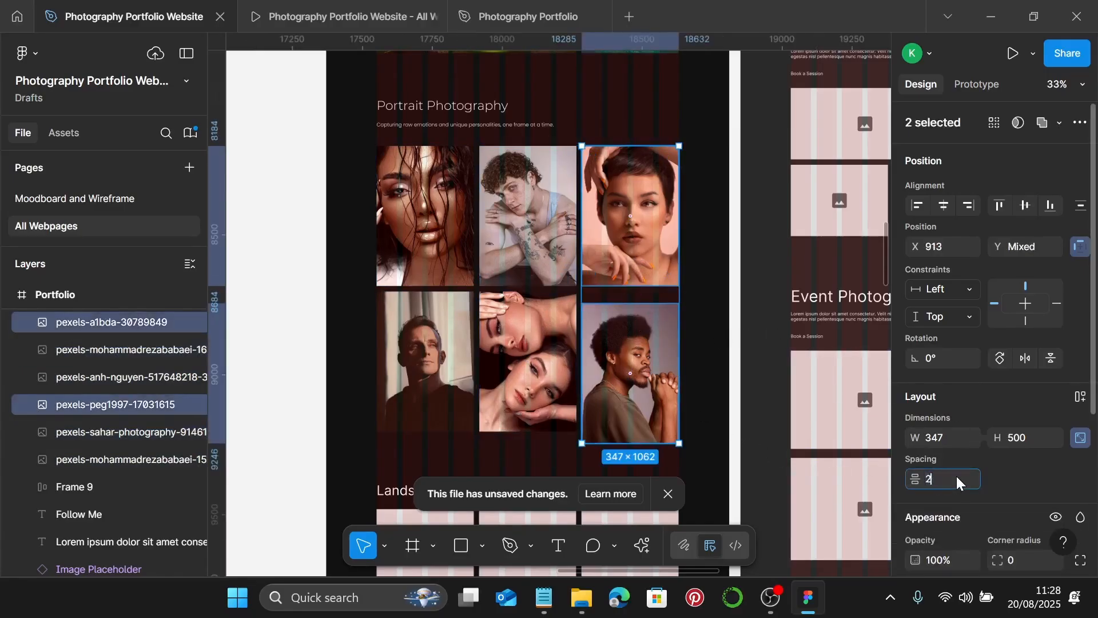
{"action": "type", "text": "0"}
{"action": "key", "text": "Return"}
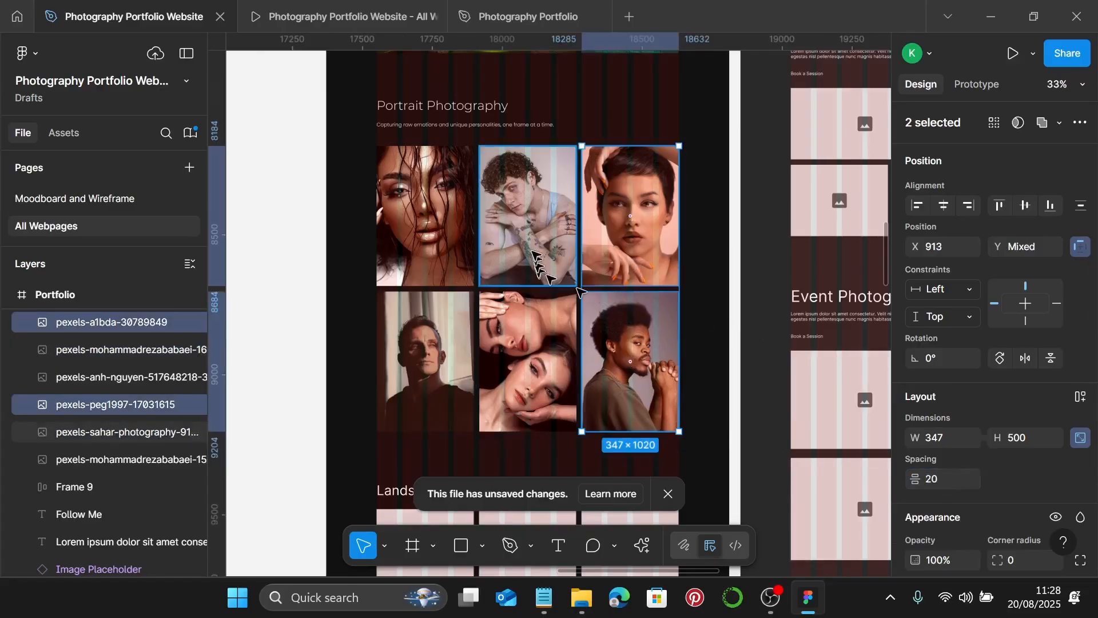
- Group all six portrait photos together
{"action": "left_click", "coordinate": [535, 254], "text": "shift"}
{"action": "left_click", "coordinate": [427, 343], "text": "shift"}
{"action": "left_click", "coordinate": [441, 257], "text": "shift"}
{"action": "left_click", "coordinate": [529, 331], "text": "shift"}
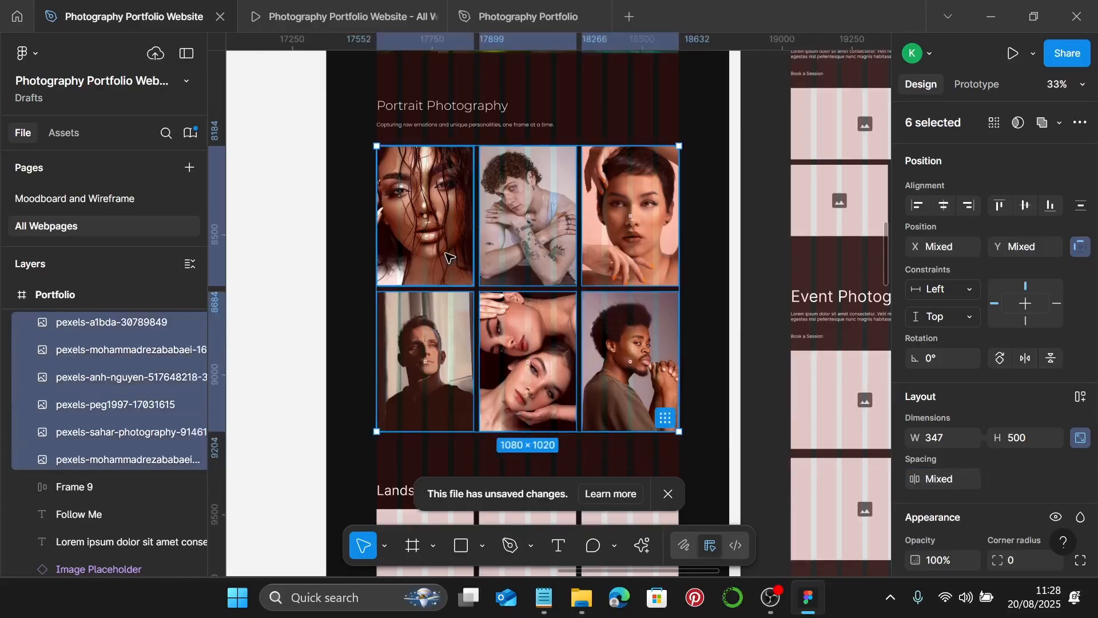
{"action": "key", "text": "ctrl+g"}
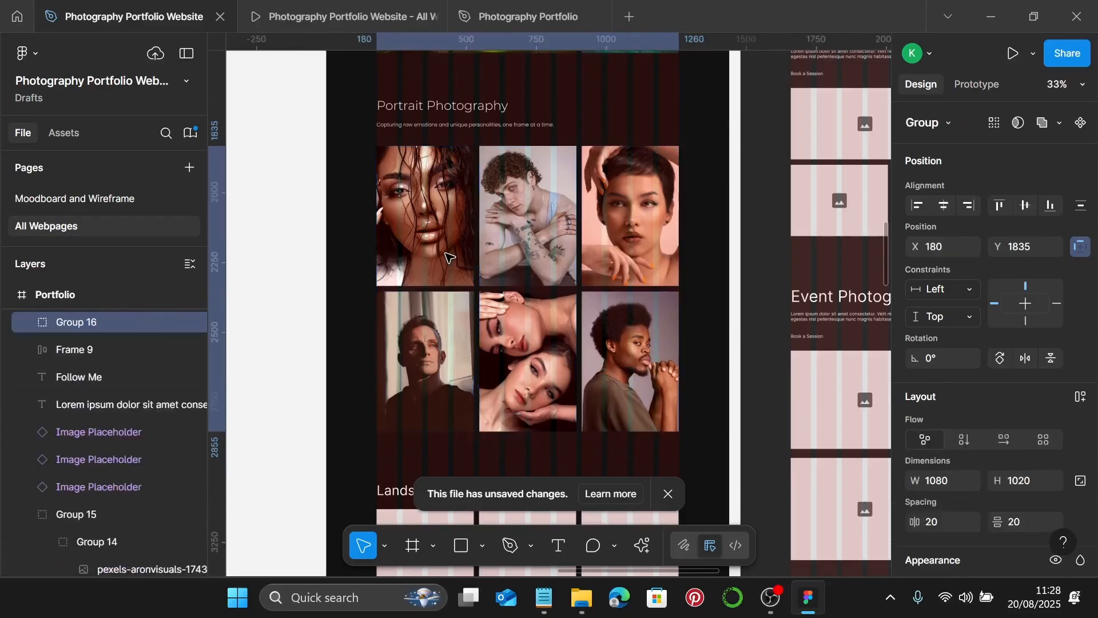
- Space the Portrait Photography title, subtitle and photo group 20 px apart and group them
{"action": "left_click", "coordinate": [418, 101]}
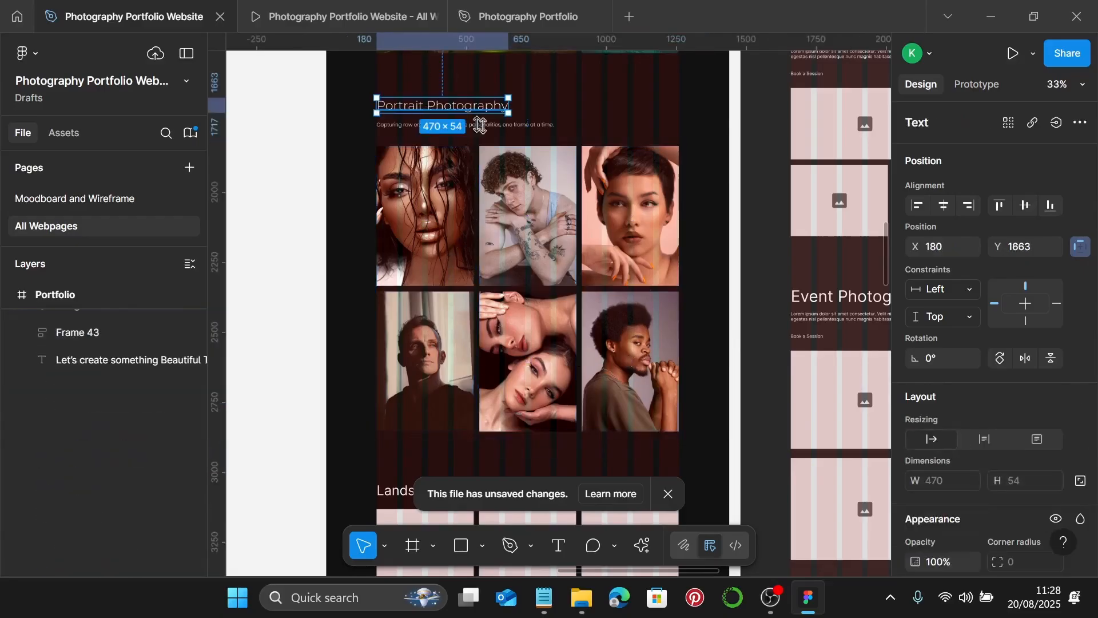
{"action": "left_click", "coordinate": [546, 125], "text": "shift"}
{"action": "left_click", "coordinate": [546, 157], "text": "shift"}
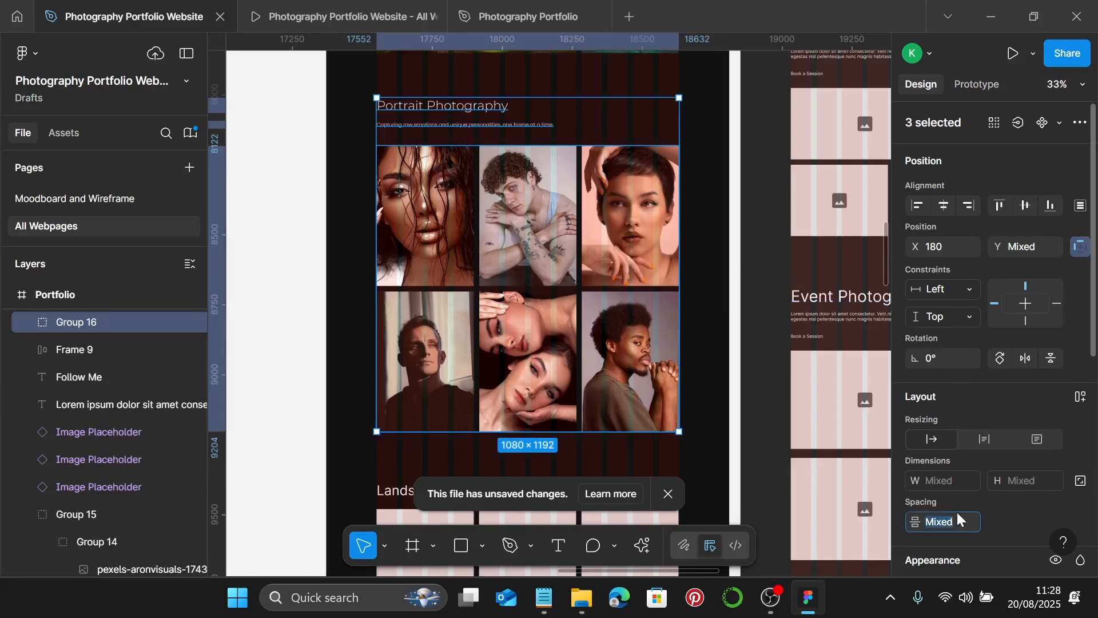
{"action": "type", "text": "20"}
{"action": "key", "text": "Return"}
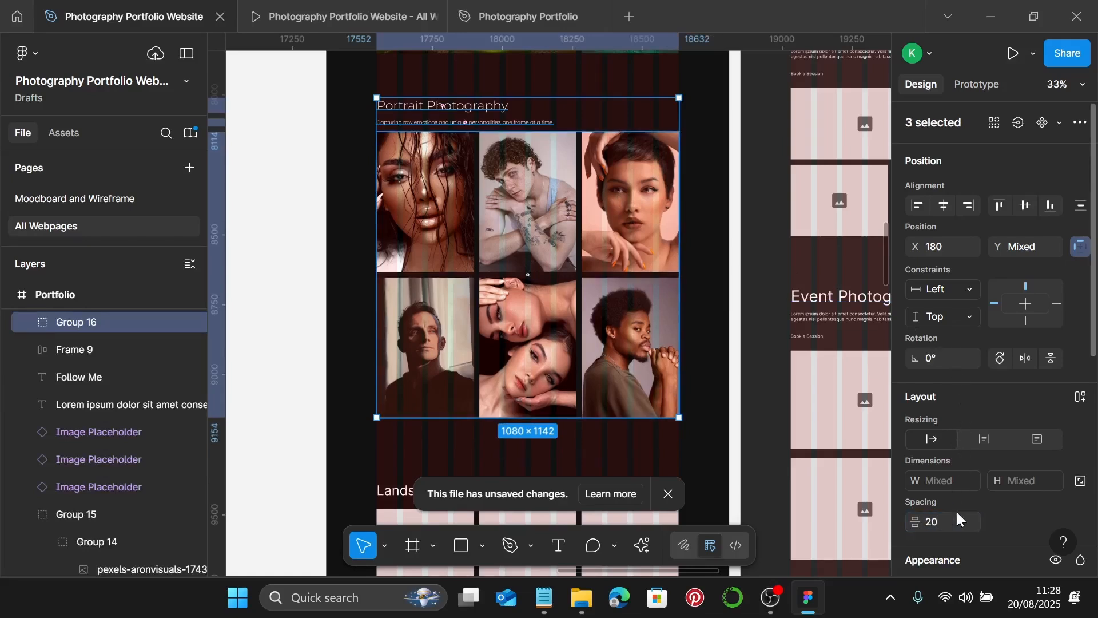
{"action": "key", "text": "ctrl+g"}
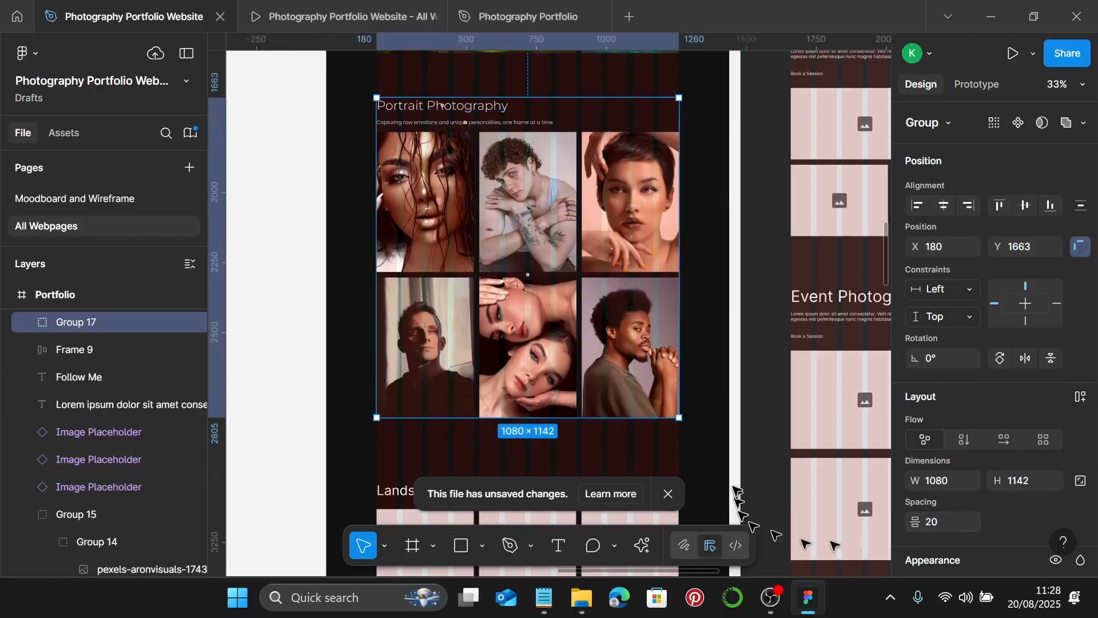
{"action": "scroll", "coordinate": [718, 434], "scroll_direction": "down", "scroll_amount": 1}
{"action": "left_click", "coordinate": [706, 415]}
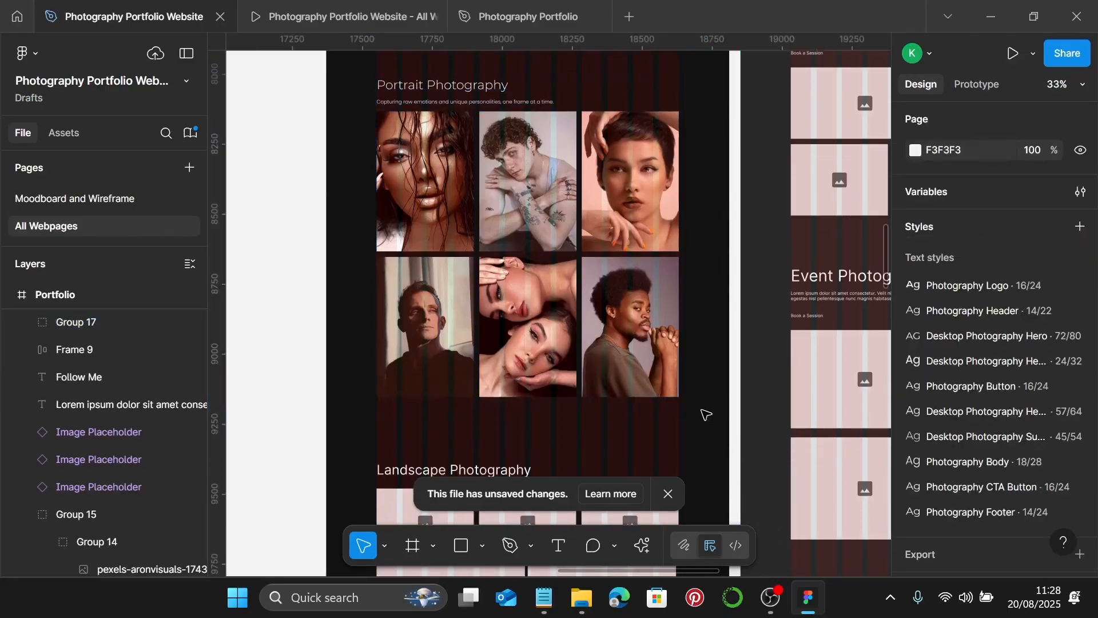
- Move the lower Landscape Photography heading up closer to the portrait section
{"action": "scroll", "coordinate": [441, 258], "scroll_direction": "down", "scroll_amount": 10}
{"action": "scroll", "coordinate": [399, 257], "scroll_direction": "up", "scroll_amount": 6}
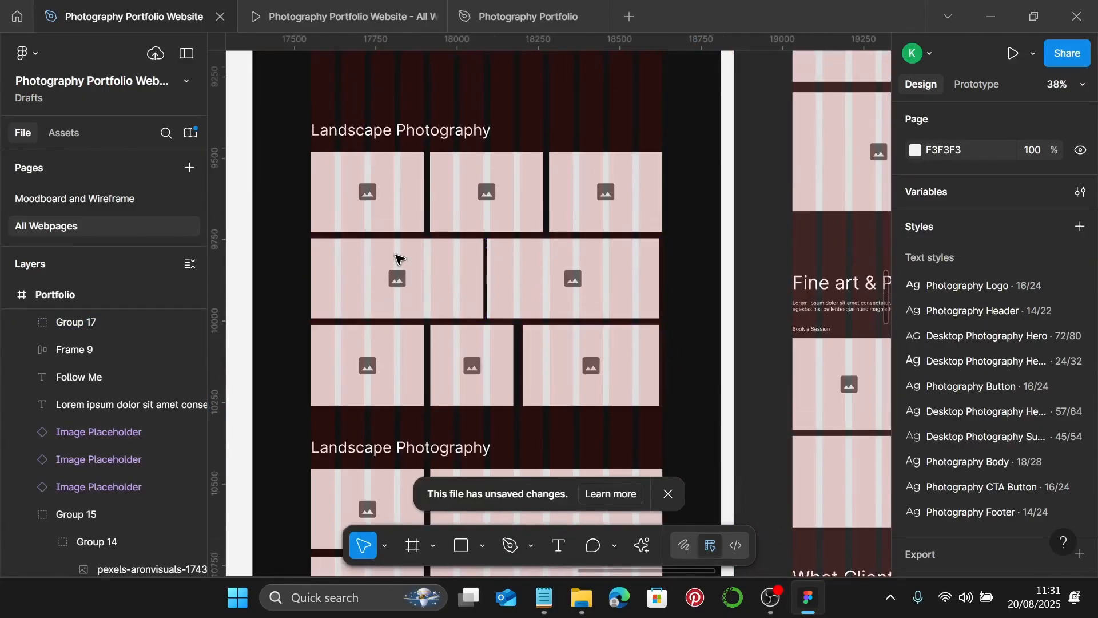
{"action": "left_click", "coordinate": [327, 336]}
{"action": "scroll", "coordinate": [326, 336], "scroll_direction": "up", "scroll_amount": 2}
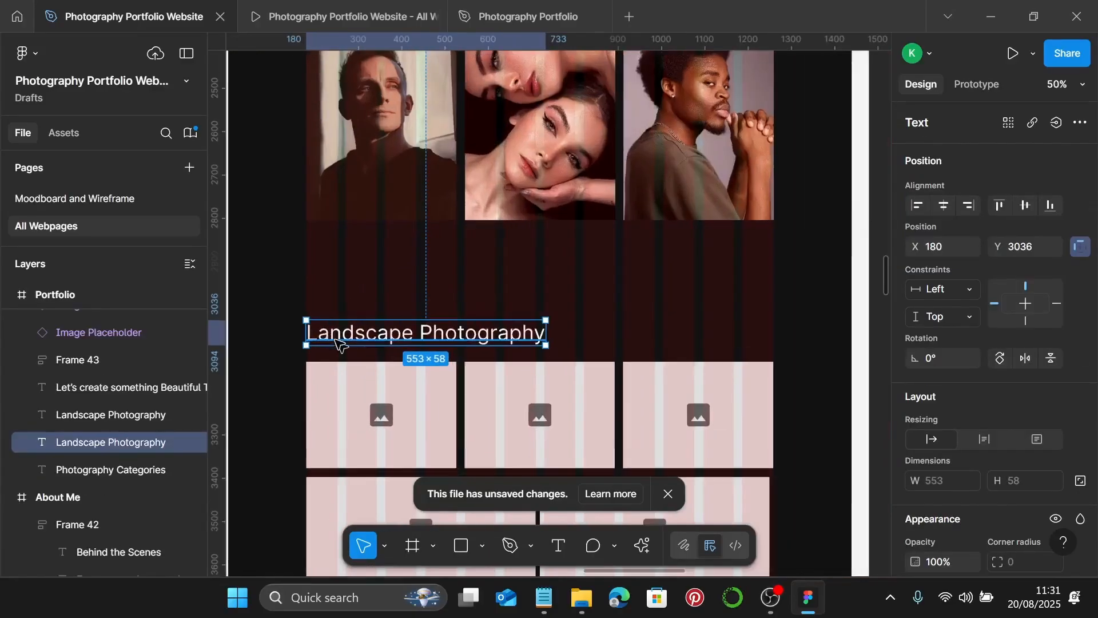
{"action": "left_click_drag", "start_coordinate": [337, 340], "coordinate": [407, 307]}
{"action": "scroll", "coordinate": [303, 305], "scroll_direction": "up", "scroll_amount": 20}
{"action": "scroll", "coordinate": [415, 300], "scroll_direction": "down", "scroll_amount": 9}
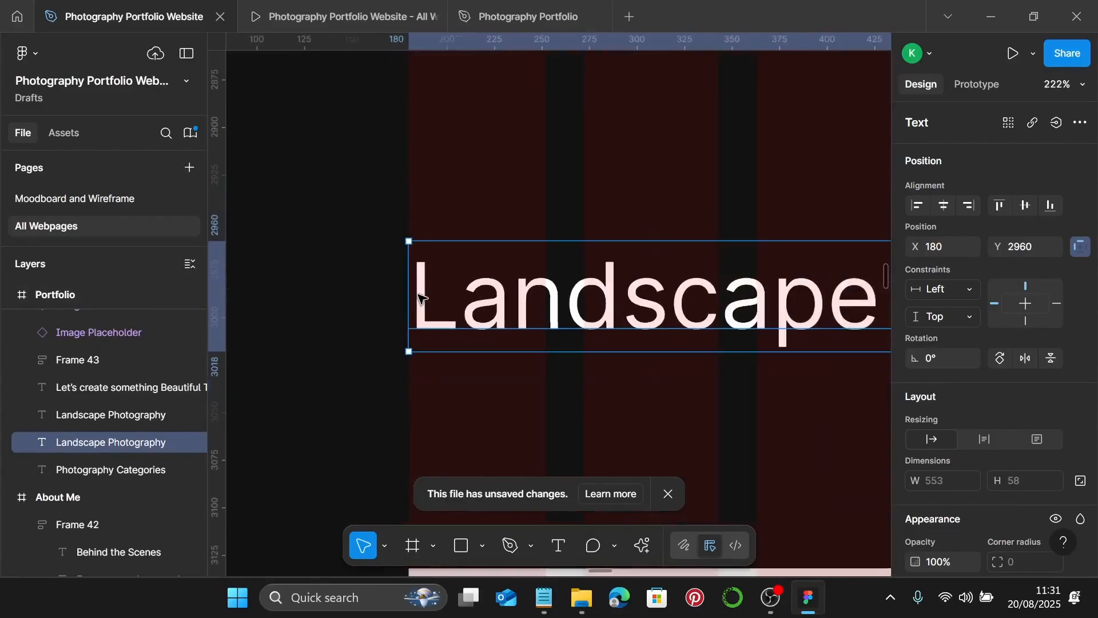
- Retitle the heading 'Street Photography' from the notes and apply the photography subheading text style
{"action": "left_click", "coordinate": [548, 589]}
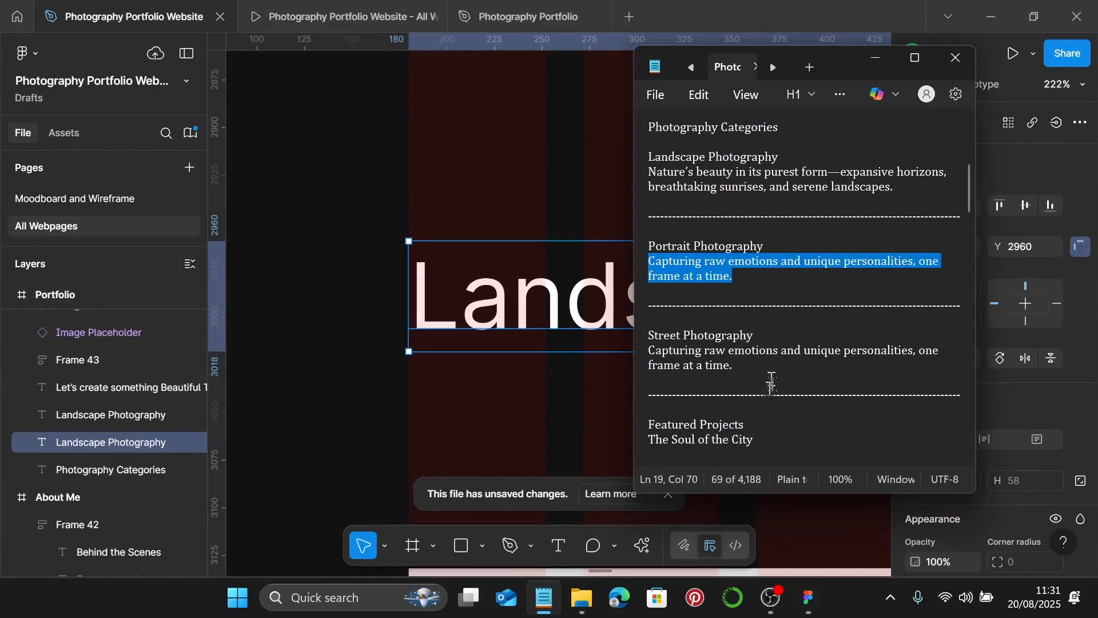
{"action": "scroll", "coordinate": [769, 343], "scroll_direction": "down", "scroll_amount": 1}
{"action": "left_click_drag", "start_coordinate": [766, 297], "coordinate": [637, 293]}
{"action": "key", "text": "ctrl+c"}
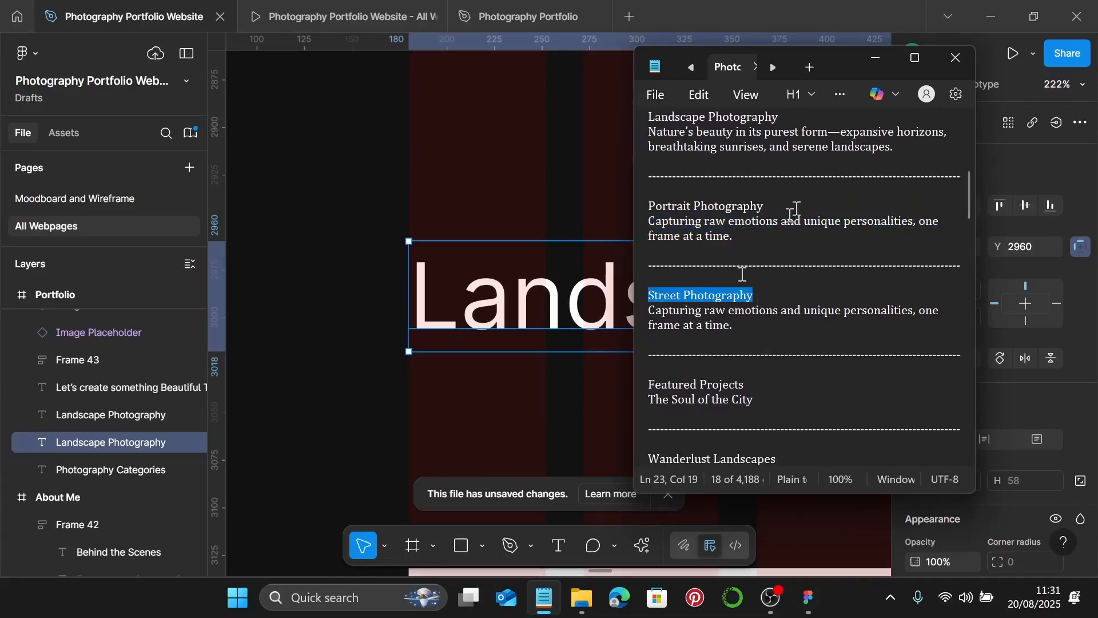
{"action": "left_click", "coordinate": [876, 59]}
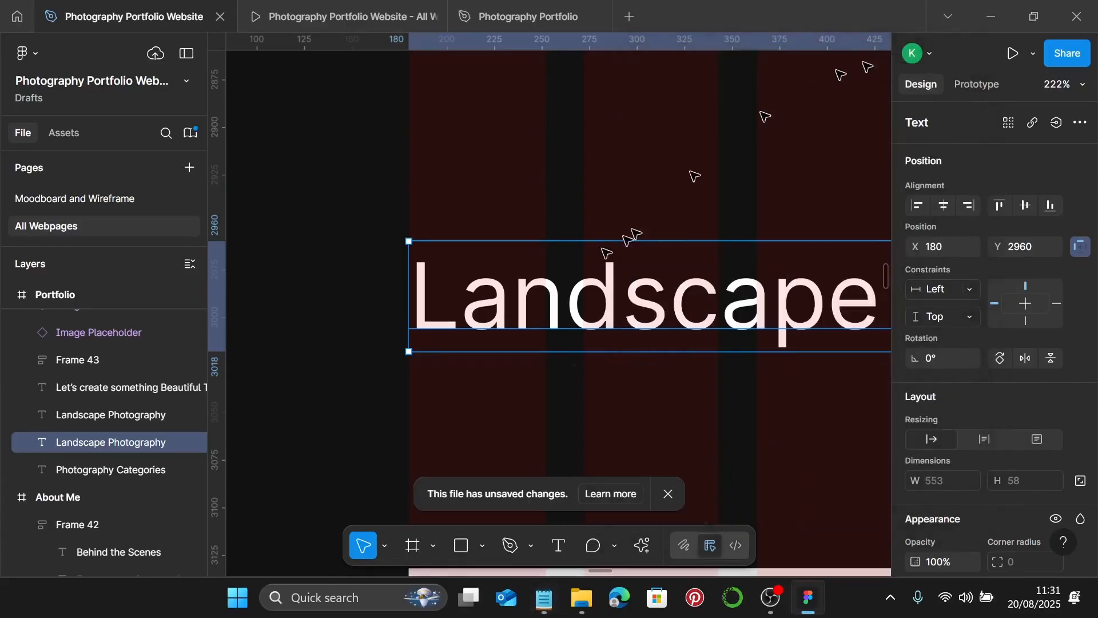
{"action": "double_click", "coordinate": [570, 288]}
{"action": "key", "text": "ctrl+v"}
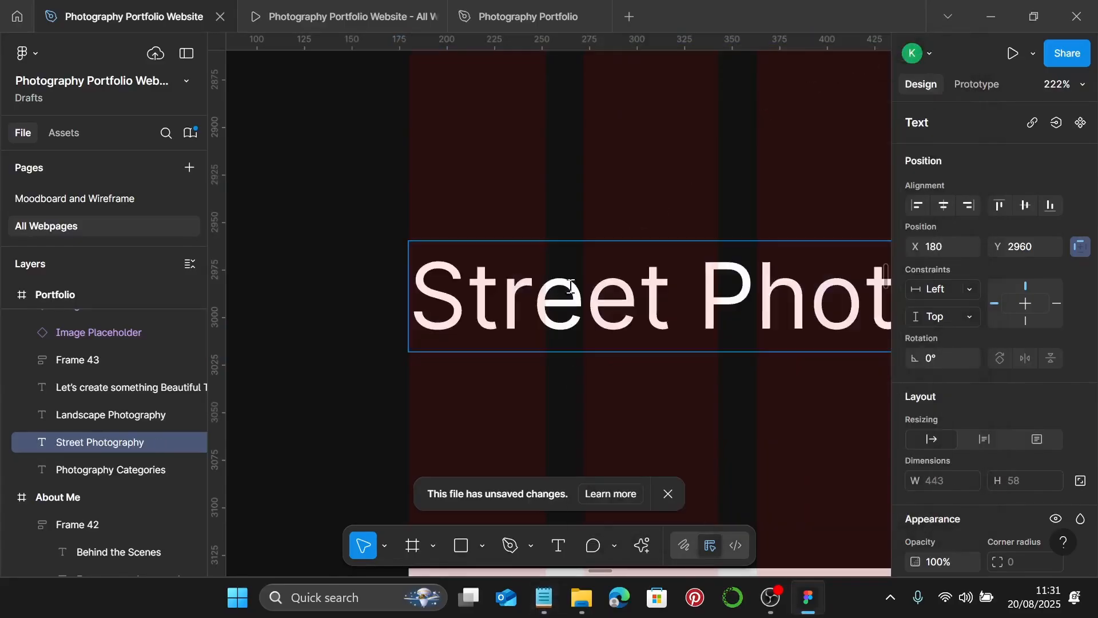
{"action": "scroll", "coordinate": [570, 286], "scroll_direction": "down", "scroll_amount": 5}
{"action": "key", "text": "Escape"}
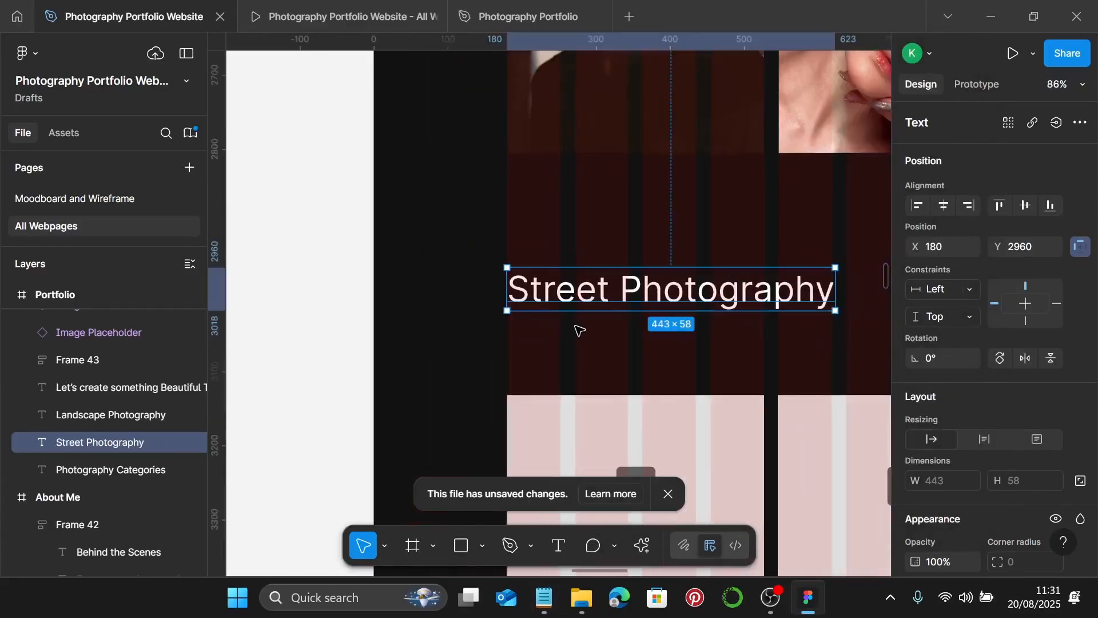
{"action": "scroll", "coordinate": [1000, 386], "scroll_direction": "down", "scroll_amount": 5}
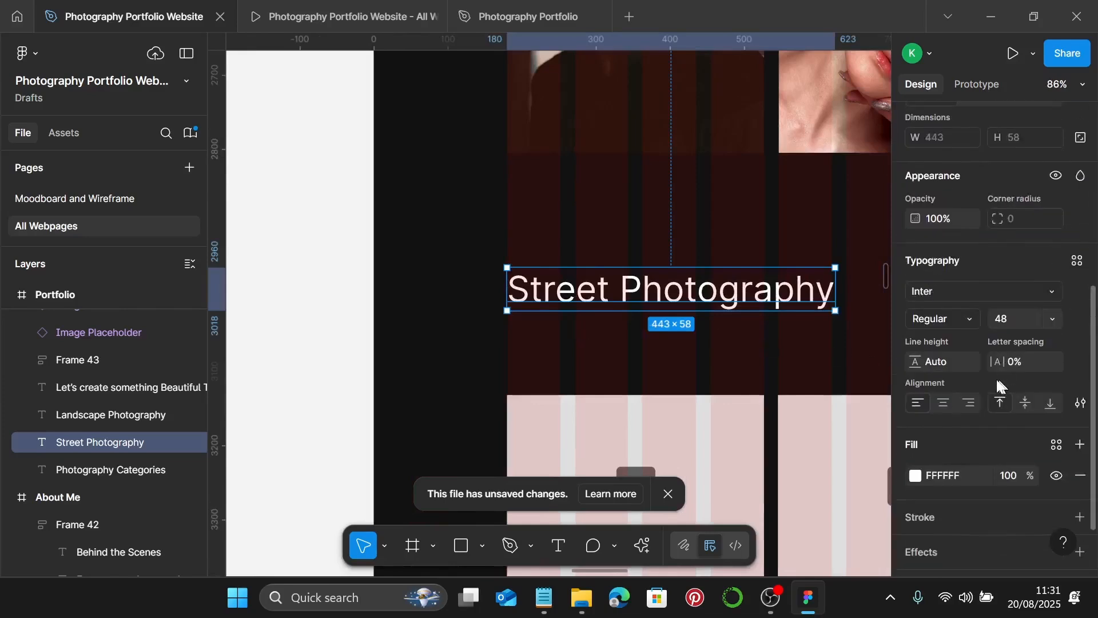
{"action": "left_click", "coordinate": [1077, 260]}
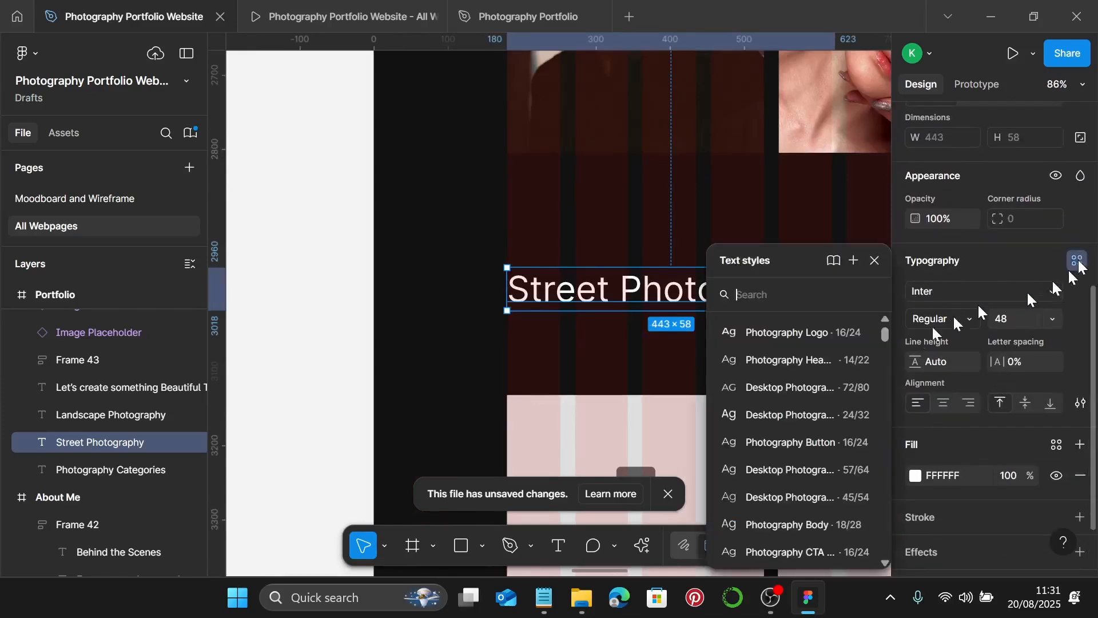
{"action": "left_click", "coordinate": [825, 501]}
- Add a Photography Body copy below reading 'Capturing raw emotions and unique personalities, one frame at a time.'
{"action": "left_click_drag", "start_coordinate": [647, 273], "coordinate": [665, 319]}
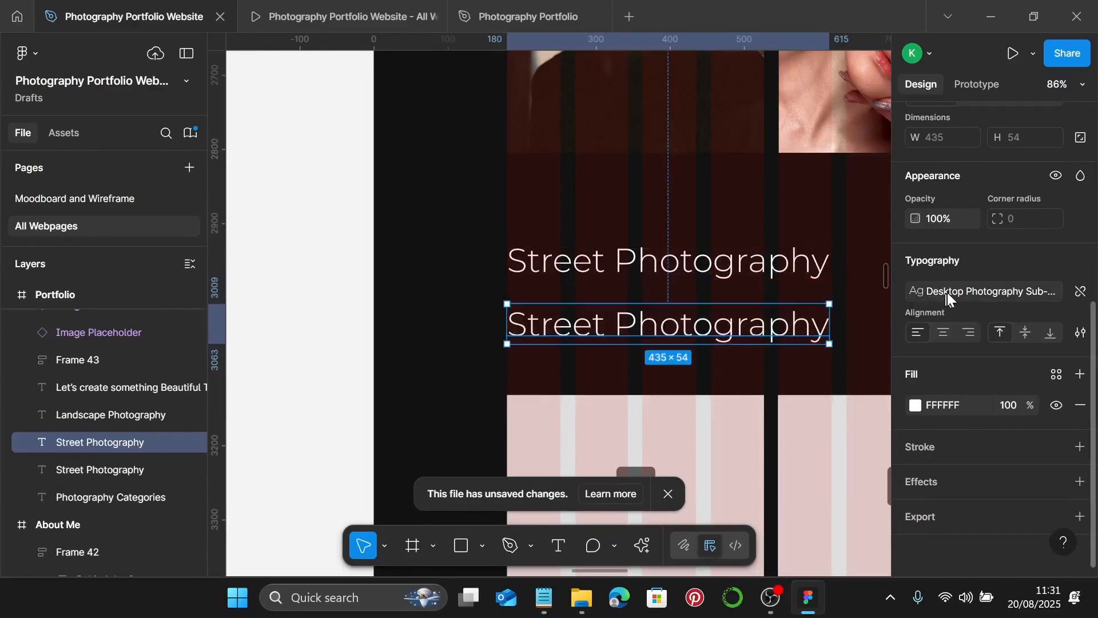
{"action": "left_click", "coordinate": [913, 292]}
{"action": "left_click", "coordinate": [803, 458]}
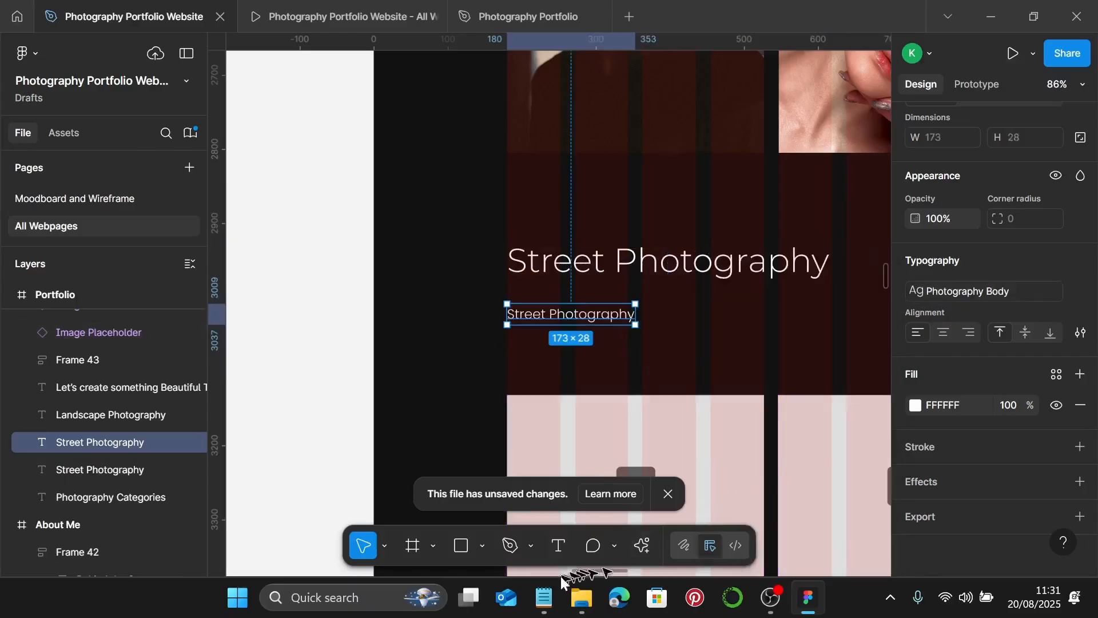
{"action": "left_click", "coordinate": [545, 597]}
{"action": "left_click_drag", "start_coordinate": [733, 325], "coordinate": [662, 307]}
{"action": "key", "text": "ctrl+c"}
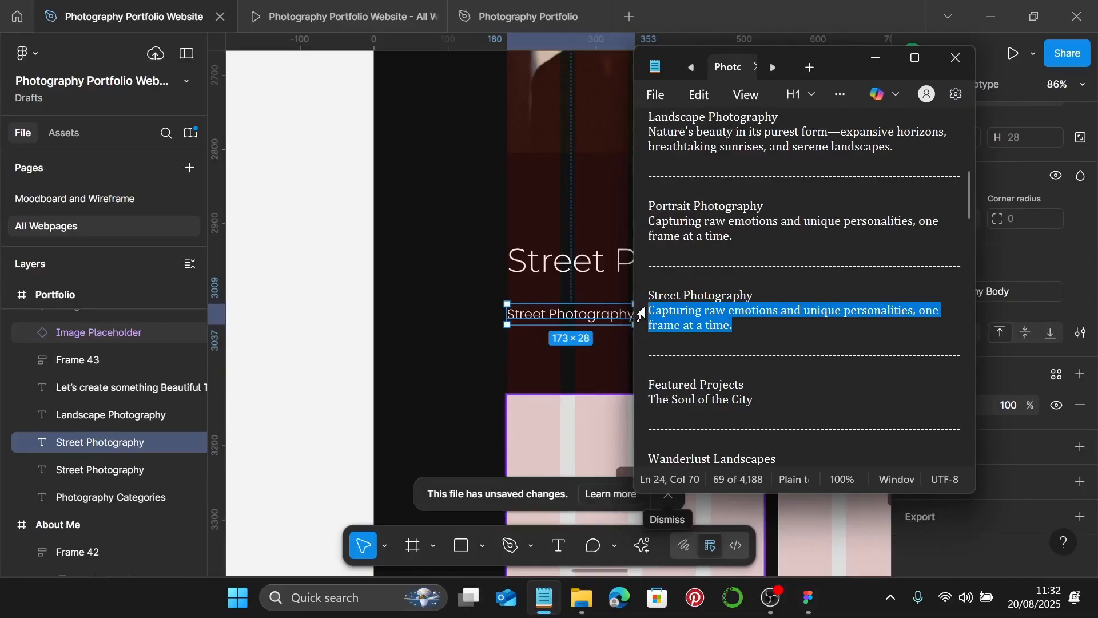
{"action": "left_click", "coordinate": [875, 59]}
{"action": "double_click", "coordinate": [588, 313]}
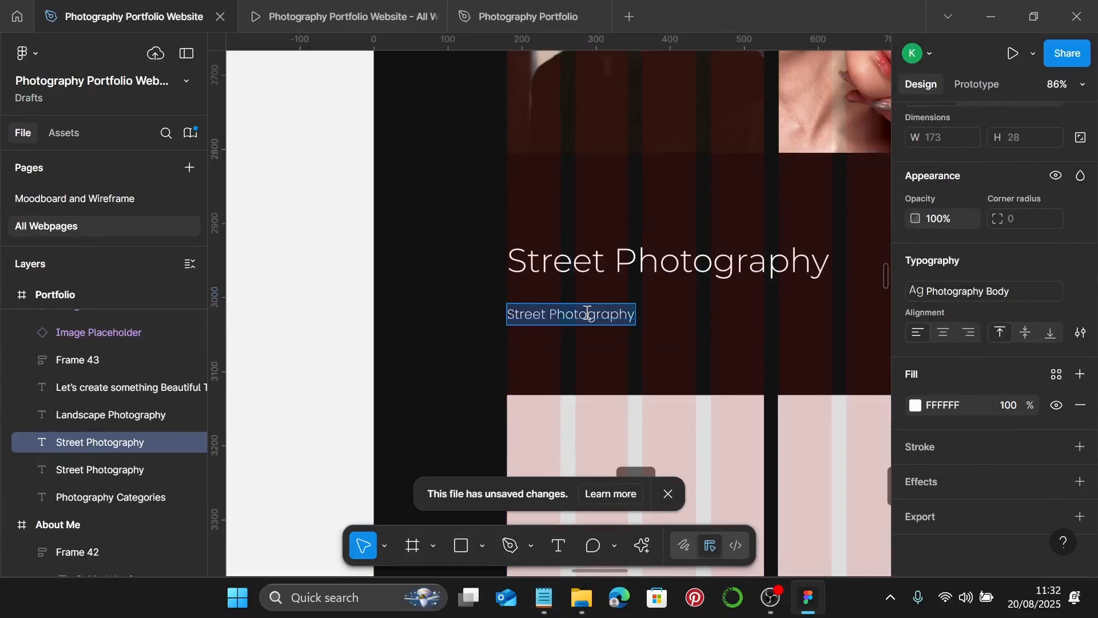
{"action": "key", "text": "ctrl+v"}
{"action": "key", "text": "Escape"}
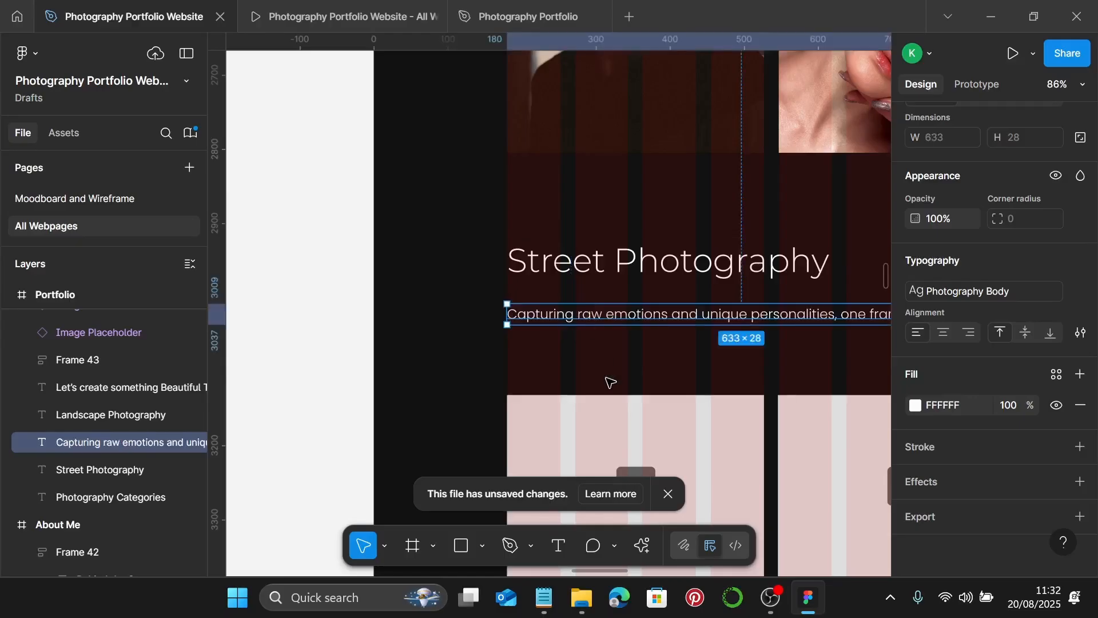
{"action": "scroll", "coordinate": [609, 382], "scroll_direction": "down", "scroll_amount": 5}
{"action": "scroll", "coordinate": [612, 380], "scroll_direction": "down", "scroll_amount": 3}
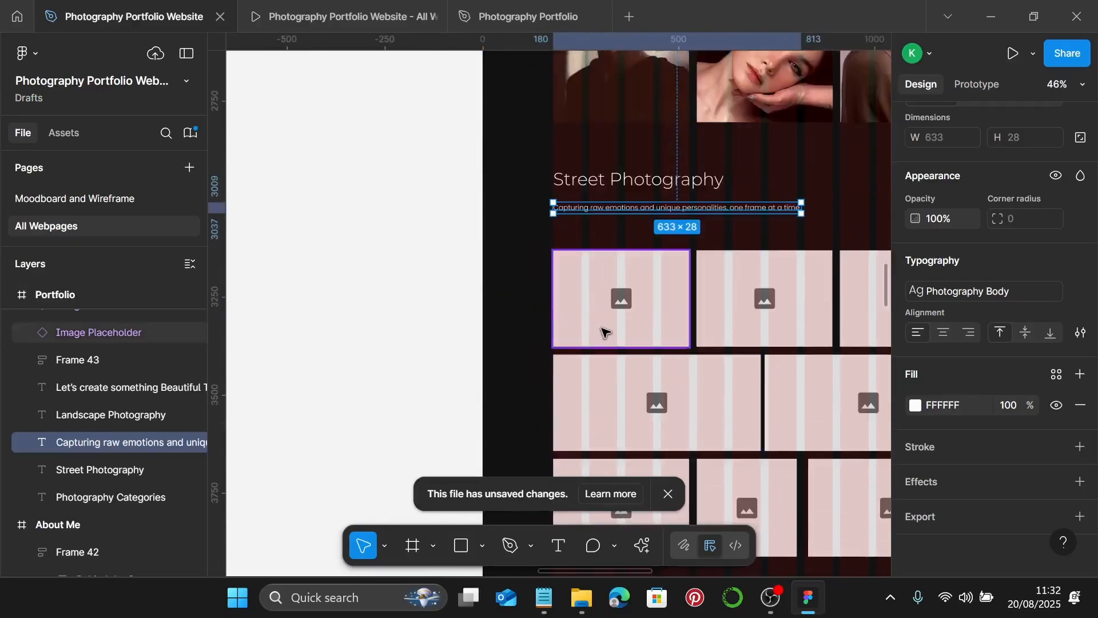
{"action": "scroll", "coordinate": [602, 334], "scroll_direction": "right", "scroll_amount": 3}
{"action": "scroll", "coordinate": [589, 346], "scroll_direction": "down", "scroll_amount": 2}
- Delete the two wide placeholders and move the top-middle placeholder under the left one
{"action": "left_click", "coordinate": [746, 377], "text": "shift"}
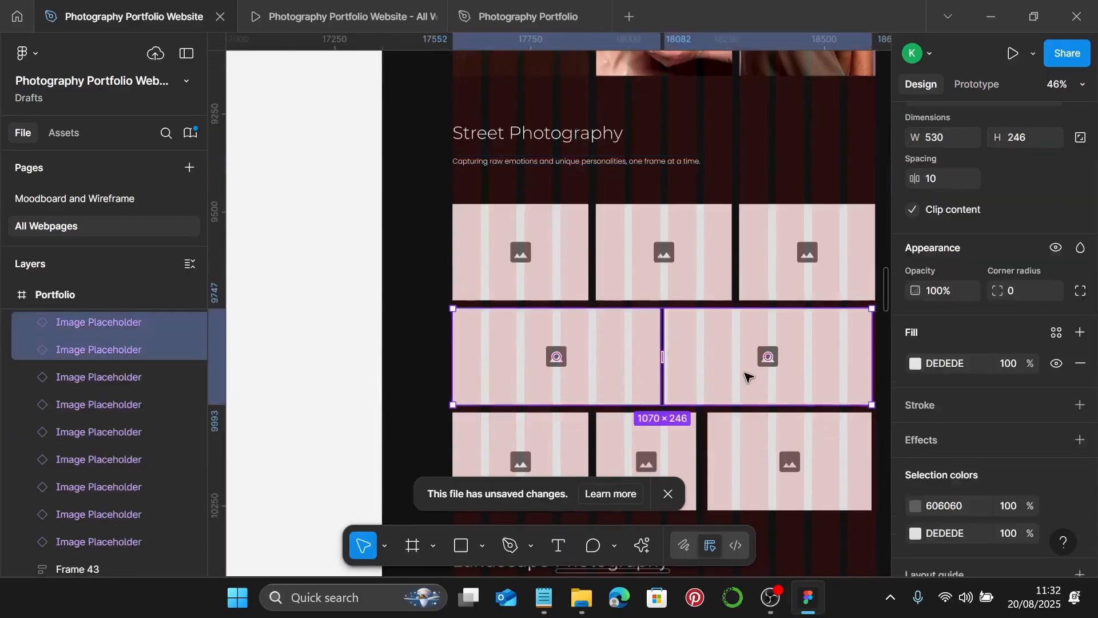
{"action": "key", "text": "Delete"}
{"action": "left_click", "coordinate": [690, 421]}
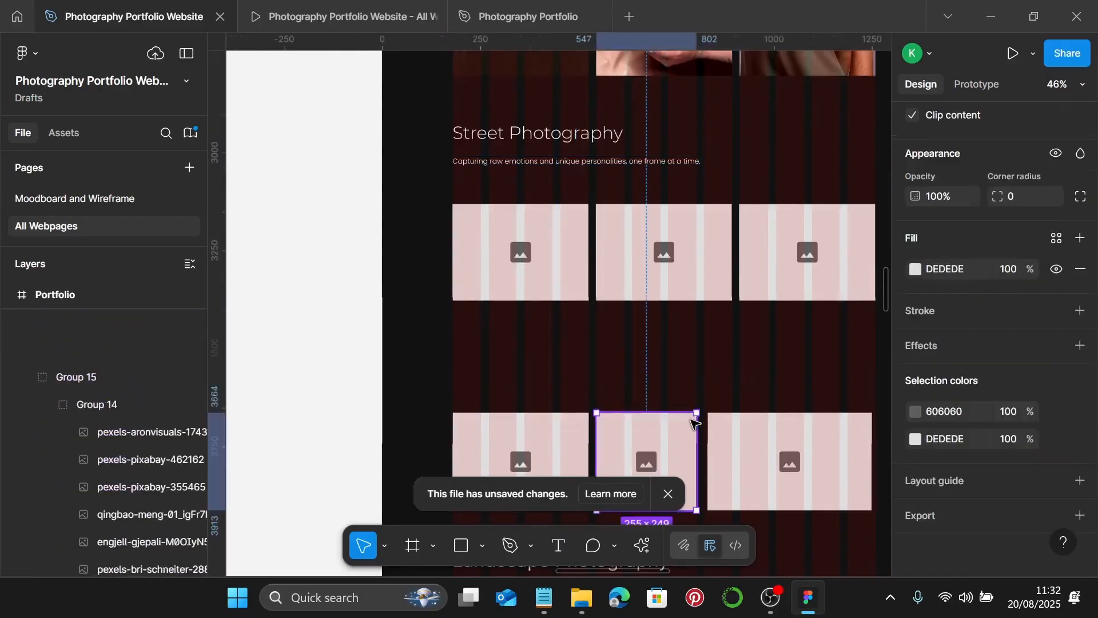
{"action": "left_click", "coordinate": [693, 296]}
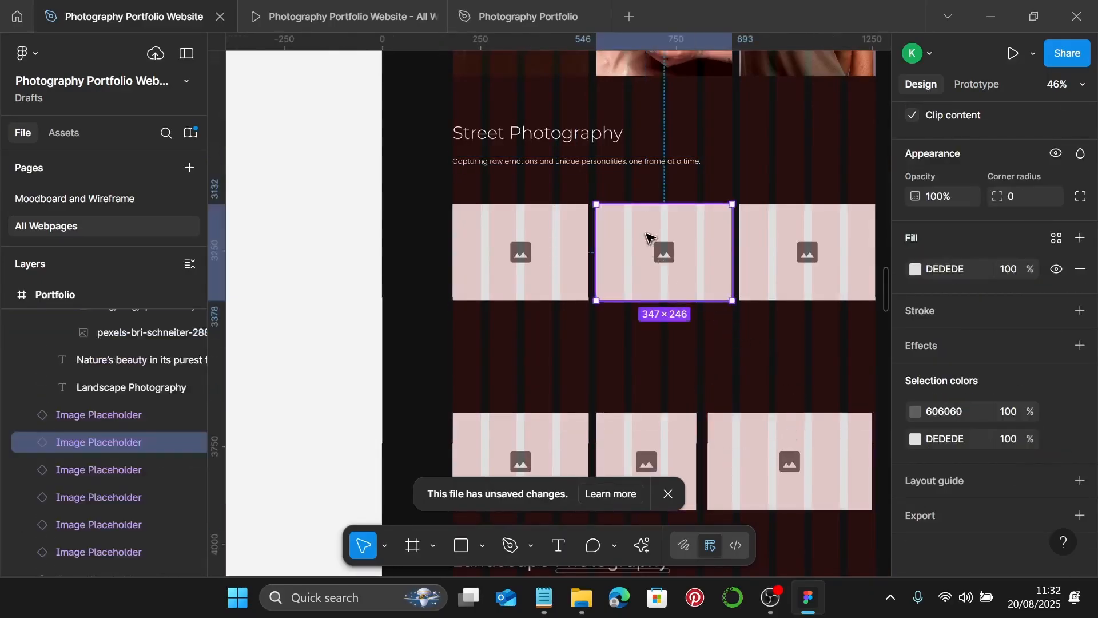
{"action": "left_click_drag", "start_coordinate": [650, 238], "coordinate": [508, 345]}
- Widen the right placeholder across two columns and set its height to 540
{"action": "left_click", "coordinate": [757, 267]}
{"action": "left_click_drag", "start_coordinate": [740, 251], "coordinate": [597, 258]}
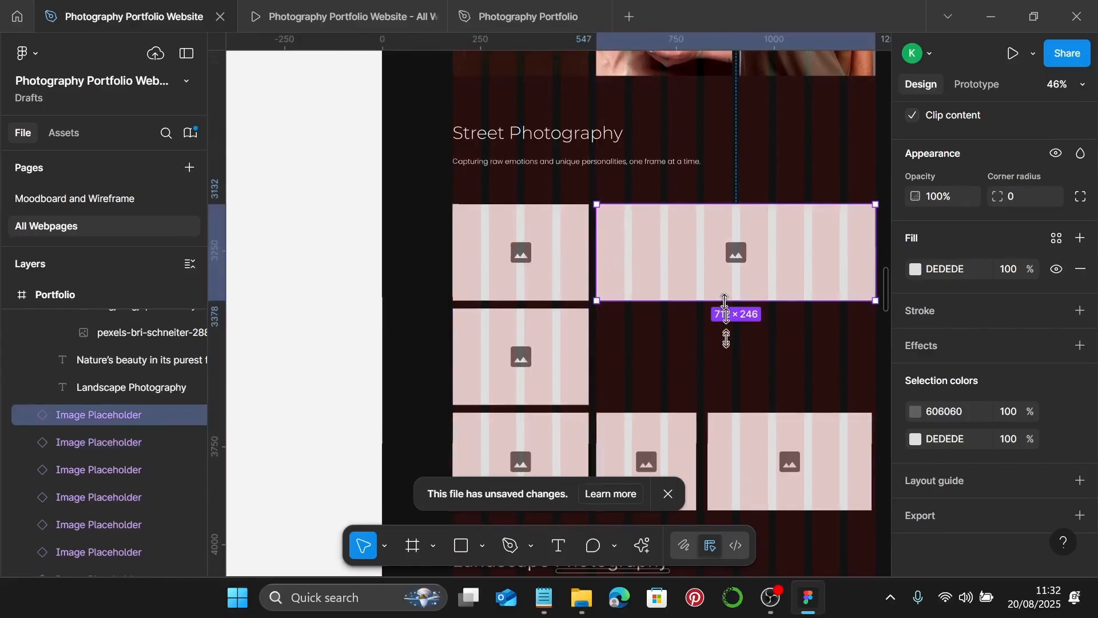
{"action": "left_click_drag", "start_coordinate": [725, 302], "coordinate": [720, 405]}
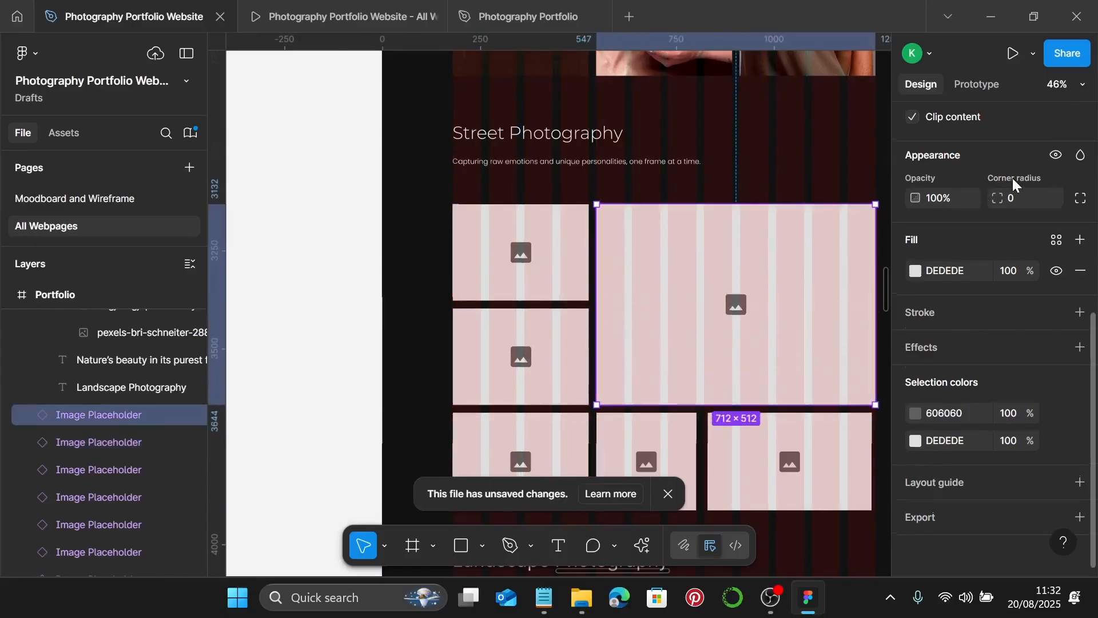
{"action": "scroll", "coordinate": [1012, 177], "scroll_direction": "up", "scroll_amount": 3}
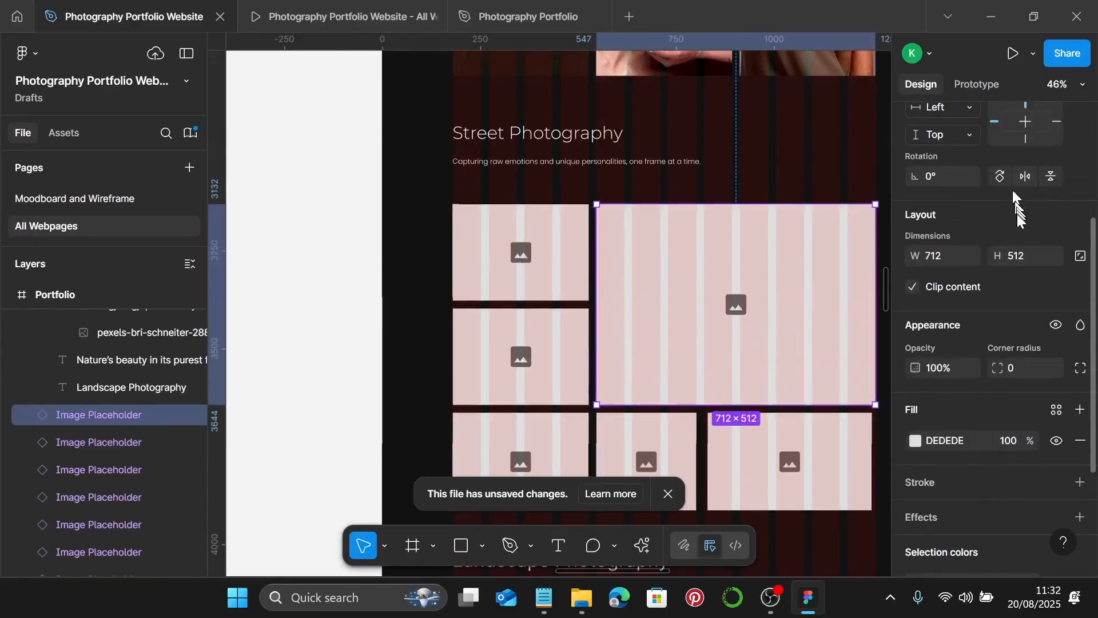
{"action": "left_click", "coordinate": [1032, 267]}
{"action": "type", "text": "540"}
{"action": "key", "text": "Return"}
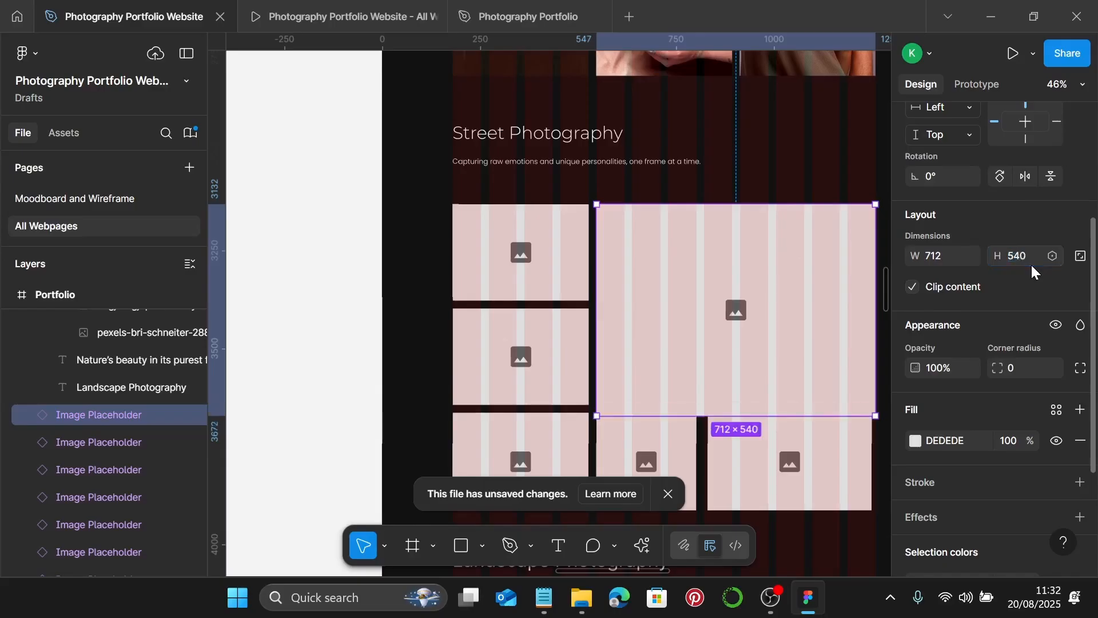
- Nudge the three lower placeholders down and delete the middle one
{"action": "scroll", "coordinate": [1030, 263], "scroll_direction": "down", "scroll_amount": 3}
{"action": "scroll", "coordinate": [738, 305], "scroll_direction": "down", "scroll_amount": 1}
{"action": "scroll", "coordinate": [738, 303], "scroll_direction": "down", "scroll_amount": 3}
{"action": "left_click", "coordinate": [687, 266]}
{"action": "left_click", "coordinate": [710, 261], "text": "shift"}
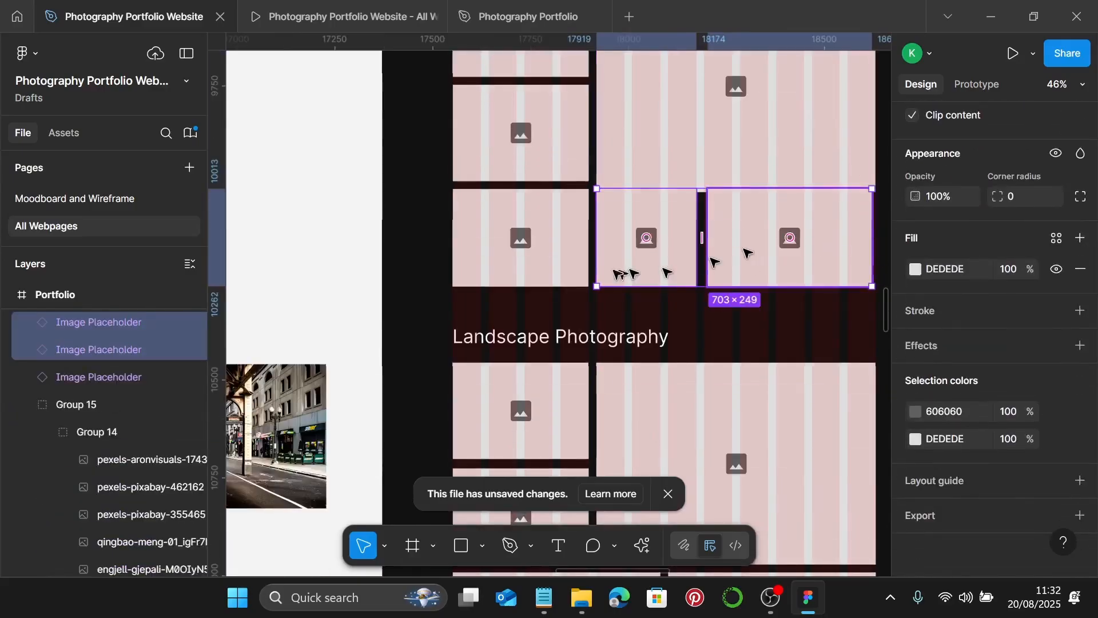
{"action": "left_click", "coordinate": [580, 279], "text": "shift"}
{"action": "key", "text": "shift+Down"}
{"action": "key", "text": "shift+Down"}
{"action": "key", "text": "shift+Down"}
{"action": "key", "text": "shift+Down"}
{"action": "key", "text": "shift+Down"}
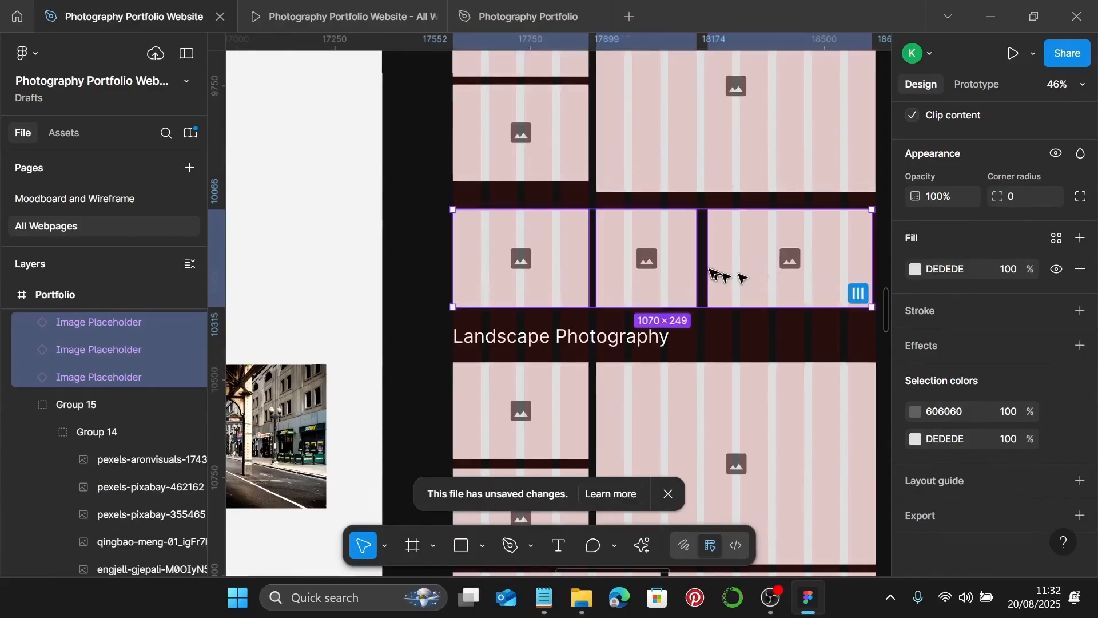
{"action": "left_click", "coordinate": [724, 275]}
{"action": "left_click", "coordinate": [675, 276]}
{"action": "key", "text": "Delete"}
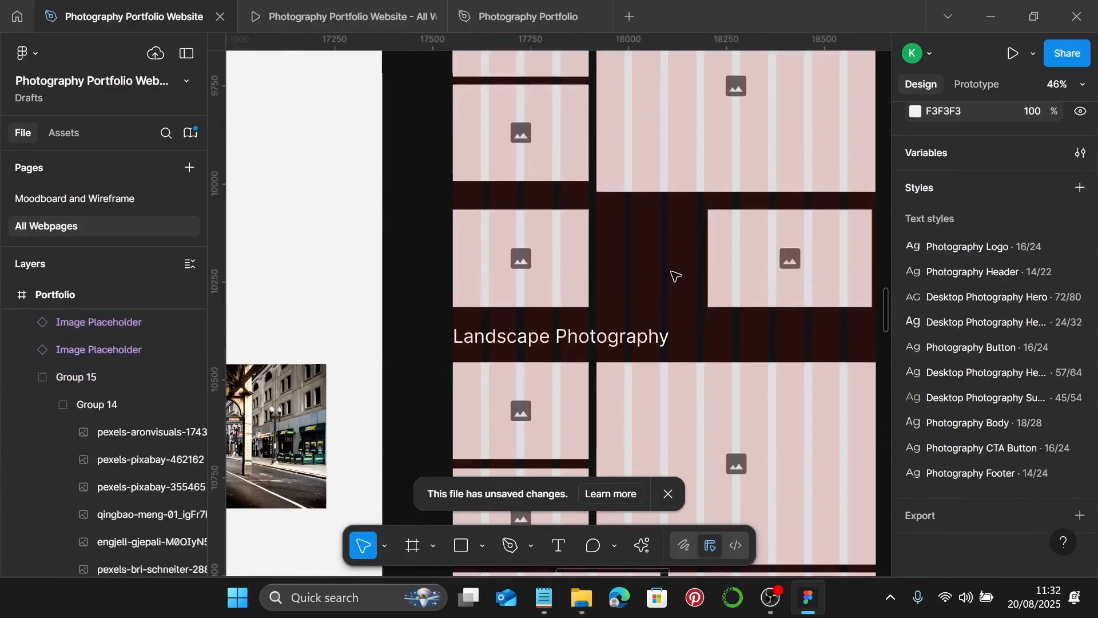
- Give the two left placeholders height 260 with 6 spacing between them
{"action": "scroll", "coordinate": [557, 230], "scroll_direction": "up", "scroll_amount": 2}
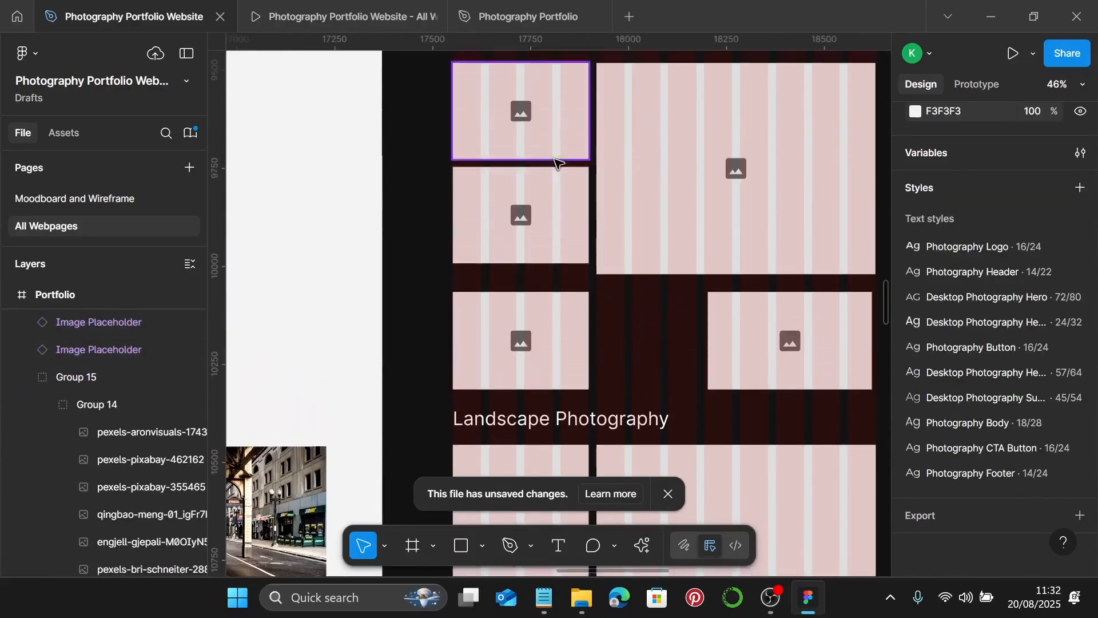
{"action": "left_click", "coordinate": [556, 150]}
{"action": "left_click", "coordinate": [553, 203], "text": "shift"}
{"action": "scroll", "coordinate": [986, 234], "scroll_direction": "up", "scroll_amount": 3}
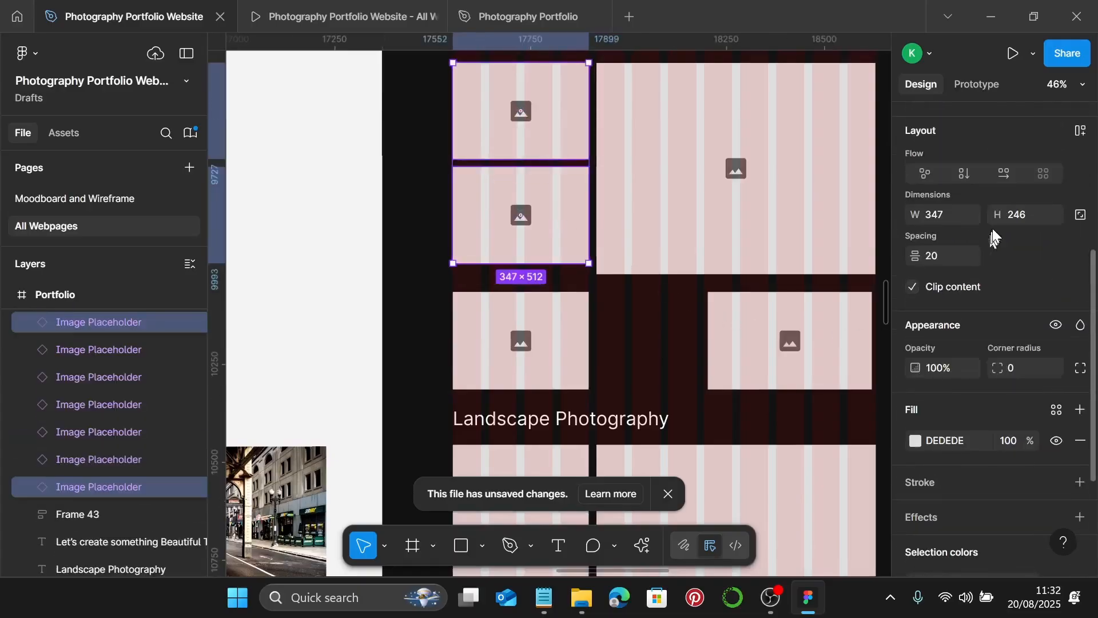
{"action": "left_click", "coordinate": [1027, 218]}
{"action": "type", "text": "260"}
{"action": "key", "text": "Tab"}
{"action": "type", "text": "6"}
{"action": "key", "text": "Return"}
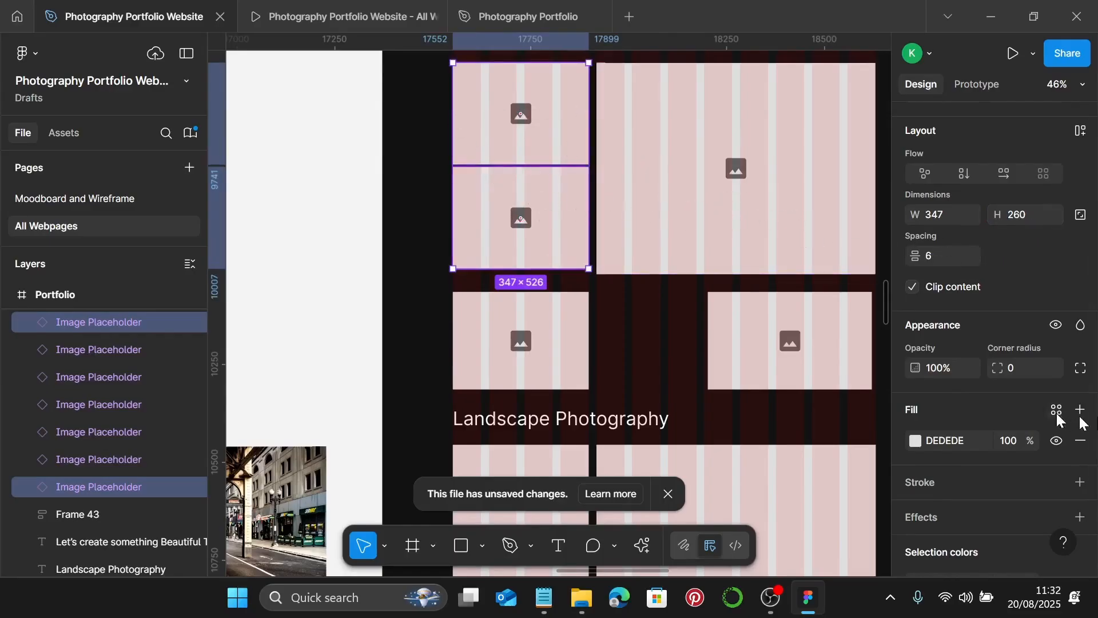
{"action": "left_click", "coordinate": [719, 199]}
- Widen the large Street Photography placeholder by one pixel to W 713
{"action": "scroll", "coordinate": [598, 171], "scroll_direction": "up", "scroll_amount": 10}
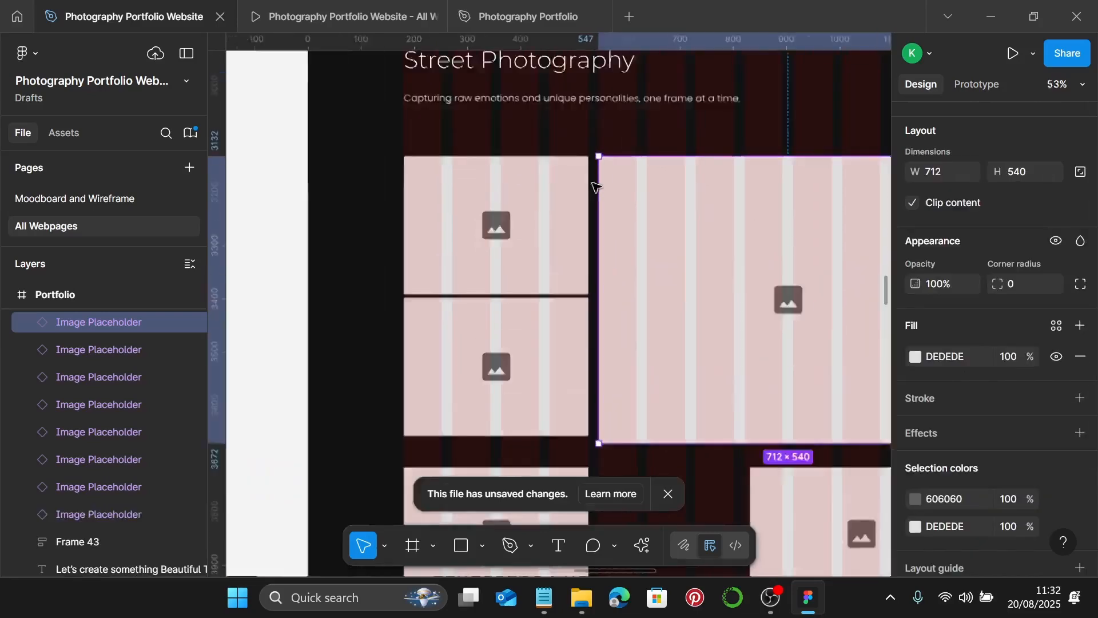
{"action": "scroll", "coordinate": [605, 152], "scroll_direction": "up", "scroll_amount": 2}
{"action": "scroll", "coordinate": [634, 122], "scroll_direction": "up", "scroll_amount": 3}
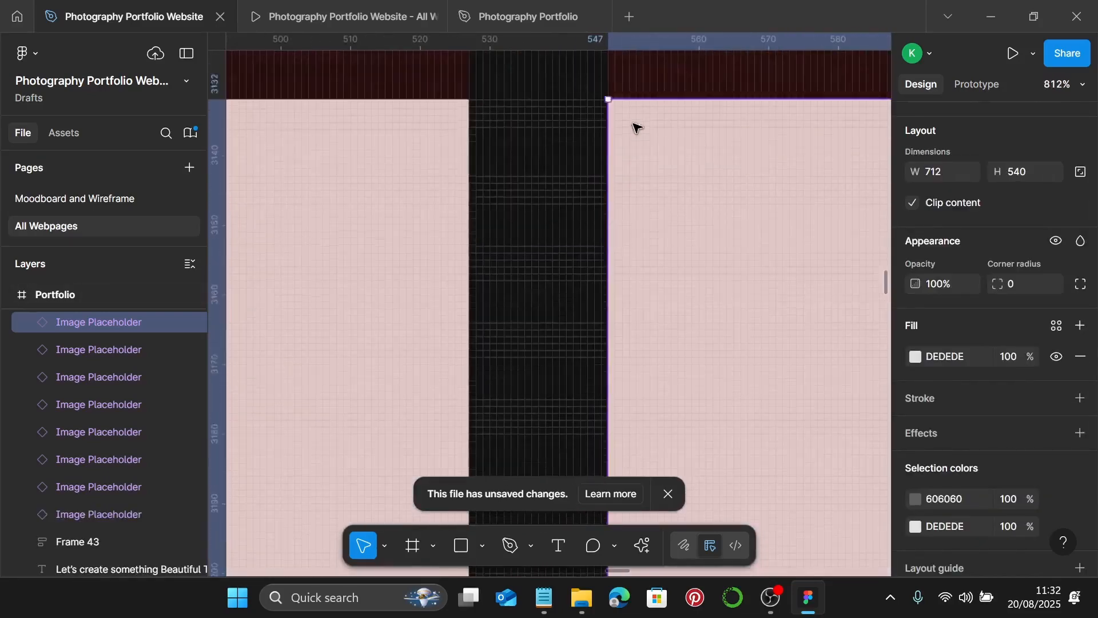
{"action": "scroll", "coordinate": [637, 129], "scroll_direction": "down", "scroll_amount": 4}
{"action": "scroll", "coordinate": [676, 239], "scroll_direction": "down", "scroll_amount": 5}
{"action": "scroll", "coordinate": [673, 260], "scroll_direction": "up", "scroll_amount": 3}
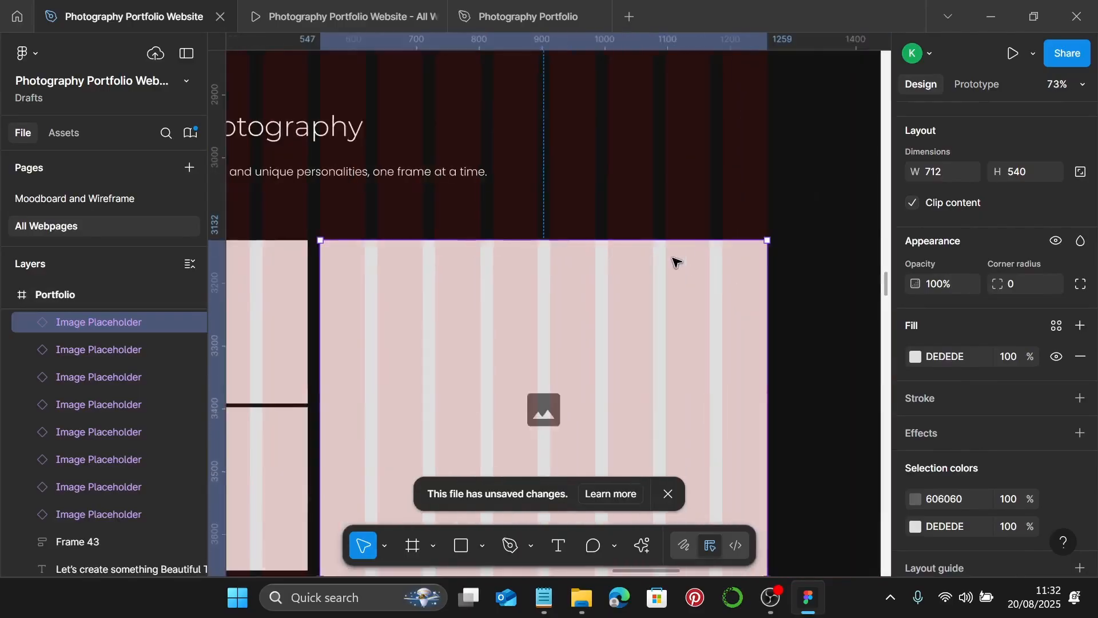
{"action": "scroll", "coordinate": [738, 240], "scroll_direction": "up", "scroll_amount": 5}
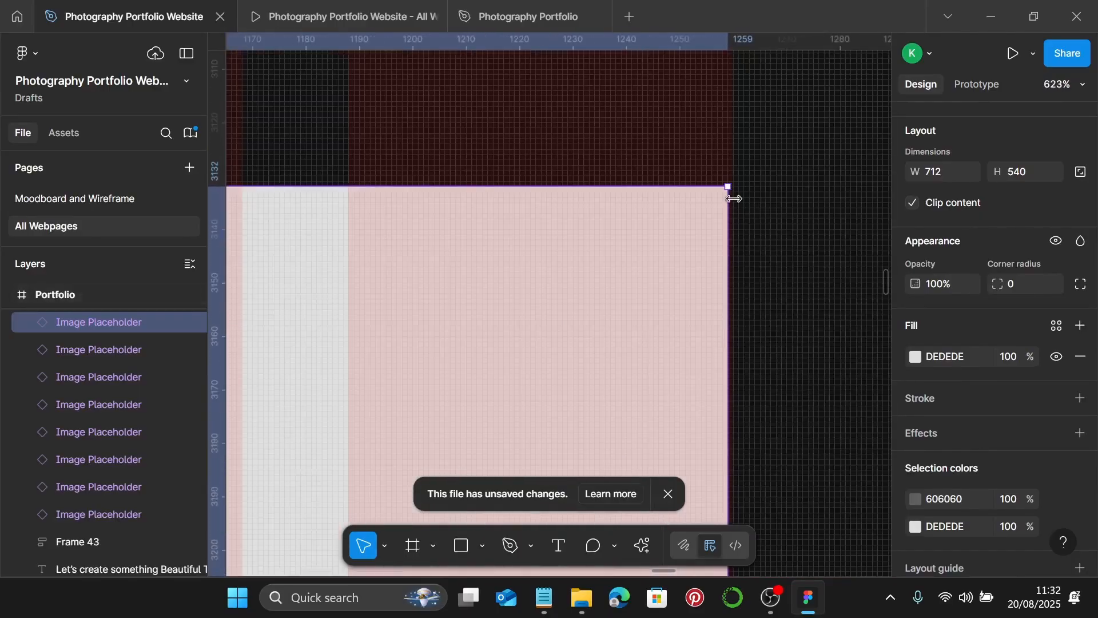
{"action": "left_click_drag", "start_coordinate": [731, 204], "coordinate": [735, 205]}
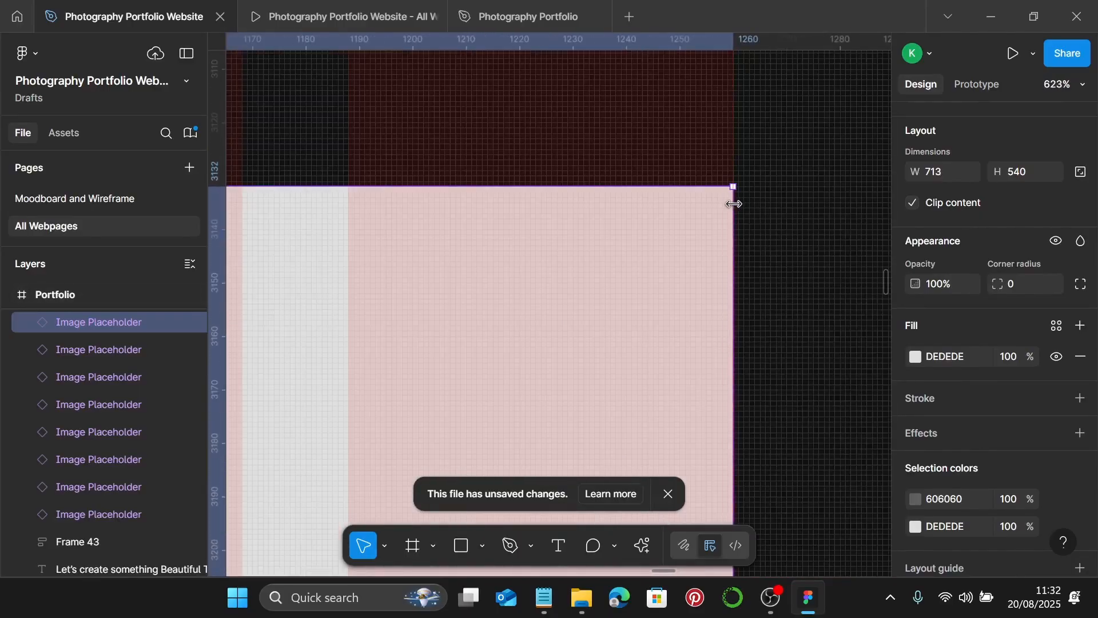
- Resize the lower-left placeholder to 530 × 250
{"action": "scroll", "coordinate": [733, 204], "scroll_direction": "down", "scroll_amount": 8}
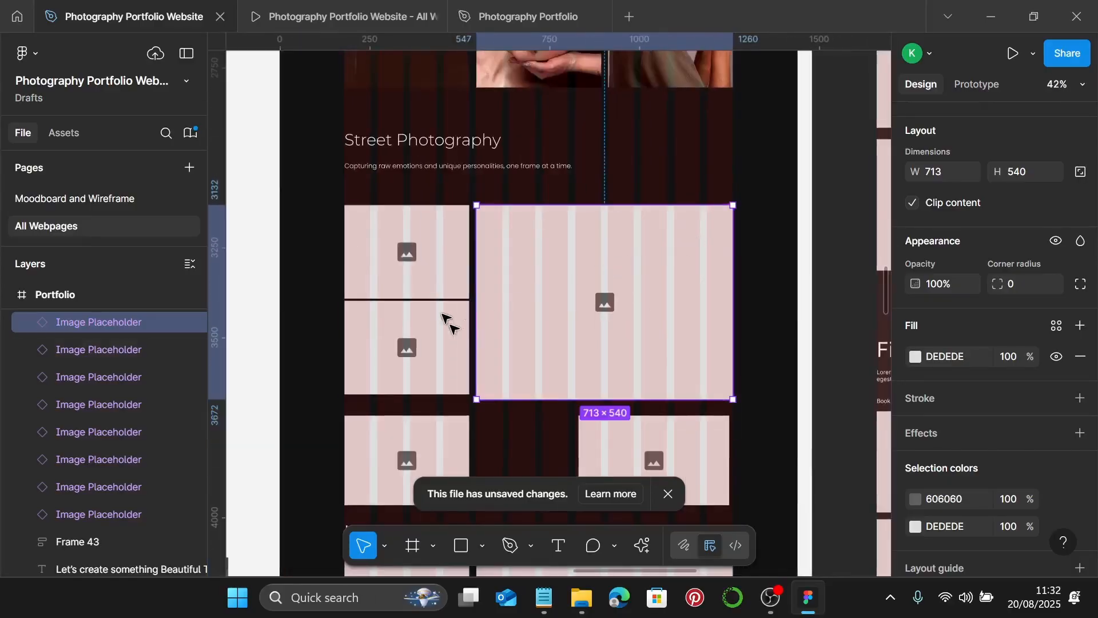
{"action": "scroll", "coordinate": [444, 317], "scroll_direction": "left", "scroll_amount": 3}
{"action": "left_click", "coordinate": [469, 316]}
{"action": "scroll", "coordinate": [512, 309], "scroll_direction": "down", "scroll_amount": 2}
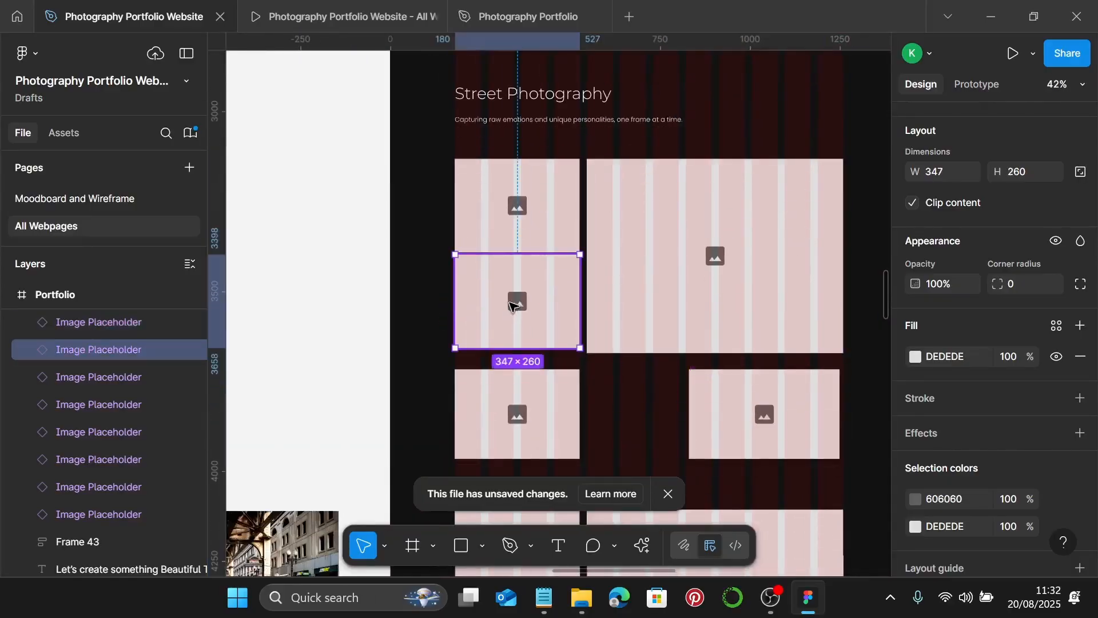
{"action": "left_click", "coordinate": [549, 210]}
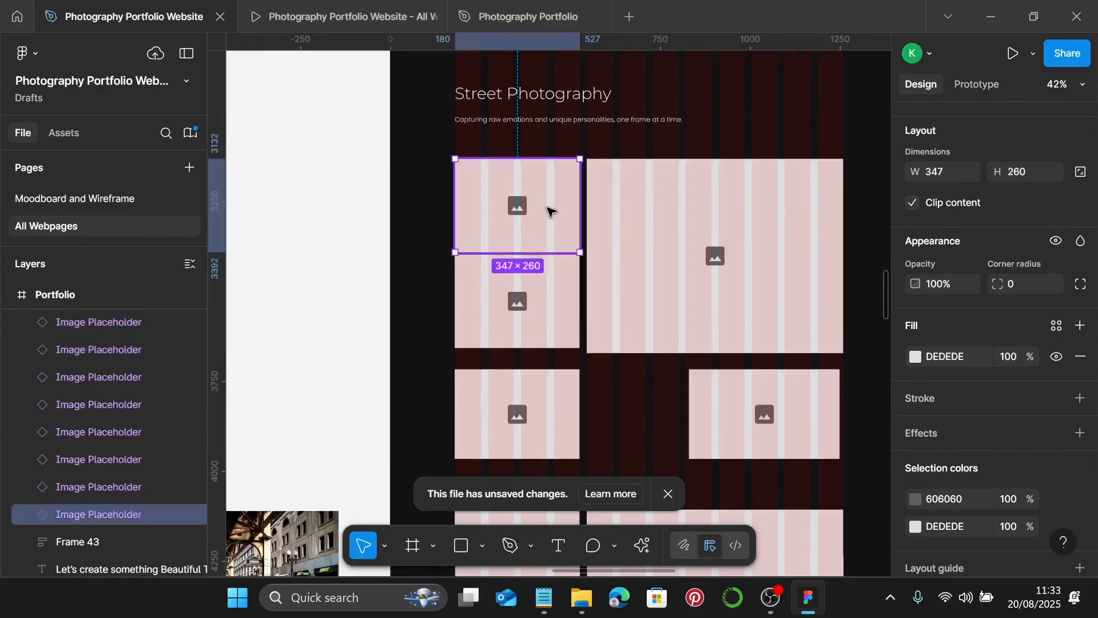
{"action": "left_click", "coordinate": [512, 289]}
{"action": "scroll", "coordinate": [533, 284], "scroll_direction": "down", "scroll_amount": 1}
{"action": "scroll", "coordinate": [532, 284], "scroll_direction": "down", "scroll_amount": 3}
{"action": "left_click_drag", "start_coordinate": [532, 284], "coordinate": [644, 370]}
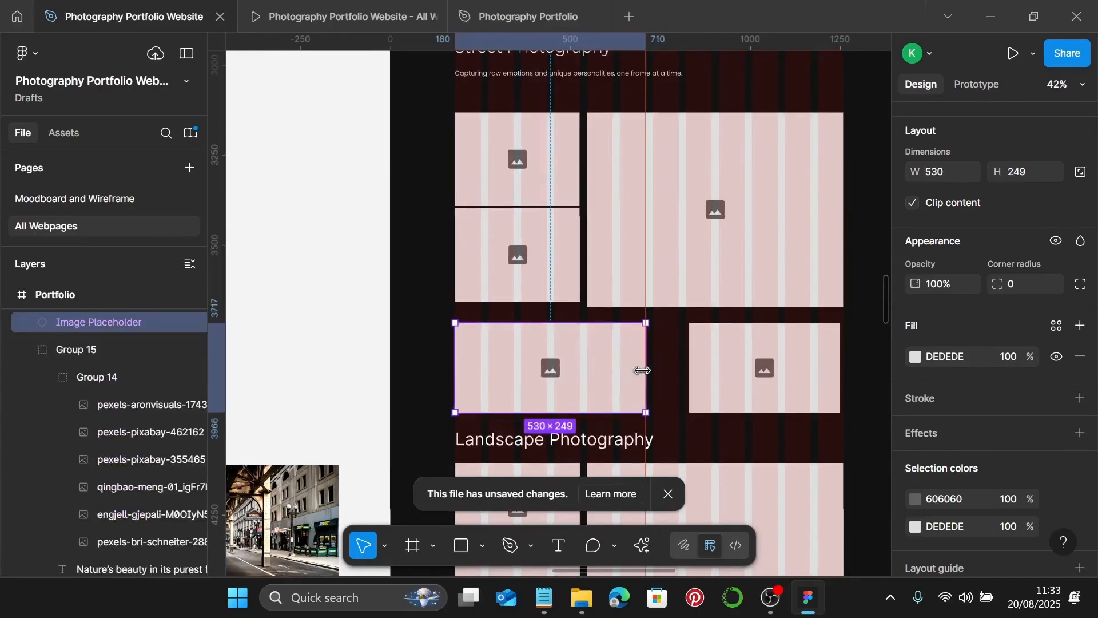
{"action": "scroll", "coordinate": [453, 346], "scroll_direction": "up", "scroll_amount": 5}
{"action": "scroll", "coordinate": [457, 293], "scroll_direction": "up", "scroll_amount": 10}
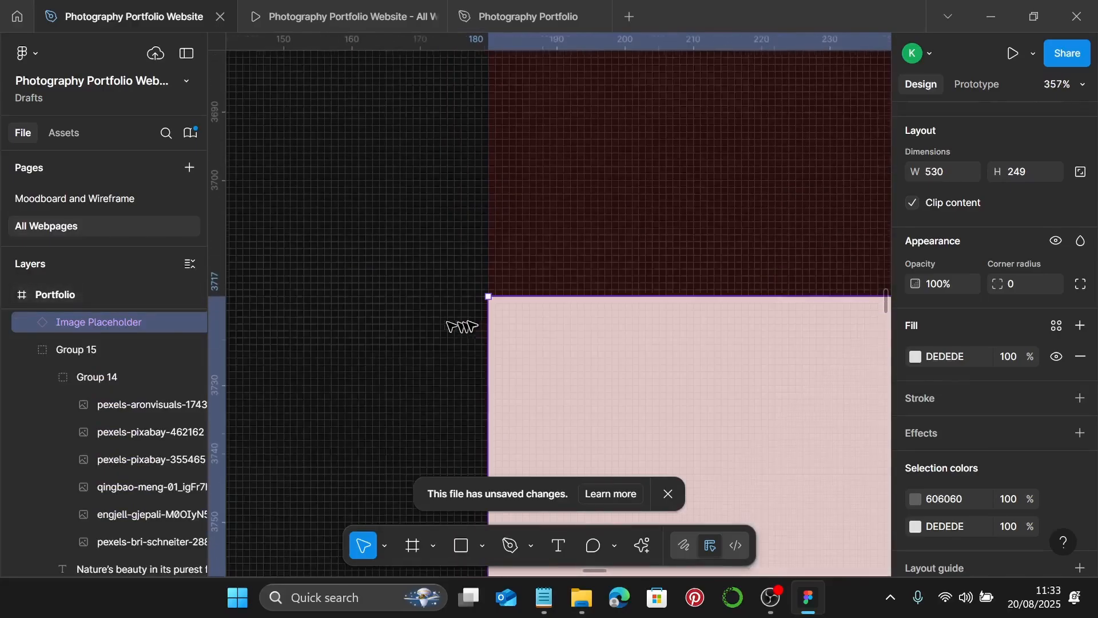
{"action": "scroll", "coordinate": [507, 311], "scroll_direction": "down", "scroll_amount": 5}
{"action": "scroll", "coordinate": [503, 311], "scroll_direction": "down", "scroll_amount": 3}
{"action": "scroll", "coordinate": [502, 308], "scroll_direction": "right", "scroll_amount": 15}
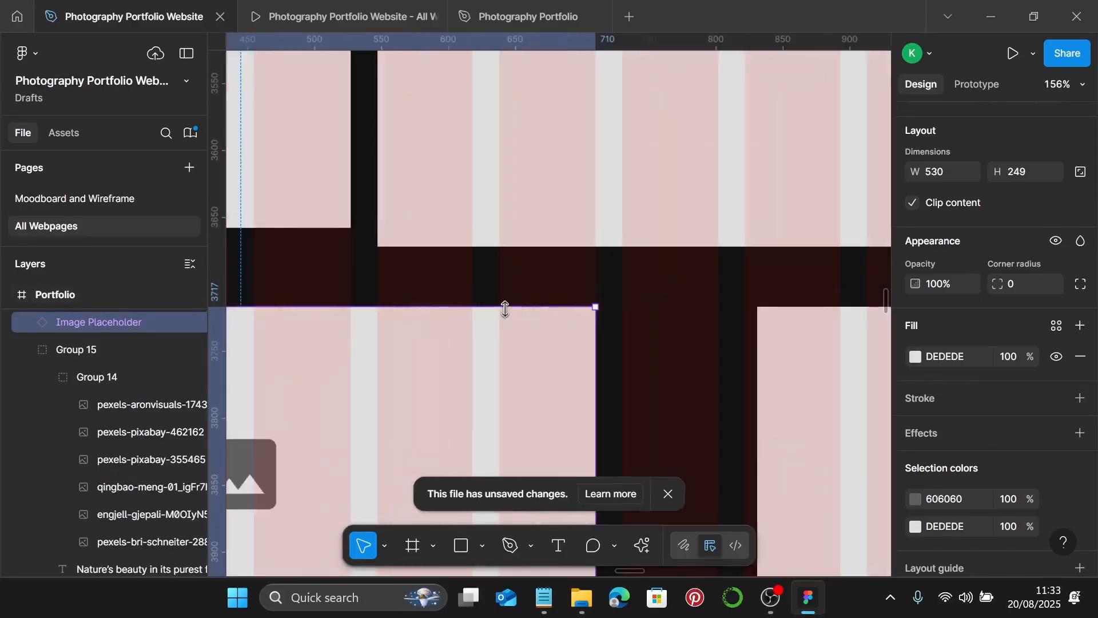
{"action": "scroll", "coordinate": [581, 314], "scroll_direction": "up", "scroll_amount": 5}
{"action": "scroll", "coordinate": [584, 308], "scroll_direction": "down", "scroll_amount": 6}
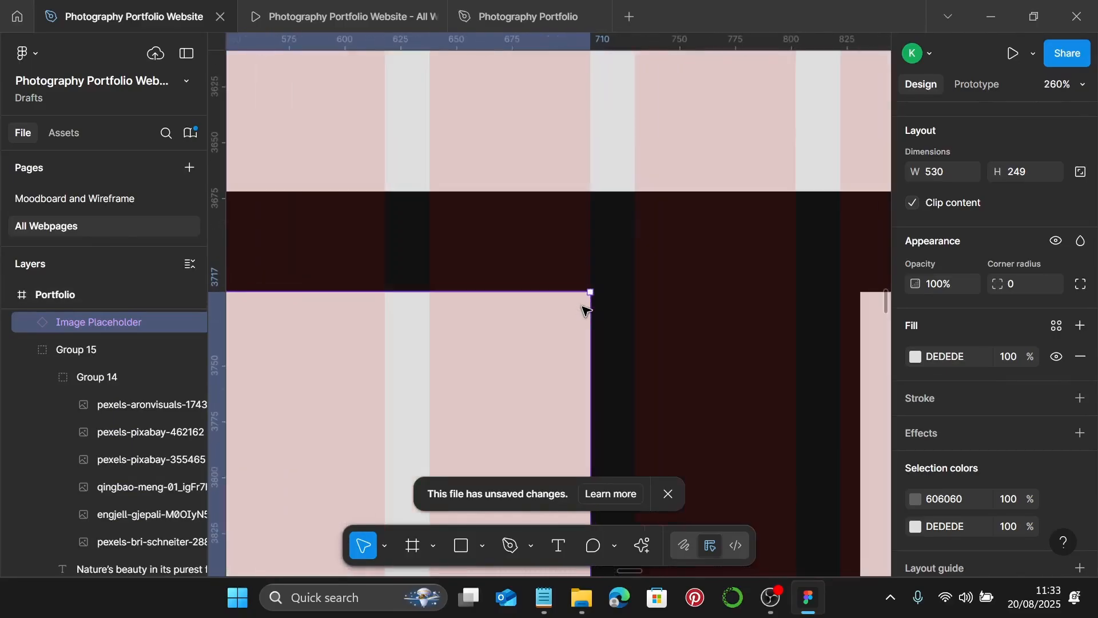
{"action": "scroll", "coordinate": [782, 246], "scroll_direction": "down", "scroll_amount": 5}
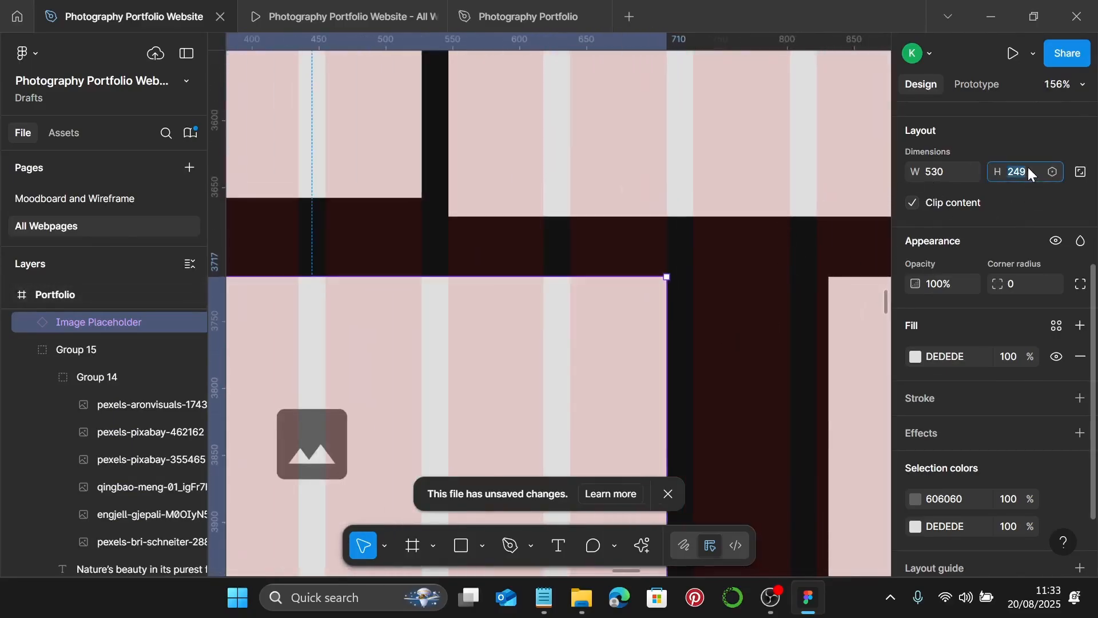
{"action": "type", "text": "0"}
{"action": "key", "text": "Return"}
- Stretch the lower row's right placeholder leftward to W 520 to close the gap
{"action": "scroll", "coordinate": [686, 356], "scroll_direction": "down", "scroll_amount": 7}
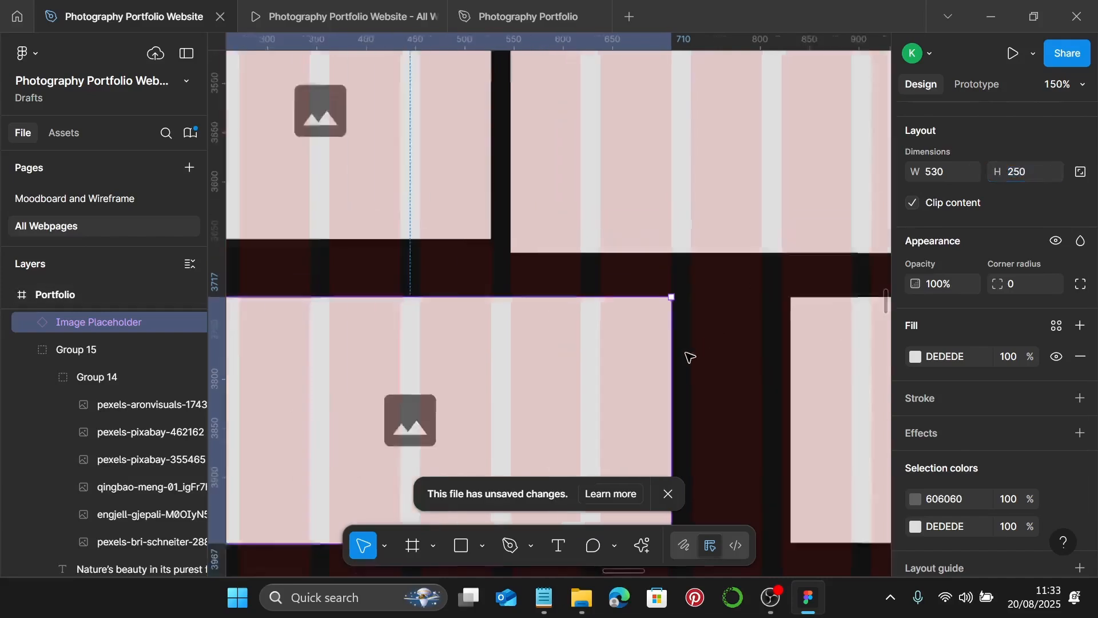
{"action": "left_click", "coordinate": [769, 378]}
{"action": "scroll", "coordinate": [739, 370], "scroll_direction": "right", "scroll_amount": 4}
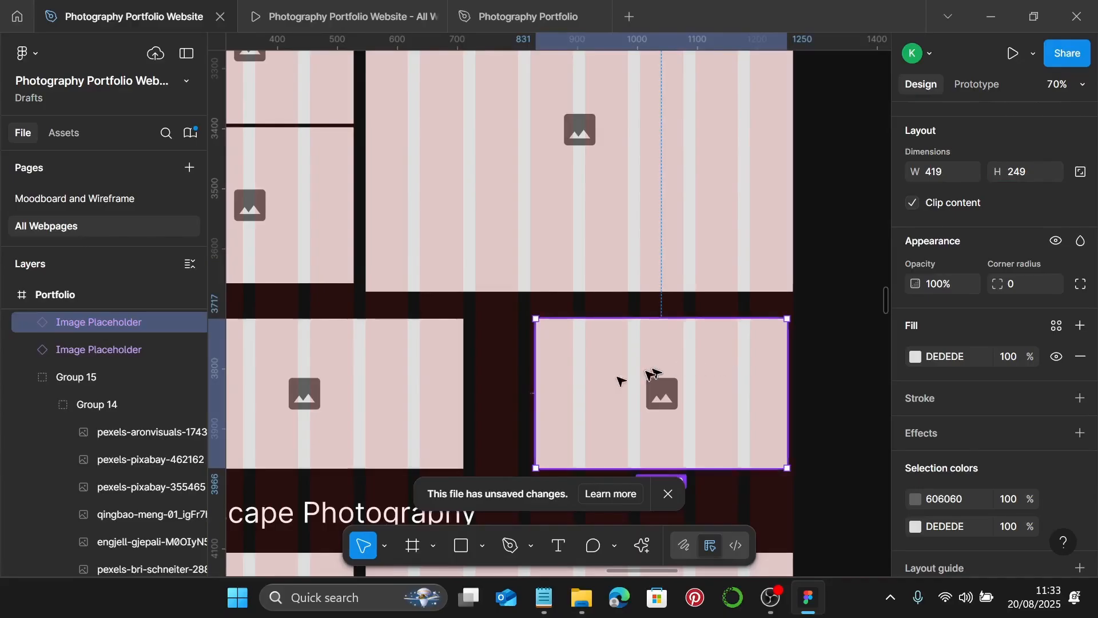
{"action": "left_click_drag", "start_coordinate": [537, 392], "coordinate": [475, 387]}
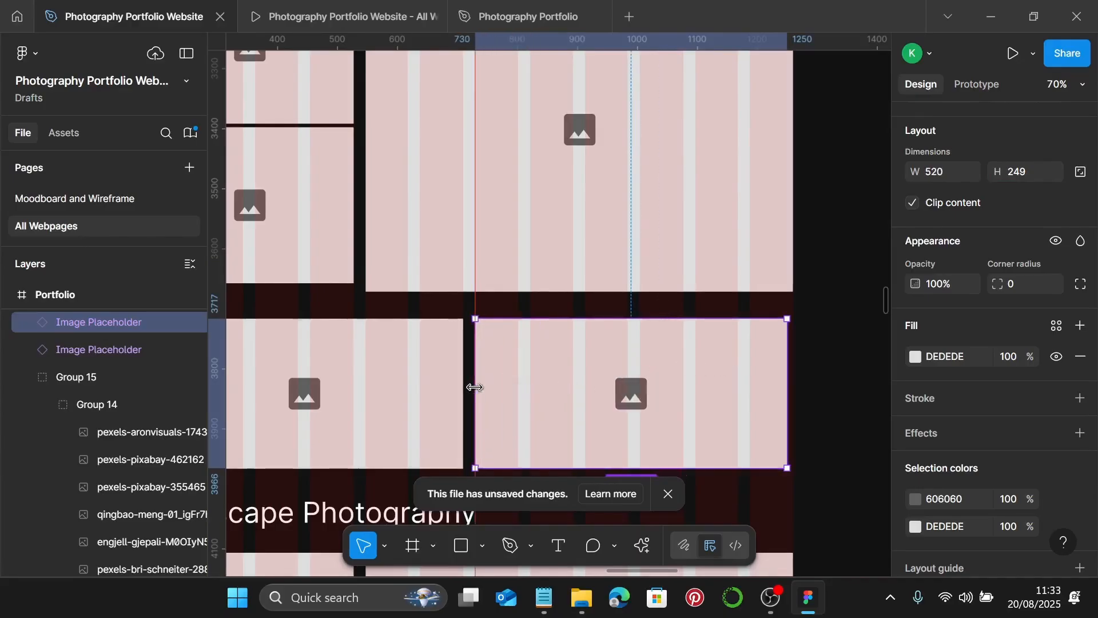
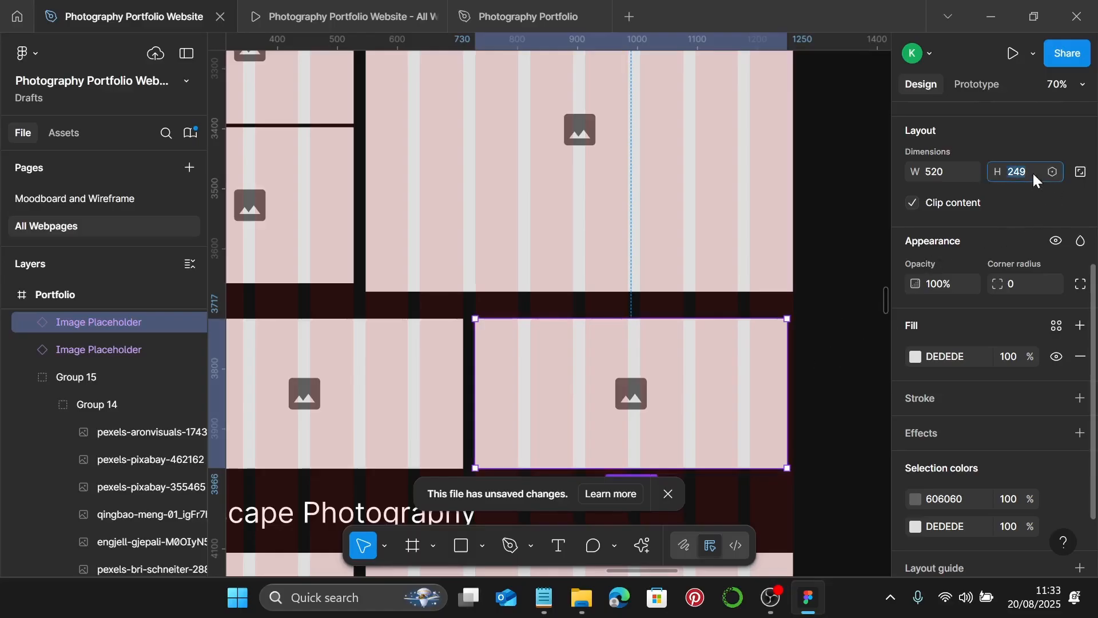
- Set the second Image Placeholder's height to 250 so it measures 520 × 250
{"action": "left_click", "coordinate": [1033, 173]}
{"action": "type", "text": "250"}
{"action": "key", "text": "Return"}
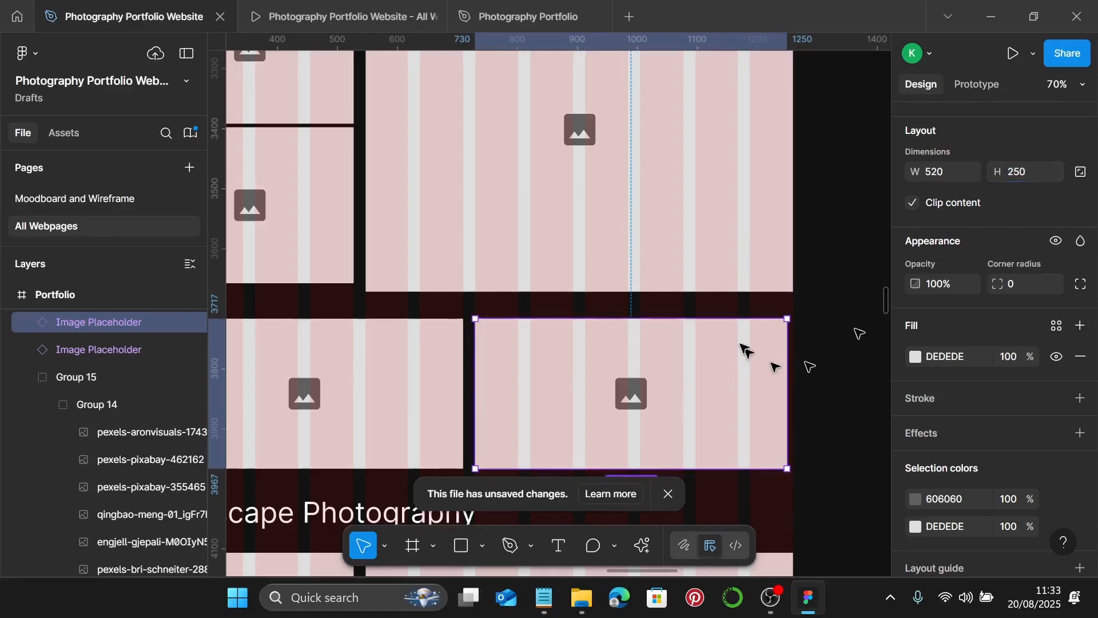
{"action": "scroll", "coordinate": [683, 312], "scroll_direction": "down", "scroll_amount": 5}
{"action": "scroll", "coordinate": [683, 312], "scroll_direction": "left", "scroll_amount": 5}
{"action": "scroll", "coordinate": [688, 315], "scroll_direction": "left", "scroll_amount": 2}
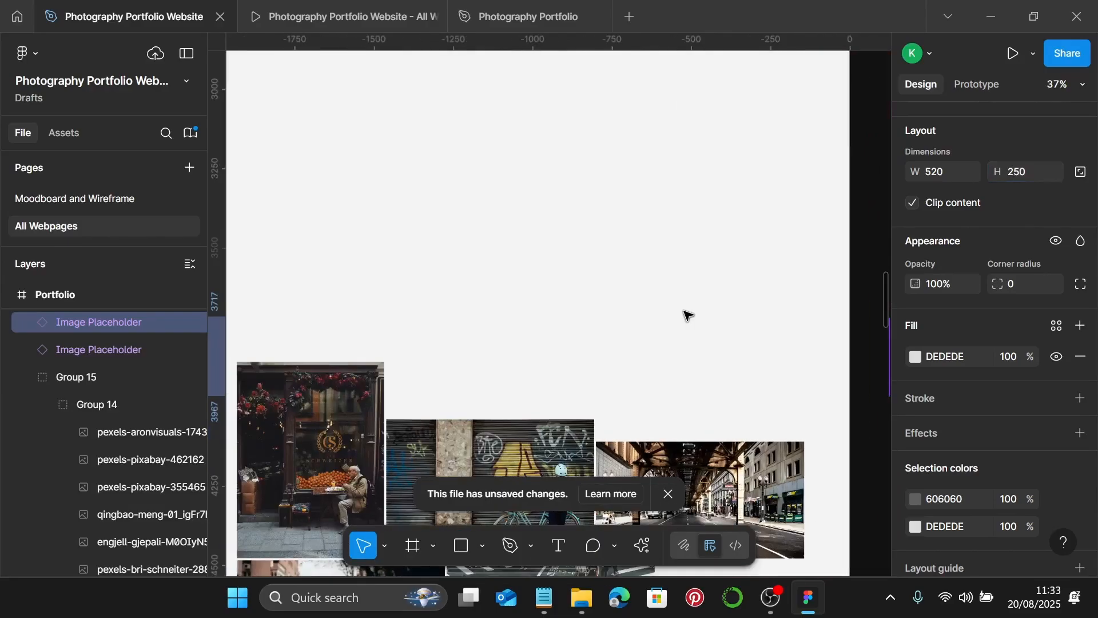
- Move the fruit-stall photo up and right and set its height to 540
{"action": "scroll", "coordinate": [695, 312], "scroll_direction": "down", "scroll_amount": 1}
{"action": "scroll", "coordinate": [698, 309], "scroll_direction": "down", "scroll_amount": 5}
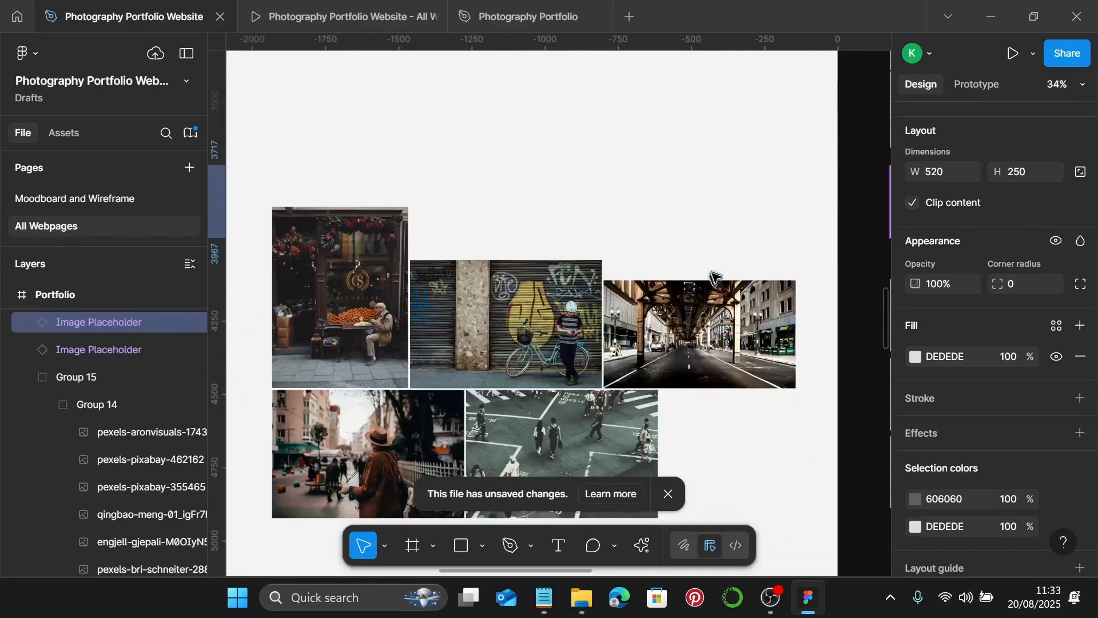
{"action": "scroll", "coordinate": [734, 411], "scroll_direction": "down", "scroll_amount": 1}
{"action": "left_click", "coordinate": [733, 406]}
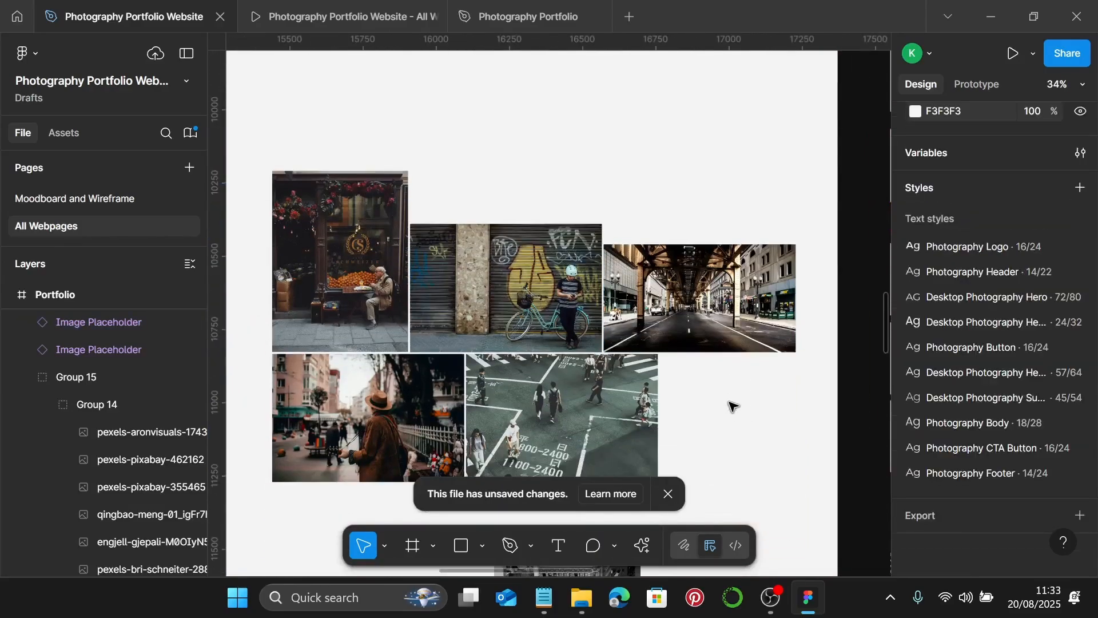
{"action": "scroll", "coordinate": [421, 345], "scroll_direction": "up", "scroll_amount": 4}
{"action": "left_click_drag", "start_coordinate": [317, 404], "coordinate": [468, 206]}
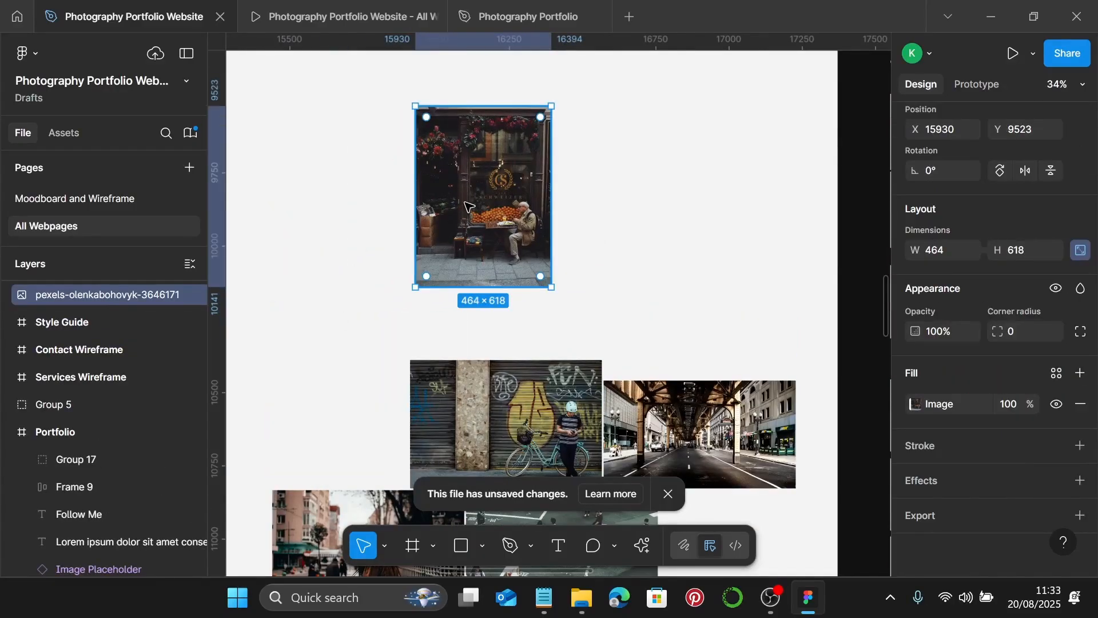
{"action": "scroll", "coordinate": [468, 206], "scroll_direction": "up", "scroll_amount": 1}
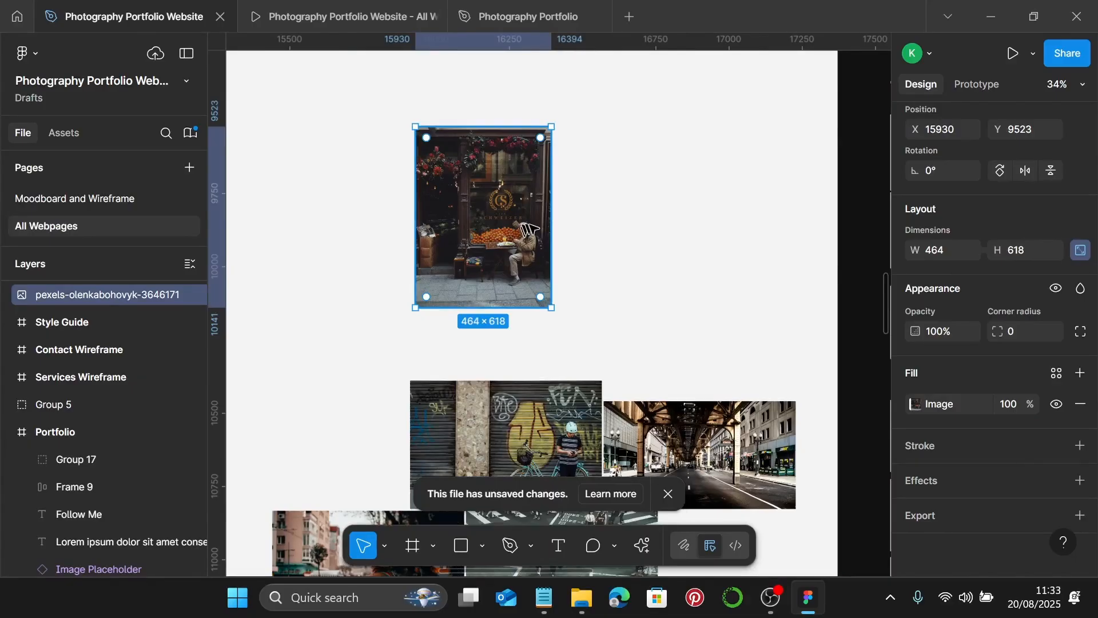
{"action": "left_click_drag", "start_coordinate": [546, 228], "coordinate": [641, 232]}
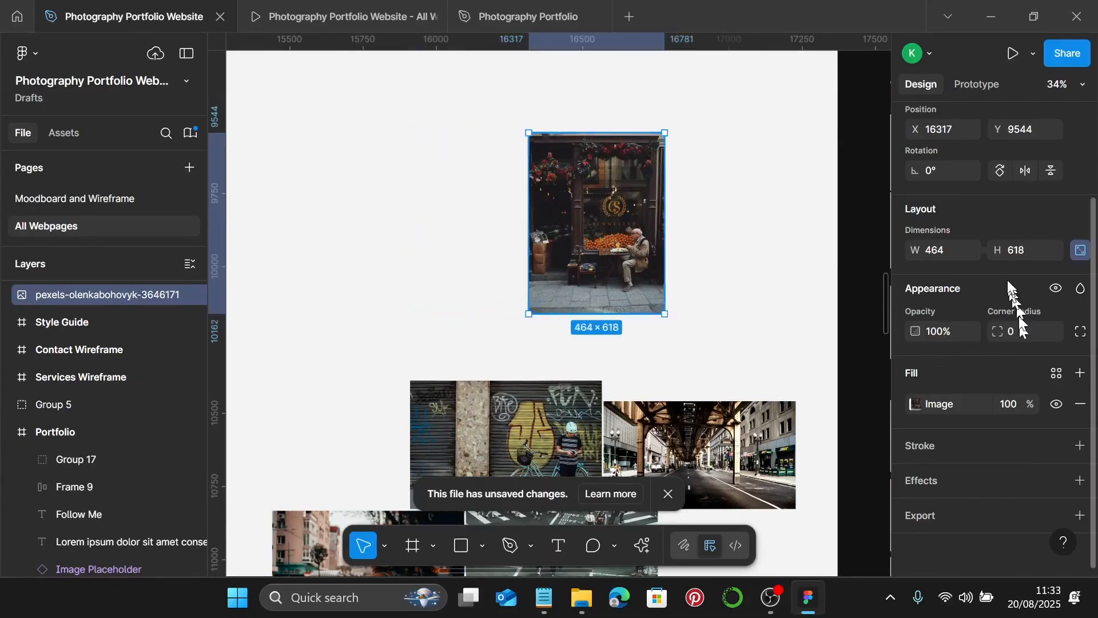
{"action": "left_click", "coordinate": [1020, 247]}
{"action": "type", "text": "540"}
{"action": "key", "text": "Return"}
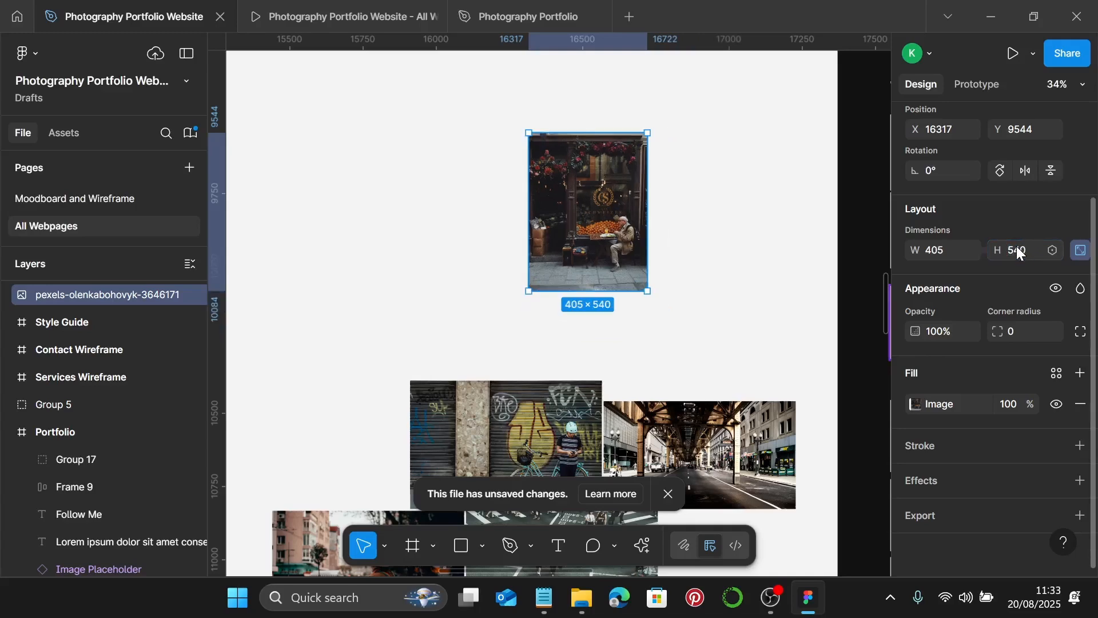
- Switch the fruit-stall photo's fill to Crop and widen the crop frame to 713
{"action": "scroll", "coordinate": [767, 319], "scroll_direction": "right", "scroll_amount": 5}
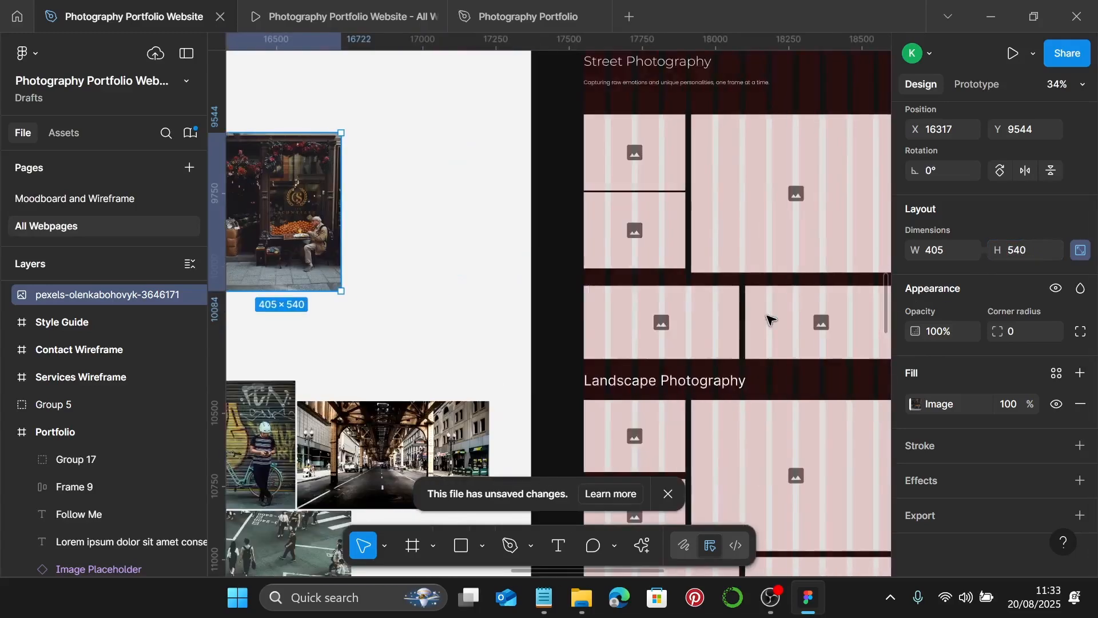
{"action": "left_click", "coordinate": [775, 251]}
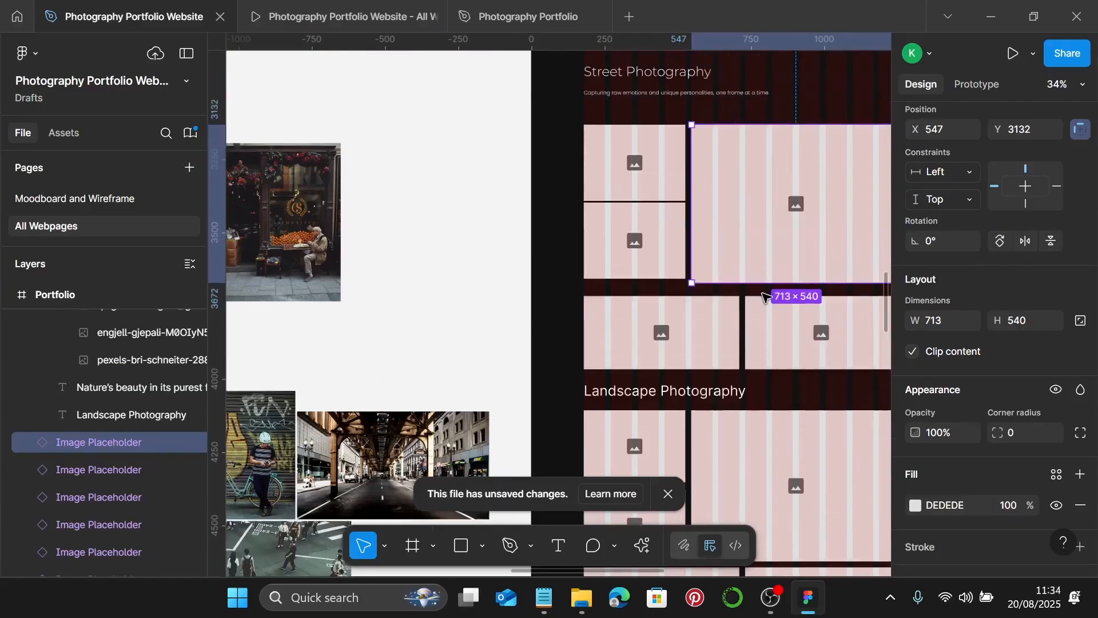
{"action": "scroll", "coordinate": [572, 241], "scroll_direction": "left", "scroll_amount": 3}
{"action": "left_click", "coordinate": [506, 242]}
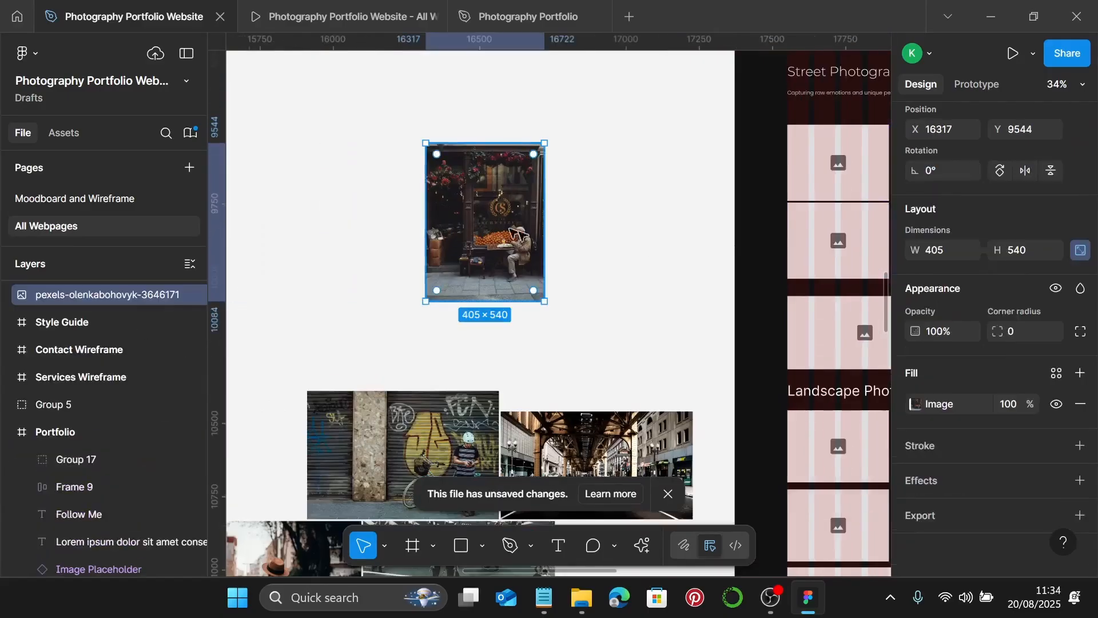
{"action": "double_click", "coordinate": [515, 246]}
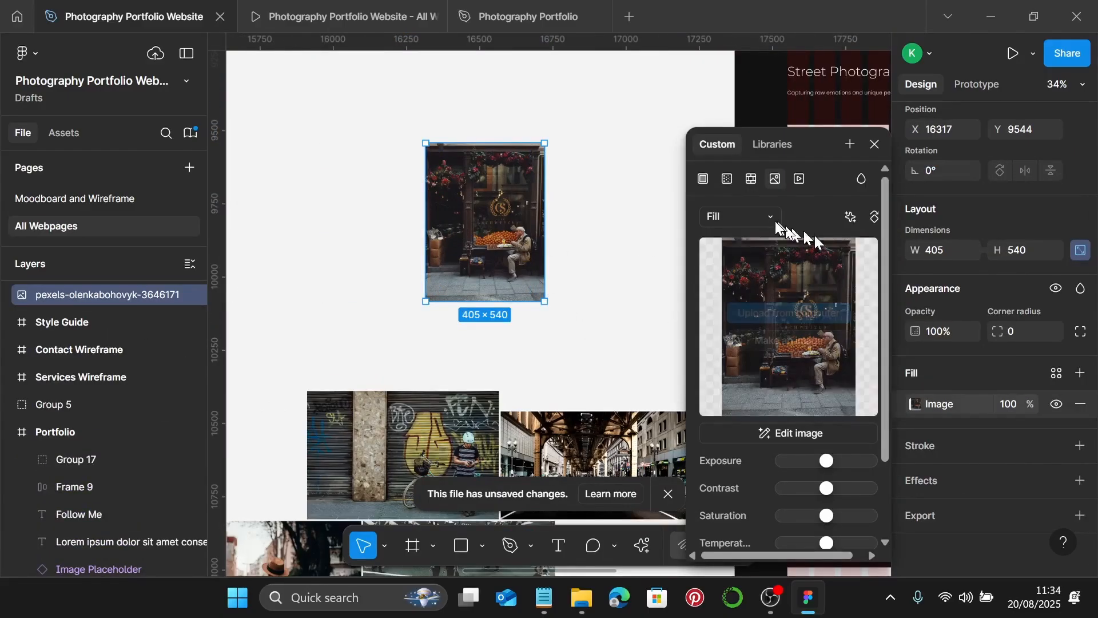
{"action": "left_click", "coordinate": [735, 217]}
{"action": "left_click", "coordinate": [772, 262]}
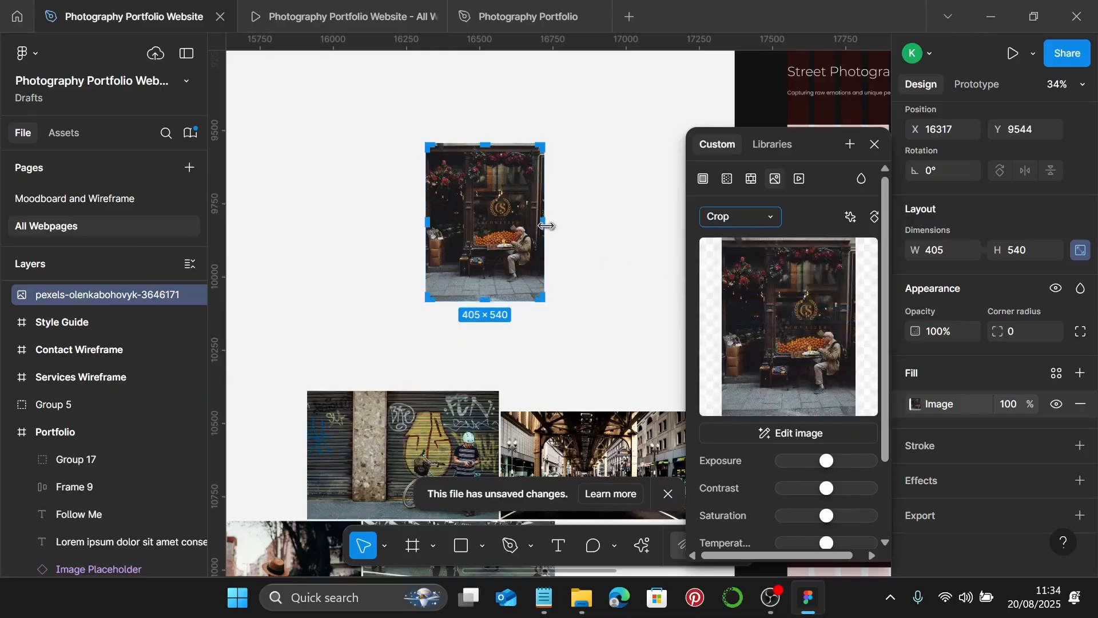
{"action": "left_click_drag", "start_coordinate": [546, 226], "coordinate": [635, 233]}
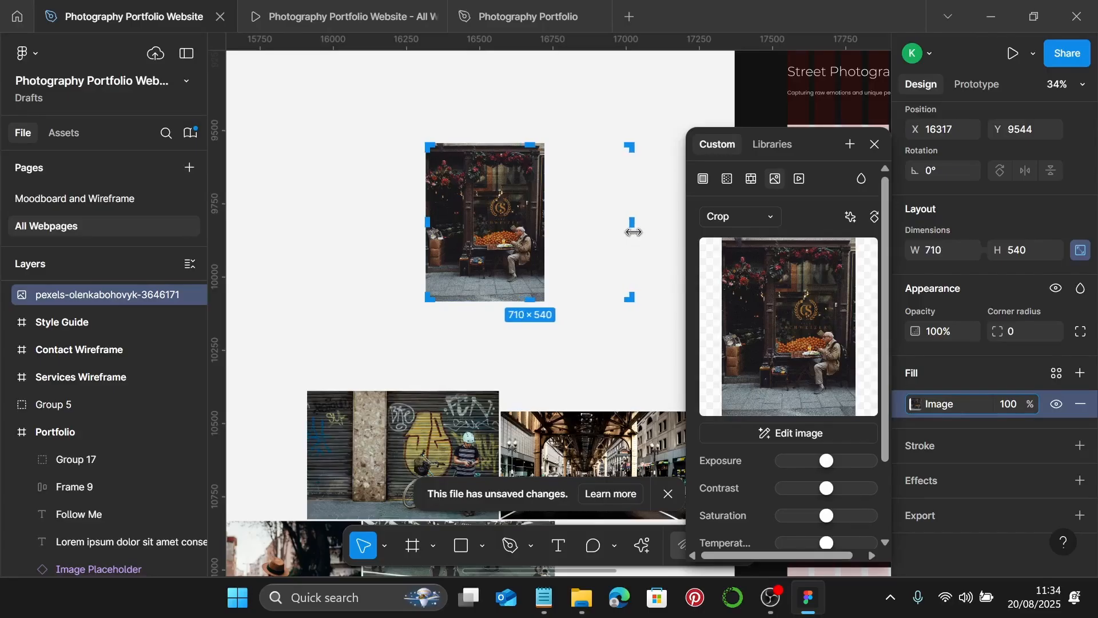
- Enlarge the image inside the 713 × 540 crop, shift it up, and apply the crop
{"action": "scroll", "coordinate": [633, 231], "scroll_direction": "up", "scroll_amount": 15}
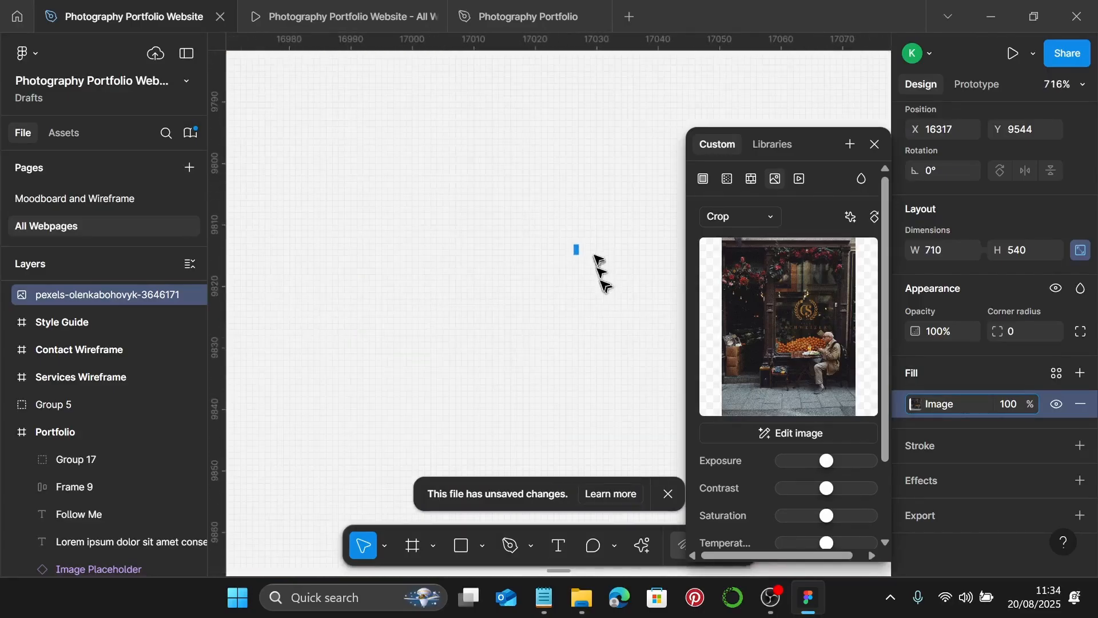
{"action": "scroll", "coordinate": [594, 254], "scroll_direction": "up", "scroll_amount": 3}
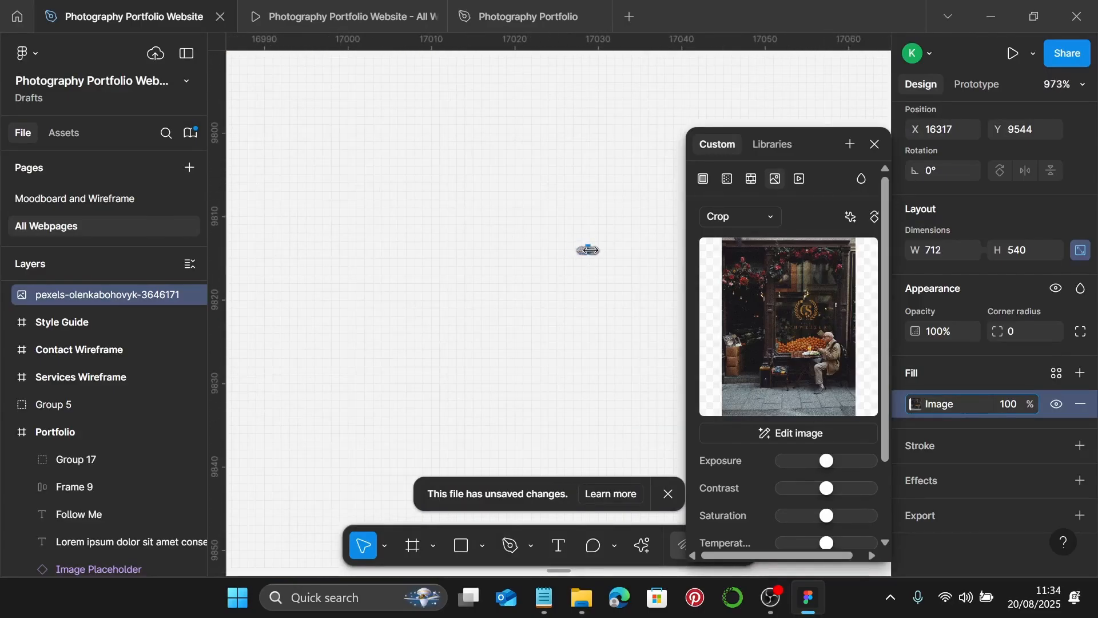
{"action": "scroll", "coordinate": [594, 251], "scroll_direction": "down", "scroll_amount": 15}
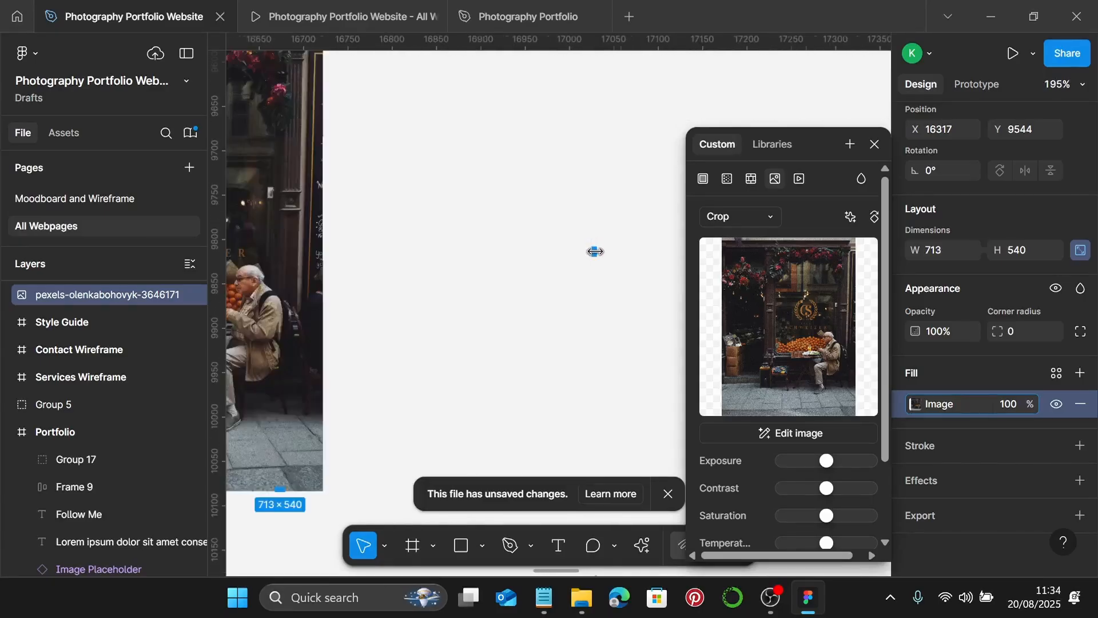
{"action": "scroll", "coordinate": [594, 251], "scroll_direction": "down", "scroll_amount": 1}
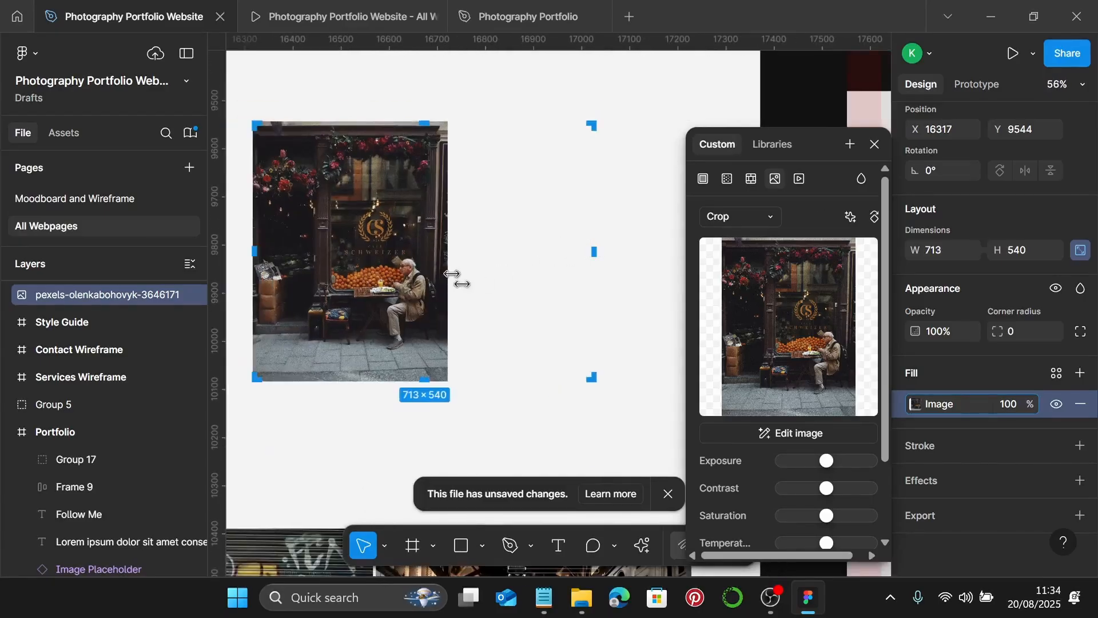
{"action": "left_click_drag", "start_coordinate": [452, 274], "coordinate": [598, 280]}
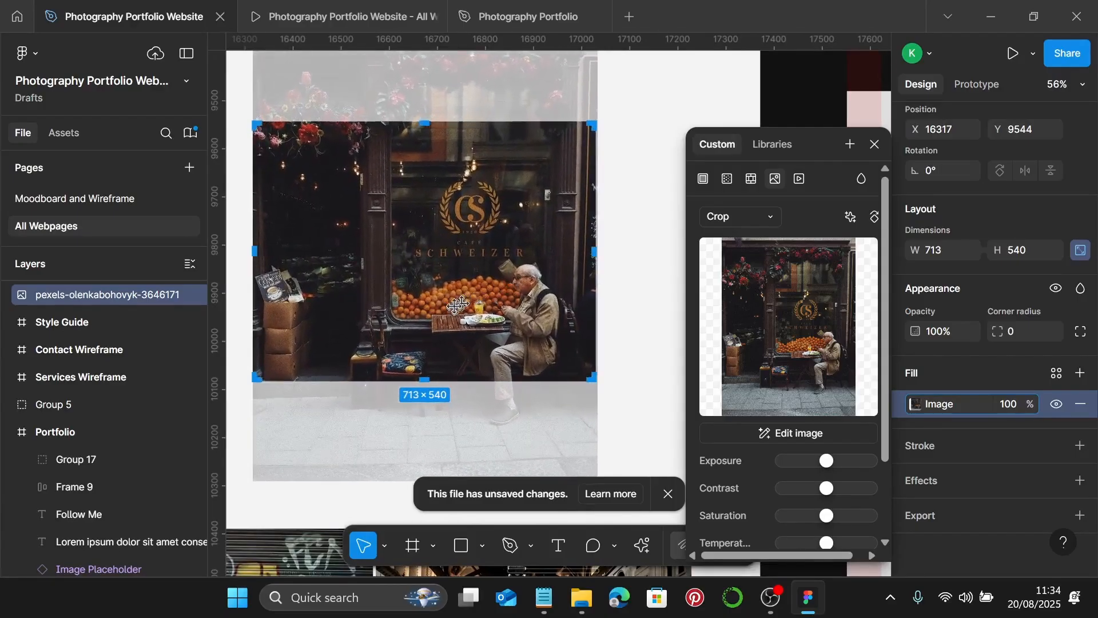
{"action": "left_click_drag", "start_coordinate": [467, 314], "coordinate": [472, 281]}
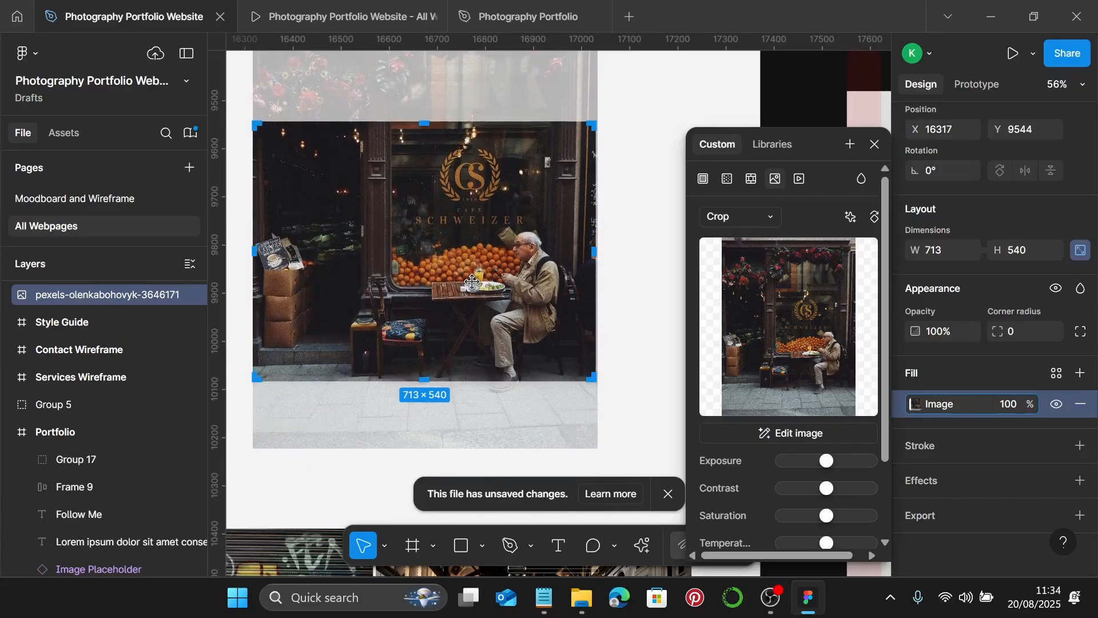
{"action": "key", "text": "Escape"}
{"action": "scroll", "coordinate": [492, 308], "scroll_direction": "down", "scroll_amount": 4}
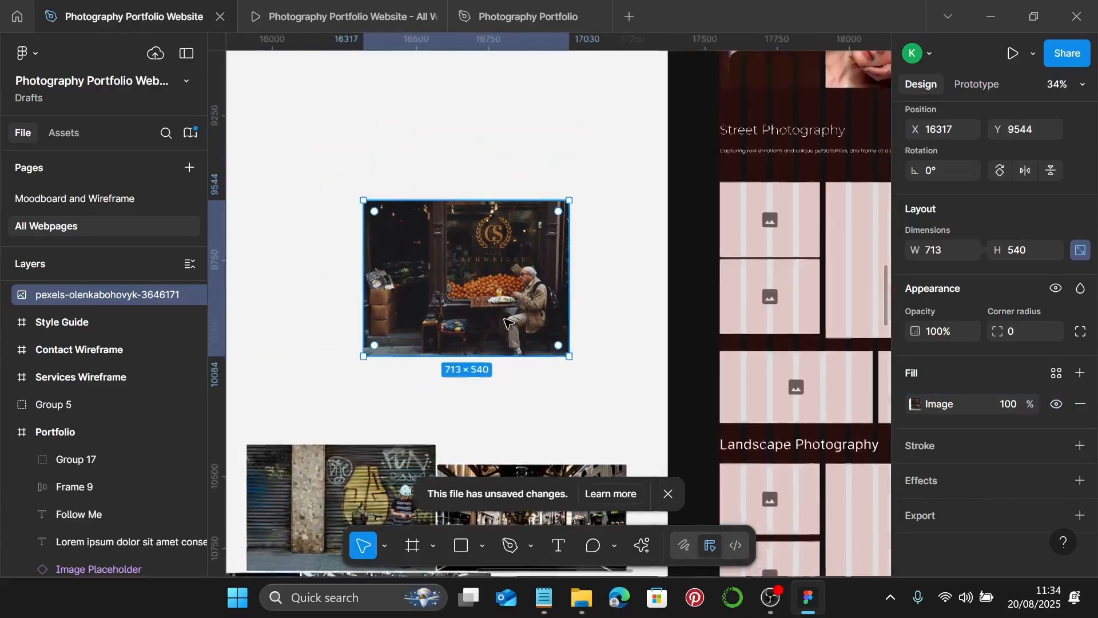
- Move the hat photo up beside the café photo and set its height to 260
{"action": "scroll", "coordinate": [507, 323], "scroll_direction": "left", "scroll_amount": 3}
{"action": "scroll", "coordinate": [508, 319], "scroll_direction": "down", "scroll_amount": 5}
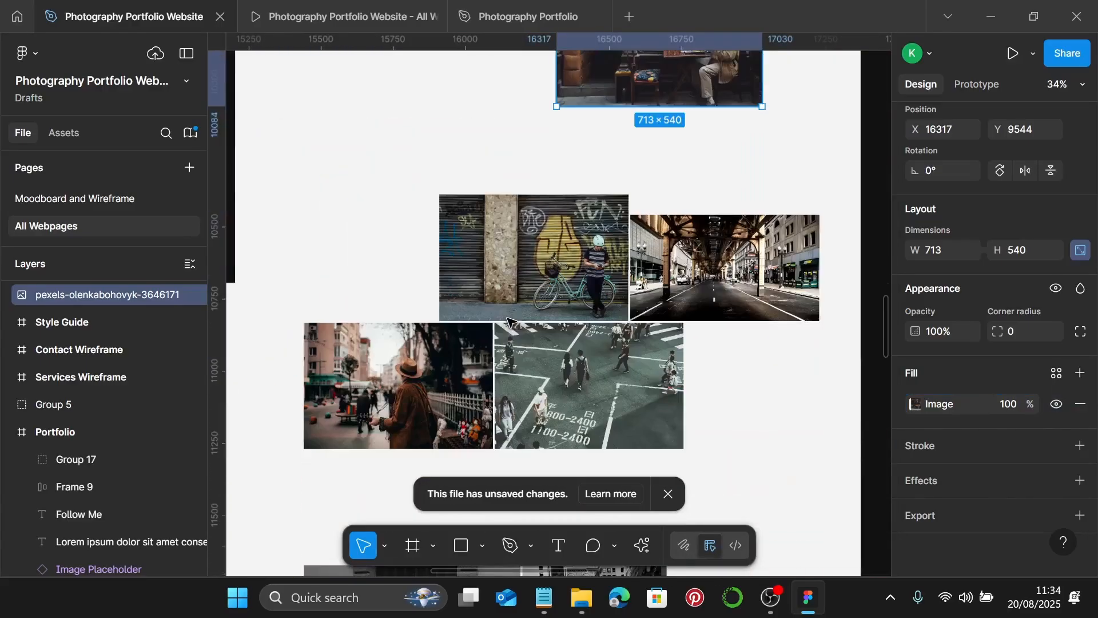
{"action": "left_click", "coordinate": [344, 405]}
{"action": "scroll", "coordinate": [385, 400], "scroll_direction": "up", "scroll_amount": 2}
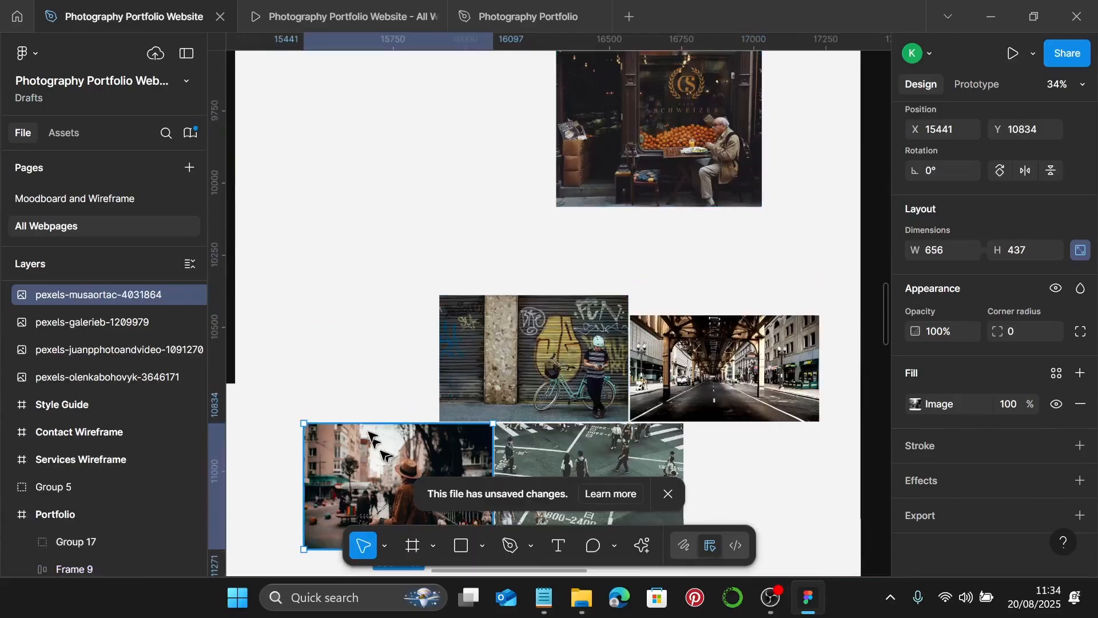
{"action": "left_click_drag", "start_coordinate": [383, 452], "coordinate": [384, 142]}
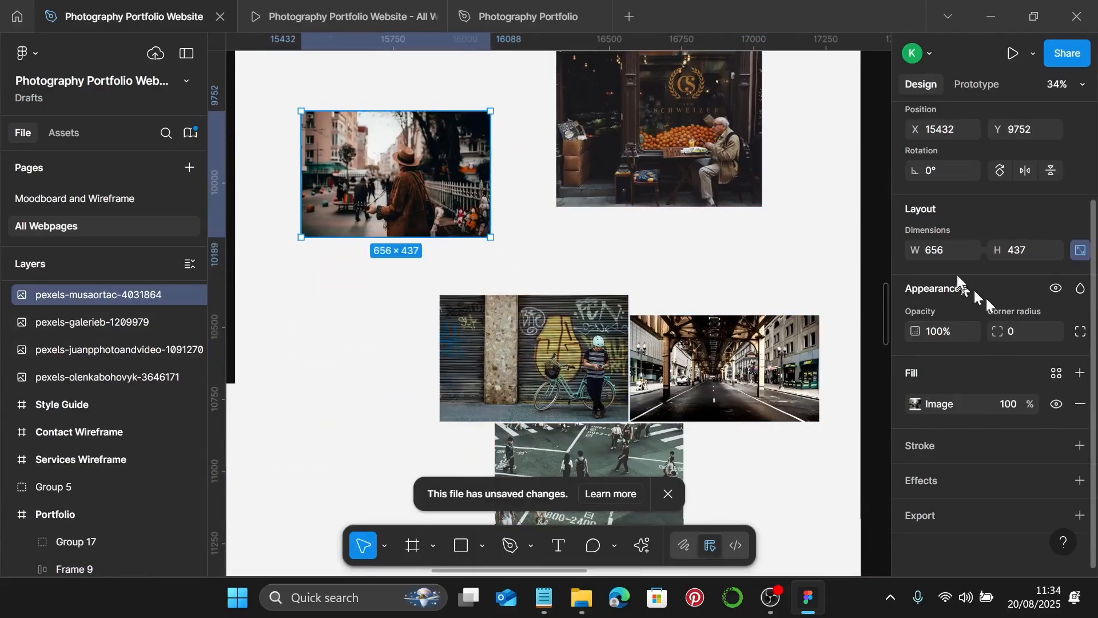
{"action": "left_click", "coordinate": [1015, 248]}
{"action": "type", "text": "260"}
{"action": "key", "text": "Return"}
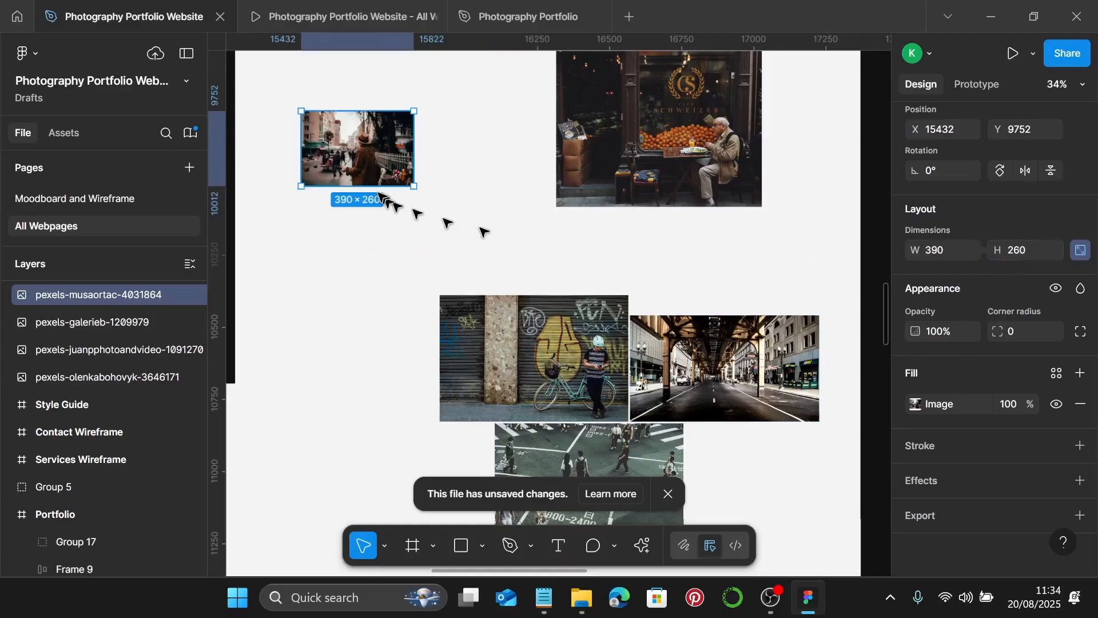
{"action": "scroll", "coordinate": [400, 206], "scroll_direction": "left", "scroll_amount": 1}
{"action": "scroll", "coordinate": [397, 140], "scroll_direction": "up", "scroll_amount": 5}
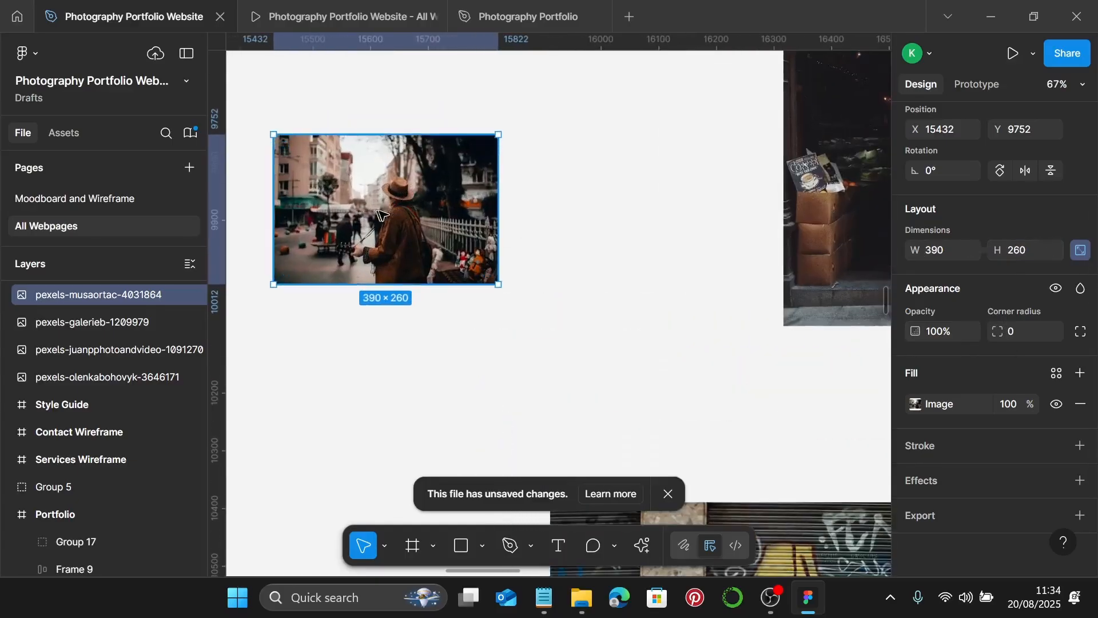
{"action": "left_click_drag", "start_coordinate": [359, 204], "coordinate": [451, 233]}
- Crop the hat photo to 347 × 260, shifting the image left within the crop
{"action": "double_click", "coordinate": [452, 232]}
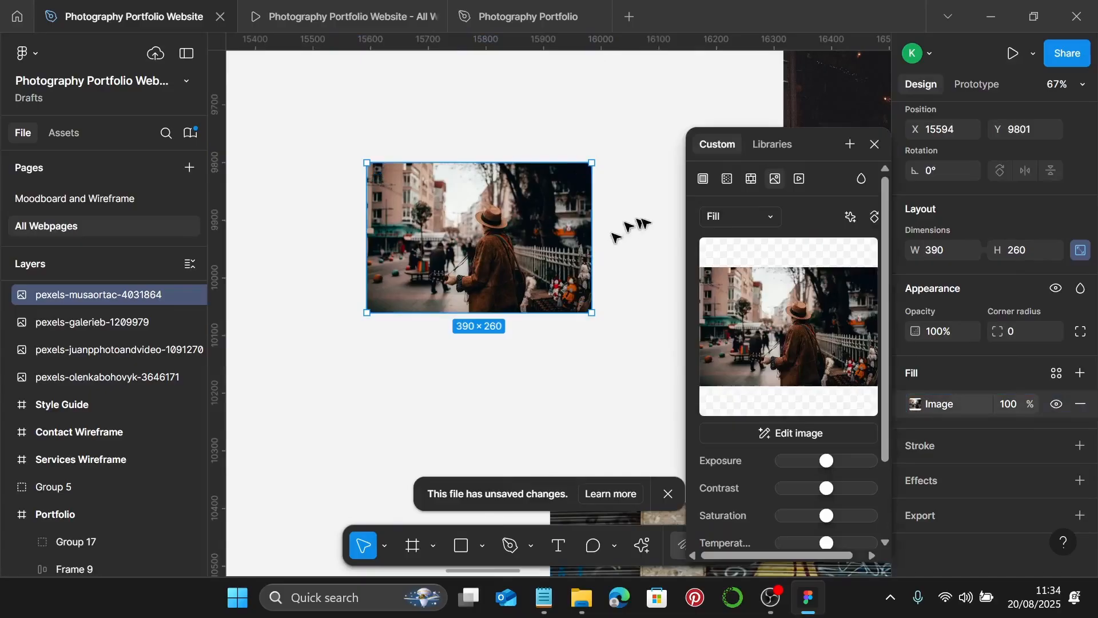
{"action": "left_click", "coordinate": [750, 218]}
{"action": "left_click", "coordinate": [735, 259]}
{"action": "scroll", "coordinate": [589, 263], "scroll_direction": "up", "scroll_amount": 5}
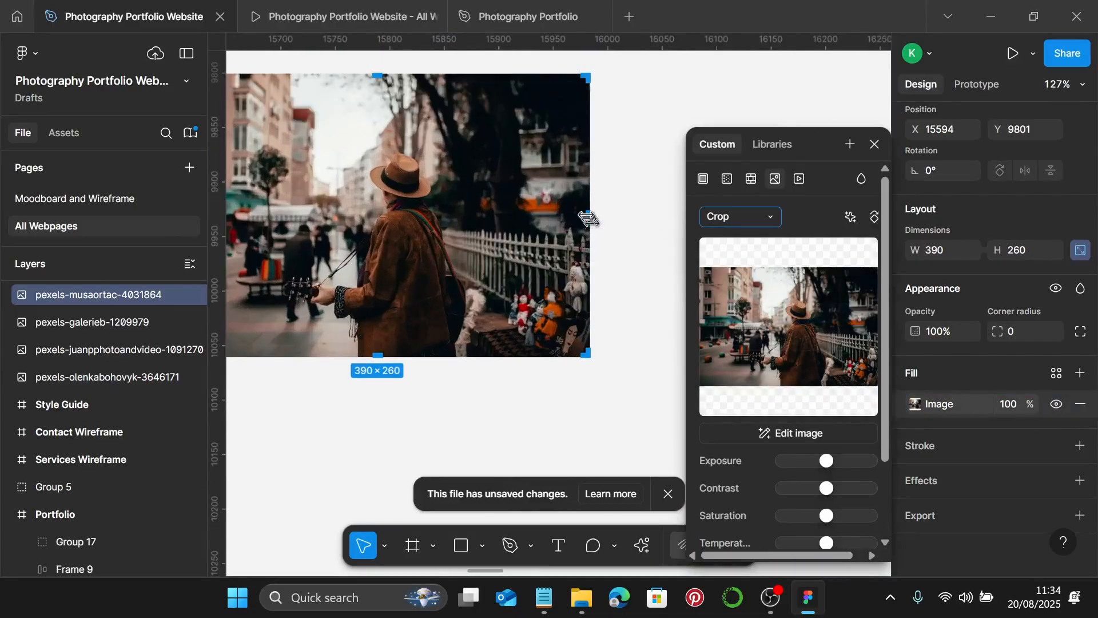
{"action": "left_click_drag", "start_coordinate": [589, 212], "coordinate": [542, 220]}
{"action": "scroll", "coordinate": [486, 243], "scroll_direction": "down", "scroll_amount": 3}
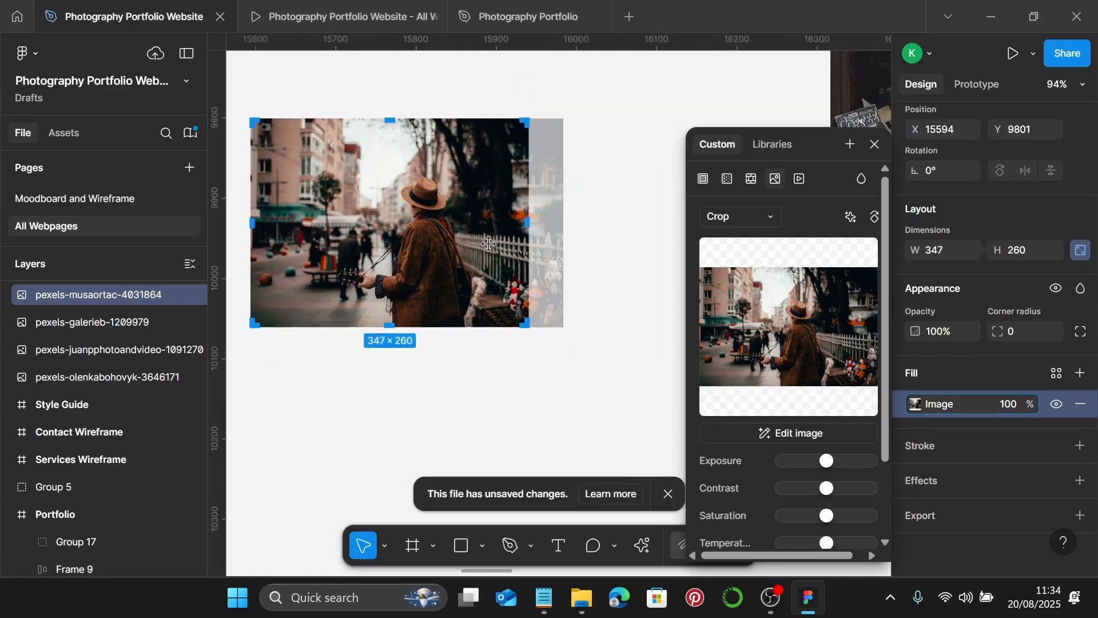
{"action": "left_click_drag", "start_coordinate": [491, 240], "coordinate": [472, 245]}
{"action": "key", "text": "Return"}
{"action": "scroll", "coordinate": [580, 358], "scroll_direction": "down", "scroll_amount": 4}
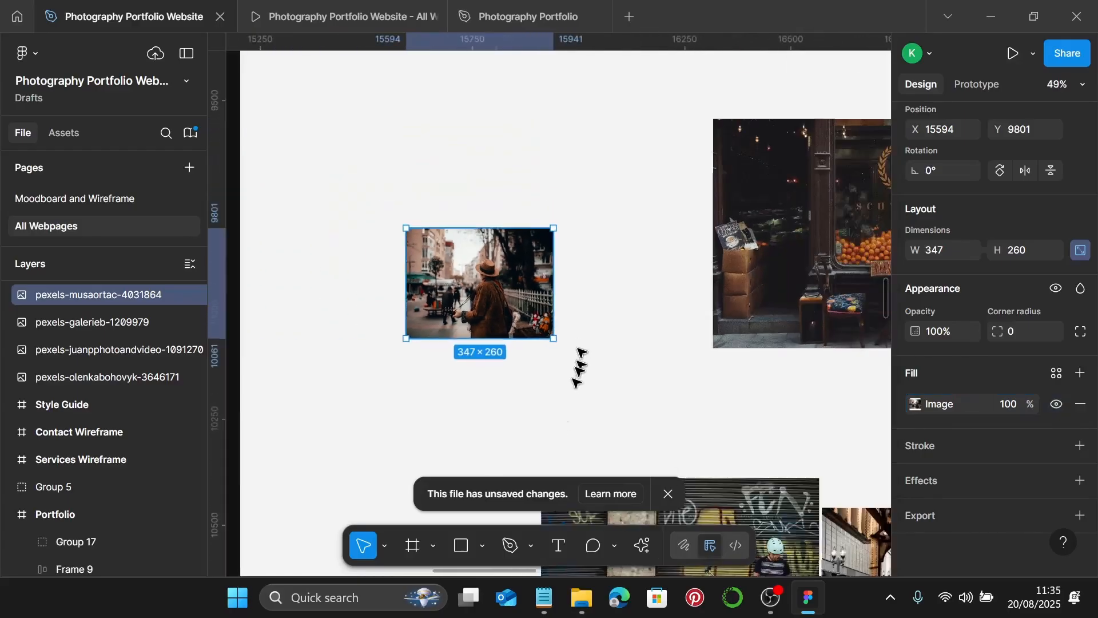
{"action": "scroll", "coordinate": [575, 400], "scroll_direction": "down", "scroll_amount": 3}
{"action": "left_click", "coordinate": [663, 379]}
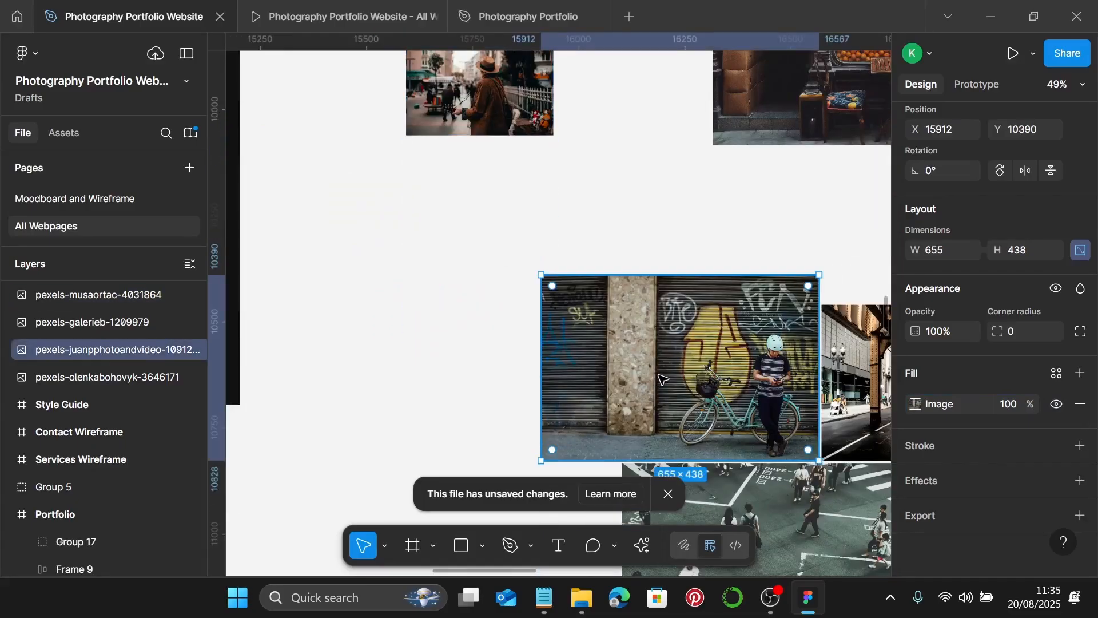
- Move the crosswalk photo under the hat photo and set its height to 260
{"action": "scroll", "coordinate": [664, 377], "scroll_direction": "right", "scroll_amount": 3}
{"action": "scroll", "coordinate": [667, 371], "scroll_direction": "down", "scroll_amount": 2}
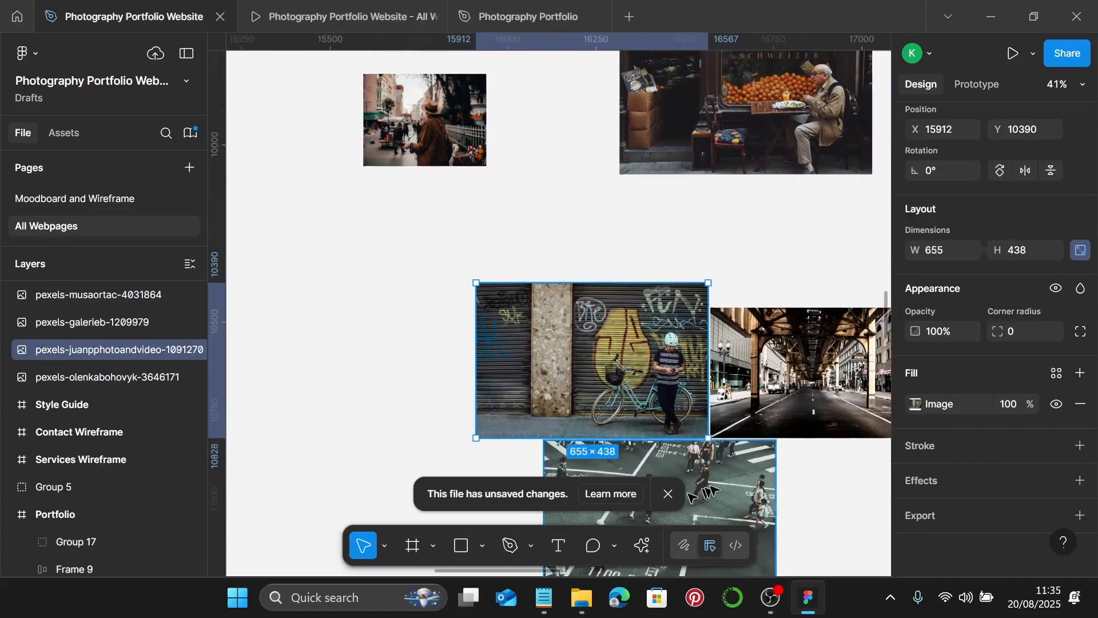
{"action": "left_click_drag", "start_coordinate": [715, 491], "coordinate": [484, 209]}
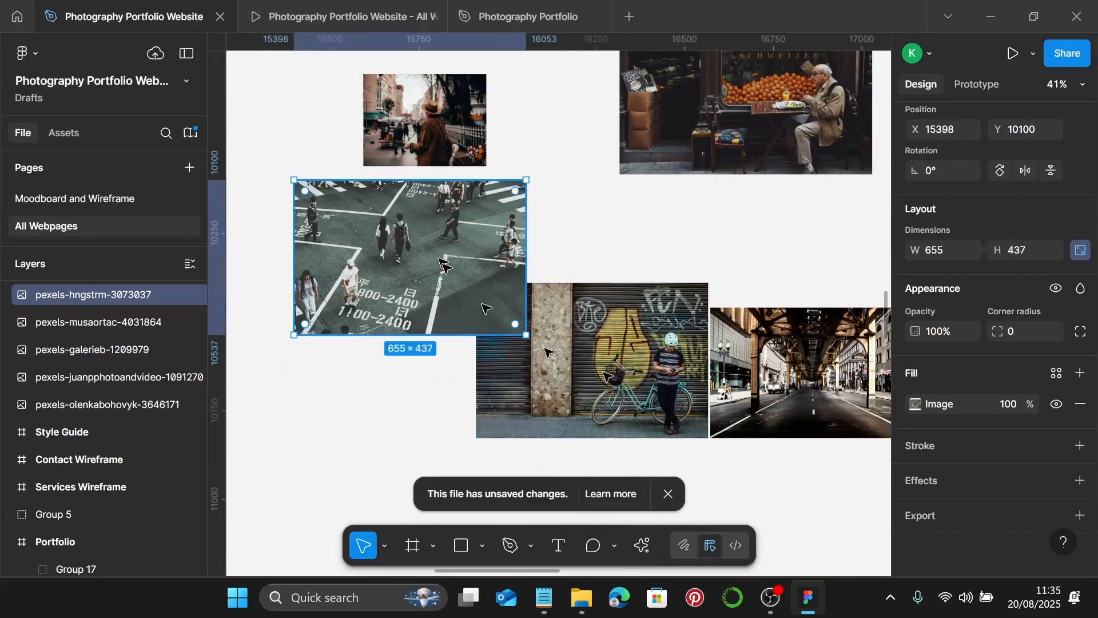
{"action": "left_click", "coordinate": [1015, 250]}
{"action": "type", "text": "260"}
{"action": "key", "text": "Return"}
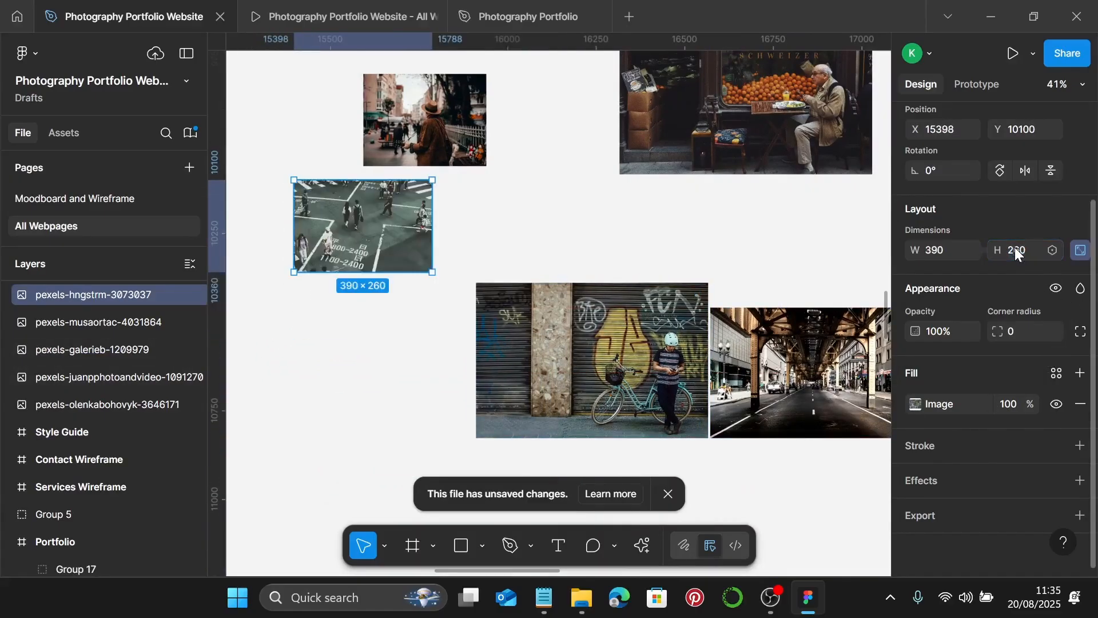
{"action": "scroll", "coordinate": [449, 179], "scroll_direction": "up", "scroll_amount": 5}
{"action": "left_click_drag", "start_coordinate": [359, 243], "coordinate": [418, 241]}
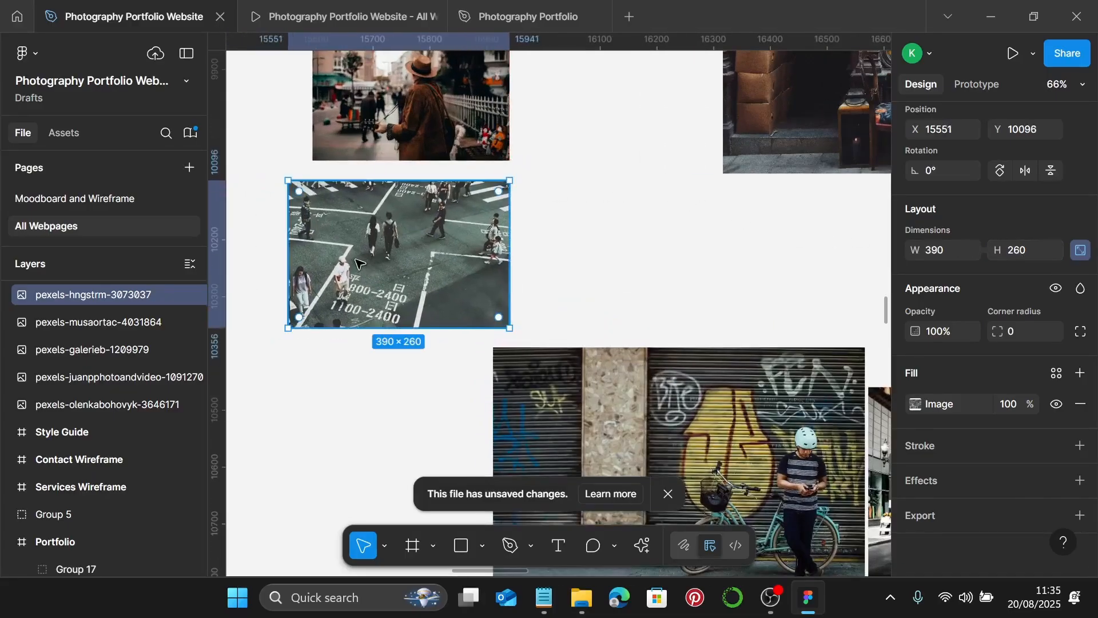
- Crop the crosswalk photo to 347 × 260, shifting the picture right within the crop
{"action": "double_click", "coordinate": [359, 264]}
{"action": "left_click", "coordinate": [764, 215]}
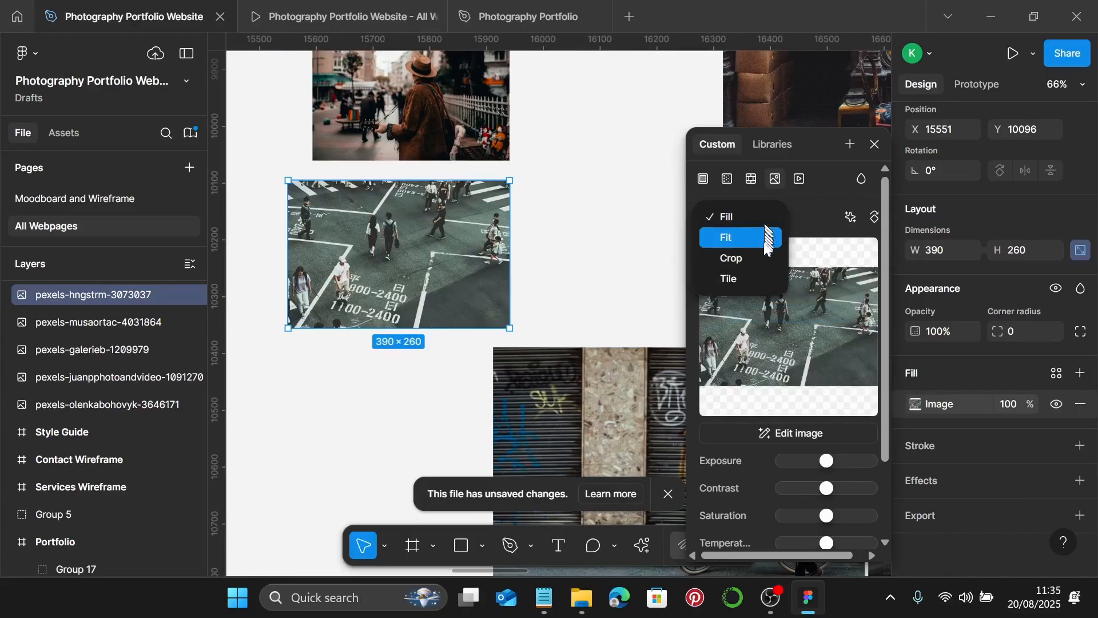
{"action": "left_click", "coordinate": [766, 258]}
{"action": "scroll", "coordinate": [366, 269], "scroll_direction": "left", "scroll_amount": 3}
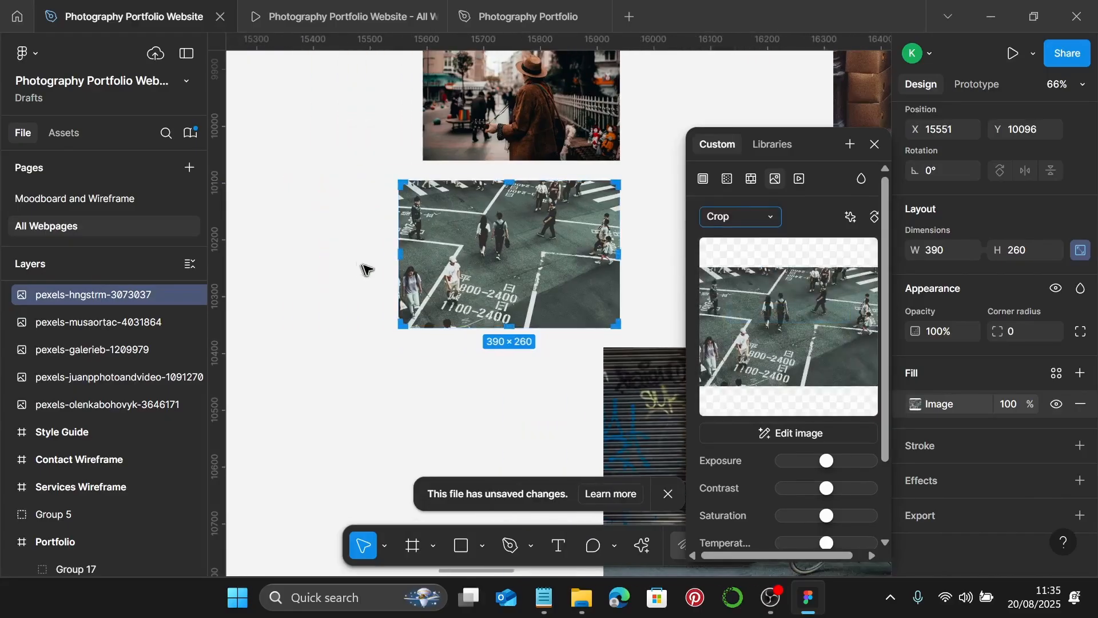
{"action": "scroll", "coordinate": [366, 269], "scroll_direction": "up", "scroll_amount": 5}
{"action": "scroll", "coordinate": [422, 261], "scroll_direction": "up", "scroll_amount": 2}
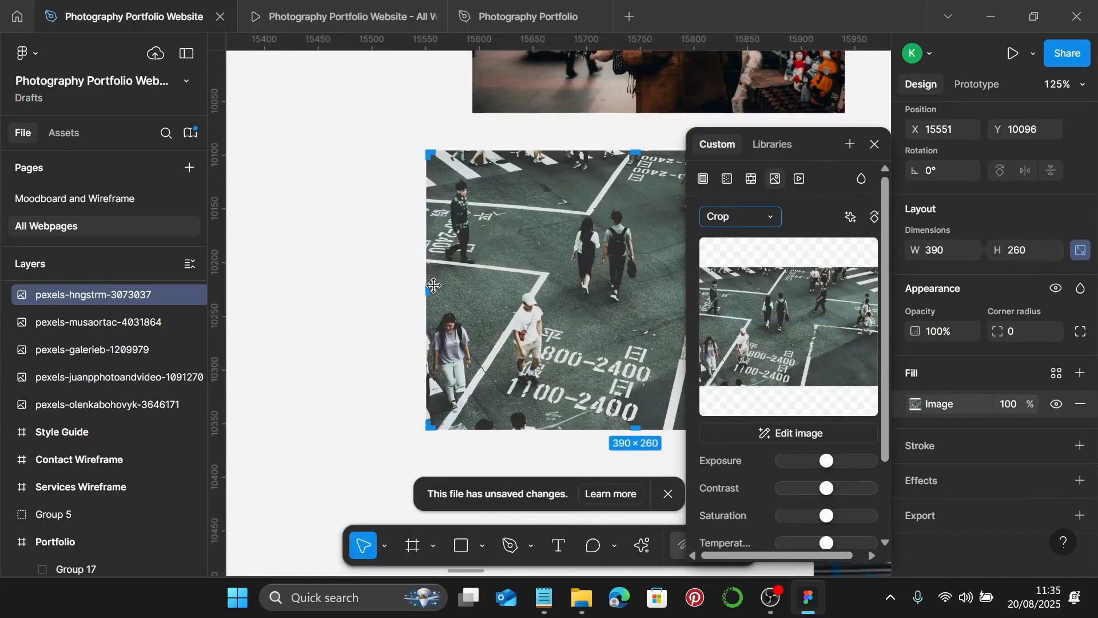
{"action": "left_click_drag", "start_coordinate": [433, 285], "coordinate": [471, 298]}
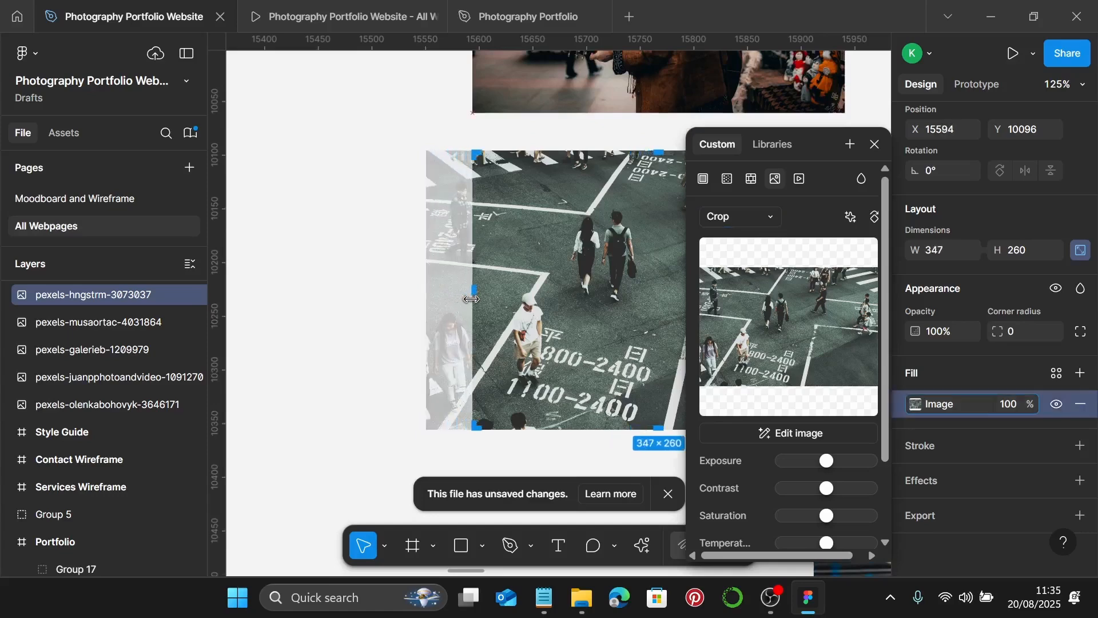
{"action": "scroll", "coordinate": [515, 347], "scroll_direction": "down", "scroll_amount": 5}
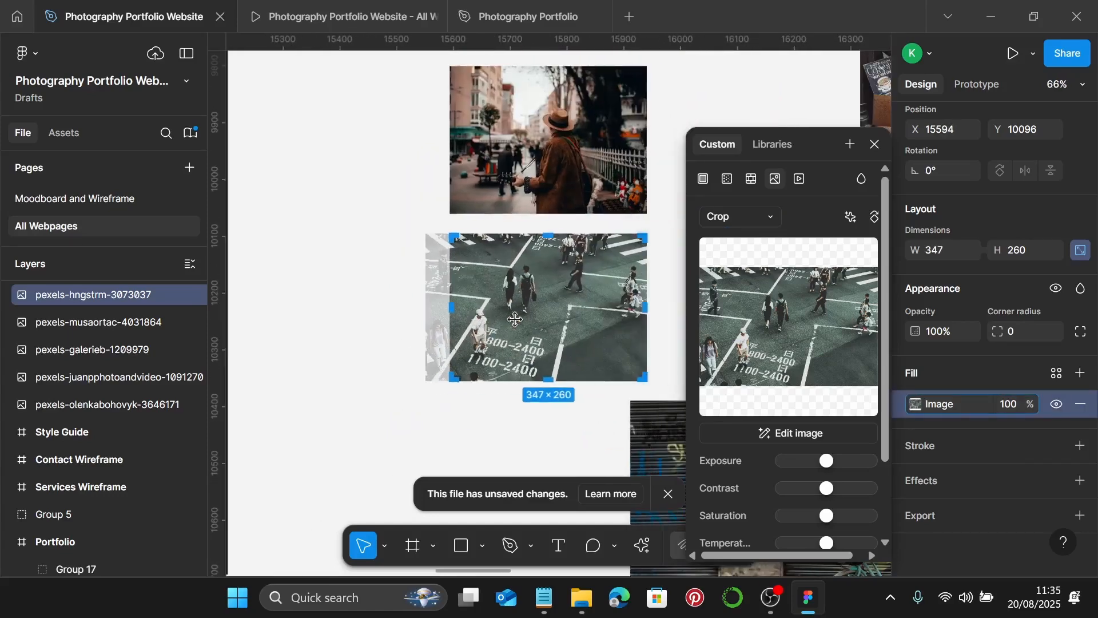
{"action": "left_click_drag", "start_coordinate": [528, 316], "coordinate": [542, 315]}
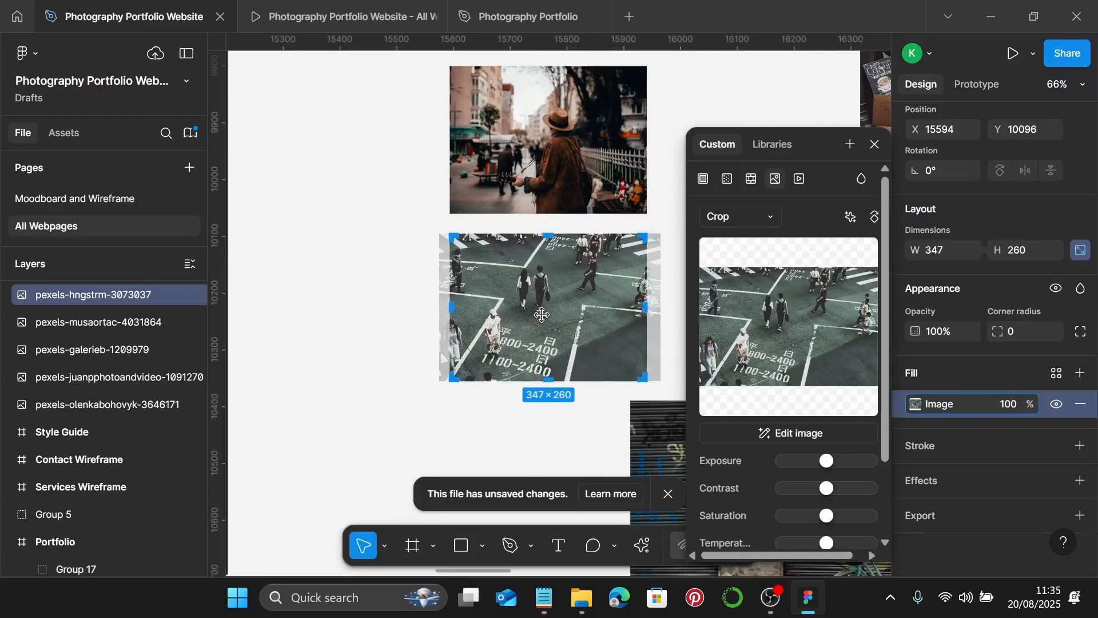
{"action": "key", "text": "Escape"}
{"action": "scroll", "coordinate": [566, 335], "scroll_direction": "down", "scroll_amount": 4}
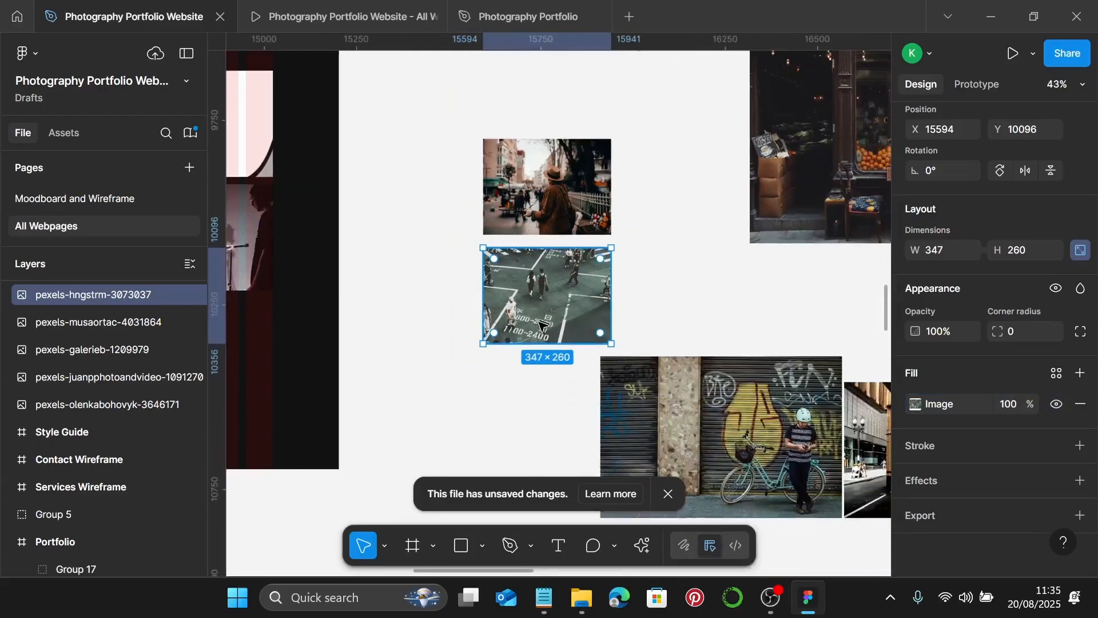
- Move the graffiti photo into place and set its height to 260
{"action": "left_click_drag", "start_coordinate": [660, 326], "coordinate": [600, 352]}
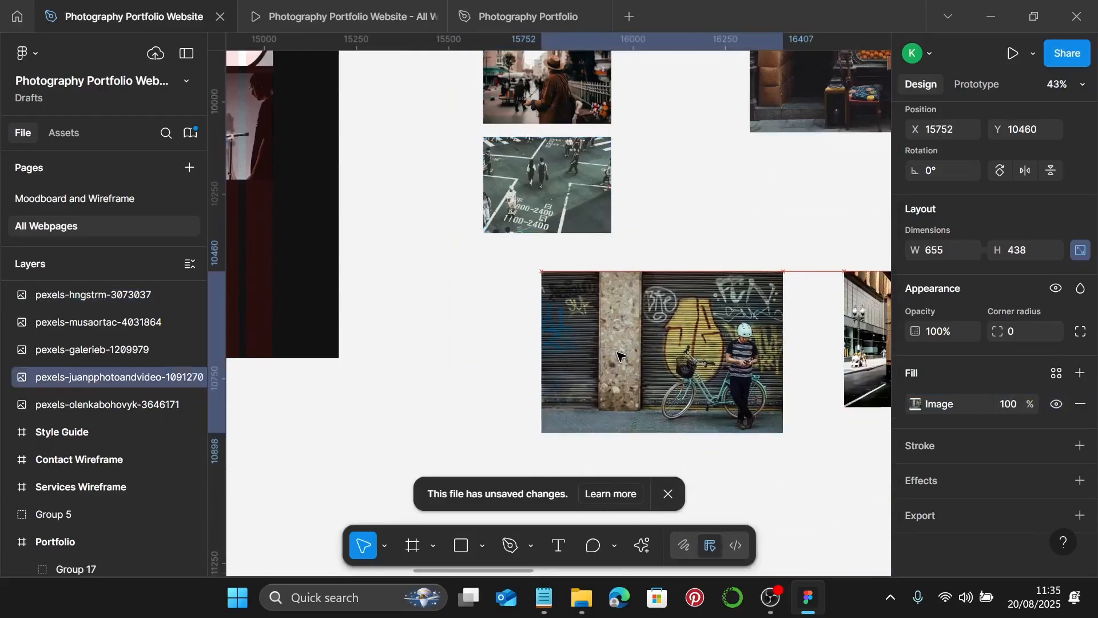
{"action": "left_click", "coordinate": [1026, 254]}
{"action": "type", "text": "260"}
{"action": "key", "text": "Return"}
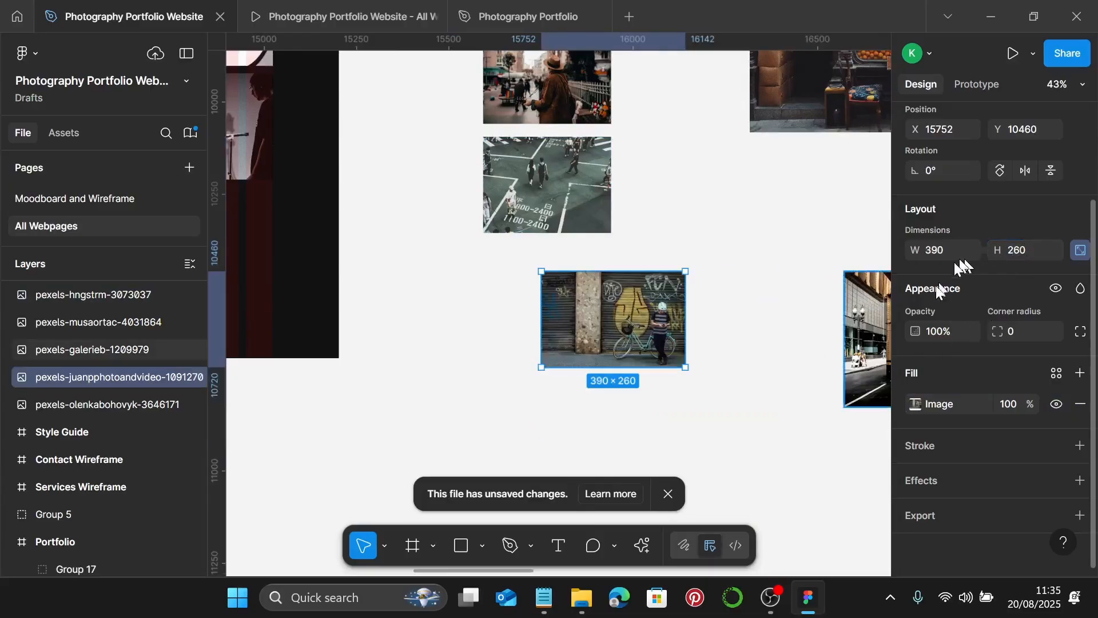
{"action": "scroll", "coordinate": [851, 374], "scroll_direction": "right", "scroll_amount": 4}
{"action": "scroll", "coordinate": [803, 382], "scroll_direction": "right", "scroll_amount": 5}
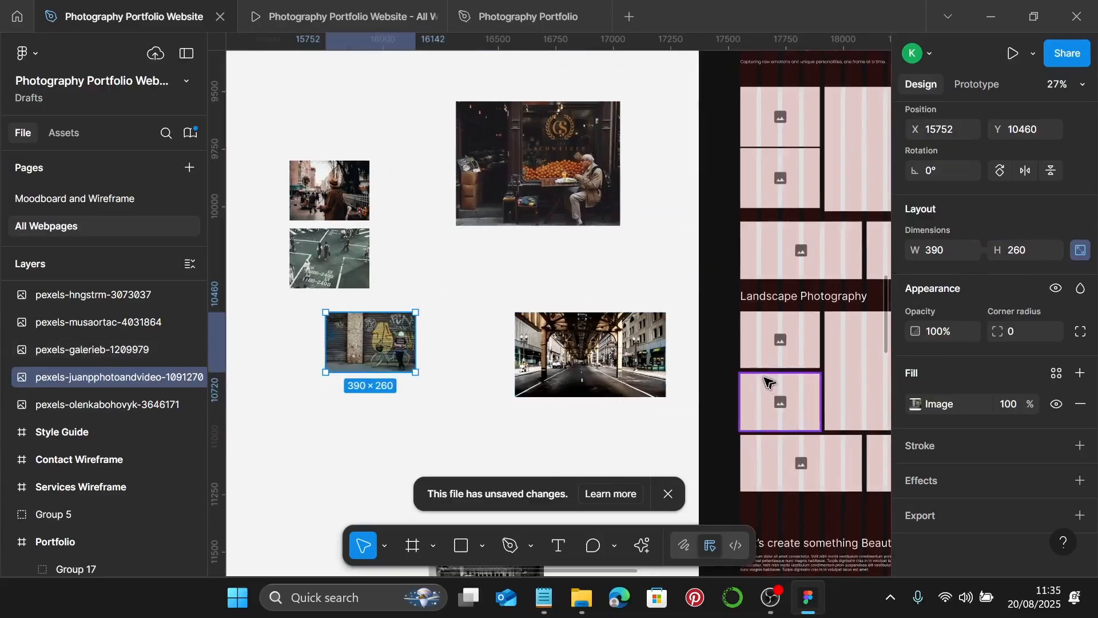
{"action": "scroll", "coordinate": [788, 461], "scroll_direction": "up", "scroll_amount": 3}
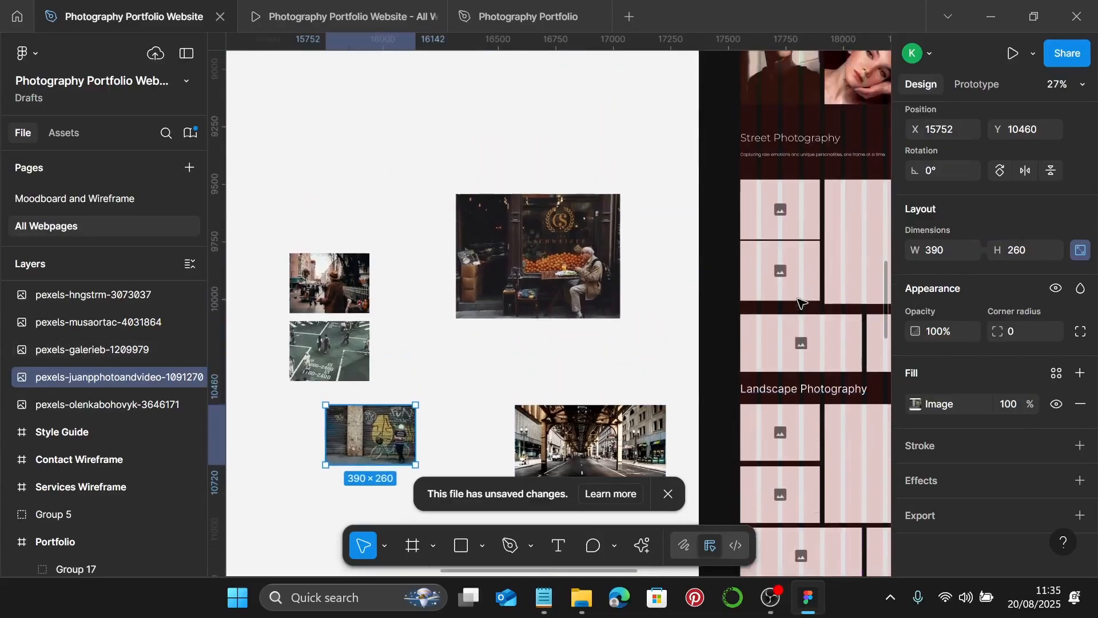
{"action": "left_click", "coordinate": [794, 342]}
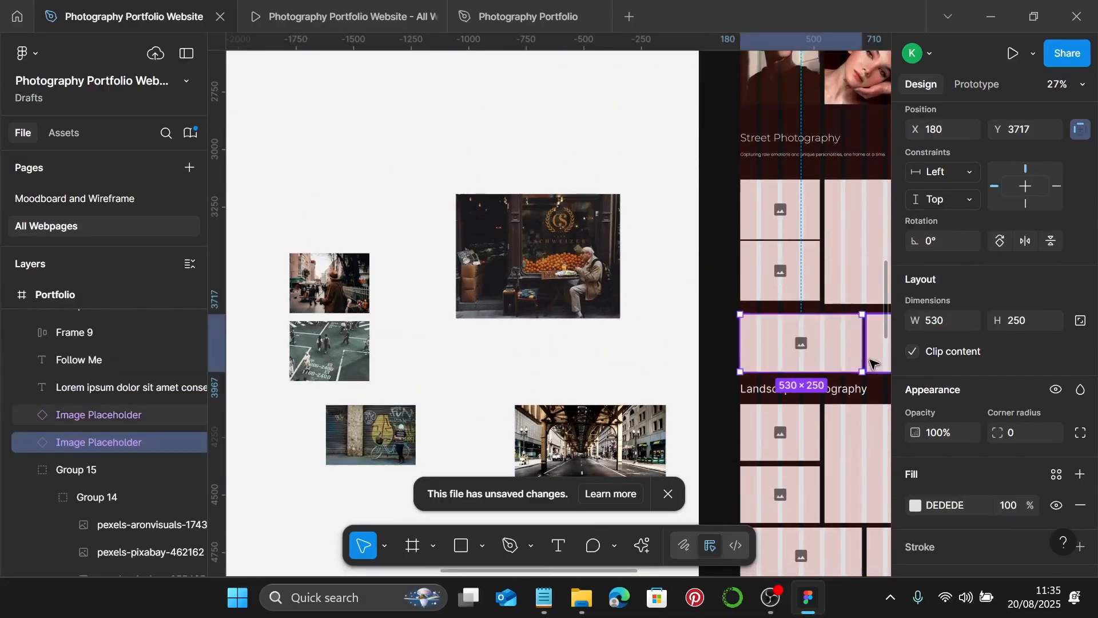
{"action": "scroll", "coordinate": [392, 437], "scroll_direction": "left", "scroll_amount": 1}
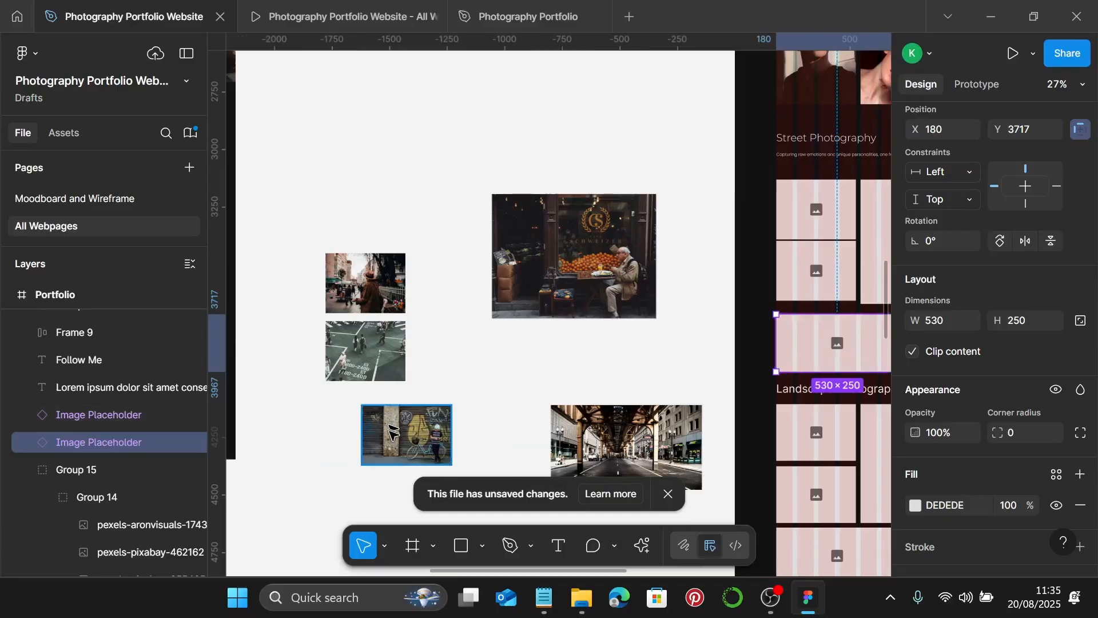
{"action": "left_click", "coordinate": [387, 437]}
{"action": "scroll", "coordinate": [403, 439], "scroll_direction": "up", "scroll_amount": 5}
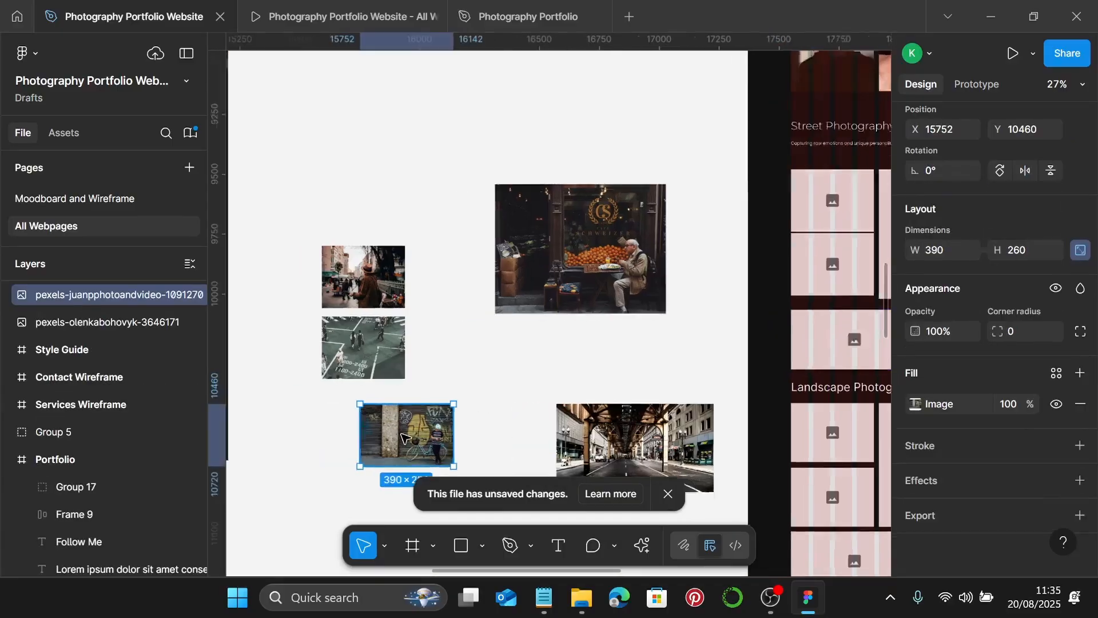
- Crop the graffiti photo to 530 × 260, enlarging the picture to fill the wider frame
{"action": "double_click", "coordinate": [406, 435]}
{"action": "left_click", "coordinate": [738, 216]}
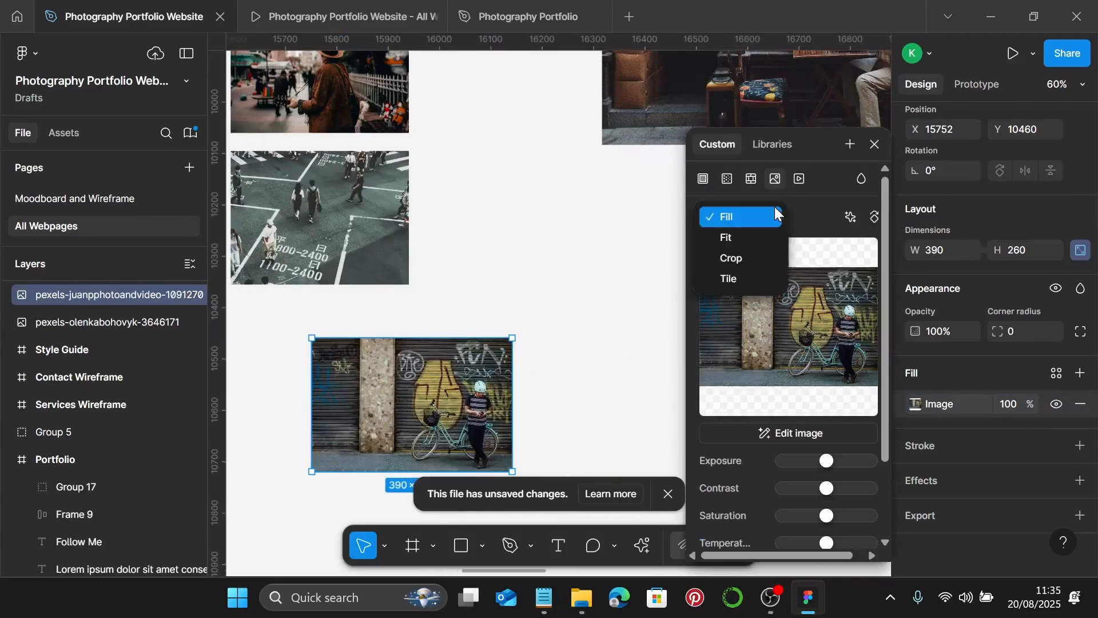
{"action": "left_click", "coordinate": [761, 272]}
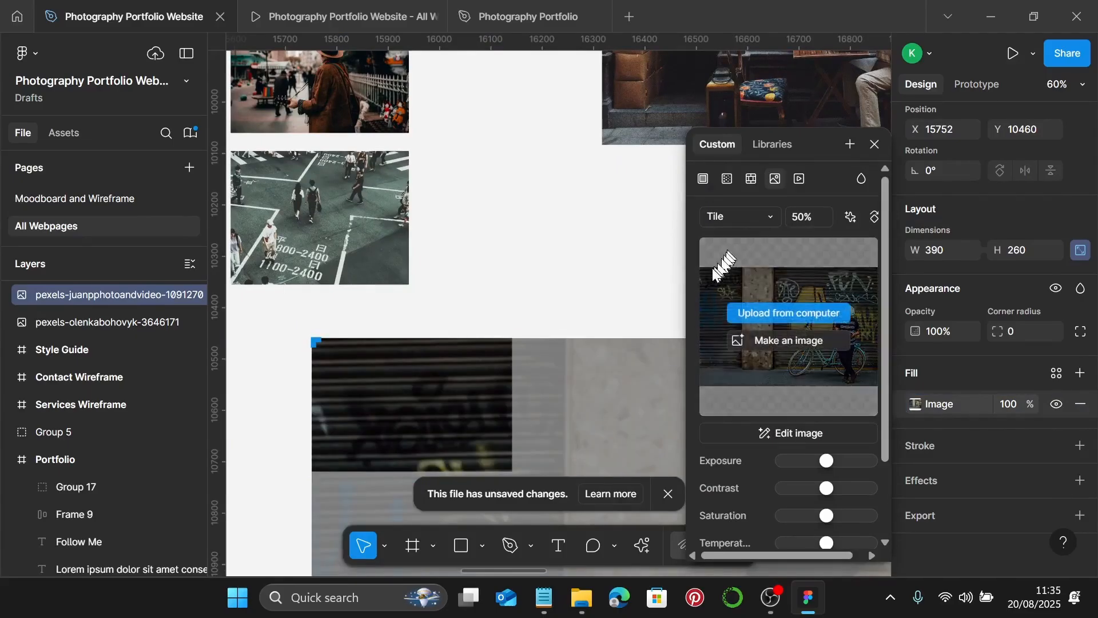
{"action": "key", "text": "ctrl+z"}
{"action": "left_click", "coordinate": [752, 222]}
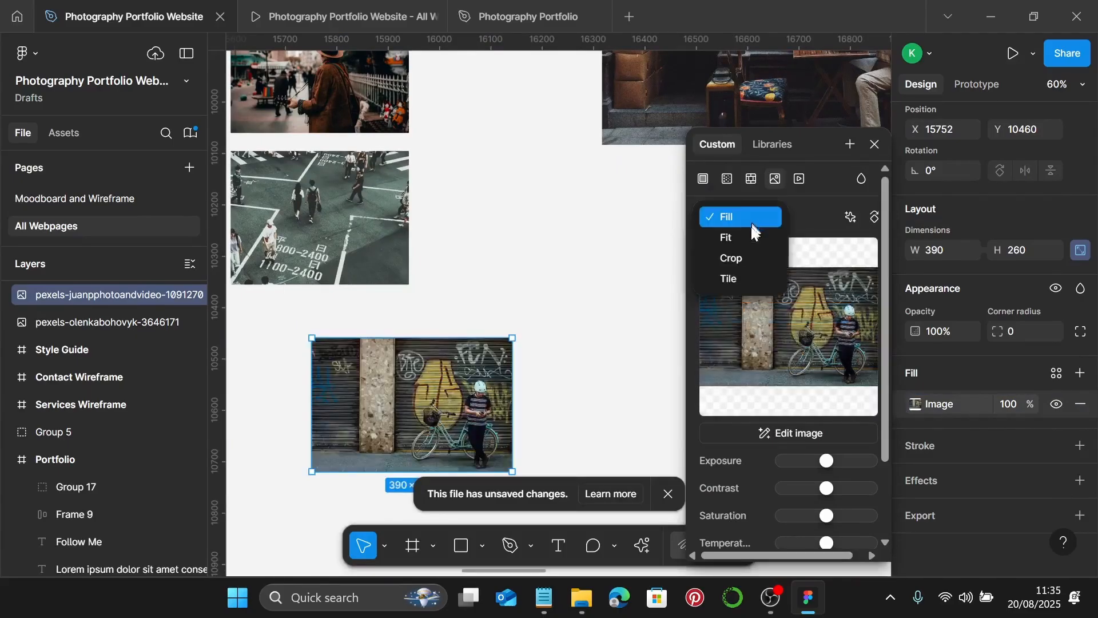
{"action": "left_click", "coordinate": [741, 258]}
{"action": "left_click_drag", "start_coordinate": [508, 406], "coordinate": [577, 417]}
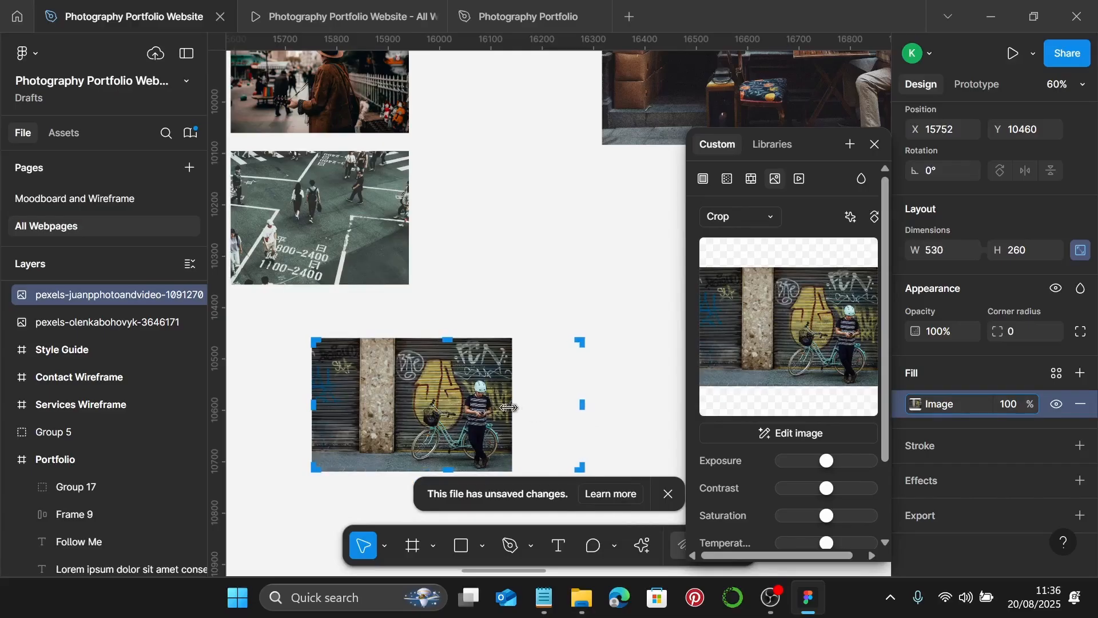
{"action": "left_click_drag", "start_coordinate": [508, 407], "coordinate": [584, 411]}
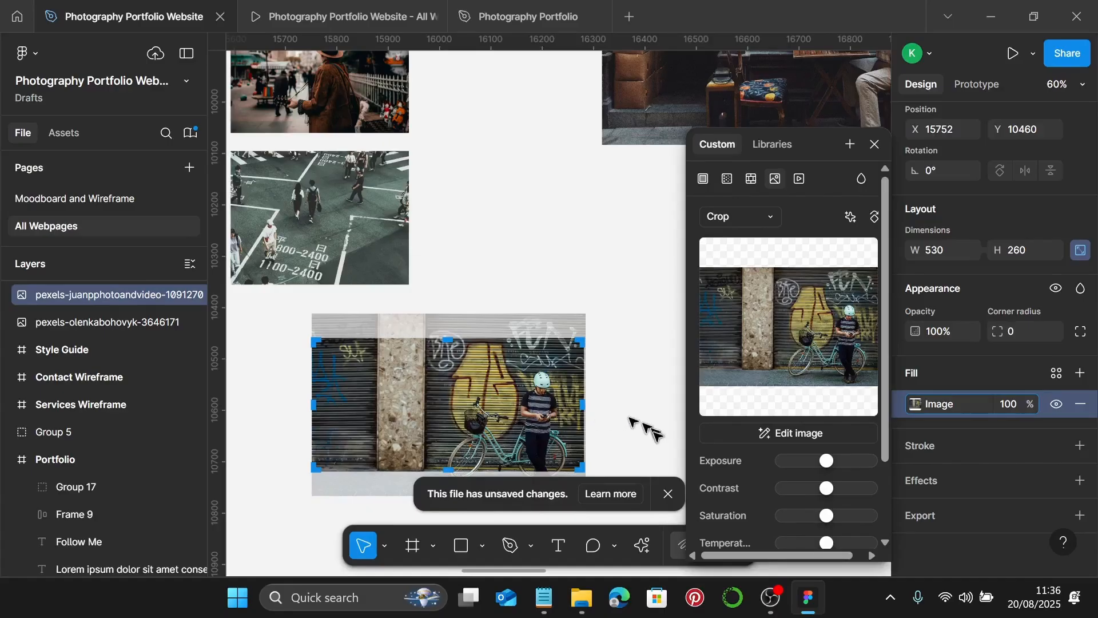
{"action": "key", "text": "Escape"}
{"action": "scroll", "coordinate": [636, 427], "scroll_direction": "down", "scroll_amount": 2}
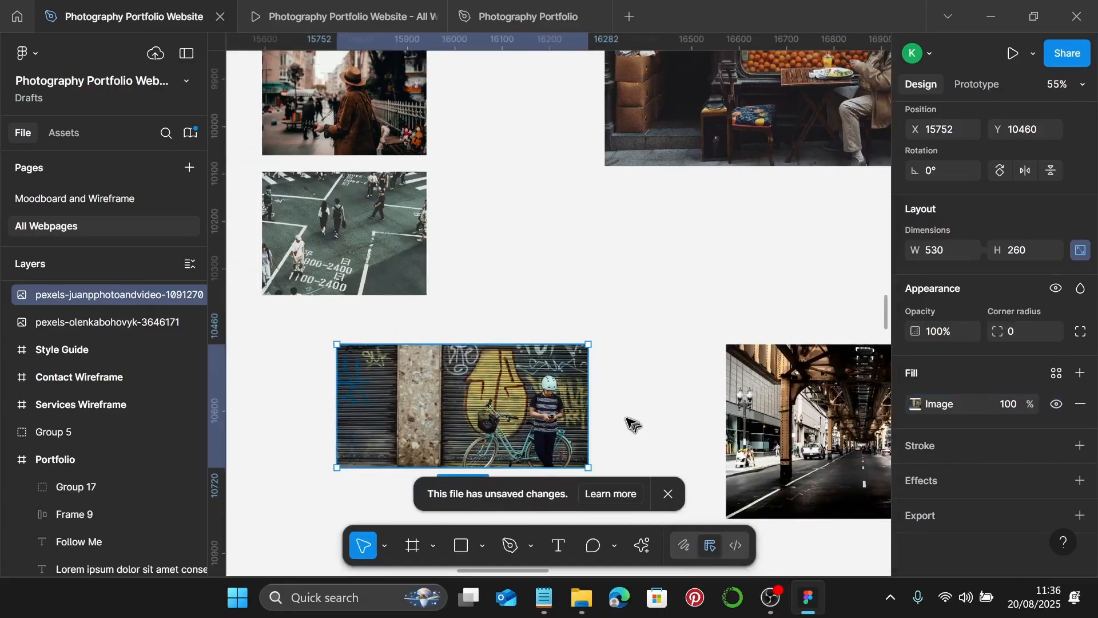
{"action": "scroll", "coordinate": [626, 422], "scroll_direction": "right", "scroll_amount": 2}
{"action": "left_click", "coordinate": [721, 437]}
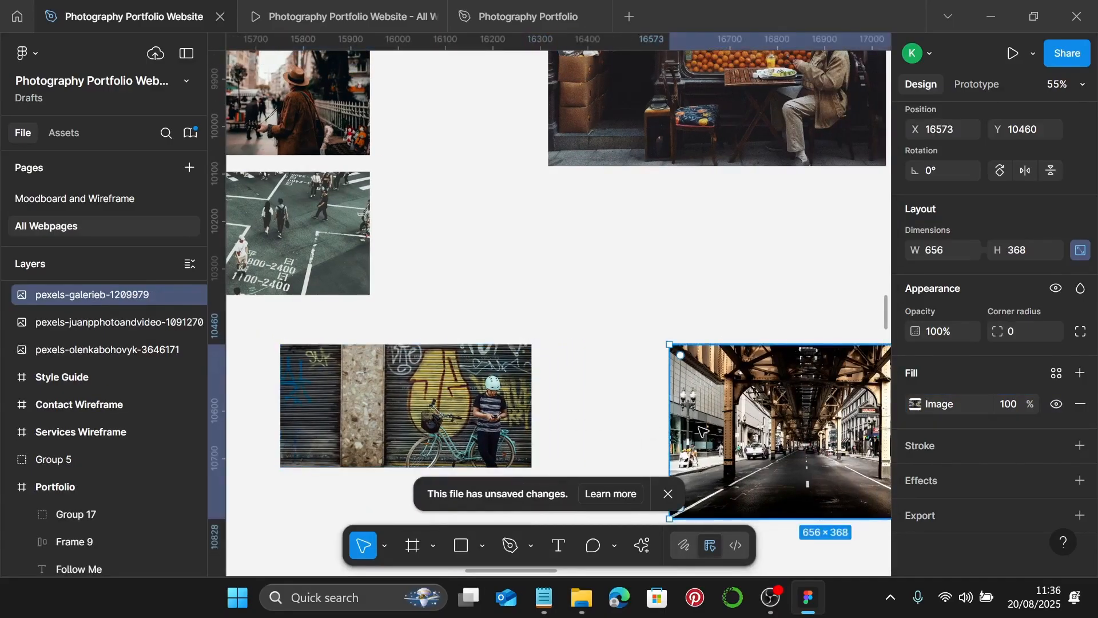
- Move the elevated-railway photo left and up and set its height to 260
{"action": "left_click_drag", "start_coordinate": [712, 425], "coordinate": [651, 399]}
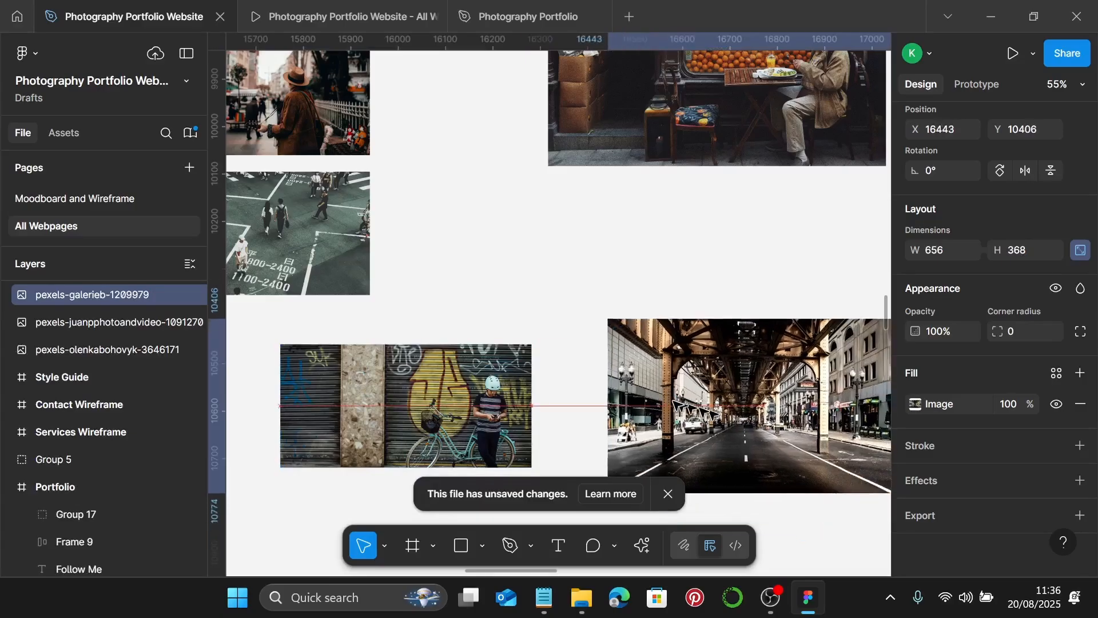
{"action": "left_click", "coordinate": [1020, 253]}
{"action": "type", "text": "26"}
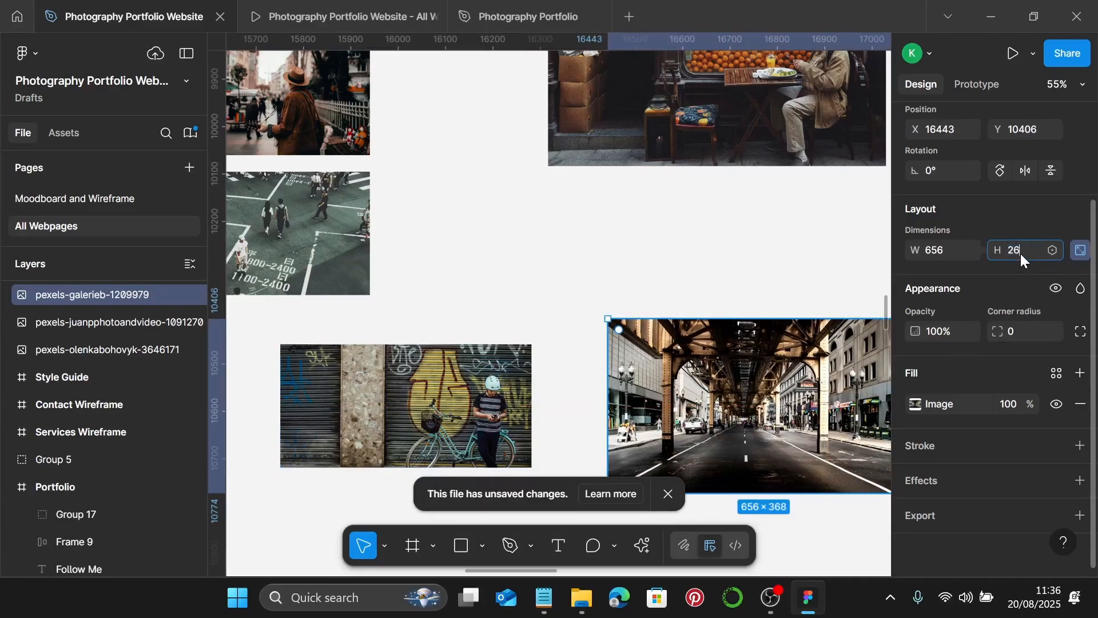
{"action": "type", "text": "0"}
{"action": "key", "text": "Return"}
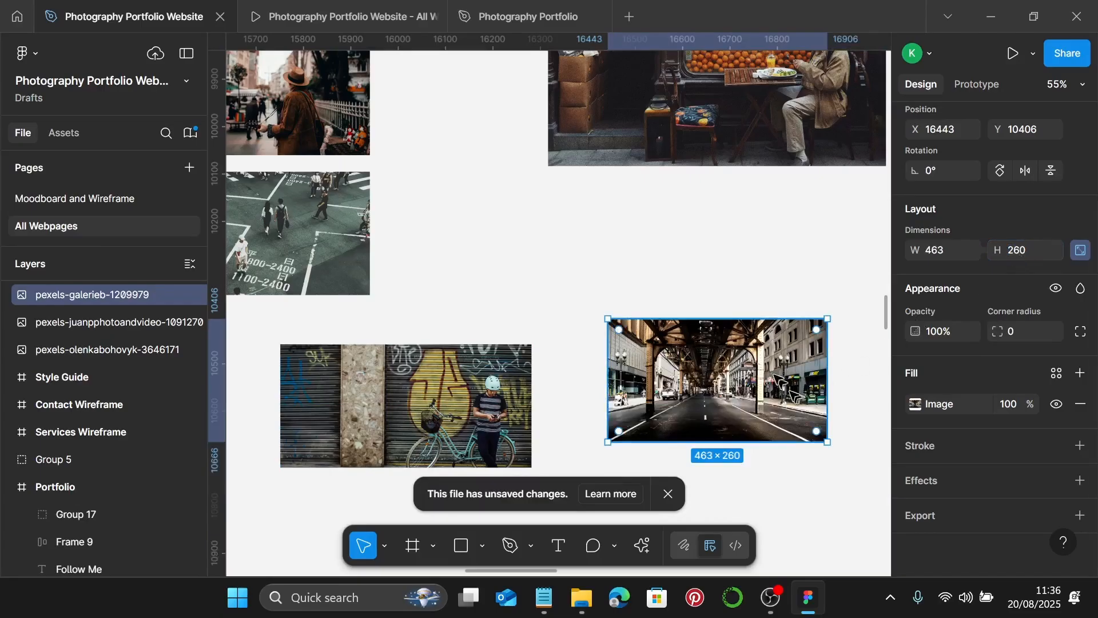
- Crop the railway photo to 530 × 260, stretching the image to fill the frame
{"action": "double_click", "coordinate": [775, 378]}
{"action": "left_click", "coordinate": [738, 217]}
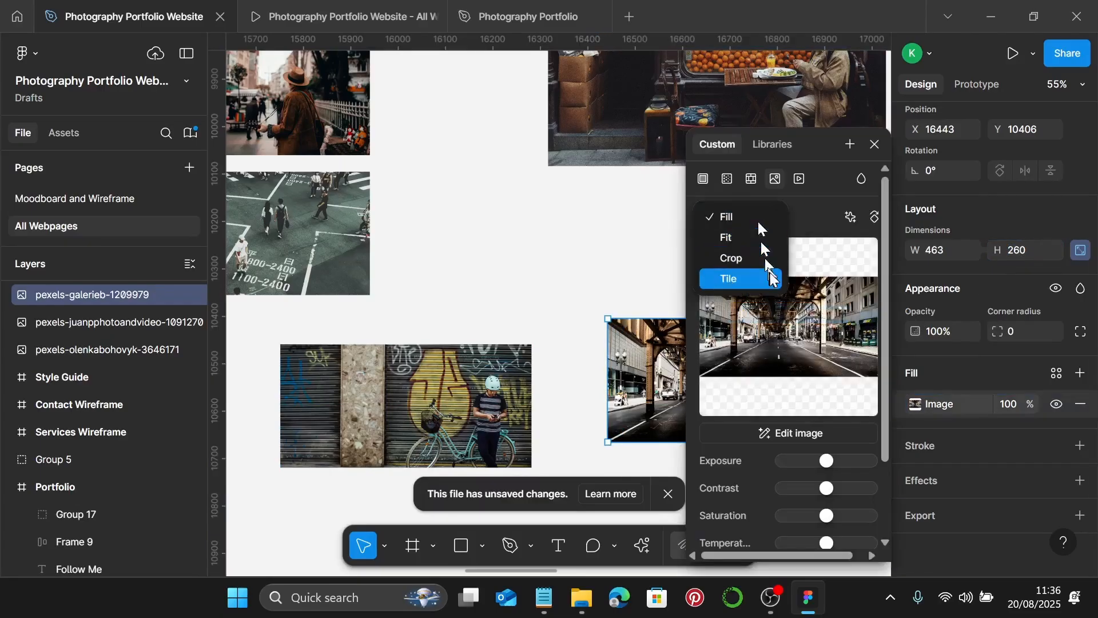
{"action": "left_click", "coordinate": [767, 261]}
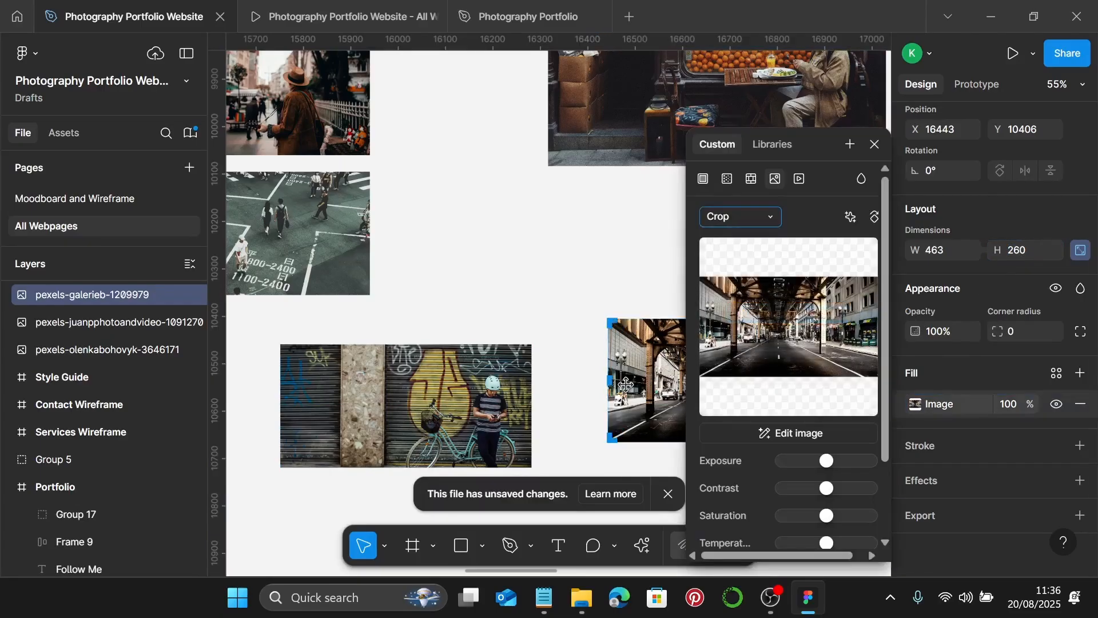
{"action": "scroll", "coordinate": [625, 384], "scroll_direction": "up", "scroll_amount": 5}
{"action": "scroll", "coordinate": [607, 387], "scroll_direction": "right", "scroll_amount": 5}
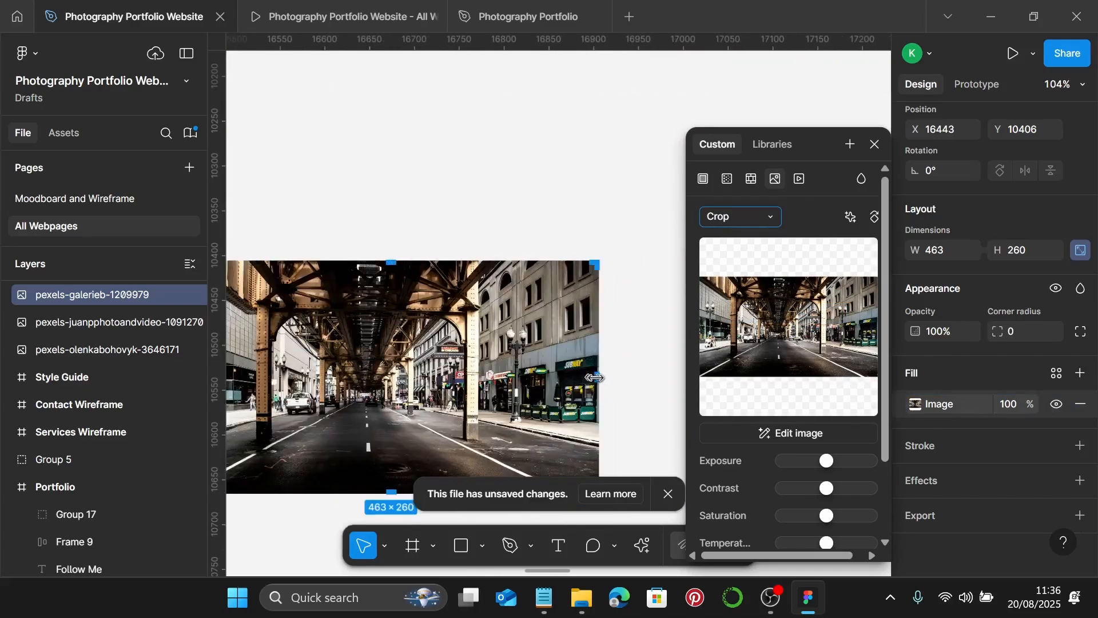
{"action": "left_click_drag", "start_coordinate": [595, 377], "coordinate": [652, 388]}
{"action": "scroll", "coordinate": [572, 388], "scroll_direction": "right", "scroll_amount": 5}
{"action": "scroll", "coordinate": [410, 385], "scroll_direction": "up", "scroll_amount": 8}
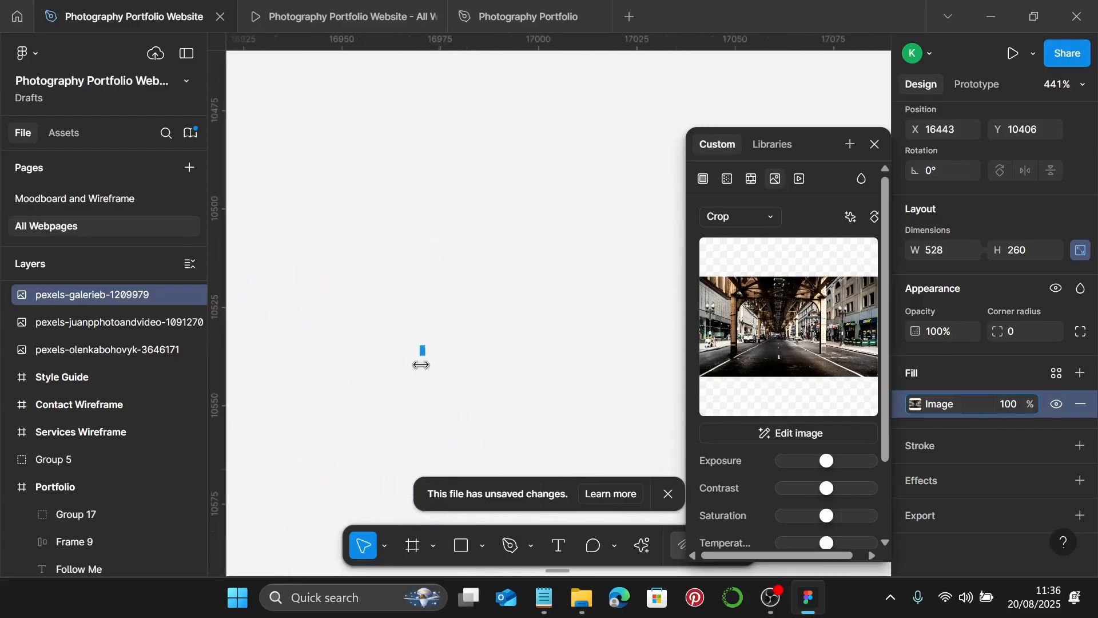
{"action": "scroll", "coordinate": [421, 365], "scroll_direction": "up", "scroll_amount": 4}
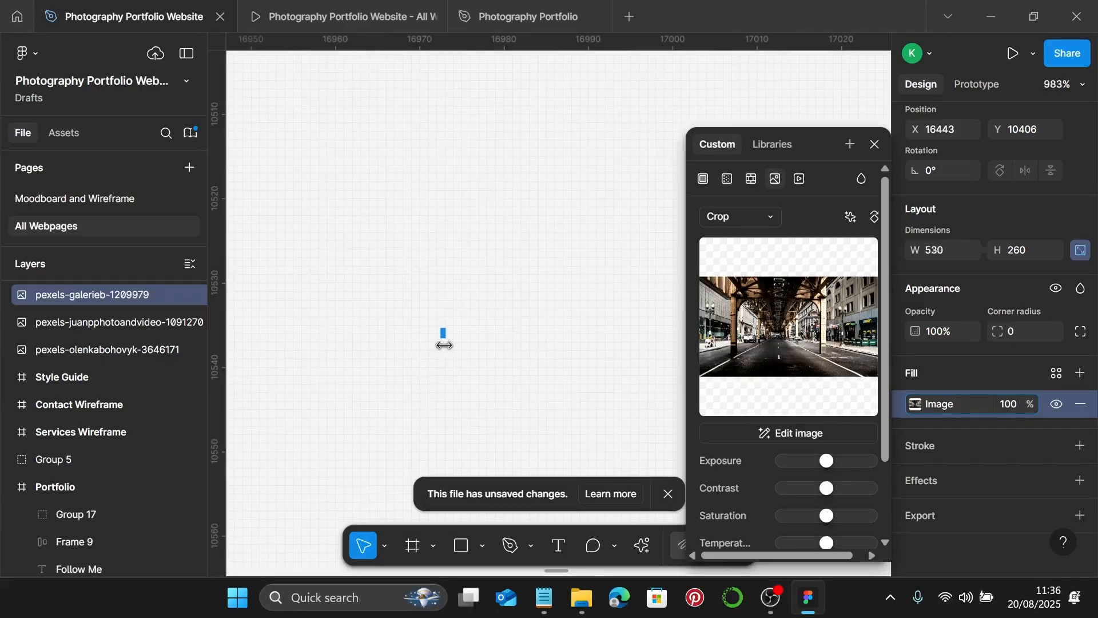
{"action": "scroll", "coordinate": [444, 346], "scroll_direction": "down", "scroll_amount": 15}
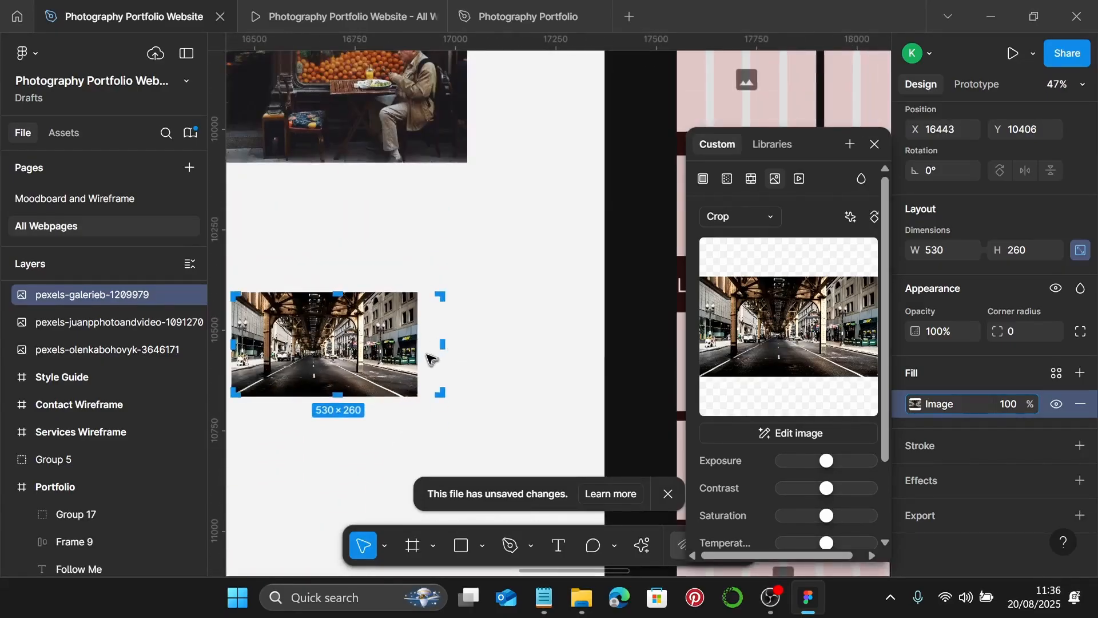
{"action": "left_click_drag", "start_coordinate": [420, 354], "coordinate": [447, 360]}
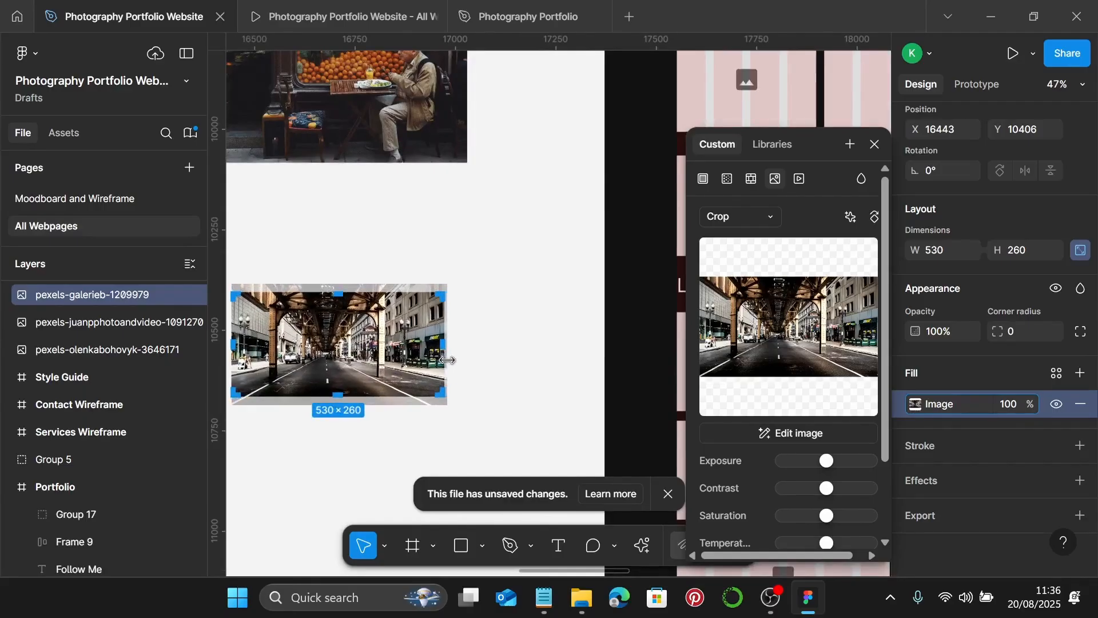
{"action": "key", "text": "Escape"}
{"action": "scroll", "coordinate": [547, 351], "scroll_direction": "down", "scroll_amount": 5}
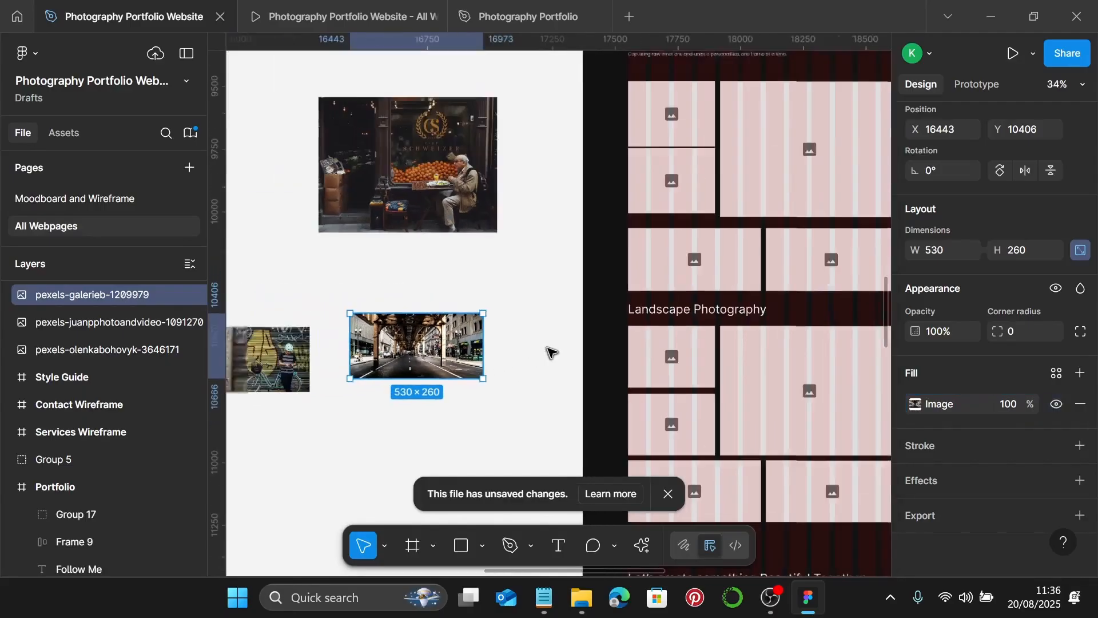
{"action": "scroll", "coordinate": [548, 351], "scroll_direction": "up", "scroll_amount": 3}
{"action": "scroll", "coordinate": [548, 351], "scroll_direction": "left", "scroll_amount": 3}
{"action": "scroll", "coordinate": [549, 340], "scroll_direction": "down", "scroll_amount": 2}
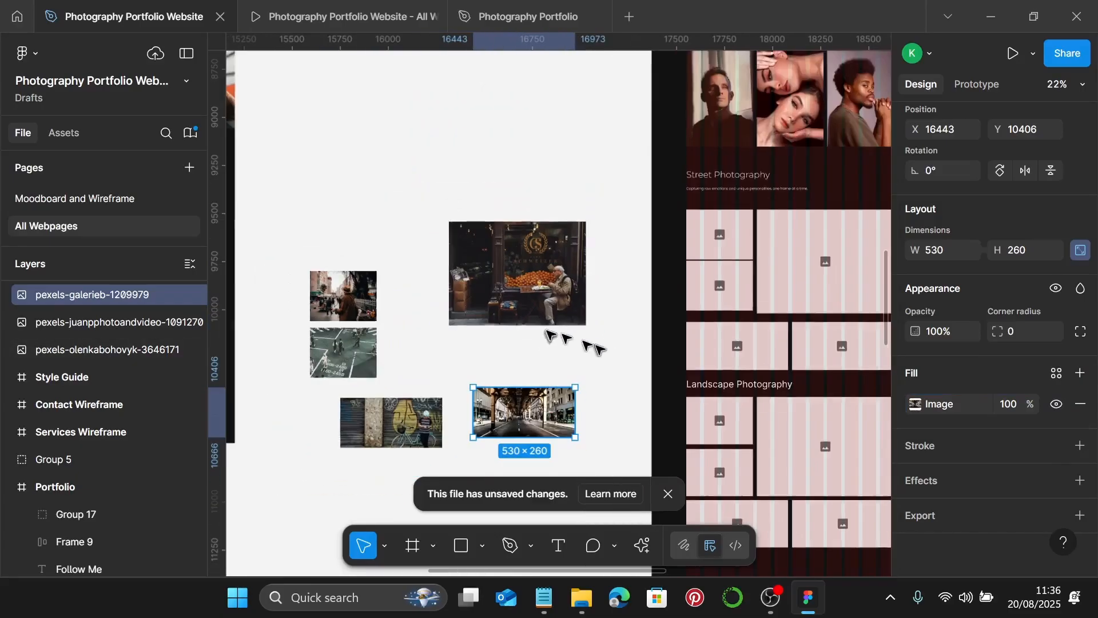
- Replace the large placeholder with the café photo and the top-left one with the musician photo
{"action": "left_click", "coordinate": [553, 294]}
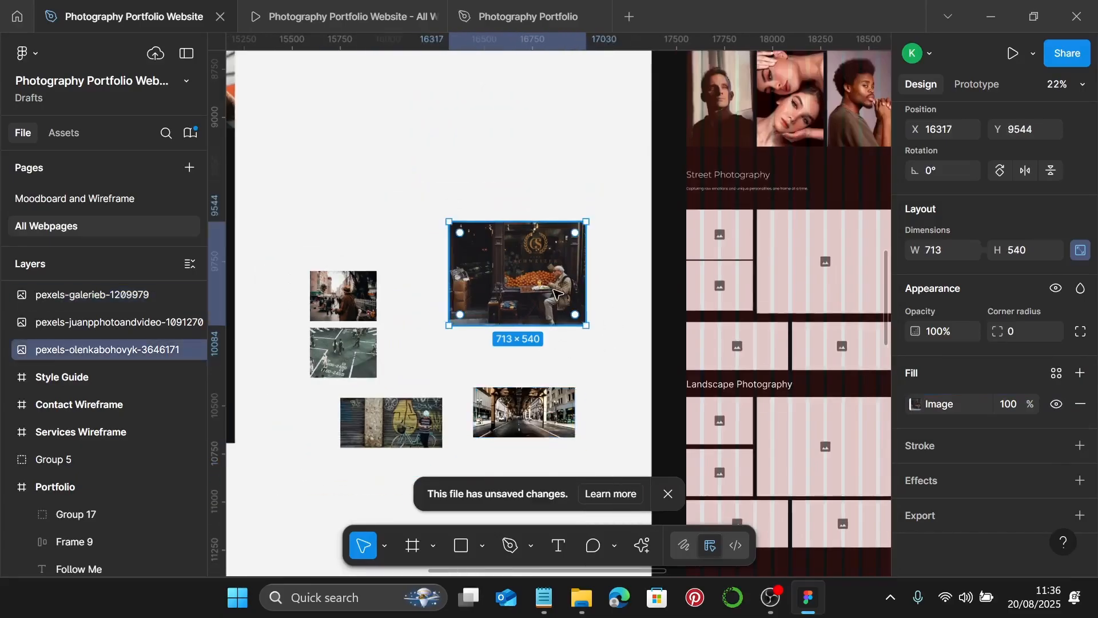
{"action": "key", "text": "Delete"}
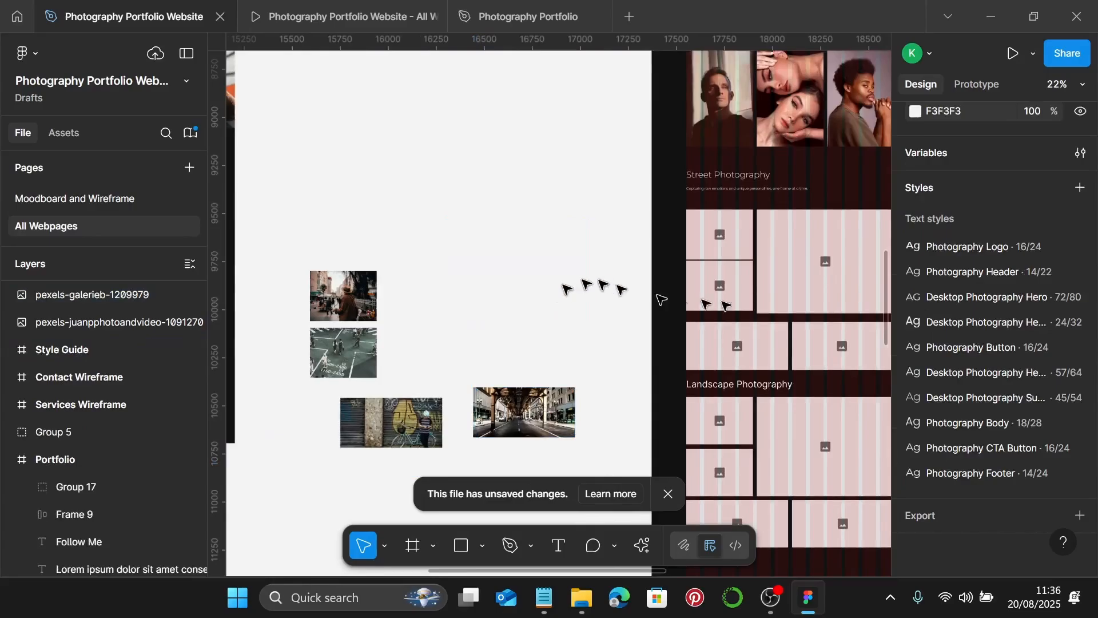
{"action": "left_click", "coordinate": [823, 278]}
{"action": "key", "text": "ctrl+shift+r"}
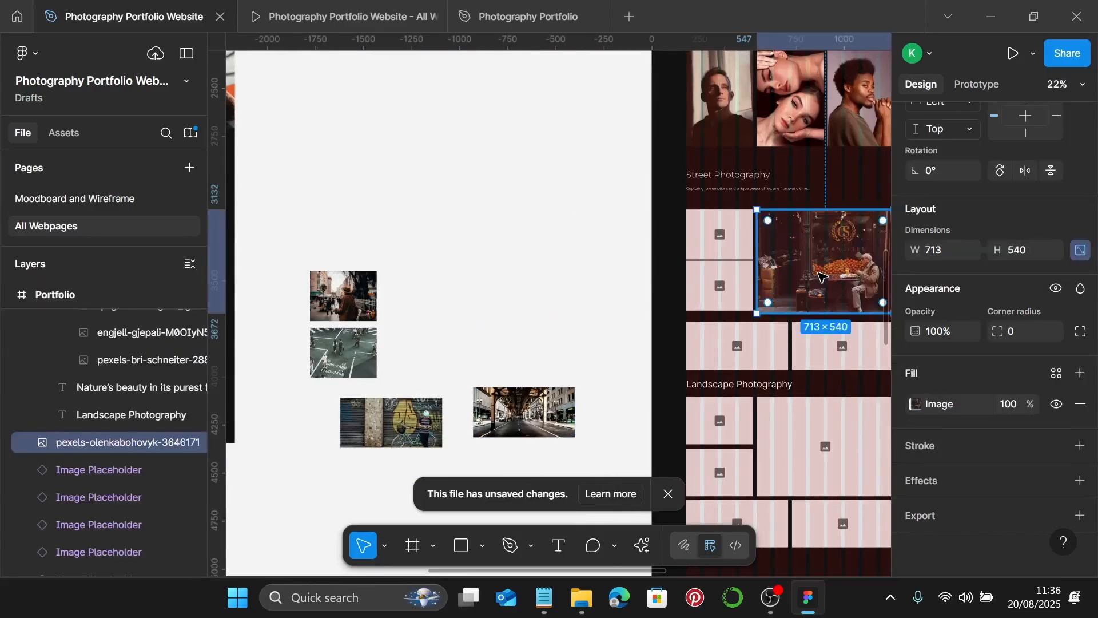
{"action": "left_click", "coordinate": [357, 290]}
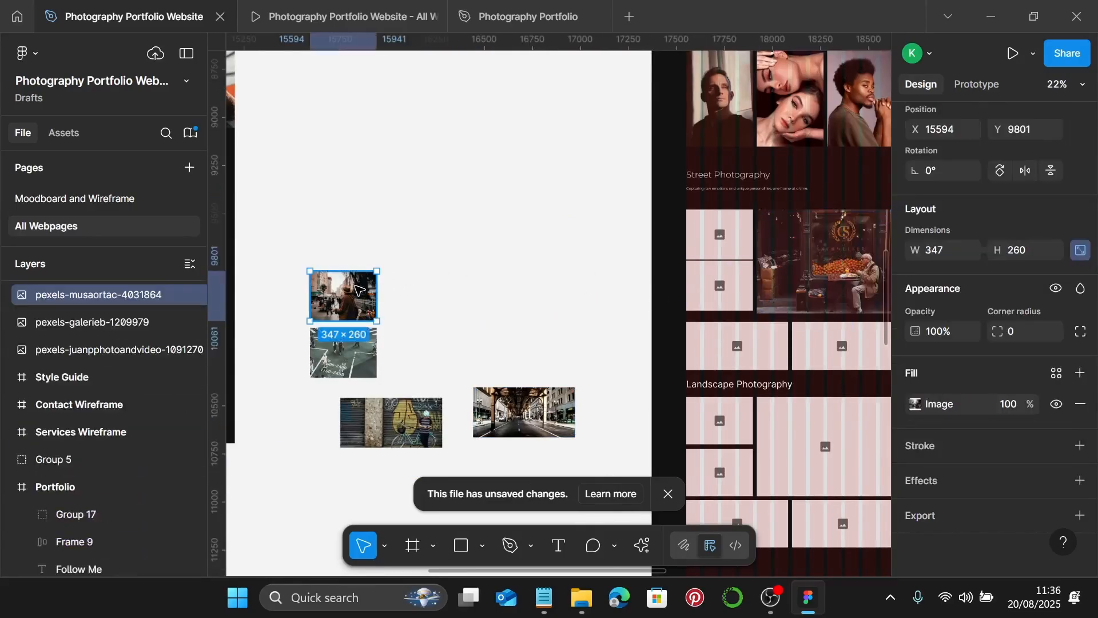
{"action": "key", "text": "Delete"}
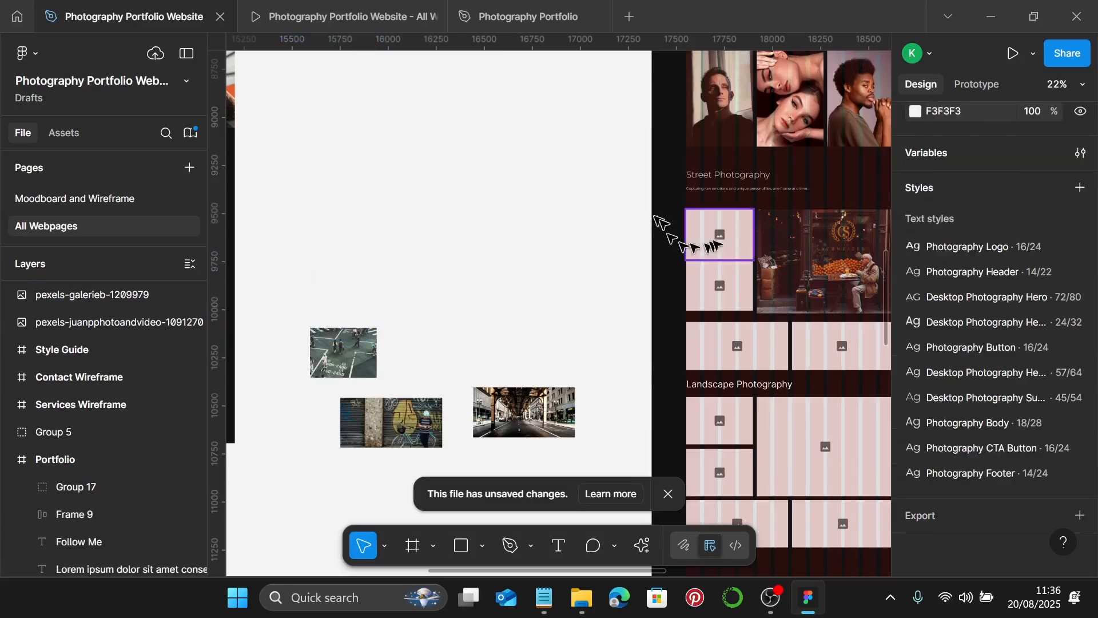
{"action": "left_click", "coordinate": [718, 240]}
{"action": "key", "text": "ctrl+shift+r"}
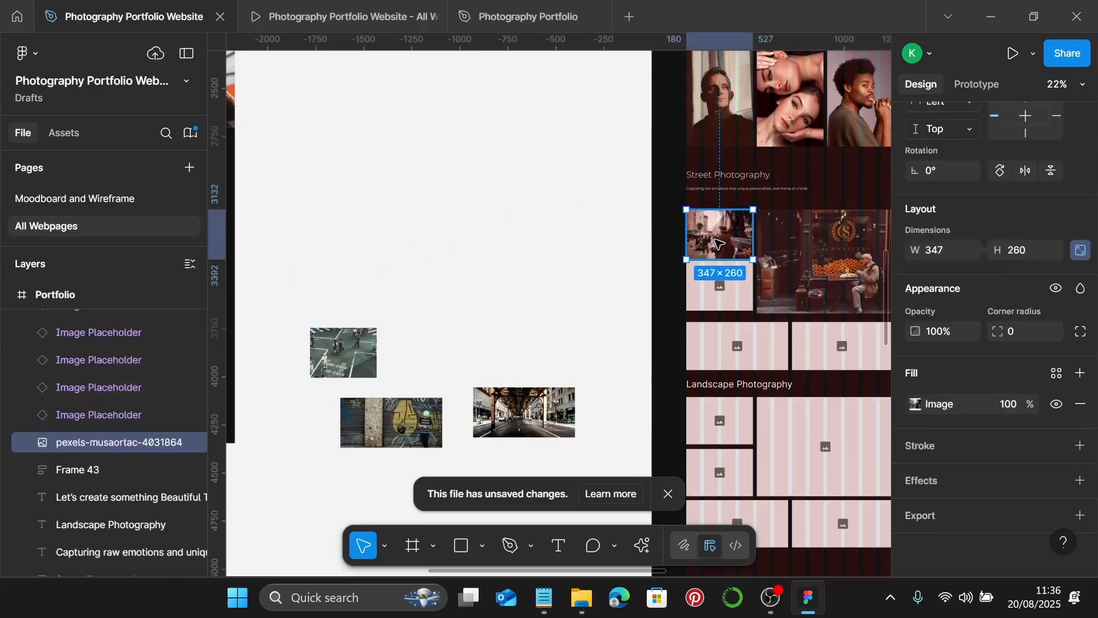
- Place the crosswalk, elevated-railway and graffiti photos into the remaining grid placeholders
{"action": "left_click", "coordinate": [318, 372]}
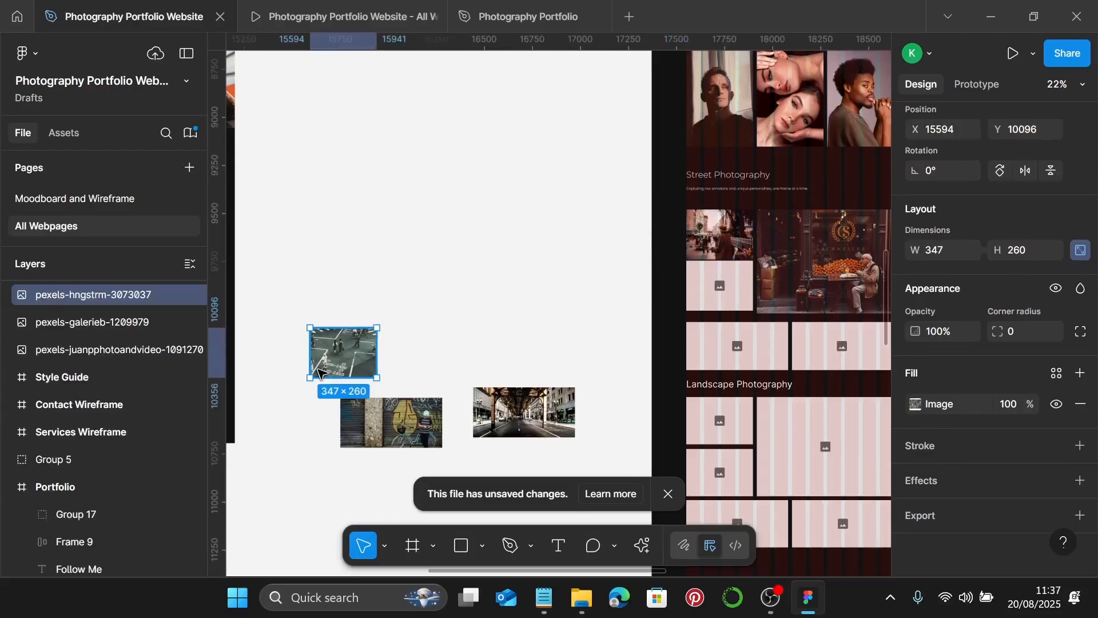
{"action": "key", "text": "Delete"}
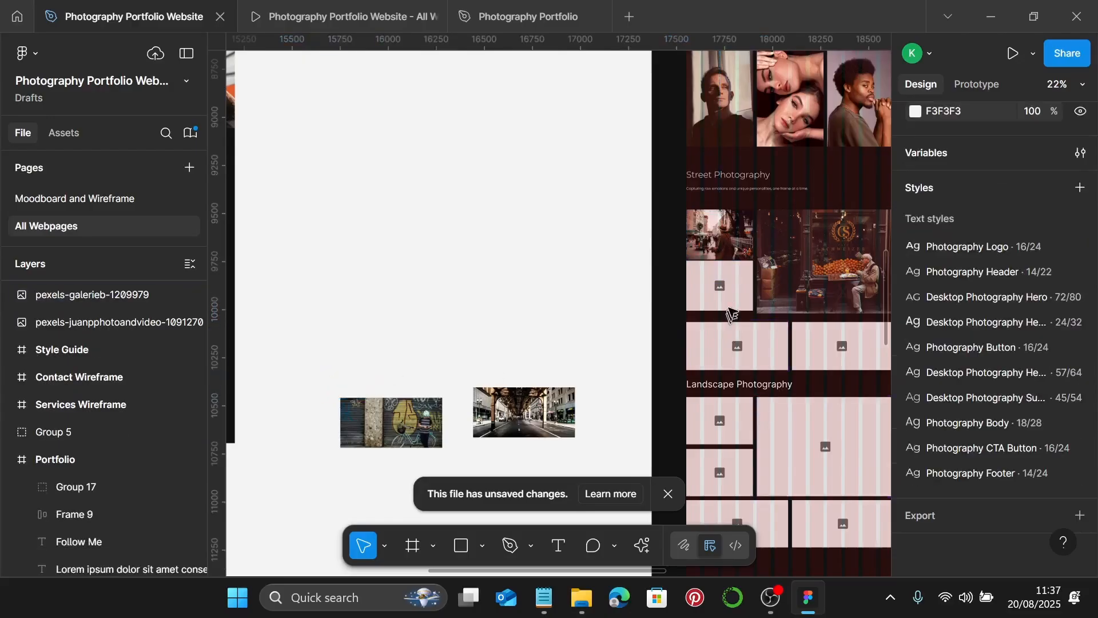
{"action": "left_click", "coordinate": [734, 300]}
{"action": "key", "text": "ctrl+shift+r"}
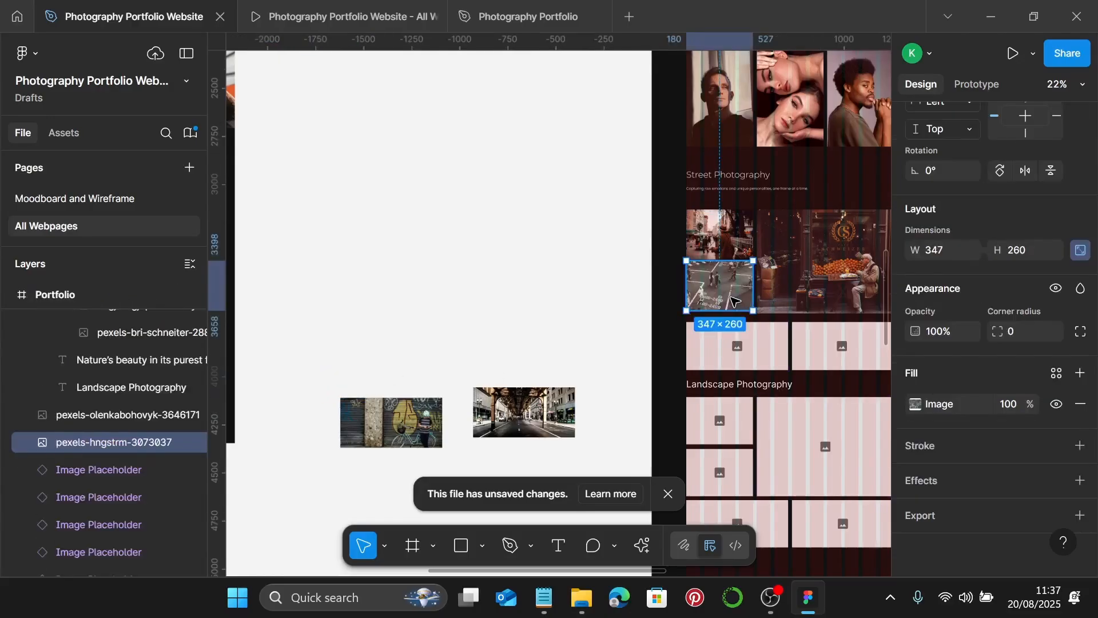
{"action": "left_click", "coordinate": [482, 432]}
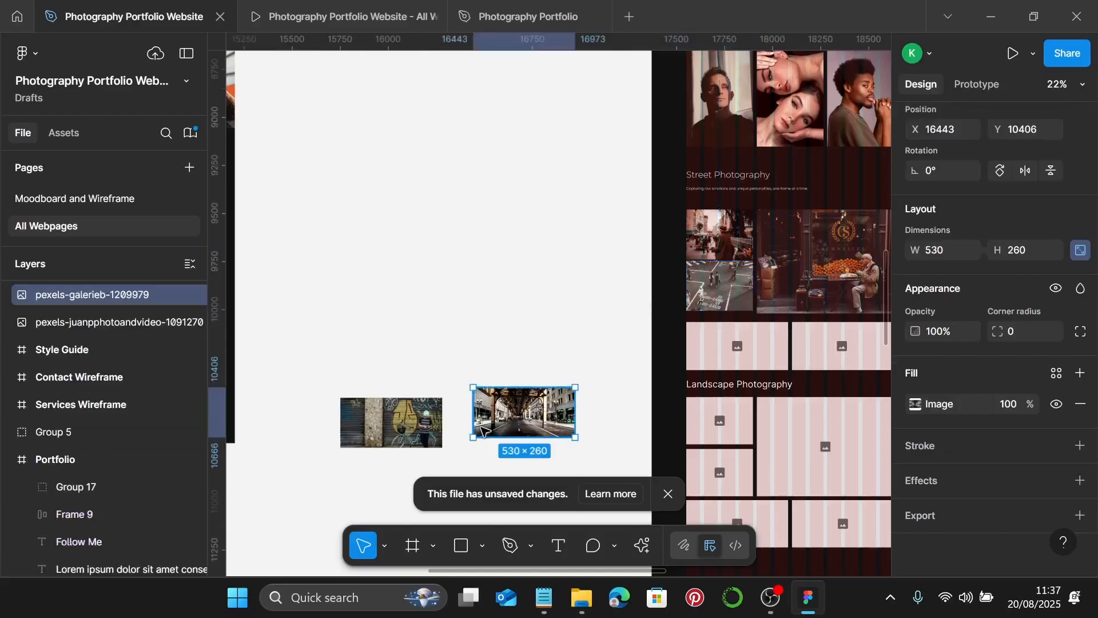
{"action": "key", "text": "Delete"}
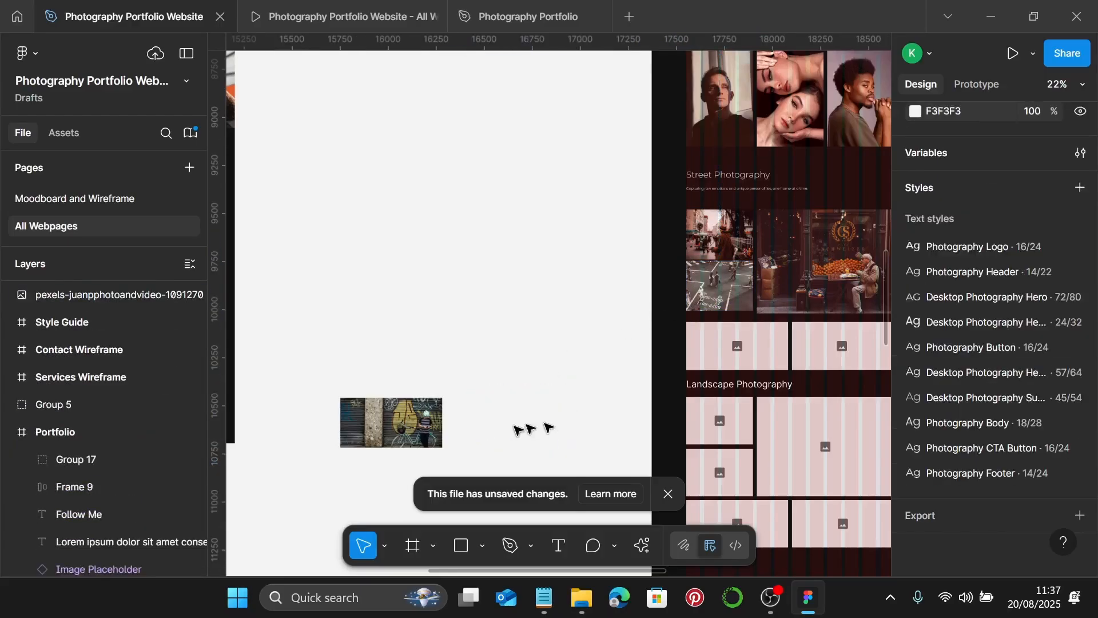
{"action": "left_click_drag", "start_coordinate": [518, 430], "coordinate": [779, 343]}
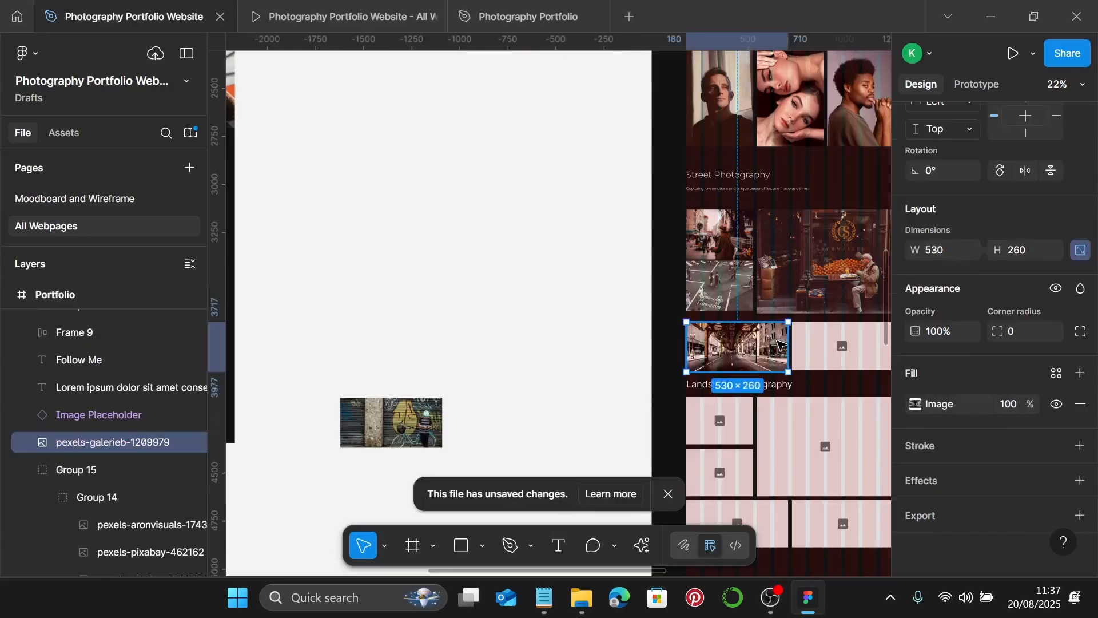
{"action": "left_click", "coordinate": [403, 439]}
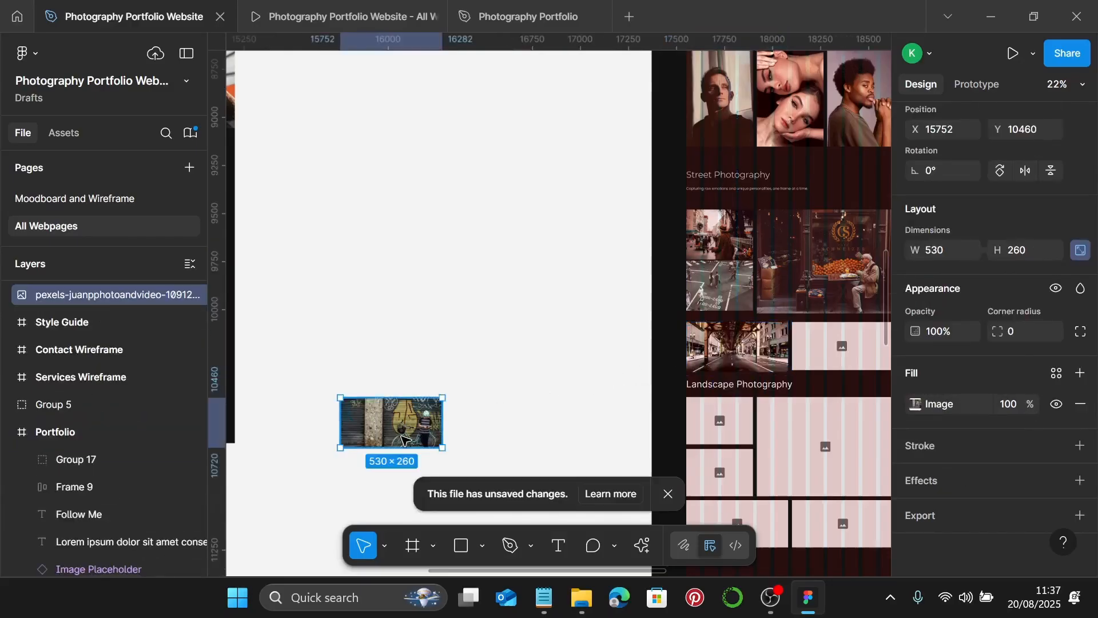
{"action": "key", "text": "Delete"}
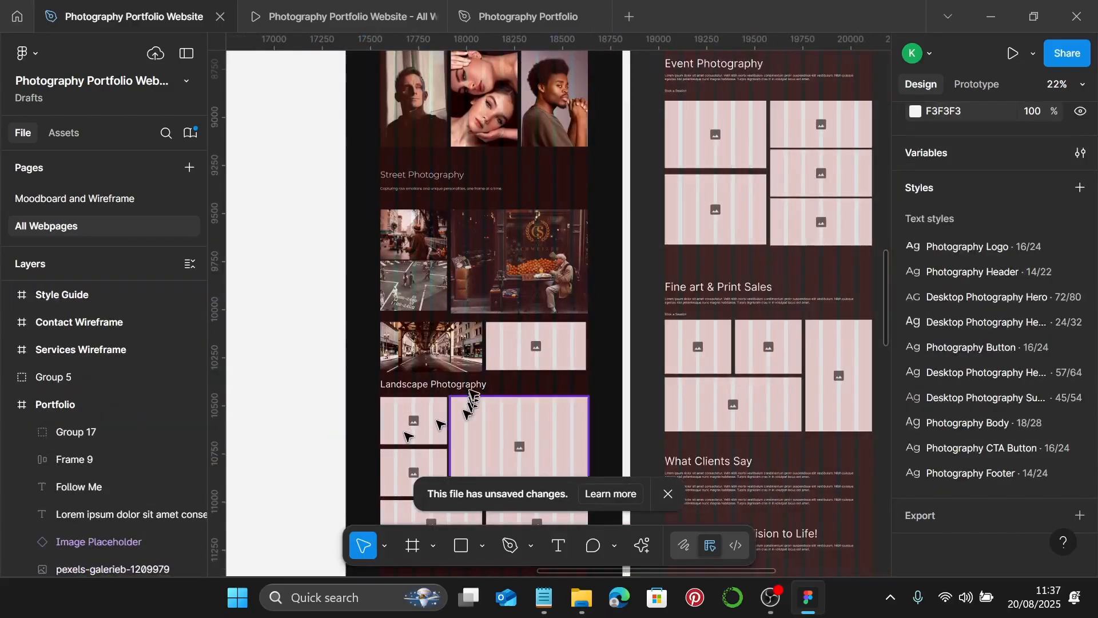
{"action": "left_click", "coordinate": [519, 356]}
{"action": "key", "text": "ctrl+shift+r"}
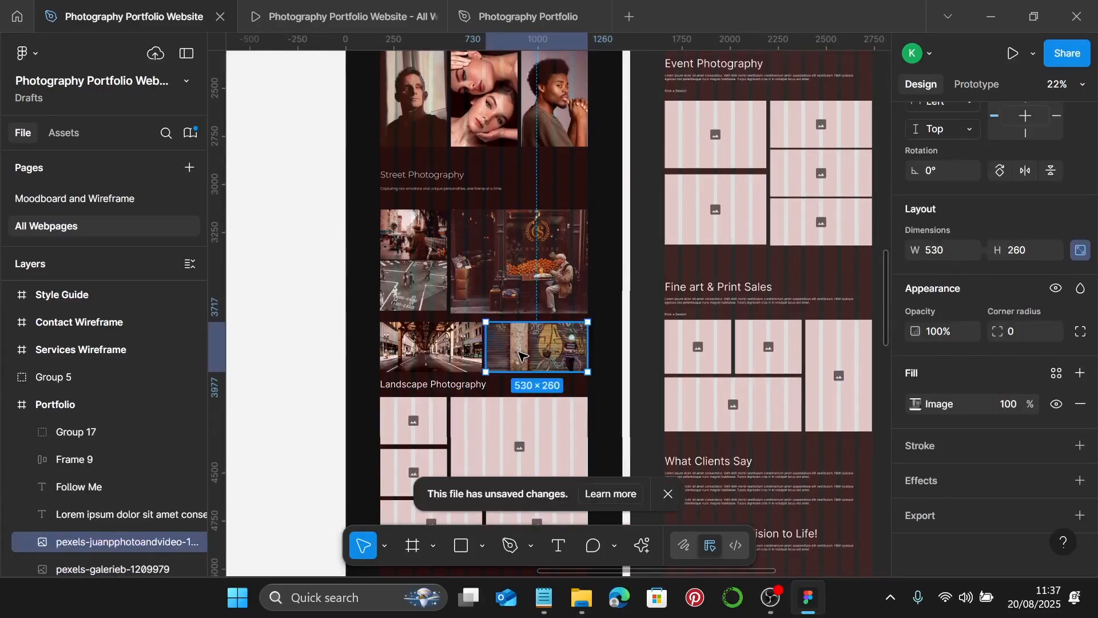
{"action": "scroll", "coordinate": [479, 327], "scroll_direction": "up", "scroll_amount": 3}
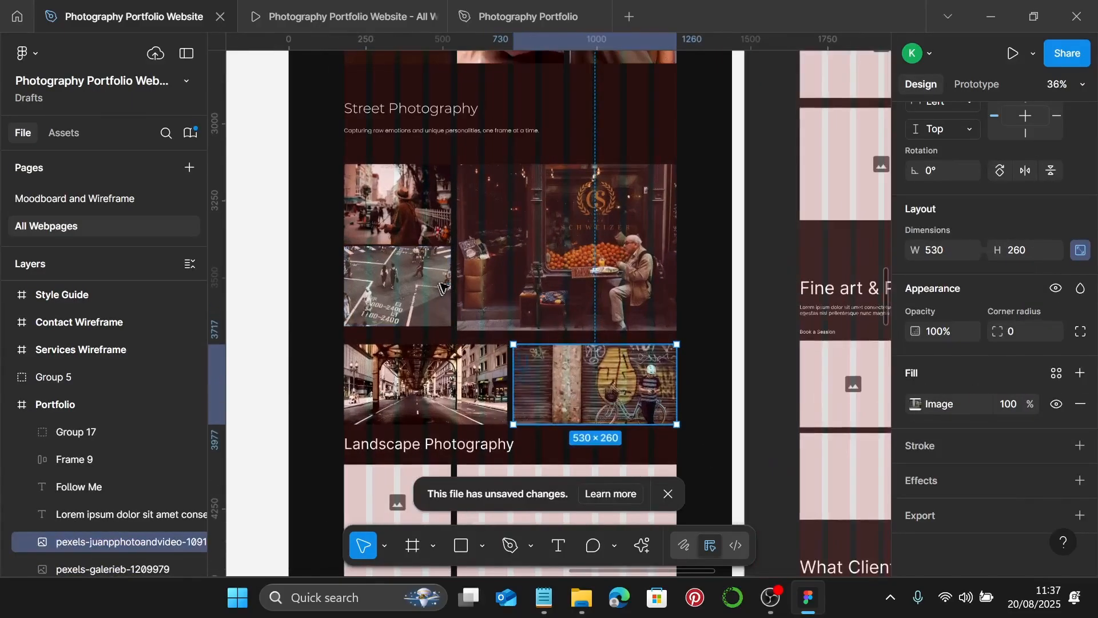
{"action": "scroll", "coordinate": [443, 286], "scroll_direction": "down", "scroll_amount": 1}
- Set a 20-px gap between the musician and crosswalk photos
{"action": "scroll", "coordinate": [449, 274], "scroll_direction": "up", "scroll_amount": 2}
{"action": "left_click", "coordinate": [532, 183]}
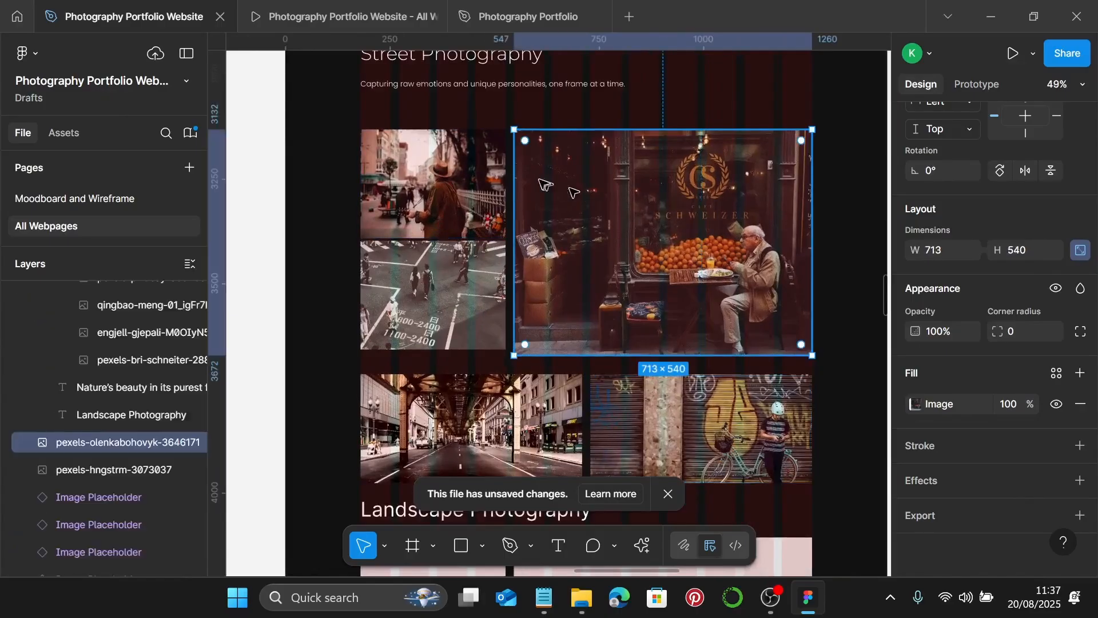
{"action": "left_click", "coordinate": [475, 171], "text": "shift"}
{"action": "scroll", "coordinate": [1077, 137], "scroll_direction": "up", "scroll_amount": 4}
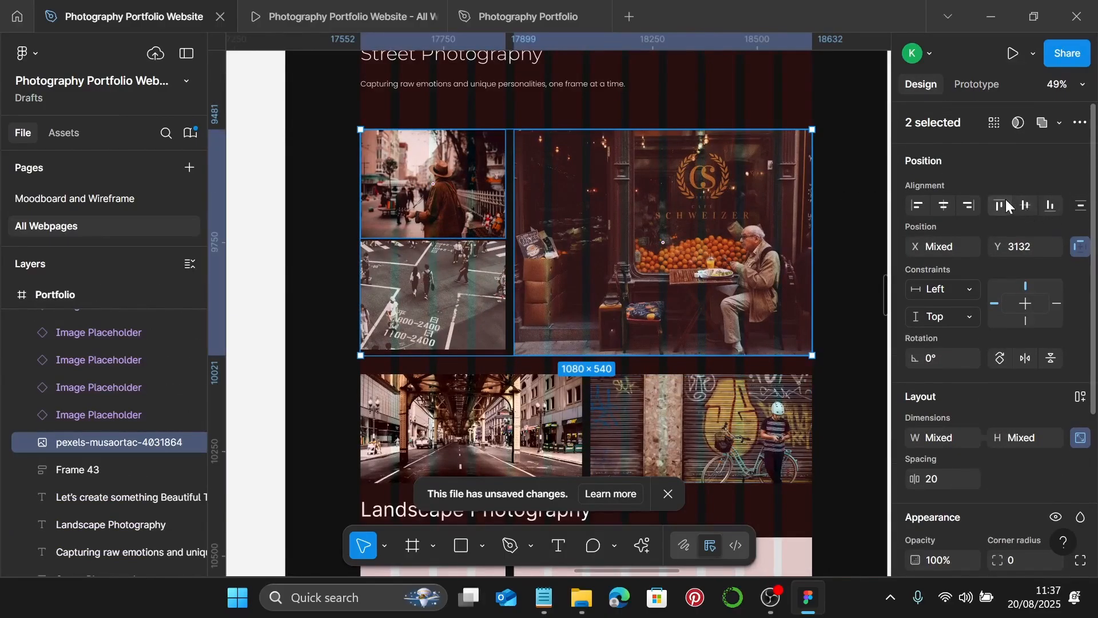
{"action": "scroll", "coordinate": [486, 223], "scroll_direction": "down", "scroll_amount": 2}
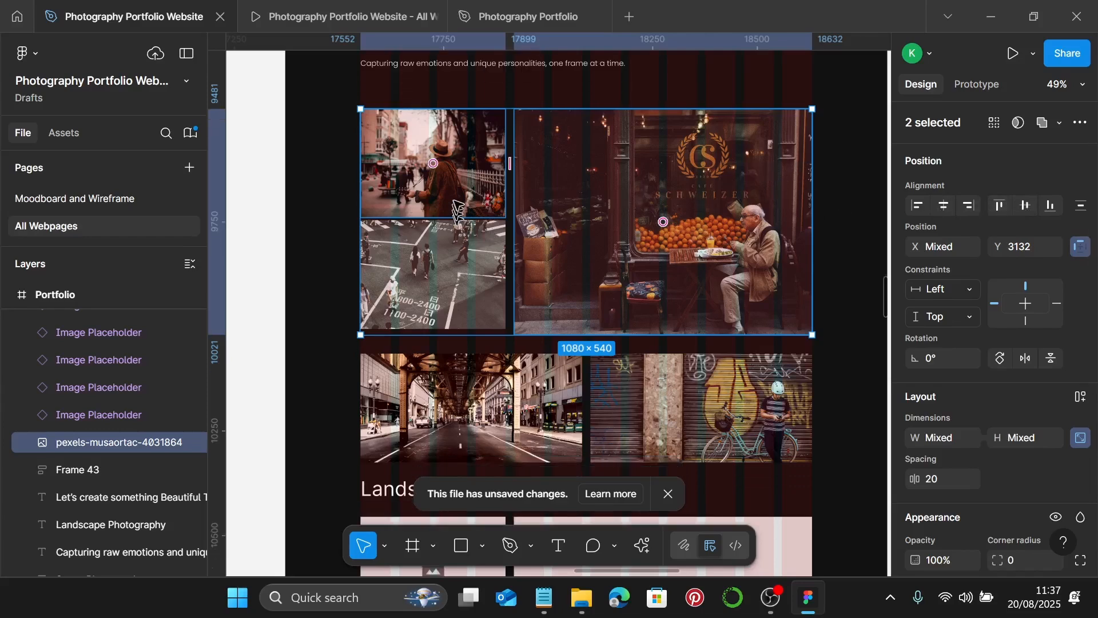
{"action": "left_click", "coordinate": [457, 205]}
{"action": "left_click", "coordinate": [452, 245], "text": "shift"}
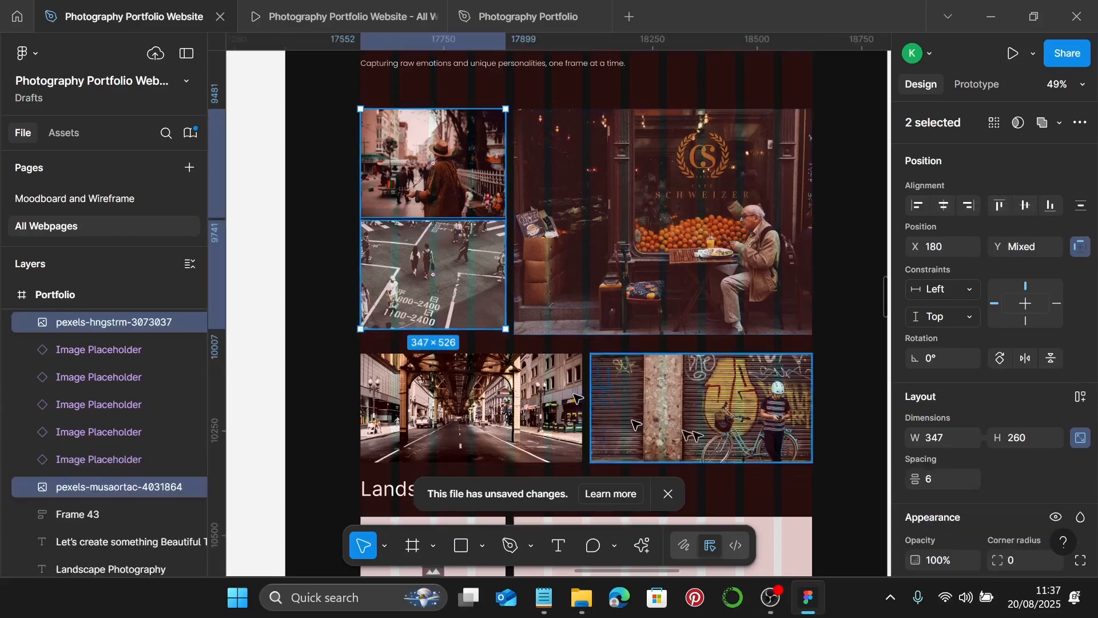
{"action": "left_click", "coordinate": [962, 481]}
{"action": "type", "text": "20"}
{"action": "key", "text": "Return"}
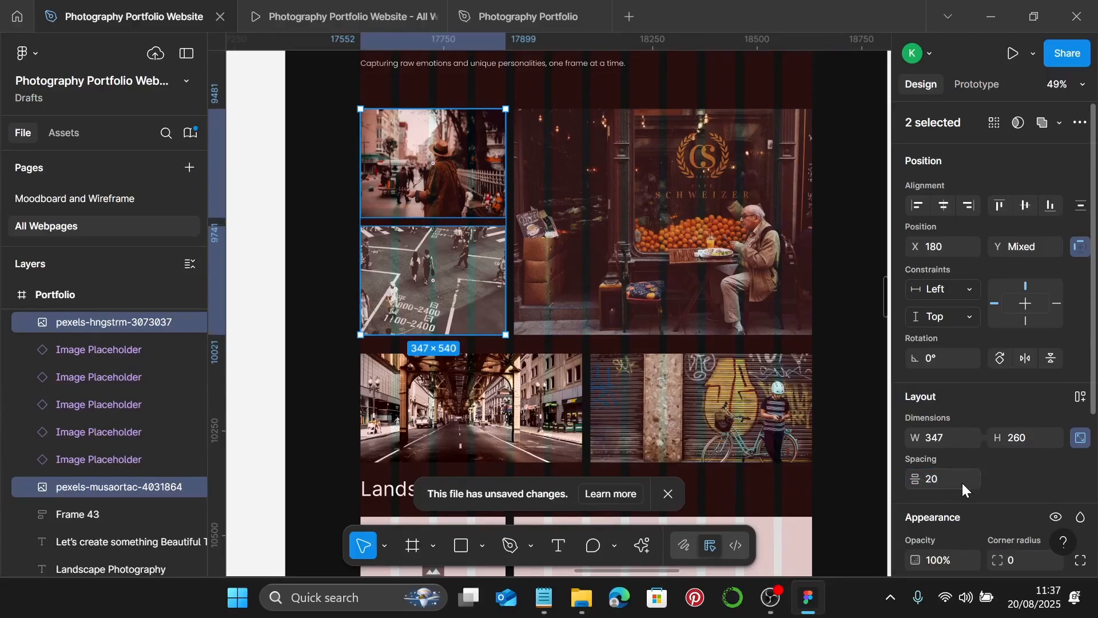
- Set a 20-px gap between the crosswalk and railway photos
{"action": "scroll", "coordinate": [492, 112], "scroll_direction": "up", "scroll_amount": 5}
{"action": "scroll", "coordinate": [492, 112], "scroll_direction": "up", "scroll_amount": 6}
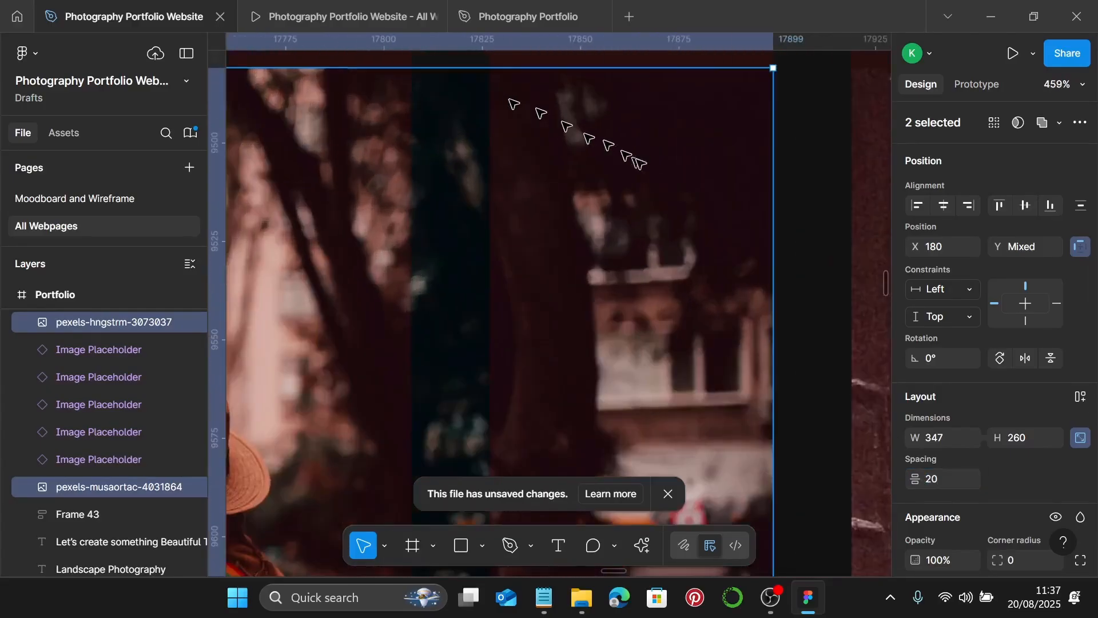
{"action": "scroll", "coordinate": [663, 183], "scroll_direction": "down", "scroll_amount": 3}
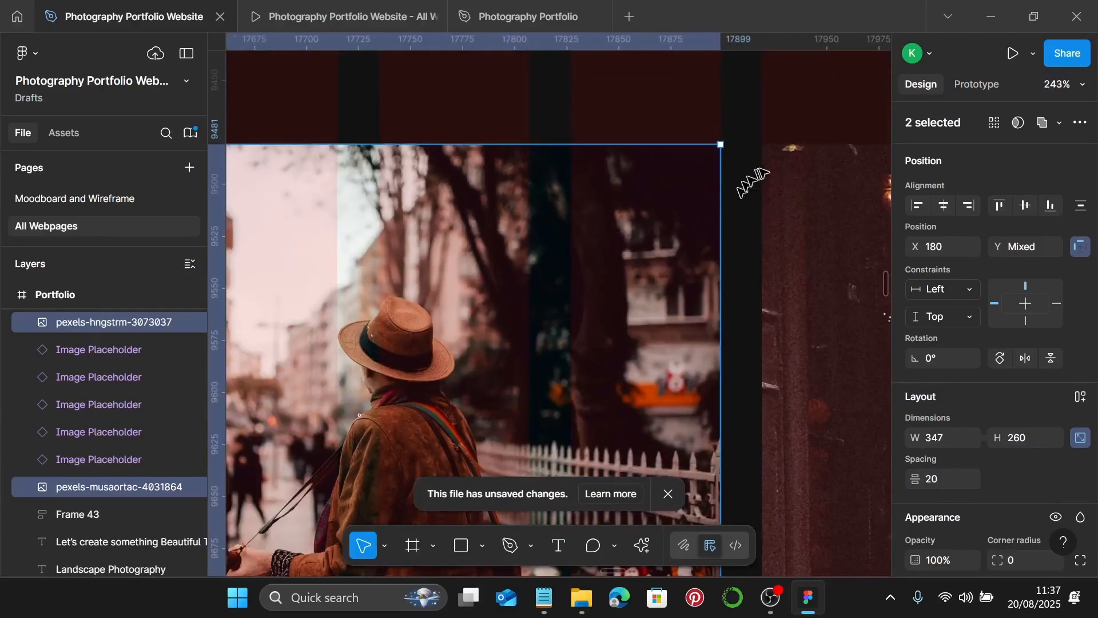
{"action": "scroll", "coordinate": [792, 164], "scroll_direction": "up", "scroll_amount": 5}
{"action": "scroll", "coordinate": [792, 164], "scroll_direction": "down", "scroll_amount": 8}
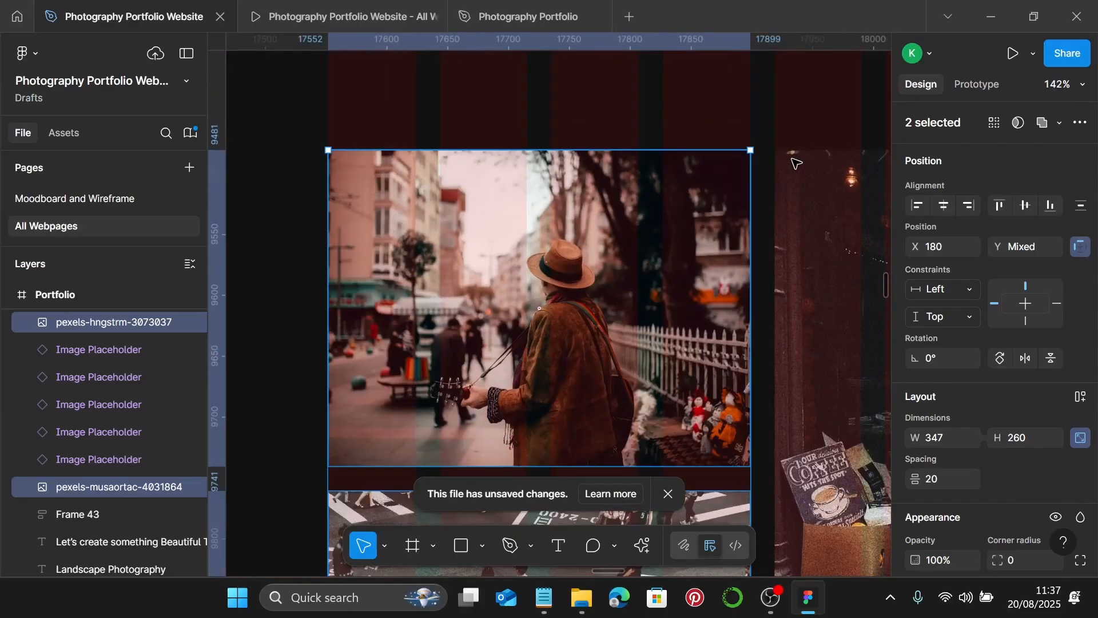
{"action": "scroll", "coordinate": [795, 164], "scroll_direction": "down", "scroll_amount": 5}
{"action": "scroll", "coordinate": [731, 260], "scroll_direction": "down", "scroll_amount": 4}
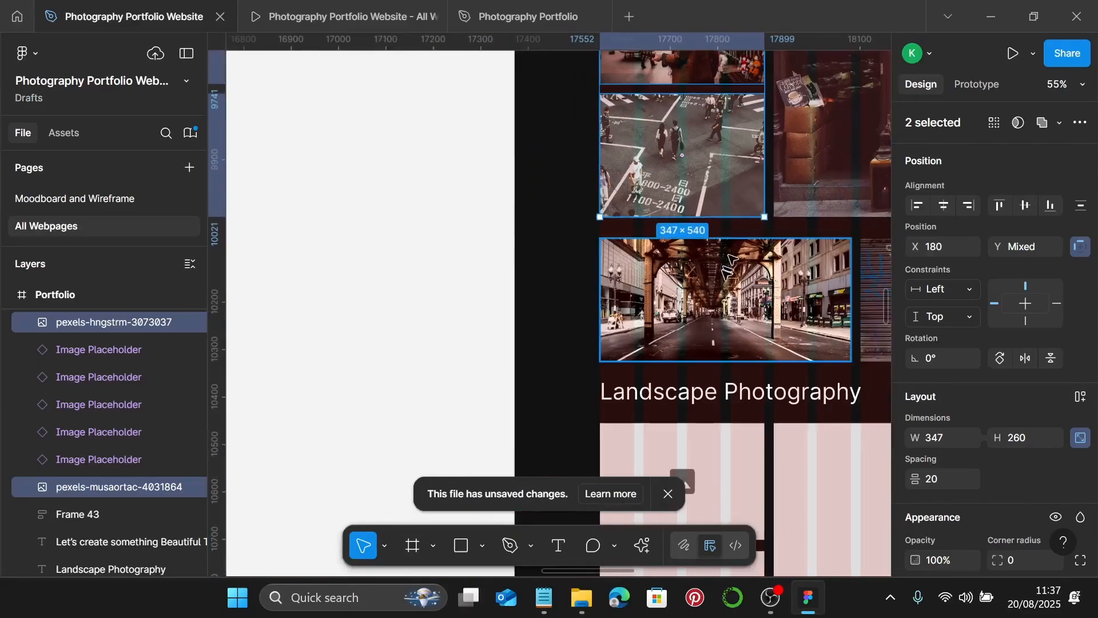
{"action": "left_click", "coordinate": [731, 260]}
{"action": "left_click", "coordinate": [680, 155], "text": "shift"}
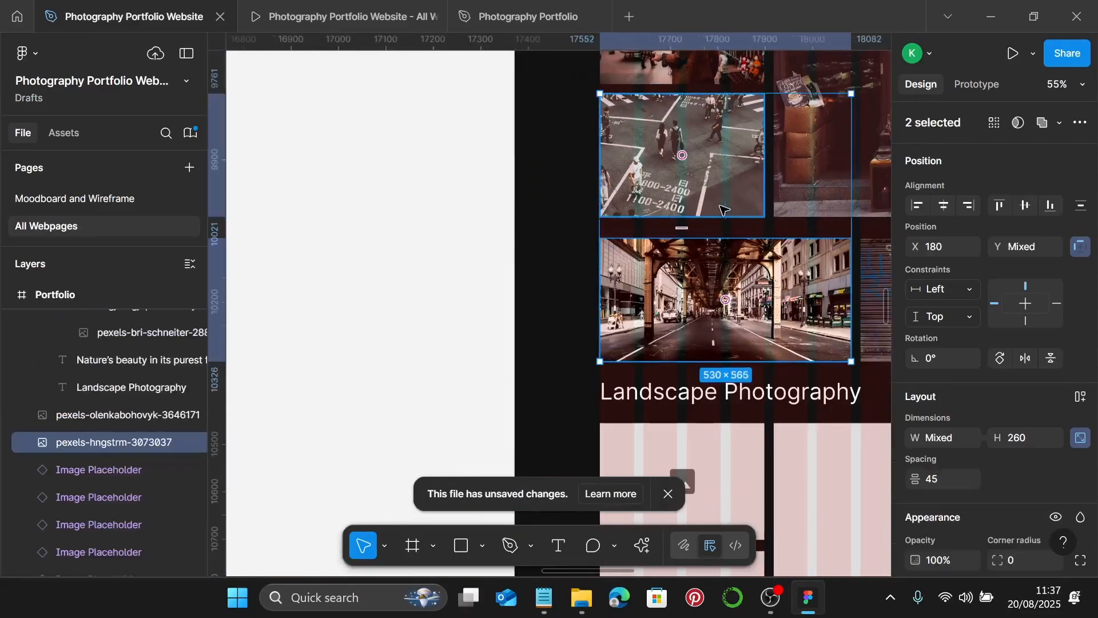
{"action": "left_click", "coordinate": [953, 476]}
{"action": "type", "text": "20"}
{"action": "key", "text": "Return"}
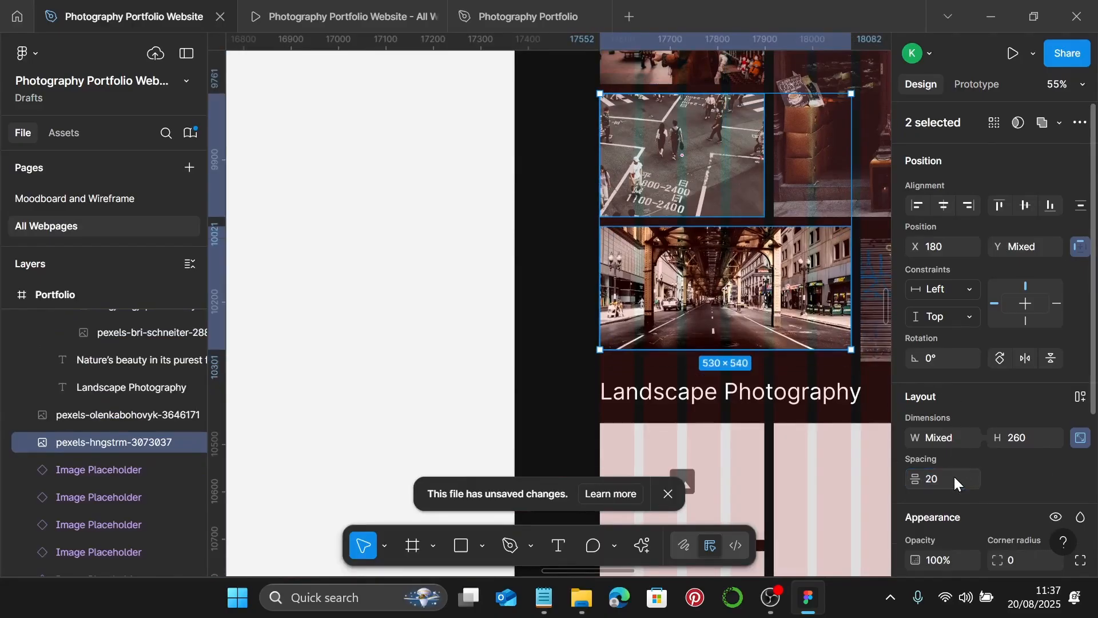
- Set a 20-px gap between the old-man and graffiti photos
{"action": "scroll", "coordinate": [697, 166], "scroll_direction": "right", "scroll_amount": 6}
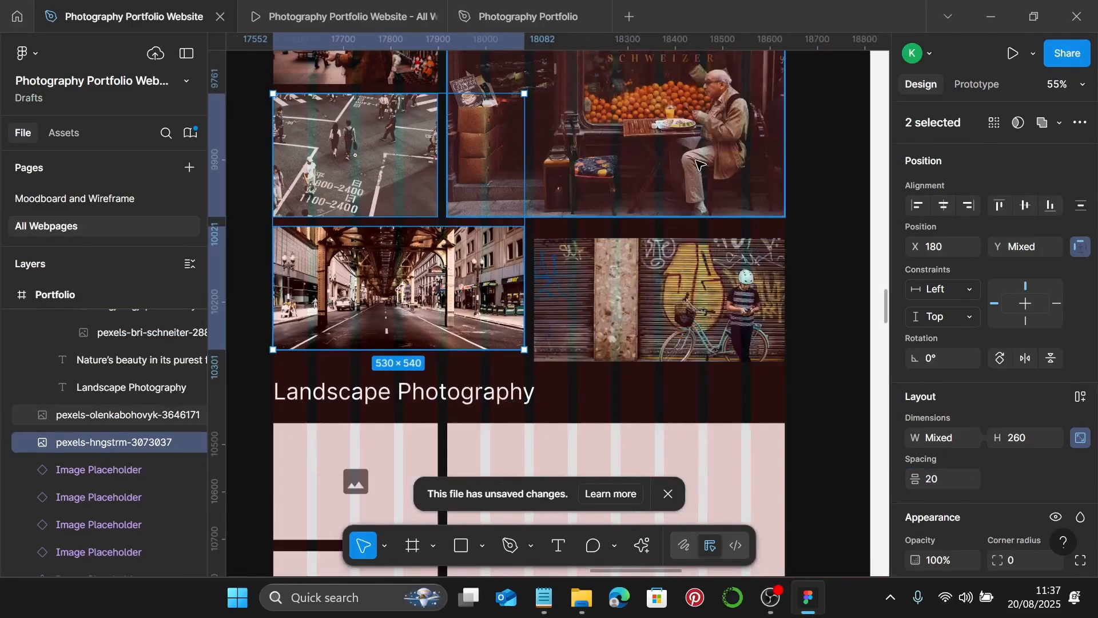
{"action": "left_click", "coordinate": [697, 166]}
{"action": "left_click", "coordinate": [690, 293], "text": "shift"}
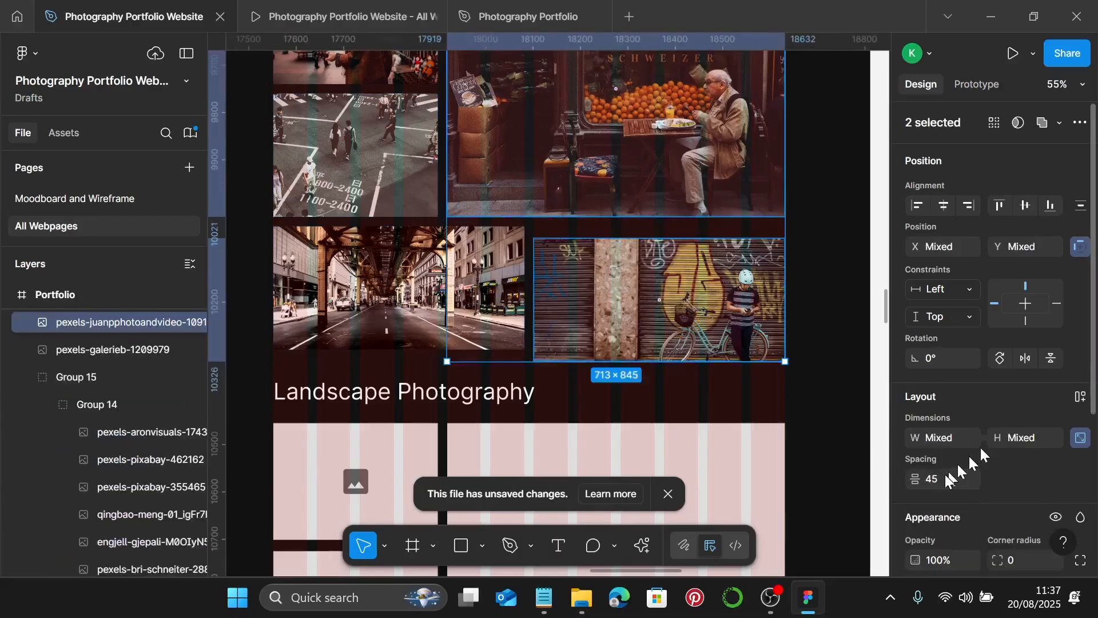
{"action": "type", "text": "20"}
{"action": "key", "text": "Return"}
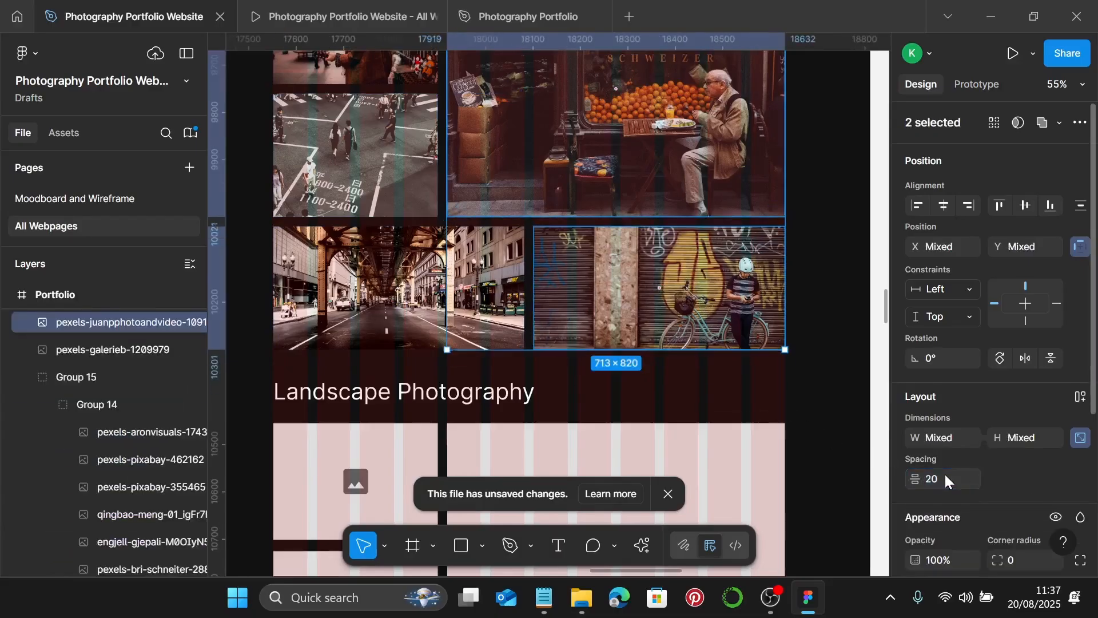
- Group the five street photos into one photo grid
{"action": "scroll", "coordinate": [812, 234], "scroll_direction": "up", "scroll_amount": 3}
{"action": "scroll", "coordinate": [800, 229], "scroll_direction": "up", "scroll_amount": 5}
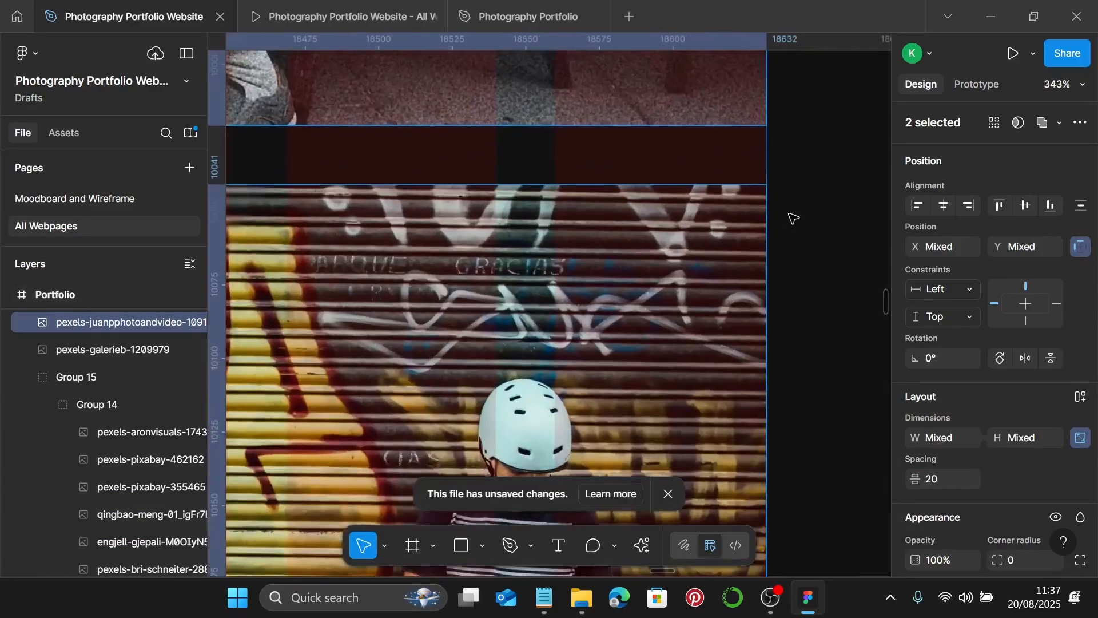
{"action": "scroll", "coordinate": [794, 218], "scroll_direction": "down", "scroll_amount": 8}
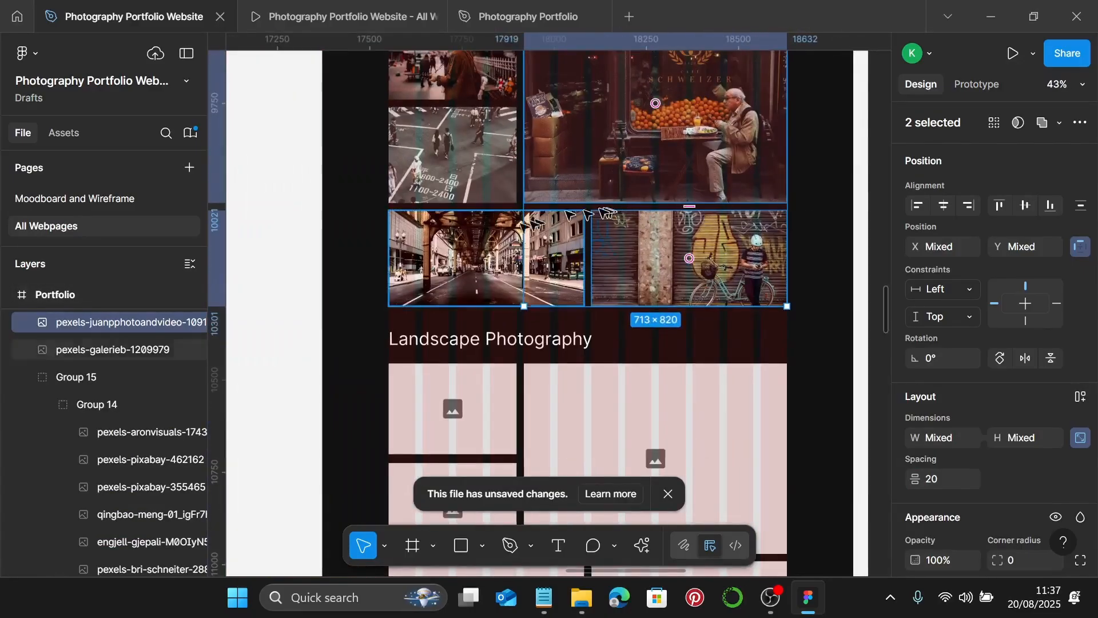
{"action": "left_click", "coordinate": [469, 189], "text": "shift"}
{"action": "scroll", "coordinate": [470, 190], "scroll_direction": "up", "scroll_amount": 2}
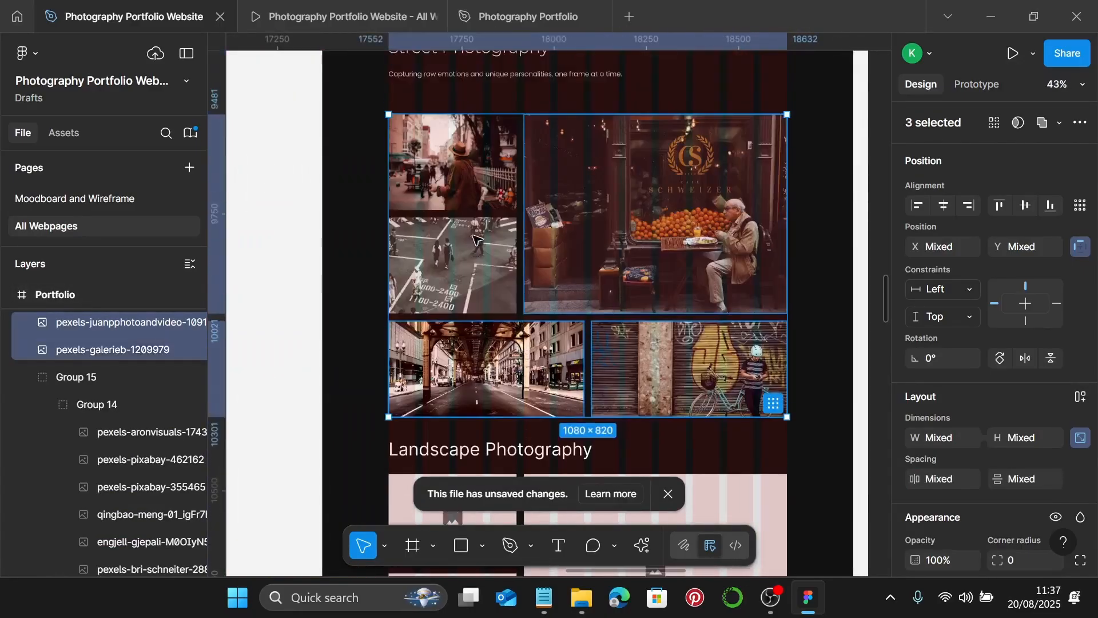
{"action": "left_click", "coordinate": [469, 190], "text": "shift"}
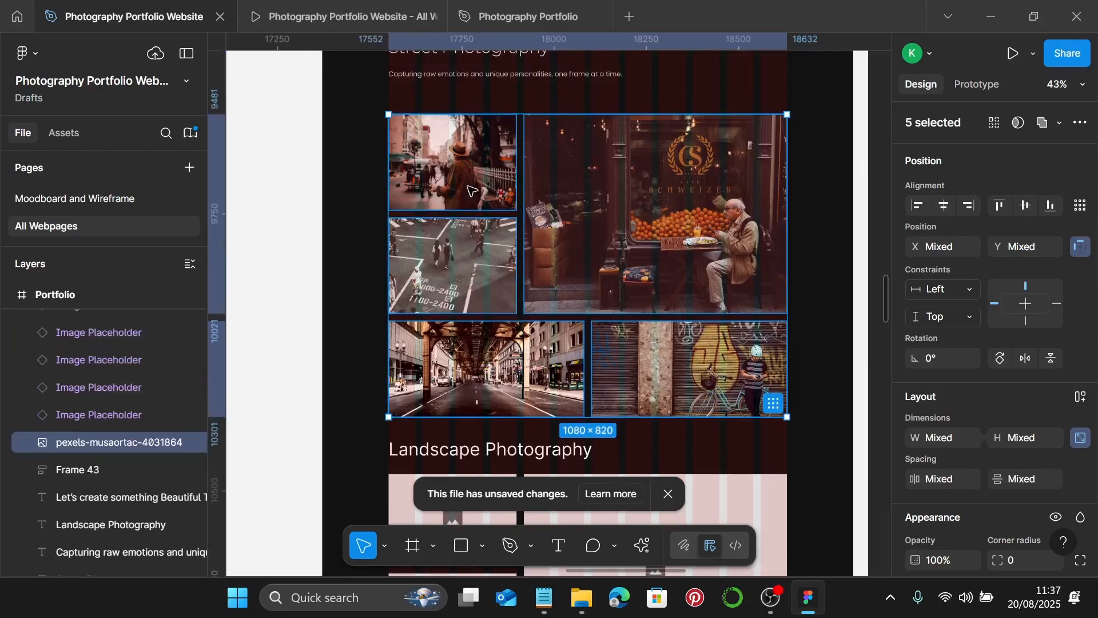
{"action": "key", "text": "ctrl+g"}
- Space the Street Photography heading, subtitle and photo grid 20 px apart and group them
{"action": "scroll", "coordinate": [471, 189], "scroll_direction": "up", "scroll_amount": 1}
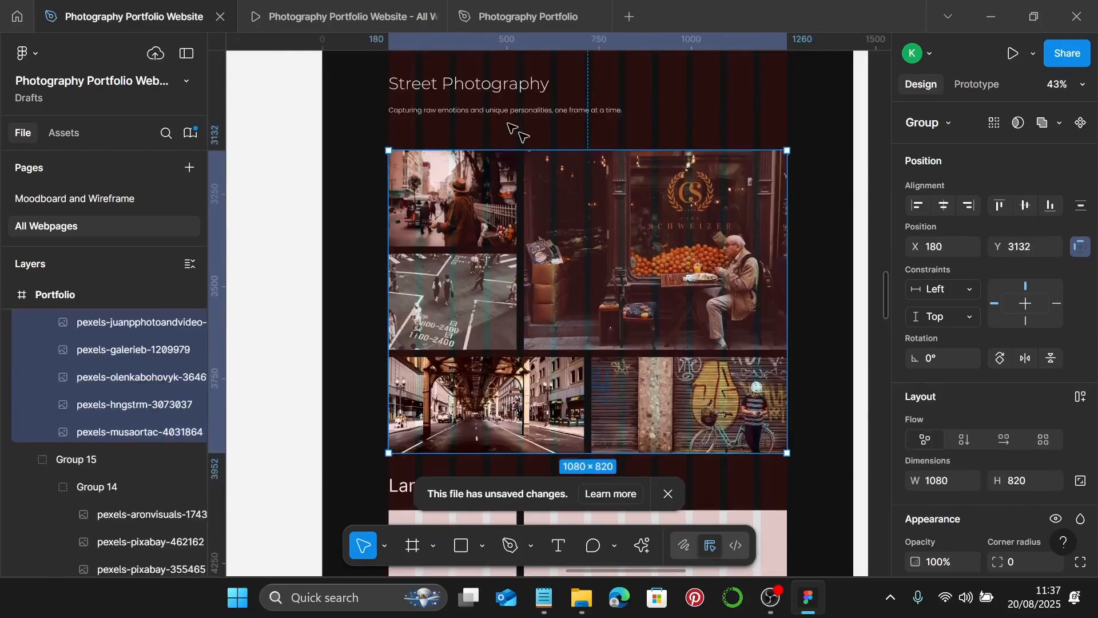
{"action": "left_click", "coordinate": [518, 92]}
{"action": "left_click", "coordinate": [581, 109], "text": "shift"}
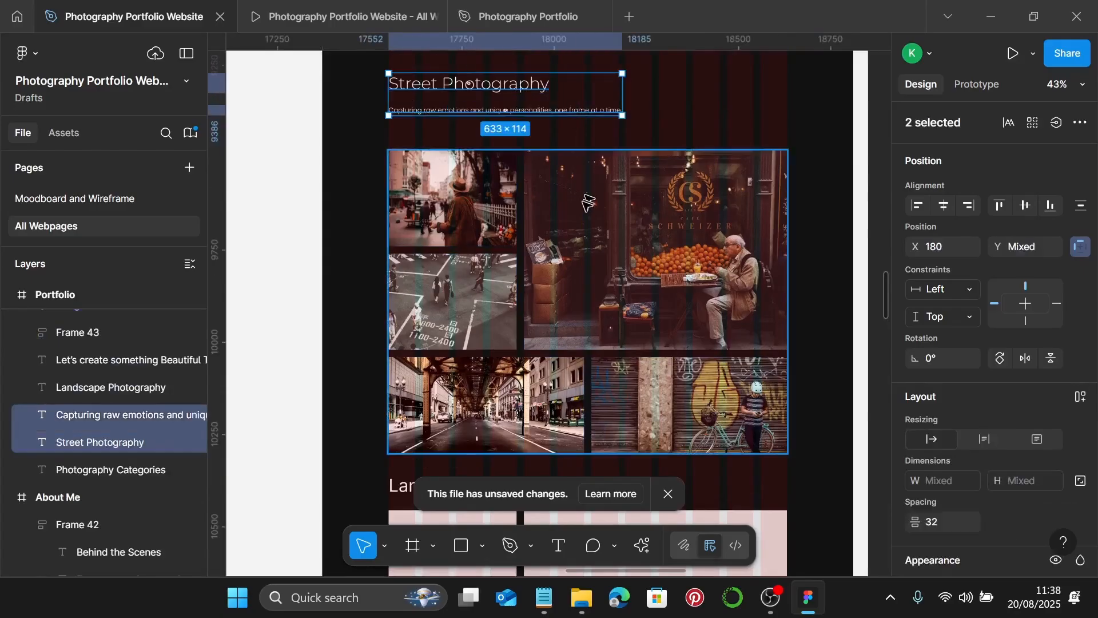
{"action": "left_click", "coordinate": [584, 209], "text": "shift"}
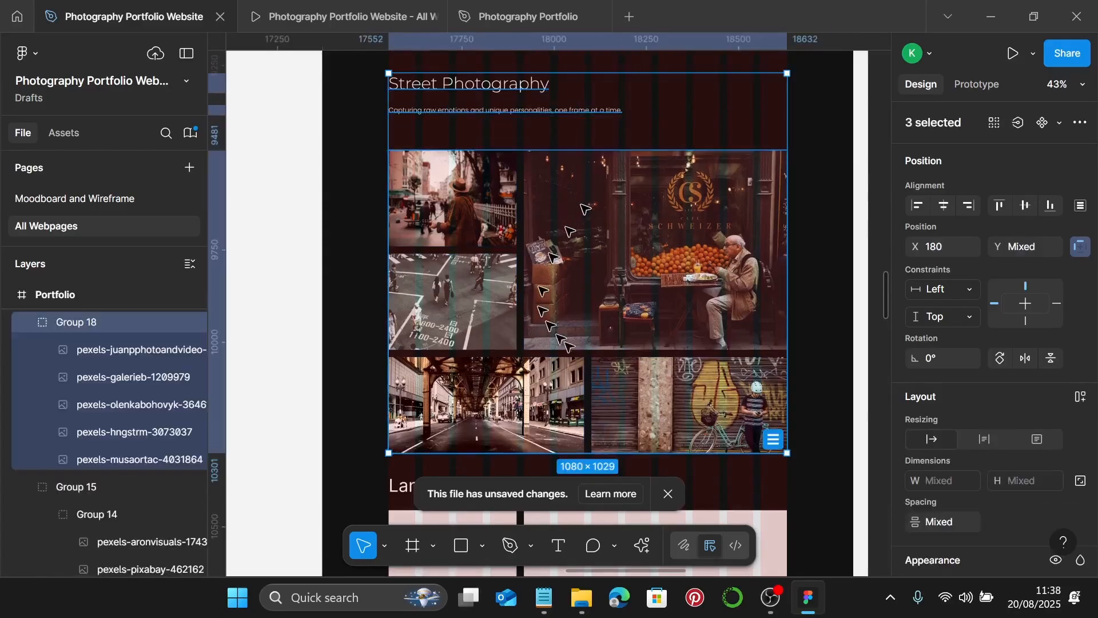
{"action": "left_click", "coordinate": [950, 526]}
{"action": "type", "text": "2"}
{"action": "key", "text": "Return"}
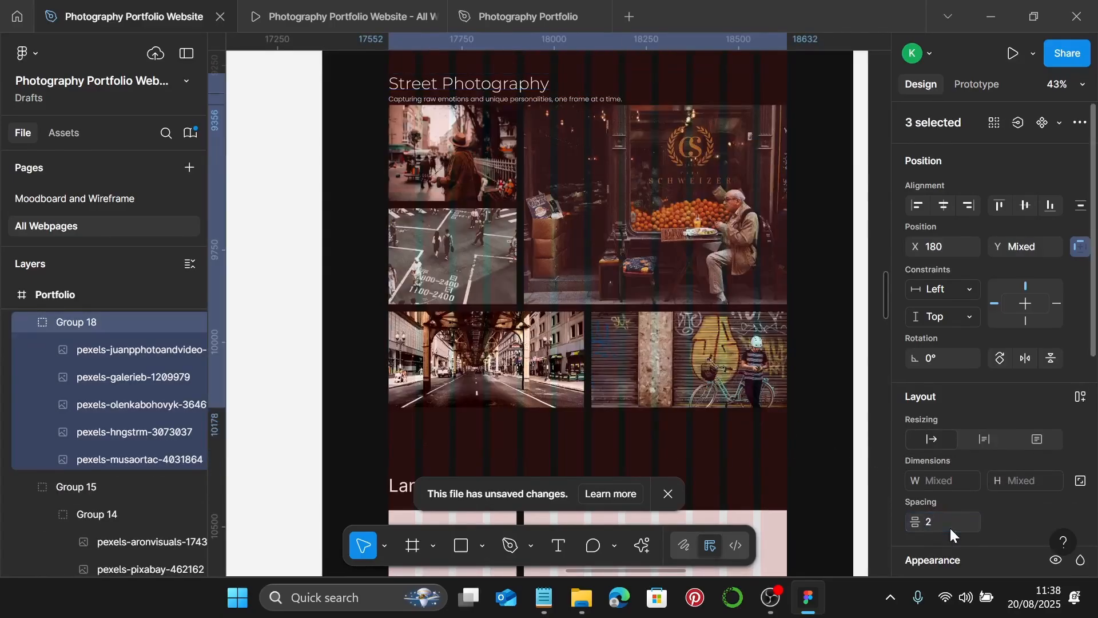
{"action": "type", "text": "0"}
{"action": "key", "text": "Return"}
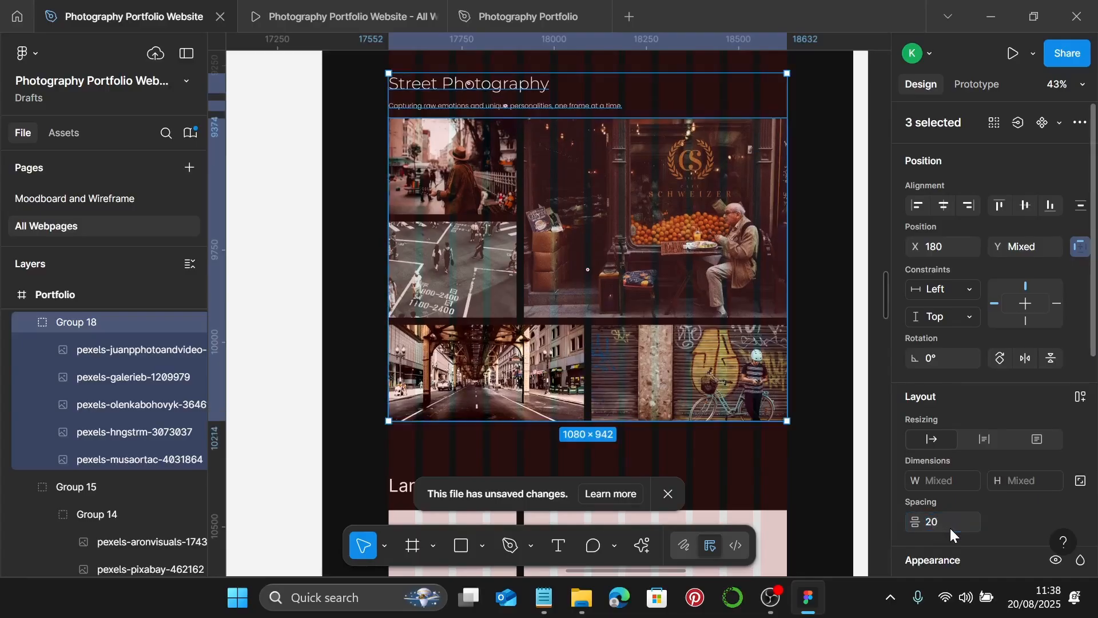
{"action": "key", "text": "ctrl+g"}
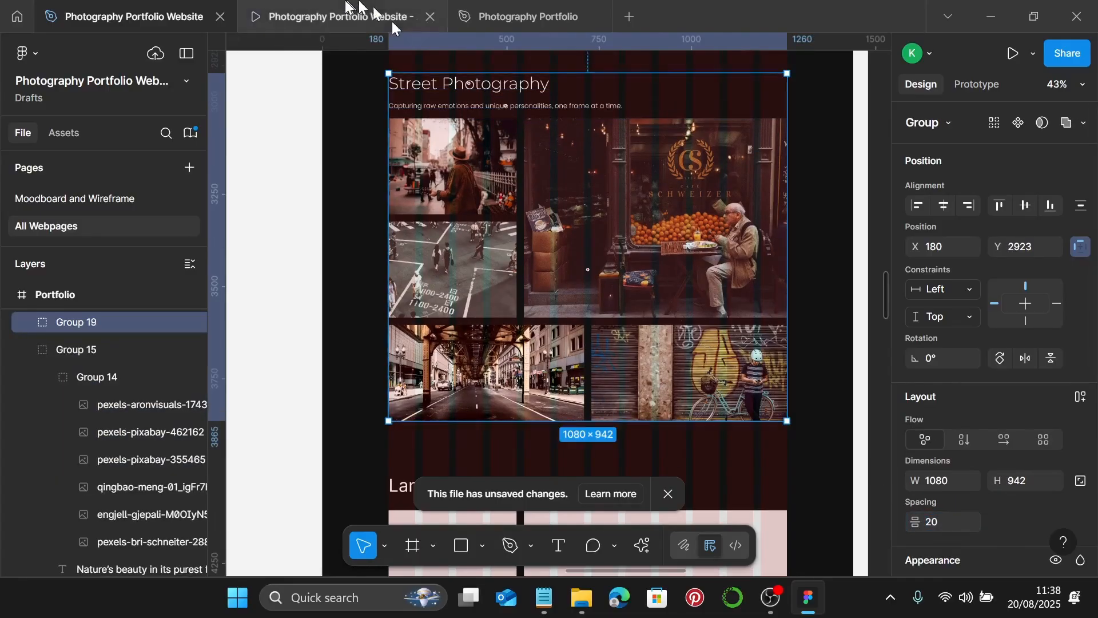
{"action": "left_click", "coordinate": [389, 22]}
{"action": "scroll", "coordinate": [818, 279], "scroll_direction": "down", "scroll_amount": 5}
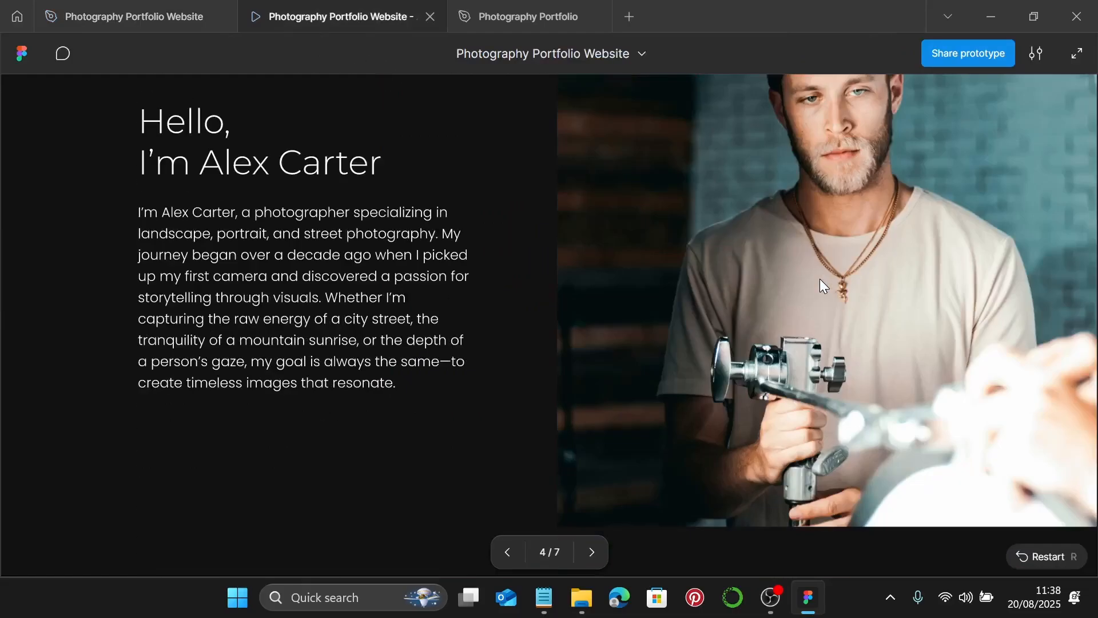
{"action": "key", "text": "Right"}
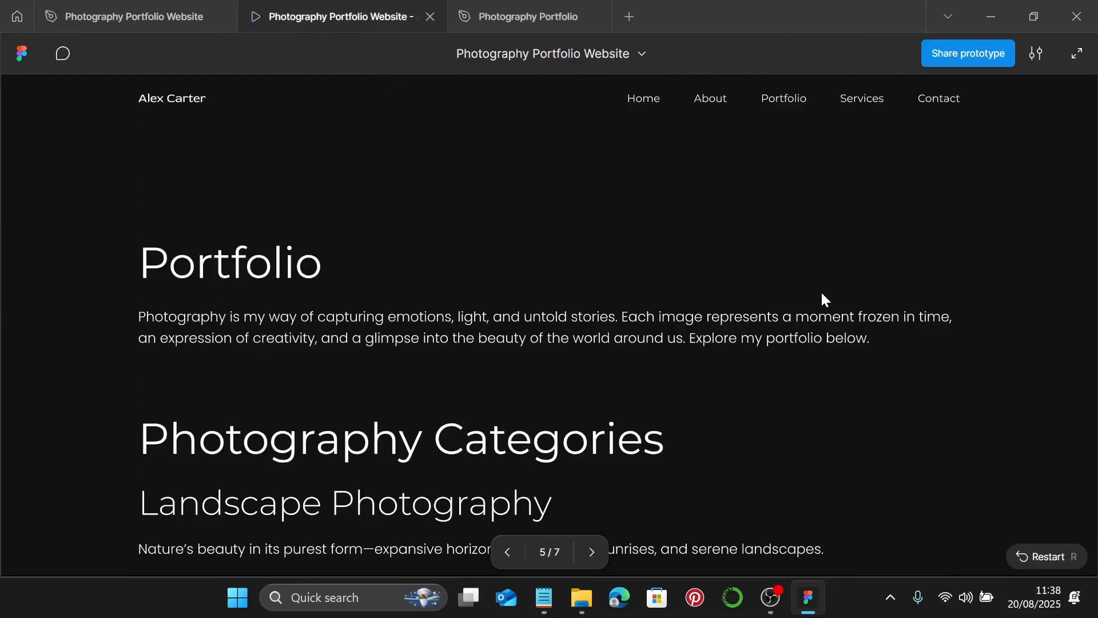
{"action": "scroll", "coordinate": [695, 334], "scroll_direction": "down", "scroll_amount": 5}
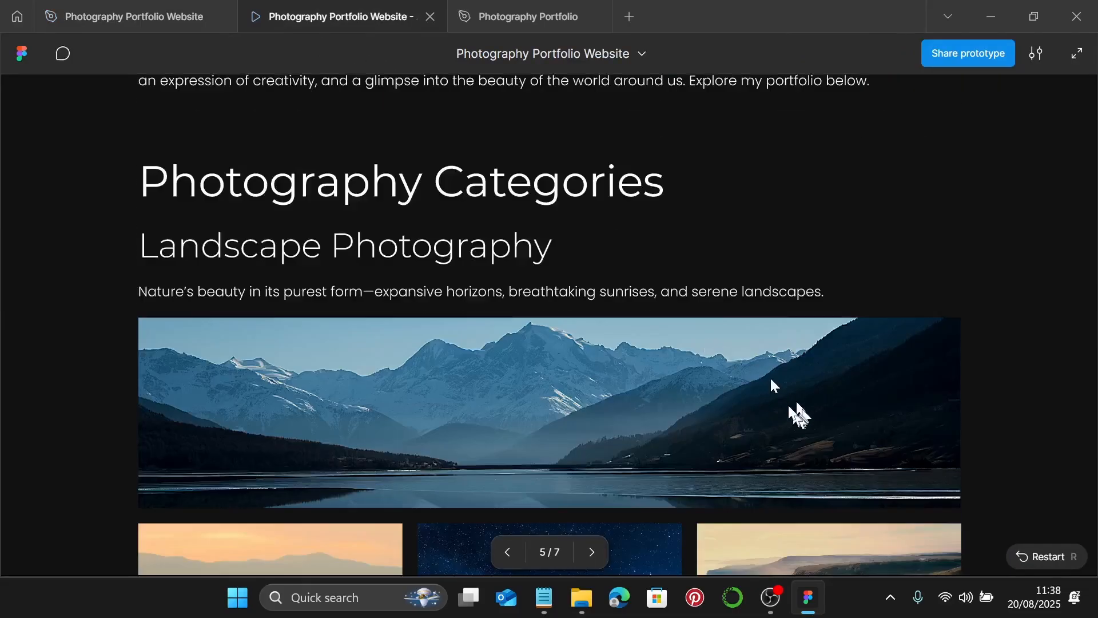
{"action": "scroll", "coordinate": [739, 413], "scroll_direction": "down", "scroll_amount": 10}
{"action": "scroll", "coordinate": [722, 415], "scroll_direction": "down", "scroll_amount": 5}
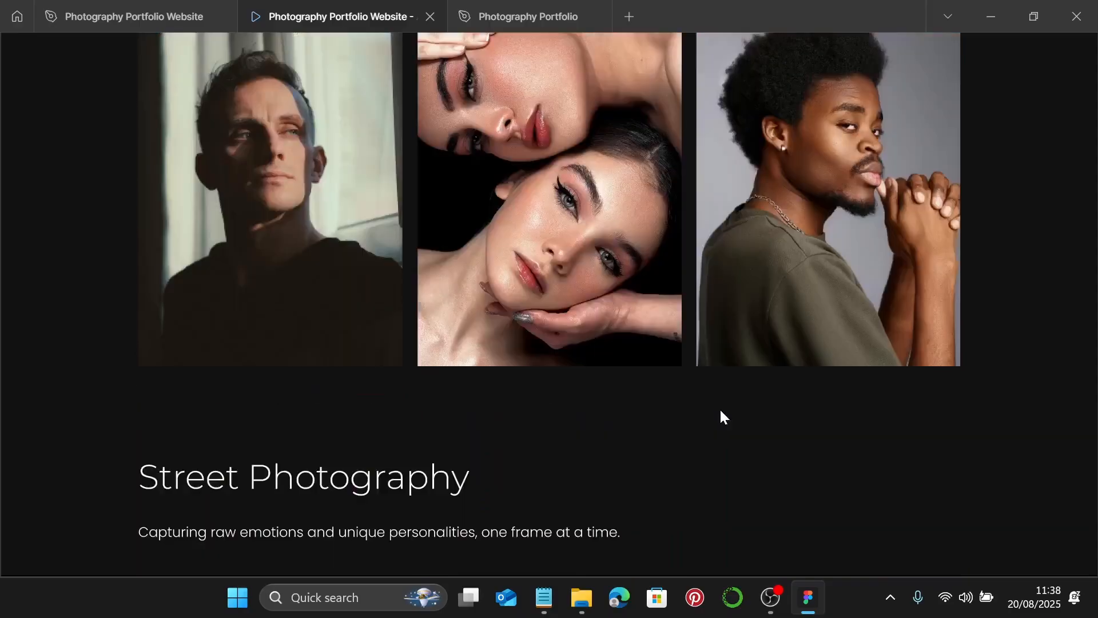
{"action": "scroll", "coordinate": [722, 415], "scroll_direction": "up", "scroll_amount": 8}
{"action": "scroll", "coordinate": [722, 415], "scroll_direction": "down", "scroll_amount": 3}
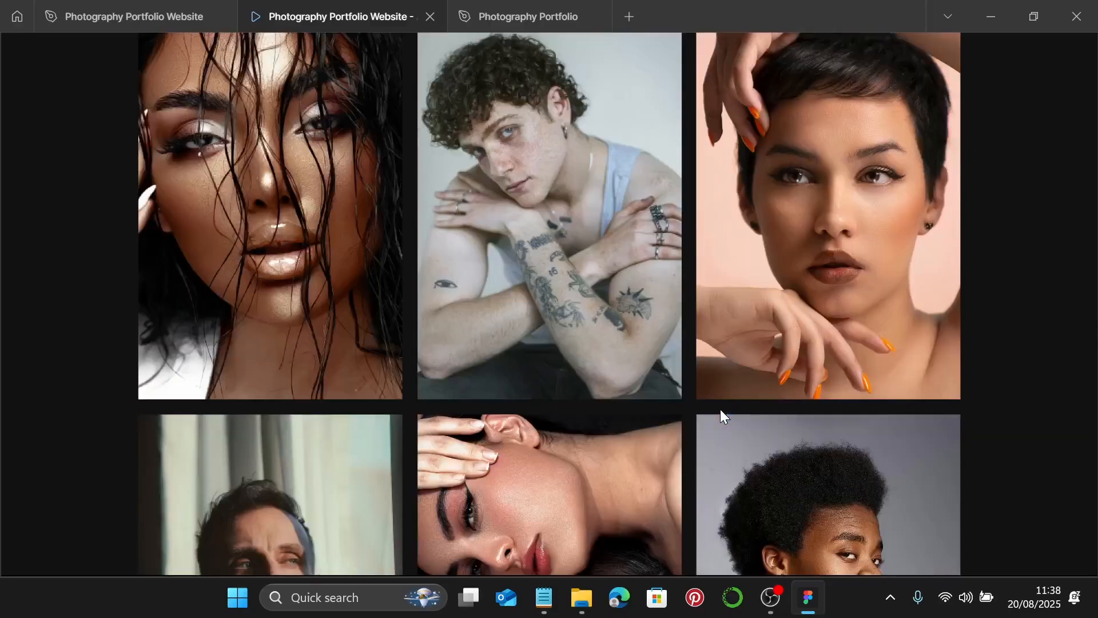
{"action": "scroll", "coordinate": [720, 411], "scroll_direction": "down", "scroll_amount": 10}
{"action": "scroll", "coordinate": [721, 411], "scroll_direction": "down", "scroll_amount": 7}
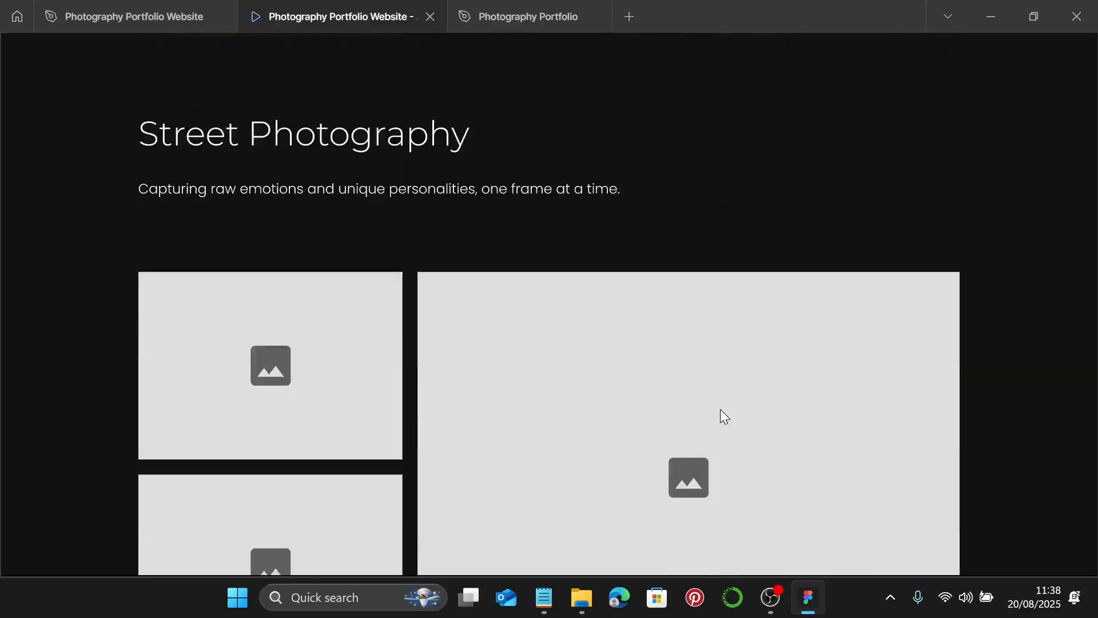
{"action": "scroll", "coordinate": [744, 417], "scroll_direction": "down", "scroll_amount": 2}
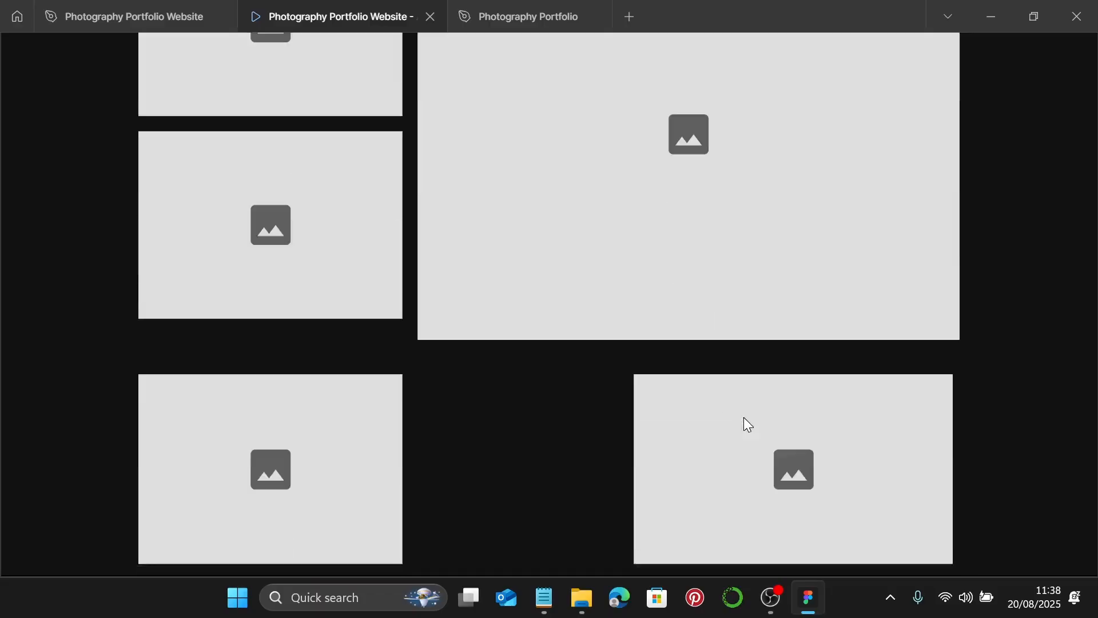
{"action": "scroll", "coordinate": [744, 418], "scroll_direction": "up", "scroll_amount": 18}
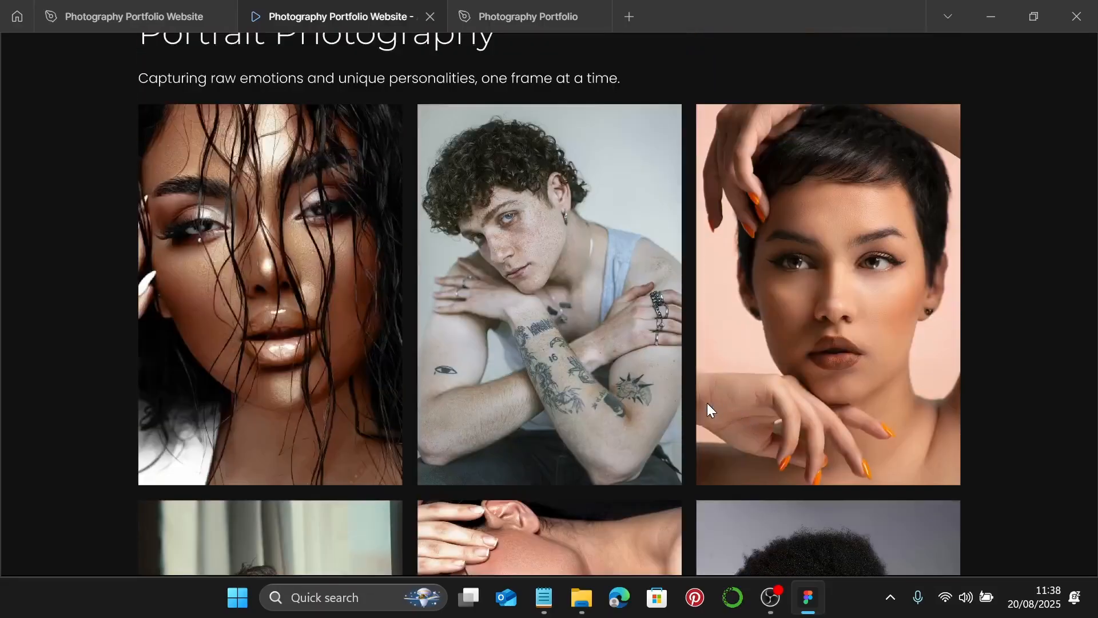
{"action": "scroll", "coordinate": [706, 403], "scroll_direction": "down", "scroll_amount": 18}
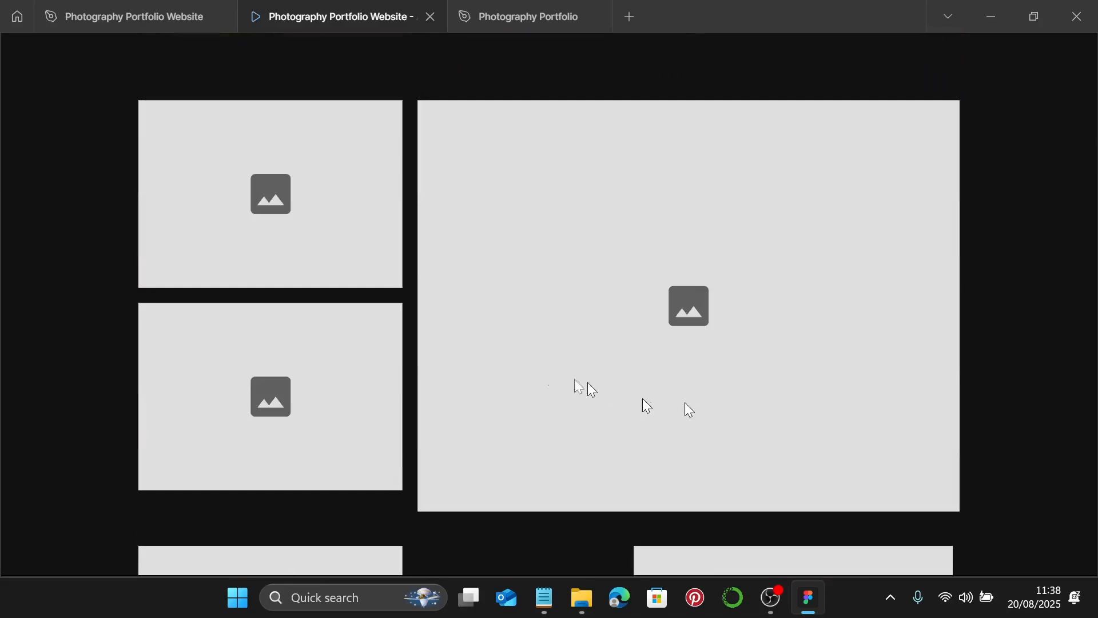
{"action": "left_click", "coordinate": [116, 15]}
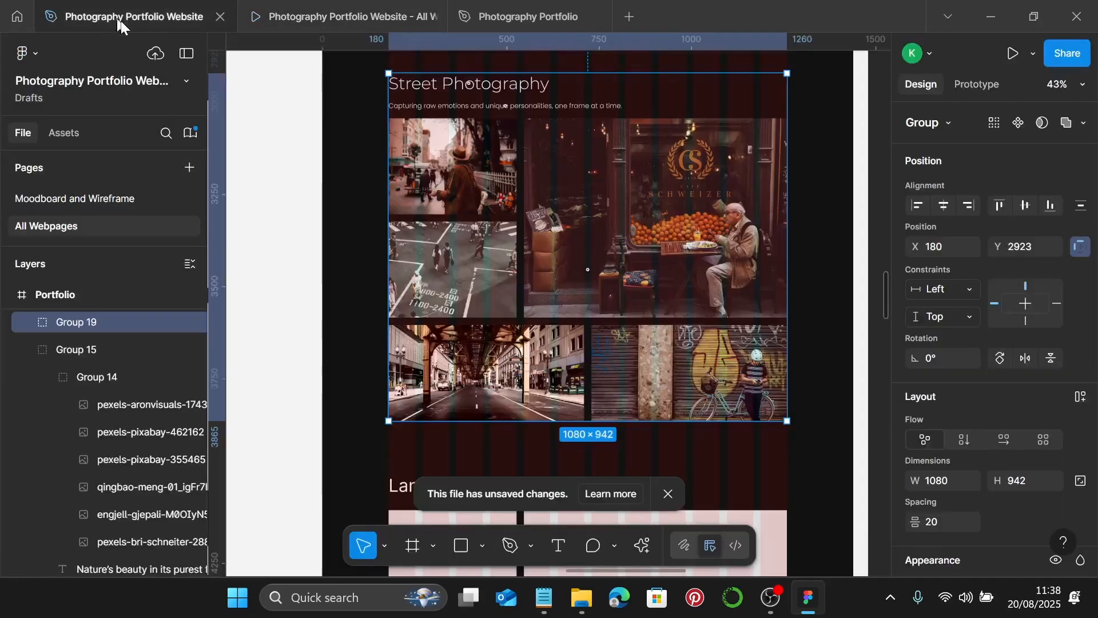
- Extend the Portfolio frame's bottom edge downward to make it taller
{"action": "scroll", "coordinate": [677, 305], "scroll_direction": "down", "scroll_amount": 4}
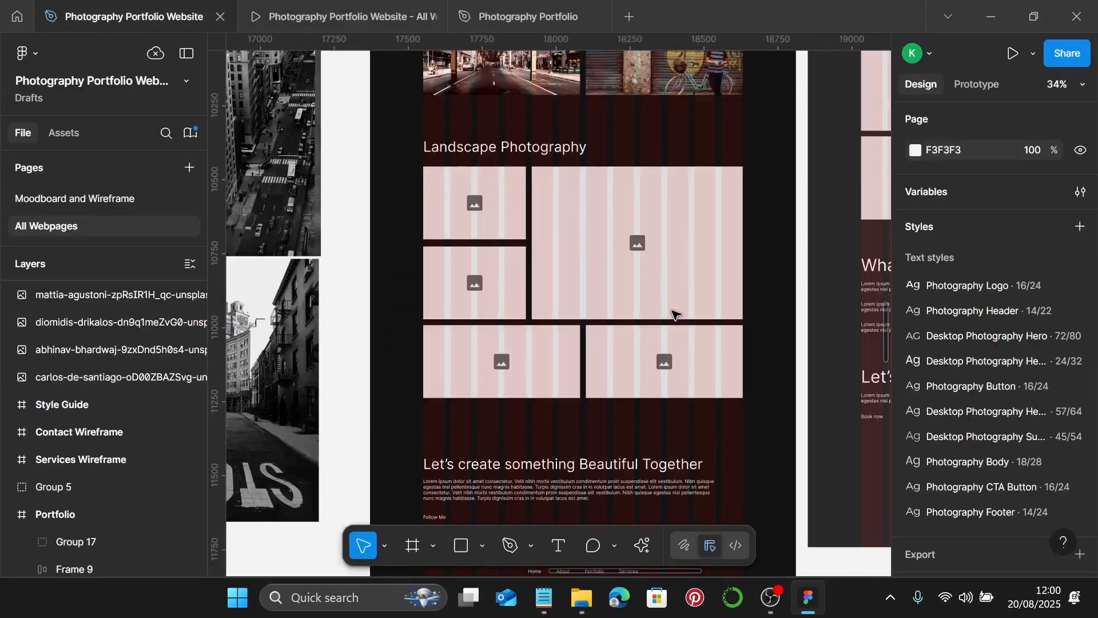
{"action": "scroll", "coordinate": [676, 313], "scroll_direction": "down", "scroll_amount": 5}
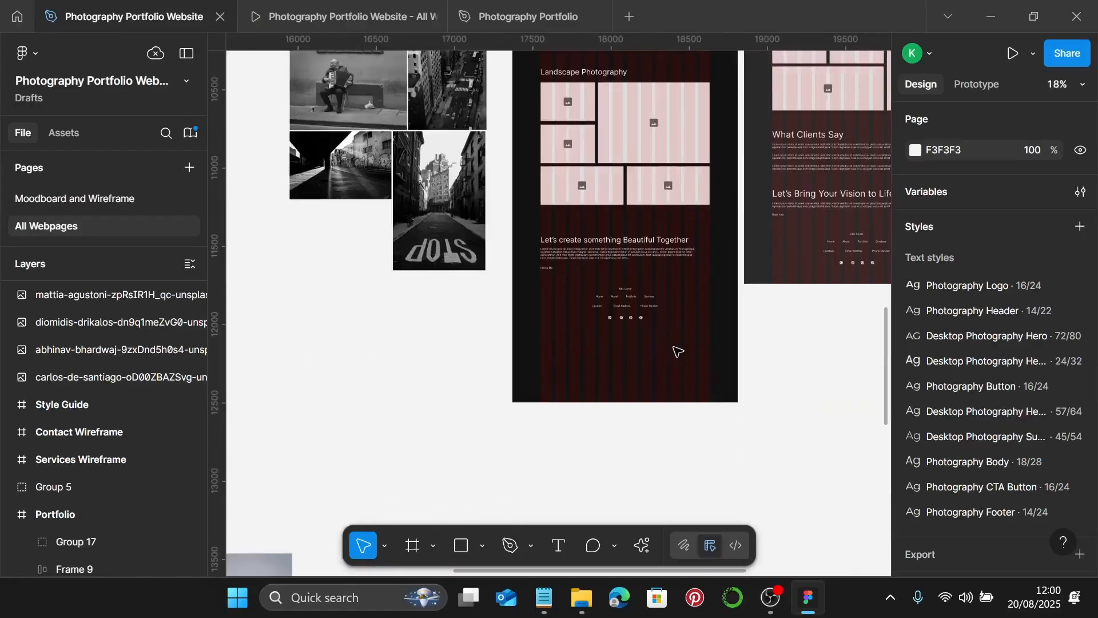
{"action": "right_click", "coordinate": [676, 348]}
{"action": "left_click", "coordinate": [542, 403]}
{"action": "scroll", "coordinate": [589, 377], "scroll_direction": "down", "scroll_amount": 3}
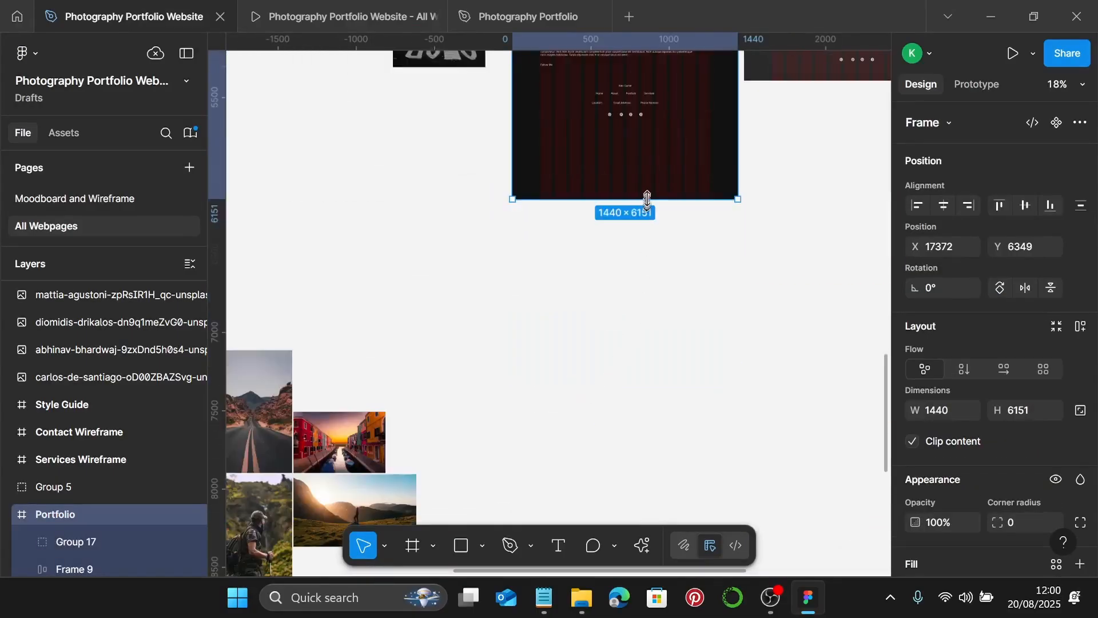
{"action": "left_click_drag", "start_coordinate": [645, 198], "coordinate": [615, 529]}
- Move the closing text and footer layers lower in the frame
{"action": "scroll", "coordinate": [611, 320], "scroll_direction": "up", "scroll_amount": 4}
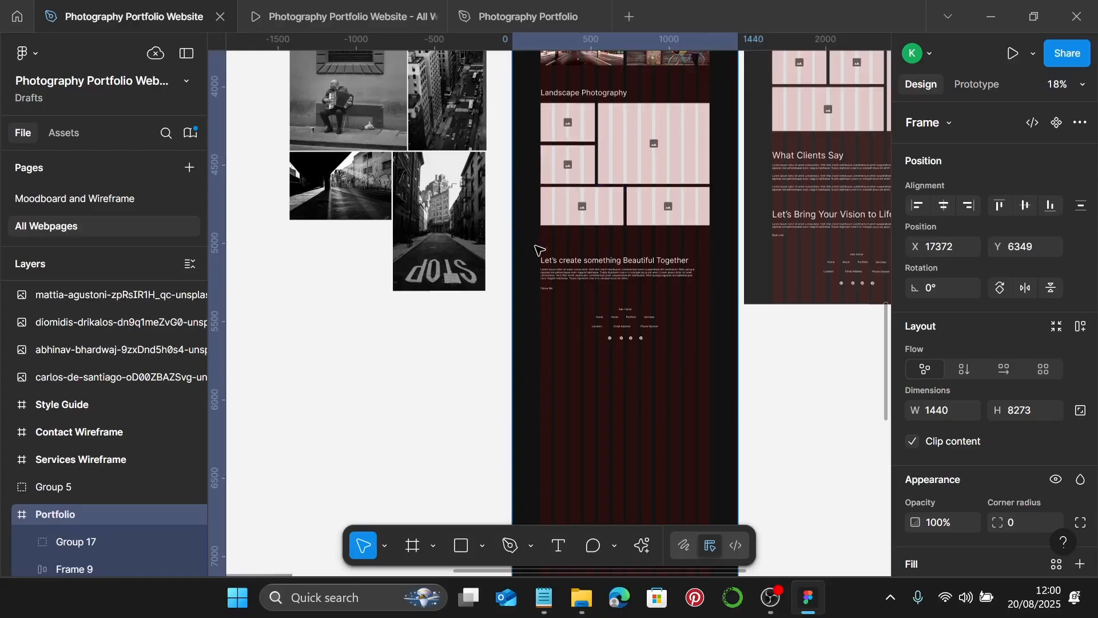
{"action": "left_click_drag", "start_coordinate": [520, 247], "coordinate": [646, 377]}
{"action": "left_click_drag", "start_coordinate": [658, 288], "coordinate": [658, 520]}
{"action": "scroll", "coordinate": [658, 521], "scroll_direction": "up", "scroll_amount": 1}
{"action": "scroll", "coordinate": [635, 355], "scroll_direction": "down", "scroll_amount": 5}
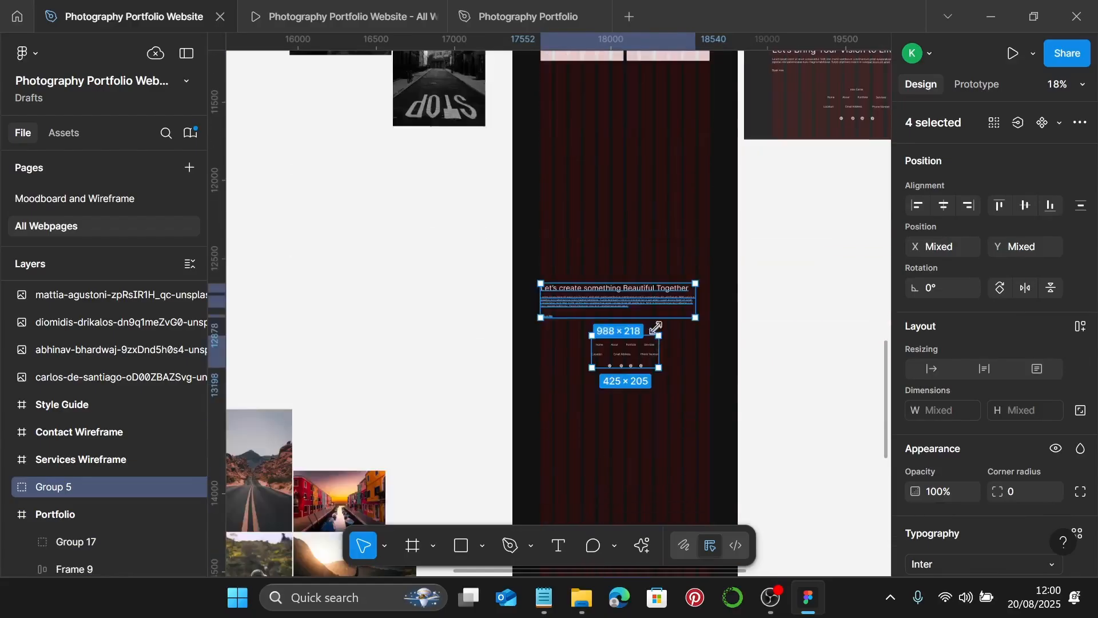
{"action": "left_click_drag", "start_coordinate": [666, 307], "coordinate": [671, 360]}
{"action": "scroll", "coordinate": [626, 312], "scroll_direction": "up", "scroll_amount": 5}
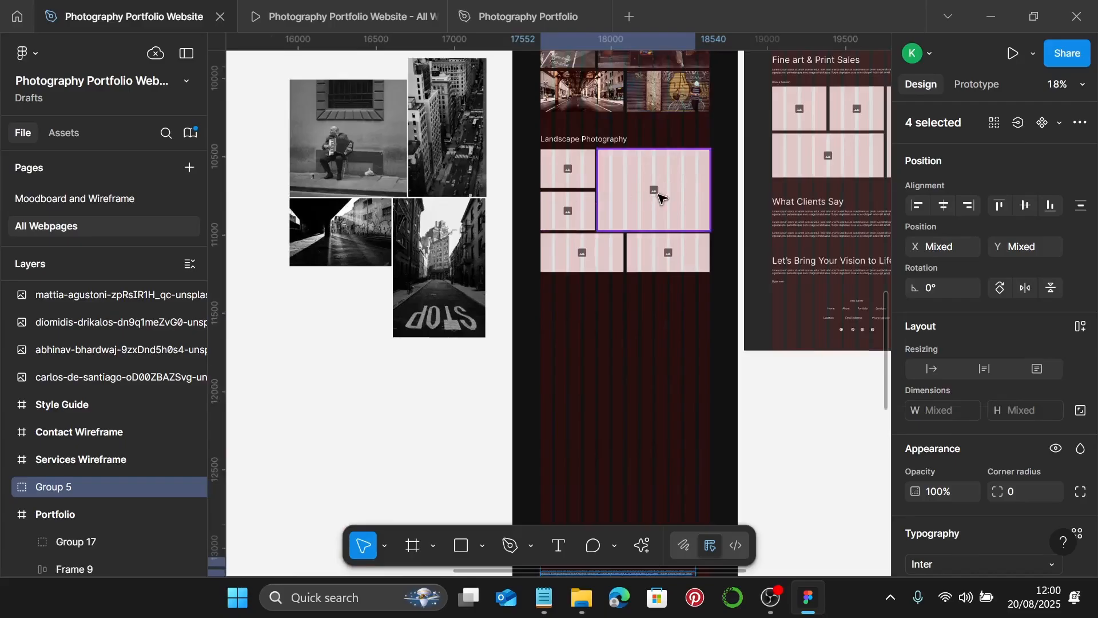
- Move the large Landscape placeholder to the frame's bottom and delete the other four placeholders
{"action": "left_click", "coordinate": [660, 198]}
{"action": "left_click_drag", "start_coordinate": [661, 198], "coordinate": [651, 488]}
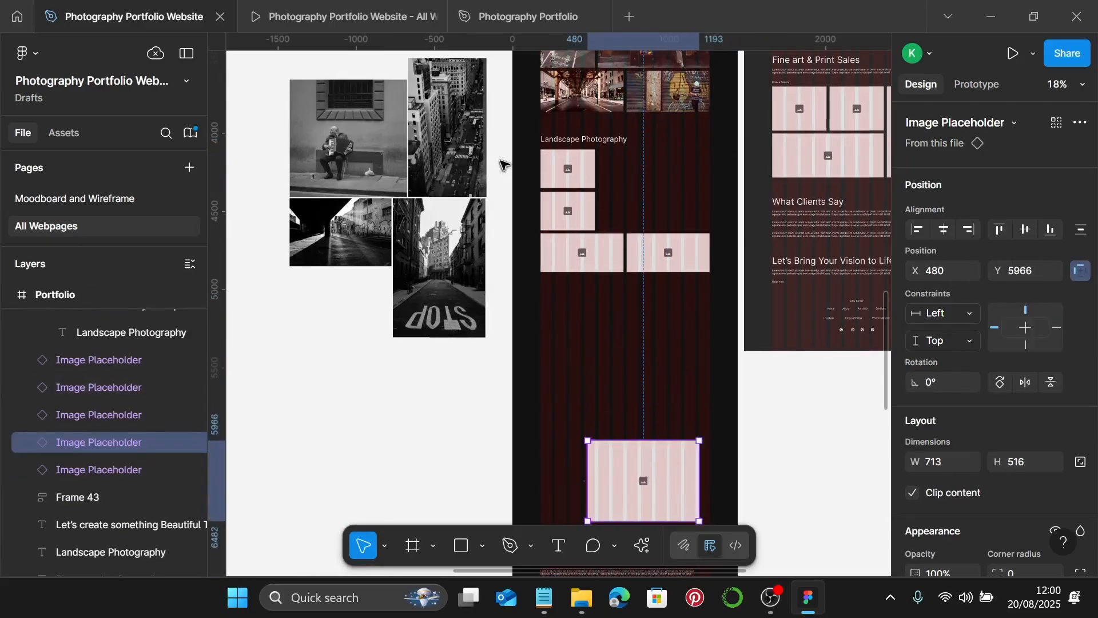
{"action": "left_click_drag", "start_coordinate": [526, 149], "coordinate": [662, 266]}
{"action": "key", "text": "Delete"}
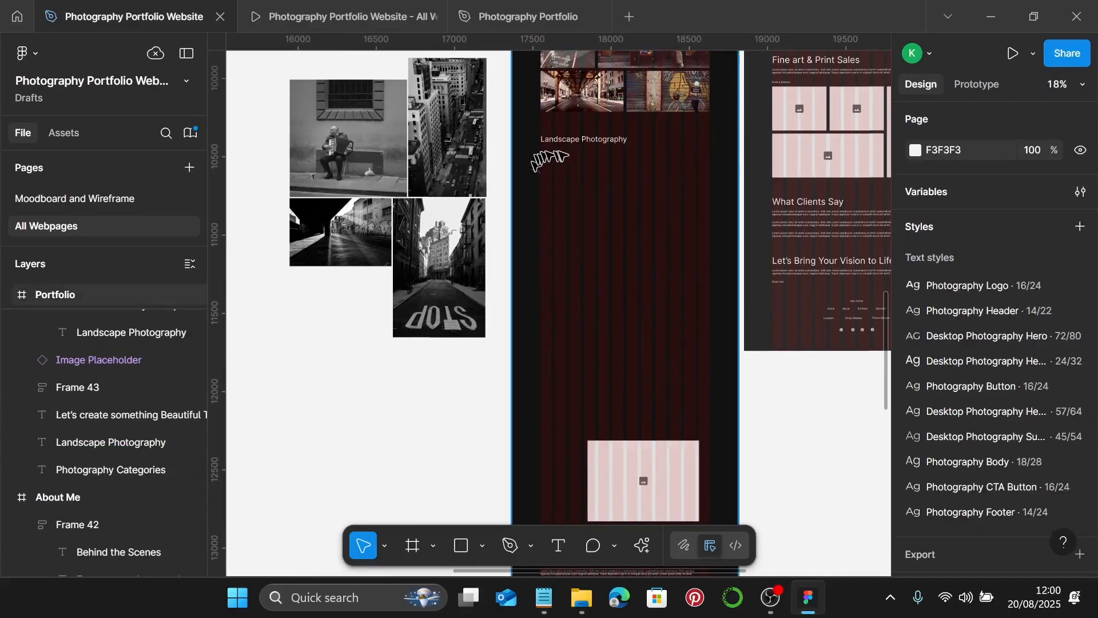
{"action": "scroll", "coordinate": [601, 135], "scroll_direction": "up", "scroll_amount": 5}
{"action": "scroll", "coordinate": [599, 132], "scroll_direction": "up", "scroll_amount": 2}
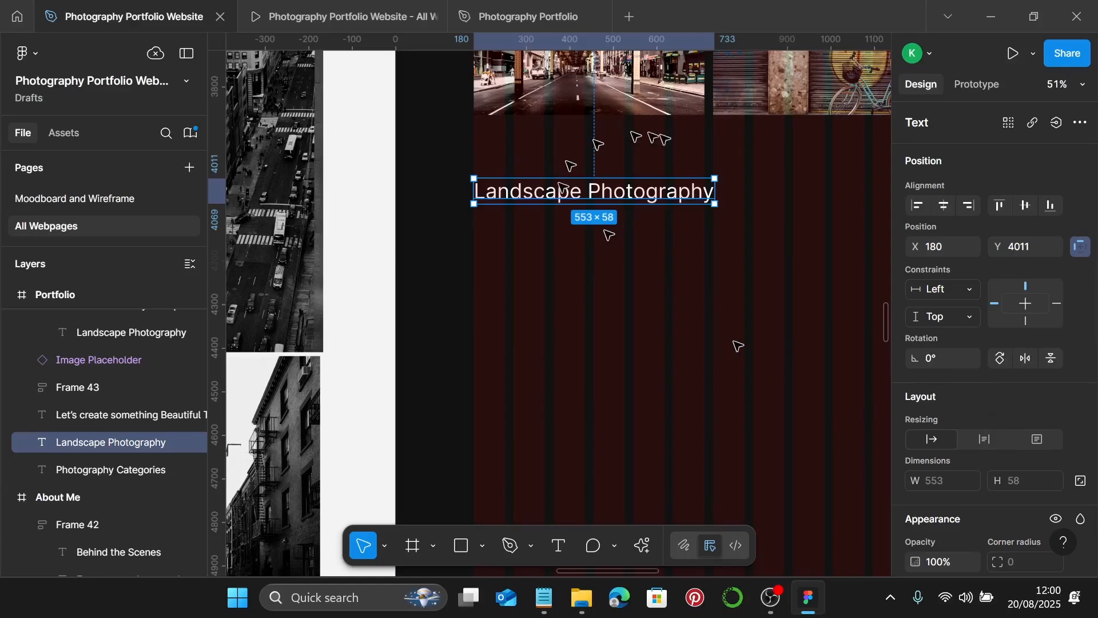
- Move the Landscape Photography text down and duplicate it just below, discarding a trial subheading style
{"action": "scroll", "coordinate": [1029, 343], "scroll_direction": "down", "scroll_amount": 6}
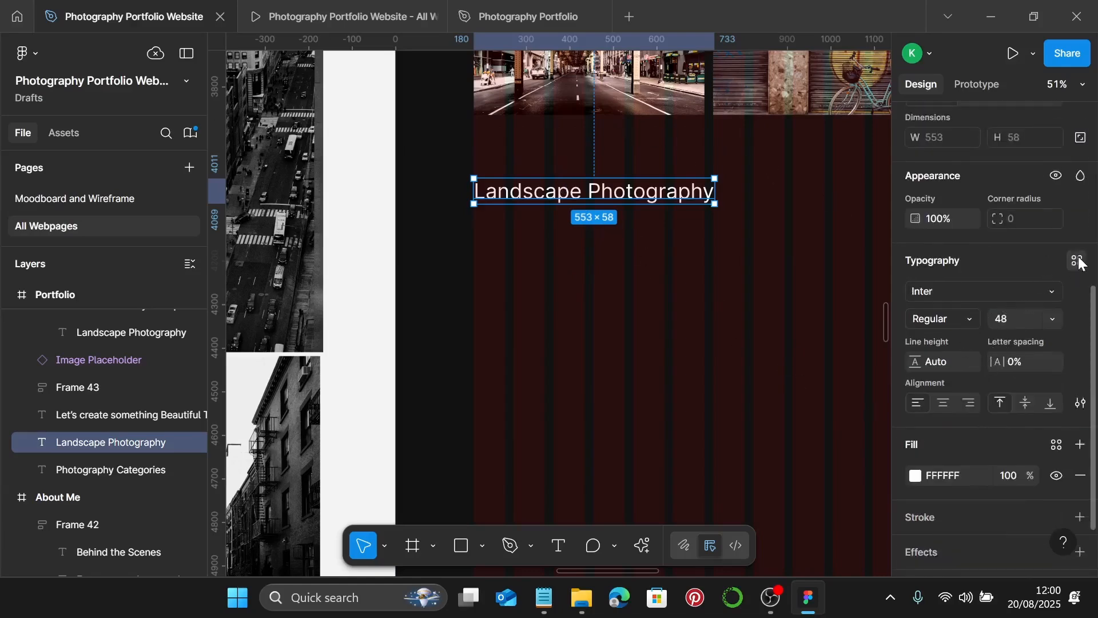
{"action": "left_click", "coordinate": [1080, 263]}
{"action": "scroll", "coordinate": [841, 441], "scroll_direction": "down", "scroll_amount": 3}
{"action": "left_click", "coordinate": [829, 413]}
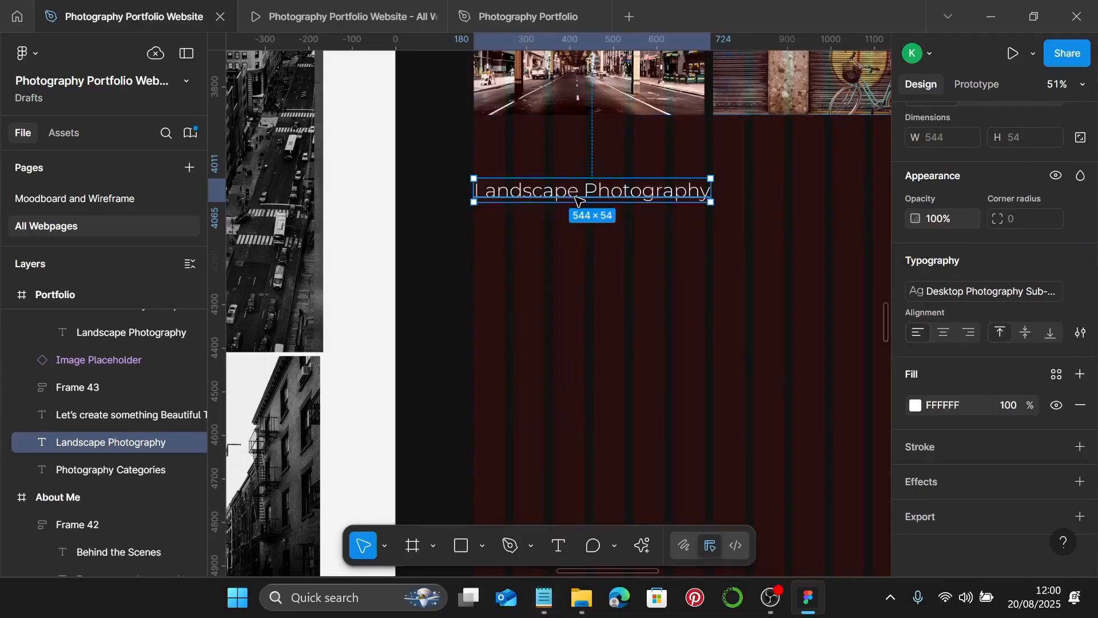
{"action": "key", "text": "ctrl+z"}
{"action": "left_click_drag", "start_coordinate": [601, 194], "coordinate": [592, 269]}
{"action": "left_click", "coordinate": [595, 210]}
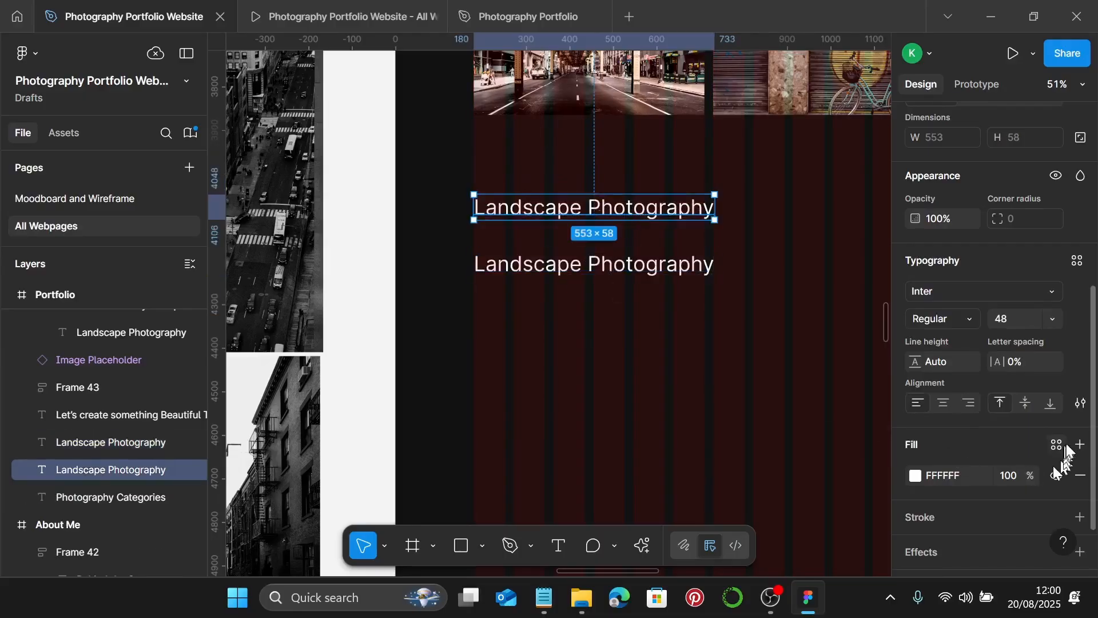
- Give the top copy the large desktop heading style and change it to 'Featured Projects'
{"action": "scroll", "coordinate": [1065, 452], "scroll_direction": "down", "scroll_amount": 2}
{"action": "scroll", "coordinate": [1059, 422], "scroll_direction": "up", "scroll_amount": 5}
{"action": "left_click", "coordinate": [1079, 359]}
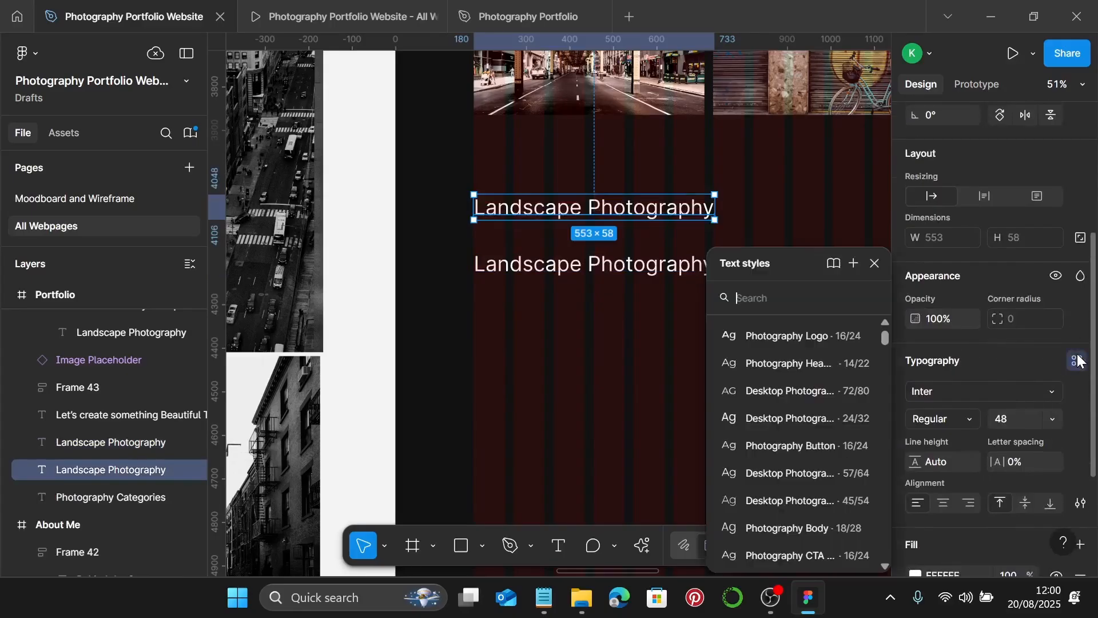
{"action": "left_click", "coordinate": [804, 467]}
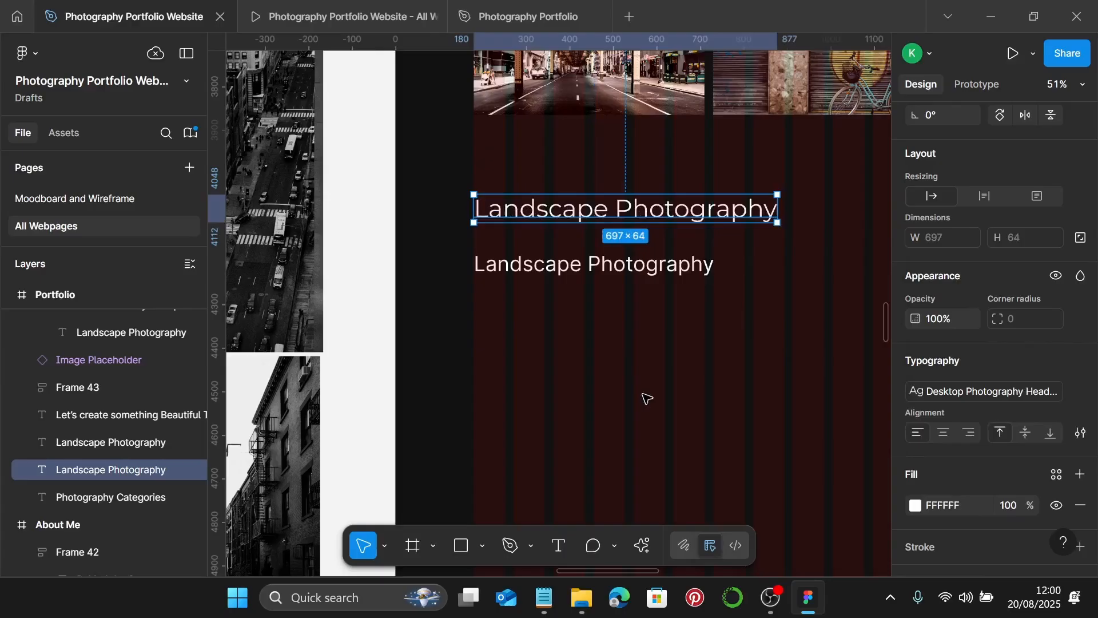
{"action": "left_click", "coordinate": [546, 596]}
{"action": "scroll", "coordinate": [783, 355], "scroll_direction": "down", "scroll_amount": 1}
{"action": "left_click", "coordinate": [776, 343]}
{"action": "left_click_drag", "start_coordinate": [777, 344], "coordinate": [662, 335]}
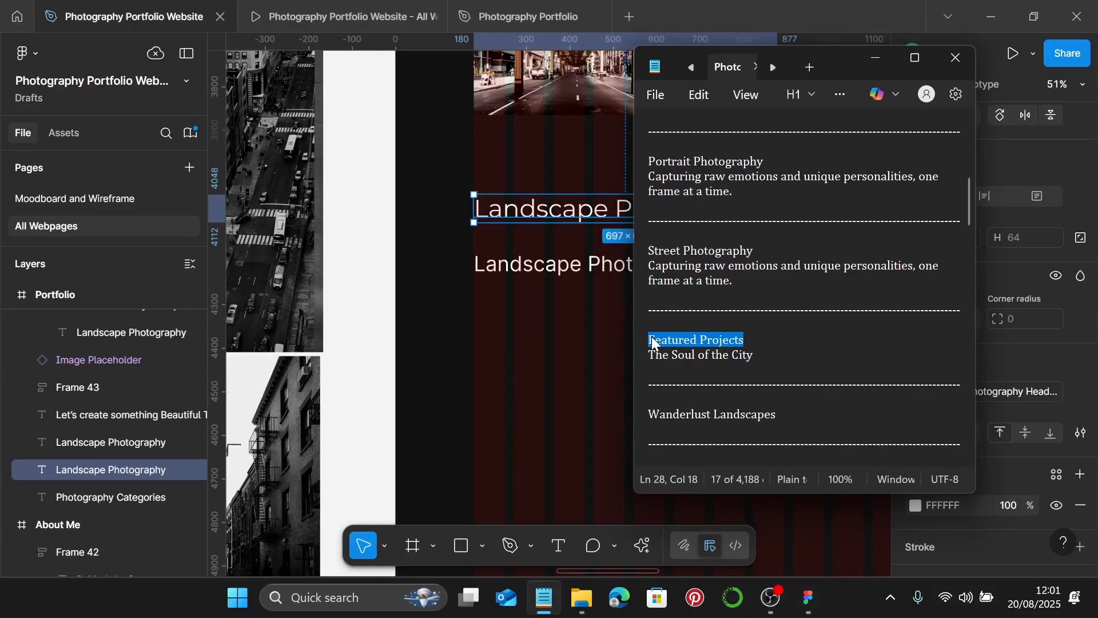
{"action": "left_click", "coordinate": [873, 60]}
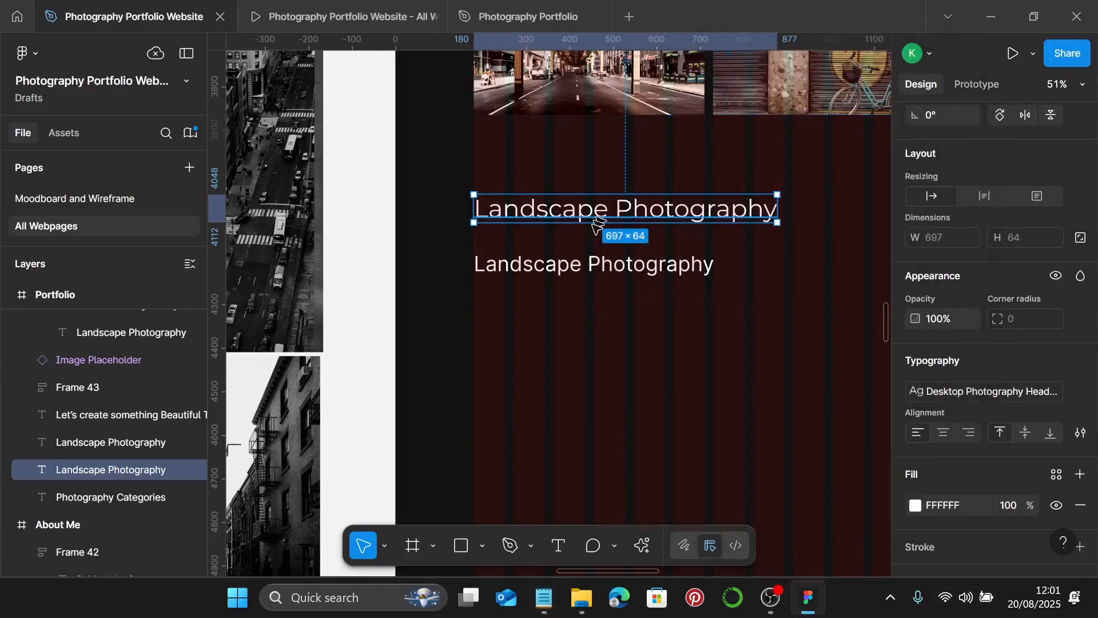
{"action": "double_click", "coordinate": [600, 207]}
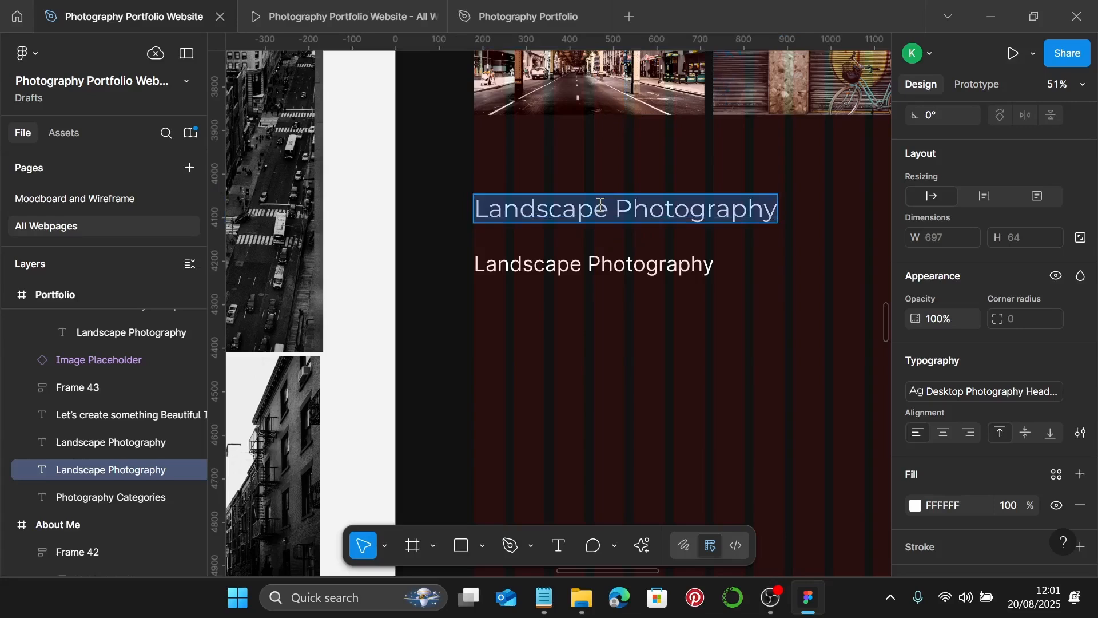
{"action": "type", "text": "Featured Projects"}
{"action": "key", "text": "Escape"}
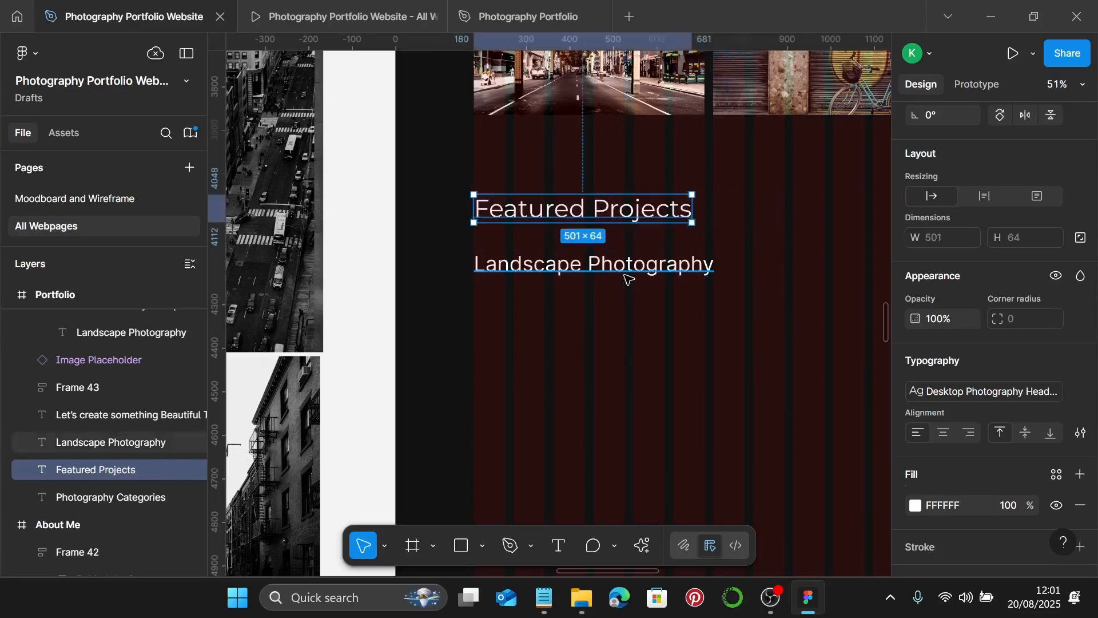
- Give the lower copy the desktop subheading style and change it to 'The Soul Of The City'
{"action": "left_click", "coordinate": [625, 275]}
{"action": "left_click", "coordinate": [1075, 362]}
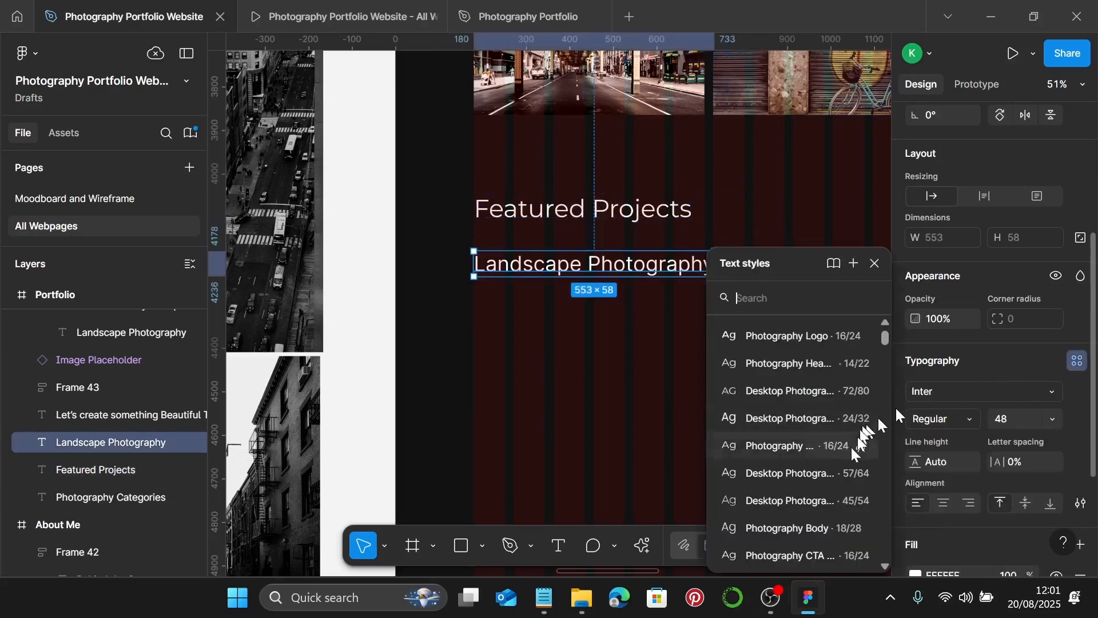
{"action": "left_click", "coordinate": [818, 482]}
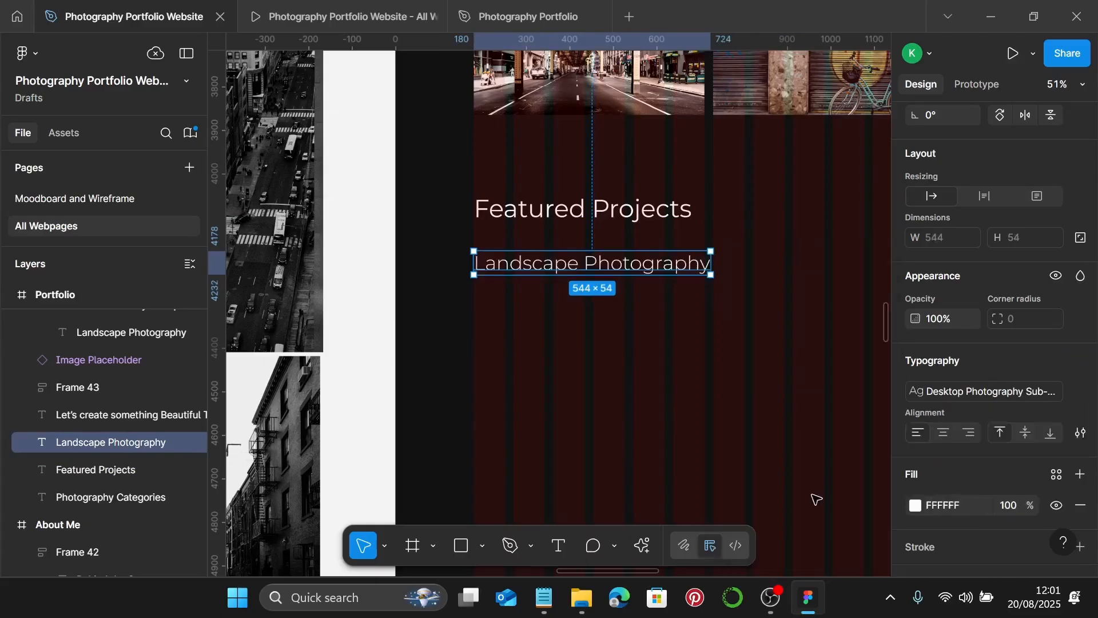
{"action": "left_click", "coordinate": [544, 597]}
{"action": "left_click_drag", "start_coordinate": [677, 356], "coordinate": [752, 358]}
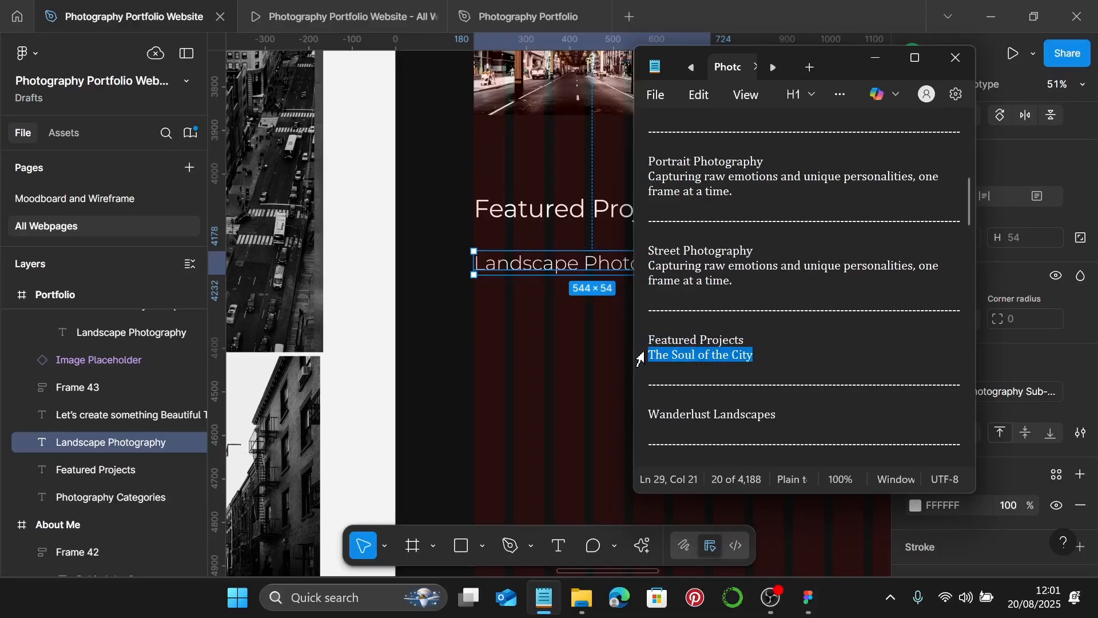
{"action": "left_click", "coordinate": [875, 58]}
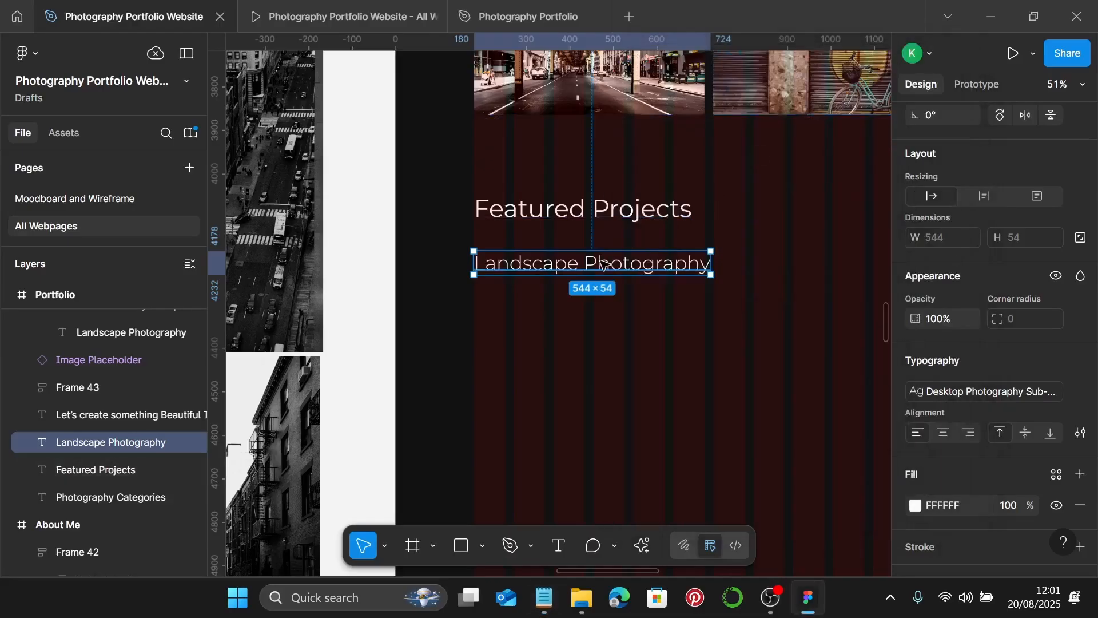
{"action": "type", "text": "The Soul of the City"}
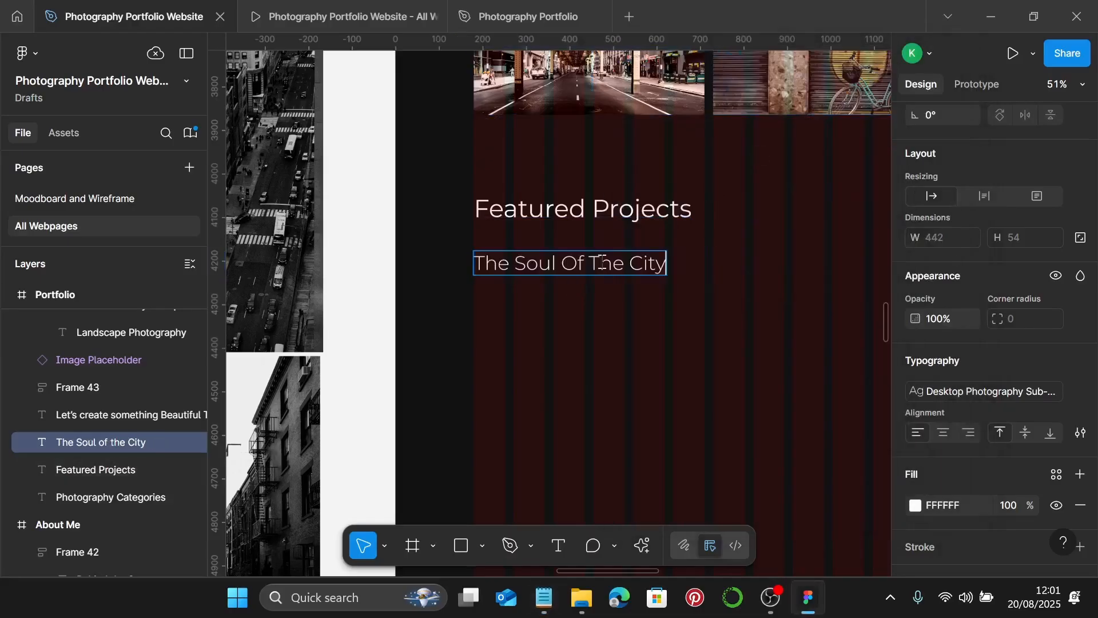
{"action": "key", "text": "Escape"}
- Move the accordion player photo up and to the left
{"action": "scroll", "coordinate": [605, 323], "scroll_direction": "down", "scroll_amount": 4}
{"action": "scroll", "coordinate": [606, 323], "scroll_direction": "down", "scroll_amount": 1}
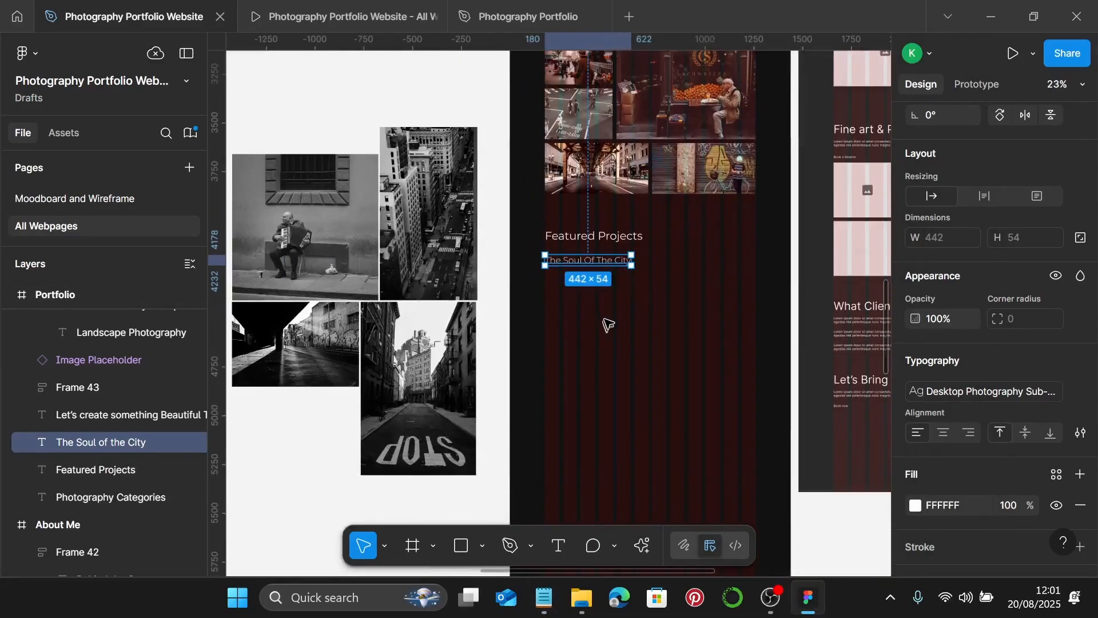
{"action": "scroll", "coordinate": [606, 324], "scroll_direction": "left", "scroll_amount": 3}
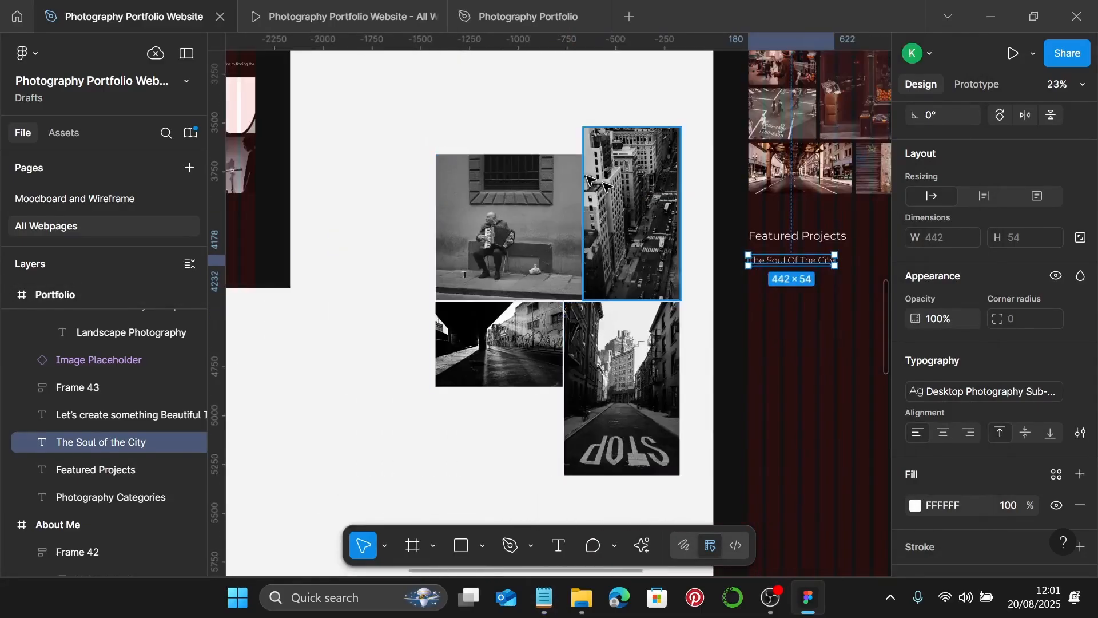
{"action": "left_click", "coordinate": [543, 263]}
{"action": "left_click_drag", "start_coordinate": [543, 263], "coordinate": [459, 236]}
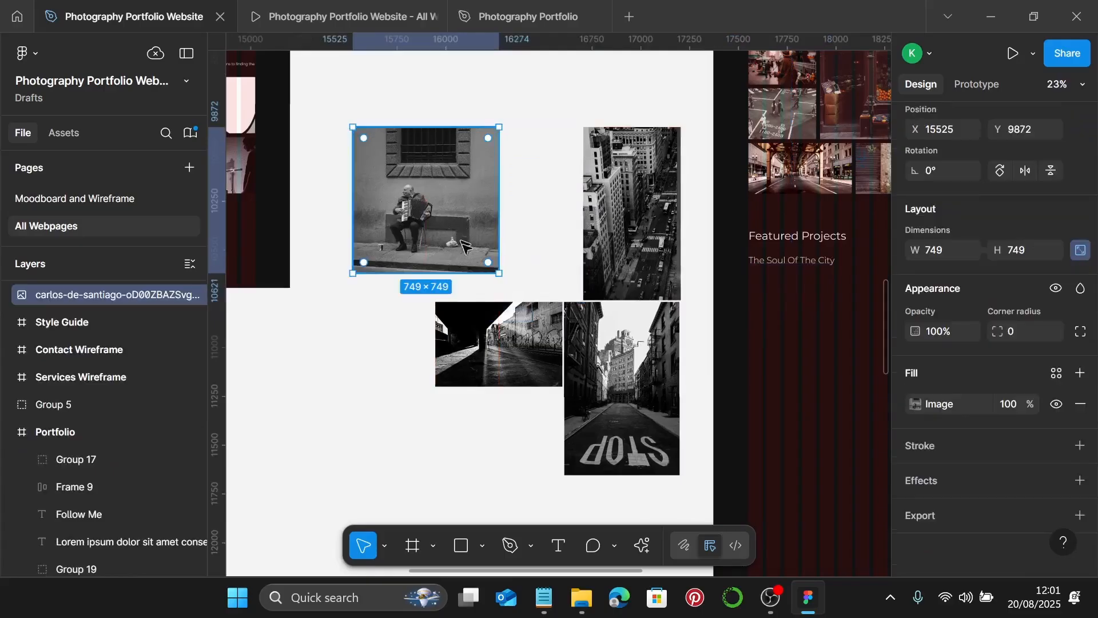
{"action": "left_click", "coordinate": [519, 356]}
- Place the tunnel photo beneath the accordion photo and make all four street photos 530 wide
{"action": "left_click_drag", "start_coordinate": [519, 357], "coordinate": [418, 378]}
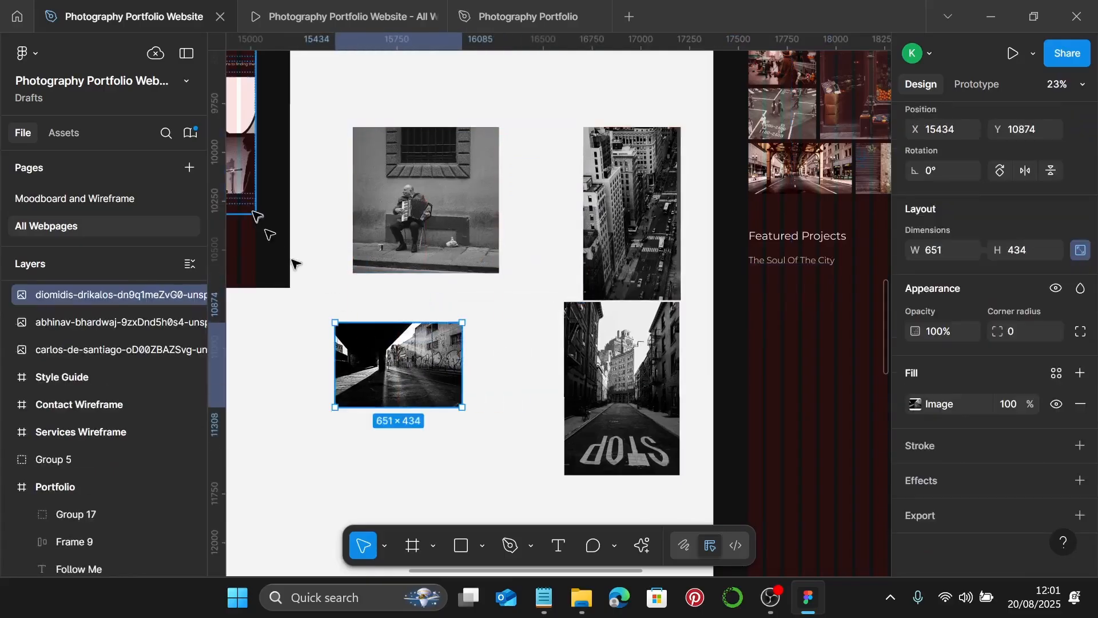
{"action": "left_click", "coordinate": [441, 240]}
{"action": "left_click", "coordinate": [401, 360], "text": "shift"}
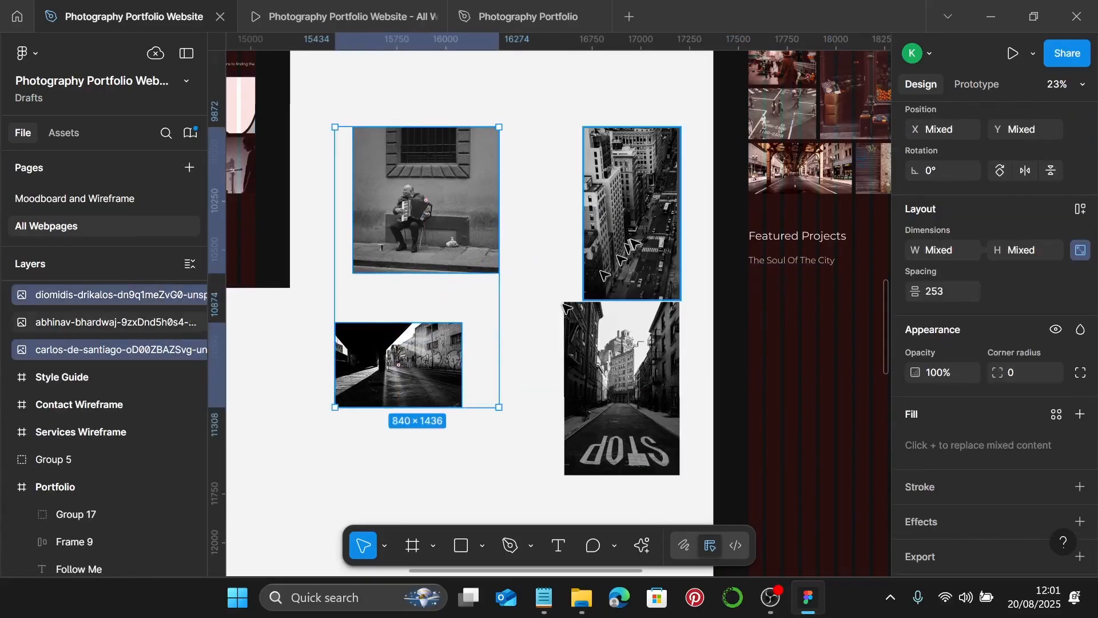
{"action": "left_click", "coordinate": [624, 263], "text": "shift"}
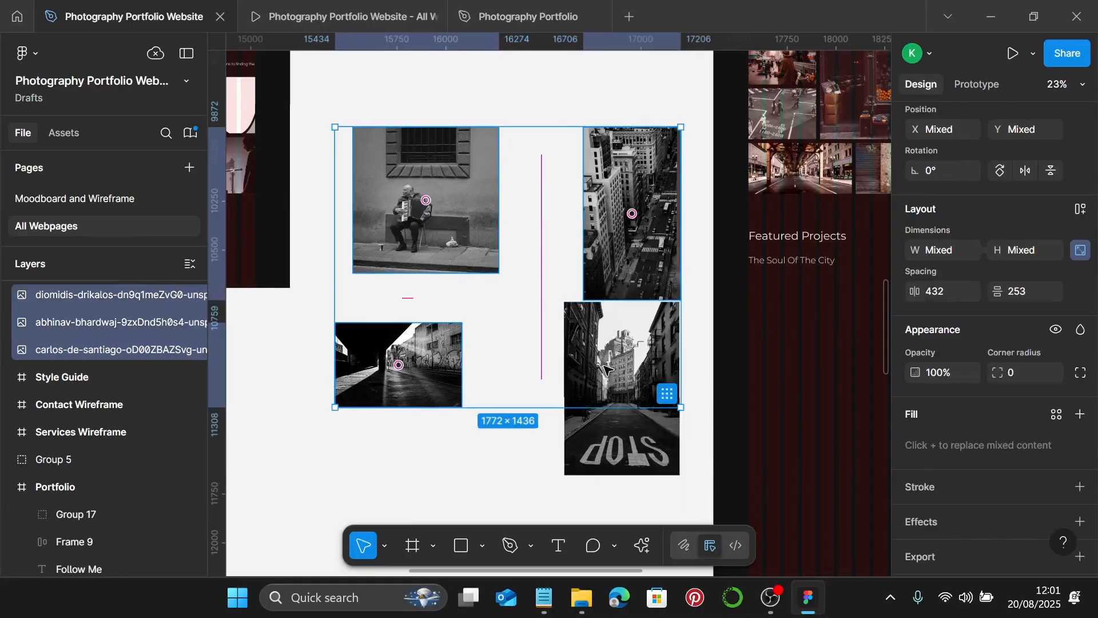
{"action": "left_click", "coordinate": [625, 361], "text": "shift"}
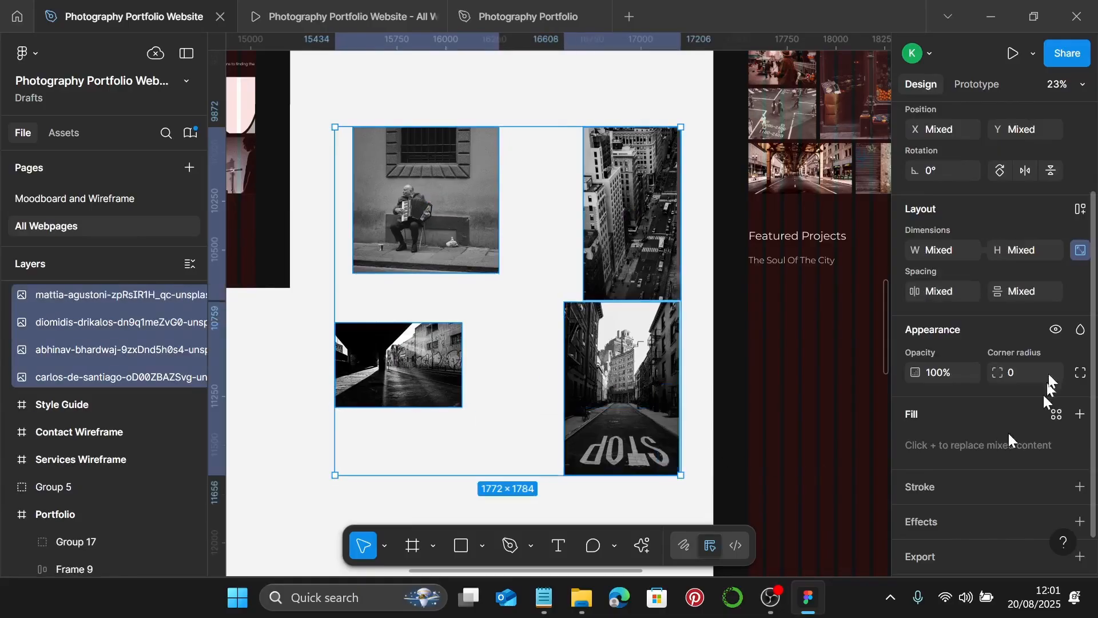
{"action": "left_click", "coordinate": [958, 250]}
{"action": "type", "text": "530"}
{"action": "key", "text": "Return"}
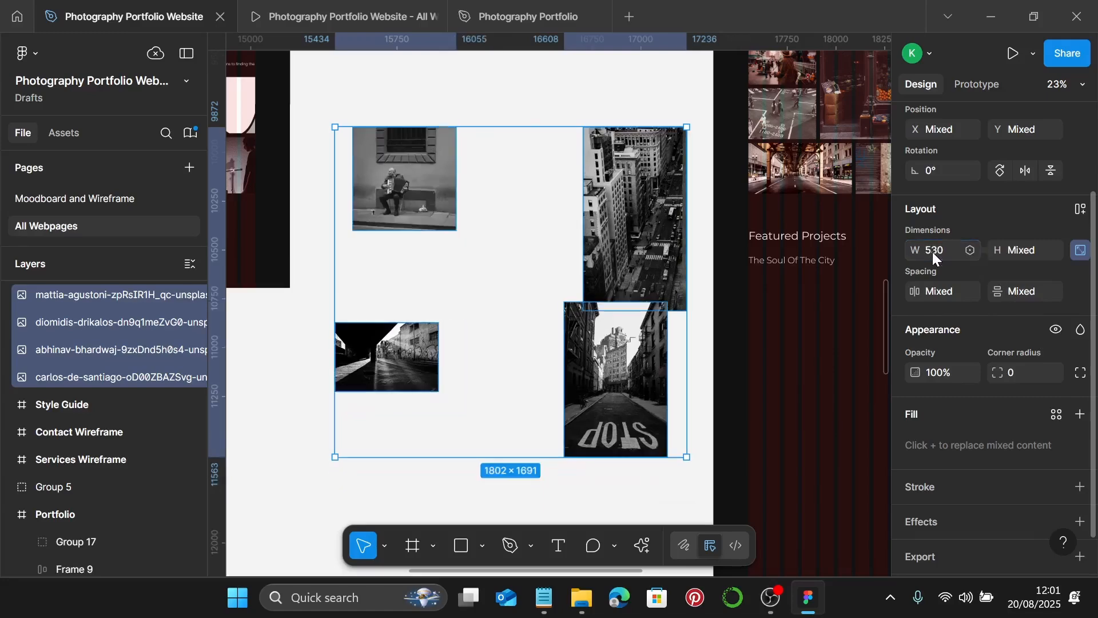
- Switch the accordion photo's image fill to Crop mode
{"action": "scroll", "coordinate": [399, 170], "scroll_direction": "up", "scroll_amount": 1}
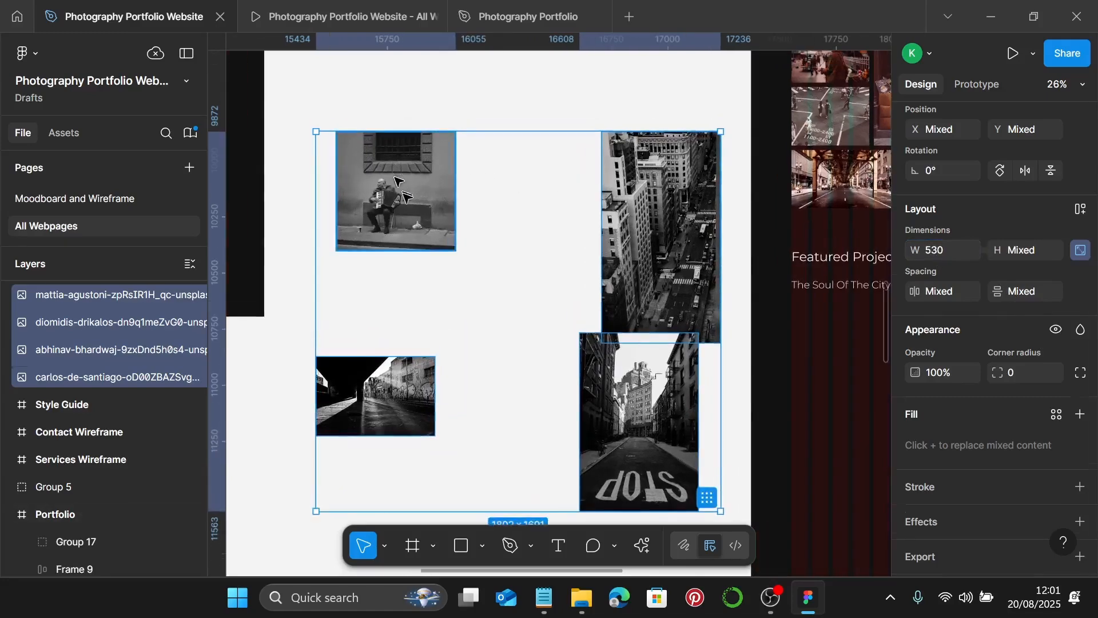
{"action": "left_click", "coordinate": [399, 170]}
{"action": "scroll", "coordinate": [419, 201], "scroll_direction": "left", "scroll_amount": 3}
{"action": "scroll", "coordinate": [591, 227], "scroll_direction": "up", "scroll_amount": 1}
{"action": "scroll", "coordinate": [591, 227], "scroll_direction": "up", "scroll_amount": 3}
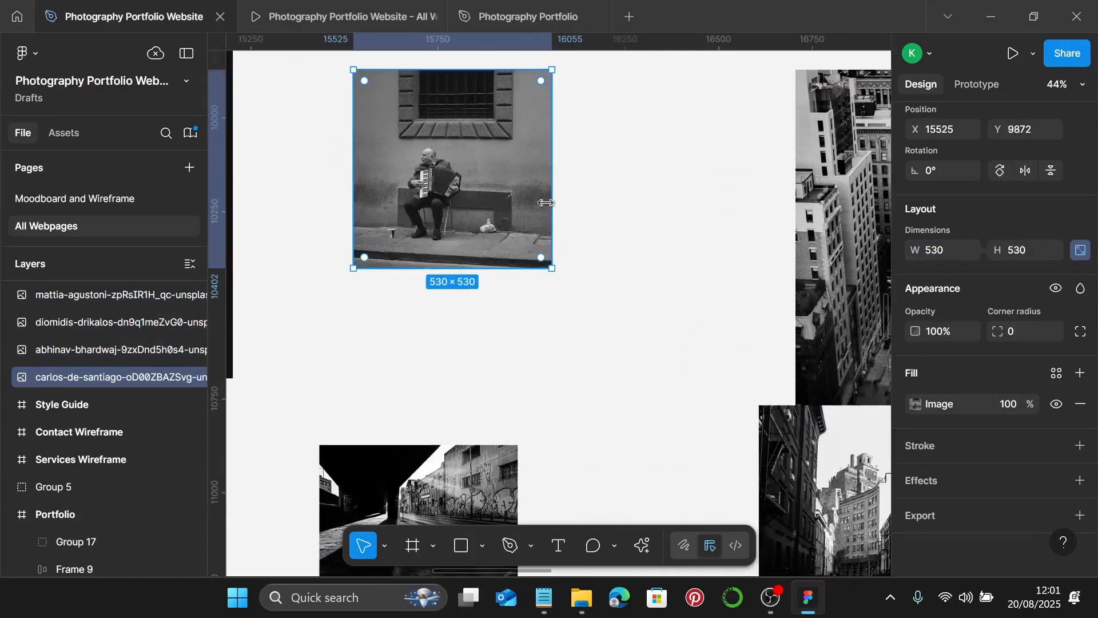
{"action": "double_click", "coordinate": [482, 203]}
{"action": "scroll", "coordinate": [511, 223], "scroll_direction": "up", "scroll_amount": 2}
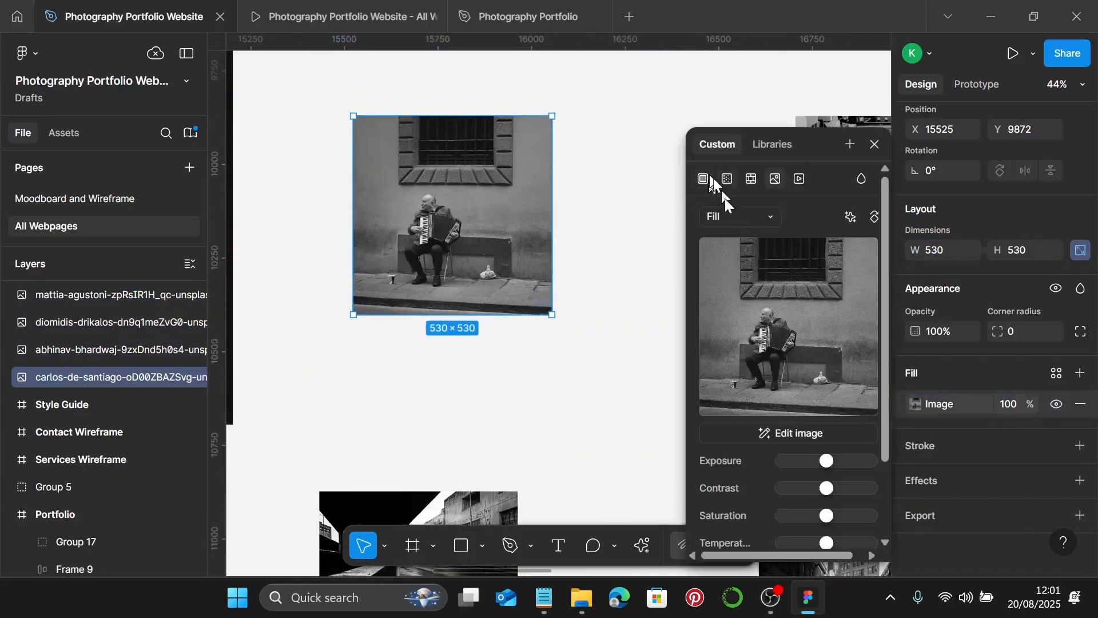
{"action": "left_click", "coordinate": [727, 216]}
{"action": "left_click", "coordinate": [741, 262]}
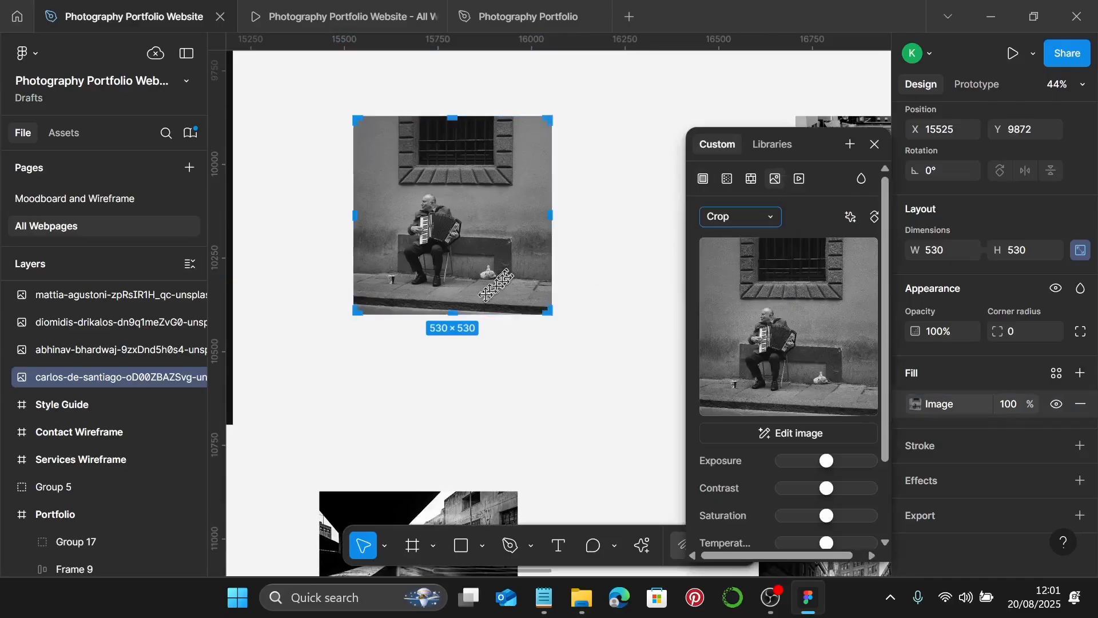
- Crop the accordion photo to 530 × 260, reposition the image inside, and apply the crop
{"action": "left_click_drag", "start_coordinate": [460, 319], "coordinate": [464, 285]}
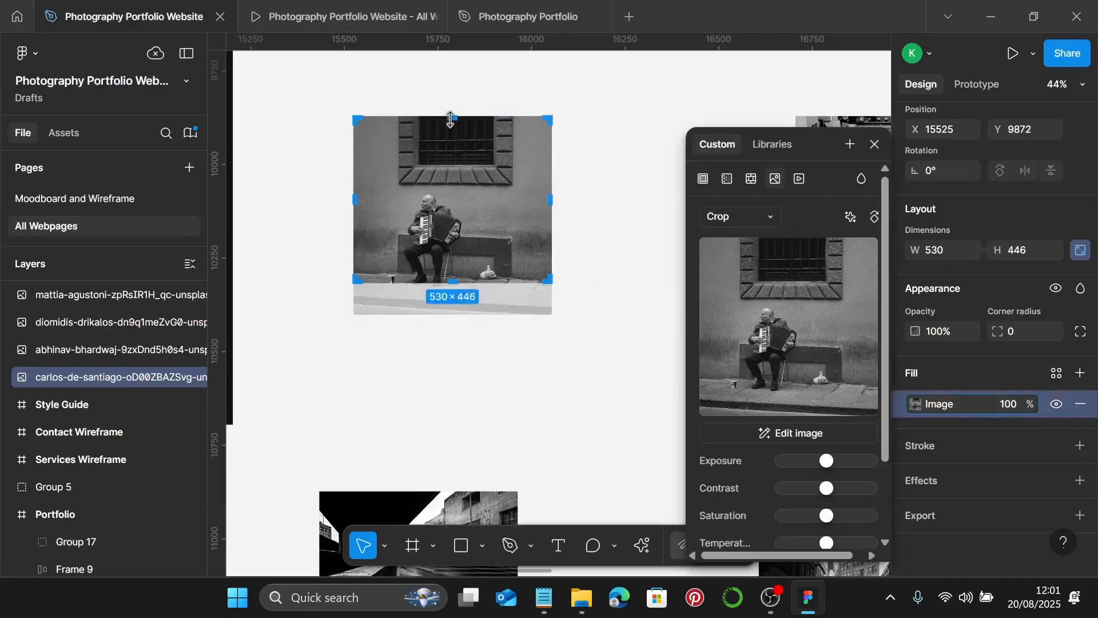
{"action": "left_click_drag", "start_coordinate": [450, 119], "coordinate": [450, 189]}
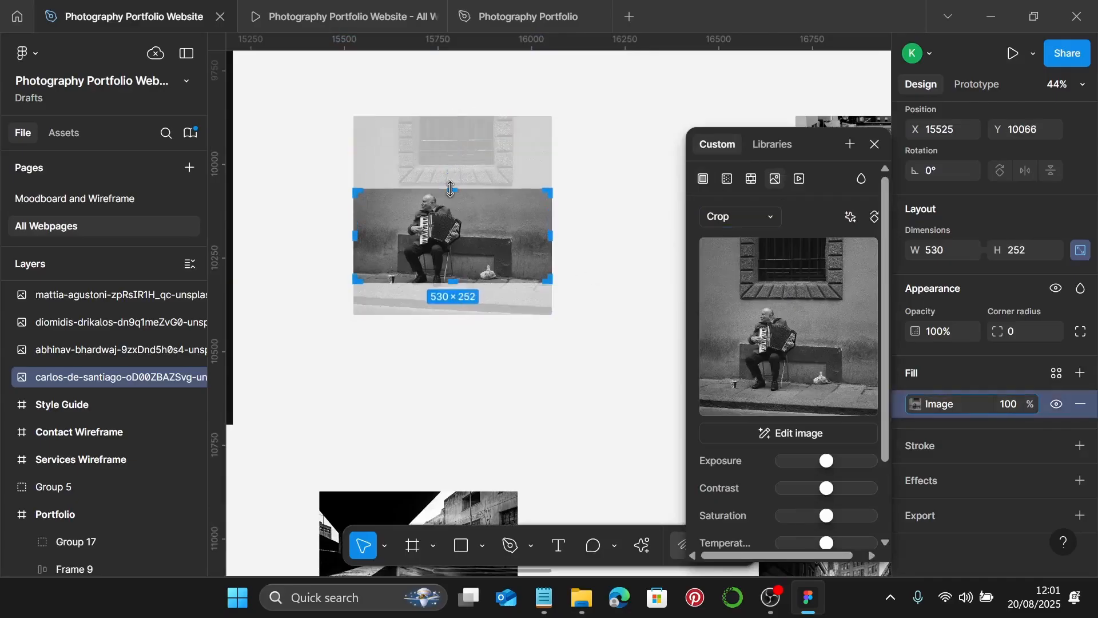
{"action": "scroll", "coordinate": [450, 189], "scroll_direction": "up", "scroll_amount": 15}
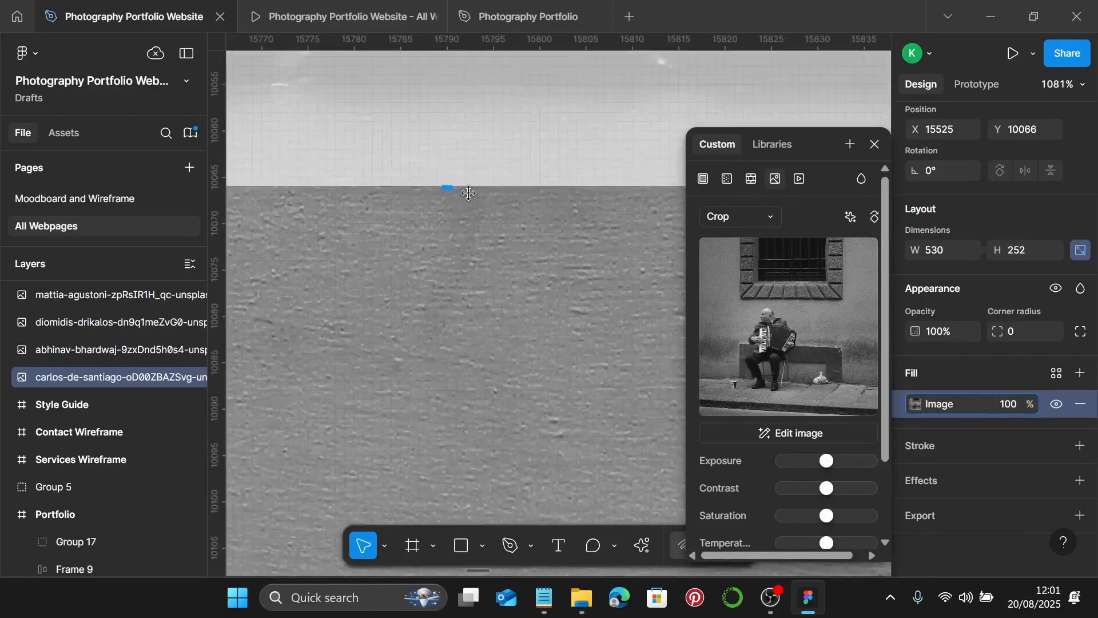
{"action": "left_click_drag", "start_coordinate": [438, 186], "coordinate": [444, 91]}
{"action": "scroll", "coordinate": [444, 93], "scroll_direction": "down", "scroll_amount": 6}
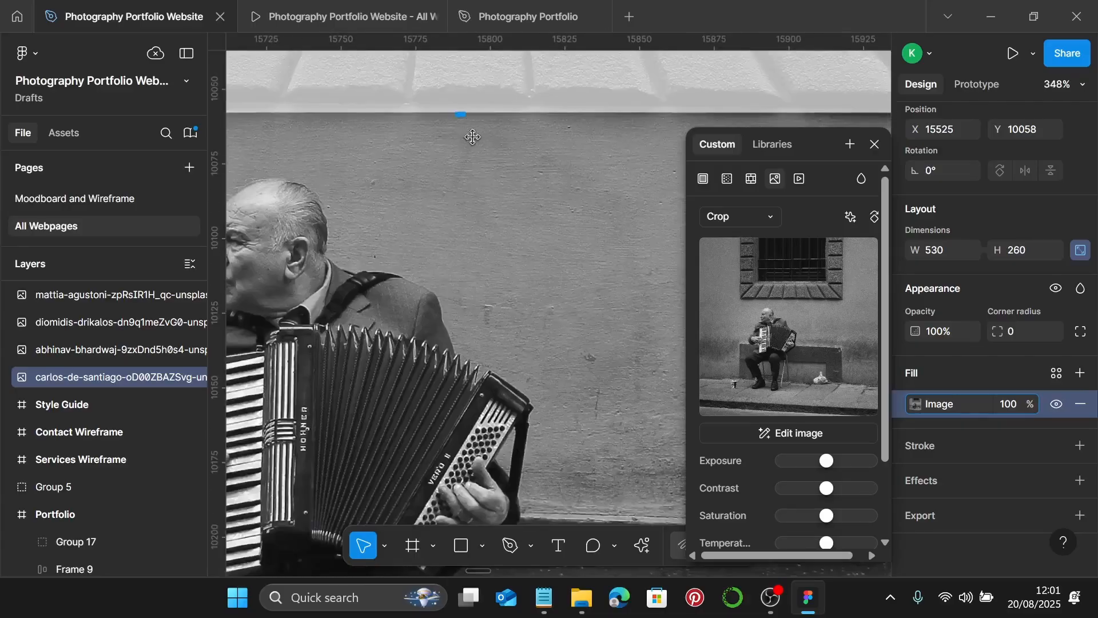
{"action": "scroll", "coordinate": [472, 137], "scroll_direction": "down", "scroll_amount": 4}
{"action": "left_click_drag", "start_coordinate": [487, 177], "coordinate": [492, 209]}
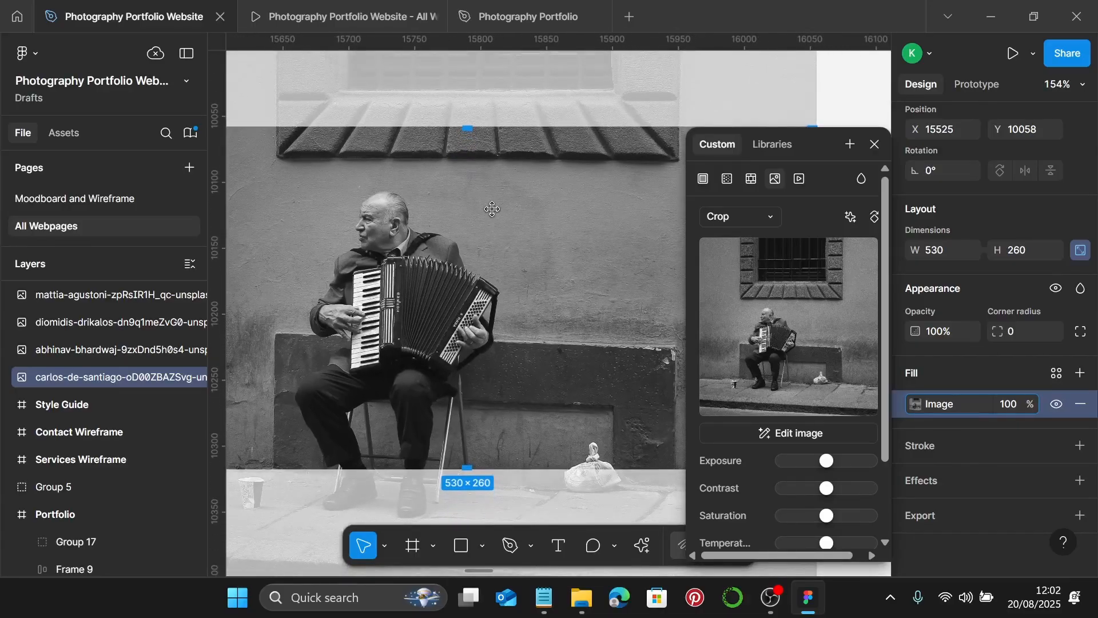
{"action": "key", "text": "Escape"}
{"action": "scroll", "coordinate": [495, 211], "scroll_direction": "down", "scroll_amount": 5}
{"action": "scroll", "coordinate": [498, 215], "scroll_direction": "right", "scroll_amount": 5}
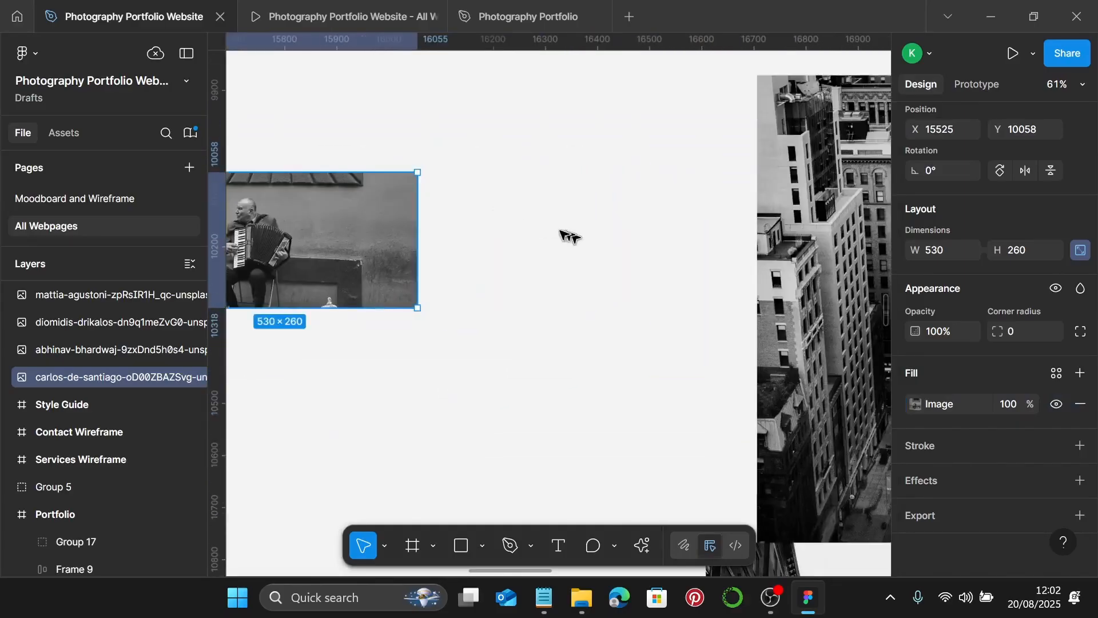
{"action": "scroll", "coordinate": [569, 235], "scroll_direction": "right", "scroll_amount": 5}
- Crop the aerial city photo to 530×260, trimming its bottom and repositioning the scene
{"action": "double_click", "coordinate": [546, 263]}
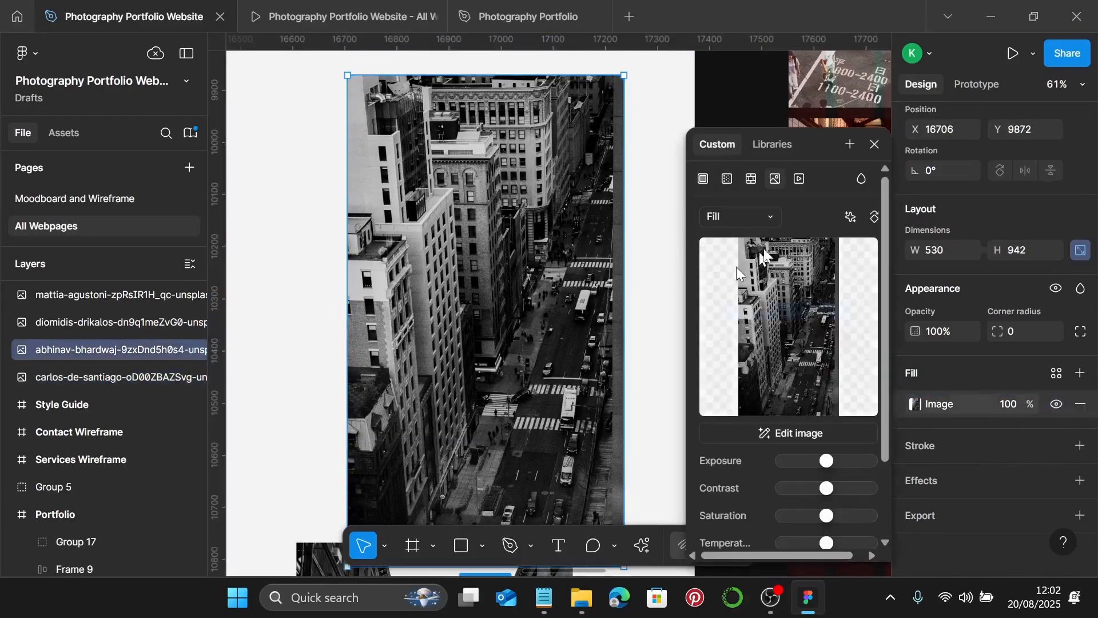
{"action": "left_click", "coordinate": [766, 219]}
{"action": "left_click", "coordinate": [763, 255]}
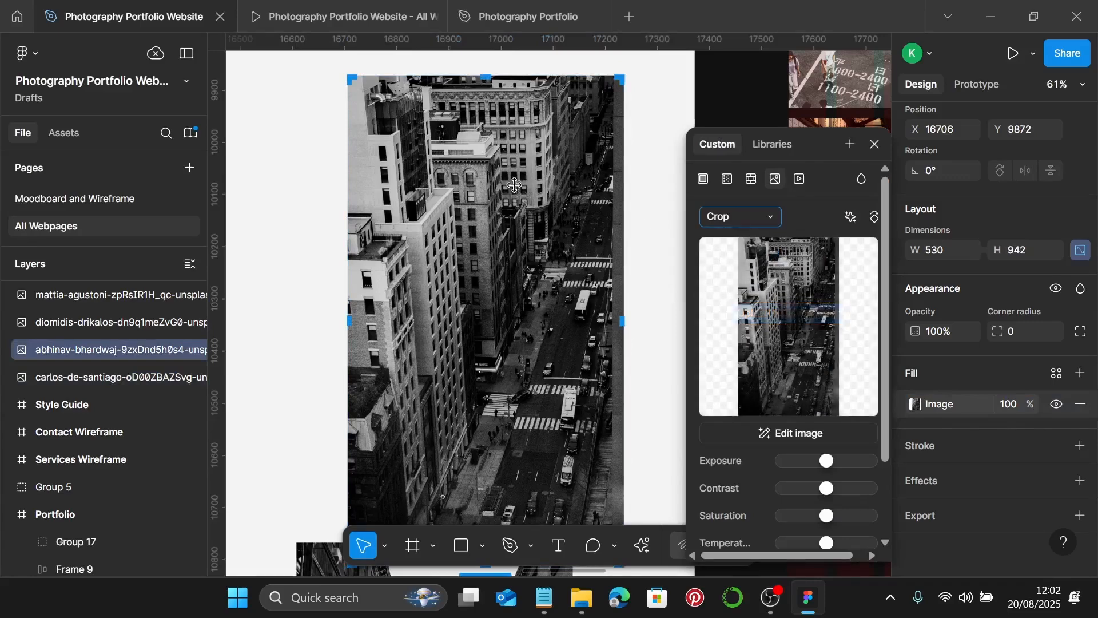
{"action": "left_click_drag", "start_coordinate": [482, 80], "coordinate": [484, 261]}
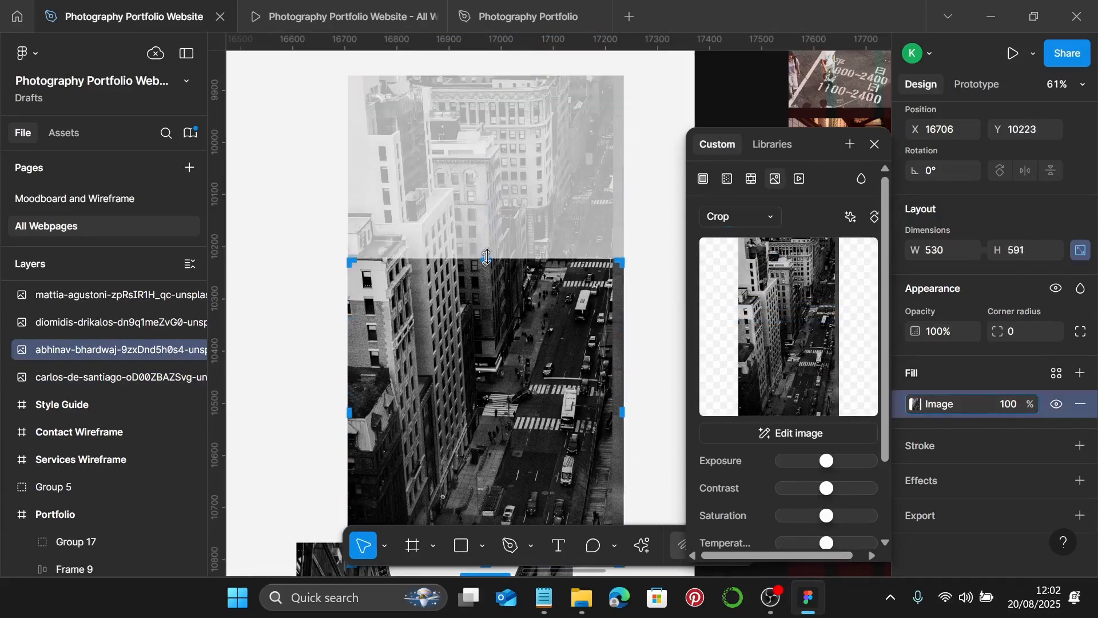
{"action": "scroll", "coordinate": [484, 262], "scroll_direction": "down", "scroll_amount": 2}
{"action": "left_click_drag", "start_coordinate": [484, 446], "coordinate": [506, 282]}
{"action": "scroll", "coordinate": [480, 150], "scroll_direction": "up", "scroll_amount": 15}
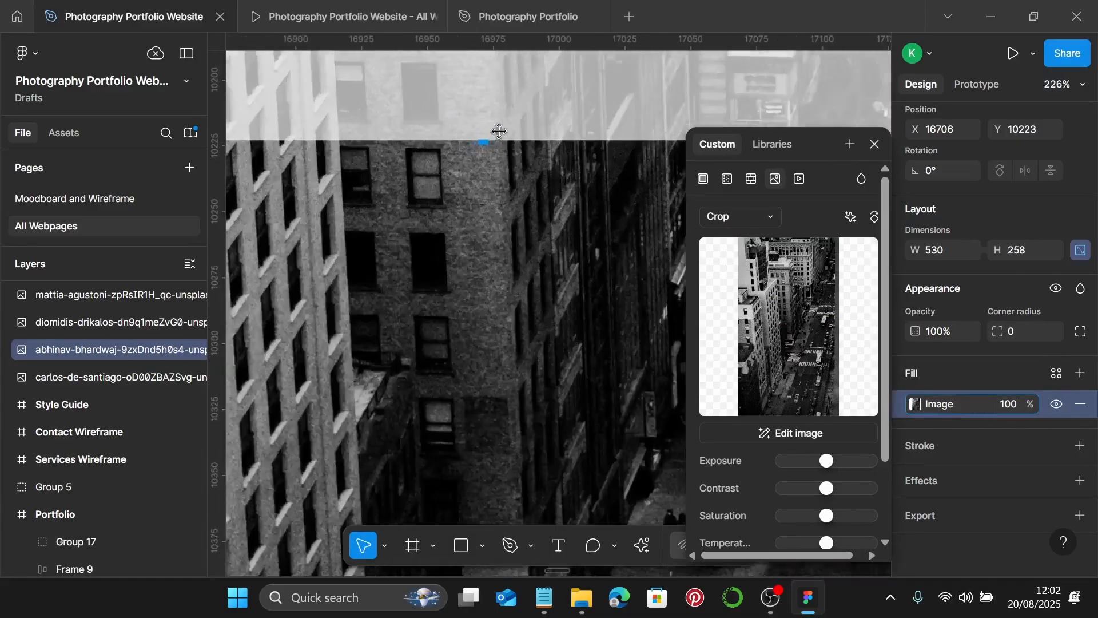
{"action": "left_click_drag", "start_coordinate": [459, 166], "coordinate": [454, 136]}
{"action": "scroll", "coordinate": [492, 166], "scroll_direction": "down", "scroll_amount": 10}
{"action": "scroll", "coordinate": [499, 172], "scroll_direction": "down", "scroll_amount": 5}
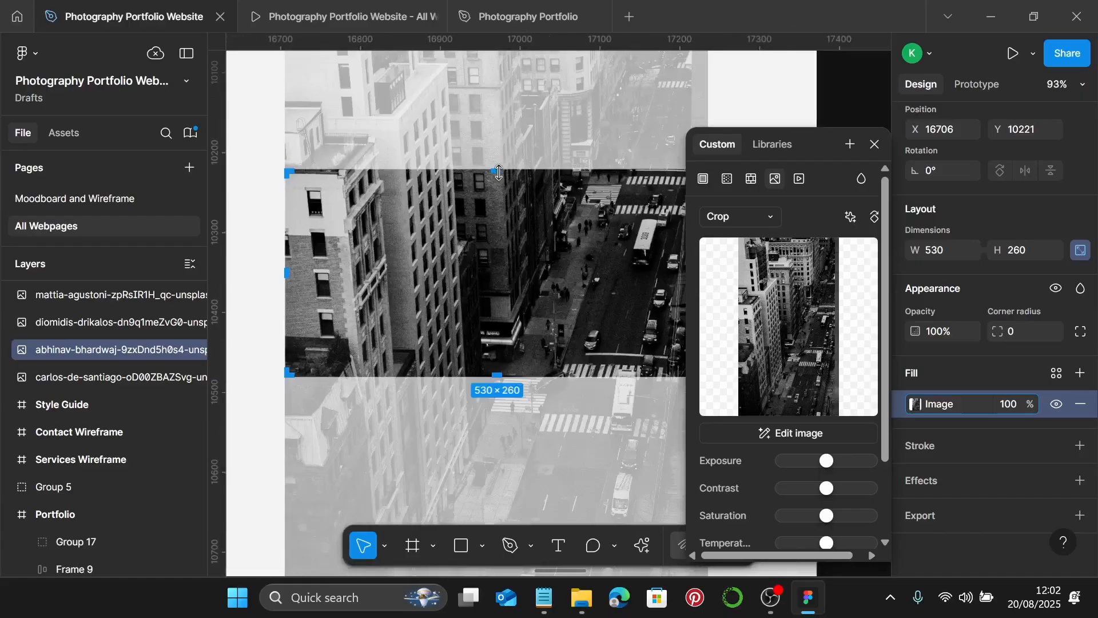
{"action": "left_click_drag", "start_coordinate": [488, 205], "coordinate": [488, 225]}
{"action": "key", "text": "Escape"}
- Crop the underpass street photo to 530×260, trimming its top and shifting the scene down
{"action": "scroll", "coordinate": [488, 226], "scroll_direction": "down", "scroll_amount": 2}
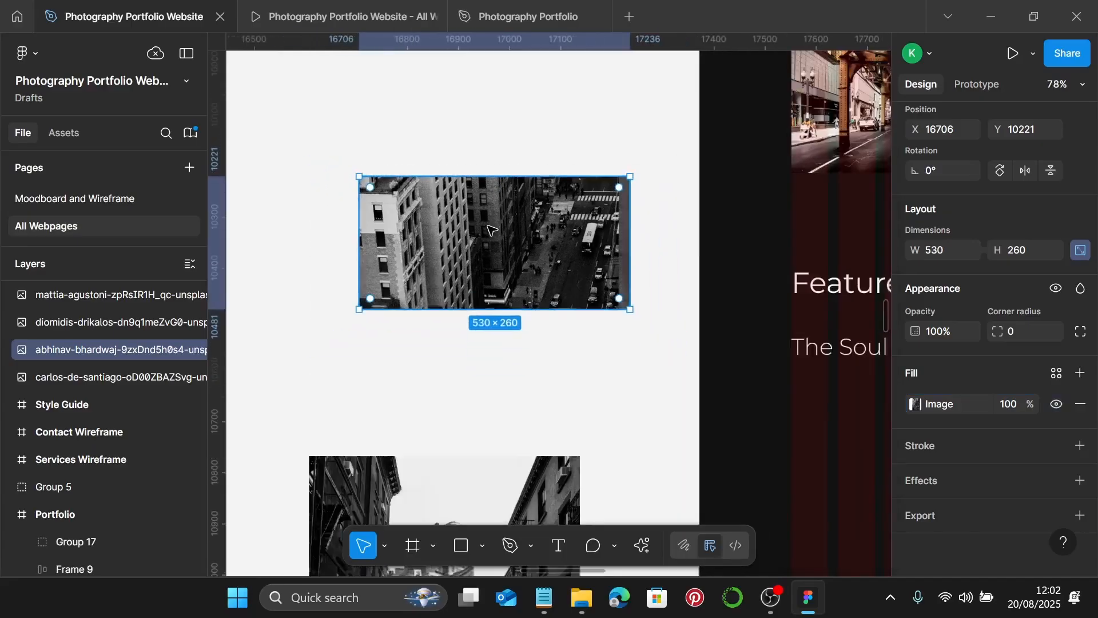
{"action": "scroll", "coordinate": [489, 227], "scroll_direction": "left", "scroll_amount": 2}
{"action": "scroll", "coordinate": [488, 227], "scroll_direction": "down", "scroll_amount": 2}
{"action": "scroll", "coordinate": [498, 228], "scroll_direction": "left", "scroll_amount": 3}
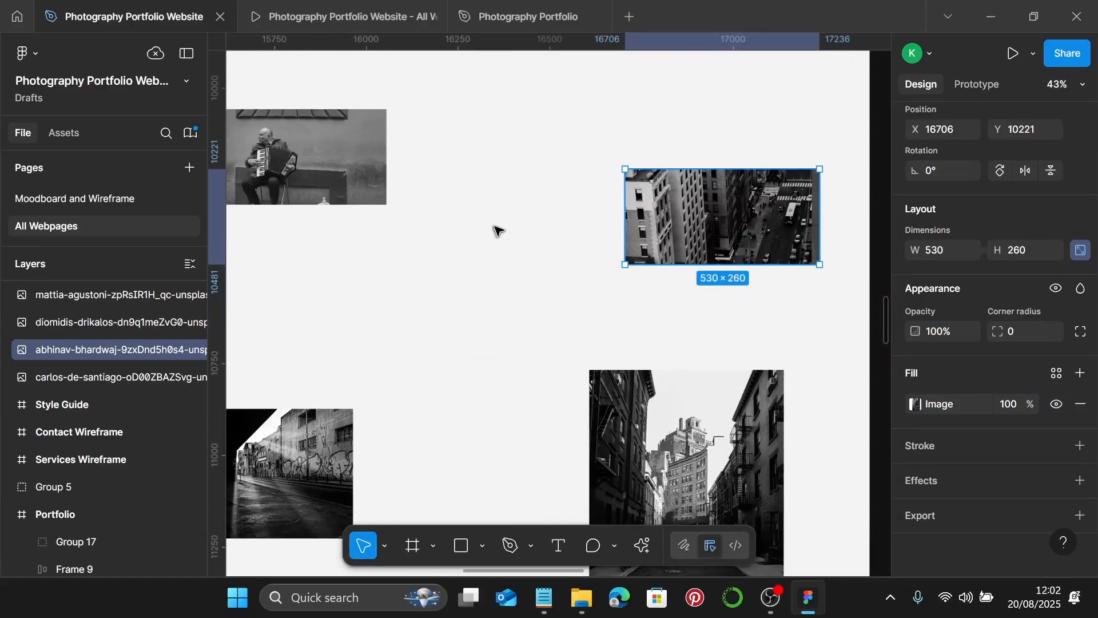
{"action": "scroll", "coordinate": [508, 228], "scroll_direction": "down", "scroll_amount": 1}
{"action": "scroll", "coordinate": [507, 228], "scroll_direction": "left", "scroll_amount": 3}
{"action": "scroll", "coordinate": [508, 252], "scroll_direction": "down", "scroll_amount": 3}
{"action": "double_click", "coordinate": [475, 286]}
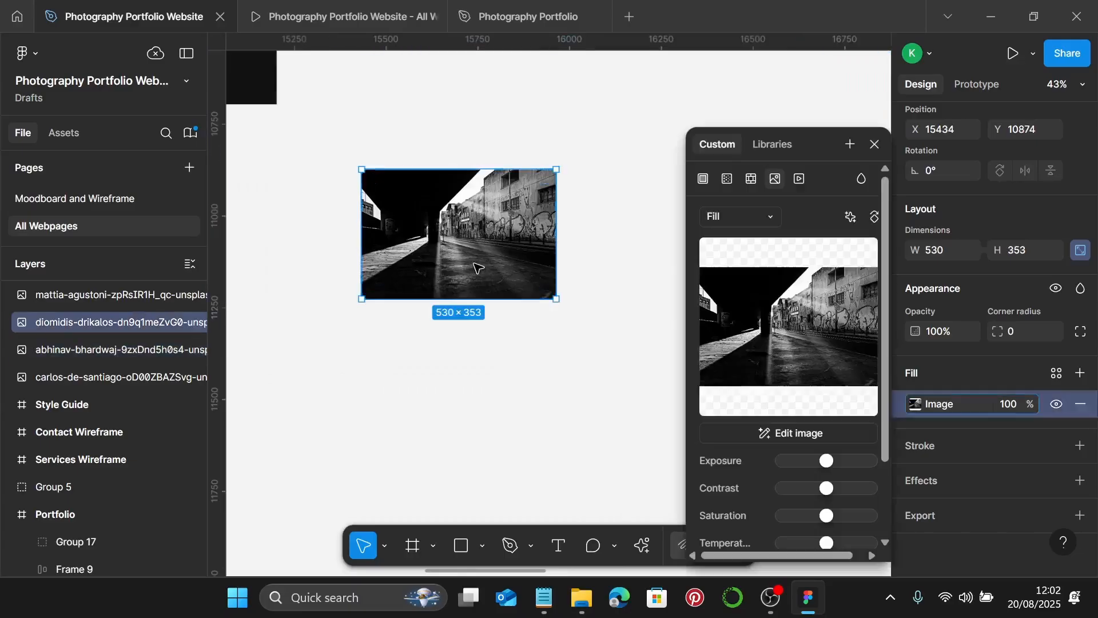
{"action": "left_click", "coordinate": [727, 218]}
{"action": "left_click", "coordinate": [722, 255]}
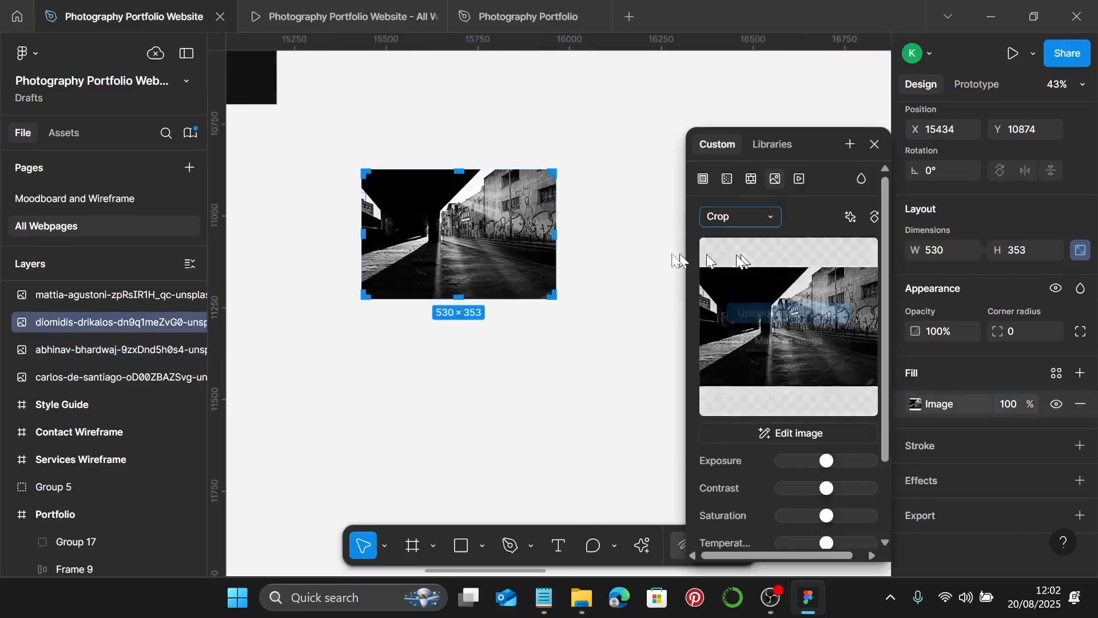
{"action": "scroll", "coordinate": [414, 200], "scroll_direction": "up", "scroll_amount": 3}
{"action": "left_click_drag", "start_coordinate": [491, 145], "coordinate": [498, 185]}
{"action": "scroll", "coordinate": [498, 184], "scroll_direction": "up", "scroll_amount": 3}
{"action": "scroll", "coordinate": [498, 184], "scroll_direction": "up", "scroll_amount": 8}
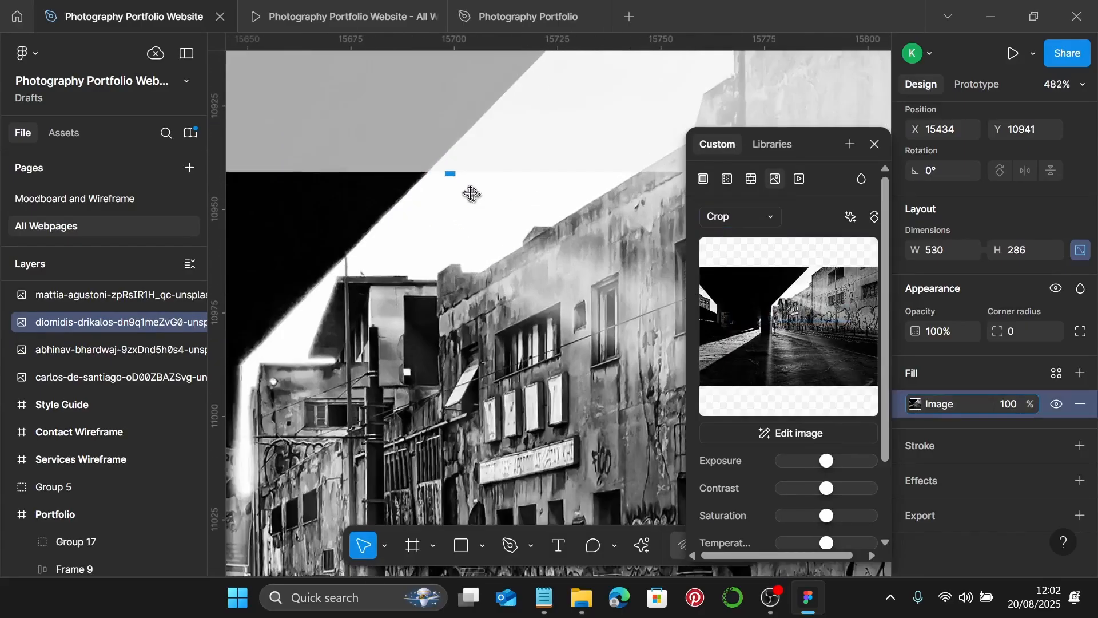
{"action": "left_click_drag", "start_coordinate": [436, 157], "coordinate": [454, 336]}
{"action": "scroll", "coordinate": [426, 258], "scroll_direction": "up", "scroll_amount": 3}
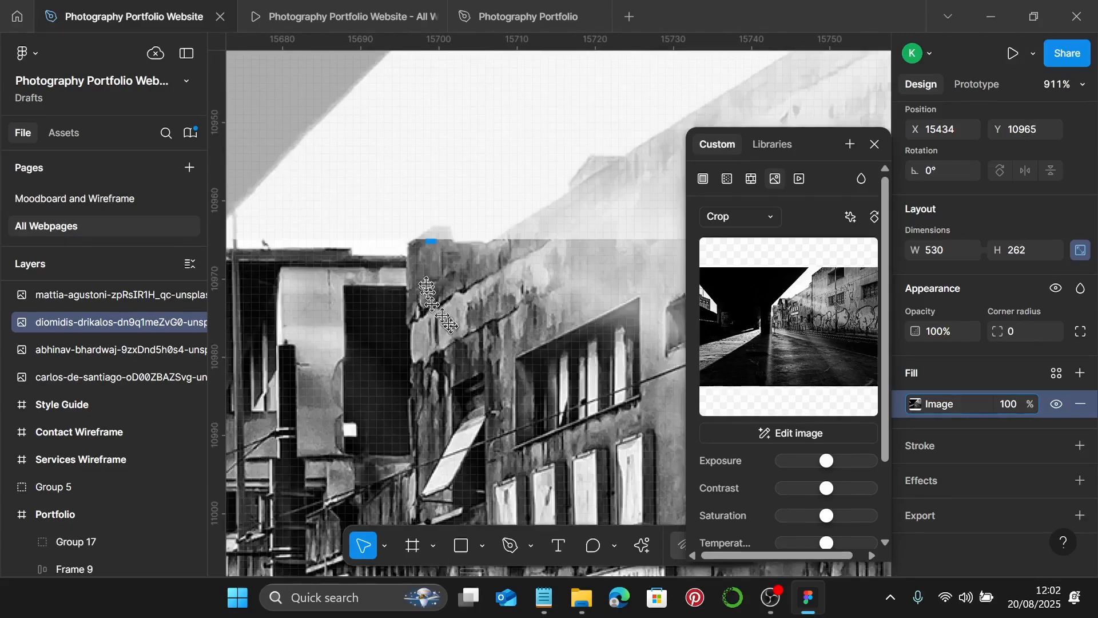
{"action": "left_click_drag", "start_coordinate": [437, 234], "coordinate": [436, 252]}
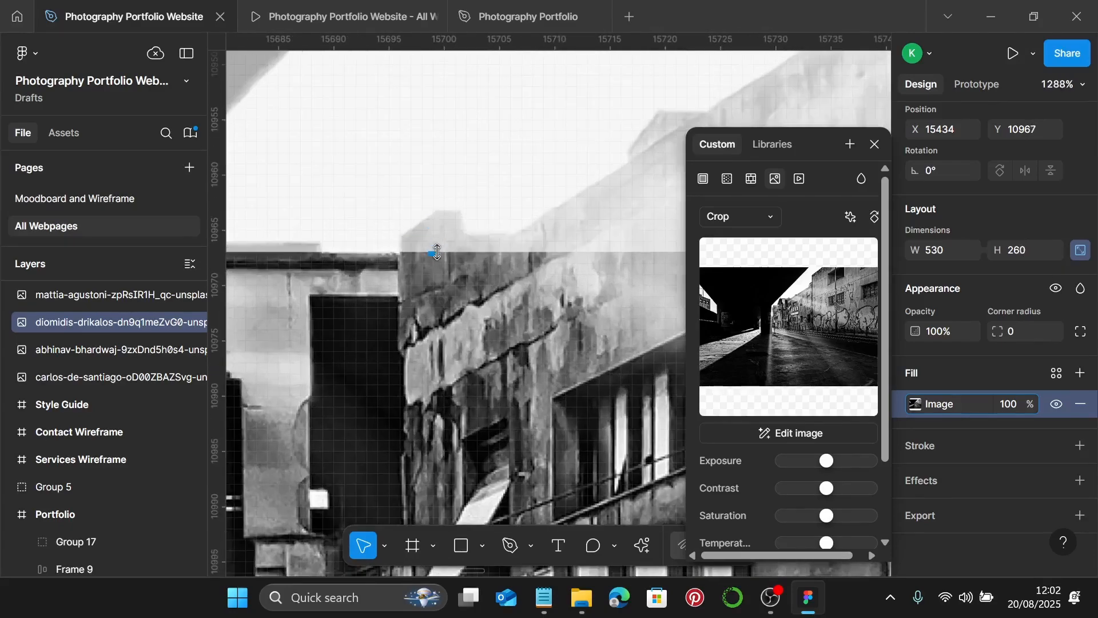
{"action": "scroll", "coordinate": [437, 253], "scroll_direction": "down", "scroll_amount": 5}
{"action": "scroll", "coordinate": [436, 252], "scroll_direction": "down", "scroll_amount": 3}
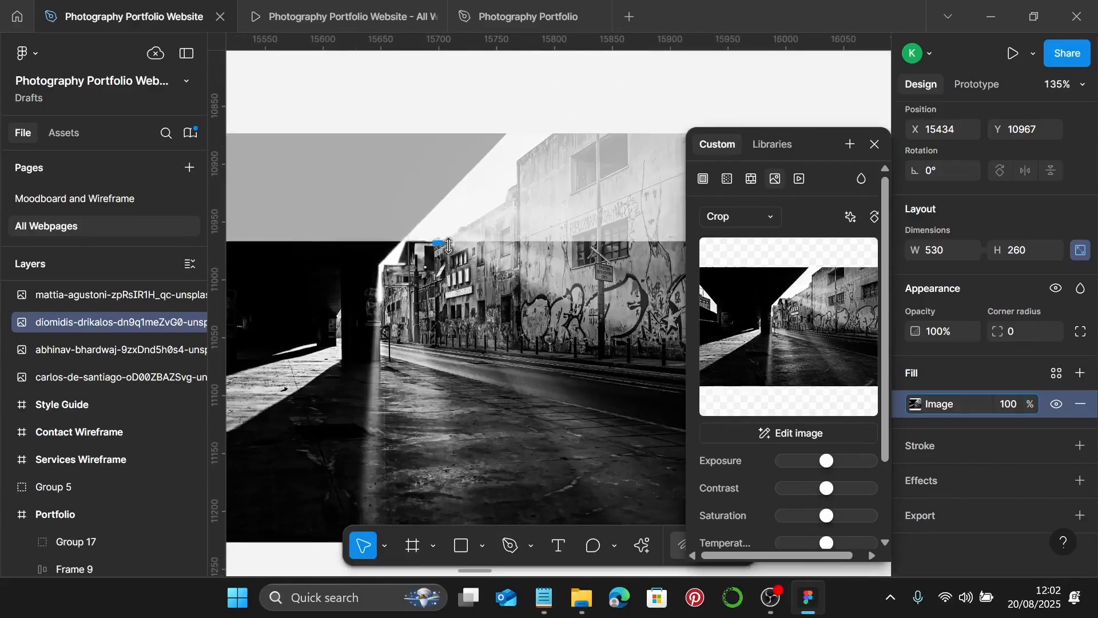
{"action": "scroll", "coordinate": [495, 279], "scroll_direction": "down", "scroll_amount": 1}
{"action": "left_click_drag", "start_coordinate": [497, 262], "coordinate": [502, 312]}
{"action": "scroll", "coordinate": [502, 312], "scroll_direction": "down", "scroll_amount": 3}
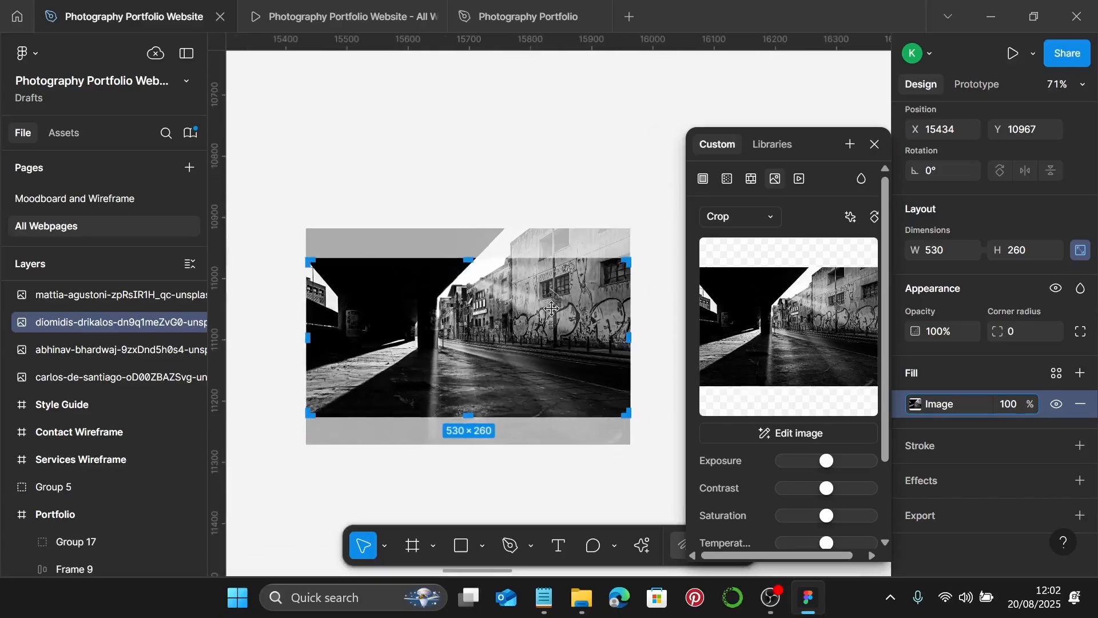
{"action": "key", "text": "Escape"}
- Crop the STOP-road street photo to 530×260, trimming away the STOP road marking
{"action": "scroll", "coordinate": [551, 309], "scroll_direction": "down", "scroll_amount": 3}
{"action": "scroll", "coordinate": [552, 311], "scroll_direction": "left", "scroll_amount": 2}
{"action": "scroll", "coordinate": [515, 315], "scroll_direction": "right", "scroll_amount": 3}
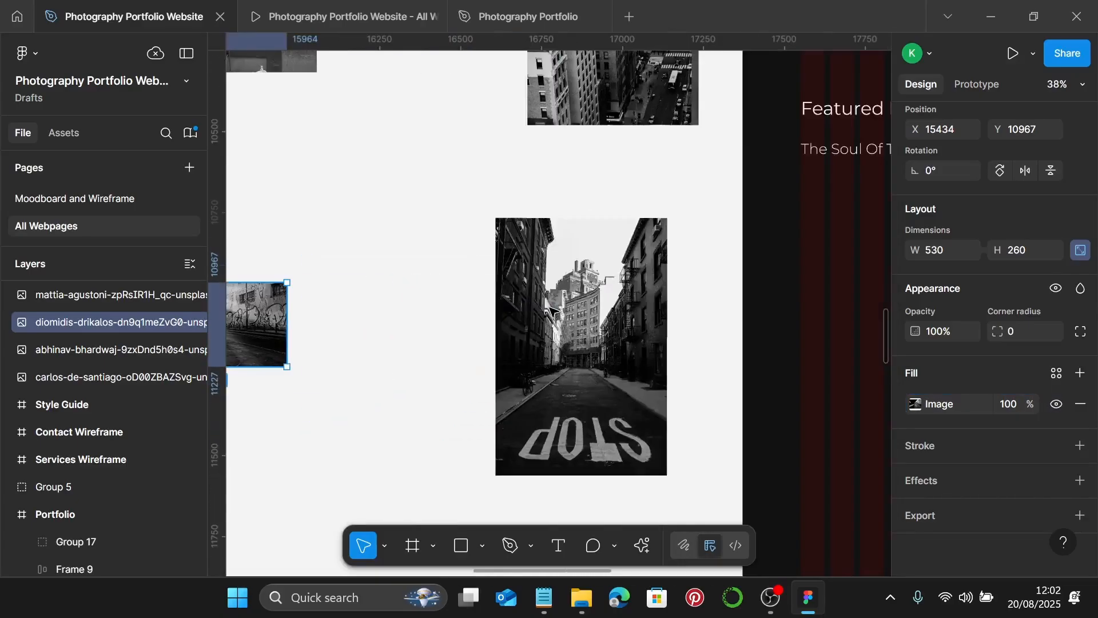
{"action": "double_click", "coordinate": [578, 324]}
{"action": "left_click", "coordinate": [723, 217]}
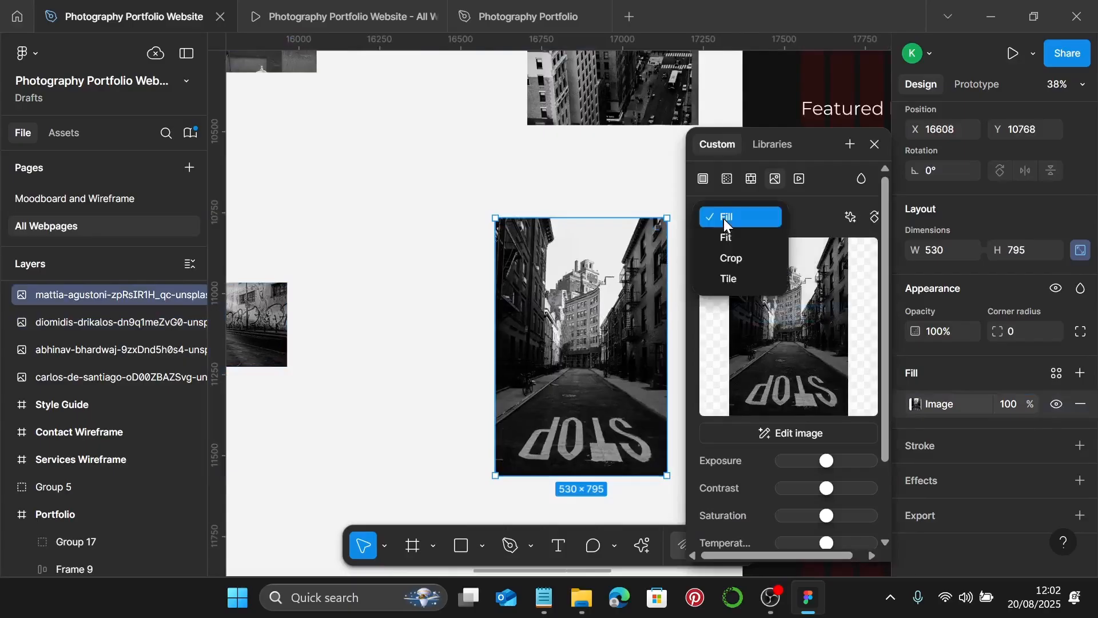
{"action": "left_click", "coordinate": [731, 258]}
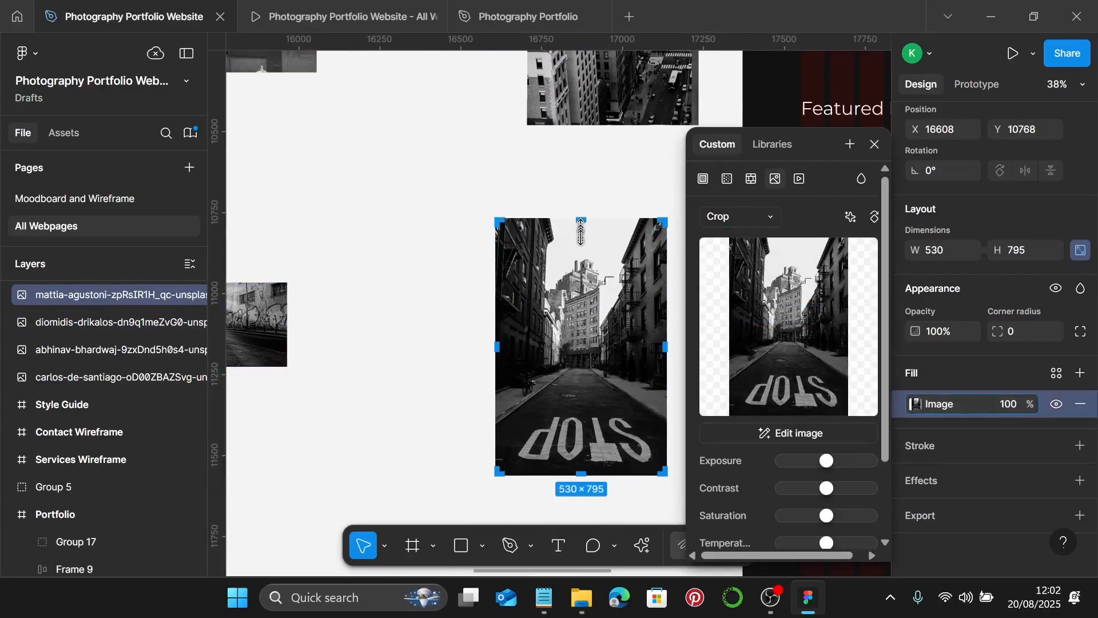
{"action": "left_click_drag", "start_coordinate": [581, 232], "coordinate": [580, 308]}
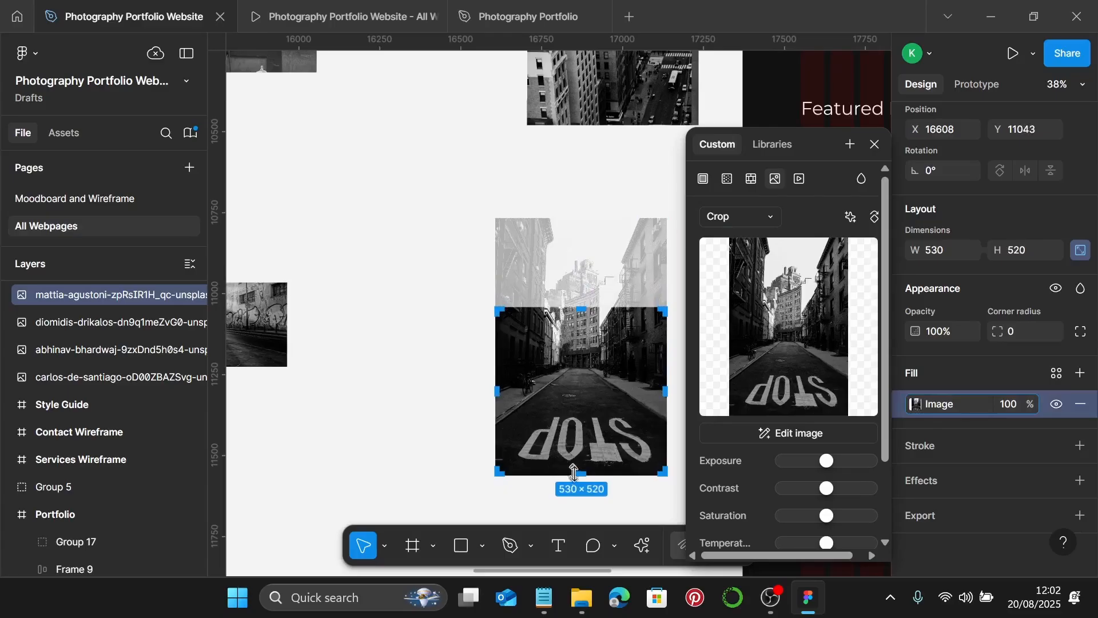
{"action": "left_click_drag", "start_coordinate": [585, 463], "coordinate": [604, 389]}
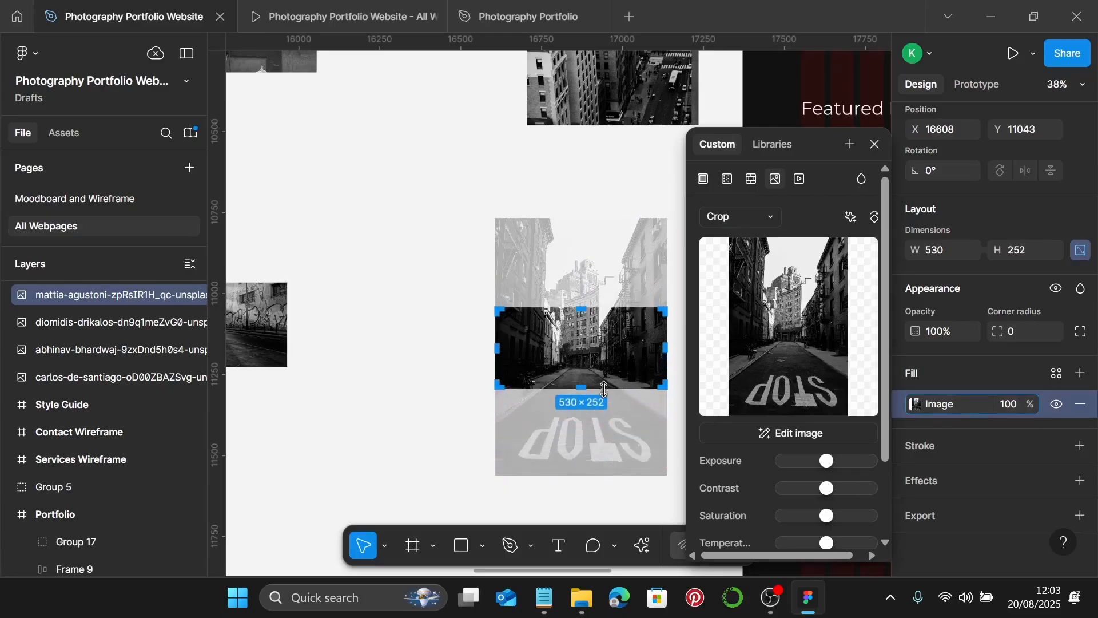
{"action": "scroll", "coordinate": [571, 403], "scroll_direction": "up", "scroll_amount": 15}
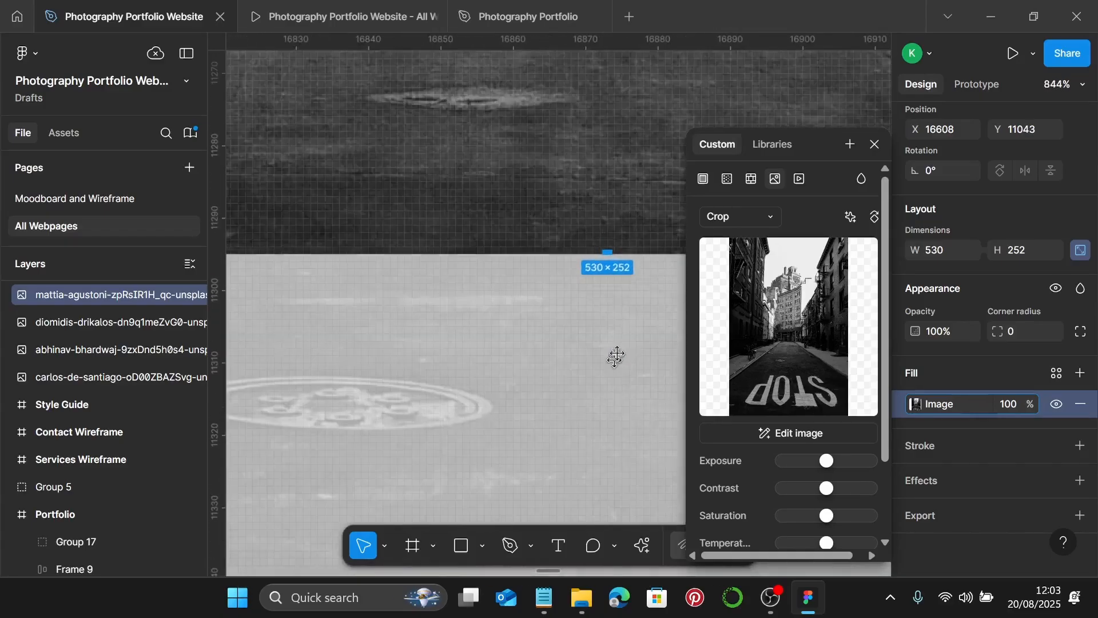
{"action": "left_click_drag", "start_coordinate": [606, 251], "coordinate": [612, 311]}
{"action": "scroll", "coordinate": [612, 313], "scroll_direction": "down", "scroll_amount": 10}
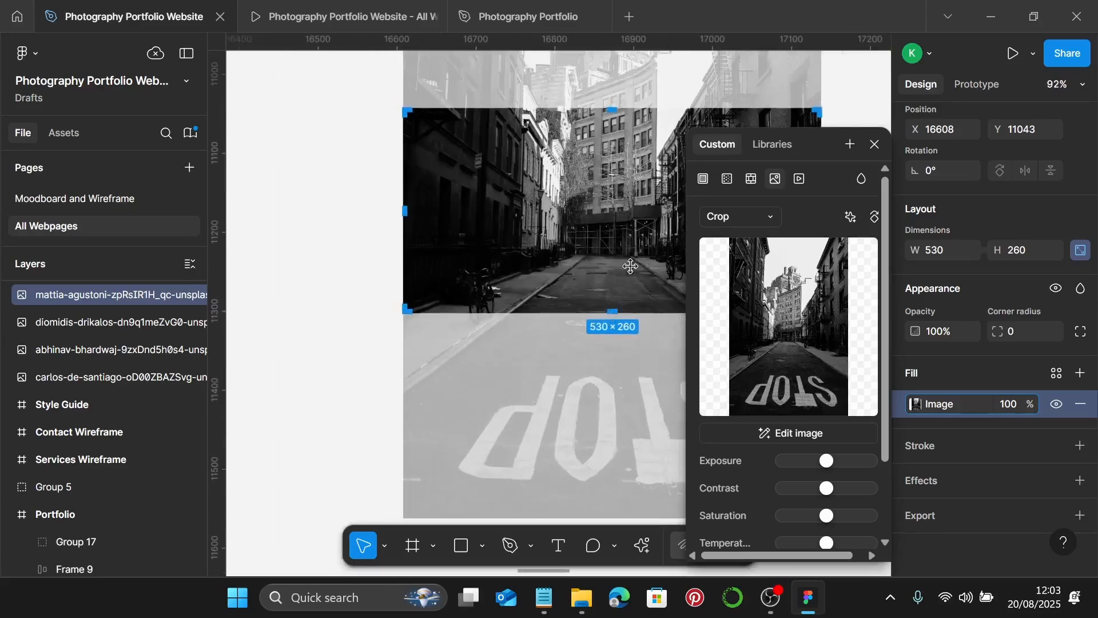
{"action": "scroll", "coordinate": [631, 265], "scroll_direction": "right", "scroll_amount": 3}
{"action": "key", "text": "Escape"}
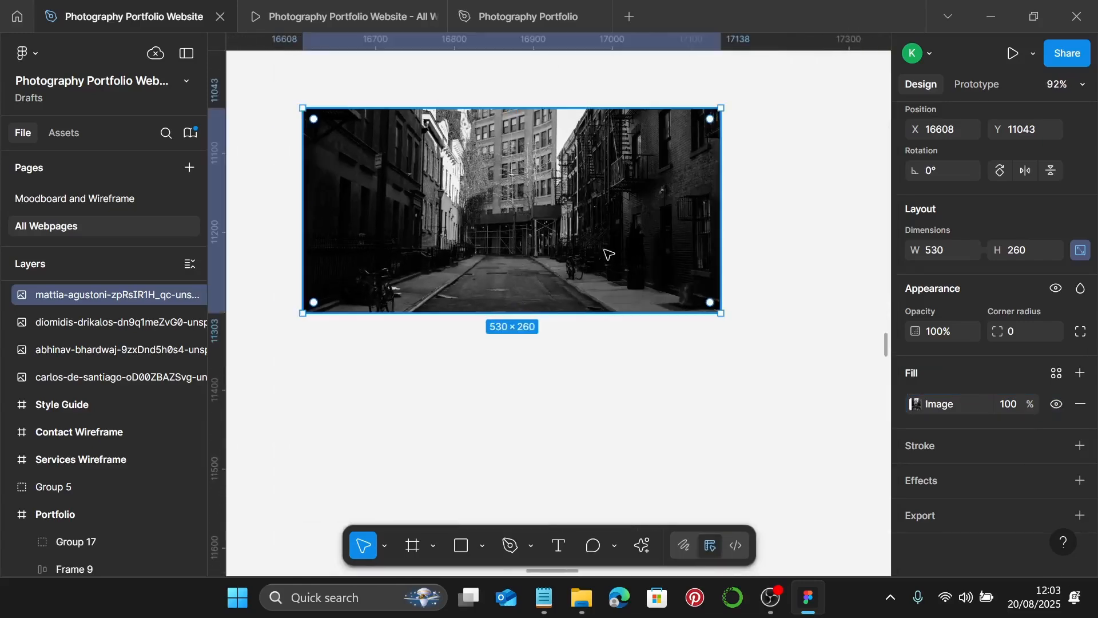
- Arrange the accordion, aerial, underpass and alley photos into a 2×2 grid under Featured Projects
{"action": "scroll", "coordinate": [634, 321], "scroll_direction": "down", "scroll_amount": 5}
{"action": "left_click", "coordinate": [631, 342]}
{"action": "scroll", "coordinate": [615, 315], "scroll_direction": "down", "scroll_amount": 5}
{"action": "scroll", "coordinate": [613, 315], "scroll_direction": "up", "scroll_amount": 2}
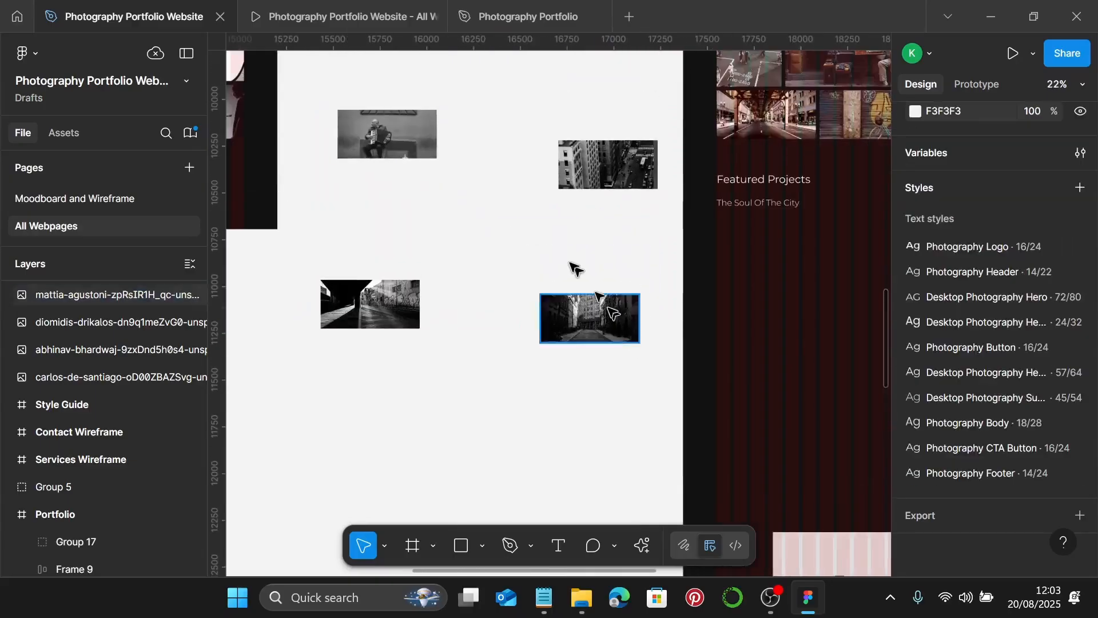
{"action": "left_click", "coordinate": [395, 120]}
{"action": "left_click_drag", "start_coordinate": [386, 138], "coordinate": [758, 244]}
{"action": "scroll", "coordinate": [652, 246], "scroll_direction": "right", "scroll_amount": 3}
{"action": "left_click", "coordinate": [485, 173]}
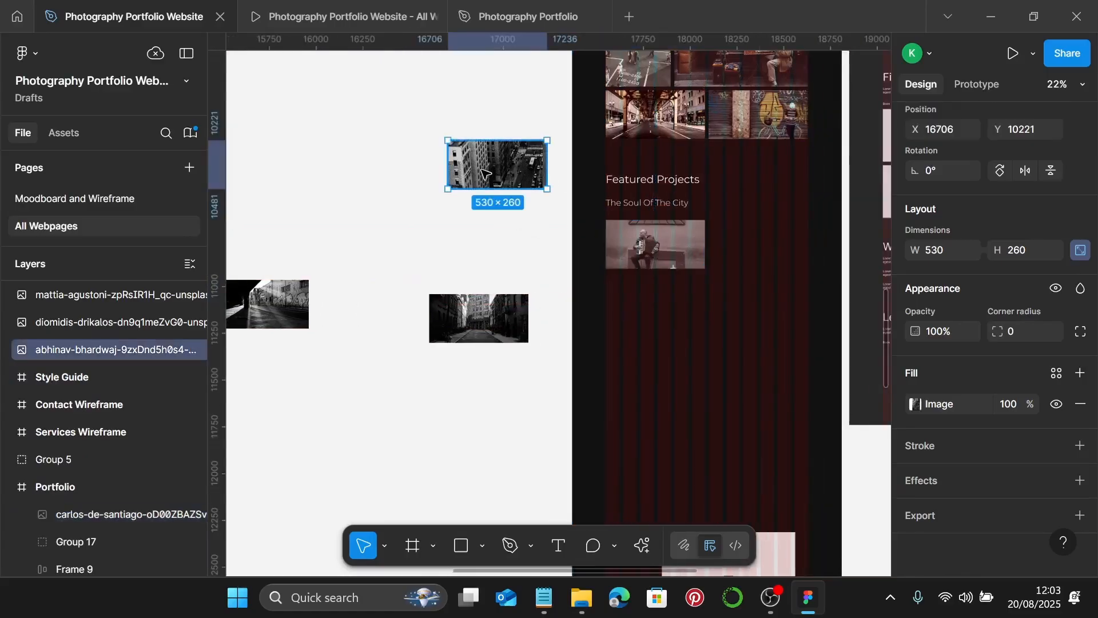
{"action": "left_click_drag", "start_coordinate": [485, 172], "coordinate": [748, 252]}
{"action": "left_click", "coordinate": [268, 312]}
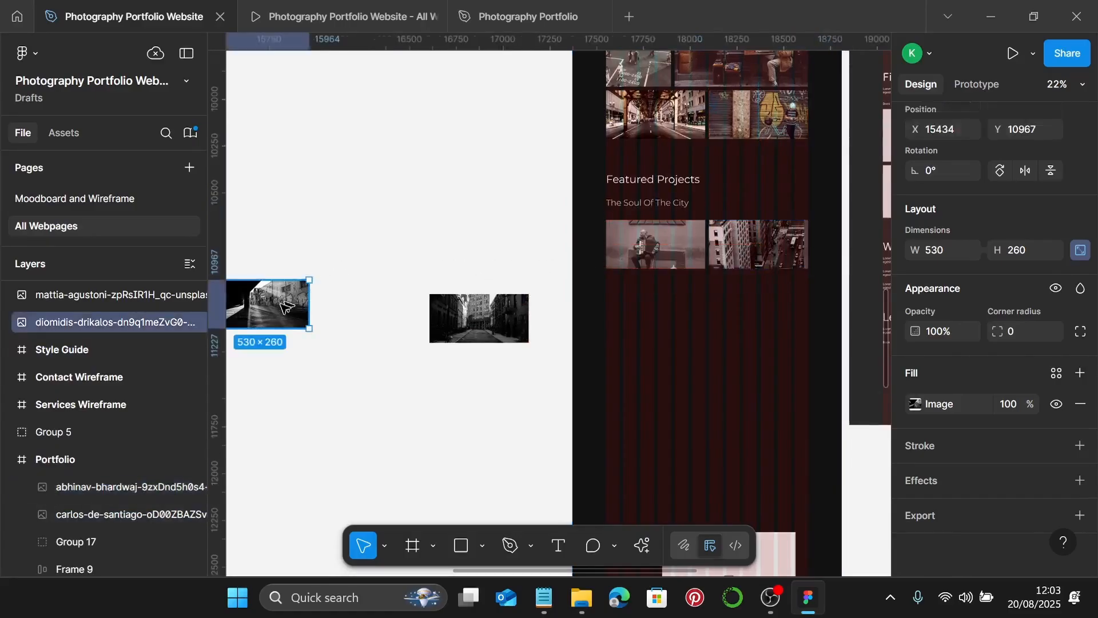
{"action": "left_click_drag", "start_coordinate": [269, 312], "coordinate": [659, 306]}
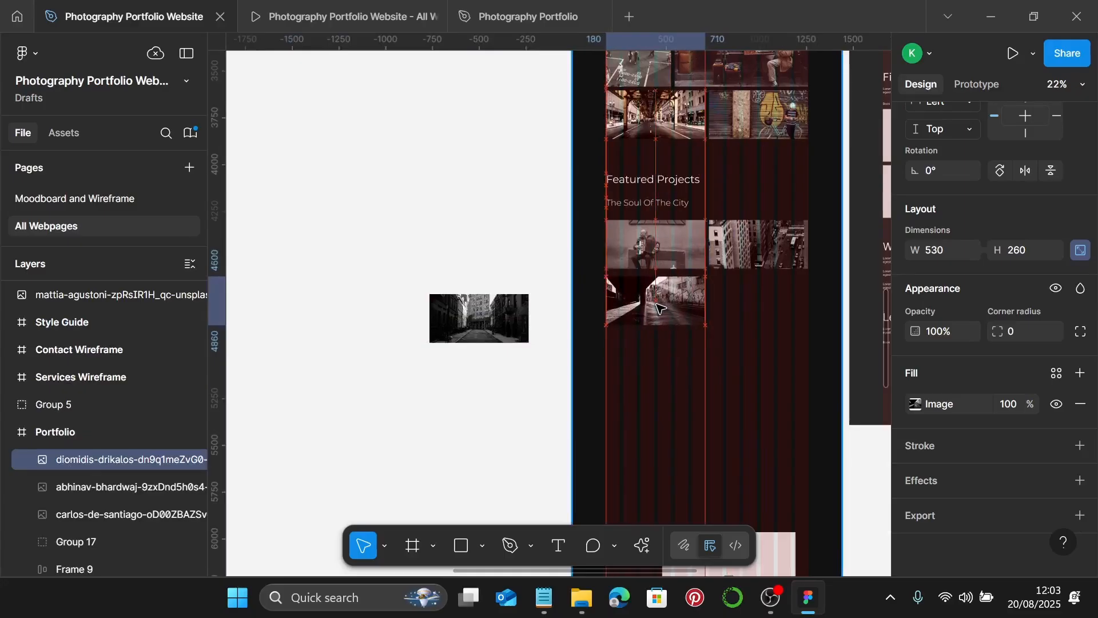
{"action": "left_click", "coordinate": [469, 324]}
{"action": "left_click_drag", "start_coordinate": [469, 323], "coordinate": [742, 308]}
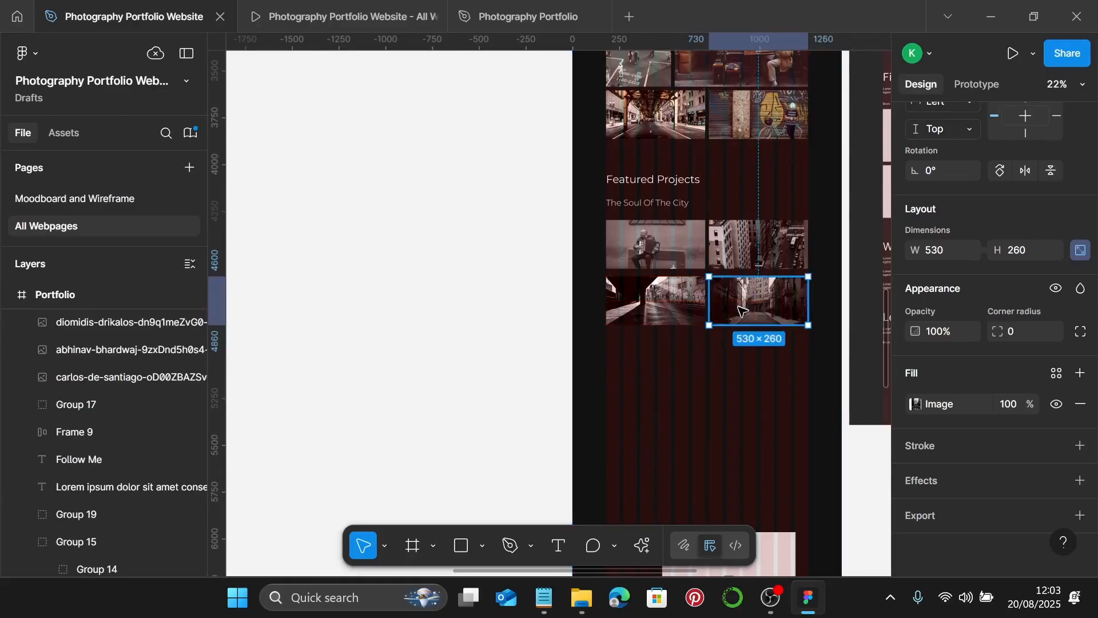
- Set 20 spacing between the left photo pair and between the right photo pair
{"action": "scroll", "coordinate": [706, 308], "scroll_direction": "up", "scroll_amount": 5}
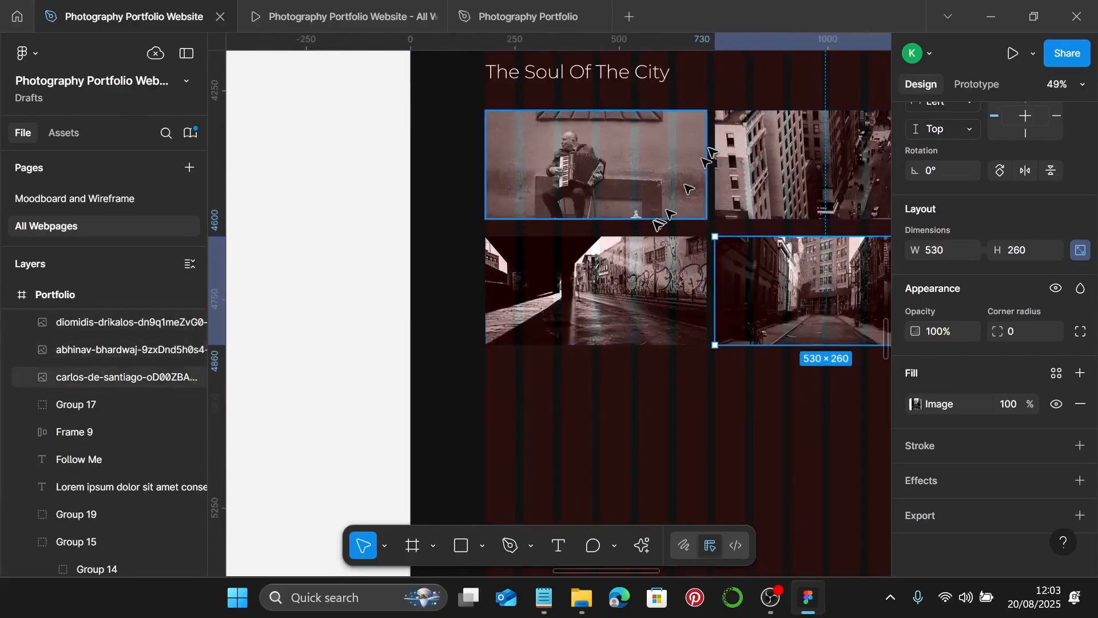
{"action": "left_click", "coordinate": [649, 190]}
{"action": "left_click", "coordinate": [675, 263], "text": "shift"}
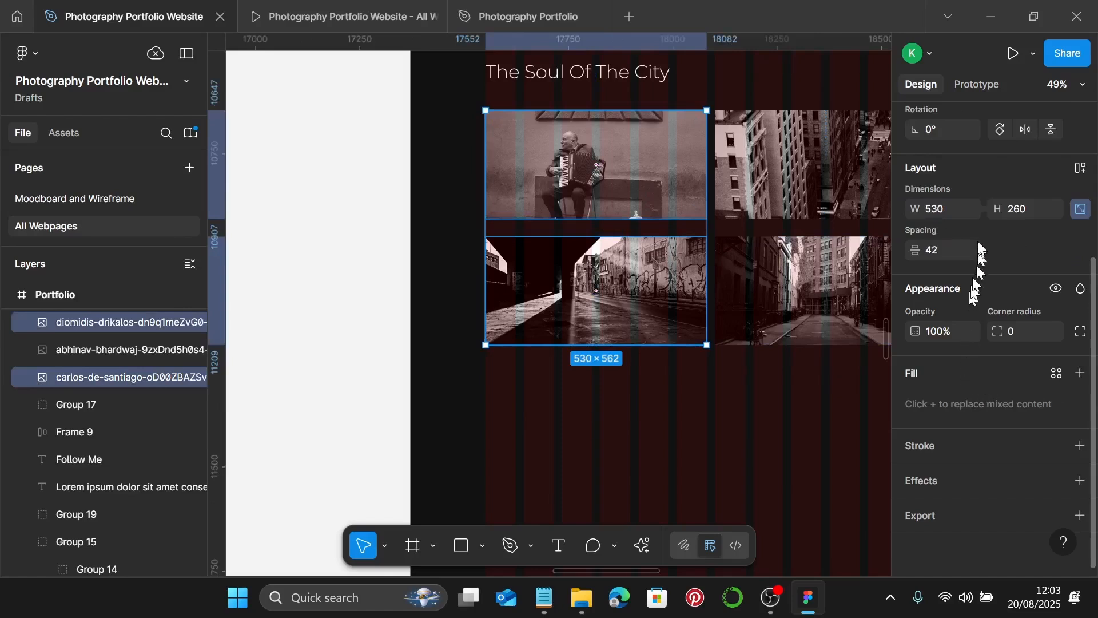
{"action": "type", "text": "20"}
{"action": "key", "text": "Return"}
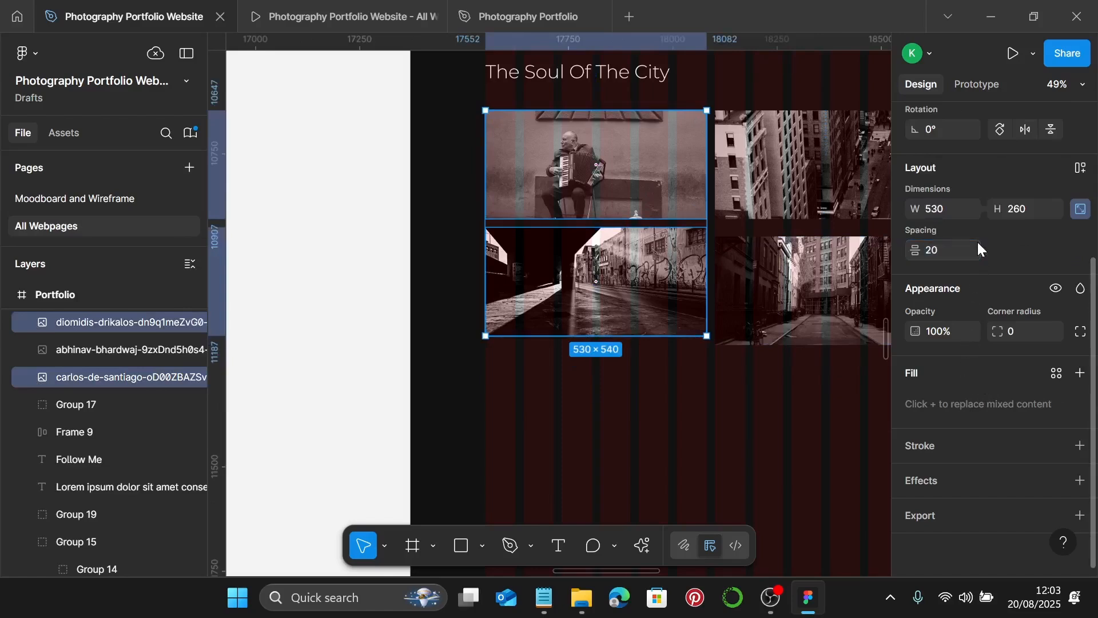
{"action": "scroll", "coordinate": [795, 244], "scroll_direction": "down", "scroll_amount": 1}
{"action": "left_click", "coordinate": [798, 198]}
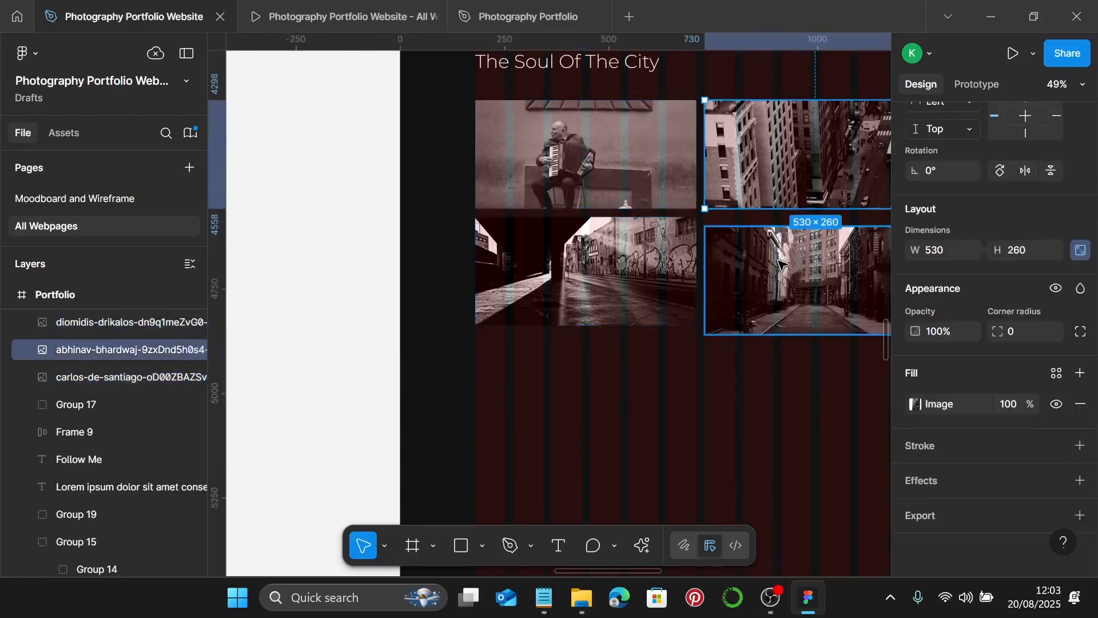
{"action": "left_click", "coordinate": [788, 255], "text": "shift"}
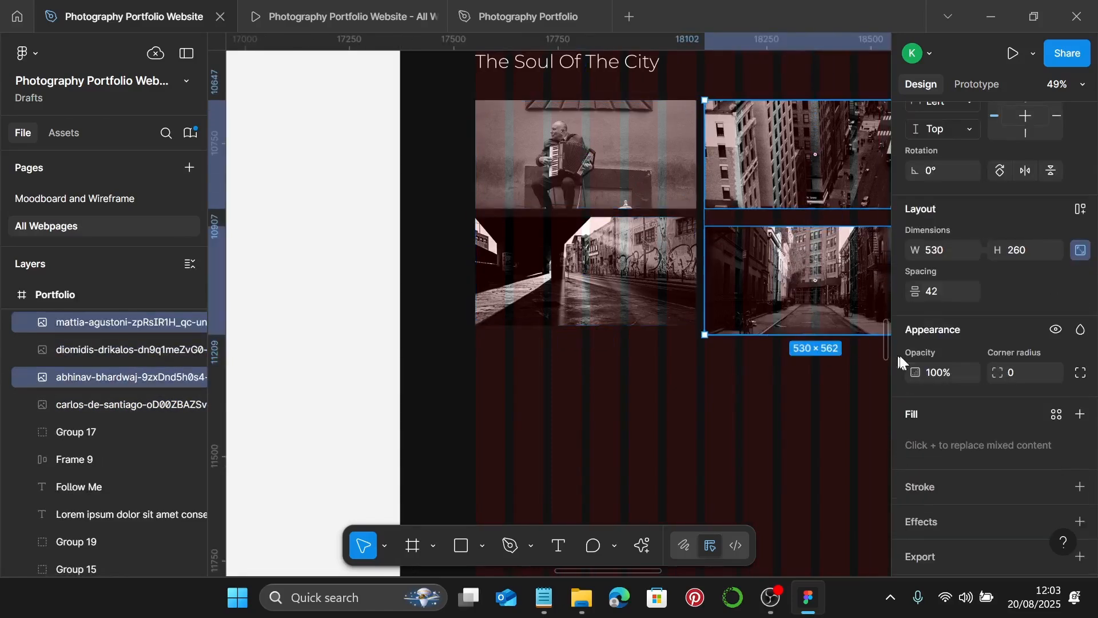
{"action": "left_click", "coordinate": [957, 290]}
{"action": "type", "text": "20"}
{"action": "key", "text": "Return"}
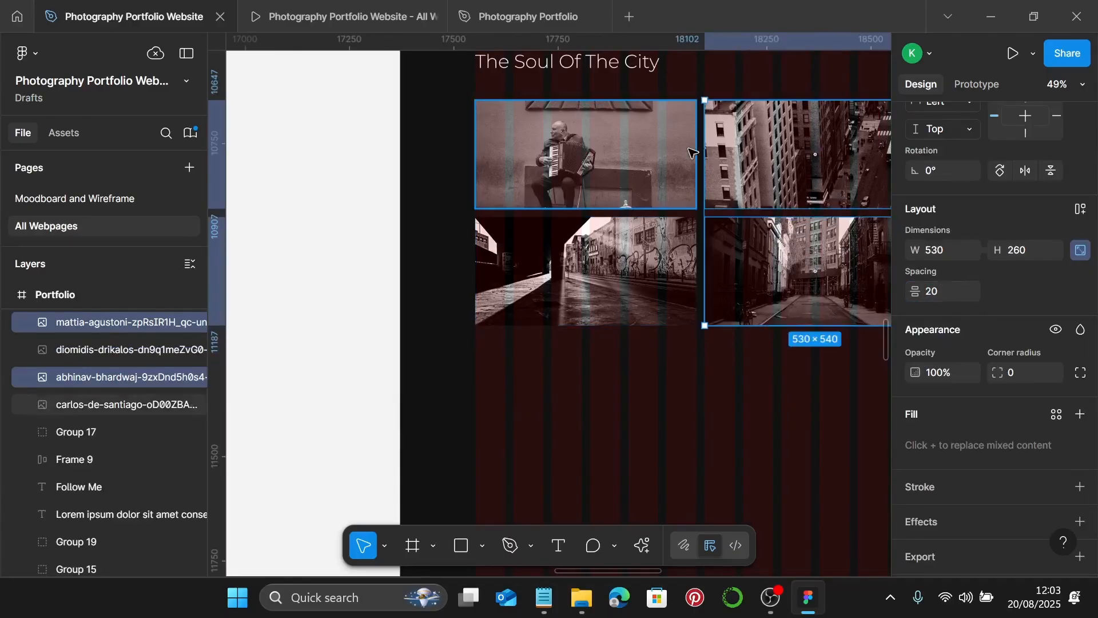
- Group the four photos, group them with The Soul of the City title, and open the prototype preview
{"action": "left_click", "coordinate": [725, 150]}
{"action": "left_click", "coordinate": [692, 114], "text": "shift"}
{"action": "scroll", "coordinate": [709, 99], "scroll_direction": "up", "scroll_amount": 8, "text": "ctrl"}
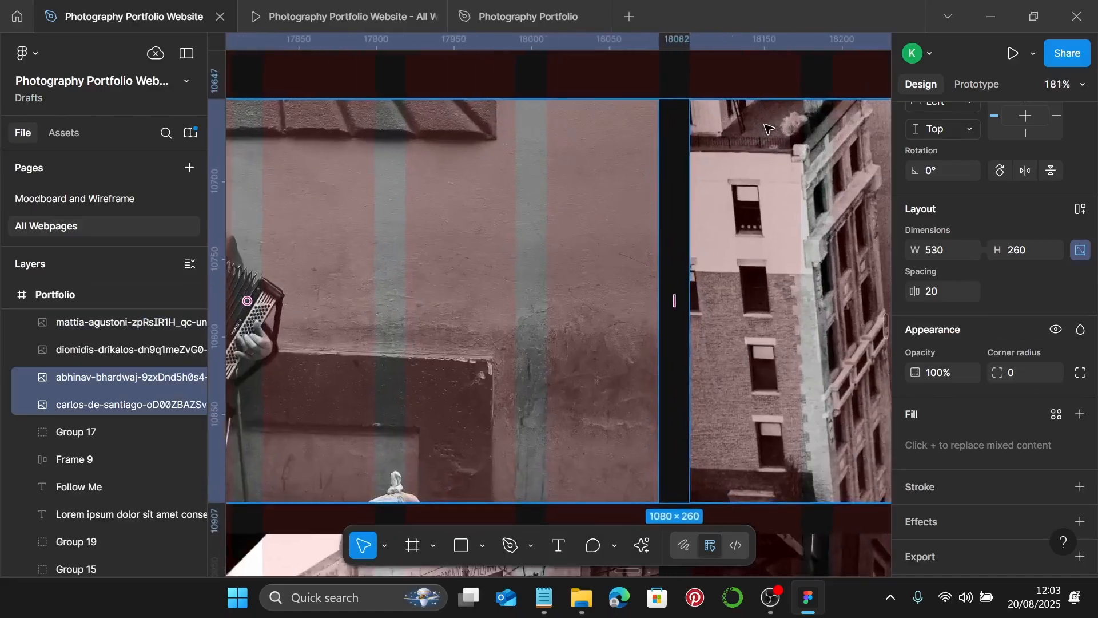
{"action": "scroll", "coordinate": [609, 91], "scroll_direction": "down", "scroll_amount": 10, "text": "ctrl"}
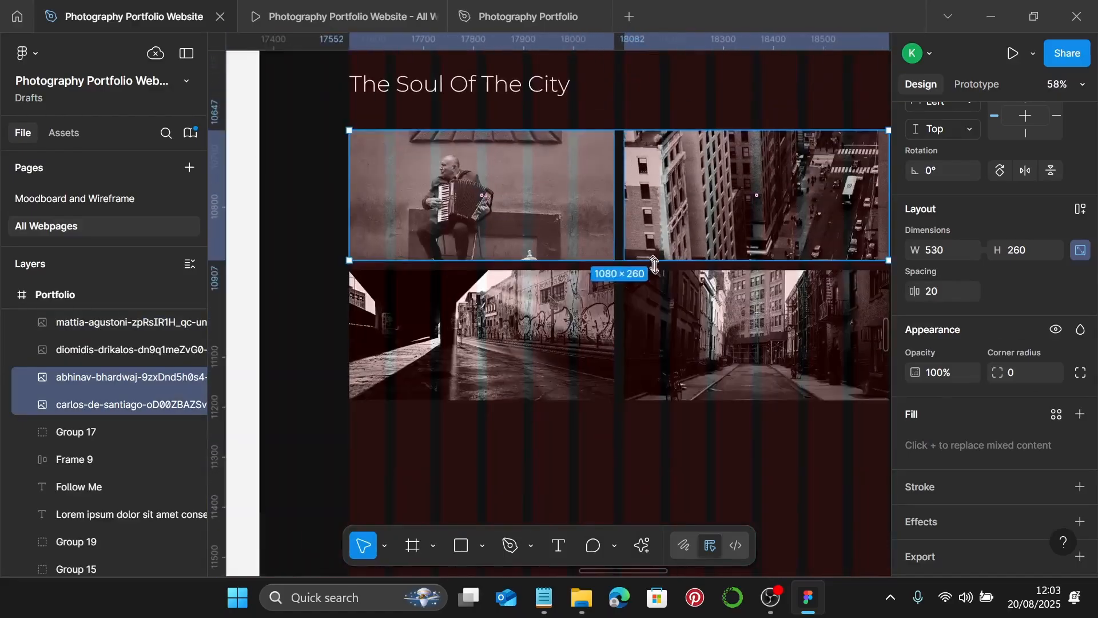
{"action": "left_click", "coordinate": [687, 303], "text": "shift"}
{"action": "left_click", "coordinate": [523, 316], "text": "shift"}
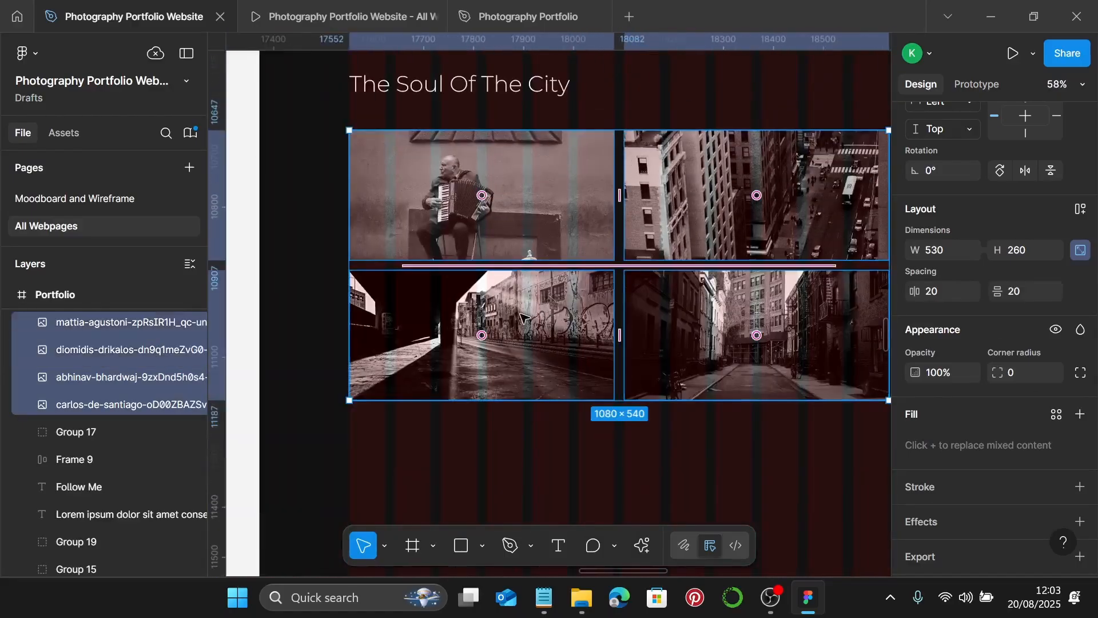
{"action": "key", "text": "ctrl+g"}
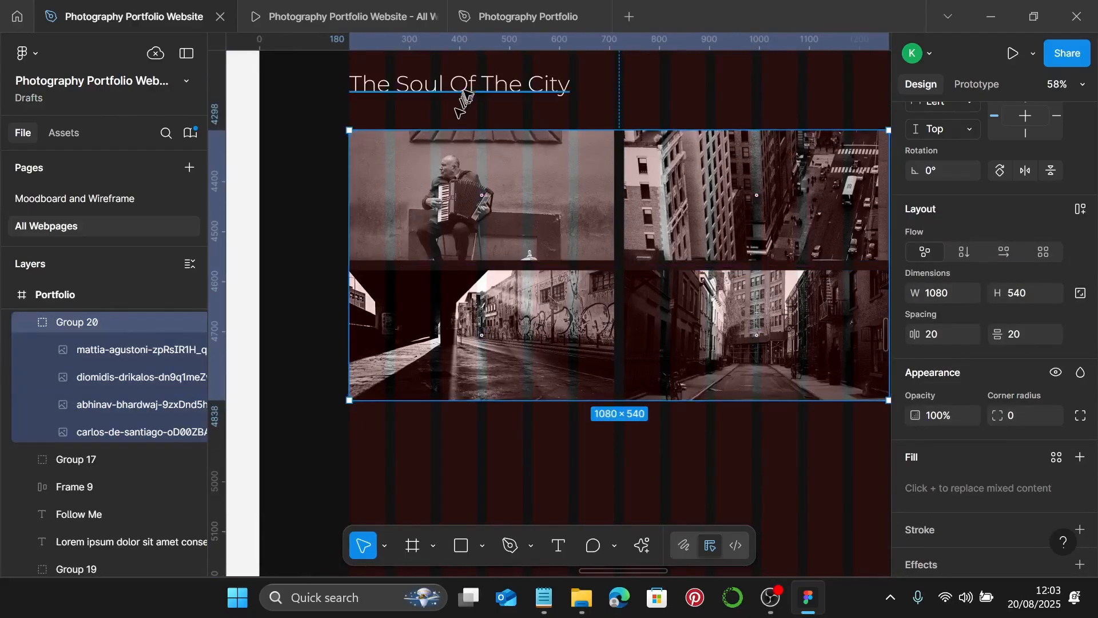
{"action": "left_click", "coordinate": [468, 85], "text": "shift"}
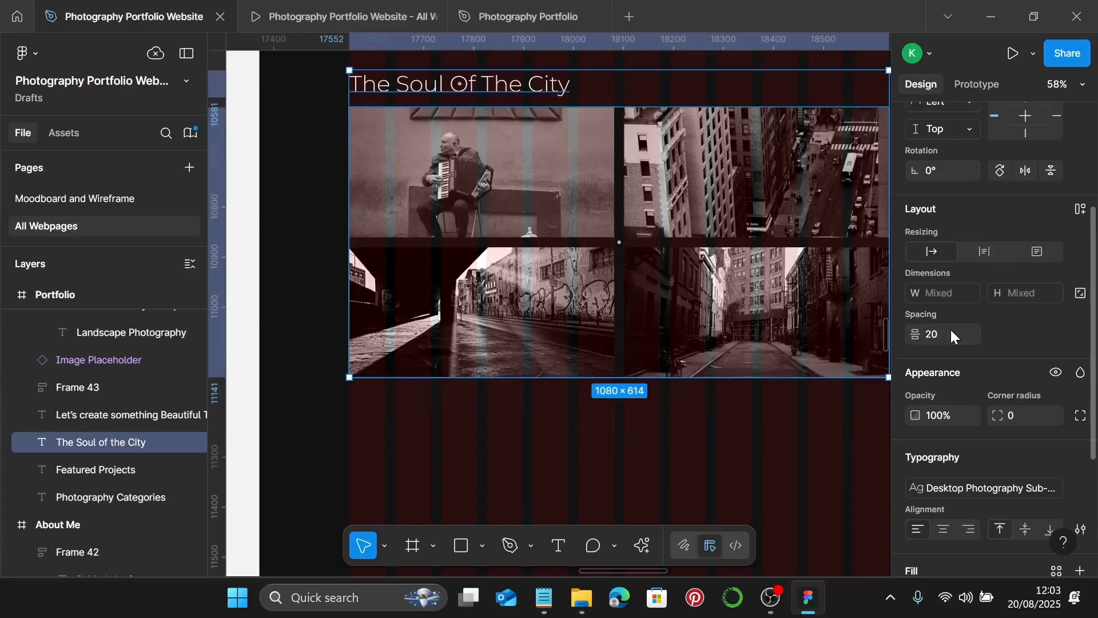
{"action": "key", "text": "ctrl+g"}
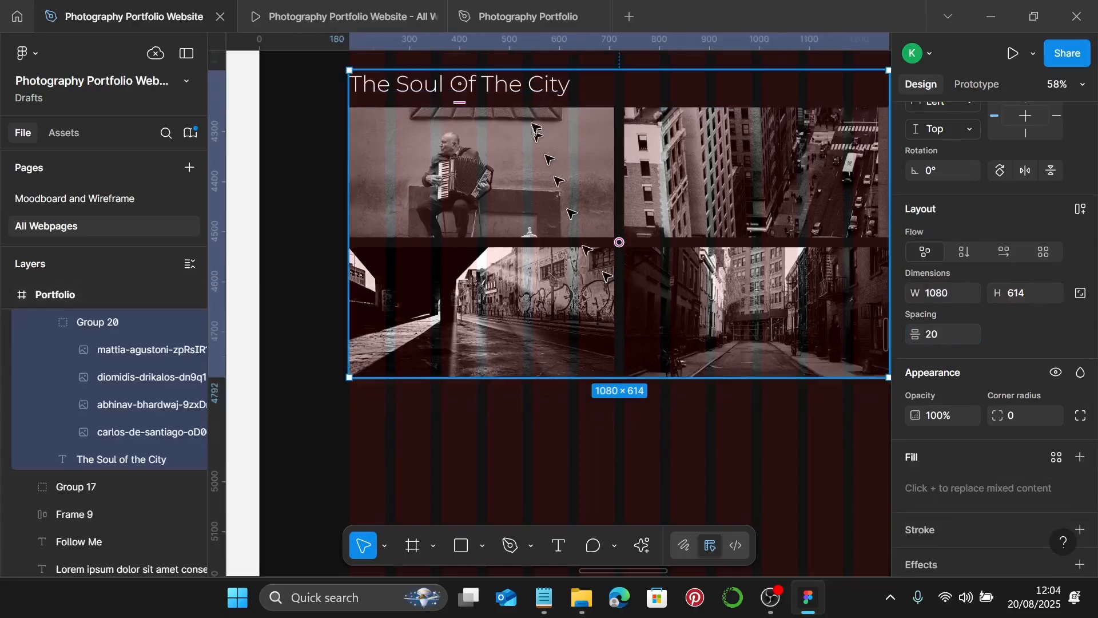
{"action": "left_click", "coordinate": [367, 18]}
- Scroll and step through three prototype screens, then return to the design file
{"action": "scroll", "coordinate": [716, 322], "scroll_direction": "down", "scroll_amount": 2}
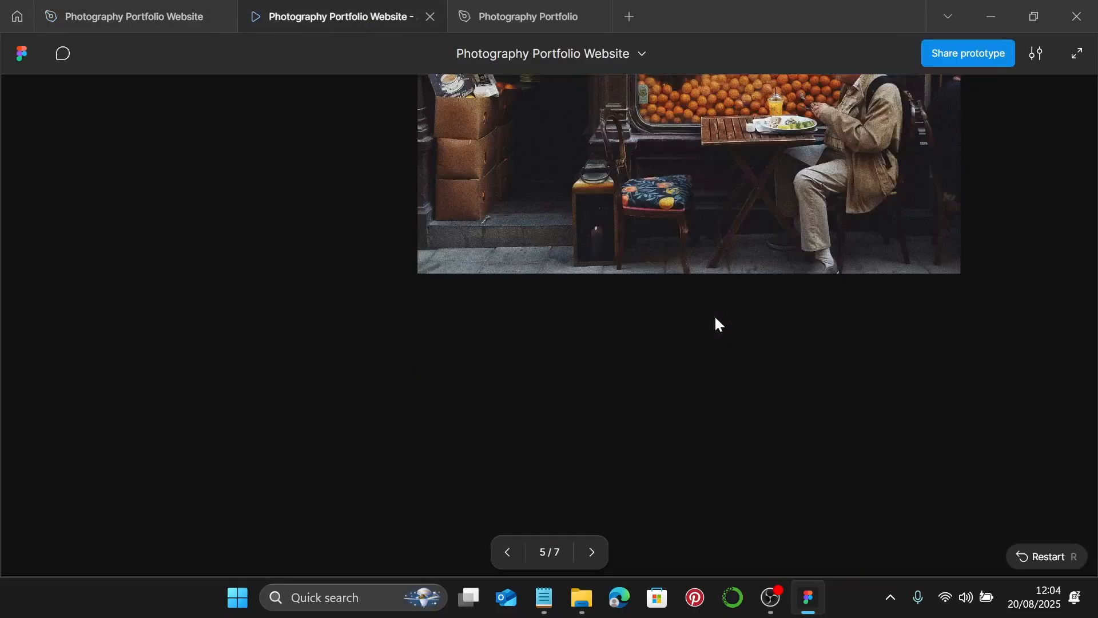
{"action": "scroll", "coordinate": [704, 314], "scroll_direction": "down", "scroll_amount": 4}
{"action": "scroll", "coordinate": [680, 295], "scroll_direction": "down", "scroll_amount": 5}
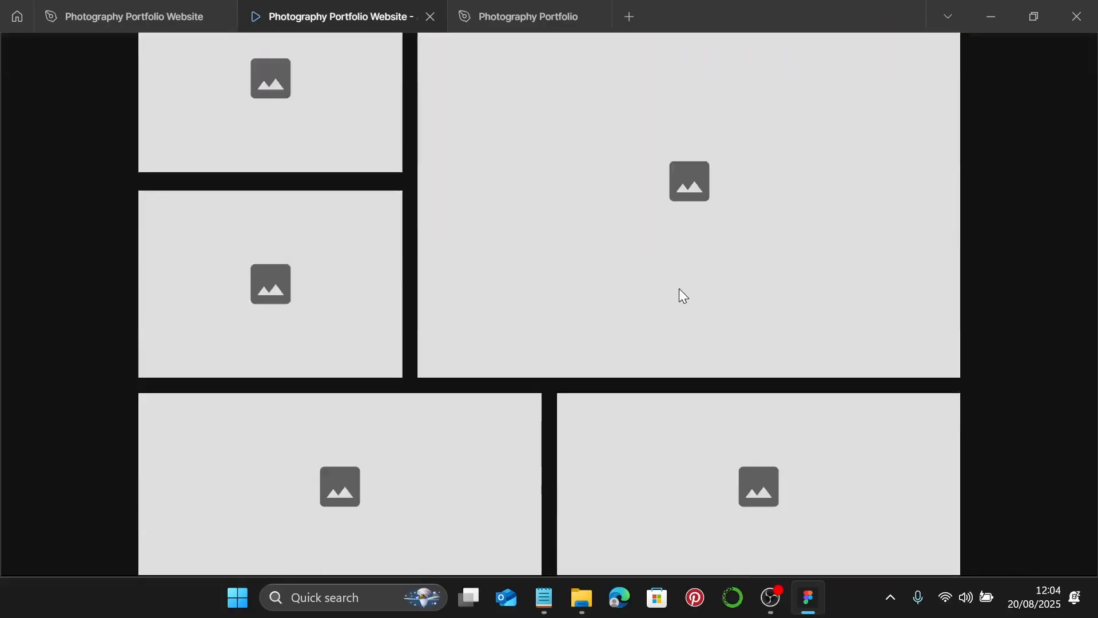
{"action": "scroll", "coordinate": [686, 297], "scroll_direction": "up", "scroll_amount": 6}
{"action": "scroll", "coordinate": [687, 309], "scroll_direction": "down", "scroll_amount": 1}
{"action": "scroll", "coordinate": [687, 317], "scroll_direction": "up", "scroll_amount": 5}
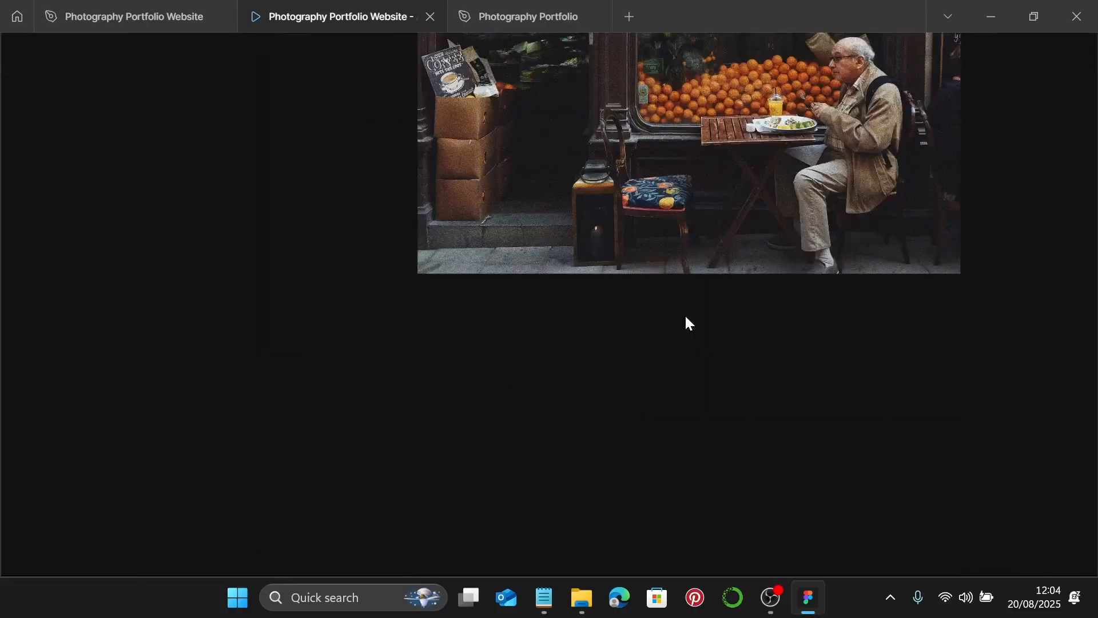
{"action": "key", "text": "Right"}
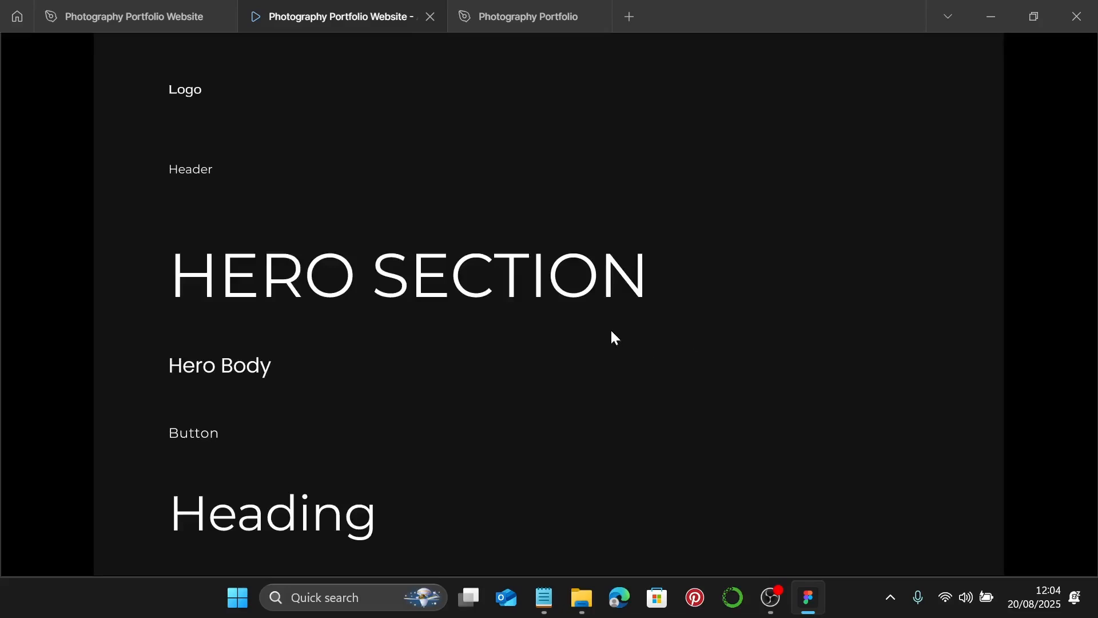
{"action": "key", "text": "Right"}
{"action": "key", "text": "Right"}
{"action": "key", "text": "Right"}
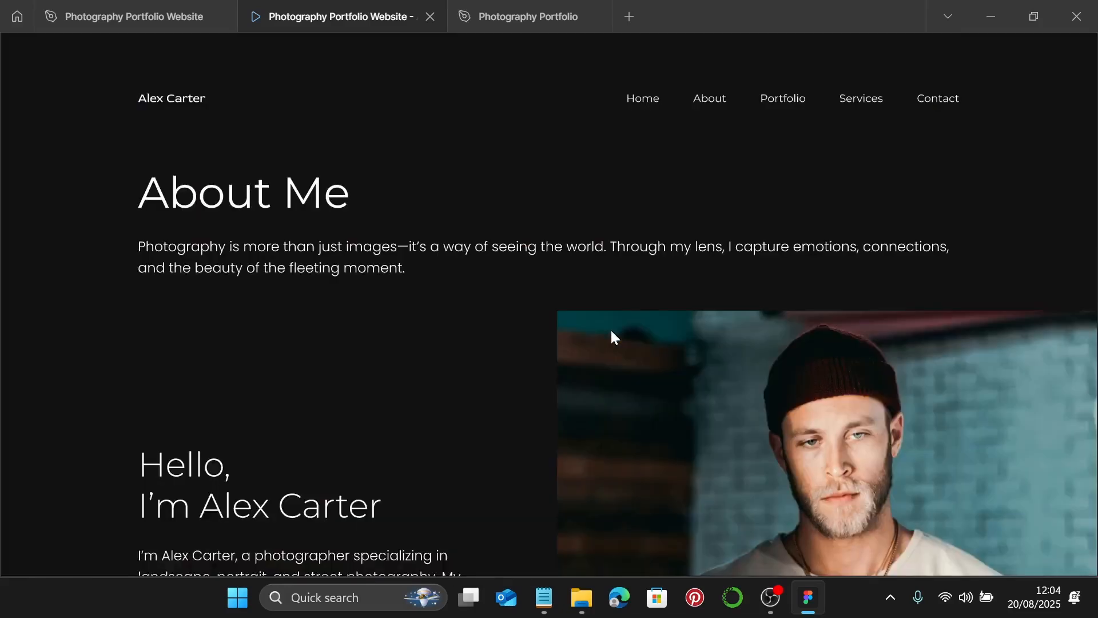
{"action": "key", "text": "Right"}
{"action": "scroll", "coordinate": [612, 333], "scroll_direction": "down", "scroll_amount": 20}
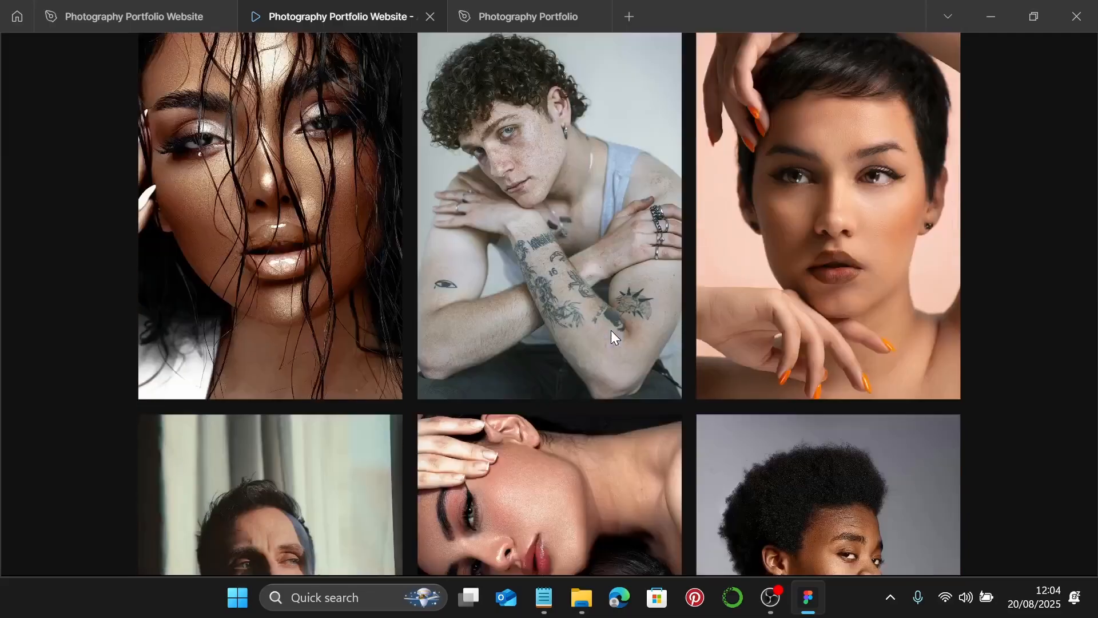
{"action": "scroll", "coordinate": [611, 336], "scroll_direction": "down", "scroll_amount": 15}
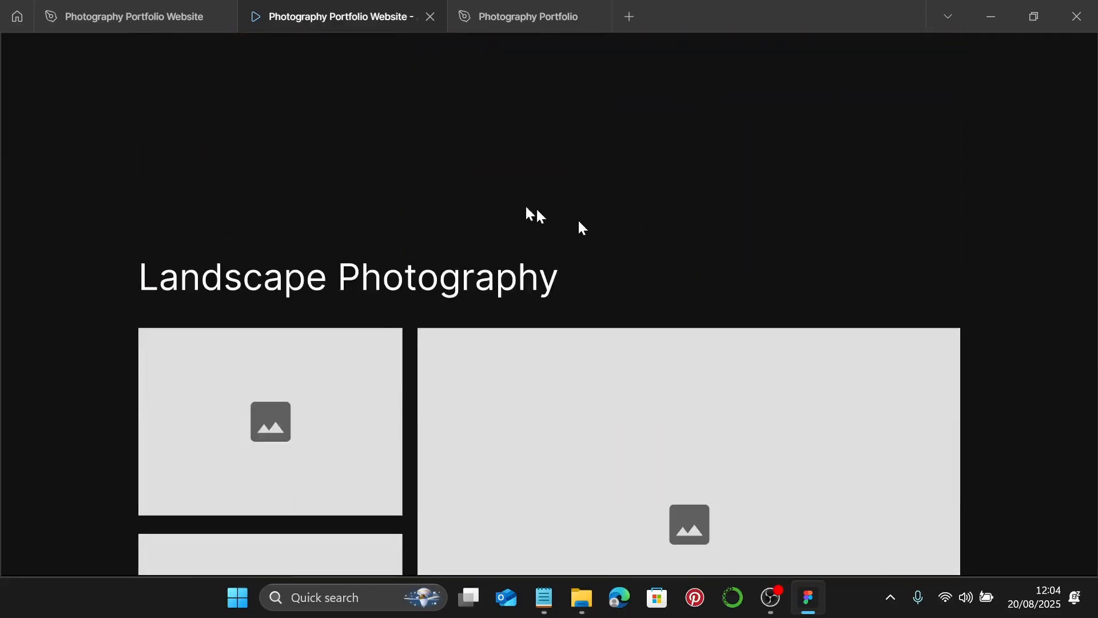
{"action": "left_click", "coordinate": [141, 23]}
{"action": "scroll", "coordinate": [606, 388], "scroll_direction": "down", "scroll_amount": 4}
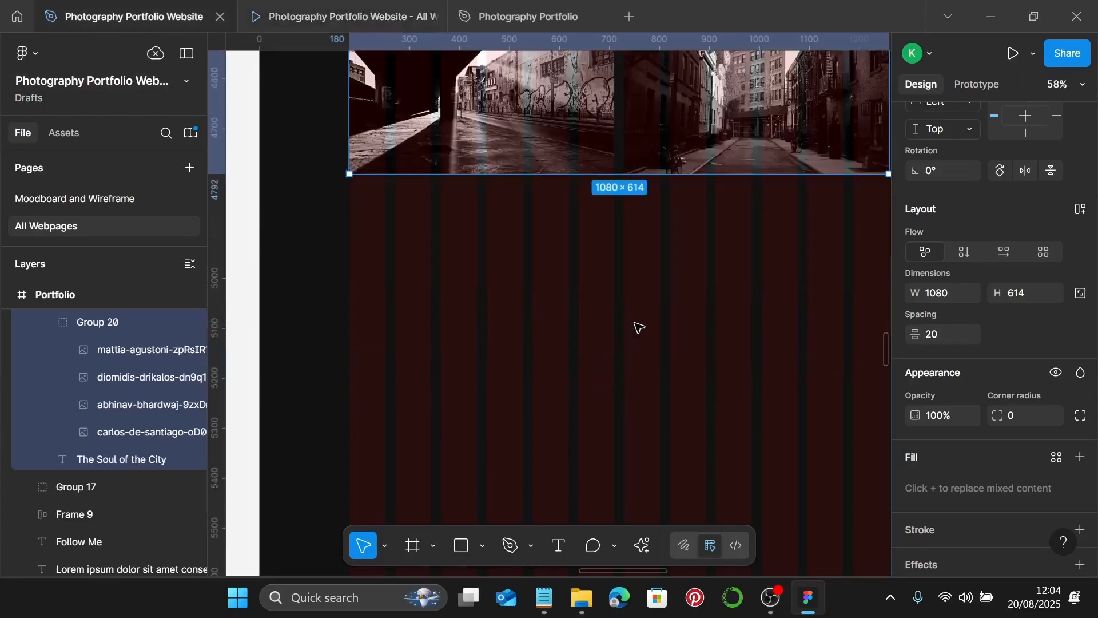
- Place a copy of the Let's create something Beautiful Together heading beneath the street photo grid
{"action": "scroll", "coordinate": [639, 328], "scroll_direction": "down", "scroll_amount": 5}
{"action": "scroll", "coordinate": [637, 320], "scroll_direction": "down", "scroll_amount": 2}
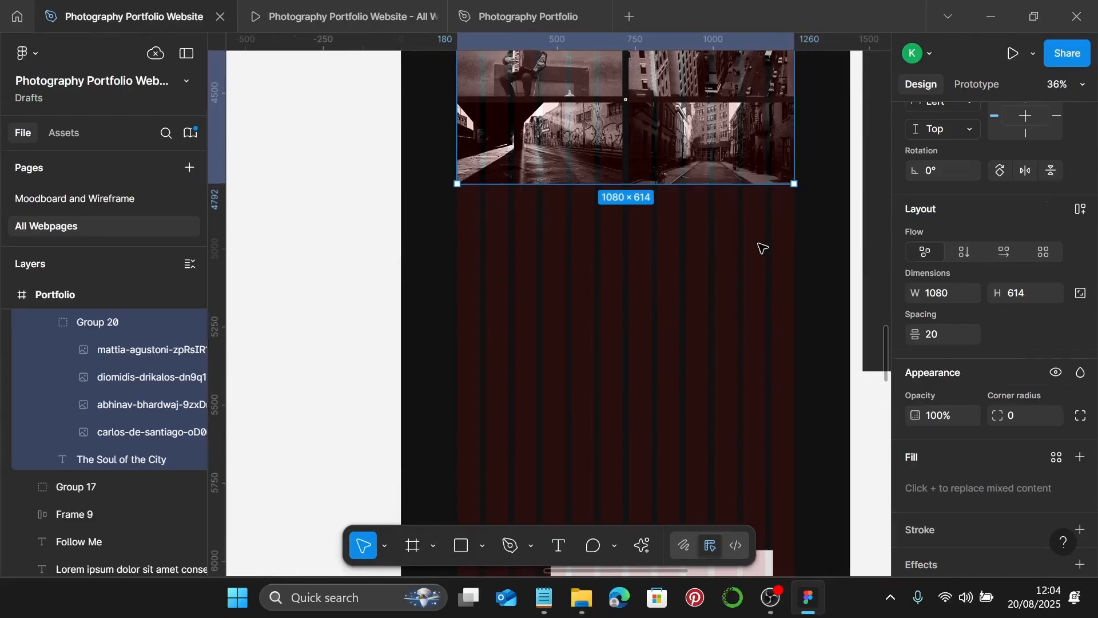
{"action": "left_click", "coordinate": [775, 275]}
{"action": "scroll", "coordinate": [790, 294], "scroll_direction": "up", "scroll_amount": 1}
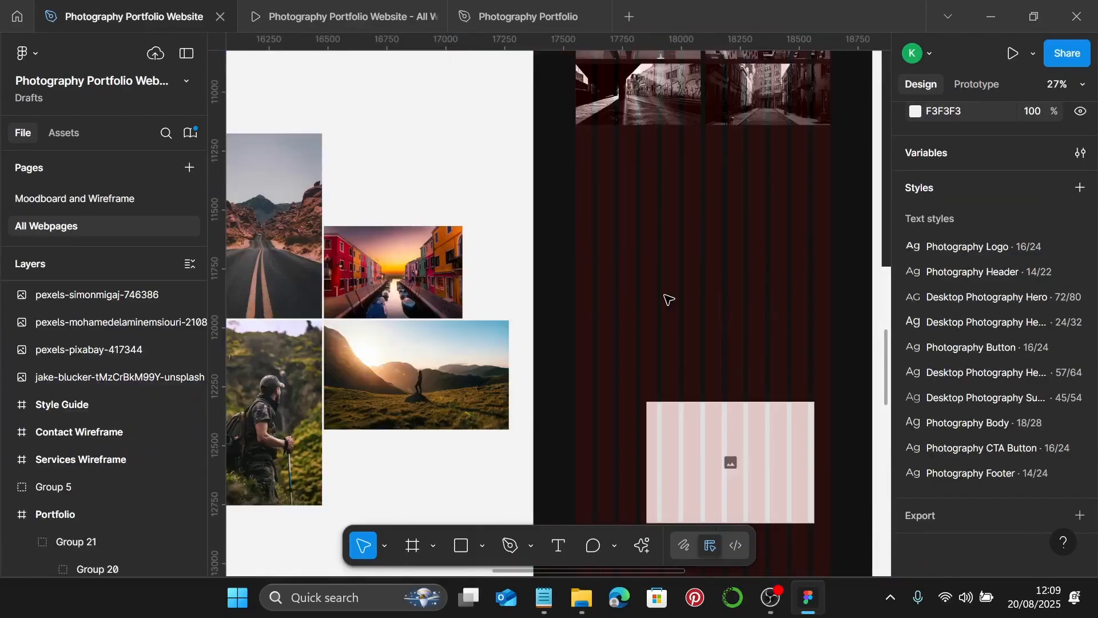
{"action": "scroll", "coordinate": [669, 299], "scroll_direction": "down", "scroll_amount": 1}
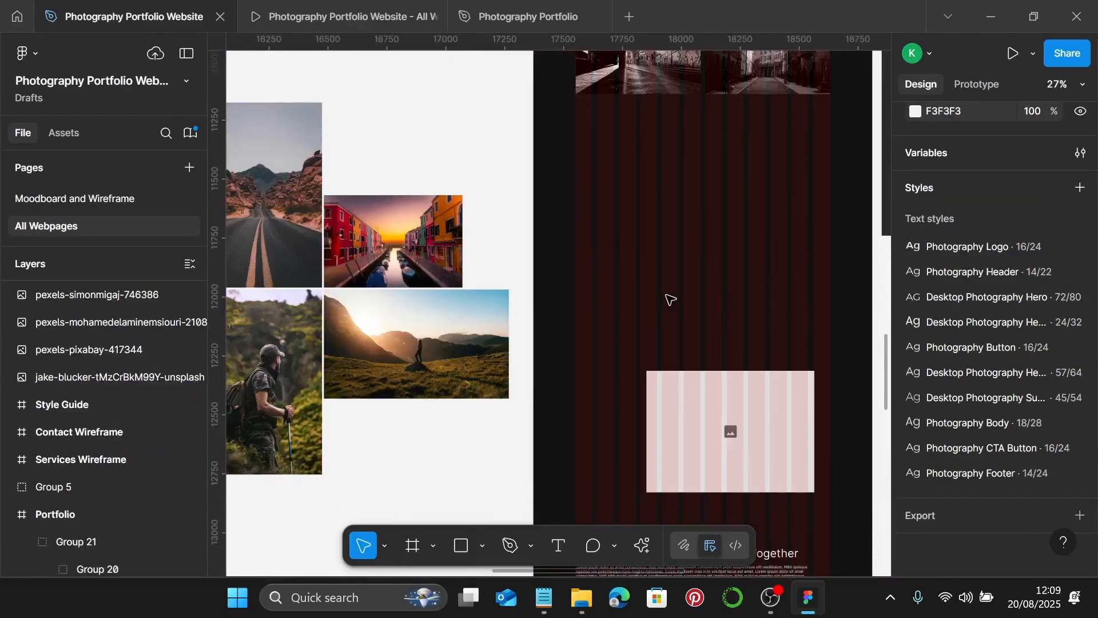
{"action": "scroll", "coordinate": [668, 301], "scroll_direction": "down", "scroll_amount": 6}
{"action": "scroll", "coordinate": [664, 309], "scroll_direction": "up", "scroll_amount": 2}
{"action": "left_click", "coordinate": [625, 347]}
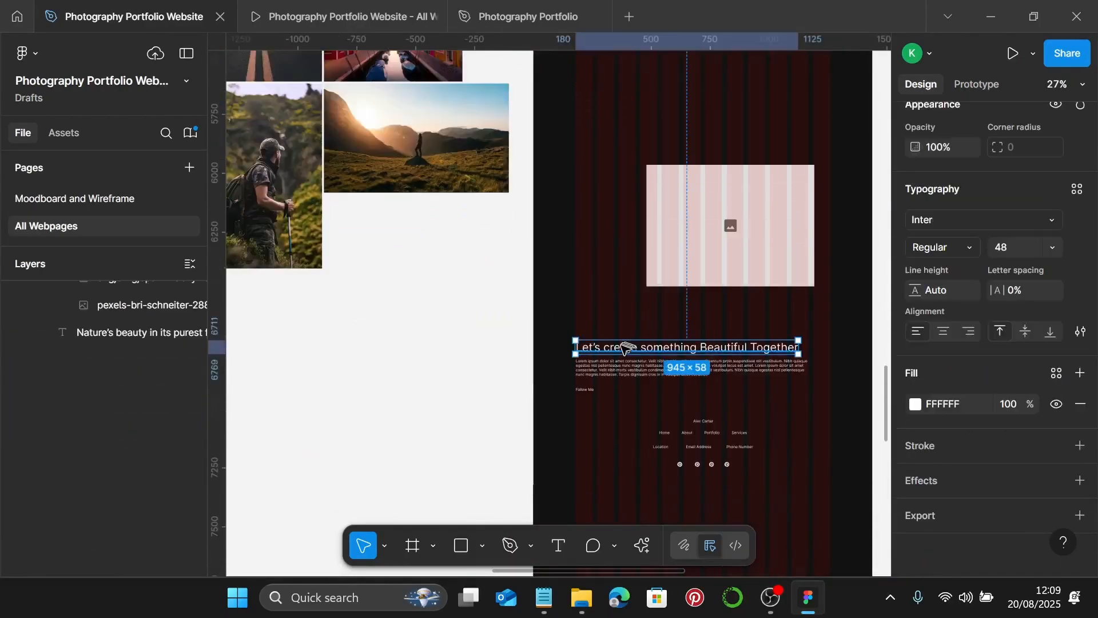
{"action": "left_click_drag", "start_coordinate": [625, 347], "coordinate": [639, 126]}
{"action": "scroll", "coordinate": [635, 171], "scroll_direction": "up", "scroll_amount": 5}
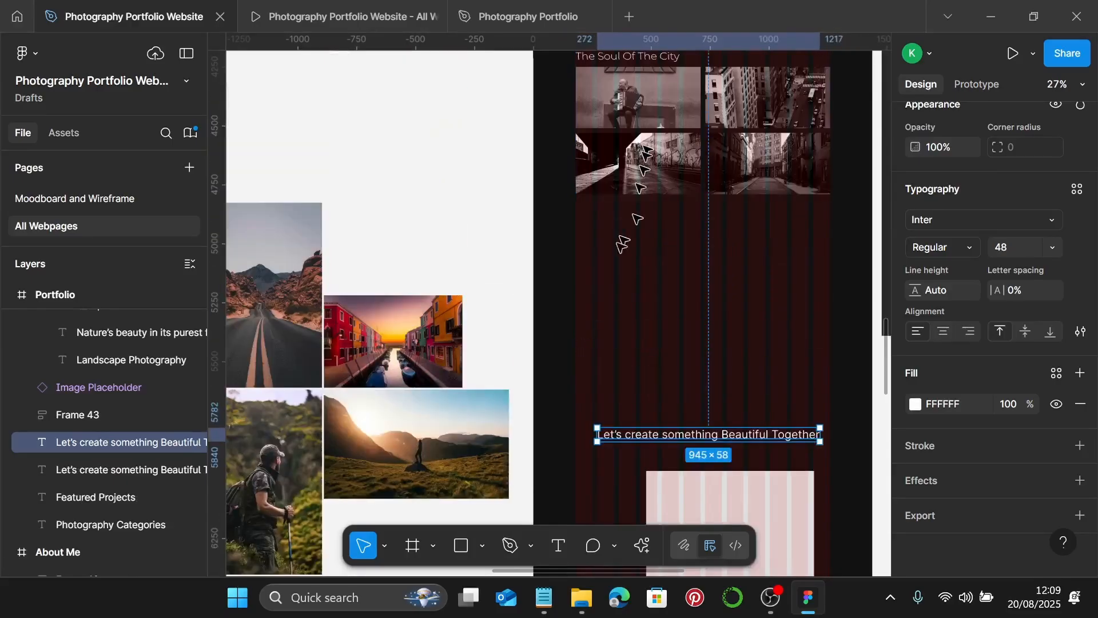
{"action": "left_click_drag", "start_coordinate": [634, 438], "coordinate": [610, 269]}
- Apply the Desktop Photography Sub text style to the heading copy
{"action": "scroll", "coordinate": [606, 270], "scroll_direction": "up", "scroll_amount": 10}
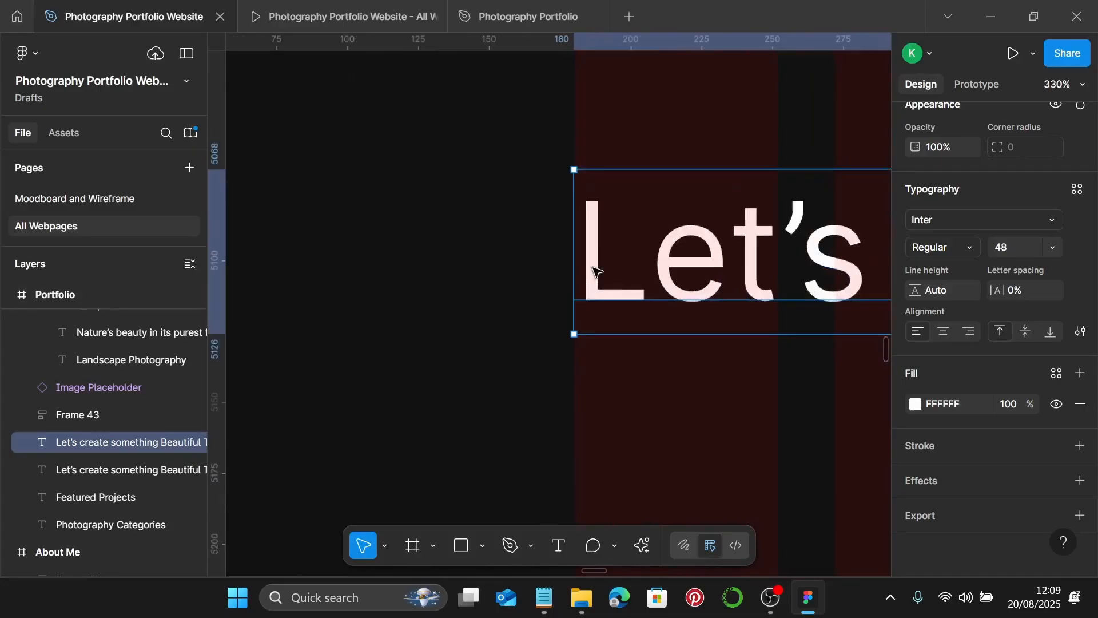
{"action": "scroll", "coordinate": [595, 270], "scroll_direction": "down", "scroll_amount": 8}
{"action": "left_click", "coordinate": [1069, 192]}
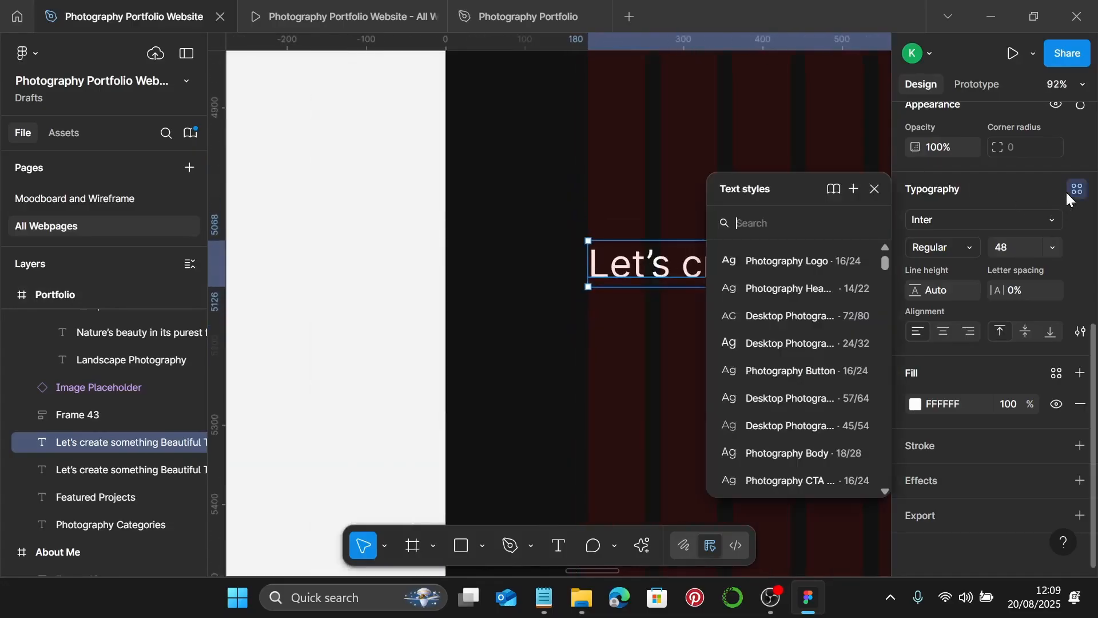
{"action": "left_click", "coordinate": [821, 422]}
{"action": "scroll", "coordinate": [712, 360], "scroll_direction": "down", "scroll_amount": 2}
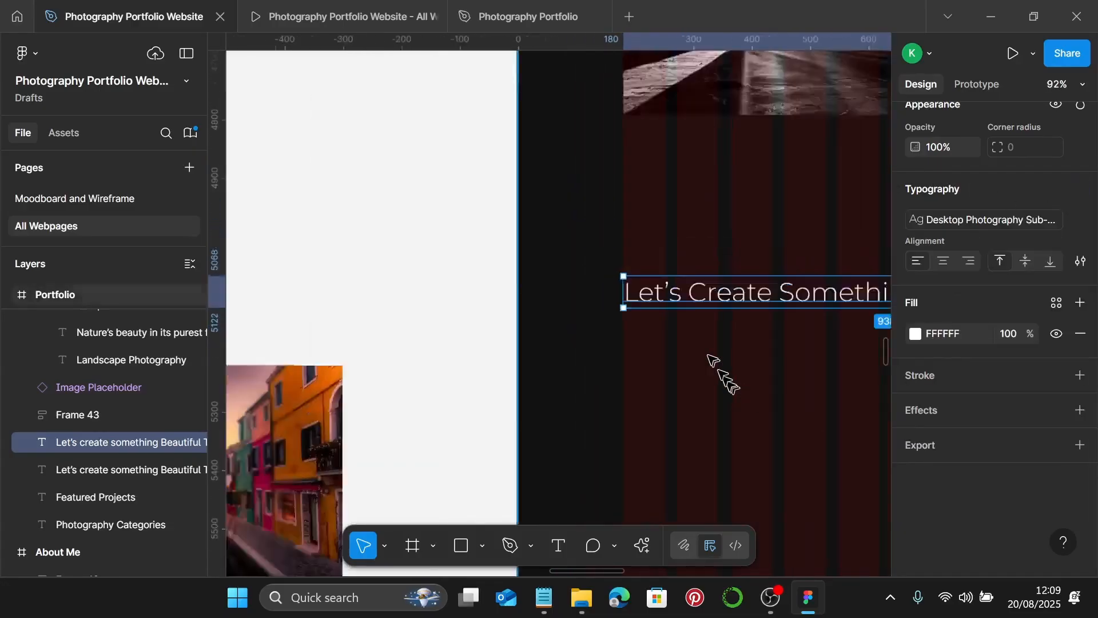
{"action": "scroll", "coordinate": [709, 358], "scroll_direction": "down", "scroll_amount": 4}
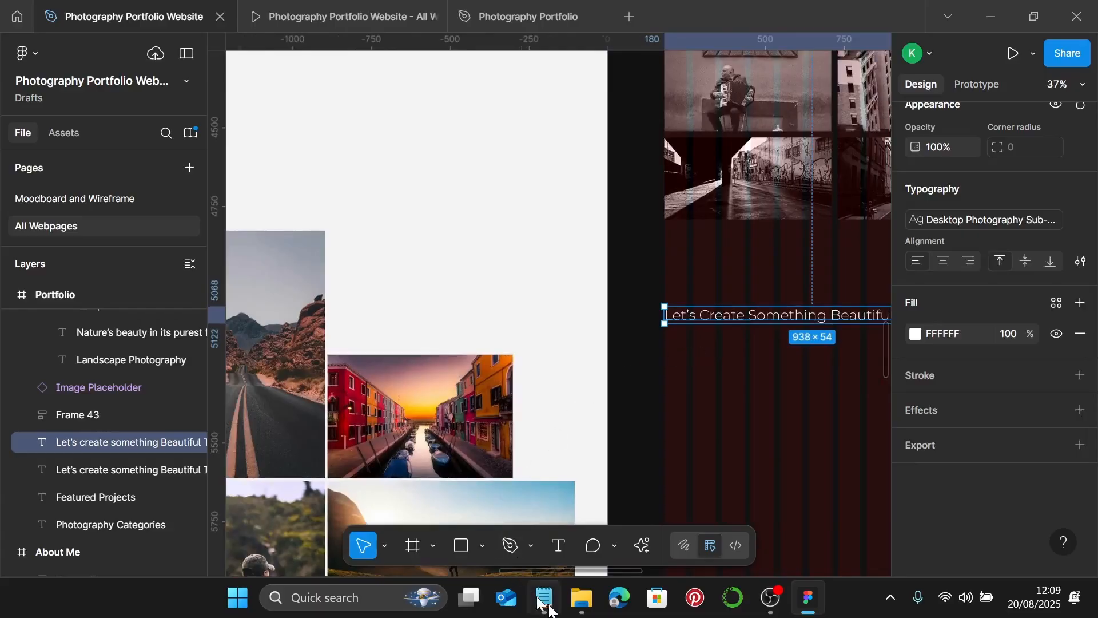
- Select the Wanderlust Landscapes line in the Notepad notes
{"action": "left_click", "coordinate": [543, 597]}
{"action": "triple_click", "coordinate": [684, 413]}
{"action": "key", "text": "ctrl+c"}
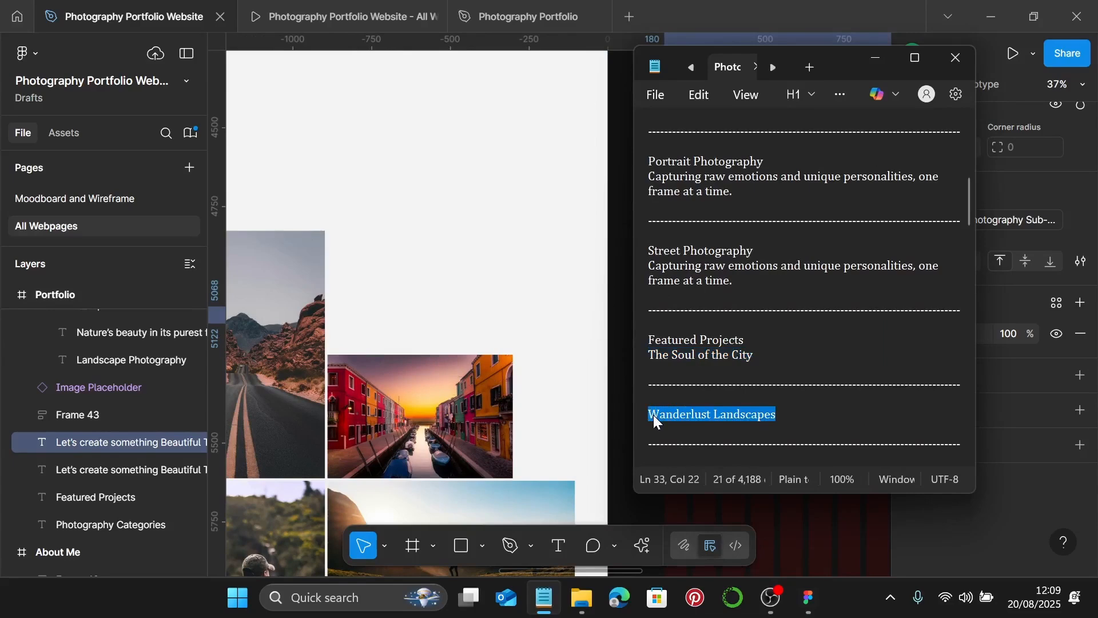
{"action": "scroll", "coordinate": [860, 409], "scroll_direction": "down", "scroll_amount": 2}
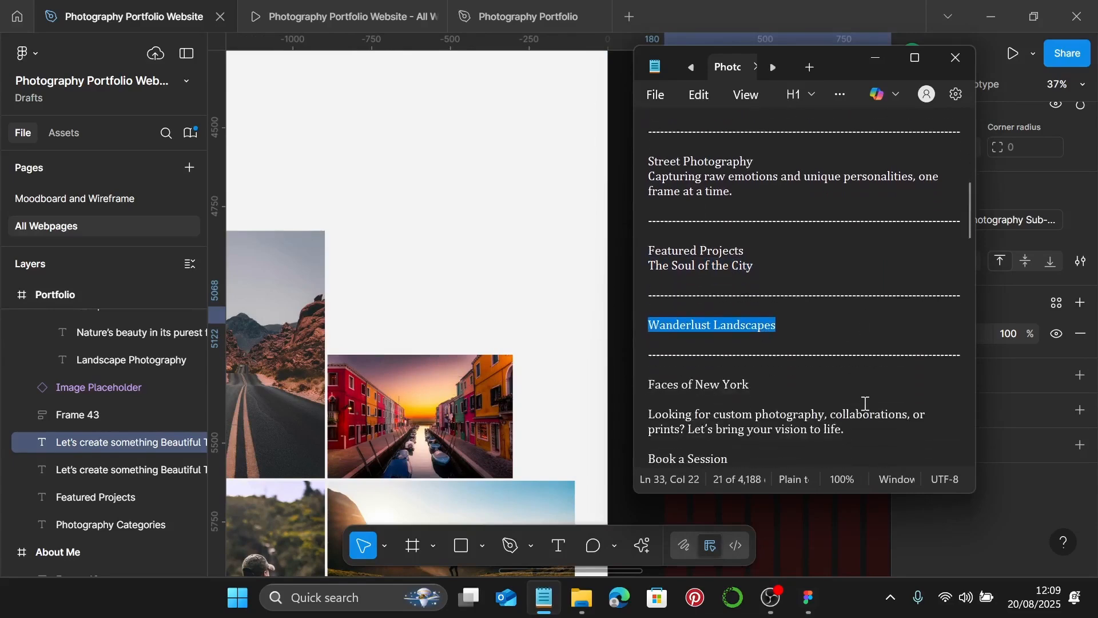
- Paste 'Wanderlust Landscapes' over the copied heading text, leaving it 531 × 54
{"action": "left_click", "coordinate": [876, 59]}
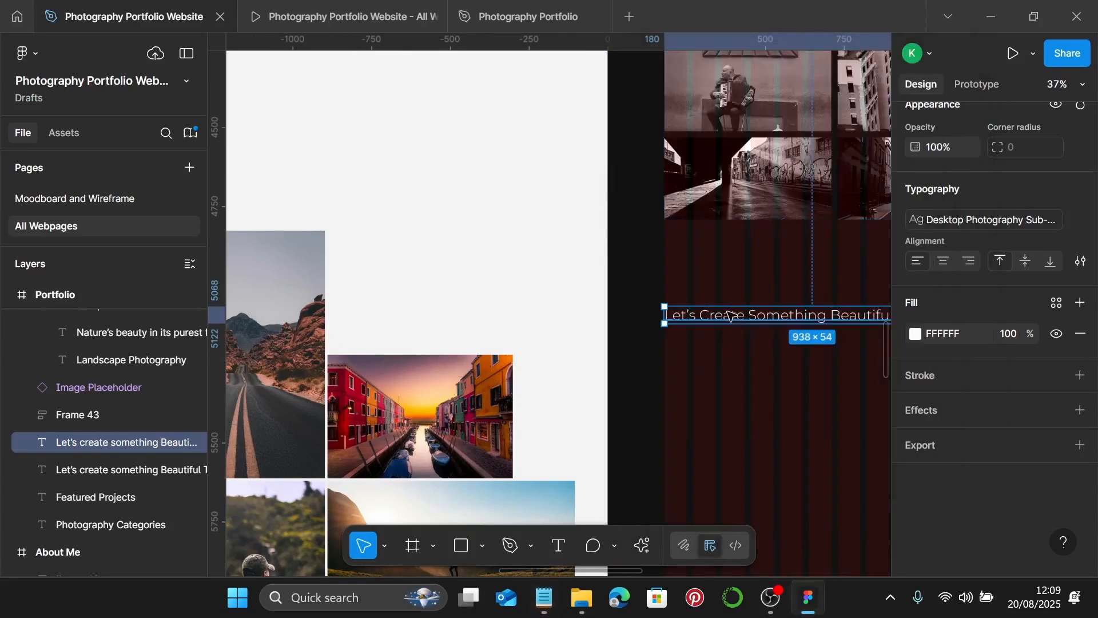
{"action": "double_click", "coordinate": [730, 313]}
{"action": "key", "text": "ctrl+v"}
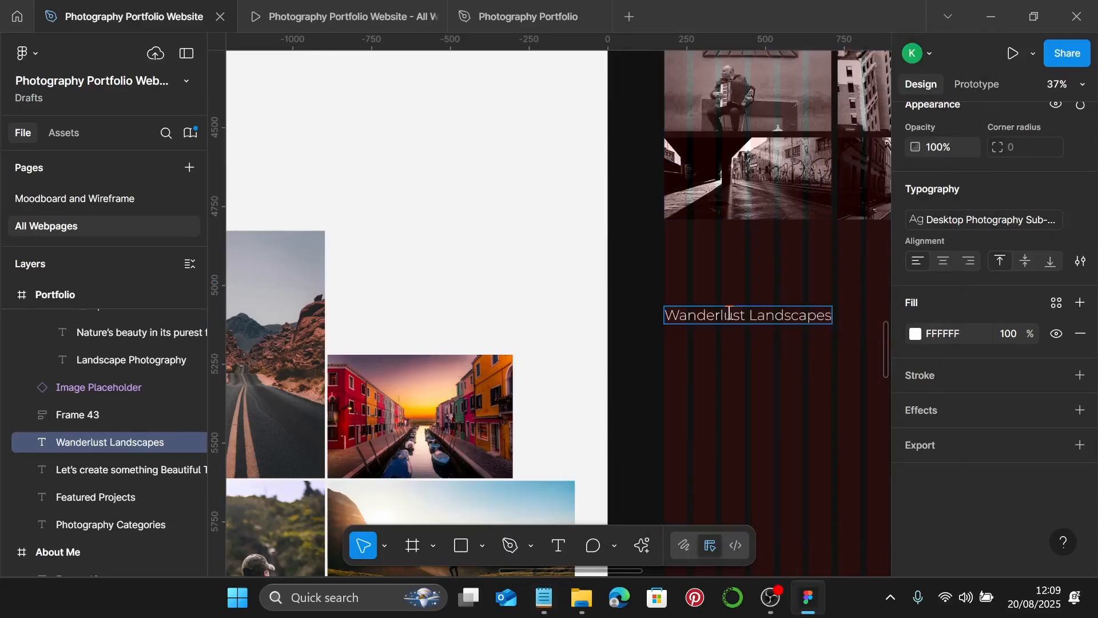
{"action": "key", "text": "Escape"}
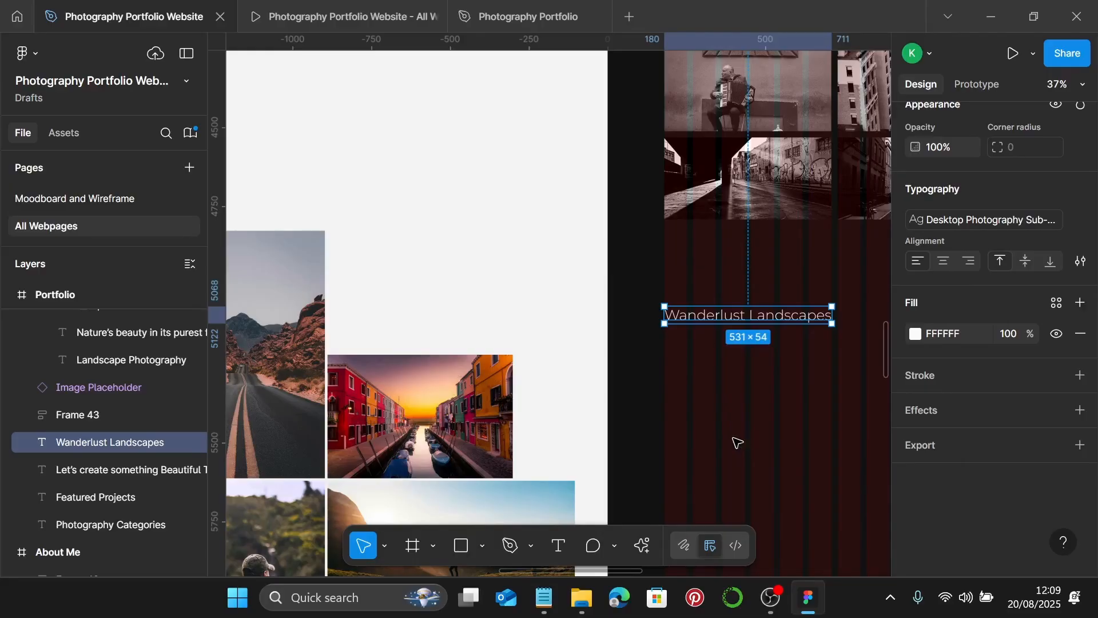
{"action": "scroll", "coordinate": [549, 464], "scroll_direction": "down", "scroll_amount": 5}
{"action": "scroll", "coordinate": [708, 314], "scroll_direction": "down", "scroll_amount": 3}
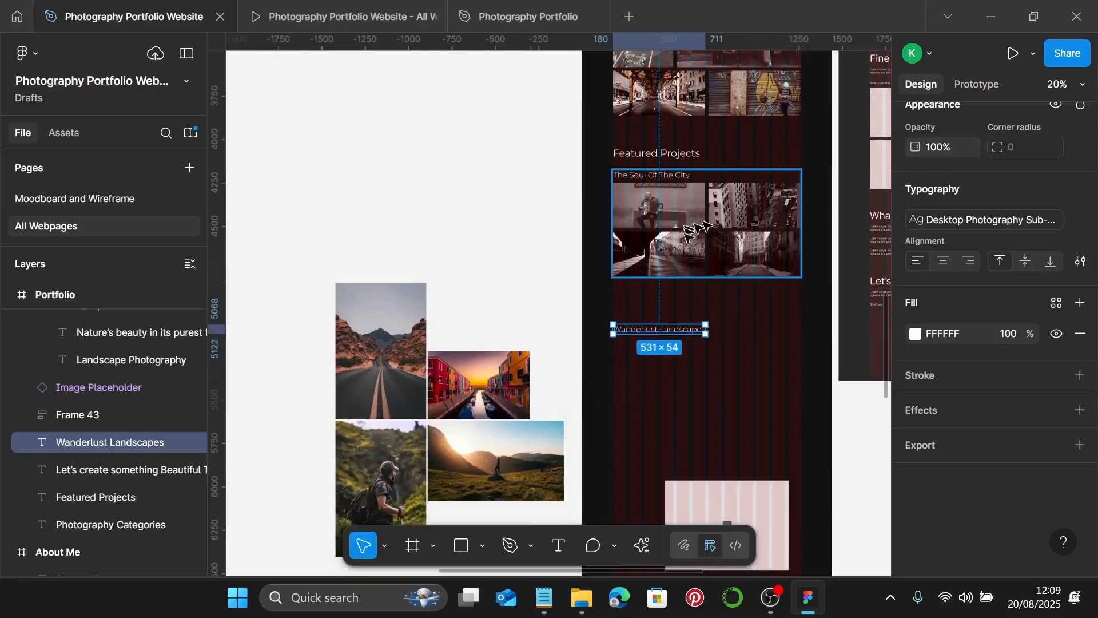
{"action": "scroll", "coordinate": [657, 332], "scroll_direction": "down", "scroll_amount": 1}
- Set the width of all four landscape photos to 530
{"action": "left_click", "coordinate": [381, 303]}
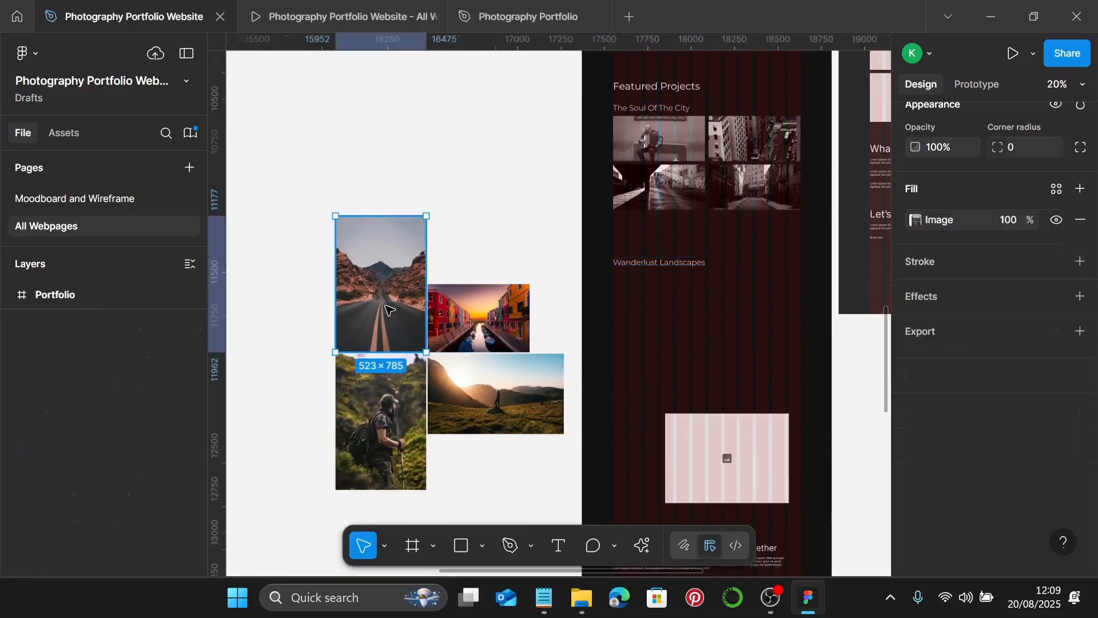
{"action": "left_click", "coordinate": [373, 409], "text": "shift"}
{"action": "left_click", "coordinate": [495, 394], "text": "shift"}
{"action": "left_click", "coordinate": [479, 317], "text": "shift"}
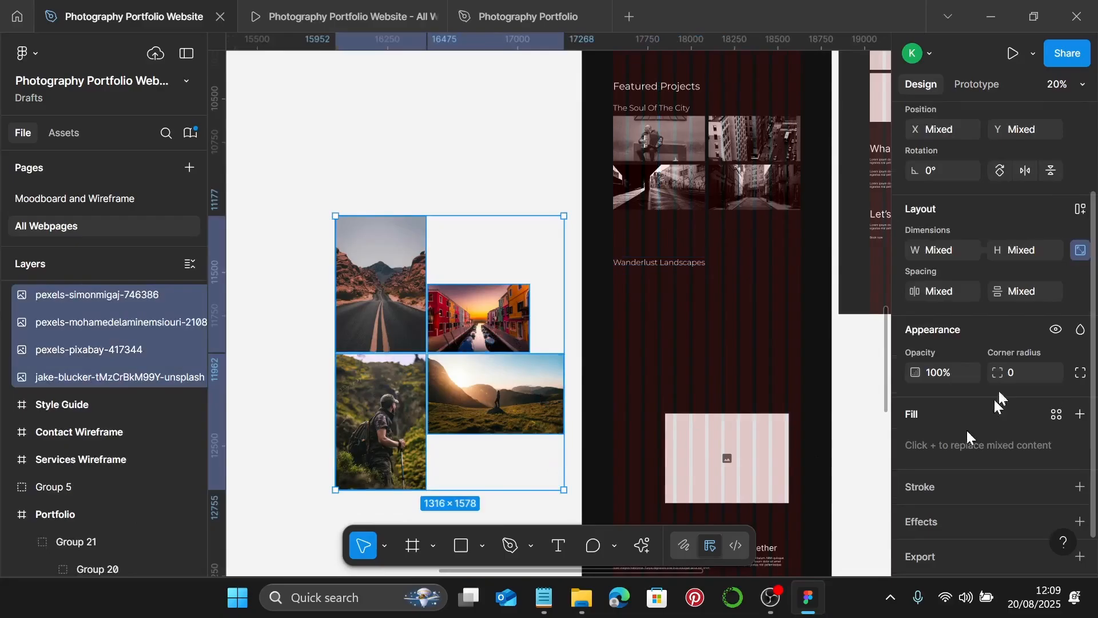
{"action": "left_click", "coordinate": [946, 255]}
{"action": "type", "text": "530"}
{"action": "key", "text": "Return"}
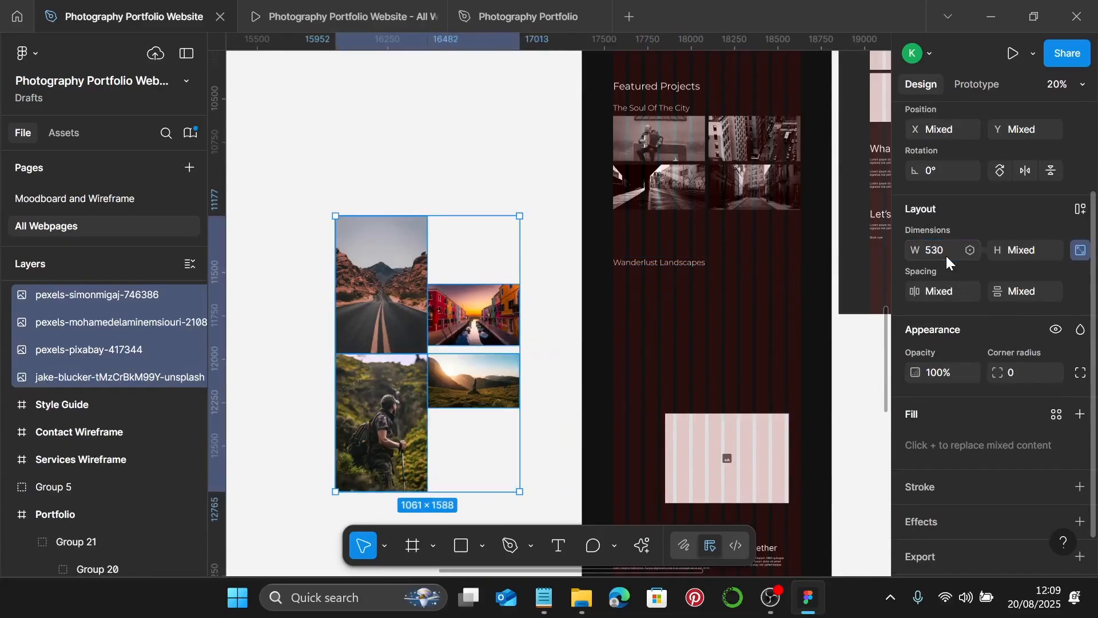
- In the road photo's image fill, try Tile scaling, then undo it
{"action": "scroll", "coordinate": [372, 299], "scroll_direction": "up", "scroll_amount": 1}
{"action": "scroll", "coordinate": [372, 299], "scroll_direction": "up", "scroll_amount": 3}
{"action": "double_click", "coordinate": [372, 299]}
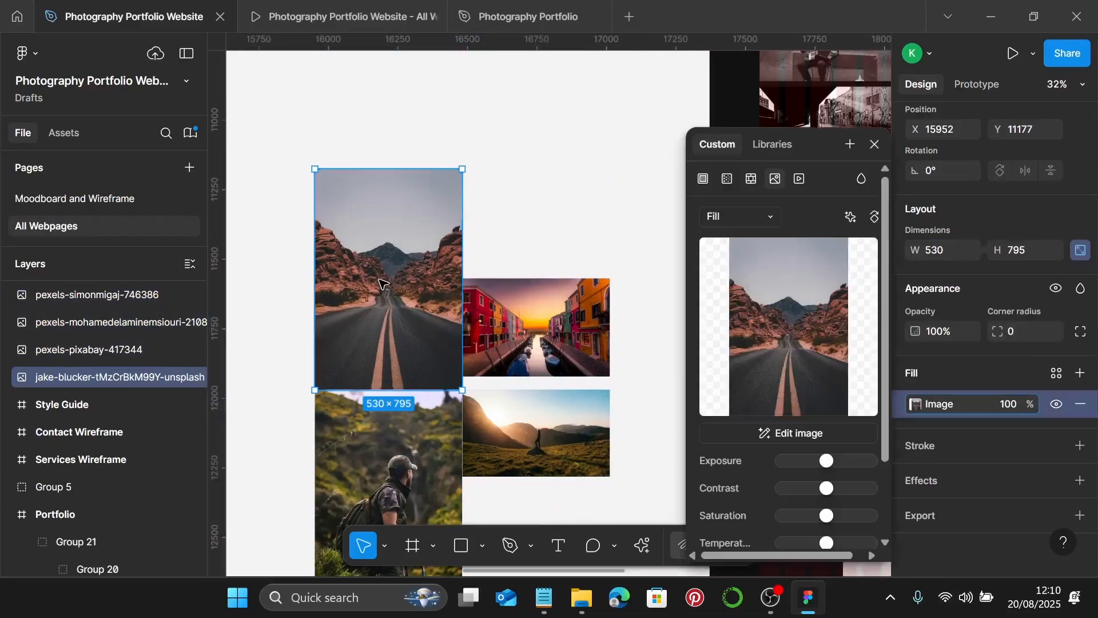
{"action": "left_click", "coordinate": [749, 217]}
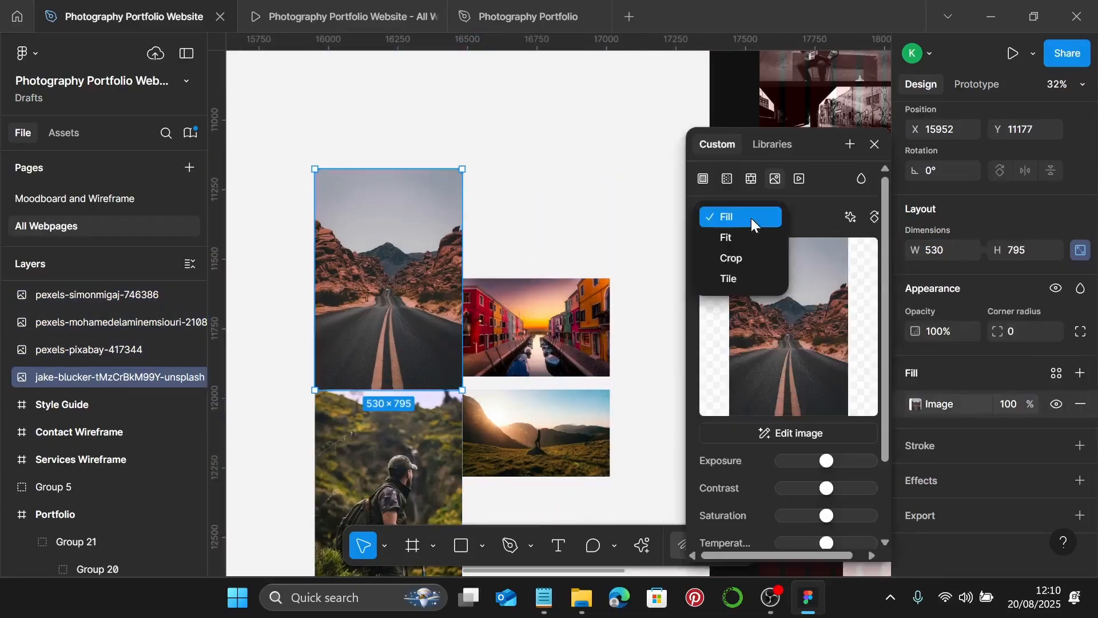
{"action": "left_click", "coordinate": [765, 272]}
{"action": "key", "text": "ctrl+z"}
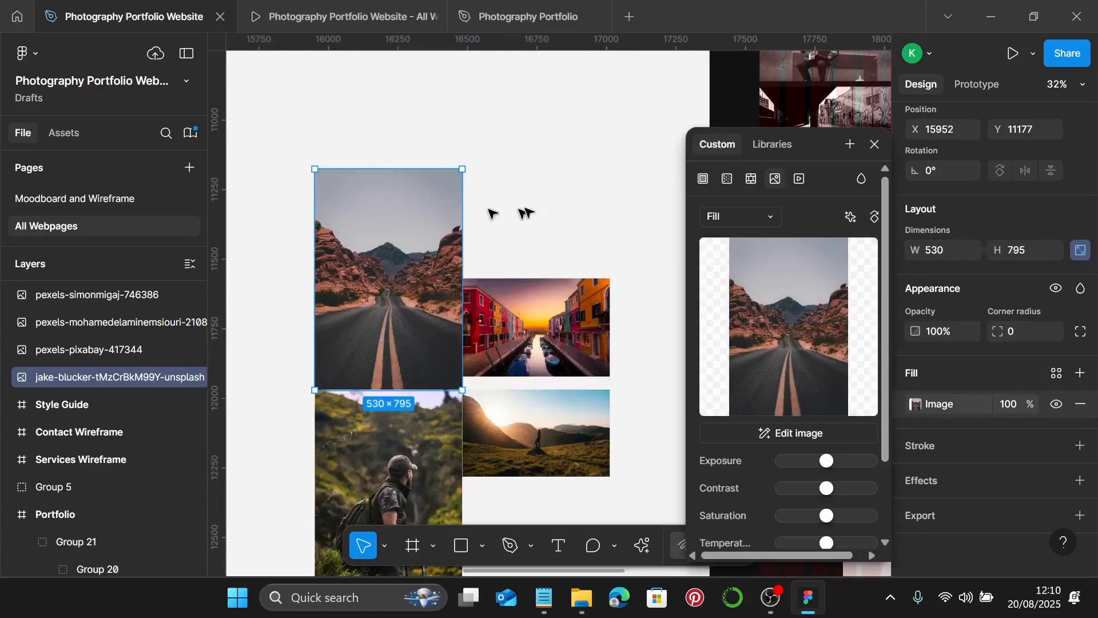
- Switch the road photo to Crop and trim top and bottom to 530×260
{"action": "left_click", "coordinate": [727, 217]}
{"action": "left_click", "coordinate": [735, 255]}
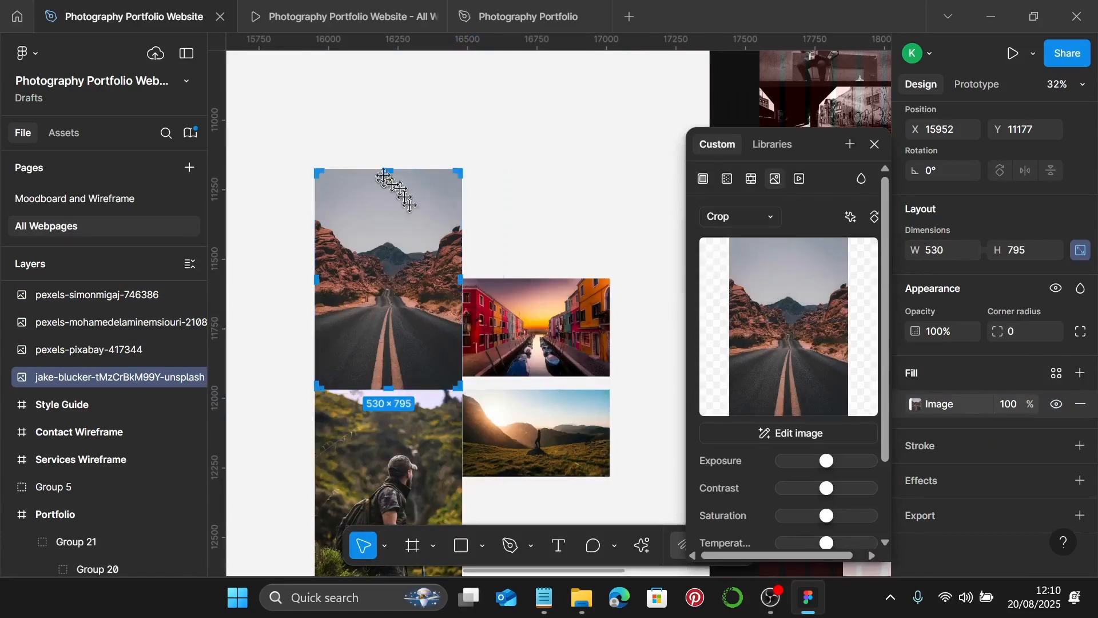
{"action": "left_click_drag", "start_coordinate": [387, 170], "coordinate": [377, 247]}
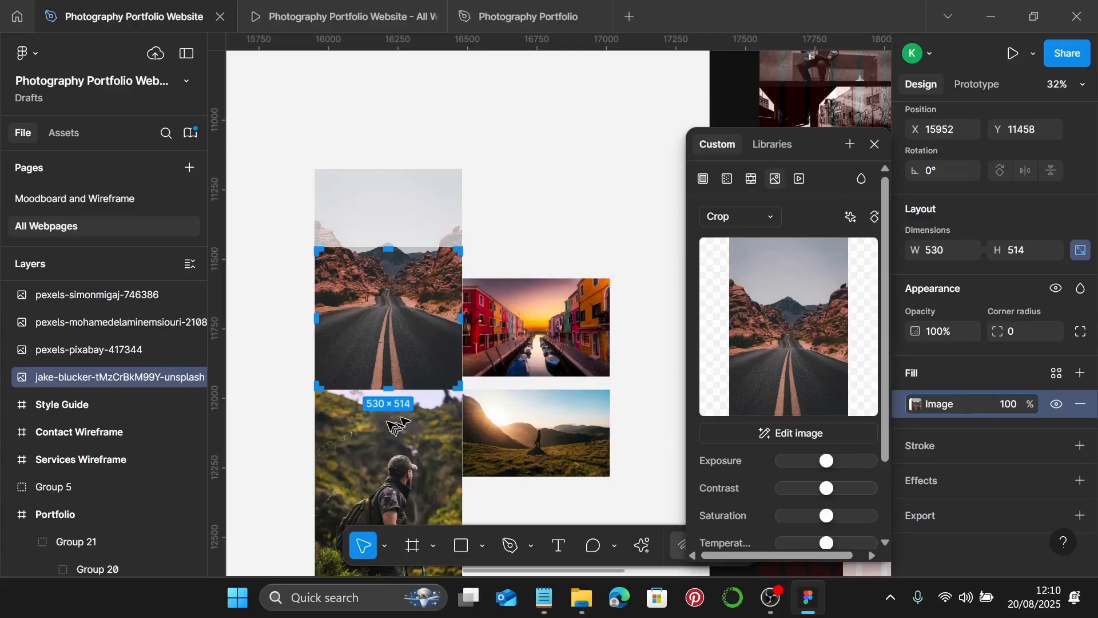
{"action": "left_click_drag", "start_coordinate": [384, 390], "coordinate": [382, 267]}
{"action": "scroll", "coordinate": [391, 326], "scroll_direction": "up", "scroll_amount": 10}
{"action": "scroll", "coordinate": [381, 267], "scroll_direction": "down", "scroll_amount": 10}
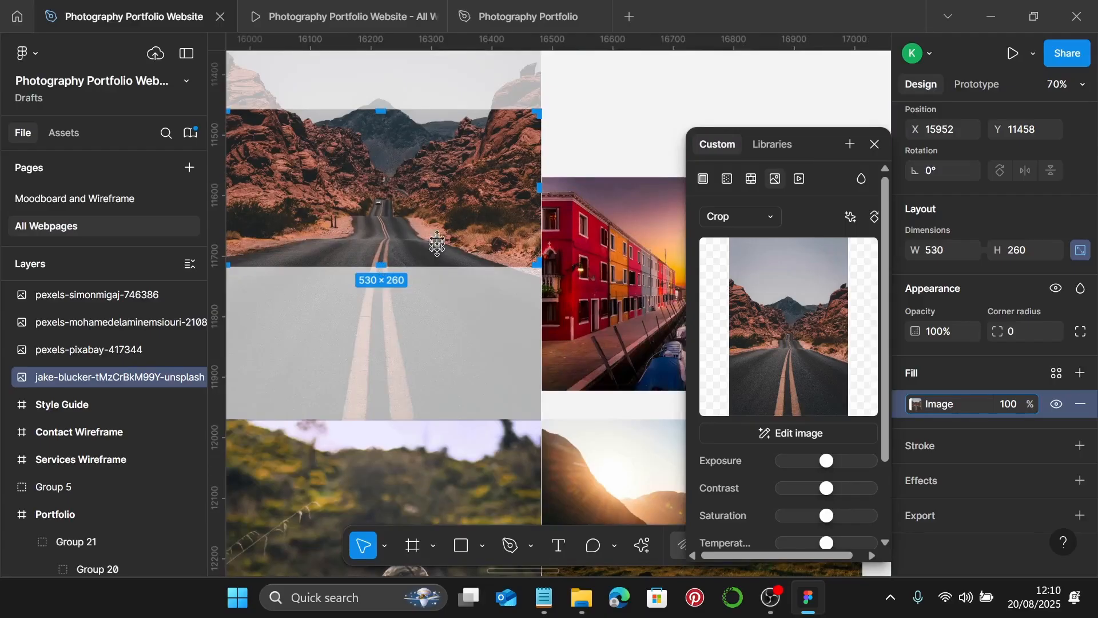
{"action": "key", "text": "Escape"}
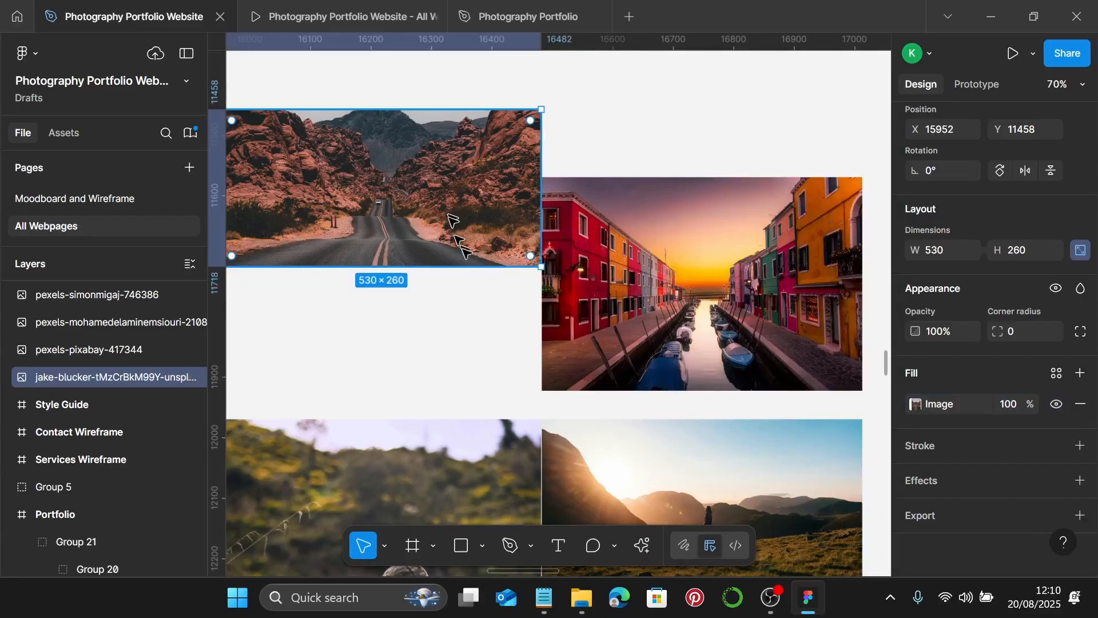
{"action": "scroll", "coordinate": [566, 275], "scroll_direction": "down", "scroll_amount": 1}
- Crop the canal photo to 530×260 and shift the image down inside the crop
{"action": "left_click", "coordinate": [614, 280]}
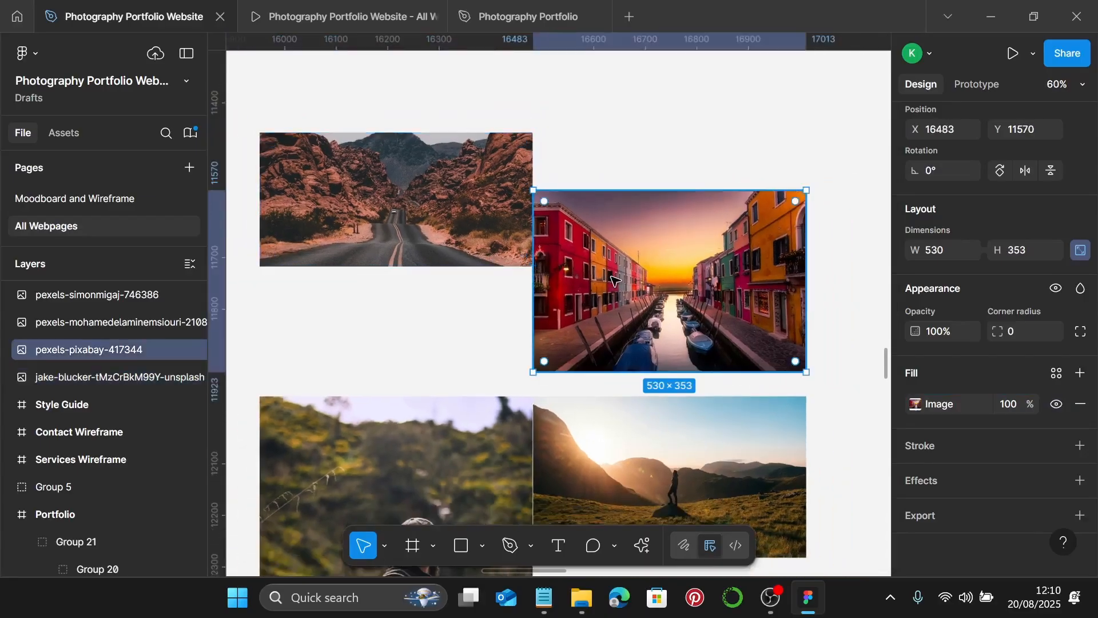
{"action": "double_click", "coordinate": [613, 279]}
{"action": "left_click", "coordinate": [726, 222]}
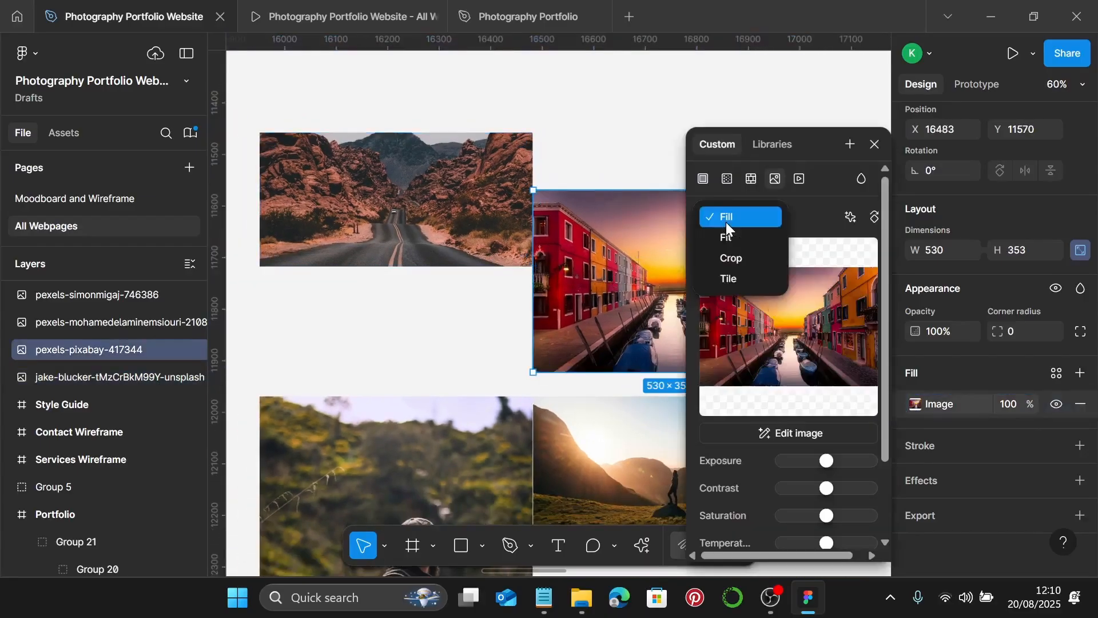
{"action": "left_click", "coordinate": [734, 255]}
{"action": "scroll", "coordinate": [598, 302], "scroll_direction": "right", "scroll_amount": 5}
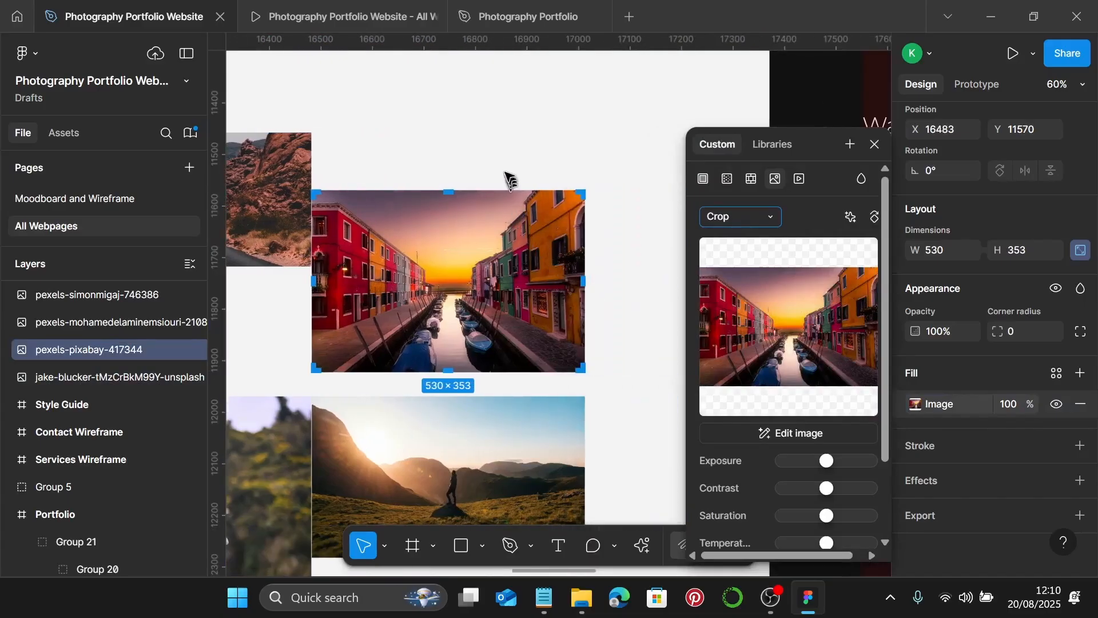
{"action": "left_click_drag", "start_coordinate": [454, 189], "coordinate": [454, 236]}
{"action": "scroll", "coordinate": [454, 236], "scroll_direction": "up", "scroll_amount": 10}
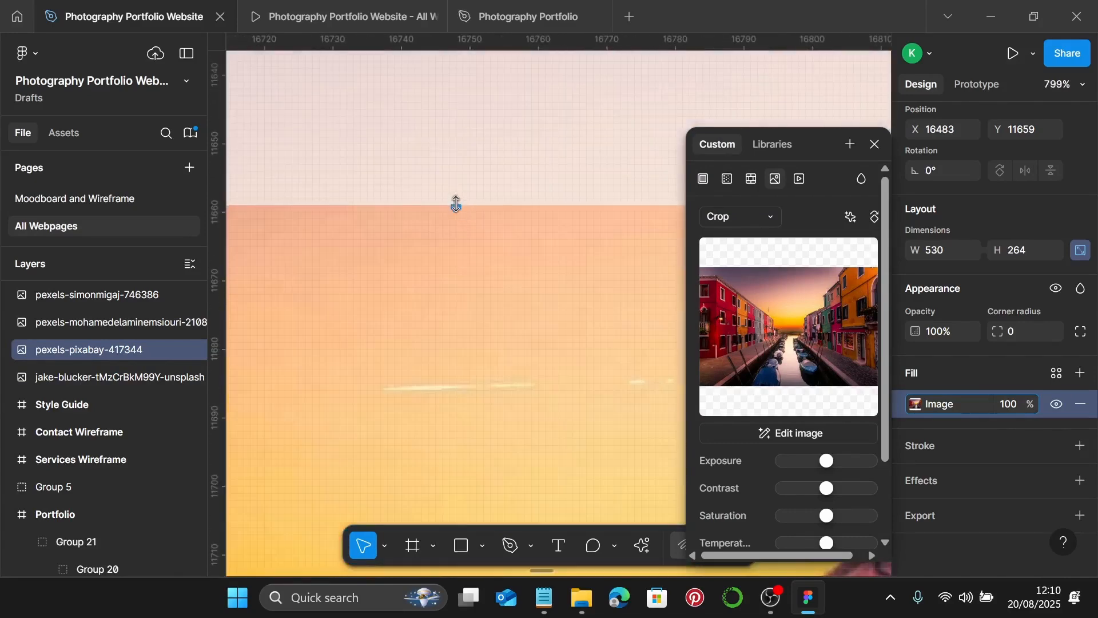
{"action": "left_click_drag", "start_coordinate": [456, 204], "coordinate": [463, 232]}
{"action": "scroll", "coordinate": [464, 232], "scroll_direction": "down", "scroll_amount": 8}
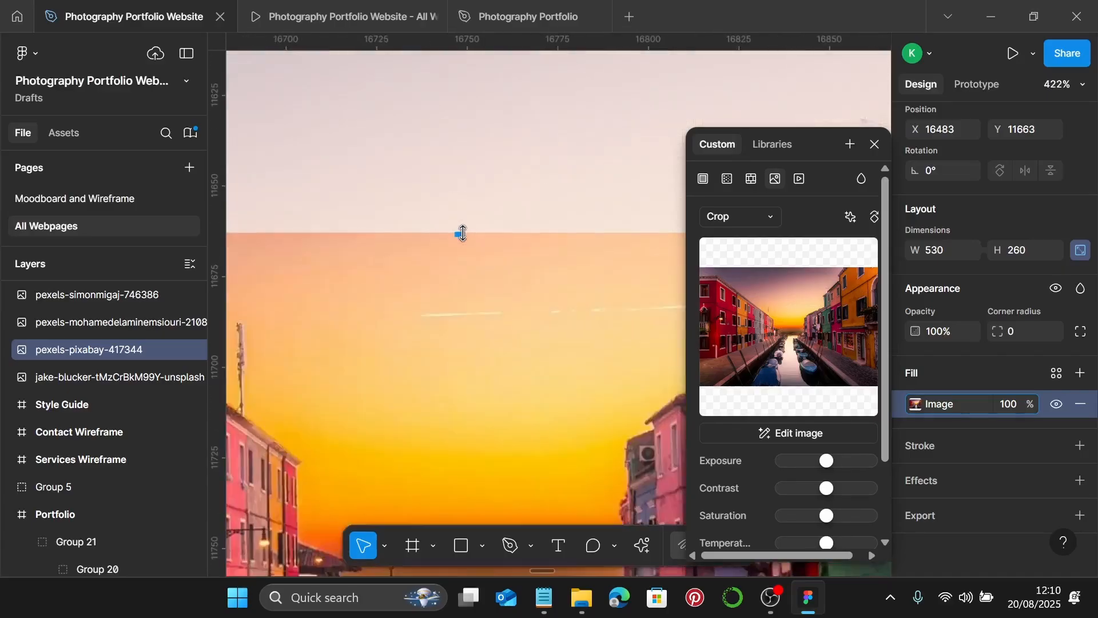
{"action": "scroll", "coordinate": [463, 233], "scroll_direction": "down", "scroll_amount": 3}
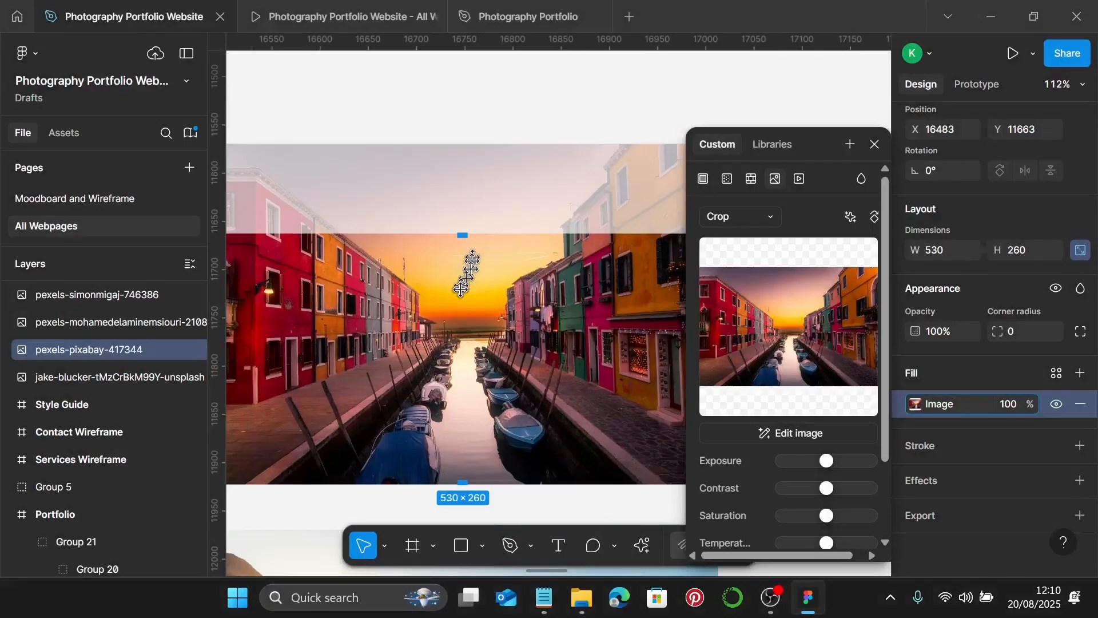
{"action": "left_click_drag", "start_coordinate": [460, 289], "coordinate": [466, 332]}
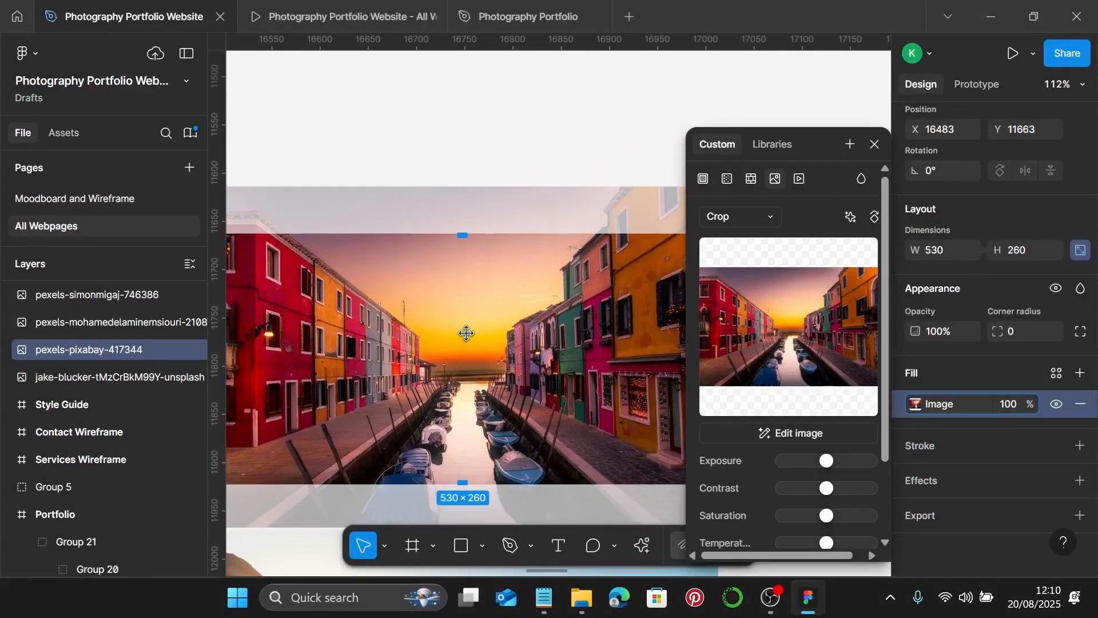
{"action": "scroll", "coordinate": [466, 333], "scroll_direction": "down", "scroll_amount": 4}
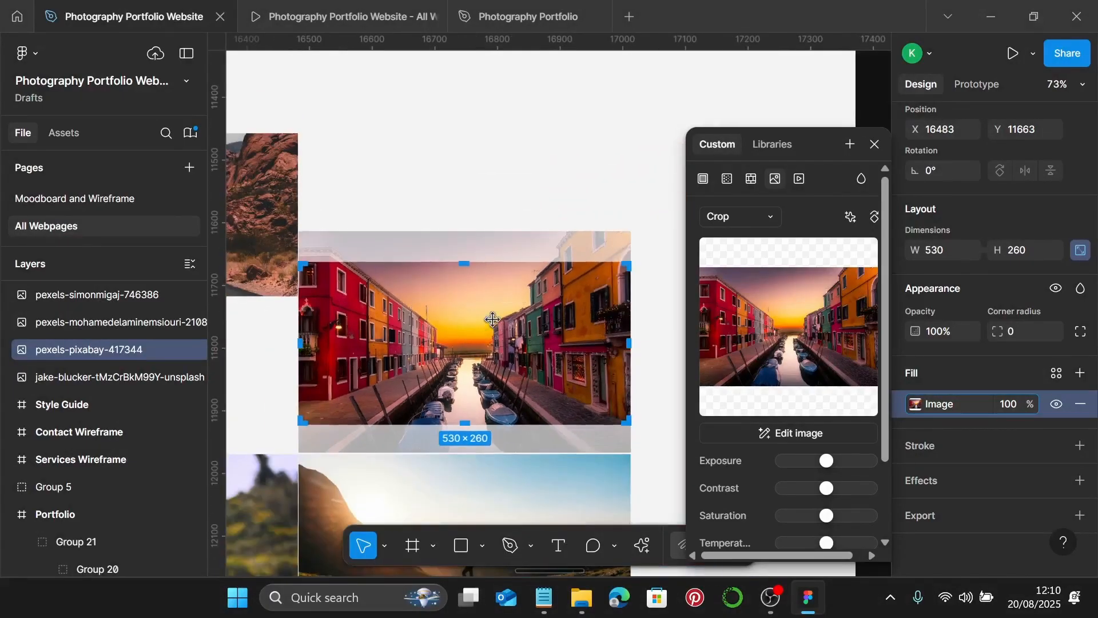
{"action": "key", "text": "Escape"}
{"action": "scroll", "coordinate": [529, 320], "scroll_direction": "down", "scroll_amount": 3}
- Crop the hiker photo to 530×260 by trimming its top and bottom
{"action": "scroll", "coordinate": [543, 340], "scroll_direction": "left", "scroll_amount": 4}
{"action": "scroll", "coordinate": [543, 341], "scroll_direction": "down", "scroll_amount": 3}
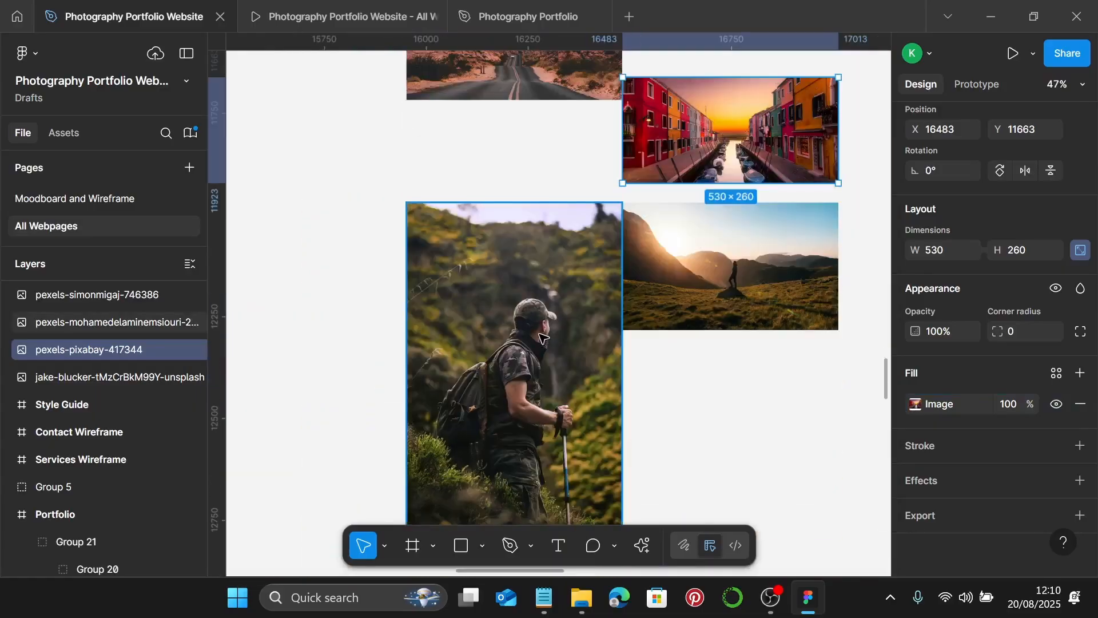
{"action": "double_click", "coordinate": [540, 337]}
{"action": "left_click", "coordinate": [751, 216]}
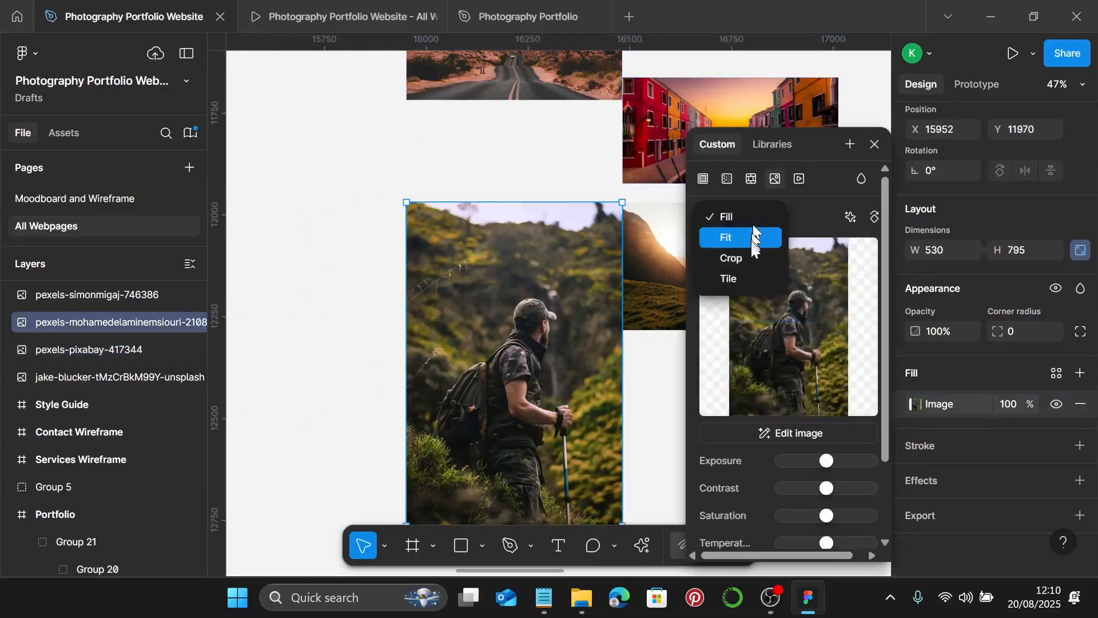
{"action": "left_click", "coordinate": [752, 257]}
{"action": "left_click_drag", "start_coordinate": [515, 203], "coordinate": [526, 281]}
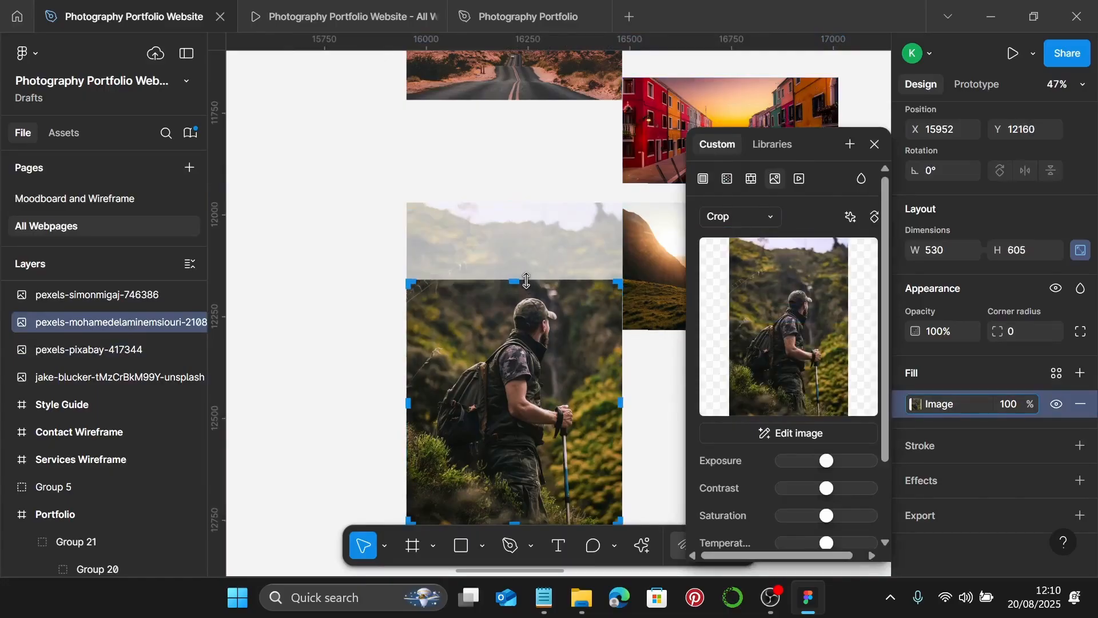
{"action": "scroll", "coordinate": [531, 282], "scroll_direction": "down", "scroll_amount": 3}
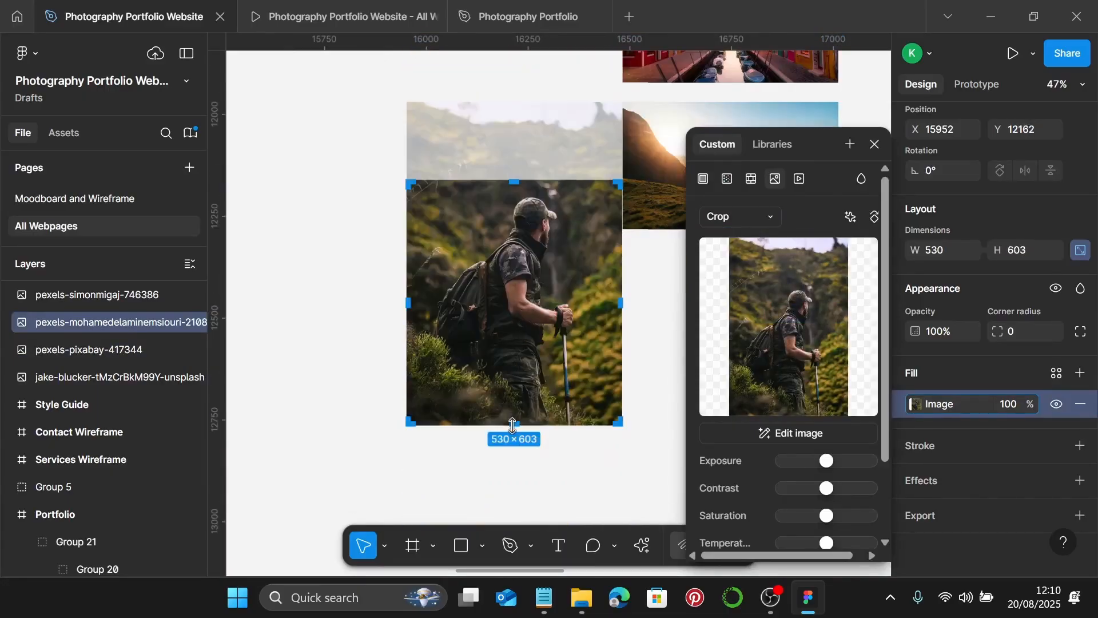
{"action": "left_click_drag", "start_coordinate": [513, 424], "coordinate": [527, 298]}
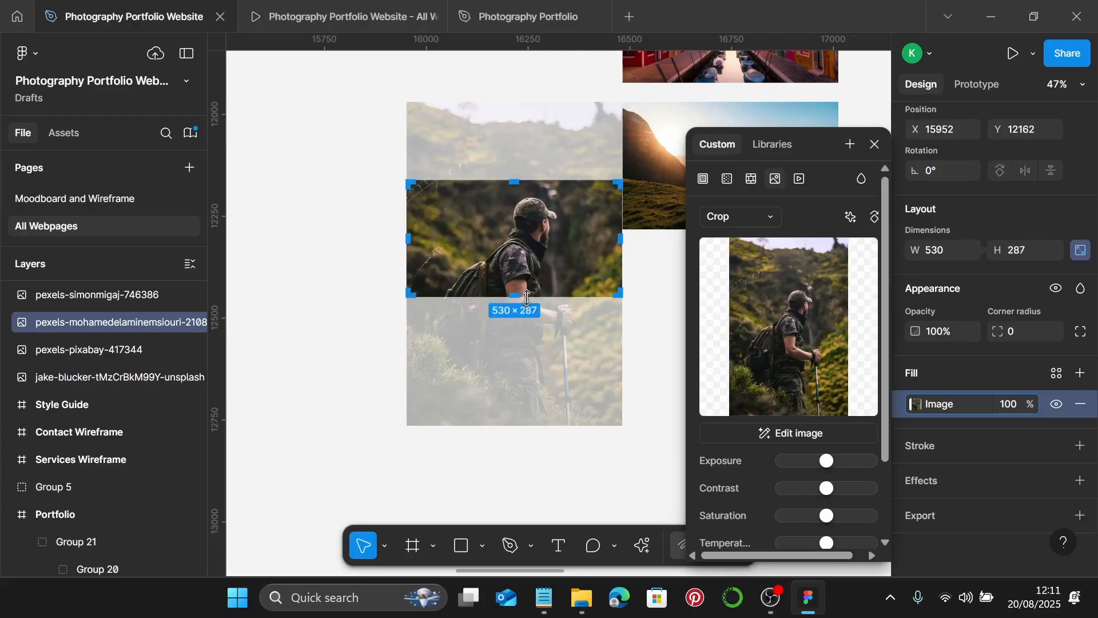
{"action": "scroll", "coordinate": [527, 297], "scroll_direction": "up", "scroll_amount": 5}
{"action": "left_click_drag", "start_coordinate": [490, 289], "coordinate": [495, 259]}
{"action": "scroll", "coordinate": [492, 261], "scroll_direction": "up", "scroll_amount": 10}
{"action": "scroll", "coordinate": [494, 261], "scroll_direction": "down", "scroll_amount": 9}
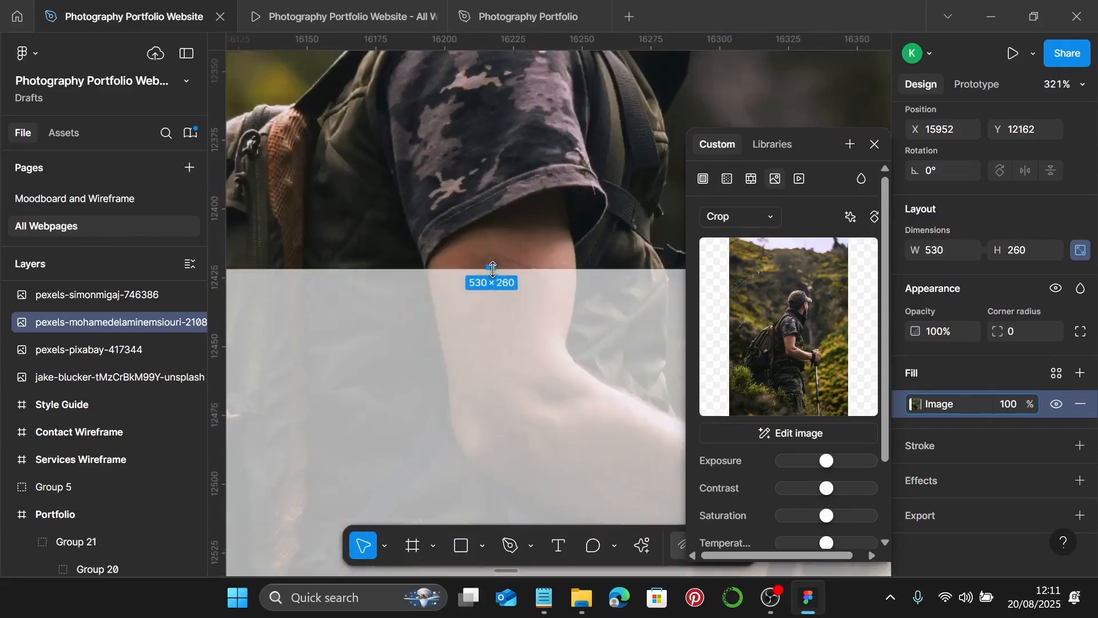
{"action": "scroll", "coordinate": [493, 269], "scroll_direction": "down", "scroll_amount": 5}
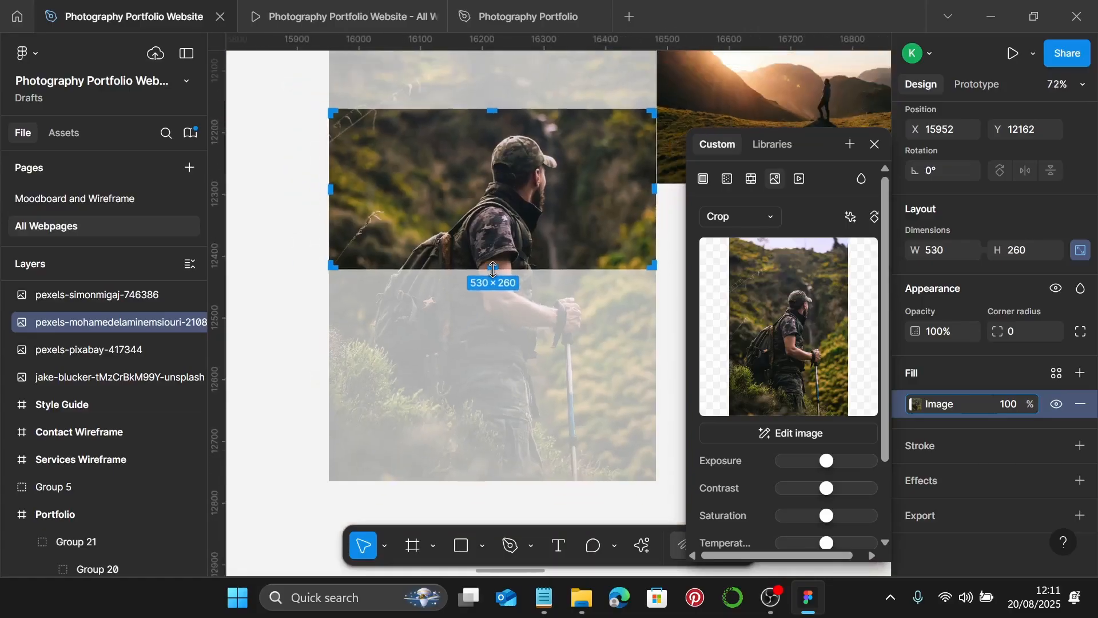
{"action": "key", "text": "Escape"}
{"action": "scroll", "coordinate": [502, 279], "scroll_direction": "down", "scroll_amount": 3}
- Crop the hillside sunset photo to 530×260, shifting the image up inside the crop
{"action": "scroll", "coordinate": [507, 284], "scroll_direction": "right", "scroll_amount": 2}
{"action": "left_click", "coordinate": [675, 209]}
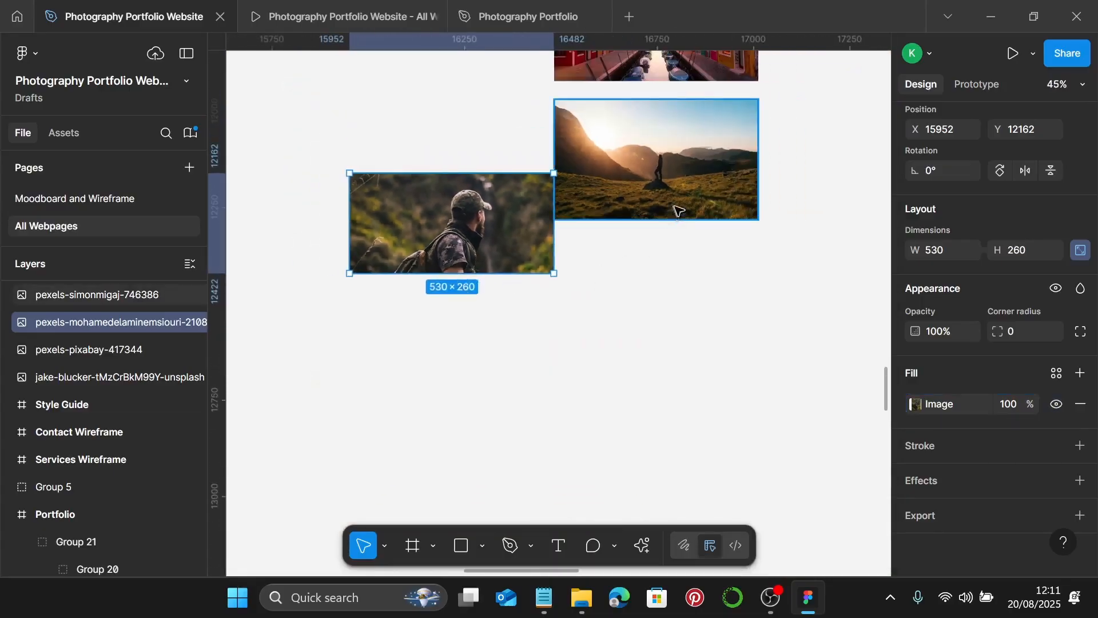
{"action": "scroll", "coordinate": [663, 212], "scroll_direction": "right", "scroll_amount": 3}
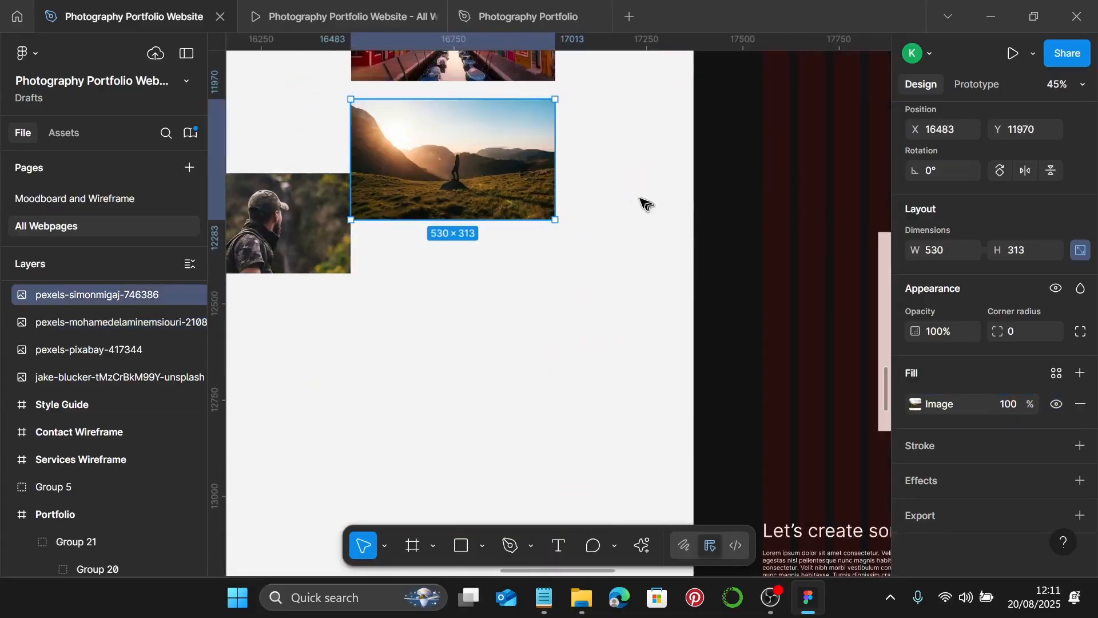
{"action": "double_click", "coordinate": [474, 173]}
{"action": "left_click", "coordinate": [719, 204]}
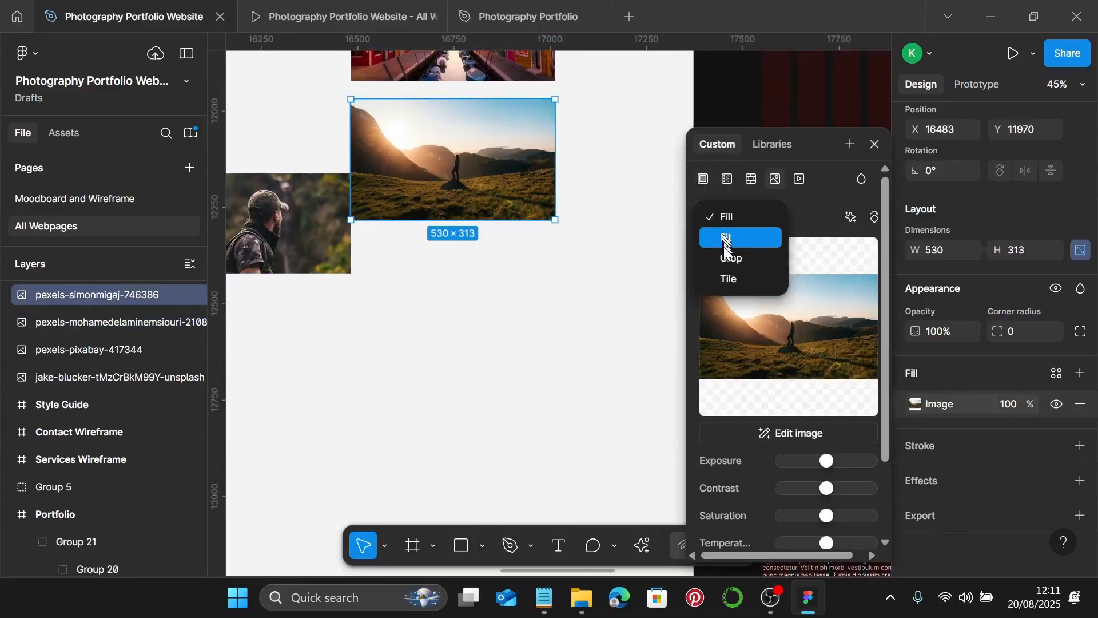
{"action": "left_click", "coordinate": [730, 258]}
{"action": "scroll", "coordinate": [429, 231], "scroll_direction": "up", "scroll_amount": 6}
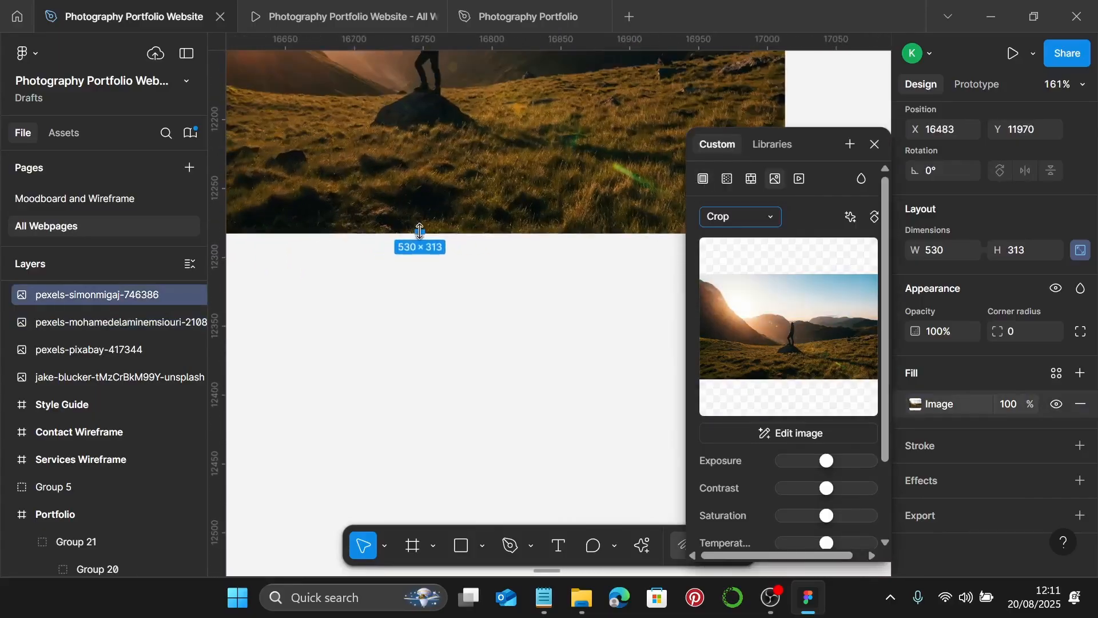
{"action": "scroll", "coordinate": [420, 231], "scroll_direction": "up", "scroll_amount": 2}
{"action": "left_click_drag", "start_coordinate": [420, 231], "coordinate": [425, 128]}
{"action": "scroll", "coordinate": [423, 171], "scroll_direction": "up", "scroll_amount": 3}
{"action": "scroll", "coordinate": [425, 128], "scroll_direction": "down", "scroll_amount": 4}
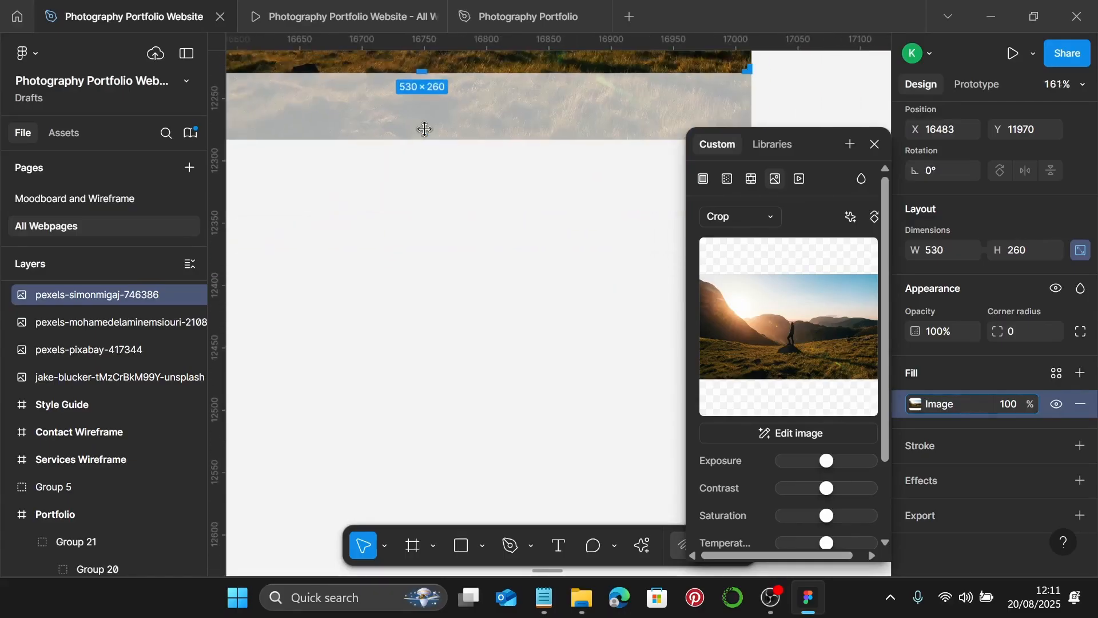
{"action": "scroll", "coordinate": [424, 130], "scroll_direction": "down", "scroll_amount": 2}
{"action": "scroll", "coordinate": [427, 147], "scroll_direction": "up", "scroll_amount": 2}
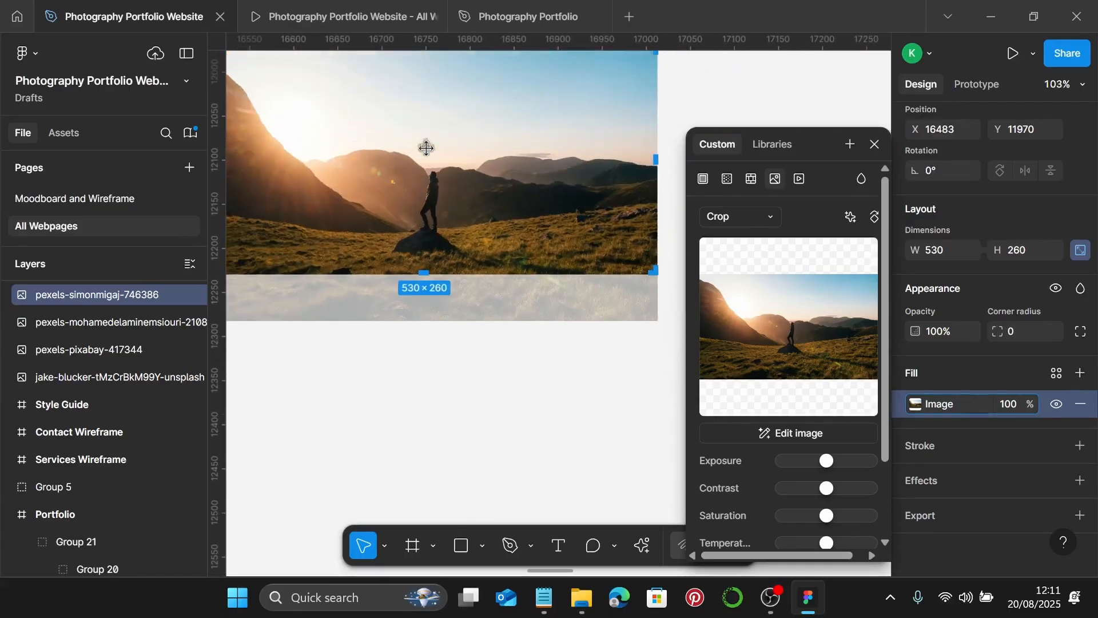
{"action": "scroll", "coordinate": [432, 195], "scroll_direction": "down", "scroll_amount": 1}
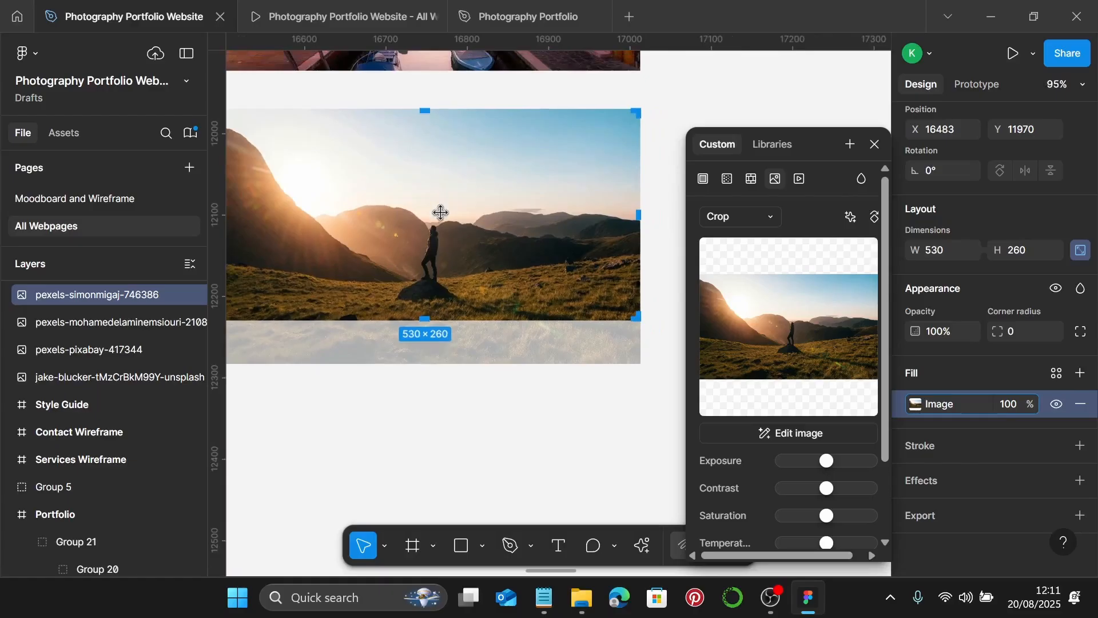
{"action": "left_click_drag", "start_coordinate": [440, 212], "coordinate": [436, 193]}
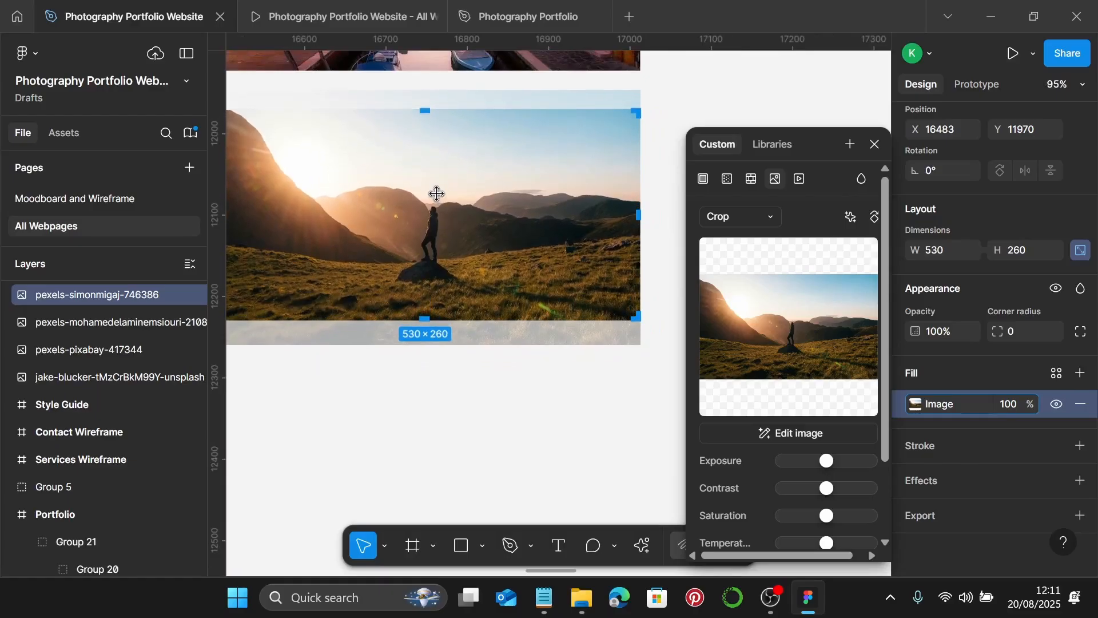
{"action": "scroll", "coordinate": [438, 193], "scroll_direction": "down", "scroll_amount": 2}
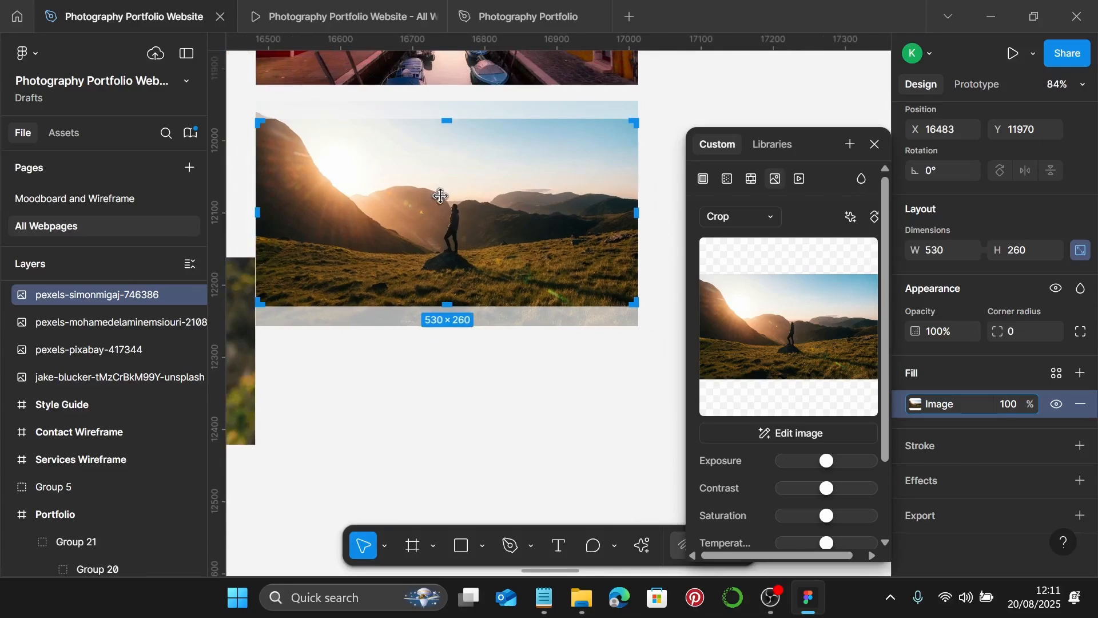
{"action": "key", "text": "Return"}
{"action": "scroll", "coordinate": [617, 380], "scroll_direction": "down", "scroll_amount": 5}
{"action": "left_click", "coordinate": [626, 377]}
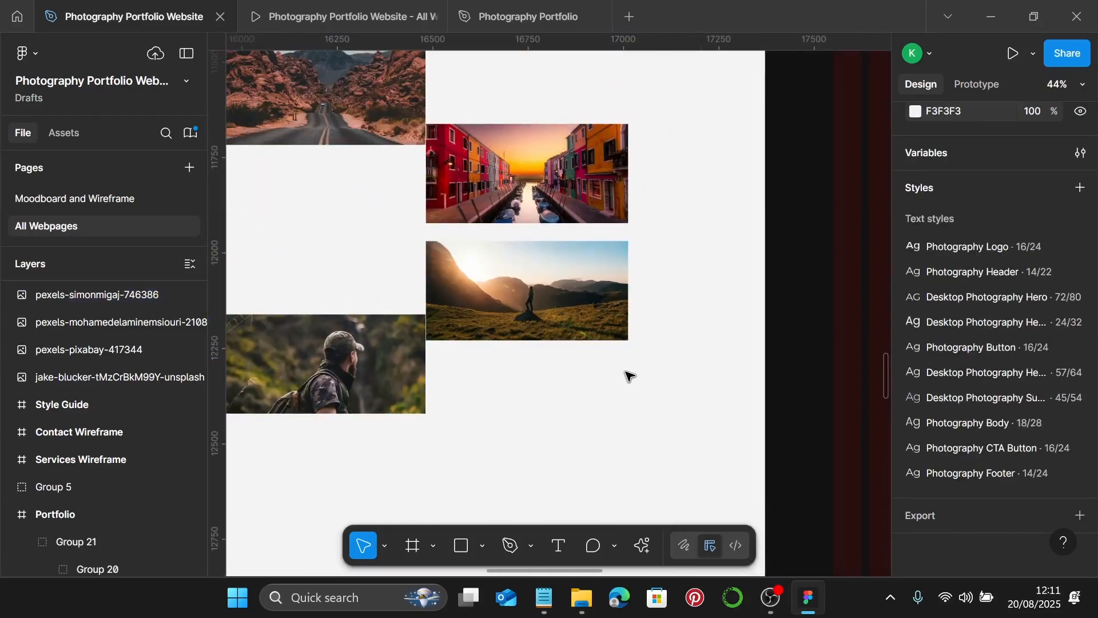
- Move the Wanderlust Landscapes title up and lay the four photos out 2×2 beneath it
{"action": "scroll", "coordinate": [627, 375], "scroll_direction": "down", "scroll_amount": 4}
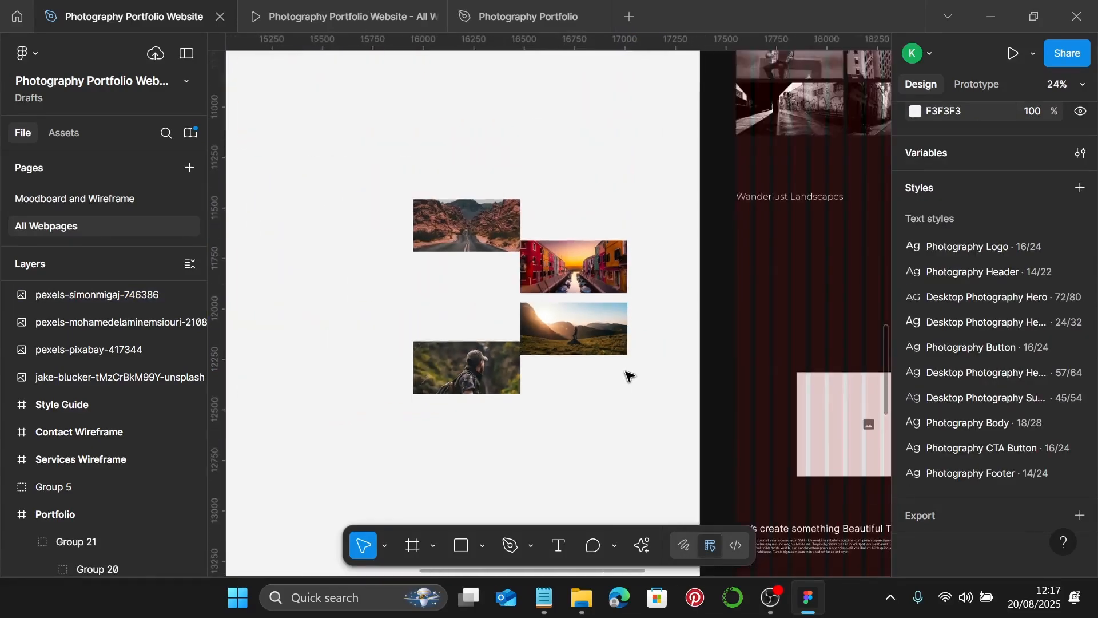
{"action": "scroll", "coordinate": [626, 373], "scroll_direction": "right", "scroll_amount": 3}
{"action": "left_click", "coordinate": [715, 203]}
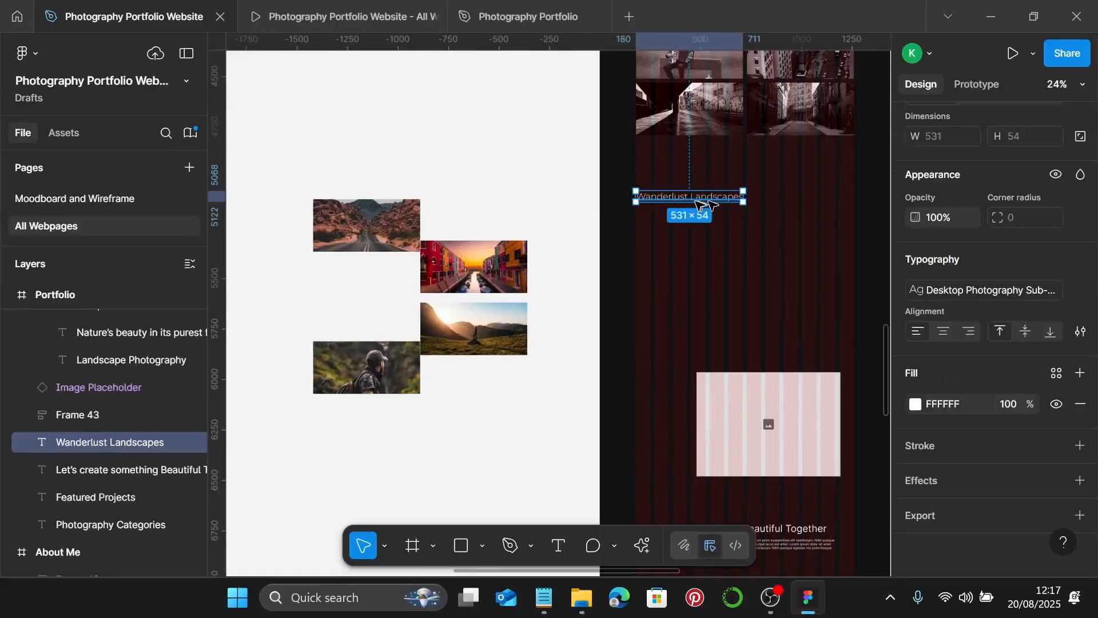
{"action": "left_click_drag", "start_coordinate": [697, 201], "coordinate": [699, 177]}
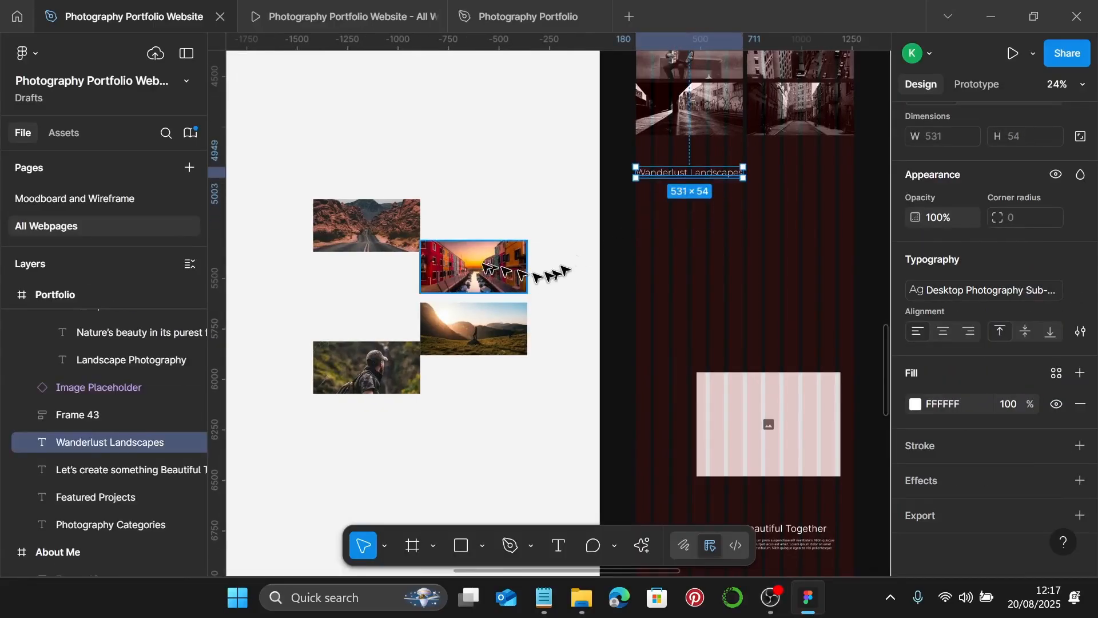
{"action": "left_click", "coordinate": [369, 369]}
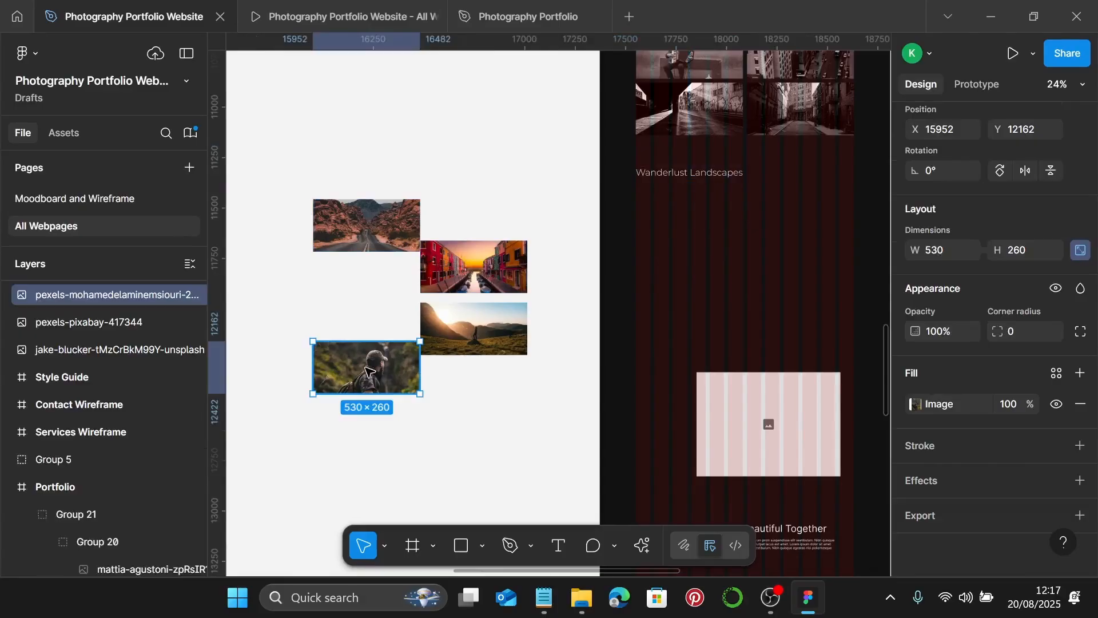
{"action": "left_click_drag", "start_coordinate": [369, 369], "coordinate": [691, 228]}
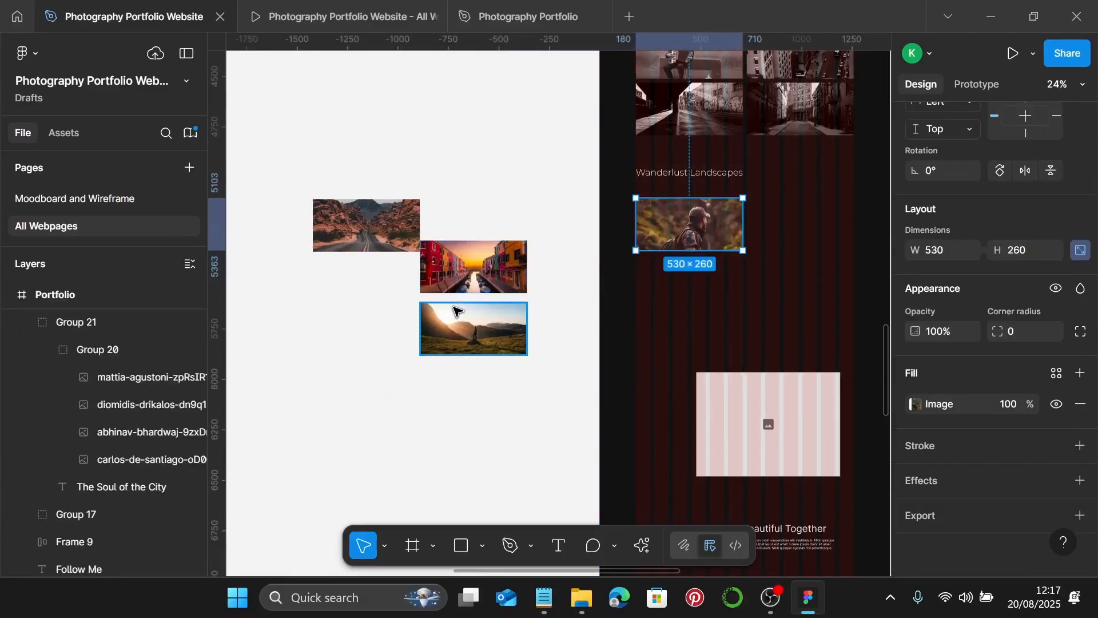
{"action": "left_click_drag", "start_coordinate": [369, 229], "coordinate": [800, 228]}
{"action": "left_click", "coordinate": [469, 278]}
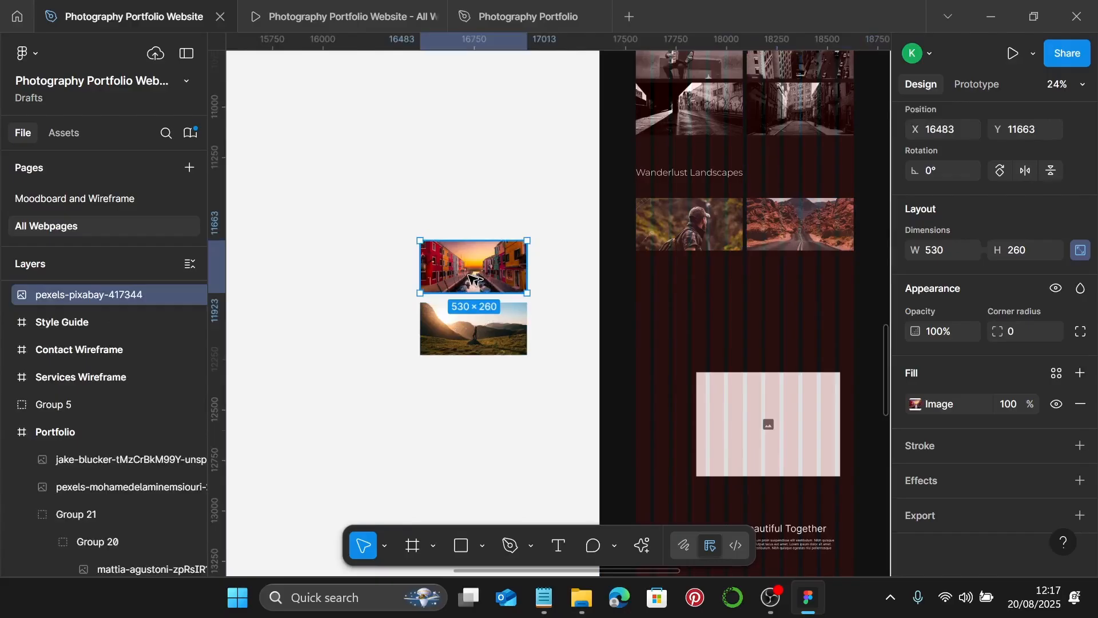
{"action": "mouse_move", "coordinate": [469, 279]}
{"action": "left_mouse_down"}
{"action": "mouse_move", "coordinate": [568, 313]}
{"action": "mouse_move", "coordinate": [691, 313]}
{"action": "mouse_move", "coordinate": [681, 292]}
{"action": "left_mouse_up"}
{"action": "left_click_drag", "start_coordinate": [478, 329], "coordinate": [792, 289]}
- Set a 20 px gap between the hiker and canal photos in the left column
{"action": "scroll", "coordinate": [722, 309], "scroll_direction": "up", "scroll_amount": 2}
{"action": "left_click", "coordinate": [709, 220]}
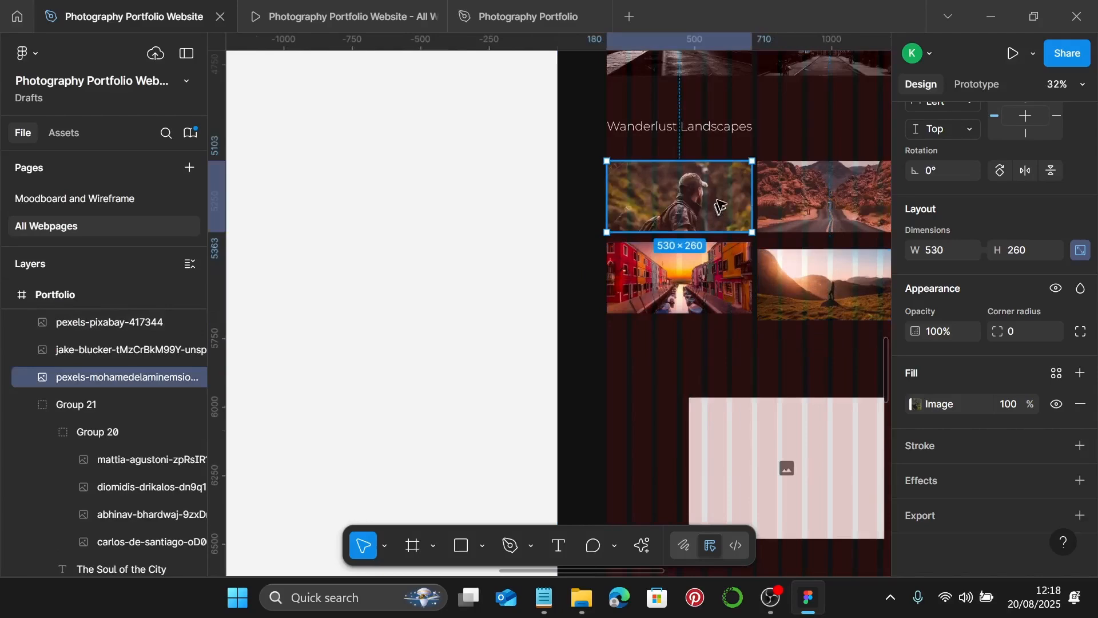
{"action": "left_click", "coordinate": [817, 206], "text": "shift"}
{"action": "scroll", "coordinate": [989, 183], "scroll_direction": "up", "scroll_amount": 4}
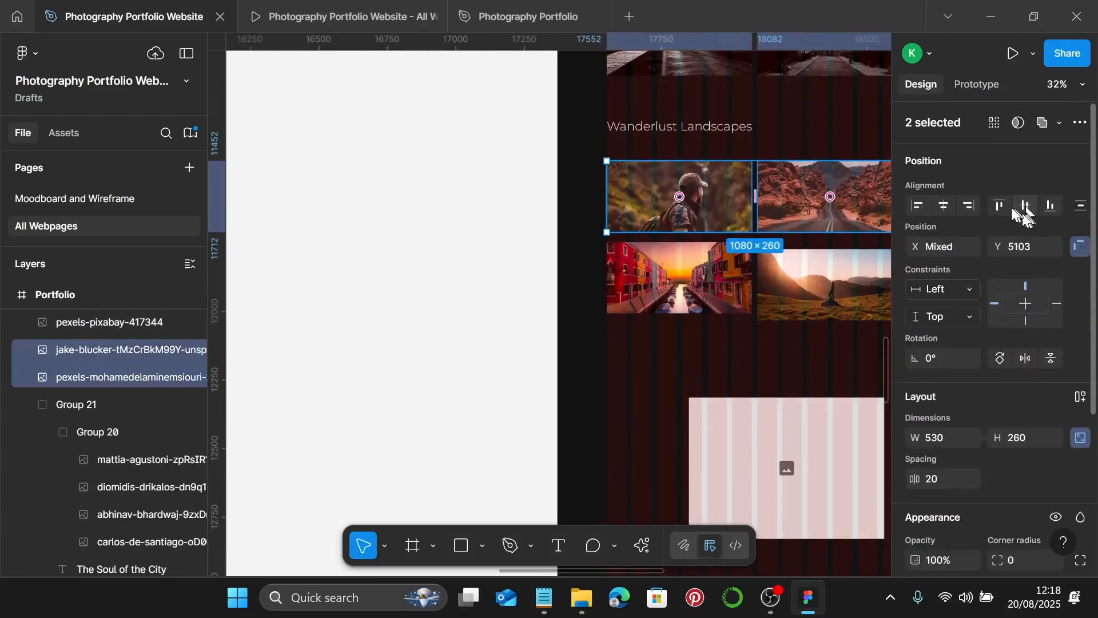
{"action": "scroll", "coordinate": [740, 230], "scroll_direction": "up", "scroll_amount": 3}
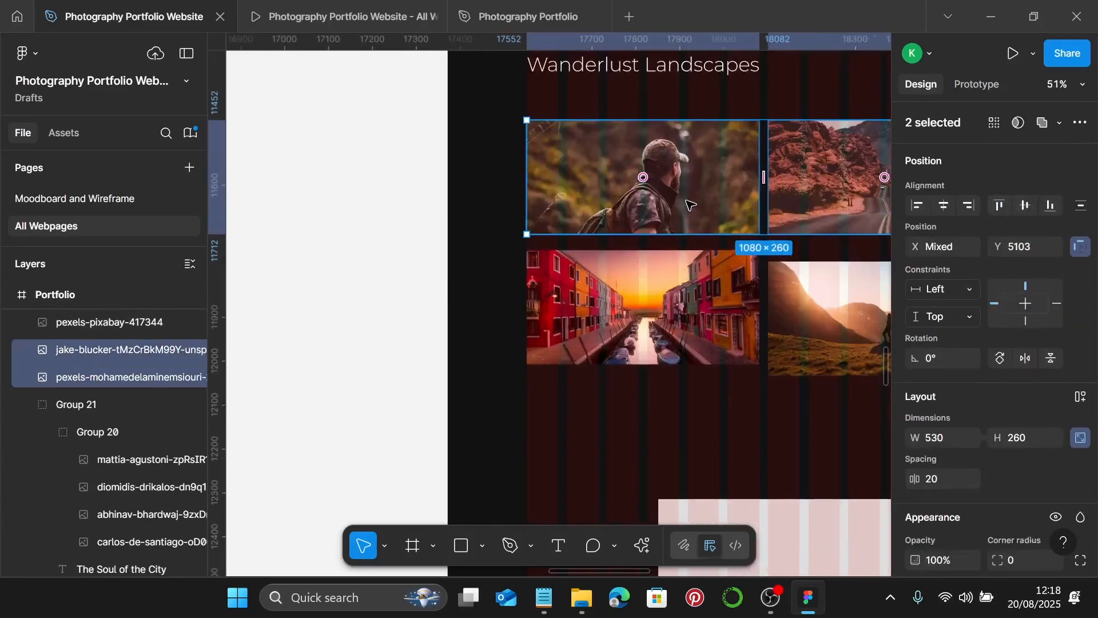
{"action": "left_click", "coordinate": [640, 309]}
{"action": "left_click", "coordinate": [640, 177], "text": "shift"}
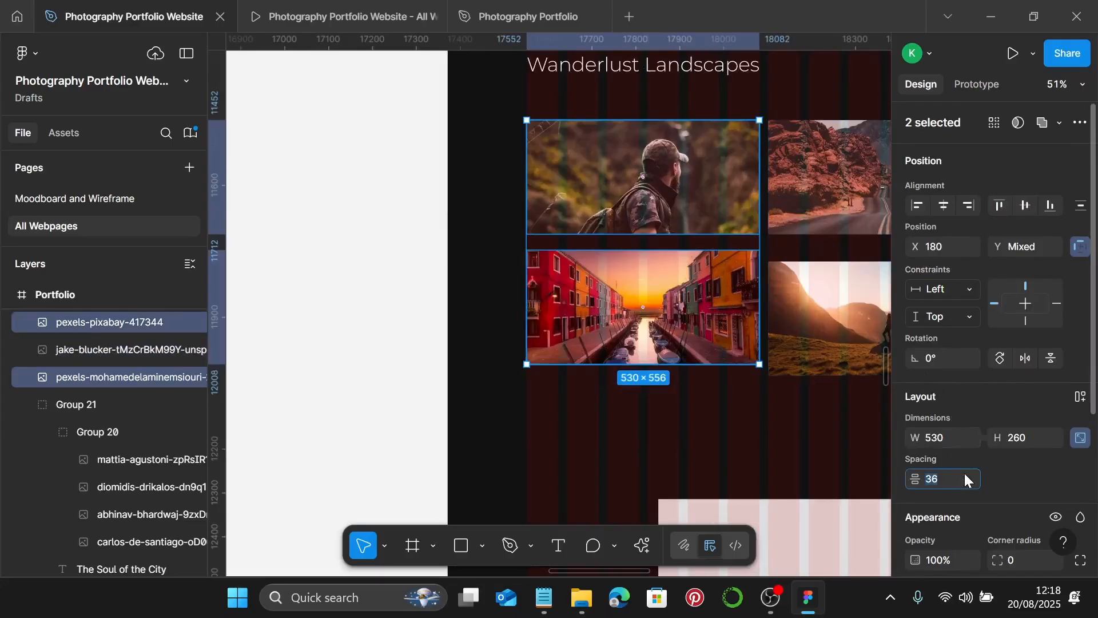
{"action": "type", "text": "20"}
{"action": "key", "text": "Return"}
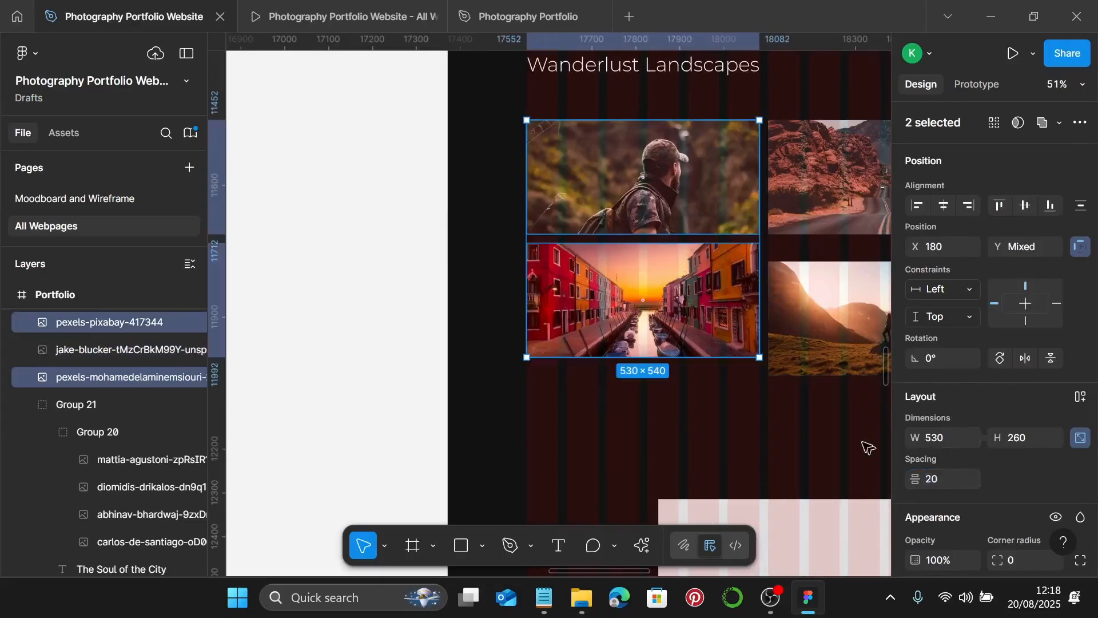
- Set a 20 px gap between the road and mountain sunset photos in the right column
{"action": "scroll", "coordinate": [755, 353], "scroll_direction": "right", "scroll_amount": 3}
{"action": "left_click", "coordinate": [740, 284]}
{"action": "left_click", "coordinate": [744, 195], "text": "shift"}
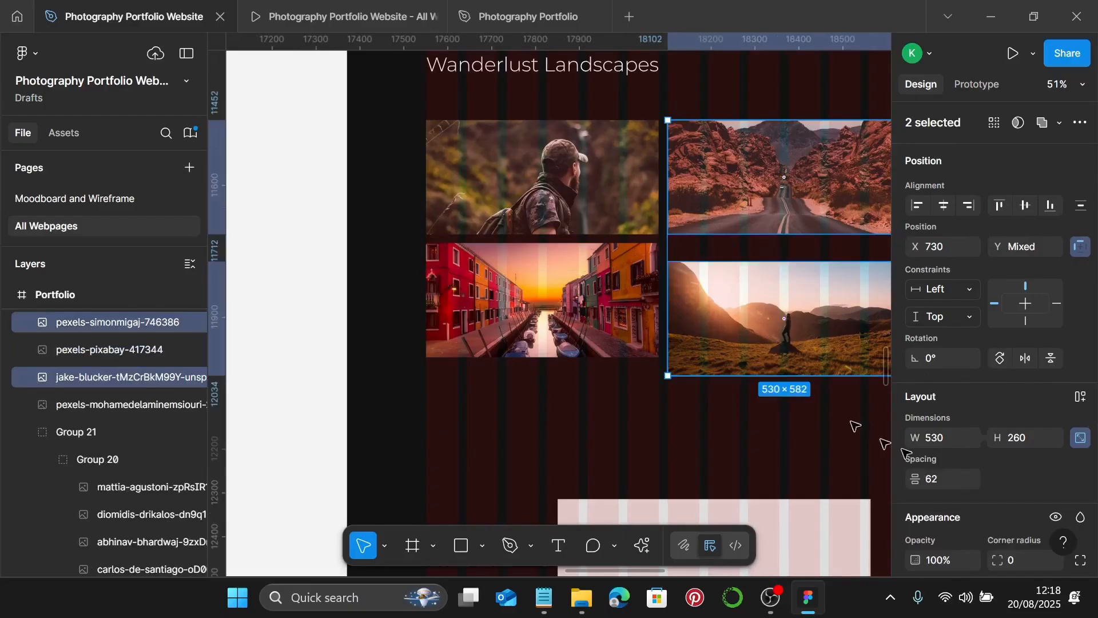
{"action": "type", "text": "20"}
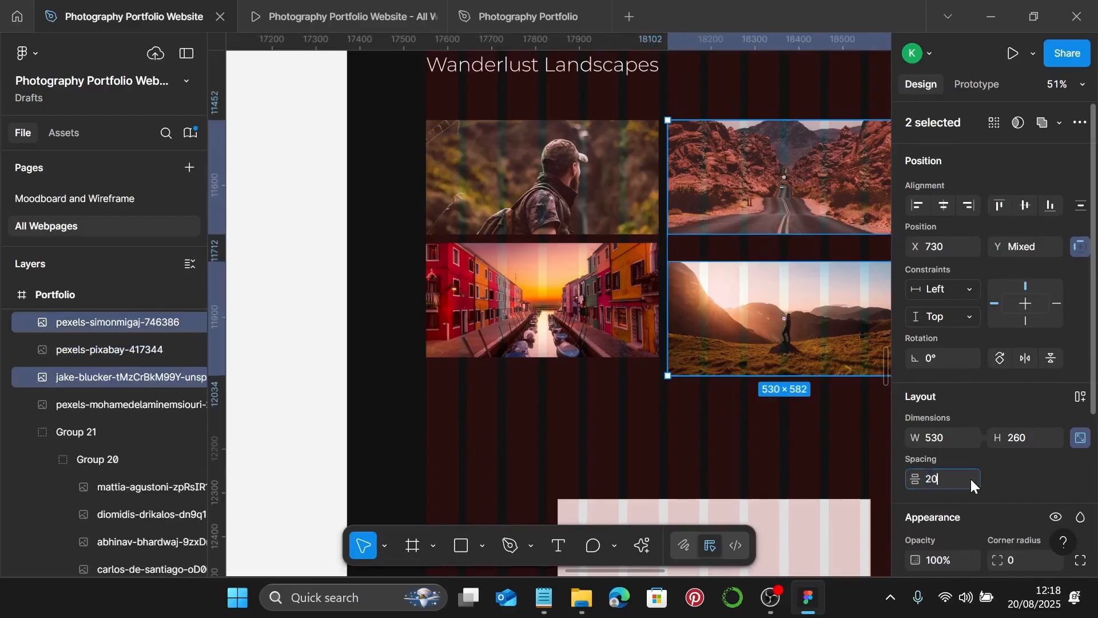
{"action": "key", "text": "Return"}
- Group all four landscape photos together
{"action": "scroll", "coordinate": [606, 228], "scroll_direction": "up", "scroll_amount": 1}
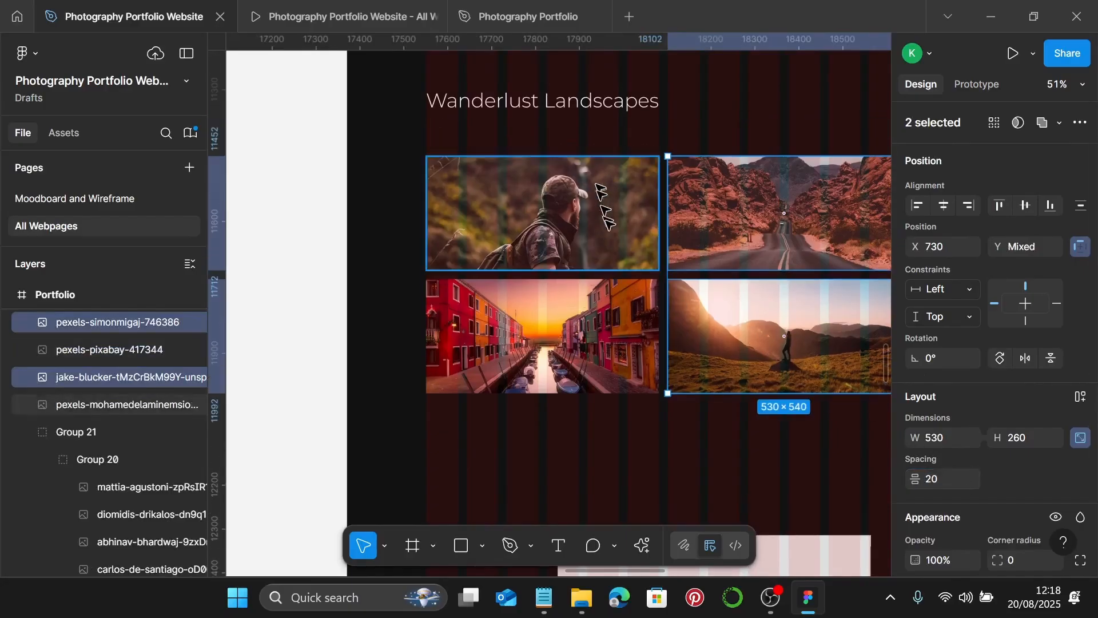
{"action": "left_click", "coordinate": [622, 217], "text": "shift"}
{"action": "left_click", "coordinate": [614, 315], "text": "shift"}
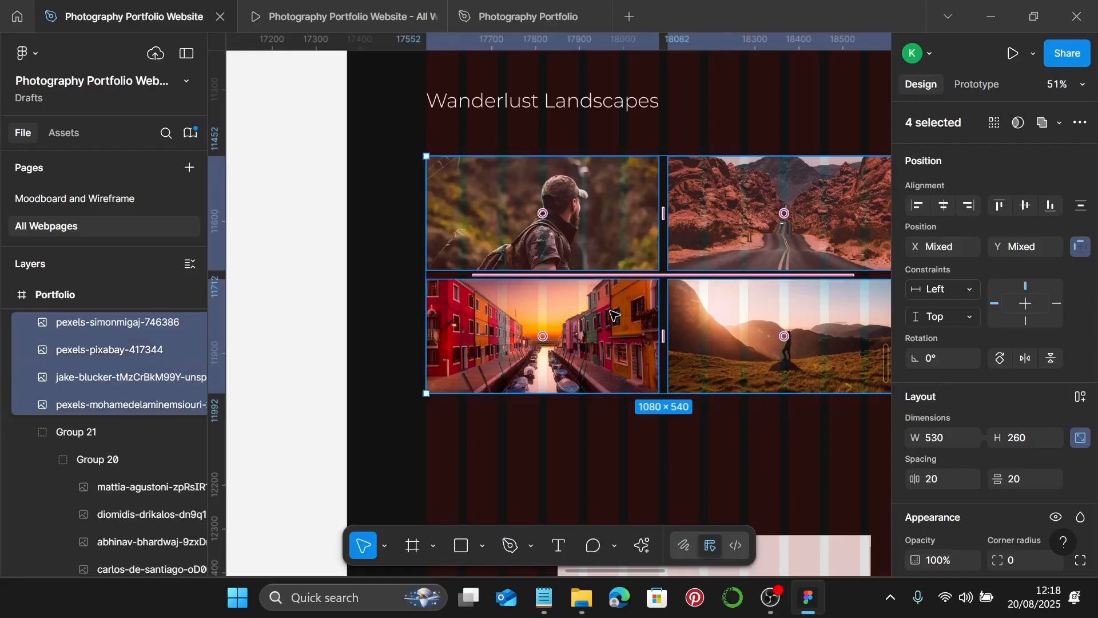
{"action": "key", "text": "ctrl+g"}
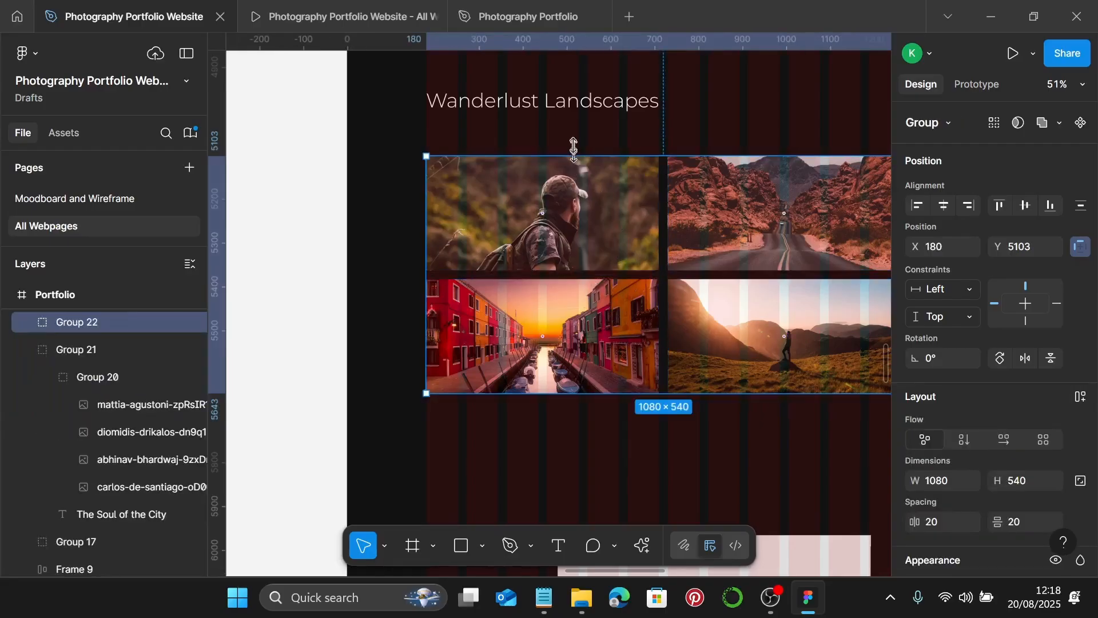
- Put a 20 px gap between the title and photo grid, then group them
{"action": "left_click", "coordinate": [572, 103]}
{"action": "left_click", "coordinate": [576, 189], "text": "shift"}
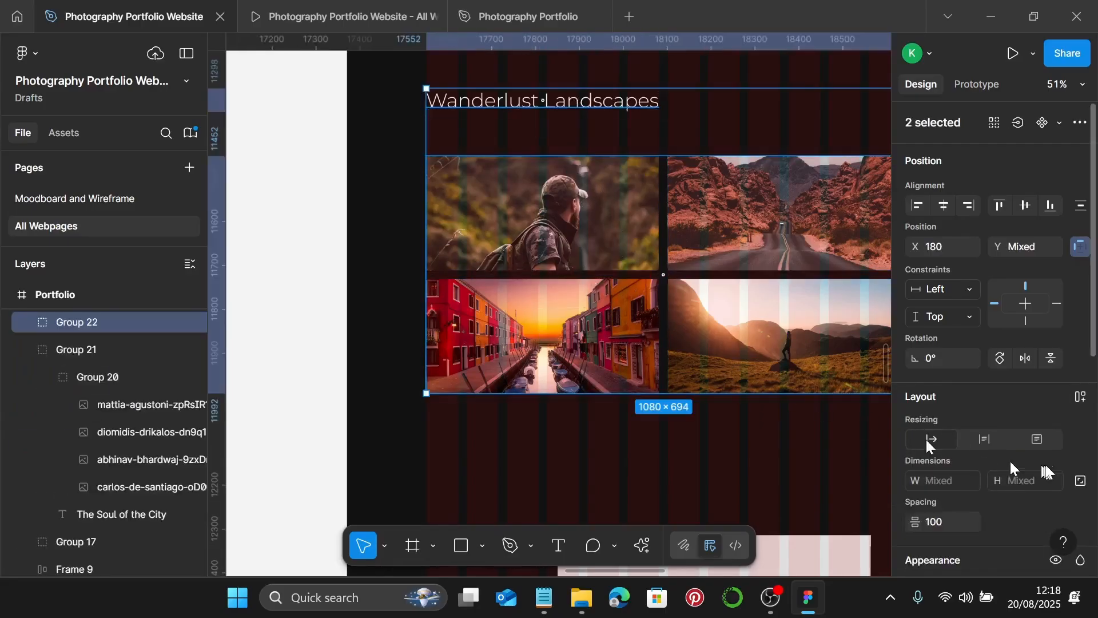
{"action": "left_click", "coordinate": [956, 525]}
{"action": "type", "text": "20"}
{"action": "key", "text": "Return"}
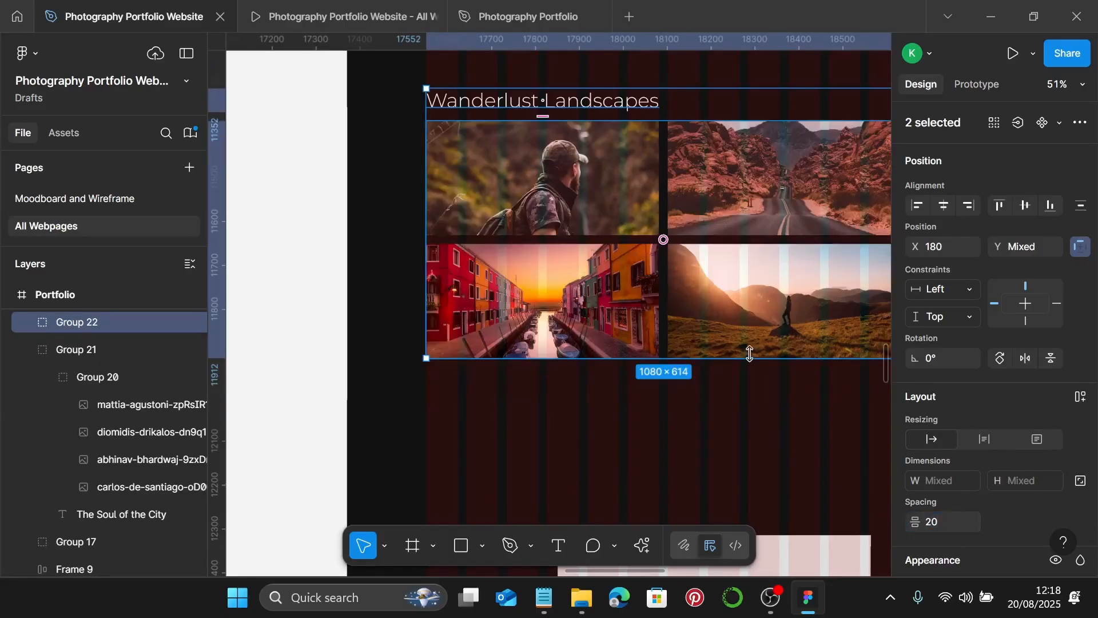
{"action": "key", "text": "ctrl+g"}
{"action": "scroll", "coordinate": [749, 354], "scroll_direction": "down", "scroll_amount": 3}
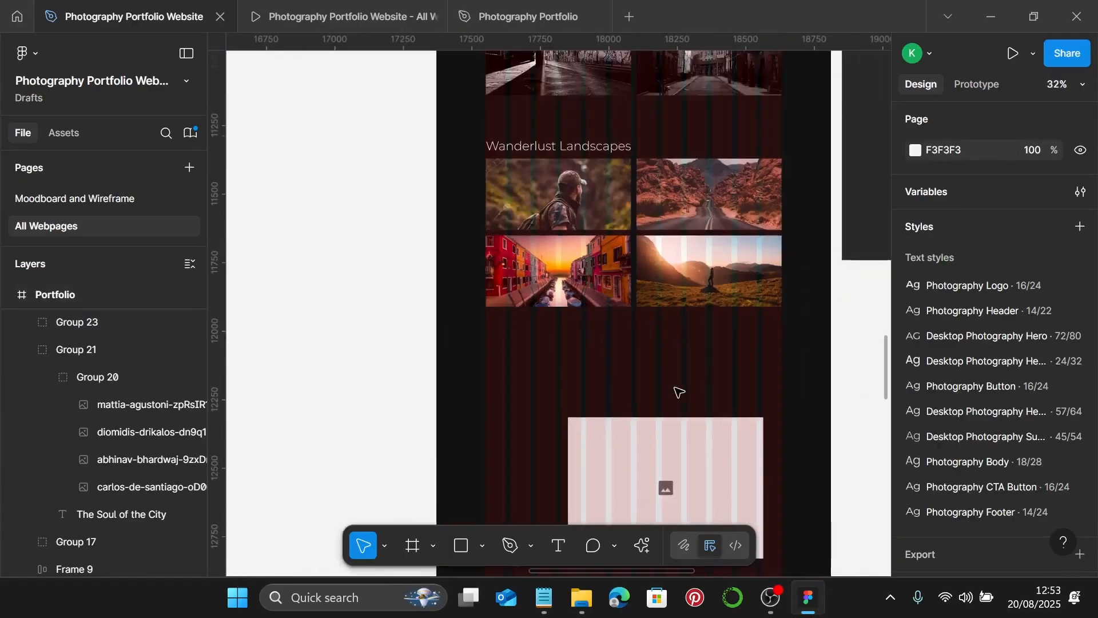
{"action": "scroll", "coordinate": [679, 392], "scroll_direction": "down", "scroll_amount": 2}
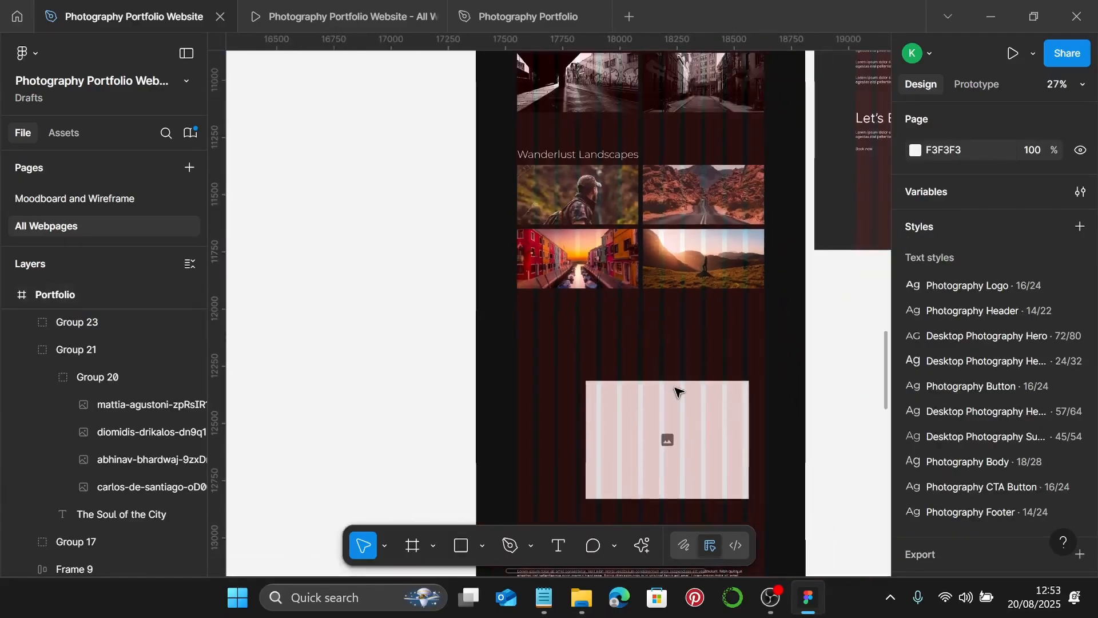
- Delete the image placeholder
{"action": "left_click", "coordinate": [620, 405]}
{"action": "scroll", "coordinate": [621, 405], "scroll_direction": "down", "scroll_amount": 3}
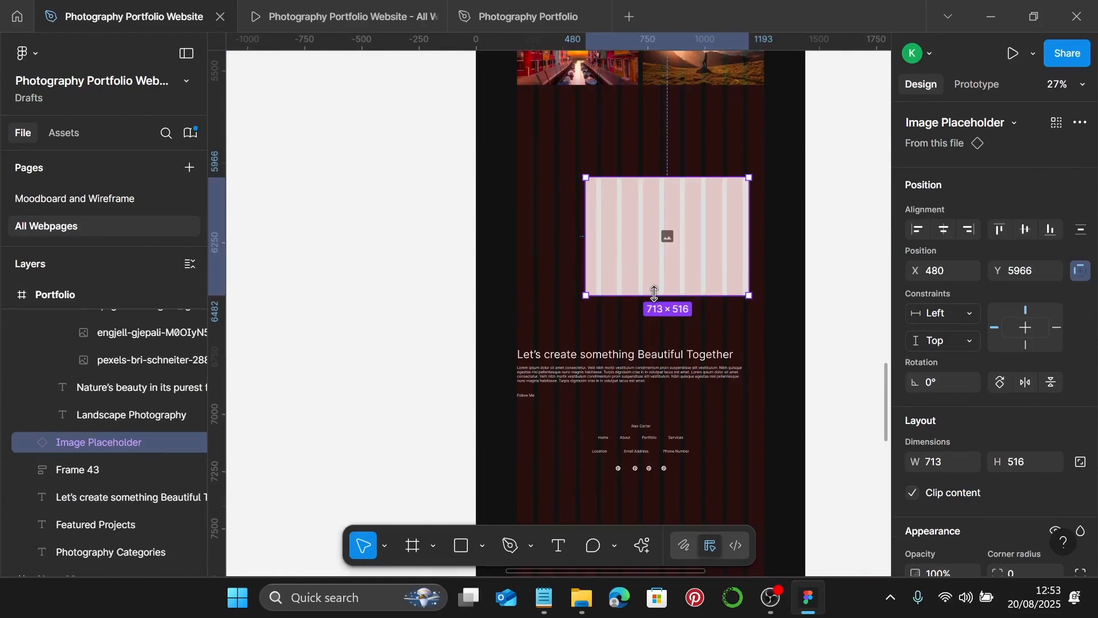
{"action": "key", "text": "Delete"}
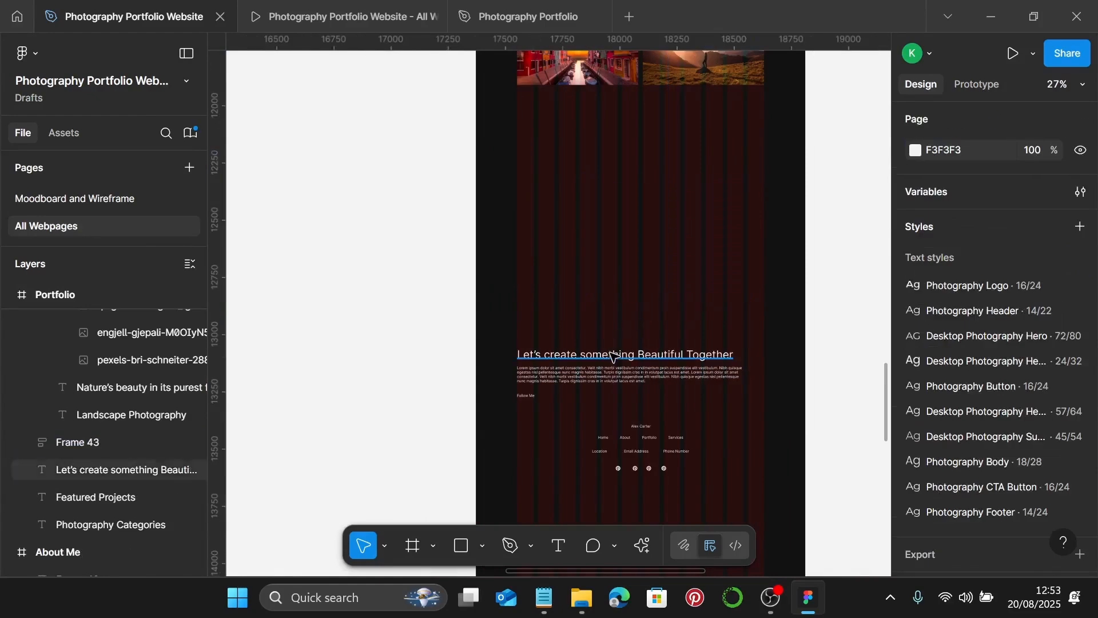
- Move the Let's create heading up and apply the Desktop Photography Sub text style
{"action": "left_click_drag", "start_coordinate": [613, 356], "coordinate": [577, 168]}
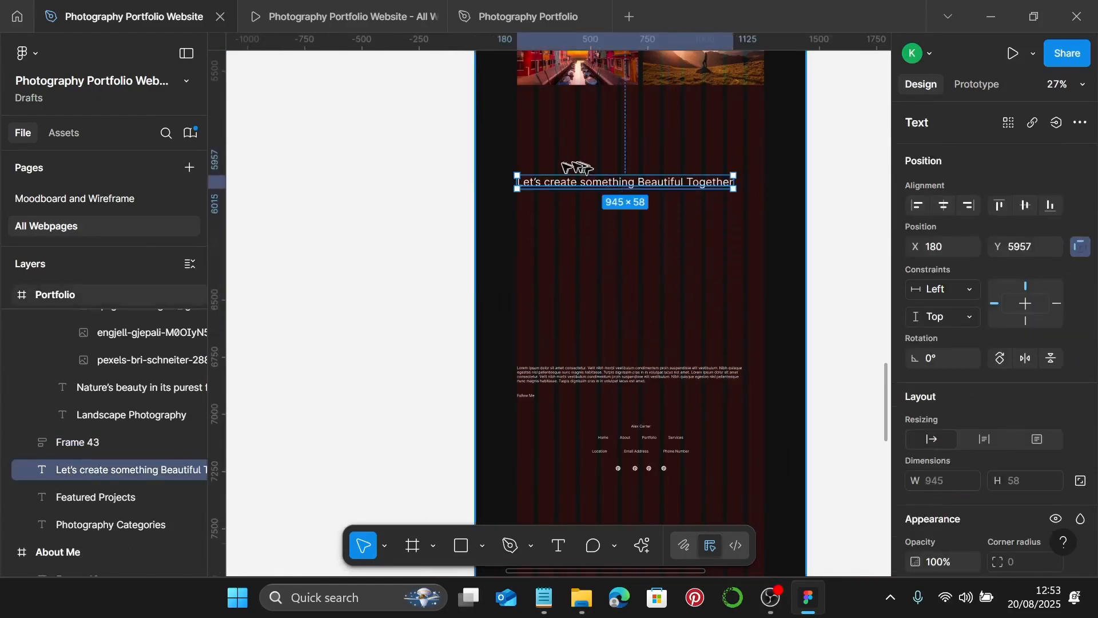
{"action": "scroll", "coordinate": [483, 183], "scroll_direction": "up", "scroll_amount": 10}
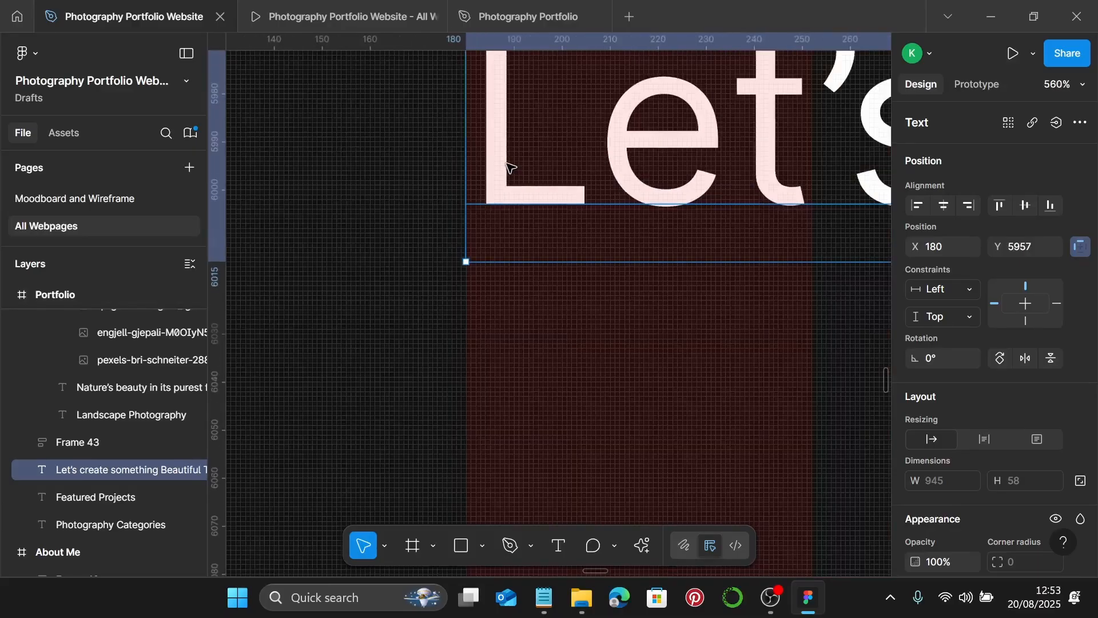
{"action": "scroll", "coordinate": [509, 167], "scroll_direction": "up", "scroll_amount": 3}
{"action": "scroll", "coordinate": [509, 167], "scroll_direction": "down", "scroll_amount": 8}
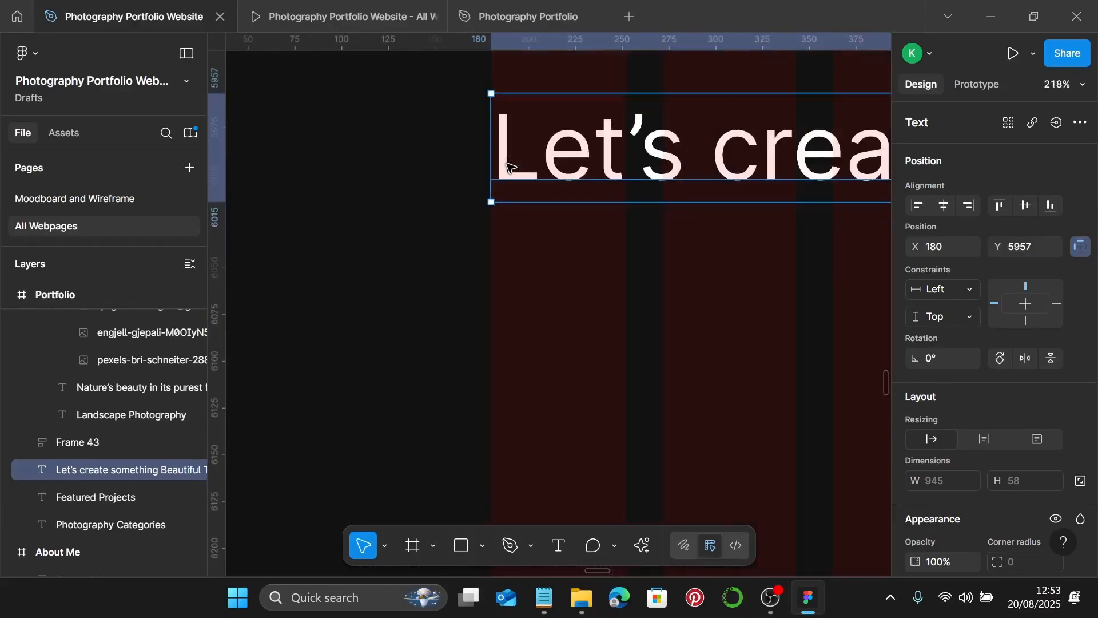
{"action": "scroll", "coordinate": [1029, 476], "scroll_direction": "down", "scroll_amount": 6}
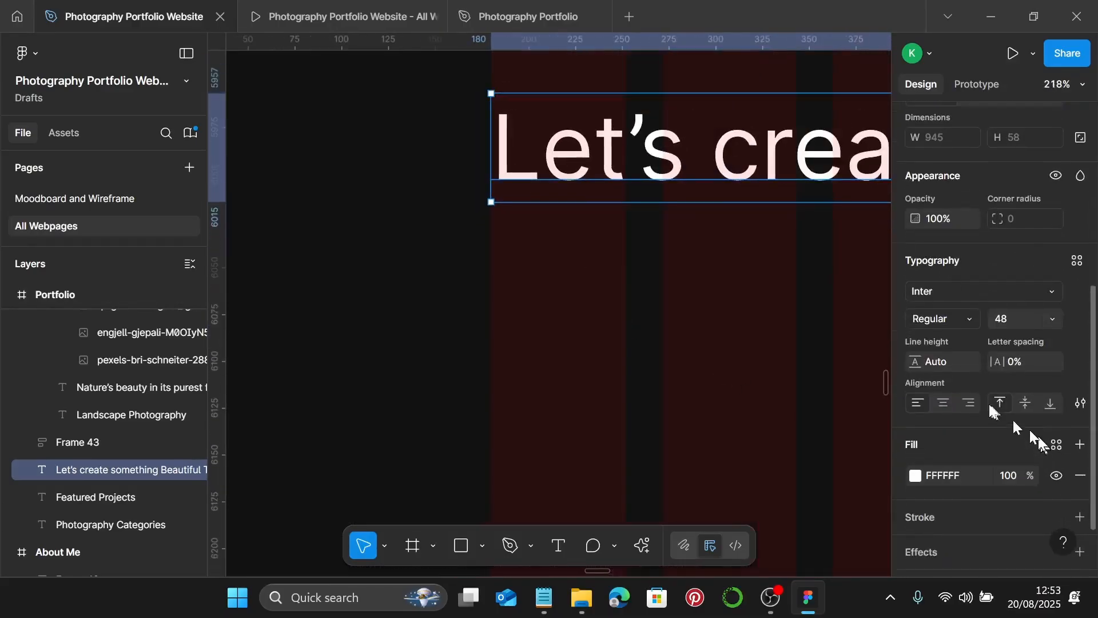
{"action": "left_click", "coordinate": [1078, 262]}
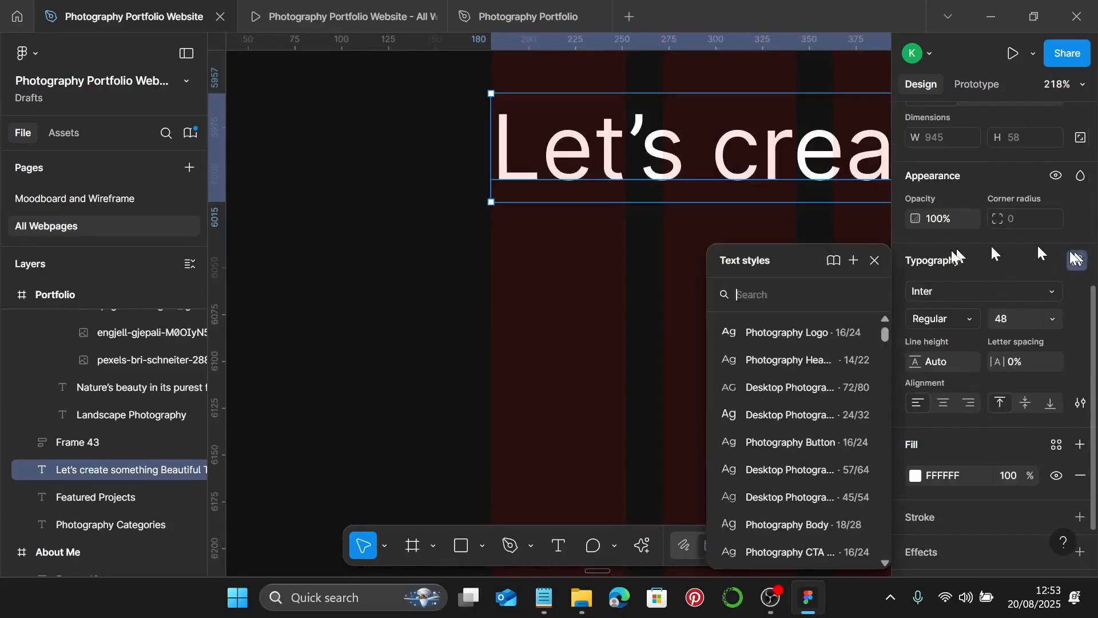
{"action": "left_click", "coordinate": [754, 475]}
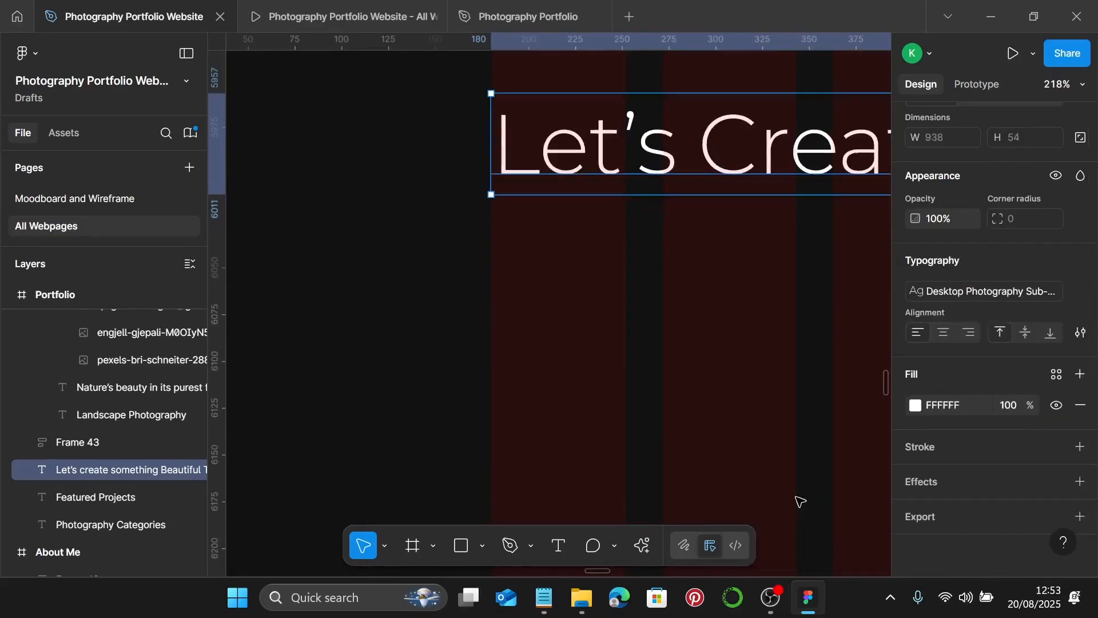
- Select the 'Faces of New York' line in Notepad
{"action": "left_click", "coordinate": [544, 597]}
{"action": "scroll", "coordinate": [808, 333], "scroll_direction": "down", "scroll_amount": 2}
{"action": "left_click_drag", "start_coordinate": [650, 290], "coordinate": [758, 292]}
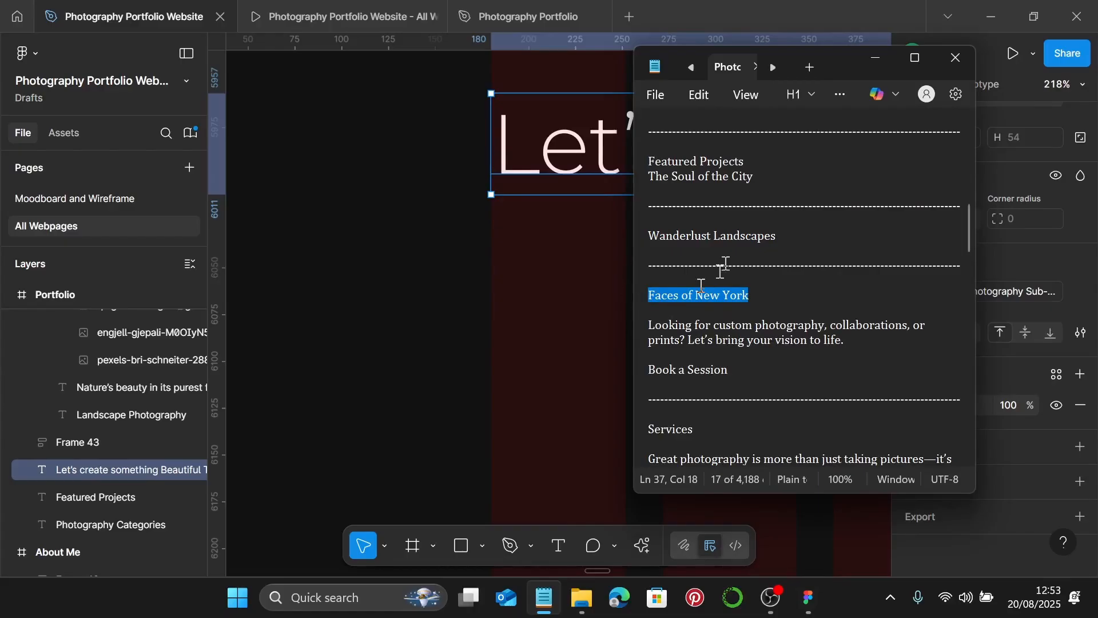
- Replace the heading text with 'Faces of New York'
{"action": "left_click", "coordinate": [875, 58]}
{"action": "double_click", "coordinate": [625, 138]}
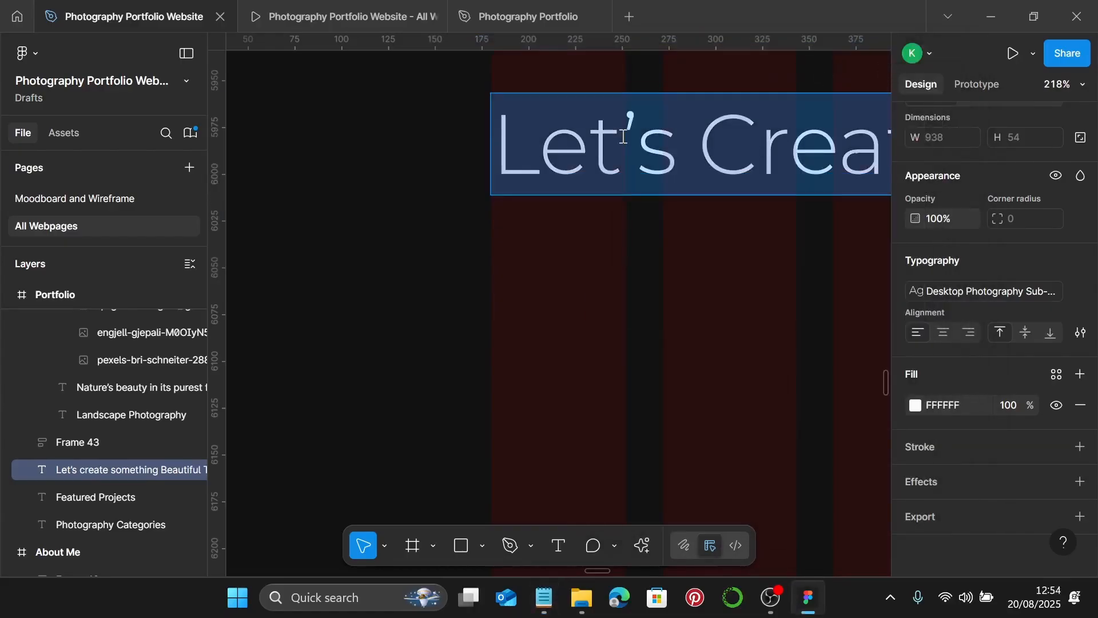
{"action": "type", "text": "Faces of New York"}
{"action": "scroll", "coordinate": [629, 160], "scroll_direction": "down", "scroll_amount": 10, "text": "ctrl"}
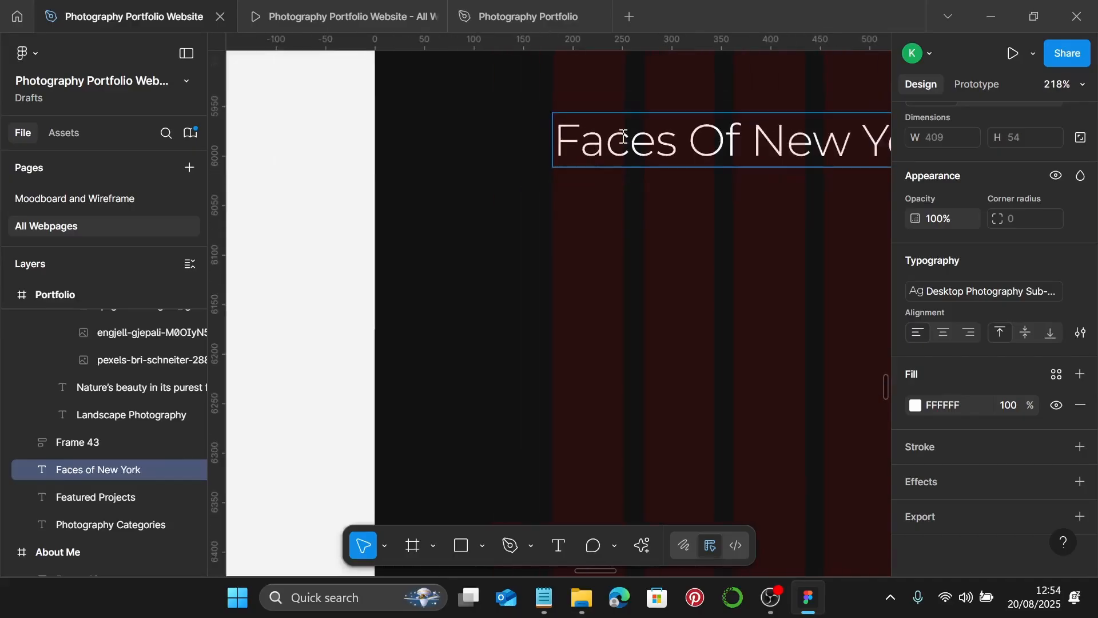
{"action": "key", "text": "Escape"}
- Move the four collage photos up beside the page and set their width to 255
{"action": "scroll", "coordinate": [634, 181], "scroll_direction": "down", "scroll_amount": 5, "text": "ctrl"}
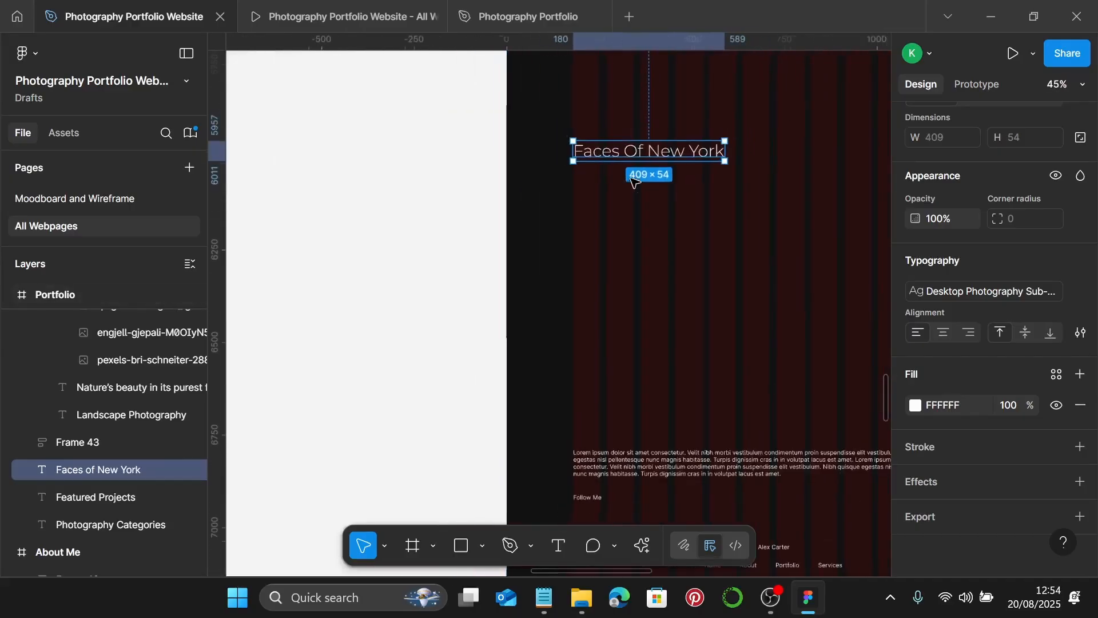
{"action": "scroll", "coordinate": [622, 203], "scroll_direction": "down", "scroll_amount": 10, "text": "ctrl"}
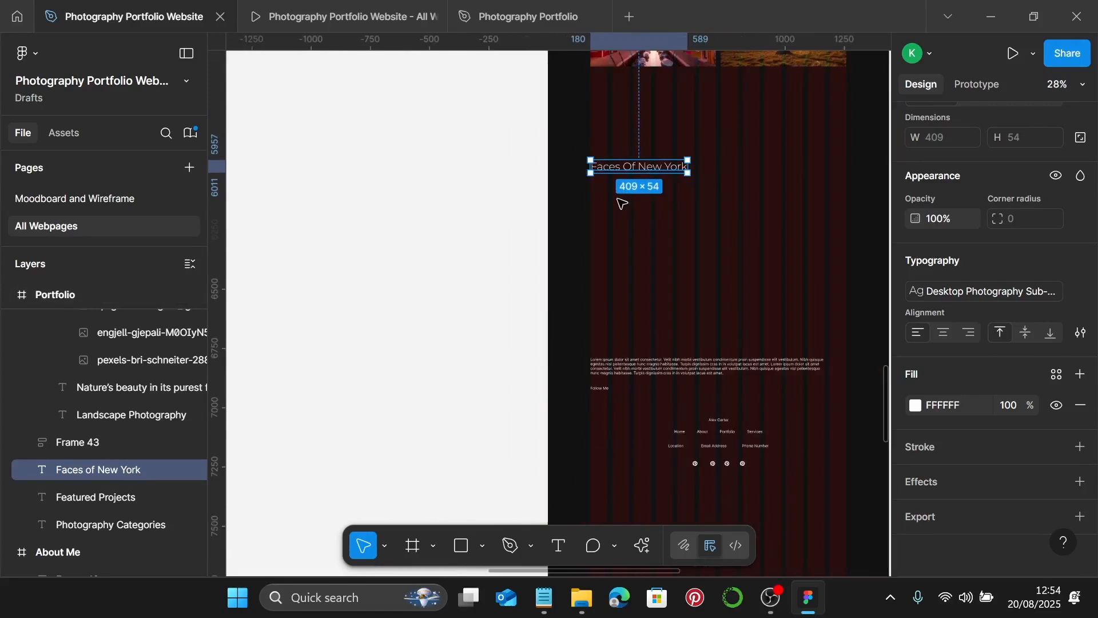
{"action": "scroll", "coordinate": [576, 299], "scroll_direction": "down", "scroll_amount": 3}
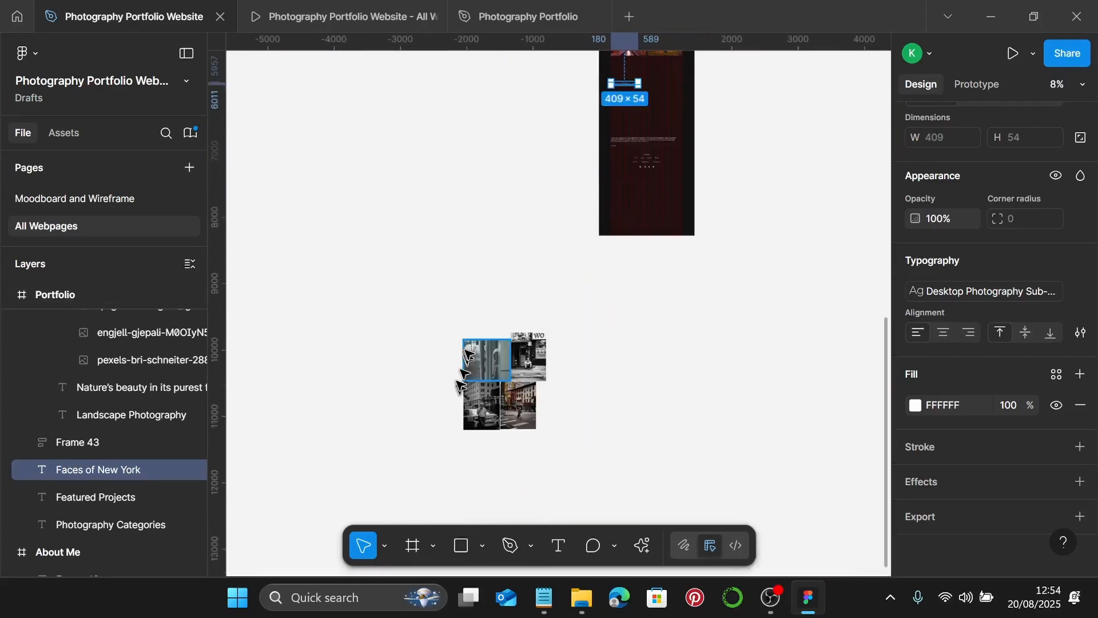
{"action": "left_click_drag", "start_coordinate": [434, 278], "coordinate": [615, 469]}
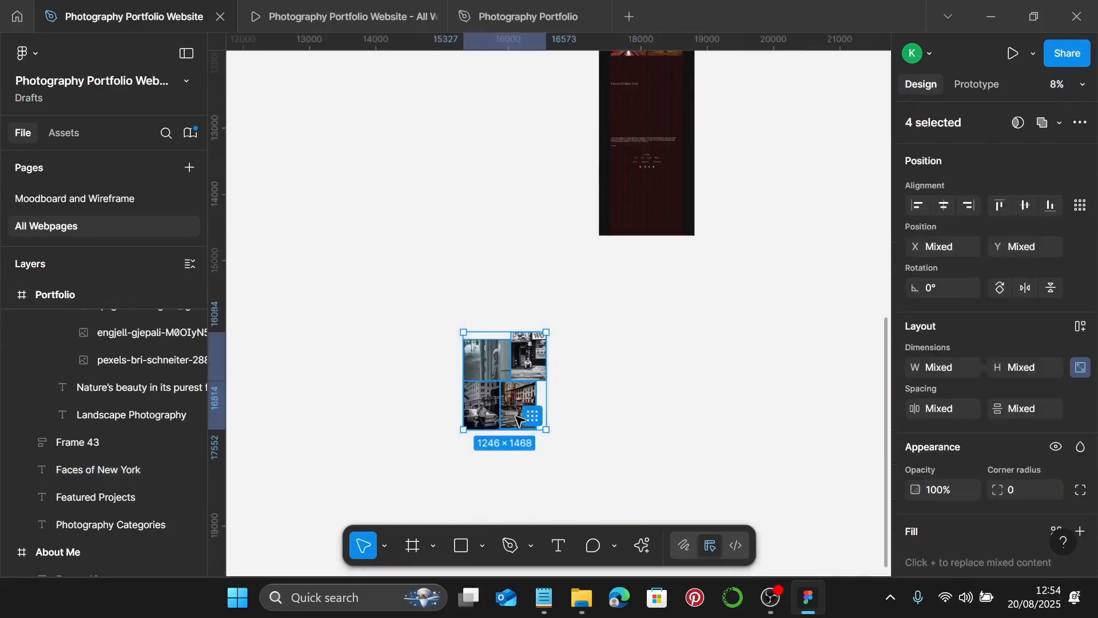
{"action": "left_click_drag", "start_coordinate": [517, 420], "coordinate": [537, 200]}
{"action": "scroll", "coordinate": [539, 229], "scroll_direction": "up", "scroll_amount": 5}
{"action": "scroll", "coordinate": [538, 337], "scroll_direction": "up", "scroll_amount": 3, "text": "ctrl"}
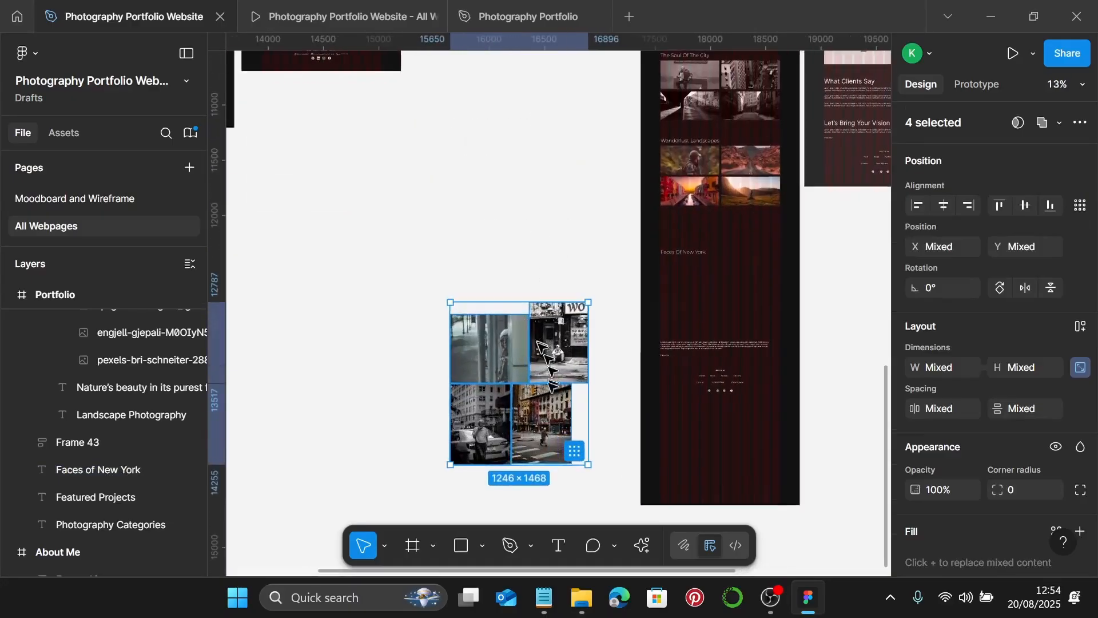
{"action": "left_click_drag", "start_coordinate": [538, 345], "coordinate": [563, 230]}
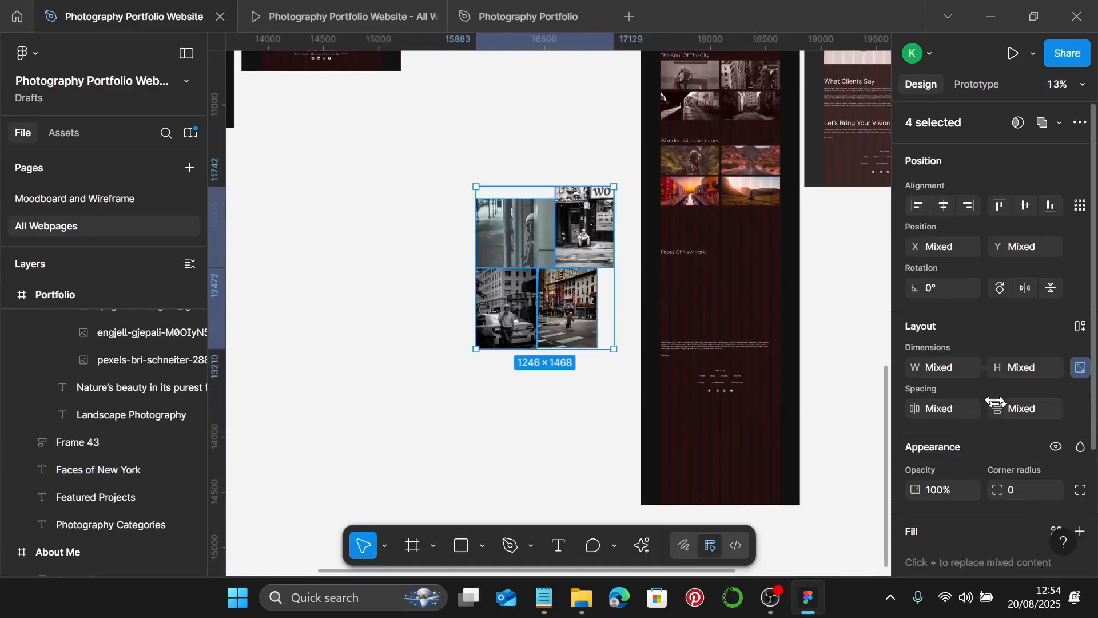
{"action": "left_click", "coordinate": [948, 370]}
{"action": "type", "text": "255"}
{"action": "key", "text": "Return"}
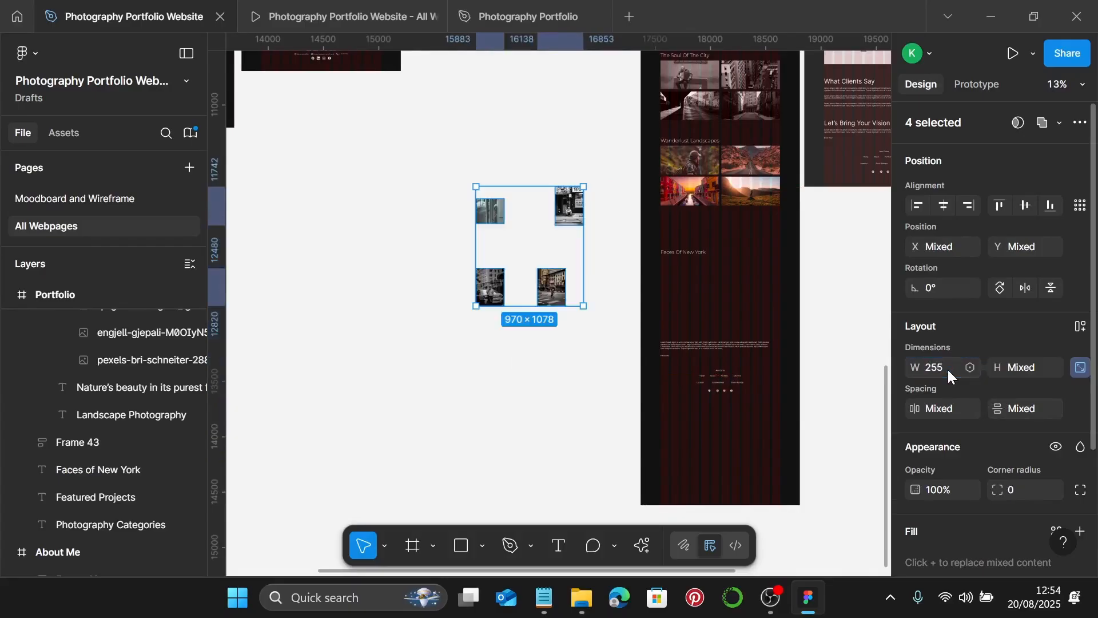
{"action": "scroll", "coordinate": [550, 291], "scroll_direction": "up", "scroll_amount": 4, "text": "ctrl"}
{"action": "scroll", "coordinate": [546, 269], "scroll_direction": "up", "scroll_amount": 3}
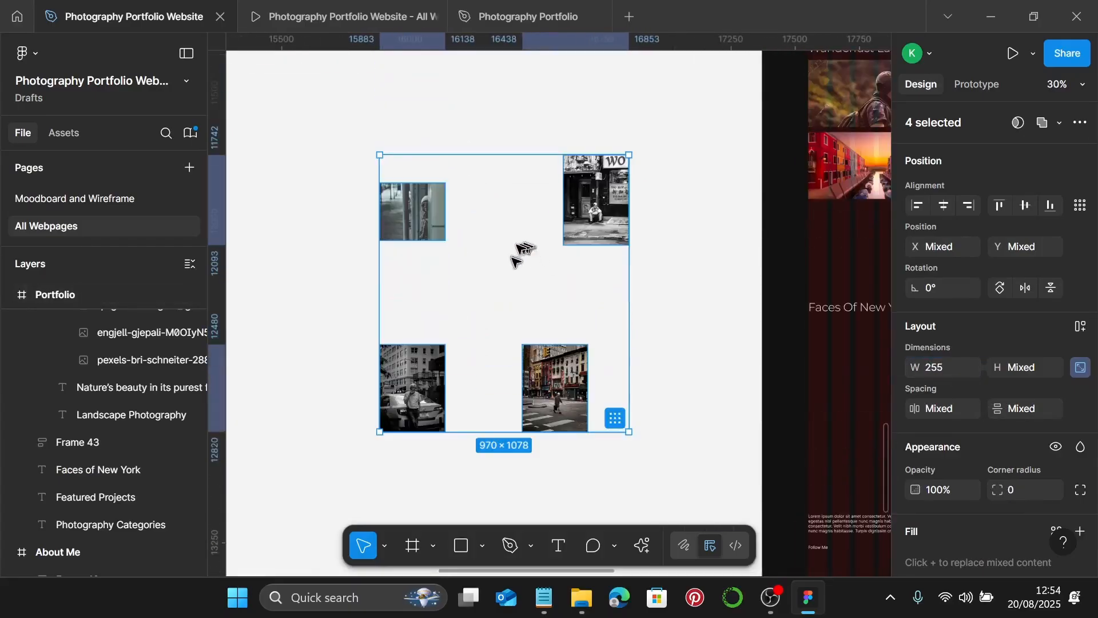
{"action": "left_click", "coordinate": [435, 224]}
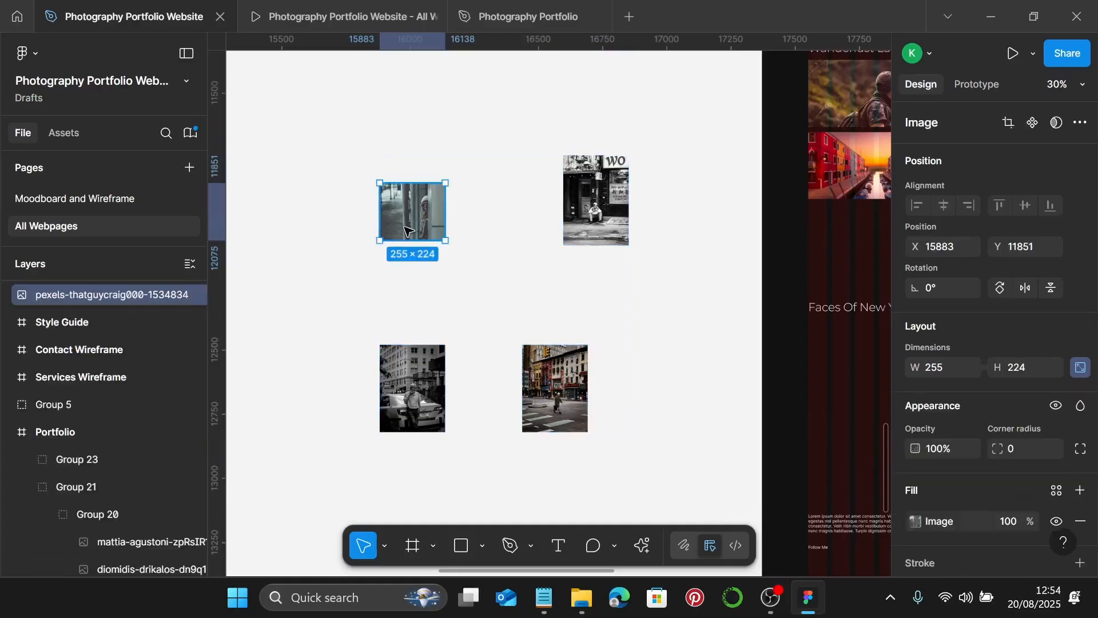
- Crop the top-left street photo to 255 × 400, enlarging and shifting the picture to fill it
{"action": "scroll", "coordinate": [418, 218], "scroll_direction": "up", "scroll_amount": 3, "text": "ctrl"}
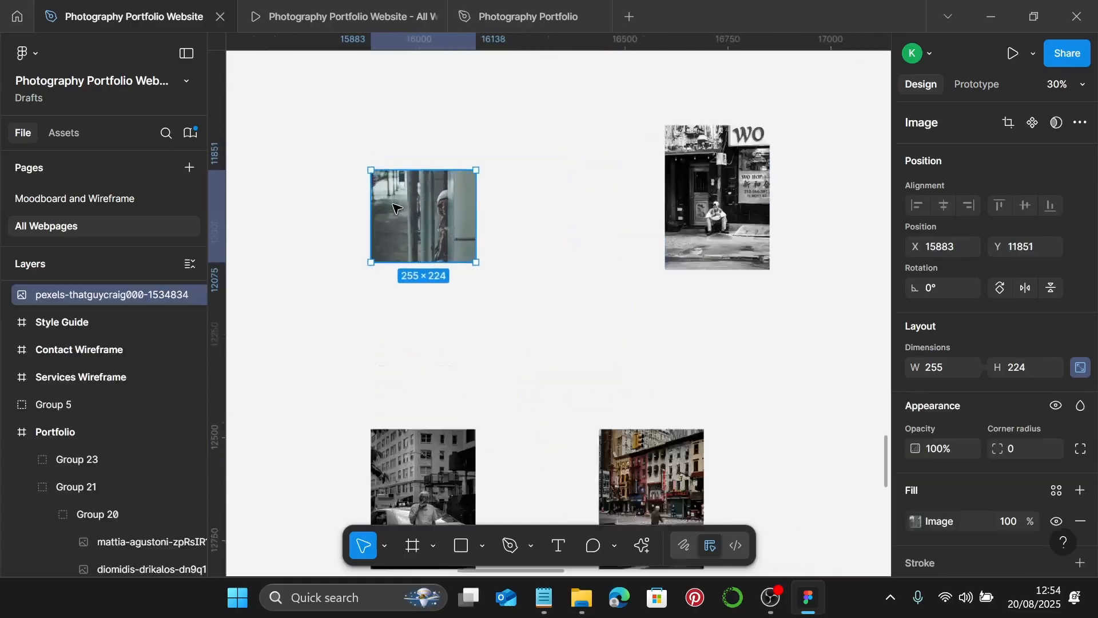
{"action": "double_click", "coordinate": [426, 217]}
{"action": "left_click", "coordinate": [740, 217]}
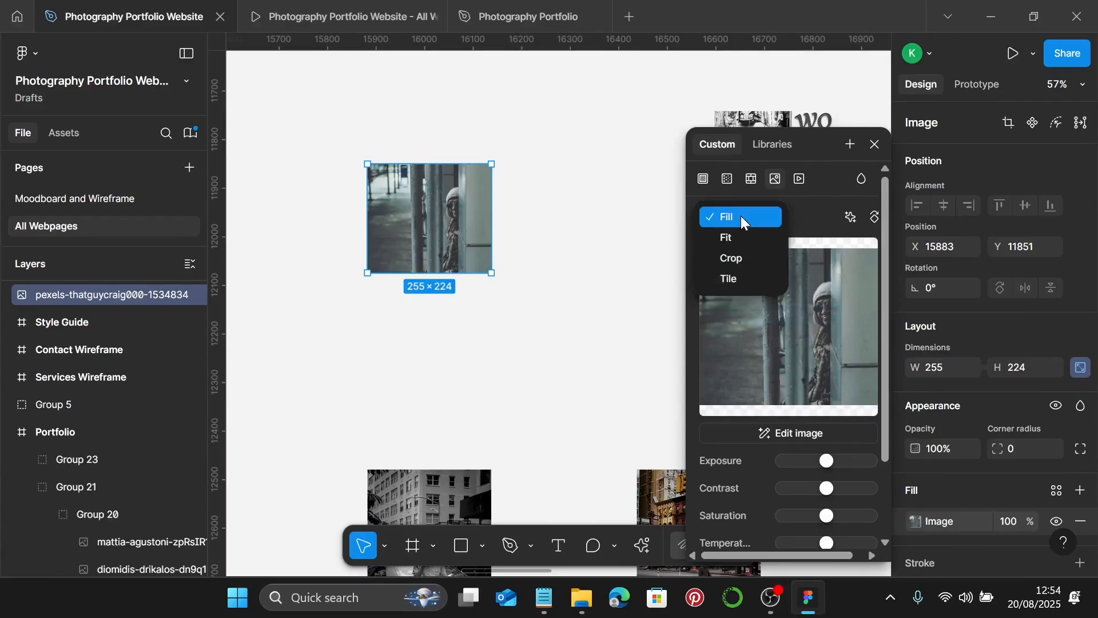
{"action": "left_click", "coordinate": [734, 255]}
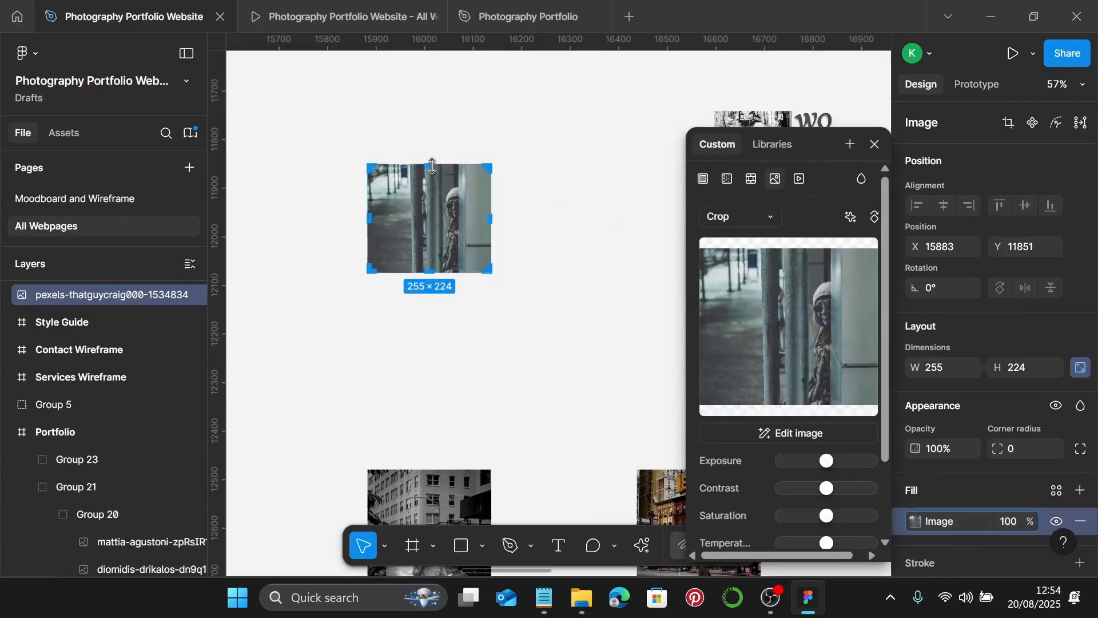
{"action": "left_click_drag", "start_coordinate": [430, 172], "coordinate": [430, 108]}
{"action": "scroll", "coordinate": [429, 126], "scroll_direction": "up", "scroll_amount": 4}
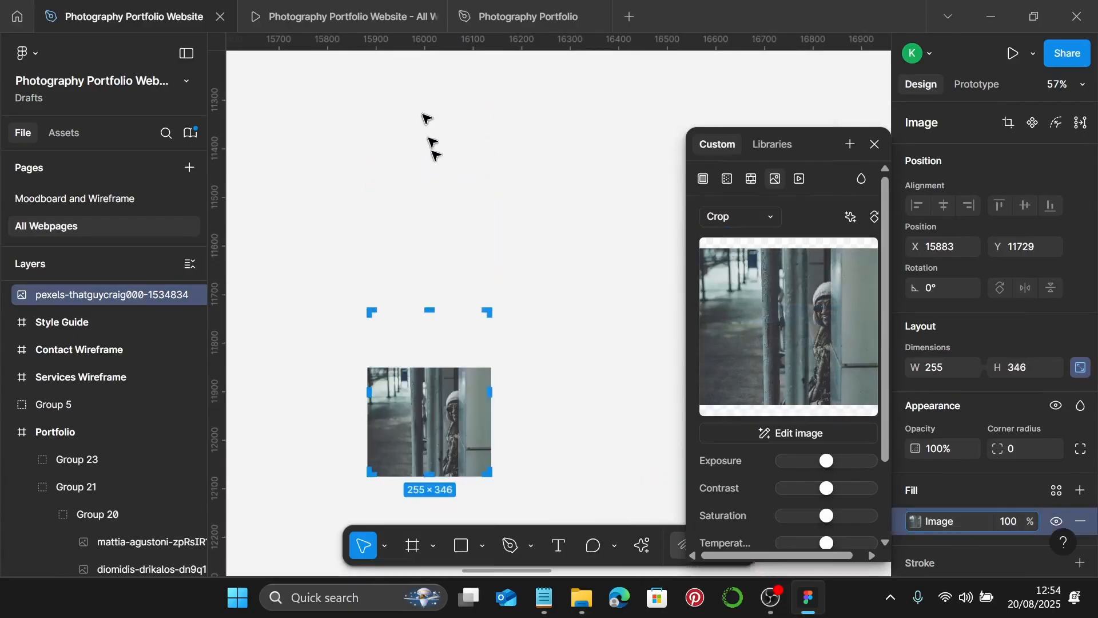
{"action": "left_click_drag", "start_coordinate": [423, 309], "coordinate": [432, 290]}
{"action": "scroll", "coordinate": [431, 290], "scroll_direction": "up", "scroll_amount": 10}
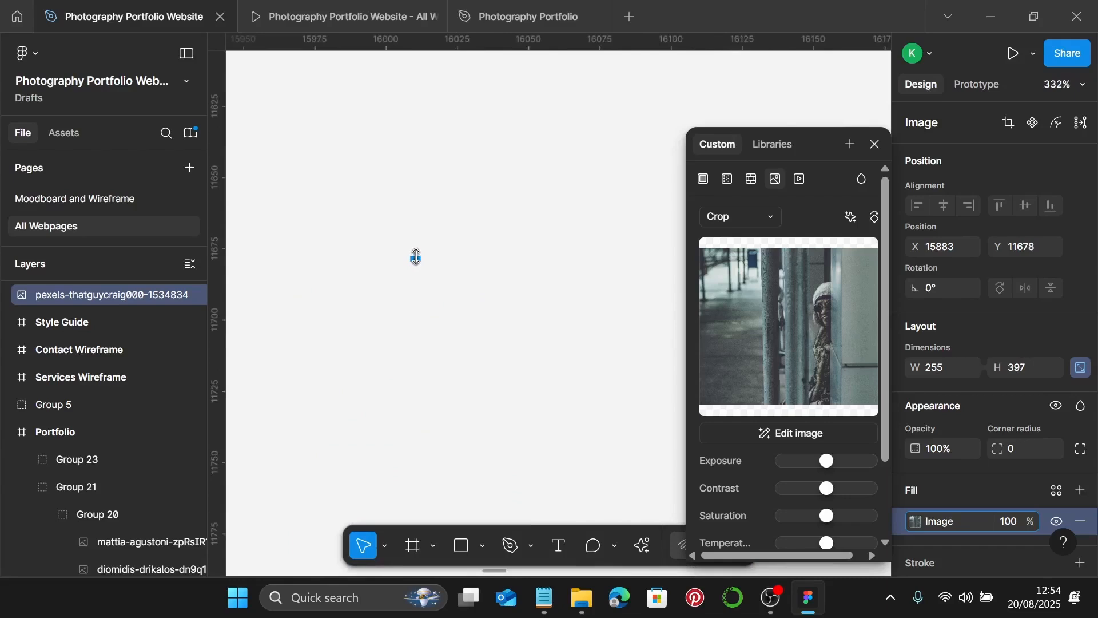
{"action": "scroll", "coordinate": [415, 250], "scroll_direction": "down", "scroll_amount": 8}
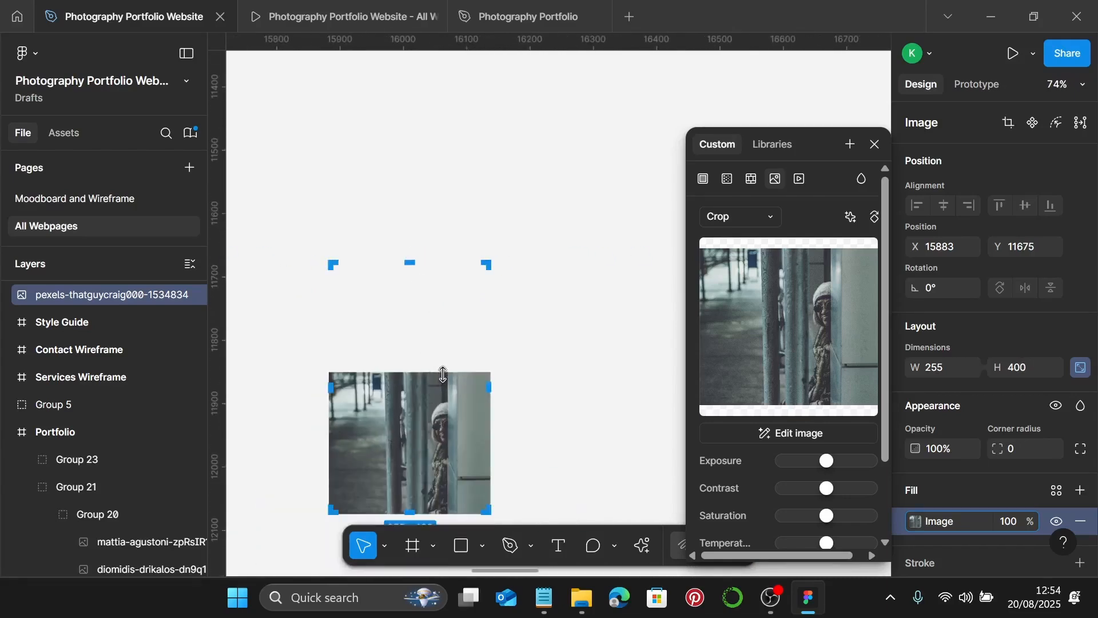
{"action": "left_click_drag", "start_coordinate": [444, 374], "coordinate": [456, 260]}
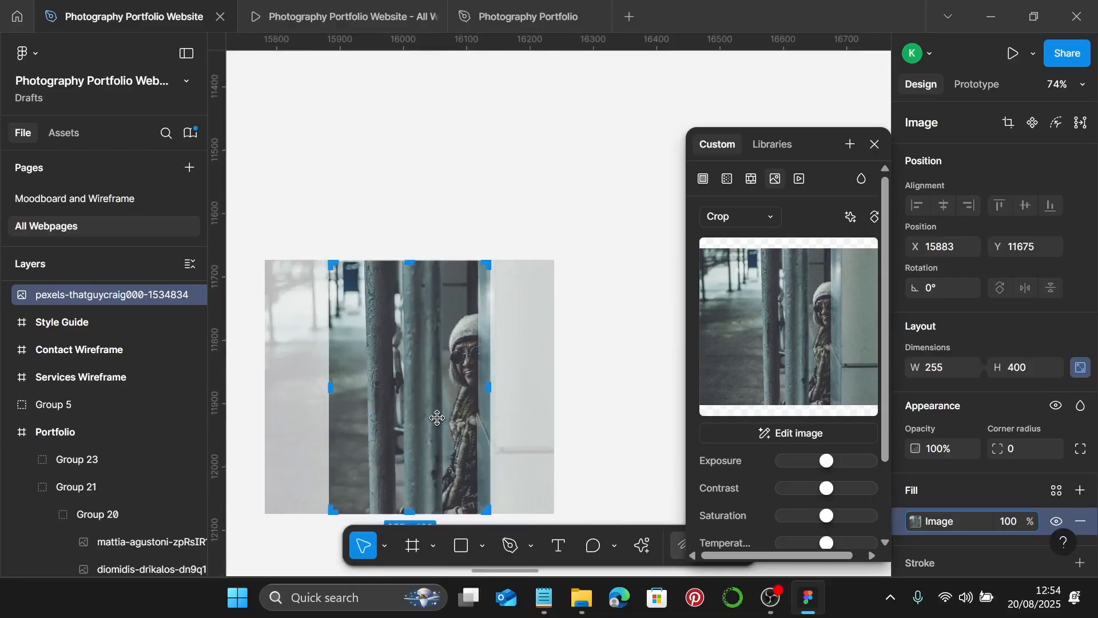
{"action": "left_click_drag", "start_coordinate": [437, 418], "coordinate": [397, 412]}
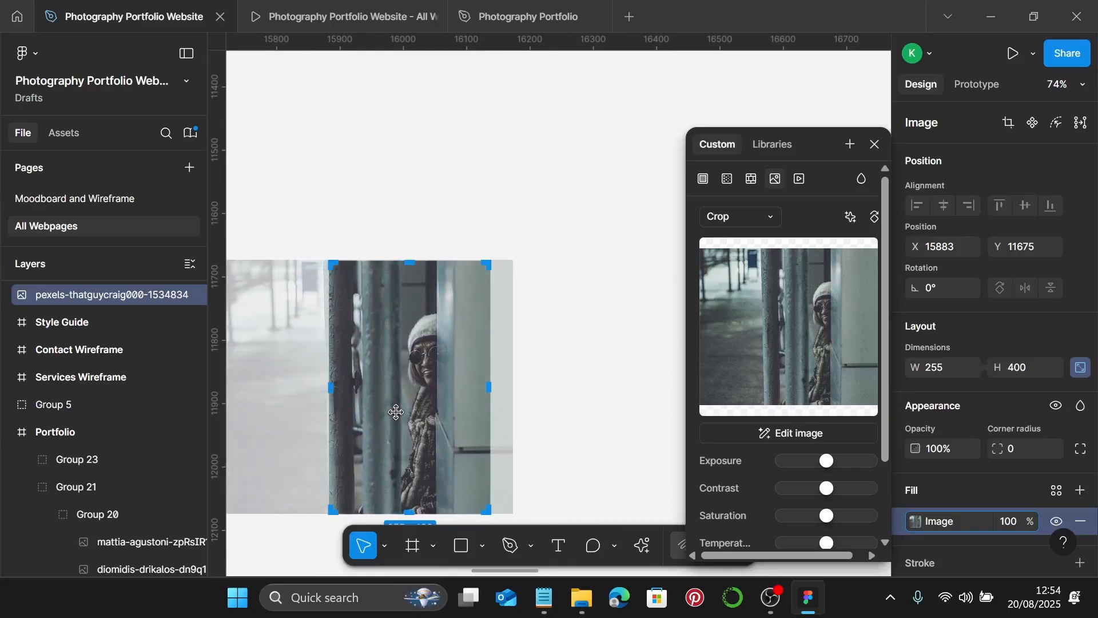
{"action": "left_click_drag", "start_coordinate": [396, 412], "coordinate": [395, 411]}
{"action": "key", "text": "Escape"}
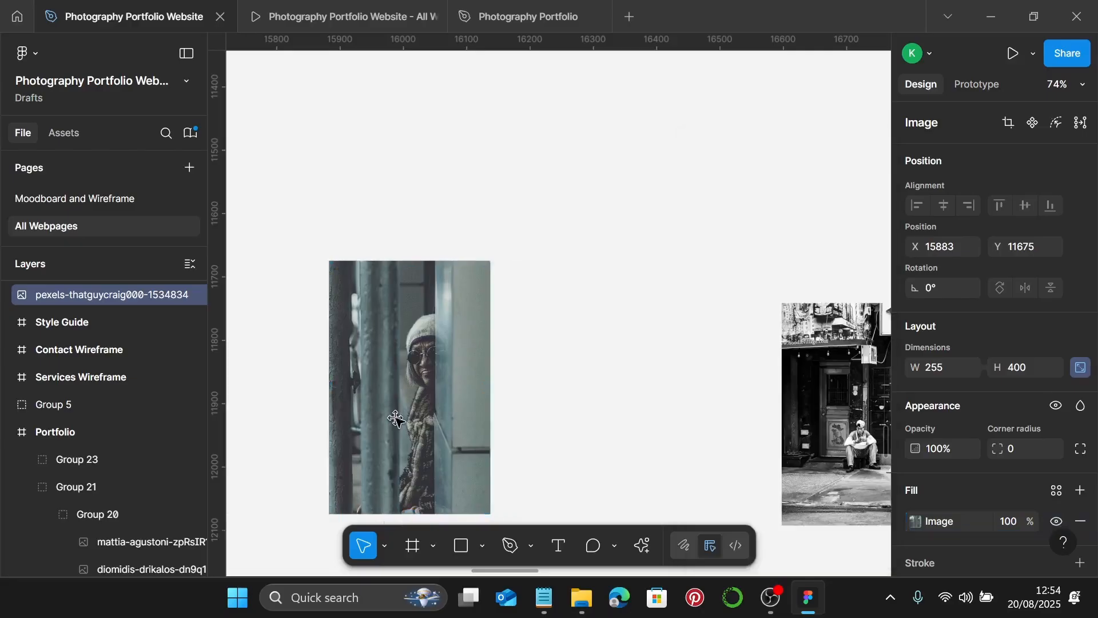
- Crop the right street photo to 255 × 400, enlarging the picture to fill the taller frame
{"action": "scroll", "coordinate": [576, 455], "scroll_direction": "down", "scroll_amount": 3}
{"action": "double_click", "coordinate": [632, 455]}
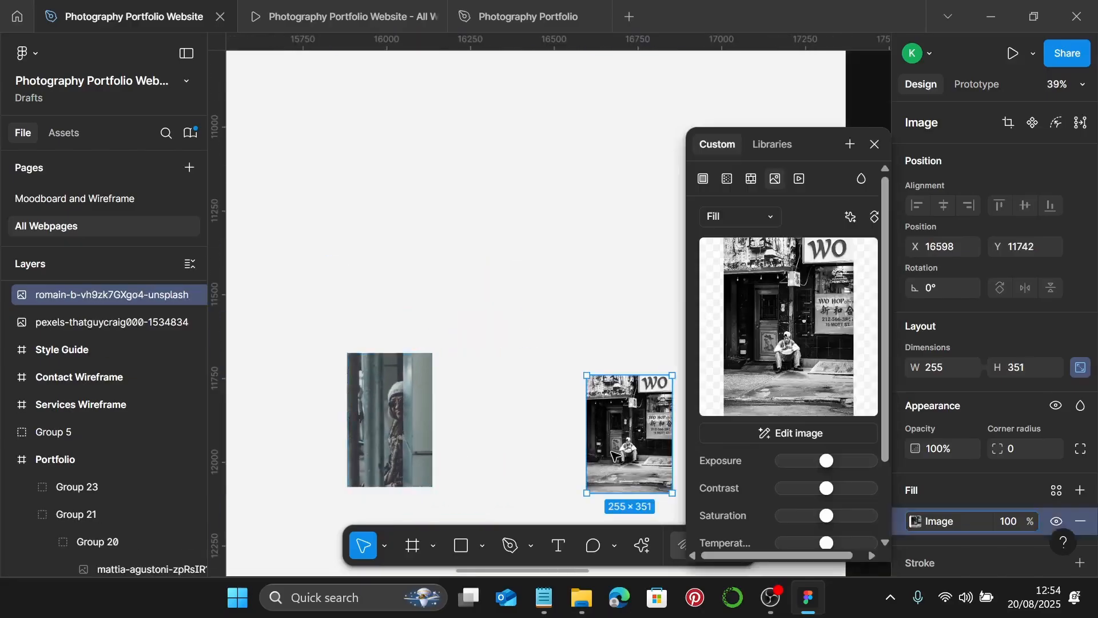
{"action": "left_click", "coordinate": [764, 217]}
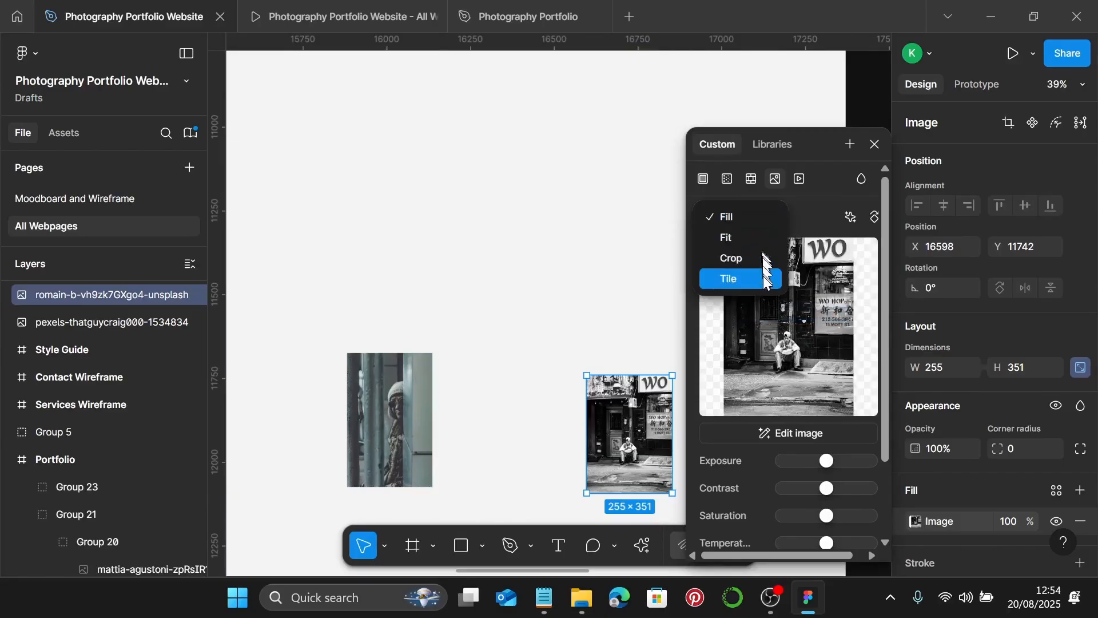
{"action": "left_click", "coordinate": [743, 256]}
{"action": "scroll", "coordinate": [635, 395], "scroll_direction": "down", "scroll_amount": 1}
{"action": "scroll", "coordinate": [641, 380], "scroll_direction": "up", "scroll_amount": 5}
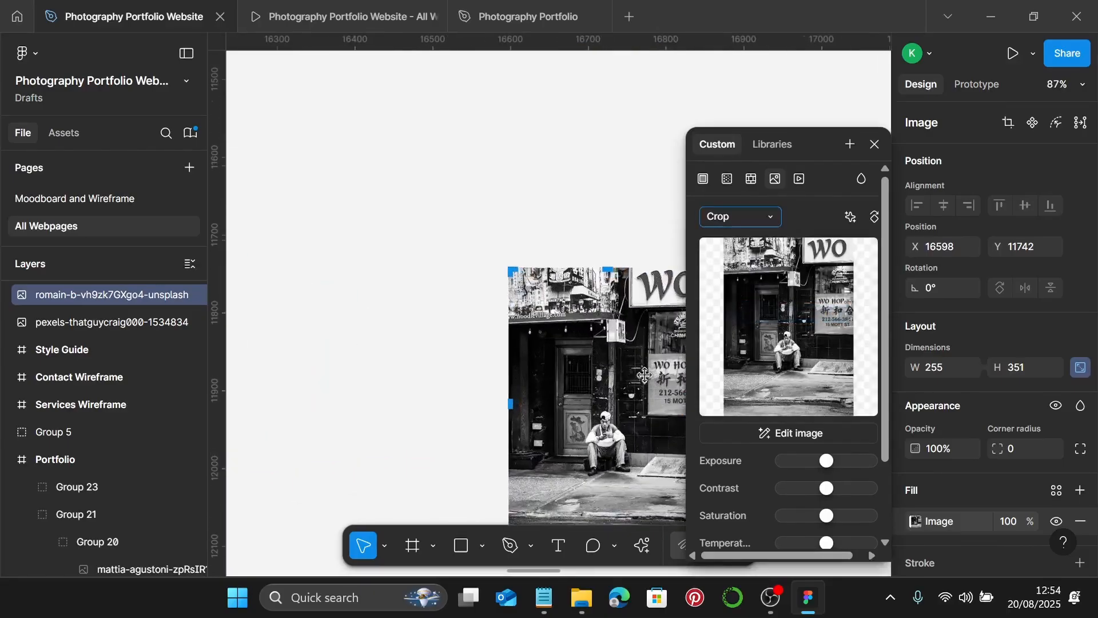
{"action": "scroll", "coordinate": [608, 266], "scroll_direction": "right", "scroll_amount": 3}
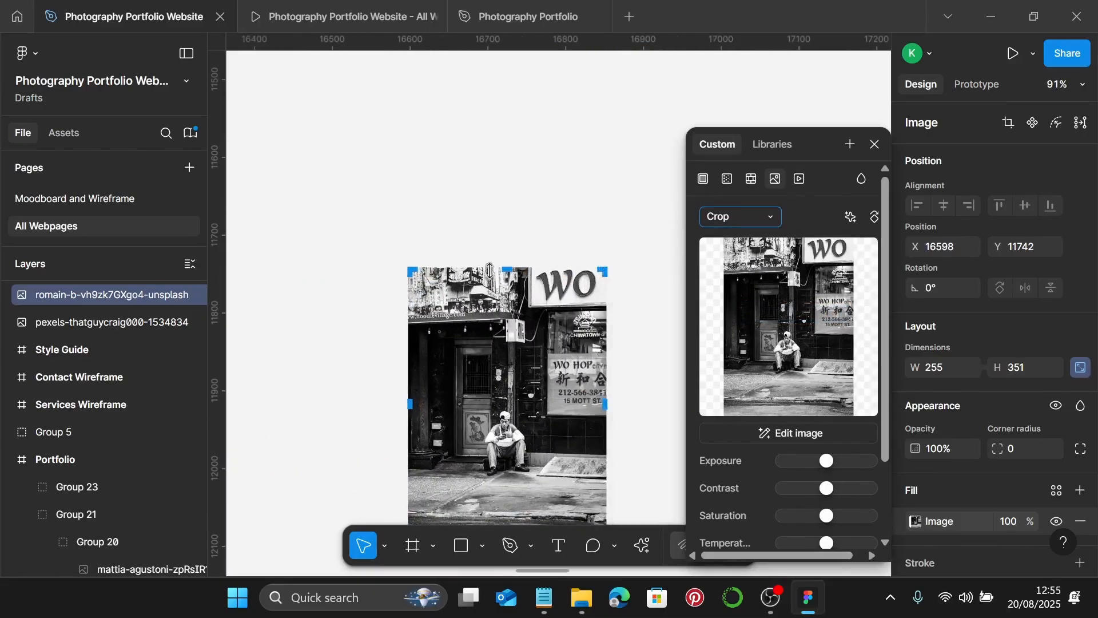
{"action": "left_click_drag", "start_coordinate": [507, 268], "coordinate": [509, 254]}
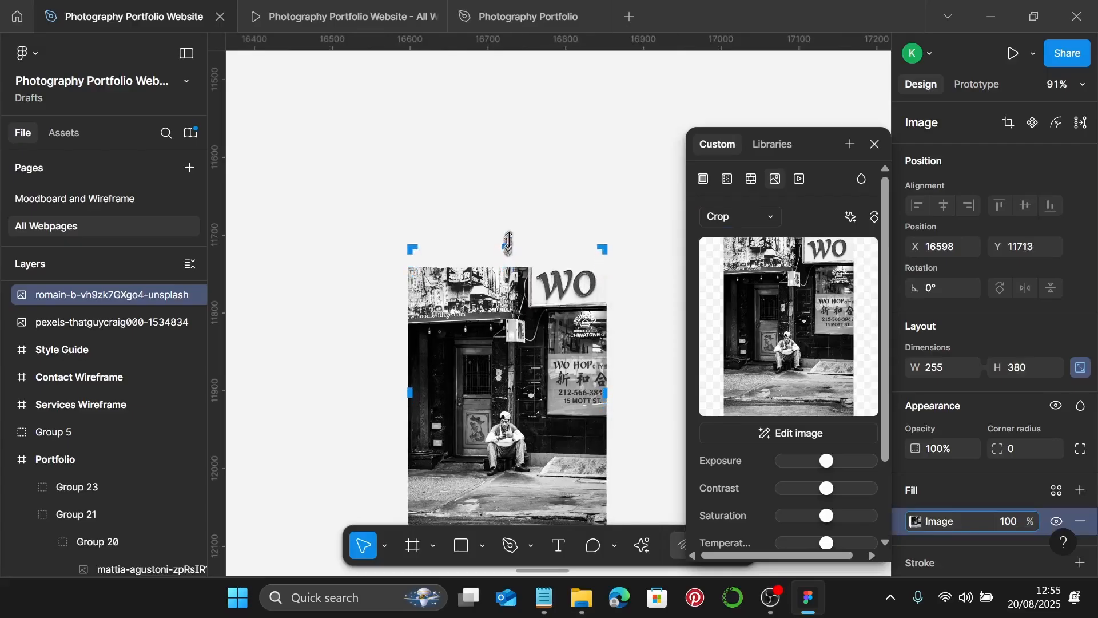
{"action": "left_click_drag", "start_coordinate": [508, 240], "coordinate": [507, 224]}
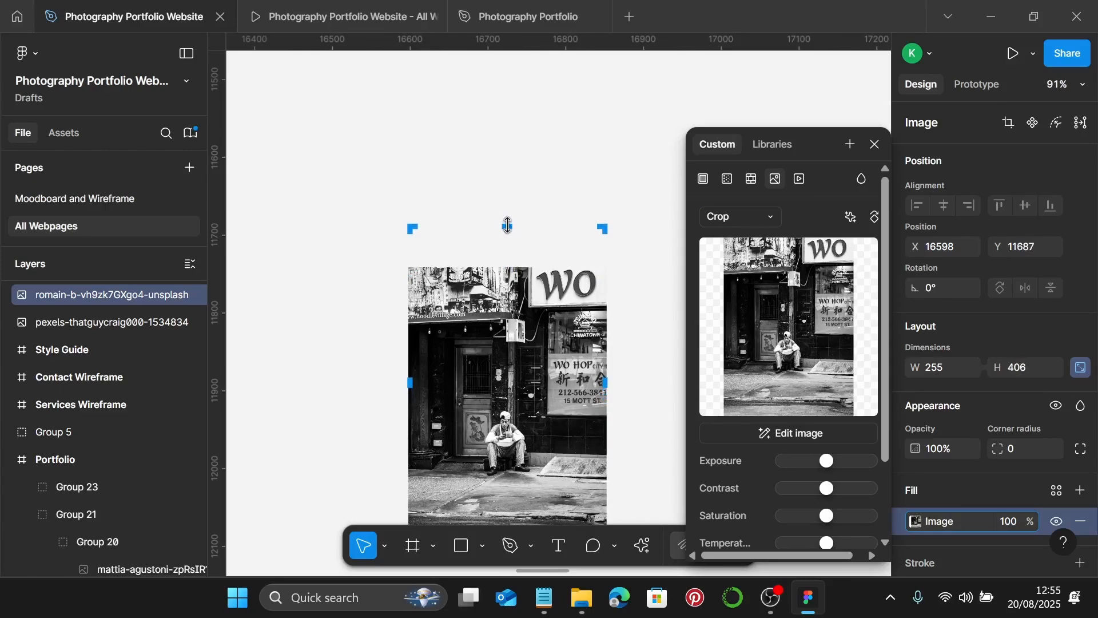
{"action": "scroll", "coordinate": [508, 225], "scroll_direction": "up", "scroll_amount": 10}
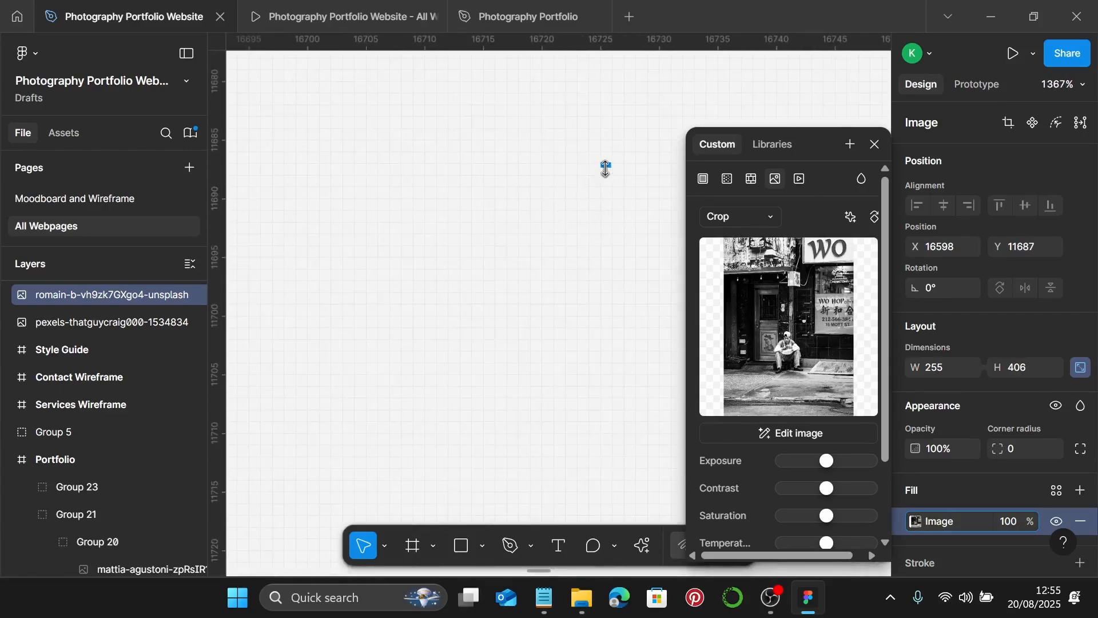
{"action": "left_click_drag", "start_coordinate": [608, 214], "coordinate": [608, 223]}
{"action": "scroll", "coordinate": [609, 230], "scroll_direction": "down", "scroll_amount": 8}
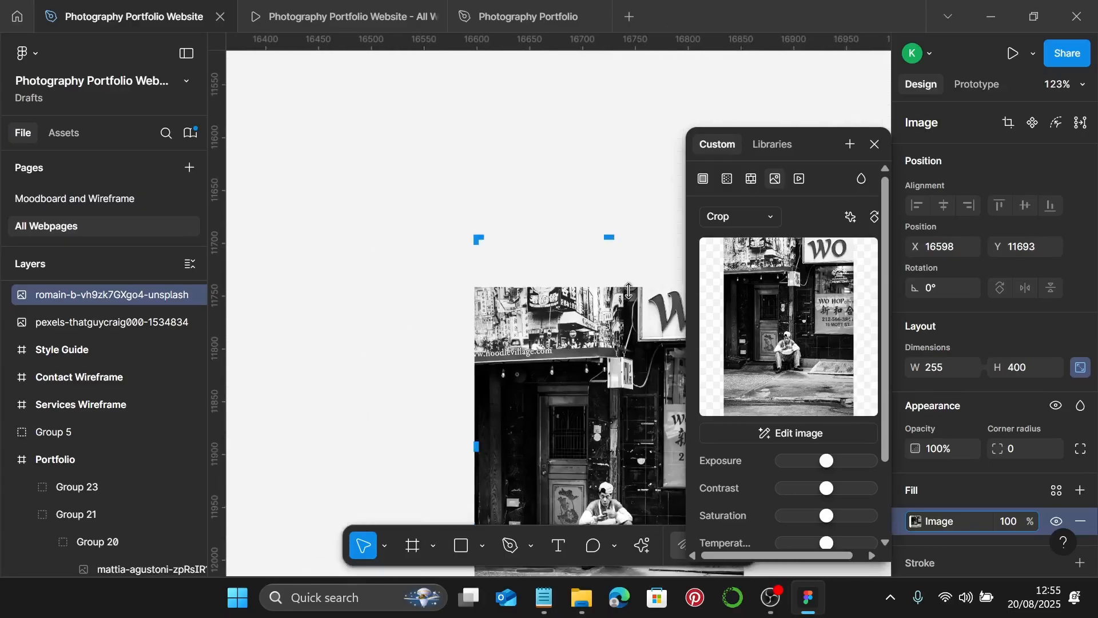
{"action": "left_click_drag", "start_coordinate": [629, 291], "coordinate": [626, 234]}
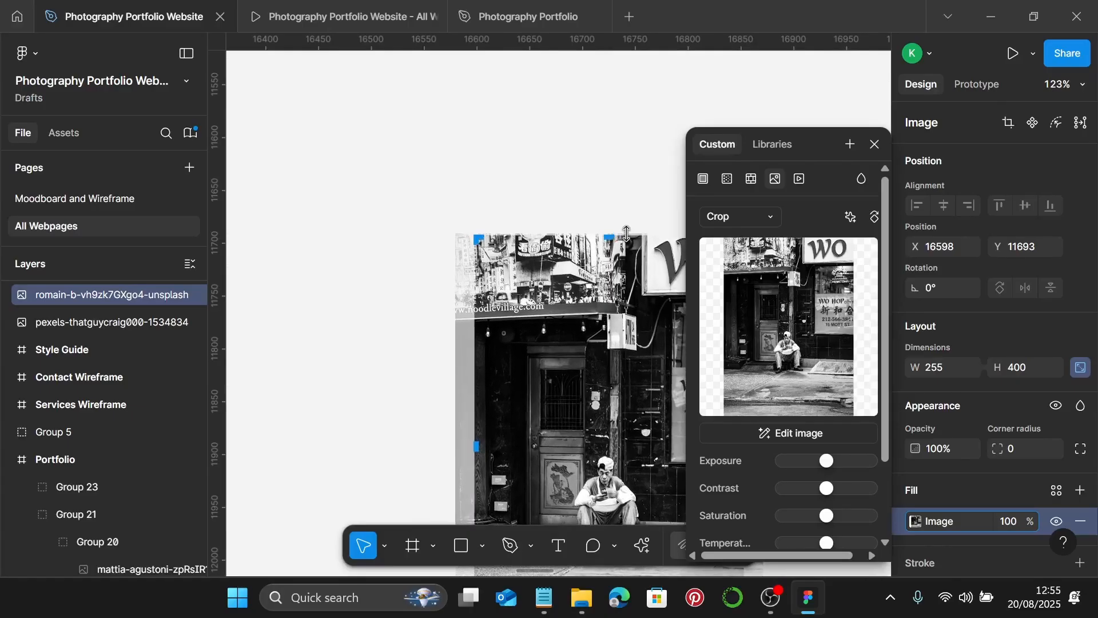
{"action": "key", "text": "Return"}
- Close the image fill settings and zoom in on the taxi photo
{"action": "scroll", "coordinate": [606, 241], "scroll_direction": "down", "scroll_amount": 4}
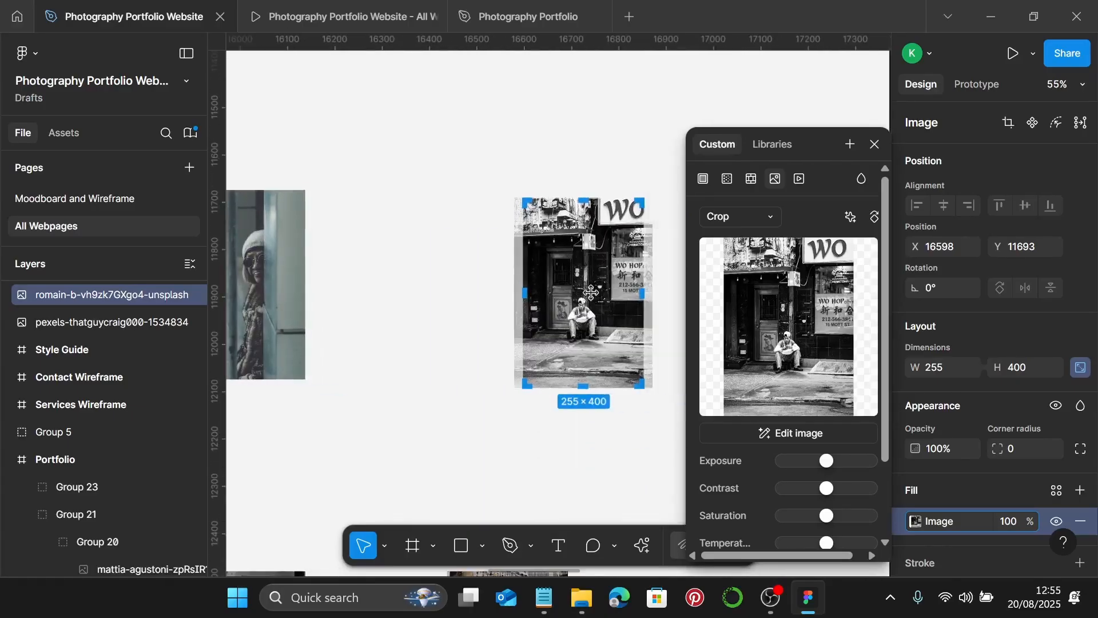
{"action": "left_click", "coordinate": [591, 293]}
{"action": "scroll", "coordinate": [592, 292], "scroll_direction": "down", "scroll_amount": 3}
{"action": "scroll", "coordinate": [596, 307], "scroll_direction": "down", "scroll_amount": 2, "text": "ctrl"}
{"action": "scroll", "coordinate": [596, 306], "scroll_direction": "up", "scroll_amount": 1}
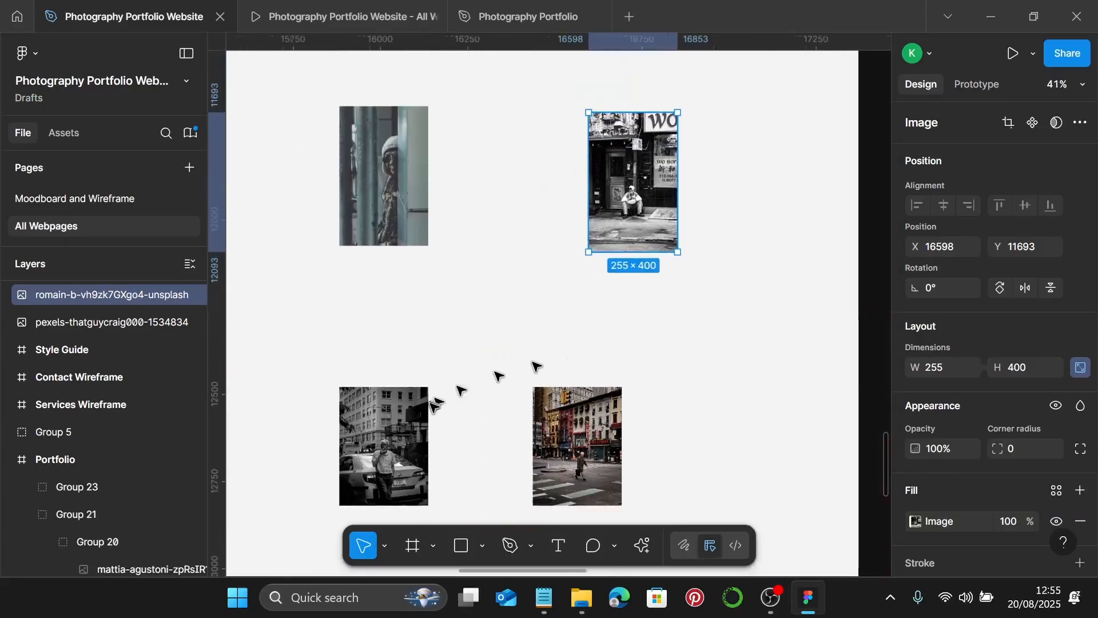
{"action": "left_click", "coordinate": [425, 407]}
{"action": "key", "text": "shift+2"}
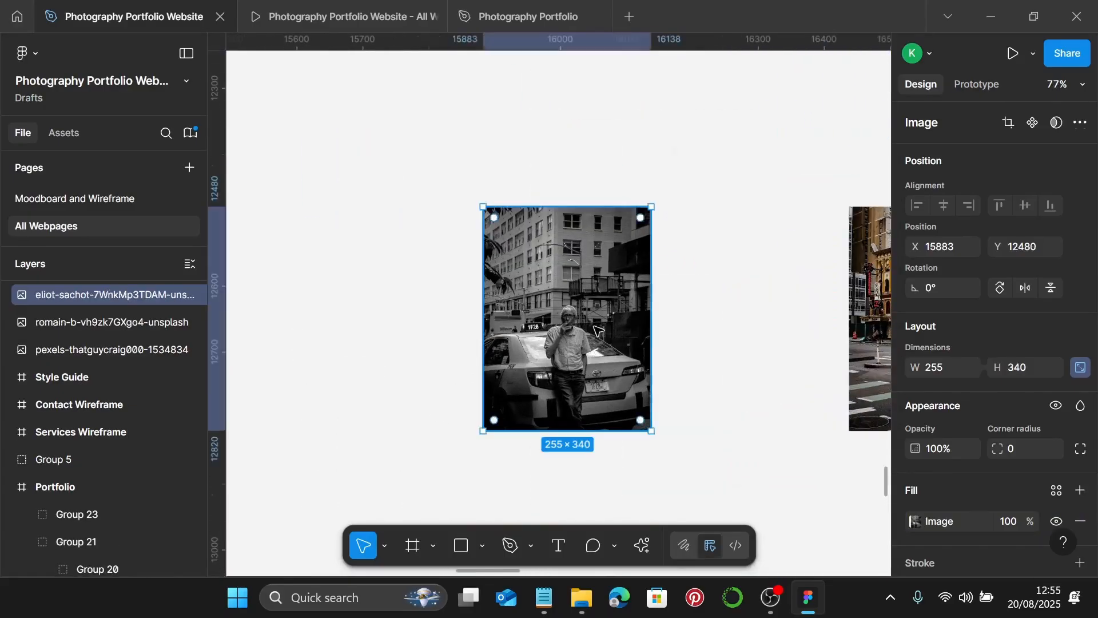
- Crop the taxi photo to 255 × 400 and enlarge its image to fill the frame
{"action": "double_click", "coordinate": [597, 330]}
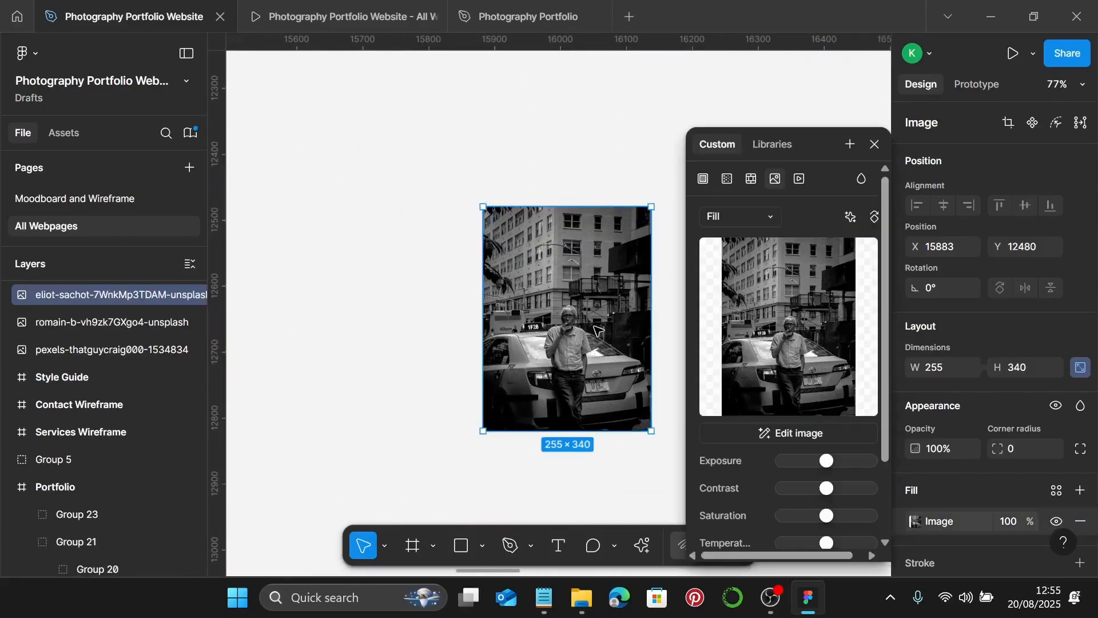
{"action": "left_click", "coordinate": [766, 218]}
{"action": "left_click", "coordinate": [755, 258]}
{"action": "scroll", "coordinate": [587, 218], "scroll_direction": "up", "scroll_amount": 3}
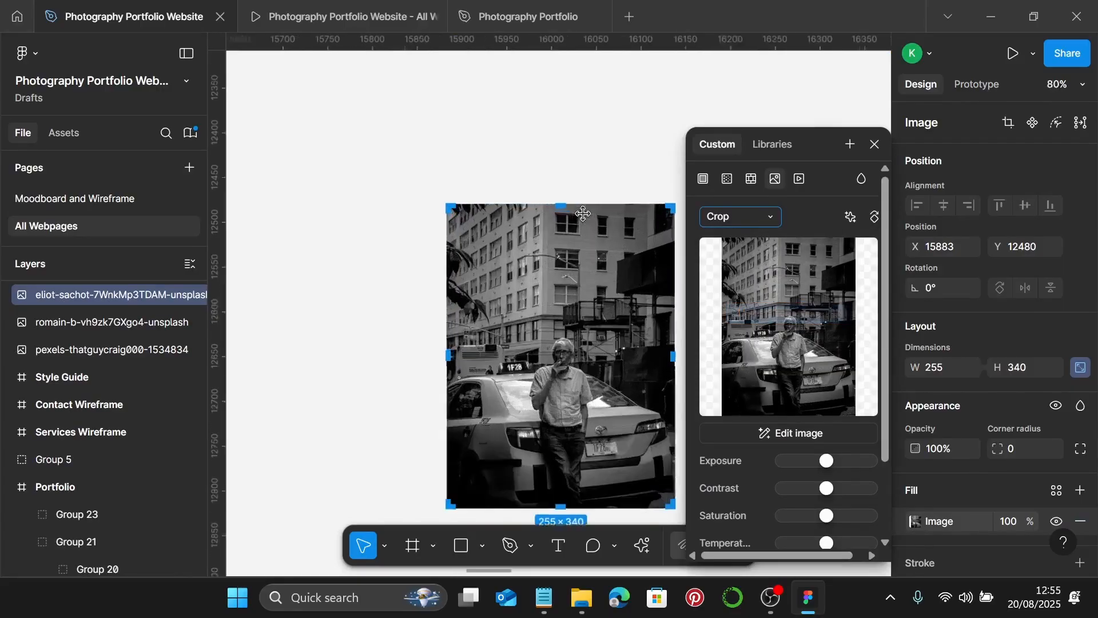
{"action": "left_click_drag", "start_coordinate": [558, 203], "coordinate": [561, 138]}
{"action": "scroll", "coordinate": [558, 138], "scroll_direction": "up", "scroll_amount": 10}
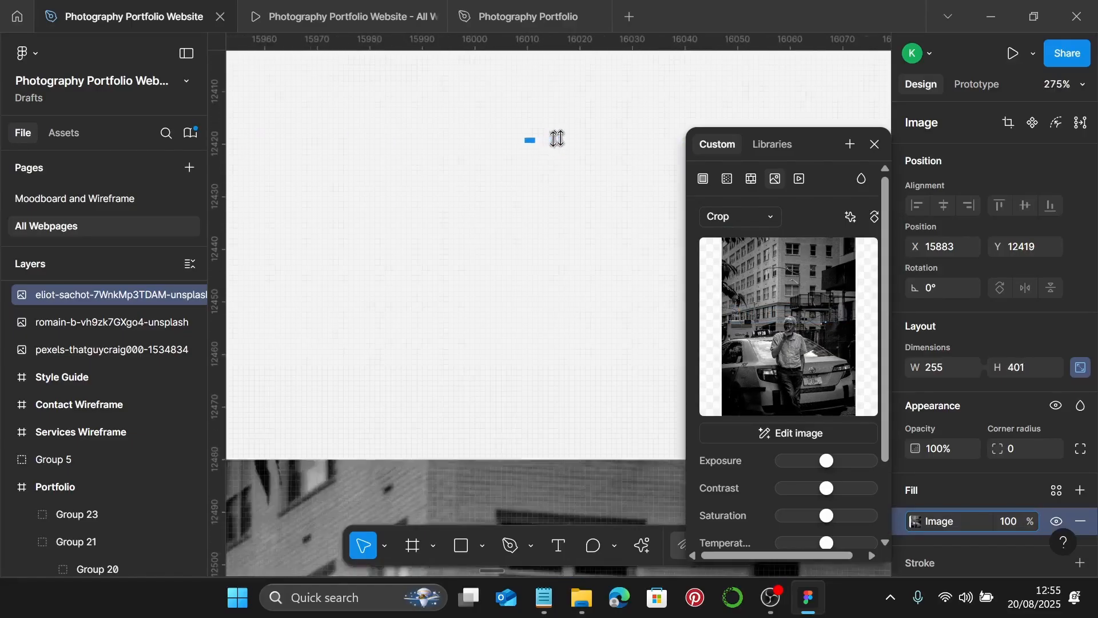
{"action": "scroll", "coordinate": [523, 150], "scroll_direction": "down", "scroll_amount": 8}
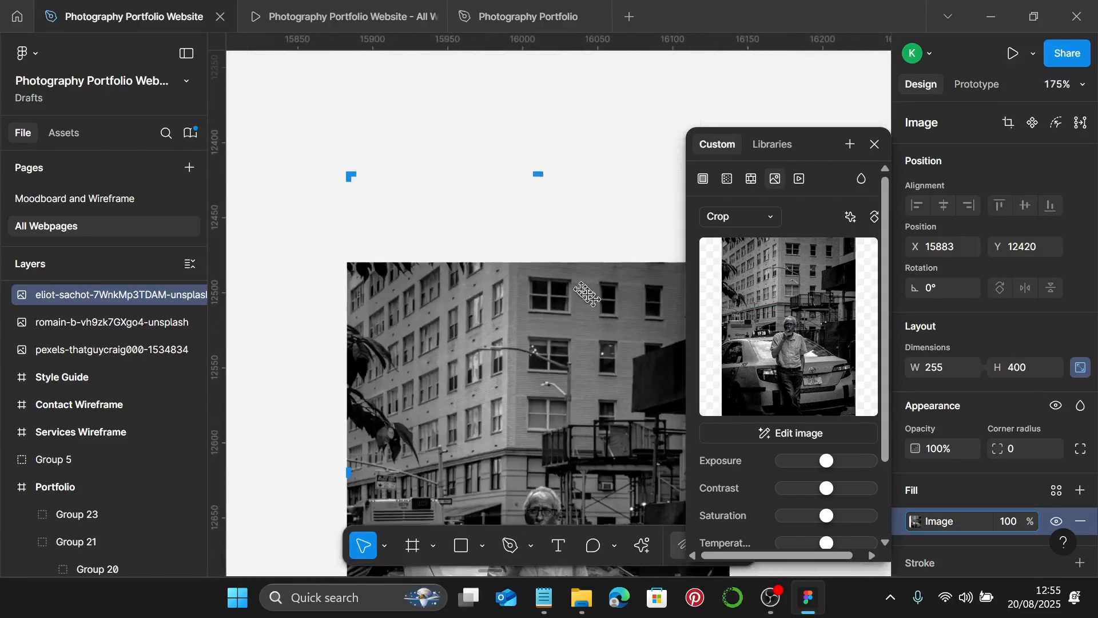
{"action": "left_click_drag", "start_coordinate": [593, 268], "coordinate": [589, 240]}
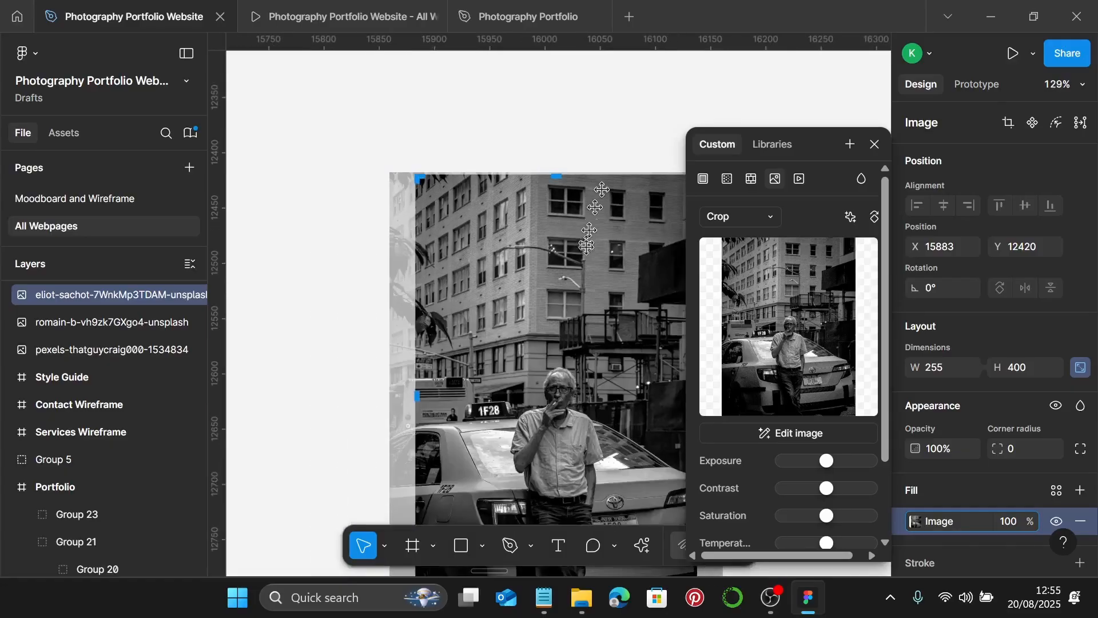
{"action": "key", "text": "Escape"}
- Crop the street-crossing photo to 255 × 400, scaling the picture up to fill it
{"action": "scroll", "coordinate": [600, 328], "scroll_direction": "down", "scroll_amount": 4}
{"action": "scroll", "coordinate": [600, 328], "scroll_direction": "right", "scroll_amount": 5}
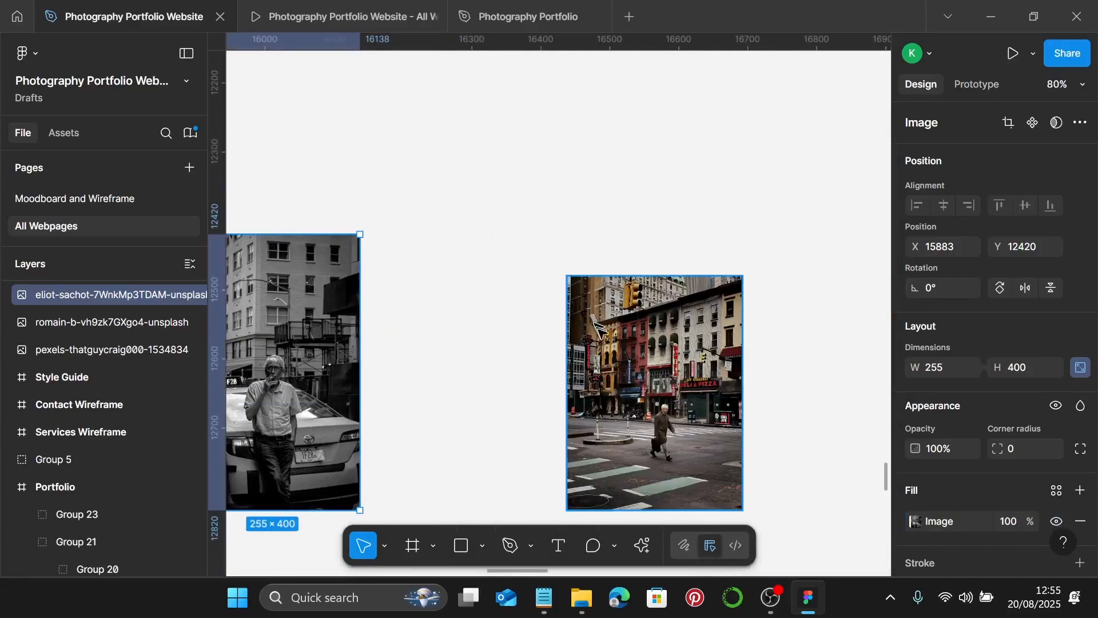
{"action": "double_click", "coordinate": [610, 399]}
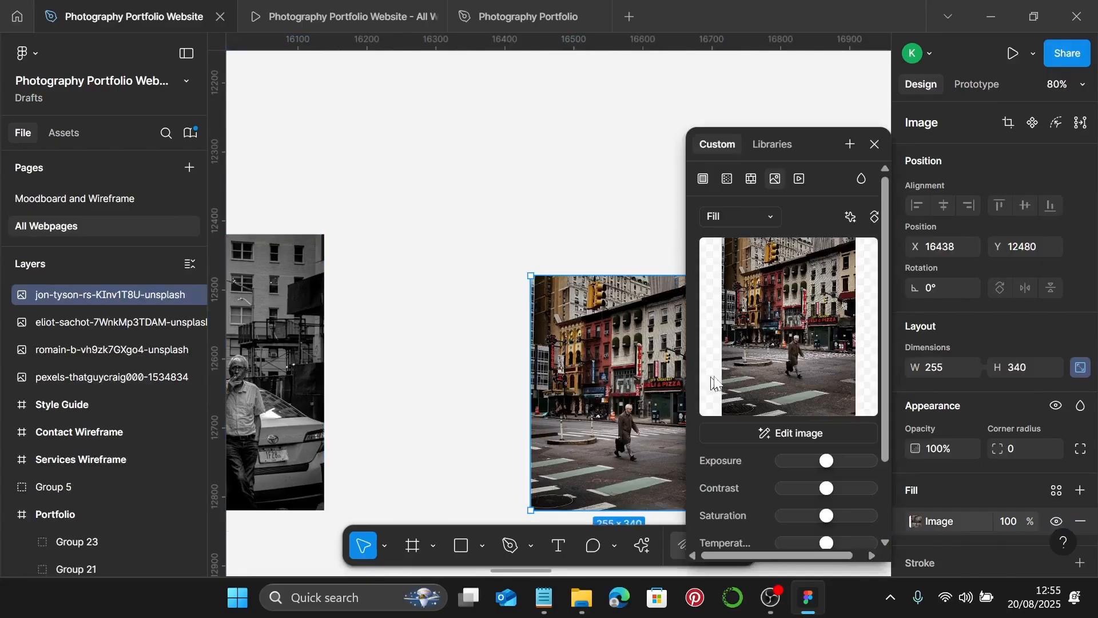
{"action": "left_click", "coordinate": [766, 218]}
{"action": "left_click", "coordinate": [767, 256]}
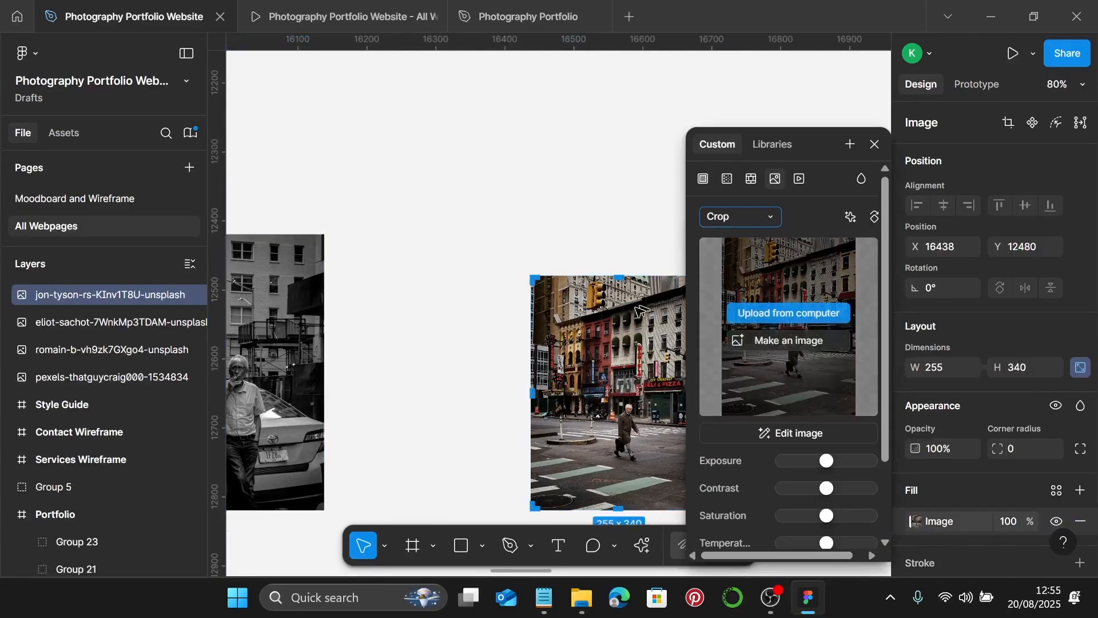
{"action": "scroll", "coordinate": [603, 310], "scroll_direction": "right", "scroll_amount": 2}
{"action": "left_click_drag", "start_coordinate": [520, 276], "coordinate": [528, 231]}
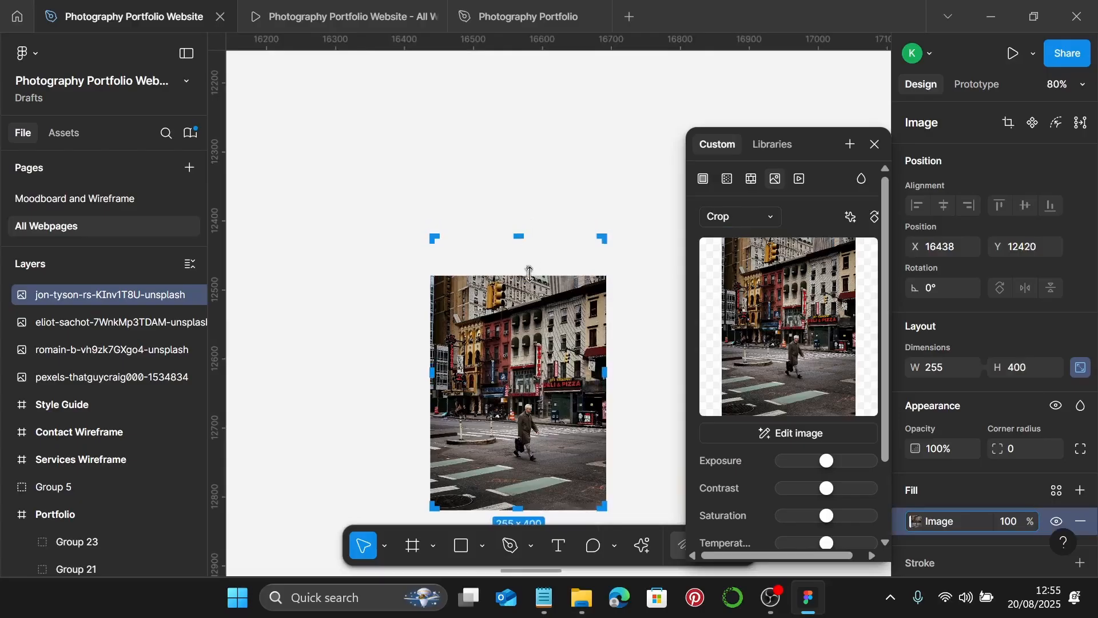
{"action": "left_click_drag", "start_coordinate": [546, 274], "coordinate": [549, 231]}
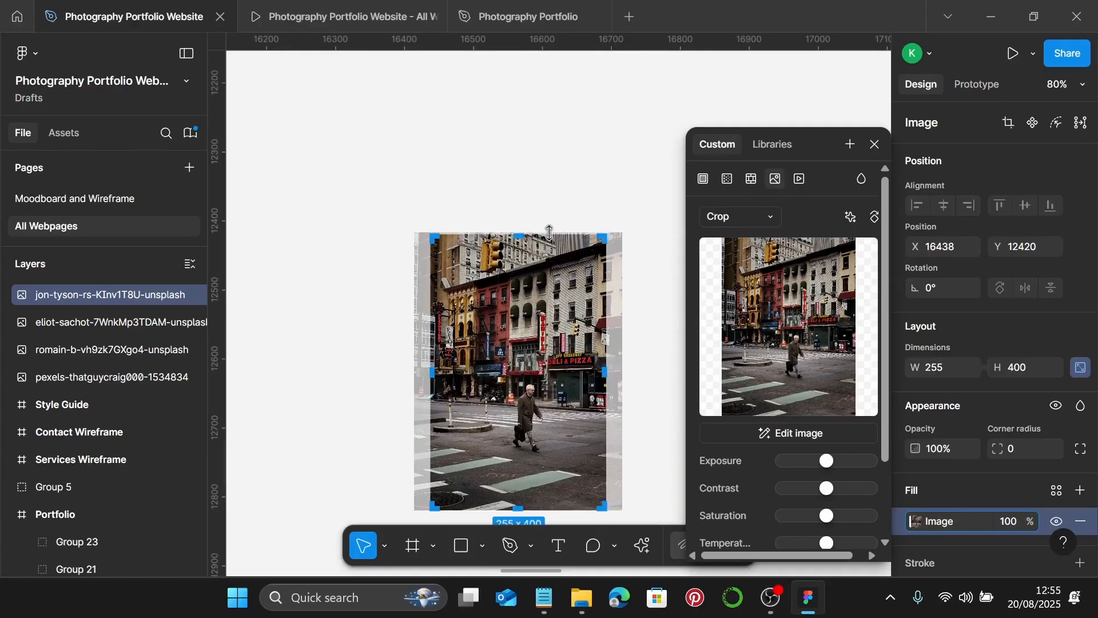
- Move the four loose street photos into one row under the Faces Of New York heading
{"action": "key", "text": "Escape"}
{"action": "scroll", "coordinate": [606, 266], "scroll_direction": "down", "scroll_amount": 10}
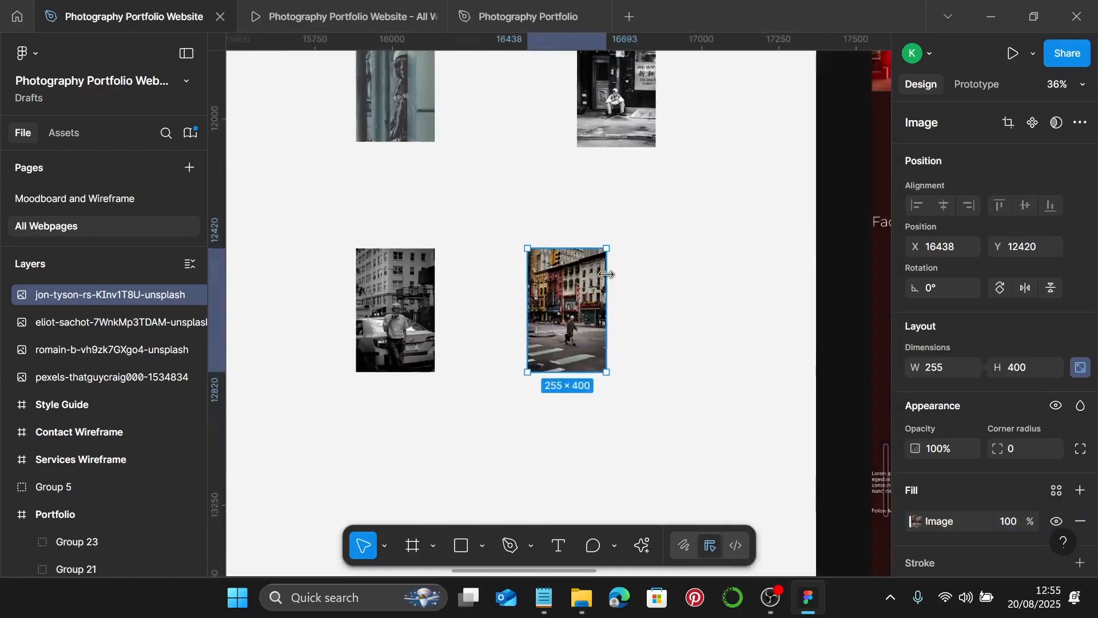
{"action": "scroll", "coordinate": [606, 274], "scroll_direction": "right", "scroll_amount": 1}
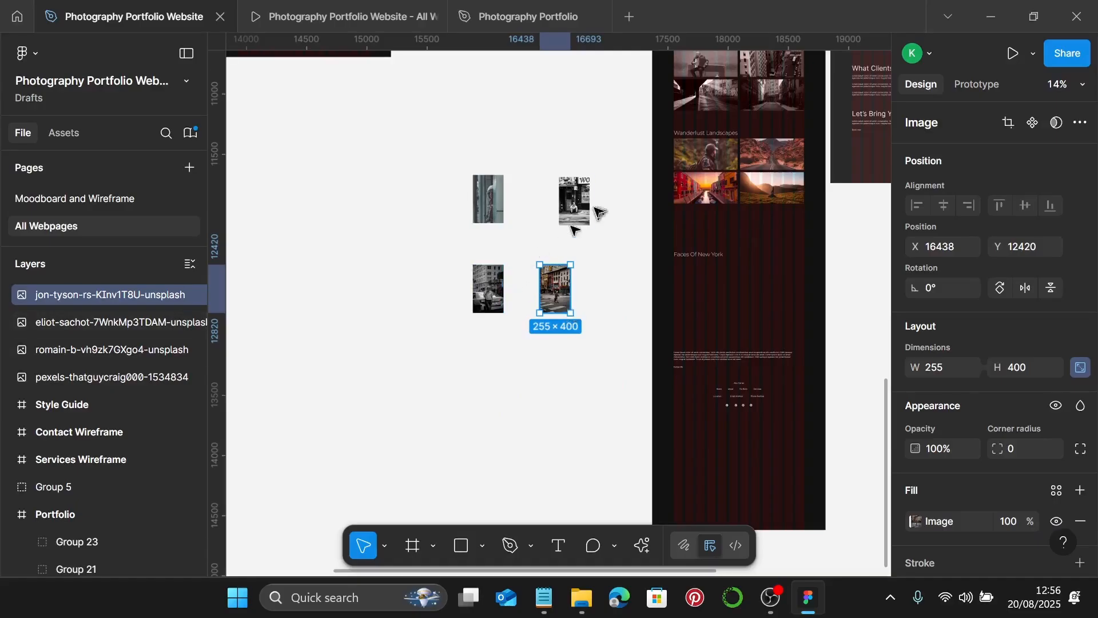
{"action": "left_click", "coordinate": [574, 211]}
{"action": "left_click_drag", "start_coordinate": [572, 202], "coordinate": [686, 293]}
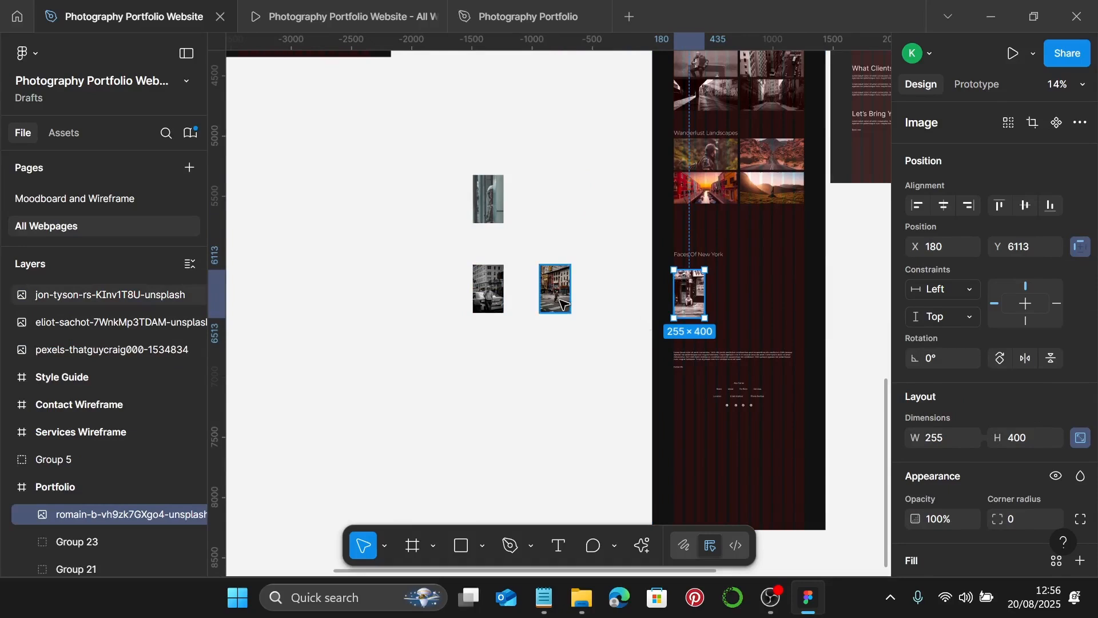
{"action": "left_click_drag", "start_coordinate": [553, 294], "coordinate": [703, 298]}
{"action": "scroll", "coordinate": [522, 279], "scroll_direction": "up", "scroll_amount": 2}
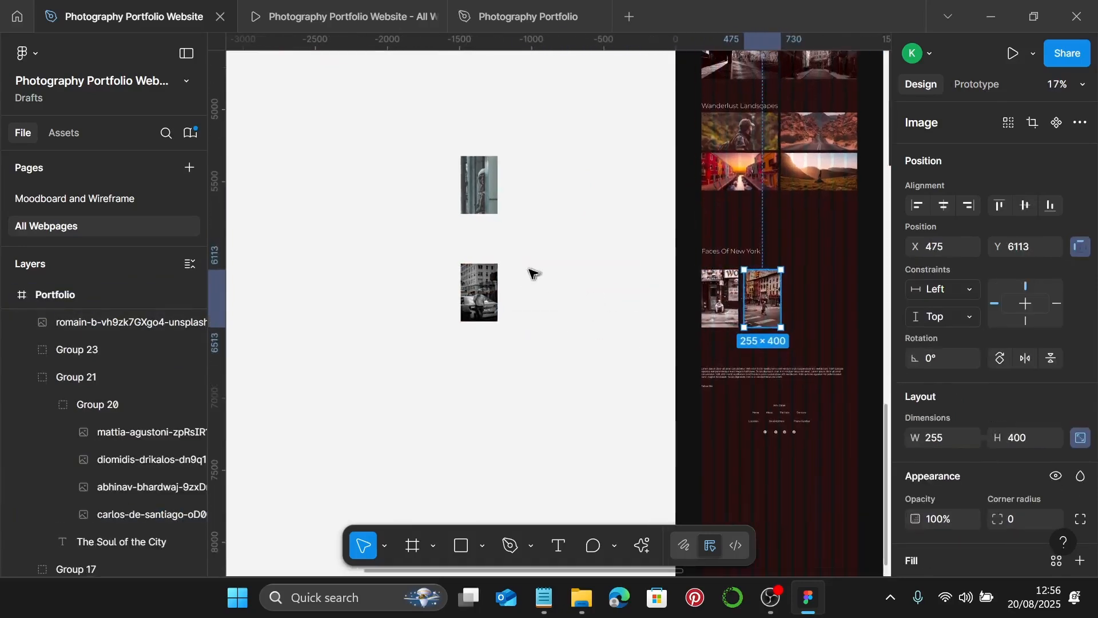
{"action": "scroll", "coordinate": [532, 272], "scroll_direction": "right", "scroll_amount": 3}
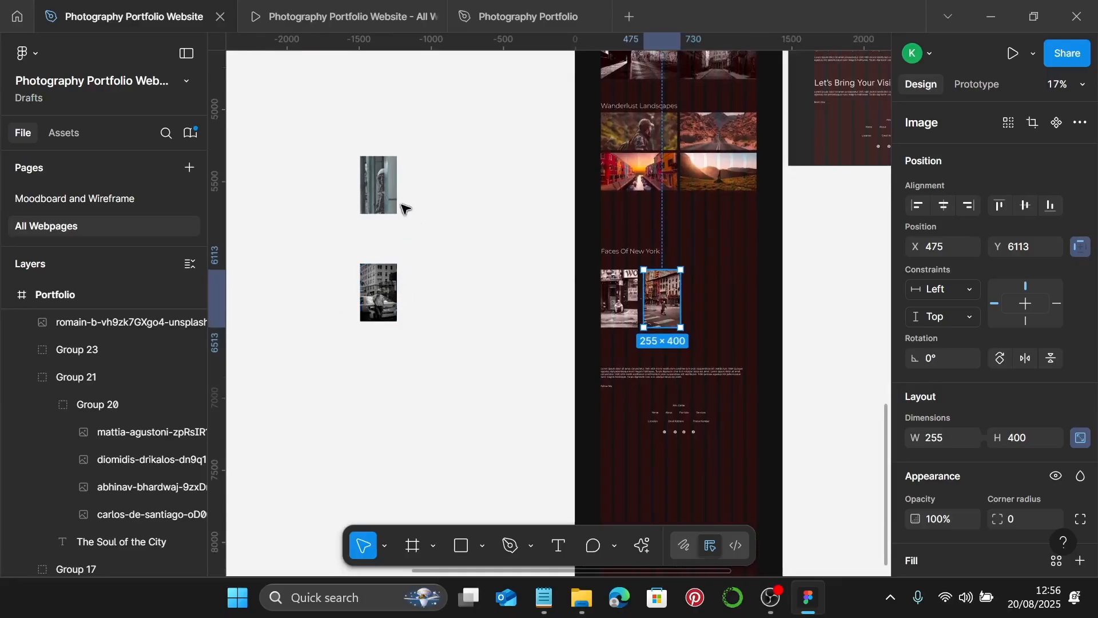
{"action": "left_click", "coordinate": [379, 186]}
{"action": "left_click_drag", "start_coordinate": [383, 191], "coordinate": [708, 301]}
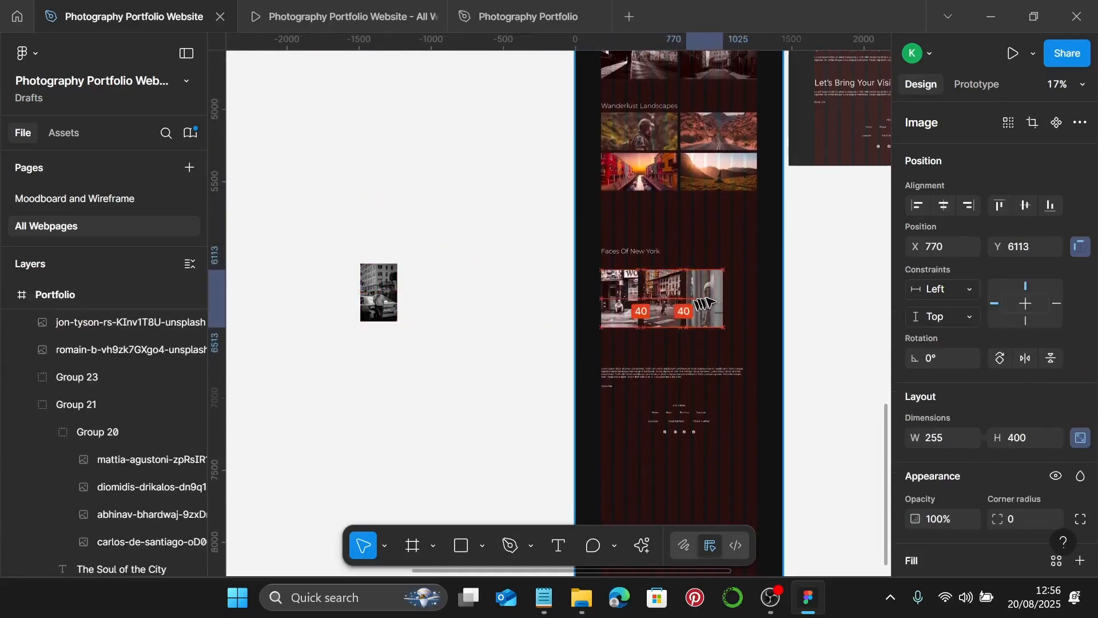
{"action": "left_click_drag", "start_coordinate": [373, 292], "coordinate": [744, 314]}
- Nudge the photos left so each gap between them is 20 px
{"action": "scroll", "coordinate": [644, 318], "scroll_direction": "up", "scroll_amount": 3}
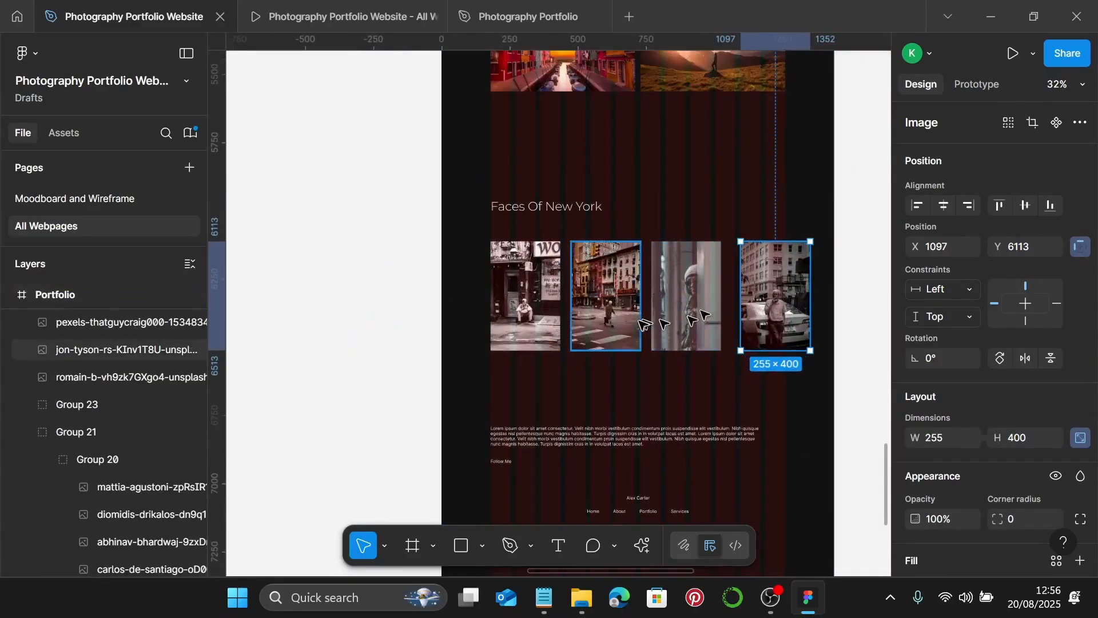
{"action": "scroll", "coordinate": [475, 235], "scroll_direction": "up", "scroll_amount": 10}
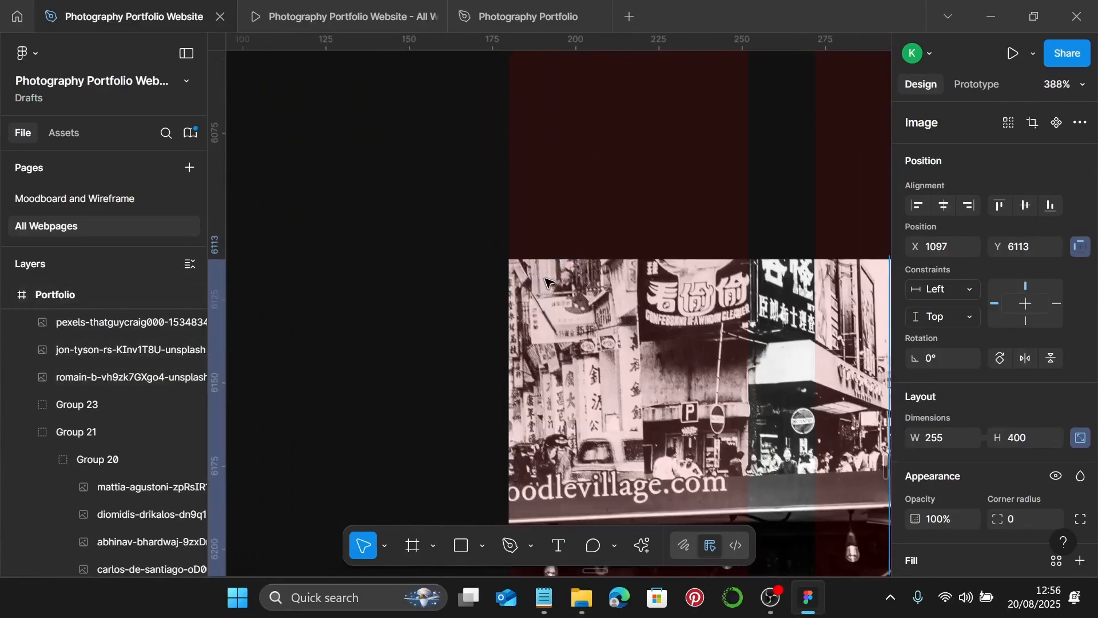
{"action": "scroll", "coordinate": [546, 282], "scroll_direction": "down", "scroll_amount": 5}
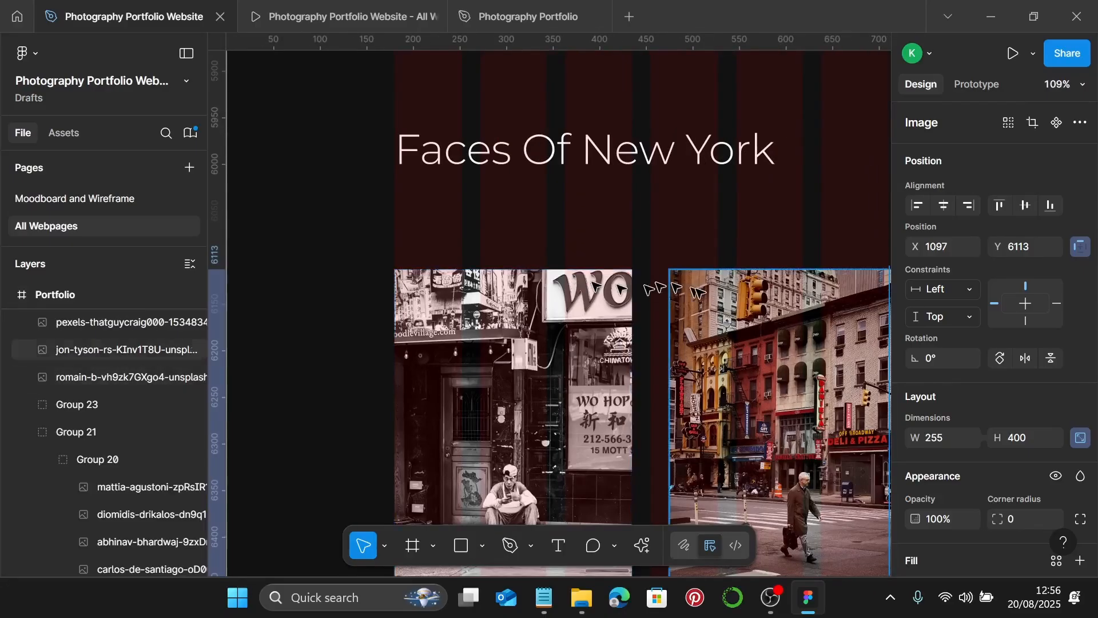
{"action": "left_click", "coordinate": [715, 298]}
{"action": "left_click_drag", "start_coordinate": [715, 298], "coordinate": [699, 296]}
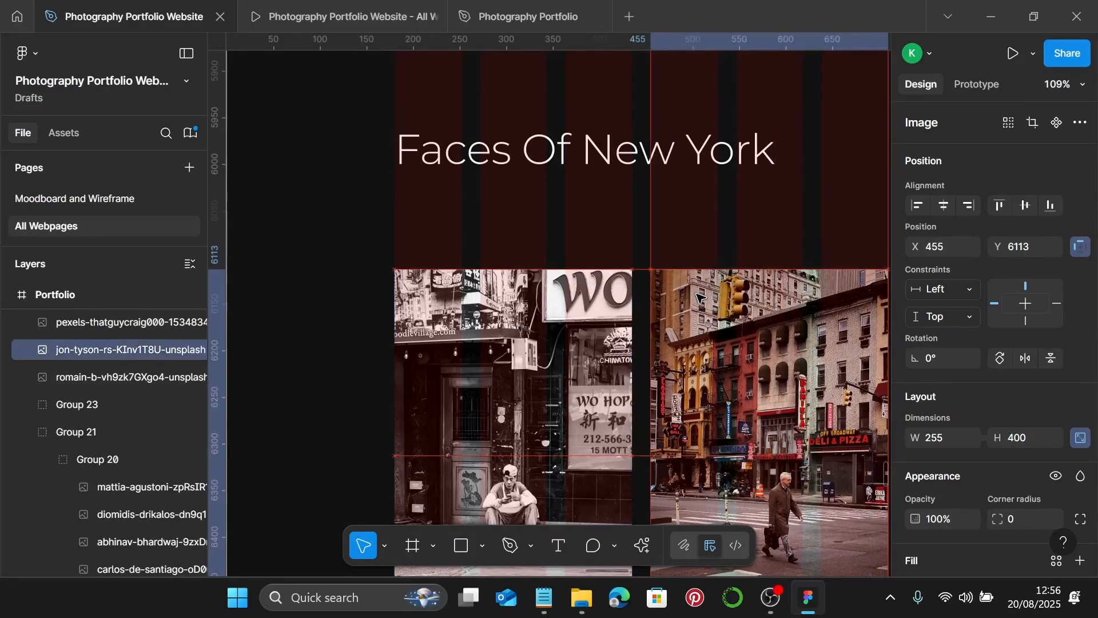
{"action": "scroll", "coordinate": [703, 321], "scroll_direction": "right", "scroll_amount": 5}
{"action": "left_click_drag", "start_coordinate": [723, 336], "coordinate": [696, 336]}
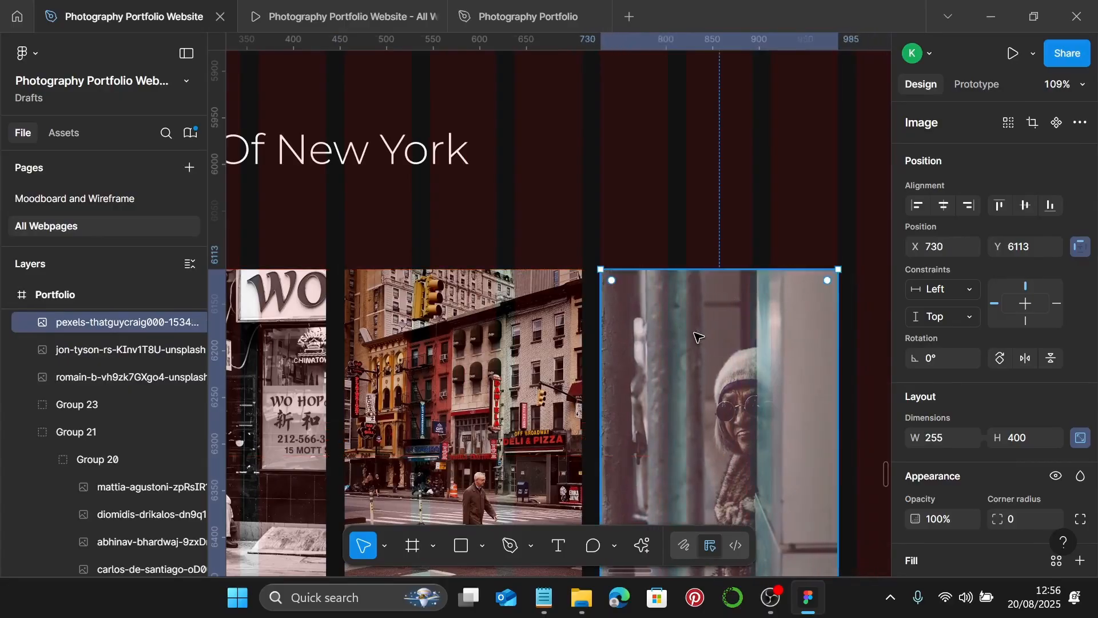
{"action": "scroll", "coordinate": [696, 337], "scroll_direction": "right", "scroll_amount": 3}
{"action": "left_click_drag", "start_coordinate": [775, 337], "coordinate": [693, 335]}
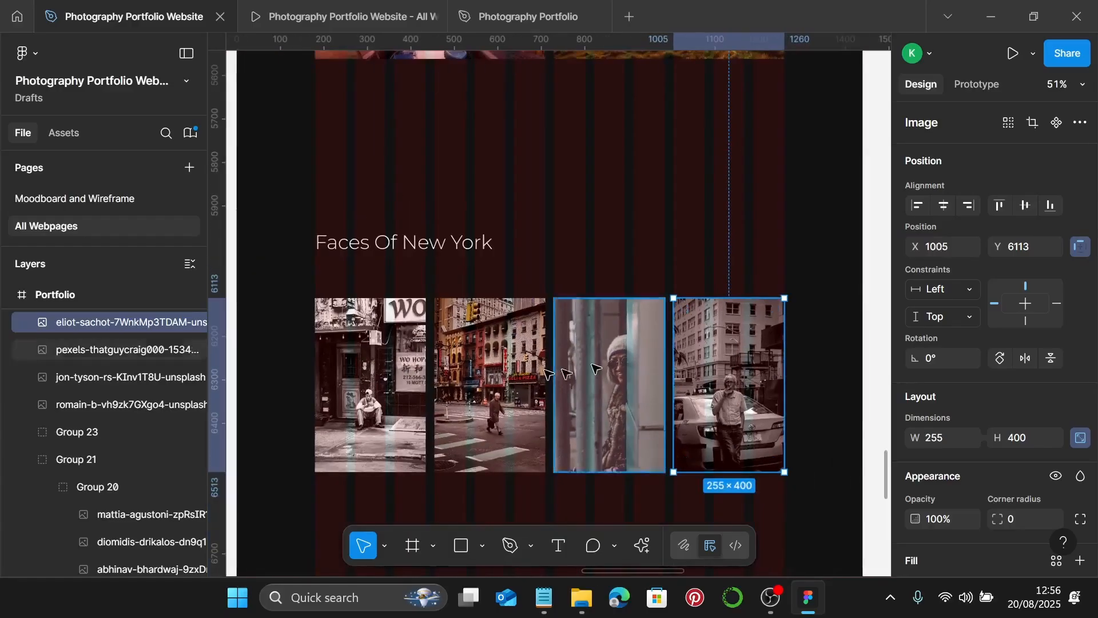
- Wrap the four photos into a single auto-layout row
{"action": "left_click", "coordinate": [410, 372], "text": "shift"}
{"action": "left_click", "coordinate": [490, 371], "text": "shift"}
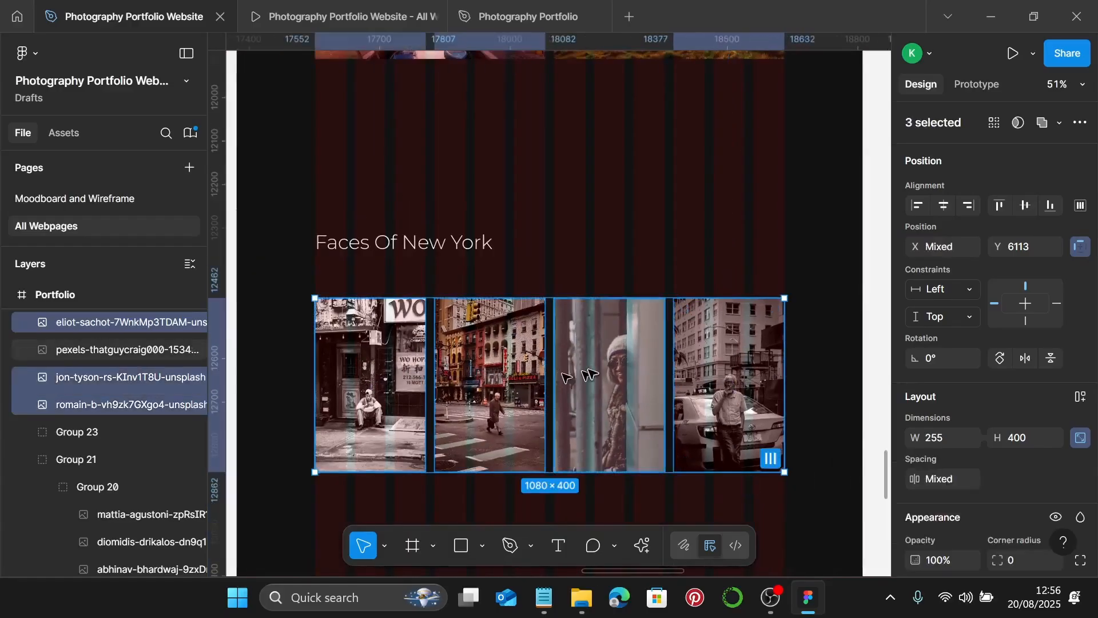
{"action": "left_click", "coordinate": [588, 372], "text": "shift"}
{"action": "left_click", "coordinate": [689, 371], "text": "shift"}
{"action": "left_click", "coordinate": [693, 372], "text": "shift"}
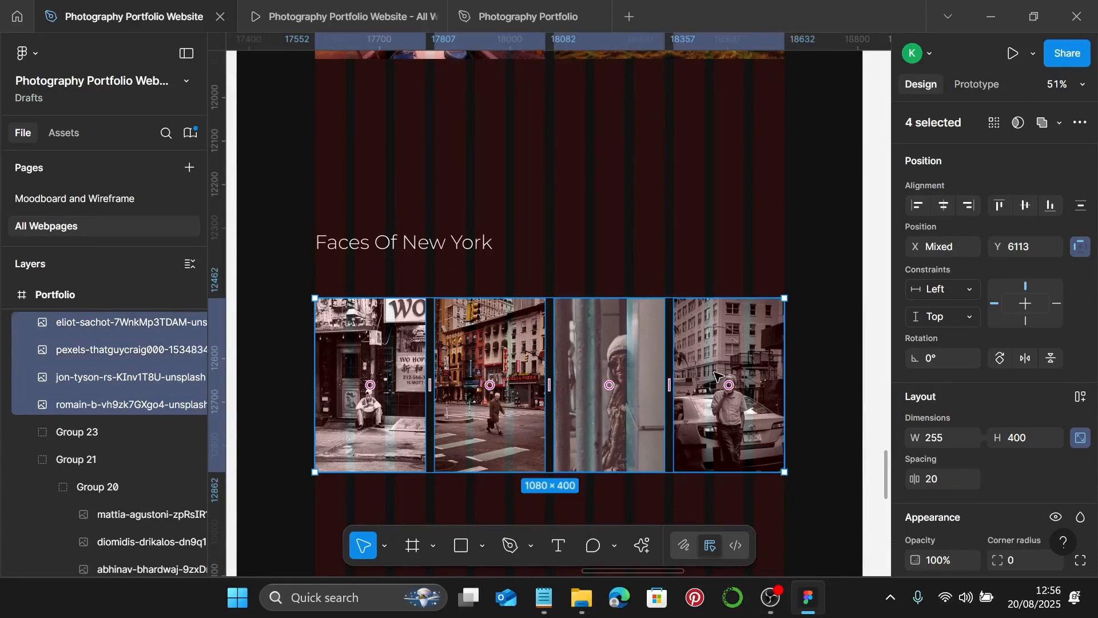
{"action": "key", "text": "ctrl+g"}
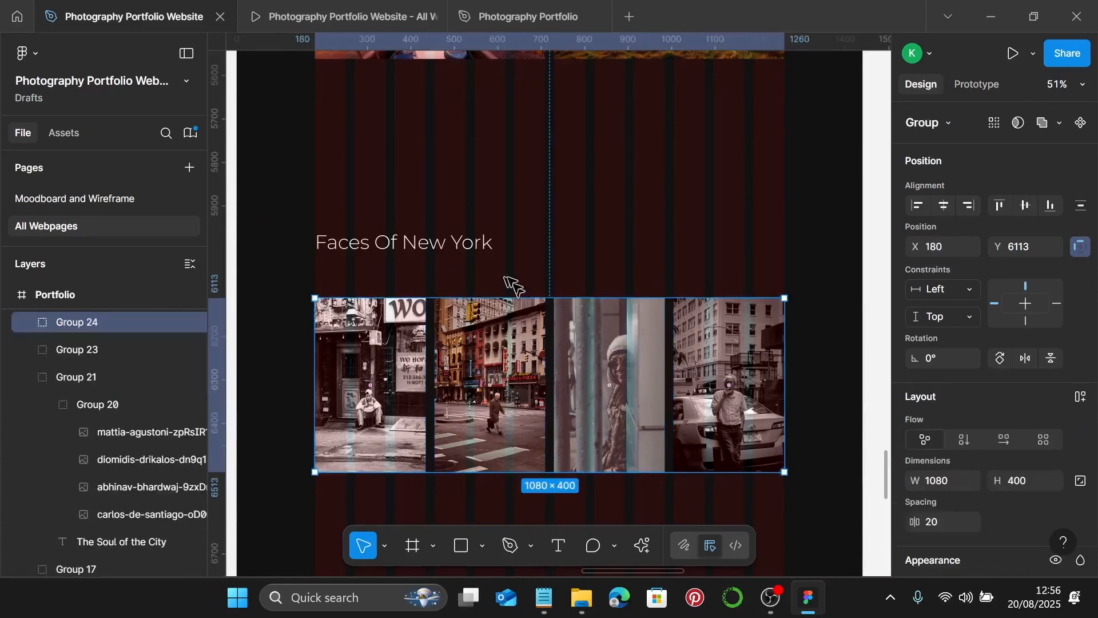
- Stack the Faces Of New York title above the photo row with 20 spacing
{"action": "left_click", "coordinate": [455, 252], "text": "shift"}
{"action": "scroll", "coordinate": [993, 441], "scroll_direction": "down", "scroll_amount": 1}
{"action": "scroll", "coordinate": [993, 442], "scroll_direction": "down", "scroll_amount": 2}
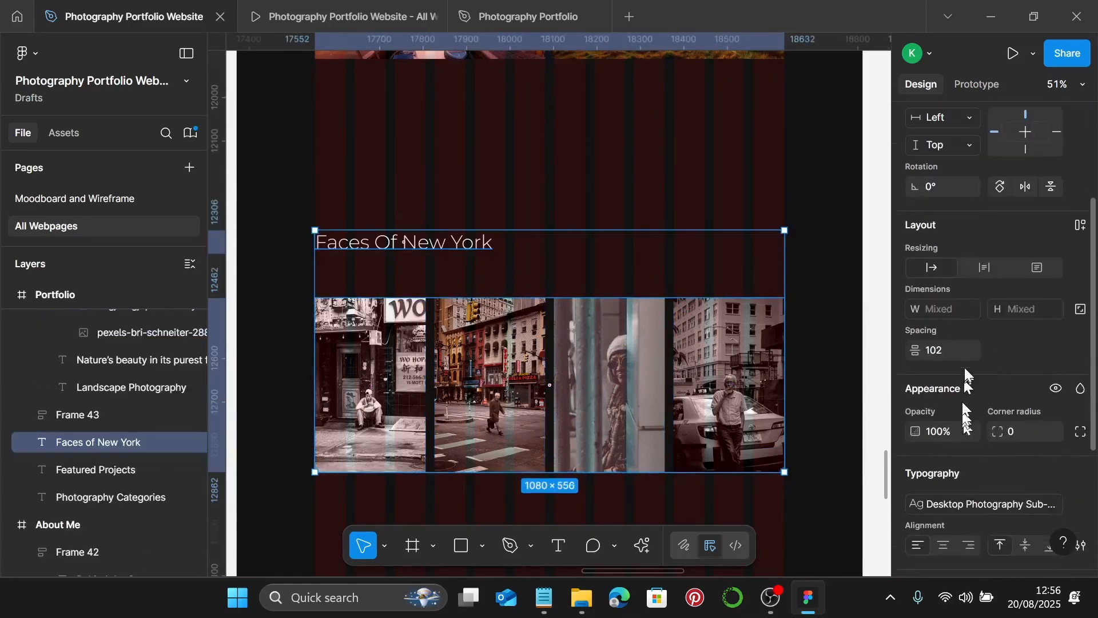
{"action": "left_click", "coordinate": [959, 352]}
{"action": "type", "text": "20"}
{"action": "key", "text": "Return"}
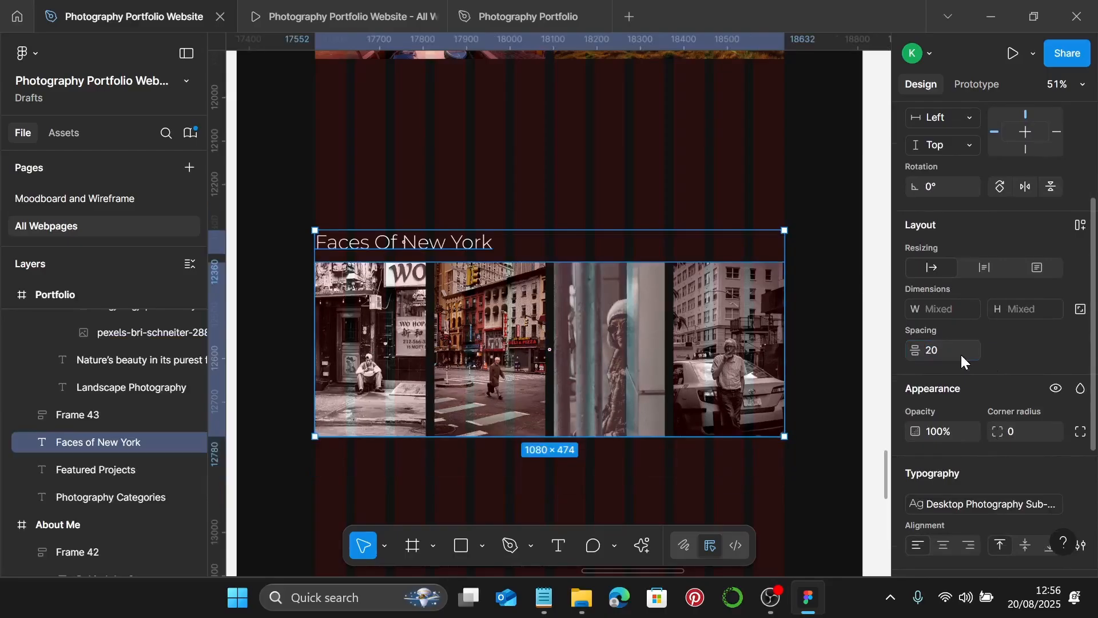
{"action": "scroll", "coordinate": [639, 314], "scroll_direction": "down", "scroll_amount": 3}
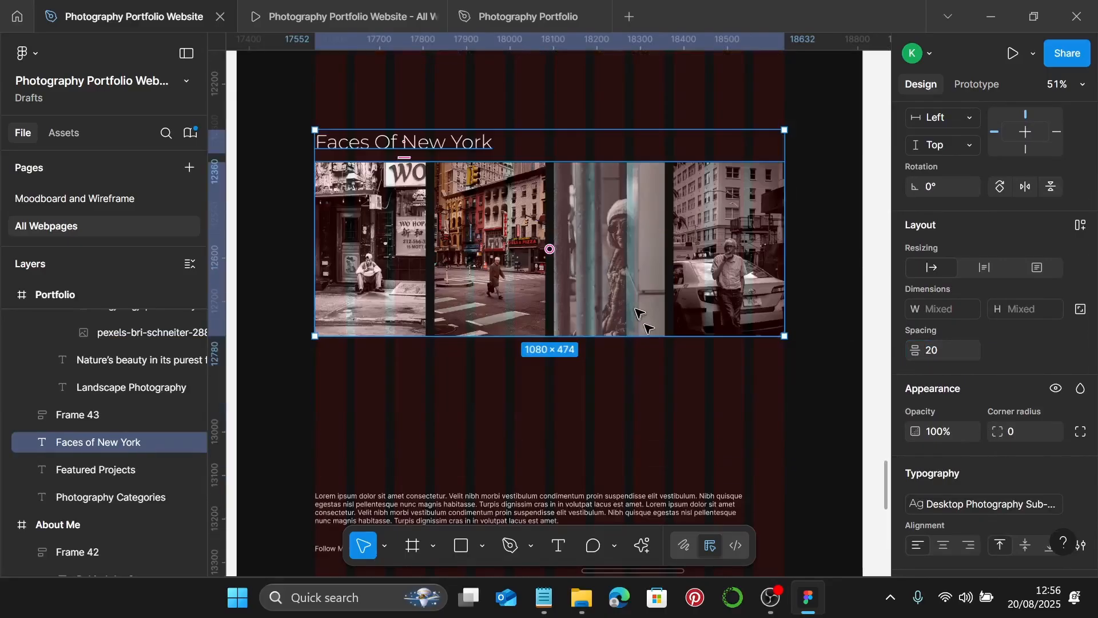
{"action": "left_click", "coordinate": [532, 384]}
{"action": "scroll", "coordinate": [526, 385], "scroll_direction": "down", "scroll_amount": 1}
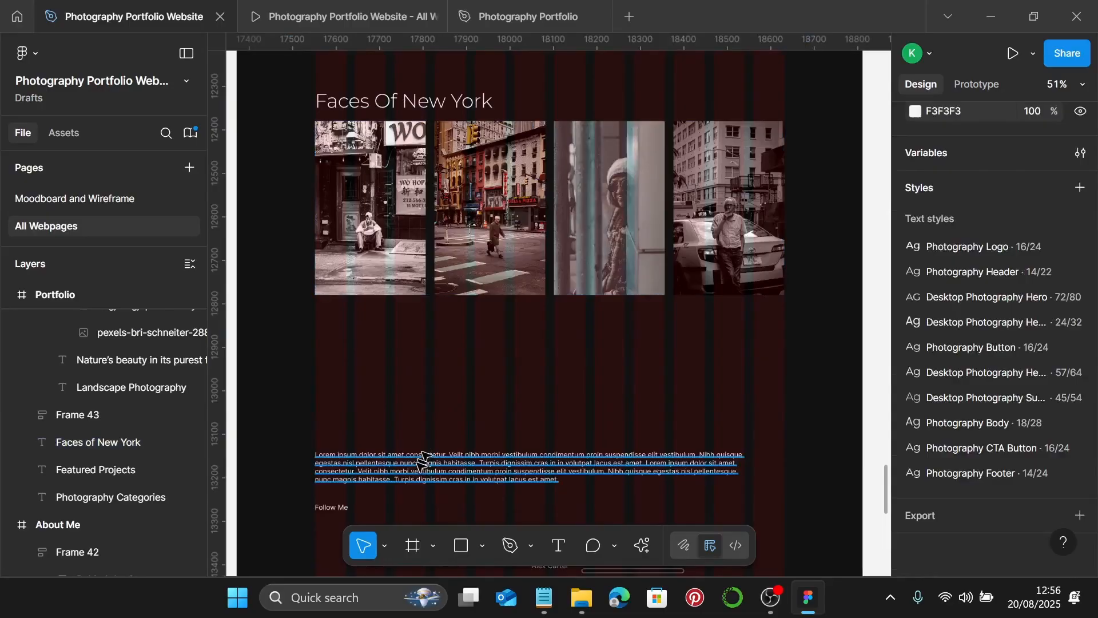
- Move the Lorem ipsum paragraph up to sit just below the photo row
{"action": "left_click", "coordinate": [415, 469]}
{"action": "left_click_drag", "start_coordinate": [422, 447], "coordinate": [438, 324]}
{"action": "scroll", "coordinate": [318, 335], "scroll_direction": "up", "scroll_amount": 10}
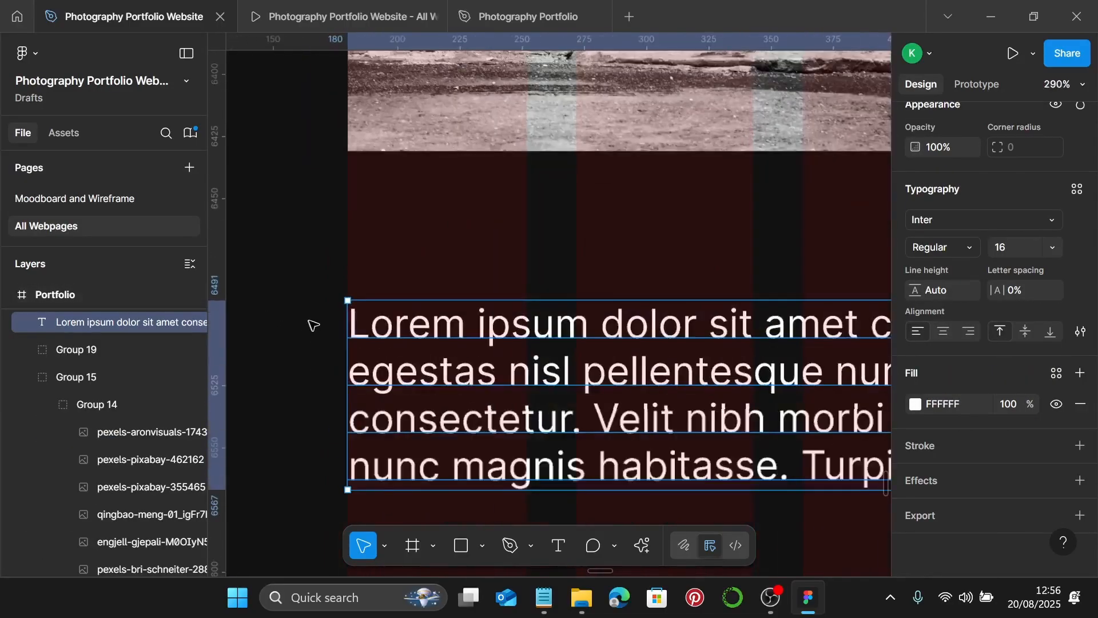
{"action": "scroll", "coordinate": [382, 322], "scroll_direction": "down", "scroll_amount": 4}
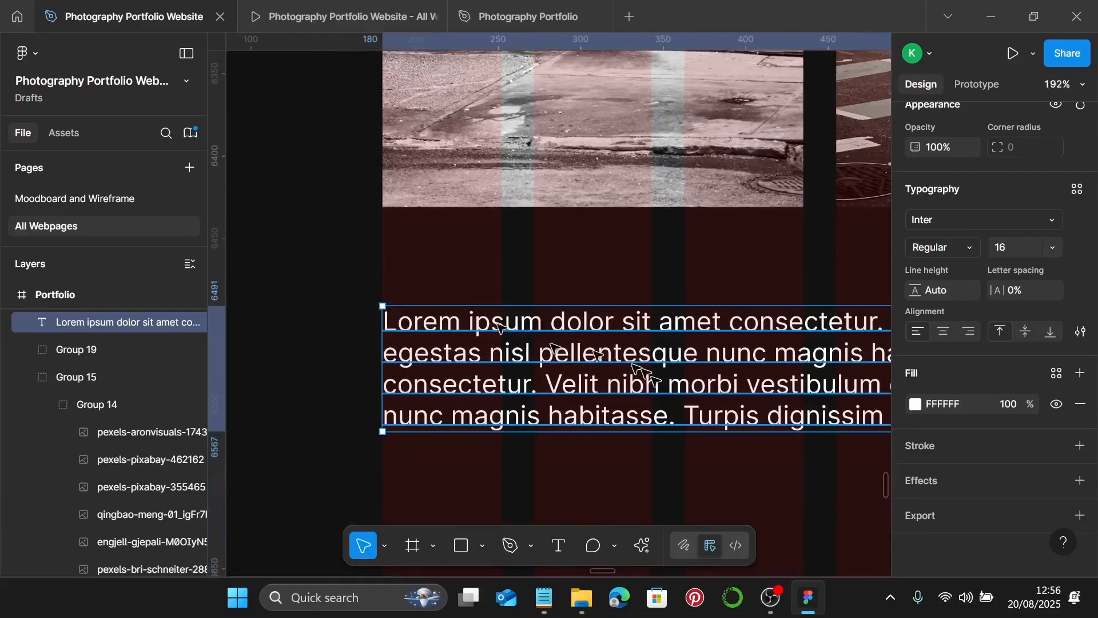
- Apply the Photography Body text style to the paragraph and bring up the Notepad copy
{"action": "left_click", "coordinate": [1075, 191]}
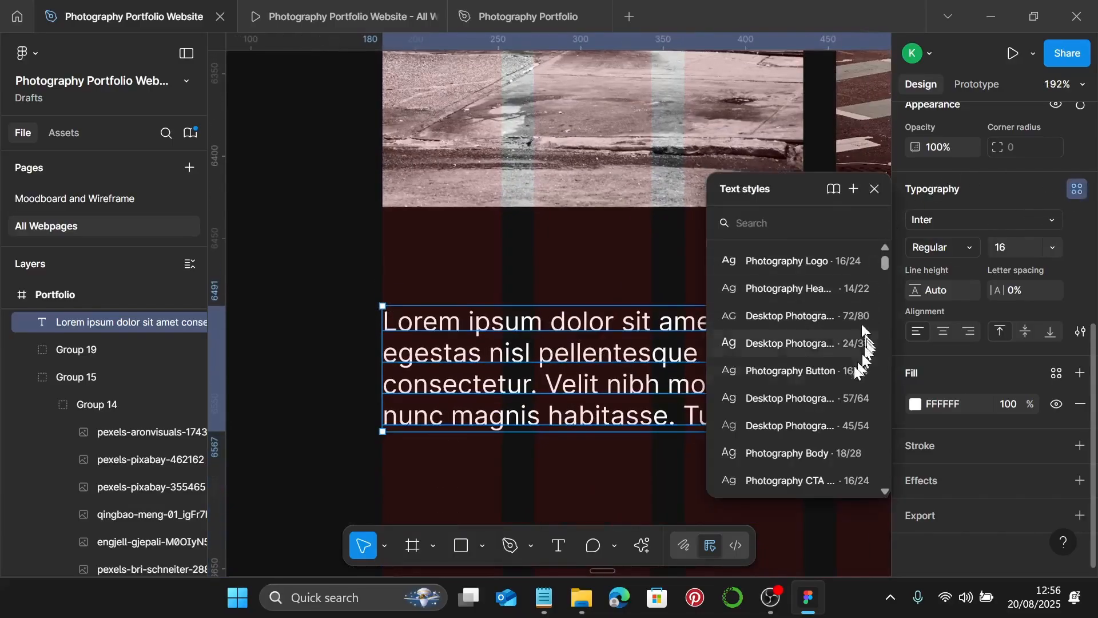
{"action": "left_click", "coordinate": [778, 453]}
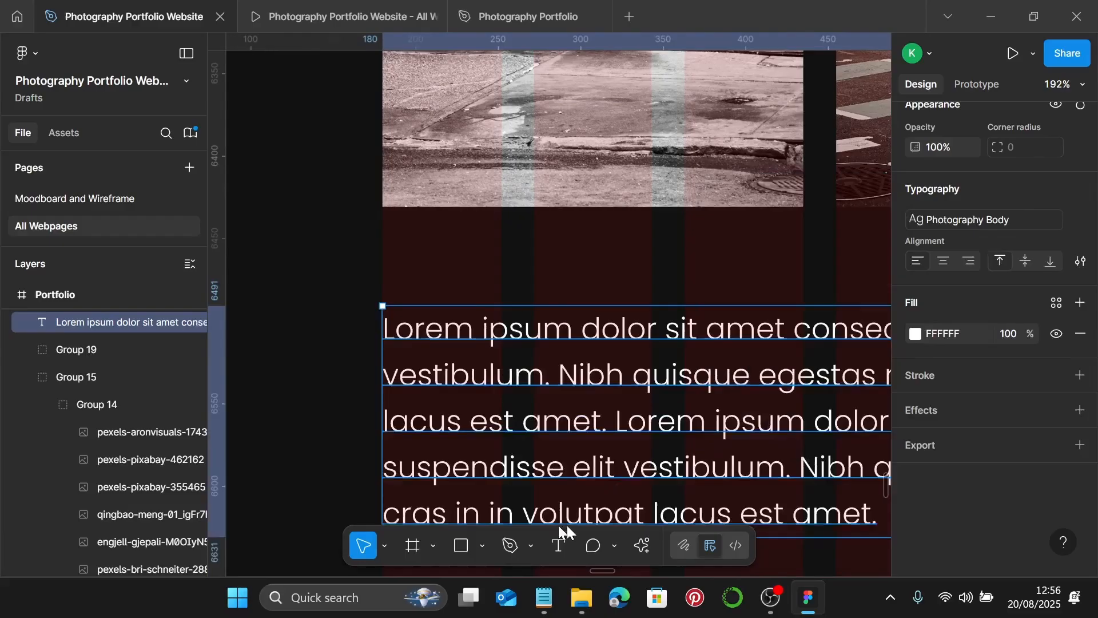
{"action": "left_click", "coordinate": [544, 597]}
{"action": "scroll", "coordinate": [772, 358], "scroll_direction": "down", "scroll_amount": 1}
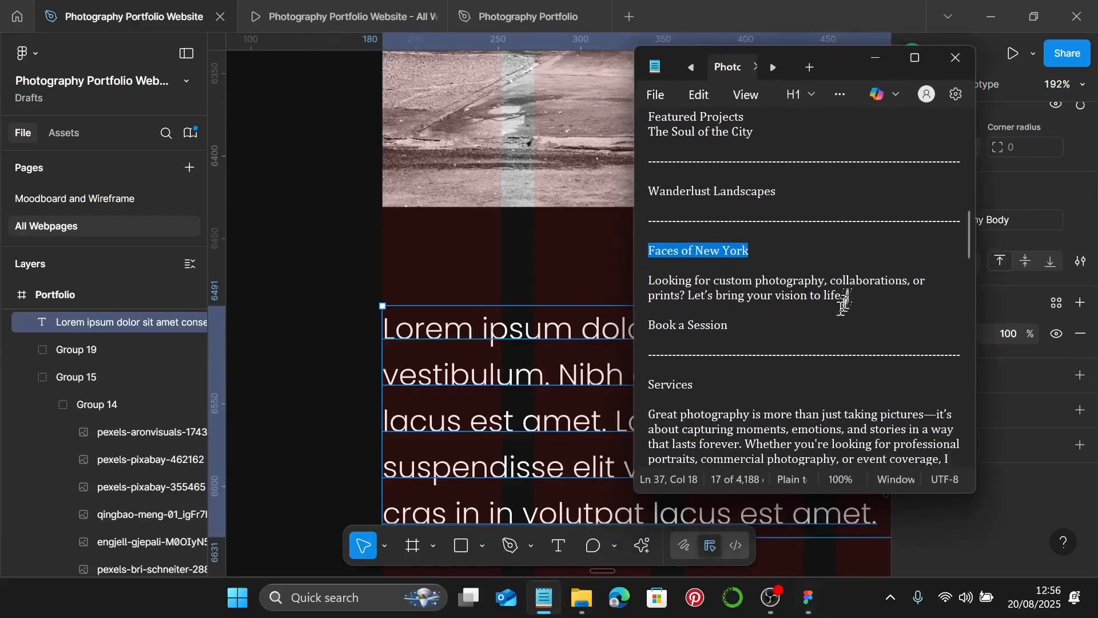
- Replace the Lorem ipsum paragraph with the 'Looking for custom photography' line, set to auto width
{"action": "left_click_drag", "start_coordinate": [851, 295], "coordinate": [649, 276]}
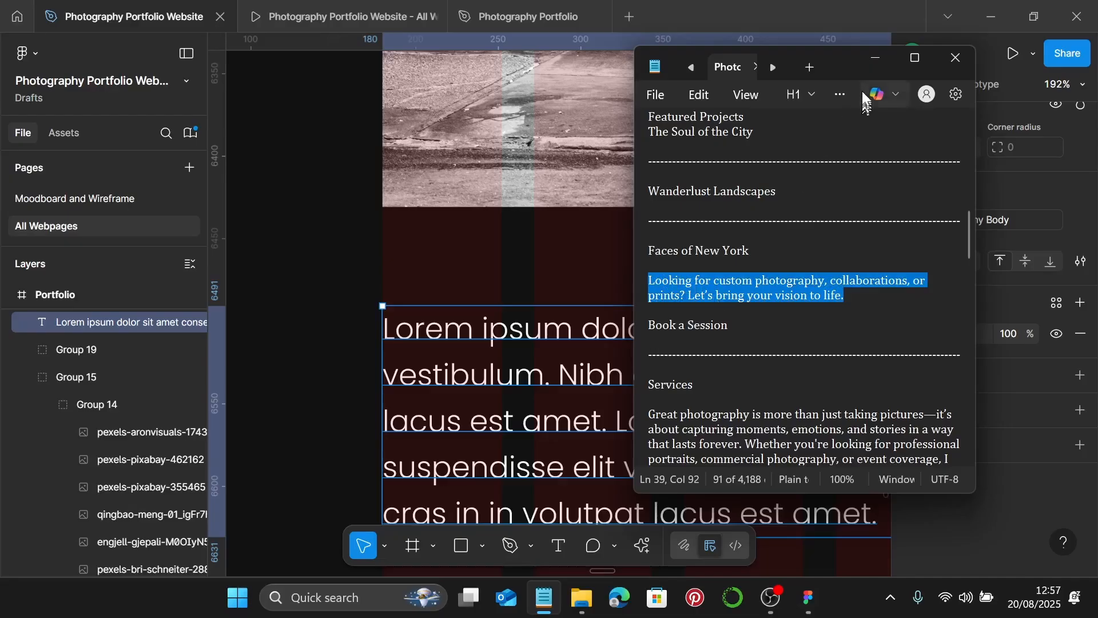
{"action": "left_click", "coordinate": [874, 67]}
{"action": "double_click", "coordinate": [521, 386]}
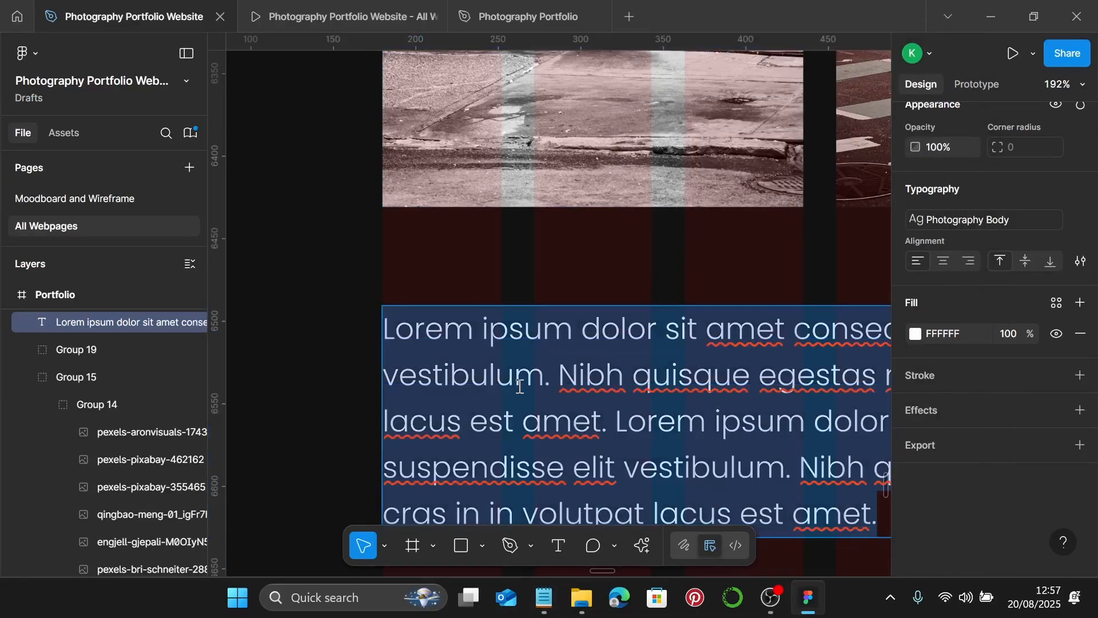
{"action": "key", "text": "ctrl+v"}
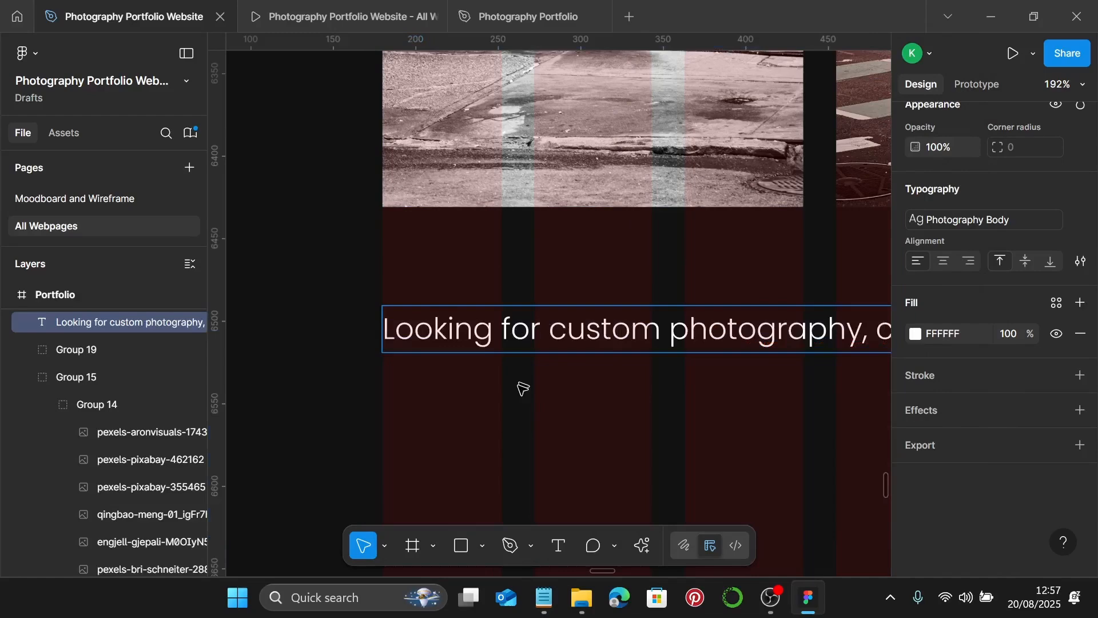
{"action": "scroll", "coordinate": [521, 389], "scroll_direction": "down", "scroll_amount": 8}
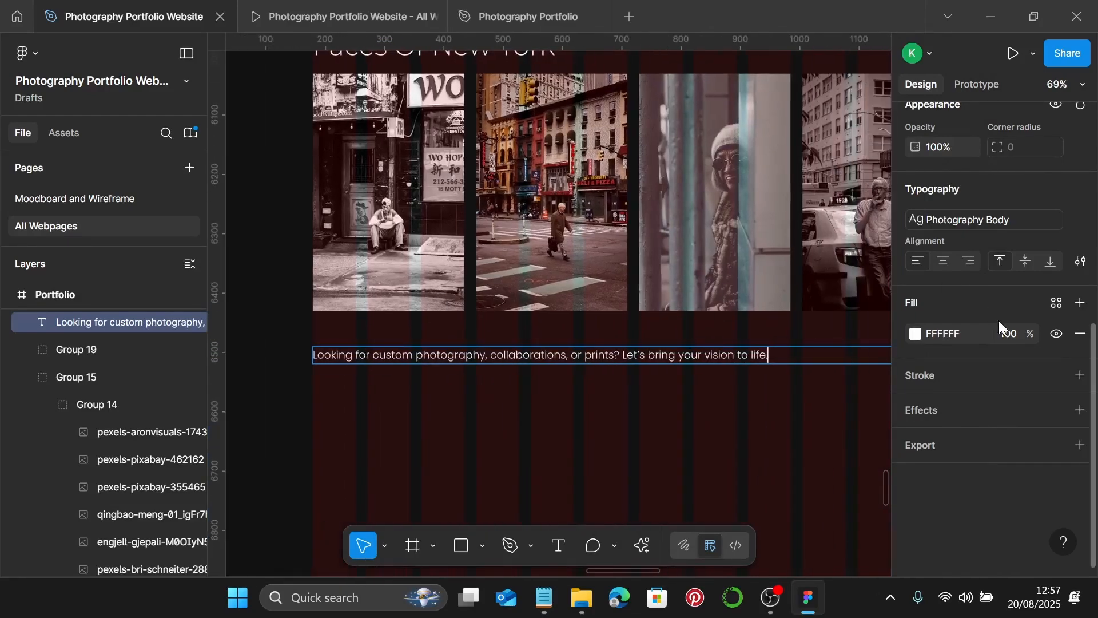
{"action": "scroll", "coordinate": [998, 320], "scroll_direction": "up", "scroll_amount": 3}
{"action": "left_click", "coordinate": [931, 196]}
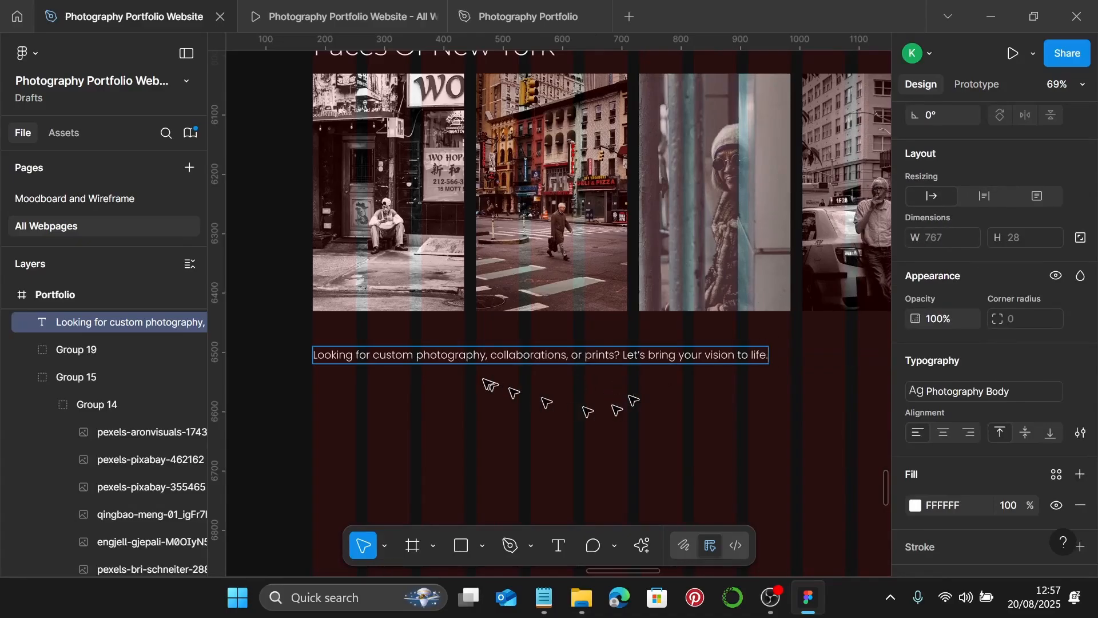
{"action": "key", "text": "Escape"}
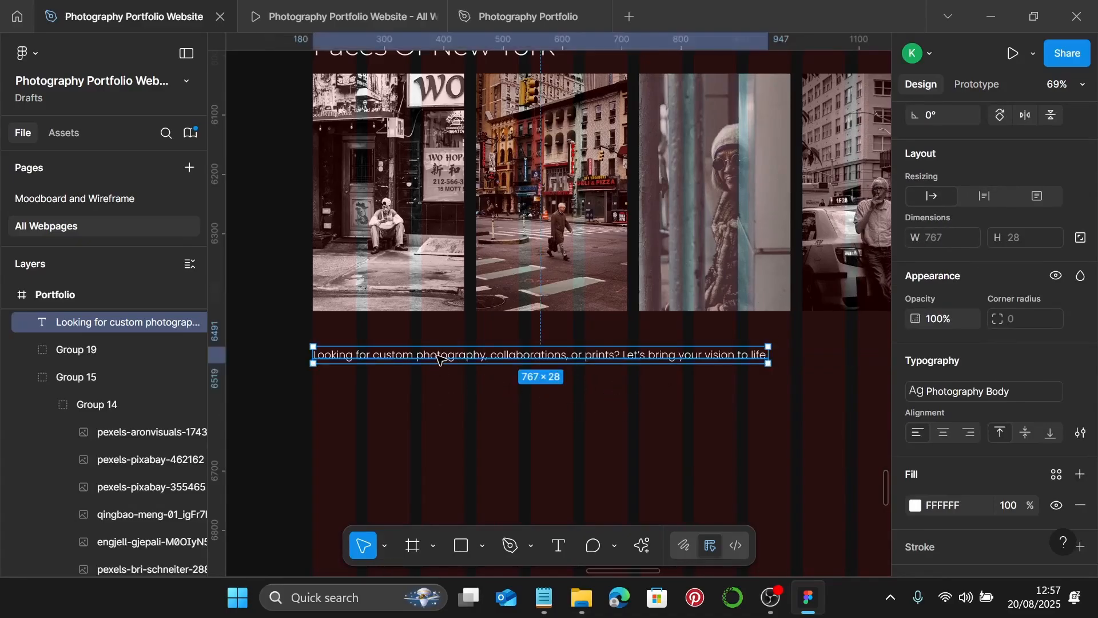
- Navigate to the About Me page footer and select the Get in Touch link
{"action": "scroll", "coordinate": [446, 350], "scroll_direction": "down", "scroll_amount": 5}
{"action": "scroll", "coordinate": [449, 346], "scroll_direction": "down", "scroll_amount": 4}
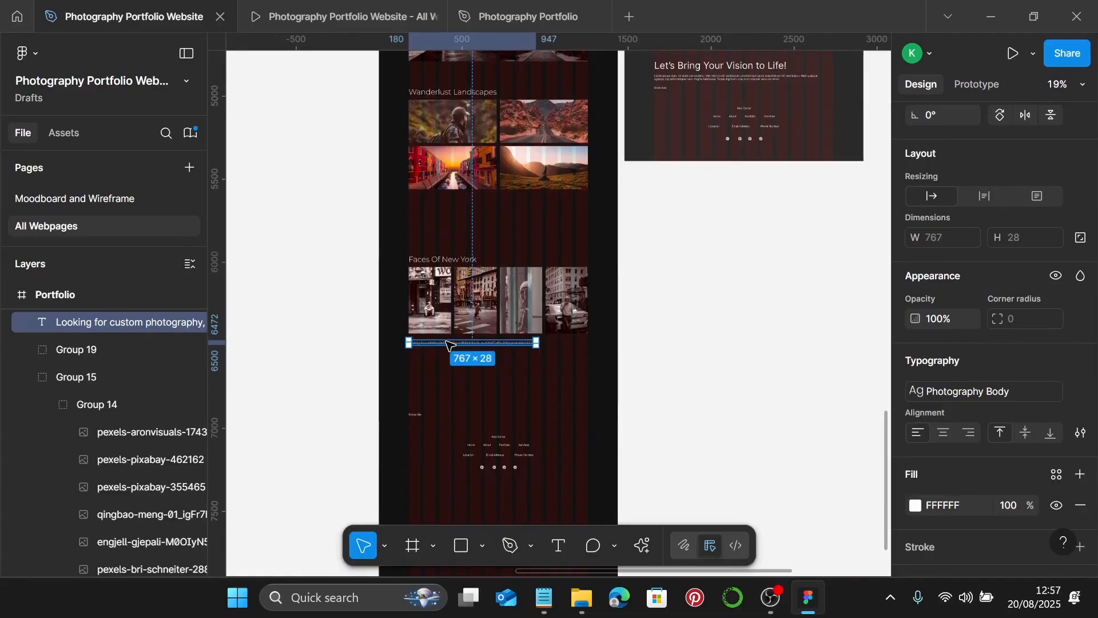
{"action": "scroll", "coordinate": [450, 344], "scroll_direction": "up", "scroll_amount": 10}
{"action": "scroll", "coordinate": [450, 343], "scroll_direction": "left", "scroll_amount": 5}
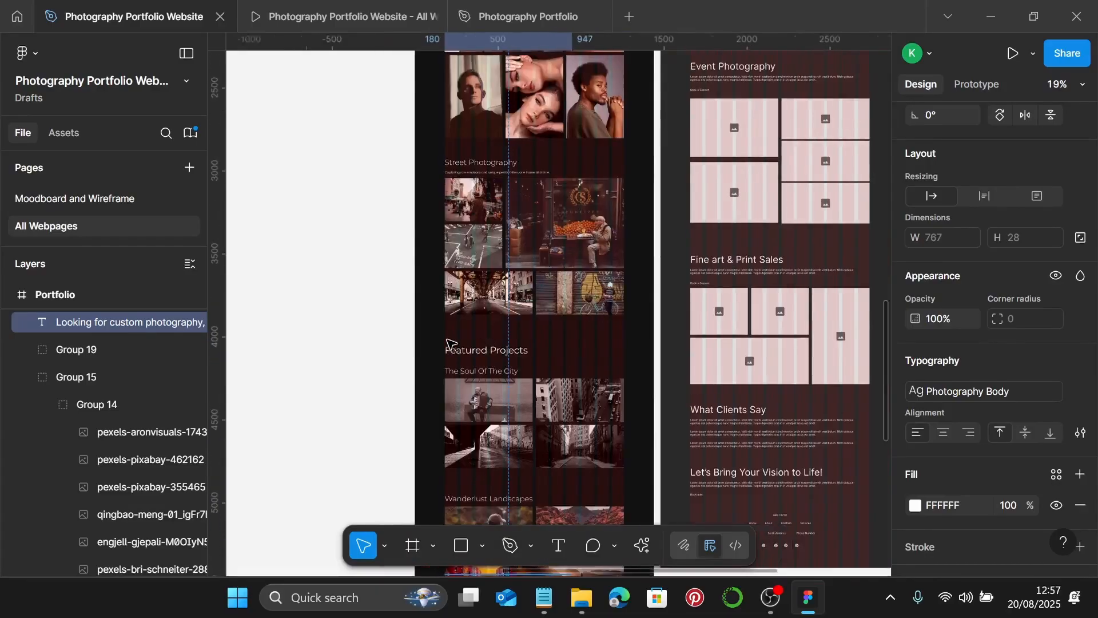
{"action": "scroll", "coordinate": [450, 343], "scroll_direction": "up", "scroll_amount": 2}
{"action": "scroll", "coordinate": [451, 343], "scroll_direction": "down", "scroll_amount": 4}
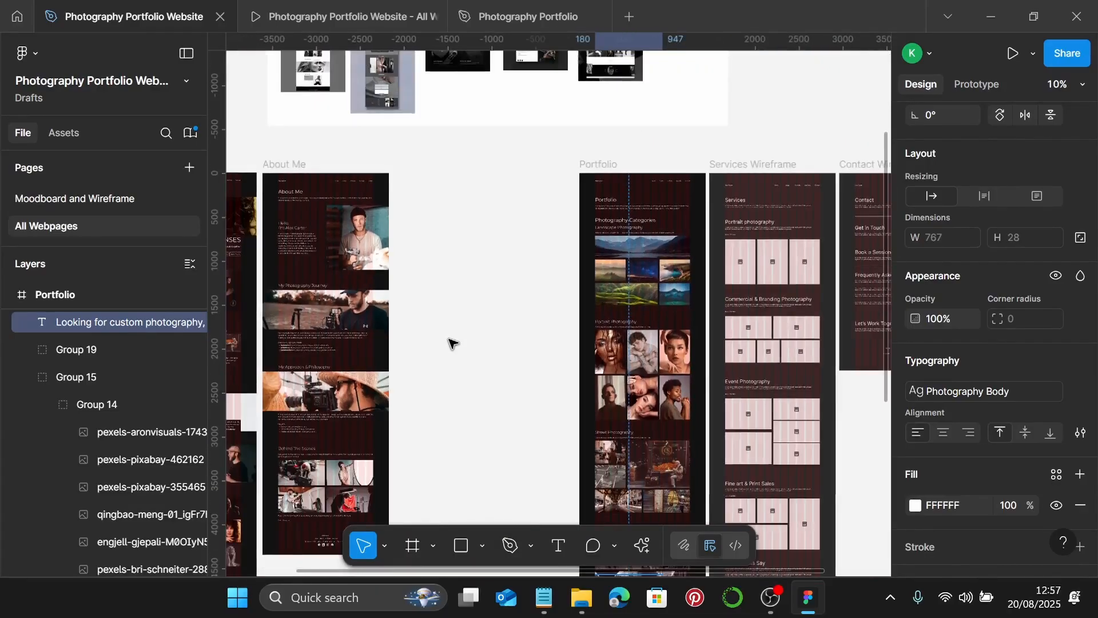
{"action": "scroll", "coordinate": [451, 343], "scroll_direction": "left", "scroll_amount": 3}
{"action": "scroll", "coordinate": [440, 352], "scroll_direction": "down", "scroll_amount": 5}
{"action": "scroll", "coordinate": [437, 355], "scroll_direction": "up", "scroll_amount": 8}
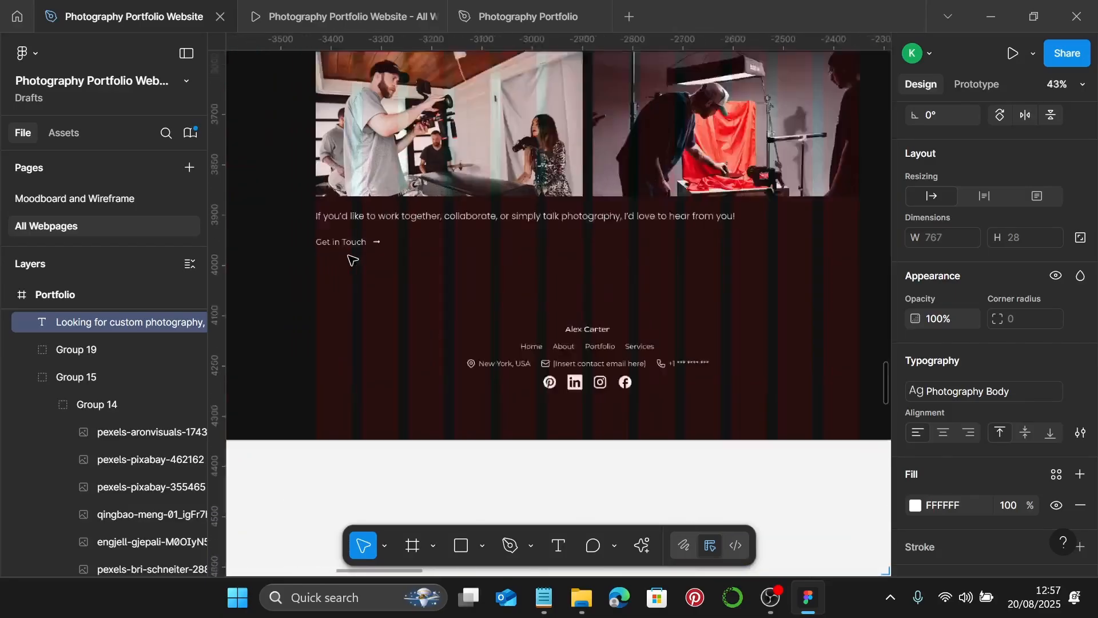
{"action": "left_click", "coordinate": [345, 240]}
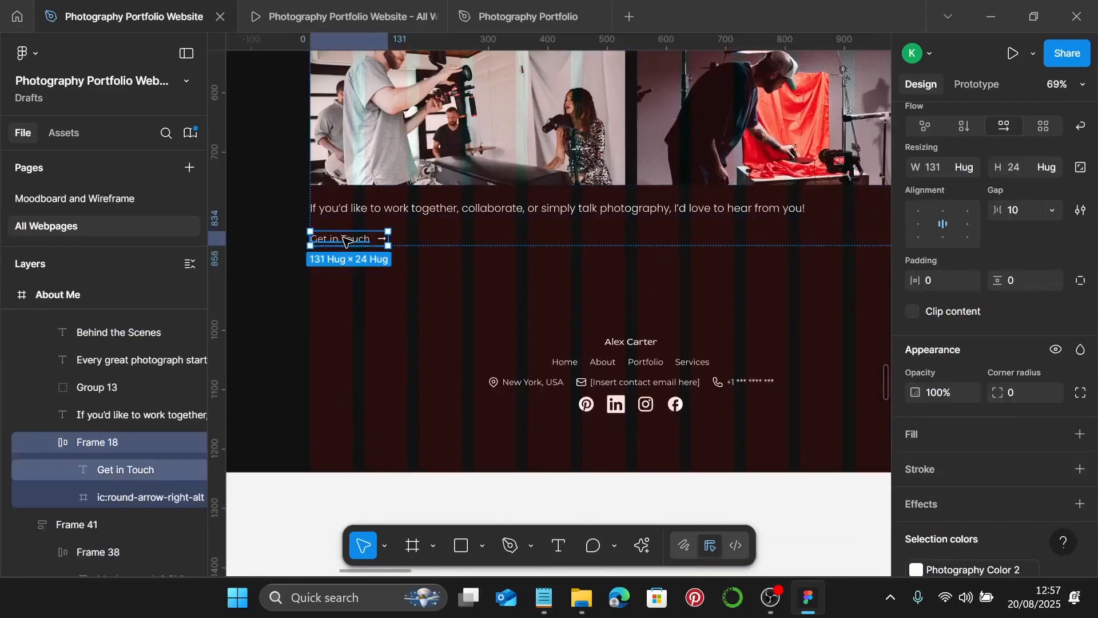
- Return to the Portfolio frame's closing section and clear the selection
{"action": "scroll", "coordinate": [447, 299], "scroll_direction": "down", "scroll_amount": 3}
{"action": "scroll", "coordinate": [449, 300], "scroll_direction": "right", "scroll_amount": 6}
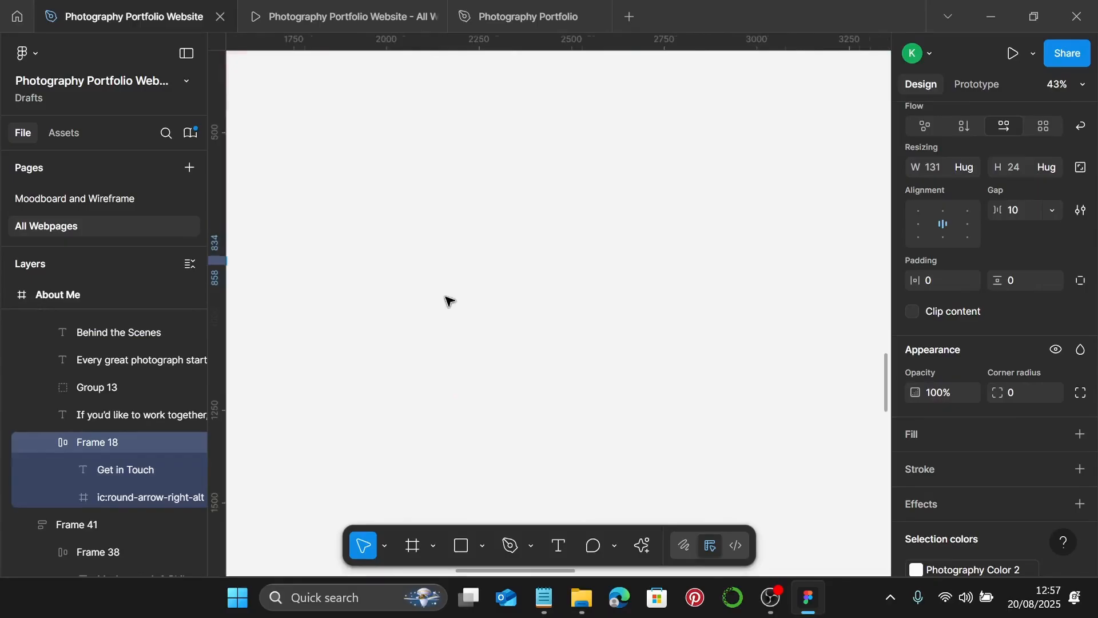
{"action": "scroll", "coordinate": [449, 300], "scroll_direction": "down", "scroll_amount": 3}
{"action": "scroll", "coordinate": [461, 304], "scroll_direction": "down", "scroll_amount": 6}
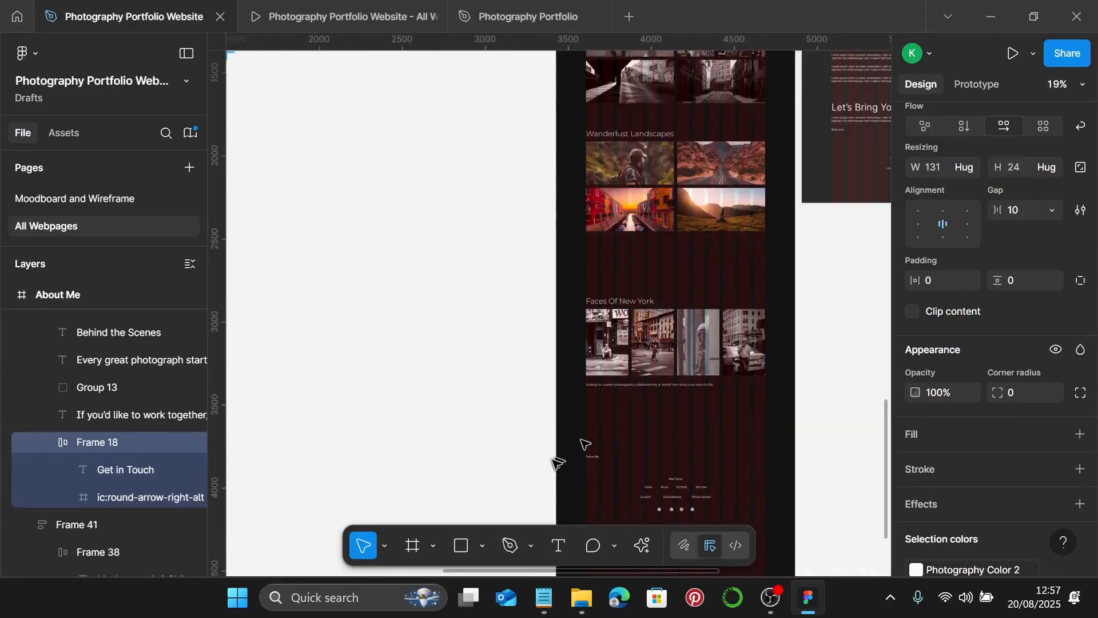
{"action": "scroll", "coordinate": [586, 452], "scroll_direction": "up", "scroll_amount": 8}
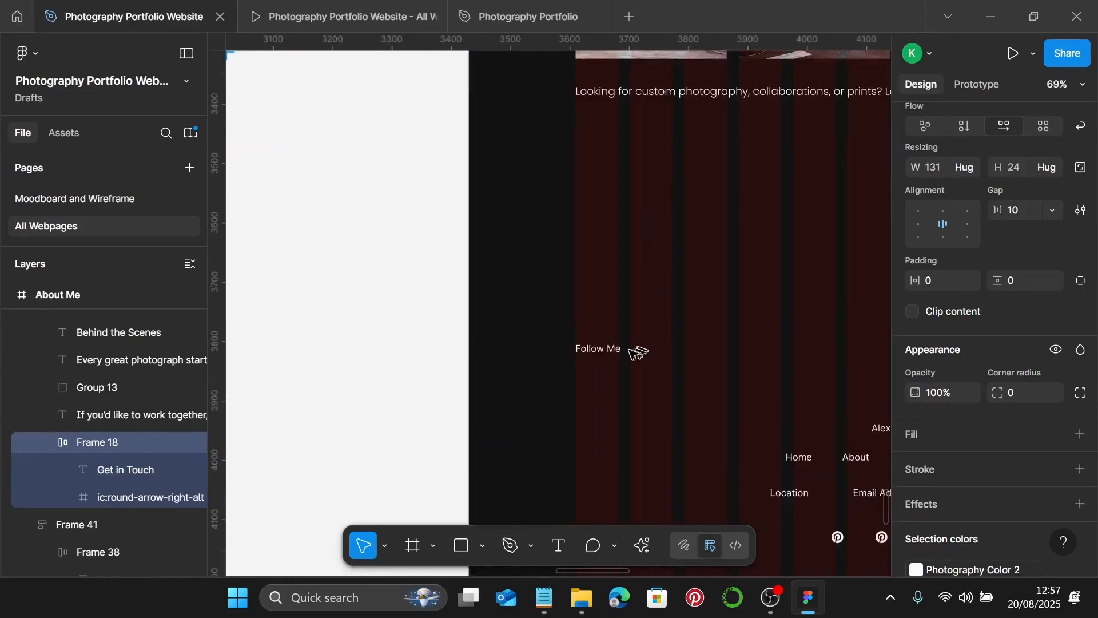
{"action": "scroll", "coordinate": [632, 354], "scroll_direction": "right", "scroll_amount": 1}
{"action": "scroll", "coordinate": [631, 356], "scroll_direction": "up", "scroll_amount": 1}
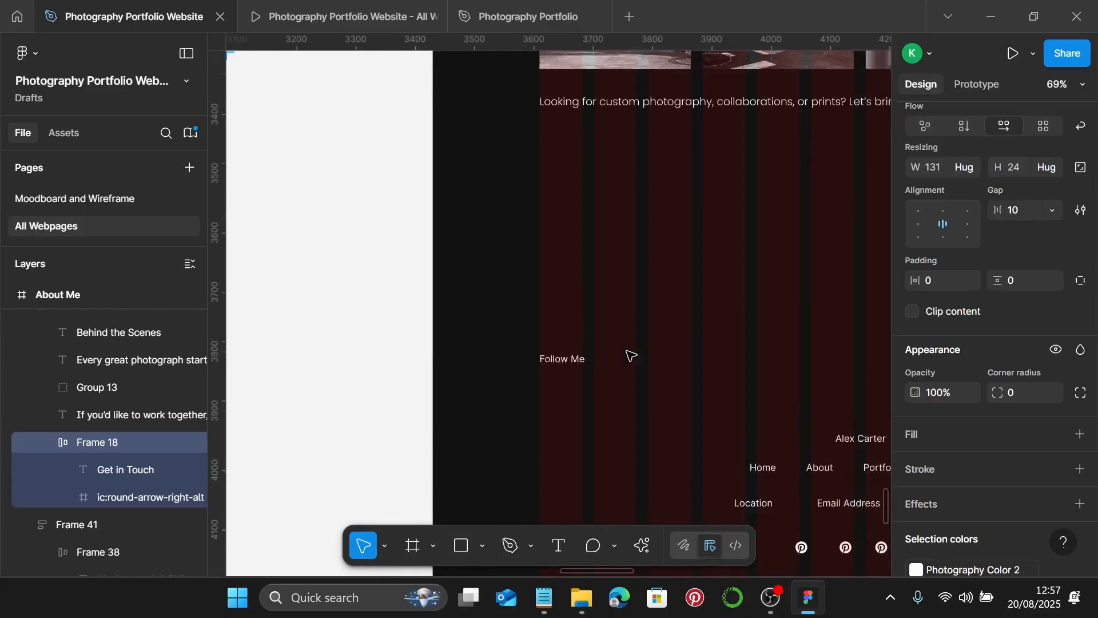
{"action": "scroll", "coordinate": [629, 355], "scroll_direction": "up", "scroll_amount": 2}
{"action": "left_click", "coordinate": [552, 279]}
- Paste the Get in Touch link just below the 'Looking for custom photography' paragraph
{"action": "right_click", "coordinate": [553, 279]}
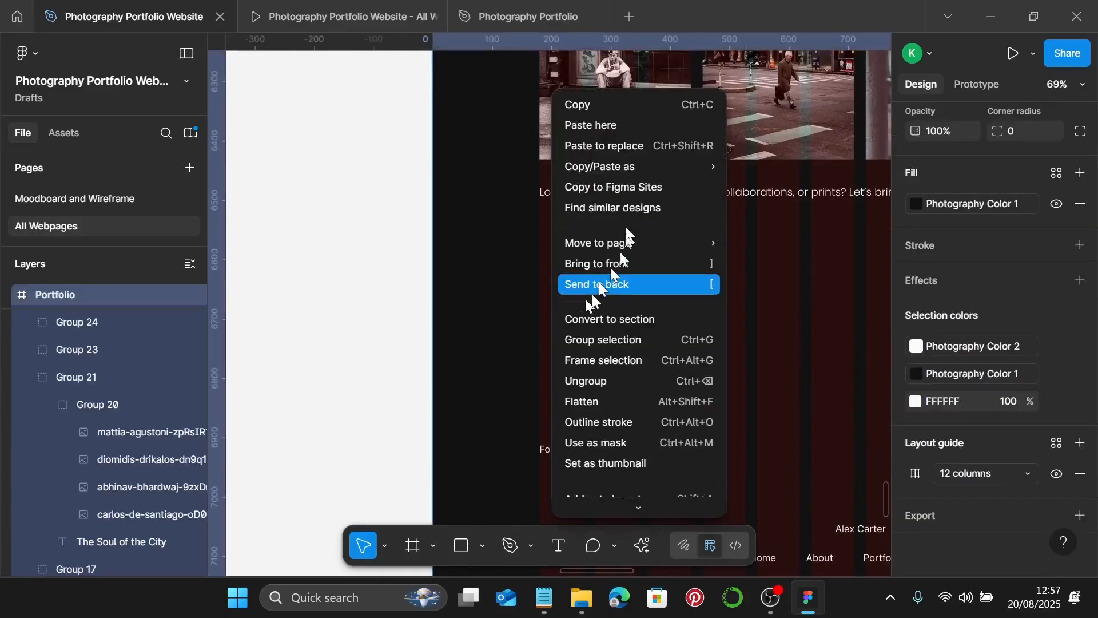
{"action": "left_click", "coordinate": [619, 129]}
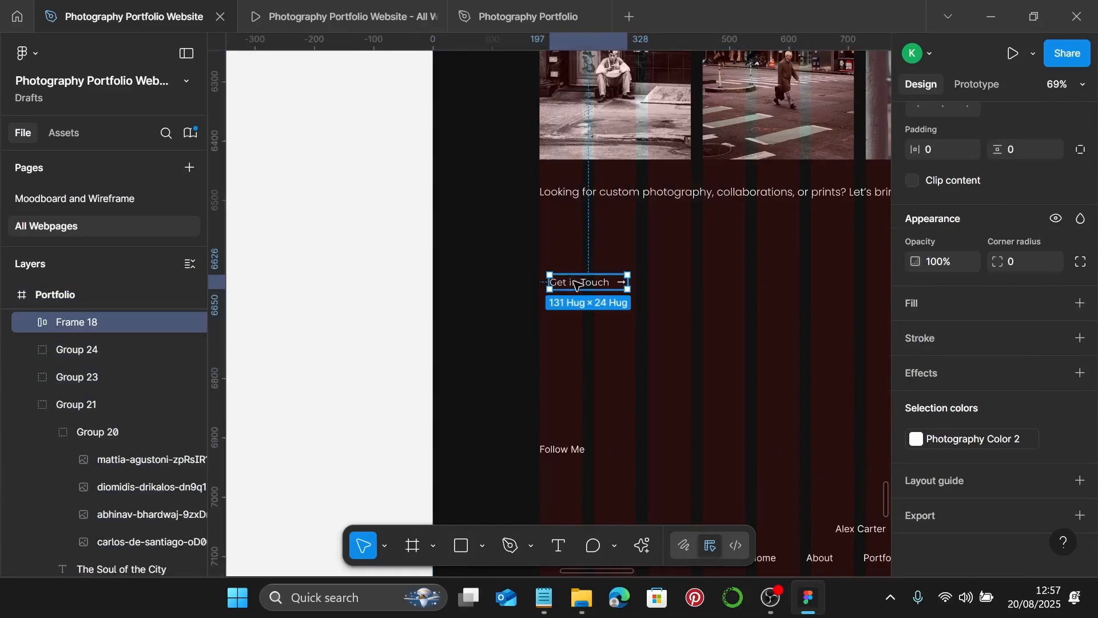
{"action": "left_click_drag", "start_coordinate": [565, 282], "coordinate": [568, 228]}
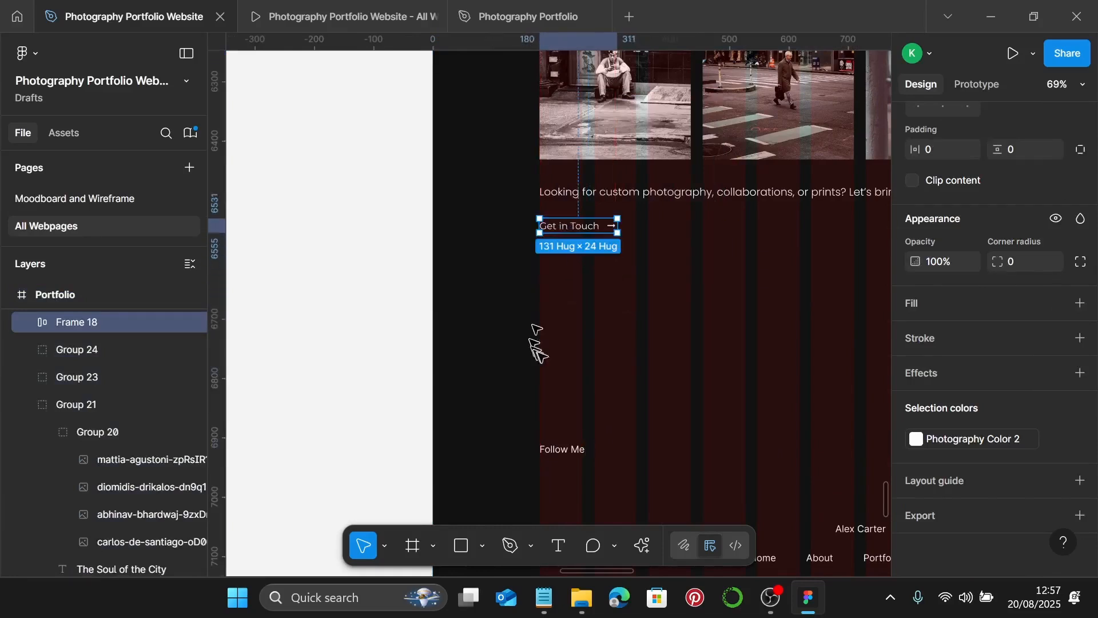
- Delete the Follow Me text and select the text inside the pasted link
{"action": "left_click", "coordinate": [562, 450]}
{"action": "key", "text": "Delete"}
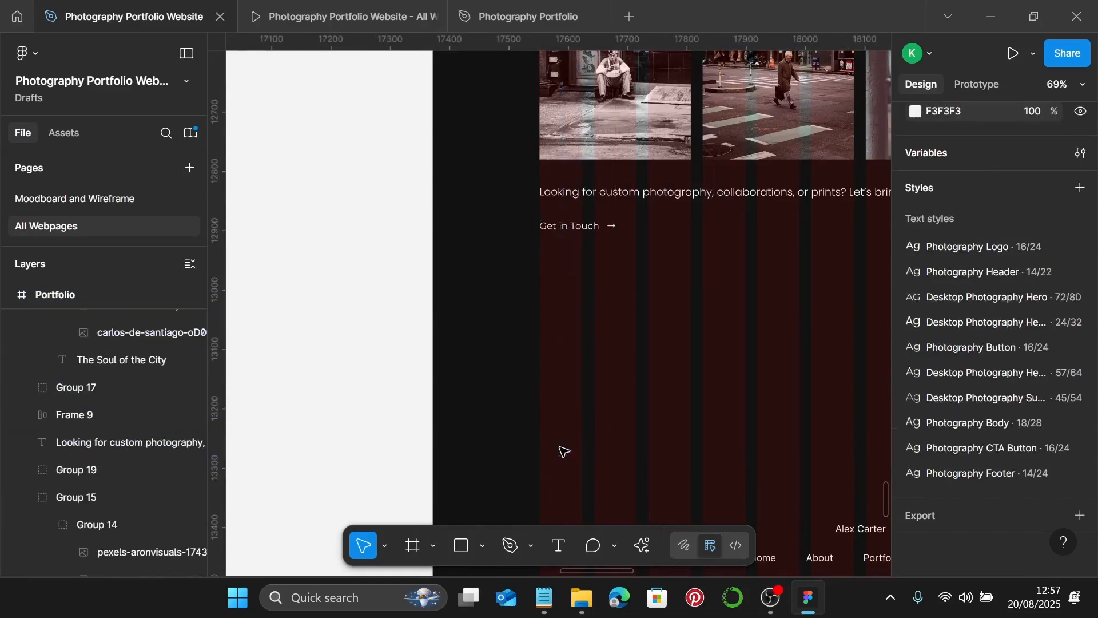
{"action": "left_click", "coordinate": [571, 225]}
{"action": "left_click", "coordinate": [576, 226]}
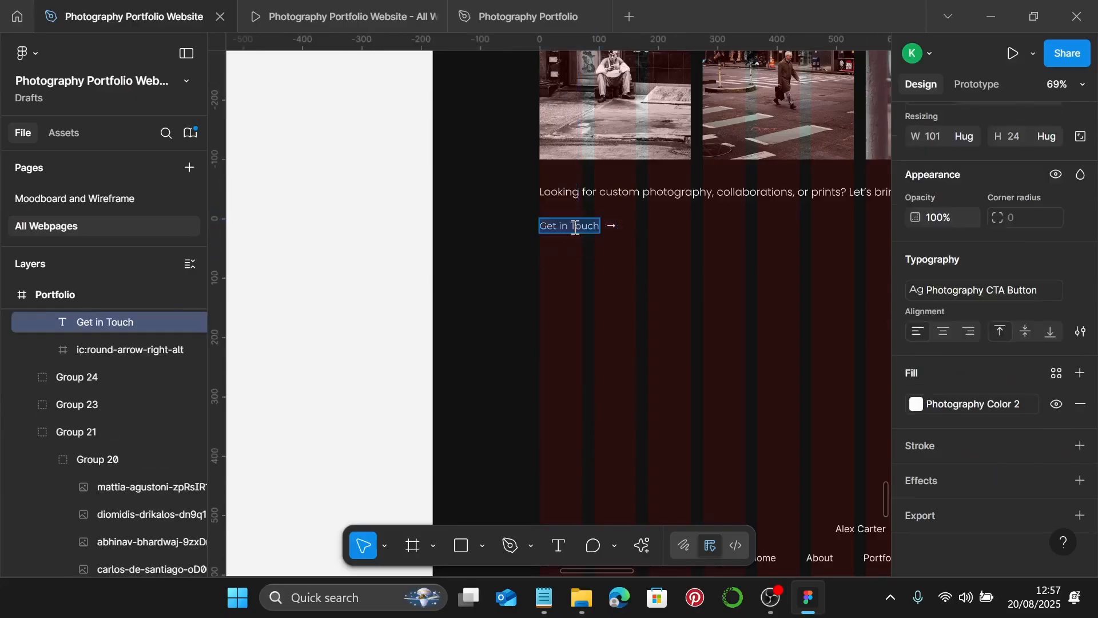
- Change the link text to read 'Book a Session'
{"action": "type", "text": "Book"}
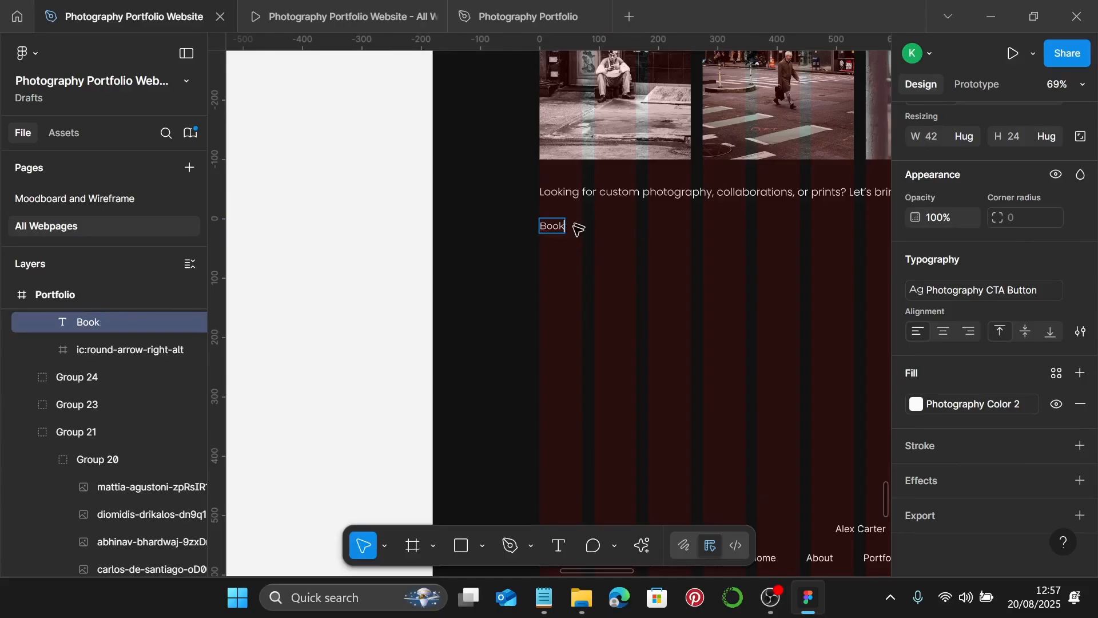
{"action": "type", "text": "b"}
{"action": "key", "text": "BackSpace"}
{"action": "type", "text": "a"}
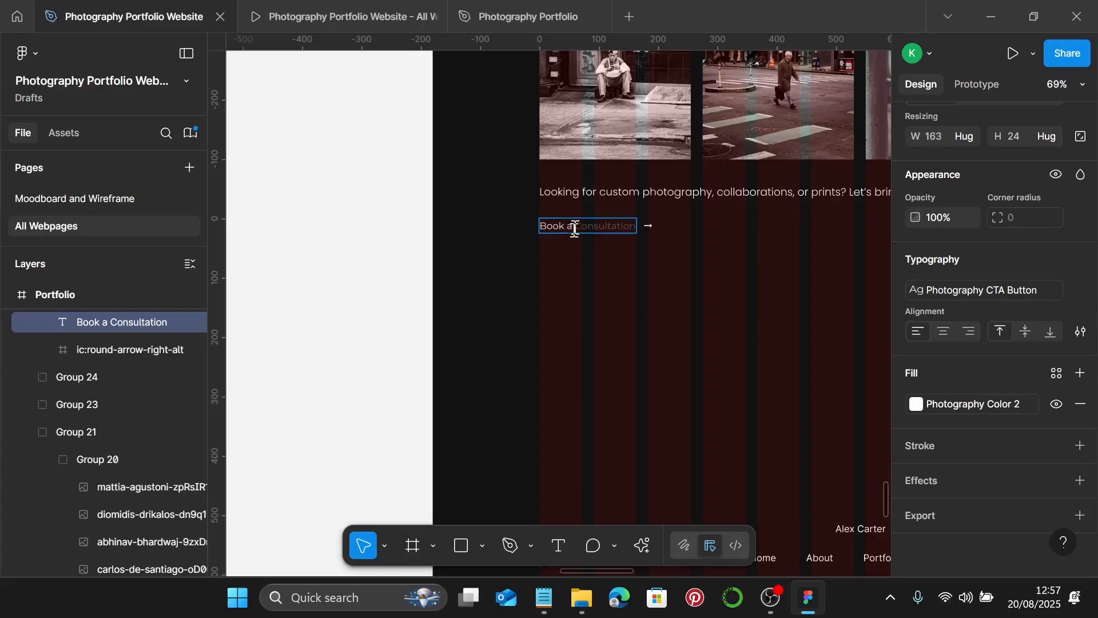
{"action": "type", "text": " Sess"}
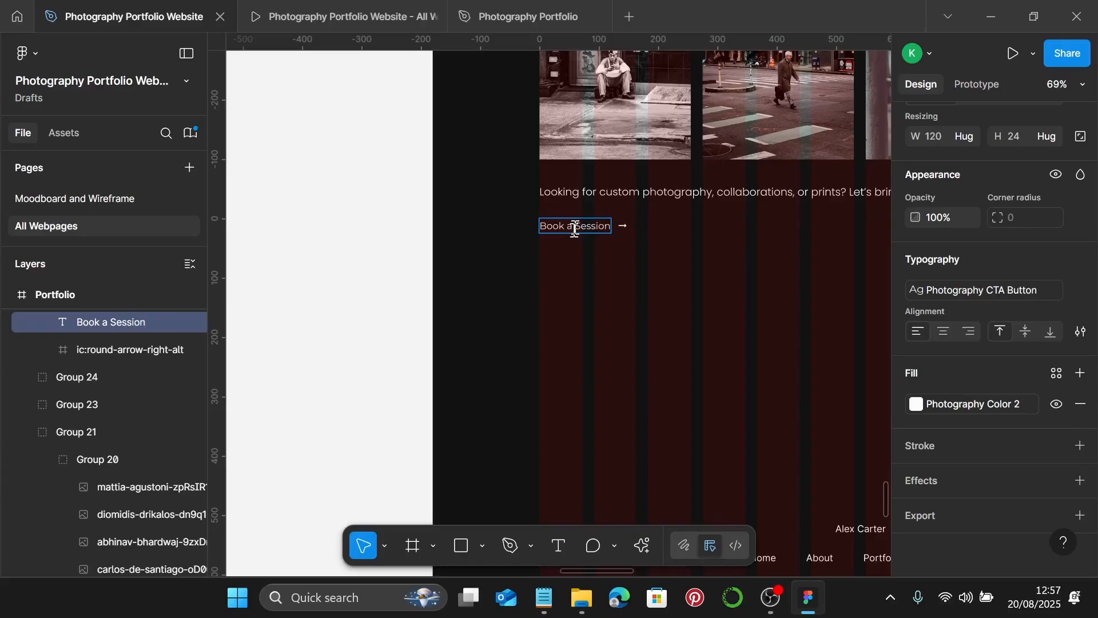
{"action": "key", "text": "Escape"}
{"action": "left_click", "coordinate": [626, 258]}
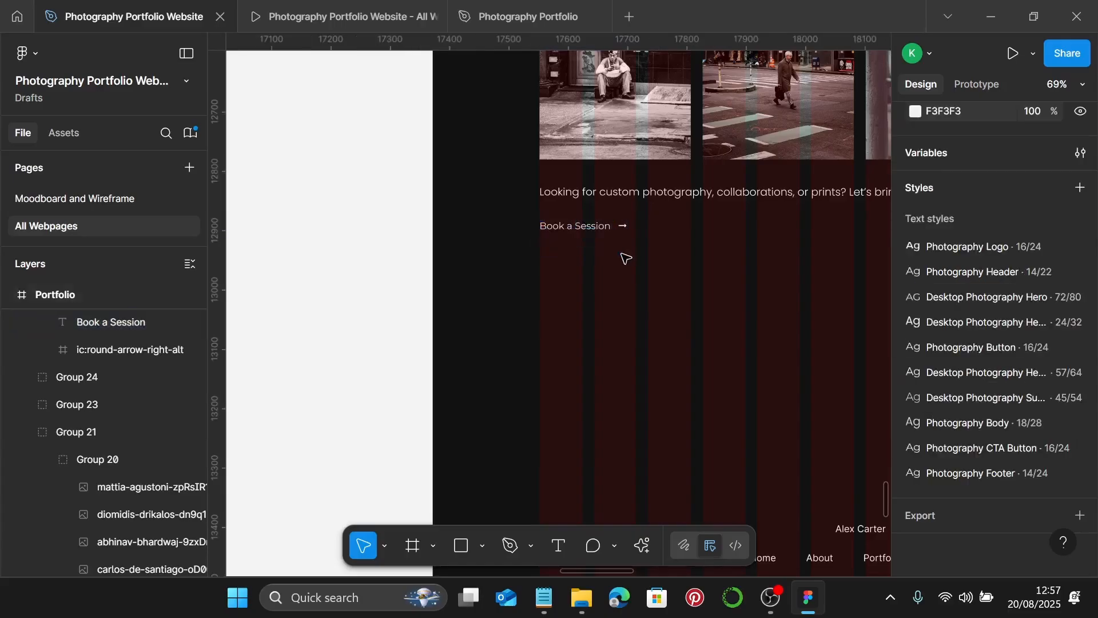
- Stack the Faces Of New York heading, photo row, paragraph and link 20 apart and group them
{"action": "scroll", "coordinate": [626, 259], "scroll_direction": "down", "scroll_amount": 3}
{"action": "scroll", "coordinate": [652, 229], "scroll_direction": "up", "scroll_amount": 3}
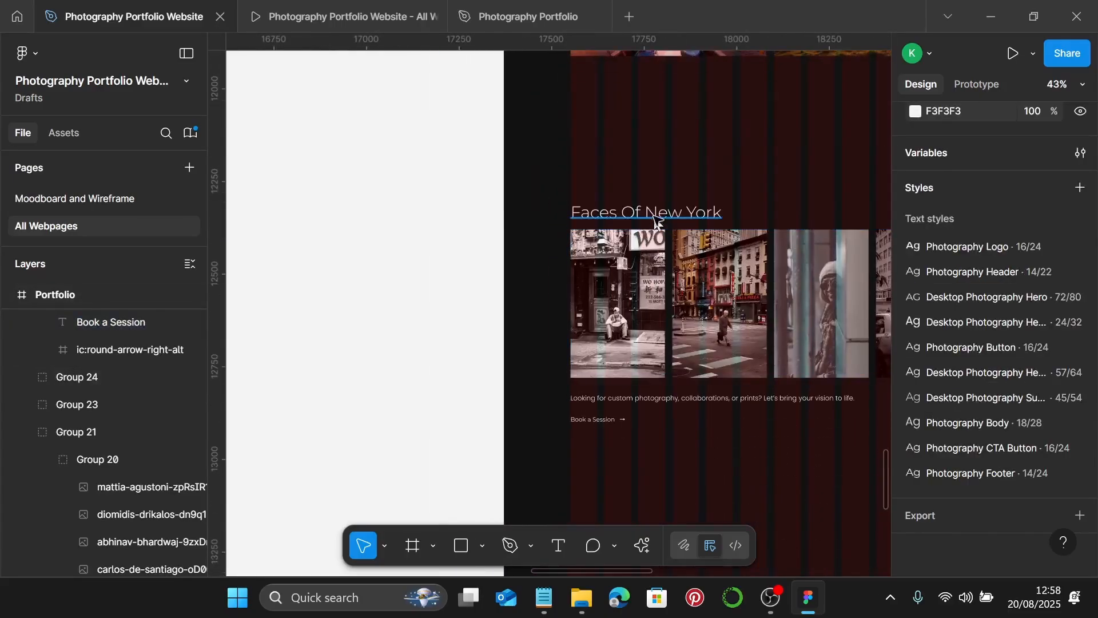
{"action": "left_click", "coordinate": [653, 220]}
{"action": "left_click", "coordinate": [644, 303], "text": "shift"}
{"action": "left_click", "coordinate": [639, 401], "text": "shift"}
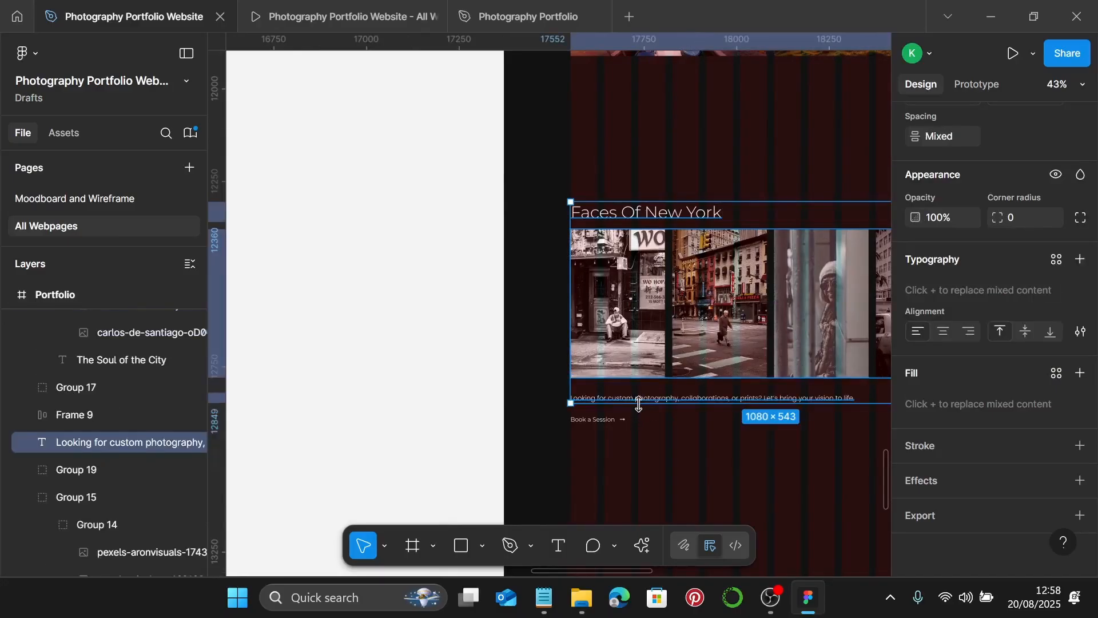
{"action": "left_click", "coordinate": [595, 420], "text": "shift"}
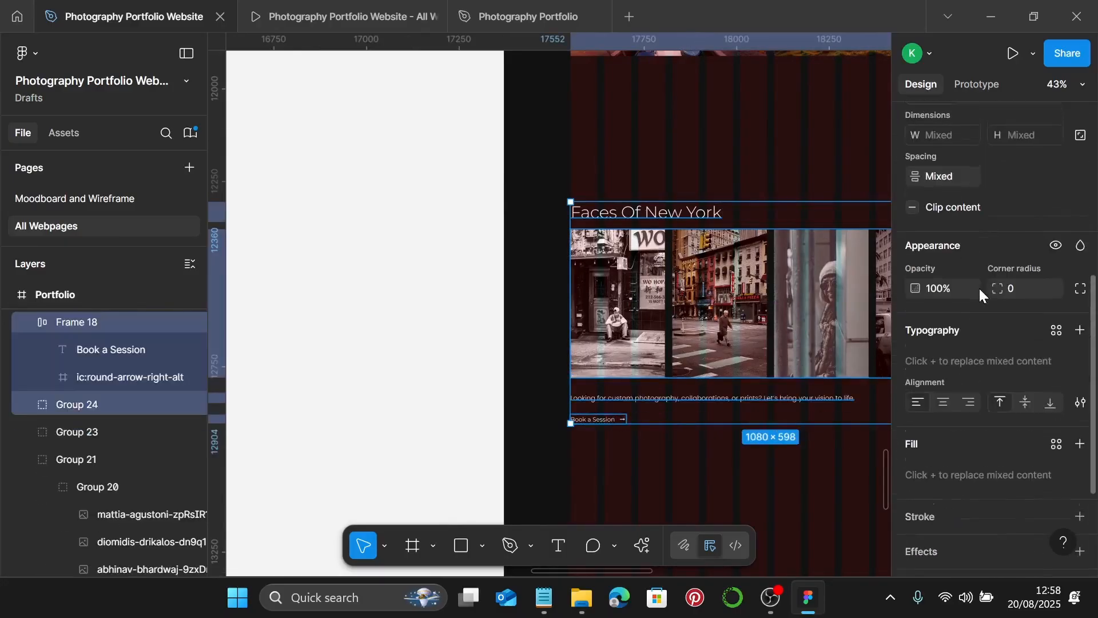
{"action": "left_click", "coordinate": [952, 187]}
{"action": "type", "text": "20"}
{"action": "key", "text": "Return"}
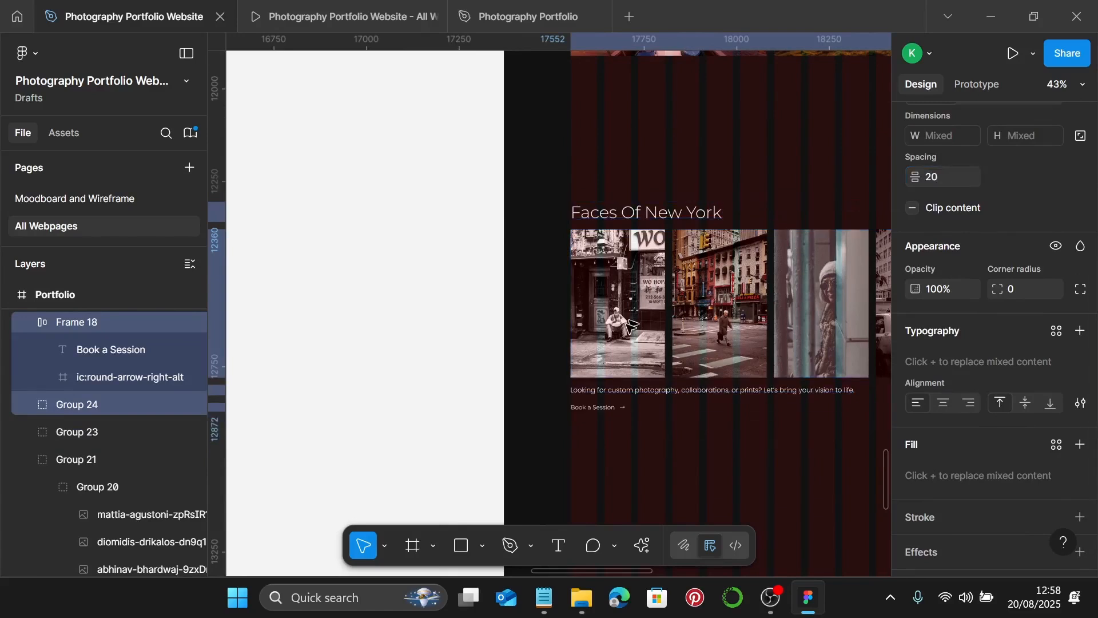
{"action": "key", "text": "ctrl+g"}
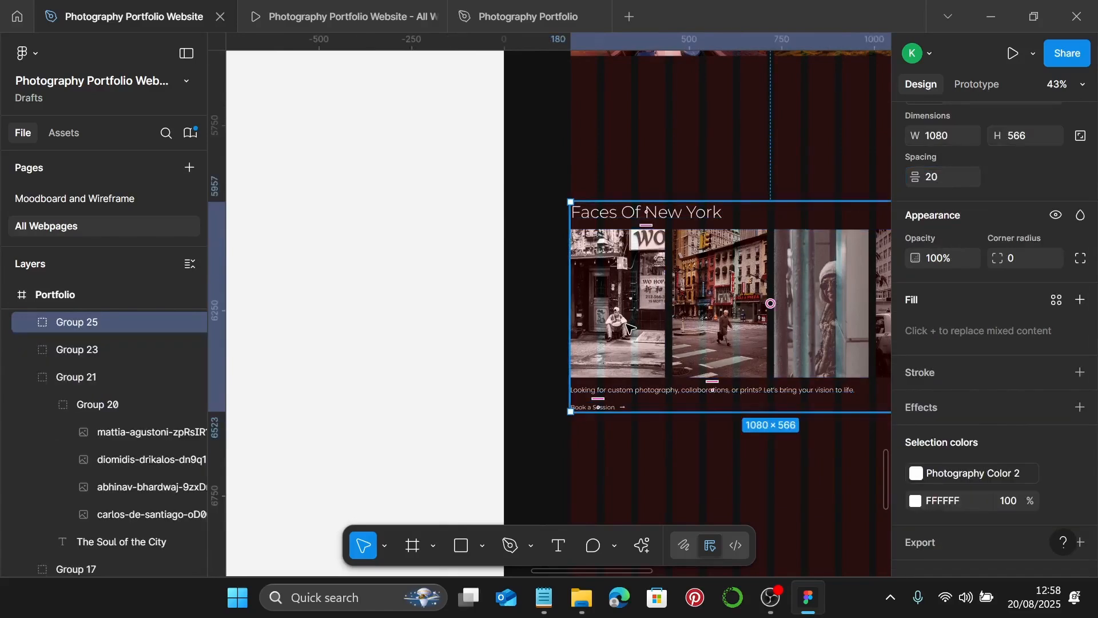
{"action": "scroll", "coordinate": [629, 328], "scroll_direction": "right", "scroll_amount": 3}
- Add auto layout to the Portfolio page footer group and reposition it
{"action": "scroll", "coordinate": [688, 421], "scroll_direction": "down", "scroll_amount": 5}
{"action": "left_click", "coordinate": [726, 421]}
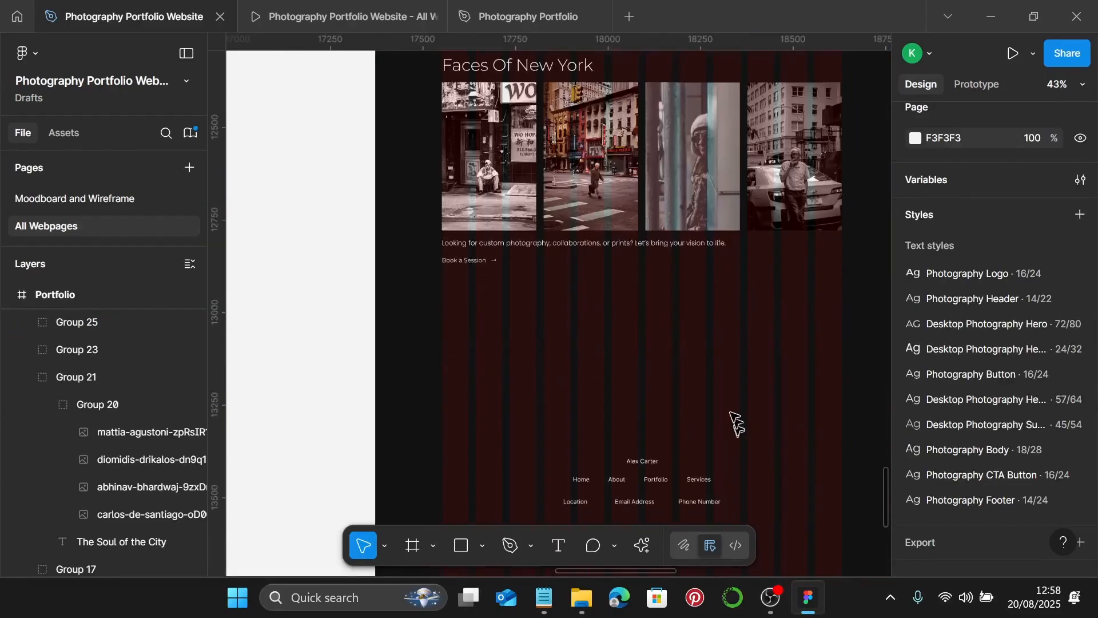
{"action": "scroll", "coordinate": [661, 389], "scroll_direction": "down", "scroll_amount": 5}
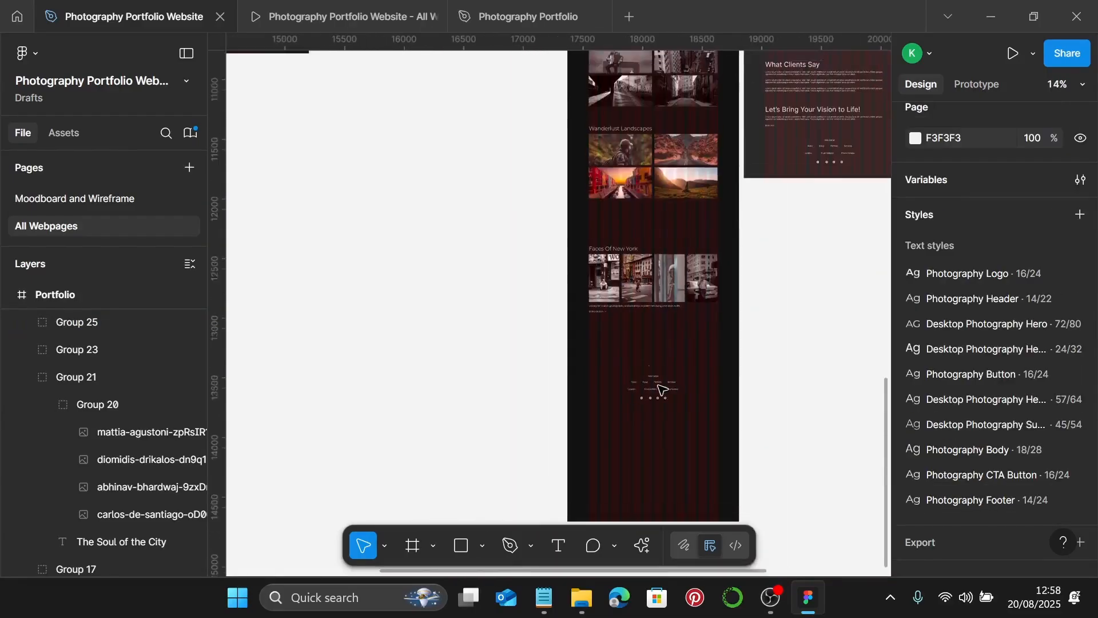
{"action": "scroll", "coordinate": [653, 359], "scroll_direction": "left", "scroll_amount": 2}
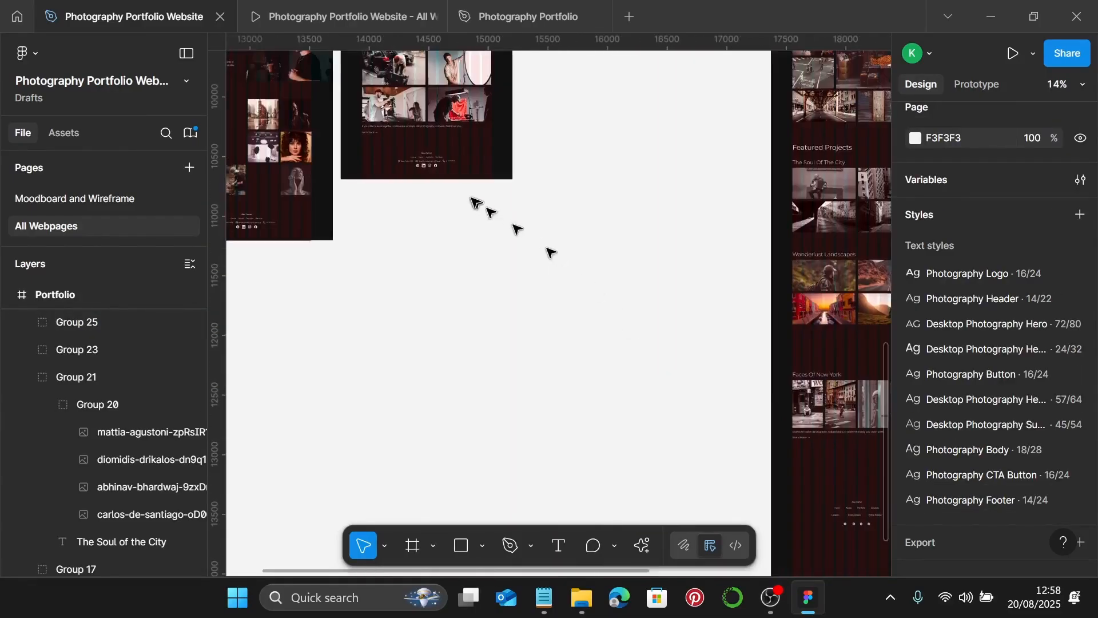
{"action": "left_click", "coordinate": [440, 166]}
{"action": "scroll", "coordinate": [416, 158], "scroll_direction": "up", "scroll_amount": 2}
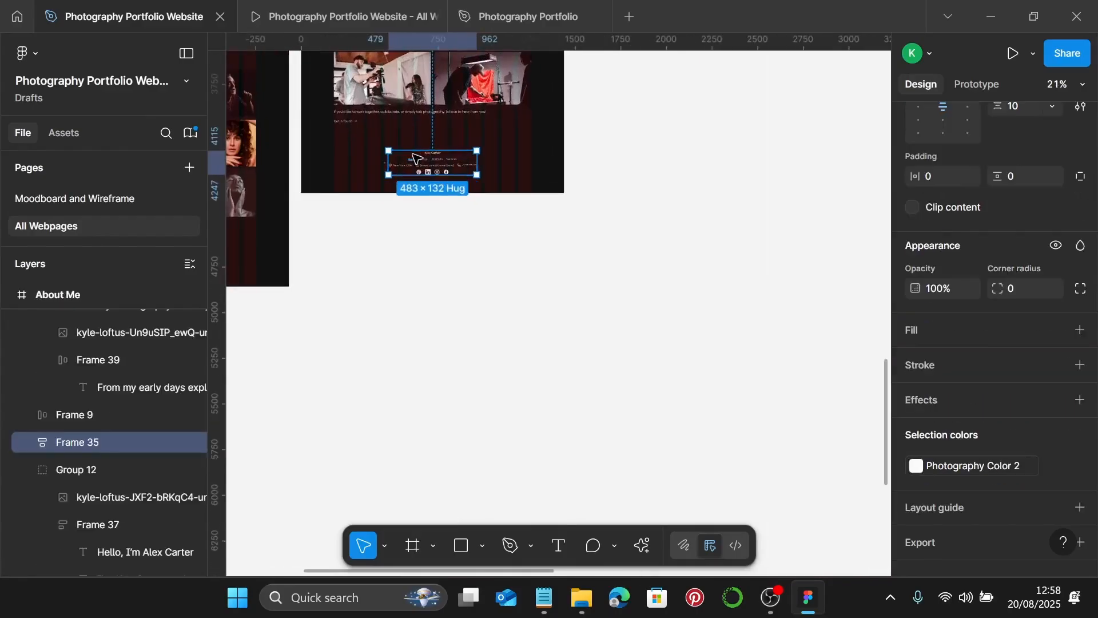
{"action": "scroll", "coordinate": [416, 158], "scroll_direction": "right", "scroll_amount": 3}
{"action": "scroll", "coordinate": [449, 179], "scroll_direction": "down", "scroll_amount": 3}
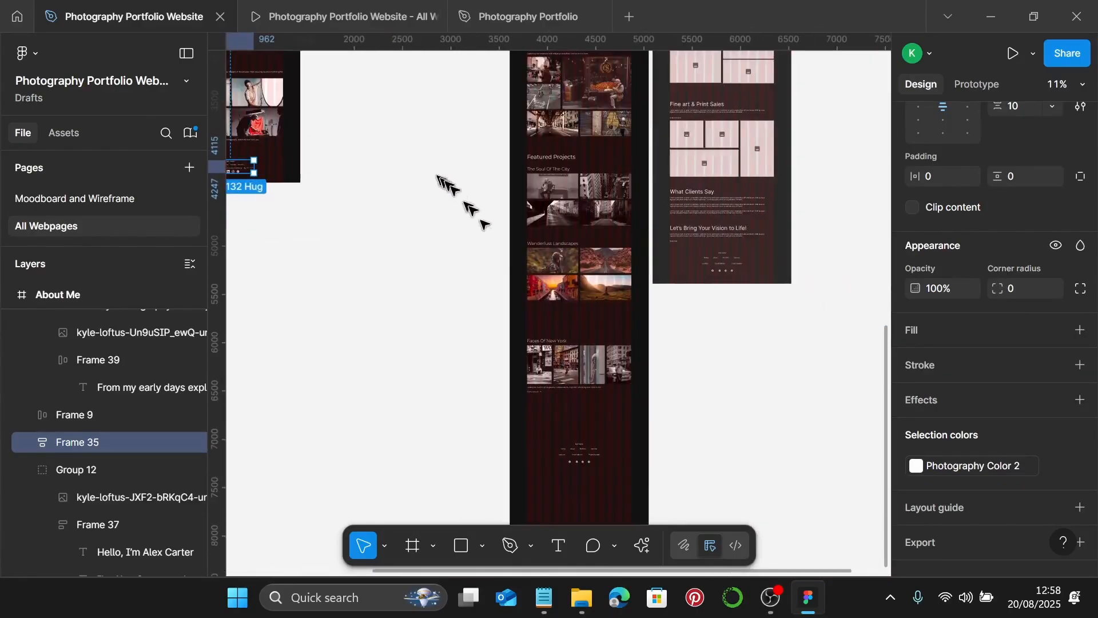
{"action": "scroll", "coordinate": [564, 339], "scroll_direction": "down", "scroll_amount": 2}
{"action": "scroll", "coordinate": [577, 346], "scroll_direction": "up", "scroll_amount": 3}
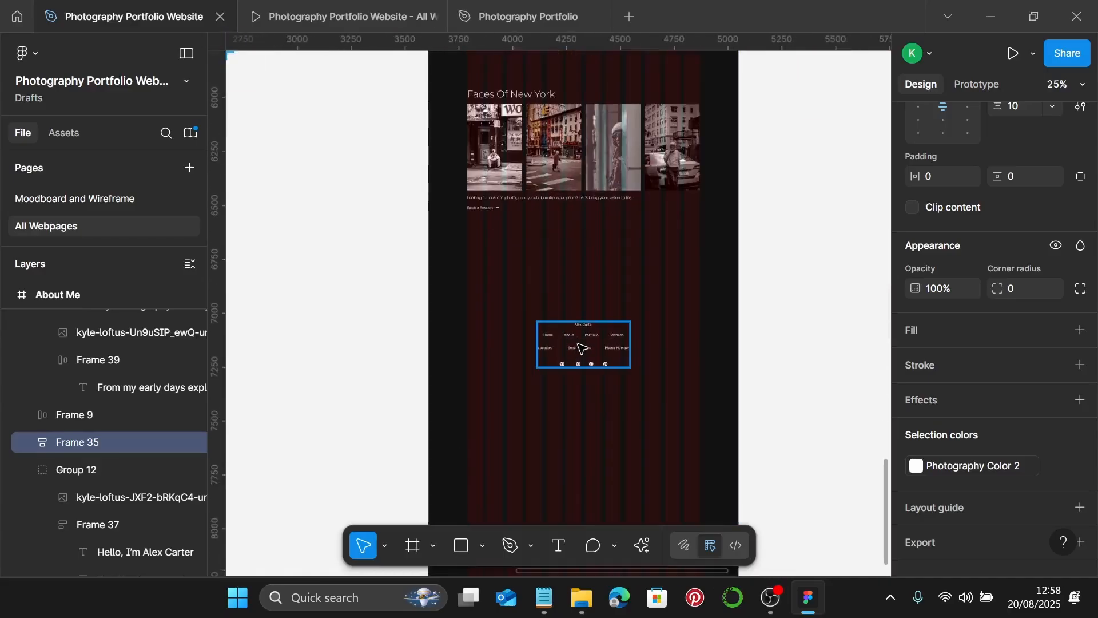
{"action": "left_click", "coordinate": [581, 348]}
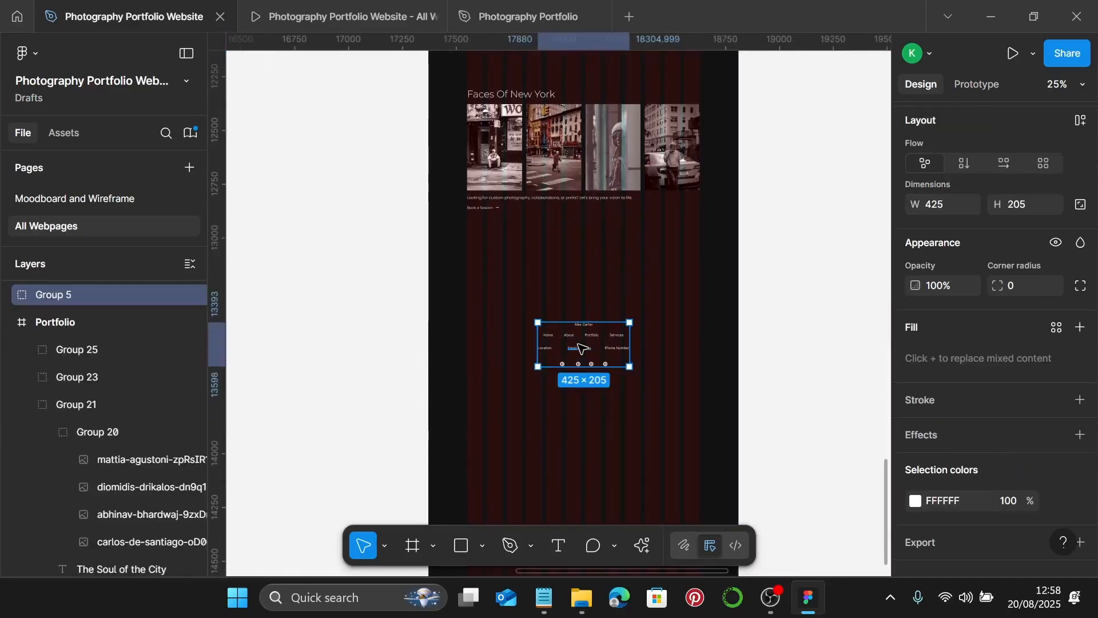
{"action": "key", "text": "shift+a"}
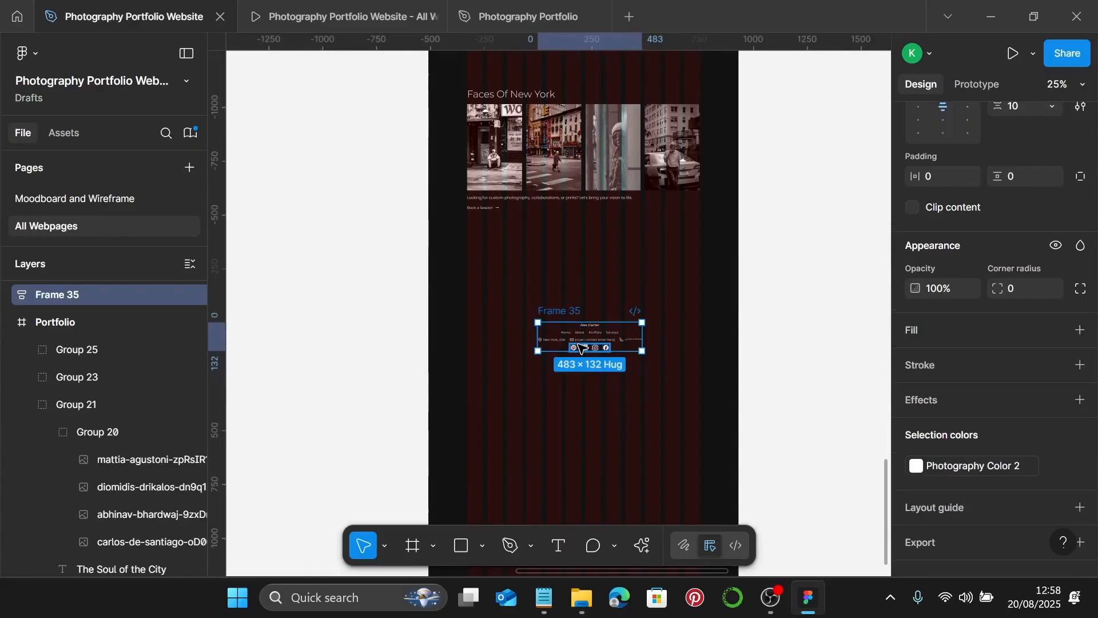
{"action": "scroll", "coordinate": [537, 350], "scroll_direction": "up", "scroll_amount": 2}
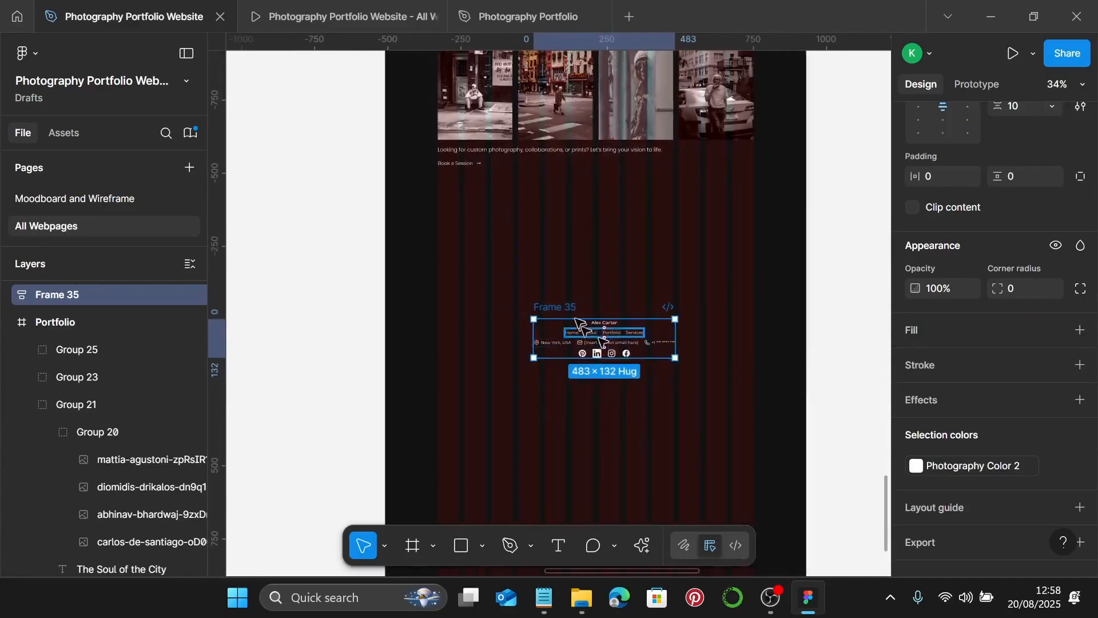
{"action": "mouse_move", "coordinate": [569, 311]}
{"action": "left_mouse_down"}
{"action": "mouse_move", "coordinate": [332, 301]}
{"action": "mouse_move", "coordinate": [279, 273]}
{"action": "mouse_move", "coordinate": [515, 397]}
{"action": "mouse_move", "coordinate": [616, 344]}
{"action": "mouse_move", "coordinate": [583, 302]}
{"action": "left_mouse_up"}
- Centre the footer horizontally at X 479 with its horizontal constraint set to Left
{"action": "scroll", "coordinate": [286, 274], "scroll_direction": "left", "scroll_amount": 1}
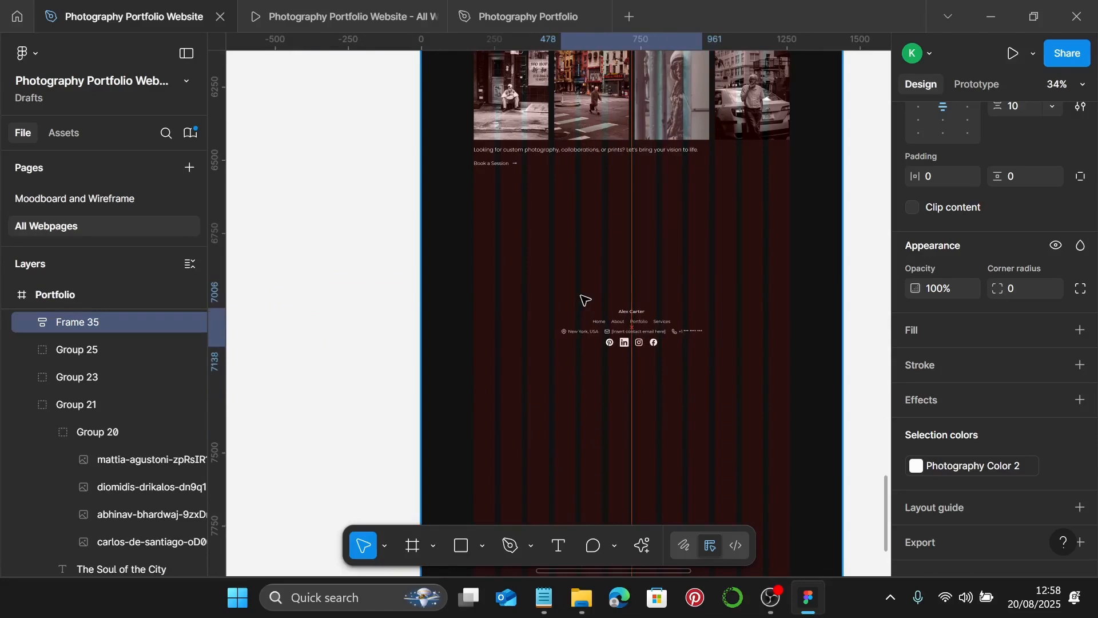
{"action": "scroll", "coordinate": [110, 434], "scroll_direction": "up", "scroll_amount": 2}
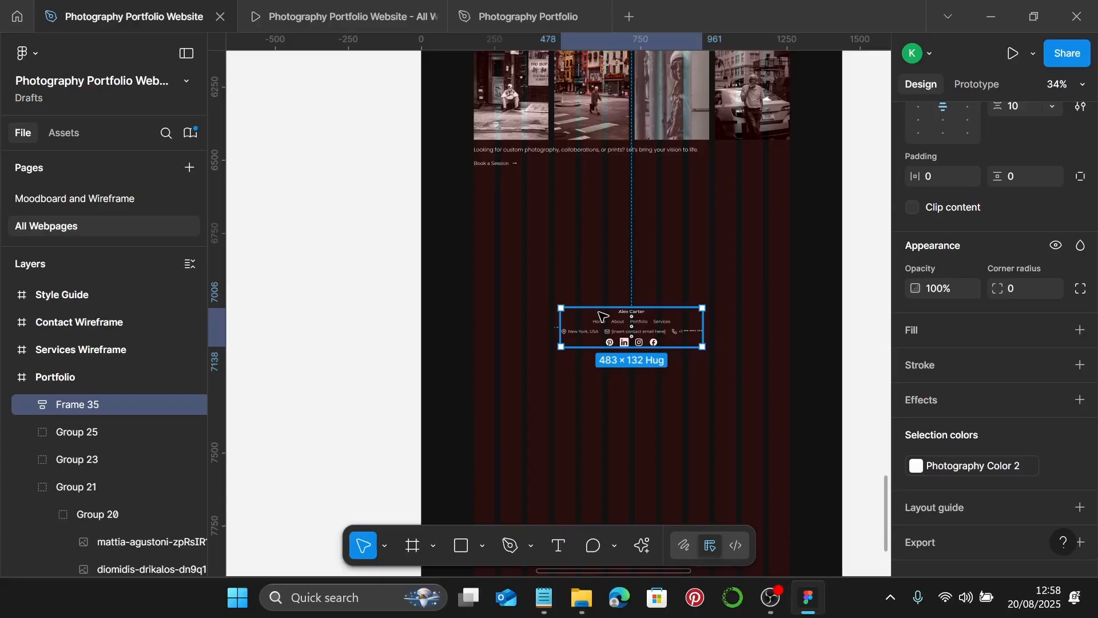
{"action": "scroll", "coordinate": [602, 317], "scroll_direction": "down", "scroll_amount": 3}
{"action": "scroll", "coordinate": [990, 263], "scroll_direction": "up", "scroll_amount": 5}
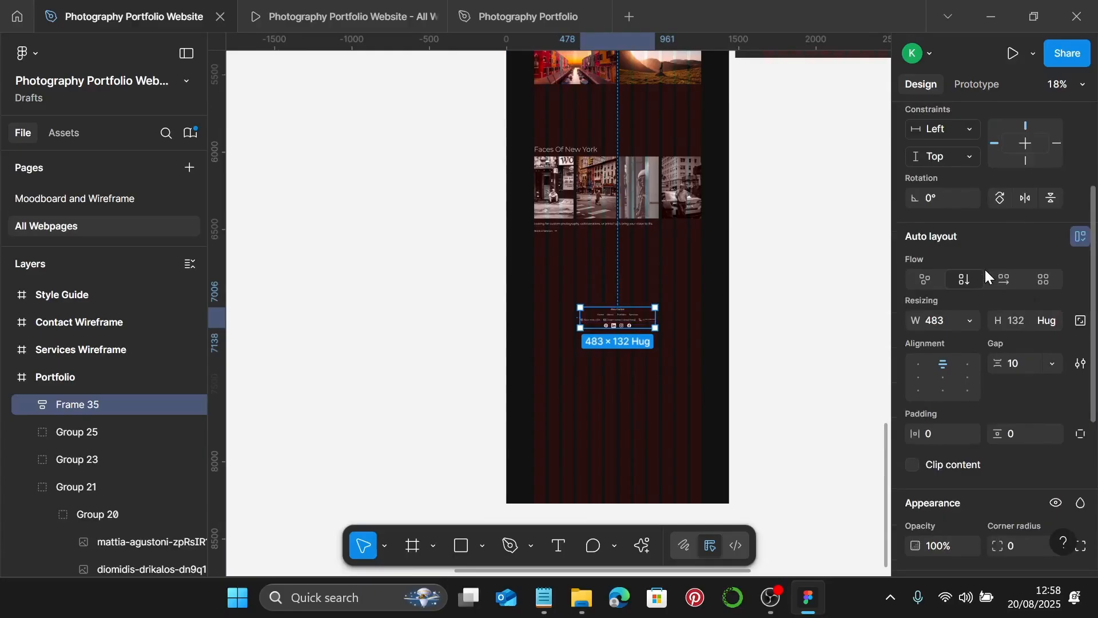
{"action": "scroll", "coordinate": [986, 271], "scroll_direction": "up", "scroll_amount": 3}
{"action": "left_click", "coordinate": [943, 206]}
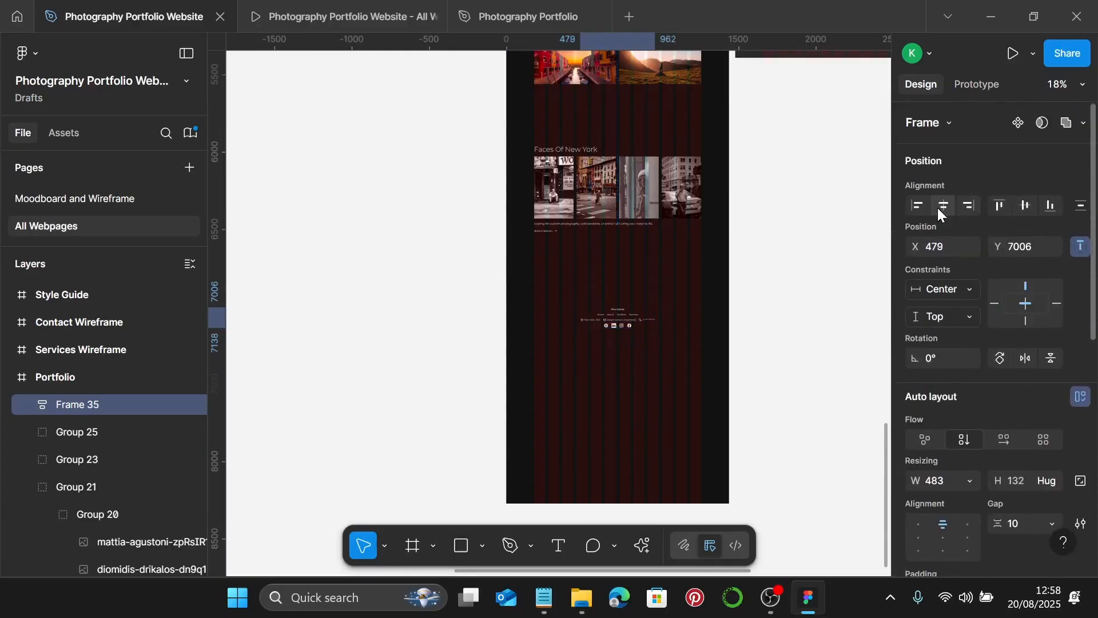
{"action": "left_click", "coordinate": [996, 302]}
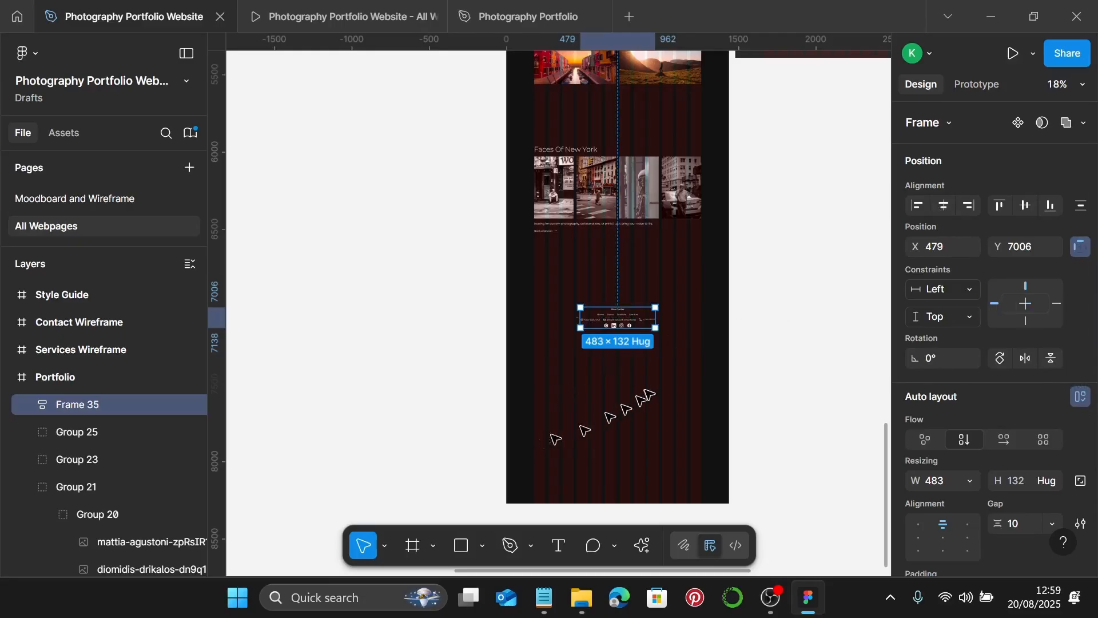
{"action": "scroll", "coordinate": [650, 394], "scroll_direction": "up", "scroll_amount": 10}
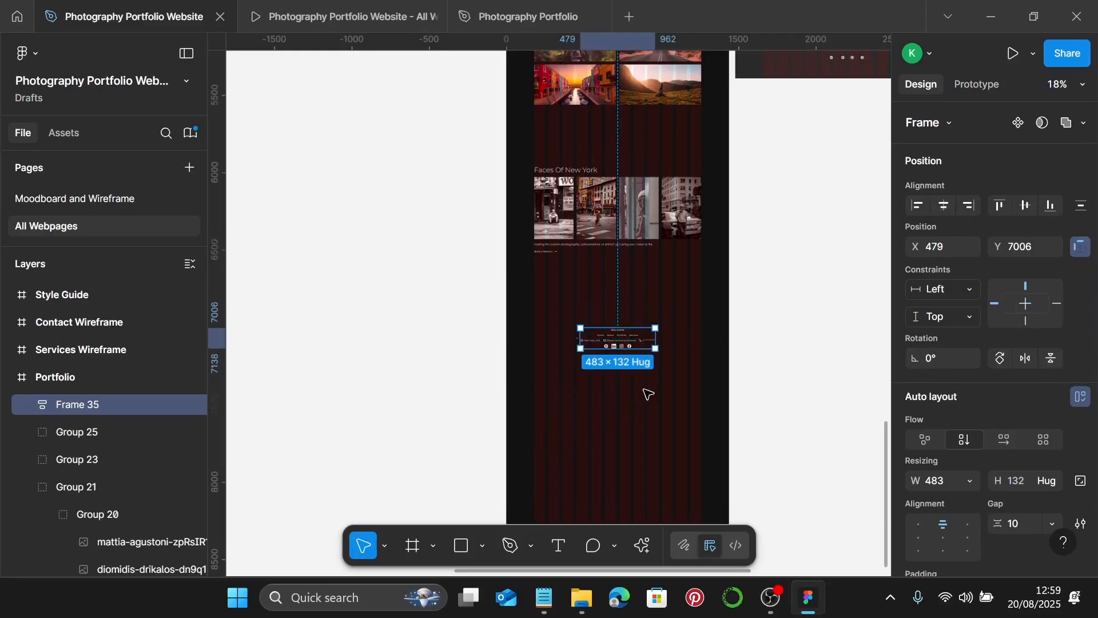
{"action": "scroll", "coordinate": [653, 385], "scroll_direction": "down", "scroll_amount": 7}
{"action": "scroll", "coordinate": [654, 384], "scroll_direction": "up", "scroll_amount": 5}
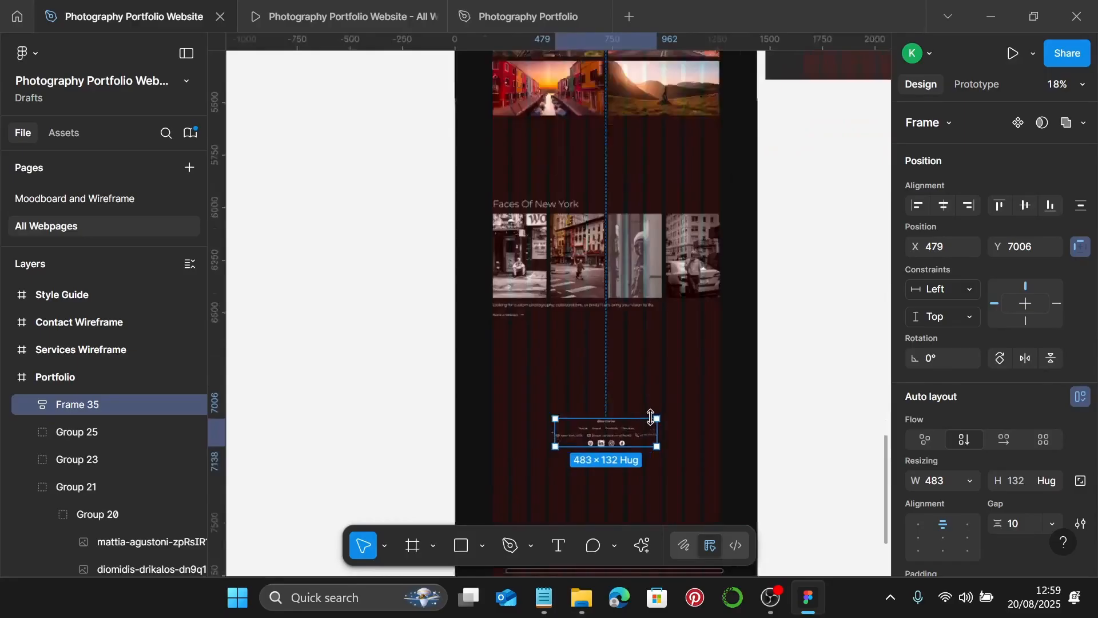
{"action": "left_click", "coordinate": [674, 397]}
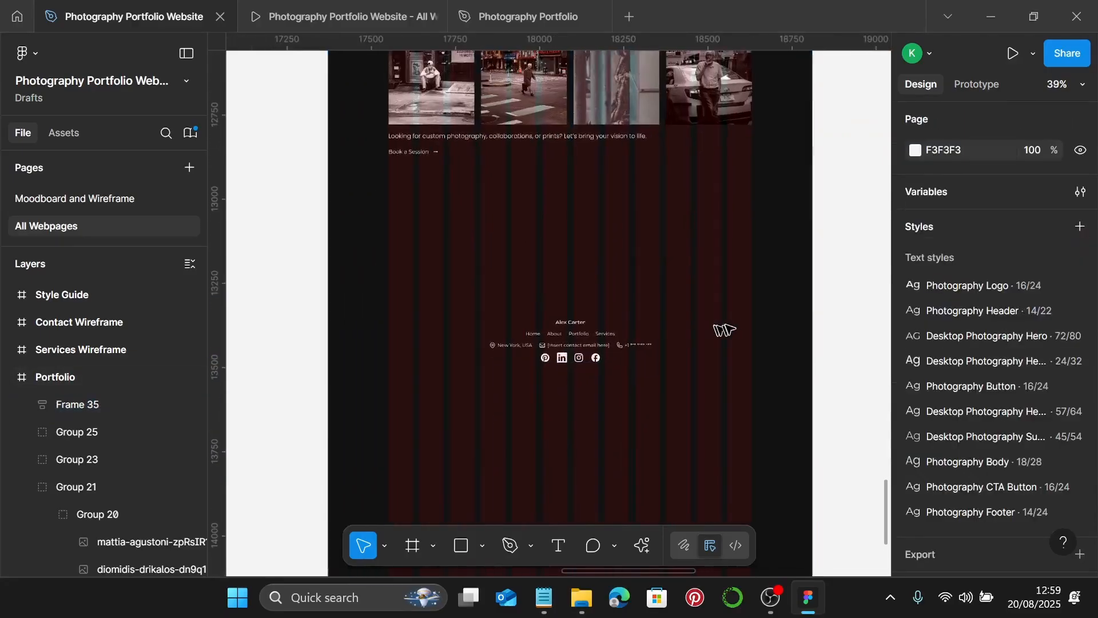
{"action": "scroll", "coordinate": [728, 319], "scroll_direction": "down", "scroll_amount": 5}
{"action": "scroll", "coordinate": [729, 317], "scroll_direction": "up", "scroll_amount": 10}
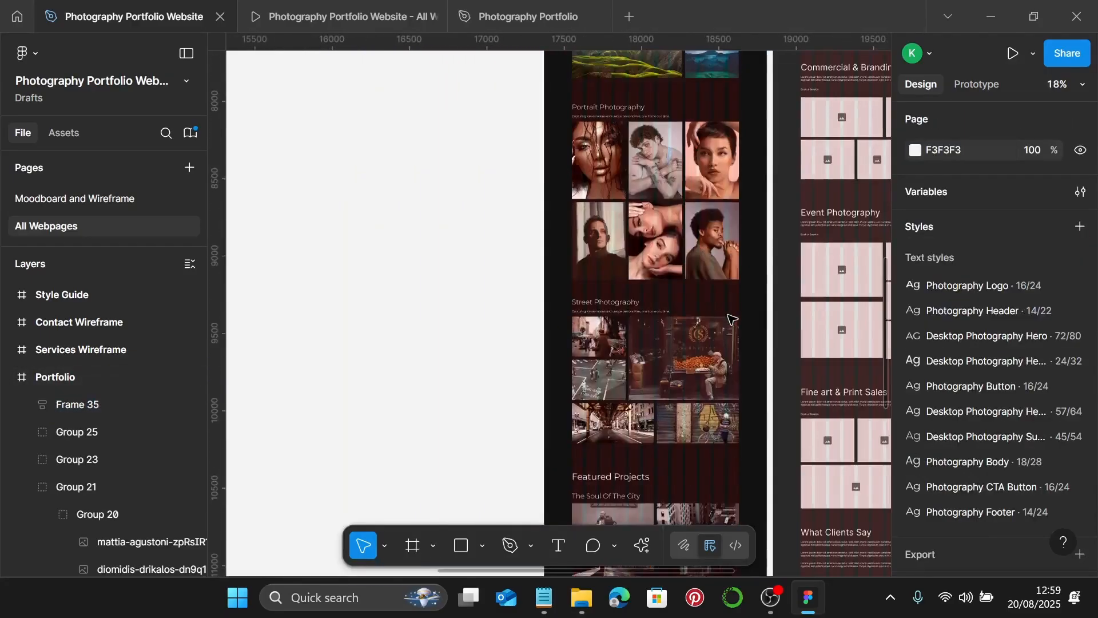
- Set the spacing between the navigation bar and the Portfolio heading block to 80
{"action": "scroll", "coordinate": [728, 316], "scroll_direction": "up", "scroll_amount": 3}
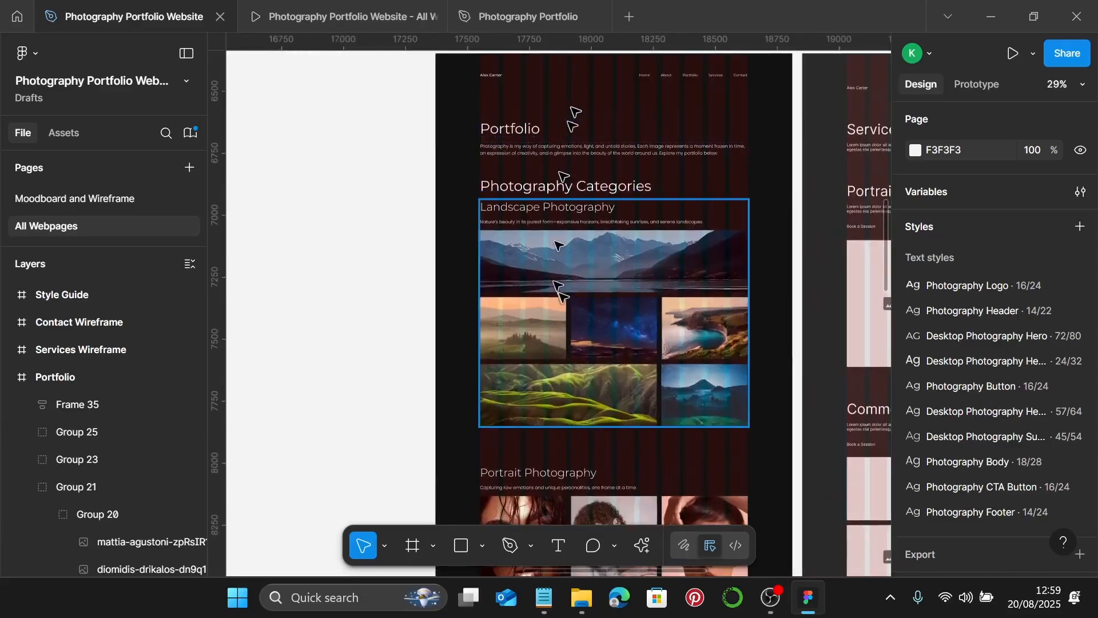
{"action": "scroll", "coordinate": [740, 192], "scroll_direction": "up", "scroll_amount": 1}
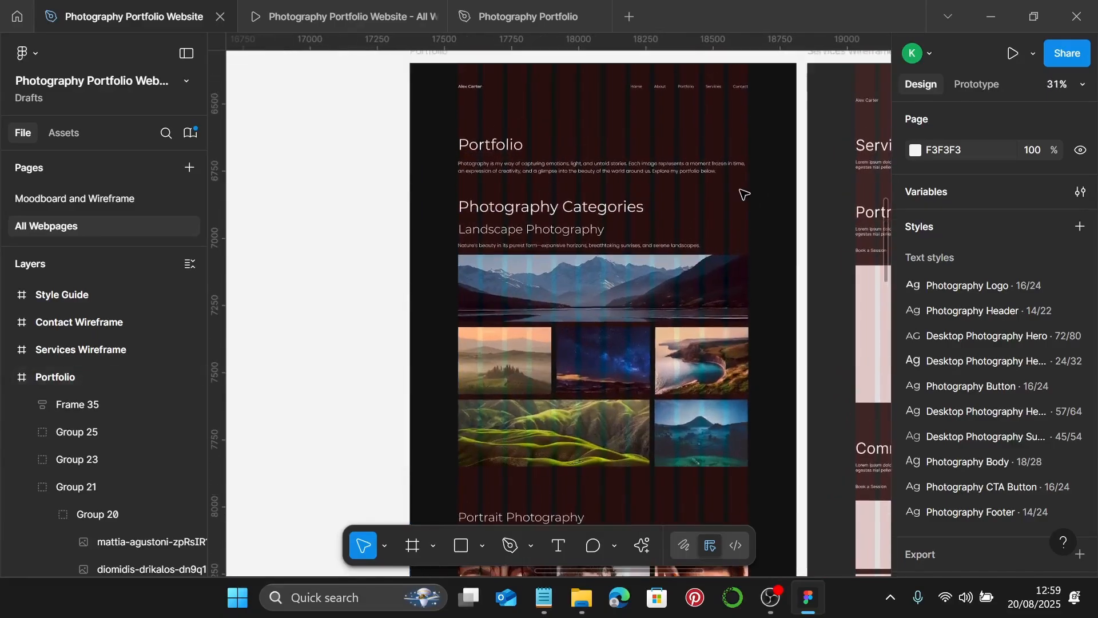
{"action": "left_click", "coordinate": [701, 91]}
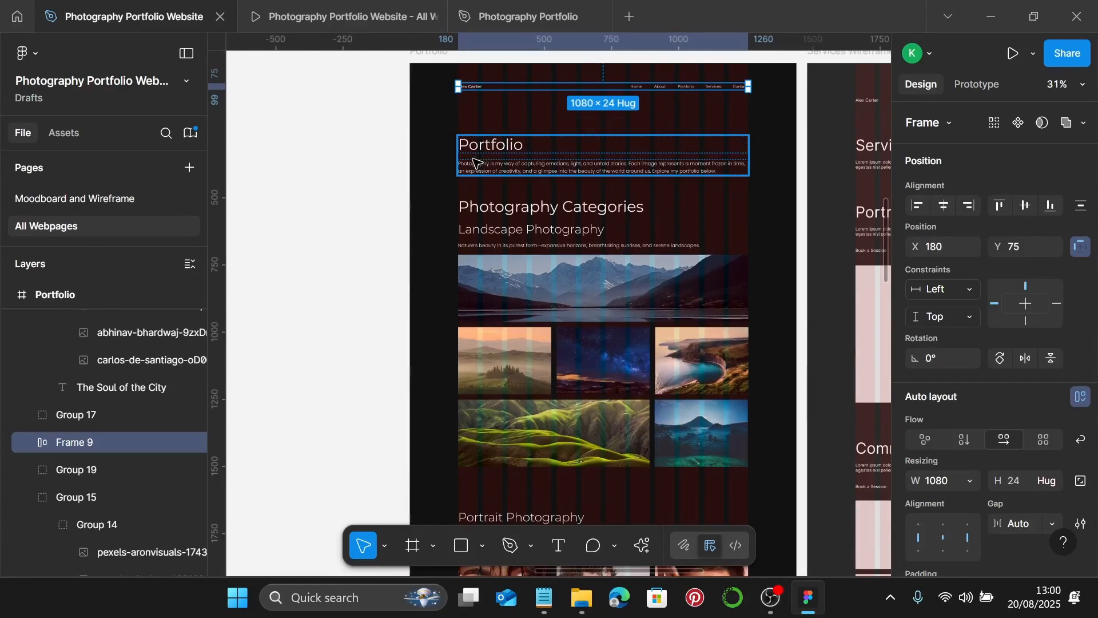
{"action": "left_click", "coordinate": [495, 158], "text": "shift"}
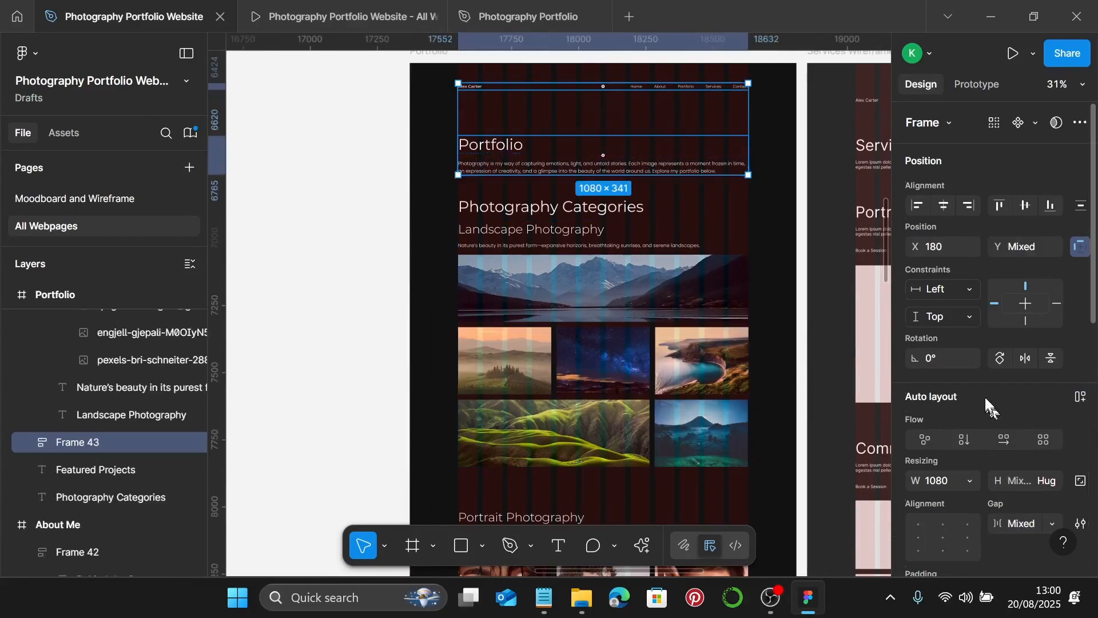
{"action": "scroll", "coordinate": [985, 397], "scroll_direction": "down", "scroll_amount": 3}
{"action": "scroll", "coordinate": [967, 392], "scroll_direction": "down", "scroll_amount": 2}
{"action": "left_click", "coordinate": [946, 378]}
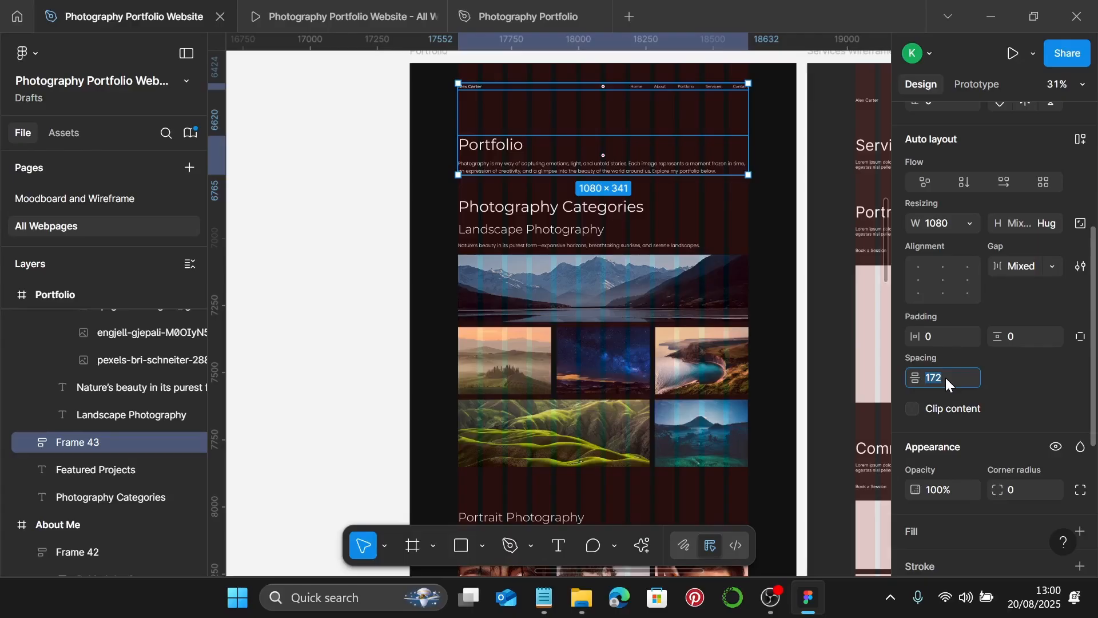
{"action": "type", "text": "80"}
{"action": "key", "text": "Return"}
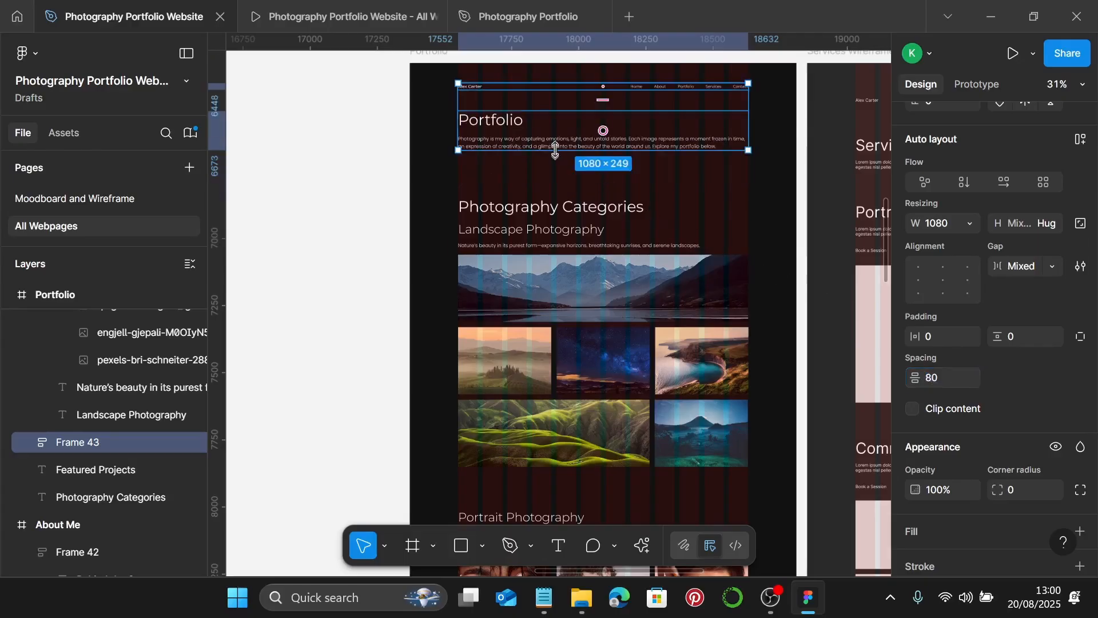
- Apply the Photography Color 2 style to the Portfolio intro text's white
{"action": "left_click", "coordinate": [507, 131]}
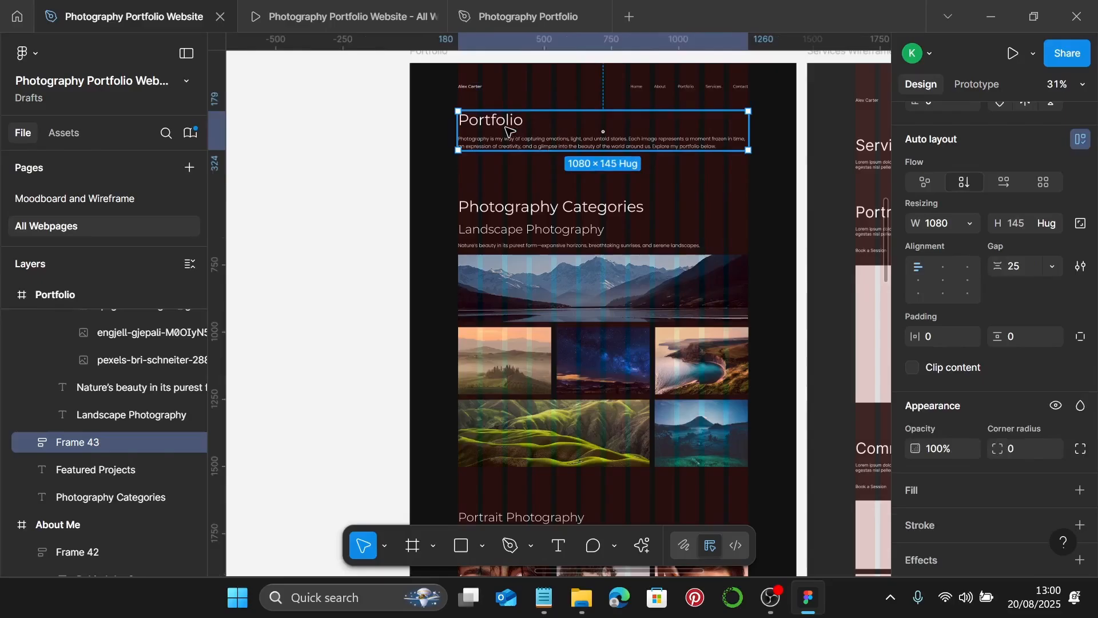
{"action": "scroll", "coordinate": [1058, 355], "scroll_direction": "up", "scroll_amount": 3}
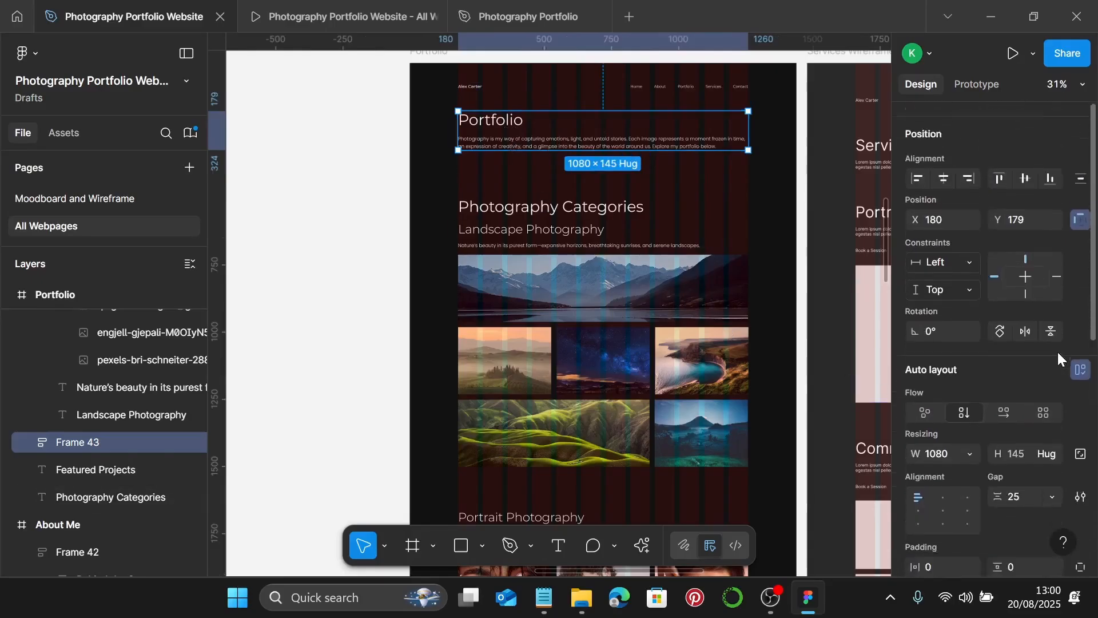
{"action": "scroll", "coordinate": [1058, 355], "scroll_direction": "down", "scroll_amount": 6}
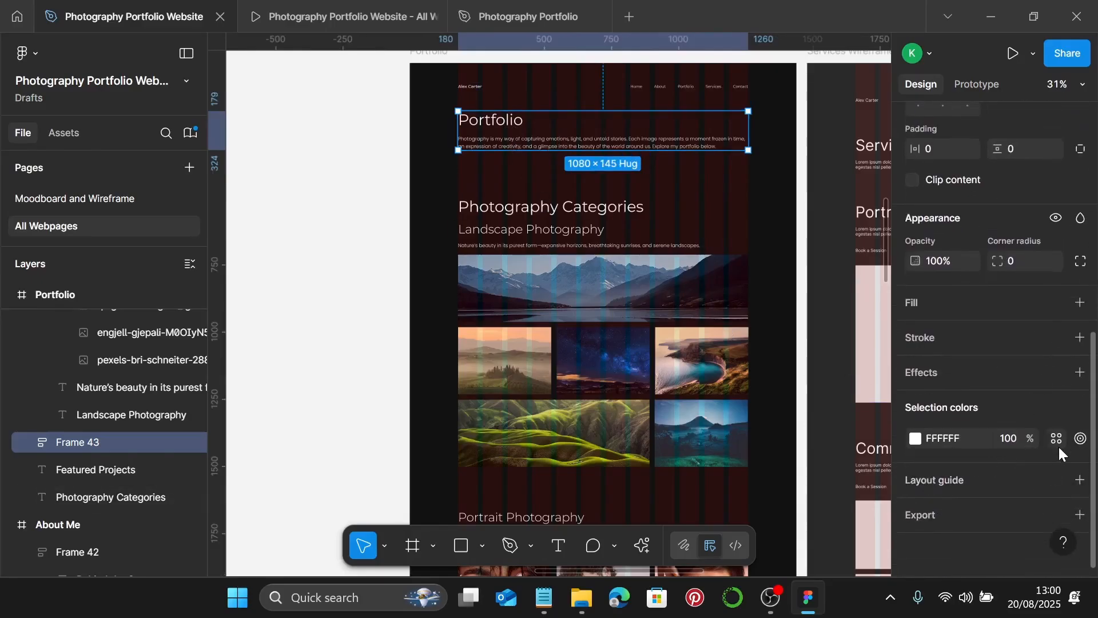
{"action": "left_click", "coordinate": [1059, 438]}
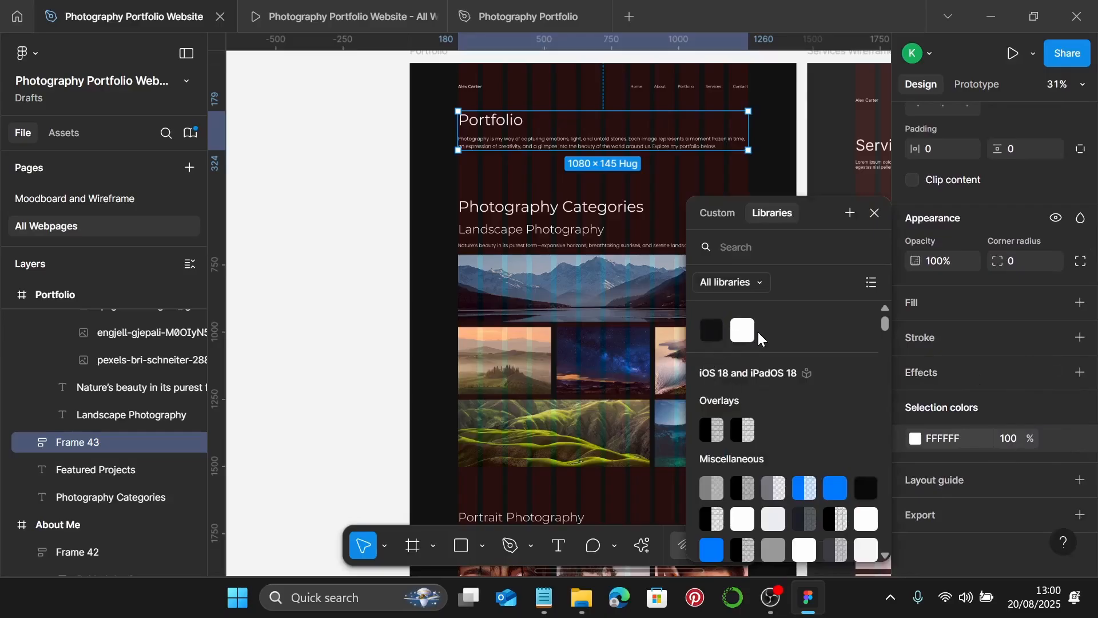
{"action": "left_click", "coordinate": [743, 331]}
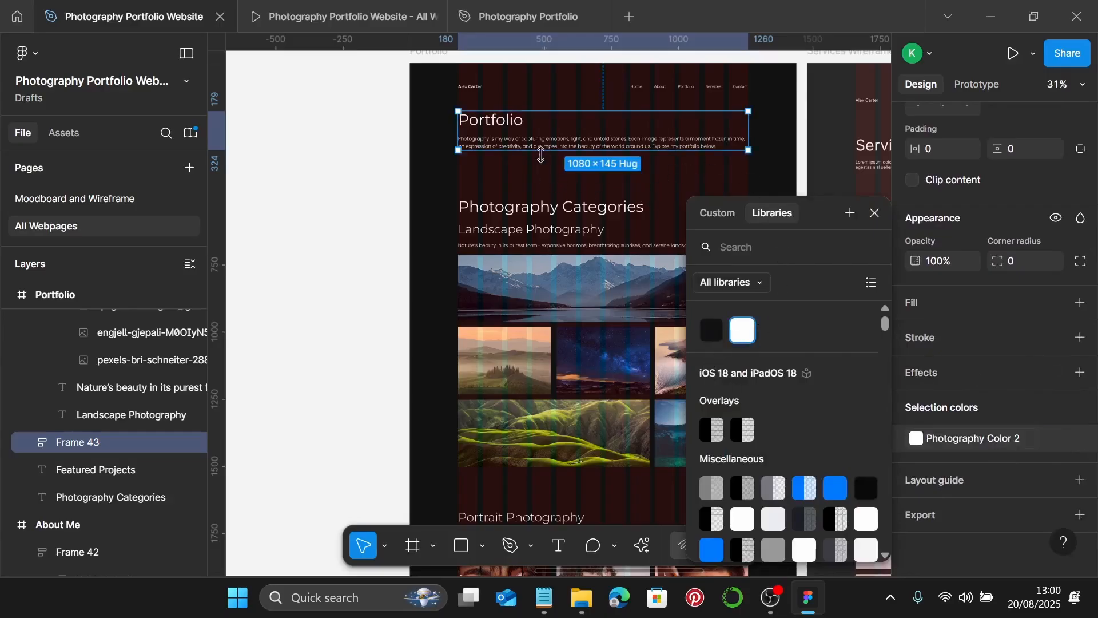
{"action": "left_click", "coordinate": [558, 198]}
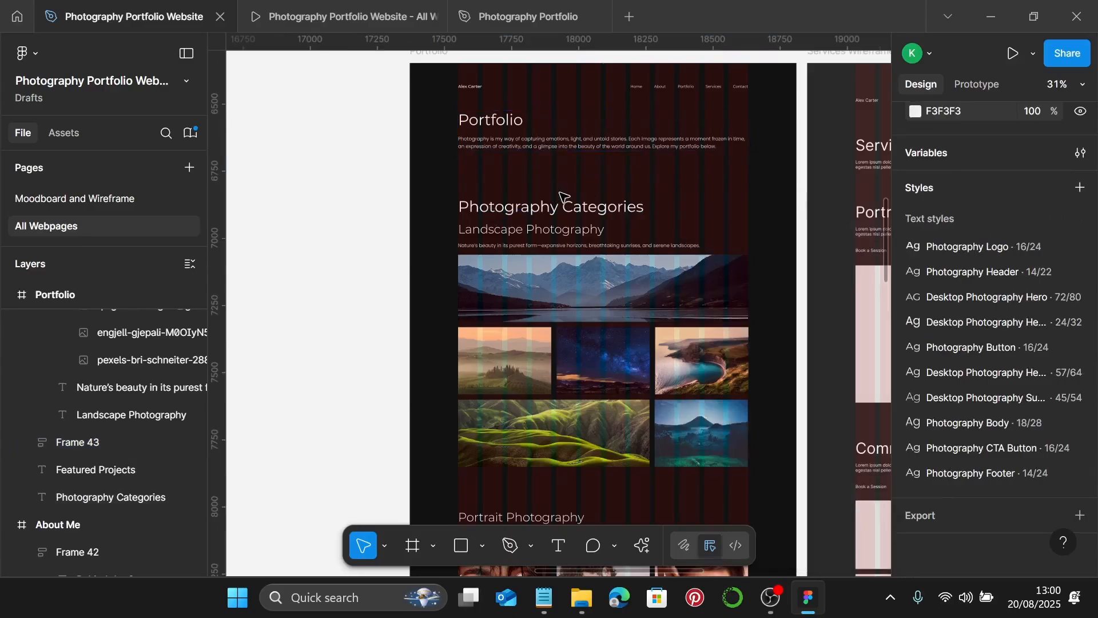
- Select the Portfolio block with Photography Categories and edit their 178 spacing
{"action": "left_click", "coordinate": [610, 143]}
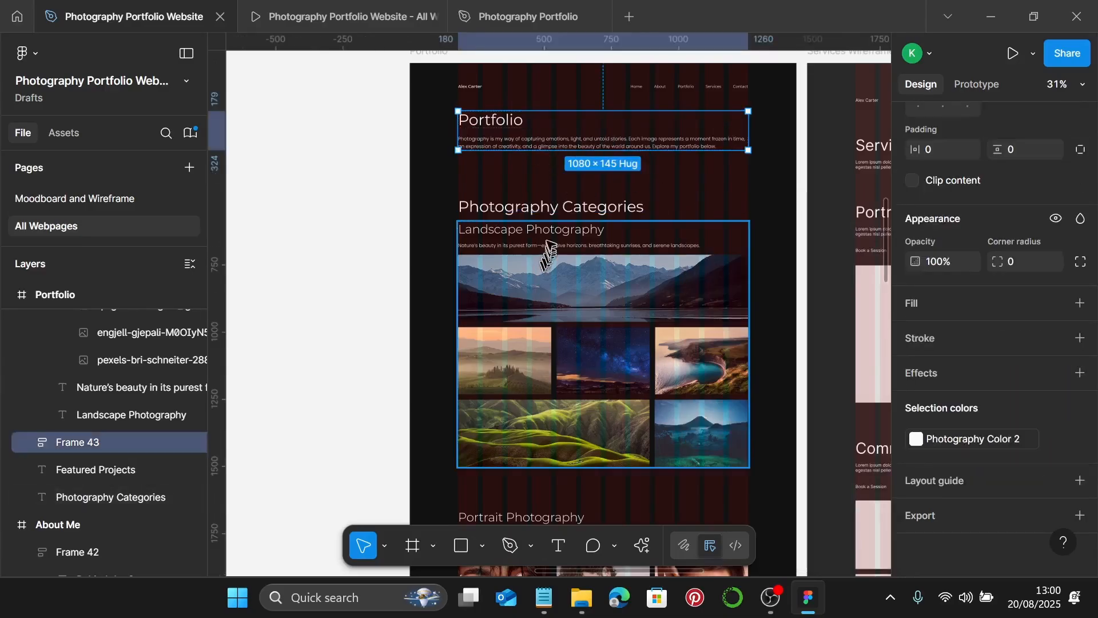
{"action": "left_click", "coordinate": [550, 208]}
{"action": "left_click", "coordinate": [547, 166], "text": "shift"}
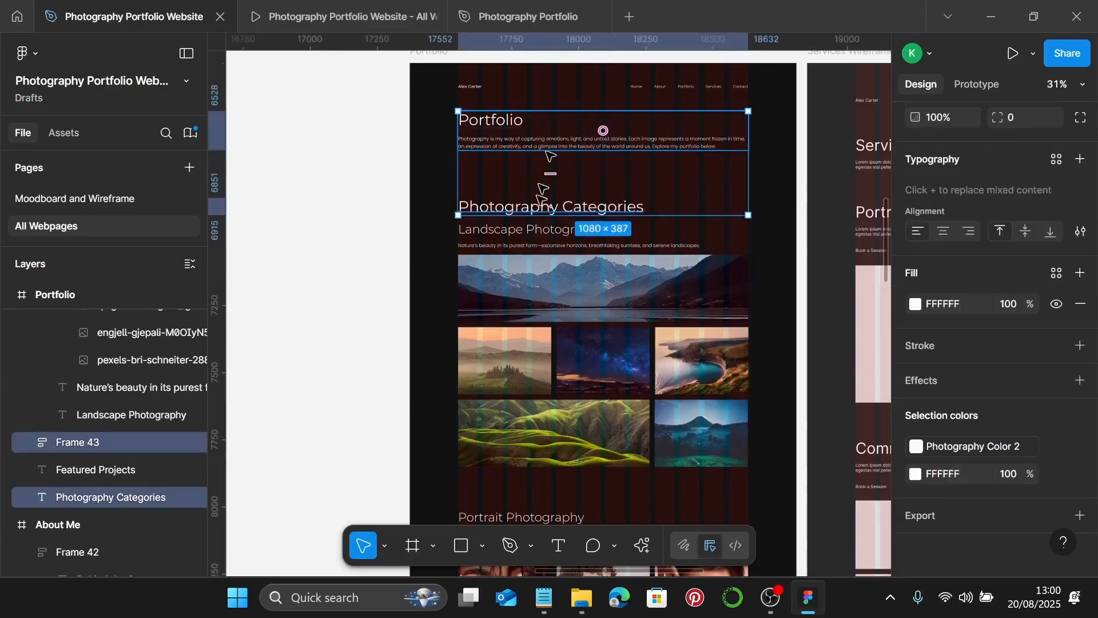
{"action": "scroll", "coordinate": [959, 254], "scroll_direction": "up", "scroll_amount": 4}
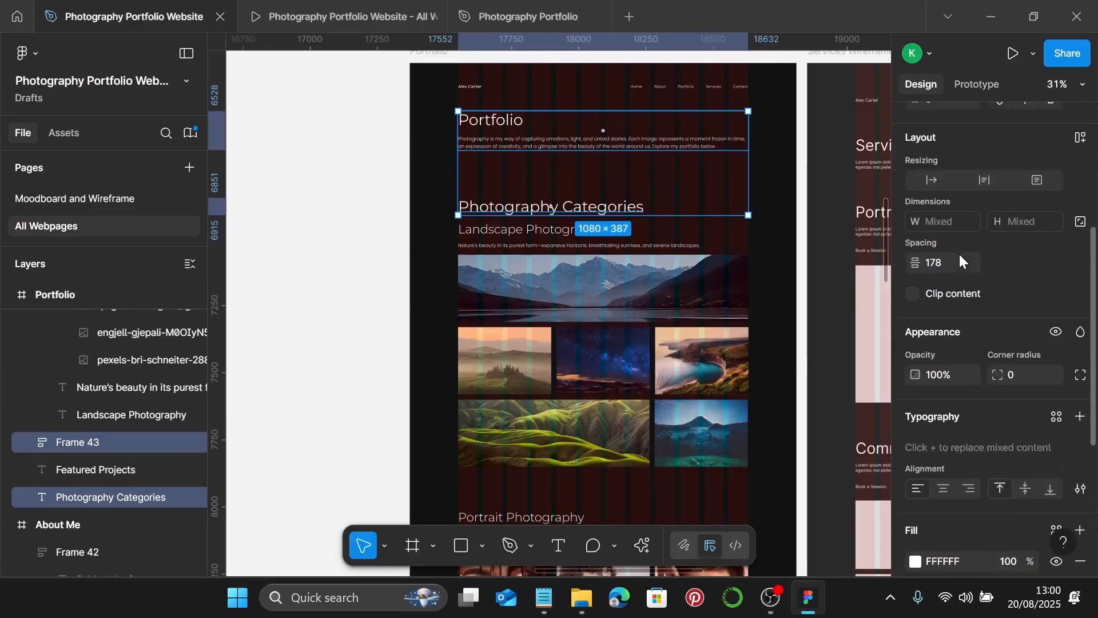
{"action": "left_click", "coordinate": [959, 264]}
- Set the Portfolio intro gap to 100 and colour the Photography Categories heading Photography Color 2
{"action": "type", "text": "100"}
{"action": "key", "text": "Return"}
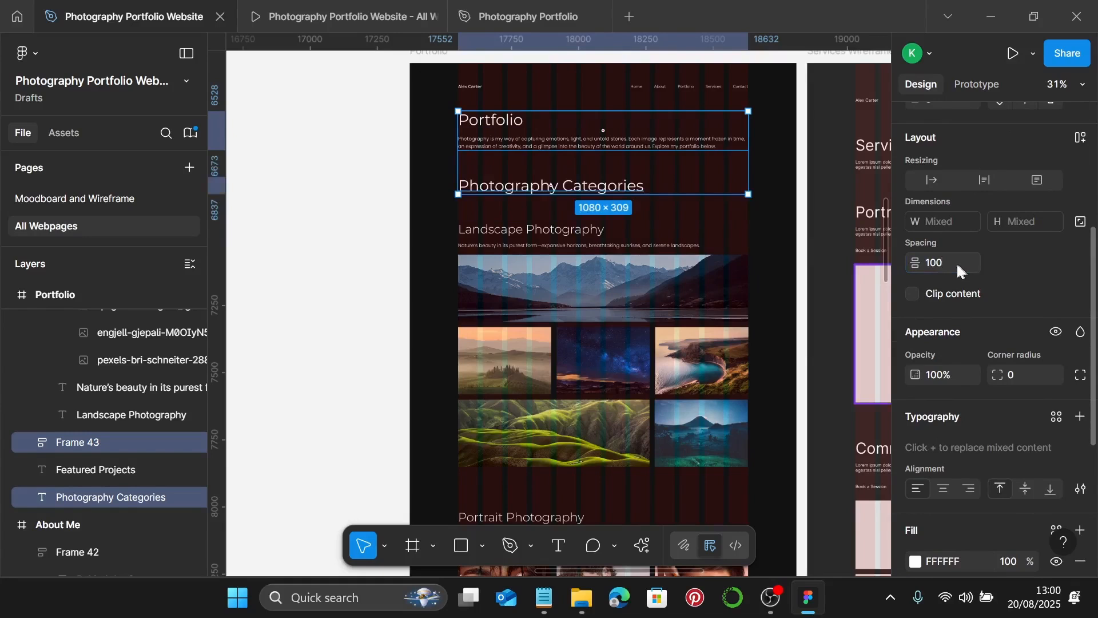
{"action": "left_click", "coordinate": [585, 187]}
{"action": "scroll", "coordinate": [973, 384], "scroll_direction": "down", "scroll_amount": 3}
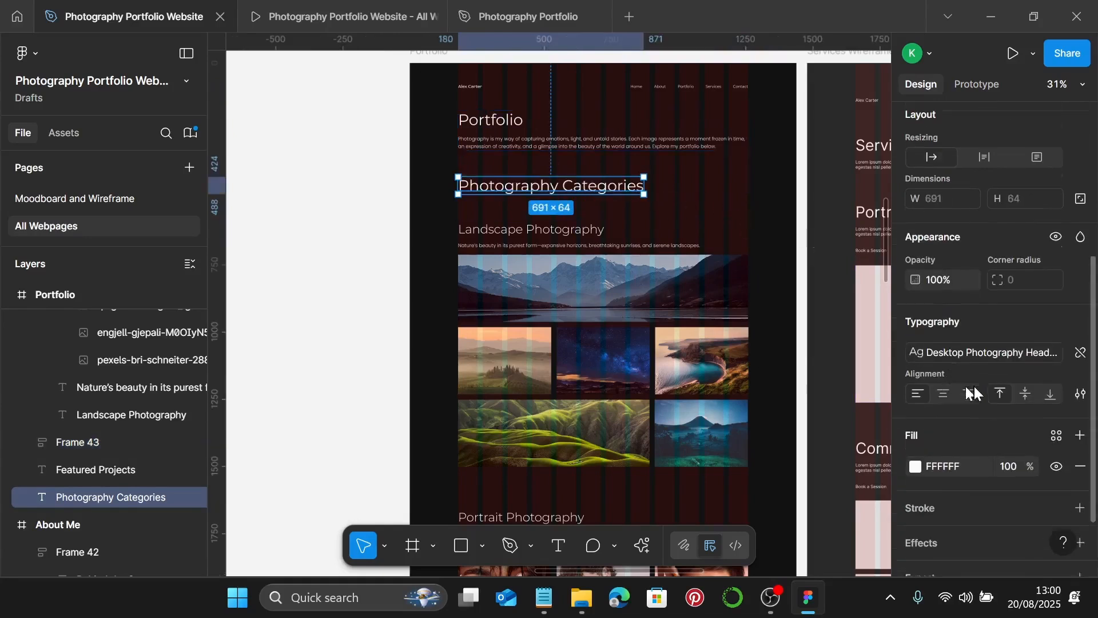
{"action": "left_click", "coordinate": [1055, 372]}
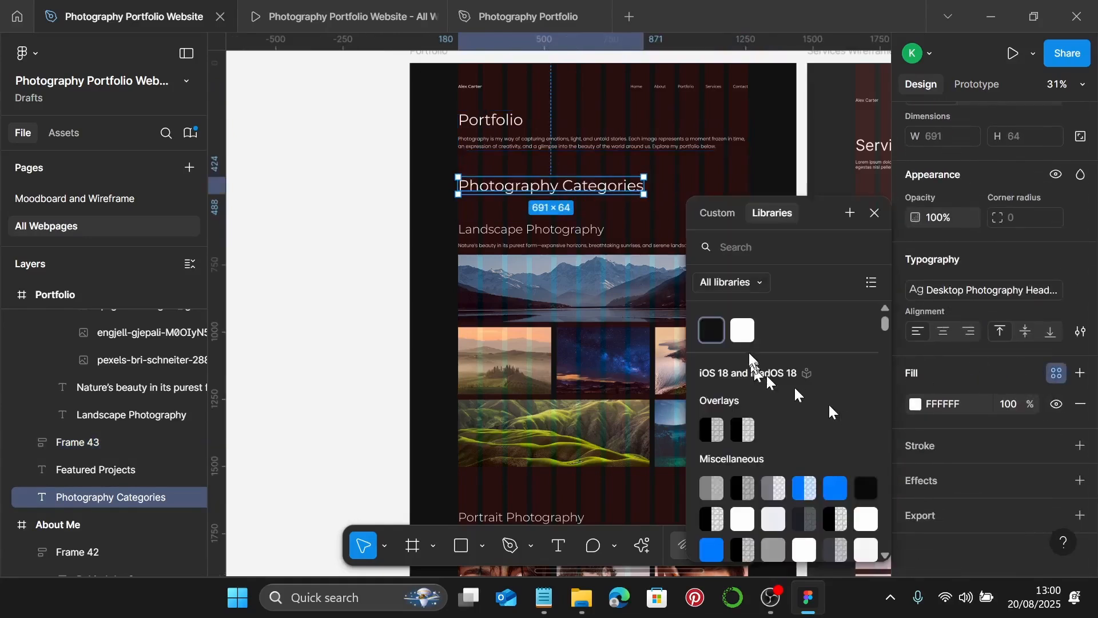
{"action": "left_click", "coordinate": [739, 332]}
- Place the landscape section 20 below the Photography Categories heading
{"action": "left_click", "coordinate": [603, 343], "text": "shift"}
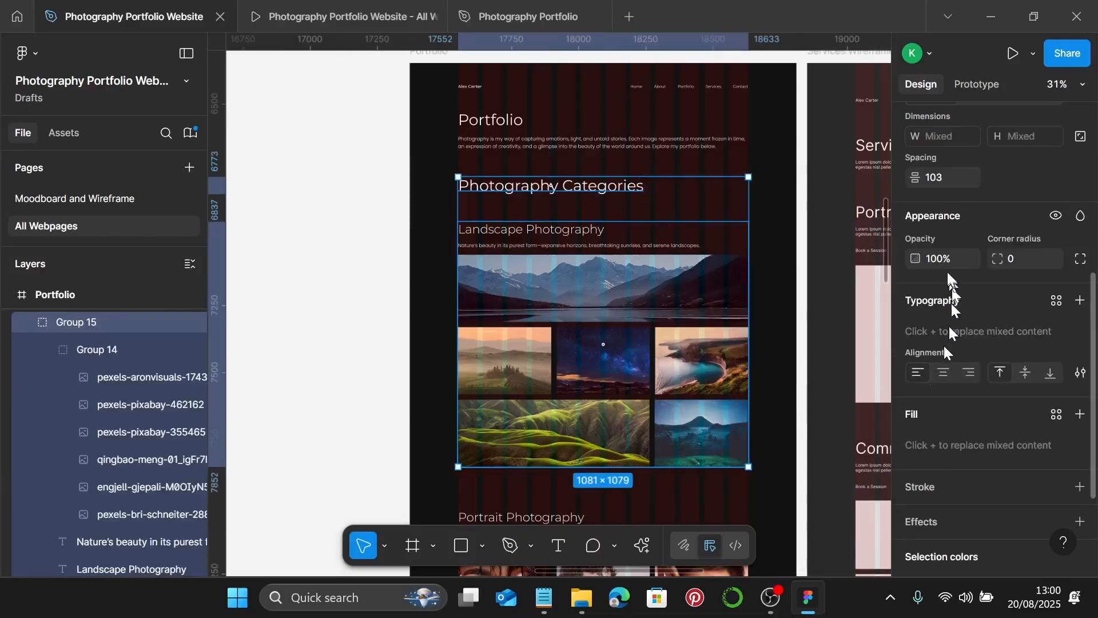
{"action": "left_click", "coordinate": [950, 179]}
{"action": "type", "text": "2"}
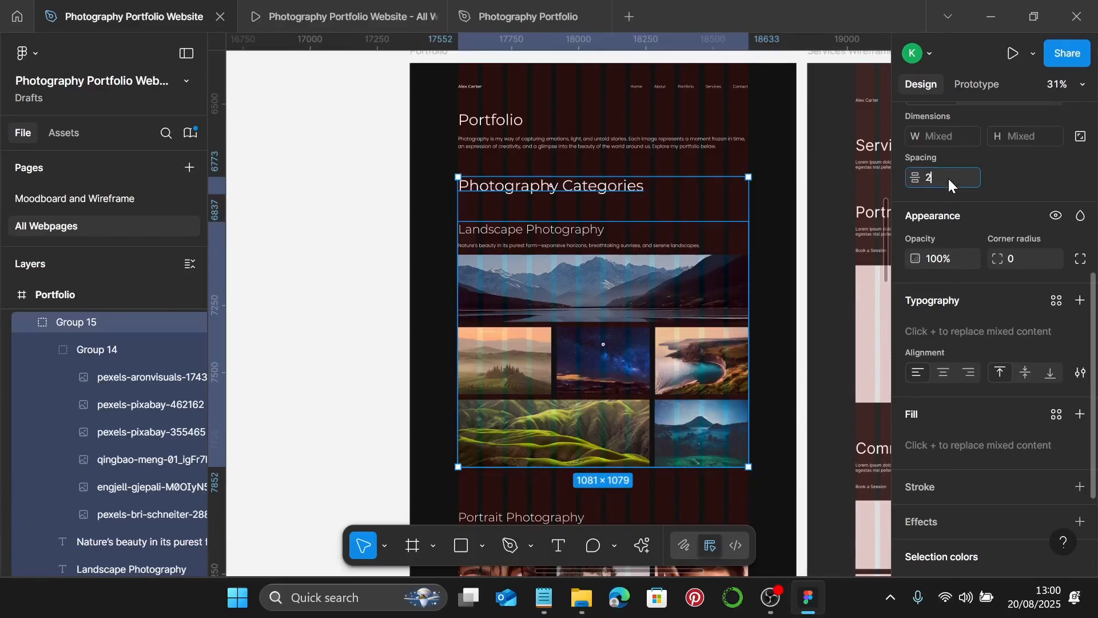
{"action": "type", "text": "0"}
{"action": "key", "text": "Return"}
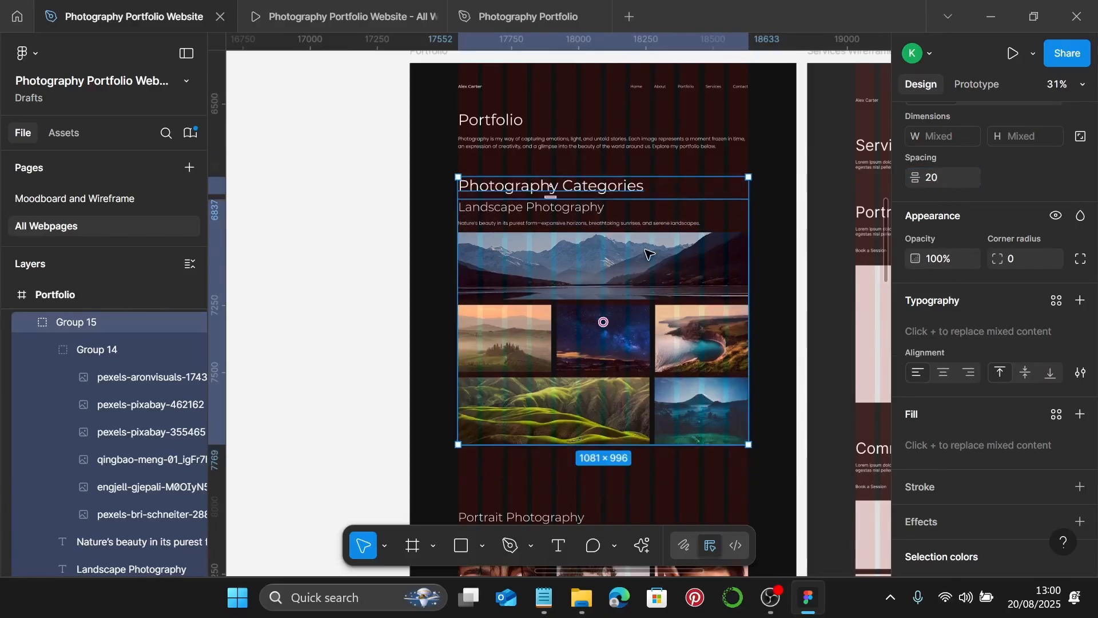
- Switch the landscape section group's white to Photography Color 2
{"action": "left_click", "coordinate": [648, 253]}
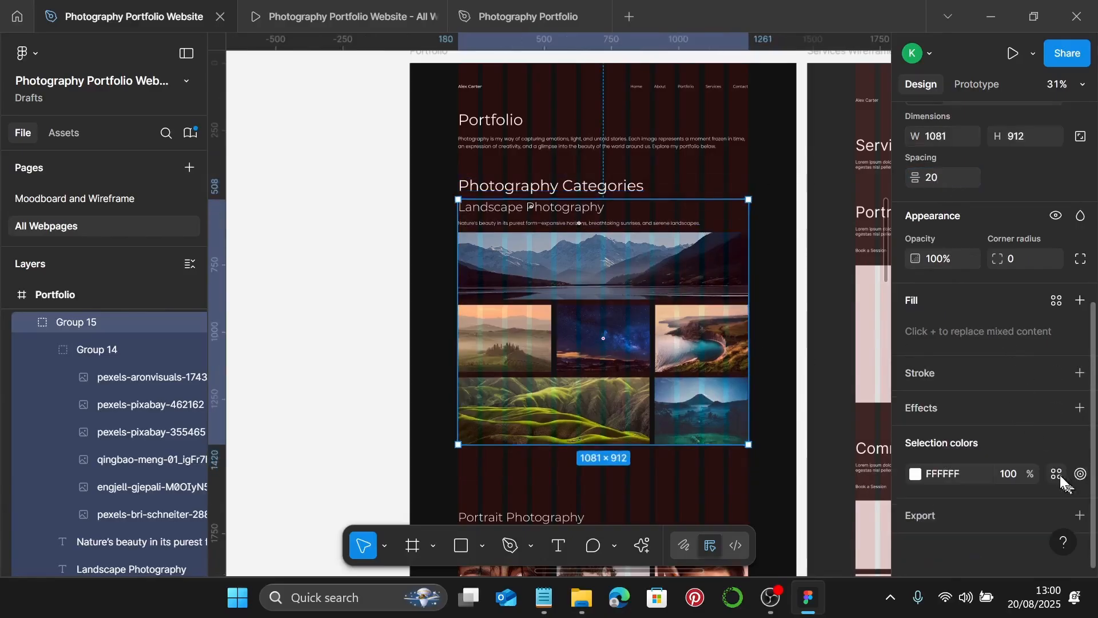
{"action": "left_click", "coordinate": [1057, 475]}
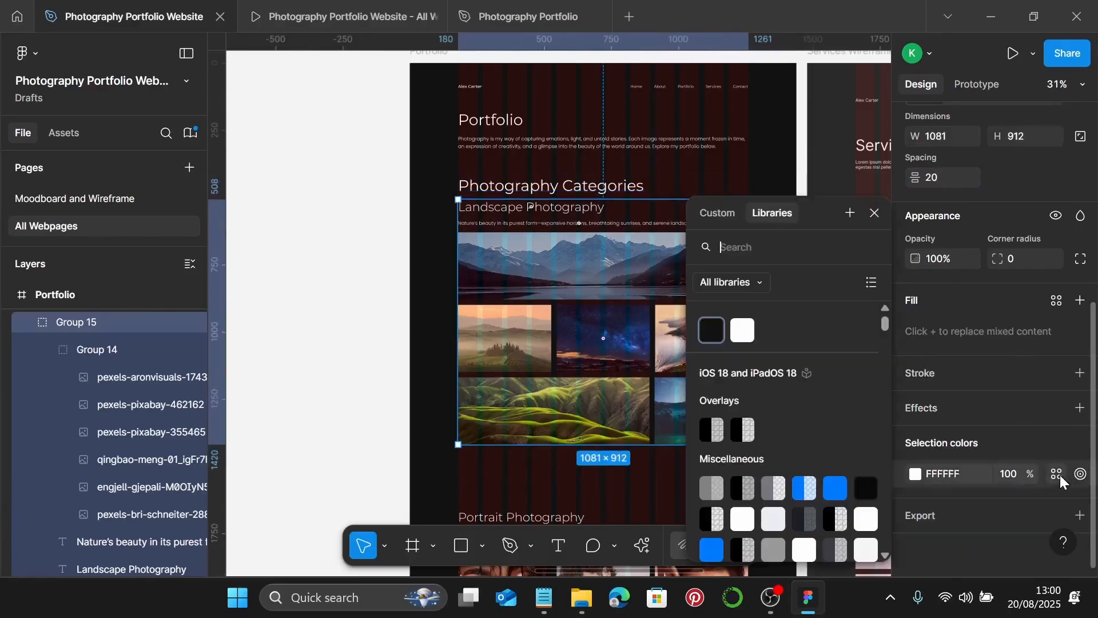
{"action": "left_click", "coordinate": [750, 332]}
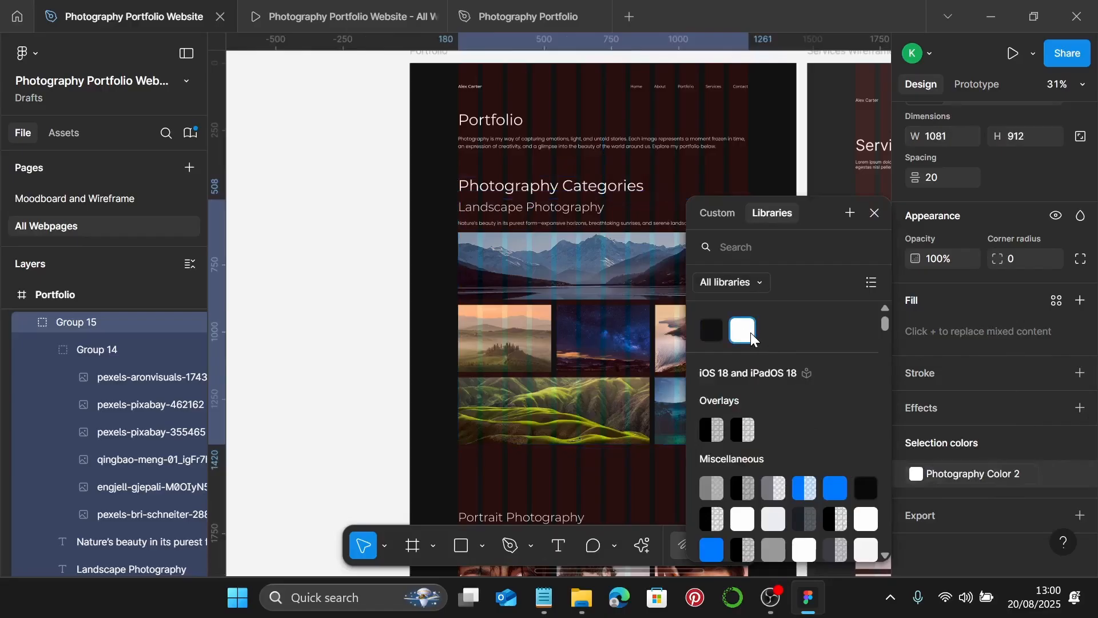
{"action": "left_click", "coordinate": [874, 213]}
{"action": "scroll", "coordinate": [664, 276], "scroll_direction": "down", "scroll_amount": 5}
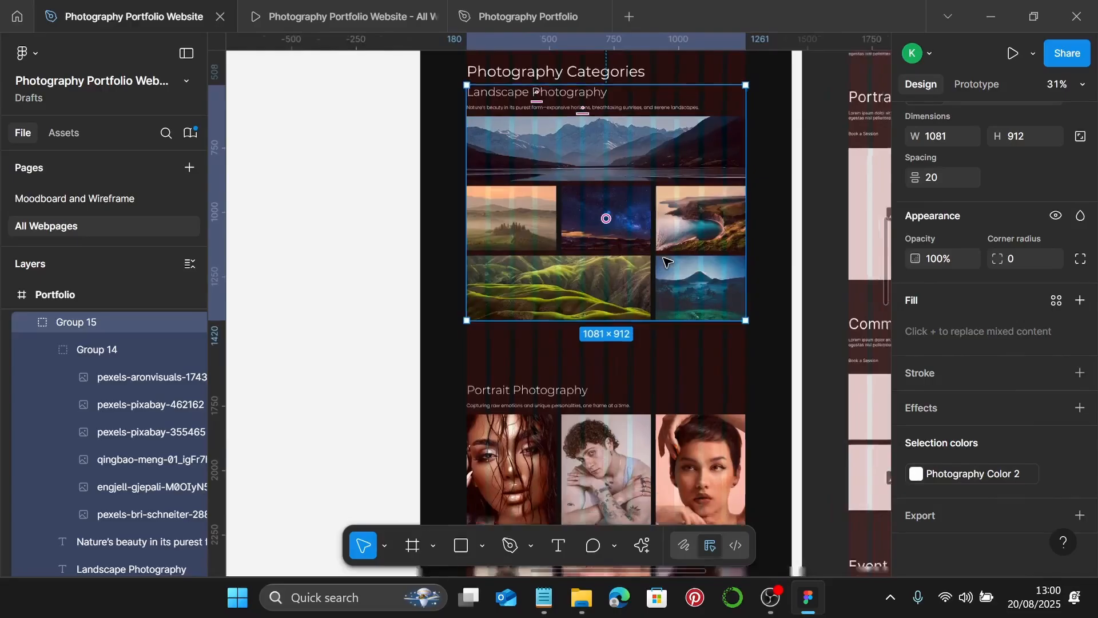
- Space the Portrait, Street, Soul of the City, Wanderlust, Faces of New York sections and footer 150 apart
{"action": "scroll", "coordinate": [667, 262], "scroll_direction": "down", "scroll_amount": 5}
{"action": "scroll", "coordinate": [663, 260], "scroll_direction": "down", "scroll_amount": 5}
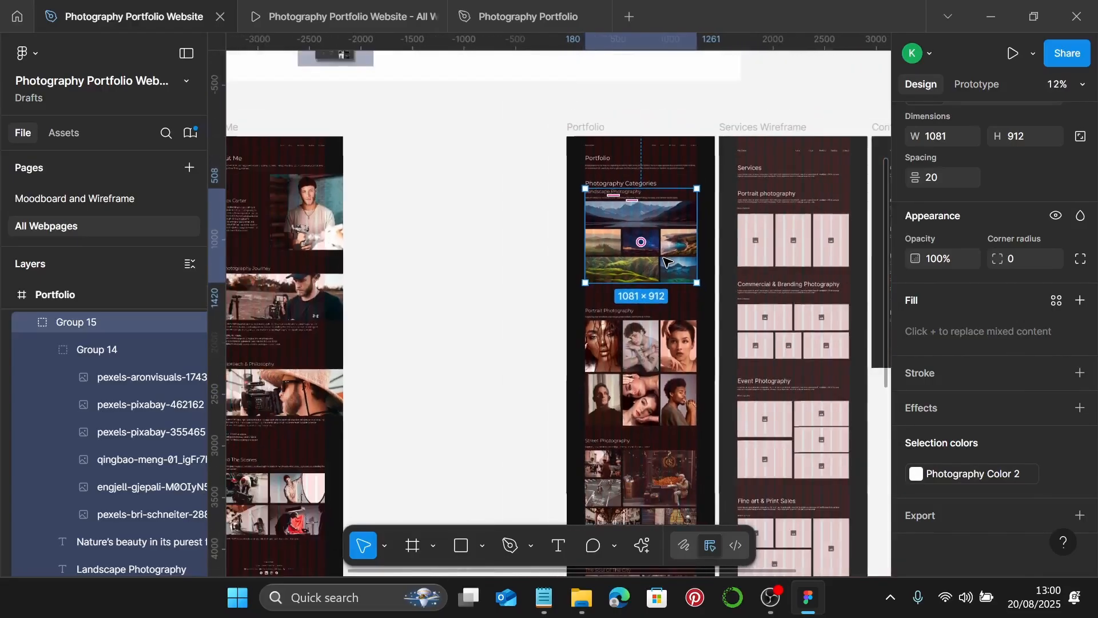
{"action": "scroll", "coordinate": [672, 247], "scroll_direction": "down", "scroll_amount": 2}
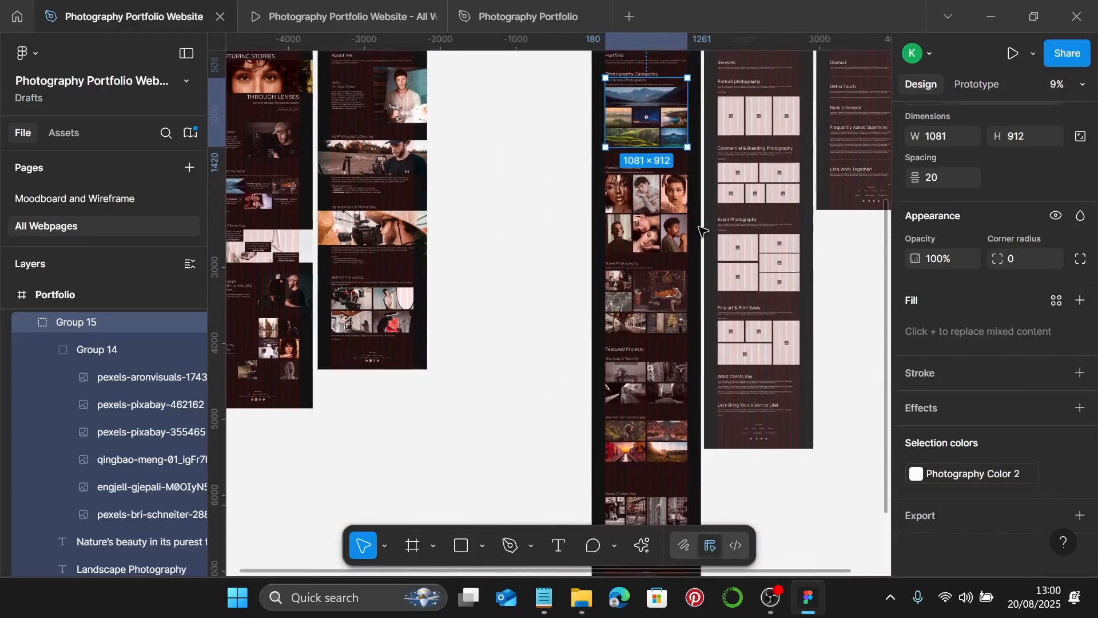
{"action": "left_click", "coordinate": [664, 224], "text": "shift"}
{"action": "left_click", "coordinate": [654, 285], "text": "shift"}
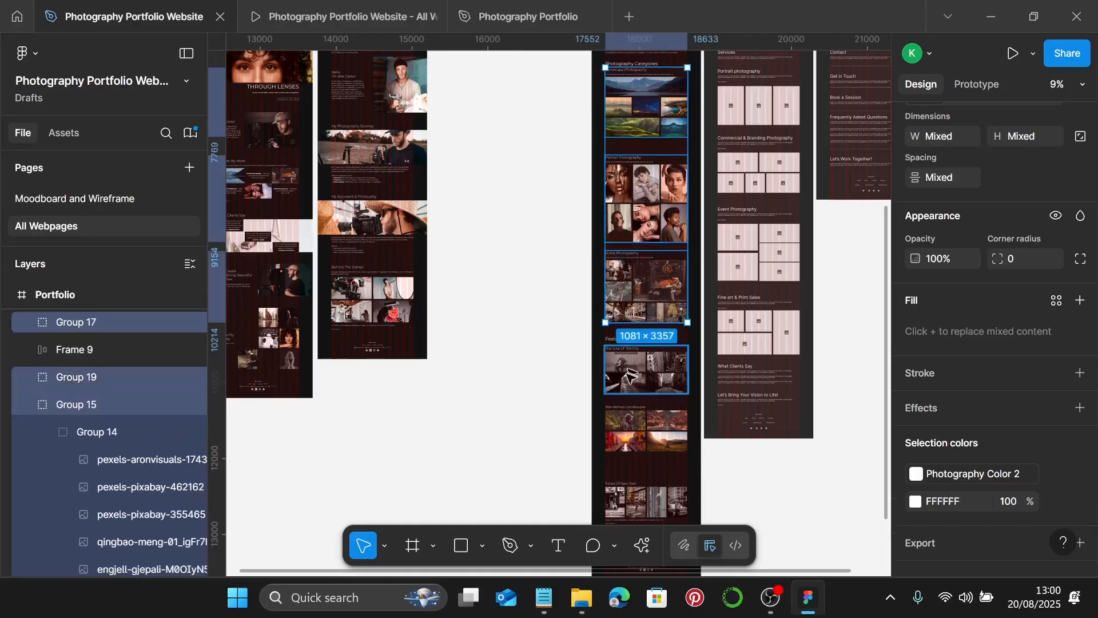
{"action": "left_click", "coordinate": [632, 378], "text": "shift"}
{"action": "left_click", "coordinate": [630, 415], "text": "shift"}
{"action": "scroll", "coordinate": [629, 400], "scroll_direction": "down", "scroll_amount": 1}
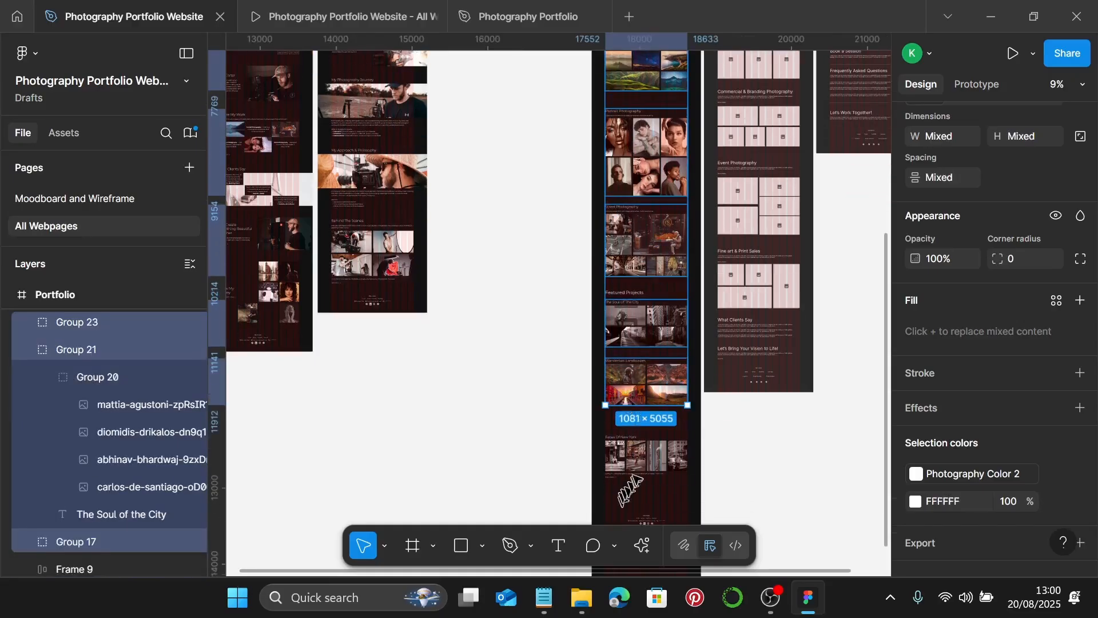
{"action": "left_click", "coordinate": [632, 457], "text": "shift"}
{"action": "scroll", "coordinate": [658, 449], "scroll_direction": "down", "scroll_amount": 1}
{"action": "left_click", "coordinate": [651, 459], "text": "shift"}
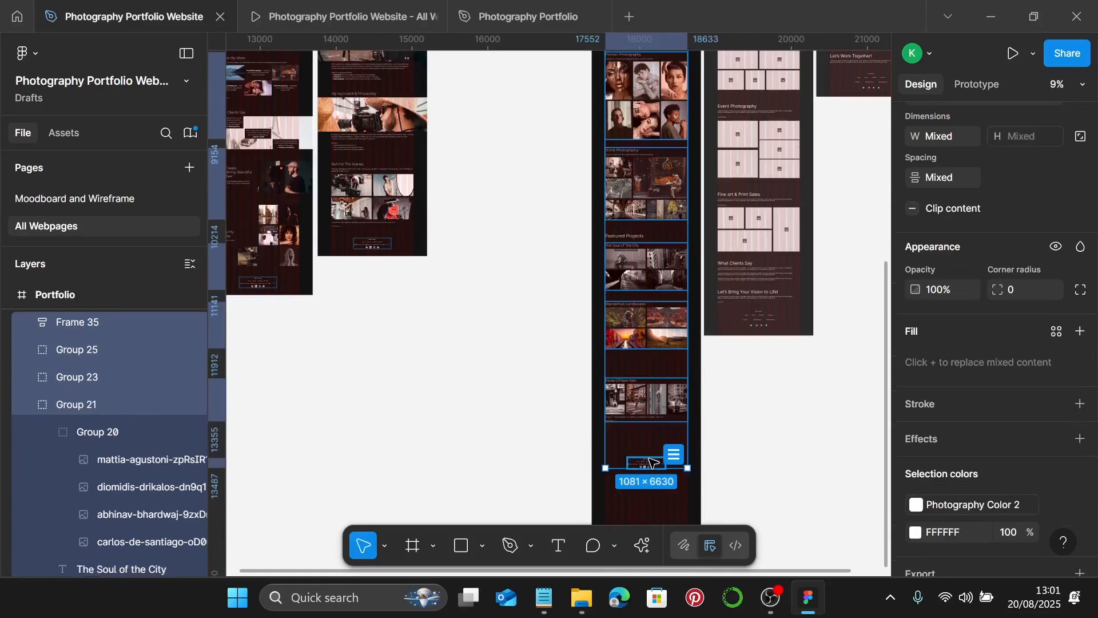
{"action": "scroll", "coordinate": [979, 252], "scroll_direction": "up", "scroll_amount": 2}
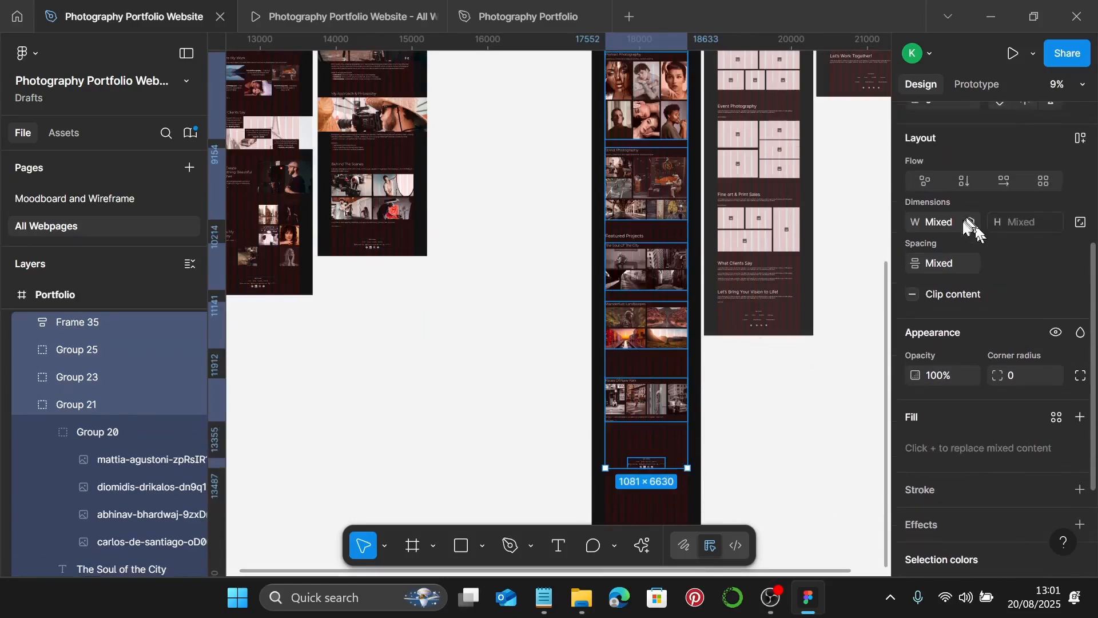
{"action": "left_click", "coordinate": [955, 265]}
{"action": "type", "text": "150"}
{"action": "key", "text": "Return"}
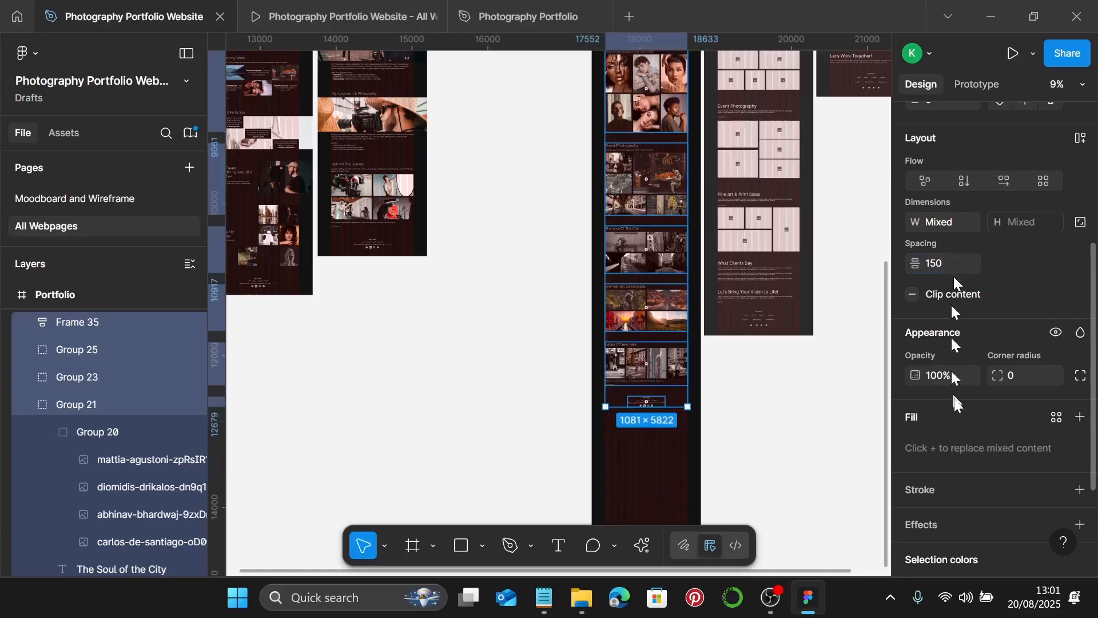
- Apply Photography Color 2 to the sections' remaining white selection colour
{"action": "scroll", "coordinate": [966, 415], "scroll_direction": "down", "scroll_amount": 3}
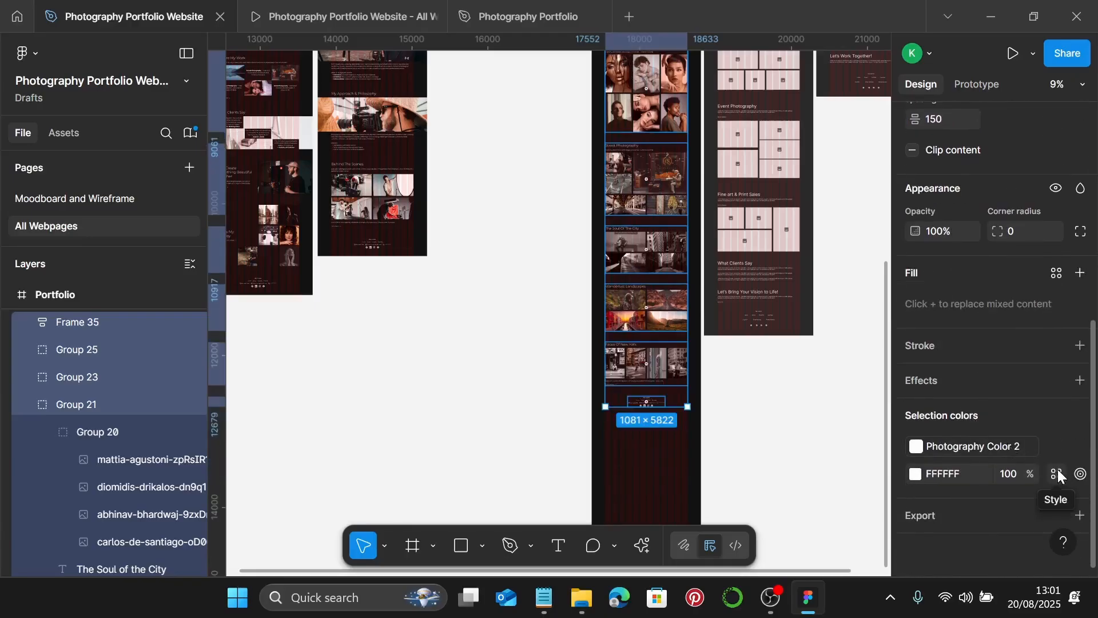
{"action": "left_click", "coordinate": [1057, 474]}
{"action": "left_click", "coordinate": [742, 332]}
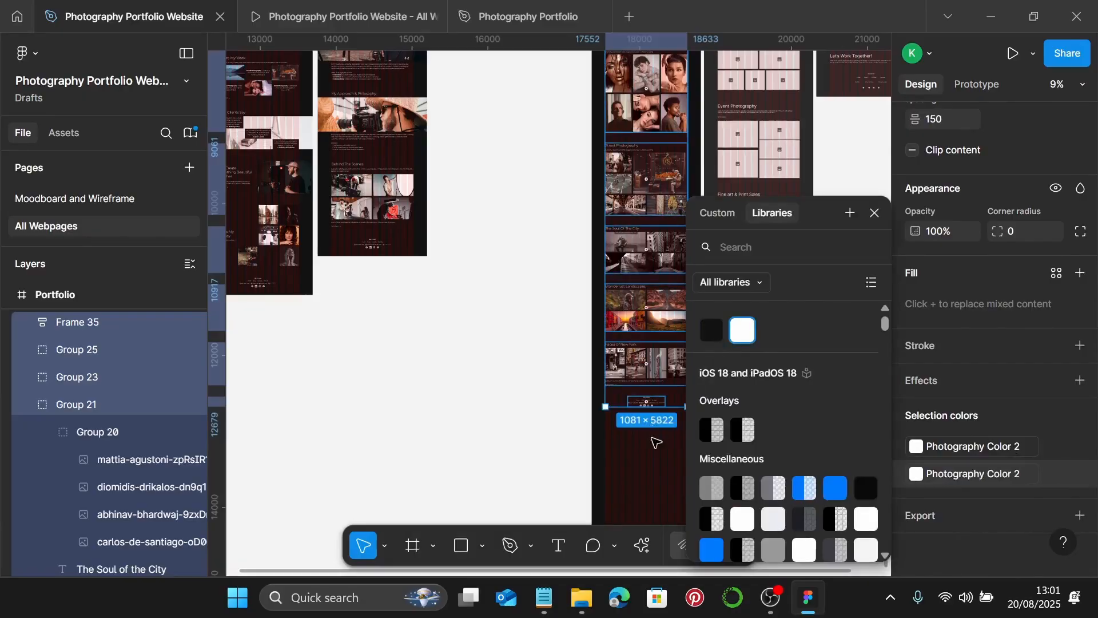
{"action": "left_click", "coordinate": [656, 442]}
{"action": "scroll", "coordinate": [657, 441], "scroll_direction": "down", "scroll_amount": 3}
- Trim the Portfolio frame's bottom edge so it measures 1440 × 6430 just below the footer
{"action": "right_click", "coordinate": [655, 424]}
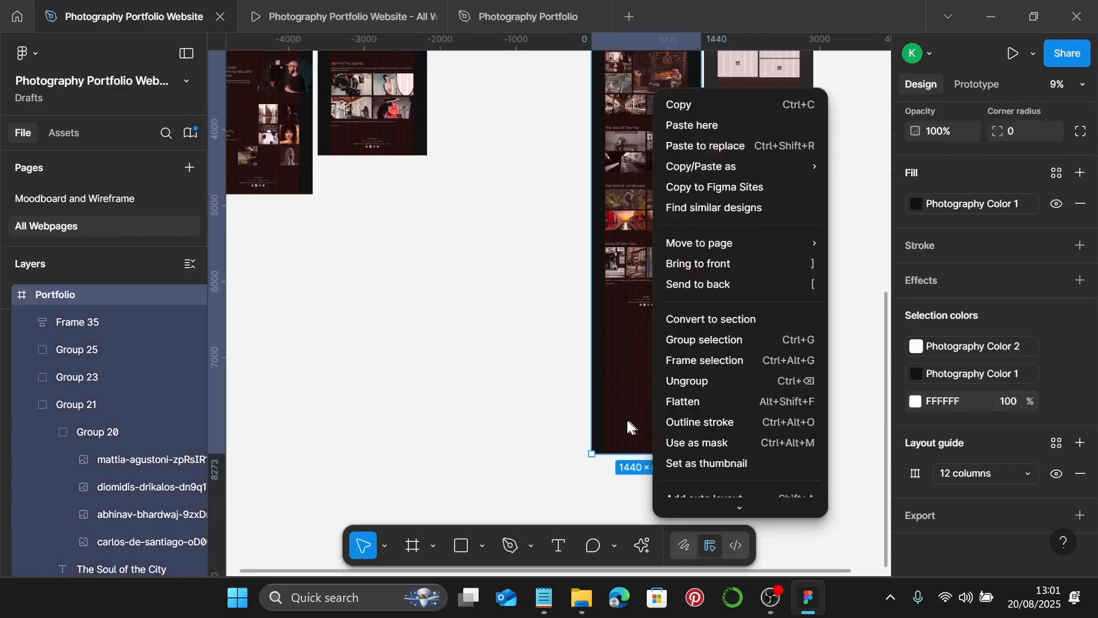
{"action": "key", "text": "Escape"}
{"action": "left_click_drag", "start_coordinate": [664, 450], "coordinate": [677, 315]}
{"action": "scroll", "coordinate": [677, 315], "scroll_direction": "up", "scroll_amount": 10}
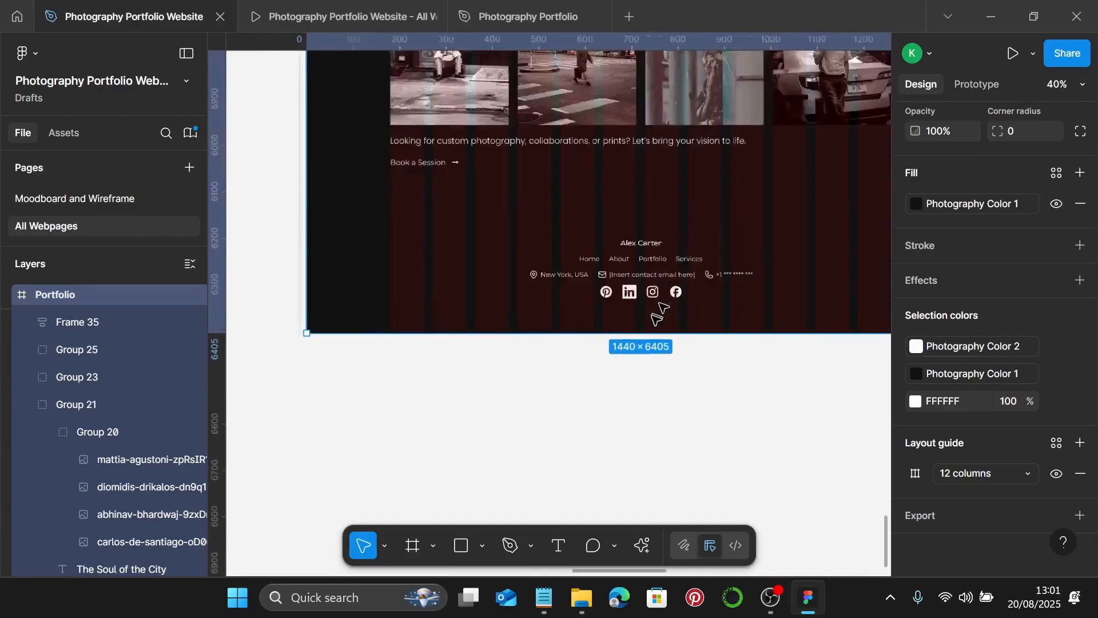
{"action": "scroll", "coordinate": [639, 367], "scroll_direction": "down", "scroll_amount": 1}
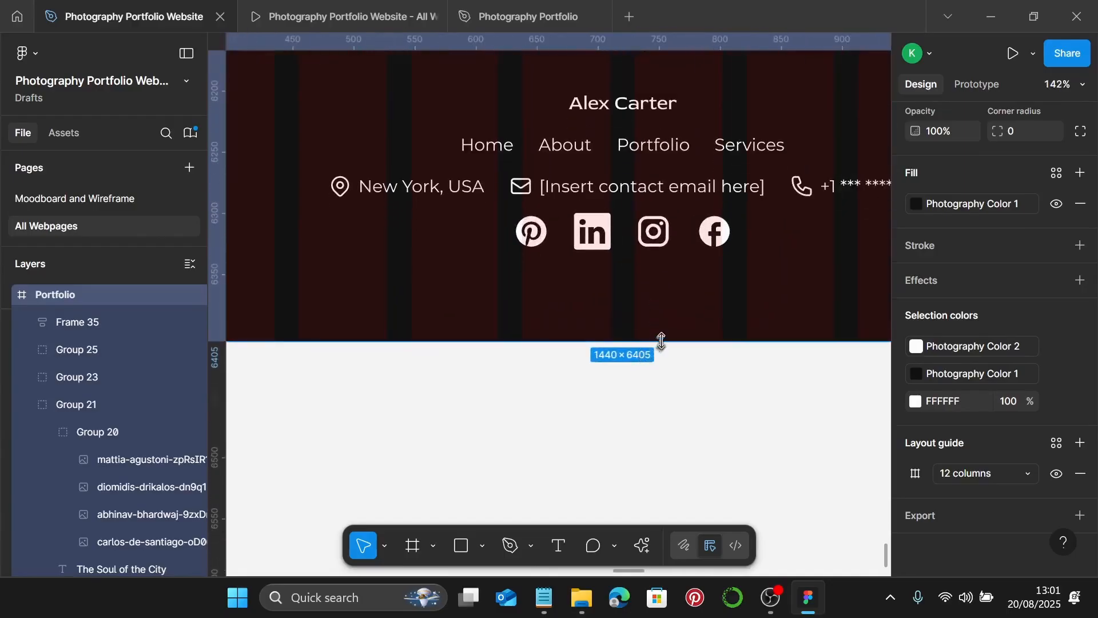
{"action": "left_click_drag", "start_coordinate": [661, 341], "coordinate": [661, 396]}
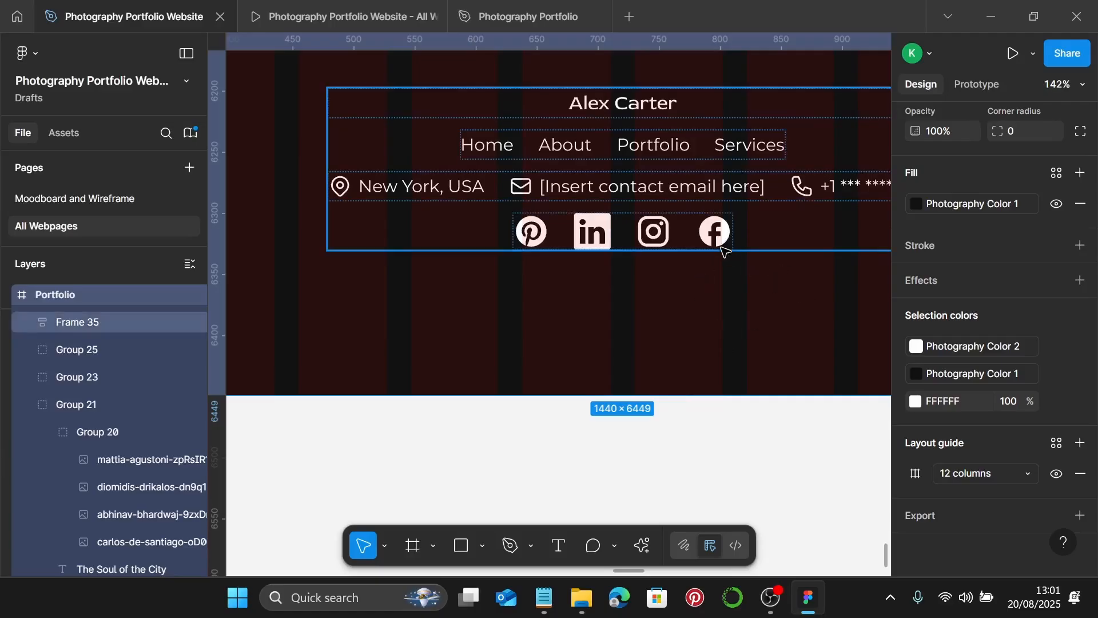
{"action": "left_click", "coordinate": [721, 248]}
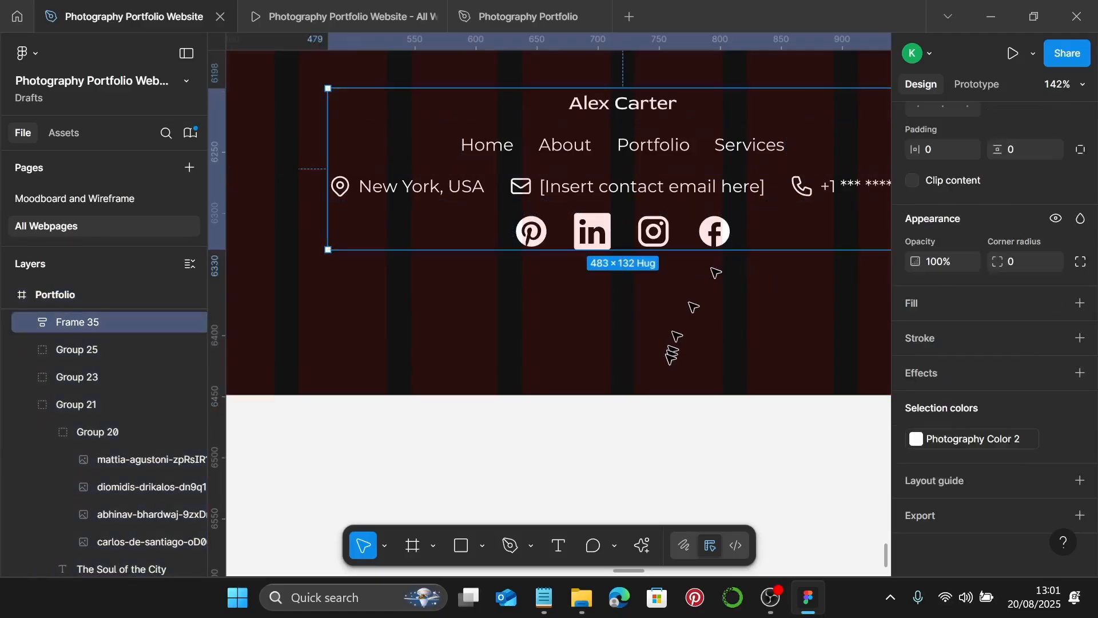
{"action": "key", "text": "Escape"}
{"action": "left_click", "coordinate": [621, 382]}
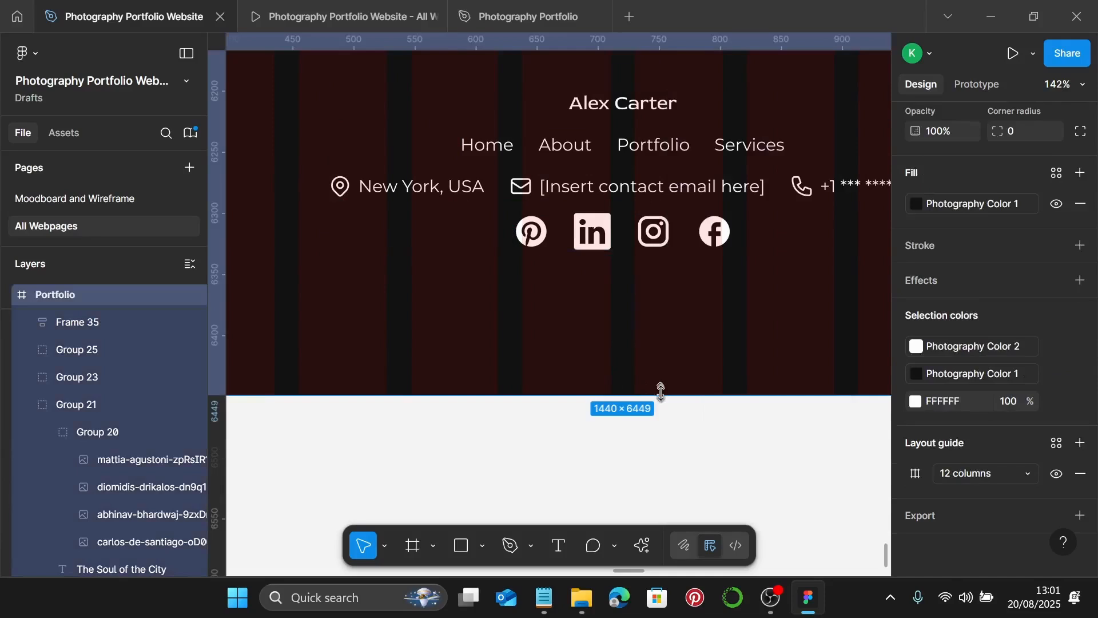
{"action": "left_click_drag", "start_coordinate": [661, 393], "coordinate": [653, 369]}
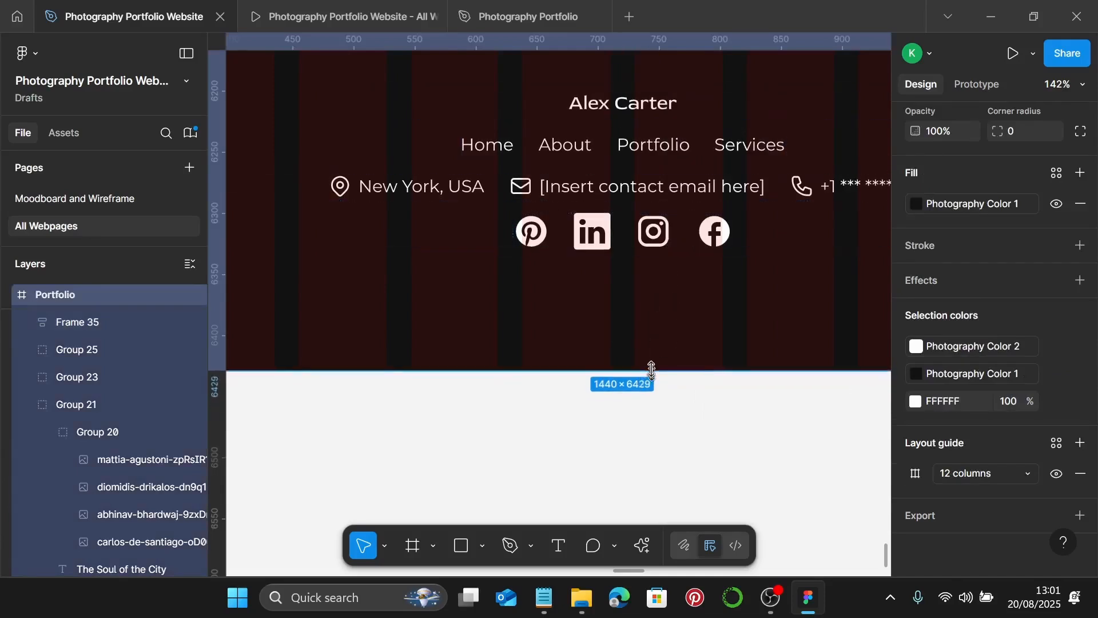
{"action": "scroll", "coordinate": [652, 369], "scroll_direction": "up", "scroll_amount": 10}
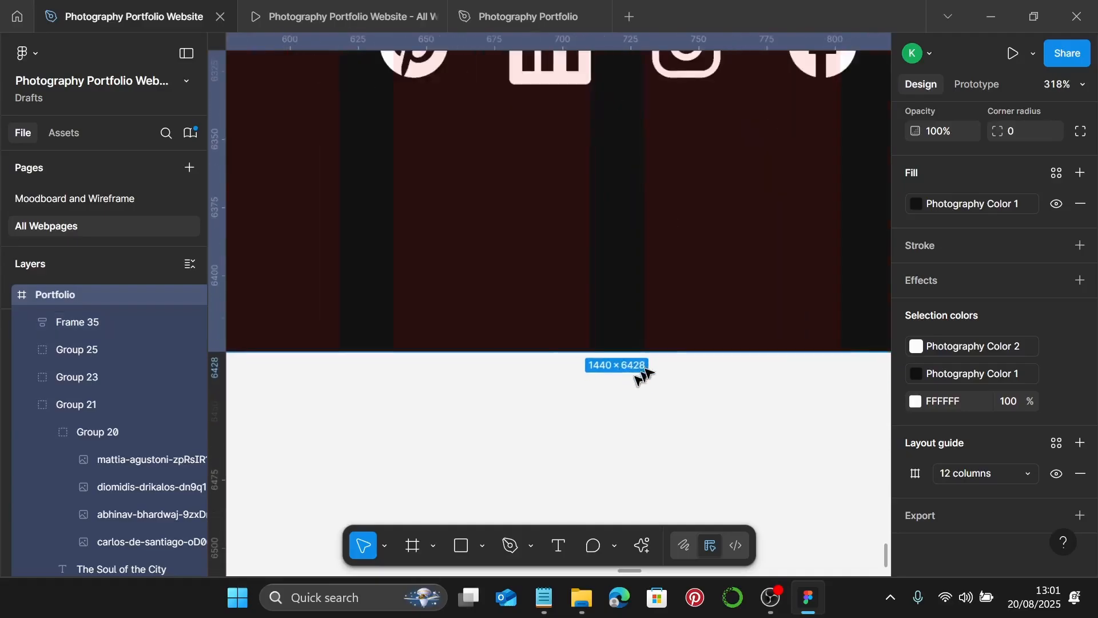
{"action": "left_click_drag", "start_coordinate": [681, 341], "coordinate": [679, 368]}
{"action": "scroll", "coordinate": [679, 368], "scroll_direction": "down", "scroll_amount": 12}
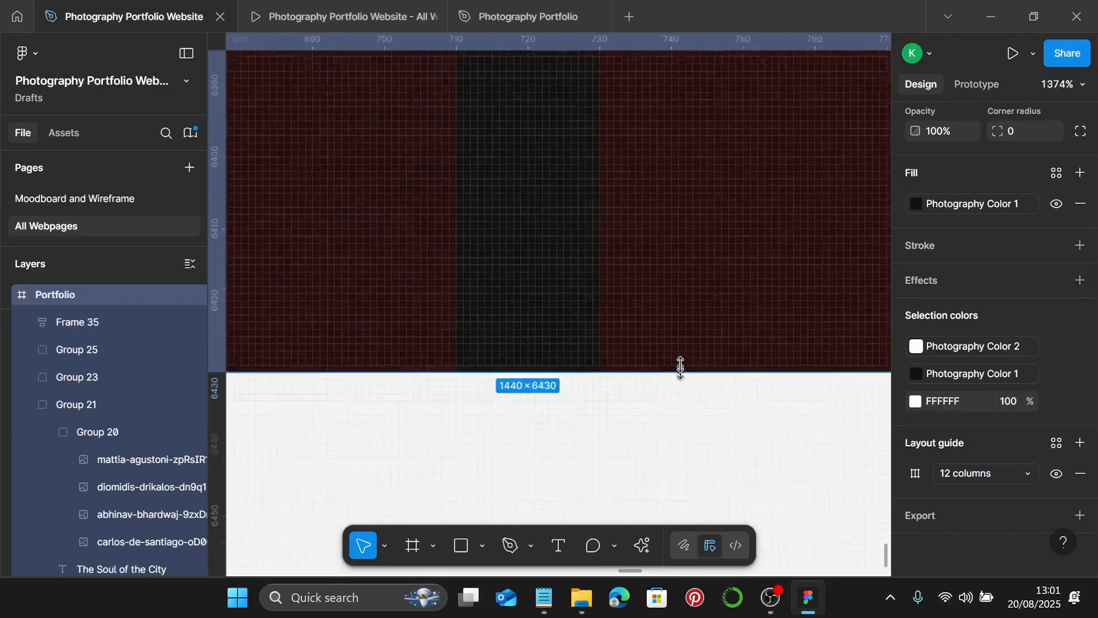
{"action": "scroll", "coordinate": [681, 362], "scroll_direction": "down", "scroll_amount": 10}
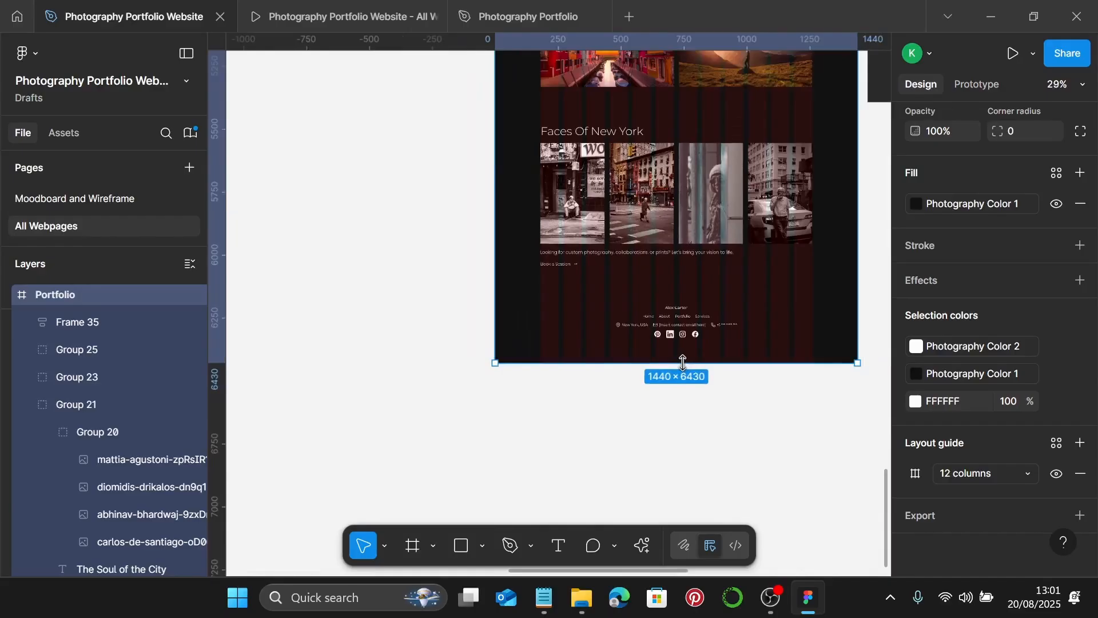
{"action": "scroll", "coordinate": [686, 364], "scroll_direction": "up", "scroll_amount": 8}
{"action": "scroll", "coordinate": [688, 365], "scroll_direction": "up", "scroll_amount": 15}
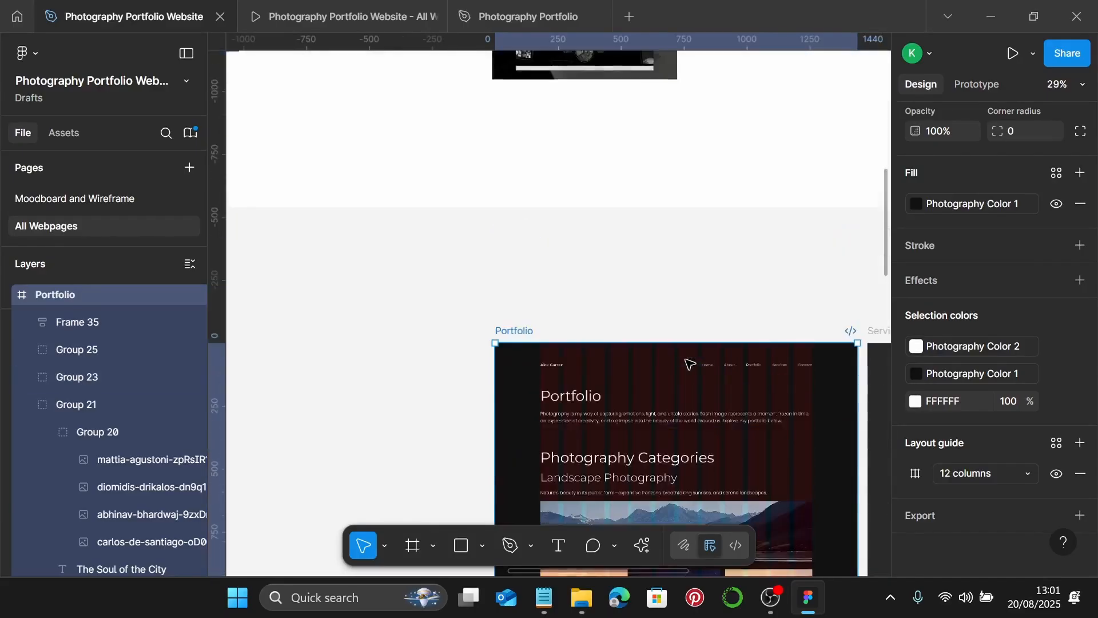
- Select the Portfolio page frame and preview it in prototype mode
{"action": "left_click", "coordinate": [708, 314]}
{"action": "scroll", "coordinate": [696, 319], "scroll_direction": "down", "scroll_amount": 3}
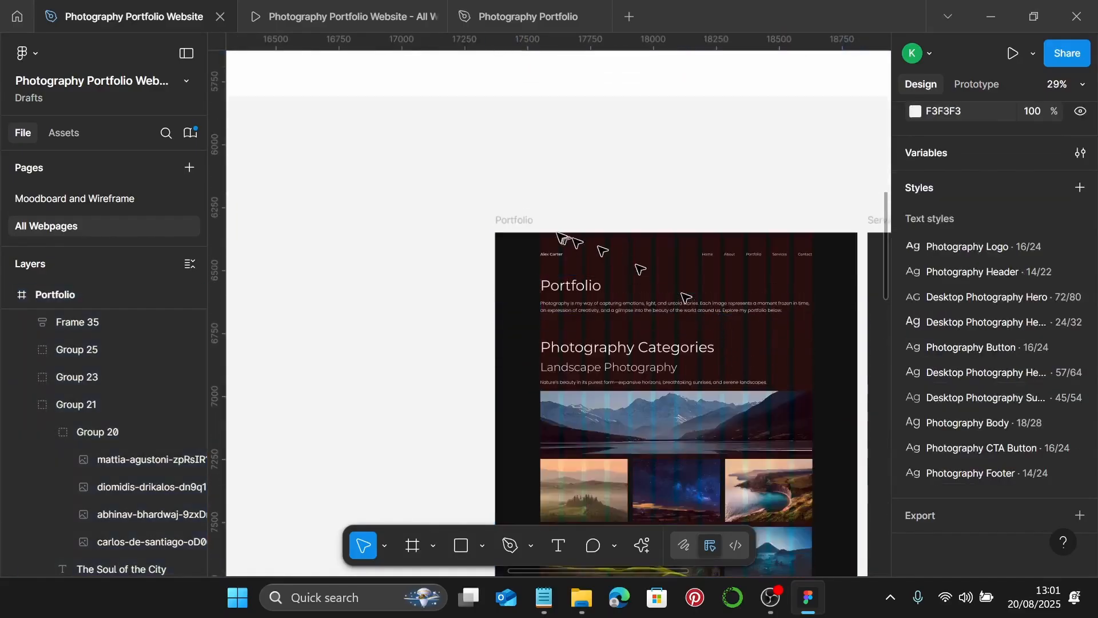
{"action": "left_click", "coordinate": [523, 220]}
{"action": "scroll", "coordinate": [468, 242], "scroll_direction": "right", "scroll_amount": 4}
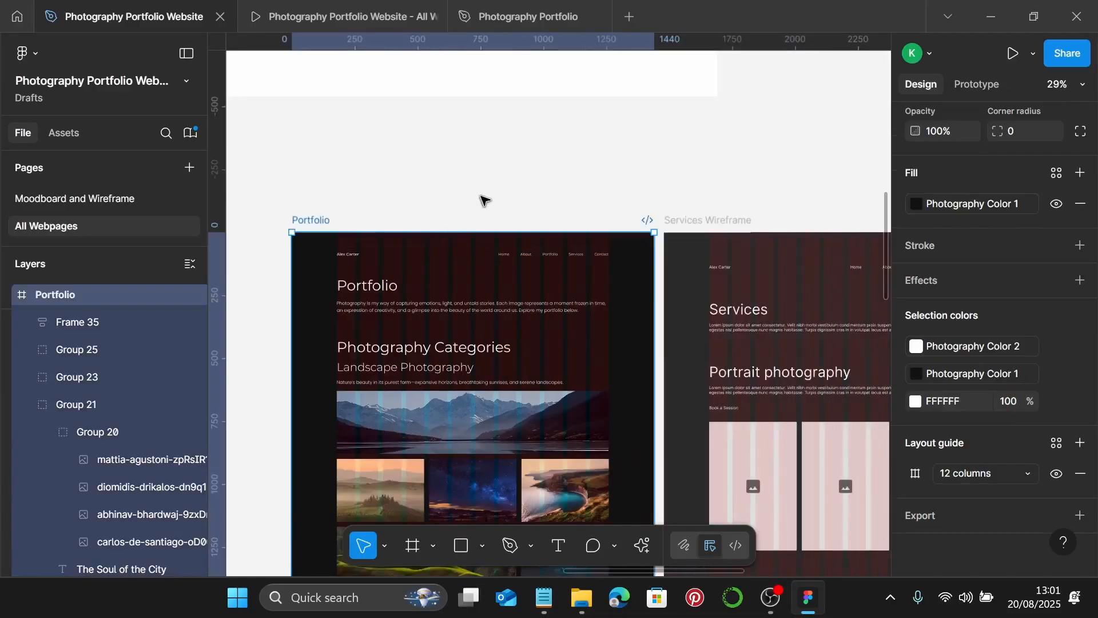
{"action": "left_click", "coordinate": [332, 16]}
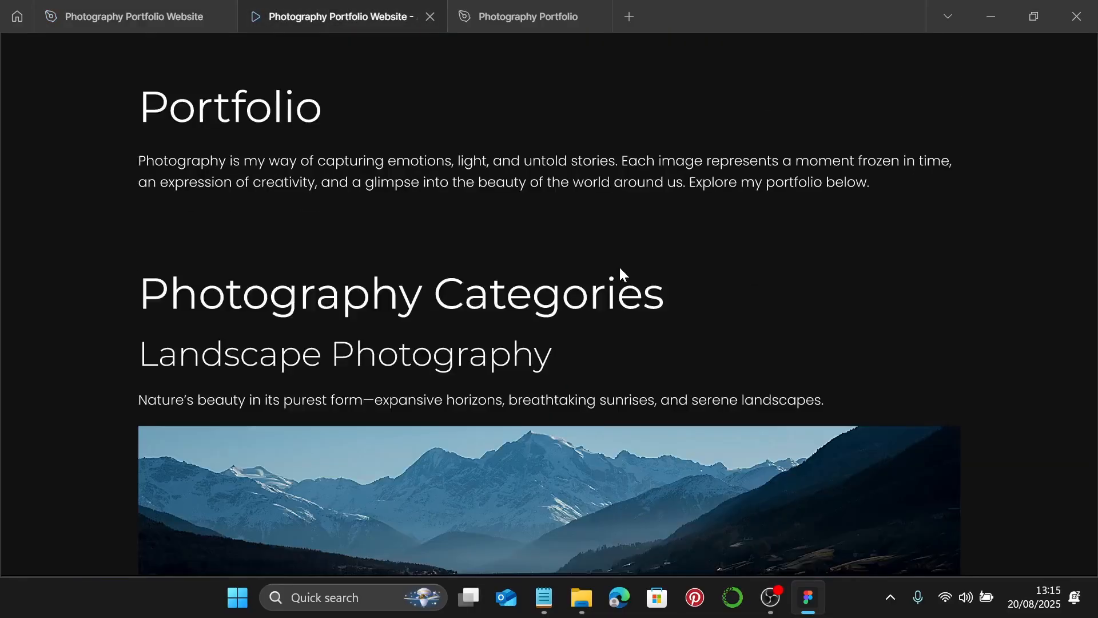
{"action": "scroll", "coordinate": [620, 266], "scroll_direction": "down", "scroll_amount": 8}
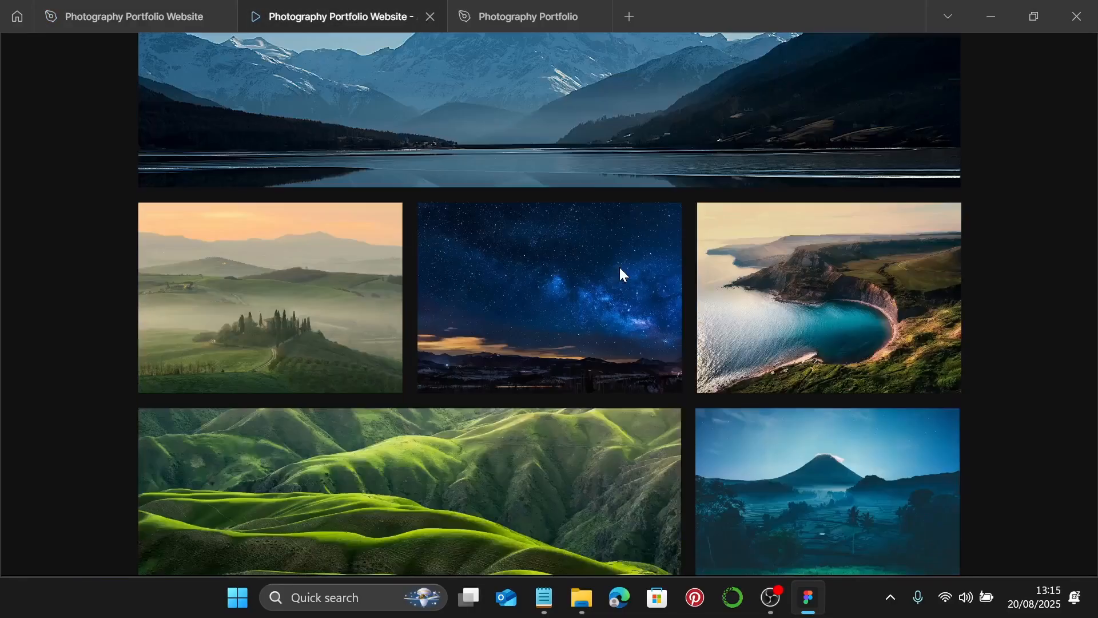
{"action": "scroll", "coordinate": [619, 266], "scroll_direction": "down", "scroll_amount": 8}
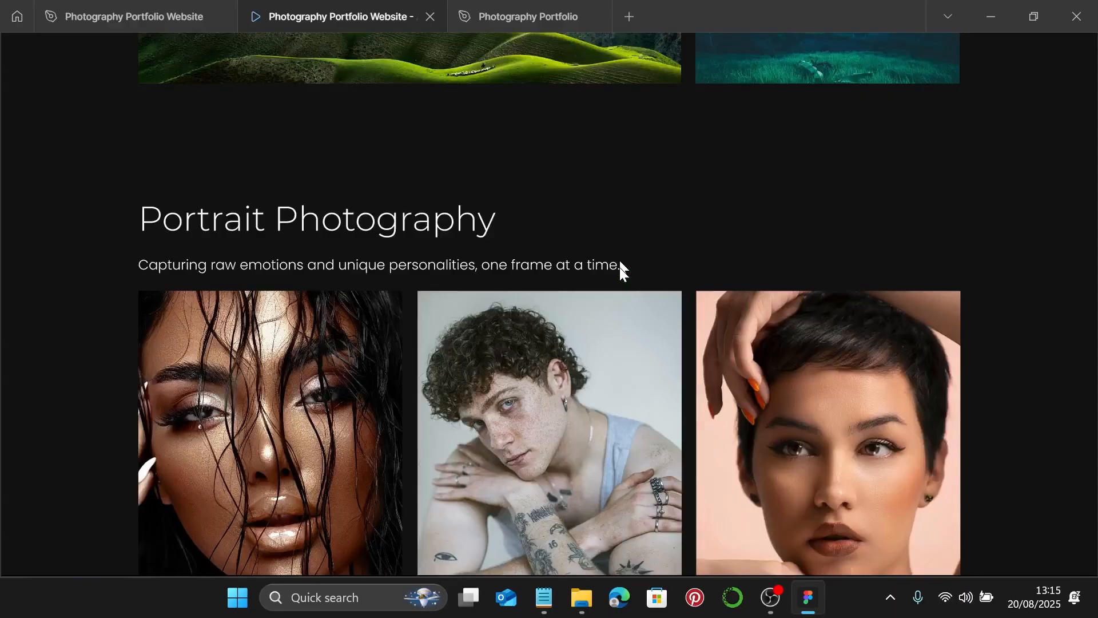
{"action": "scroll", "coordinate": [620, 267], "scroll_direction": "down", "scroll_amount": 10}
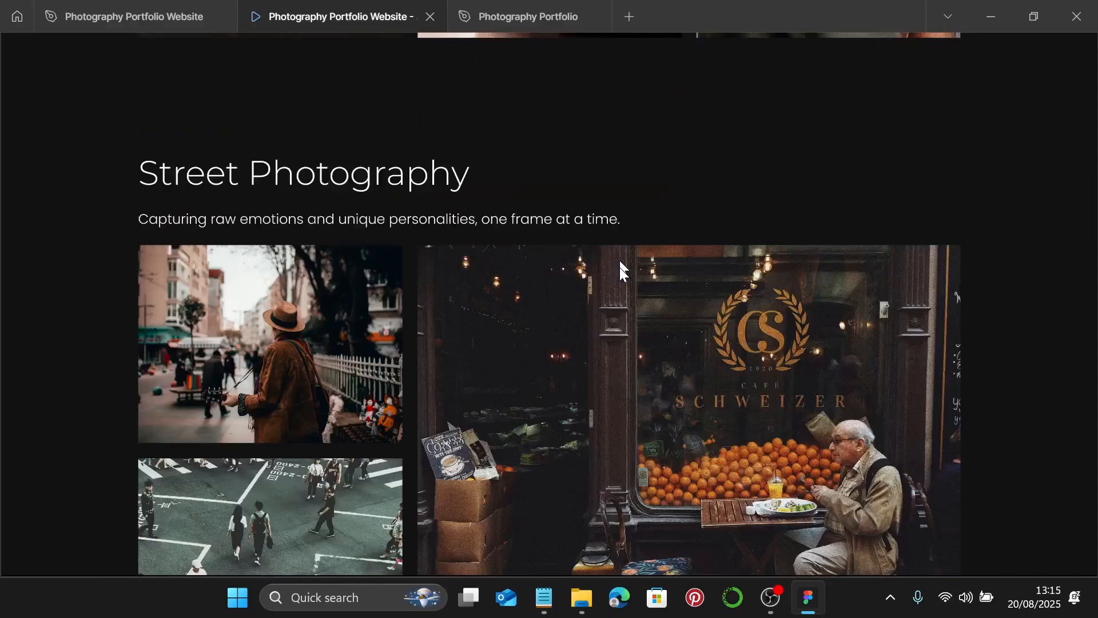
{"action": "scroll", "coordinate": [619, 267], "scroll_direction": "down", "scroll_amount": 10}
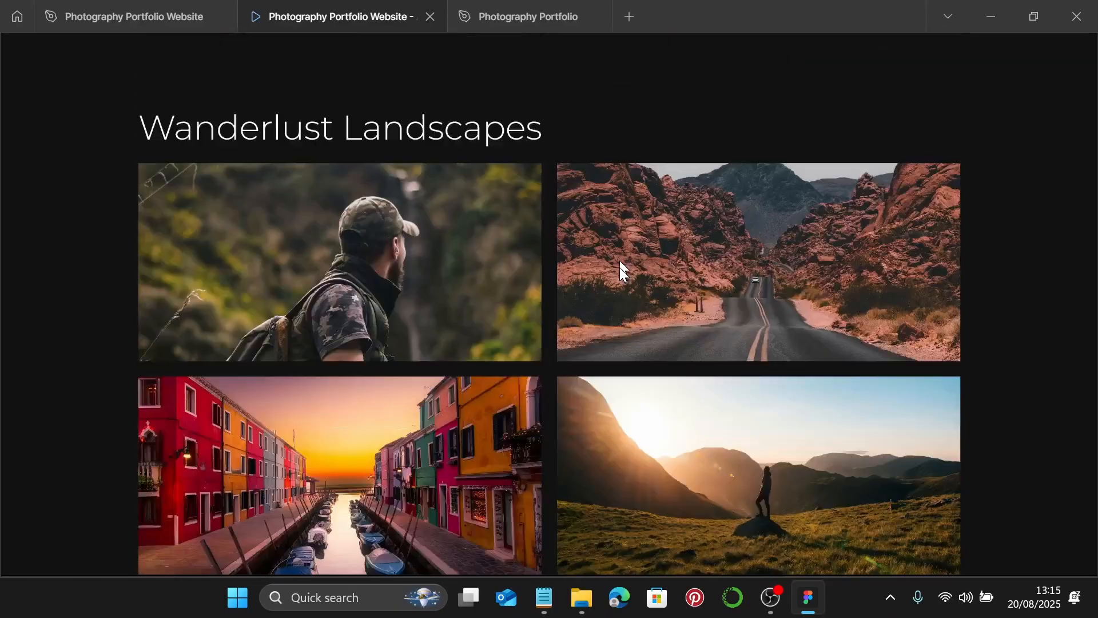
{"action": "scroll", "coordinate": [619, 267], "scroll_direction": "down", "scroll_amount": 10}
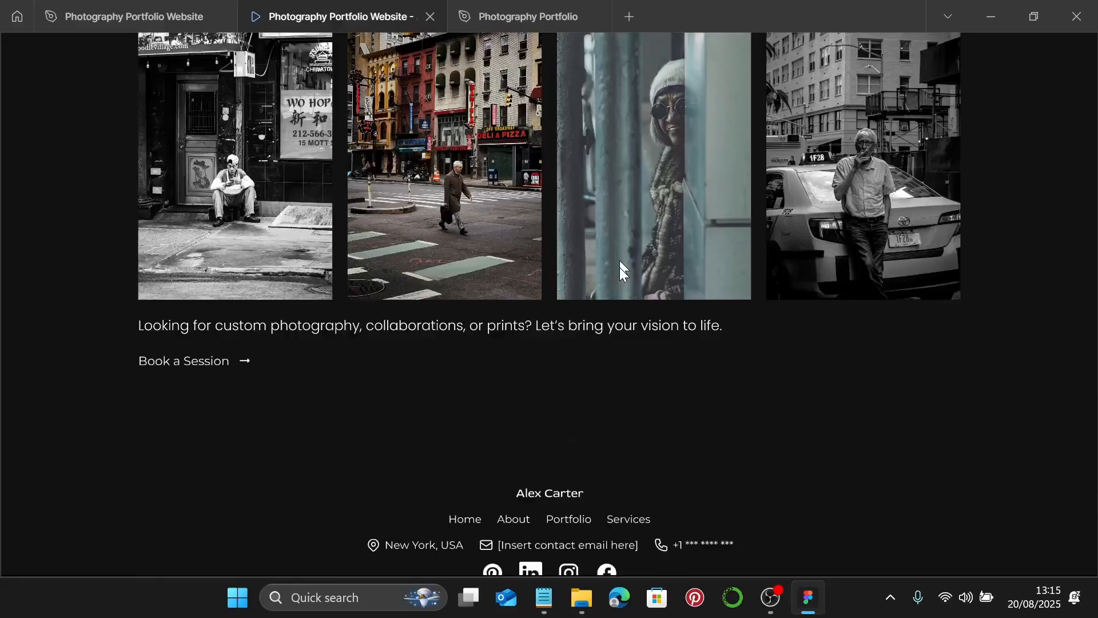
{"action": "scroll", "coordinate": [615, 271], "scroll_direction": "up", "scroll_amount": 1}
{"action": "left_click", "coordinate": [98, 12]}
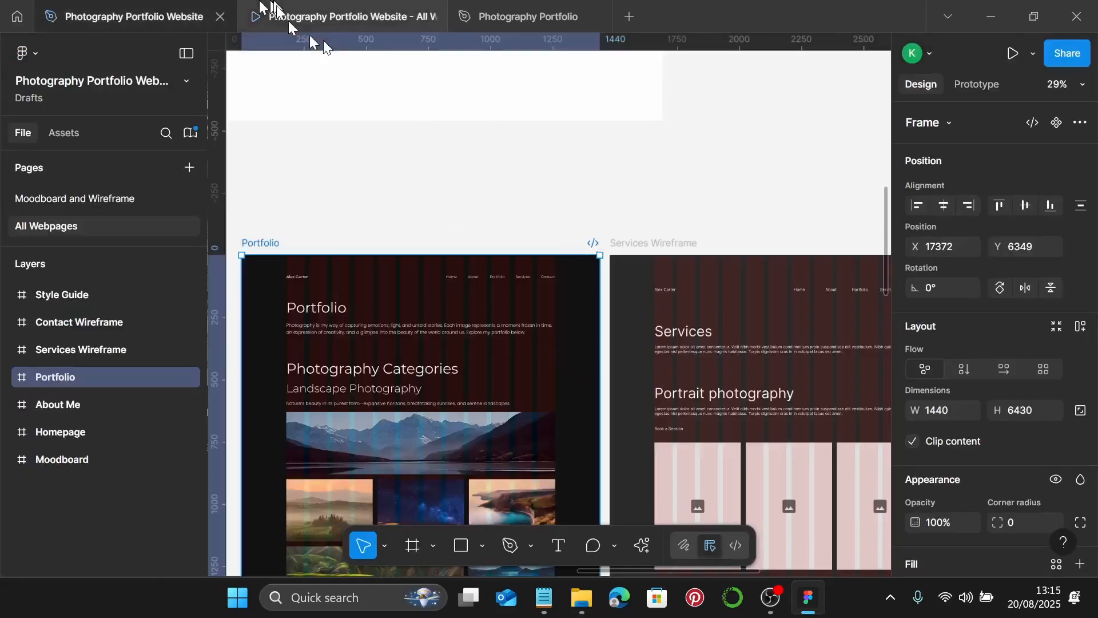
- Move the Portfolio frame left to X 15291 beside the About Me frame
{"action": "scroll", "coordinate": [691, 206], "scroll_direction": "down", "scroll_amount": 5}
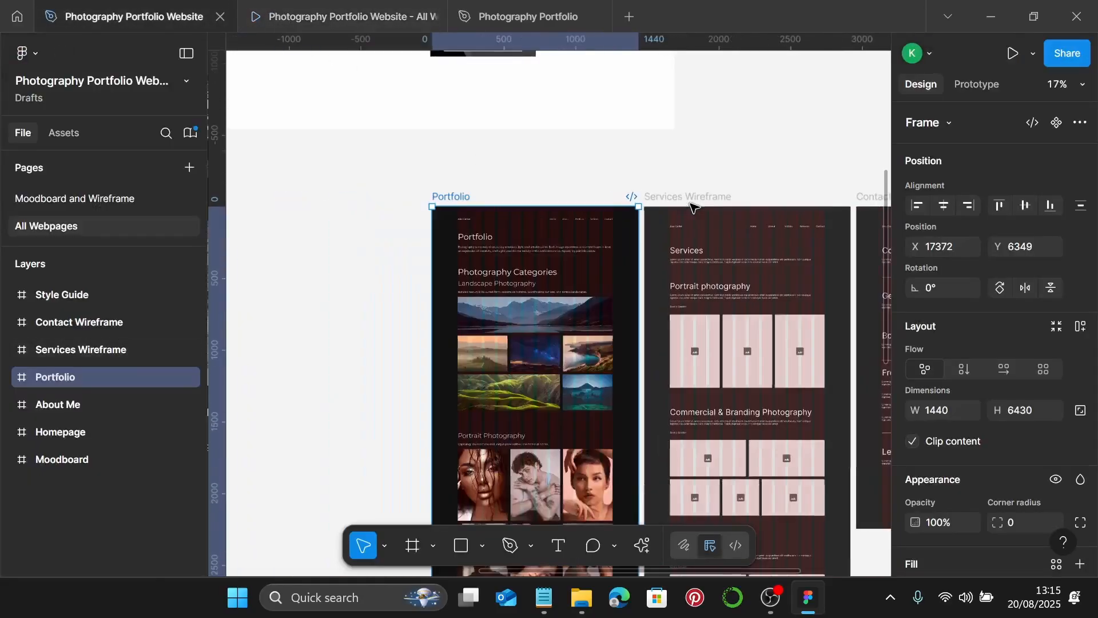
{"action": "scroll", "coordinate": [691, 206], "scroll_direction": "down", "scroll_amount": 4}
{"action": "scroll", "coordinate": [658, 205], "scroll_direction": "down", "scroll_amount": 2}
{"action": "scroll", "coordinate": [629, 202], "scroll_direction": "up", "scroll_amount": 4}
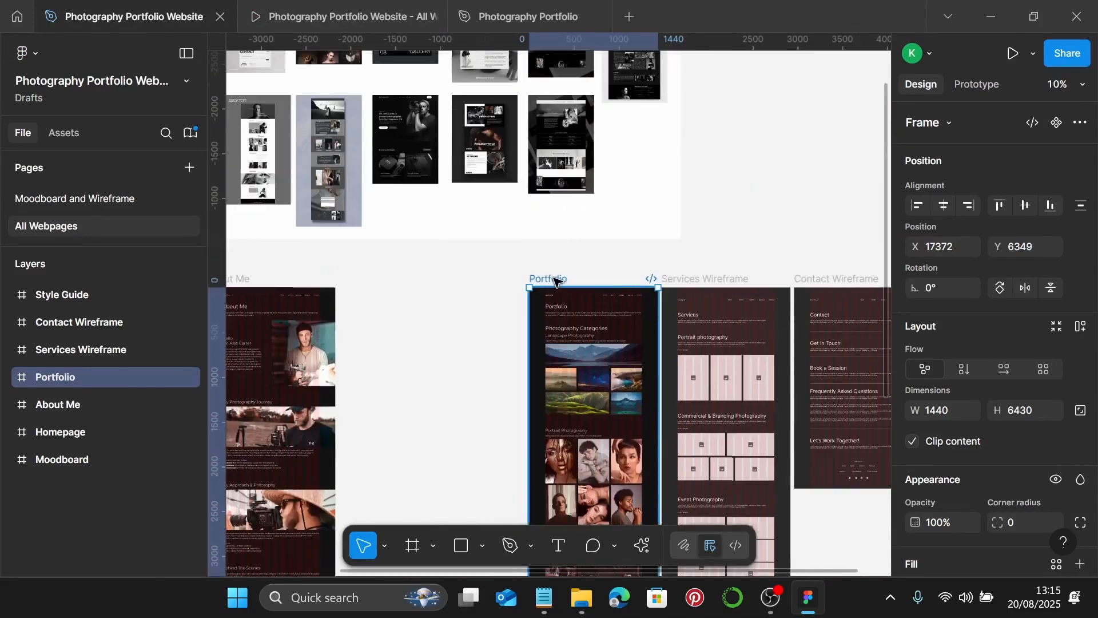
{"action": "left_click_drag", "start_coordinate": [555, 280], "coordinate": [369, 278]}
- Select the Services Wireframe frame and begin editing its name
{"action": "scroll", "coordinate": [523, 357], "scroll_direction": "right", "scroll_amount": 3}
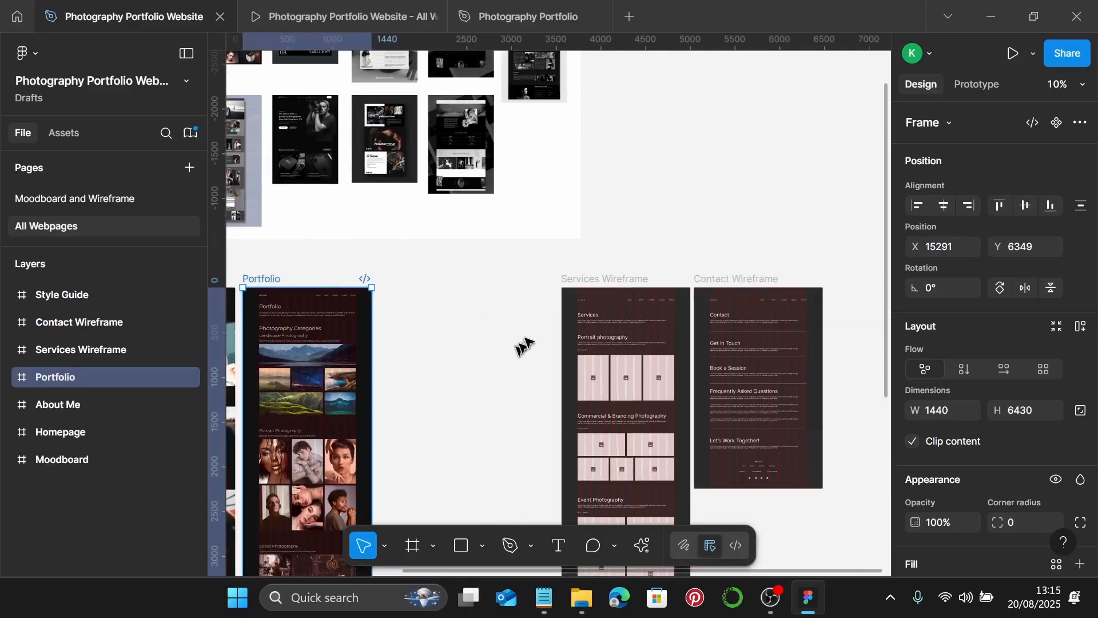
{"action": "scroll", "coordinate": [569, 311], "scroll_direction": "up", "scroll_amount": 5}
{"action": "left_click", "coordinate": [598, 276]}
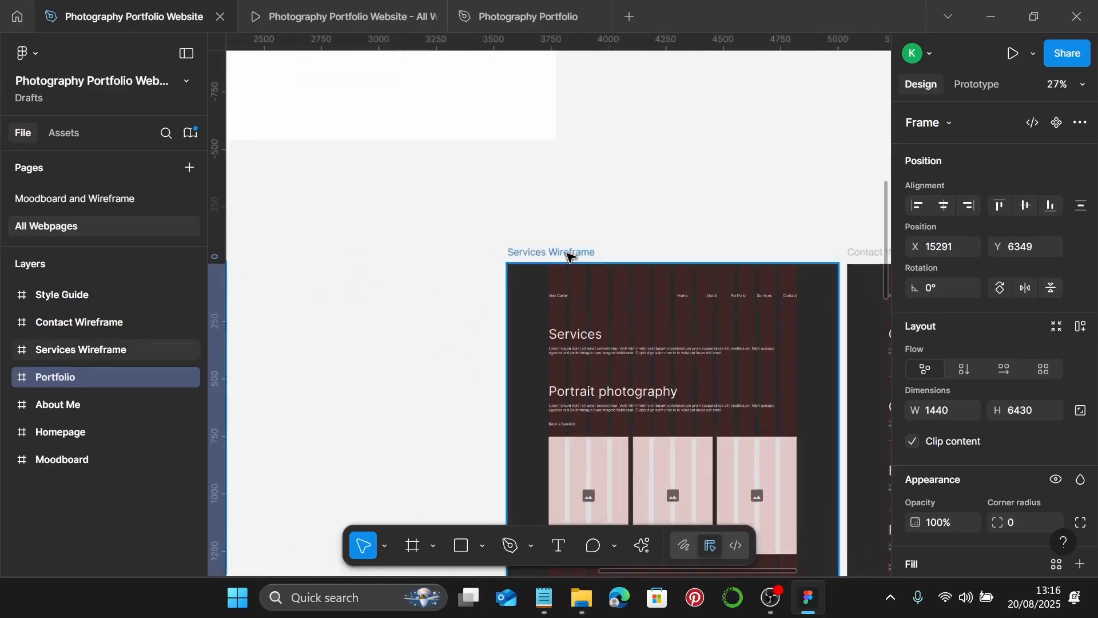
{"action": "double_click", "coordinate": [569, 252]}
{"action": "key", "text": "Right"}
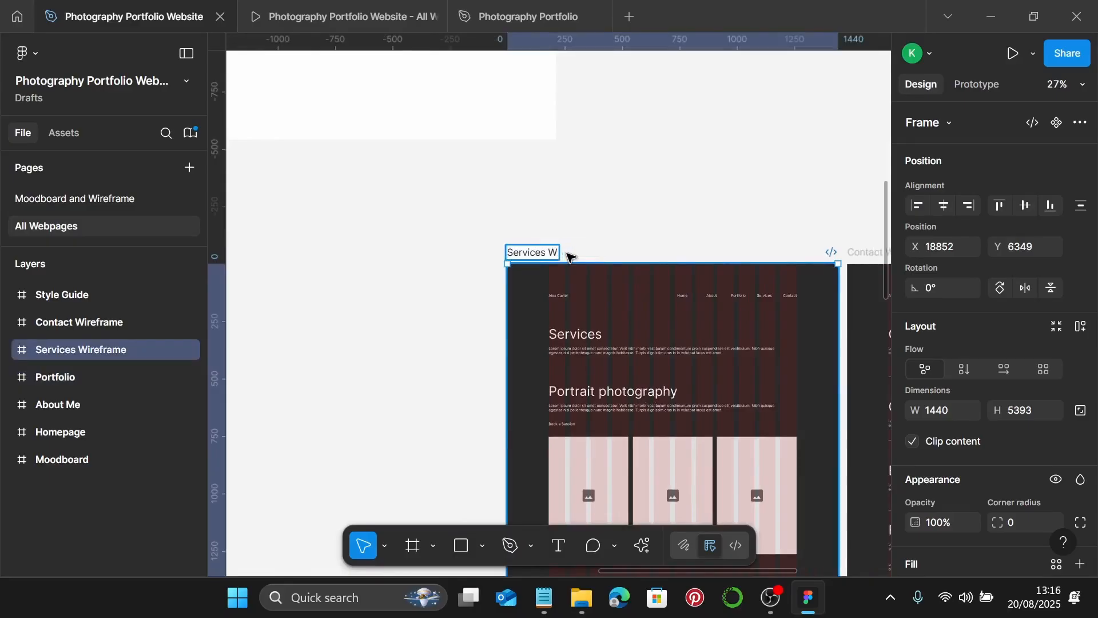
- Confirm the frame name Services and fill it with the Photography Color 1 style
{"action": "key", "text": "Return"}
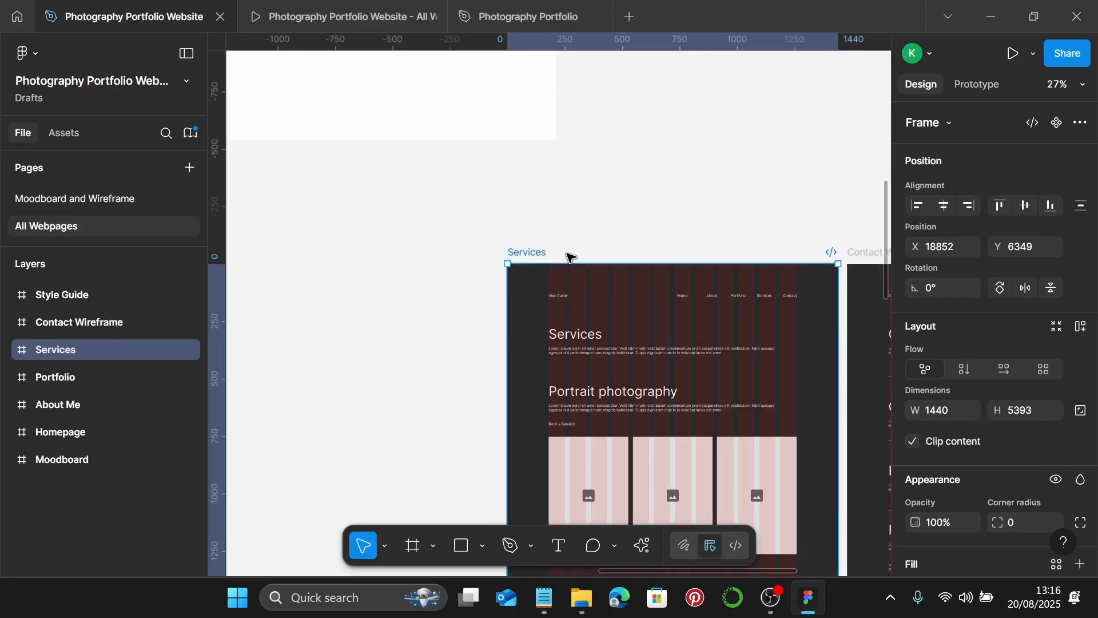
{"action": "scroll", "coordinate": [568, 255], "scroll_direction": "down", "scroll_amount": 2}
{"action": "scroll", "coordinate": [566, 251], "scroll_direction": "down", "scroll_amount": 1}
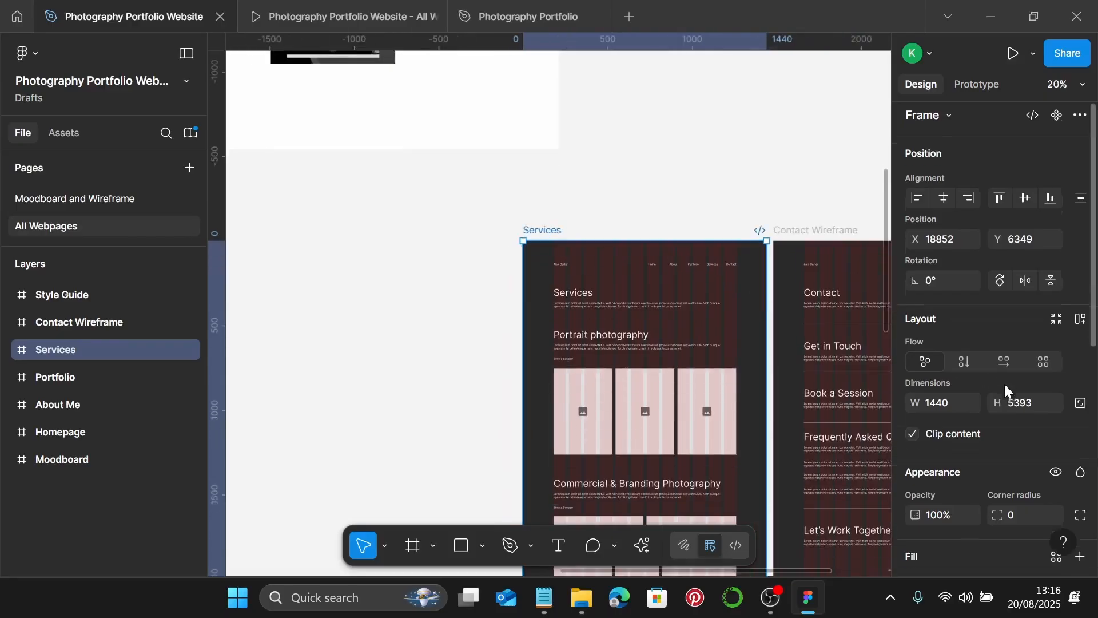
{"action": "scroll", "coordinate": [1001, 383], "scroll_direction": "down", "scroll_amount": 8}
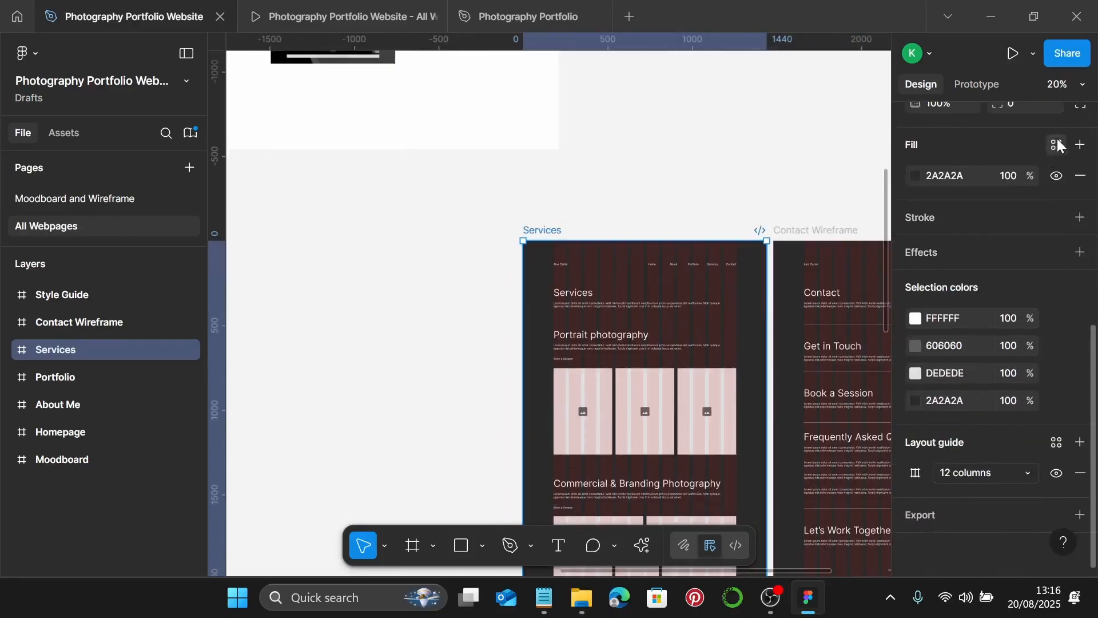
{"action": "left_click", "coordinate": [1057, 144]}
{"action": "left_click", "coordinate": [712, 262]}
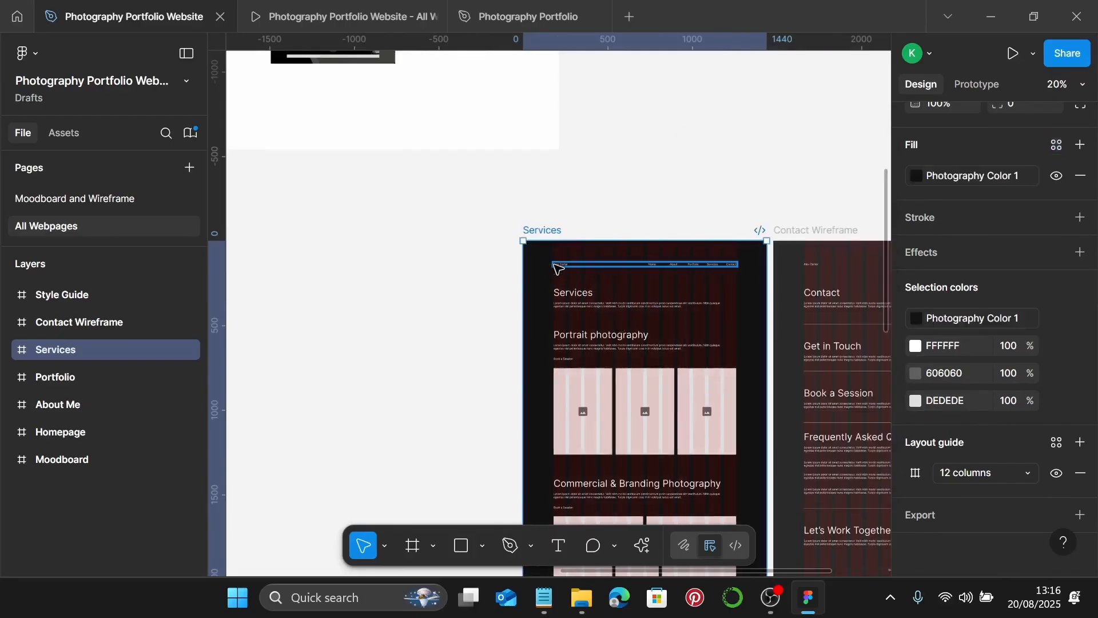
- Delete the old header nav and paste in a copy of the Portfolio page's nav bar
{"action": "left_click", "coordinate": [558, 266]}
{"action": "key", "text": "Delete"}
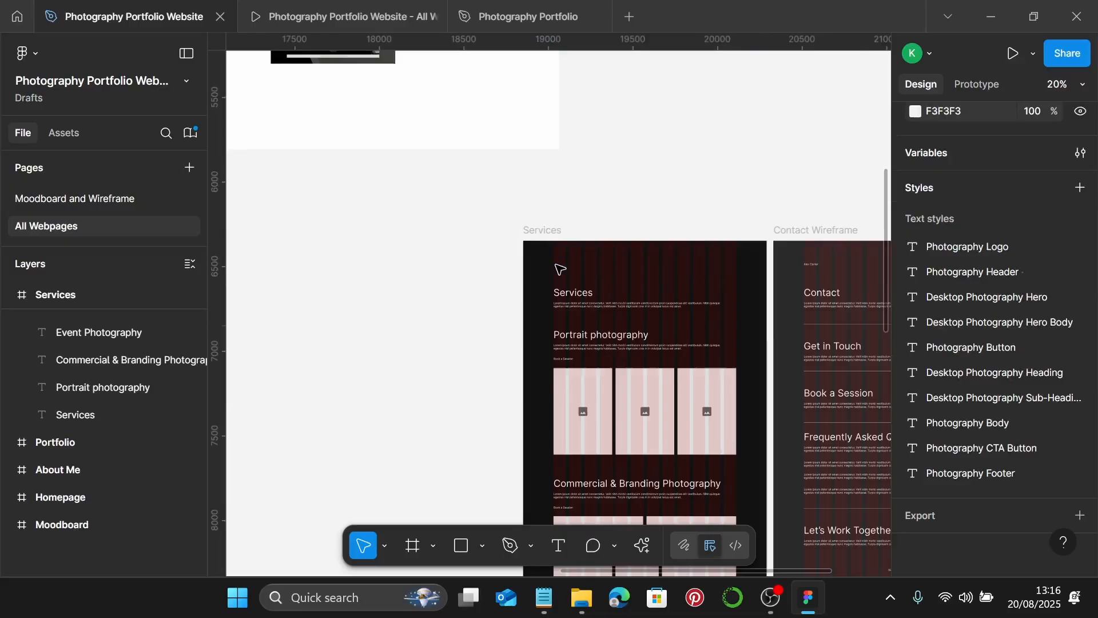
{"action": "scroll", "coordinate": [557, 266], "scroll_direction": "down", "scroll_amount": 2}
{"action": "scroll", "coordinate": [556, 267], "scroll_direction": "left", "scroll_amount": 4}
{"action": "scroll", "coordinate": [369, 267], "scroll_direction": "up", "scroll_amount": 2}
{"action": "scroll", "coordinate": [369, 269], "scroll_direction": "up", "scroll_amount": 3}
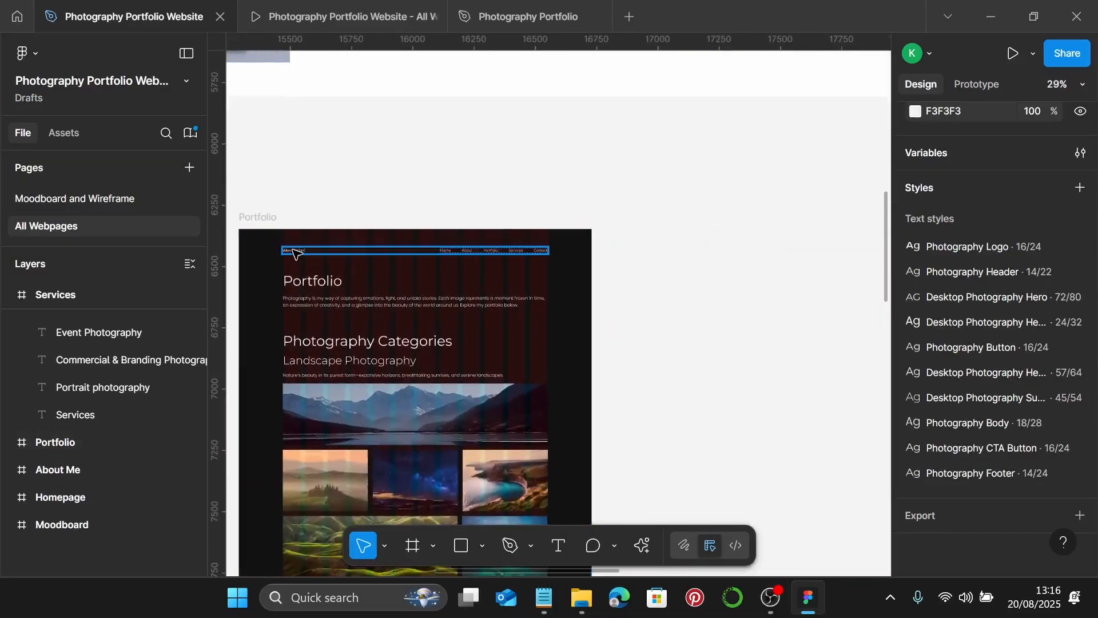
{"action": "left_click", "coordinate": [295, 251]}
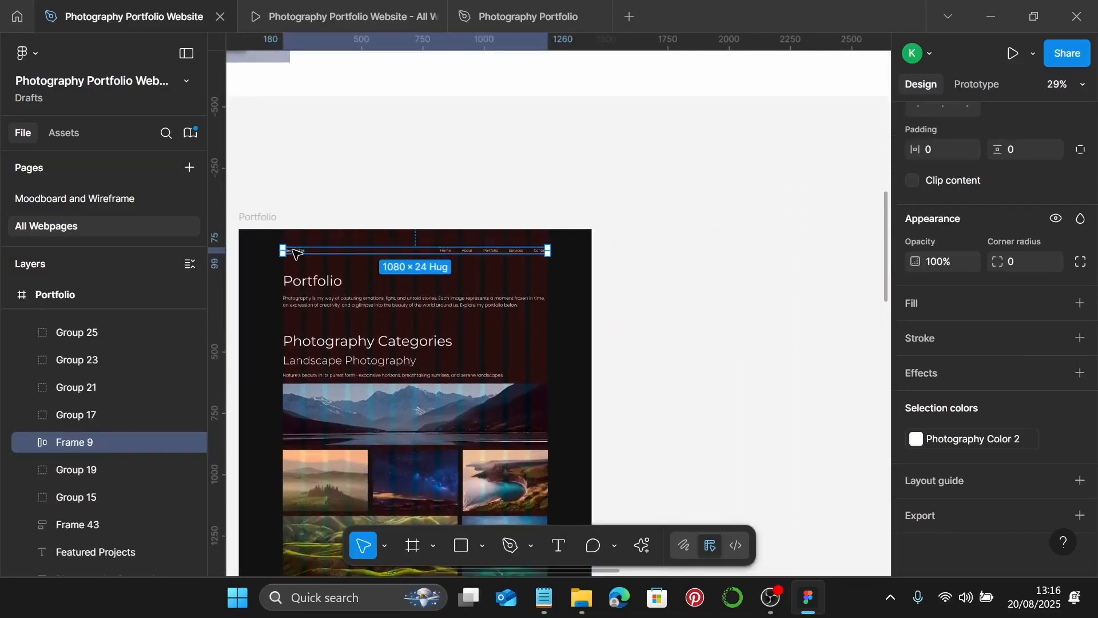
{"action": "scroll", "coordinate": [295, 252], "scroll_direction": "right", "scroll_amount": 10}
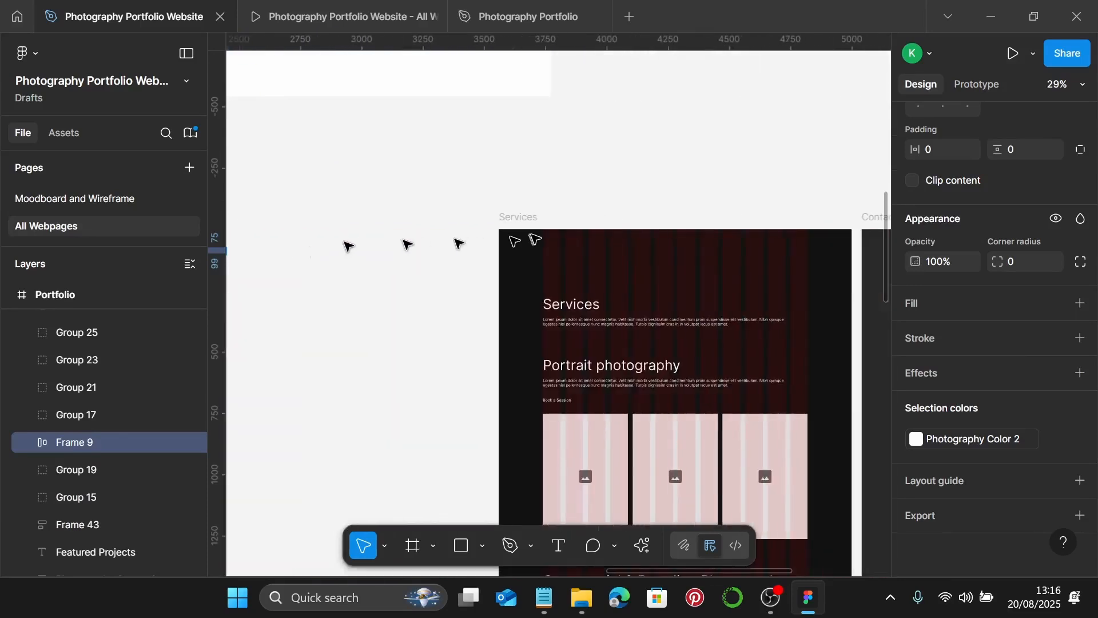
{"action": "left_click", "coordinate": [525, 220]}
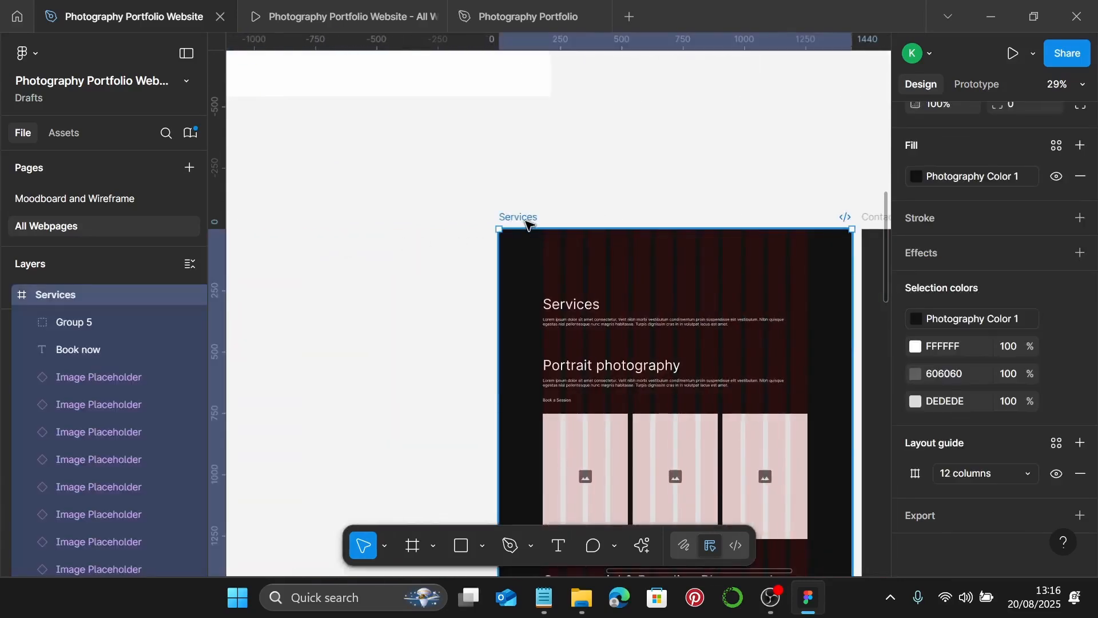
{"action": "key", "text": "ctrl+v"}
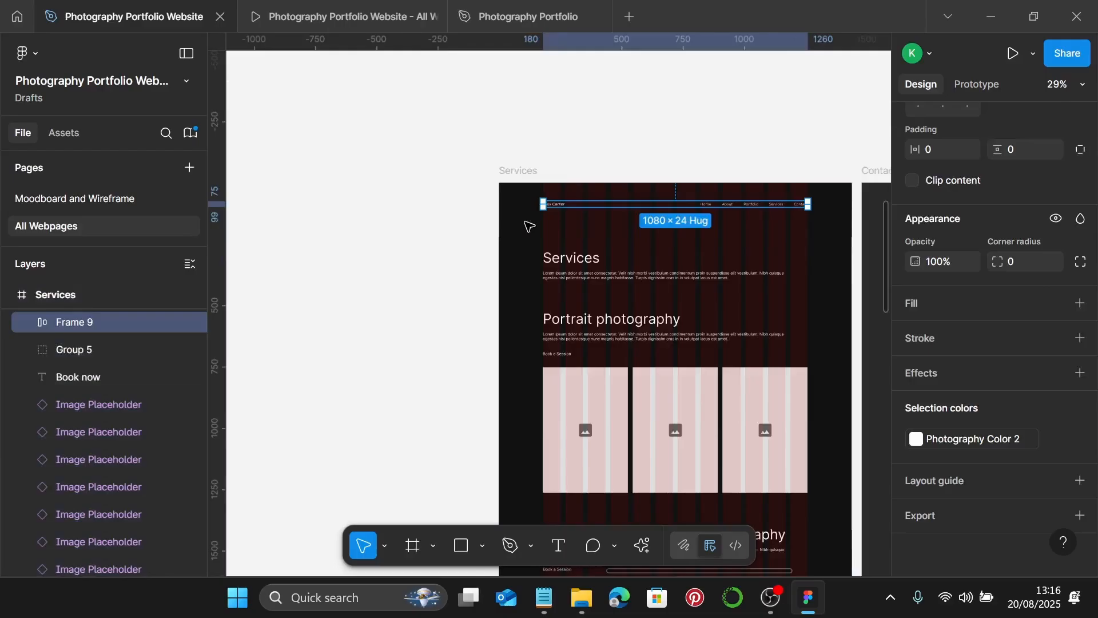
{"action": "scroll", "coordinate": [529, 224], "scroll_direction": "up", "scroll_amount": 4}
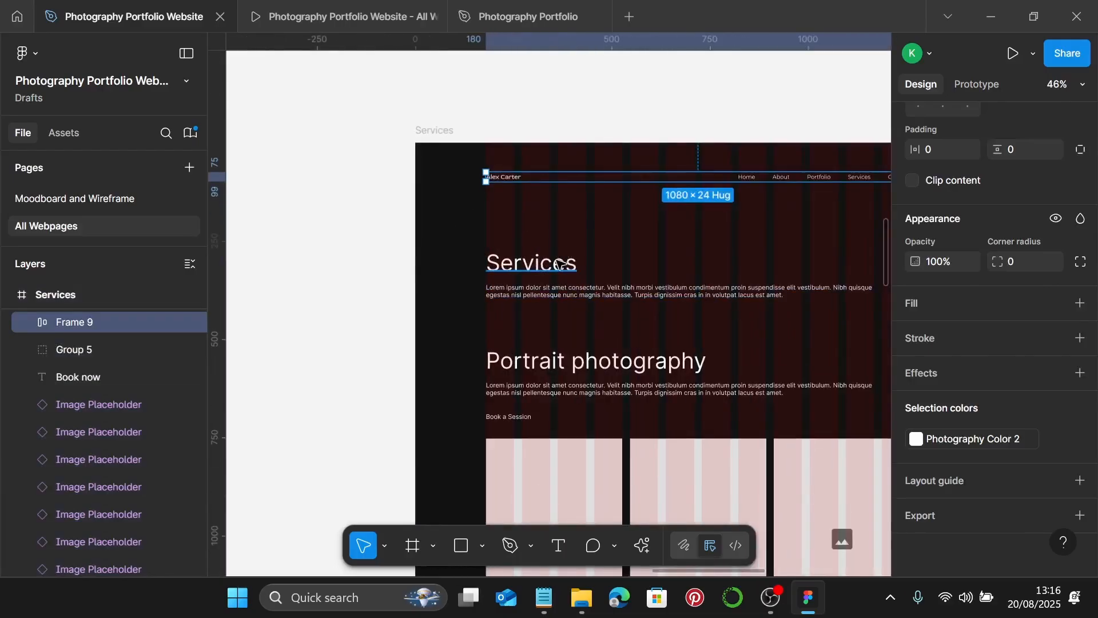
- Apply the Desktop Photography Heading text style to the Services heading
{"action": "left_click", "coordinate": [559, 264]}
{"action": "scroll", "coordinate": [492, 276], "scroll_direction": "up", "scroll_amount": 10}
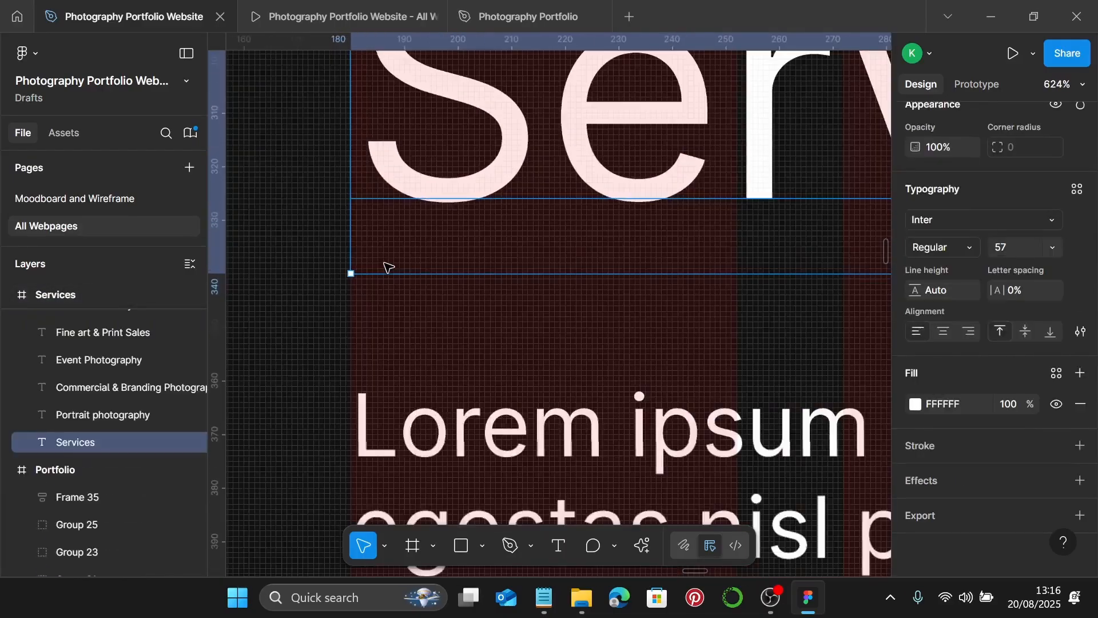
{"action": "scroll", "coordinate": [388, 267], "scroll_direction": "down", "scroll_amount": 5}
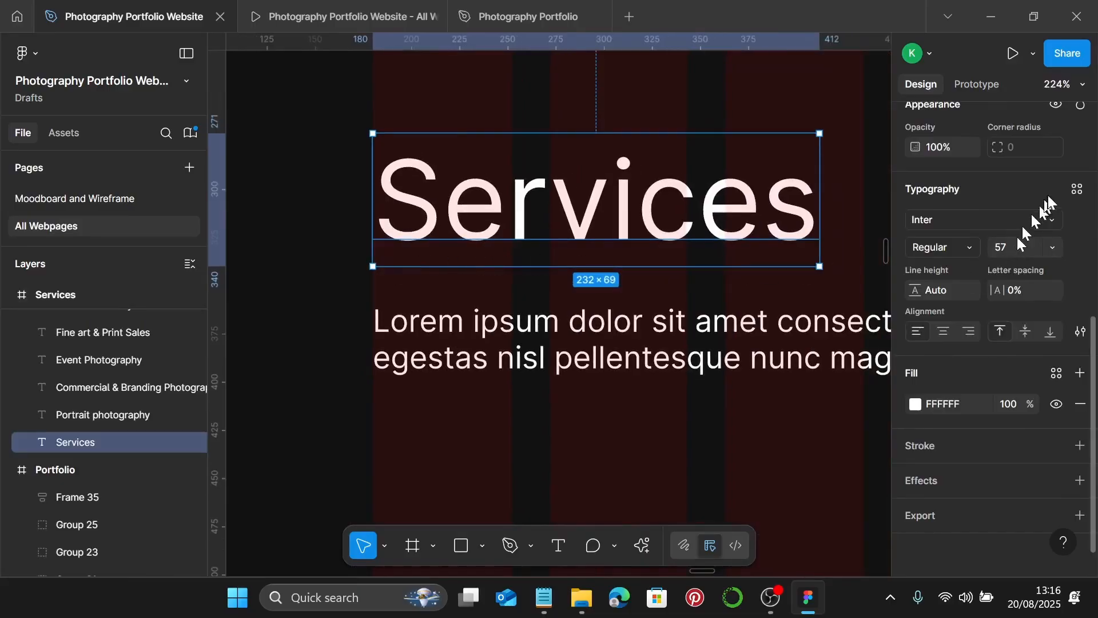
{"action": "left_click", "coordinate": [1076, 190]}
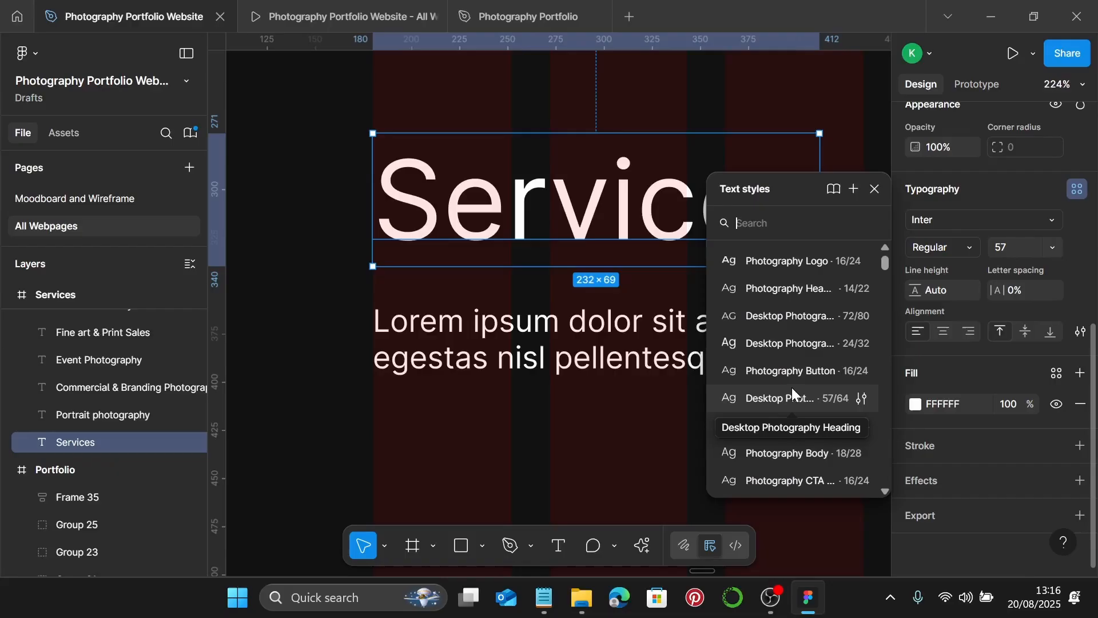
{"action": "left_click", "coordinate": [778, 398]}
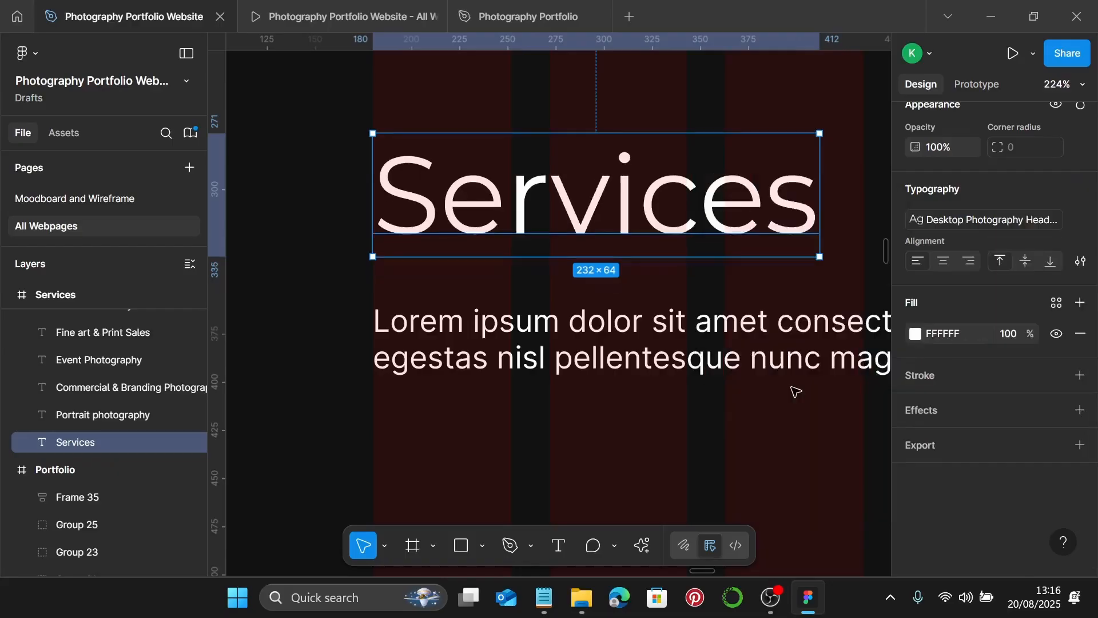
- Apply the Photography Body text style to the Lorem ipsum intro paragraph
{"action": "left_click", "coordinate": [544, 361]}
{"action": "scroll", "coordinate": [367, 373], "scroll_direction": "up", "scroll_amount": 3, "text": "ctrl"}
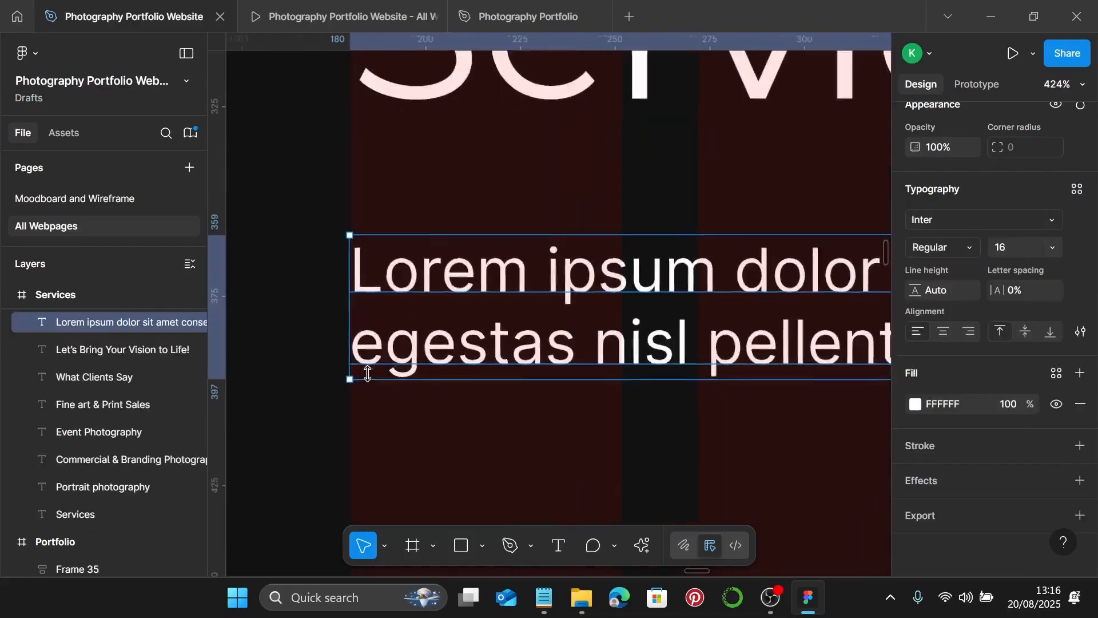
{"action": "scroll", "coordinate": [368, 373], "scroll_direction": "down", "scroll_amount": 4, "text": "ctrl"}
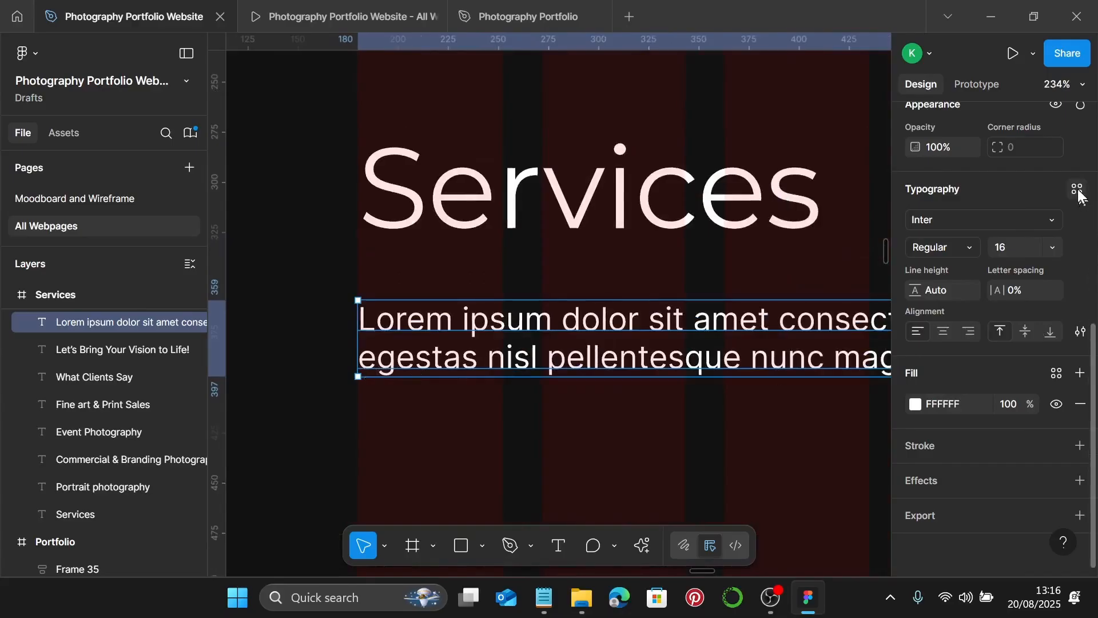
{"action": "left_click", "coordinate": [1079, 195]}
{"action": "left_click", "coordinate": [798, 449]}
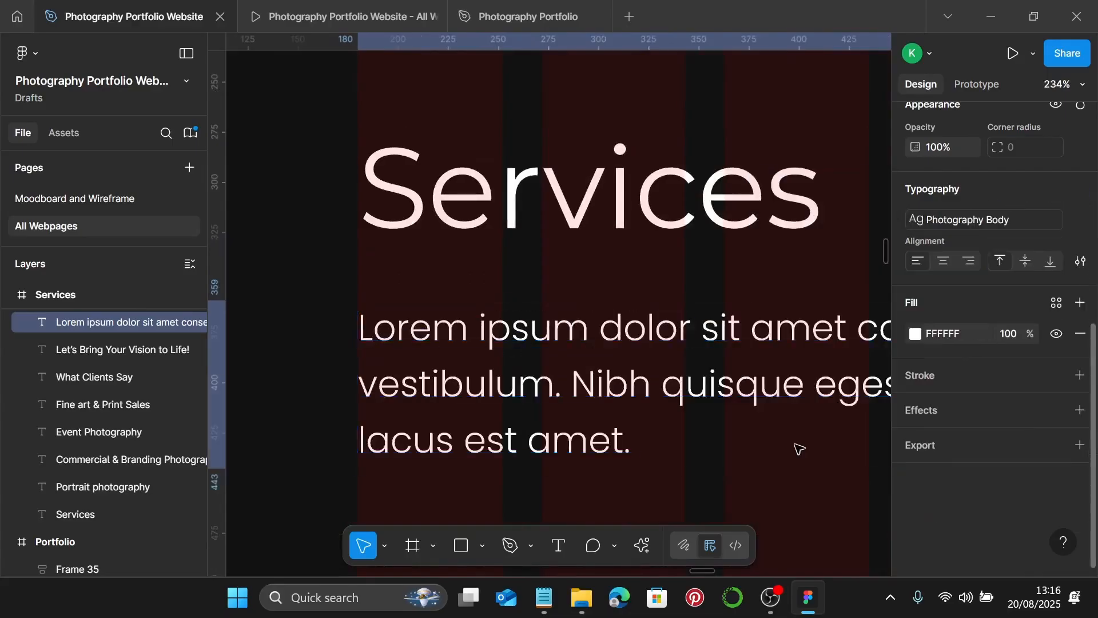
- Replace the placeholder paragraph with the 'Great photography is more than just taking pictures…' copy from the notes
{"action": "left_click", "coordinate": [544, 597]}
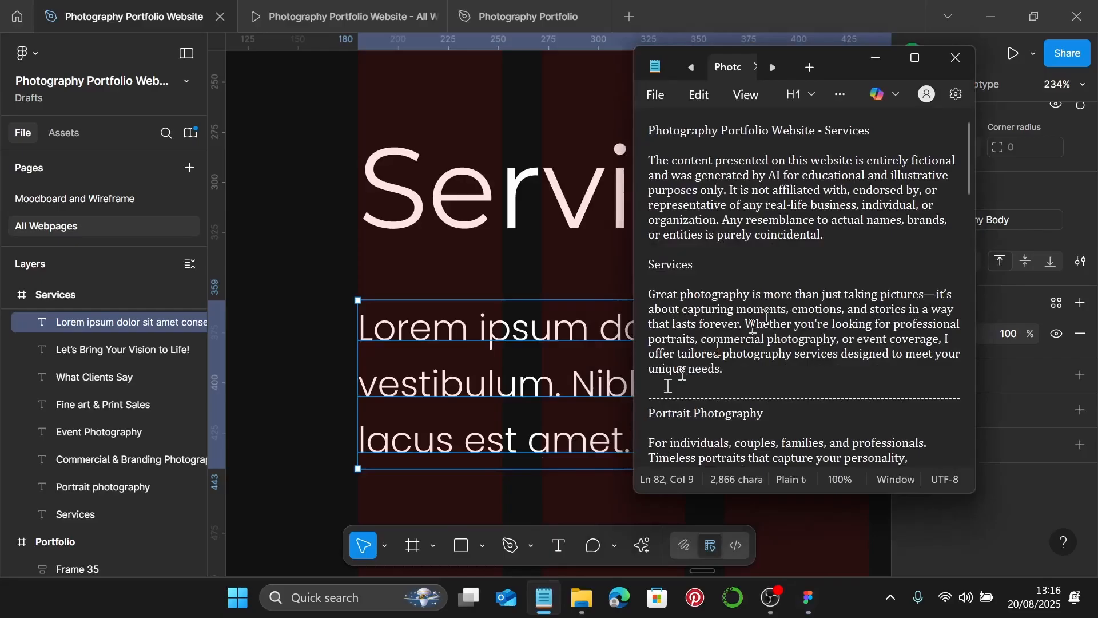
{"action": "scroll", "coordinate": [812, 199], "scroll_direction": "down", "scroll_amount": 2}
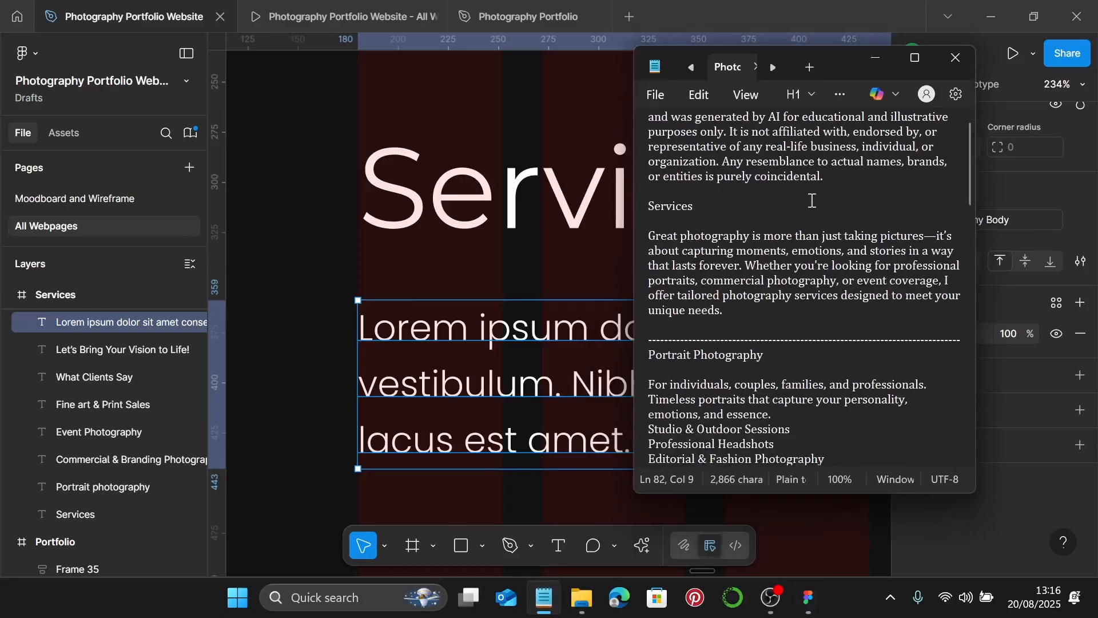
{"action": "left_click_drag", "start_coordinate": [723, 311], "coordinate": [664, 242]}
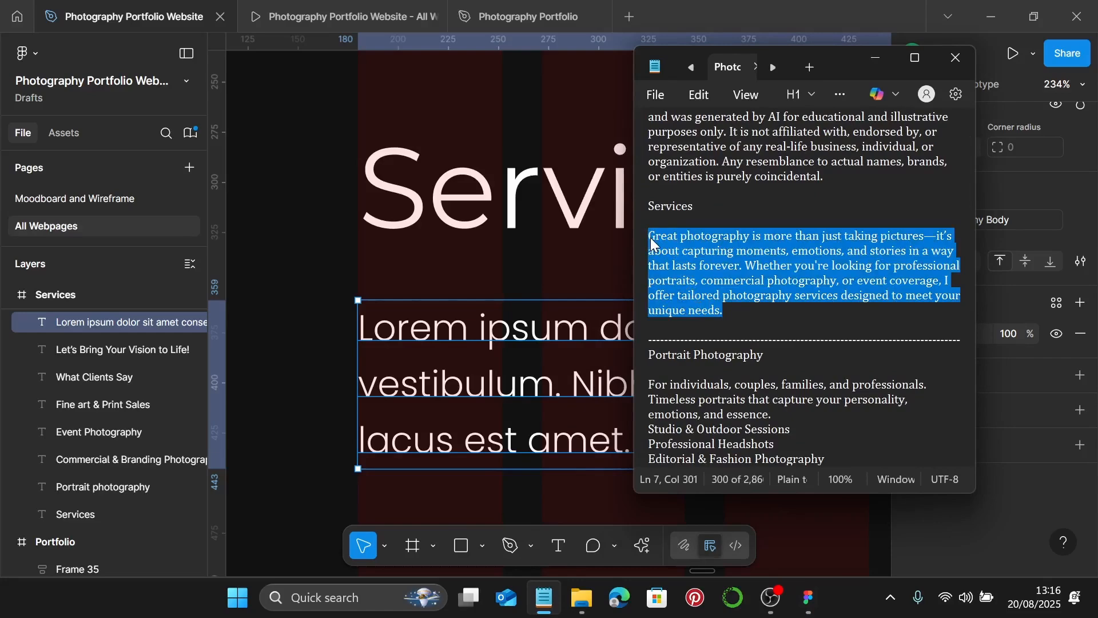
{"action": "left_click", "coordinate": [875, 58]}
{"action": "double_click", "coordinate": [447, 409]}
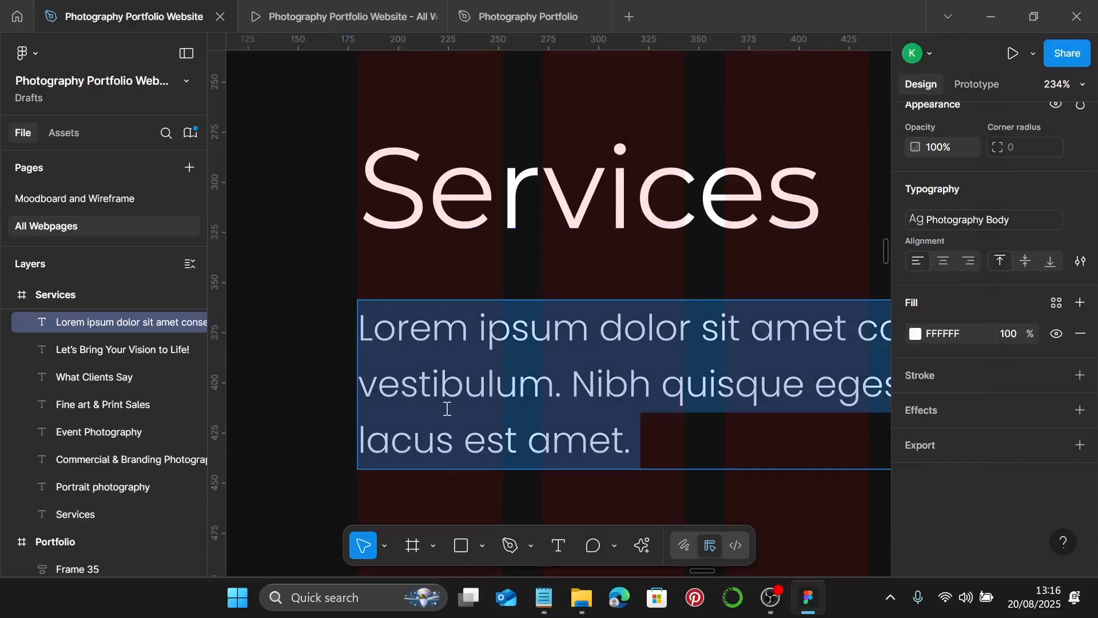
{"action": "key", "text": "ctrl+v"}
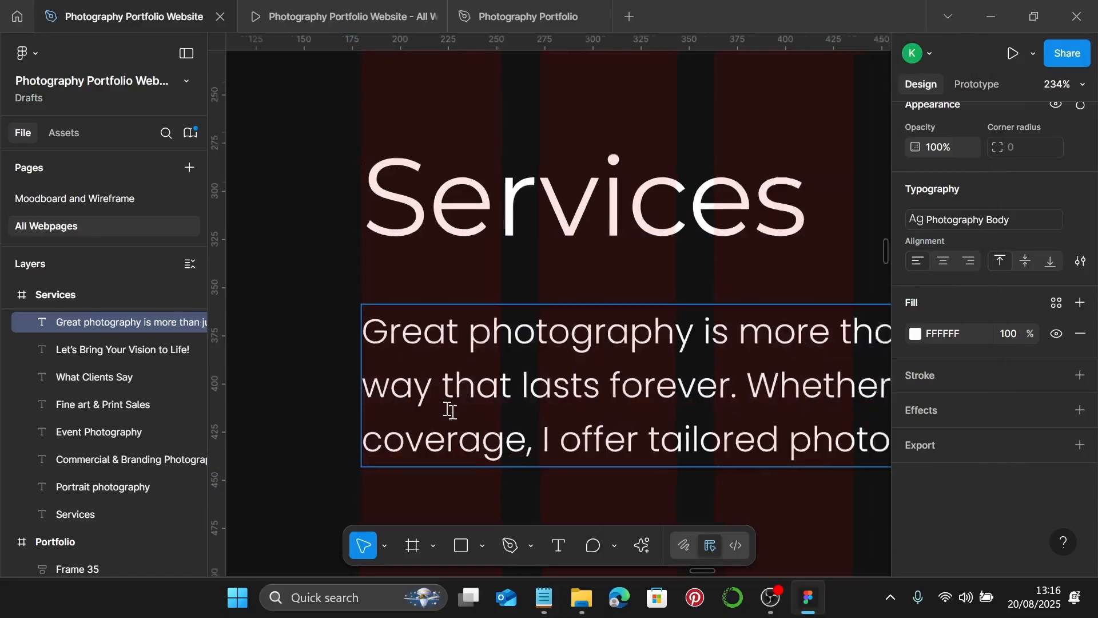
{"action": "scroll", "coordinate": [446, 408], "scroll_direction": "down", "scroll_amount": 5}
{"action": "scroll", "coordinate": [448, 409], "scroll_direction": "down", "scroll_amount": 3}
{"action": "scroll", "coordinate": [704, 406], "scroll_direction": "up", "scroll_amount": 3}
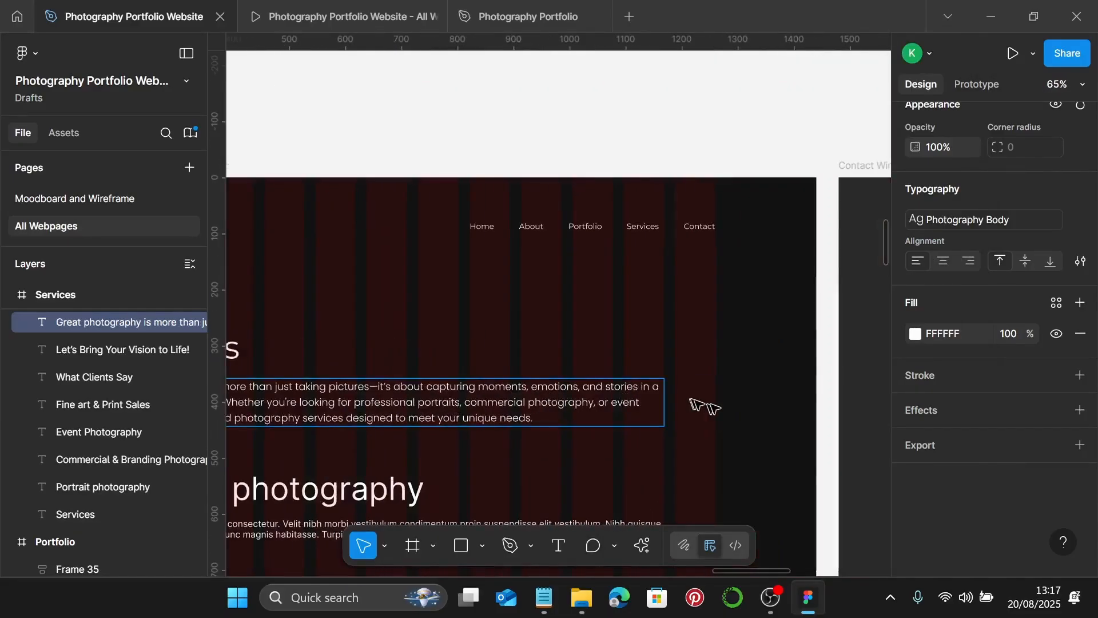
{"action": "scroll", "coordinate": [704, 409], "scroll_direction": "up", "scroll_amount": 2}
{"action": "key", "text": "Escape"}
- Widen the intro paragraph box to 1080
{"action": "left_click_drag", "start_coordinate": [655, 404], "coordinate": [713, 405]}
{"action": "scroll", "coordinate": [715, 406], "scroll_direction": "down", "scroll_amount": 4}
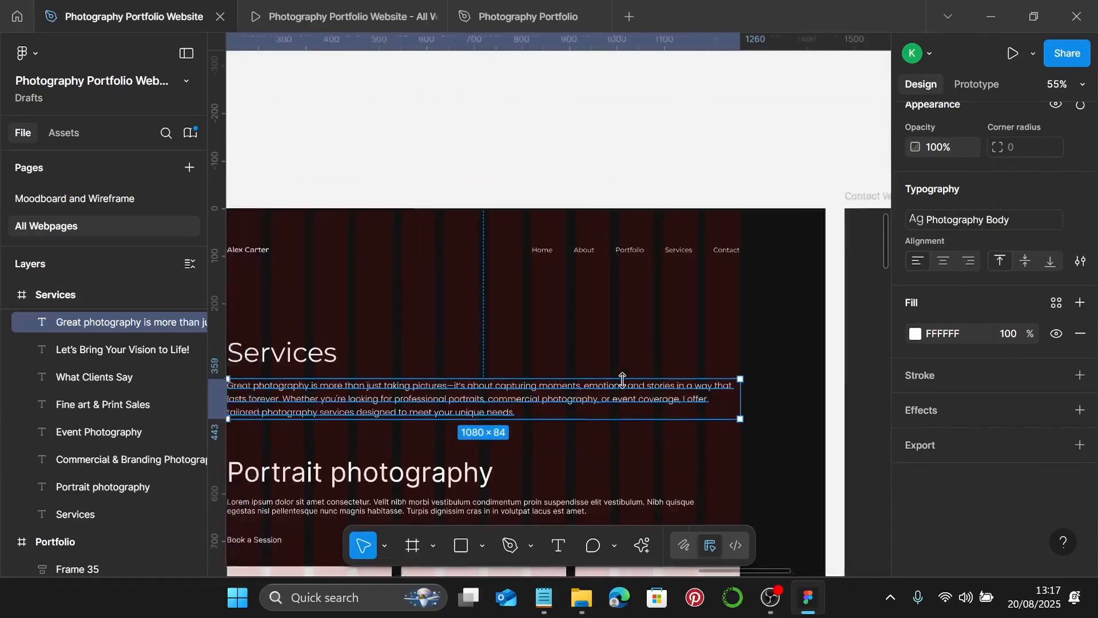
{"action": "scroll", "coordinate": [578, 366], "scroll_direction": "left", "scroll_amount": 2}
- Wrap the Services heading and paragraph in an auto-layout frame with a 25 gap
{"action": "left_click", "coordinate": [578, 356], "text": "shift"}
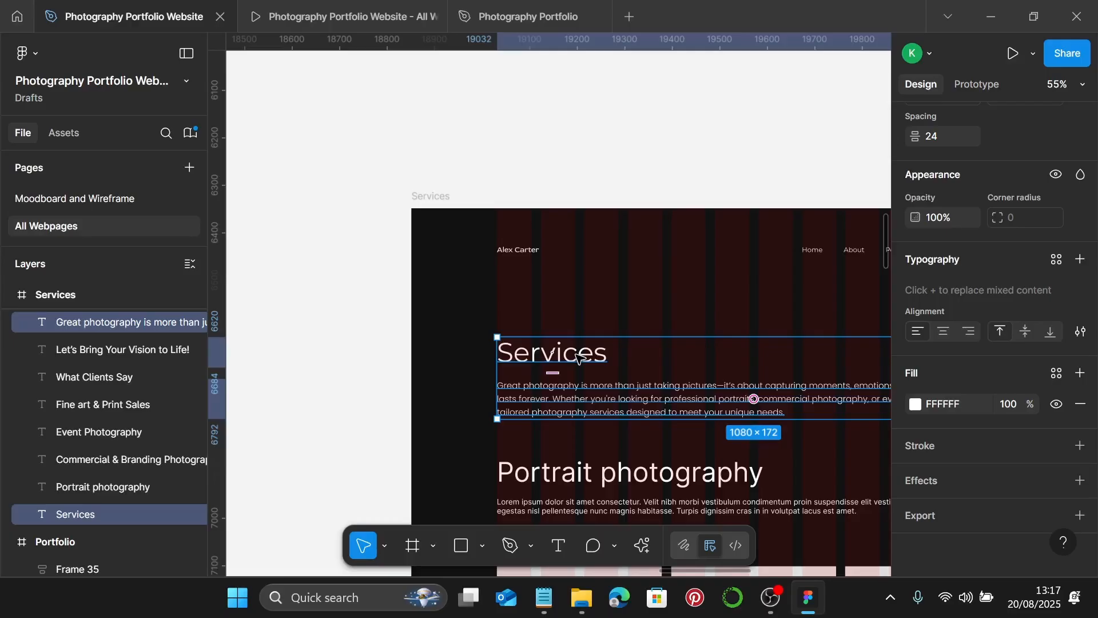
{"action": "key", "text": "shift+a"}
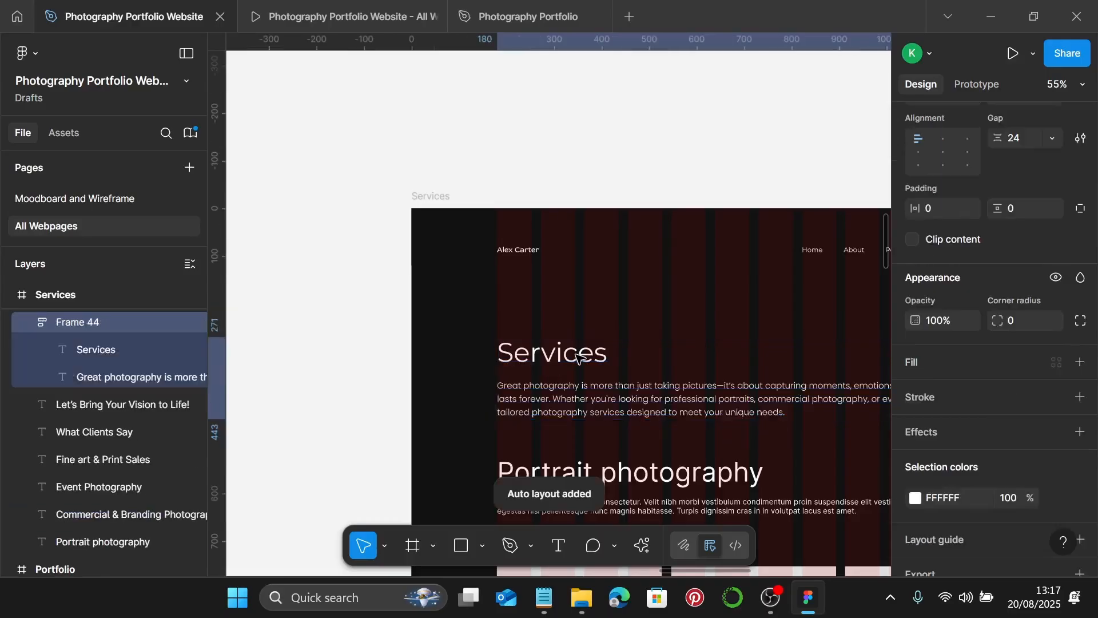
{"action": "scroll", "coordinate": [956, 229], "scroll_direction": "up", "scroll_amount": 2}
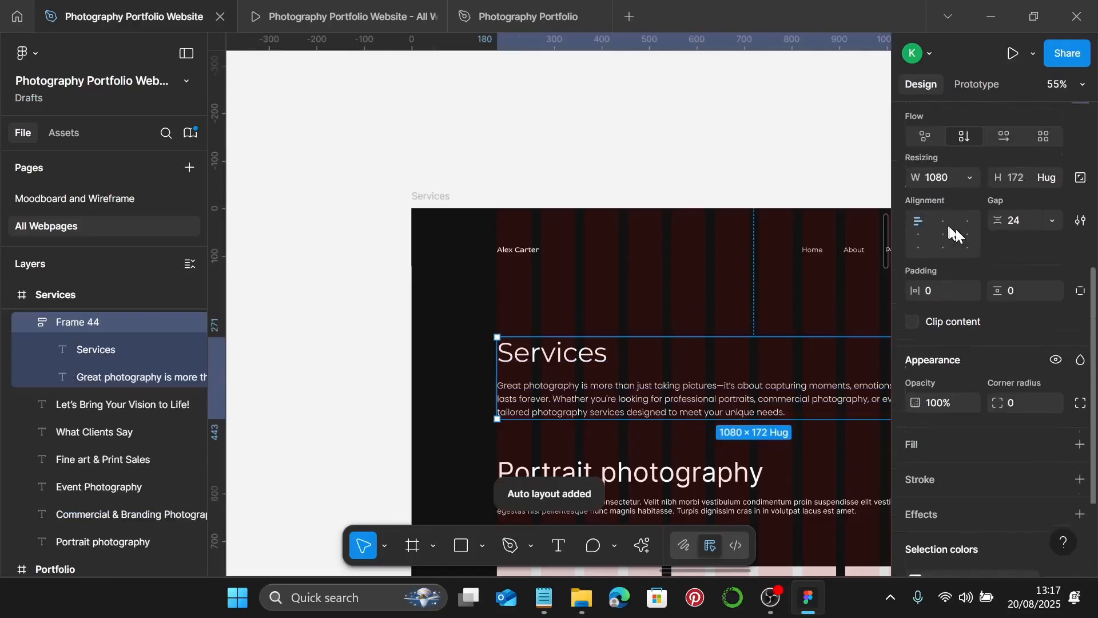
{"action": "left_click", "coordinate": [1031, 225]}
{"action": "double_click", "coordinate": [1031, 223]}
{"action": "type", "text": "2"}
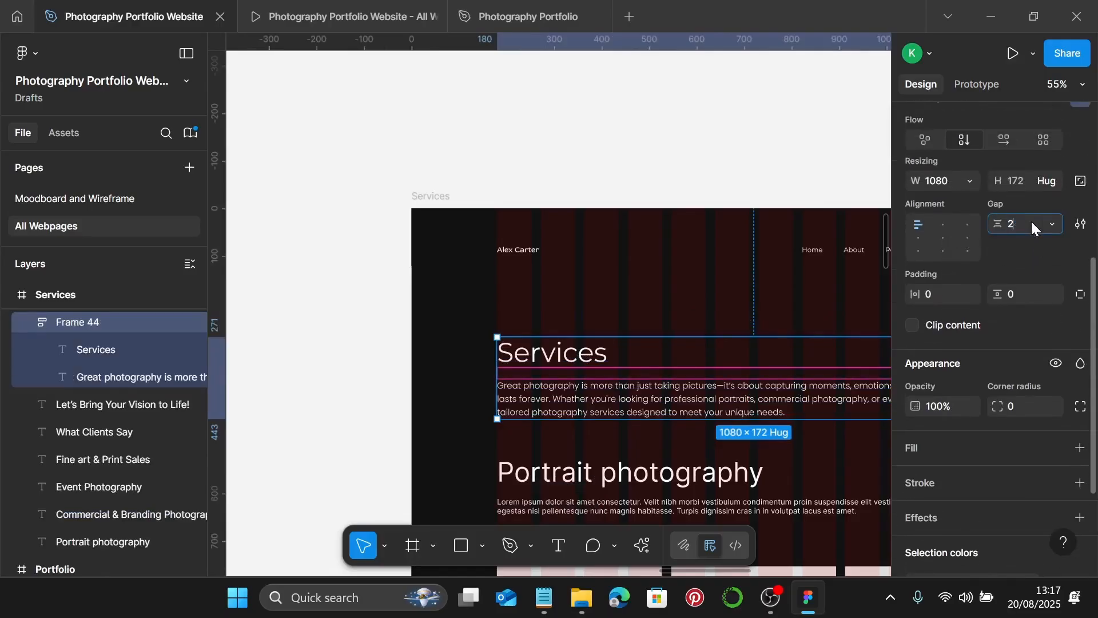
{"action": "type", "text": "5"}
{"action": "key", "text": "Return"}
{"action": "scroll", "coordinate": [435, 229], "scroll_direction": "down", "scroll_amount": 5}
{"action": "left_click", "coordinate": [418, 183]}
{"action": "scroll", "coordinate": [435, 187], "scroll_direction": "up", "scroll_amount": 10, "text": "ctrl"}
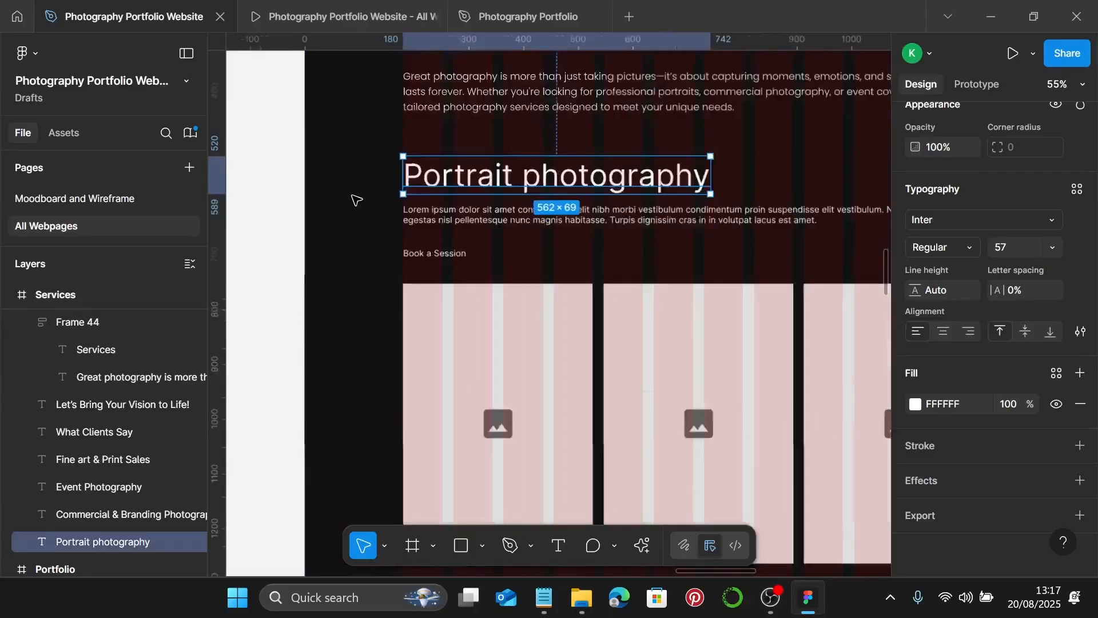
- Style the Portrait Photography heading as Desktop sub-heading and its paragraph as Photography Body
{"action": "scroll", "coordinate": [463, 187], "scroll_direction": "down", "scroll_amount": 6}
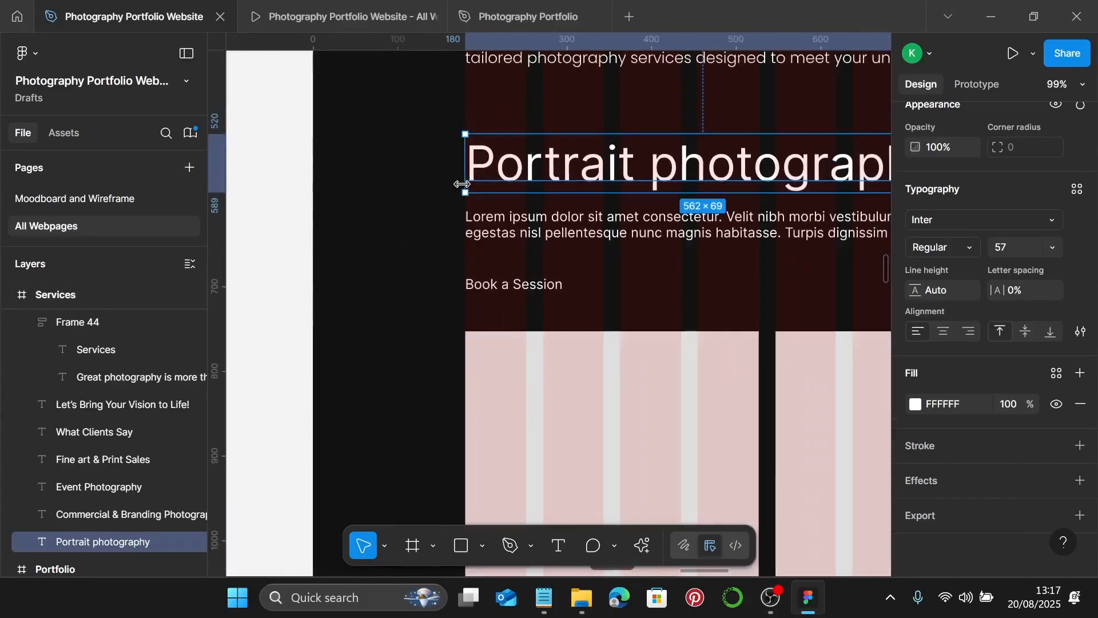
{"action": "left_click", "coordinate": [1076, 191]}
{"action": "left_click", "coordinate": [844, 425]}
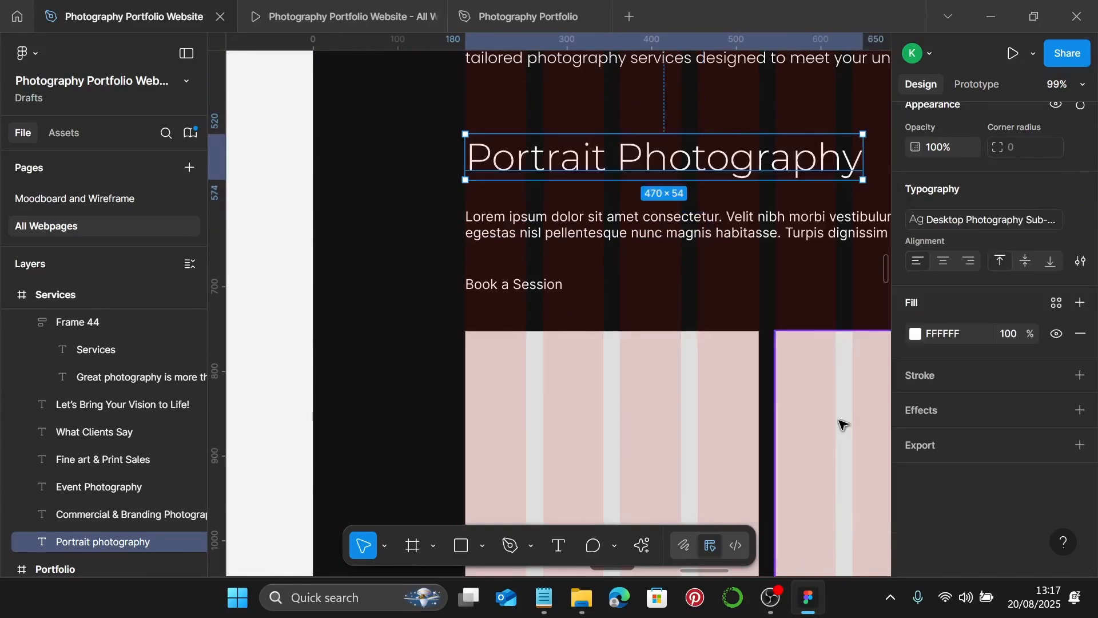
{"action": "scroll", "coordinate": [595, 229], "scroll_direction": "right", "scroll_amount": 2}
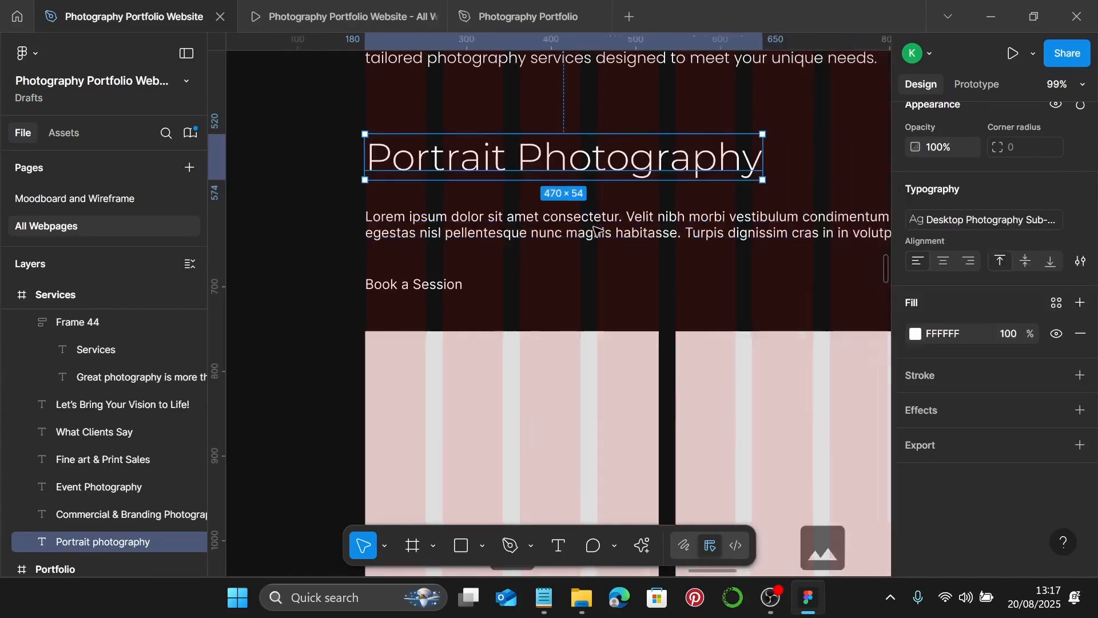
{"action": "left_click", "coordinate": [409, 239]}
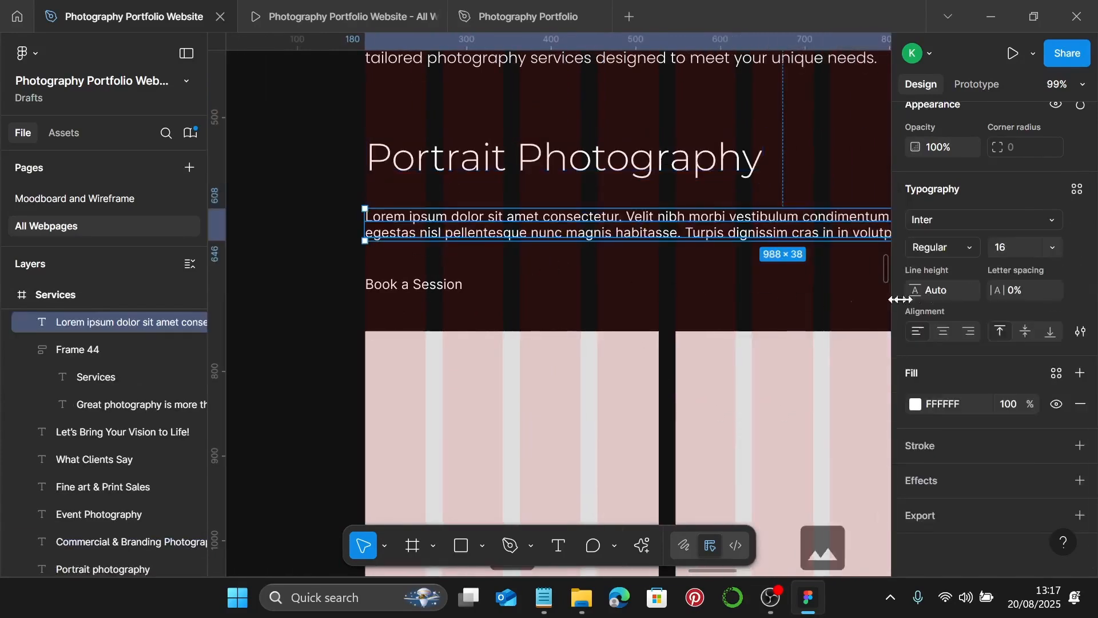
{"action": "left_click", "coordinate": [1085, 191]}
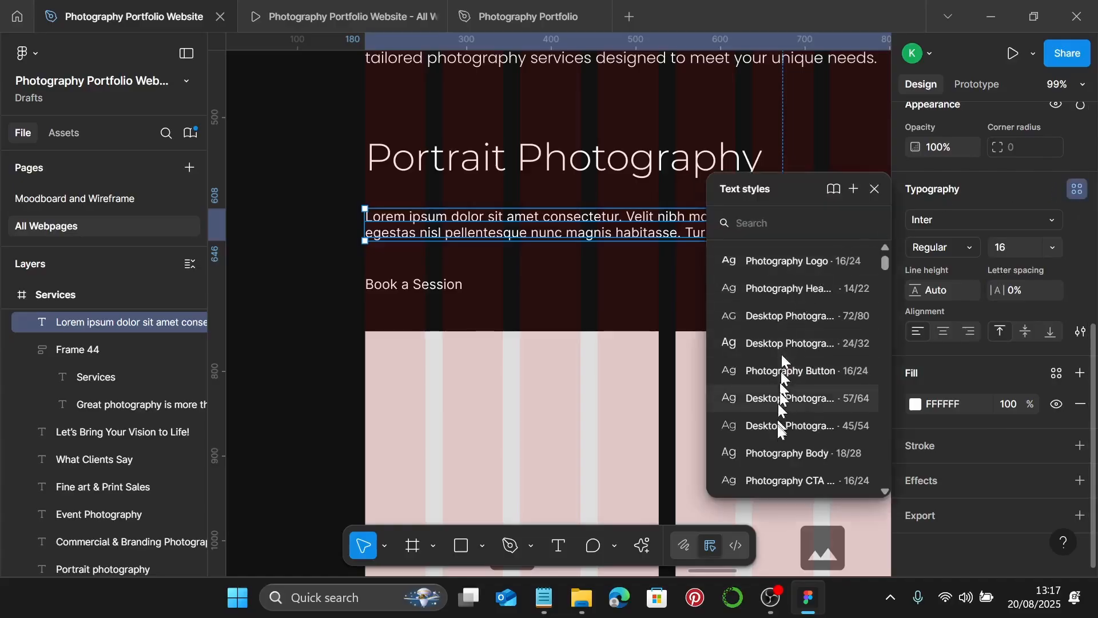
{"action": "left_click", "coordinate": [783, 449]}
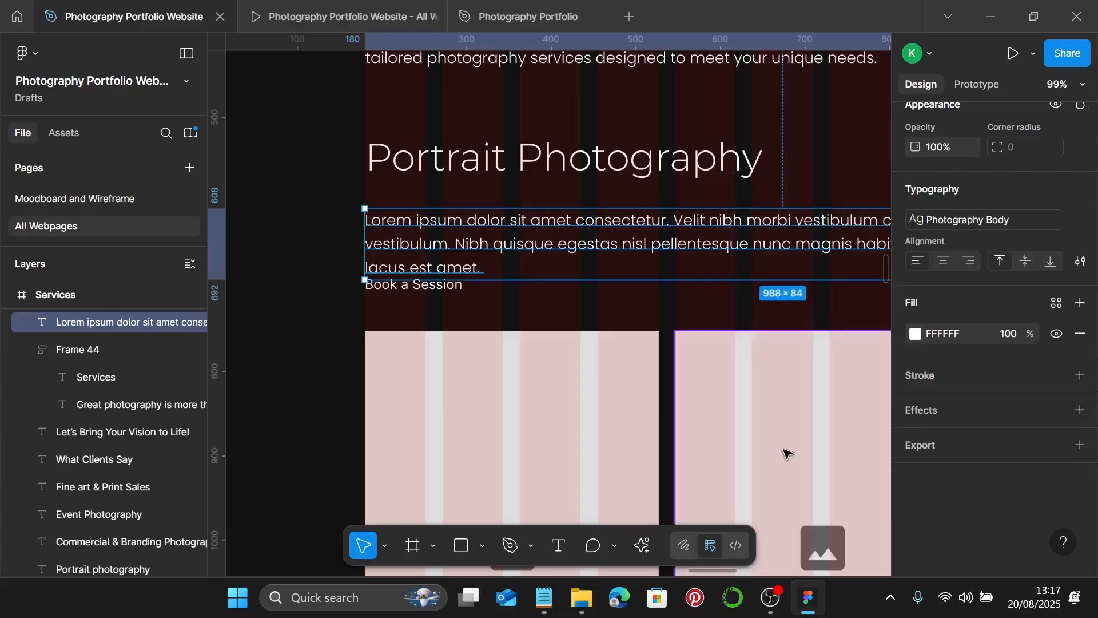
- Replace the placeholder paragraph with the portrait services copy ('For individuals, couples, families, and professionals…') from Notepad
{"action": "left_click", "coordinate": [543, 597]}
{"action": "scroll", "coordinate": [770, 366], "scroll_direction": "down", "scroll_amount": 2}
{"action": "scroll", "coordinate": [782, 338], "scroll_direction": "down", "scroll_amount": 2}
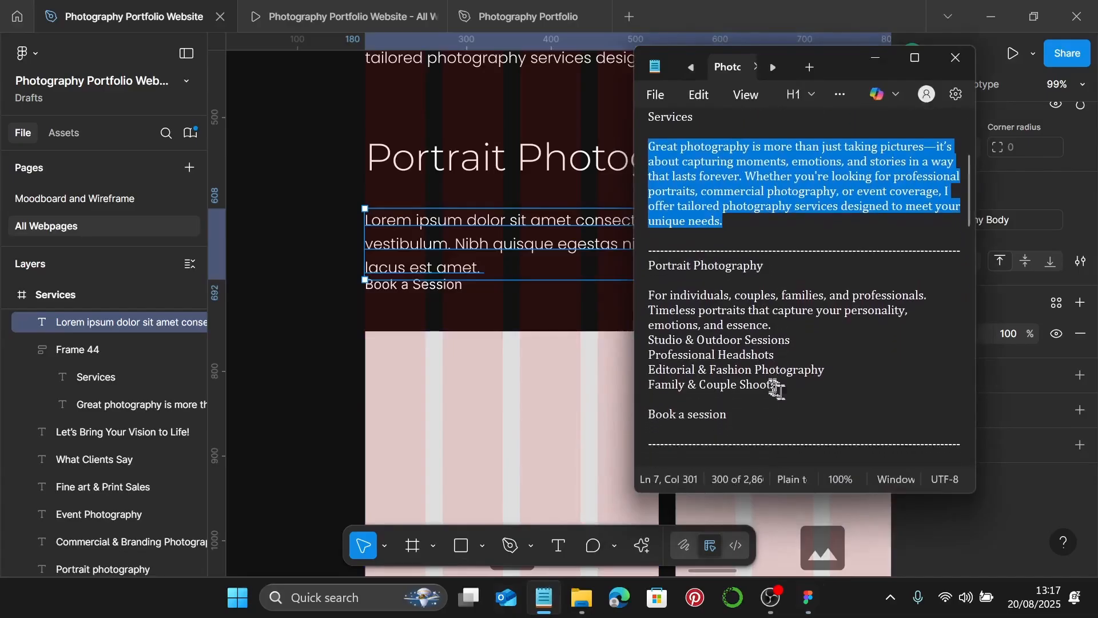
{"action": "left_click_drag", "start_coordinate": [799, 392], "coordinate": [647, 295]}
{"action": "key", "text": "ctrl+c"}
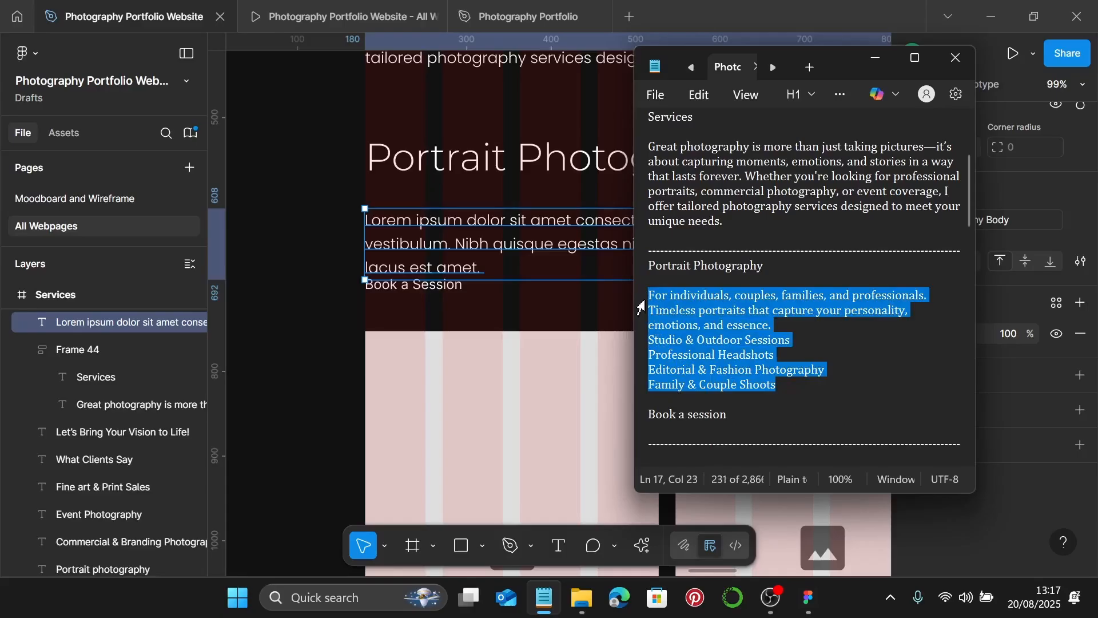
{"action": "left_click", "coordinate": [537, 251]}
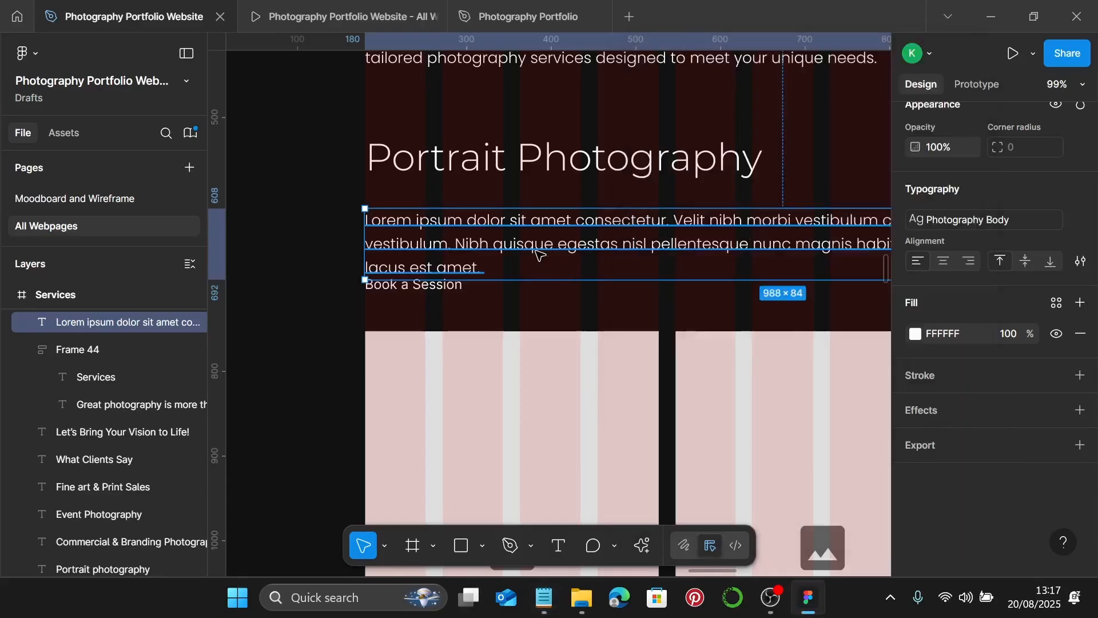
{"action": "double_click", "coordinate": [537, 252]}
{"action": "key", "text": "ctrl+v"}
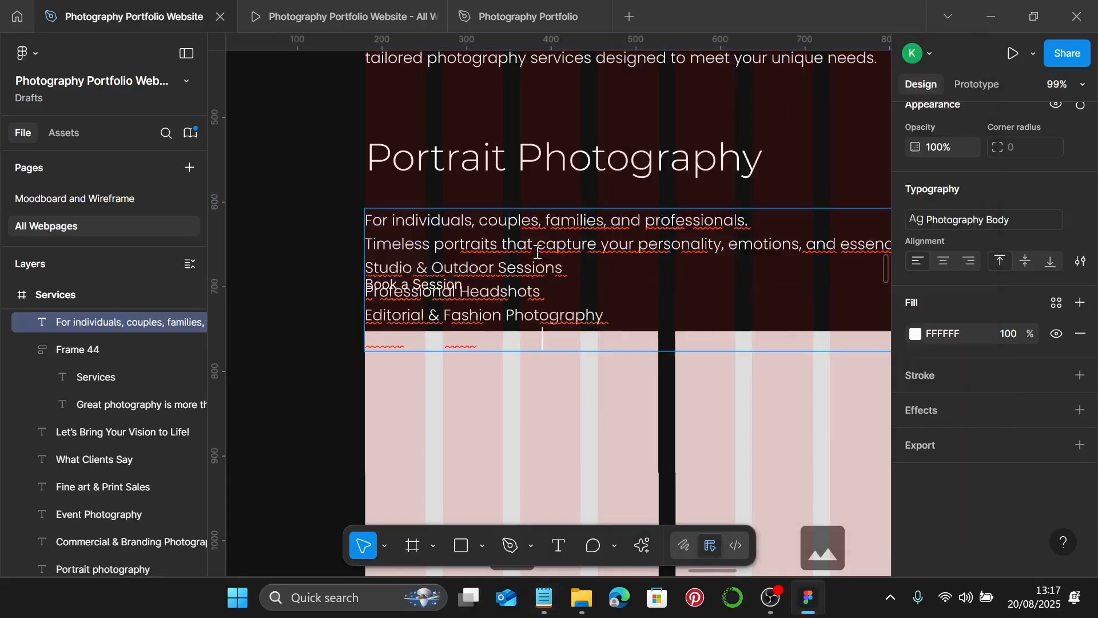
{"action": "scroll", "coordinate": [566, 151], "scroll_direction": "down", "scroll_amount": 2}
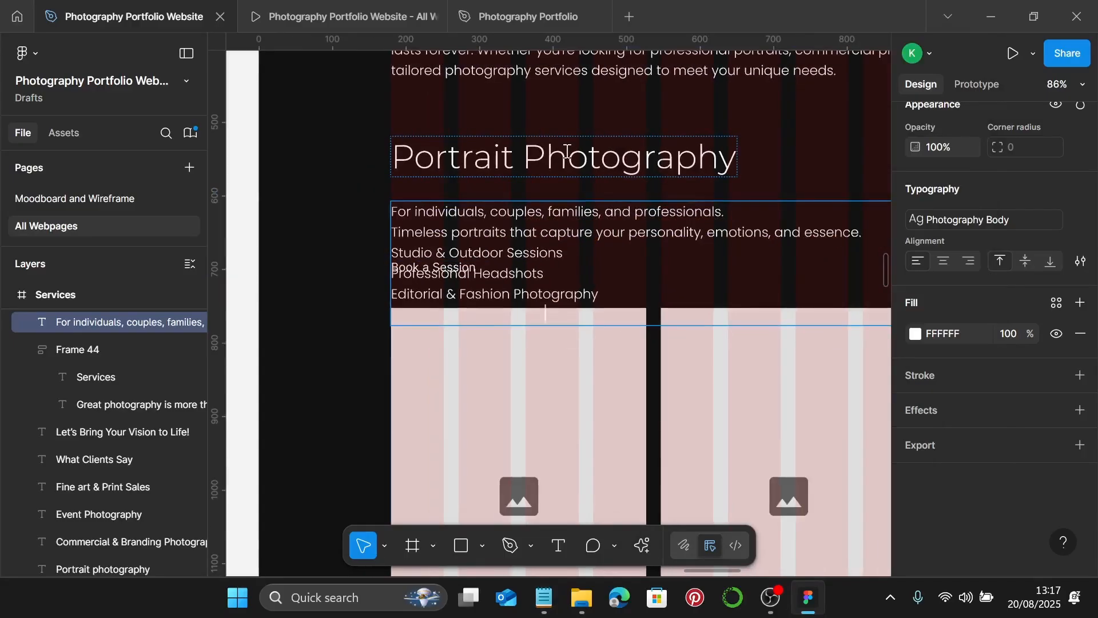
{"action": "scroll", "coordinate": [687, 172], "scroll_direction": "up", "scroll_amount": 1}
- Move the heading and services list up and Book a Session down below the list
{"action": "left_click", "coordinate": [719, 186]}
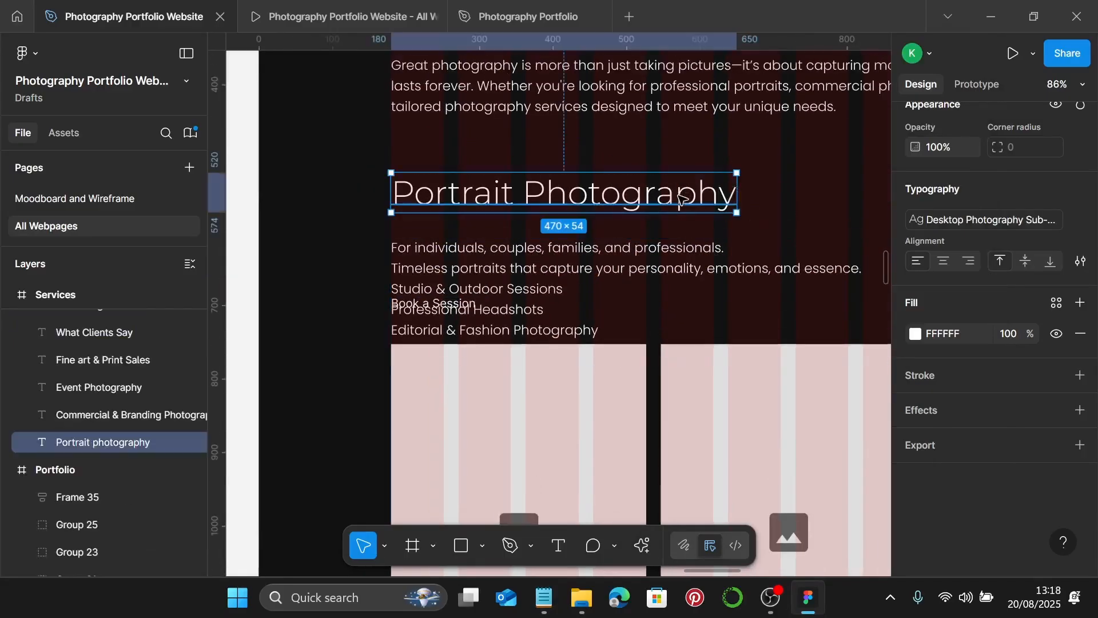
{"action": "left_click_drag", "start_coordinate": [686, 203], "coordinate": [691, 159]}
{"action": "left_click_drag", "start_coordinate": [608, 254], "coordinate": [602, 200]}
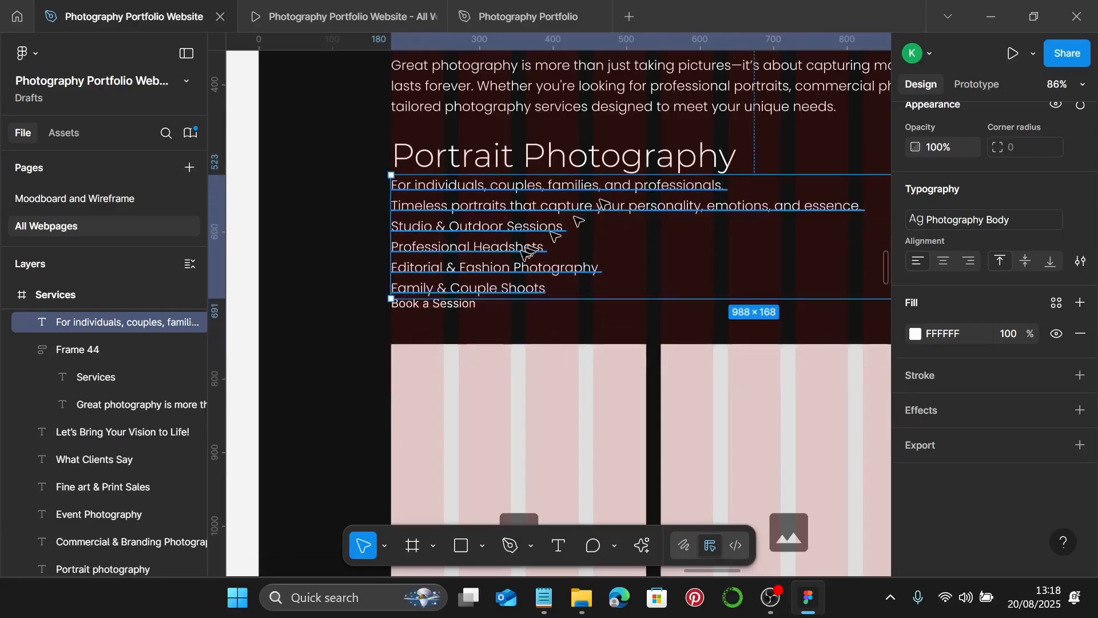
{"action": "left_click", "coordinate": [467, 312]}
{"action": "left_click_drag", "start_coordinate": [468, 307], "coordinate": [476, 327]}
- Add dash bullets to the portrait service lines, including Professional Headshots and Editorial & Fashion Photography
{"action": "scroll", "coordinate": [474, 259], "scroll_direction": "up", "scroll_amount": 2}
{"action": "left_click", "coordinate": [465, 238]}
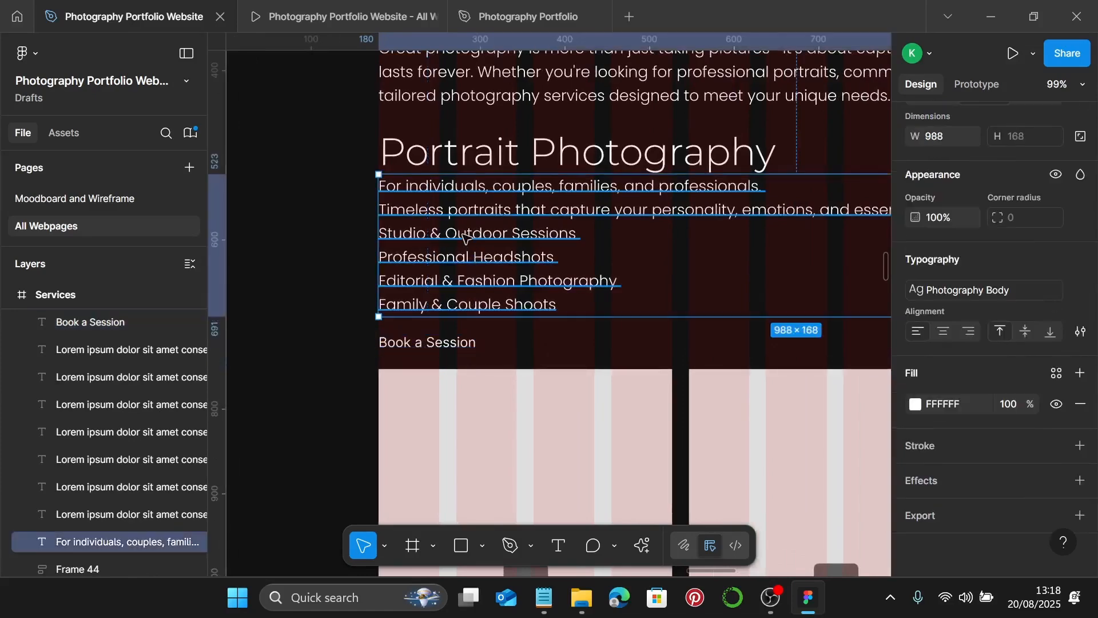
{"action": "scroll", "coordinate": [397, 206], "scroll_direction": "up", "scroll_amount": 4}
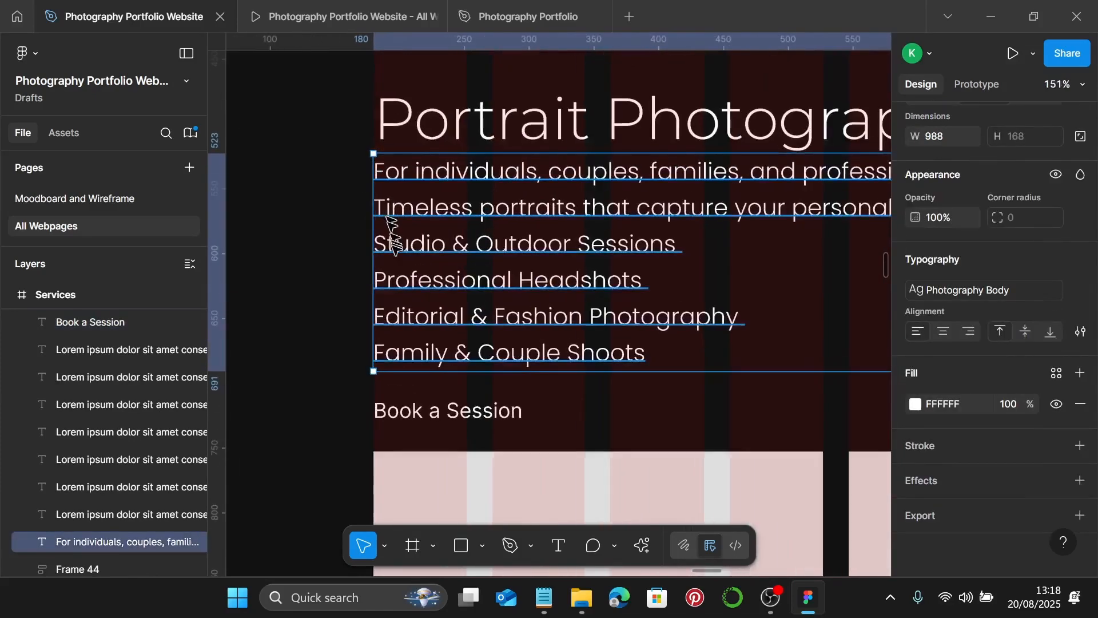
{"action": "double_click", "coordinate": [393, 248]}
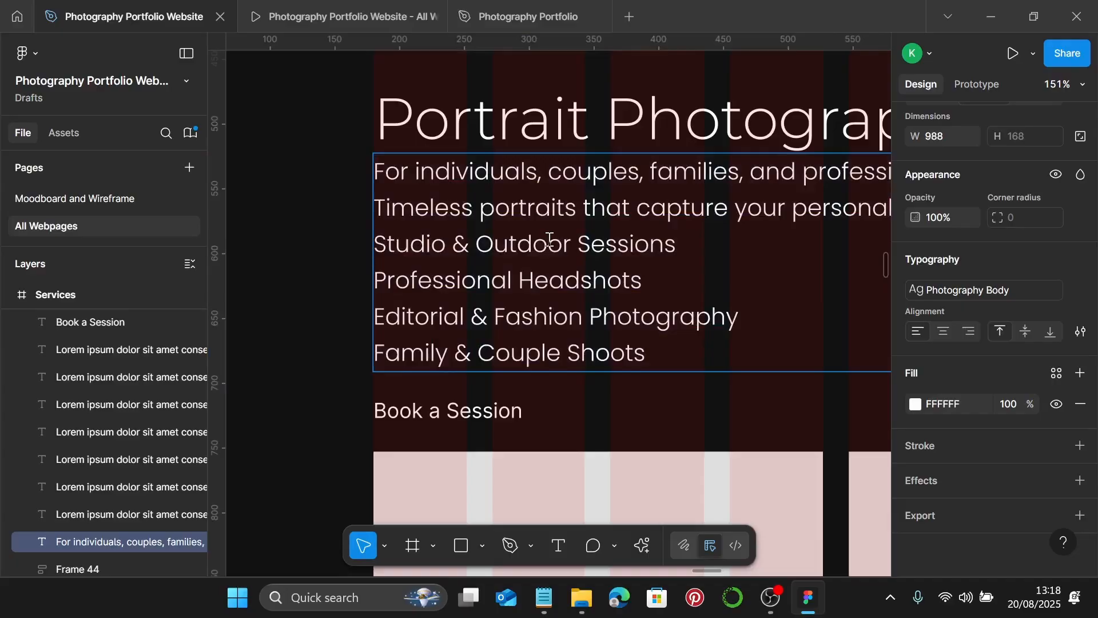
{"action": "type", "text": "-"}
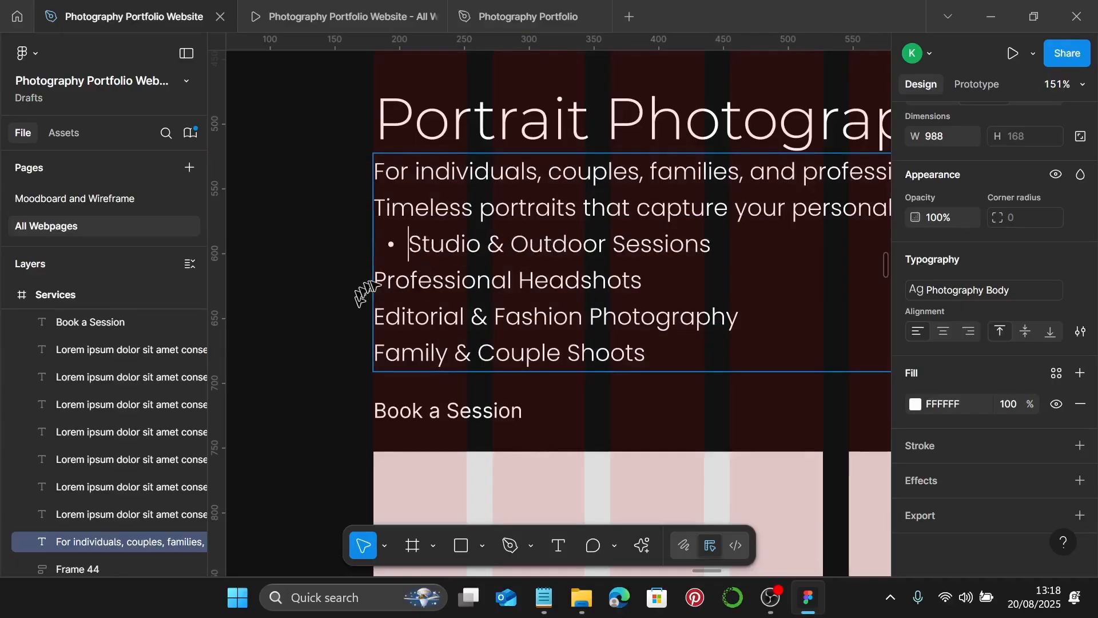
{"action": "left_click", "coordinate": [375, 280]}
{"action": "type", "text": "-"}
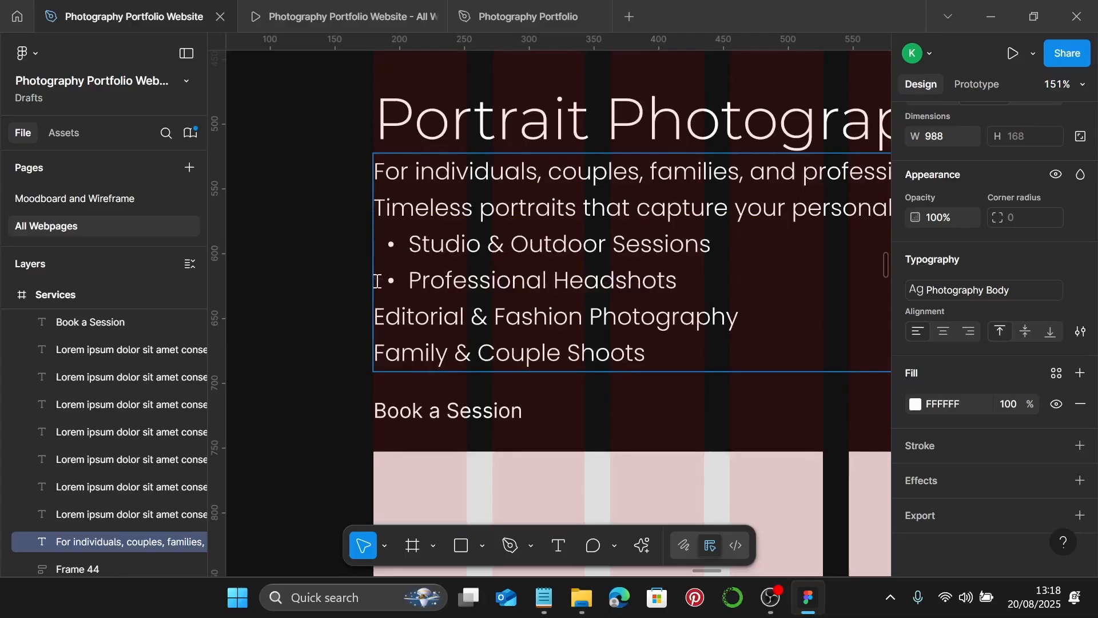
{"action": "left_click", "coordinate": [377, 300]}
{"action": "type", "text": "- "}
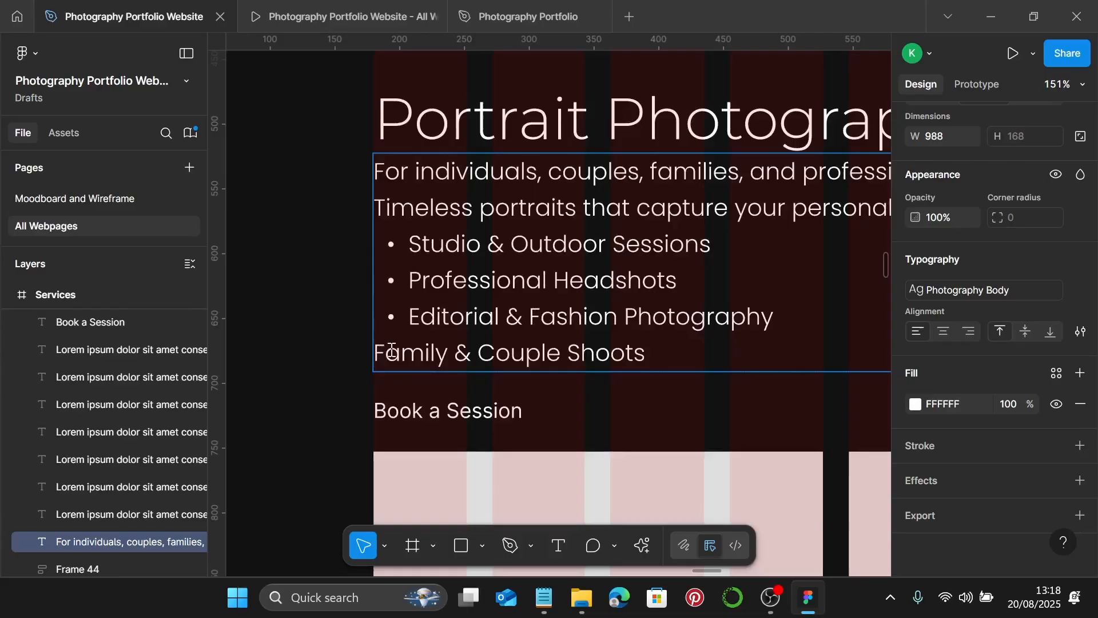
{"action": "type", "text": "-"}
{"action": "scroll", "coordinate": [534, 341], "scroll_direction": "down", "scroll_amount": 8}
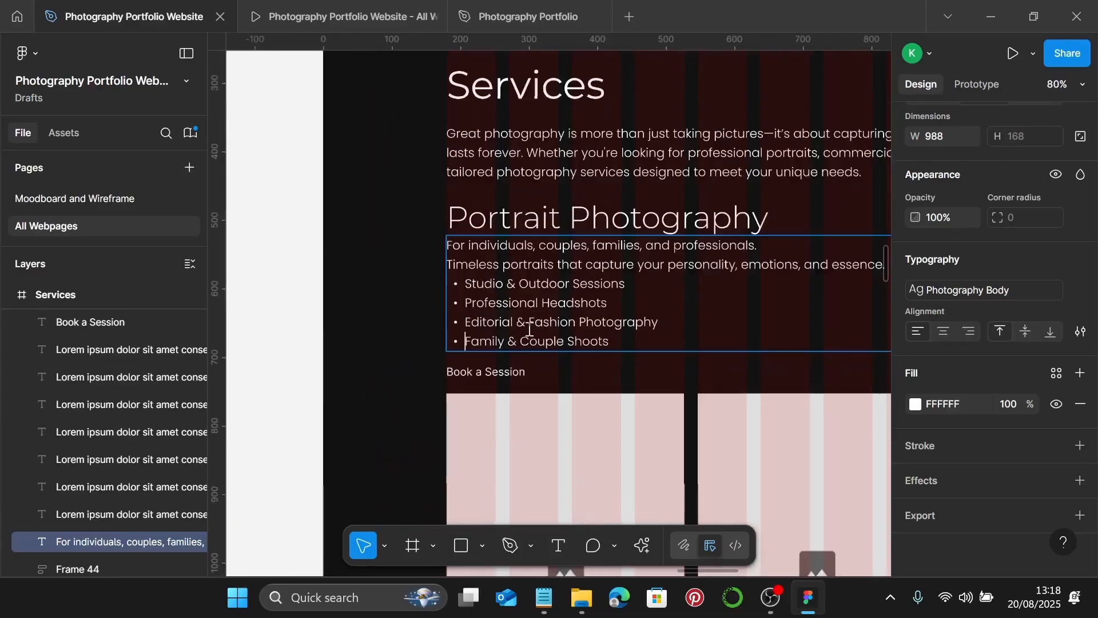
{"action": "key", "text": "Escape"}
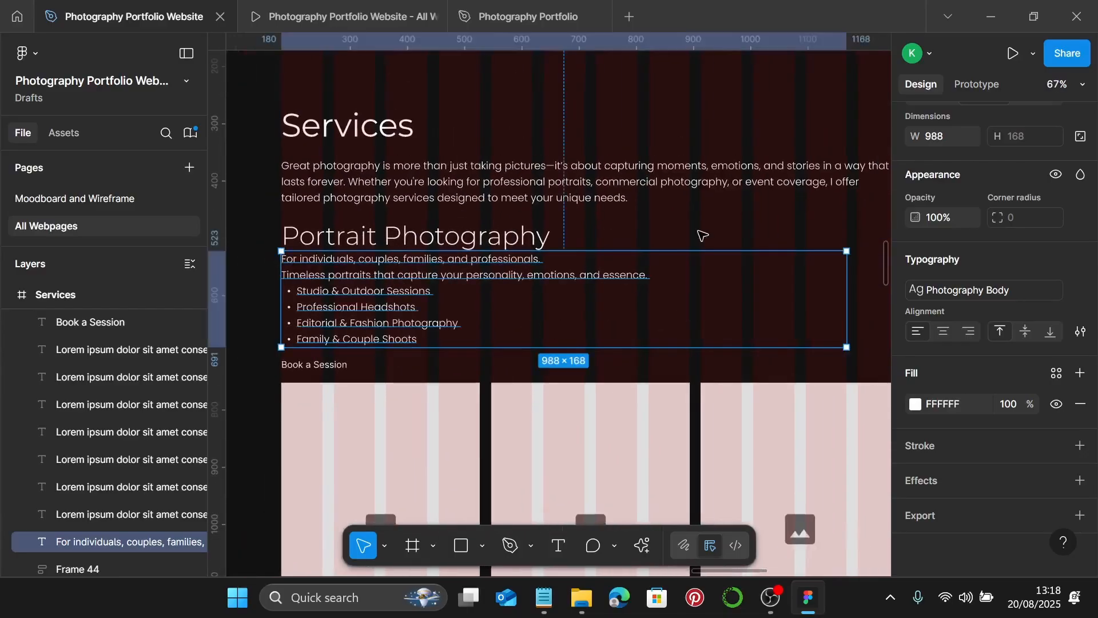
- Narrow the services list text box to 714 wide
{"action": "left_click_drag", "start_coordinate": [847, 298], "coordinate": [690, 311]}
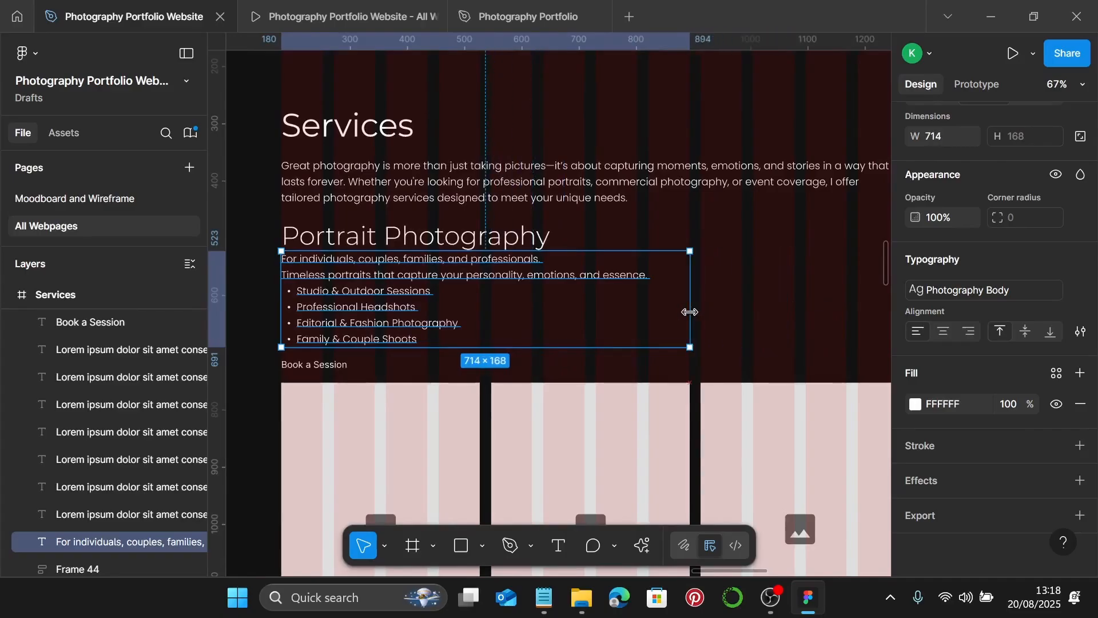
{"action": "scroll", "coordinate": [421, 318], "scroll_direction": "left", "scroll_amount": 2}
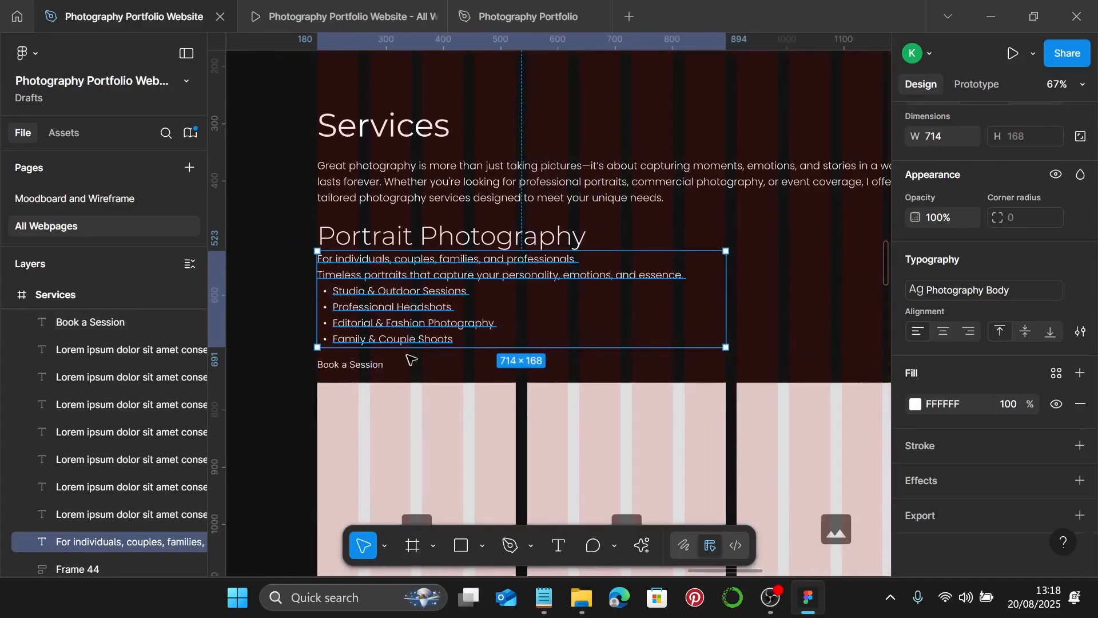
{"action": "scroll", "coordinate": [422, 323], "scroll_direction": "down", "scroll_amount": 6}
- Replace the plain Book a Session text with a copy of About Me's Get in Touch arrow button
{"action": "scroll", "coordinate": [422, 343], "scroll_direction": "left", "scroll_amount": 5}
{"action": "scroll", "coordinate": [422, 350], "scroll_direction": "left", "scroll_amount": 10}
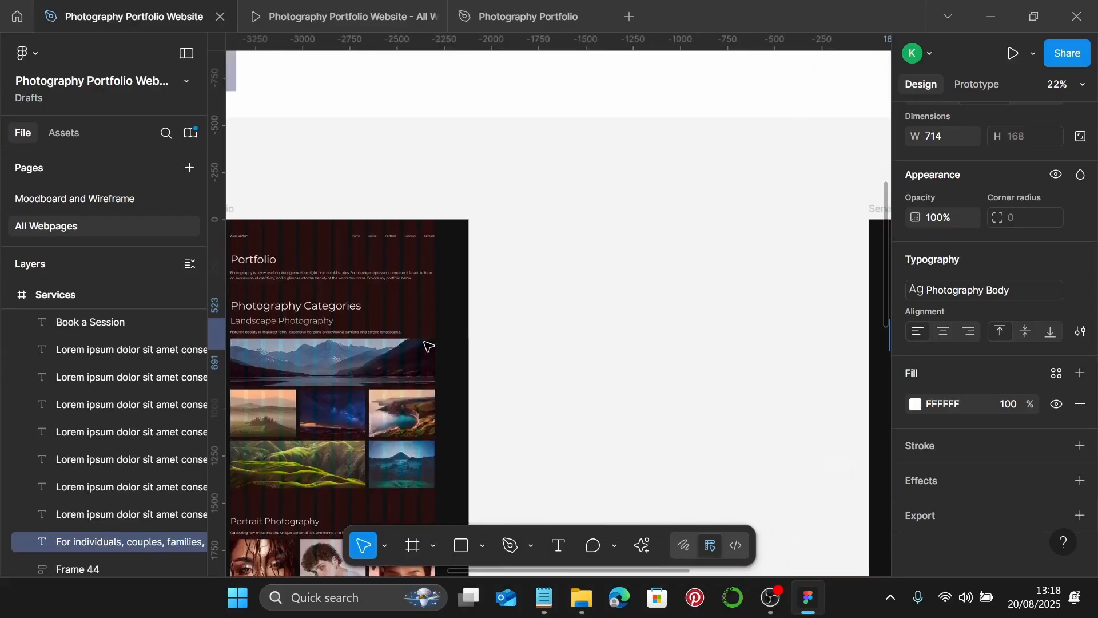
{"action": "scroll", "coordinate": [426, 348], "scroll_direction": "down", "scroll_amount": 10}
{"action": "scroll", "coordinate": [423, 343], "scroll_direction": "down", "scroll_amount": 8}
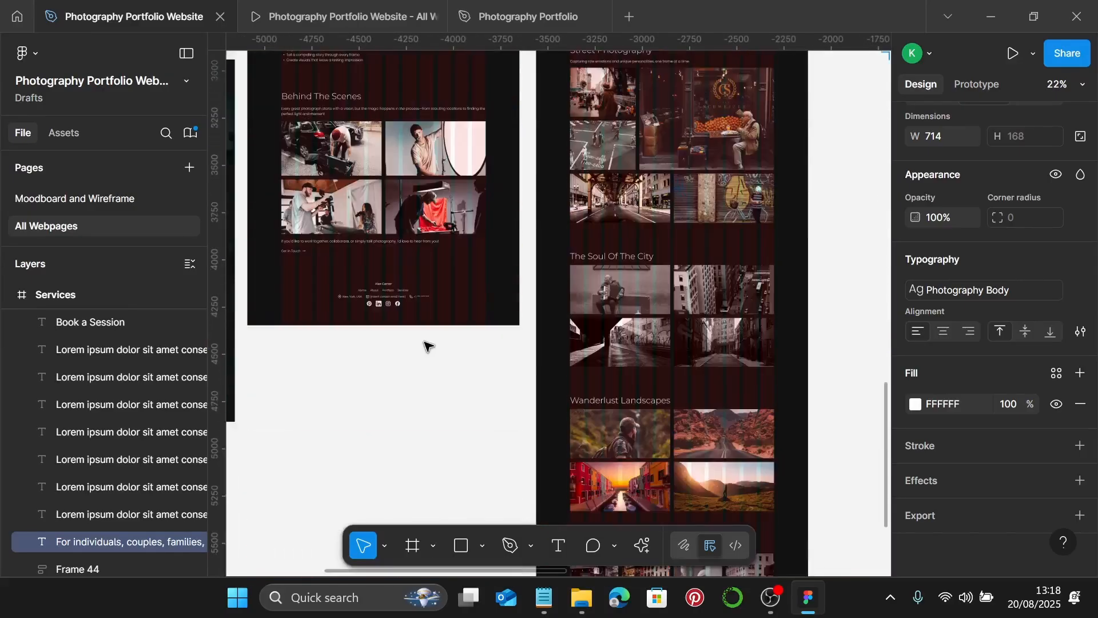
{"action": "scroll", "coordinate": [306, 303], "scroll_direction": "up", "scroll_amount": 6}
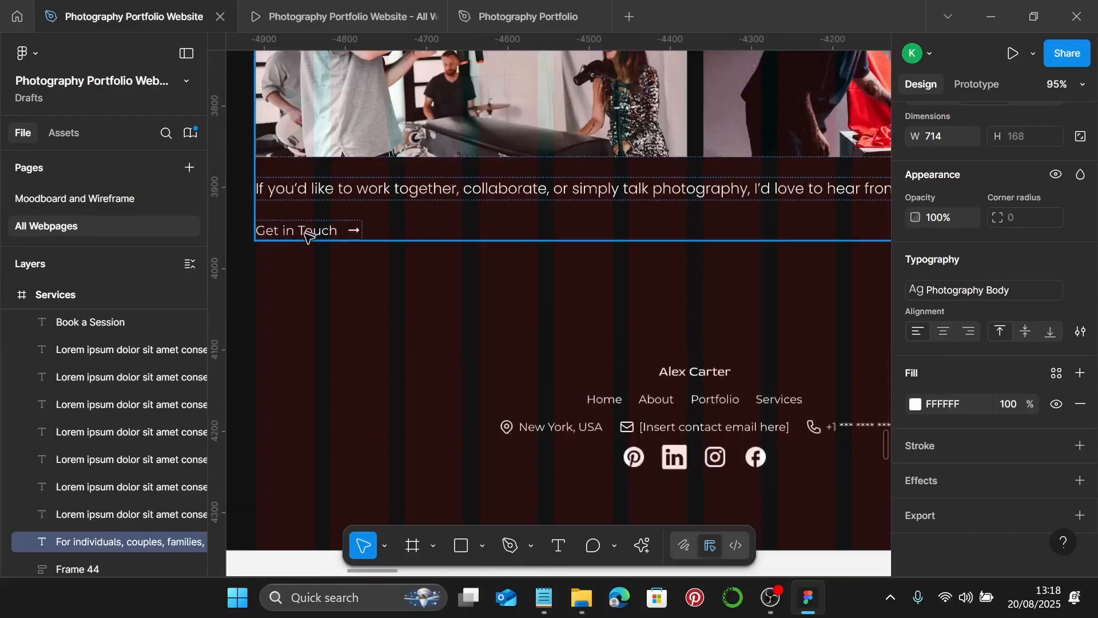
{"action": "left_click", "coordinate": [306, 234]}
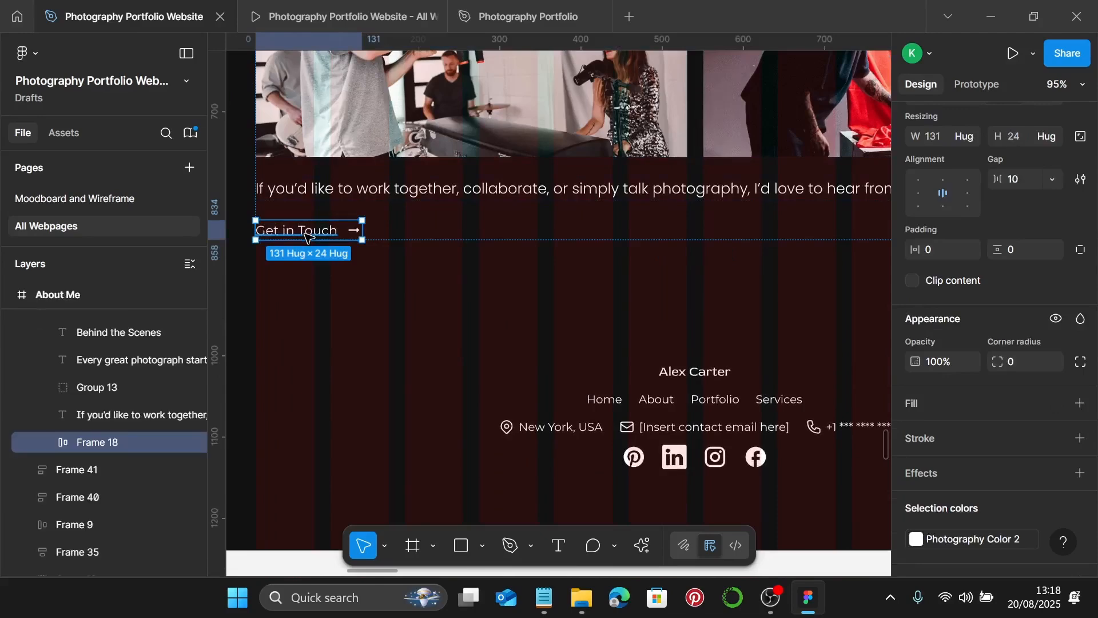
{"action": "scroll", "coordinate": [521, 267], "scroll_direction": "down", "scroll_amount": 8}
{"action": "scroll", "coordinate": [522, 267], "scroll_direction": "right", "scroll_amount": 5}
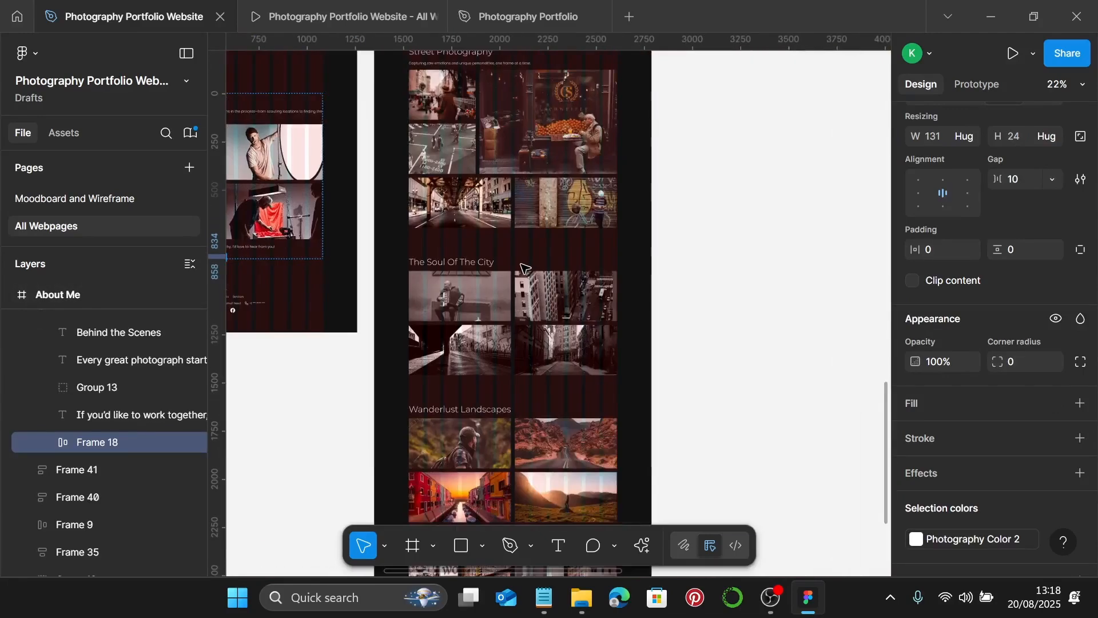
{"action": "scroll", "coordinate": [522, 268], "scroll_direction": "right", "scroll_amount": 4}
{"action": "scroll", "coordinate": [521, 269], "scroll_direction": "up", "scroll_amount": 10}
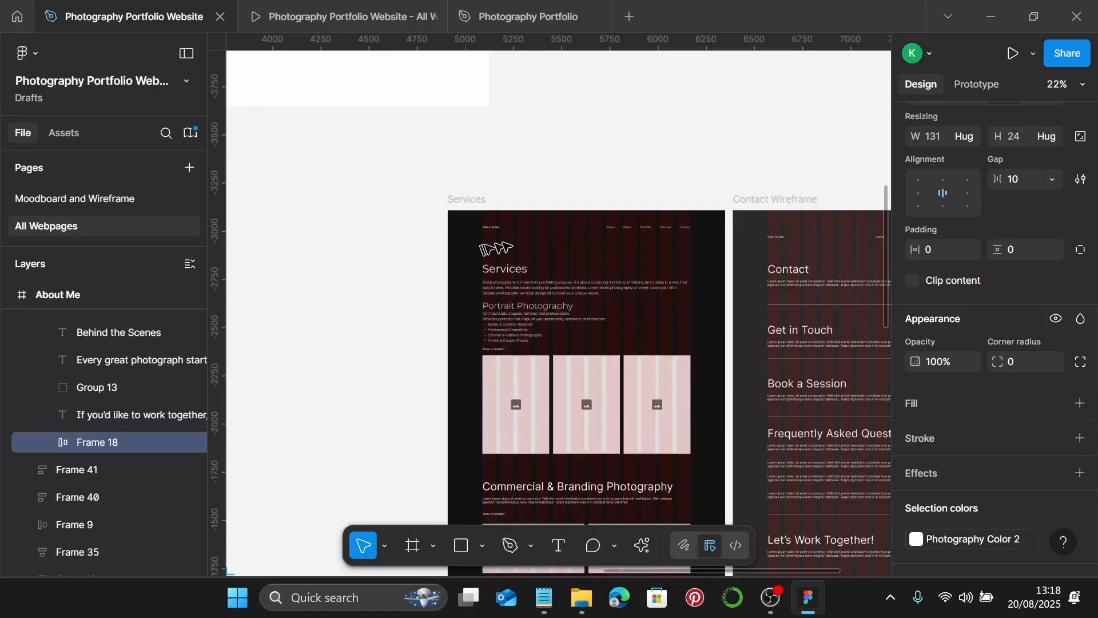
{"action": "scroll", "coordinate": [531, 339], "scroll_direction": "up", "scroll_amount": 6}
{"action": "left_click", "coordinate": [451, 366]}
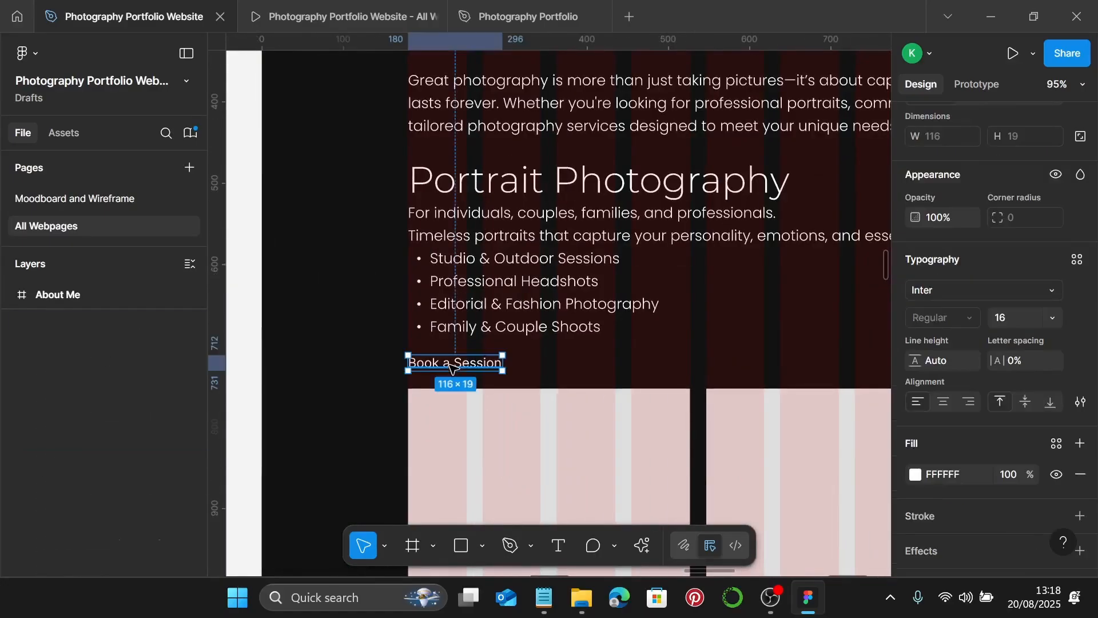
{"action": "key", "text": "ctrl+shift+r"}
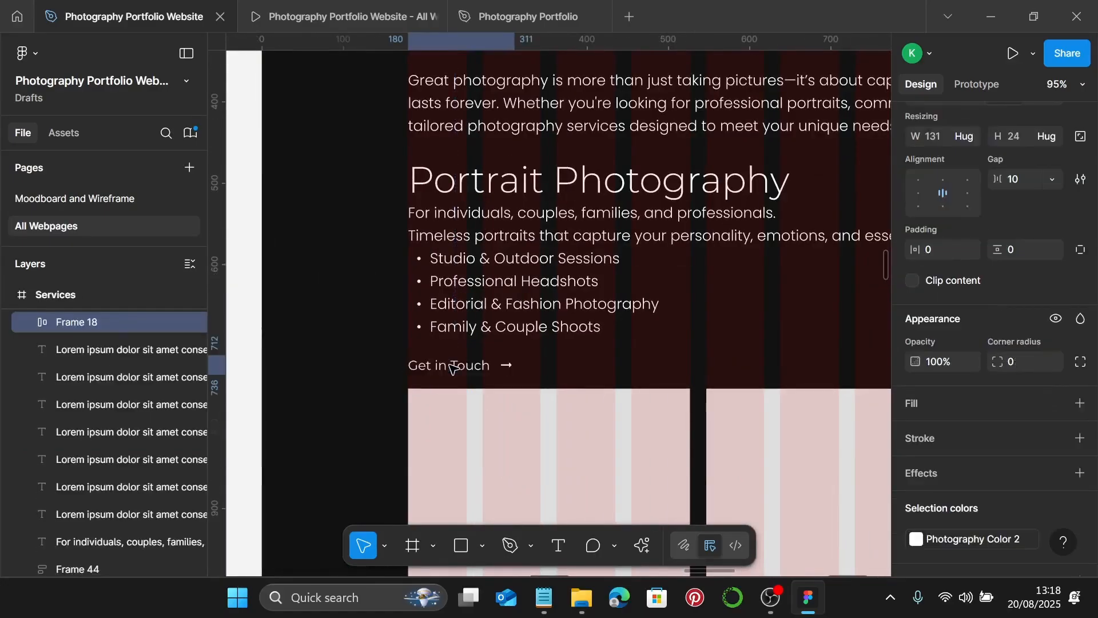
- Relabel the pasted button 'Book a Session'
{"action": "double_click", "coordinate": [452, 367]}
{"action": "double_click", "coordinate": [486, 367]}
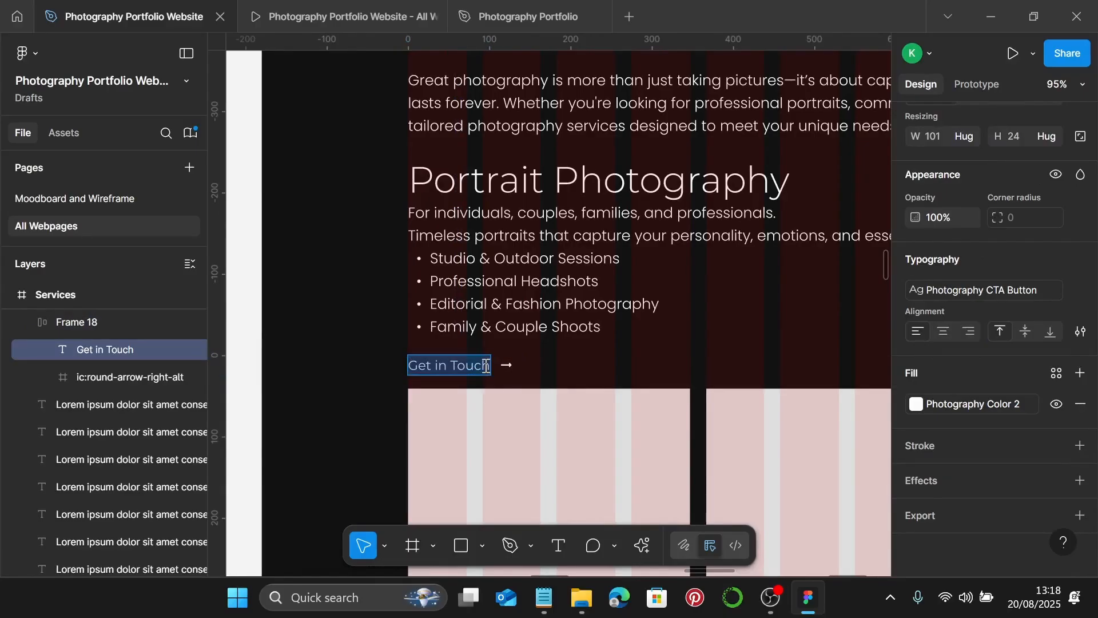
{"action": "type", "text": "Book"}
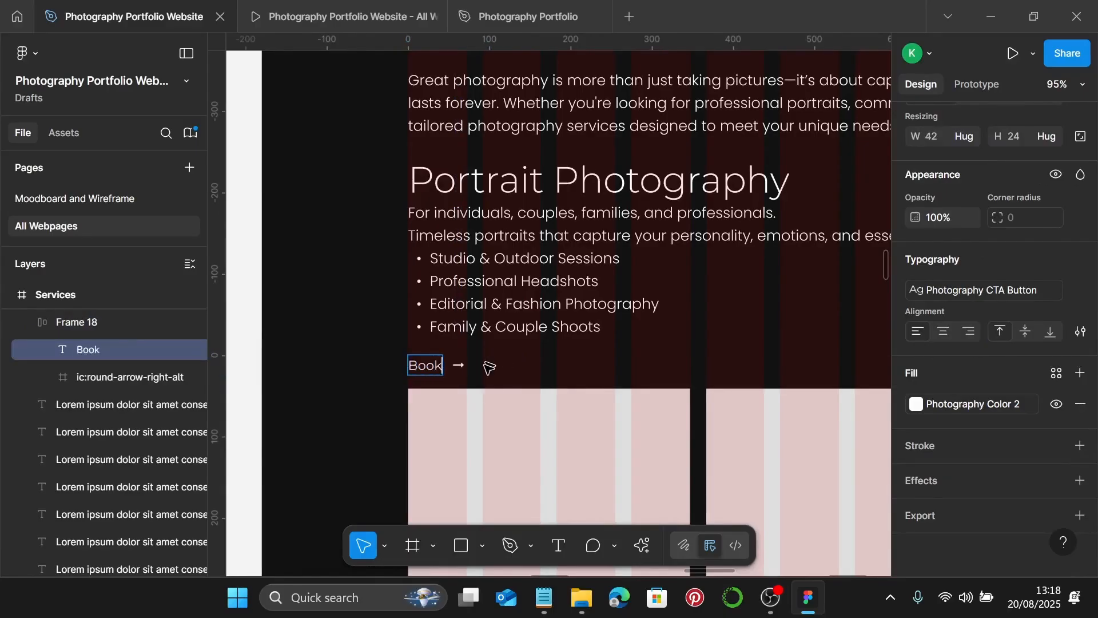
{"action": "type", "text": " a Session"}
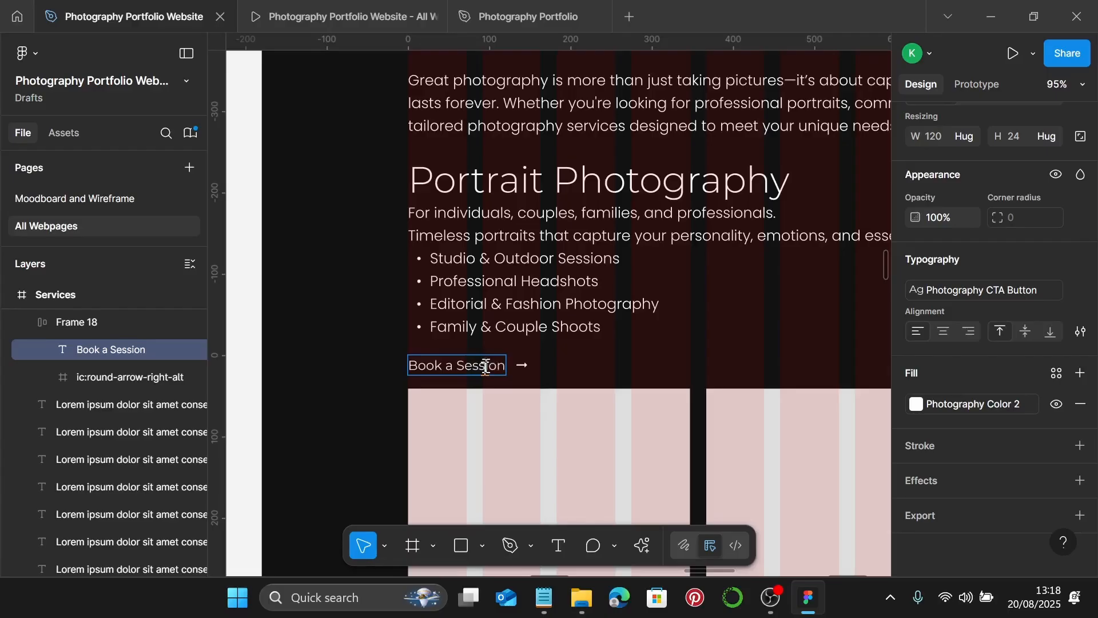
{"action": "key", "text": "Escape"}
{"action": "key", "text": "Escape"}
{"action": "scroll", "coordinate": [648, 360], "scroll_direction": "down", "scroll_amount": 3}
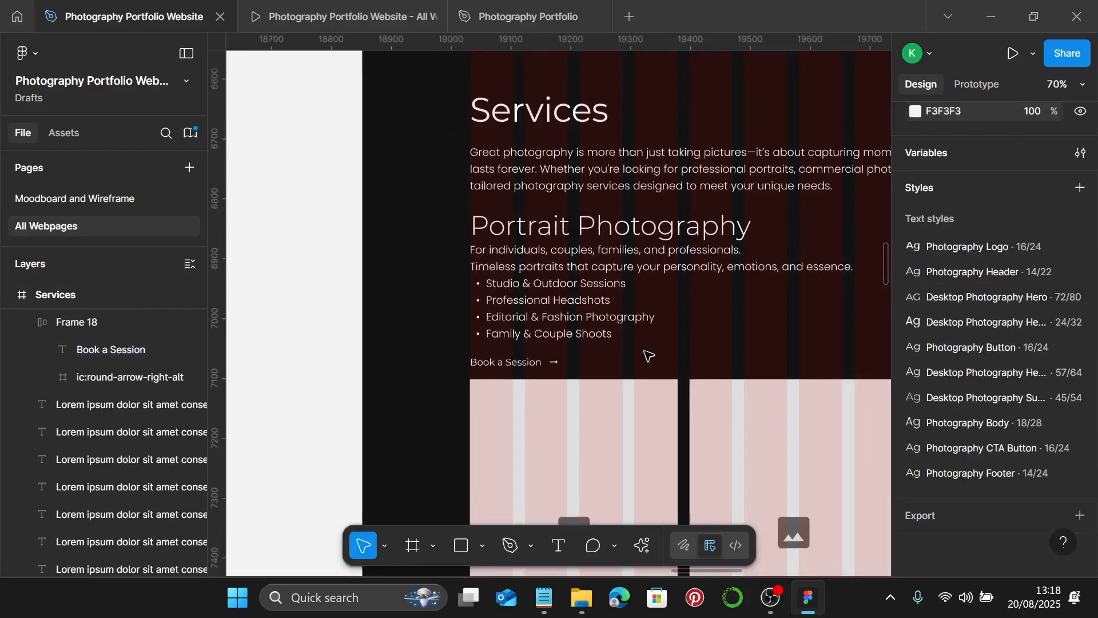
- Put the Portrait Photography heading, bulleted copy and Book a Session button in auto layout, gap 20
{"action": "left_click", "coordinate": [587, 234]}
{"action": "left_click", "coordinate": [531, 289], "text": "shift"}
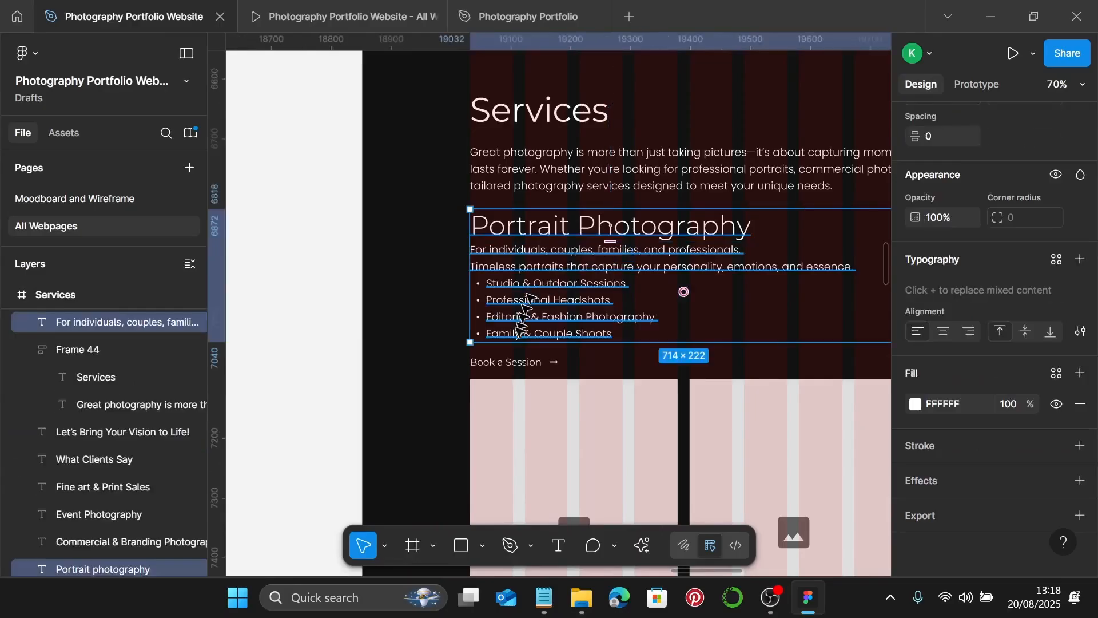
{"action": "left_click", "coordinate": [511, 363], "text": "shift"}
{"action": "scroll", "coordinate": [472, 217], "scroll_direction": "up", "scroll_amount": 10}
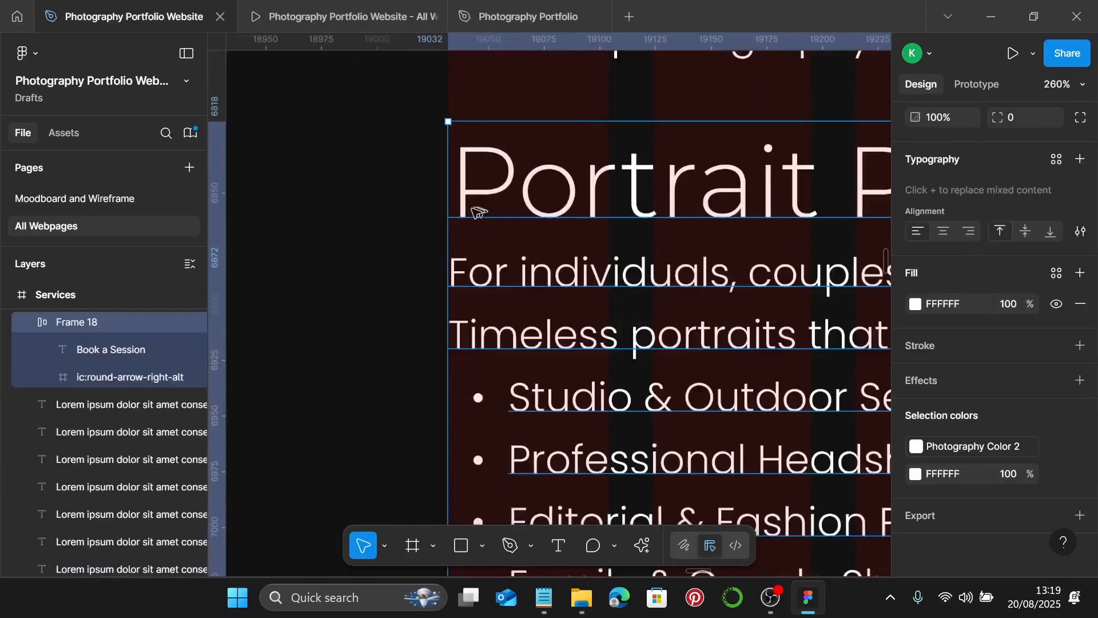
{"action": "scroll", "coordinate": [472, 214], "scroll_direction": "down", "scroll_amount": 7}
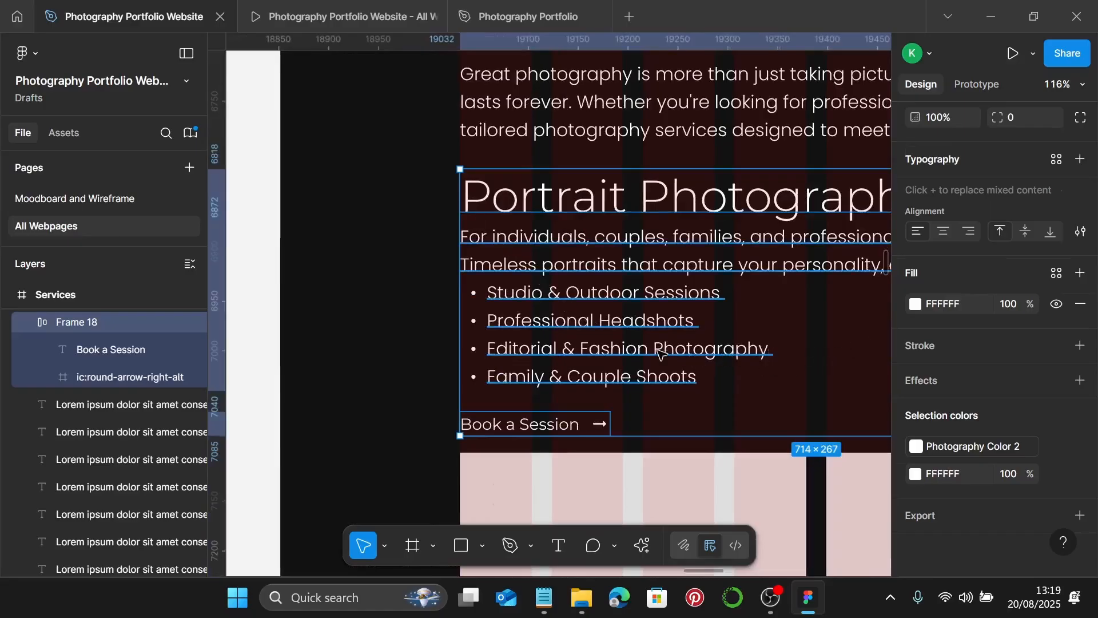
{"action": "key", "text": "shift+a"}
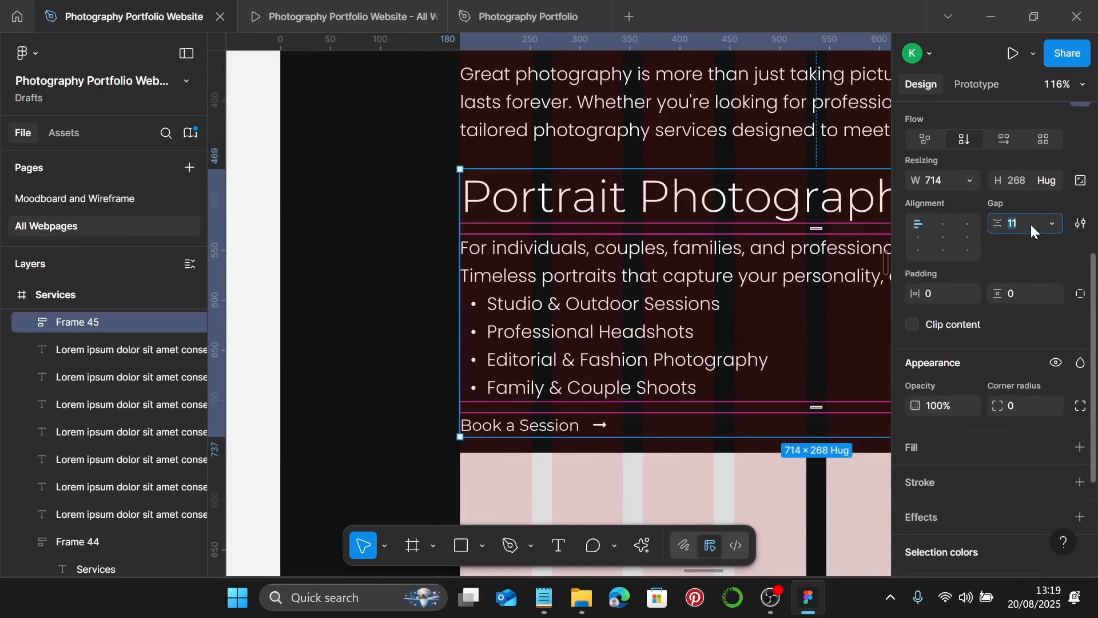
{"action": "type", "text": "20"}
{"action": "key", "text": "Return"}
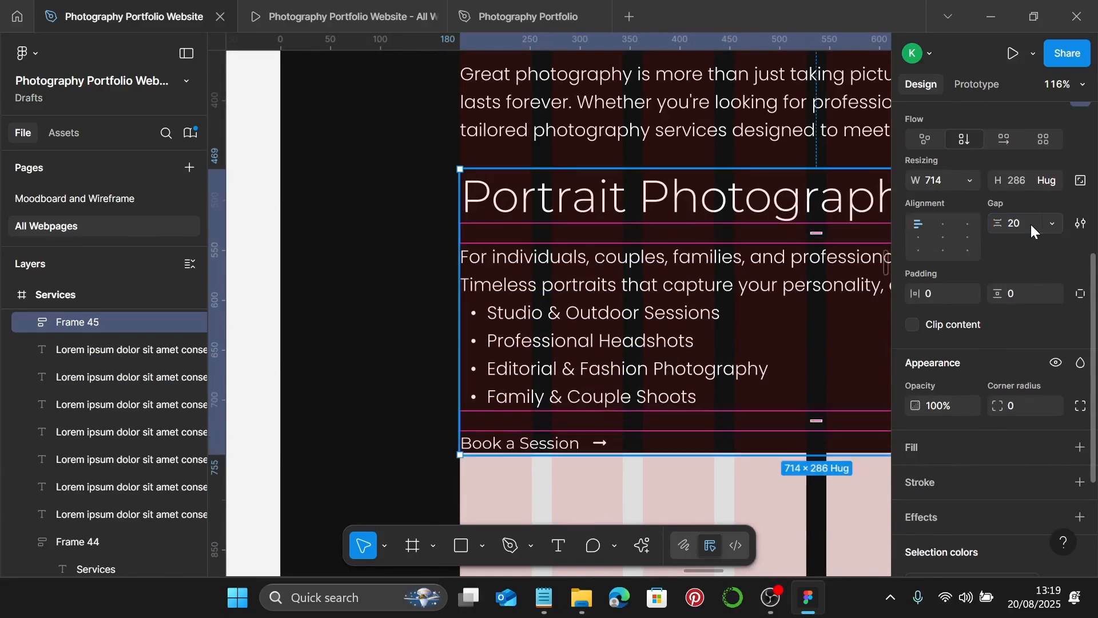
{"action": "scroll", "coordinate": [1030, 224], "scroll_direction": "down", "scroll_amount": 3}
{"action": "scroll", "coordinate": [787, 345], "scroll_direction": "down", "scroll_amount": 6}
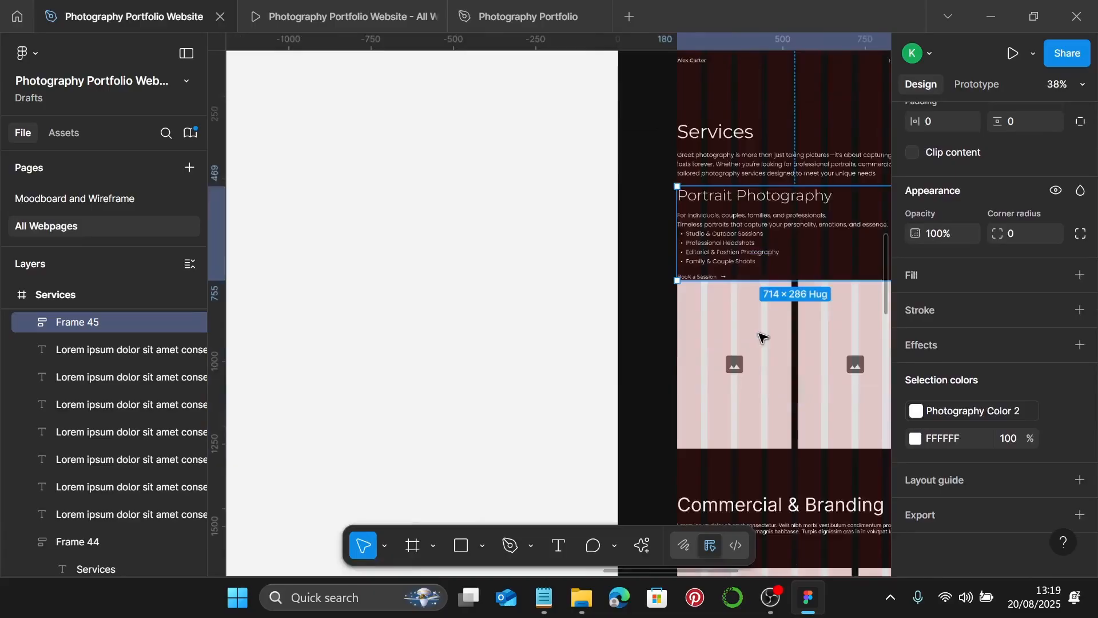
{"action": "scroll", "coordinate": [738, 326], "scroll_direction": "right", "scroll_amount": 3}
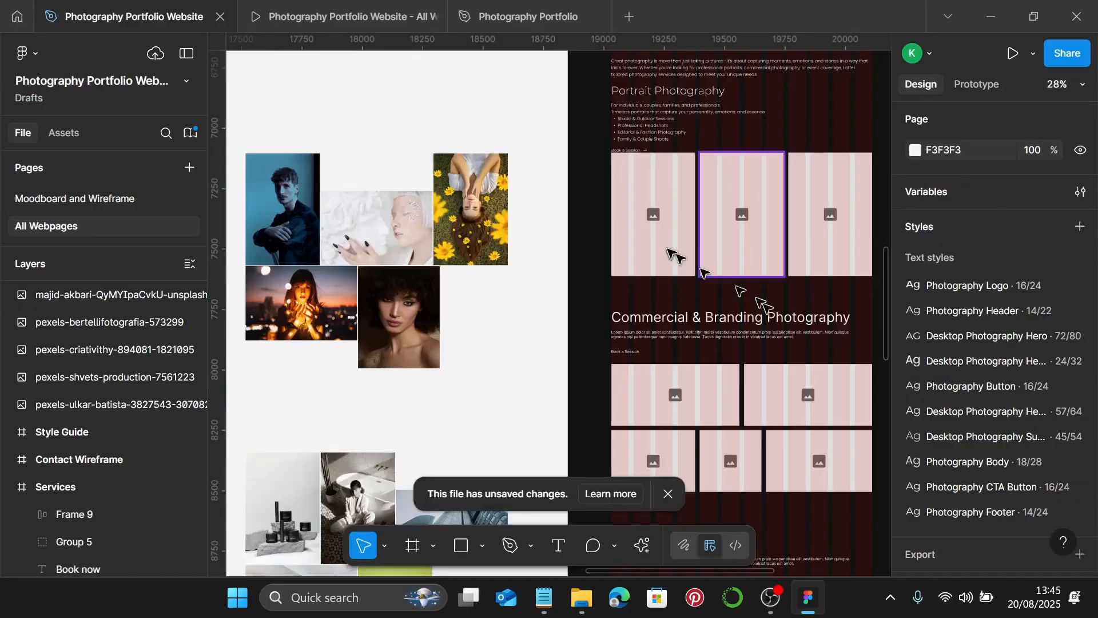
- Remove the three portrait image placeholders
{"action": "left_click", "coordinate": [681, 260]}
{"action": "left_click", "coordinate": [760, 247], "text": "shift"}
{"action": "left_click", "coordinate": [828, 256], "text": "shift"}
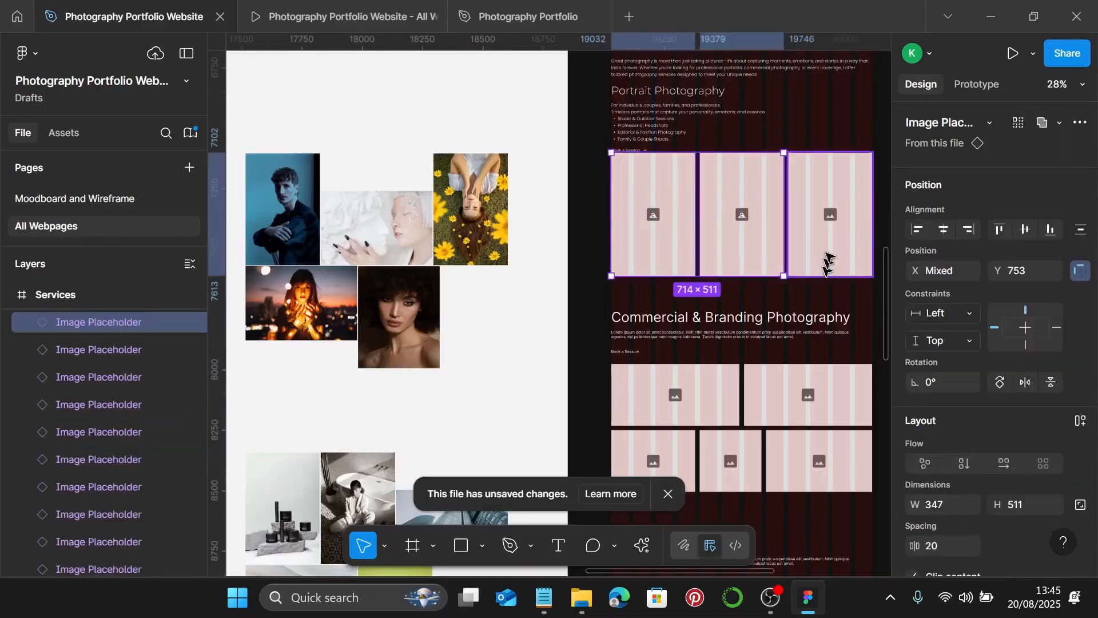
{"action": "key", "text": "Escape"}
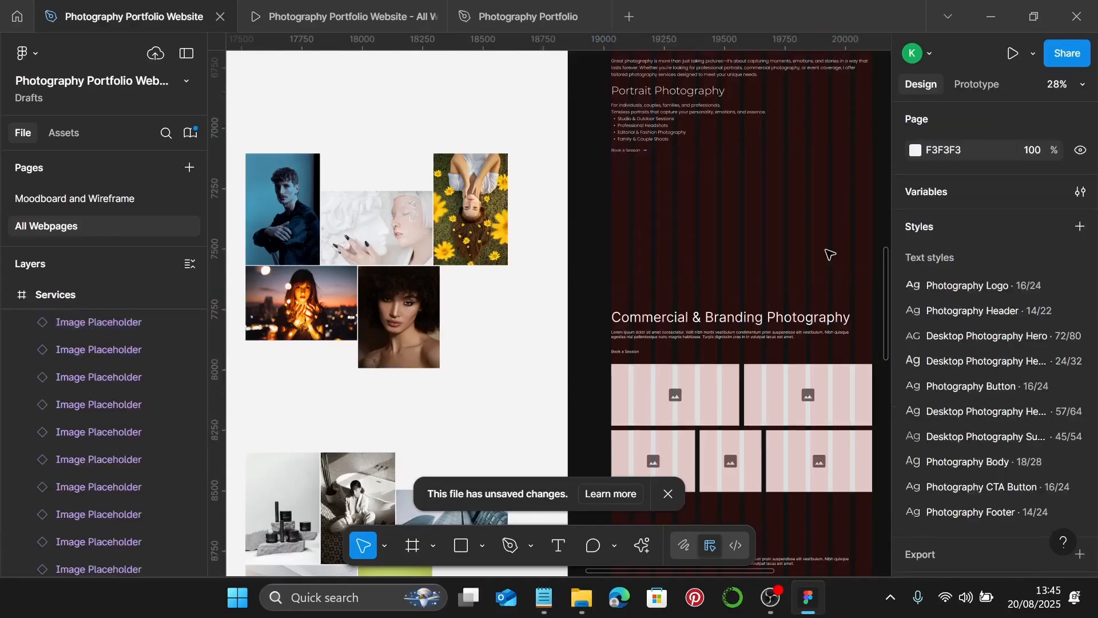
{"action": "scroll", "coordinate": [828, 253], "scroll_direction": "down", "scroll_amount": 5}
{"action": "scroll", "coordinate": [829, 253], "scroll_direction": "down", "scroll_amount": 5}
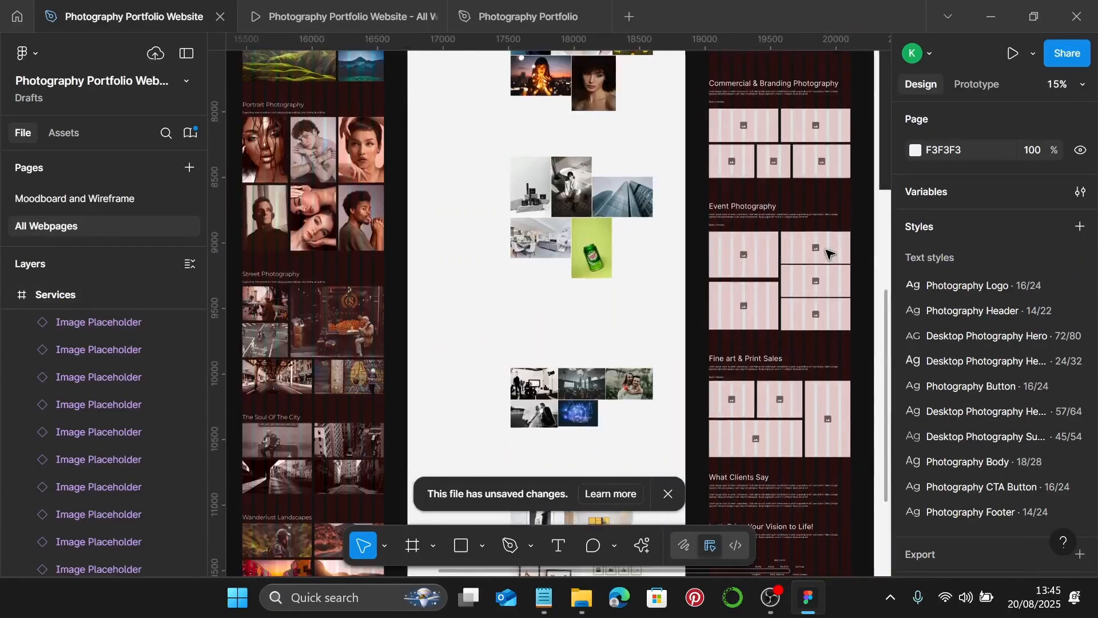
{"action": "scroll", "coordinate": [802, 196], "scroll_direction": "down", "scroll_amount": 3}
{"action": "scroll", "coordinate": [755, 91], "scroll_direction": "up", "scroll_amount": 3}
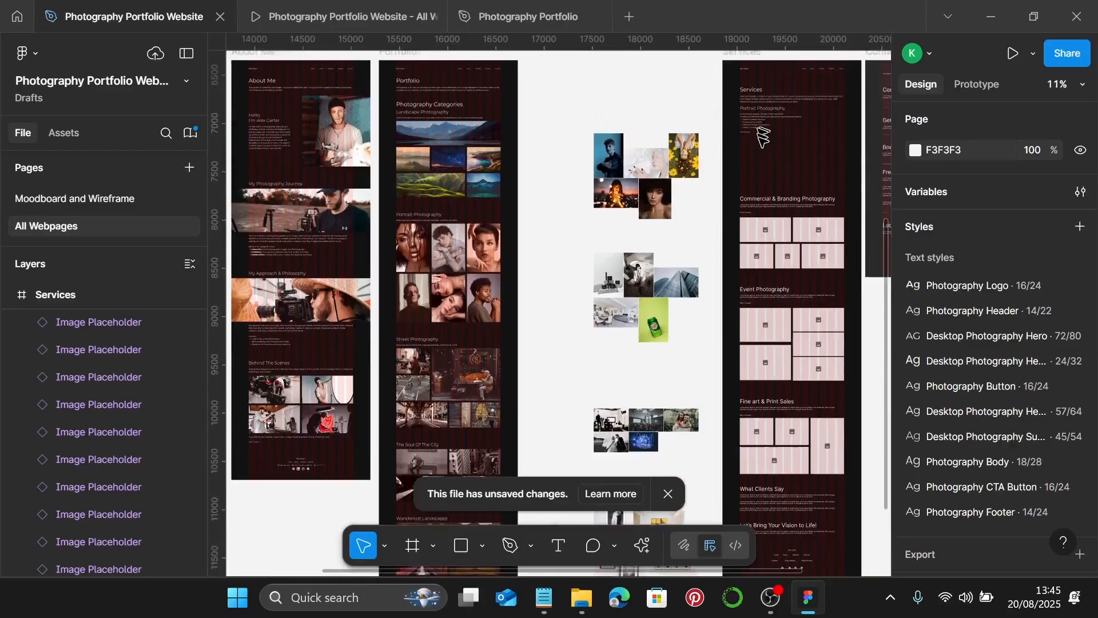
- Extend the Services frame's height to 6480
{"action": "left_click", "coordinate": [742, 72]}
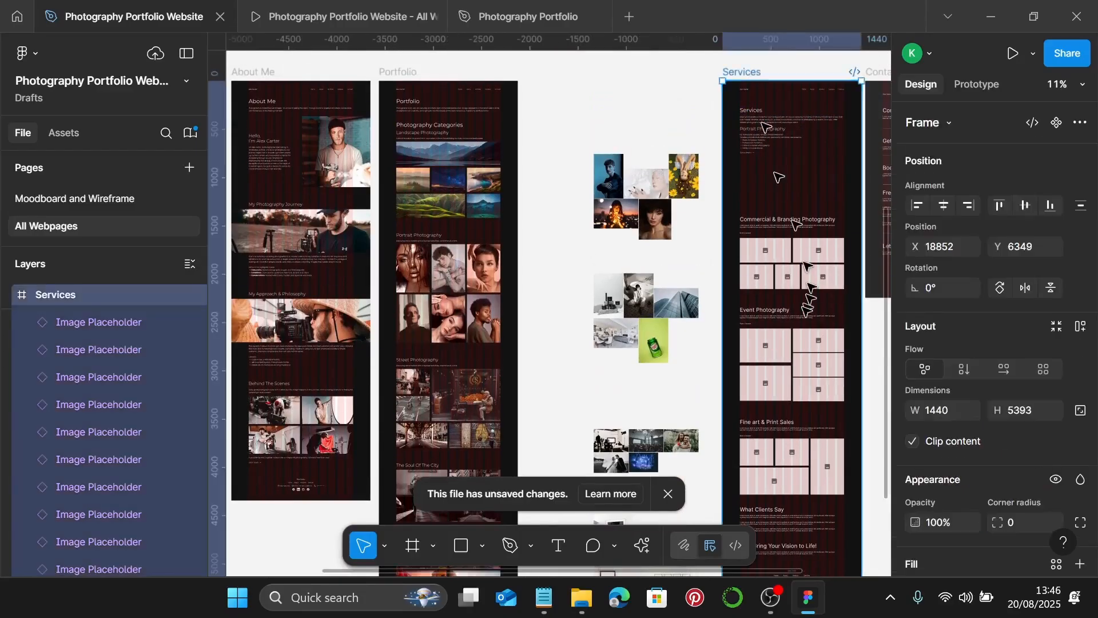
{"action": "scroll", "coordinate": [807, 366], "scroll_direction": "down", "scroll_amount": 8}
{"action": "left_click_drag", "start_coordinate": [820, 396], "coordinate": [819, 466]}
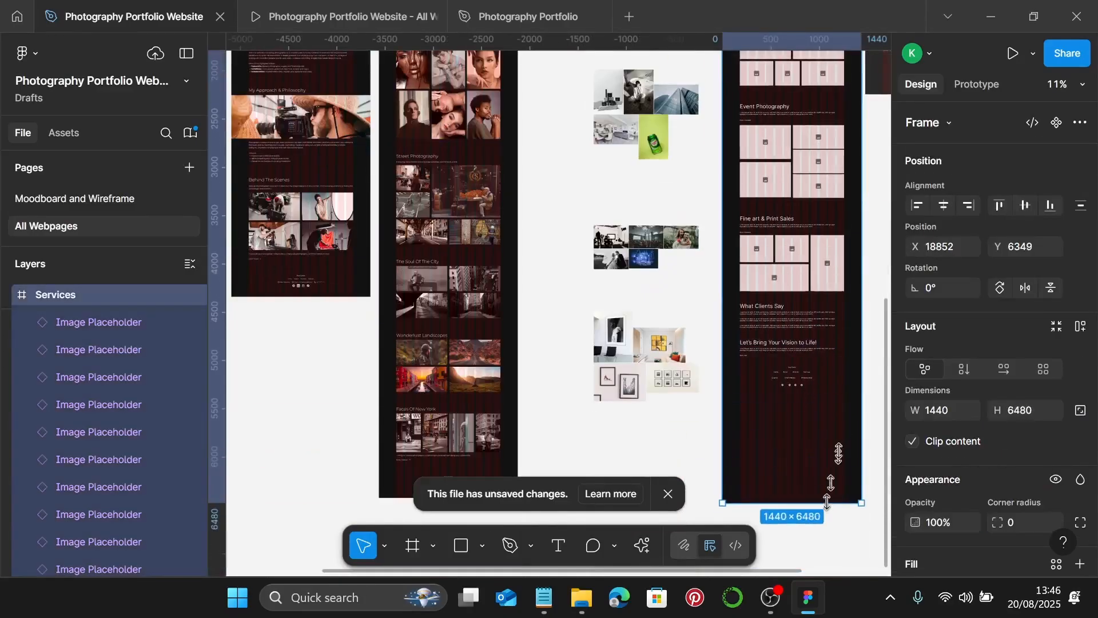
{"action": "scroll", "coordinate": [722, 134], "scroll_direction": "up", "scroll_amount": 4}
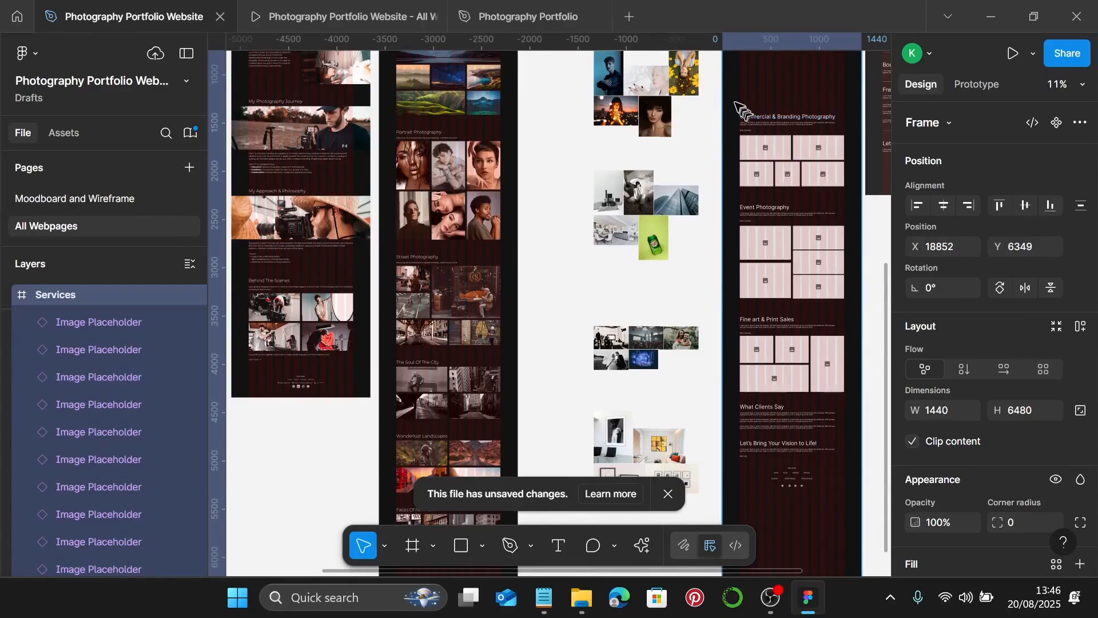
- Shift the Commercial & Branding and later sections further down the page
{"action": "left_click_drag", "start_coordinate": [733, 98], "coordinate": [849, 498]}
{"action": "left_click_drag", "start_coordinate": [811, 151], "coordinate": [821, 229]}
{"action": "scroll", "coordinate": [799, 241], "scroll_direction": "up", "scroll_amount": 3}
{"action": "scroll", "coordinate": [817, 226], "scroll_direction": "up", "scroll_amount": 4}
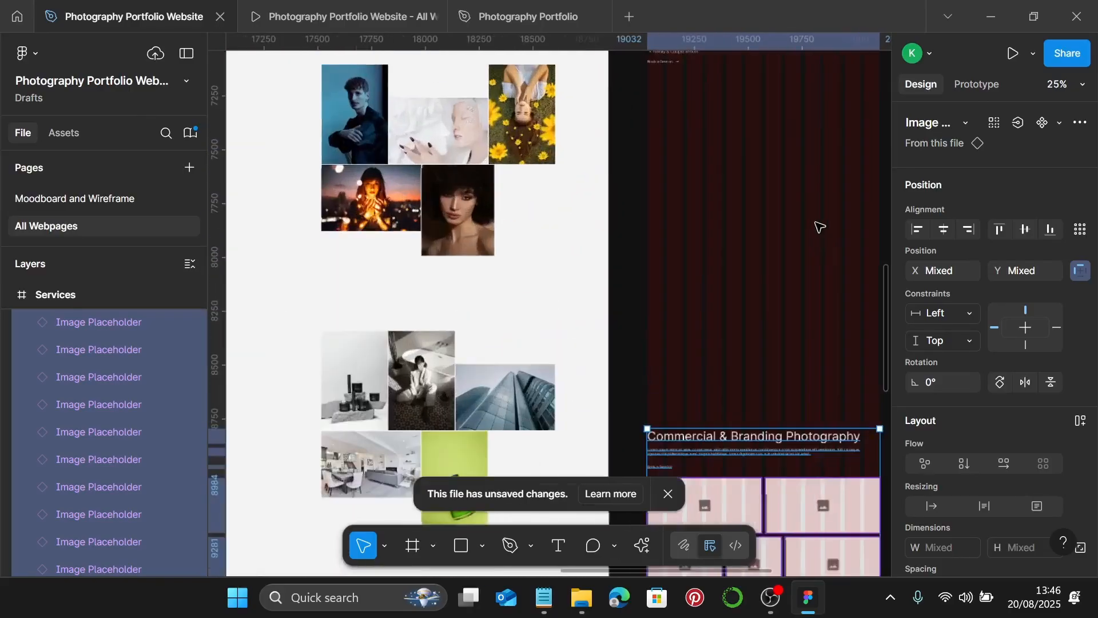
{"action": "scroll", "coordinate": [820, 227], "scroll_direction": "up", "scroll_amount": 3}
{"action": "scroll", "coordinate": [789, 235], "scroll_direction": "right", "scroll_amount": 3}
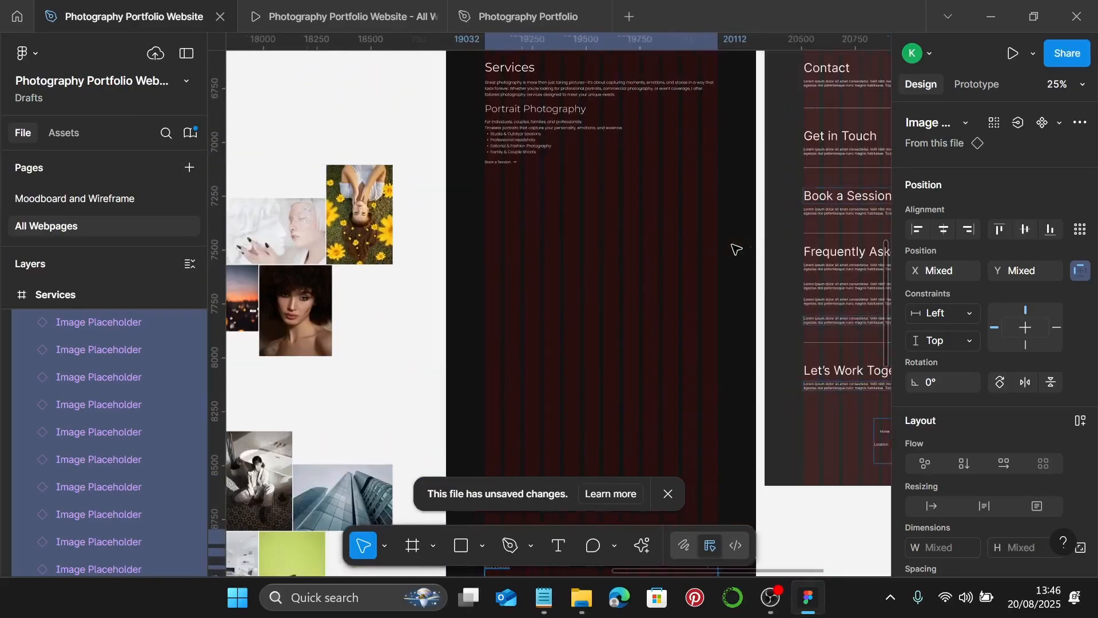
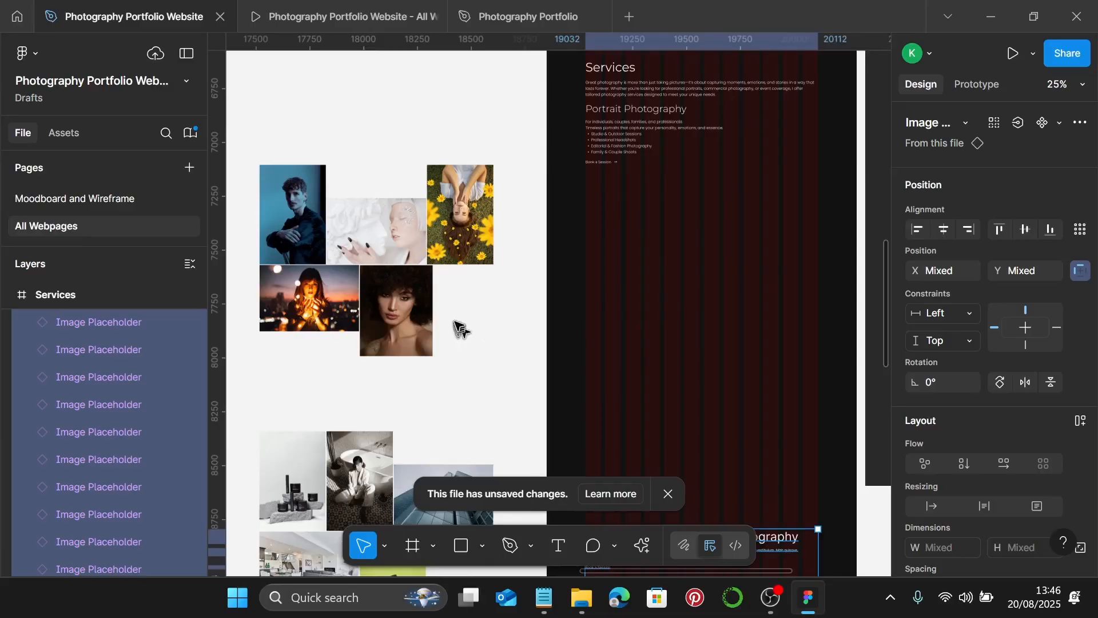
- Move the man, candle-lit, curly-haired and sunflower photos down together and set their width to 347
{"action": "scroll", "coordinate": [455, 323], "scroll_direction": "left", "scroll_amount": 2}
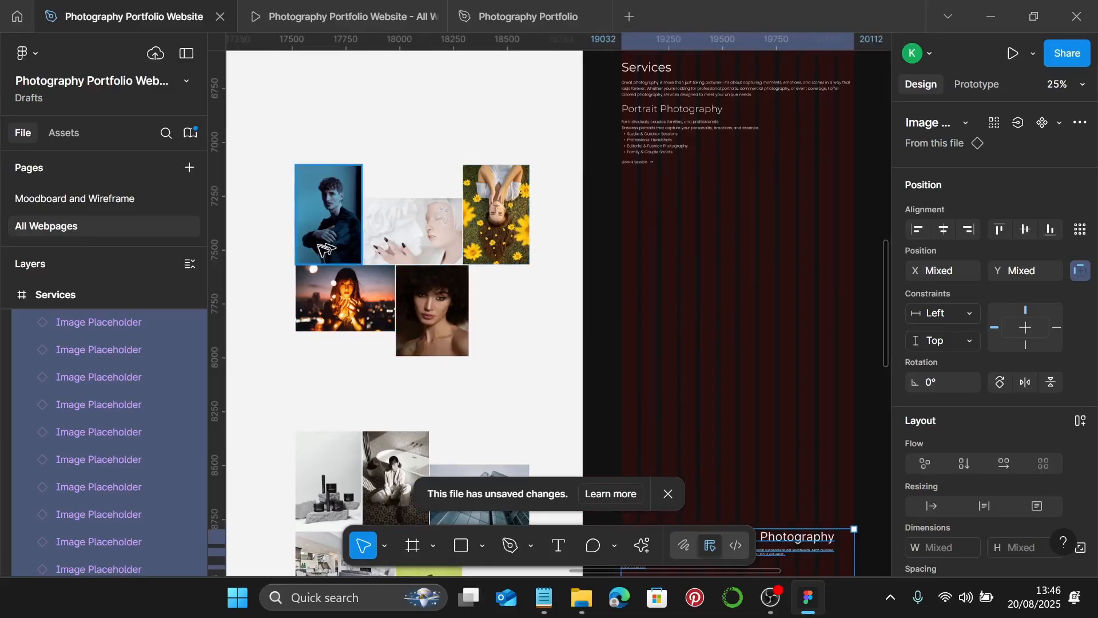
{"action": "scroll", "coordinate": [337, 256], "scroll_direction": "left", "scroll_amount": 2}
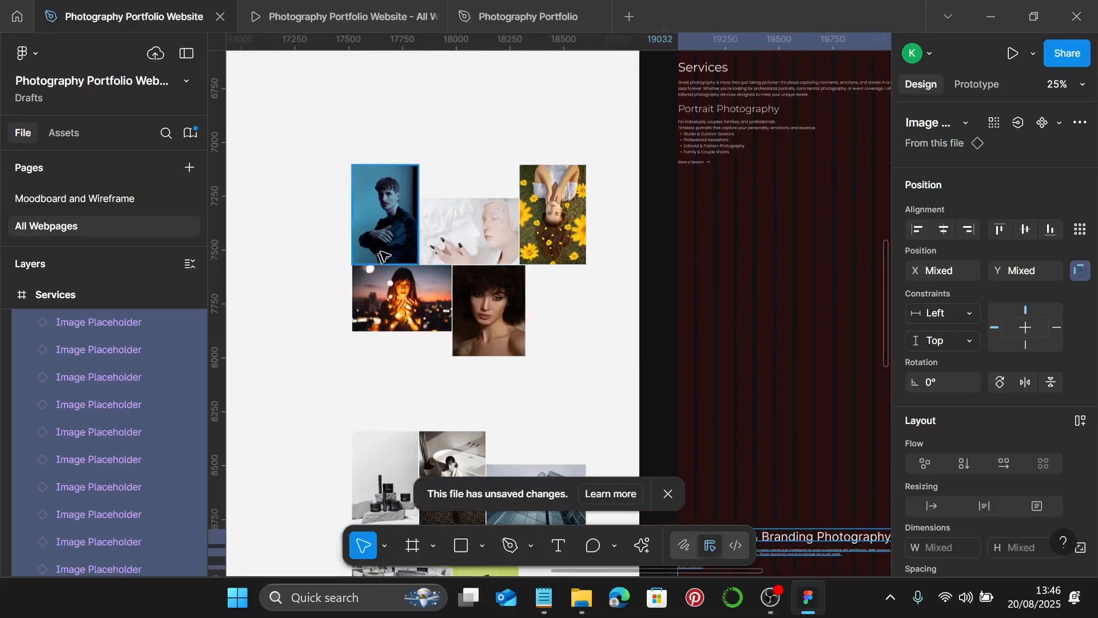
{"action": "scroll", "coordinate": [343, 252], "scroll_direction": "up", "scroll_amount": 2}
{"action": "left_click", "coordinate": [370, 230]}
{"action": "left_click", "coordinate": [400, 314], "text": "shift"}
{"action": "left_click", "coordinate": [526, 332], "text": "shift"}
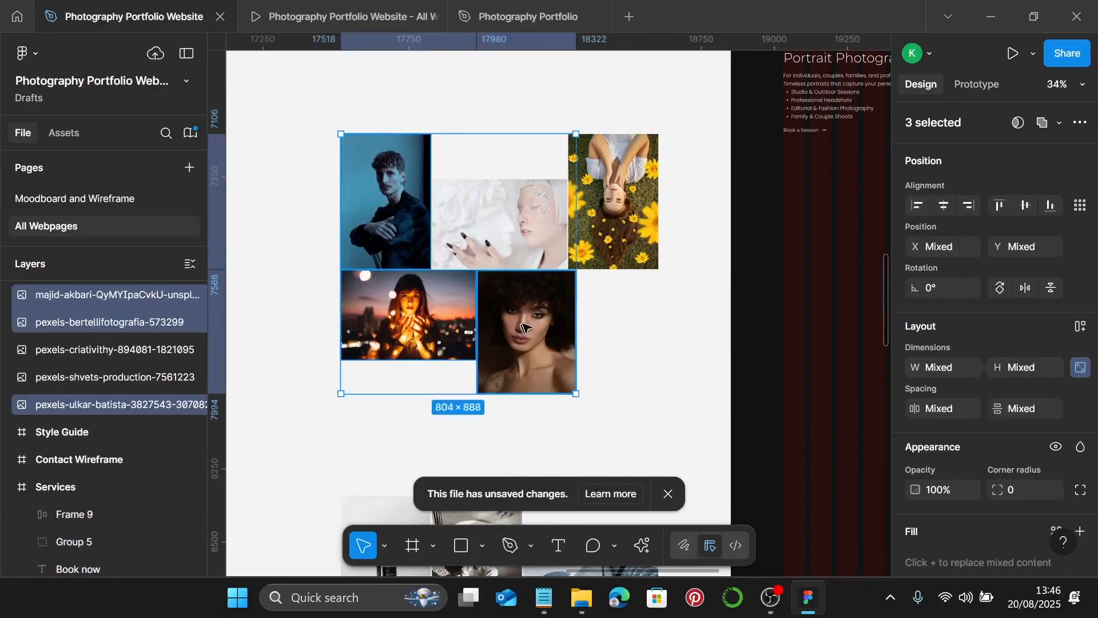
{"action": "left_click", "coordinate": [606, 234], "text": "shift"}
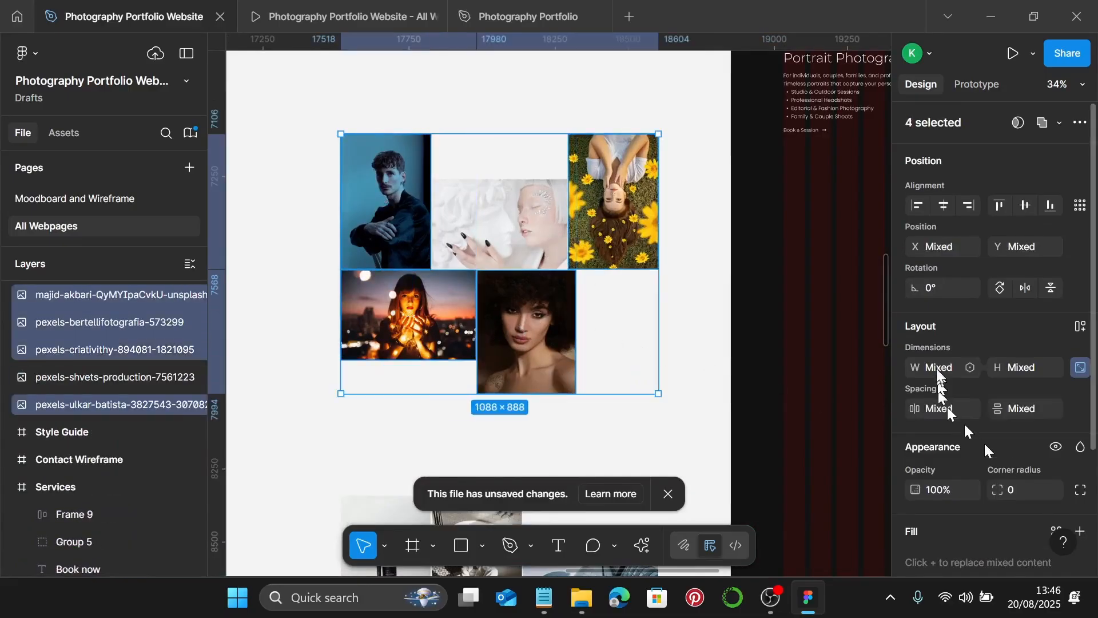
{"action": "left_click_drag", "start_coordinate": [629, 232], "coordinate": [629, 303]}
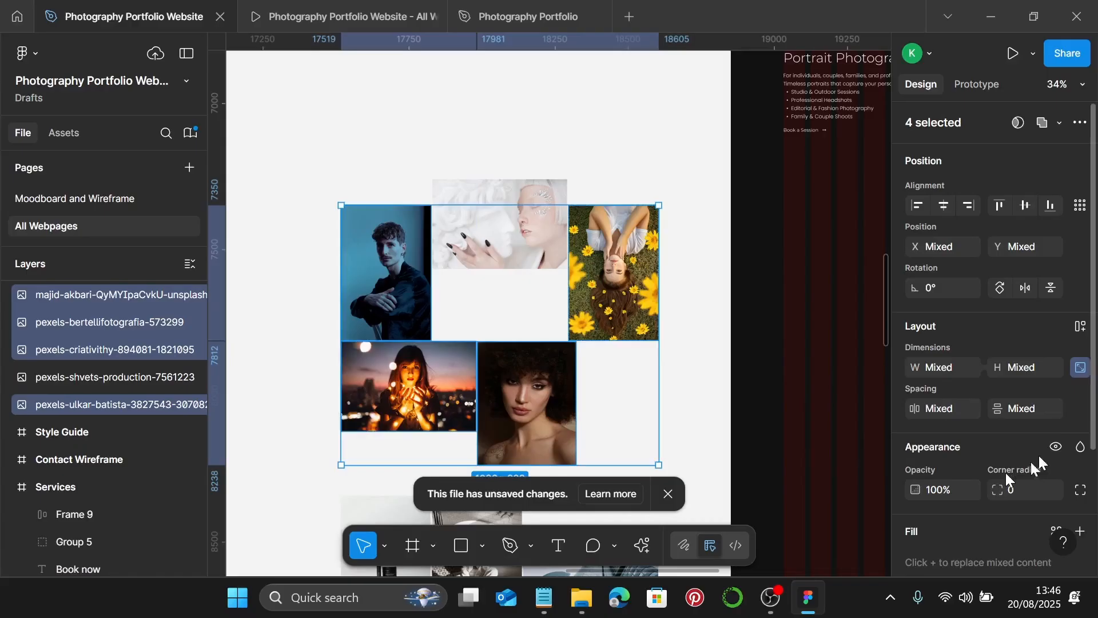
{"action": "left_click", "coordinate": [948, 363]}
{"action": "type", "text": "347"}
{"action": "key", "text": "Return"}
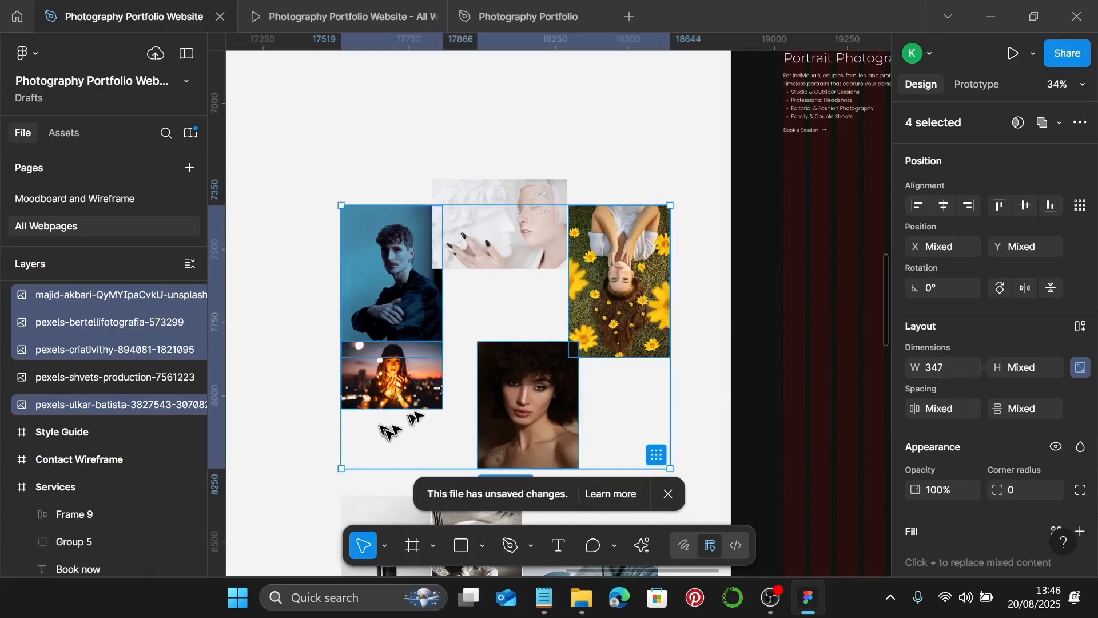
- Move the candle-lit photo lower and shift the man's portrait left to X 17344
{"action": "scroll", "coordinate": [401, 423], "scroll_direction": "left", "scroll_amount": 3}
{"action": "scroll", "coordinate": [503, 366], "scroll_direction": "down", "scroll_amount": 2}
{"action": "left_click", "coordinate": [514, 353]}
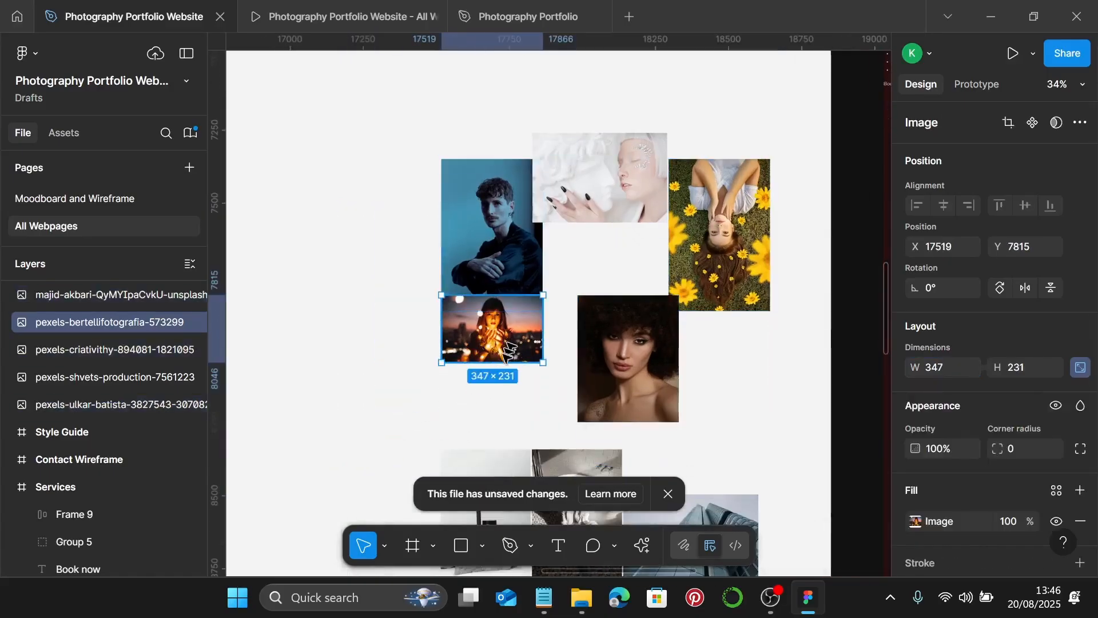
{"action": "left_click_drag", "start_coordinate": [505, 349], "coordinate": [496, 394]}
{"action": "left_click", "coordinate": [503, 254]}
{"action": "left_click_drag", "start_coordinate": [503, 255], "coordinate": [450, 248]}
- Crop the man's portrait taller and enlarge the photo to fill the frame
{"action": "double_click", "coordinate": [421, 229]}
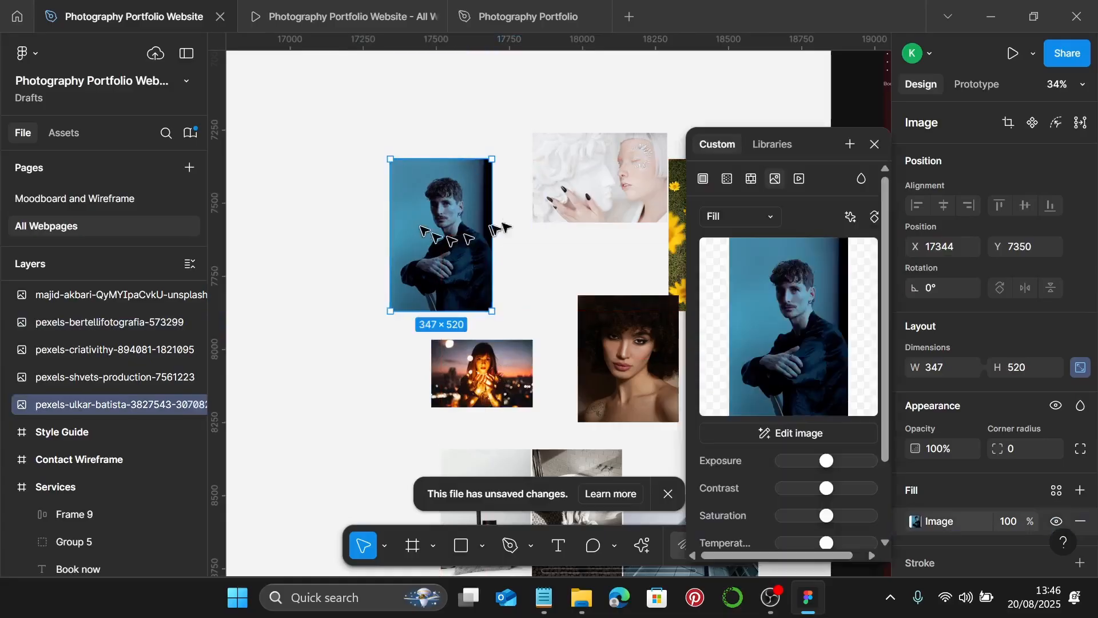
{"action": "left_click", "coordinate": [729, 215]}
{"action": "left_click", "coordinate": [734, 252]}
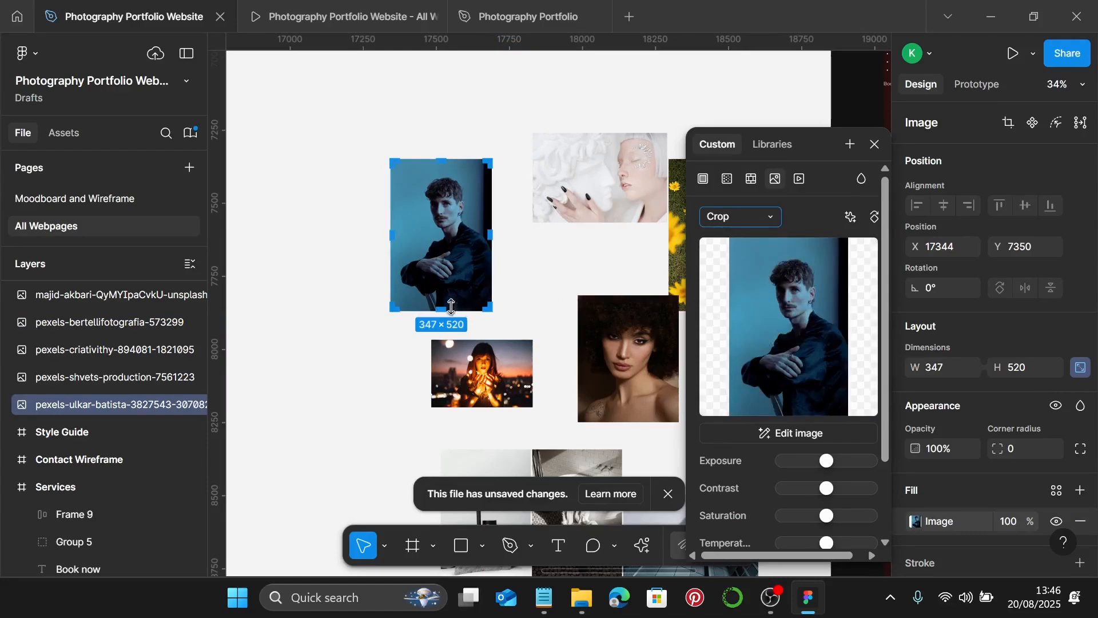
{"action": "scroll", "coordinate": [451, 307], "scroll_direction": "up", "scroll_amount": 10}
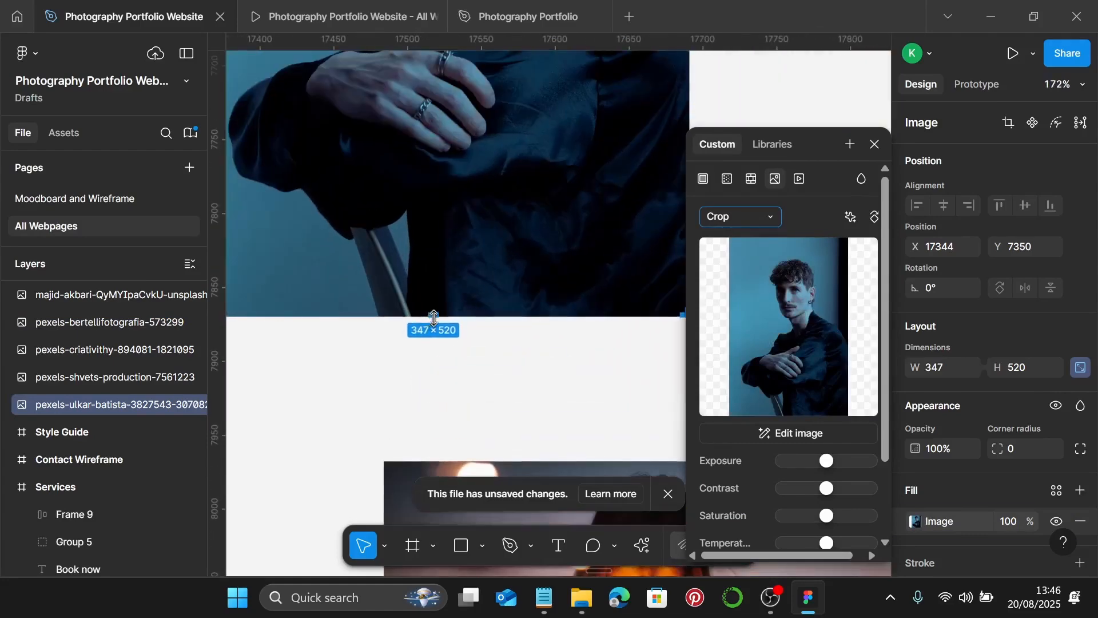
{"action": "left_click_drag", "start_coordinate": [433, 318], "coordinate": [436, 339]}
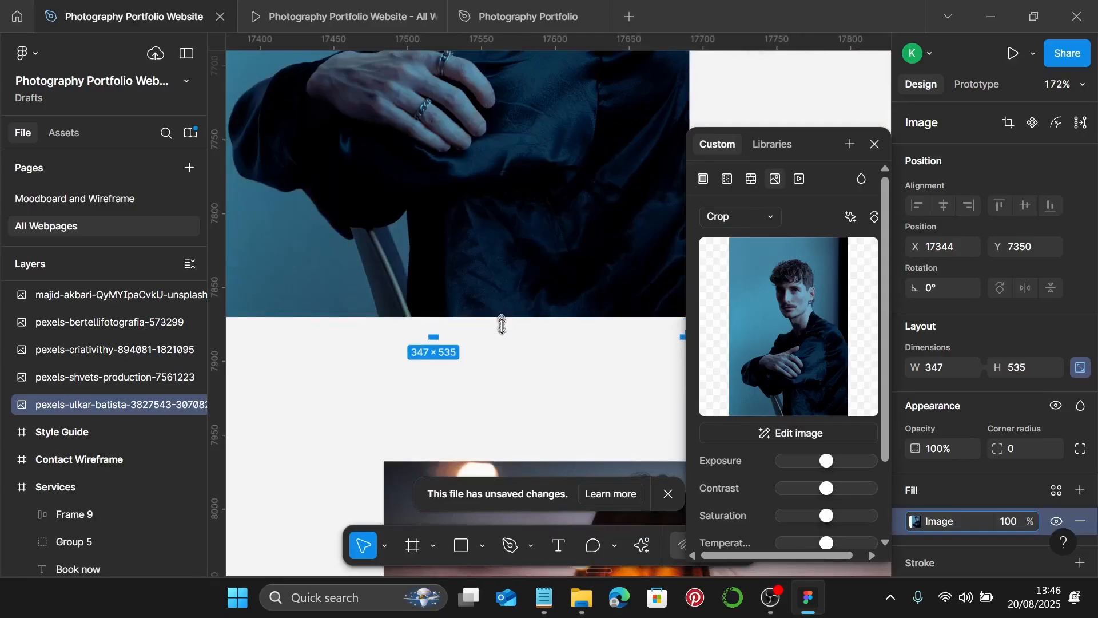
{"action": "left_click_drag", "start_coordinate": [502, 324], "coordinate": [506, 340]}
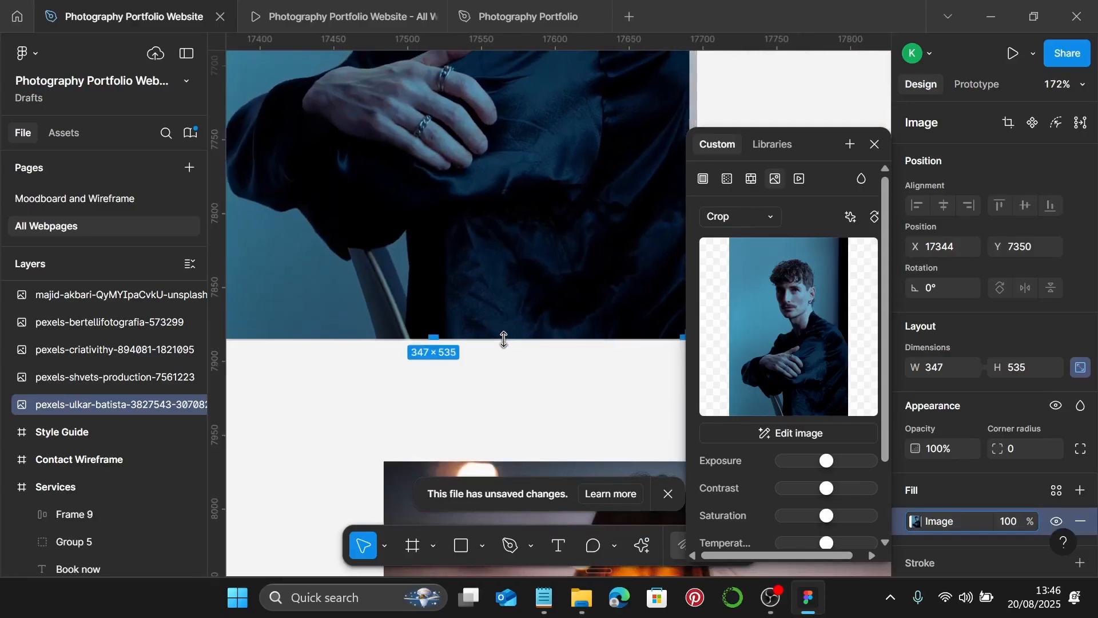
{"action": "scroll", "coordinate": [504, 339], "scroll_direction": "down", "scroll_amount": 5}
{"action": "key", "text": "Escape"}
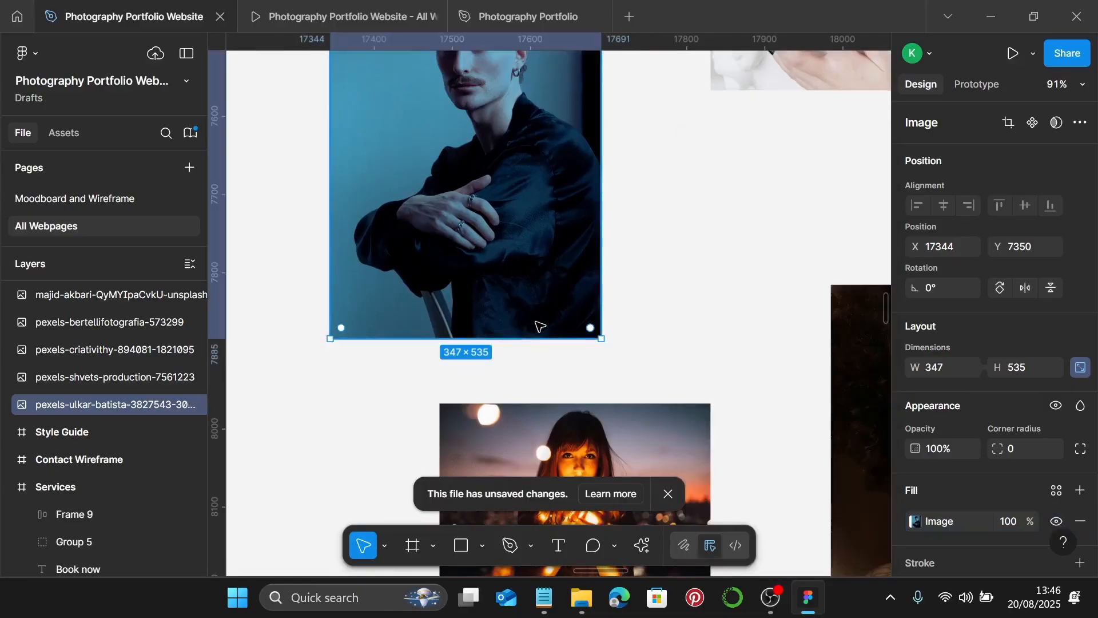
- Move the candle-lit photo left and down in the collage
{"action": "scroll", "coordinate": [540, 326], "scroll_direction": "down", "scroll_amount": 3}
{"action": "scroll", "coordinate": [551, 286], "scroll_direction": "down", "scroll_amount": 2}
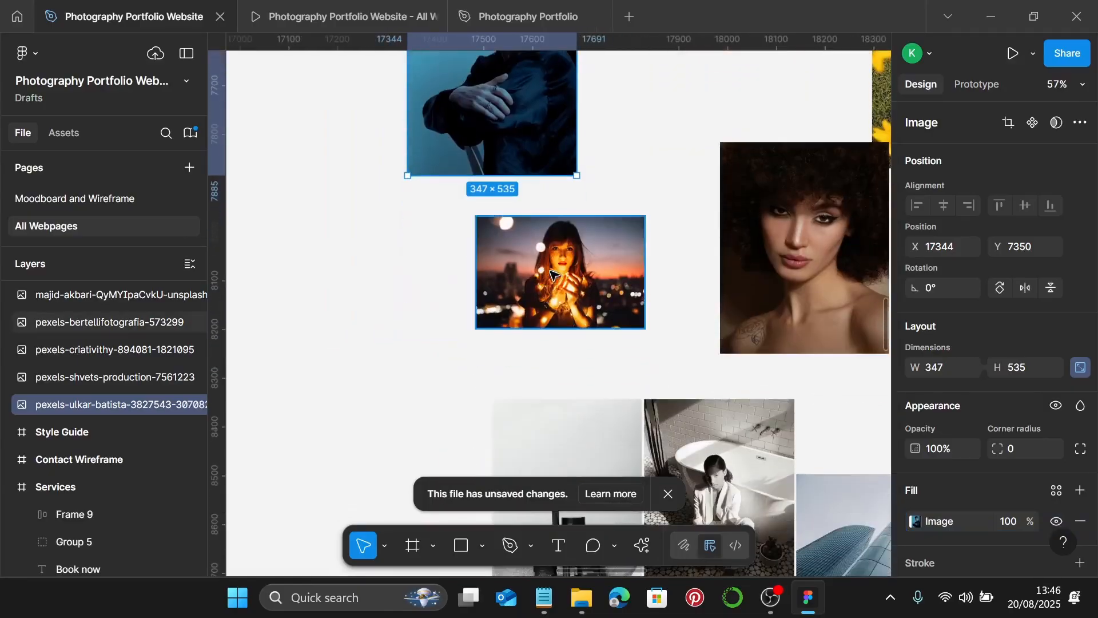
{"action": "scroll", "coordinate": [550, 275], "scroll_direction": "down", "scroll_amount": 2}
{"action": "double_click", "coordinate": [551, 275]}
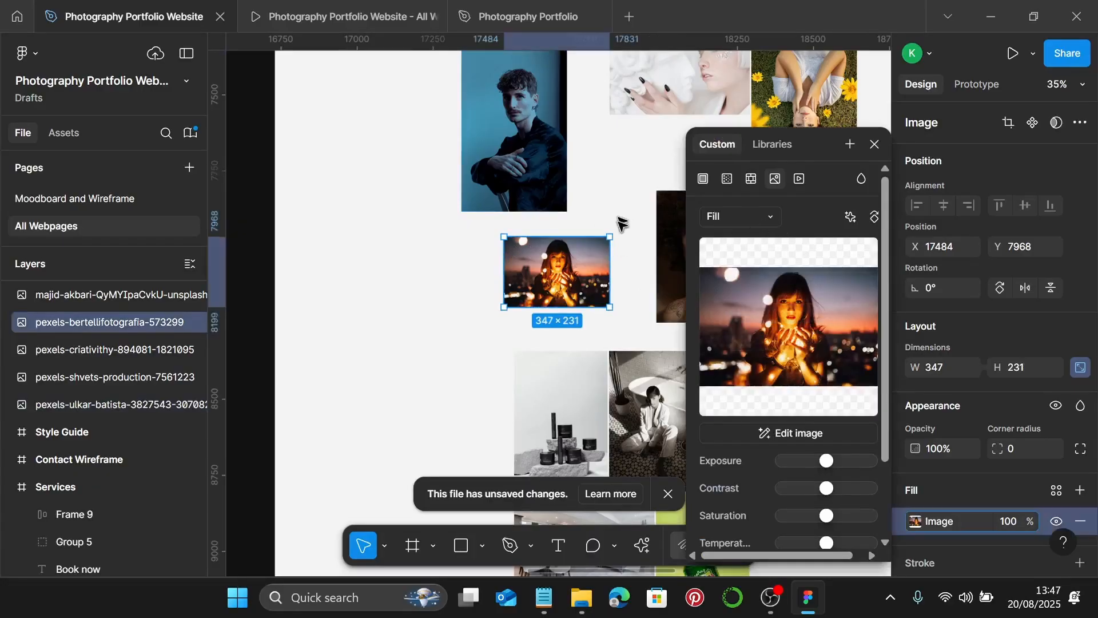
{"action": "left_click", "coordinate": [876, 146]}
{"action": "scroll", "coordinate": [553, 243], "scroll_direction": "up", "scroll_amount": 1}
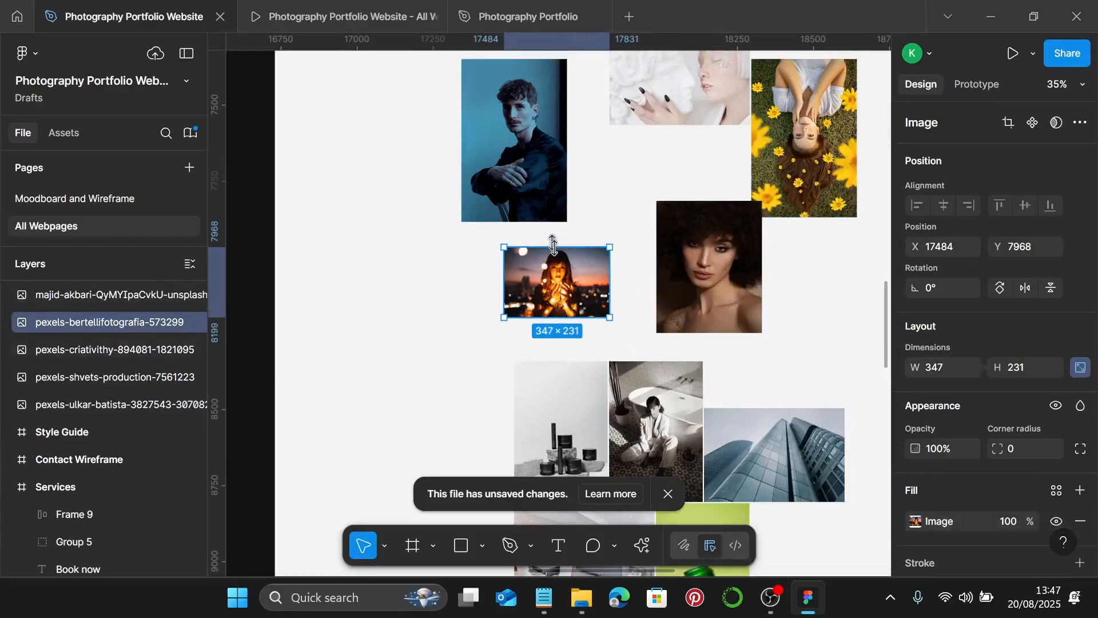
{"action": "left_click_drag", "start_coordinate": [565, 267], "coordinate": [435, 293]}
{"action": "scroll", "coordinate": [456, 301], "scroll_direction": "up", "scroll_amount": 2}
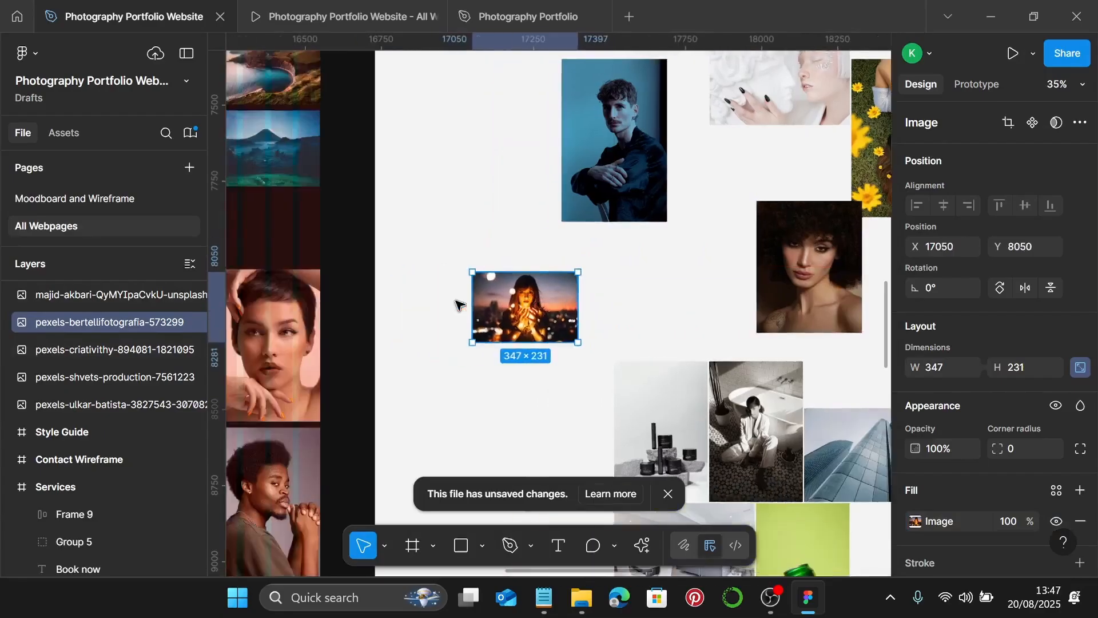
- Crop the candle-lit photo to 347×535 and enlarge the candle image to fill it
{"action": "left_click", "coordinate": [915, 521]}
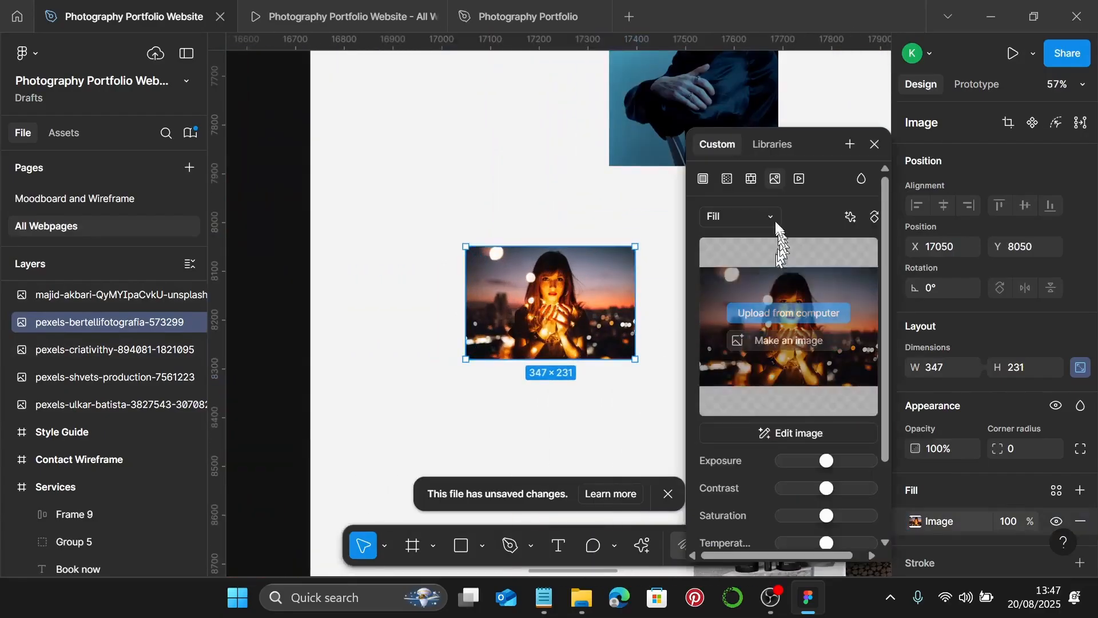
{"action": "left_click", "coordinate": [767, 217]}
{"action": "left_click", "coordinate": [766, 259]}
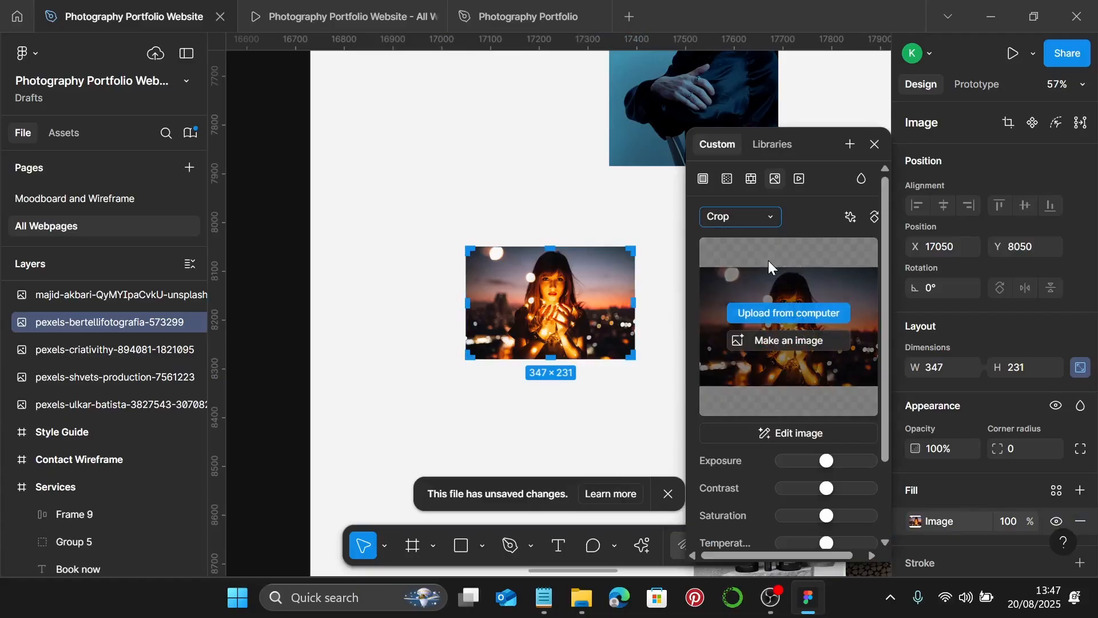
{"action": "left_click_drag", "start_coordinate": [552, 248], "coordinate": [569, 183]}
{"action": "scroll", "coordinate": [574, 397], "scroll_direction": "down", "scroll_amount": 2}
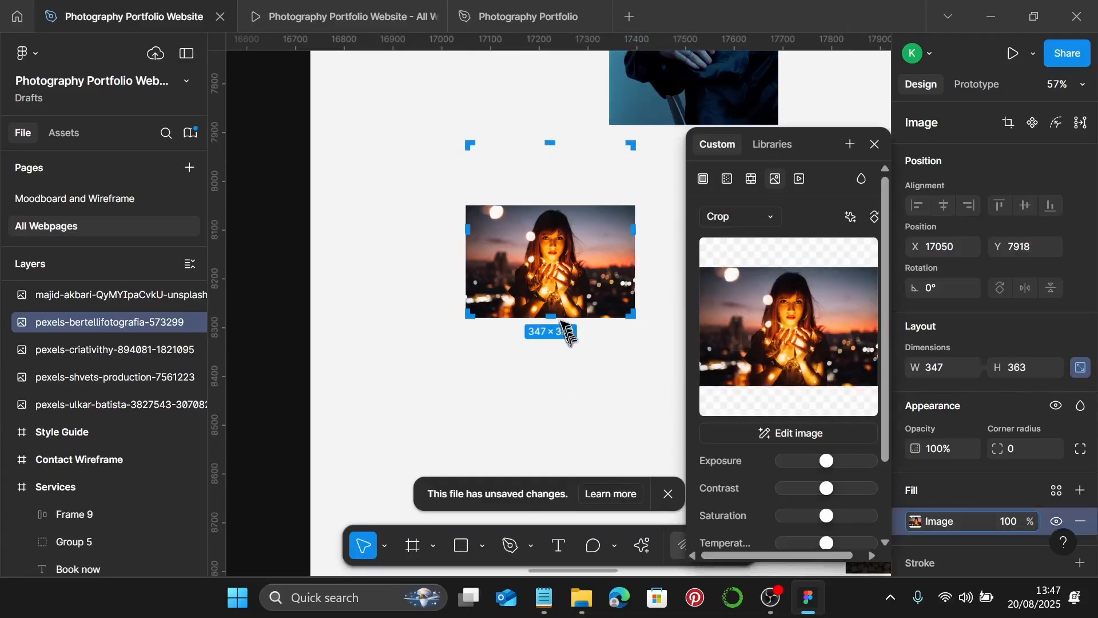
{"action": "left_click_drag", "start_coordinate": [560, 318], "coordinate": [552, 216]}
{"action": "scroll", "coordinate": [551, 389], "scroll_direction": "up", "scroll_amount": 10}
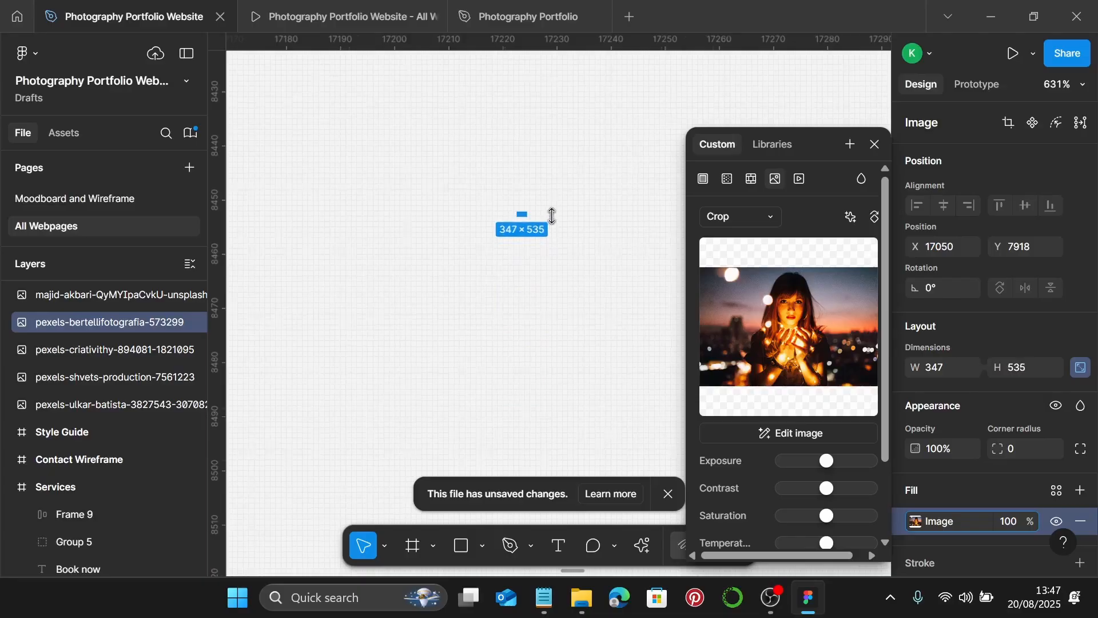
{"action": "scroll", "coordinate": [552, 216], "scroll_direction": "down", "scroll_amount": 10, "text": "ctrl"}
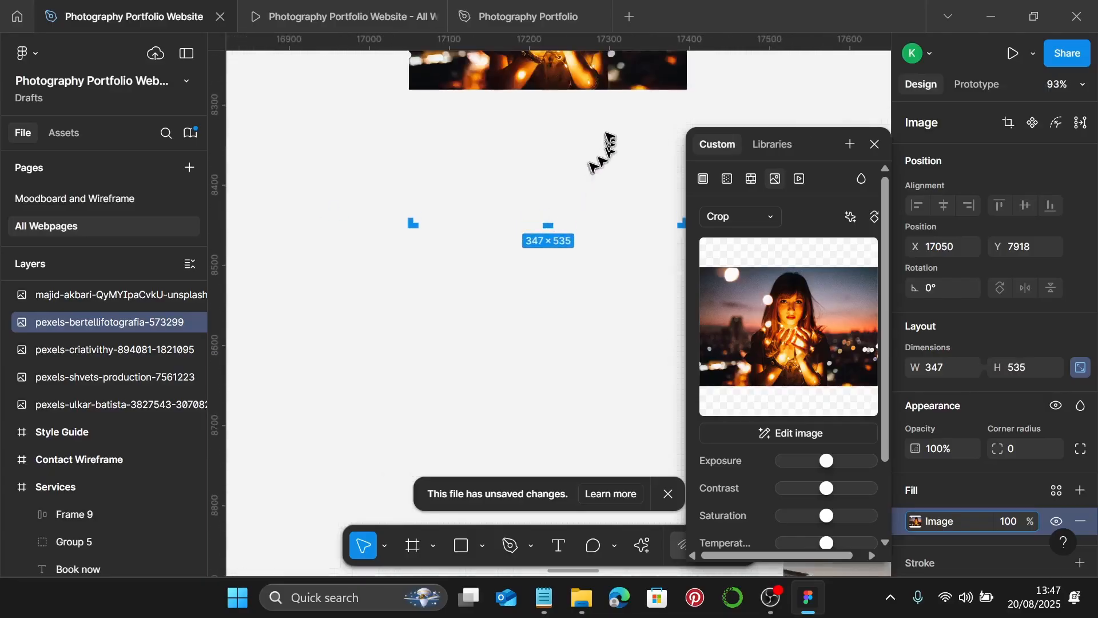
{"action": "left_click_drag", "start_coordinate": [599, 93], "coordinate": [626, 101]}
{"action": "scroll", "coordinate": [604, 230], "scroll_direction": "up", "scroll_amount": 5}
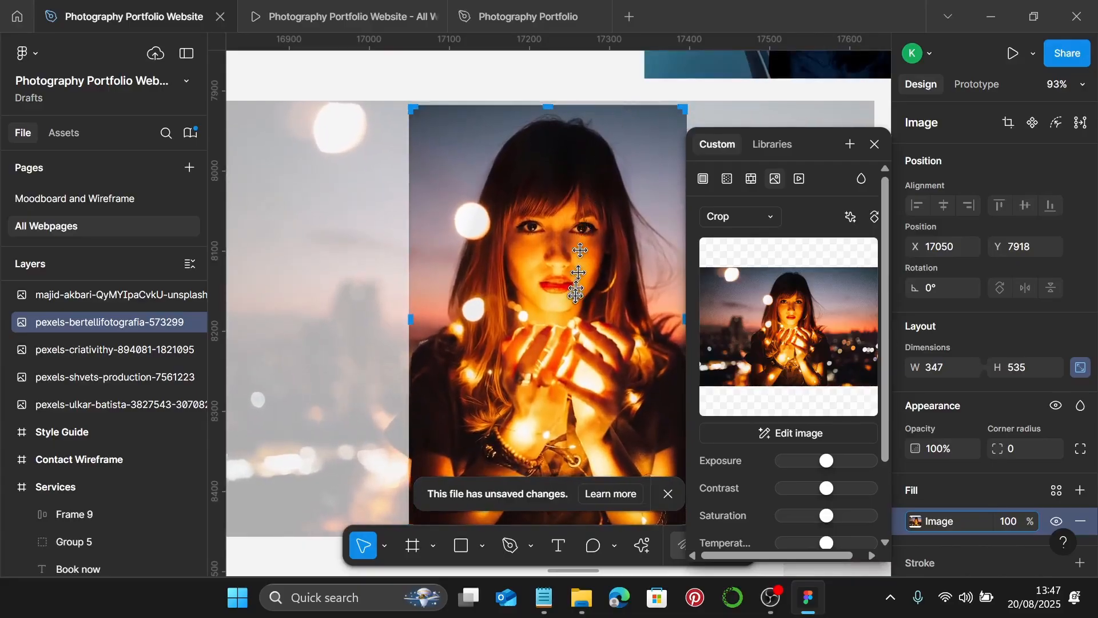
{"action": "scroll", "coordinate": [575, 296], "scroll_direction": "right", "scroll_amount": 2}
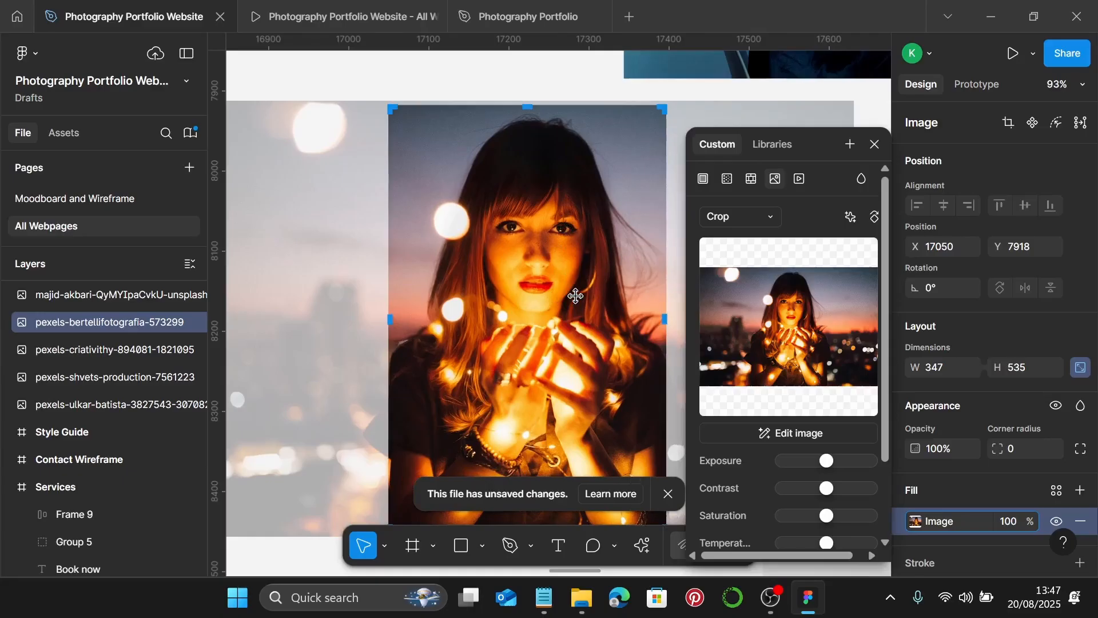
{"action": "key", "text": "Escape"}
- Move the curly-haired portrait left to X 17795, Y 7828
{"action": "scroll", "coordinate": [576, 296], "scroll_direction": "down", "scroll_amount": 5}
{"action": "scroll", "coordinate": [601, 320], "scroll_direction": "right", "scroll_amount": 5}
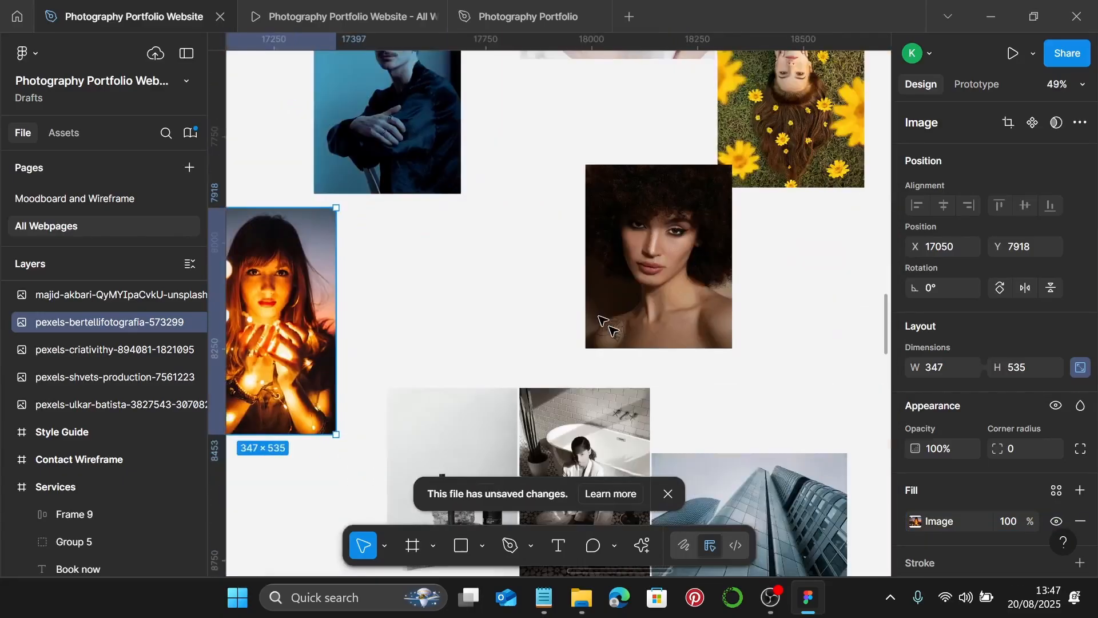
{"action": "left_click_drag", "start_coordinate": [652, 278], "coordinate": [574, 283]}
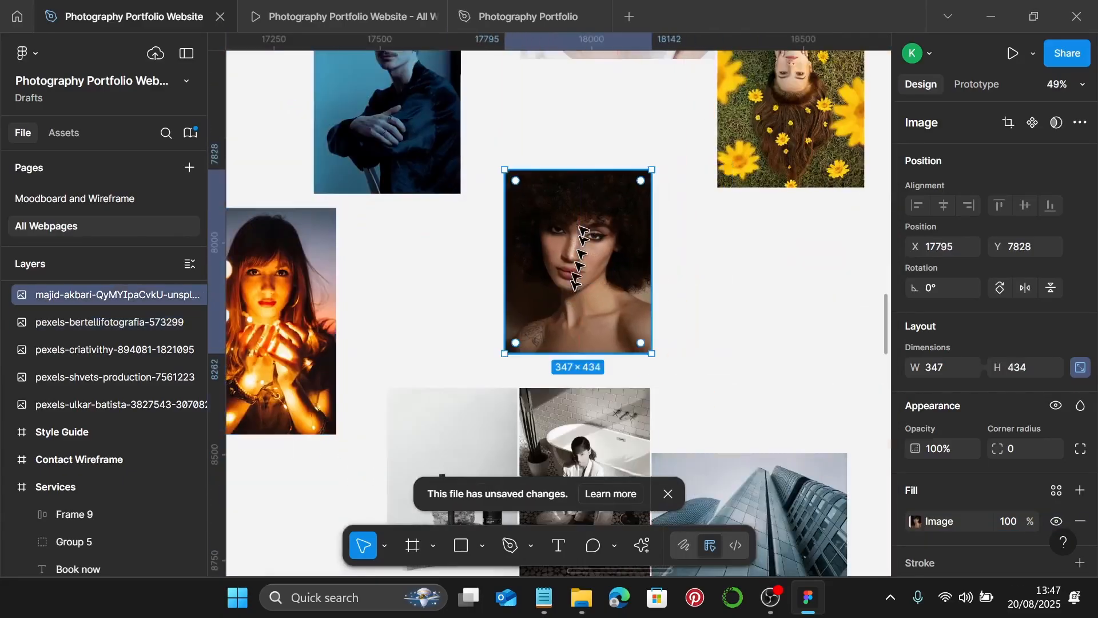
- Crop the curly-haired portrait to 347×535 with the image stretched to fill the frame
{"action": "double_click", "coordinate": [575, 283]}
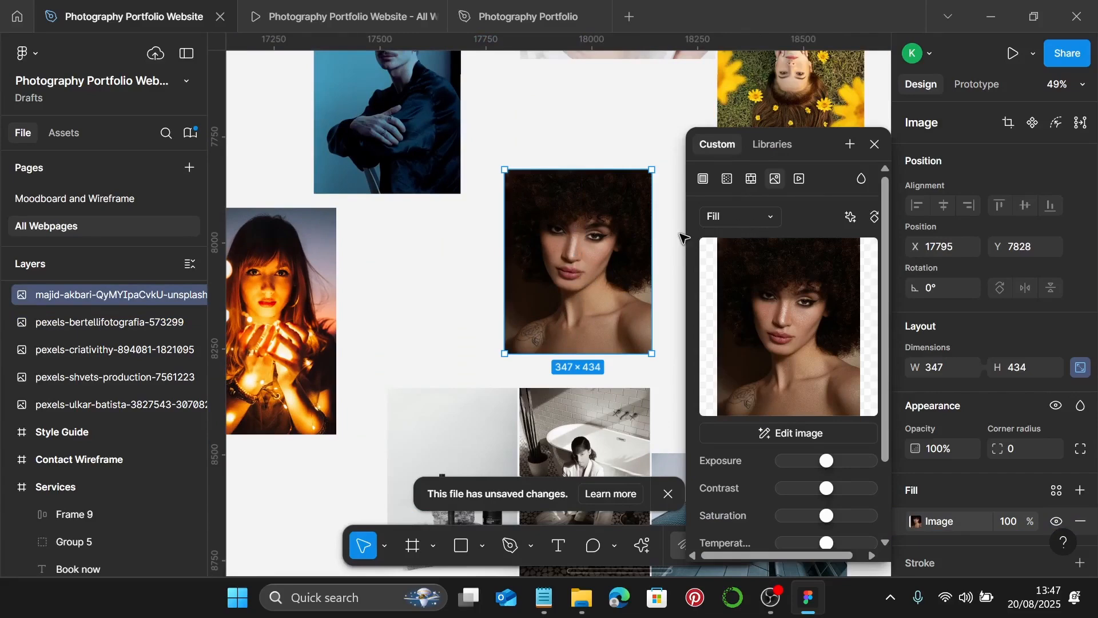
{"action": "left_click_drag", "start_coordinate": [594, 265], "coordinate": [589, 206]}
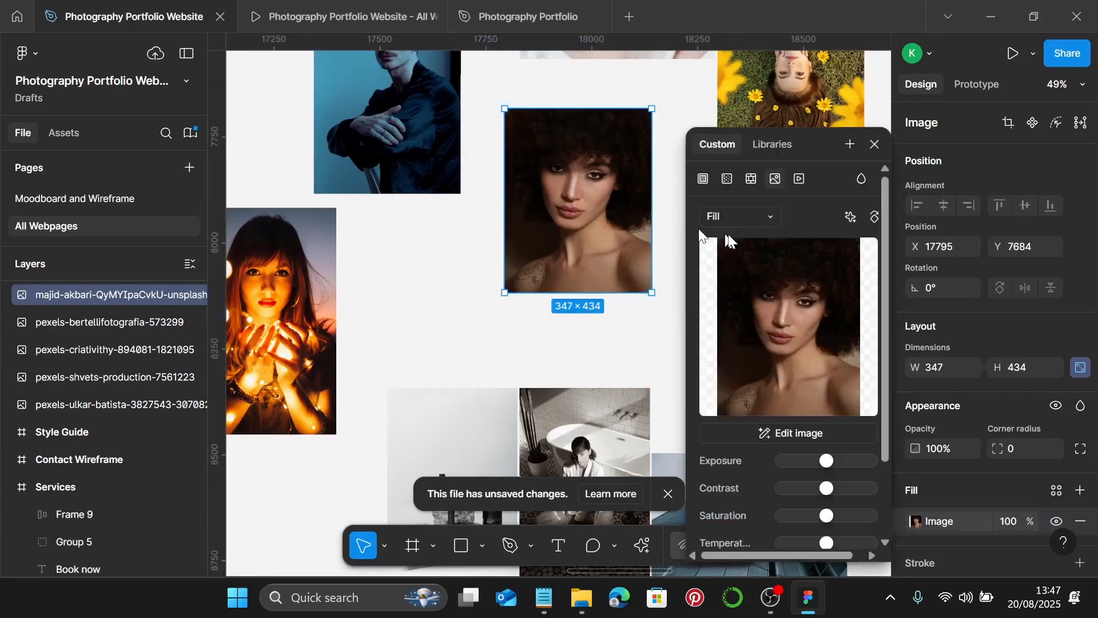
{"action": "left_click", "coordinate": [749, 216]}
{"action": "left_click", "coordinate": [746, 255]}
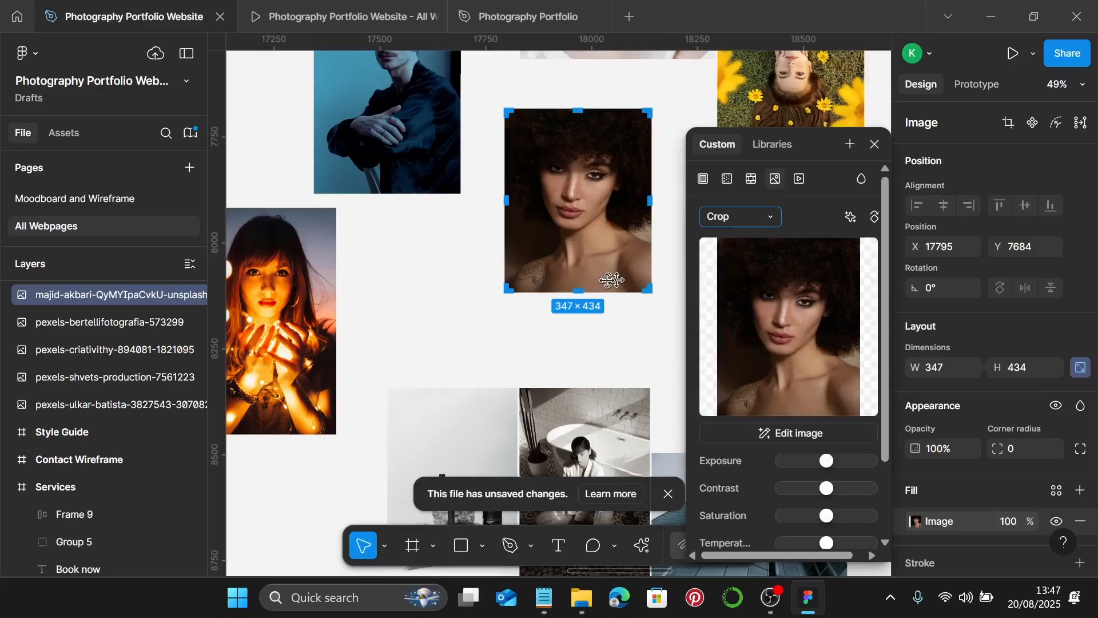
{"action": "scroll", "coordinate": [611, 280], "scroll_direction": "down", "scroll_amount": 1}
{"action": "scroll", "coordinate": [582, 250], "scroll_direction": "up", "scroll_amount": 5}
{"action": "left_click_drag", "start_coordinate": [578, 233], "coordinate": [584, 366]}
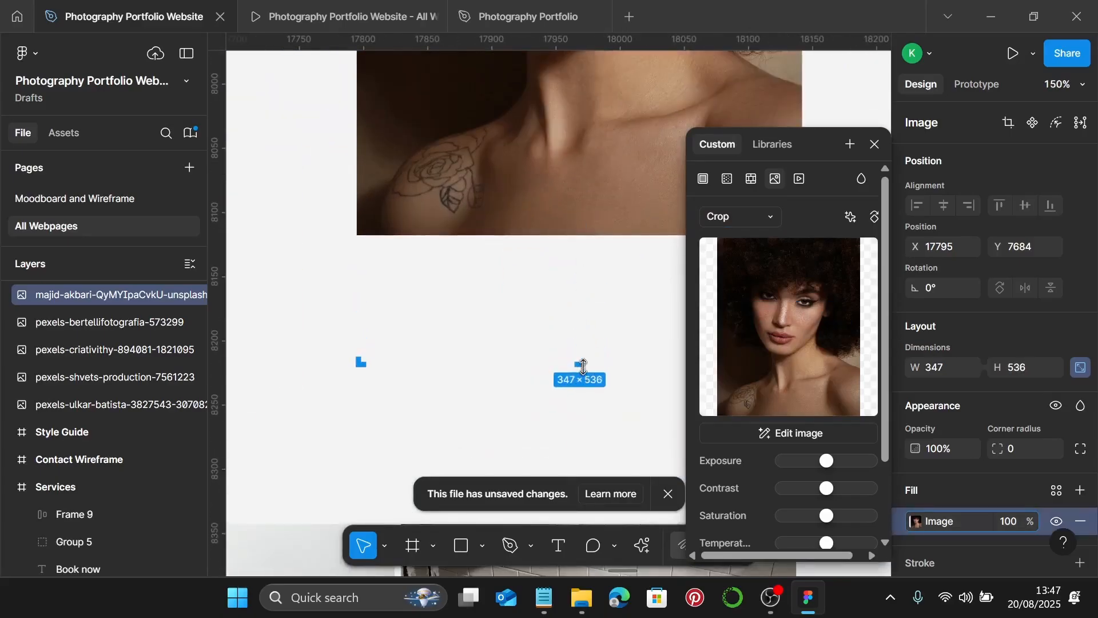
{"action": "scroll", "coordinate": [583, 366], "scroll_direction": "up", "scroll_amount": 10}
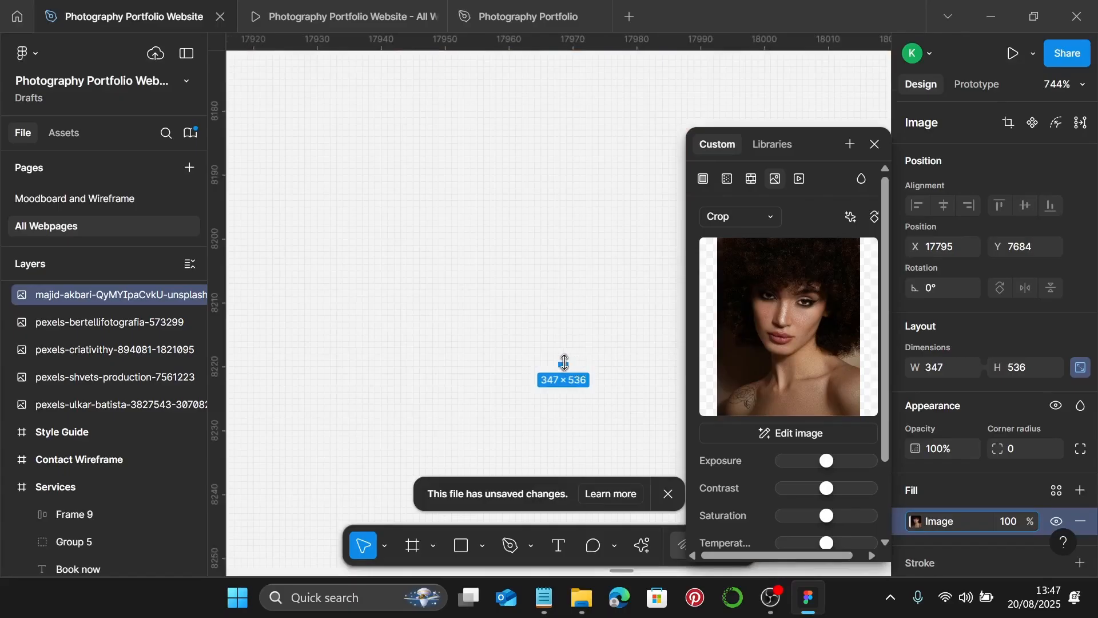
{"action": "scroll", "coordinate": [567, 359], "scroll_direction": "down", "scroll_amount": 10}
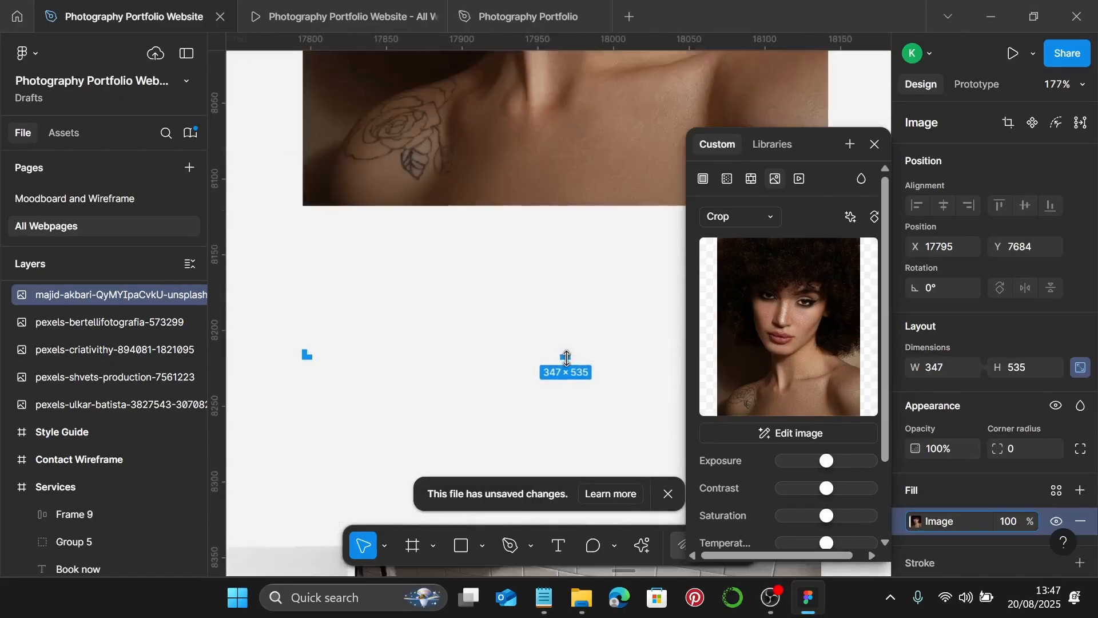
{"action": "left_click_drag", "start_coordinate": [606, 257], "coordinate": [608, 359]}
{"action": "scroll", "coordinate": [608, 359], "scroll_direction": "down", "scroll_amount": 4}
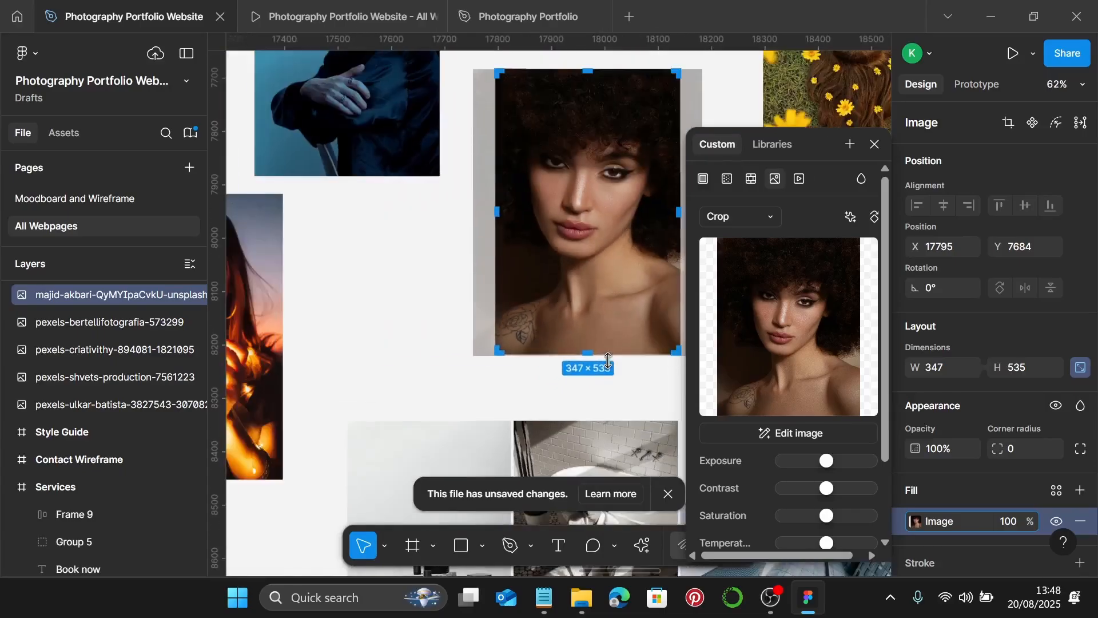
{"action": "key", "text": "Return"}
- Move the flower photo lower and crop it to 347×535, filling the frame
{"action": "scroll", "coordinate": [608, 358], "scroll_direction": "down", "scroll_amount": 4}
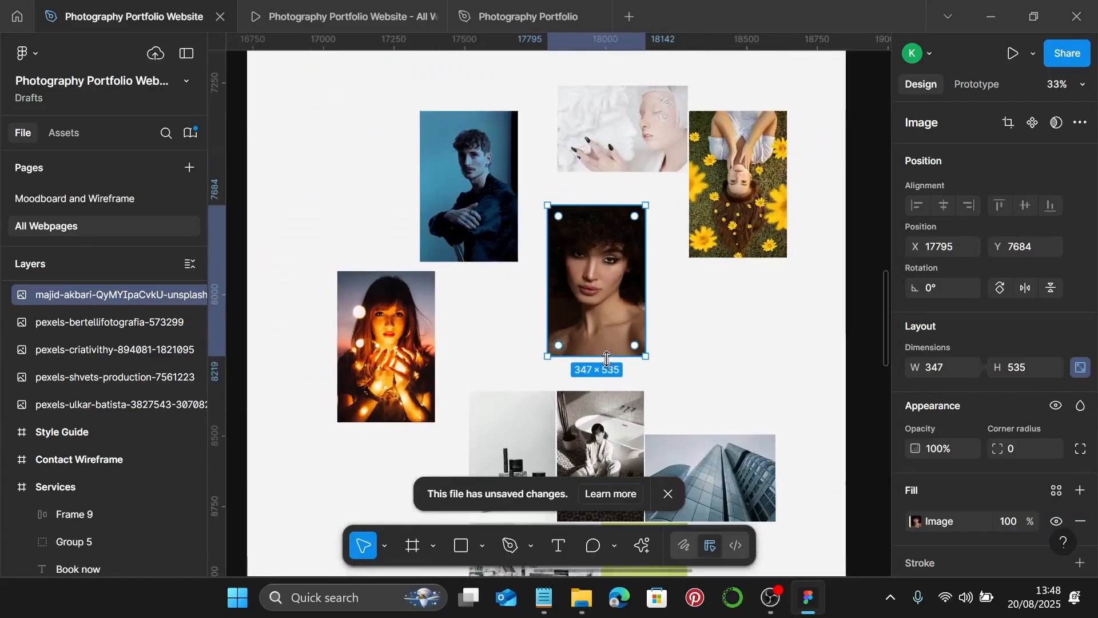
{"action": "scroll", "coordinate": [685, 200], "scroll_direction": "up", "scroll_amount": 1}
{"action": "left_click", "coordinate": [684, 200]}
{"action": "left_click_drag", "start_coordinate": [684, 200], "coordinate": [693, 289]}
{"action": "scroll", "coordinate": [629, 303], "scroll_direction": "right", "scroll_amount": 3}
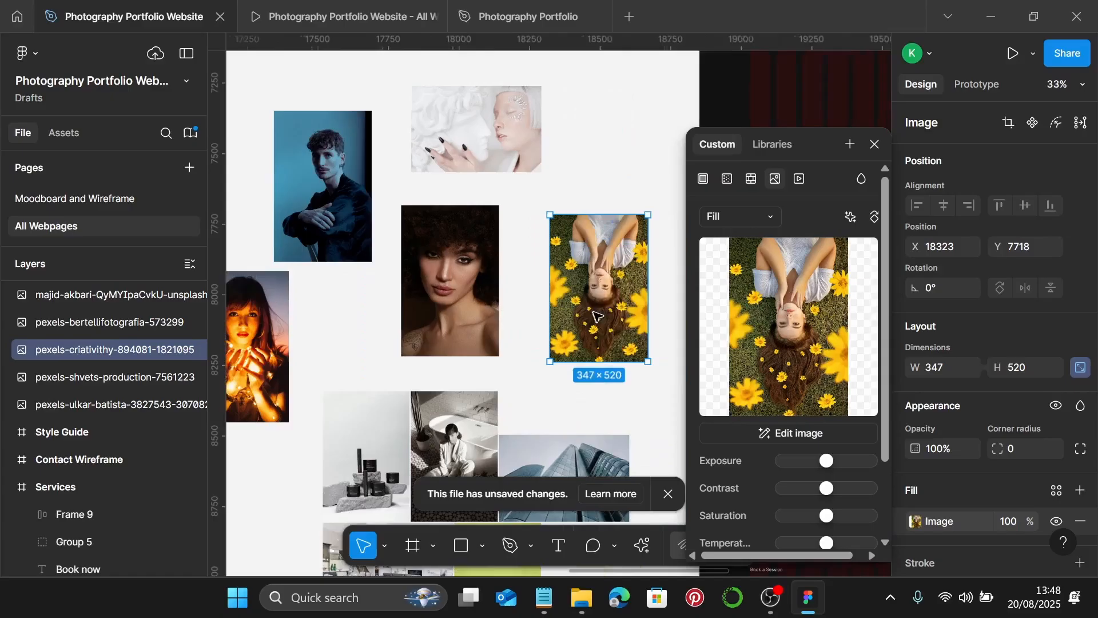
{"action": "left_click", "coordinate": [738, 216]}
{"action": "left_click", "coordinate": [737, 257]}
{"action": "scroll", "coordinate": [623, 394], "scroll_direction": "up", "scroll_amount": 5}
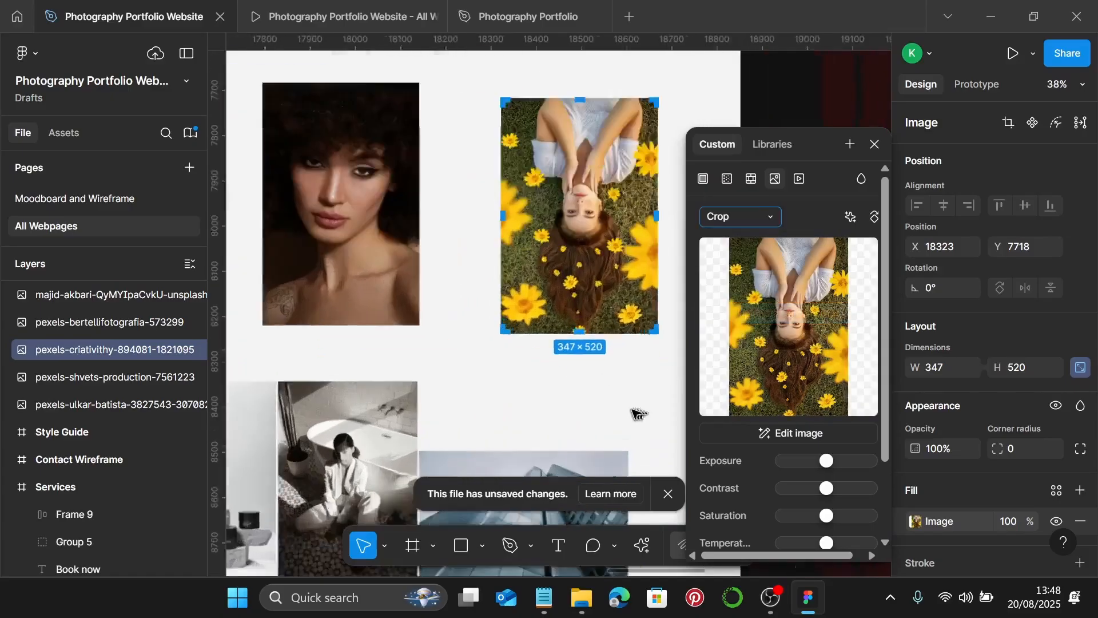
{"action": "scroll", "coordinate": [577, 343], "scroll_direction": "up", "scroll_amount": 6}
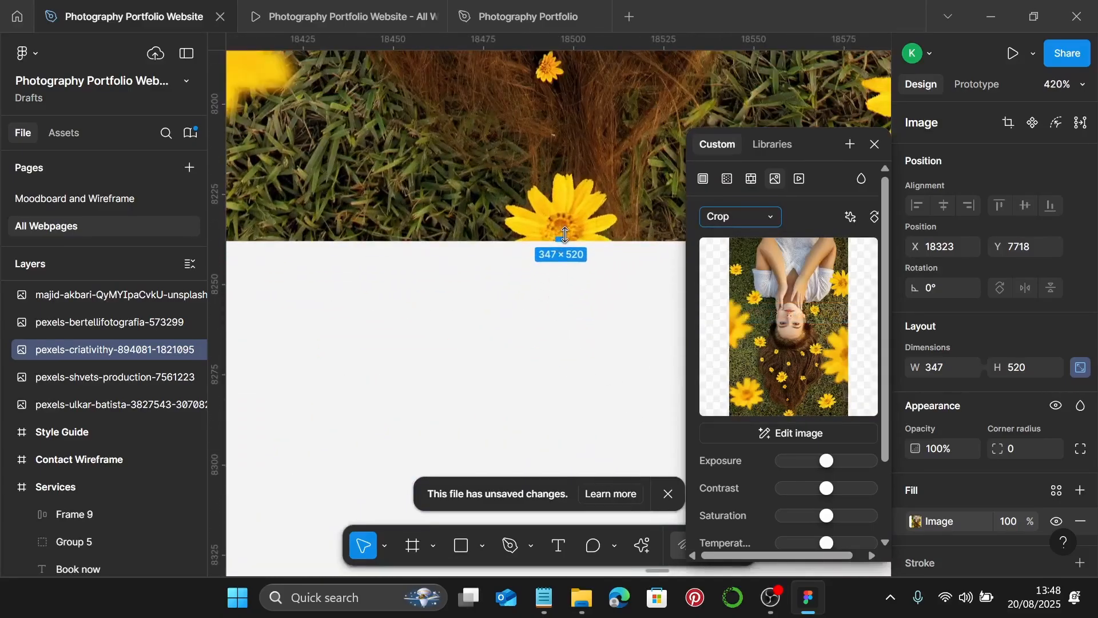
{"action": "left_click_drag", "start_coordinate": [563, 239], "coordinate": [563, 296]}
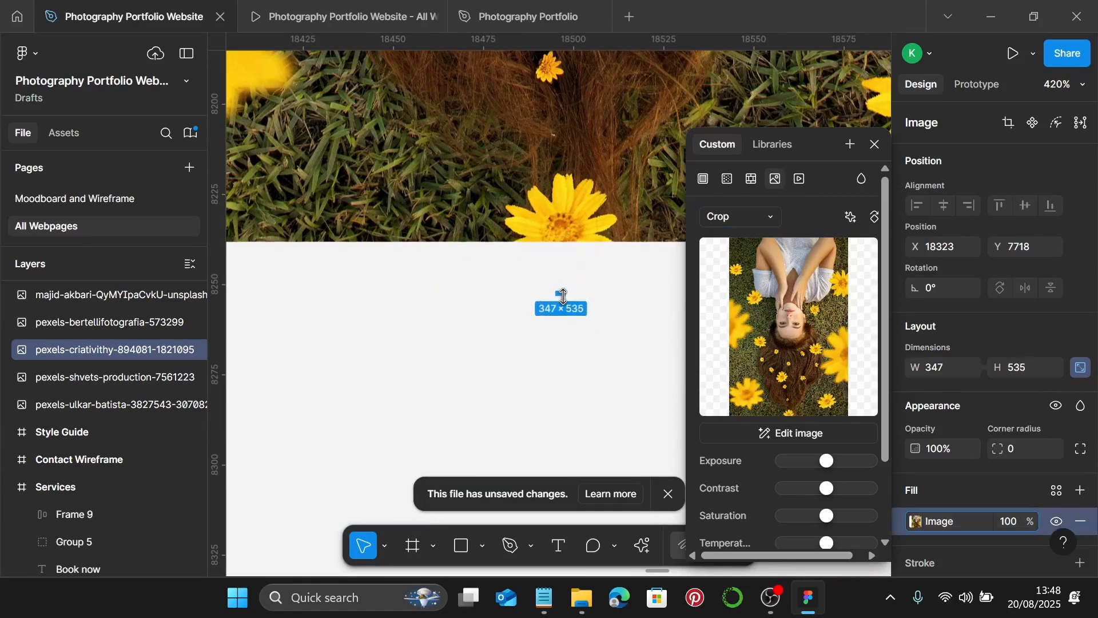
{"action": "left_click_drag", "start_coordinate": [590, 245], "coordinate": [596, 298]}
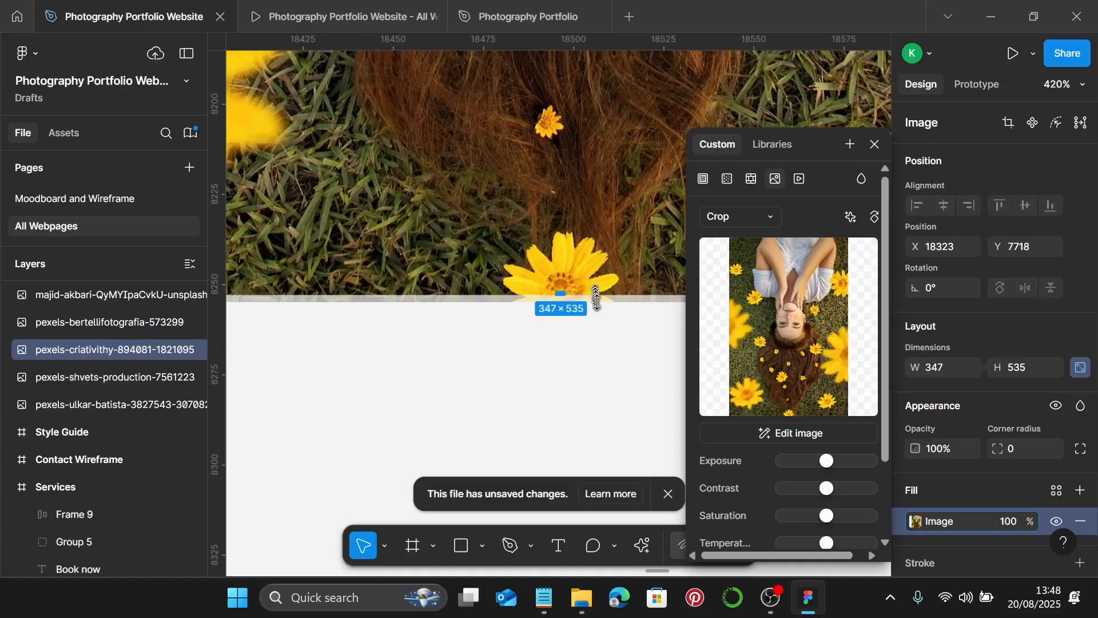
{"action": "key", "text": "shift+0"}
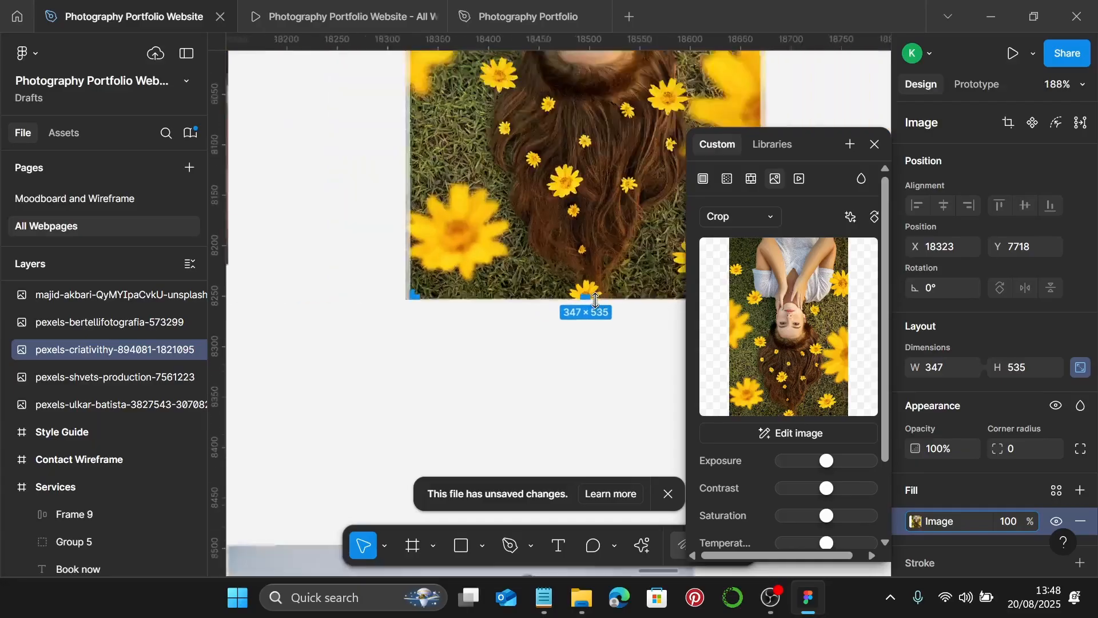
{"action": "key", "text": "Escape"}
- Set the white sculpture photo's width to 713 and move it up and right
{"action": "scroll", "coordinate": [595, 300], "scroll_direction": "down", "scroll_amount": 10}
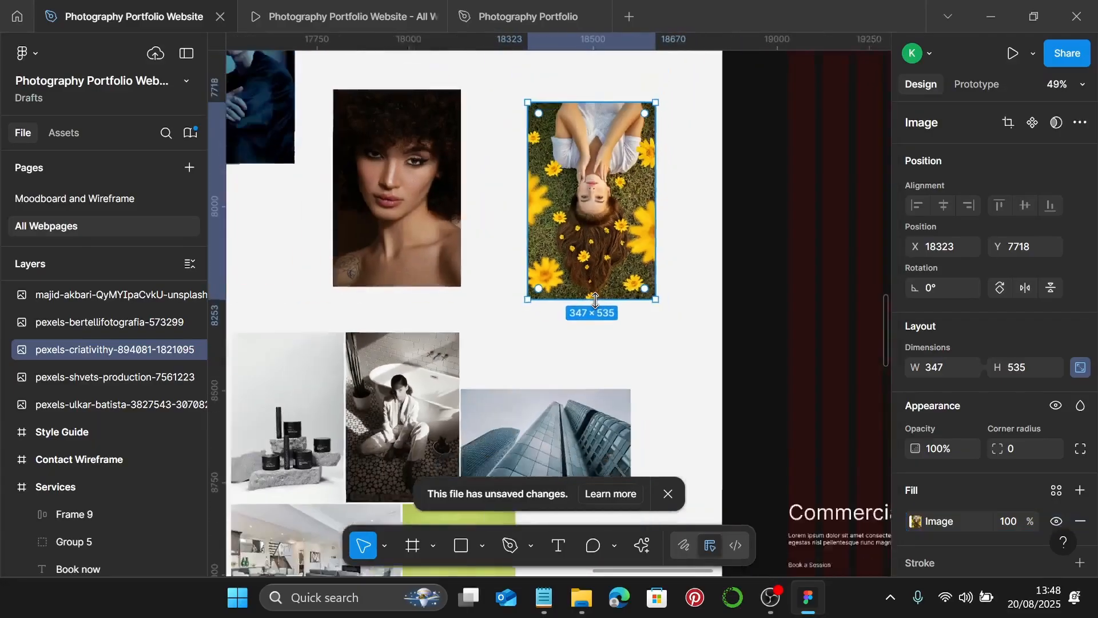
{"action": "scroll", "coordinate": [594, 300], "scroll_direction": "up", "scroll_amount": 1}
{"action": "left_click", "coordinate": [494, 183]}
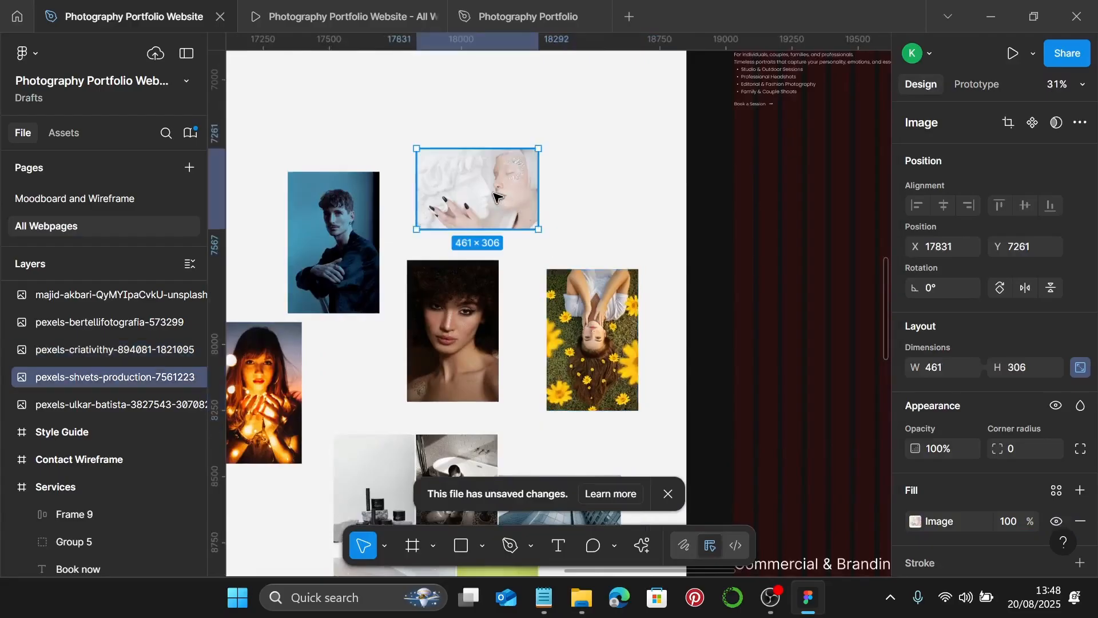
{"action": "scroll", "coordinate": [495, 189], "scroll_direction": "up", "scroll_amount": 1}
{"action": "scroll", "coordinate": [493, 199], "scroll_direction": "up", "scroll_amount": 2}
{"action": "left_click_drag", "start_coordinate": [479, 303], "coordinate": [466, 289]}
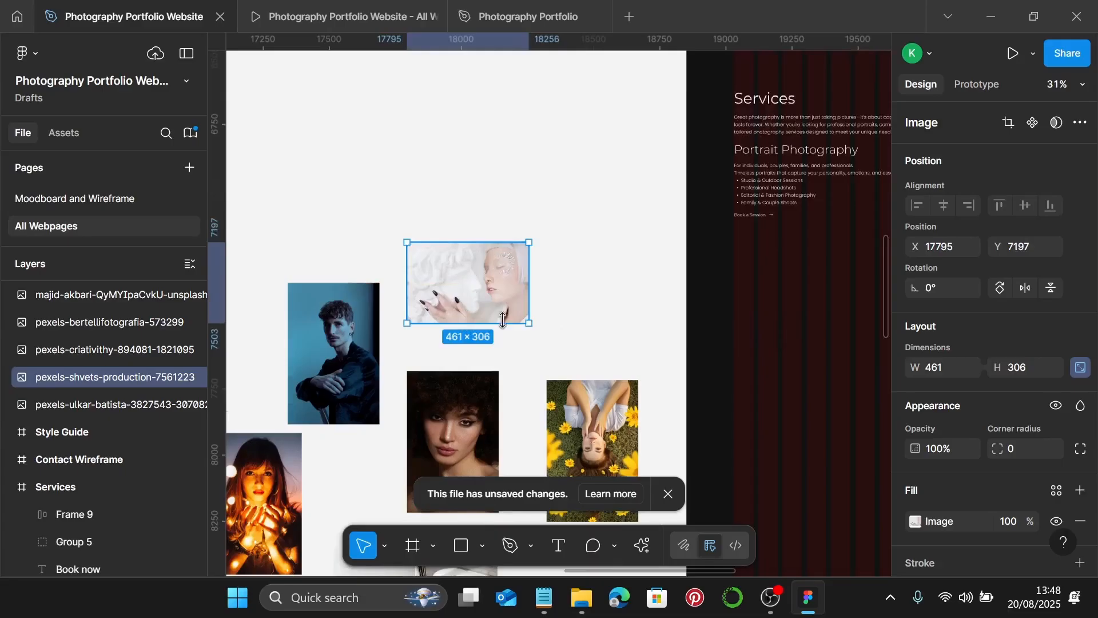
{"action": "left_click", "coordinate": [946, 373]}
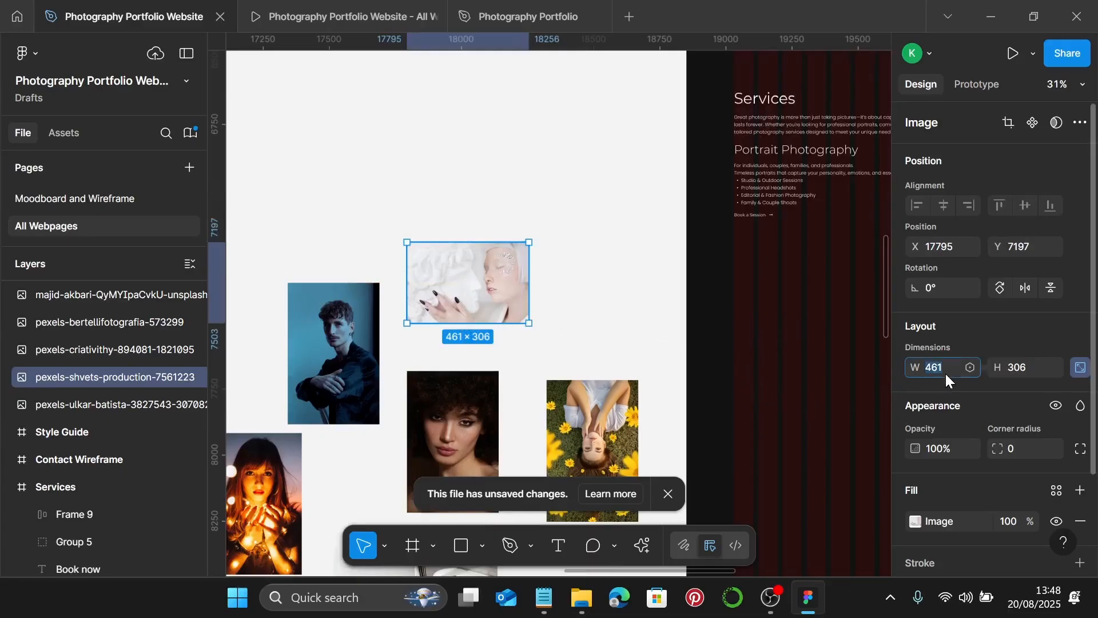
{"action": "key", "text": "Return"}
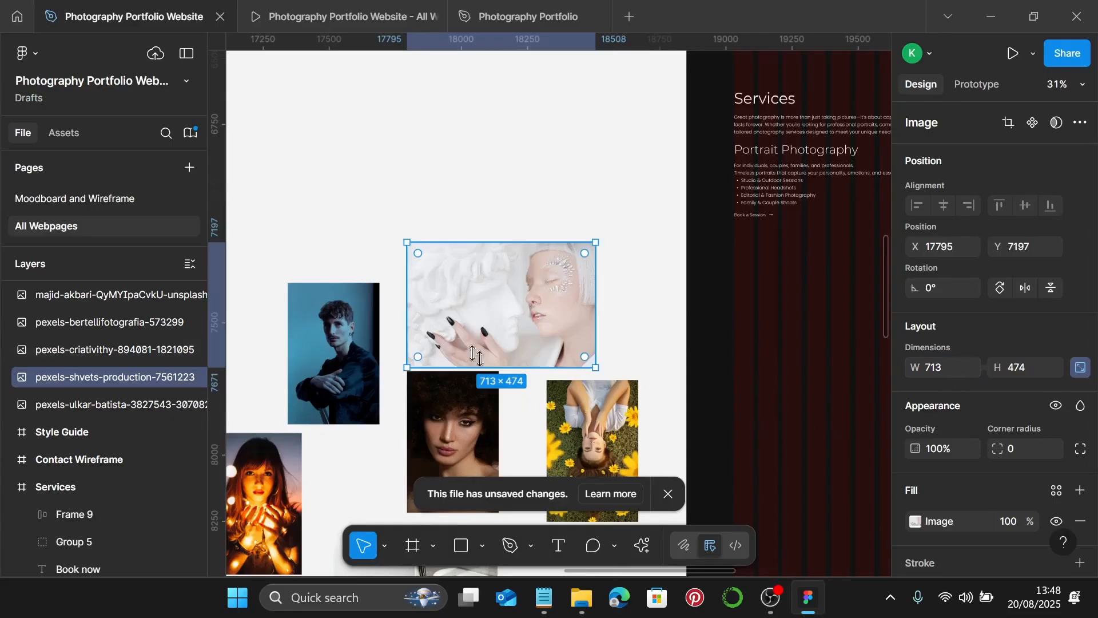
{"action": "left_click_drag", "start_coordinate": [479, 323], "coordinate": [511, 257]}
- Crop the sculpture photo to 713×535, enlarging and shifting the image to fill the frame
{"action": "left_click", "coordinate": [915, 521]}
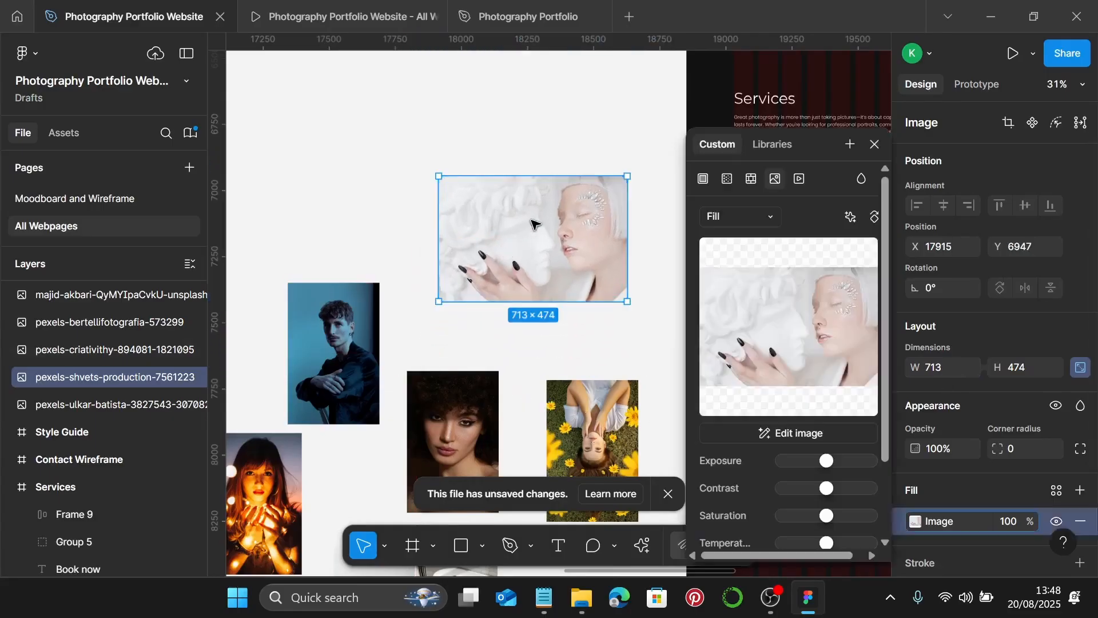
{"action": "left_click", "coordinate": [767, 221]}
{"action": "left_click", "coordinate": [749, 260]}
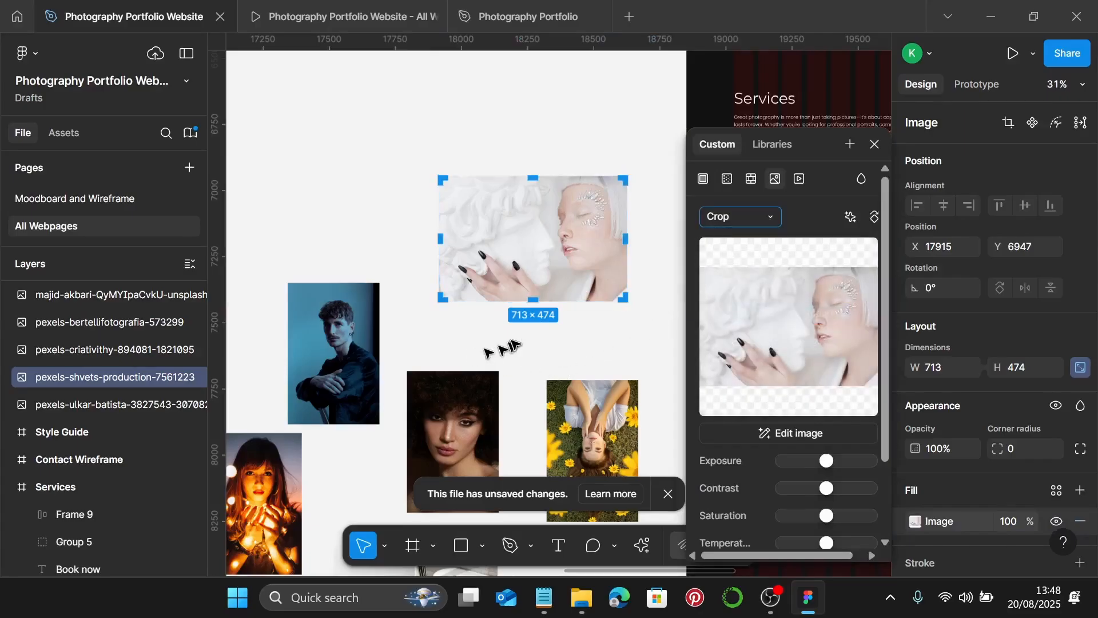
{"action": "scroll", "coordinate": [501, 342], "scroll_direction": "up", "scroll_amount": 5}
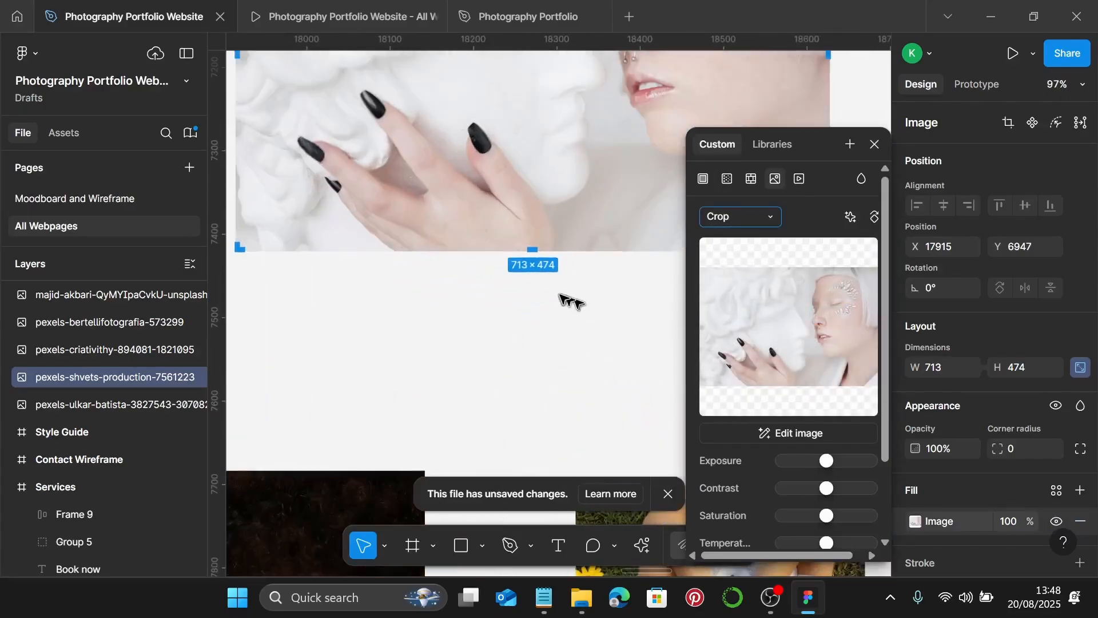
{"action": "left_click_drag", "start_coordinate": [524, 243], "coordinate": [527, 306]}
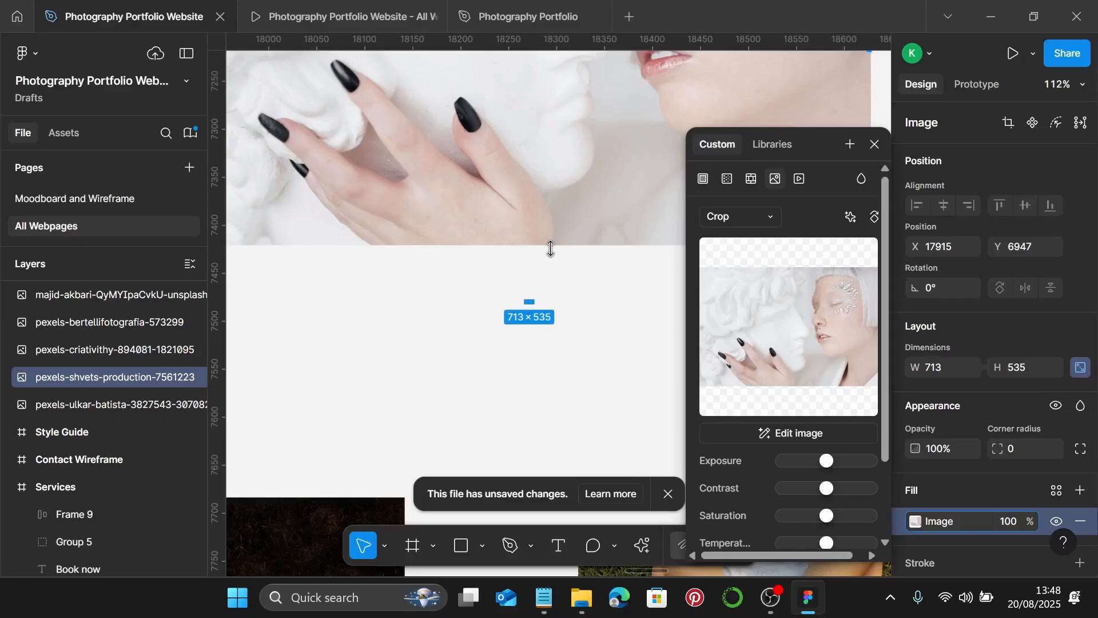
{"action": "left_click_drag", "start_coordinate": [551, 248], "coordinate": [551, 306]}
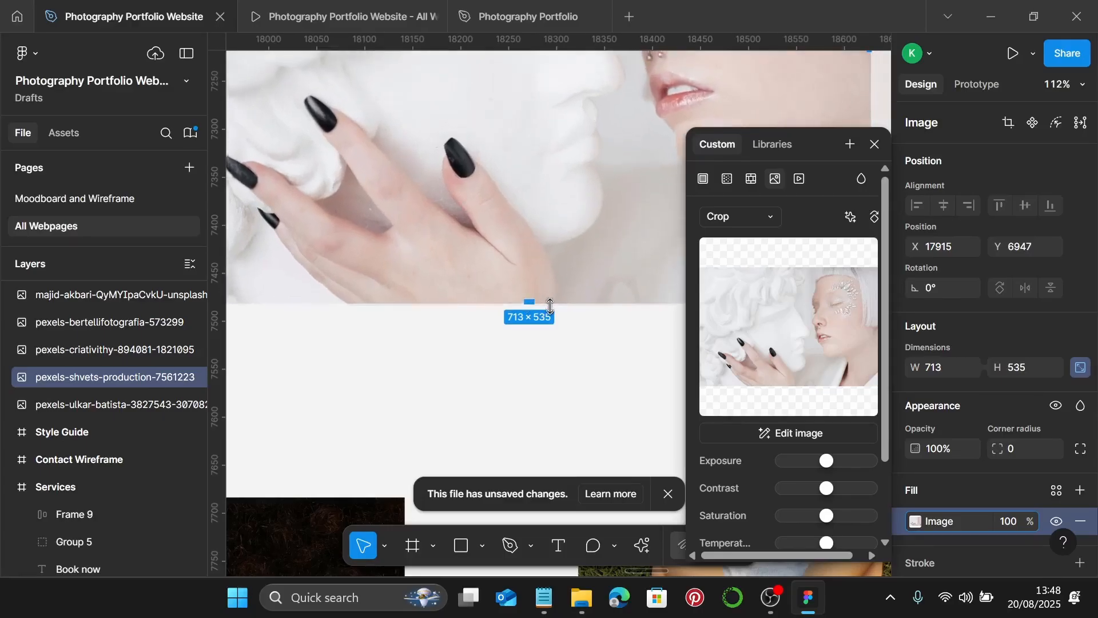
{"action": "scroll", "coordinate": [550, 306], "scroll_direction": "down", "scroll_amount": 5}
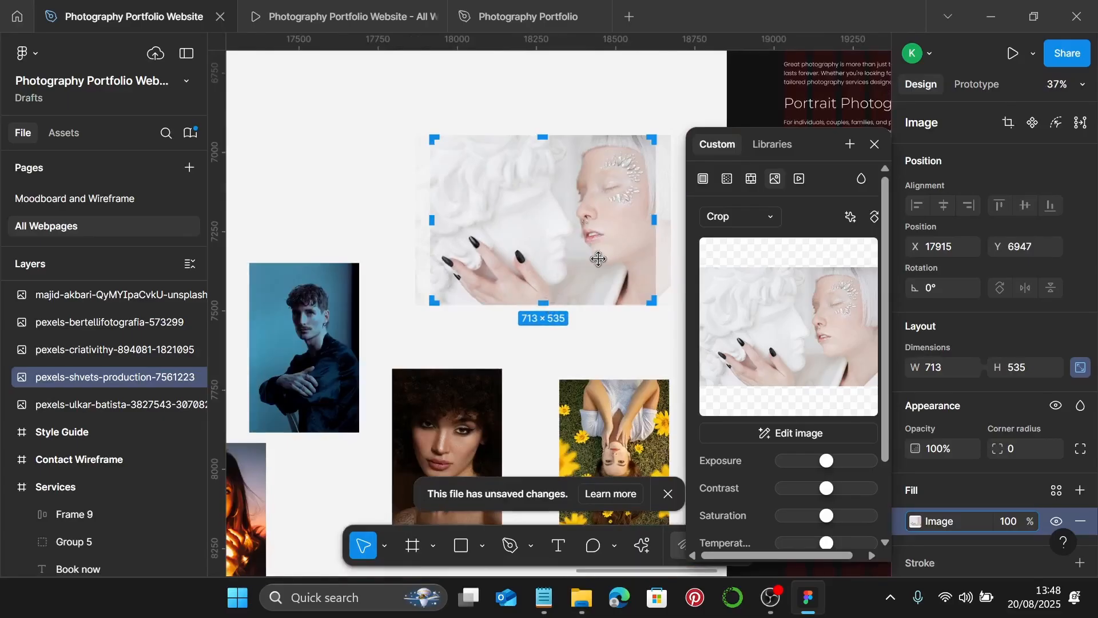
{"action": "left_click_drag", "start_coordinate": [596, 256], "coordinate": [590, 262]}
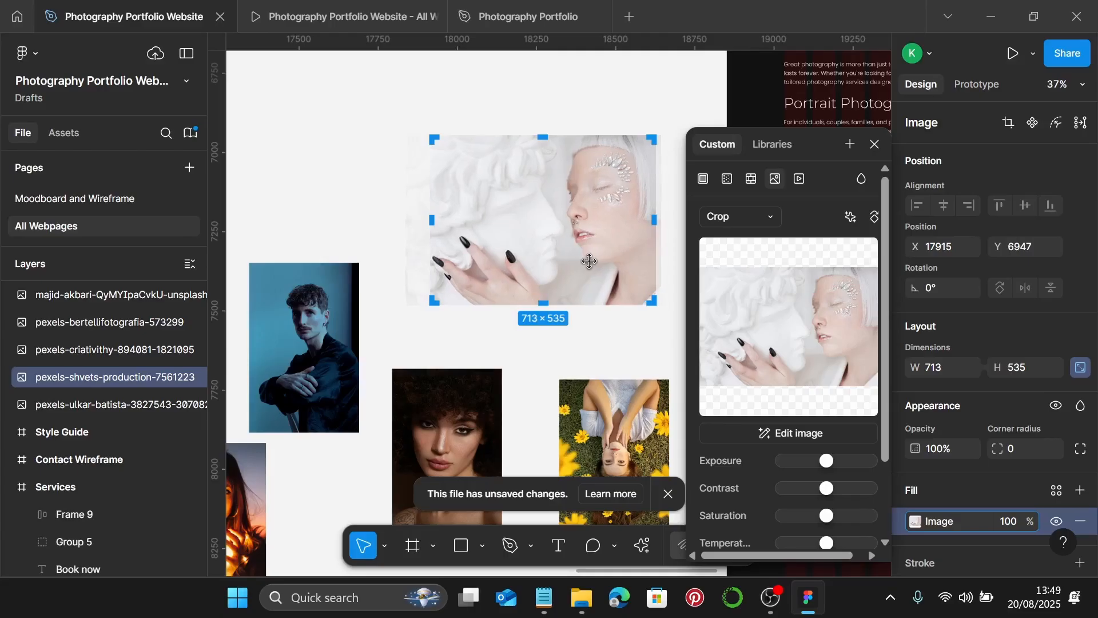
{"action": "key", "text": "Return"}
{"action": "scroll", "coordinate": [591, 269], "scroll_direction": "down", "scroll_amount": 5, "text": "ctrl"}
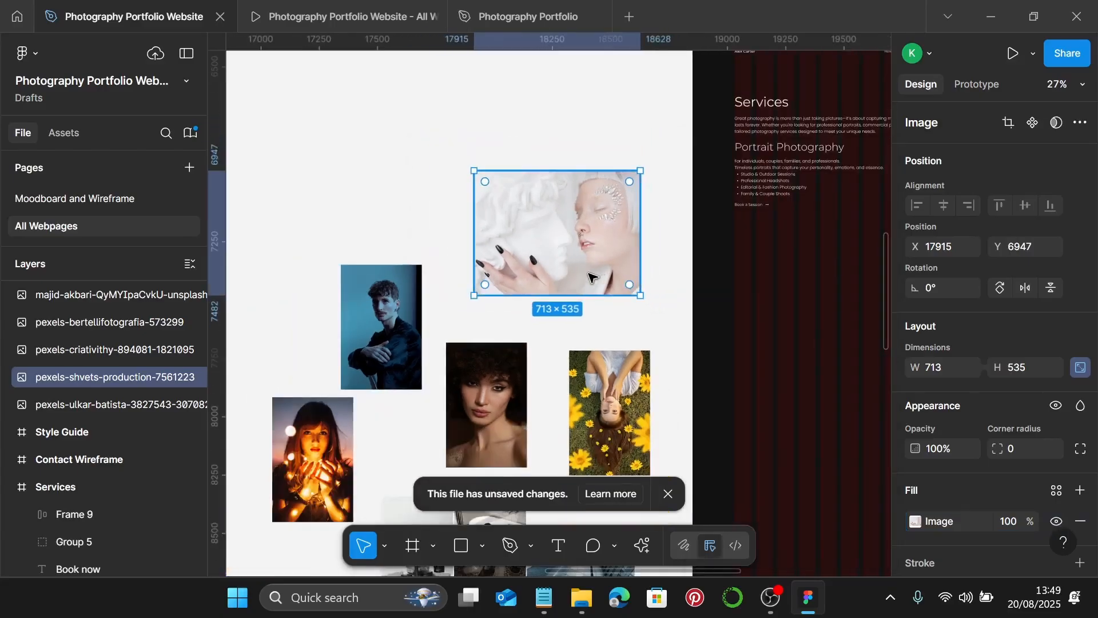
{"action": "scroll", "coordinate": [570, 279], "scroll_direction": "down", "scroll_amount": 2}
{"action": "left_click", "coordinate": [537, 292]}
{"action": "scroll", "coordinate": [538, 292], "scroll_direction": "right", "scroll_amount": 2}
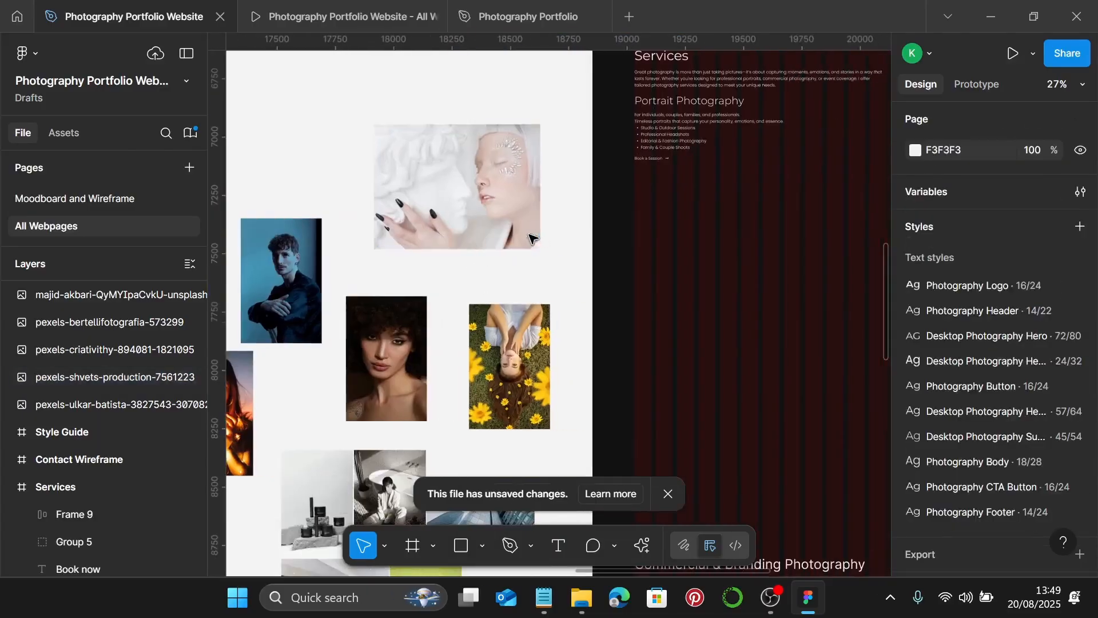
- Place the sculpture and man photos in the Services top row, curly-hair portrait below the man
{"action": "left_click", "coordinate": [440, 189]}
{"action": "left_click_drag", "start_coordinate": [440, 188], "coordinate": [712, 249]}
{"action": "scroll", "coordinate": [704, 245], "scroll_direction": "right", "scroll_amount": 4}
{"action": "left_click_drag", "start_coordinate": [522, 241], "coordinate": [596, 249]}
{"action": "scroll", "coordinate": [515, 257], "scroll_direction": "left", "scroll_amount": 6}
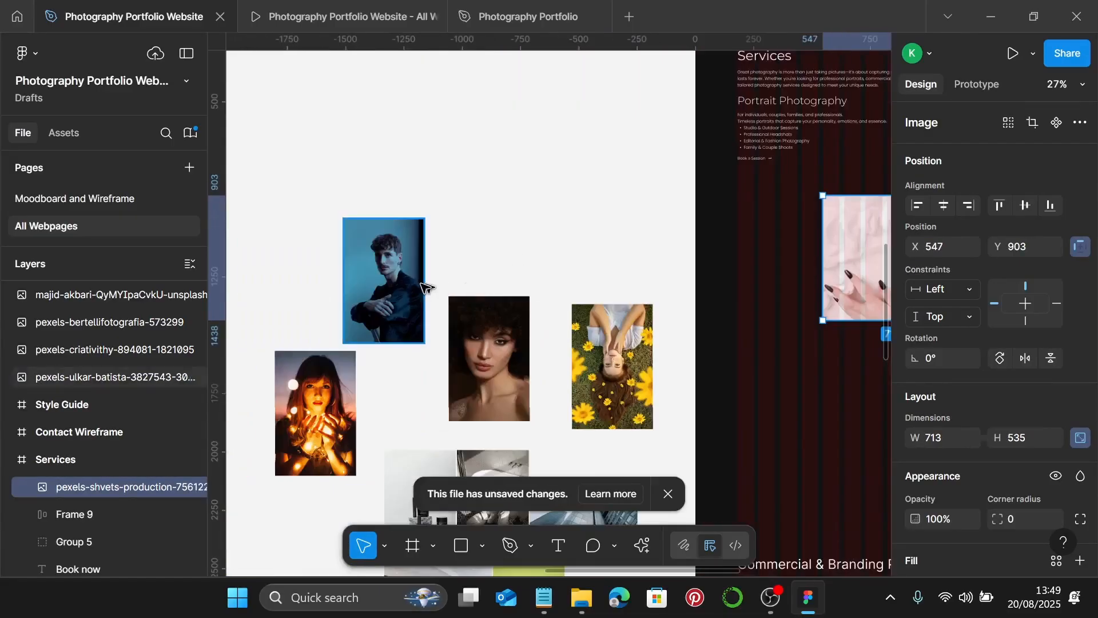
{"action": "left_click_drag", "start_coordinate": [416, 292], "coordinate": [774, 254]}
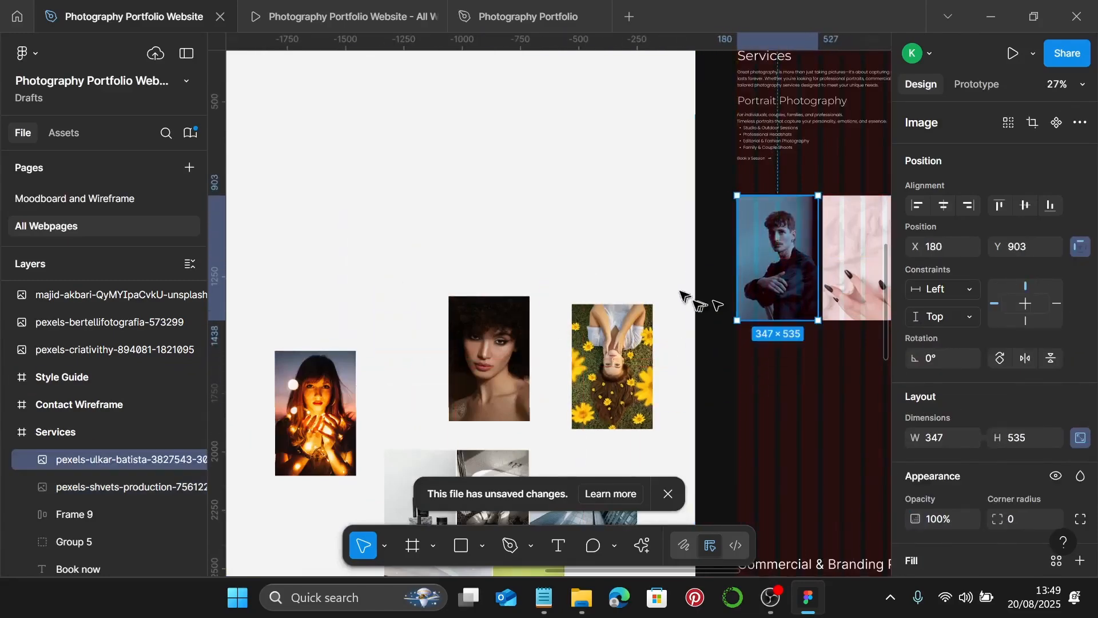
{"action": "scroll", "coordinate": [549, 269], "scroll_direction": "down", "scroll_amount": 5}
{"action": "left_click_drag", "start_coordinate": [493, 224], "coordinate": [782, 243]}
- Place the flower and candle-light photos beside the curly-hair portrait, spaced 20 px apart
{"action": "scroll", "coordinate": [572, 282], "scroll_direction": "right", "scroll_amount": 1}
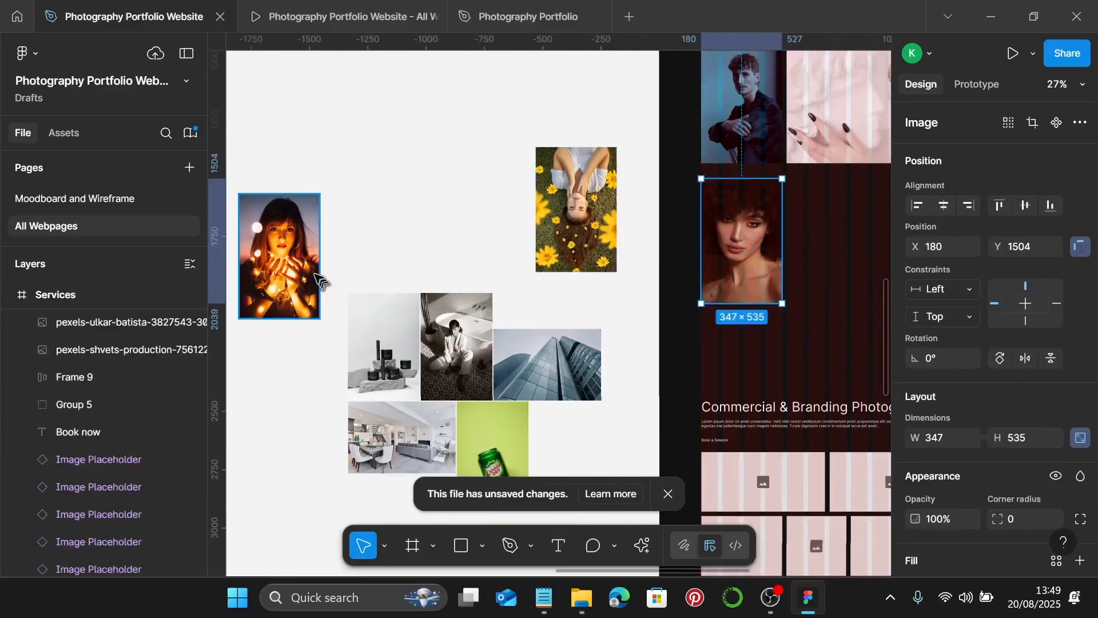
{"action": "left_click", "coordinate": [542, 229]}
{"action": "scroll", "coordinate": [552, 231], "scroll_direction": "right", "scroll_amount": 1}
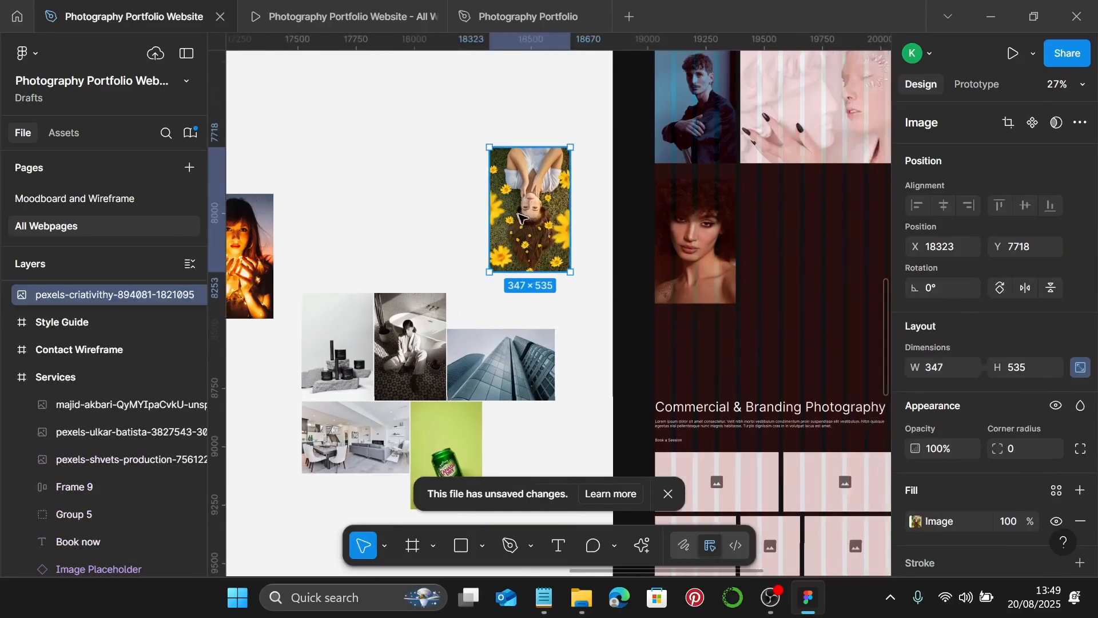
{"action": "left_click_drag", "start_coordinate": [521, 217], "coordinate": [767, 244]}
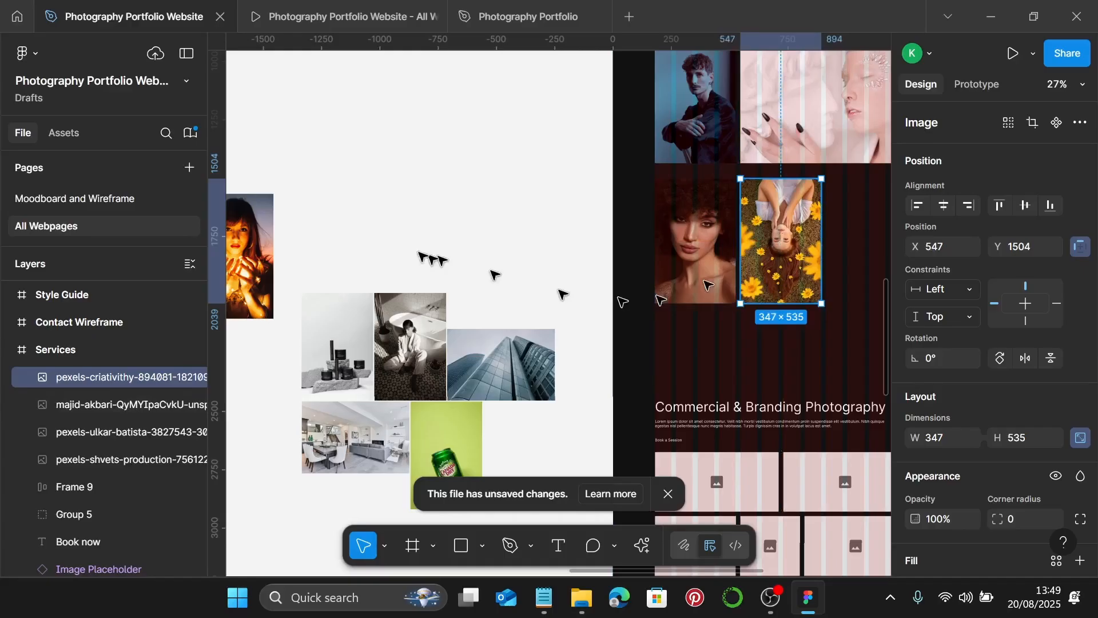
{"action": "left_click", "coordinate": [262, 258]}
{"action": "left_click_drag", "start_coordinate": [255, 252], "coordinate": [851, 236]}
{"action": "scroll", "coordinate": [832, 235], "scroll_direction": "right", "scroll_amount": 3}
{"action": "left_click_drag", "start_coordinate": [693, 230], "coordinate": [732, 228]}
{"action": "scroll", "coordinate": [642, 229], "scroll_direction": "up", "scroll_amount": 5}
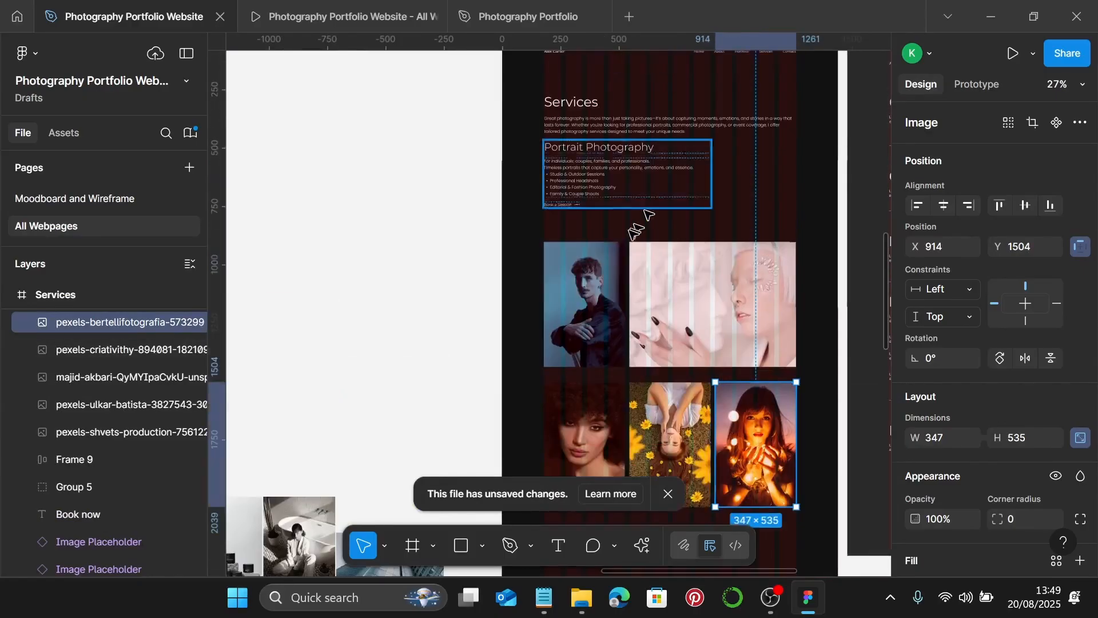
{"action": "scroll", "coordinate": [619, 289], "scroll_direction": "up", "scroll_amount": 3}
{"action": "scroll", "coordinate": [619, 288], "scroll_direction": "up", "scroll_amount": 2}
- Set a 20 gap between the man portrait and the curly-hair portrait
{"action": "left_click", "coordinate": [623, 280]}
{"action": "left_click", "coordinate": [716, 245], "text": "shift"}
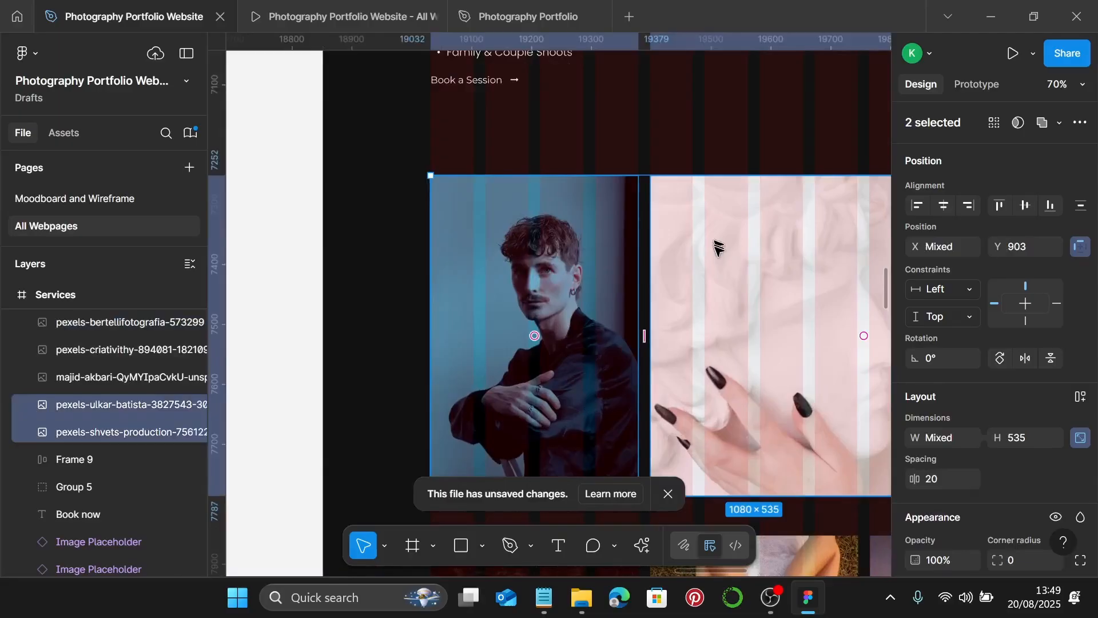
{"action": "scroll", "coordinate": [677, 314], "scroll_direction": "down", "scroll_amount": 4}
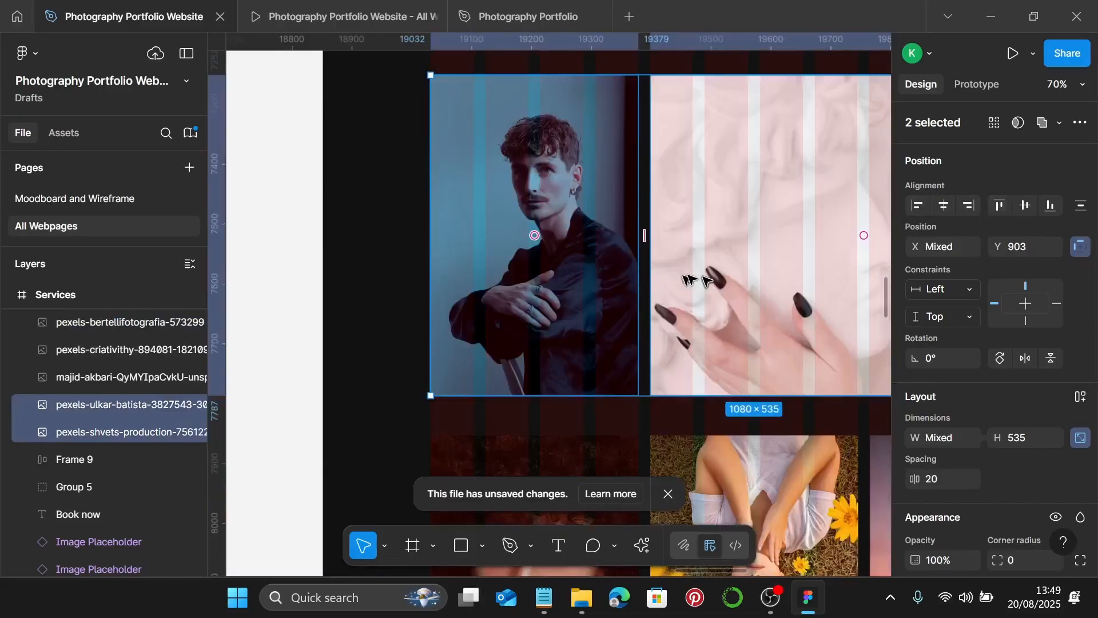
{"action": "left_click", "coordinate": [574, 278]}
{"action": "left_click", "coordinate": [593, 384], "text": "shift"}
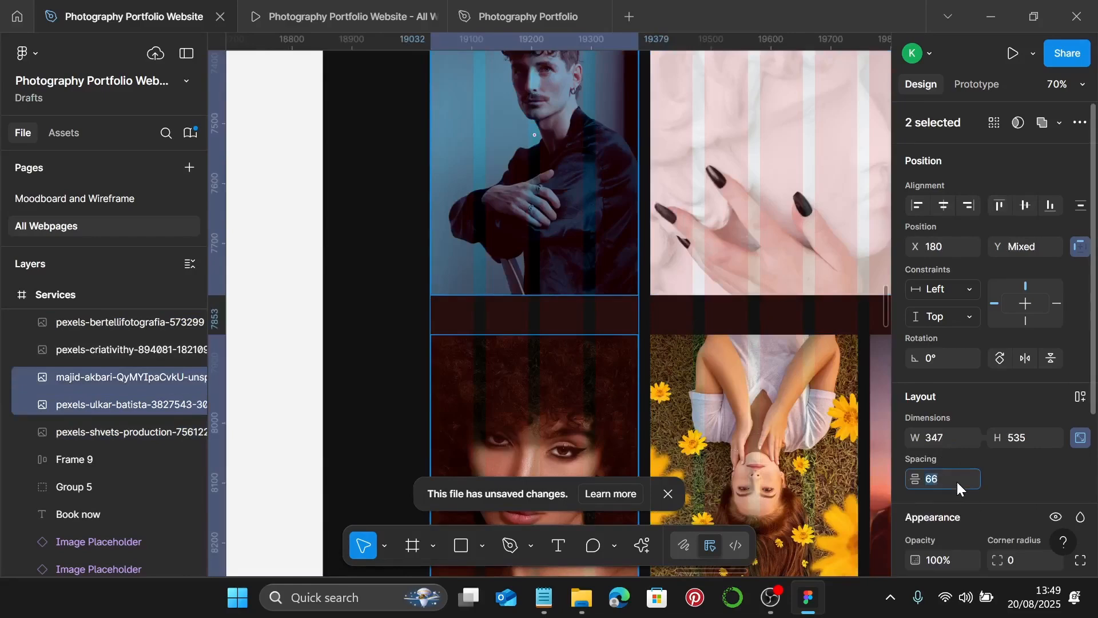
{"action": "type", "text": "20"}
{"action": "key", "text": "Return"}
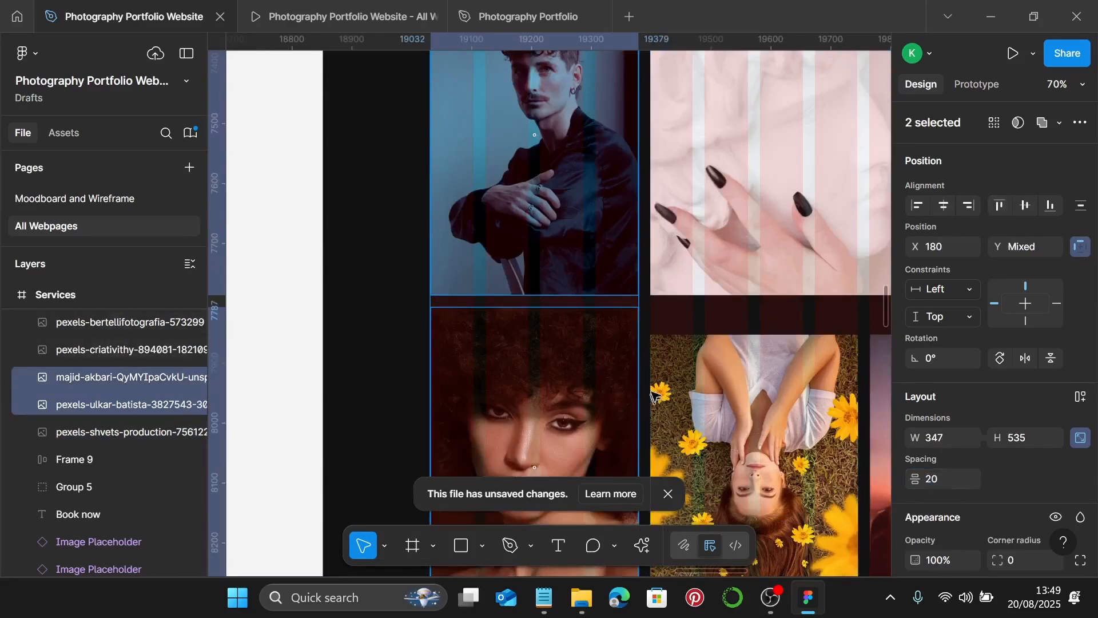
- Nudge the glowing-lights photo one pixel left to align it
{"action": "scroll", "coordinate": [652, 395], "scroll_direction": "up", "scroll_amount": 5}
{"action": "scroll", "coordinate": [658, 349], "scroll_direction": "down", "scroll_amount": 3}
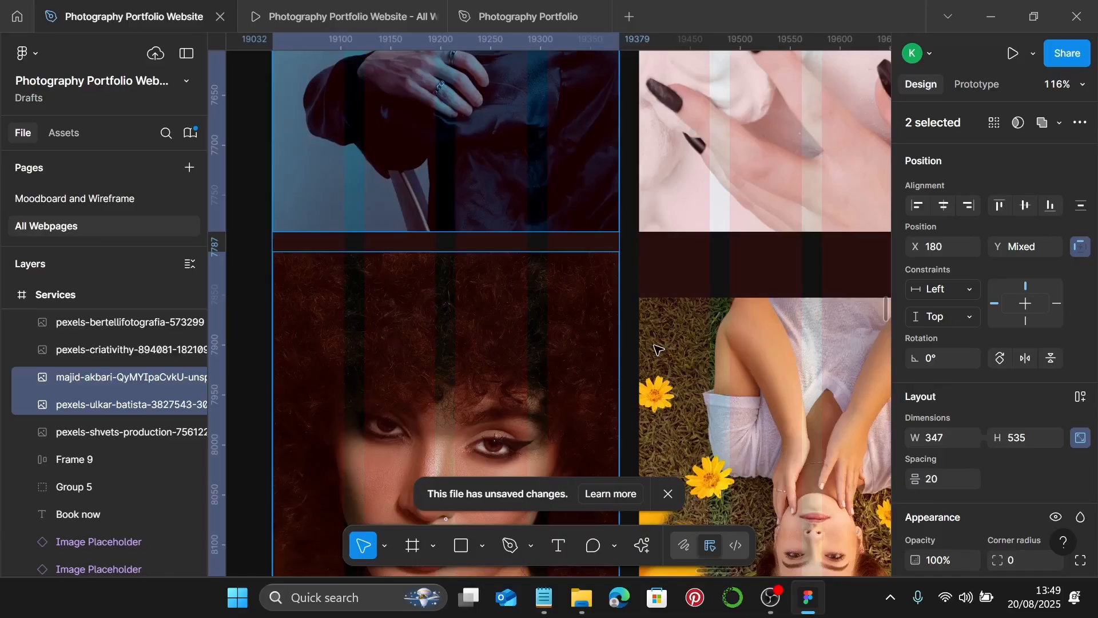
{"action": "scroll", "coordinate": [656, 347], "scroll_direction": "up", "scroll_amount": 8}
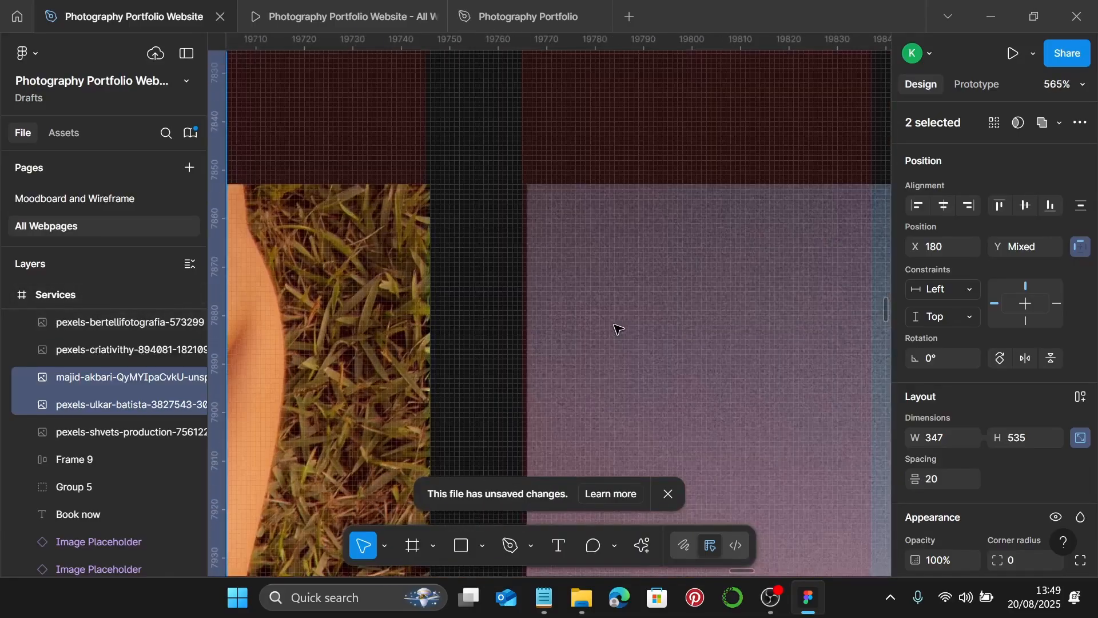
{"action": "scroll", "coordinate": [618, 329], "scroll_direction": "down", "scroll_amount": 3}
{"action": "left_click", "coordinate": [622, 320]}
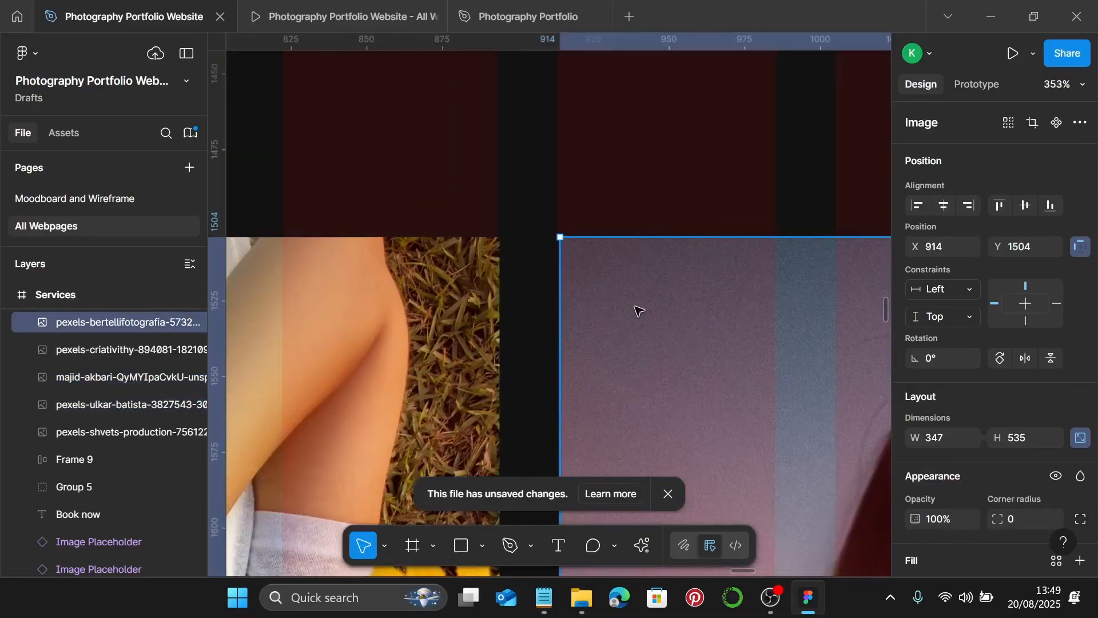
{"action": "key", "text": "Left"}
{"action": "scroll", "coordinate": [635, 306], "scroll_direction": "down", "scroll_amount": 12}
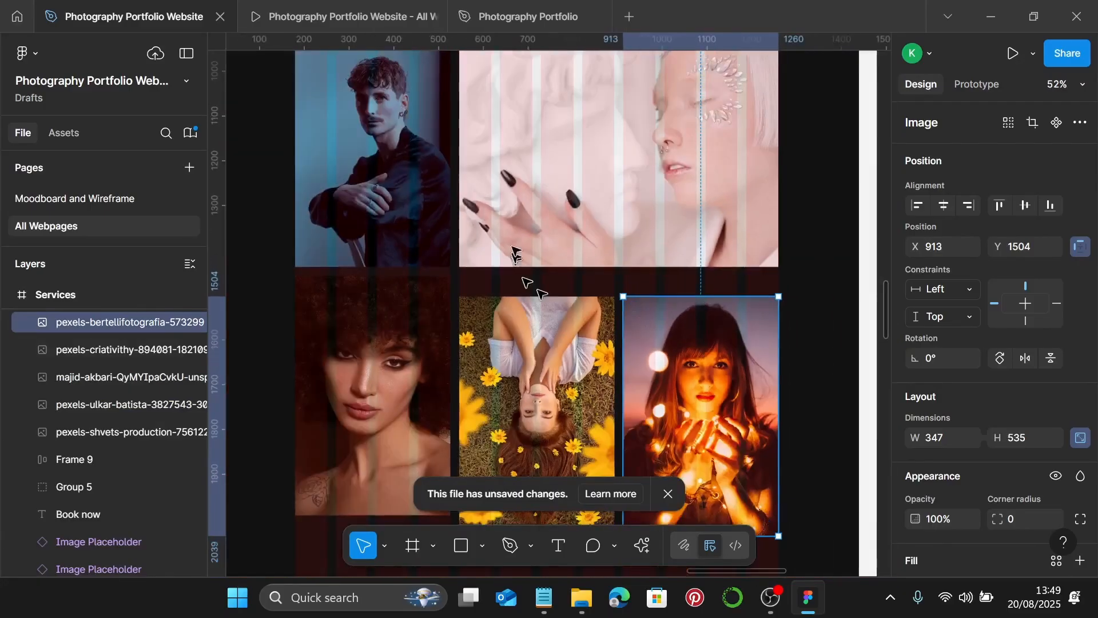
- Set 20 gaps between the pink photo and the sunflower and glowing-lights photos
{"action": "left_click", "coordinate": [515, 254]}
{"action": "left_click", "coordinate": [523, 335], "text": "shift"}
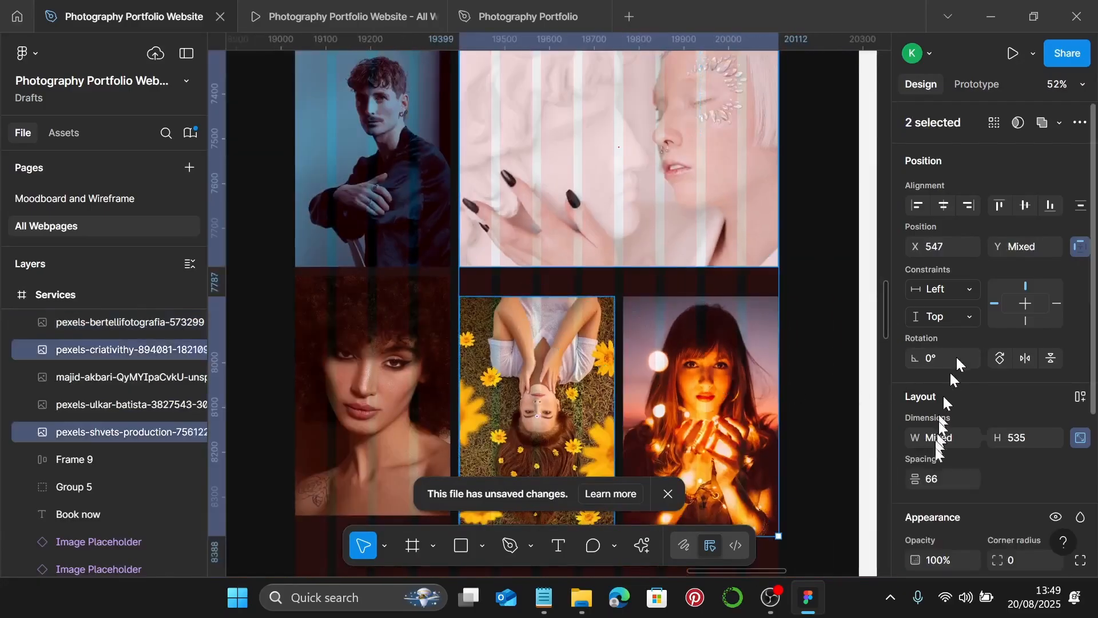
{"action": "left_click", "coordinate": [952, 478]}
{"action": "type", "text": "20"}
{"action": "key", "text": "Return"}
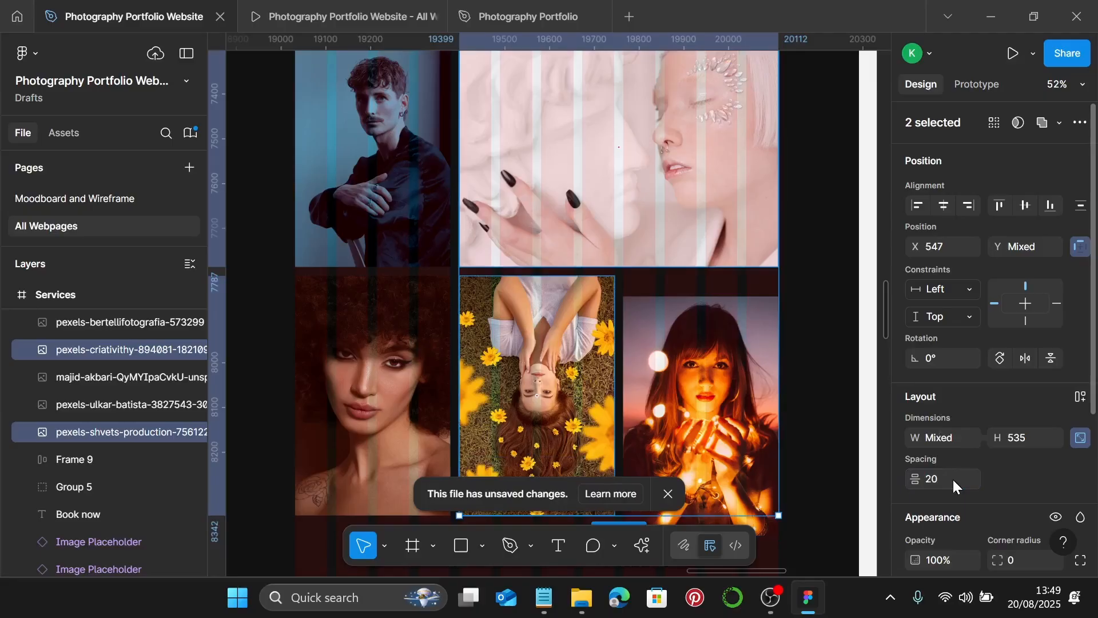
{"action": "left_click", "coordinate": [708, 252]}
{"action": "left_click", "coordinate": [712, 317], "text": "shift"}
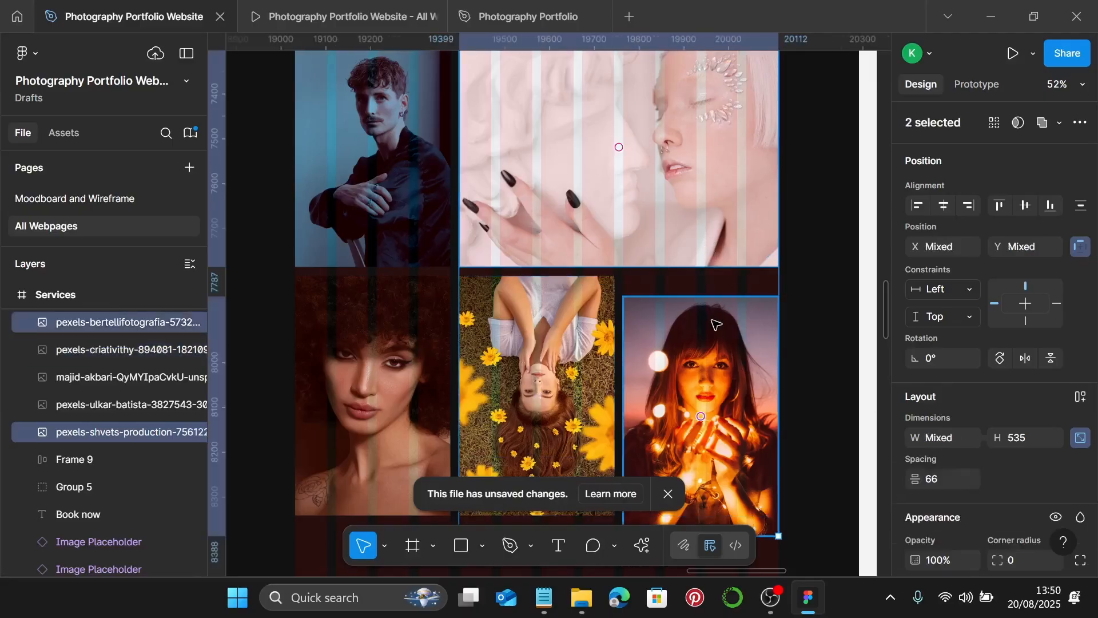
{"action": "type", "text": "20"}
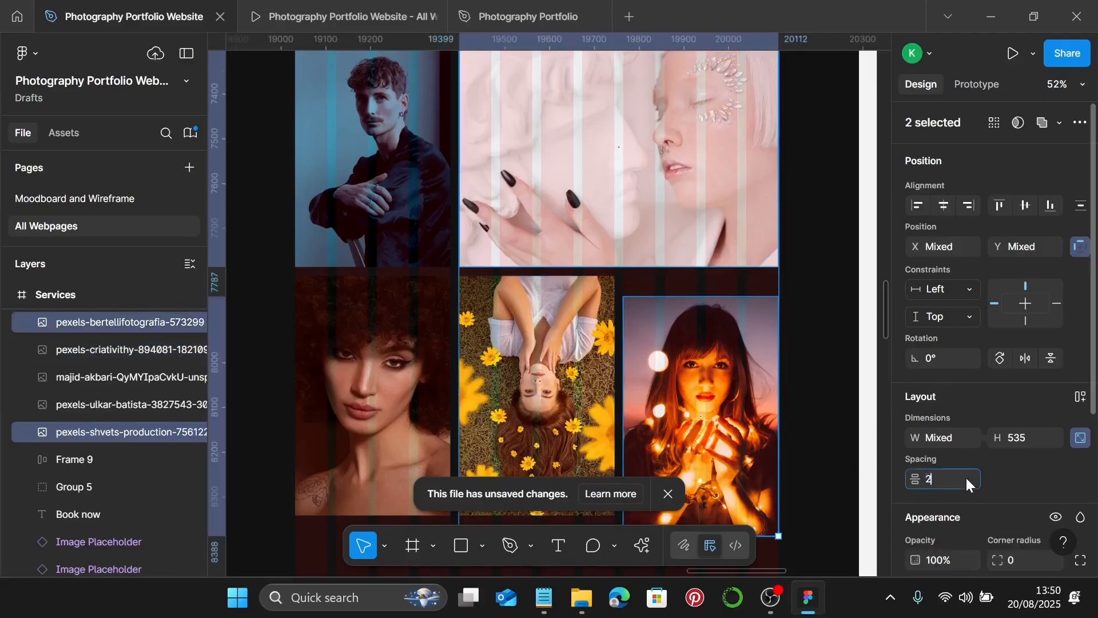
{"action": "key", "text": "Return"}
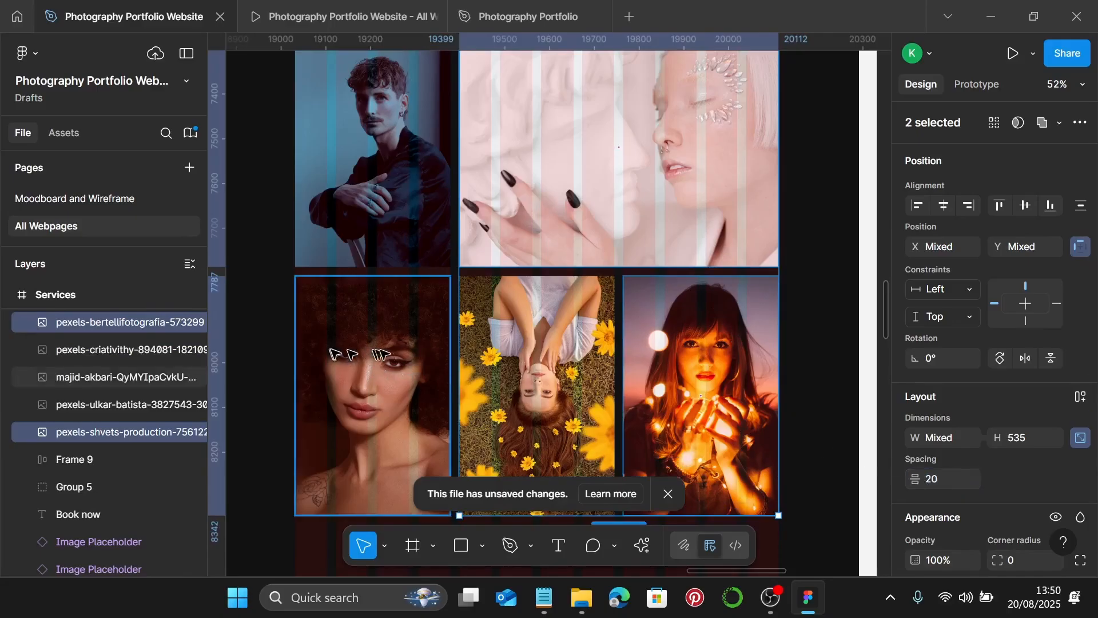
- Group the five portrait photos together
{"action": "left_click", "coordinate": [564, 351], "text": "shift"}
{"action": "left_click", "coordinate": [424, 353], "text": "shift"}
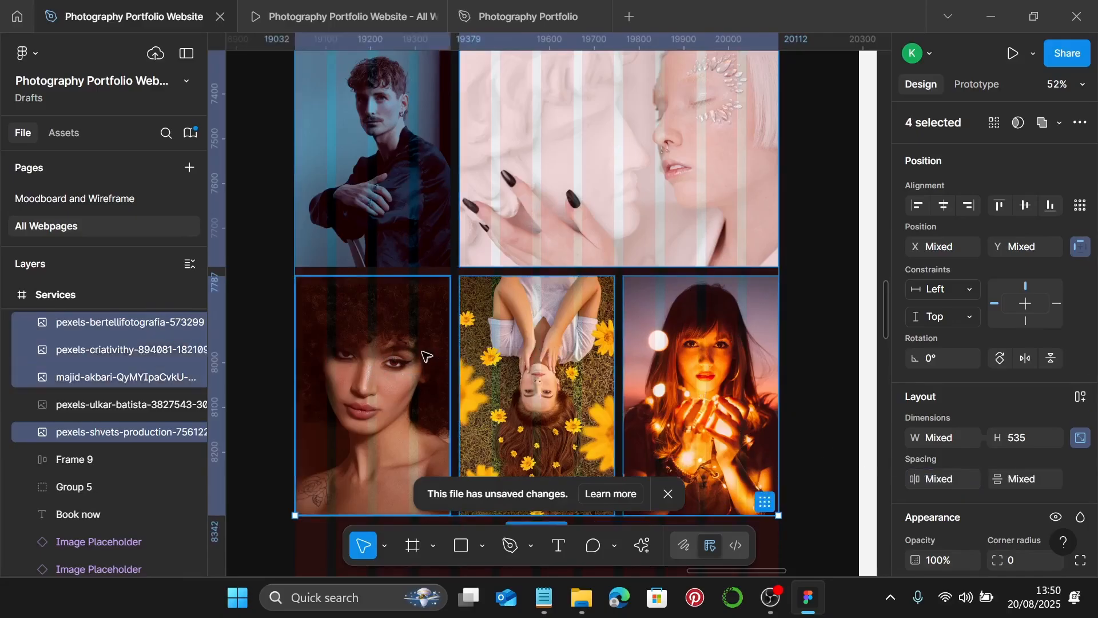
{"action": "left_click", "coordinate": [410, 197], "text": "shift"}
{"action": "scroll", "coordinate": [410, 196], "scroll_direction": "down", "scroll_amount": 2}
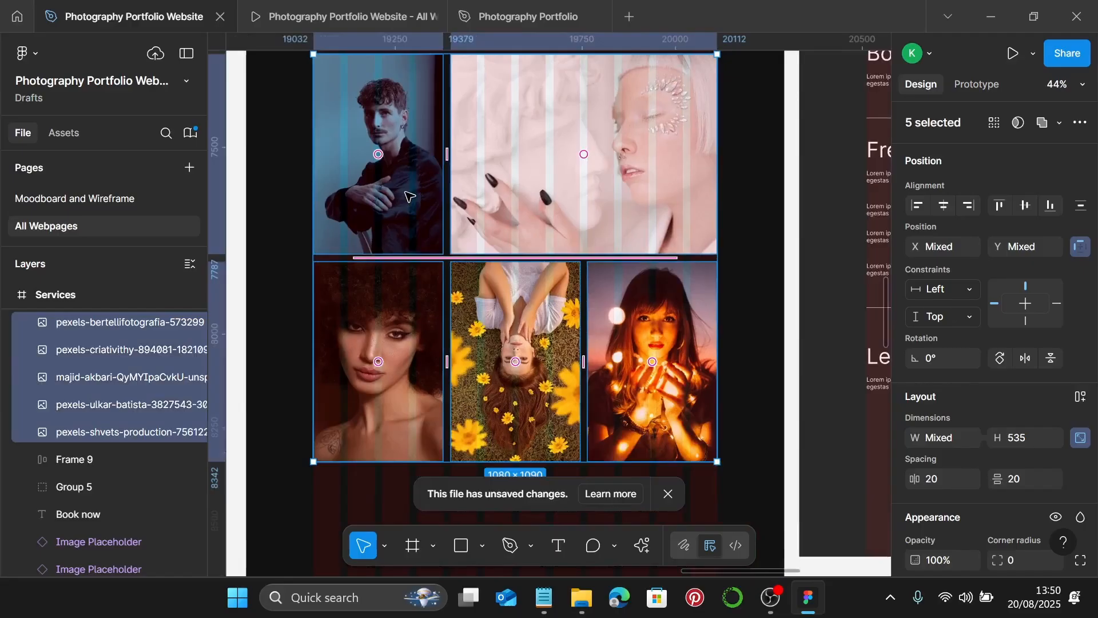
{"action": "key", "text": "ctrl+g"}
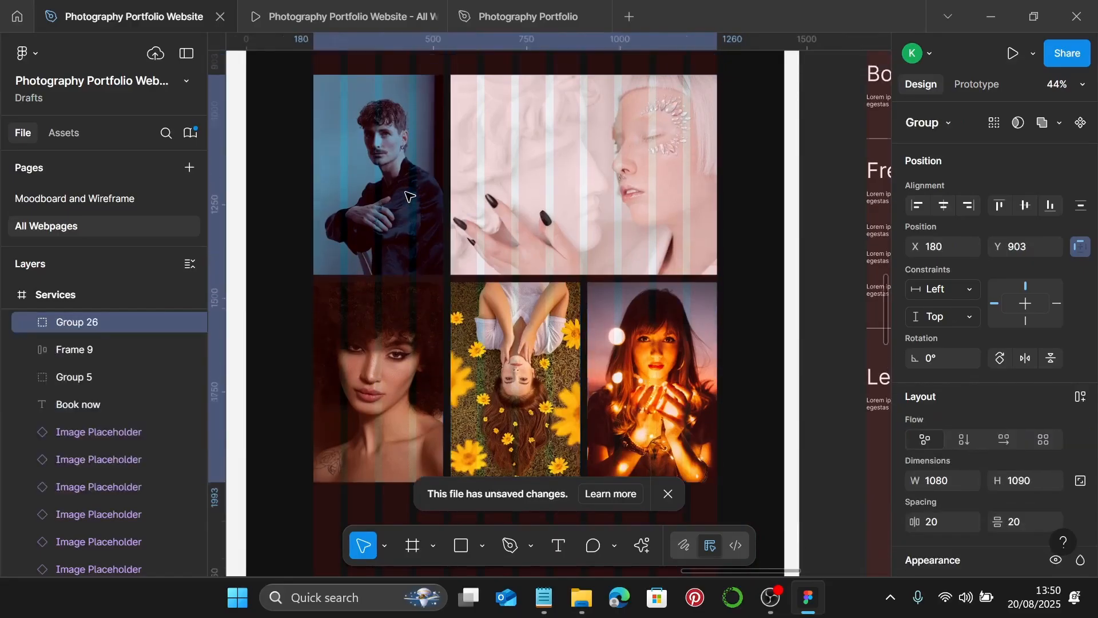
- Place the Portrait Photography text 20 above the photo group and group them
{"action": "scroll", "coordinate": [410, 197], "scroll_direction": "up", "scroll_amount": 5}
{"action": "left_click", "coordinate": [342, 176]}
{"action": "left_click", "coordinate": [466, 416], "text": "shift"}
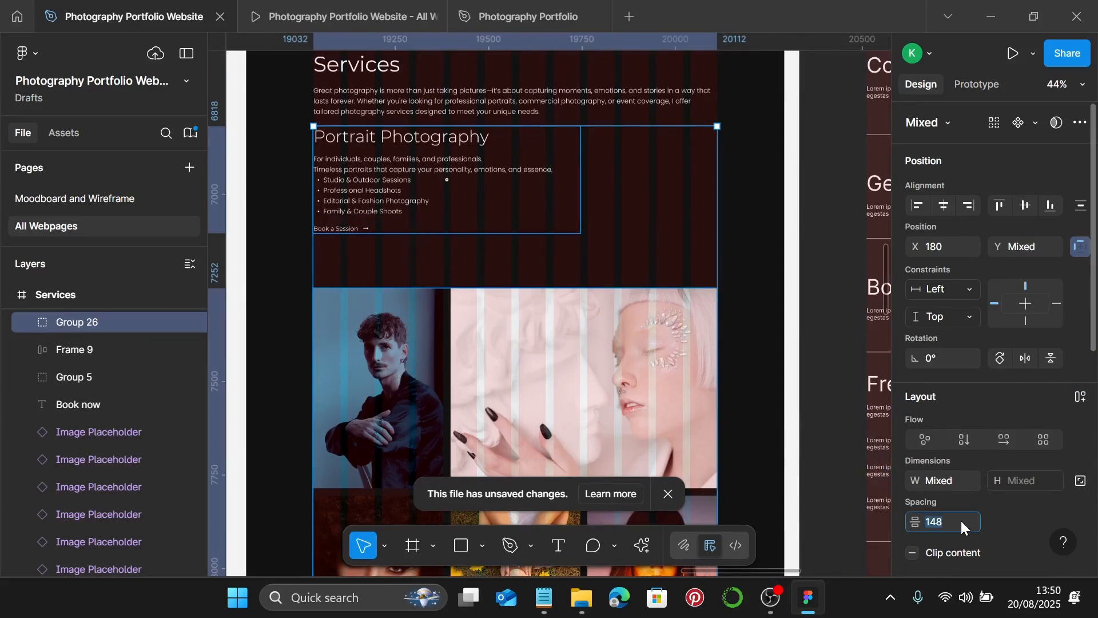
{"action": "type", "text": "20"}
{"action": "key", "text": "Return"}
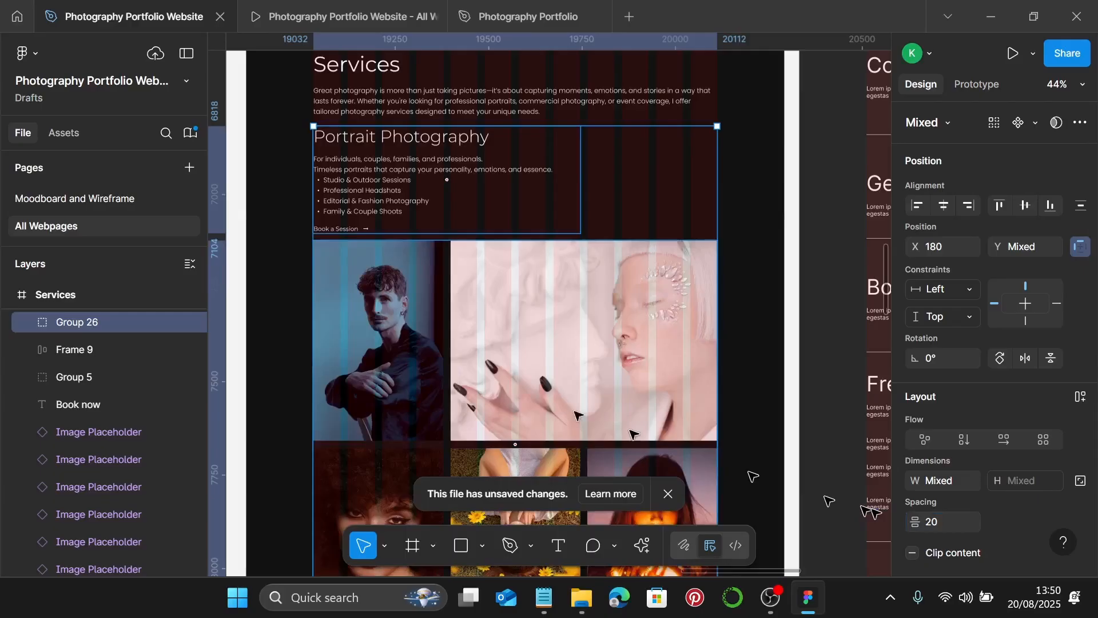
{"action": "scroll", "coordinate": [426, 293], "scroll_direction": "left", "scroll_amount": 3}
{"action": "scroll", "coordinate": [519, 231], "scroll_direction": "up", "scroll_amount": 2}
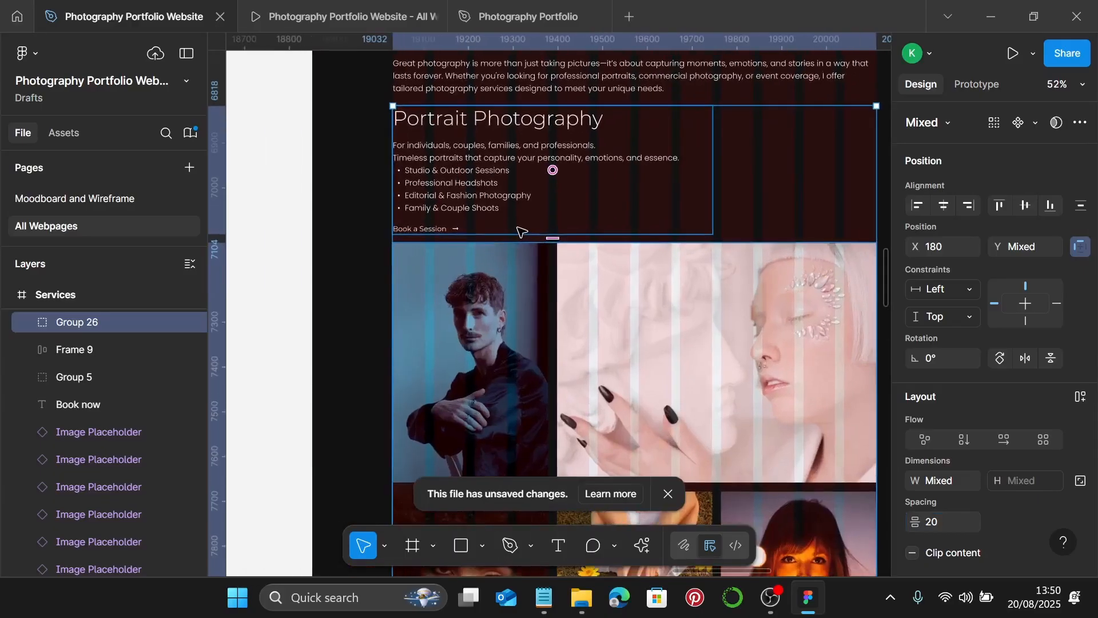
{"action": "key", "text": "ctrl+g"}
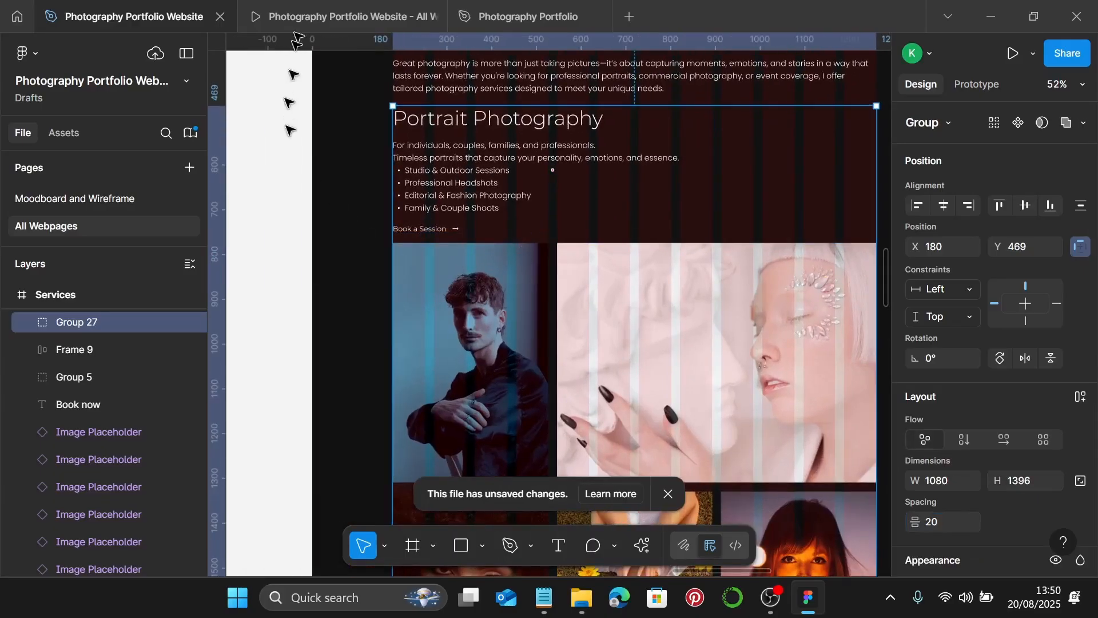
{"action": "left_click", "coordinate": [300, 22]}
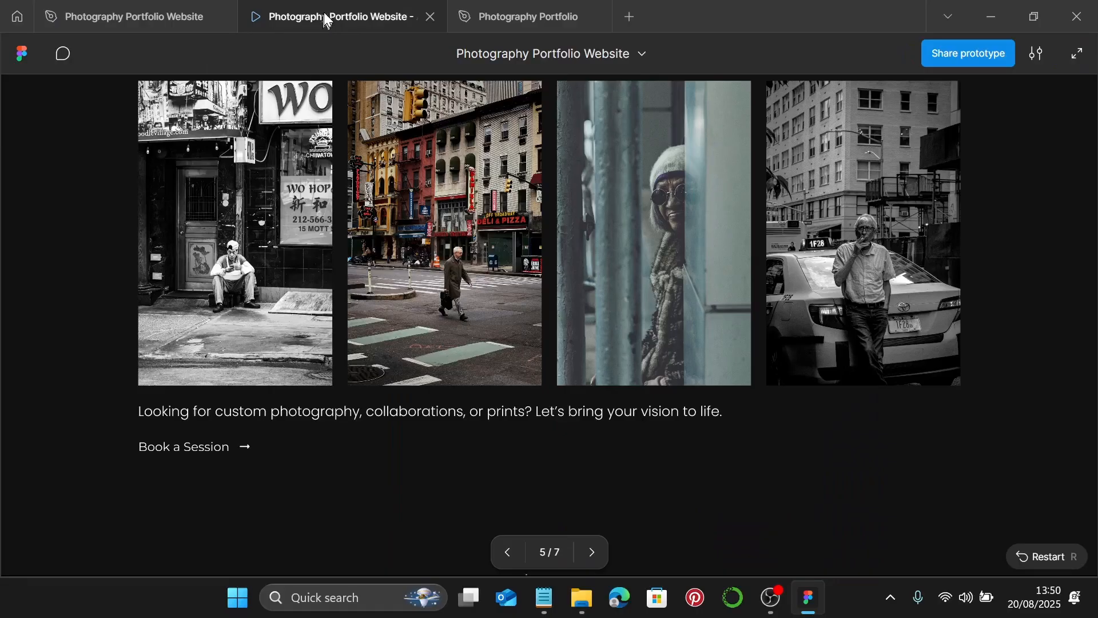
- Advance the prototype to the Services slide and scroll to its empty image placeholders
{"action": "key", "text": "Right"}
{"action": "scroll", "coordinate": [667, 274], "scroll_direction": "down", "scroll_amount": 5}
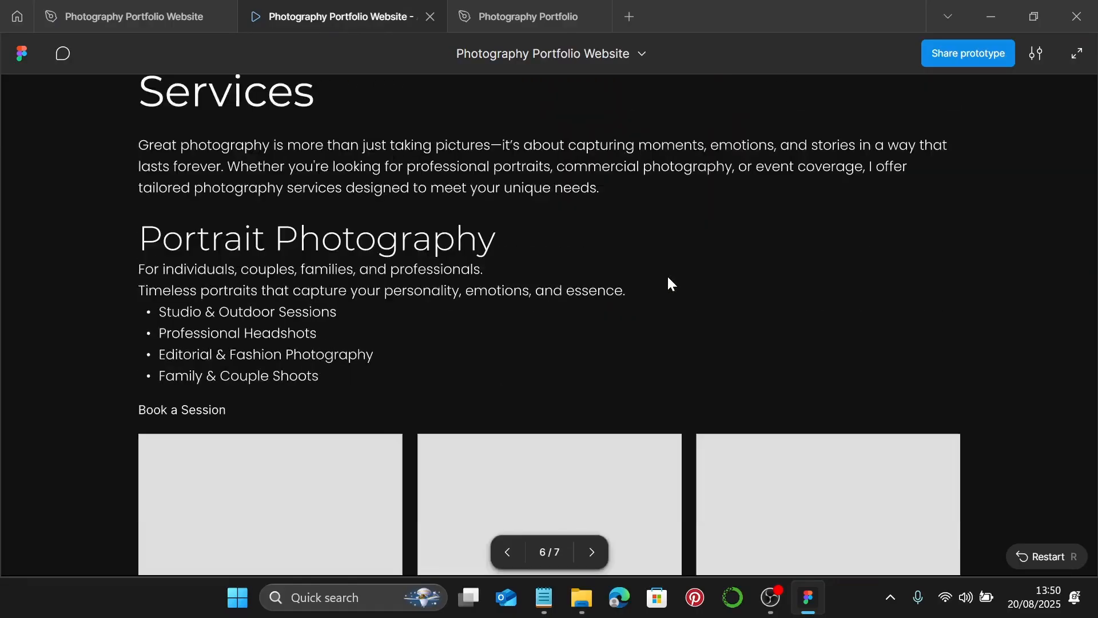
{"action": "scroll", "coordinate": [668, 278], "scroll_direction": "down", "scroll_amount": 6}
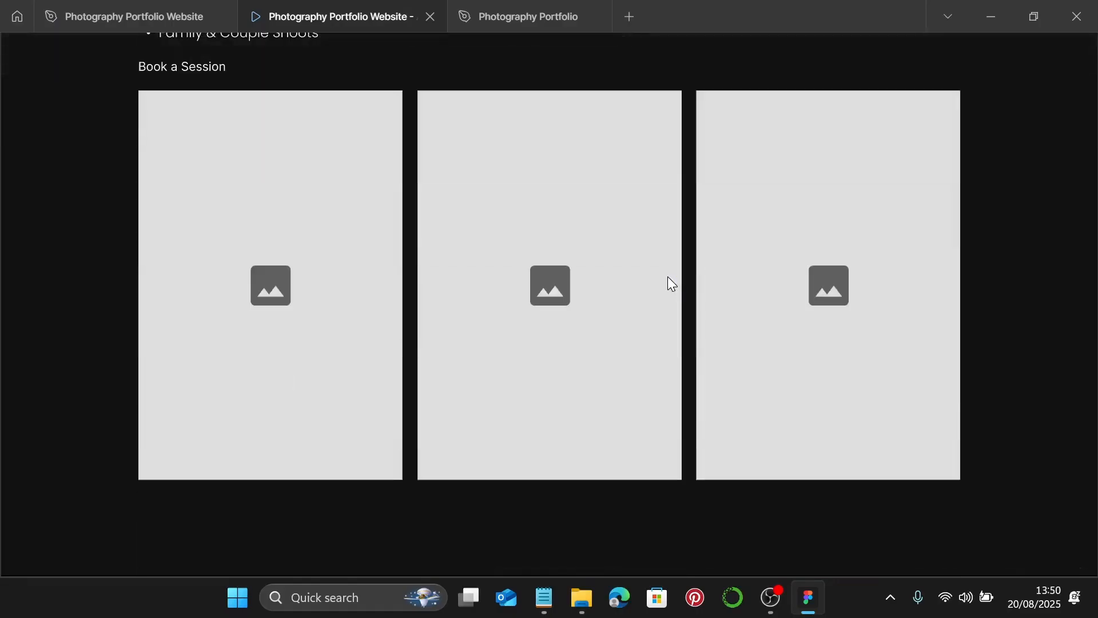
{"action": "scroll", "coordinate": [706, 280], "scroll_direction": "up", "scroll_amount": 2}
- Apply the 45/54 desktop text style to the Commercial & Branding Photography heading
{"action": "left_click", "coordinate": [118, 7]}
{"action": "scroll", "coordinate": [514, 343], "scroll_direction": "down", "scroll_amount": 10}
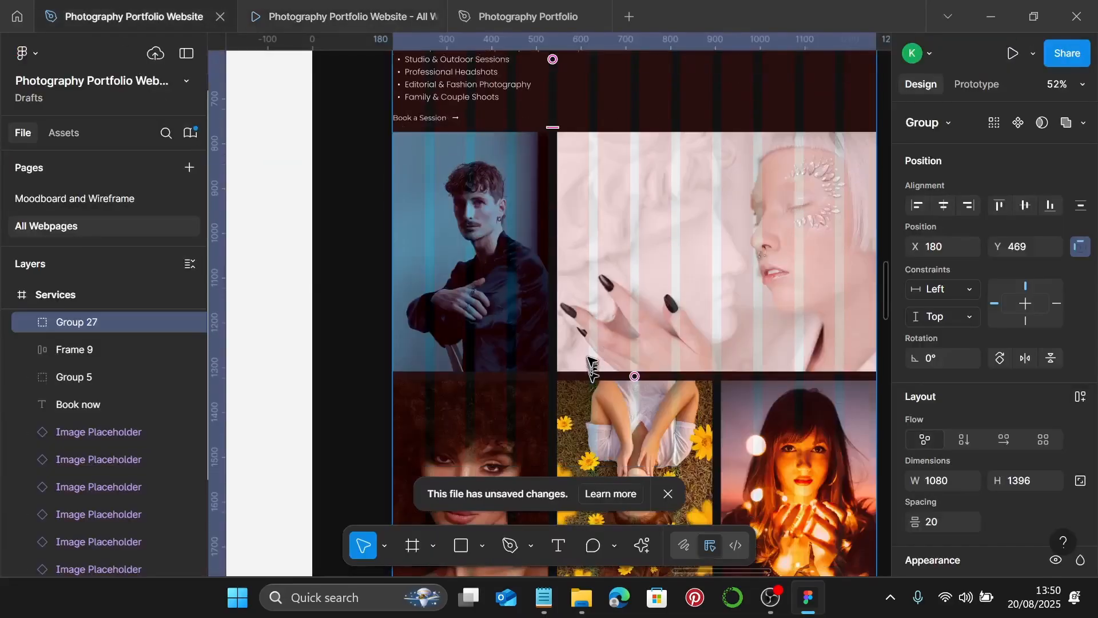
{"action": "scroll", "coordinate": [593, 359], "scroll_direction": "down", "scroll_amount": 5}
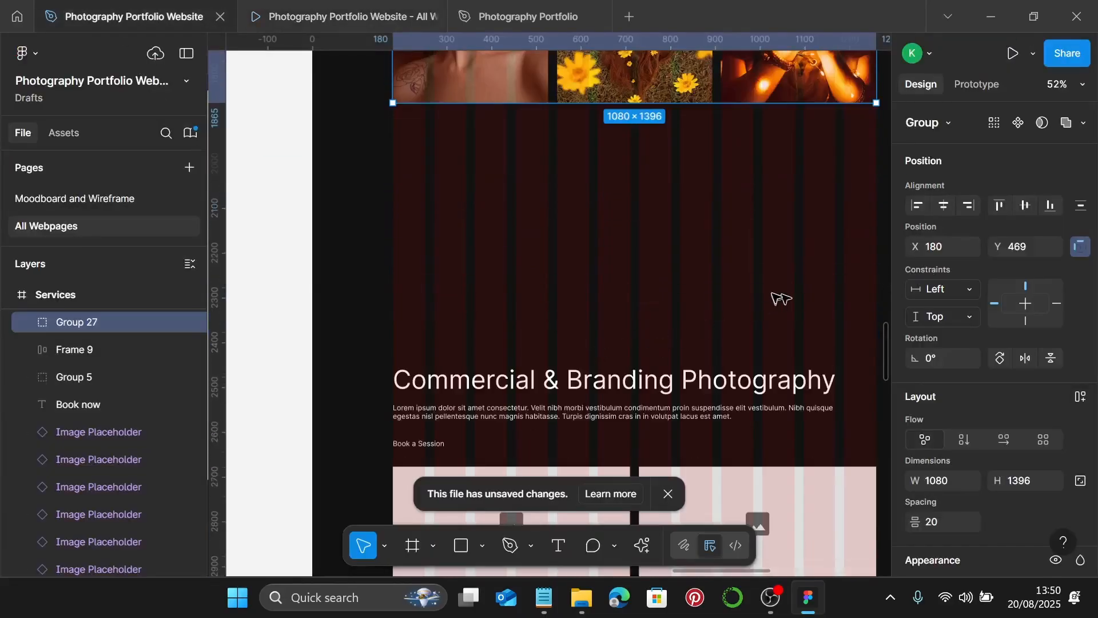
{"action": "scroll", "coordinate": [800, 315], "scroll_direction": "down", "scroll_amount": 1}
{"action": "scroll", "coordinate": [776, 261], "scroll_direction": "down", "scroll_amount": 3}
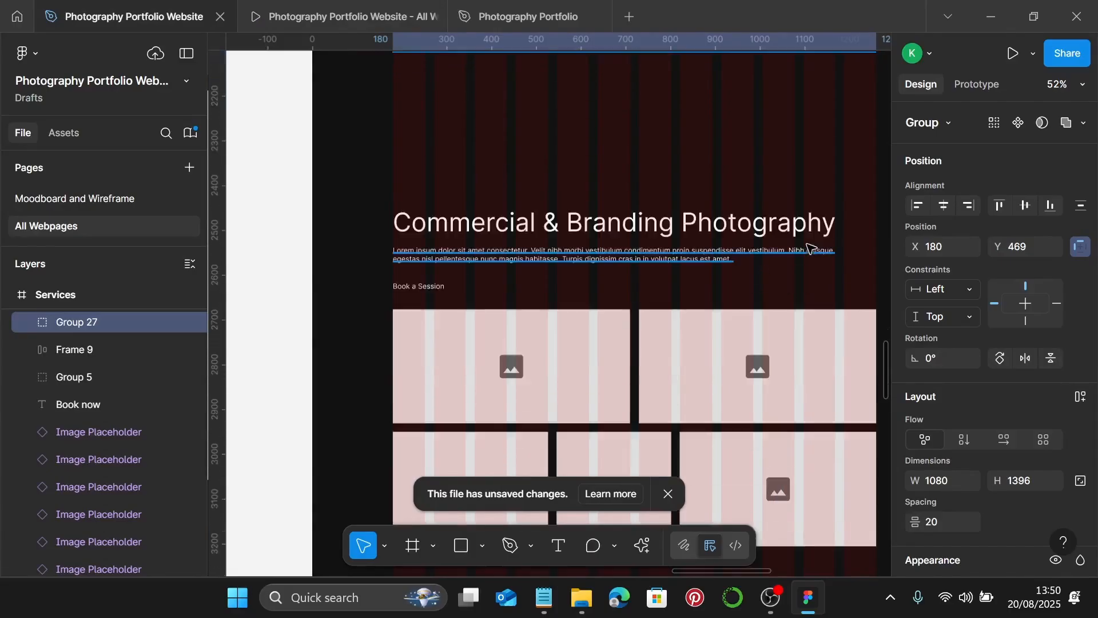
{"action": "left_click", "coordinate": [669, 231]}
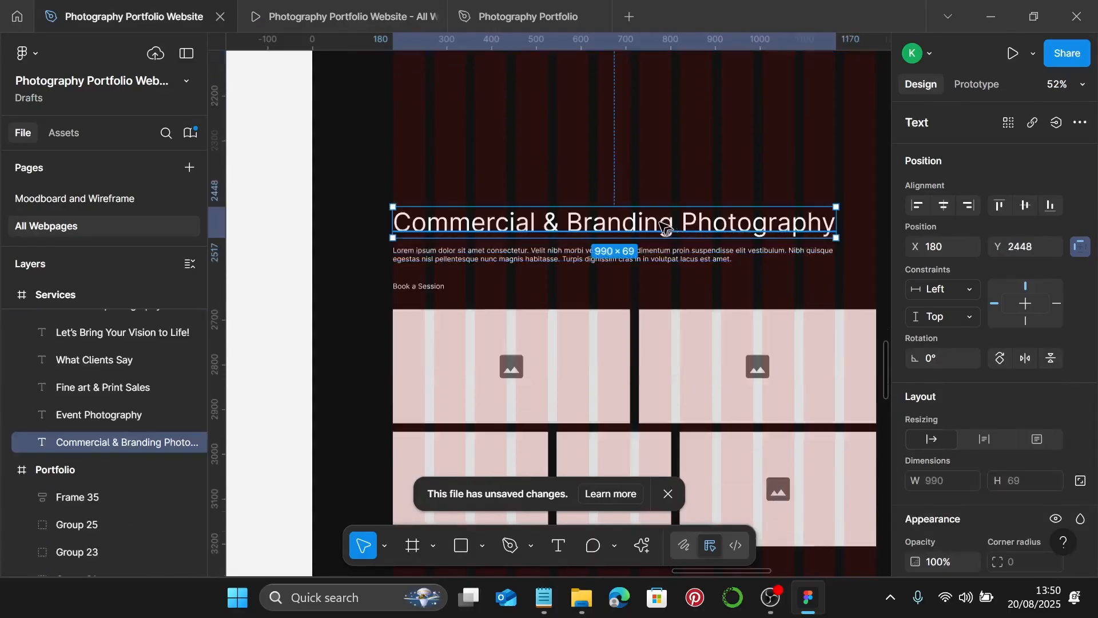
{"action": "scroll", "coordinate": [681, 251], "scroll_direction": "down", "scroll_amount": 1}
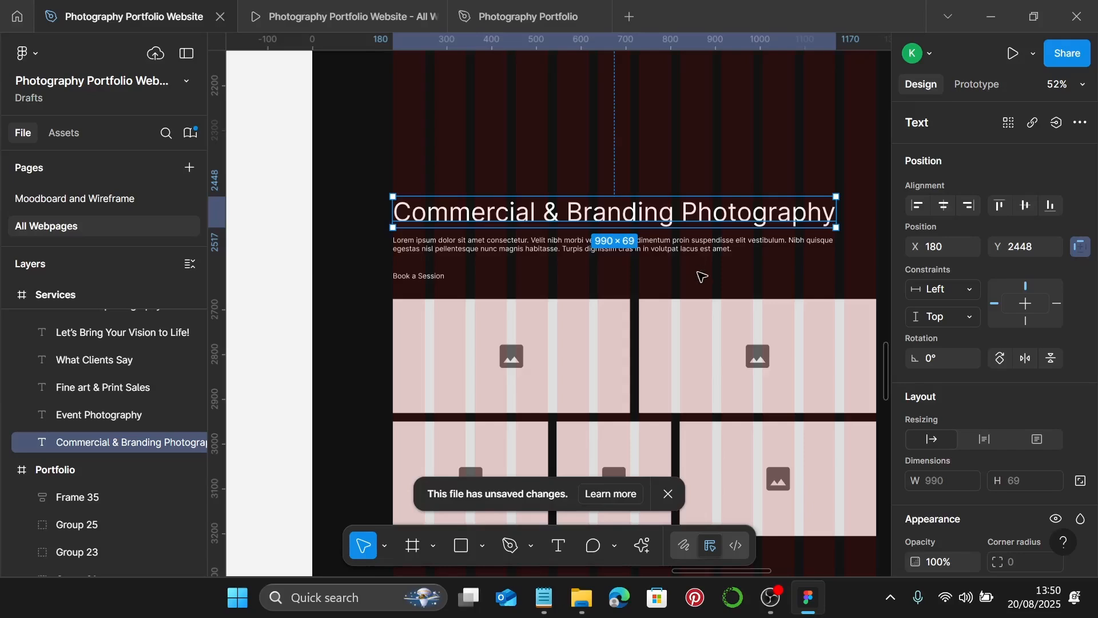
{"action": "scroll", "coordinate": [1011, 365], "scroll_direction": "down", "scroll_amount": 6}
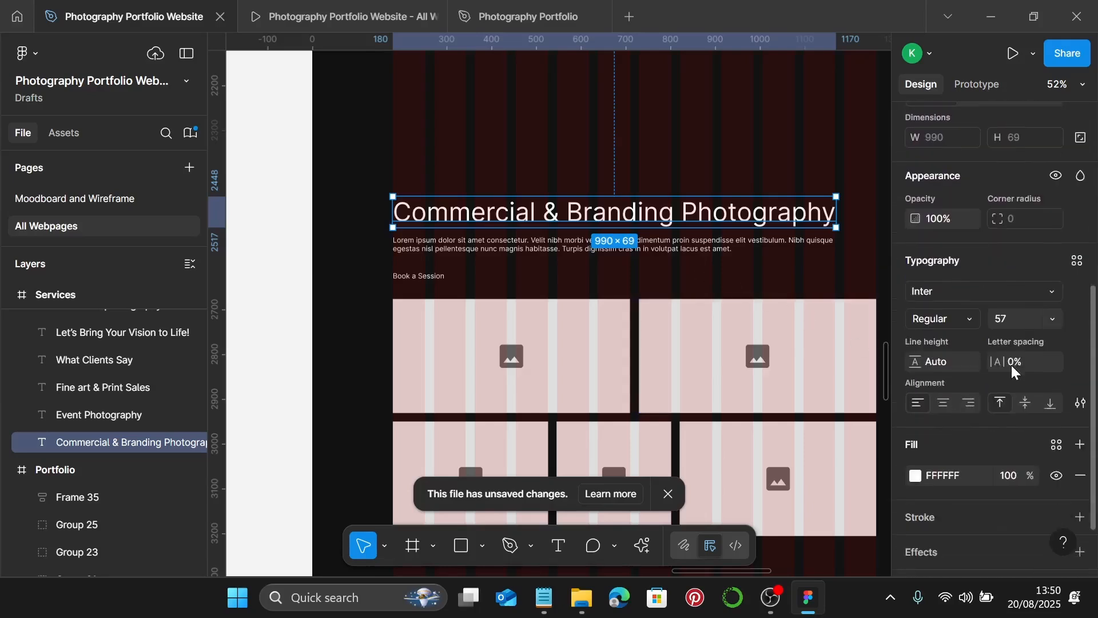
{"action": "left_click", "coordinate": [1077, 260]}
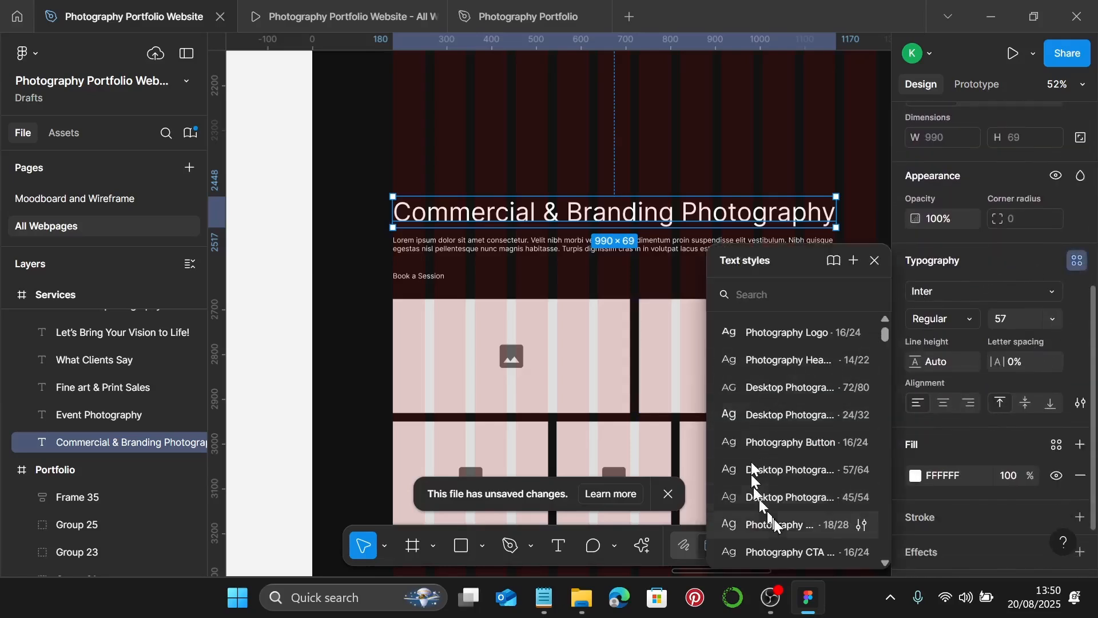
{"action": "left_click", "coordinate": [789, 498]}
- Move the heading and the Lorem ipsum paragraph higher up the page
{"action": "scroll", "coordinate": [395, 212], "scroll_direction": "up", "scroll_amount": 5}
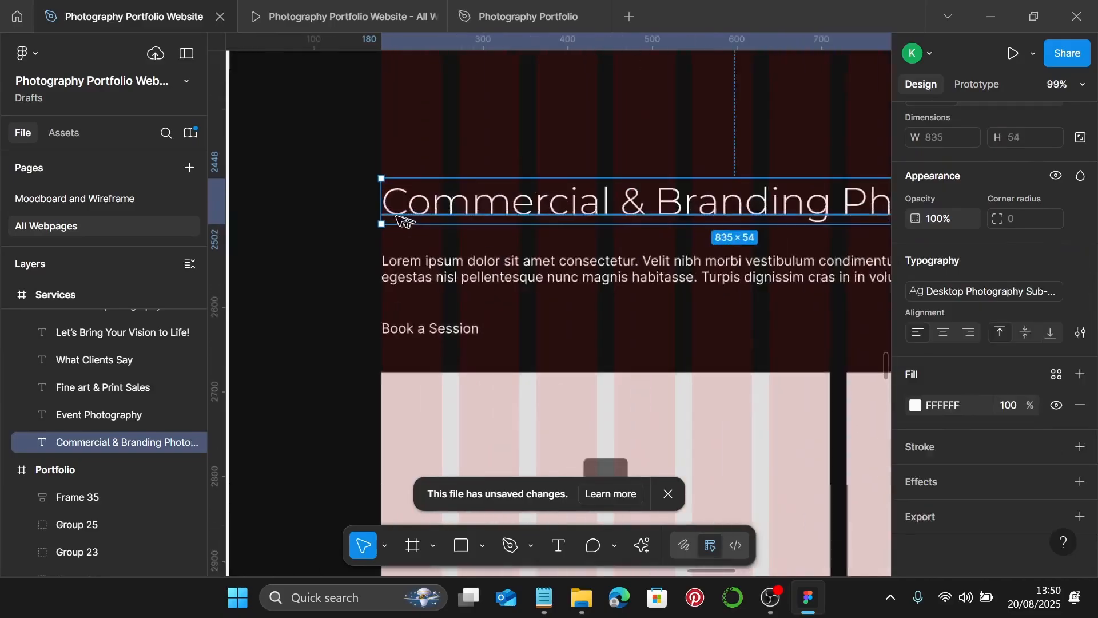
{"action": "scroll", "coordinate": [362, 209], "scroll_direction": "up", "scroll_amount": 5}
{"action": "scroll", "coordinate": [364, 209], "scroll_direction": "down", "scroll_amount": 5}
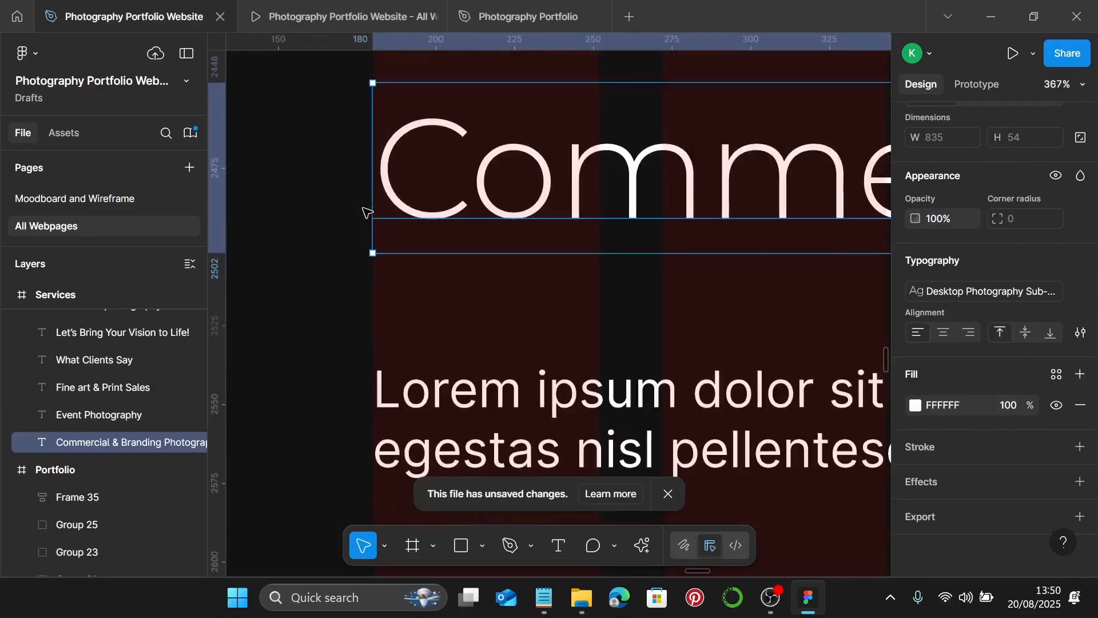
{"action": "scroll", "coordinate": [362, 209], "scroll_direction": "down", "scroll_amount": 3}
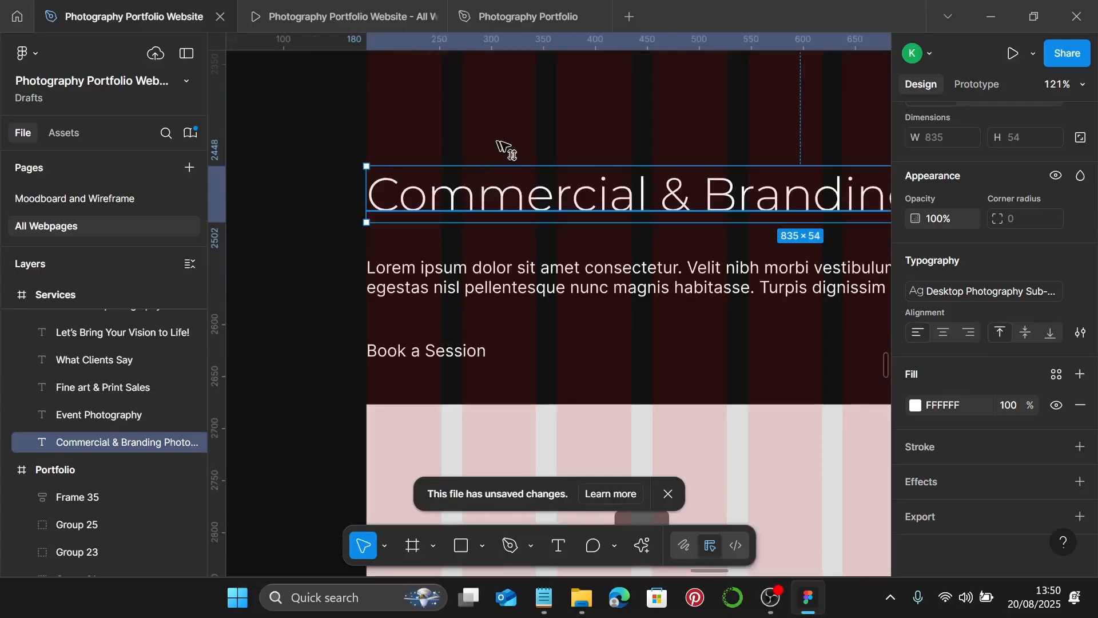
{"action": "left_click_drag", "start_coordinate": [494, 194], "coordinate": [491, 115]}
{"action": "left_click", "coordinate": [480, 288]}
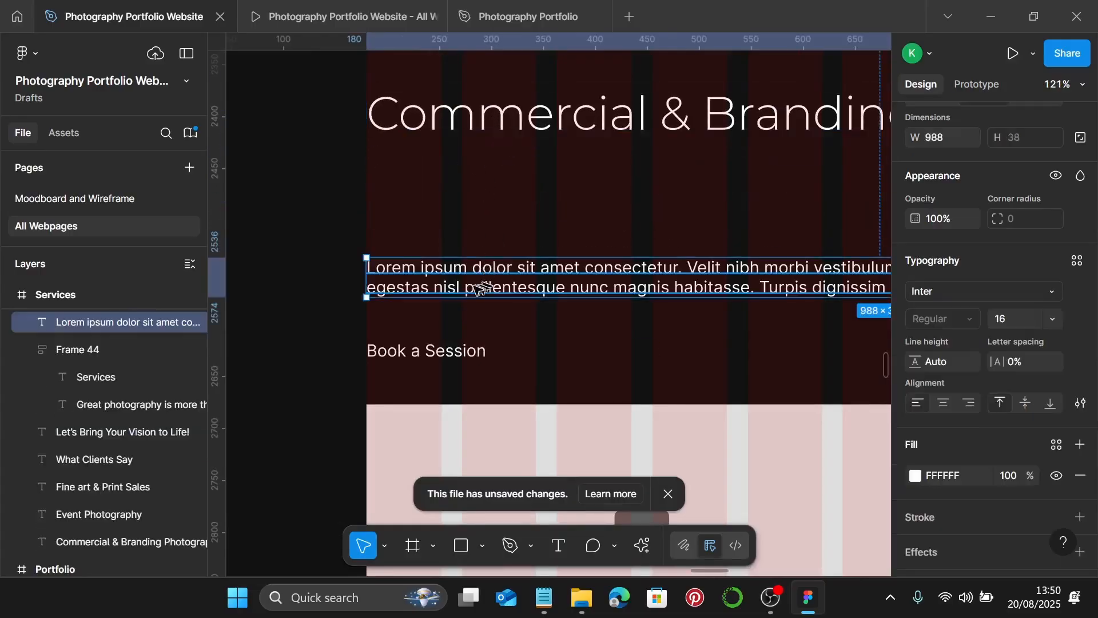
{"action": "left_click_drag", "start_coordinate": [462, 288], "coordinate": [457, 212]}
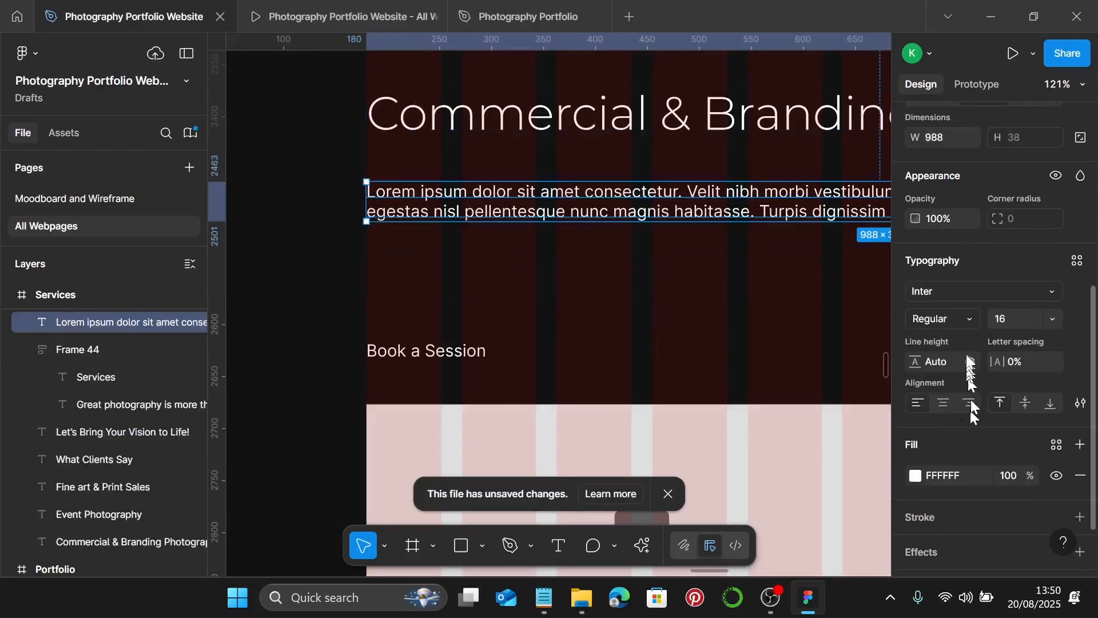
- Give the Lorem ipsum paragraph the Photography Body text style
{"action": "left_click", "coordinate": [1075, 263]}
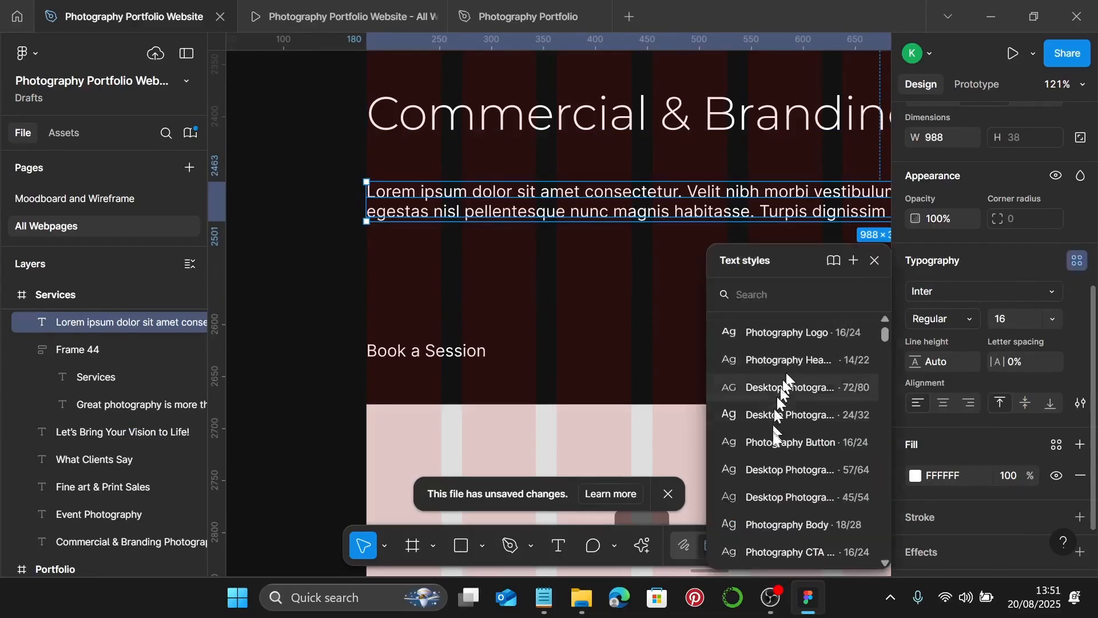
{"action": "left_click", "coordinate": [792, 522]}
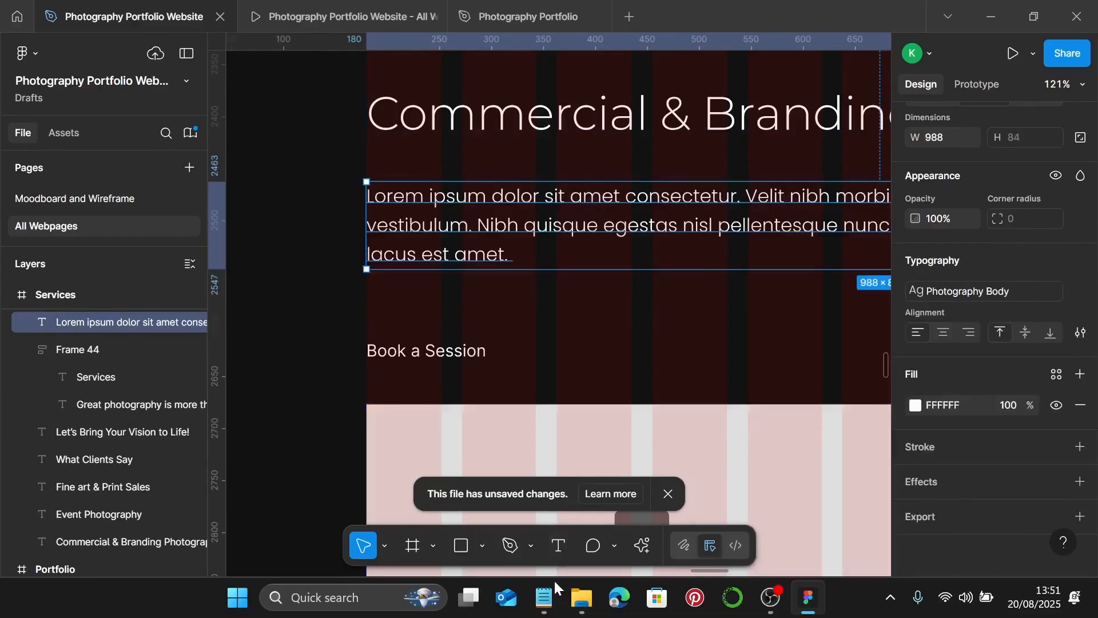
{"action": "left_click", "coordinate": [544, 597]}
{"action": "scroll", "coordinate": [802, 342], "scroll_direction": "down", "scroll_amount": 4}
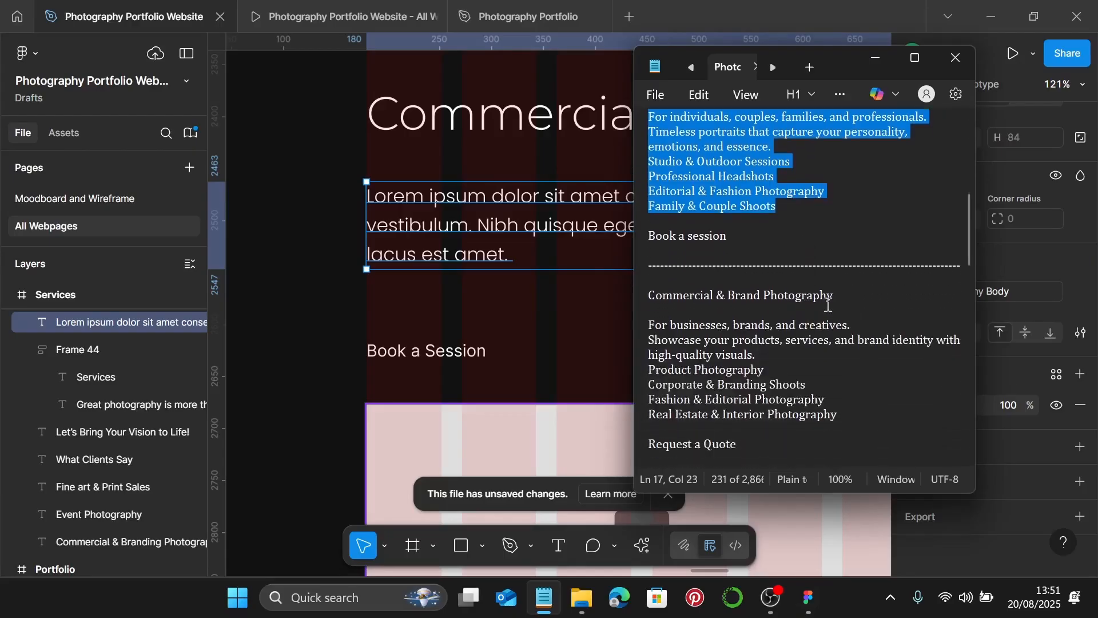
- Replace the Lorem placeholder paragraph with the Commercial & Brand services copy from Notepad
{"action": "scroll", "coordinate": [844, 319], "scroll_direction": "down", "scroll_amount": 1}
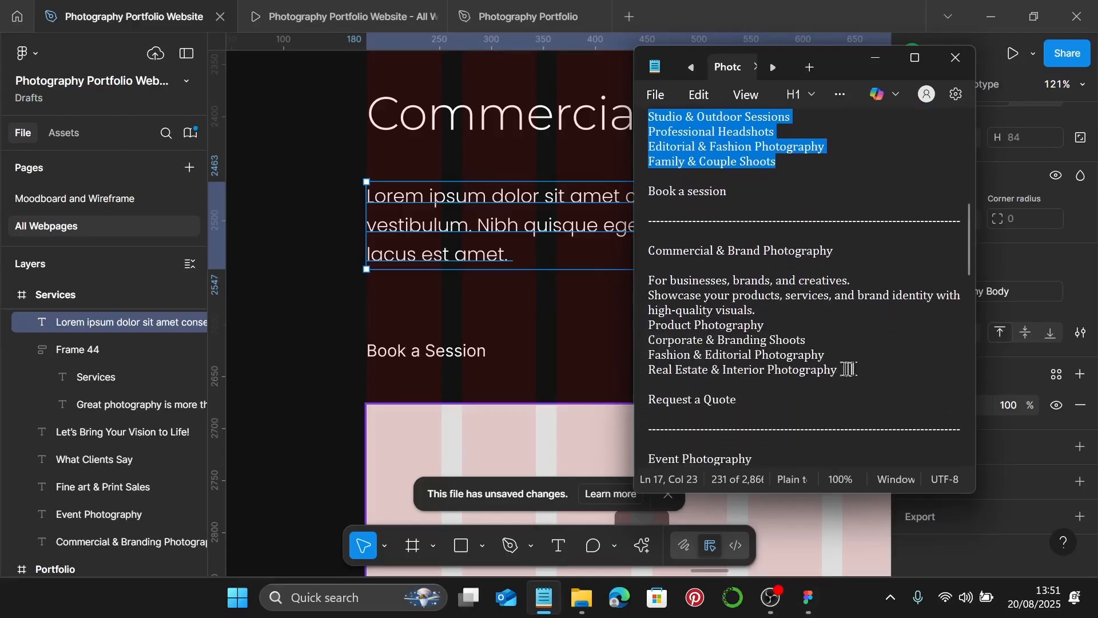
{"action": "left_click_drag", "start_coordinate": [848, 369], "coordinate": [647, 284]}
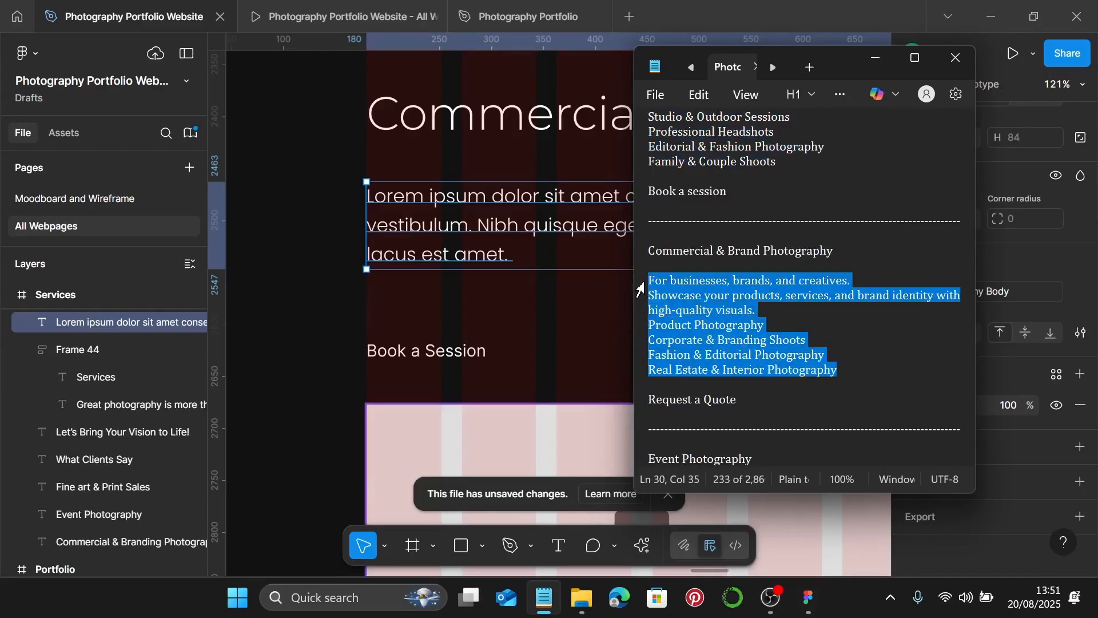
{"action": "left_click", "coordinate": [456, 230]}
{"action": "double_click", "coordinate": [456, 230]}
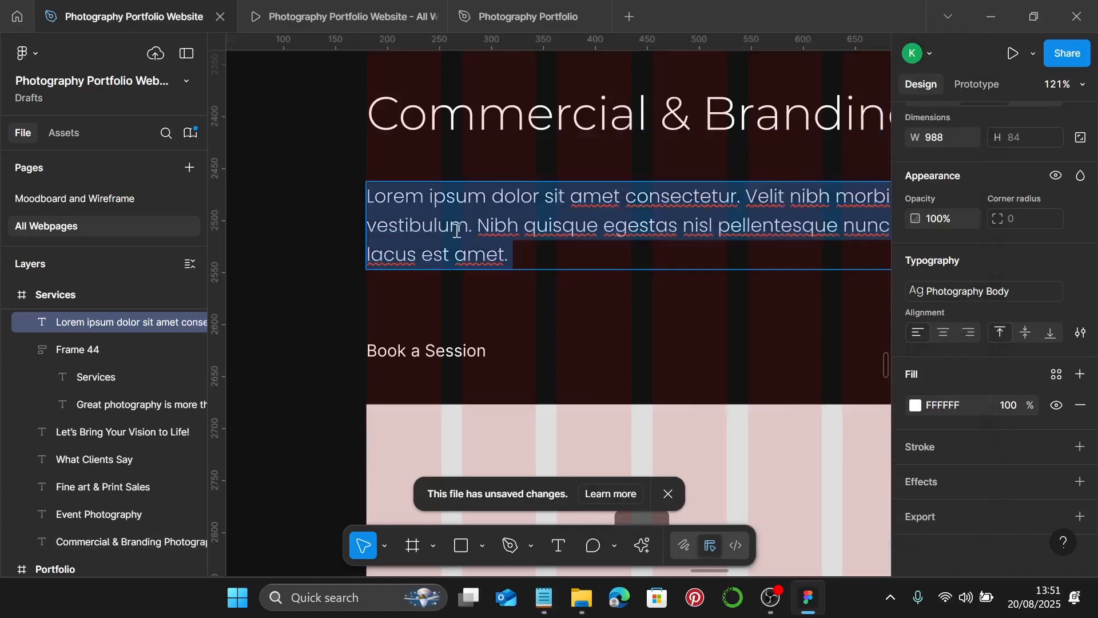
{"action": "key", "text": "ctrl+v"}
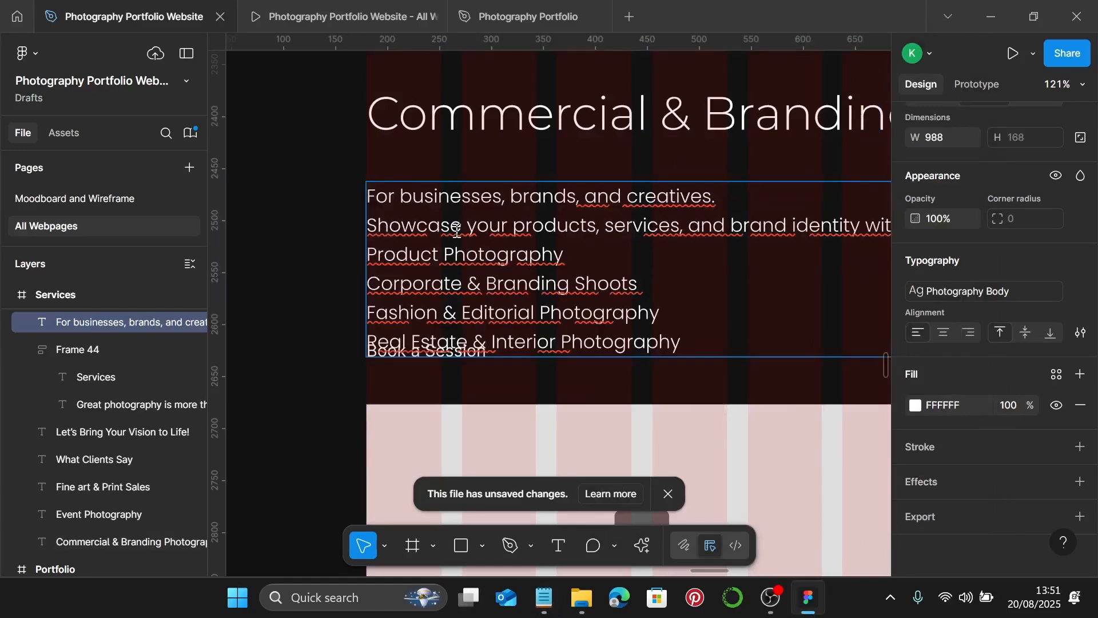
{"action": "scroll", "coordinate": [458, 229], "scroll_direction": "down", "scroll_amount": 5}
{"action": "scroll", "coordinate": [491, 223], "scroll_direction": "up", "scroll_amount": 3}
{"action": "key", "text": "Escape"}
- Move the heading and services paragraph together higher up the page
{"action": "left_click", "coordinate": [527, 273]}
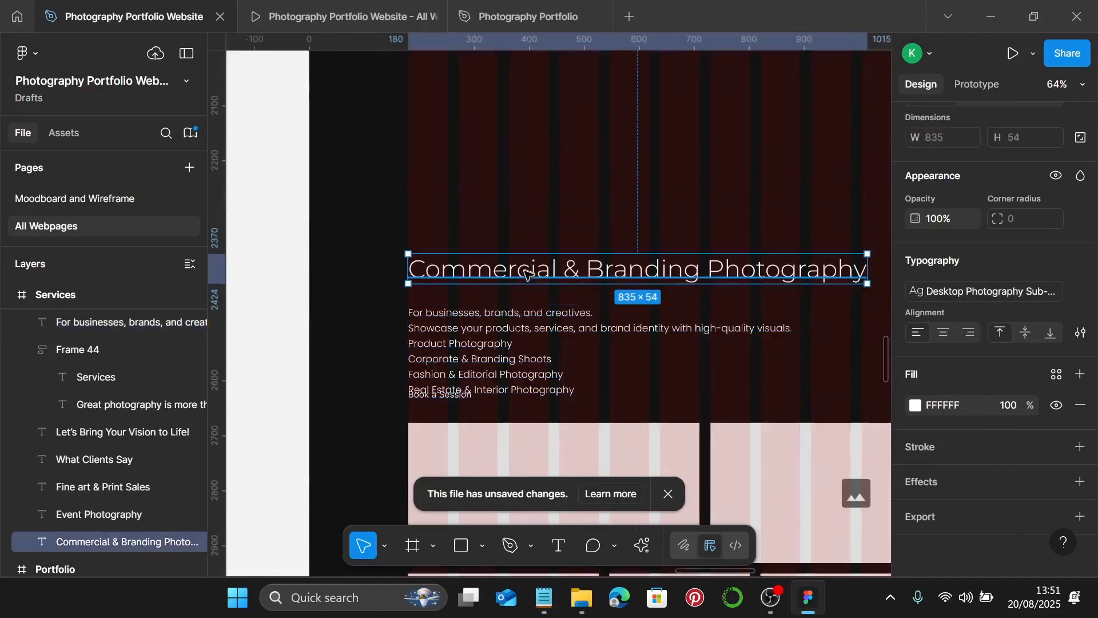
{"action": "left_click", "coordinate": [495, 323], "text": "shift"}
{"action": "left_click_drag", "start_coordinate": [469, 343], "coordinate": [484, 174]}
{"action": "scroll", "coordinate": [483, 175], "scroll_direction": "up", "scroll_amount": 3}
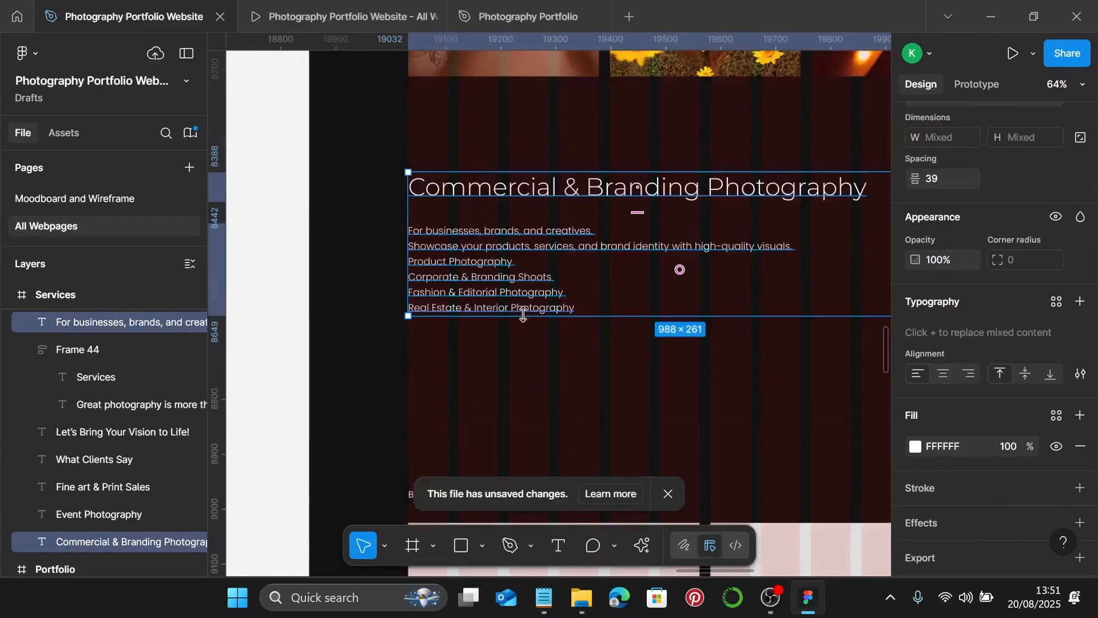
- Format the service lines, starting with Product Photography, as a bulleted list
{"action": "left_click", "coordinate": [427, 248]}
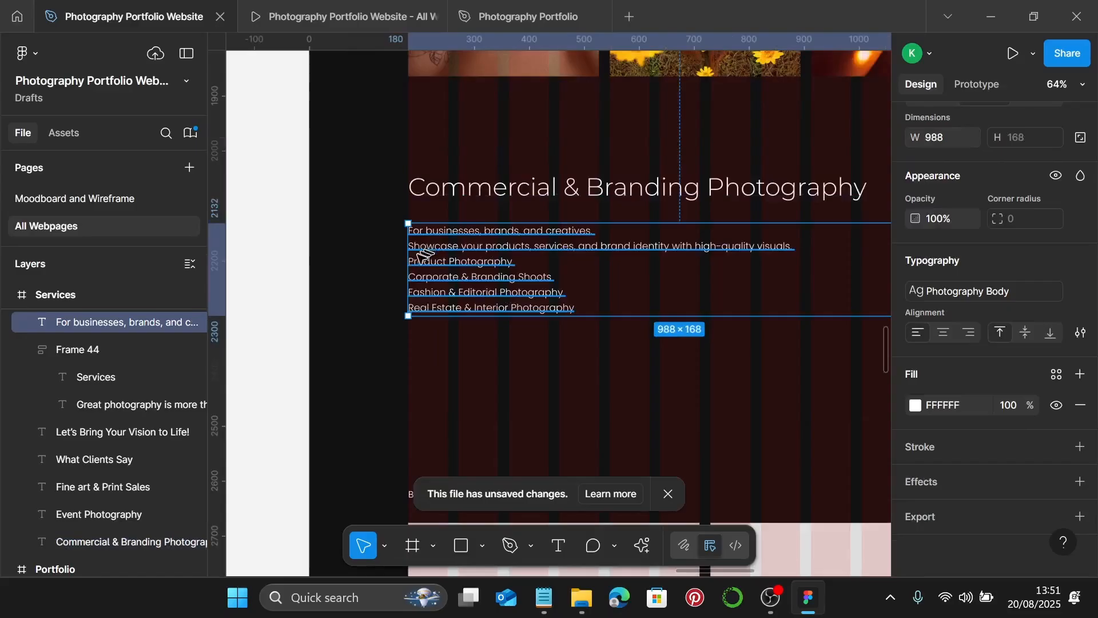
{"action": "scroll", "coordinate": [421, 255], "scroll_direction": "up", "scroll_amount": 4}
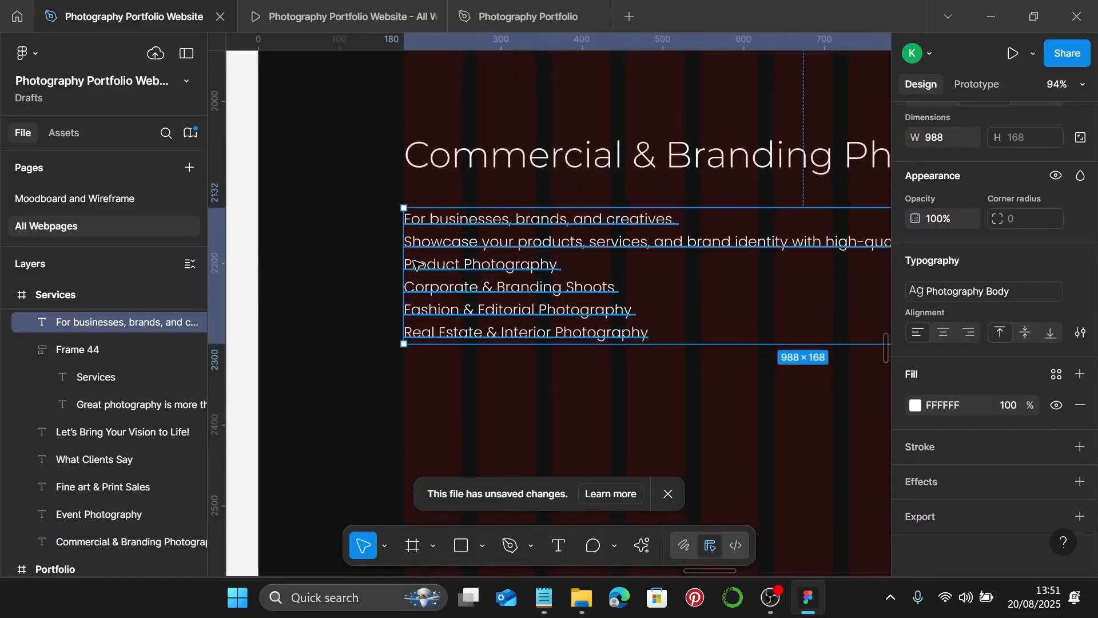
{"action": "scroll", "coordinate": [414, 262], "scroll_direction": "left", "scroll_amount": 1}
{"action": "scroll", "coordinate": [433, 271], "scroll_direction": "up", "scroll_amount": 3}
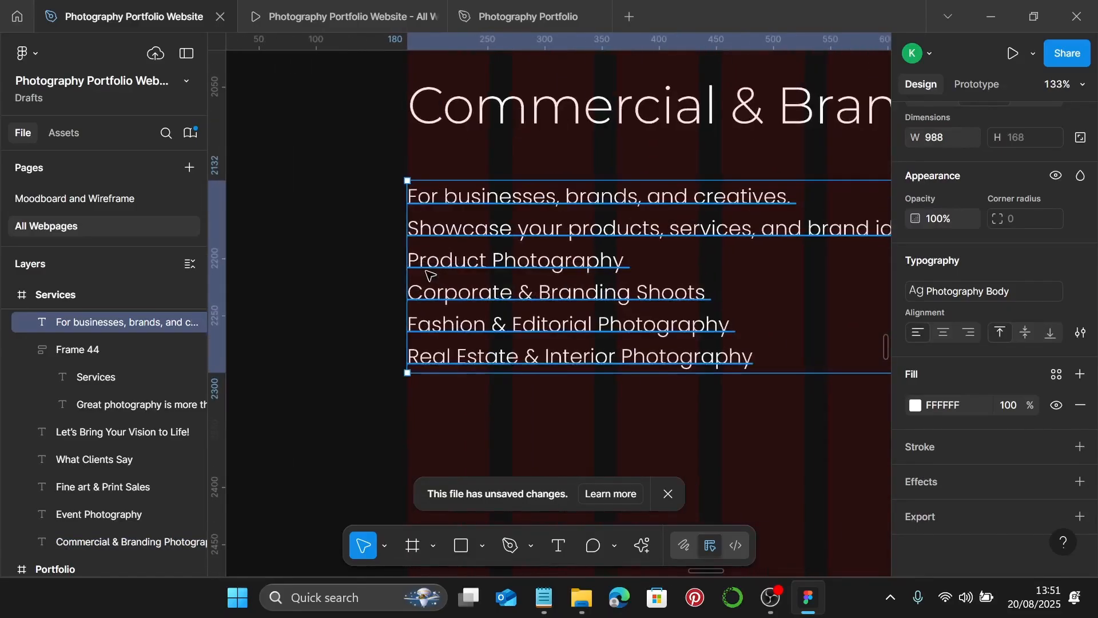
{"action": "key", "text": "Return"}
{"action": "left_click", "coordinate": [409, 263]}
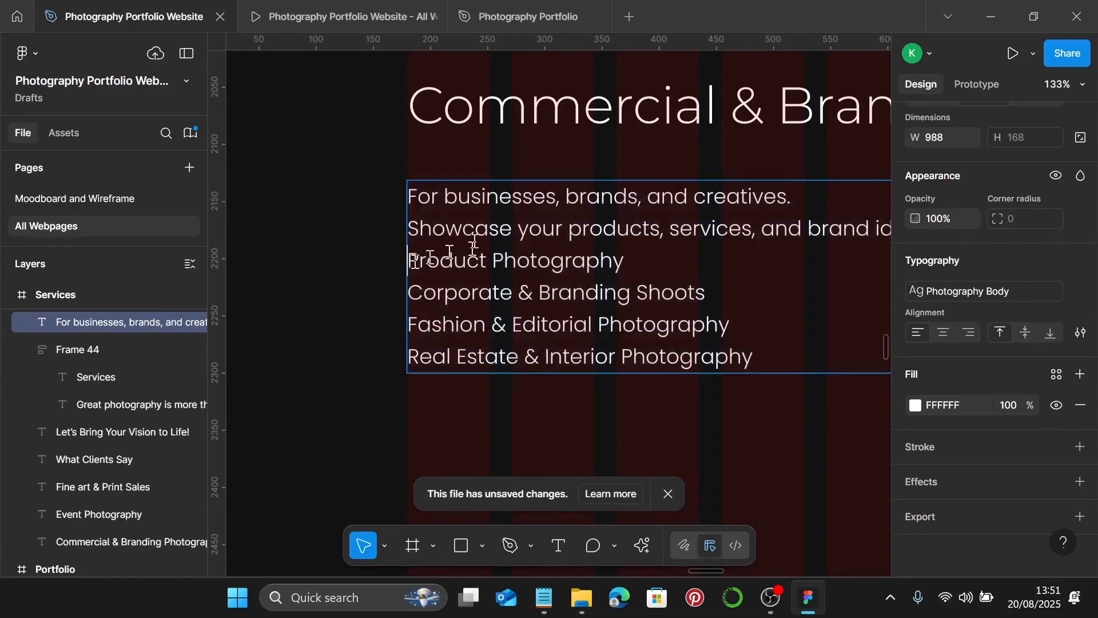
{"action": "key", "text": "ctrl+shift+8"}
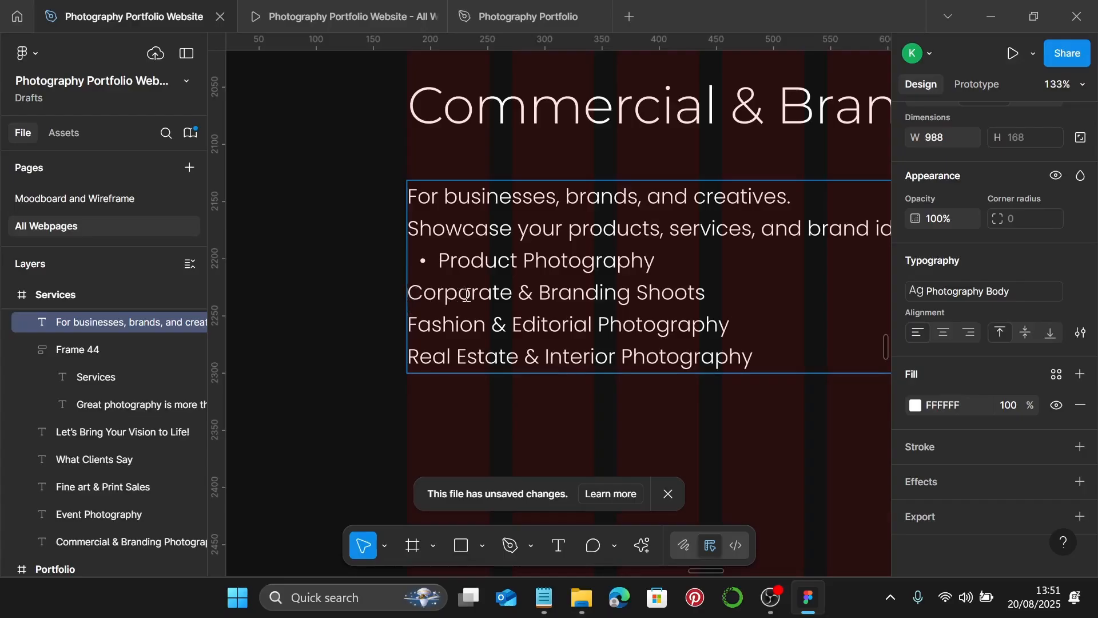
{"action": "key", "text": "ctrl+shift+8"}
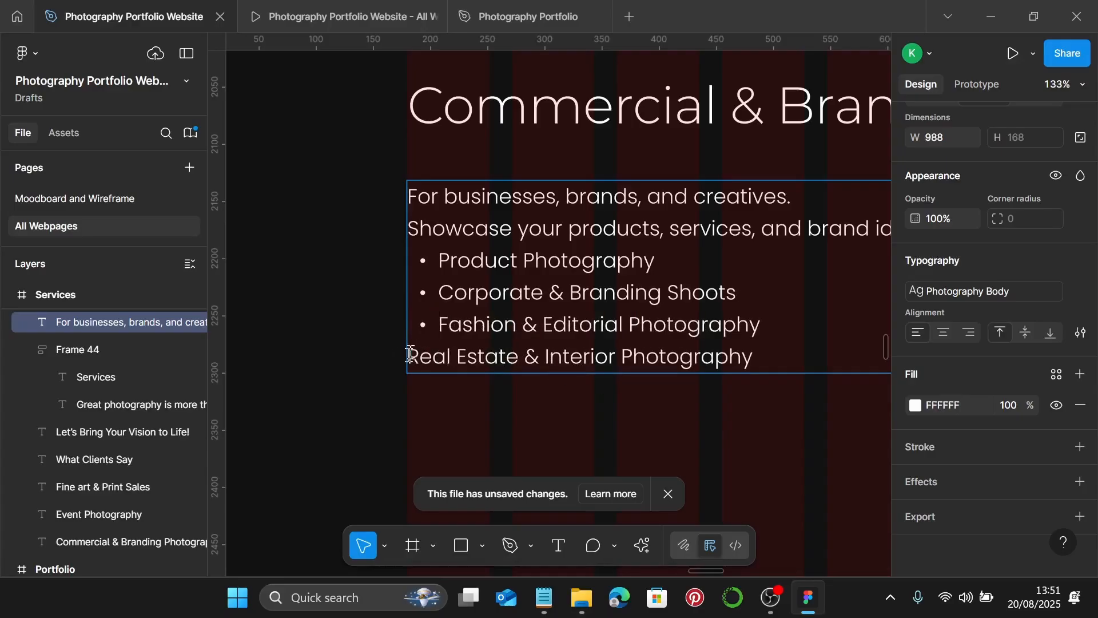
{"action": "type", "text": "-"}
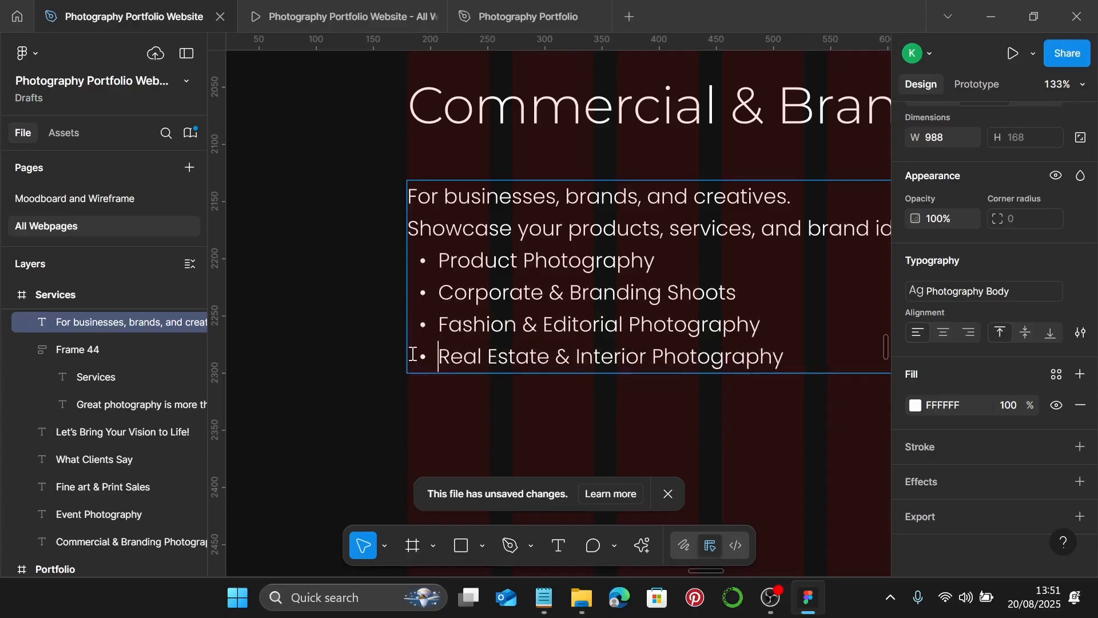
{"action": "key", "text": "Escape"}
{"action": "scroll", "coordinate": [574, 433], "scroll_direction": "down", "scroll_amount": 1}
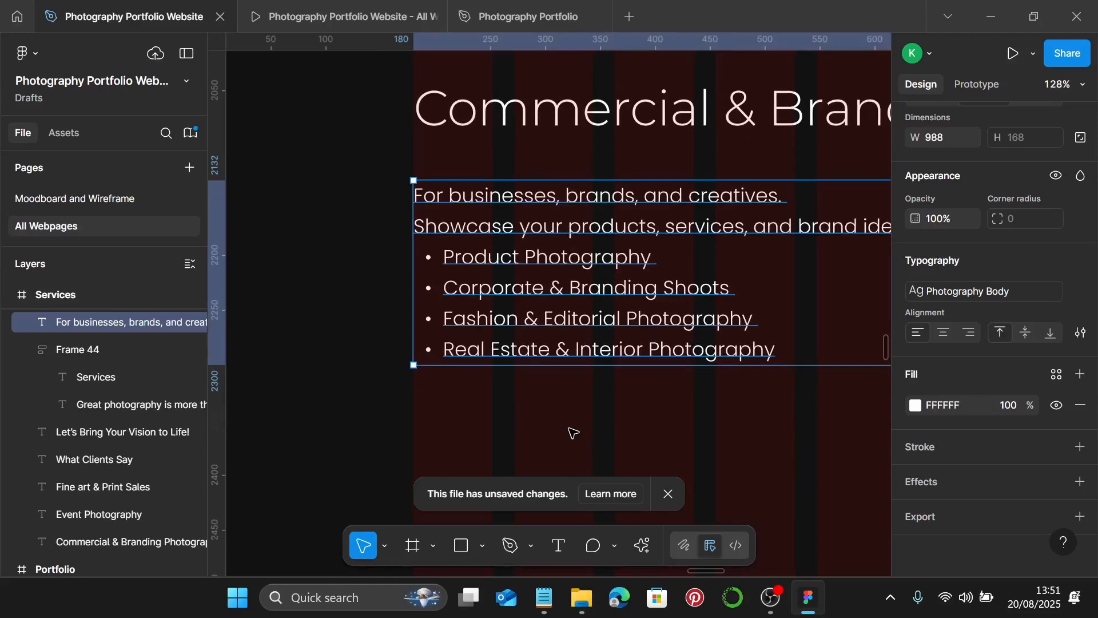
{"action": "scroll", "coordinate": [578, 415], "scroll_direction": "down", "scroll_amount": 5}
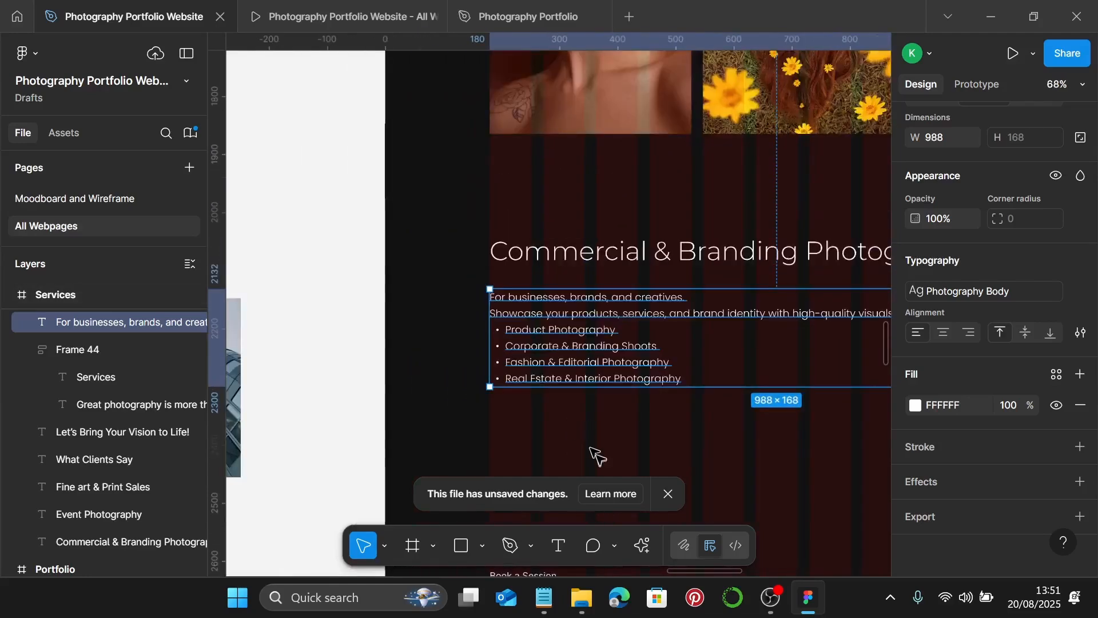
{"action": "scroll", "coordinate": [559, 446], "scroll_direction": "down", "scroll_amount": 4}
- Inspect the Portrait section's Book a Session link with its arrow
{"action": "left_click", "coordinate": [545, 382]}
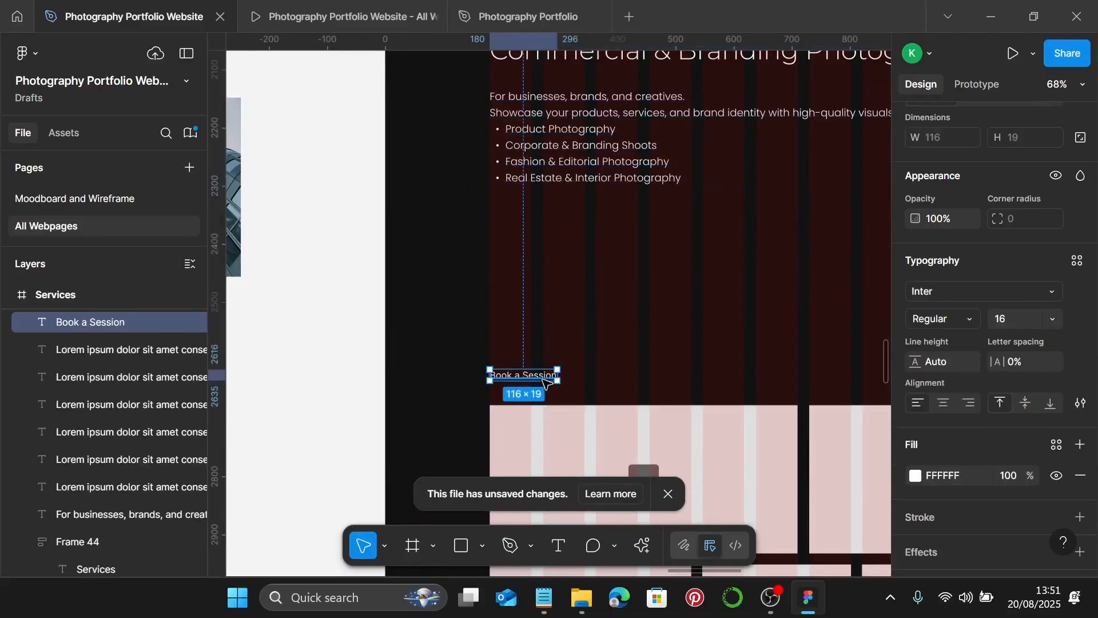
{"action": "left_click_drag", "start_coordinate": [543, 378], "coordinate": [551, 262]}
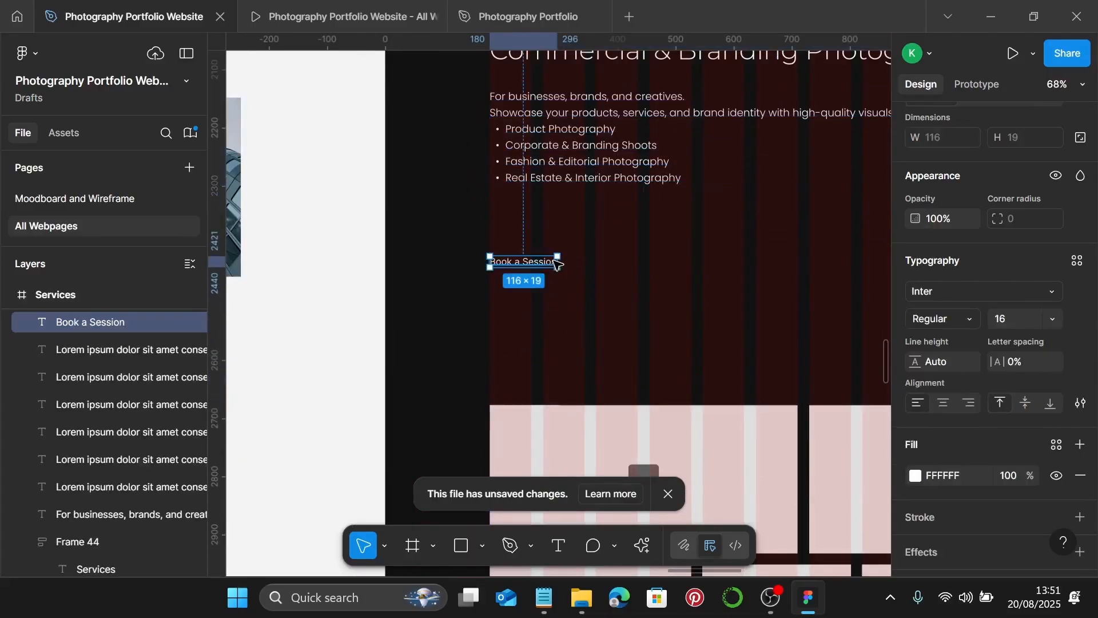
{"action": "scroll", "coordinate": [559, 265], "scroll_direction": "down", "scroll_amount": 2}
{"action": "scroll", "coordinate": [596, 277], "scroll_direction": "up", "scroll_amount": 7}
{"action": "scroll", "coordinate": [597, 276], "scroll_direction": "up", "scroll_amount": 8}
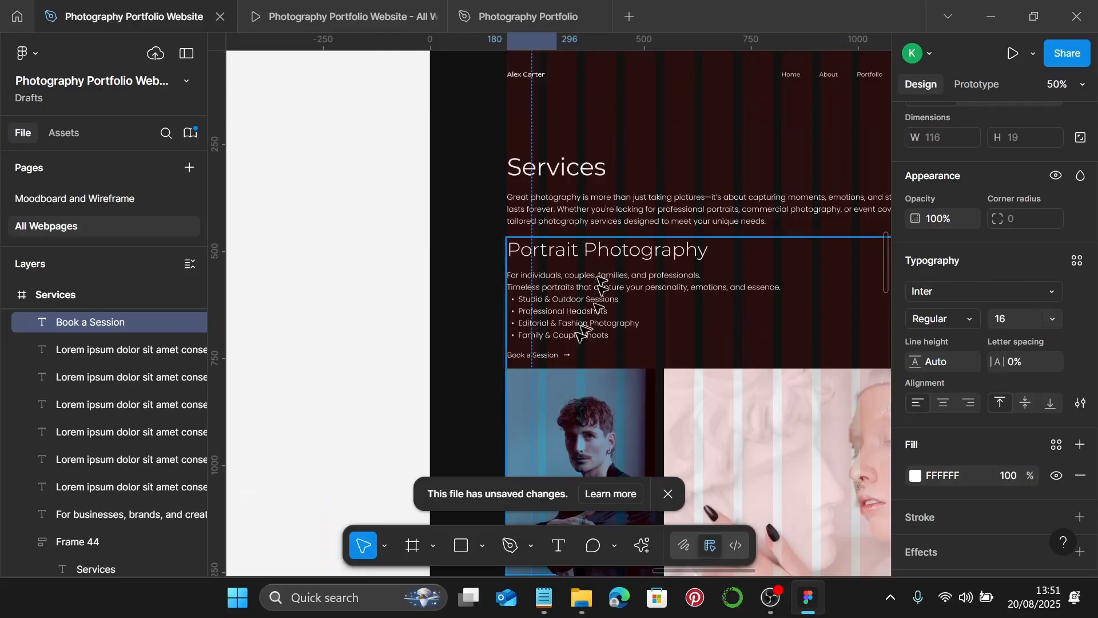
{"action": "key", "text": "Escape"}
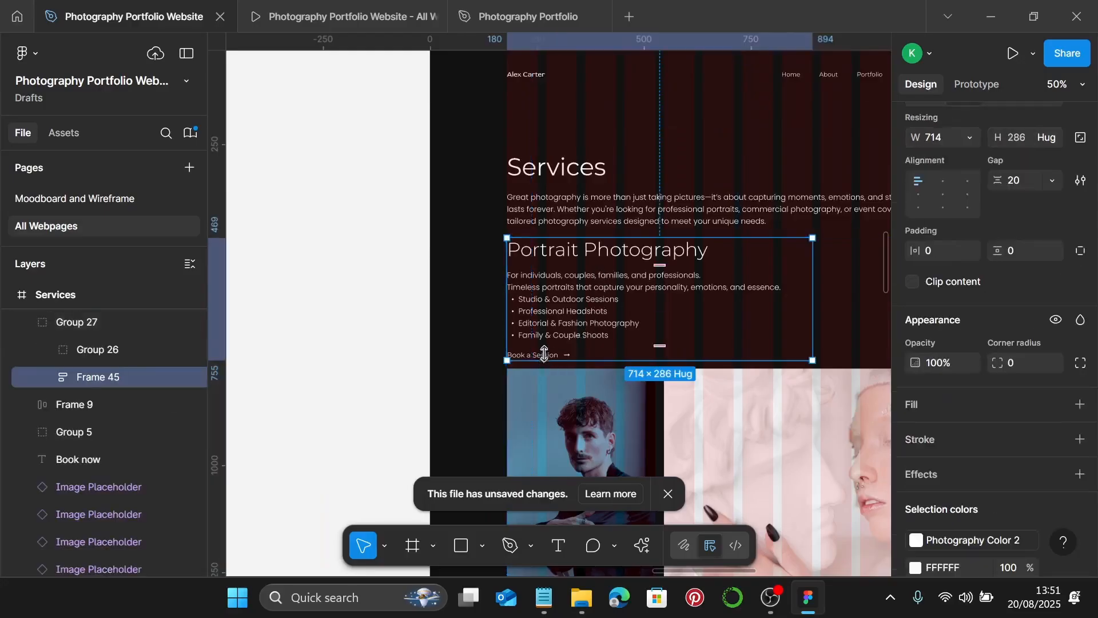
{"action": "left_click", "coordinate": [565, 354]}
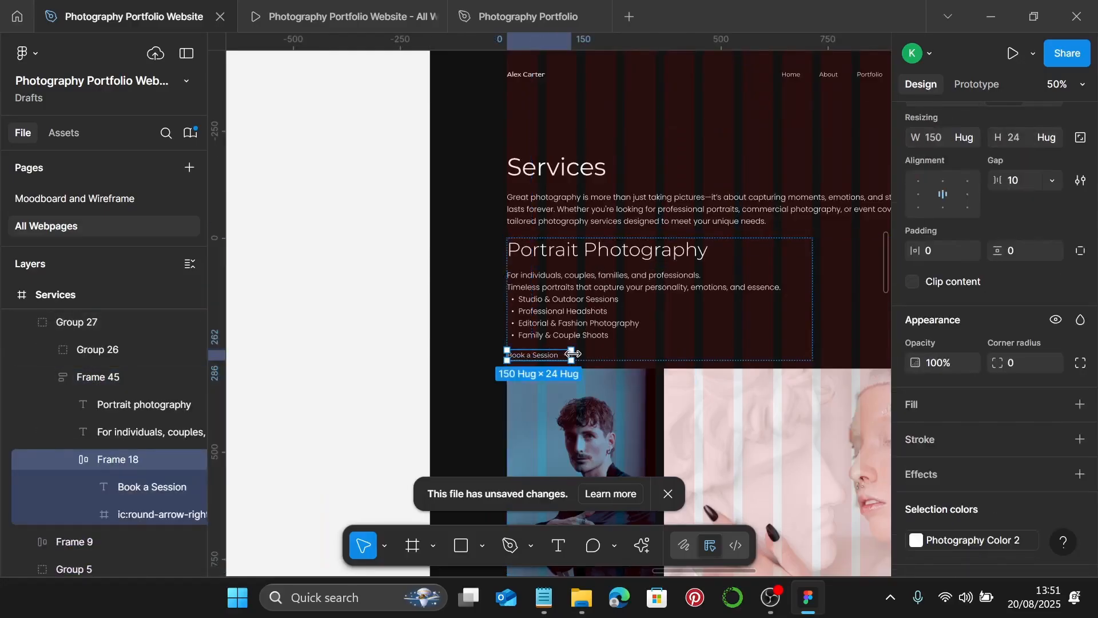
{"action": "scroll", "coordinate": [573, 354], "scroll_direction": "down", "scroll_amount": 4}
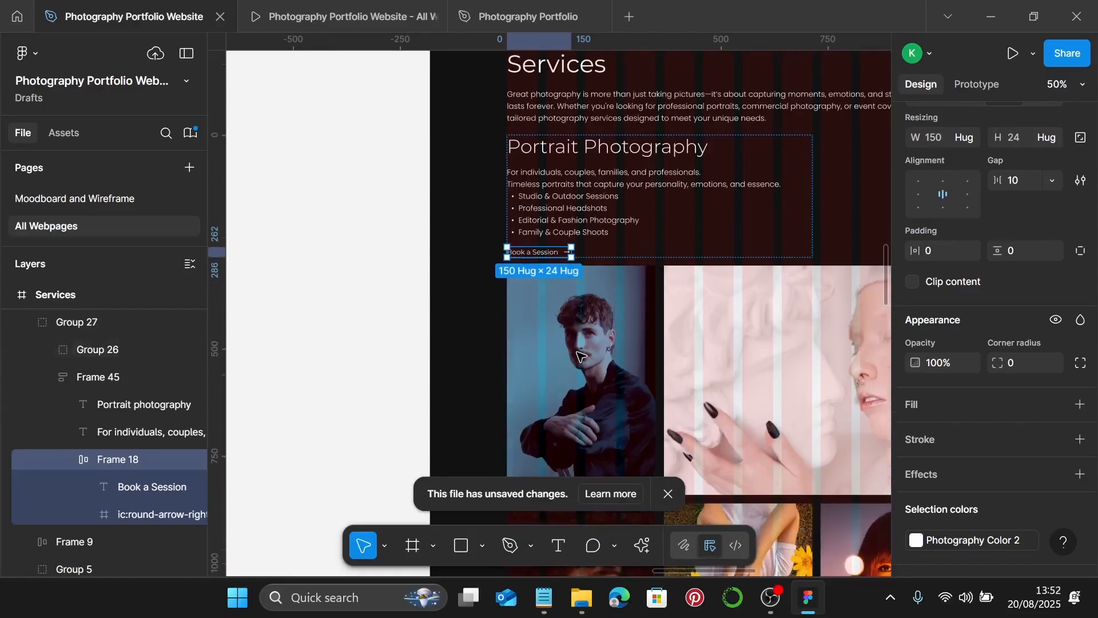
{"action": "scroll", "coordinate": [580, 355], "scroll_direction": "down", "scroll_amount": 1}
- Replace the Commercial section's Book a Session text with the arrow link
{"action": "left_click", "coordinate": [468, 342]}
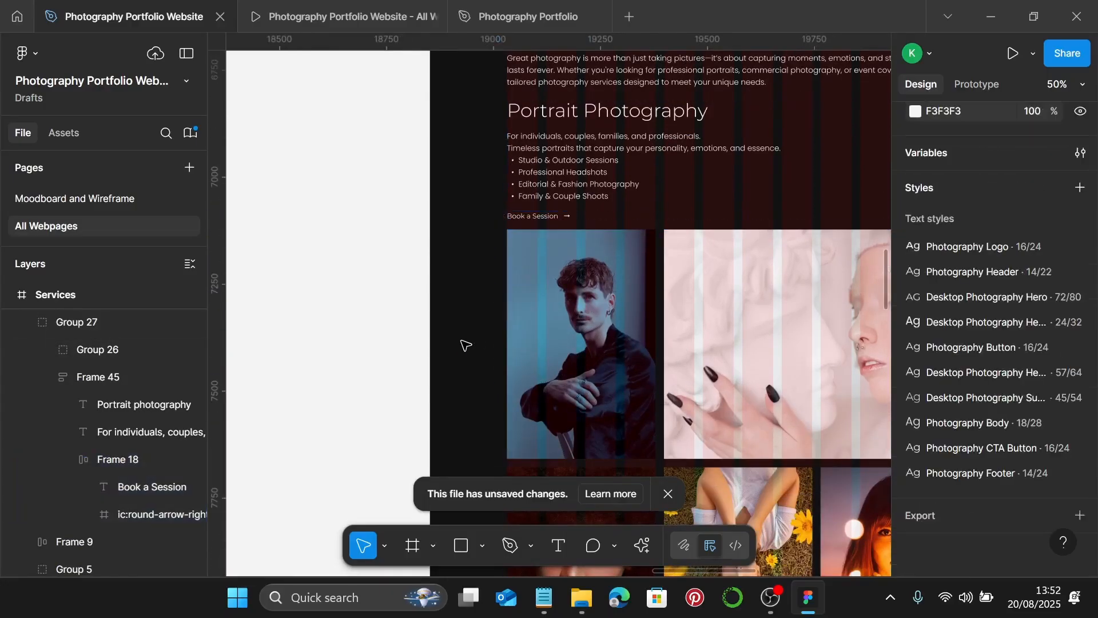
{"action": "scroll", "coordinate": [629, 389], "scroll_direction": "down", "scroll_amount": 1}
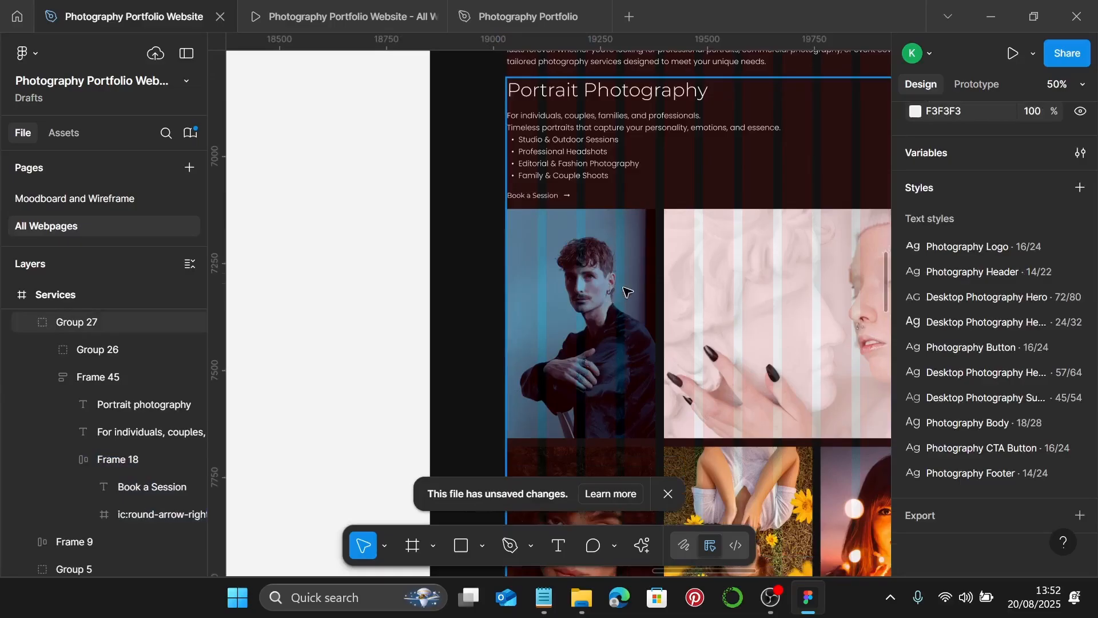
{"action": "scroll", "coordinate": [628, 292], "scroll_direction": "down", "scroll_amount": 20}
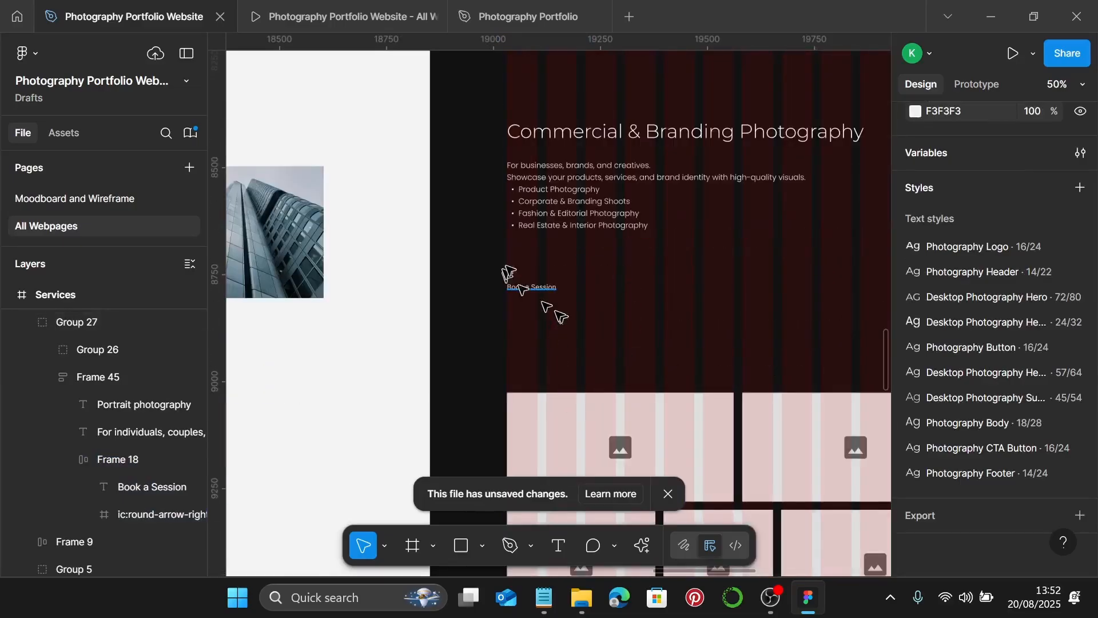
{"action": "left_click", "coordinate": [552, 287]}
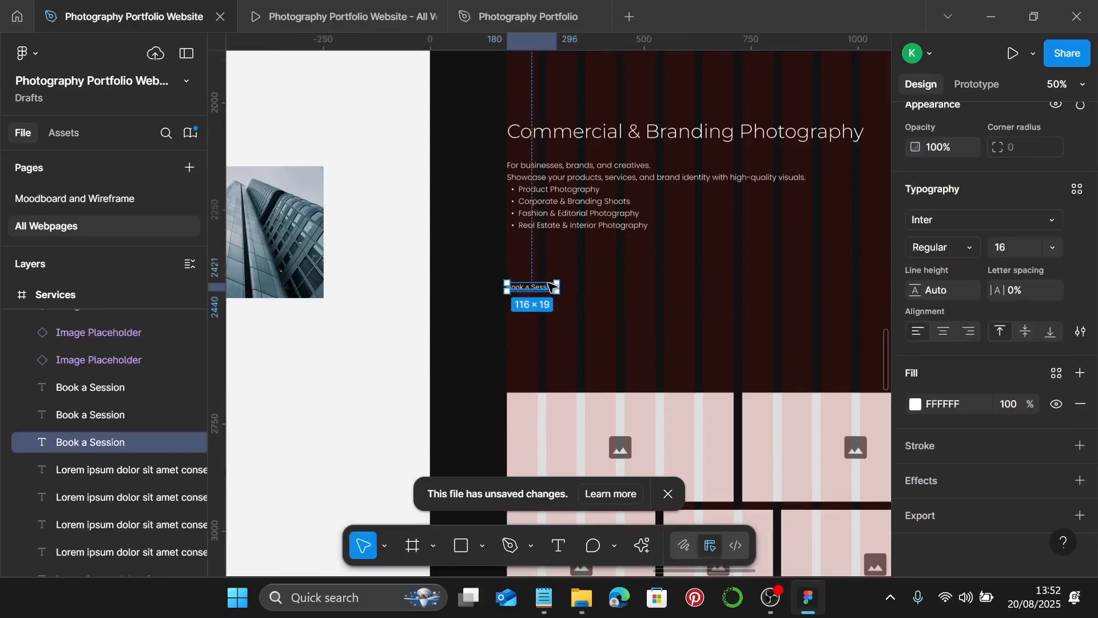
{"action": "scroll", "coordinate": [523, 296], "scroll_direction": "up", "scroll_amount": 4}
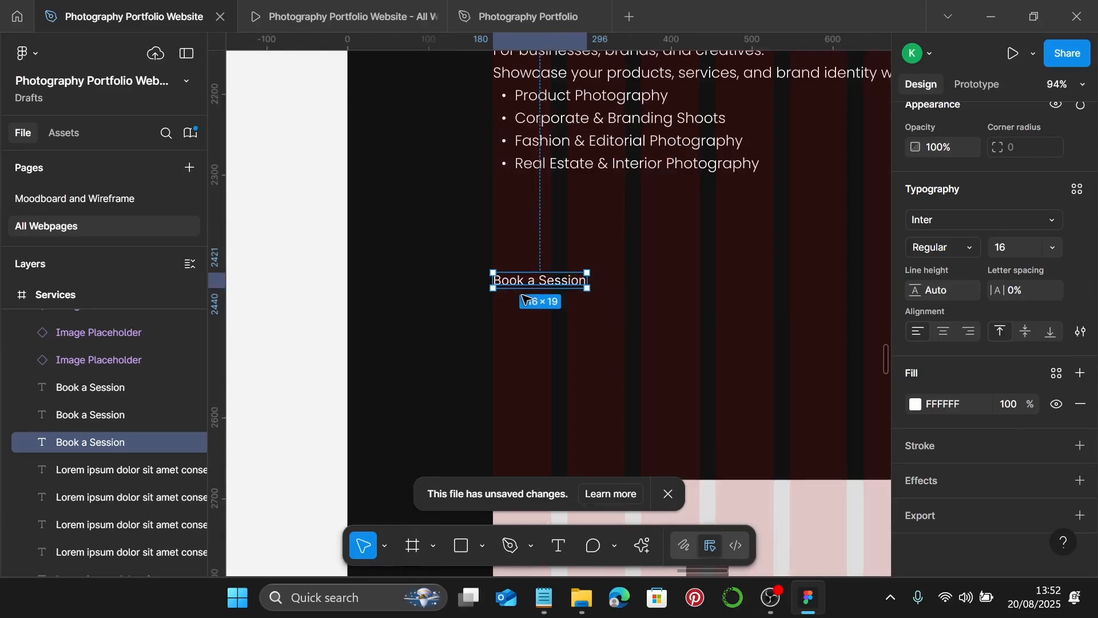
{"action": "key", "text": "ctrl+shift+r"}
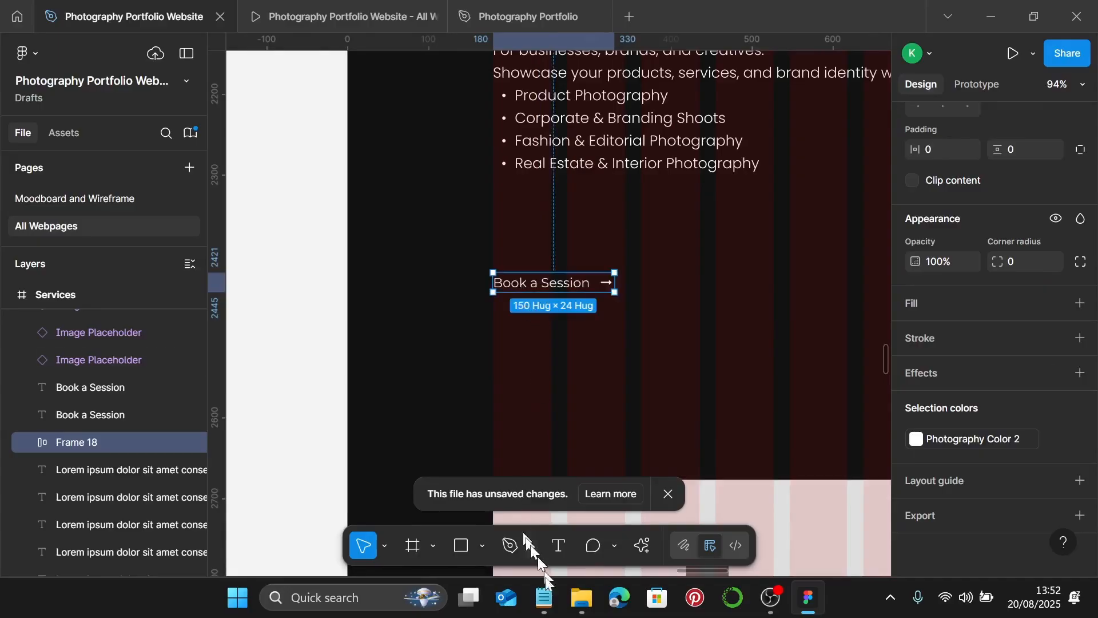
- Relabel the Commercial button from Book a Session to 'Request a Quote' using the notes copy
{"action": "left_click", "coordinate": [544, 598]}
{"action": "scroll", "coordinate": [722, 395], "scroll_direction": "down", "scroll_amount": 1}
{"action": "left_click", "coordinate": [742, 358]}
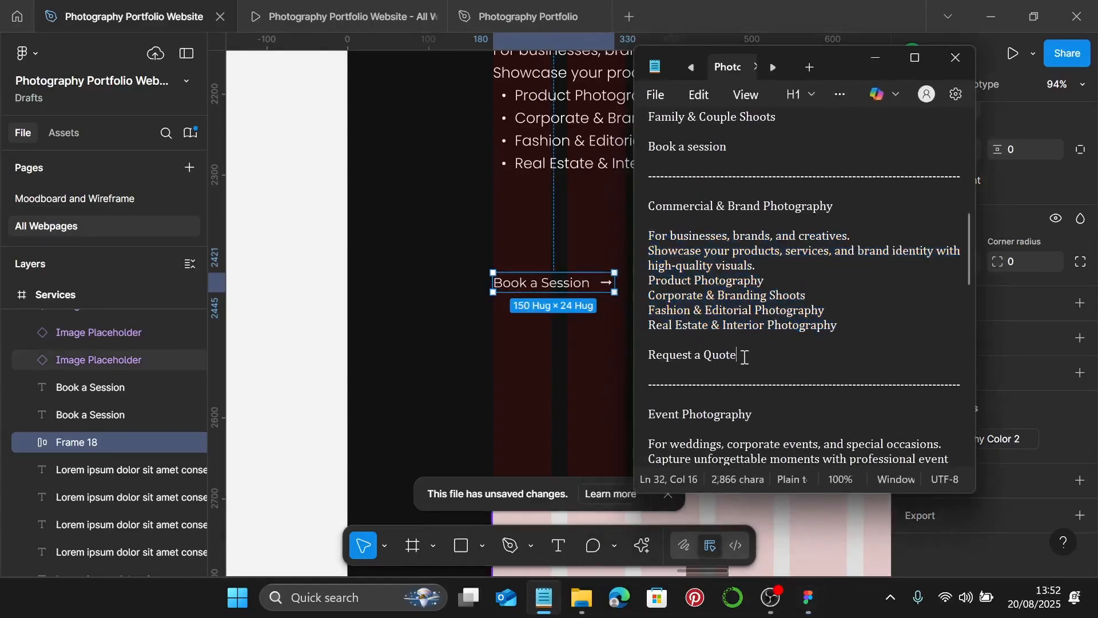
{"action": "left_click_drag", "start_coordinate": [742, 358], "coordinate": [657, 362]}
{"action": "key", "text": "ctrl+c"}
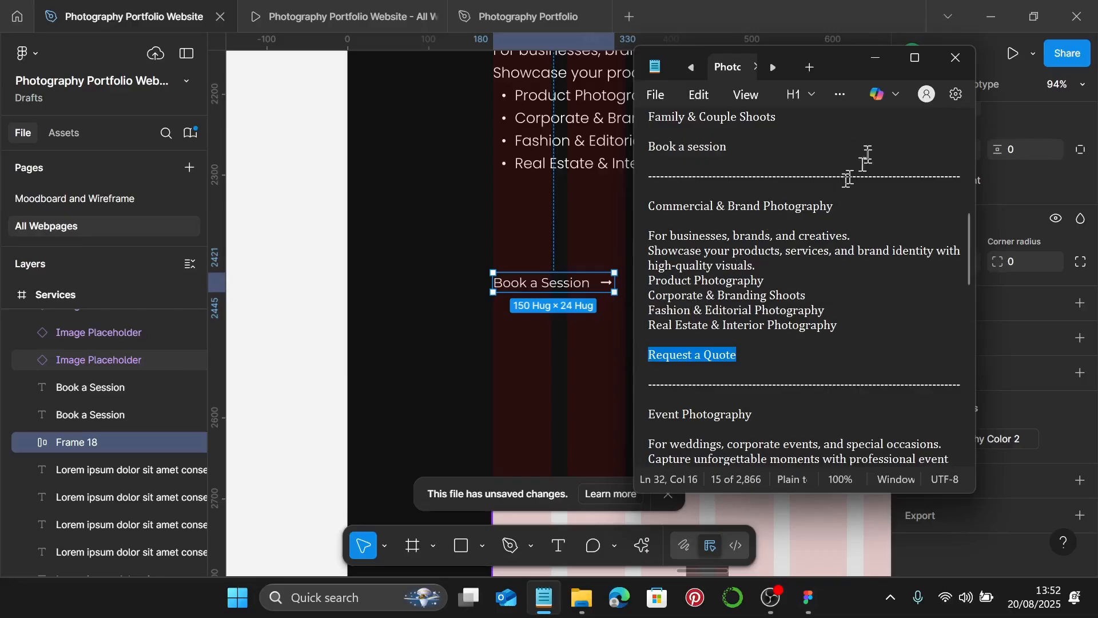
{"action": "left_click", "coordinate": [875, 58]}
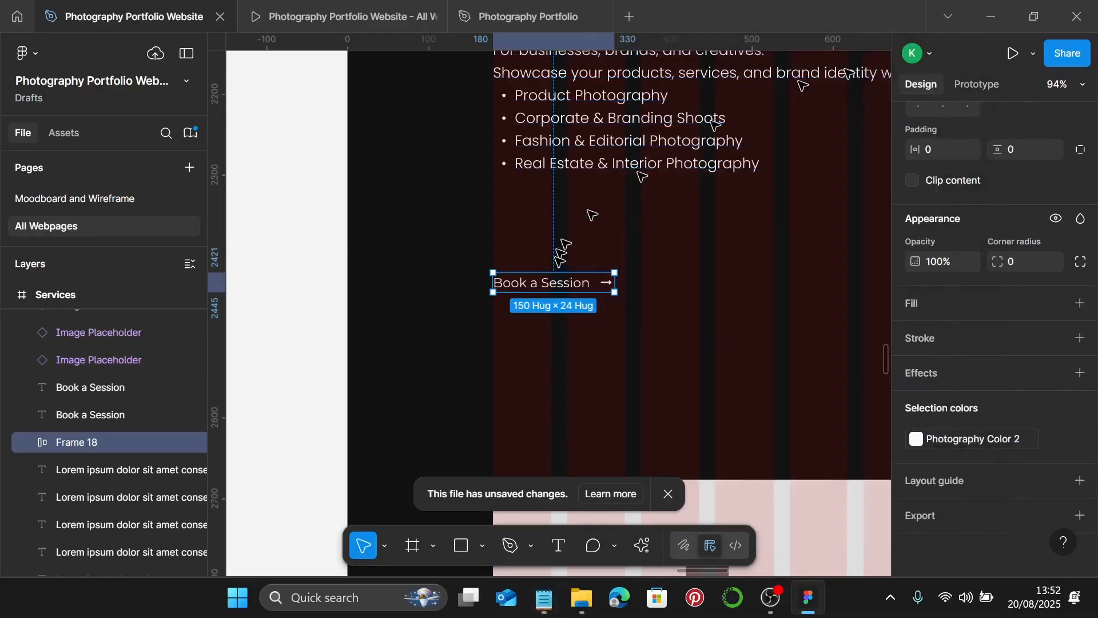
{"action": "left_click", "coordinate": [557, 284]}
{"action": "double_click", "coordinate": [557, 284]}
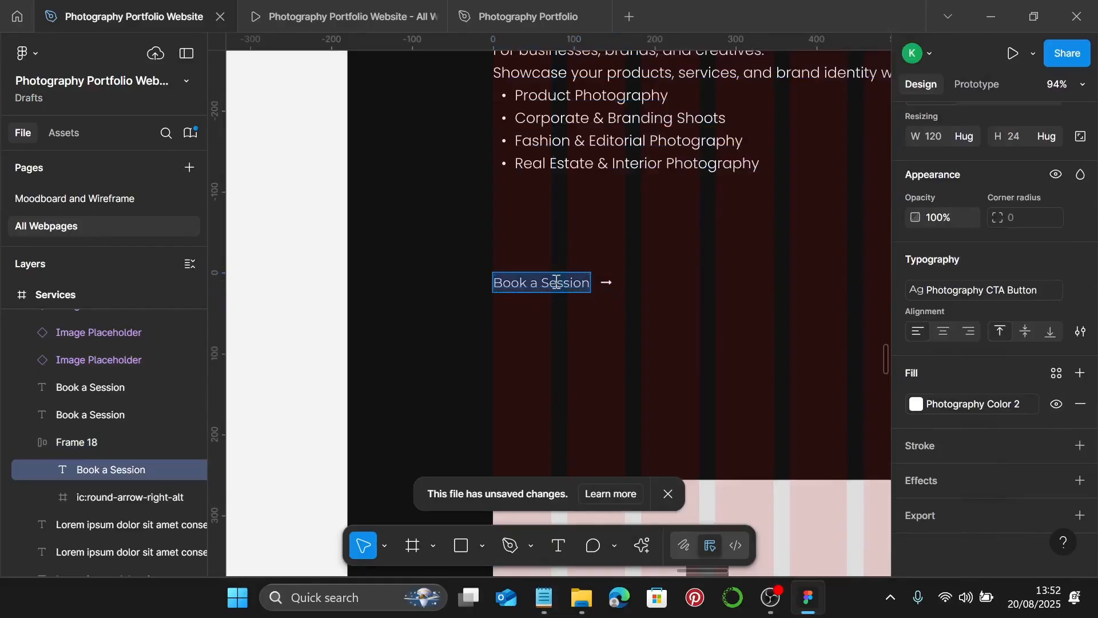
{"action": "key", "text": "ctrl+v"}
{"action": "key", "text": "Escape"}
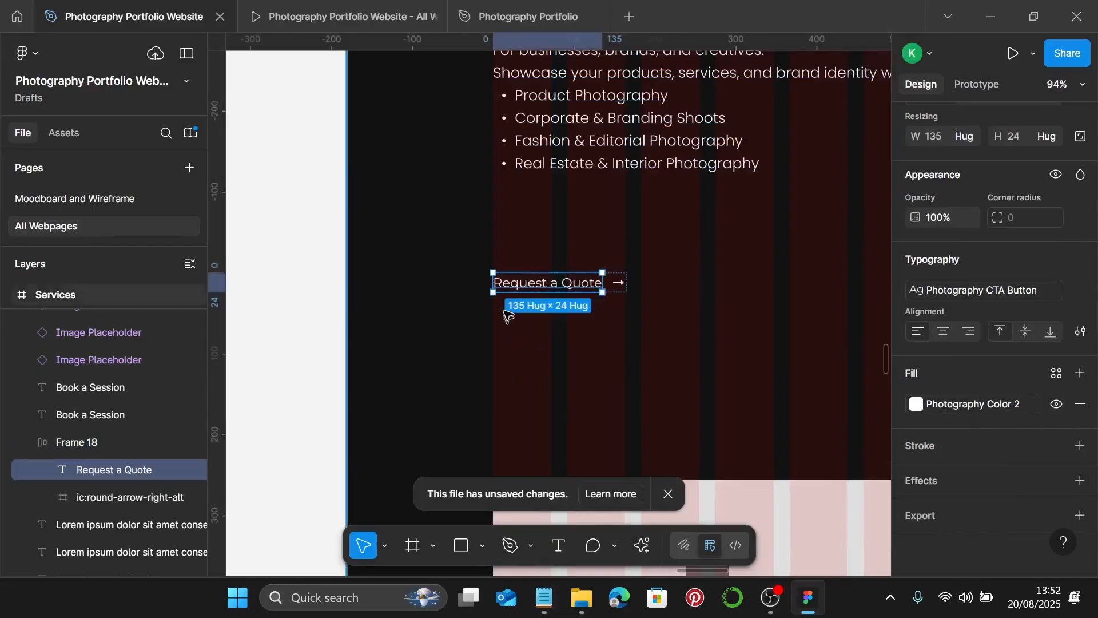
{"action": "key", "text": "shift+2"}
{"action": "left_click", "coordinate": [490, 289]}
- Stack the heading, description and Request a Quote button in auto layout with a 20 gap
{"action": "scroll", "coordinate": [487, 288], "scroll_direction": "down", "scroll_amount": 2}
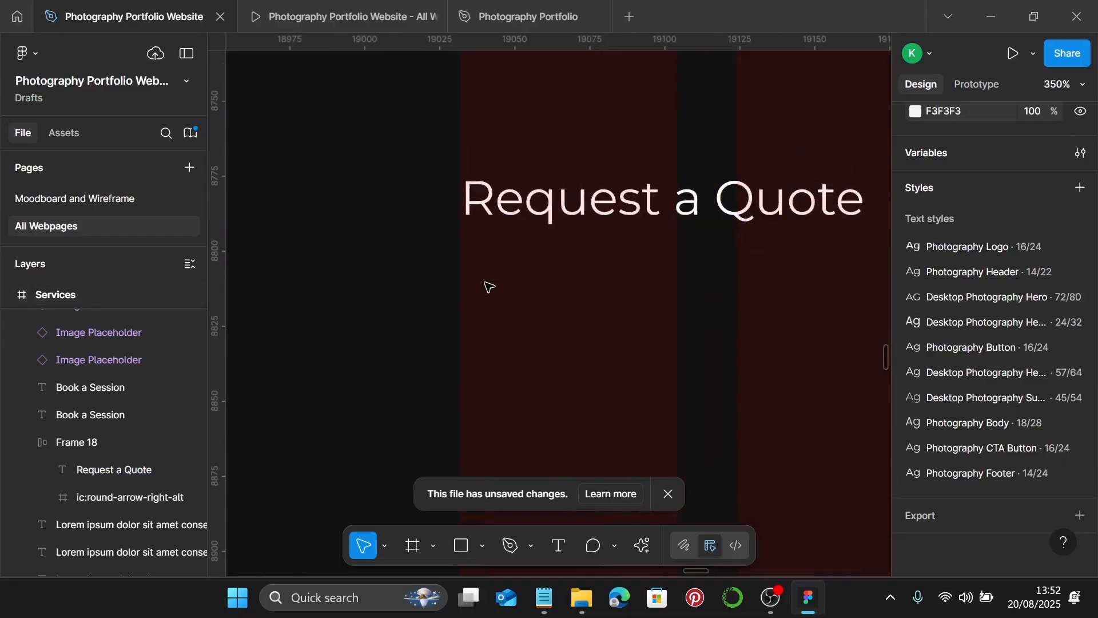
{"action": "scroll", "coordinate": [532, 229], "scroll_direction": "up", "scroll_amount": 10}
{"action": "left_click", "coordinate": [561, 164]}
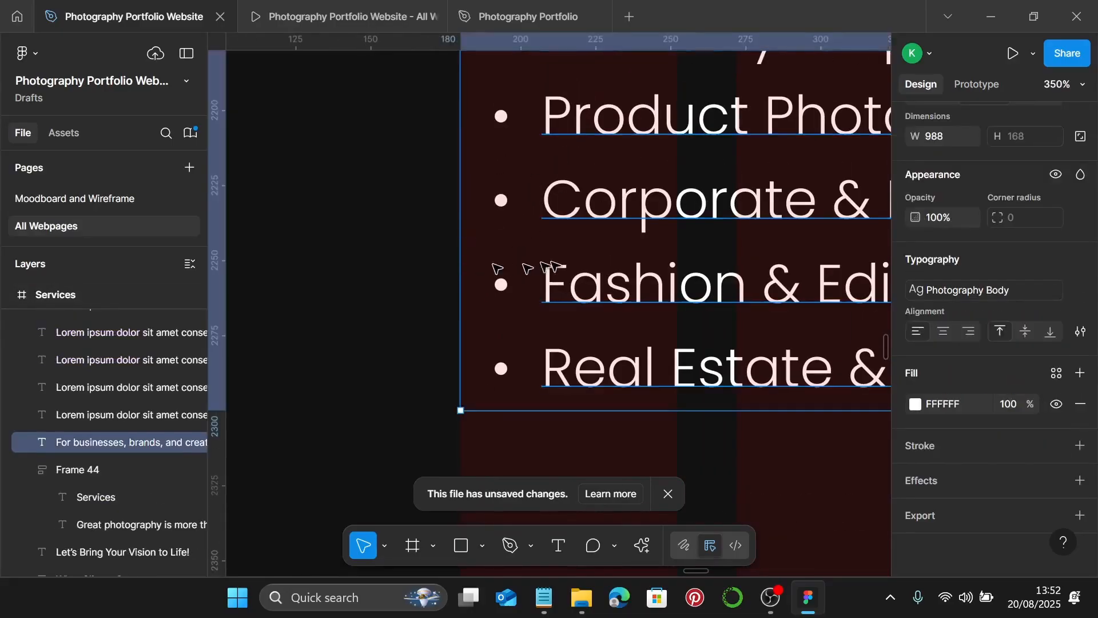
{"action": "scroll", "coordinate": [515, 263], "scroll_direction": "down", "scroll_amount": 10}
{"action": "left_click", "coordinate": [586, 154]}
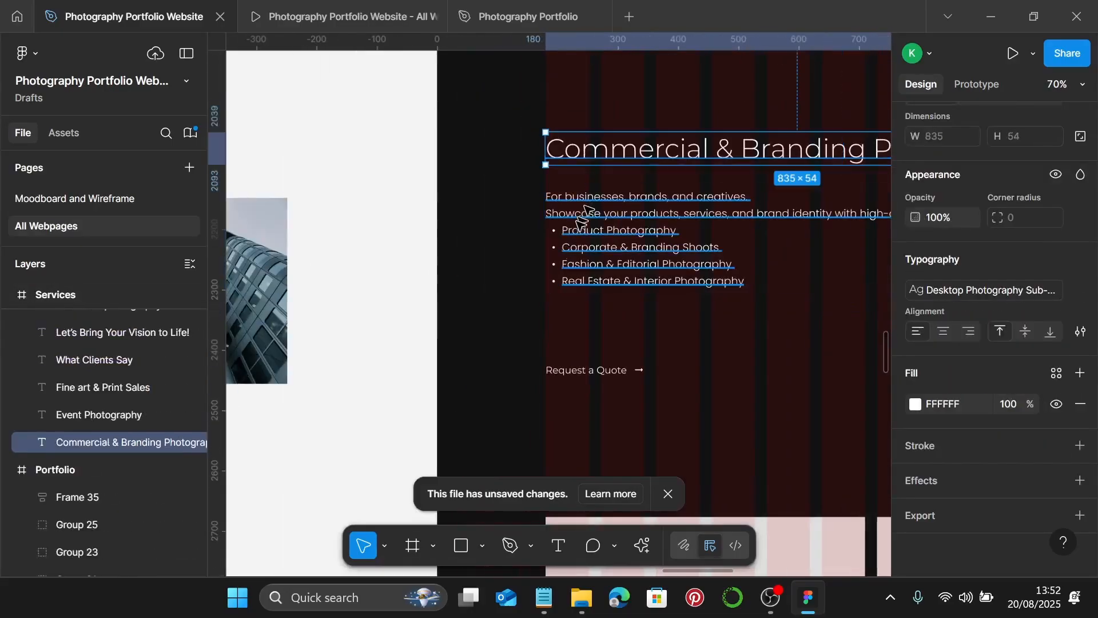
{"action": "left_click", "coordinate": [586, 234]}
{"action": "left_click", "coordinate": [597, 366], "text": "shift"}
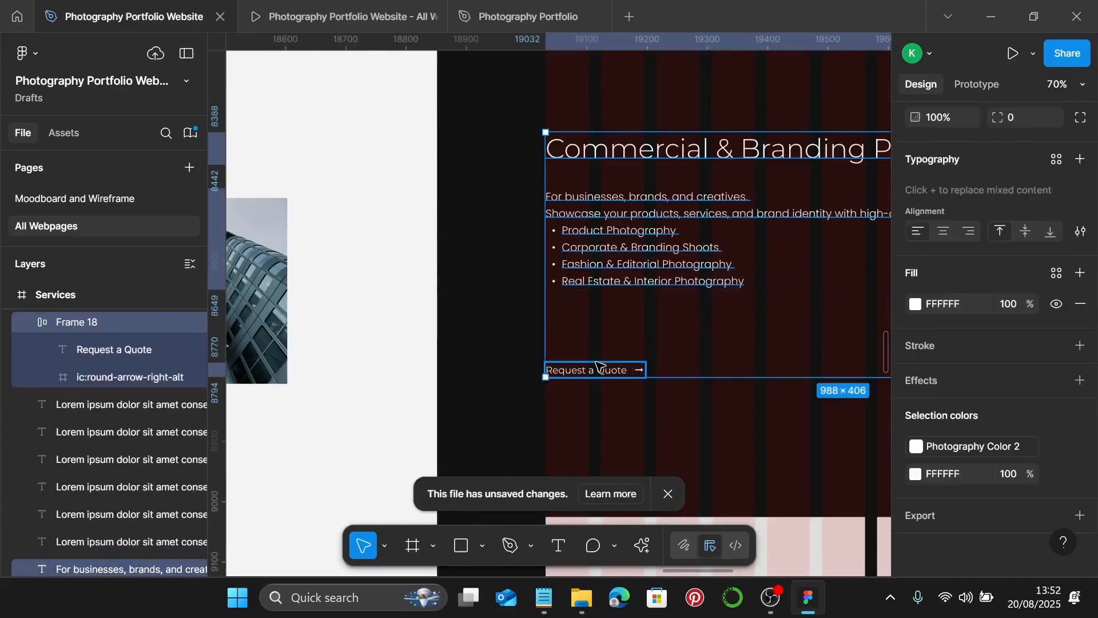
{"action": "key", "text": "shift+a"}
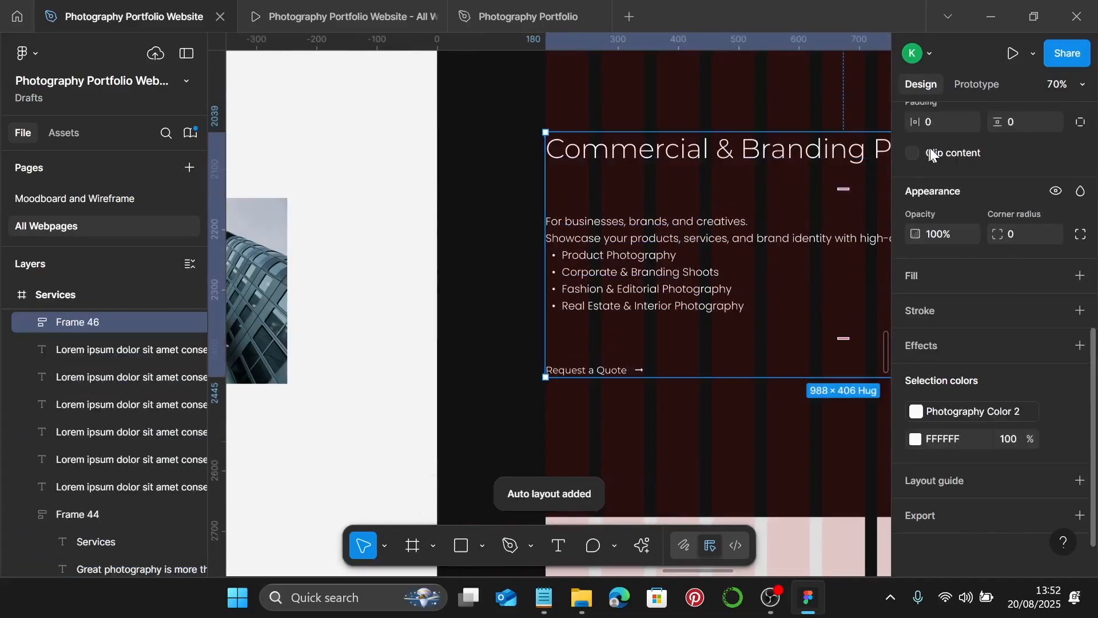
{"action": "scroll", "coordinate": [1038, 170], "scroll_direction": "up", "scroll_amount": 3}
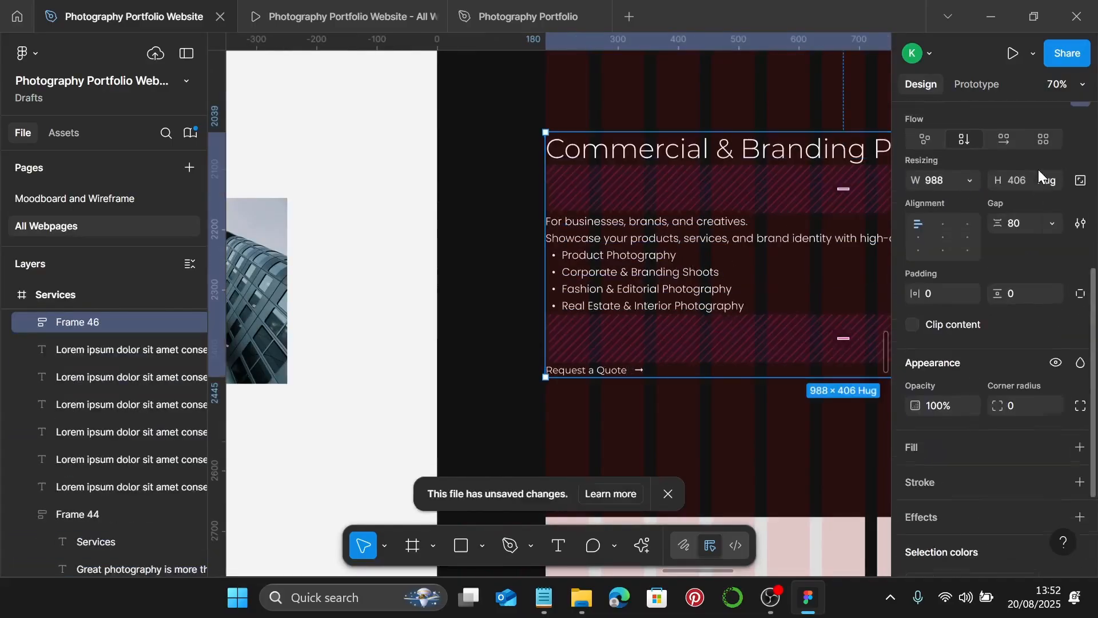
{"action": "left_click", "coordinate": [1024, 217]}
{"action": "type", "text": "20"}
{"action": "key", "text": "Return"}
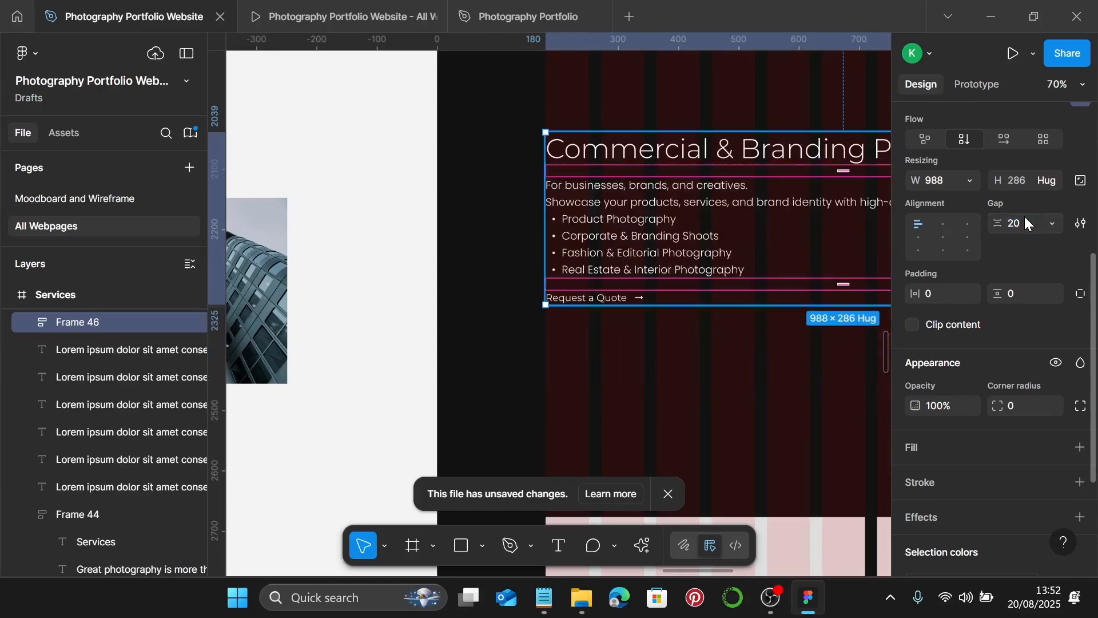
{"action": "scroll", "coordinate": [756, 273], "scroll_direction": "down", "scroll_amount": 2}
{"action": "scroll", "coordinate": [756, 273], "scroll_direction": "down", "scroll_amount": 3}
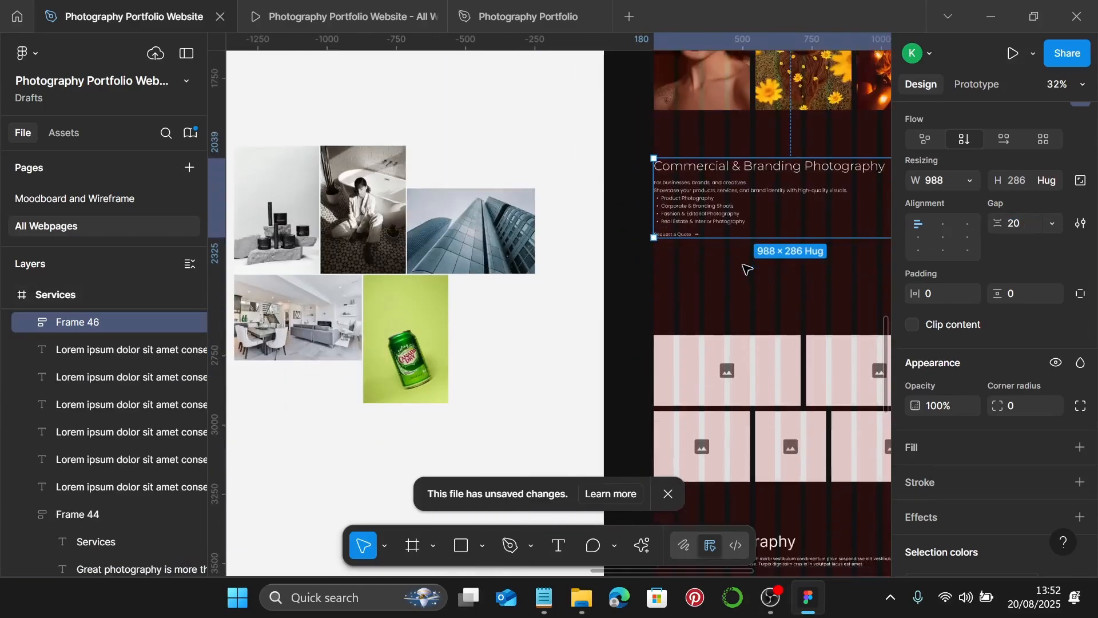
{"action": "scroll", "coordinate": [744, 297], "scroll_direction": "right", "scroll_amount": 3}
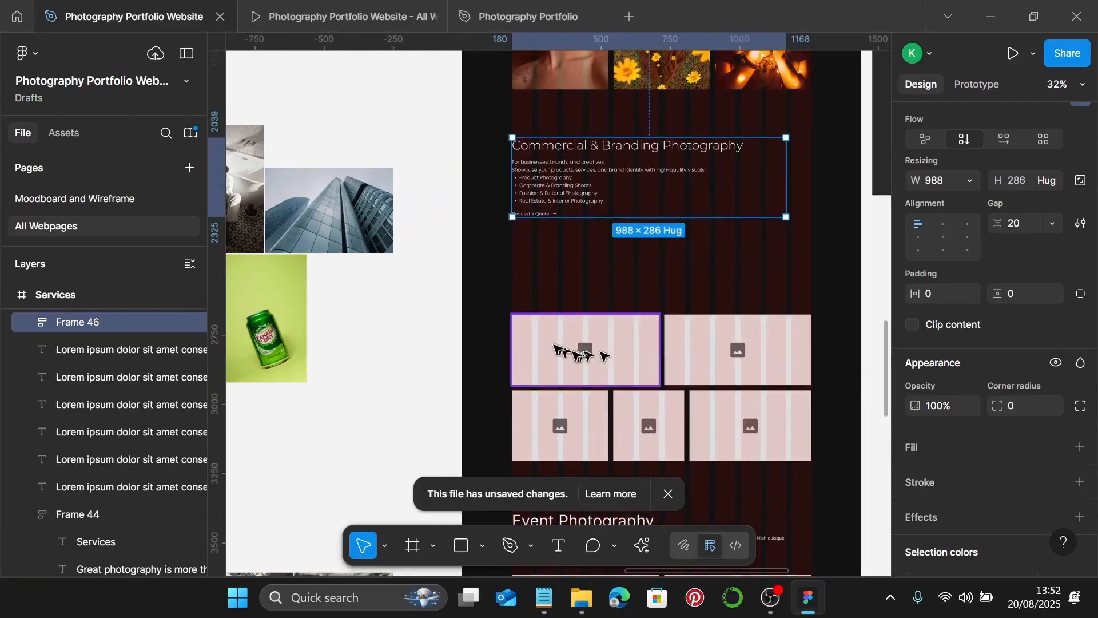
- Wrap the two top-row placeholders in auto layout and set the row height to 260
{"action": "left_click", "coordinate": [749, 271]}
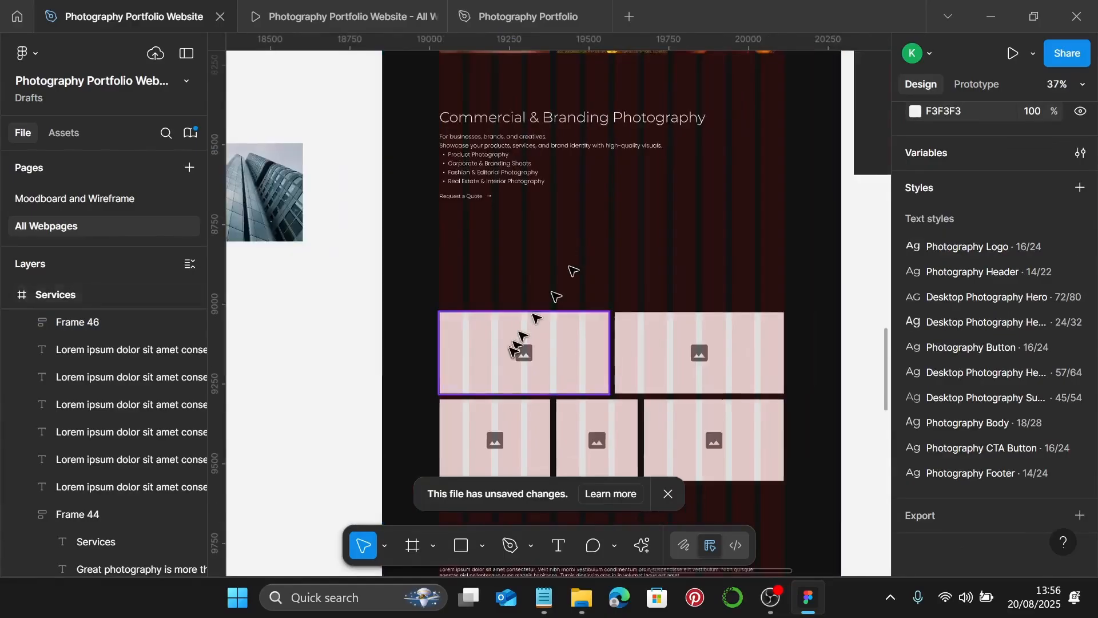
{"action": "scroll", "coordinate": [515, 349], "scroll_direction": "up", "scroll_amount": 5}
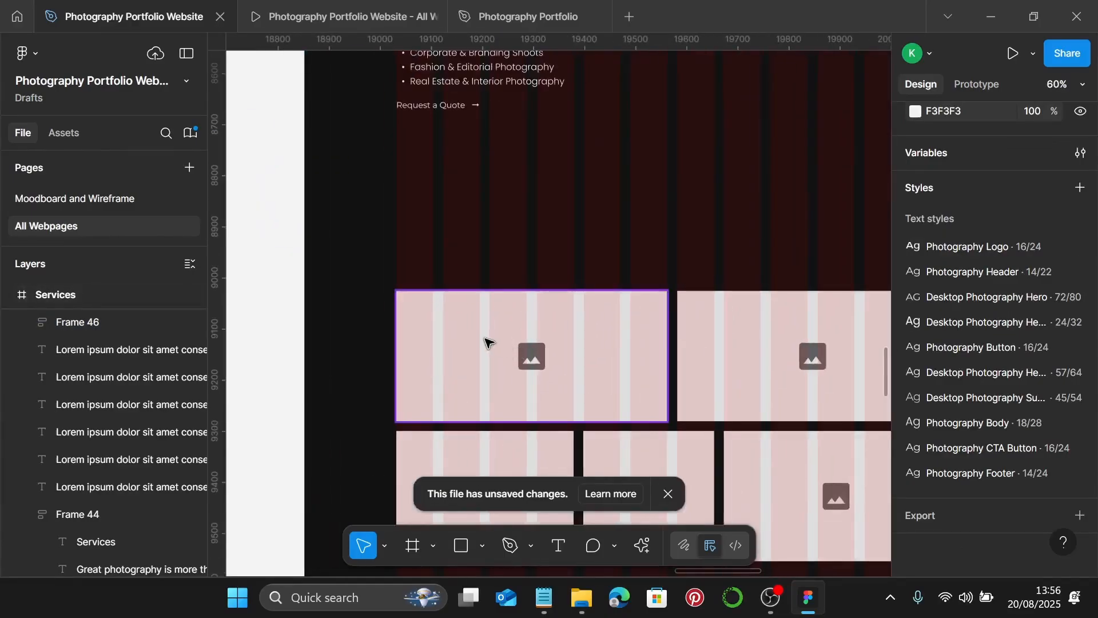
{"action": "left_click", "coordinate": [456, 348]}
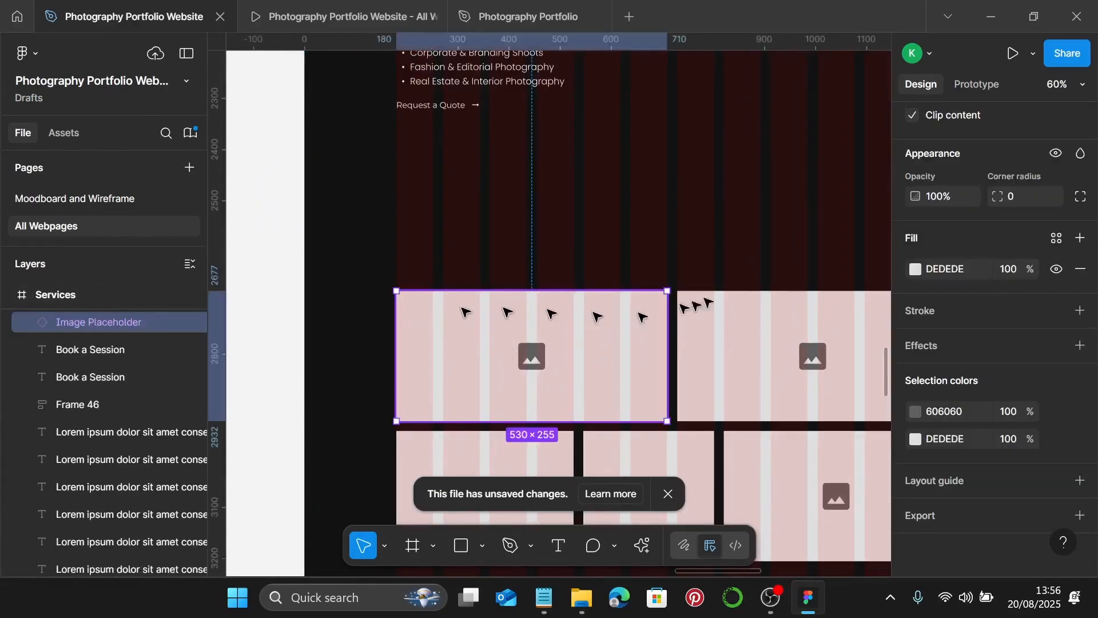
{"action": "scroll", "coordinate": [959, 191], "scroll_direction": "up", "scroll_amount": 5}
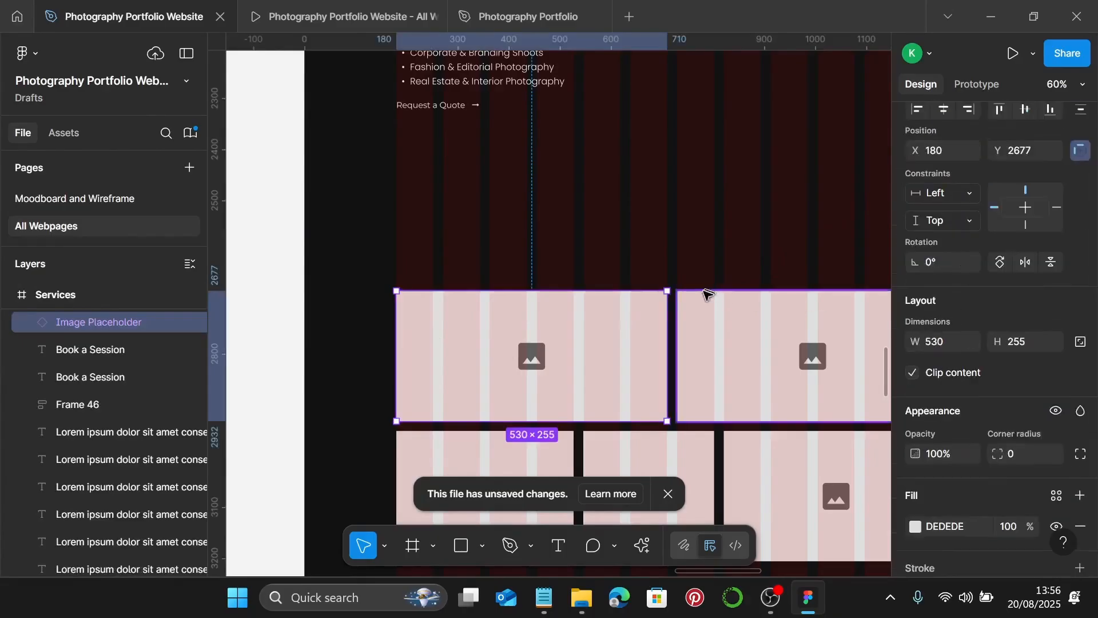
{"action": "left_click", "coordinate": [707, 347], "text": "shift"}
{"action": "key", "text": "shift+a"}
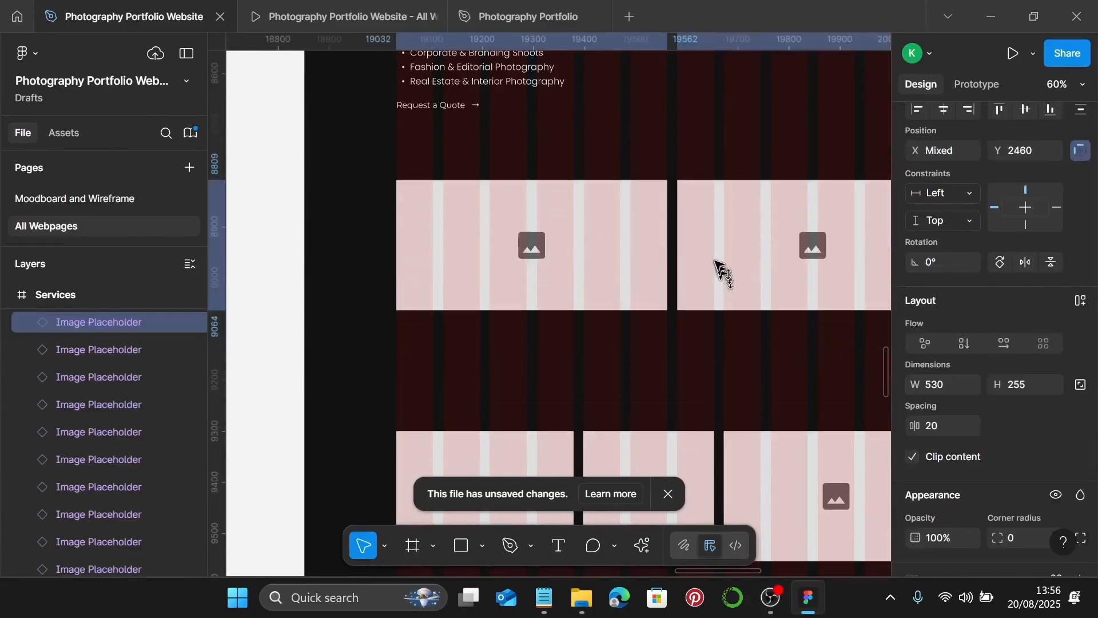
{"action": "scroll", "coordinate": [659, 205], "scroll_direction": "up", "scroll_amount": 10}
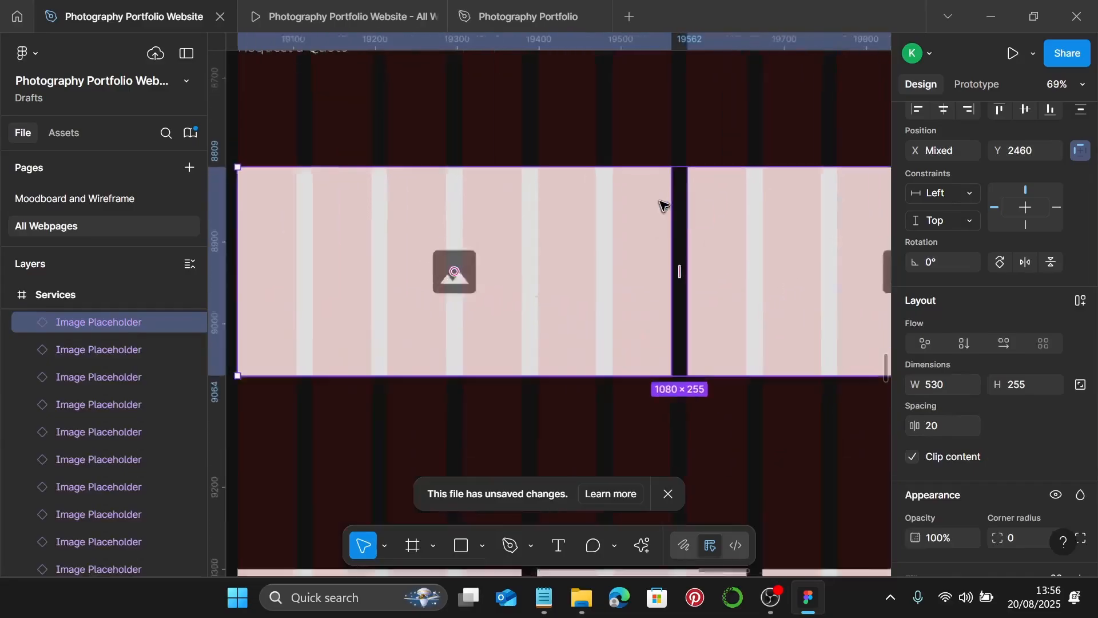
{"action": "scroll", "coordinate": [682, 162], "scroll_direction": "down", "scroll_amount": 1}
{"action": "scroll", "coordinate": [681, 161], "scroll_direction": "down", "scroll_amount": 8}
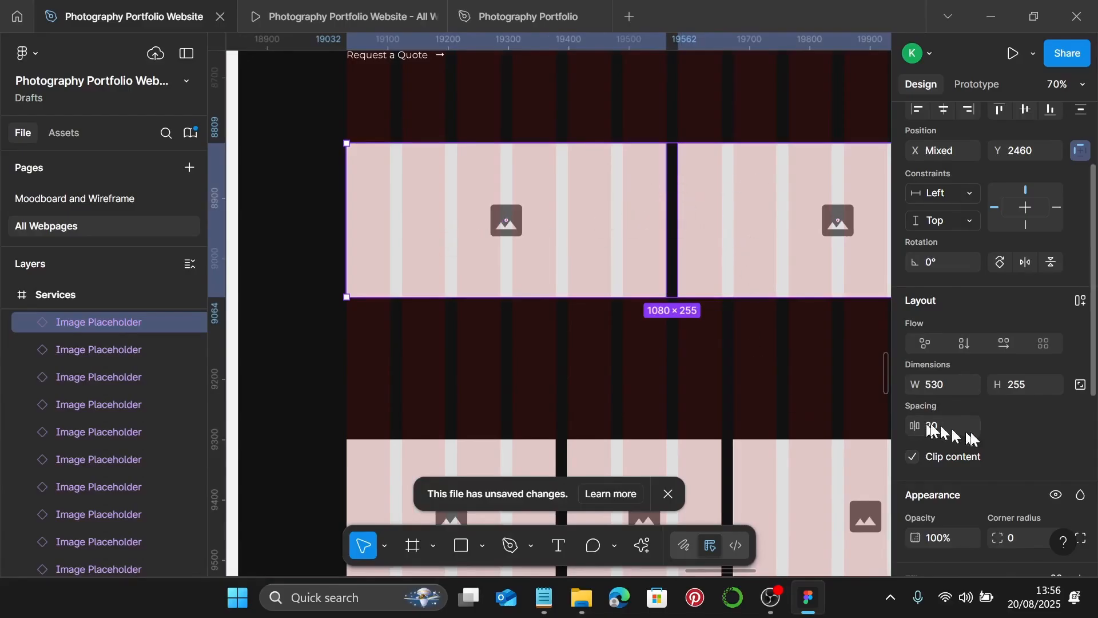
{"action": "left_click", "coordinate": [1025, 387]}
{"action": "type", "text": "260"}
{"action": "key", "text": "Return"}
- Move the bottom-left placeholder up beneath the top row
{"action": "scroll", "coordinate": [574, 422], "scroll_direction": "down", "scroll_amount": 3}
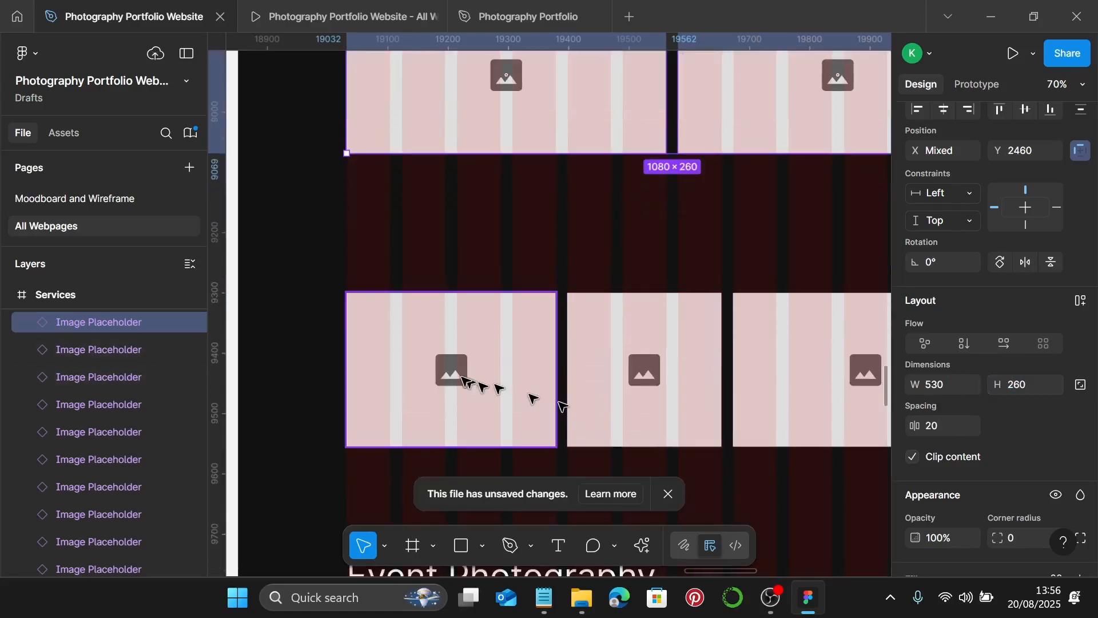
{"action": "left_click", "coordinate": [458, 375]}
{"action": "left_click_drag", "start_coordinate": [458, 375], "coordinate": [436, 260]}
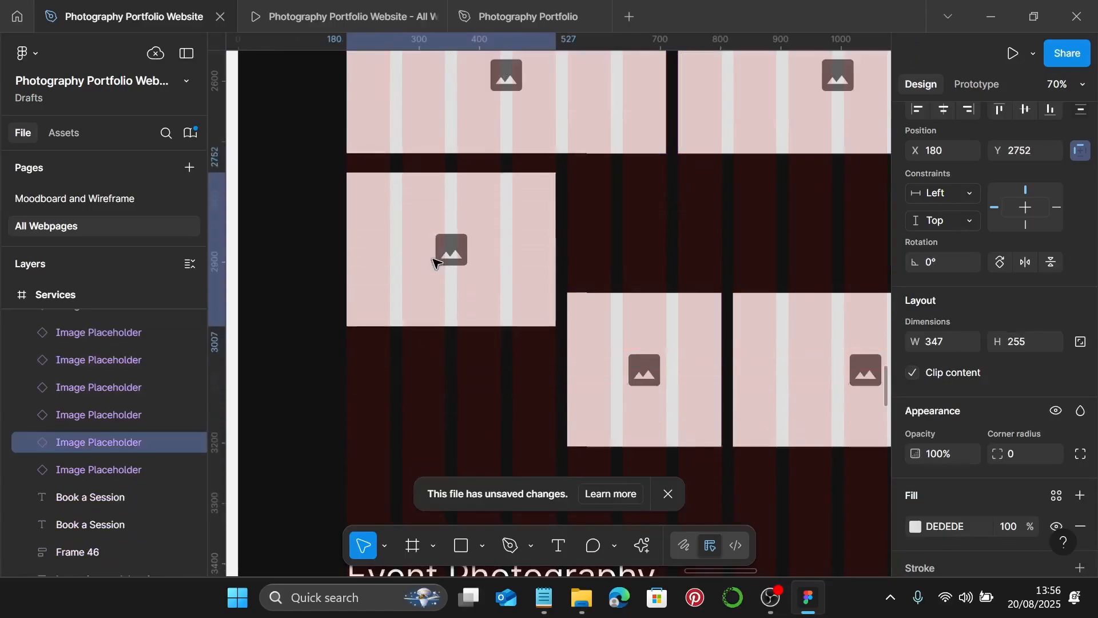
{"action": "scroll", "coordinate": [335, 171], "scroll_direction": "up", "scroll_amount": 5}
{"action": "scroll", "coordinate": [332, 171], "scroll_direction": "down", "scroll_amount": 5}
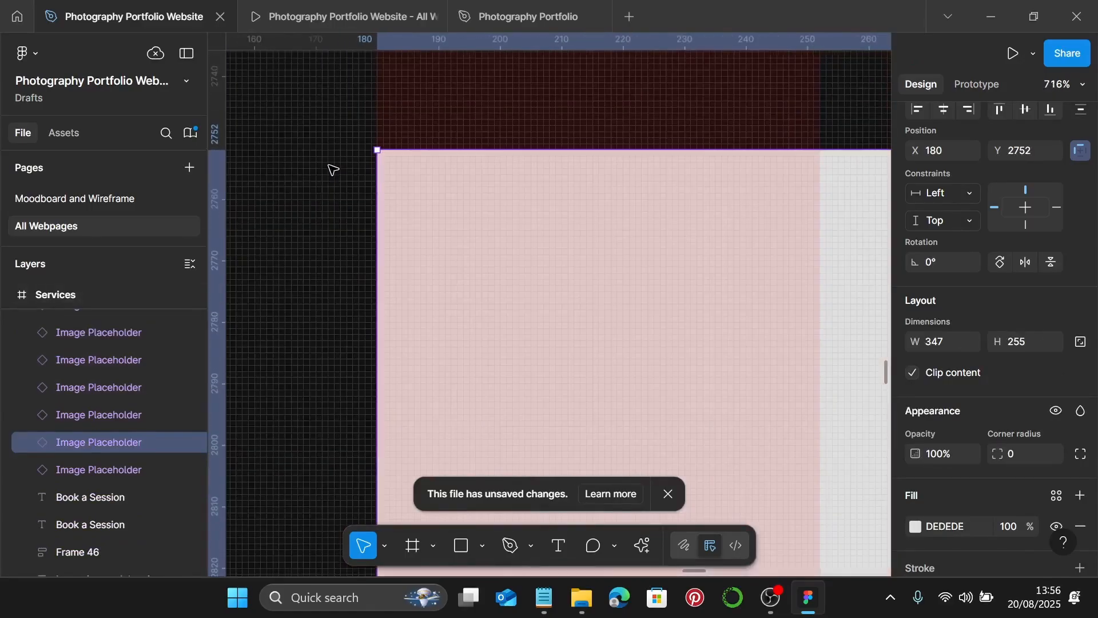
- Raise the middle bottom placeholder level with the left one and trim it to width 255
{"action": "scroll", "coordinate": [464, 203], "scroll_direction": "right", "scroll_amount": 2}
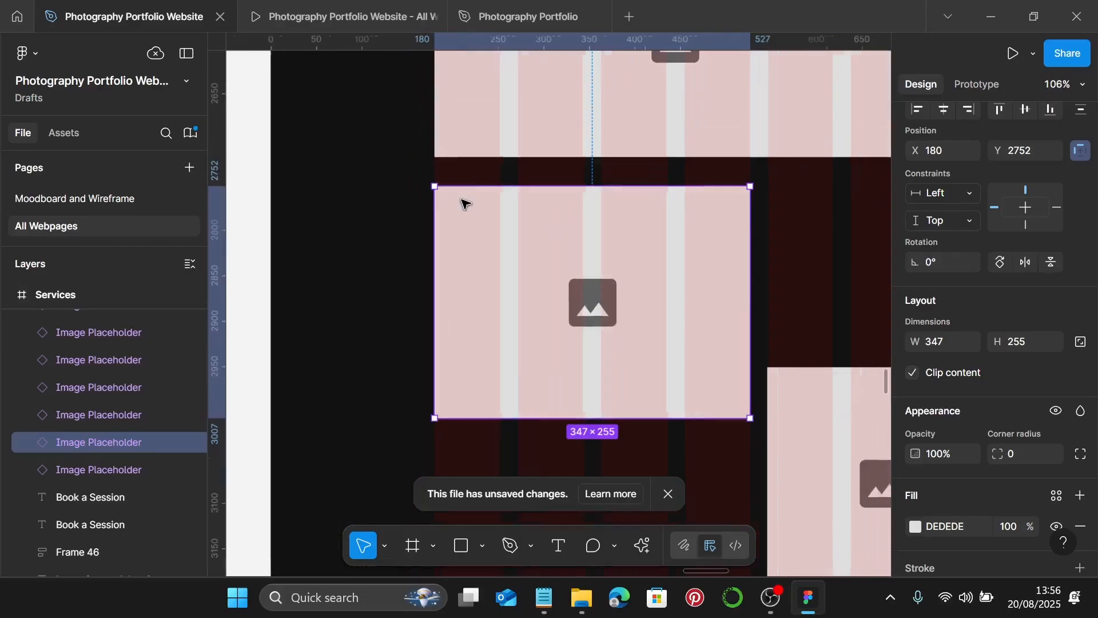
{"action": "scroll", "coordinate": [772, 262], "scroll_direction": "right", "scroll_amount": 2}
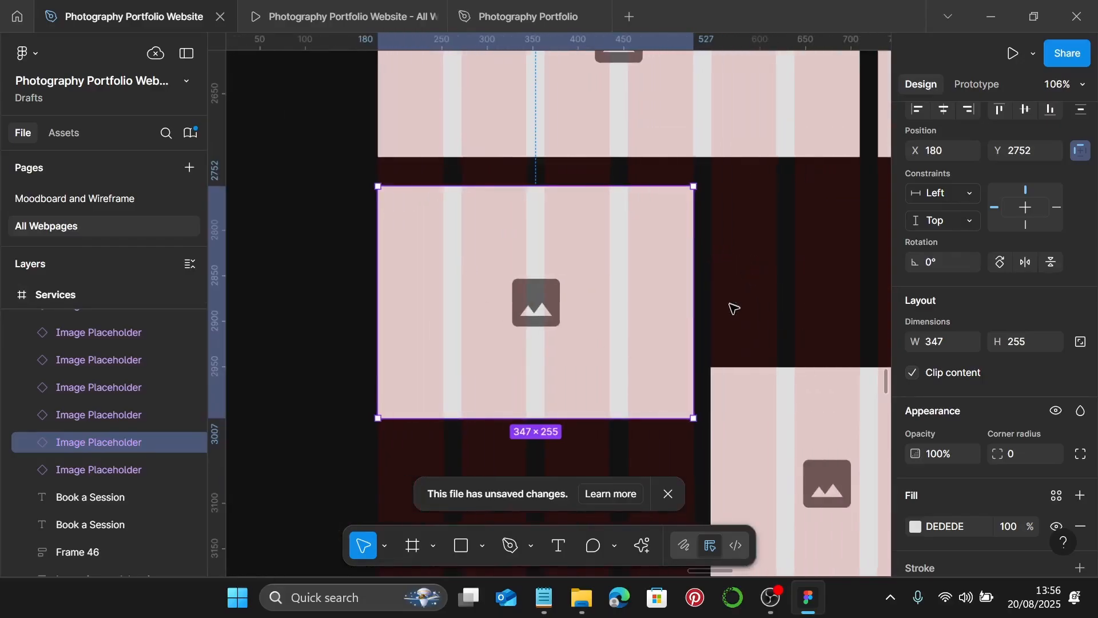
{"action": "scroll", "coordinate": [734, 309], "scroll_direction": "right", "scroll_amount": 5}
{"action": "left_click", "coordinate": [611, 436]}
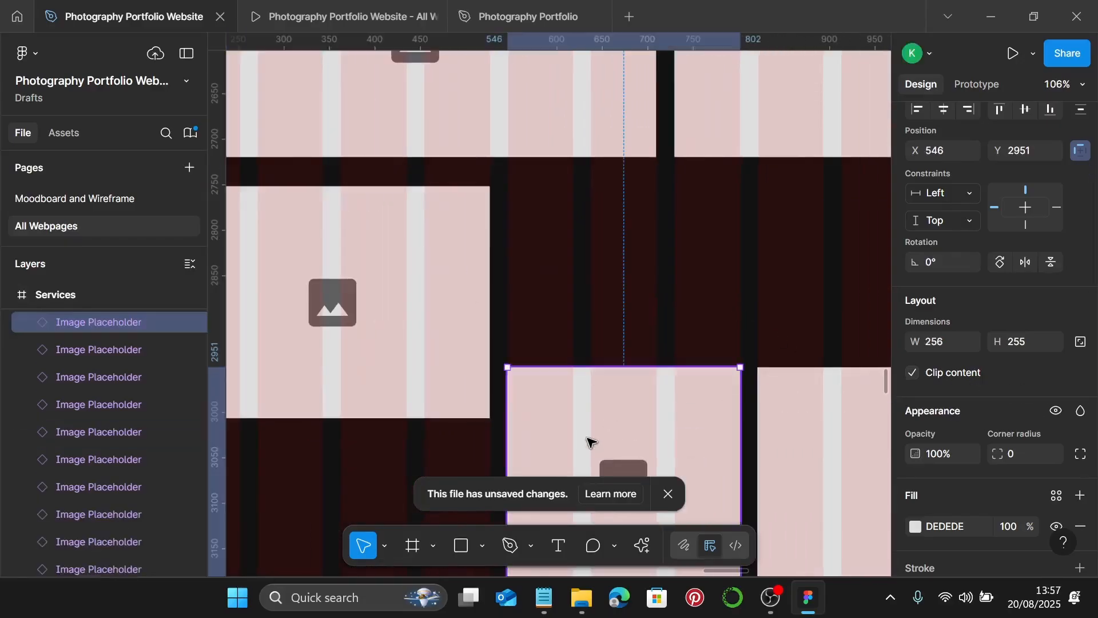
{"action": "left_click_drag", "start_coordinate": [591, 427], "coordinate": [585, 247]}
{"action": "scroll", "coordinate": [496, 203], "scroll_direction": "up", "scroll_amount": 10}
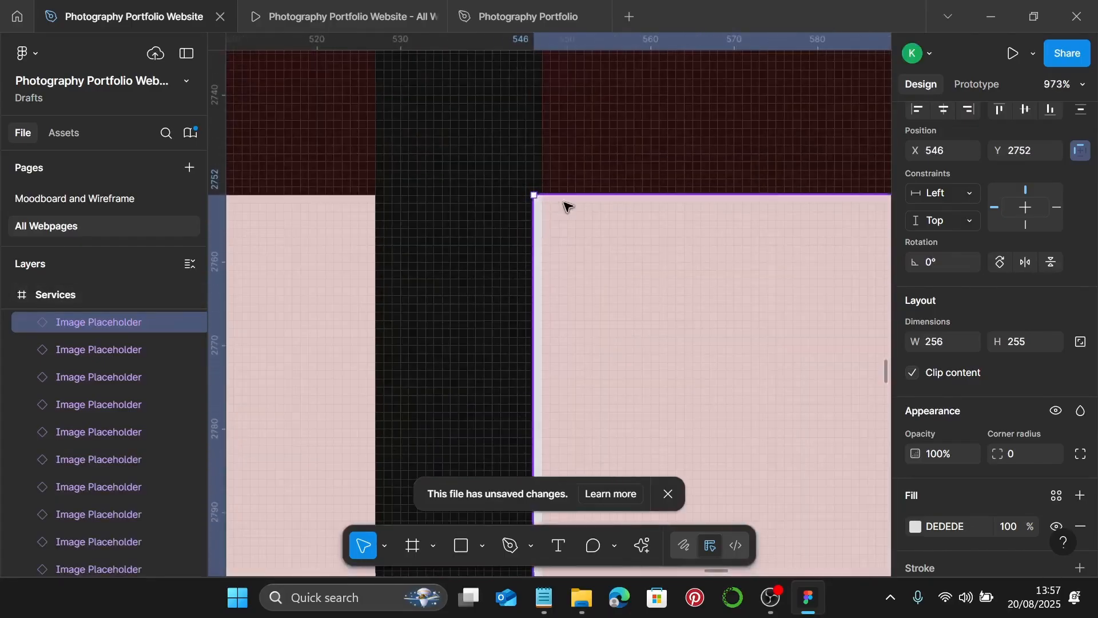
{"action": "left_click_drag", "start_coordinate": [539, 217], "coordinate": [543, 218]}
{"action": "scroll", "coordinate": [542, 216], "scroll_direction": "down", "scroll_amount": 5}
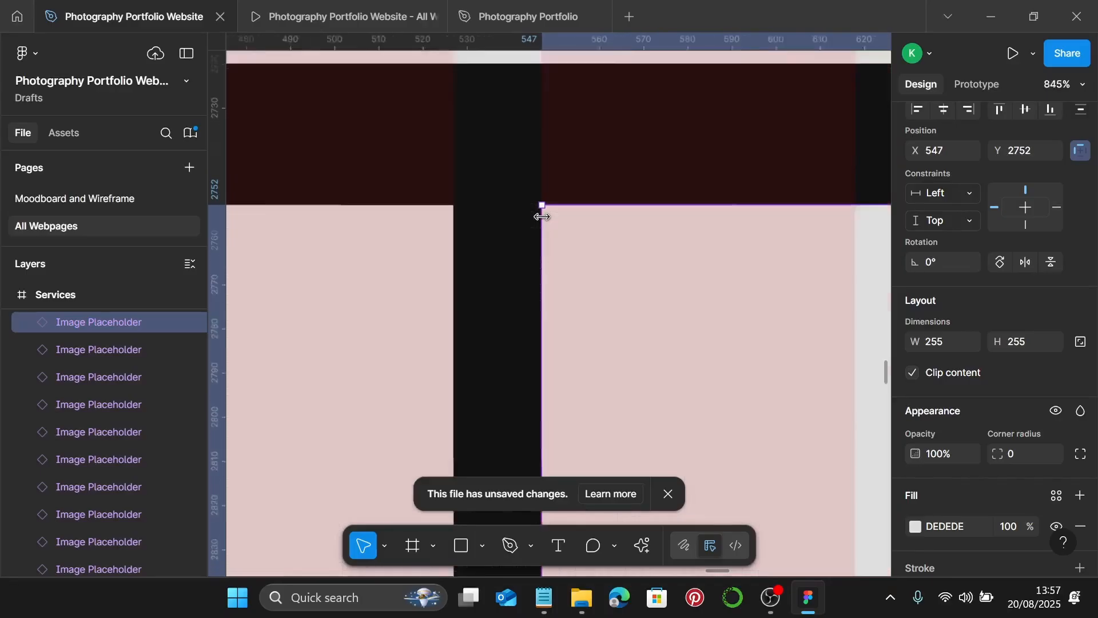
- Raise the right bottom placeholder into line and trim its left edge to X 822, width 438
{"action": "scroll", "coordinate": [541, 216], "scroll_direction": "right", "scroll_amount": 5}
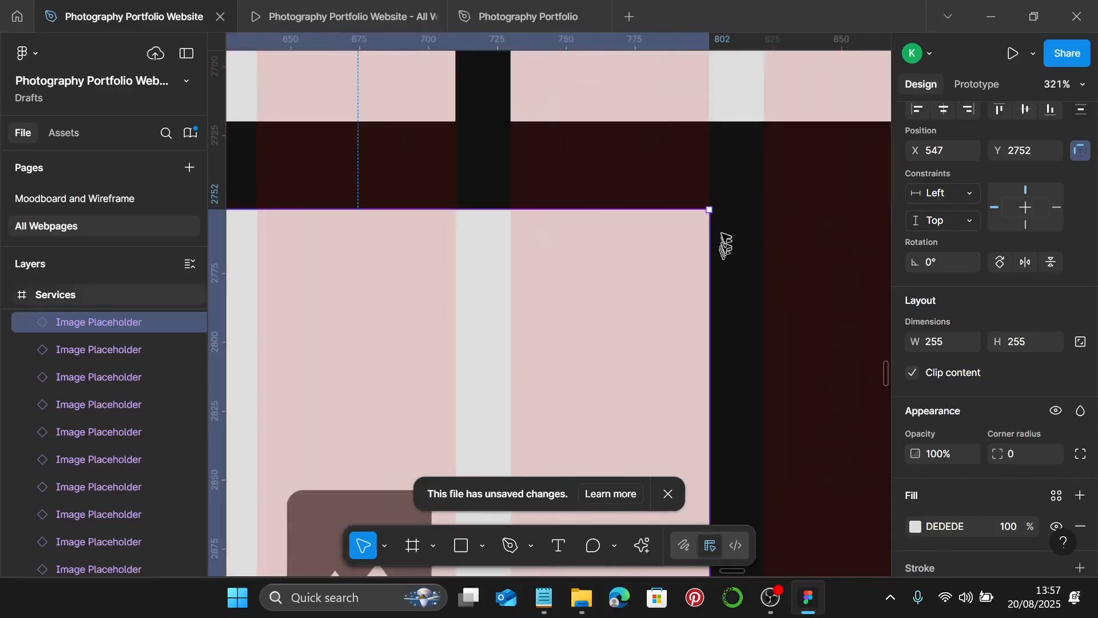
{"action": "scroll", "coordinate": [715, 221], "scroll_direction": "up", "scroll_amount": 5}
{"action": "scroll", "coordinate": [709, 211], "scroll_direction": "down", "scroll_amount": 10}
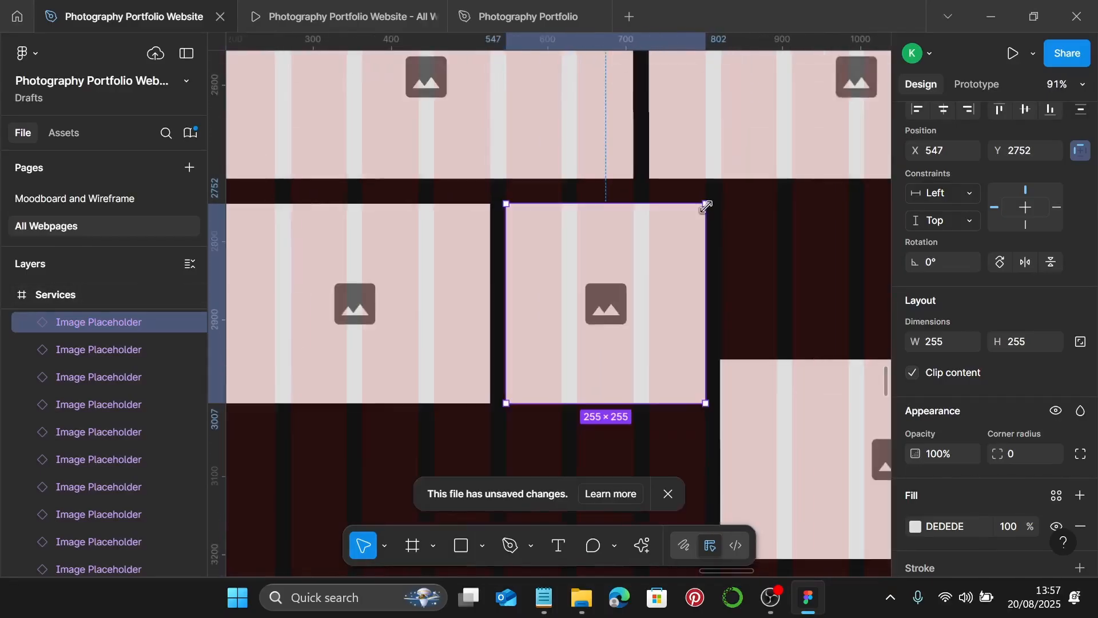
{"action": "scroll", "coordinate": [744, 429], "scroll_direction": "right", "scroll_amount": 5}
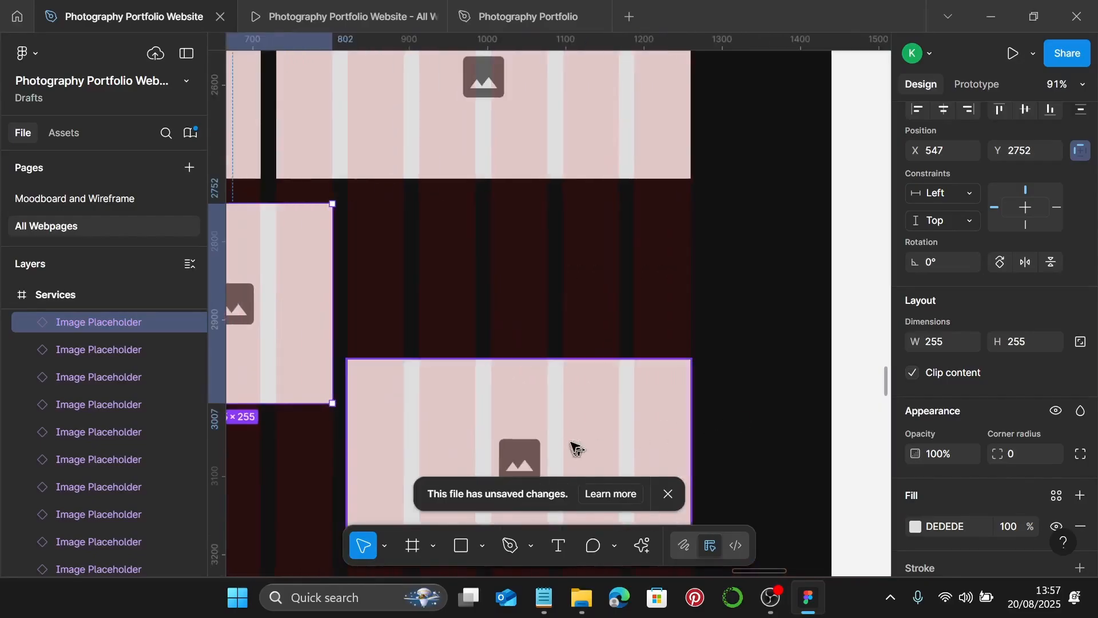
{"action": "left_click_drag", "start_coordinate": [569, 446], "coordinate": [572, 294]}
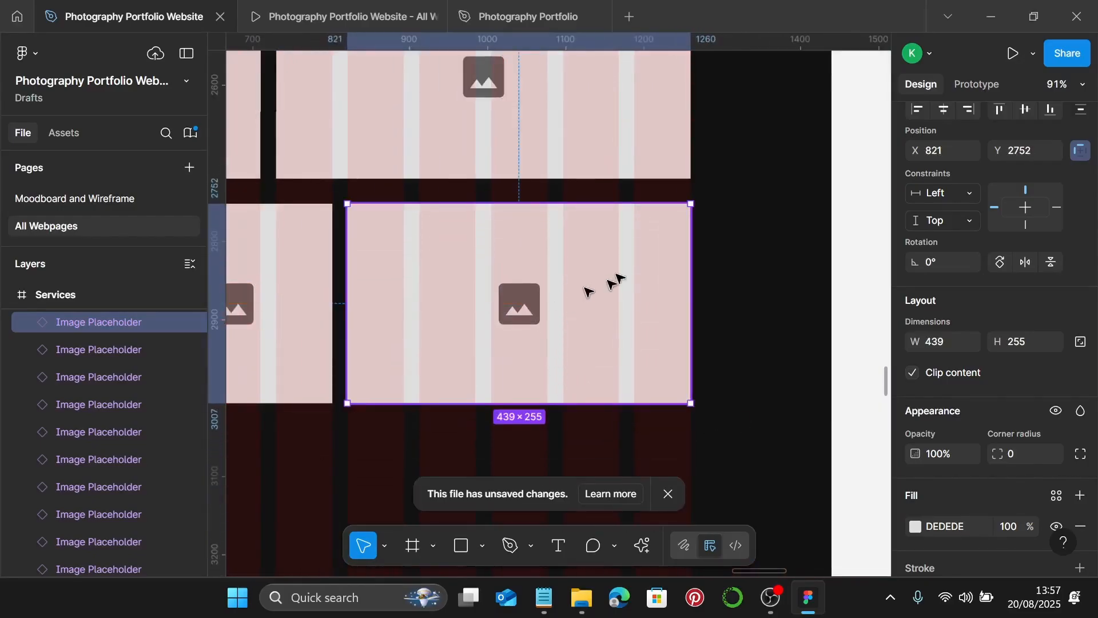
{"action": "scroll", "coordinate": [682, 208], "scroll_direction": "up", "scroll_amount": 3}
{"action": "scroll", "coordinate": [709, 197], "scroll_direction": "up", "scroll_amount": 6}
{"action": "scroll", "coordinate": [702, 208], "scroll_direction": "down", "scroll_amount": 7}
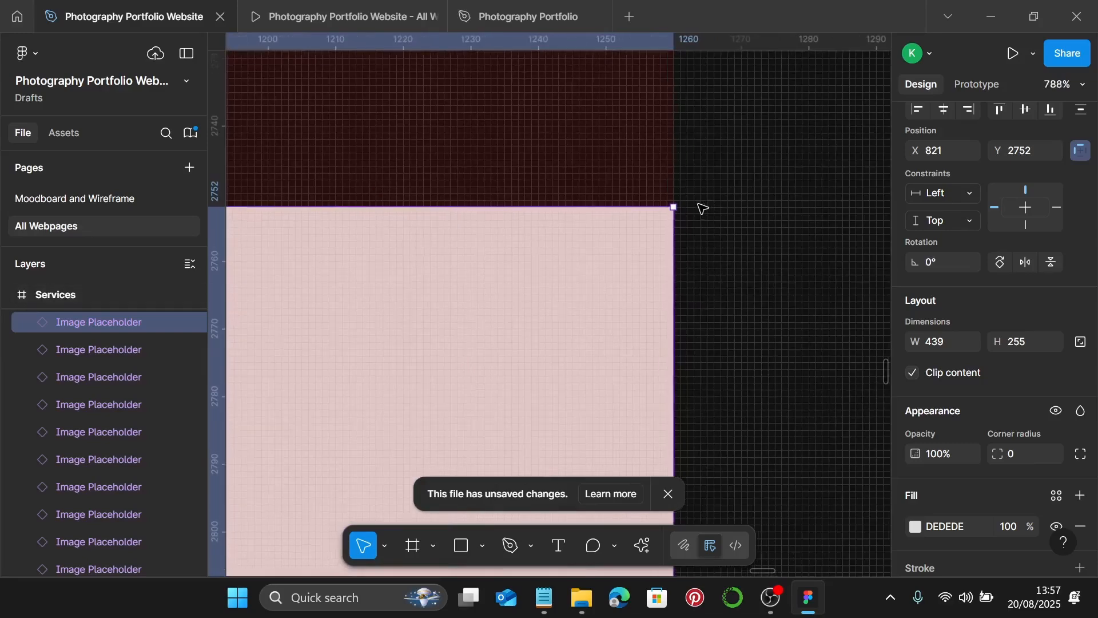
{"action": "scroll", "coordinate": [696, 207], "scroll_direction": "down", "scroll_amount": 5}
{"action": "scroll", "coordinate": [677, 220], "scroll_direction": "left", "scroll_amount": 4}
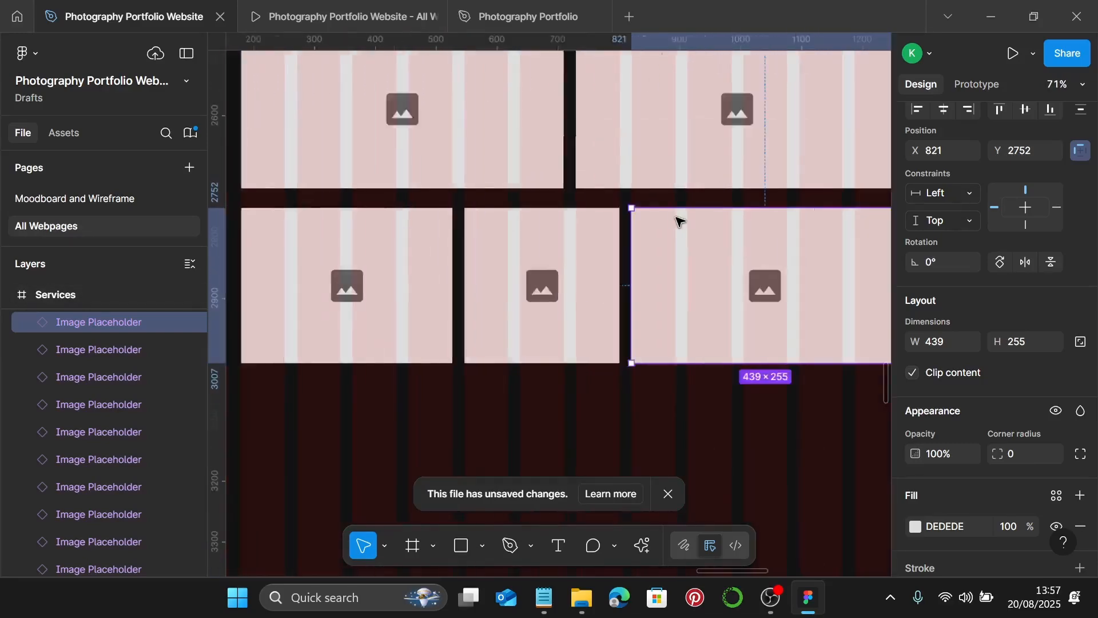
{"action": "scroll", "coordinate": [657, 215], "scroll_direction": "up", "scroll_amount": 4}
{"action": "scroll", "coordinate": [734, 208], "scroll_direction": "up", "scroll_amount": 8}
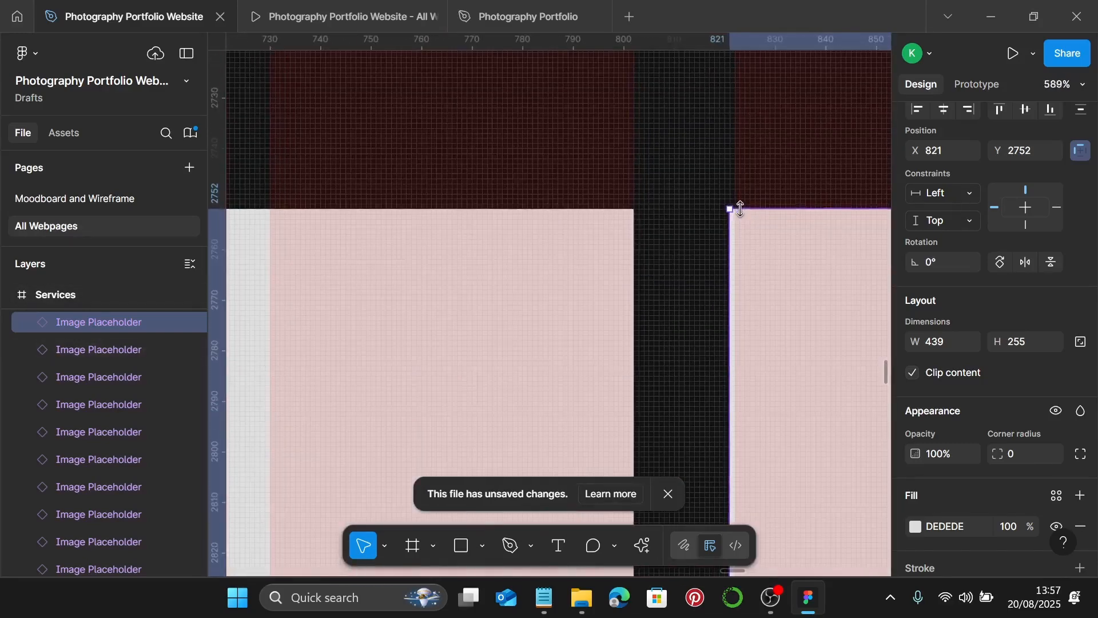
{"action": "left_click_drag", "start_coordinate": [723, 228], "coordinate": [725, 228]}
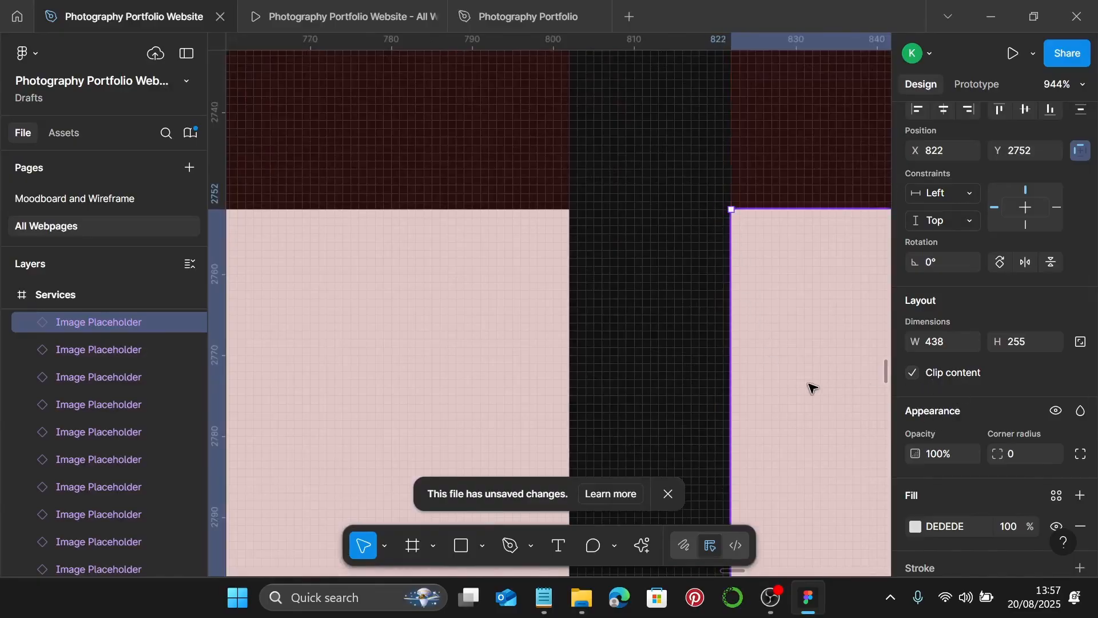
{"action": "scroll", "coordinate": [812, 388], "scroll_direction": "down", "scroll_amount": 8}
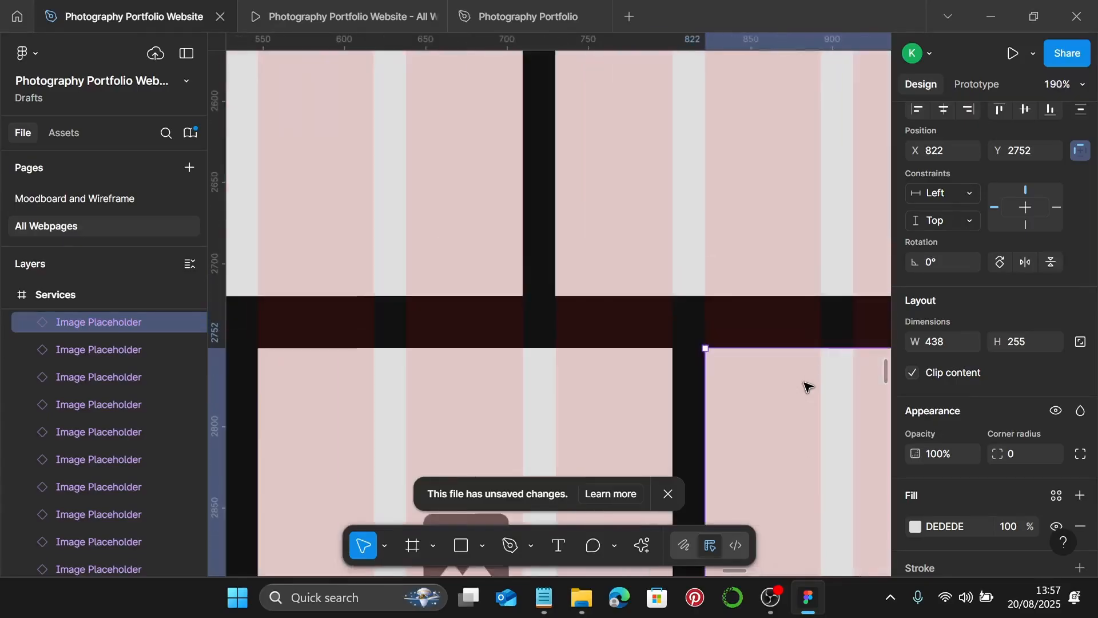
{"action": "scroll", "coordinate": [806, 386], "scroll_direction": "up", "scroll_amount": 4}
{"action": "scroll", "coordinate": [804, 385], "scroll_direction": "right", "scroll_amount": 5}
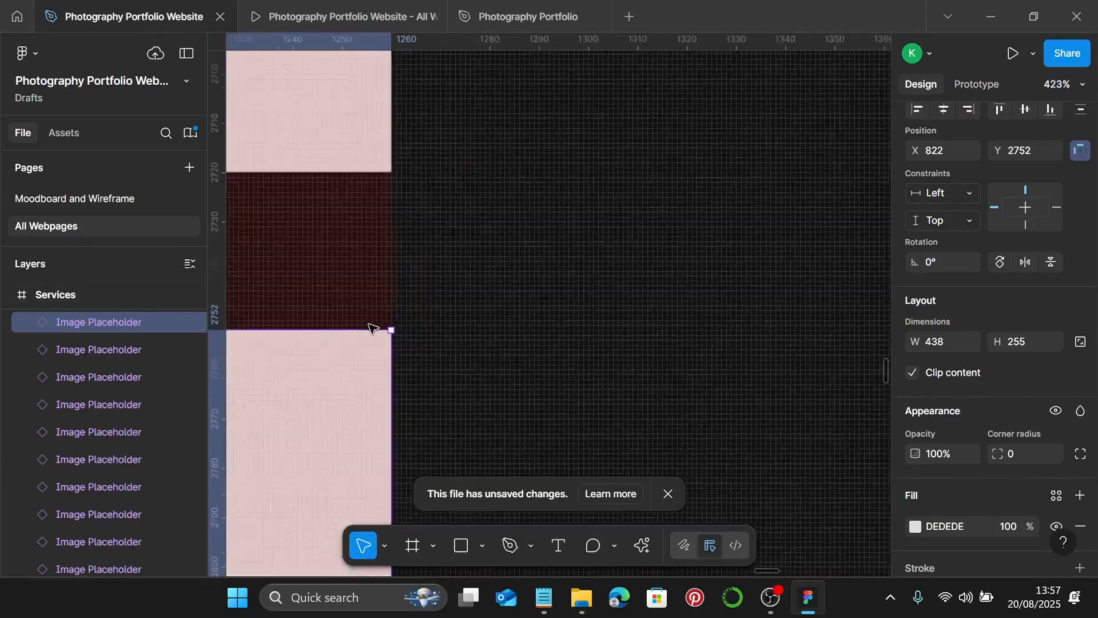
{"action": "scroll", "coordinate": [370, 327], "scroll_direction": "up", "scroll_amount": 3}
{"action": "scroll", "coordinate": [369, 326], "scroll_direction": "down", "scroll_amount": 12}
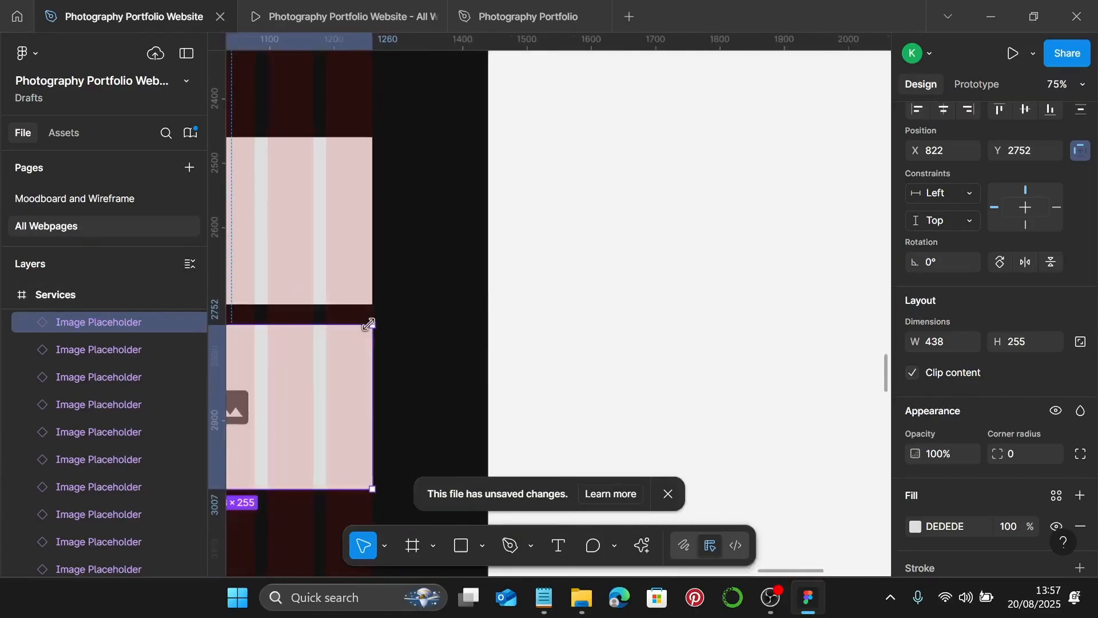
{"action": "scroll", "coordinate": [369, 324], "scroll_direction": "down", "scroll_amount": 2}
{"action": "scroll", "coordinate": [400, 328], "scroll_direction": "left", "scroll_amount": 5}
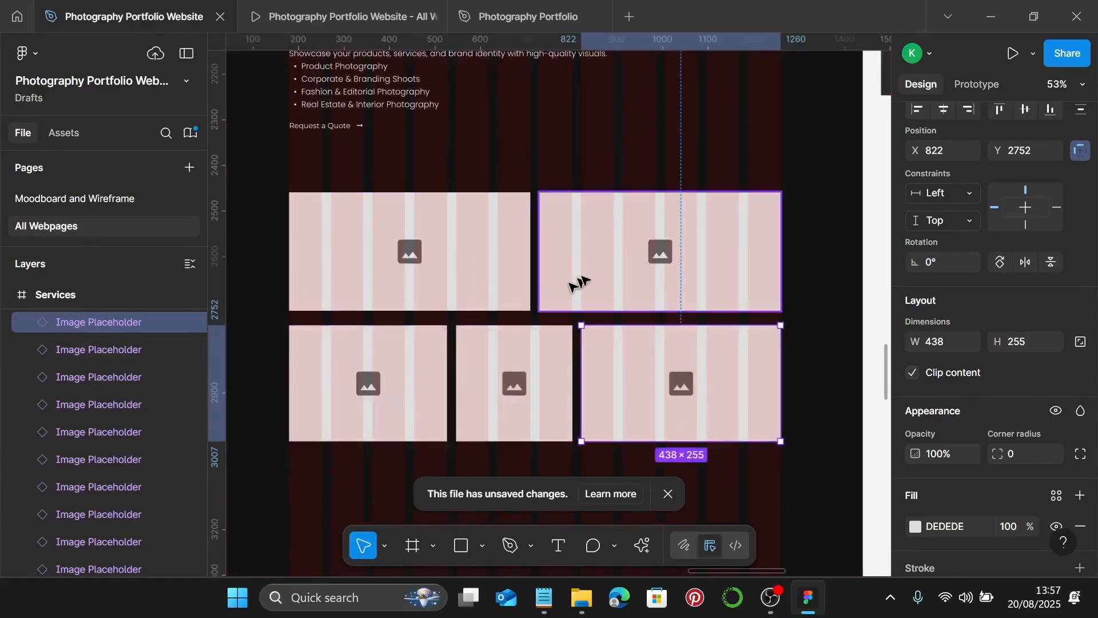
- Set all three bottom-row placeholders to 260 px tall
{"action": "left_click", "coordinate": [503, 382], "text": "shift"}
{"action": "left_click", "coordinate": [429, 395], "text": "shift"}
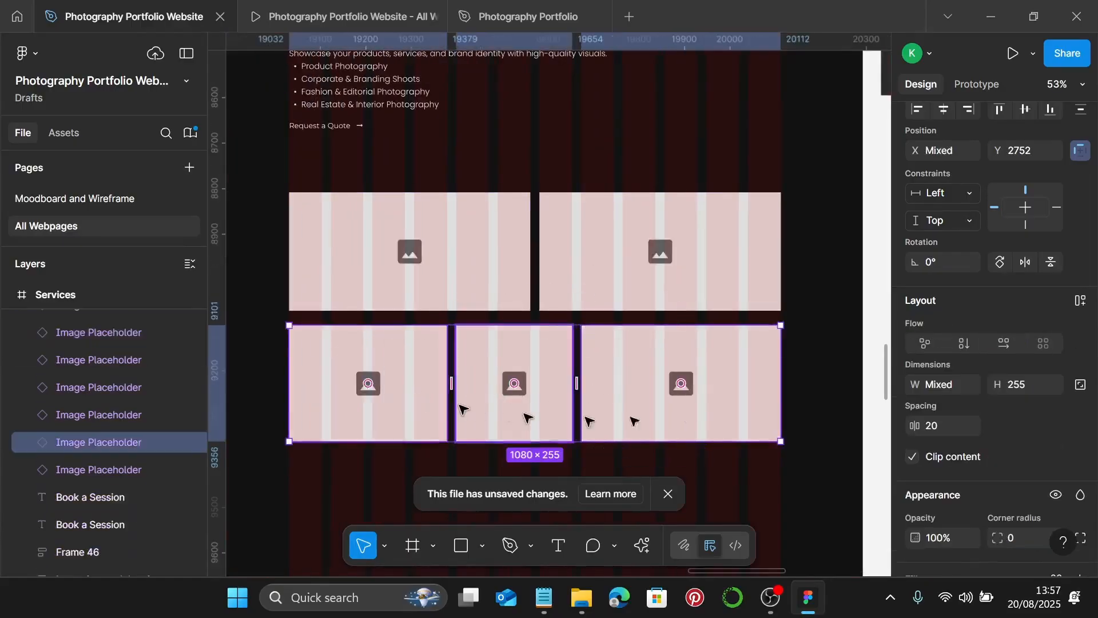
{"action": "left_click", "coordinate": [1027, 387]}
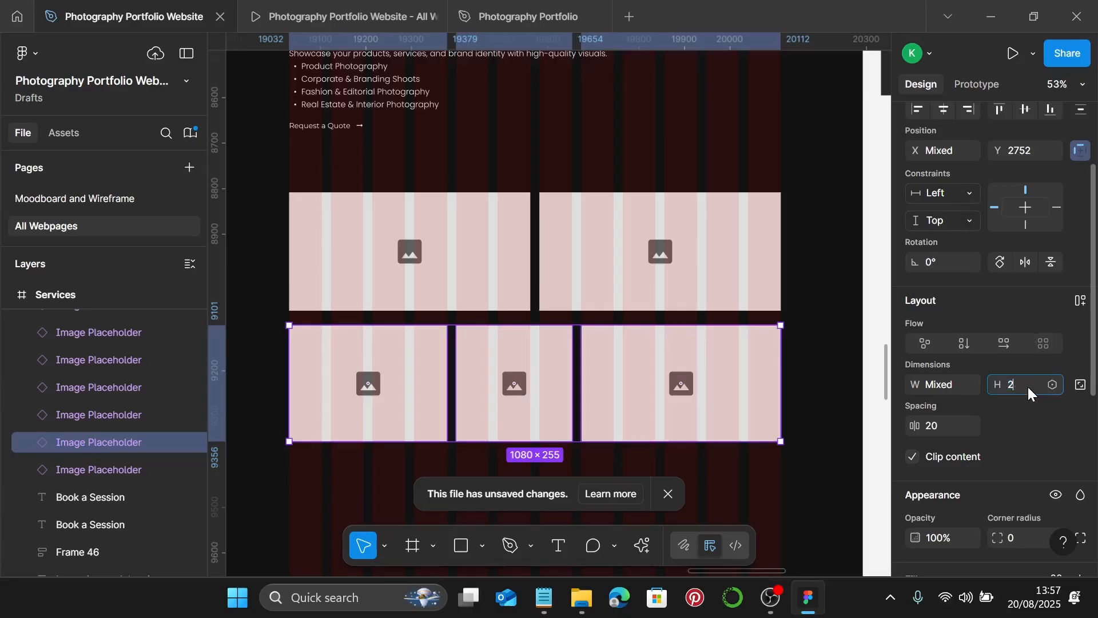
{"action": "type", "text": "260"}
{"action": "key", "text": "Return"}
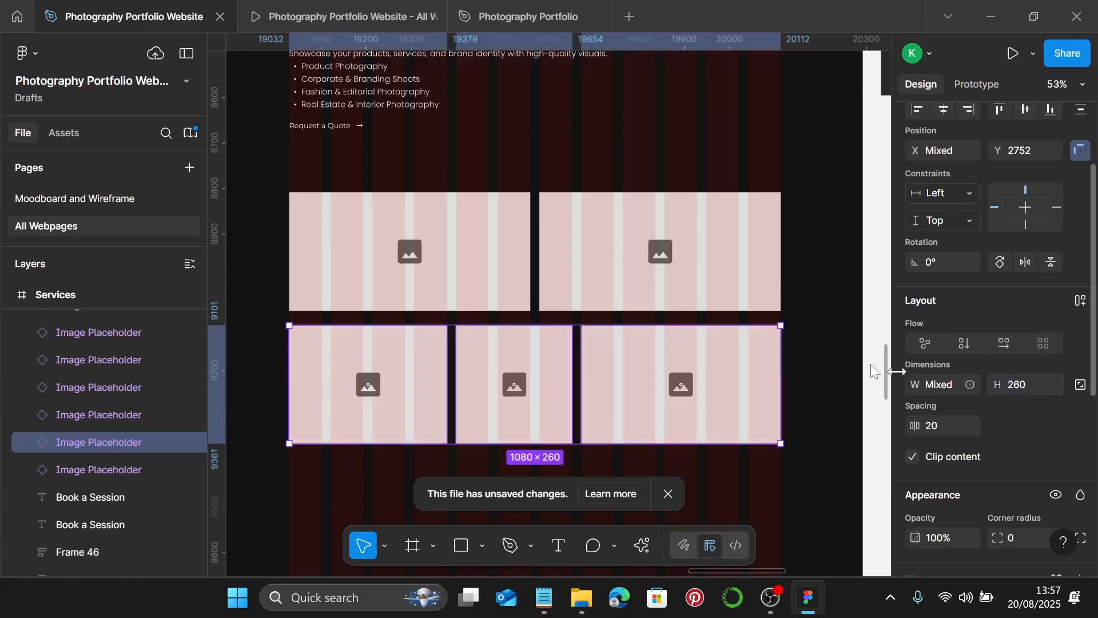
{"action": "scroll", "coordinate": [821, 342], "scroll_direction": "left", "scroll_amount": 4}
{"action": "scroll", "coordinate": [821, 342], "scroll_direction": "down", "scroll_amount": 5}
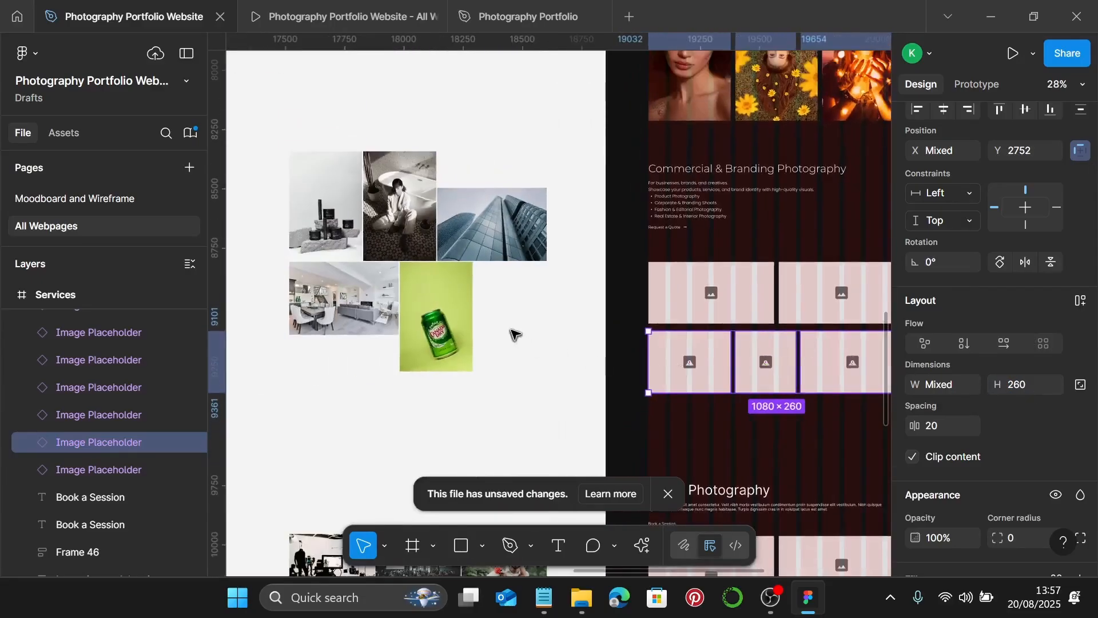
{"action": "scroll", "coordinate": [514, 334], "scroll_direction": "up", "scroll_amount": 1}
{"action": "scroll", "coordinate": [511, 333], "scroll_direction": "up", "scroll_amount": 2}
{"action": "scroll", "coordinate": [515, 337], "scroll_direction": "left", "scroll_amount": 3}
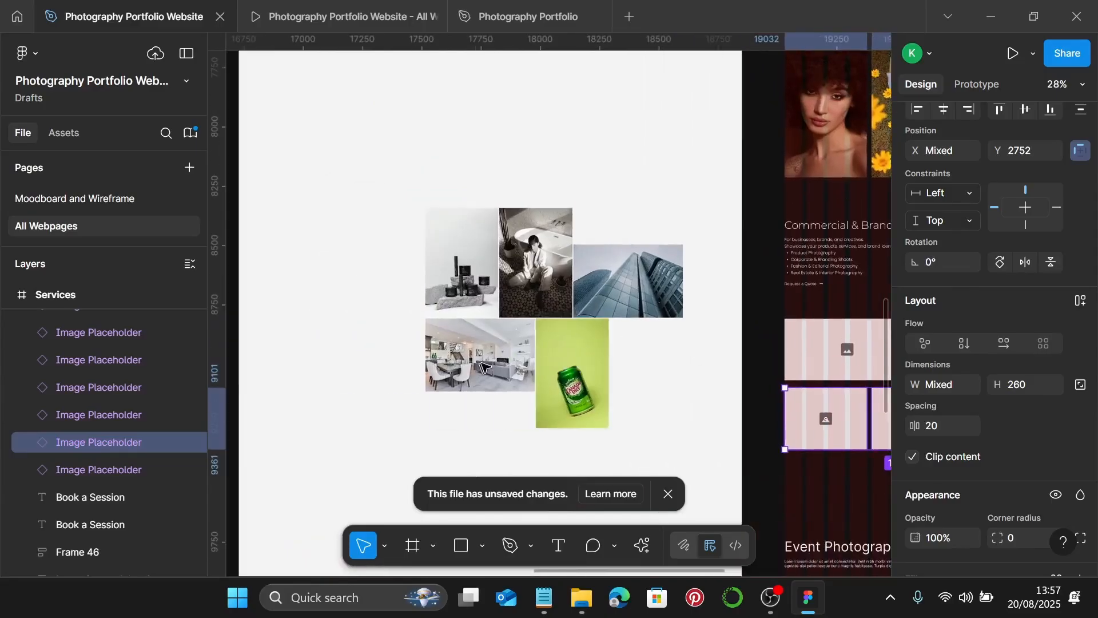
{"action": "scroll", "coordinate": [526, 357], "scroll_direction": "down", "scroll_amount": 3}
- Resize the living-room, soda can, bath, product and building photos to 260 px tall
{"action": "left_click", "coordinate": [486, 278]}
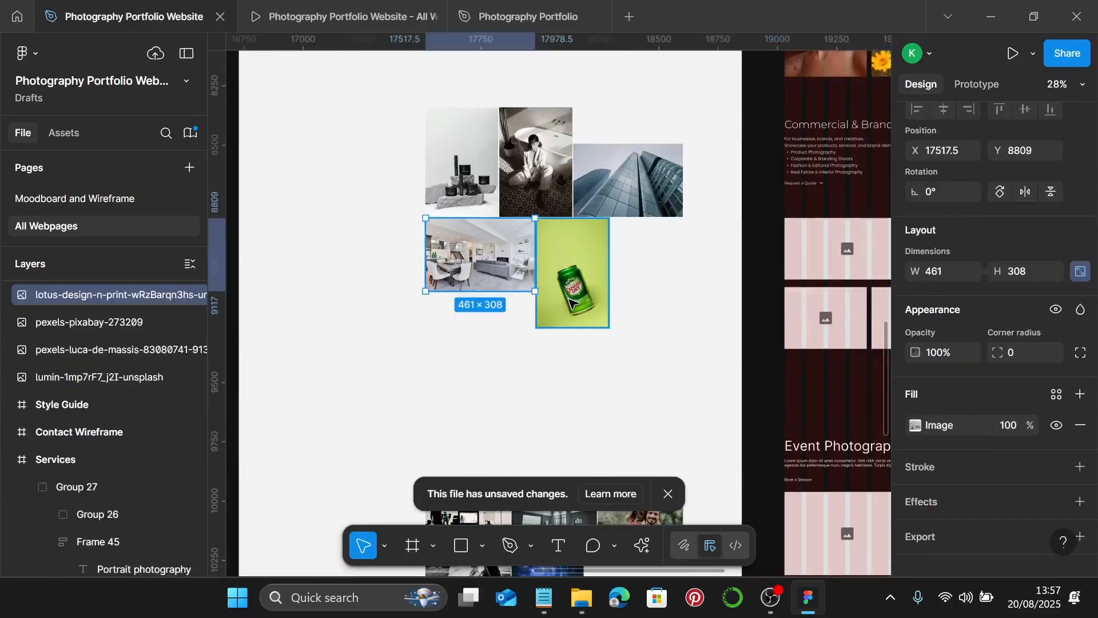
{"action": "left_click_drag", "start_coordinate": [503, 260], "coordinate": [431, 315]}
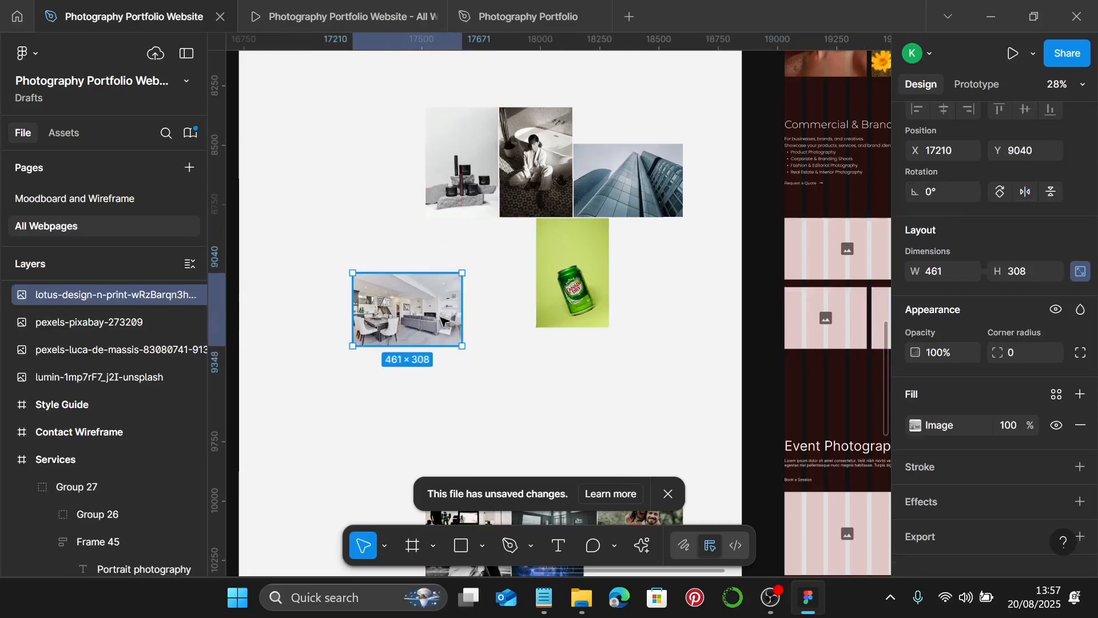
{"action": "left_click", "coordinate": [558, 267], "text": "shift"}
{"action": "left_click", "coordinate": [535, 166], "text": "shift"}
{"action": "left_click", "coordinate": [481, 178], "text": "shift"}
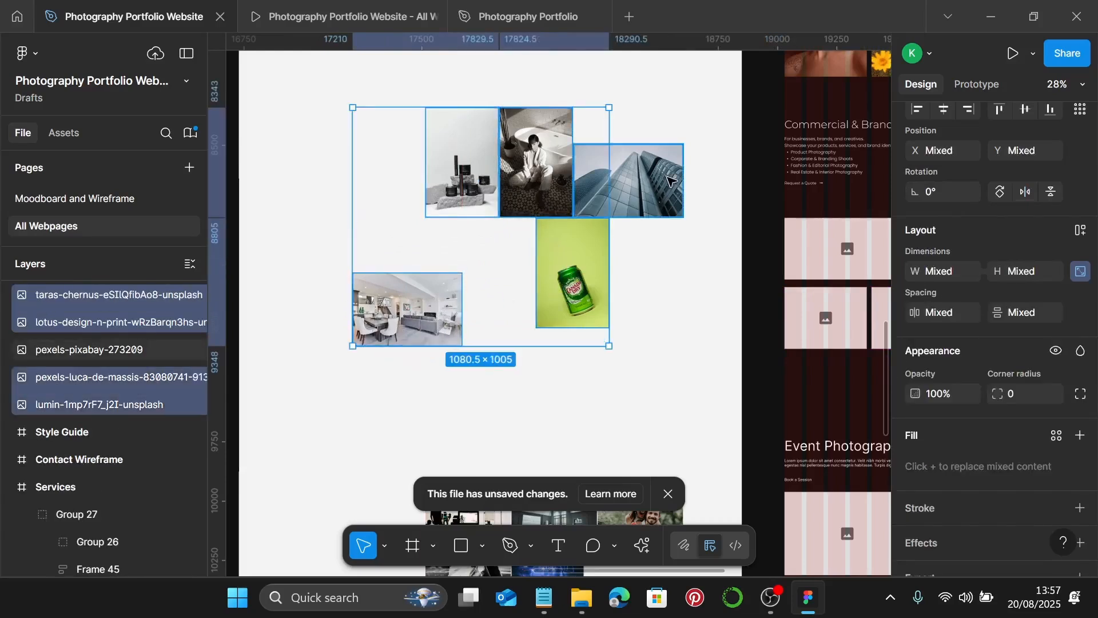
{"action": "left_click", "coordinate": [629, 183], "text": "shift"}
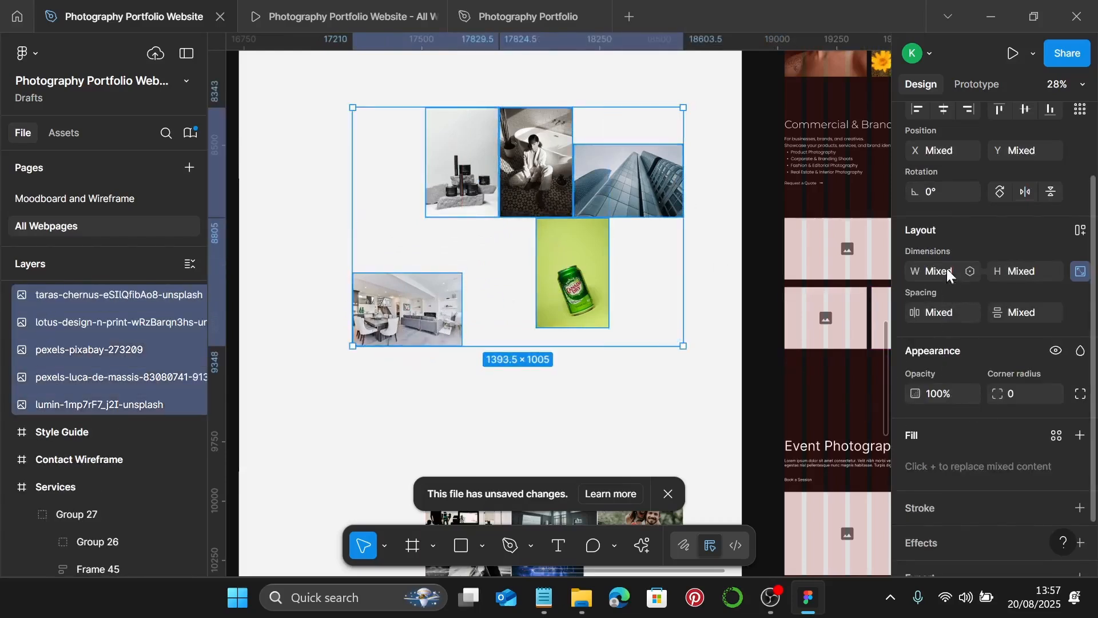
{"action": "left_click", "coordinate": [1023, 271]}
{"action": "type", "text": "260"}
{"action": "key", "text": "Return"}
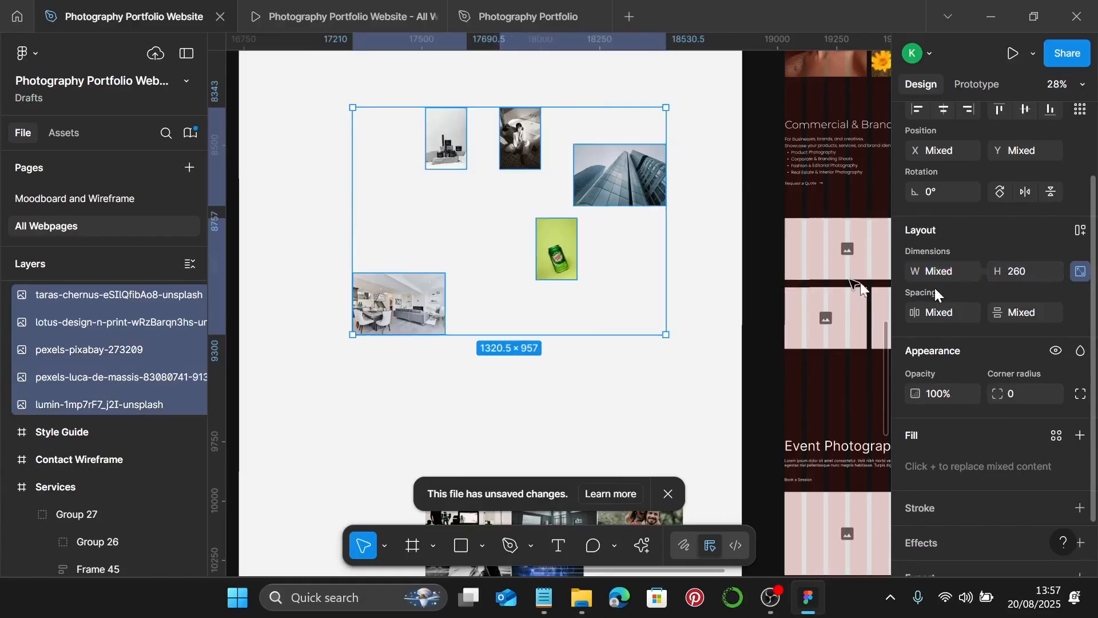
- Move the living-room photo up and right and bring up its image fill mode options
{"action": "scroll", "coordinate": [734, 271], "scroll_direction": "left", "scroll_amount": 3}
{"action": "scroll", "coordinate": [546, 320], "scroll_direction": "up", "scroll_amount": 3}
{"action": "left_click", "coordinate": [497, 312]}
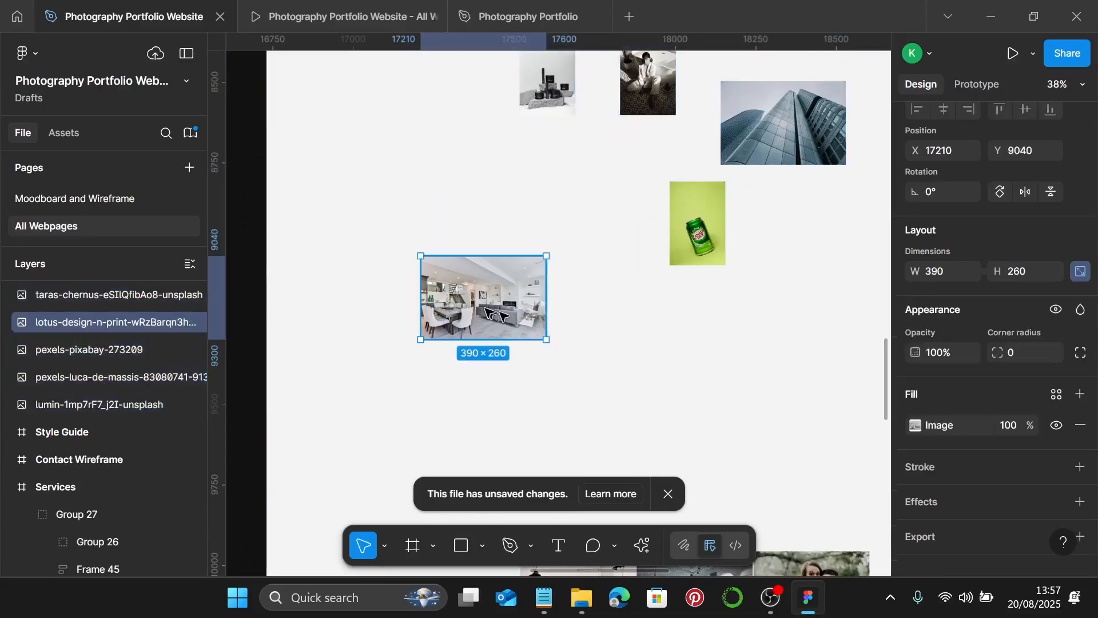
{"action": "left_click_drag", "start_coordinate": [497, 311], "coordinate": [551, 272]}
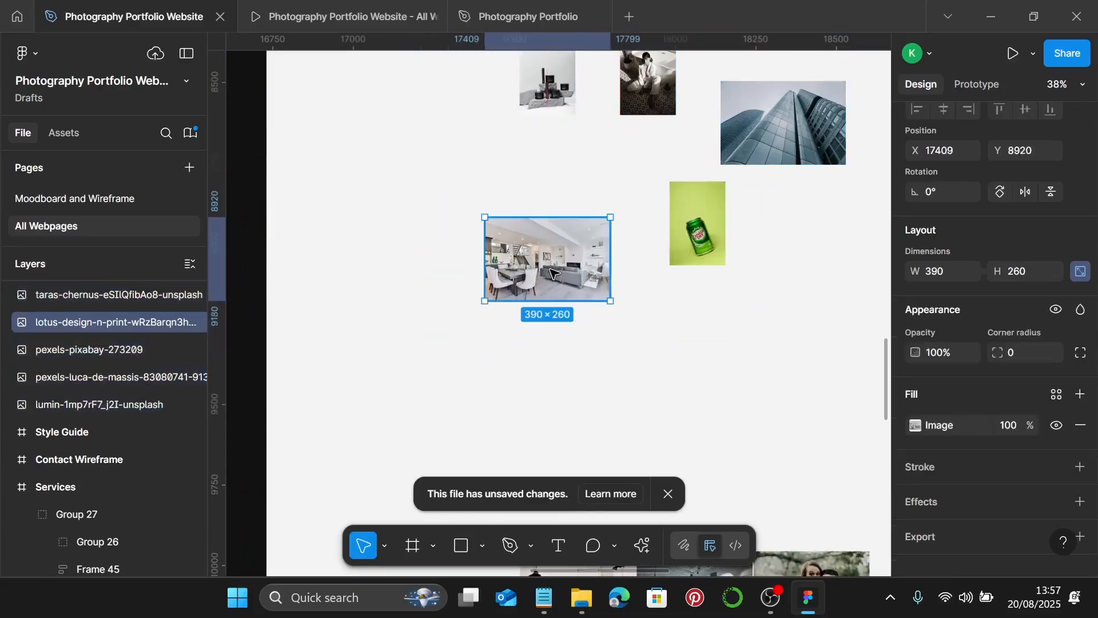
{"action": "double_click", "coordinate": [552, 272]}
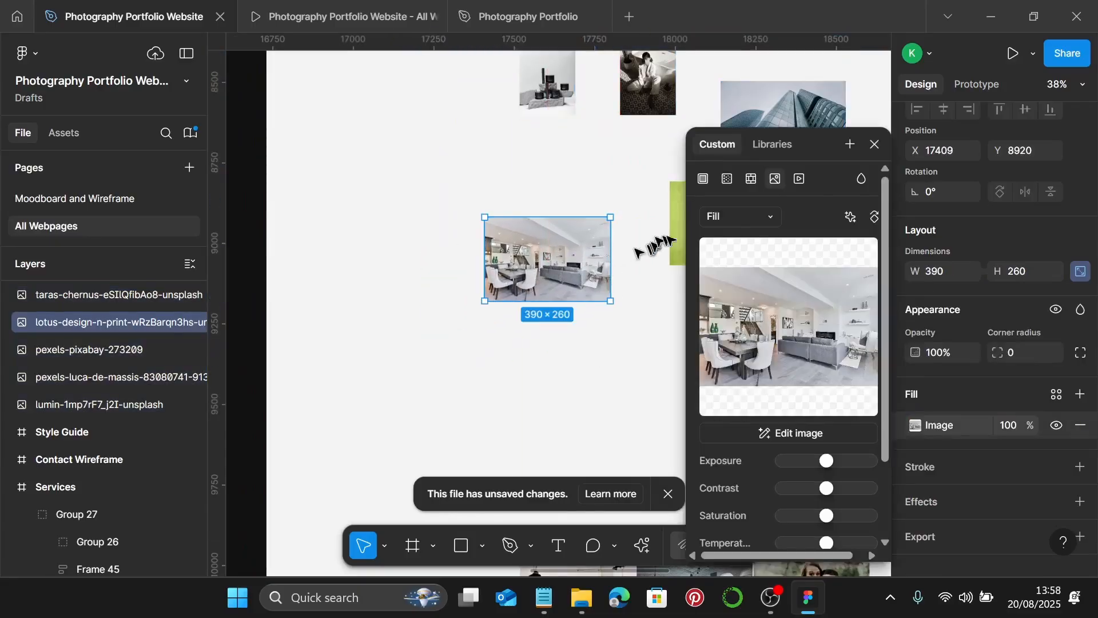
{"action": "left_click", "coordinate": [772, 216]}
- Switch the living-room photo to Crop and widen the frame leftward to about 530 px
{"action": "left_click", "coordinate": [750, 252]}
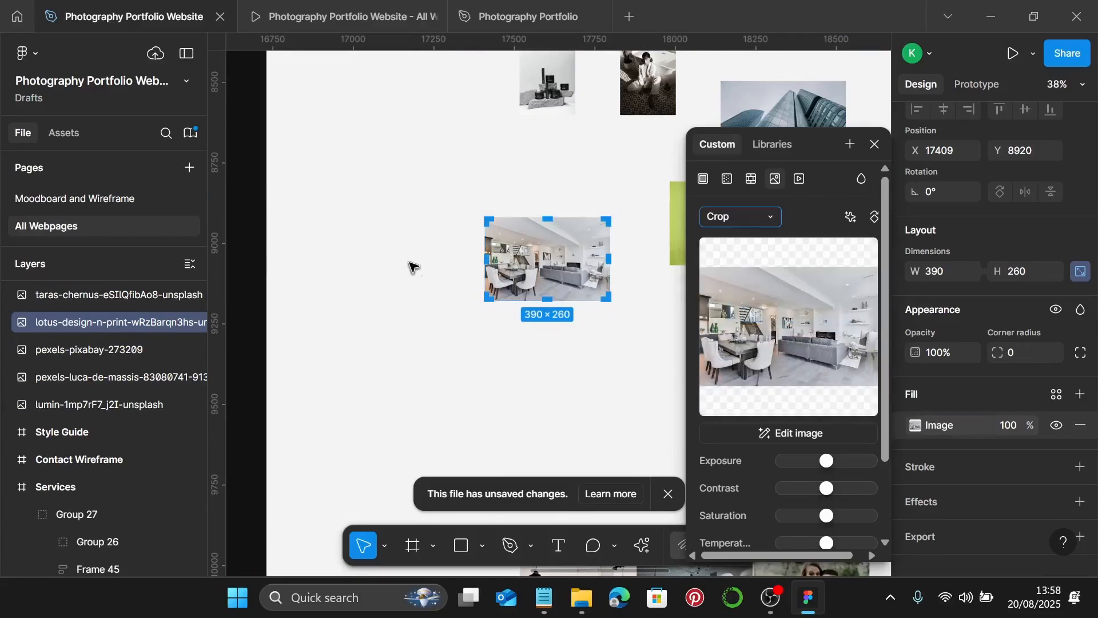
{"action": "scroll", "coordinate": [518, 272], "scroll_direction": "up", "scroll_amount": 5}
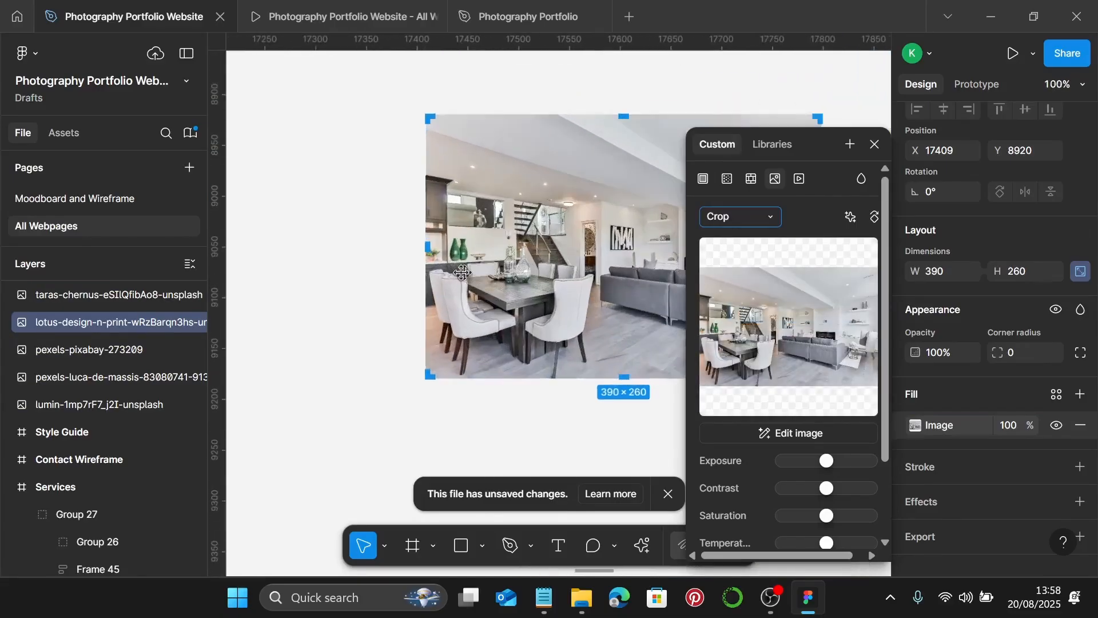
{"action": "left_click_drag", "start_coordinate": [427, 247], "coordinate": [324, 265]}
{"action": "scroll", "coordinate": [337, 269], "scroll_direction": "left", "scroll_amount": 2}
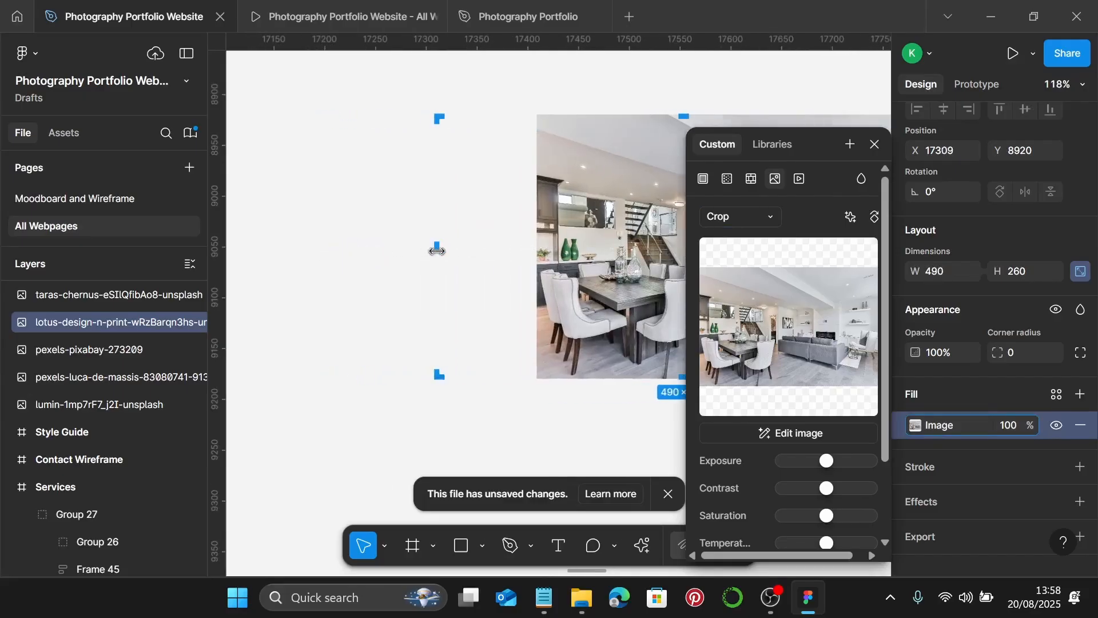
{"action": "left_click_drag", "start_coordinate": [437, 247], "coordinate": [393, 252]}
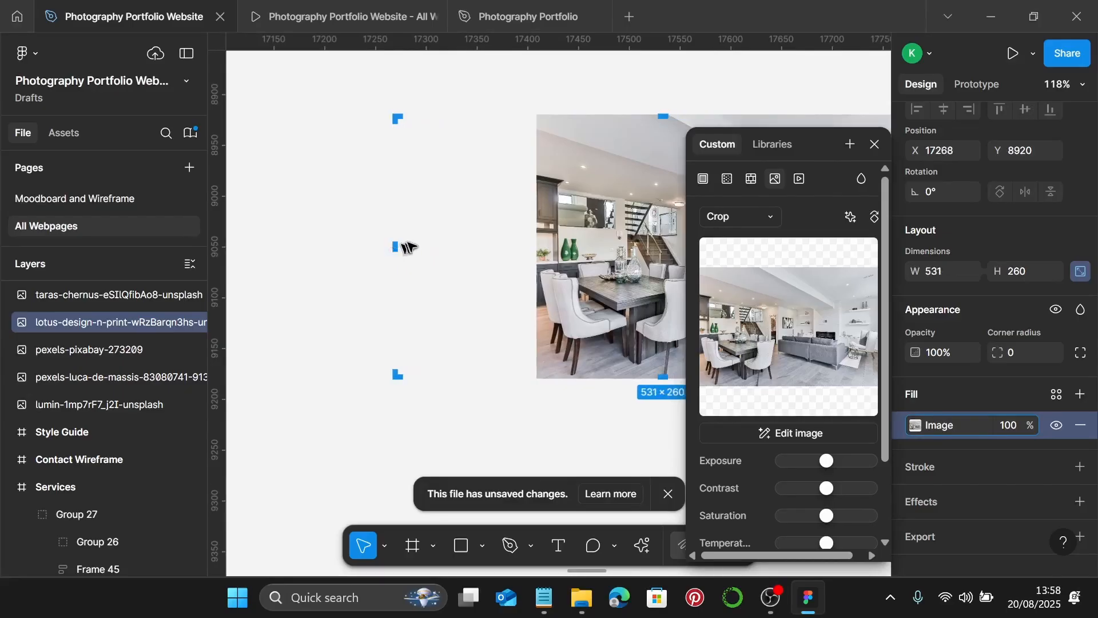
- Enlarge and shift the picture up to fill the 530×260 crop, then finish cropping
{"action": "scroll", "coordinate": [400, 251], "scroll_direction": "up", "scroll_amount": 6}
{"action": "scroll", "coordinate": [377, 253], "scroll_direction": "up", "scroll_amount": 1}
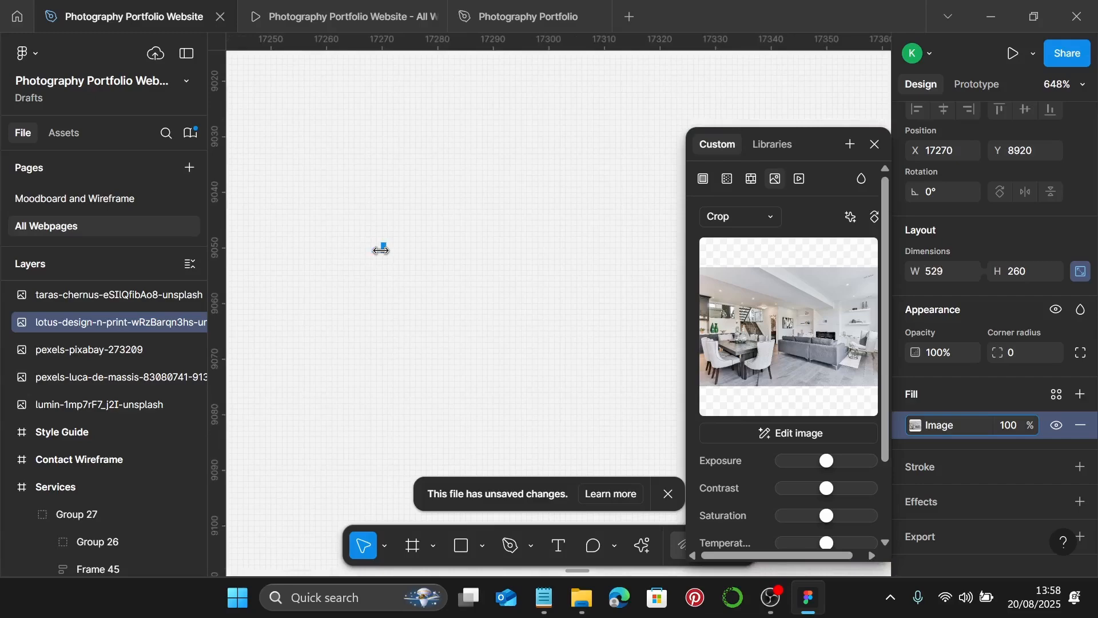
{"action": "scroll", "coordinate": [381, 250], "scroll_direction": "up", "scroll_amount": 3}
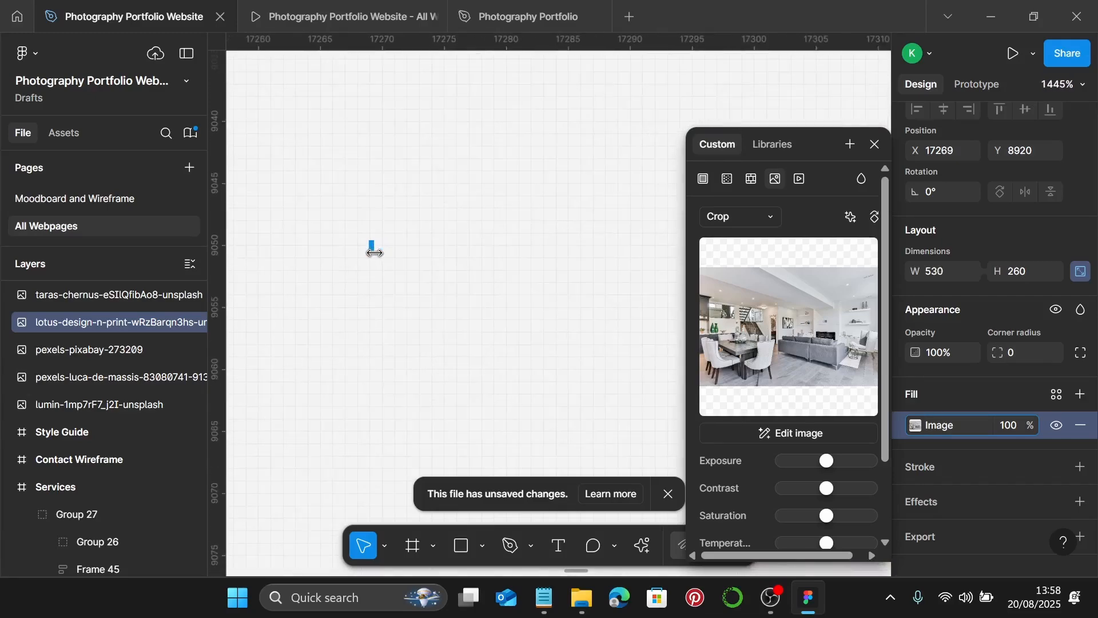
{"action": "scroll", "coordinate": [374, 252], "scroll_direction": "down", "scroll_amount": 5}
{"action": "scroll", "coordinate": [374, 253], "scroll_direction": "down", "scroll_amount": 3}
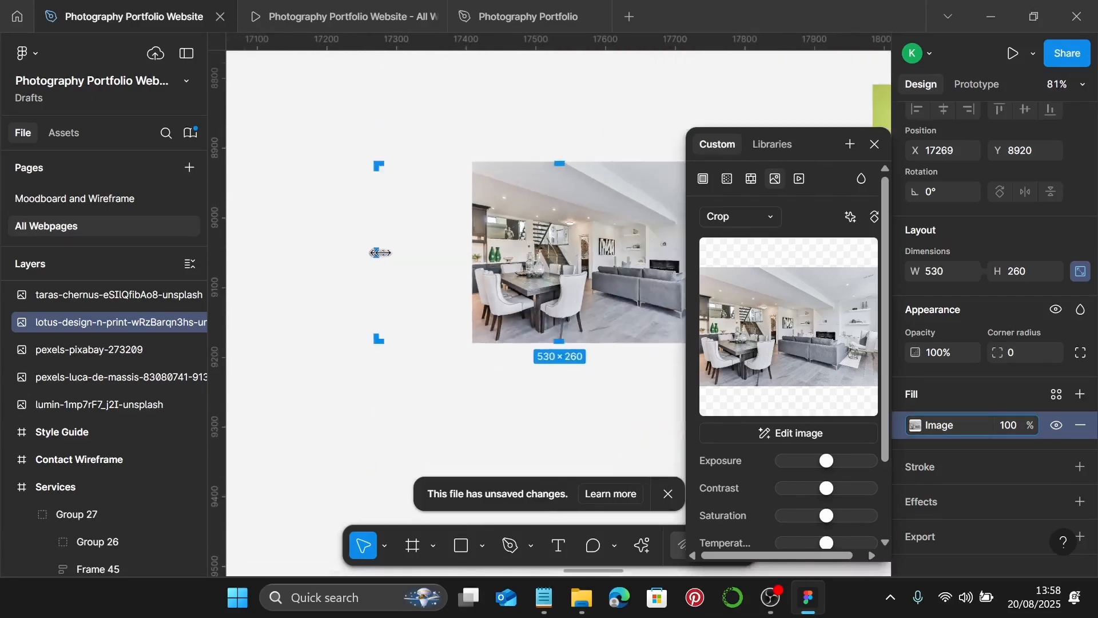
{"action": "left_click_drag", "start_coordinate": [459, 259], "coordinate": [373, 279]}
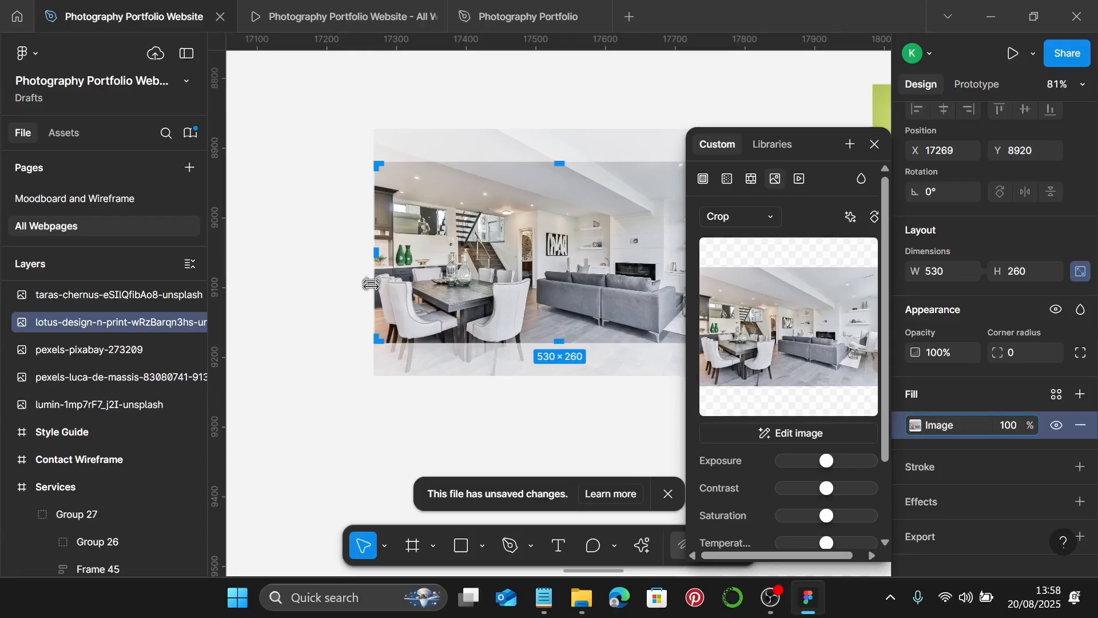
{"action": "scroll", "coordinate": [372, 284], "scroll_direction": "right", "scroll_amount": 2}
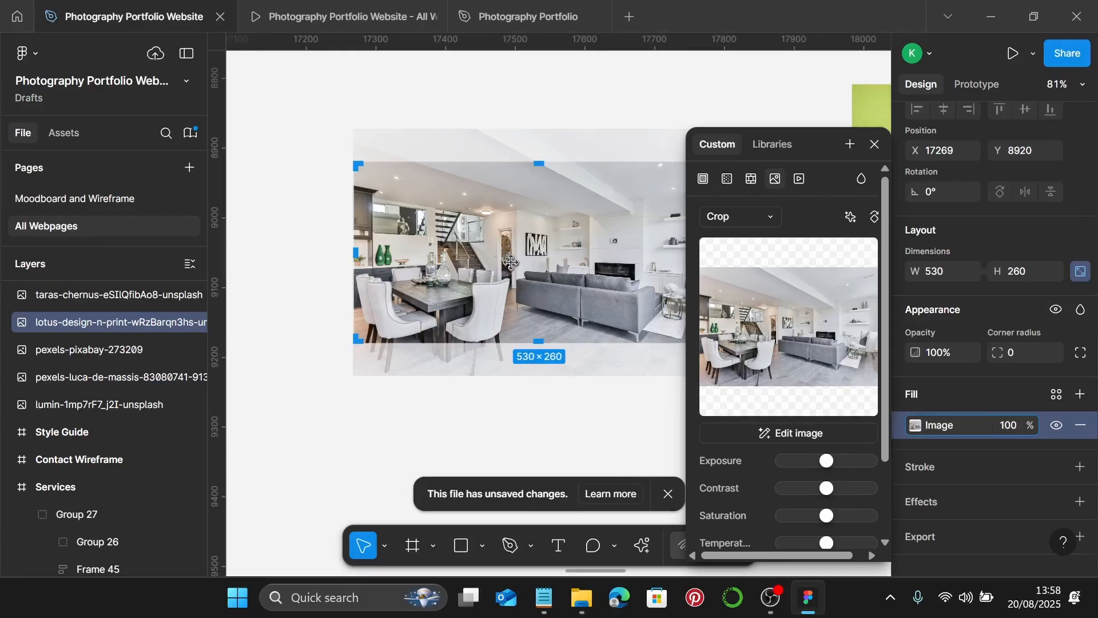
{"action": "left_click_drag", "start_coordinate": [510, 262], "coordinate": [510, 258]}
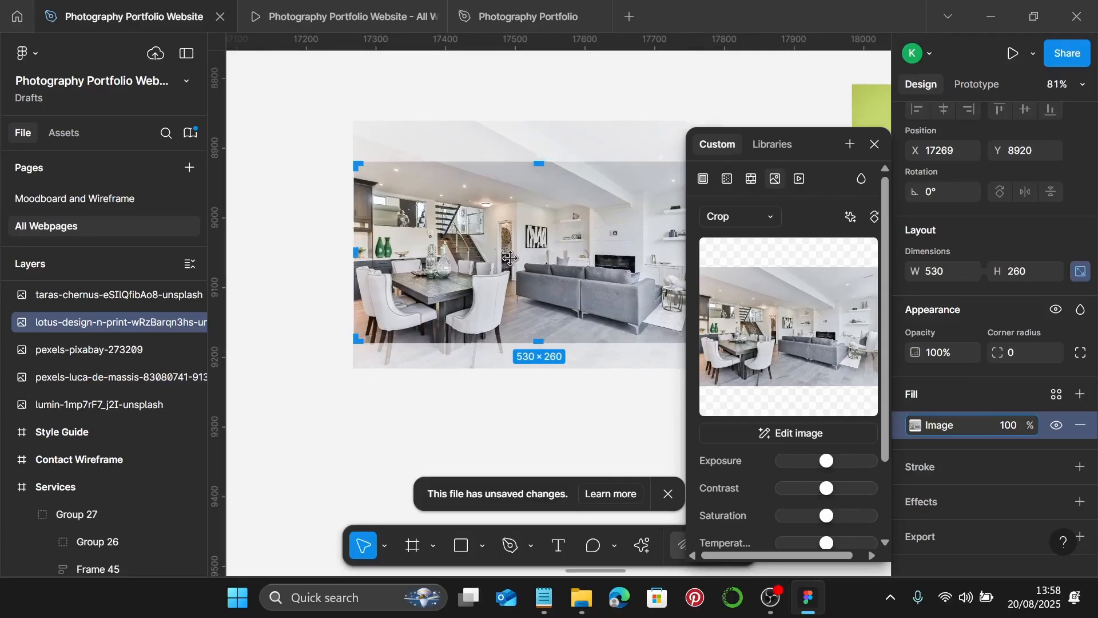
{"action": "key", "text": "Escape"}
{"action": "scroll", "coordinate": [510, 260], "scroll_direction": "down", "scroll_amount": 5}
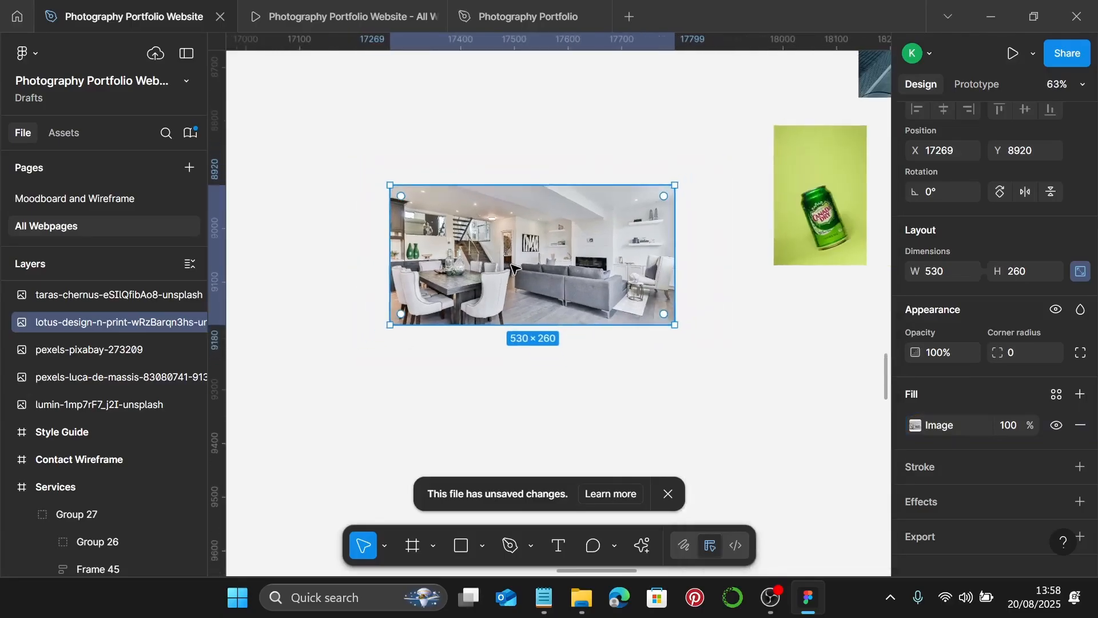
{"action": "scroll", "coordinate": [572, 240], "scroll_direction": "right", "scroll_amount": 2}
- Move the skyscraper photo below the living-room photo and set its image fill to Crop
{"action": "left_click", "coordinate": [744, 89]}
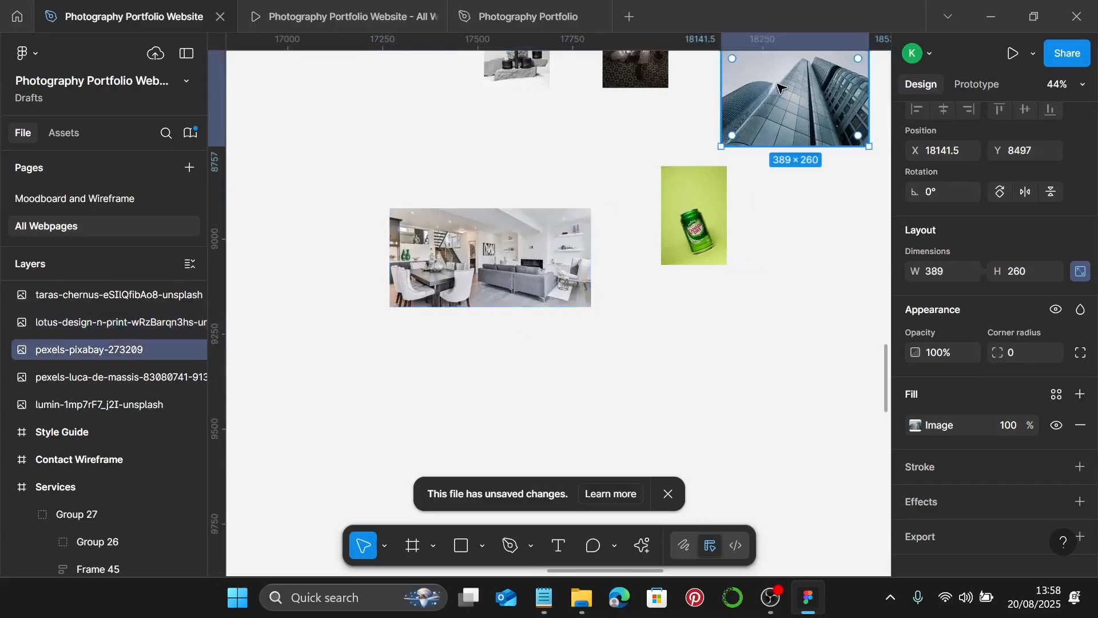
{"action": "left_click_drag", "start_coordinate": [744, 89], "coordinate": [643, 353]}
{"action": "scroll", "coordinate": [656, 372], "scroll_direction": "right", "scroll_amount": 2}
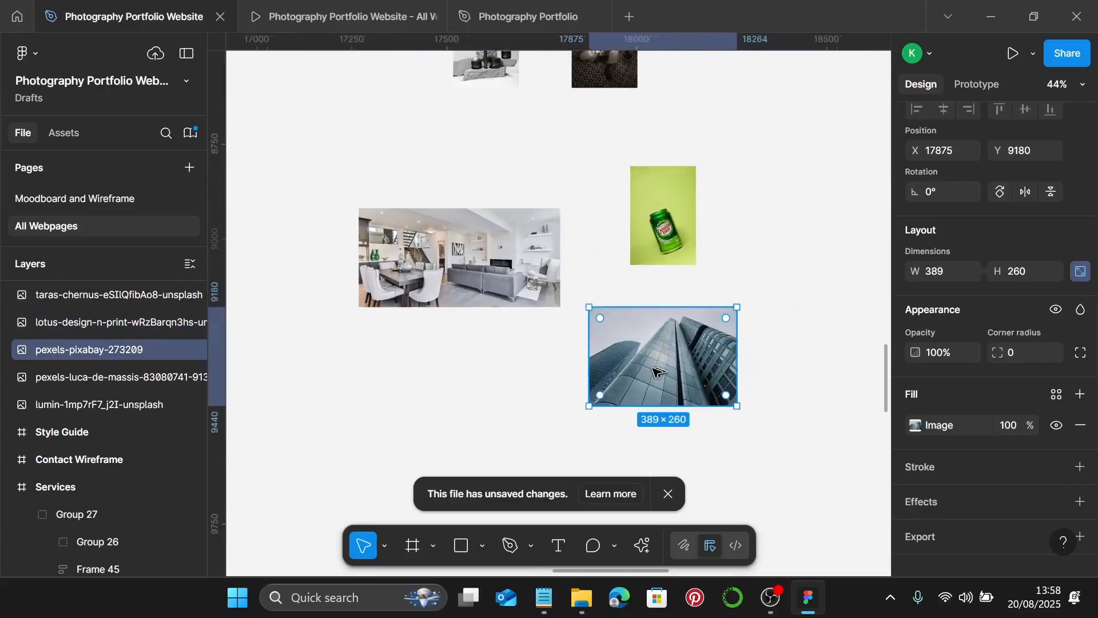
{"action": "scroll", "coordinate": [661, 366], "scroll_direction": "right", "scroll_amount": 3}
{"action": "scroll", "coordinate": [657, 361], "scroll_direction": "up", "scroll_amount": 3}
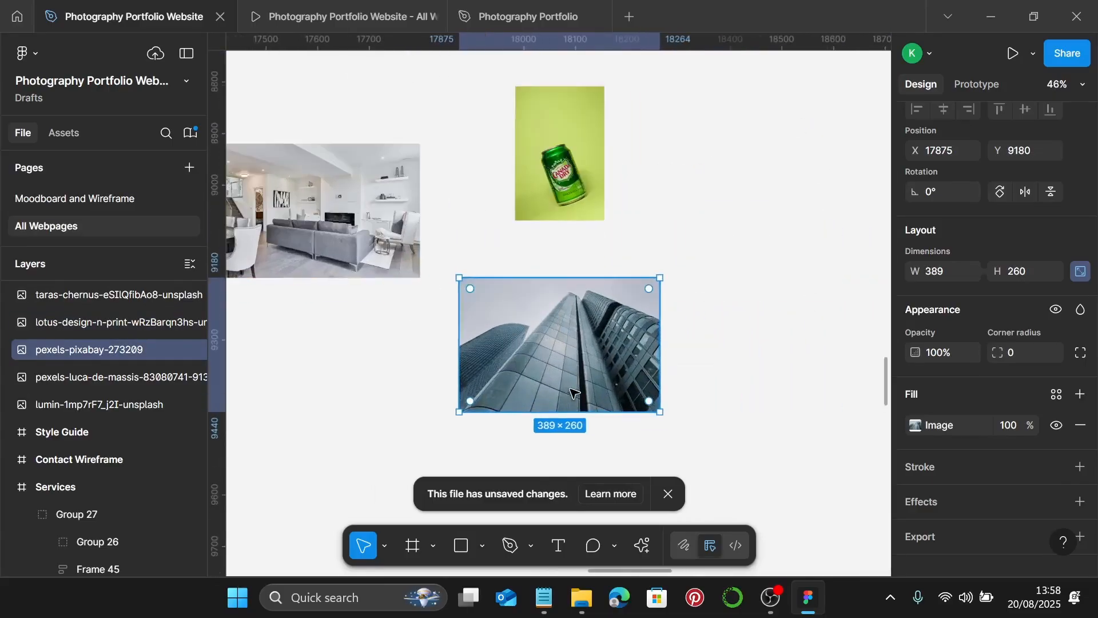
{"action": "double_click", "coordinate": [581, 352]}
{"action": "left_click", "coordinate": [761, 215]}
{"action": "left_click", "coordinate": [771, 256]}
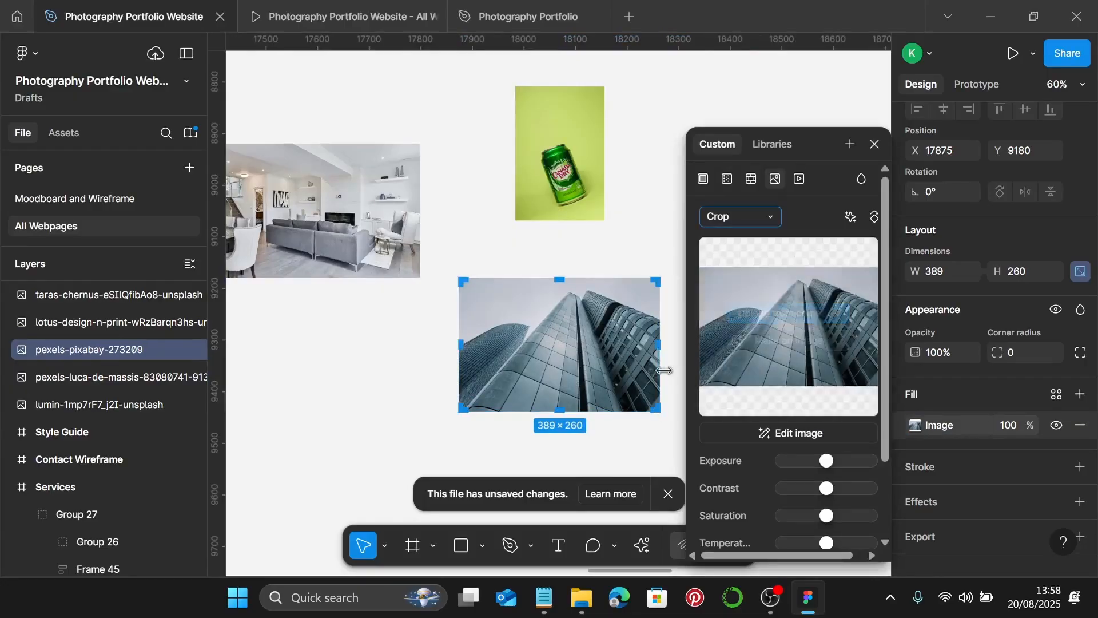
- Widen the skyscraper crop frame from 458 out to 530 px
{"action": "scroll", "coordinate": [641, 363], "scroll_direction": "right", "scroll_amount": 2}
{"action": "scroll", "coordinate": [588, 358], "scroll_direction": "up", "scroll_amount": 4}
{"action": "scroll", "coordinate": [606, 361], "scroll_direction": "right", "scroll_amount": 2}
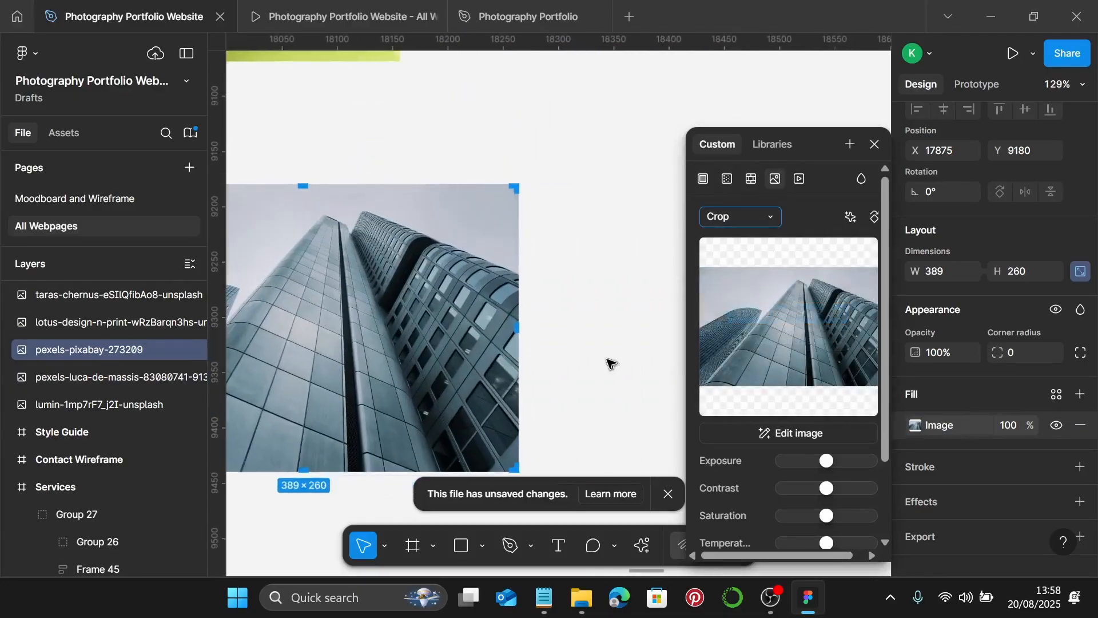
{"action": "left_click_drag", "start_coordinate": [512, 330], "coordinate": [593, 332]}
{"action": "scroll", "coordinate": [589, 329], "scroll_direction": "right", "scroll_amount": 2}
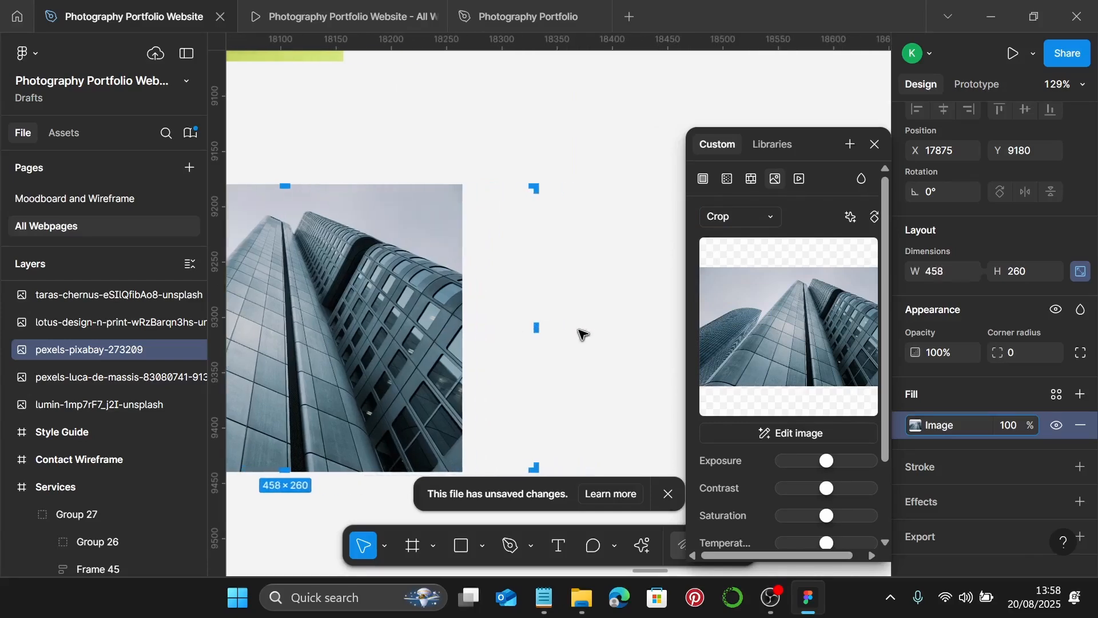
{"action": "scroll", "coordinate": [567, 337], "scroll_direction": "up", "scroll_amount": 5}
{"action": "left_click_drag", "start_coordinate": [504, 326], "coordinate": [602, 323]}
- Enlarge the skyscraper image and nudge it down to fill the crop, then finish
{"action": "scroll", "coordinate": [619, 328], "scroll_direction": "right", "scroll_amount": 1}
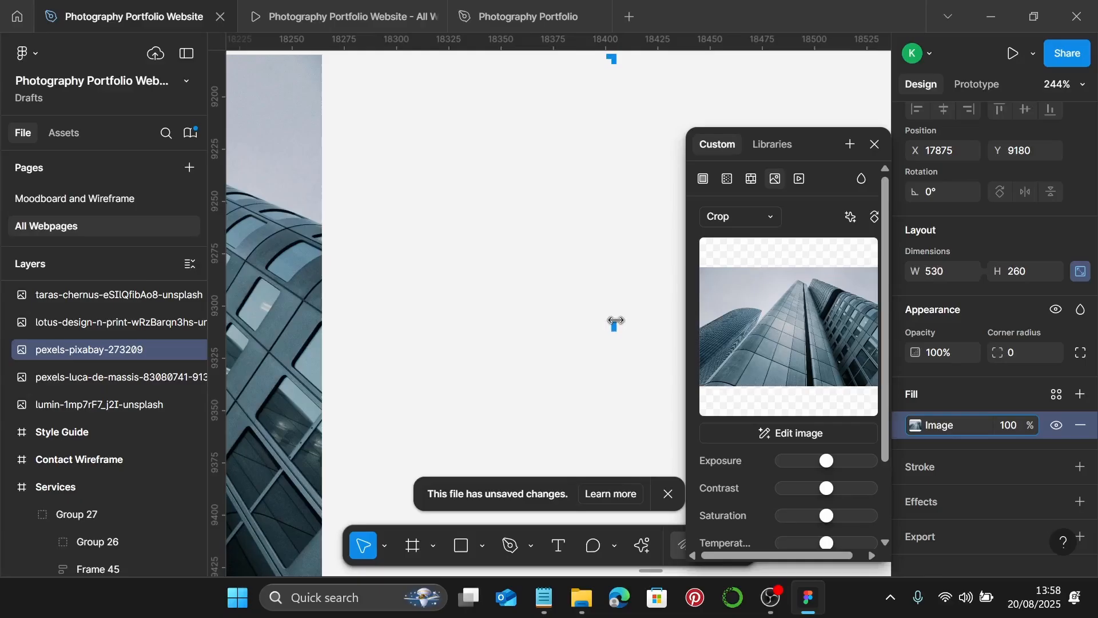
{"action": "scroll", "coordinate": [616, 322], "scroll_direction": "down", "scroll_amount": 5}
{"action": "left_click_drag", "start_coordinate": [509, 347], "coordinate": [617, 344]}
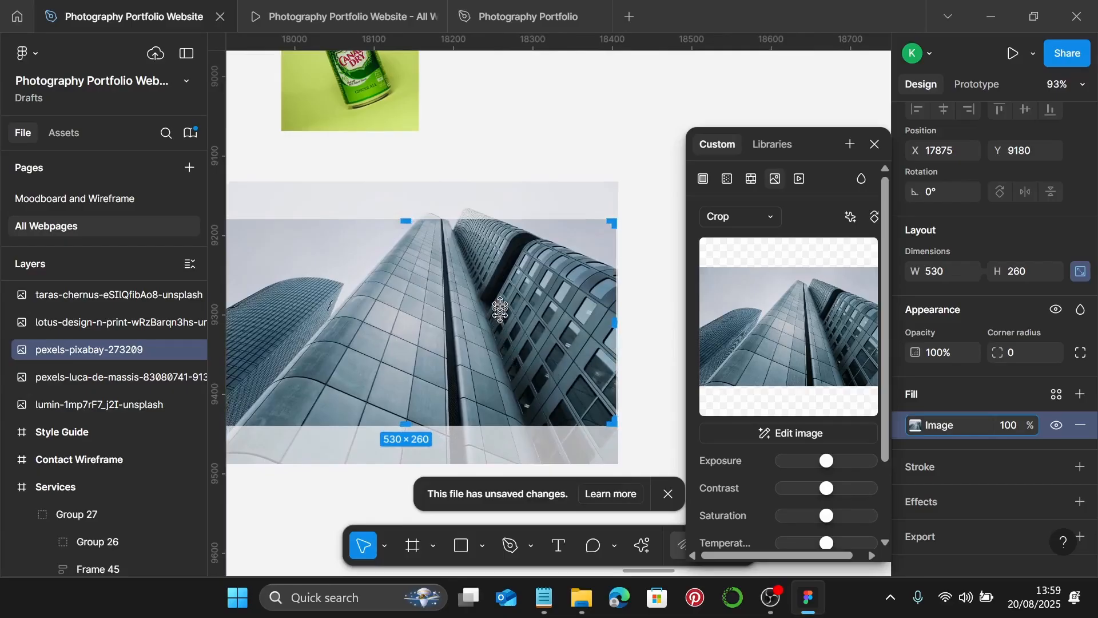
{"action": "key", "text": "shift+Down"}
{"action": "key", "text": "shift+Down"}
{"action": "key", "text": "shift+Down"}
{"action": "key", "text": "shift+Down"}
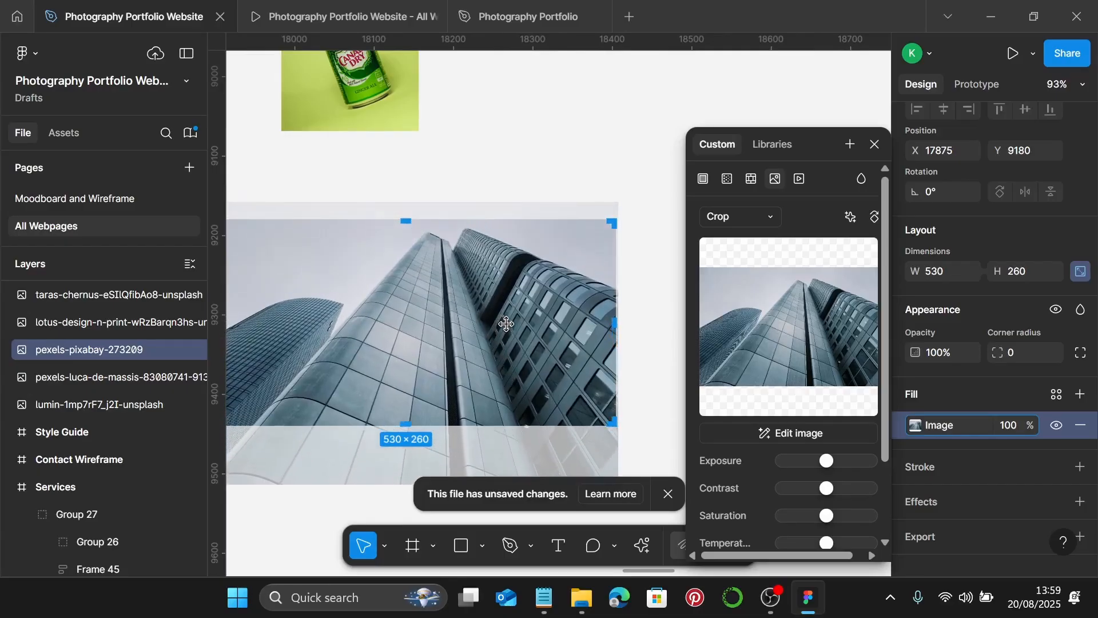
{"action": "left_click_drag", "start_coordinate": [506, 323], "coordinate": [506, 325]}
{"action": "key", "text": "Escape"}
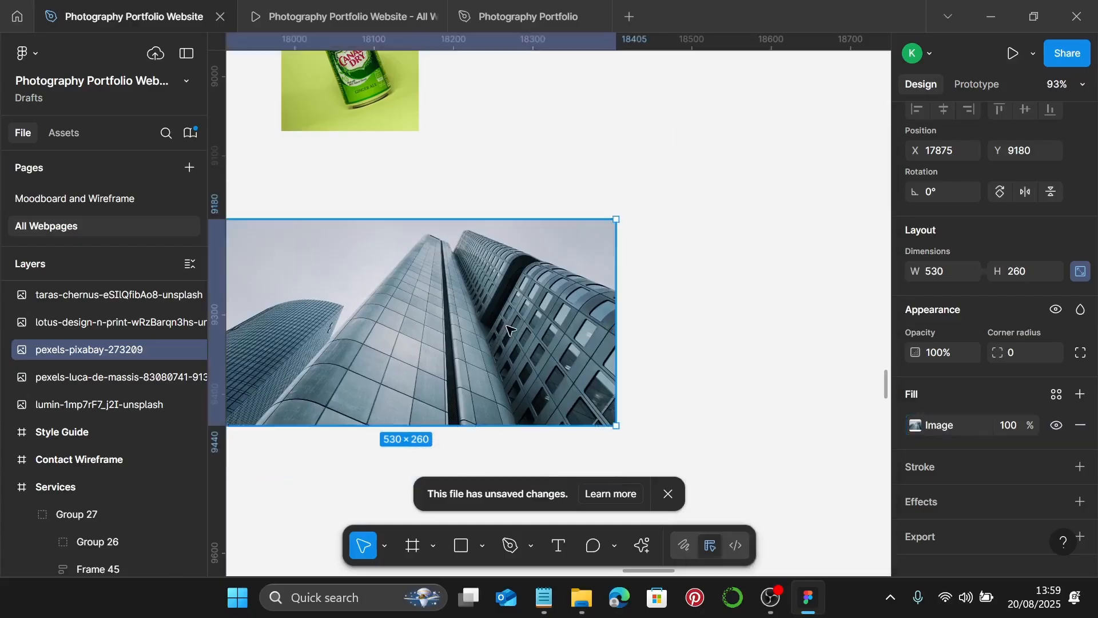
{"action": "scroll", "coordinate": [515, 328], "scroll_direction": "down", "scroll_amount": 5}
{"action": "scroll", "coordinate": [515, 326], "scroll_direction": "up", "scroll_amount": 3}
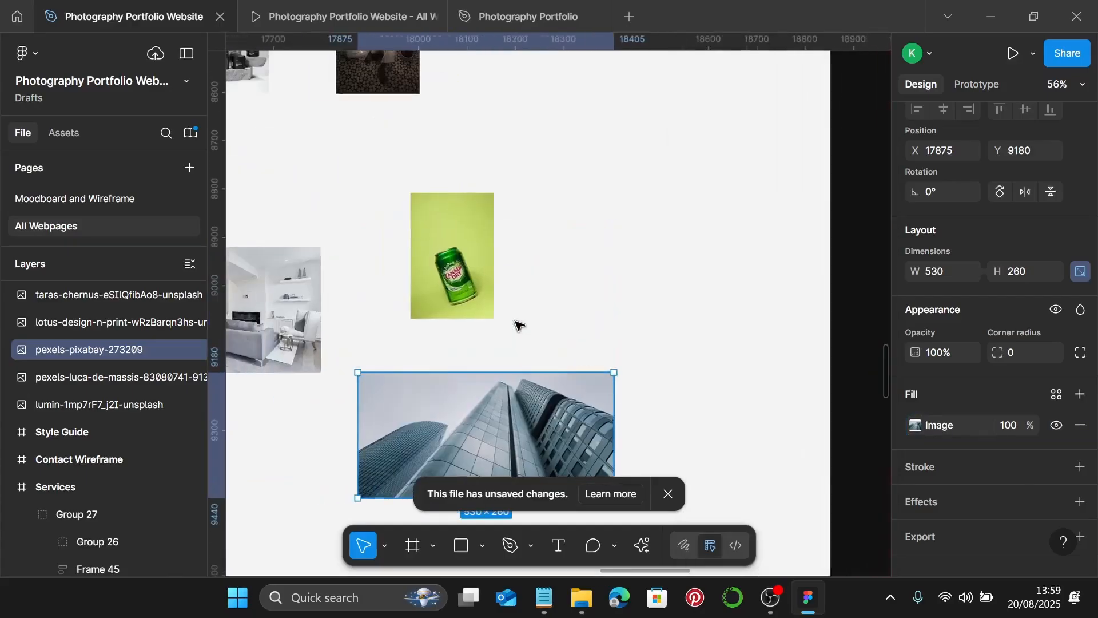
- Check the 255 × 260 placeholder size and set the green can photo's fill to Crop
{"action": "left_click", "coordinate": [450, 280]}
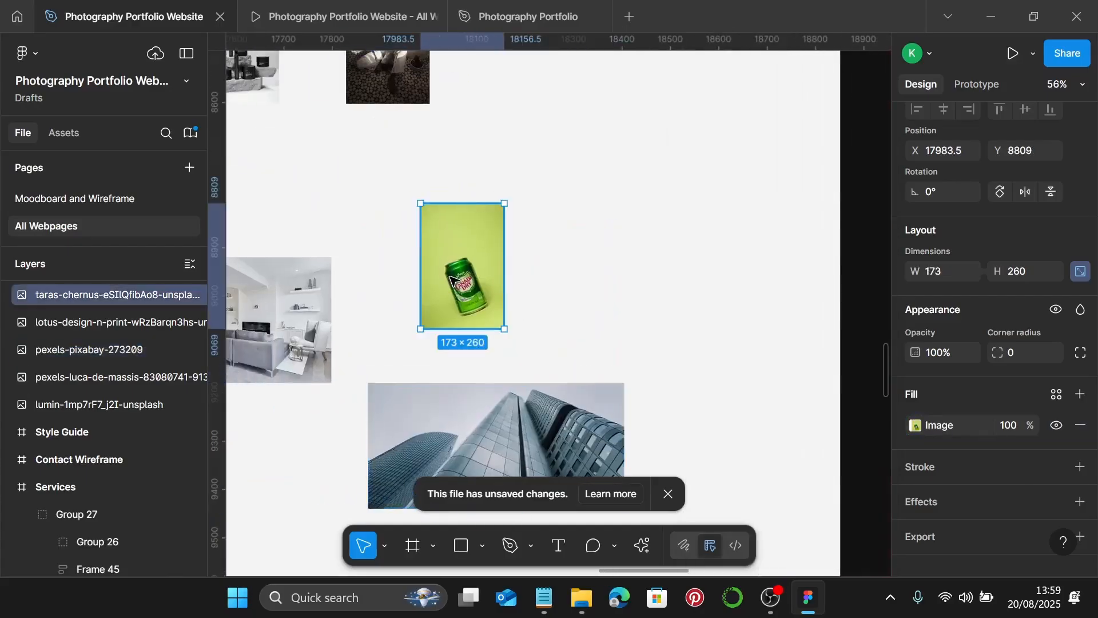
{"action": "scroll", "coordinate": [597, 355], "scroll_direction": "down", "scroll_amount": 3}
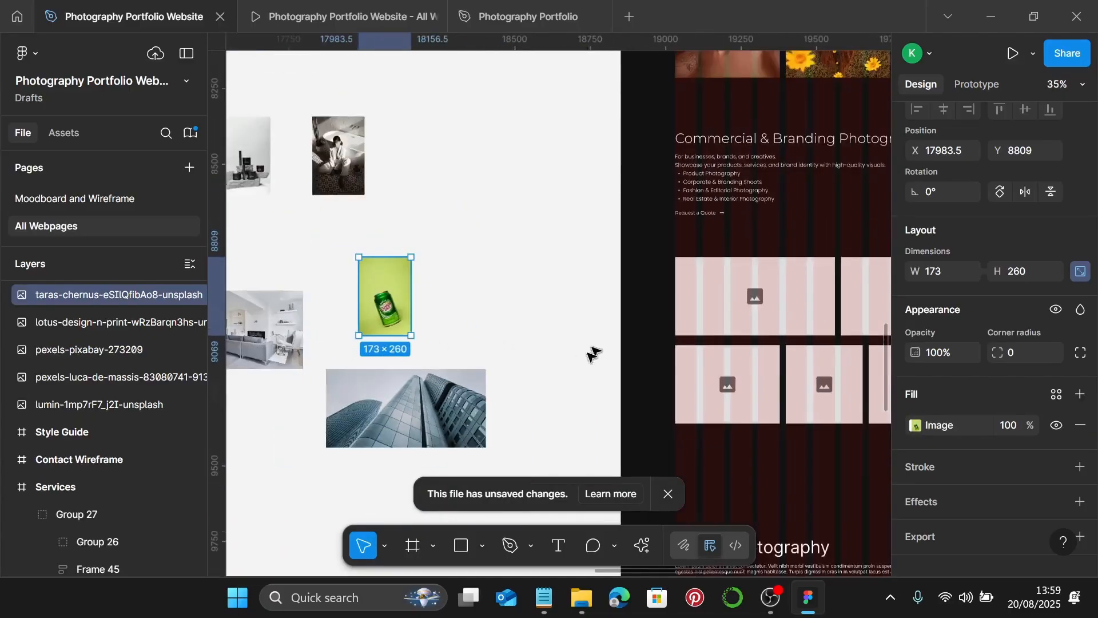
{"action": "left_click", "coordinate": [835, 401]}
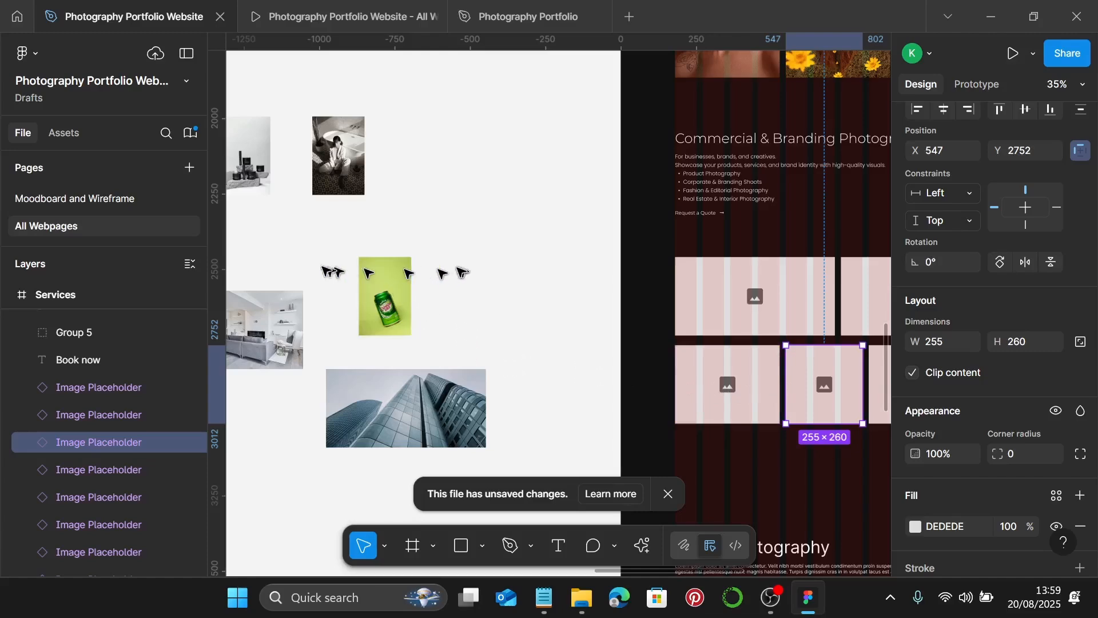
{"action": "scroll", "coordinate": [316, 269], "scroll_direction": "up", "scroll_amount": 5}
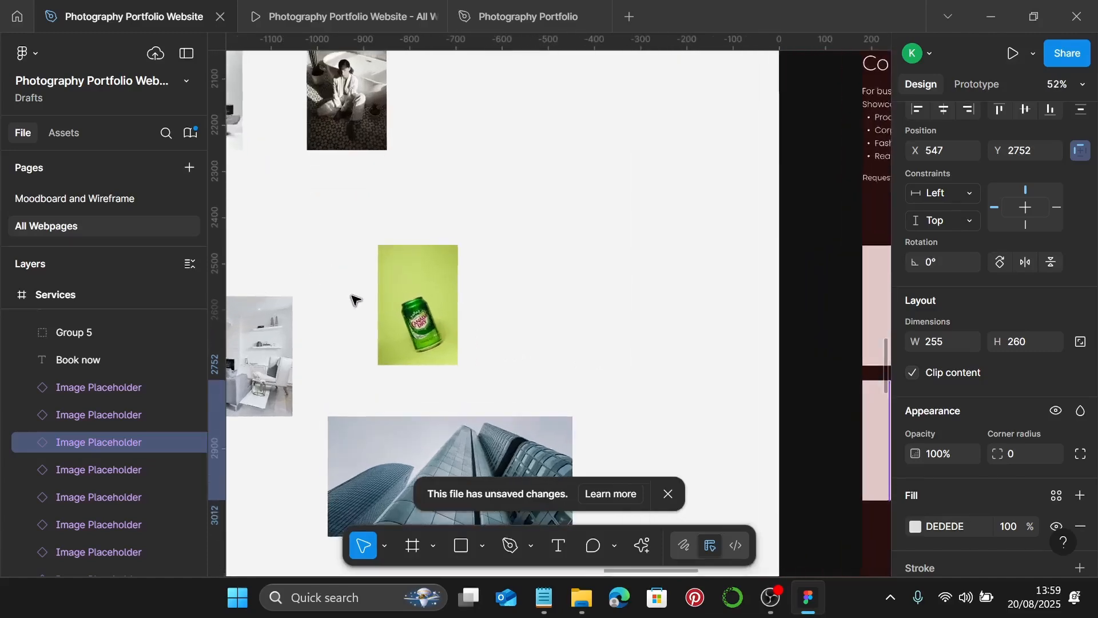
{"action": "left_click", "coordinate": [446, 321]}
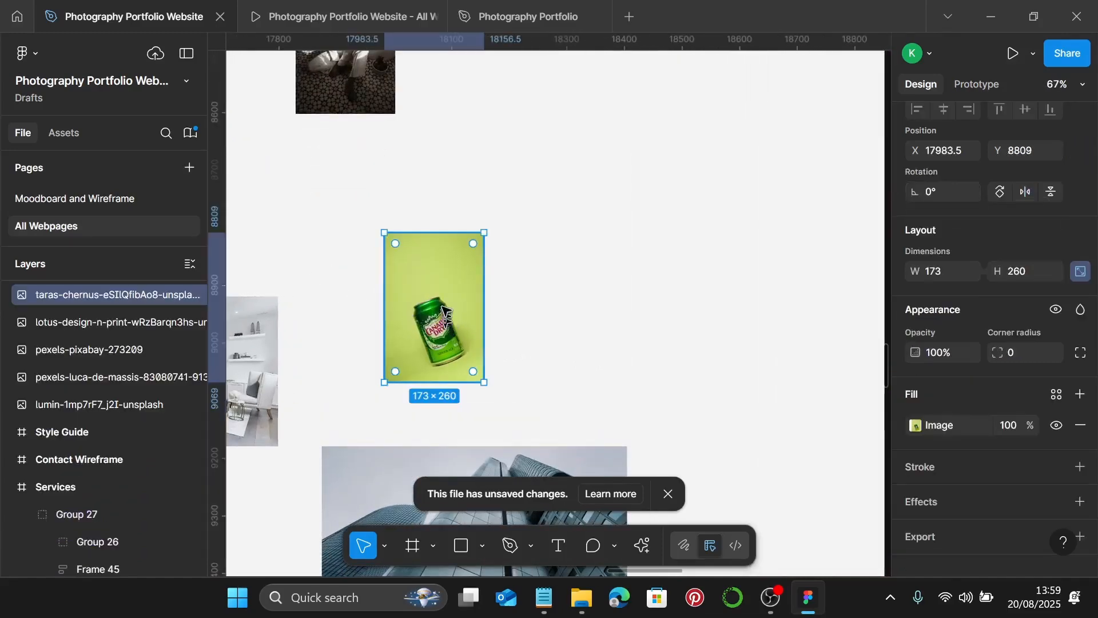
{"action": "scroll", "coordinate": [443, 309], "scroll_direction": "left", "scroll_amount": 3}
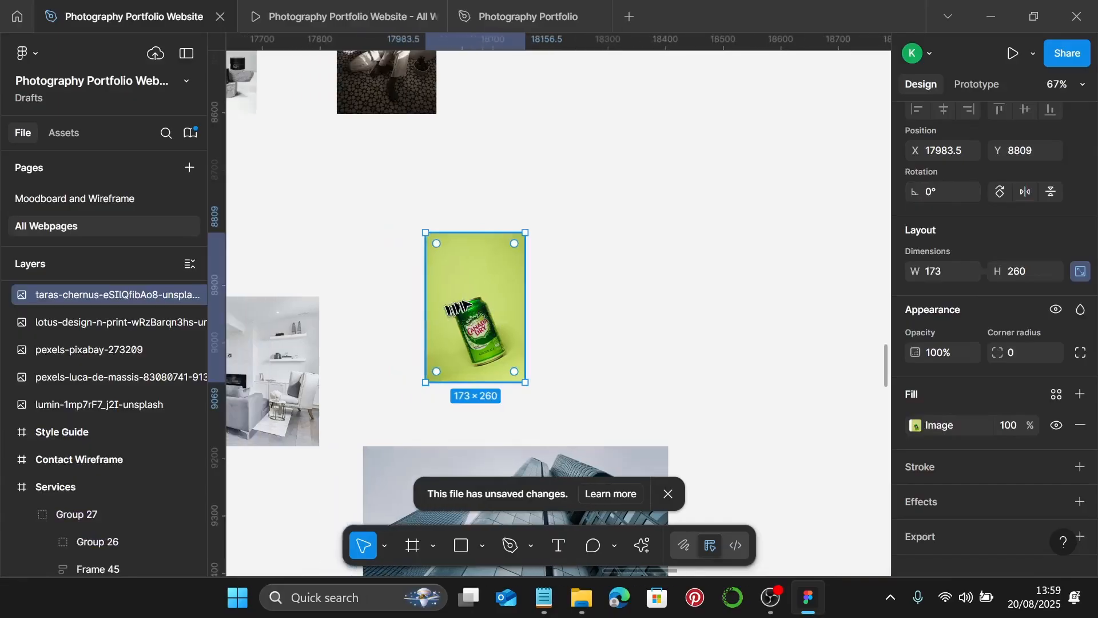
{"action": "left_click", "coordinate": [915, 425]}
{"action": "left_click", "coordinate": [766, 228]}
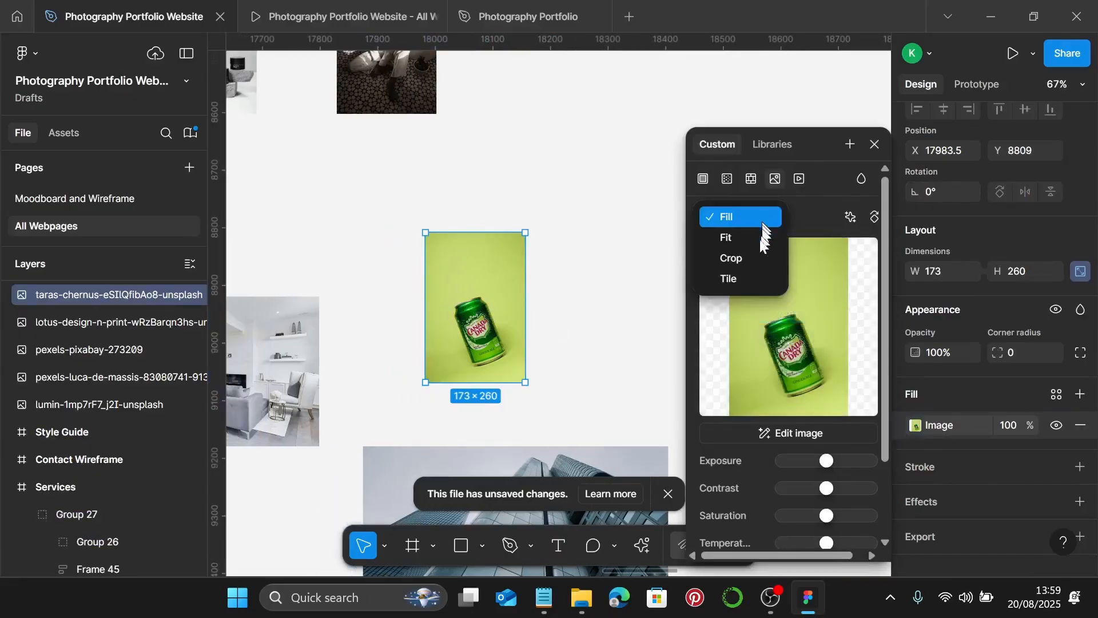
{"action": "left_click", "coordinate": [758, 258]}
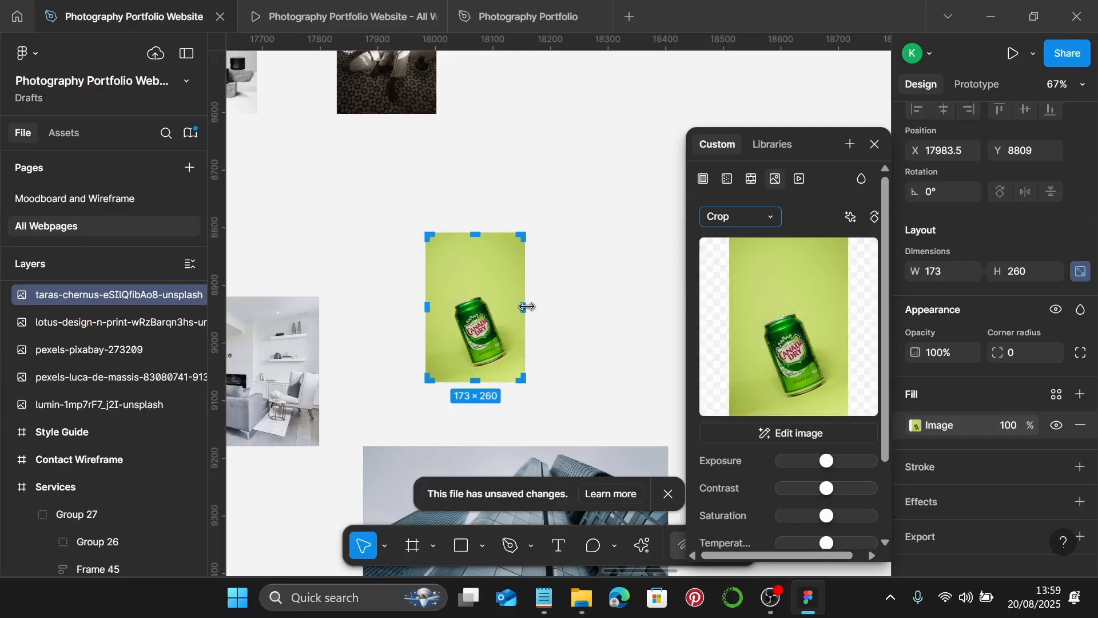
- Widen the can photo's crop and set its width to 255
{"action": "left_click_drag", "start_coordinate": [526, 307], "coordinate": [572, 307]}
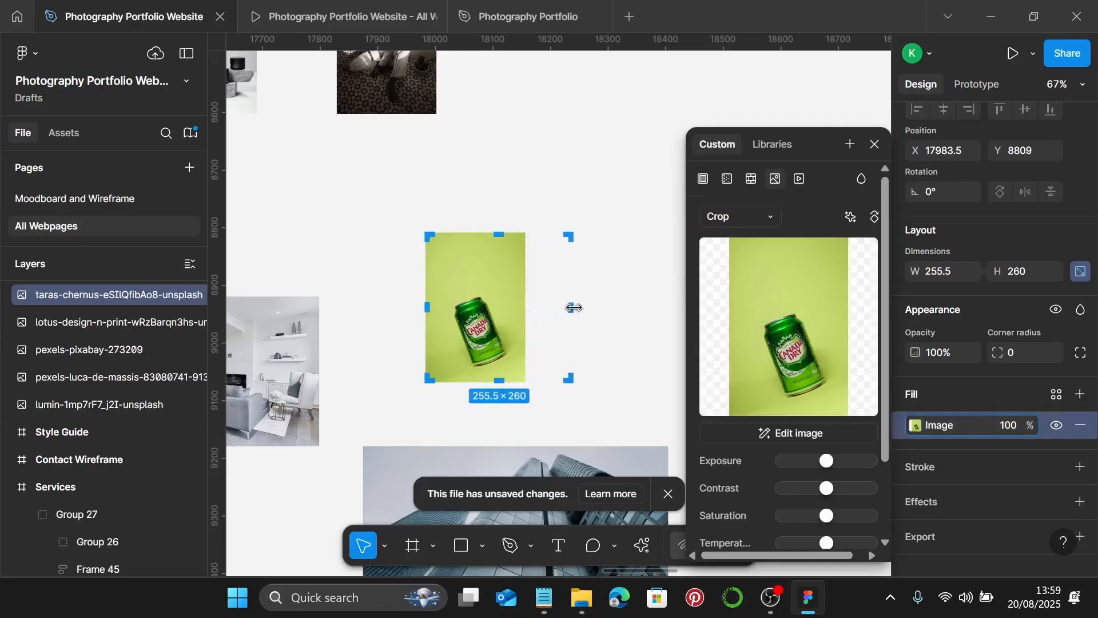
{"action": "scroll", "coordinate": [573, 308], "scroll_direction": "up", "scroll_amount": 10}
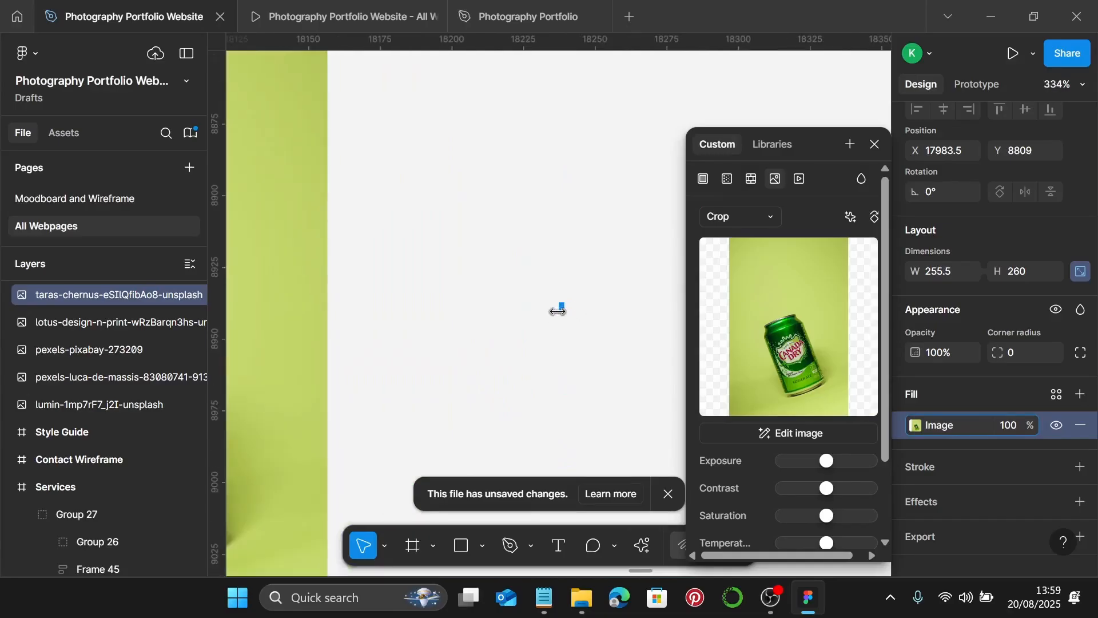
{"action": "left_click", "coordinate": [957, 270]}
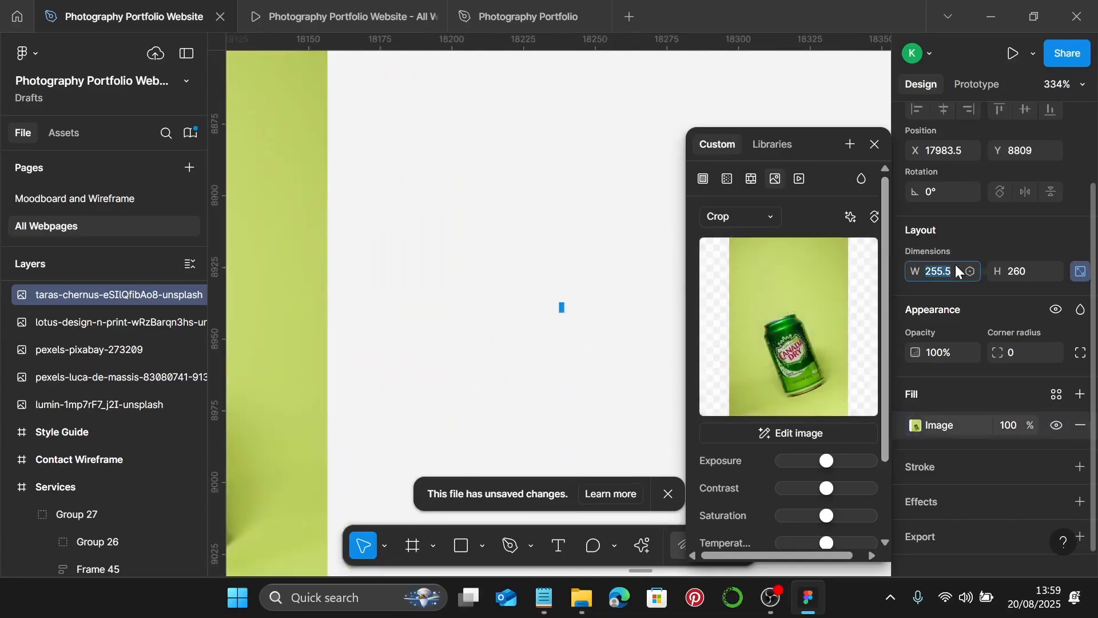
{"action": "type", "text": "255"}
{"action": "key", "text": "Return"}
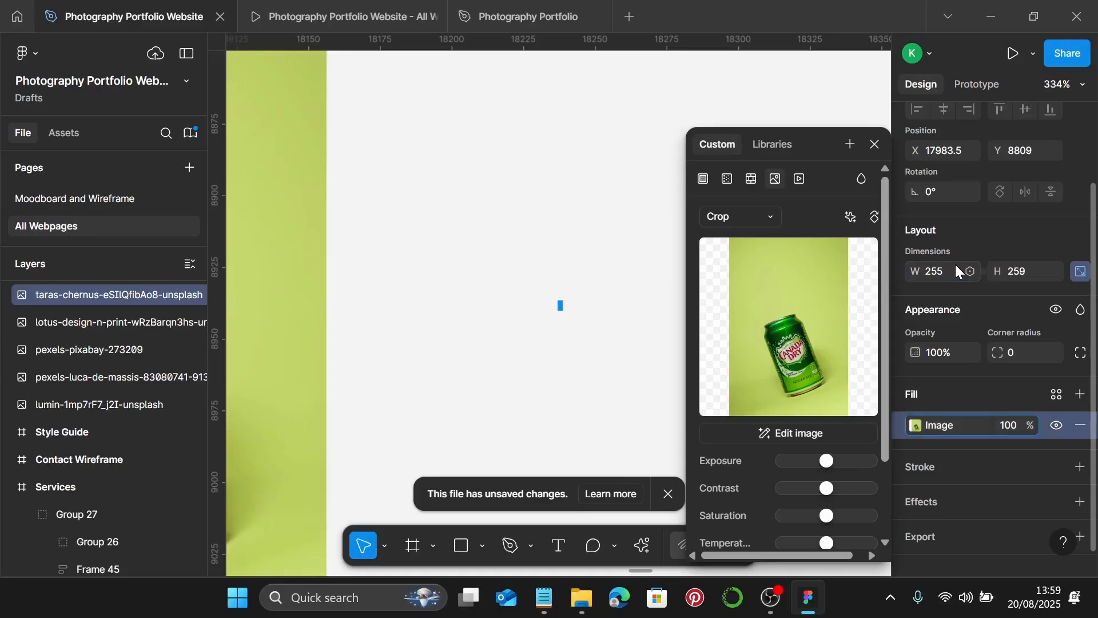
- Enlarge the can and move it higher to fill the crop, then finish cropping
{"action": "scroll", "coordinate": [563, 338], "scroll_direction": "down", "scroll_amount": 6}
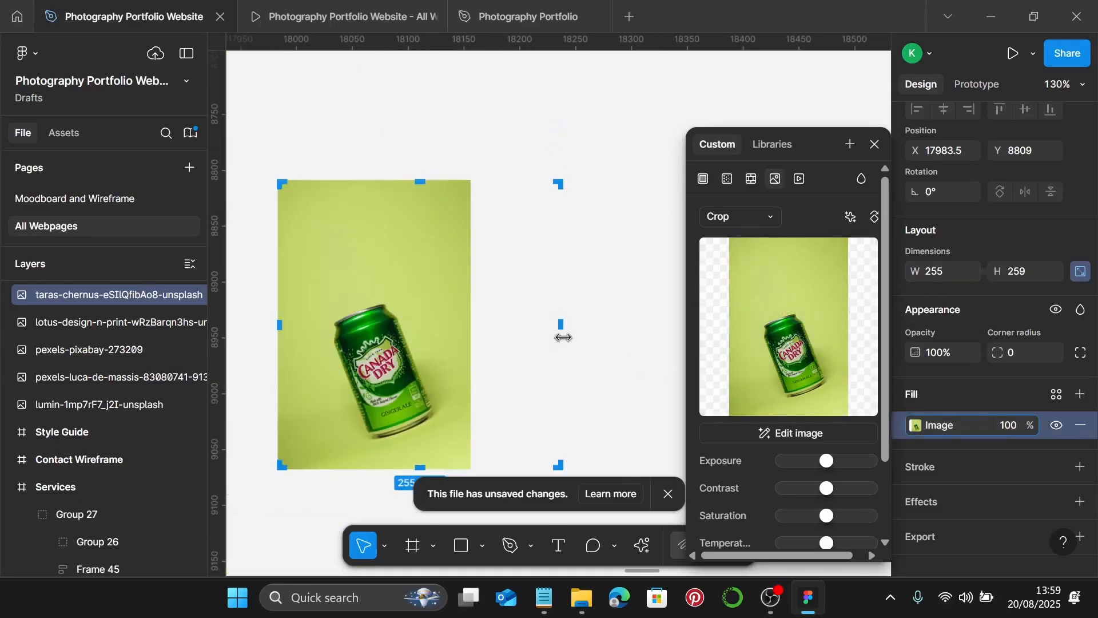
{"action": "left_click_drag", "start_coordinate": [470, 339], "coordinate": [562, 342]}
{"action": "left_click_drag", "start_coordinate": [409, 391], "coordinate": [416, 346]}
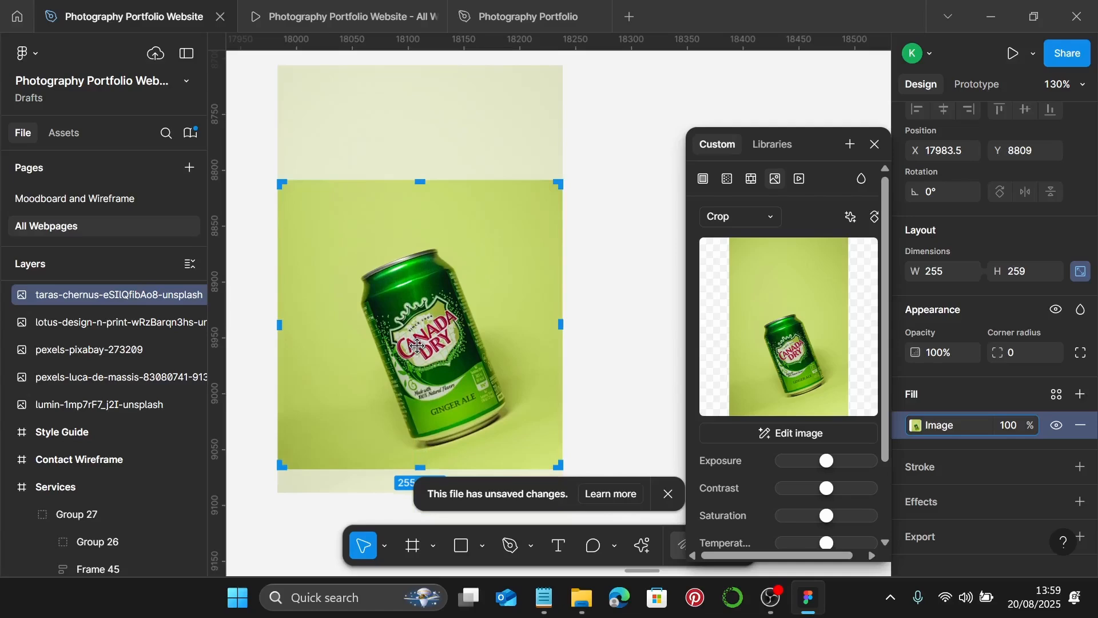
{"action": "key", "text": "Escape"}
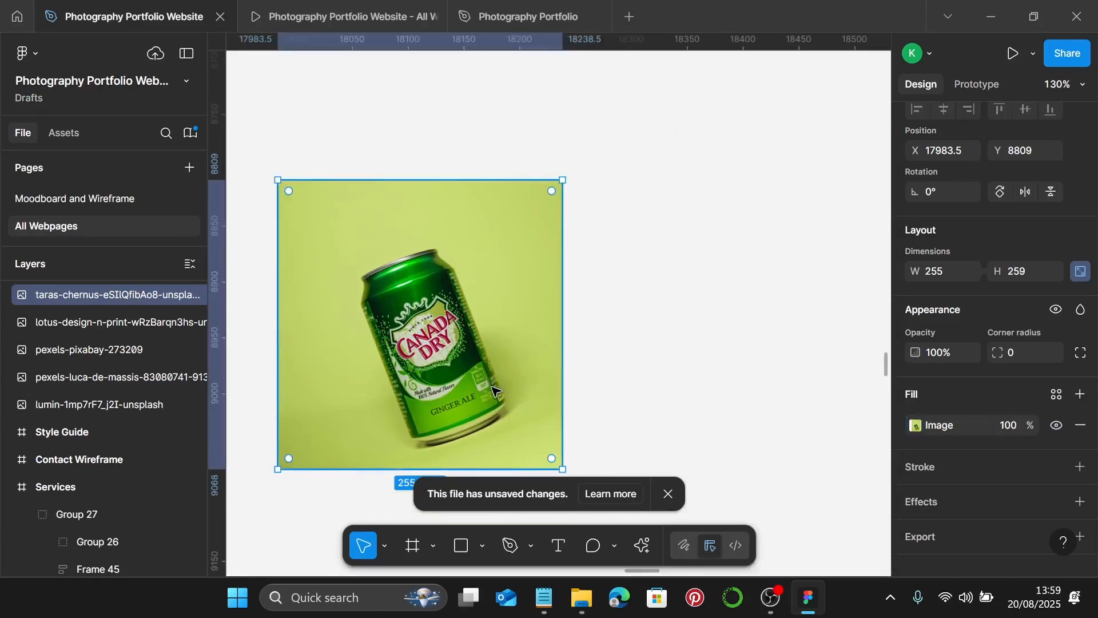
{"action": "scroll", "coordinate": [496, 384], "scroll_direction": "down", "scroll_amount": 5}
{"action": "scroll", "coordinate": [495, 384], "scroll_direction": "down", "scroll_amount": 2}
{"action": "scroll", "coordinate": [489, 366], "scroll_direction": "up", "scroll_amount": 1}
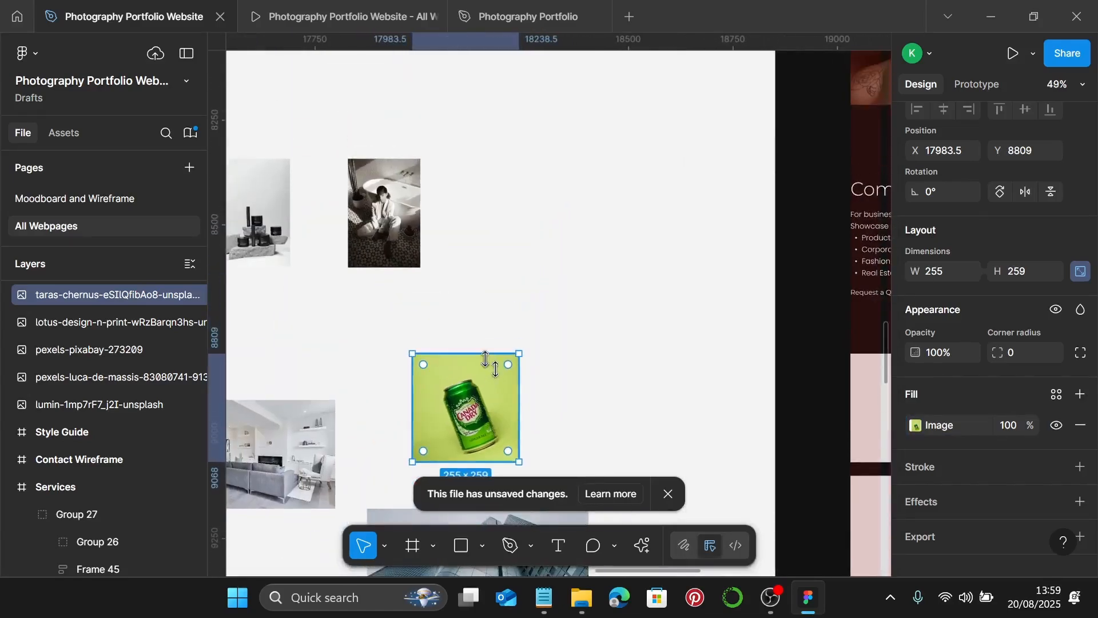
{"action": "scroll", "coordinate": [485, 359], "scroll_direction": "left", "scroll_amount": 1}
{"action": "scroll", "coordinate": [422, 238], "scroll_direction": "up", "scroll_amount": 1}
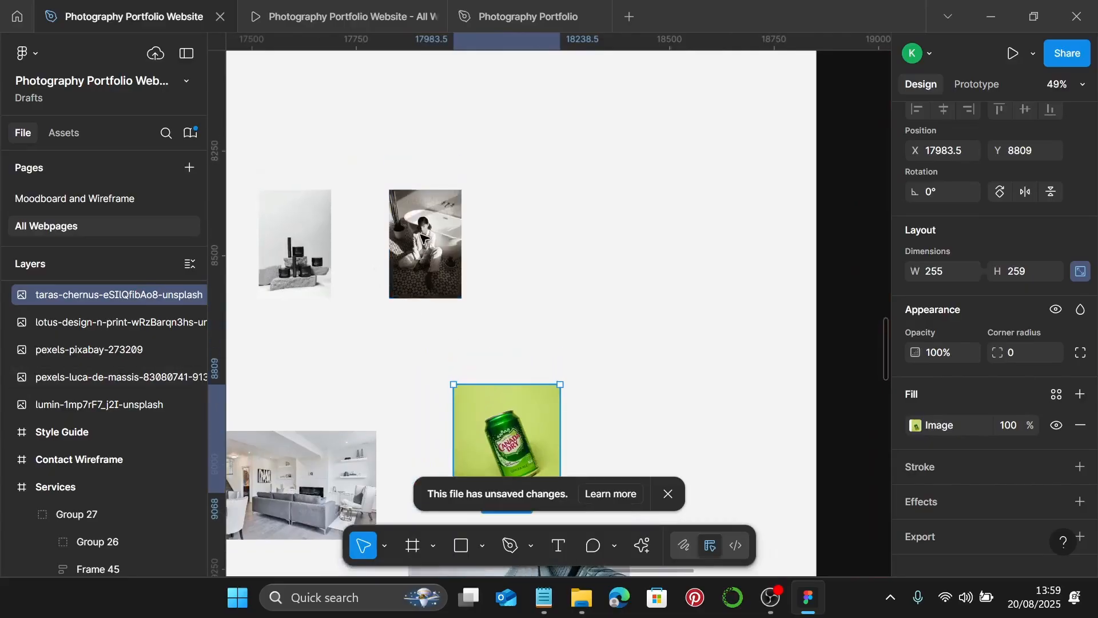
- Select the black-and-white woman photo and check the 530 × 260 and 438 × 260 placeholder sizes
{"action": "left_click", "coordinate": [422, 237]}
{"action": "scroll", "coordinate": [422, 237], "scroll_direction": "down", "scroll_amount": 3}
{"action": "left_click", "coordinate": [781, 346]}
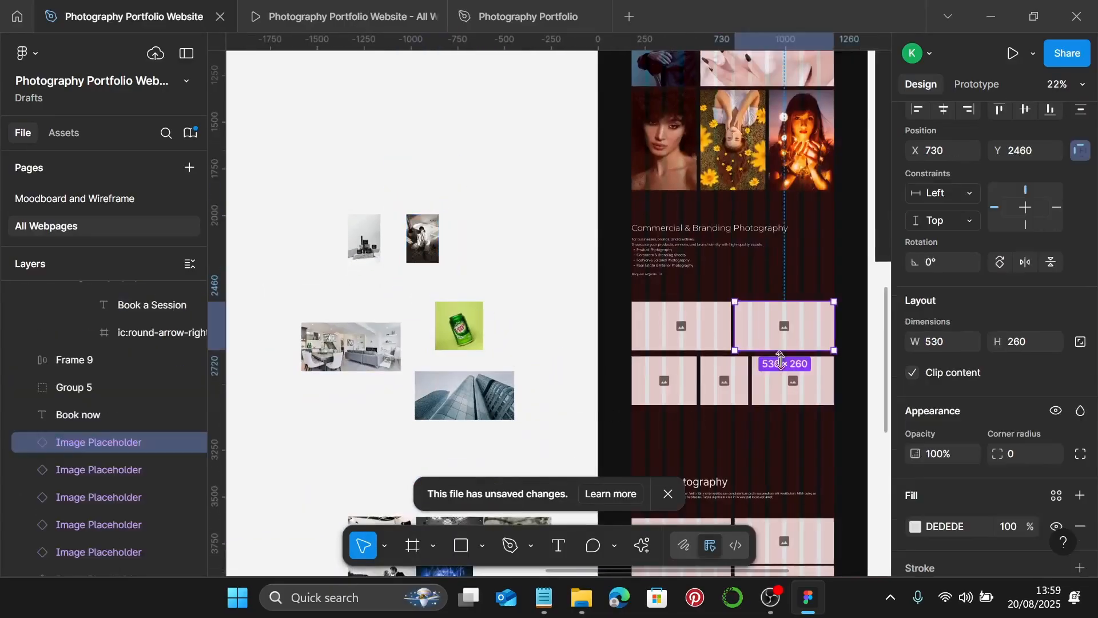
{"action": "left_click", "coordinate": [797, 391]}
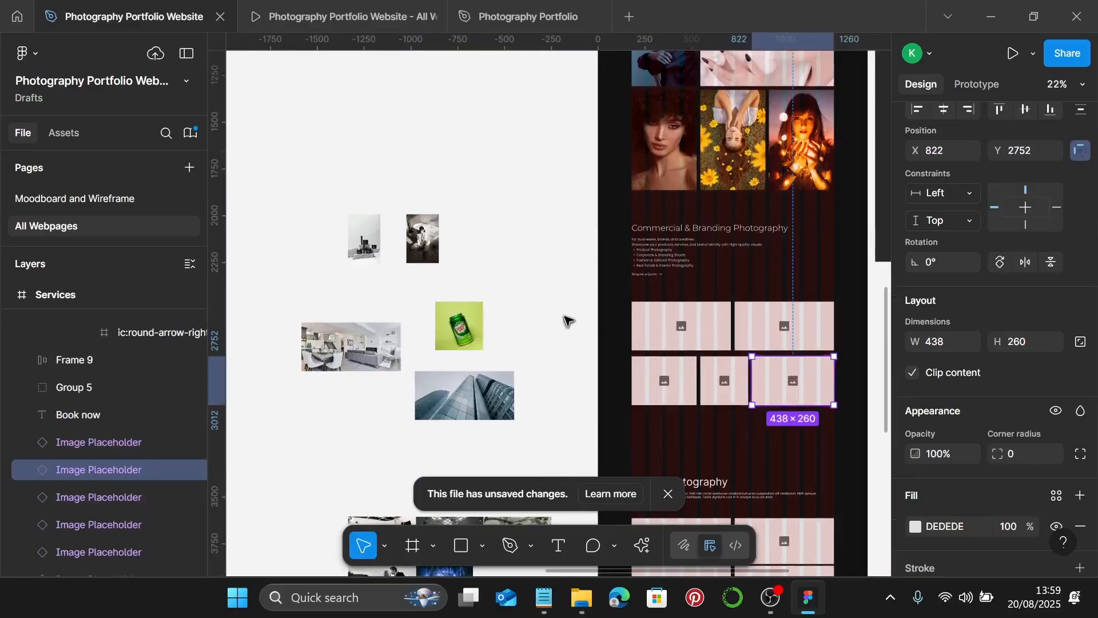
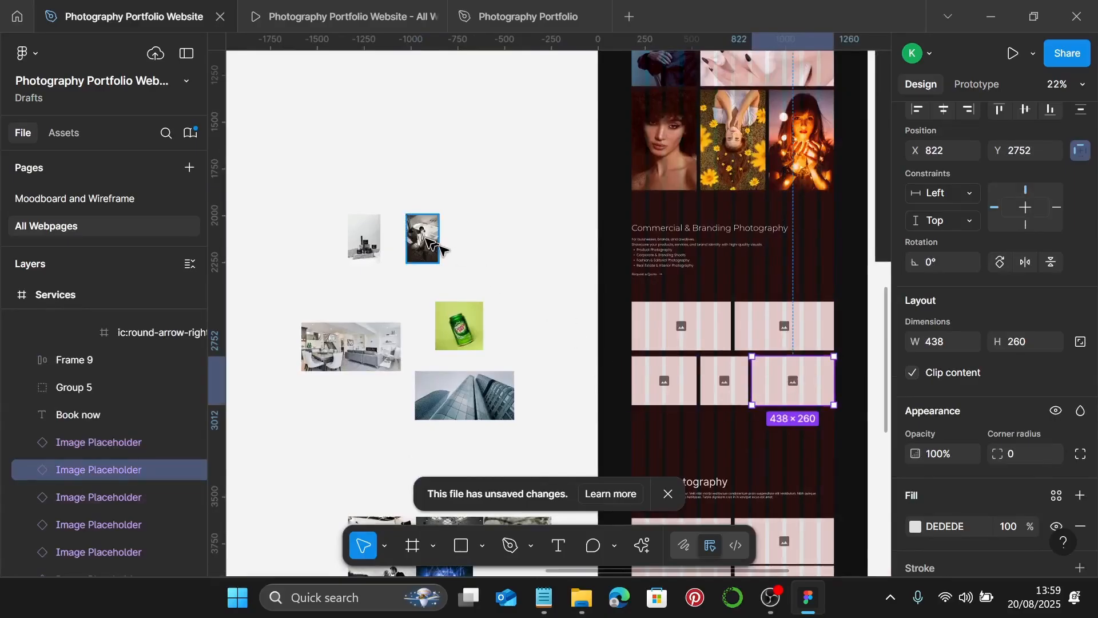
- Set the bathtub portrait's image fill to Crop and widen it to 438
{"action": "scroll", "coordinate": [428, 240], "scroll_direction": "up", "scroll_amount": 2}
{"action": "scroll", "coordinate": [423, 285], "scroll_direction": "up", "scroll_amount": 5}
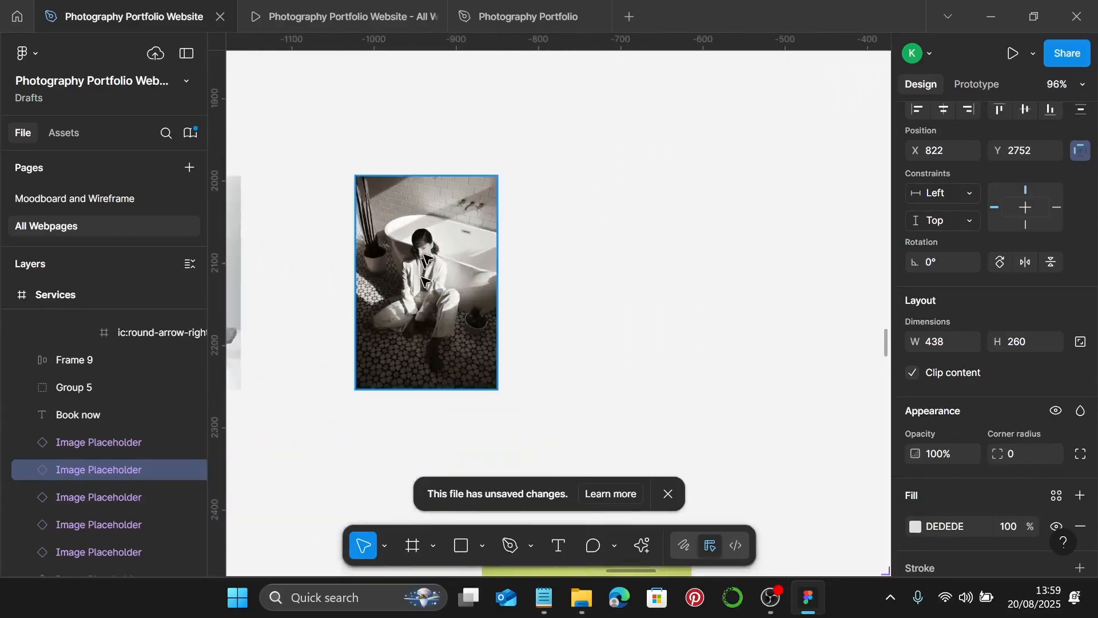
{"action": "left_click", "coordinate": [423, 283]}
{"action": "left_click", "coordinate": [915, 425]}
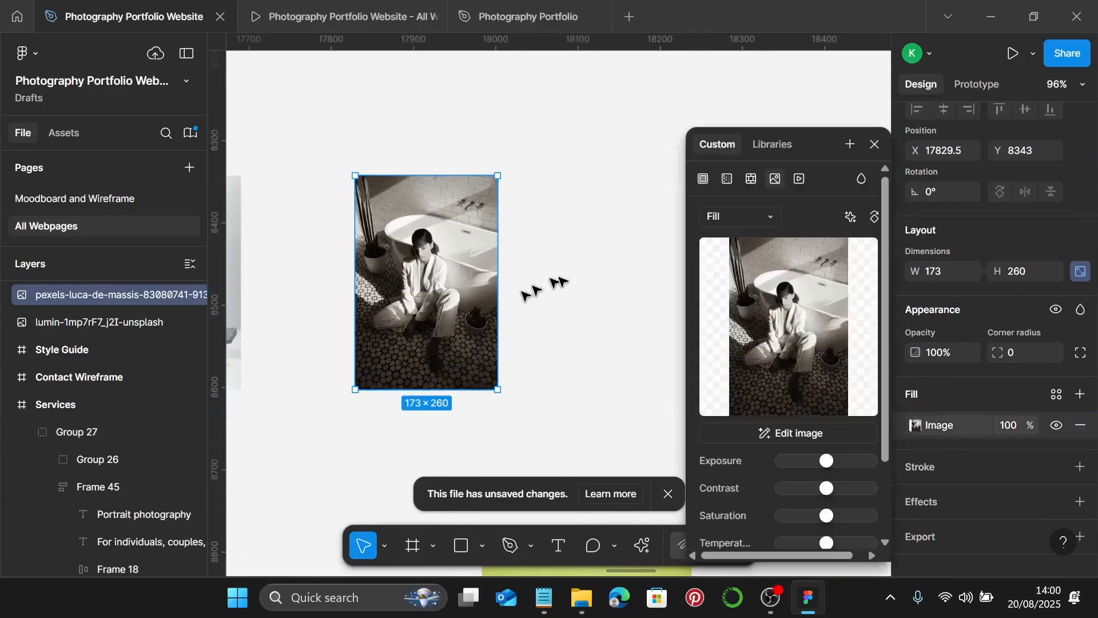
{"action": "left_click", "coordinate": [744, 218]}
{"action": "left_click", "coordinate": [743, 258]}
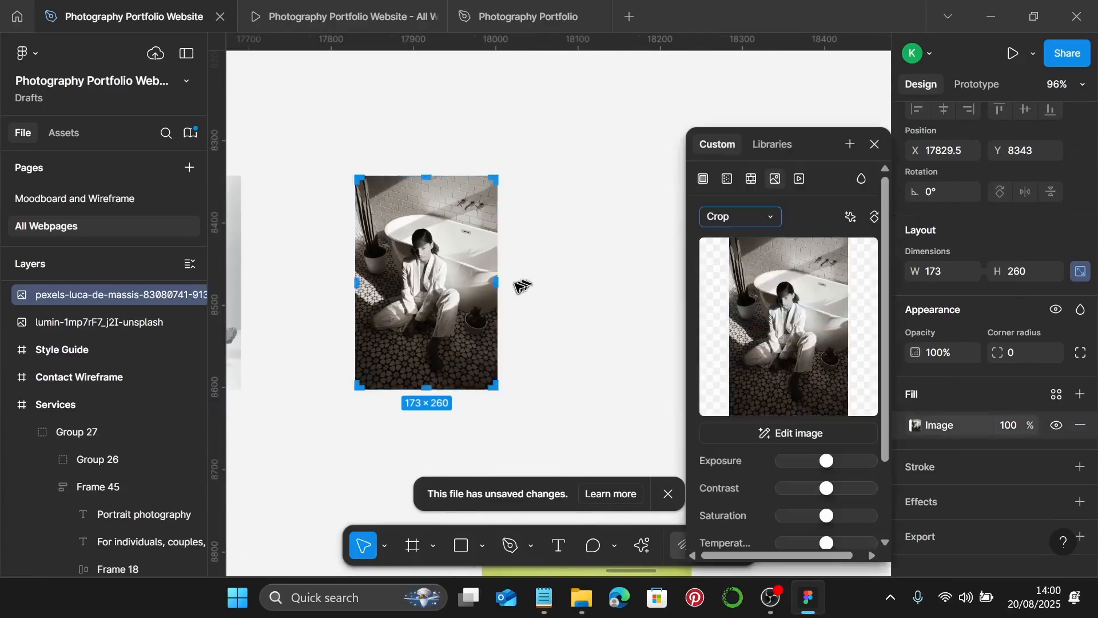
{"action": "scroll", "coordinate": [514, 286], "scroll_direction": "right", "scroll_amount": 5}
{"action": "left_click_drag", "start_coordinate": [300, 282], "coordinate": [480, 289]}
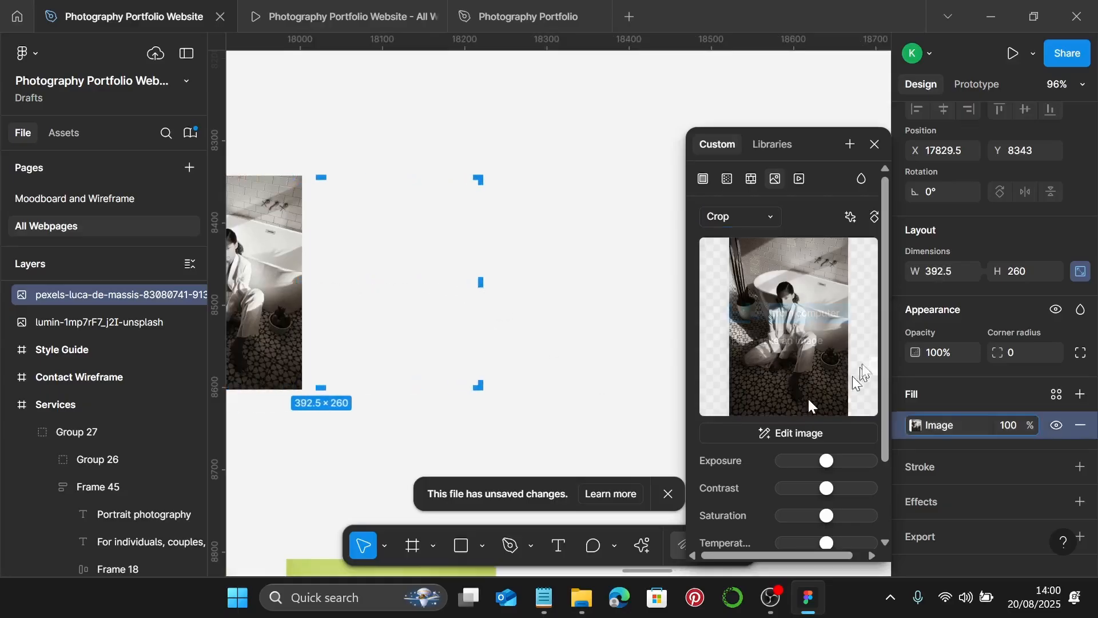
{"action": "left_click", "coordinate": [942, 270]}
{"action": "type", "text": "438"}
{"action": "key", "text": "Return"}
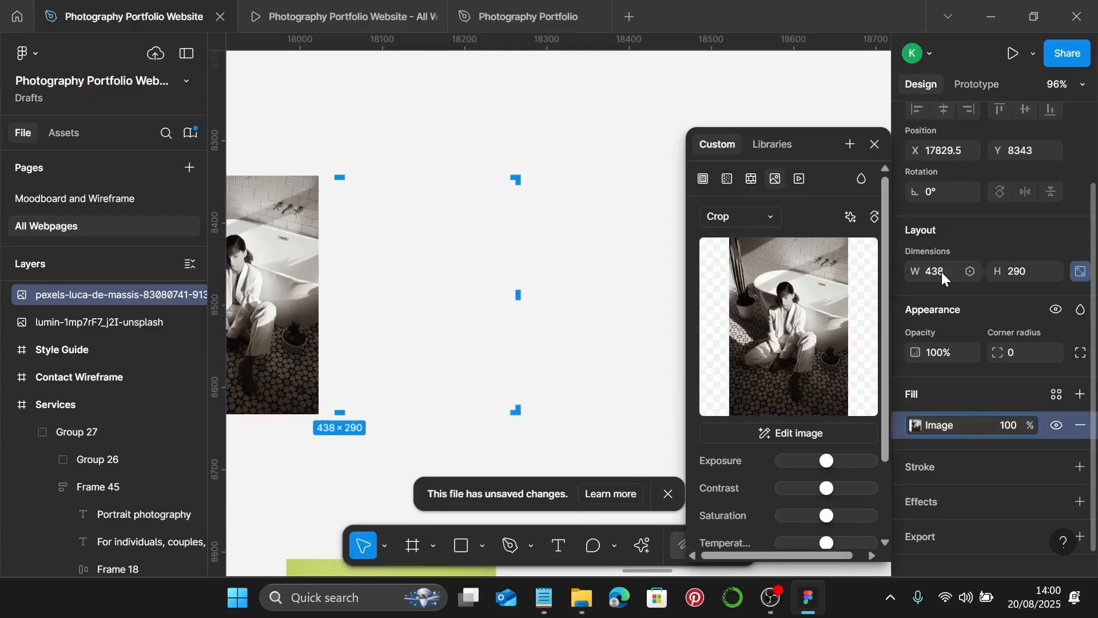
- Enlarge and re-centre the woman in the crop, trimming its height to 260
{"action": "scroll", "coordinate": [581, 369], "scroll_direction": "down", "scroll_amount": 3}
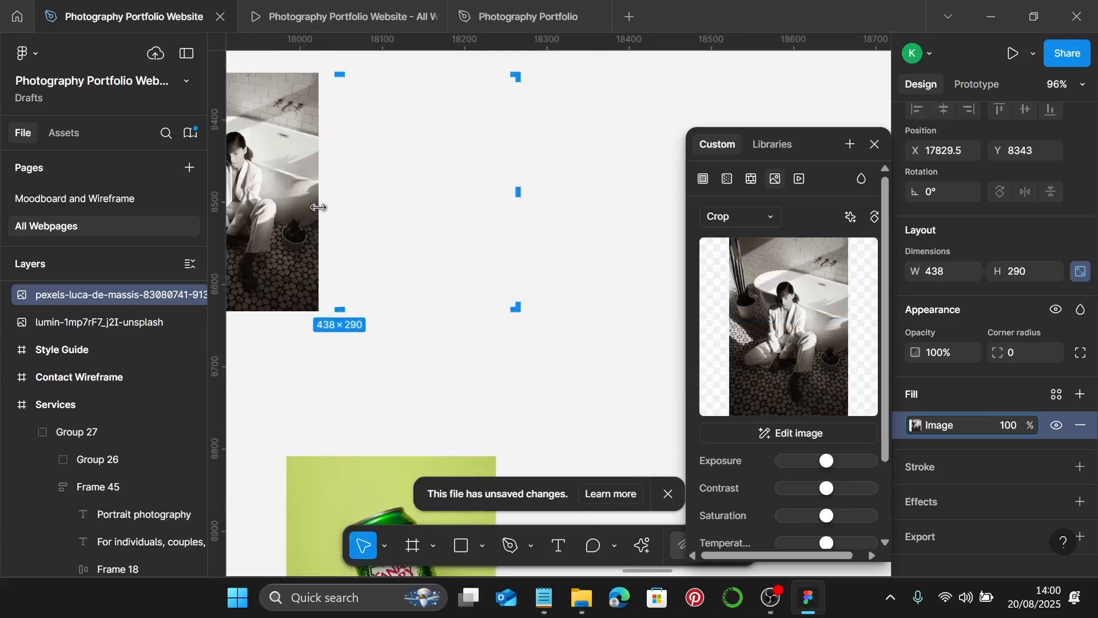
{"action": "left_click_drag", "start_coordinate": [315, 201], "coordinate": [521, 220]}
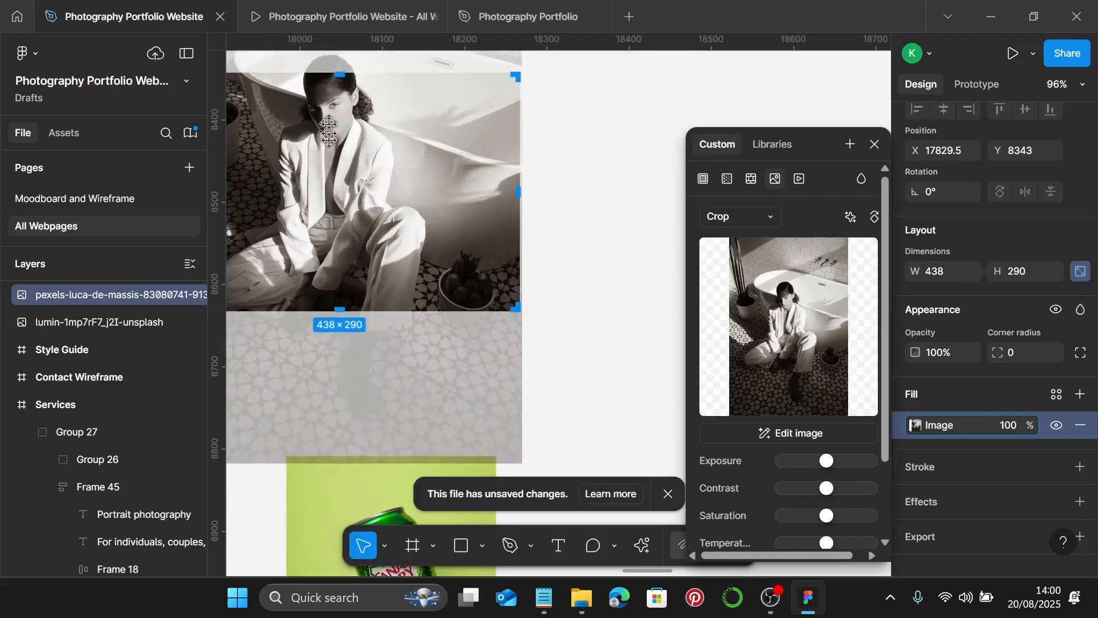
{"action": "left_click_drag", "start_coordinate": [329, 123], "coordinate": [329, 145]}
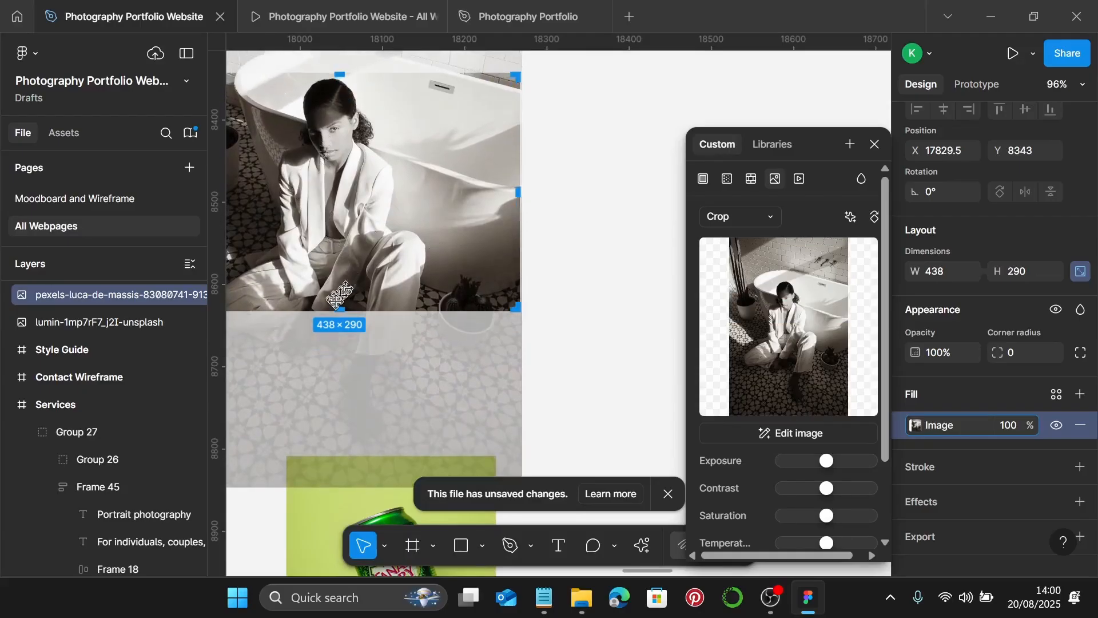
{"action": "left_click_drag", "start_coordinate": [342, 309], "coordinate": [350, 286]}
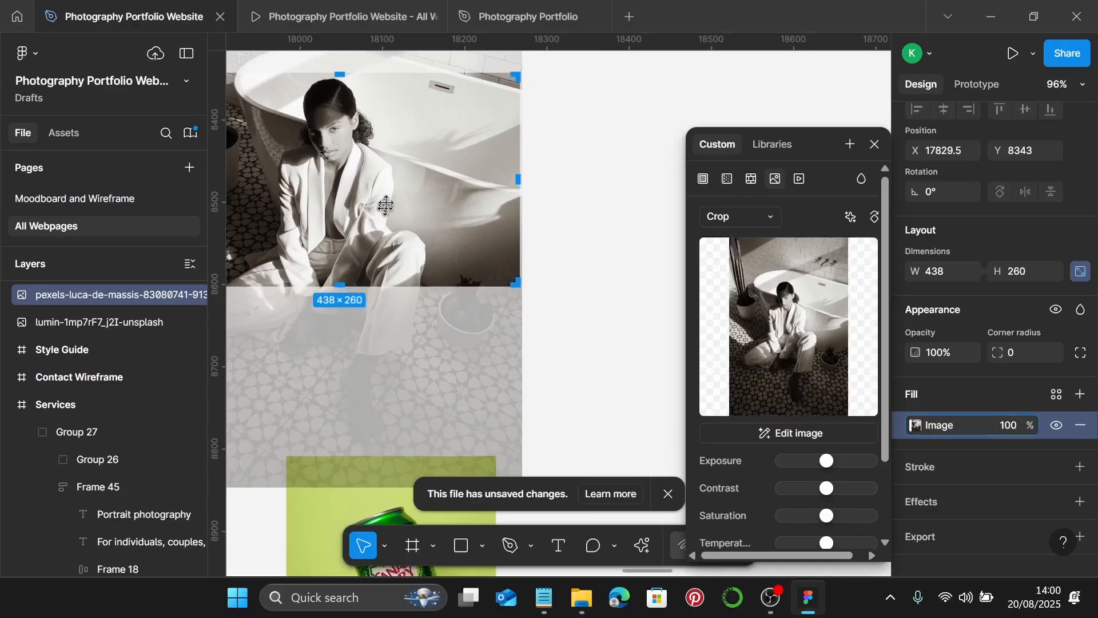
{"action": "left_click_drag", "start_coordinate": [388, 193], "coordinate": [389, 196]}
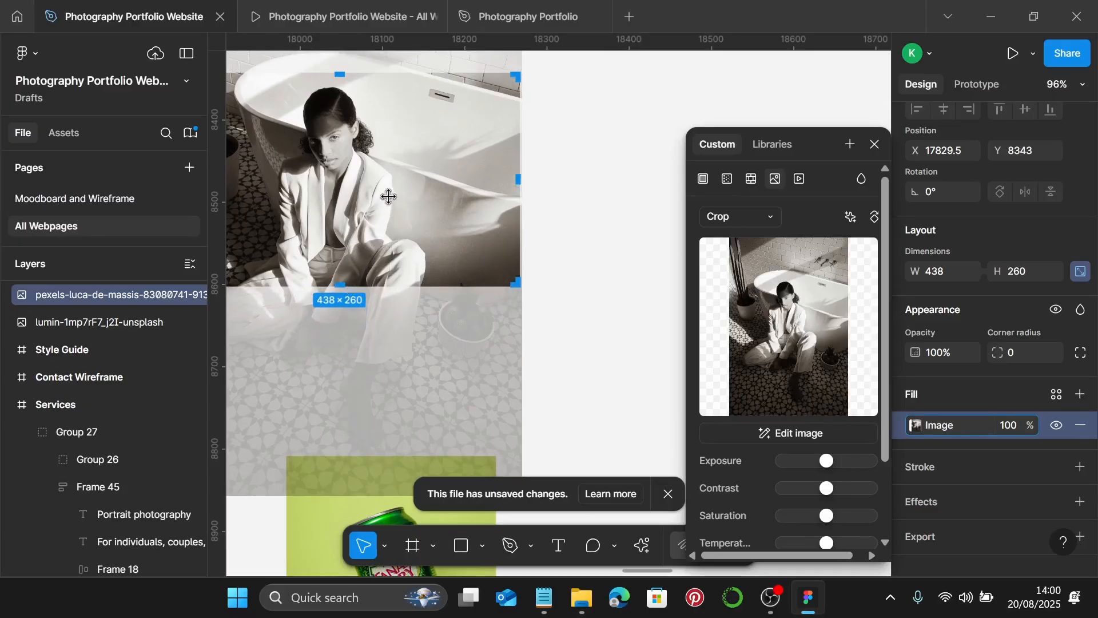
{"action": "key", "text": "Escape"}
- Resize the green can image to 260 tall, giving 255 × 260
{"action": "scroll", "coordinate": [388, 196], "scroll_direction": "down", "scroll_amount": 2, "text": "ctrl"}
{"action": "scroll", "coordinate": [388, 229], "scroll_direction": "down", "scroll_amount": 5}
{"action": "left_click", "coordinate": [383, 291]}
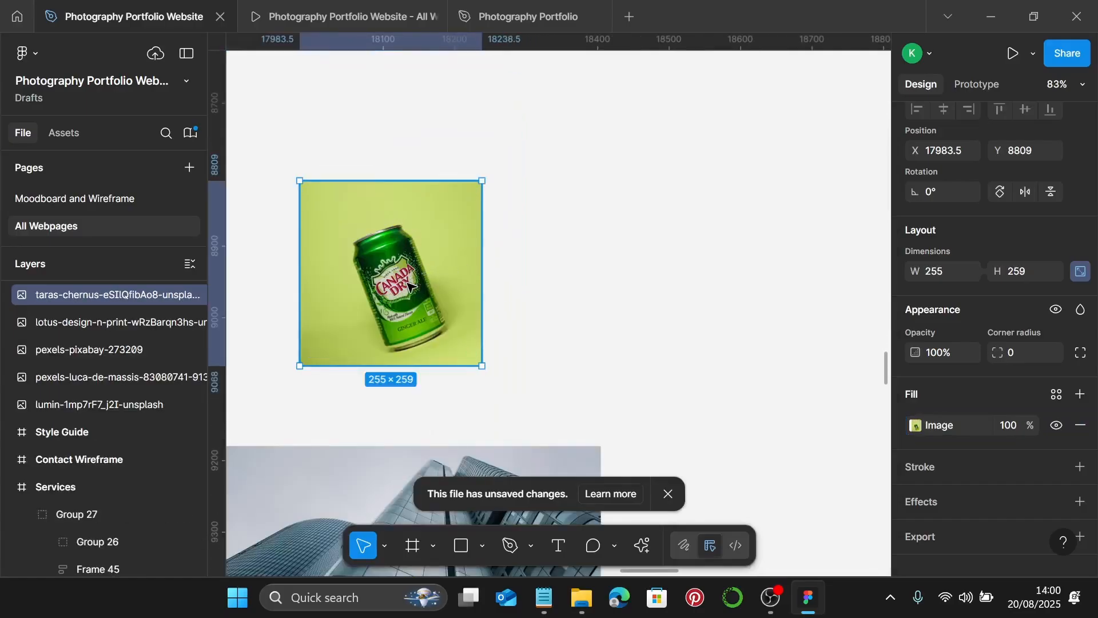
{"action": "double_click", "coordinate": [408, 284]}
{"action": "scroll", "coordinate": [369, 369], "scroll_direction": "up", "scroll_amount": 6, "text": "ctrl"}
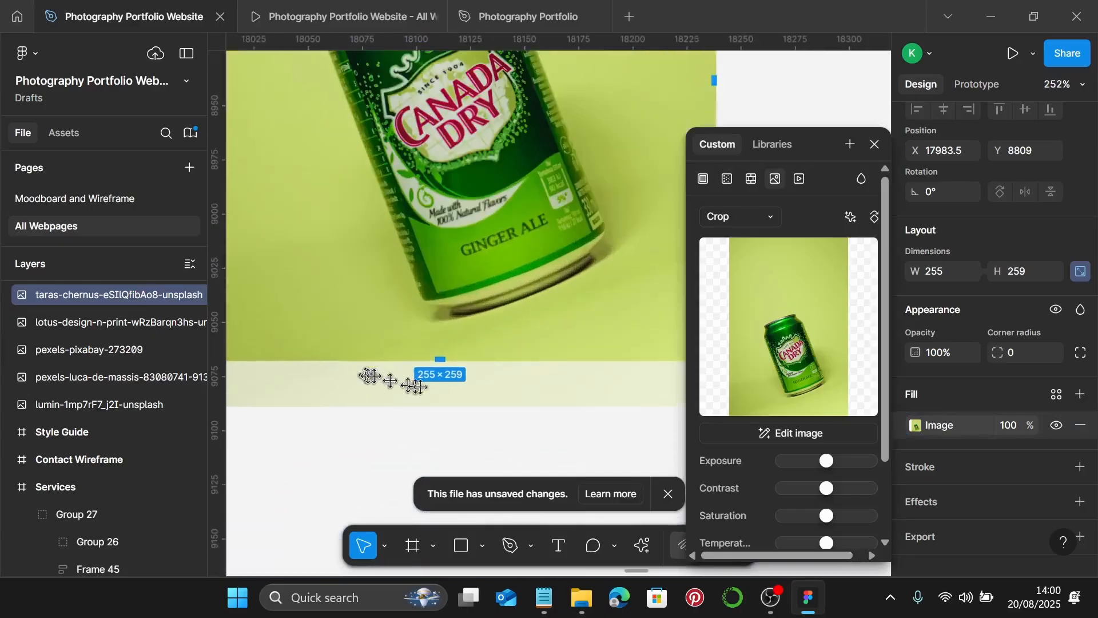
{"action": "scroll", "coordinate": [429, 380], "scroll_direction": "up", "scroll_amount": 4, "text": "ctrl"}
{"action": "scroll", "coordinate": [413, 356], "scroll_direction": "up", "scroll_amount": 2, "text": "ctrl"}
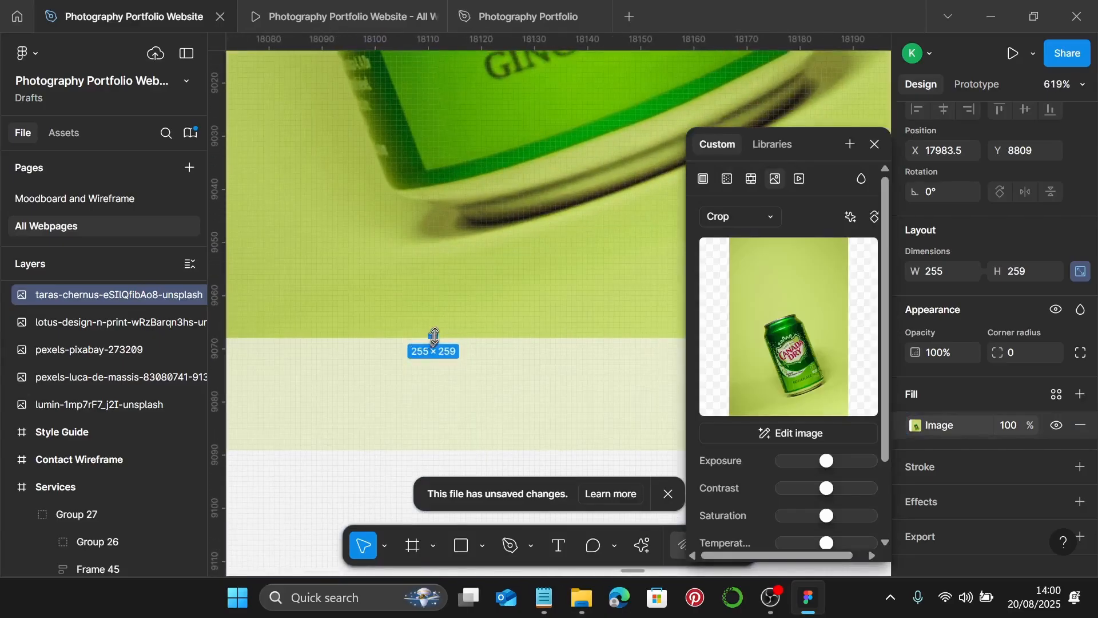
{"action": "left_click_drag", "start_coordinate": [434, 337], "coordinate": [434, 340]}
{"action": "scroll", "coordinate": [434, 342], "scroll_direction": "down", "scroll_amount": 5}
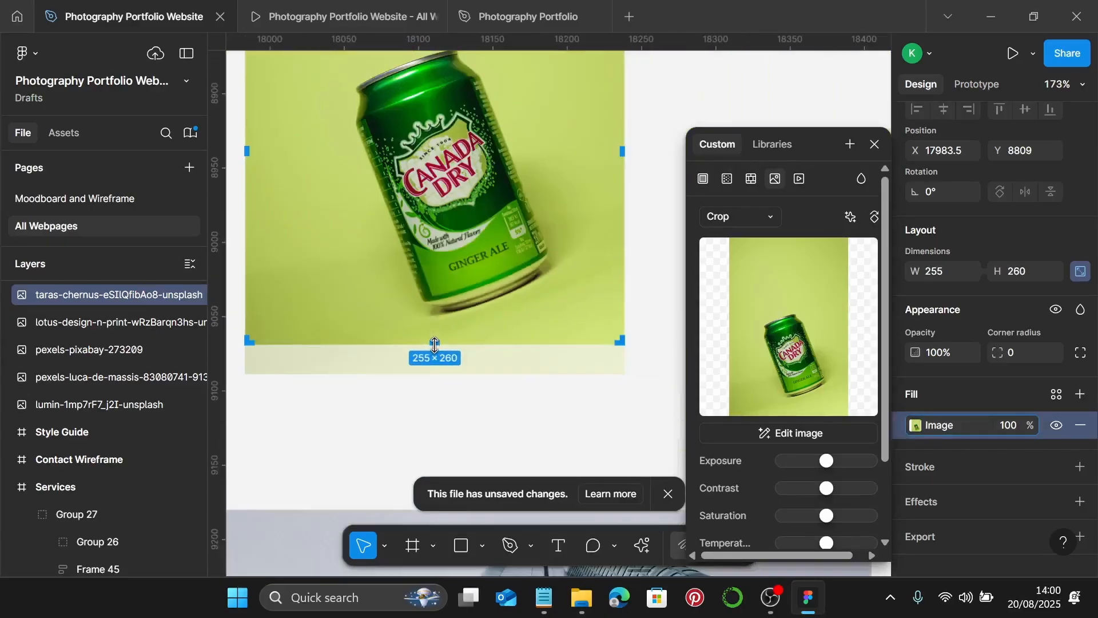
{"action": "scroll", "coordinate": [434, 344], "scroll_direction": "down", "scroll_amount": 3, "text": "ctrl"}
{"action": "key", "text": "Escape"}
{"action": "scroll", "coordinate": [446, 336], "scroll_direction": "down", "scroll_amount": 3, "text": "ctrl"}
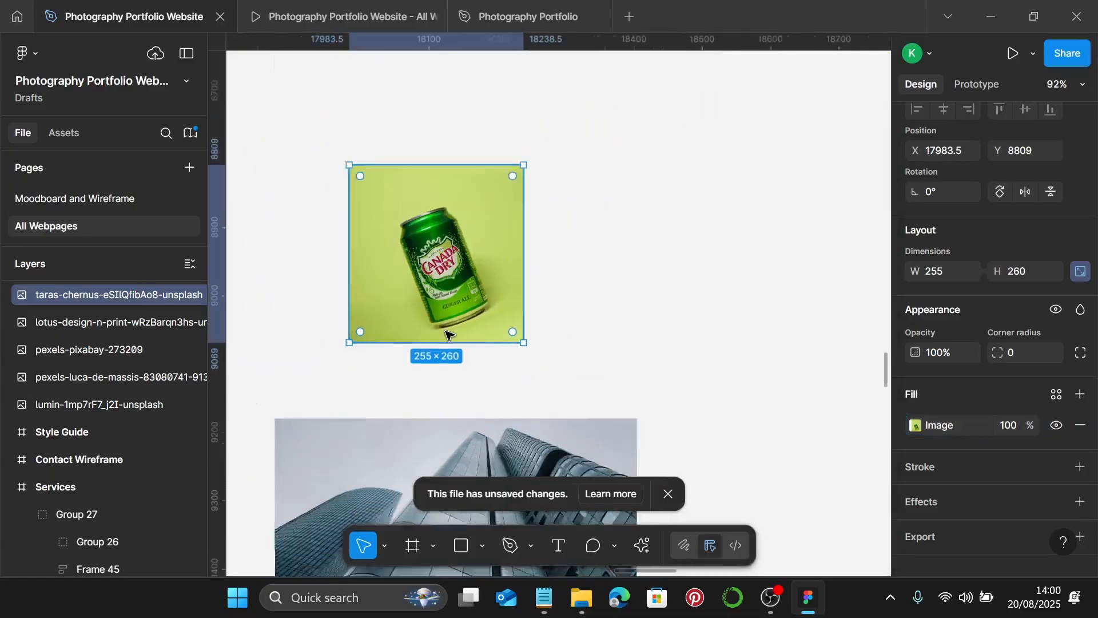
{"action": "scroll", "coordinate": [449, 334], "scroll_direction": "left", "scroll_amount": 5}
{"action": "scroll", "coordinate": [446, 335], "scroll_direction": "up", "scroll_amount": 3}
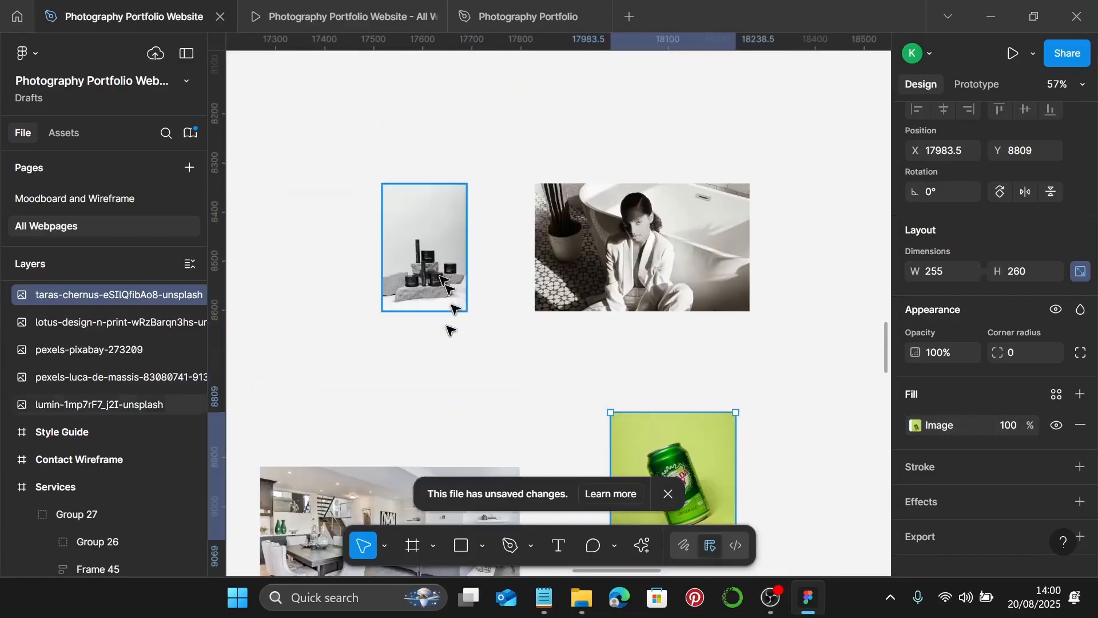
- Set the skincare photo's fill to Crop and widen both sides to 347 × 260
{"action": "double_click", "coordinate": [420, 255]}
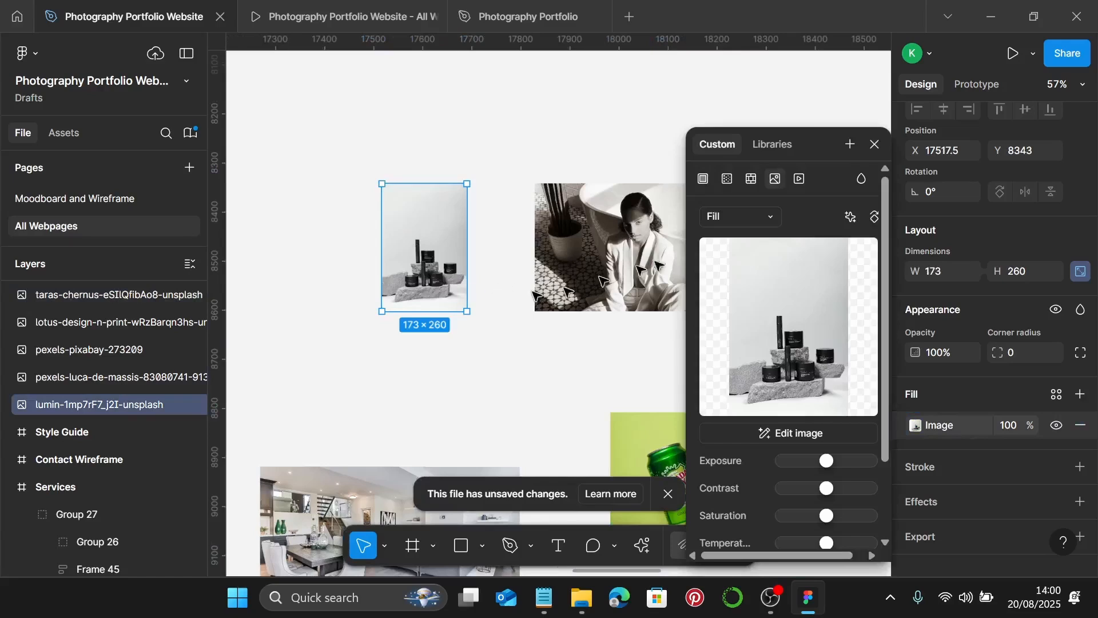
{"action": "left_click", "coordinate": [775, 218]}
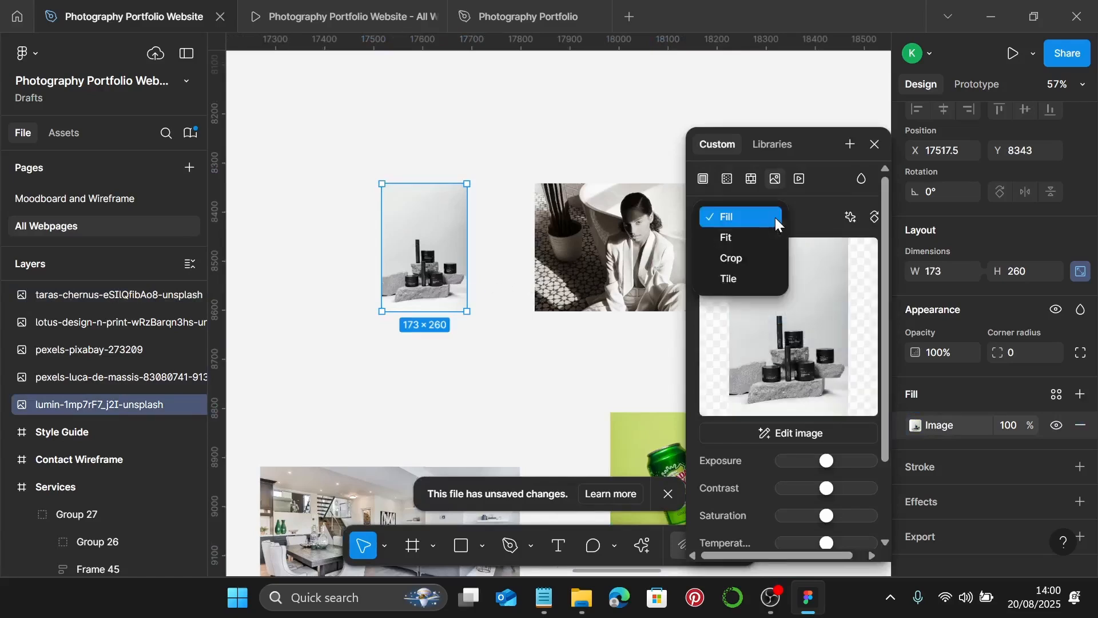
{"action": "left_click", "coordinate": [763, 263]}
{"action": "scroll", "coordinate": [485, 252], "scroll_direction": "up", "scroll_amount": 5}
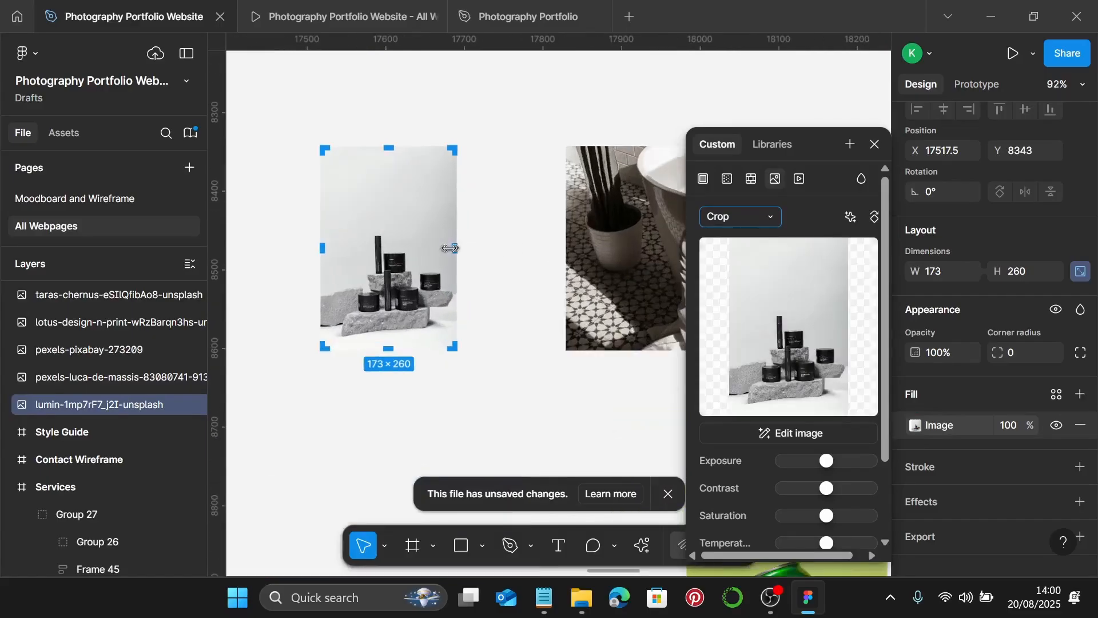
{"action": "left_click_drag", "start_coordinate": [448, 247], "coordinate": [547, 252]}
{"action": "scroll", "coordinate": [503, 258], "scroll_direction": "right", "scroll_amount": 1}
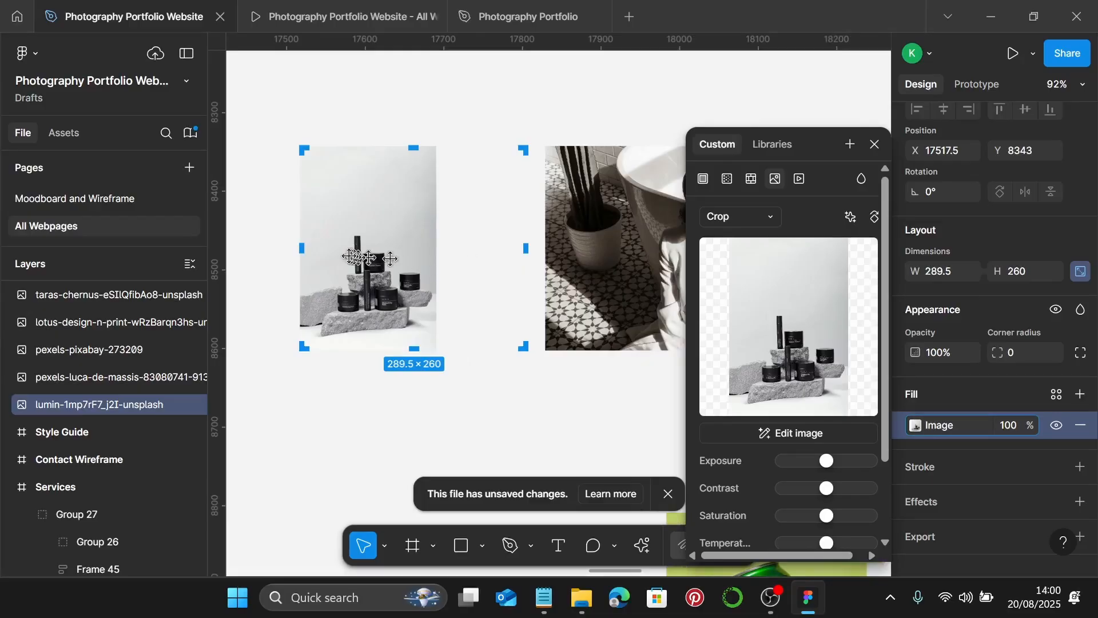
{"action": "left_click_drag", "start_coordinate": [300, 254], "coordinate": [263, 267]}
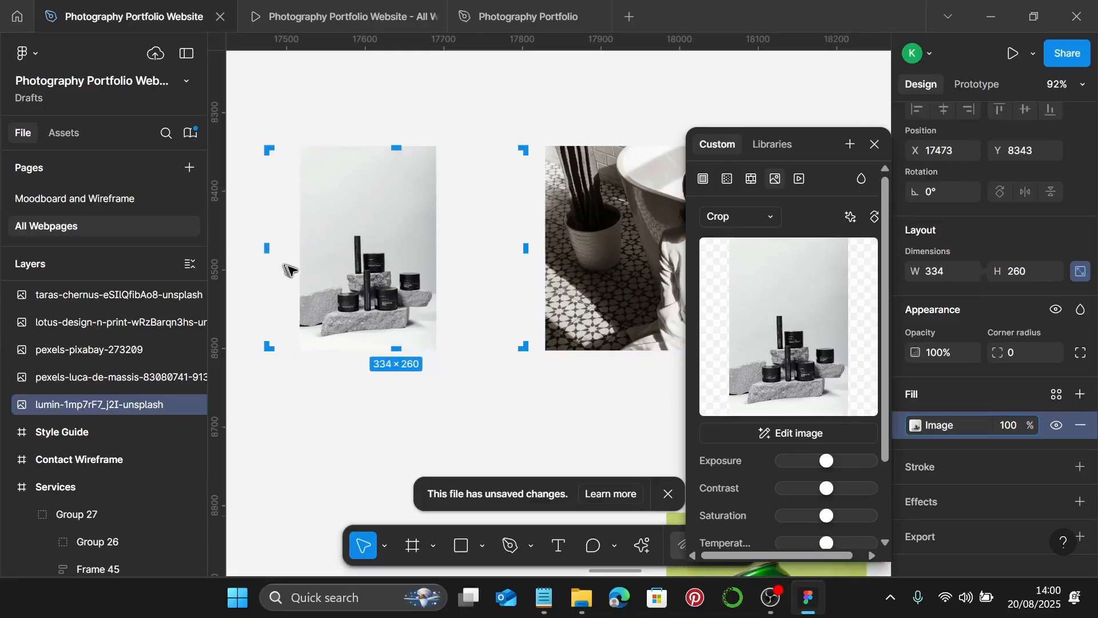
{"action": "scroll", "coordinate": [290, 275], "scroll_direction": "left", "scroll_amount": 15}
{"action": "scroll", "coordinate": [612, 268], "scroll_direction": "up", "scroll_amount": 3}
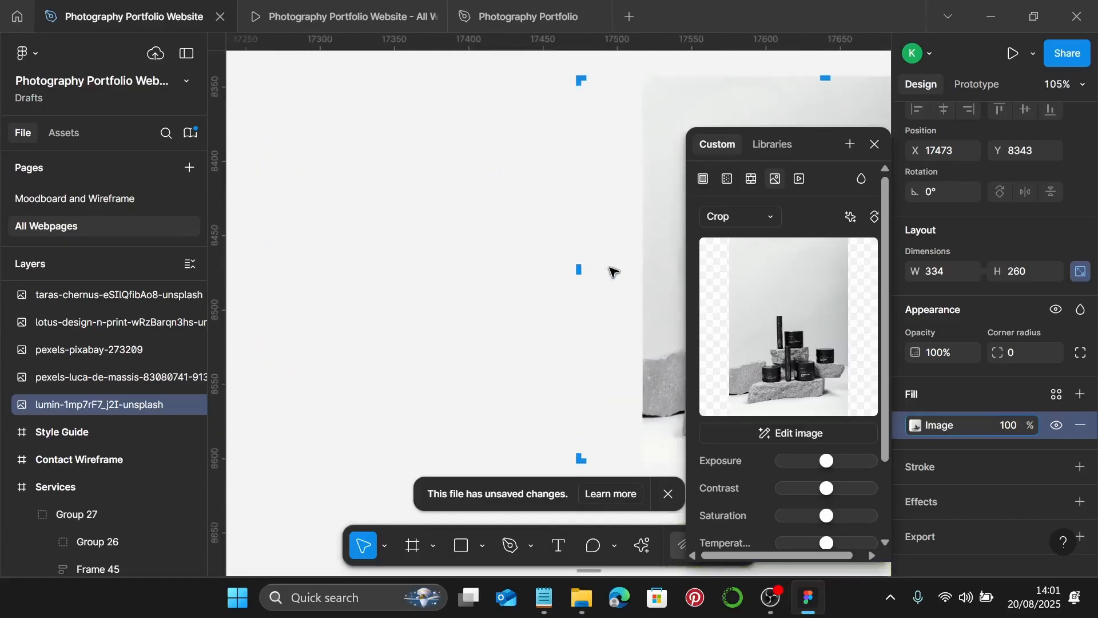
{"action": "scroll", "coordinate": [612, 271], "scroll_direction": "up", "scroll_amount": 5}
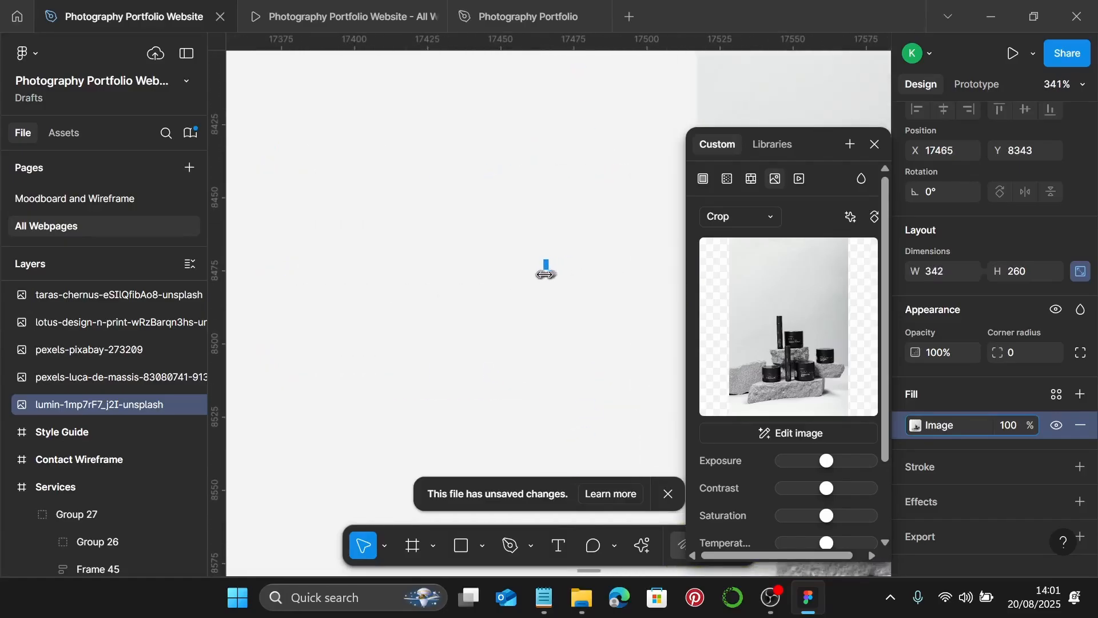
{"action": "scroll", "coordinate": [531, 279], "scroll_direction": "down", "scroll_amount": 5}
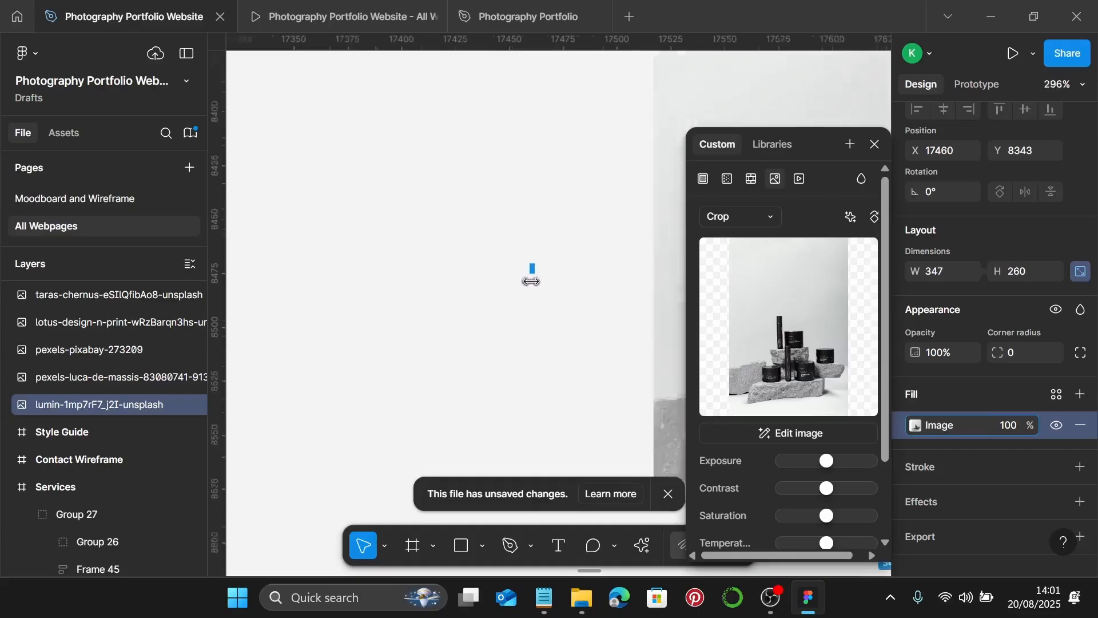
- Enlarge the products on both sides and move them up to fill the crop
{"action": "left_click_drag", "start_coordinate": [576, 285], "coordinate": [520, 303]}
{"action": "scroll", "coordinate": [532, 313], "scroll_direction": "right", "scroll_amount": 8}
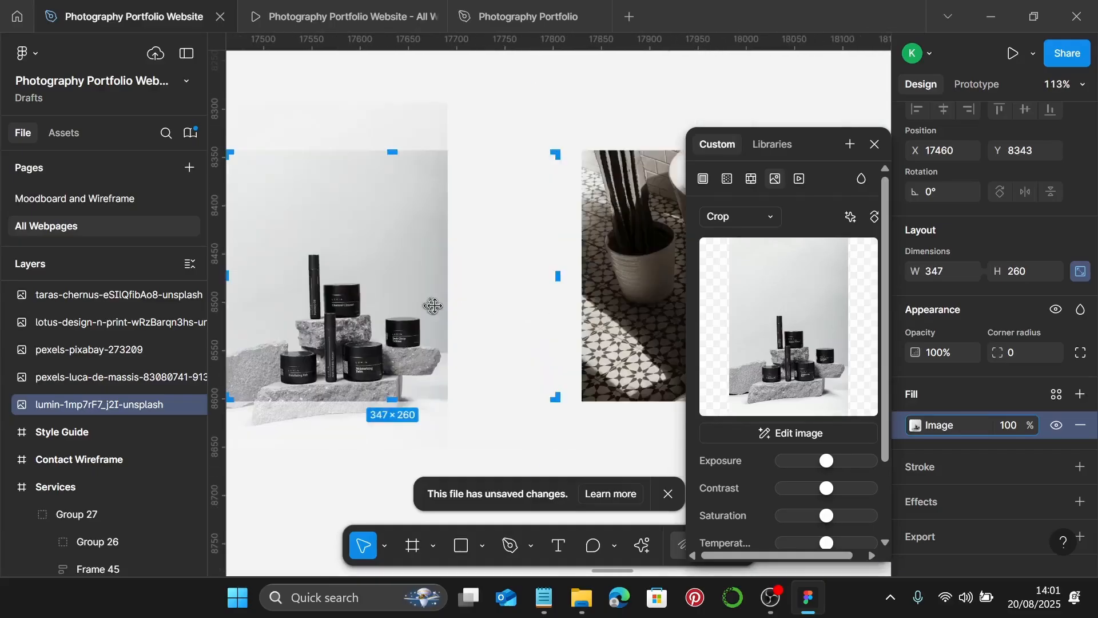
{"action": "left_click_drag", "start_coordinate": [452, 301], "coordinate": [565, 284]}
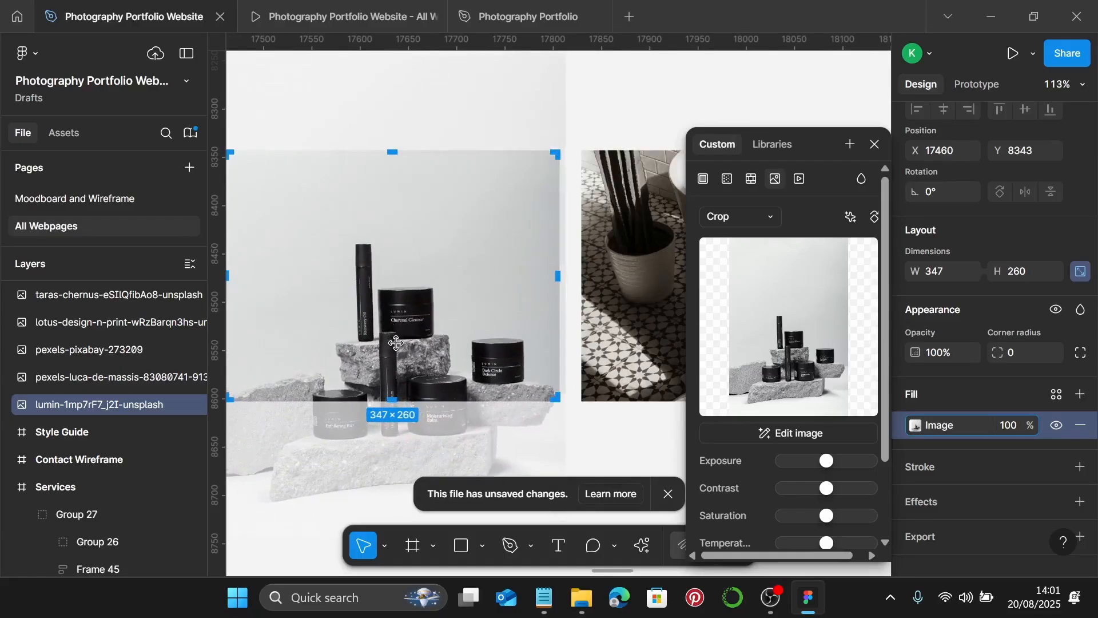
{"action": "left_click_drag", "start_coordinate": [396, 342], "coordinate": [410, 270]}
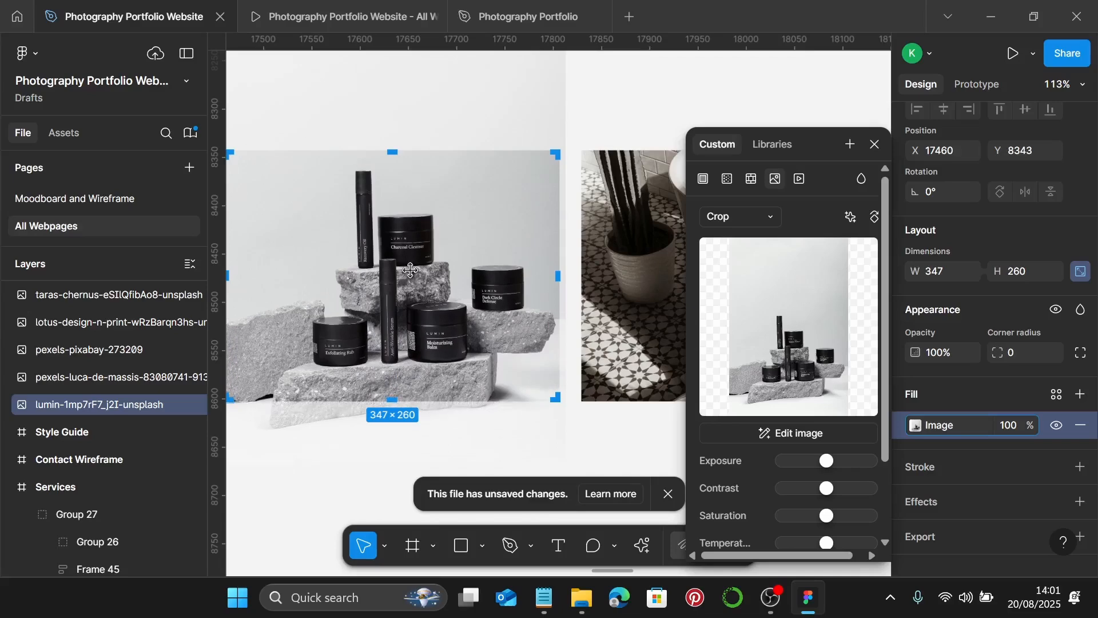
{"action": "key", "text": "Escape"}
{"action": "scroll", "coordinate": [446, 281], "scroll_direction": "down", "scroll_amount": 5}
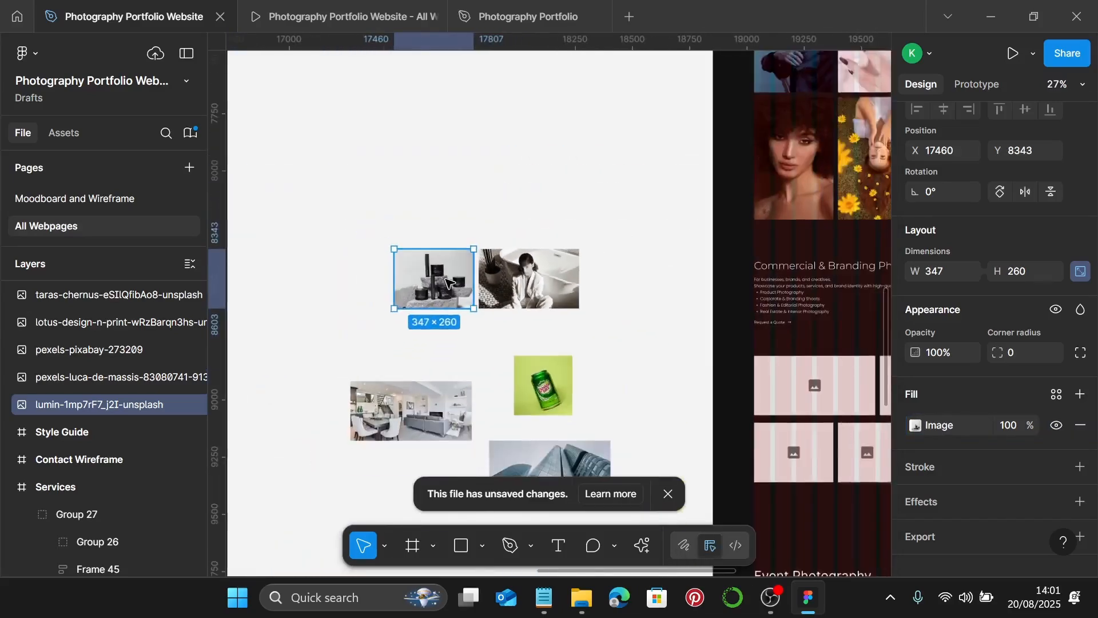
- Put the living-room and building photos into the two top grid placeholders
{"action": "scroll", "coordinate": [446, 281], "scroll_direction": "down", "scroll_amount": 3}
{"action": "scroll", "coordinate": [449, 274], "scroll_direction": "right", "scroll_amount": 2}
{"action": "scroll", "coordinate": [515, 343], "scroll_direction": "right", "scroll_amount": 2}
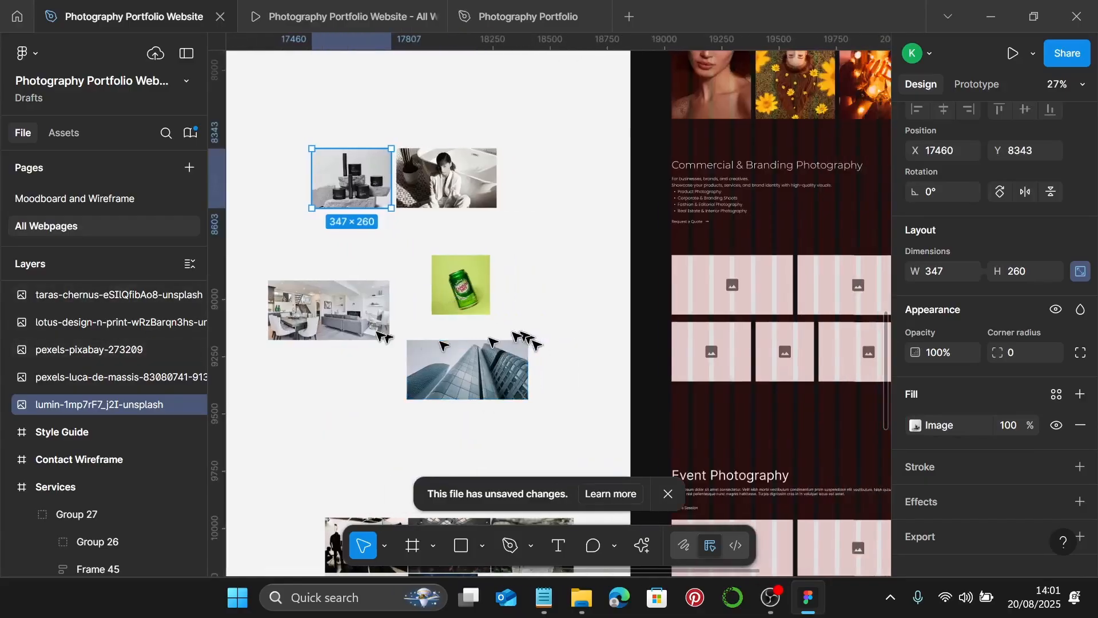
{"action": "left_click", "coordinate": [316, 314]}
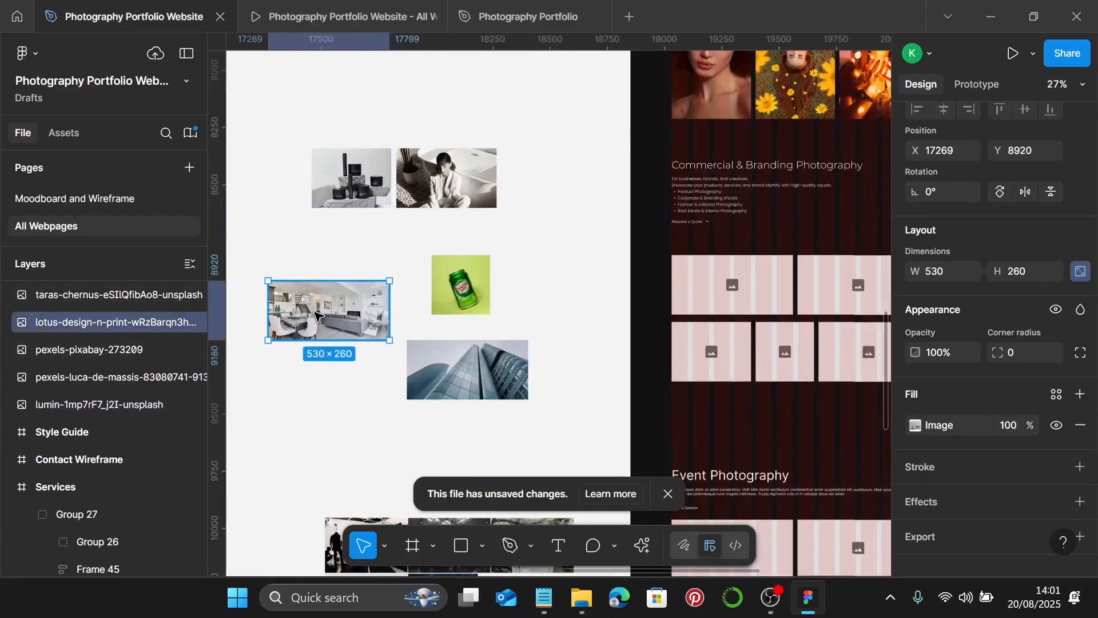
{"action": "key", "text": "Delete"}
{"action": "left_click", "coordinate": [732, 288]}
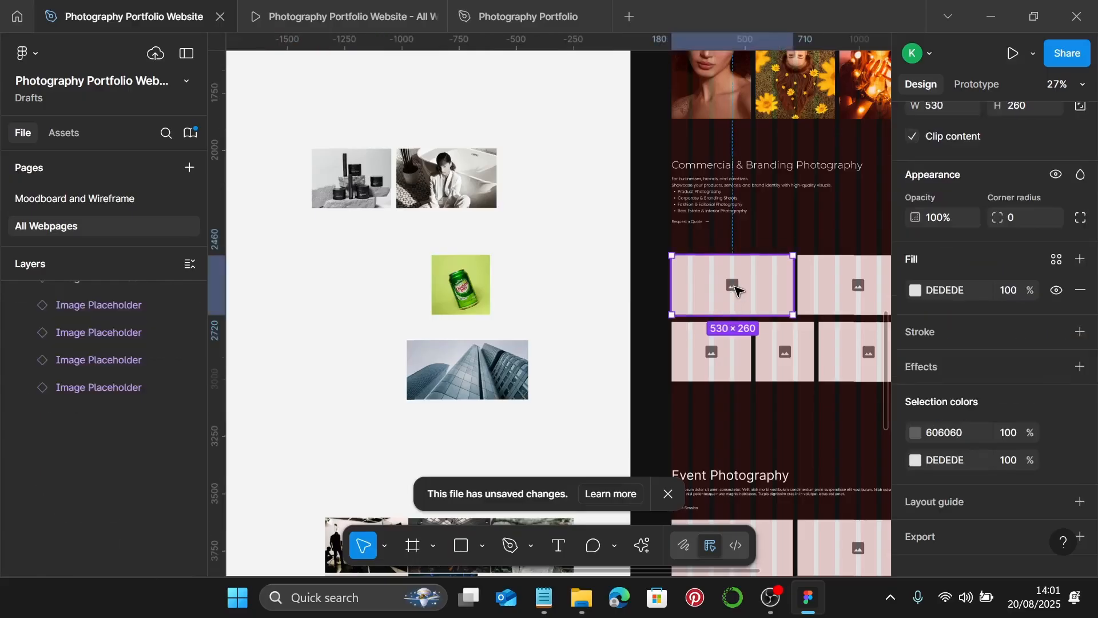
{"action": "key", "text": "ctrl+shift+r"}
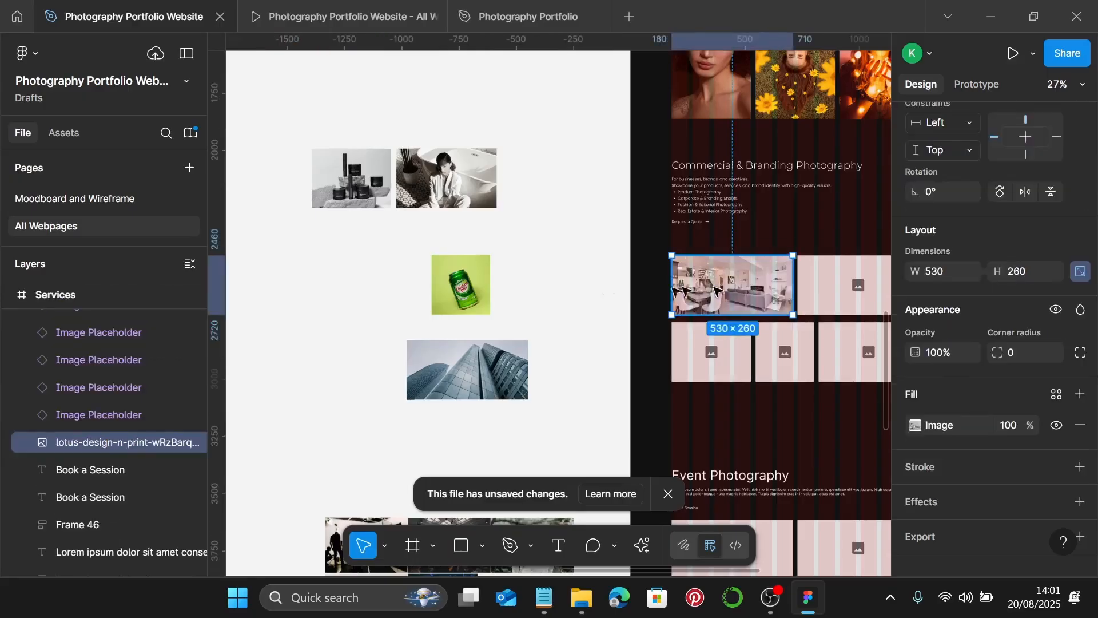
{"action": "scroll", "coordinate": [485, 262], "scroll_direction": "right", "scroll_amount": 5}
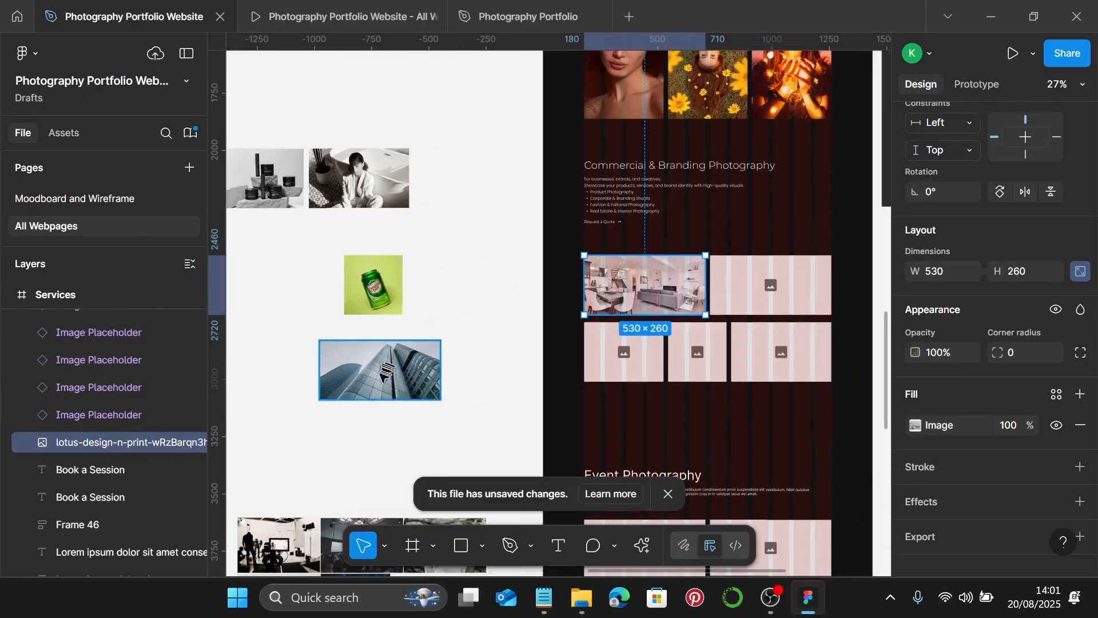
{"action": "left_click", "coordinate": [382, 378]}
{"action": "key", "text": "Delete"}
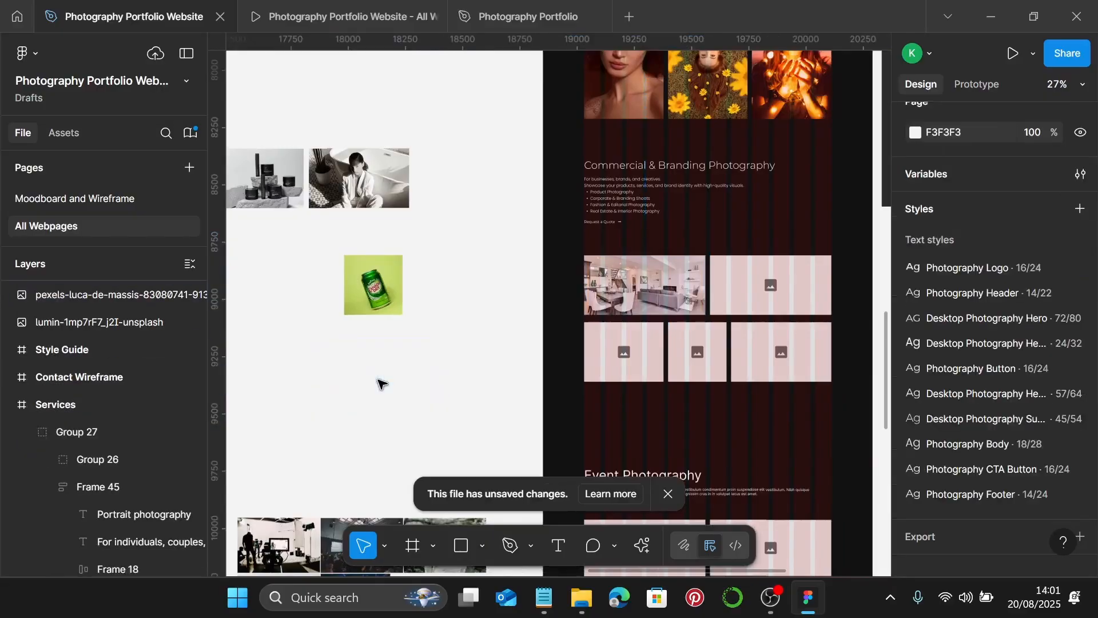
{"action": "left_click", "coordinate": [741, 274]}
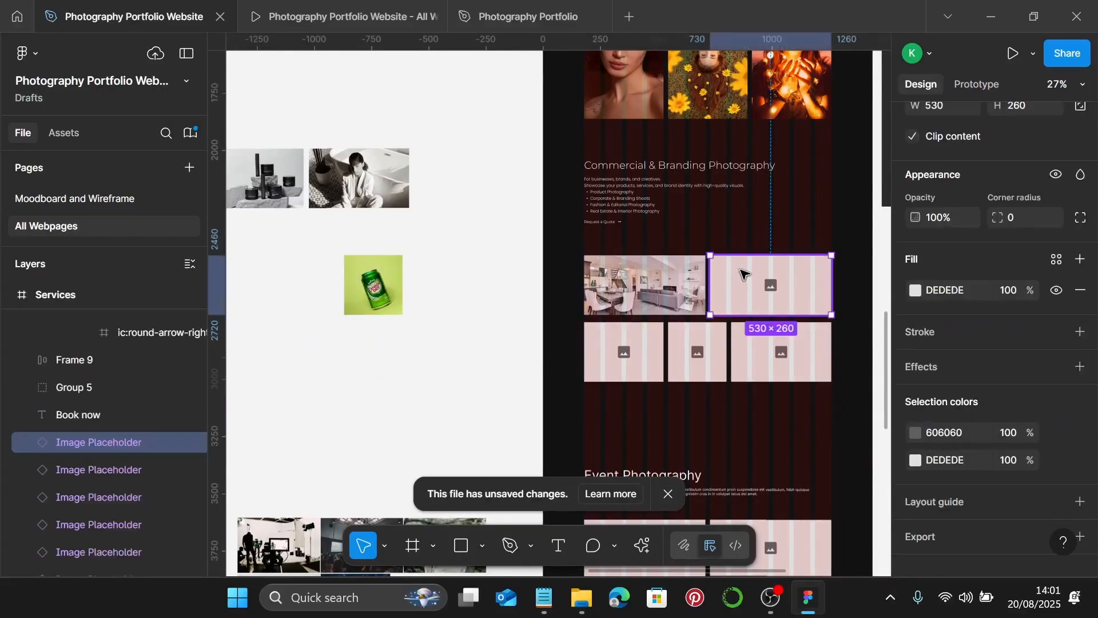
{"action": "key", "text": "ctrl+shift+r"}
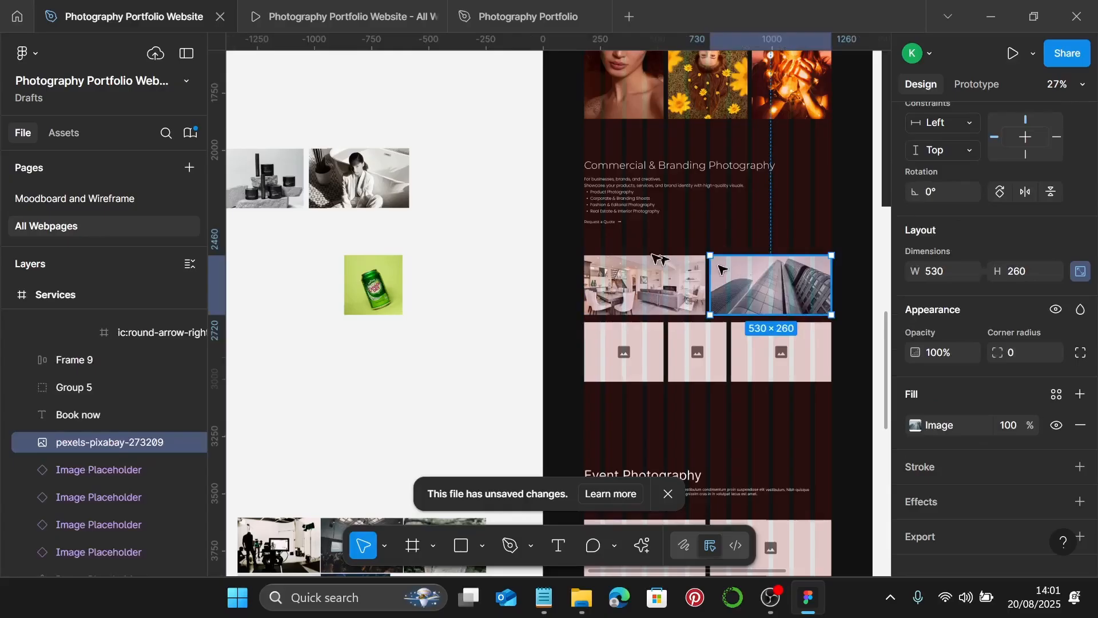
- Fill the bottom row with the product, green can and portrait photos
{"action": "left_click", "coordinate": [295, 184]}
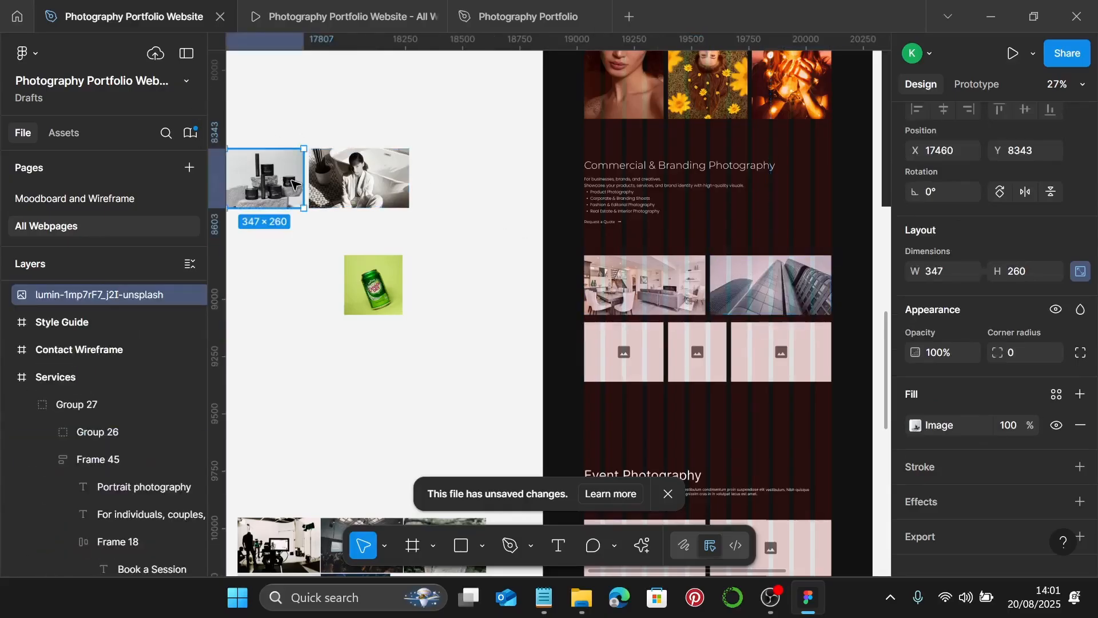
{"action": "key", "text": "Delete"}
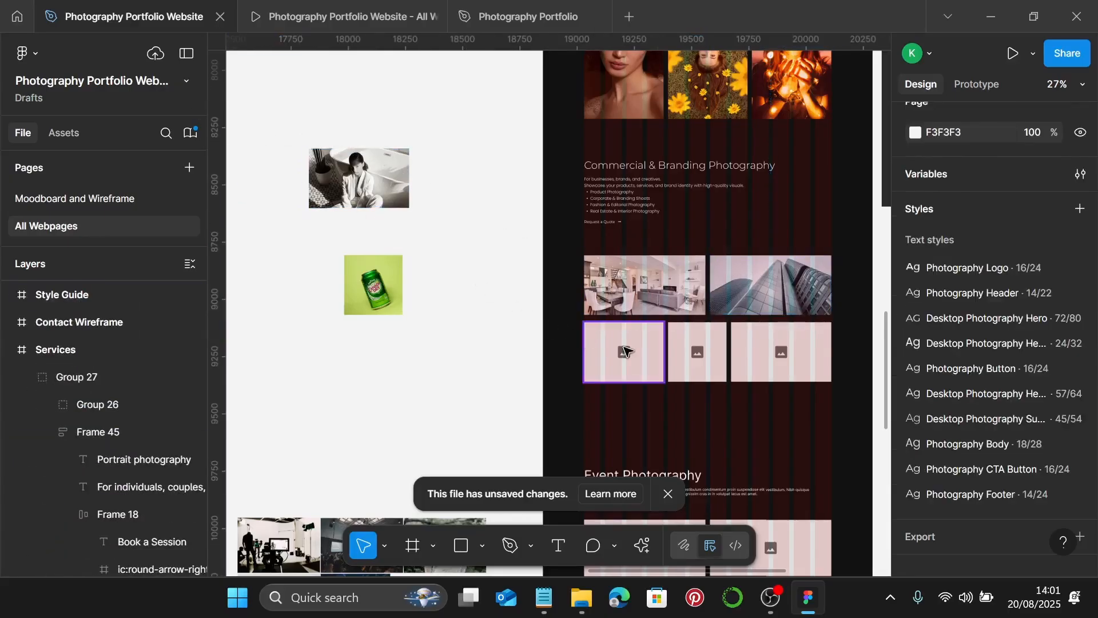
{"action": "left_click", "coordinate": [625, 352]}
{"action": "left_click", "coordinate": [624, 351]}
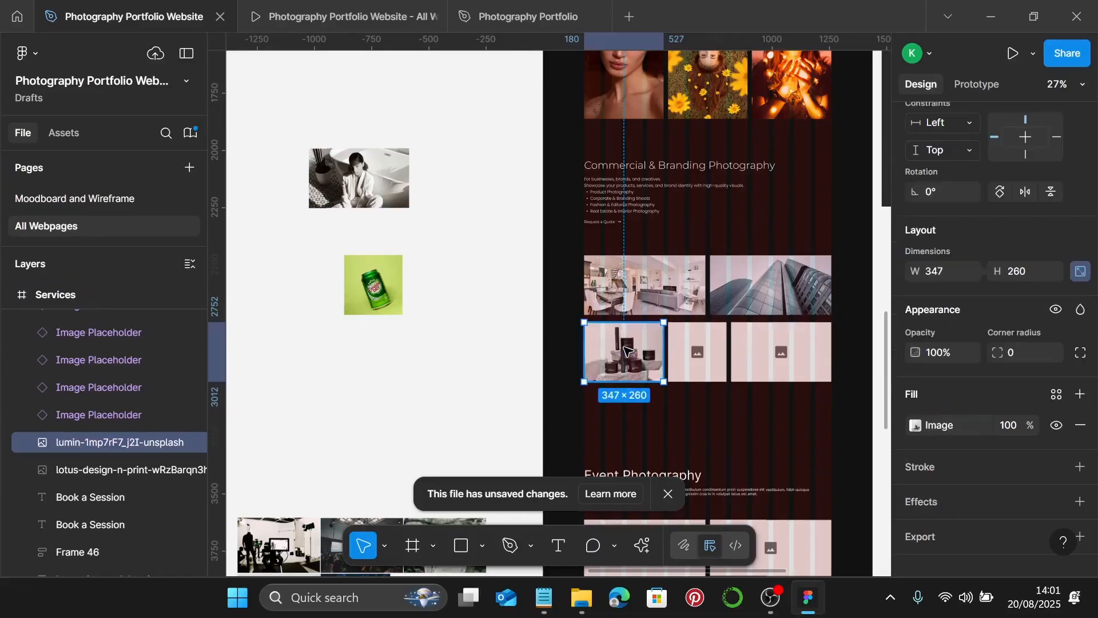
{"action": "left_click", "coordinate": [397, 294]}
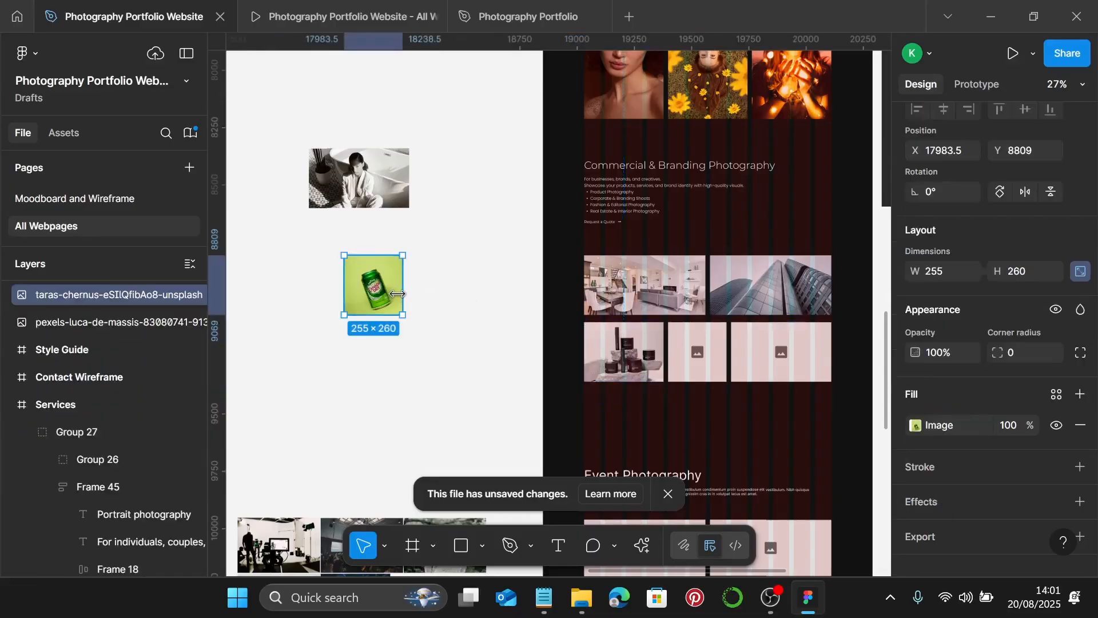
{"action": "key", "text": "Delete"}
{"action": "left_click_drag", "start_coordinate": [395, 292], "coordinate": [692, 366]}
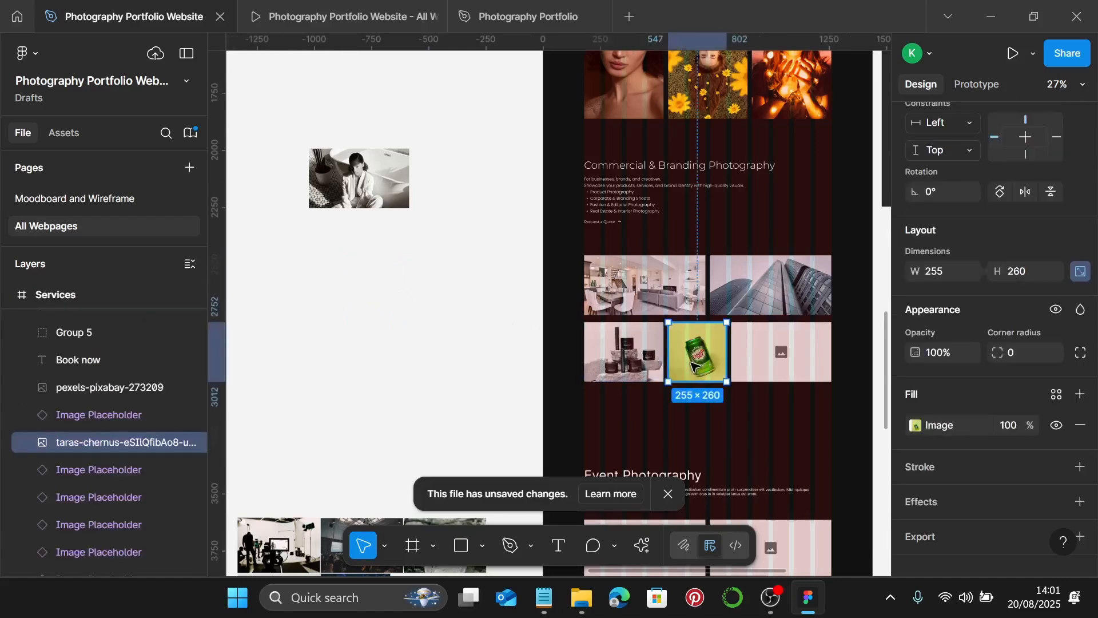
{"action": "left_click", "coordinate": [331, 183]}
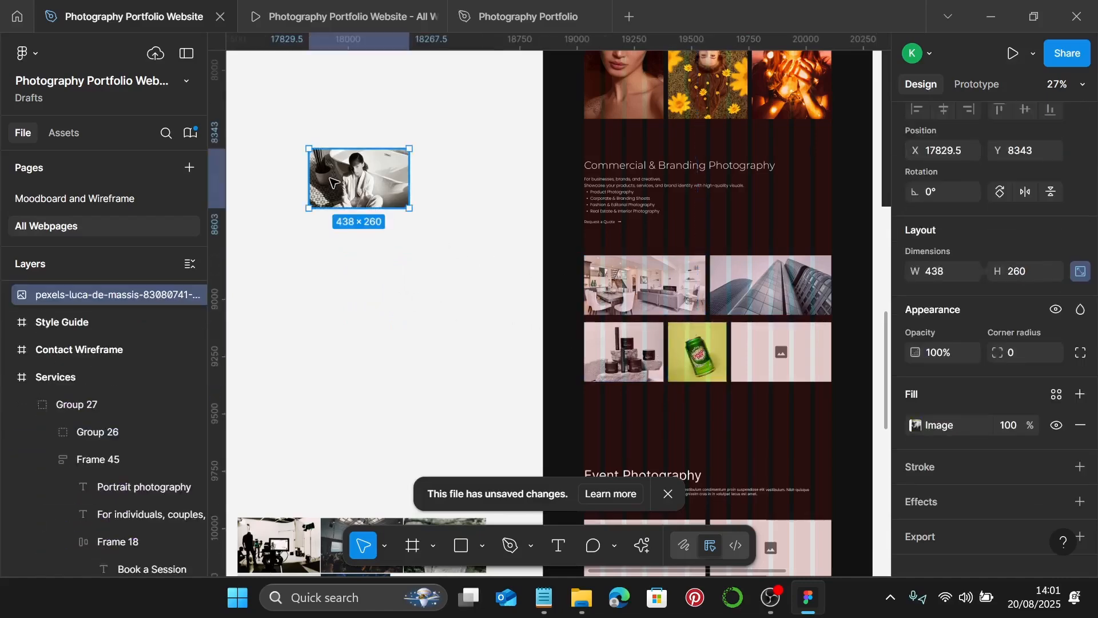
{"action": "key", "text": "Delete"}
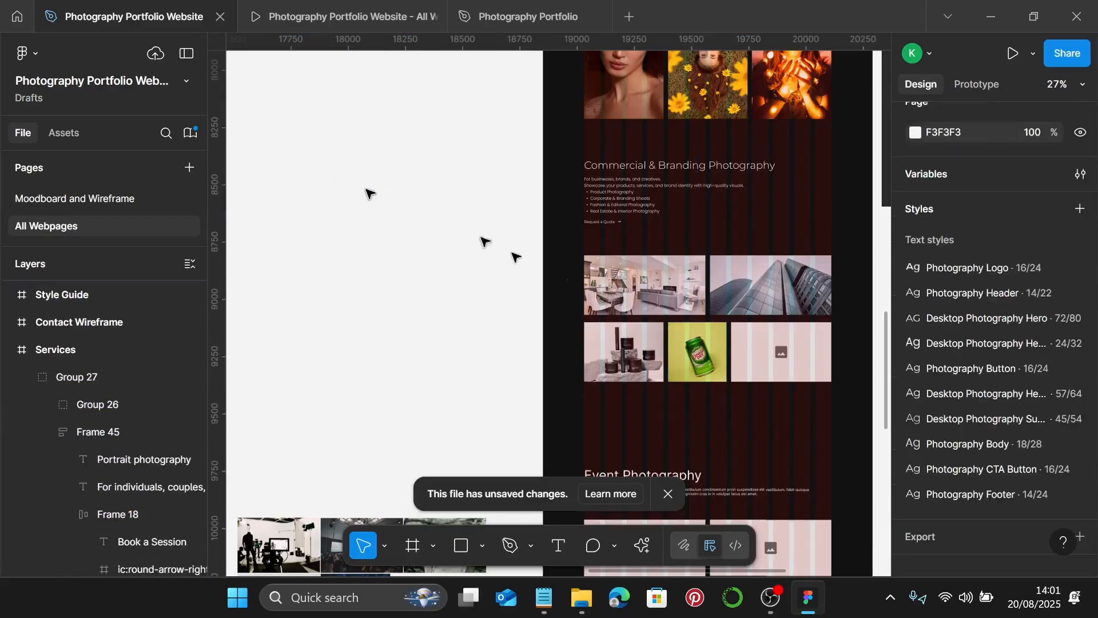
{"action": "left_click", "coordinate": [809, 353]}
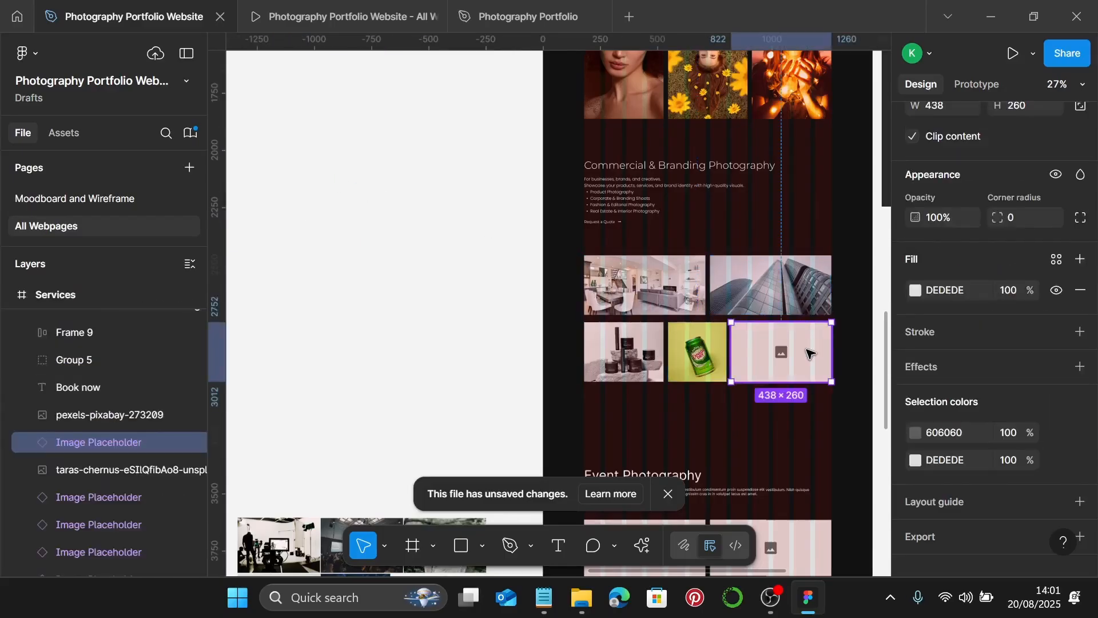
{"action": "key", "text": "ctrl+shift+r"}
- Set 20 gaps below the interior photo to the product and can photos
{"action": "scroll", "coordinate": [809, 353], "scroll_direction": "up", "scroll_amount": 5}
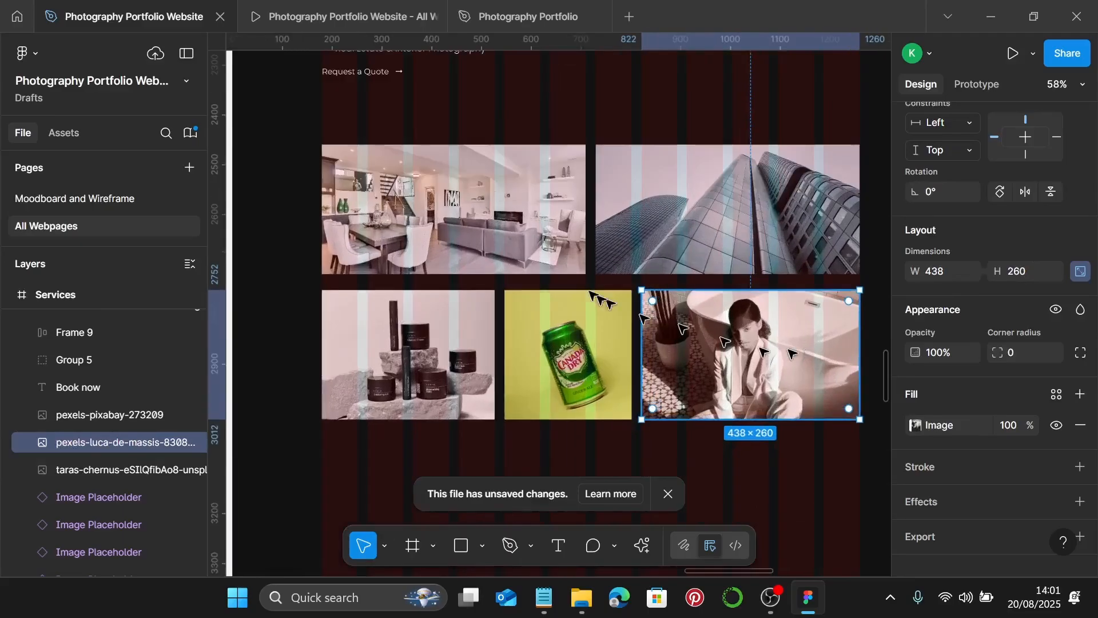
{"action": "left_click", "coordinate": [496, 245]}
{"action": "left_click", "coordinate": [726, 223], "text": "shift"}
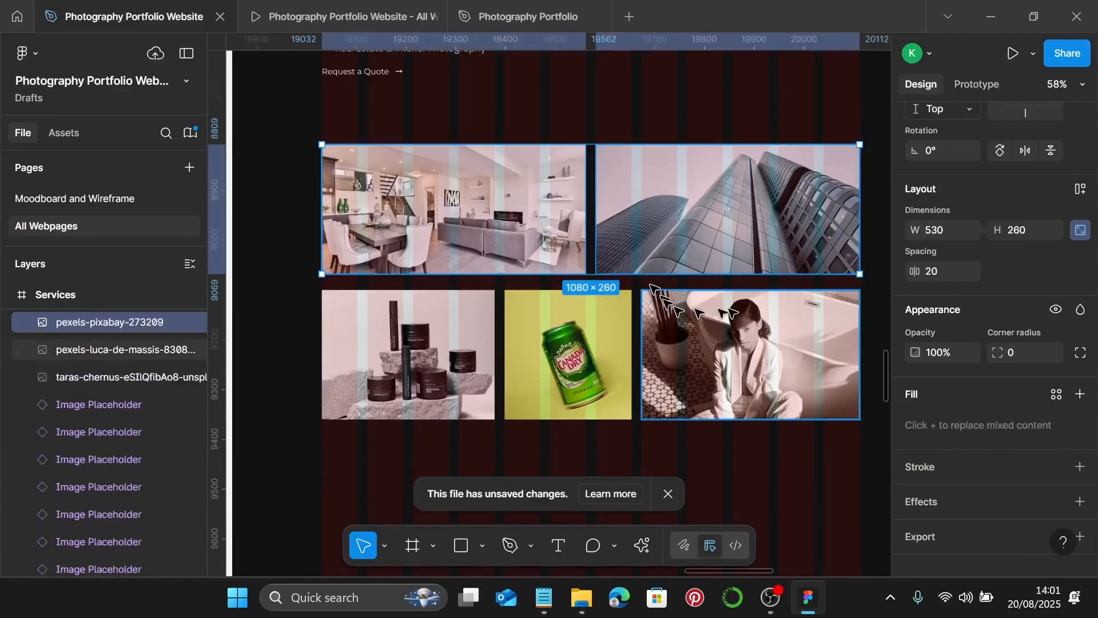
{"action": "scroll", "coordinate": [967, 235], "scroll_direction": "up", "scroll_amount": 3}
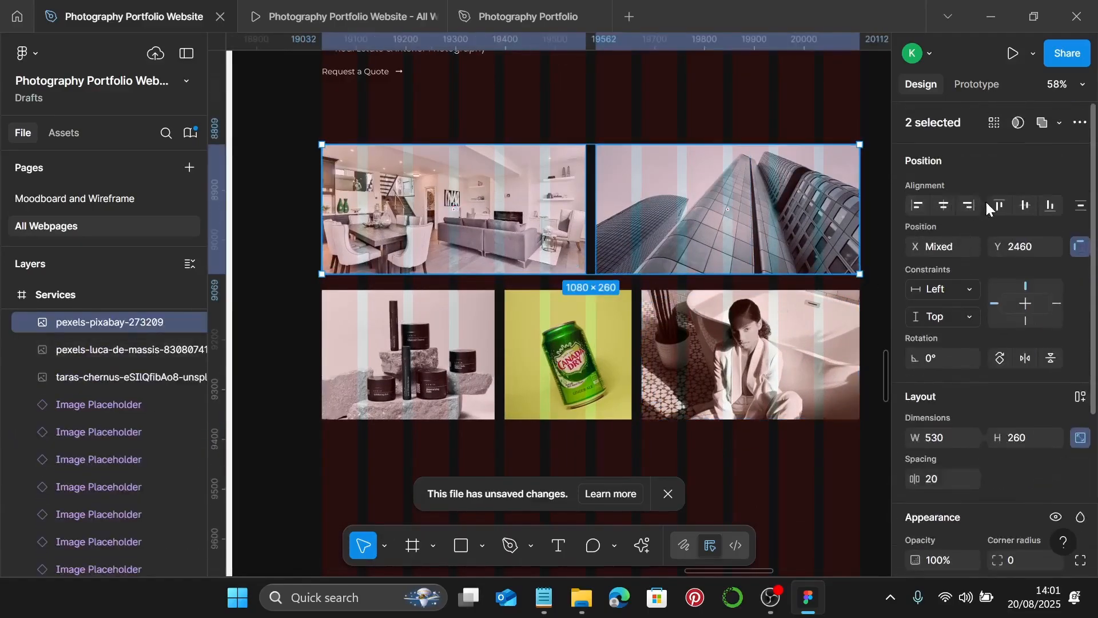
{"action": "left_click", "coordinate": [433, 264]}
{"action": "left_click", "coordinate": [405, 330], "text": "shift"}
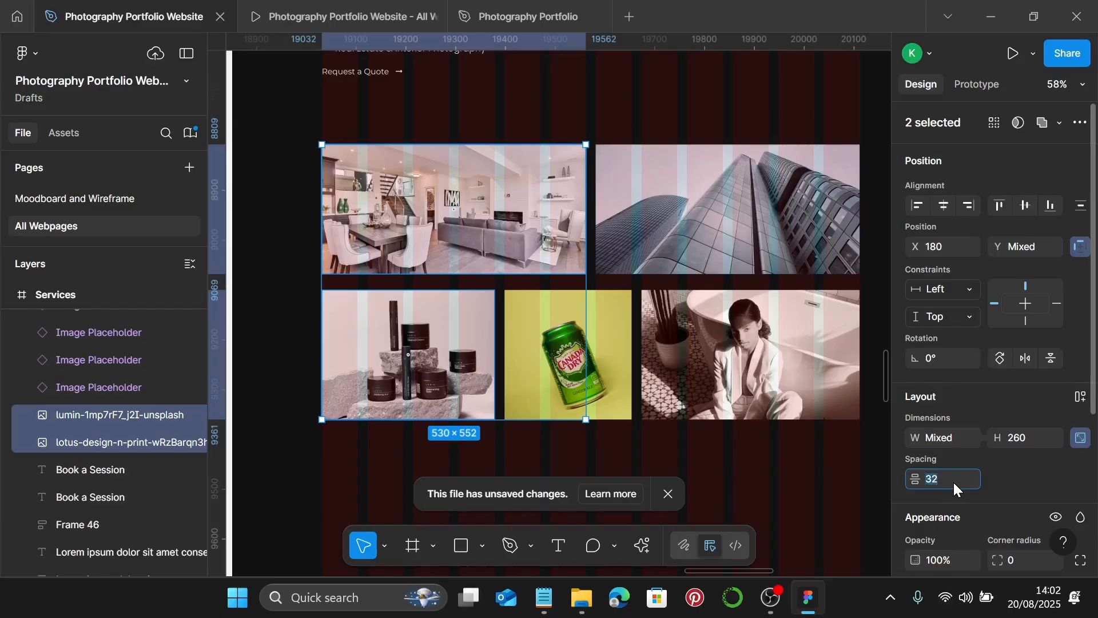
{"action": "key", "text": "Return"}
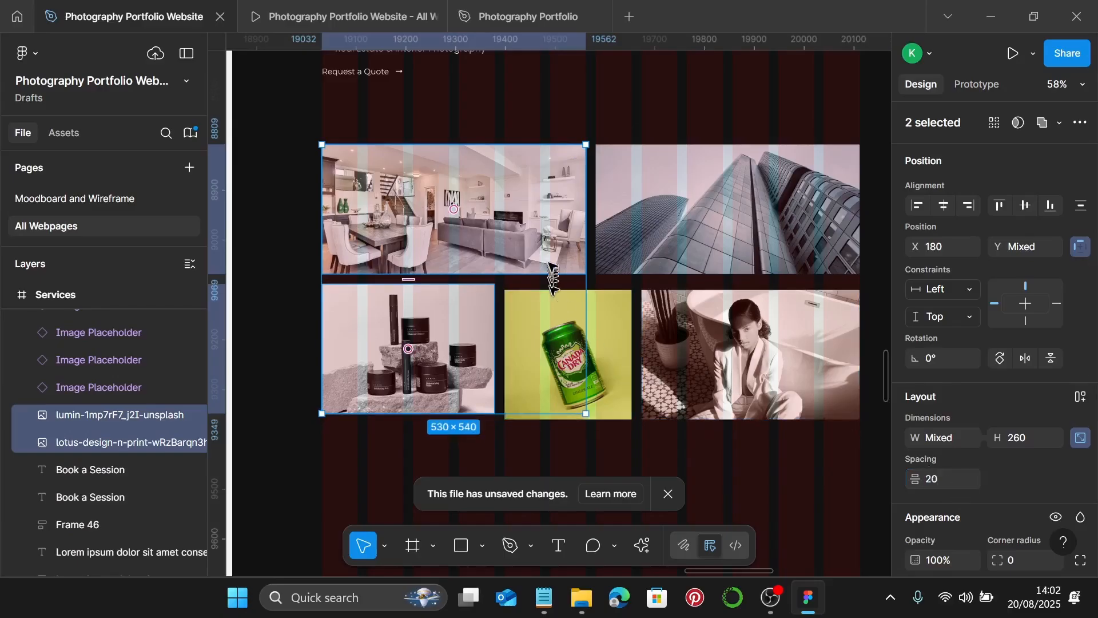
{"action": "left_click", "coordinate": [542, 263]}
{"action": "left_click", "coordinate": [537, 310], "text": "shift"}
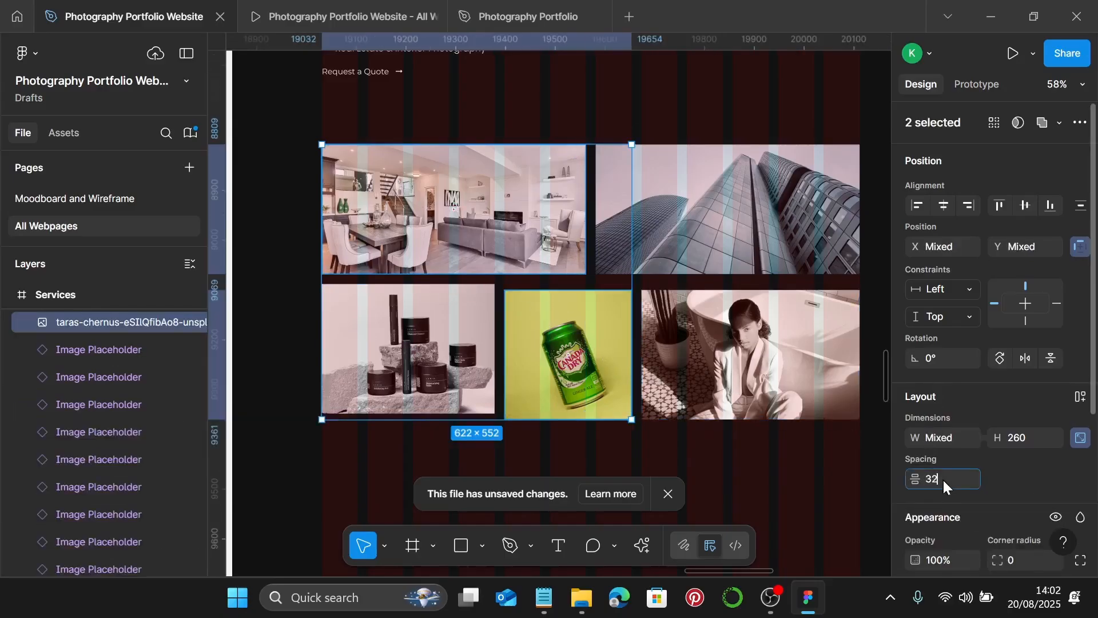
{"action": "key", "text": "Return"}
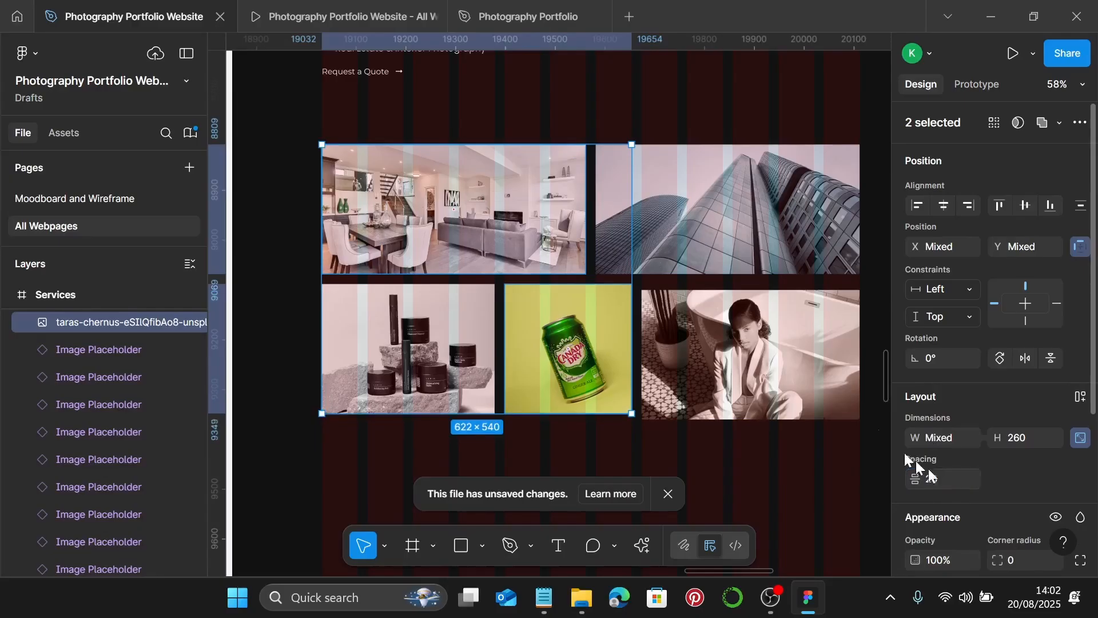
- Set a 20 gap between the building and portrait photos
{"action": "left_click", "coordinate": [744, 246]}
{"action": "left_click", "coordinate": [743, 343], "text": "shift"}
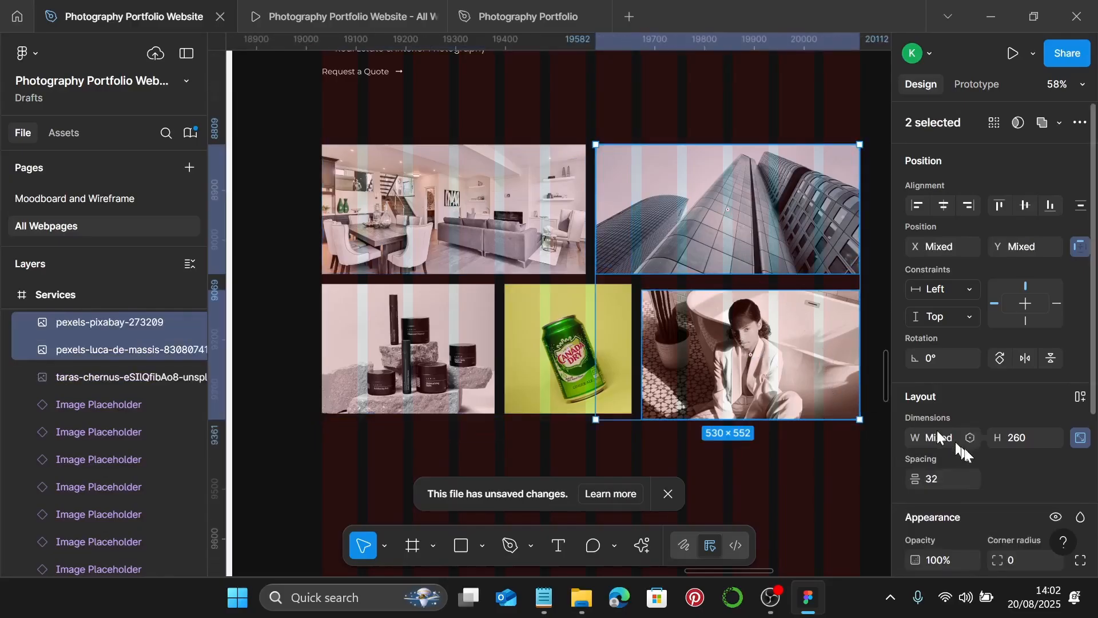
{"action": "left_click", "coordinate": [961, 478]}
{"action": "type", "text": "20"}
{"action": "key", "text": "Return"}
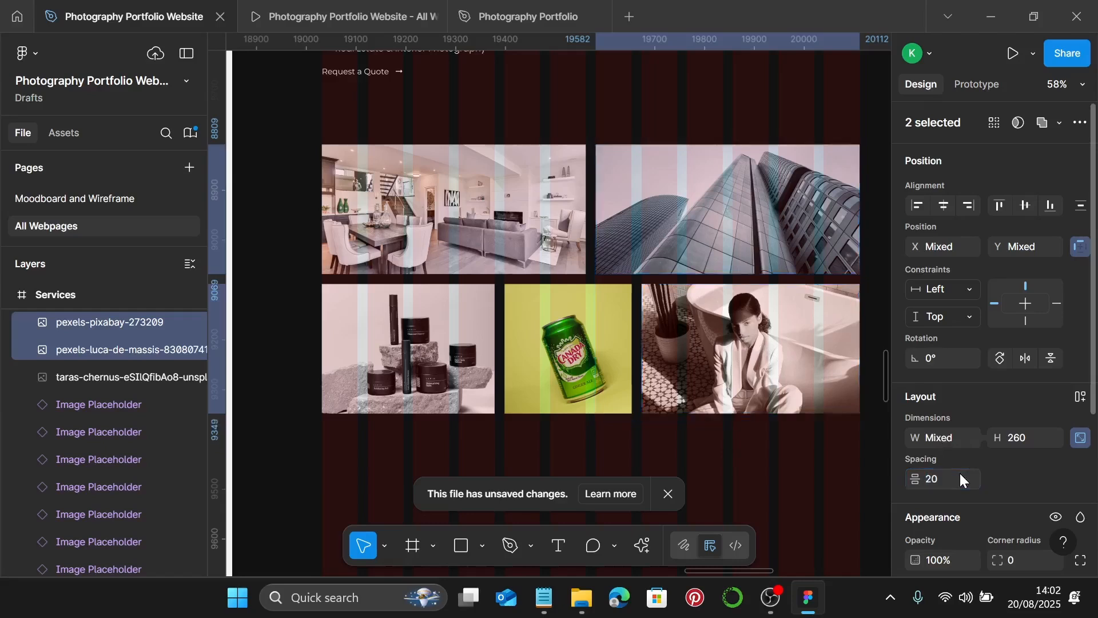
- Group all five gallery photos together
{"action": "left_click", "coordinate": [544, 367], "text": "shift"}
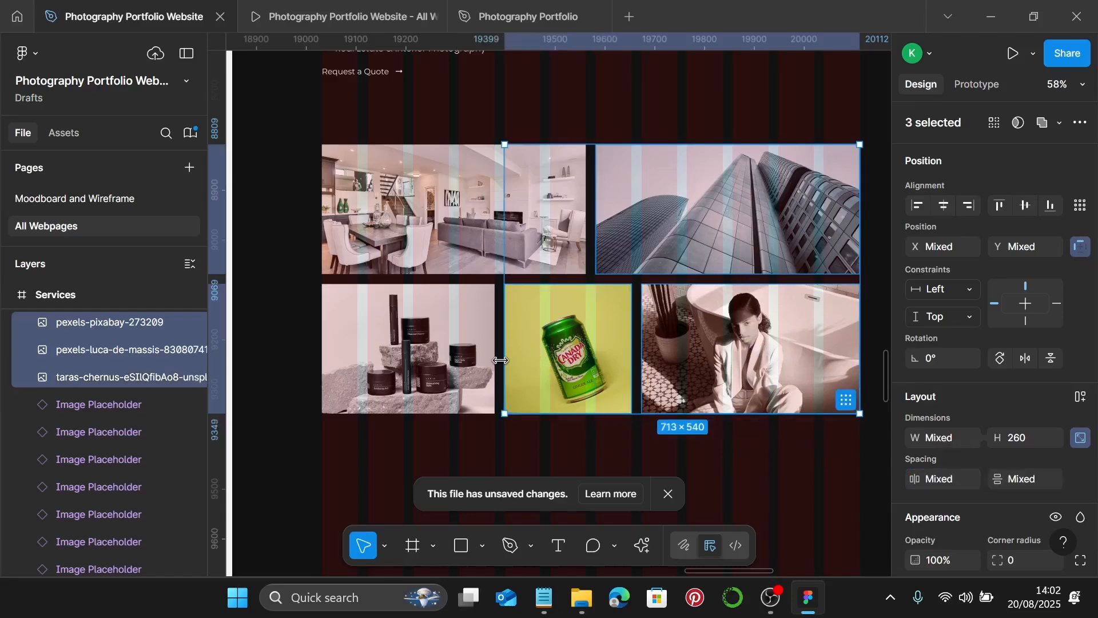
{"action": "left_click", "coordinate": [455, 334], "text": "shift"}
{"action": "left_click", "coordinate": [431, 221], "text": "shift"}
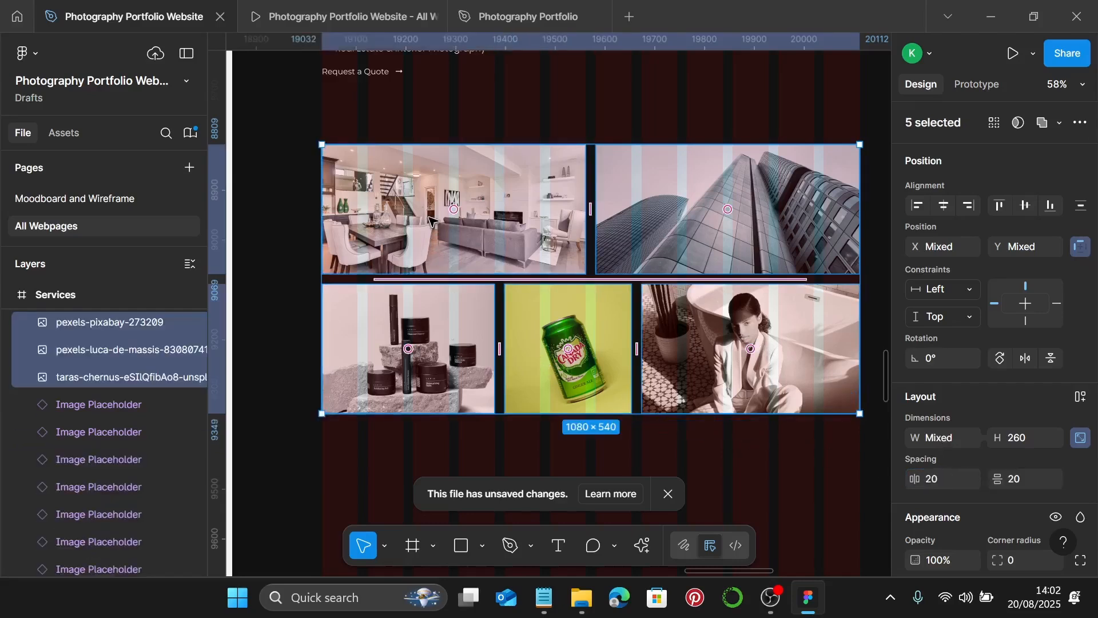
{"action": "key", "text": "ctrl+g"}
- Set a 20 gap between the text block and the photo group
{"action": "scroll", "coordinate": [428, 222], "scroll_direction": "down", "scroll_amount": 2}
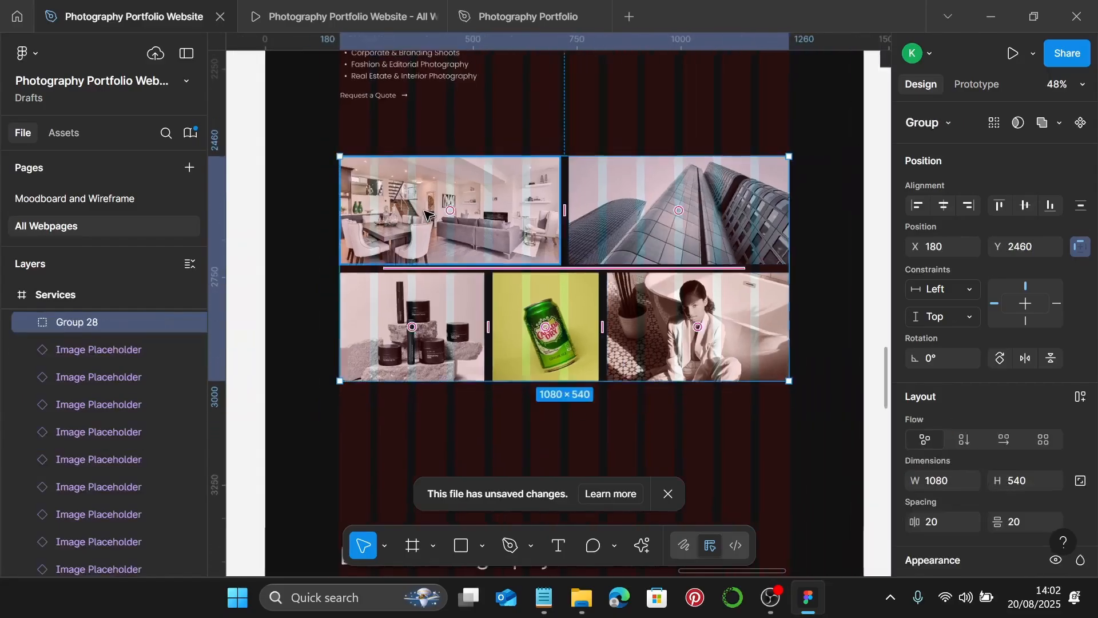
{"action": "scroll", "coordinate": [429, 222], "scroll_direction": "up", "scroll_amount": 1}
{"action": "left_click", "coordinate": [405, 133]}
{"action": "left_click", "coordinate": [405, 224], "text": "shift"}
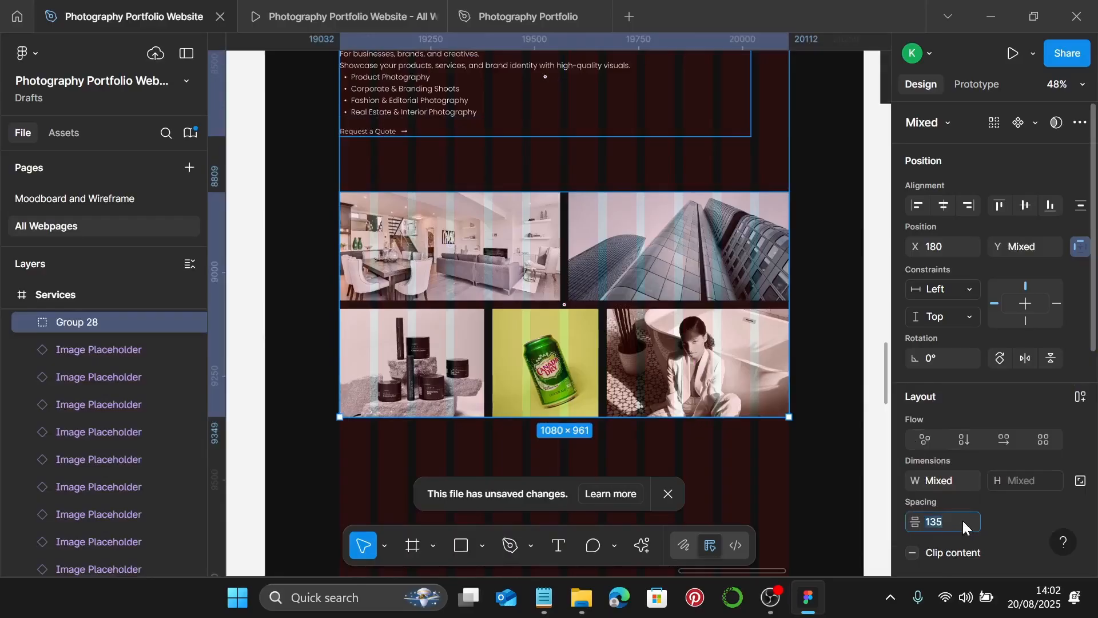
{"action": "type", "text": "20"}
{"action": "key", "text": "Return"}
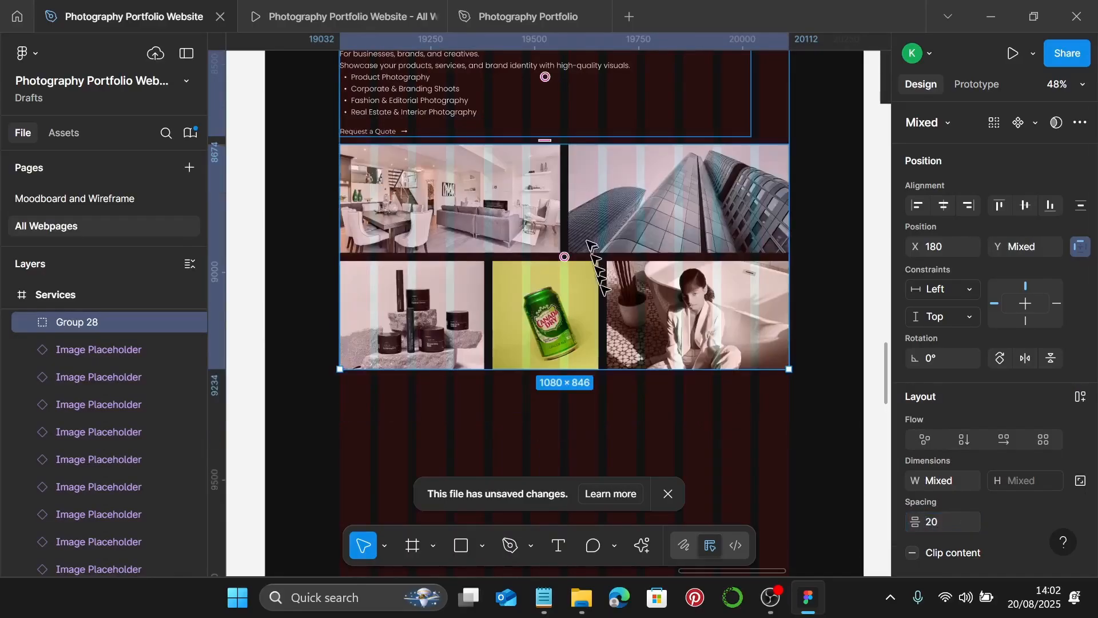
- Select the 1080 × 846 gallery group and launch the prototype preview
{"action": "scroll", "coordinate": [401, 246], "scroll_direction": "up", "scroll_amount": 2}
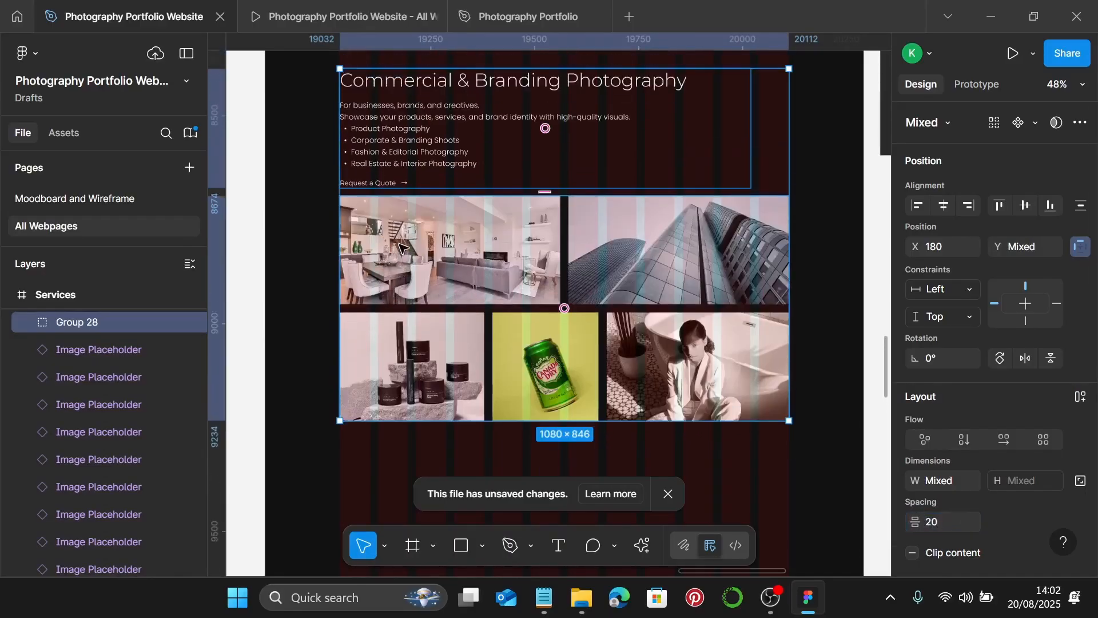
{"action": "left_click", "coordinate": [403, 246]}
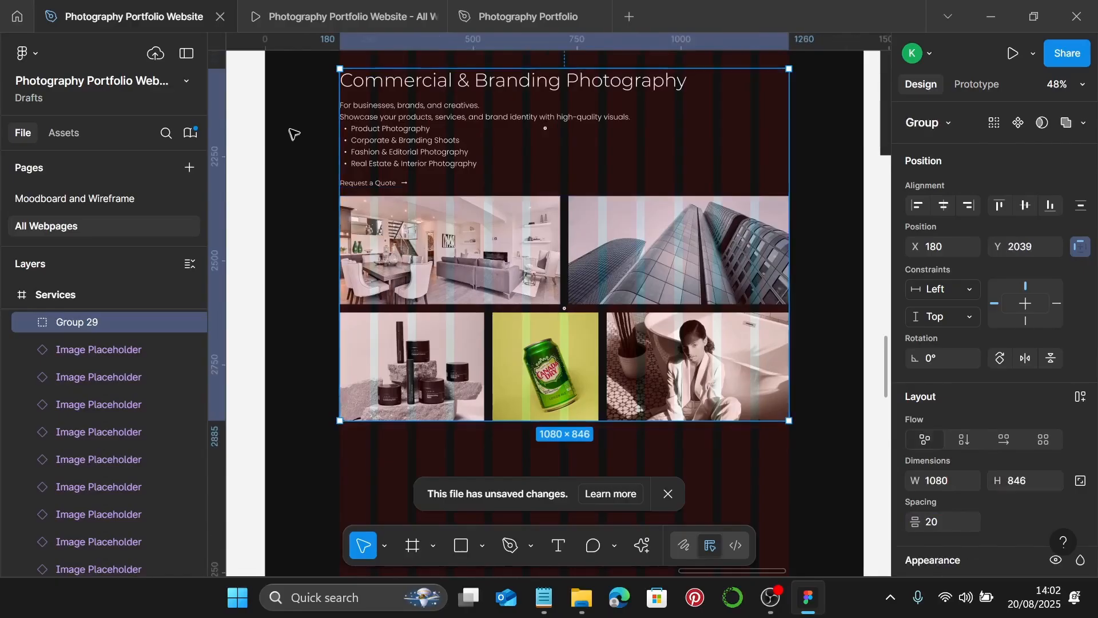
{"action": "left_click", "coordinate": [347, 15]}
{"action": "scroll", "coordinate": [616, 331], "scroll_direction": "down", "scroll_amount": 15}
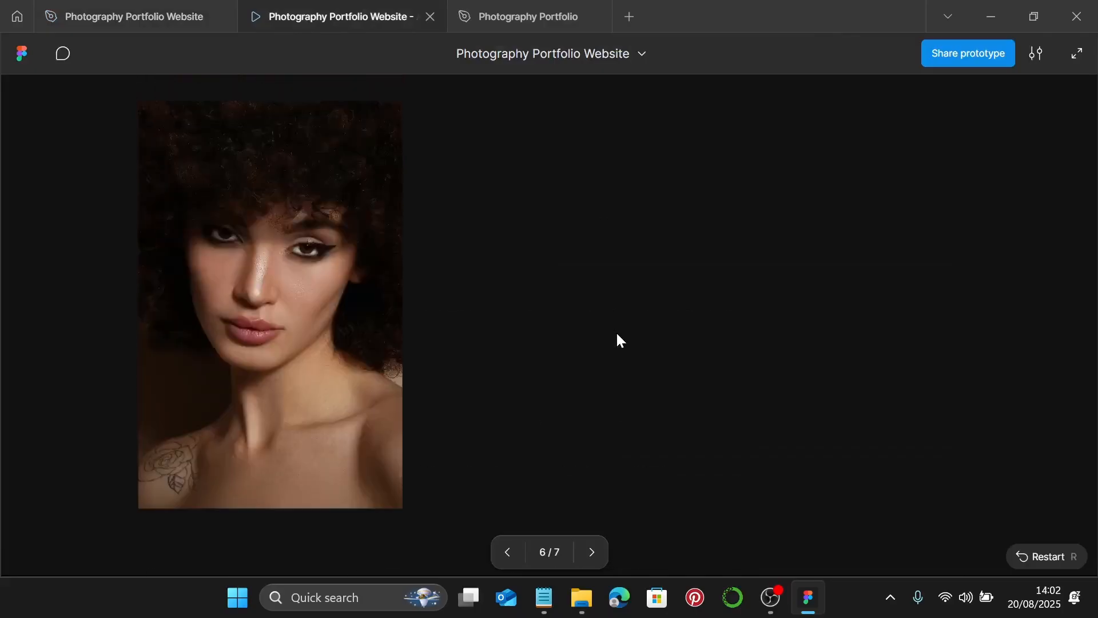
{"action": "scroll", "coordinate": [616, 331], "scroll_direction": "up", "scroll_amount": 5}
{"action": "scroll", "coordinate": [622, 328], "scroll_direction": "down", "scroll_amount": 12}
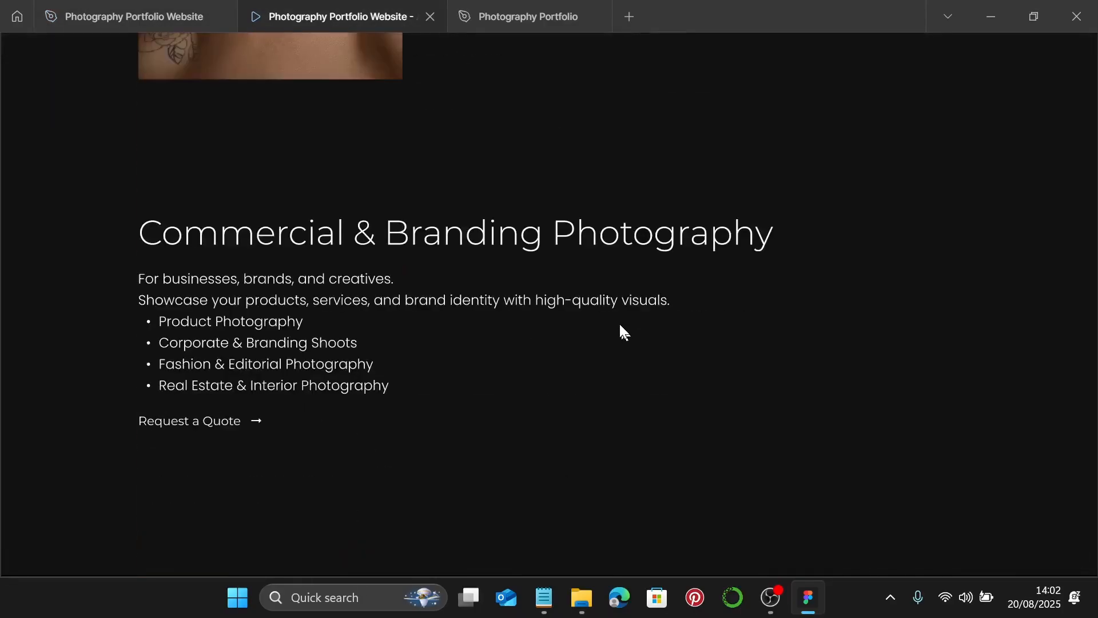
{"action": "scroll", "coordinate": [635, 366], "scroll_direction": "down", "scroll_amount": 3}
{"action": "left_click", "coordinate": [123, 16]}
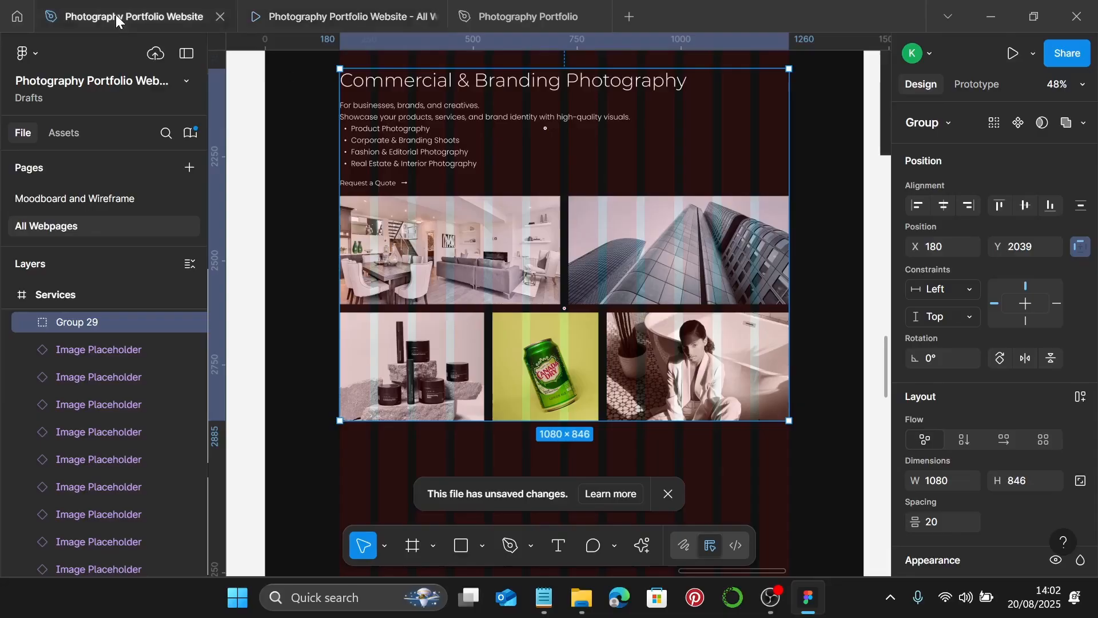
{"action": "scroll", "coordinate": [549, 303], "scroll_direction": "down", "scroll_amount": 1}
{"action": "scroll", "coordinate": [549, 297], "scroll_direction": "down", "scroll_amount": 5}
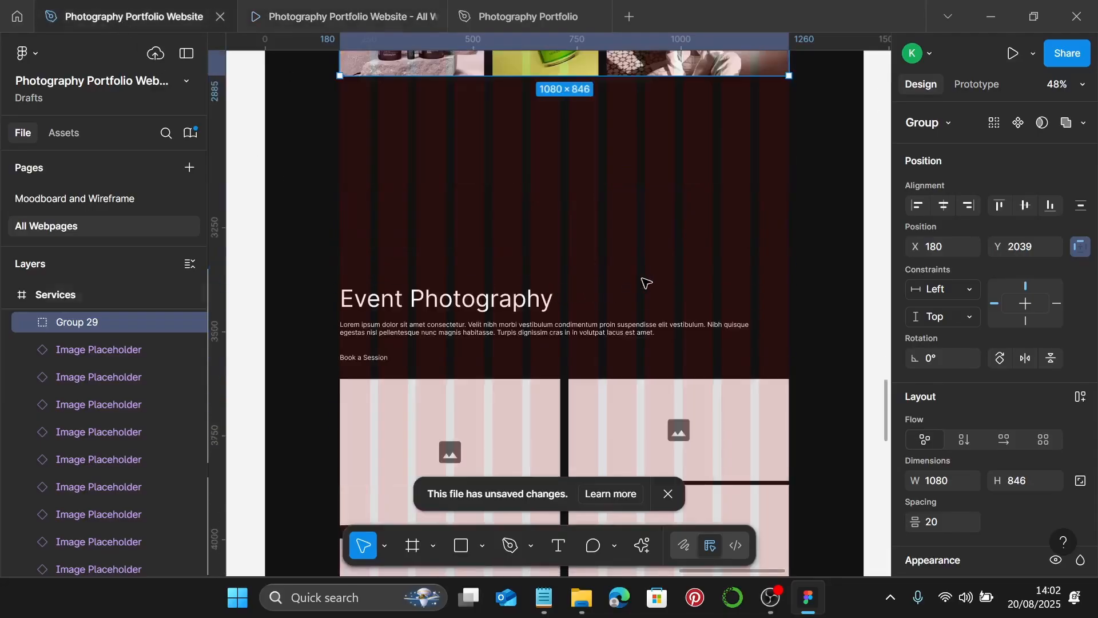
{"action": "scroll", "coordinate": [645, 282], "scroll_direction": "down", "scroll_amount": 2}
{"action": "scroll", "coordinate": [645, 281], "scroll_direction": "down", "scroll_amount": 2}
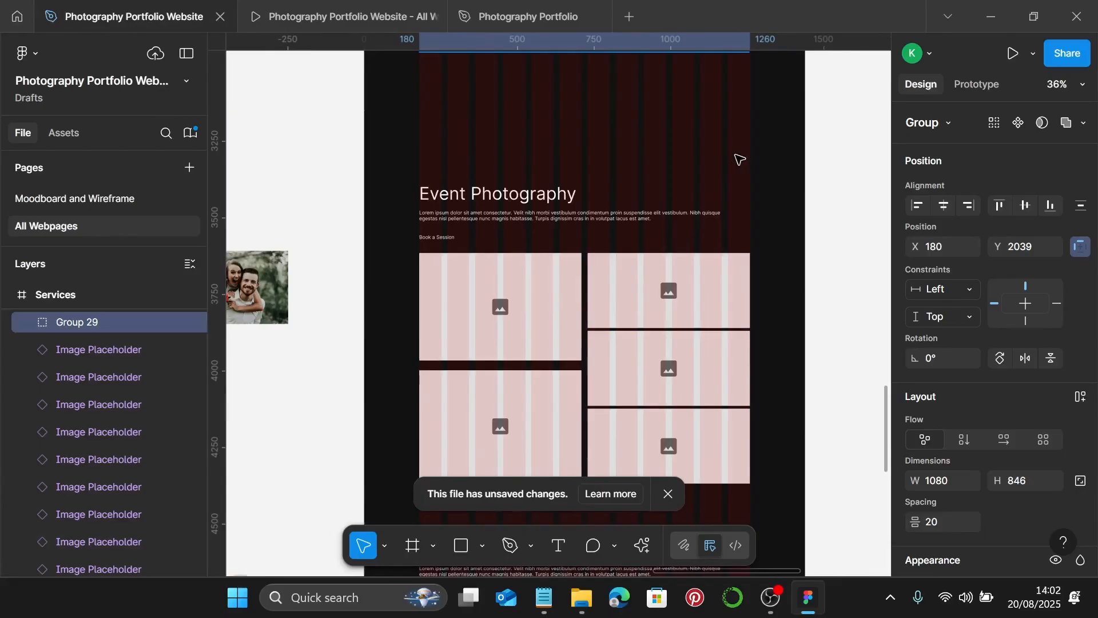
{"action": "scroll", "coordinate": [740, 159], "scroll_direction": "down", "scroll_amount": 1}
{"action": "scroll", "coordinate": [735, 165], "scroll_direction": "up", "scroll_amount": 5}
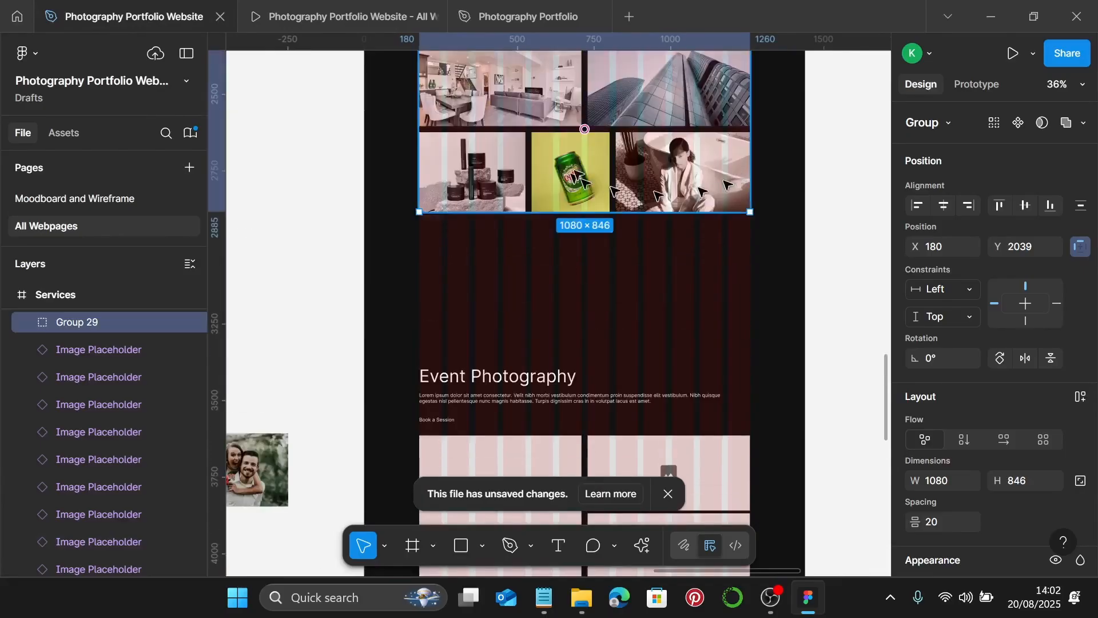
{"action": "scroll", "coordinate": [629, 320], "scroll_direction": "up", "scroll_amount": 3}
{"action": "scroll", "coordinate": [629, 313], "scroll_direction": "down", "scroll_amount": 10}
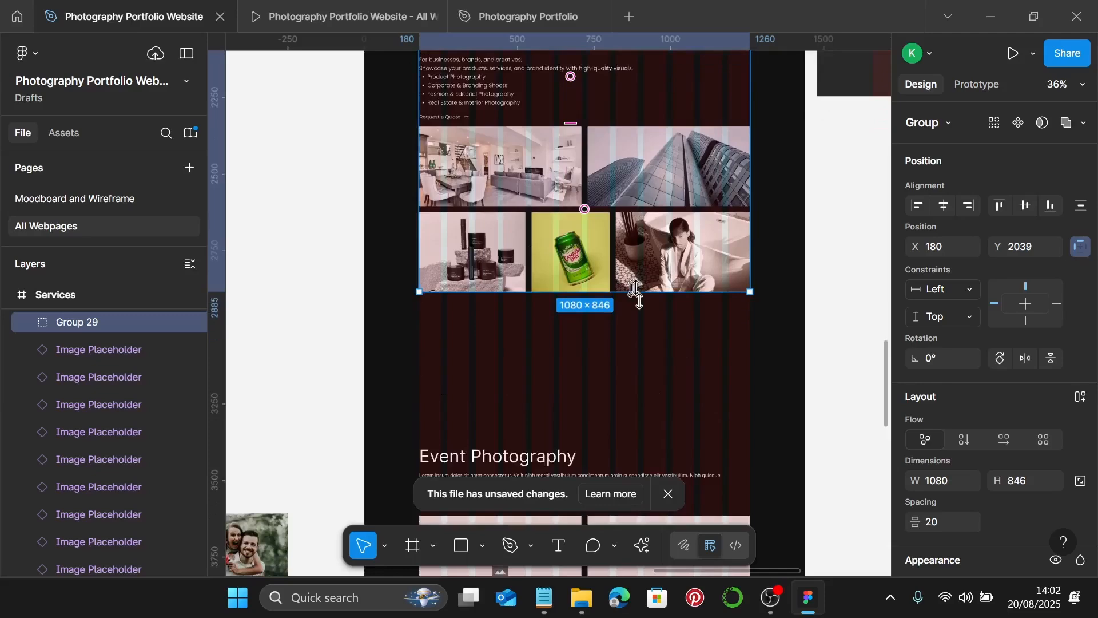
- Move the Event Photography heading up to Y 3081
{"action": "left_click", "coordinate": [777, 247]}
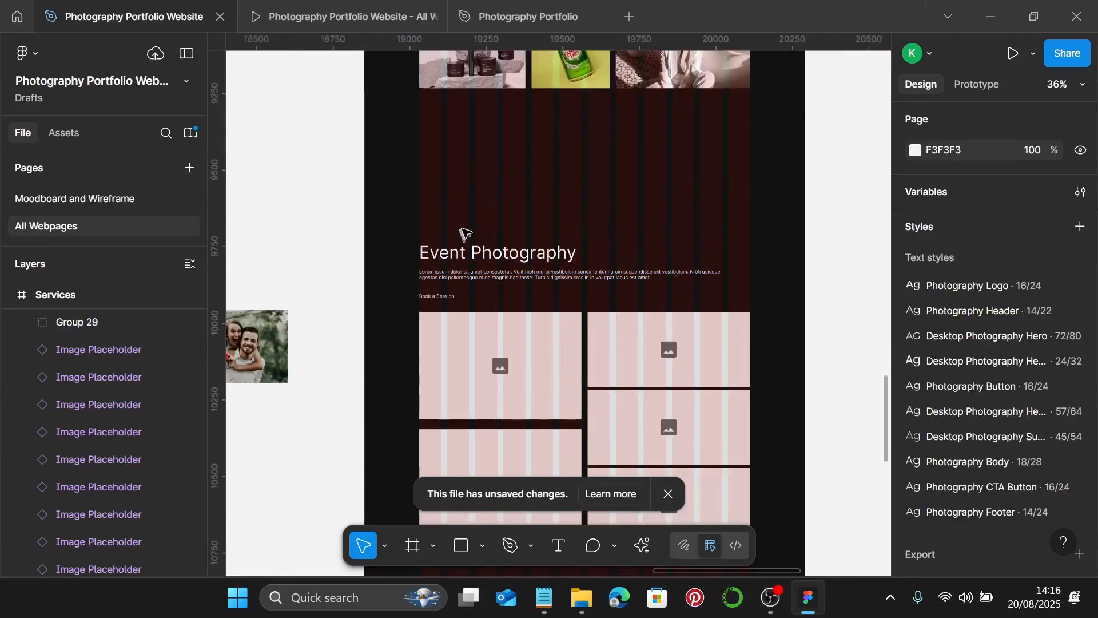
{"action": "scroll", "coordinate": [465, 233], "scroll_direction": "up", "scroll_amount": 1}
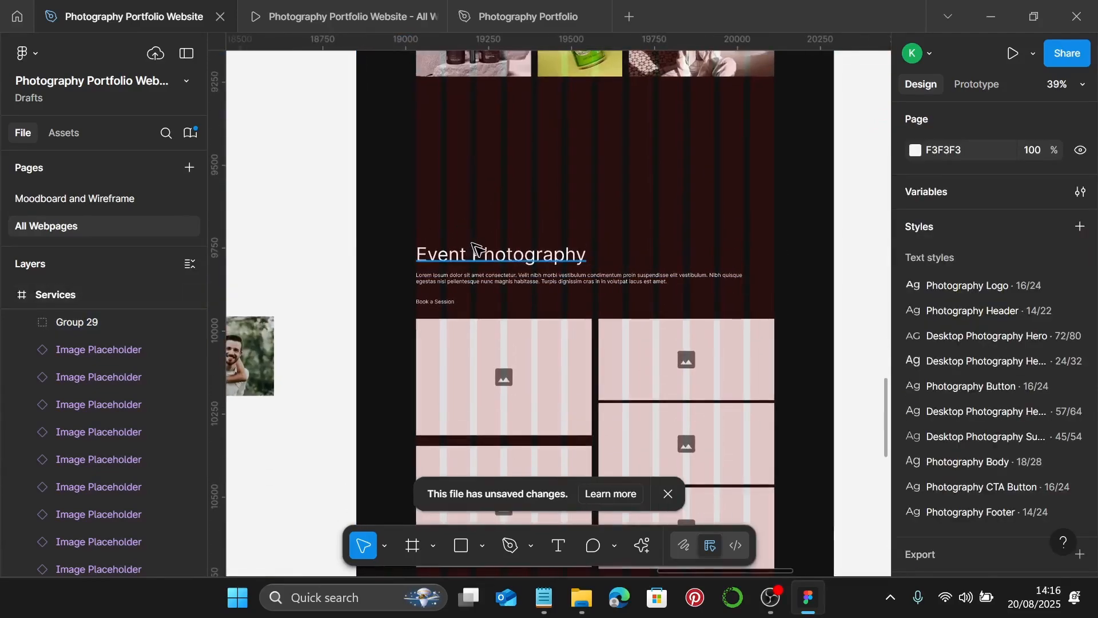
{"action": "left_click", "coordinate": [480, 252]}
{"action": "left_click_drag", "start_coordinate": [478, 256], "coordinate": [480, 154]}
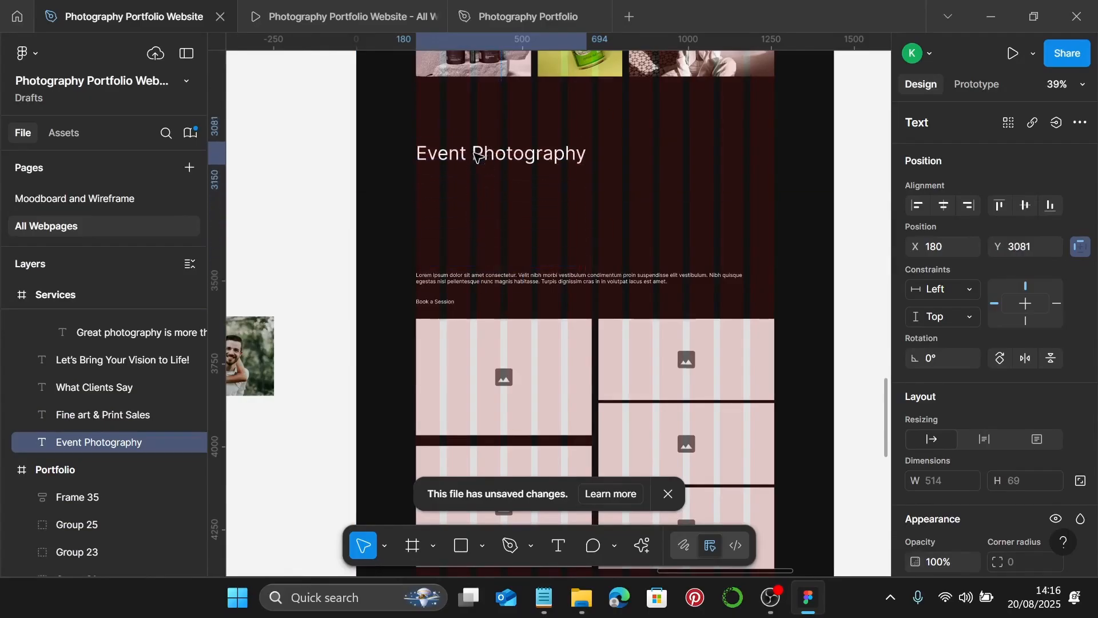
- Apply the Desktop Photography Sub 45/54 text style to the heading
{"action": "scroll", "coordinate": [424, 166], "scroll_direction": "up", "scroll_amount": 10}
{"action": "scroll", "coordinate": [426, 171], "scroll_direction": "up", "scroll_amount": 15}
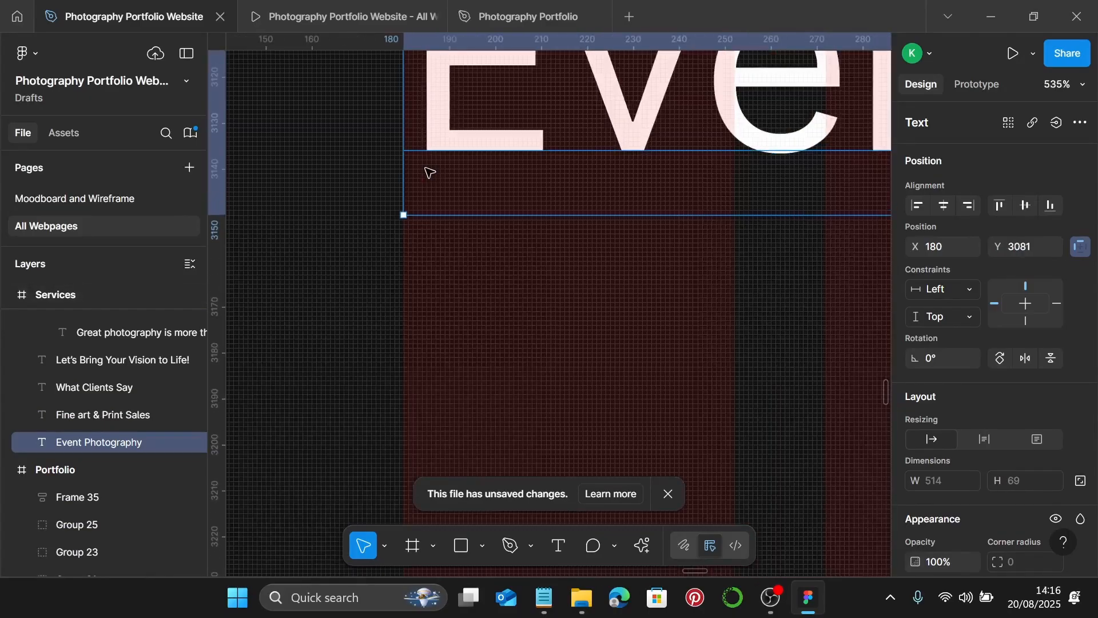
{"action": "scroll", "coordinate": [429, 172], "scroll_direction": "down", "scroll_amount": 9}
{"action": "scroll", "coordinate": [429, 172], "scroll_direction": "down", "scroll_amount": 9}
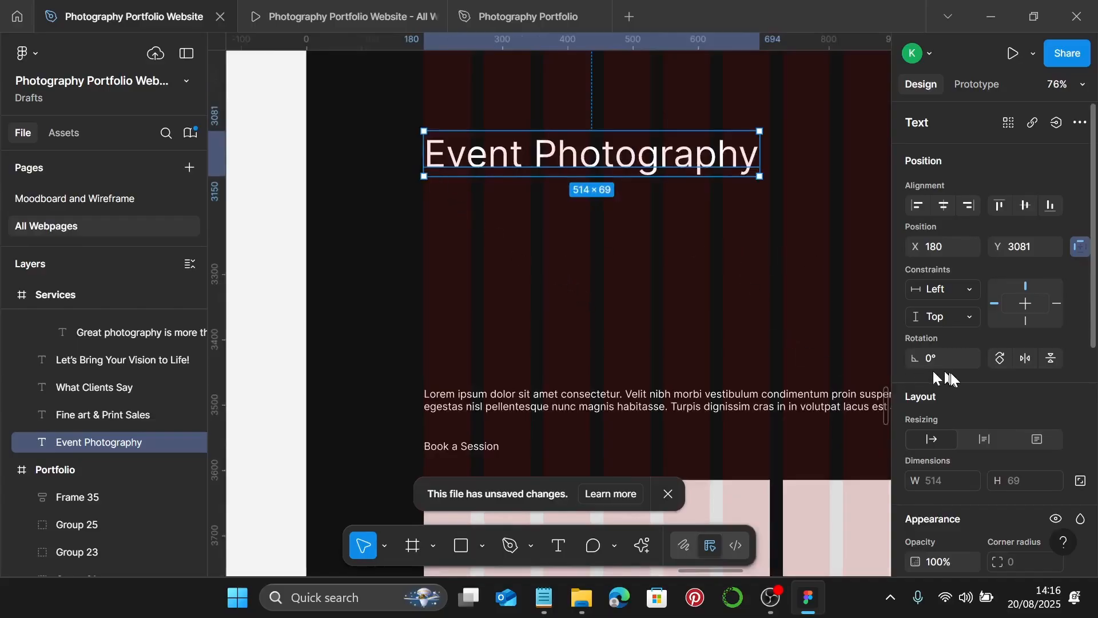
{"action": "scroll", "coordinate": [947, 366], "scroll_direction": "down", "scroll_amount": 5}
{"action": "left_click", "coordinate": [1076, 260]}
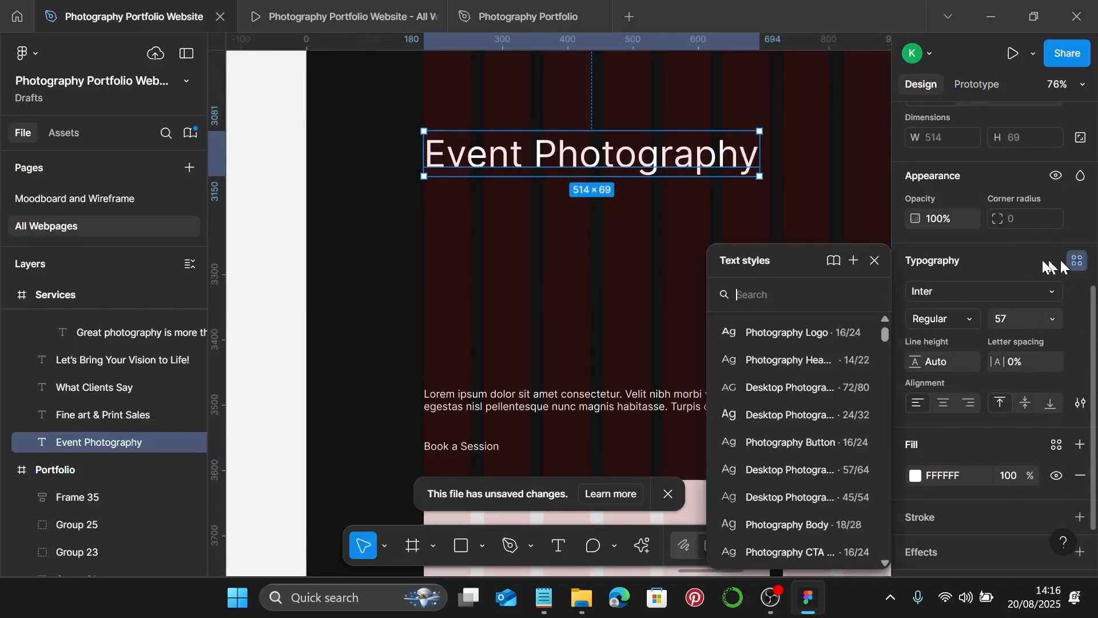
{"action": "left_click", "coordinate": [834, 469]}
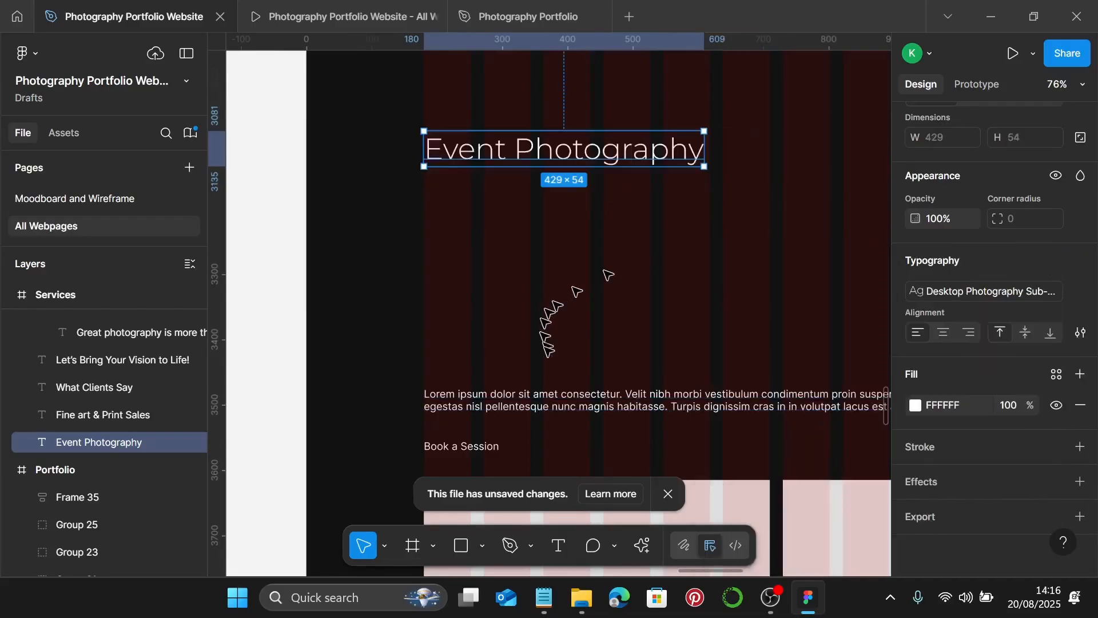
{"action": "left_click", "coordinate": [432, 548]}
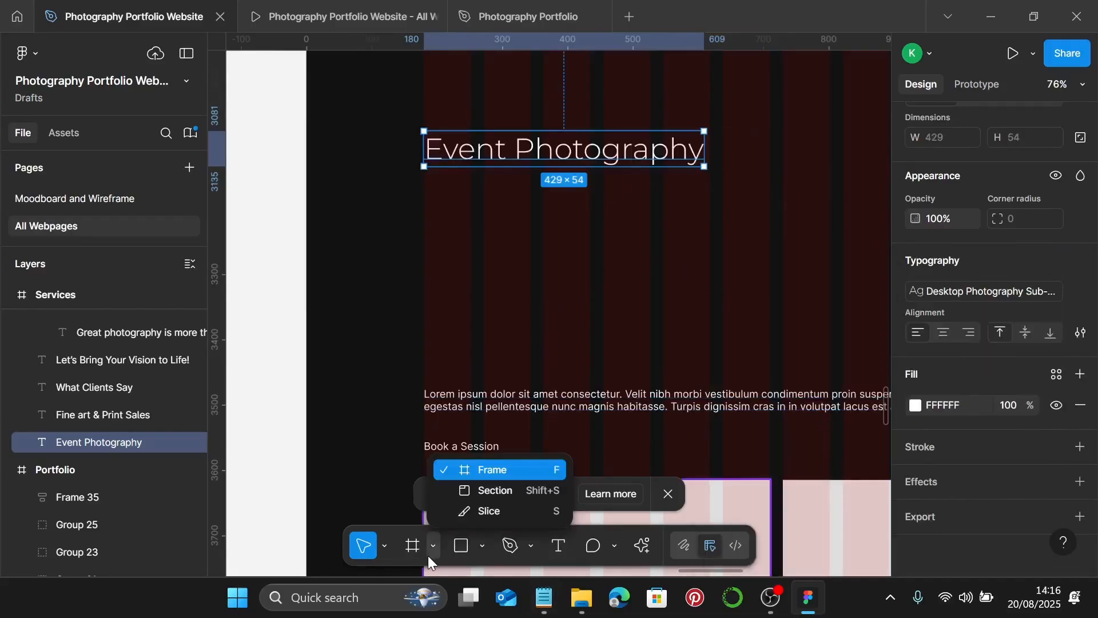
- In Notepad, select the 'For weddings…Sessions' description and services list, then minimize it
{"action": "left_click", "coordinate": [544, 597]}
{"action": "scroll", "coordinate": [698, 389], "scroll_direction": "down", "scroll_amount": 2}
{"action": "scroll", "coordinate": [703, 377], "scroll_direction": "down", "scroll_amount": 1}
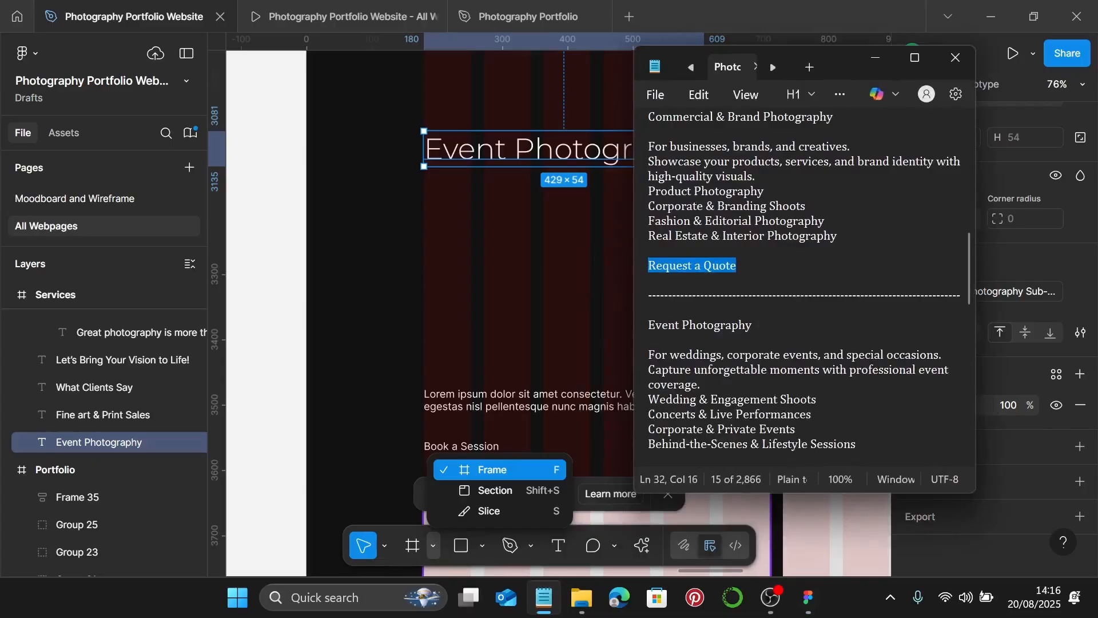
{"action": "left_click_drag", "start_coordinate": [753, 322], "coordinate": [683, 323]}
{"action": "scroll", "coordinate": [766, 392], "scroll_direction": "down", "scroll_amount": 1}
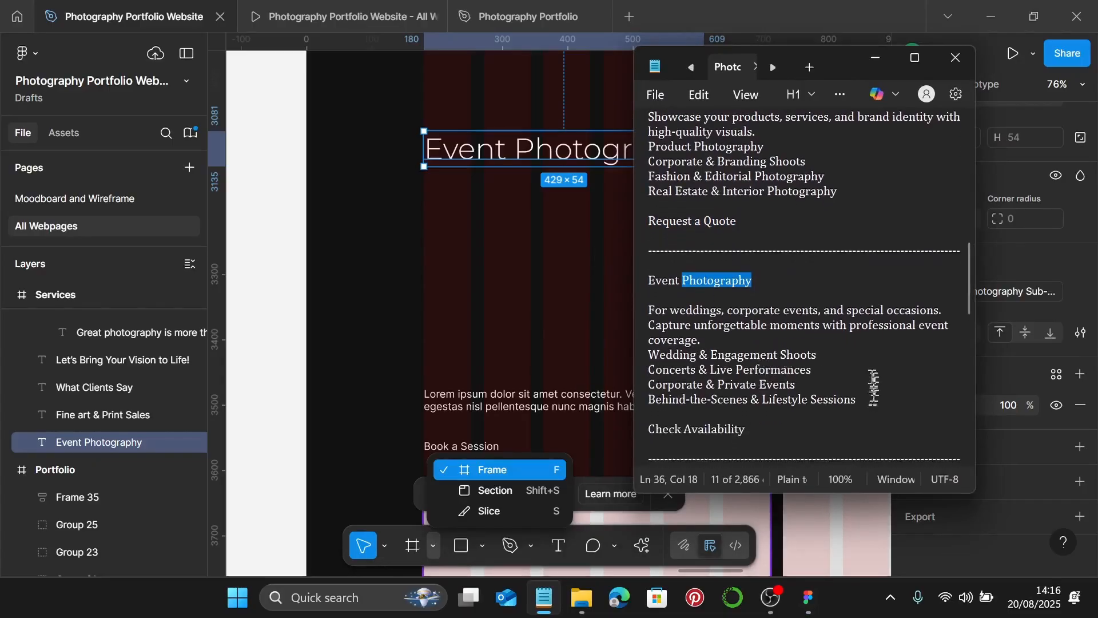
{"action": "left_click_drag", "start_coordinate": [867, 400], "coordinate": [651, 315]}
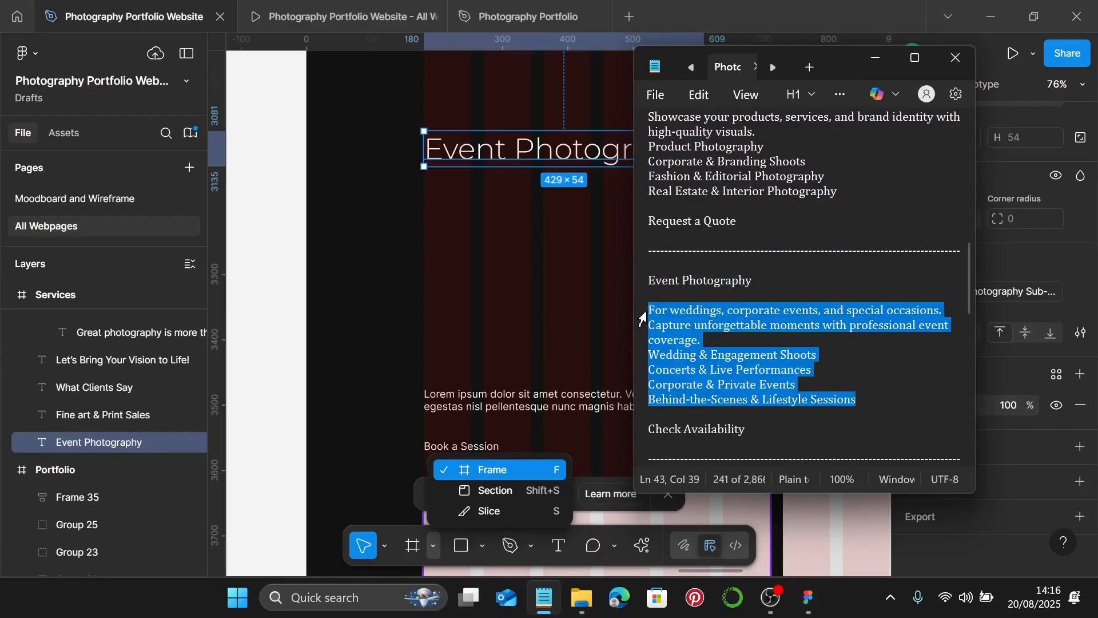
{"action": "left_click", "coordinate": [875, 58]}
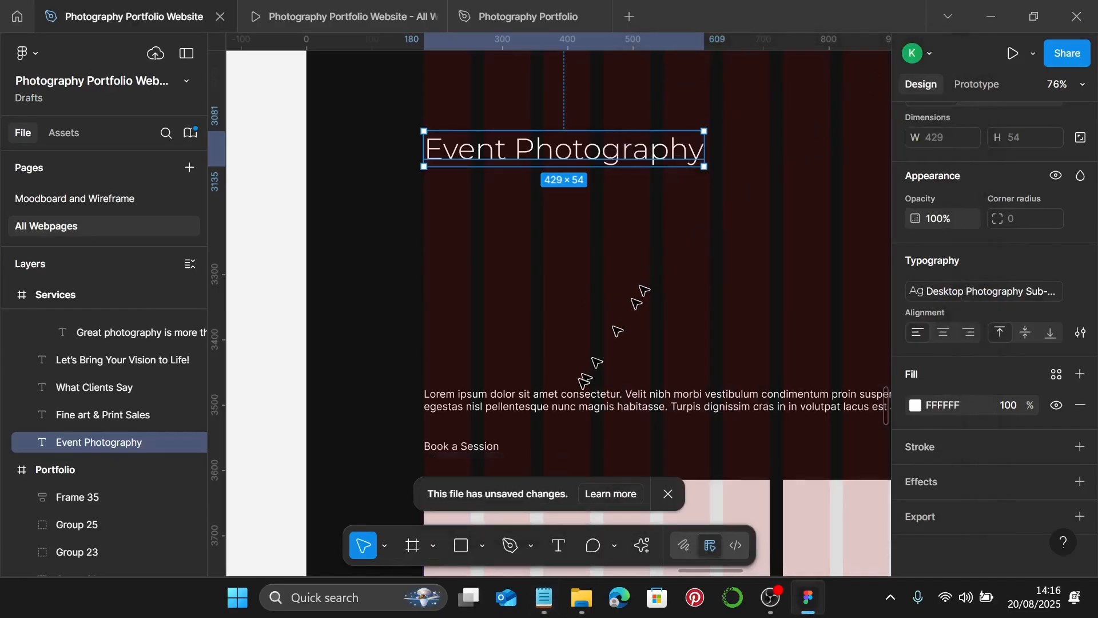
- Move the lorem ipsum paragraph below the heading and apply the Photography Body style
{"action": "left_click", "coordinate": [577, 398]}
{"action": "left_click_drag", "start_coordinate": [546, 407], "coordinate": [549, 234]}
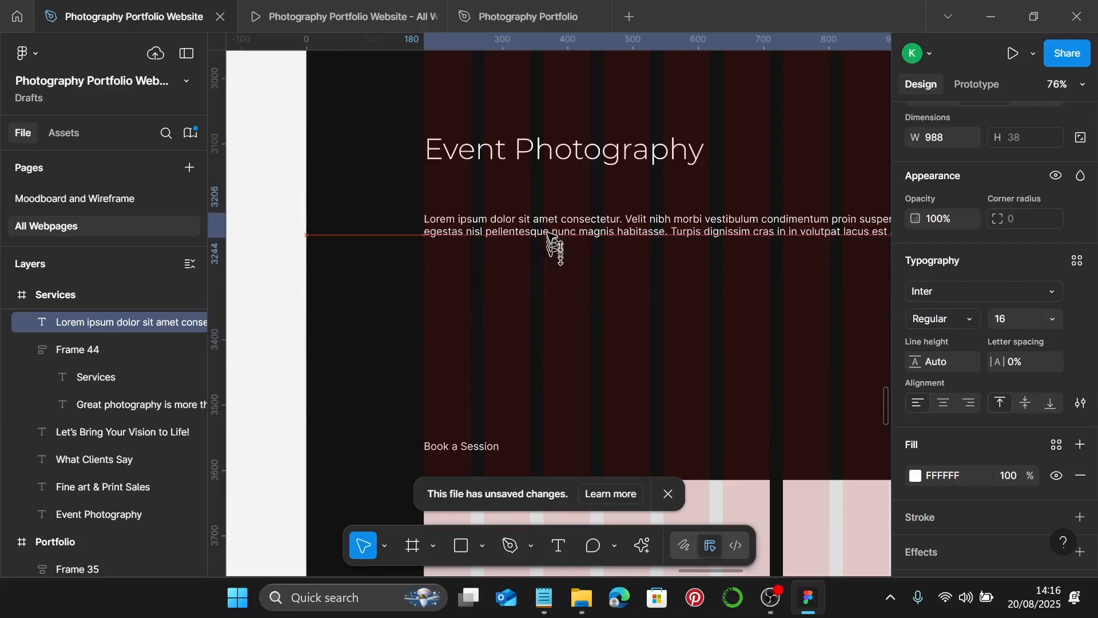
{"action": "scroll", "coordinate": [385, 255], "scroll_direction": "up", "scroll_amount": 10}
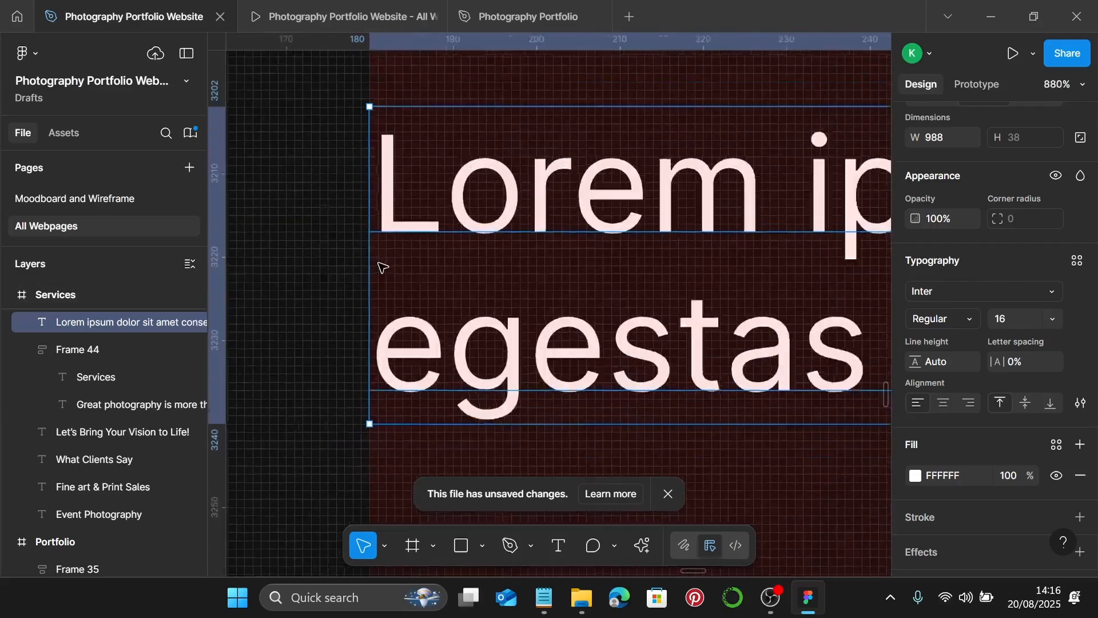
{"action": "scroll", "coordinate": [378, 263], "scroll_direction": "down", "scroll_amount": 7}
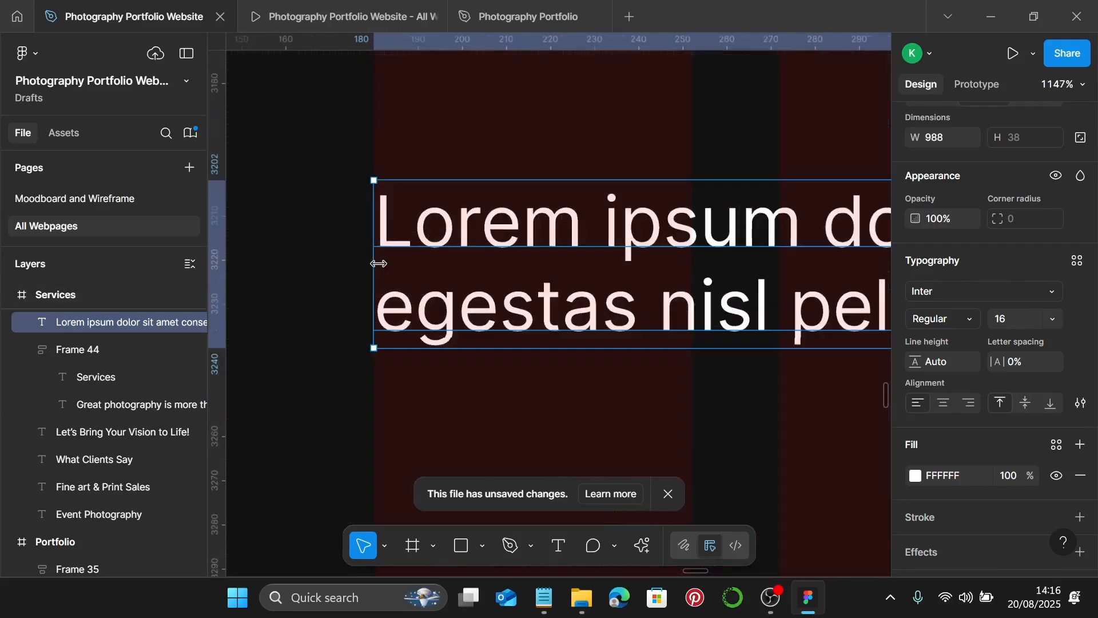
{"action": "left_click", "coordinate": [1077, 262]}
{"action": "scroll", "coordinate": [795, 480], "scroll_direction": "down", "scroll_amount": 2}
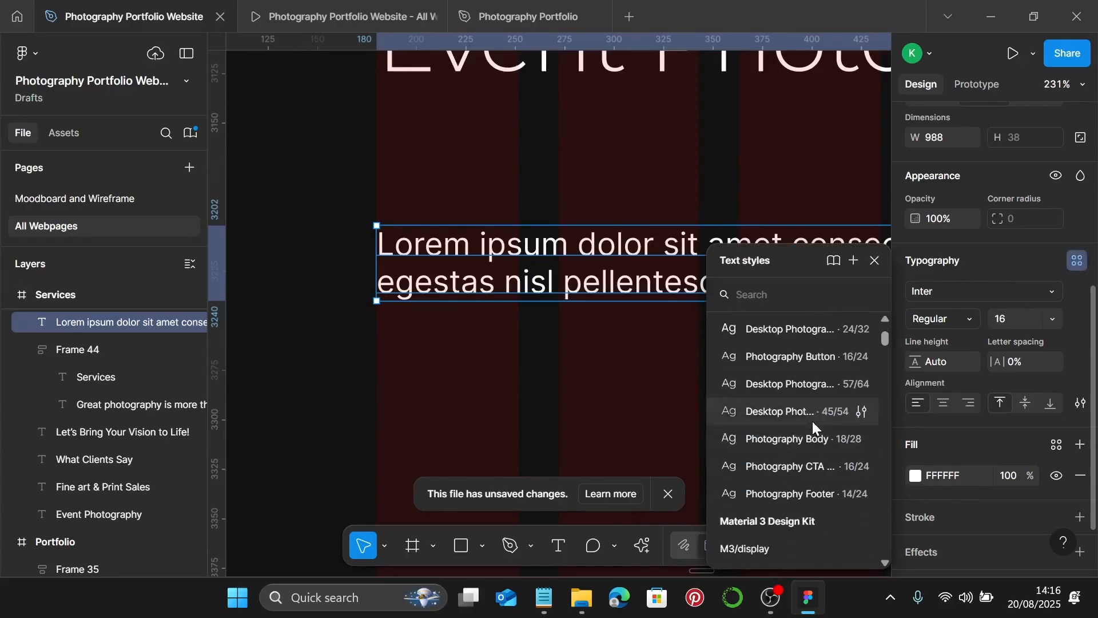
{"action": "left_click", "coordinate": [817, 441]}
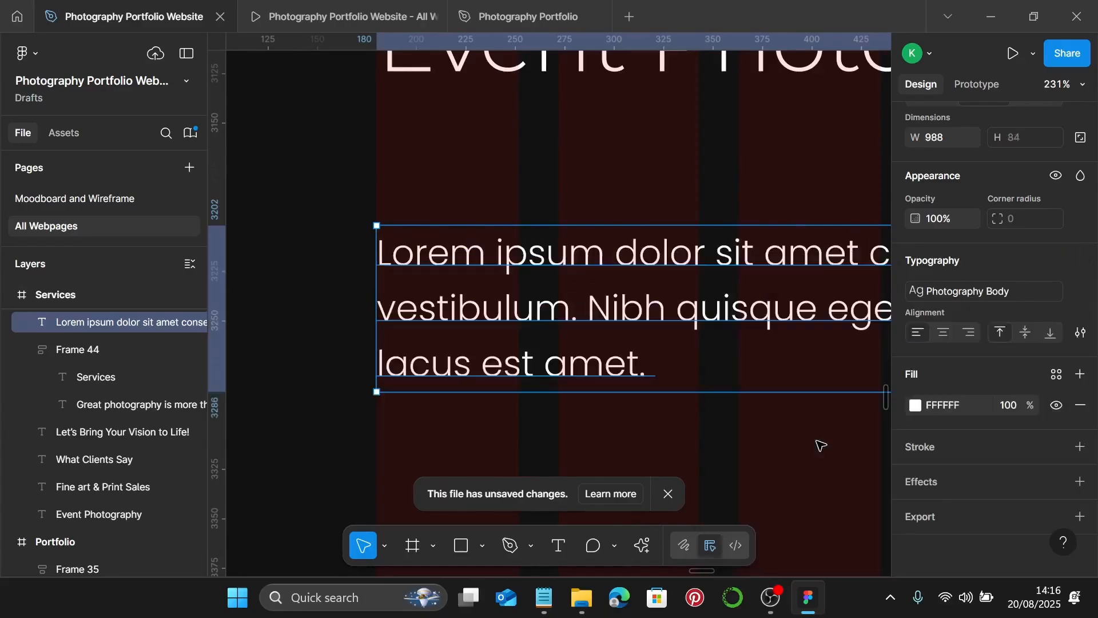
- Replace the placeholder text with the copied weddings and events description and services
{"action": "double_click", "coordinate": [586, 317]}
{"action": "key", "text": "ctrl+v"}
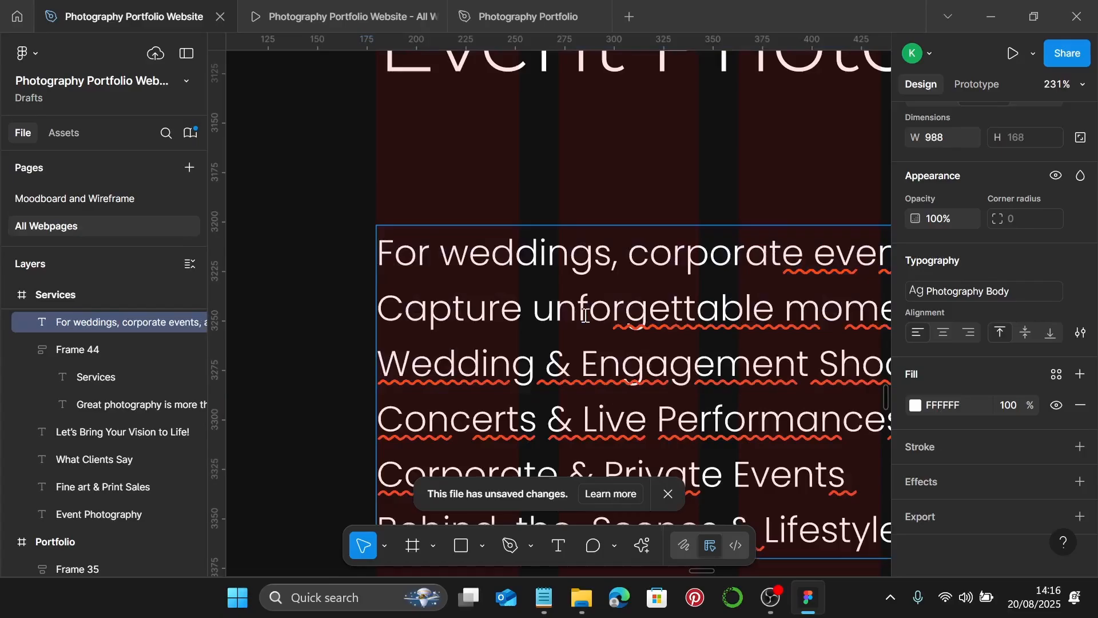
{"action": "scroll", "coordinate": [586, 317], "scroll_direction": "down", "scroll_amount": 4}
{"action": "key", "text": "Escape"}
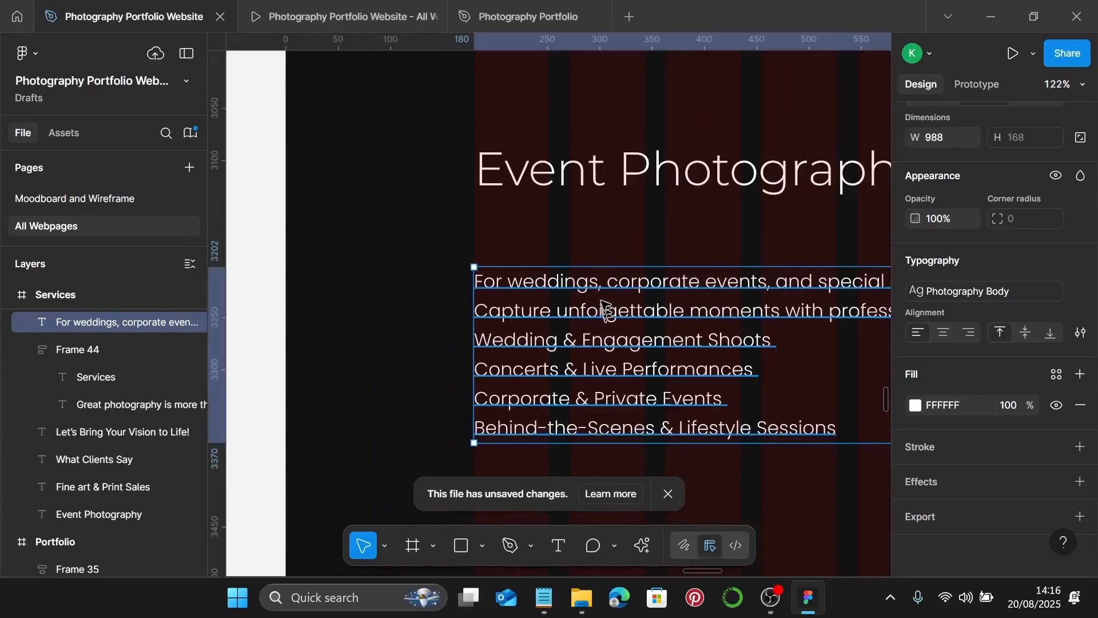
{"action": "scroll", "coordinate": [604, 308], "scroll_direction": "down", "scroll_amount": 2}
{"action": "scroll", "coordinate": [474, 235], "scroll_direction": "up", "scroll_amount": 4}
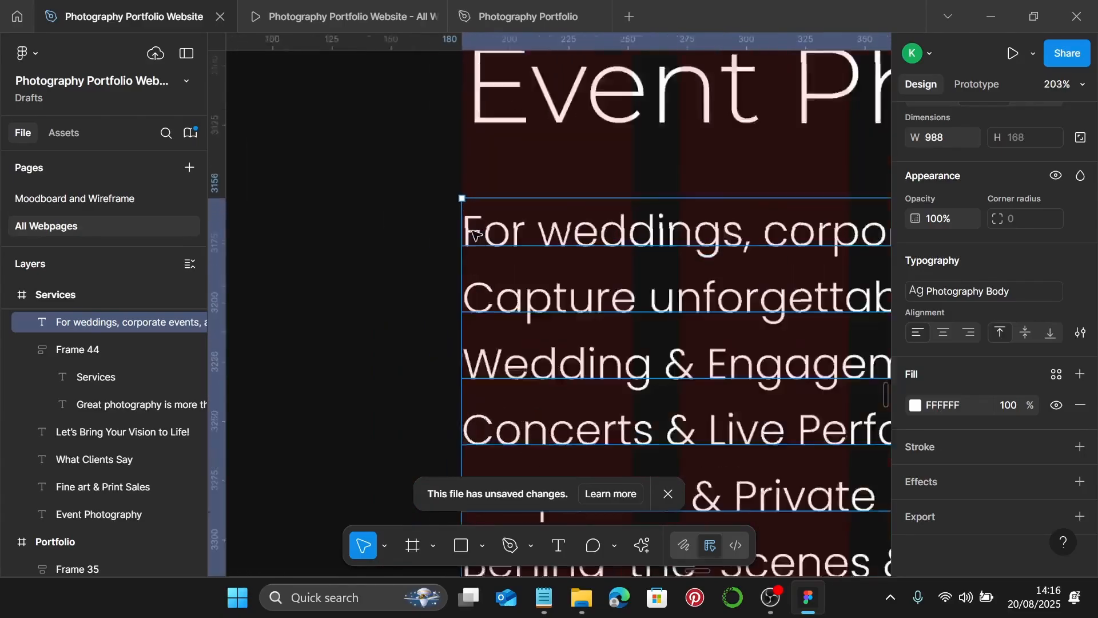
{"action": "scroll", "coordinate": [475, 235], "scroll_direction": "up", "scroll_amount": 2}
{"action": "scroll", "coordinate": [473, 232], "scroll_direction": "down", "scroll_amount": 4}
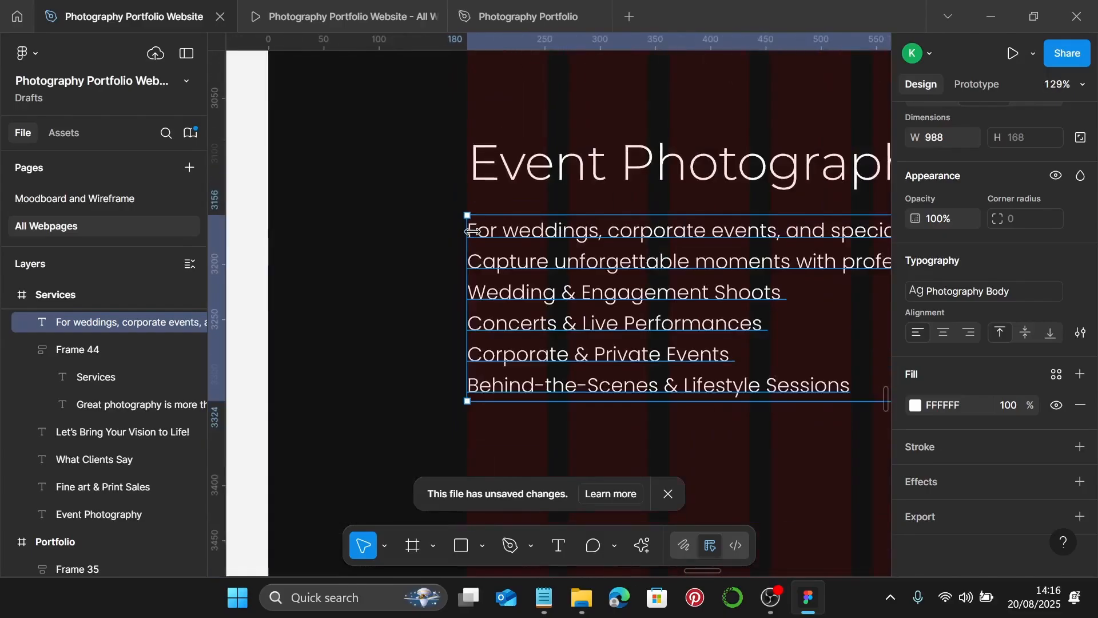
{"action": "scroll", "coordinate": [473, 231], "scroll_direction": "down", "scroll_amount": 3}
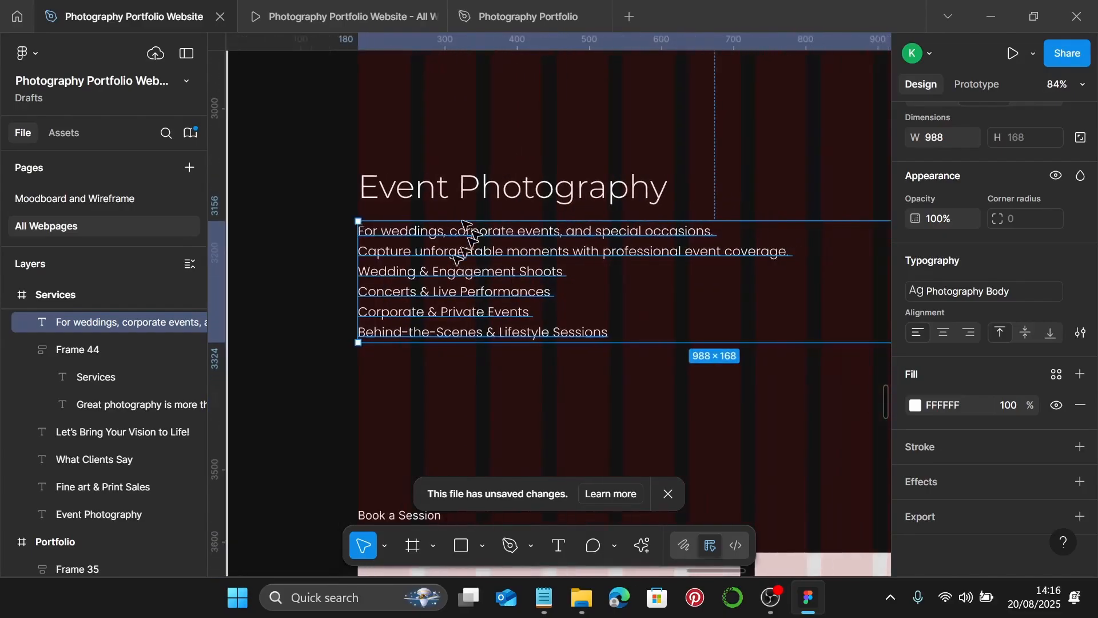
- Bullet the Wedding & Engagement, Concerts, Corporate & Private Events and Behind-the-Scenes service lines
{"action": "scroll", "coordinate": [400, 283], "scroll_direction": "up", "scroll_amount": 1}
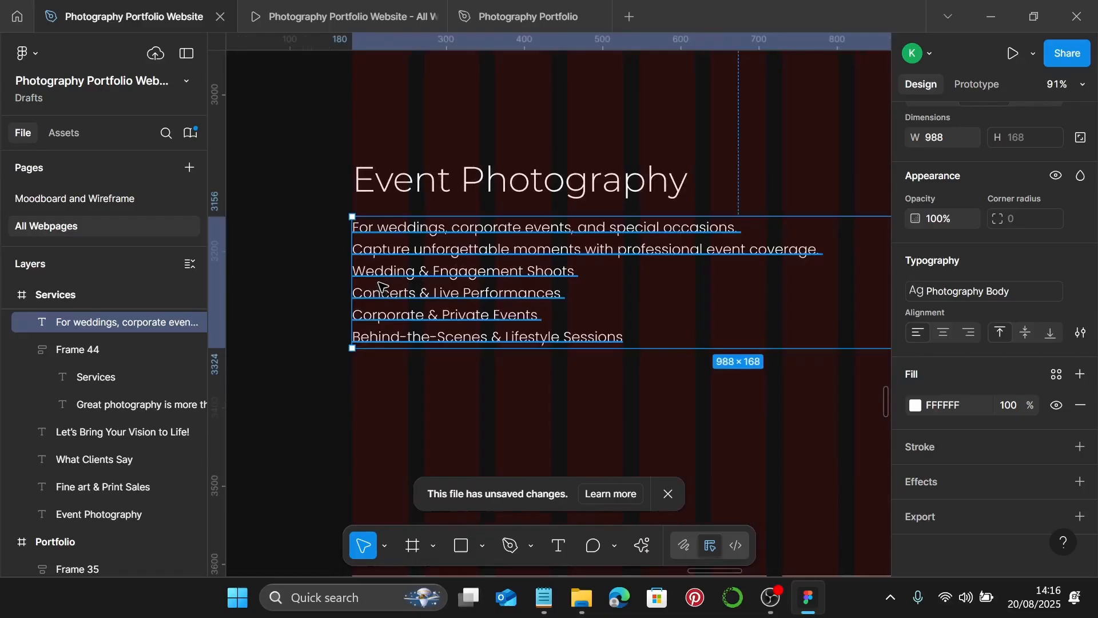
{"action": "double_click", "coordinate": [380, 286]}
{"action": "left_click", "coordinate": [355, 274]}
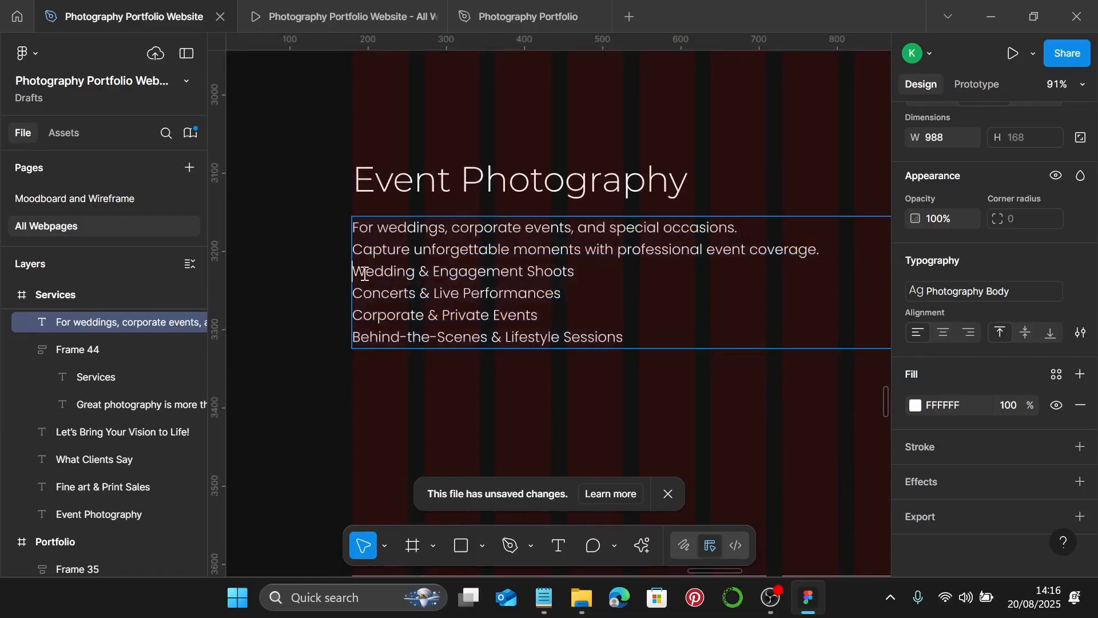
{"action": "key", "text": "ctrl+shift+8"}
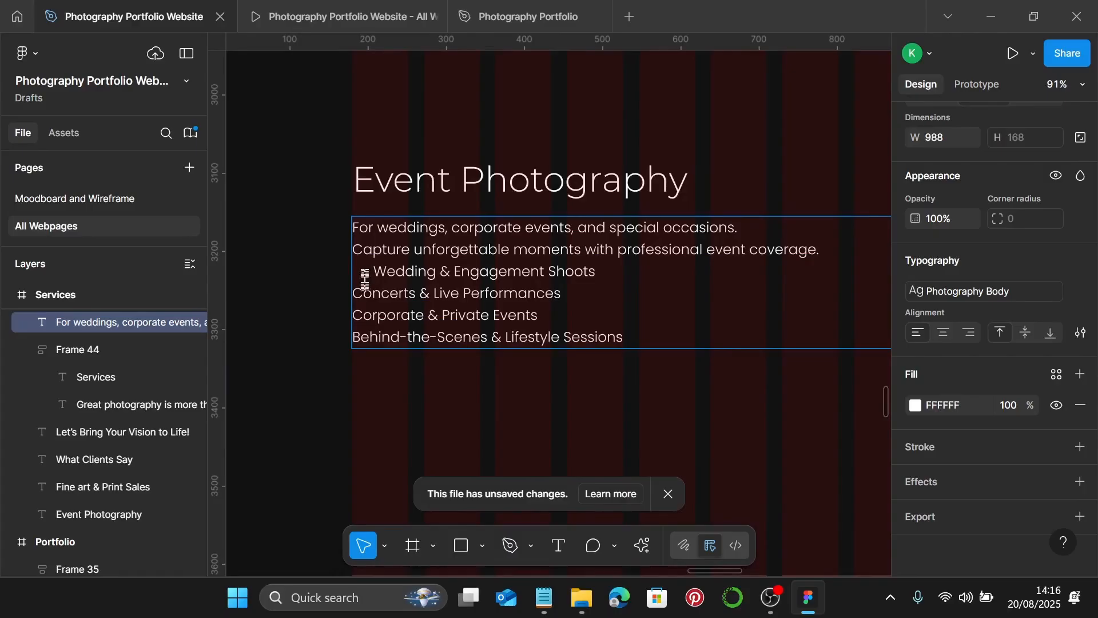
{"action": "key", "text": "Down"}
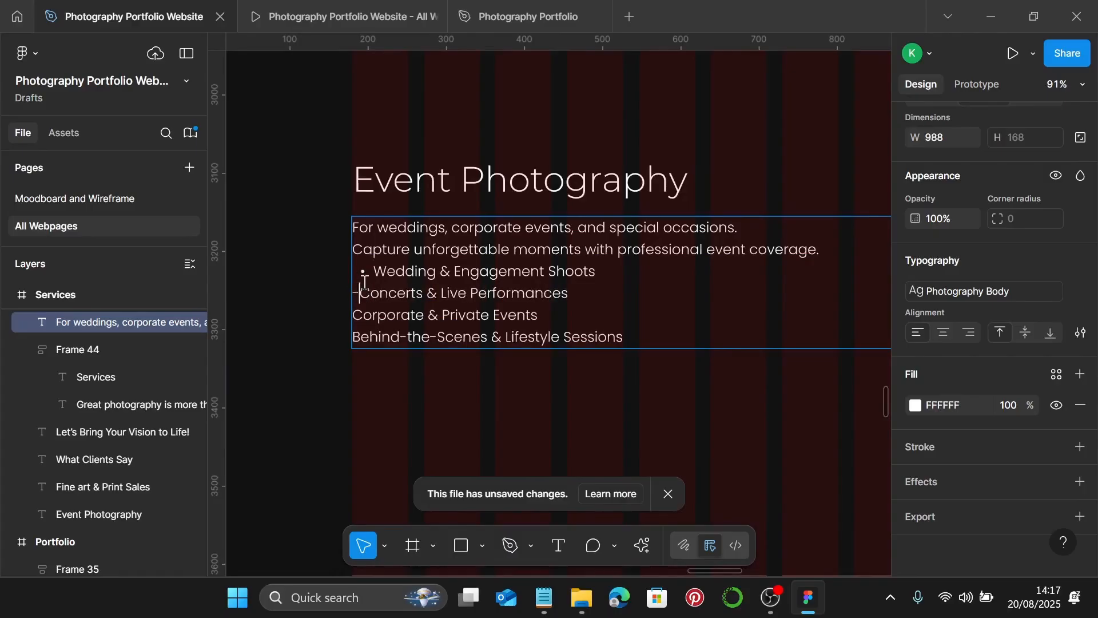
{"action": "key", "text": "ctrl+shift+8"}
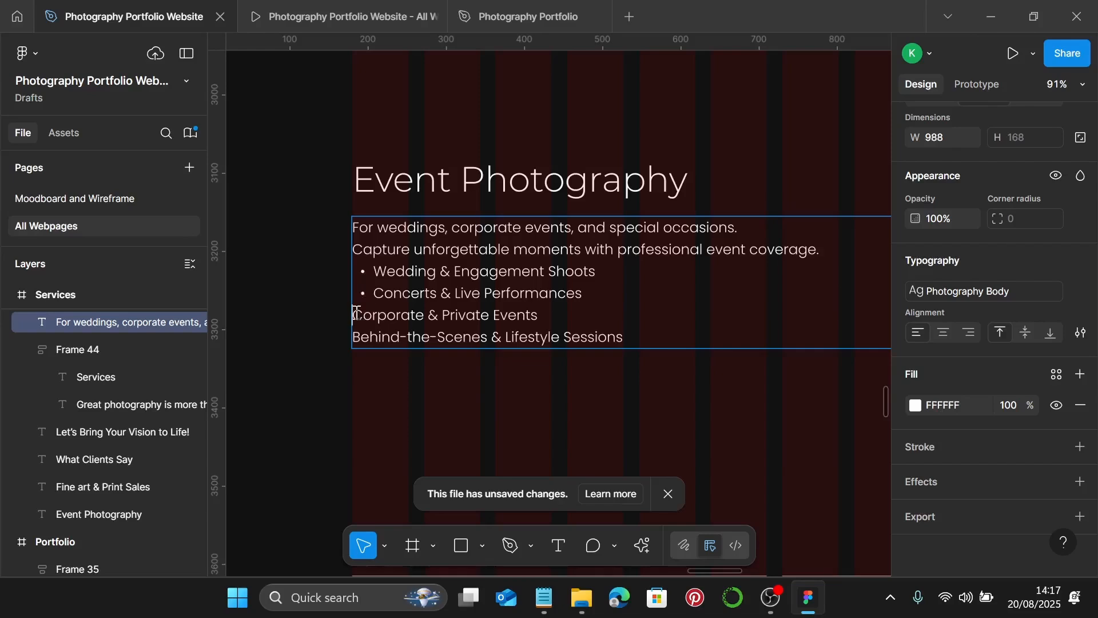
{"action": "key", "text": "ctrl+shift+8"}
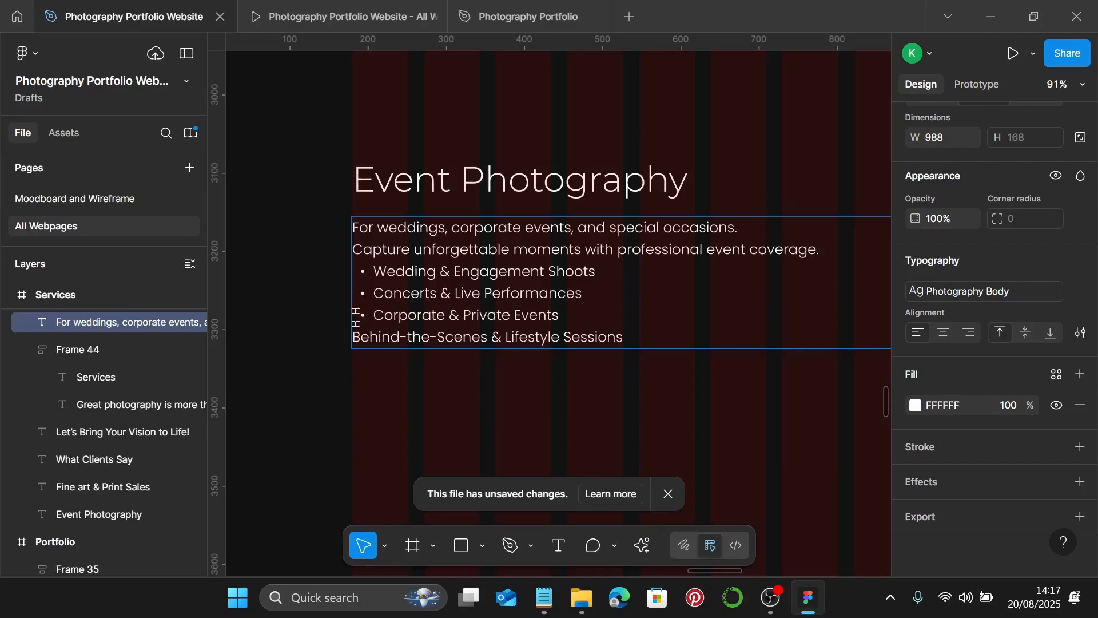
{"action": "key", "text": "Down"}
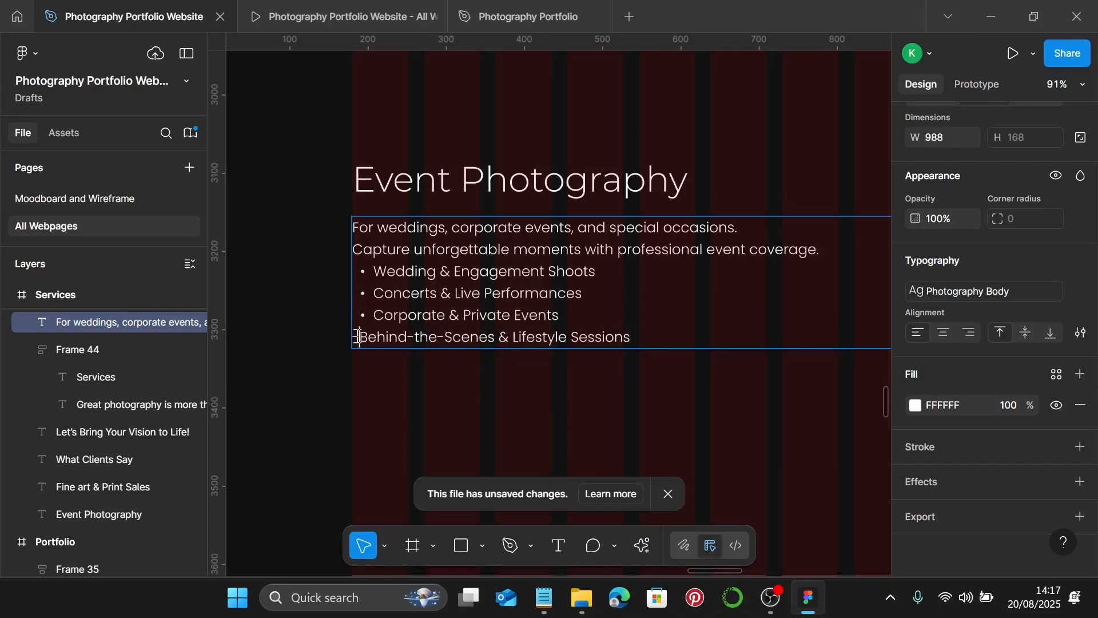
{"action": "key", "text": "ctrl+shift+8"}
{"action": "key", "text": "Escape"}
{"action": "scroll", "coordinate": [490, 396], "scroll_direction": "down", "scroll_amount": 5, "text": "ctrl"}
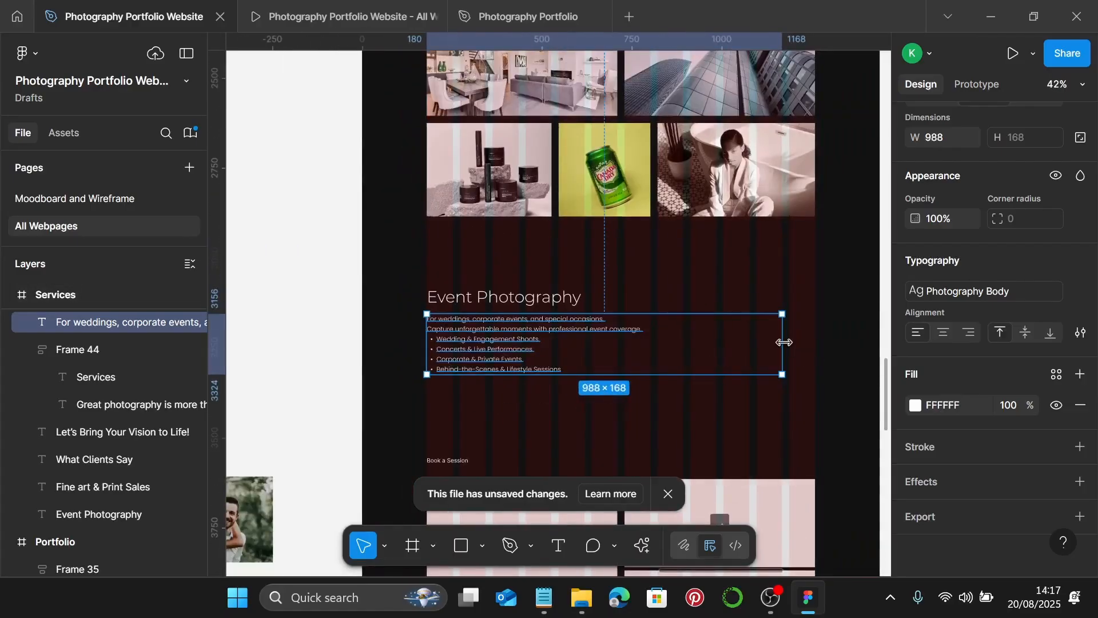
- Narrow the paragraph box and replace Book a Session with the Request a Quote arrow link
{"action": "left_click_drag", "start_coordinate": [784, 342], "coordinate": [652, 345]}
{"action": "scroll", "coordinate": [584, 330], "scroll_direction": "up", "scroll_amount": 5}
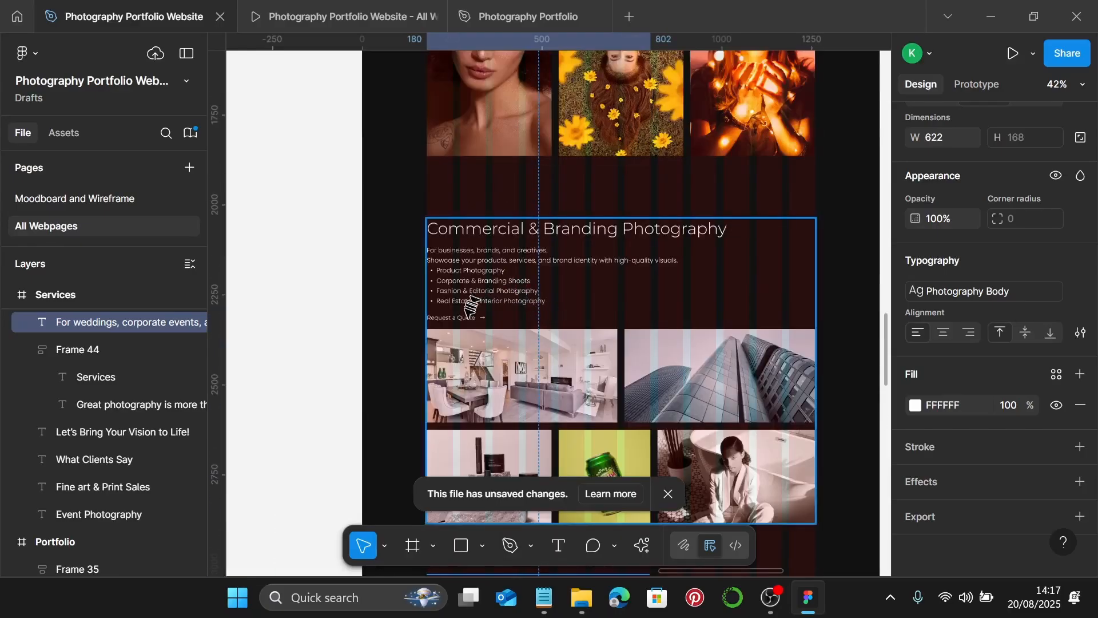
{"action": "left_click", "coordinate": [468, 313]}
{"action": "double_click", "coordinate": [468, 316]}
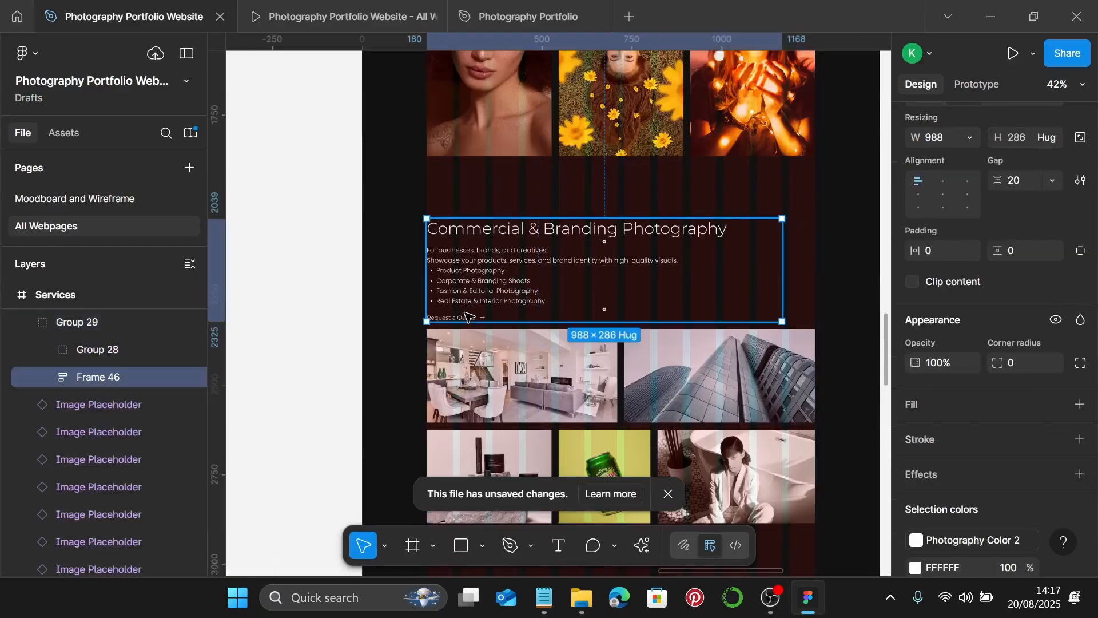
{"action": "double_click", "coordinate": [468, 317]}
{"action": "scroll", "coordinate": [467, 317], "scroll_direction": "up", "scroll_amount": 5}
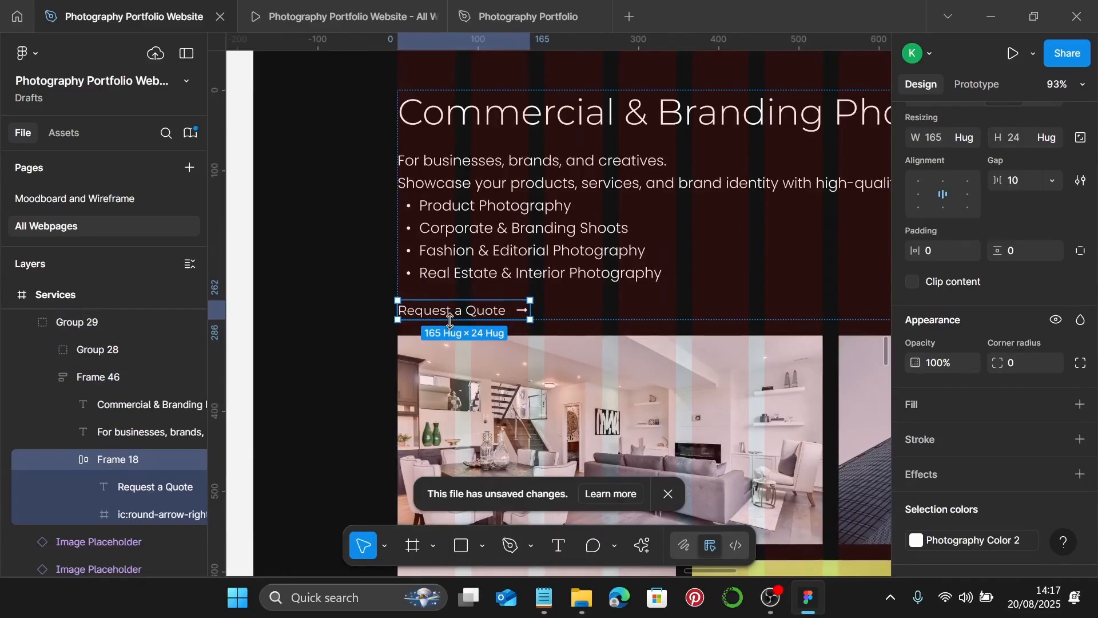
{"action": "scroll", "coordinate": [452, 317], "scroll_direction": "down", "scroll_amount": 5}
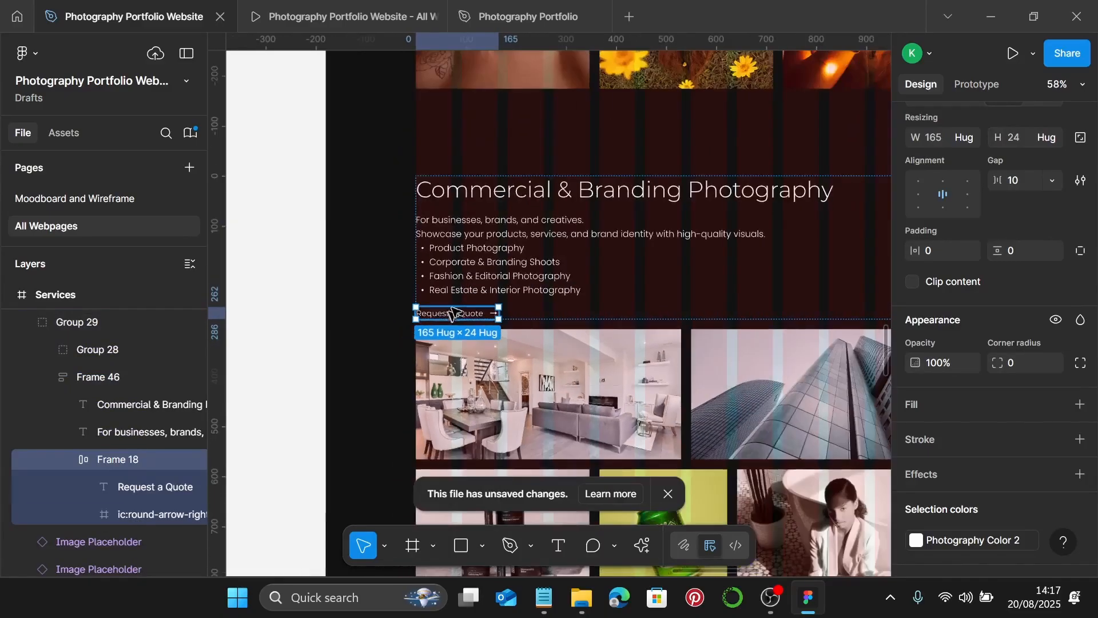
{"action": "scroll", "coordinate": [458, 309], "scroll_direction": "down", "scroll_amount": 6}
{"action": "left_click", "coordinate": [468, 293]}
{"action": "double_click", "coordinate": [443, 290]}
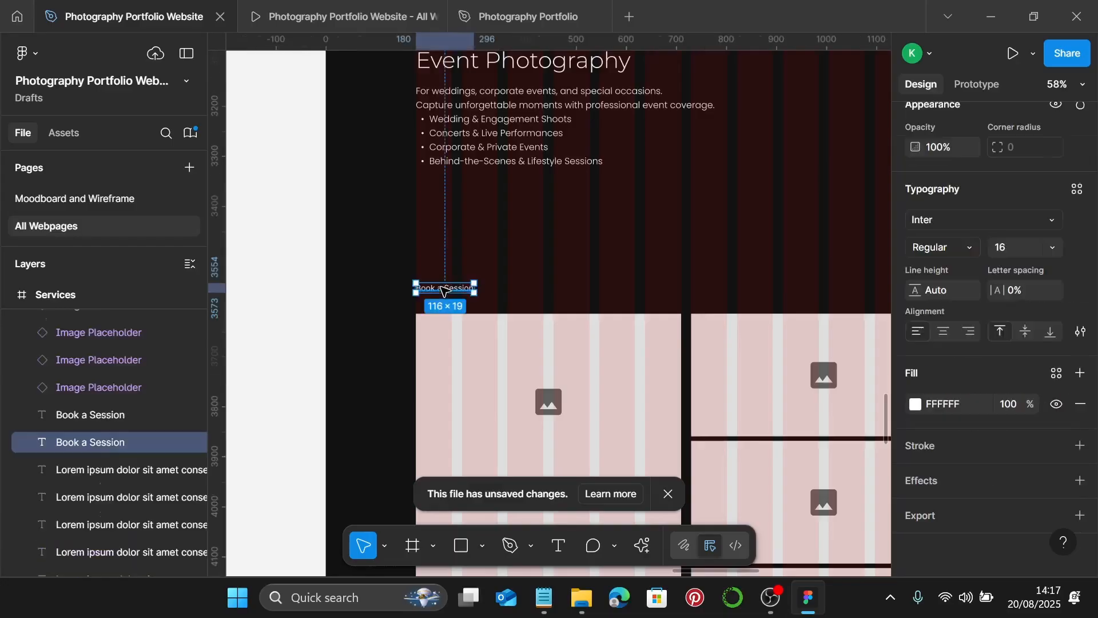
{"action": "key", "text": "ctrl+shift+r"}
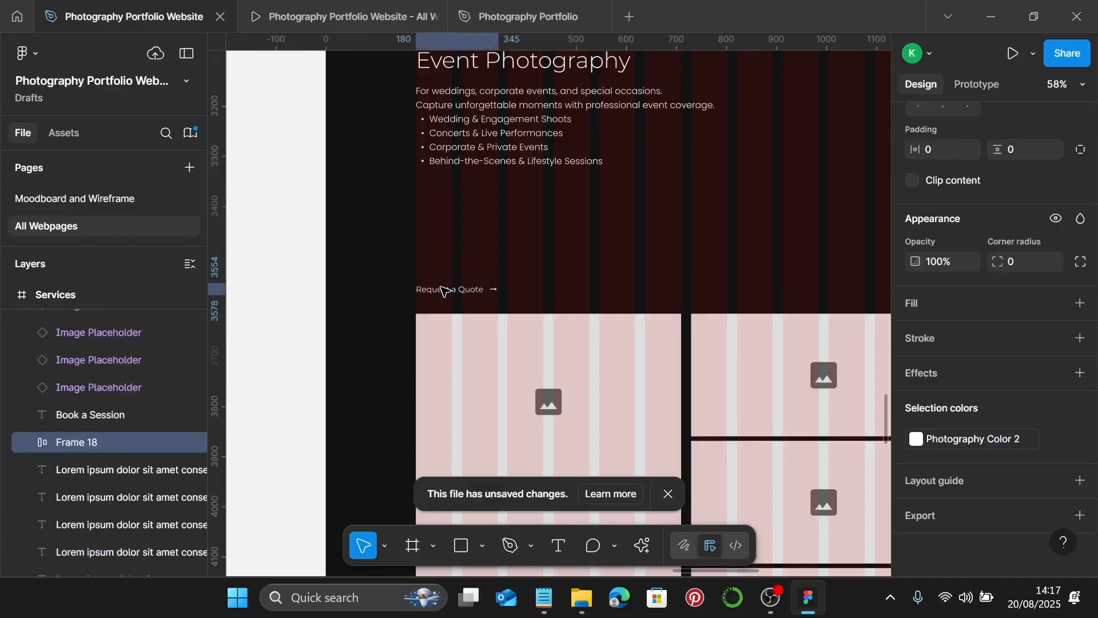
- Move the link up under the bullet list and change its text to Check Availability
{"action": "scroll", "coordinate": [443, 291], "scroll_direction": "up", "scroll_amount": 5}
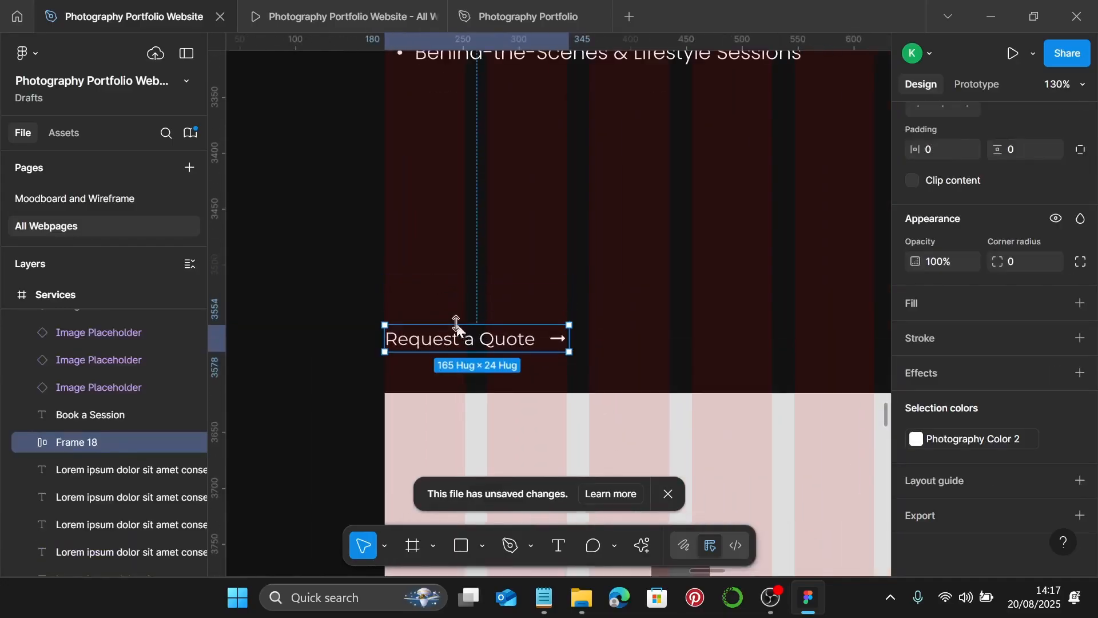
{"action": "left_click_drag", "start_coordinate": [445, 327], "coordinate": [449, 138]}
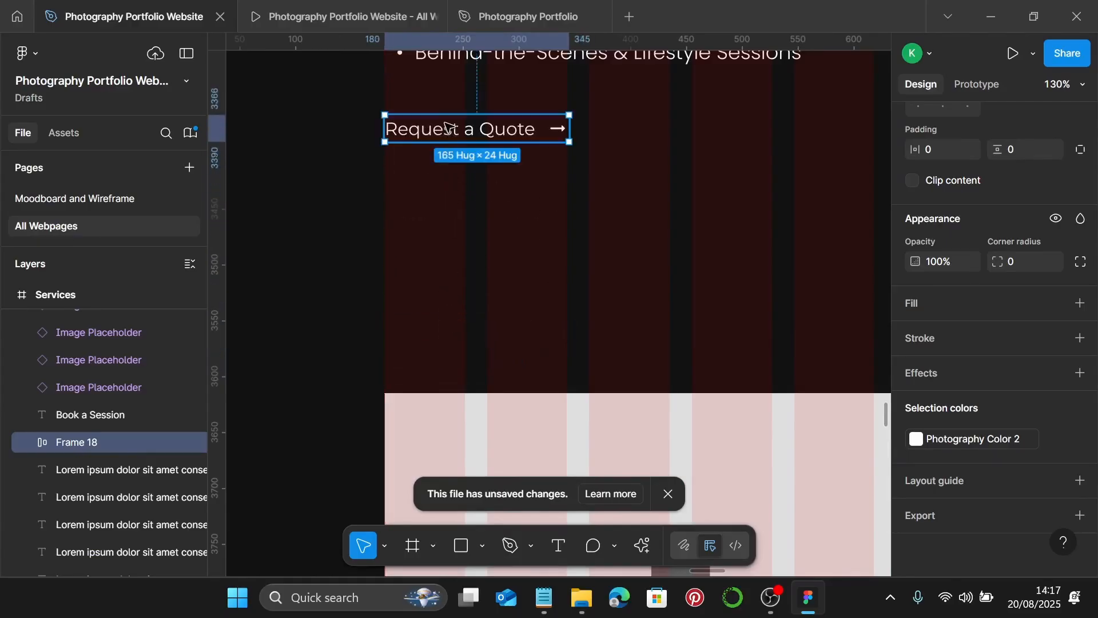
{"action": "left_click", "coordinate": [538, 603]}
{"action": "scroll", "coordinate": [752, 343], "scroll_direction": "down", "scroll_amount": 2}
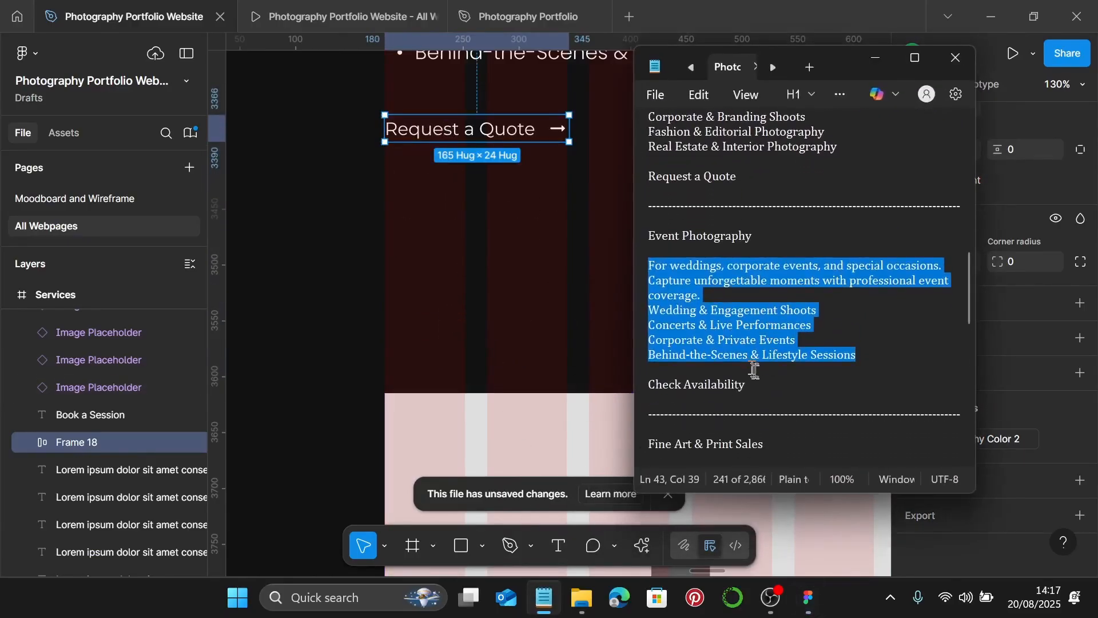
{"action": "left_click_drag", "start_coordinate": [749, 384], "coordinate": [666, 380]}
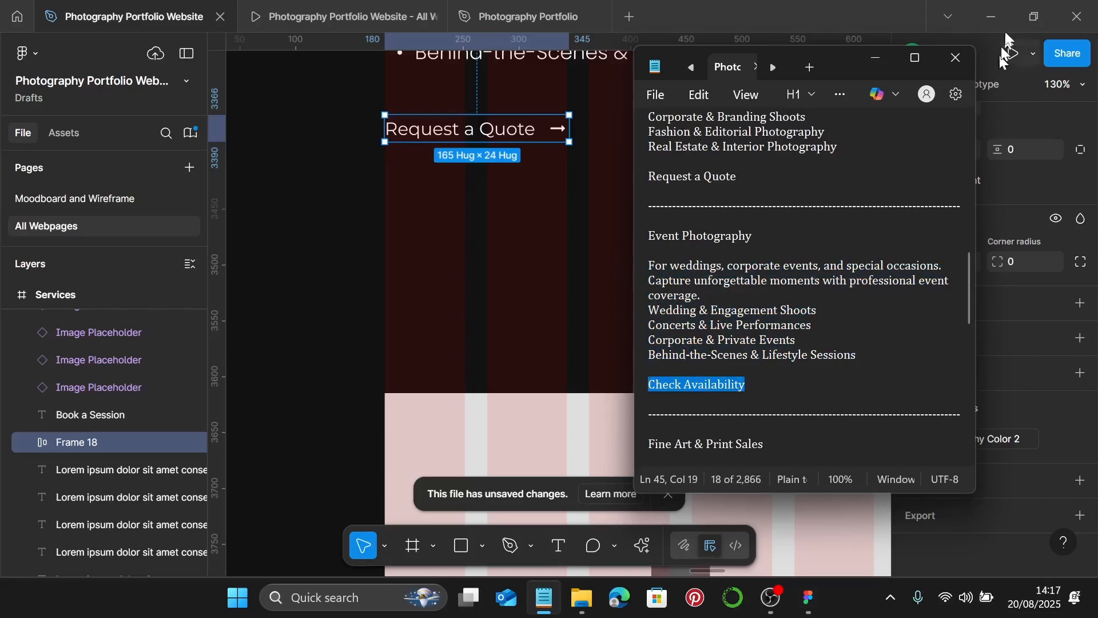
{"action": "left_click", "coordinate": [463, 134]}
{"action": "left_click", "coordinate": [463, 134]}
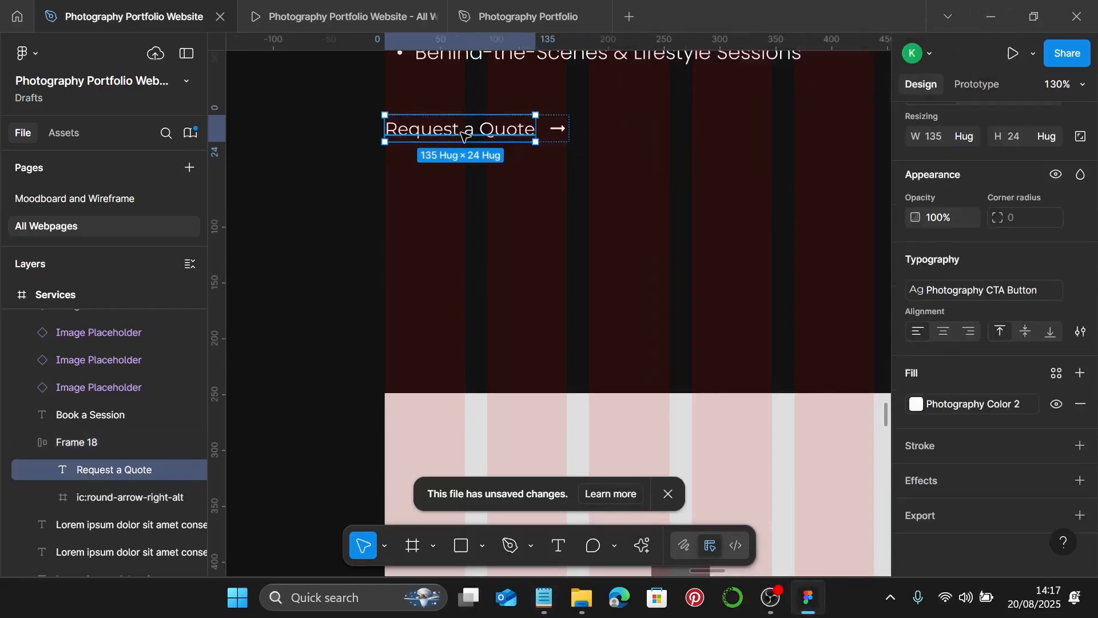
{"action": "double_click", "coordinate": [464, 135]}
{"action": "type", "text": "Check Availability"}
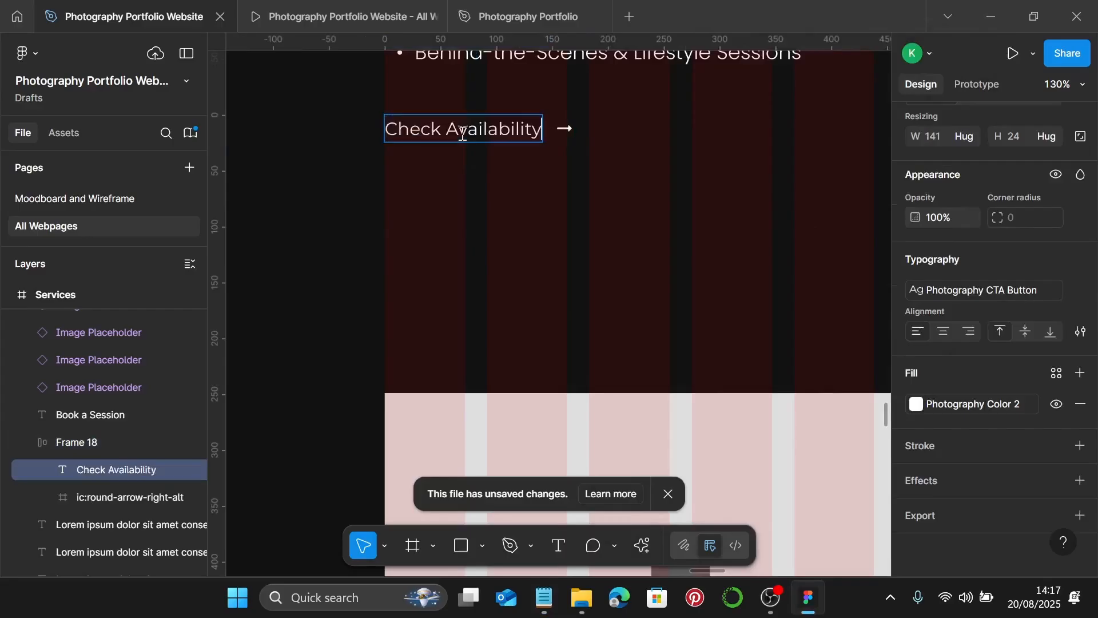
{"action": "key", "text": "Escape"}
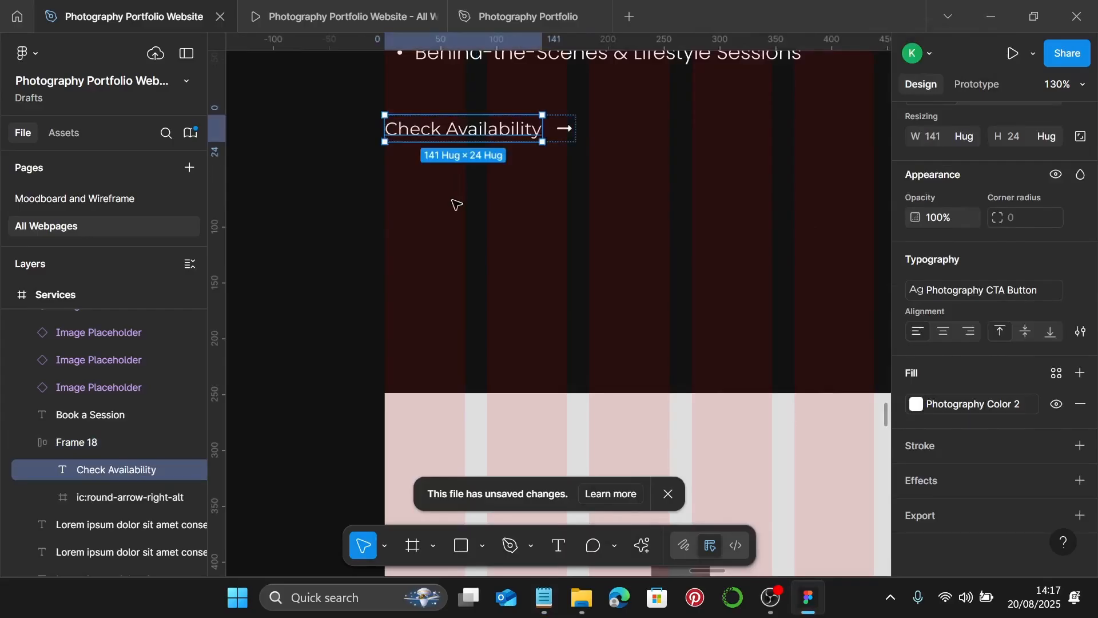
- Wrap the Event Photography heading, paragraph and Check Availability link in auto layout with 20 gap
{"action": "left_click", "coordinate": [557, 210]}
{"action": "scroll", "coordinate": [560, 200], "scroll_direction": "down", "scroll_amount": 3}
{"action": "scroll", "coordinate": [561, 200], "scroll_direction": "up", "scroll_amount": 4}
{"action": "left_click", "coordinate": [562, 186]}
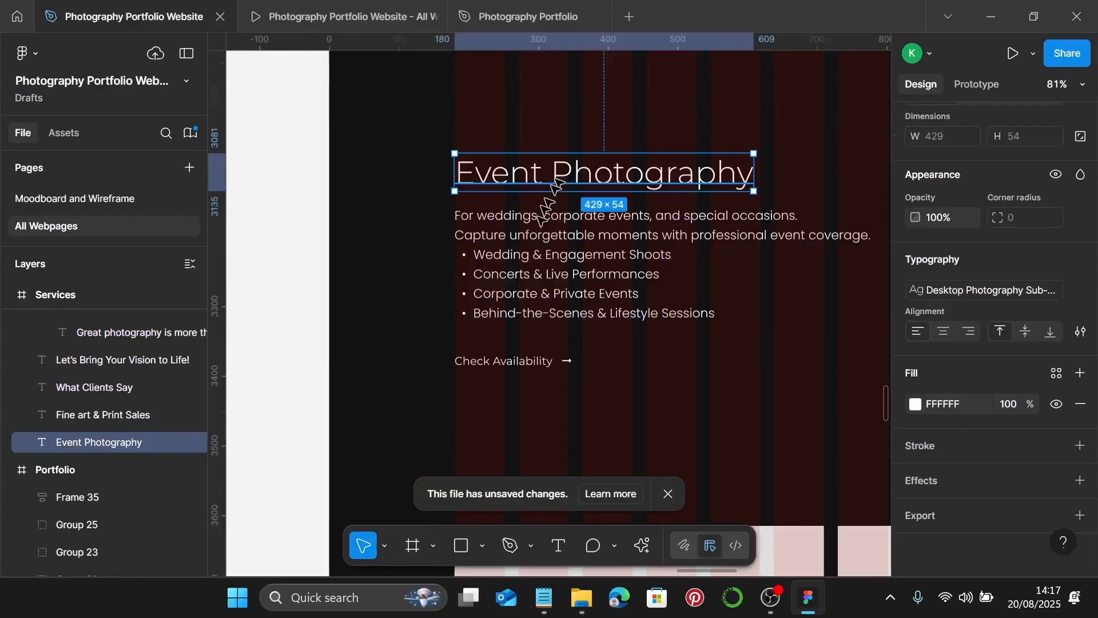
{"action": "left_click", "coordinate": [537, 255], "text": "shift"}
{"action": "left_click", "coordinate": [510, 363], "text": "shift"}
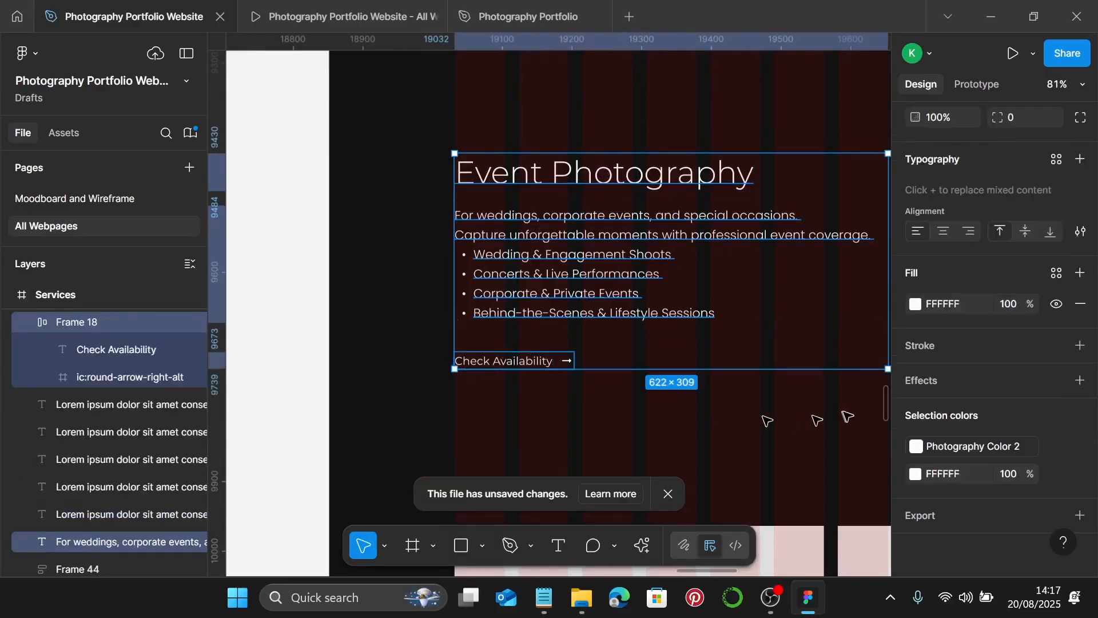
{"action": "key", "text": "shift+a"}
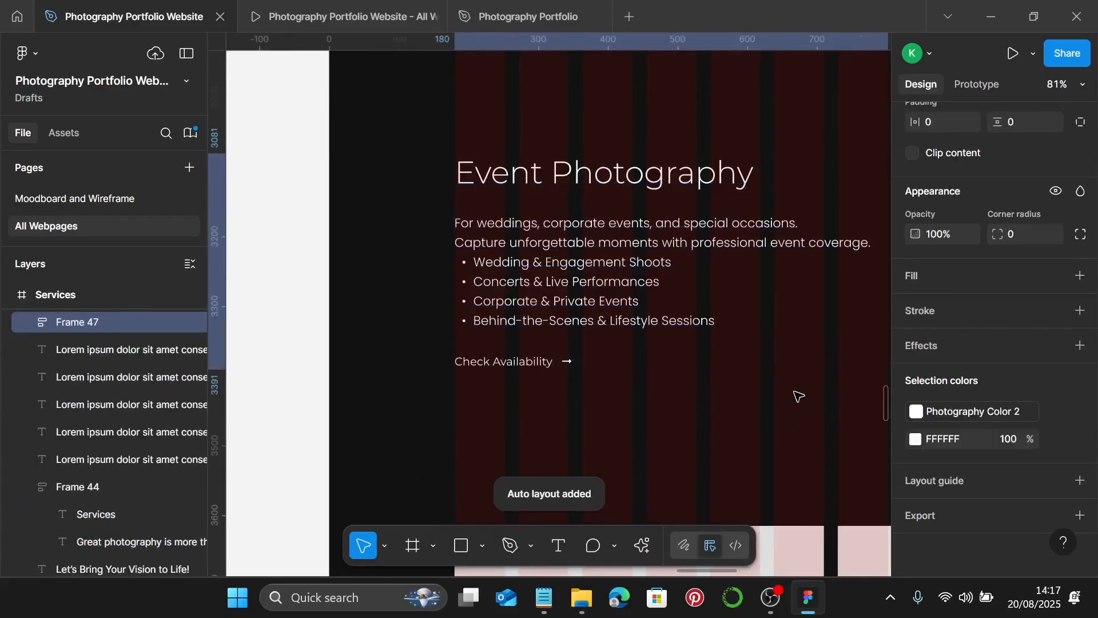
{"action": "scroll", "coordinate": [1017, 278], "scroll_direction": "up", "scroll_amount": 5}
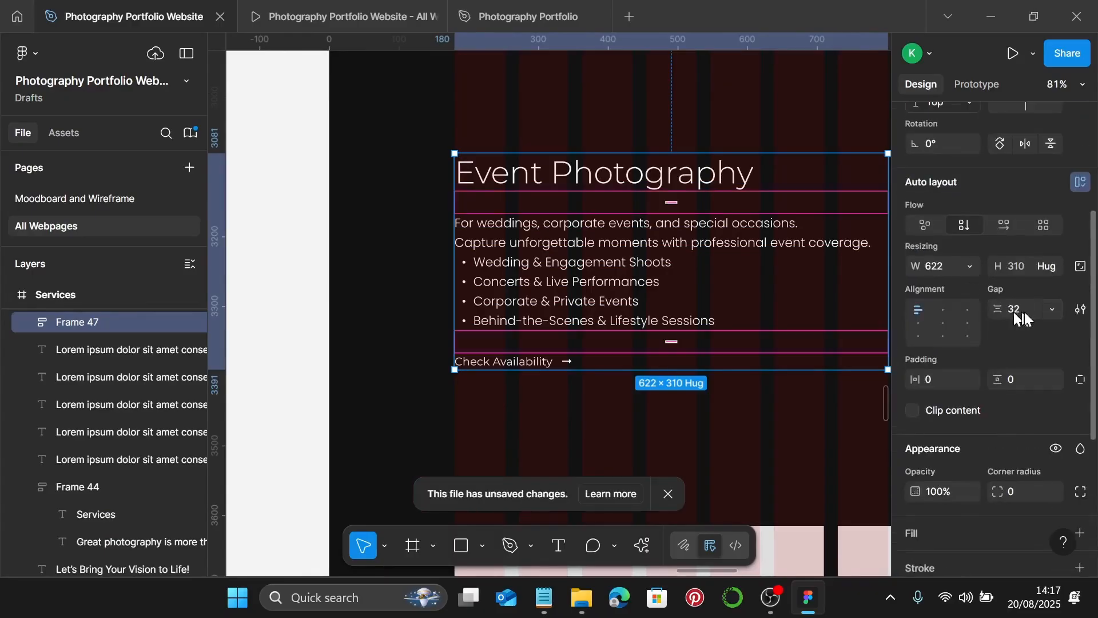
{"action": "key", "text": "Return"}
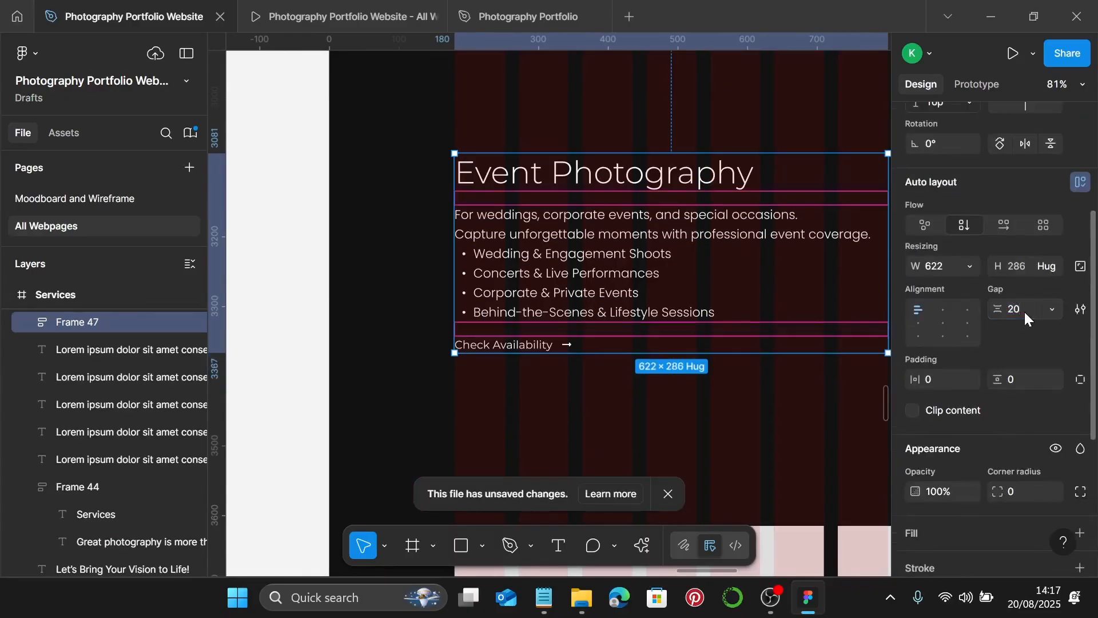
{"action": "scroll", "coordinate": [742, 311], "scroll_direction": "down", "scroll_amount": 5}
{"action": "scroll", "coordinate": [743, 311], "scroll_direction": "down", "scroll_amount": 2}
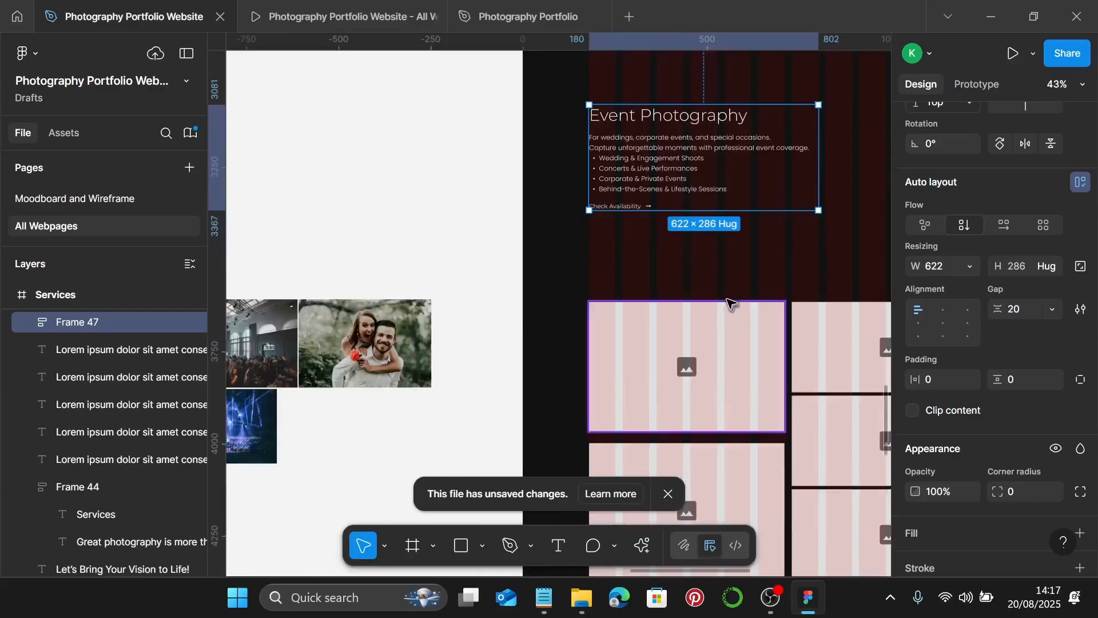
- Duplicate the image placeholder below the section into the right-hand frame
{"action": "left_click", "coordinate": [675, 255]}
{"action": "scroll", "coordinate": [613, 212], "scroll_direction": "up", "scroll_amount": 5}
{"action": "scroll", "coordinate": [571, 220], "scroll_direction": "up", "scroll_amount": 3}
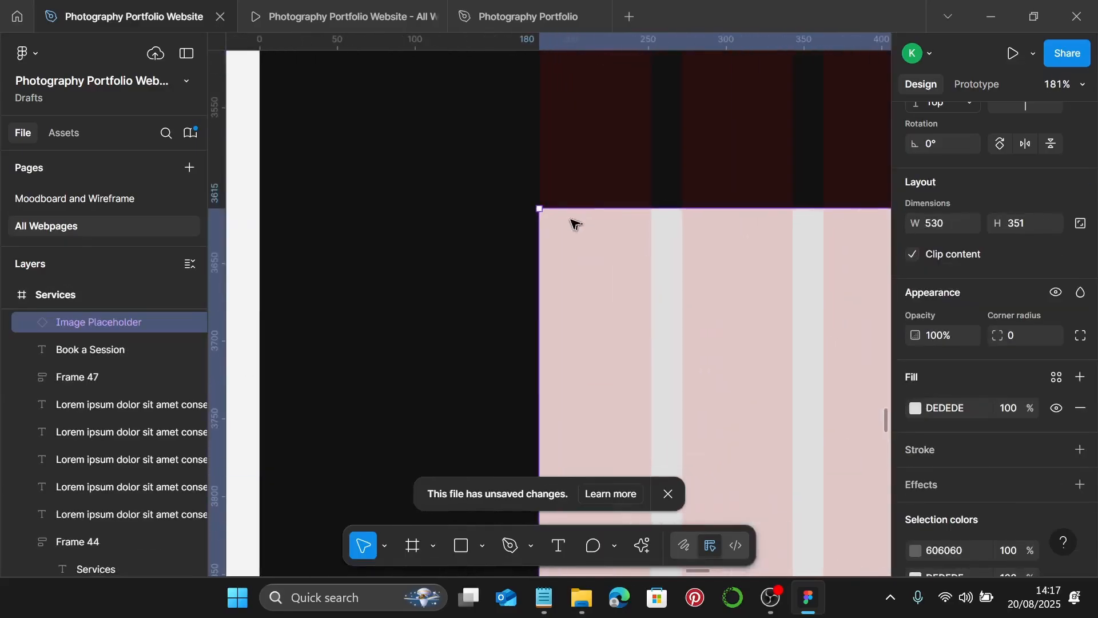
{"action": "scroll", "coordinate": [571, 220], "scroll_direction": "down", "scroll_amount": 3}
{"action": "scroll", "coordinate": [569, 219], "scroll_direction": "right", "scroll_amount": 5}
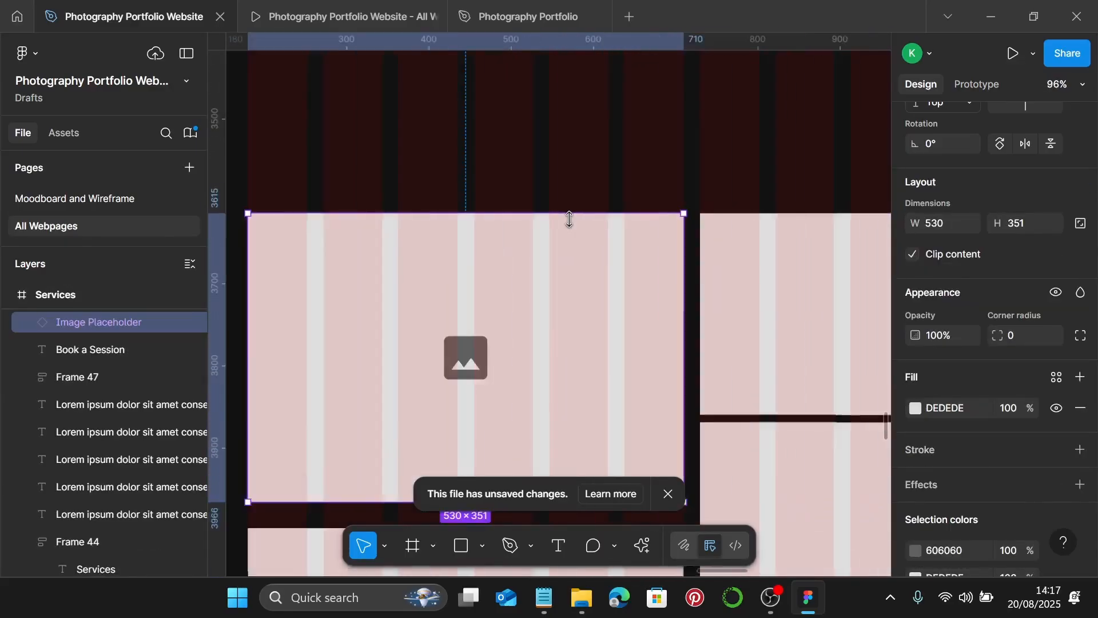
{"action": "left_click_drag", "start_coordinate": [617, 233], "coordinate": [760, 277]}
{"action": "scroll", "coordinate": [637, 287], "scroll_direction": "right", "scroll_amount": 3}
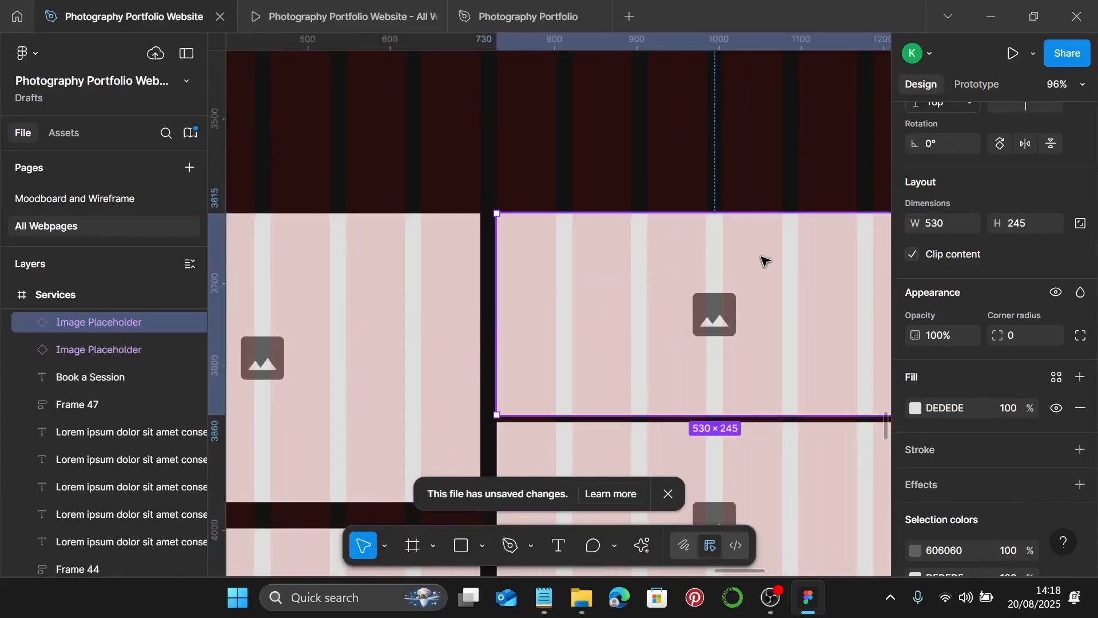
{"action": "scroll", "coordinate": [761, 258], "scroll_direction": "down", "scroll_amount": 3}
{"action": "scroll", "coordinate": [555, 303], "scroll_direction": "down", "scroll_amount": 2}
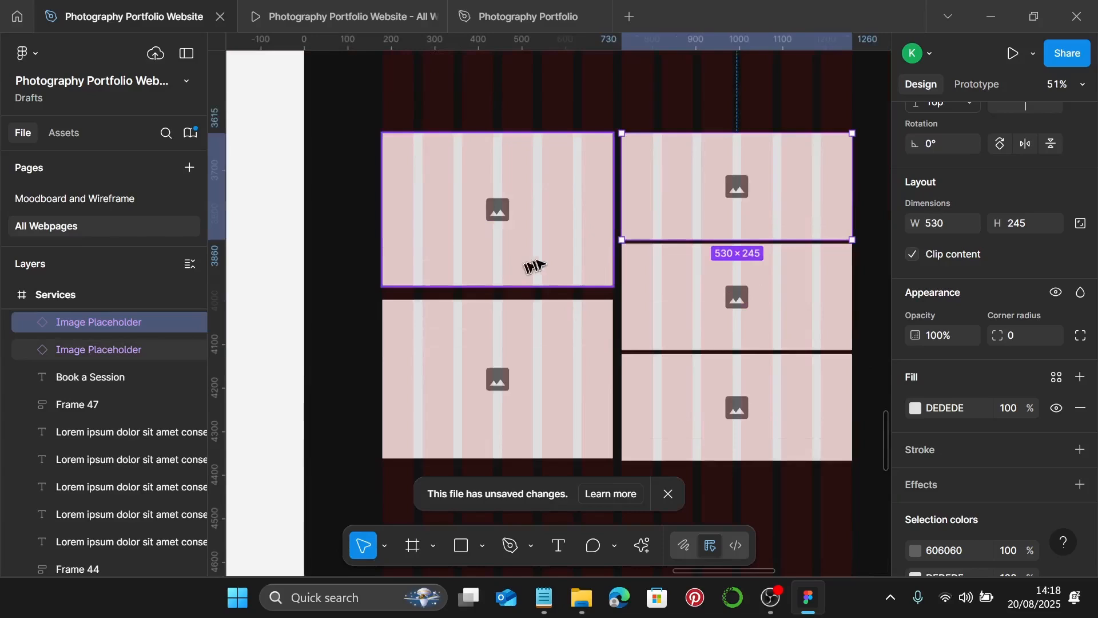
- Move the left, top-right and middle-right placeholder frames upward to tighten the gaps
{"action": "left_click", "coordinate": [542, 234]}
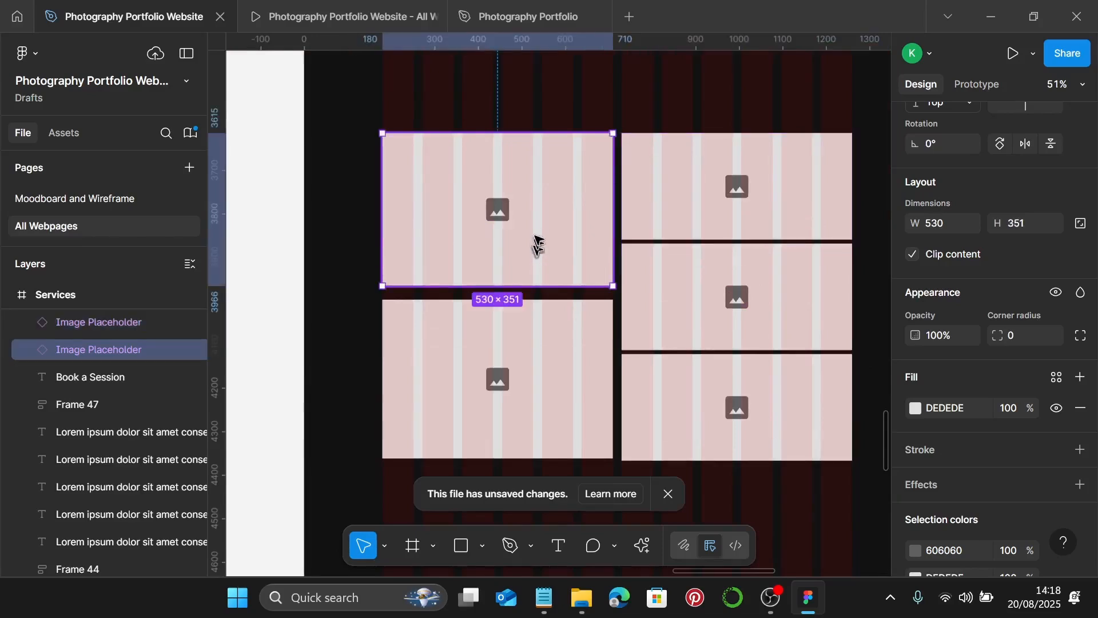
{"action": "left_click_drag", "start_coordinate": [537, 243], "coordinate": [558, 204]}
{"action": "left_click", "coordinate": [699, 201]}
{"action": "left_click_drag", "start_coordinate": [700, 201], "coordinate": [709, 166]}
{"action": "left_click", "coordinate": [711, 252]}
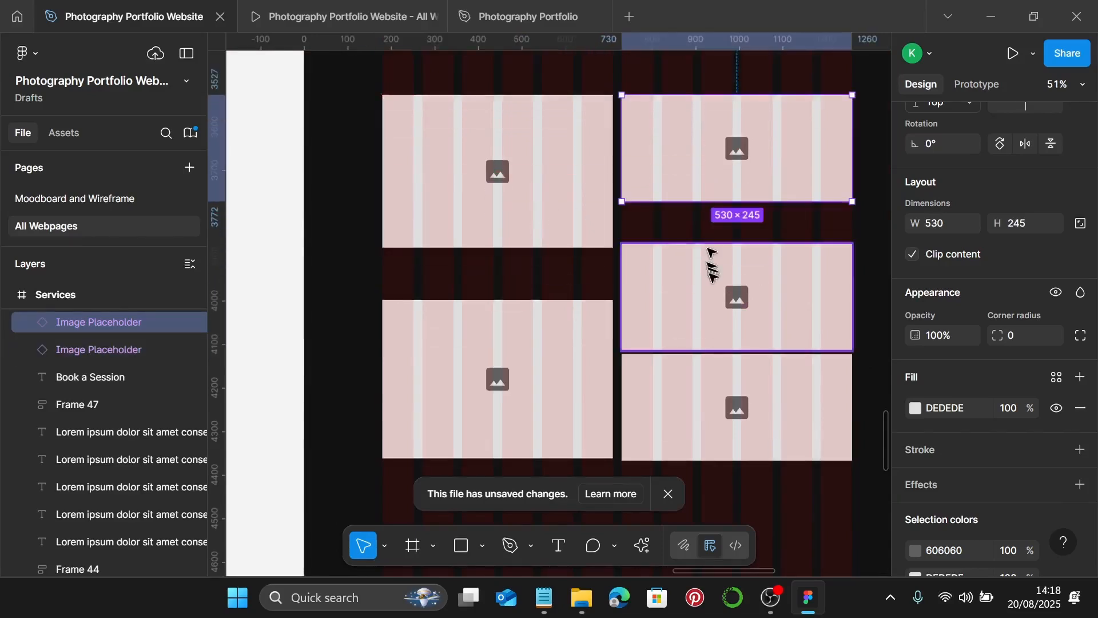
{"action": "key", "text": "ctrl+d"}
{"action": "left_click", "coordinate": [706, 301]}
{"action": "left_click_drag", "start_coordinate": [692, 310], "coordinate": [694, 296]}
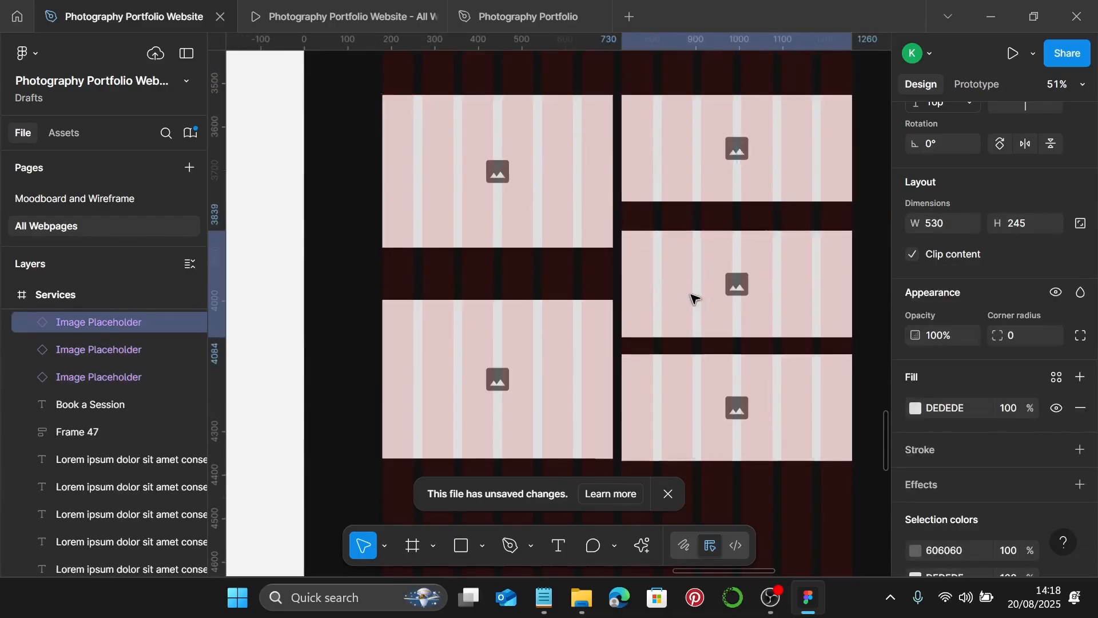
{"action": "scroll", "coordinate": [674, 284], "scroll_direction": "down", "scroll_amount": 3}
{"action": "scroll", "coordinate": [675, 264], "scroll_direction": "left", "scroll_amount": 5}
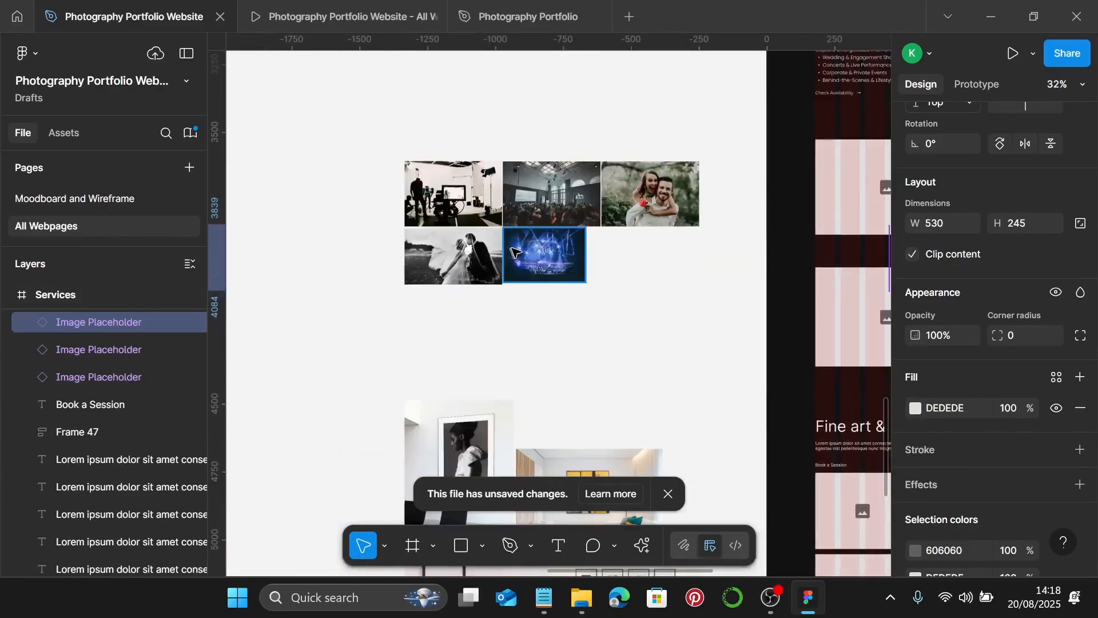
- Set the studio, crowd, concert and couple photos to 530 width
{"action": "scroll", "coordinate": [543, 263], "scroll_direction": "left", "scroll_amount": 3}
{"action": "scroll", "coordinate": [546, 274], "scroll_direction": "up", "scroll_amount": 2}
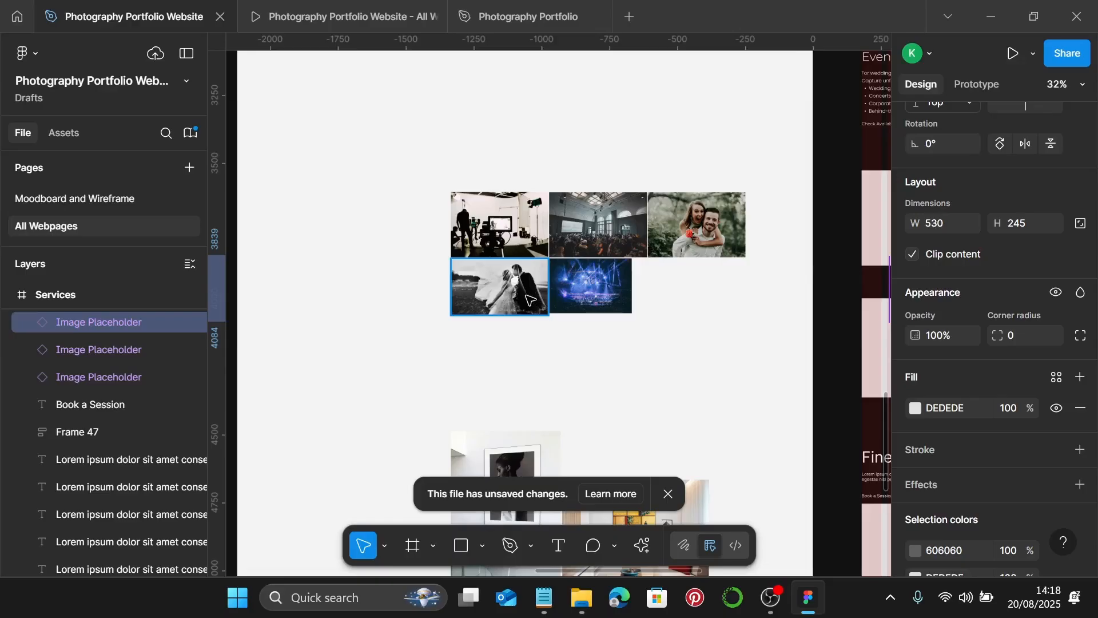
{"action": "scroll", "coordinate": [530, 299], "scroll_direction": "left", "scroll_amount": 3}
{"action": "left_click_drag", "start_coordinate": [529, 300], "coordinate": [494, 297]}
{"action": "scroll", "coordinate": [513, 288], "scroll_direction": "down", "scroll_amount": 3}
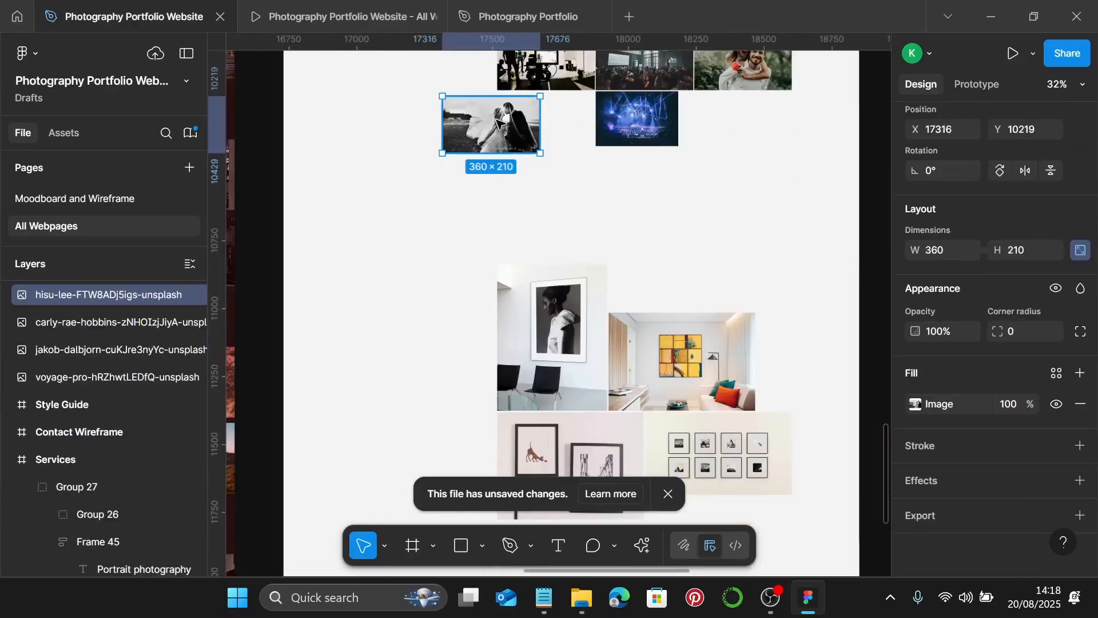
{"action": "scroll", "coordinate": [481, 139], "scroll_direction": "up", "scroll_amount": 4}
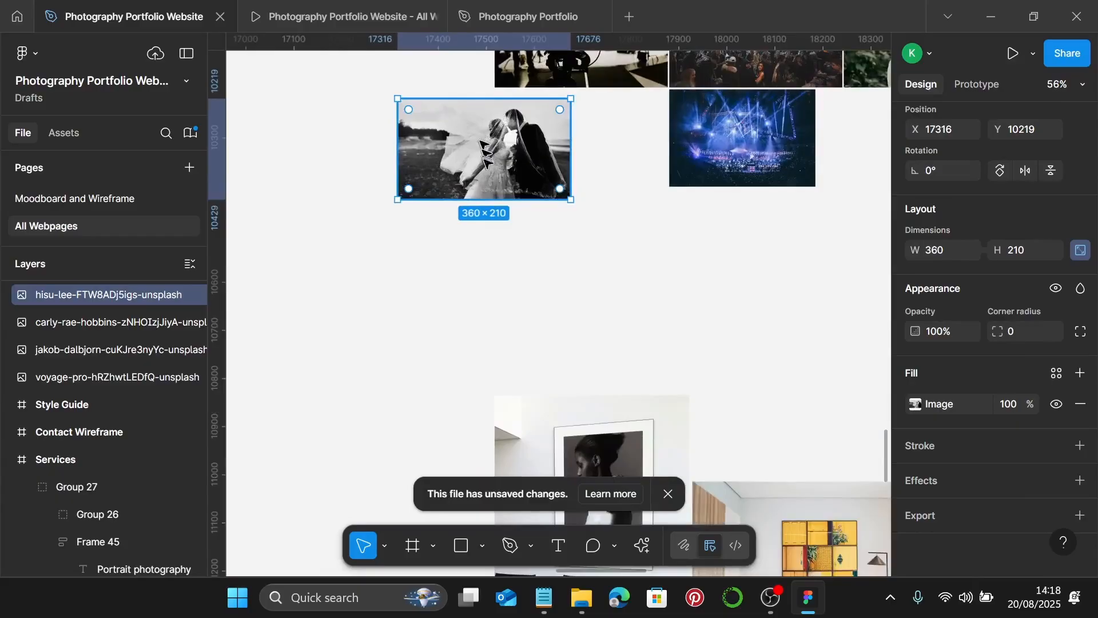
{"action": "scroll", "coordinate": [484, 152], "scroll_direction": "up", "scroll_amount": 4}
{"action": "left_click", "coordinate": [581, 241], "text": "shift"}
{"action": "left_click", "coordinate": [761, 252], "text": "shift"}
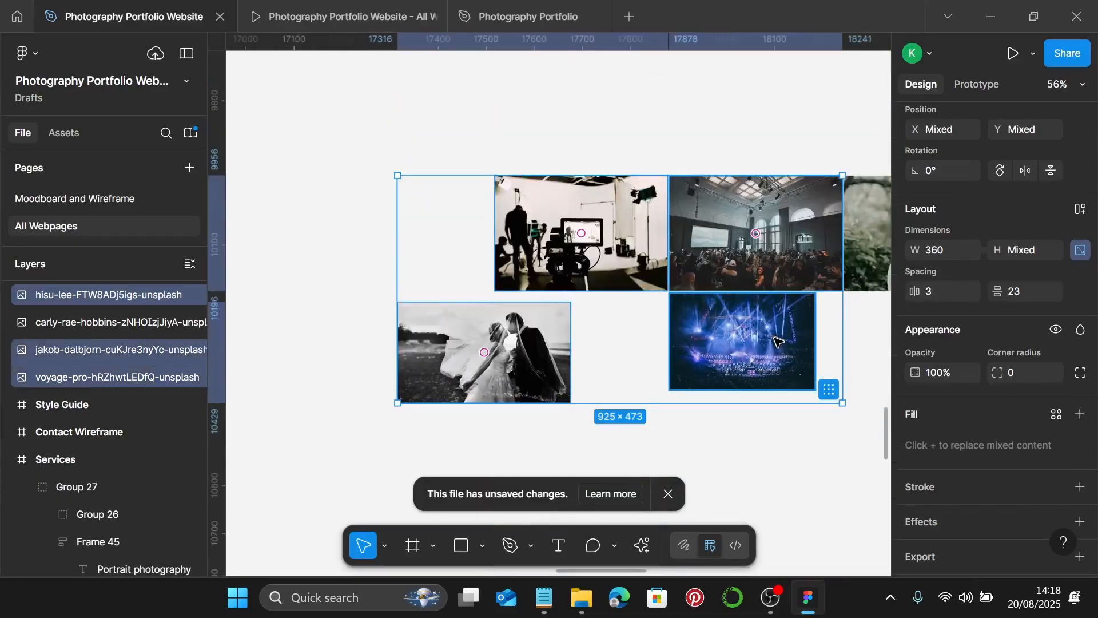
{"action": "left_click", "coordinate": [775, 341], "text": "shift"}
{"action": "scroll", "coordinate": [773, 337], "scroll_direction": "right", "scroll_amount": 2}
{"action": "left_click", "coordinate": [778, 239], "text": "shift"}
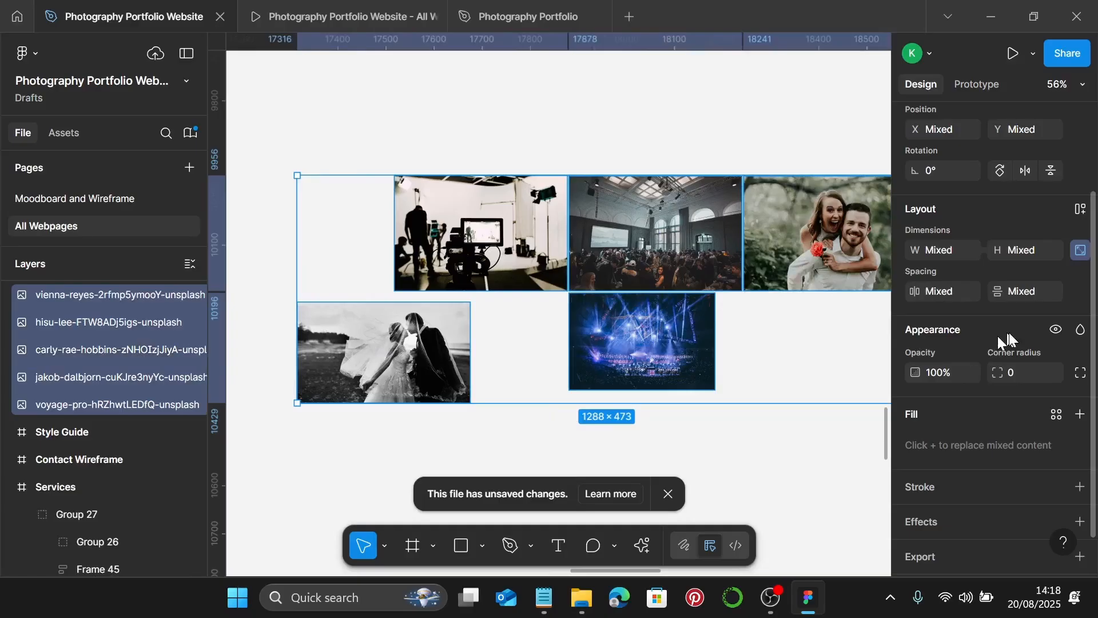
{"action": "left_click", "coordinate": [945, 249]}
{"action": "type", "text": "530"}
{"action": "key", "text": "Return"}
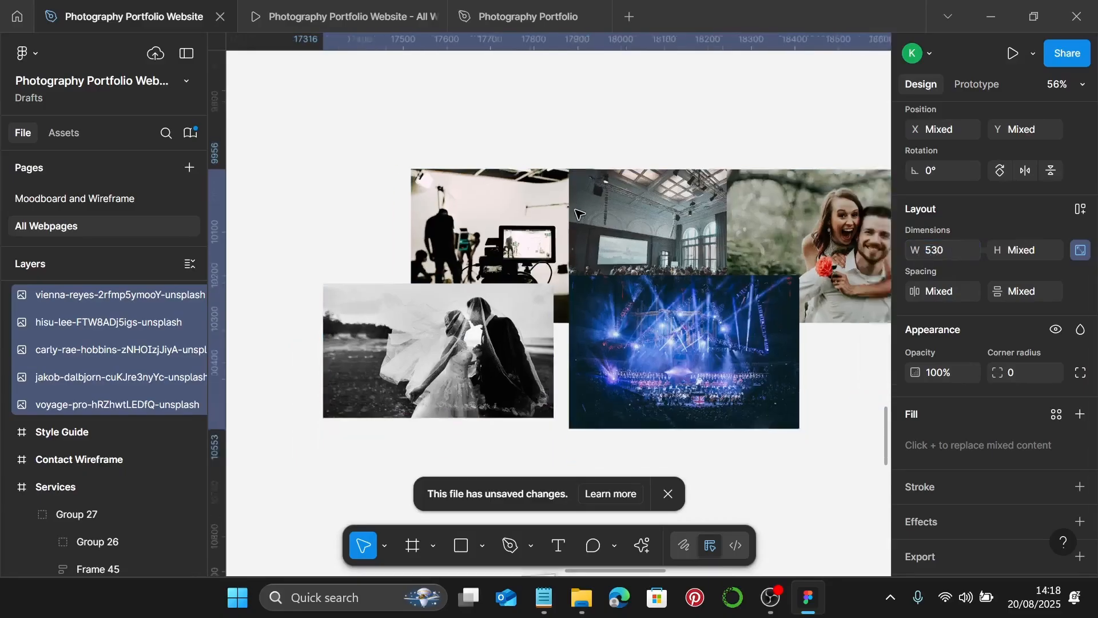
- Move the studio photo up above the other photos
{"action": "scroll", "coordinate": [577, 213], "scroll_direction": "down", "scroll_amount": 3}
{"action": "left_click", "coordinate": [516, 225]}
{"action": "left_click_drag", "start_coordinate": [515, 225], "coordinate": [529, 128]}
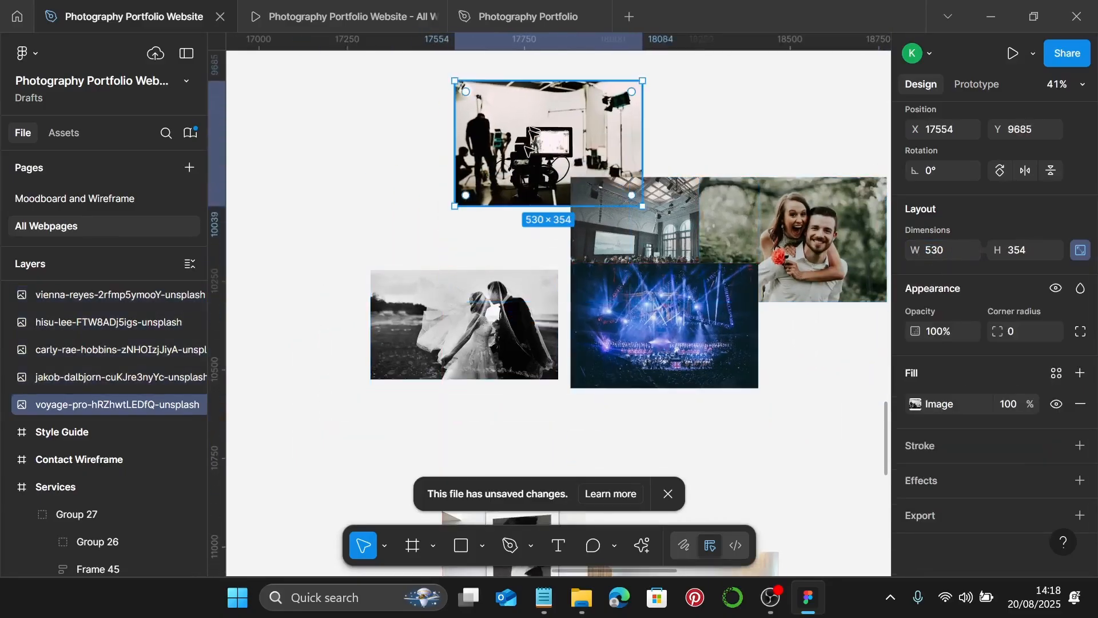
{"action": "scroll", "coordinate": [526, 309], "scroll_direction": "left", "scroll_amount": 1}
{"action": "left_click_drag", "start_coordinate": [512, 323], "coordinate": [468, 296]}
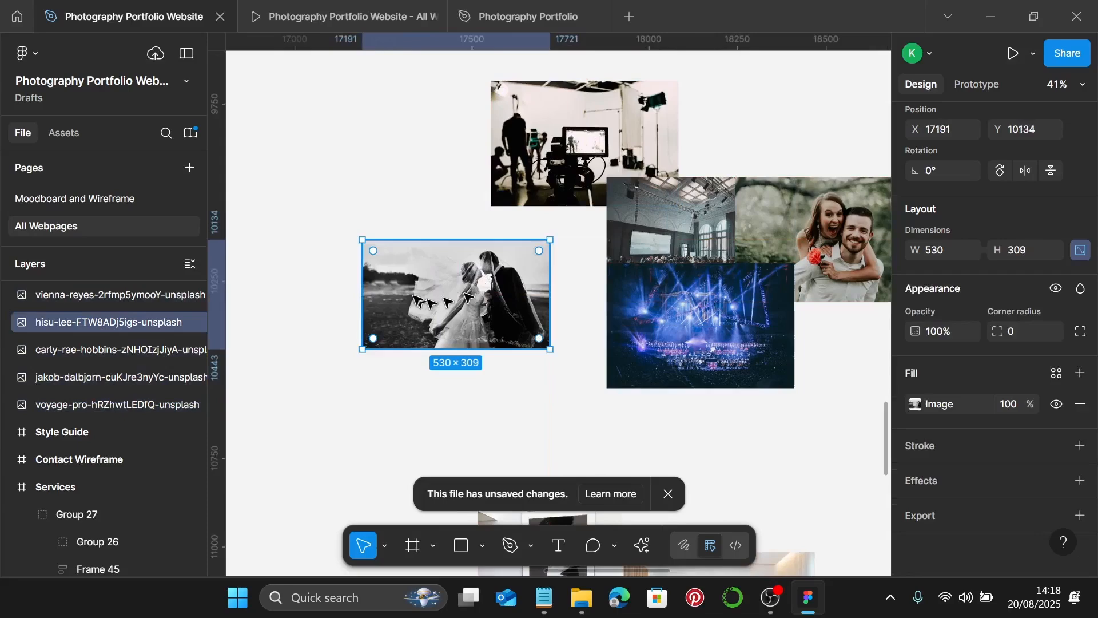
{"action": "scroll", "coordinate": [468, 296], "scroll_direction": "left", "scroll_amount": 3}
- Crop the wedding photo to a 530 × 400 frame with the image enlarged inside
{"action": "double_click", "coordinate": [563, 302]}
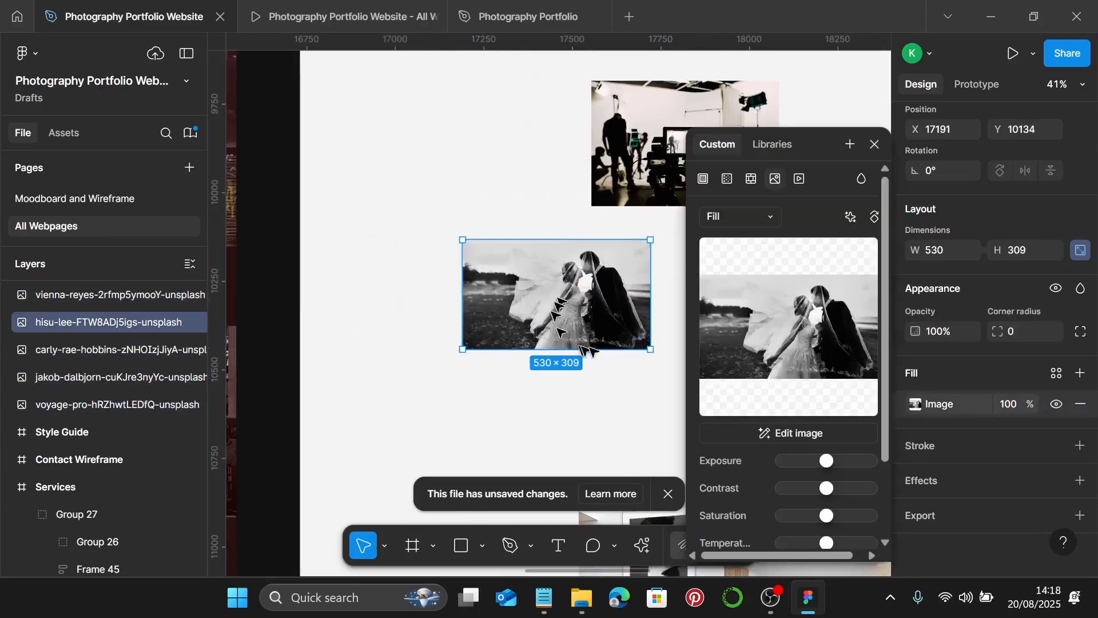
{"action": "left_click", "coordinate": [753, 209]}
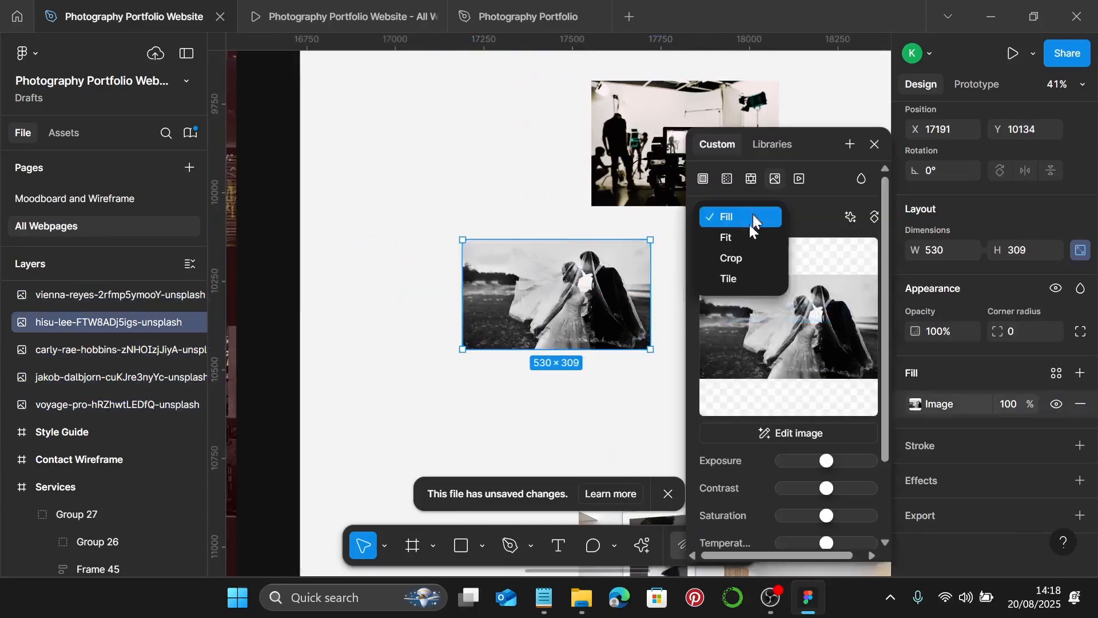
{"action": "left_click", "coordinate": [735, 255]}
{"action": "scroll", "coordinate": [571, 320], "scroll_direction": "up", "scroll_amount": 3}
{"action": "scroll", "coordinate": [571, 319], "scroll_direction": "up", "scroll_amount": 10}
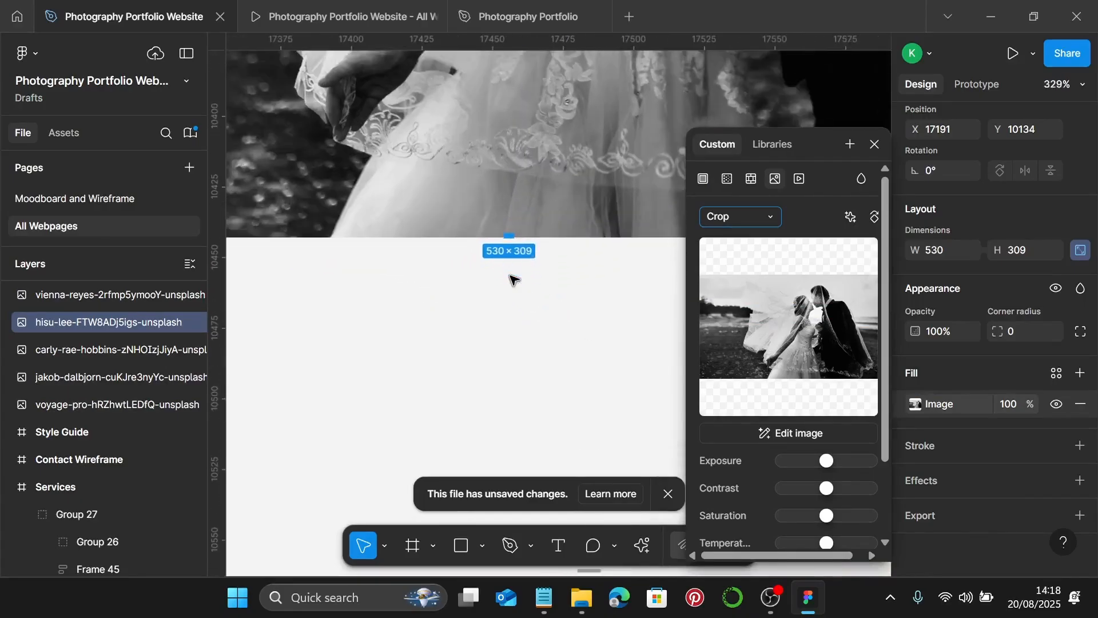
{"action": "left_click_drag", "start_coordinate": [516, 240], "coordinate": [523, 380]}
{"action": "scroll", "coordinate": [525, 378], "scroll_direction": "down", "scroll_amount": 3}
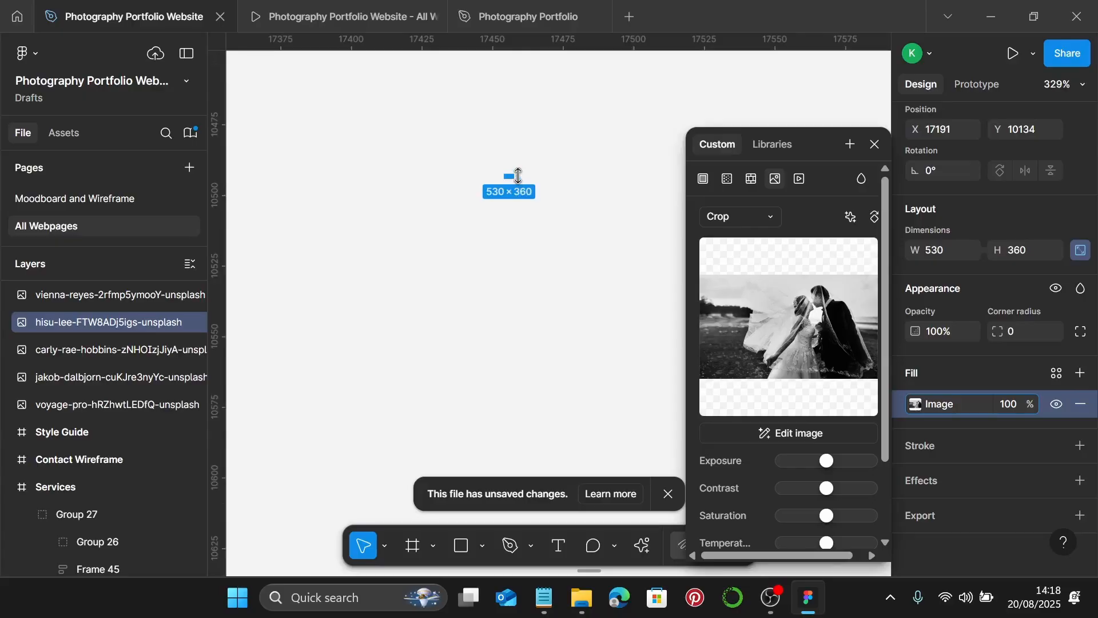
{"action": "left_click_drag", "start_coordinate": [518, 175], "coordinate": [531, 293]}
{"action": "scroll", "coordinate": [530, 292], "scroll_direction": "down", "scroll_amount": 5}
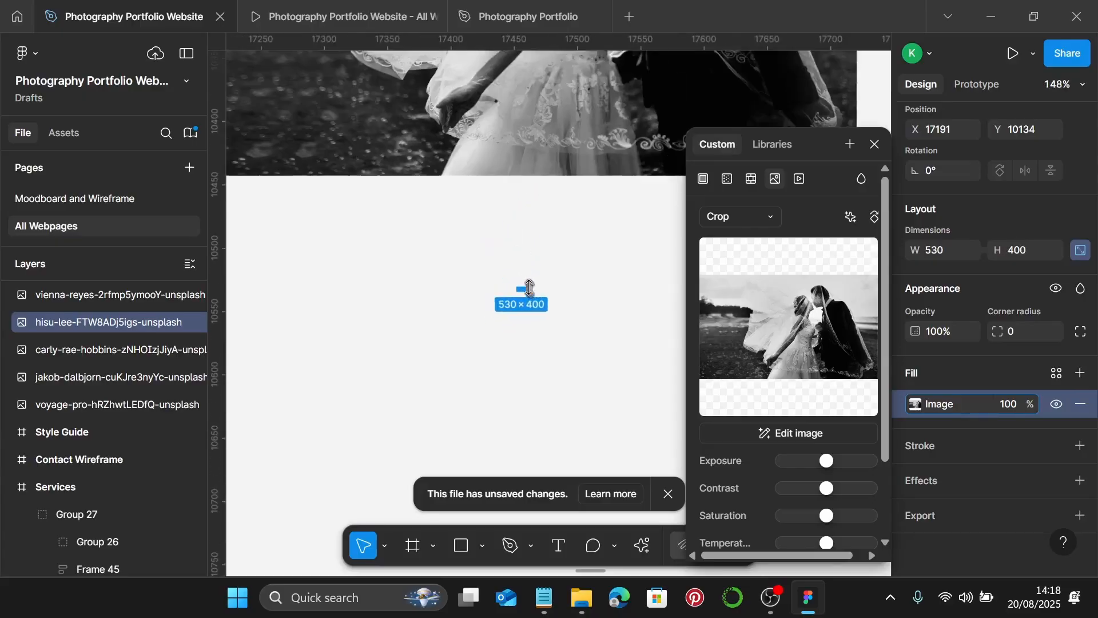
{"action": "left_click_drag", "start_coordinate": [537, 175], "coordinate": [551, 293]}
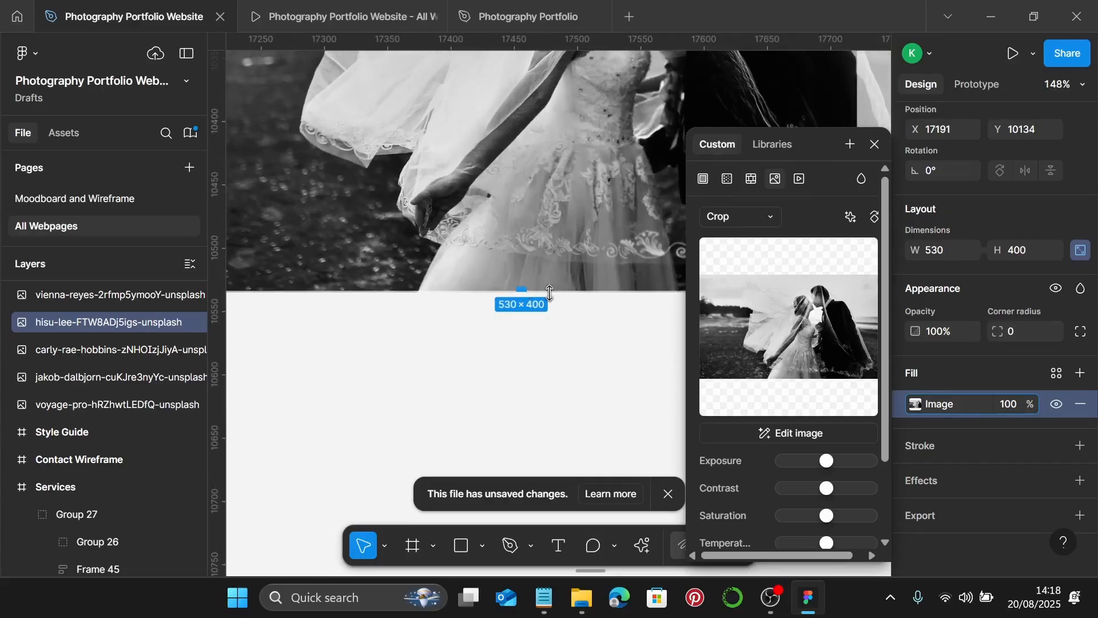
{"action": "scroll", "coordinate": [546, 307], "scroll_direction": "down", "scroll_amount": 5}
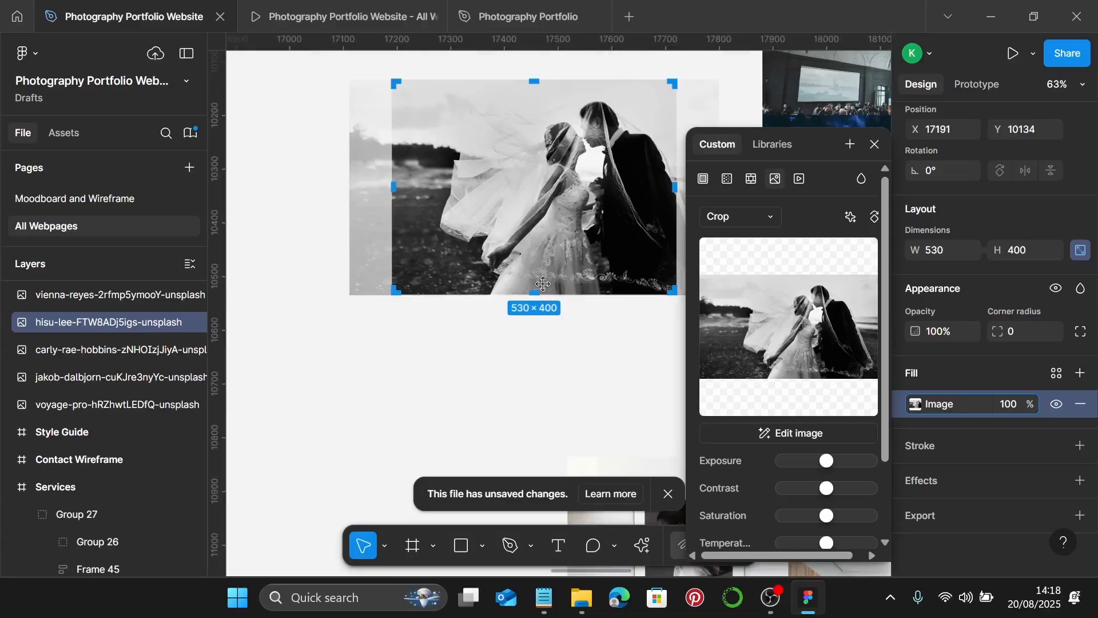
{"action": "key", "text": "Escape"}
{"action": "scroll", "coordinate": [592, 232], "scroll_direction": "down", "scroll_amount": 2}
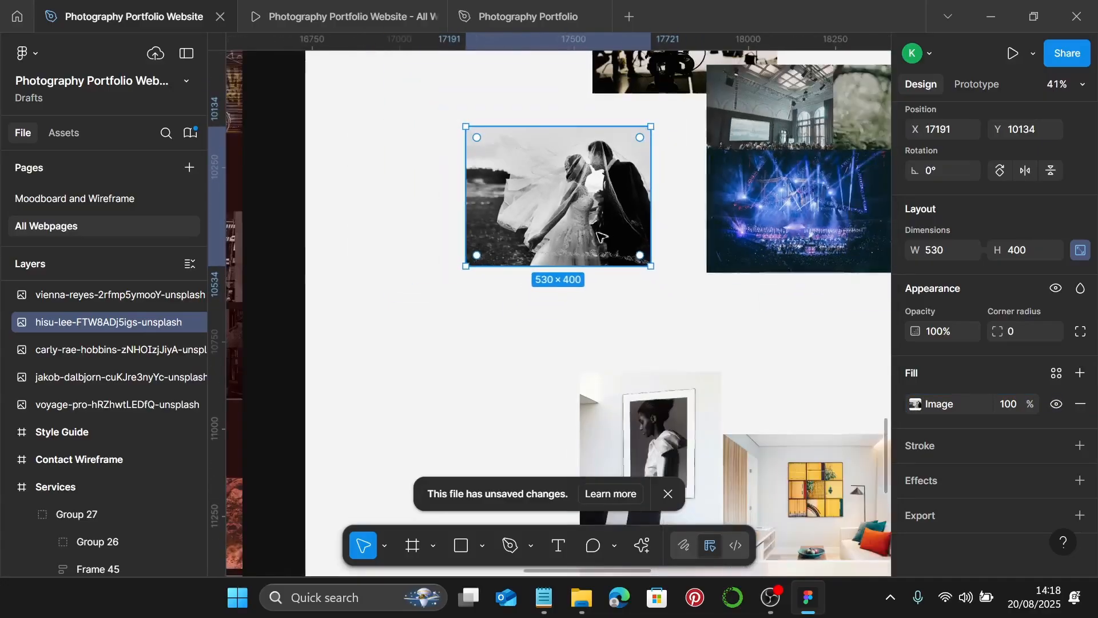
{"action": "scroll", "coordinate": [580, 228], "scroll_direction": "right", "scroll_amount": 2}
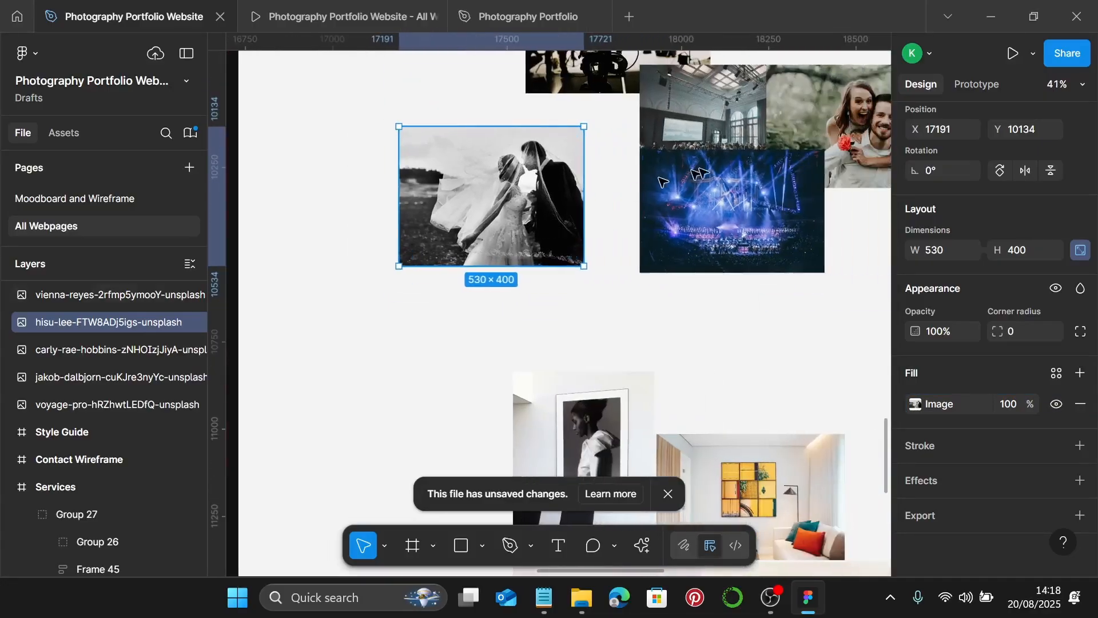
- Move the wedding photo up-left and place the couple photo below it
{"action": "left_click", "coordinate": [844, 132]}
{"action": "scroll", "coordinate": [532, 166], "scroll_direction": "up", "scroll_amount": 3}
{"action": "left_click", "coordinate": [534, 243]}
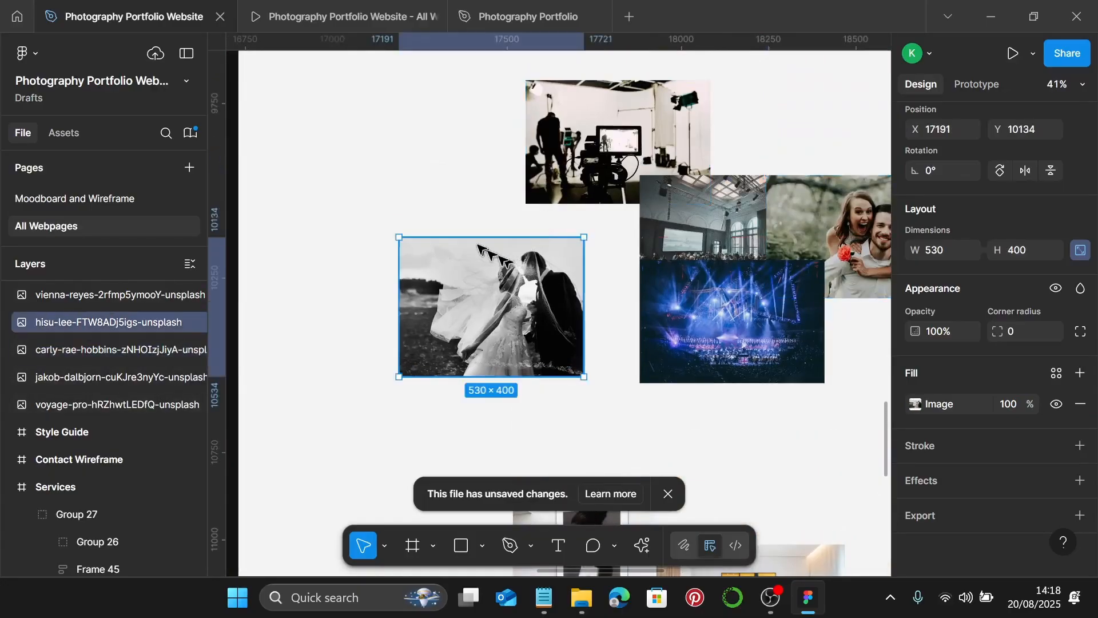
{"action": "left_click_drag", "start_coordinate": [535, 243], "coordinate": [476, 140]}
{"action": "left_click_drag", "start_coordinate": [852, 249], "coordinate": [451, 326]}
{"action": "scroll", "coordinate": [451, 326], "scroll_direction": "left", "scroll_amount": 2}
{"action": "scroll", "coordinate": [554, 299], "scroll_direction": "down", "scroll_amount": 2}
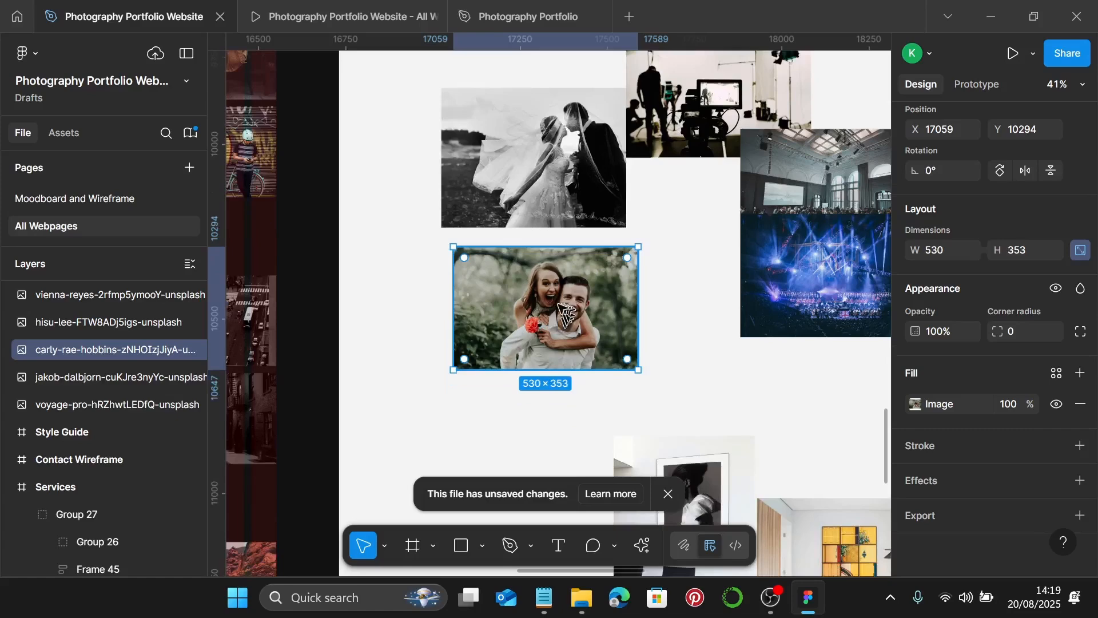
- Crop the couple photo to 530 × 400 with the image enlarged inside
{"action": "double_click", "coordinate": [550, 292]}
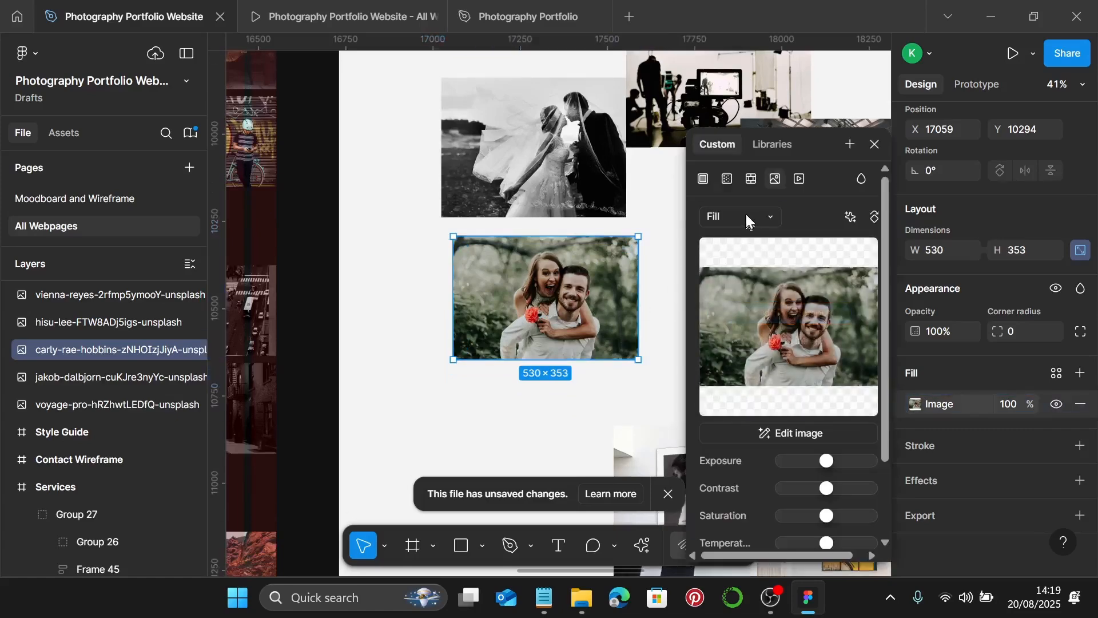
{"action": "left_click", "coordinate": [743, 215]}
{"action": "left_click", "coordinate": [742, 258]}
{"action": "scroll", "coordinate": [613, 294], "scroll_direction": "up", "scroll_amount": 5}
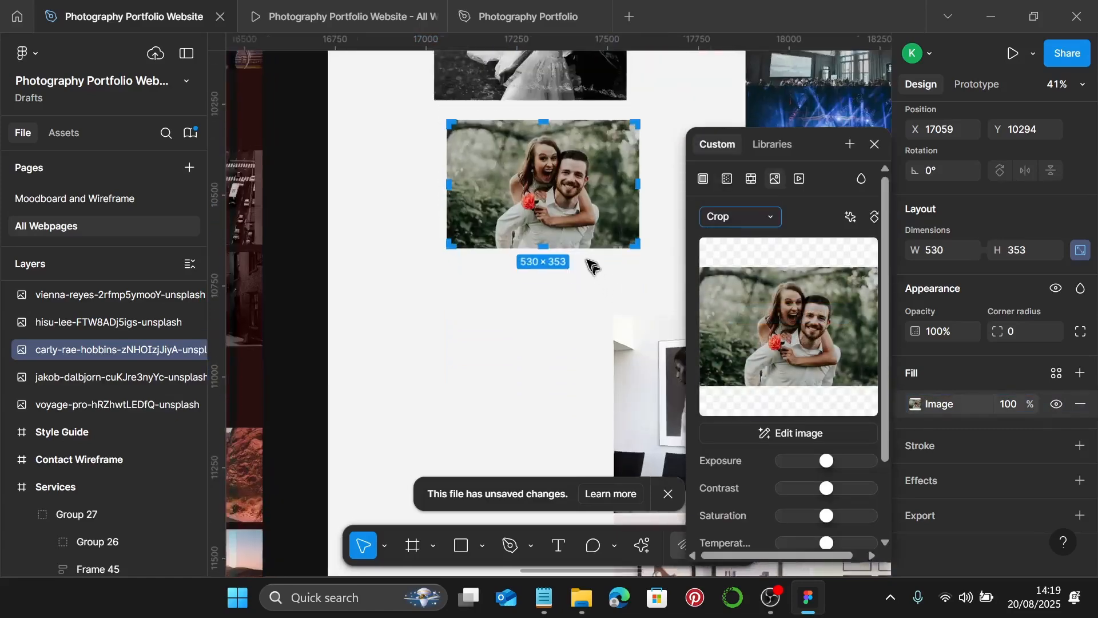
{"action": "scroll", "coordinate": [533, 267], "scroll_direction": "down", "scroll_amount": 1}
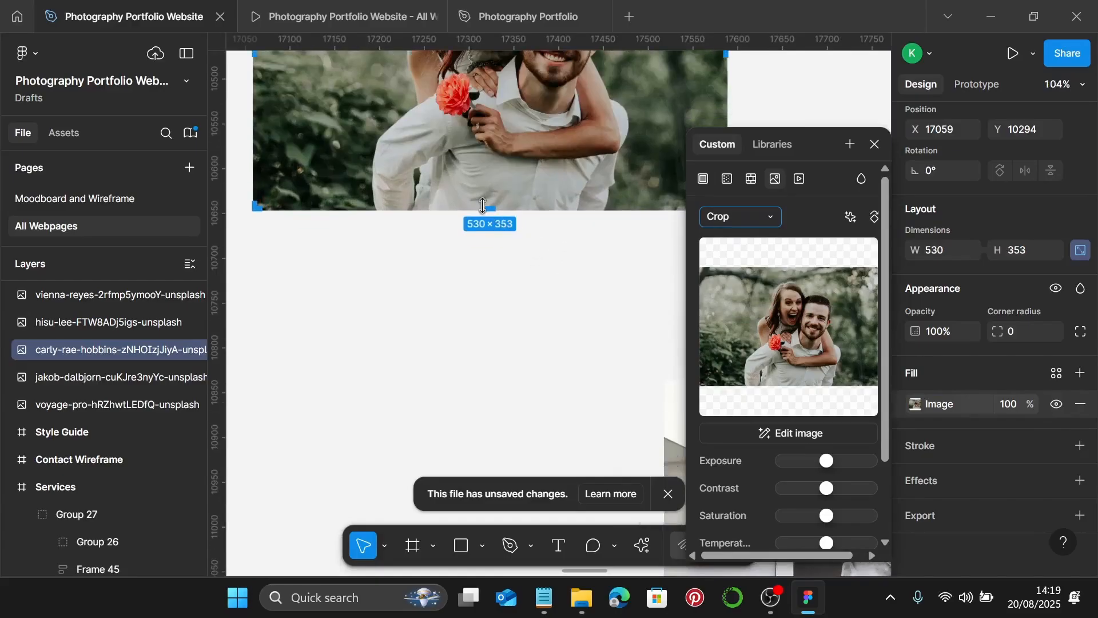
{"action": "mouse_move", "coordinate": [482, 205]}
{"action": "left_mouse_down"}
{"action": "mouse_move", "coordinate": [491, 263]}
{"action": "mouse_move", "coordinate": [489, 198]}
{"action": "left_mouse_up"}
{"action": "scroll", "coordinate": [491, 263], "scroll_direction": "up", "scroll_amount": 10}
{"action": "scroll", "coordinate": [486, 201], "scroll_direction": "down", "scroll_amount": 8}
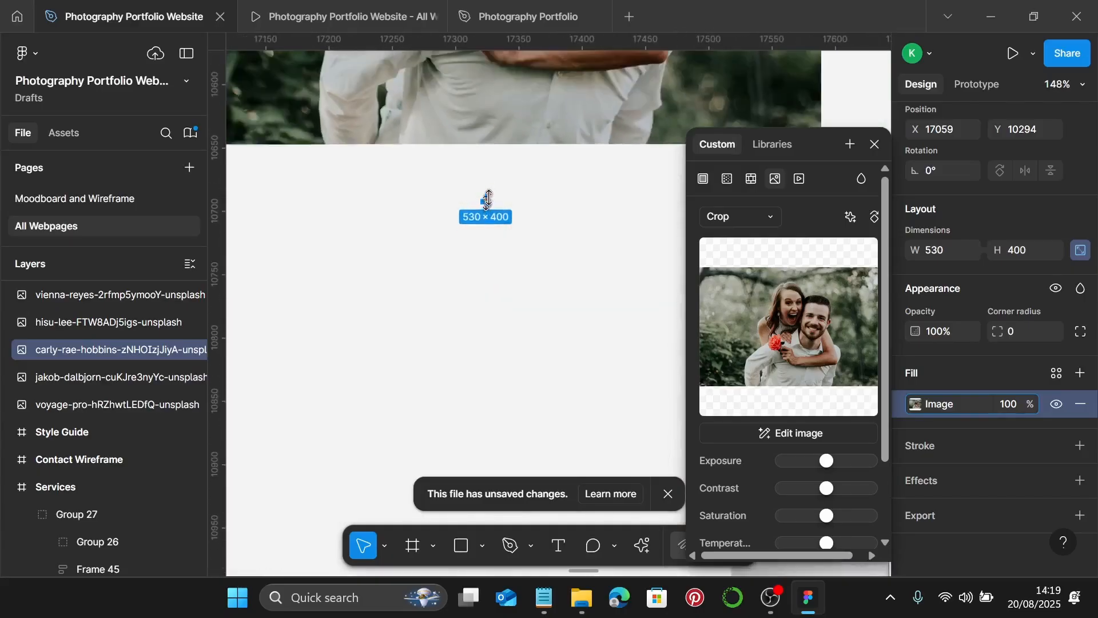
{"action": "left_click_drag", "start_coordinate": [517, 148], "coordinate": [512, 204]}
{"action": "scroll", "coordinate": [512, 204], "scroll_direction": "down", "scroll_amount": 5}
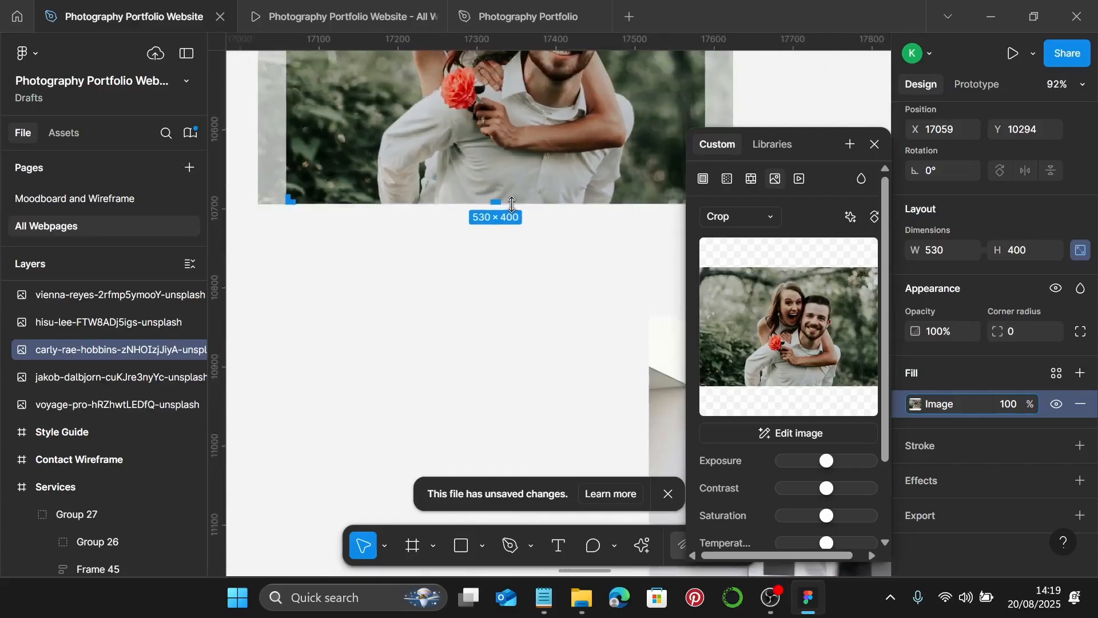
{"action": "key", "text": "Escape"}
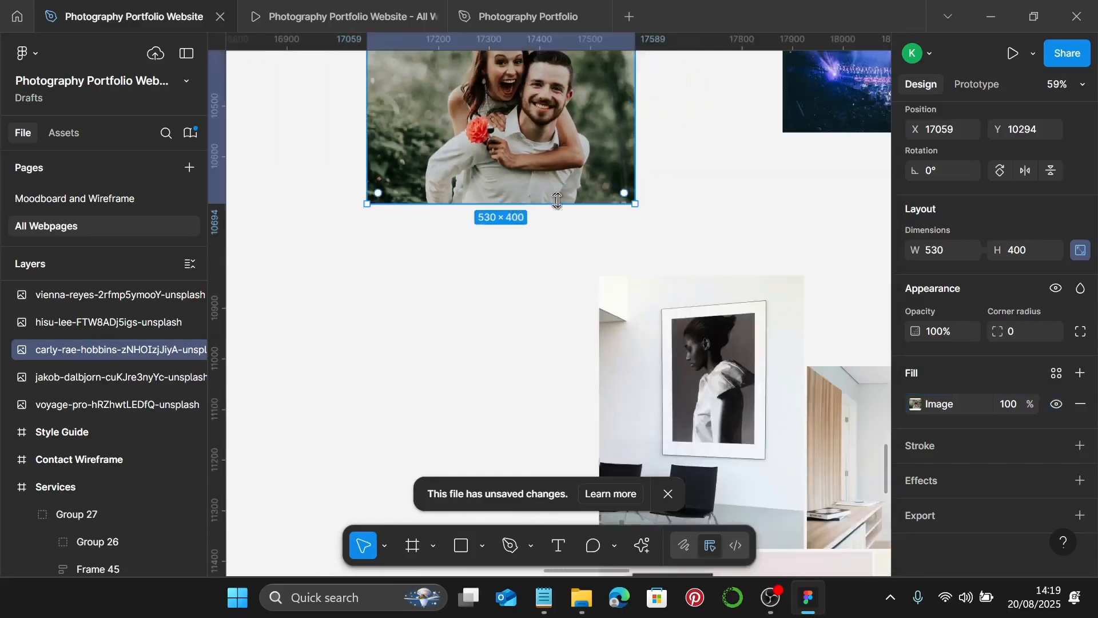
{"action": "scroll", "coordinate": [526, 201], "scroll_direction": "down", "scroll_amount": 3}
- Move the studio photo to the top of the right-hand photo column
{"action": "scroll", "coordinate": [532, 199], "scroll_direction": "up", "scroll_amount": 3}
{"action": "scroll", "coordinate": [531, 199], "scroll_direction": "up", "scroll_amount": 3}
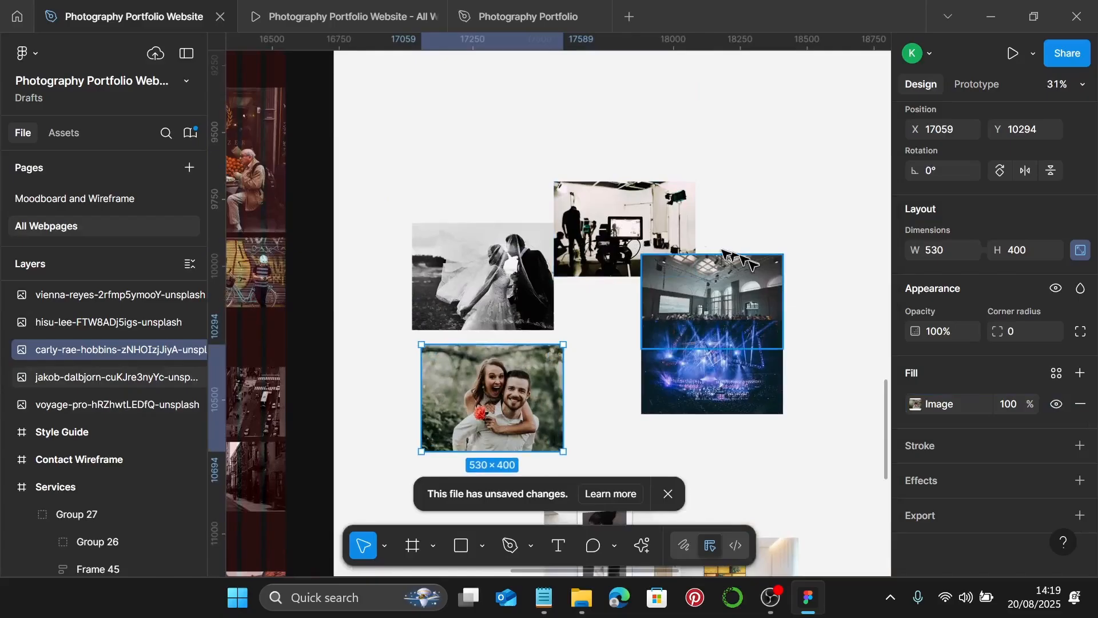
{"action": "left_click_drag", "start_coordinate": [630, 230], "coordinate": [709, 198]}
- Switch the studio photo's fill to Crop and crop it to 530×260
{"action": "scroll", "coordinate": [728, 210], "scroll_direction": "right", "scroll_amount": 5}
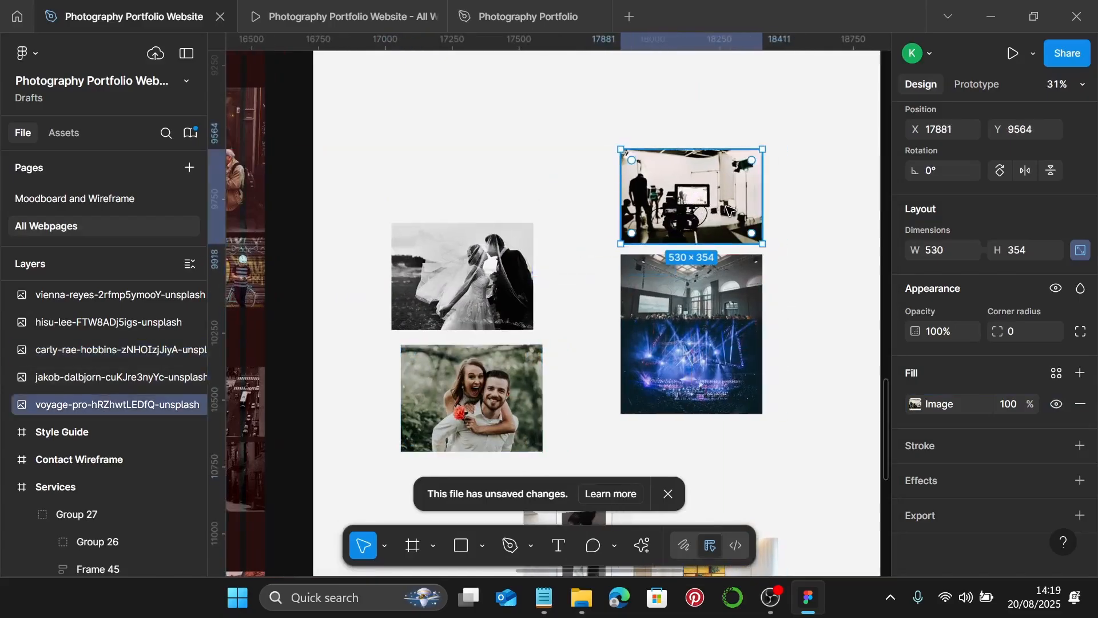
{"action": "scroll", "coordinate": [625, 196], "scroll_direction": "up", "scroll_amount": 3}
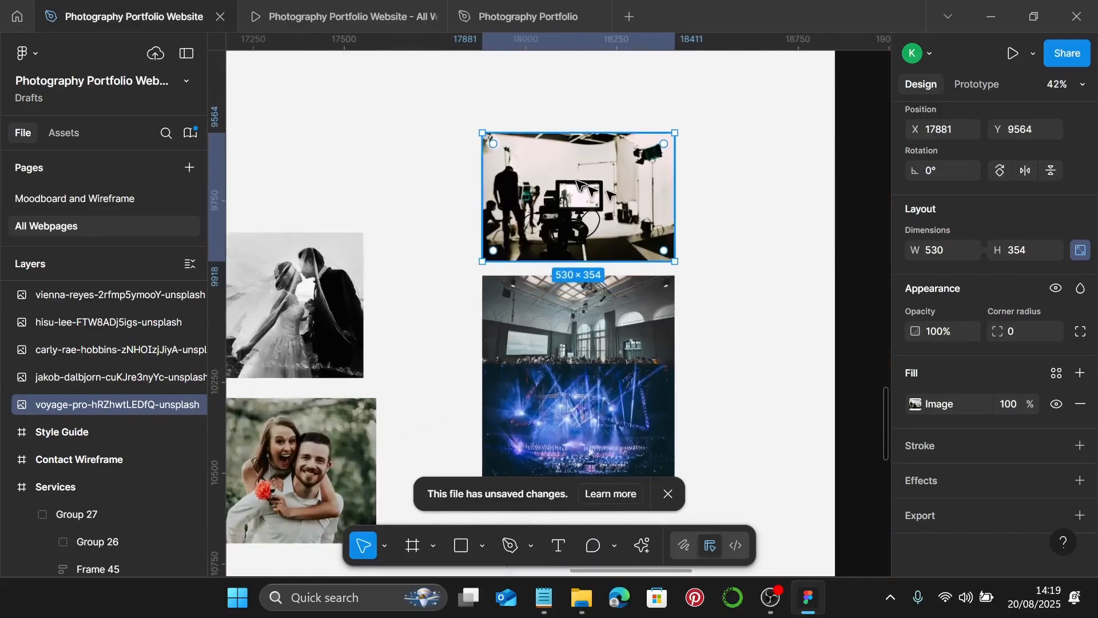
{"action": "double_click", "coordinate": [578, 188]}
{"action": "left_click", "coordinate": [767, 217]}
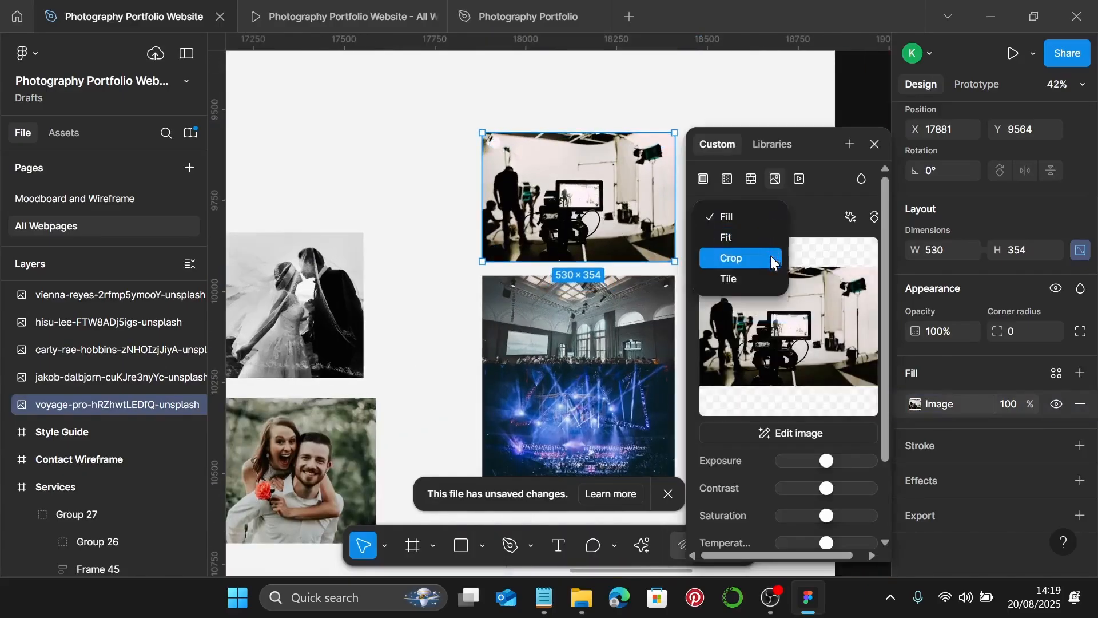
{"action": "left_click", "coordinate": [772, 255]}
{"action": "scroll", "coordinate": [569, 269], "scroll_direction": "up", "scroll_amount": 2}
{"action": "scroll", "coordinate": [569, 269], "scroll_direction": "up", "scroll_amount": 3}
{"action": "left_click_drag", "start_coordinate": [564, 331], "coordinate": [577, 254]}
{"action": "scroll", "coordinate": [577, 253], "scroll_direction": "up", "scroll_amount": 5}
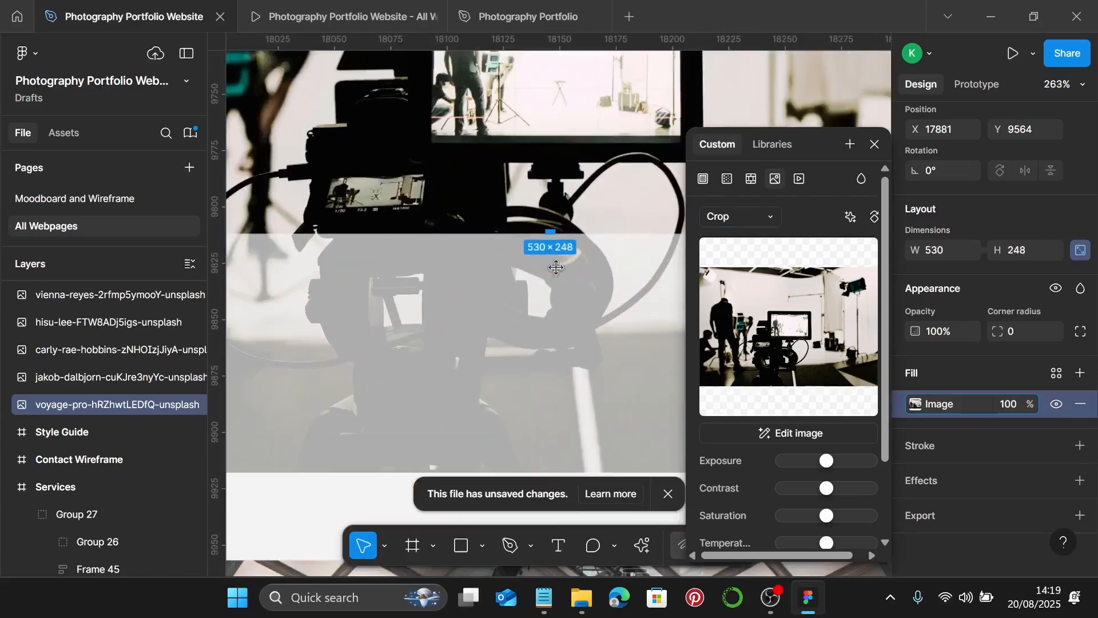
{"action": "left_click_drag", "start_coordinate": [557, 235], "coordinate": [590, 200]}
{"action": "scroll", "coordinate": [562, 259], "scroll_direction": "down", "scroll_amount": 5}
{"action": "scroll", "coordinate": [561, 259], "scroll_direction": "up", "scroll_amount": 1}
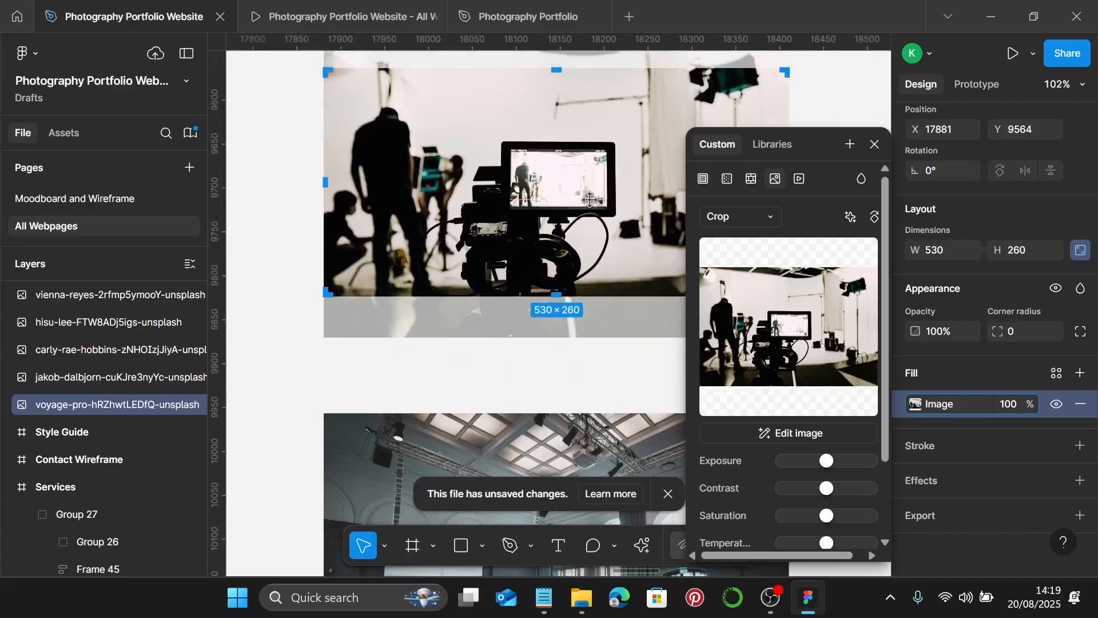
{"action": "key", "text": "Escape"}
- Move the event-hall photo under the studio photo and crop it to 260 high
{"action": "scroll", "coordinate": [590, 200], "scroll_direction": "down", "scroll_amount": 4}
{"action": "scroll", "coordinate": [572, 214], "scroll_direction": "down", "scroll_amount": 3}
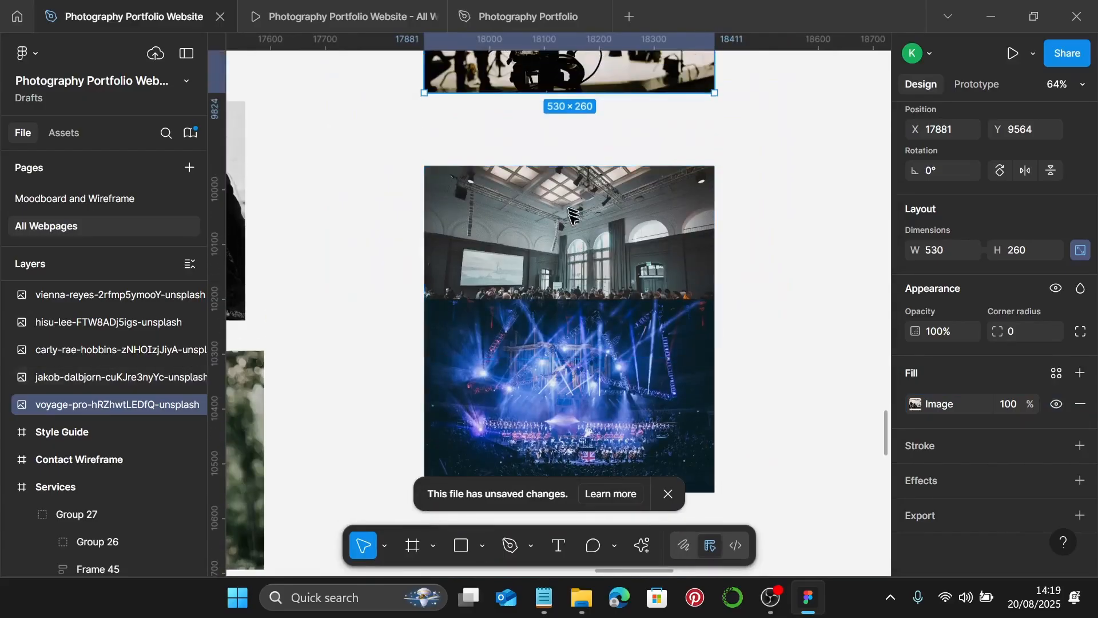
{"action": "left_click", "coordinate": [569, 240]}
{"action": "left_click_drag", "start_coordinate": [566, 237], "coordinate": [569, 176]}
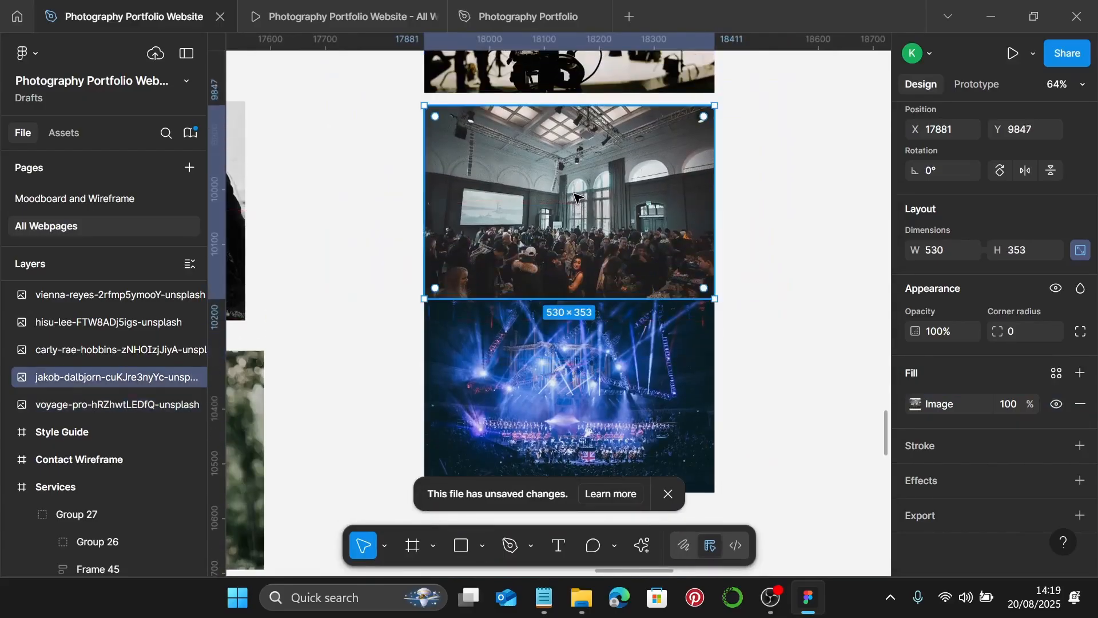
{"action": "double_click", "coordinate": [589, 197]}
{"action": "left_click", "coordinate": [718, 215]}
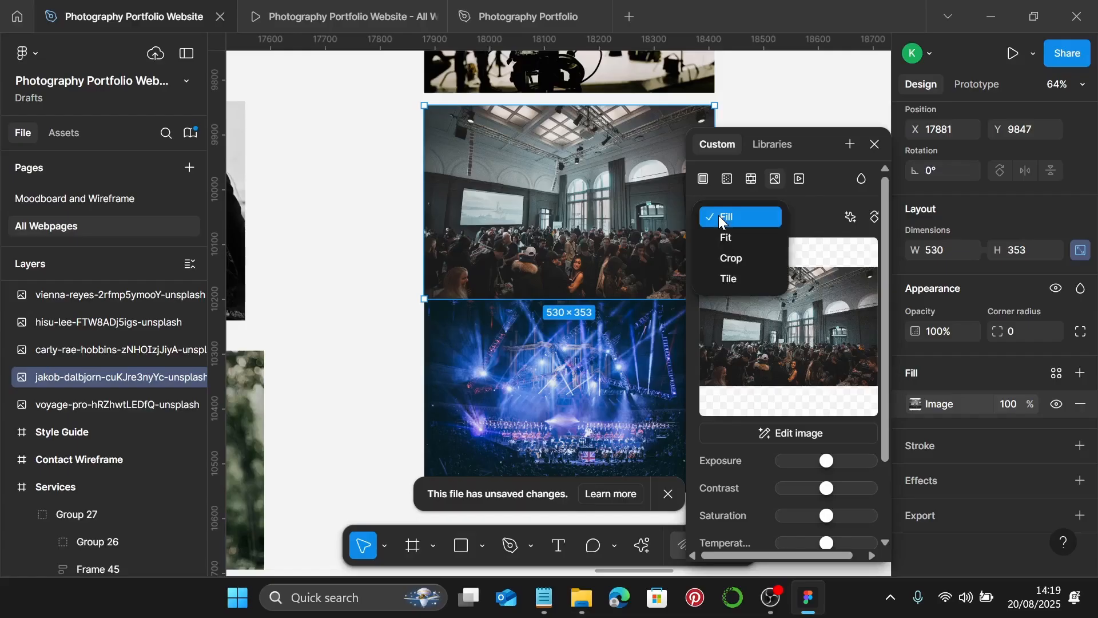
{"action": "left_click", "coordinate": [730, 257]}
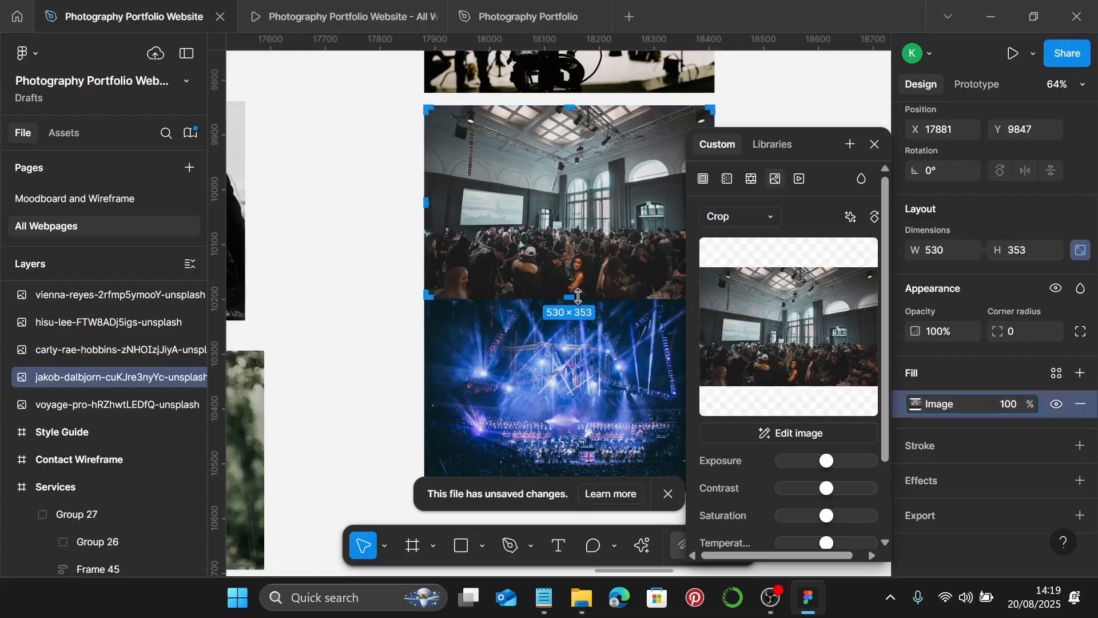
{"action": "left_click_drag", "start_coordinate": [581, 298], "coordinate": [585, 247]}
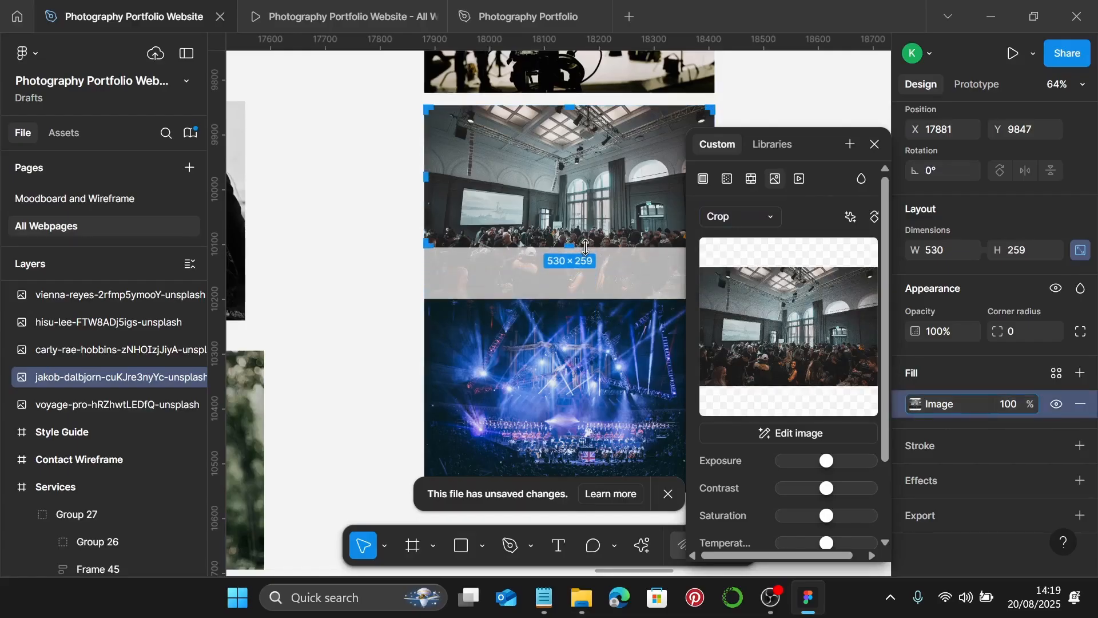
{"action": "scroll", "coordinate": [585, 247], "scroll_direction": "up", "scroll_amount": 15, "text": "ctrl"}
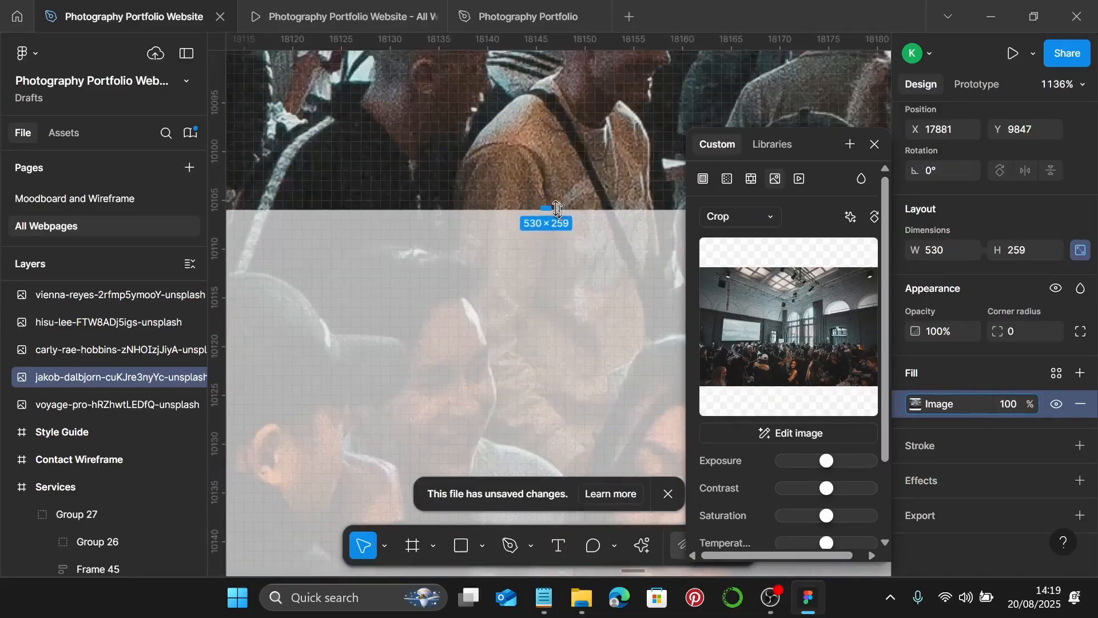
{"action": "left_click_drag", "start_coordinate": [545, 213], "coordinate": [545, 219]}
{"action": "scroll", "coordinate": [545, 220], "scroll_direction": "down", "scroll_amount": 10, "text": "ctrl"}
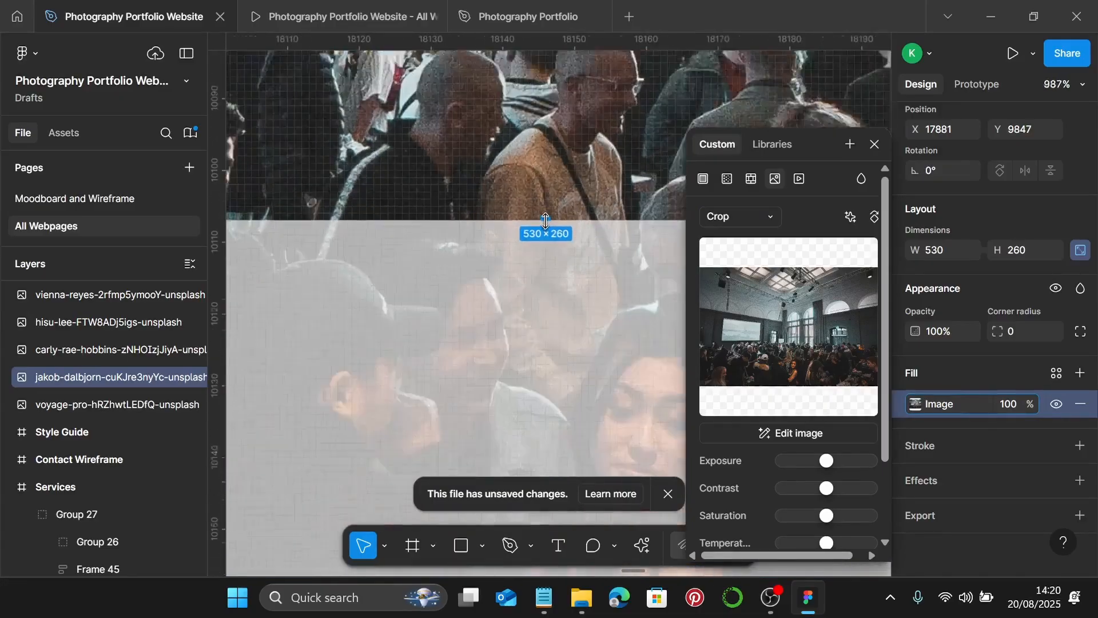
{"action": "scroll", "coordinate": [545, 221], "scroll_direction": "down", "scroll_amount": 5, "text": "ctrl"}
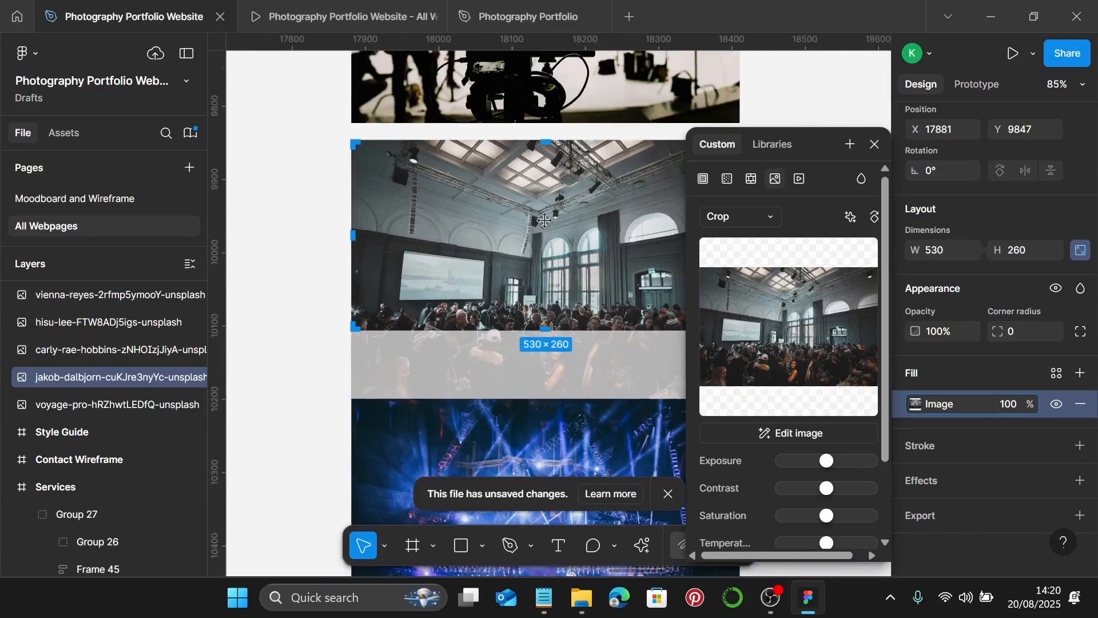
{"action": "left_click_drag", "start_coordinate": [567, 251], "coordinate": [580, 214]}
{"action": "key", "text": "Return"}
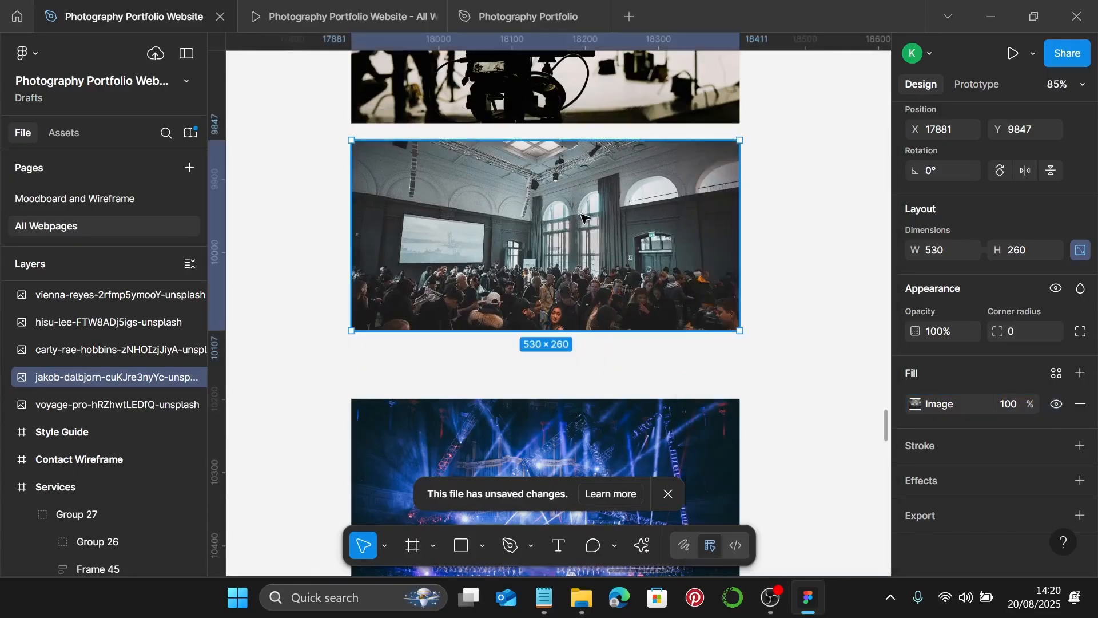
- Crop the blue concert photo to 530×260 with Crop fill mode
{"action": "scroll", "coordinate": [580, 242], "scroll_direction": "down", "scroll_amount": 2}
{"action": "scroll", "coordinate": [577, 243], "scroll_direction": "down", "scroll_amount": 2}
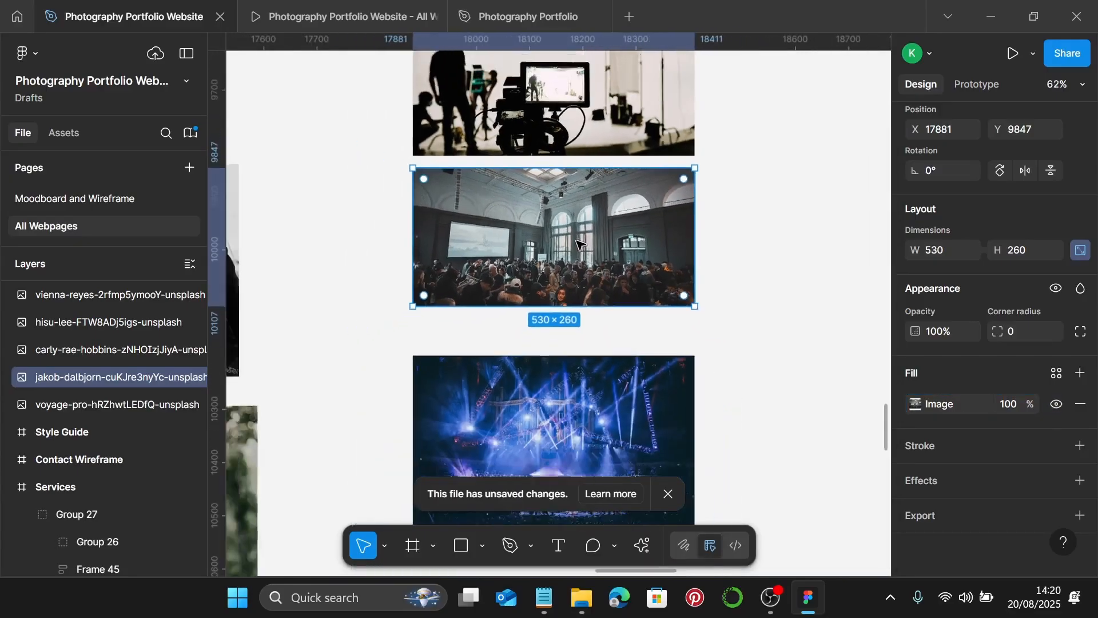
{"action": "scroll", "coordinate": [580, 239], "scroll_direction": "down", "scroll_amount": 3}
{"action": "double_click", "coordinate": [538, 324]}
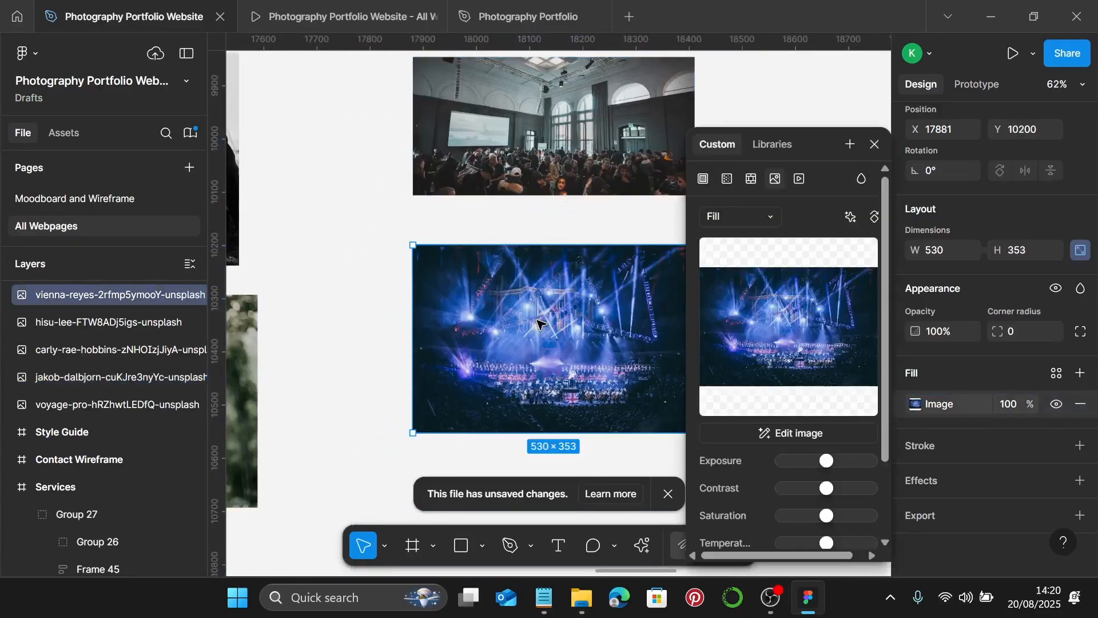
{"action": "left_click", "coordinate": [728, 223]}
{"action": "left_click", "coordinate": [725, 254]}
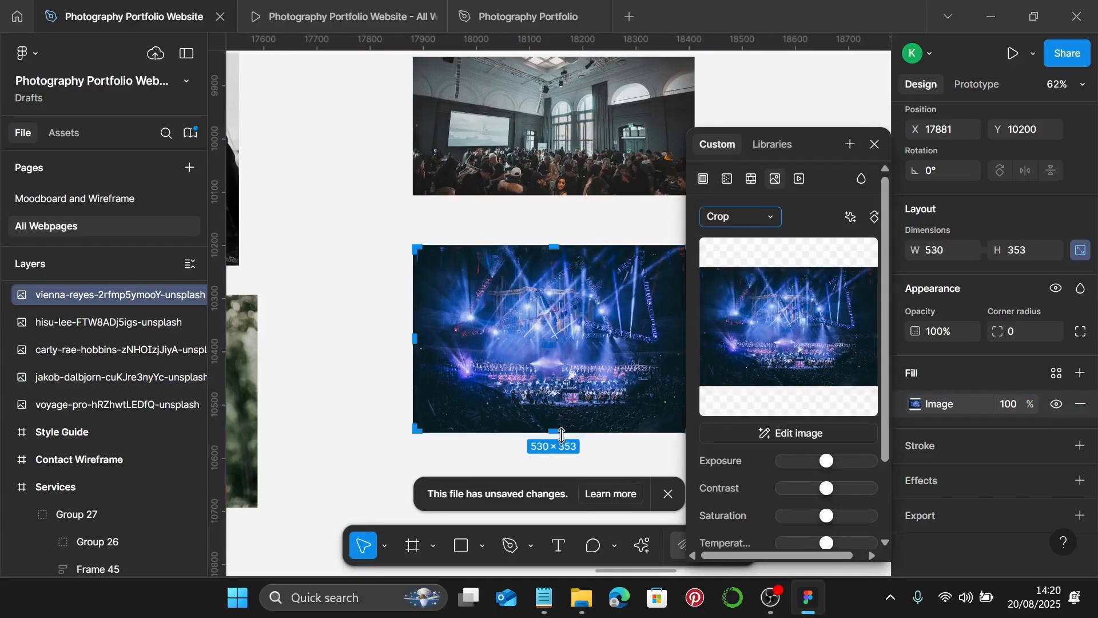
{"action": "left_click_drag", "start_coordinate": [566, 432], "coordinate": [565, 389]}
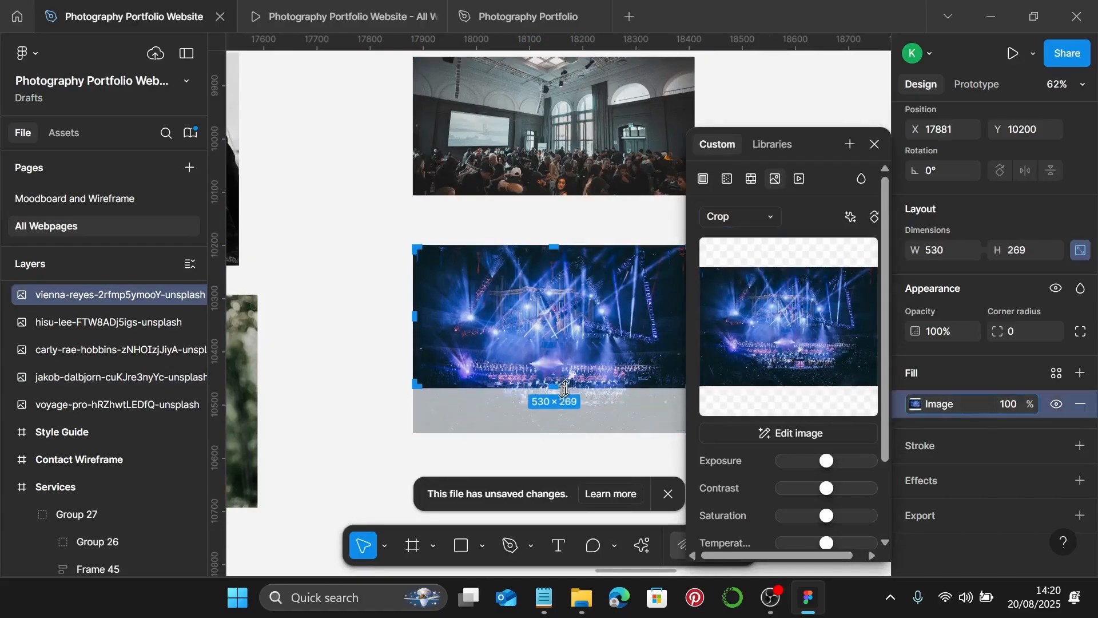
{"action": "scroll", "coordinate": [564, 389], "scroll_direction": "up", "scroll_amount": 15}
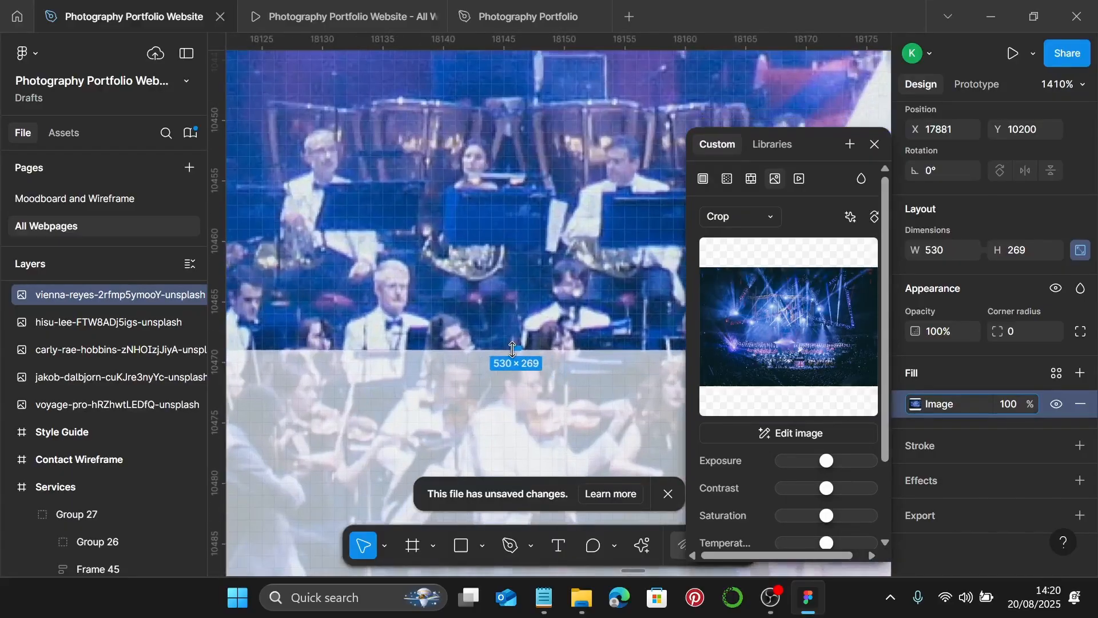
{"action": "left_click_drag", "start_coordinate": [515, 342], "coordinate": [585, 190]}
{"action": "scroll", "coordinate": [533, 246], "scroll_direction": "down", "scroll_amount": 15}
{"action": "scroll", "coordinate": [533, 246], "scroll_direction": "down", "scroll_amount": 1}
{"action": "key", "text": "Escape"}
{"action": "scroll", "coordinate": [605, 241], "scroll_direction": "down", "scroll_amount": 6}
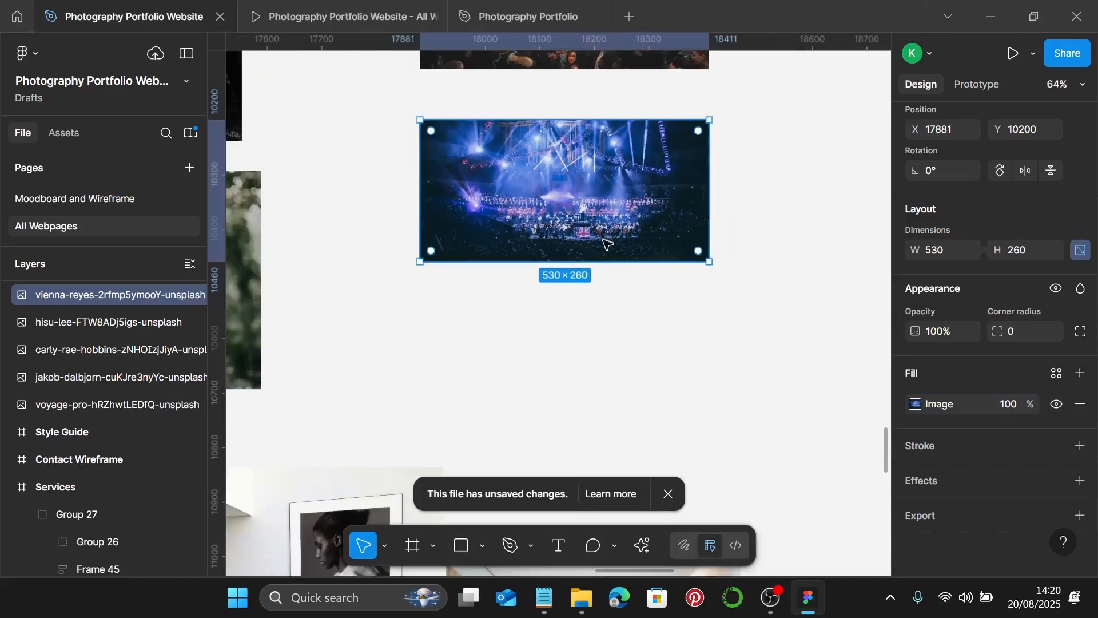
{"action": "left_click", "coordinate": [600, 315]}
{"action": "left_click", "coordinate": [394, 180]}
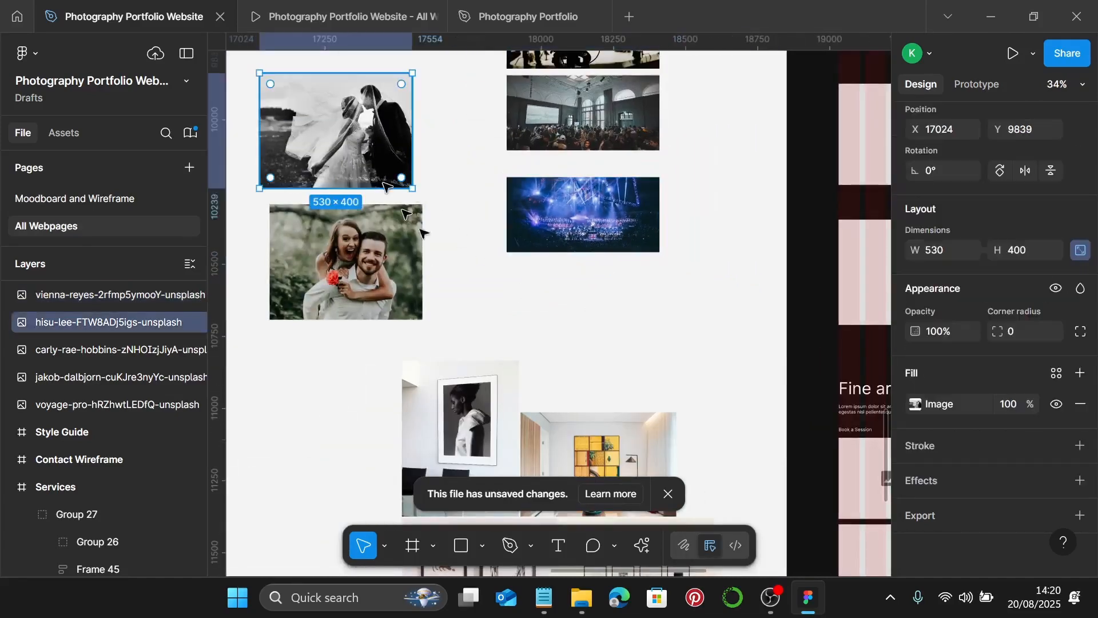
- Place the wedding and couple photos into the two left image placeholders
{"action": "key", "text": "Delete"}
{"action": "scroll", "coordinate": [557, 281], "scroll_direction": "right", "scroll_amount": 5}
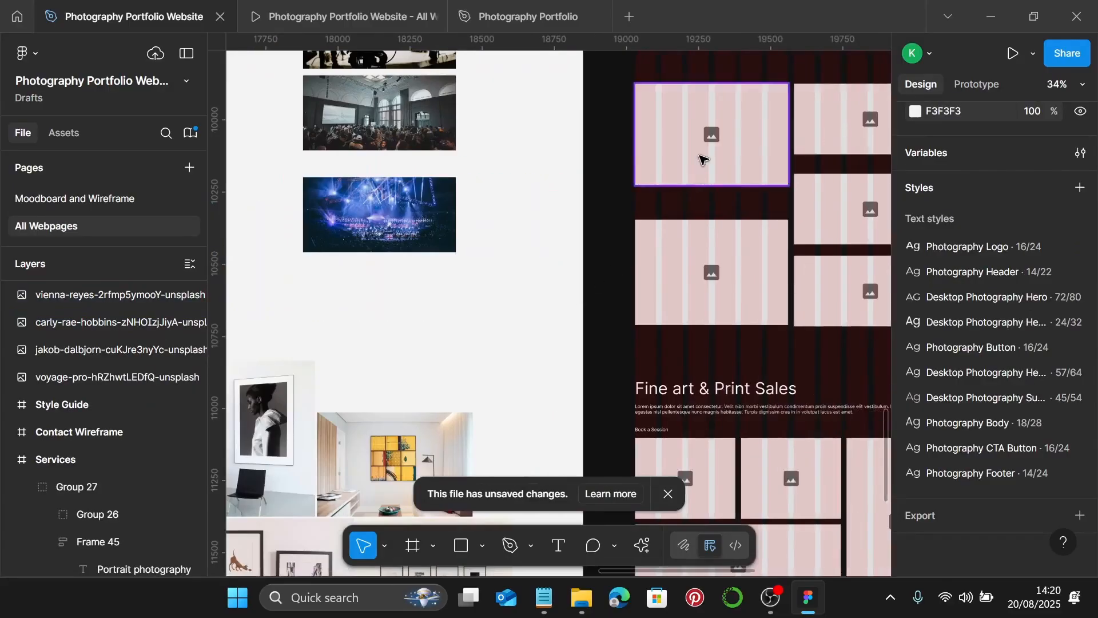
{"action": "left_click", "coordinate": [700, 159]}
{"action": "key", "text": "ctrl+shift+r"}
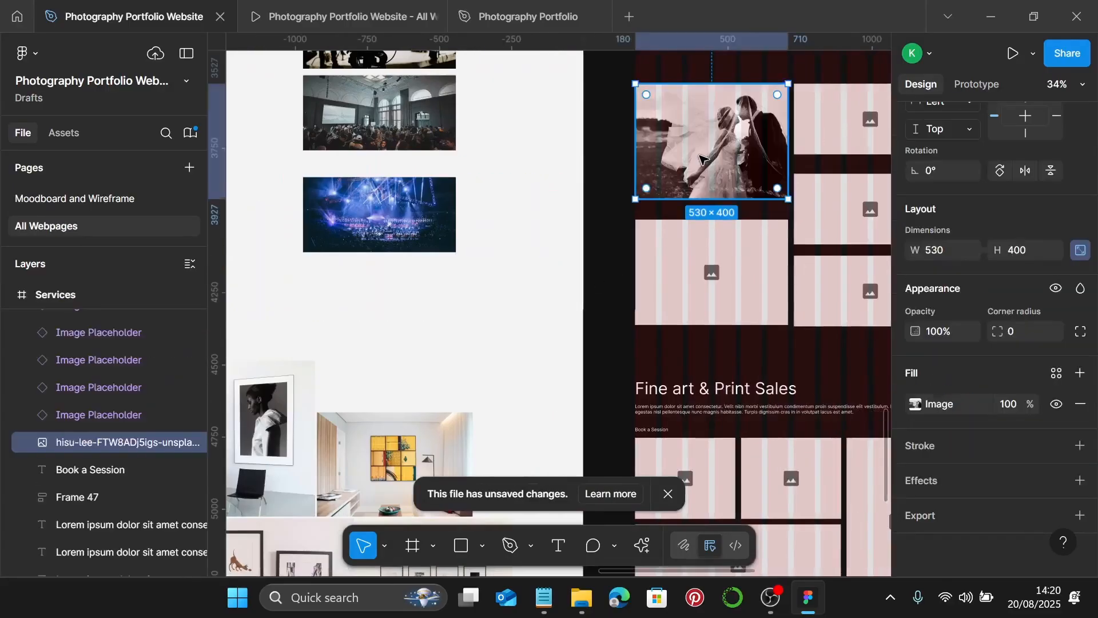
{"action": "scroll", "coordinate": [703, 160], "scroll_direction": "down", "scroll_amount": 3}
{"action": "left_click", "coordinate": [406, 224]}
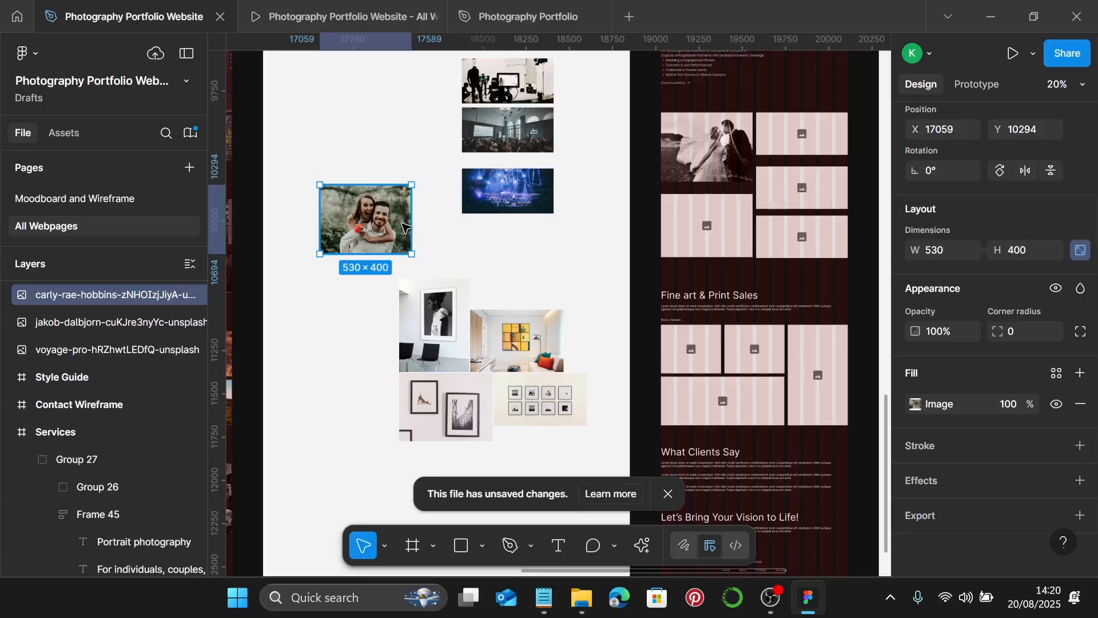
{"action": "key", "text": "Delete"}
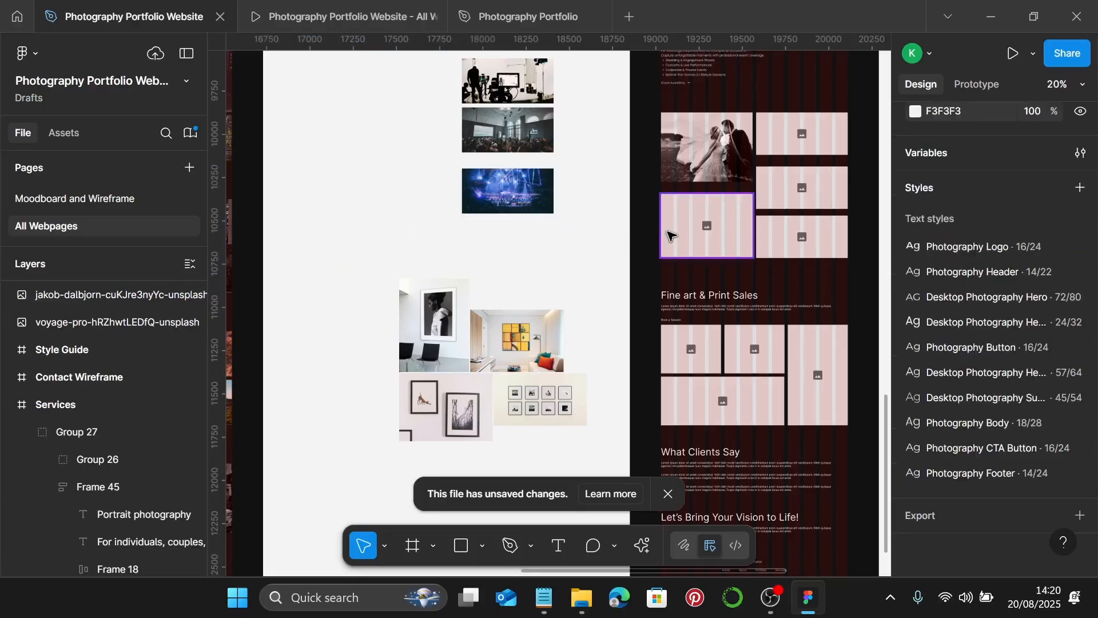
{"action": "left_click", "coordinate": [670, 235]}
{"action": "key", "text": "ctrl+shift+r"}
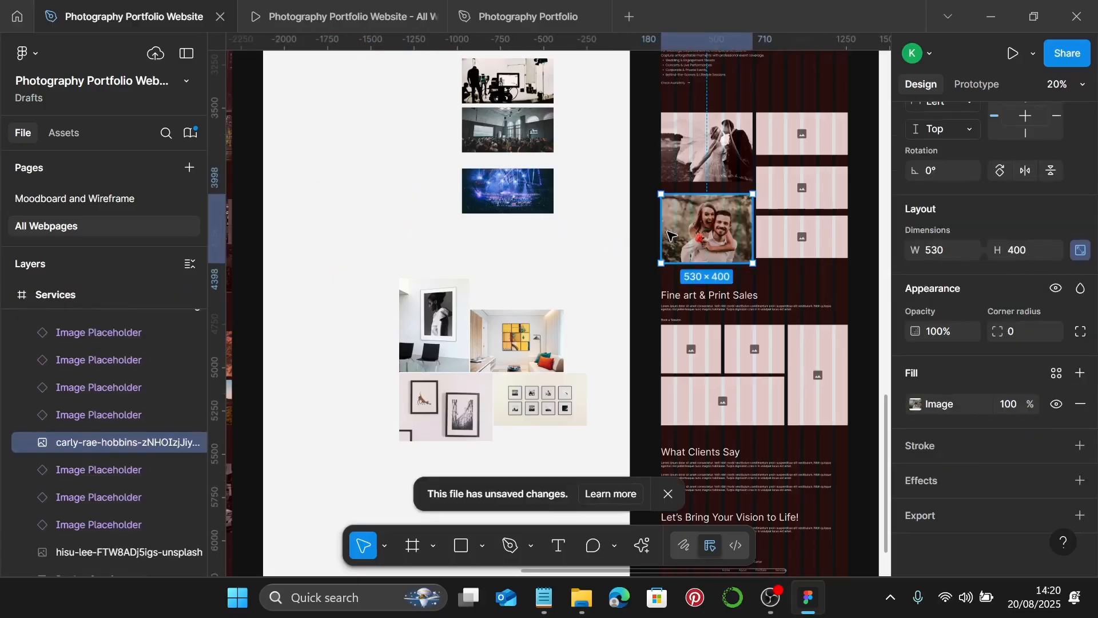
- Fill the three right-hand placeholders with the concert, hall and film-set photos
{"action": "left_click", "coordinate": [529, 91]}
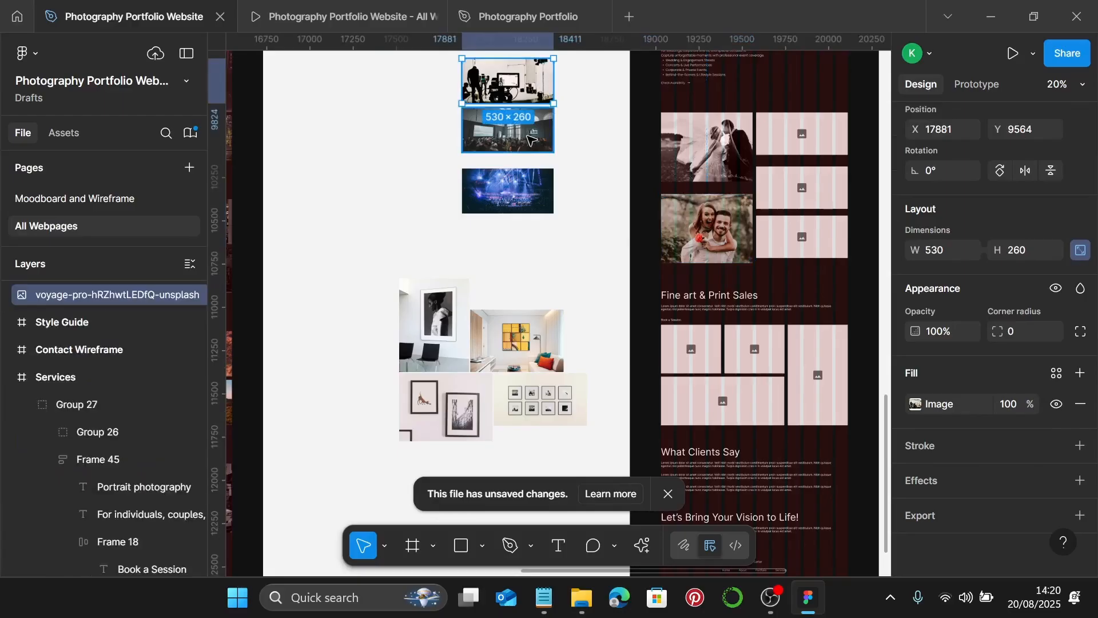
{"action": "left_click", "coordinate": [511, 201]}
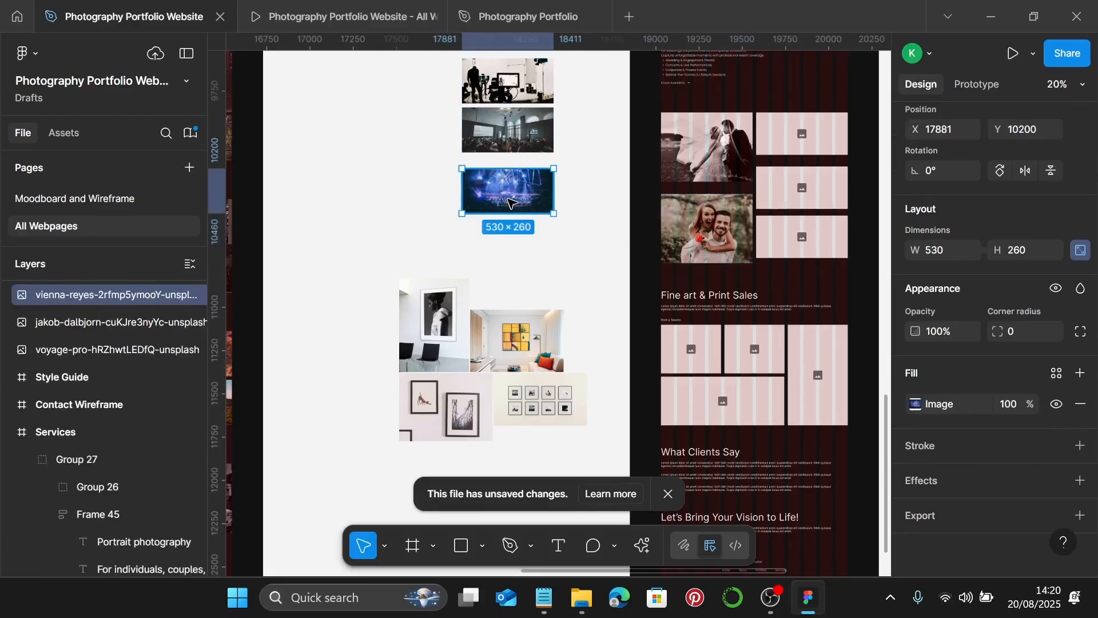
{"action": "key", "text": "Delete"}
{"action": "left_click", "coordinate": [785, 122]}
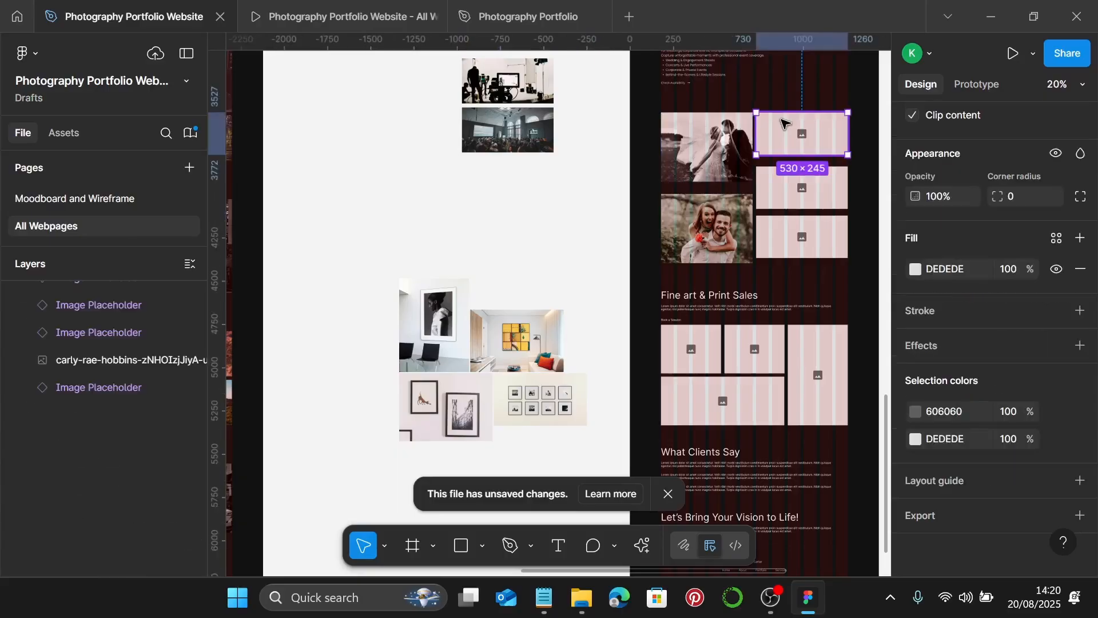
{"action": "key", "text": "ctrl+shift+r"}
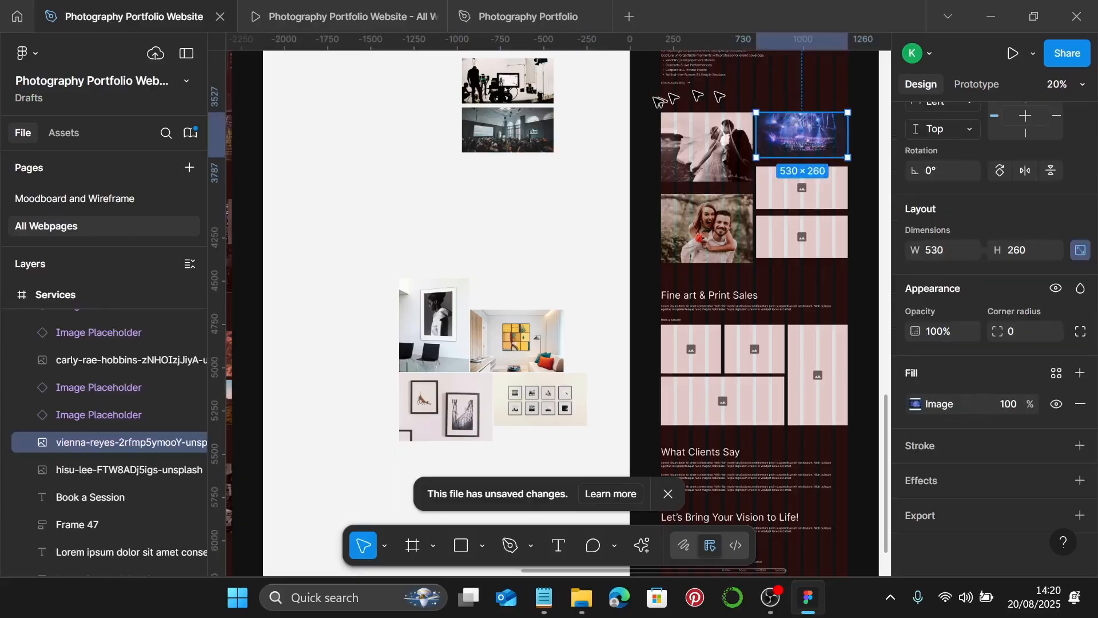
{"action": "left_click", "coordinate": [502, 134]}
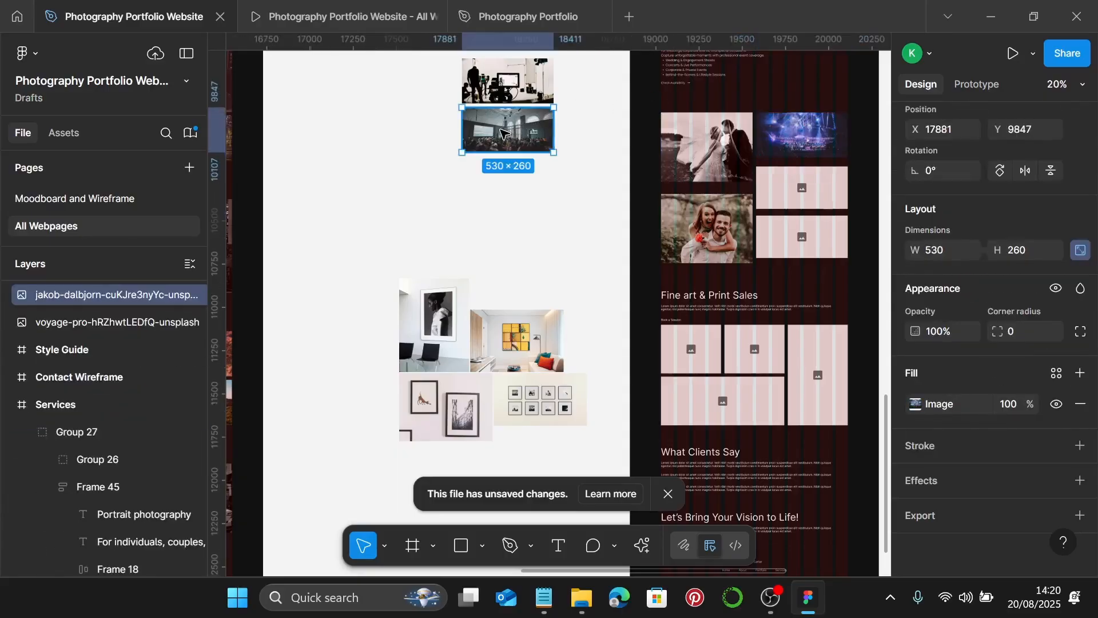
{"action": "key", "text": "Delete"}
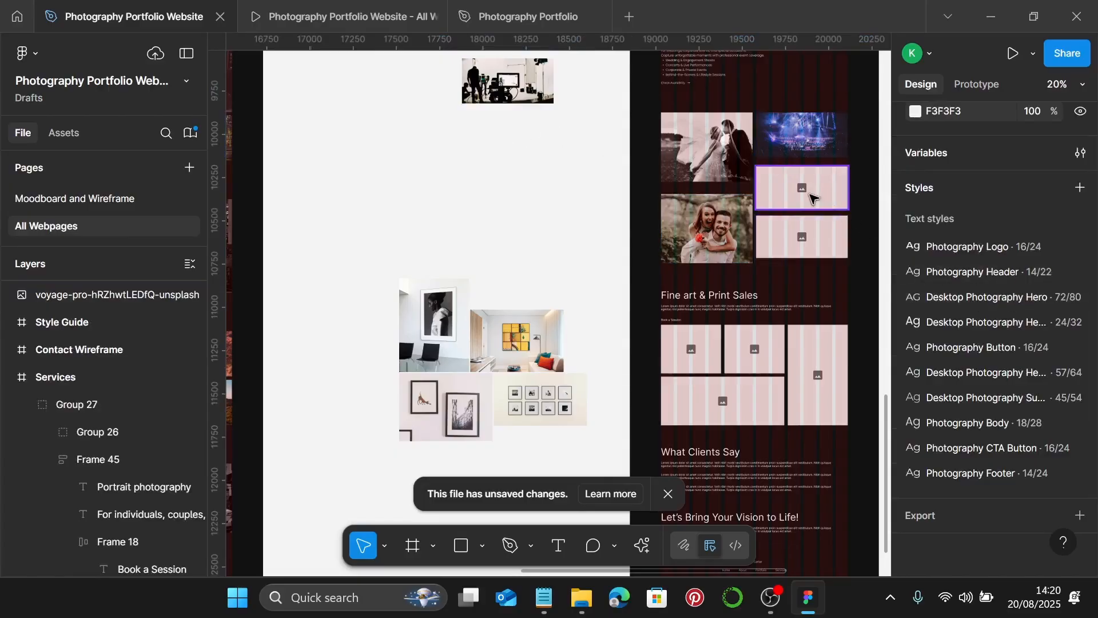
{"action": "left_click", "coordinate": [812, 197]}
{"action": "key", "text": "ctrl+shift+r"}
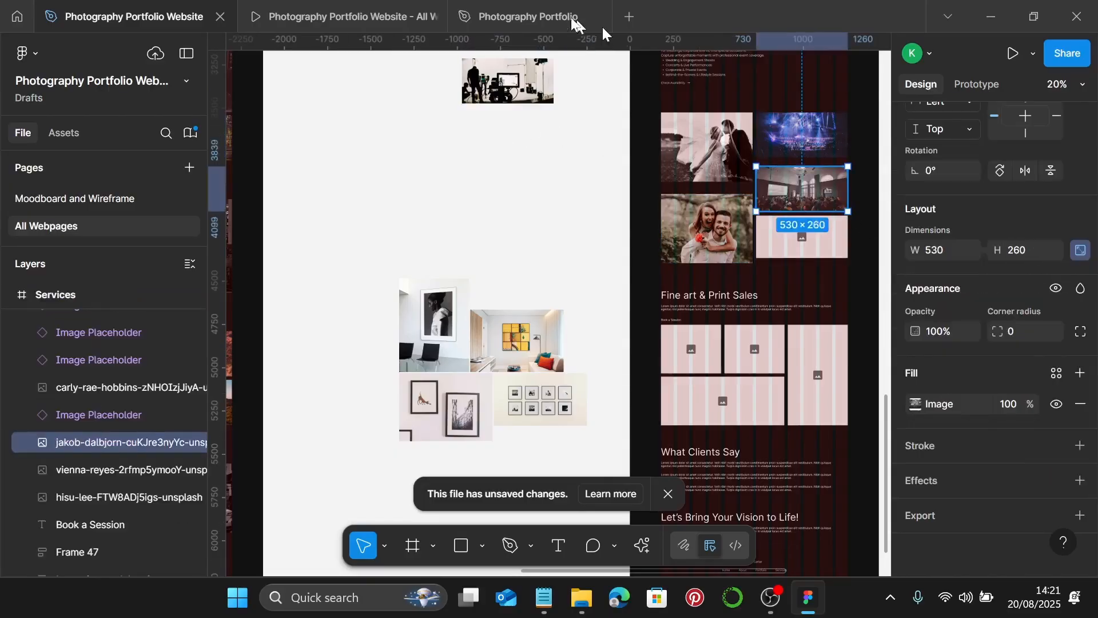
{"action": "left_click", "coordinate": [529, 85]}
{"action": "key", "text": "Delete"}
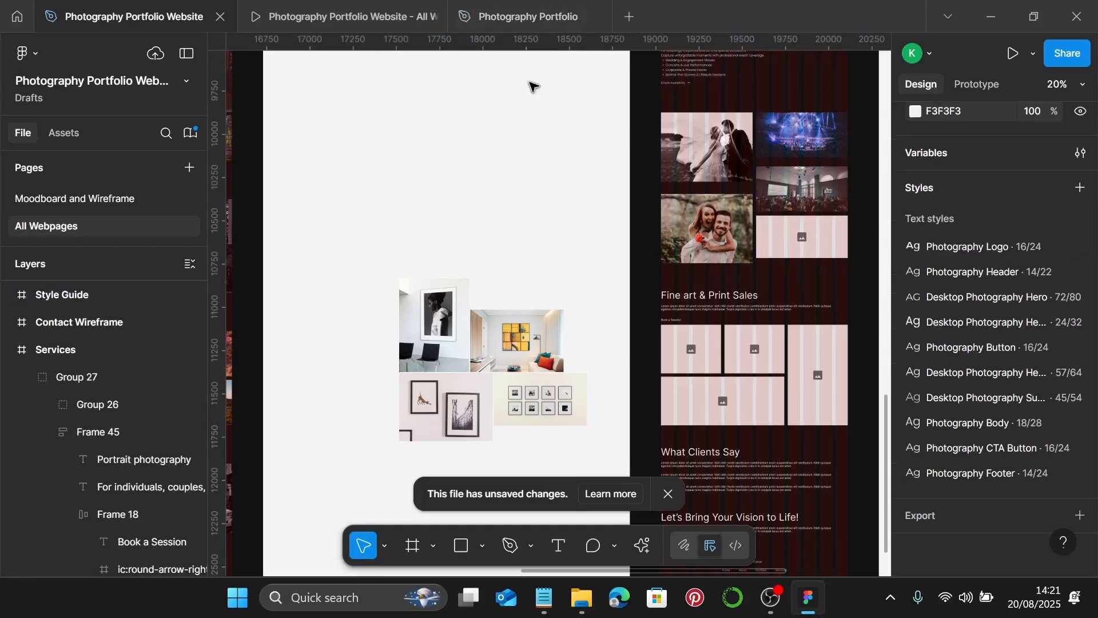
{"action": "left_click", "coordinate": [770, 232]}
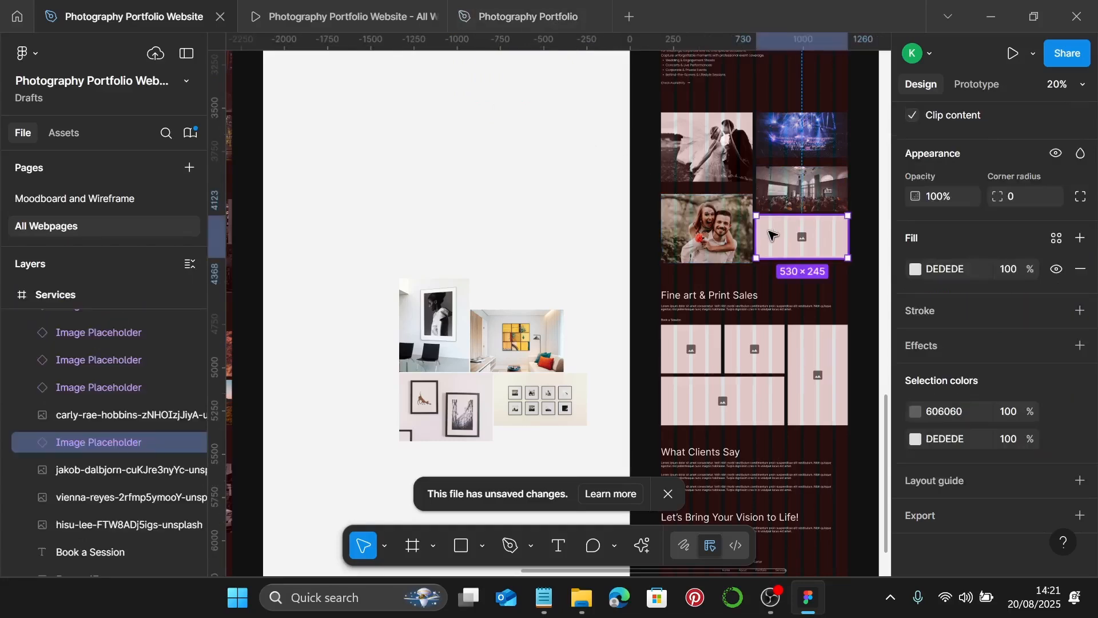
{"action": "key", "text": "ctrl+shift+r"}
{"action": "scroll", "coordinate": [769, 231], "scroll_direction": "up", "scroll_amount": 5}
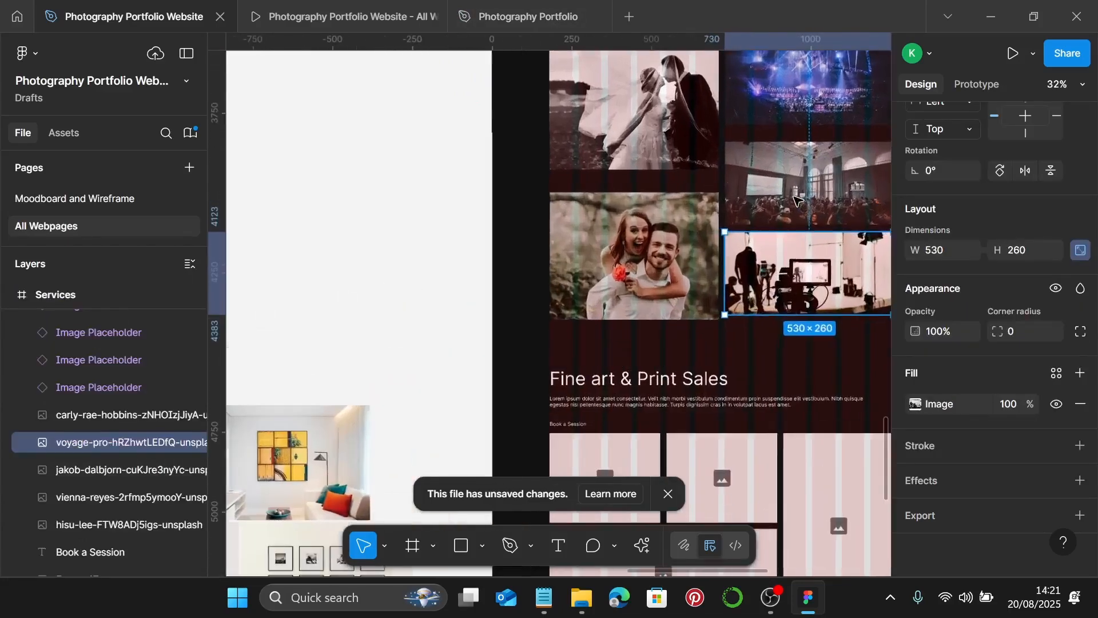
- Space the wedding and couple photos 20 px apart
{"action": "left_click", "coordinate": [664, 215]}
{"action": "left_click", "coordinate": [795, 189], "text": "shift"}
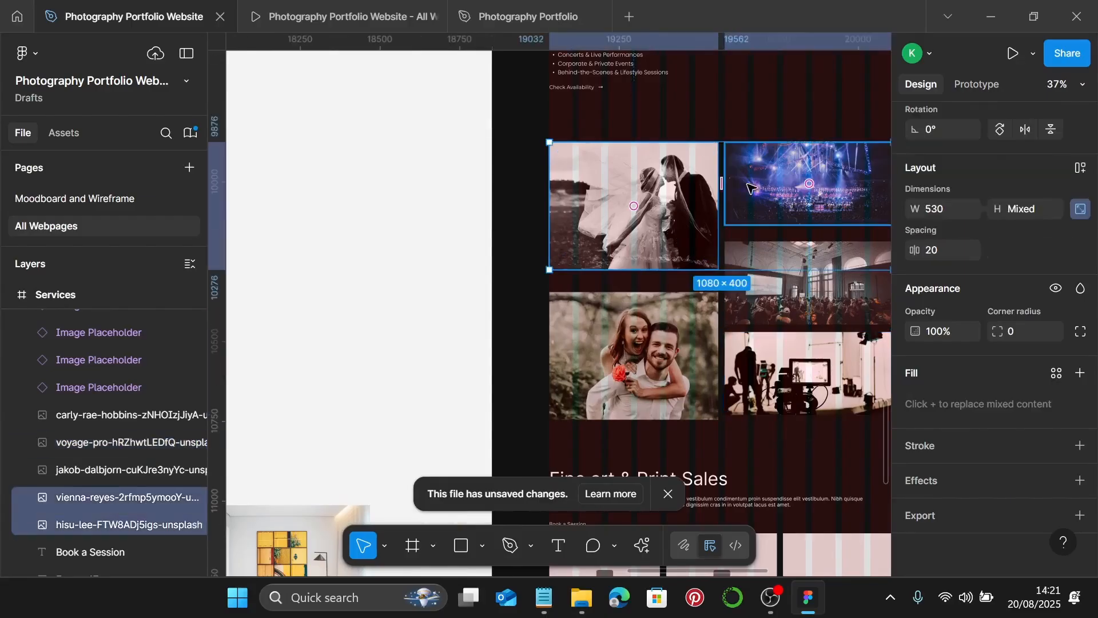
{"action": "scroll", "coordinate": [1011, 183], "scroll_direction": "up", "scroll_amount": 4}
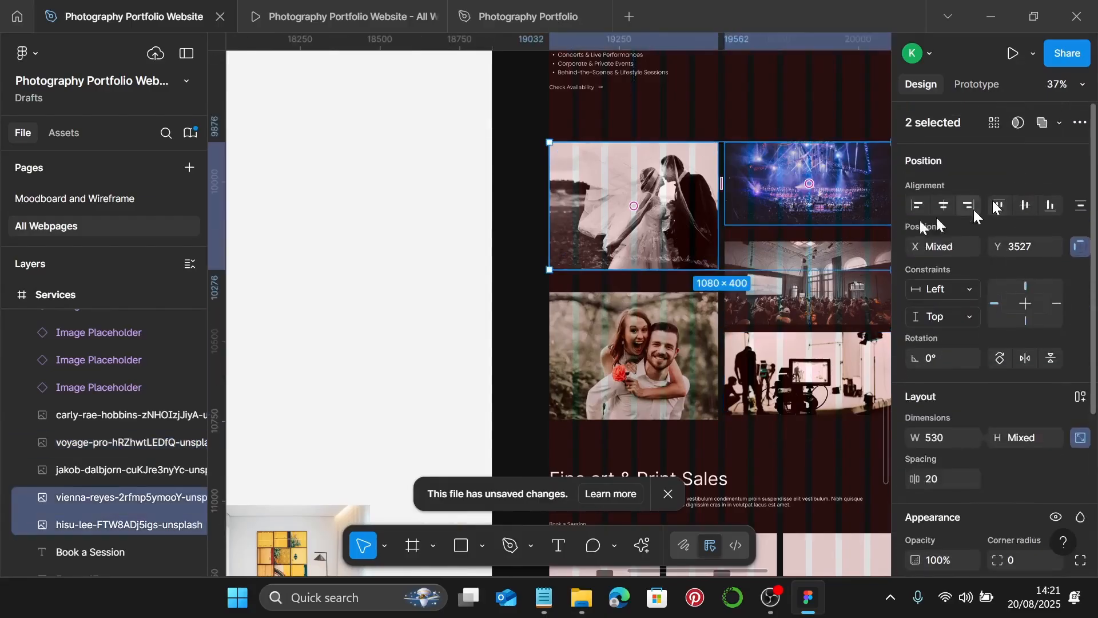
{"action": "scroll", "coordinate": [709, 234], "scroll_direction": "down", "scroll_amount": 1}
{"action": "left_click", "coordinate": [672, 227]}
{"action": "left_click", "coordinate": [684, 272], "text": "shift"}
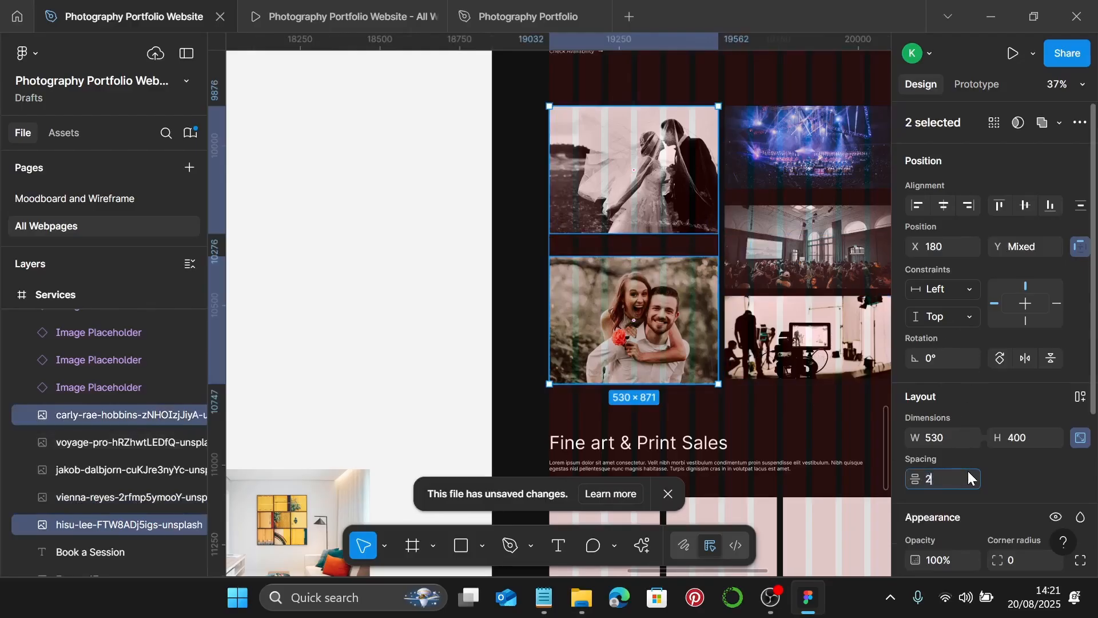
{"action": "key", "text": "Return"}
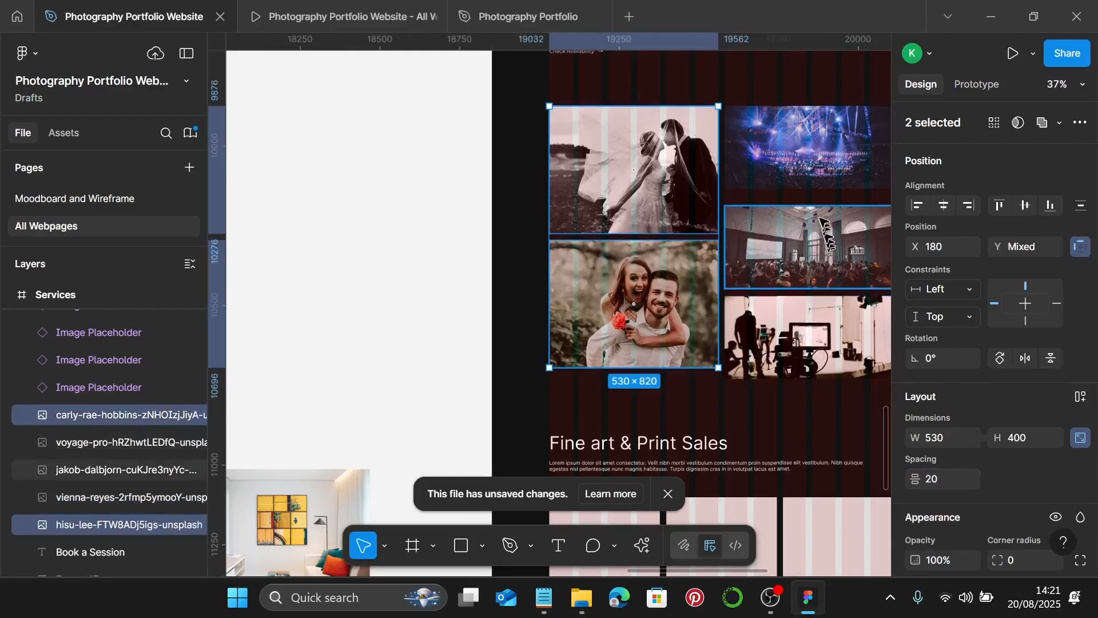
- Space the concert, hall and film-set photos 20 px apart, then group all five photos
{"action": "left_click", "coordinate": [826, 182]}
{"action": "left_click", "coordinate": [812, 260], "text": "shift"}
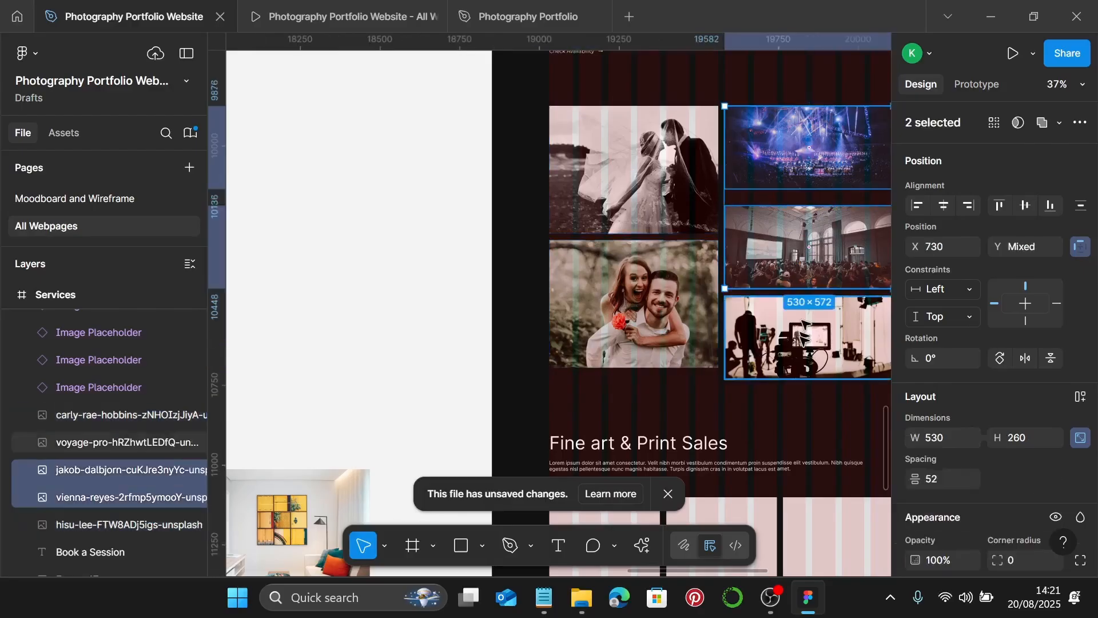
{"action": "left_click", "coordinate": [801, 340], "text": "shift"}
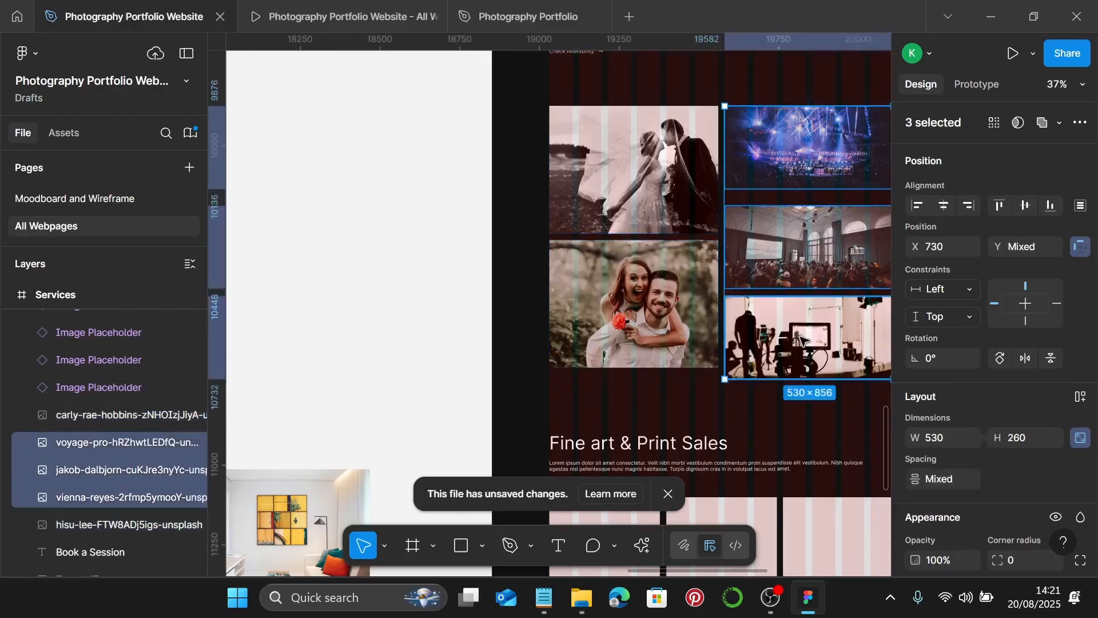
{"action": "left_click", "coordinate": [958, 478]}
{"action": "type", "text": "20"}
{"action": "key", "text": "Return"}
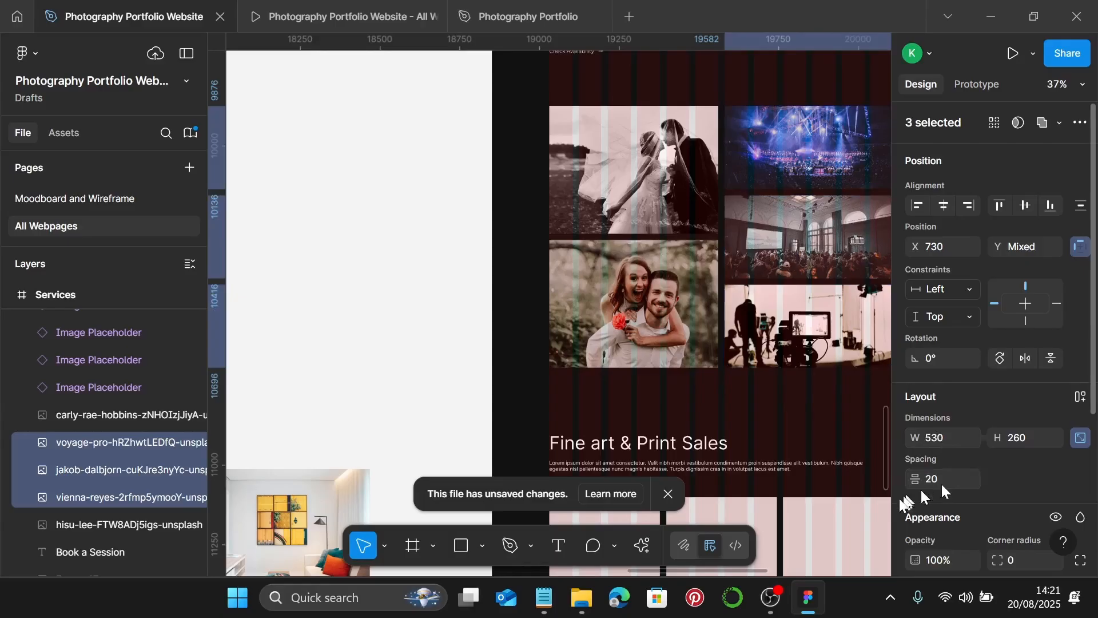
{"action": "left_click", "coordinate": [689, 324], "text": "shift"}
{"action": "left_click", "coordinate": [669, 172], "text": "shift"}
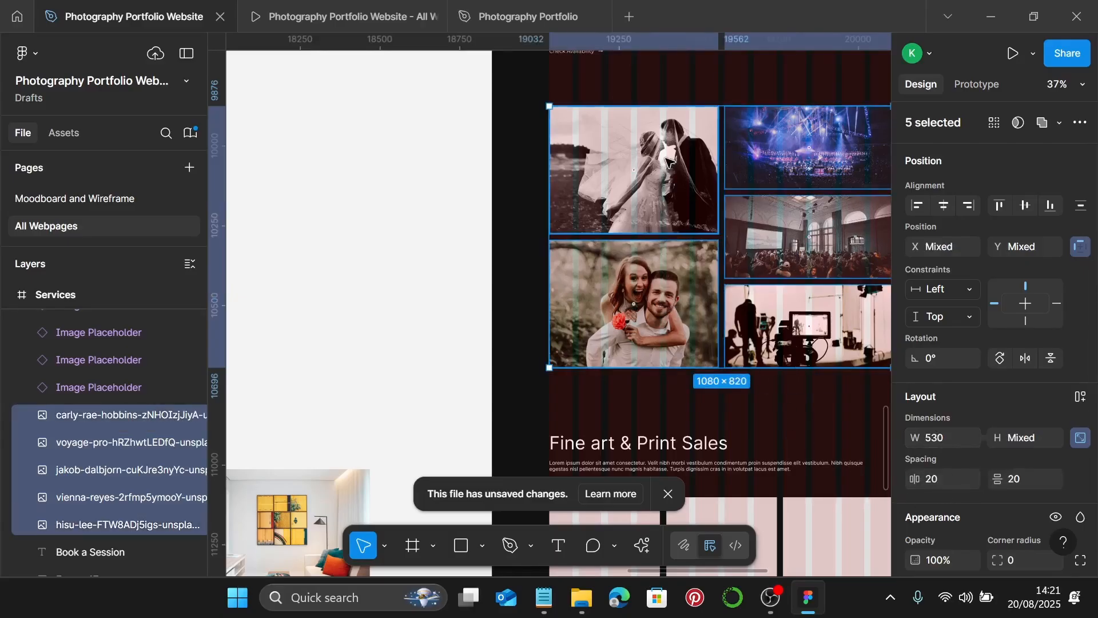
{"action": "key", "text": "ctrl+g"}
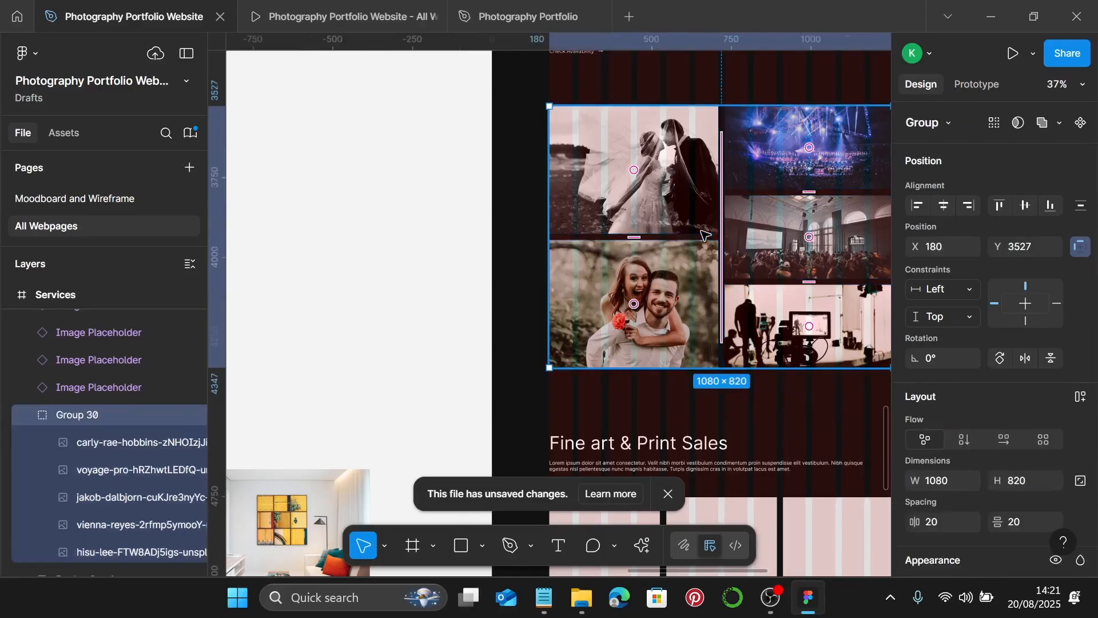
- Group the Event Photography text with the photo group, 20 px apart
{"action": "scroll", "coordinate": [706, 235], "scroll_direction": "up", "scroll_amount": 3}
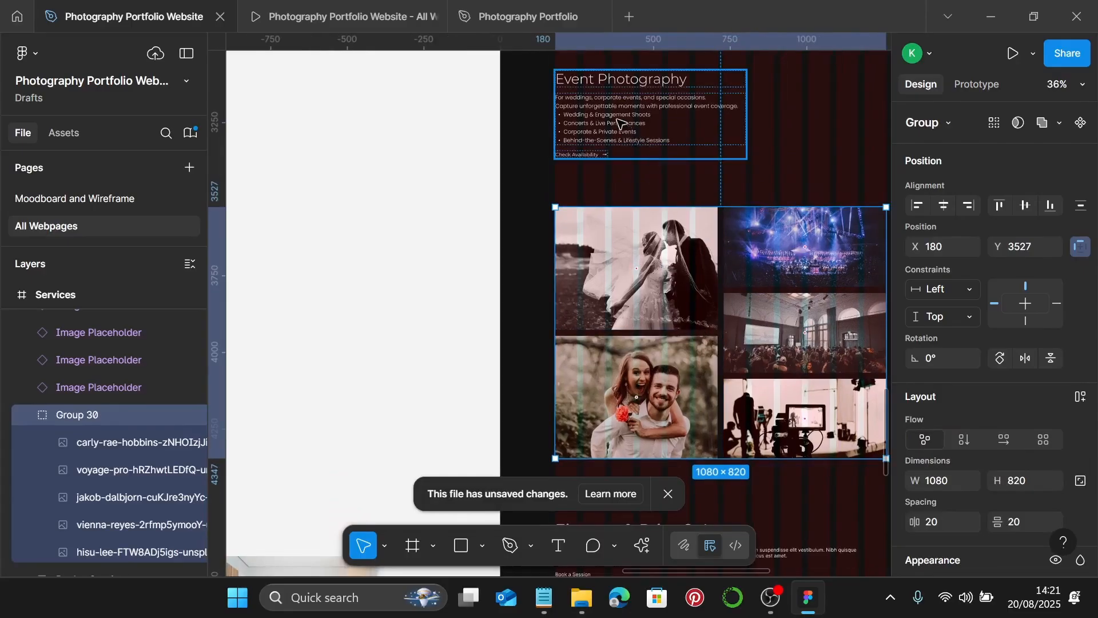
{"action": "left_click", "coordinate": [598, 143]}
{"action": "left_click", "coordinate": [595, 214], "text": "shift"}
{"action": "scroll", "coordinate": [562, 221], "scroll_direction": "up", "scroll_amount": 10}
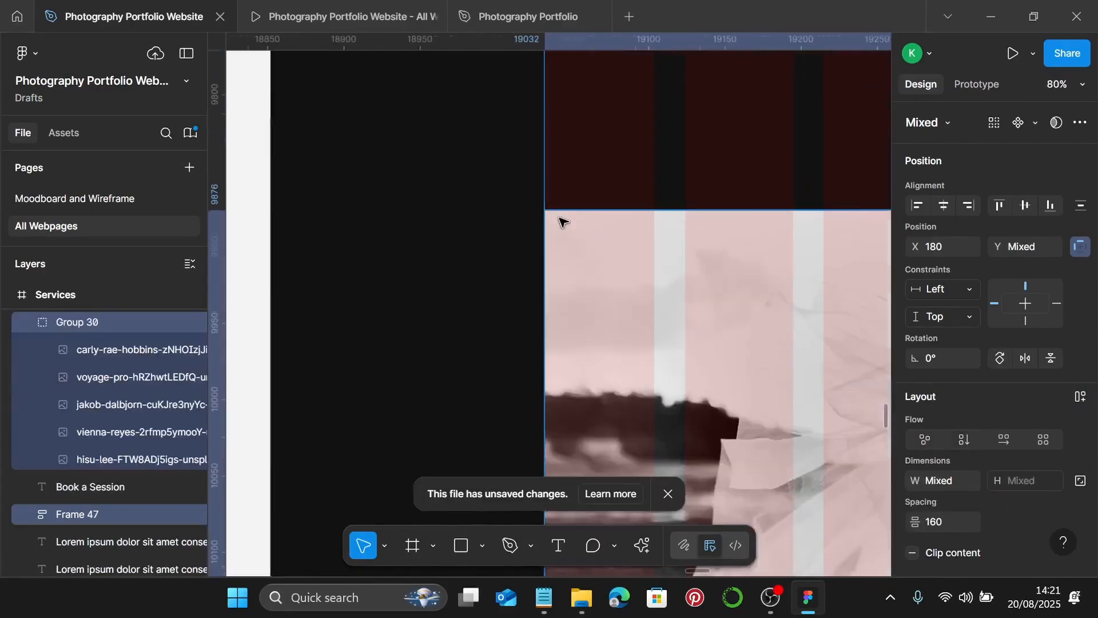
{"action": "scroll", "coordinate": [562, 221], "scroll_direction": "down", "scroll_amount": 7}
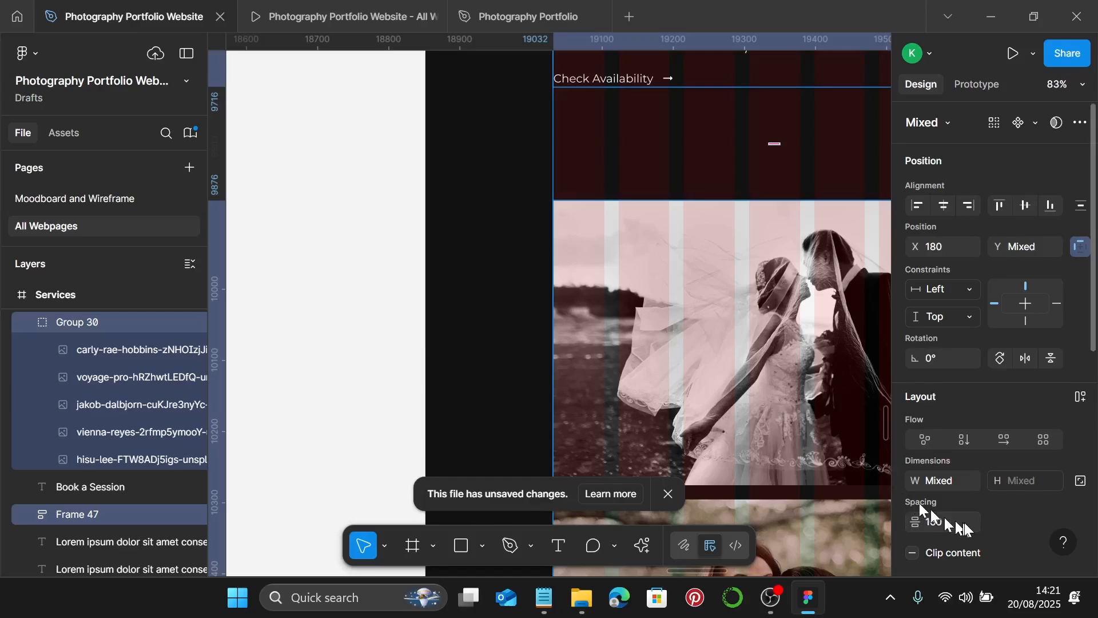
{"action": "type", "text": "20"}
{"action": "key", "text": "Return"}
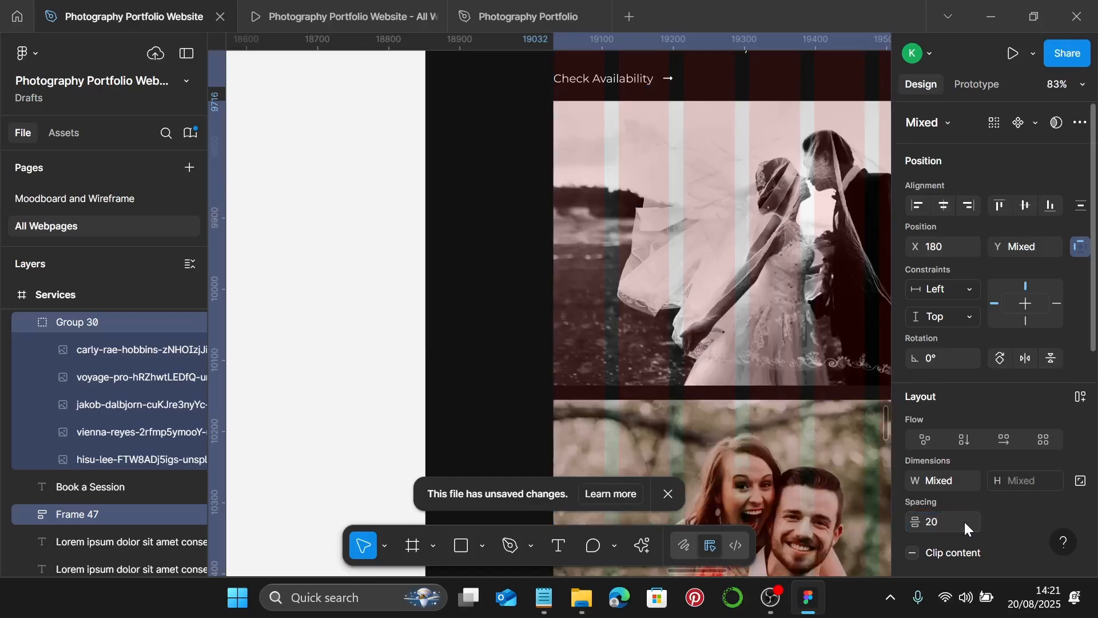
{"action": "scroll", "coordinate": [787, 366], "scroll_direction": "down", "scroll_amount": 5}
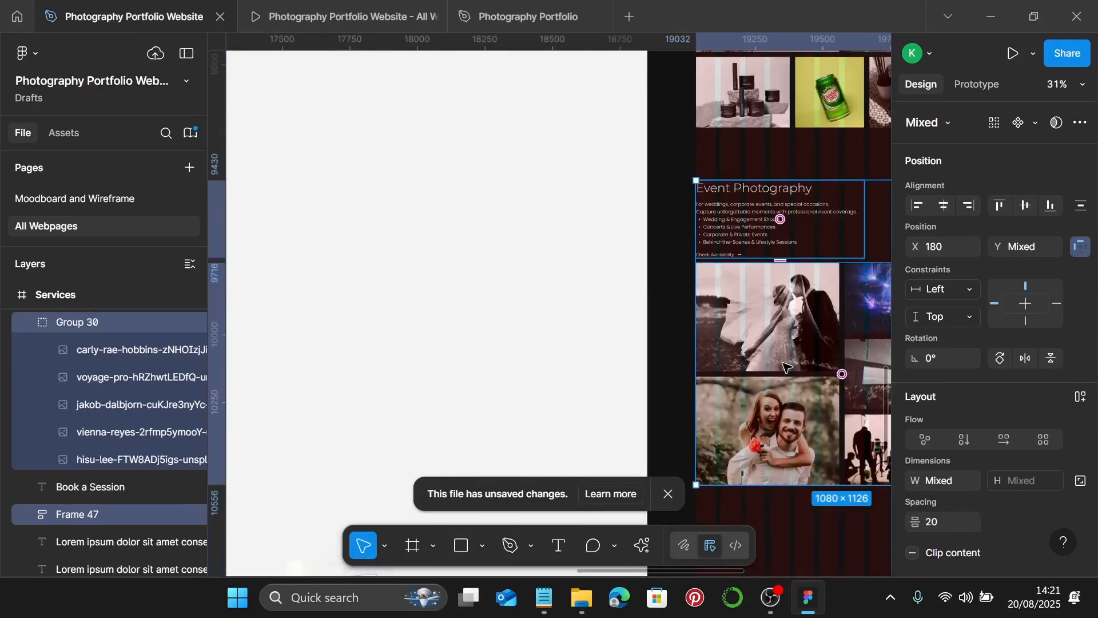
{"action": "key", "text": "ctrl+g"}
{"action": "scroll", "coordinate": [787, 366], "scroll_direction": "right", "scroll_amount": 3}
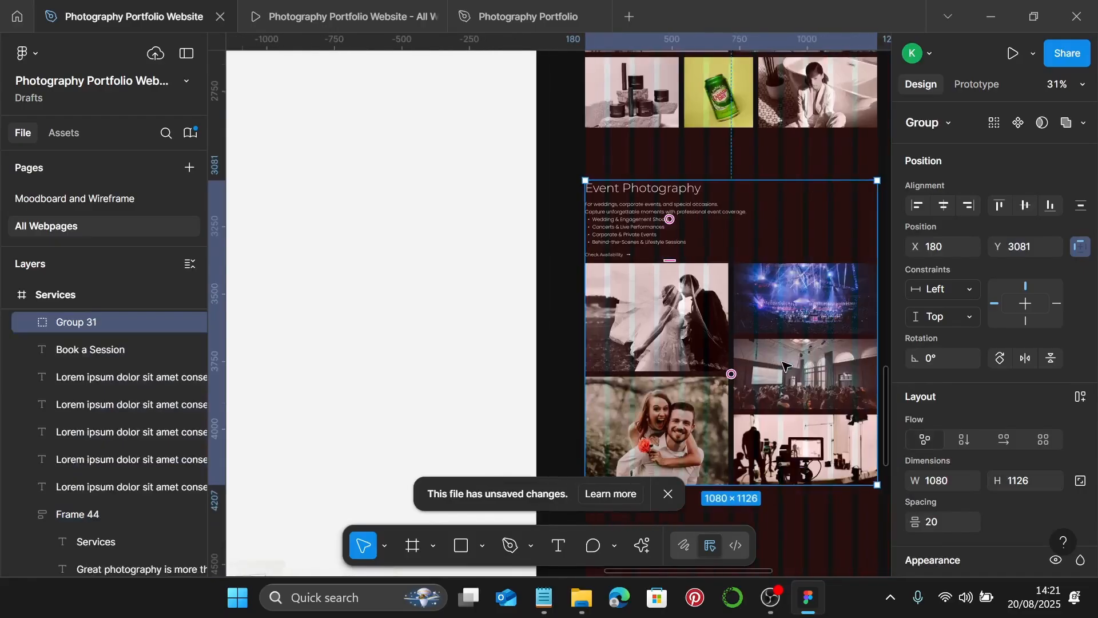
{"action": "scroll", "coordinate": [836, 294], "scroll_direction": "down", "scroll_amount": 5}
{"action": "key", "text": "Escape"}
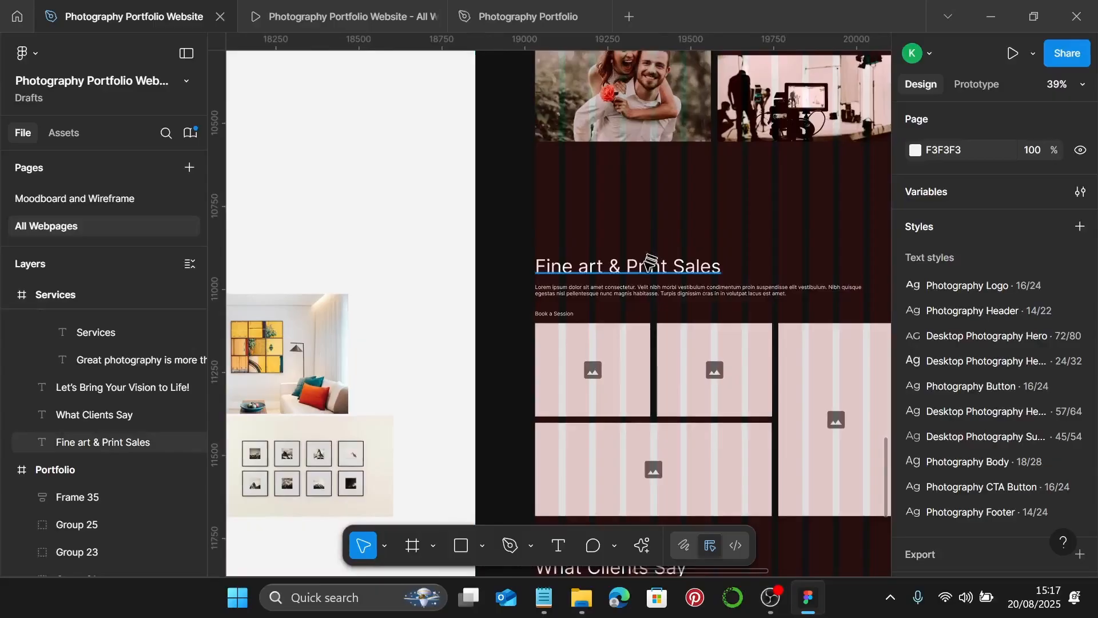
- Apply the Desktop Photography Sub 45/54 style to the Fine Art & Print Sales heading and raise it
{"action": "left_click", "coordinate": [651, 262]}
{"action": "scroll", "coordinate": [944, 414], "scroll_direction": "down", "scroll_amount": 5}
{"action": "scroll", "coordinate": [945, 419], "scroll_direction": "down", "scroll_amount": 2}
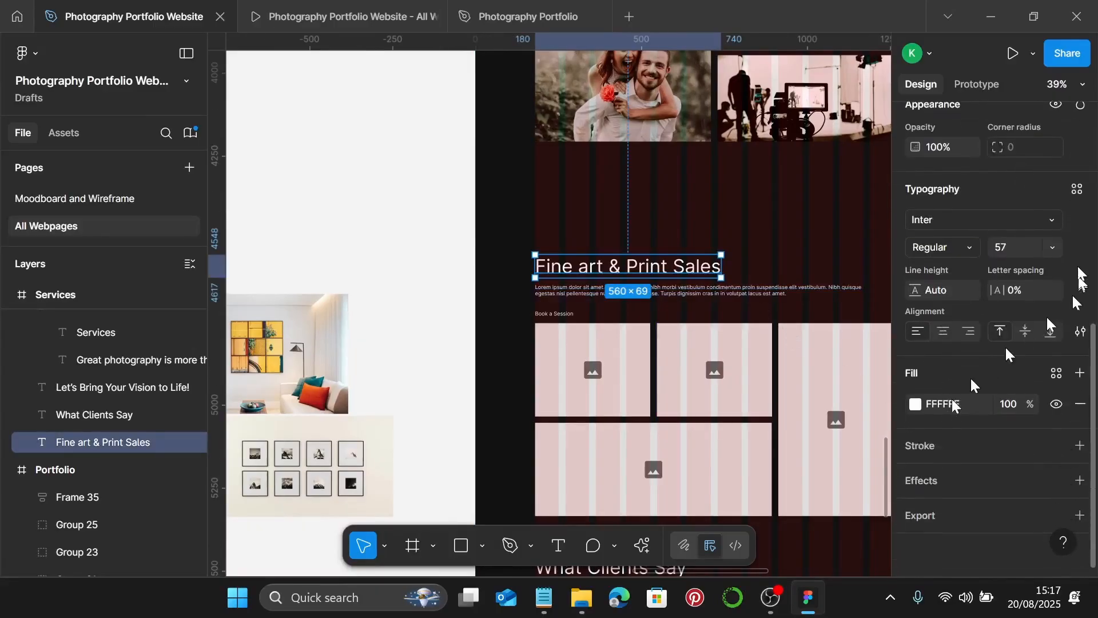
{"action": "left_click", "coordinate": [1077, 190]}
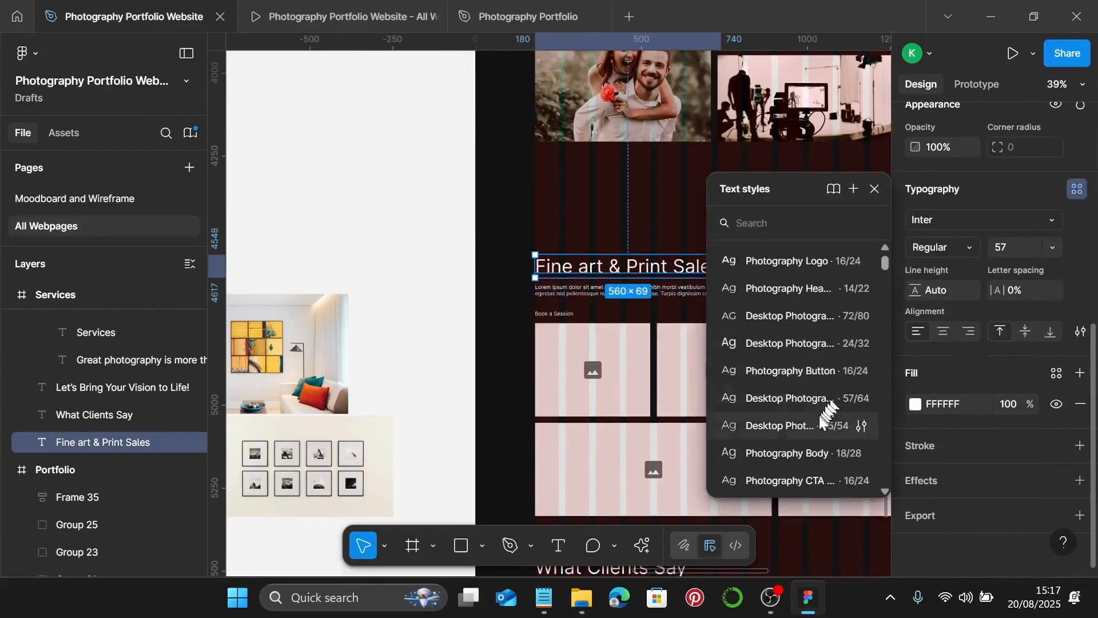
{"action": "left_click", "coordinate": [812, 425]}
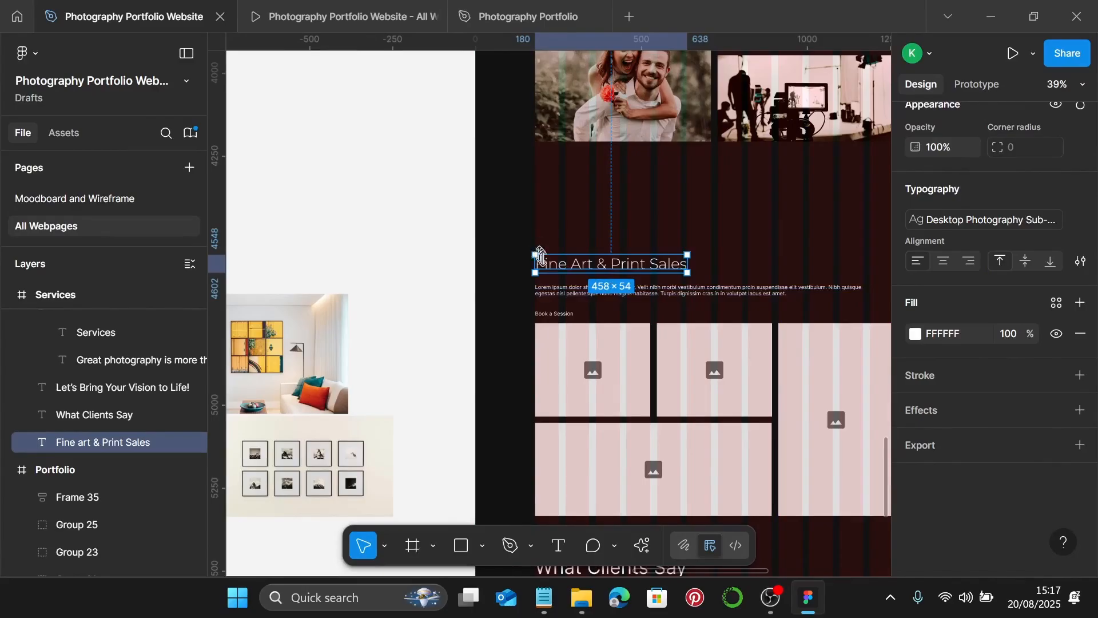
{"action": "left_click_drag", "start_coordinate": [553, 263], "coordinate": [553, 240]}
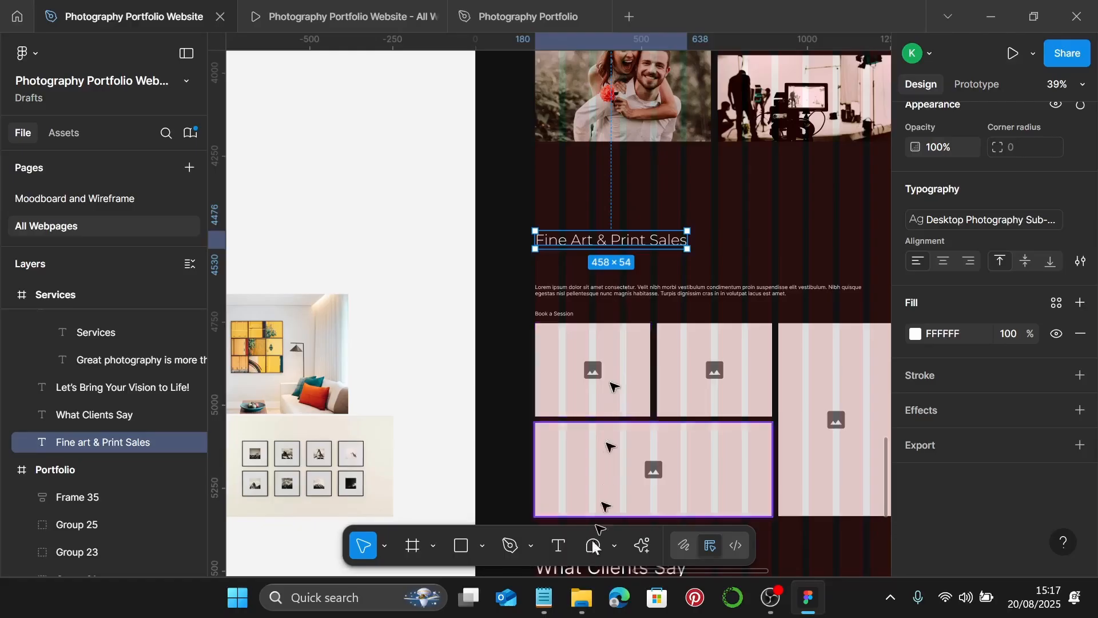
- Give the lorem ipsum paragraph the Photography Body style and move it just below the heading
{"action": "left_click", "coordinate": [586, 295]}
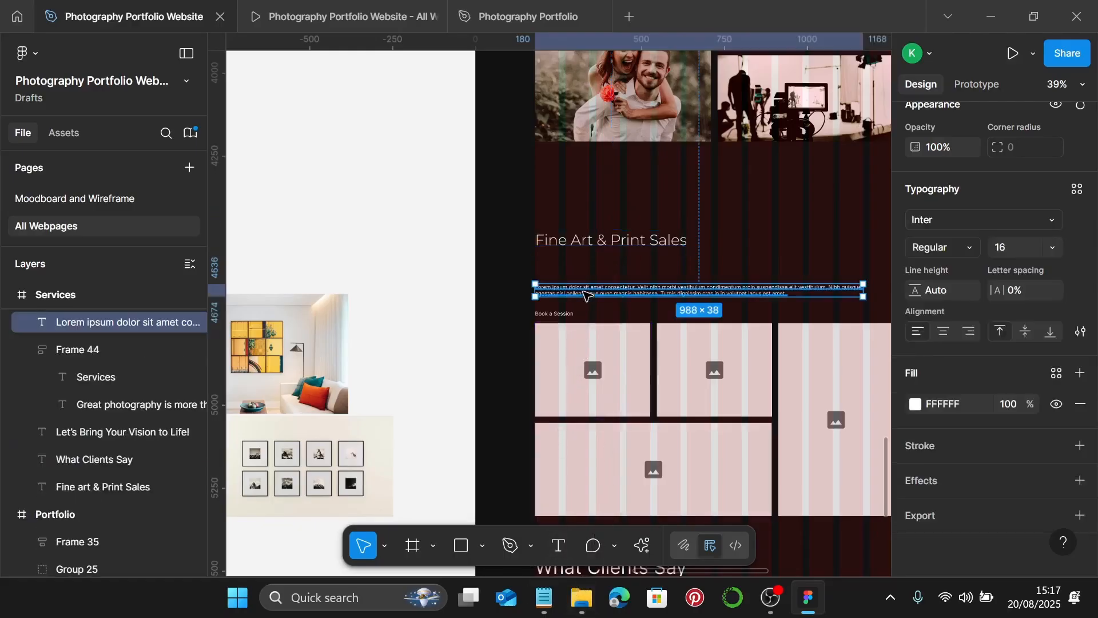
{"action": "left_click", "coordinate": [1077, 189]}
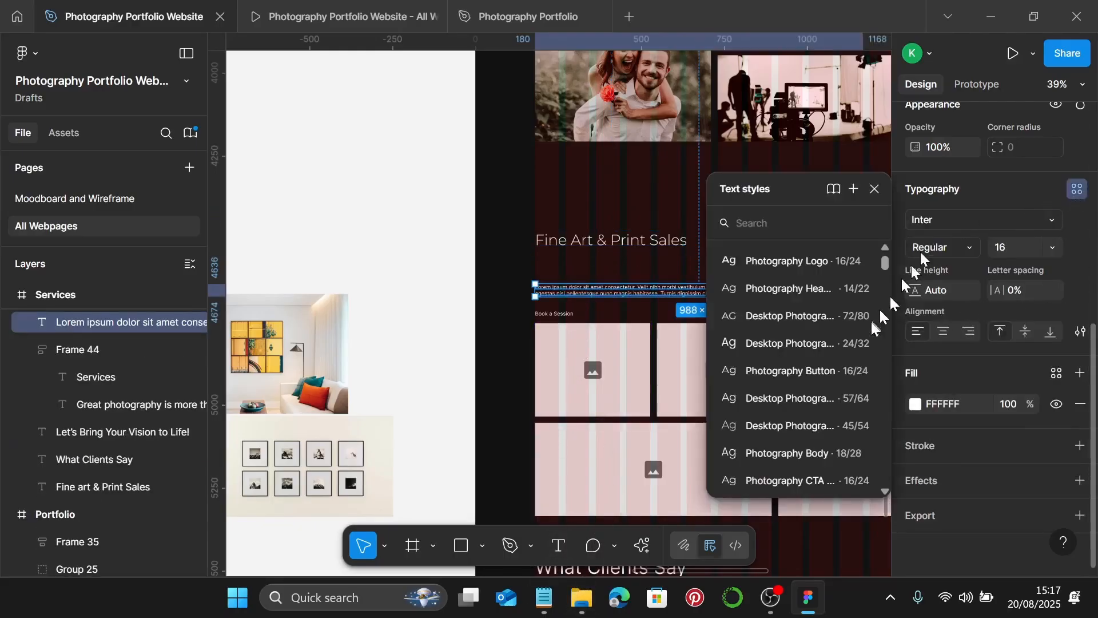
{"action": "left_click", "coordinate": [834, 453]}
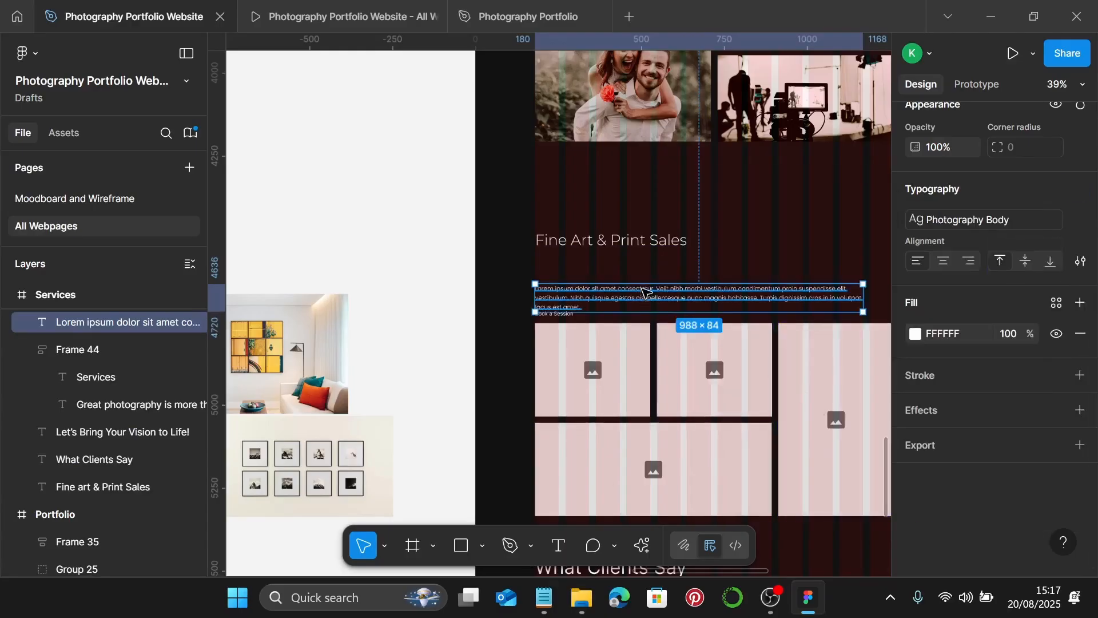
{"action": "left_click_drag", "start_coordinate": [643, 293], "coordinate": [628, 212]}
{"action": "left_click", "coordinate": [637, 246]}
{"action": "left_click", "coordinate": [632, 273]}
{"action": "left_click_drag", "start_coordinate": [631, 277], "coordinate": [629, 251]}
- In the Notepad copy notes, select the collectors description and its three feature lines
{"action": "left_click", "coordinate": [545, 597]}
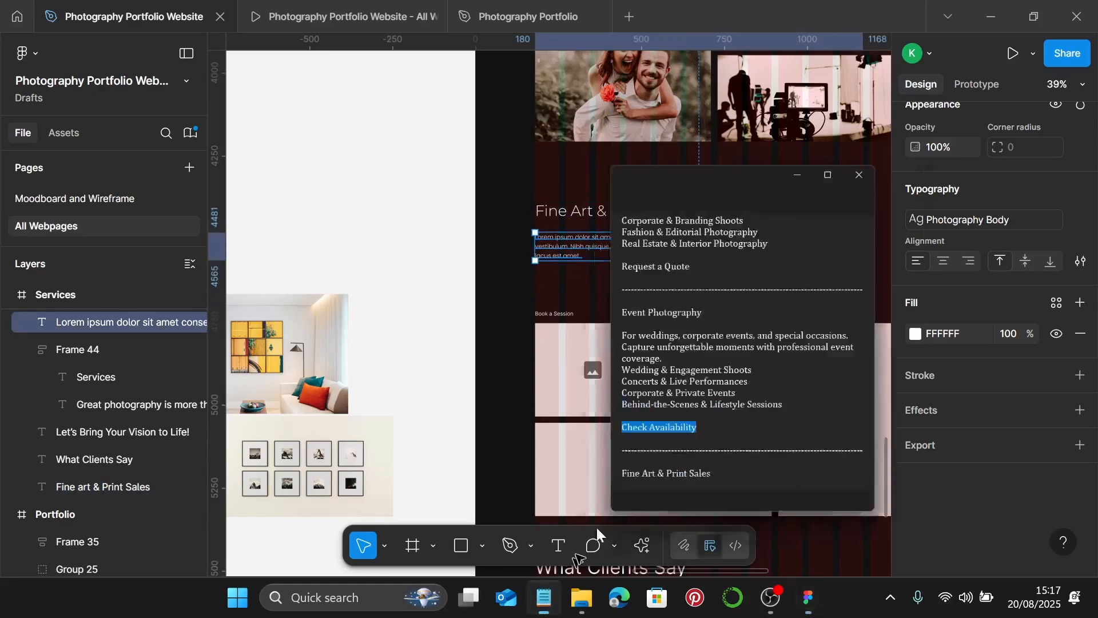
{"action": "scroll", "coordinate": [815, 405], "scroll_direction": "down", "scroll_amount": 4}
{"action": "scroll", "coordinate": [815, 405], "scroll_direction": "down", "scroll_amount": 1}
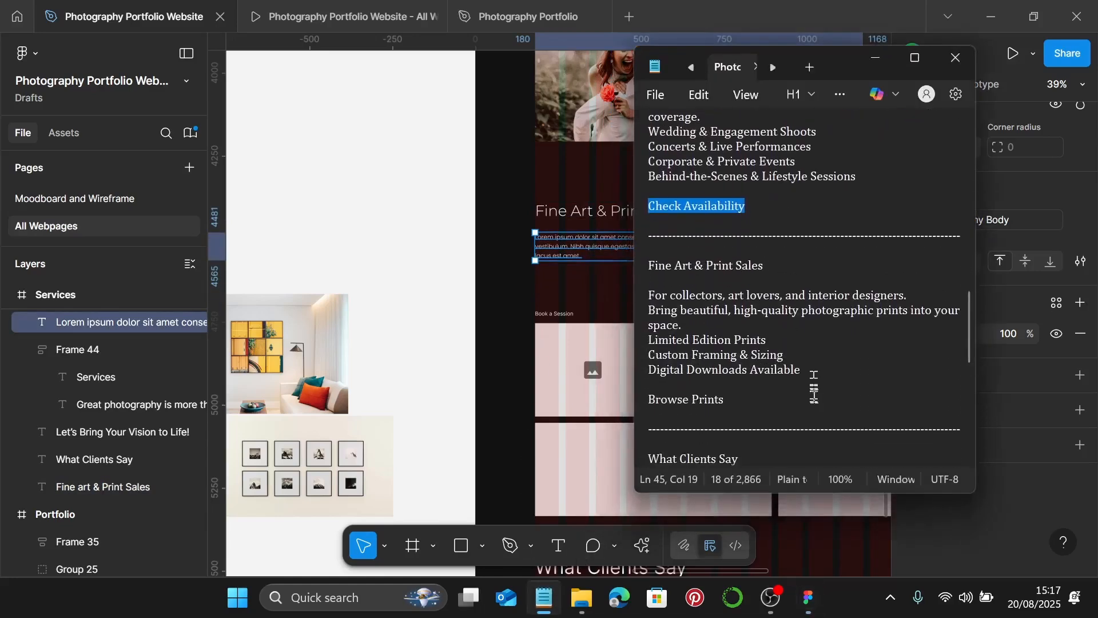
{"action": "left_click_drag", "start_coordinate": [811, 374], "coordinate": [660, 295]}
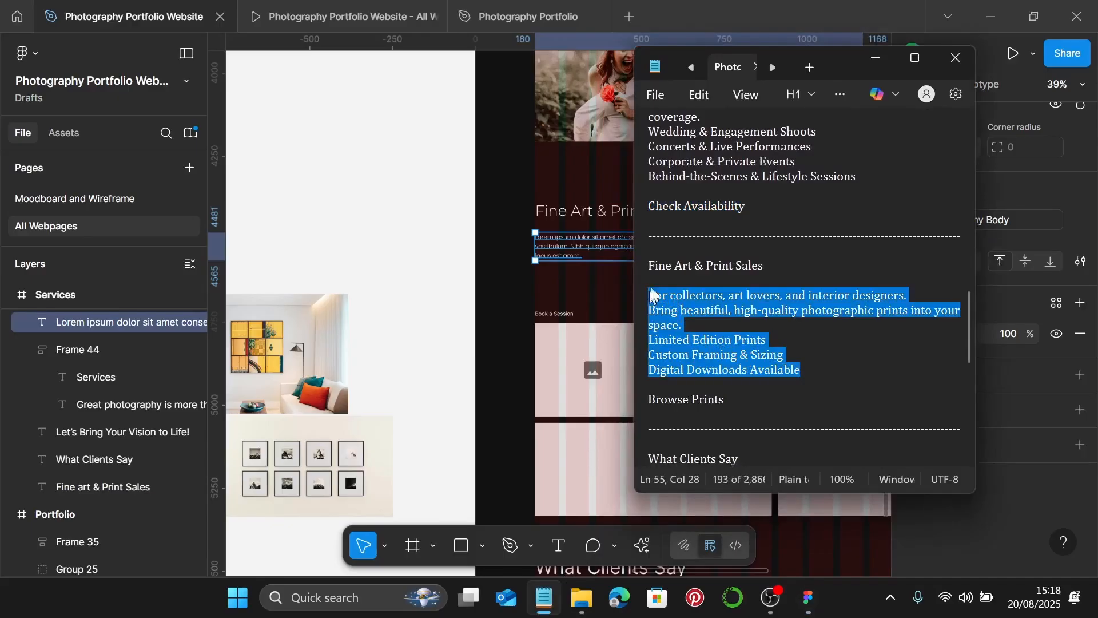
- Paste the collectors description over the Lorem ipsum text and bullet its three offering lines
{"action": "left_click", "coordinate": [875, 58]}
{"action": "scroll", "coordinate": [566, 256], "scroll_direction": "up", "scroll_amount": 3}
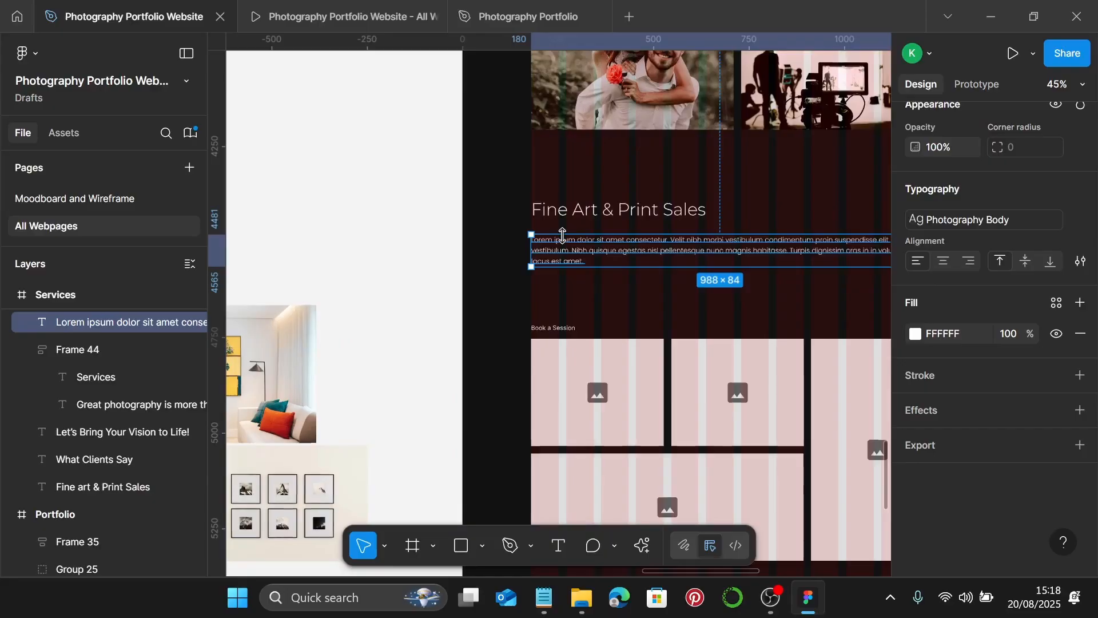
{"action": "double_click", "coordinate": [566, 255]}
{"action": "type", "text": "For collectors, art lovers, and interior designers. Bring beautiful, high-quality photographic prints into your space. Limited Edition Prints Custom Framing & Sizing Digital Downloads Available"}
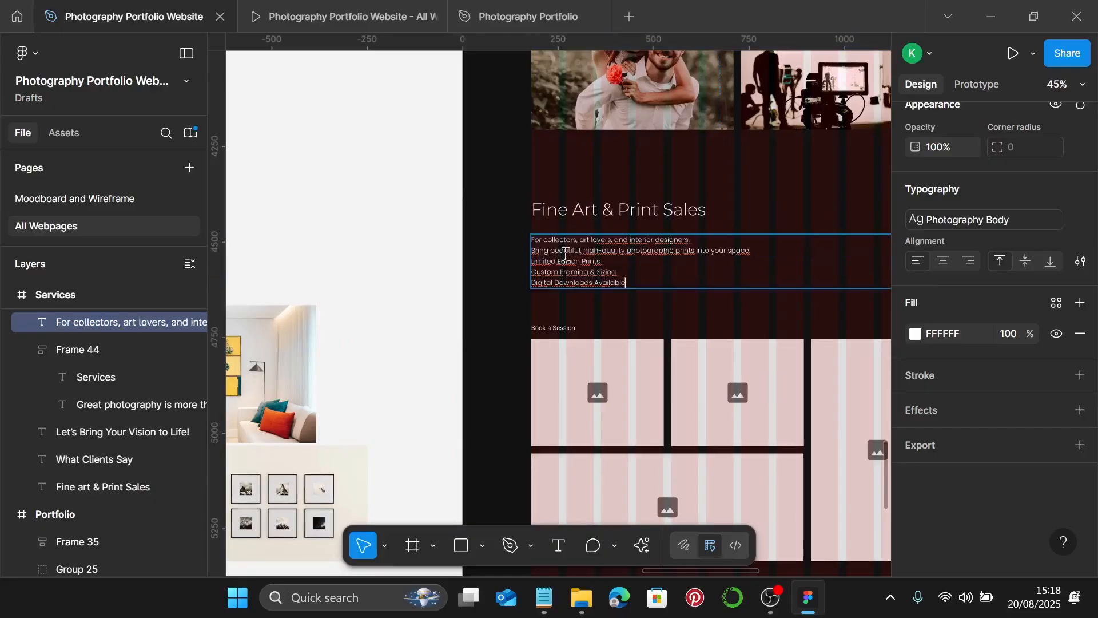
{"action": "scroll", "coordinate": [560, 256], "scroll_direction": "up", "scroll_amount": 5}
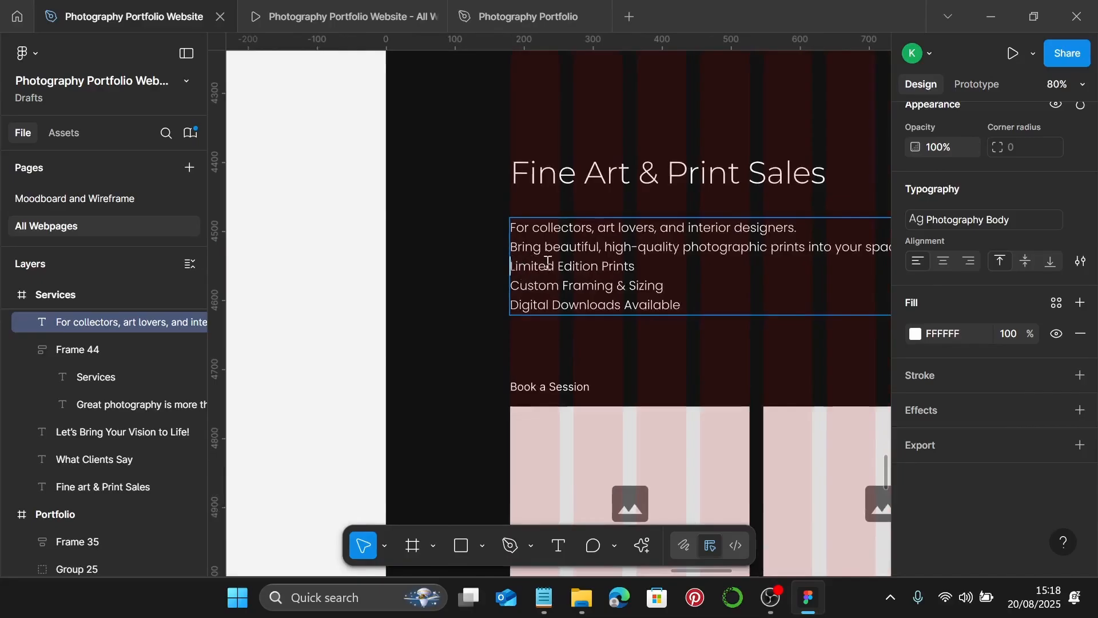
{"action": "key", "text": "ctrl+shift+8"}
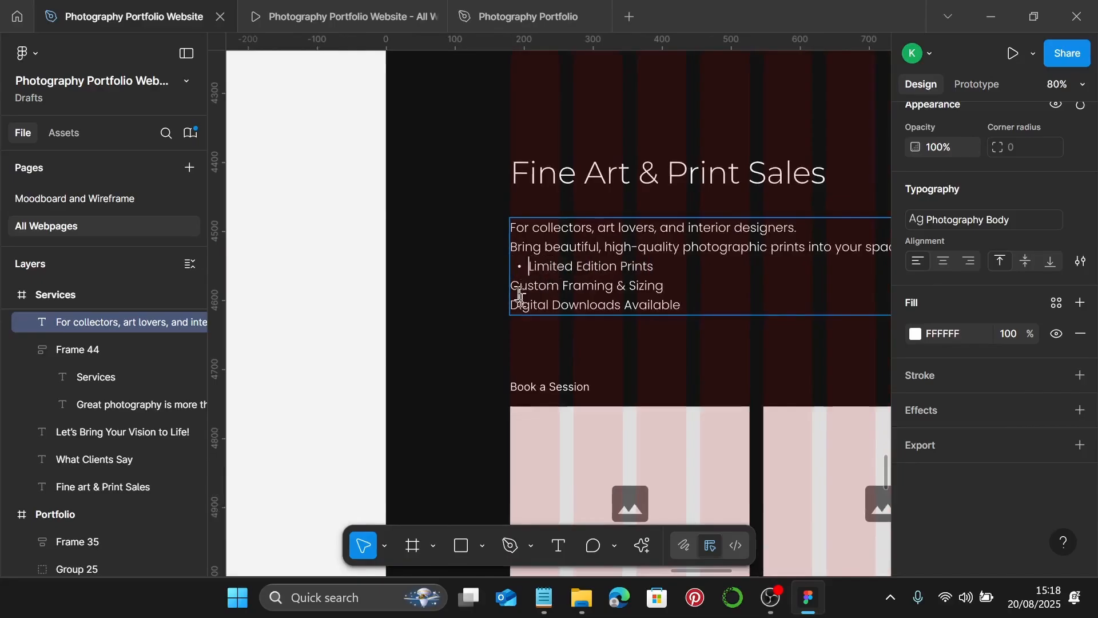
{"action": "left_click", "coordinate": [511, 288]}
{"action": "key", "text": "ctrl+shift+8"}
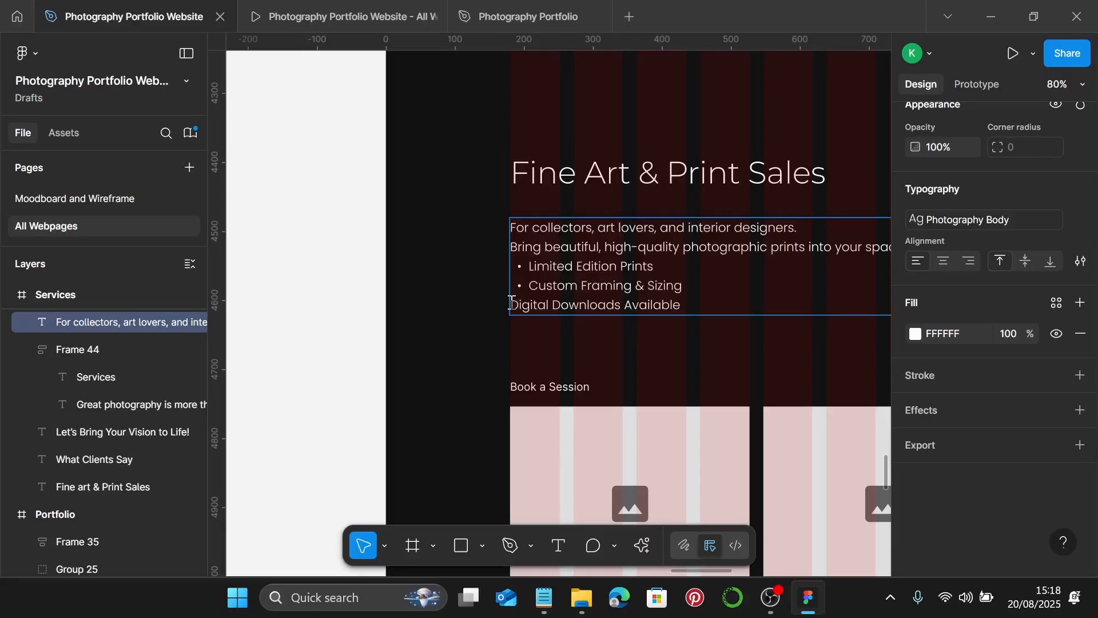
{"action": "key", "text": "ctrl+shift+8"}
{"action": "key", "text": "Escape"}
- Nudge the heading and description up and narrow the description to 622 px wide
{"action": "scroll", "coordinate": [572, 346], "scroll_direction": "down", "scroll_amount": 5}
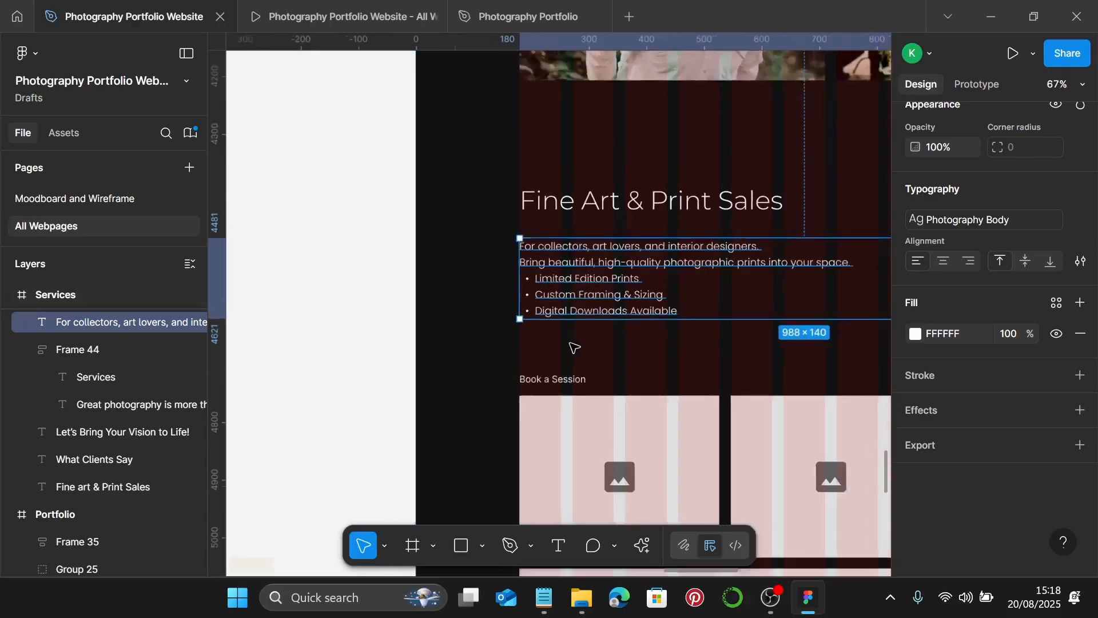
{"action": "left_click", "coordinate": [595, 260]}
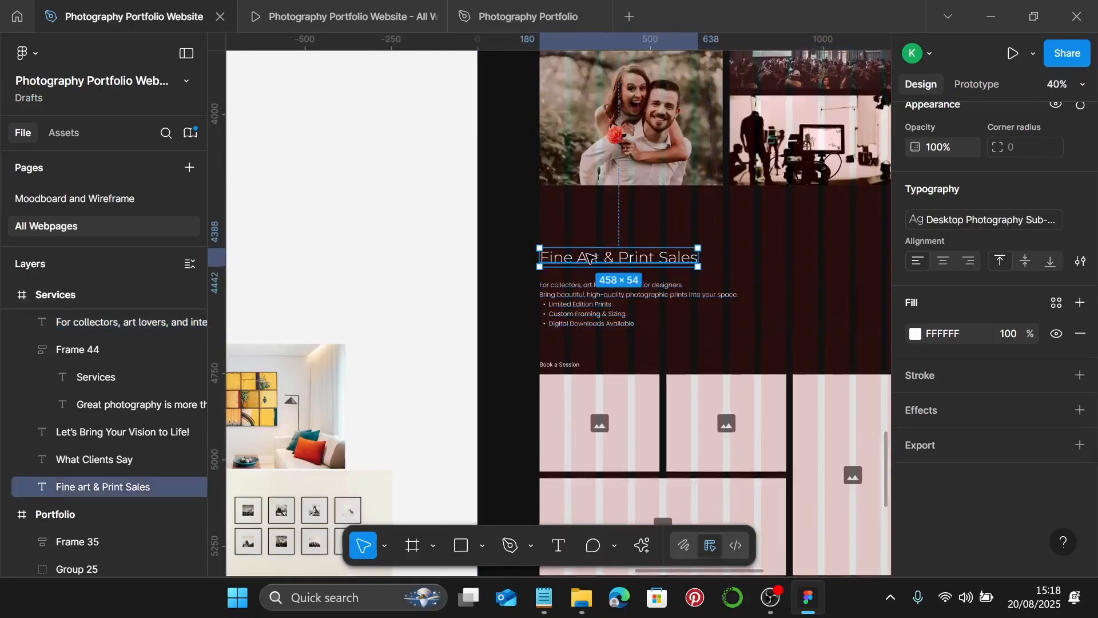
{"action": "key", "text": "shift+Up"}
{"action": "key", "text": "shift+Up"}
{"action": "key", "text": "shift+Up"}
{"action": "key", "text": "shift+Up"}
{"action": "left_click", "coordinate": [580, 295]}
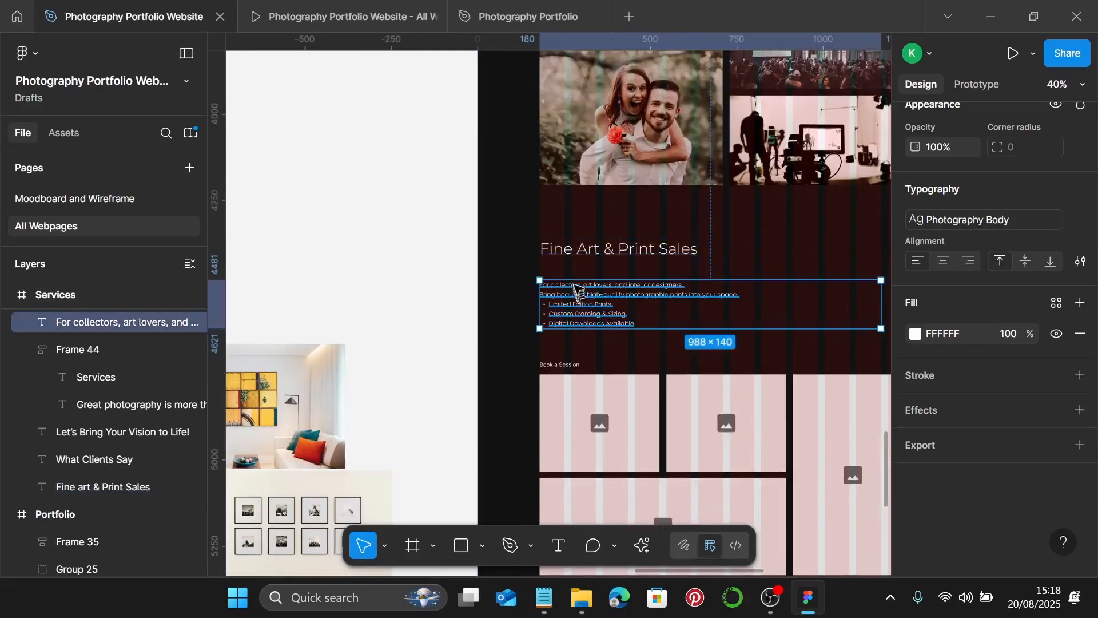
{"action": "key", "text": "shift+Up"}
{"action": "key", "text": "shift+Up"}
{"action": "key", "text": "shift+Up"}
{"action": "key", "text": "shift+Up"}
{"action": "key", "text": "shift+Up"}
{"action": "scroll", "coordinate": [598, 334], "scroll_direction": "up", "scroll_amount": 1}
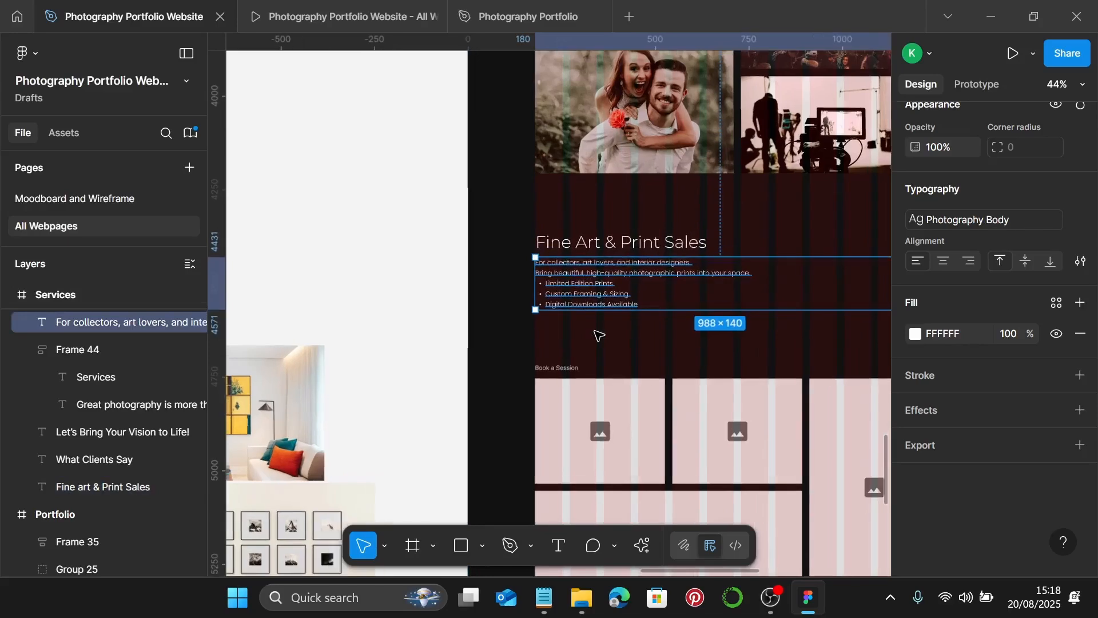
{"action": "scroll", "coordinate": [598, 334], "scroll_direction": "right", "scroll_amount": 1}
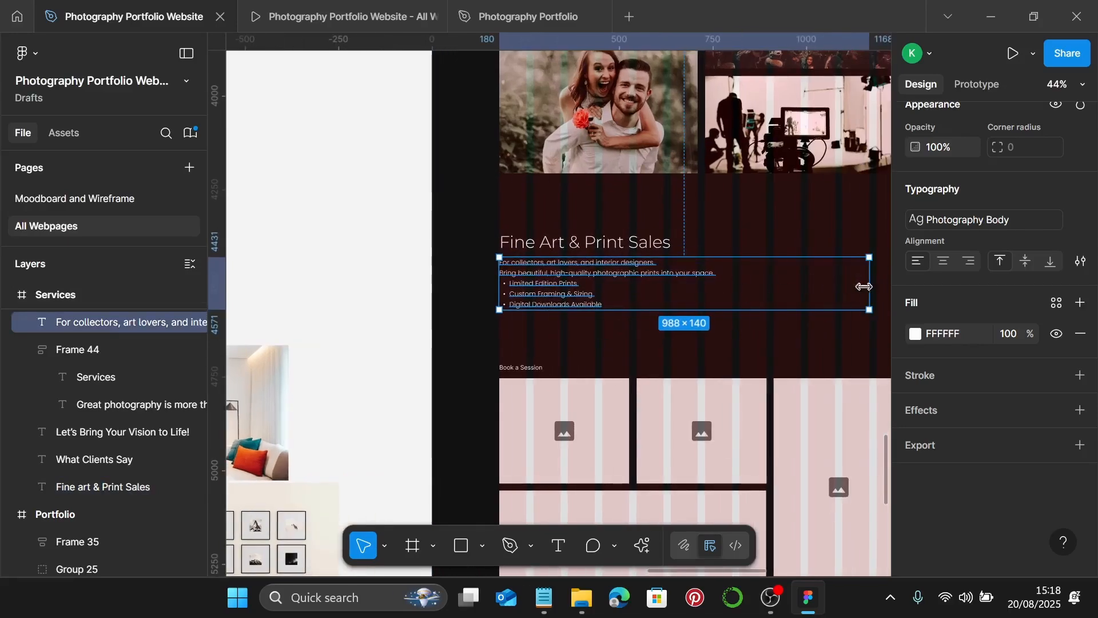
{"action": "left_click_drag", "start_coordinate": [864, 287], "coordinate": [732, 294]}
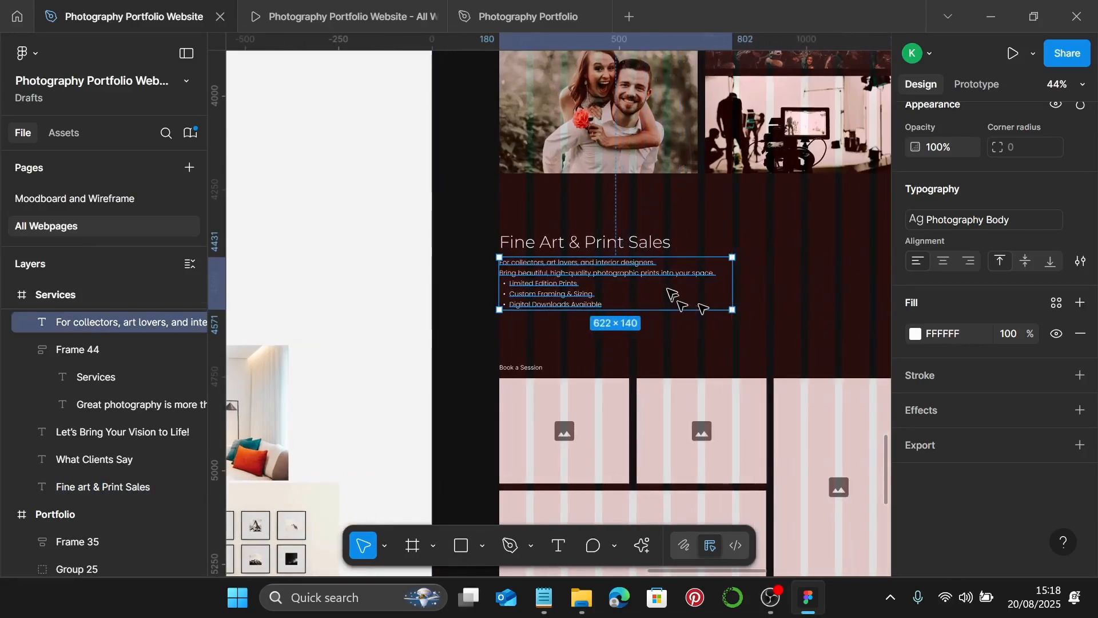
{"action": "scroll", "coordinate": [702, 308], "scroll_direction": "down", "scroll_amount": 4}
{"action": "scroll", "coordinate": [597, 137], "scroll_direction": "up", "scroll_amount": 2}
{"action": "left_click", "coordinate": [587, 136]}
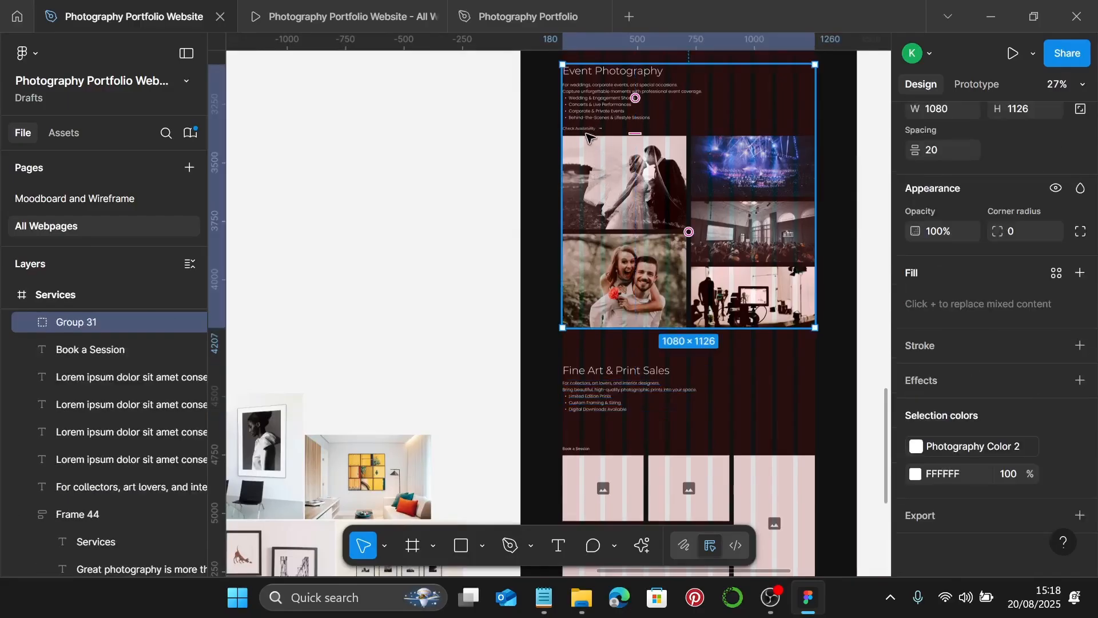
{"action": "scroll", "coordinate": [587, 136], "scroll_direction": "up", "scroll_amount": 1}
- Replace the Book a Session text with a copy of the Check Availability arrow link (Frame 18)
{"action": "double_click", "coordinate": [586, 139]}
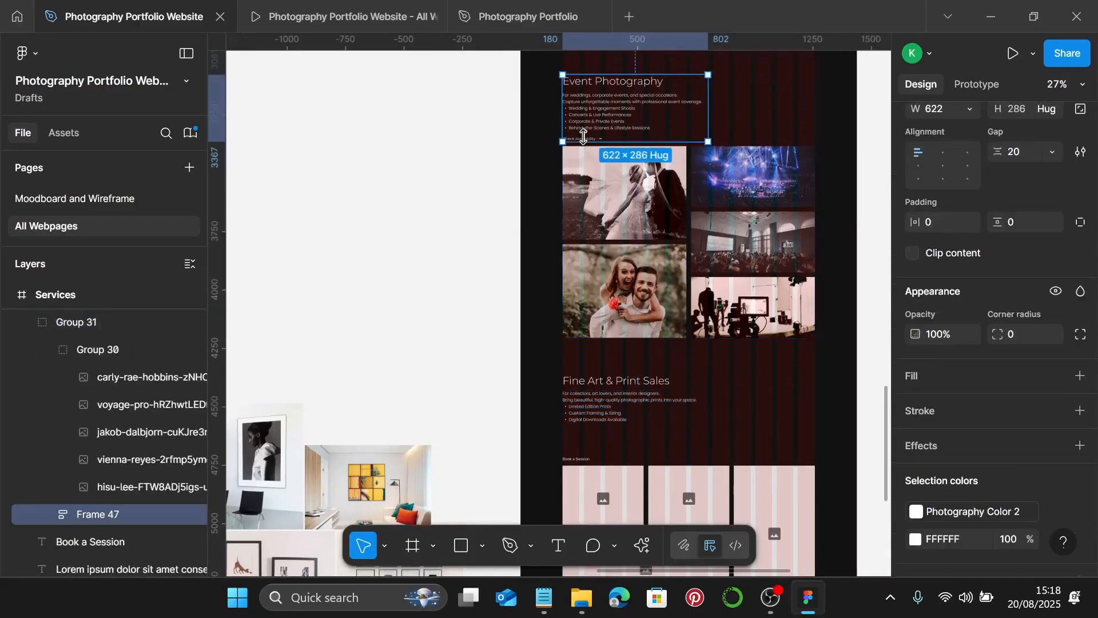
{"action": "scroll", "coordinate": [584, 137], "scroll_direction": "up", "scroll_amount": 6}
{"action": "double_click", "coordinate": [583, 143]}
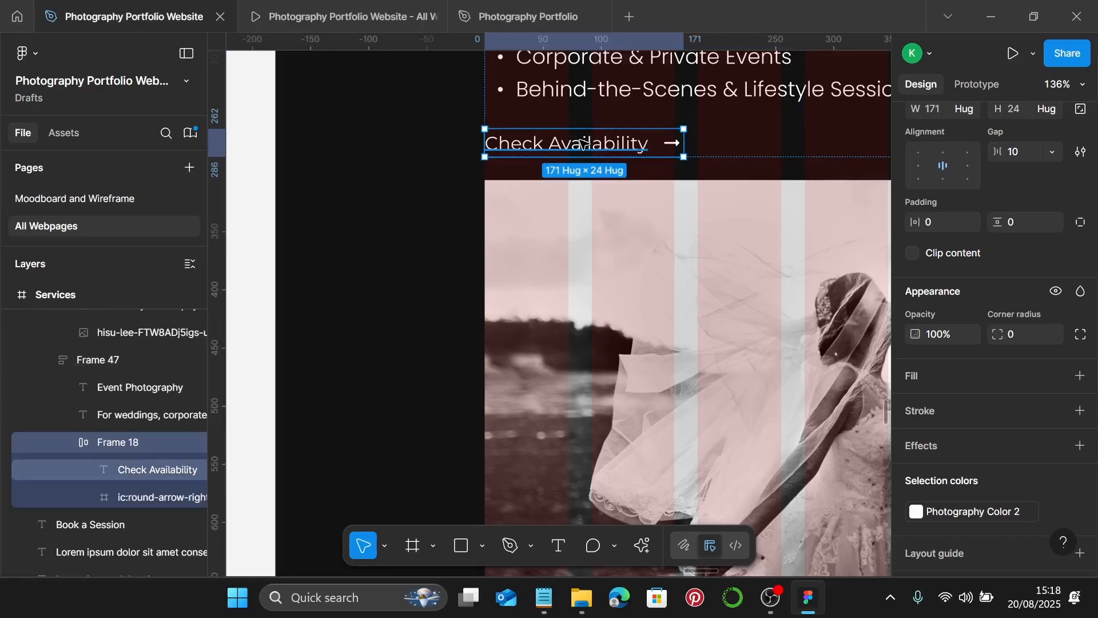
{"action": "scroll", "coordinate": [612, 140], "scroll_direction": "down", "scroll_amount": 6}
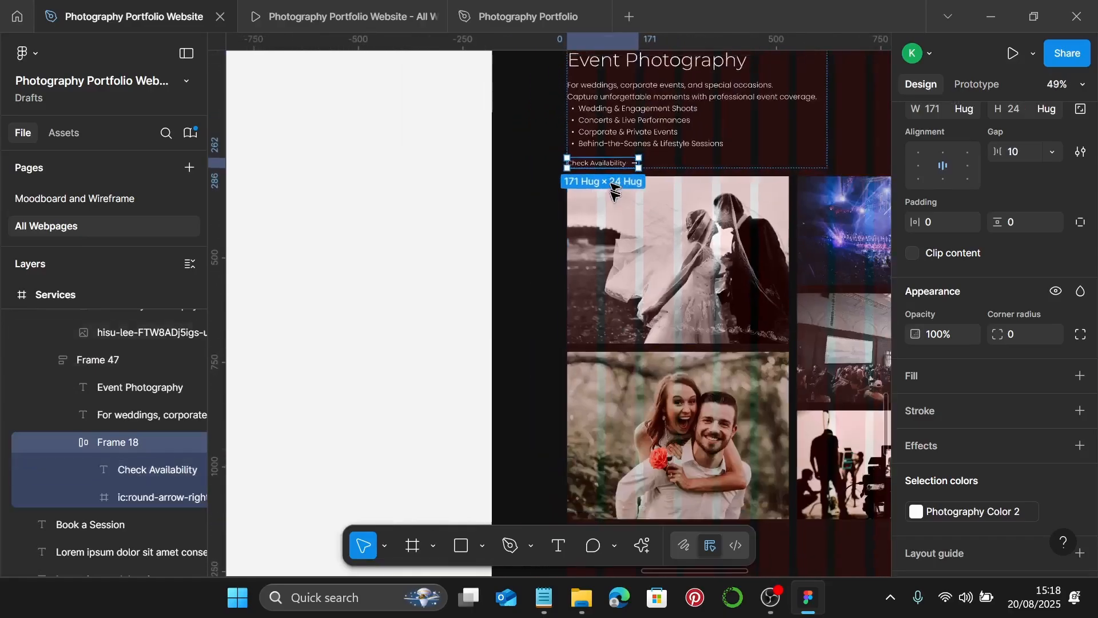
{"action": "scroll", "coordinate": [614, 197], "scroll_direction": "down", "scroll_amount": 5}
{"action": "scroll", "coordinate": [623, 240], "scroll_direction": "down", "scroll_amount": 3}
{"action": "left_click", "coordinate": [638, 280]}
{"action": "scroll", "coordinate": [598, 319], "scroll_direction": "up", "scroll_amount": 3}
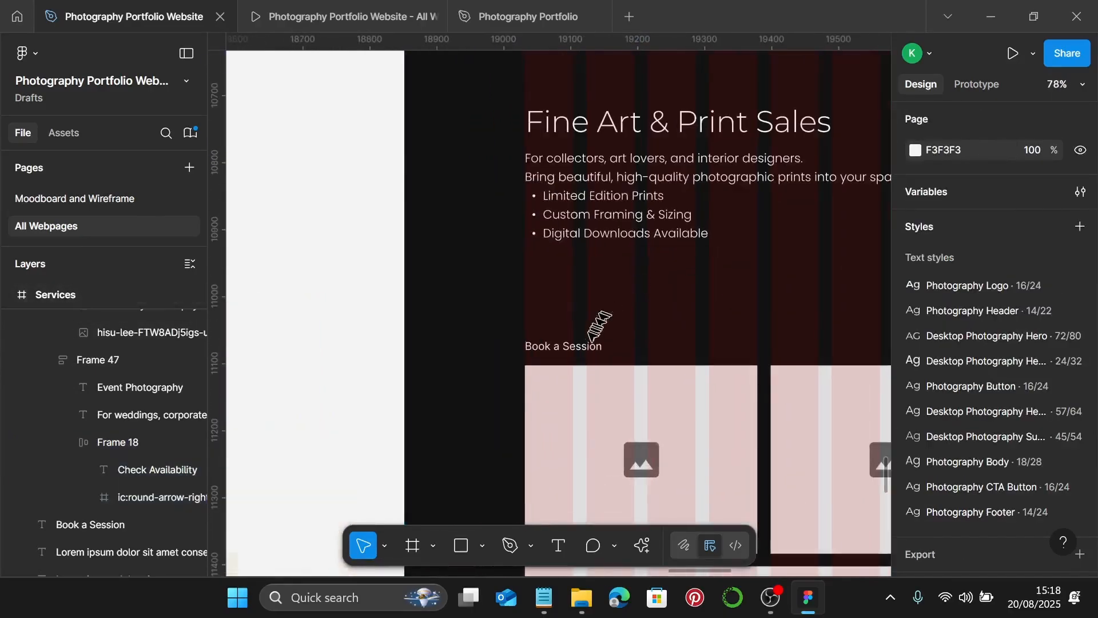
{"action": "left_click", "coordinate": [581, 347]}
{"action": "key", "text": "ctrl+shift+r"}
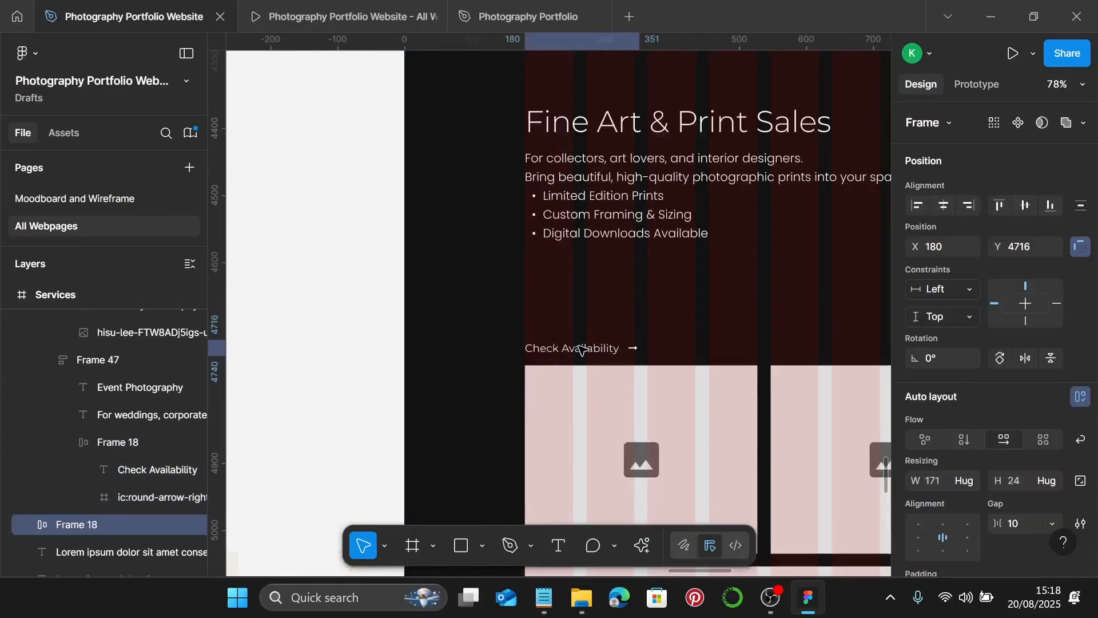
- Relabel the copied link as 'Browse Prints', taking the text from the page copy notes
{"action": "left_click", "coordinate": [544, 598]}
{"action": "scroll", "coordinate": [755, 380], "scroll_direction": "down", "scroll_amount": 3}
{"action": "left_click_drag", "start_coordinate": [736, 355], "coordinate": [657, 356]}
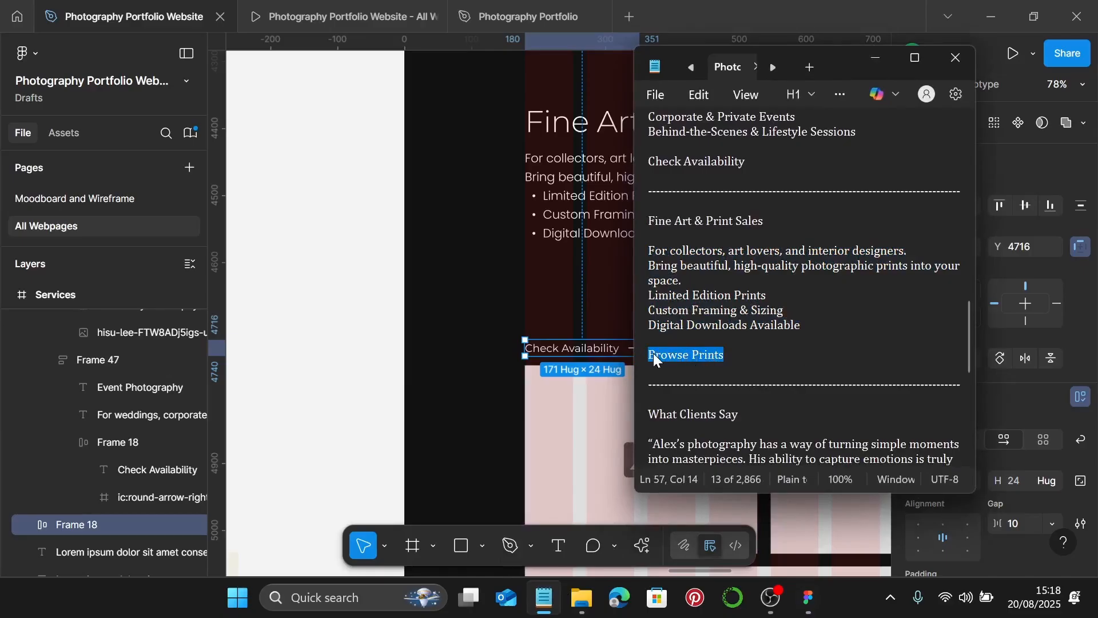
{"action": "left_click", "coordinate": [875, 58]}
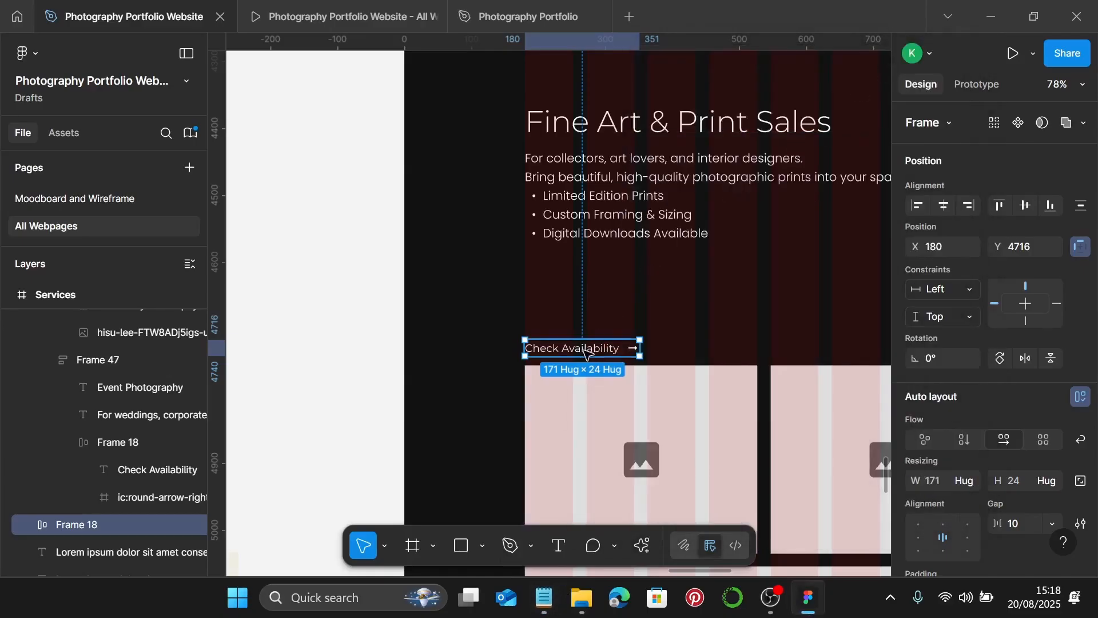
{"action": "double_click", "coordinate": [586, 352]}
{"action": "double_click", "coordinate": [586, 351]}
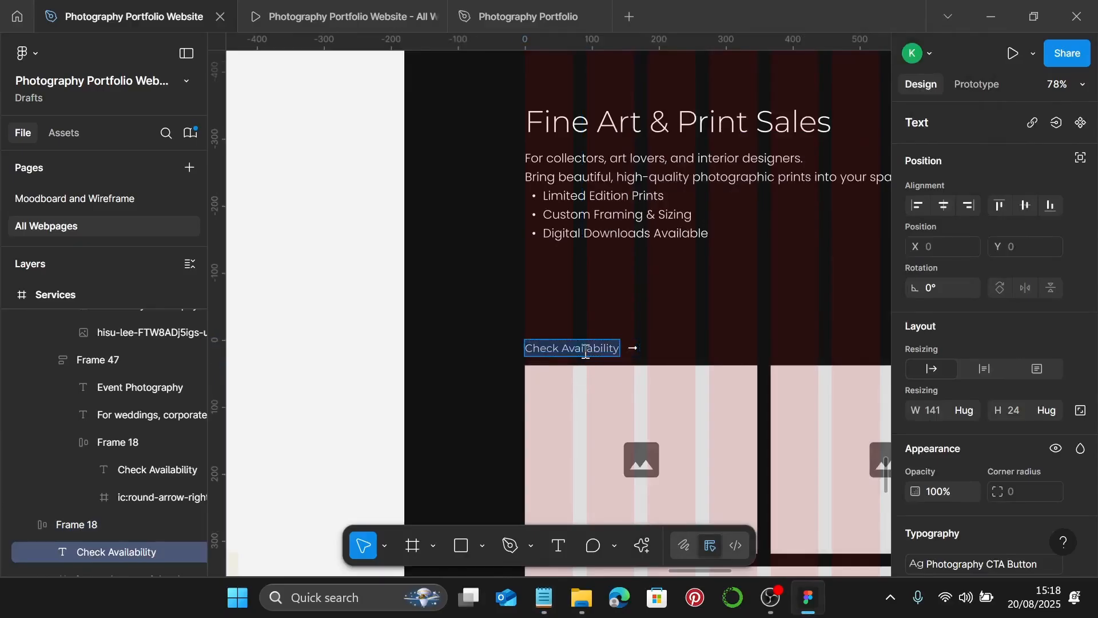
{"action": "type", "text": "Browse Prints"}
{"action": "key", "text": "Escape"}
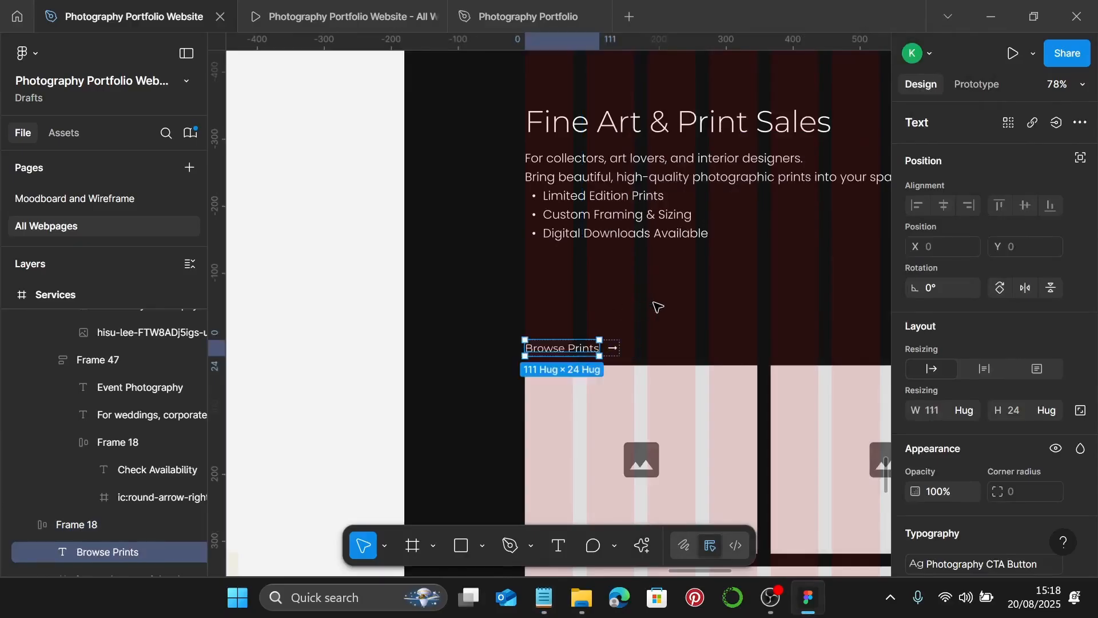
{"action": "key", "text": "Escape"}
- Move the Browse Prints link up to Y 4623, just beneath the bulleted feature list
{"action": "left_click", "coordinate": [564, 347]}
{"action": "left_click_drag", "start_coordinate": [559, 355], "coordinate": [569, 296]}
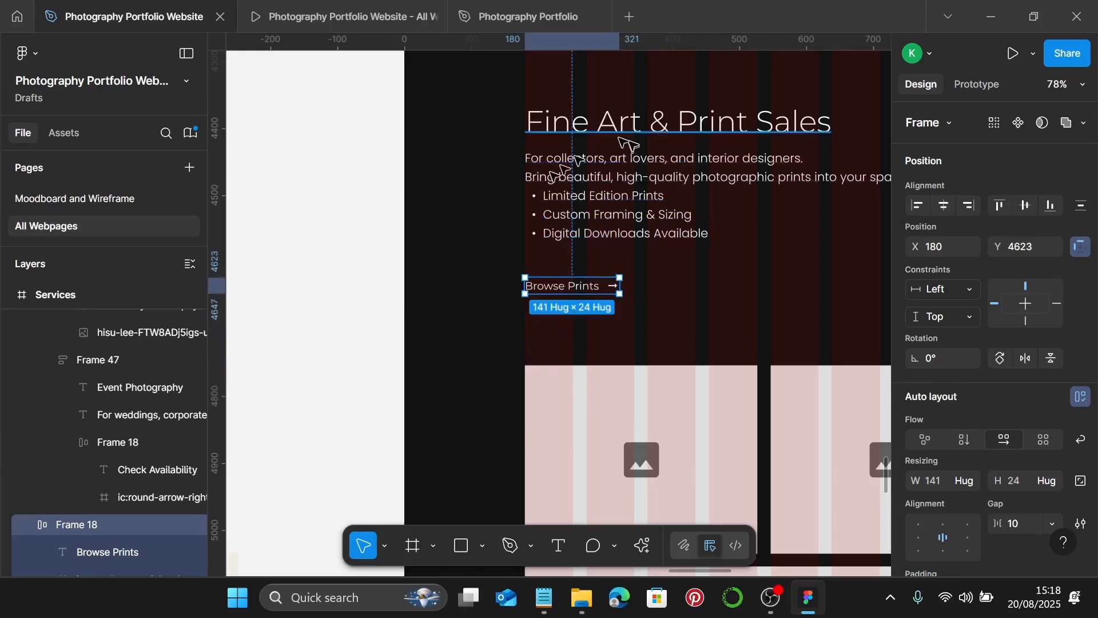
{"action": "scroll", "coordinate": [533, 318], "scroll_direction": "up", "scroll_amount": 10}
{"action": "scroll", "coordinate": [533, 318], "scroll_direction": "down", "scroll_amount": 5}
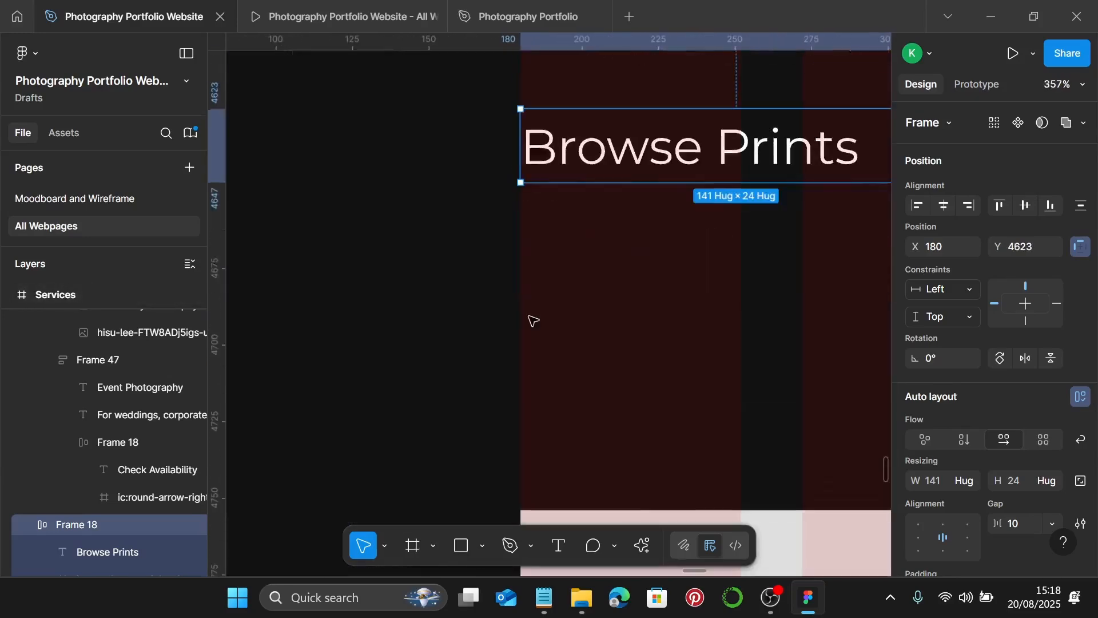
{"action": "scroll", "coordinate": [532, 319], "scroll_direction": "up", "scroll_amount": 8}
{"action": "key", "text": "Escape"}
{"action": "left_click", "coordinate": [664, 318]}
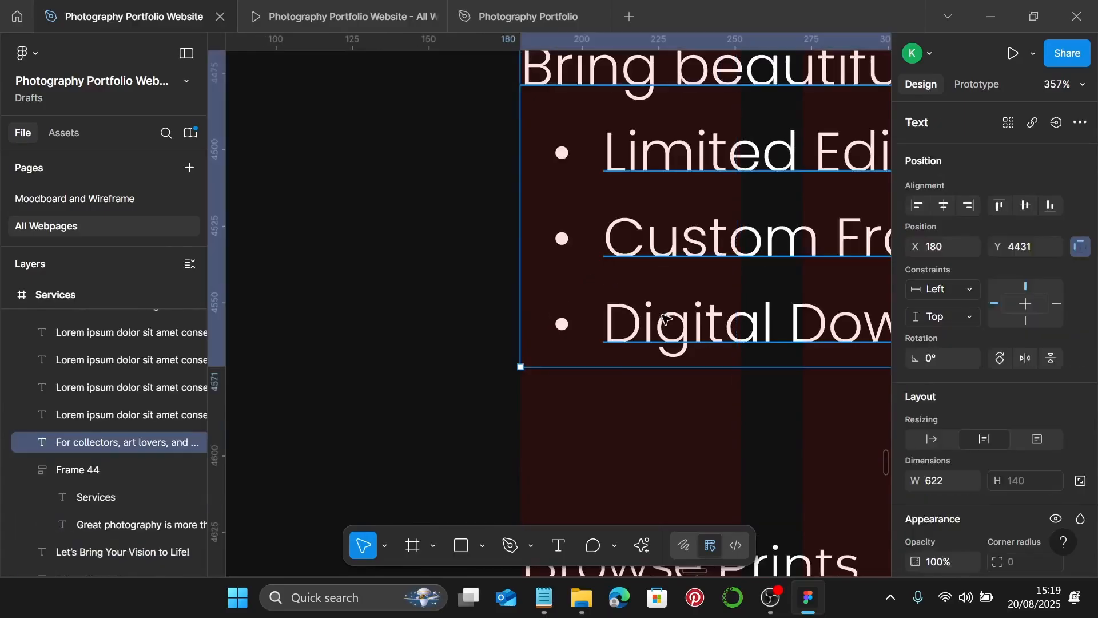
{"action": "scroll", "coordinate": [664, 320], "scroll_direction": "down", "scroll_amount": 8}
- Stack the Fine Art heading, description and Browse Prints link in auto layout with gap 20 (622 × 258)
{"action": "left_click", "coordinate": [702, 197]}
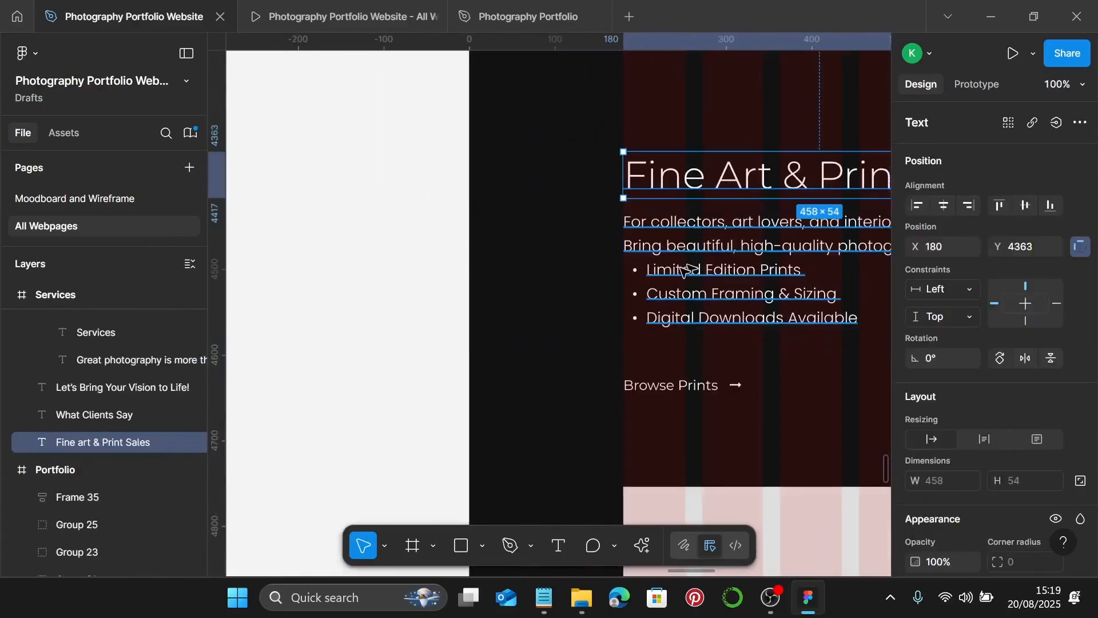
{"action": "scroll", "coordinate": [681, 272], "scroll_direction": "right", "scroll_amount": 5}
{"action": "left_click", "coordinate": [503, 291], "text": "shift"}
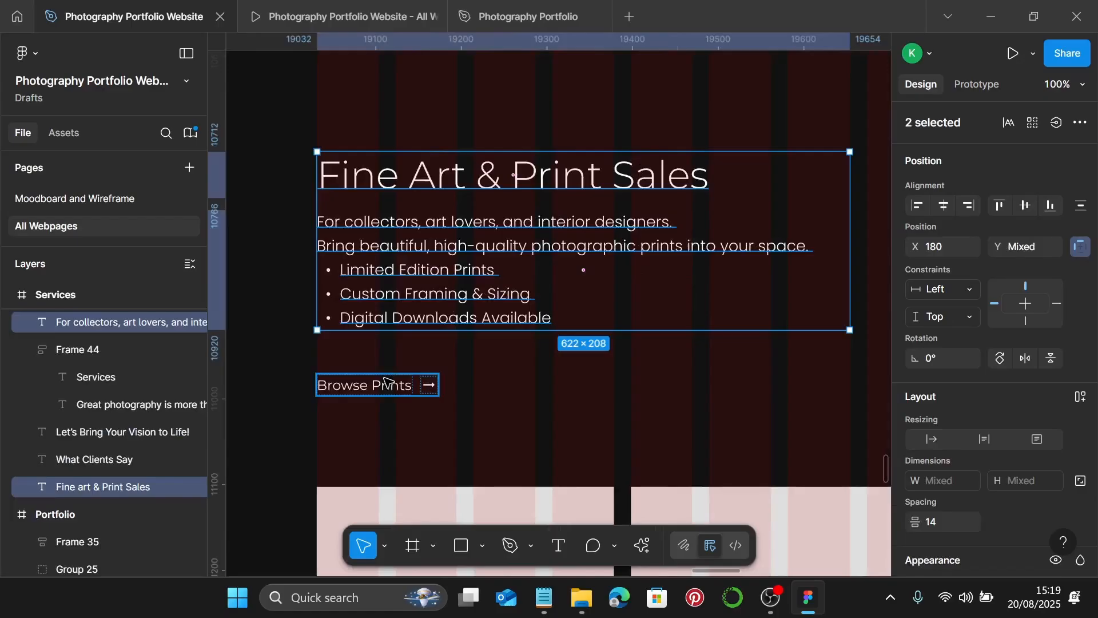
{"action": "left_click", "coordinate": [386, 381], "text": "shift"}
{"action": "key", "text": "shift+a"}
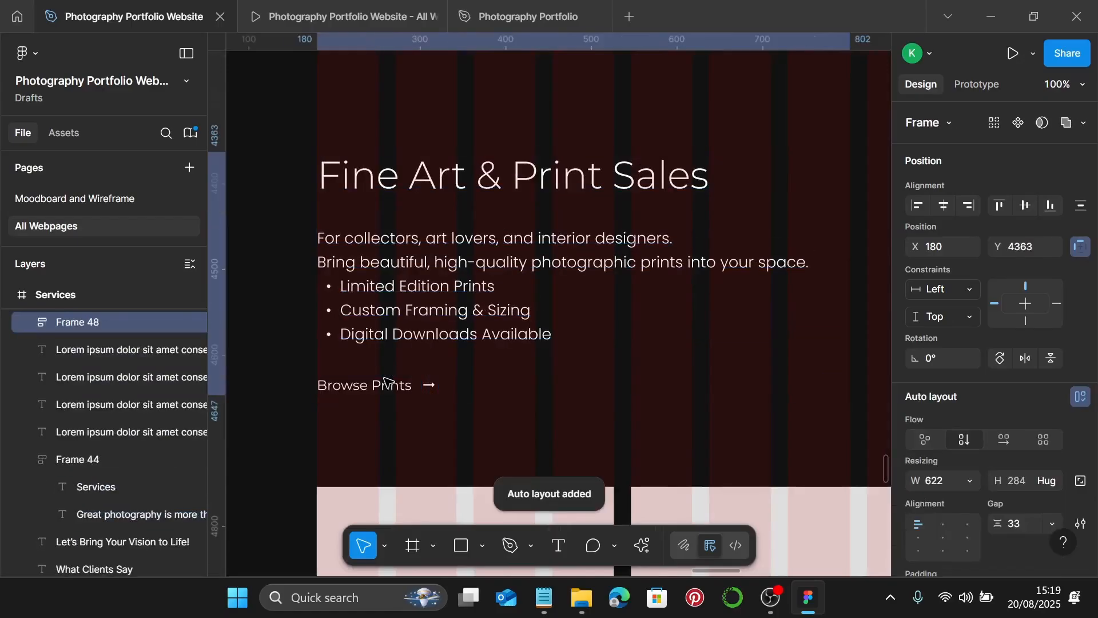
{"action": "scroll", "coordinate": [964, 423], "scroll_direction": "down", "scroll_amount": 3}
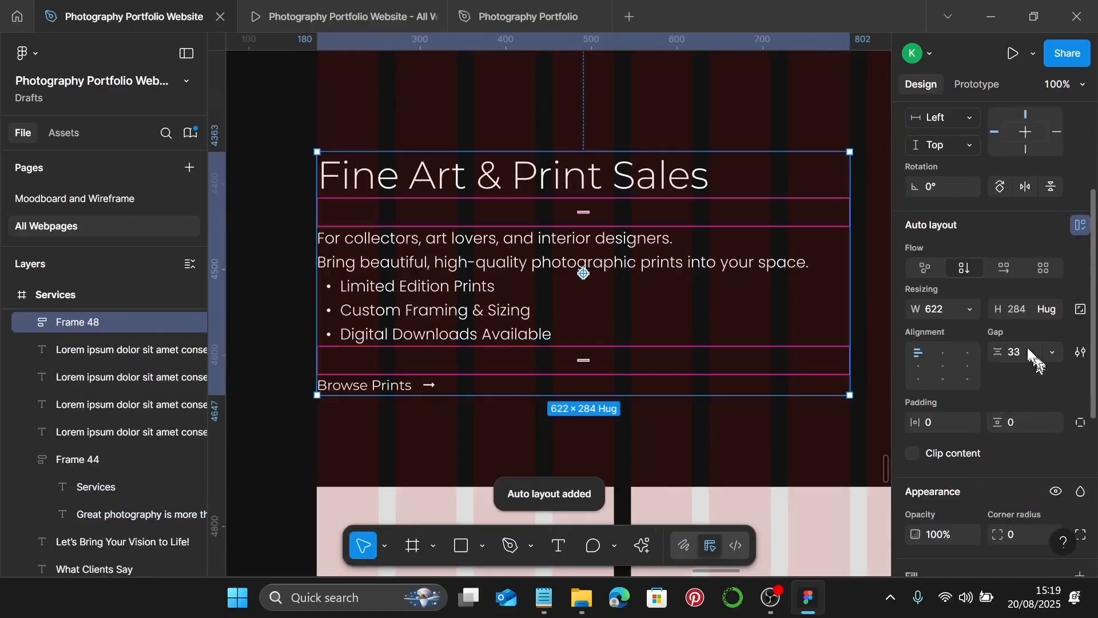
{"action": "type", "text": "20"}
{"action": "key", "text": "Return"}
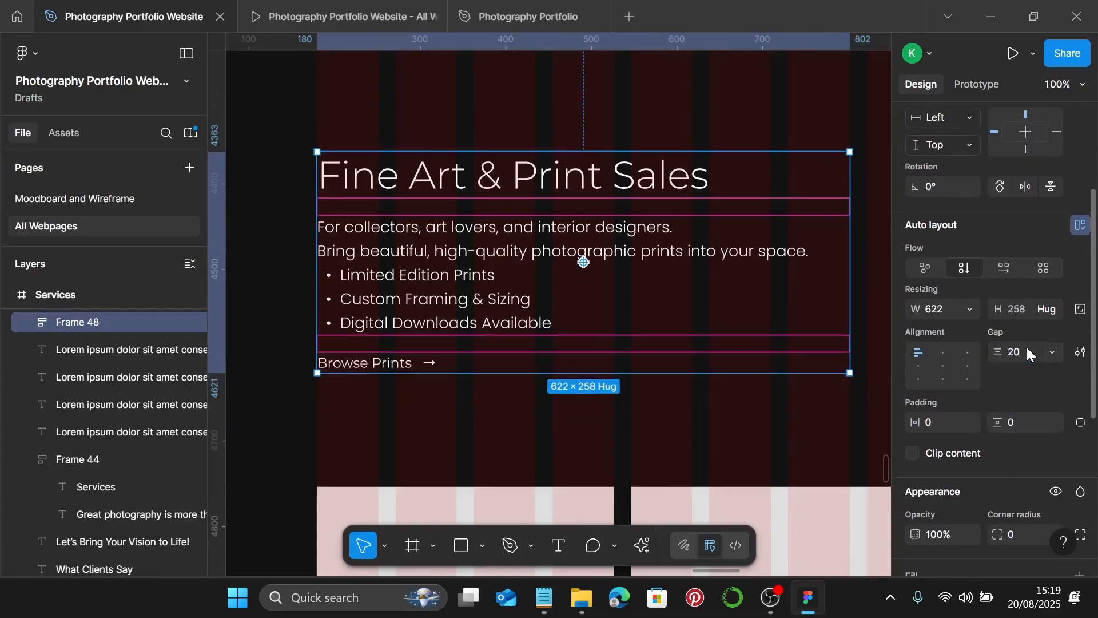
{"action": "scroll", "coordinate": [826, 340], "scroll_direction": "down", "scroll_amount": 5}
{"action": "scroll", "coordinate": [789, 342], "scroll_direction": "left", "scroll_amount": 2}
{"action": "scroll", "coordinate": [754, 343], "scroll_direction": "down", "scroll_amount": 4}
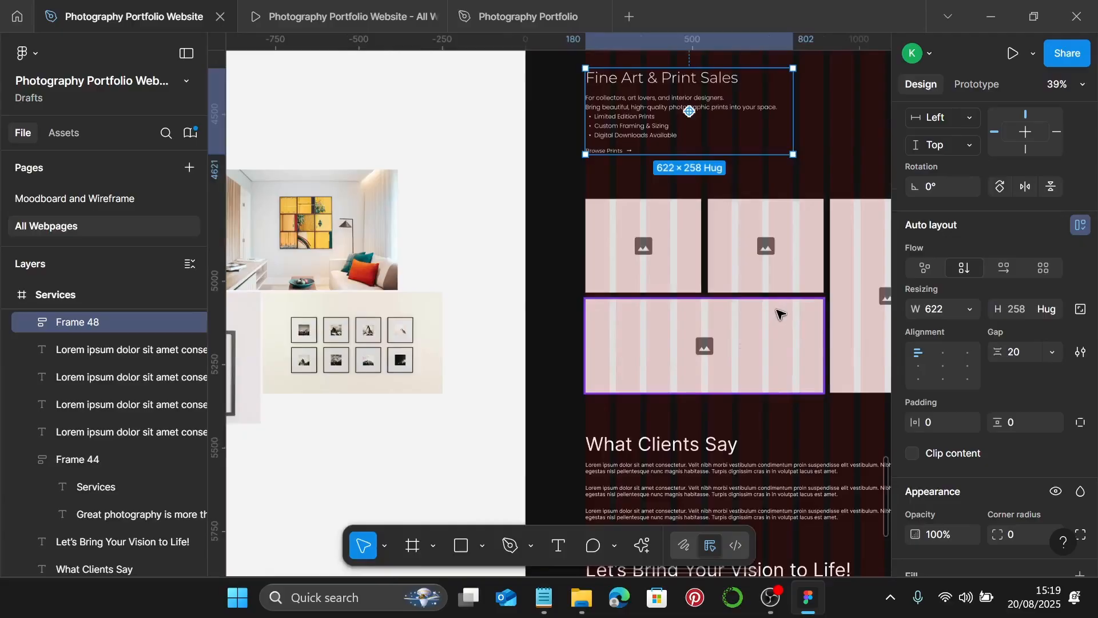
- Check the print placeholder's 347 width, then move the portrait photo up on the moodboard
{"action": "left_click", "coordinate": [632, 266]}
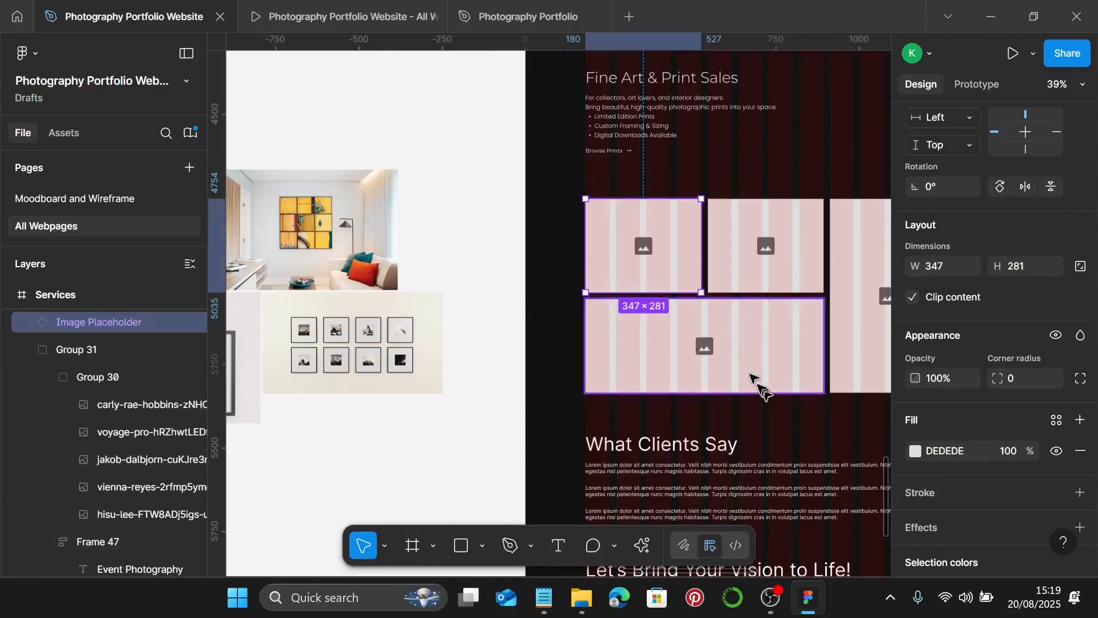
{"action": "scroll", "coordinate": [751, 383], "scroll_direction": "left", "scroll_amount": 5}
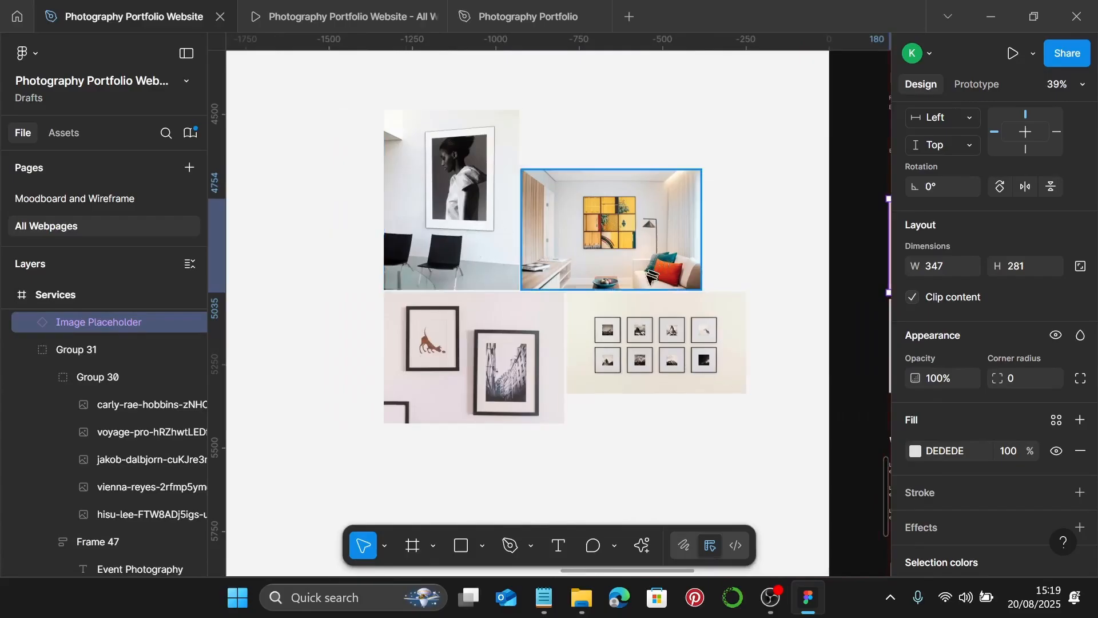
{"action": "scroll", "coordinate": [650, 276], "scroll_direction": "down", "scroll_amount": 5}
{"action": "scroll", "coordinate": [715, 292], "scroll_direction": "right", "scroll_amount": 3}
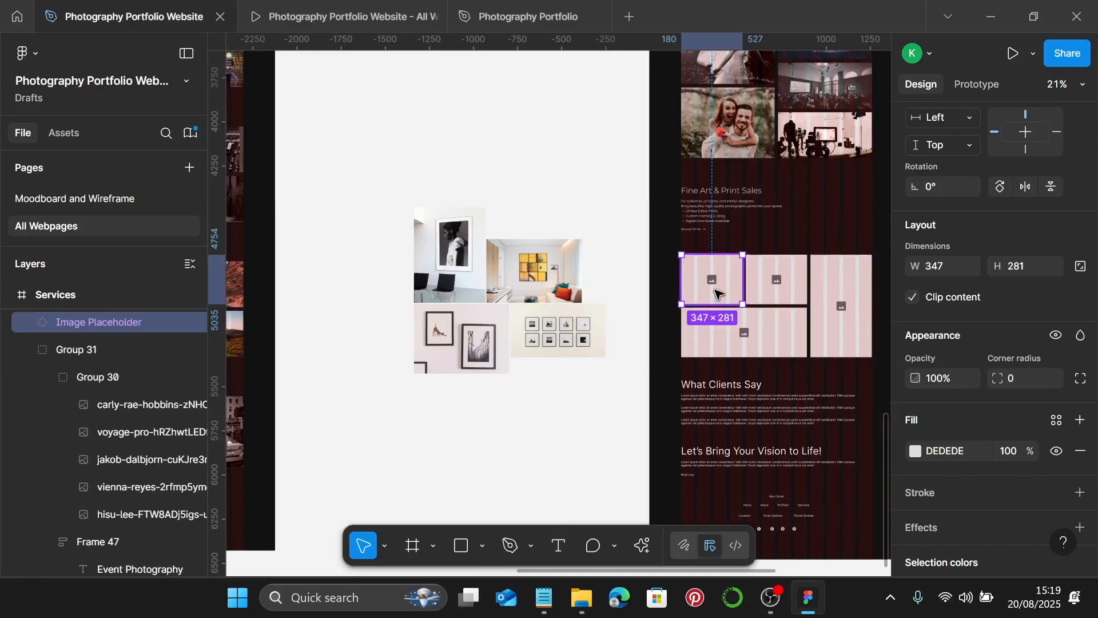
{"action": "left_click", "coordinate": [444, 279]}
{"action": "left_click_drag", "start_coordinate": [445, 279], "coordinate": [576, 173]}
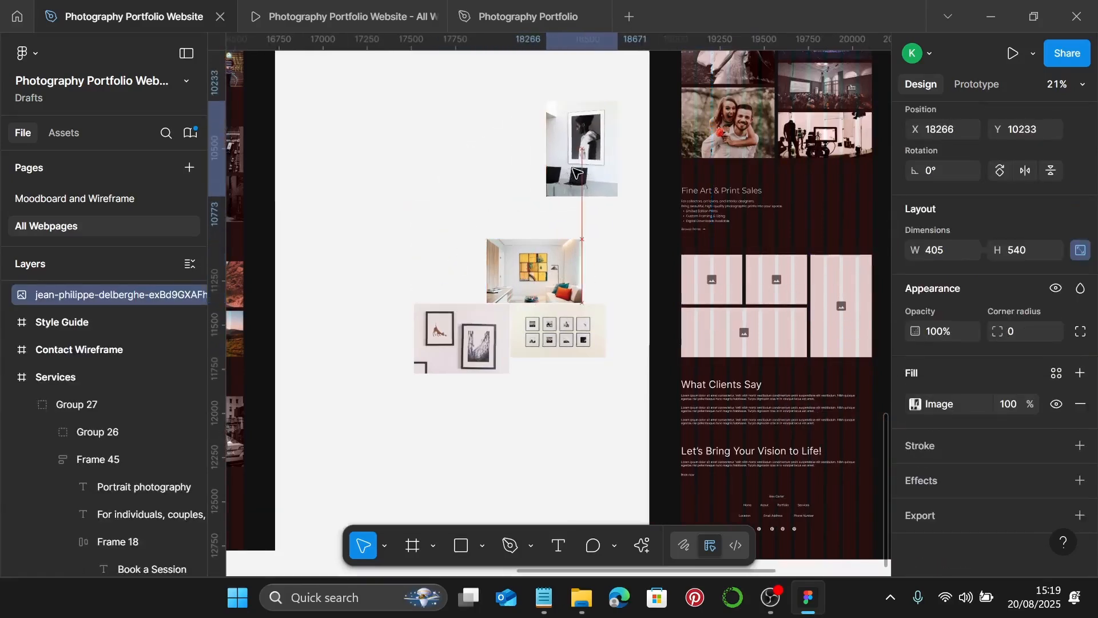
- Resize the yellow-art living-room photo from 540 × 361 to 347 × 232
{"action": "left_click", "coordinate": [509, 274]}
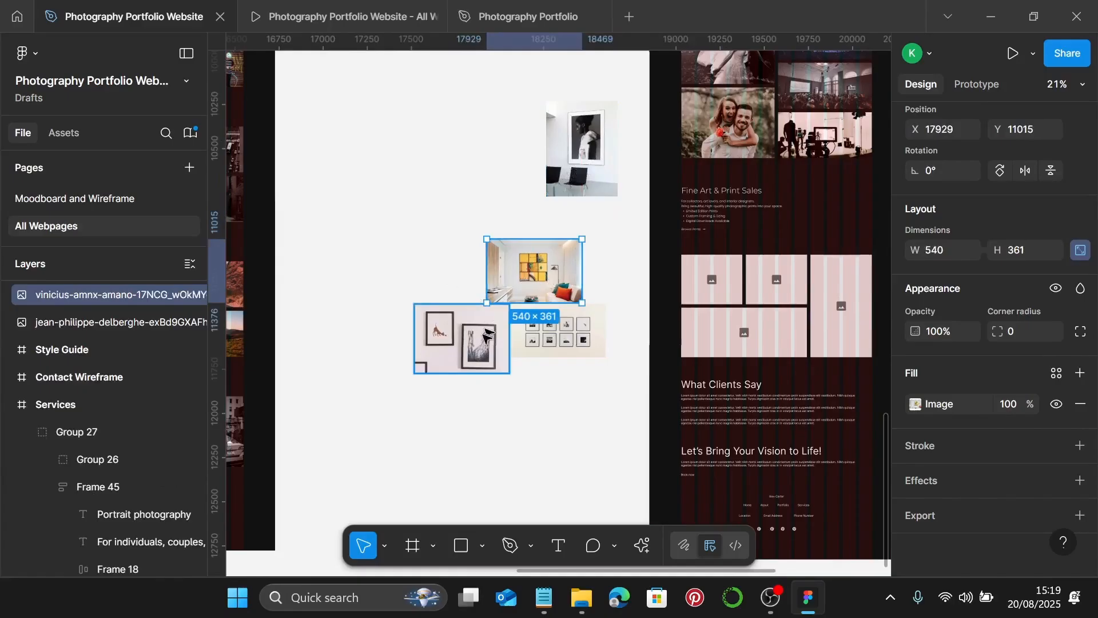
{"action": "scroll", "coordinate": [518, 270], "scroll_direction": "up", "scroll_amount": 3}
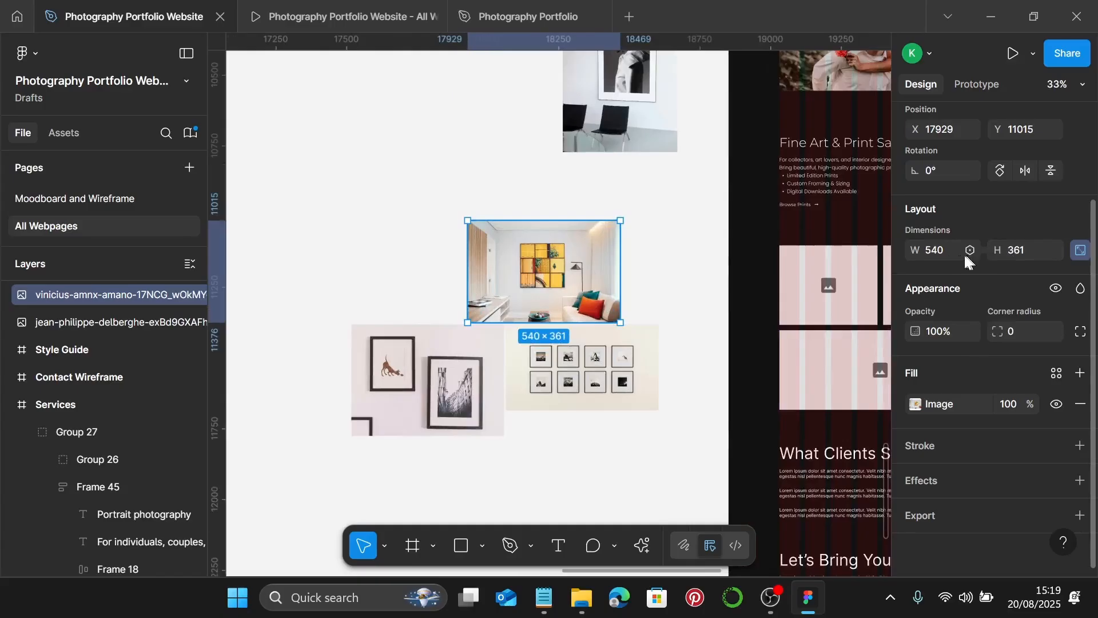
{"action": "left_click", "coordinate": [949, 253]}
{"action": "key", "text": "Return"}
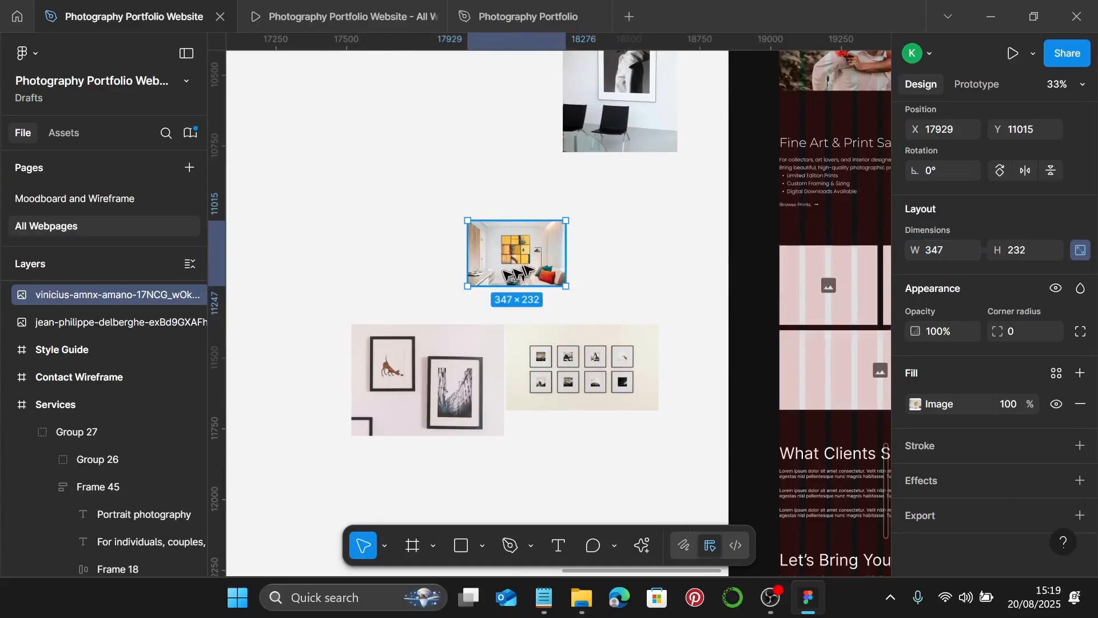
{"action": "scroll", "coordinate": [518, 263], "scroll_direction": "up", "scroll_amount": 4}
- Crop the living-room photo to 347 × 260, enlarging the picture to fill the taller frame
{"action": "double_click", "coordinate": [518, 252]}
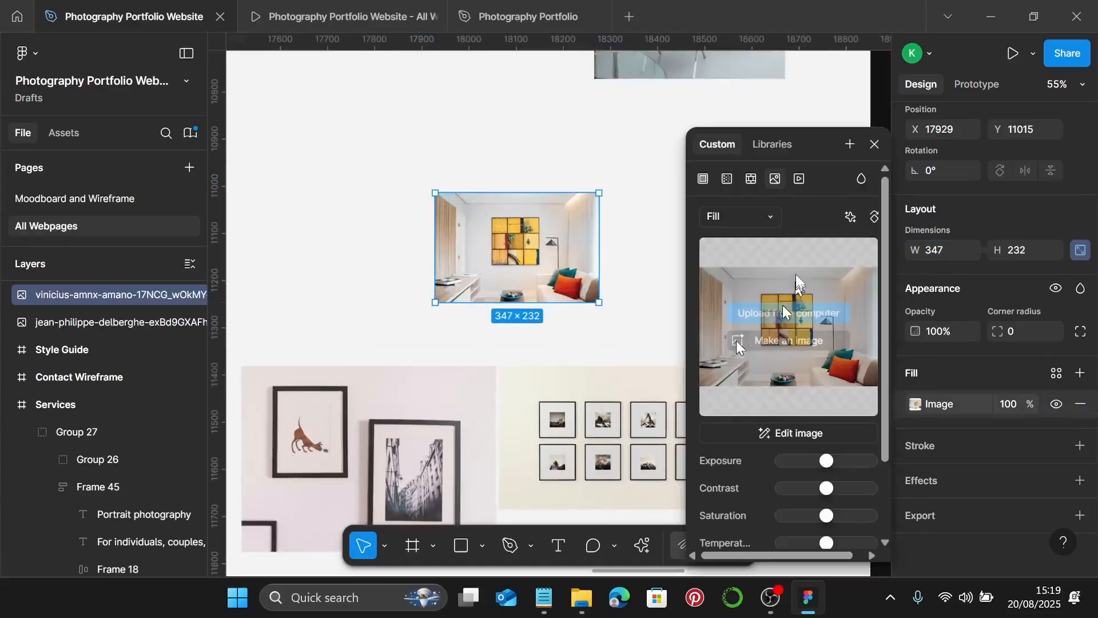
{"action": "left_click", "coordinate": [764, 219]}
{"action": "left_click", "coordinate": [750, 255]}
{"action": "scroll", "coordinate": [552, 285], "scroll_direction": "up", "scroll_amount": 4}
{"action": "scroll", "coordinate": [415, 302], "scroll_direction": "up", "scroll_amount": 4}
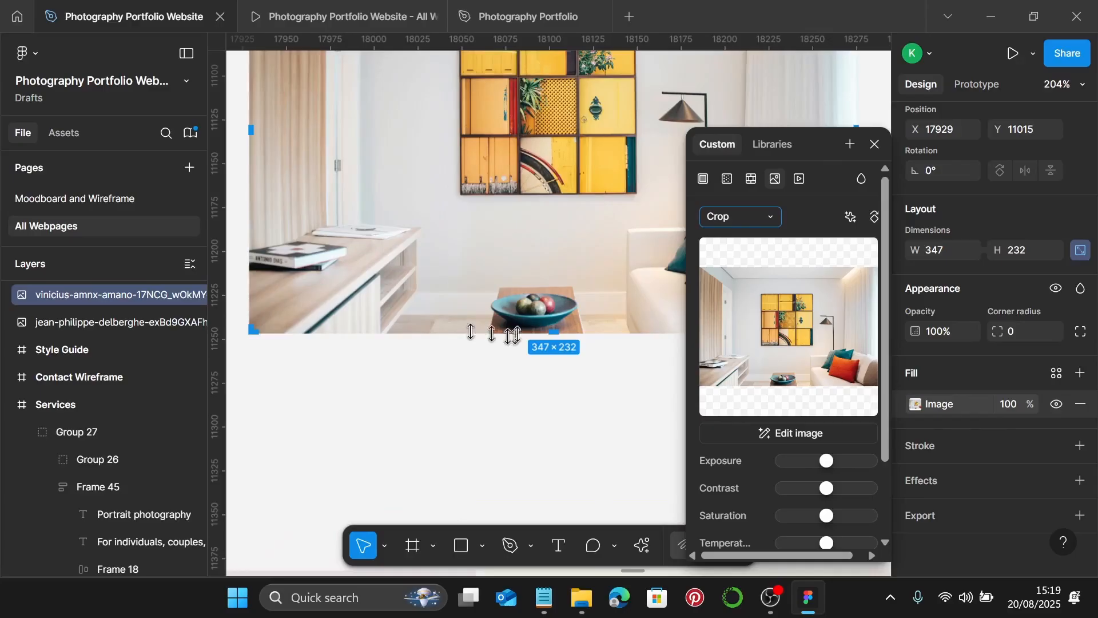
{"action": "left_click_drag", "start_coordinate": [554, 340], "coordinate": [560, 382]}
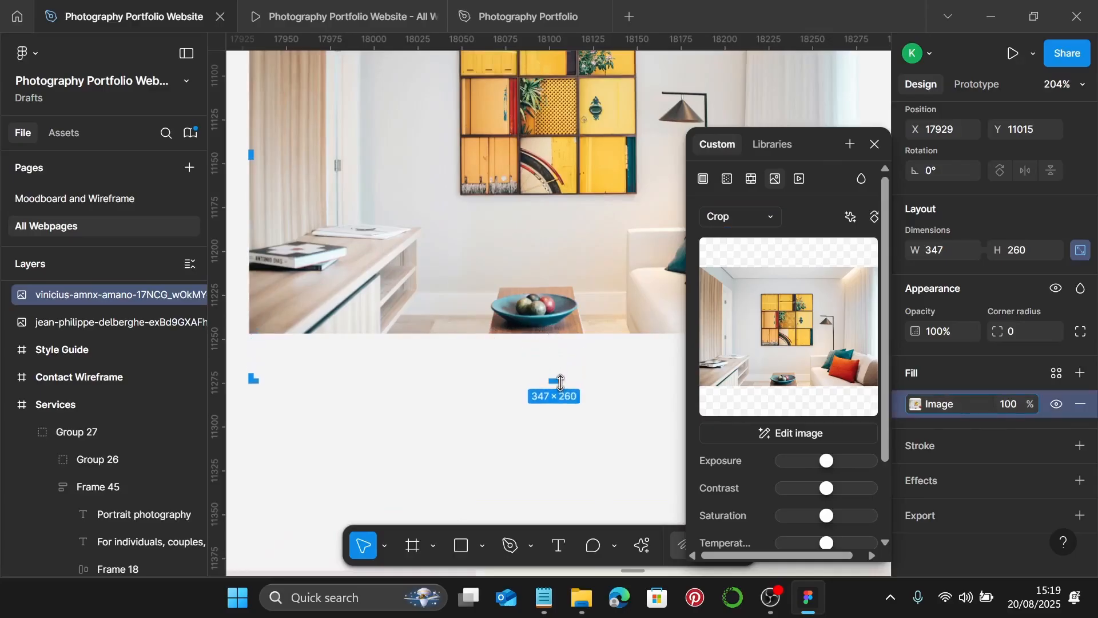
{"action": "left_click_drag", "start_coordinate": [568, 338], "coordinate": [575, 386]}
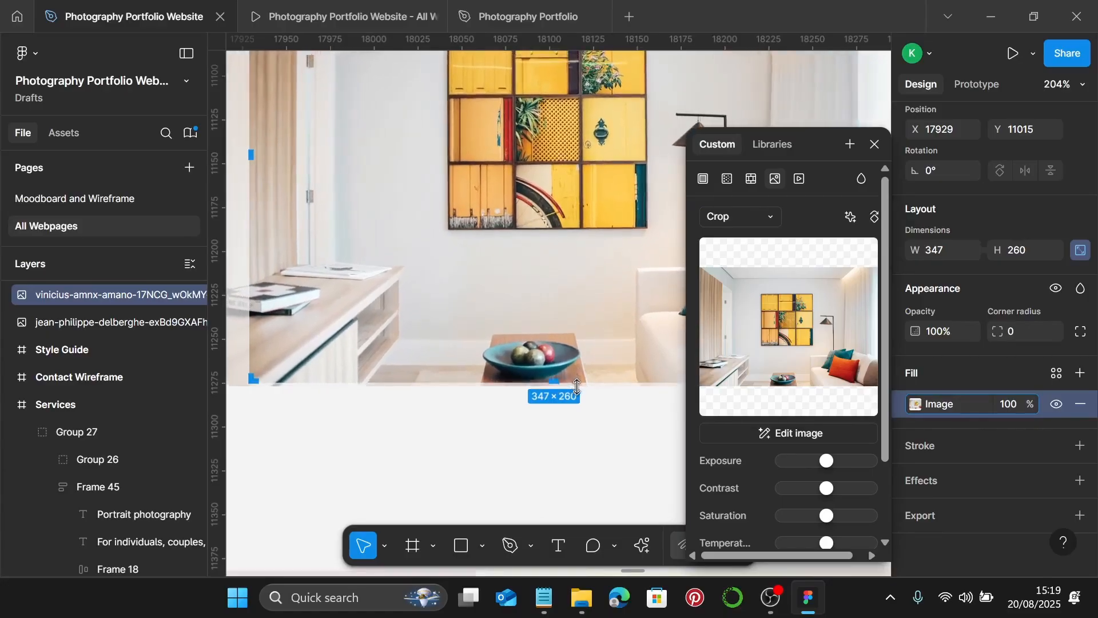
{"action": "key", "text": "Escape"}
{"action": "scroll", "coordinate": [577, 387], "scroll_direction": "down", "scroll_amount": 10}
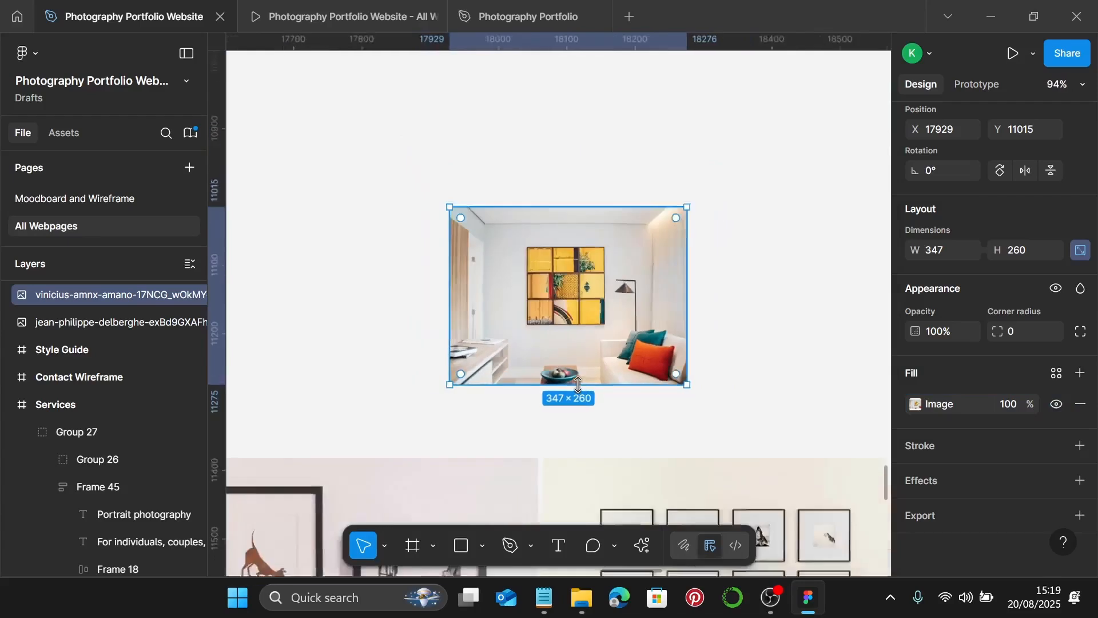
{"action": "scroll", "coordinate": [578, 385], "scroll_direction": "down", "scroll_amount": 4}
{"action": "left_click", "coordinate": [730, 296]}
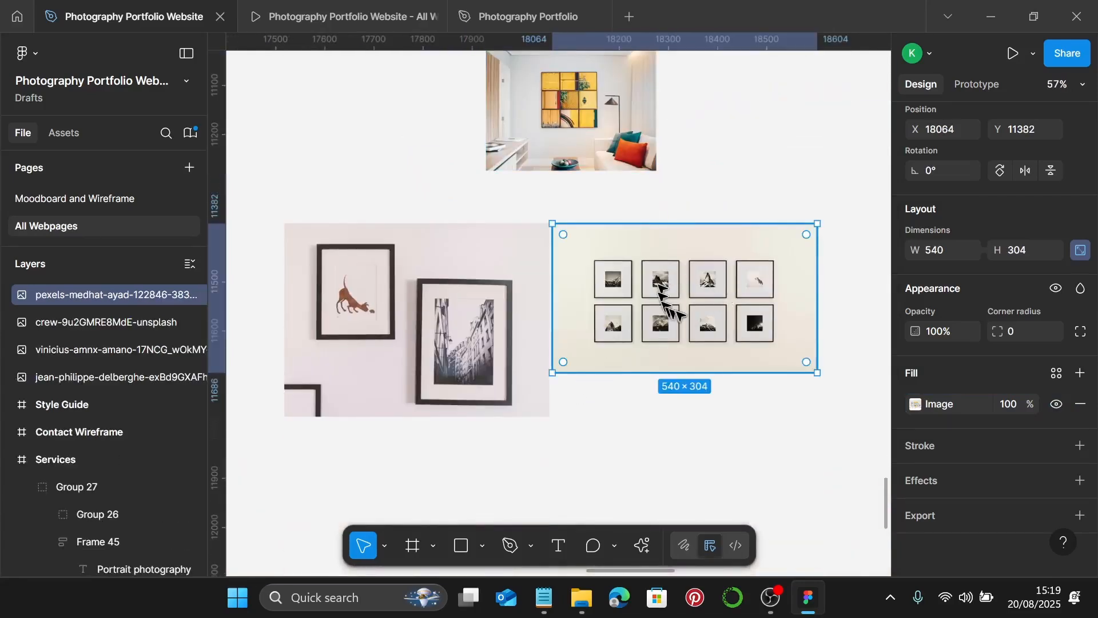
- Set the width of the two-framed-prints wall photo to 347
{"action": "left_click", "coordinate": [443, 340]}
{"action": "scroll", "coordinate": [452, 343], "scroll_direction": "left", "scroll_amount": 3}
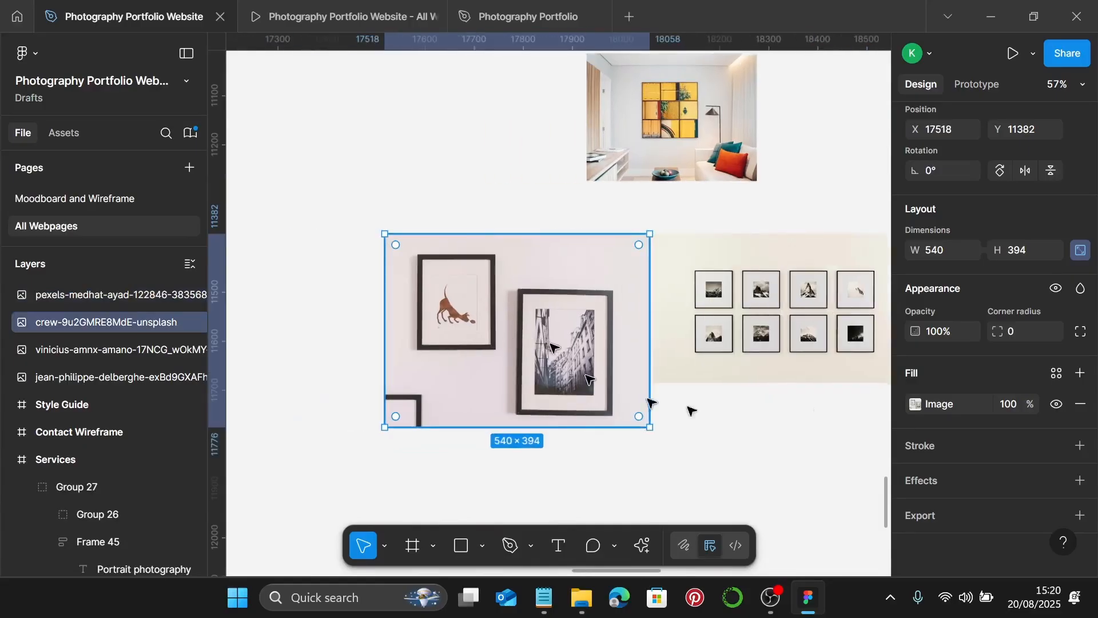
{"action": "left_click", "coordinate": [949, 258]}
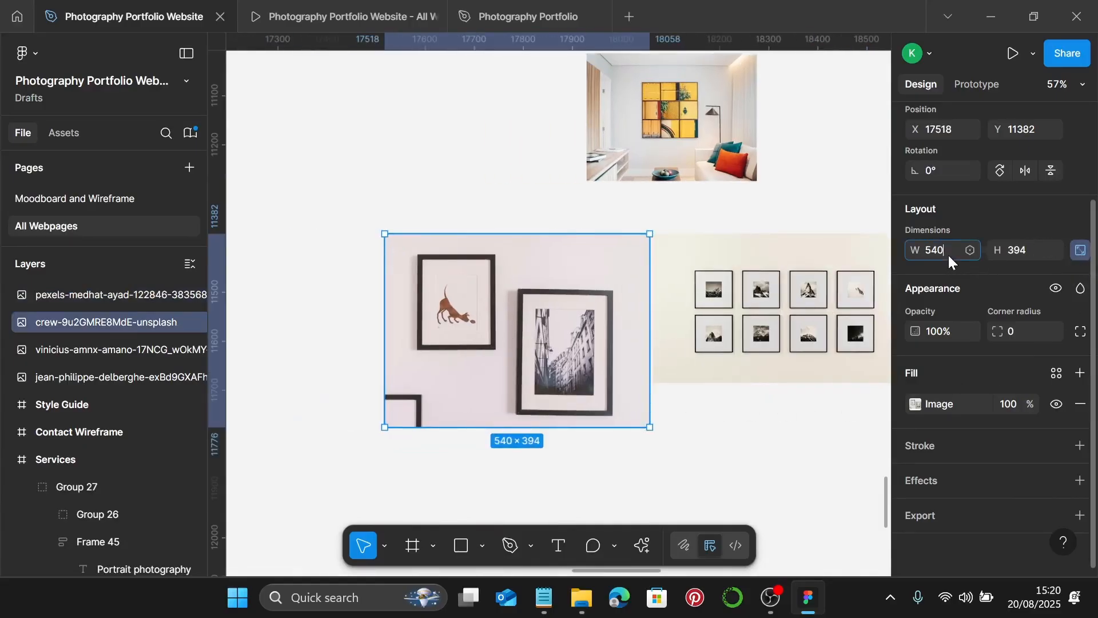
{"action": "type", "text": "347"}
{"action": "key", "text": "Return"}
{"action": "scroll", "coordinate": [410, 296], "scroll_direction": "left", "scroll_amount": 2}
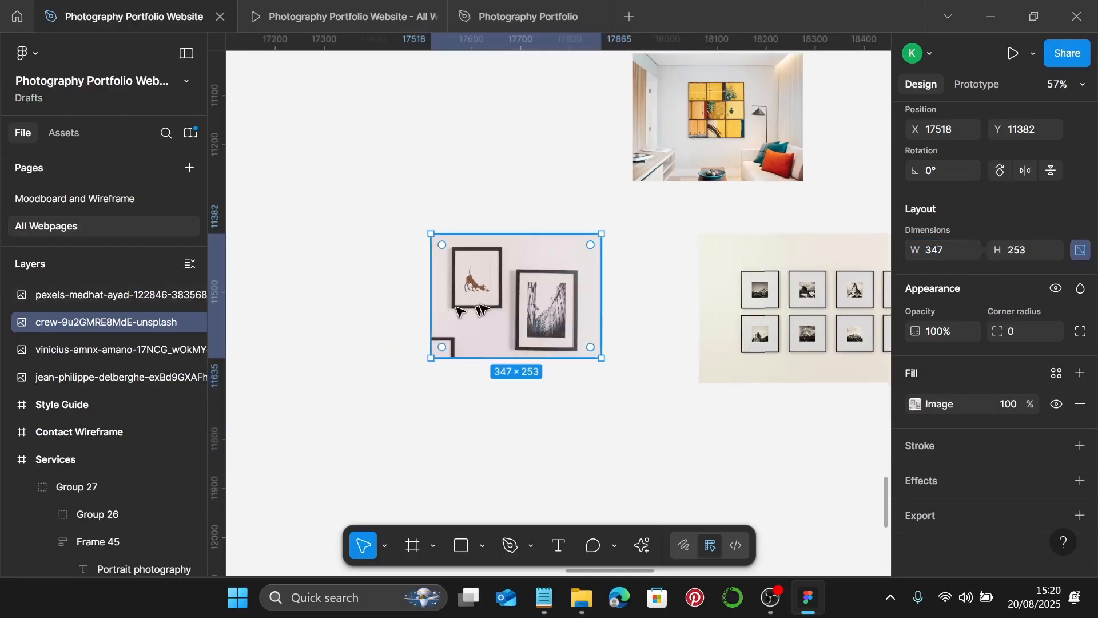
- Crop the two-prints photo to 347 × 260, stretching the picture to fill the frame
{"action": "double_click", "coordinate": [488, 294]}
{"action": "left_click", "coordinate": [766, 219]}
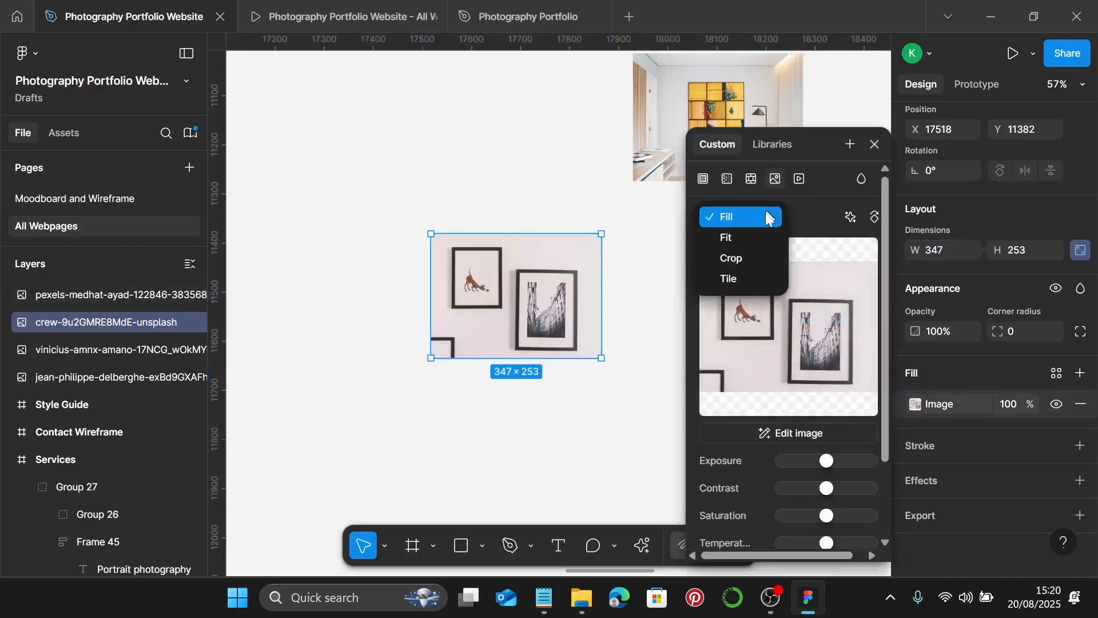
{"action": "left_click", "coordinate": [757, 254]}
{"action": "scroll", "coordinate": [509, 368], "scroll_direction": "up", "scroll_amount": 10}
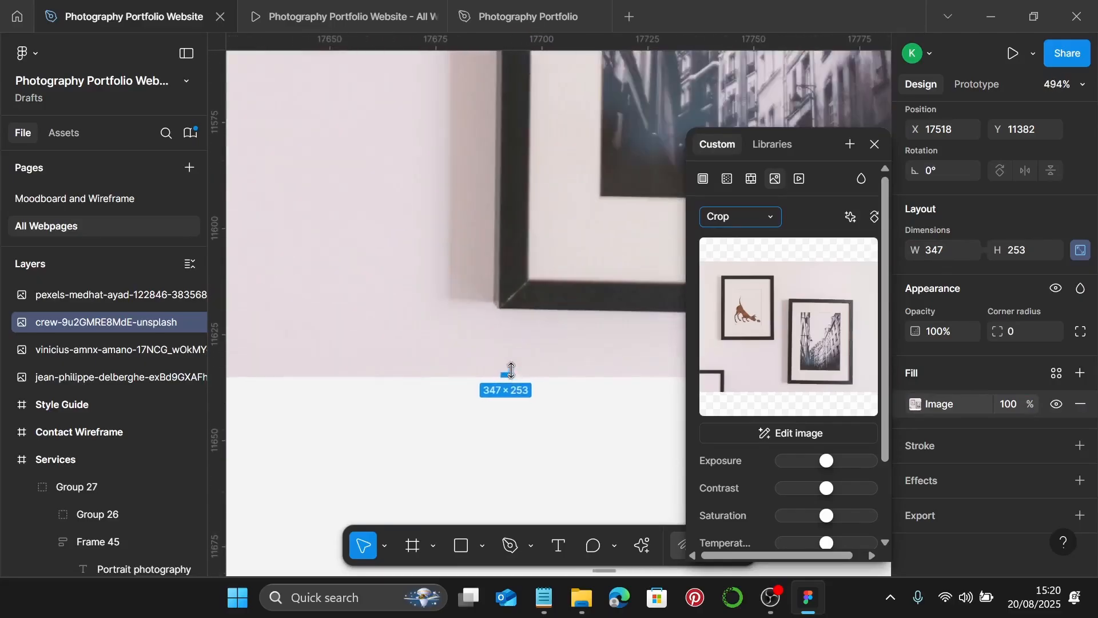
{"action": "scroll", "coordinate": [499, 378], "scroll_direction": "up", "scroll_amount": 6}
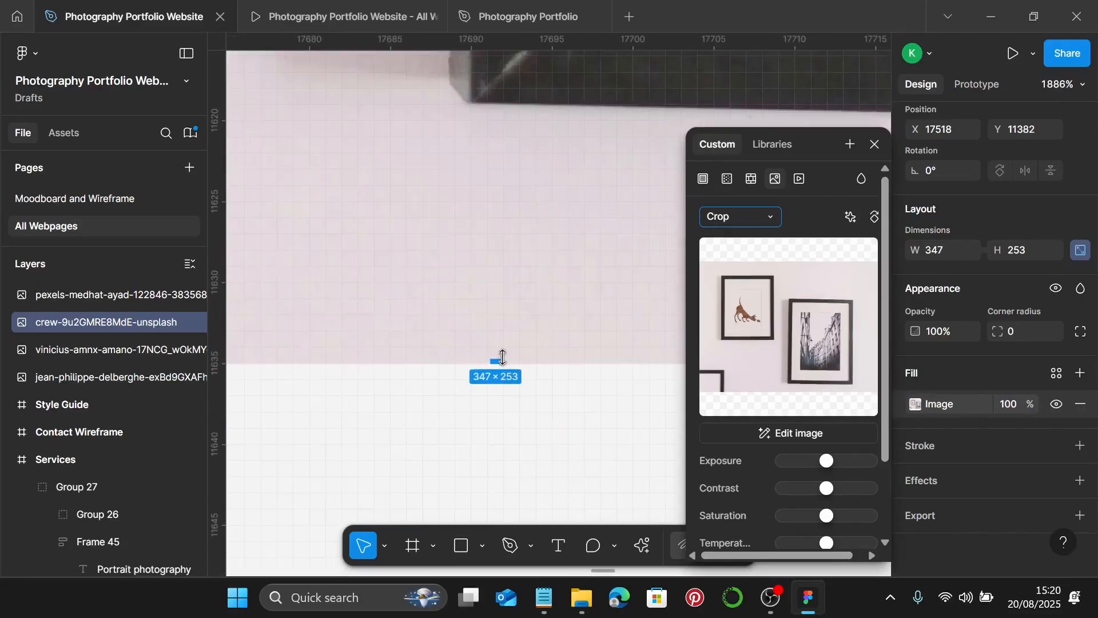
{"action": "left_click_drag", "start_coordinate": [493, 362], "coordinate": [493, 457]}
{"action": "scroll", "coordinate": [493, 458], "scroll_direction": "down", "scroll_amount": 3}
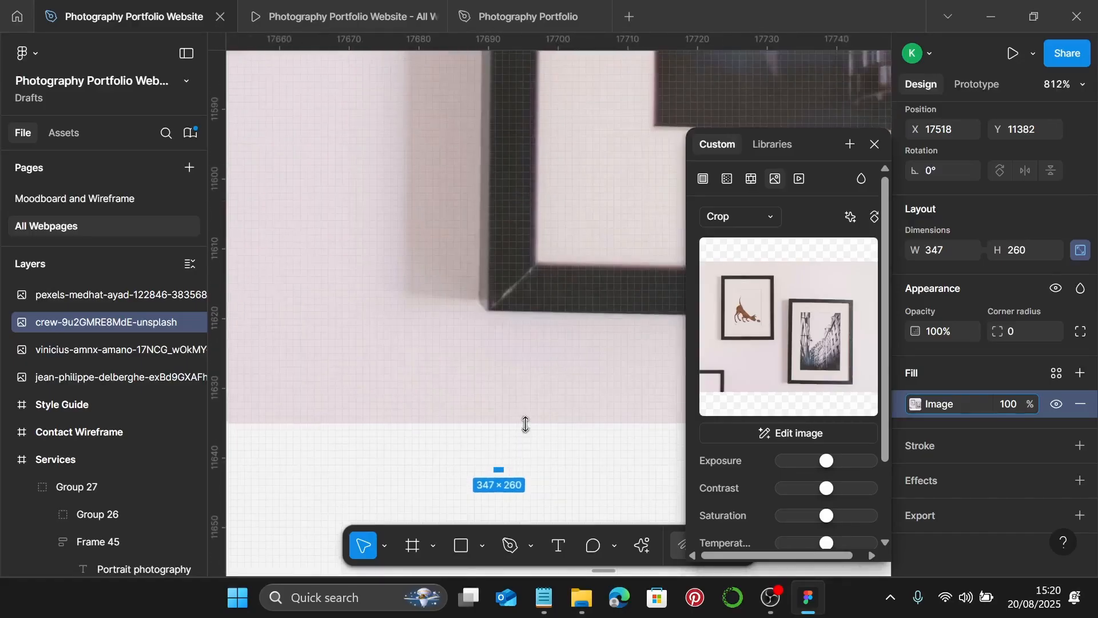
{"action": "left_click_drag", "start_coordinate": [526, 424], "coordinate": [529, 478]}
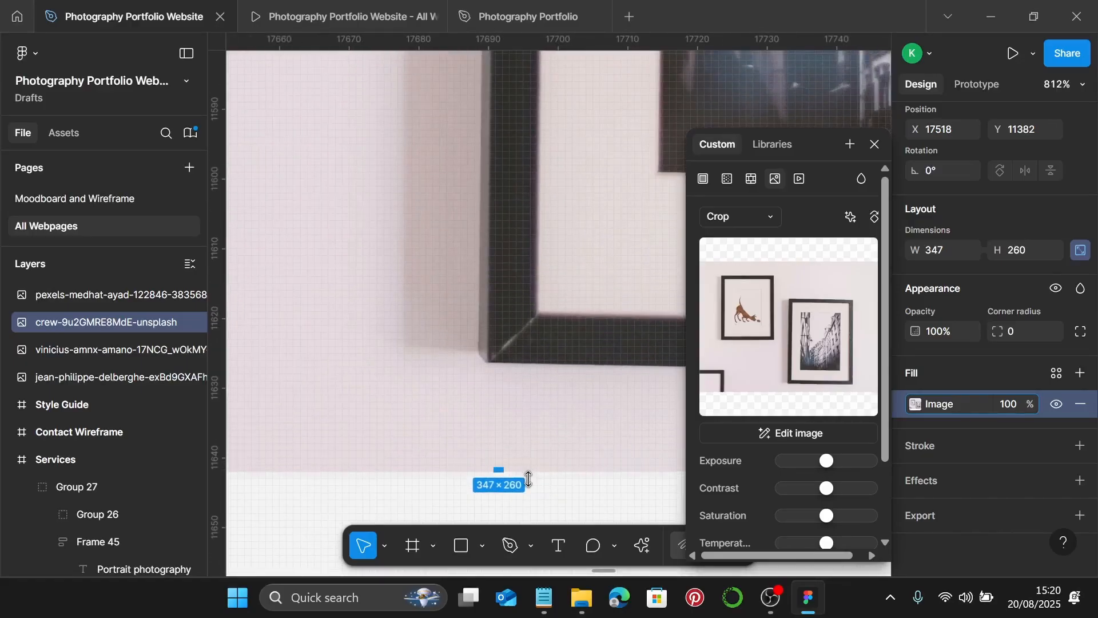
{"action": "scroll", "coordinate": [531, 473], "scroll_direction": "down", "scroll_amount": 5}
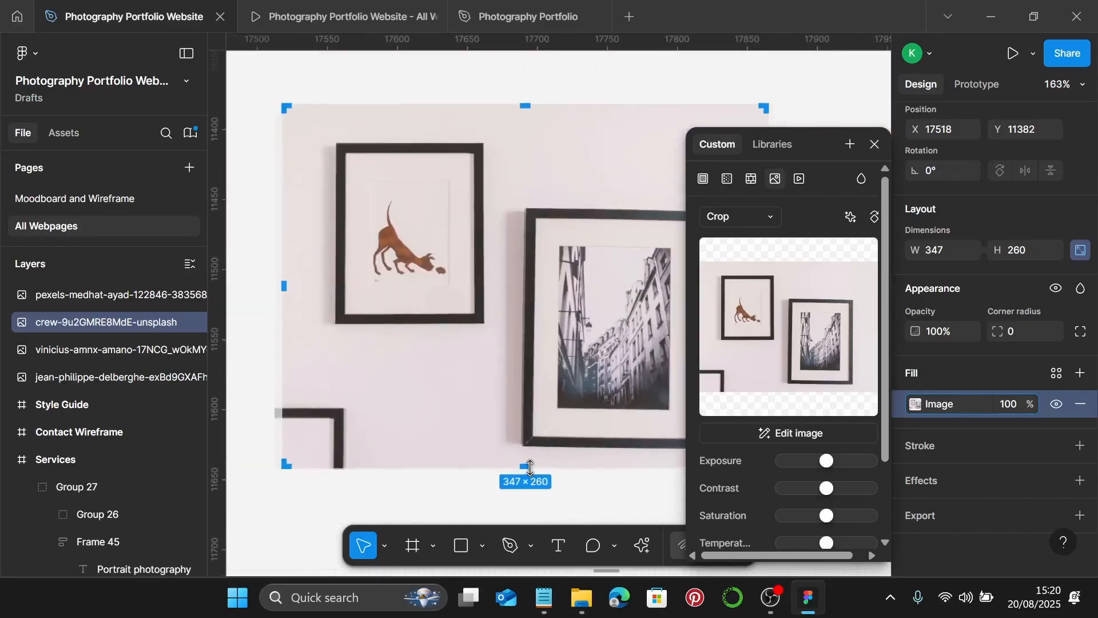
{"action": "key", "text": "Return"}
{"action": "scroll", "coordinate": [559, 456], "scroll_direction": "down", "scroll_amount": 3}
{"action": "scroll", "coordinate": [560, 456], "scroll_direction": "right", "scroll_amount": 3}
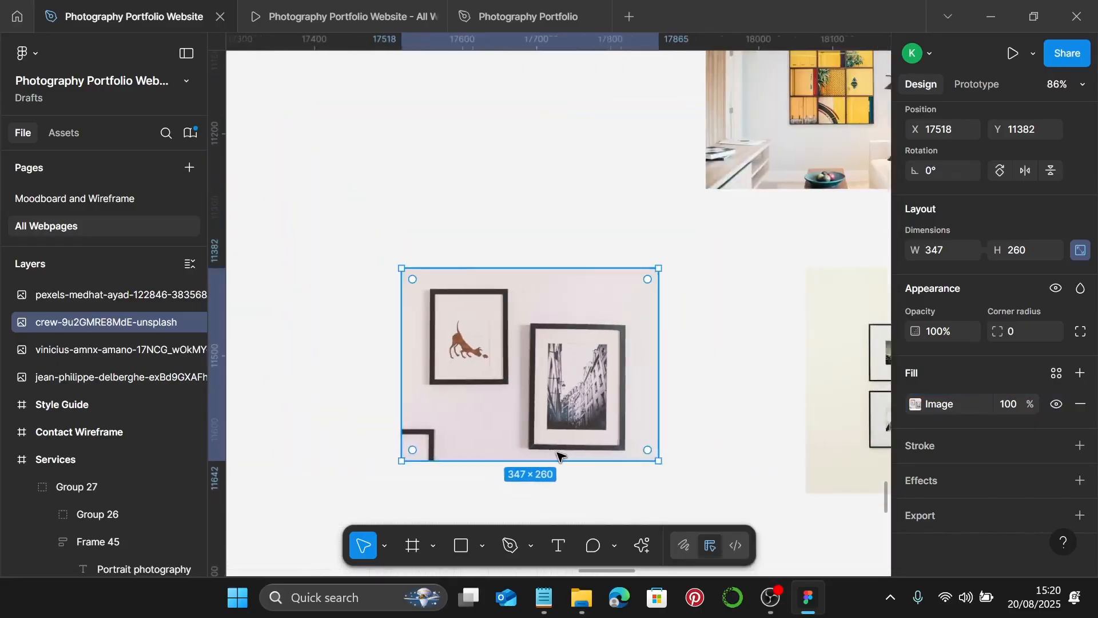
{"action": "scroll", "coordinate": [560, 455], "scroll_direction": "right", "scroll_amount": 2}
{"action": "left_click", "coordinate": [561, 454]}
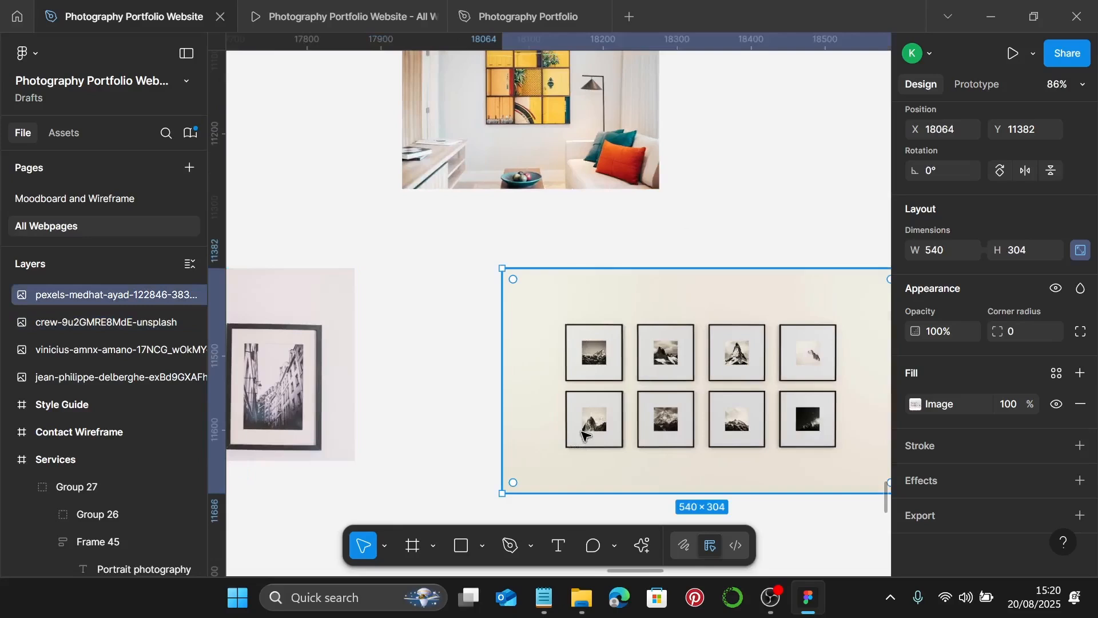
{"action": "scroll", "coordinate": [563, 441], "scroll_direction": "right", "scroll_amount": 2}
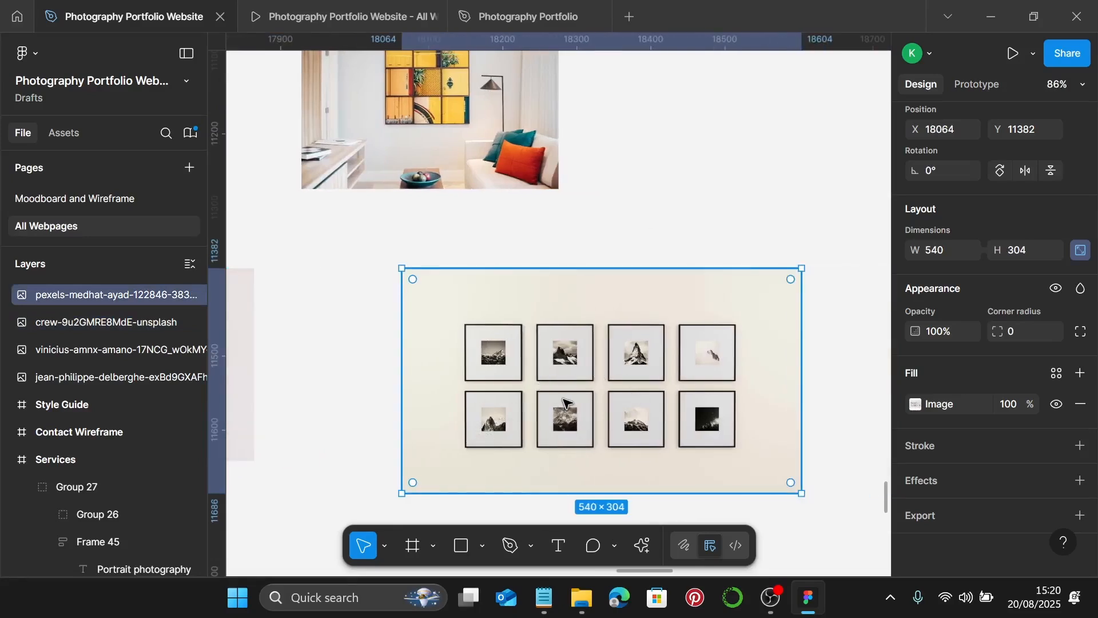
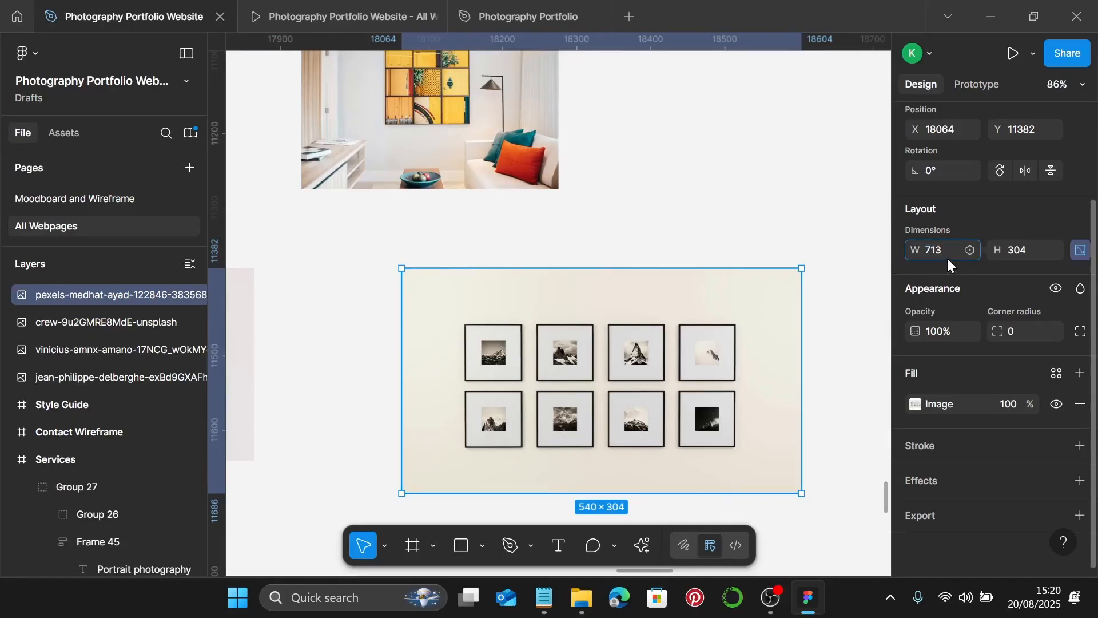
- Apply the 713 px width to the gallery-wall photo and switch its image fill to Crop
{"action": "key", "text": "Return"}
{"action": "scroll", "coordinate": [650, 355], "scroll_direction": "down", "scroll_amount": 3}
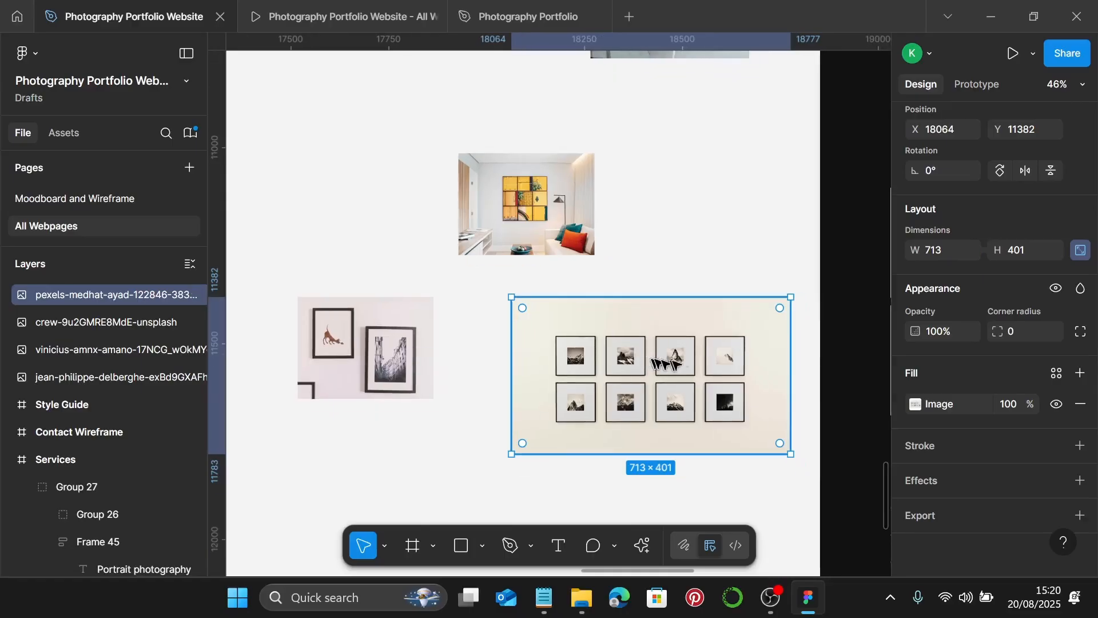
{"action": "double_click", "coordinate": [688, 363]}
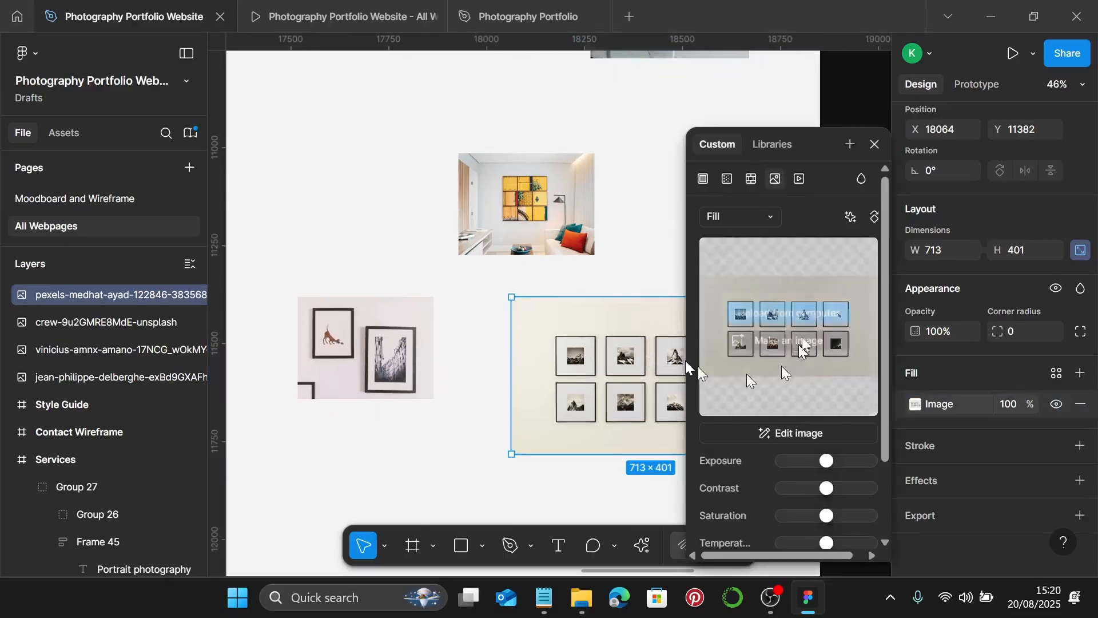
{"action": "left_click", "coordinate": [764, 217]}
{"action": "left_click", "coordinate": [755, 264]}
{"action": "scroll", "coordinate": [629, 400], "scroll_direction": "up", "scroll_amount": 10}
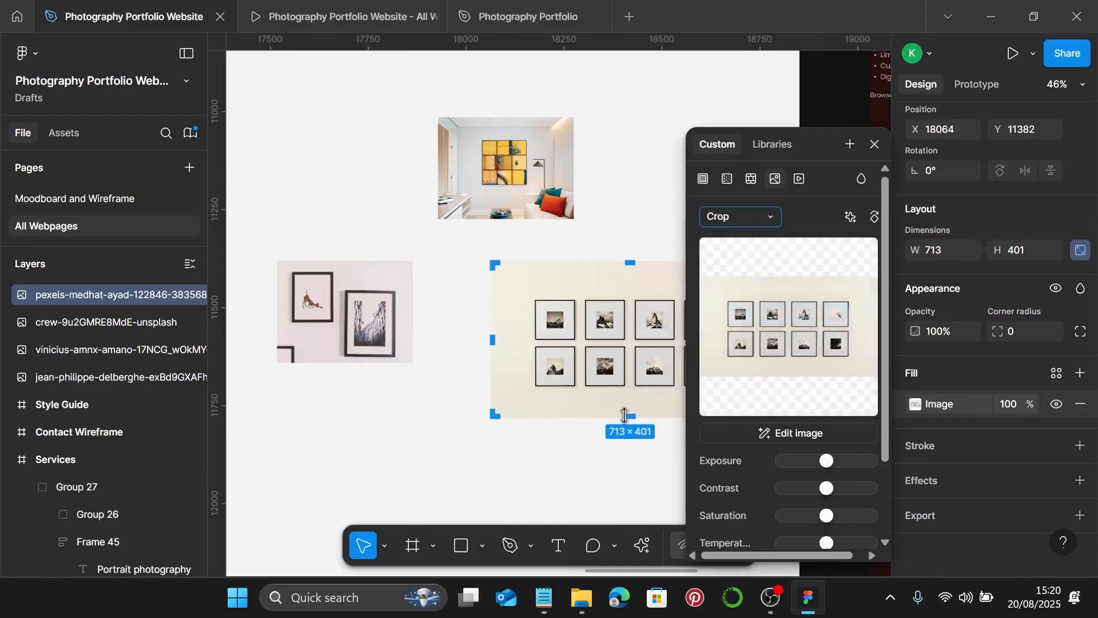
- Trim the photo's bottom edge upward until the crop measures 713 × 260
{"action": "left_click_drag", "start_coordinate": [596, 339], "coordinate": [599, 230]}
{"action": "scroll", "coordinate": [603, 232], "scroll_direction": "up", "scroll_amount": 5}
{"action": "left_click_drag", "start_coordinate": [592, 230], "coordinate": [596, 139]}
{"action": "scroll", "coordinate": [595, 152], "scroll_direction": "up", "scroll_amount": 2}
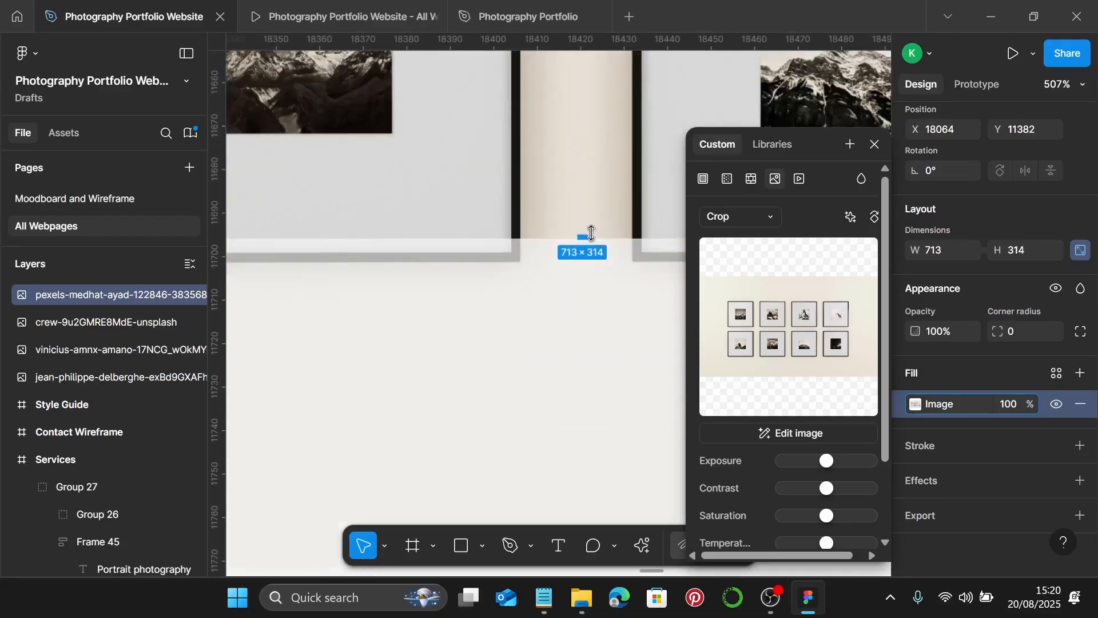
{"action": "left_click_drag", "start_coordinate": [582, 217], "coordinate": [583, 159]}
{"action": "scroll", "coordinate": [584, 160], "scroll_direction": "up", "scroll_amount": 2}
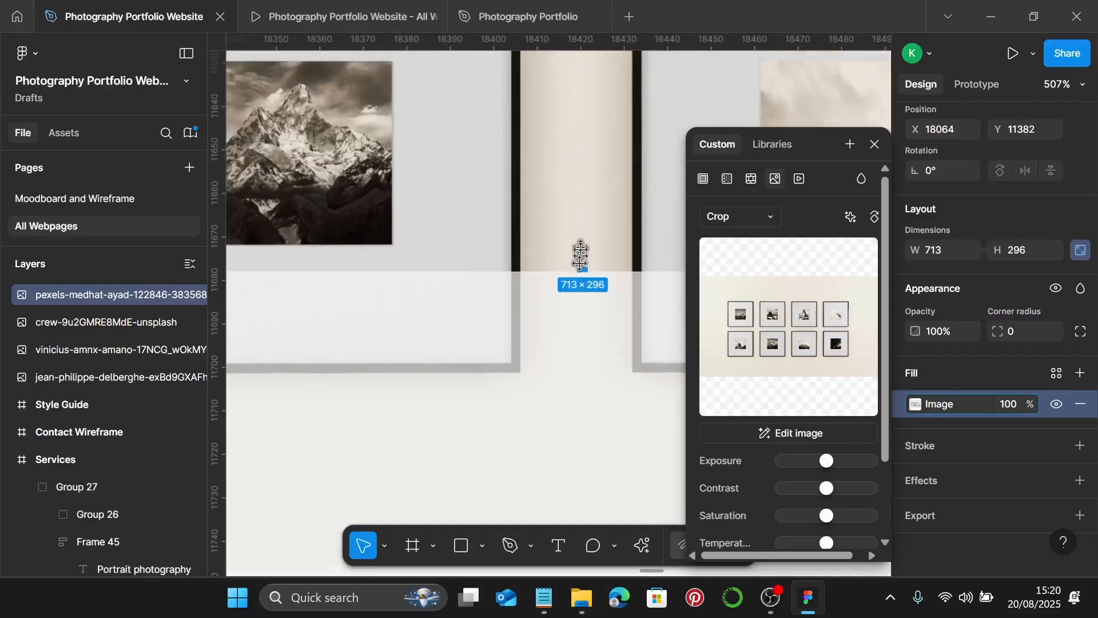
{"action": "left_click_drag", "start_coordinate": [579, 273], "coordinate": [583, 114]}
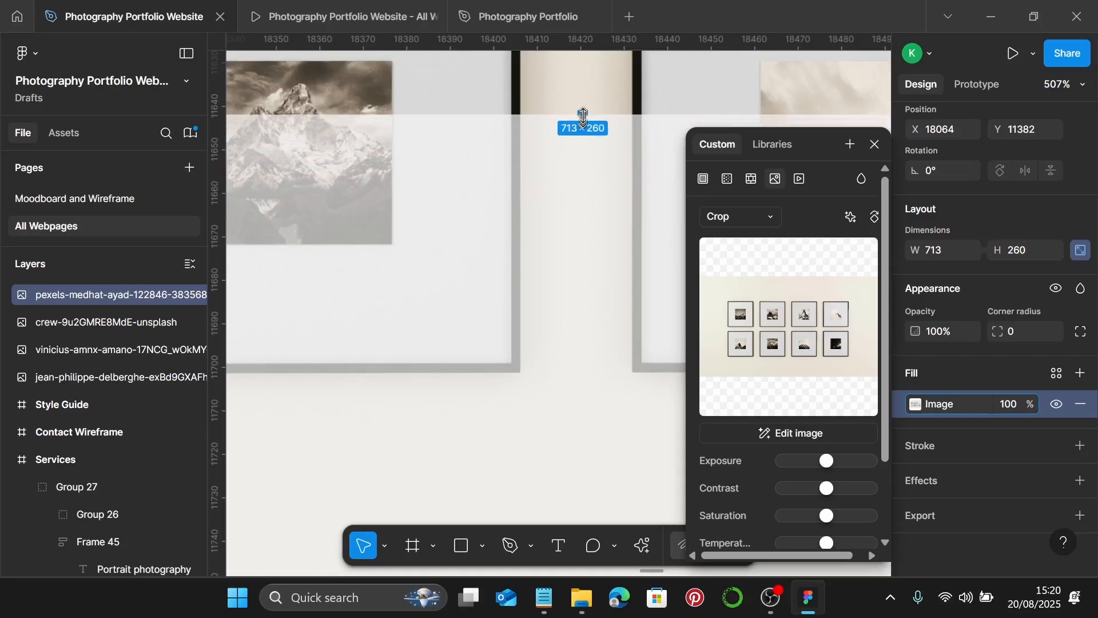
{"action": "scroll", "coordinate": [583, 115], "scroll_direction": "down", "scroll_amount": 6}
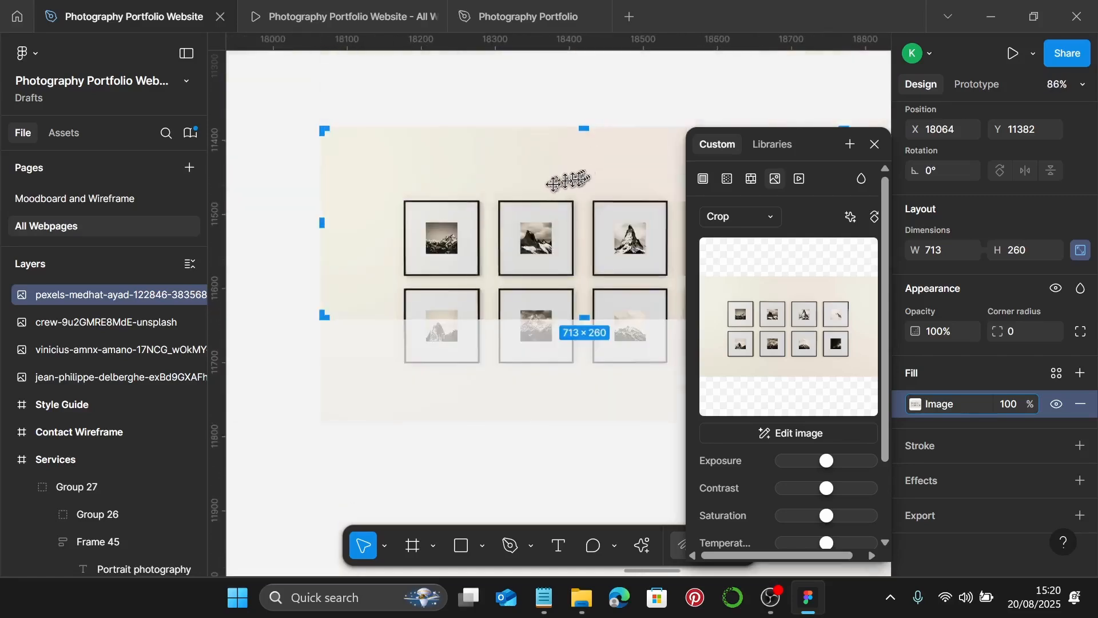
- Shift the framed prints up inside the crop to centre them and finish cropping
{"action": "left_click_drag", "start_coordinate": [541, 243], "coordinate": [552, 207]}
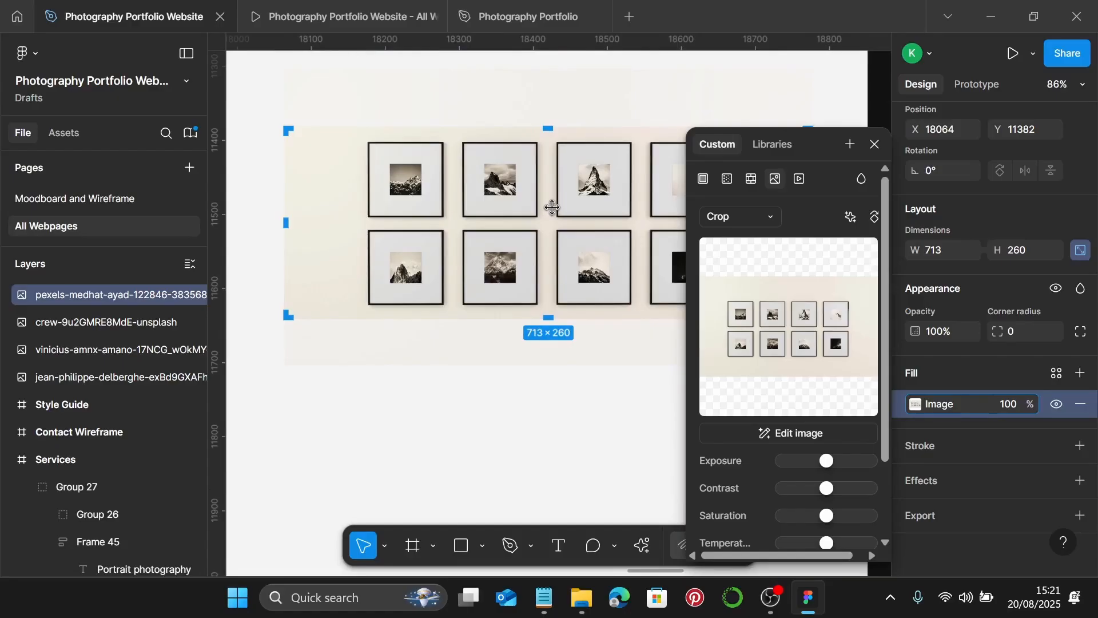
{"action": "key", "text": "Escape"}
{"action": "scroll", "coordinate": [553, 207], "scroll_direction": "down", "scroll_amount": 5}
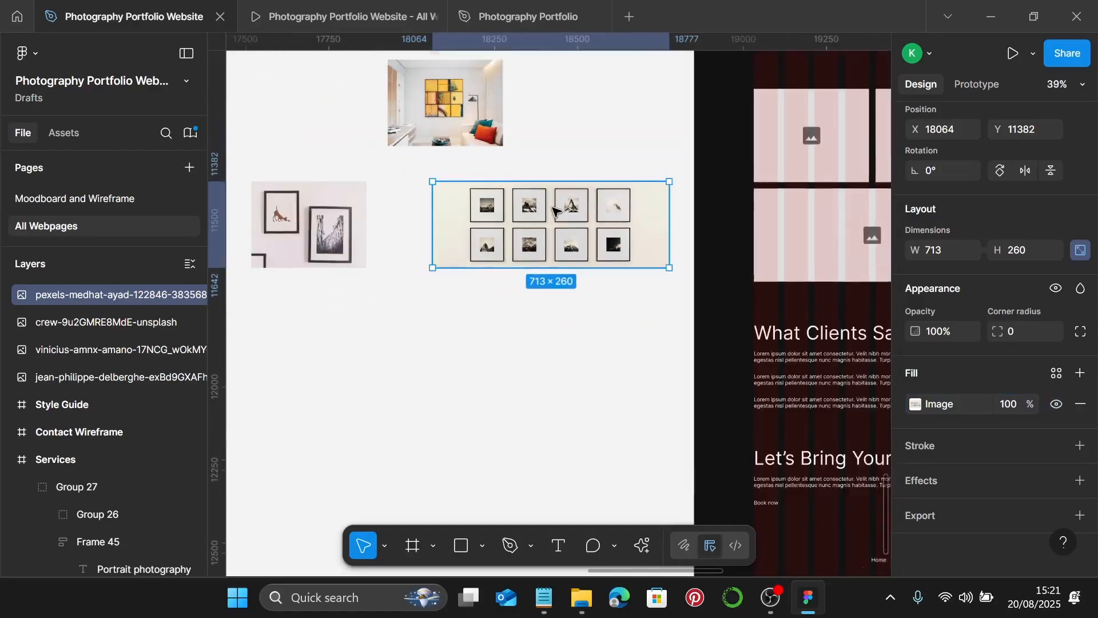
{"action": "scroll", "coordinate": [554, 211], "scroll_direction": "up", "scroll_amount": 5}
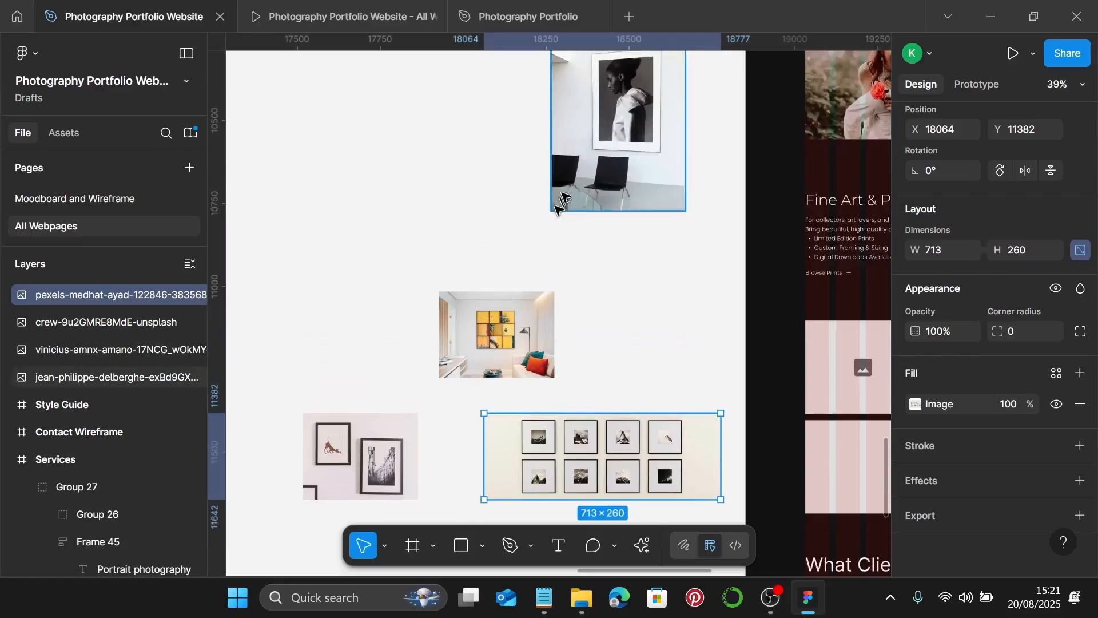
- Move the portrait photo beside the interior shot and set its width to 347
{"action": "left_click", "coordinate": [577, 180]}
{"action": "left_click_drag", "start_coordinate": [621, 137], "coordinate": [637, 283]}
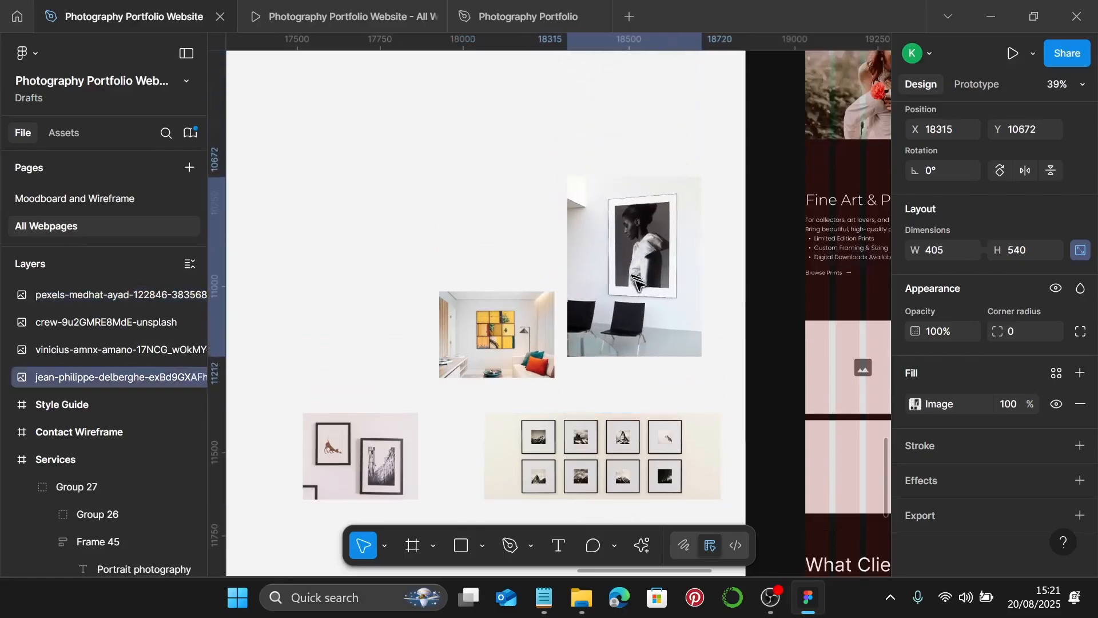
{"action": "left_click", "coordinate": [957, 252]}
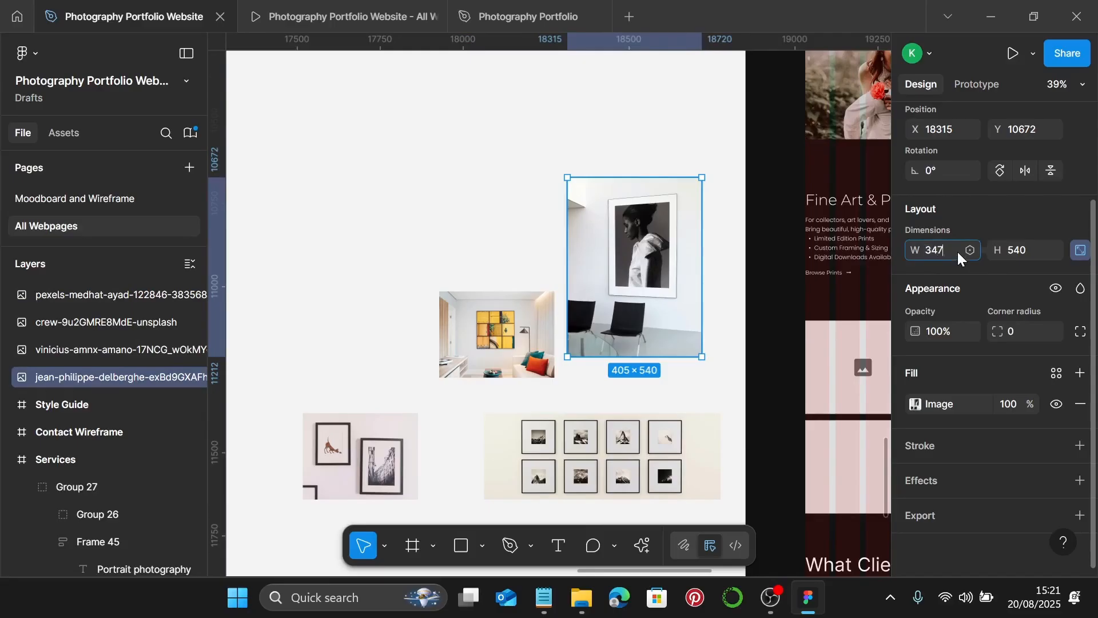
{"action": "key", "text": "Return"}
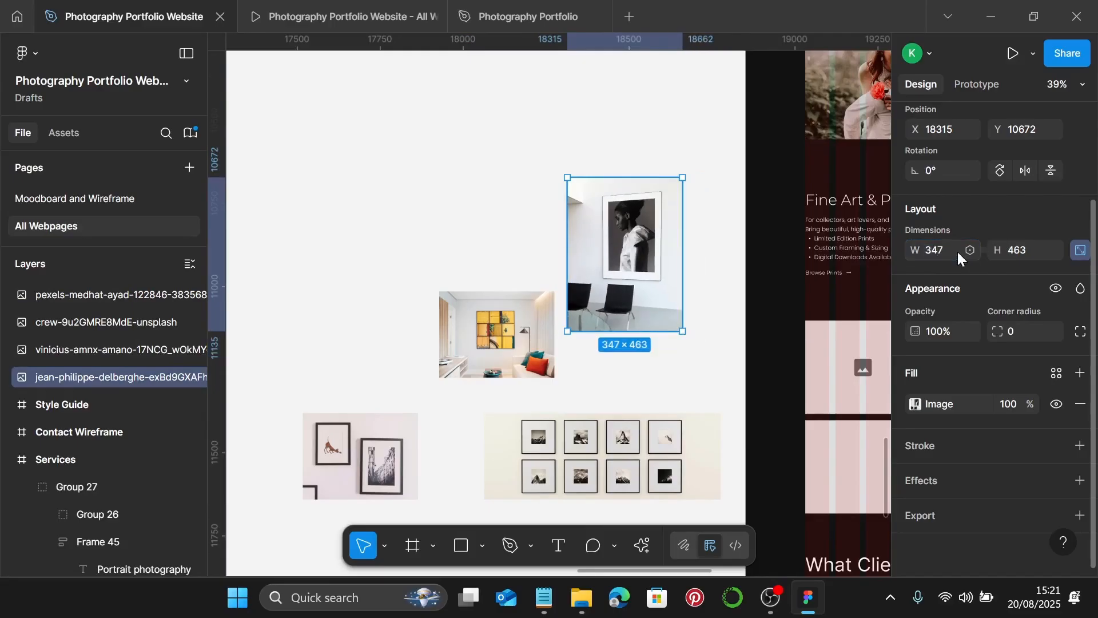
- Crop the portrait photo to 347 × 540, stretching the picture to fill the tall frame
{"action": "double_click", "coordinate": [641, 290]}
{"action": "left_click", "coordinate": [762, 221]}
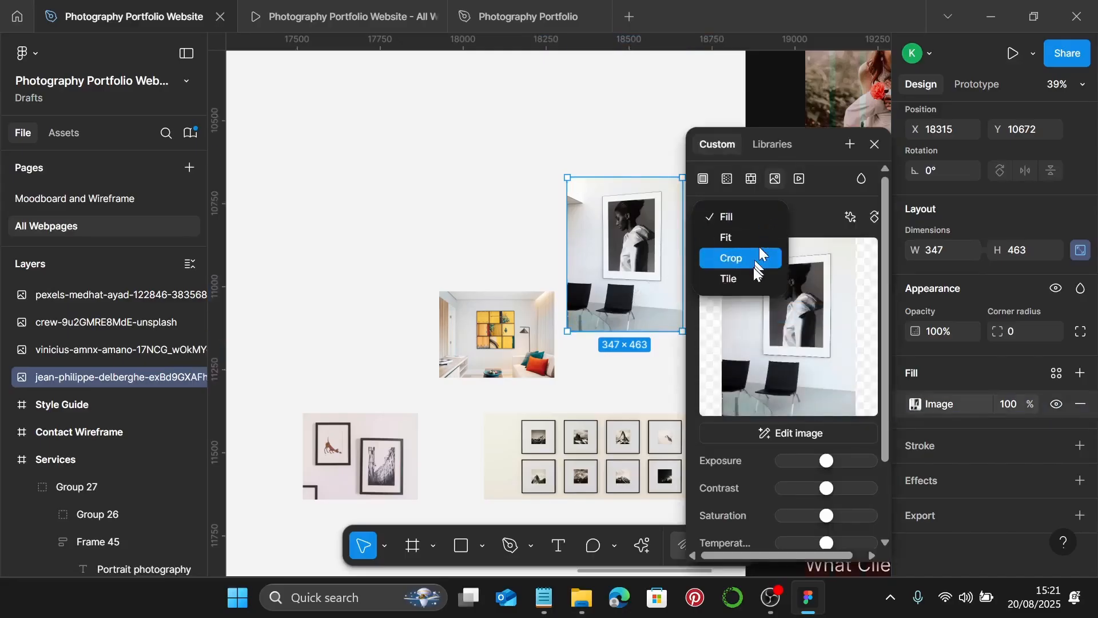
{"action": "left_click", "coordinate": [760, 252]}
{"action": "scroll", "coordinate": [650, 363], "scroll_direction": "up", "scroll_amount": 10}
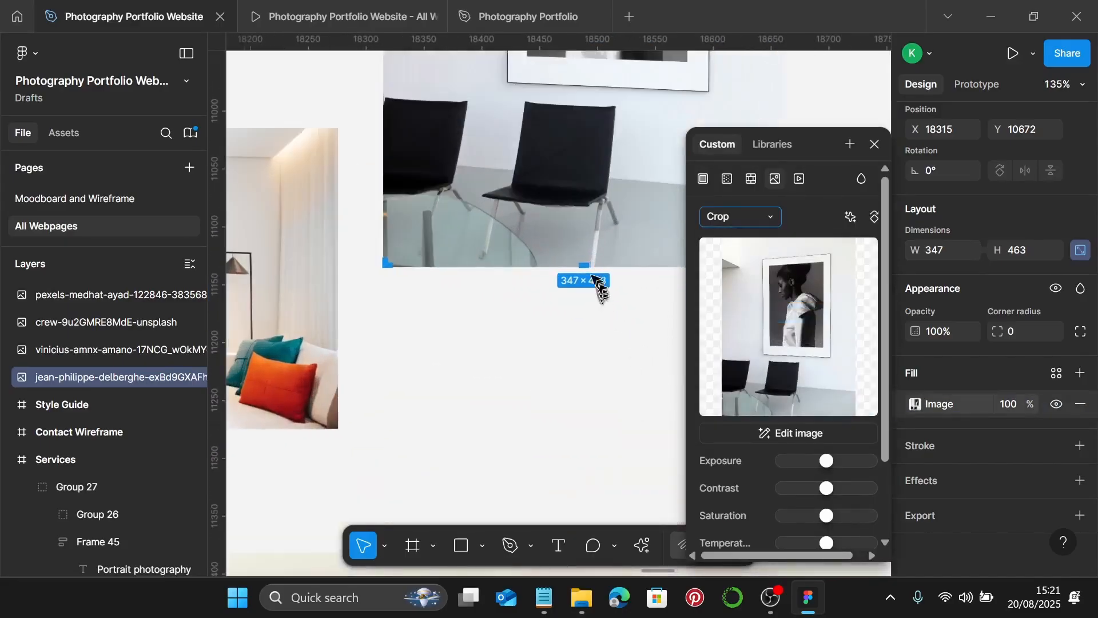
{"action": "left_click_drag", "start_coordinate": [595, 267], "coordinate": [600, 356]}
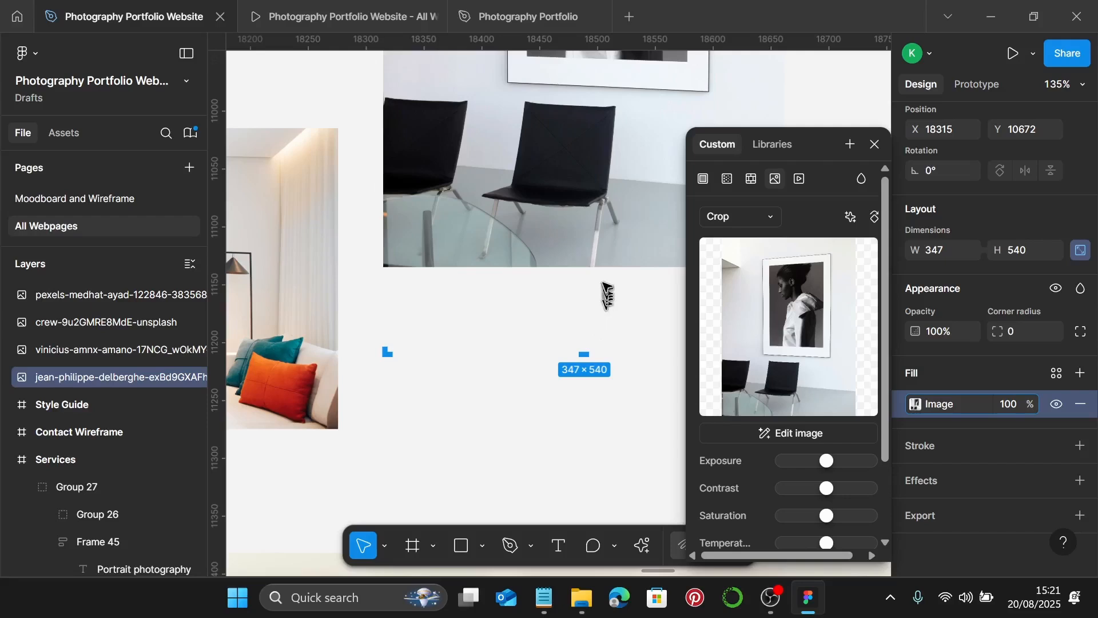
{"action": "left_click_drag", "start_coordinate": [612, 273], "coordinate": [619, 358]}
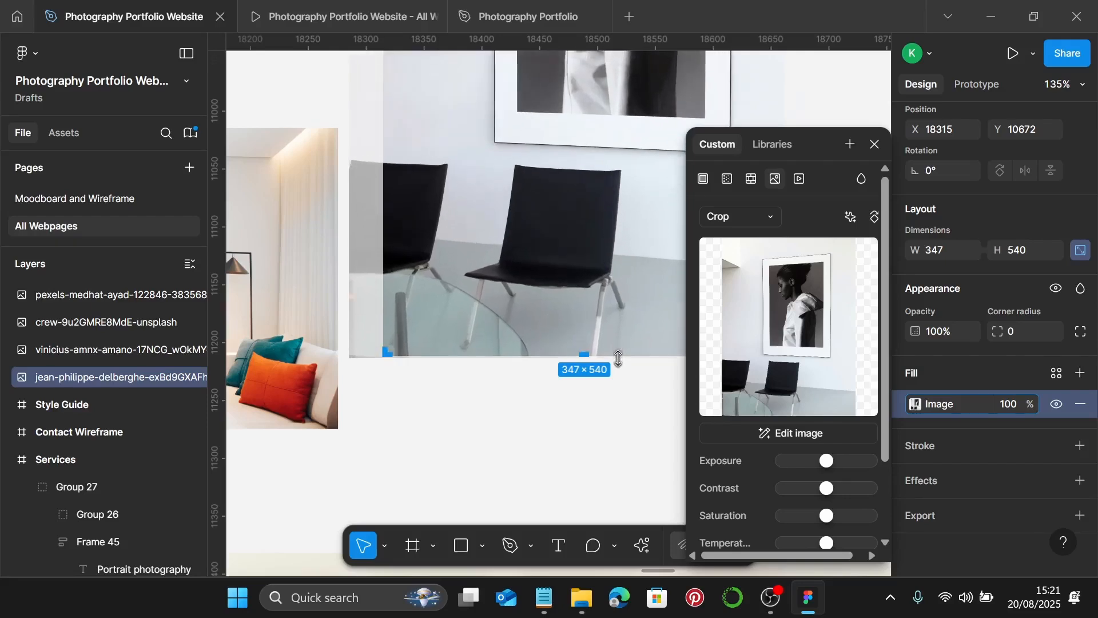
{"action": "scroll", "coordinate": [618, 359], "scroll_direction": "down", "scroll_amount": 5}
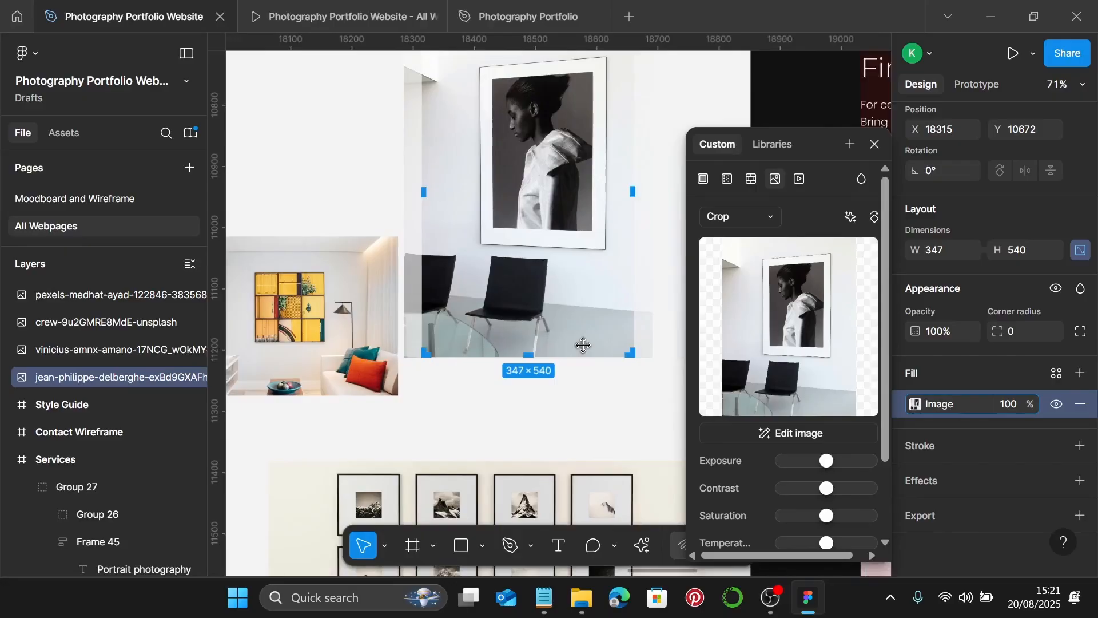
{"action": "key", "text": "Escape"}
{"action": "scroll", "coordinate": [583, 345], "scroll_direction": "down", "scroll_amount": 5}
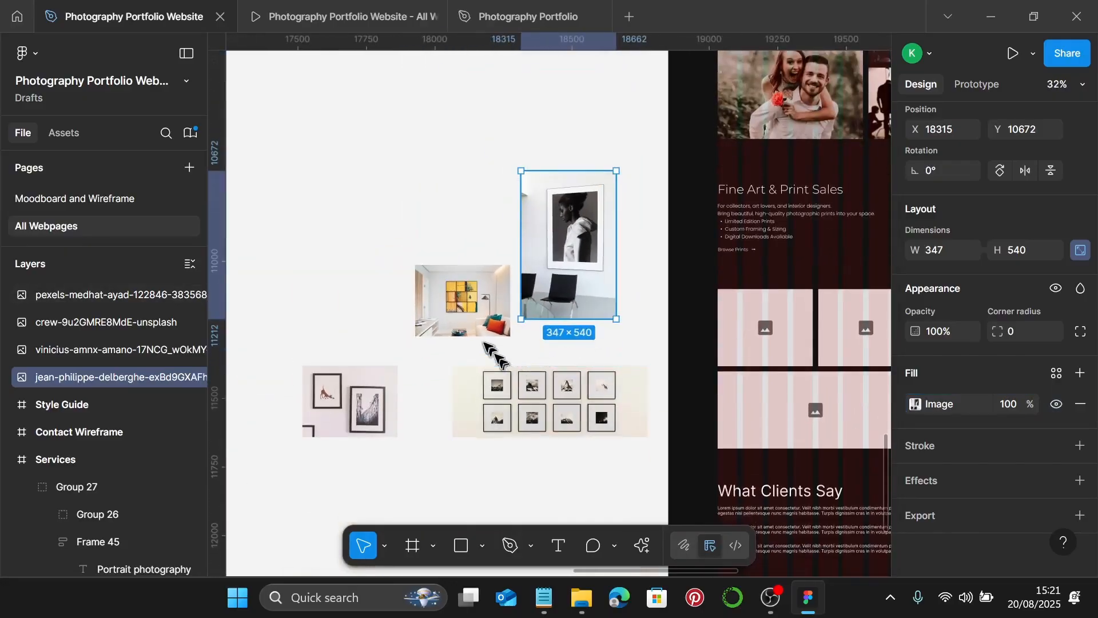
{"action": "left_click", "coordinate": [480, 333]}
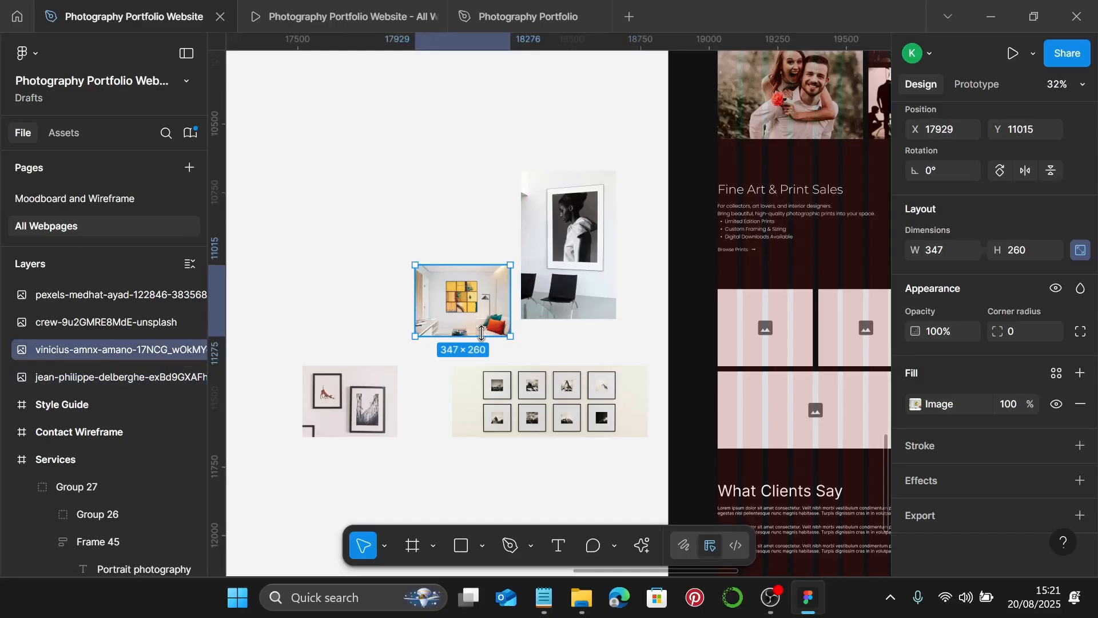
- Swap the interior and framed-pictures photos into the first two grid placeholders
{"action": "key", "text": "Delete"}
{"action": "left_click", "coordinate": [736, 325]}
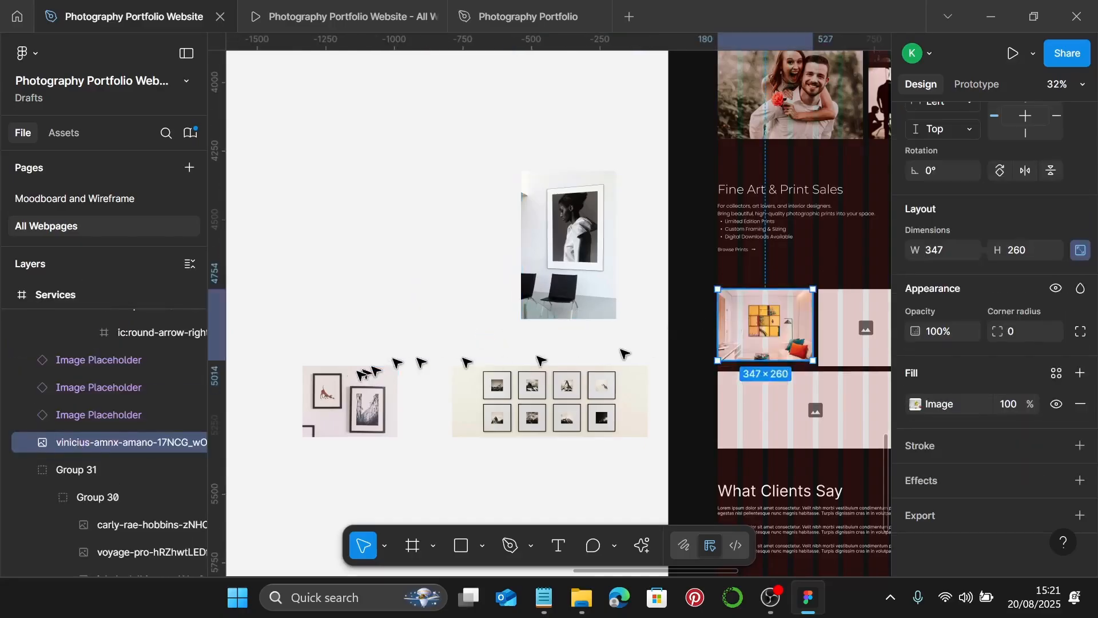
{"action": "left_click", "coordinate": [344, 400]}
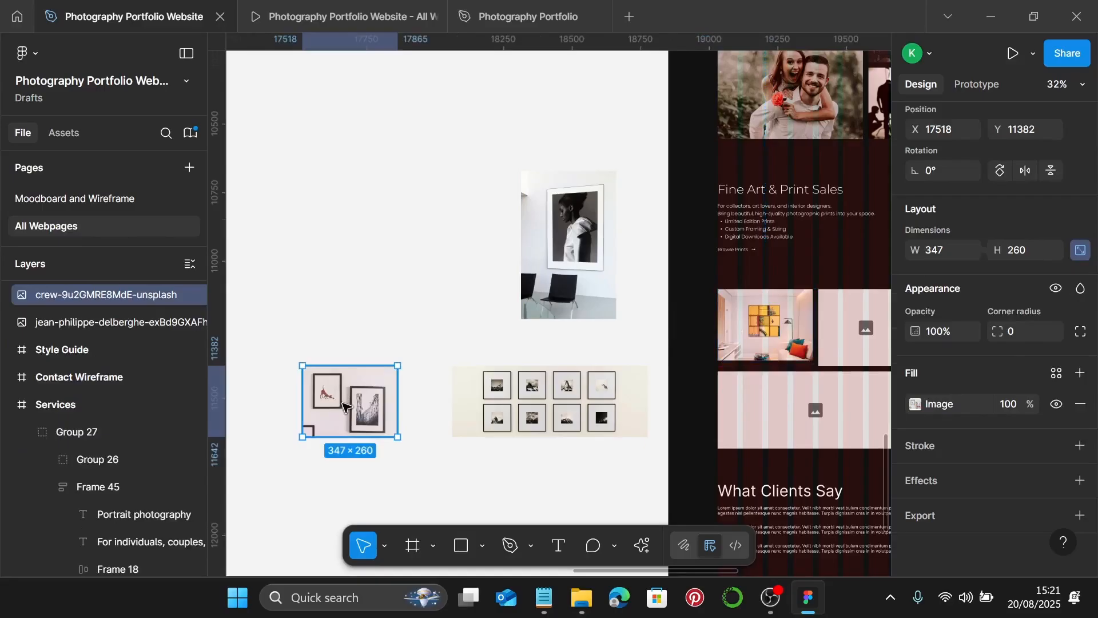
{"action": "key", "text": "Delete"}
{"action": "left_click", "coordinate": [841, 325]}
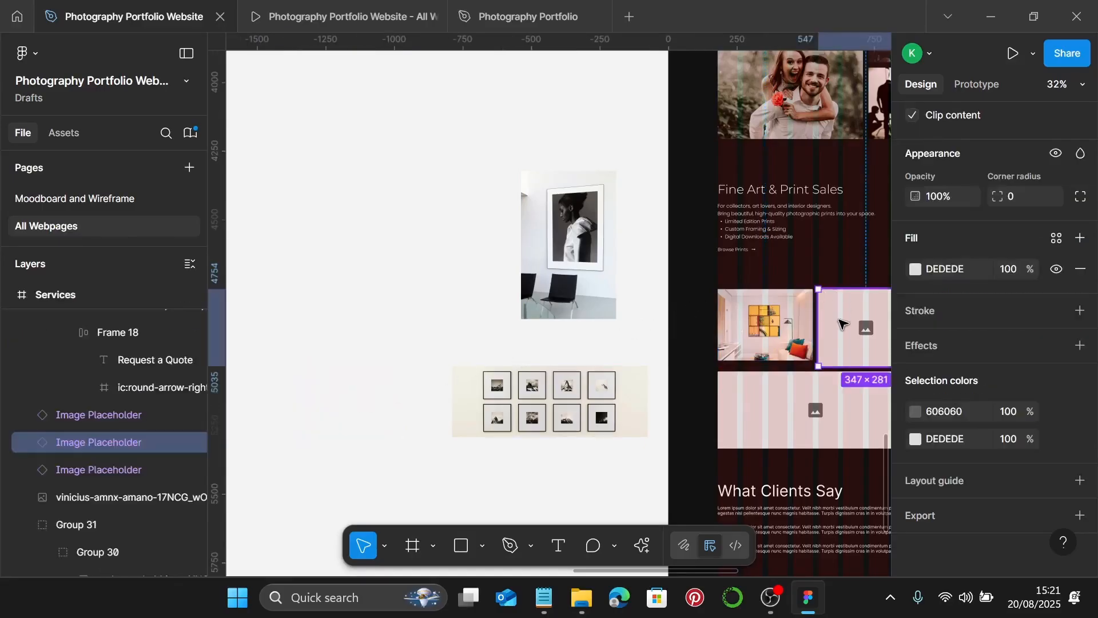
{"action": "key", "text": "ctrl+v"}
- Replace the wide and tall placeholders with the gallery-wall and portrait photos
{"action": "scroll", "coordinate": [839, 323], "scroll_direction": "right", "scroll_amount": 3}
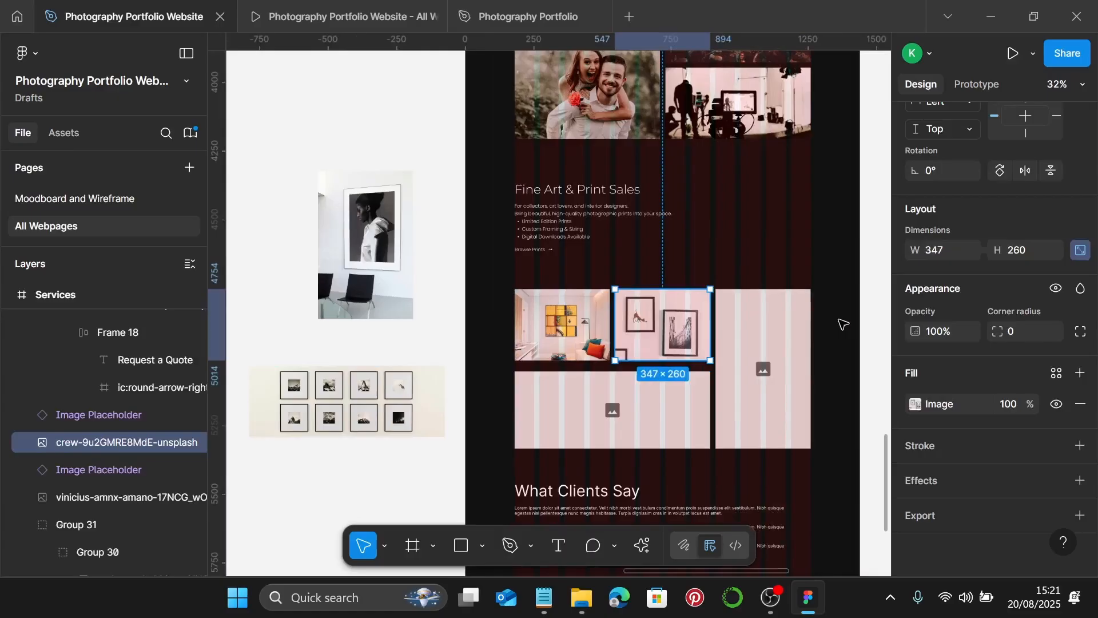
{"action": "left_click", "coordinate": [365, 388]}
{"action": "key", "text": "Delete"}
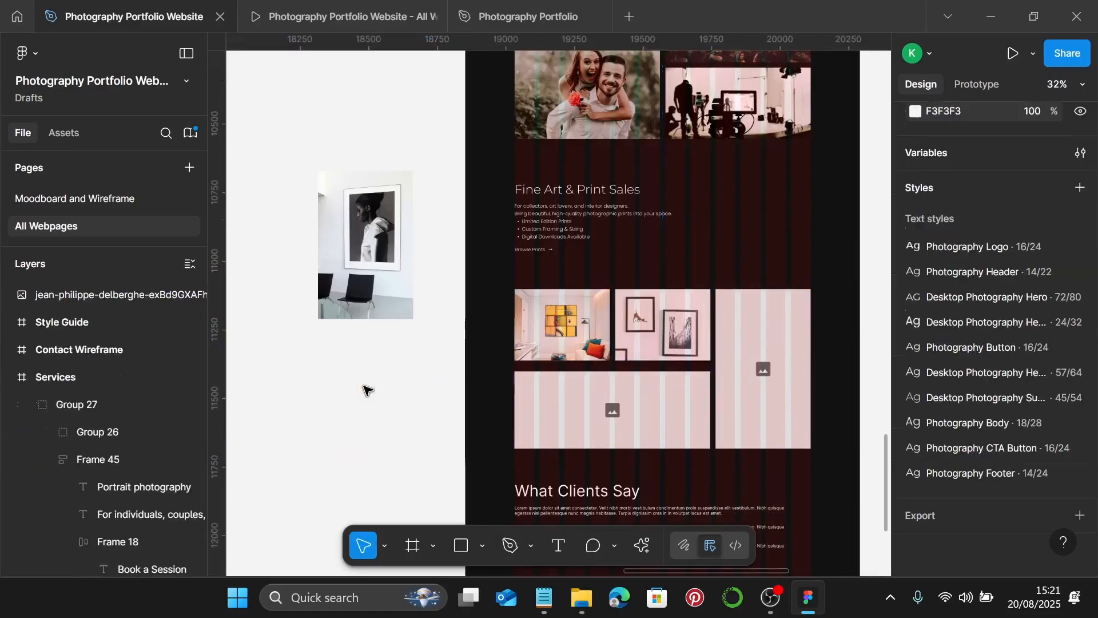
{"action": "left_click", "coordinate": [615, 443]}
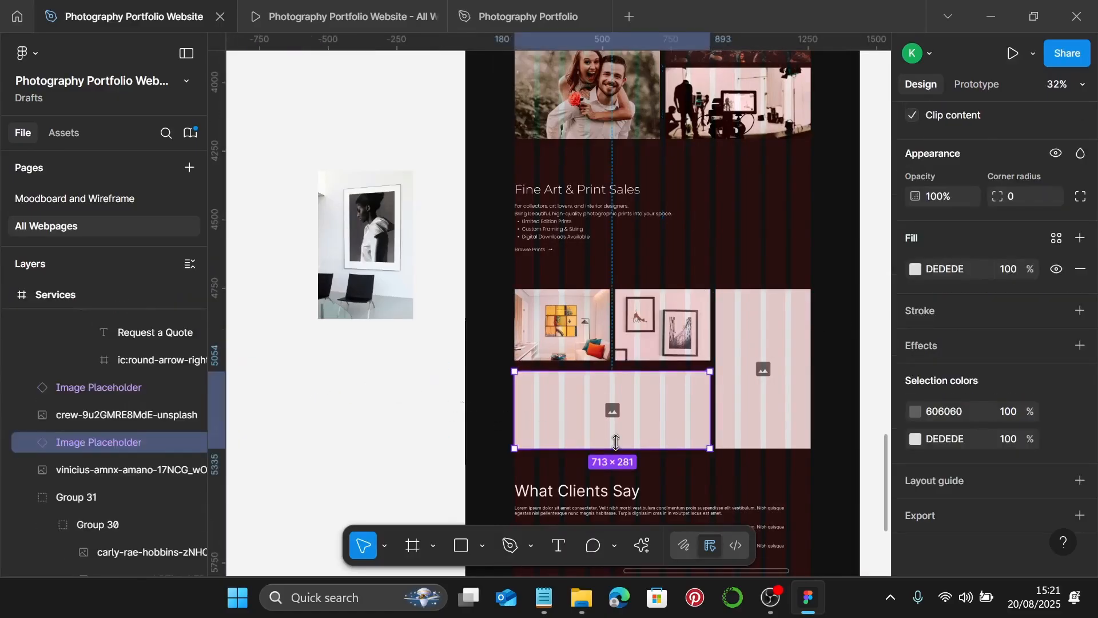
{"action": "key", "text": "ctrl+shift+r"}
{"action": "left_click", "coordinate": [379, 297]}
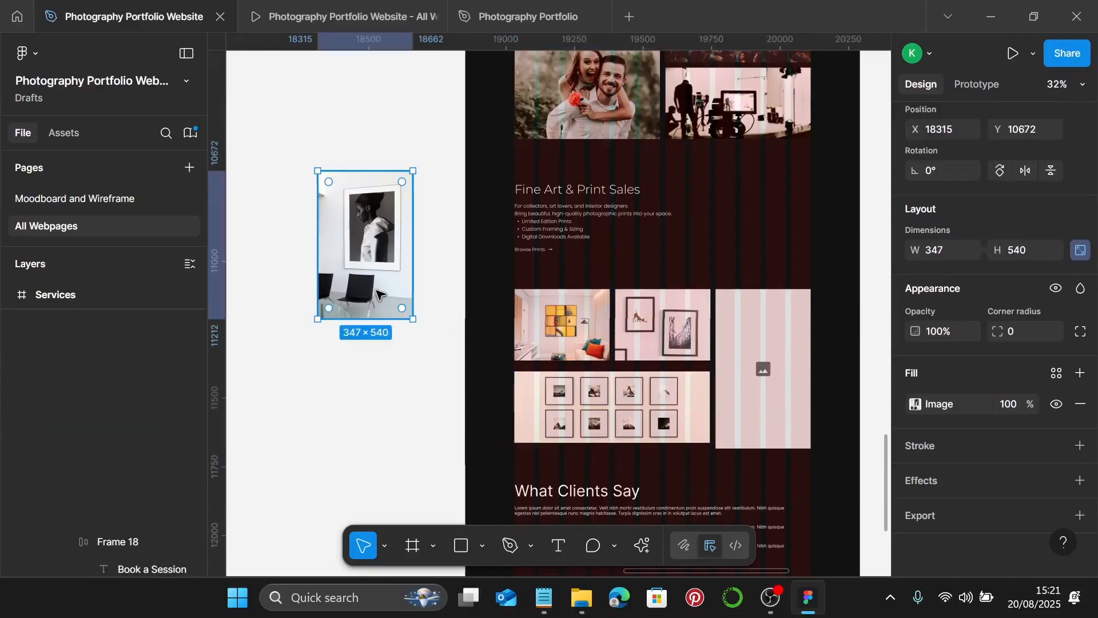
{"action": "key", "text": "Delete"}
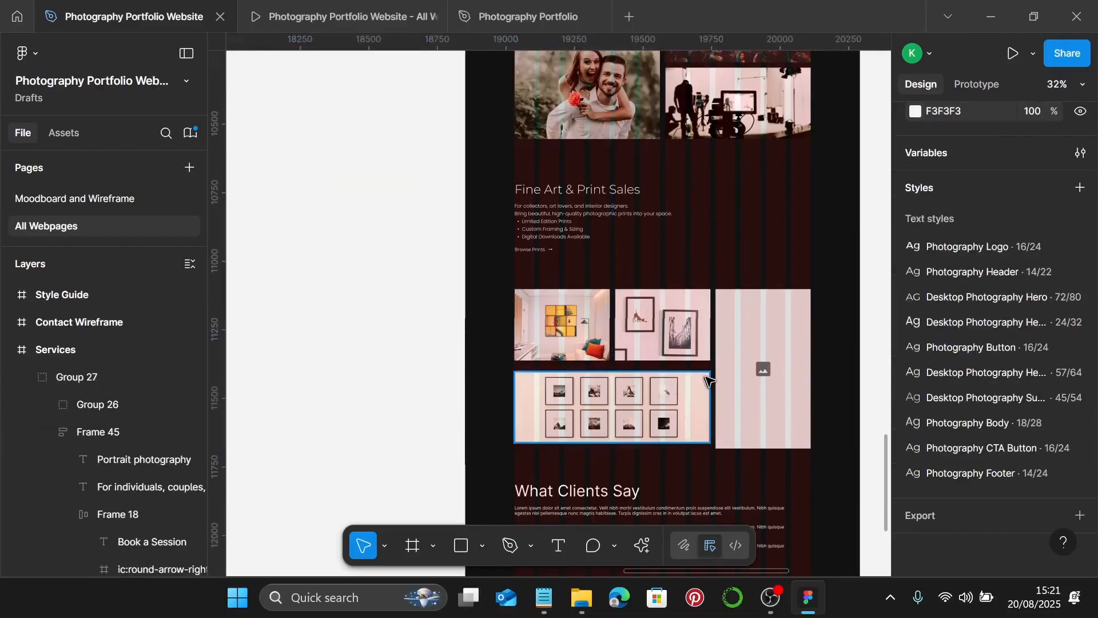
{"action": "left_click", "coordinate": [706, 382]}
{"action": "left_click", "coordinate": [733, 377]}
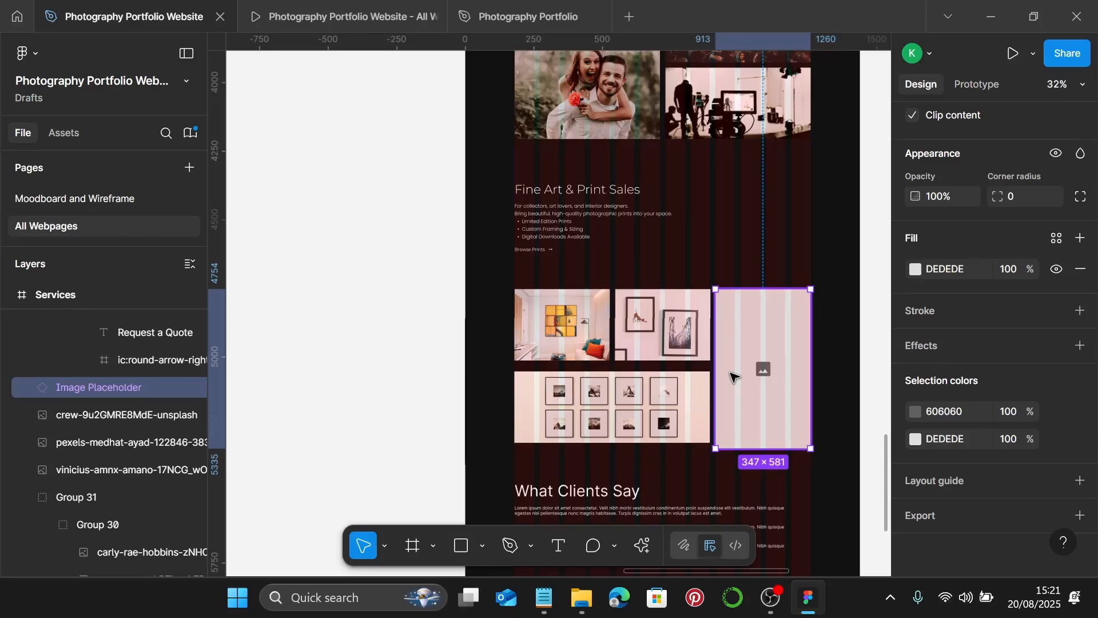
{"action": "key", "text": "ctrl+shift+r"}
- Select the interior, framed-pictures and portrait images together in the grid
{"action": "left_click", "coordinate": [563, 326]}
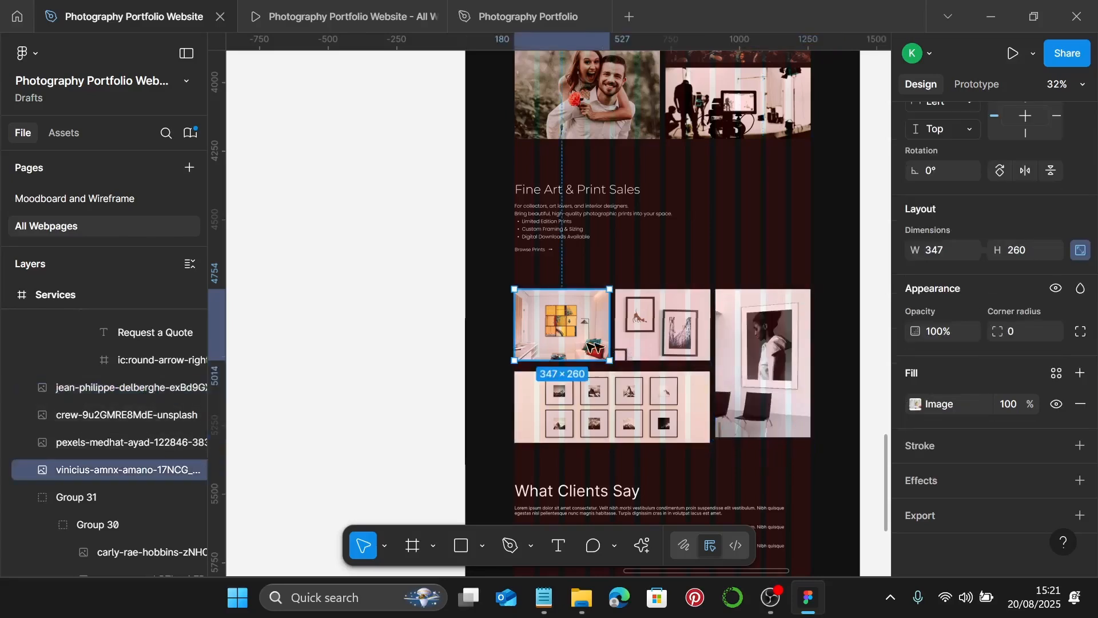
{"action": "left_click", "coordinate": [663, 328], "text": "shift"}
{"action": "left_click", "coordinate": [780, 342], "text": "shift"}
{"action": "scroll", "coordinate": [938, 218], "scroll_direction": "up", "scroll_amount": 4}
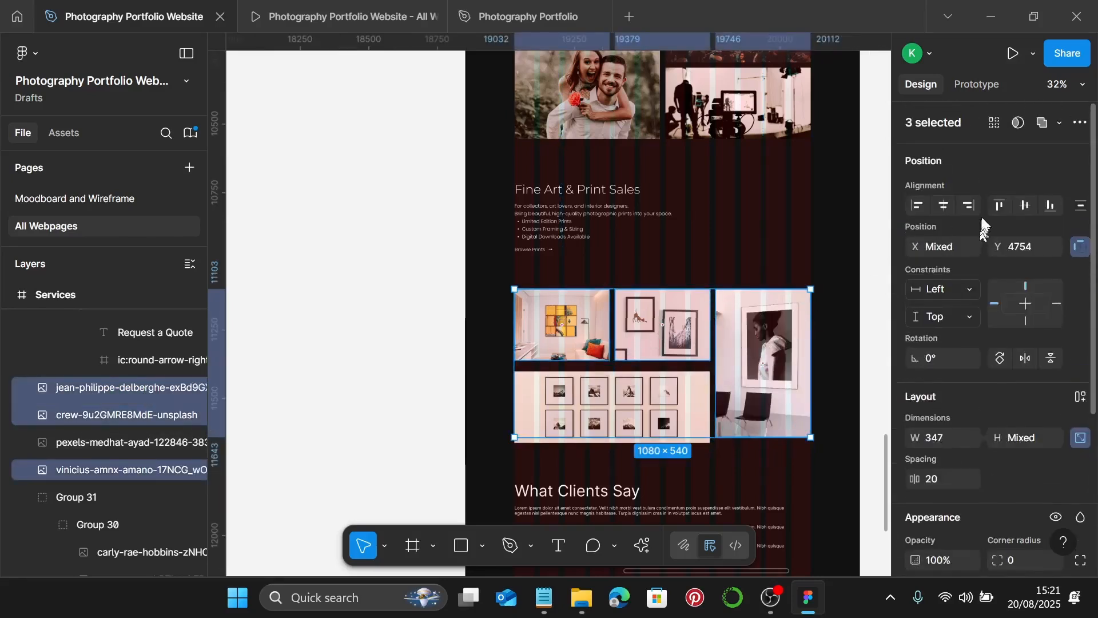
- Set a 20 px gap between the top-left and wide images, then group three gallery images
{"action": "left_click", "coordinate": [595, 346]}
{"action": "left_click", "coordinate": [574, 410], "text": "shift"}
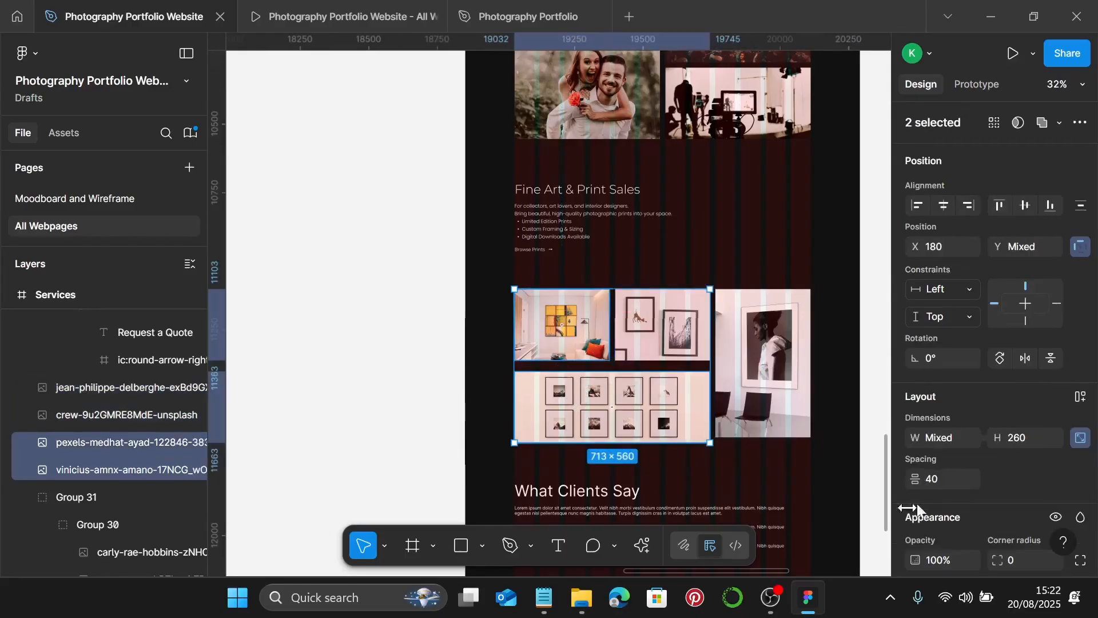
{"action": "left_click", "coordinate": [956, 482]}
{"action": "type", "text": "20"}
{"action": "key", "text": "Return"}
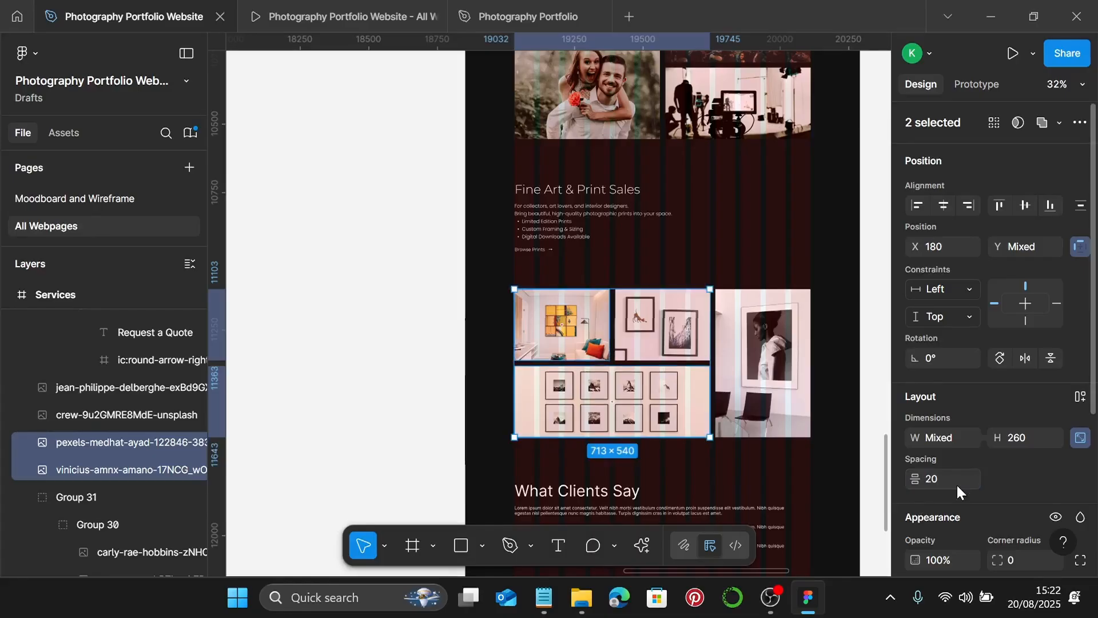
{"action": "left_click", "coordinate": [773, 385], "text": "shift"}
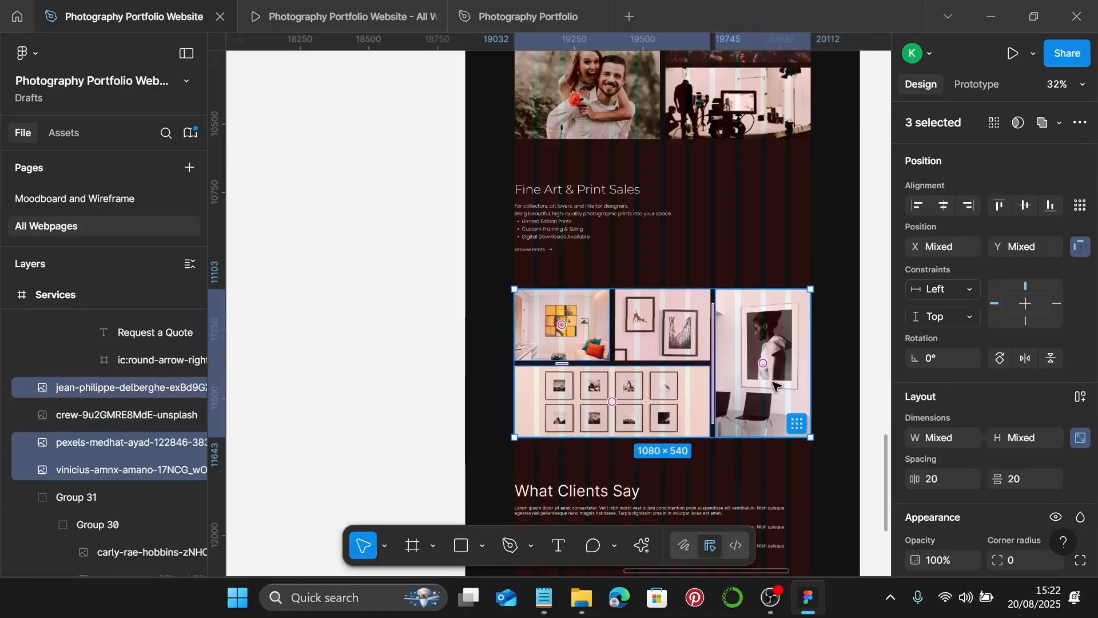
{"action": "key", "text": "ctrl+g"}
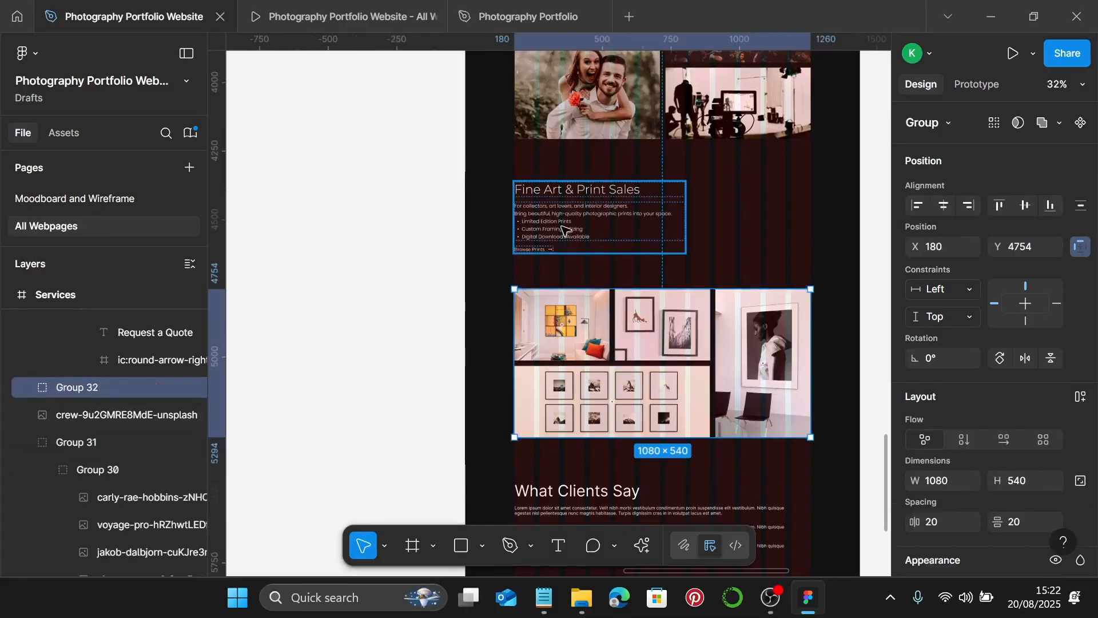
- Try a 20 px gap between the Fine Art text and image group, then undo it
{"action": "left_click", "coordinate": [565, 245]}
{"action": "left_click", "coordinate": [569, 294], "text": "shift"}
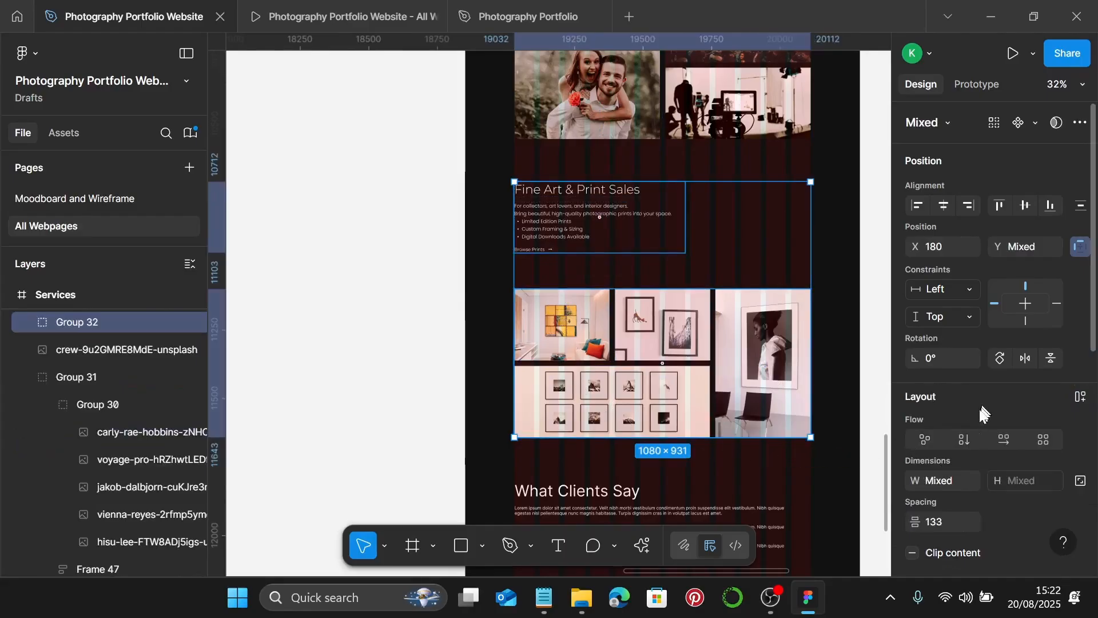
{"action": "left_click", "coordinate": [958, 521]}
{"action": "type", "text": "20"}
{"action": "key", "text": "Return"}
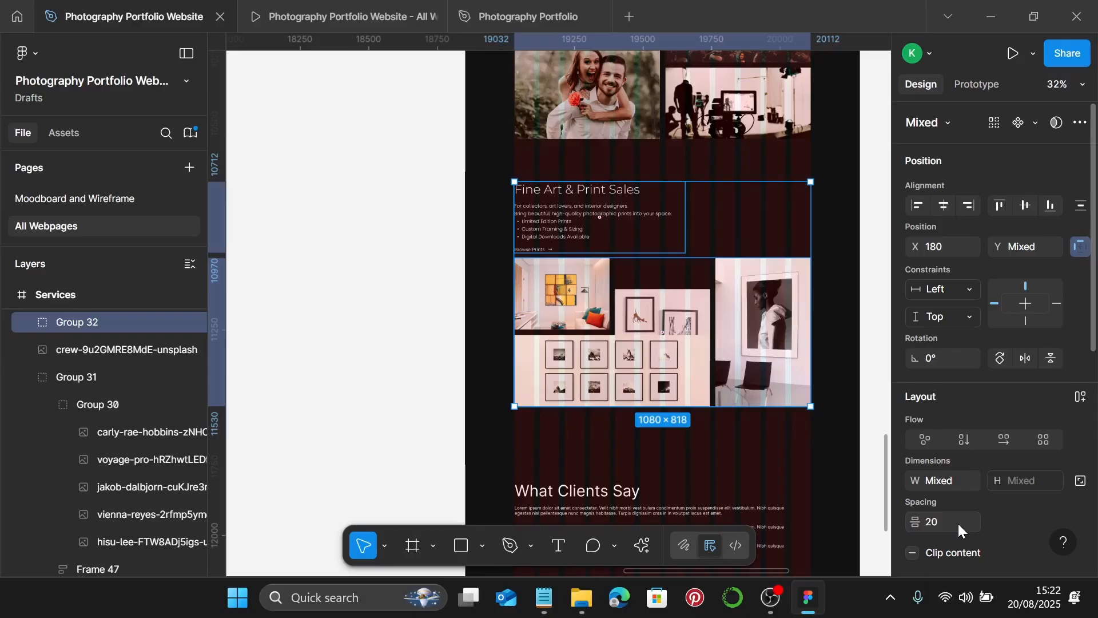
{"action": "key", "text": "ctrl+z"}
- Regroup all four gallery images and group them with the Fine Art text 20 px apart
{"action": "left_click", "coordinate": [758, 402]}
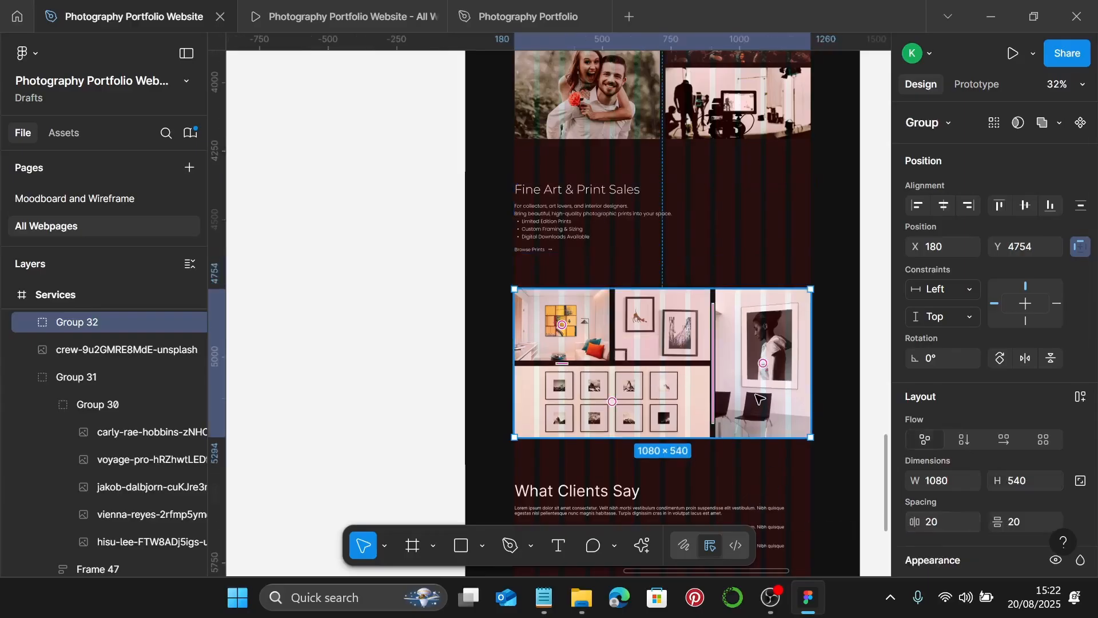
{"action": "key", "text": "ctrl+shift+g"}
{"action": "left_click", "coordinate": [754, 343], "text": "shift"}
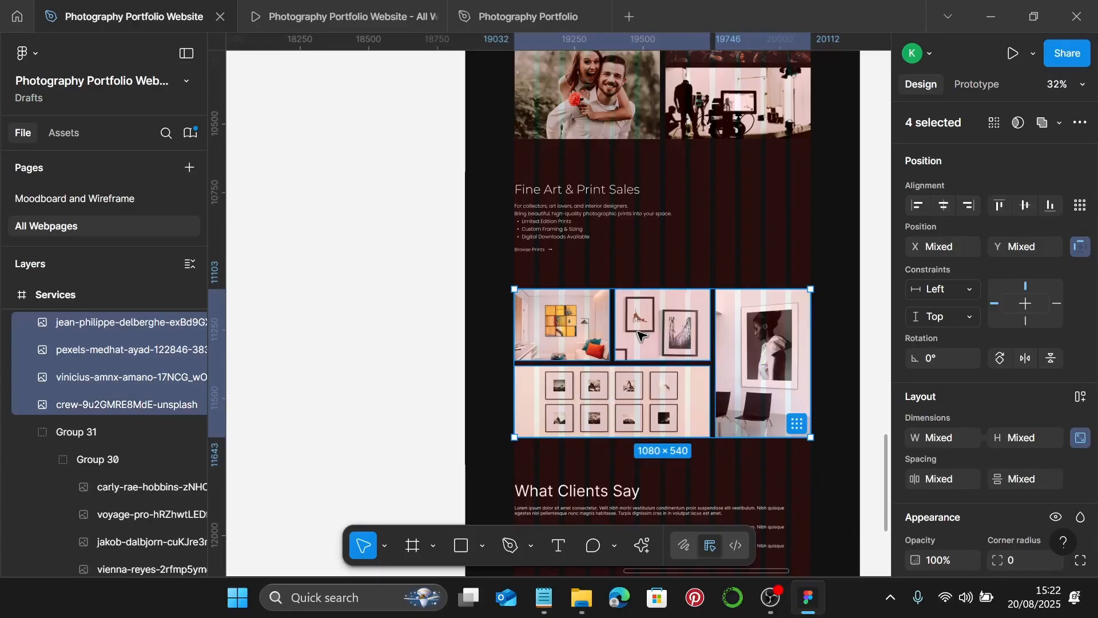
{"action": "key", "text": "ctrl+g"}
{"action": "left_click", "coordinate": [598, 229], "text": "shift"}
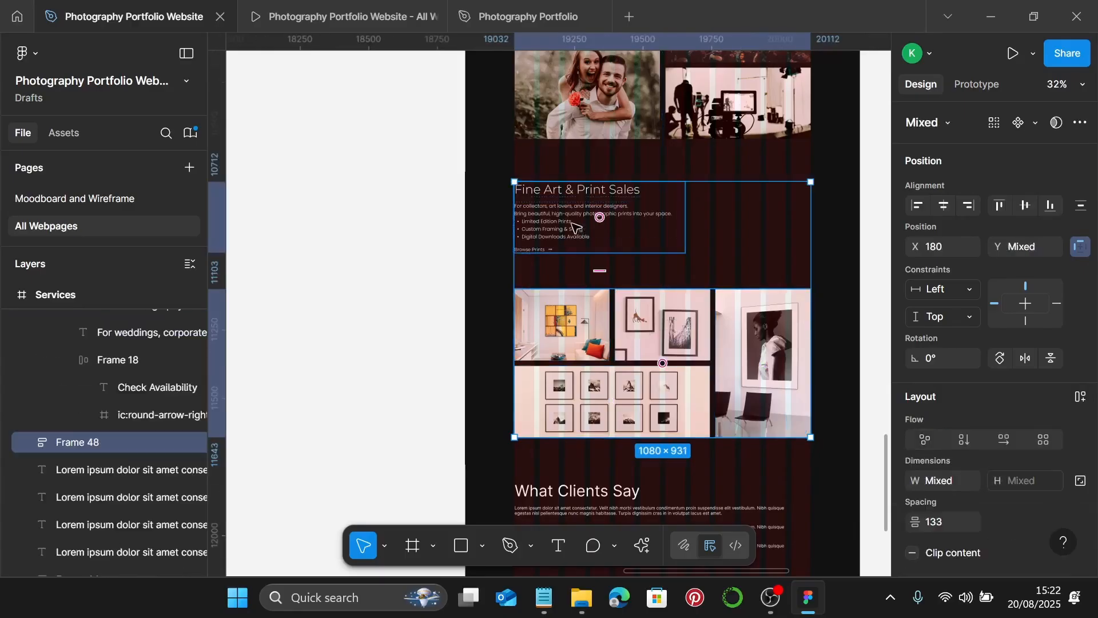
{"action": "type", "text": "20"}
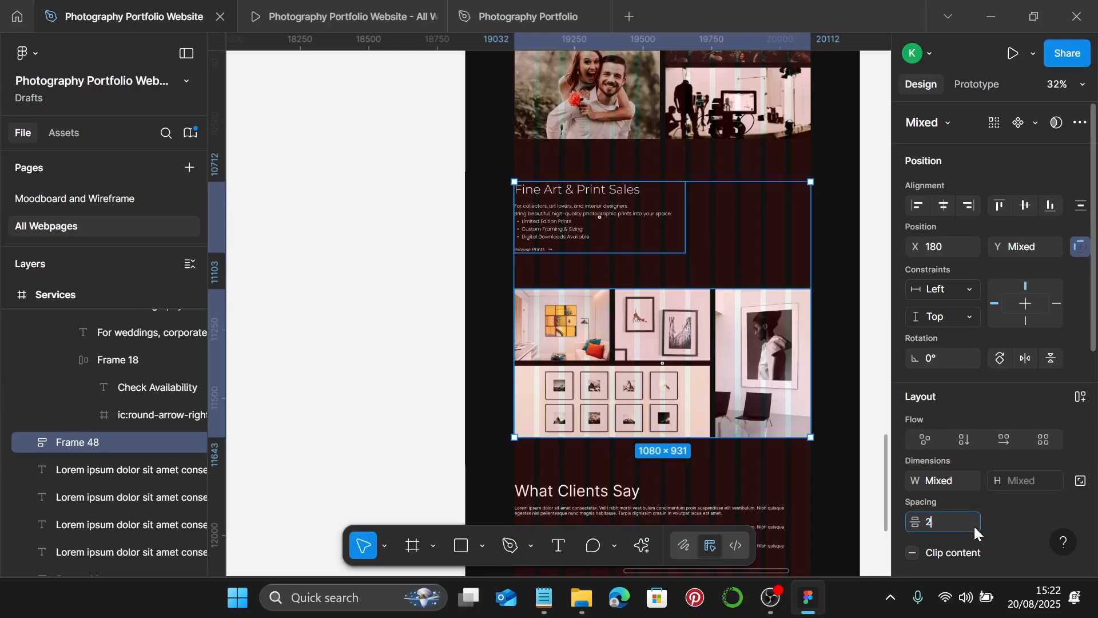
{"action": "key", "text": "Return"}
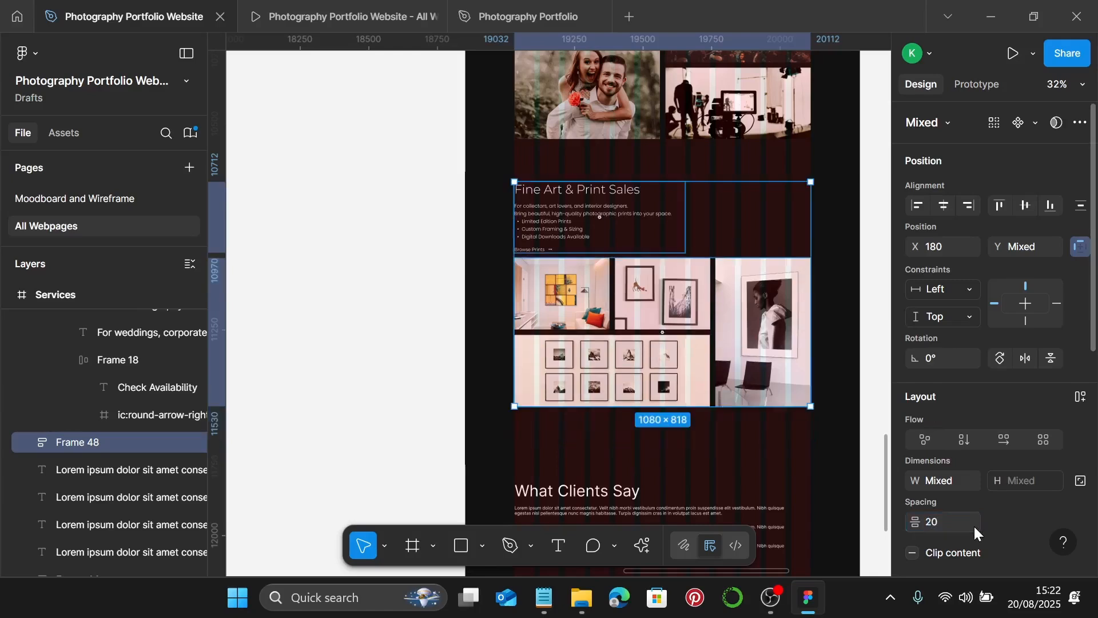
{"action": "key", "text": "ctrl+g"}
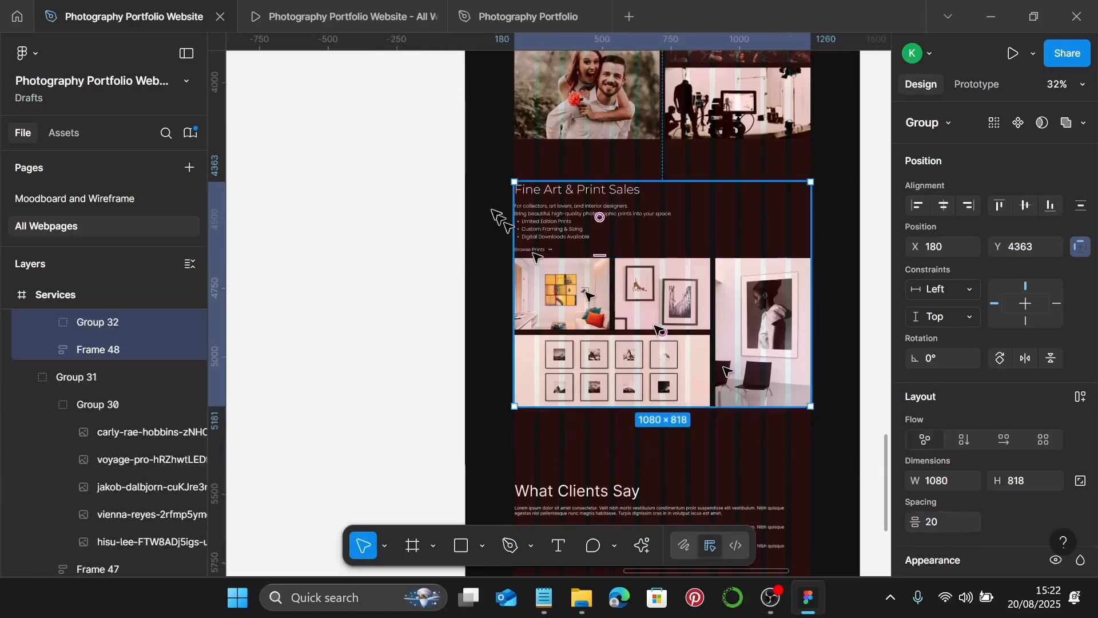
- Preview the Services page prototype down to the Fine Art & Print Sales grid, then return to the editor
{"action": "left_click", "coordinate": [326, 16]}
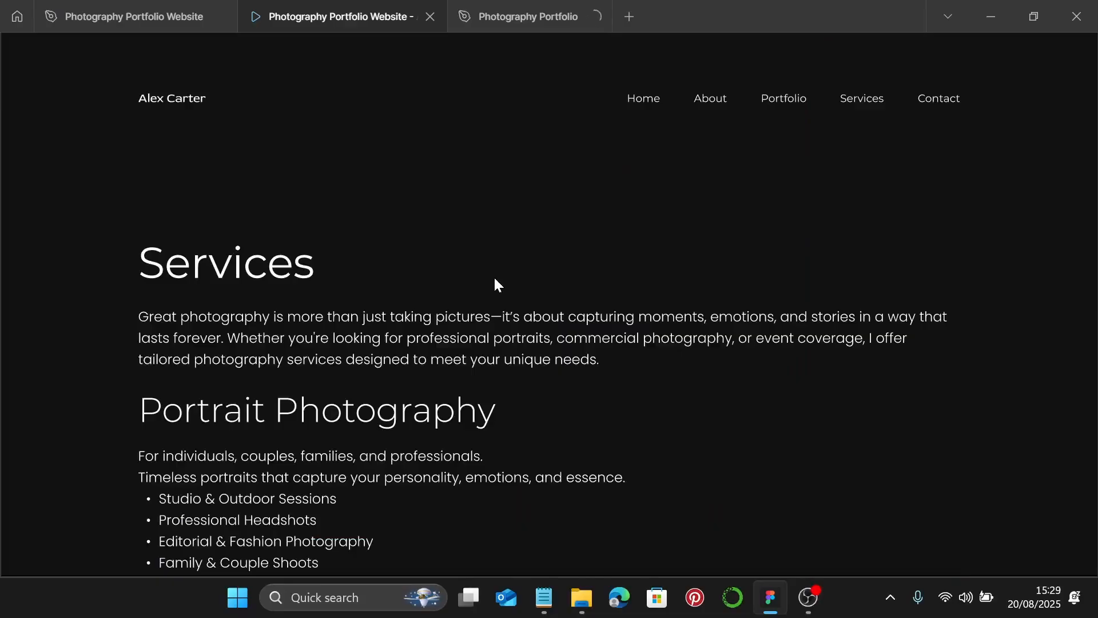
{"action": "scroll", "coordinate": [494, 277], "scroll_direction": "down", "scroll_amount": 5}
{"action": "scroll", "coordinate": [496, 282], "scroll_direction": "down", "scroll_amount": 2}
{"action": "scroll", "coordinate": [494, 276], "scroll_direction": "down", "scroll_amount": 5}
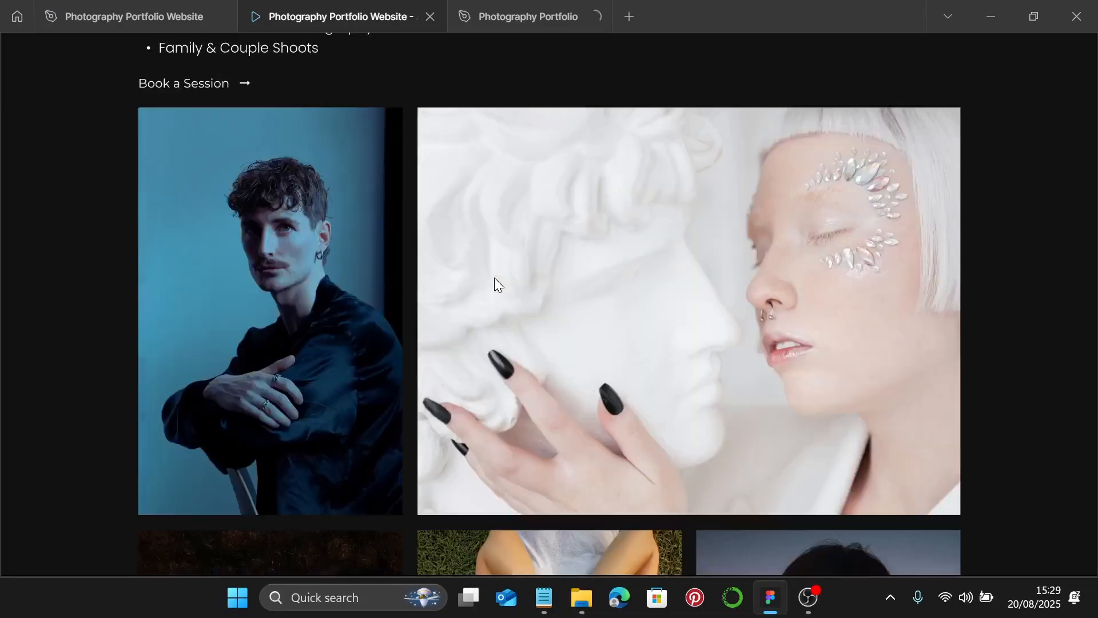
{"action": "scroll", "coordinate": [494, 277], "scroll_direction": "down", "scroll_amount": 6}
{"action": "scroll", "coordinate": [495, 282], "scroll_direction": "down", "scroll_amount": 12}
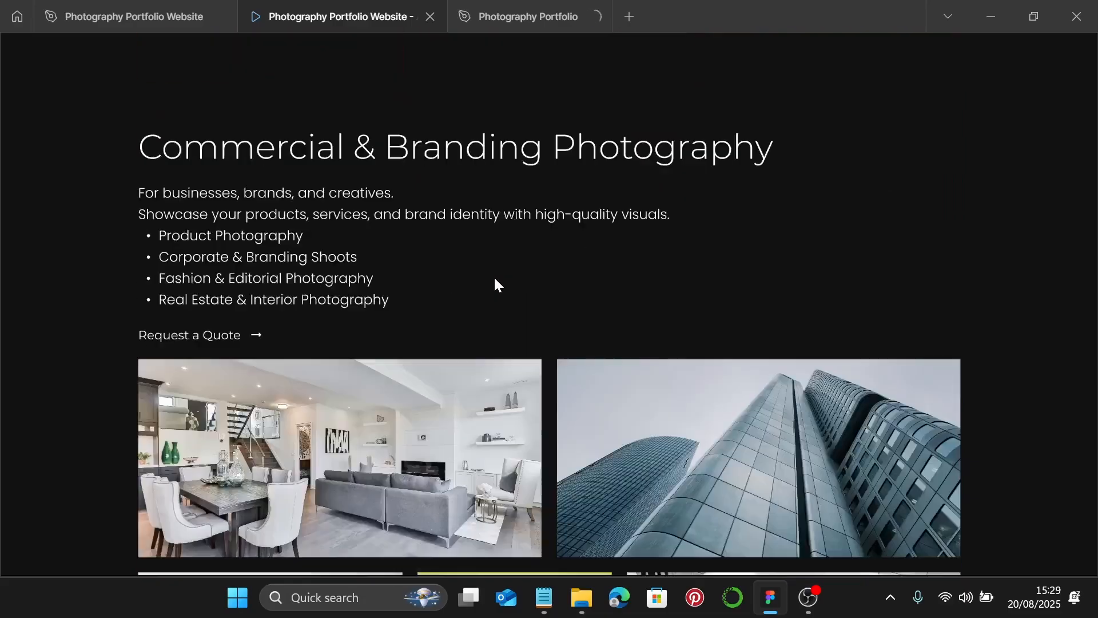
{"action": "scroll", "coordinate": [496, 282], "scroll_direction": "down", "scroll_amount": 15}
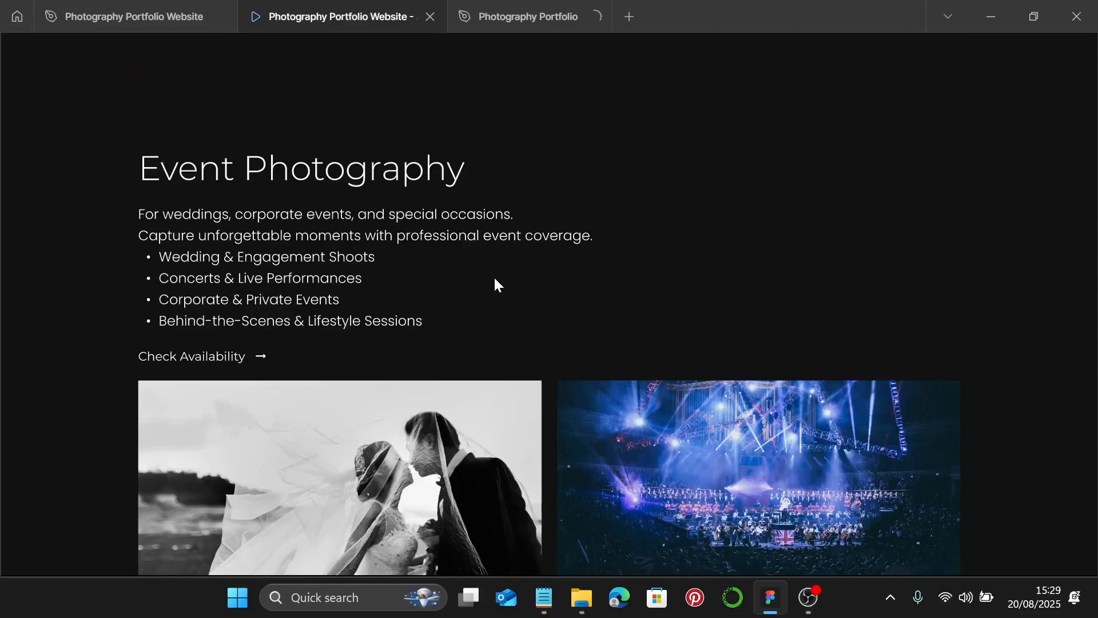
{"action": "scroll", "coordinate": [494, 277], "scroll_direction": "down", "scroll_amount": 8}
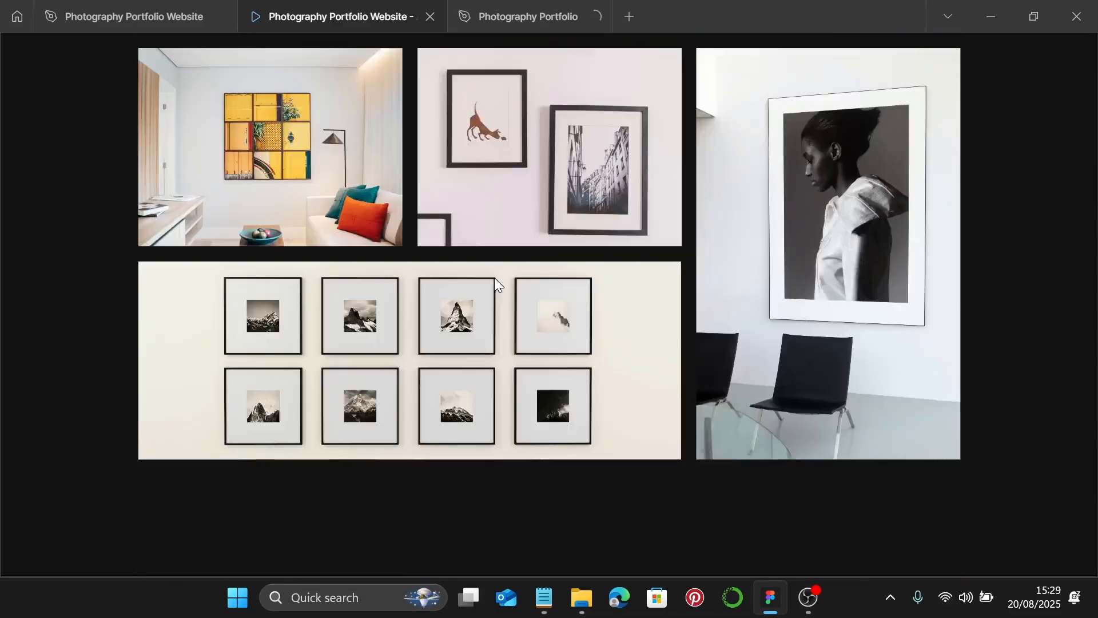
{"action": "scroll", "coordinate": [494, 276], "scroll_direction": "up", "scroll_amount": 3}
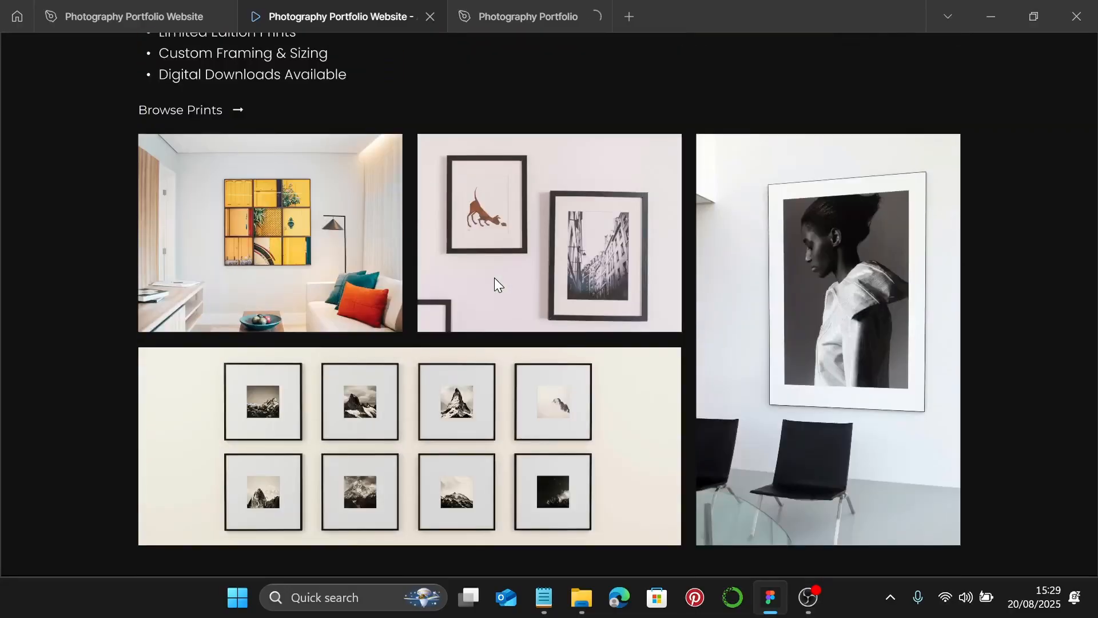
{"action": "scroll", "coordinate": [494, 277], "scroll_direction": "up", "scroll_amount": 2}
{"action": "scroll", "coordinate": [495, 277], "scroll_direction": "down", "scroll_amount": 3}
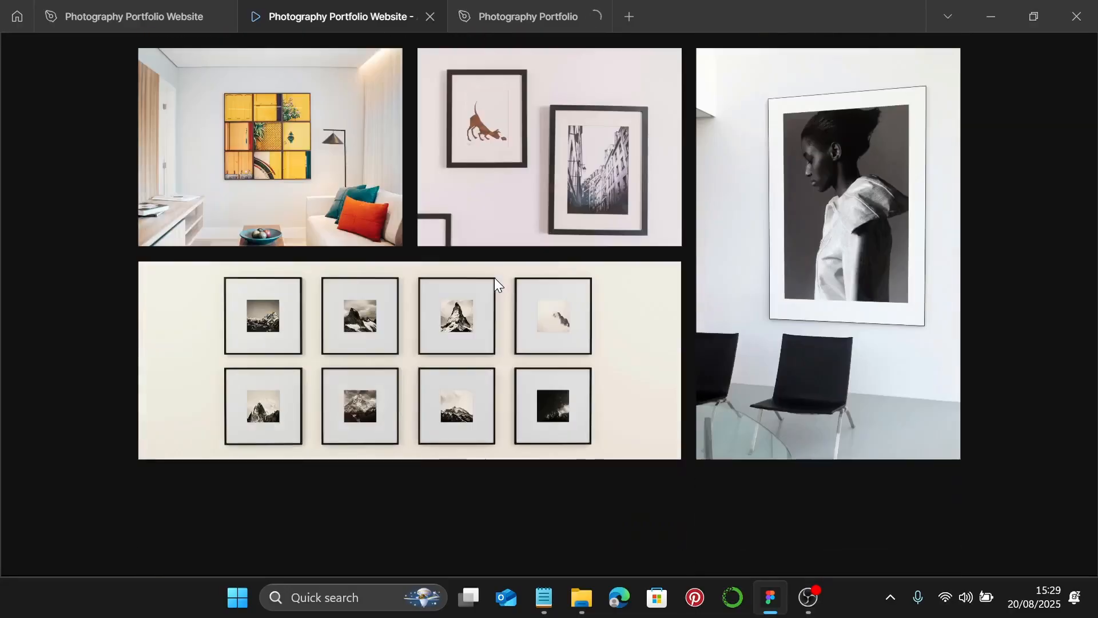
{"action": "key", "text": "ctrl+shift+Tab"}
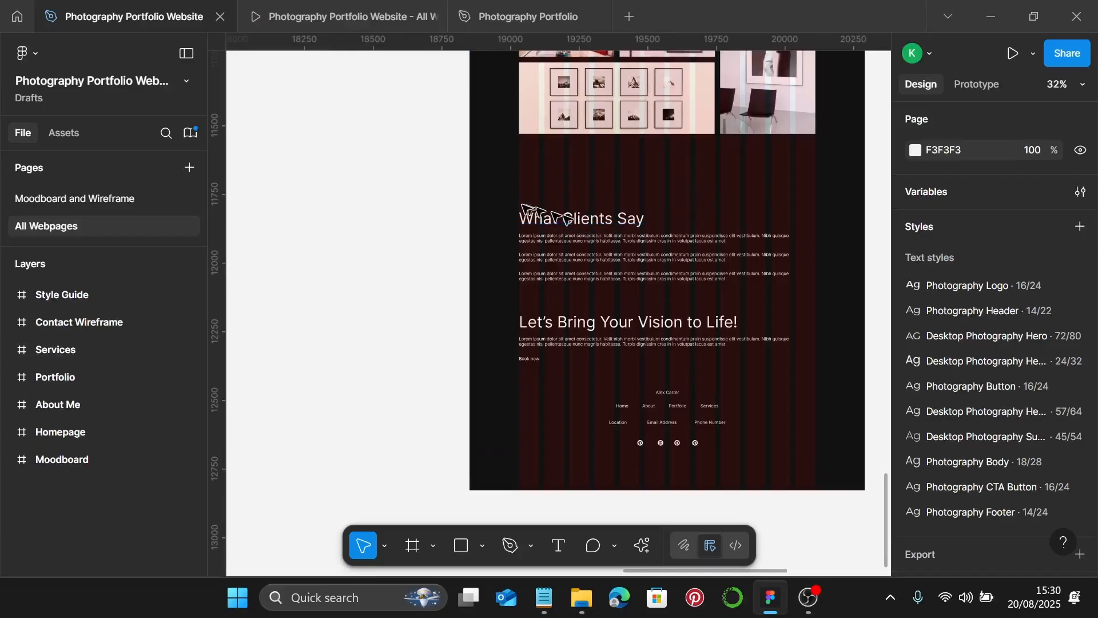
- Delete the What Clients Say heading and placeholder paragraphs from the Services page
{"action": "left_click_drag", "start_coordinate": [634, 276], "coordinate": [636, 283]}
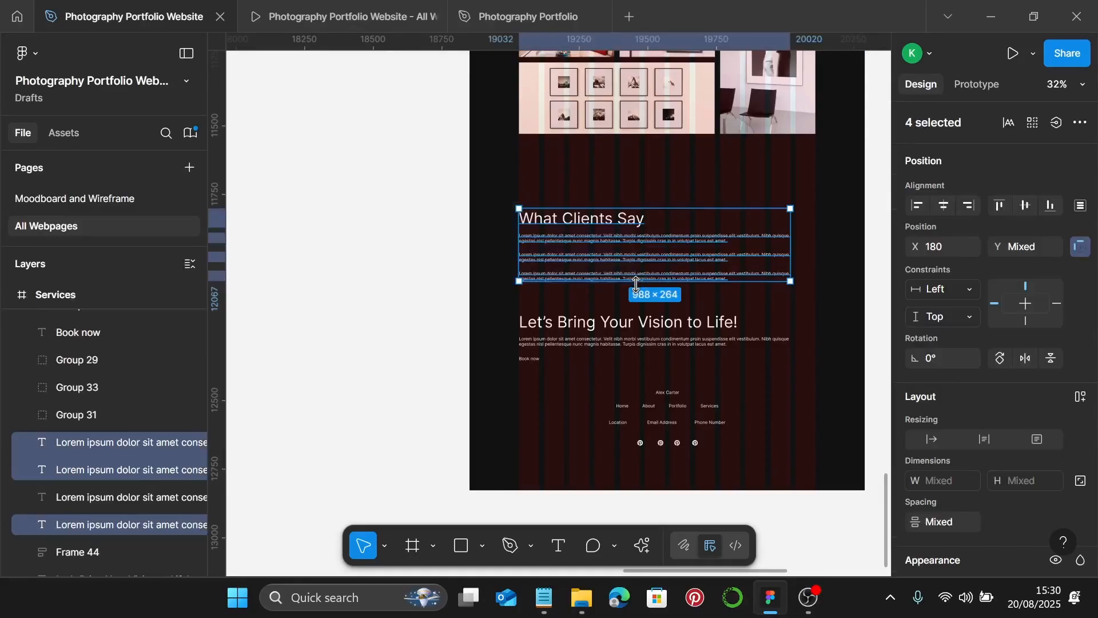
{"action": "key", "text": "Delete"}
{"action": "scroll", "coordinate": [641, 285], "scroll_direction": "down", "scroll_amount": 4}
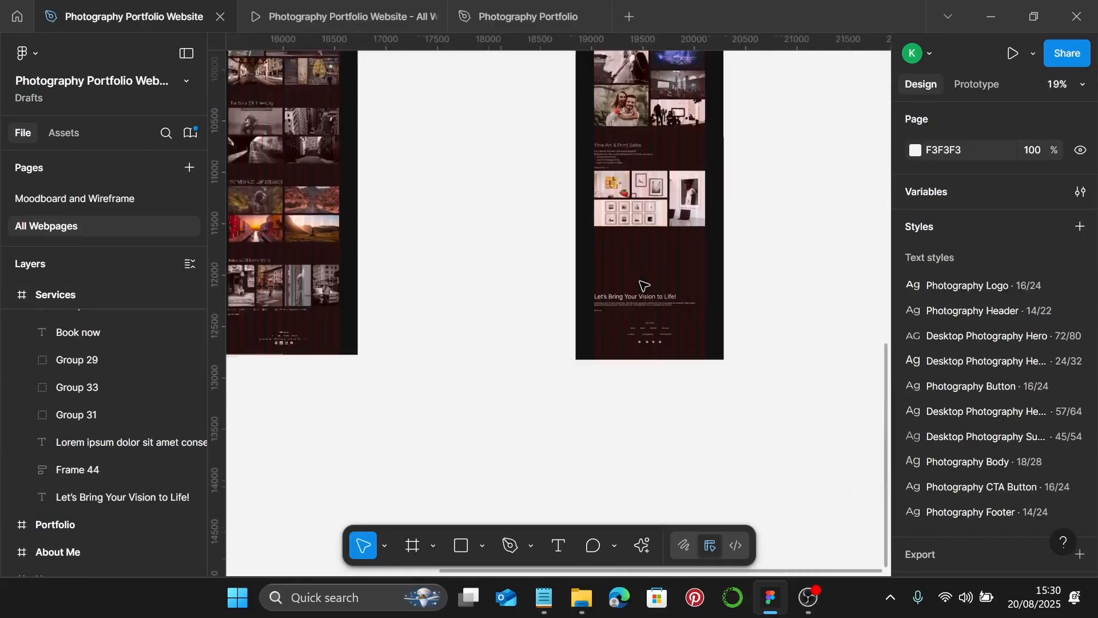
{"action": "scroll", "coordinate": [640, 285], "scroll_direction": "left", "scroll_amount": 5}
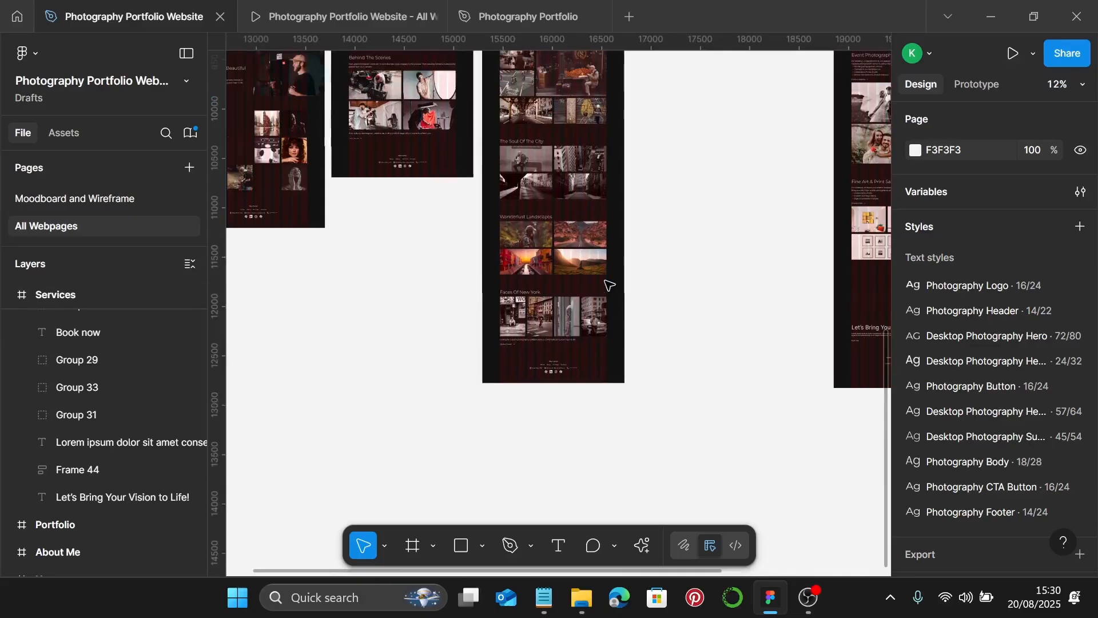
{"action": "scroll", "coordinate": [606, 287], "scroll_direction": "up", "scroll_amount": 1}
{"action": "scroll", "coordinate": [505, 263], "scroll_direction": "left", "scroll_amount": 2}
{"action": "scroll", "coordinate": [405, 245], "scroll_direction": "up", "scroll_amount": 4}
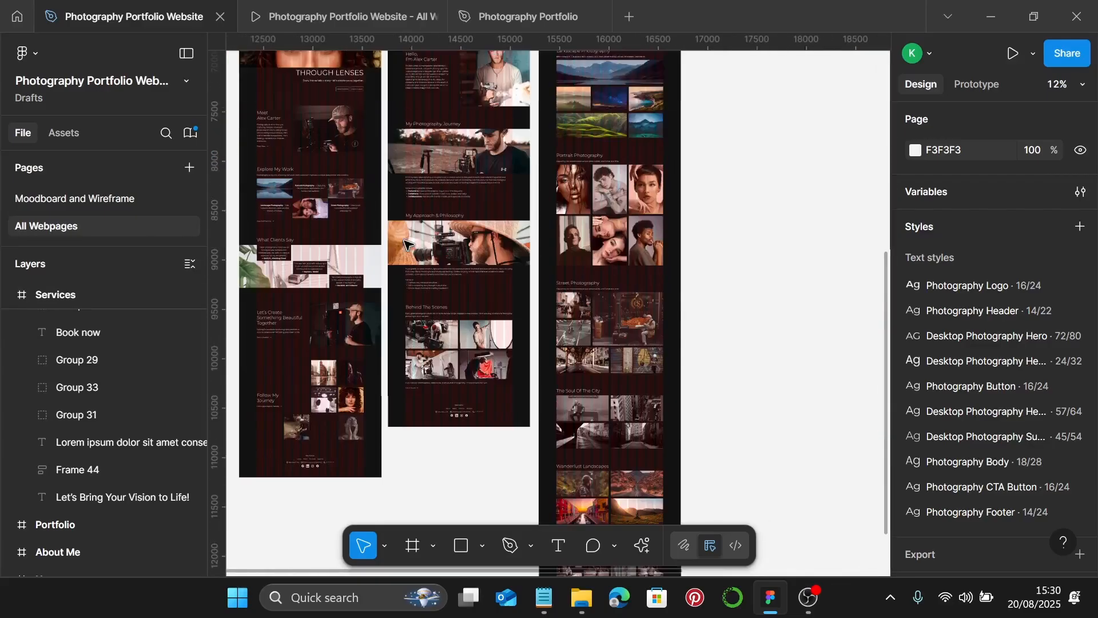
{"action": "scroll", "coordinate": [297, 266], "scroll_direction": "up", "scroll_amount": 5}
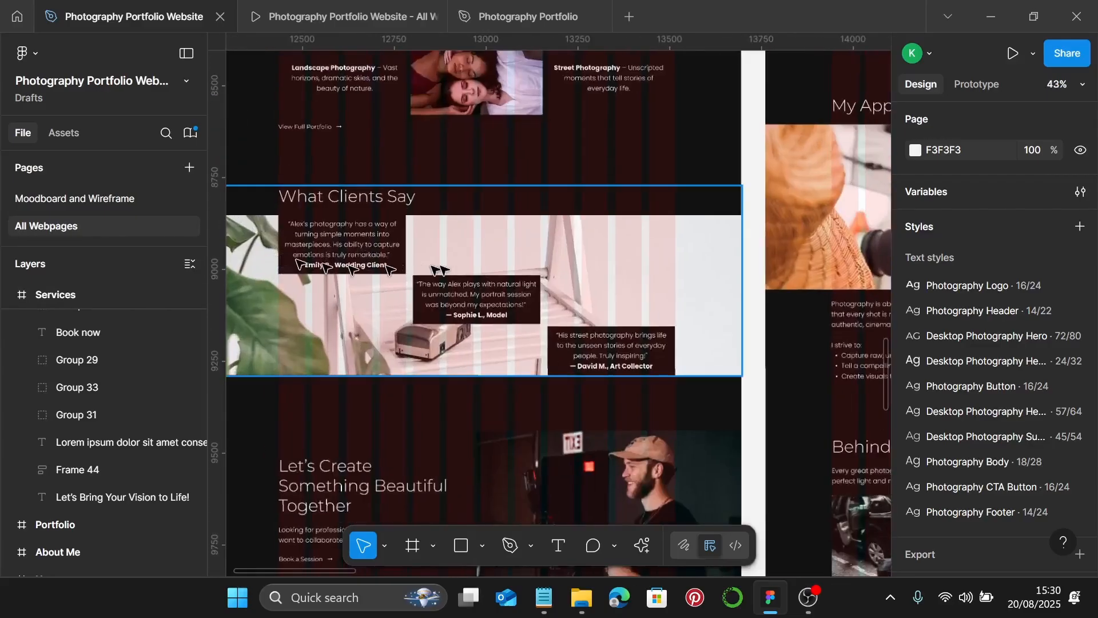
- Select the Homepage's What Clients Say section, then return to the Services page and deselect
{"action": "left_click", "coordinate": [505, 263]}
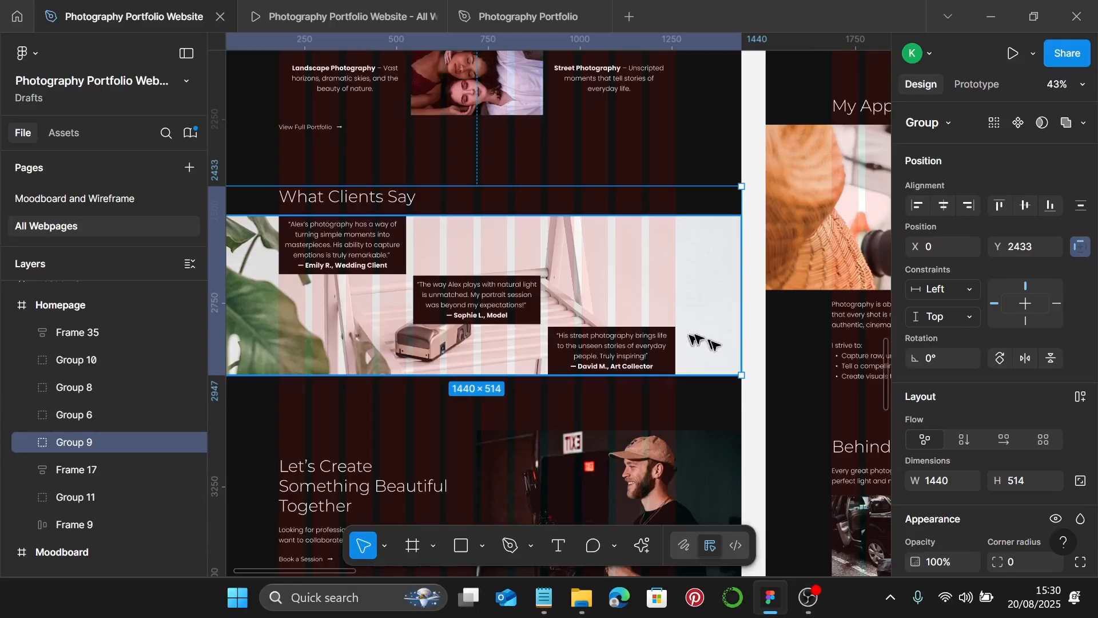
{"action": "scroll", "coordinate": [719, 353], "scroll_direction": "down", "scroll_amount": 2}
{"action": "scroll", "coordinate": [720, 354], "scroll_direction": "right", "scroll_amount": 15}
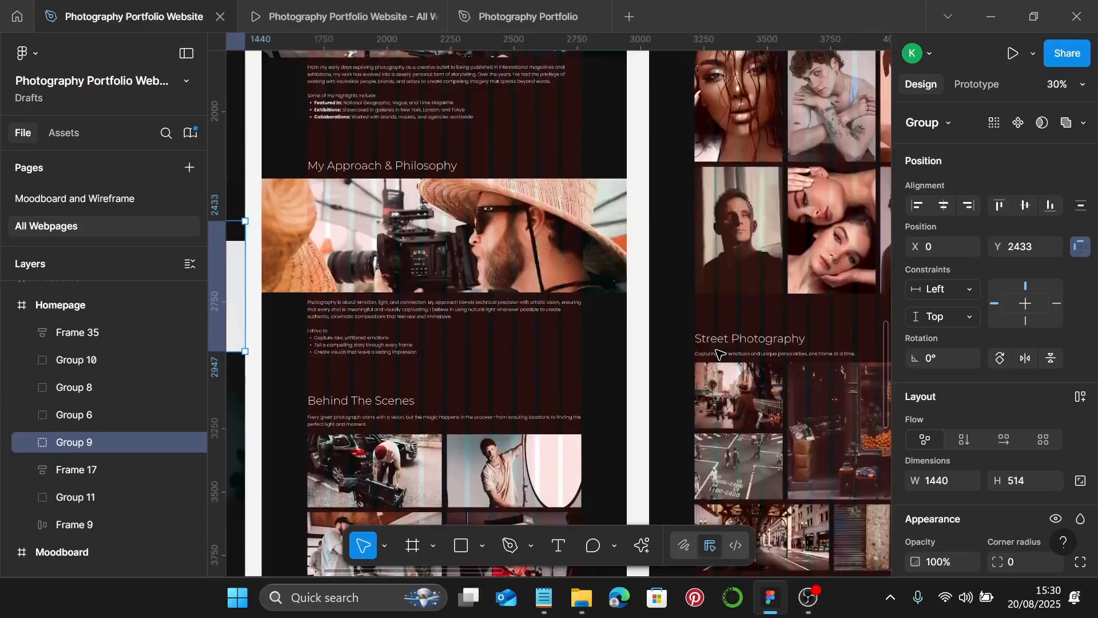
{"action": "scroll", "coordinate": [720, 353], "scroll_direction": "right", "scroll_amount": 5}
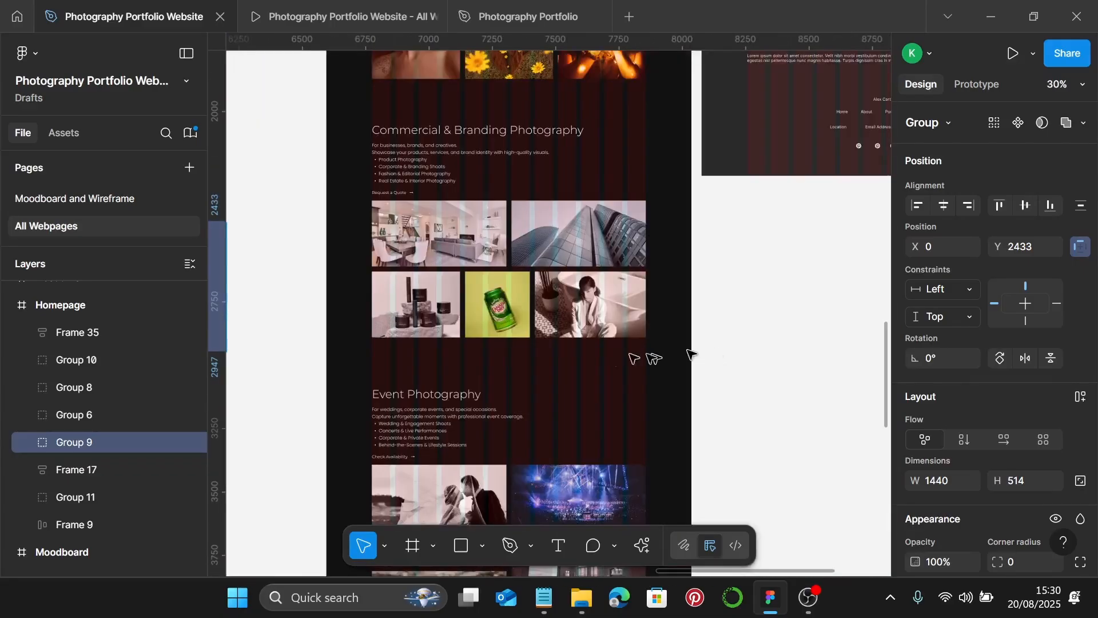
{"action": "scroll", "coordinate": [642, 357], "scroll_direction": "down", "scroll_amount": 3}
{"action": "scroll", "coordinate": [566, 360], "scroll_direction": "down", "scroll_amount": 6}
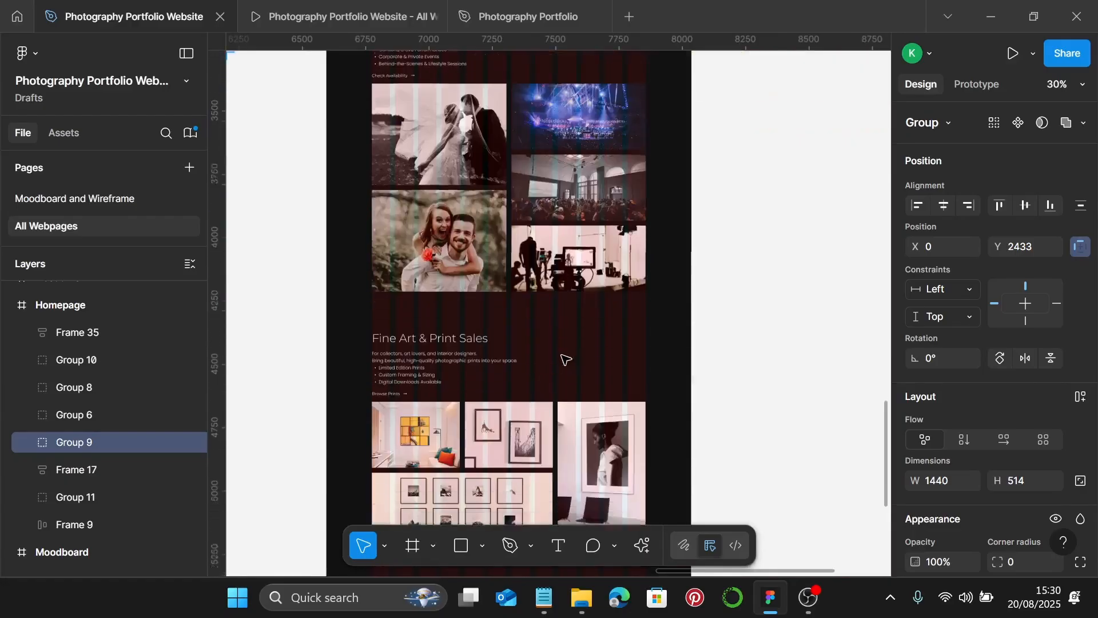
{"action": "left_click", "coordinate": [400, 288]}
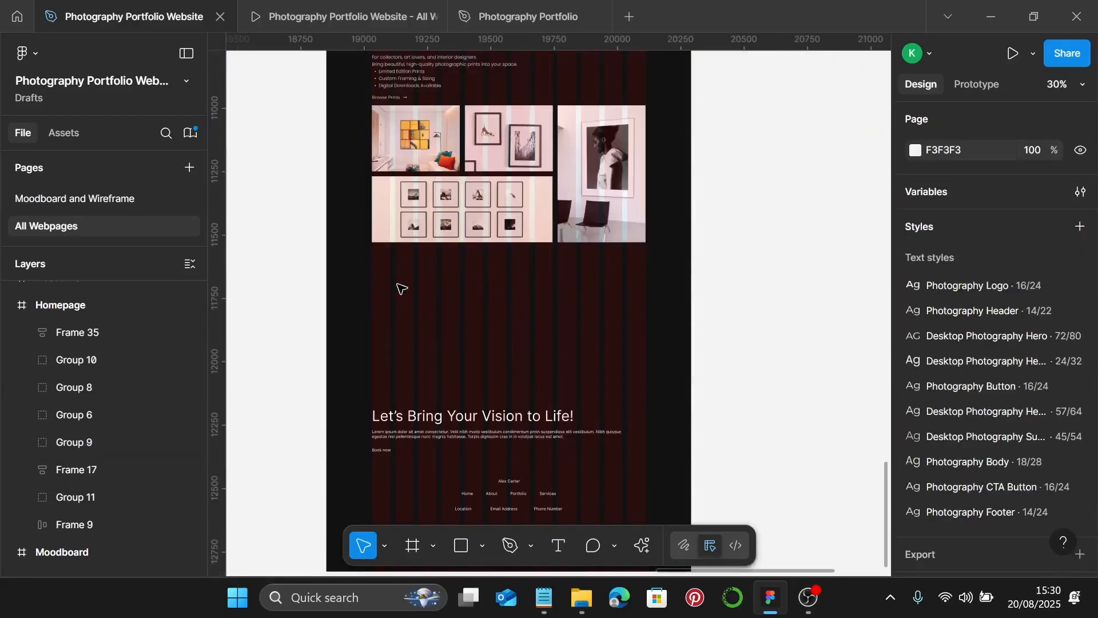
- Paste the copied What Clients Say group into the Services frame
{"action": "right_click", "coordinate": [397, 284]}
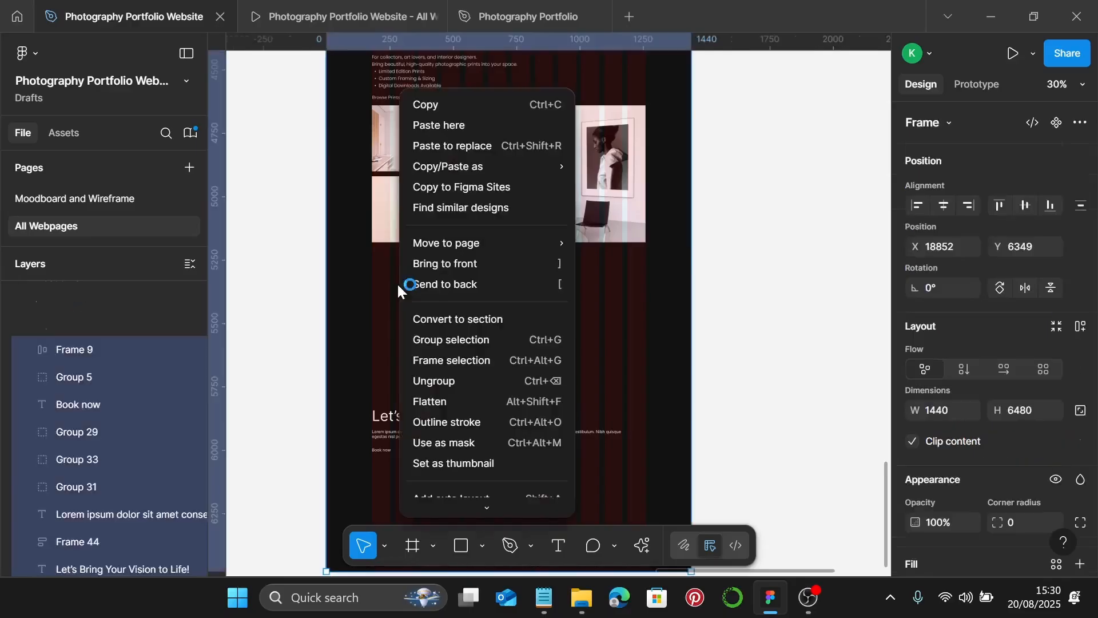
{"action": "left_click", "coordinate": [447, 127]}
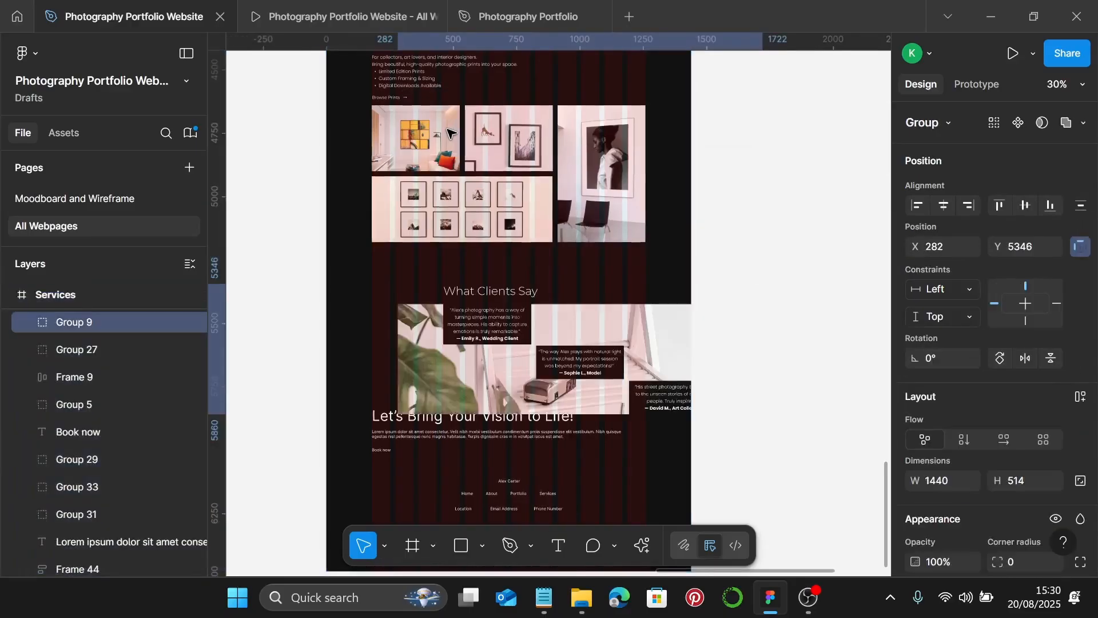
{"action": "key", "text": "alt"}
- Position the testimonials group flush left at X 0, Y 5201, just above the call-to-action section
{"action": "left_click_drag", "start_coordinate": [466, 295], "coordinate": [421, 279]}
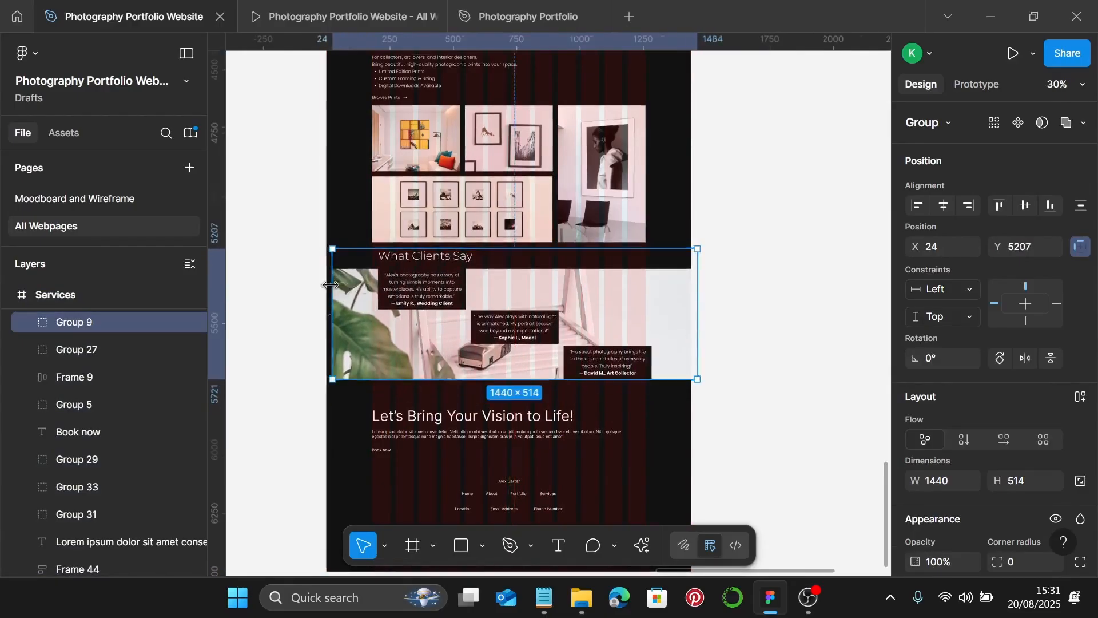
{"action": "scroll", "coordinate": [326, 280], "scroll_direction": "up", "scroll_amount": 10}
{"action": "scroll", "coordinate": [462, 268], "scroll_direction": "left", "scroll_amount": 3}
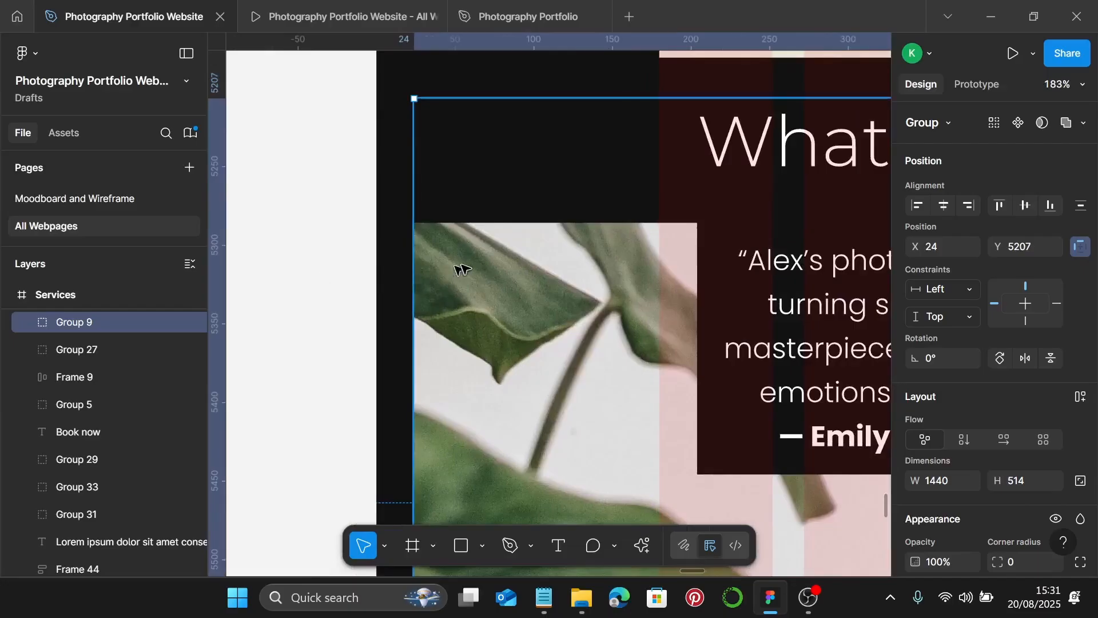
{"action": "scroll", "coordinate": [451, 258], "scroll_direction": "down", "scroll_amount": 3}
{"action": "left_click_drag", "start_coordinate": [452, 258], "coordinate": [434, 257]}
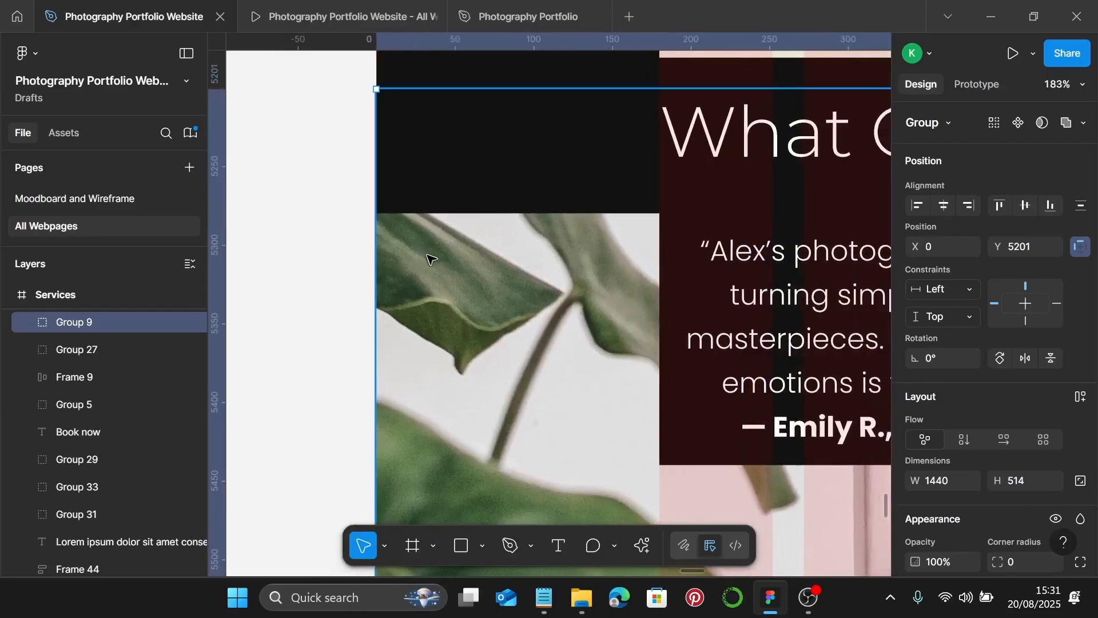
{"action": "scroll", "coordinate": [540, 287], "scroll_direction": "left", "scroll_amount": 2}
{"action": "scroll", "coordinate": [560, 289], "scroll_direction": "down", "scroll_amount": 5}
{"action": "scroll", "coordinate": [648, 307], "scroll_direction": "down", "scroll_amount": 5}
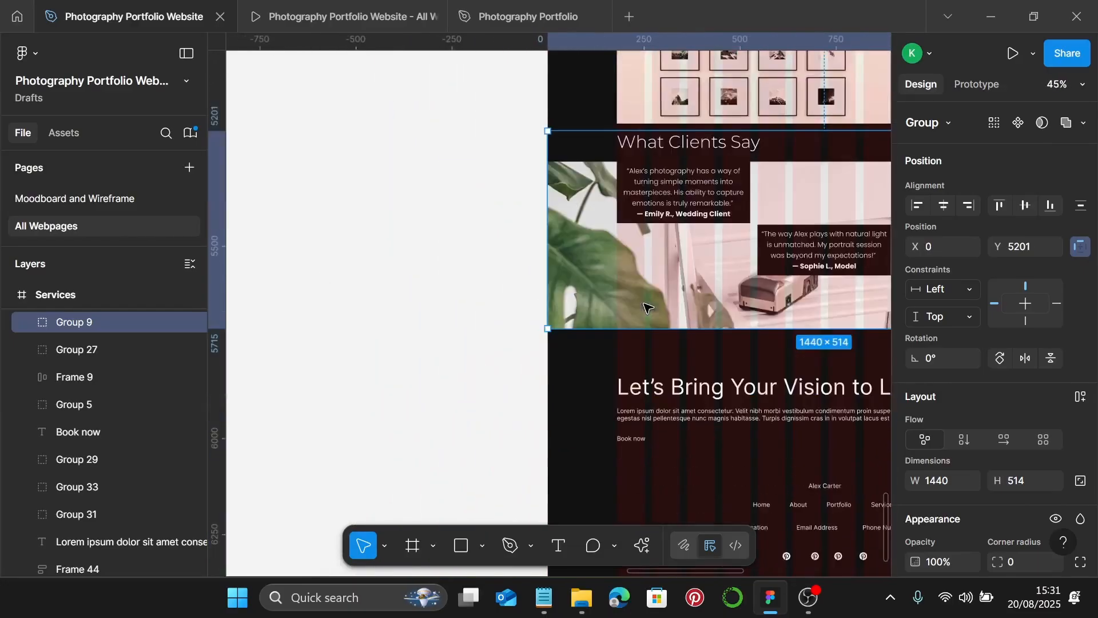
{"action": "scroll", "coordinate": [648, 307], "scroll_direction": "down", "scroll_amount": 3}
{"action": "scroll", "coordinate": [635, 286], "scroll_direction": "right", "scroll_amount": 3}
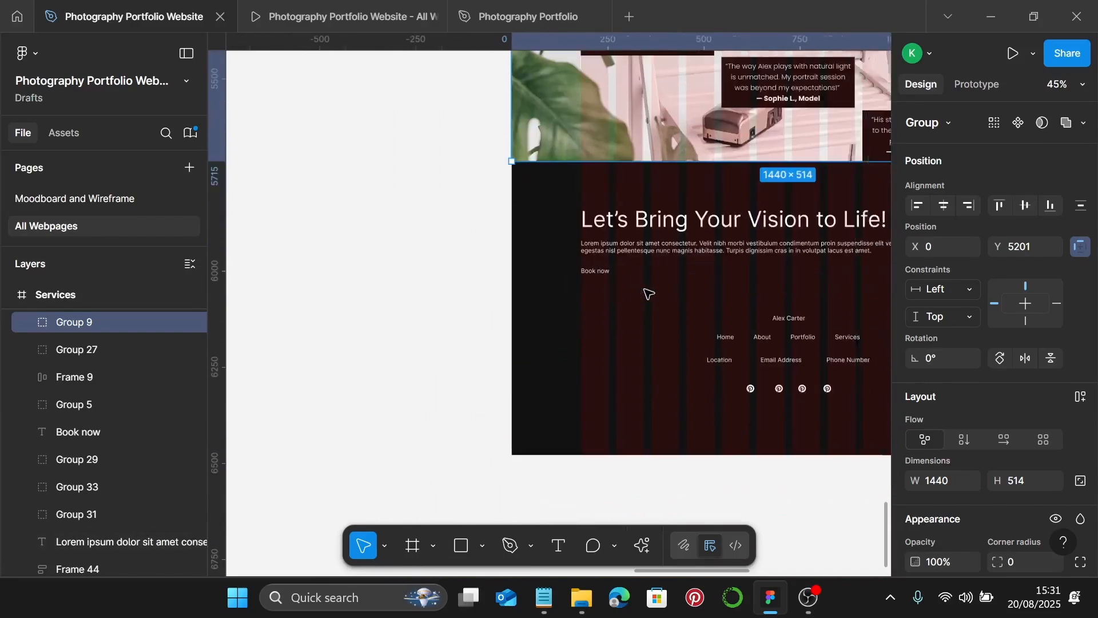
{"action": "scroll", "coordinate": [655, 241], "scroll_direction": "right", "scroll_amount": 4}
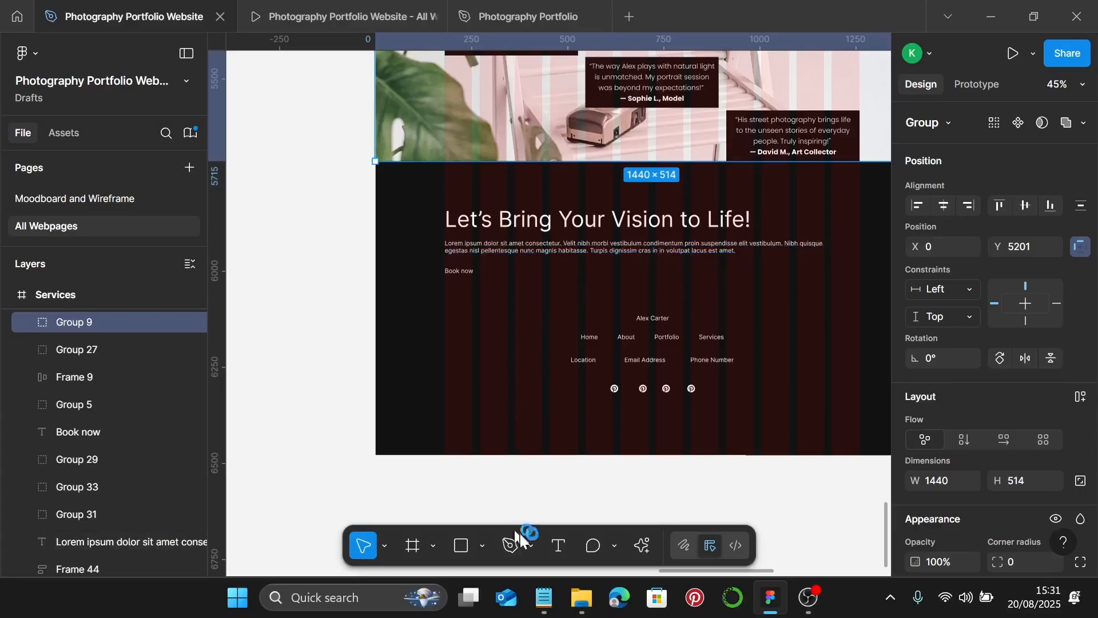
- Select the 'Ready to Work Together?' line in the Notepad copy and return to Figma
{"action": "left_click", "coordinate": [551, 597]}
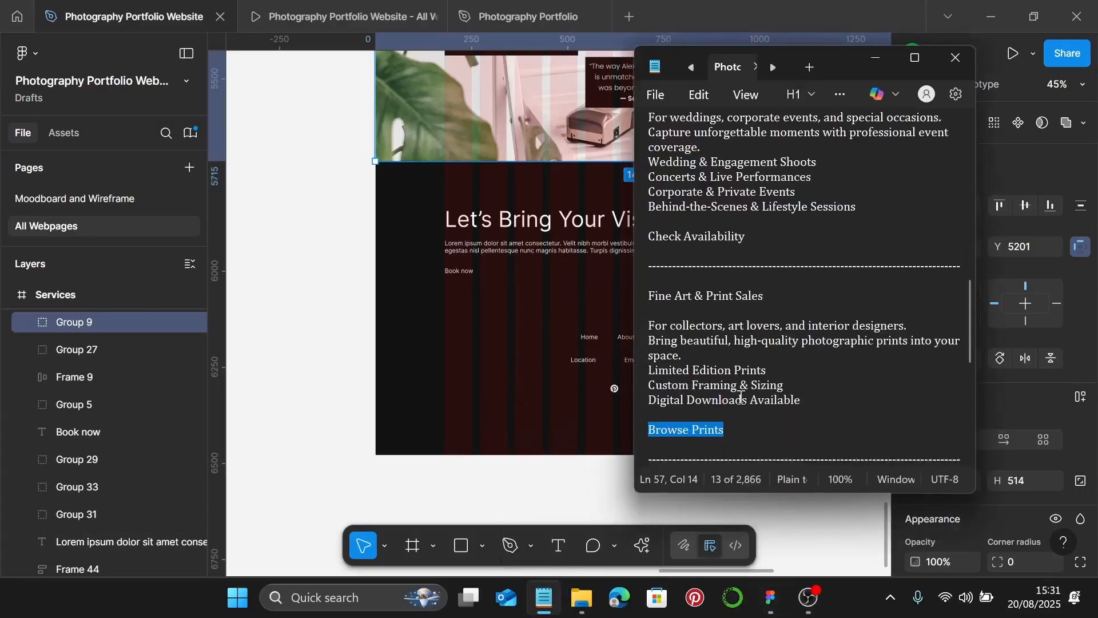
{"action": "scroll", "coordinate": [740, 394], "scroll_direction": "down", "scroll_amount": 3}
{"action": "scroll", "coordinate": [740, 395], "scroll_direction": "down", "scroll_amount": 7}
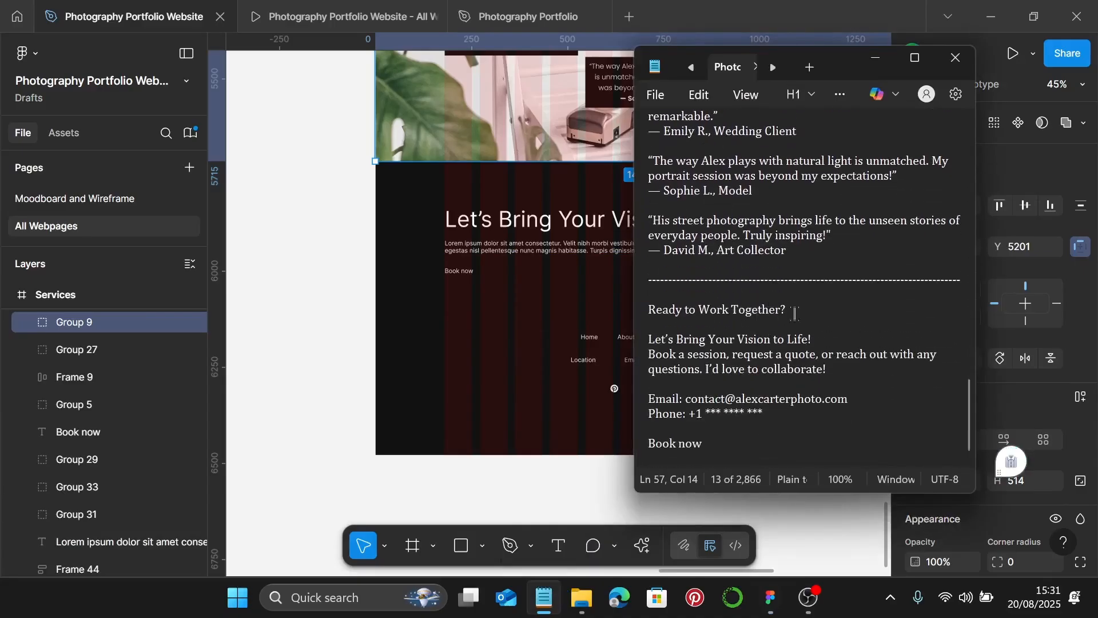
{"action": "left_click_drag", "start_coordinate": [794, 313], "coordinate": [651, 309]}
{"action": "key", "text": "ctrl+c"}
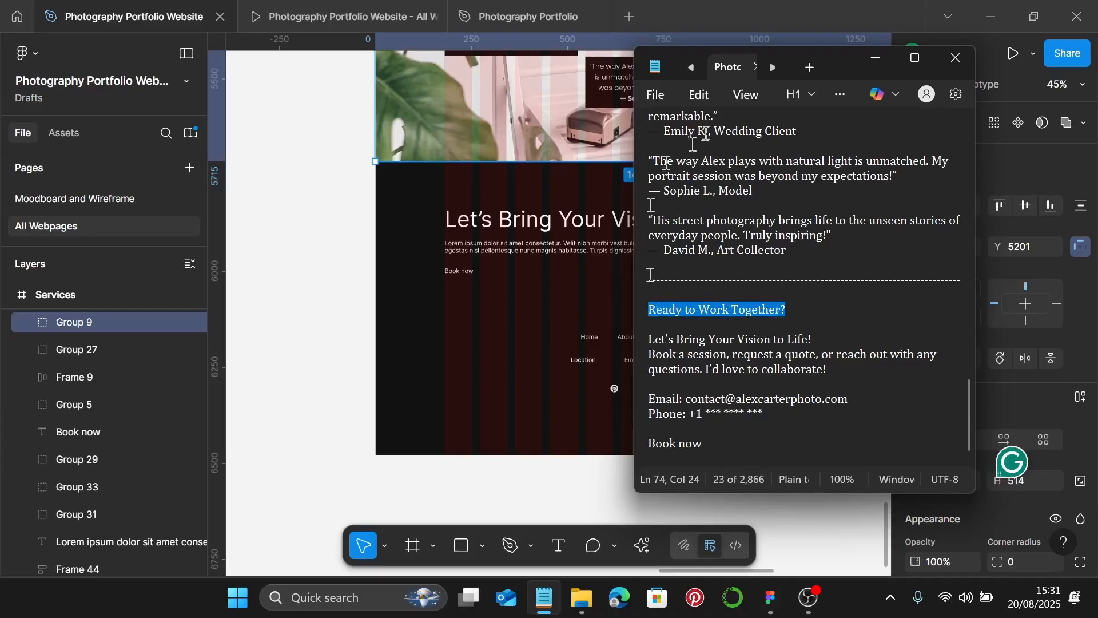
{"action": "left_click", "coordinate": [874, 58]}
{"action": "double_click", "coordinate": [663, 220]}
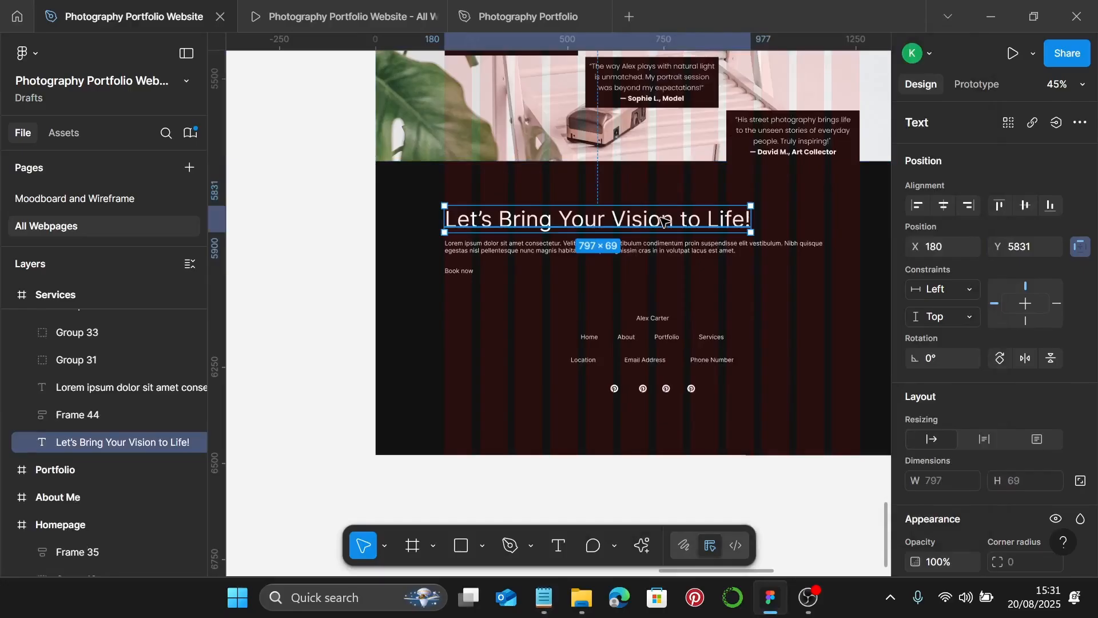
- Retitle the heading 'Ready To Work Together?' and apply the 45/54 desktop text style
{"action": "double_click", "coordinate": [663, 220]}
{"action": "key", "text": "ctrl+v"}
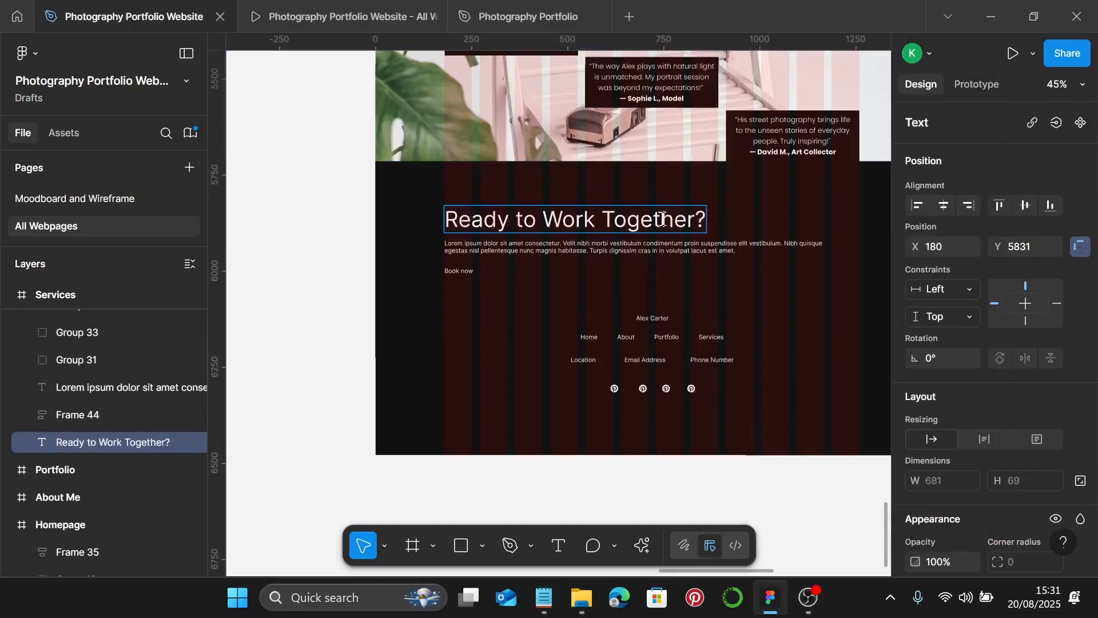
{"action": "key", "text": "Escape"}
{"action": "scroll", "coordinate": [955, 341], "scroll_direction": "down", "scroll_amount": 5}
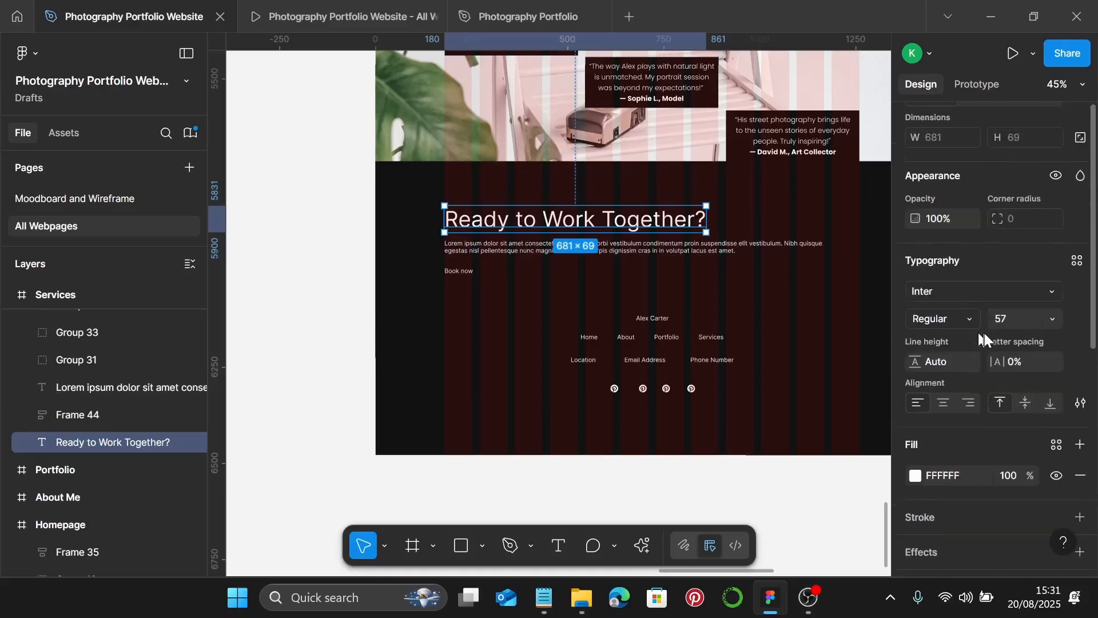
{"action": "left_click", "coordinate": [1077, 260]}
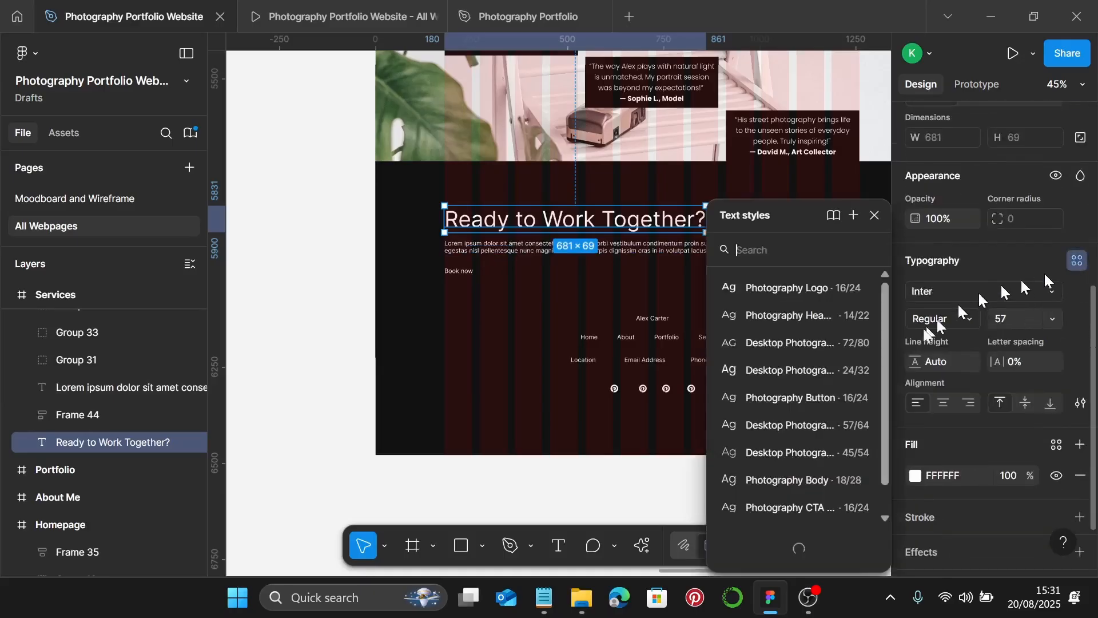
{"action": "left_click", "coordinate": [818, 447]}
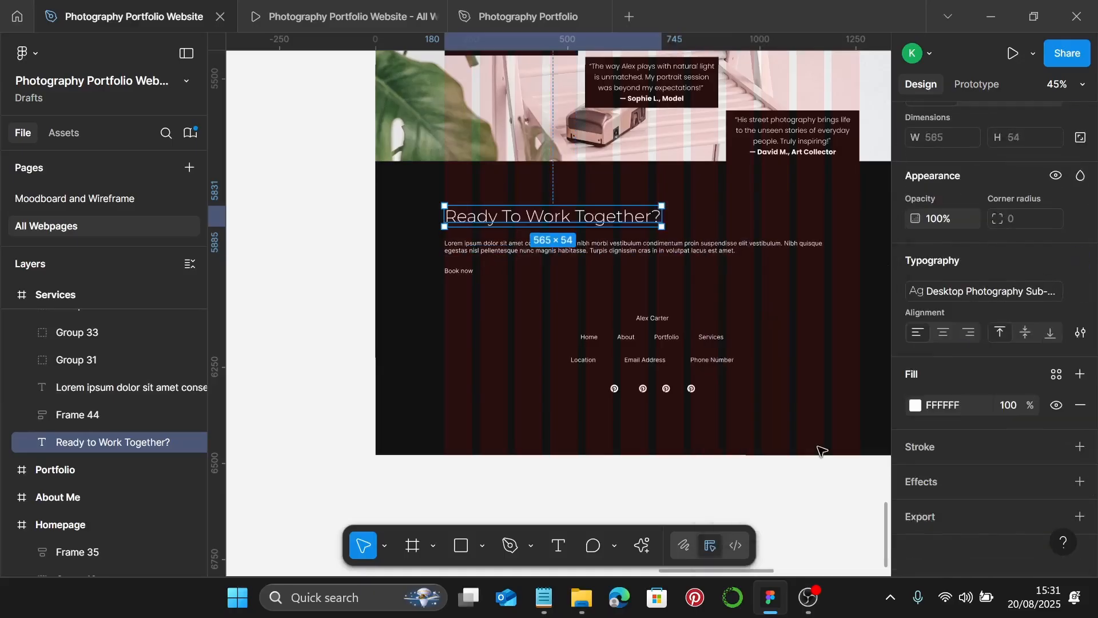
- Apply the Photography Body style to the lorem paragraph and copy the contact lines from Notepad
{"action": "left_click", "coordinate": [619, 253]}
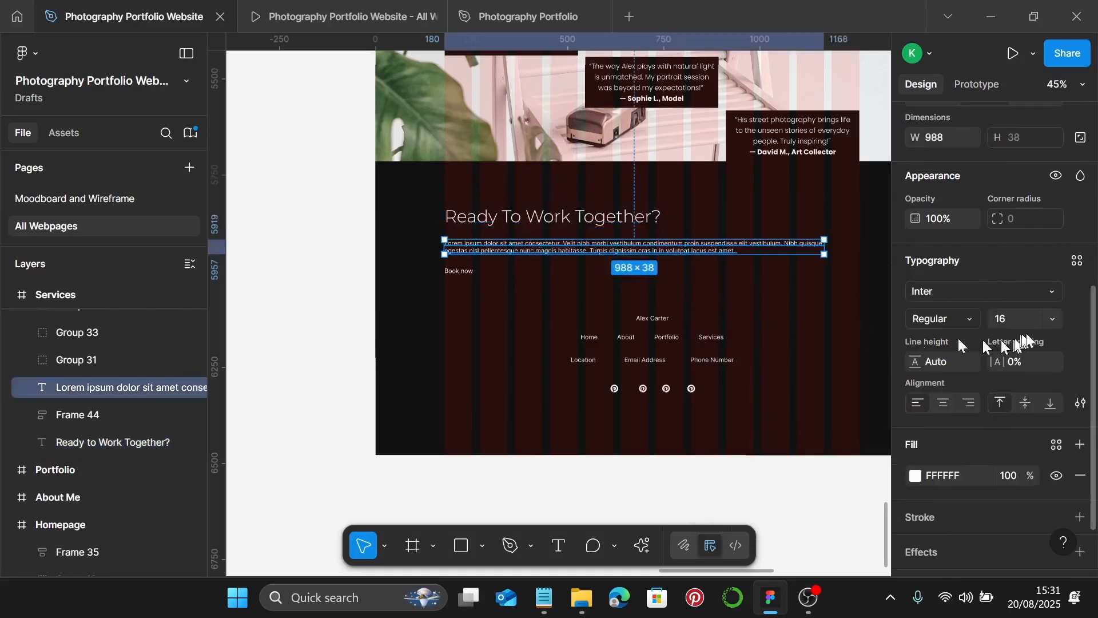
{"action": "left_click", "coordinate": [1076, 261]}
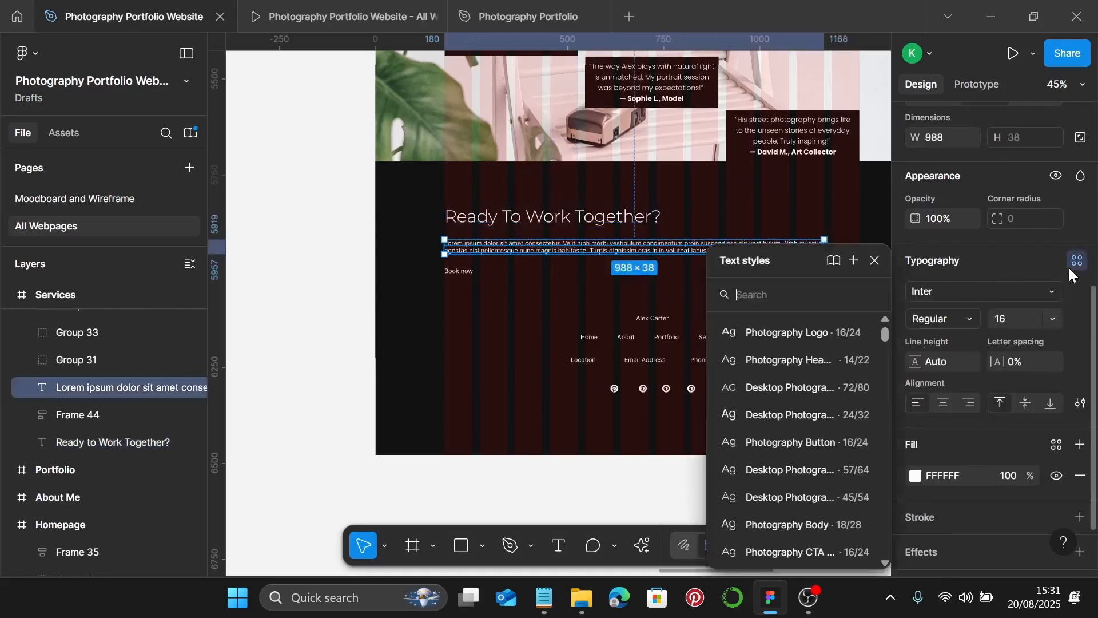
{"action": "left_click", "coordinate": [800, 524]}
{"action": "left_click", "coordinate": [545, 601]}
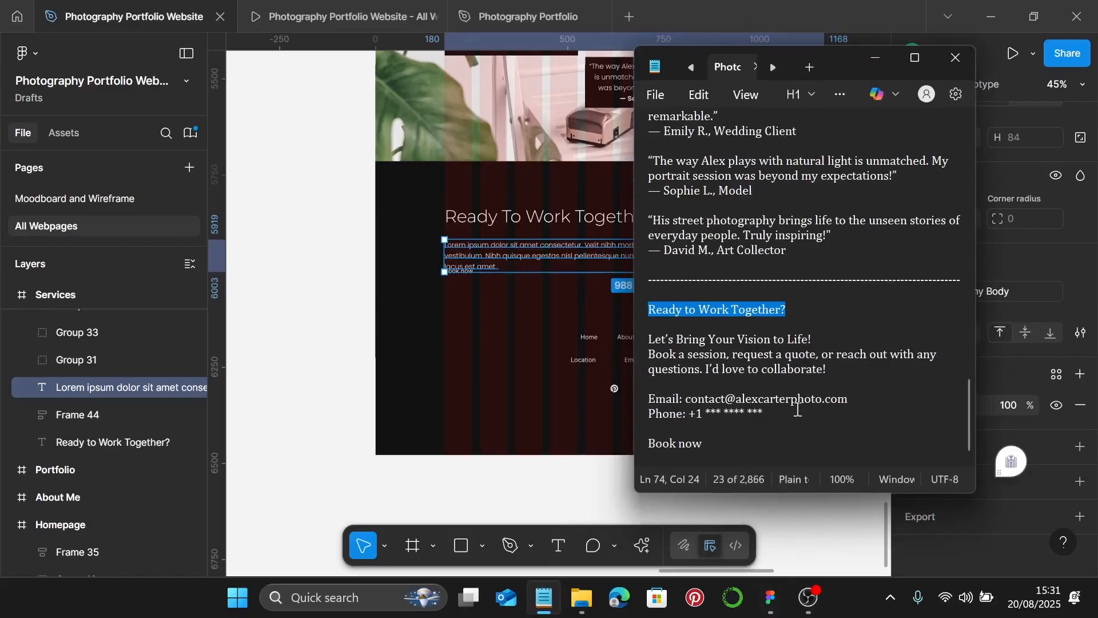
{"action": "left_click_drag", "start_coordinate": [795, 411], "coordinate": [645, 345]}
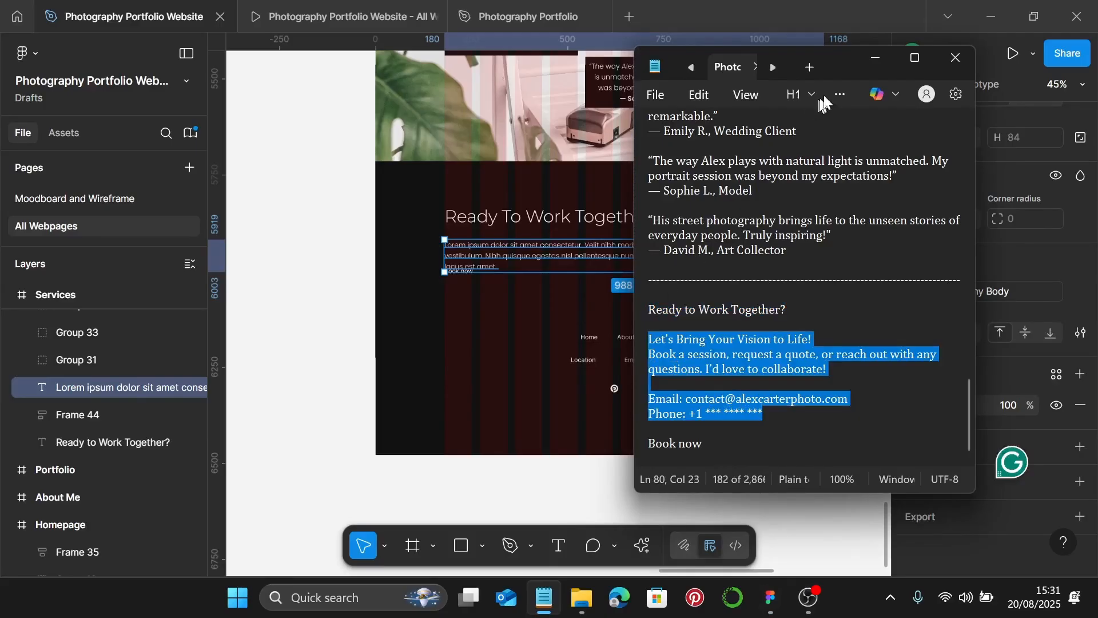
{"action": "left_click", "coordinate": [875, 57]}
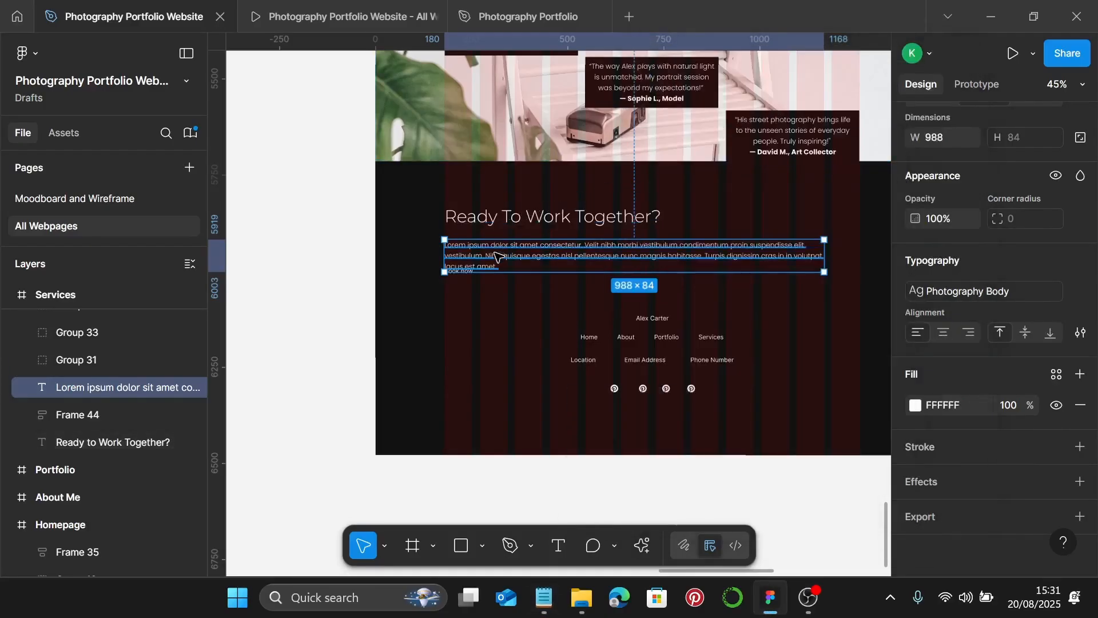
- Move 'Book now' lower and replace the lorem paragraph with the contact copy
{"action": "scroll", "coordinate": [451, 290], "scroll_direction": "up", "scroll_amount": 5}
{"action": "key", "text": "Escape"}
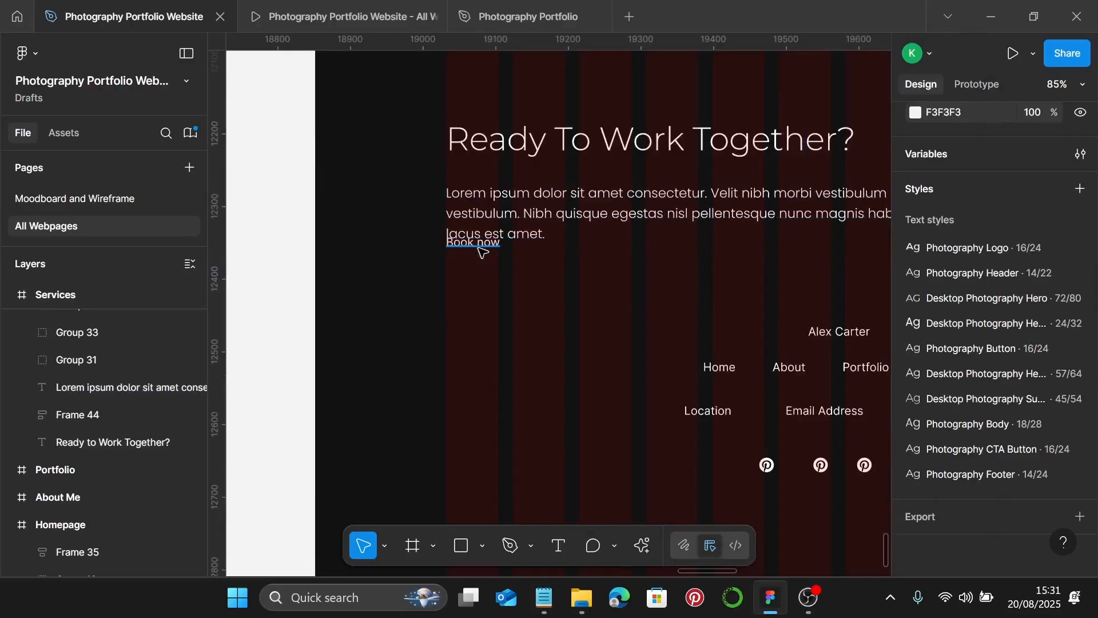
{"action": "left_click_drag", "start_coordinate": [483, 249], "coordinate": [482, 420]}
{"action": "double_click", "coordinate": [524, 222]}
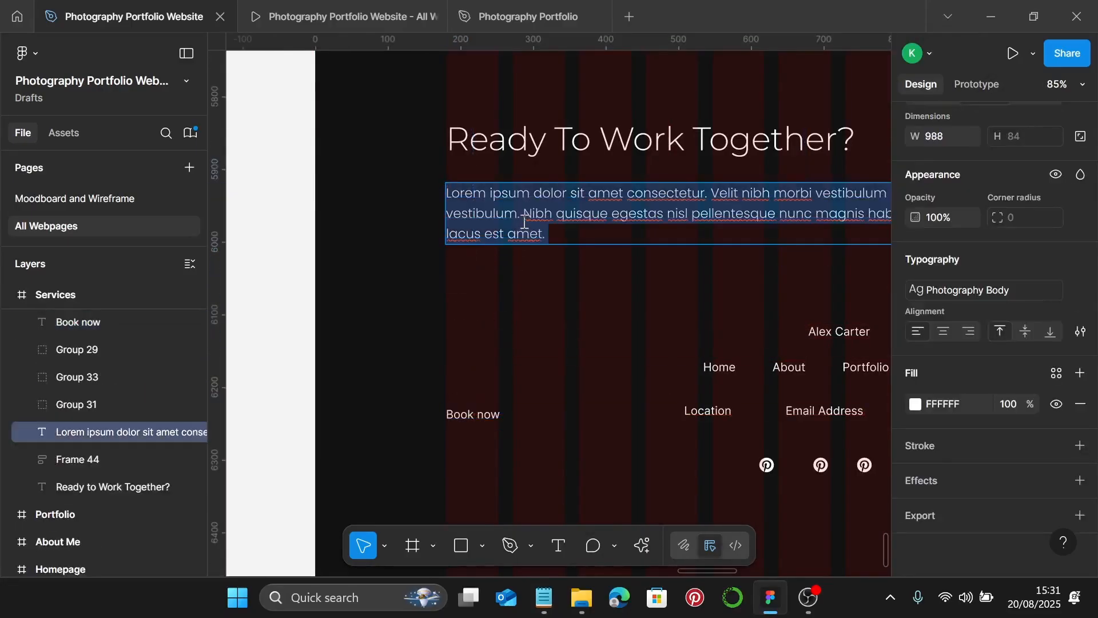
{"action": "key", "text": "ctrl+v"}
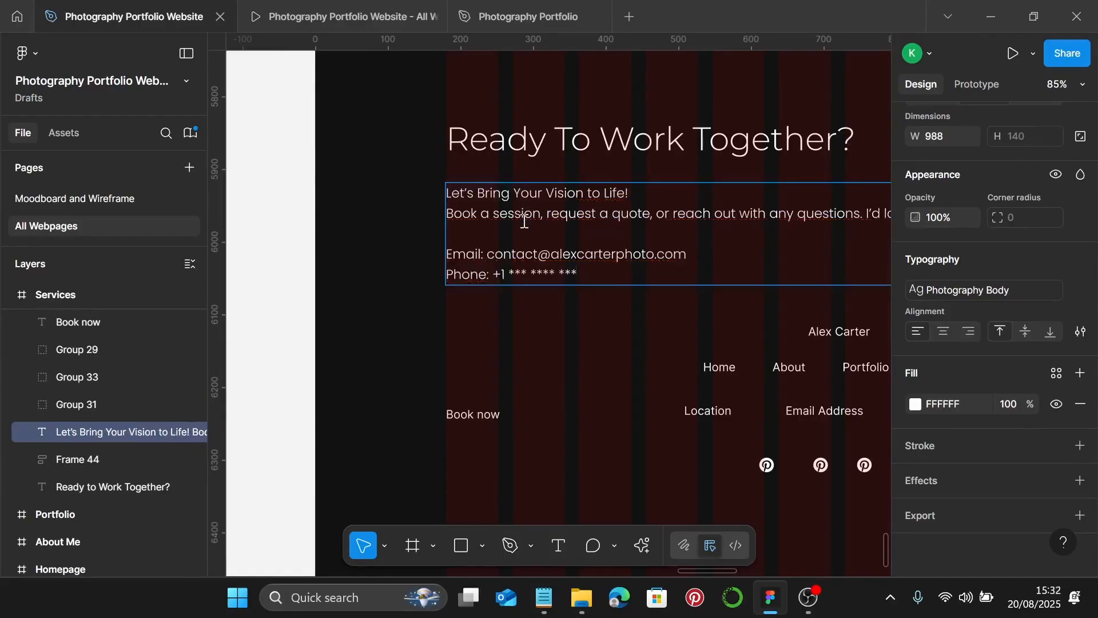
{"action": "scroll", "coordinate": [523, 222], "scroll_direction": "down", "scroll_amount": 5}
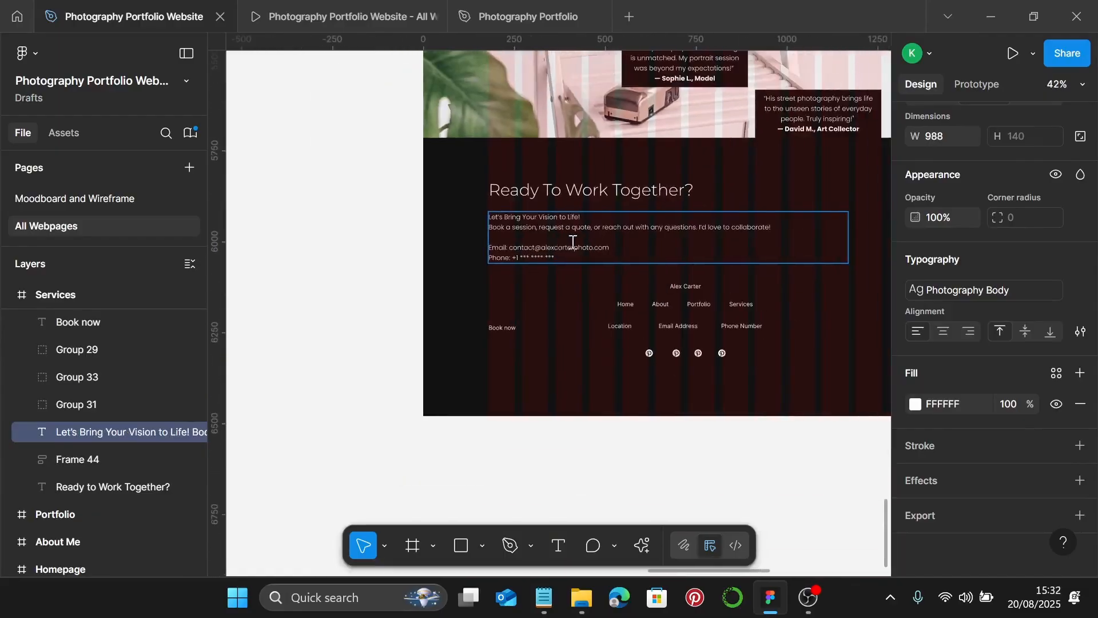
{"action": "key", "text": "Escape"}
{"action": "scroll", "coordinate": [642, 282], "scroll_direction": "up", "scroll_amount": 1}
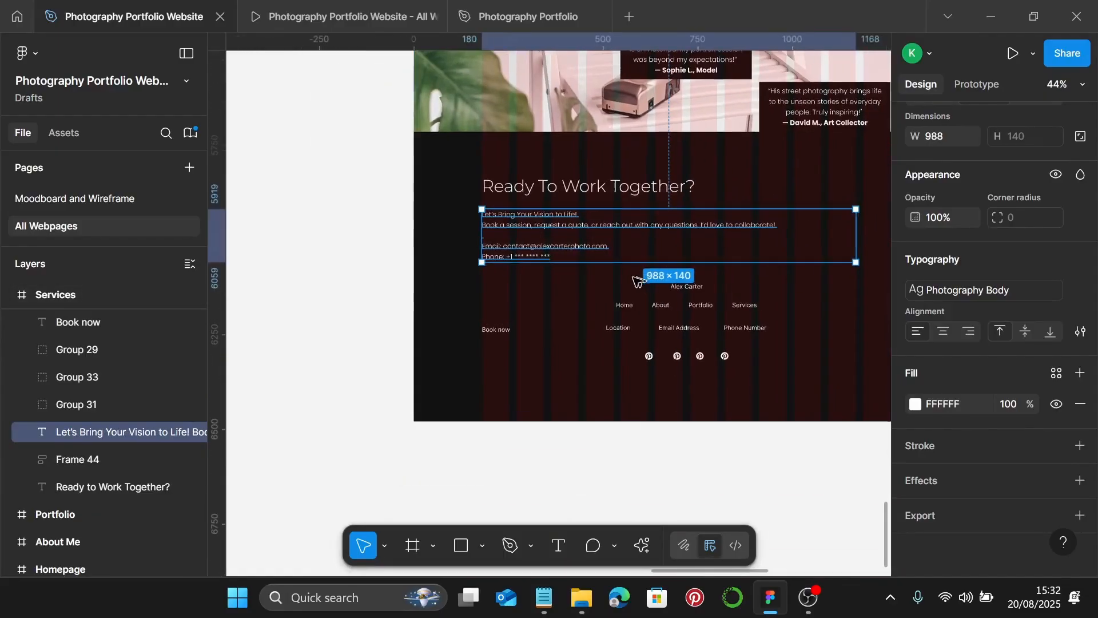
- Replace the plain Book now text with the copied arrow-style Browse Prints button
{"action": "left_click", "coordinate": [499, 333]}
{"action": "left_click_drag", "start_coordinate": [500, 334], "coordinate": [535, 272]}
{"action": "scroll", "coordinate": [523, 277], "scroll_direction": "up", "scroll_amount": 8}
{"action": "scroll", "coordinate": [535, 272], "scroll_direction": "up", "scroll_amount": 5}
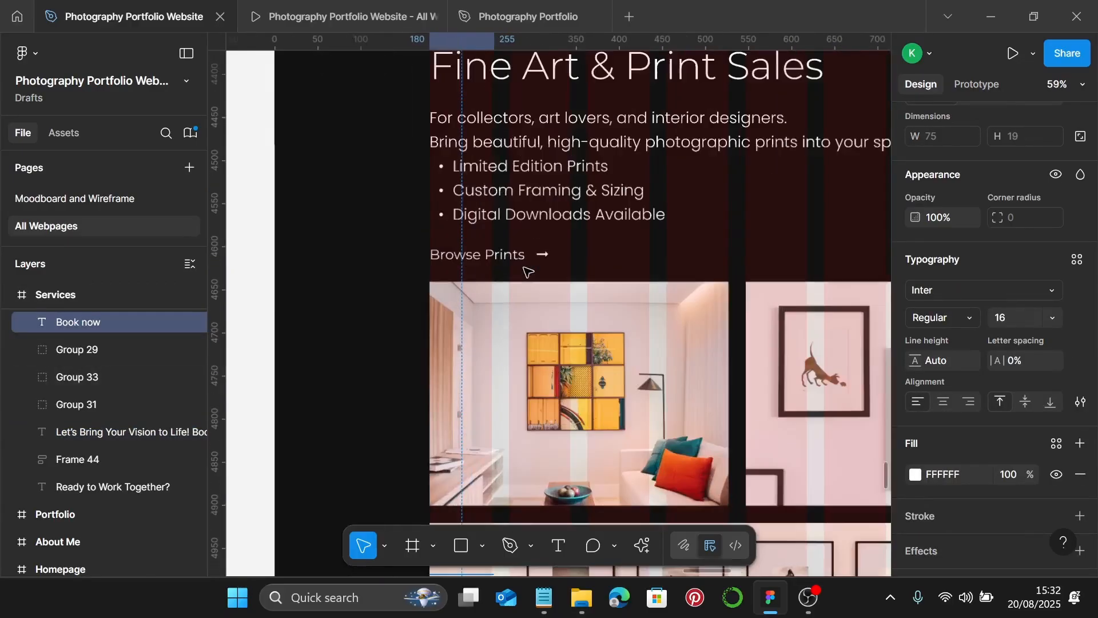
{"action": "left_click", "coordinate": [523, 267]}
{"action": "double_click", "coordinate": [502, 262]}
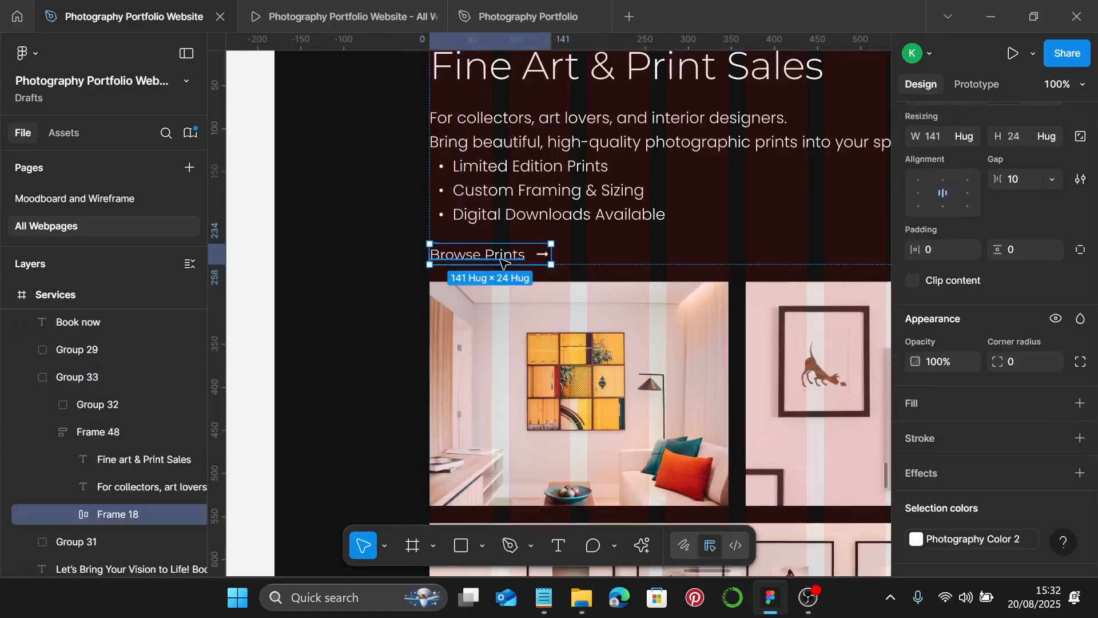
{"action": "scroll", "coordinate": [502, 262], "scroll_direction": "down", "scroll_amount": 5}
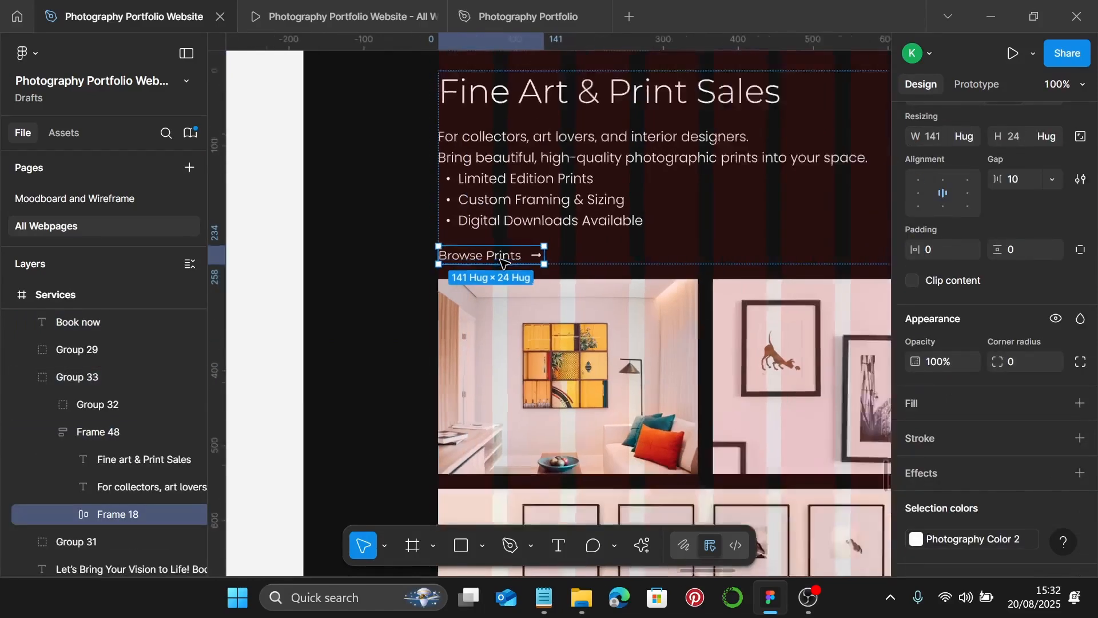
{"action": "scroll", "coordinate": [503, 267], "scroll_direction": "down", "scroll_amount": 10}
{"action": "scroll", "coordinate": [499, 286], "scroll_direction": "down", "scroll_amount": 3}
{"action": "scroll", "coordinate": [493, 301], "scroll_direction": "up", "scroll_amount": 4}
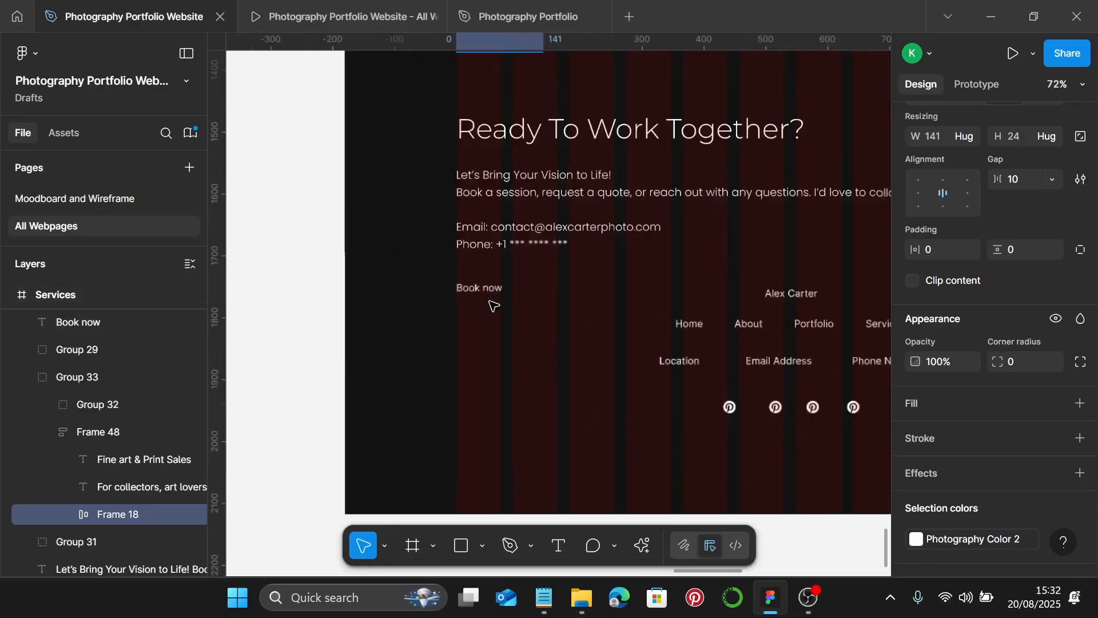
{"action": "key", "text": "Escape"}
{"action": "left_click", "coordinate": [478, 289]}
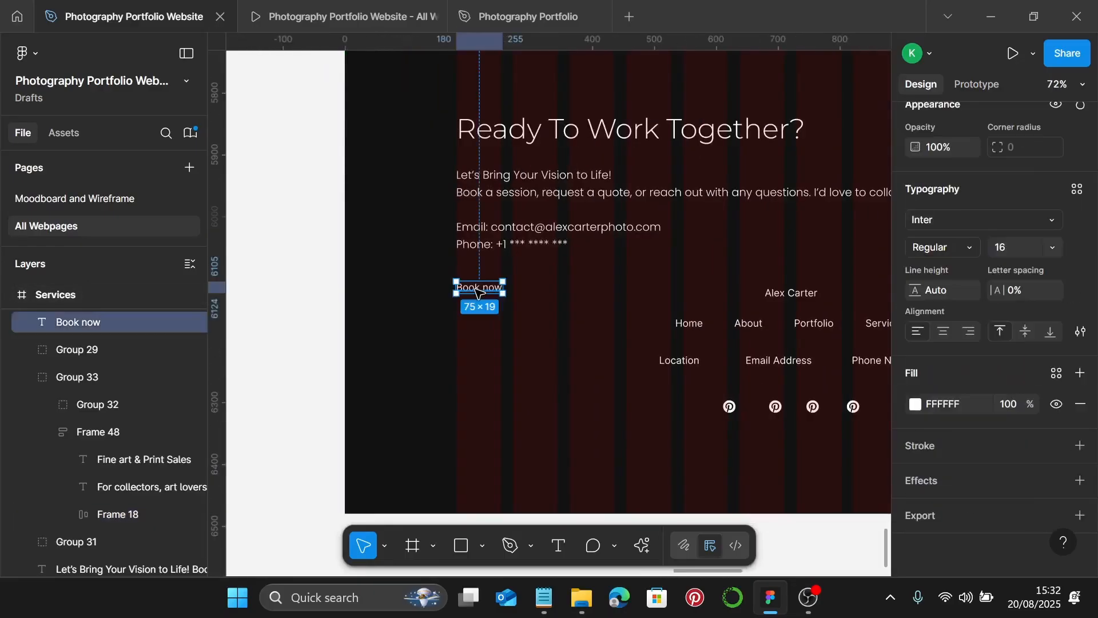
{"action": "key", "text": "ctrl+shift+r"}
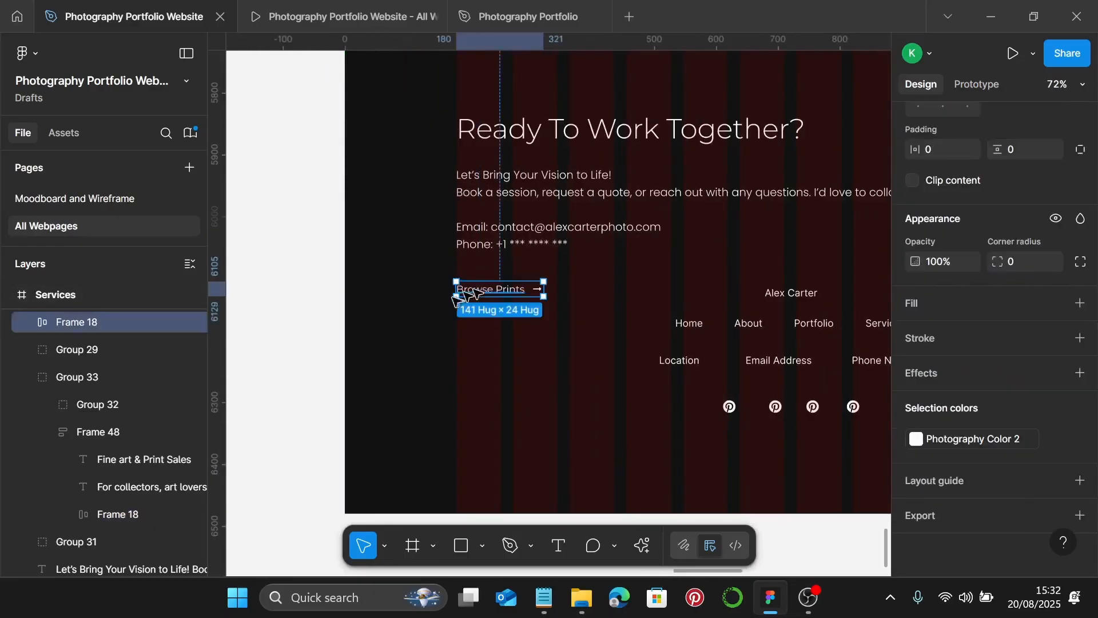
- Change the pasted button's label from Browse Prints to 'Book now'
{"action": "scroll", "coordinate": [478, 291], "scroll_direction": "up", "scroll_amount": 5}
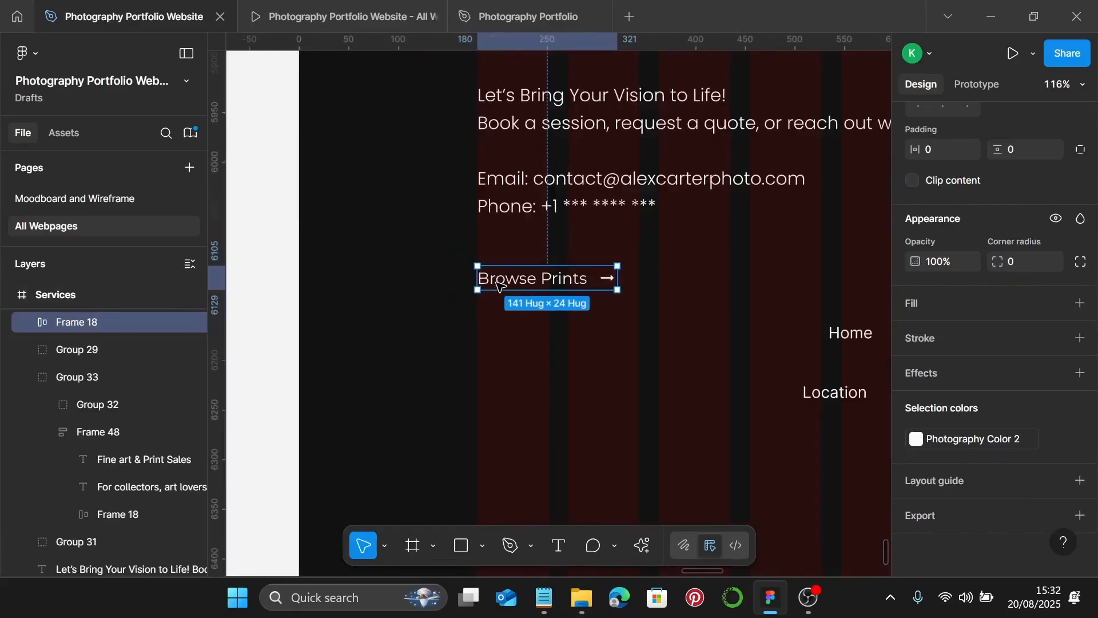
{"action": "double_click", "coordinate": [499, 285]}
{"action": "double_click", "coordinate": [501, 283]}
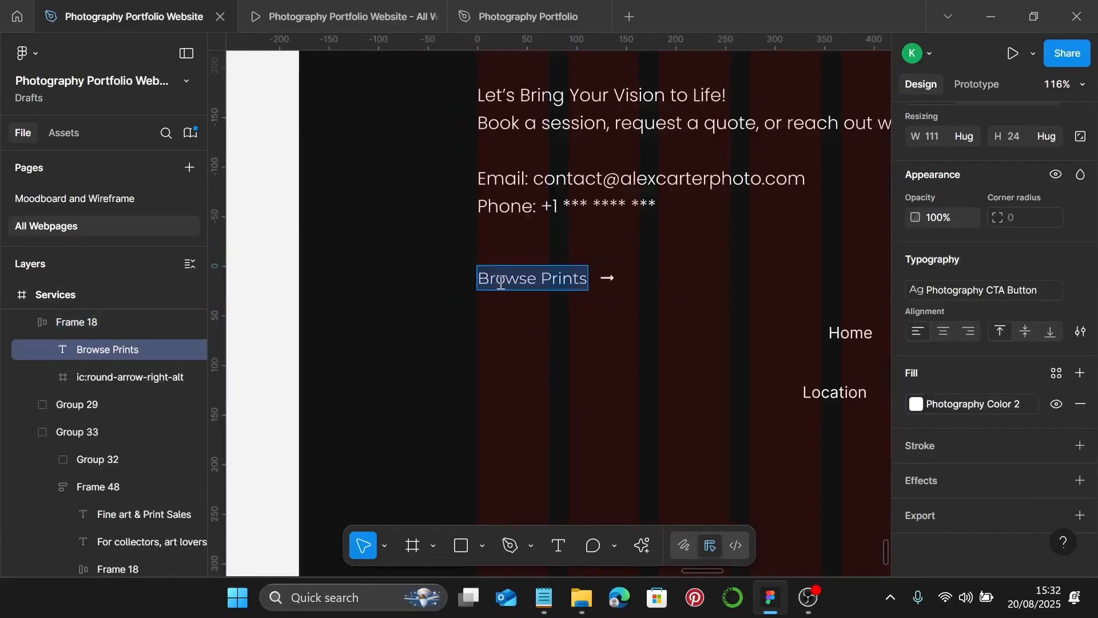
{"action": "type", "text": "Book now"}
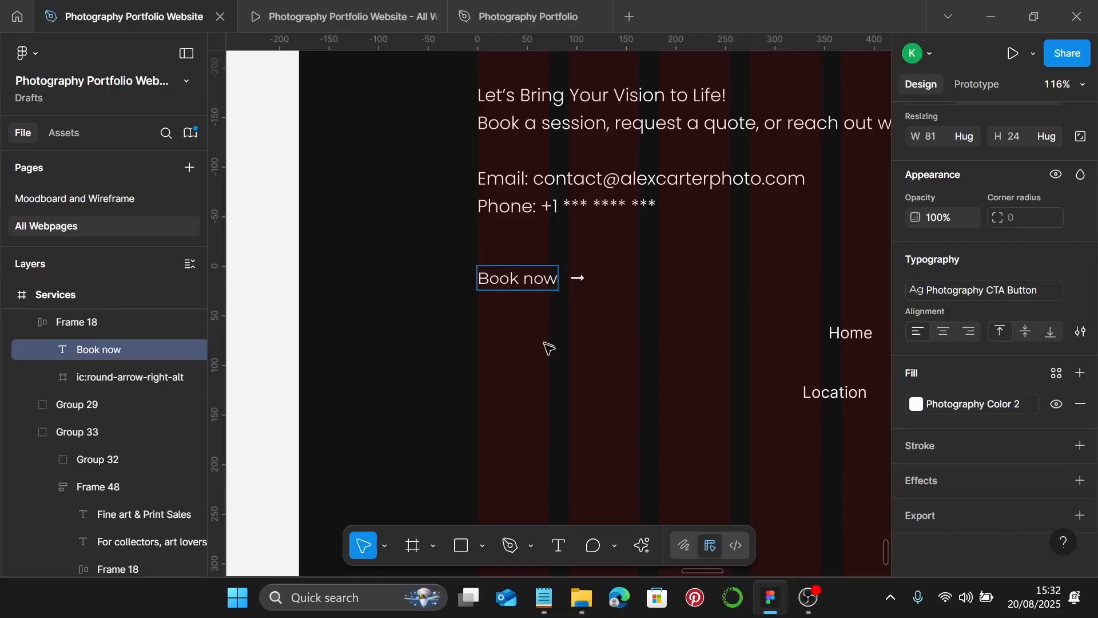
{"action": "key", "text": "Escape"}
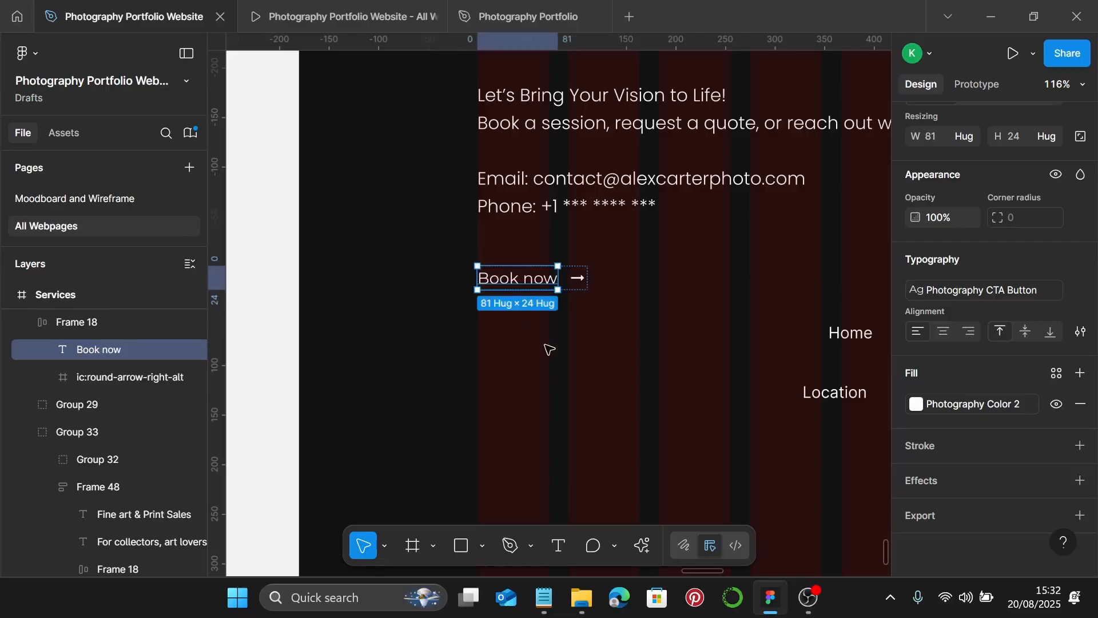
{"action": "key", "text": "Escape"}
{"action": "scroll", "coordinate": [548, 347], "scroll_direction": "down", "scroll_amount": 5}
{"action": "scroll", "coordinate": [549, 347], "scroll_direction": "down", "scroll_amount": 1}
{"action": "scroll", "coordinate": [550, 347], "scroll_direction": "down", "scroll_amount": 1}
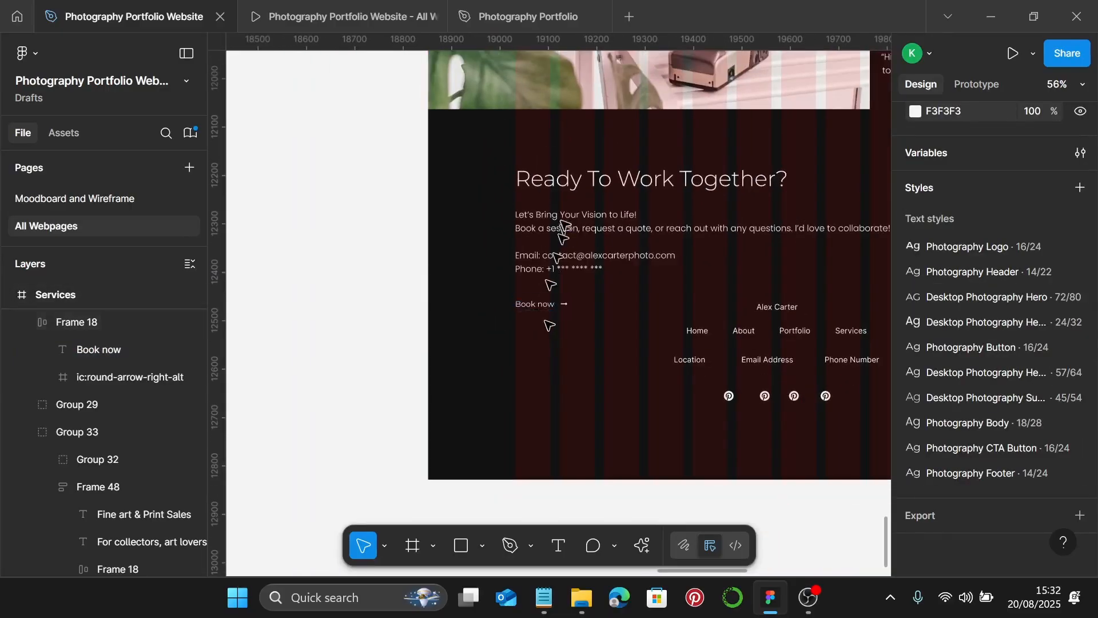
- Set the contact paragraph's text box to Auto width
{"action": "left_click", "coordinate": [572, 180]}
{"action": "left_click", "coordinate": [564, 229], "text": "shift"}
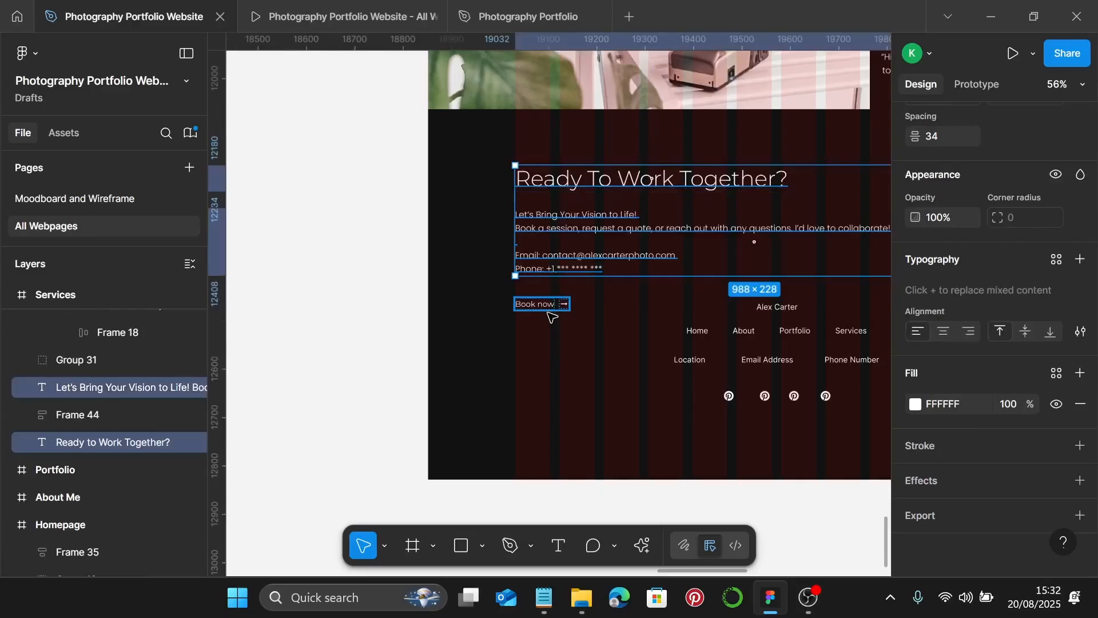
{"action": "left_click", "coordinate": [548, 310], "text": "shift"}
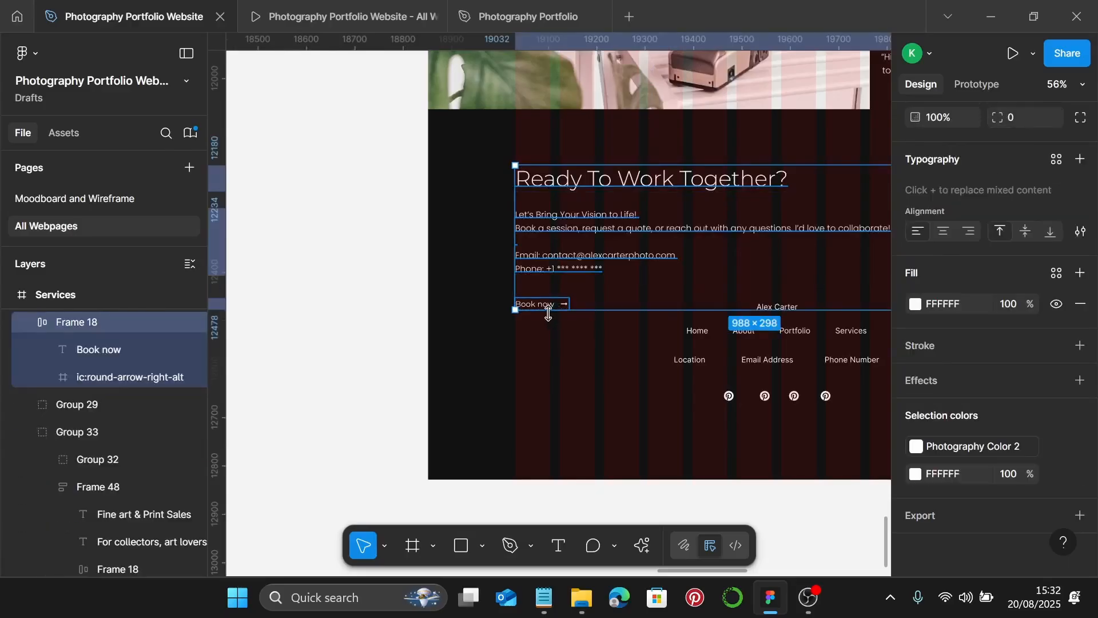
{"action": "scroll", "coordinate": [548, 313], "scroll_direction": "right", "scroll_amount": 5}
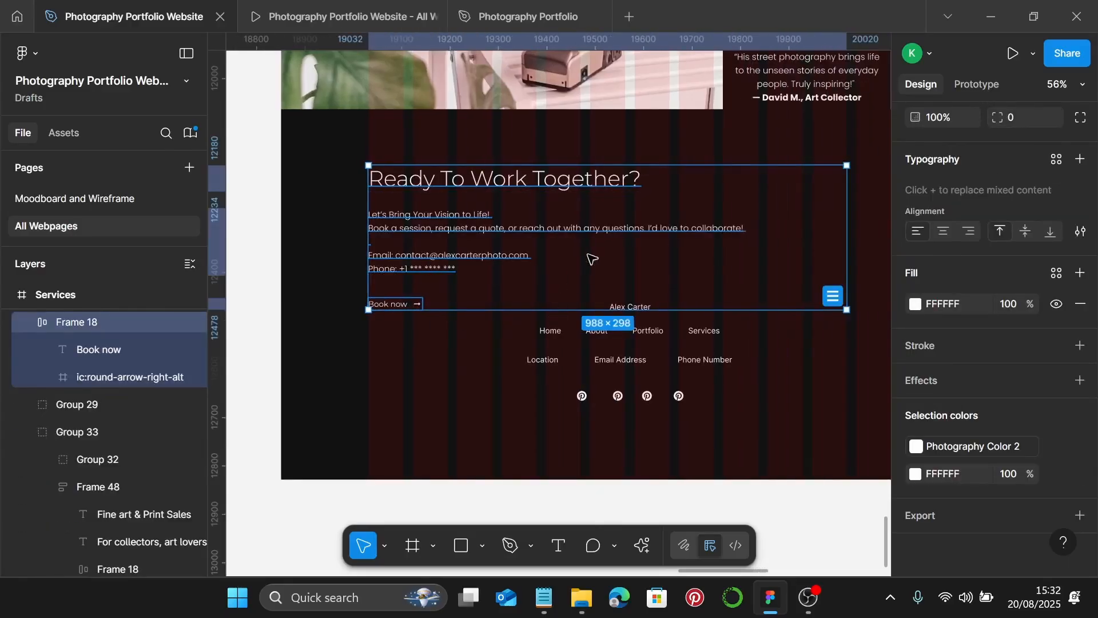
{"action": "left_click", "coordinate": [592, 258]}
{"action": "left_click", "coordinate": [596, 246]}
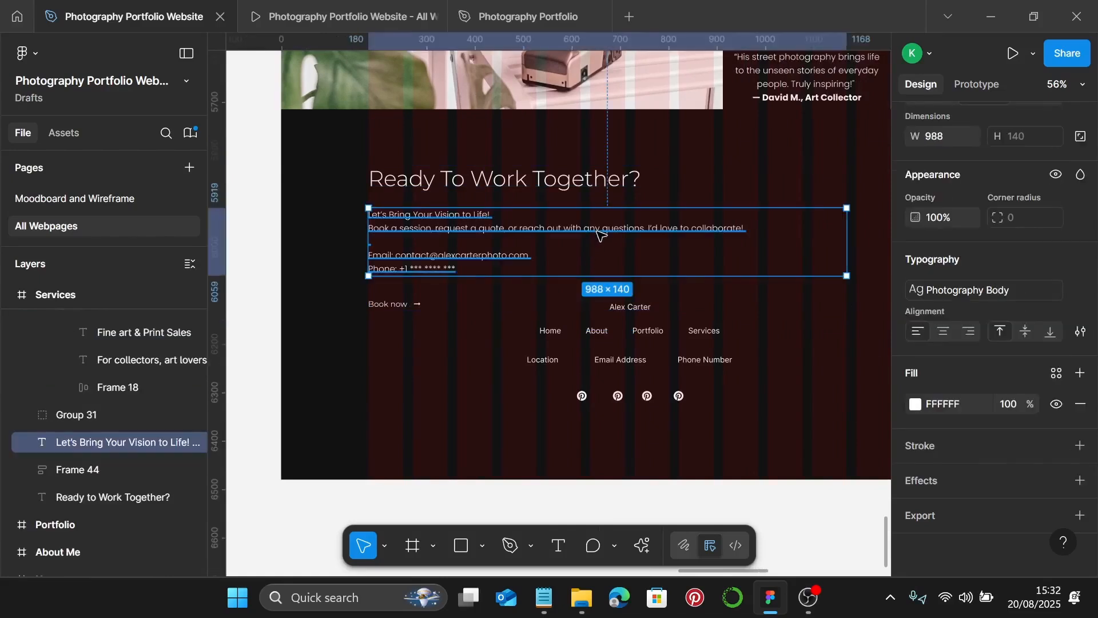
{"action": "scroll", "coordinate": [1023, 266], "scroll_direction": "up", "scroll_amount": 3}
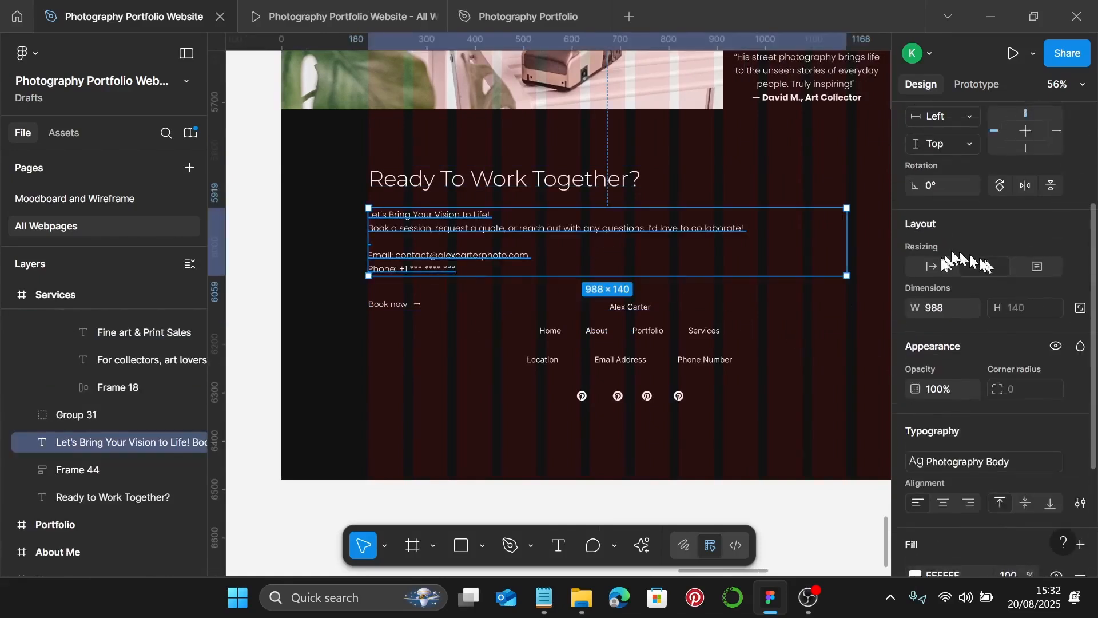
{"action": "left_click", "coordinate": [984, 266]}
- Wrap the paragraph, Book now button and heading in a vertical auto layout with a 20 gap
{"action": "left_click", "coordinate": [392, 304], "text": "shift"}
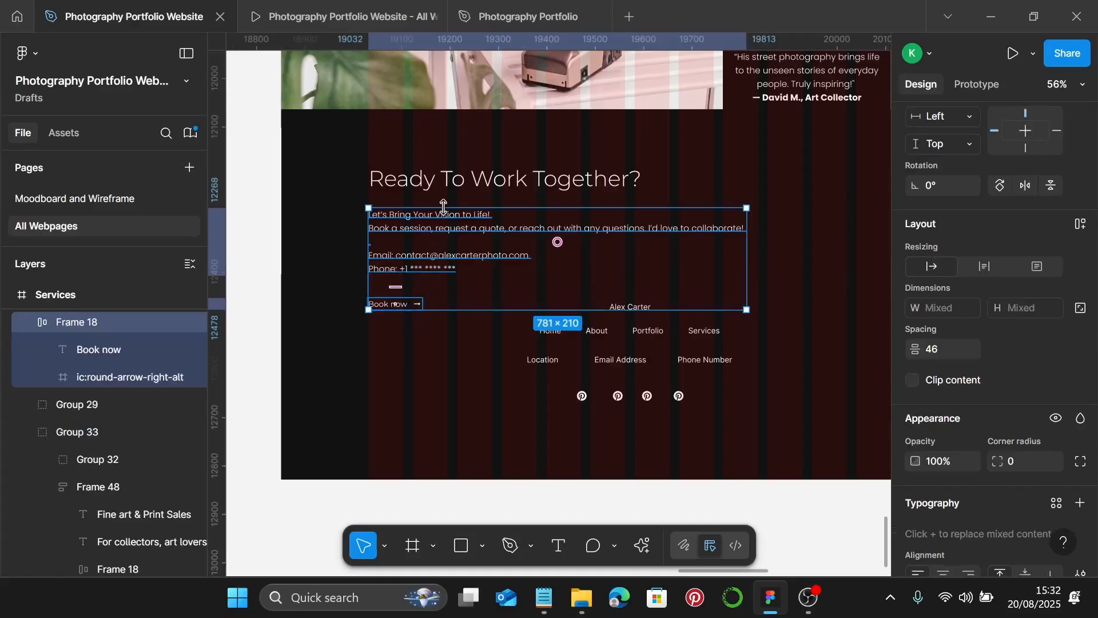
{"action": "left_click", "coordinate": [450, 191], "text": "shift"}
{"action": "key", "text": "shift+a"}
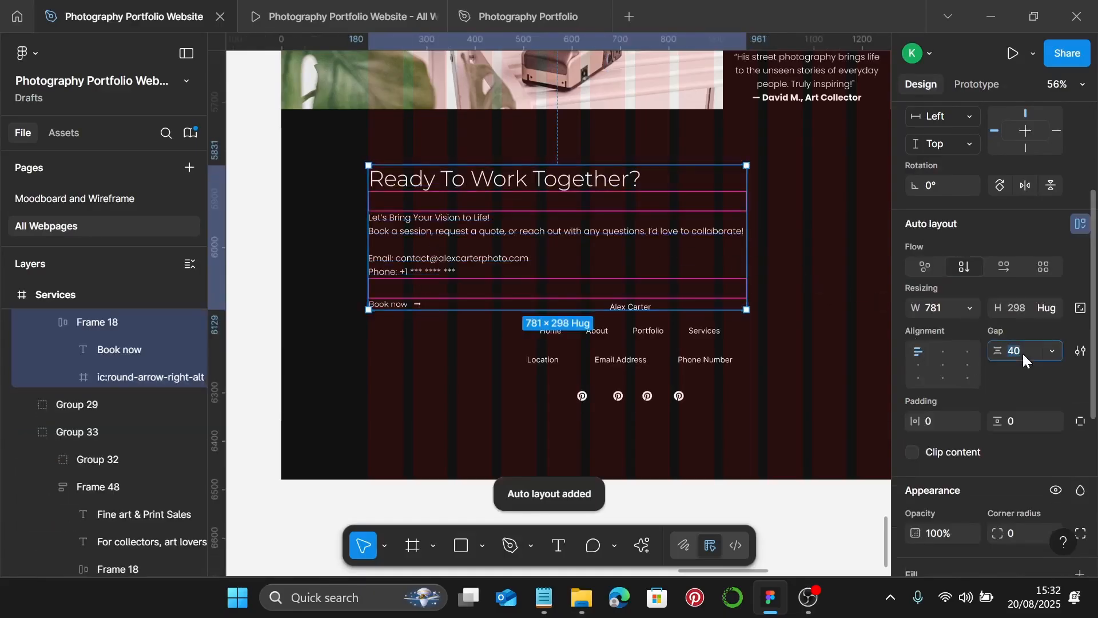
{"action": "type", "text": "20"}
{"action": "key", "text": "Return"}
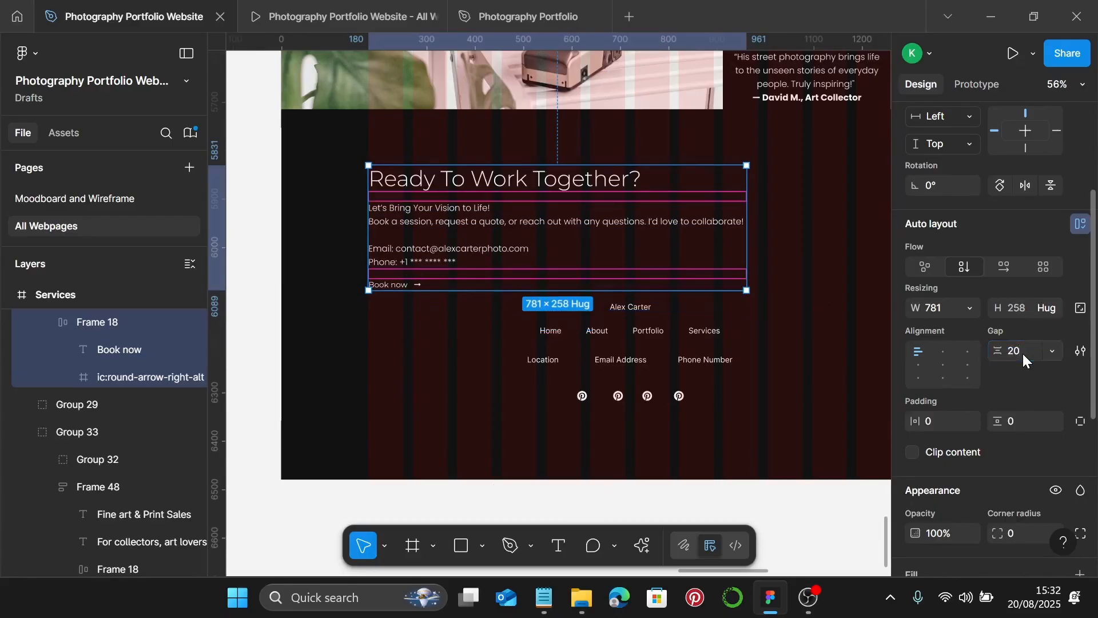
{"action": "scroll", "coordinate": [739, 431], "scroll_direction": "down", "scroll_amount": 5}
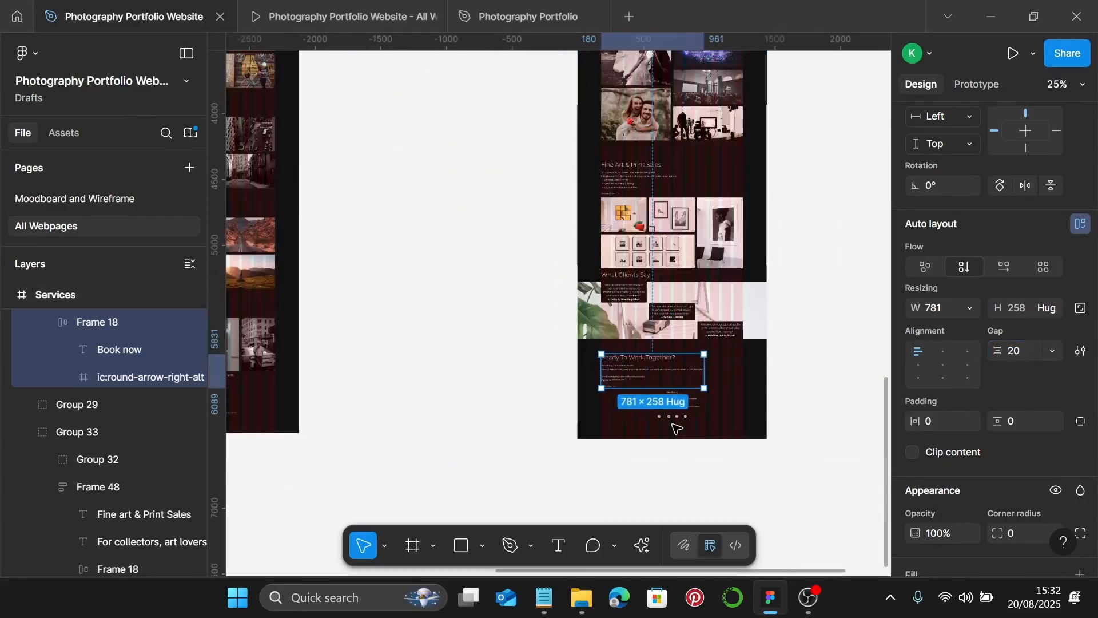
- Swap the Services page's old footer group for the compact Portfolio footer, Frame 35
{"action": "scroll", "coordinate": [662, 417], "scroll_direction": "left", "scroll_amount": 4}
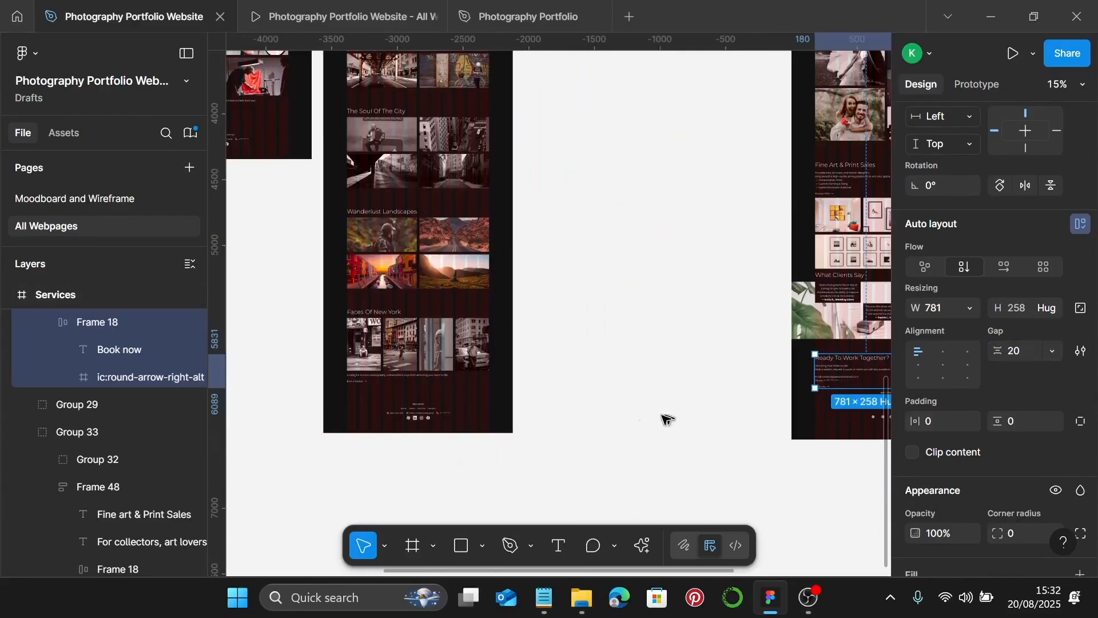
{"action": "left_click", "coordinate": [416, 421]}
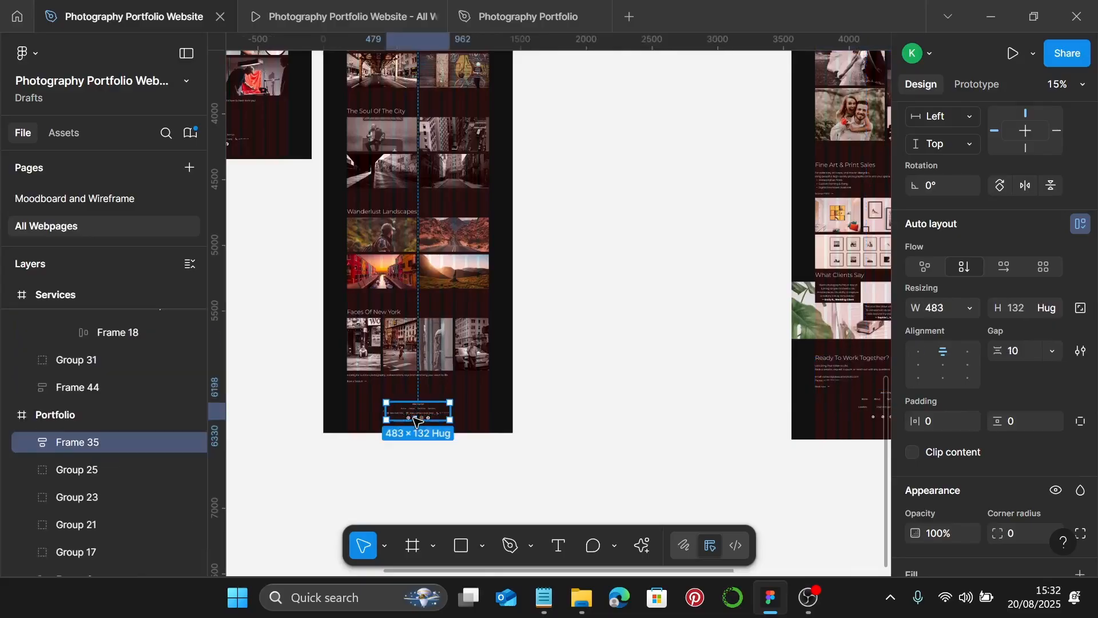
{"action": "scroll", "coordinate": [415, 421], "scroll_direction": "right", "scroll_amount": 5}
{"action": "scroll", "coordinate": [572, 408], "scroll_direction": "up", "scroll_amount": 4}
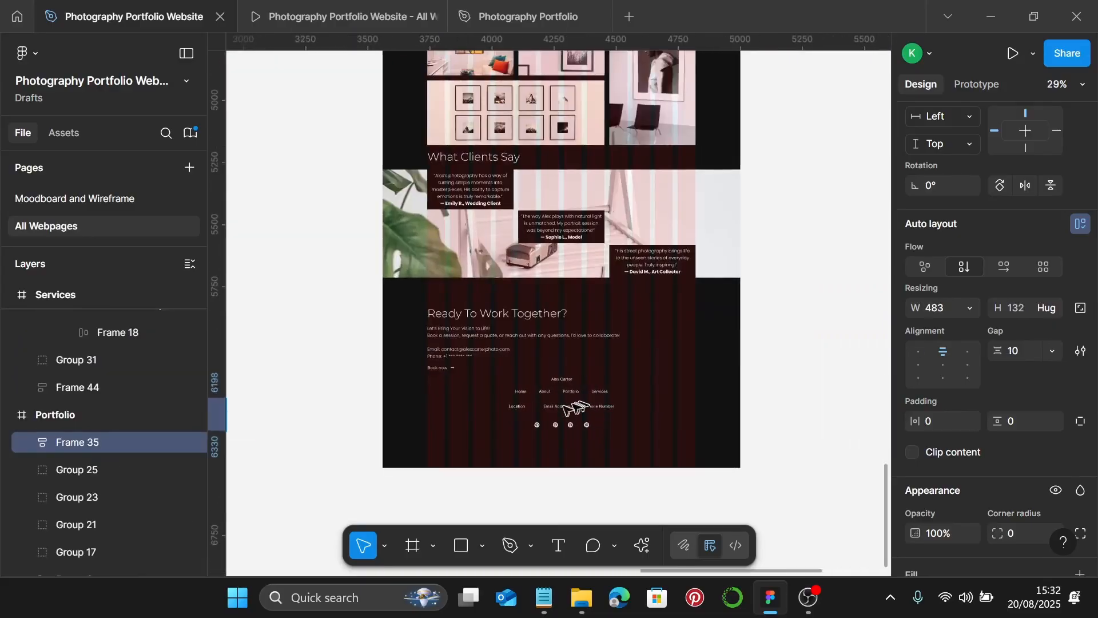
{"action": "left_click", "coordinate": [563, 410]}
{"action": "key", "text": "ctrl+z"}
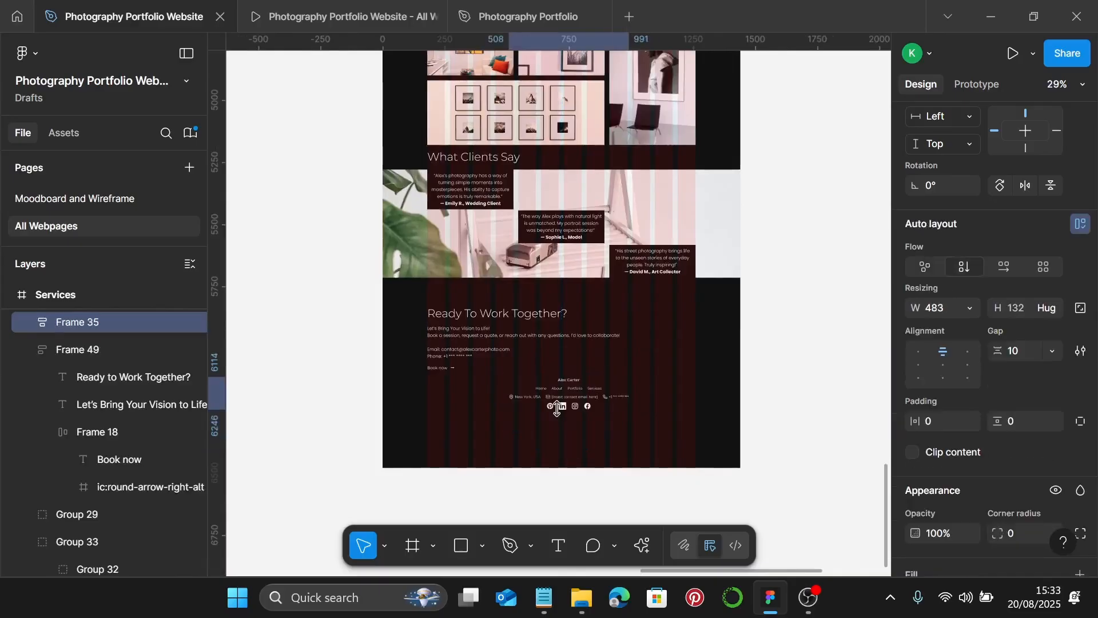
{"action": "mouse_move", "coordinate": [557, 408]}
{"action": "left_mouse_down"}
{"action": "mouse_move", "coordinate": [568, 430]}
{"action": "mouse_move", "coordinate": [572, 412]}
{"action": "mouse_move", "coordinate": [566, 427]}
{"action": "left_mouse_up"}
- Check the updated Services page and select its whole 1440 × 6480 frame
{"action": "scroll", "coordinate": [567, 428], "scroll_direction": "down", "scroll_amount": 4}
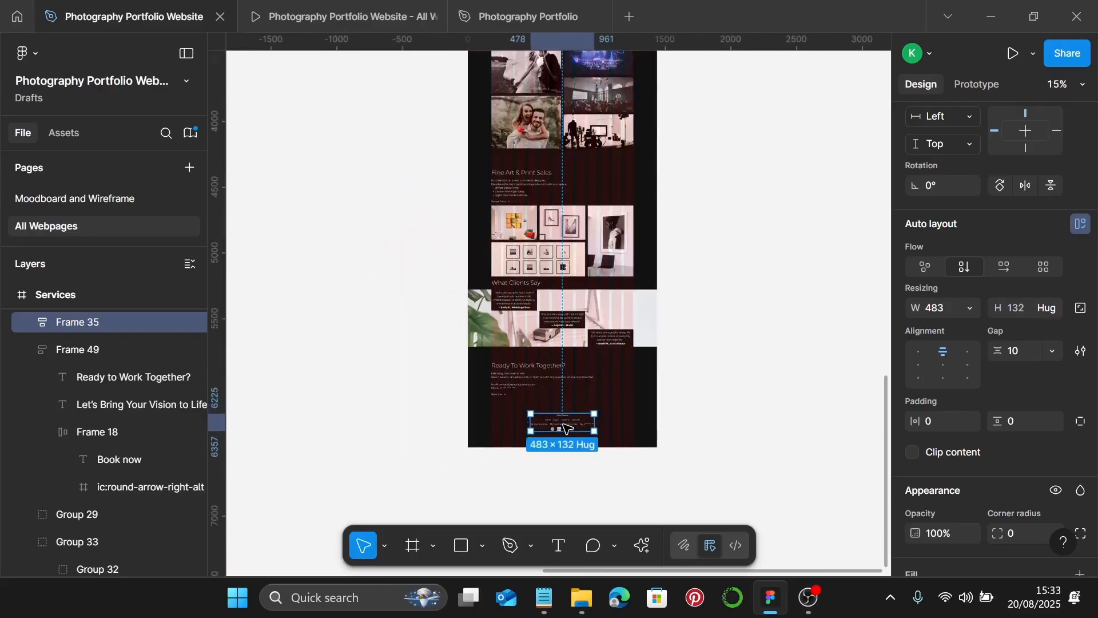
{"action": "scroll", "coordinate": [572, 424], "scroll_direction": "up", "scroll_amount": 10}
{"action": "scroll", "coordinate": [578, 420], "scroll_direction": "up", "scroll_amount": 3}
{"action": "scroll", "coordinate": [566, 189], "scroll_direction": "up", "scroll_amount": 4}
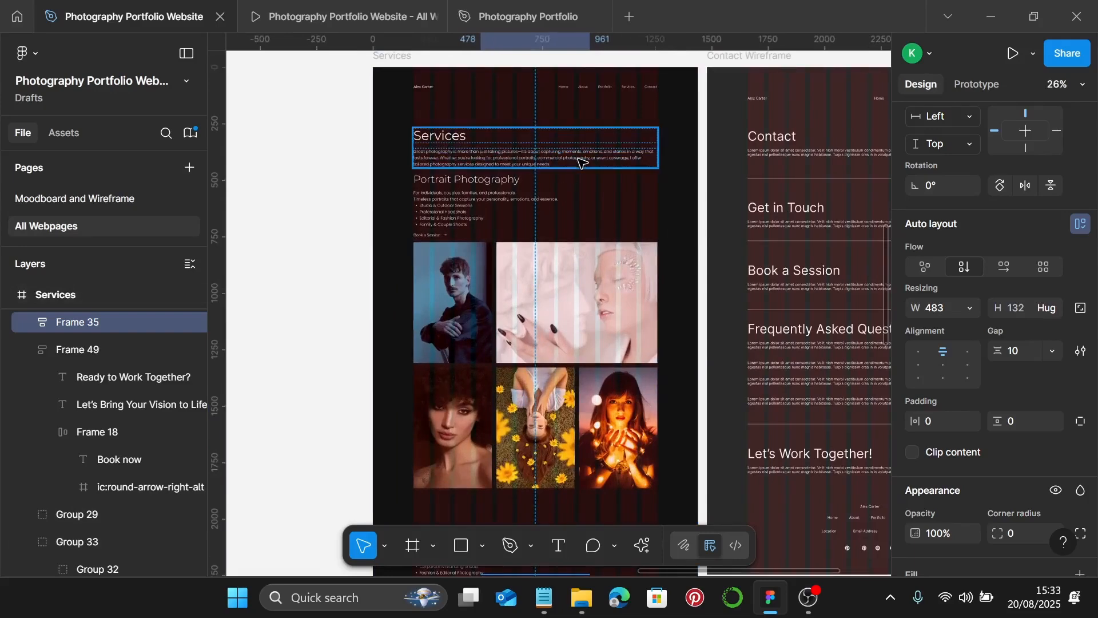
{"action": "scroll", "coordinate": [524, 189], "scroll_direction": "down", "scroll_amount": 5}
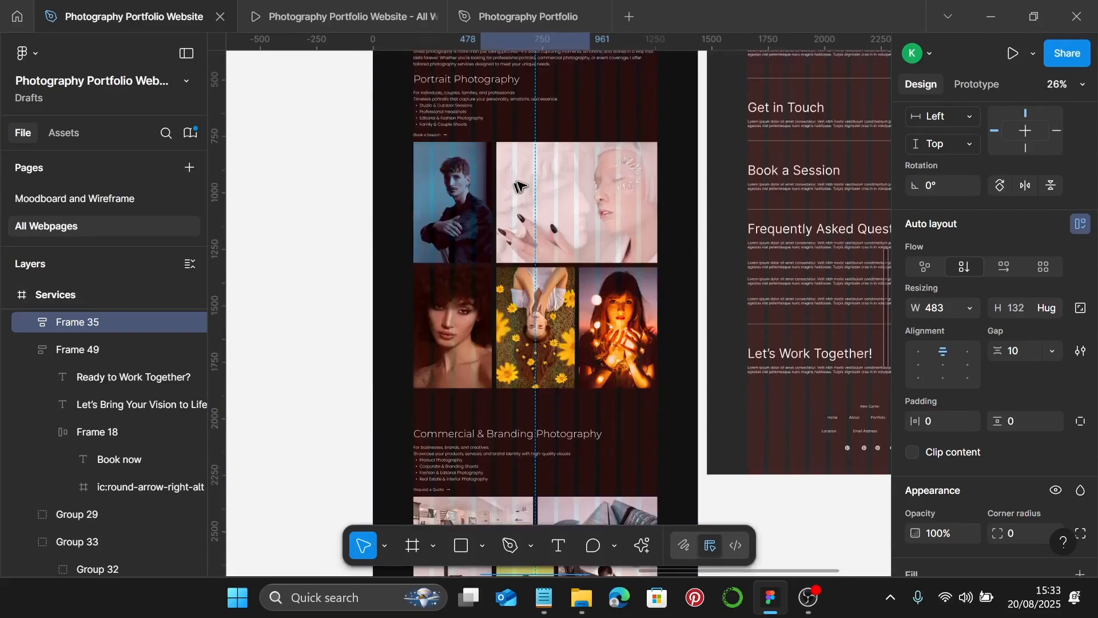
{"action": "scroll", "coordinate": [523, 189], "scroll_direction": "down", "scroll_amount": 3}
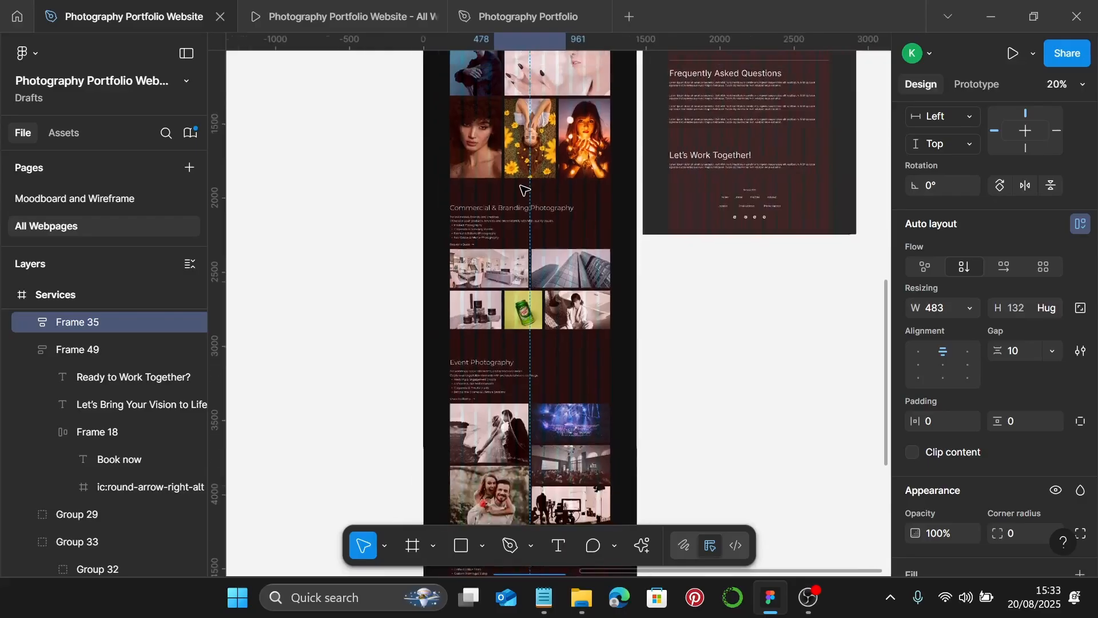
{"action": "scroll", "coordinate": [523, 188], "scroll_direction": "down", "scroll_amount": 3}
{"action": "scroll", "coordinate": [523, 189], "scroll_direction": "up", "scroll_amount": 10}
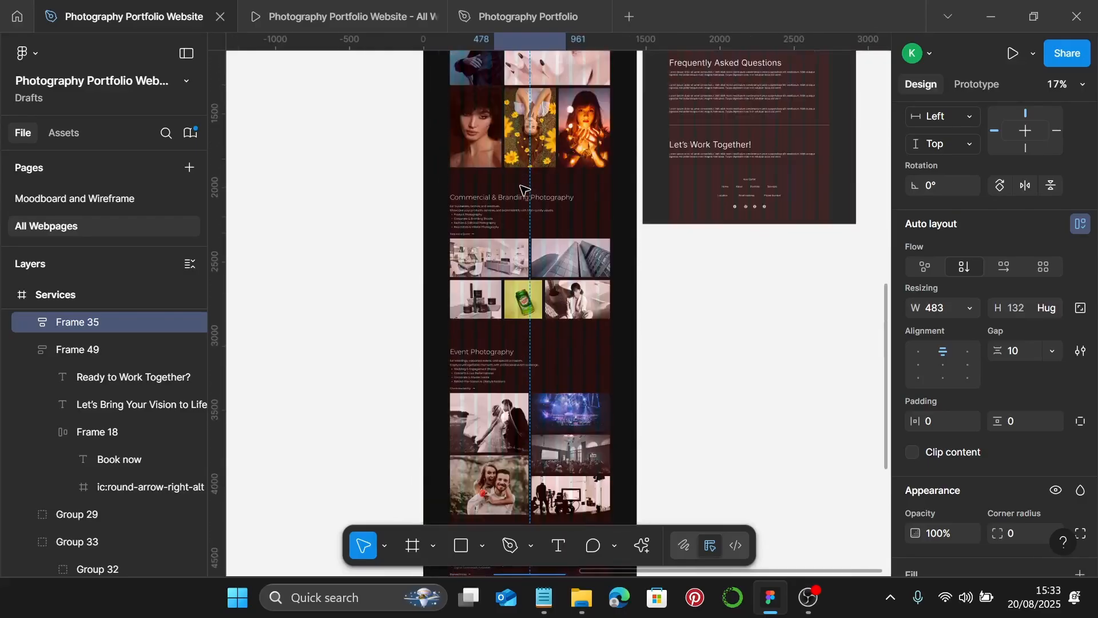
{"action": "left_click", "coordinate": [452, 107]}
{"action": "scroll", "coordinate": [572, 286], "scroll_direction": "down", "scroll_amount": 10}
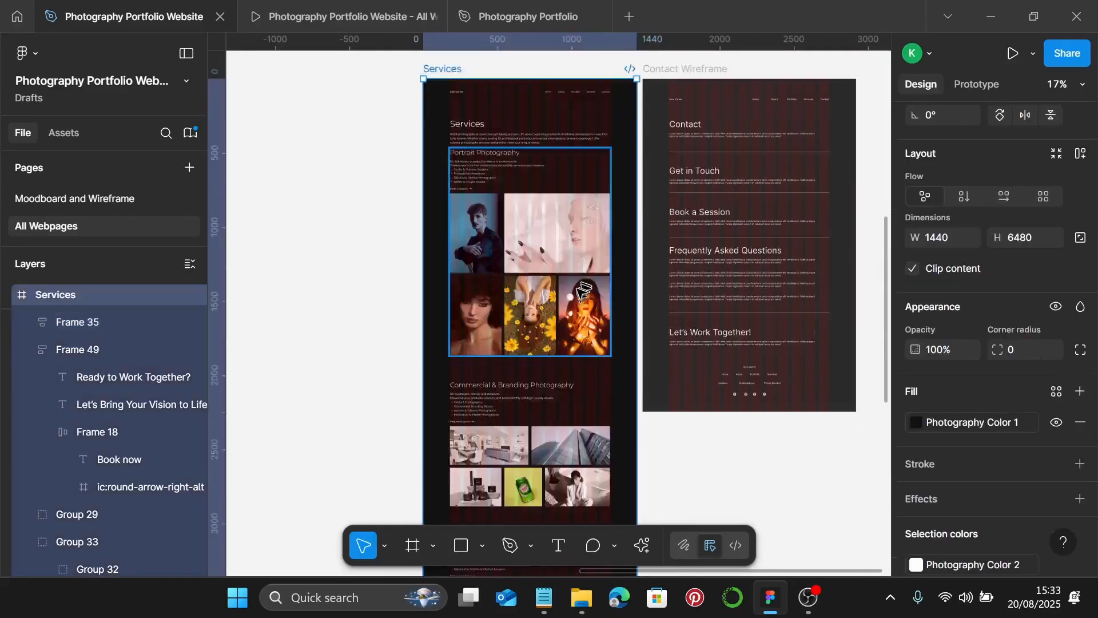
- Make the Services page frame taller, to 6999 high
{"action": "scroll", "coordinate": [584, 301], "scroll_direction": "down", "scroll_amount": 1}
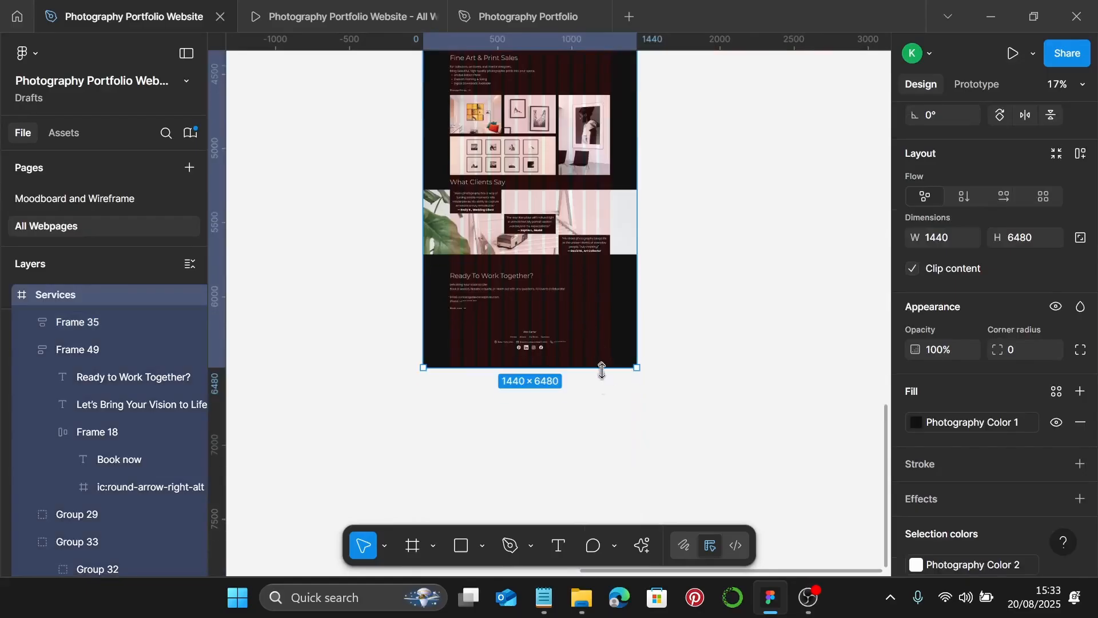
{"action": "left_click_drag", "start_coordinate": [602, 371], "coordinate": [607, 445]}
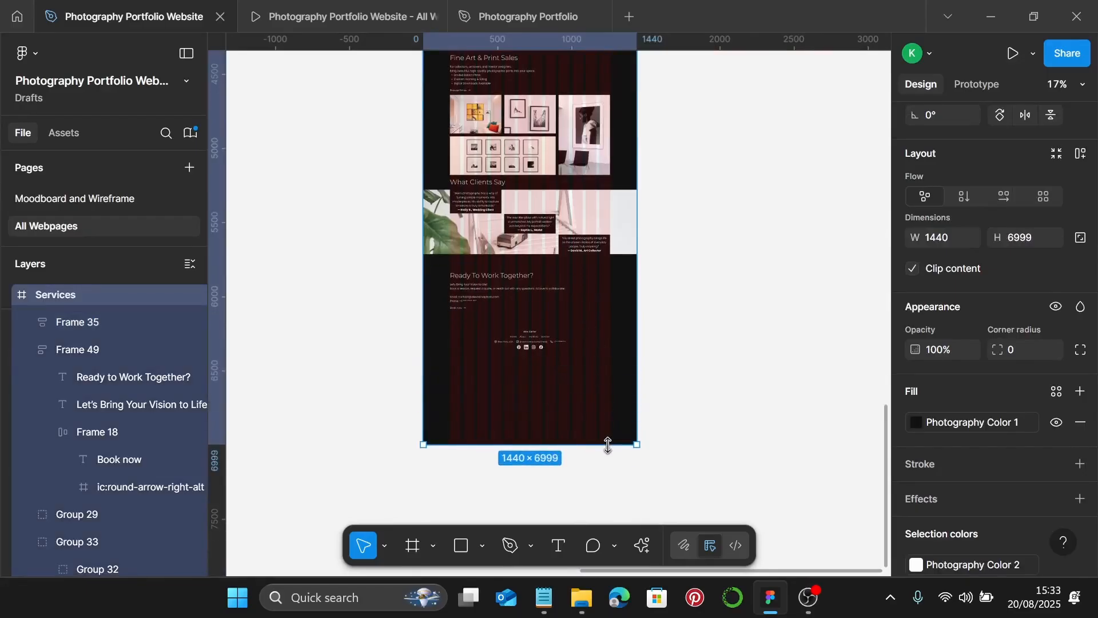
{"action": "scroll", "coordinate": [561, 321], "scroll_direction": "up", "scroll_amount": 15}
{"action": "scroll", "coordinate": [599, 313], "scroll_direction": "up", "scroll_amount": 3, "text": "ctrl"}
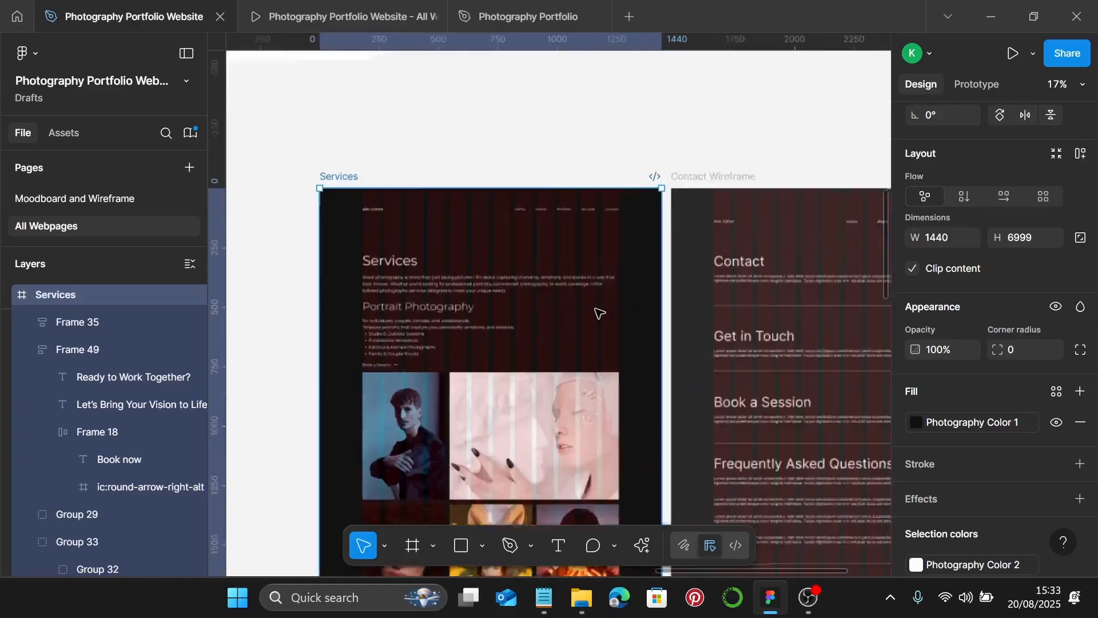
{"action": "scroll", "coordinate": [599, 314], "scroll_direction": "up", "scroll_amount": 5, "text": "ctrl"}
{"action": "scroll", "coordinate": [619, 318], "scroll_direction": "down", "scroll_amount": 3, "text": "ctrl"}
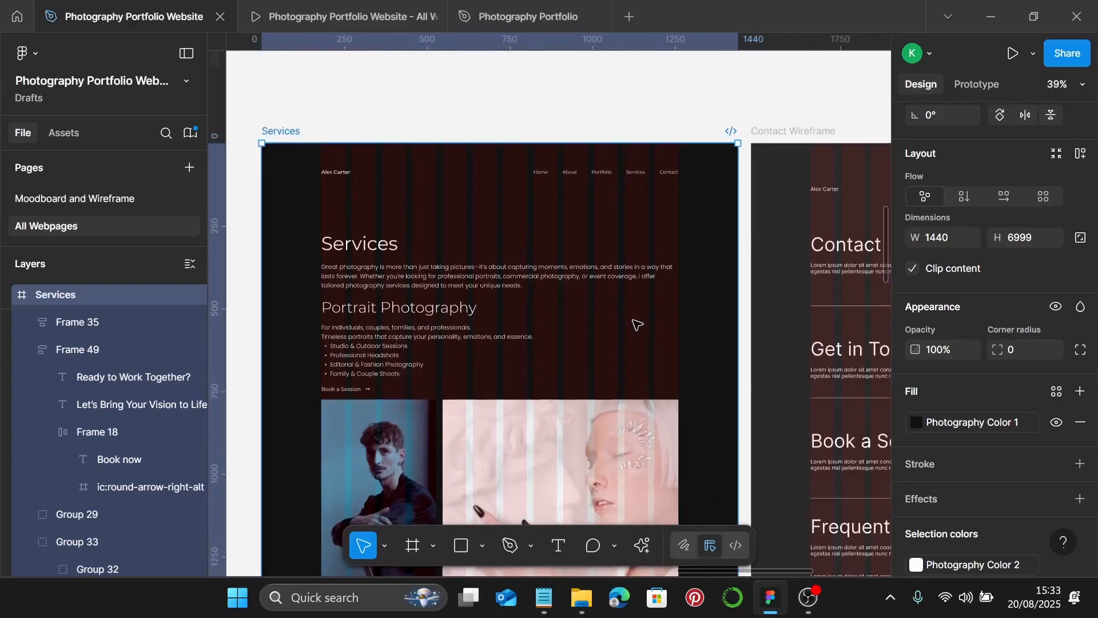
{"action": "scroll", "coordinate": [636, 325], "scroll_direction": "left", "scroll_amount": 2}
- Wrap the navigation bar and Services intro in an auto layout with 80 spacing
{"action": "key", "text": "Escape"}
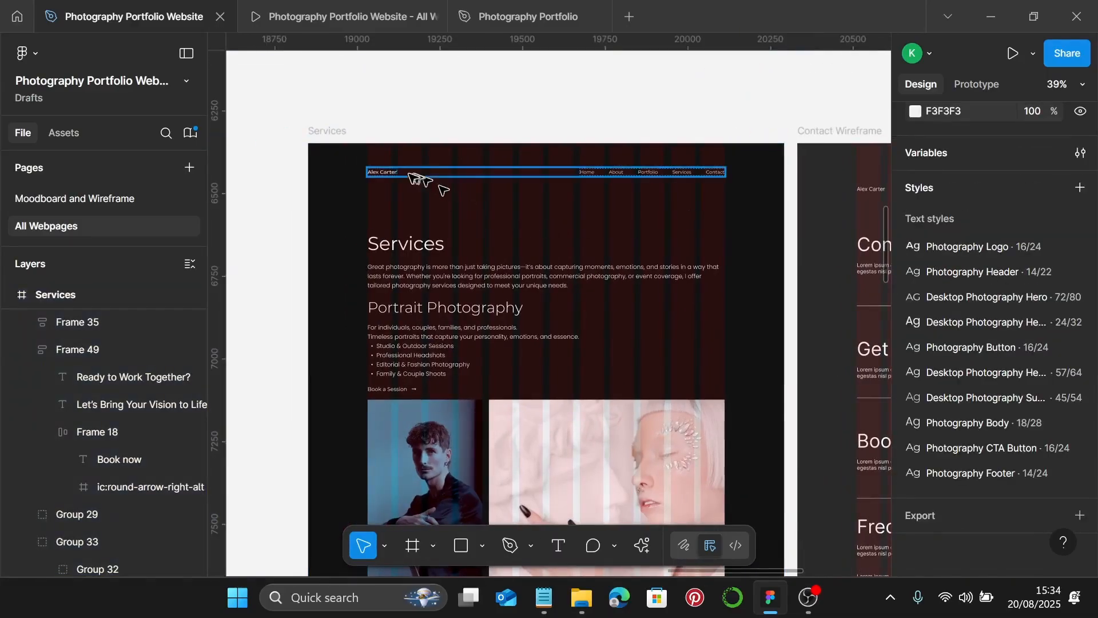
{"action": "left_click", "coordinate": [409, 177]}
{"action": "left_click", "coordinate": [403, 257], "text": "shift"}
{"action": "key", "text": "shift+a"}
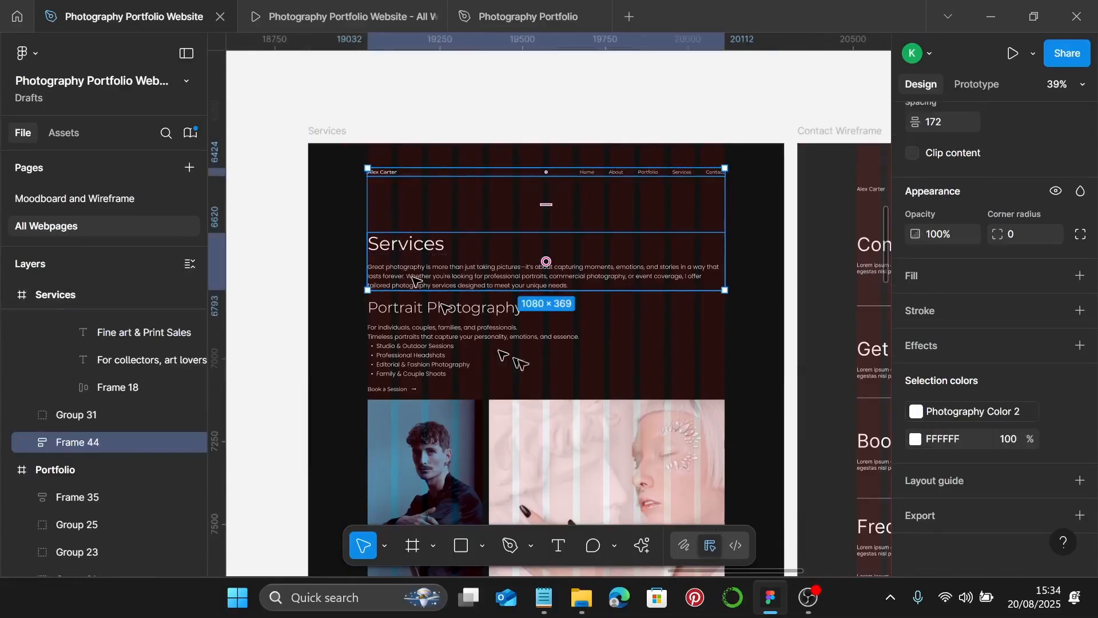
{"action": "scroll", "coordinate": [935, 326], "scroll_direction": "up", "scroll_amount": 3}
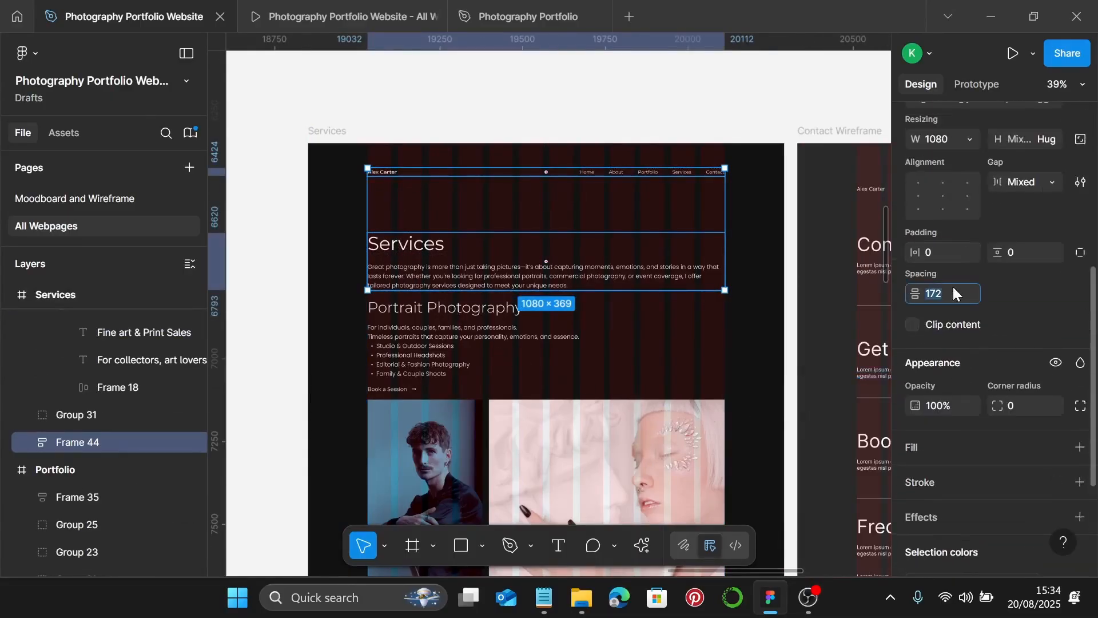
{"action": "left_click", "coordinate": [953, 287]}
{"action": "type", "text": "80"}
{"action": "key", "text": "Return"}
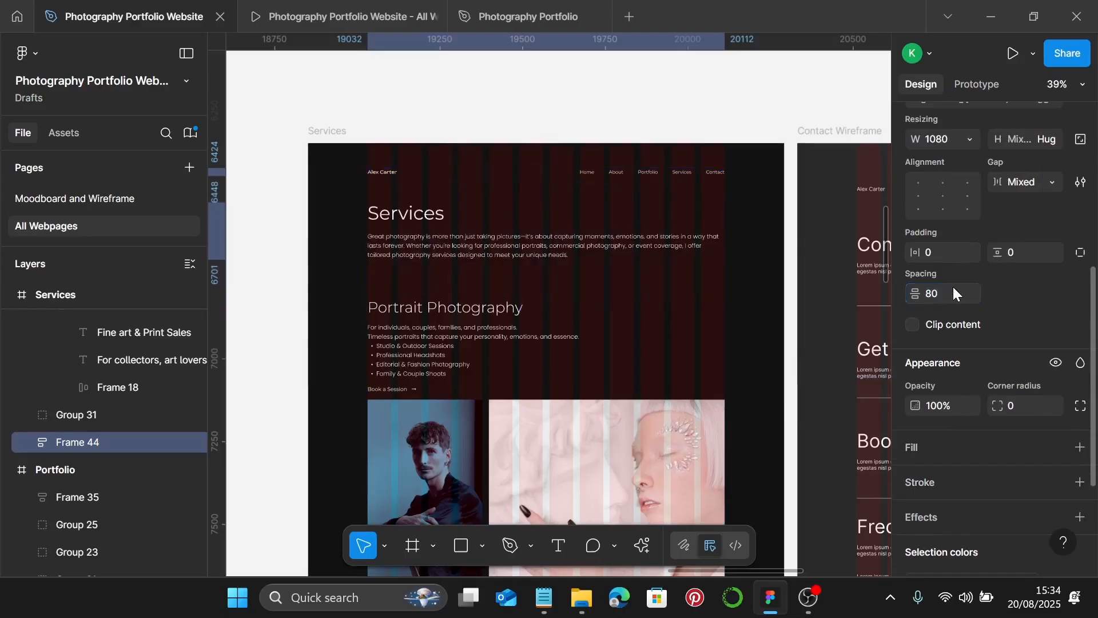
- Set an 80 gap between the Services intro block and Portrait Photography
{"action": "left_click", "coordinate": [440, 240]}
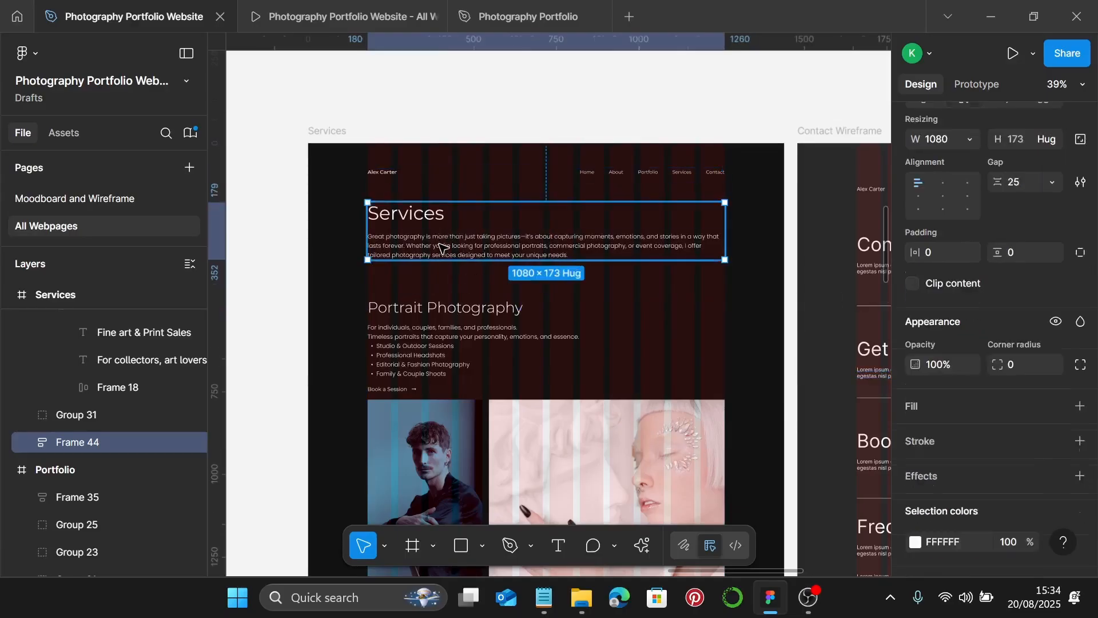
{"action": "left_click", "coordinate": [424, 342], "text": "shift"}
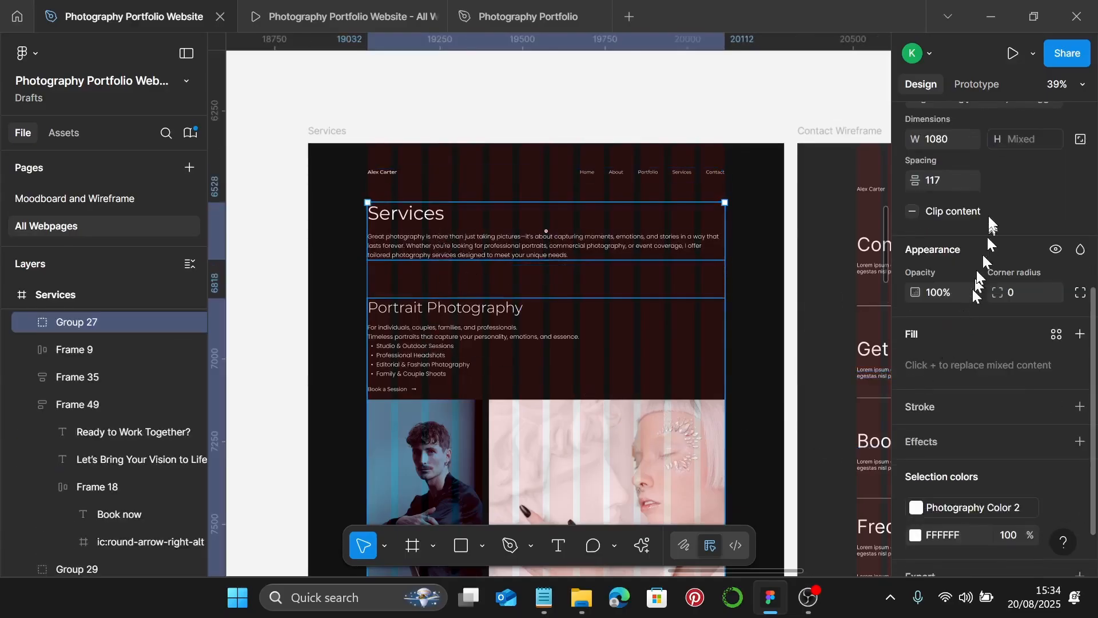
{"action": "left_click", "coordinate": [958, 186]}
{"action": "type", "text": "80"}
{"action": "key", "text": "Return"}
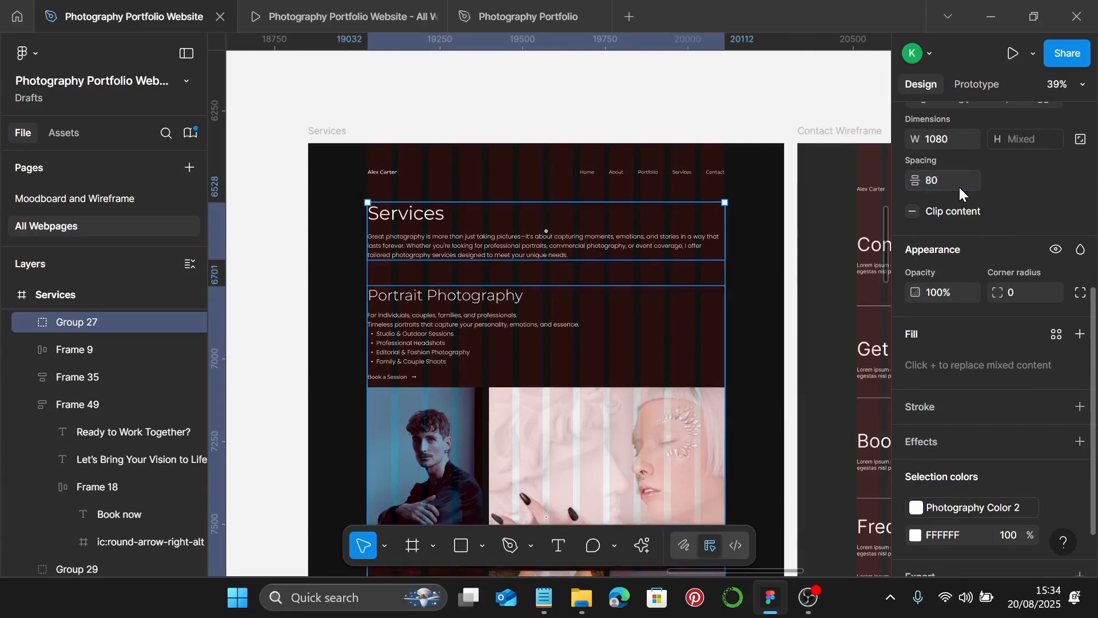
- Link the selection's white FFFFFF colour to the Photography Color 2 style
{"action": "scroll", "coordinate": [1007, 332], "scroll_direction": "down", "scroll_amount": 2}
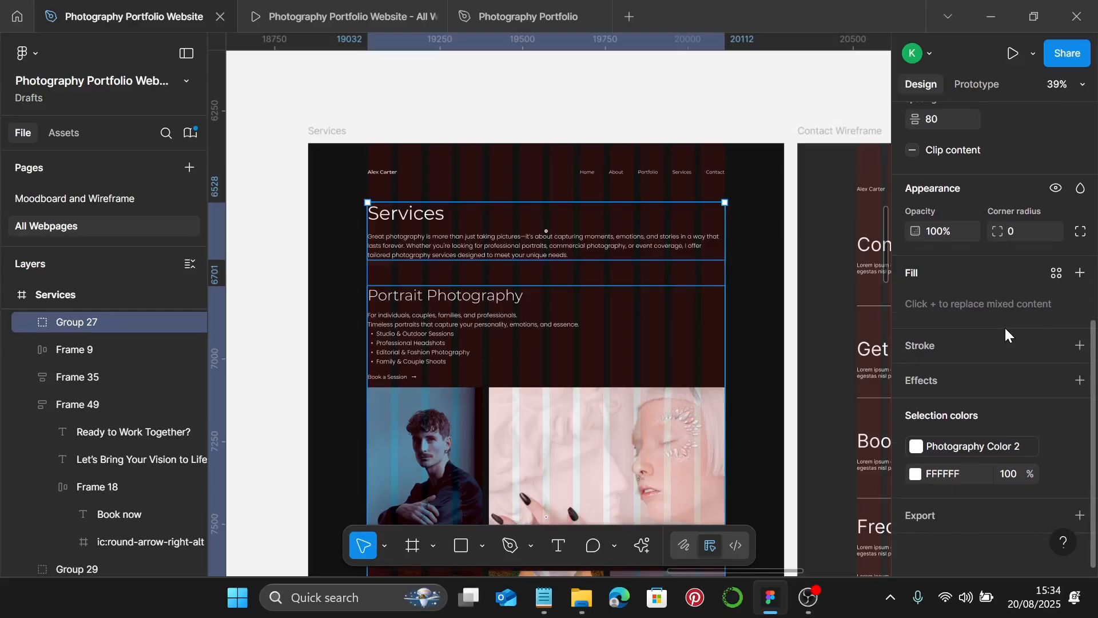
{"action": "left_click", "coordinate": [1056, 474]}
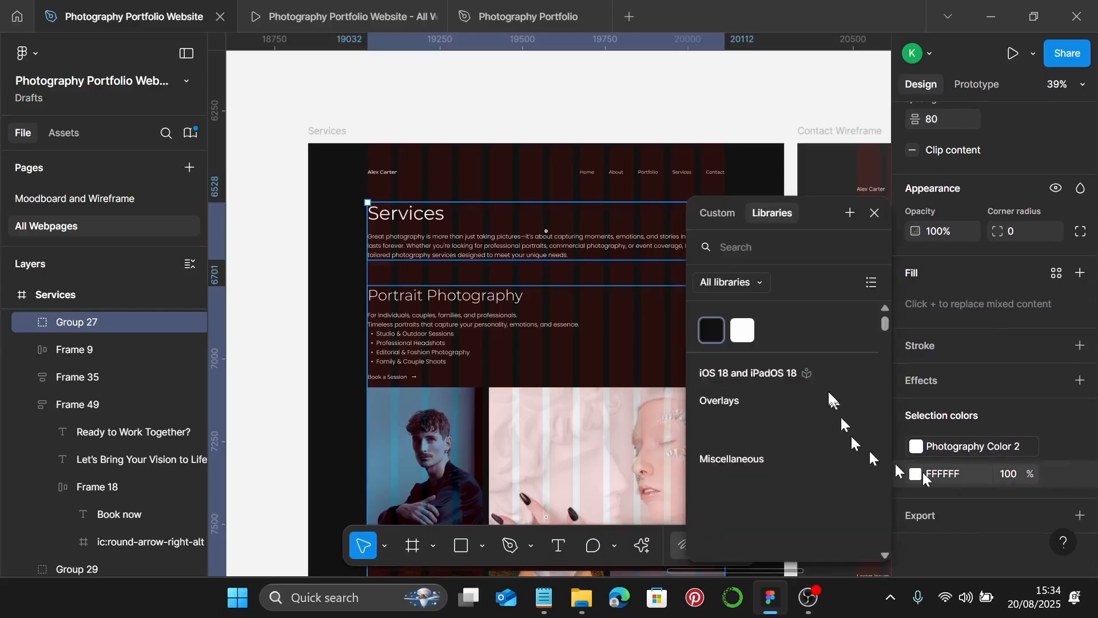
{"action": "left_click", "coordinate": [746, 331]}
{"action": "scroll", "coordinate": [591, 306], "scroll_direction": "down", "scroll_amount": 8}
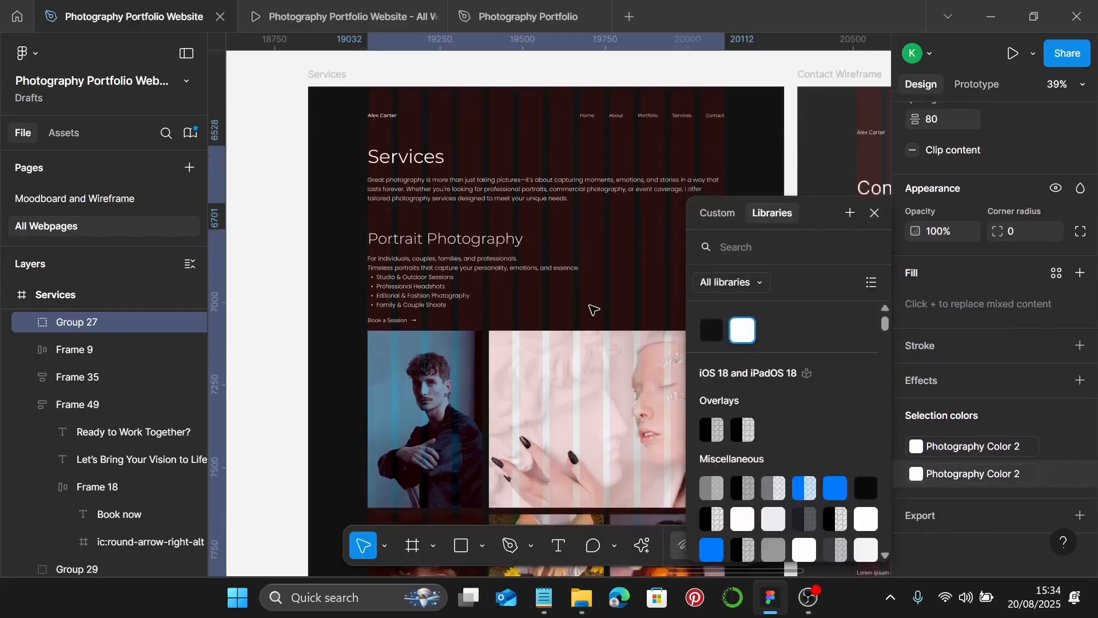
- Select the lower Services sections through the footer and link their white to Photography Color 2
{"action": "key", "text": "Escape"}
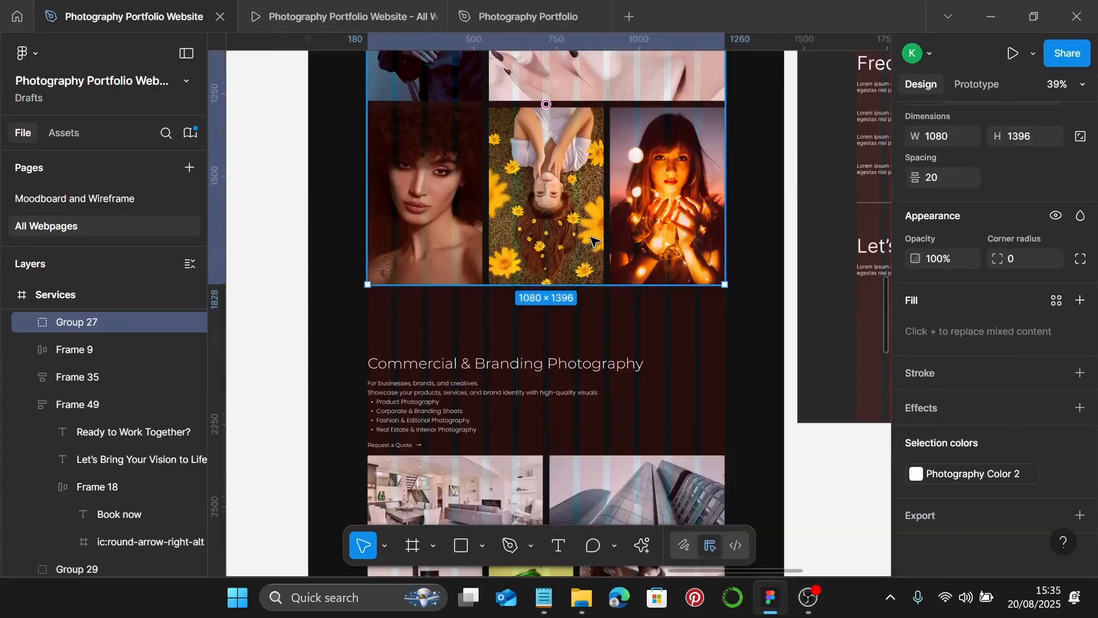
{"action": "scroll", "coordinate": [592, 246], "scroll_direction": "down", "scroll_amount": 5}
{"action": "scroll", "coordinate": [594, 241], "scroll_direction": "down", "scroll_amount": 3}
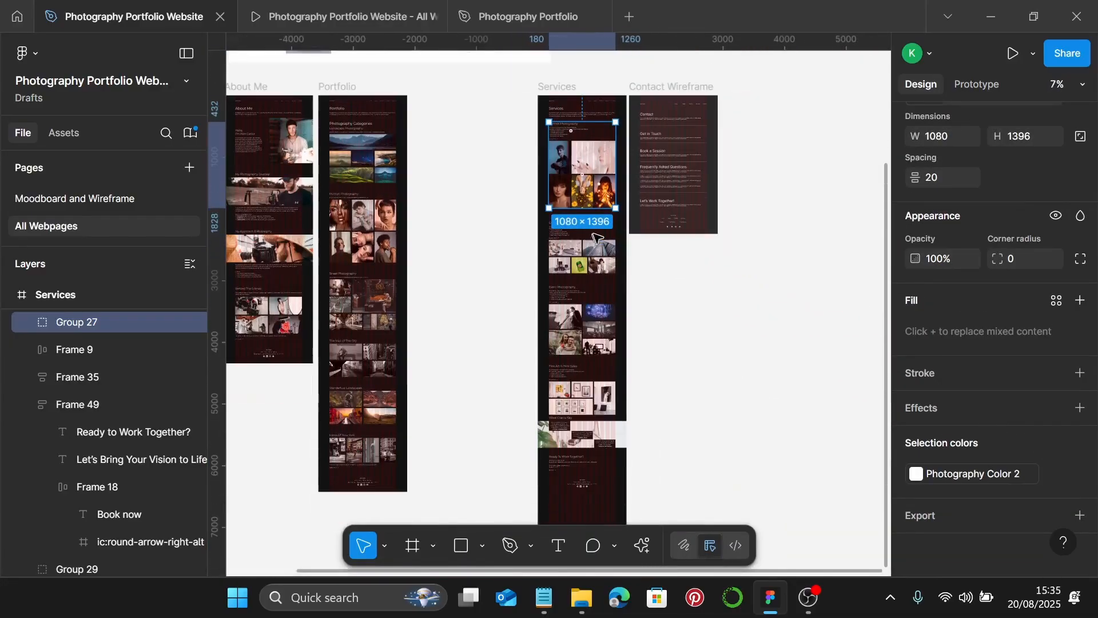
{"action": "left_click", "coordinate": [589, 223], "text": "shift"}
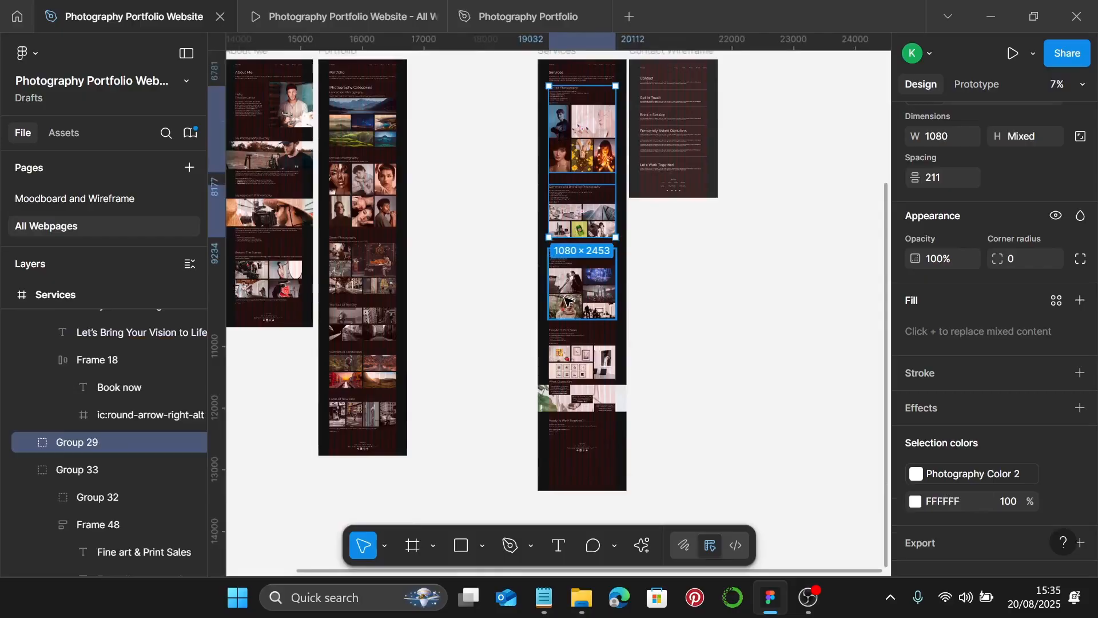
{"action": "left_click", "coordinate": [583, 286], "text": "shift"}
{"action": "left_click", "coordinate": [592, 354], "text": "shift"}
{"action": "left_click", "coordinate": [612, 403], "text": "shift"}
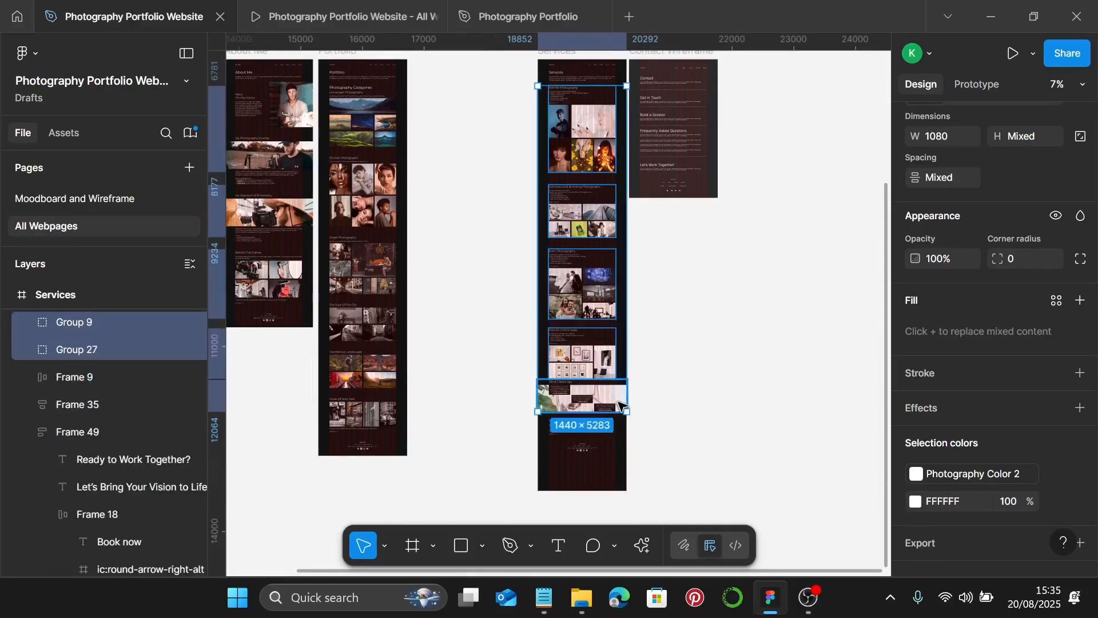
{"action": "left_click", "coordinate": [566, 426], "text": "shift"}
{"action": "scroll", "coordinate": [560, 438], "scroll_direction": "up", "scroll_amount": 3}
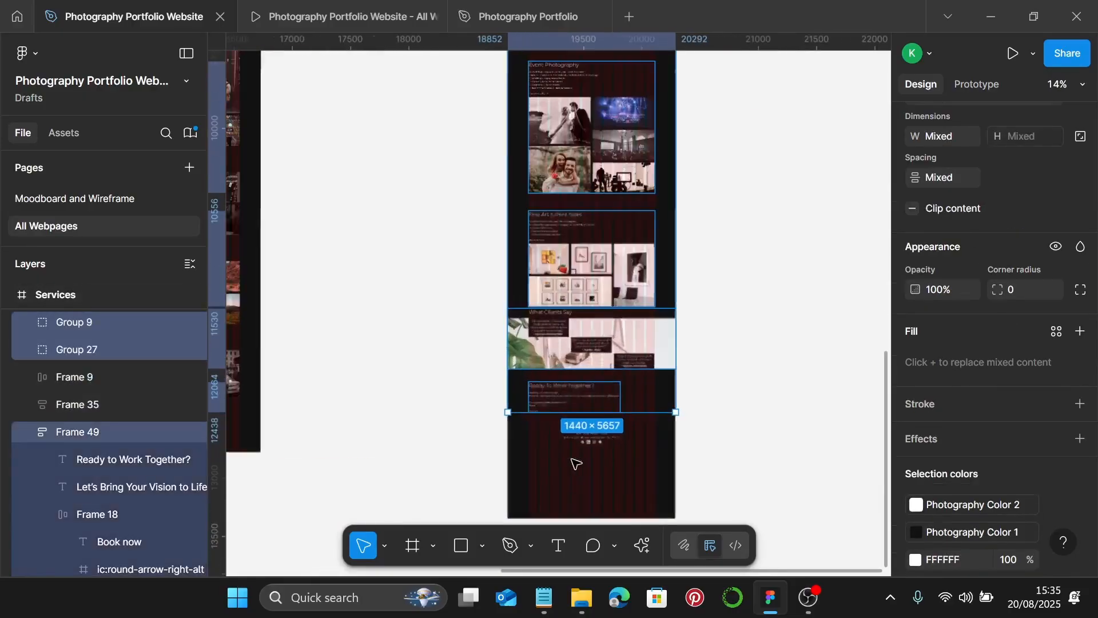
{"action": "left_click", "coordinate": [593, 436], "text": "shift"}
{"action": "scroll", "coordinate": [1001, 398], "scroll_direction": "down", "scroll_amount": 3}
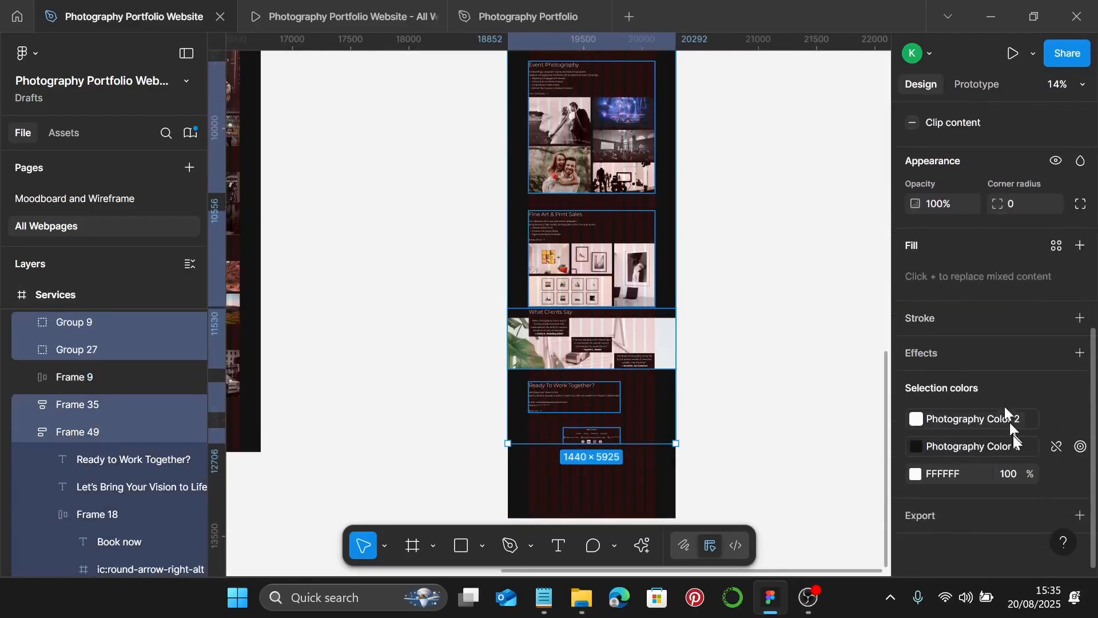
{"action": "left_click", "coordinate": [1057, 475]}
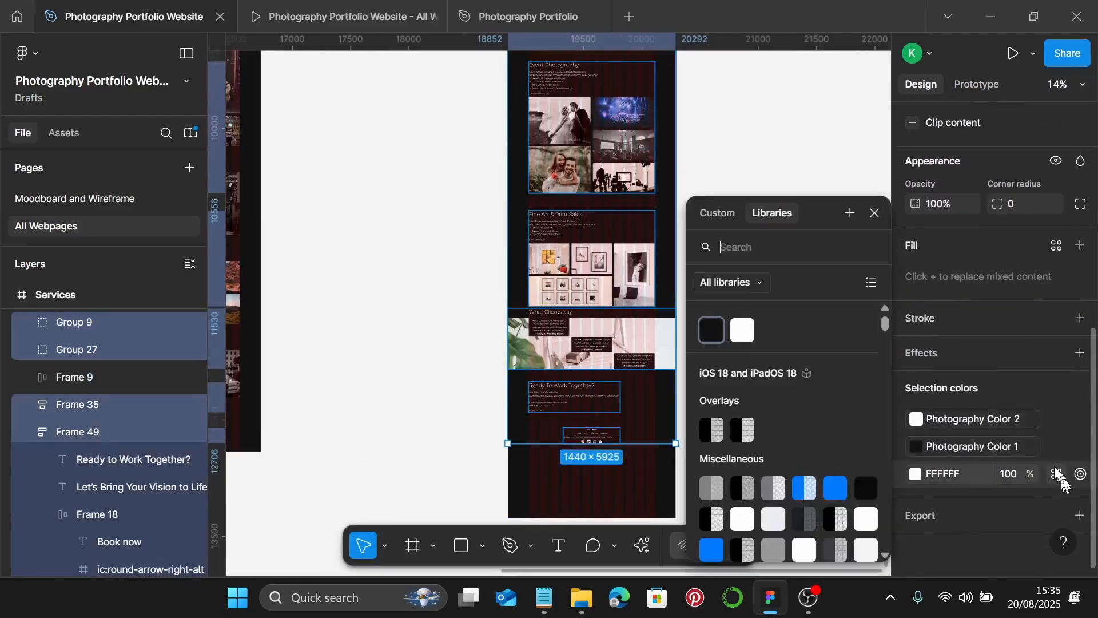
{"action": "left_click", "coordinate": [742, 331]}
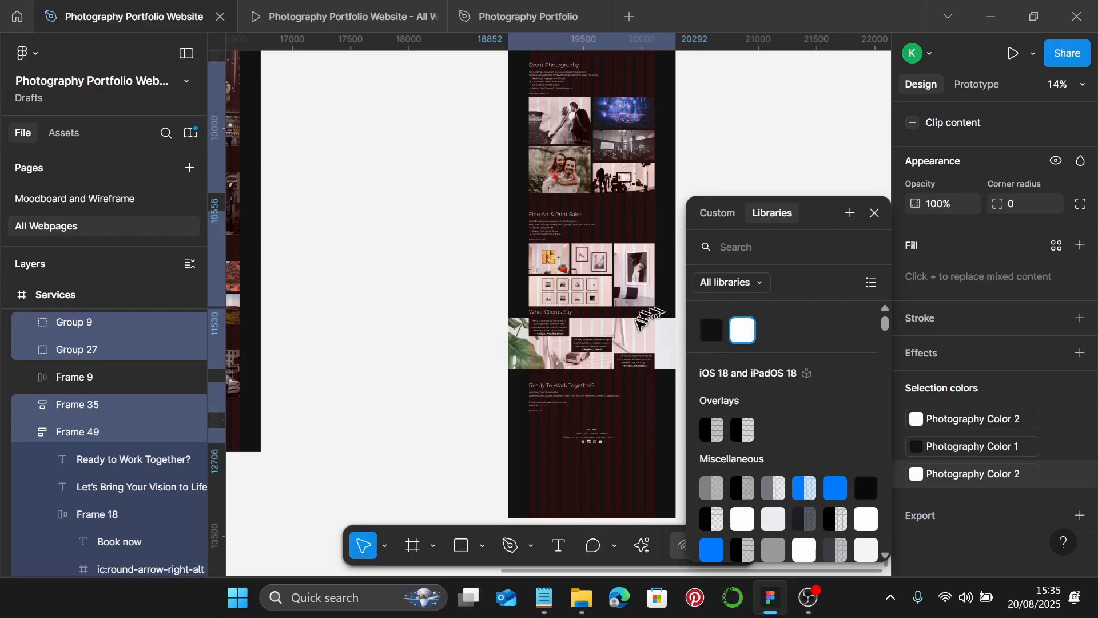
{"action": "left_click", "coordinate": [875, 213]}
{"action": "scroll", "coordinate": [983, 242], "scroll_direction": "up", "scroll_amount": 5}
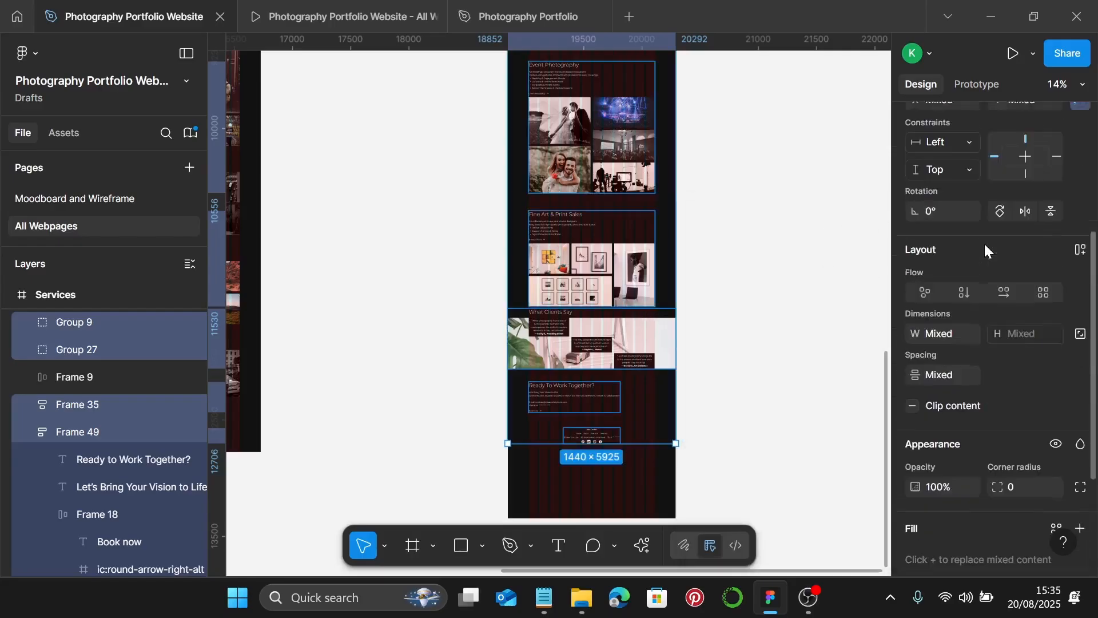
- Space the selected sections 150 apart
{"action": "left_click", "coordinate": [953, 370]}
{"action": "type", "text": "150"}
{"action": "key", "text": "Return"}
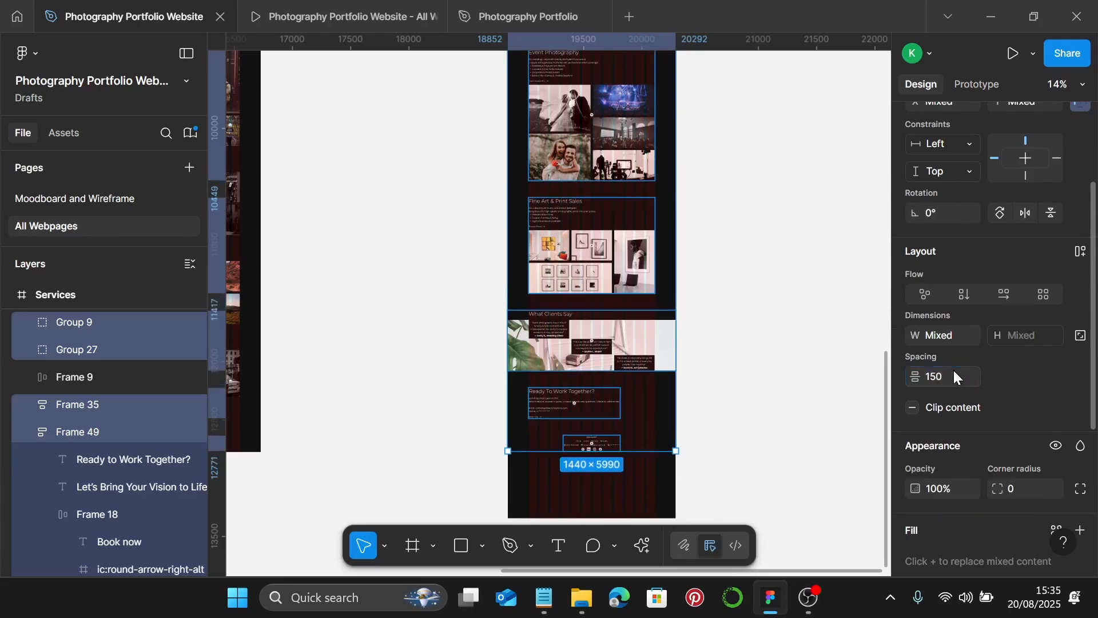
{"action": "scroll", "coordinate": [537, 405], "scroll_direction": "down", "scroll_amount": 1}
{"action": "scroll", "coordinate": [571, 372], "scroll_direction": "down", "scroll_amount": 3}
{"action": "scroll", "coordinate": [589, 298], "scroll_direction": "up", "scroll_amount": 4}
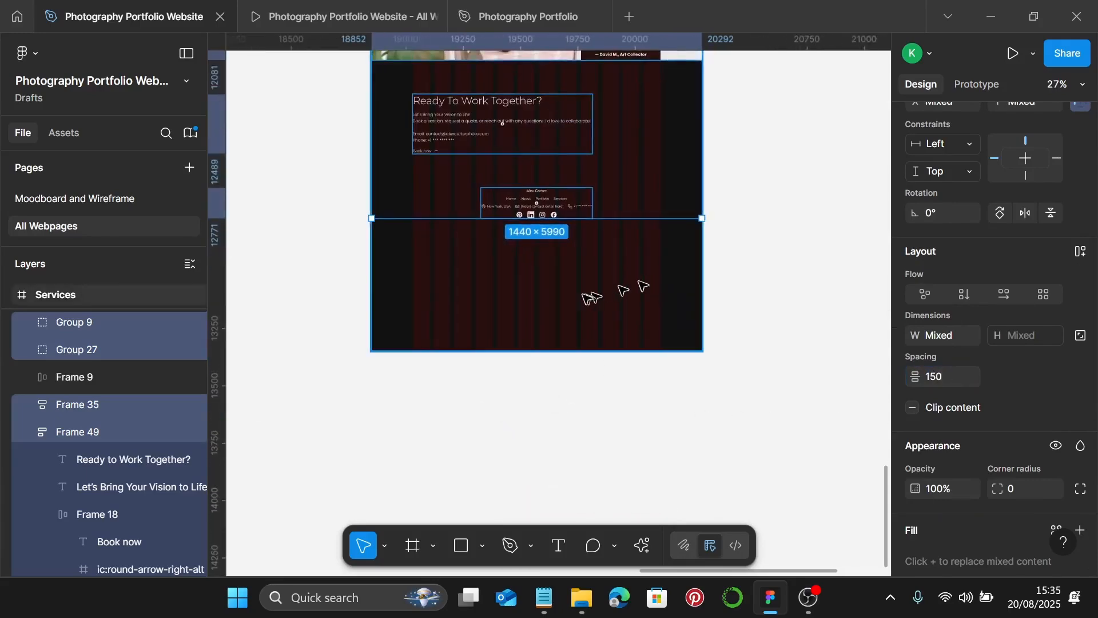
- Shorten the Services page frame to 6552 tall and measure the footer's distances
{"action": "right_click", "coordinate": [579, 303]}
{"action": "left_click", "coordinate": [552, 300]}
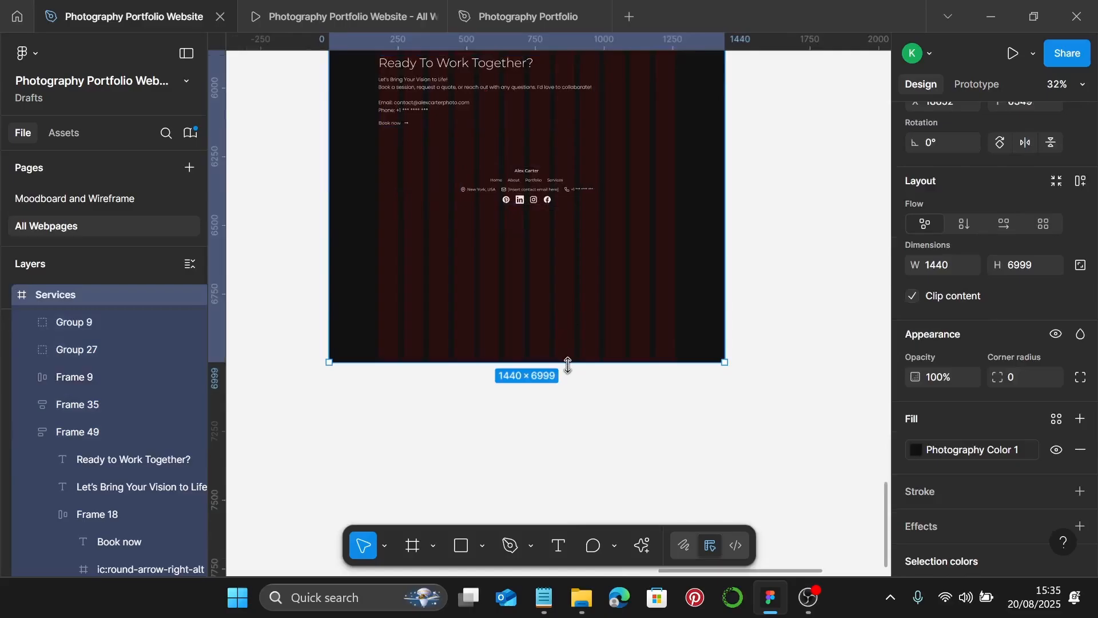
{"action": "left_click_drag", "start_coordinate": [568, 365], "coordinate": [566, 240]}
{"action": "scroll", "coordinate": [550, 230], "scroll_direction": "up", "scroll_amount": 3}
{"action": "left_click", "coordinate": [559, 189]}
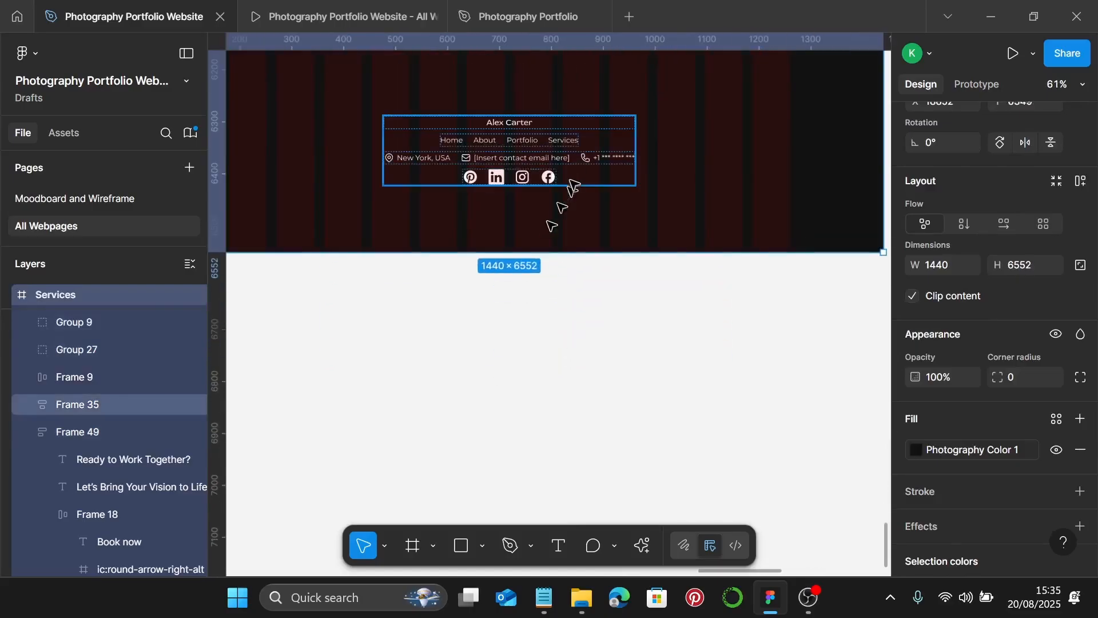
{"action": "key", "text": "alt"}
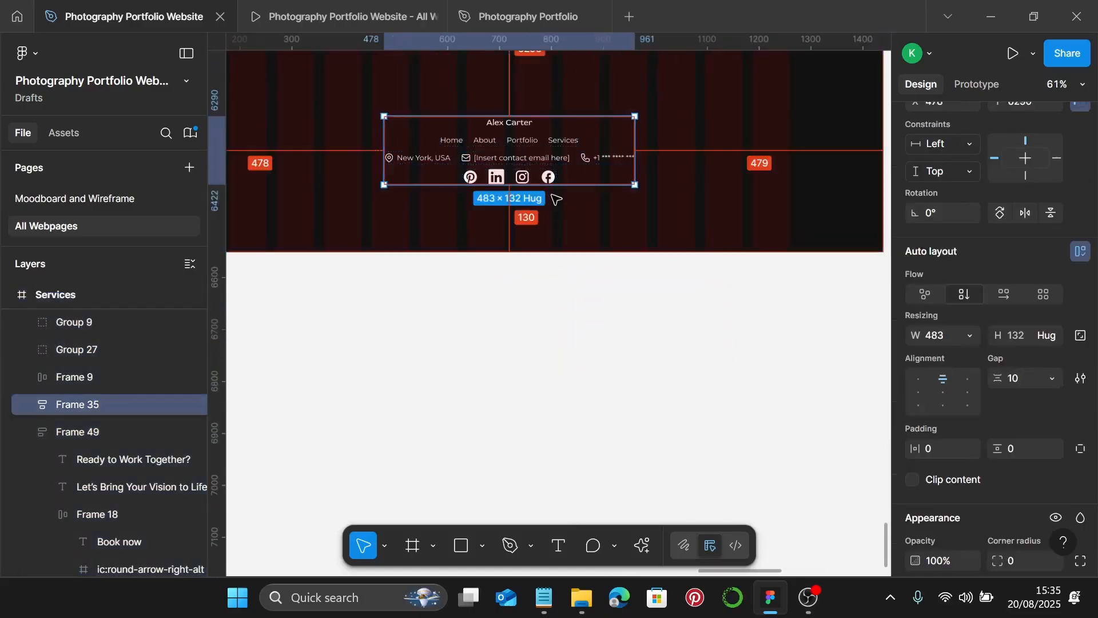
- Shorten the Services page to 6524 tall and check the gap below the footer
{"action": "scroll", "coordinate": [551, 245], "scroll_direction": "up", "scroll_amount": 3}
{"action": "right_click", "coordinate": [546, 229]}
{"action": "key", "text": "Escape"}
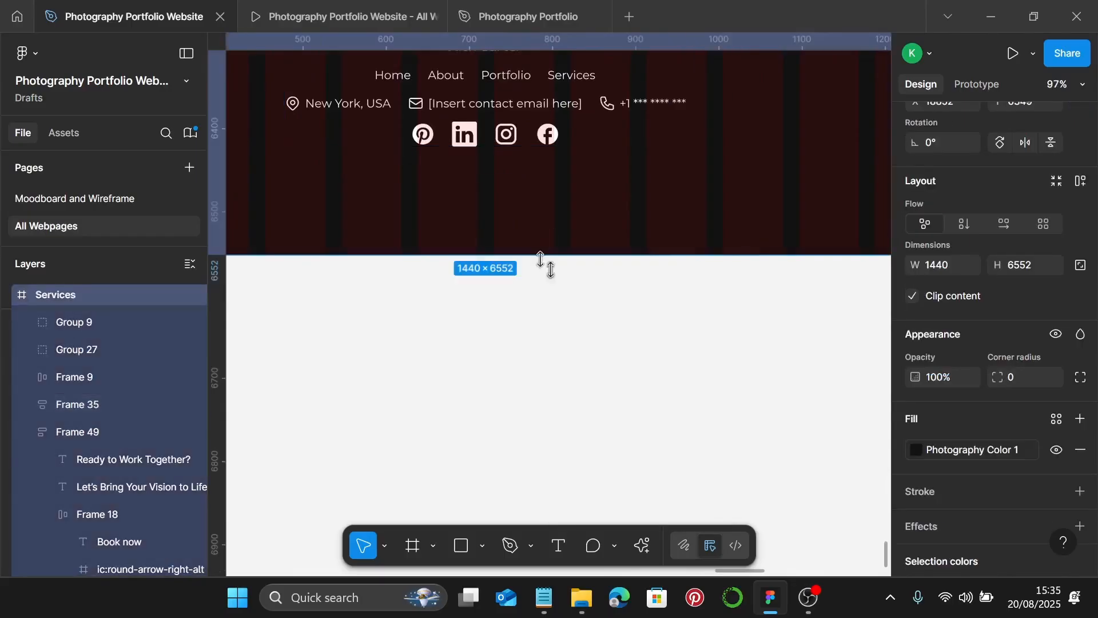
{"action": "left_click_drag", "start_coordinate": [543, 250], "coordinate": [544, 231]}
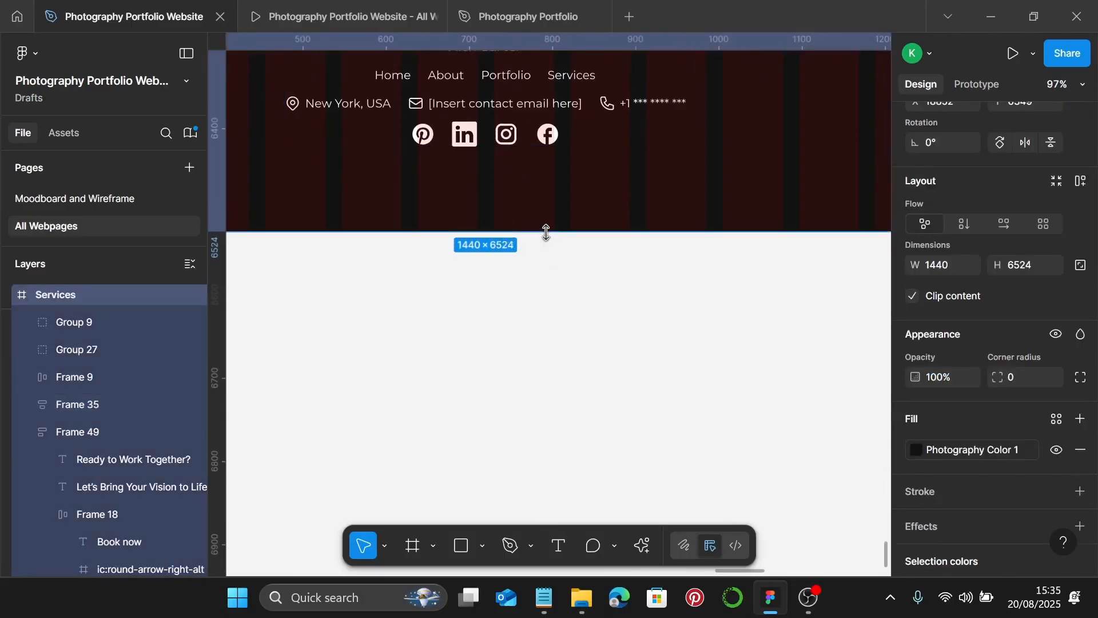
{"action": "left_click", "coordinate": [551, 141]}
{"action": "key", "text": "alt"}
- Trim the Services page bottom to a final 6522 height
{"action": "scroll", "coordinate": [557, 220], "scroll_direction": "up", "scroll_amount": 3}
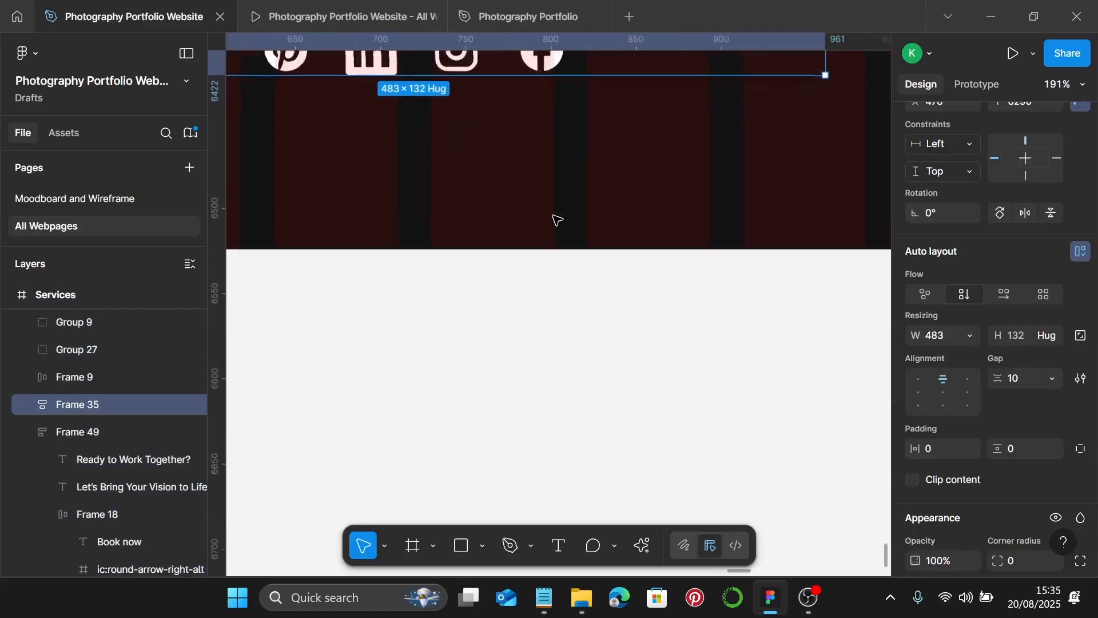
{"action": "scroll", "coordinate": [555, 229], "scroll_direction": "up", "scroll_amount": 5}
{"action": "left_click", "coordinate": [557, 275]}
{"action": "right_click", "coordinate": [525, 286]}
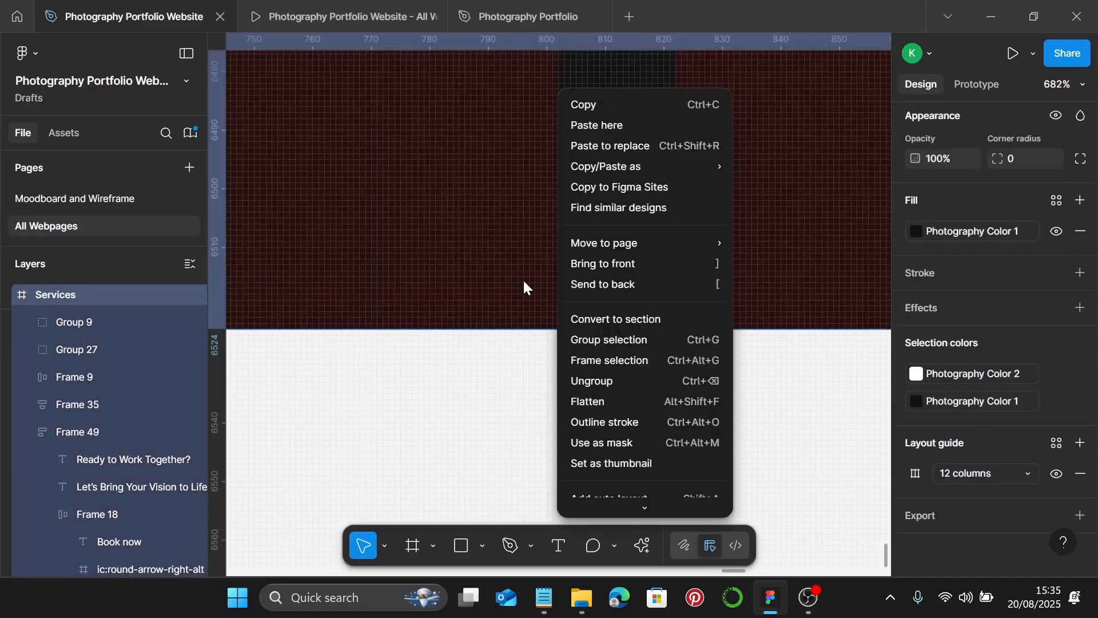
{"action": "left_click", "coordinate": [525, 286]}
{"action": "left_click_drag", "start_coordinate": [541, 330], "coordinate": [541, 319]}
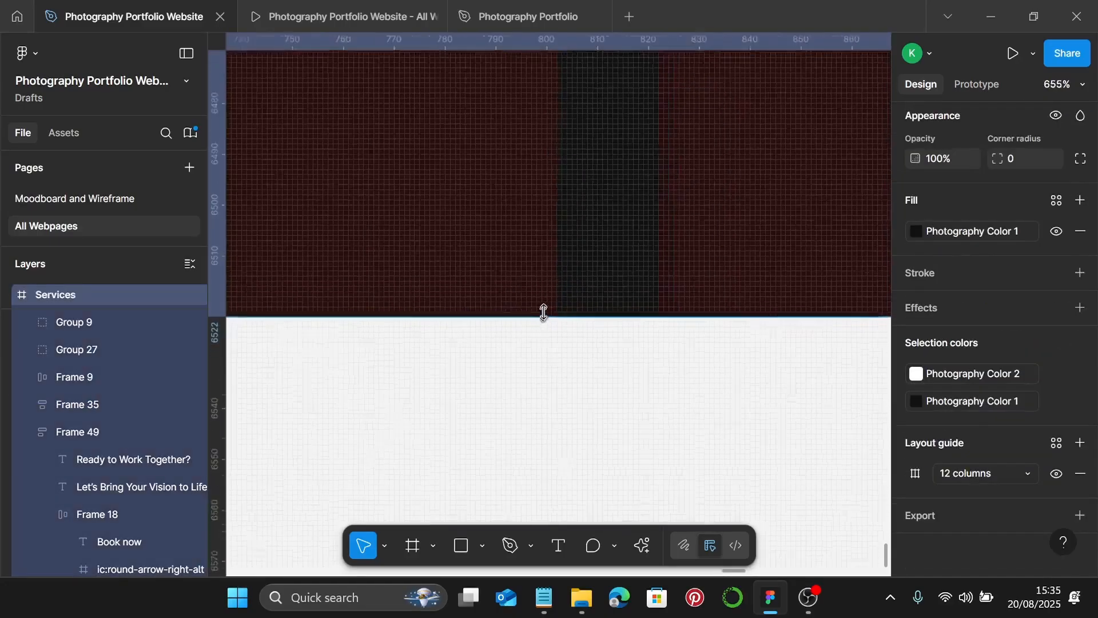
{"action": "scroll", "coordinate": [544, 301], "scroll_direction": "down", "scroll_amount": 9}
{"action": "scroll", "coordinate": [544, 299], "scroll_direction": "down", "scroll_amount": 5}
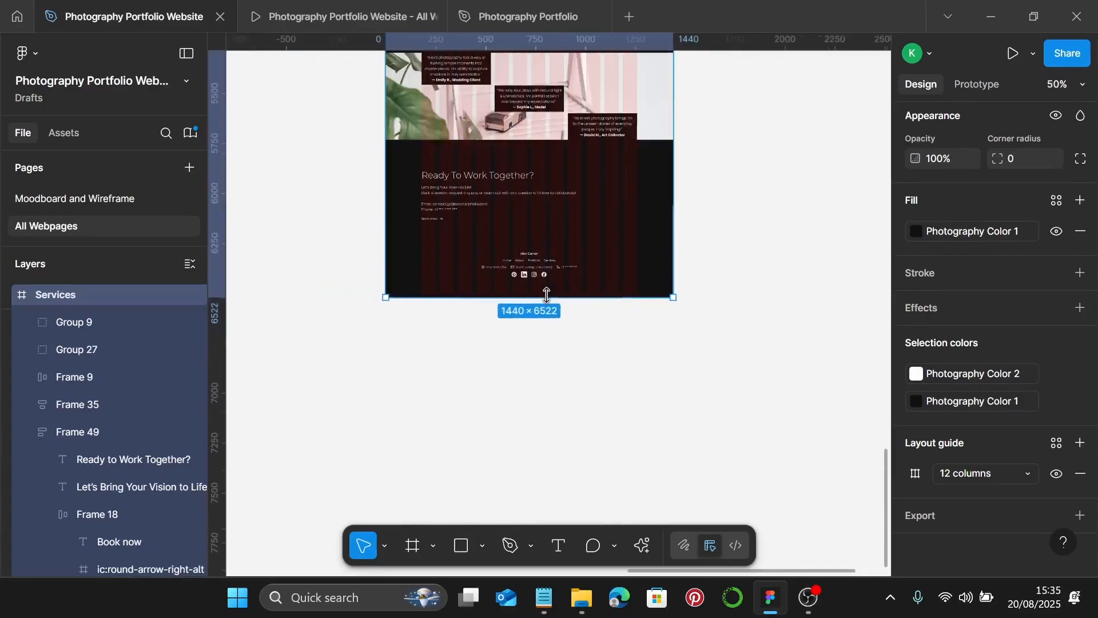
{"action": "scroll", "coordinate": [548, 297], "scroll_direction": "up", "scroll_amount": 10}
{"action": "scroll", "coordinate": [549, 297], "scroll_direction": "up", "scroll_amount": 4}
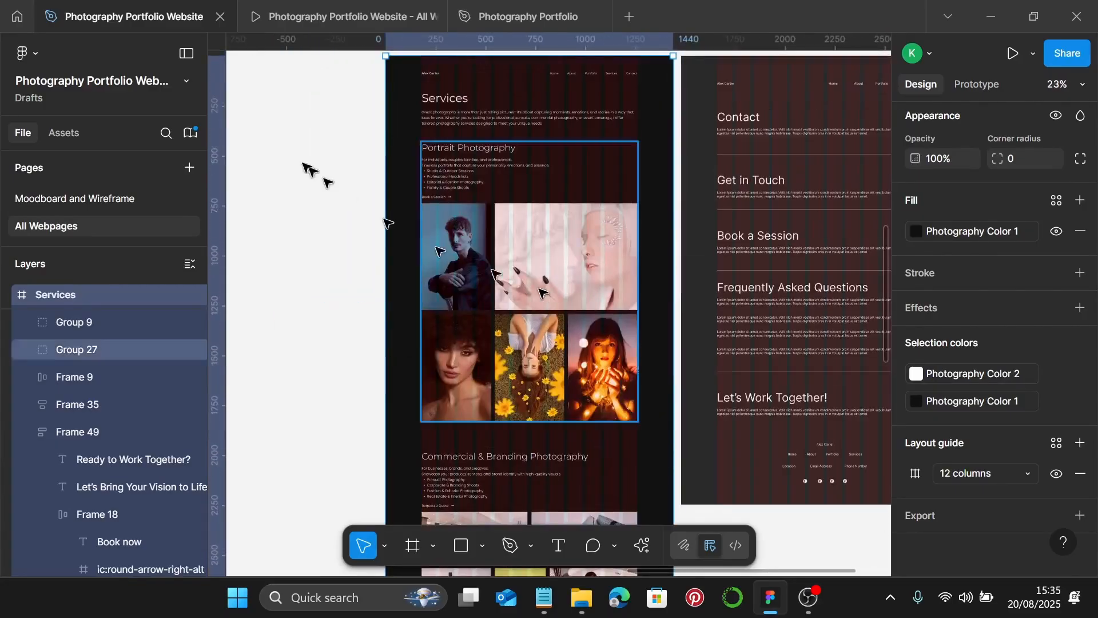
- Preview the prototype between Services and Contact, review Services down to its footer, then return to the design file
{"action": "left_click", "coordinate": [366, 19]}
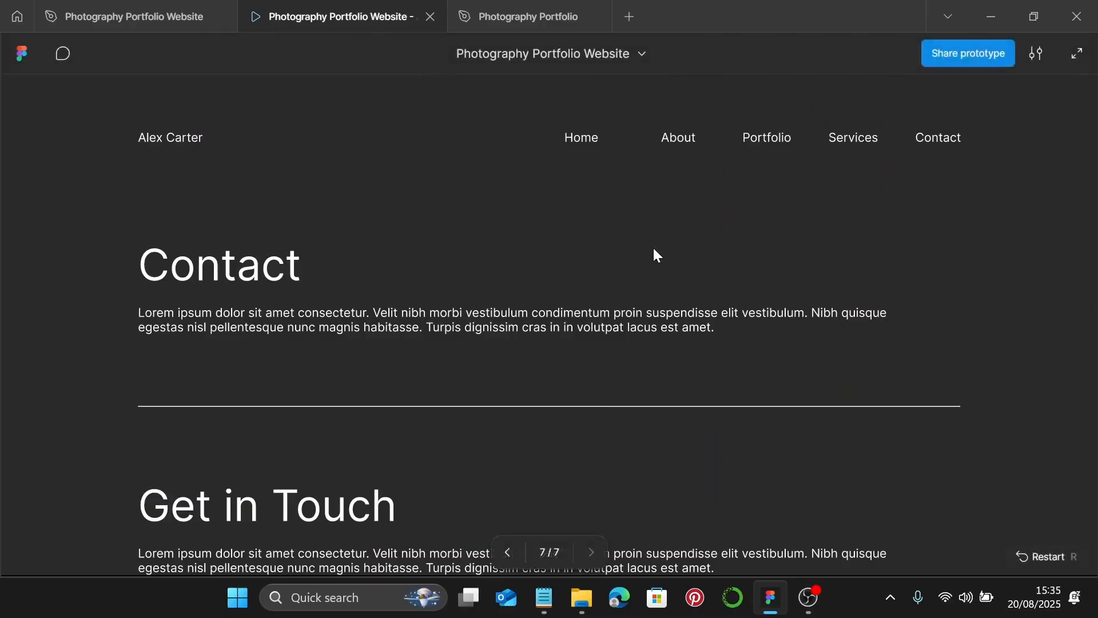
{"action": "key", "text": "Left"}
{"action": "scroll", "coordinate": [653, 246], "scroll_direction": "down", "scroll_amount": 5}
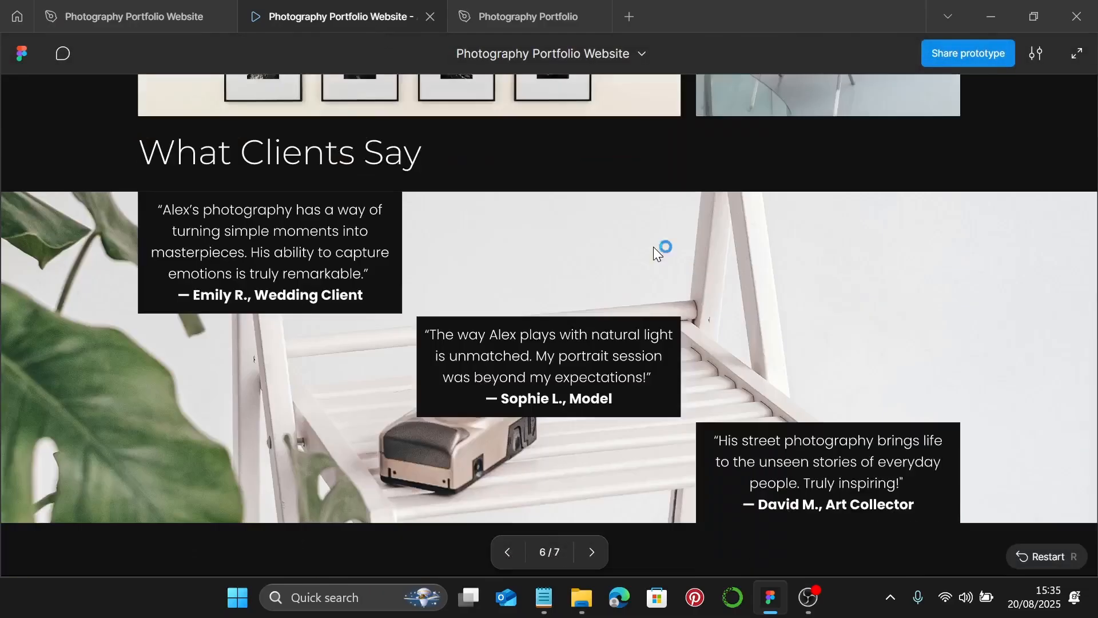
{"action": "key", "text": "Right"}
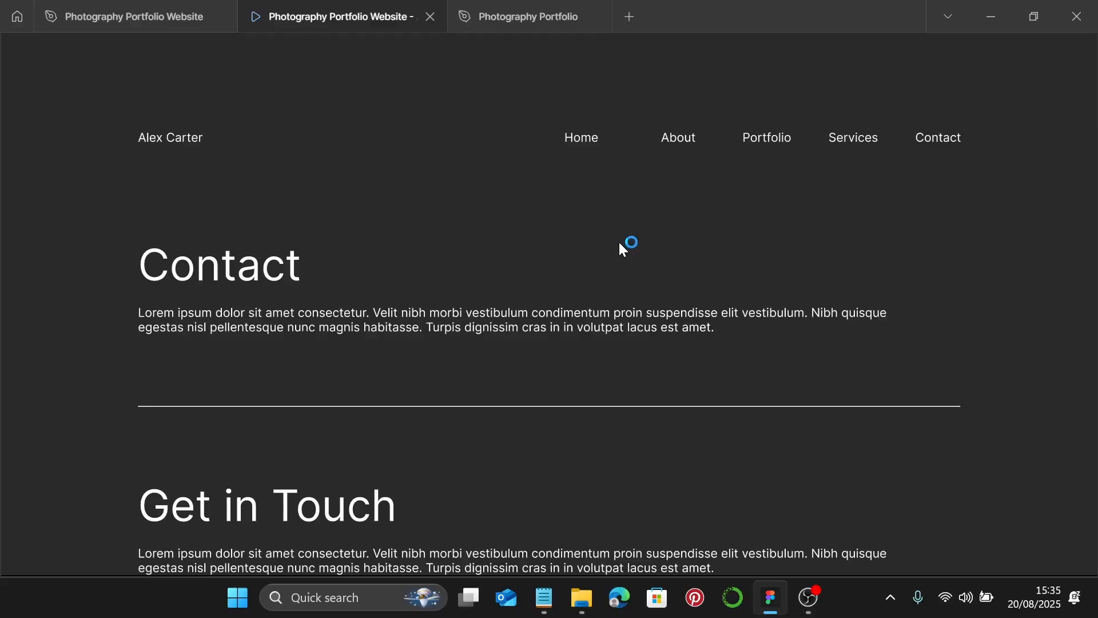
{"action": "key", "text": "Left"}
{"action": "scroll", "coordinate": [619, 250], "scroll_direction": "down", "scroll_amount": 8}
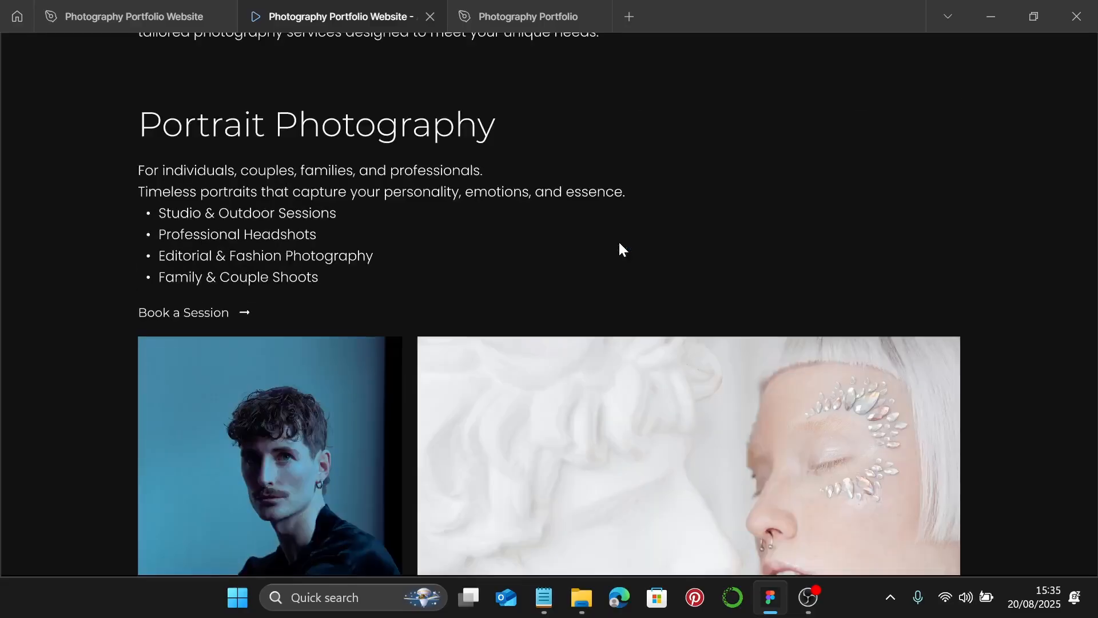
{"action": "scroll", "coordinate": [618, 242], "scroll_direction": "down", "scroll_amount": 5}
{"action": "scroll", "coordinate": [619, 242], "scroll_direction": "down", "scroll_amount": 10}
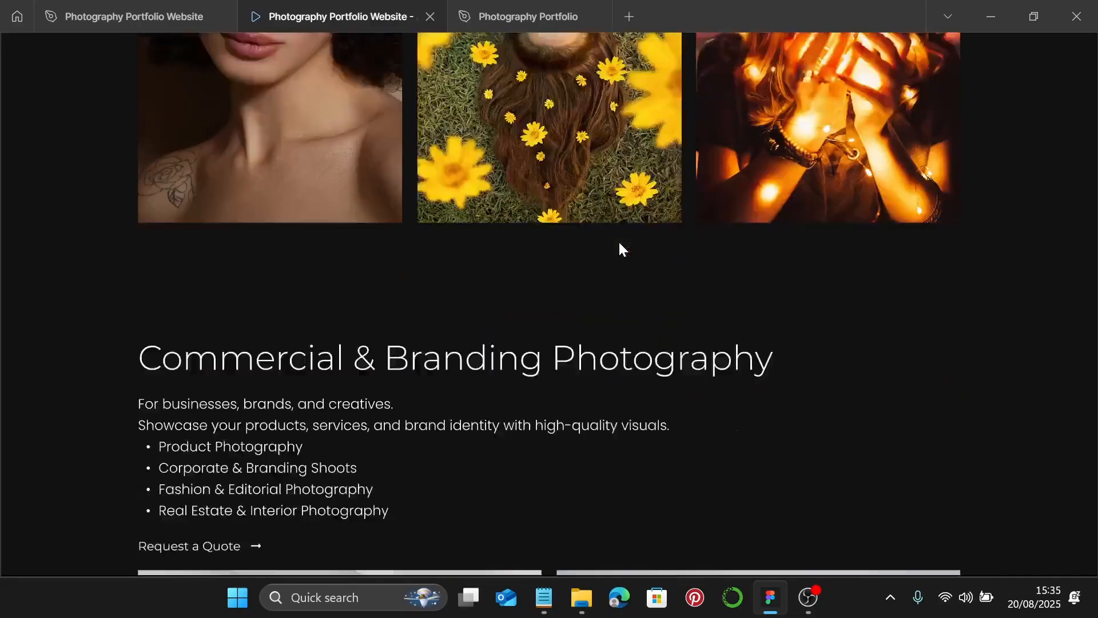
{"action": "scroll", "coordinate": [619, 242], "scroll_direction": "down", "scroll_amount": 20}
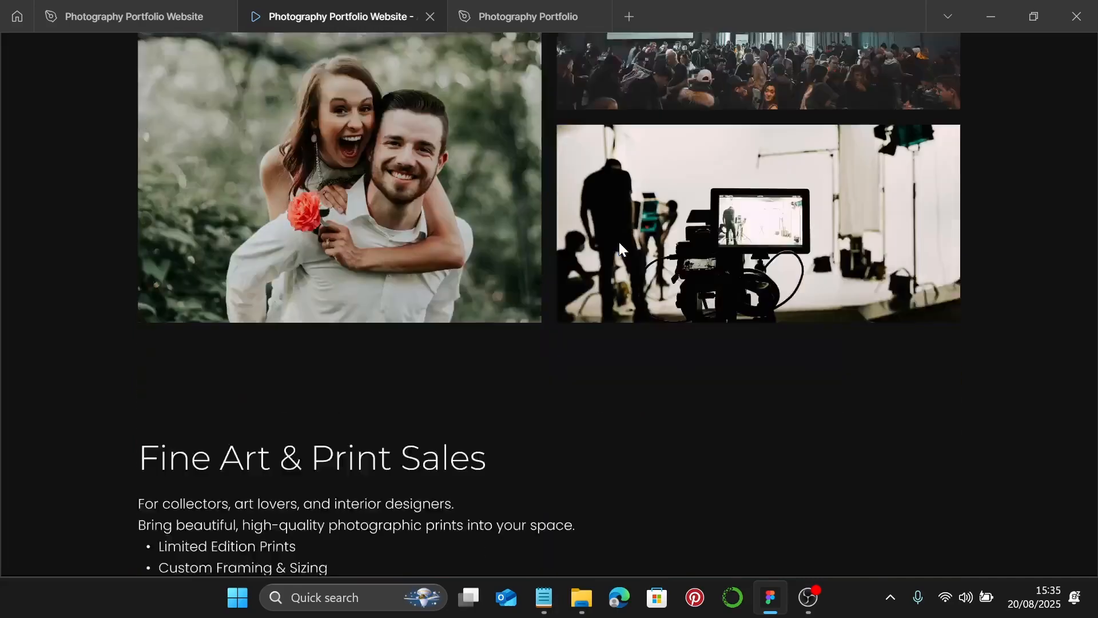
{"action": "scroll", "coordinate": [623, 249], "scroll_direction": "down", "scroll_amount": 20}
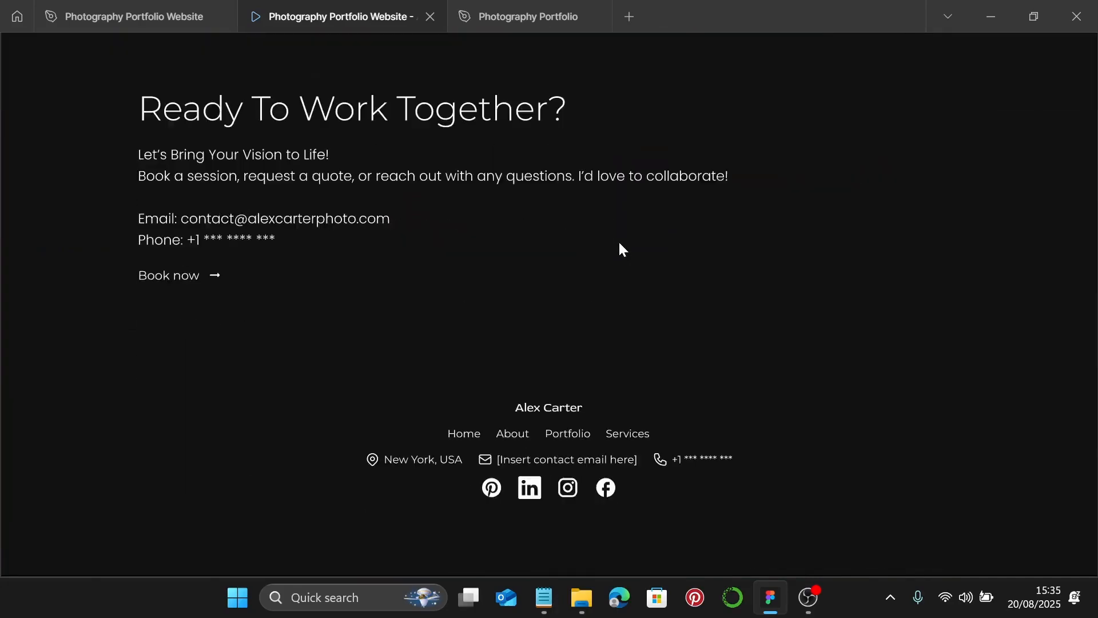
{"action": "left_click", "coordinate": [129, 16]}
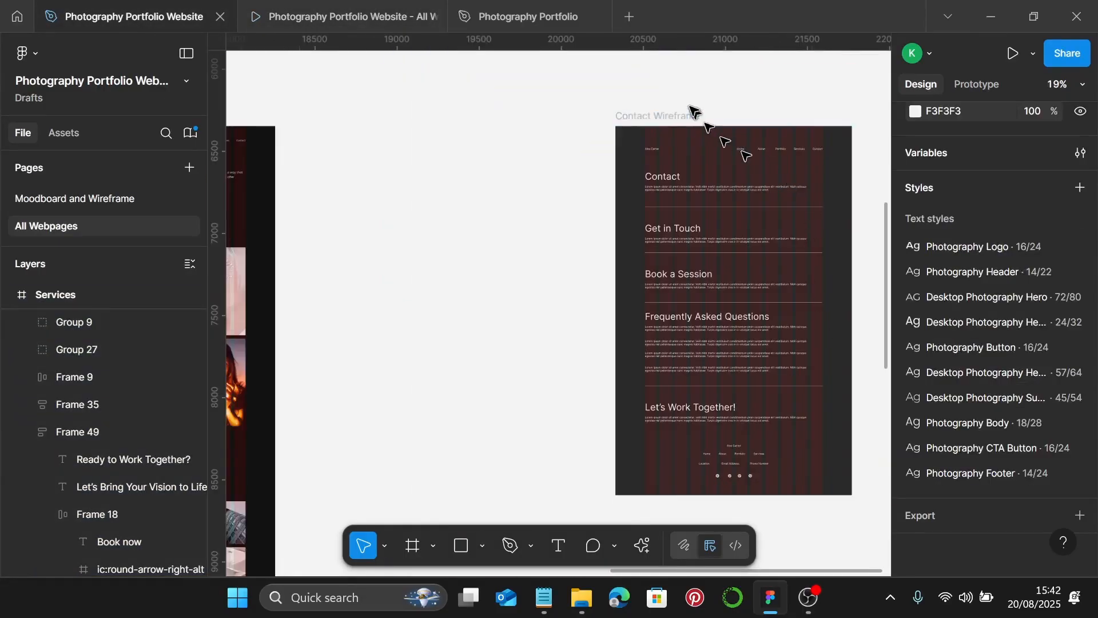
- Rename the Contact Wireframe frame to Contact and give it the Photography Color 1 fill
{"action": "scroll", "coordinate": [689, 109], "scroll_direction": "up", "scroll_amount": 2}
{"action": "double_click", "coordinate": [651, 120]}
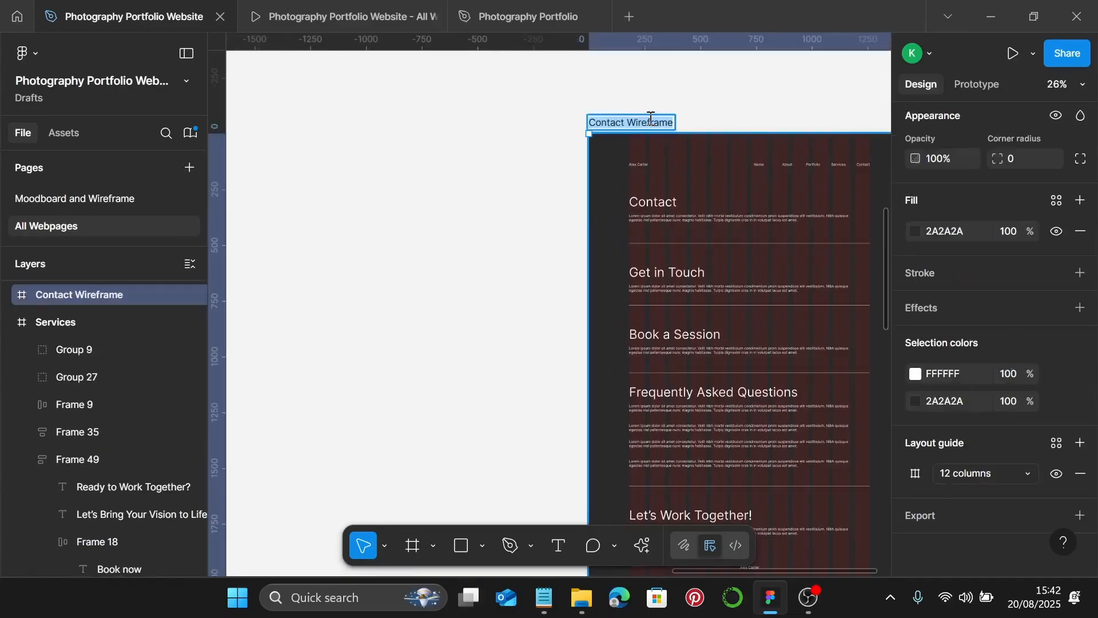
{"action": "key", "text": "End"}
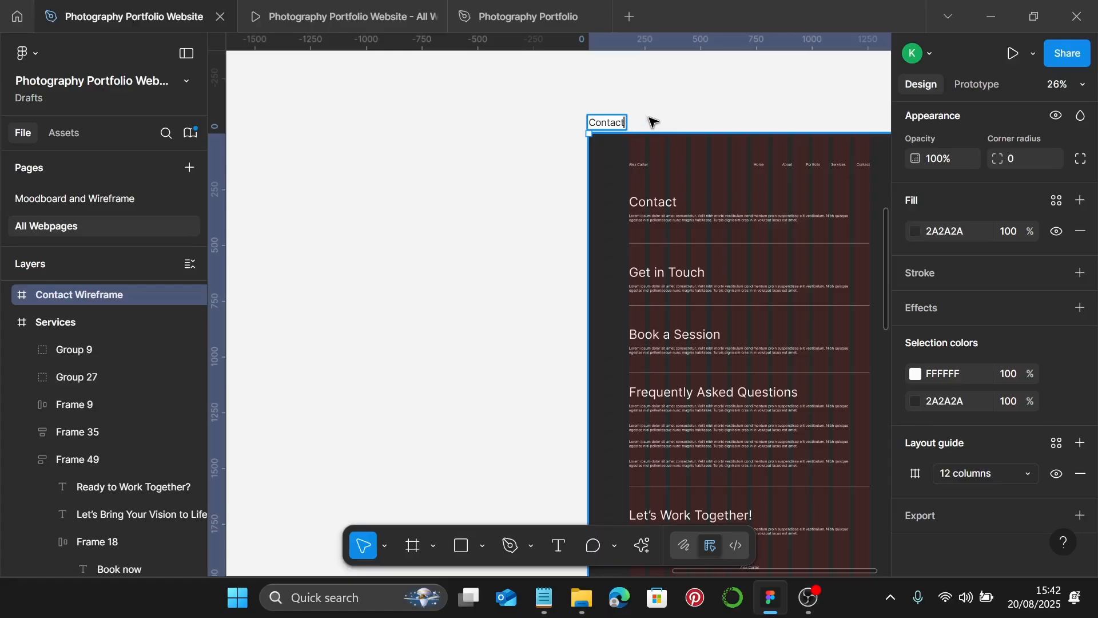
{"action": "key", "text": "Return"}
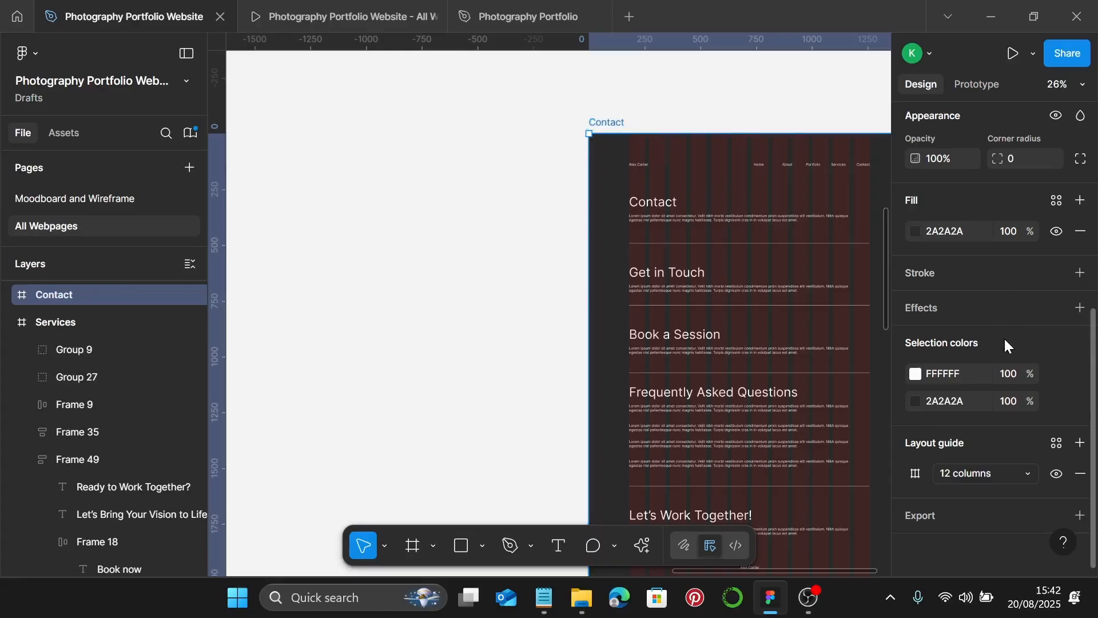
{"action": "left_click", "coordinate": [1057, 200]}
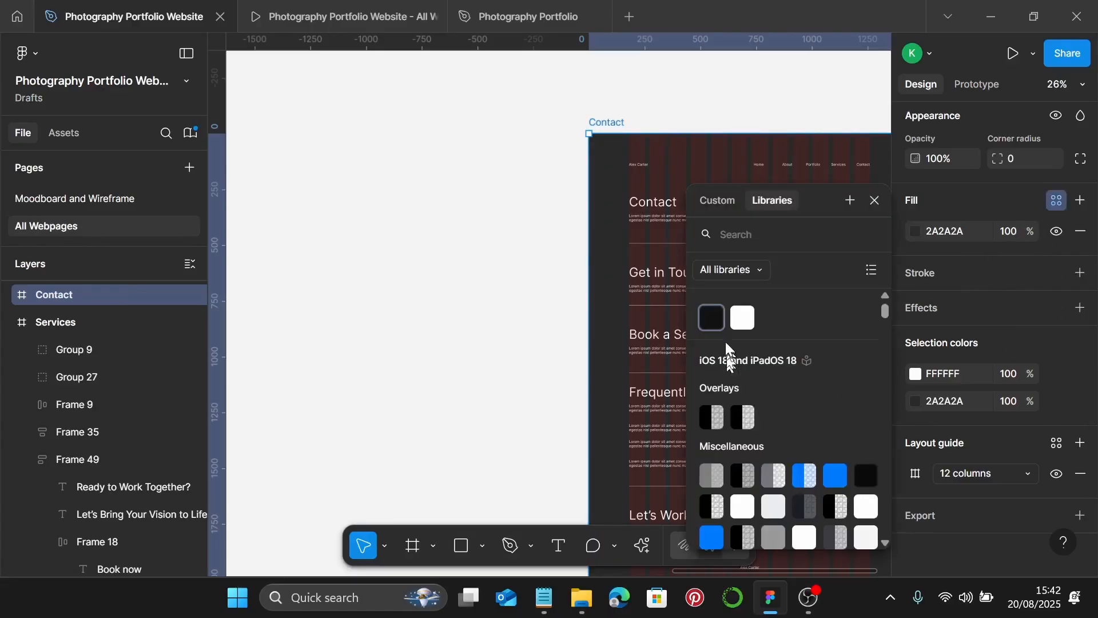
{"action": "left_click", "coordinate": [711, 315]}
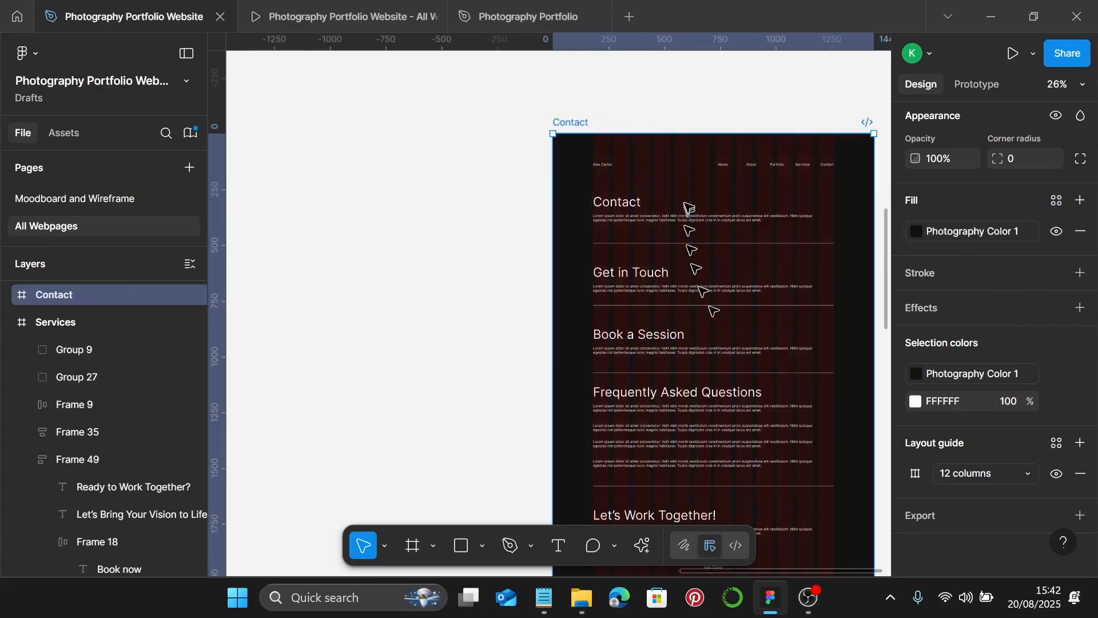
- Delete the old navigation header, then select the Services page's header bar
{"action": "left_click", "coordinate": [605, 166]}
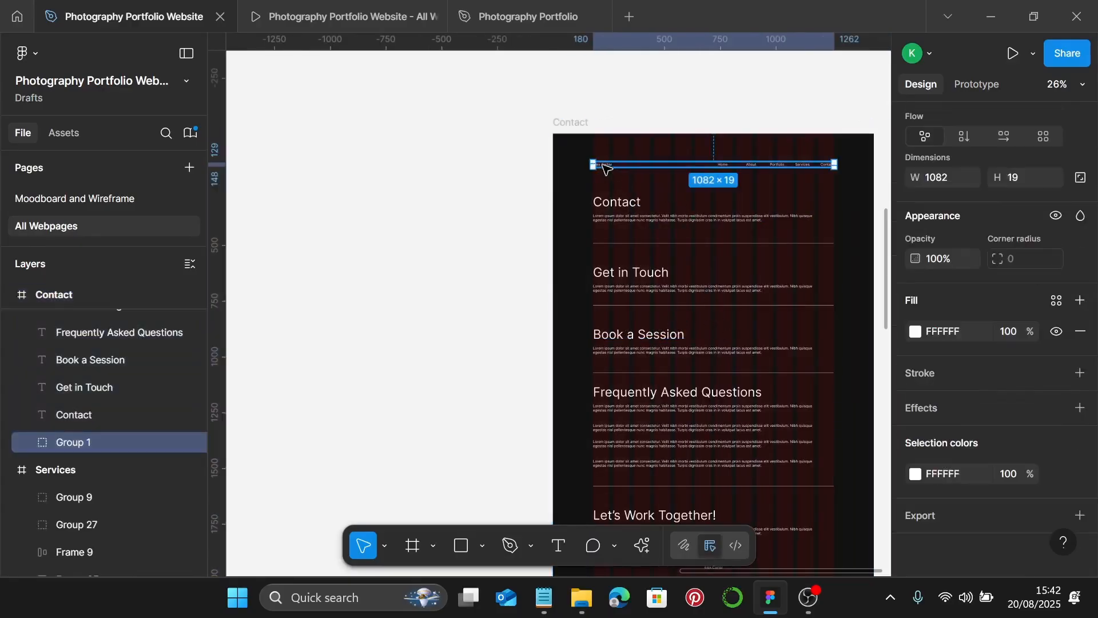
{"action": "key", "text": "Delete"}
{"action": "scroll", "coordinate": [617, 154], "scroll_direction": "down", "scroll_amount": 4}
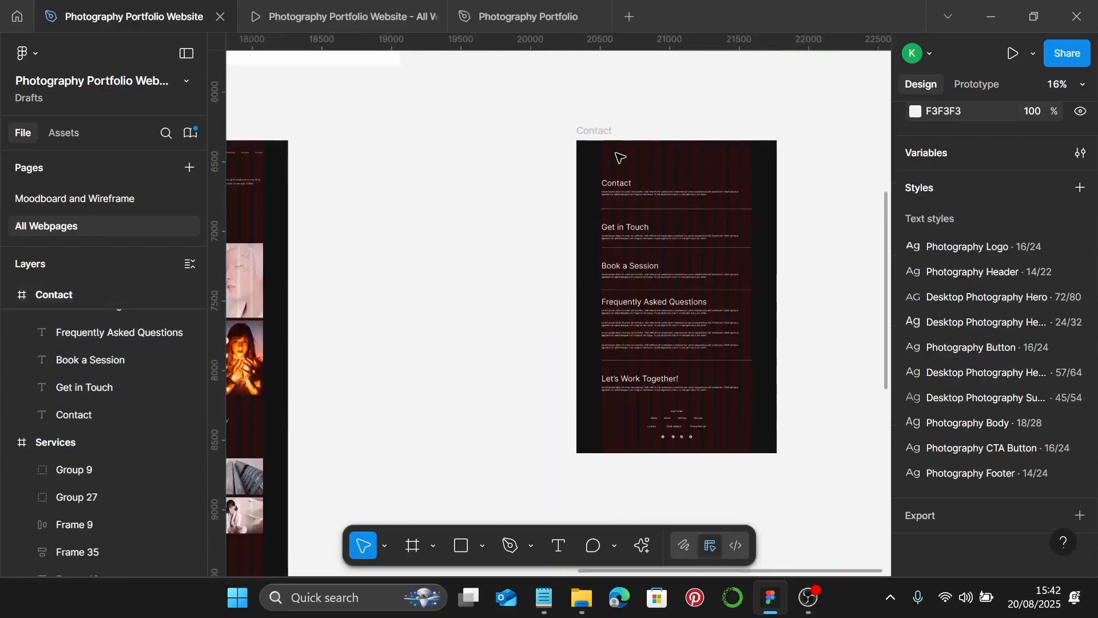
{"action": "scroll", "coordinate": [618, 154], "scroll_direction": "left", "scroll_amount": 4}
{"action": "left_click", "coordinate": [404, 157]}
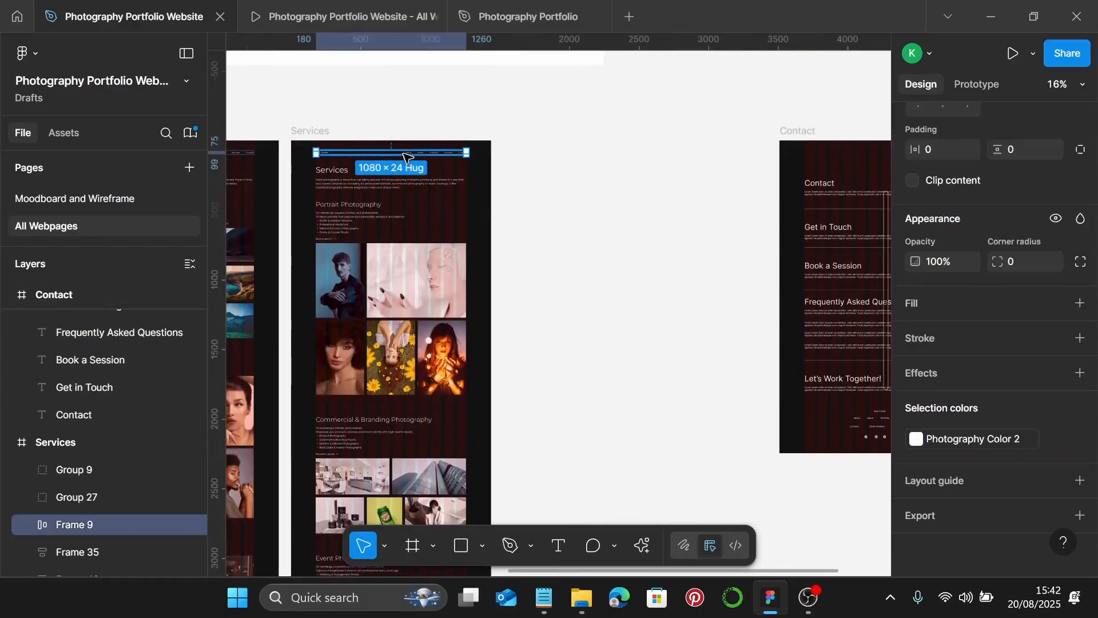
- Paste the Services header bar into Contact and give the Contact heading the Desktop Photography heading style
{"action": "scroll", "coordinate": [418, 165], "scroll_direction": "right", "scroll_amount": 5}
{"action": "scroll", "coordinate": [473, 139], "scroll_direction": "up", "scroll_amount": 2}
{"action": "left_click", "coordinate": [488, 133]}
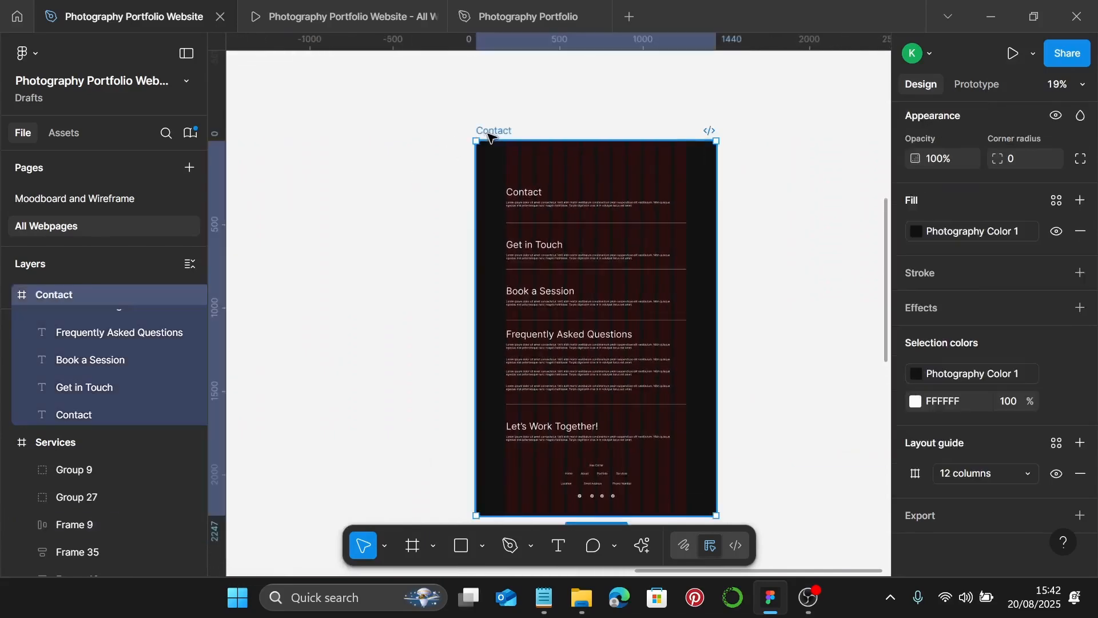
{"action": "left_click", "coordinate": [512, 154]}
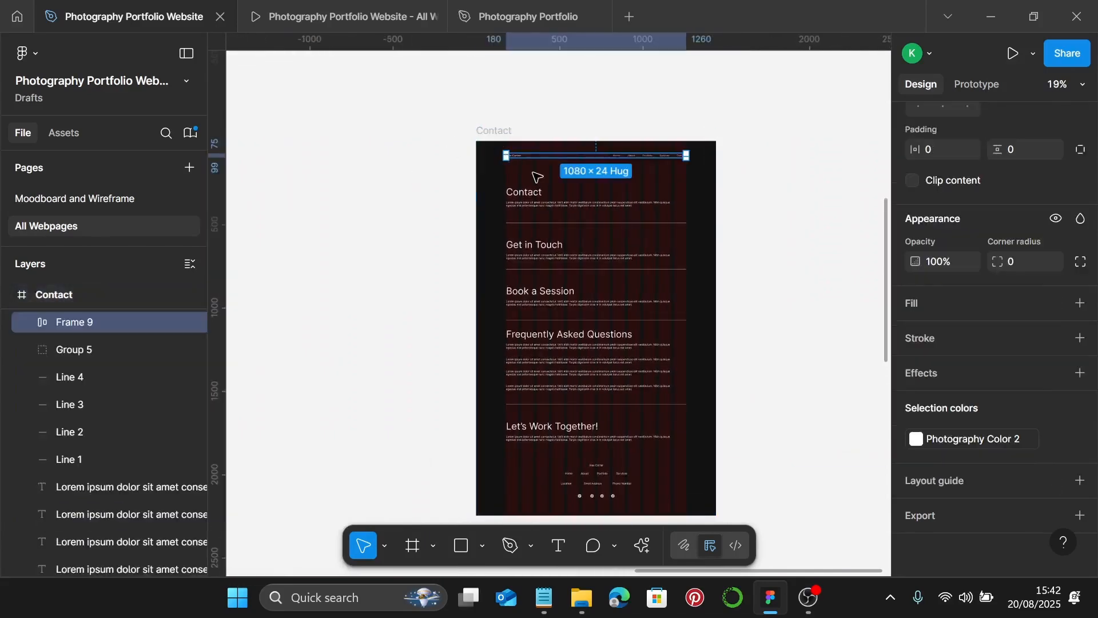
{"action": "scroll", "coordinate": [534, 172], "scroll_direction": "up", "scroll_amount": 1}
{"action": "scroll", "coordinate": [536, 177], "scroll_direction": "up", "scroll_amount": 3}
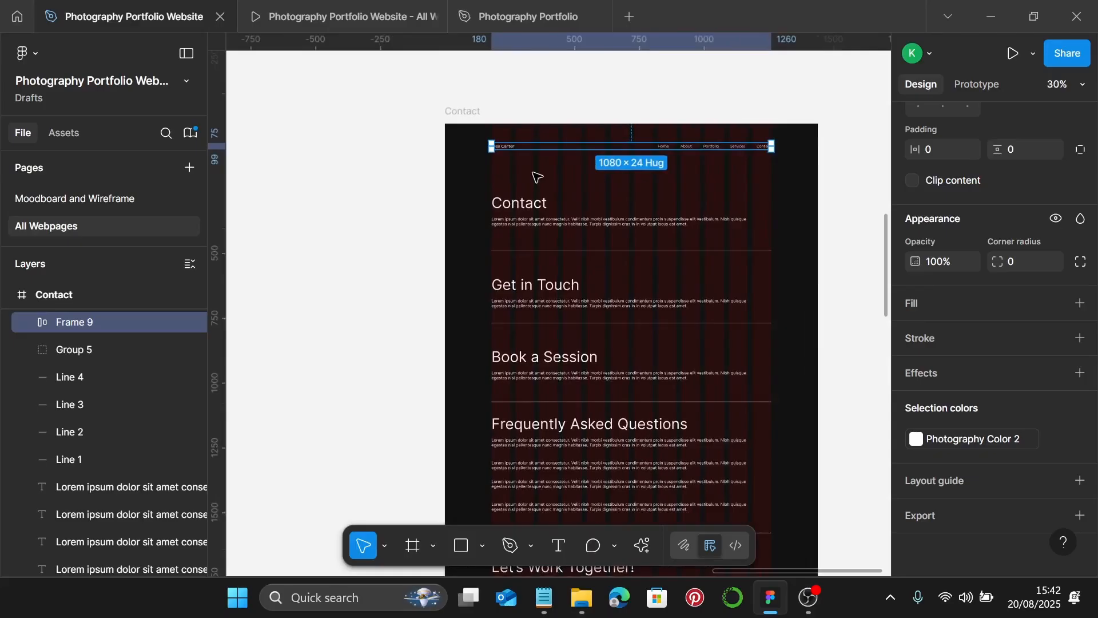
{"action": "scroll", "coordinate": [537, 176], "scroll_direction": "up", "scroll_amount": 1}
{"action": "left_click", "coordinate": [526, 203]}
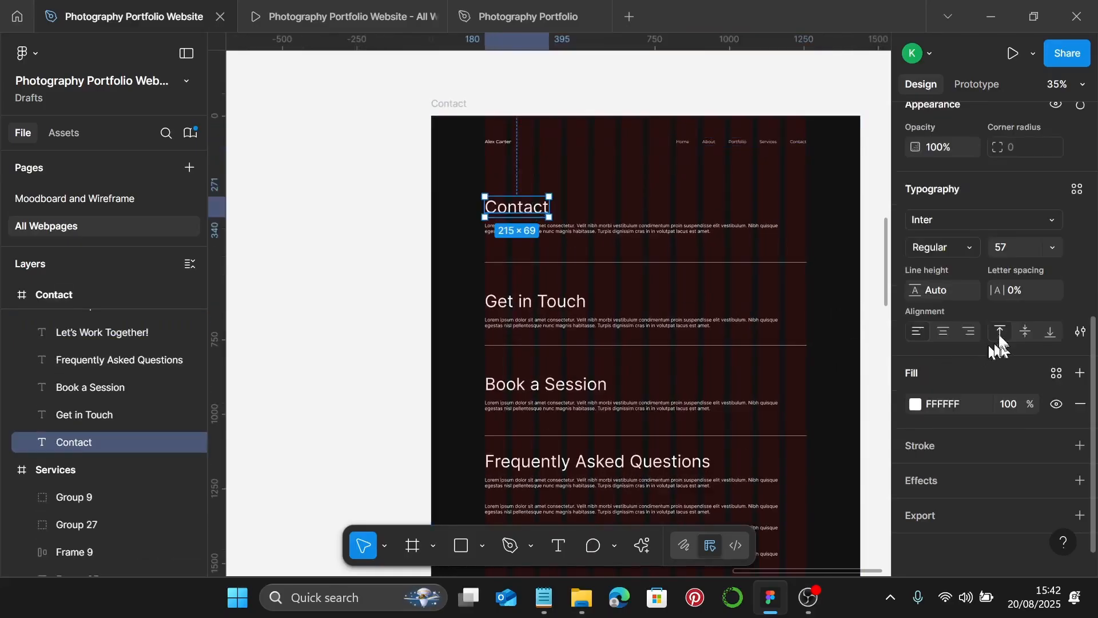
{"action": "left_click", "coordinate": [1076, 189]}
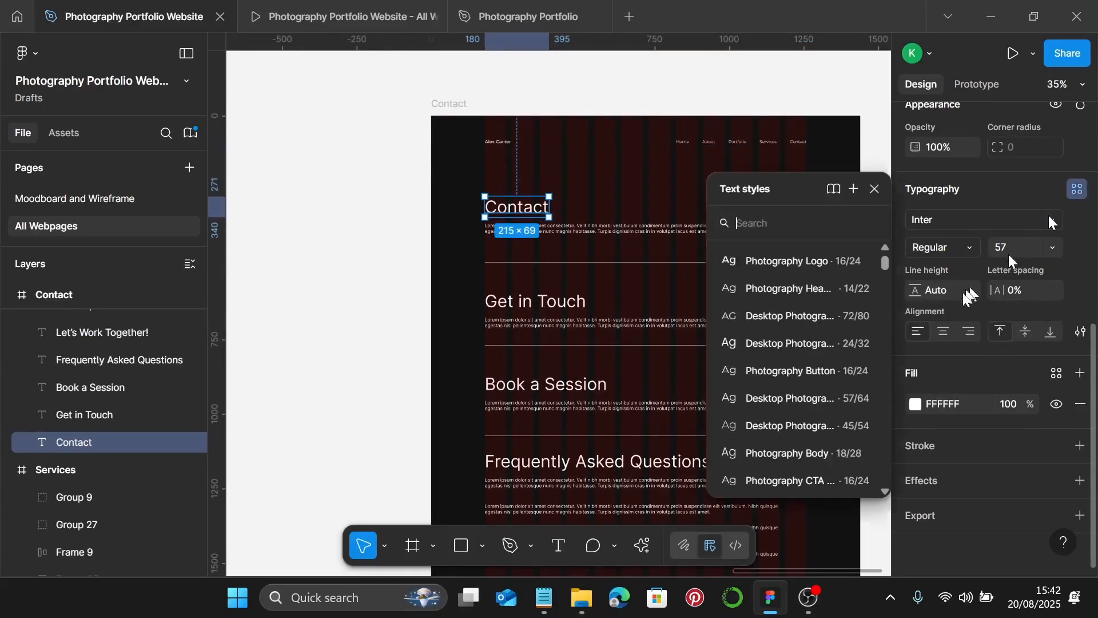
{"action": "left_click", "coordinate": [812, 398]}
- Move the Contact heading higher and apply the Photography Body style to the placeholder paragraph
{"action": "scroll", "coordinate": [458, 176], "scroll_direction": "up", "scroll_amount": 10}
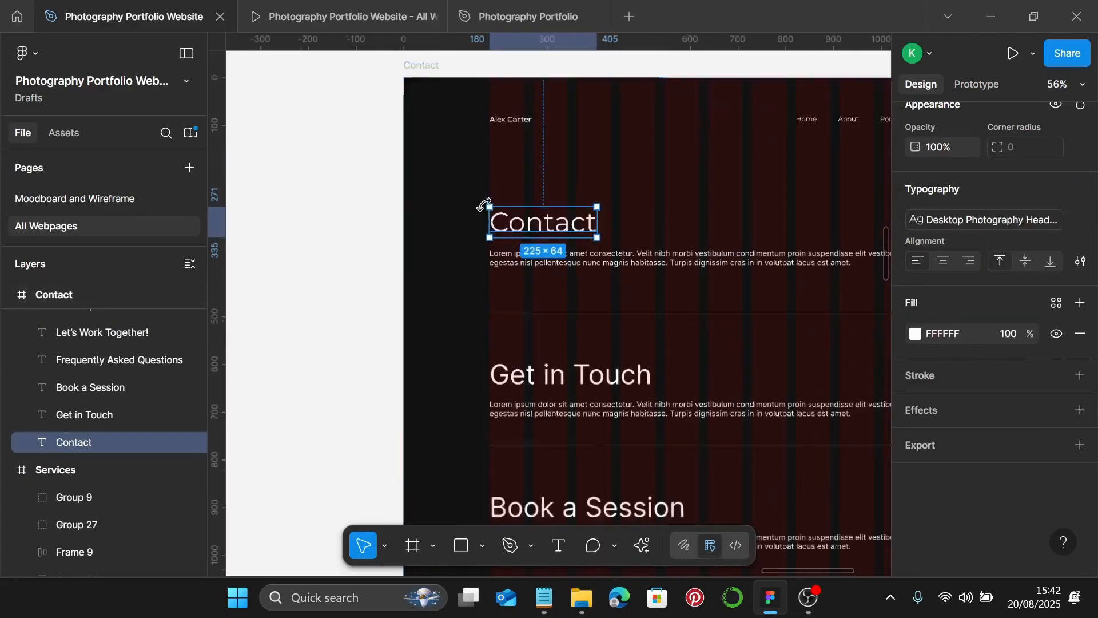
{"action": "scroll", "coordinate": [520, 297], "scroll_direction": "down", "scroll_amount": 1}
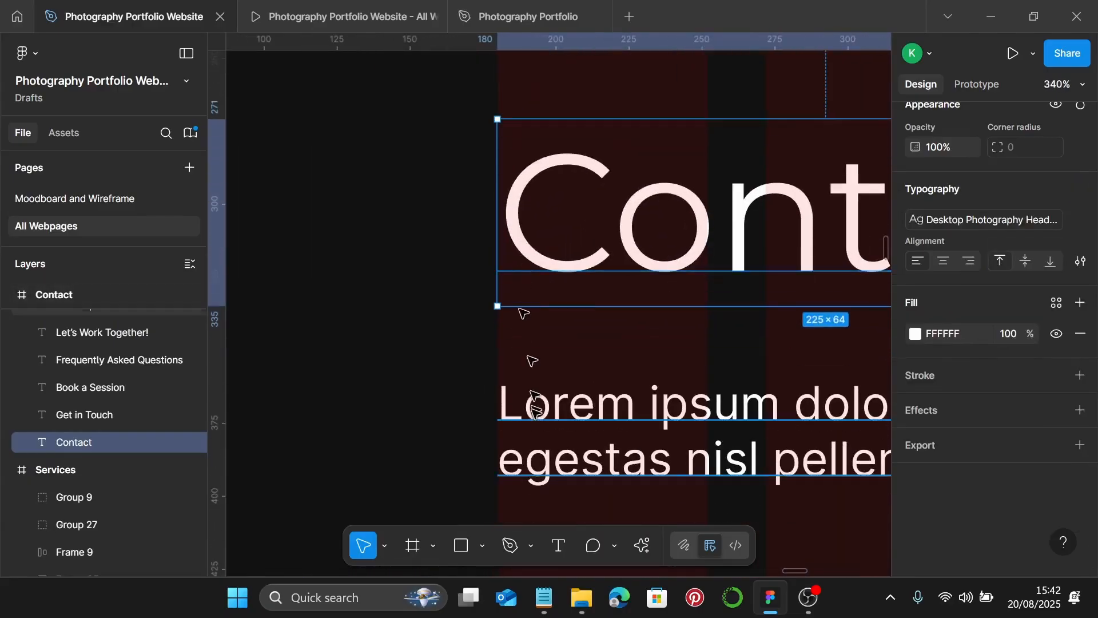
{"action": "left_click", "coordinate": [534, 400]}
{"action": "scroll", "coordinate": [533, 411], "scroll_direction": "down", "scroll_amount": 2}
{"action": "scroll", "coordinate": [533, 410], "scroll_direction": "down", "scroll_amount": 3}
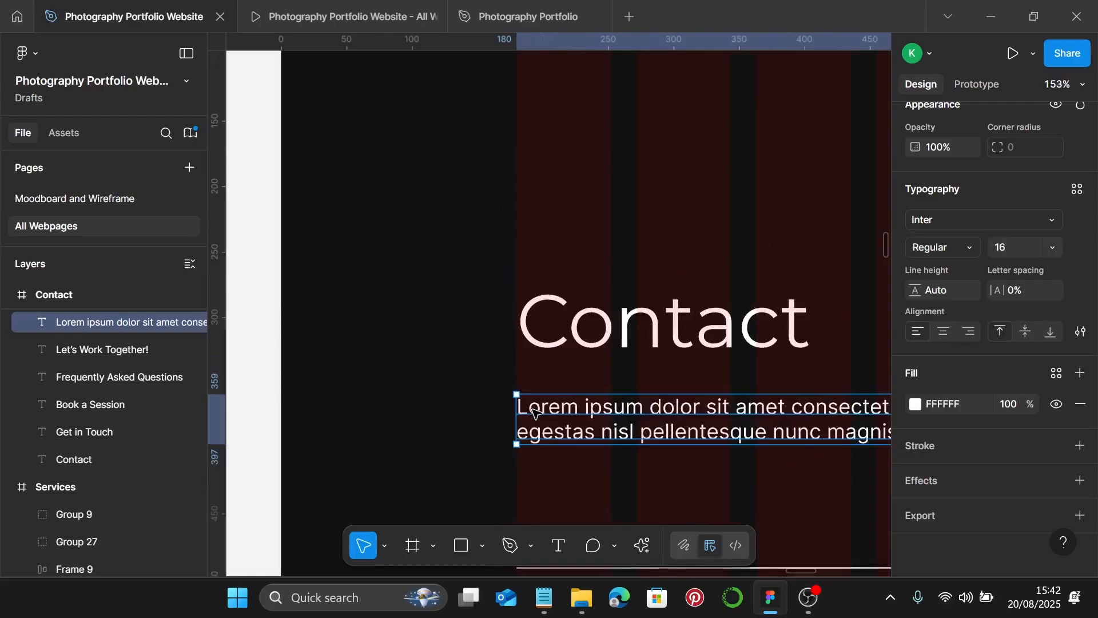
{"action": "left_click", "coordinate": [597, 321]}
{"action": "left_click_drag", "start_coordinate": [601, 321], "coordinate": [605, 249]}
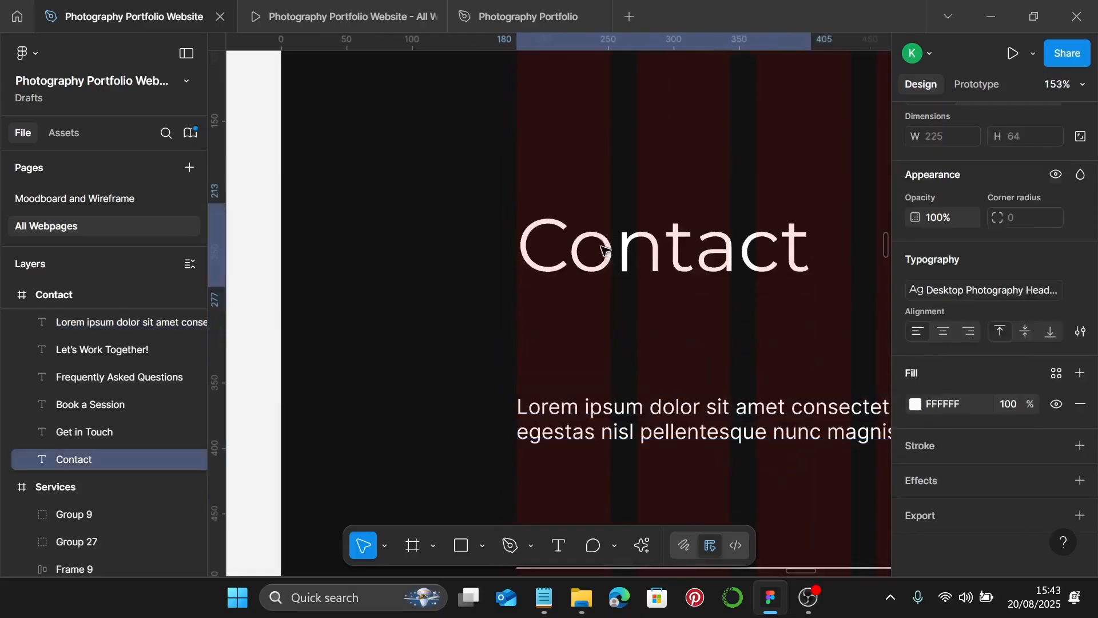
{"action": "left_click", "coordinate": [616, 418]}
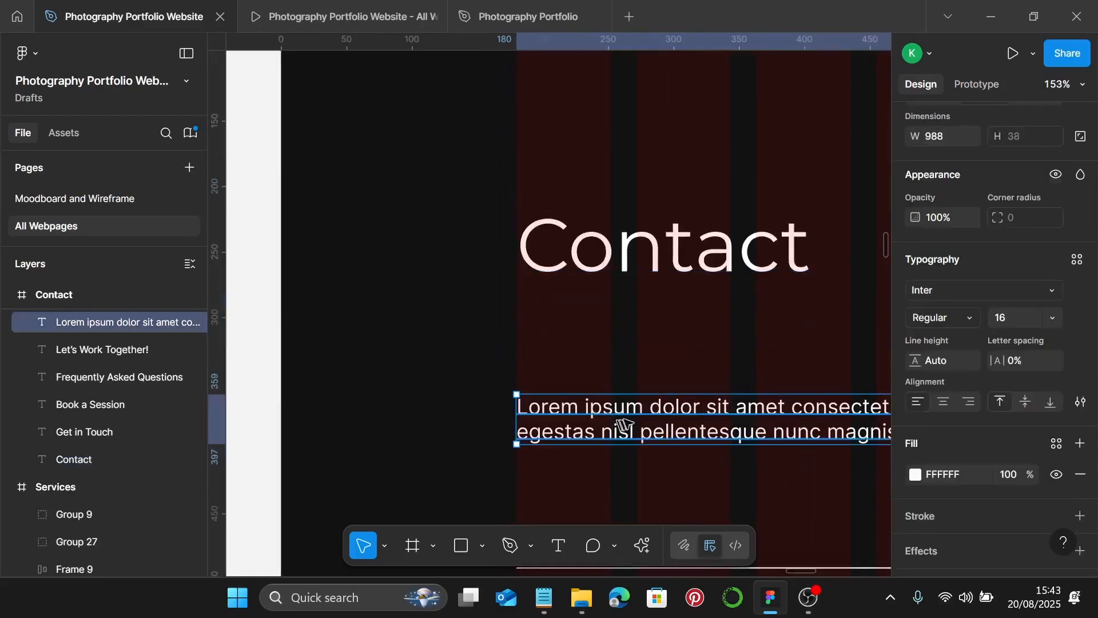
{"action": "left_click", "coordinate": [1076, 262]}
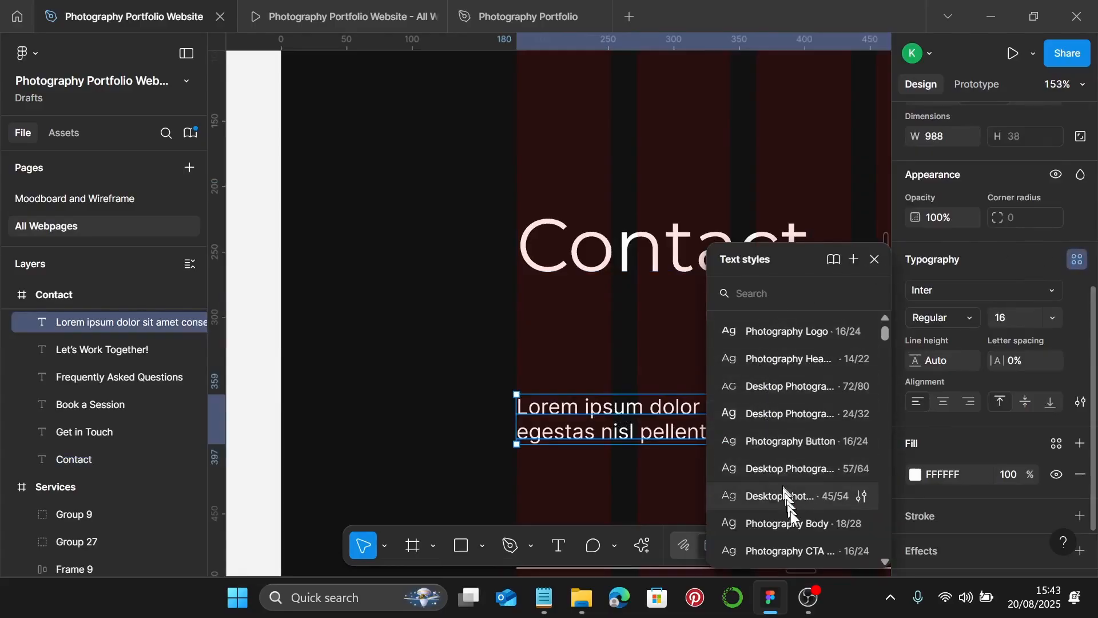
{"action": "left_click", "coordinate": [791, 522]}
{"action": "left_click", "coordinate": [544, 597]}
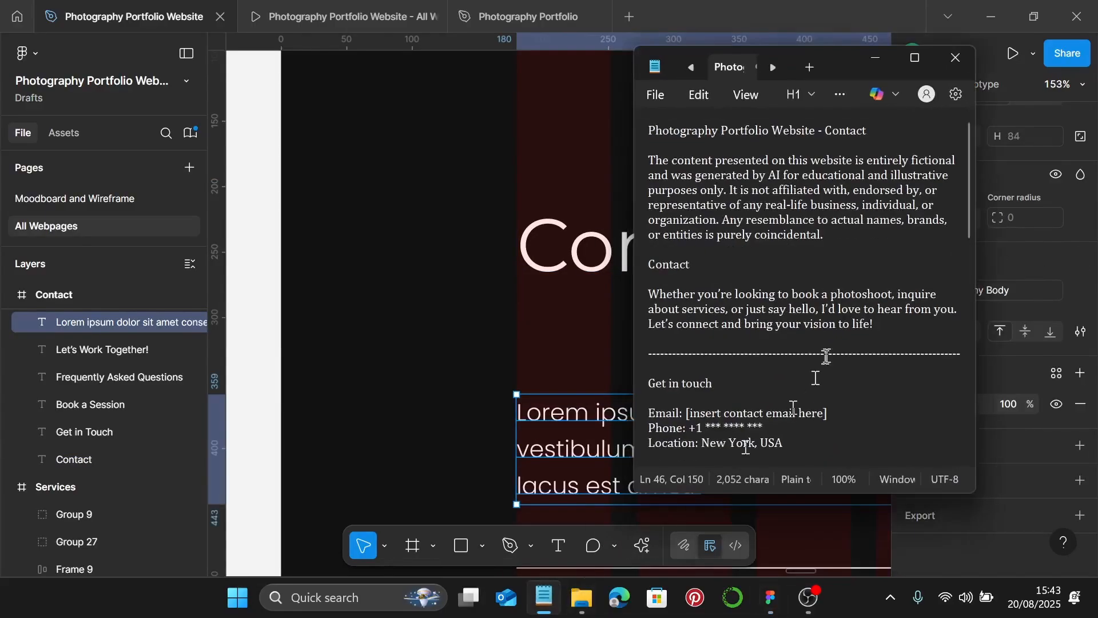
- Replace the placeholder paragraph with the 'Whether you're looking to book a photoshoot…' copy from Notepad
{"action": "scroll", "coordinate": [828, 323], "scroll_direction": "down", "scroll_amount": 2}
{"action": "scroll", "coordinate": [829, 325], "scroll_direction": "up", "scroll_amount": 2}
{"action": "left_click_drag", "start_coordinate": [877, 330], "coordinate": [656, 293]}
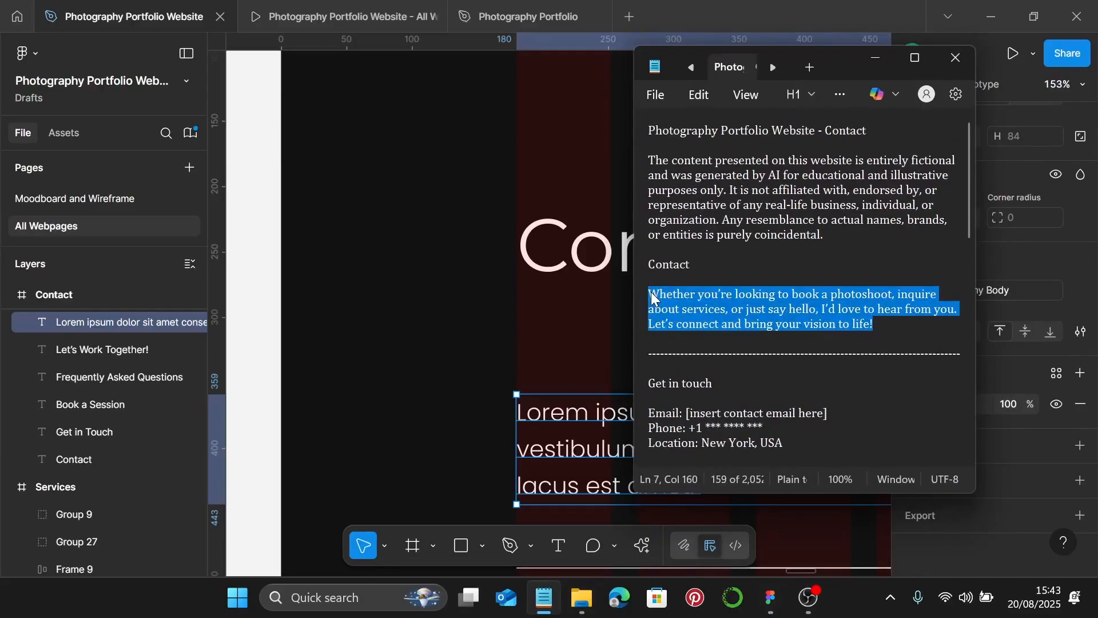
{"action": "left_click", "coordinate": [875, 59]}
{"action": "double_click", "coordinate": [612, 412]}
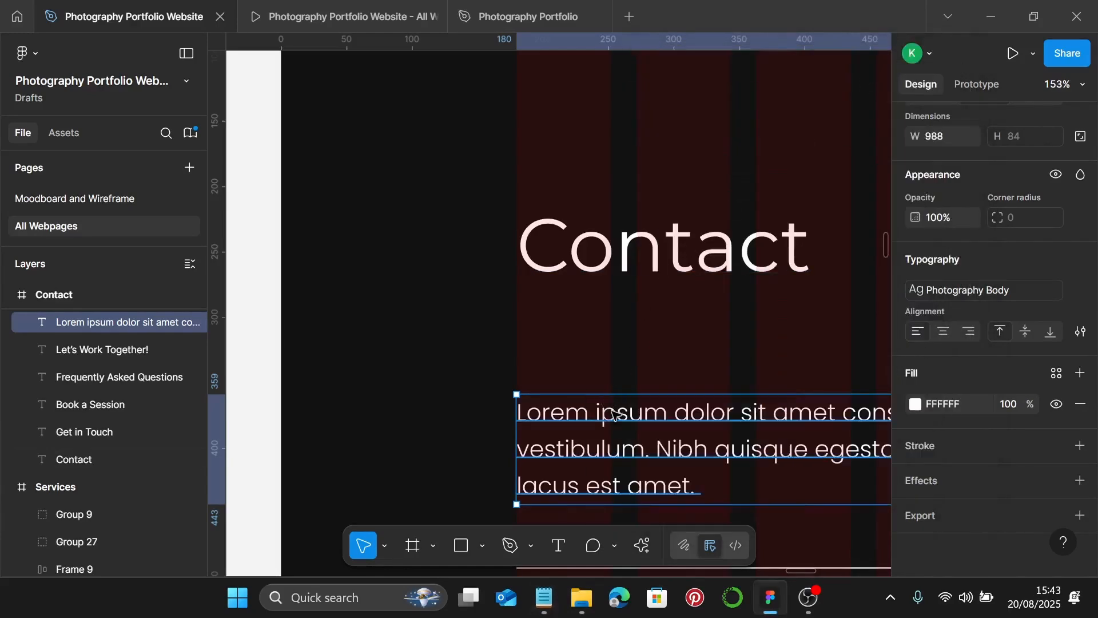
{"action": "key", "text": "ctrl+a"}
{"action": "key", "text": "ctrl+v"}
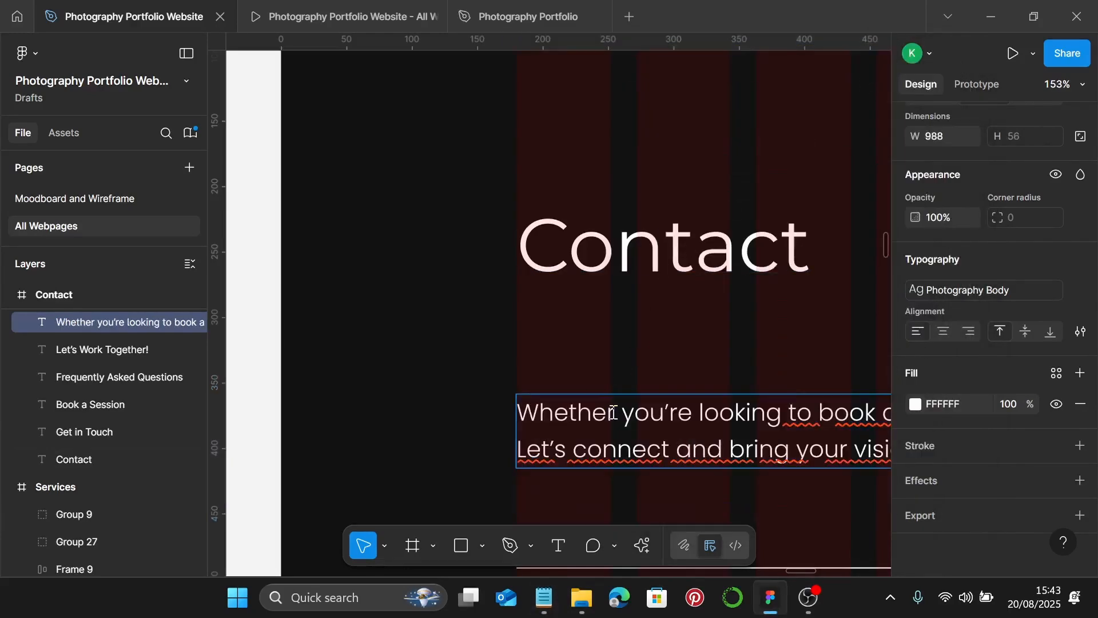
{"action": "scroll", "coordinate": [612, 412], "scroll_direction": "down", "scroll_amount": 10}
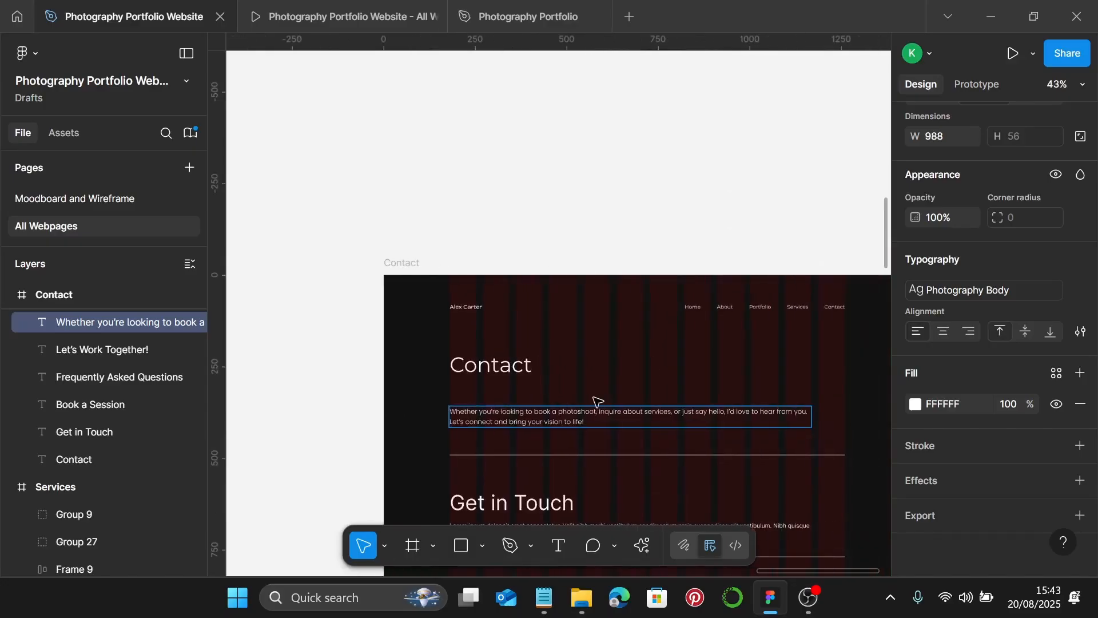
{"action": "key", "text": "Escape"}
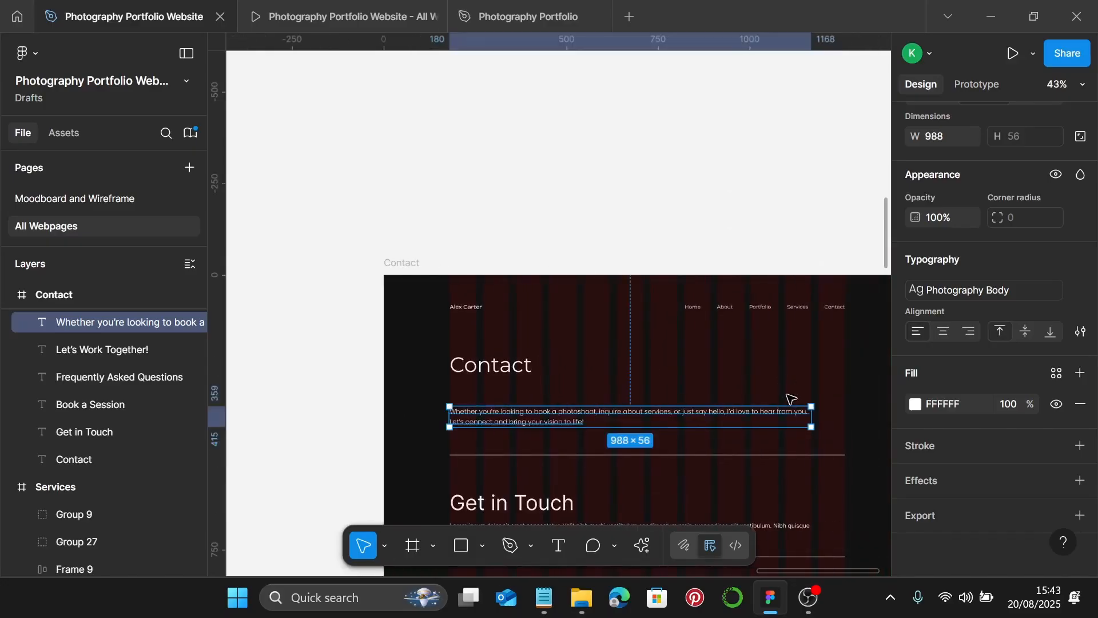
- Widen the paragraph to 1080, space it 25 from the Contact heading, and group them
{"action": "left_click_drag", "start_coordinate": [812, 420], "coordinate": [845, 420]}
{"action": "scroll", "coordinate": [847, 420], "scroll_direction": "up", "scroll_amount": 10}
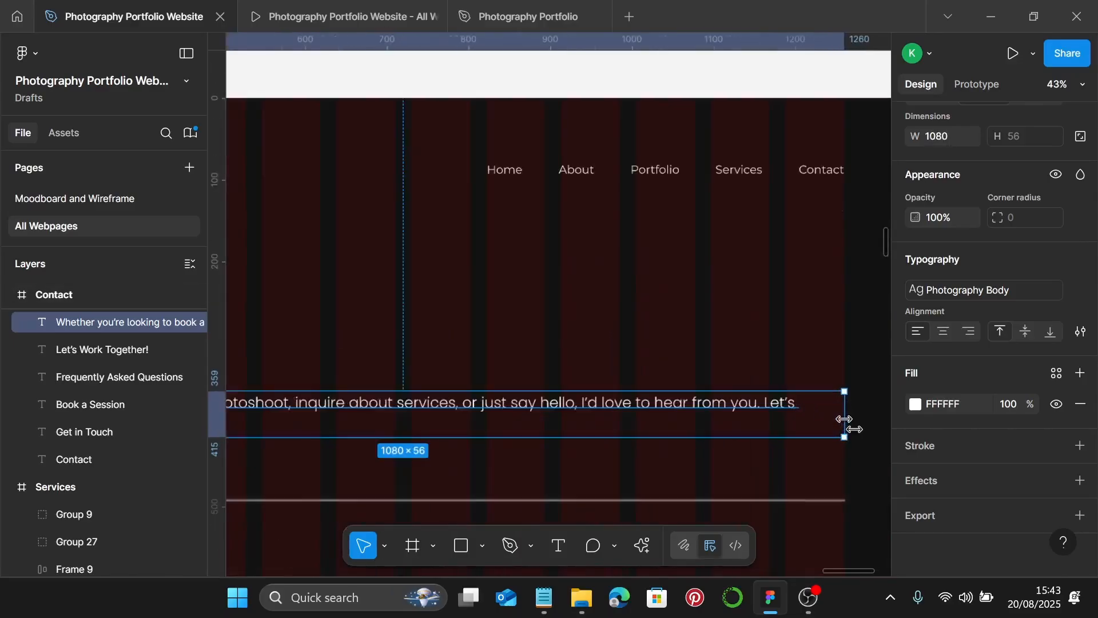
{"action": "scroll", "coordinate": [844, 411], "scroll_direction": "down", "scroll_amount": 6}
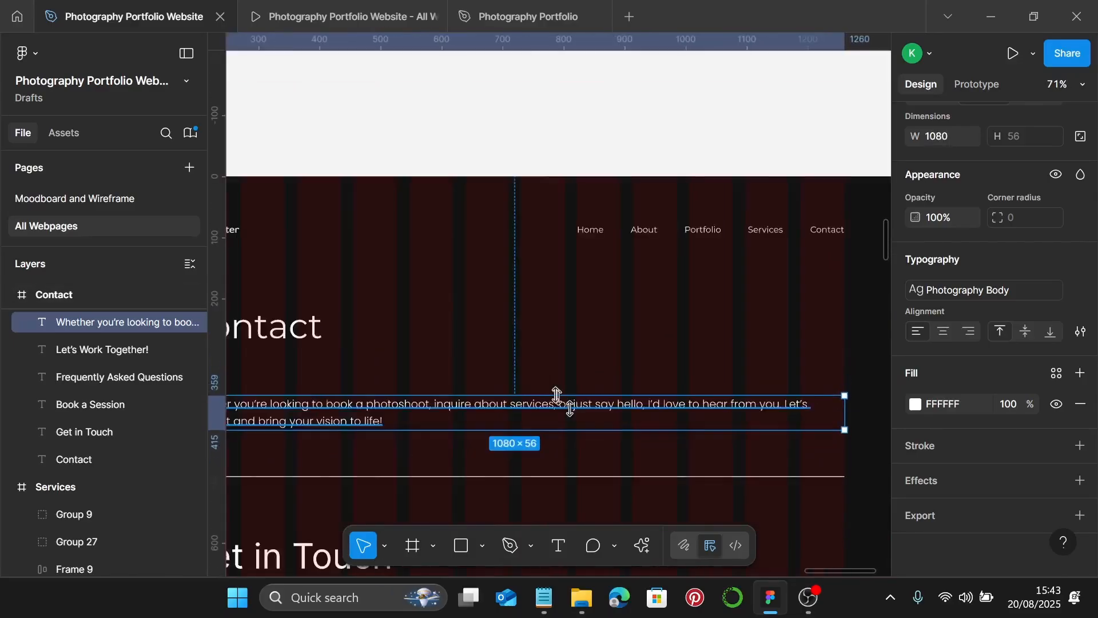
{"action": "scroll", "coordinate": [312, 388], "scroll_direction": "left", "scroll_amount": 1}
{"action": "left_click", "coordinate": [350, 339], "text": "shift"}
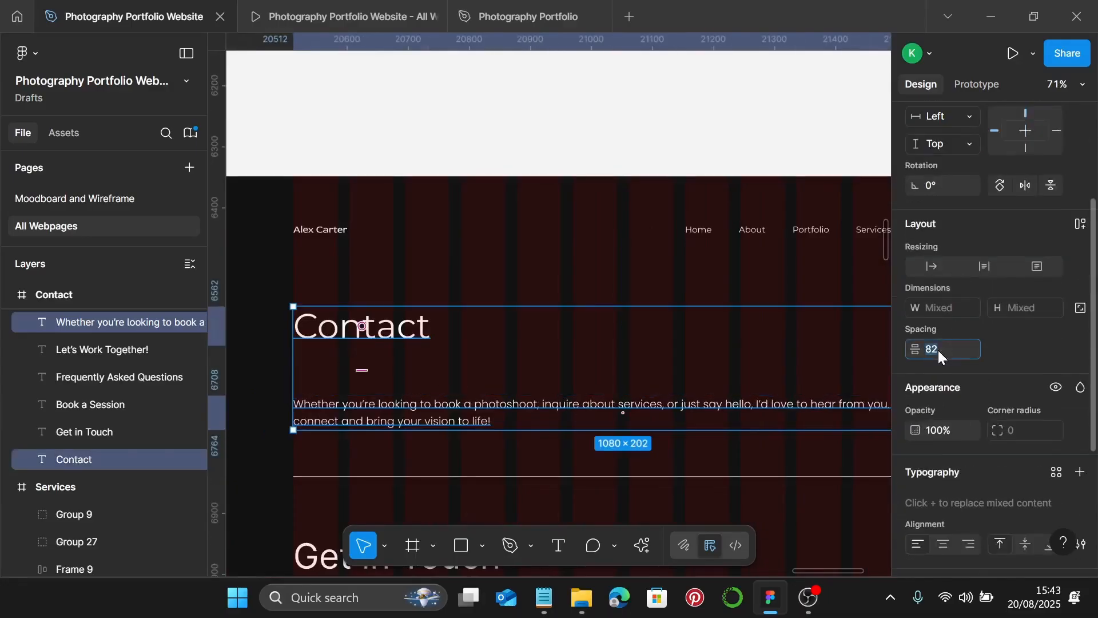
{"action": "type", "text": "25"}
{"action": "key", "text": "Return"}
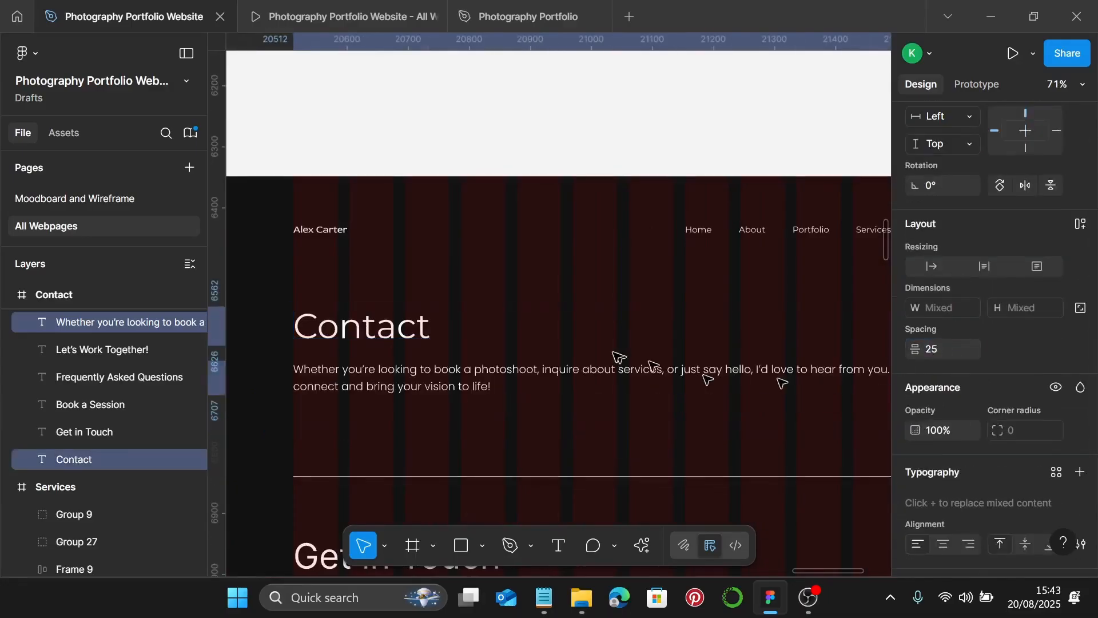
{"action": "key", "text": "ctrl+g"}
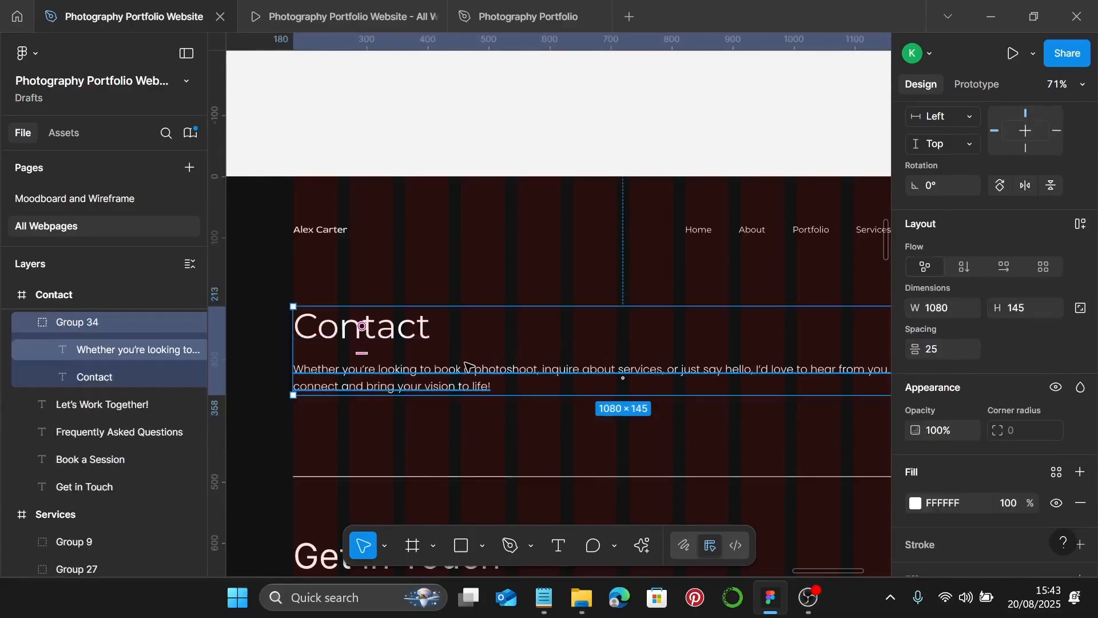
{"action": "scroll", "coordinate": [465, 369], "scroll_direction": "down", "scroll_amount": 3}
{"action": "left_click", "coordinate": [381, 378]}
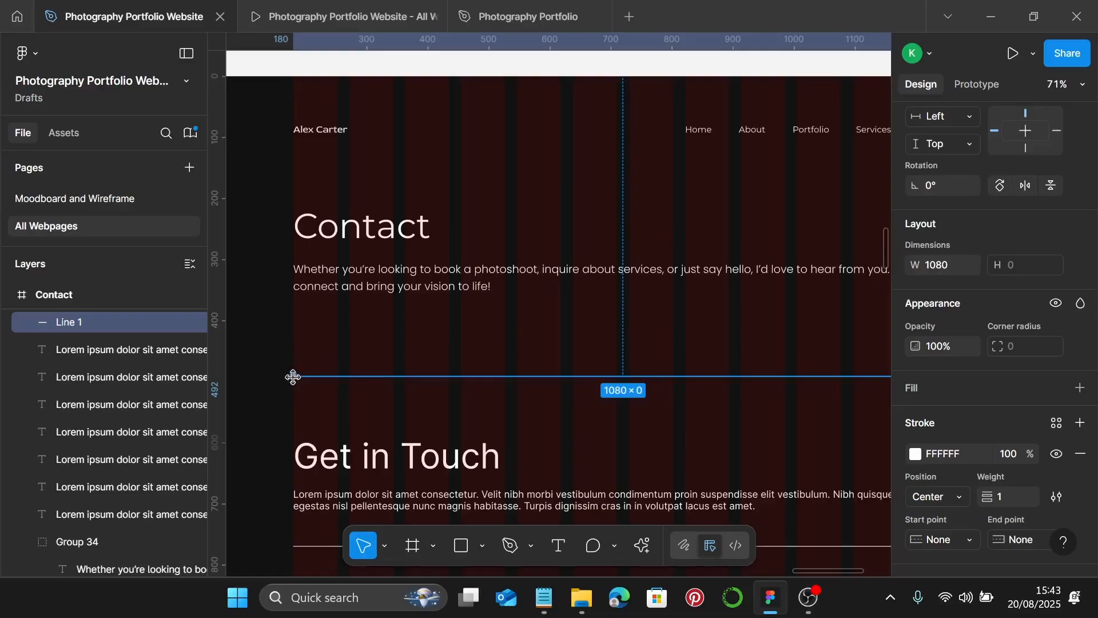
- Pull in Line 1's ends to 896 wide and set its white stroke to 70% opacity
{"action": "left_click_drag", "start_coordinate": [293, 377], "coordinate": [351, 378]}
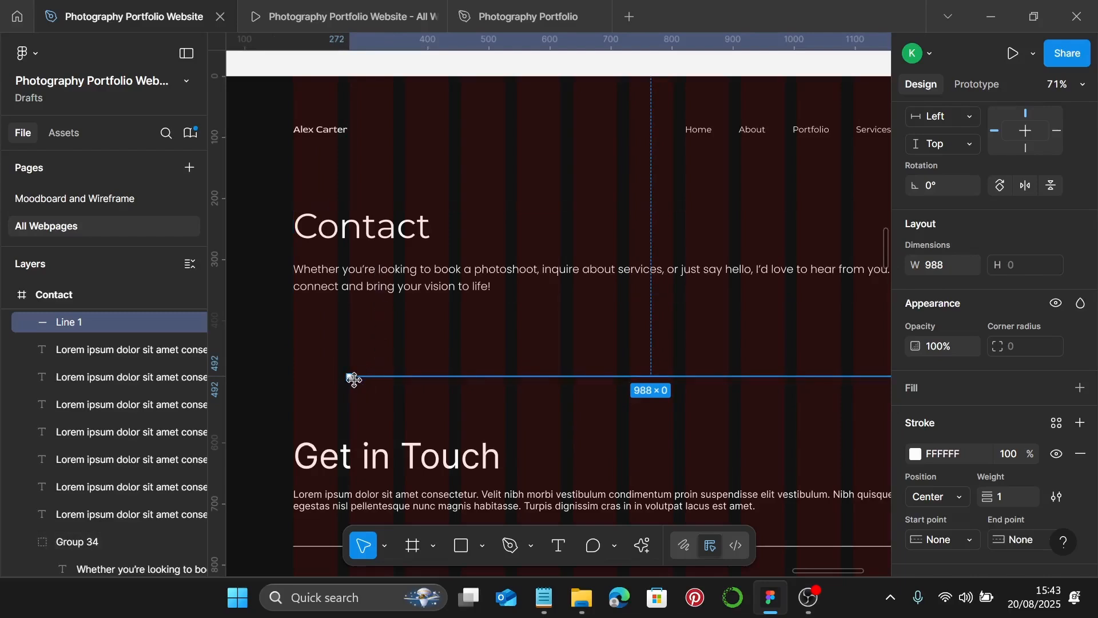
{"action": "scroll", "coordinate": [353, 378], "scroll_direction": "right", "scroll_amount": 5}
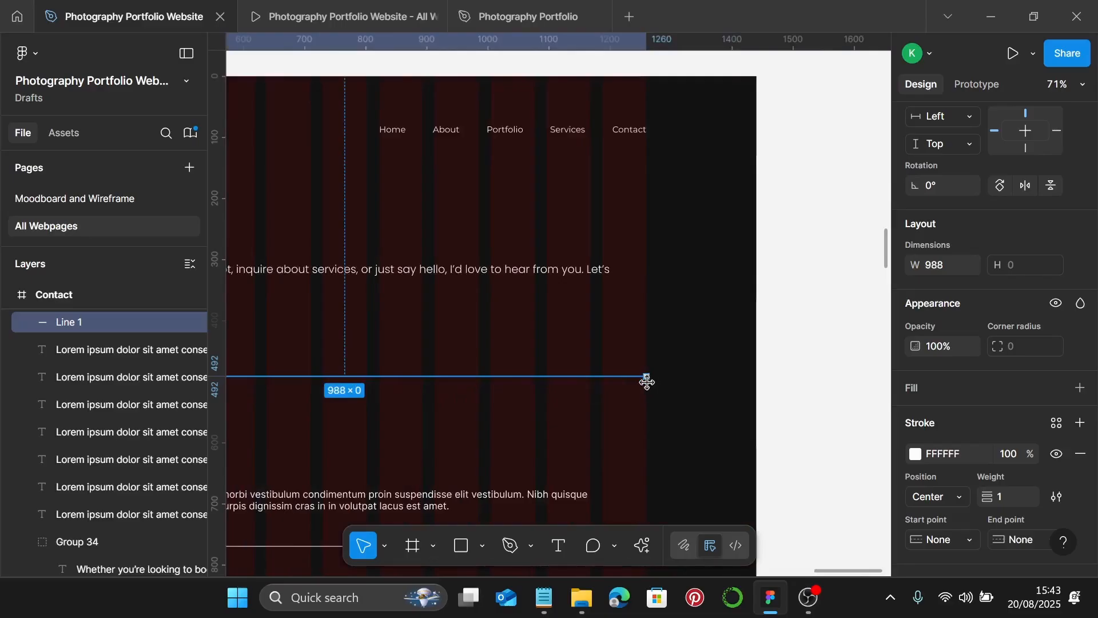
{"action": "left_click_drag", "start_coordinate": [639, 376], "coordinate": [591, 381]}
{"action": "scroll", "coordinate": [591, 382], "scroll_direction": "down", "scroll_amount": 3}
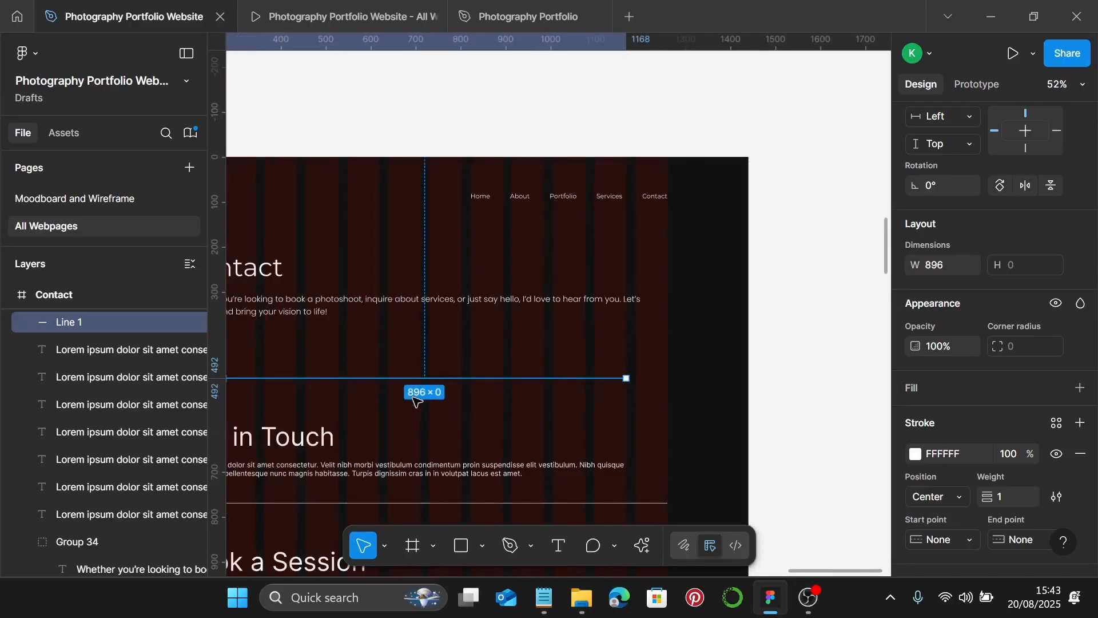
{"action": "scroll", "coordinate": [495, 397], "scroll_direction": "left", "scroll_amount": 3}
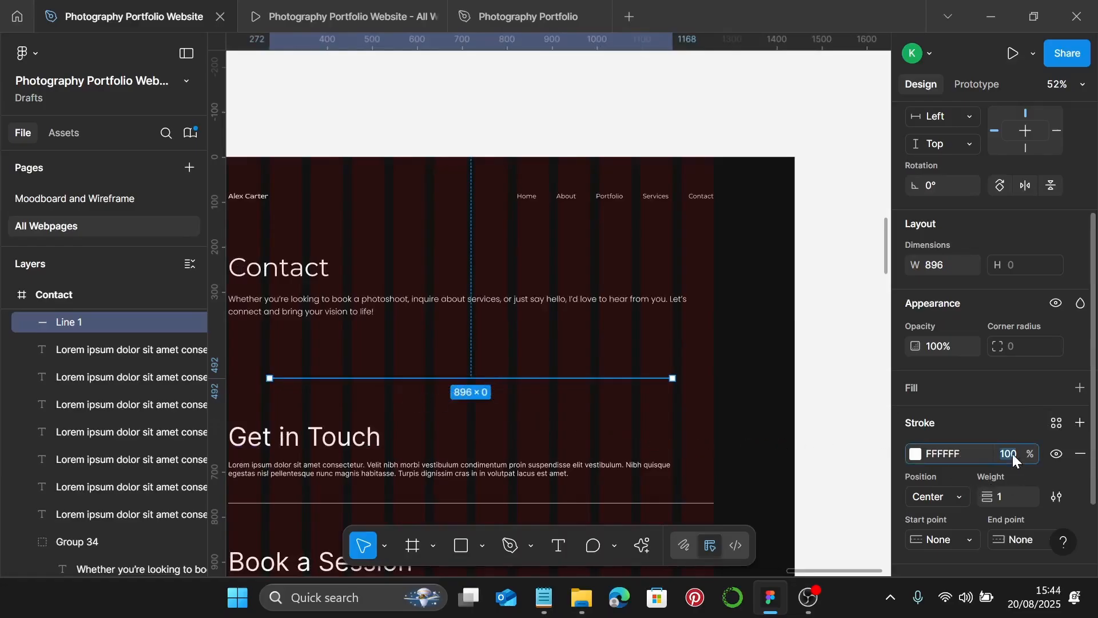
{"action": "type", "text": "0"}
{"action": "key", "text": "Return"}
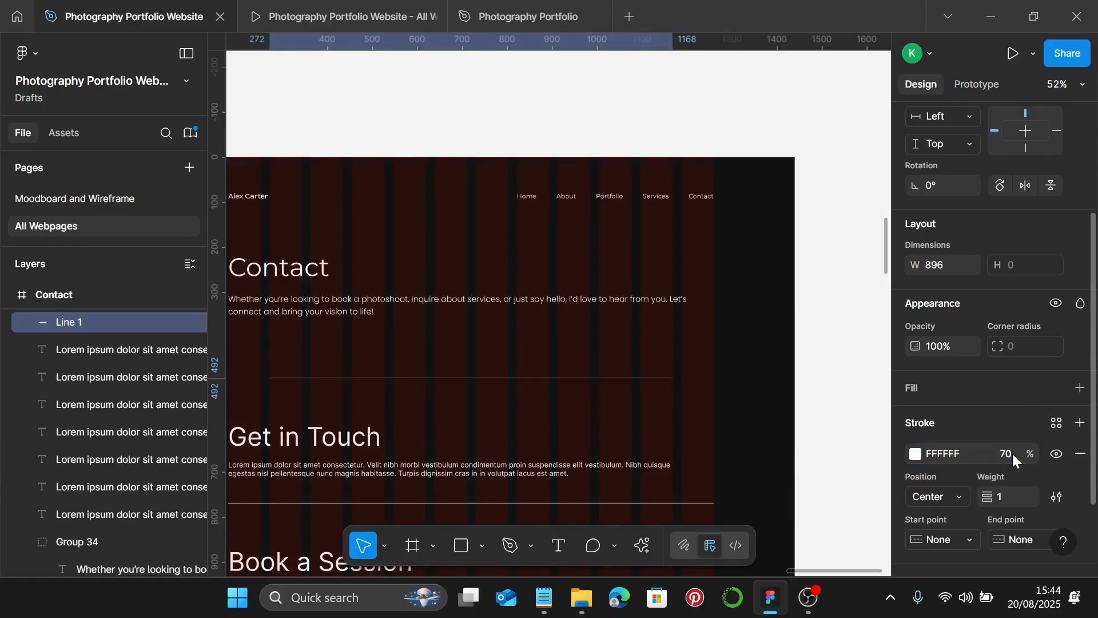
{"action": "scroll", "coordinate": [509, 341], "scroll_direction": "left", "scroll_amount": 2}
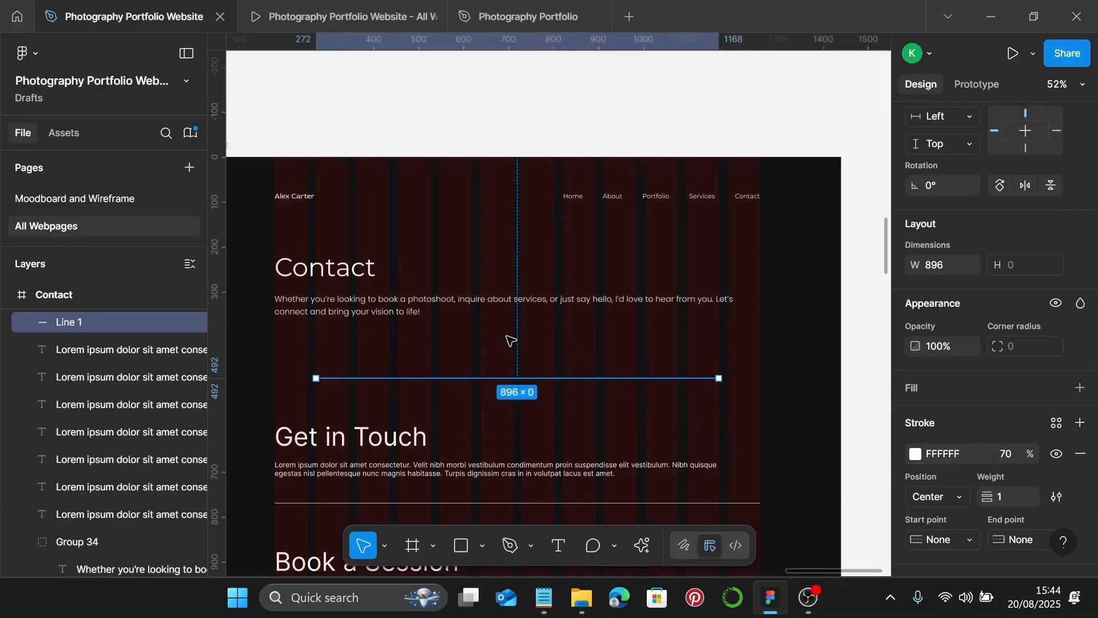
{"action": "left_click", "coordinate": [435, 313]}
{"action": "scroll", "coordinate": [443, 296], "scroll_direction": "down", "scroll_amount": 3}
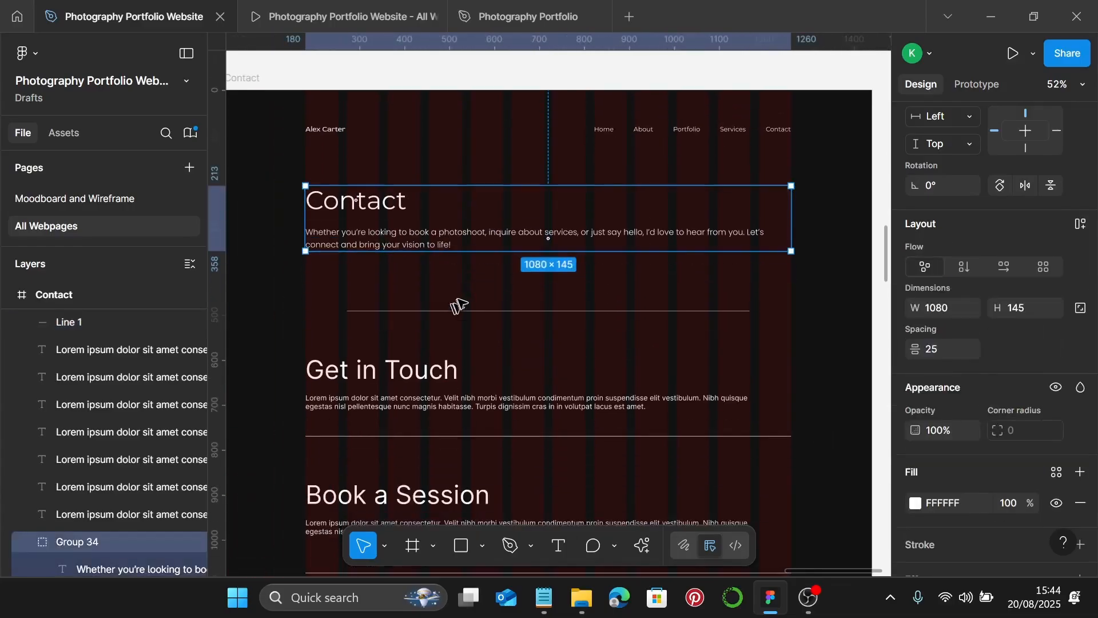
- Give Get In Touch the sub-heading text style and its paragraph the Photography Body style
{"action": "scroll", "coordinate": [459, 306], "scroll_direction": "down", "scroll_amount": 2}
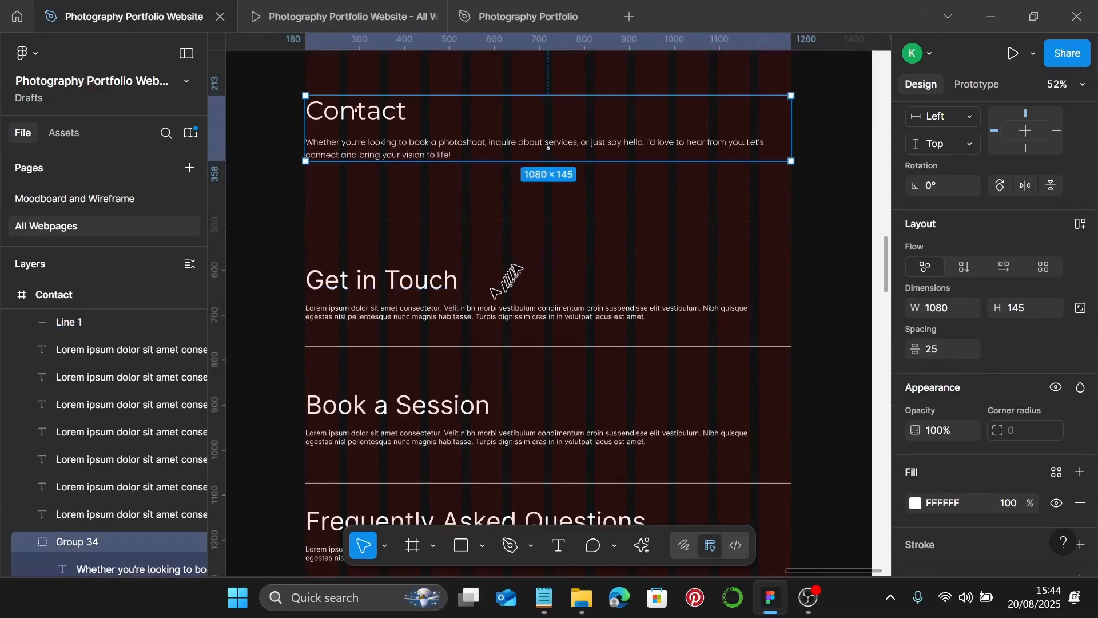
{"action": "left_click", "coordinate": [387, 279]}
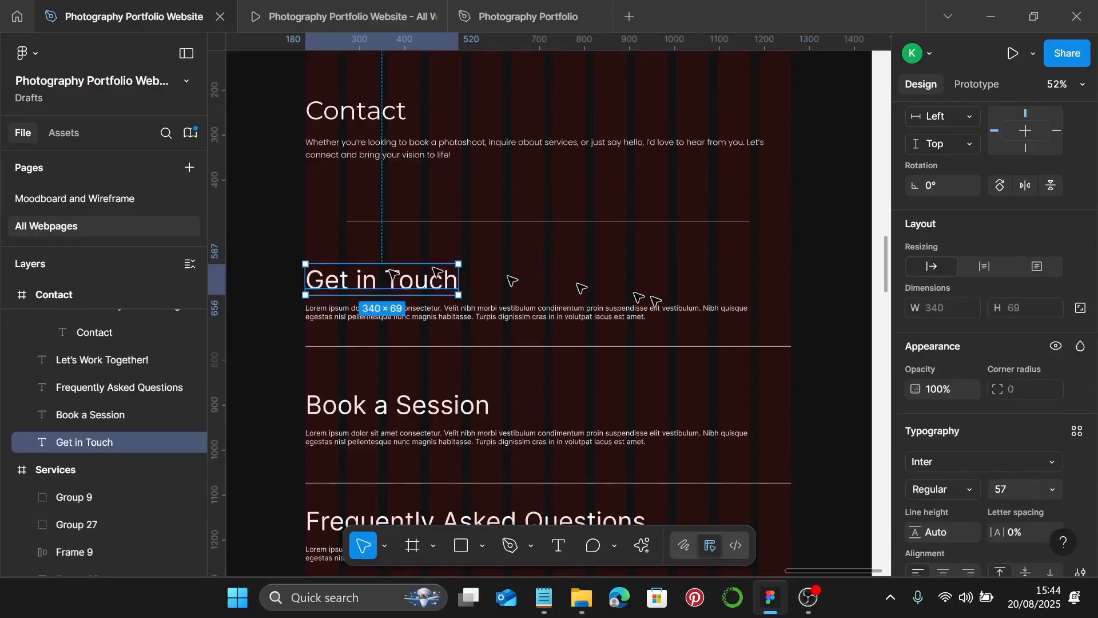
{"action": "left_click", "coordinate": [1075, 433]}
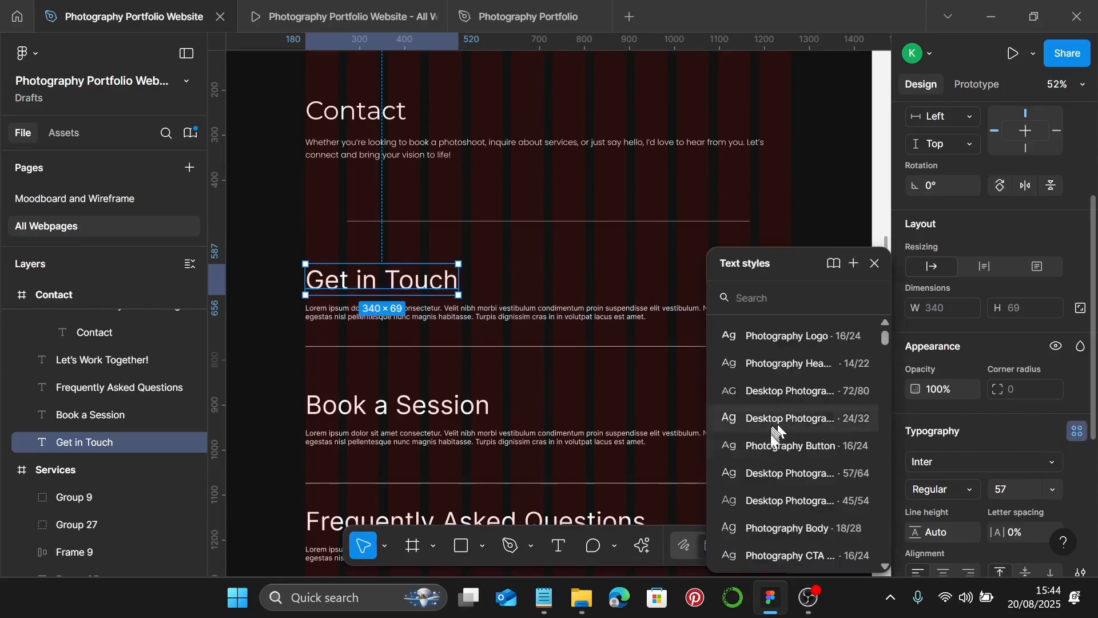
{"action": "left_click", "coordinate": [789, 500]}
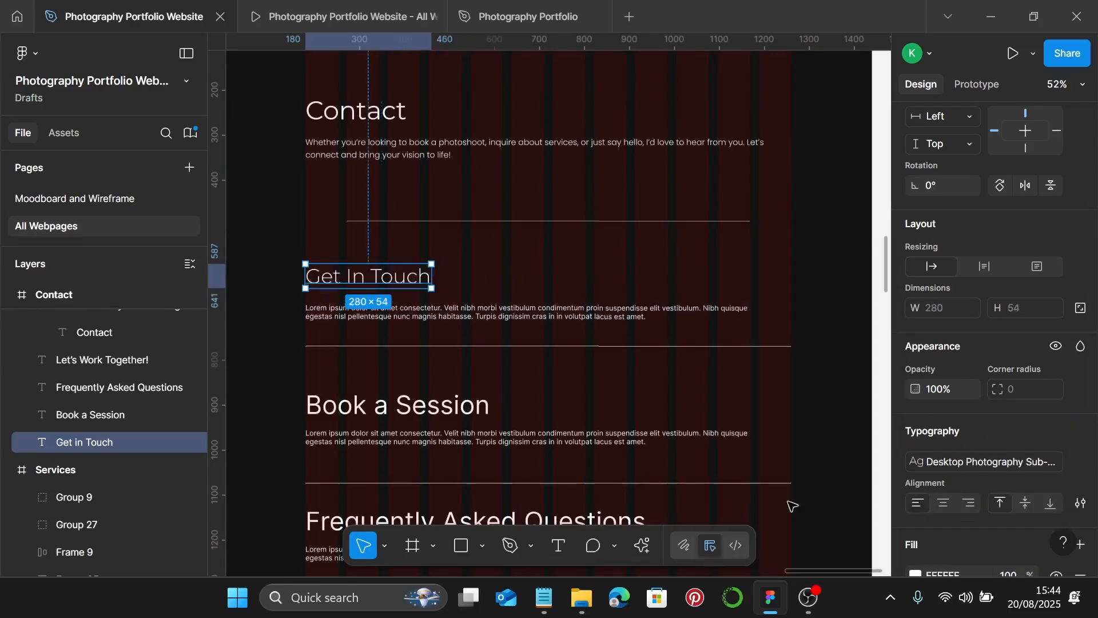
{"action": "left_click", "coordinate": [379, 318]}
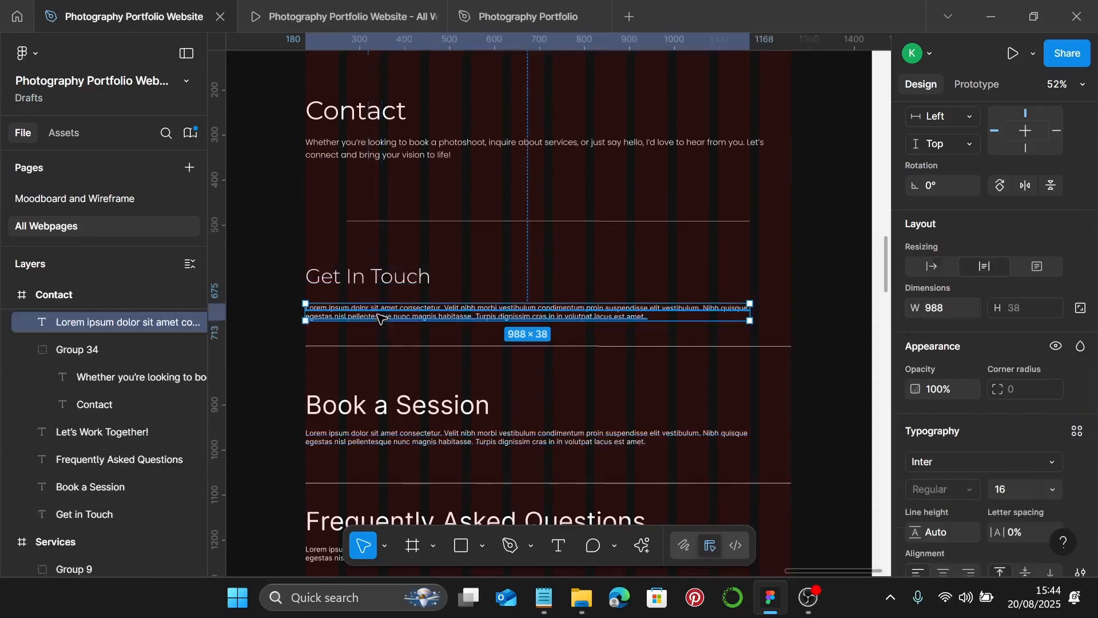
{"action": "left_click", "coordinate": [1077, 435]}
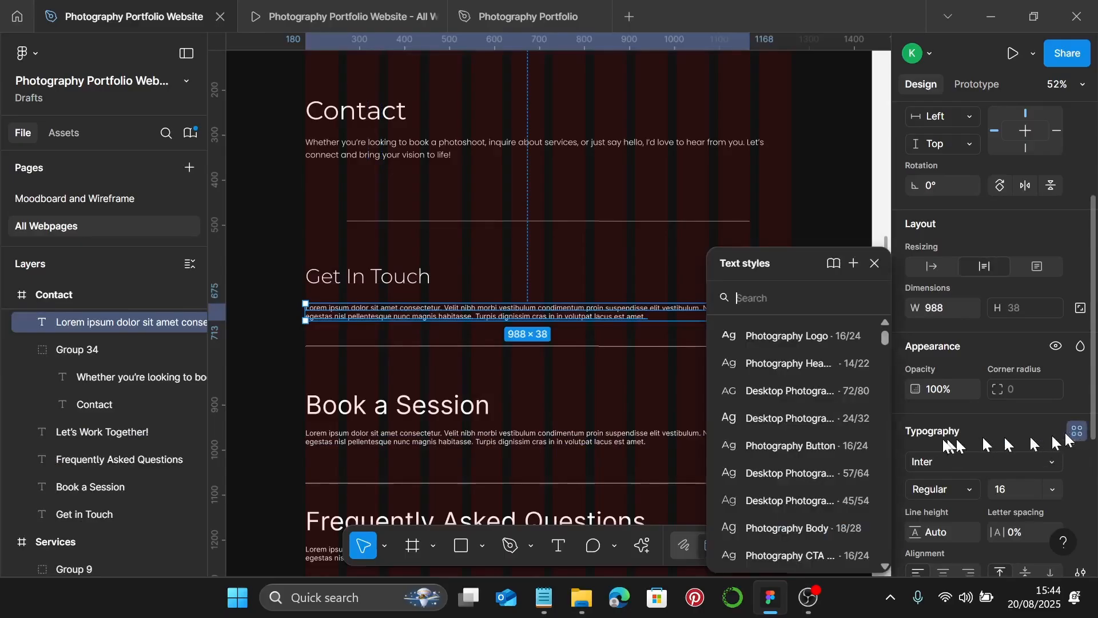
{"action": "left_click", "coordinate": [794, 528]}
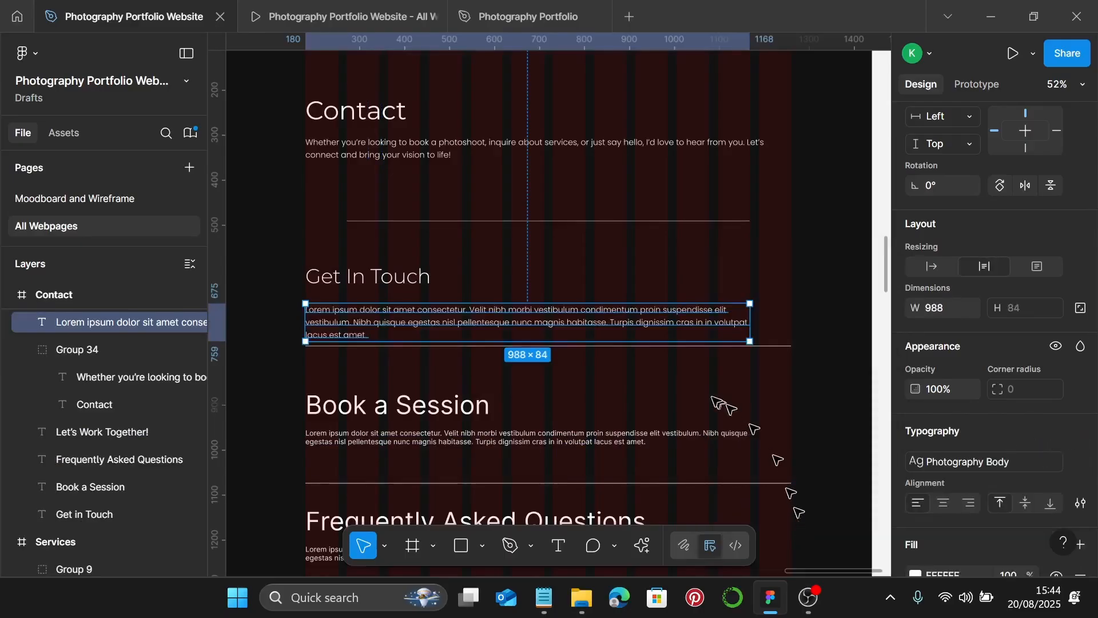
- Replace the Lorem ipsum with the email, phone, location and Follow Me lines from Notepad
{"action": "left_click", "coordinate": [538, 599]}
{"action": "scroll", "coordinate": [795, 368], "scroll_direction": "down", "scroll_amount": 3}
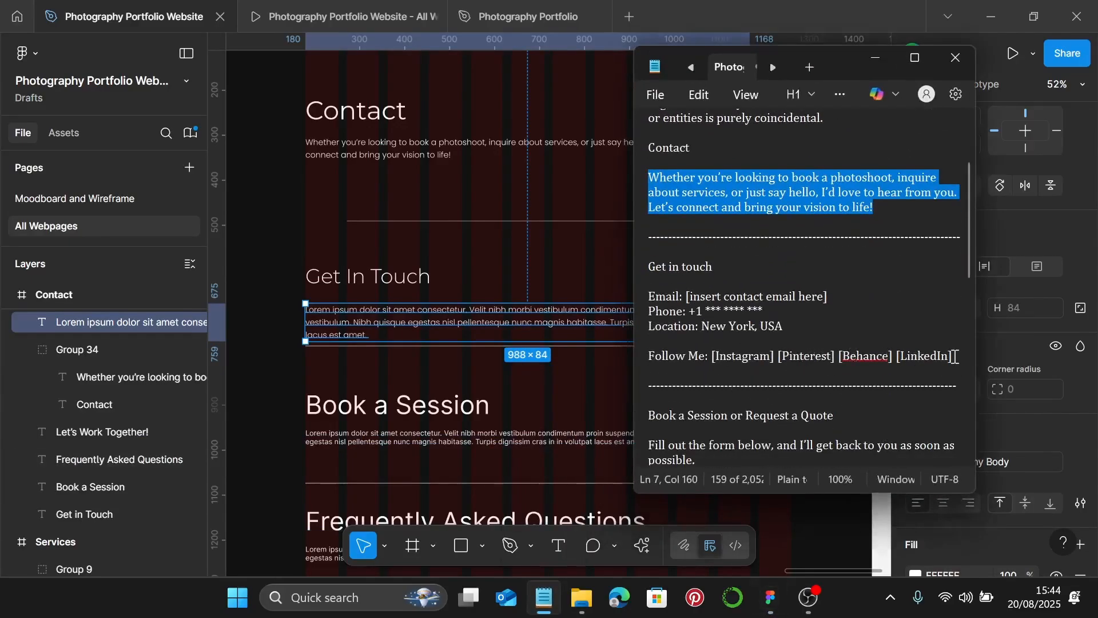
{"action": "left_click_drag", "start_coordinate": [954, 356], "coordinate": [650, 298]}
{"action": "key", "text": "ctrl+c"}
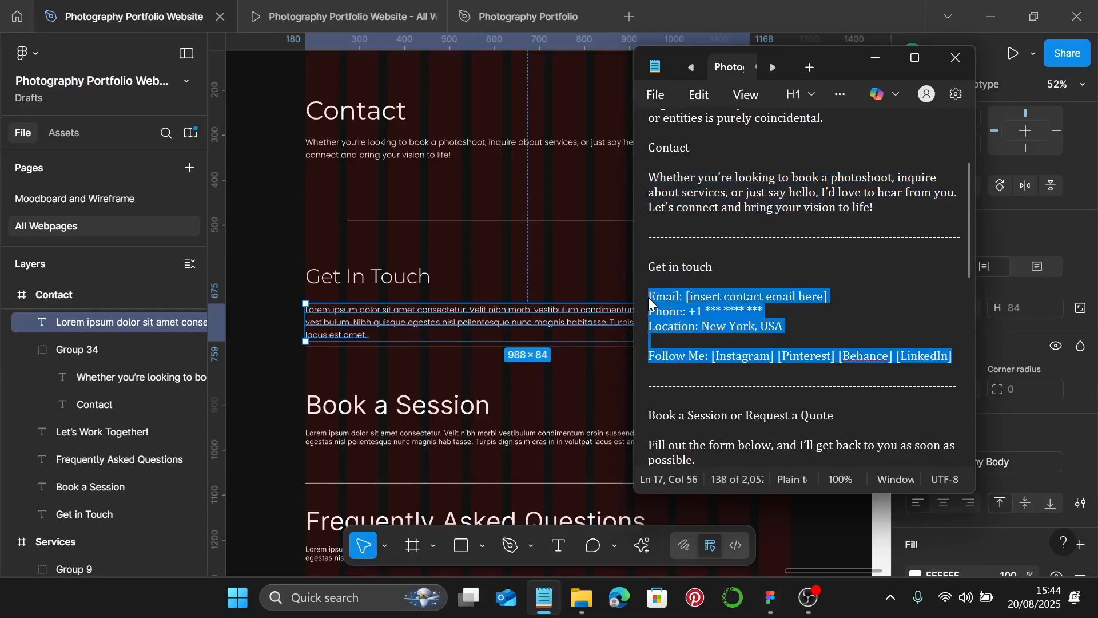
{"action": "left_click", "coordinate": [383, 318]}
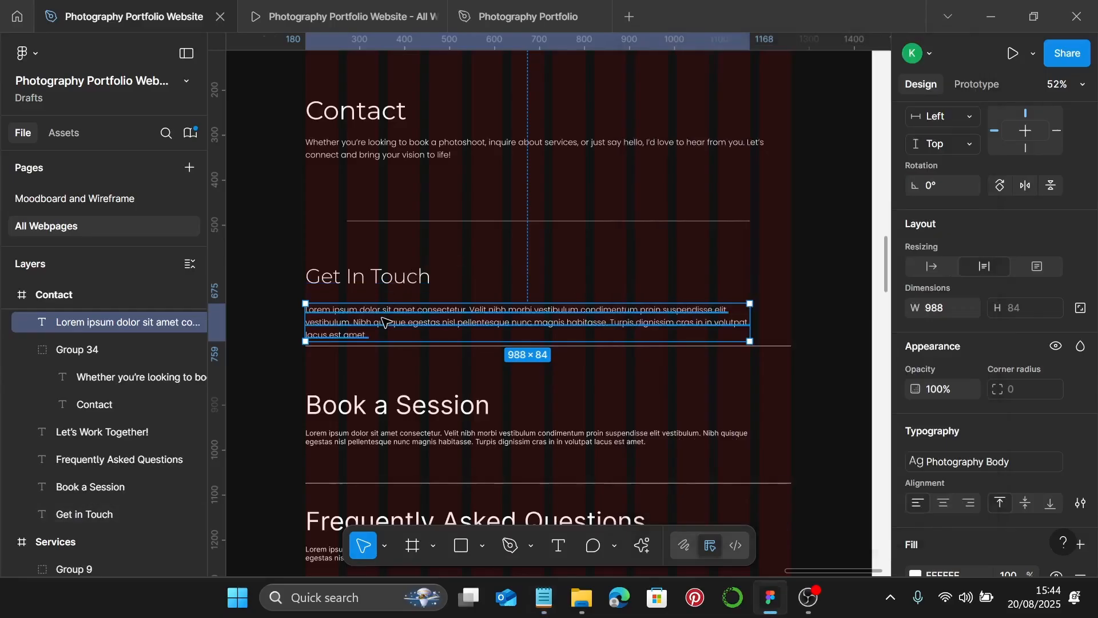
{"action": "double_click", "coordinate": [384, 318]}
{"action": "key", "text": "ctrl+v"}
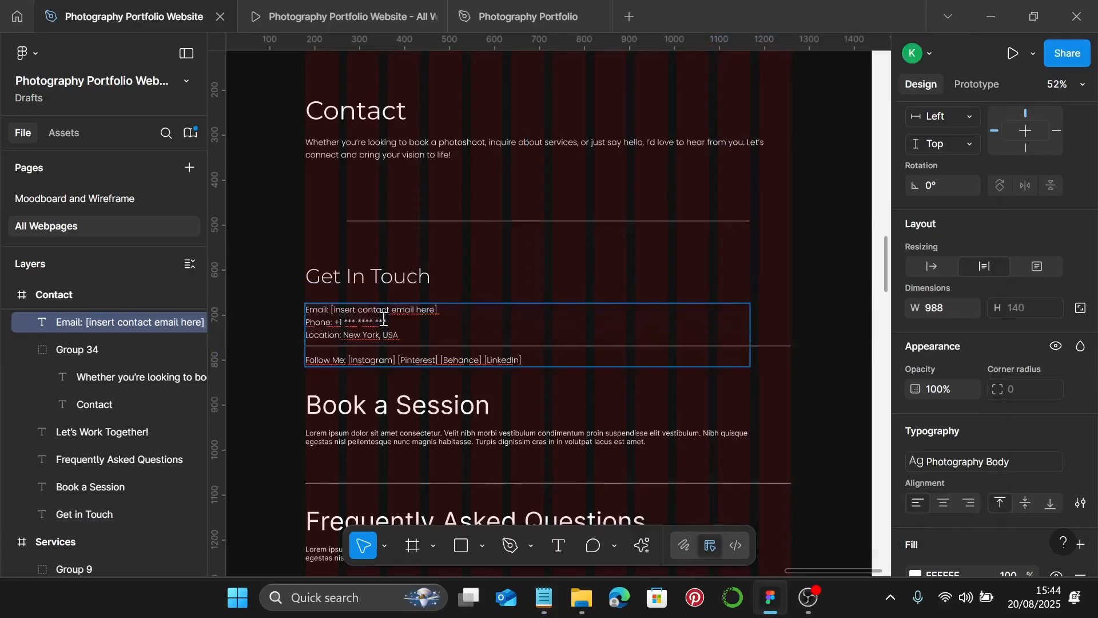
{"action": "key", "text": "Escape"}
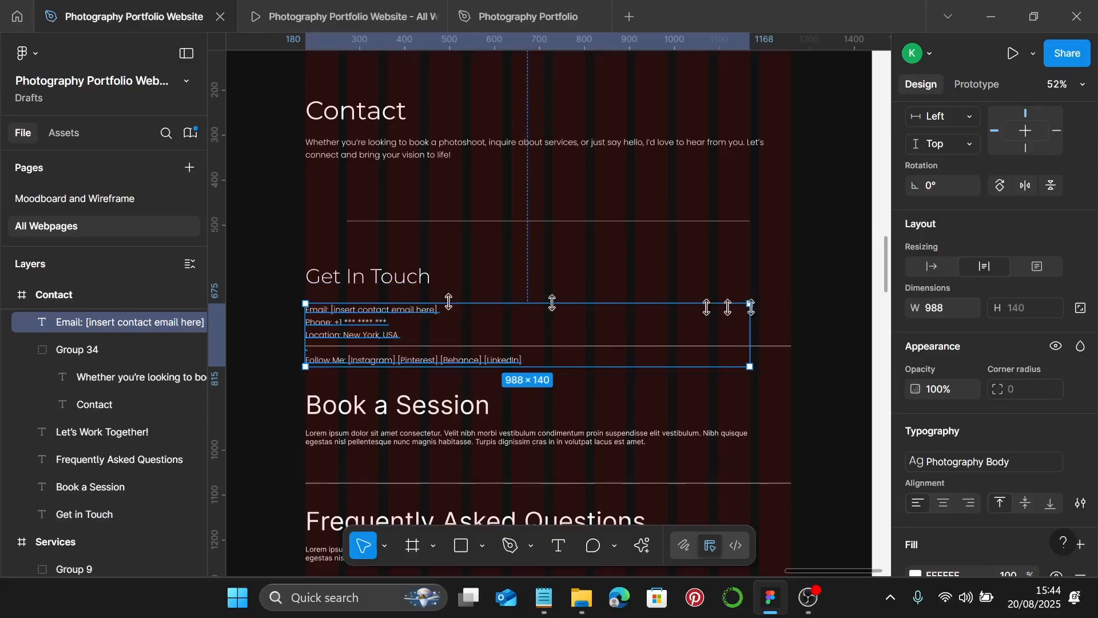
- Make the contact text hug its width and wrap it with Get In Touch in auto layout, gap 25
{"action": "left_click", "coordinate": [932, 266]}
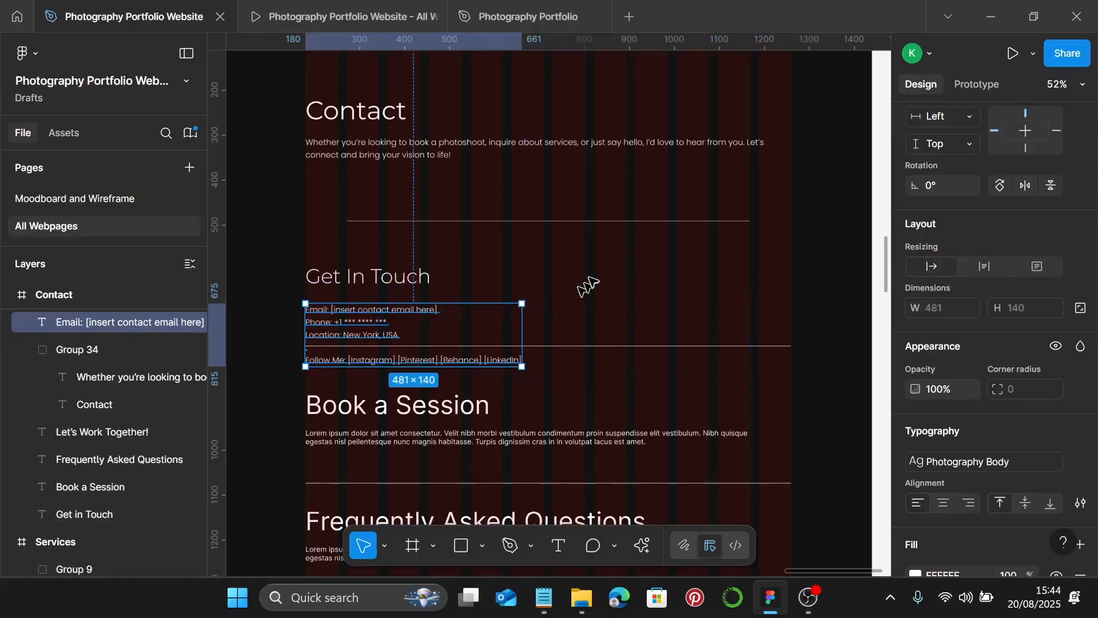
{"action": "left_click", "coordinate": [368, 284], "text": "shift"}
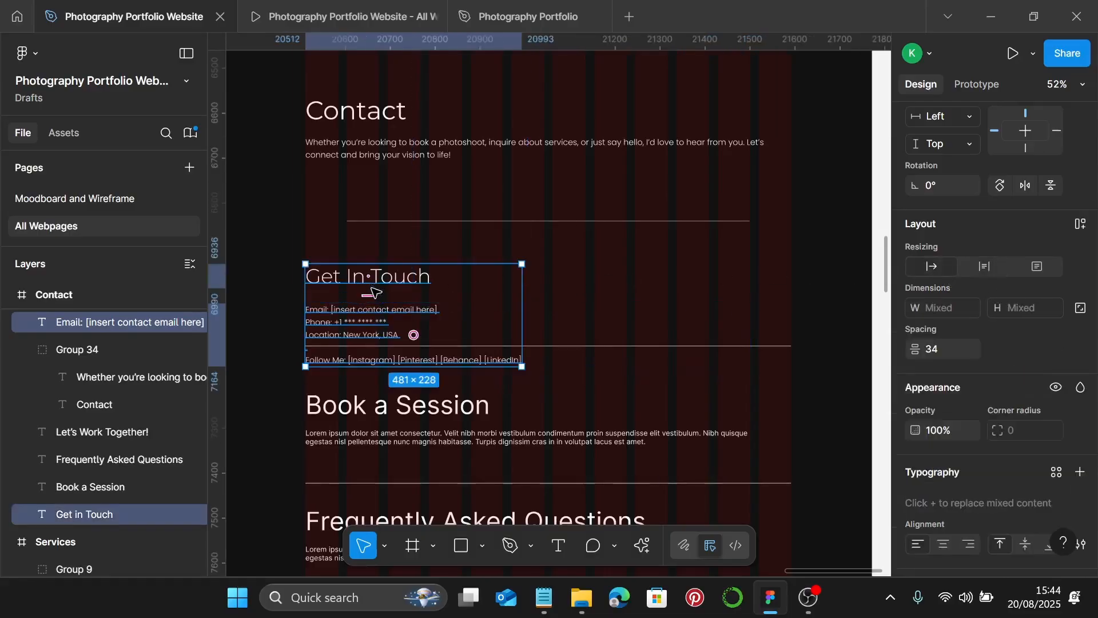
{"action": "scroll", "coordinate": [307, 318], "scroll_direction": "up", "scroll_amount": 15}
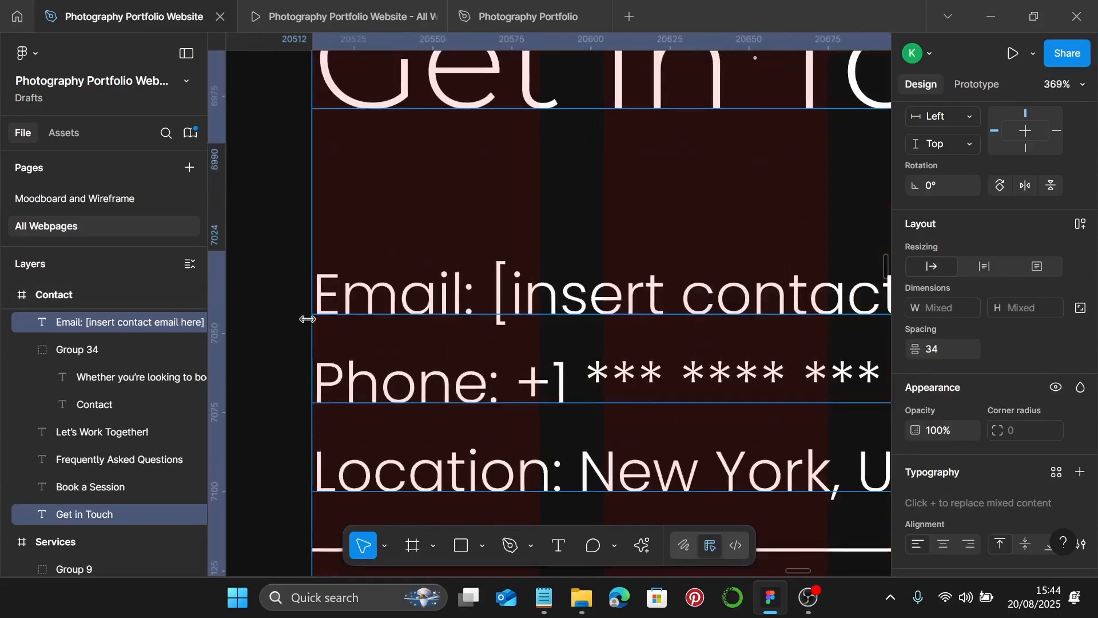
{"action": "scroll", "coordinate": [307, 318], "scroll_direction": "down", "scroll_amount": 5}
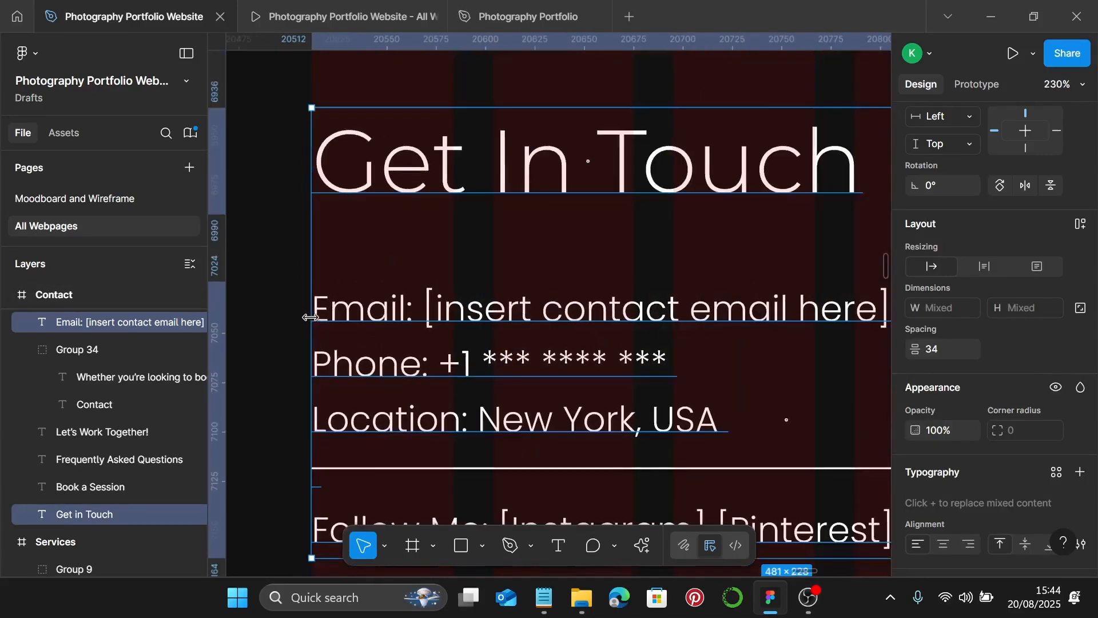
{"action": "key", "text": "shift+a"}
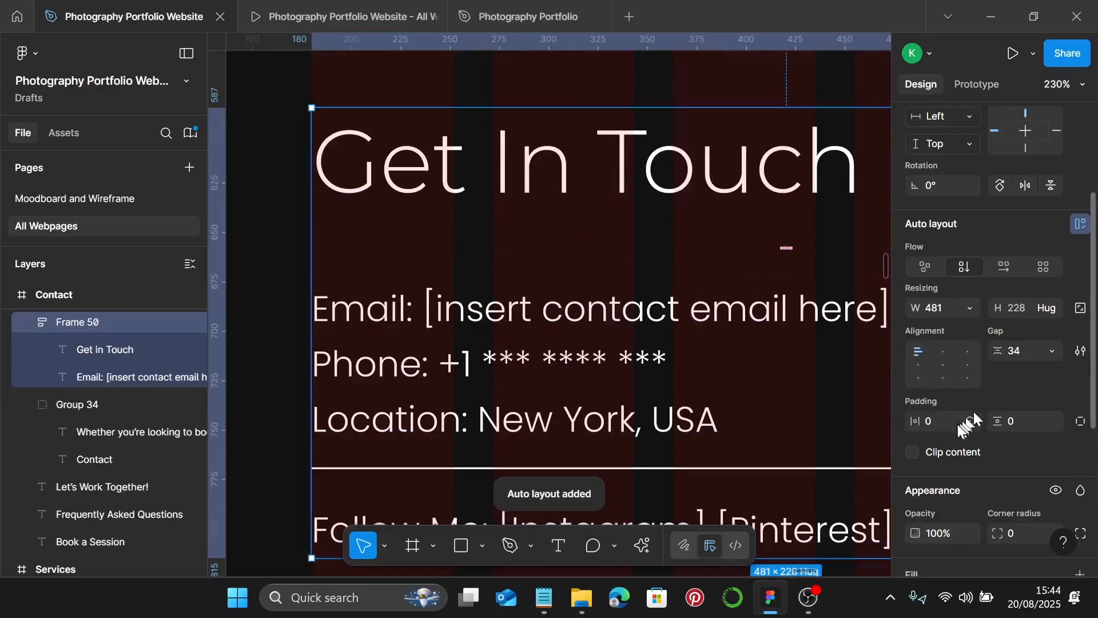
{"action": "left_click", "coordinate": [1028, 354]}
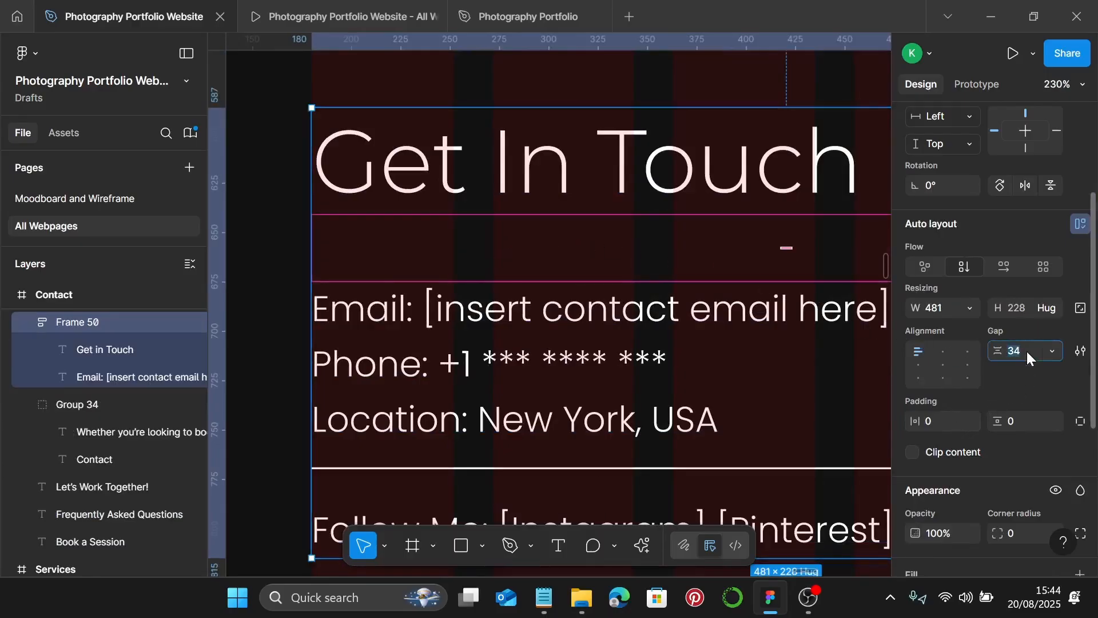
{"action": "type", "text": "25"}
{"action": "key", "text": "Return"}
{"action": "scroll", "coordinate": [829, 335], "scroll_direction": "down", "scroll_amount": 5}
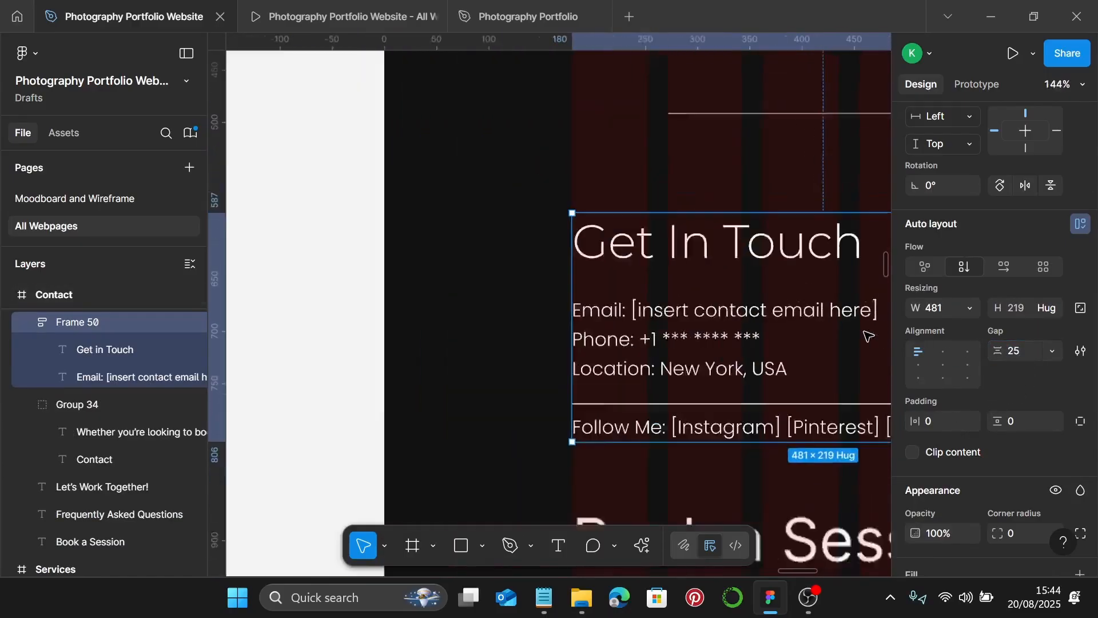
{"action": "scroll", "coordinate": [715, 324], "scroll_direction": "down", "scroll_amount": 5}
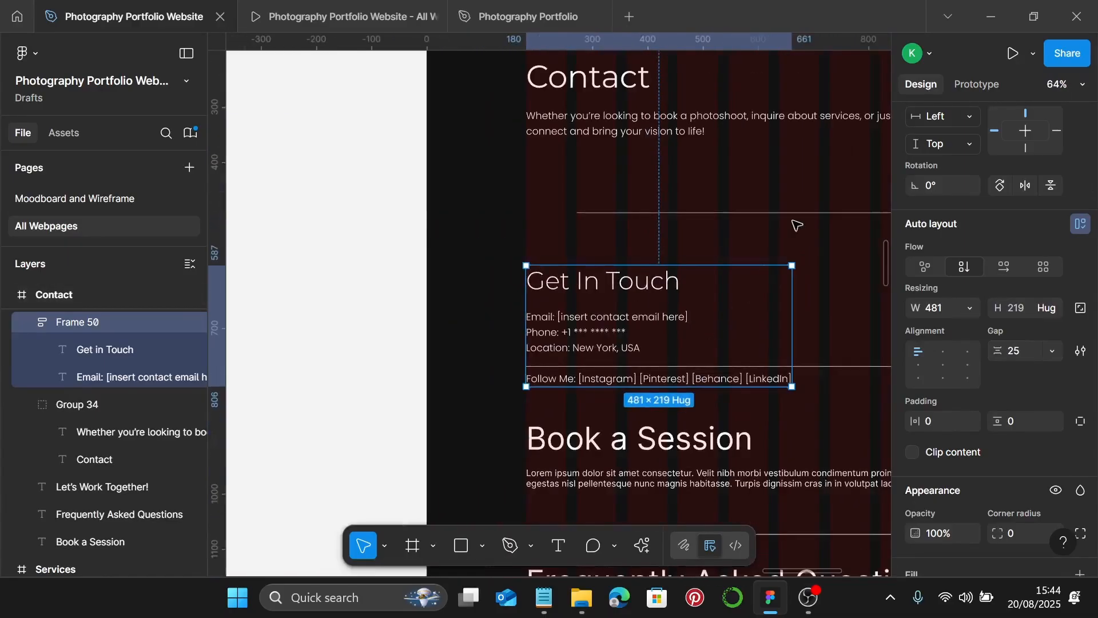
{"action": "key", "text": "Escape"}
{"action": "left_click", "coordinate": [794, 215]}
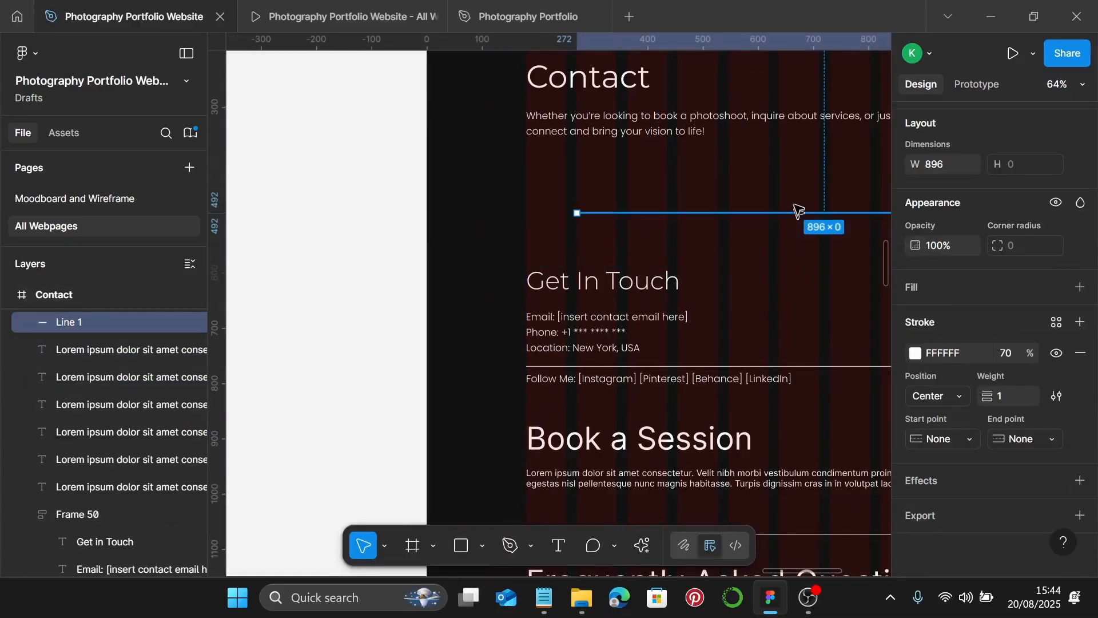
- Move the upper divider and the Get In Touch block higher on the page
{"action": "left_click_drag", "start_coordinate": [798, 212], "coordinate": [796, 171]}
{"action": "left_click", "coordinate": [663, 291]}
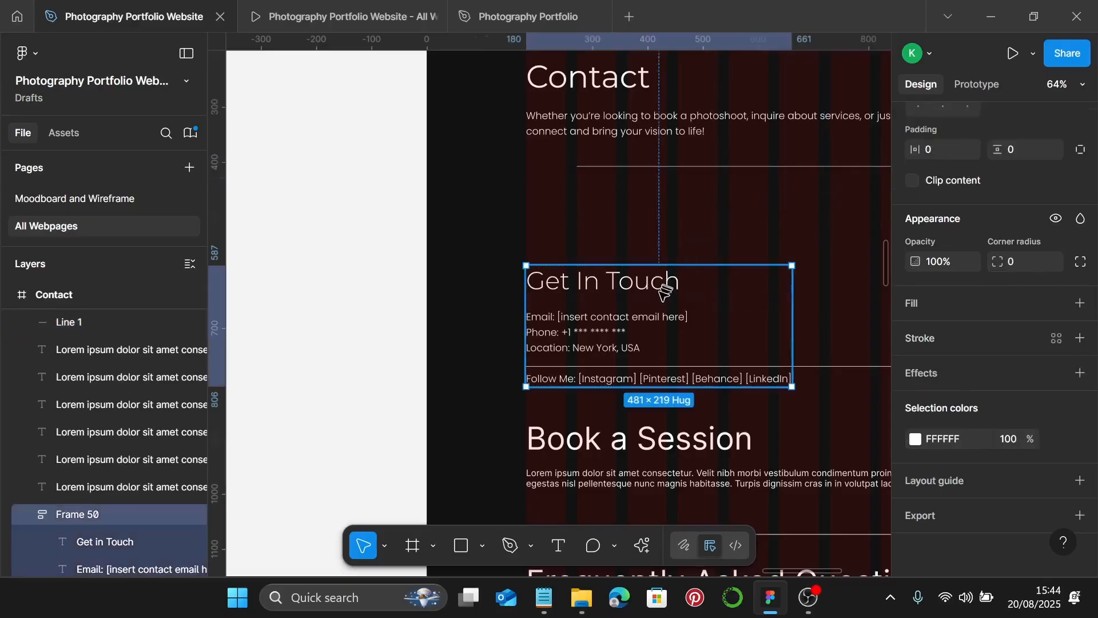
{"action": "left_click_drag", "start_coordinate": [664, 287], "coordinate": [687, 206]}
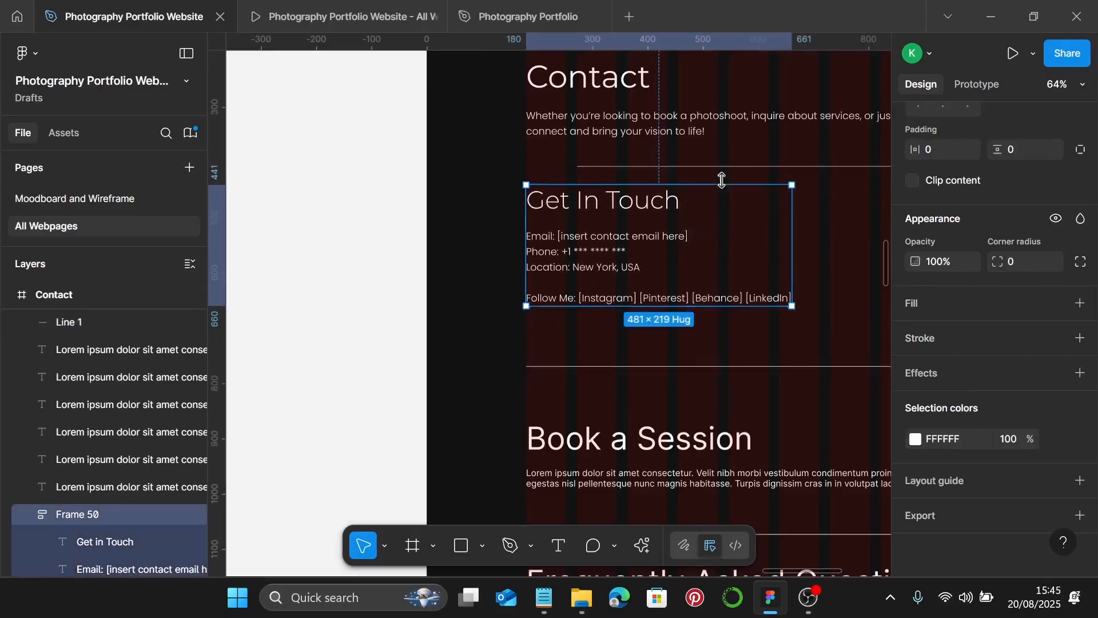
- Replace the lower divider with a copy of the upper one, aligned and moved up beneath the block
{"action": "left_click", "coordinate": [744, 168]}
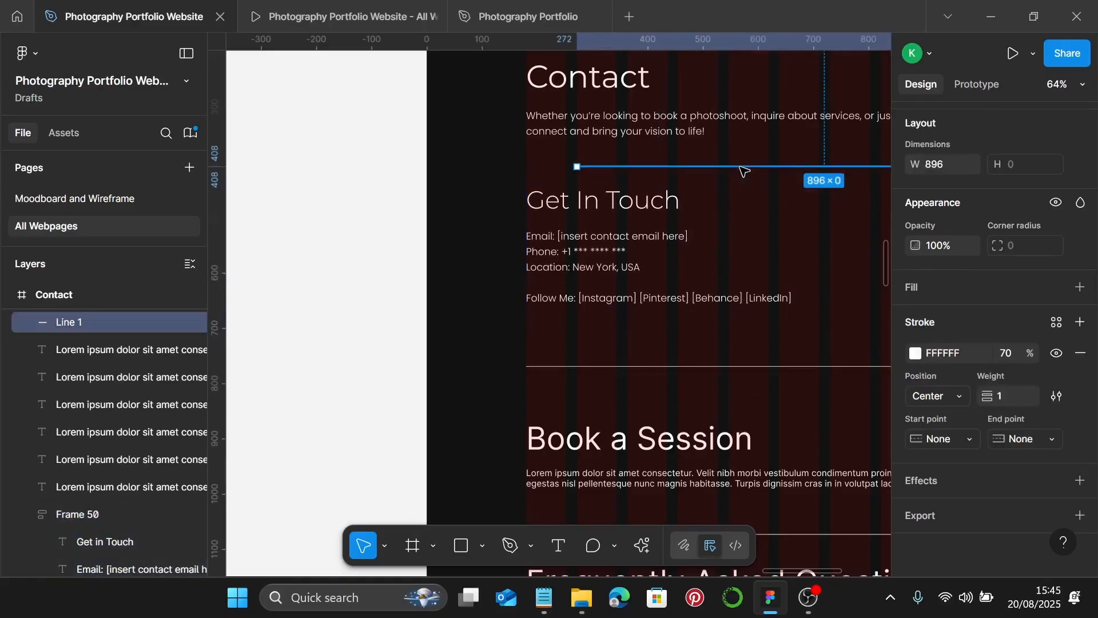
{"action": "left_click", "coordinate": [722, 366]}
{"action": "key", "text": "ctrl+shift+r"}
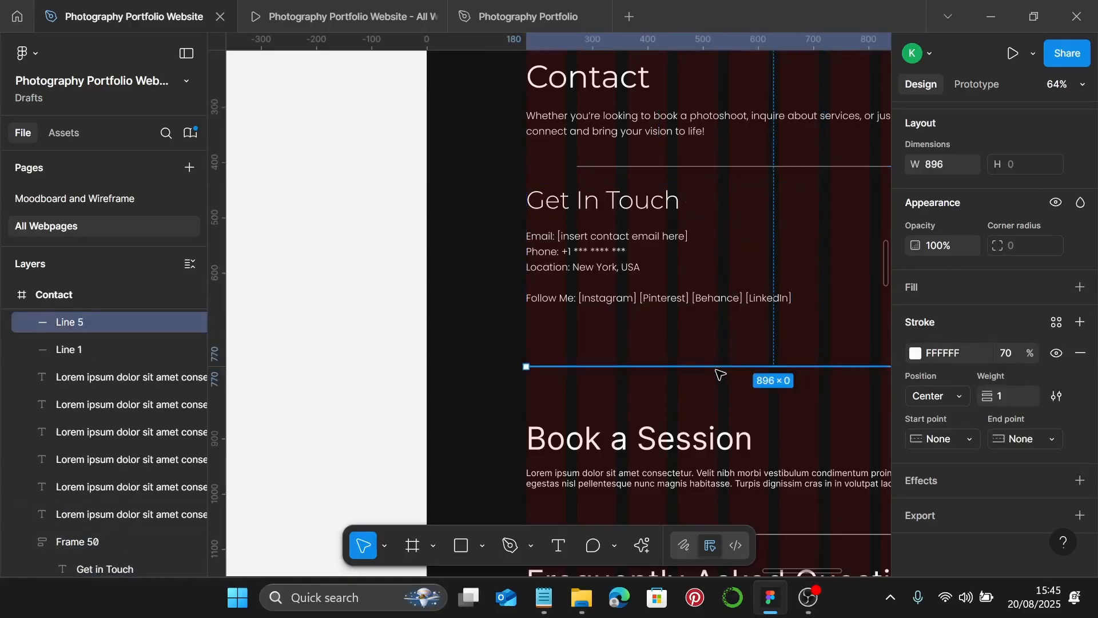
{"action": "left_click_drag", "start_coordinate": [722, 375], "coordinate": [770, 377]}
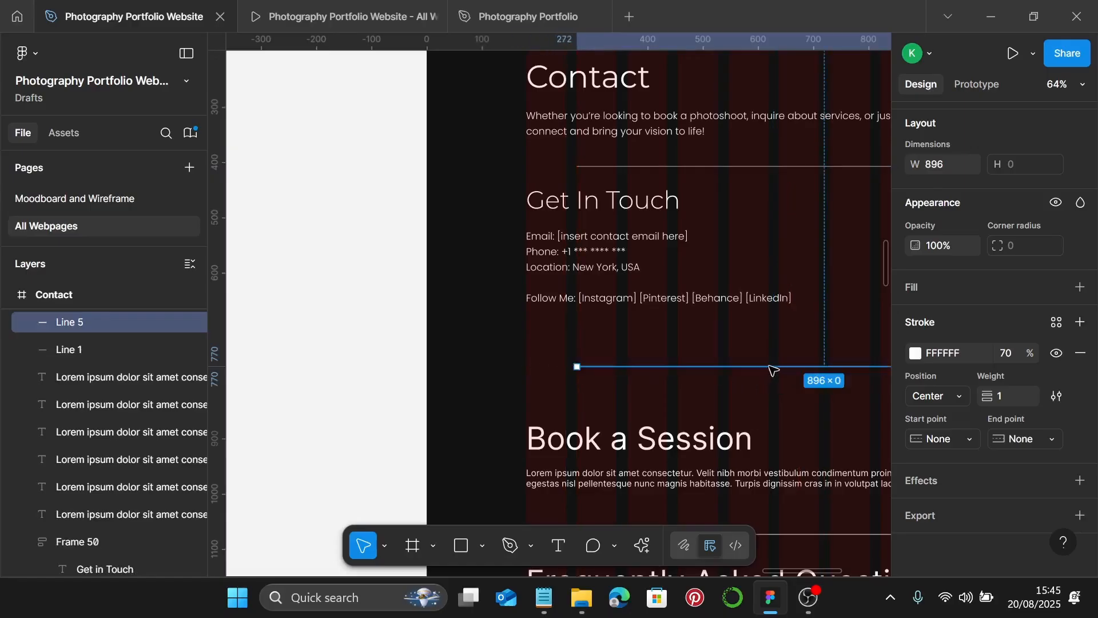
{"action": "left_click", "coordinate": [773, 357]}
{"action": "left_click_drag", "start_coordinate": [773, 364], "coordinate": [775, 321]}
- Move the Book a Session heading up below the lower divider
{"action": "scroll", "coordinate": [780, 346], "scroll_direction": "down", "scroll_amount": 1}
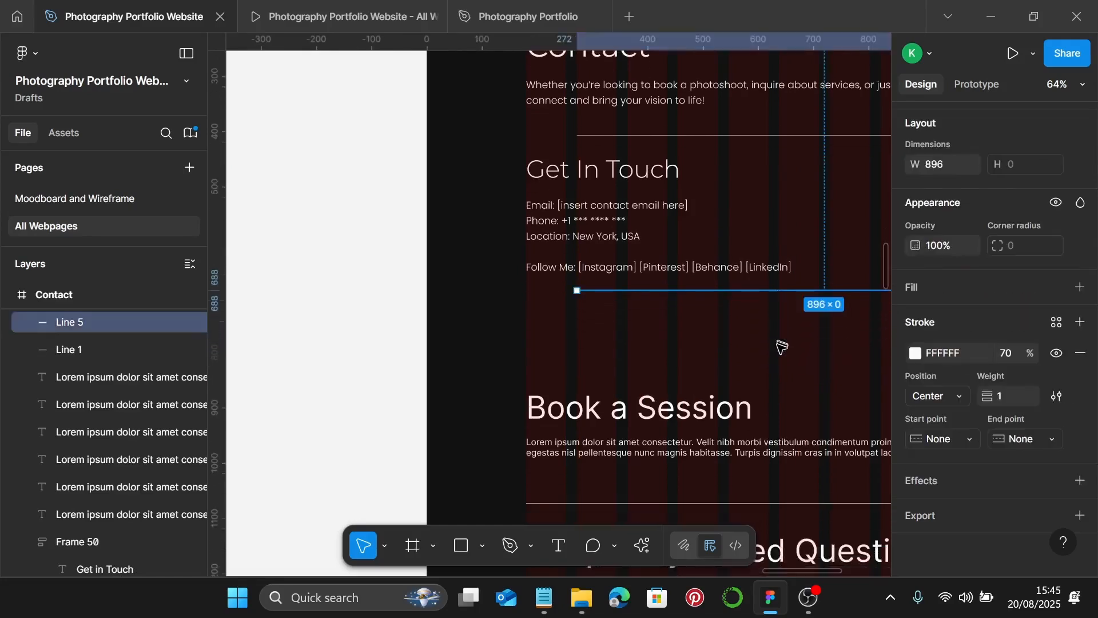
{"action": "left_click", "coordinate": [668, 407]}
{"action": "left_click_drag", "start_coordinate": [668, 407], "coordinate": [677, 336]}
- Apply the Desktop Photography Sub heading style to Book A Session
{"action": "scroll", "coordinate": [675, 338], "scroll_direction": "down", "scroll_amount": 2}
{"action": "scroll", "coordinate": [676, 338], "scroll_direction": "down", "scroll_amount": 2}
{"action": "scroll", "coordinate": [670, 323], "scroll_direction": "down", "scroll_amount": 2}
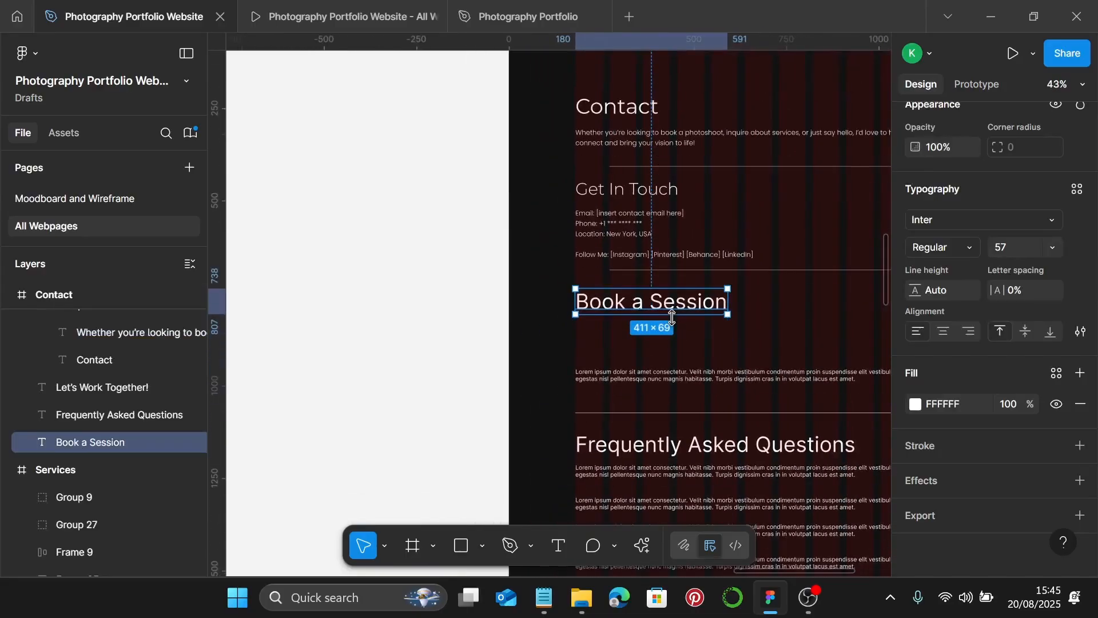
{"action": "scroll", "coordinate": [668, 317], "scroll_direction": "right", "scroll_amount": 1}
{"action": "scroll", "coordinate": [668, 316], "scroll_direction": "right", "scroll_amount": 2}
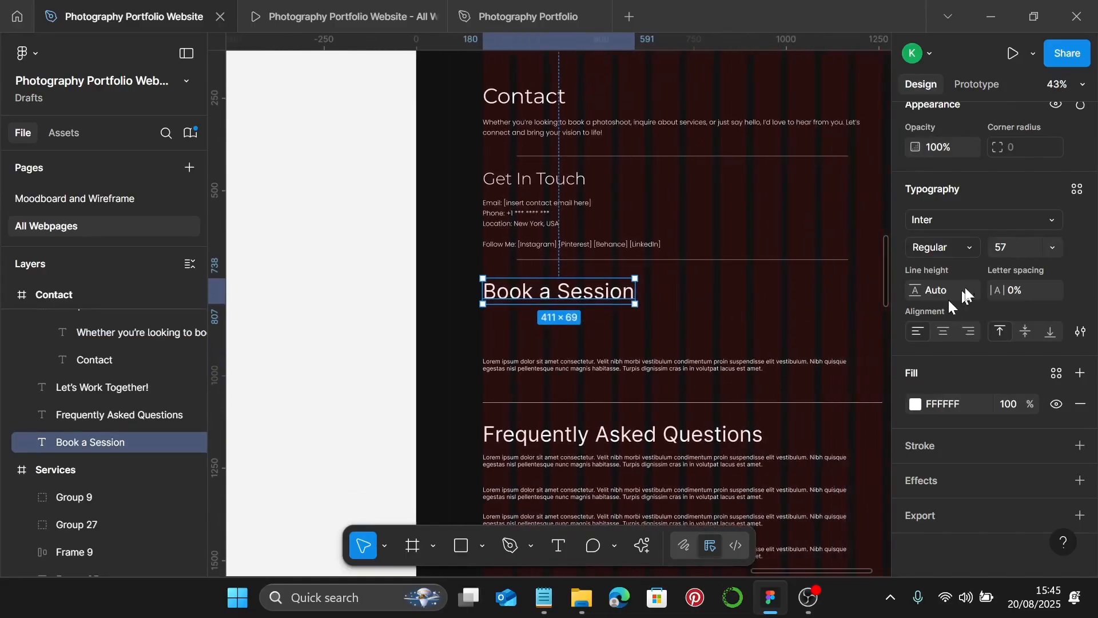
{"action": "left_click", "coordinate": [1077, 188]}
{"action": "left_click", "coordinate": [829, 424]}
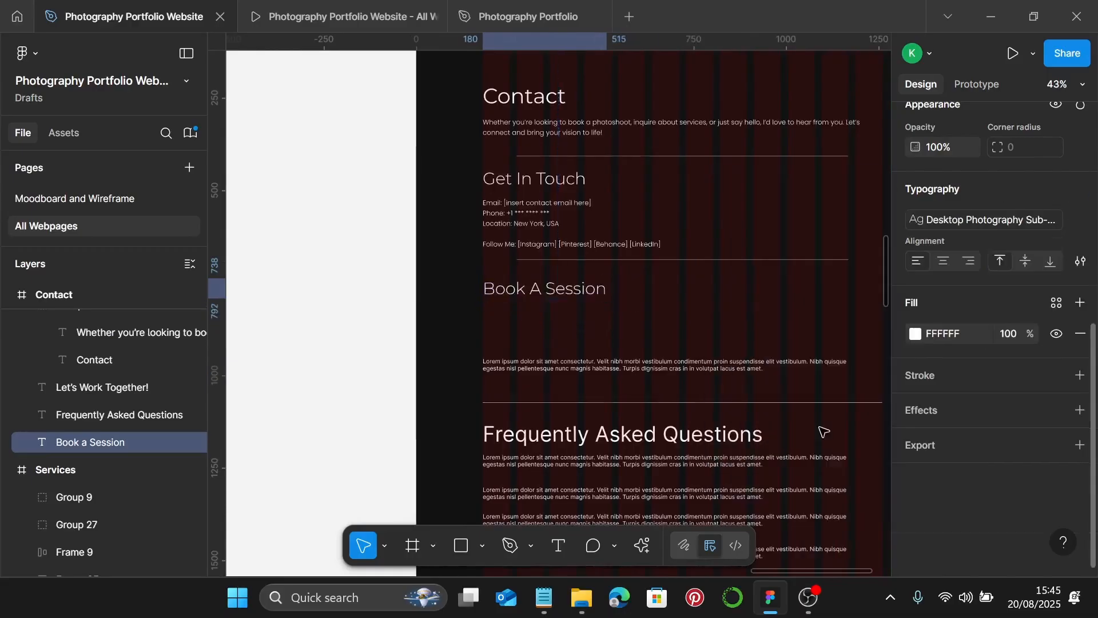
- Give the Lorem paragraph the Photography Body style and move it right beneath the heading
{"action": "scroll", "coordinate": [483, 300], "scroll_direction": "up", "scroll_amount": 10}
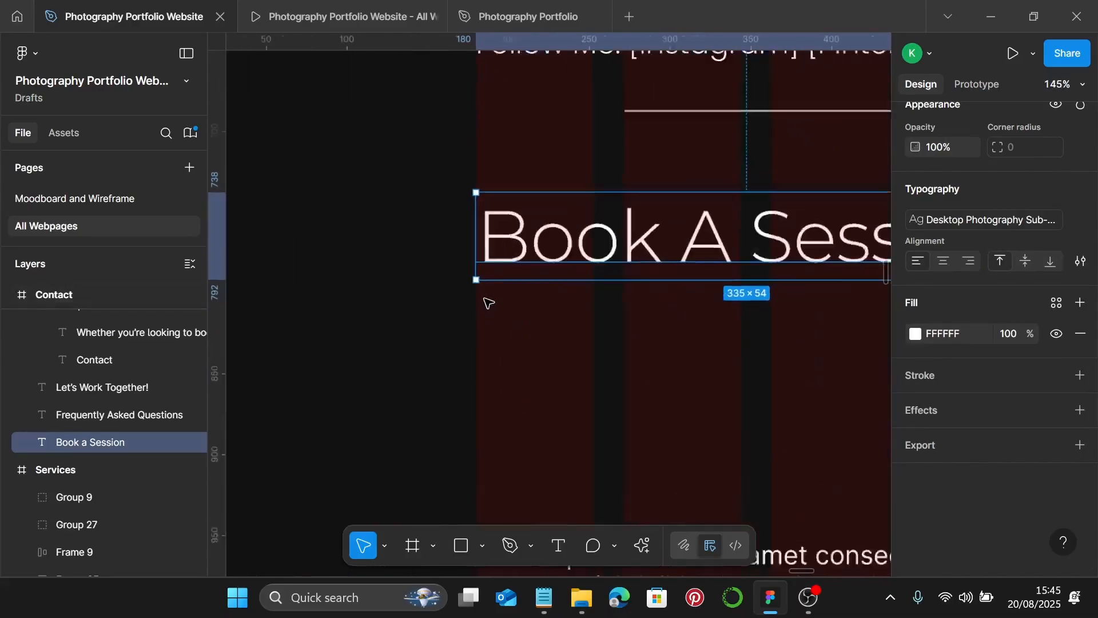
{"action": "scroll", "coordinate": [469, 272], "scroll_direction": "down", "scroll_amount": 5}
{"action": "scroll", "coordinate": [503, 303], "scroll_direction": "down", "scroll_amount": 4}
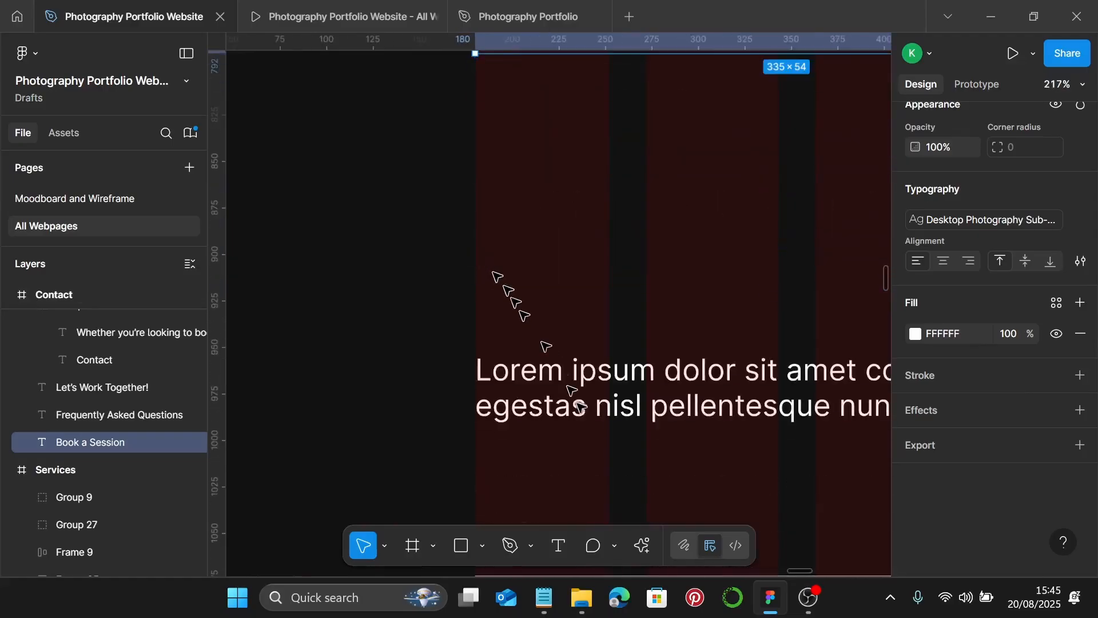
{"action": "left_click", "coordinate": [501, 416]}
{"action": "scroll", "coordinate": [474, 415], "scroll_direction": "up", "scroll_amount": 2}
{"action": "scroll", "coordinate": [474, 414], "scroll_direction": "up", "scroll_amount": 4}
{"action": "scroll", "coordinate": [474, 415], "scroll_direction": "down", "scroll_amount": 3}
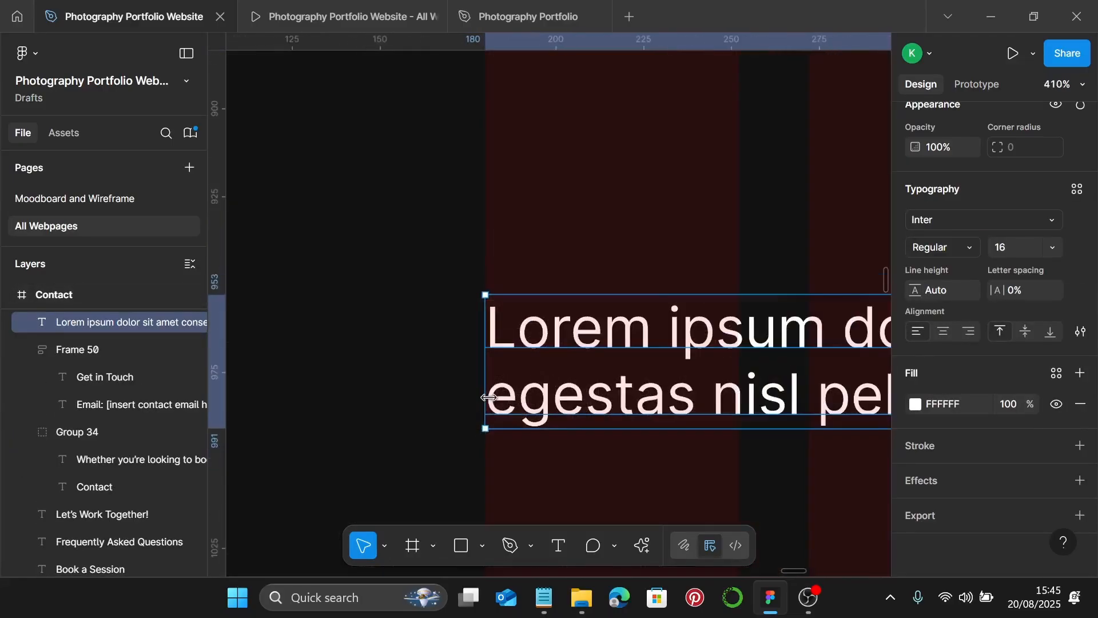
{"action": "left_click", "coordinate": [1078, 190]}
{"action": "left_click", "coordinate": [726, 449]}
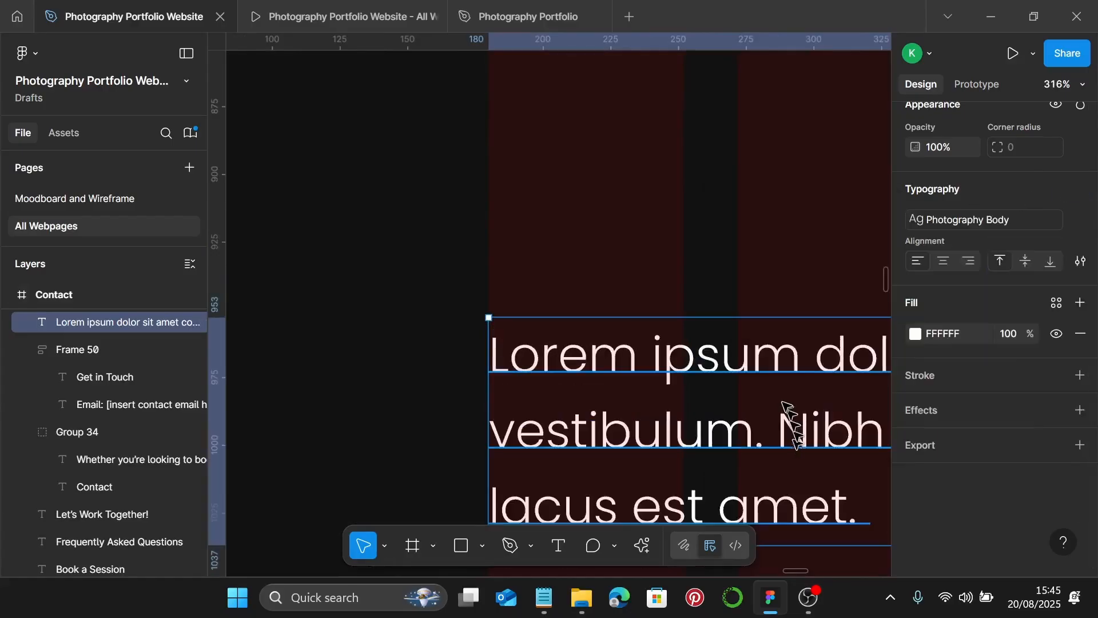
{"action": "scroll", "coordinate": [784, 404], "scroll_direction": "down", "scroll_amount": 6}
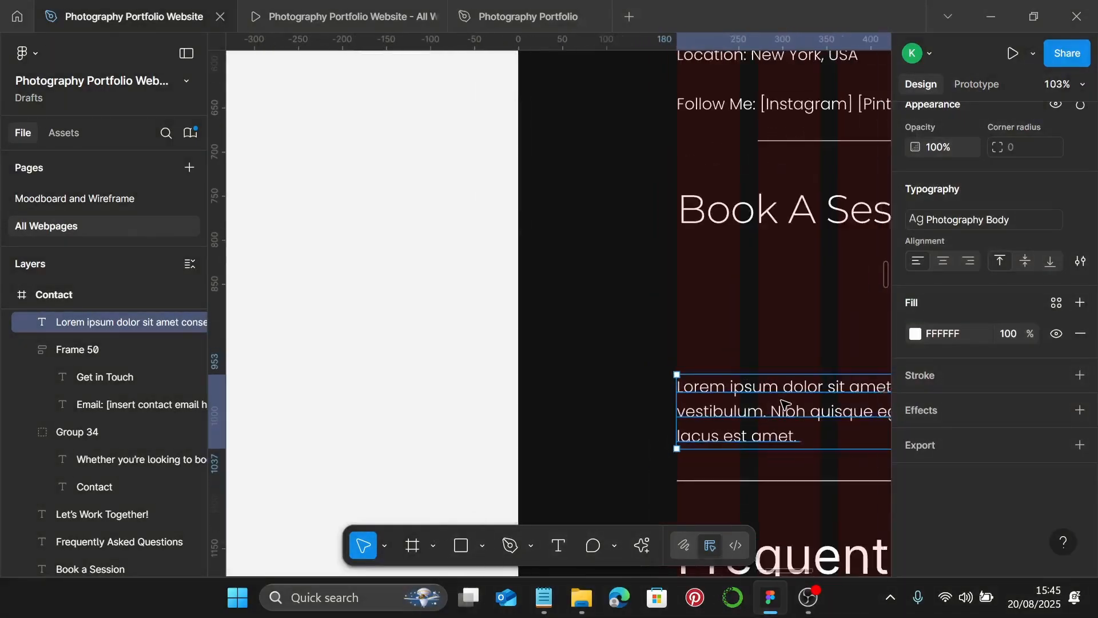
{"action": "scroll", "coordinate": [784, 404], "scroll_direction": "down", "scroll_amount": 4}
{"action": "left_click_drag", "start_coordinate": [785, 400], "coordinate": [785, 339]}
{"action": "scroll", "coordinate": [784, 339], "scroll_direction": "down", "scroll_amount": 5}
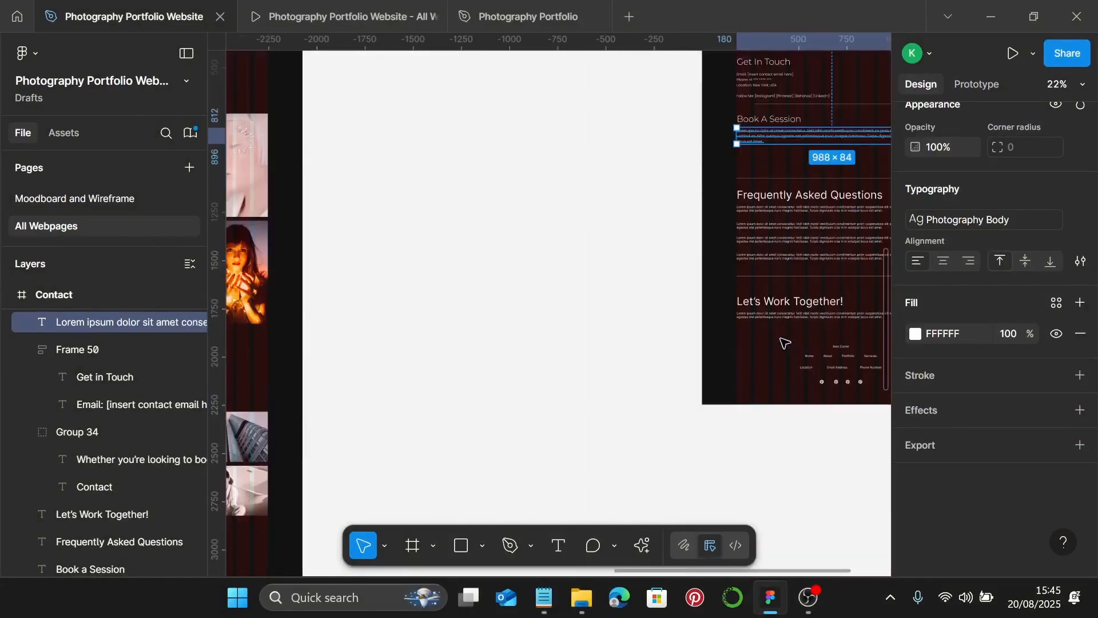
- Resize the Contact frame to 1440 × 2874 by dragging its bottom edge down
{"action": "scroll", "coordinate": [784, 344], "scroll_direction": "right", "scroll_amount": 3}
{"action": "scroll", "coordinate": [781, 344], "scroll_direction": "up", "scroll_amount": 3}
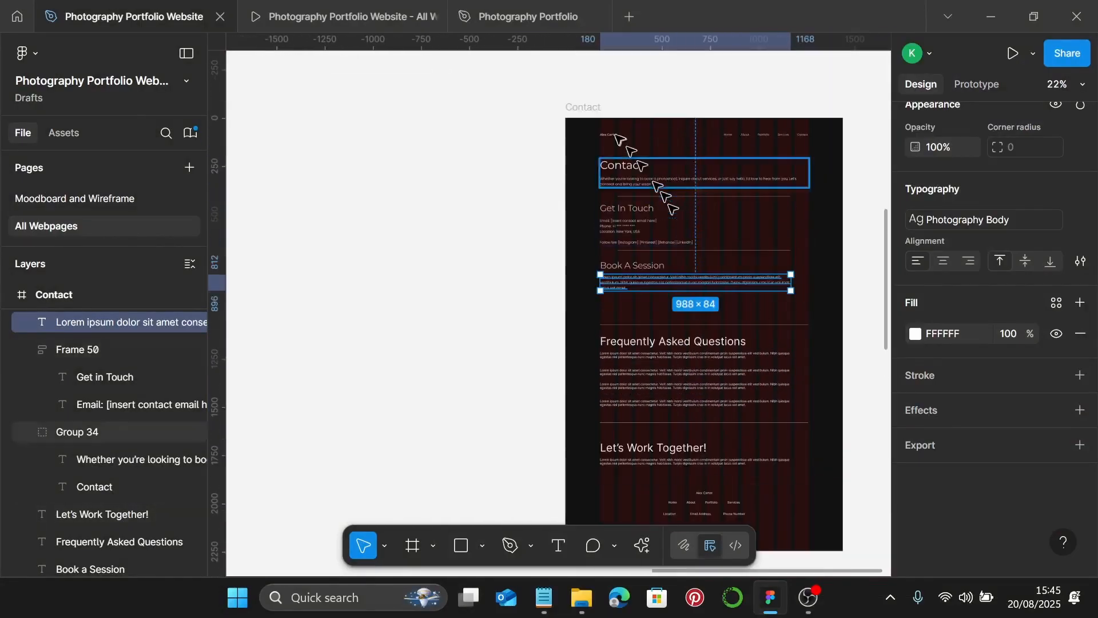
{"action": "left_click", "coordinate": [595, 108]}
{"action": "scroll", "coordinate": [736, 291], "scroll_direction": "down", "scroll_amount": 5}
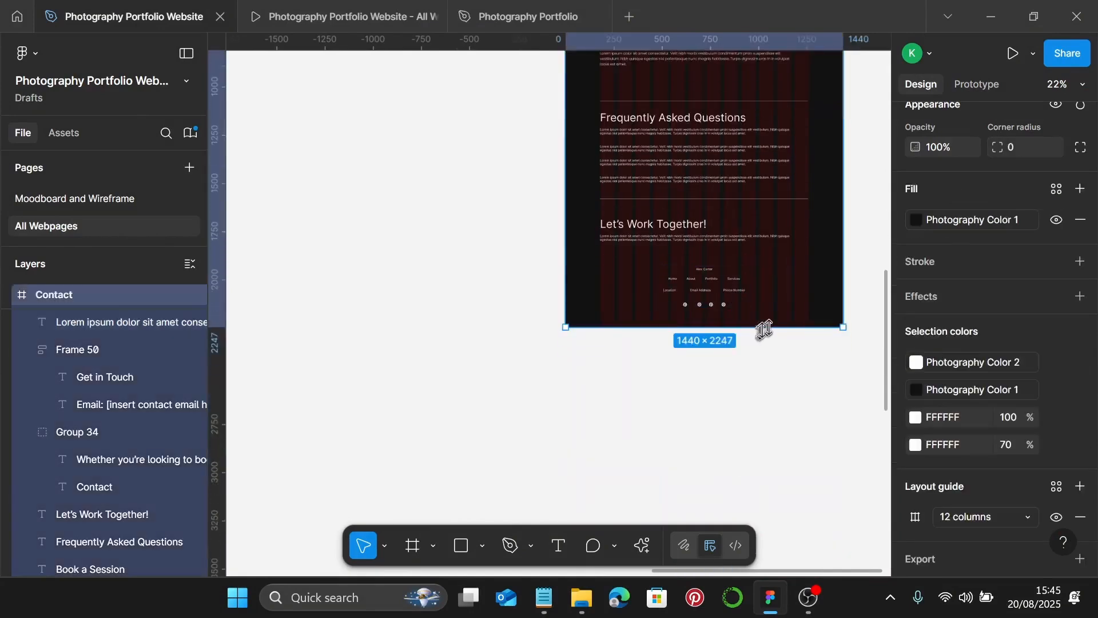
{"action": "left_click_drag", "start_coordinate": [767, 329], "coordinate": [770, 448]}
- Push the FAQ and Let's Work Together sections about 200 px lower
{"action": "scroll", "coordinate": [752, 378], "scroll_direction": "up", "scroll_amount": 2}
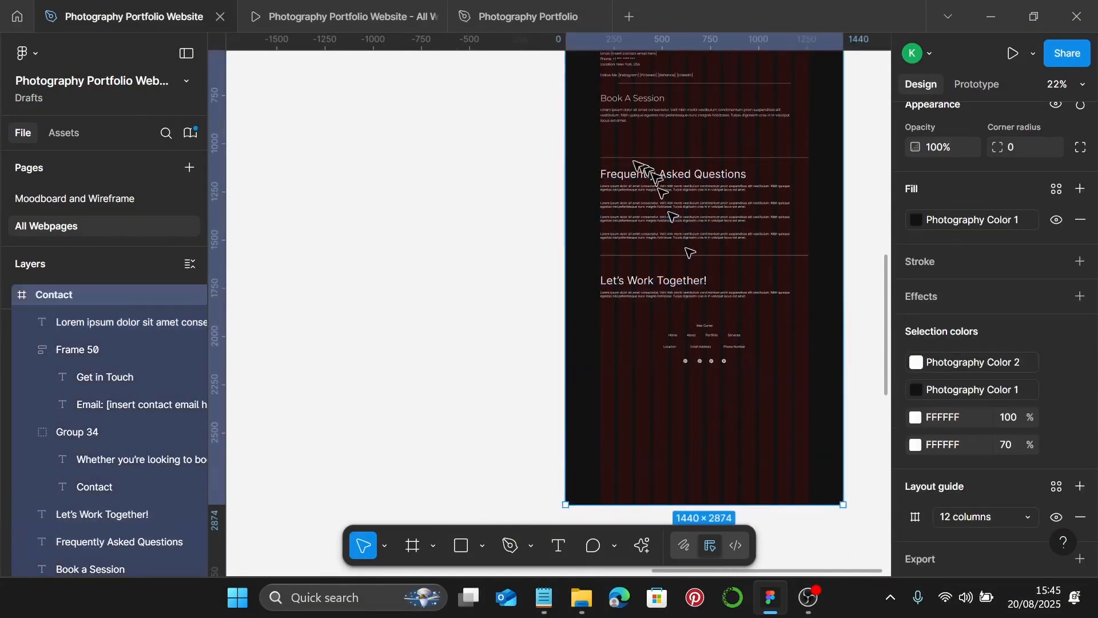
{"action": "left_click", "coordinate": [596, 149]}
{"action": "left_click_drag", "start_coordinate": [596, 148], "coordinate": [735, 387]}
{"action": "left_click_drag", "start_coordinate": [734, 240], "coordinate": [658, 233]}
{"action": "scroll", "coordinate": [649, 204], "scroll_direction": "up", "scroll_amount": 4}
{"action": "scroll", "coordinate": [649, 204], "scroll_direction": "up", "scroll_amount": 5}
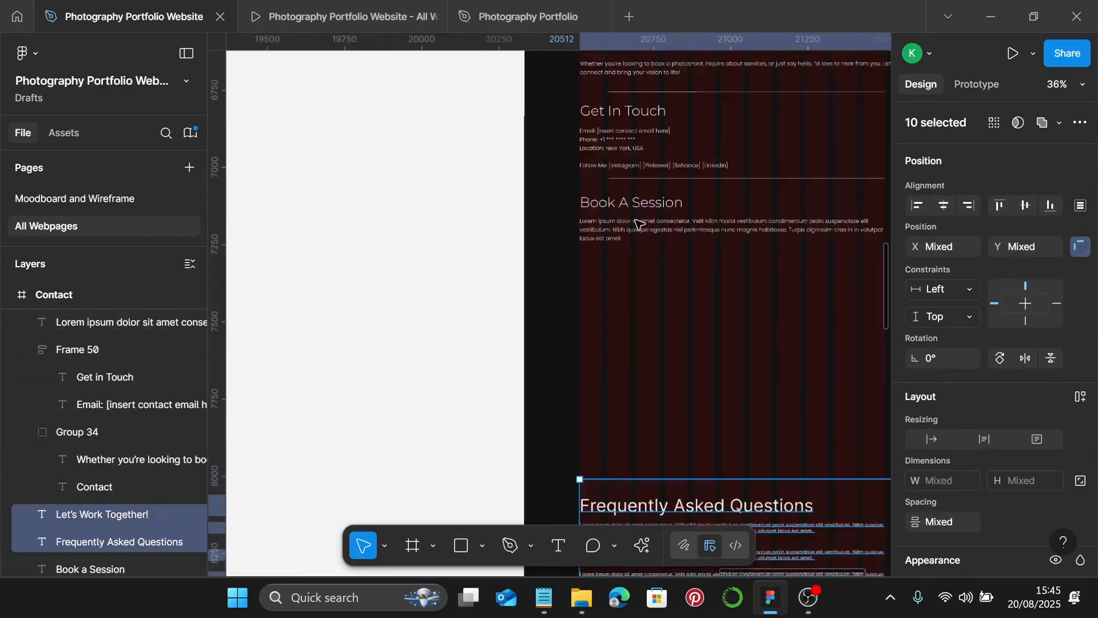
- Copy the Notepad title into the Figma heading so it reads 'Book A Session Or Request A Quote'
{"action": "left_click", "coordinate": [555, 589]}
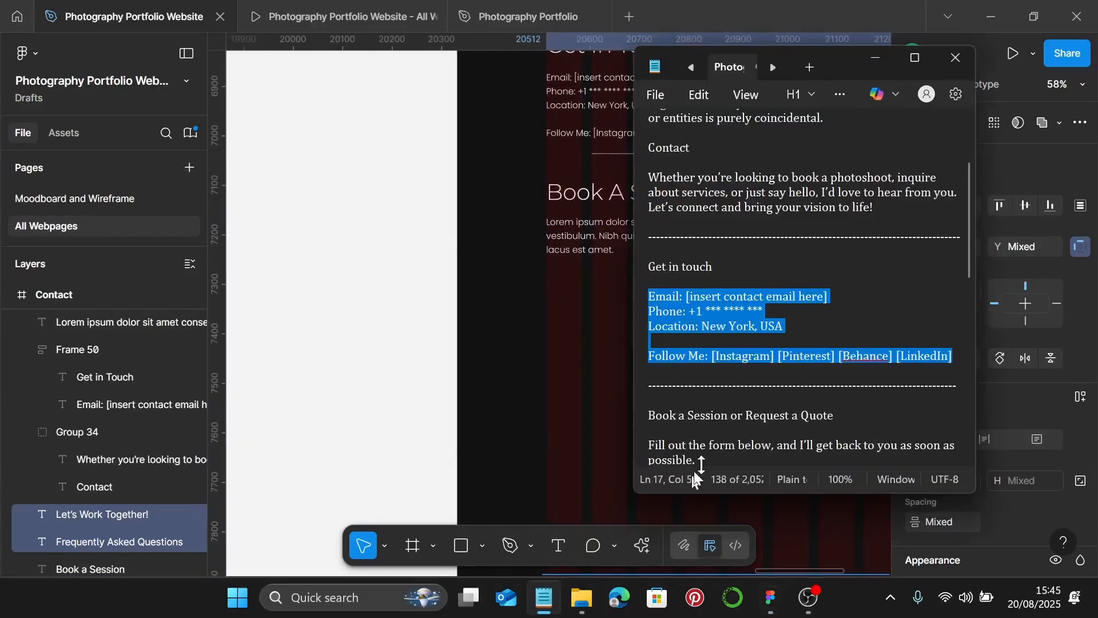
{"action": "scroll", "coordinate": [756, 422], "scroll_direction": "down", "scroll_amount": 3}
{"action": "scroll", "coordinate": [757, 421], "scroll_direction": "down", "scroll_amount": 1}
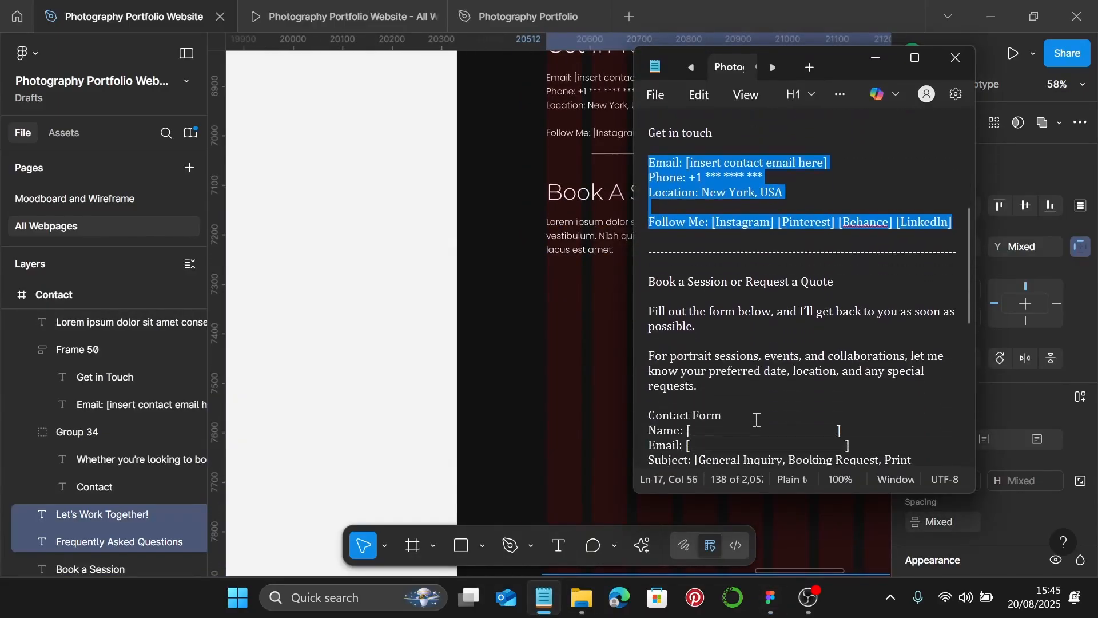
{"action": "left_click_drag", "start_coordinate": [855, 280], "coordinate": [653, 281]}
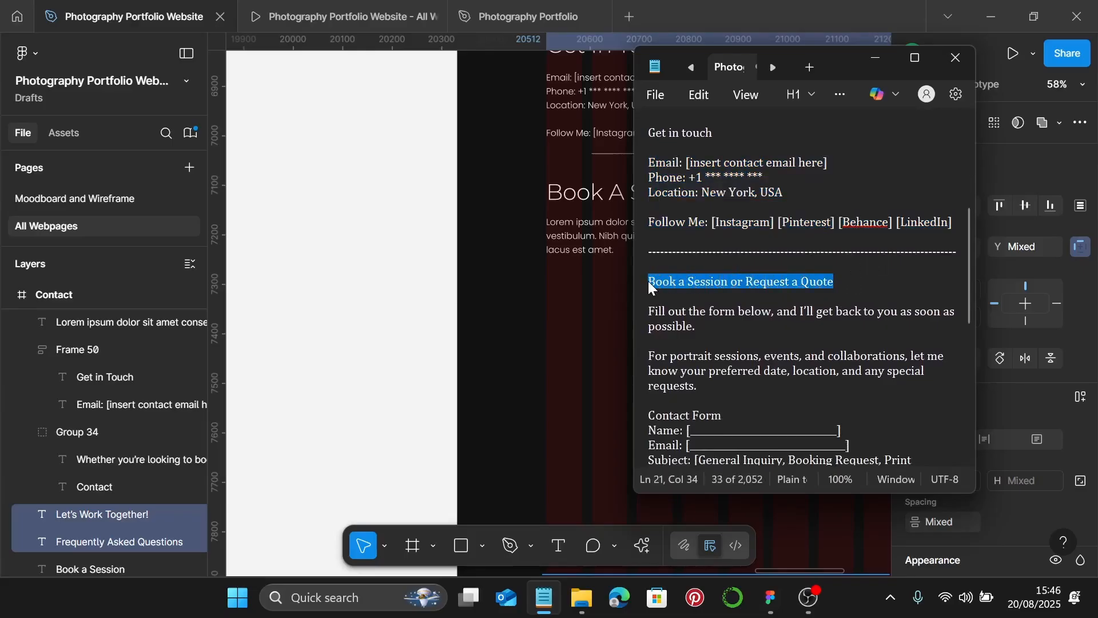
{"action": "scroll", "coordinate": [566, 214], "scroll_direction": "right", "scroll_amount": 5}
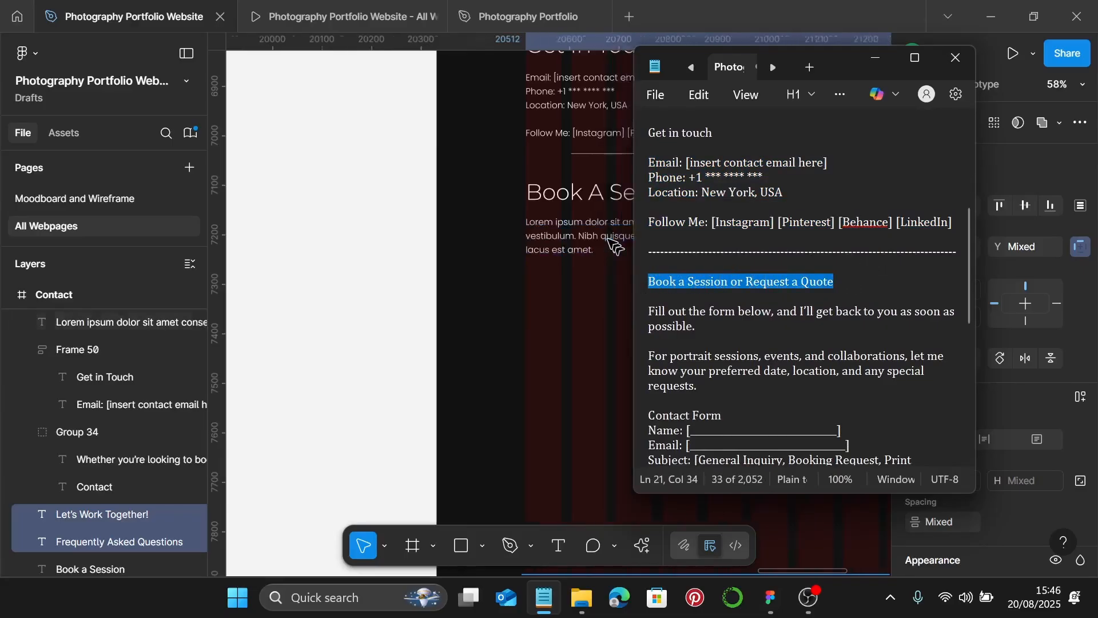
{"action": "left_click", "coordinate": [539, 197]}
{"action": "left_click", "coordinate": [535, 199]}
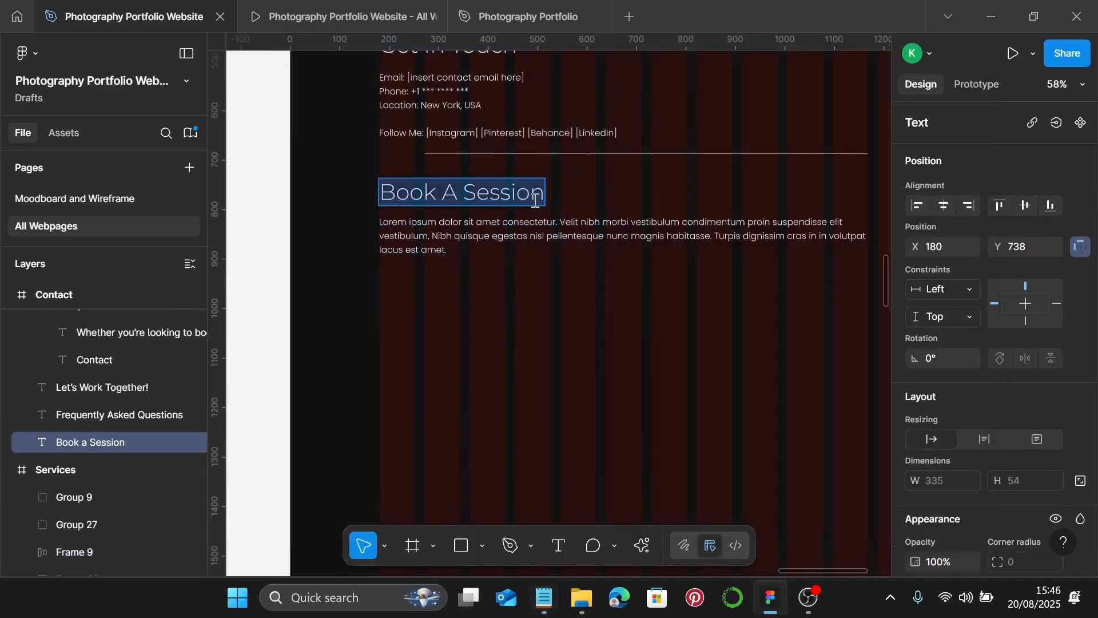
{"action": "type", "text": "Book A Session Or Request A Quote"}
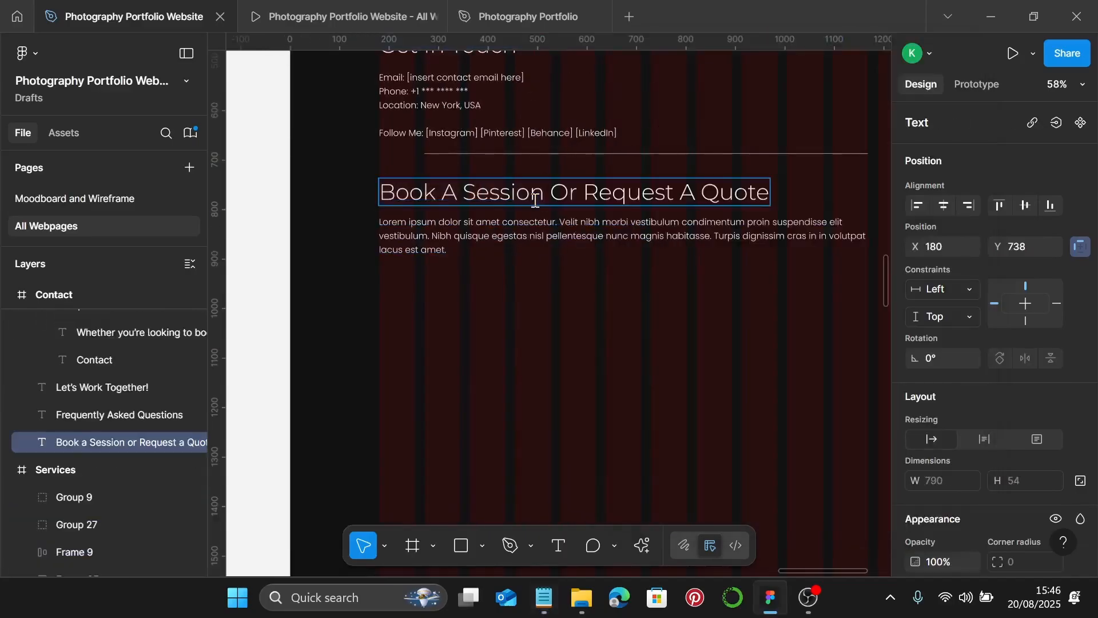
- Select the booking intro and contact form lines in the Notepad copy
{"action": "left_click", "coordinate": [544, 599]}
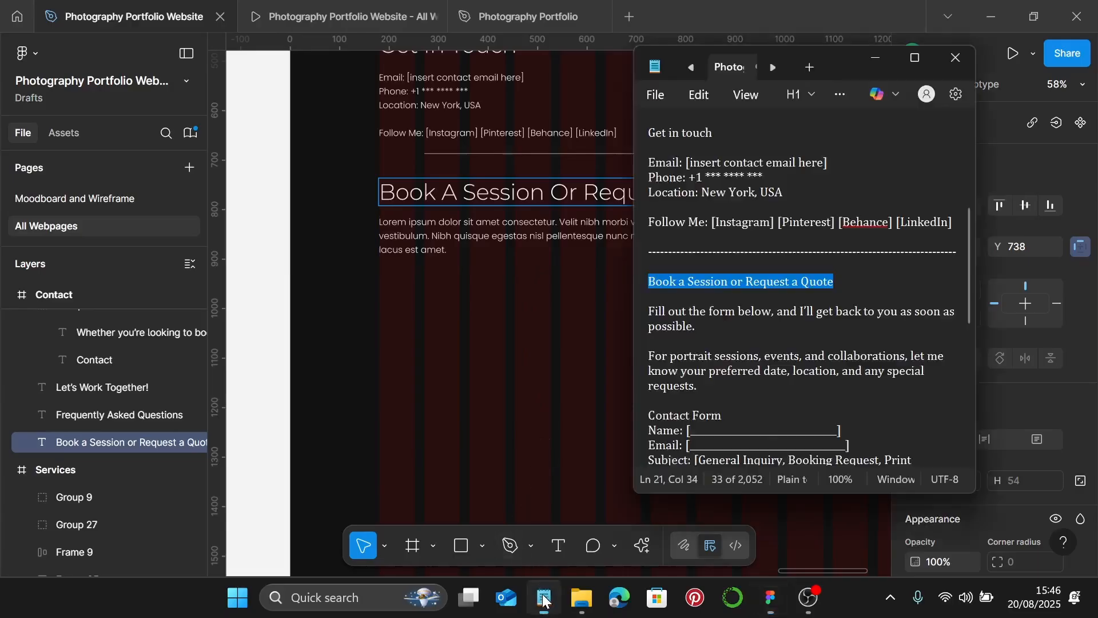
{"action": "scroll", "coordinate": [790, 389], "scroll_direction": "down", "scroll_amount": 2}
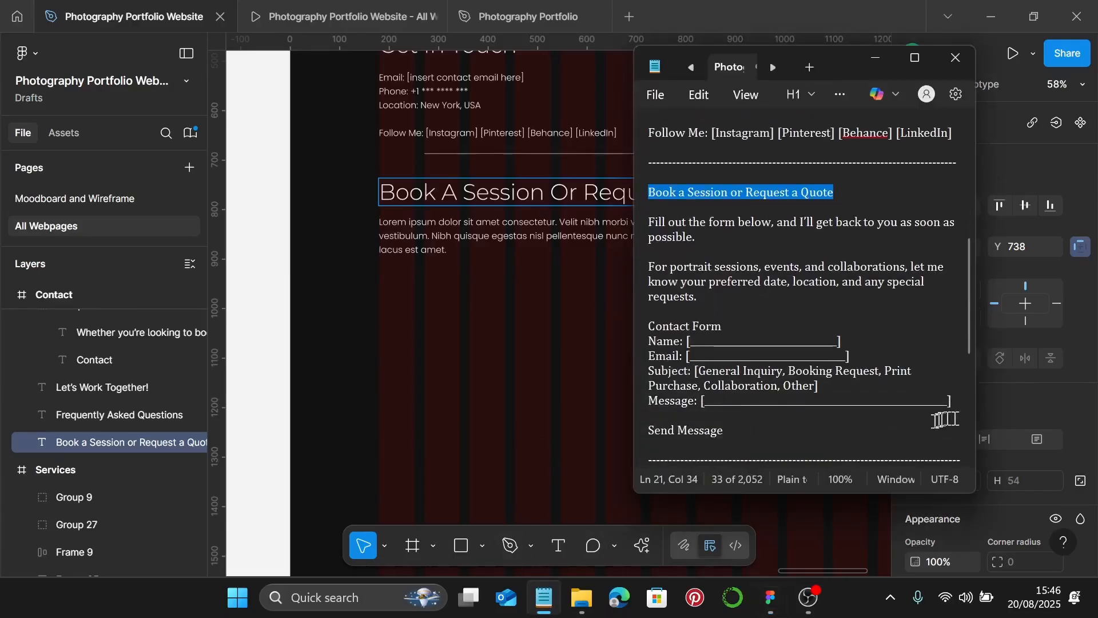
{"action": "left_click_drag", "start_coordinate": [952, 401], "coordinate": [655, 215]}
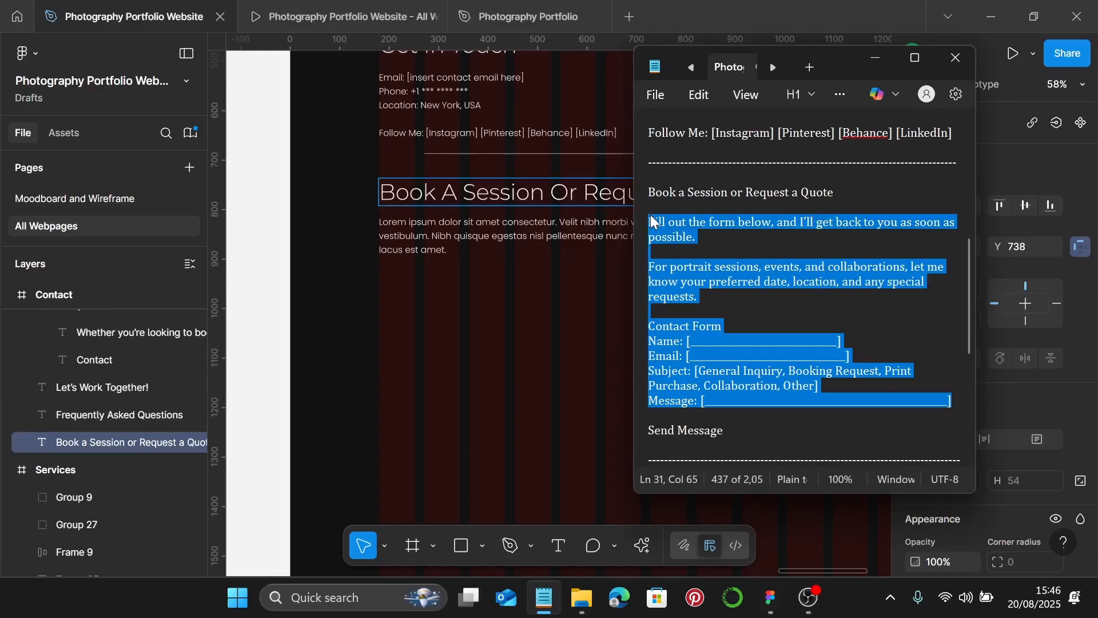
- Paste the contact-form text from the notes over the lorem ipsum paragraph under the quote heading
{"action": "left_click", "coordinate": [438, 236]}
{"action": "double_click", "coordinate": [438, 235]}
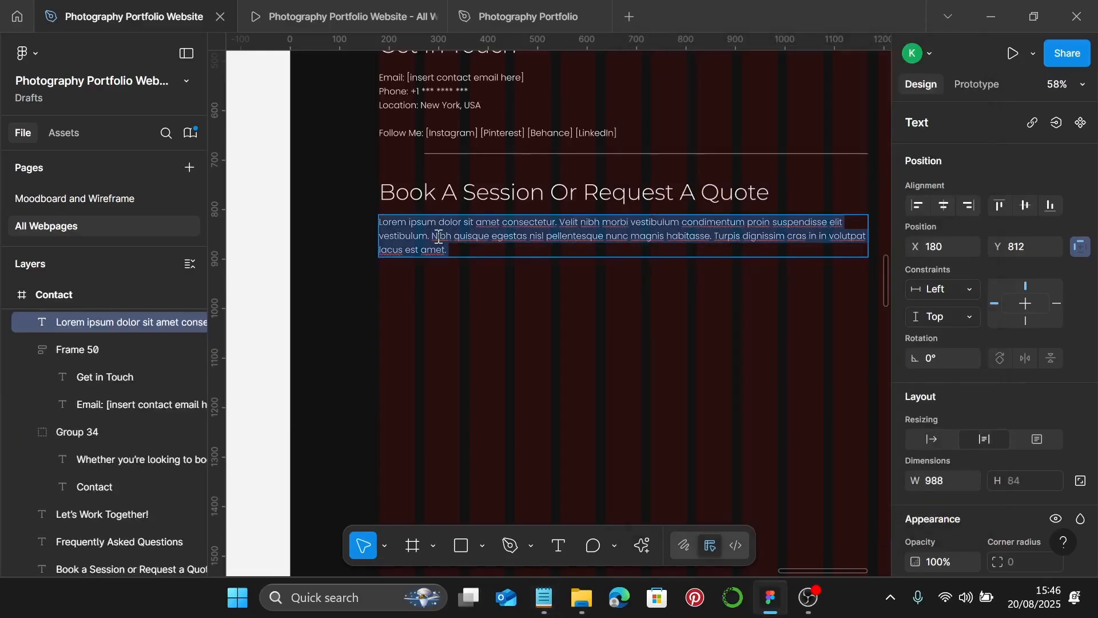
{"action": "key", "text": "ctrl+v"}
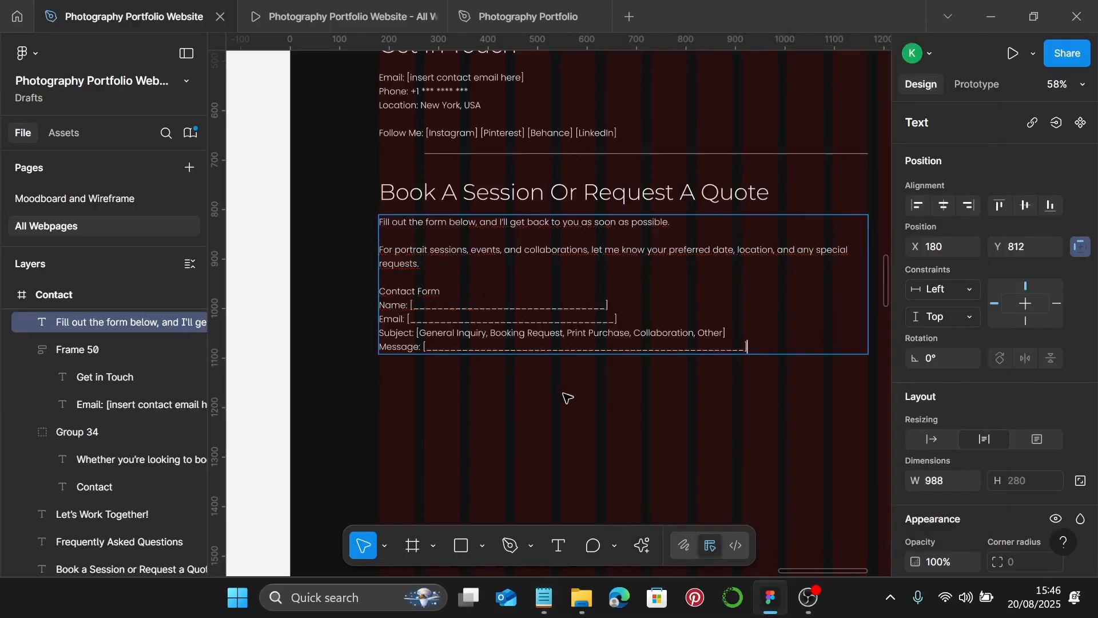
{"action": "key", "text": "Escape"}
- Copy the Book a Session button (Frame 18) from the Services page
{"action": "scroll", "coordinate": [509, 336], "scroll_direction": "down", "scroll_amount": 2}
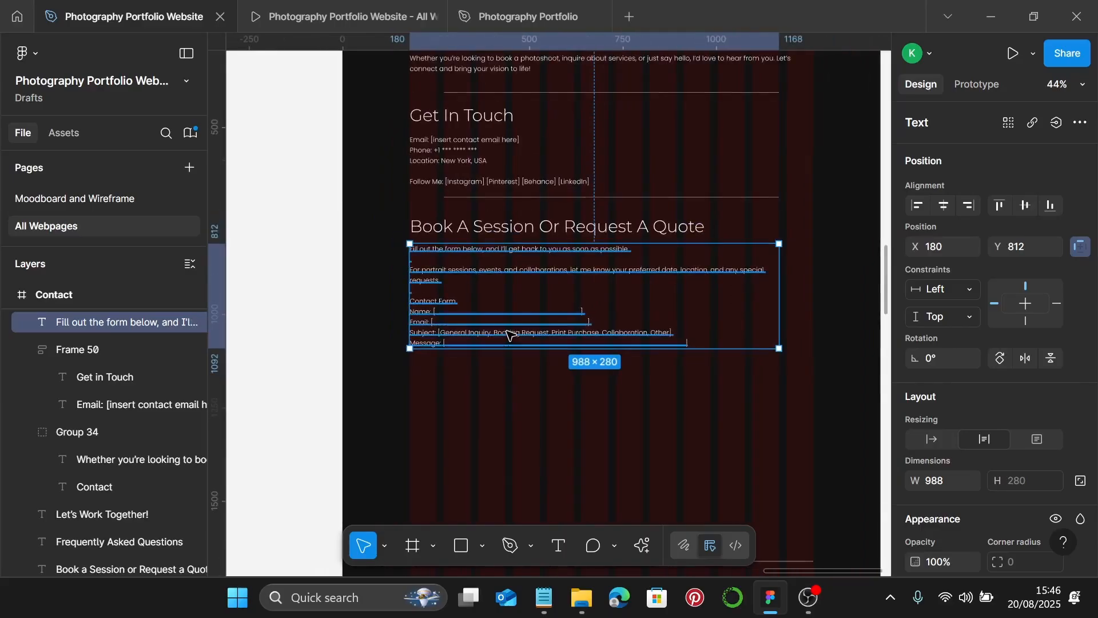
{"action": "scroll", "coordinate": [509, 325], "scroll_direction": "left", "scroll_amount": 5}
{"action": "scroll", "coordinate": [506, 321], "scroll_direction": "down", "scroll_amount": 4}
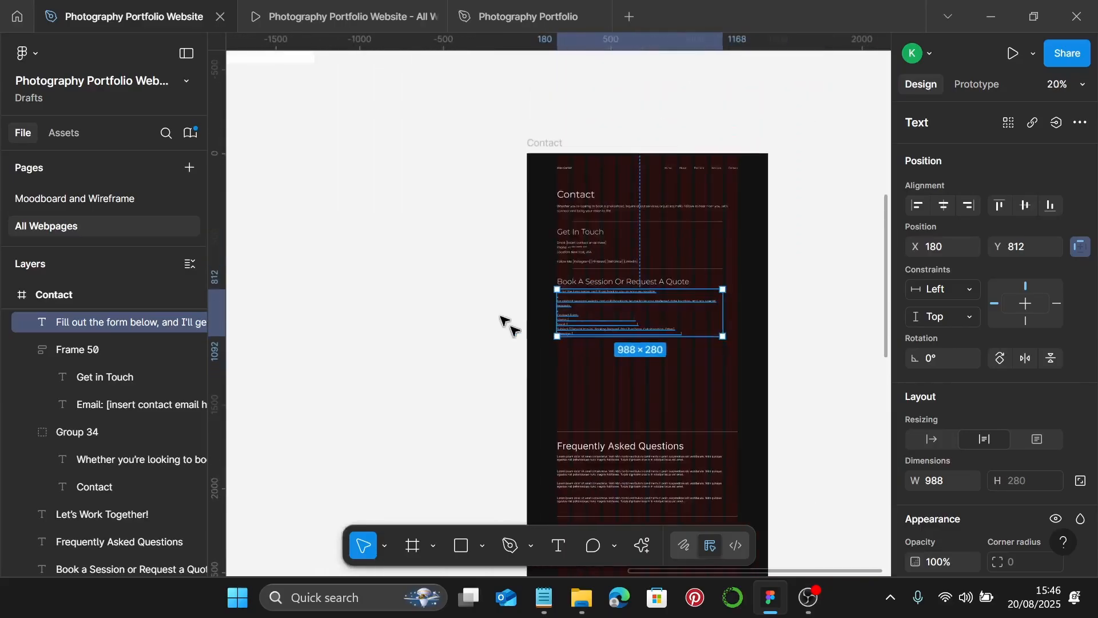
{"action": "scroll", "coordinate": [504, 319], "scroll_direction": "left", "scroll_amount": 10}
{"action": "scroll", "coordinate": [509, 326], "scroll_direction": "left", "scroll_amount": 1}
{"action": "scroll", "coordinate": [455, 276], "scroll_direction": "up", "scroll_amount": 5}
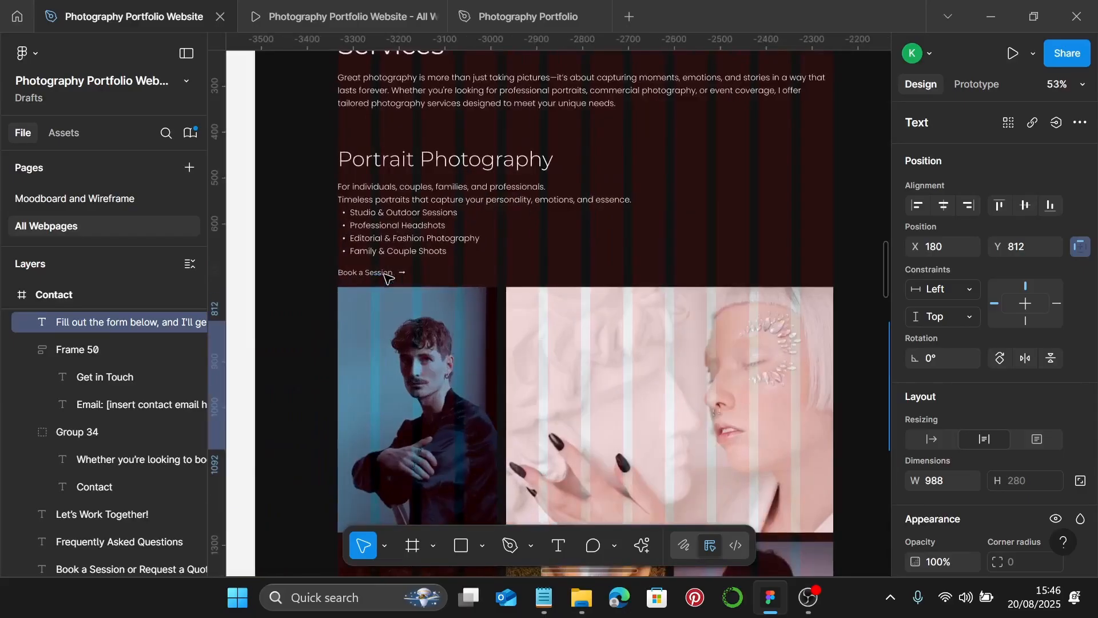
{"action": "left_click", "coordinate": [386, 274]}
{"action": "left_click", "coordinate": [386, 275]}
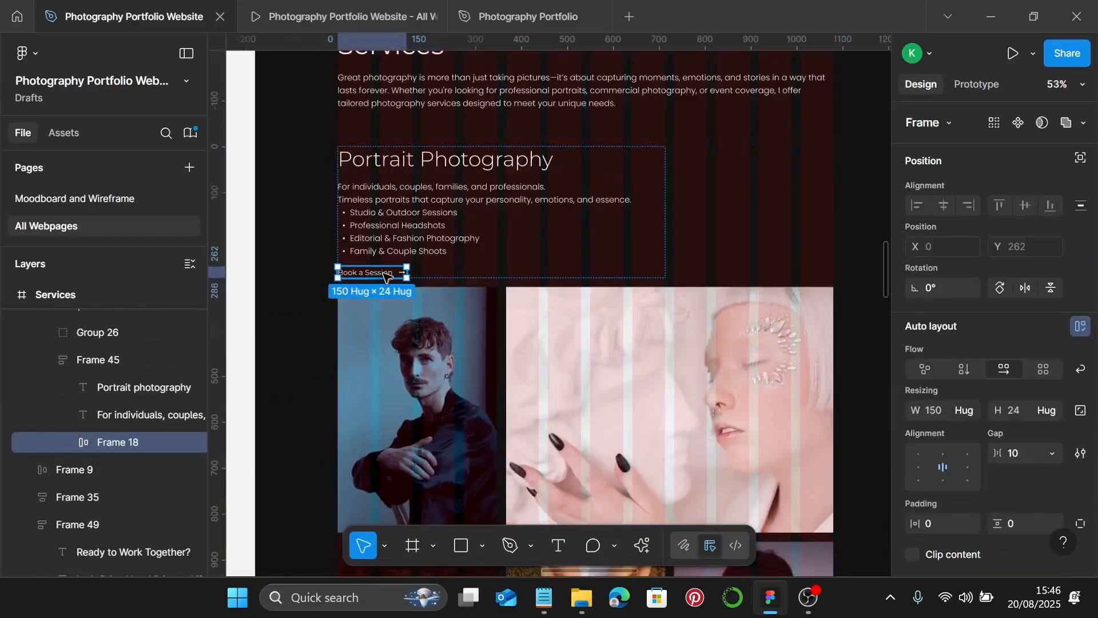
{"action": "scroll", "coordinate": [388, 276], "scroll_direction": "down", "scroll_amount": 4}
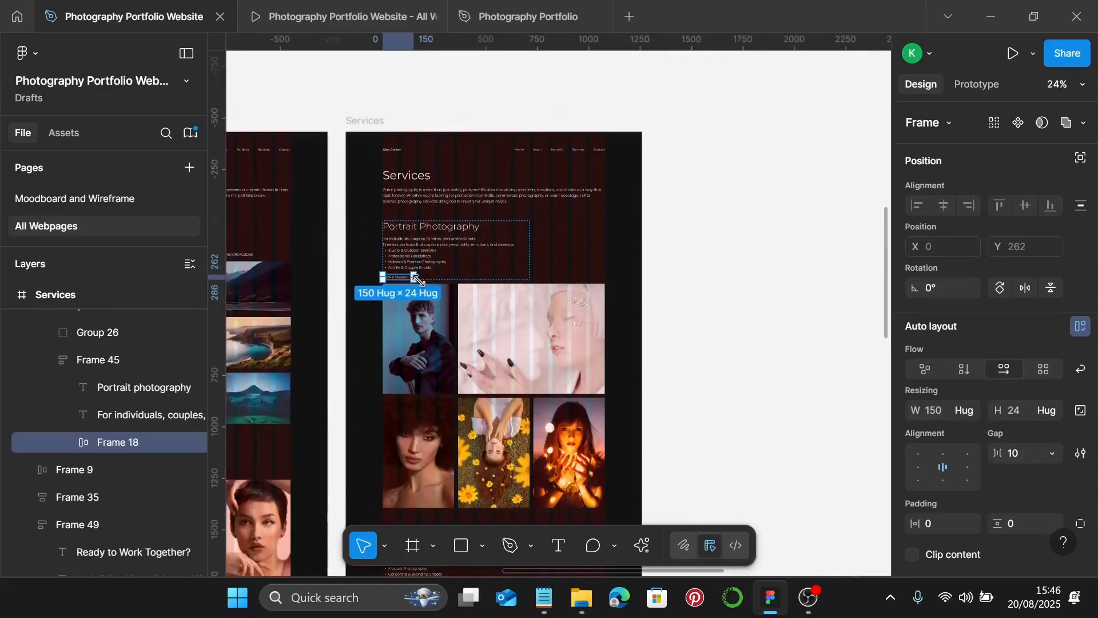
{"action": "scroll", "coordinate": [422, 284], "scroll_direction": "right", "scroll_amount": 15}
{"action": "scroll", "coordinate": [386, 372], "scroll_direction": "up", "scroll_amount": 4}
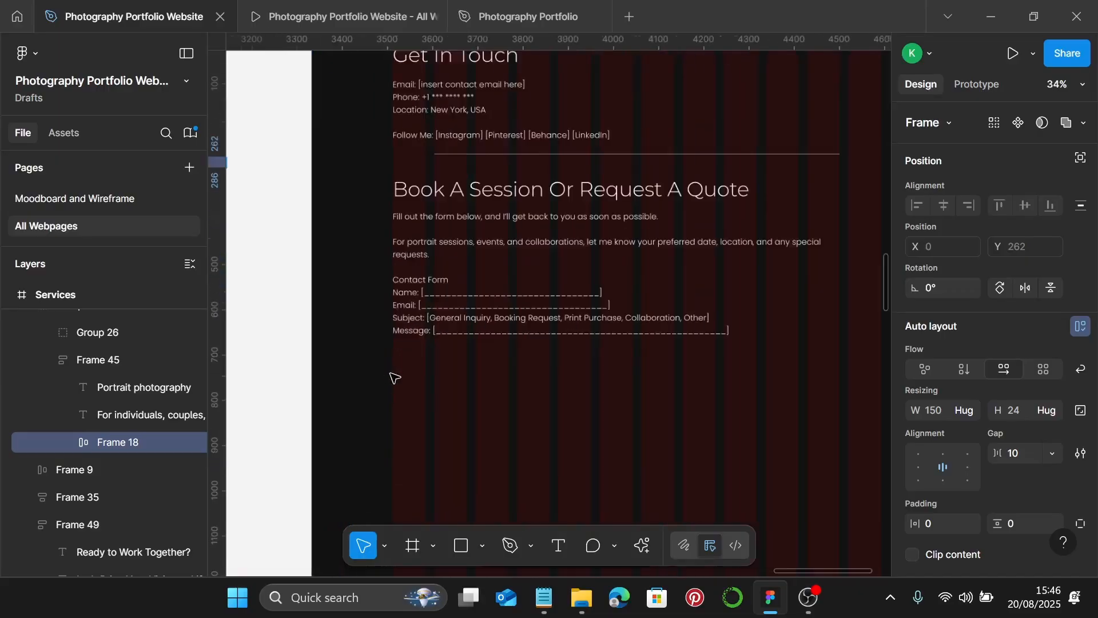
{"action": "key", "text": "Escape"}
- Paste the button onto the Contact page below the Message field at X 180
{"action": "right_click", "coordinate": [406, 372]}
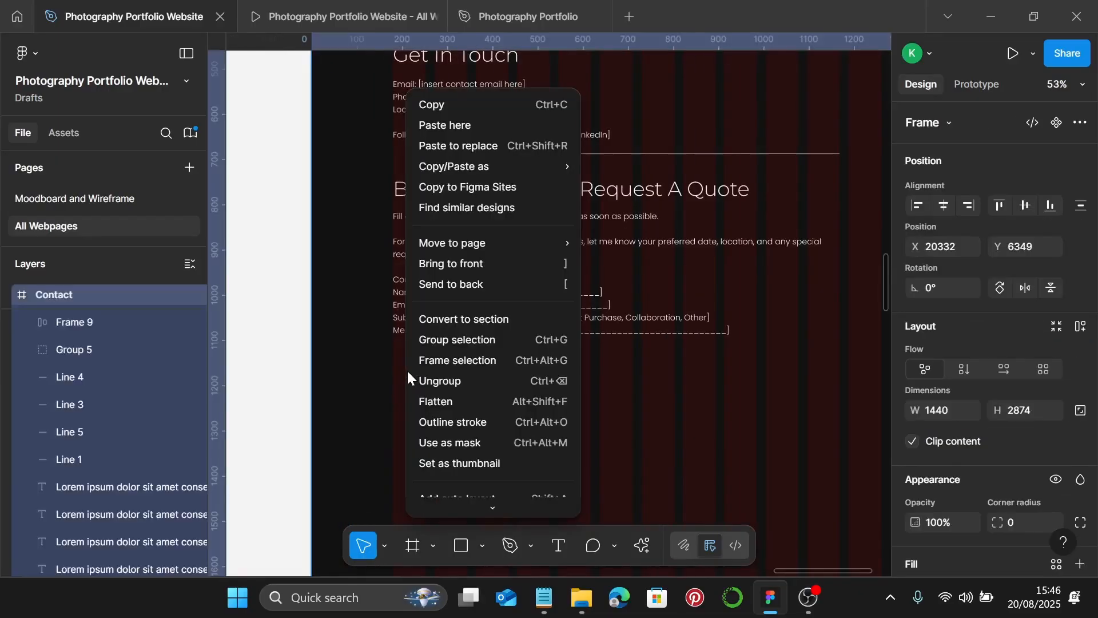
{"action": "left_click", "coordinate": [441, 105]}
{"action": "key", "text": "ctrl+v"}
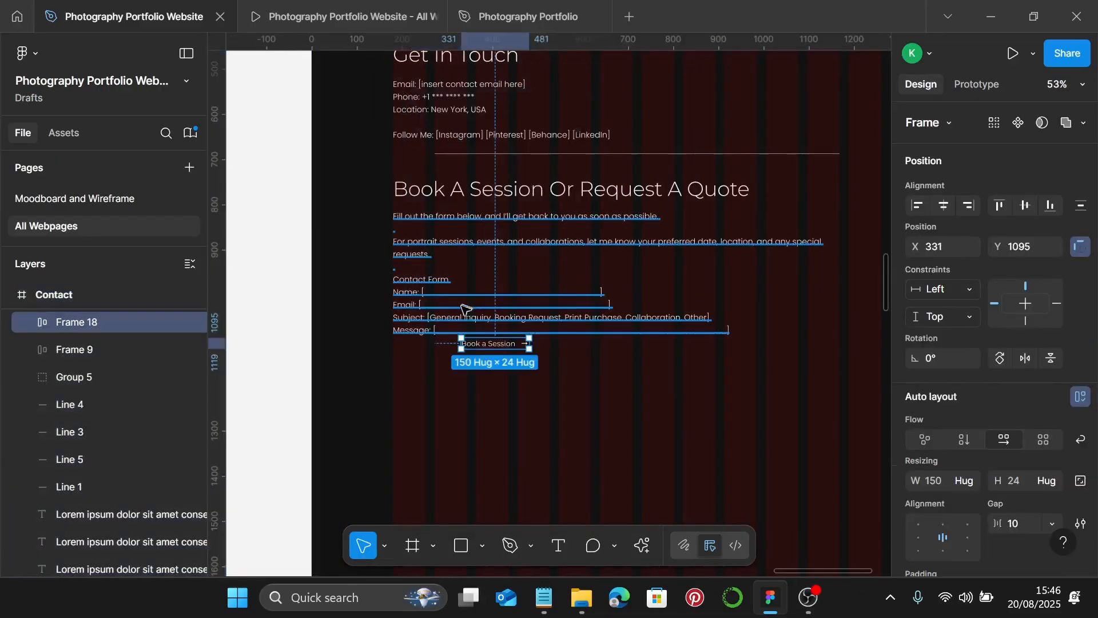
{"action": "scroll", "coordinate": [486, 343], "scroll_direction": "up", "scroll_amount": 5}
{"action": "left_click_drag", "start_coordinate": [491, 339], "coordinate": [348, 379]}
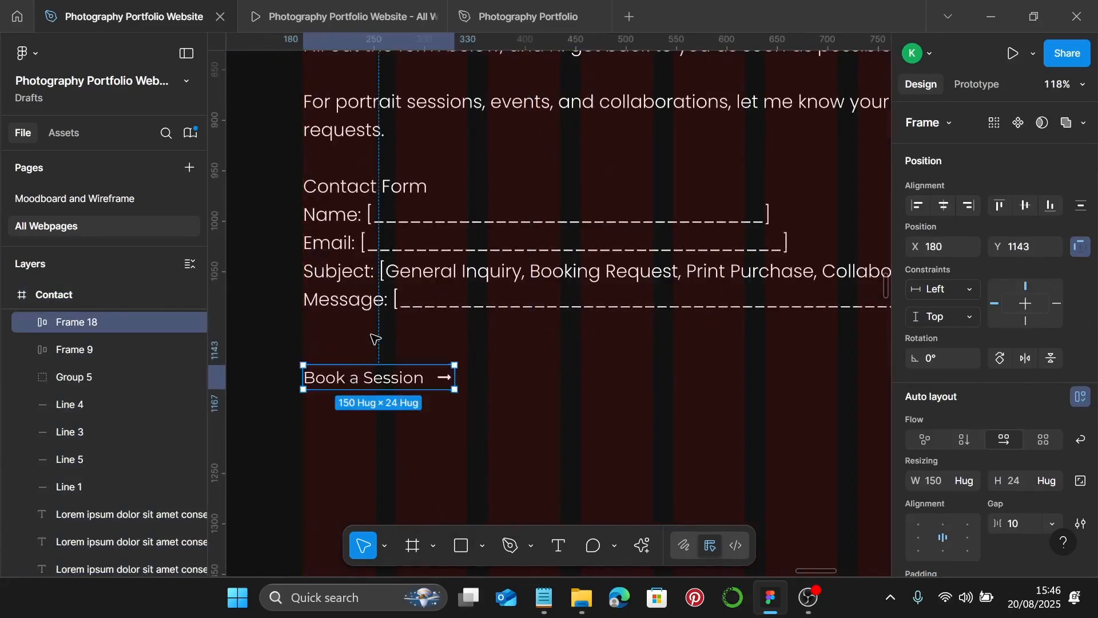
- Relabel the pasted button 'Send Message'
{"action": "double_click", "coordinate": [376, 377]}
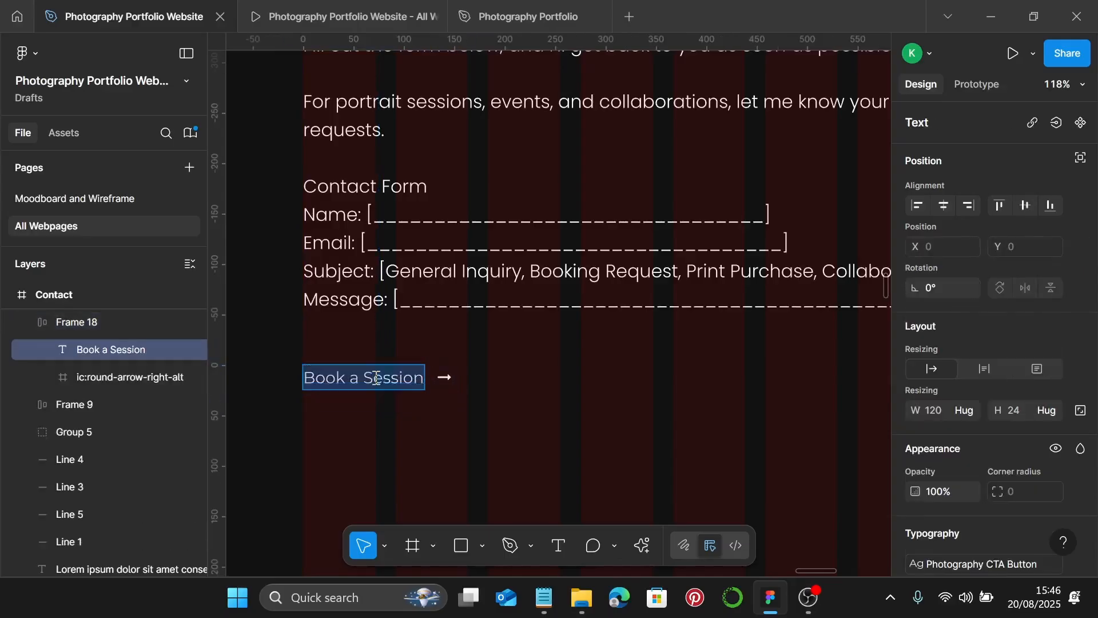
{"action": "type", "text": "Send"}
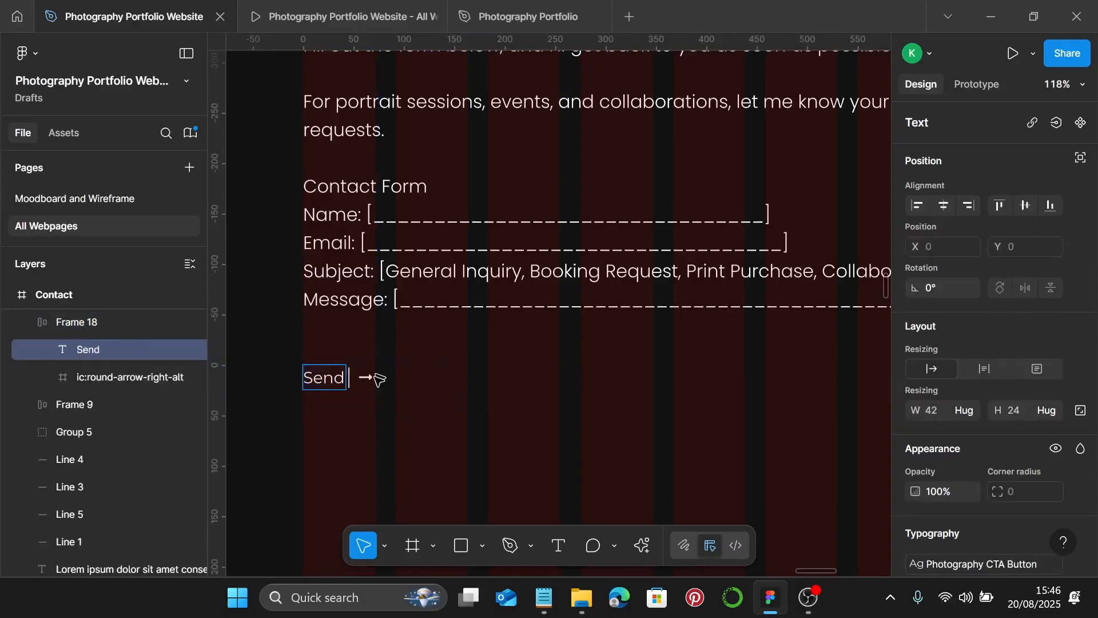
{"action": "type", "text": " Message"}
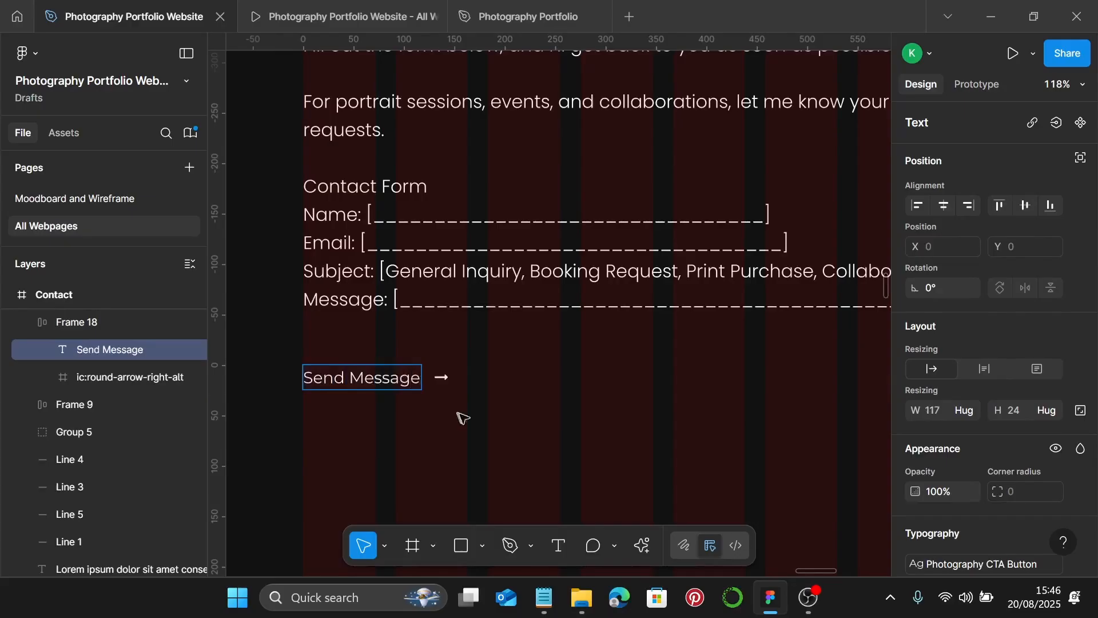
{"action": "key", "text": "Escape"}
{"action": "left_click", "coordinate": [489, 438]}
{"action": "scroll", "coordinate": [526, 389], "scroll_direction": "down", "scroll_amount": 5}
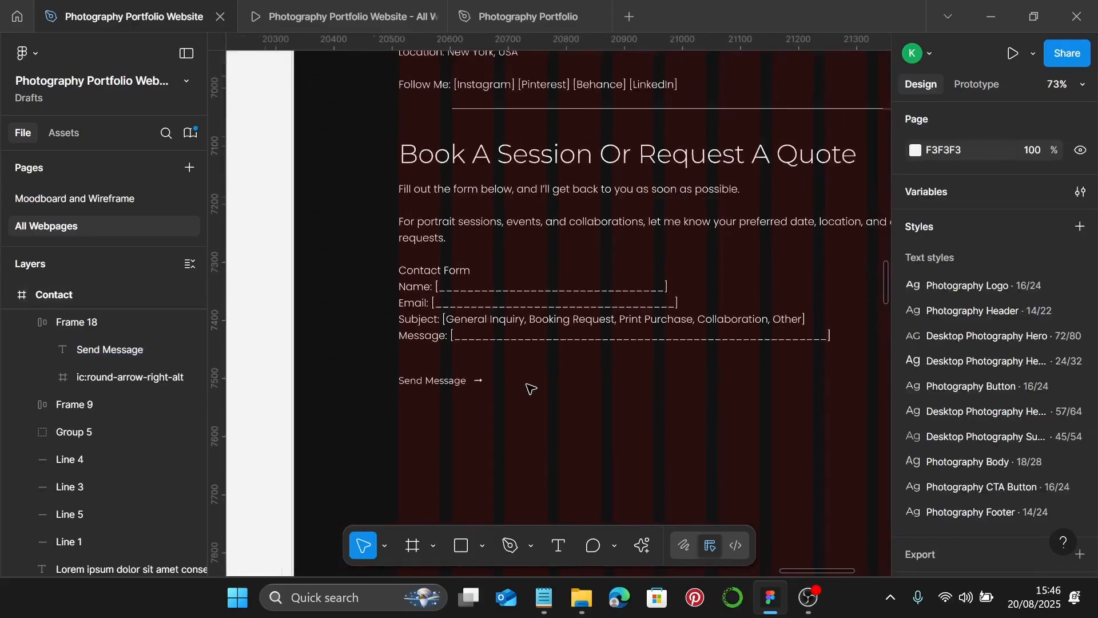
- Widen the contact-form text block to 1080
{"action": "left_click", "coordinate": [515, 167]}
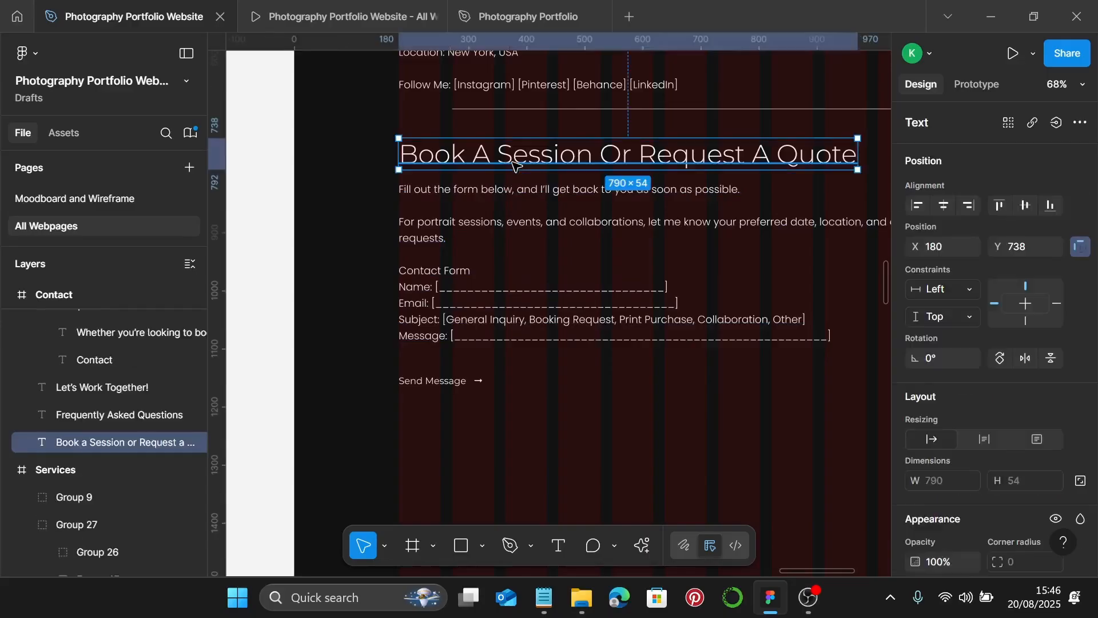
{"action": "left_click", "coordinate": [468, 199], "text": "shift"}
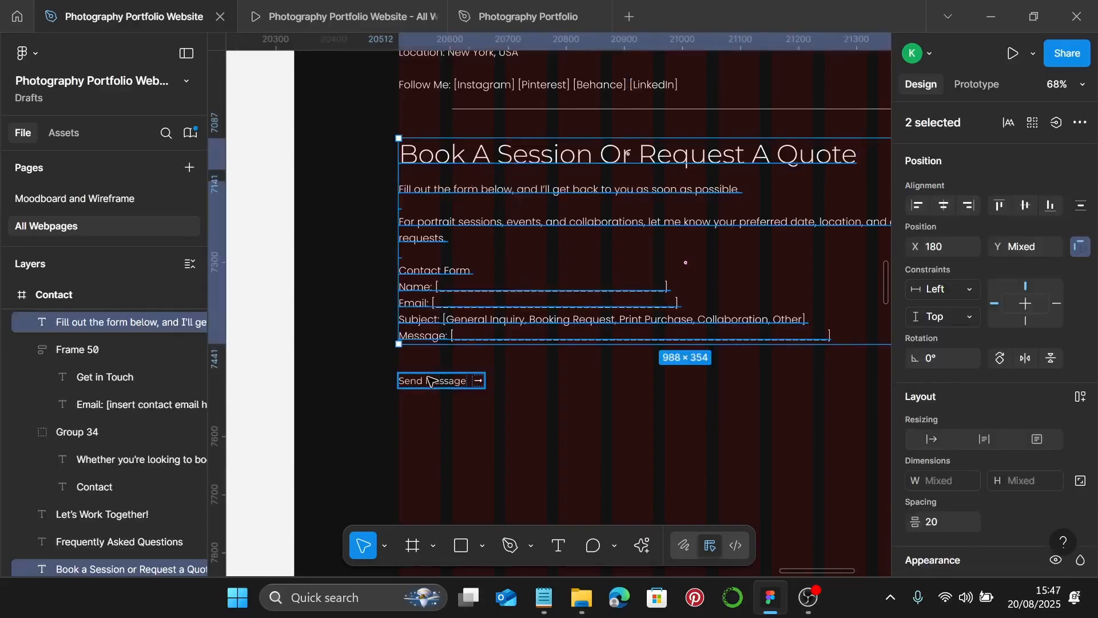
{"action": "left_click", "coordinate": [430, 380], "text": "shift"}
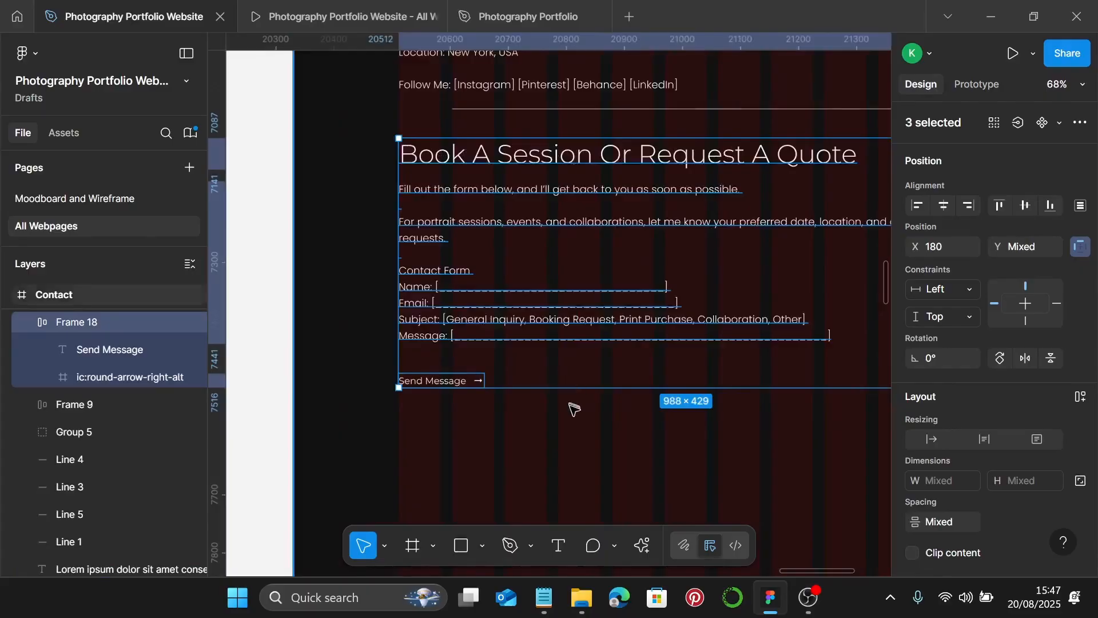
{"action": "scroll", "coordinate": [572, 403], "scroll_direction": "down", "scroll_amount": 2}
{"action": "scroll", "coordinate": [621, 401], "scroll_direction": "right", "scroll_amount": 3}
{"action": "left_click", "coordinate": [682, 253]}
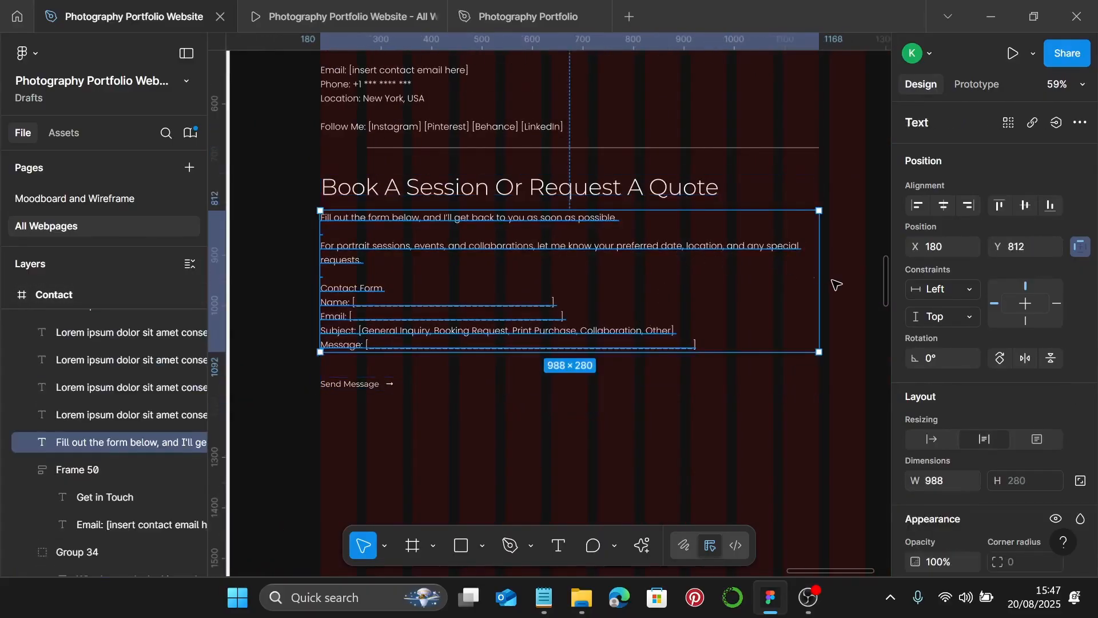
{"action": "scroll", "coordinate": [828, 293], "scroll_direction": "right", "scroll_amount": 1}
{"action": "left_click_drag", "start_coordinate": [801, 290], "coordinate": [846, 294]}
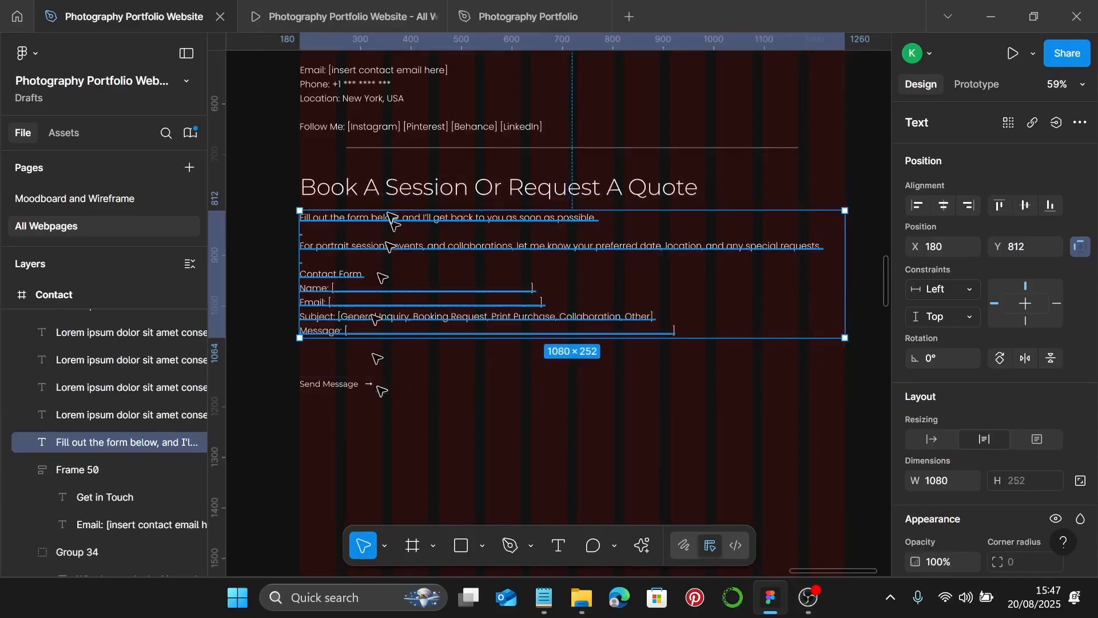
- Stack the quote heading, form text and Send Message button in a vertical auto layout with gap 25
{"action": "left_click", "coordinate": [377, 192]}
{"action": "left_click", "coordinate": [357, 298], "text": "shift"}
{"action": "left_click", "coordinate": [338, 383], "text": "shift"}
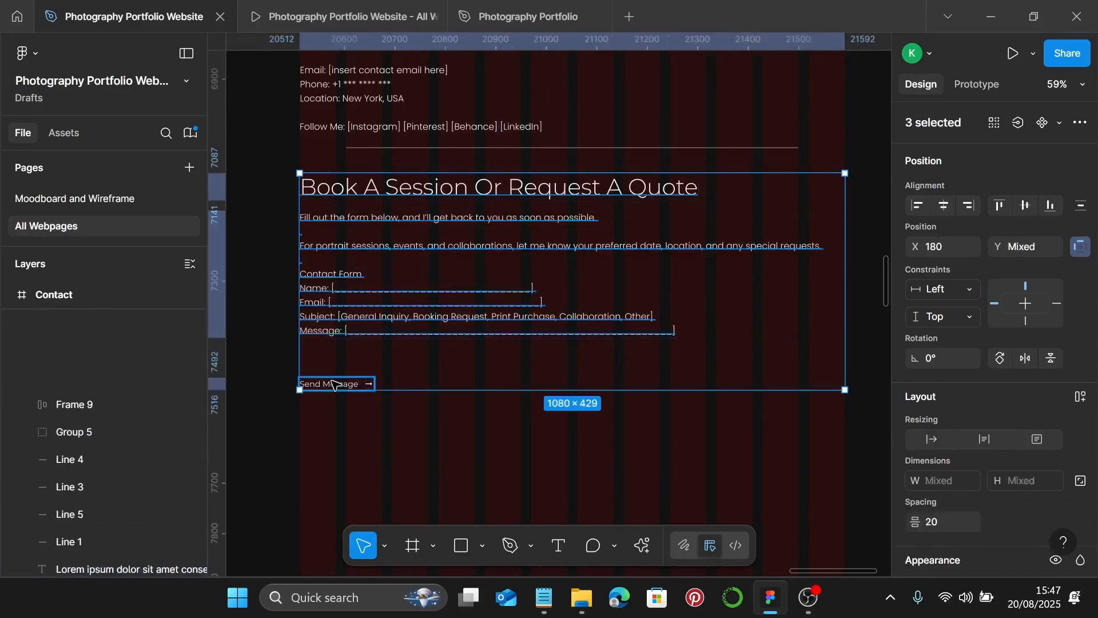
{"action": "key", "text": "shift+a"}
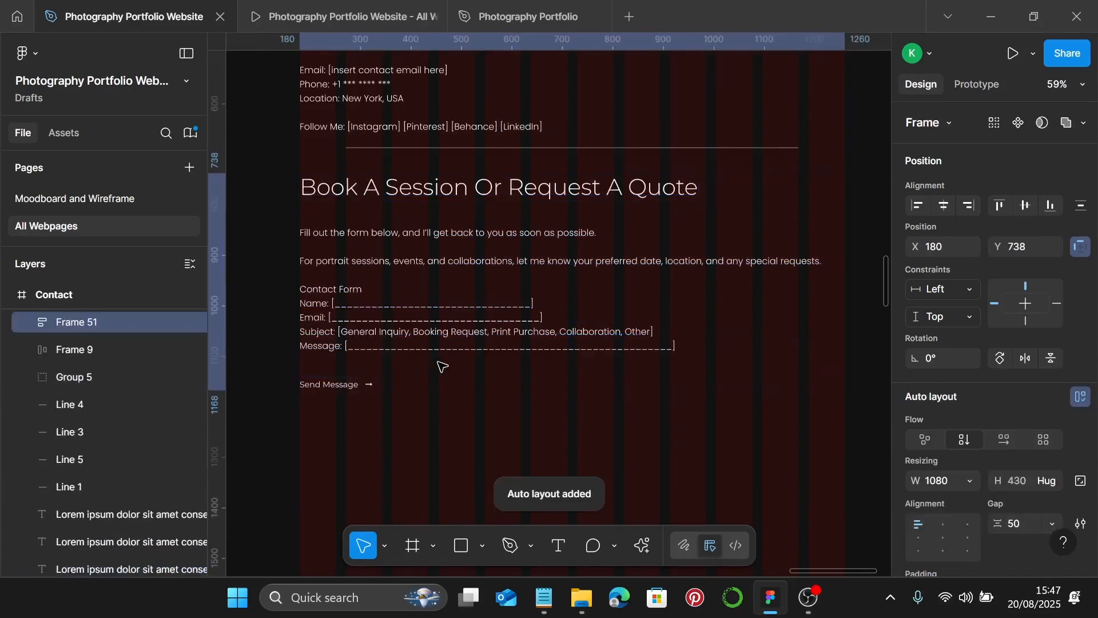
{"action": "scroll", "coordinate": [1024, 428], "scroll_direction": "down", "scroll_amount": 2}
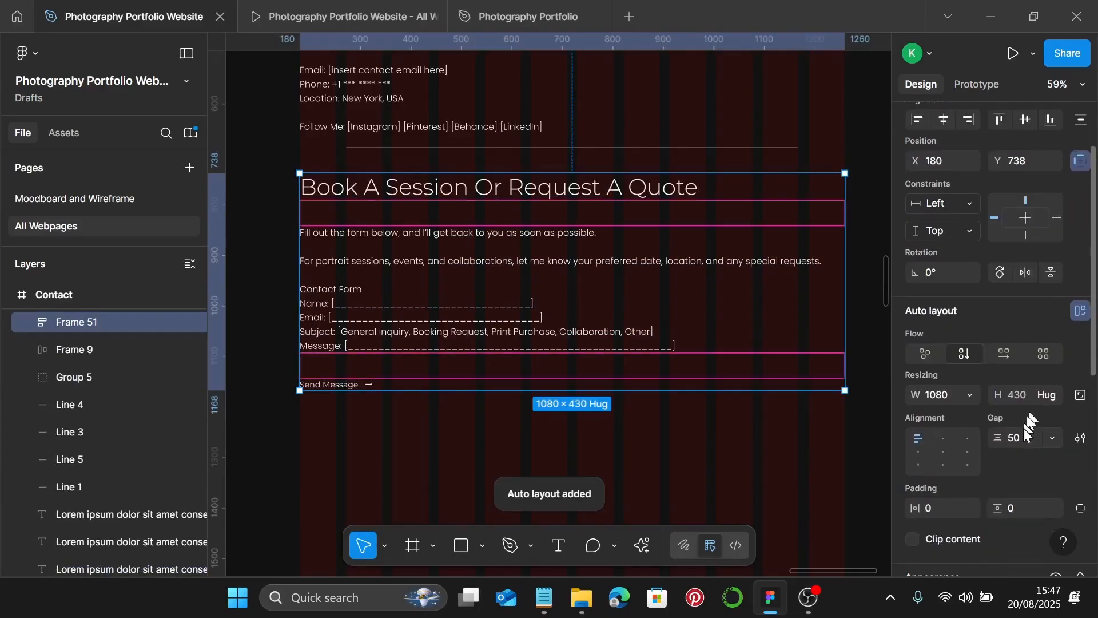
{"action": "left_click", "coordinate": [1025, 430]}
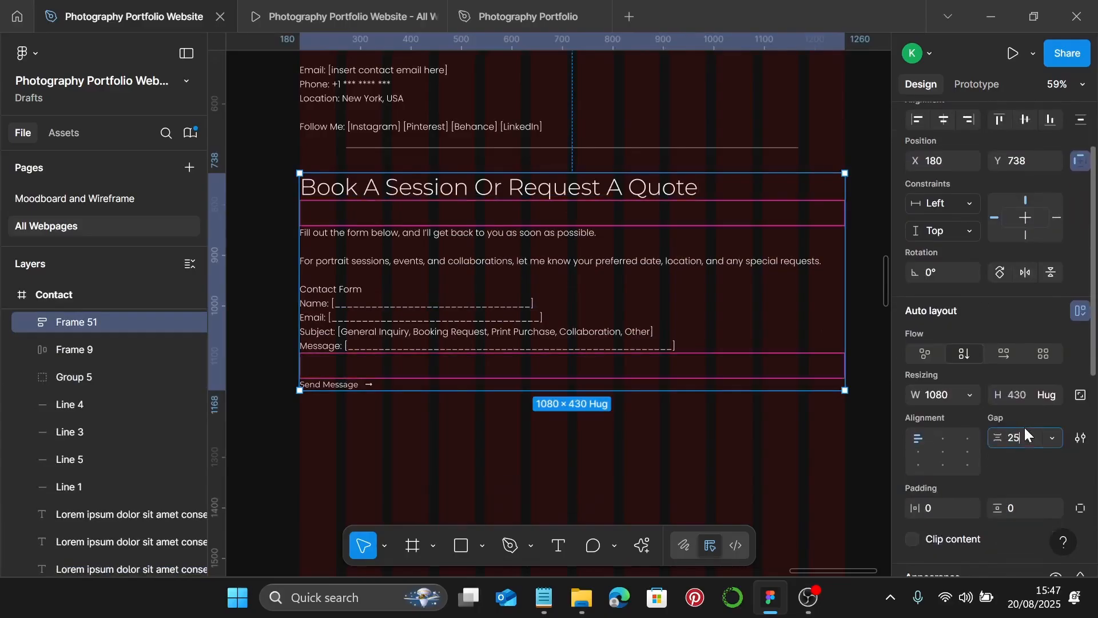
{"action": "key", "text": "Return"}
{"action": "scroll", "coordinate": [566, 343], "scroll_direction": "down", "scroll_amount": 5}
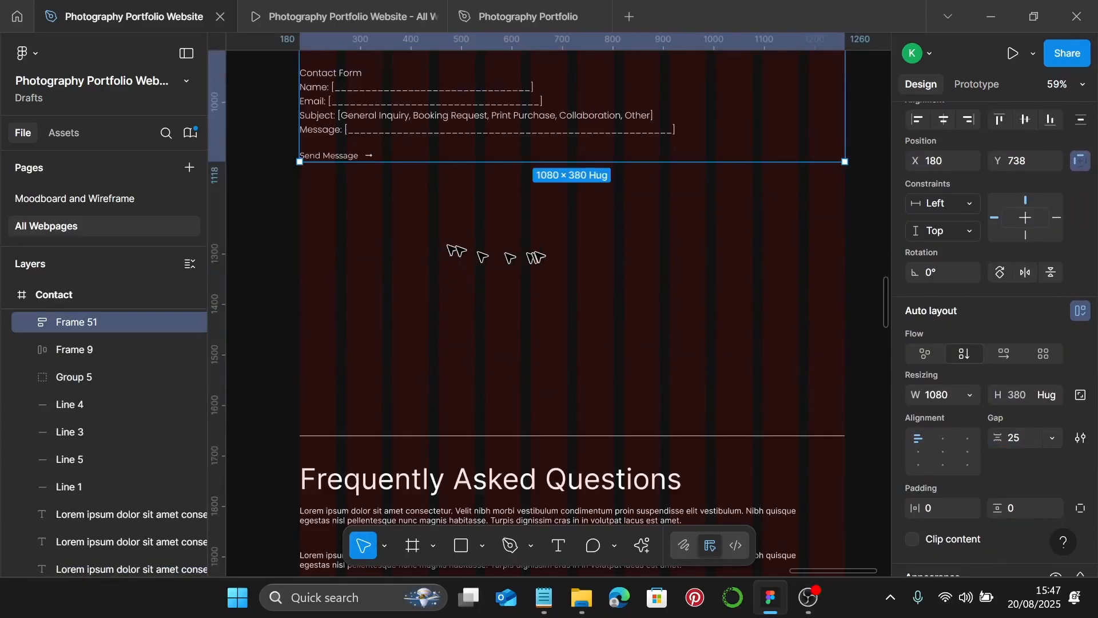
- Copy the styling of the divider above the quote heading onto the divider above Frequently Asked Questions
{"action": "left_click", "coordinate": [561, 255]}
{"action": "scroll", "coordinate": [561, 255], "scroll_direction": "down", "scroll_amount": 1}
{"action": "scroll", "coordinate": [562, 256], "scroll_direction": "down", "scroll_amount": 3}
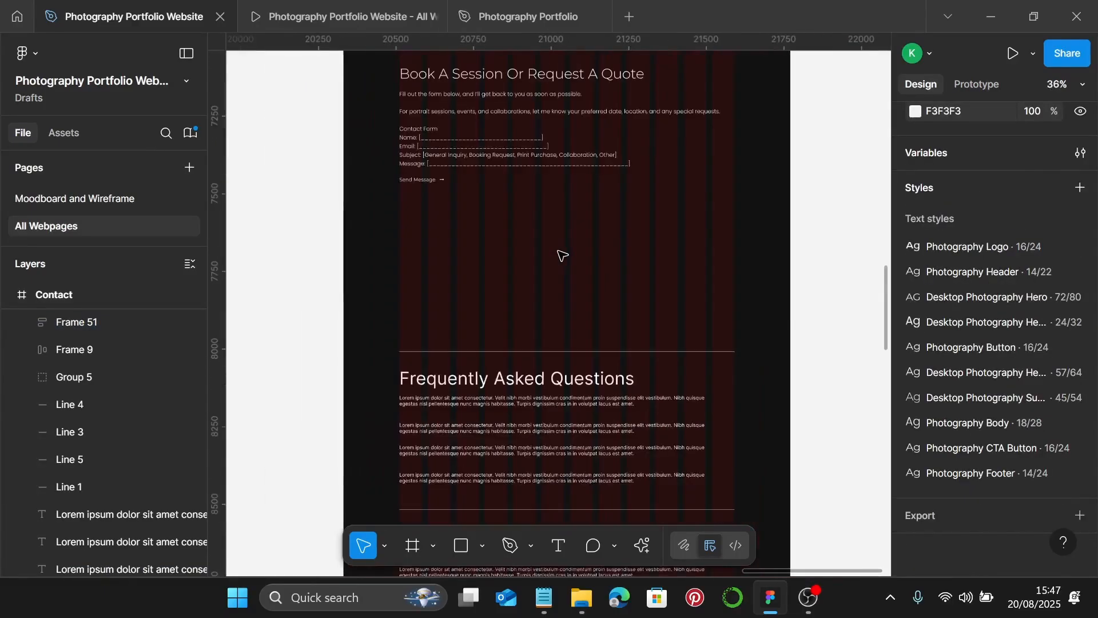
{"action": "scroll", "coordinate": [562, 255], "scroll_direction": "up", "scroll_amount": 1}
{"action": "left_click", "coordinate": [632, 82]}
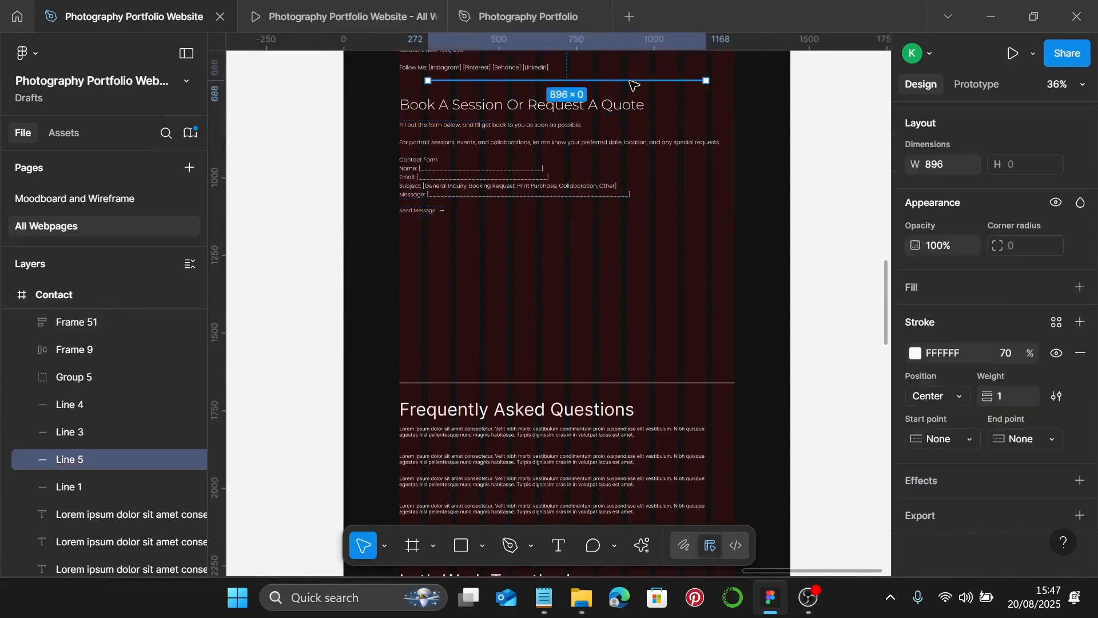
{"action": "key", "text": "ctrl+alt+c"}
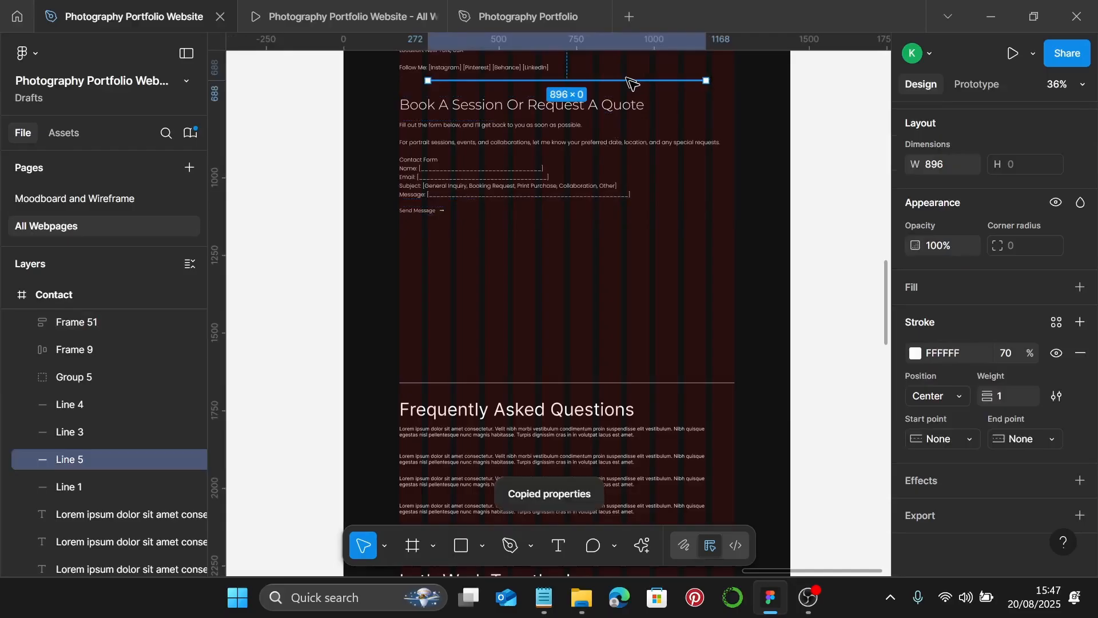
{"action": "left_click", "coordinate": [565, 383]}
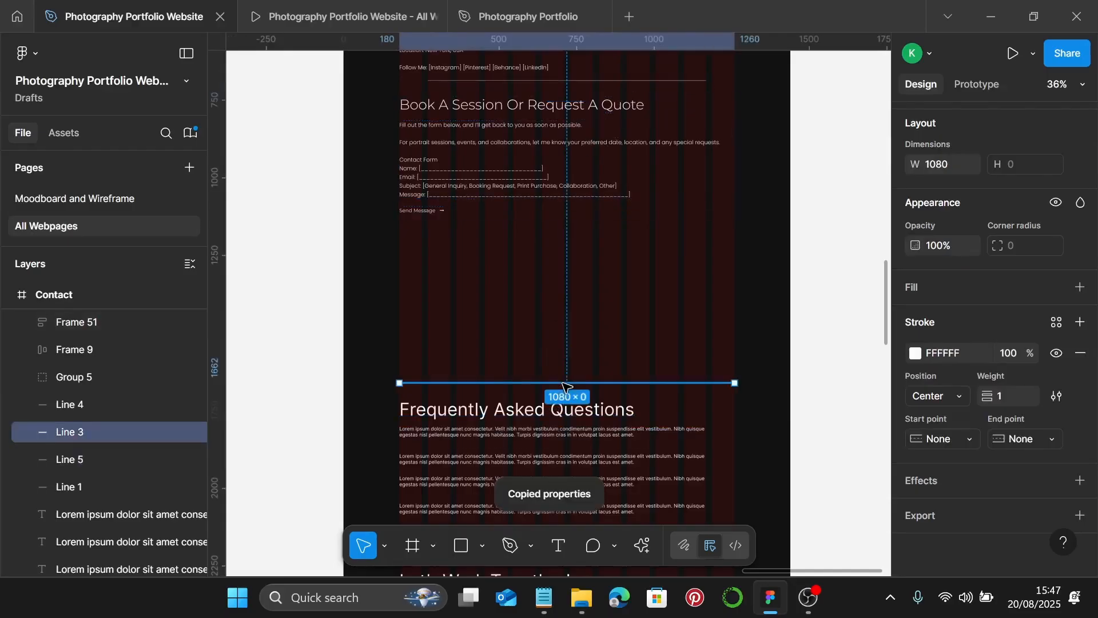
{"action": "key", "text": "ctrl+alt+v"}
- Shorten Line 3 to 896 wide and move it up just below the contact form
{"action": "scroll", "coordinate": [565, 384], "scroll_direction": "up", "scroll_amount": 3}
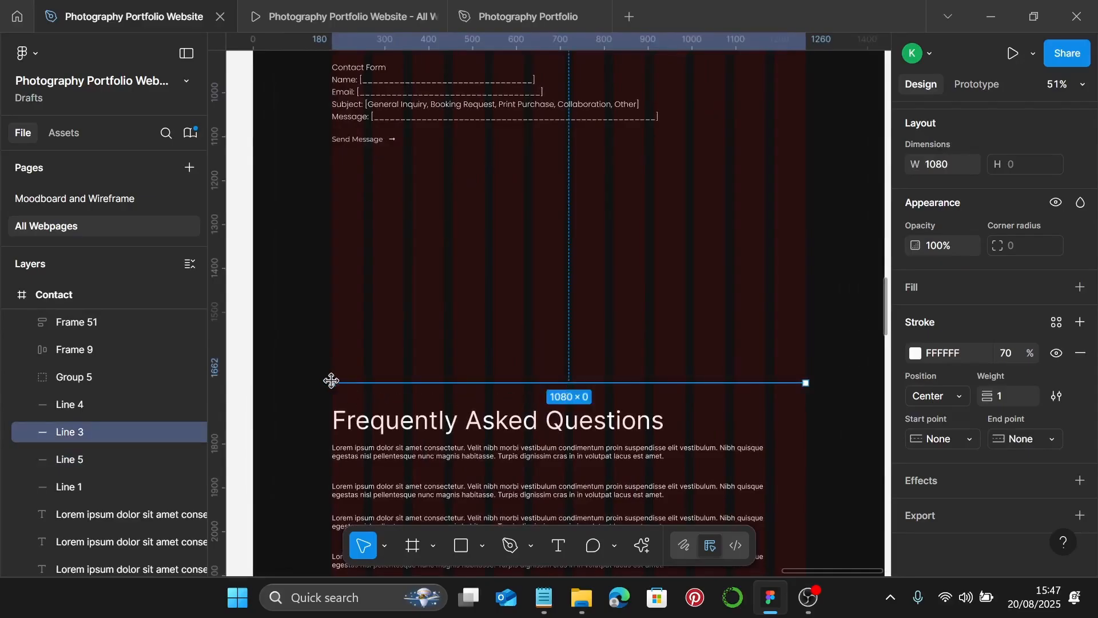
{"action": "left_click_drag", "start_coordinate": [331, 381], "coordinate": [373, 383]}
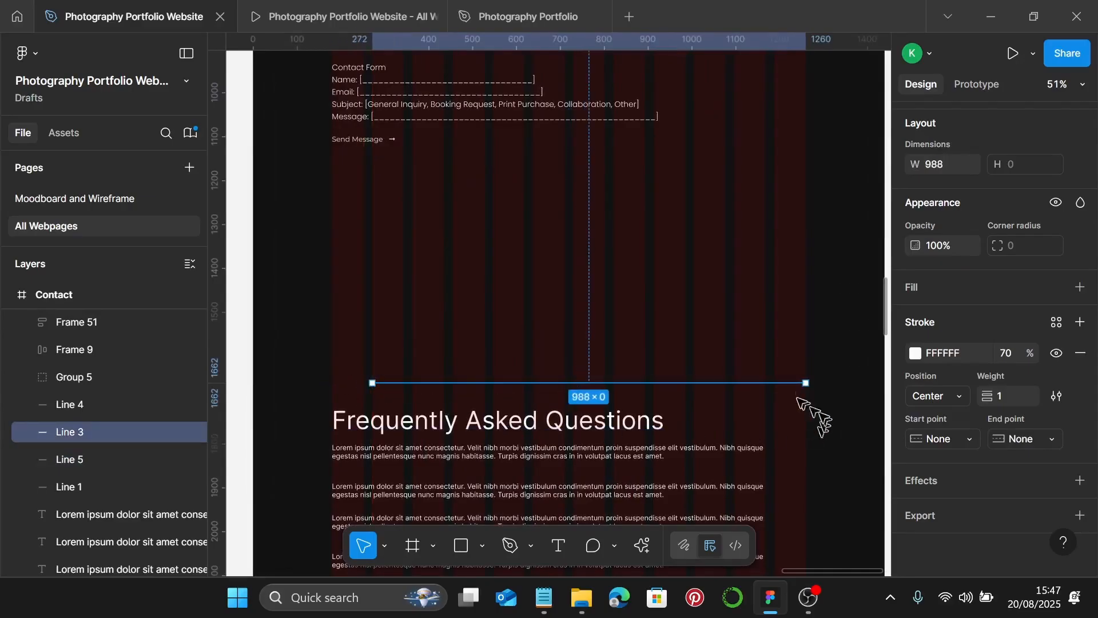
{"action": "left_click_drag", "start_coordinate": [804, 383], "coordinate": [766, 391]}
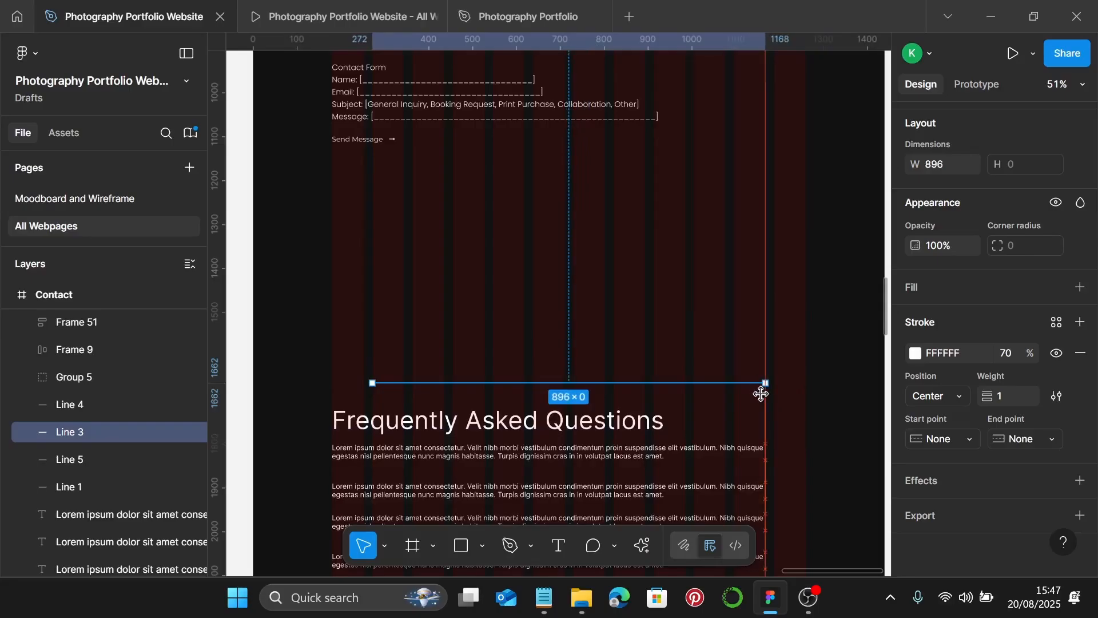
{"action": "left_click", "coordinate": [632, 308]}
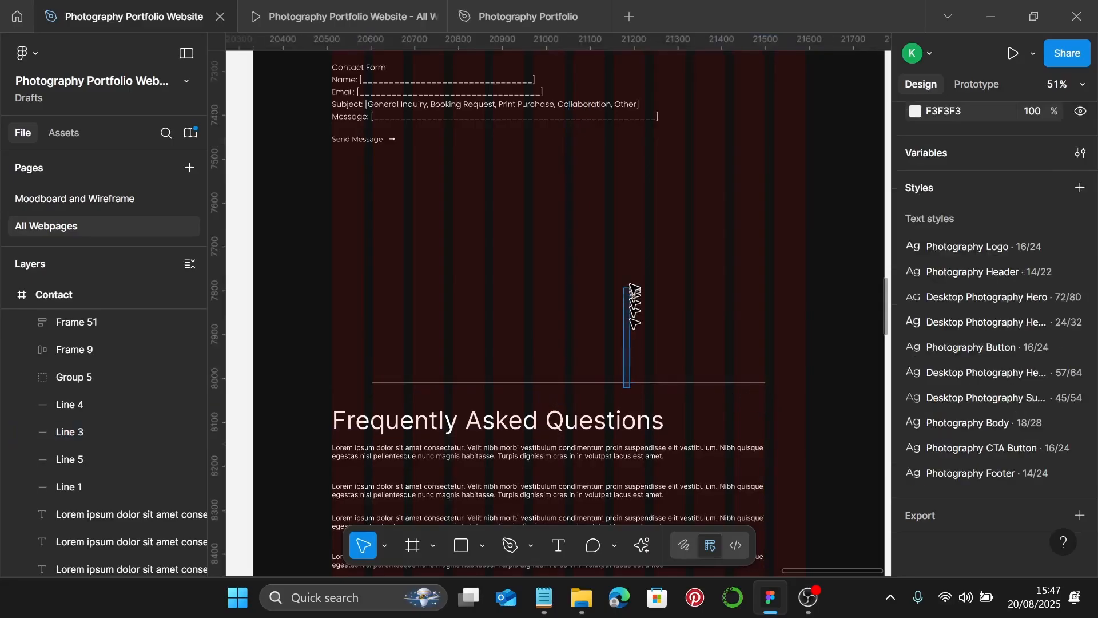
{"action": "left_click", "coordinate": [560, 384]}
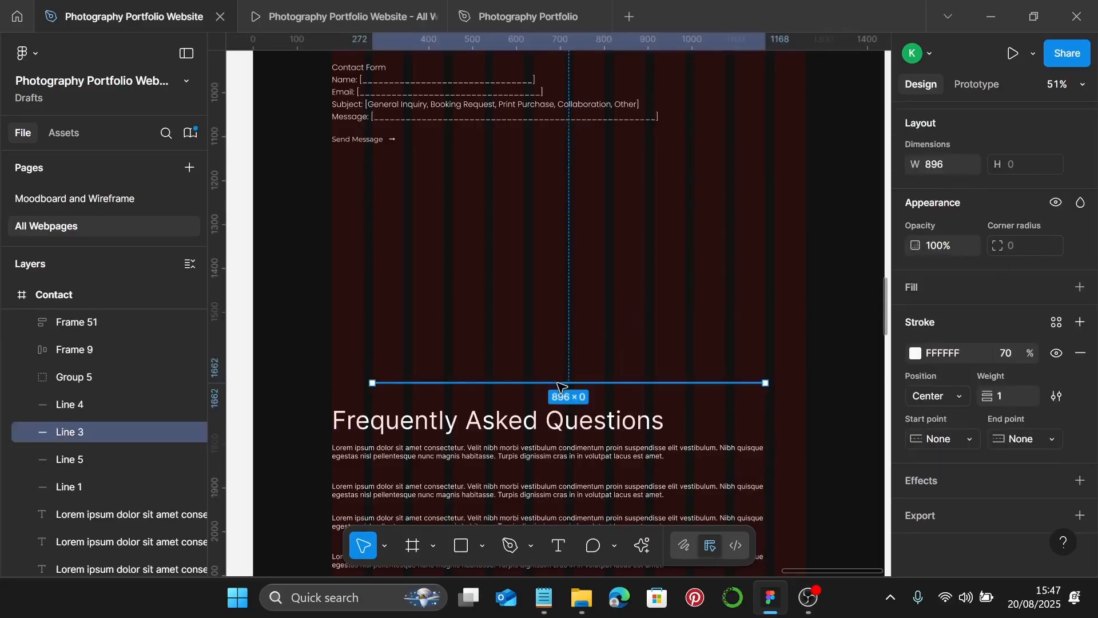
{"action": "left_click_drag", "start_coordinate": [560, 387], "coordinate": [595, 193]}
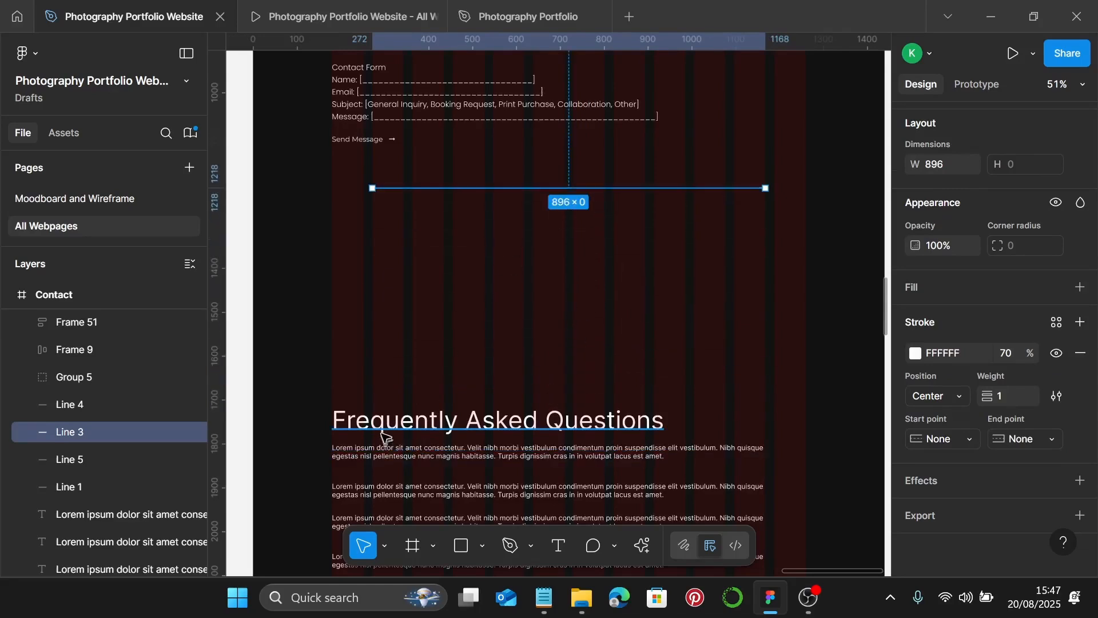
- Give the Frequently Asked Questions heading the 45/54 text style and move it up the page
{"action": "scroll", "coordinate": [372, 428], "scroll_direction": "up", "scroll_amount": 6}
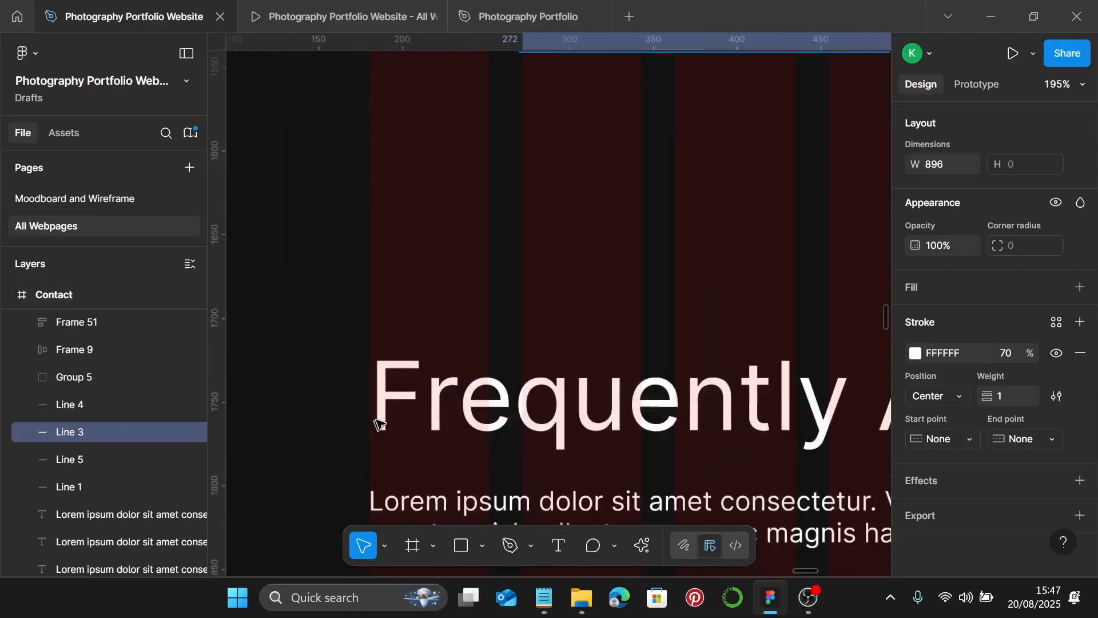
{"action": "left_click", "coordinate": [381, 421]}
{"action": "scroll", "coordinate": [372, 426], "scroll_direction": "up", "scroll_amount": 3}
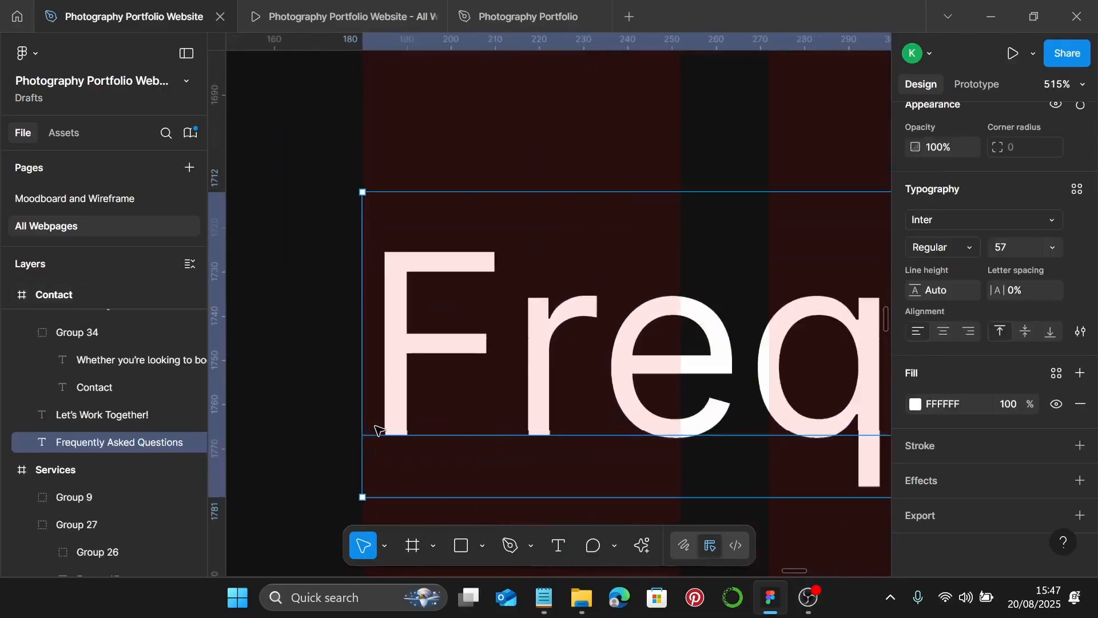
{"action": "scroll", "coordinate": [374, 427], "scroll_direction": "down", "scroll_amount": 1}
{"action": "scroll", "coordinate": [375, 427], "scroll_direction": "down", "scroll_amount": 4}
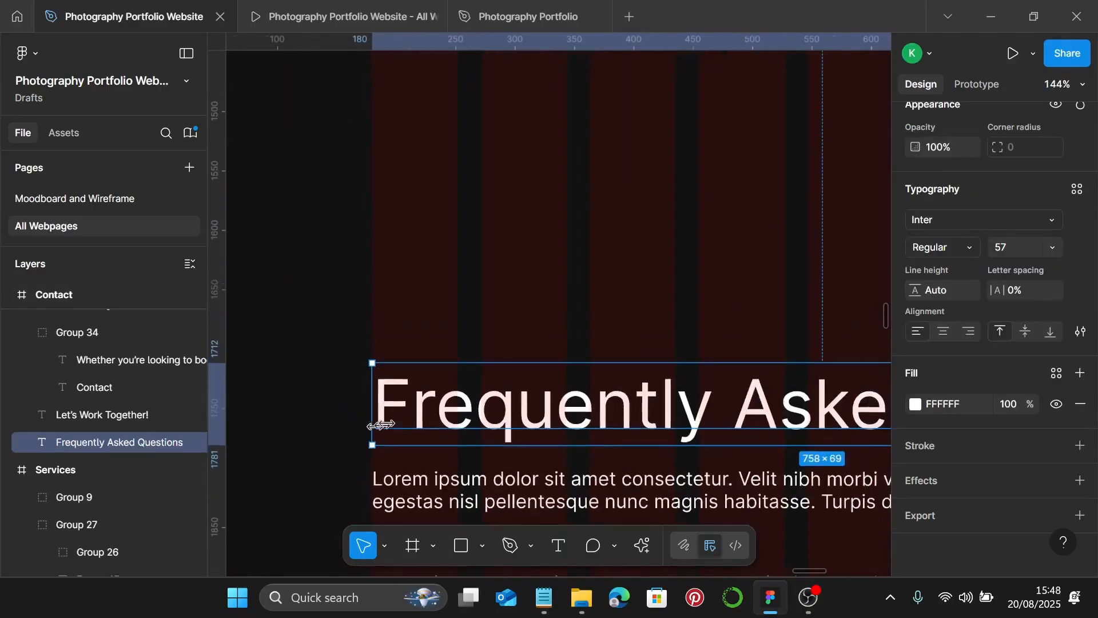
{"action": "left_click", "coordinate": [1056, 372]}
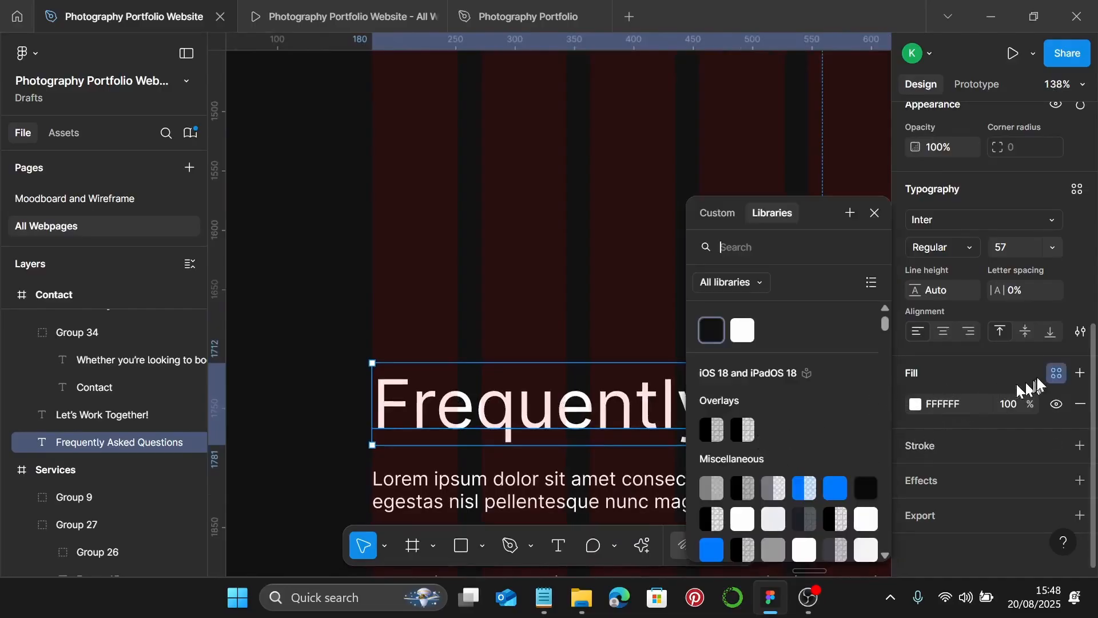
{"action": "left_click", "coordinate": [1076, 189]}
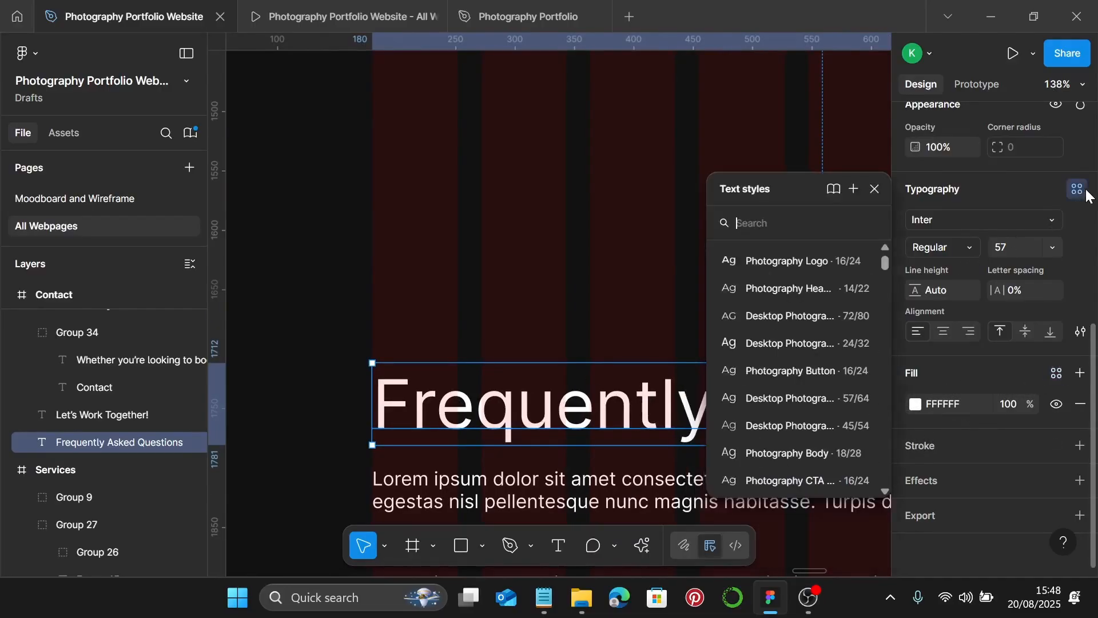
{"action": "left_click", "coordinate": [798, 428]}
{"action": "scroll", "coordinate": [604, 397], "scroll_direction": "down", "scroll_amount": 3}
{"action": "left_click_drag", "start_coordinate": [603, 398], "coordinate": [610, 177]}
{"action": "scroll", "coordinate": [606, 194], "scroll_direction": "up", "scroll_amount": 3}
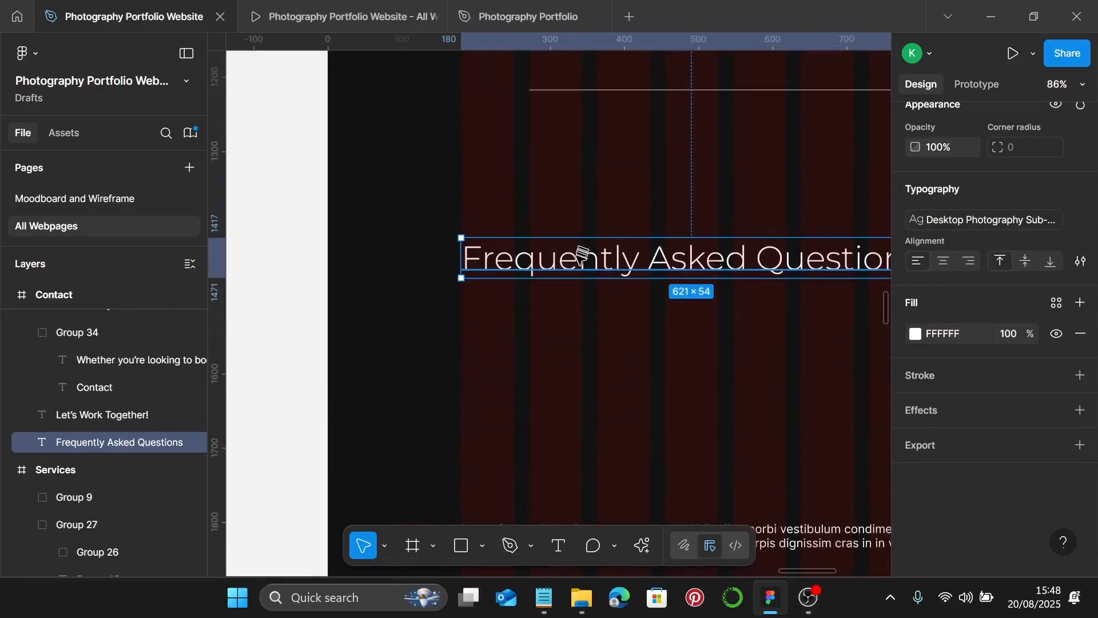
{"action": "left_click_drag", "start_coordinate": [589, 258], "coordinate": [584, 224]}
- Delete the three extra lorem ipsum paragraphs in the FAQ section
{"action": "scroll", "coordinate": [612, 258], "scroll_direction": "down", "scroll_amount": 5}
{"action": "scroll", "coordinate": [612, 265], "scroll_direction": "down", "scroll_amount": 4}
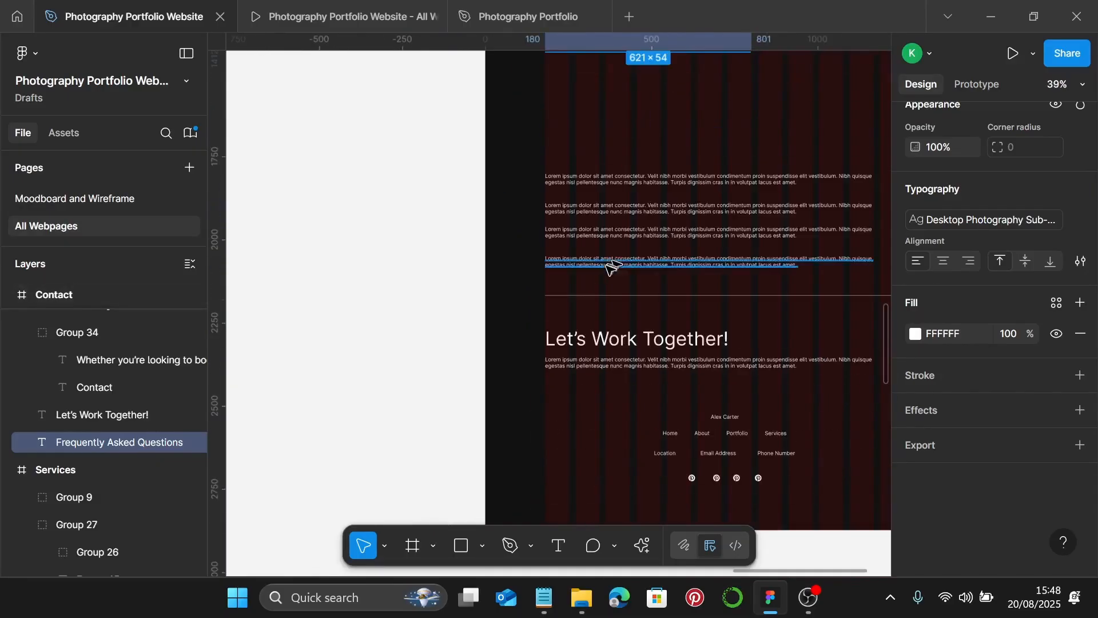
{"action": "scroll", "coordinate": [611, 265], "scroll_direction": "up", "scroll_amount": 1}
{"action": "left_click", "coordinate": [609, 257]}
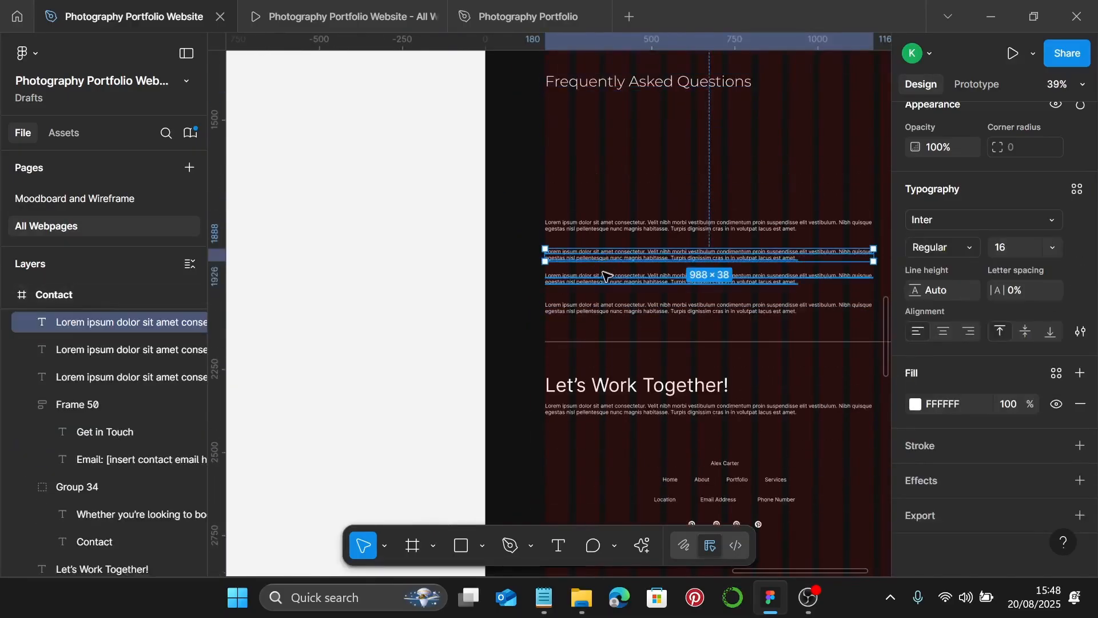
{"action": "left_click", "coordinate": [595, 279], "text": "shift"}
{"action": "left_click", "coordinate": [592, 309], "text": "shift"}
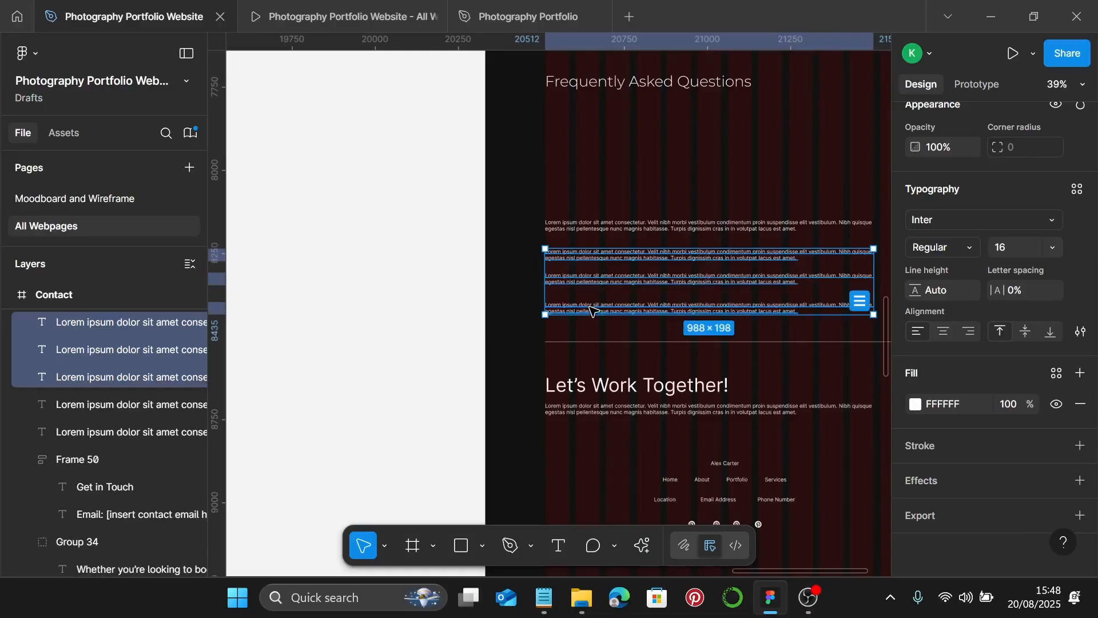
{"action": "key", "text": "Delete"}
- Apply the Photography Body text style to the remaining FAQ paragraph
{"action": "left_click", "coordinate": [595, 226]}
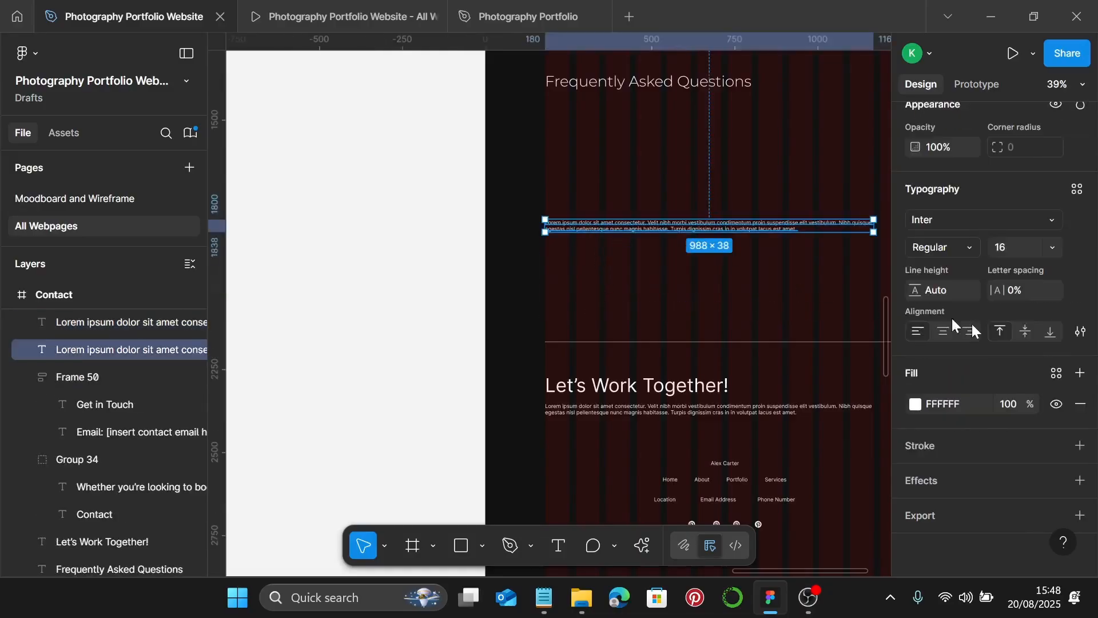
{"action": "left_click", "coordinate": [1076, 189]}
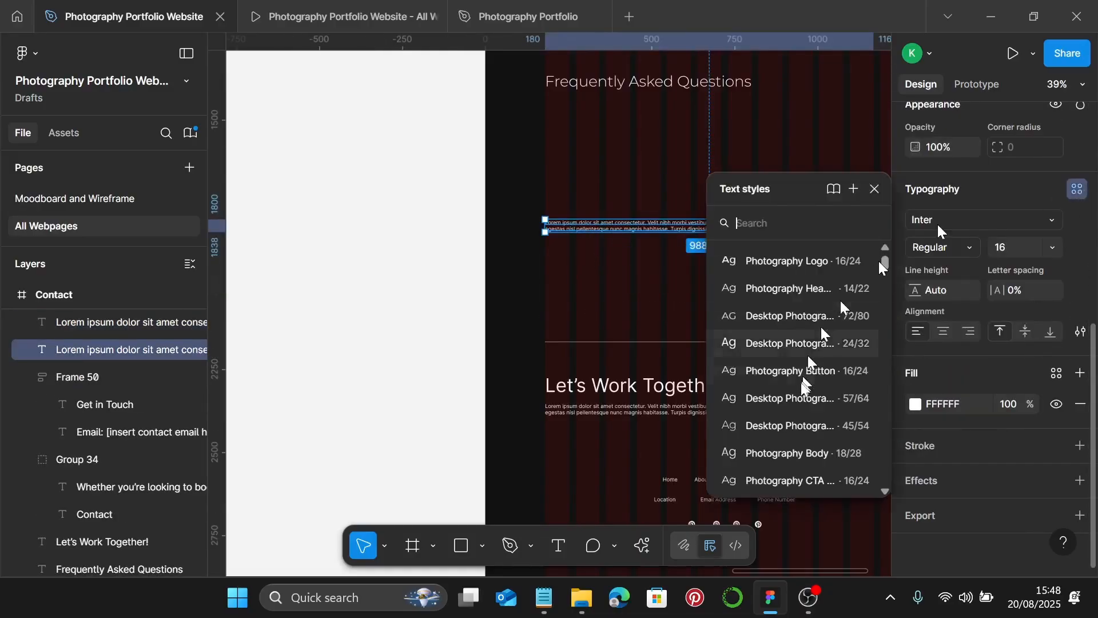
{"action": "left_click", "coordinate": [799, 451]}
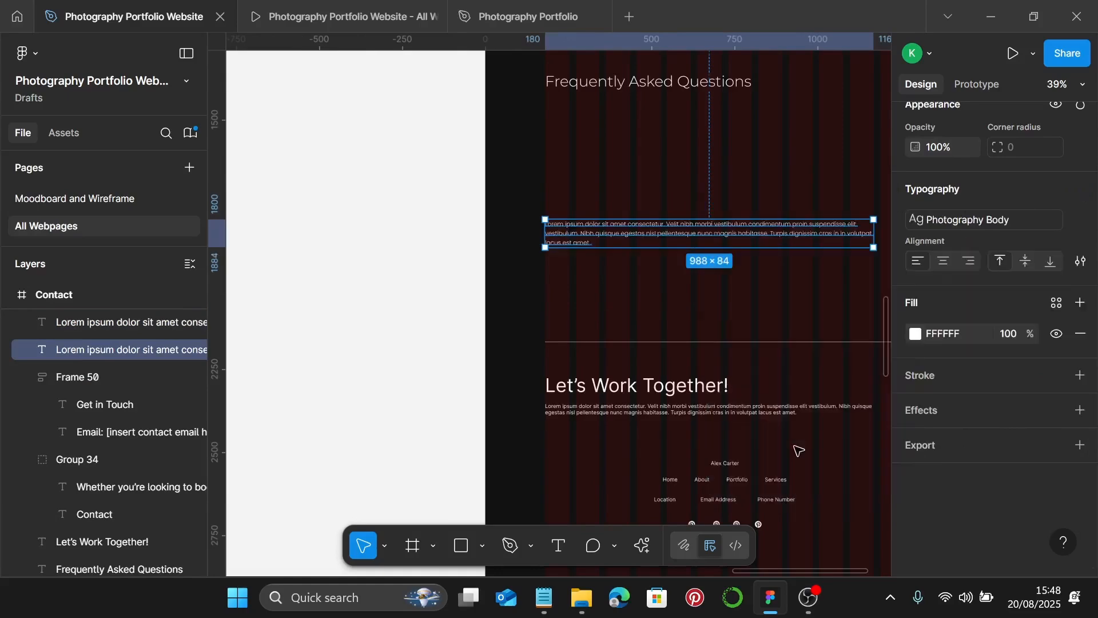
{"action": "left_click", "coordinate": [543, 598]}
{"action": "scroll", "coordinate": [732, 381], "scroll_direction": "down", "scroll_amount": 1}
{"action": "scroll", "coordinate": [732, 377], "scroll_direction": "down", "scroll_amount": 5}
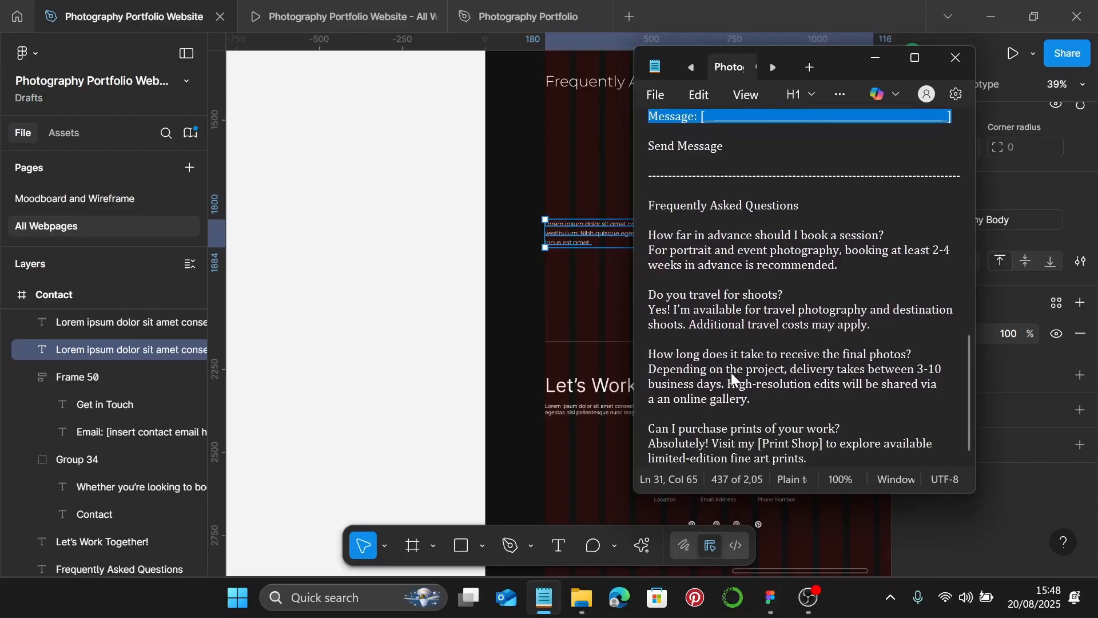
- Copy the four FAQ questions and answers from Notepad, then minimise Notepad
{"action": "left_click_drag", "start_coordinate": [823, 456], "coordinate": [642, 245]}
{"action": "key", "text": "ctrl+c"}
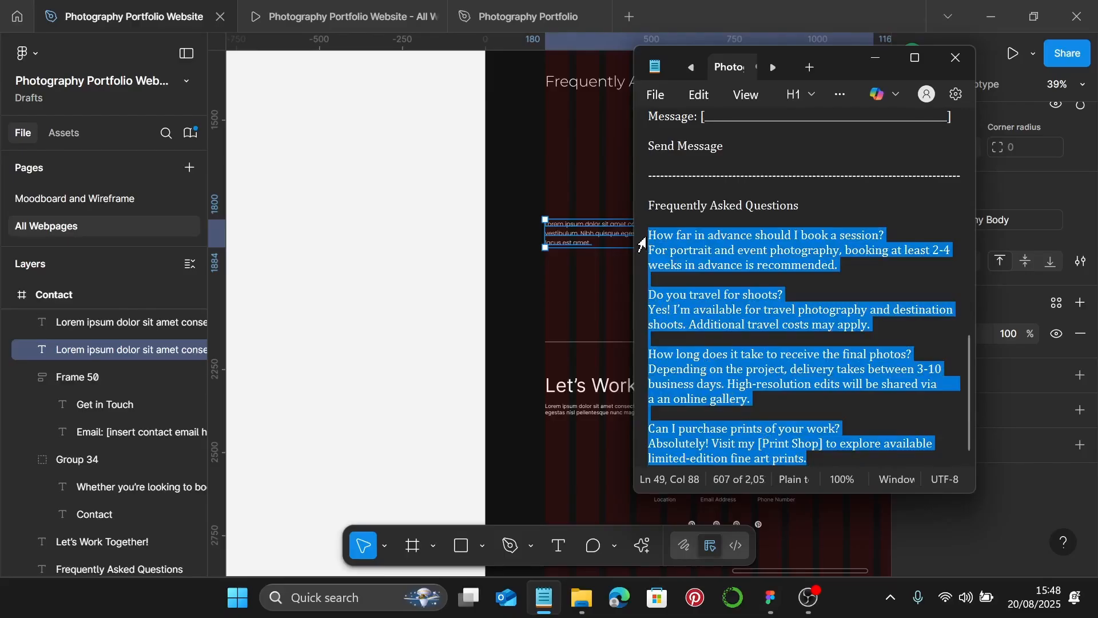
{"action": "left_click", "coordinate": [879, 63]}
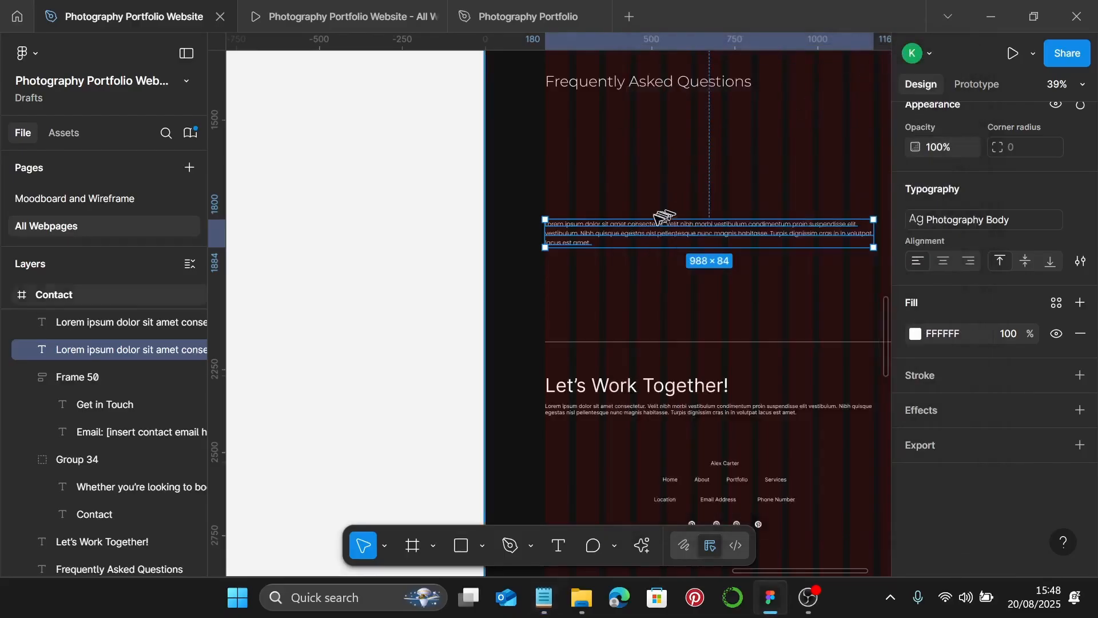
- Paste the FAQ text over the placeholder paragraph and move the block up under the heading
{"action": "scroll", "coordinate": [652, 219], "scroll_direction": "up", "scroll_amount": 5}
{"action": "double_click", "coordinate": [622, 243]}
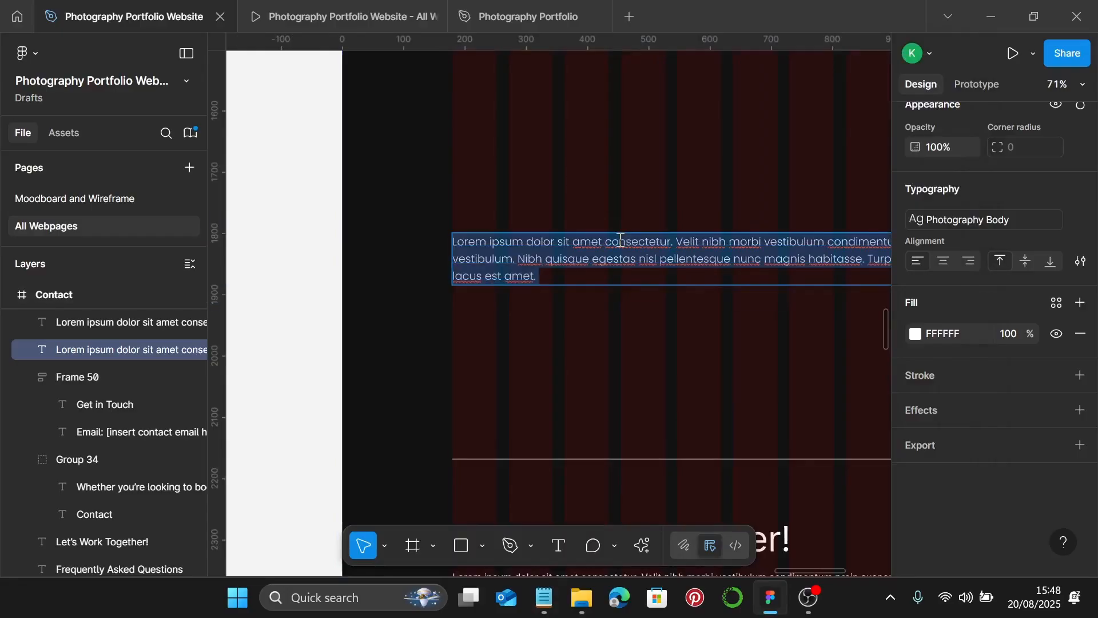
{"action": "key", "text": "ctrl+v"}
{"action": "scroll", "coordinate": [621, 243], "scroll_direction": "down", "scroll_amount": 5}
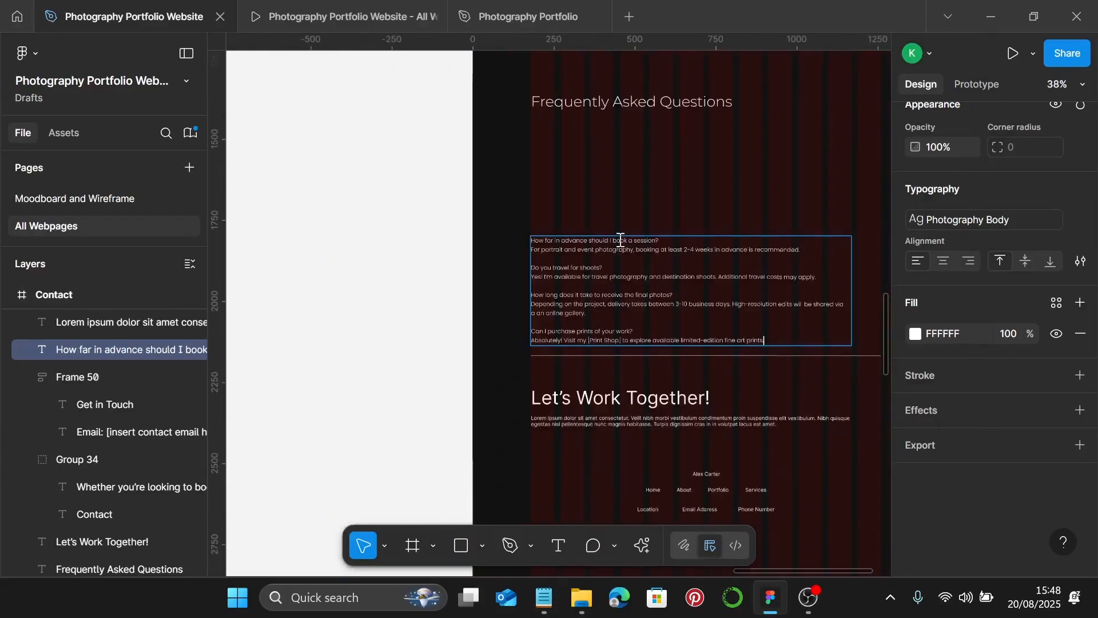
{"action": "scroll", "coordinate": [624, 243], "scroll_direction": "up", "scroll_amount": 1}
{"action": "key", "text": "Escape"}
{"action": "scroll", "coordinate": [641, 266], "scroll_direction": "left", "scroll_amount": 2}
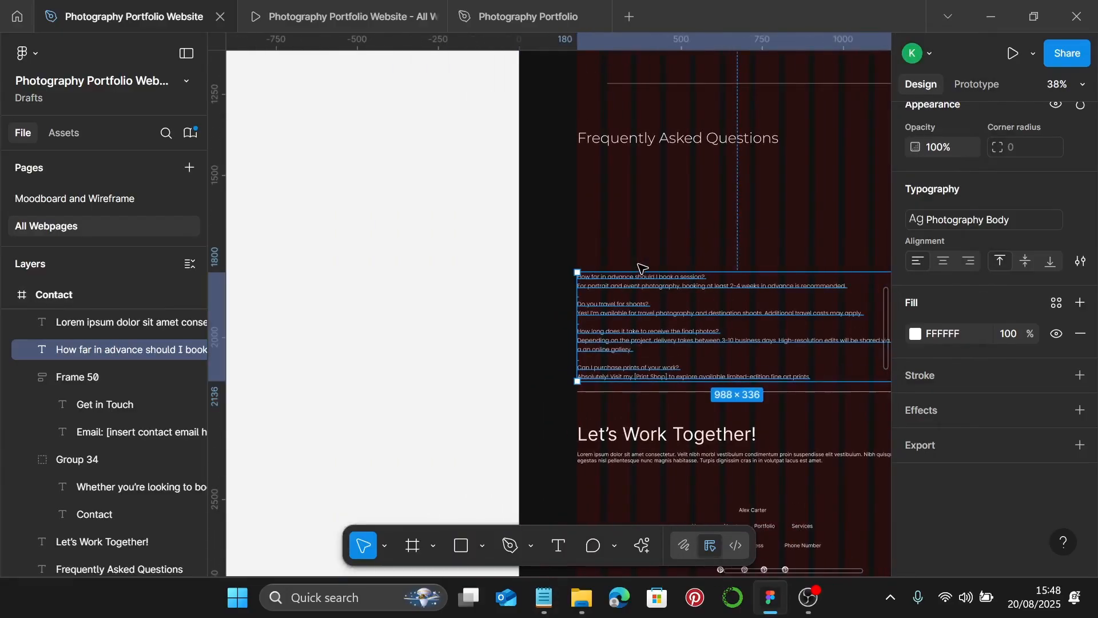
{"action": "scroll", "coordinate": [642, 266], "scroll_direction": "right", "scroll_amount": 4}
{"action": "left_click_drag", "start_coordinate": [589, 288], "coordinate": [595, 178]}
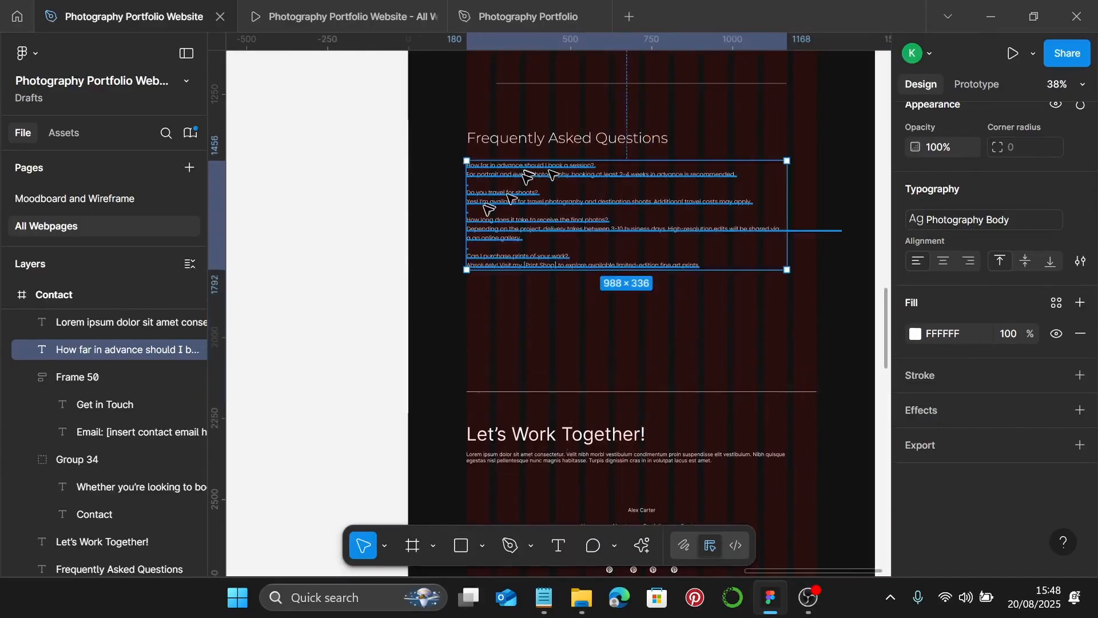
- Add list dashes before the first and third FAQ questions and their answers
{"action": "scroll", "coordinate": [473, 172], "scroll_direction": "up", "scroll_amount": 6}
{"action": "double_click", "coordinate": [472, 148]}
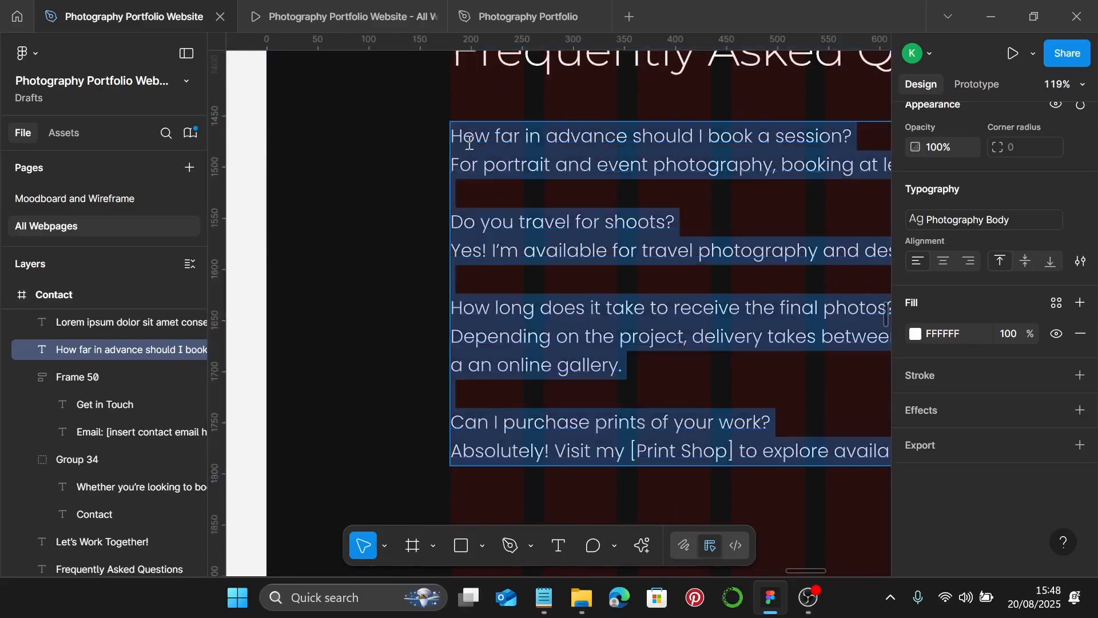
{"action": "left_click", "coordinate": [454, 141]}
{"action": "type", "text": "-"}
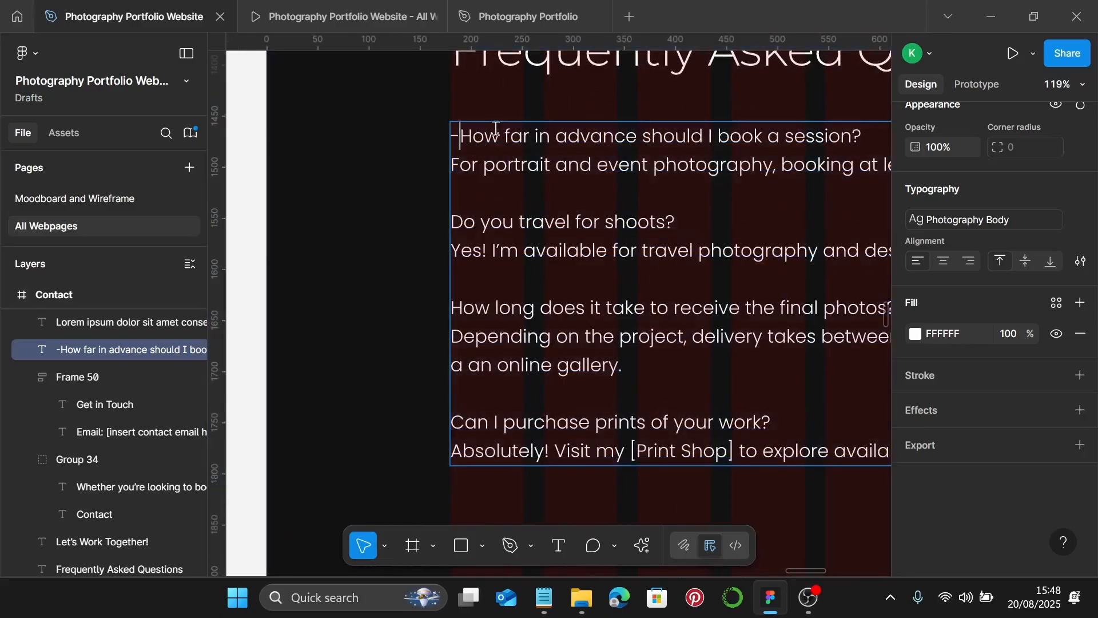
{"action": "left_click", "coordinate": [451, 166]}
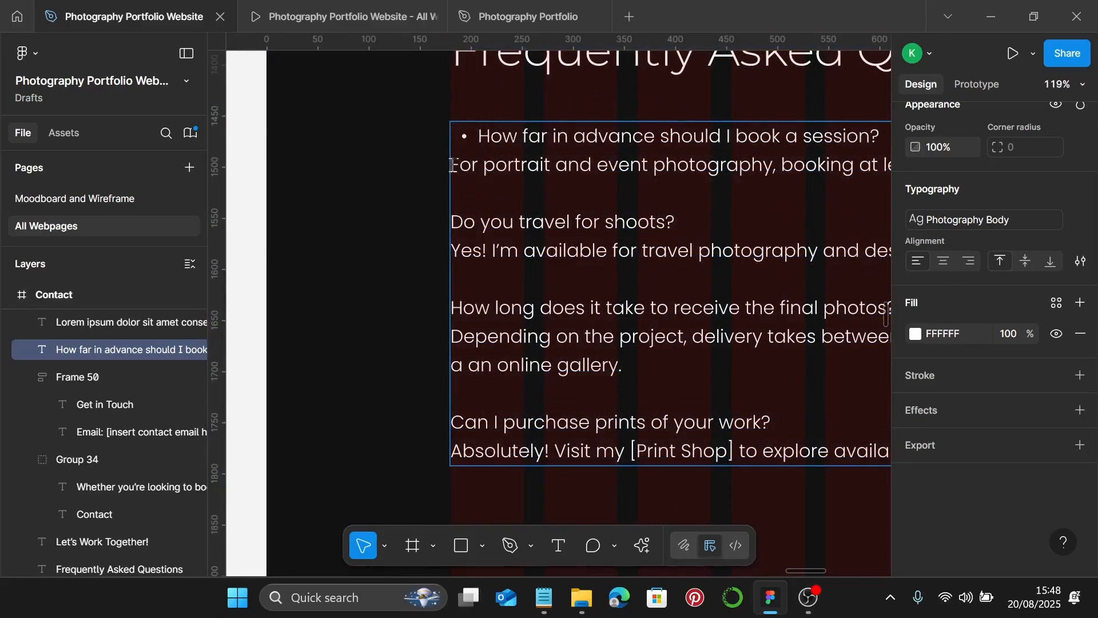
{"action": "type", "text": "- "}
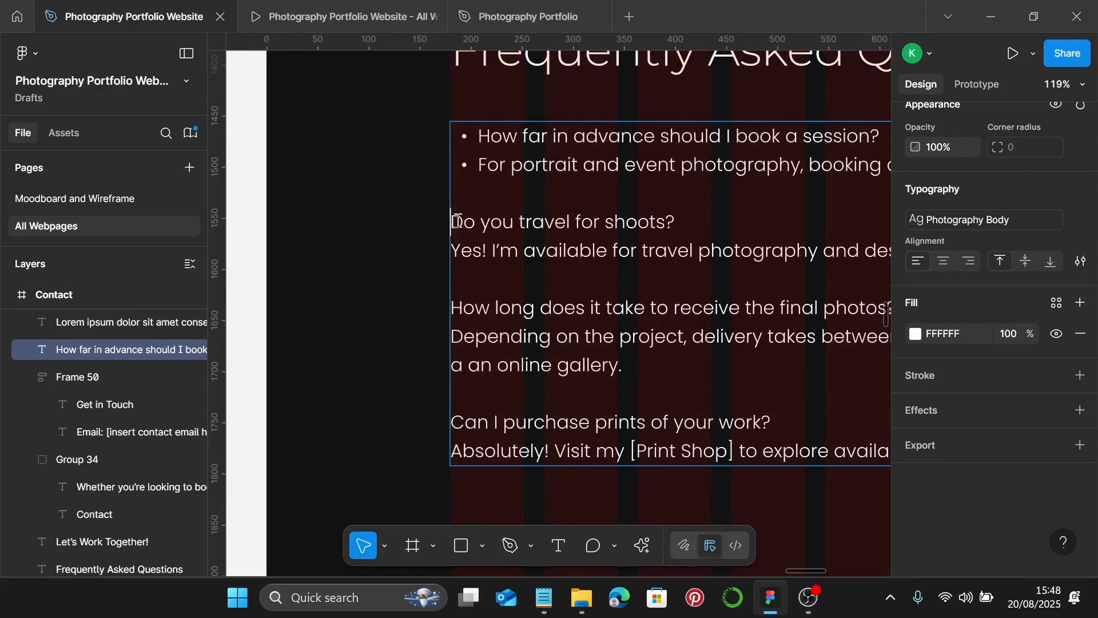
{"action": "type", "text": "- "}
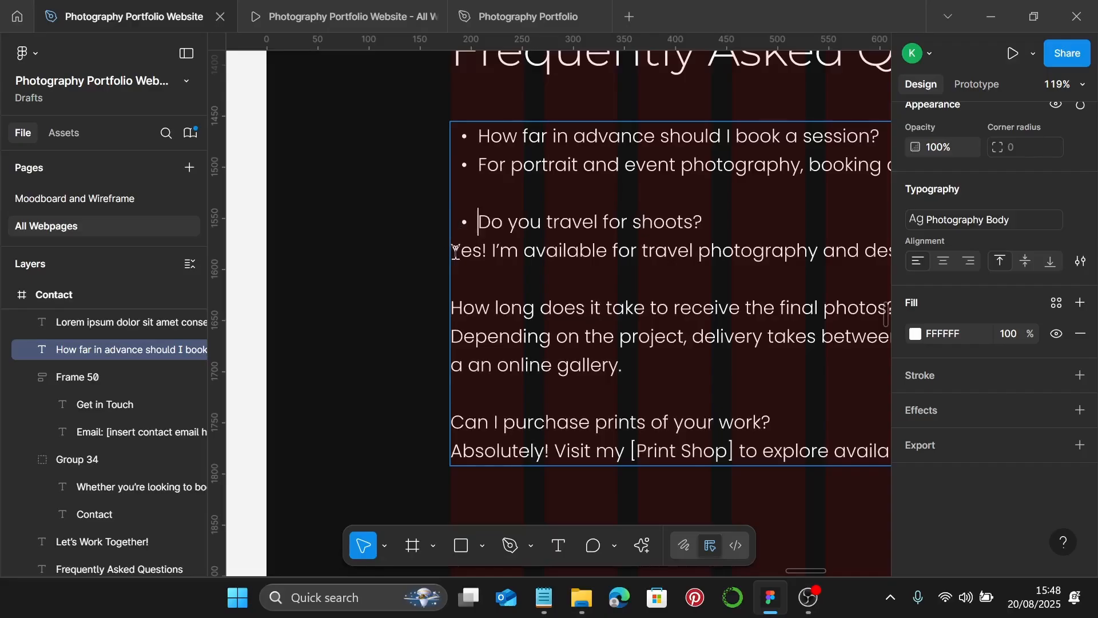
{"action": "type", "text": "-"}
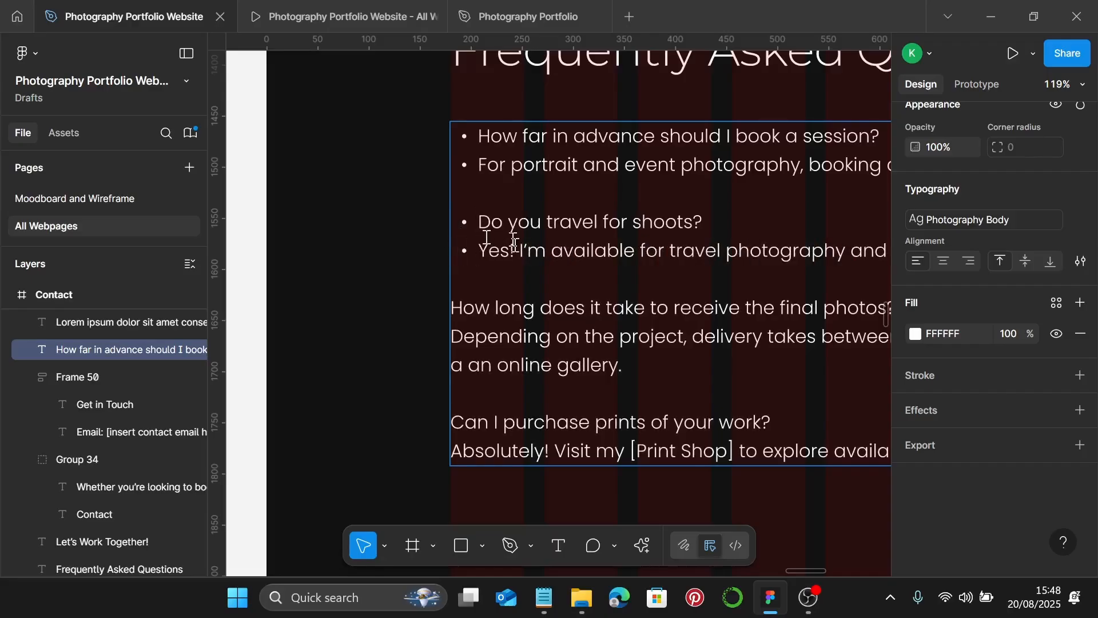
{"action": "left_click", "coordinate": [456, 313]}
{"action": "type", "text": "-"}
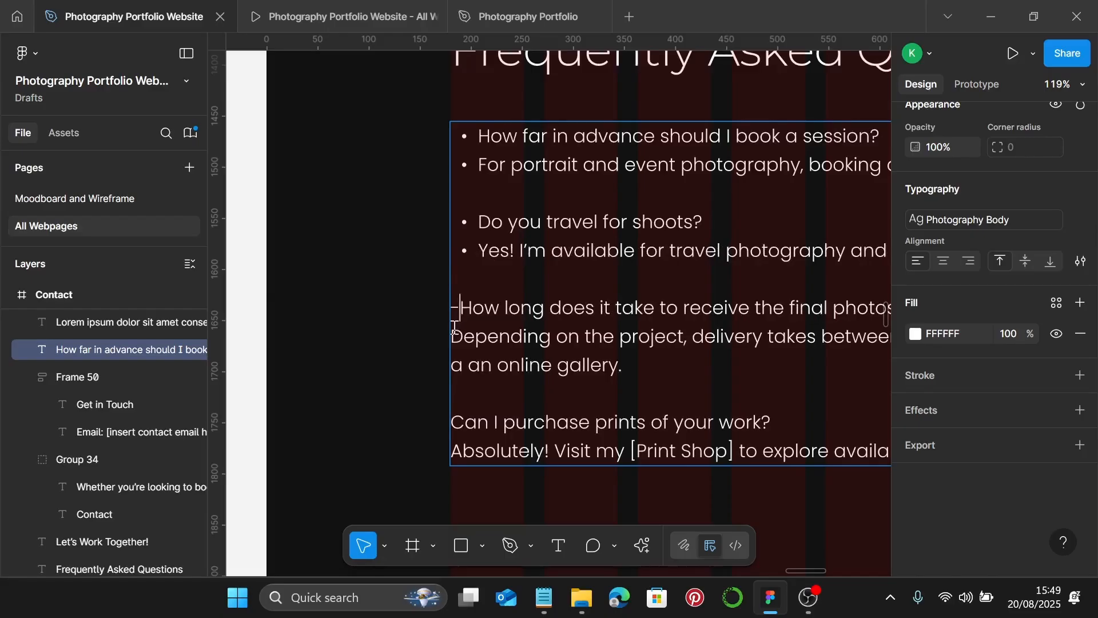
{"action": "left_click", "coordinate": [452, 334]}
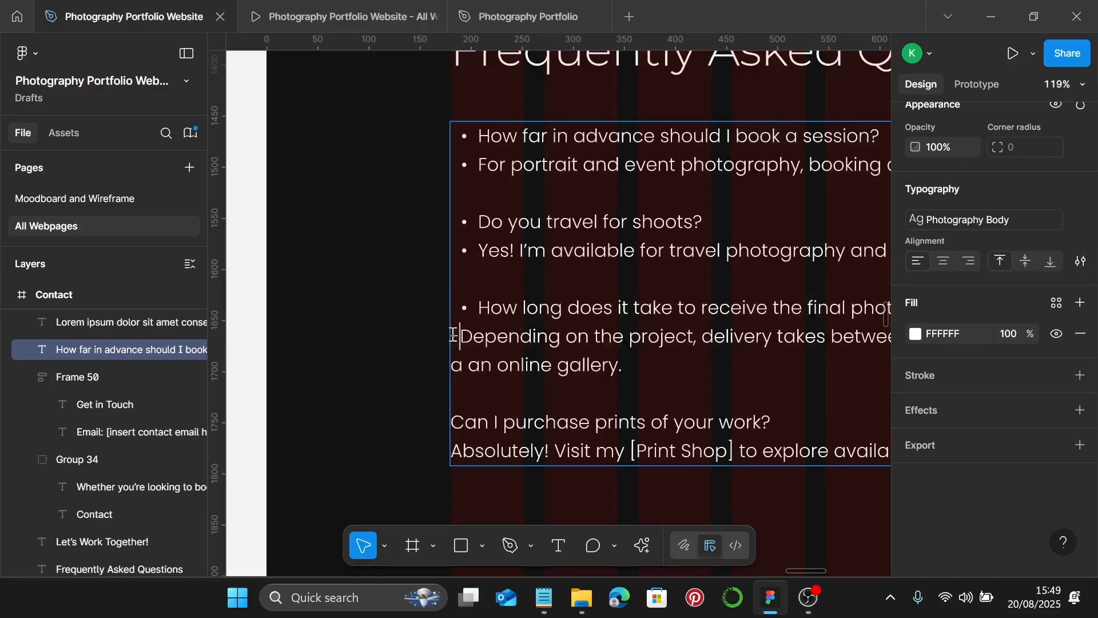
{"action": "type", "text": "-"}
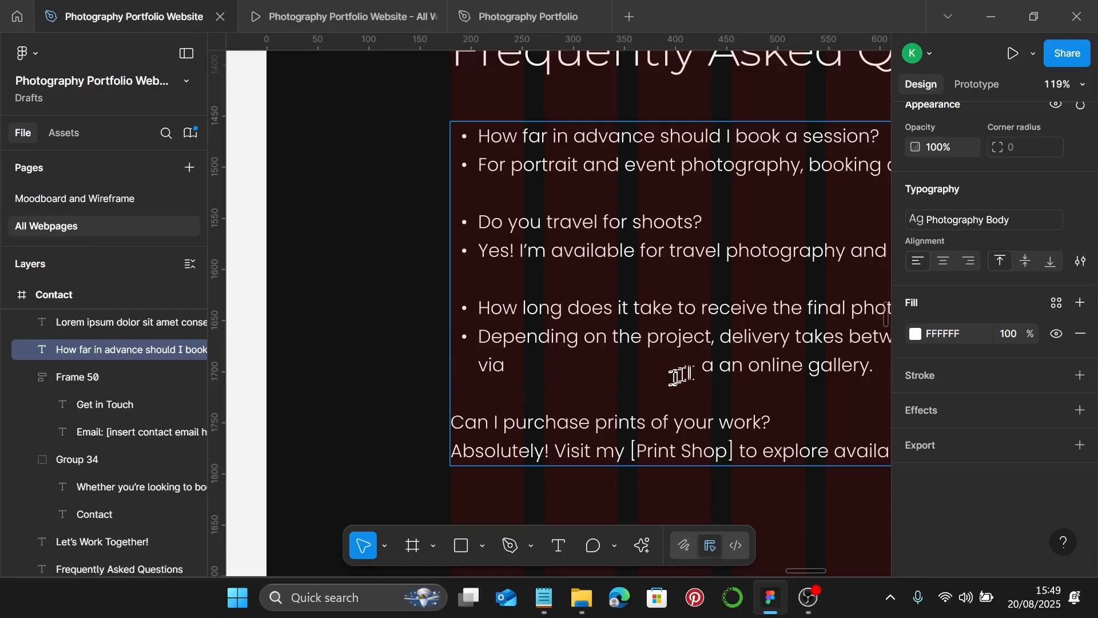
- Turn the last print-purchase question and its print shop answer into bullet points
{"action": "left_click_drag", "start_coordinate": [696, 371], "coordinate": [524, 373]}
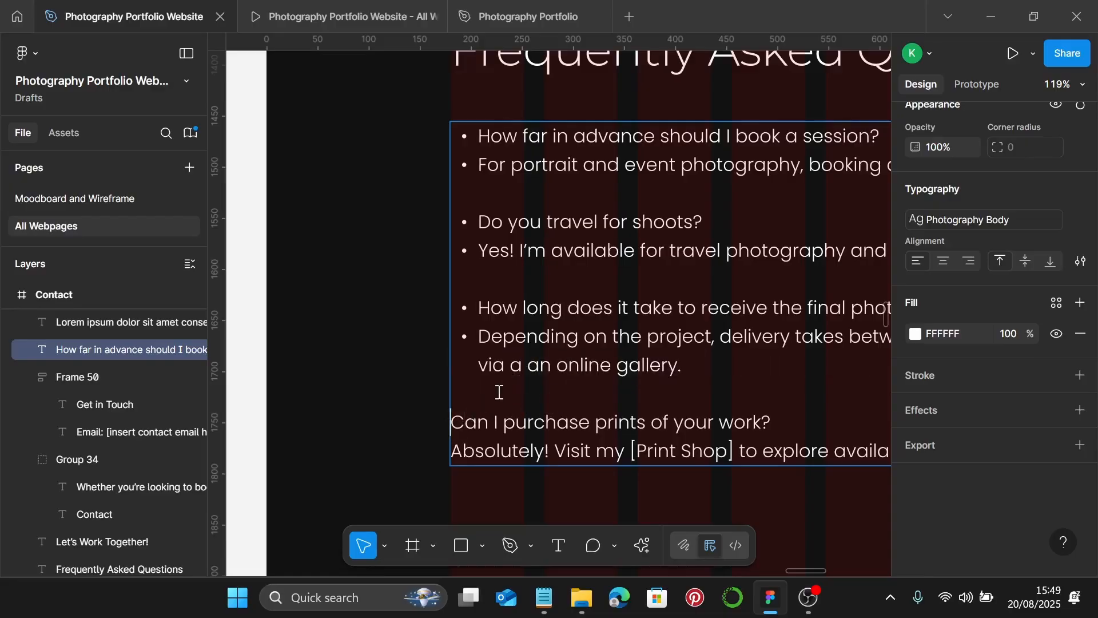
{"action": "key", "text": "ctrl+shift+8"}
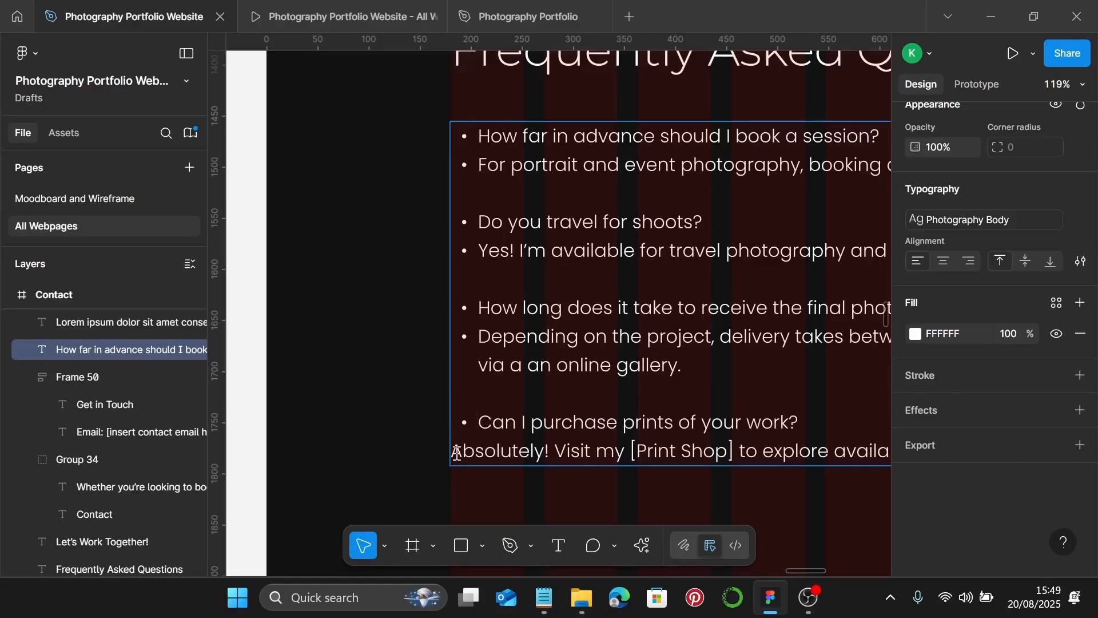
{"action": "key", "text": "ctrl+shift+8"}
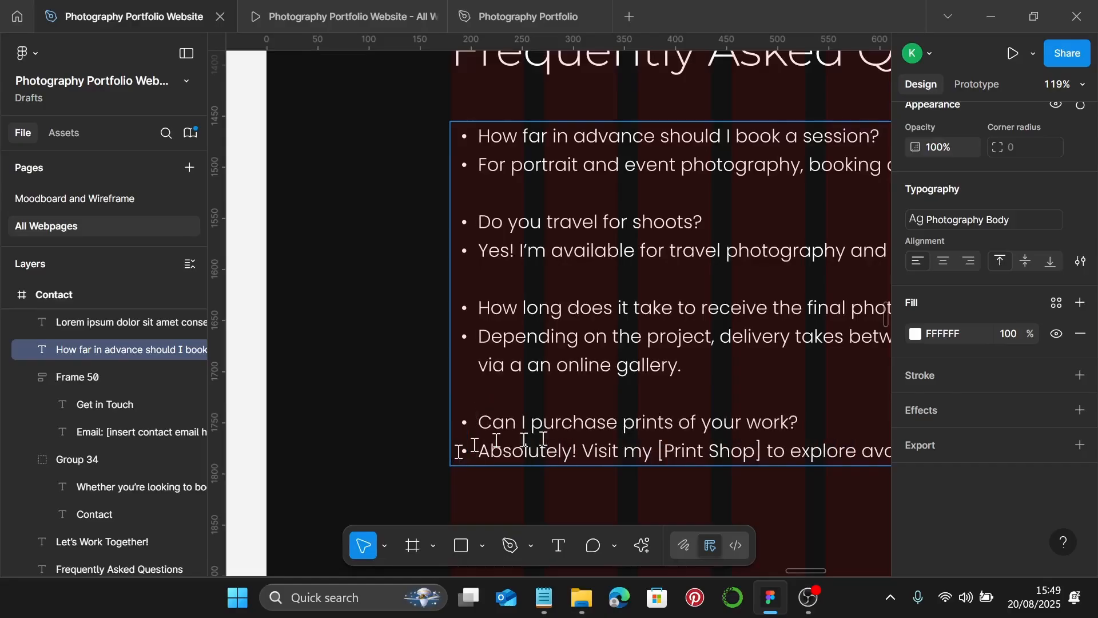
{"action": "scroll", "coordinate": [459, 451], "scroll_direction": "down", "scroll_amount": 5}
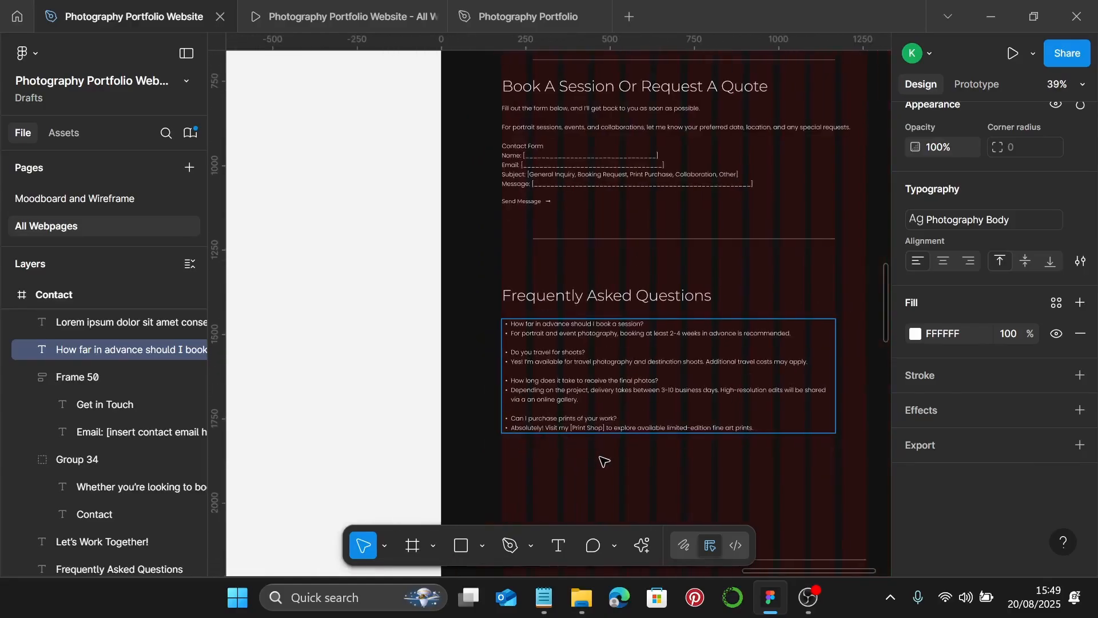
{"action": "key", "text": "Escape"}
- Select the Frequently Asked Questions heading together with its bulleted answers text
{"action": "left_click", "coordinate": [572, 311]}
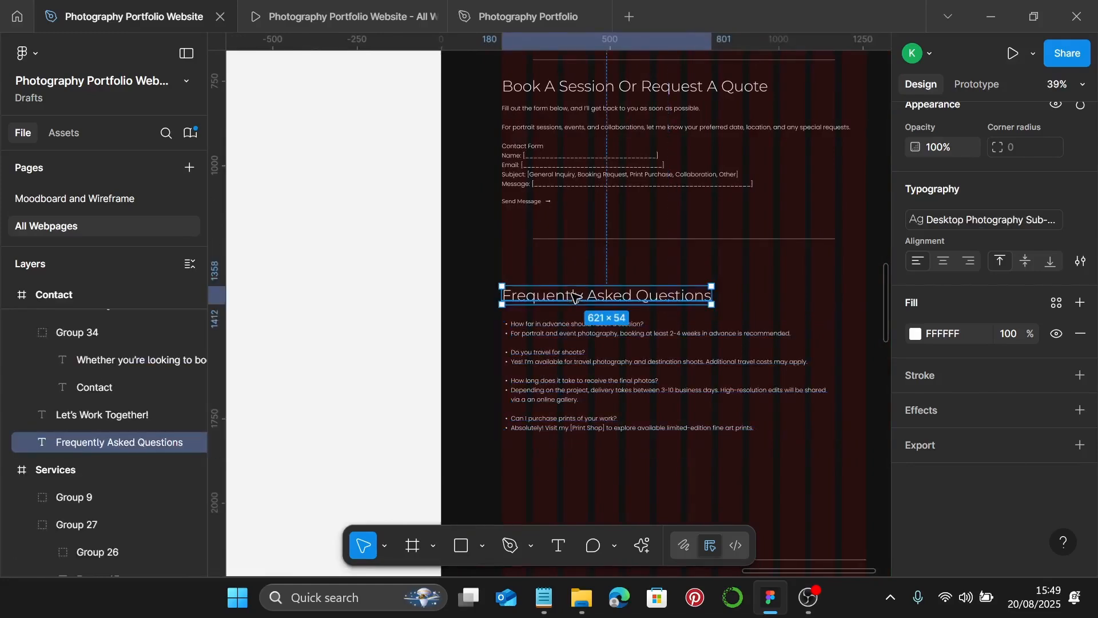
{"action": "left_click", "coordinate": [557, 326], "text": "shift"}
{"action": "scroll", "coordinate": [517, 321], "scroll_direction": "up", "scroll_amount": 3}
{"action": "scroll", "coordinate": [518, 320], "scroll_direction": "up", "scroll_amount": 8}
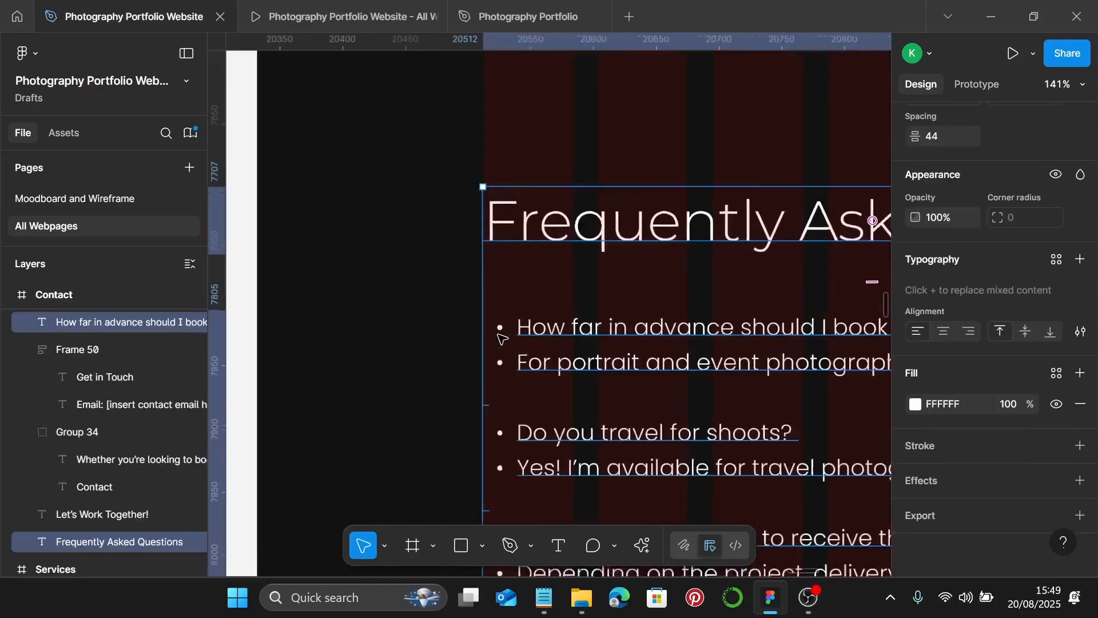
{"action": "key", "text": "Escape"}
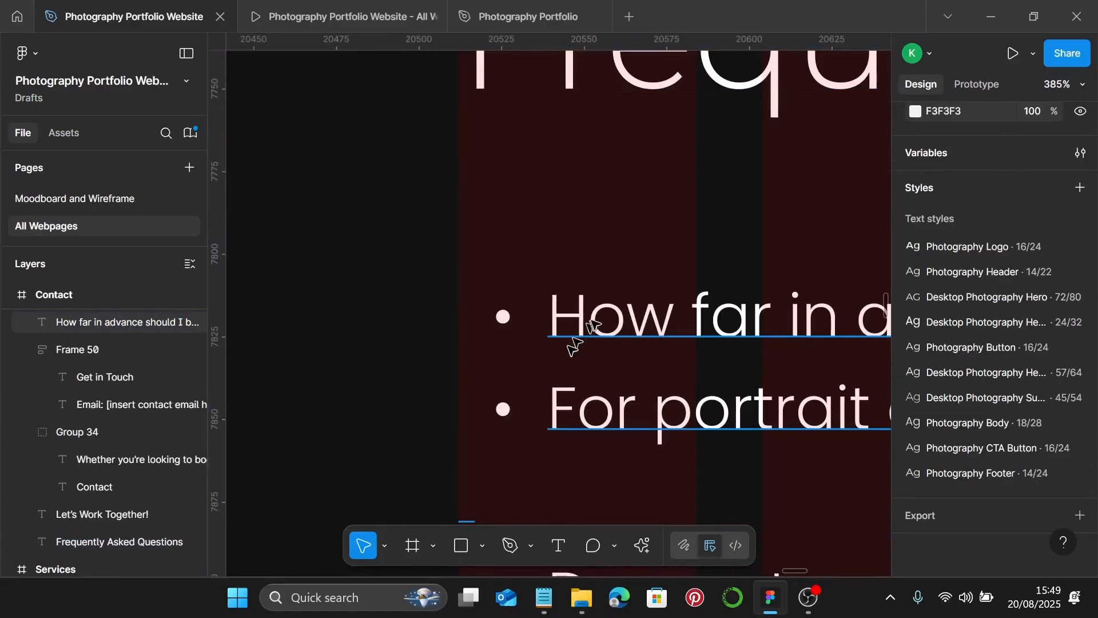
{"action": "left_click", "coordinate": [597, 322]}
{"action": "scroll", "coordinate": [597, 321], "scroll_direction": "down", "scroll_amount": 6}
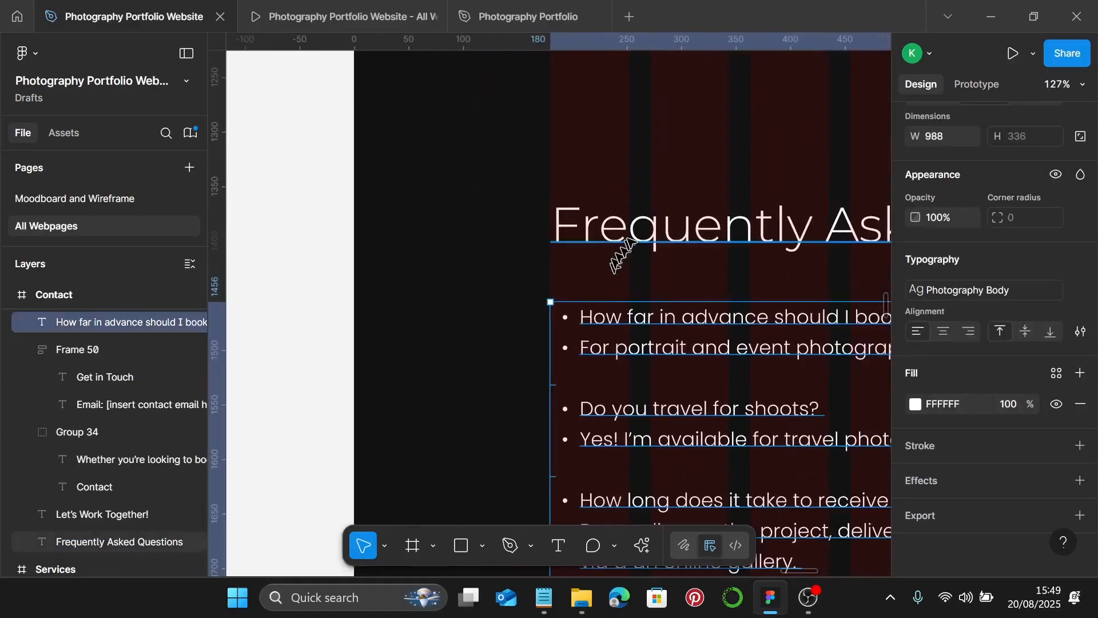
{"action": "left_click", "coordinate": [633, 243], "text": "shift"}
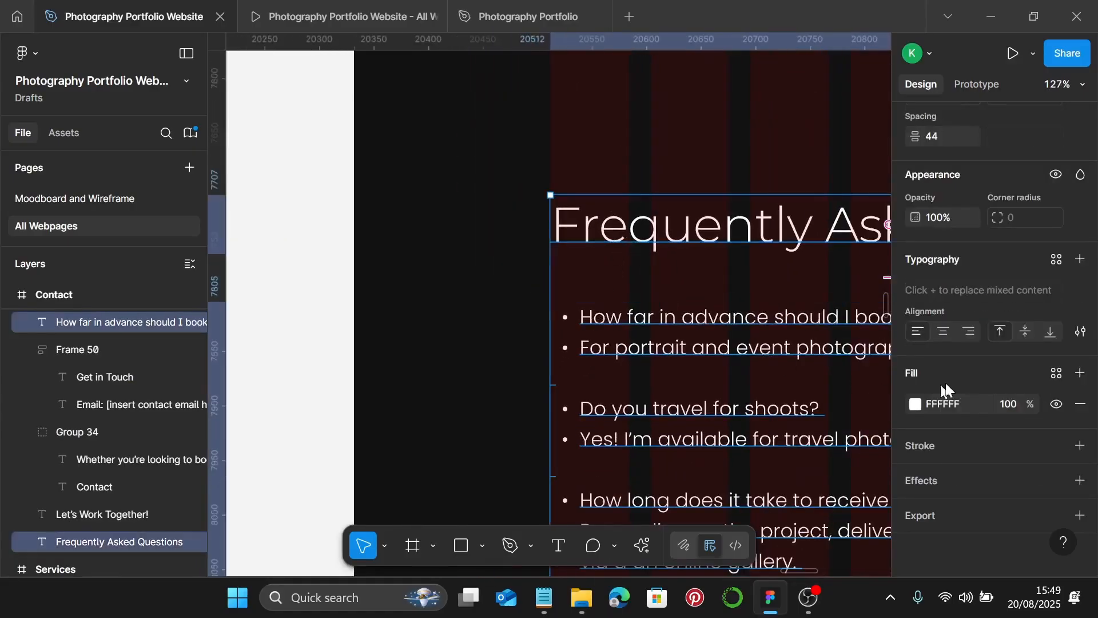
- Set 25 spacing and wrap the FAQ heading and answers in an auto-layout frame
{"action": "left_click", "coordinate": [948, 133]}
{"action": "type", "text": "25"}
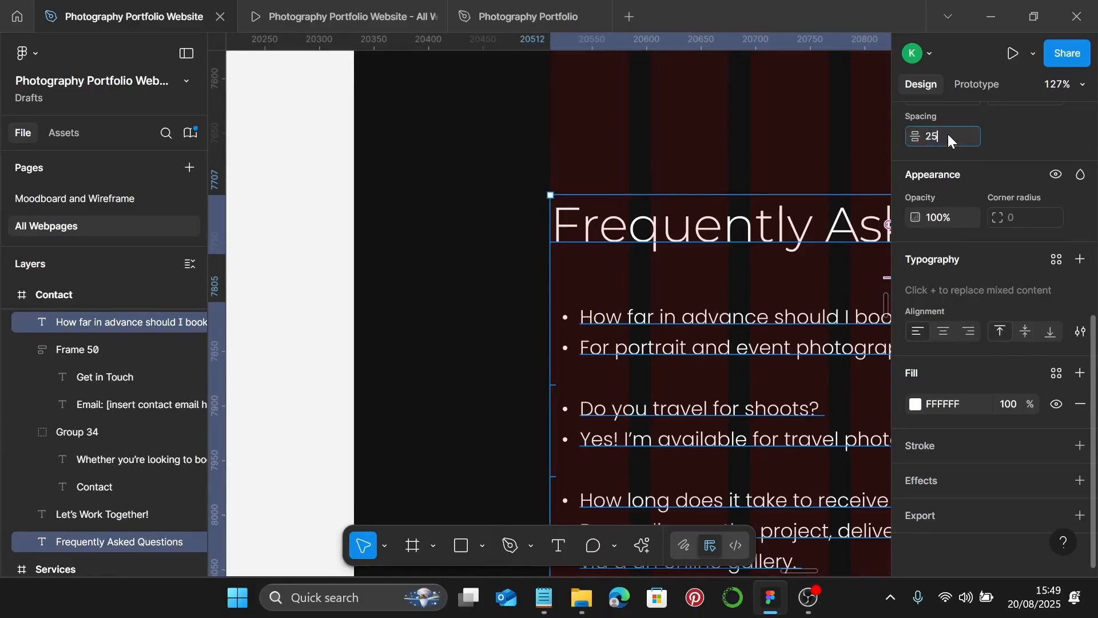
{"action": "key", "text": "Return"}
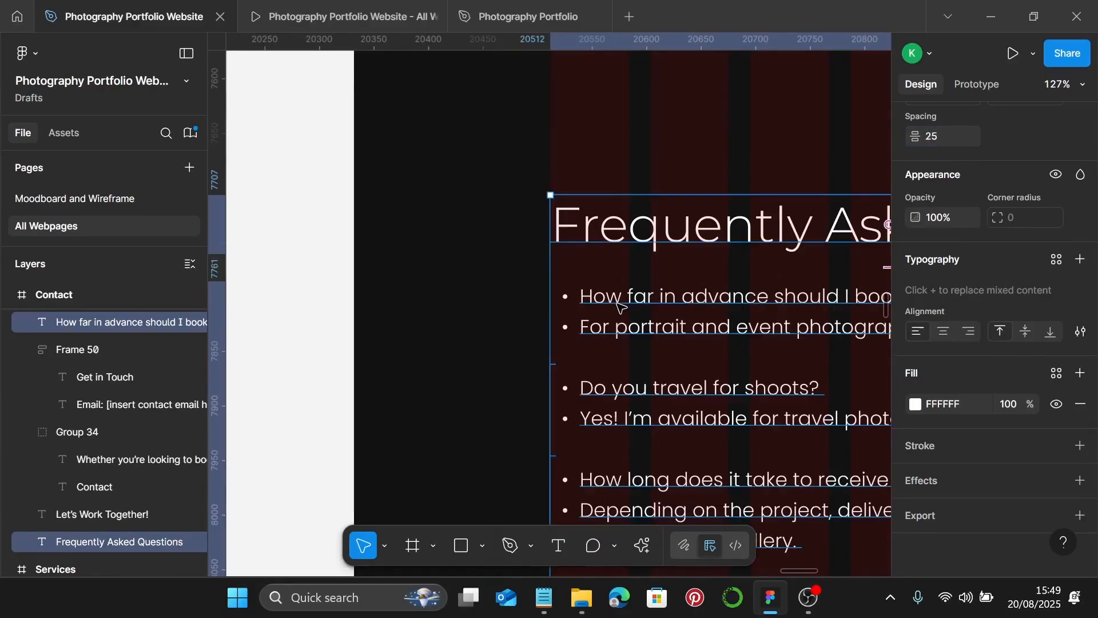
{"action": "key", "text": "shift+a"}
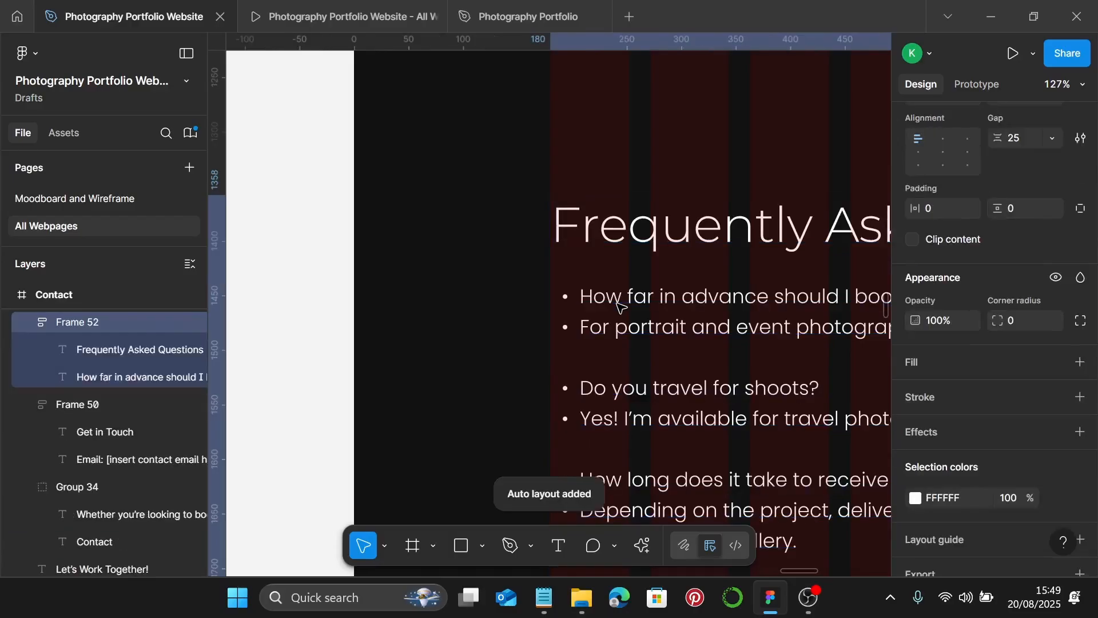
{"action": "scroll", "coordinate": [620, 309], "scroll_direction": "down", "scroll_amount": 10}
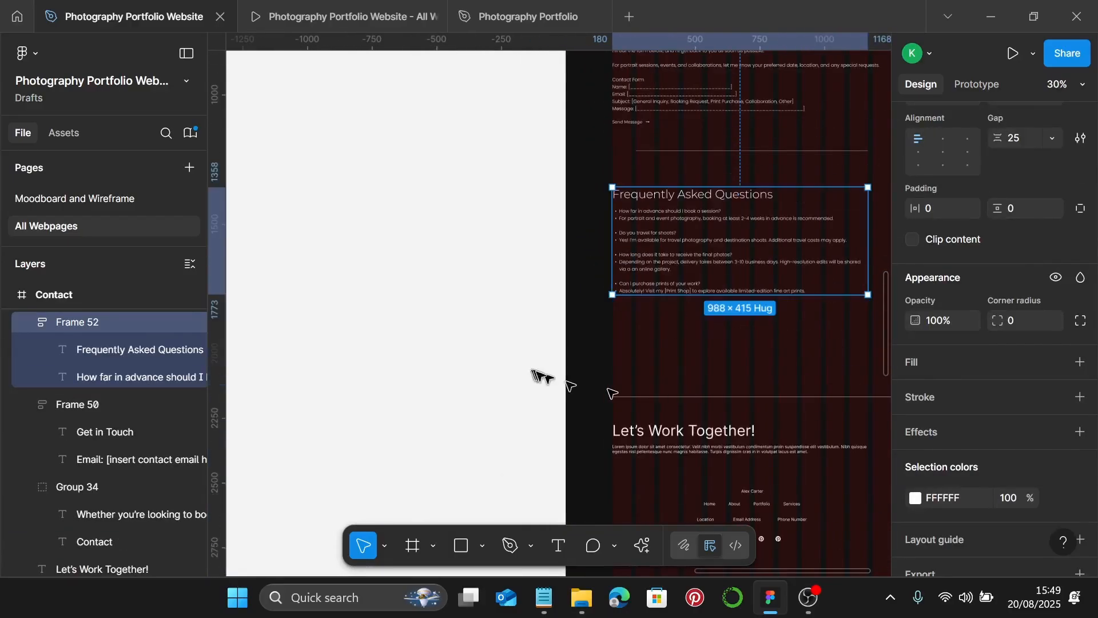
{"action": "left_click", "coordinate": [602, 366]}
{"action": "left_click_drag", "start_coordinate": [601, 366], "coordinate": [698, 460]}
- Inspect the Services page footer to see its auto-layout structure
{"action": "left_click", "coordinate": [698, 461]}
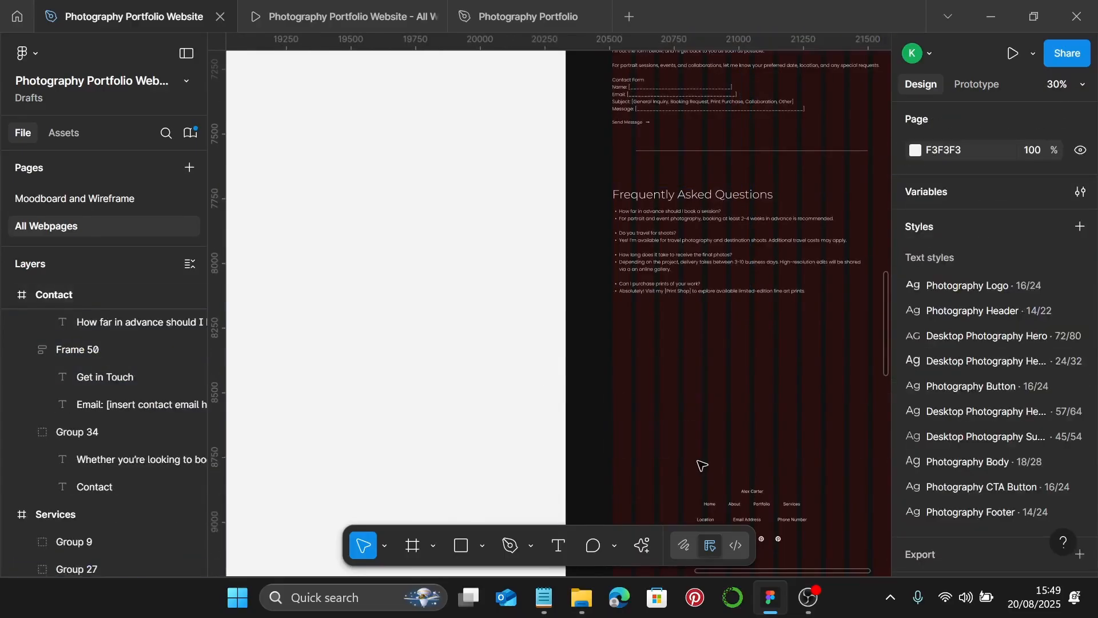
{"action": "scroll", "coordinate": [701, 460], "scroll_direction": "down", "scroll_amount": 6}
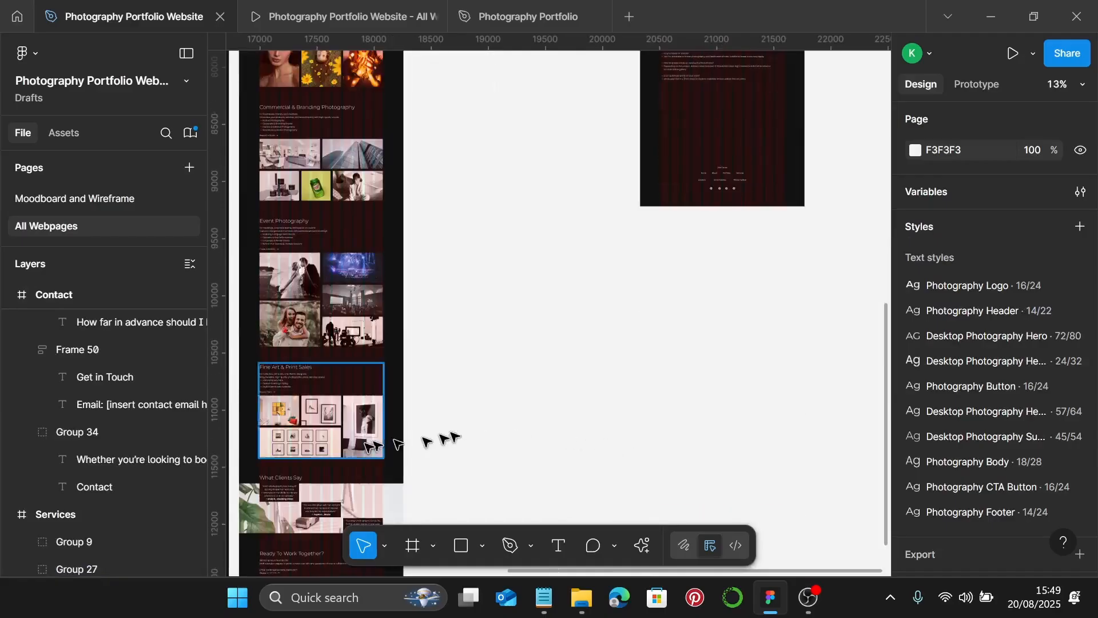
{"action": "scroll", "coordinate": [412, 442], "scroll_direction": "down", "scroll_amount": 5}
{"action": "scroll", "coordinate": [412, 441], "scroll_direction": "left", "scroll_amount": 3}
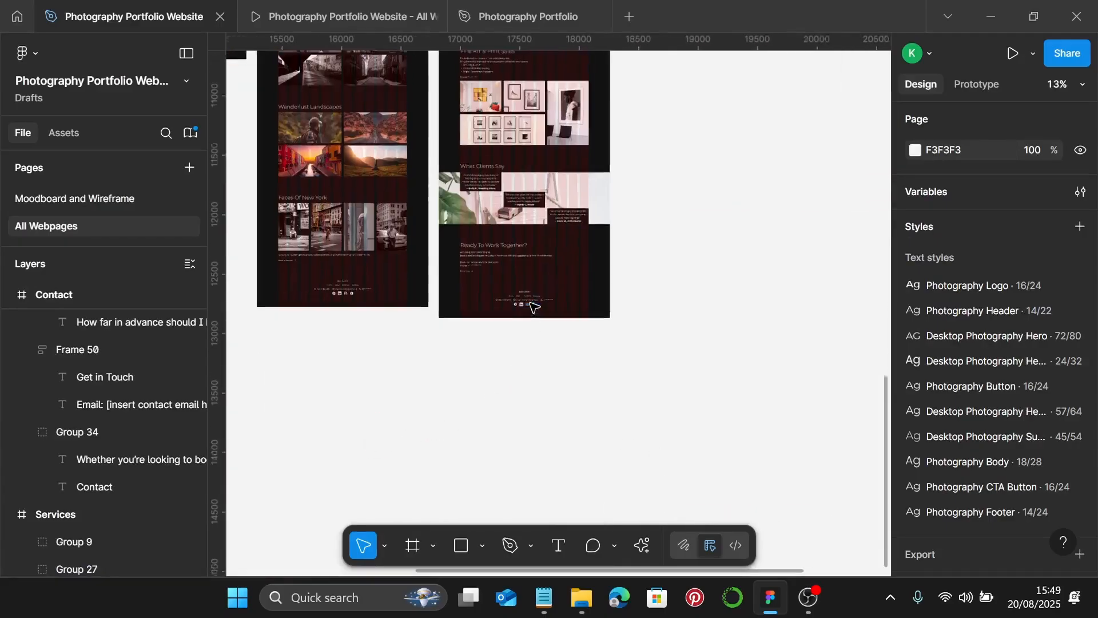
{"action": "scroll", "coordinate": [527, 309], "scroll_direction": "up", "scroll_amount": 4}
{"action": "left_click", "coordinate": [519, 294]}
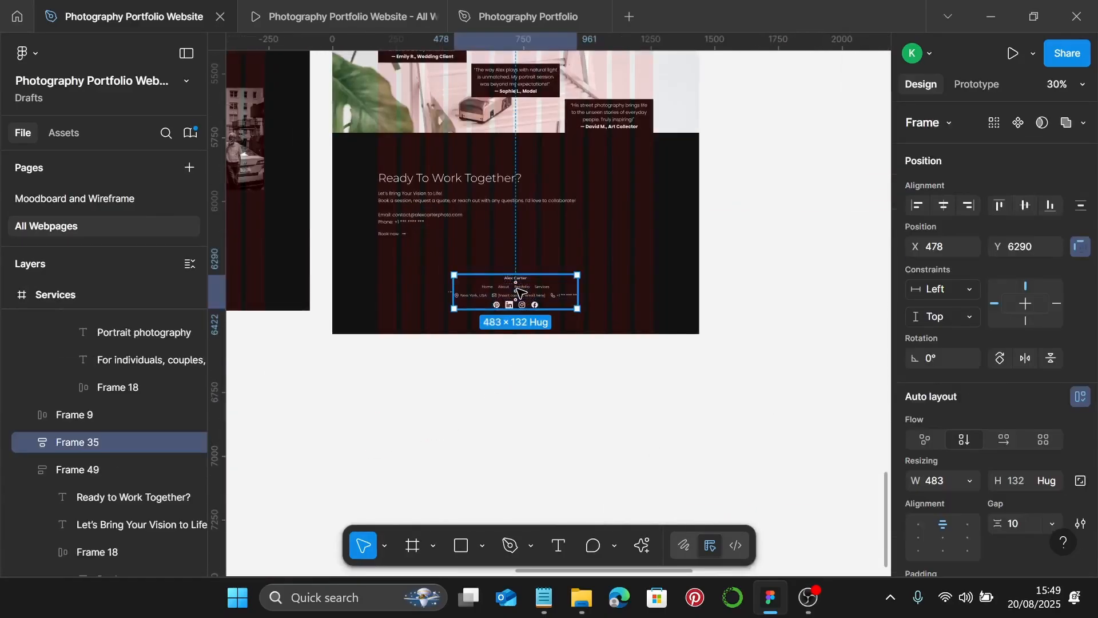
{"action": "scroll", "coordinate": [518, 292], "scroll_direction": "down", "scroll_amount": 5}
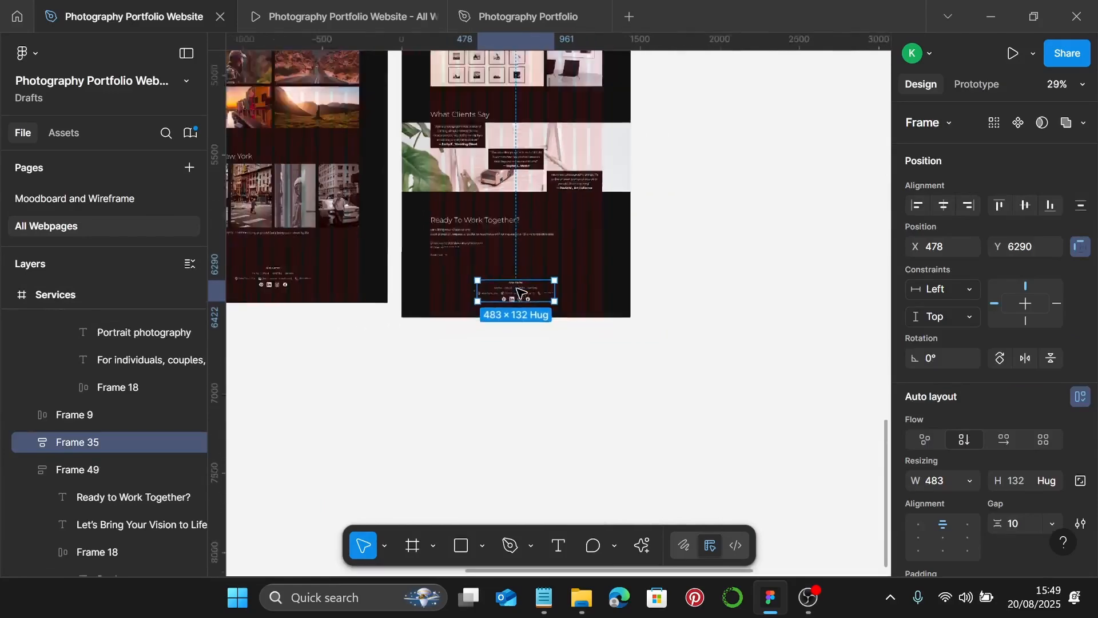
{"action": "scroll", "coordinate": [517, 291], "scroll_direction": "down", "scroll_amount": 3}
{"action": "scroll", "coordinate": [516, 292], "scroll_direction": "left", "scroll_amount": 3}
{"action": "scroll", "coordinate": [517, 290], "scroll_direction": "up", "scroll_amount": 4}
{"action": "scroll", "coordinate": [571, 308], "scroll_direction": "up", "scroll_amount": 3}
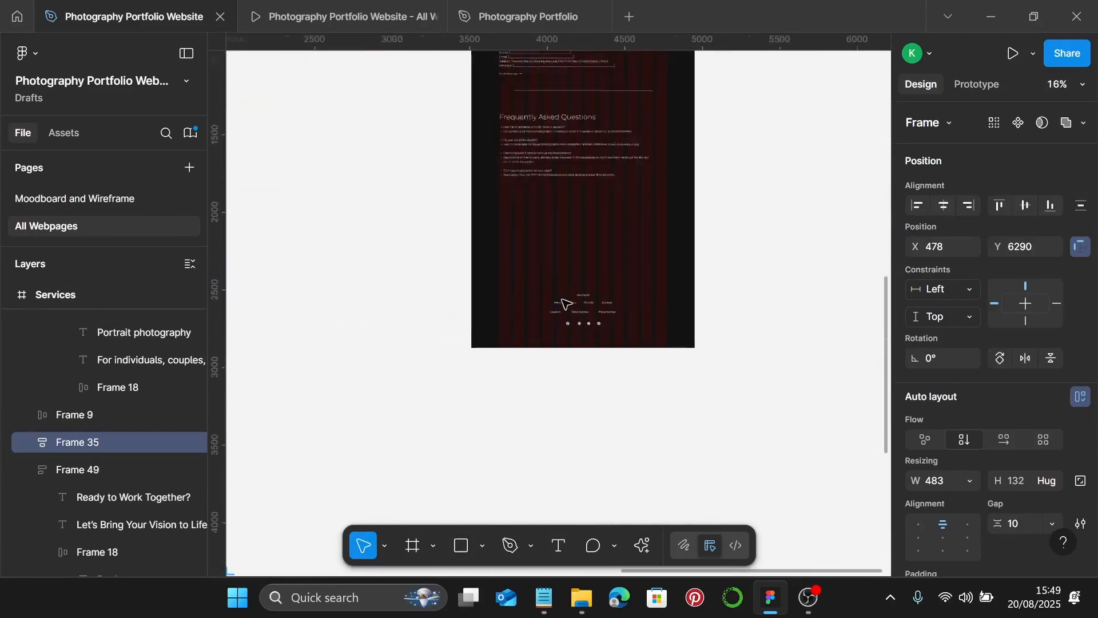
- Convert the Contact footer group to vertical auto layout and position it at X 478
{"action": "left_click", "coordinate": [582, 316]}
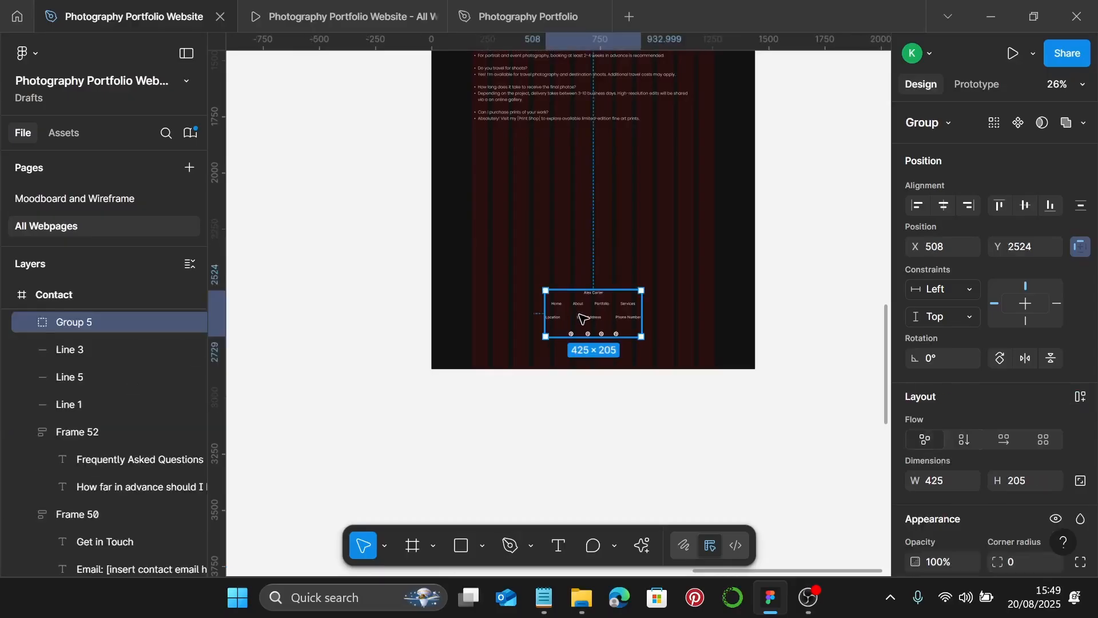
{"action": "key", "text": "ctrl+z"}
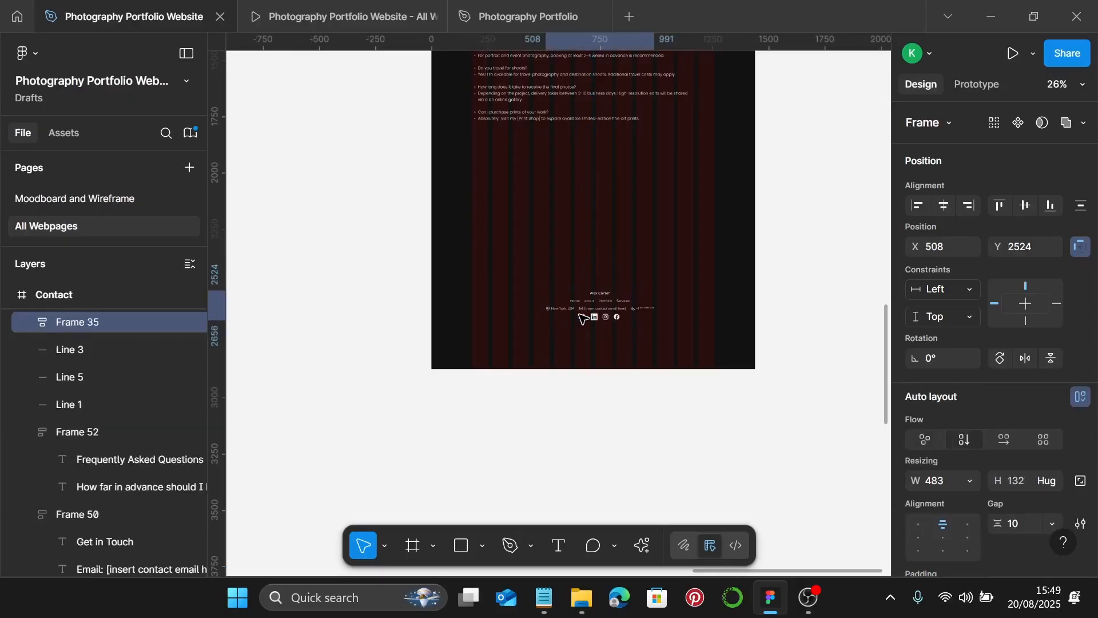
{"action": "left_click_drag", "start_coordinate": [601, 313], "coordinate": [597, 312]}
{"action": "scroll", "coordinate": [641, 298], "scroll_direction": "up", "scroll_amount": 7}
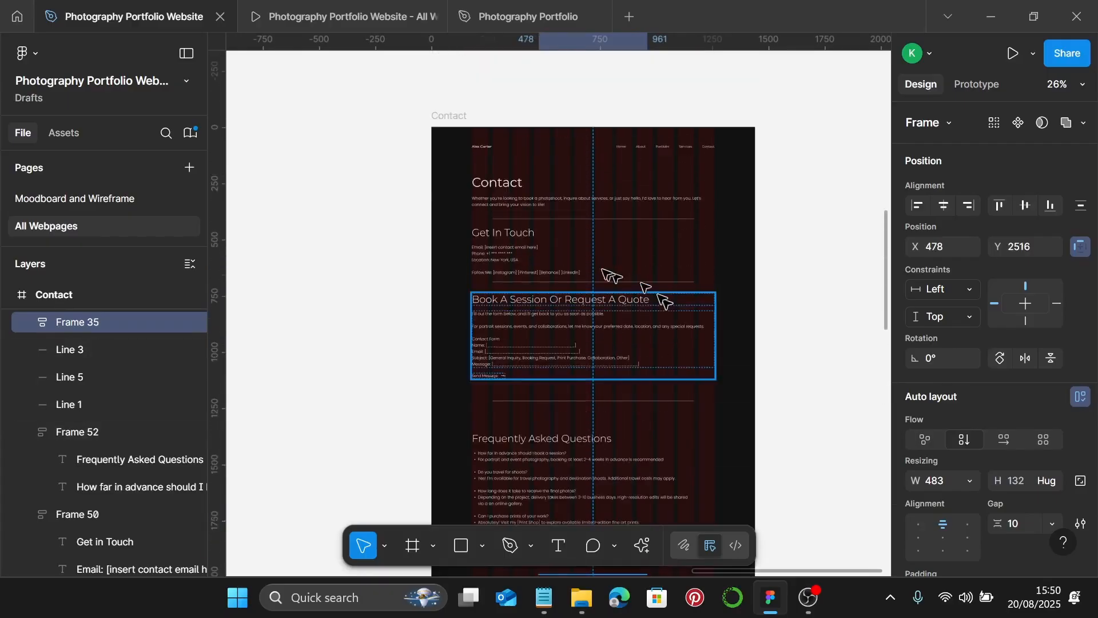
{"action": "scroll", "coordinate": [666, 191], "scroll_direction": "up", "scroll_amount": 4}
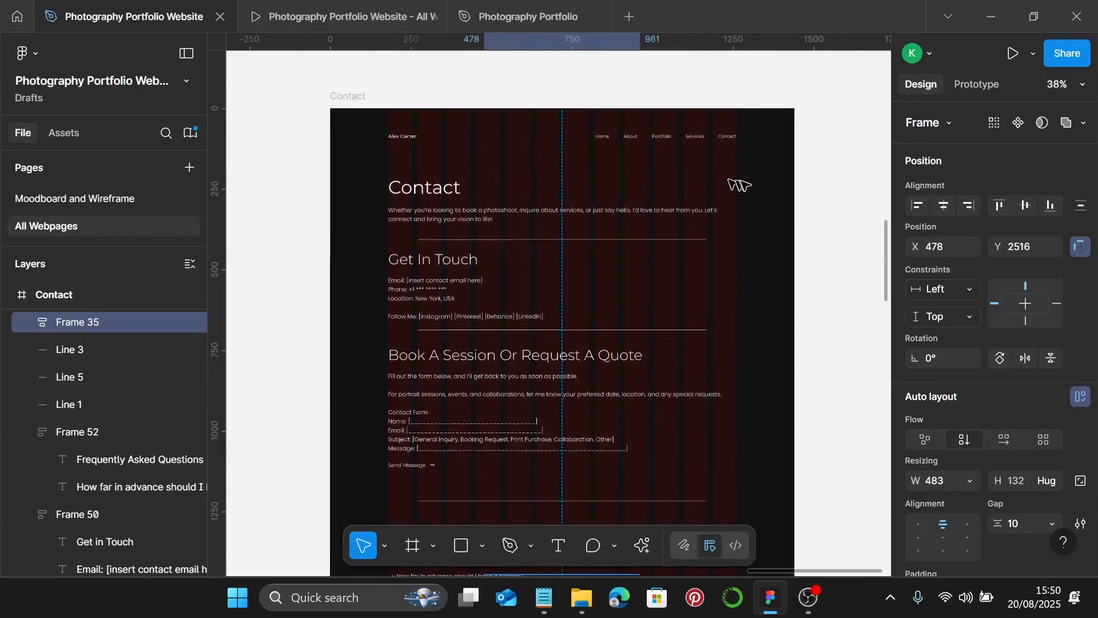
{"action": "left_click", "coordinate": [744, 186]}
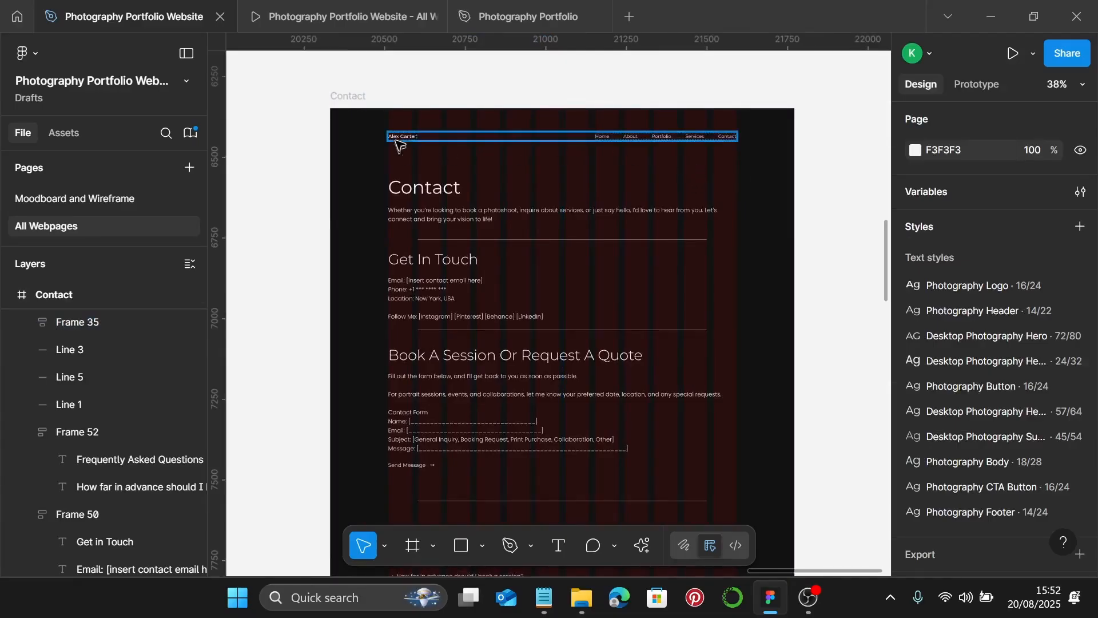
- Put 80 spacing between the top navigation bar and the Contact heading group
{"action": "left_click", "coordinate": [395, 140]}
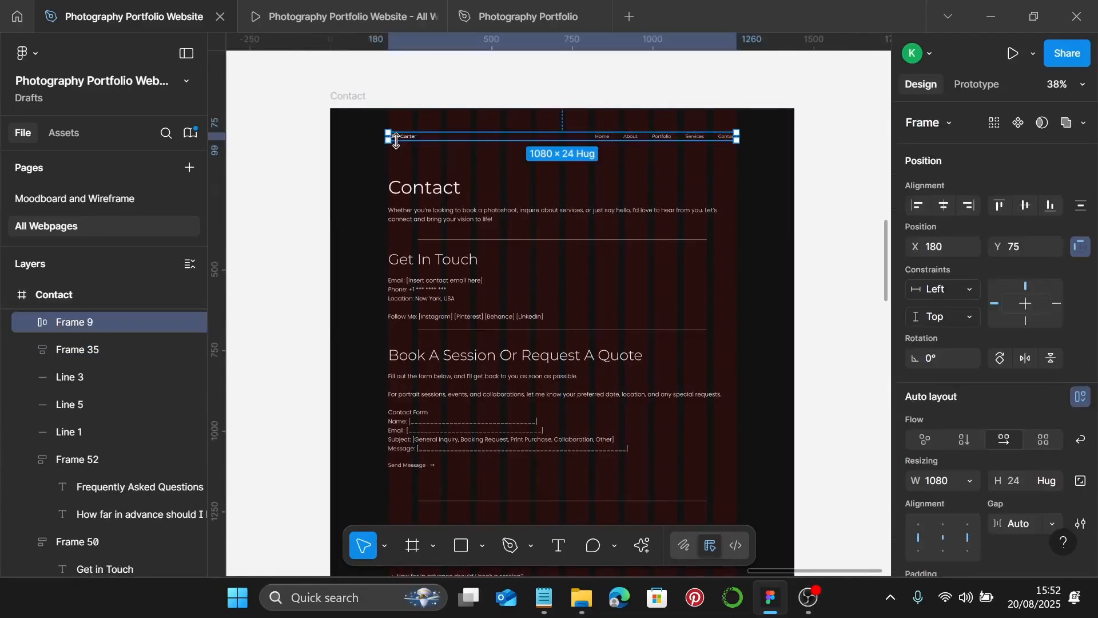
{"action": "left_click", "coordinate": [405, 198], "text": "shift"}
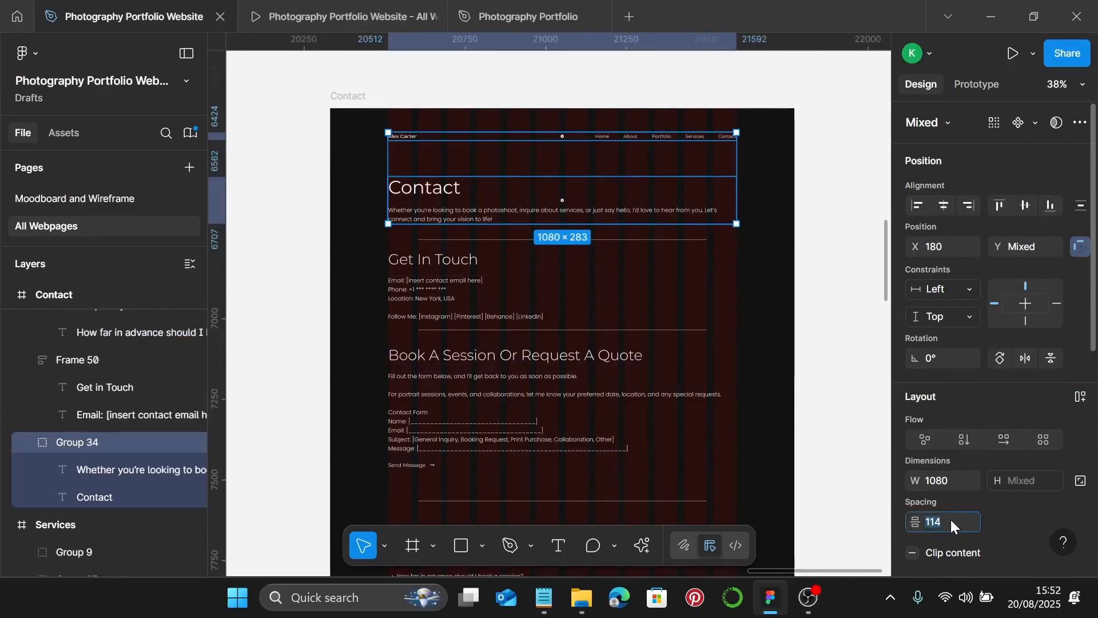
{"action": "key", "text": "Return"}
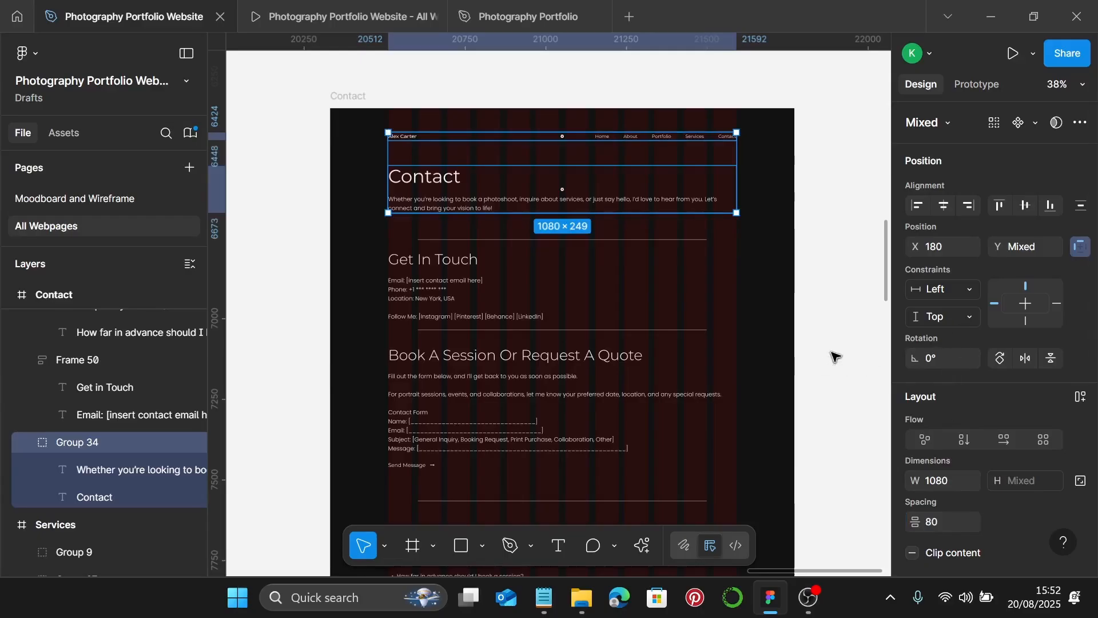
- Select the Contact heading, the three dividers, and the Get in Touch, Book A Session and FAQ blocks
{"action": "left_click", "coordinate": [420, 200]}
{"action": "left_click", "coordinate": [506, 239], "text": "shift"}
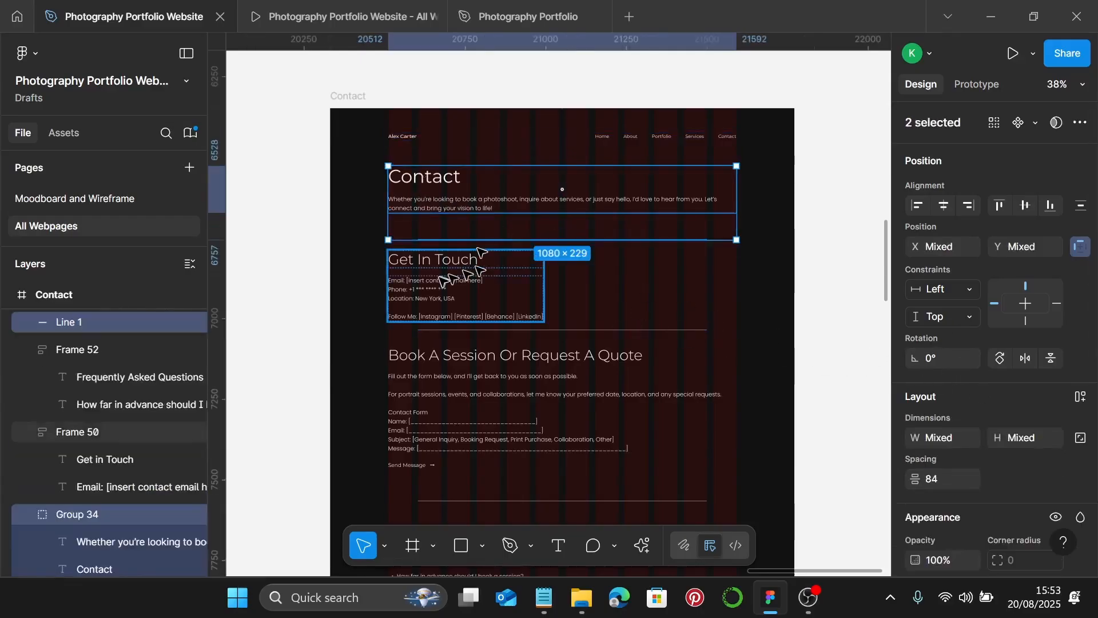
{"action": "left_click", "coordinate": [477, 274], "text": "shift"}
{"action": "left_click", "coordinate": [665, 331], "text": "shift"}
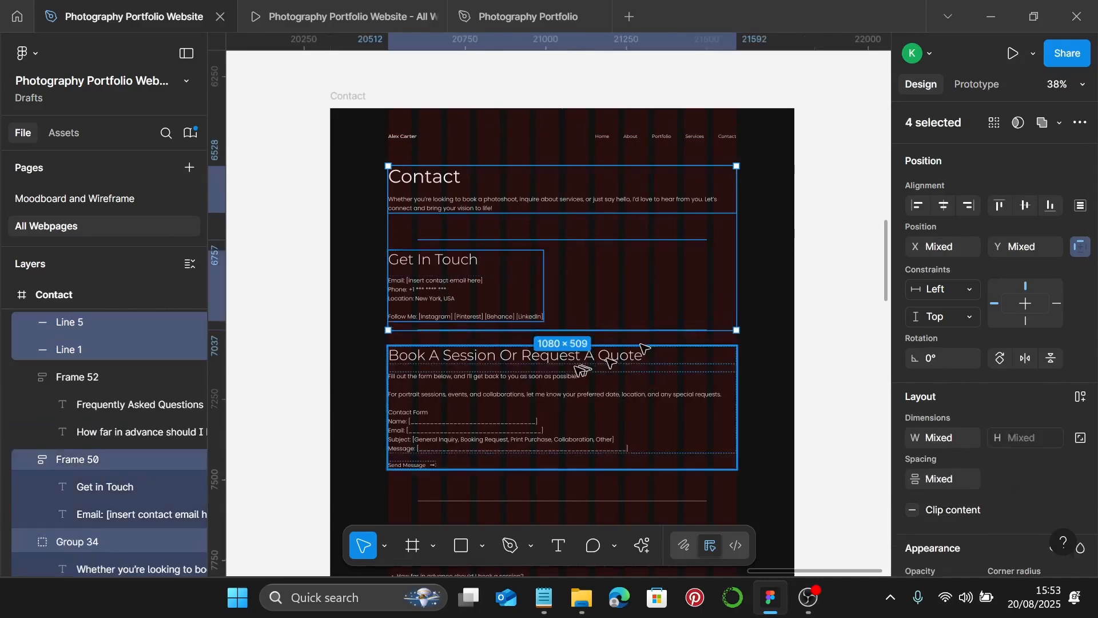
{"action": "left_click", "coordinate": [537, 378], "text": "shift"}
{"action": "scroll", "coordinate": [538, 379], "scroll_direction": "down", "scroll_amount": 3}
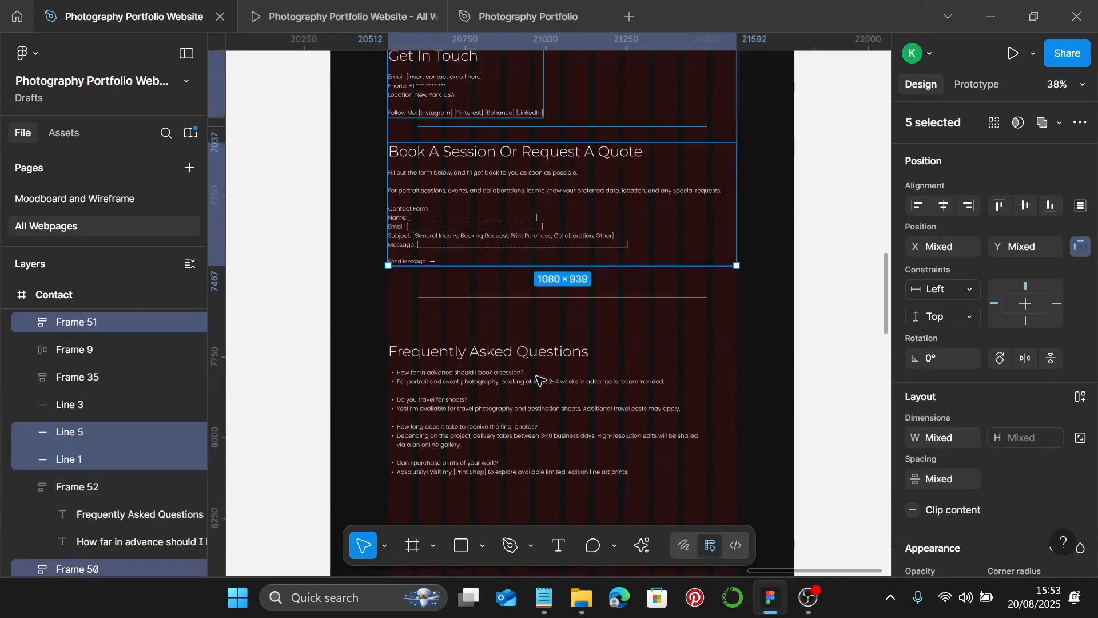
{"action": "left_click", "coordinate": [537, 298], "text": "shift"}
{"action": "left_click", "coordinate": [487, 357], "text": "shift"}
- Set the seven sections' auto-layout spacing to 50, shrinking the stack to 1080×1459
{"action": "scroll", "coordinate": [498, 354], "scroll_direction": "down", "scroll_amount": 4}
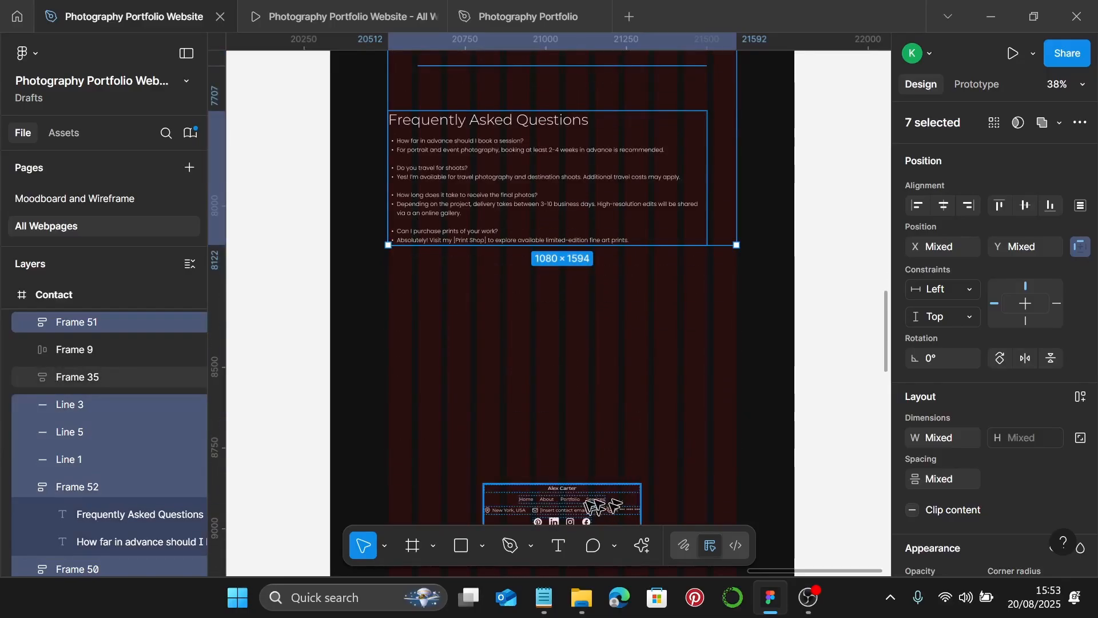
{"action": "scroll", "coordinate": [707, 415], "scroll_direction": "up", "scroll_amount": 2}
{"action": "scroll", "coordinate": [707, 416], "scroll_direction": "up", "scroll_amount": 1}
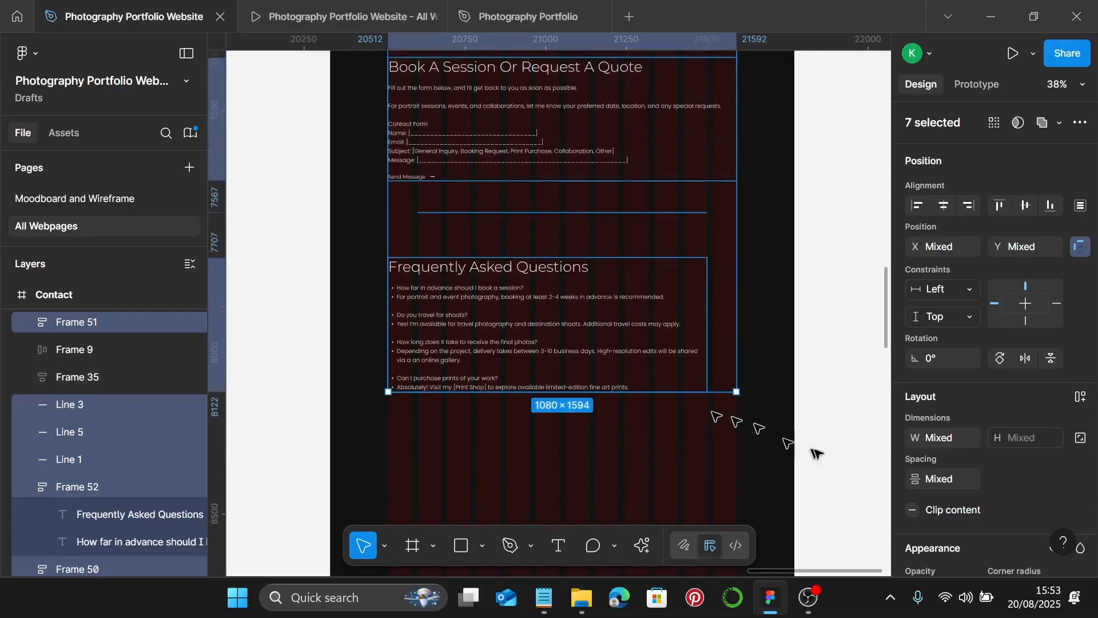
{"action": "left_click", "coordinate": [966, 479]}
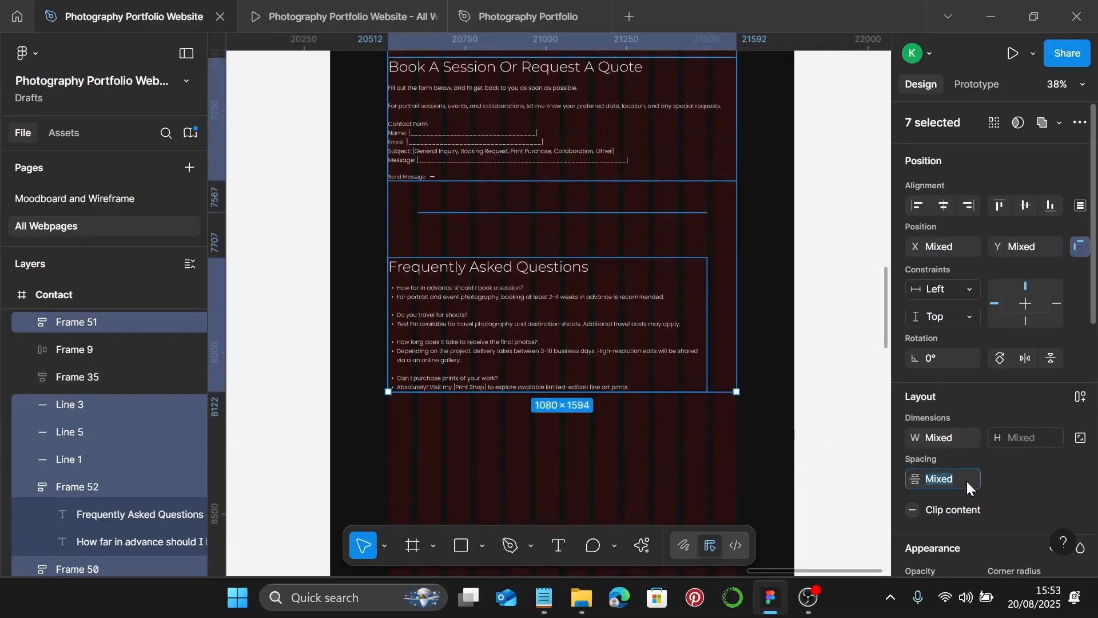
{"action": "type", "text": "50"}
{"action": "key", "text": "Return"}
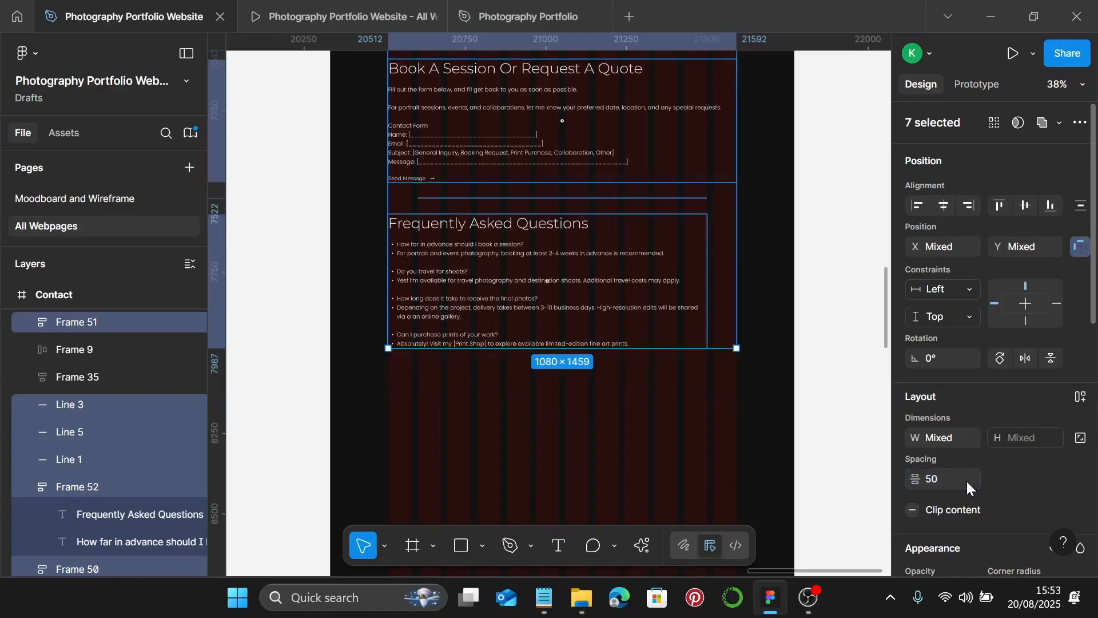
{"action": "scroll", "coordinate": [965, 423], "scroll_direction": "down", "scroll_amount": 9}
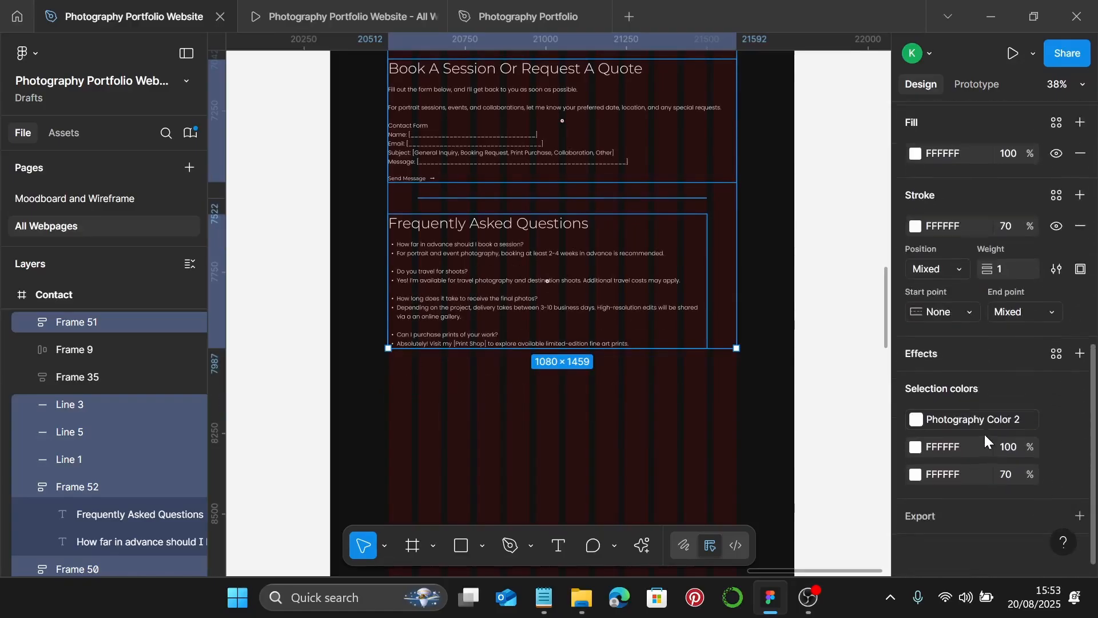
- Replace the raw FFFFFF selection colour with the Photography Color 2 library style
{"action": "scroll", "coordinate": [983, 433], "scroll_direction": "up", "scroll_amount": 2}
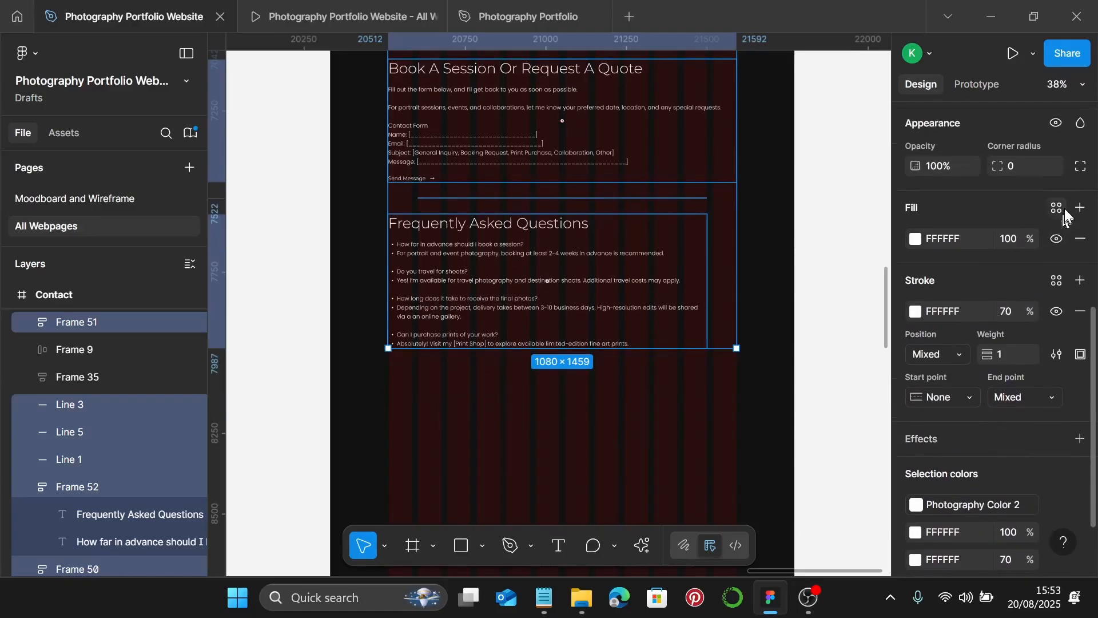
{"action": "scroll", "coordinate": [1015, 370], "scroll_direction": "down", "scroll_amount": 2}
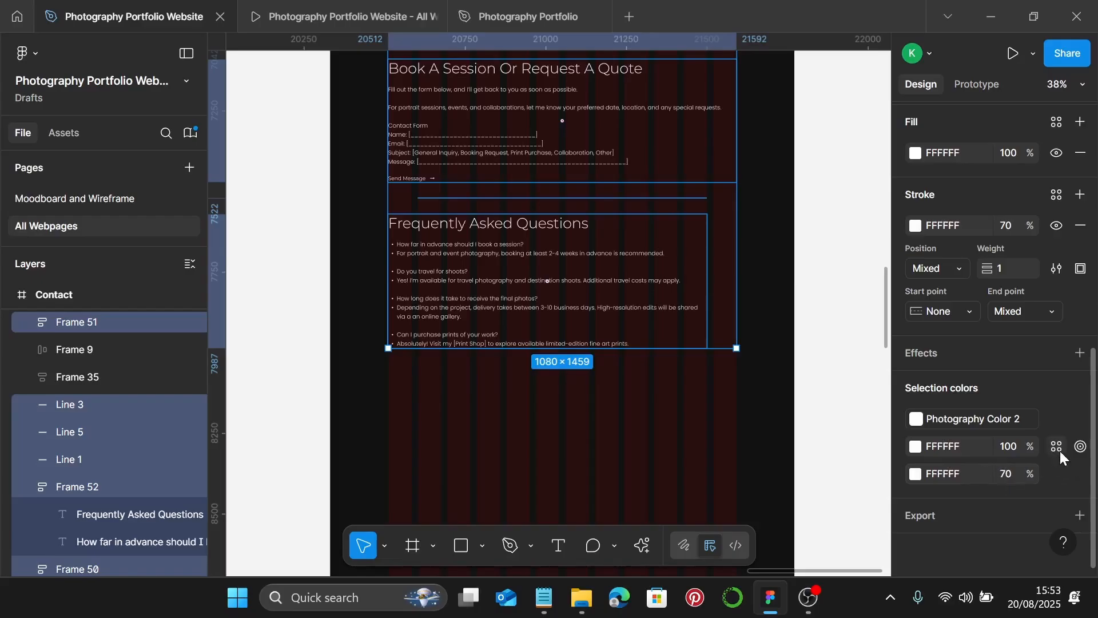
{"action": "left_click", "coordinate": [1058, 448]}
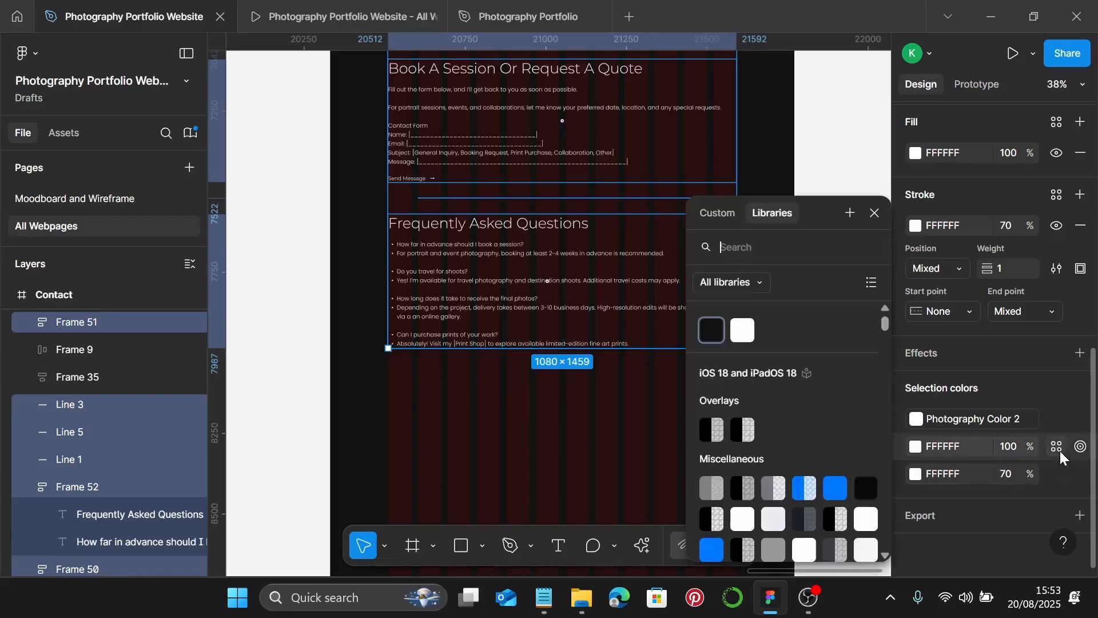
{"action": "left_click", "coordinate": [750, 339]}
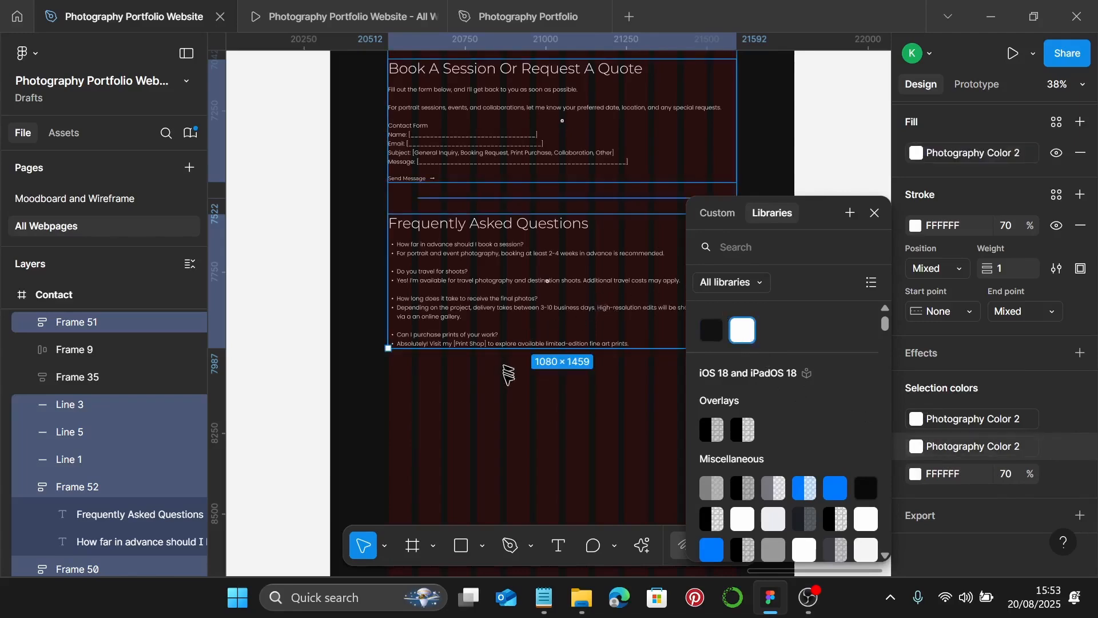
{"action": "scroll", "coordinate": [511, 378], "scroll_direction": "down", "scroll_amount": 5}
{"action": "left_click", "coordinate": [520, 346]}
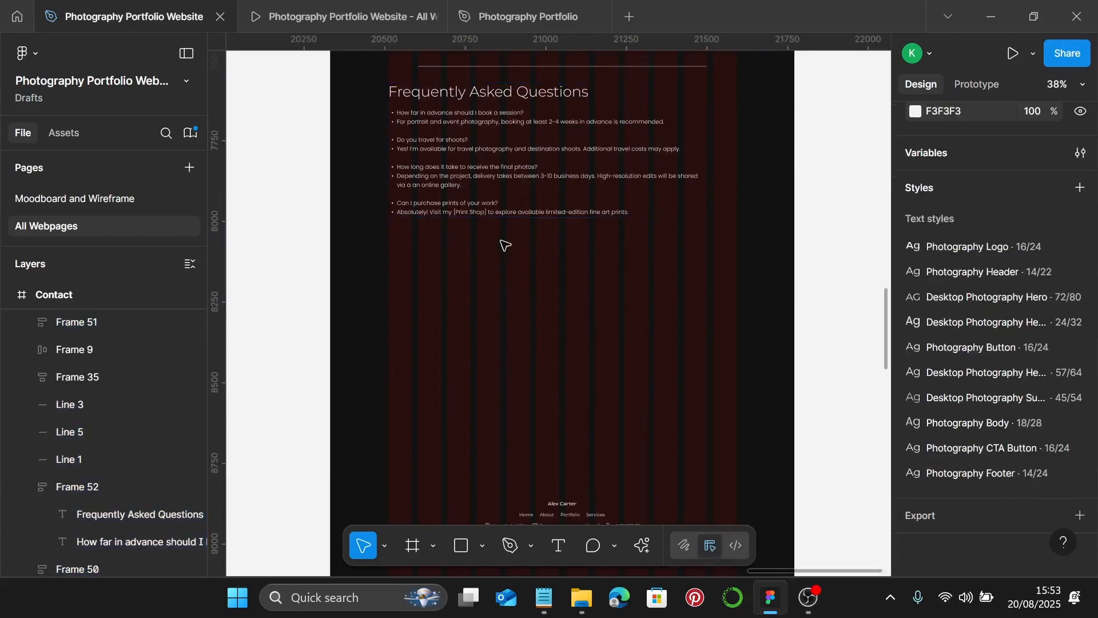
- Set 100 spacing between the FAQ block and the footer
{"action": "left_click", "coordinate": [503, 212]}
{"action": "scroll", "coordinate": [583, 318], "scroll_direction": "down", "scroll_amount": 1}
{"action": "scroll", "coordinate": [575, 309], "scroll_direction": "down", "scroll_amount": 7}
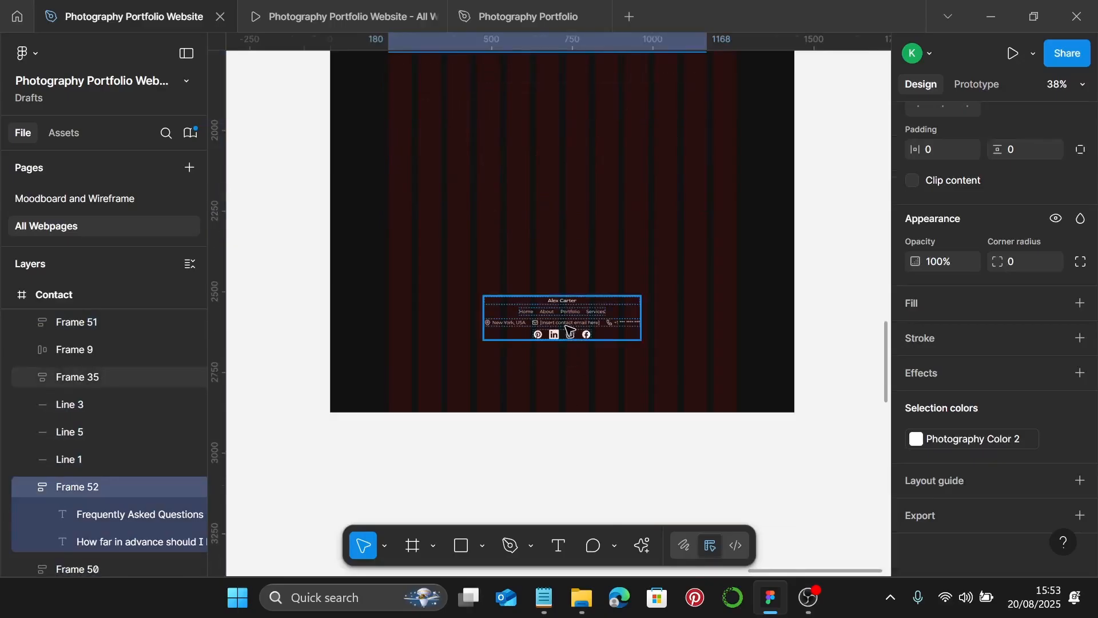
{"action": "left_click", "coordinate": [566, 333], "text": "shift"}
{"action": "scroll", "coordinate": [1015, 377], "scroll_direction": "up", "scroll_amount": 3}
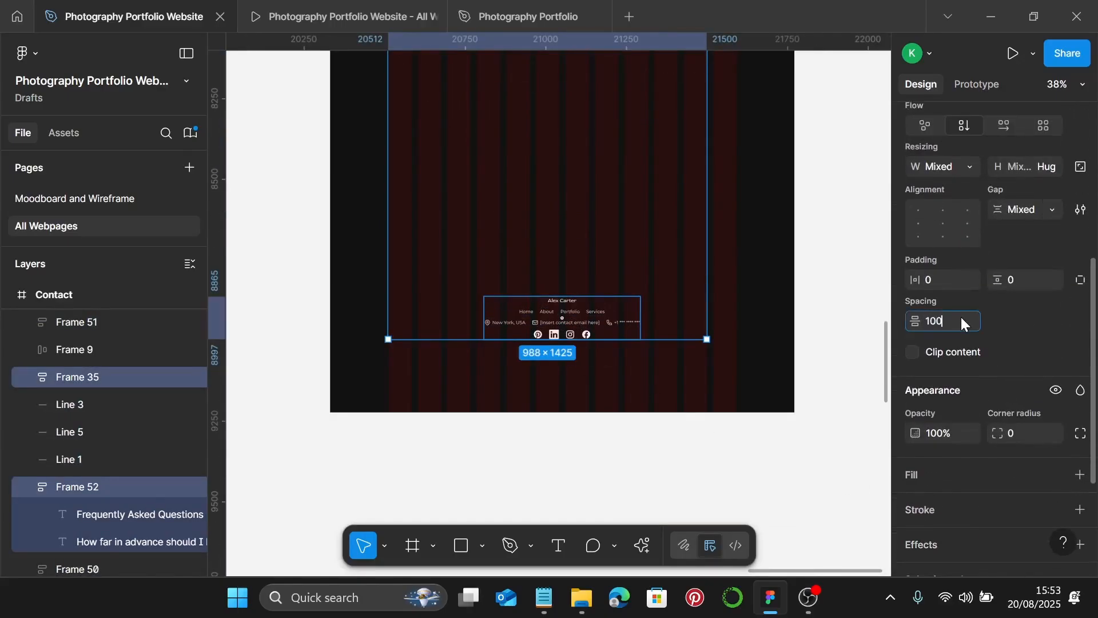
{"action": "left_click", "coordinate": [961, 320]}
{"action": "type", "text": "100"}
{"action": "key", "text": "Return"}
- Shorten the Contact frame's bottom edge up toward the social icons footer
{"action": "right_click", "coordinate": [441, 313]}
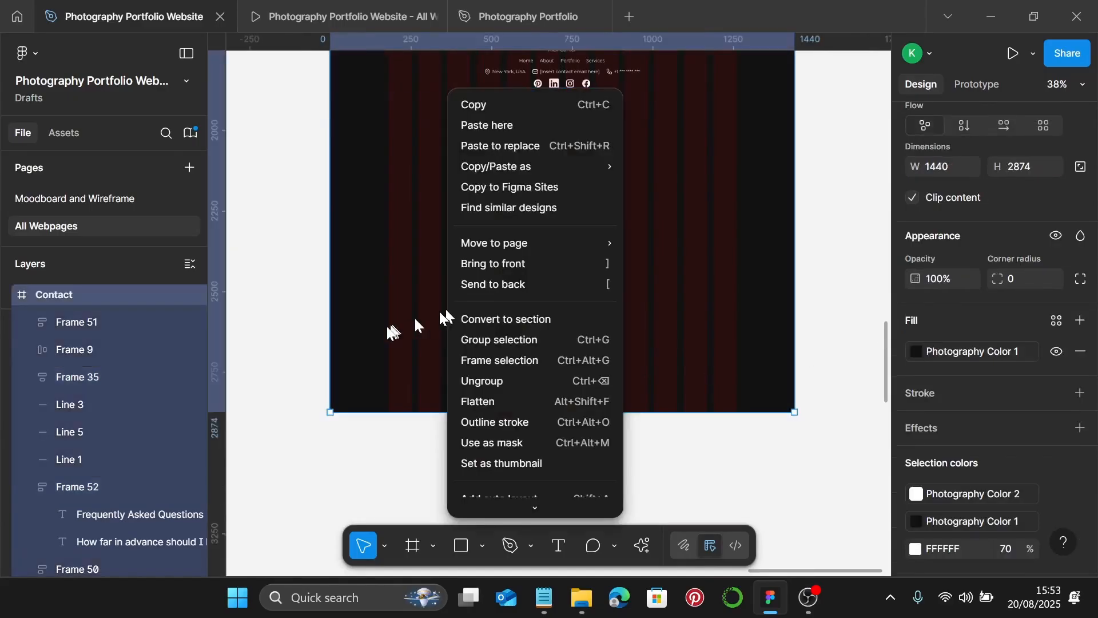
{"action": "left_click", "coordinate": [441, 313]}
{"action": "left_click_drag", "start_coordinate": [614, 412], "coordinate": [621, 124]}
{"action": "scroll", "coordinate": [572, 132], "scroll_direction": "up", "scroll_amount": 1}
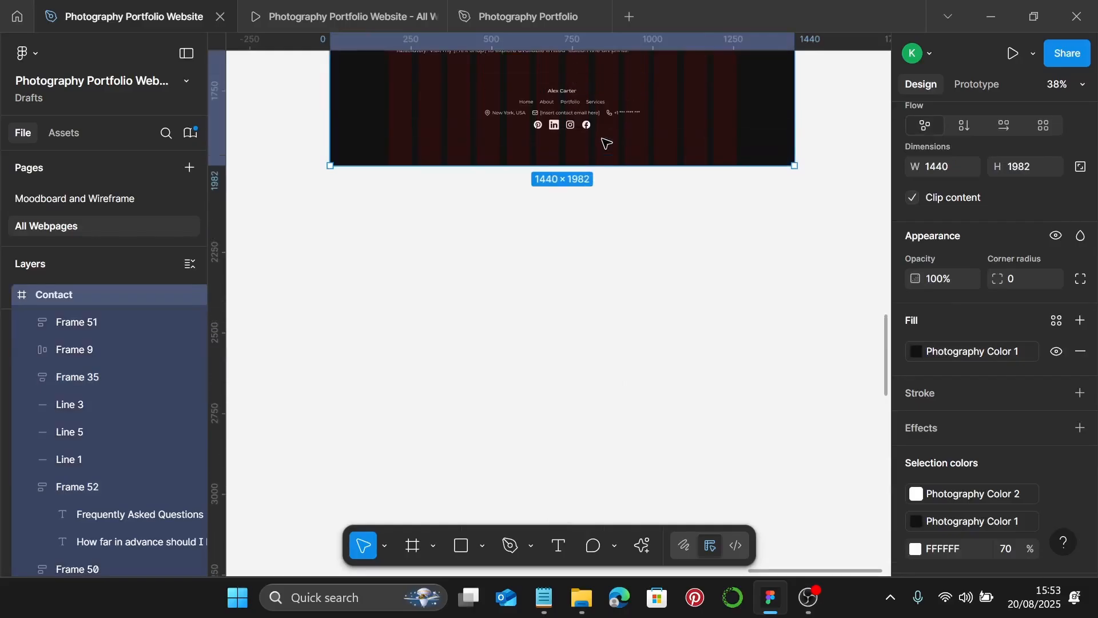
{"action": "scroll", "coordinate": [600, 147], "scroll_direction": "up", "scroll_amount": 5}
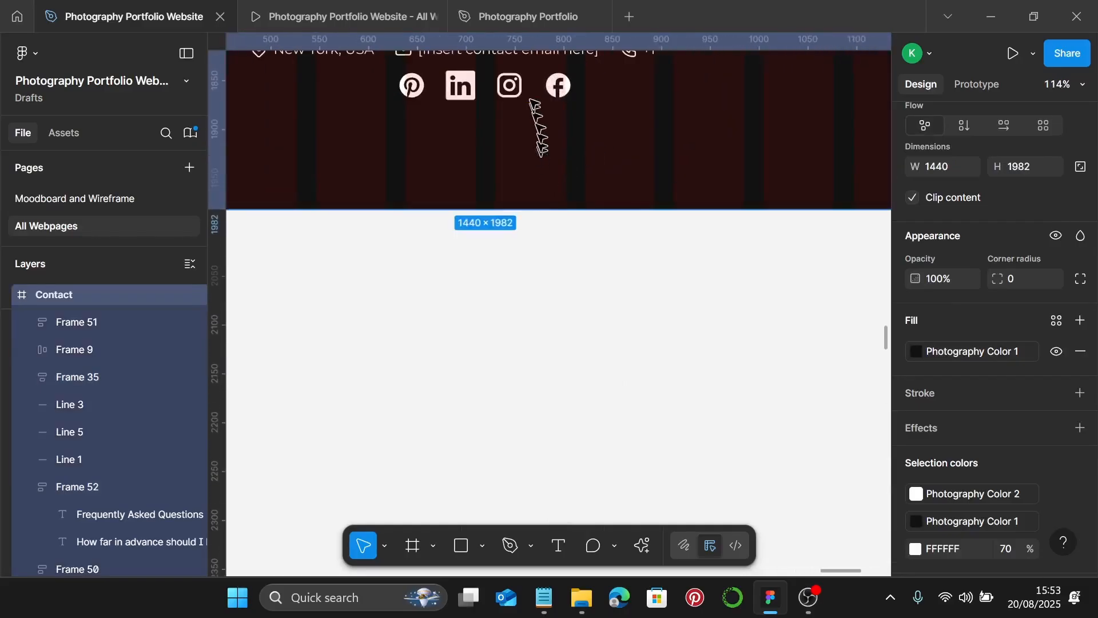
{"action": "left_click", "coordinate": [529, 95]}
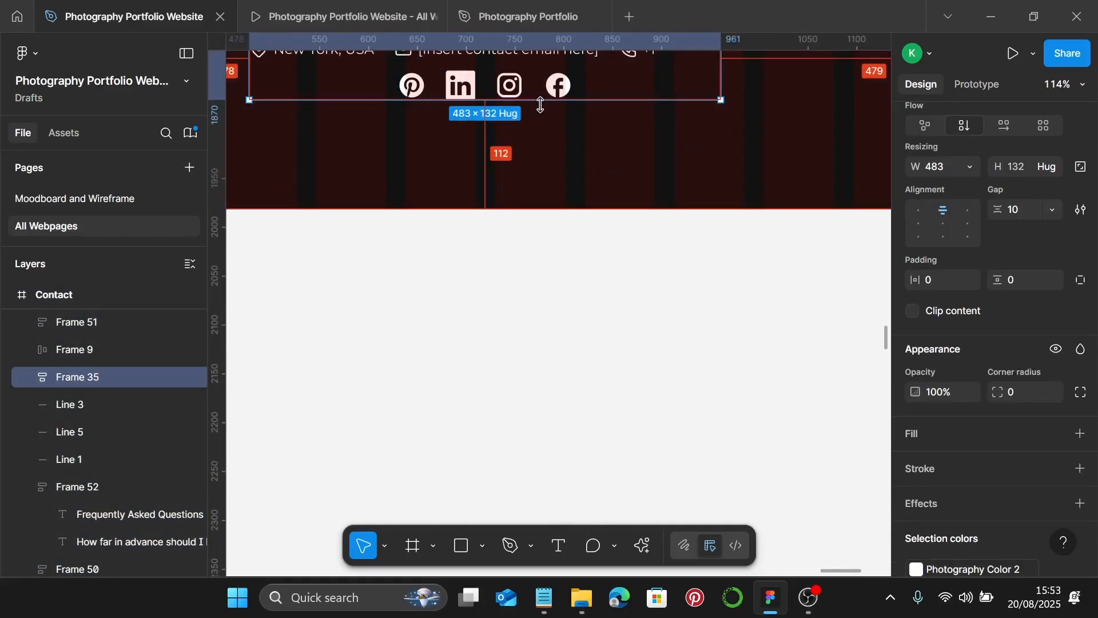
- Fine-tune the Contact frame's bottom edge to a final size of 1440×1970
{"action": "left_click", "coordinate": [537, 195]}
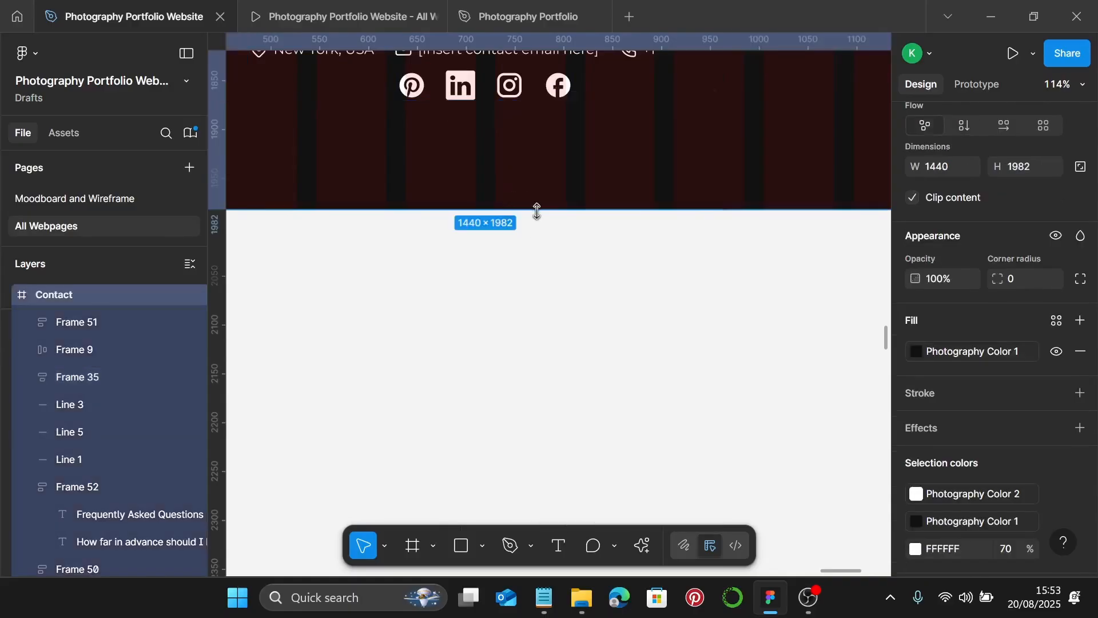
{"action": "left_click_drag", "start_coordinate": [536, 210], "coordinate": [538, 191]}
{"action": "left_click", "coordinate": [540, 98]}
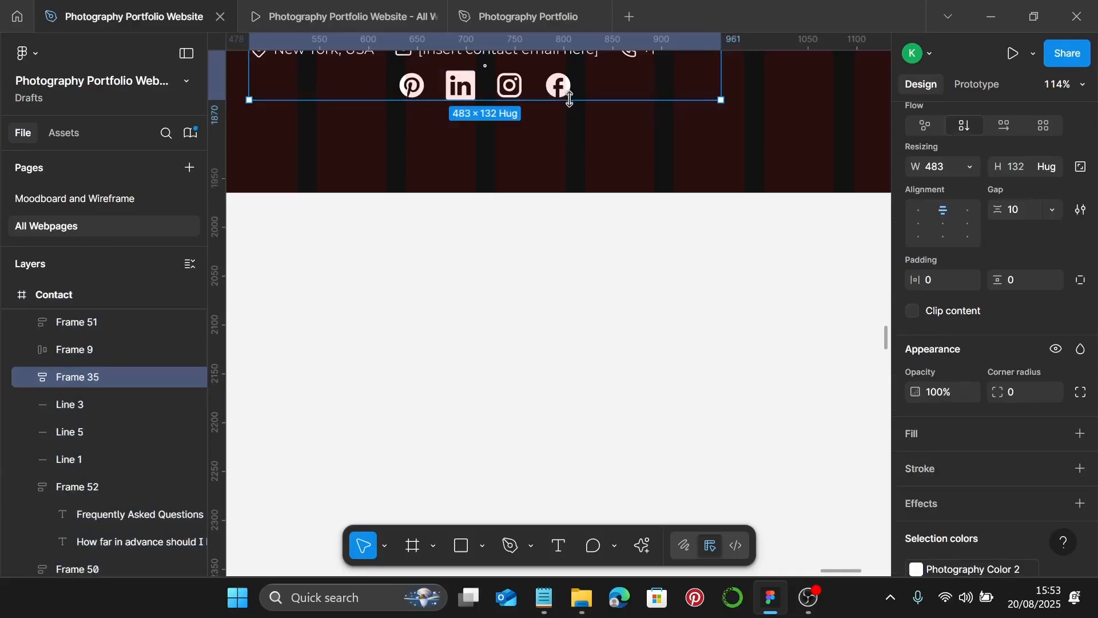
{"action": "scroll", "coordinate": [564, 137], "scroll_direction": "up", "scroll_amount": 10}
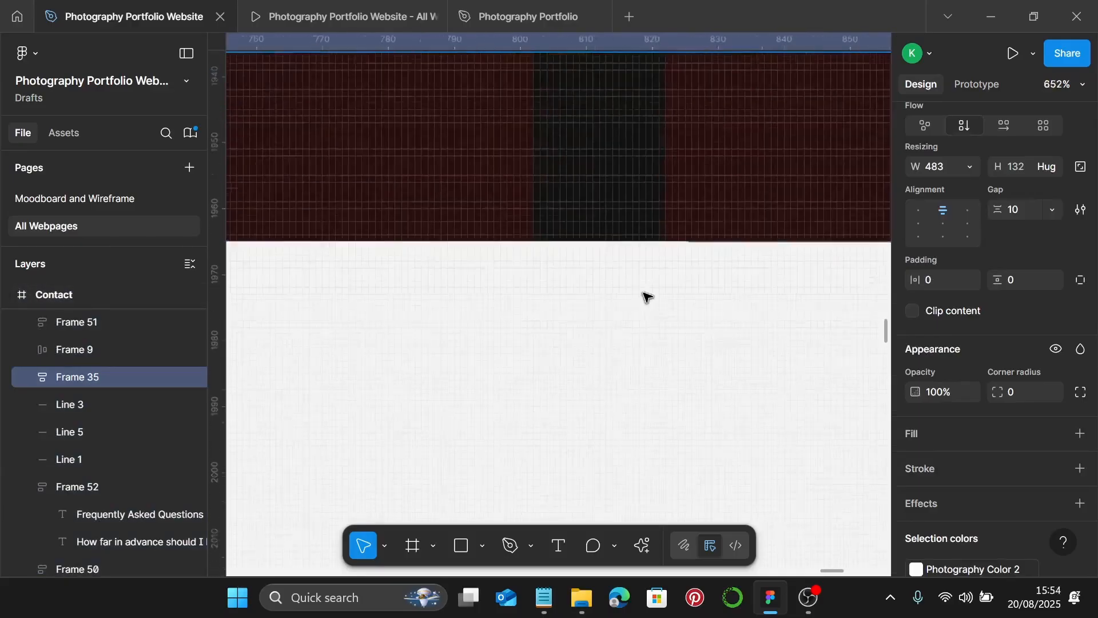
{"action": "right_click", "coordinate": [658, 244]}
{"action": "key", "text": "Escape"}
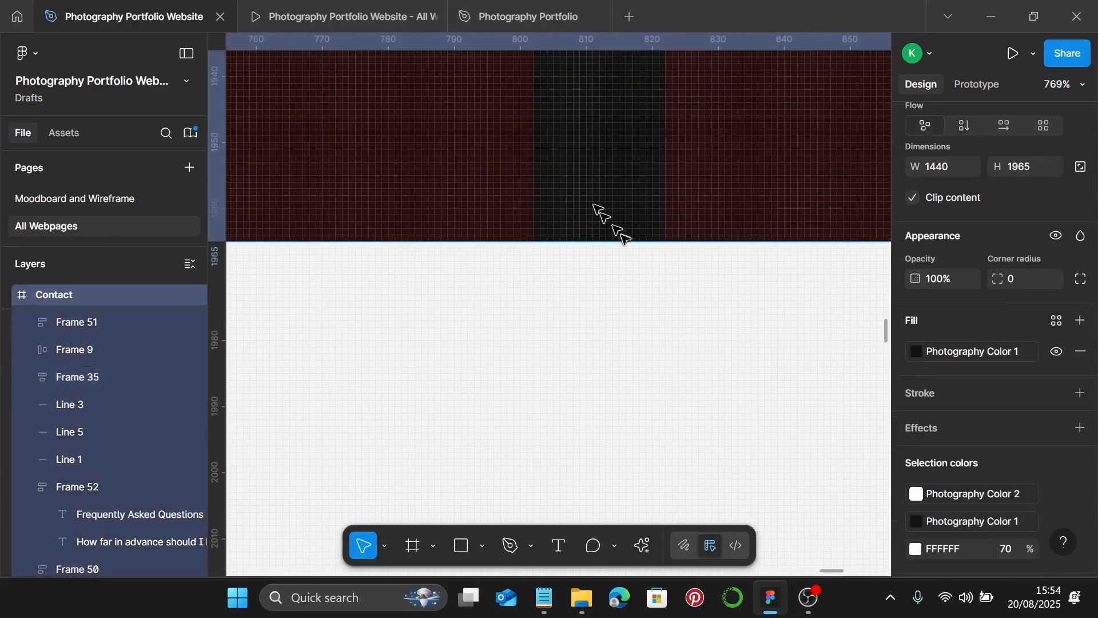
{"action": "left_click_drag", "start_coordinate": [624, 245], "coordinate": [620, 274]}
{"action": "scroll", "coordinate": [620, 274], "scroll_direction": "down", "scroll_amount": 15}
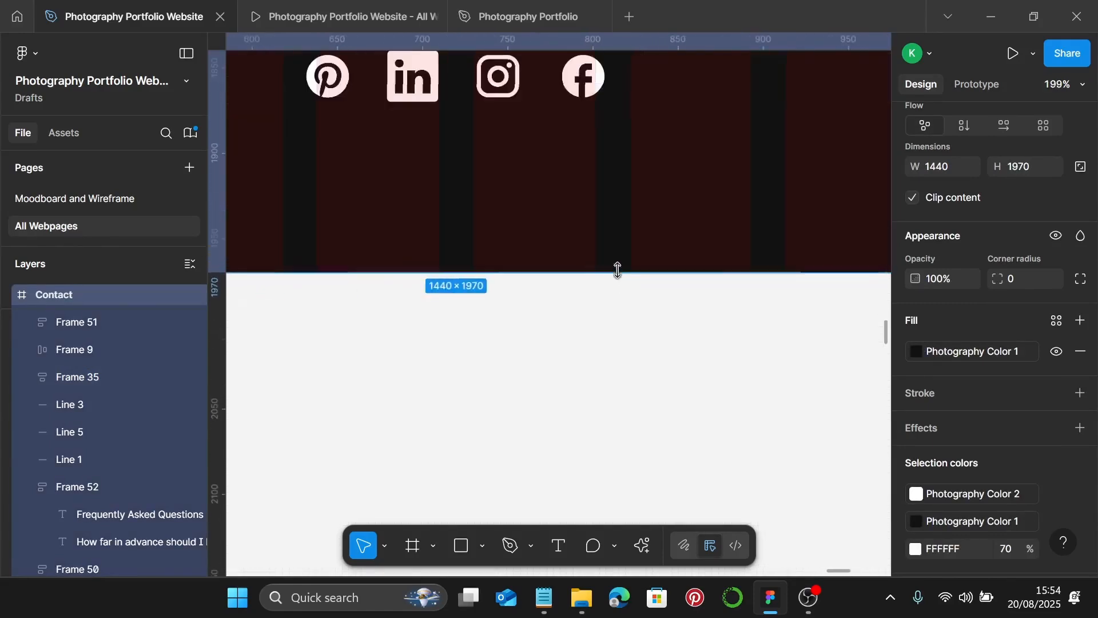
{"action": "scroll", "coordinate": [615, 267], "scroll_direction": "up", "scroll_amount": 6}
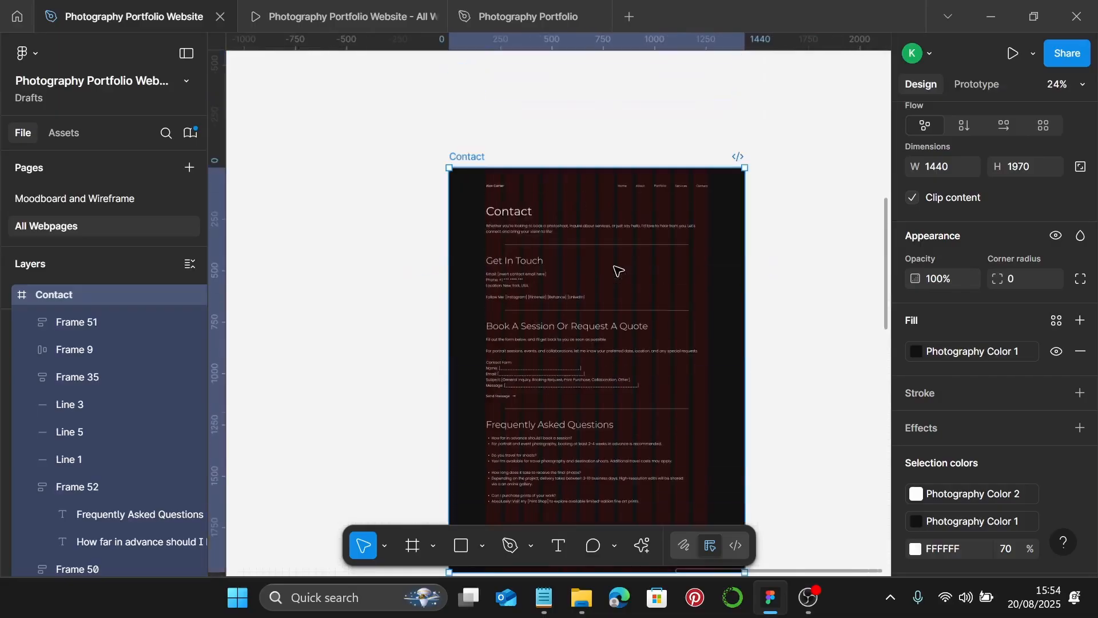
{"action": "left_click", "coordinate": [480, 147]}
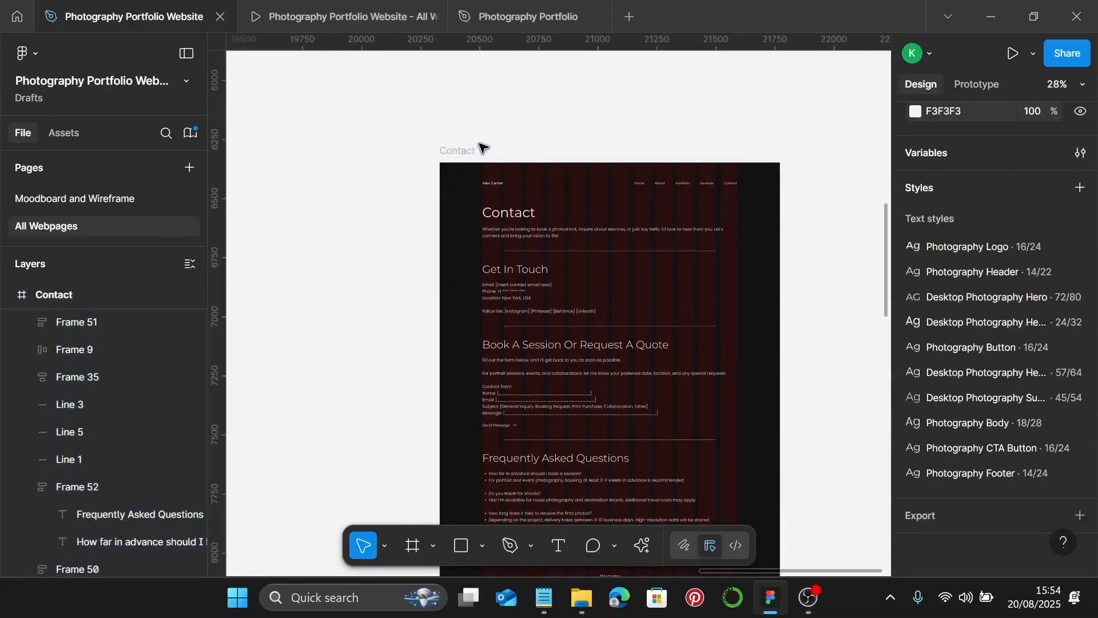
{"action": "left_click", "coordinate": [471, 151]}
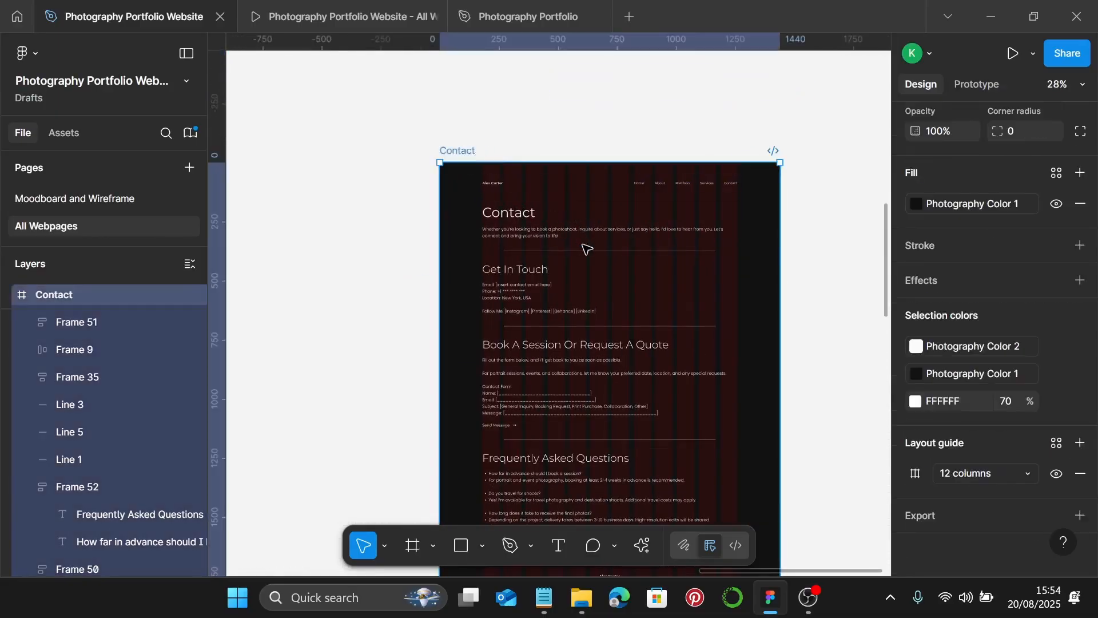
{"action": "left_click", "coordinate": [310, 18]}
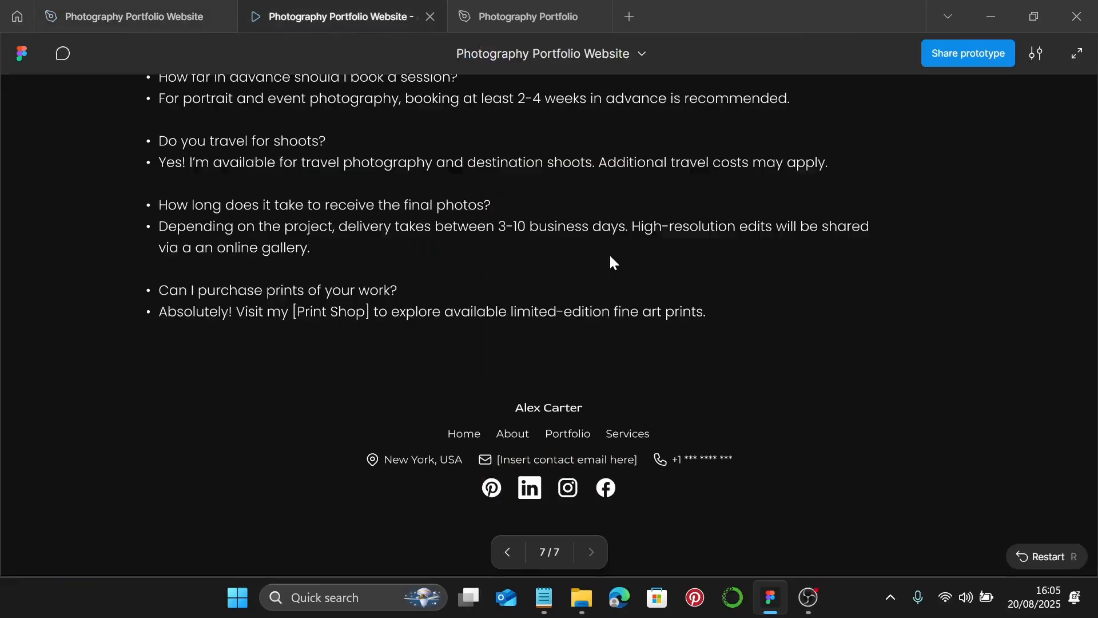
{"action": "scroll", "coordinate": [610, 259], "scroll_direction": "up", "scroll_amount": 15}
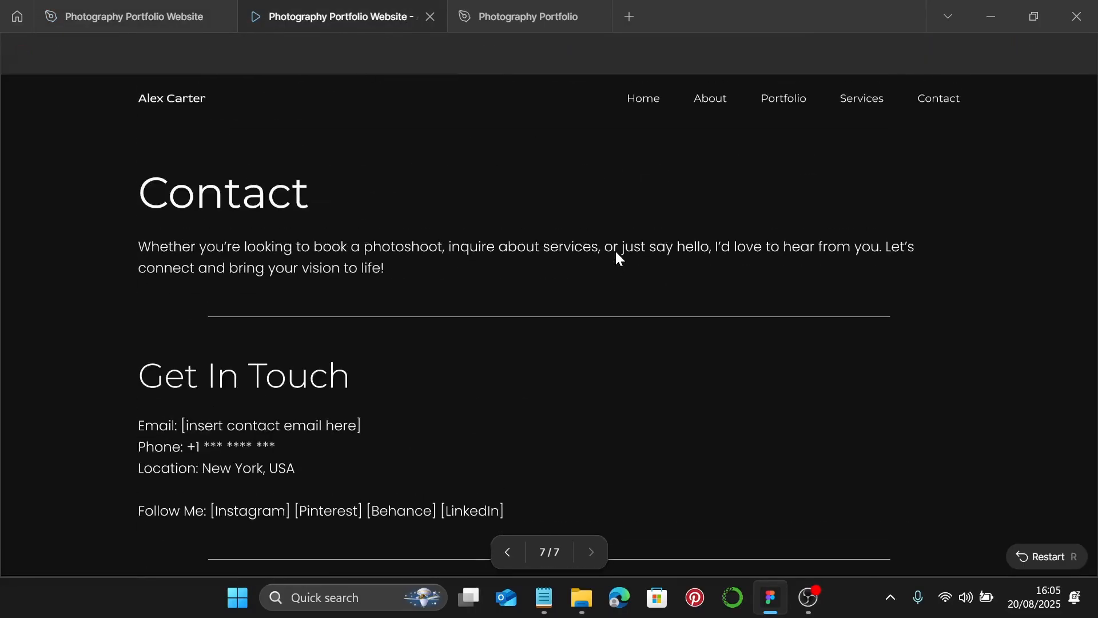
{"action": "scroll", "coordinate": [617, 252], "scroll_direction": "down", "scroll_amount": 9}
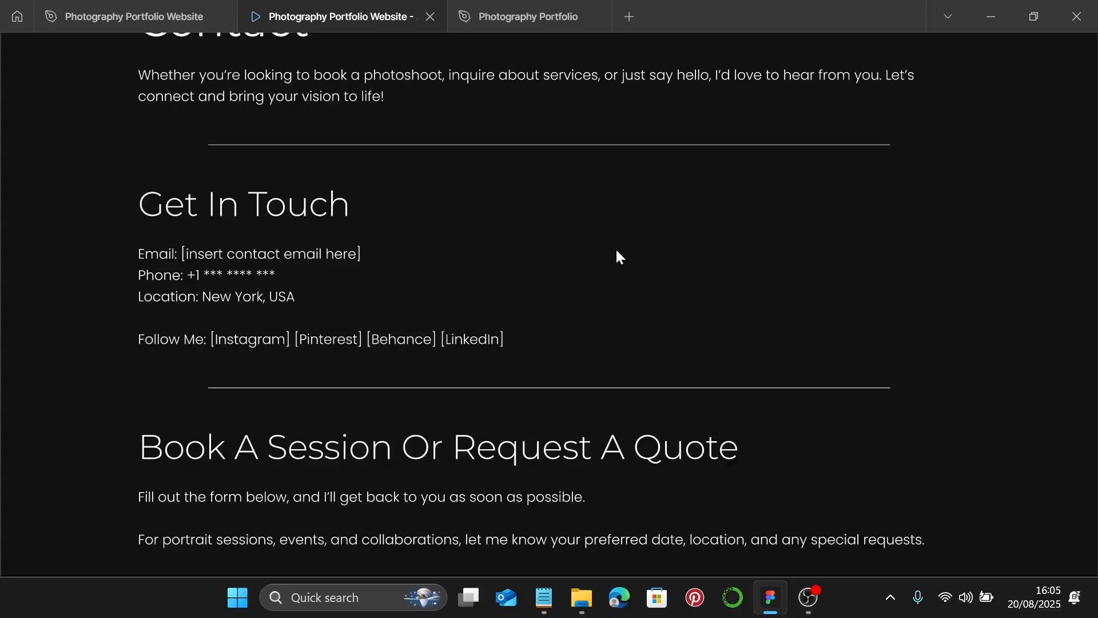
{"action": "scroll", "coordinate": [617, 256], "scroll_direction": "down", "scroll_amount": 8}
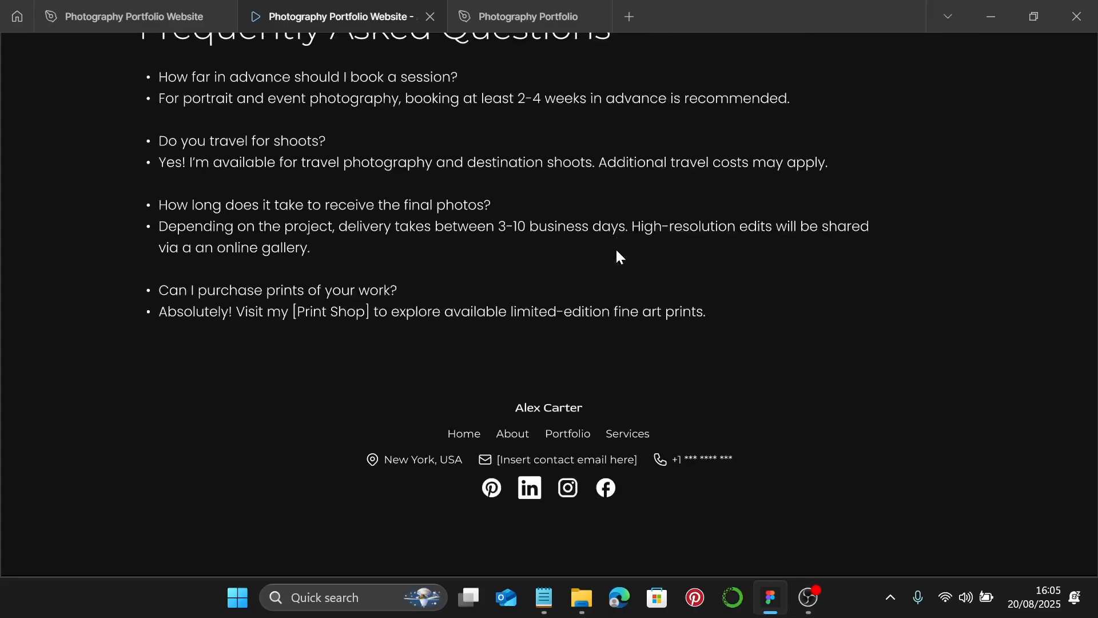
{"action": "left_click", "coordinate": [122, 18]}
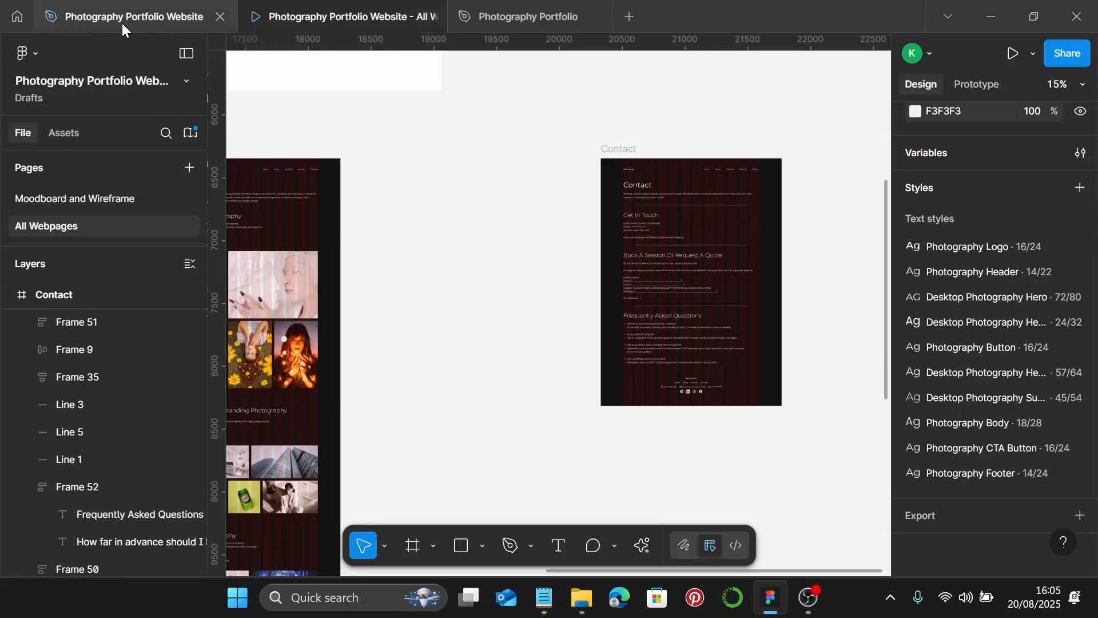
- Move the Contact frame beside Services so Homepage, About Me, Portfolio, Services and Contact sit in one row
{"action": "scroll", "coordinate": [672, 175], "scroll_direction": "down", "scroll_amount": 2}
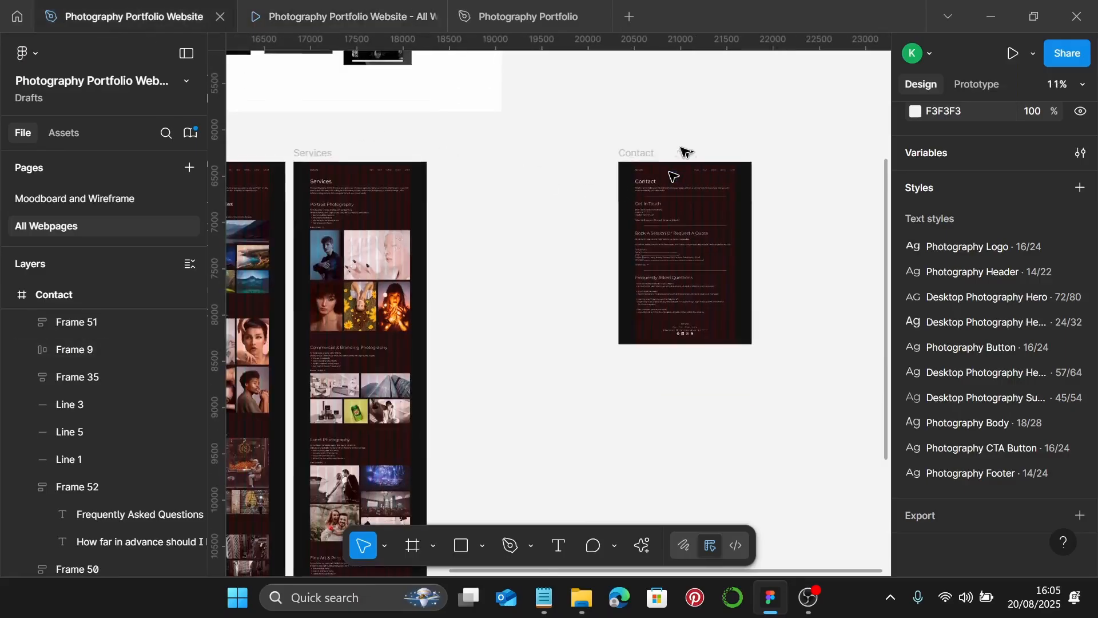
{"action": "left_click", "coordinate": [635, 153]}
{"action": "left_click_drag", "start_coordinate": [638, 156], "coordinate": [455, 154]}
{"action": "scroll", "coordinate": [572, 206], "scroll_direction": "left", "scroll_amount": 8}
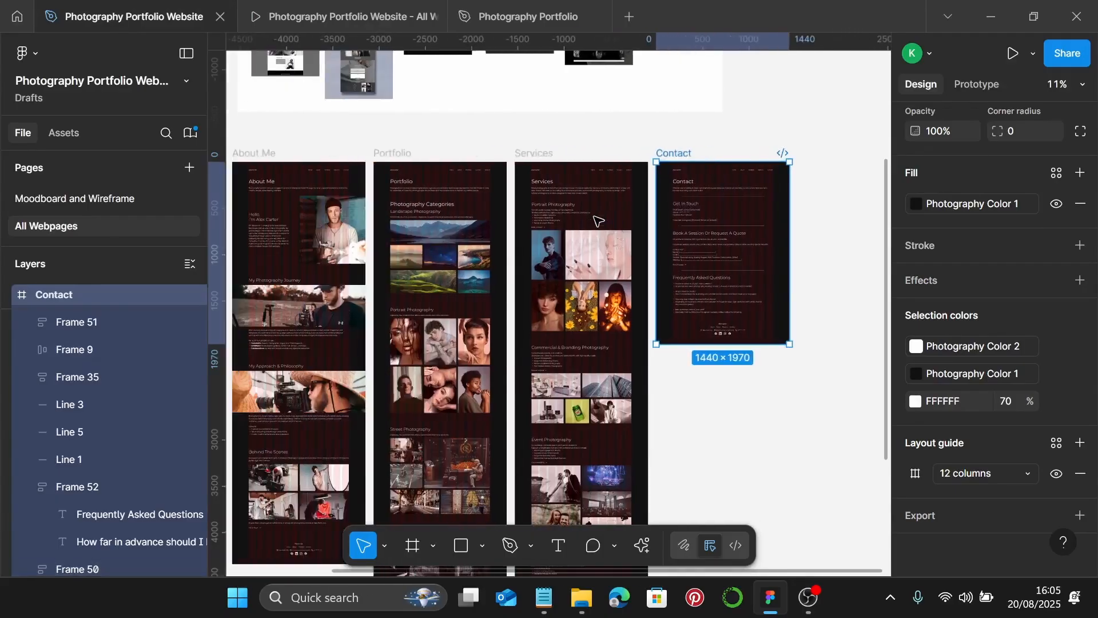
{"action": "scroll", "coordinate": [594, 221], "scroll_direction": "down", "scroll_amount": 1}
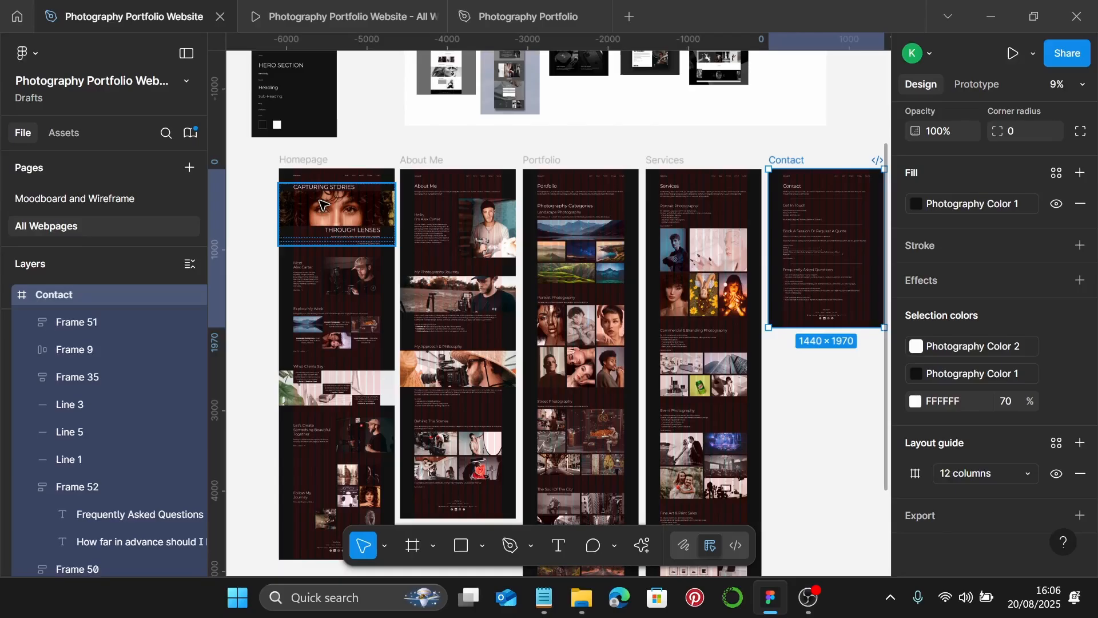
{"action": "scroll", "coordinate": [322, 205], "scroll_direction": "down", "scroll_amount": 2}
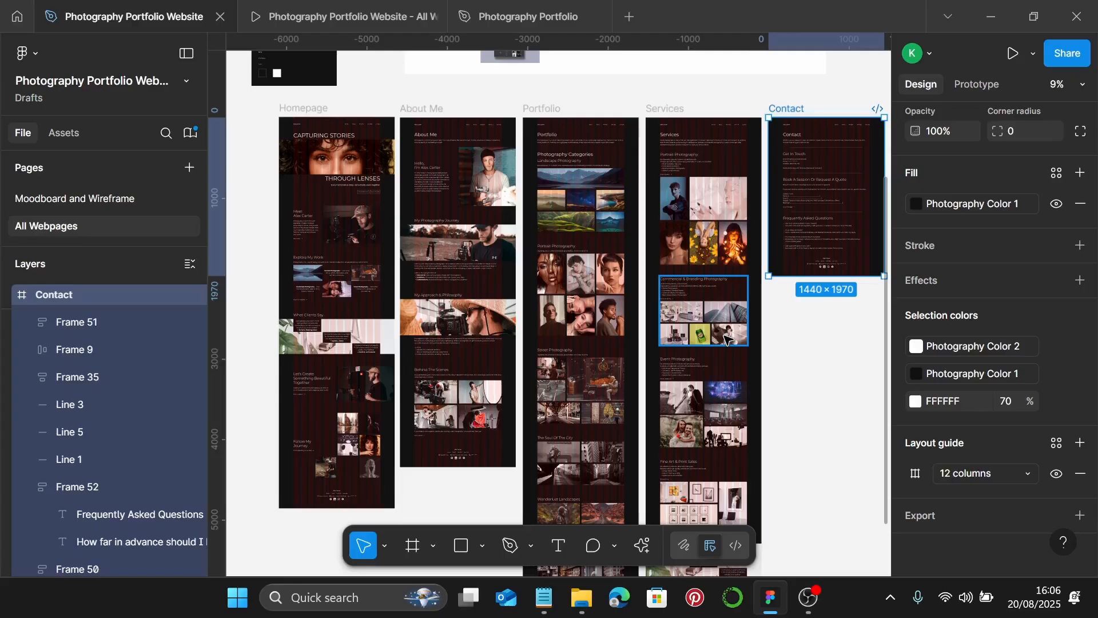
{"action": "scroll", "coordinate": [724, 338], "scroll_direction": "down", "scroll_amount": 2}
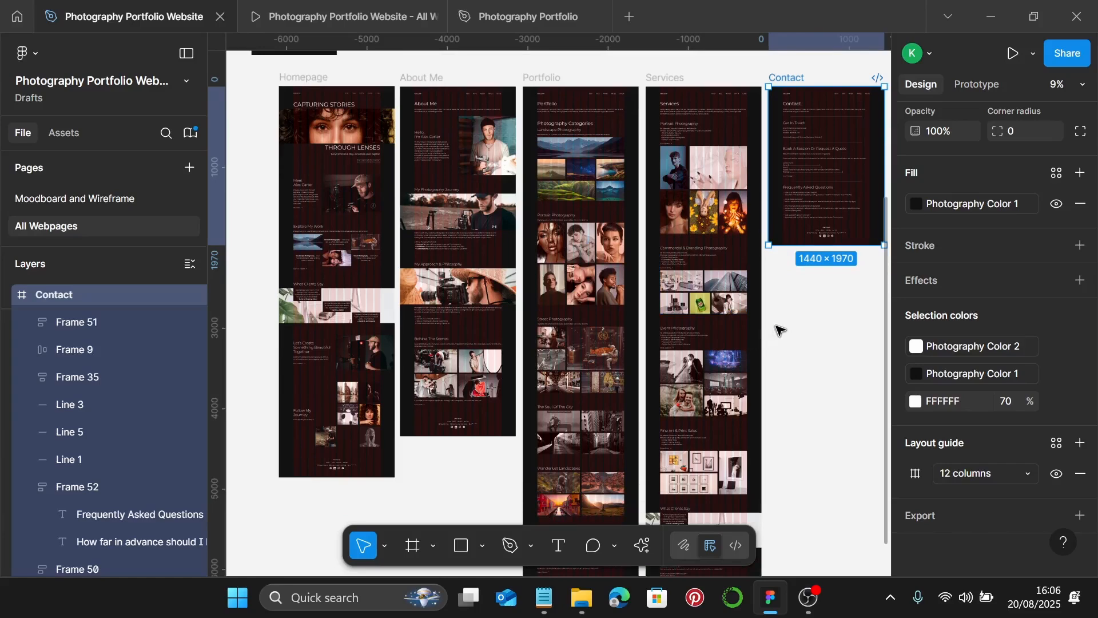
{"action": "scroll", "coordinate": [781, 328], "scroll_direction": "down", "scroll_amount": 1}
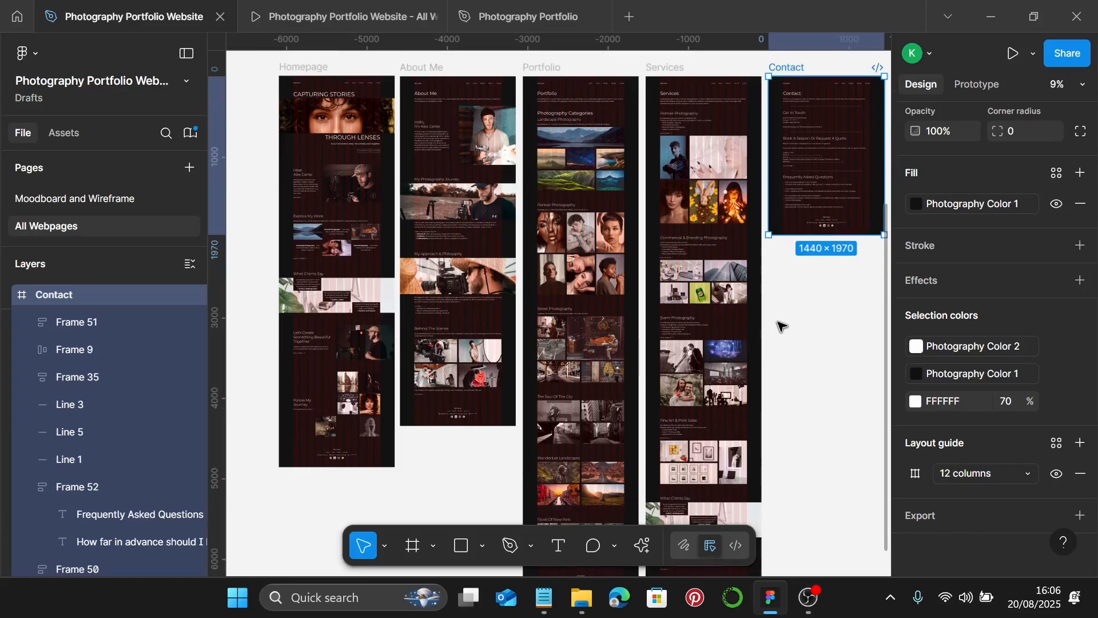